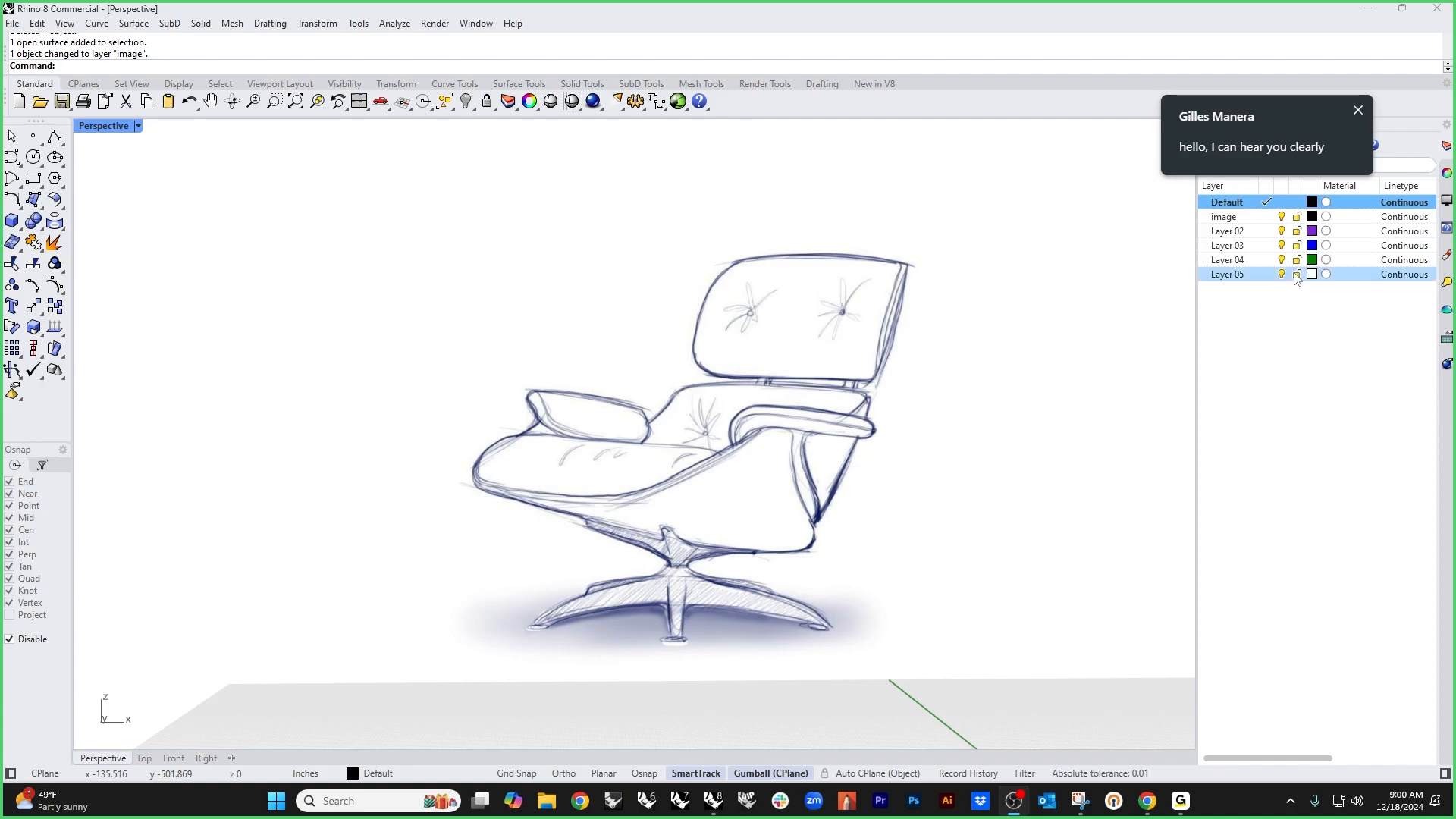
# Step: Examine the lounge chair sketch picture in the Perspective view from several angles and distances relative to the ground grid
pyautogui.click(1358, 111)
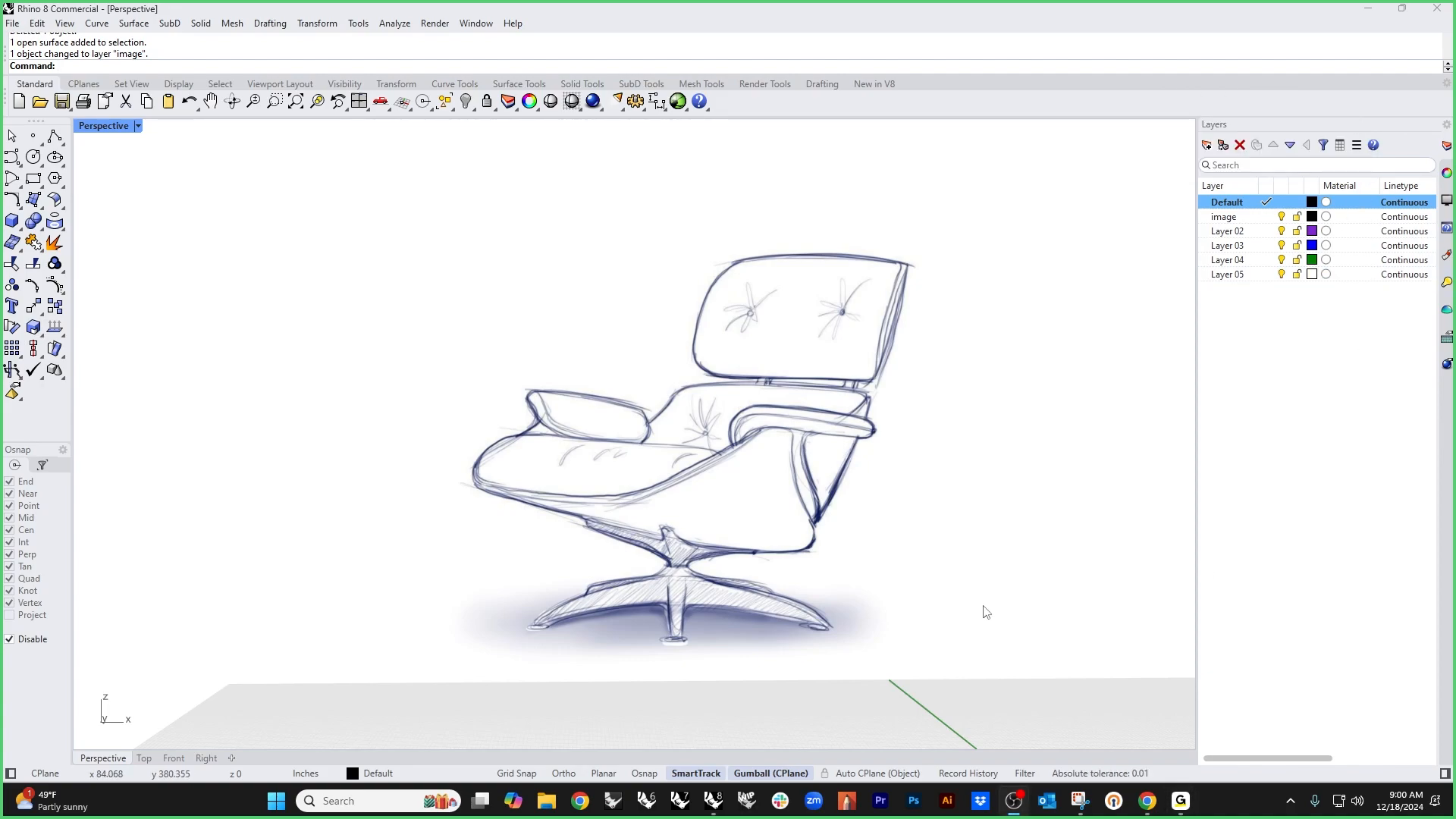
pyautogui.moveTo(902, 612); pyautogui.dragTo(849, 610, button='right')
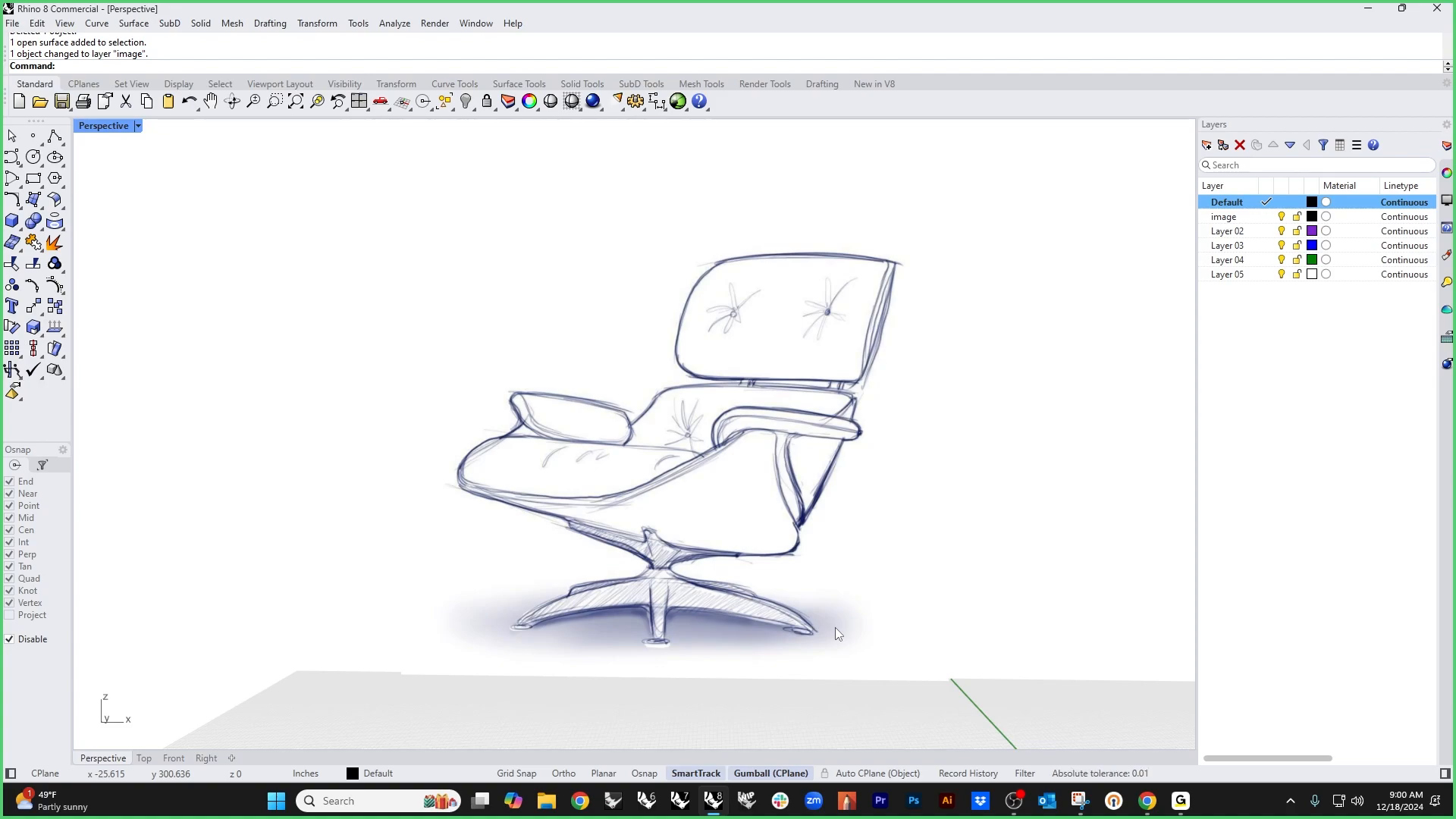
pyautogui.moveTo(820, 635)
pyautogui.keyDown('shift'); pyautogui.mouseDown(button='right')
pyautogui.moveTo(682, 638)
pyautogui.moveTo(695, 635)
pyautogui.moveTo(642, 577)
pyautogui.mouseUp(button='right'); pyautogui.keyUp('shift')
pyautogui.scroll(-2, 754, 637)
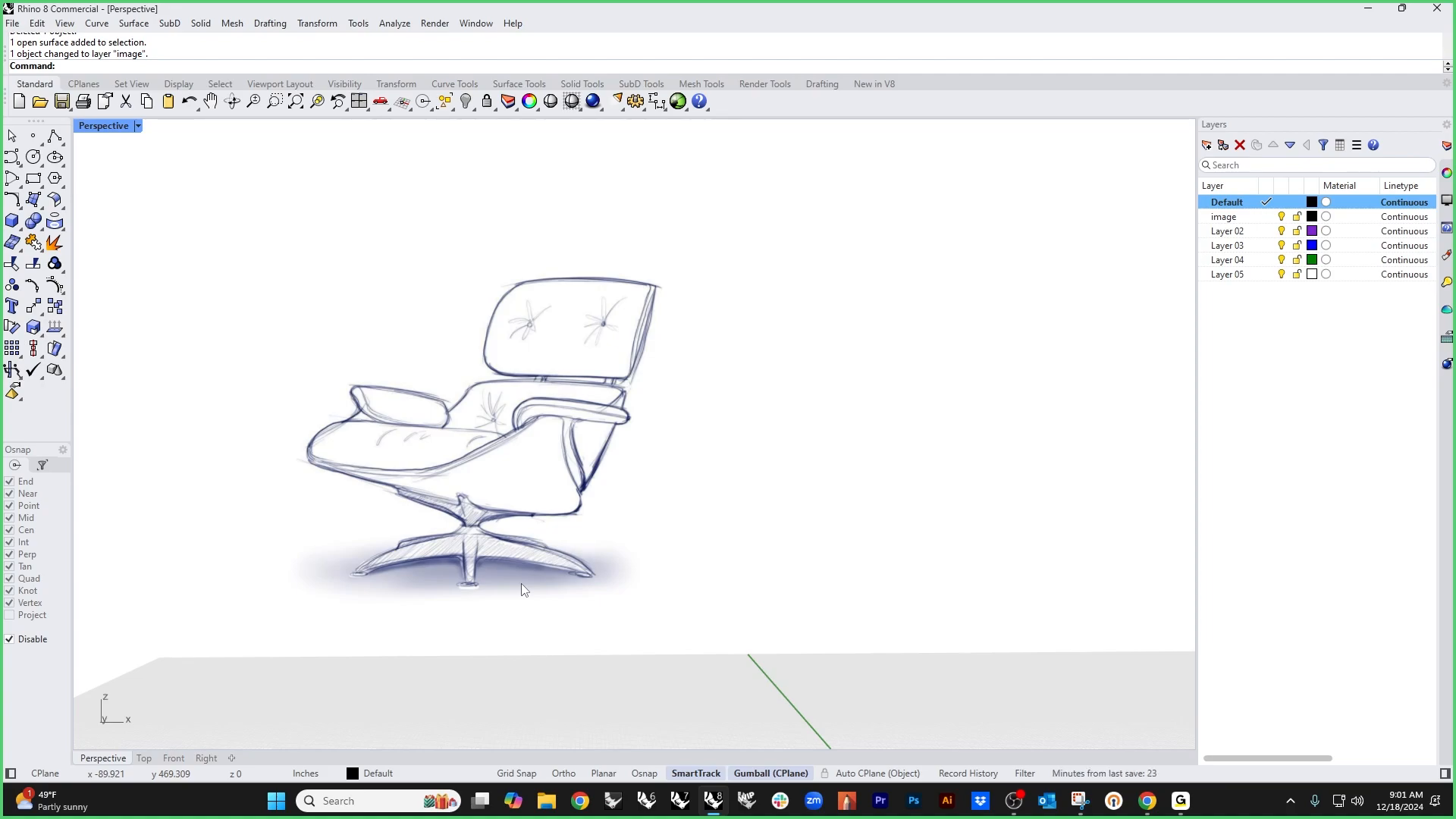
pyautogui.scroll(-2, 521, 558)
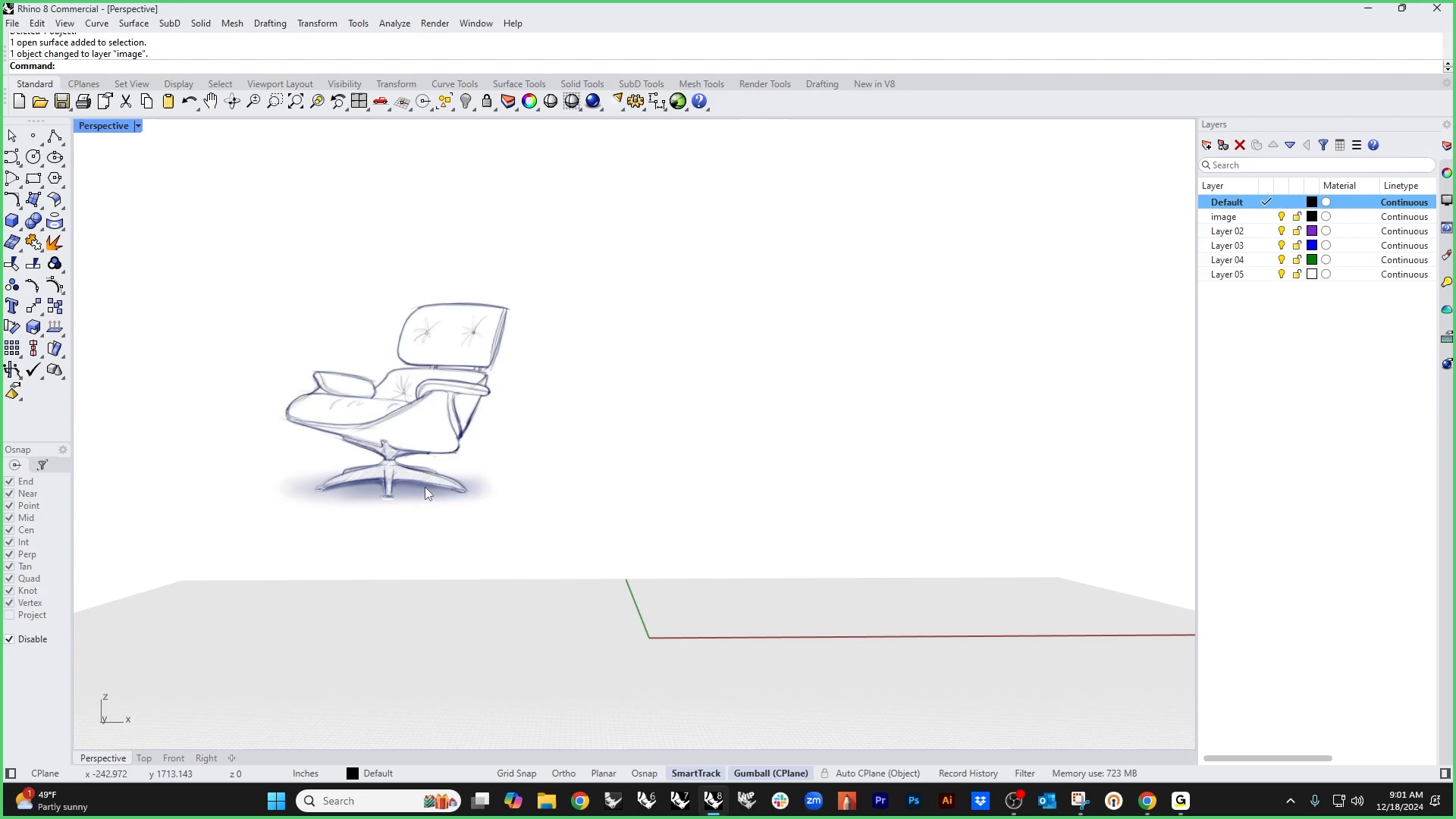
pyautogui.moveTo(425, 487)
pyautogui.mouseDown(button='right')
pyautogui.moveTo(480, 501)
pyautogui.moveTo(431, 484)
pyautogui.mouseUp(button='right')
pyautogui.keyDown('shift'); pyautogui.moveTo(430, 483); pyautogui.dragTo(544, 509, button='right'); pyautogui.keyUp('shift')
pyautogui.scroll(3, 543, 510)
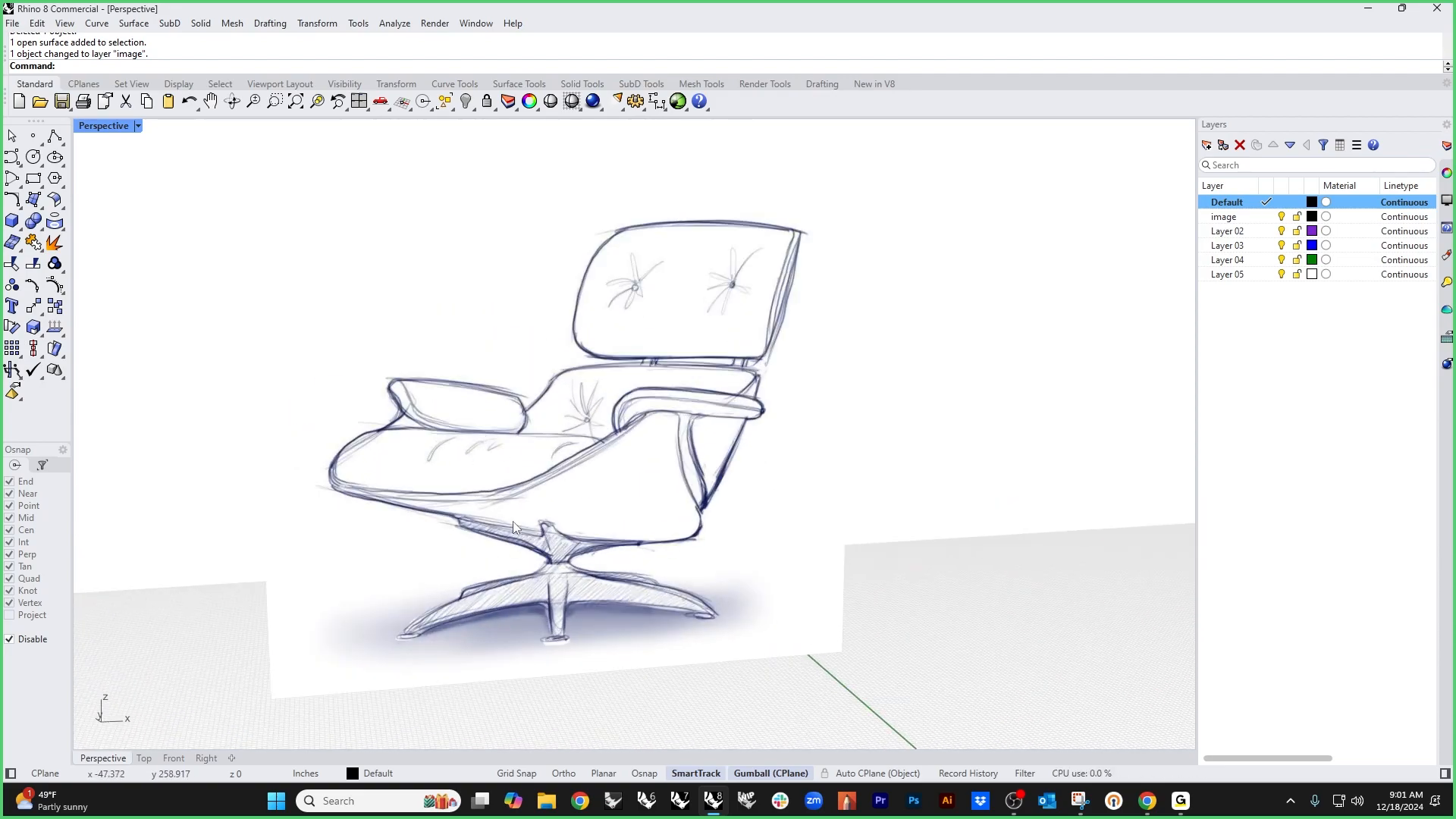
pyautogui.scroll(-3, 512, 520)
pyautogui.moveTo(575, 537)
pyautogui.mouseDown(button='right')
pyautogui.moveTo(555, 546)
pyautogui.moveTo(585, 539)
pyautogui.mouseUp(button='right')
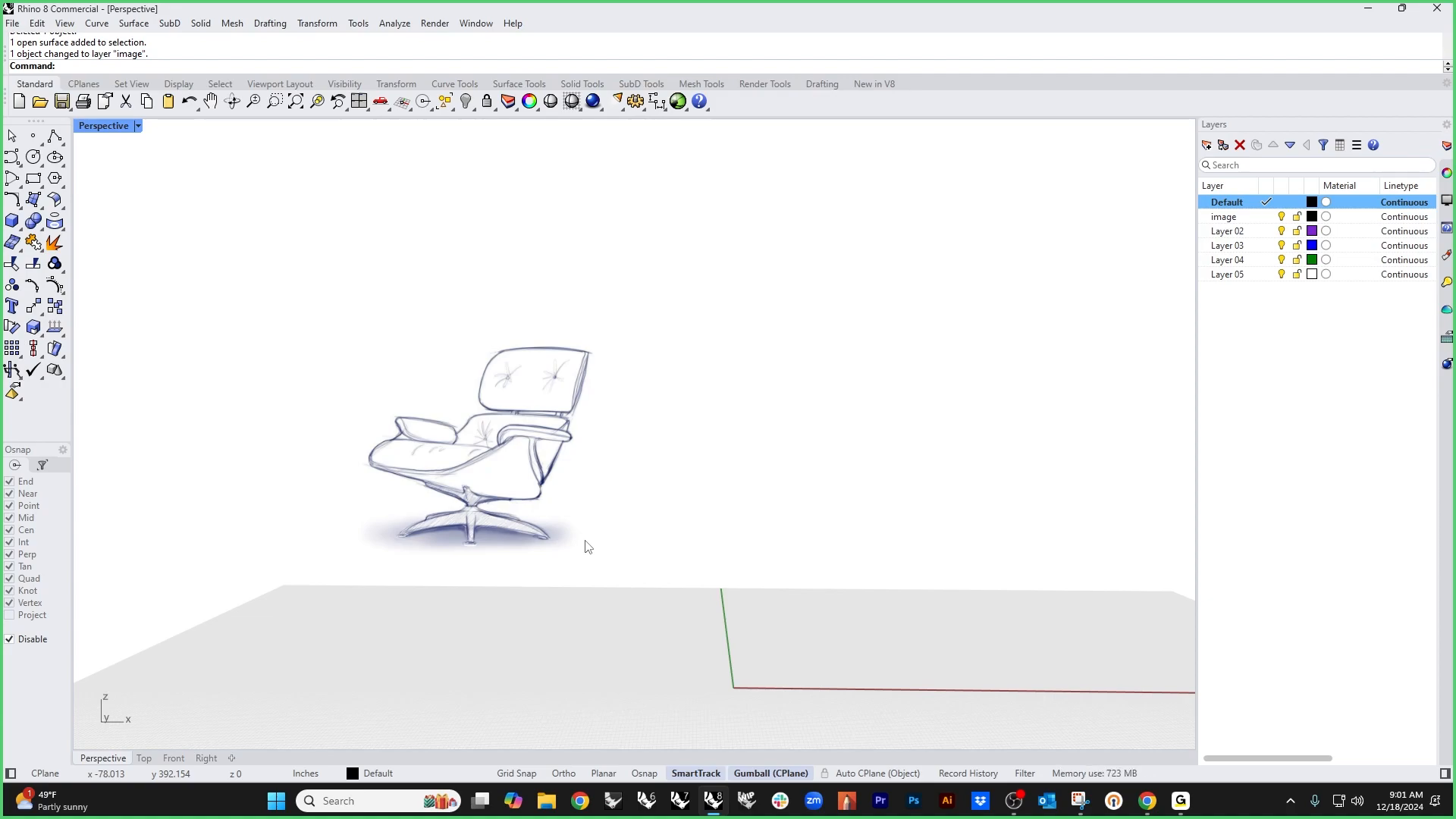
pyautogui.moveTo(562, 537); pyautogui.dragTo(541, 534, button='right')
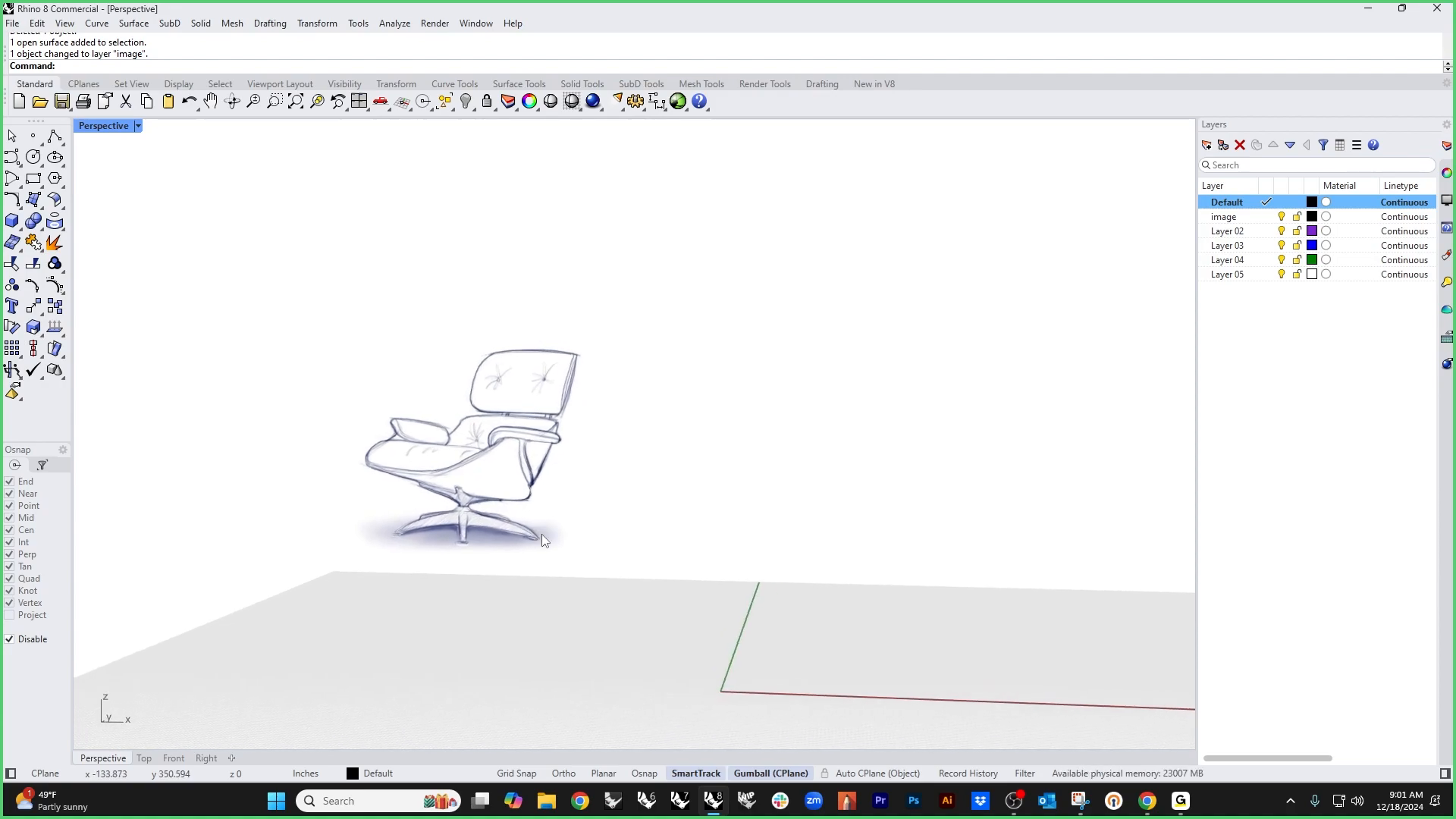
pyautogui.scroll(3, 501, 478)
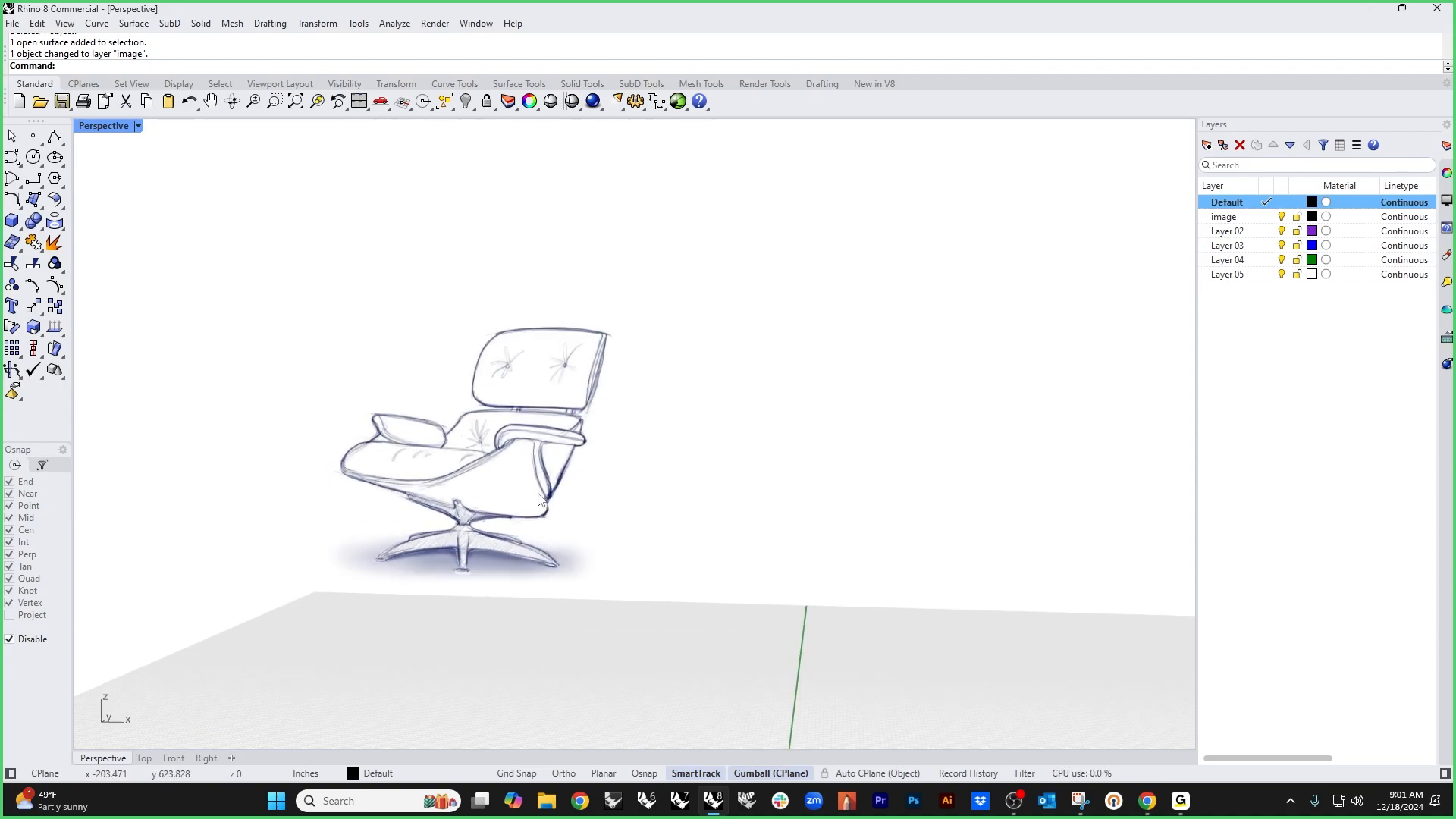
pyautogui.moveTo(545, 512); pyautogui.dragTo(534, 507, button='right')
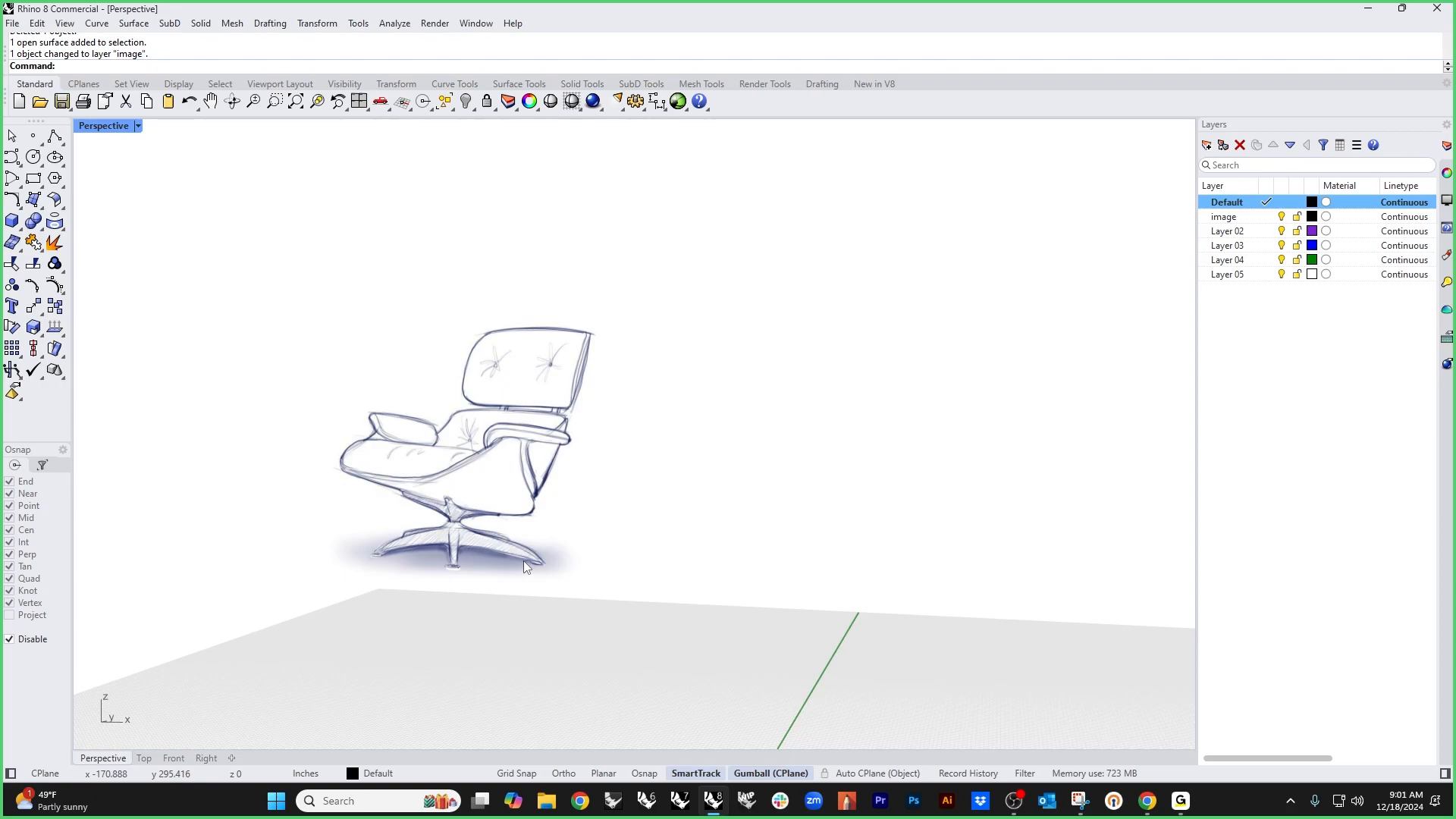
pyautogui.scroll(-4, 453, 495)
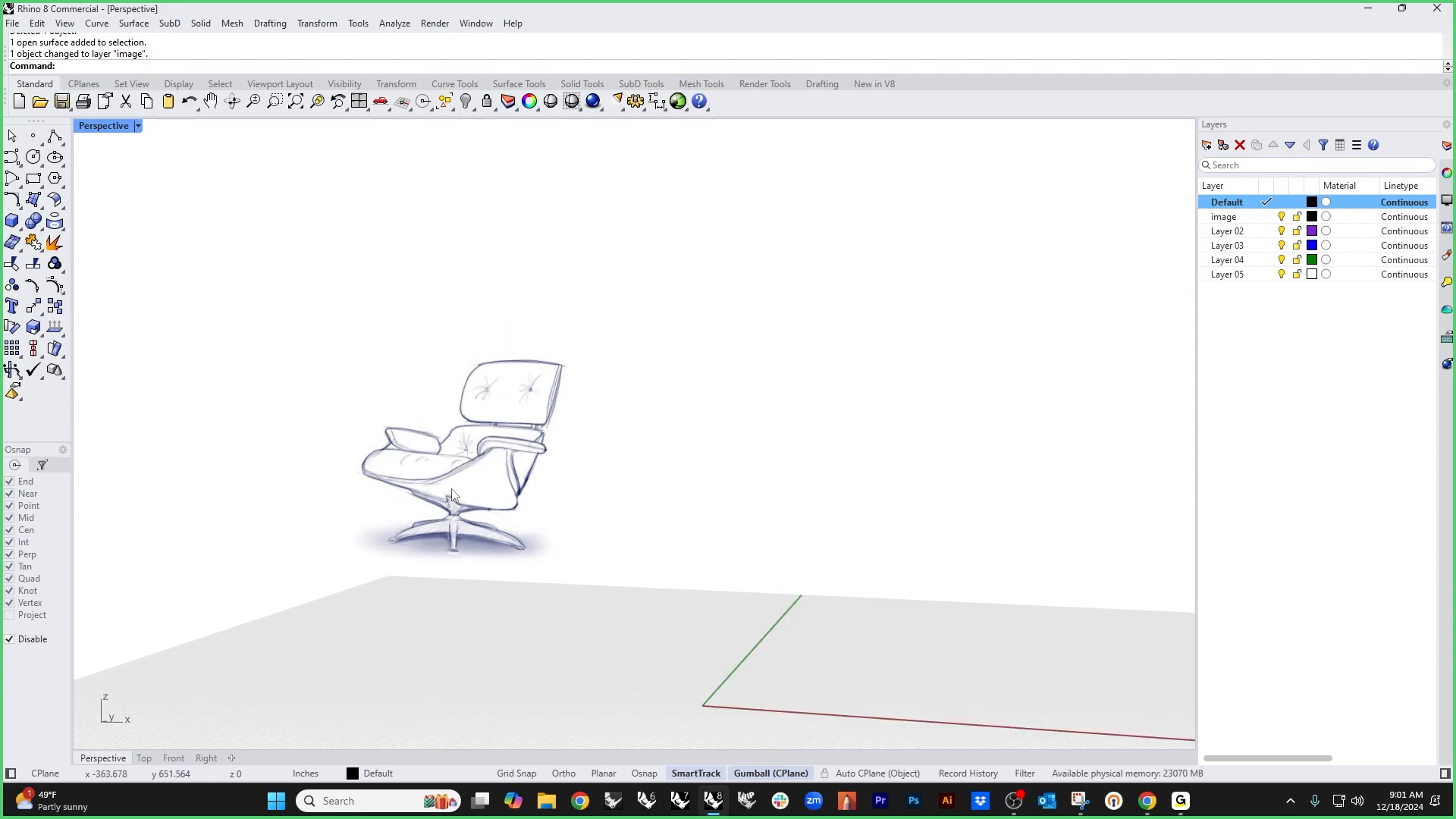
pyautogui.scroll(-3, 462, 516)
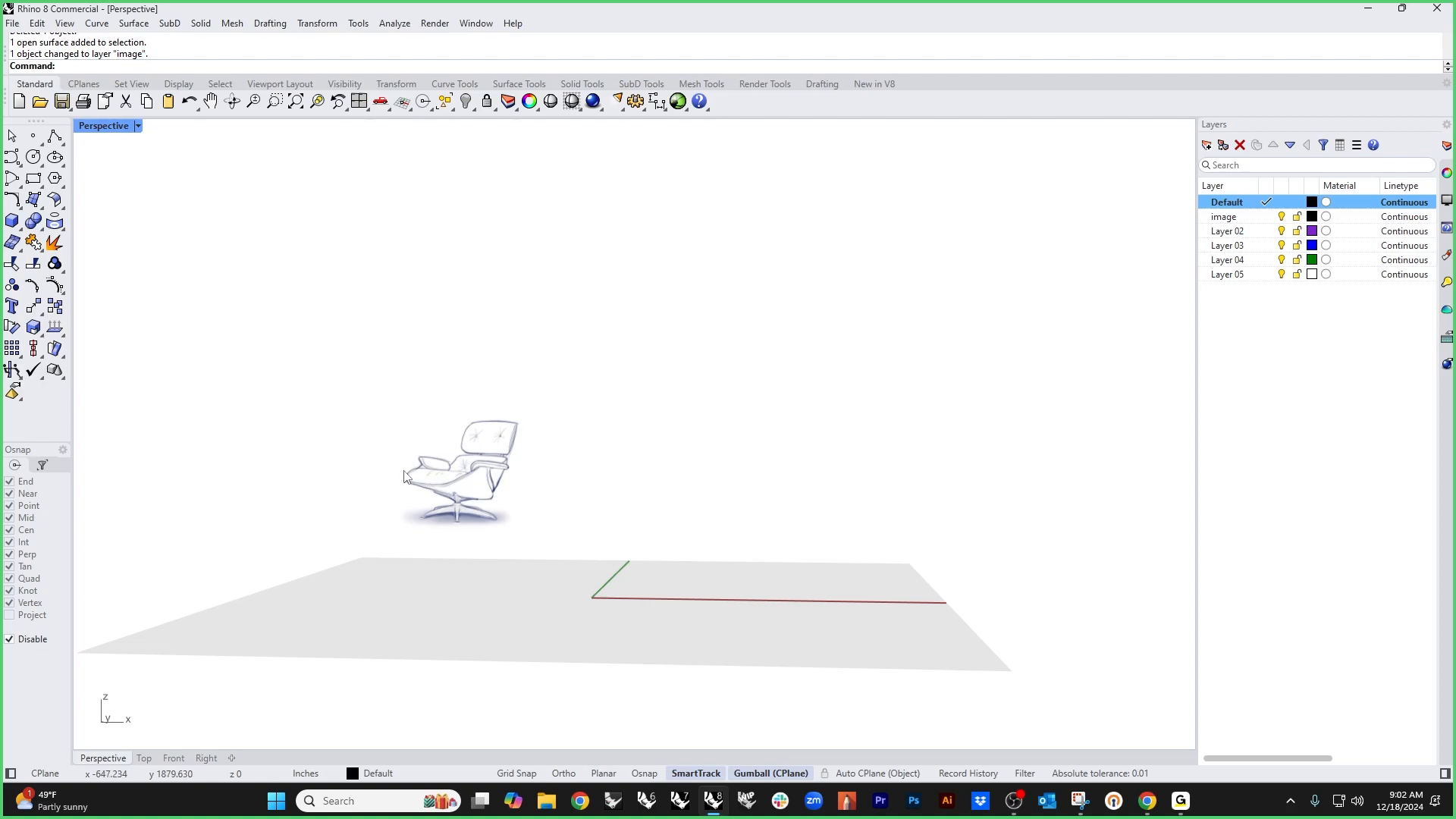
pyautogui.scroll(1, 446, 483)
pyautogui.scroll(3, 447, 489)
pyautogui.scroll(2, 450, 495)
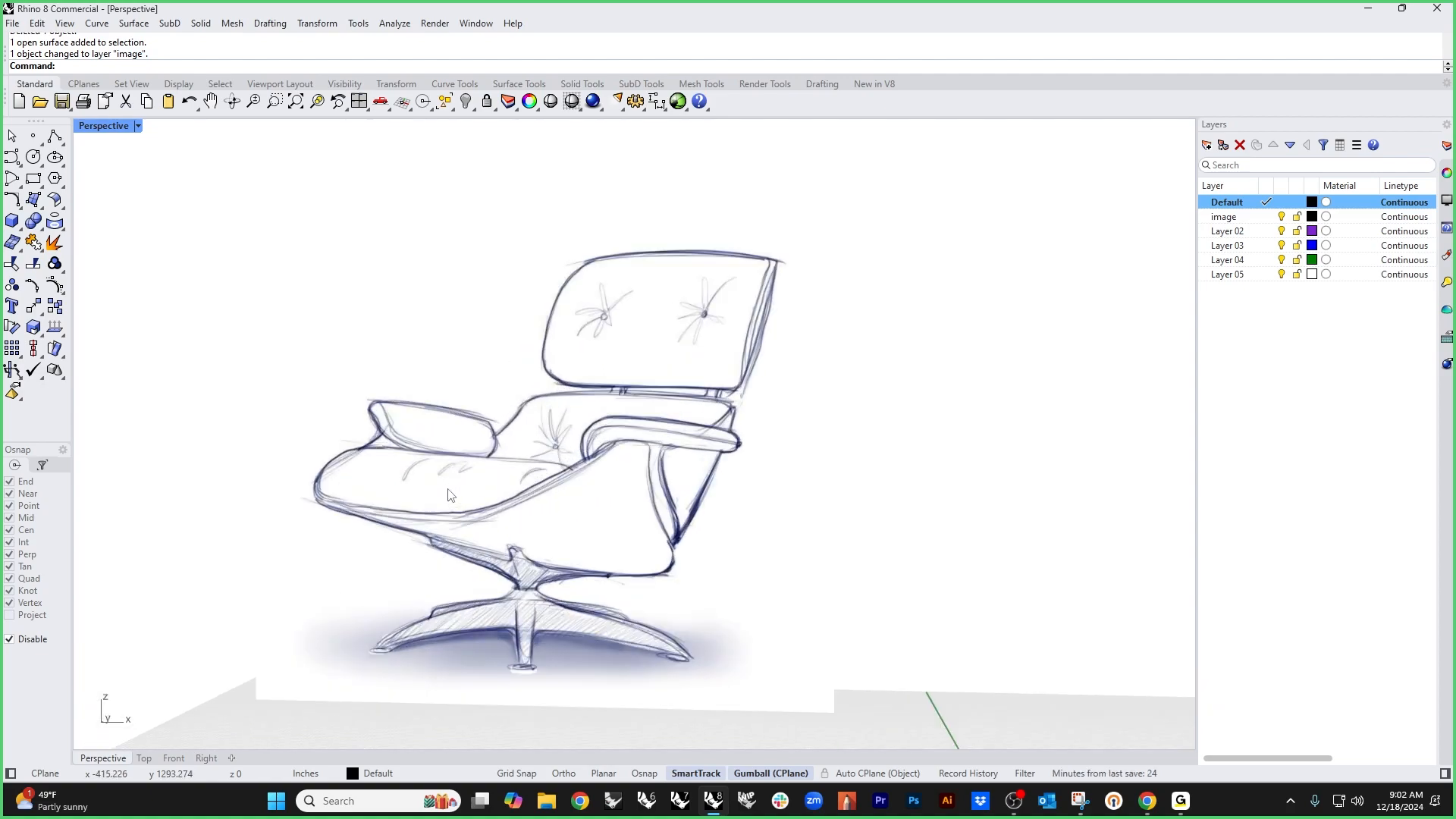
# Step: Delete the lounge chair picture from the scene
pyautogui.scroll(-3, 449, 496)
pyautogui.click(488, 496)
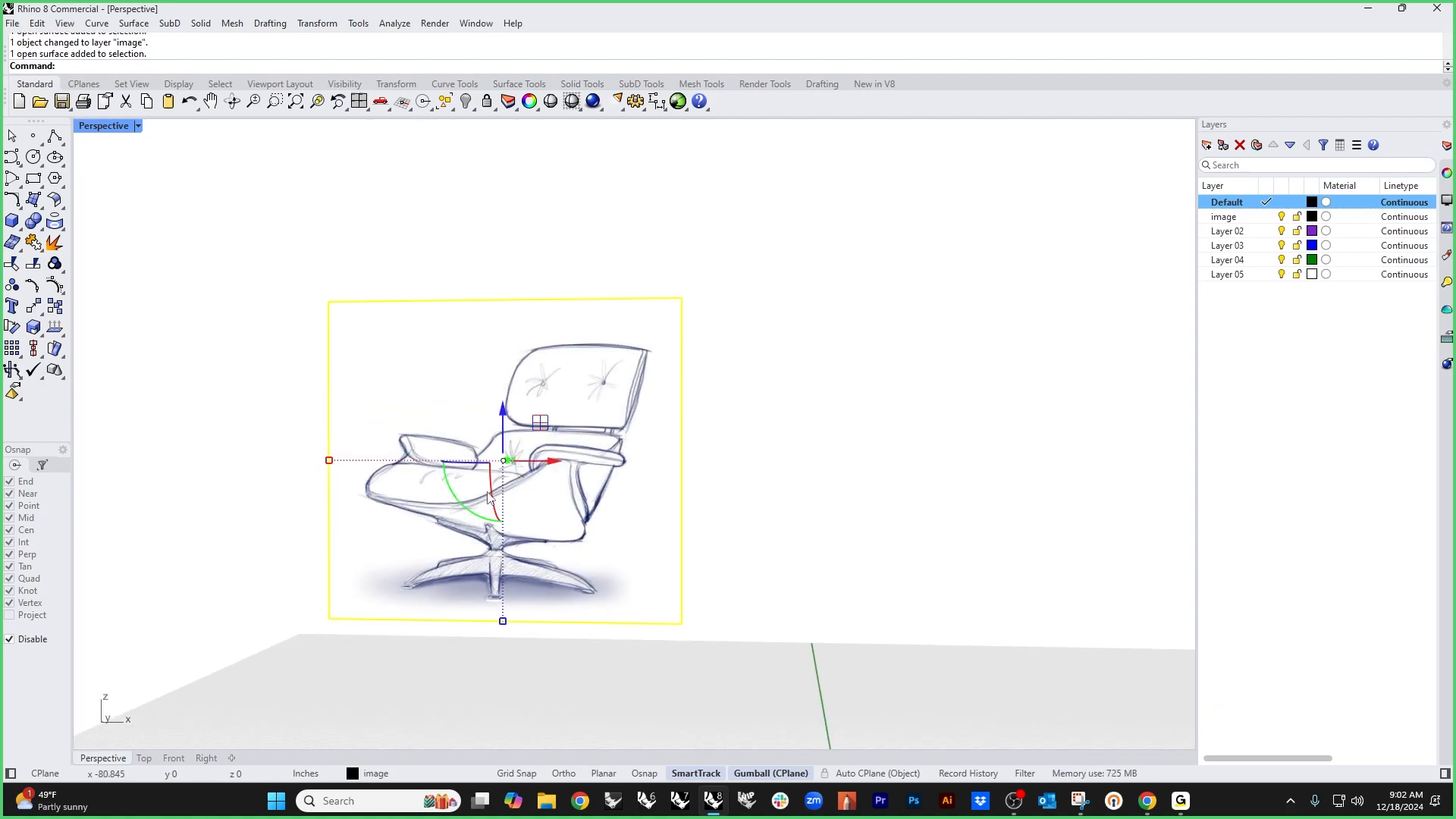
pyautogui.press('Delete')
# Step: In the Front view, place the "lounge chair" image from the Desktop with the Picture command, spanning the vertical axis near the origin
pyautogui.hotkey('ctrl', 'F2')
pyautogui.scroll(-6, 494, 494)
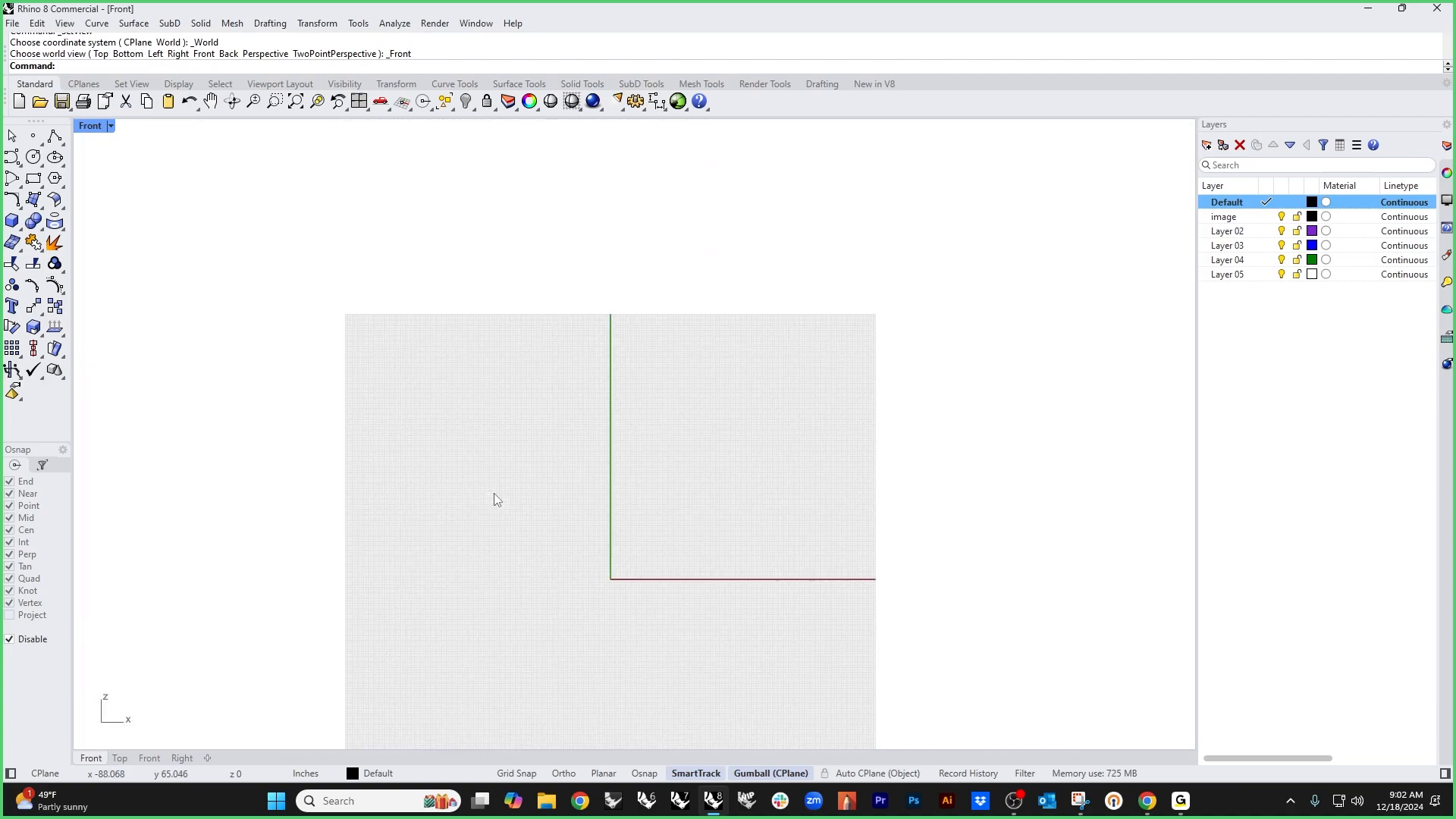
pyautogui.moveTo(495, 499); pyautogui.dragTo(434, 455, button='right')
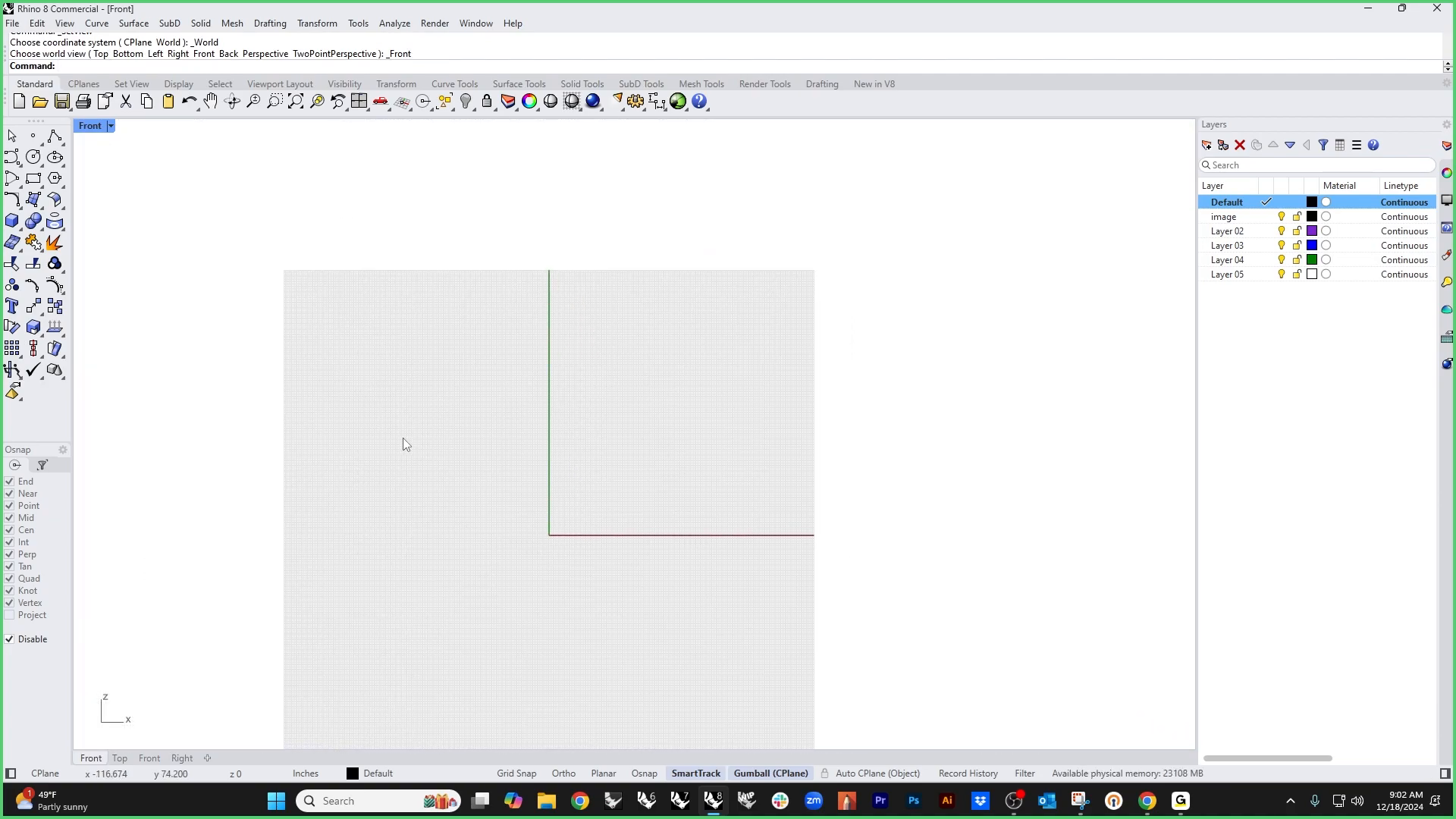
pyautogui.write('Picture')
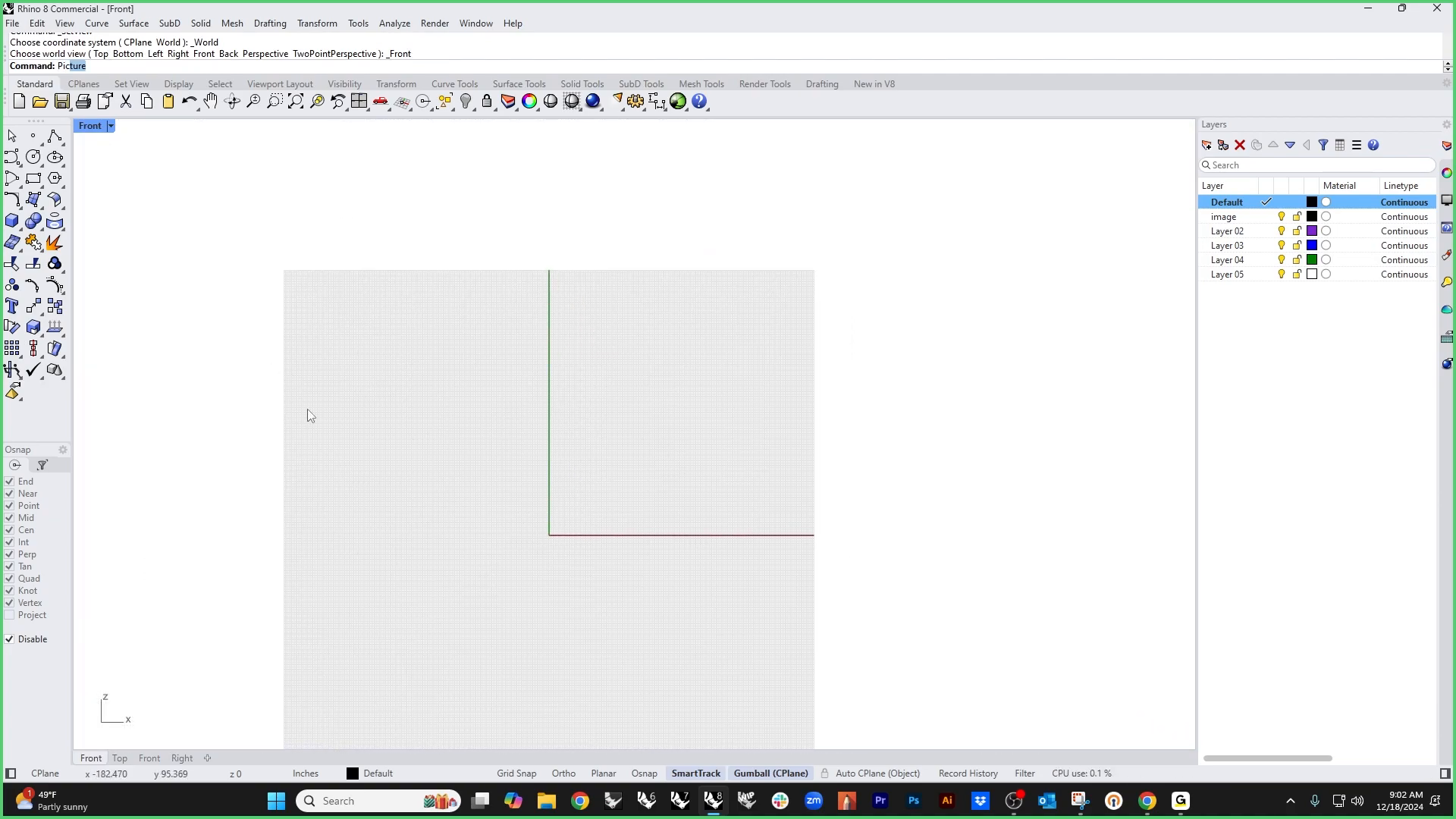
pyautogui.press('Return')
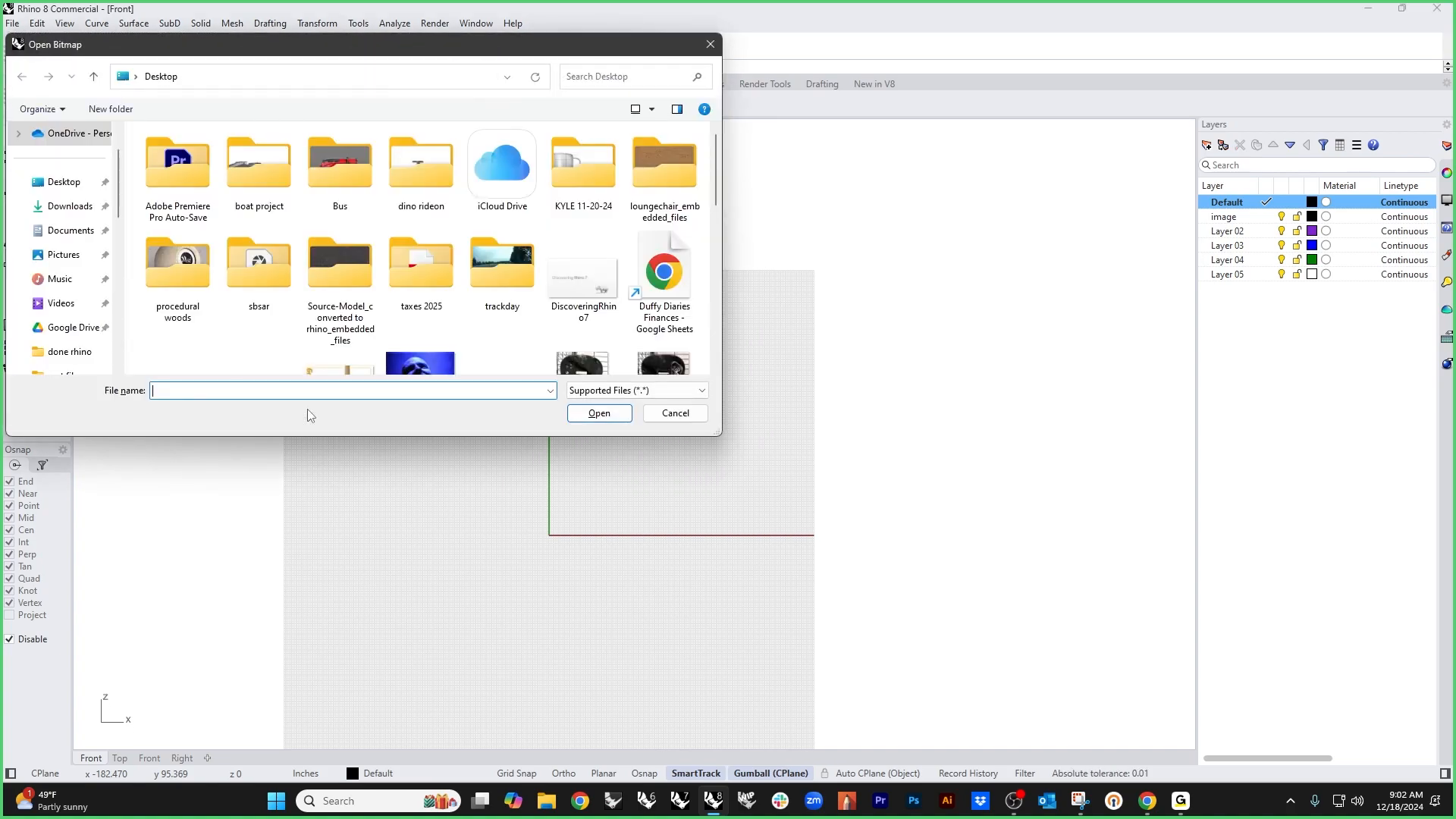
pyautogui.scroll(-5, 425, 318)
pyautogui.scroll(-1, 411, 307)
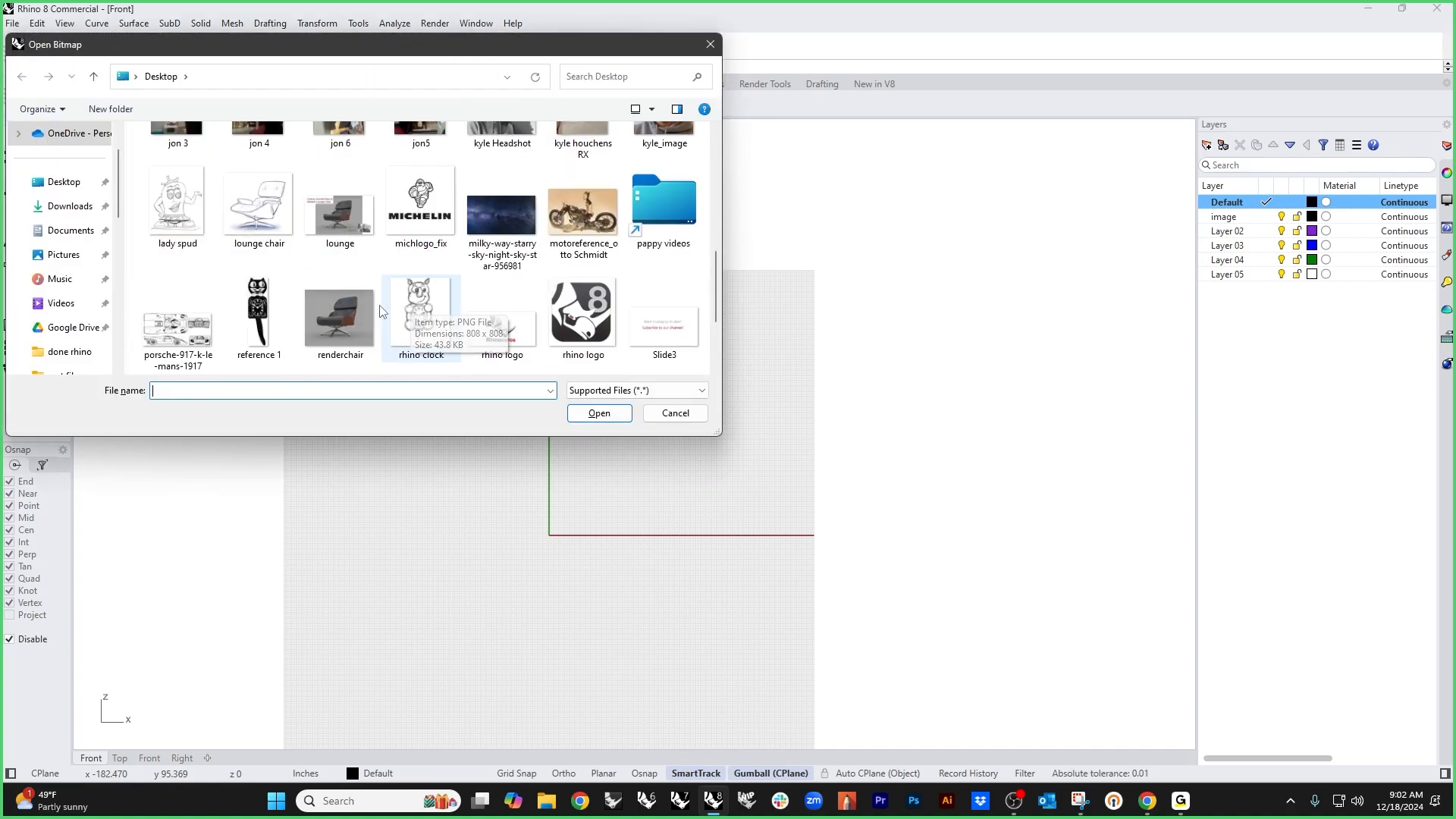
pyautogui.doubleClick(263, 210)
pyautogui.click(363, 385)
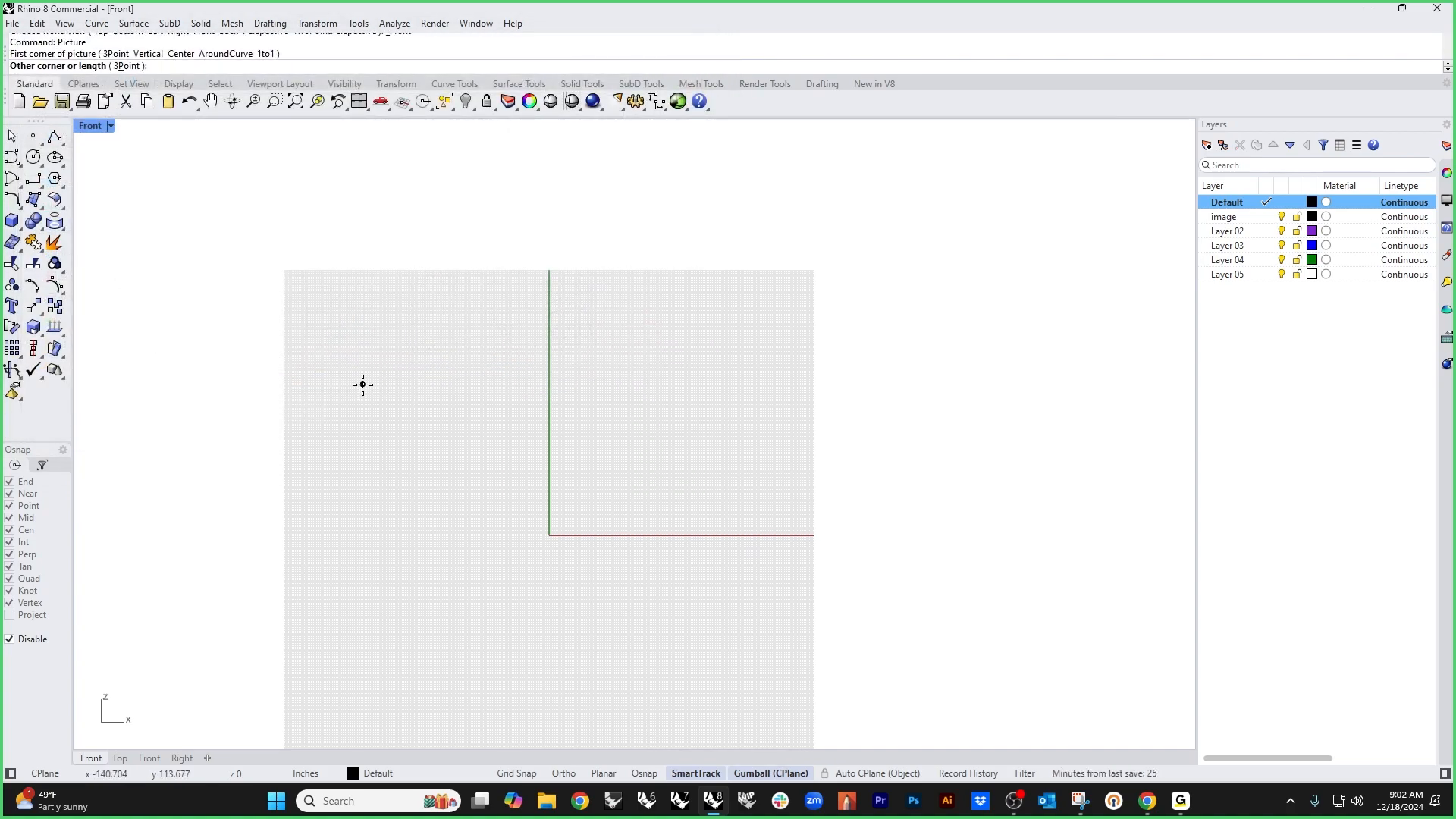
pyautogui.click(614, 610)
# Step: Move the chair picture to the negative-x side of the vertical axis above the x axis, and scale it down uniformly
pyautogui.moveTo(507, 526); pyautogui.dragTo(434, 429)
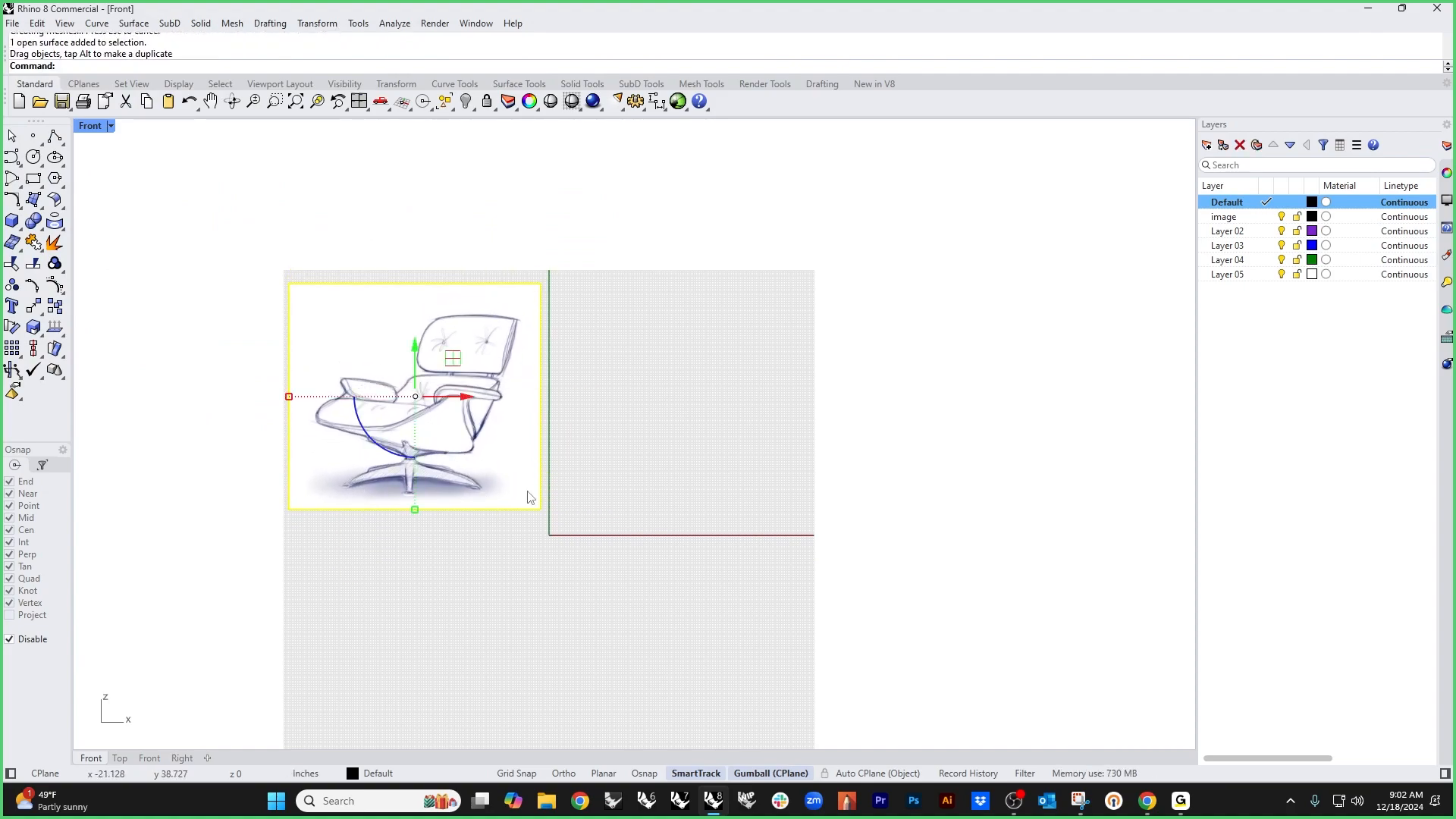
pyautogui.keyDown('shift'); pyautogui.moveTo(289, 397); pyautogui.dragTo(330, 396); pyautogui.keyUp('shift')
pyautogui.moveTo(453, 357); pyautogui.dragTo(476, 380)
# Step: Assign the chair picture to the "image" layer and check the assignment by hiding and showing that layer
pyautogui.click(1227, 218)
pyautogui.rightClick(1228, 218)
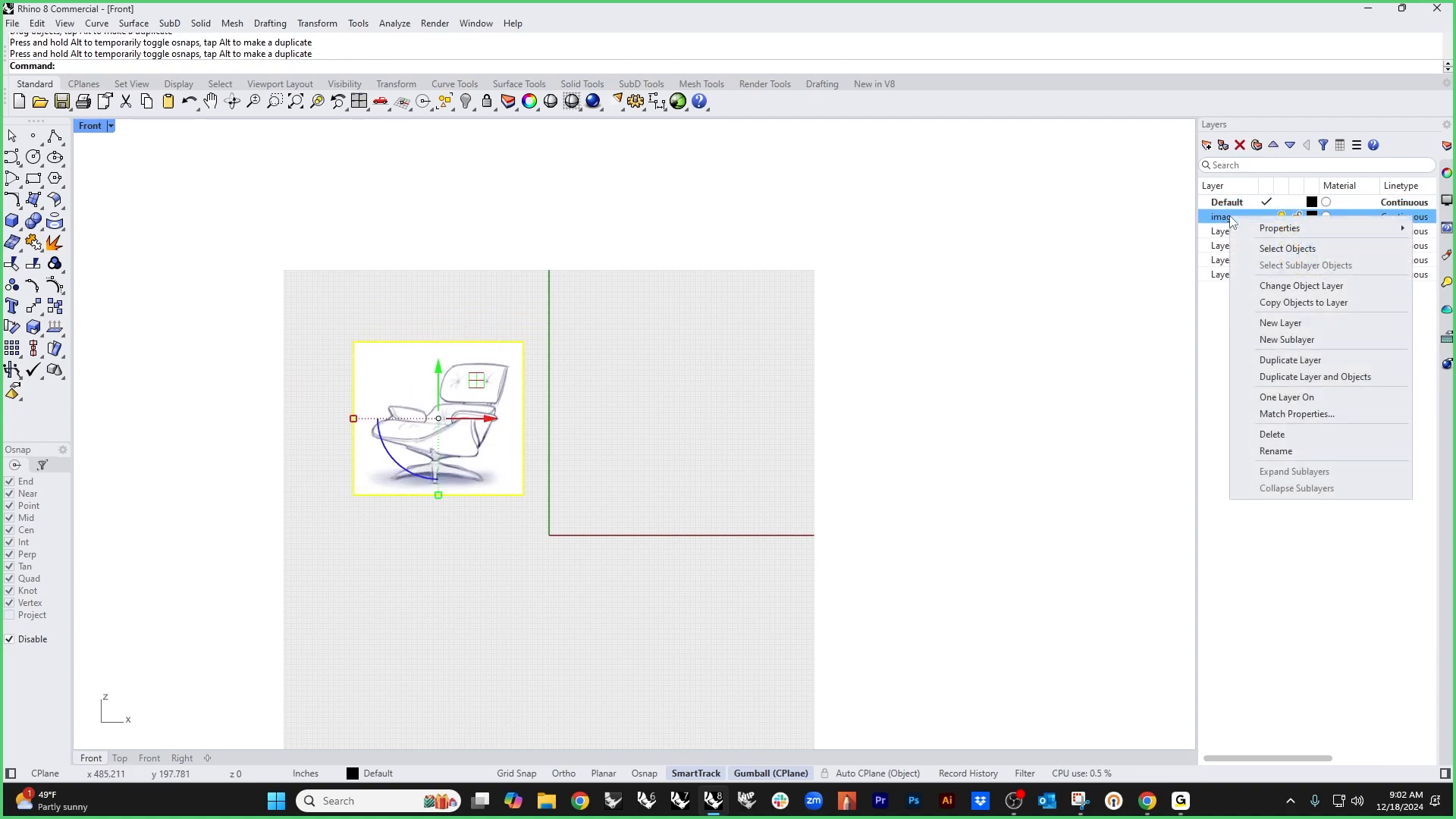
pyautogui.click(1281, 285)
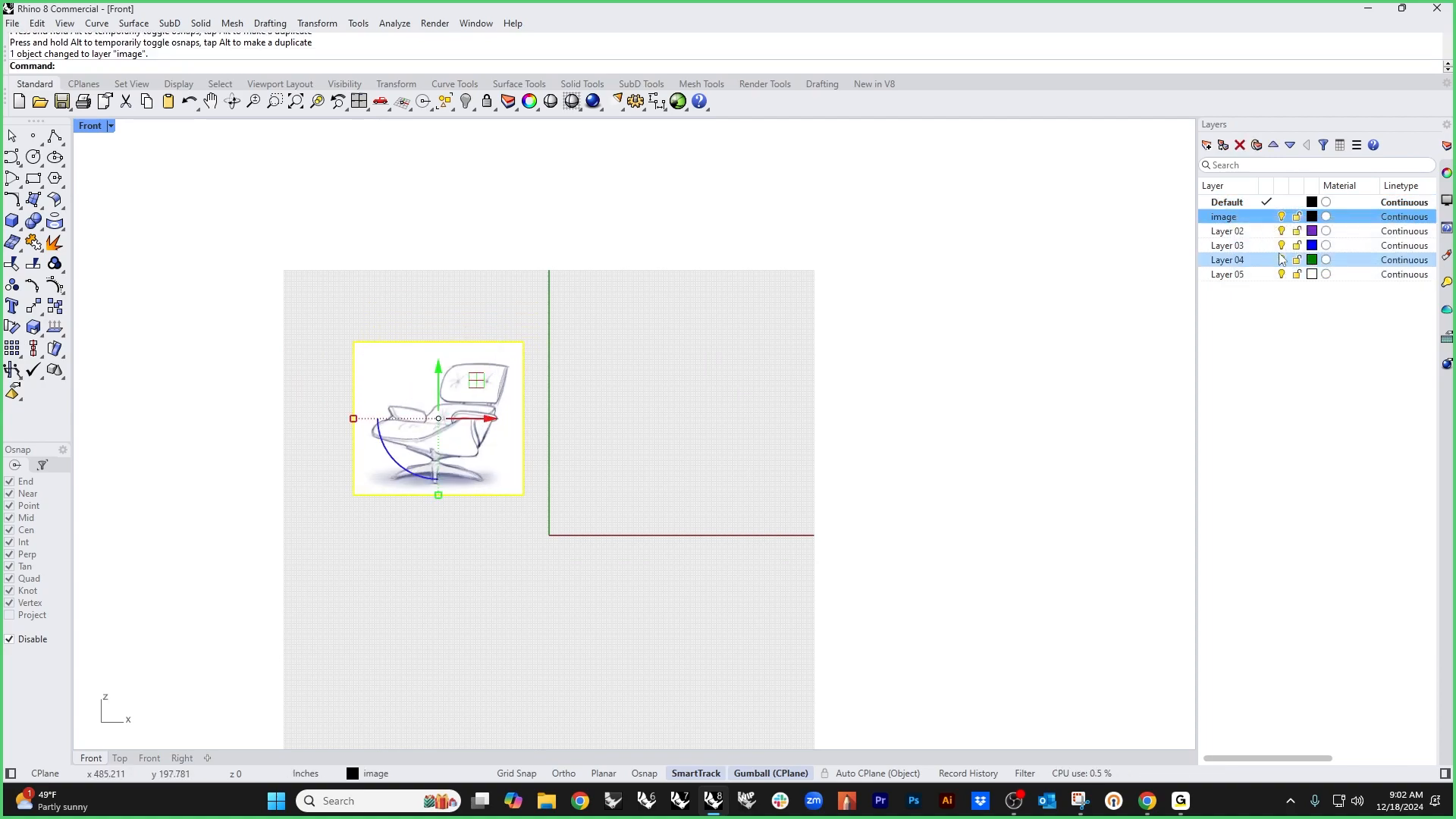
pyautogui.click(1282, 218)
pyautogui.click(1282, 218)
# Step: Switch back to the Perspective view and look at the chair picture standing on the ground grid
pyautogui.moveTo(628, 512); pyautogui.dragTo(555, 531, button='right')
pyautogui.hotkey('ctrl', 'F4')
pyautogui.scroll(5, 459, 505)
pyautogui.moveTo(460, 509); pyautogui.dragTo(540, 510, button='right')
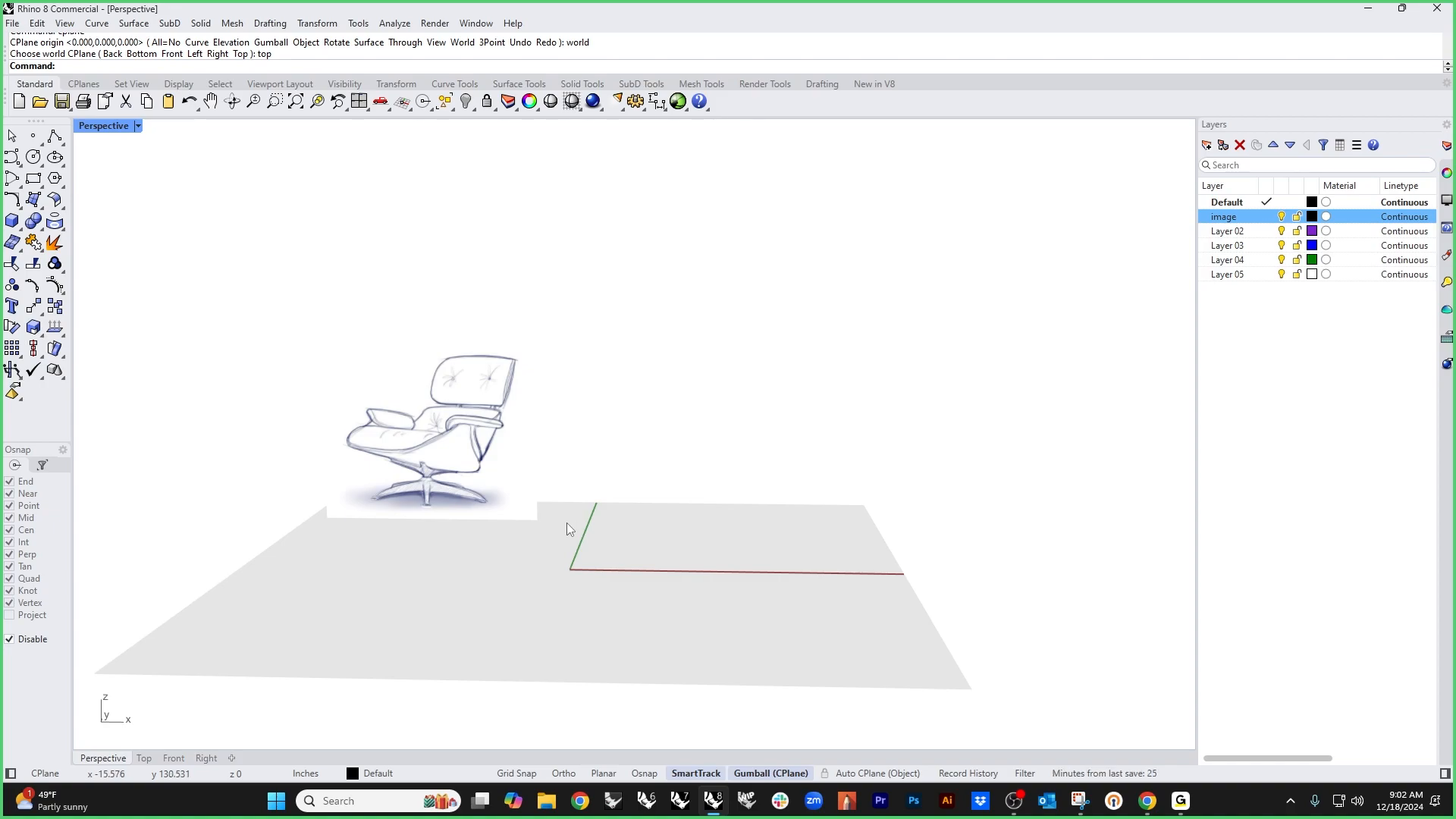
pyautogui.moveTo(534, 536); pyautogui.dragTo(571, 535, button='right')
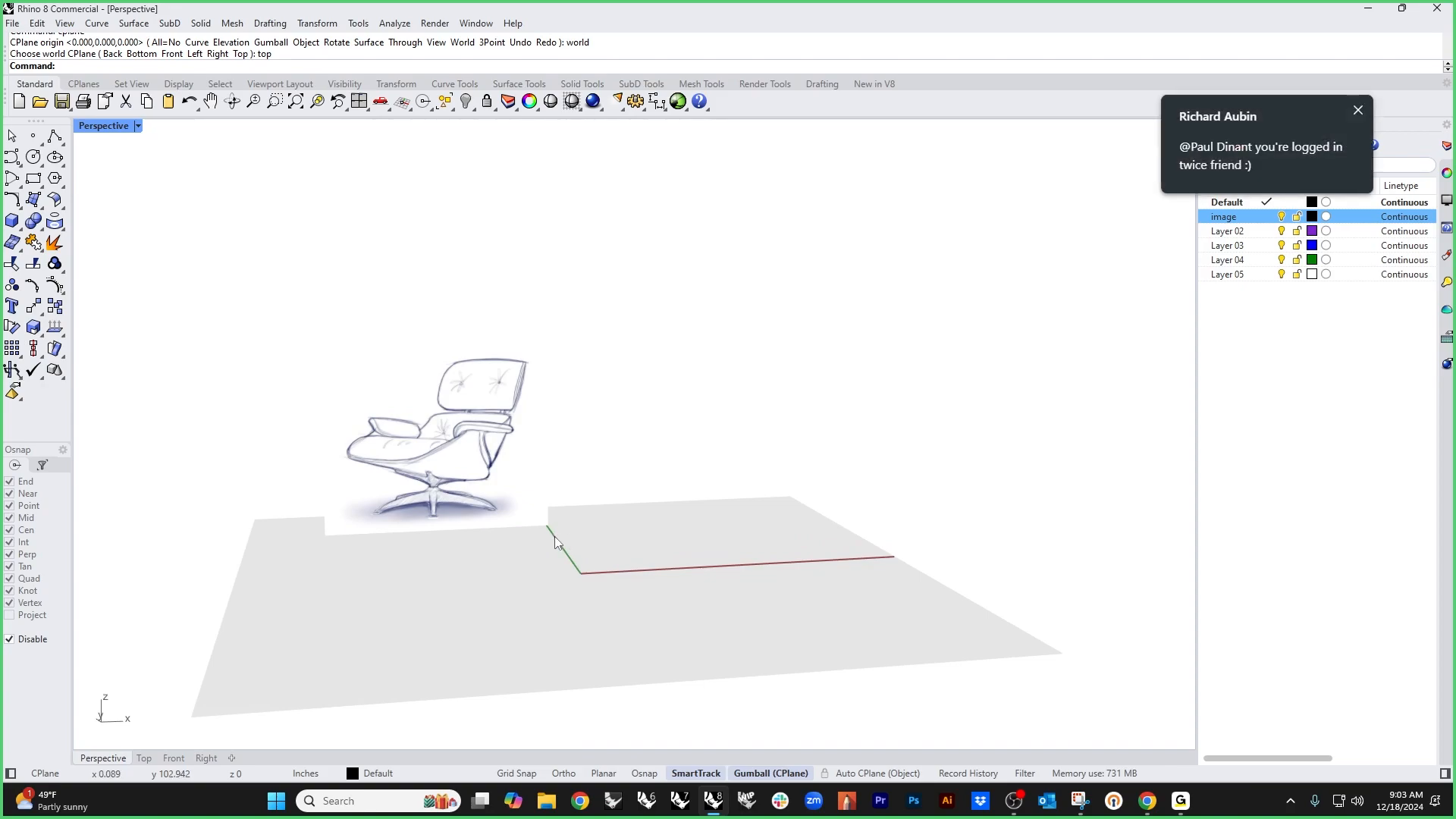
pyautogui.click(1356, 110)
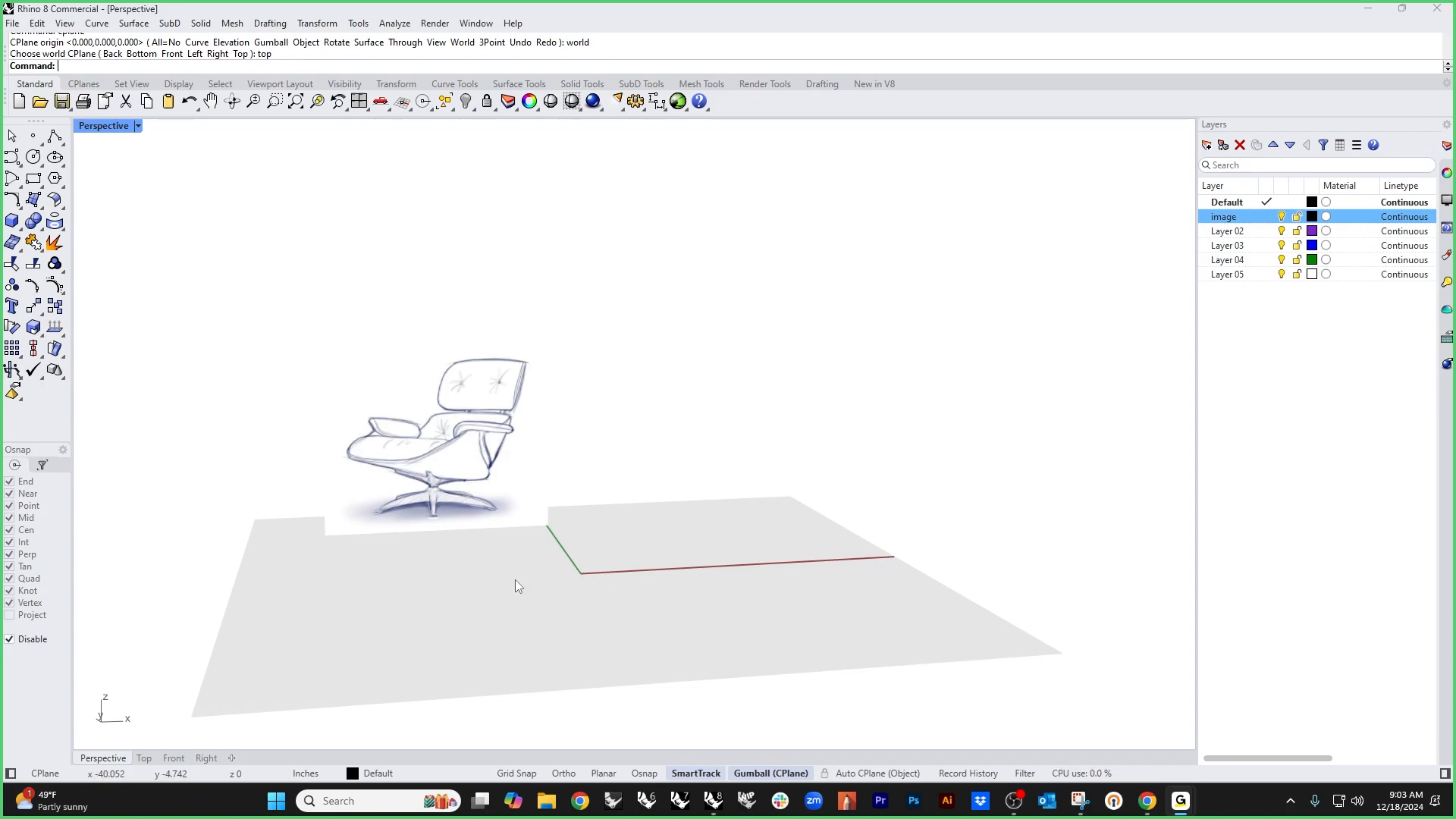
# Step: Draw a 12-inch reference line from the origin along the positive x axis
pyautogui.scroll(2, 515, 585)
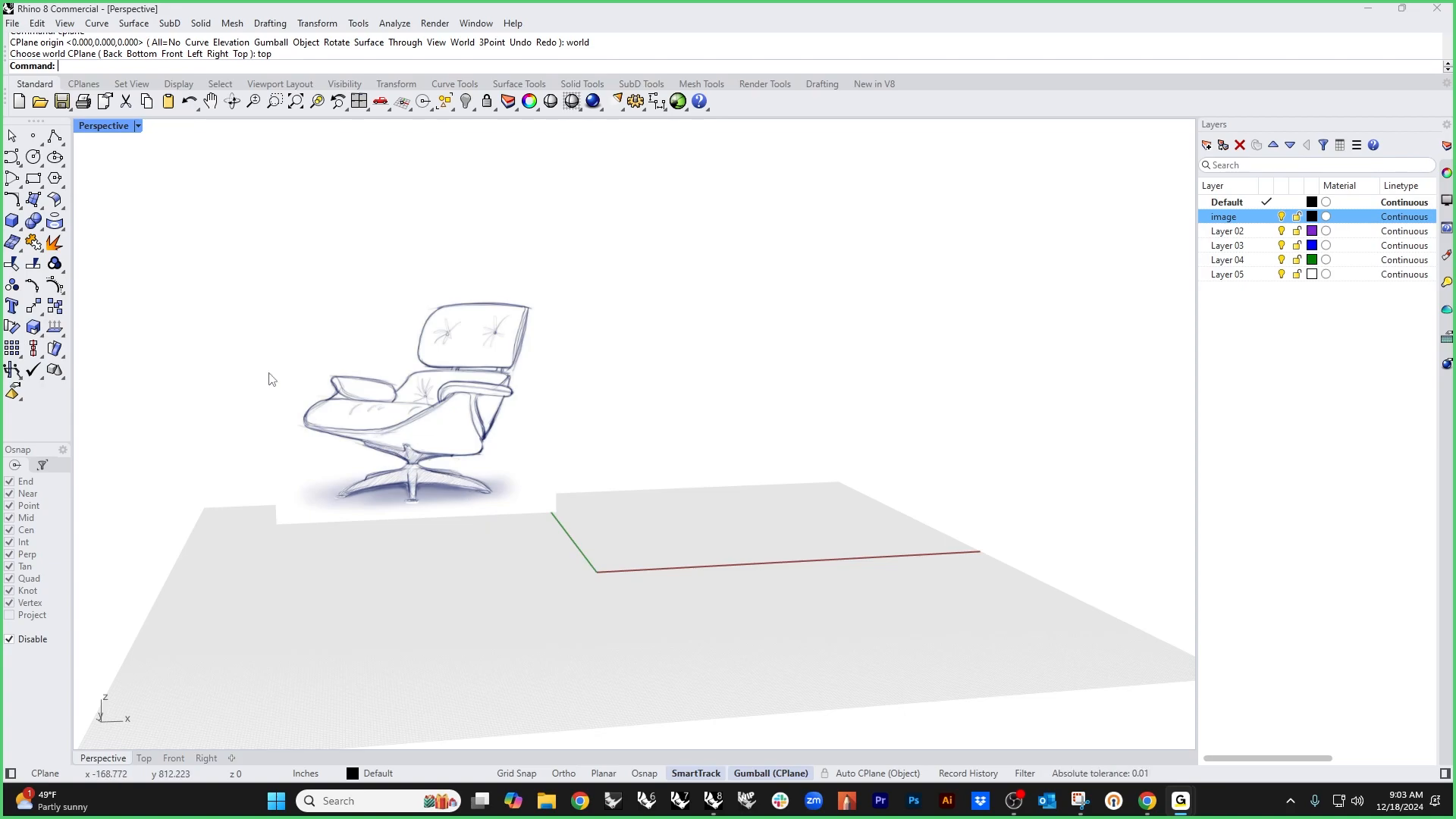
pyautogui.click(62, 142)
pyautogui.click(79, 144)
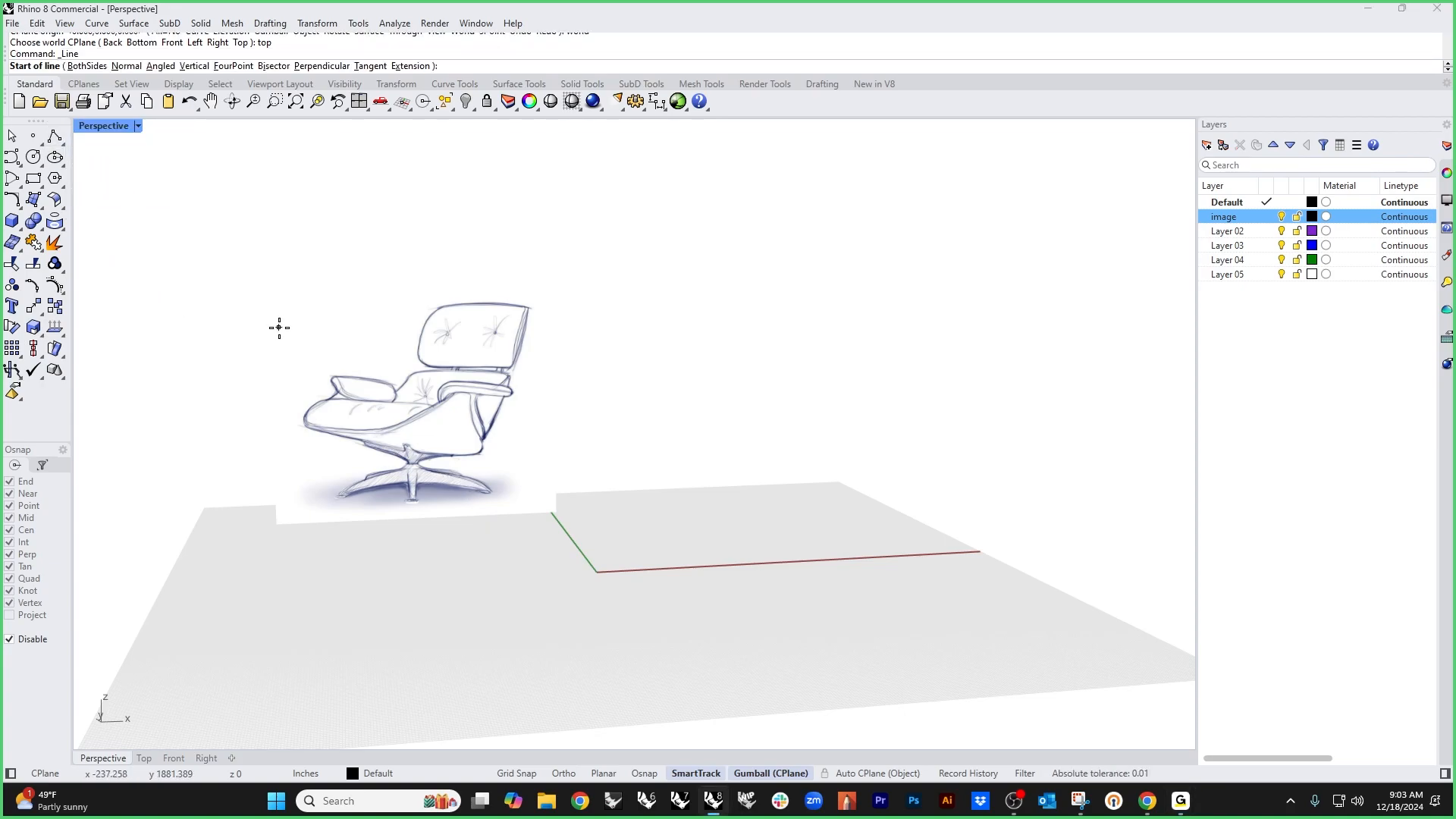
pyautogui.write('0')
pyautogui.press('Return')
pyautogui.write('12')
pyautogui.press('Return')
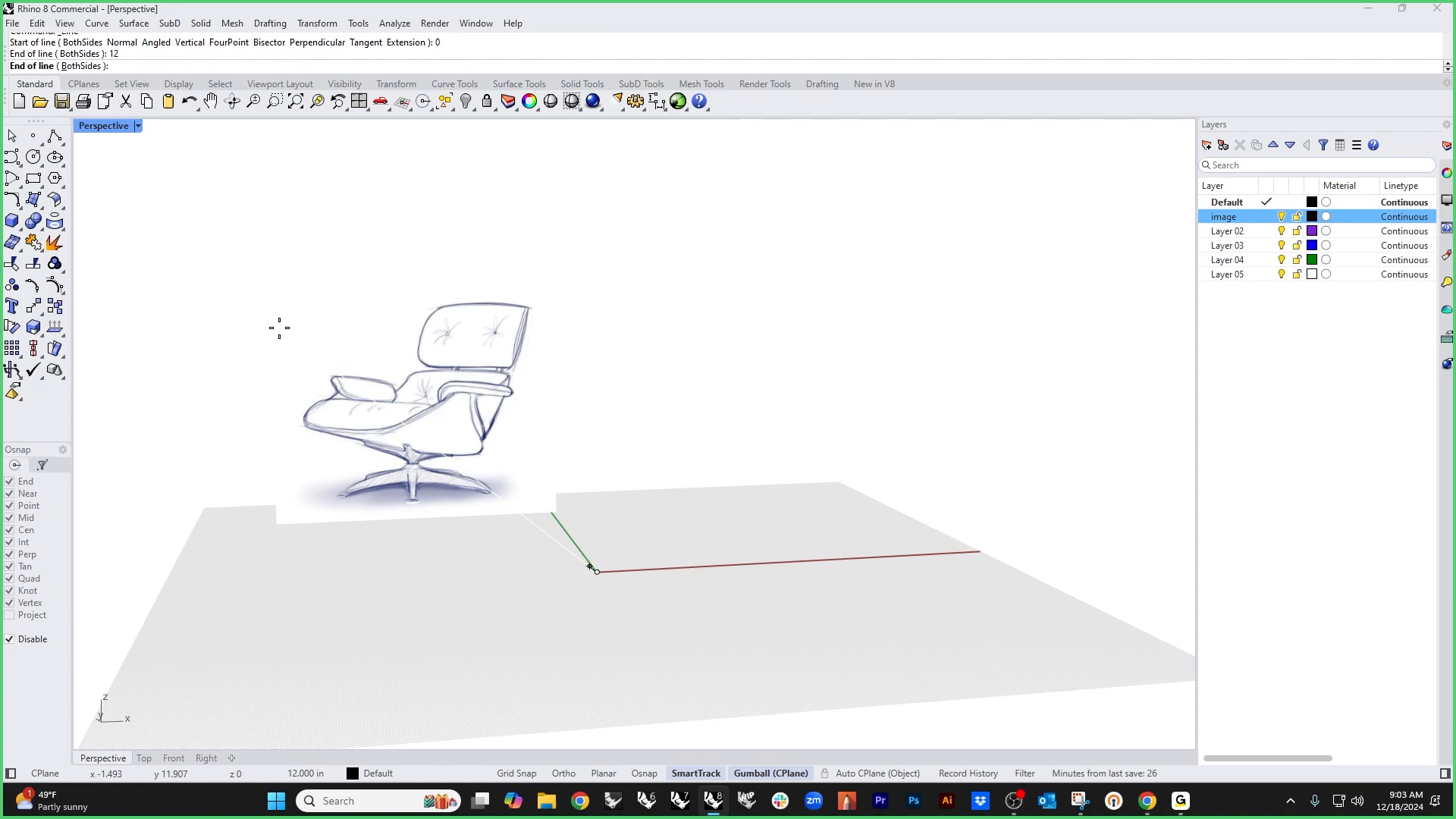
pyautogui.click(748, 570)
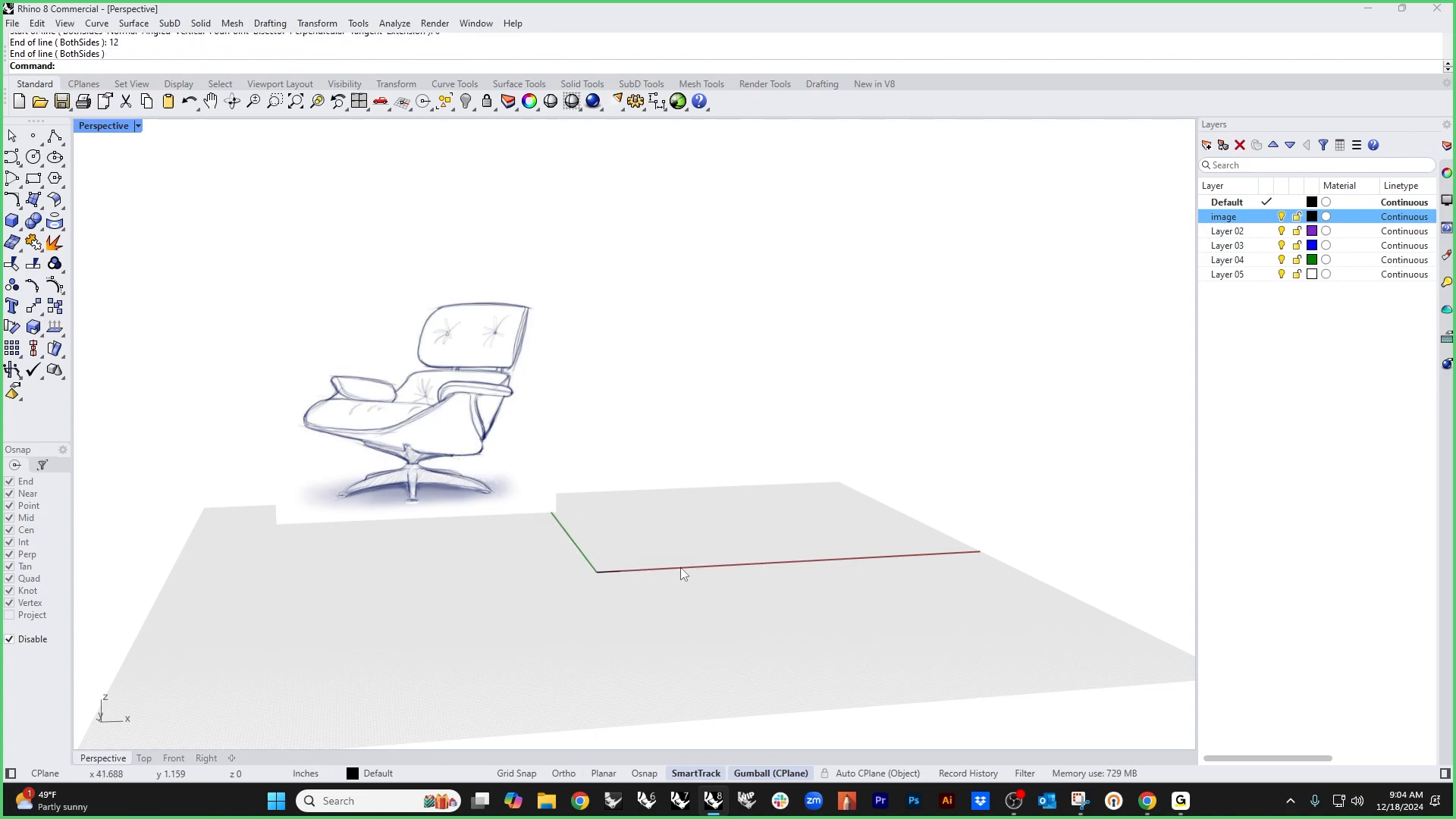
# Step: Draw a circle centred on the origin with its radius reaching the far end of the 12-inch line
pyautogui.scroll(5, 617, 576)
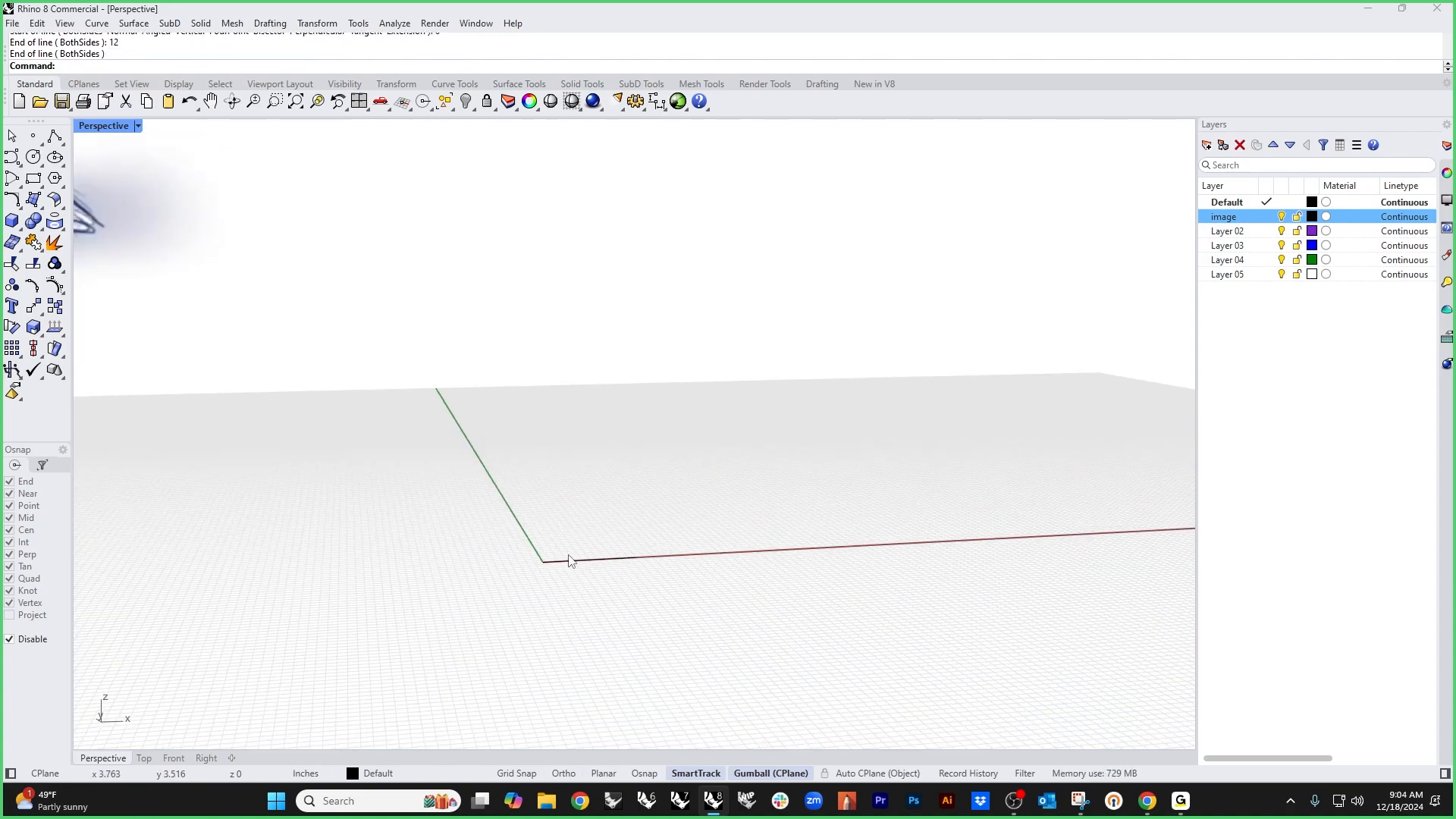
pyautogui.click(33, 157)
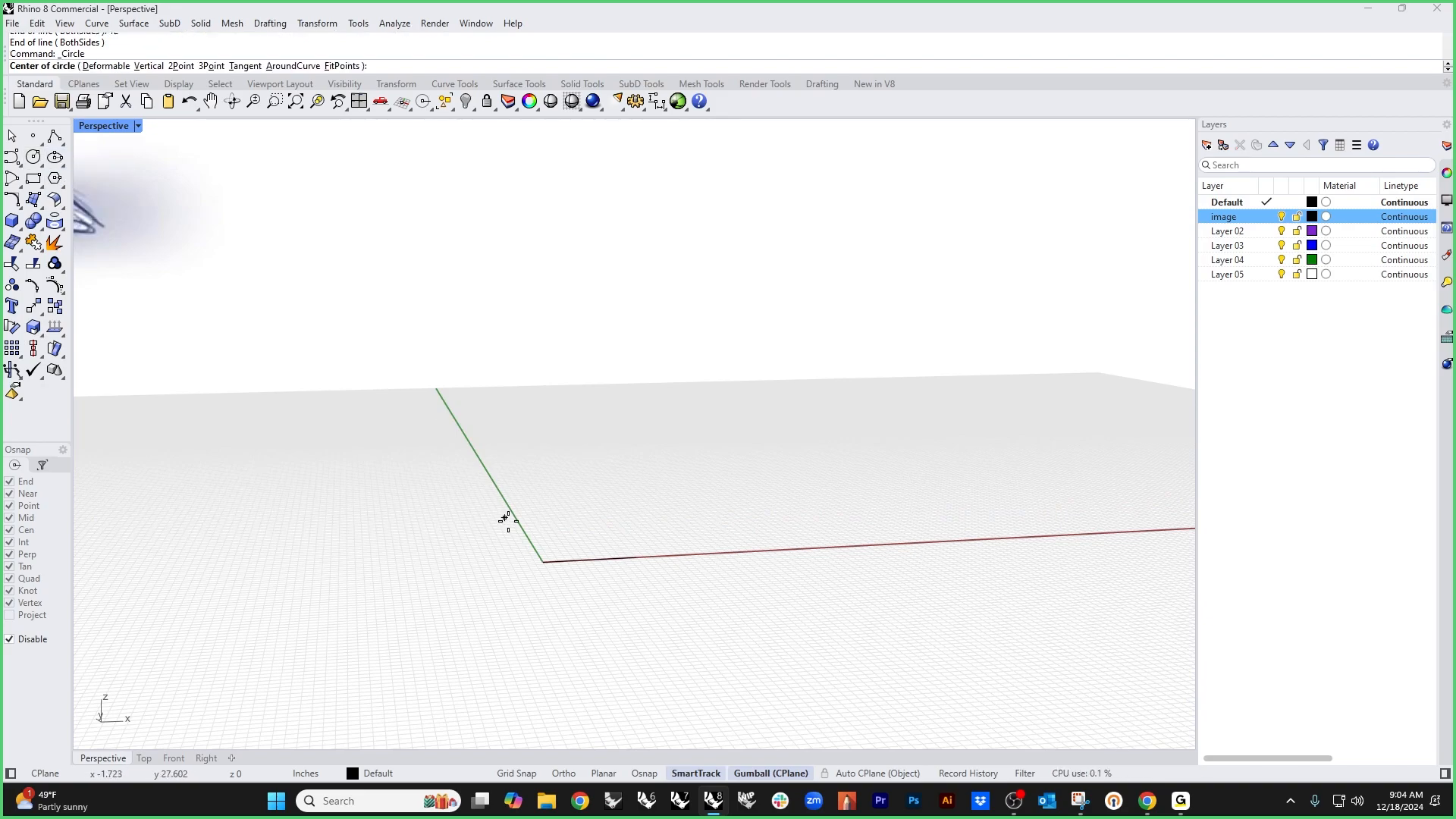
pyautogui.click(543, 562)
pyautogui.click(640, 557)
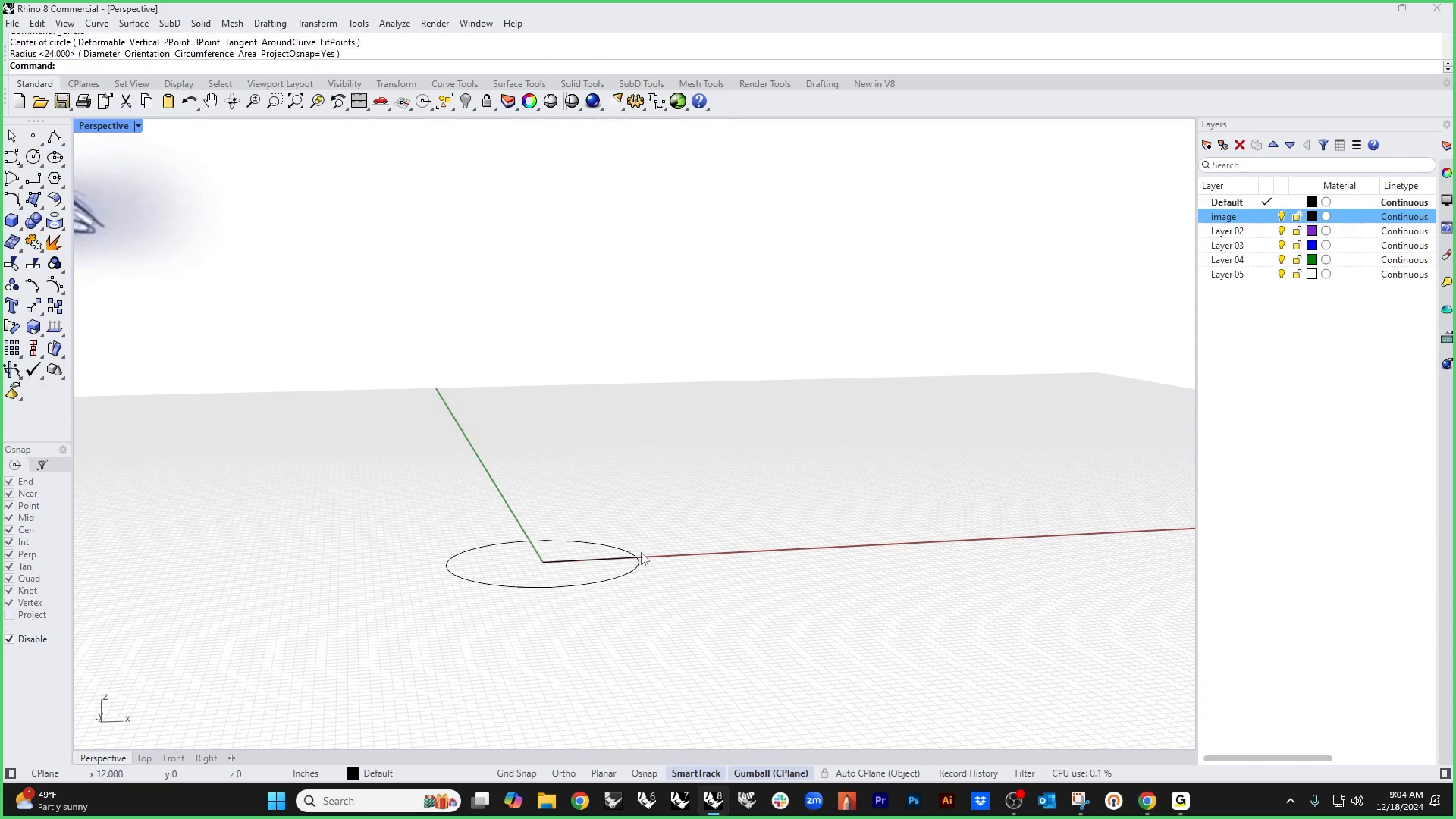
# Step: Scale the chair picture down uniformly in the Perspective view to about half its size
pyautogui.moveTo(642, 558)
pyautogui.mouseDown(button='right')
pyautogui.moveTo(650, 585)
pyautogui.moveTo(559, 571)
pyautogui.mouseUp(button='right')
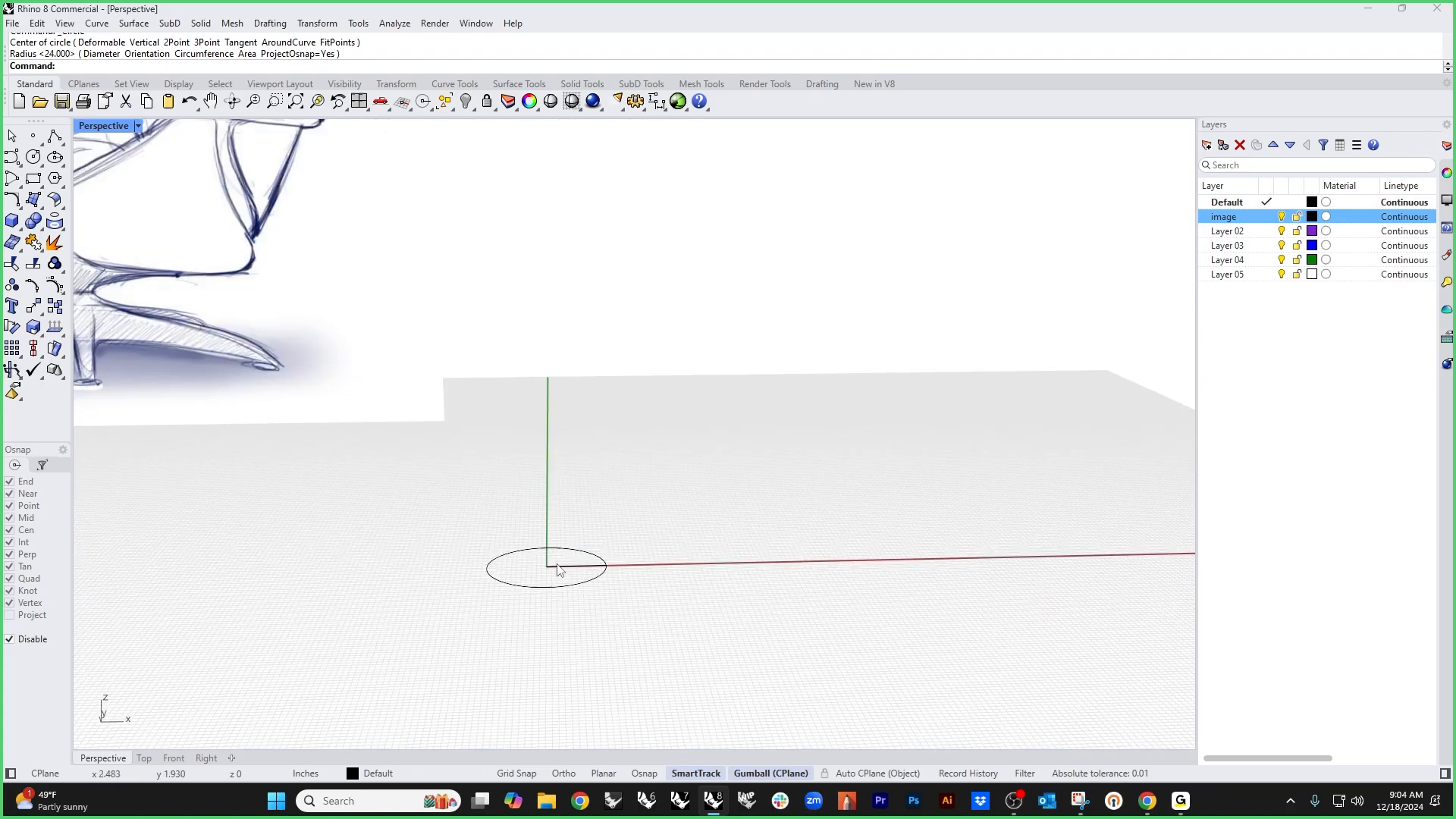
pyautogui.scroll(-3, 520, 542)
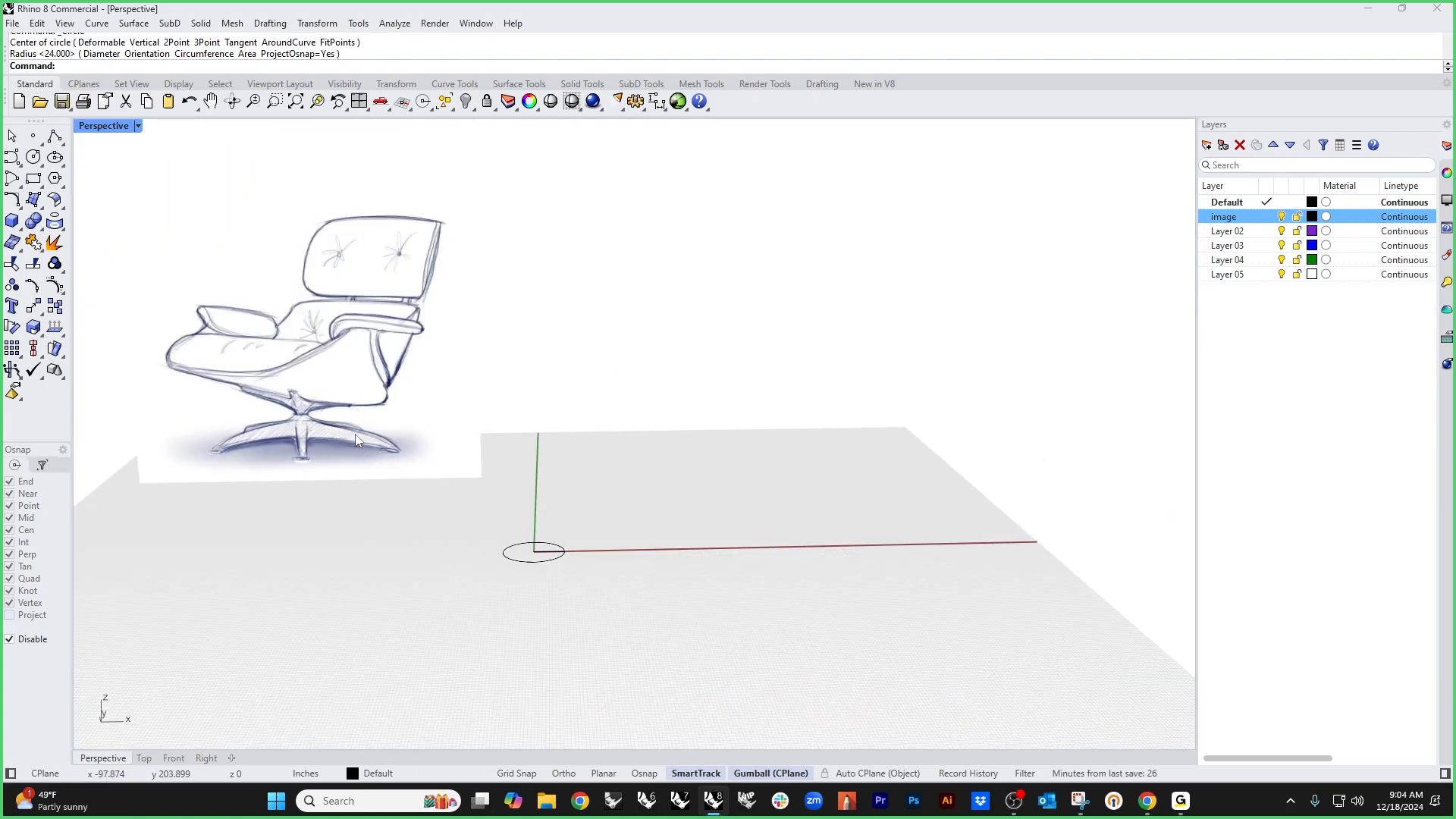
pyautogui.click(359, 457)
pyautogui.keyDown('shift'); pyautogui.moveTo(311, 480); pyautogui.dragTo(294, 393); pyautogui.keyUp('shift')
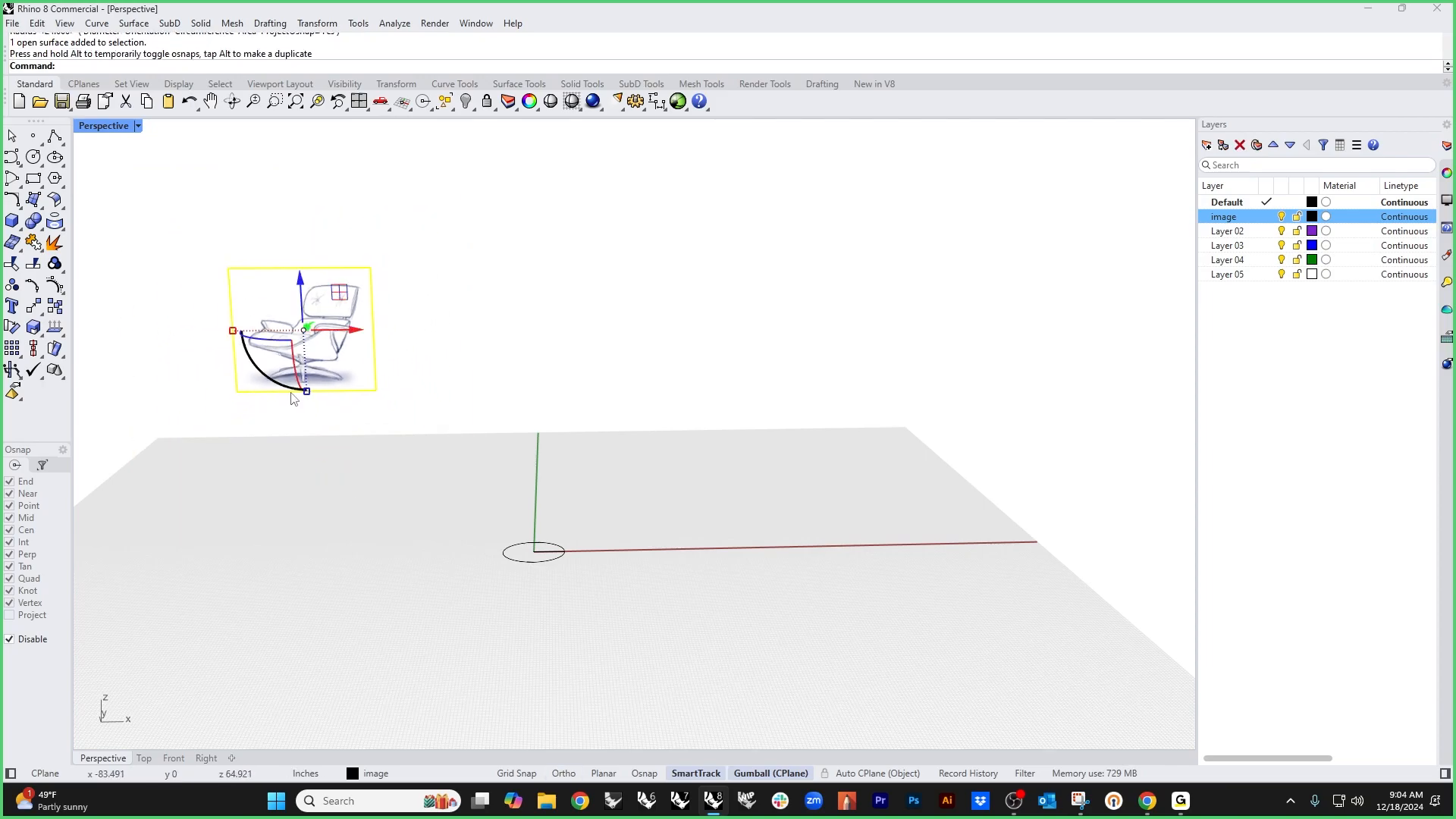
# Step: Move the scaled chair picture down and closer to the 12-inch circle at the origin, leaving it deselected
pyautogui.moveTo(303, 319); pyautogui.dragTo(456, 443)
pyautogui.scroll(6, 557, 525)
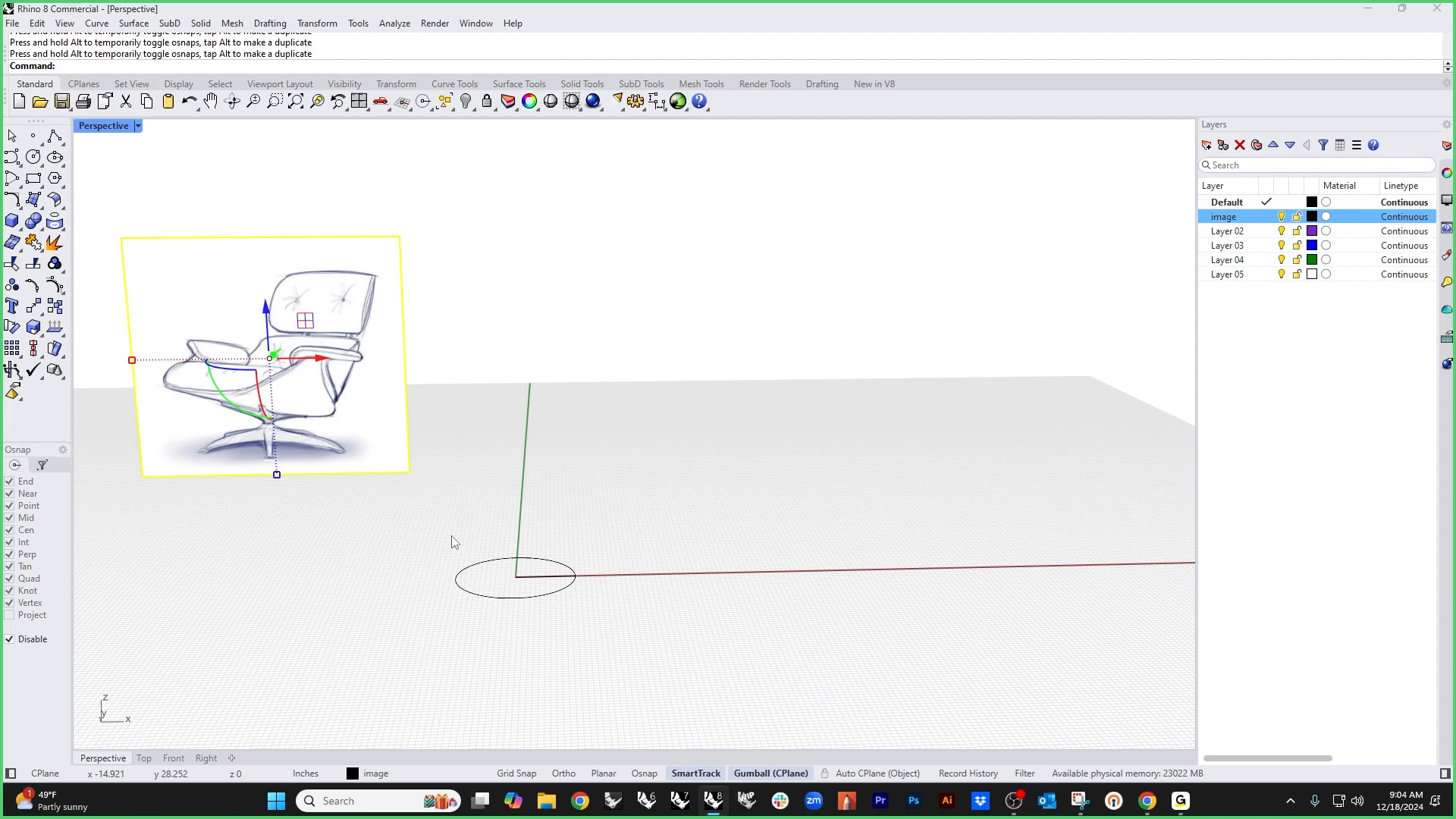
pyautogui.keyDown('shift'); pyautogui.moveTo(472, 562); pyautogui.dragTo(558, 569, button='right'); pyautogui.keyUp('shift')
pyautogui.click(501, 573)
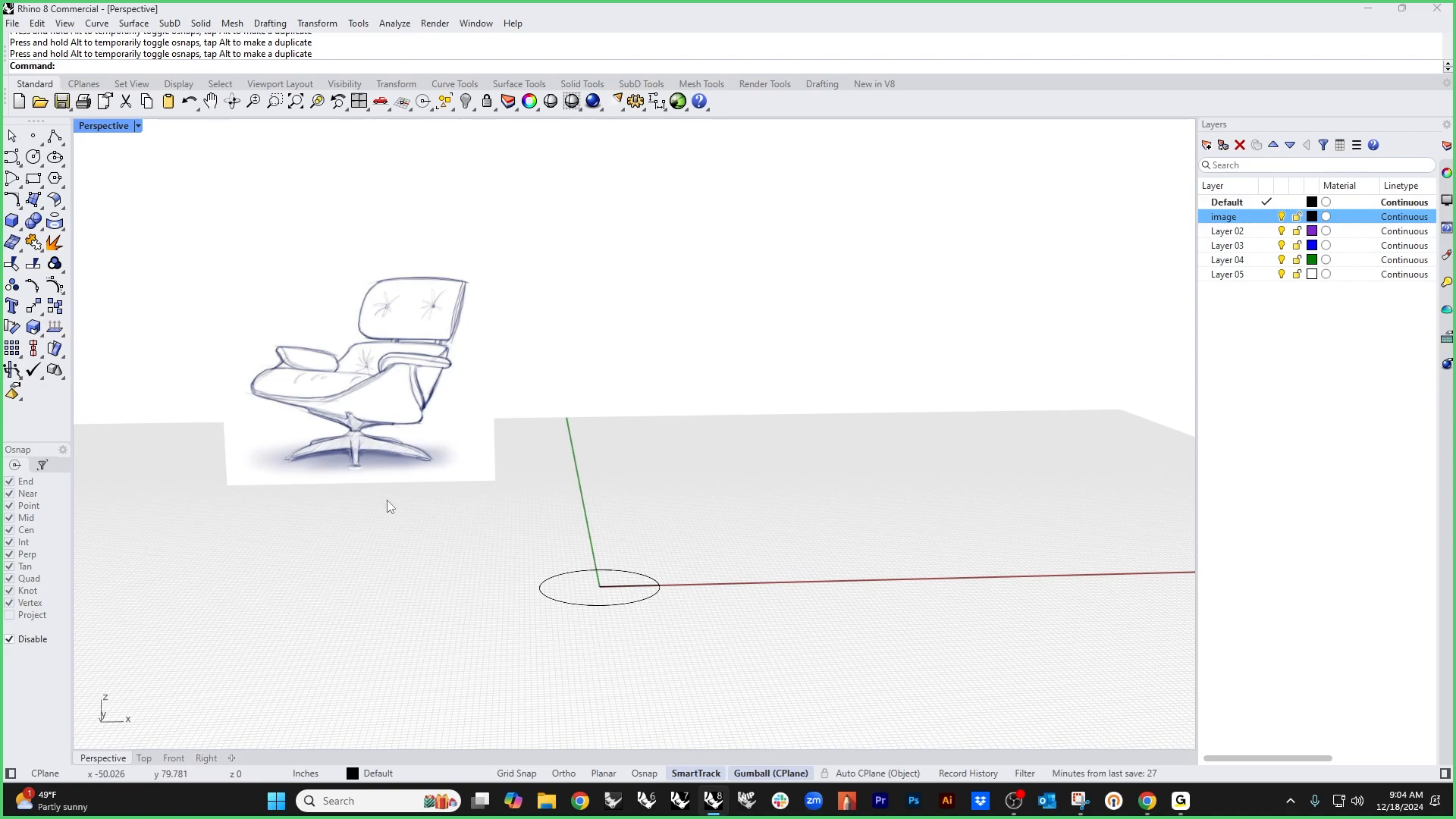
# Step: Examine the shape of the star base and its legs in the chair sketch
pyautogui.moveTo(387, 499); pyautogui.dragTo(499, 543, button='right')
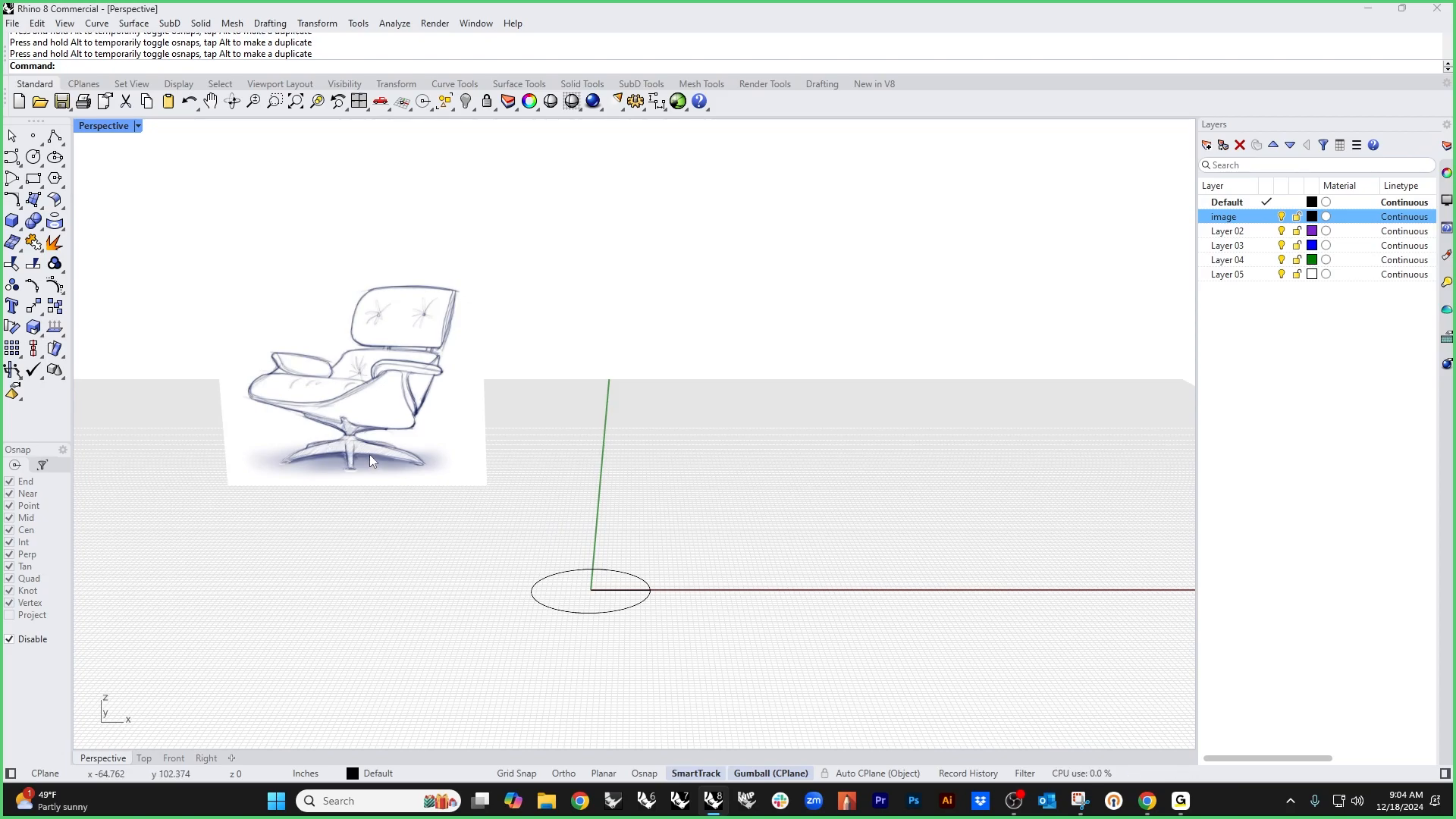
pyautogui.scroll(7, 324, 452)
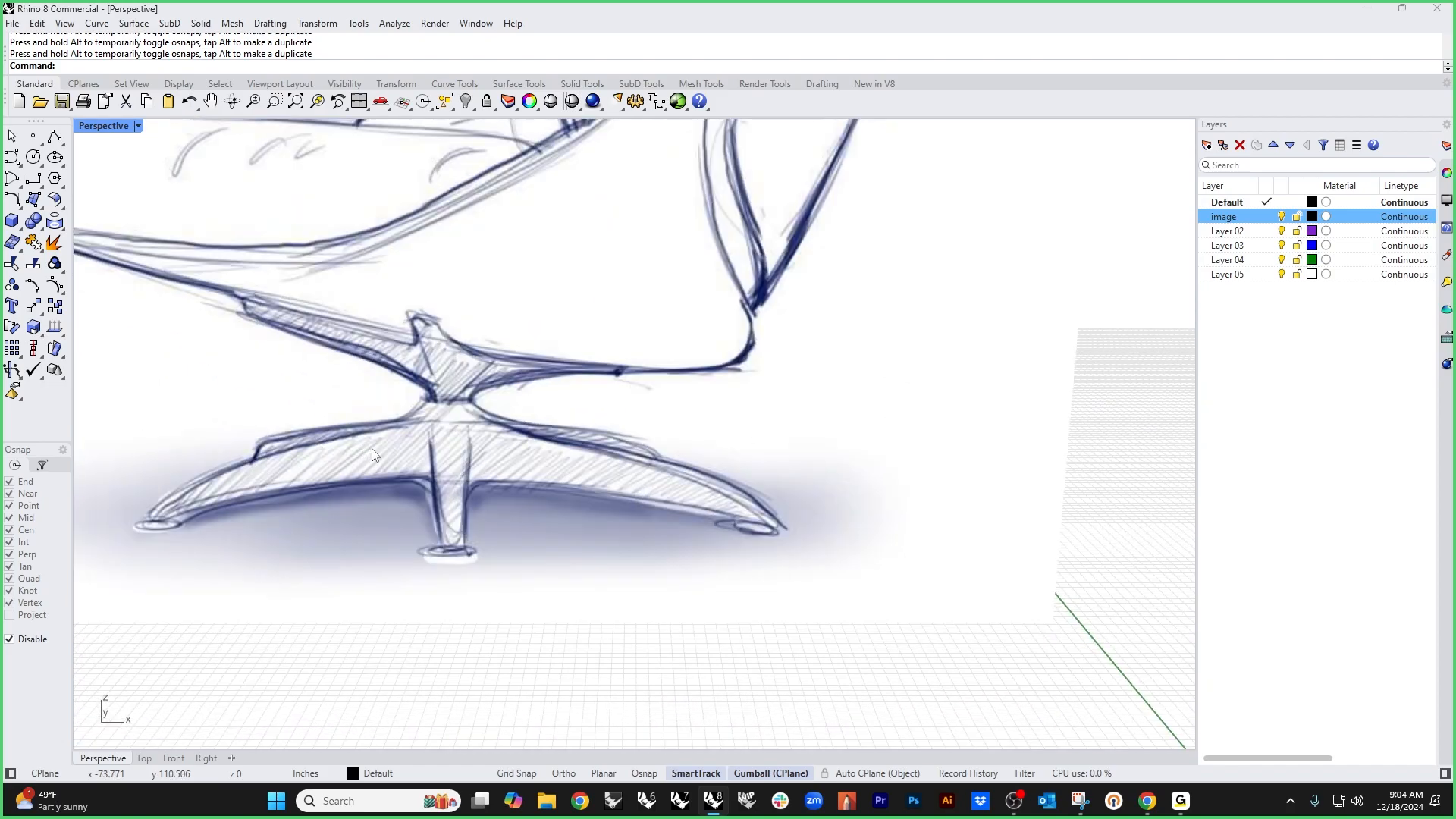
pyautogui.scroll(-4, 380, 447)
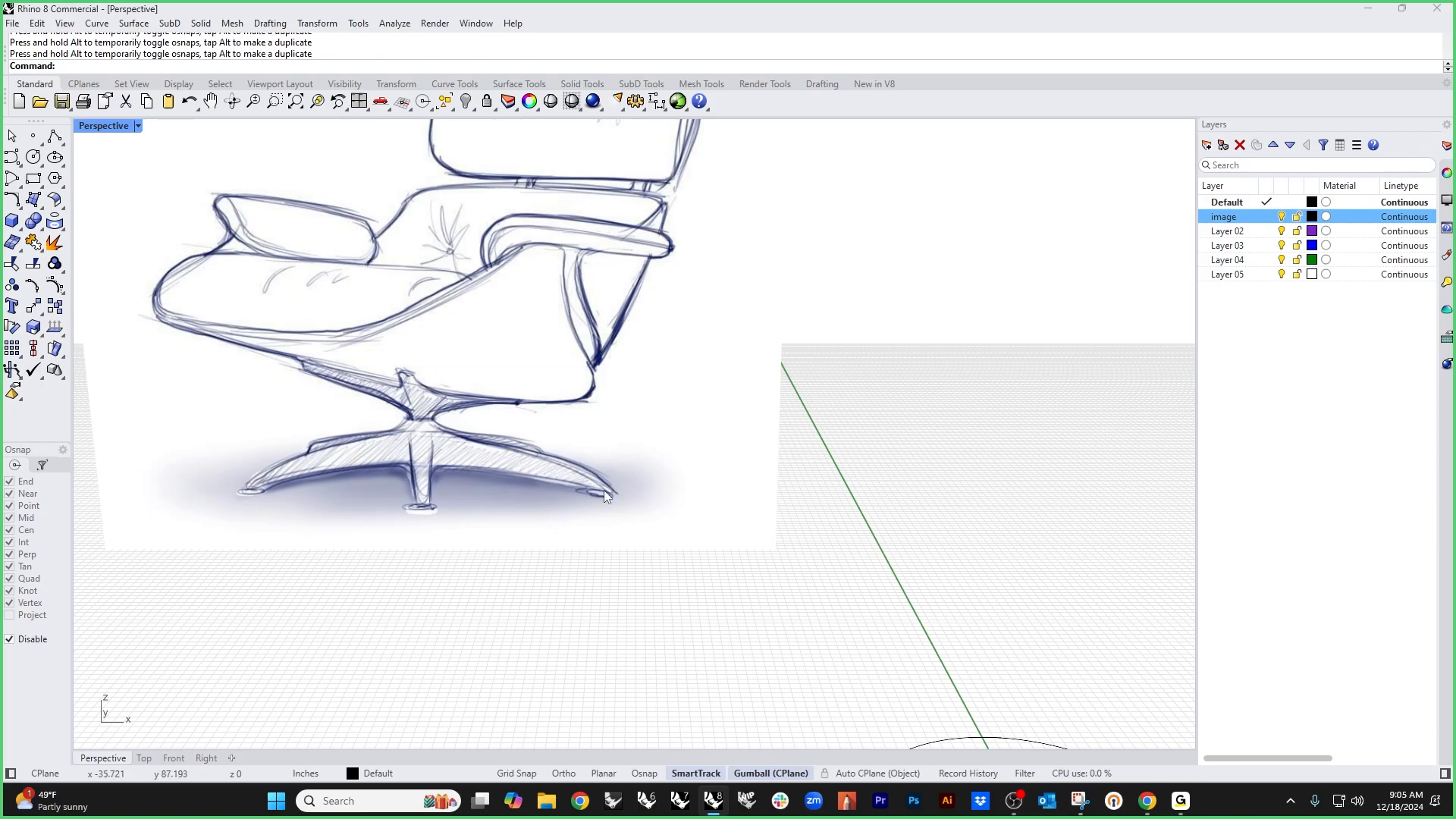
pyautogui.scroll(-2, 557, 483)
pyautogui.scroll(-2, 444, 440)
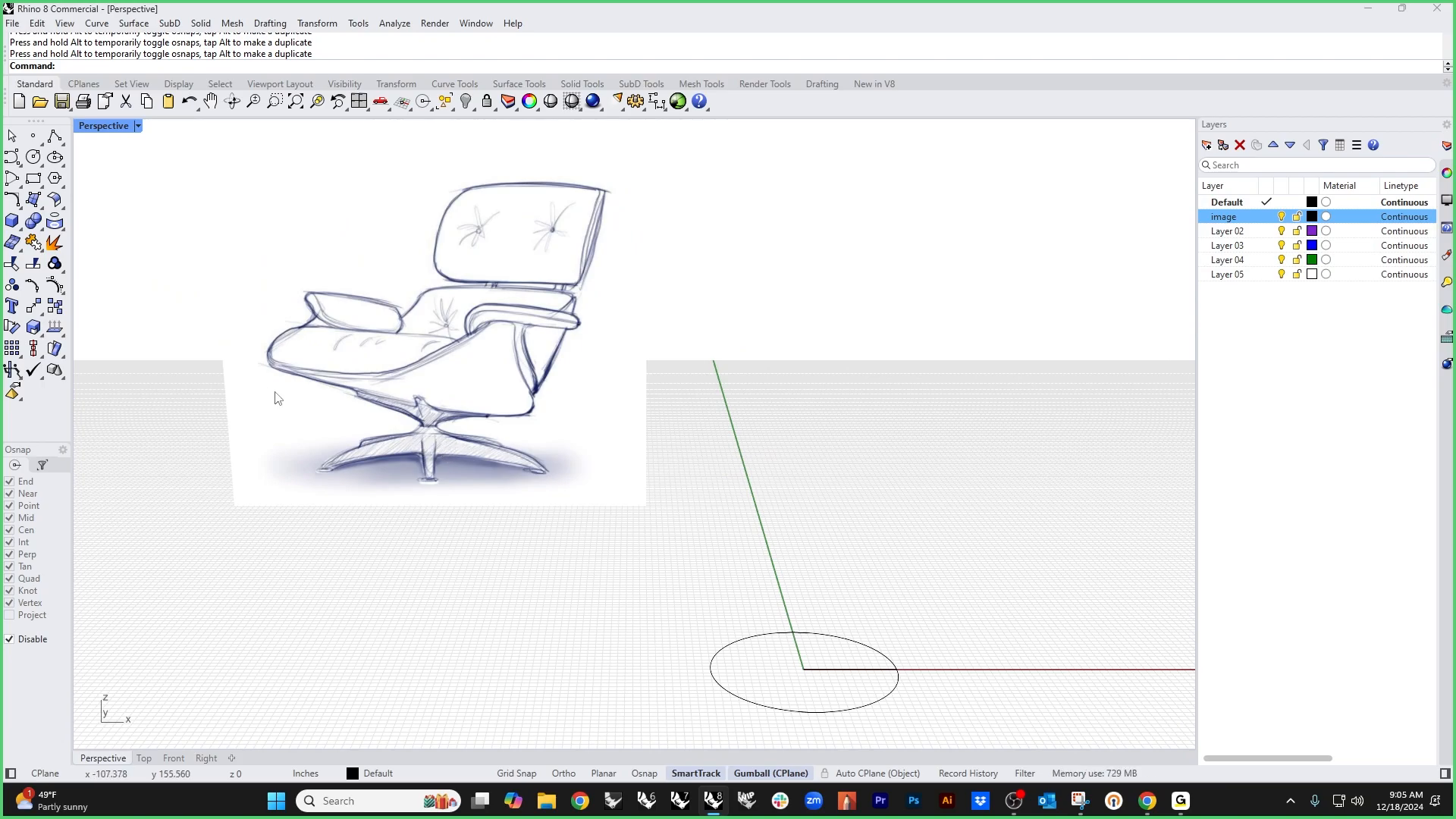
# Step: Create a solid SubD cylinder at the origin with 10 faces around and 4 vertical faces, radius about 2.14 in and height about 4.36 in
pyautogui.click(633, 85)
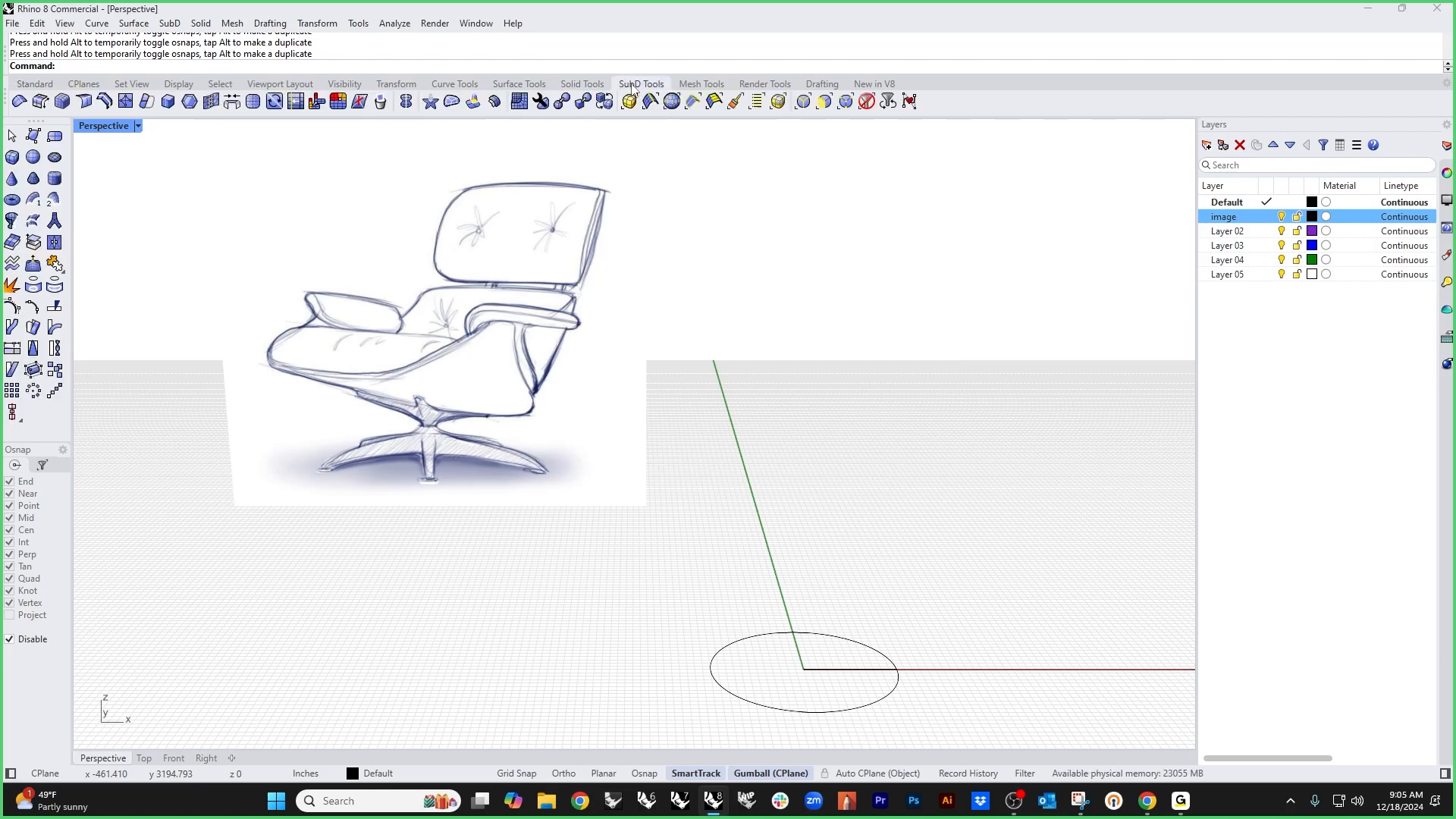
pyautogui.click(56, 179)
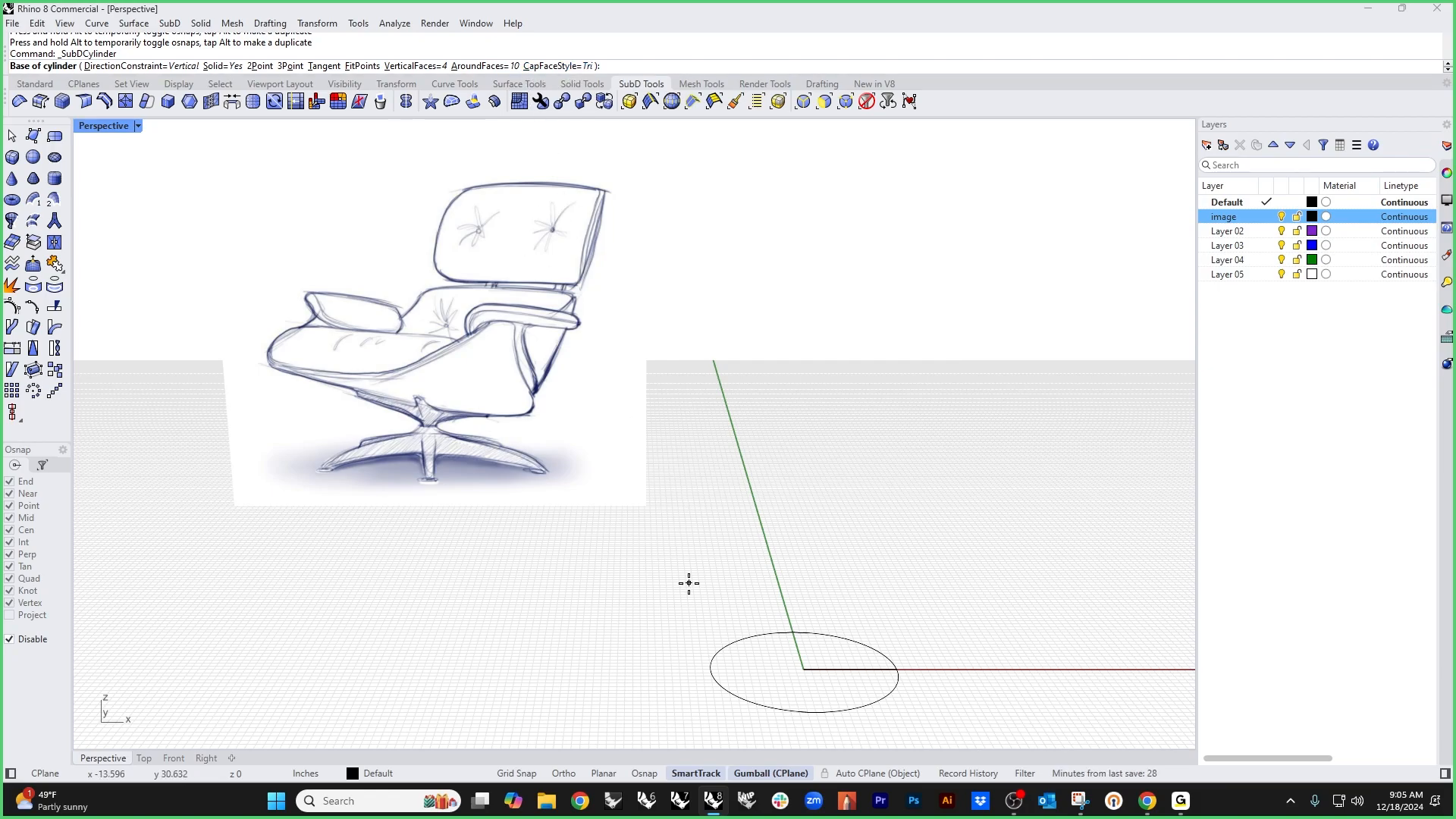
pyautogui.press('Return')
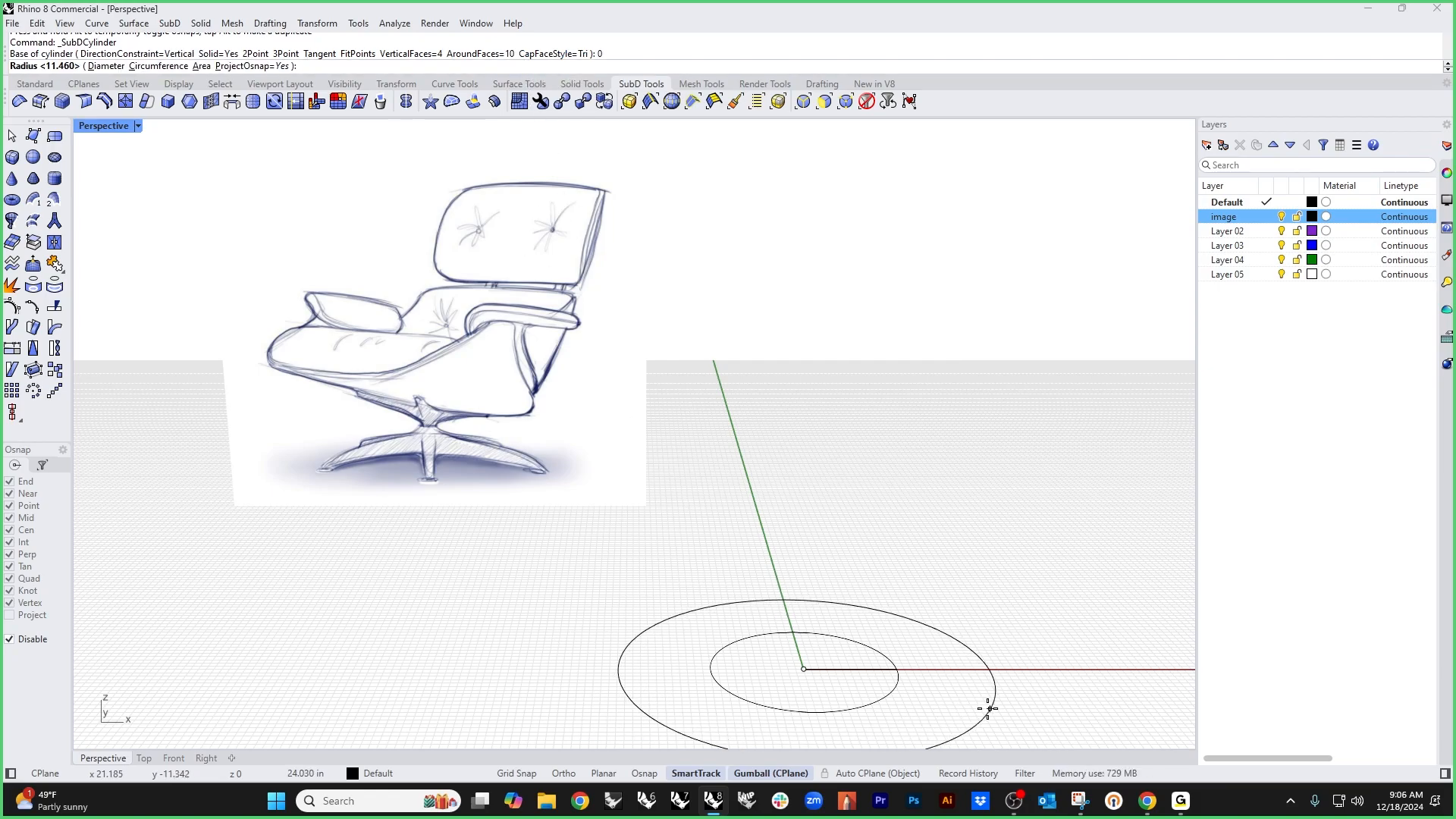
pyautogui.scroll(5, 955, 701)
pyautogui.press('shift')
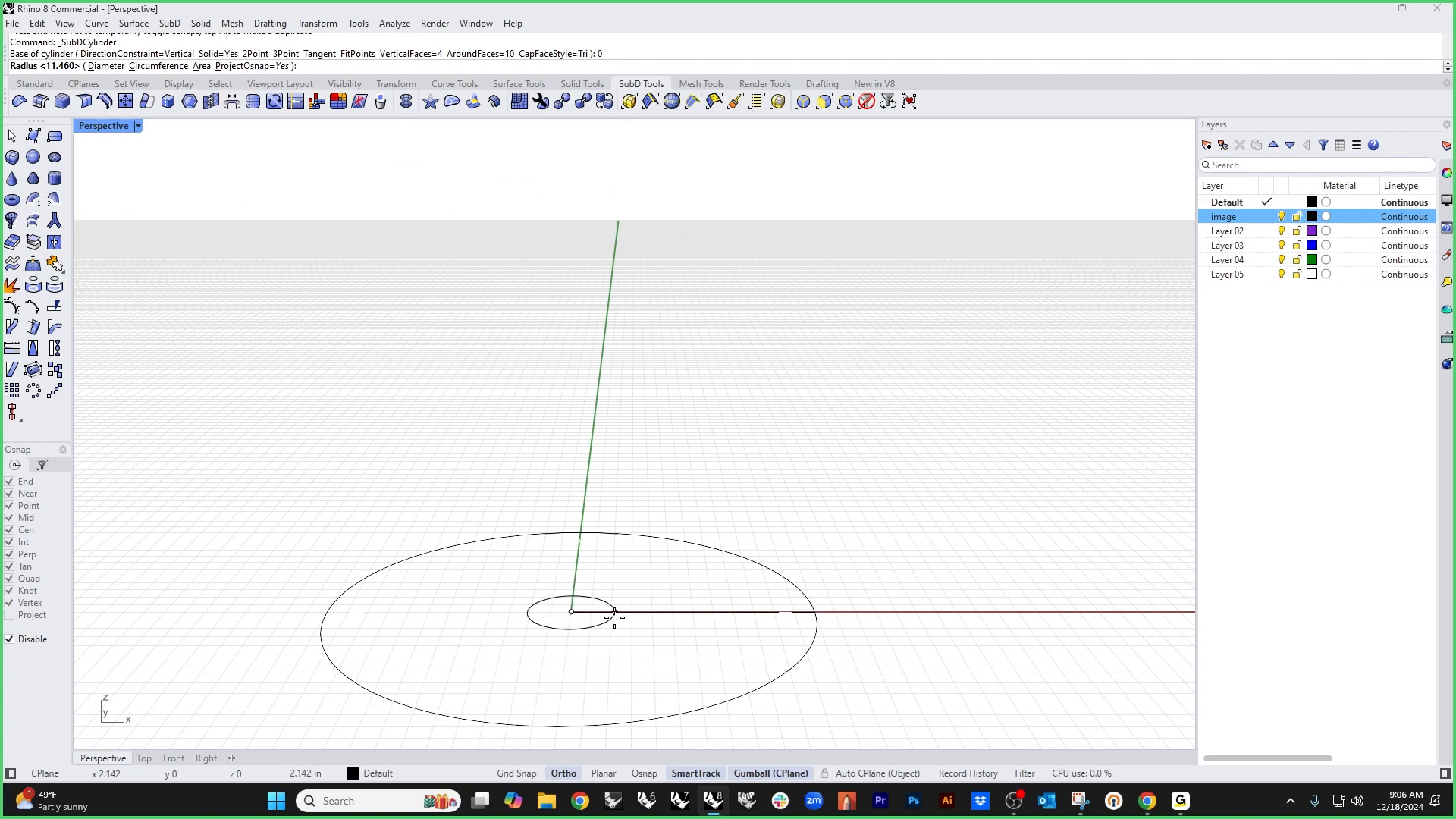
pyautogui.click(615, 611)
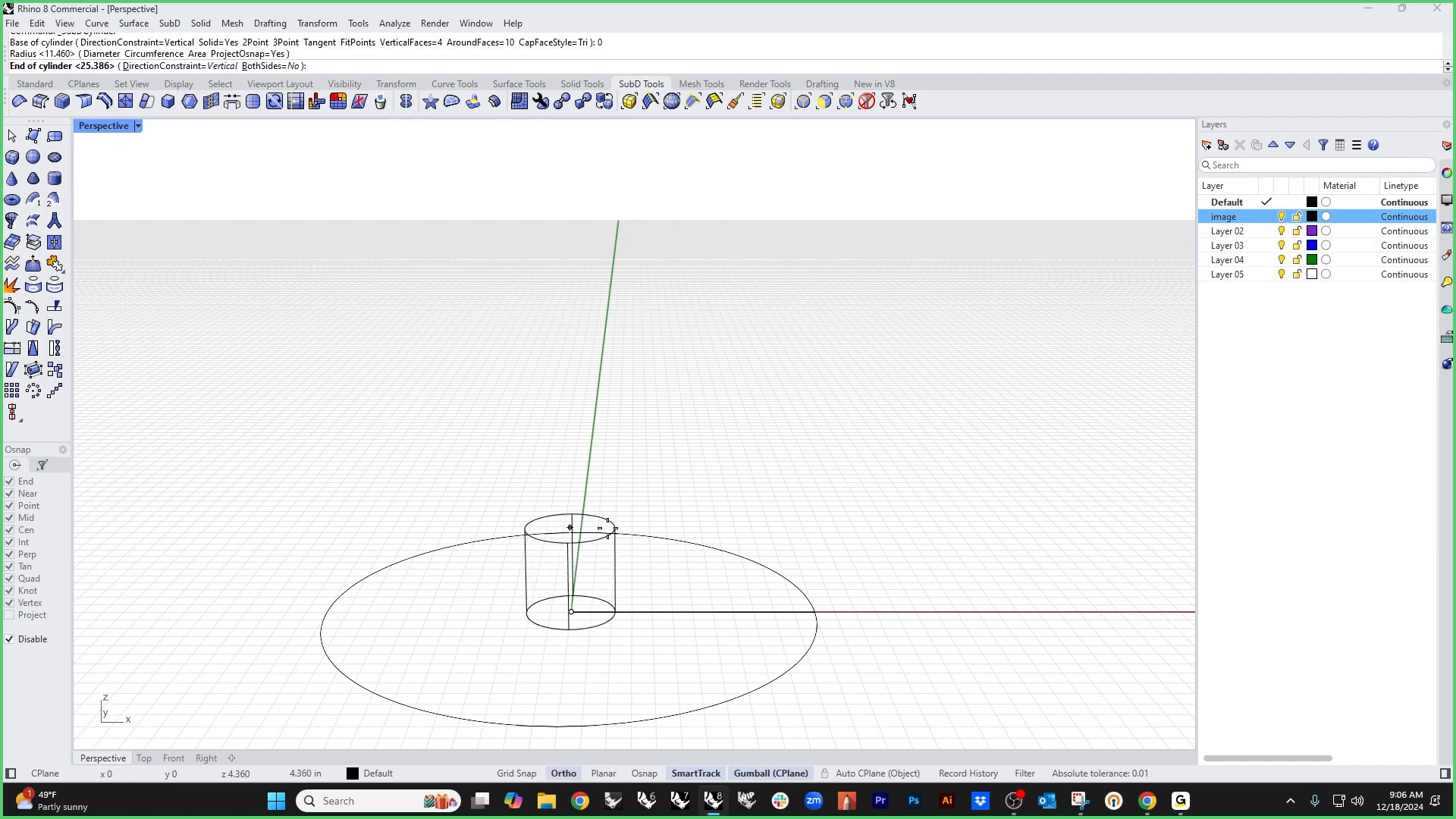
pyautogui.click(608, 528)
pyautogui.scroll(5, 644, 516)
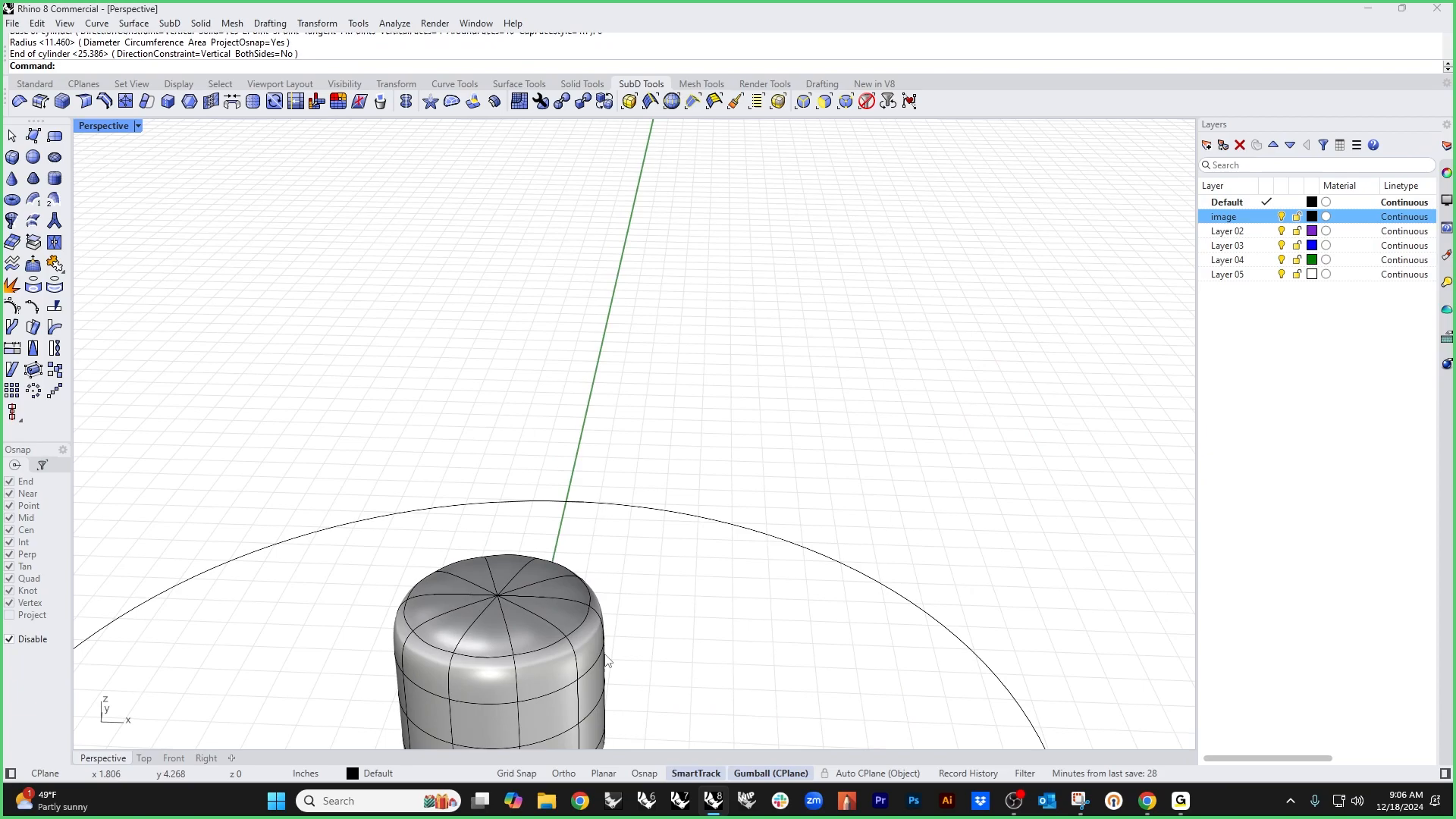
# Step: Examine the cylinder's radial face divisions against the x axis in the Top view, returning to the Perspective view
pyautogui.moveTo(680, 502); pyautogui.dragTo(567, 369, button='right')
pyautogui.write('top')
pyautogui.press('Return')
pyautogui.scroll(-8, 679, 555)
pyautogui.scroll(2, 578, 508)
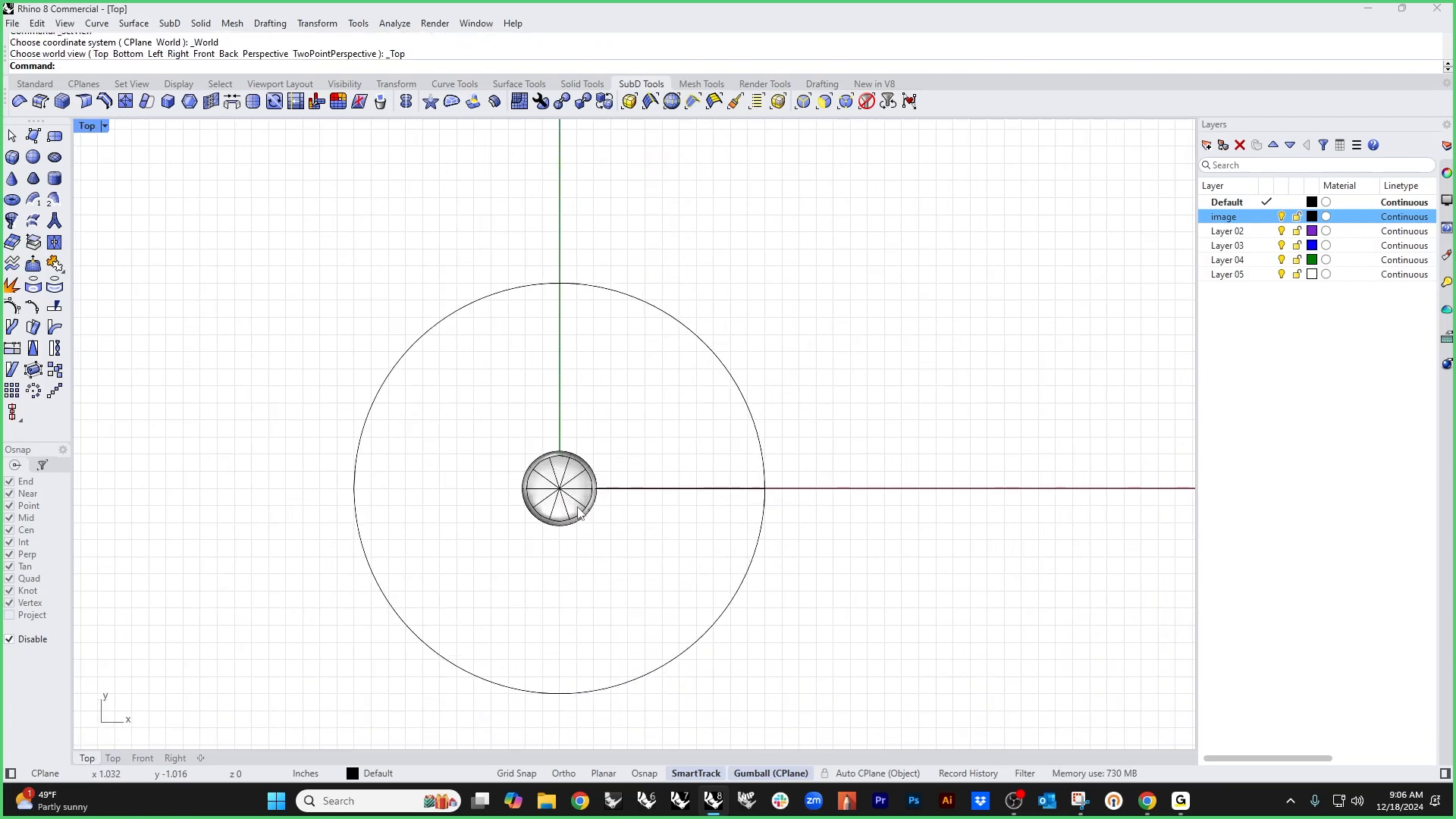
pyautogui.scroll(8, 579, 513)
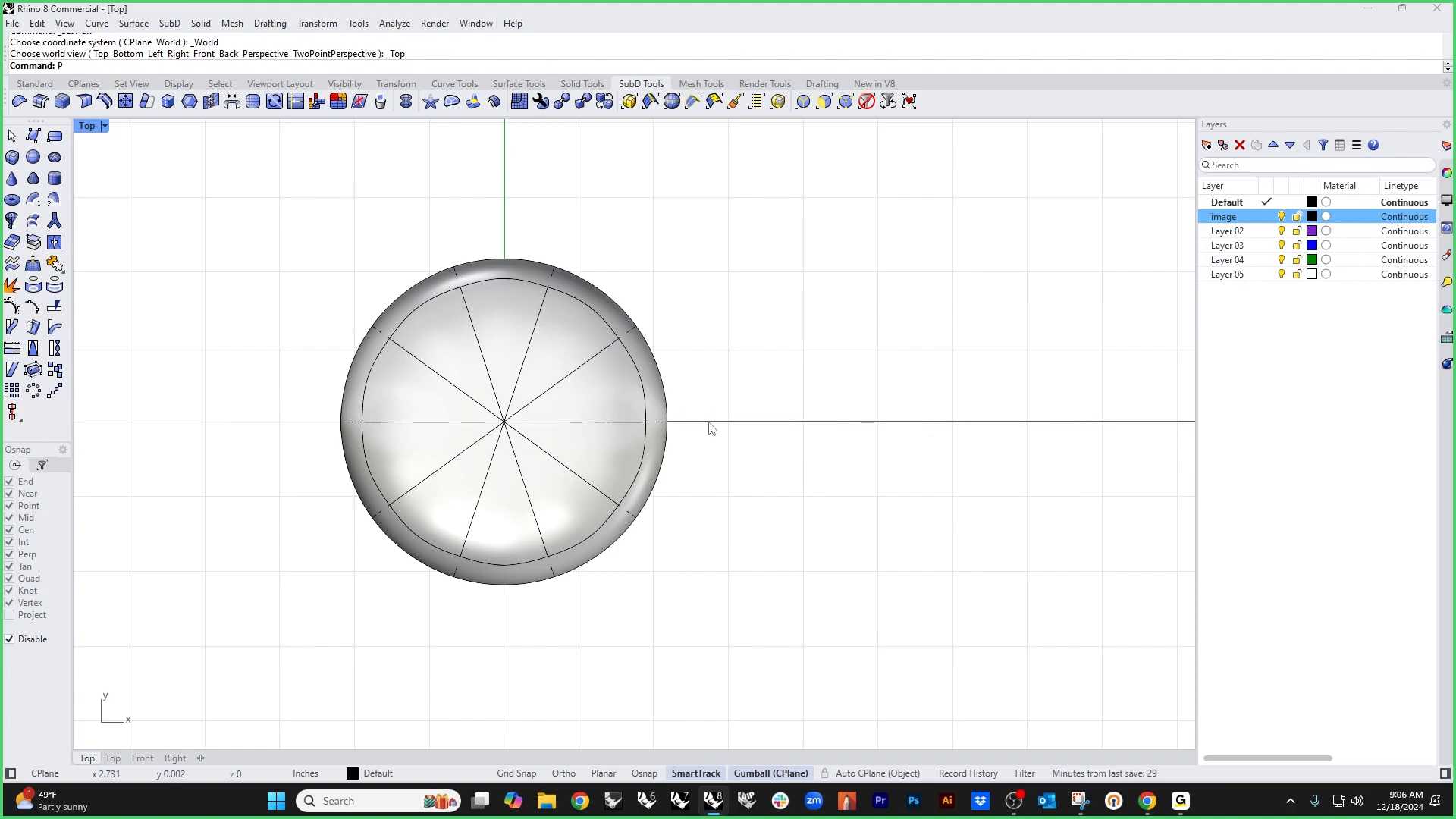
pyautogui.press('Return')
# Step: Try extruding two vertically adjacent side faces of the SubD cylinder outward along x as a leg
pyautogui.scroll(8, 683, 417)
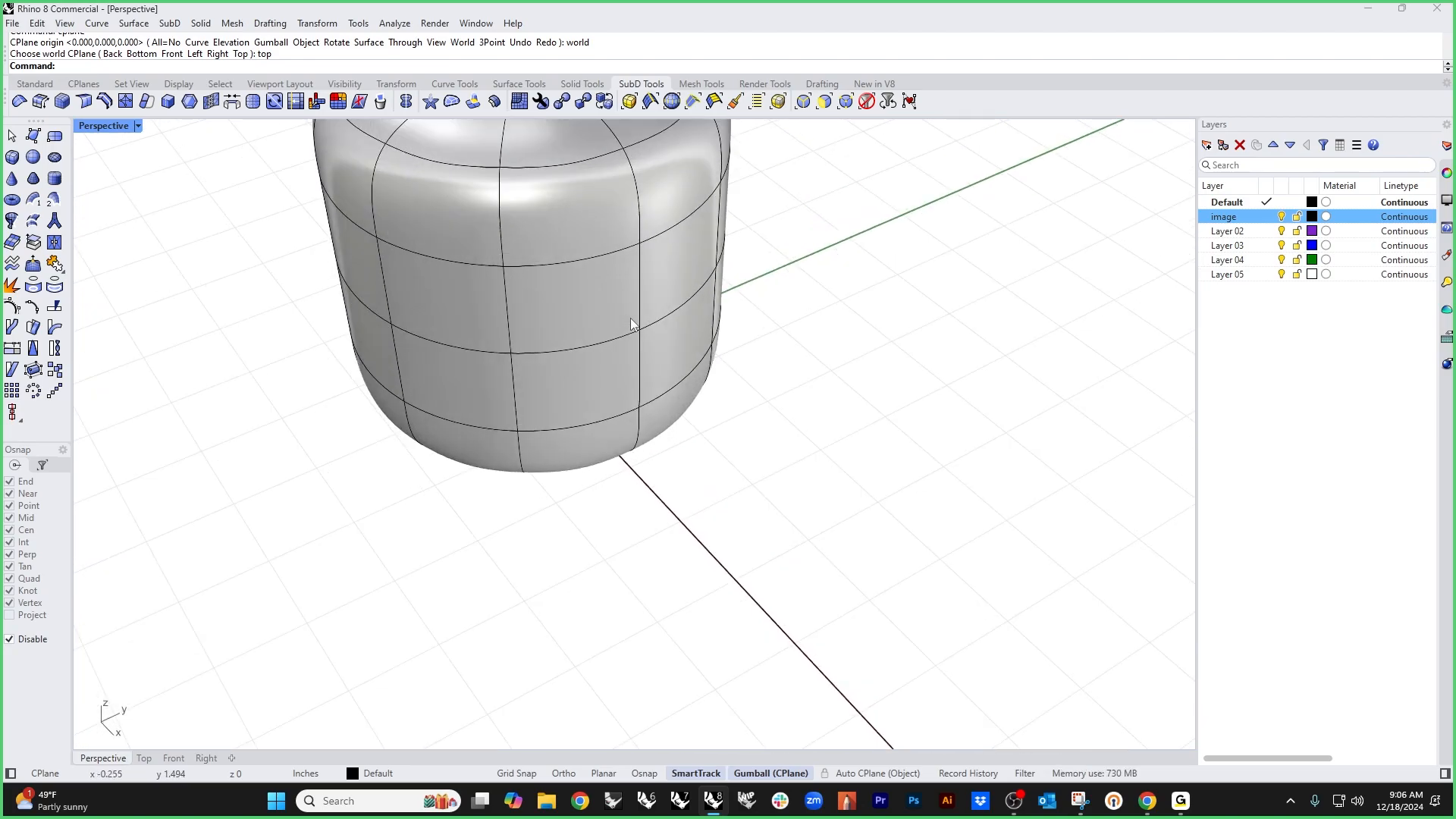
pyautogui.keyDown('ctrl'); pyautogui.keyDown('shift'); pyautogui.click(630, 316); pyautogui.keyUp('shift'); pyautogui.keyUp('ctrl')
pyautogui.keyDown('ctrl'); pyautogui.keyDown('shift'); pyautogui.click(601, 414); pyautogui.keyUp('shift'); pyautogui.keyUp('ctrl')
pyautogui.scroll(-6, 623, 464)
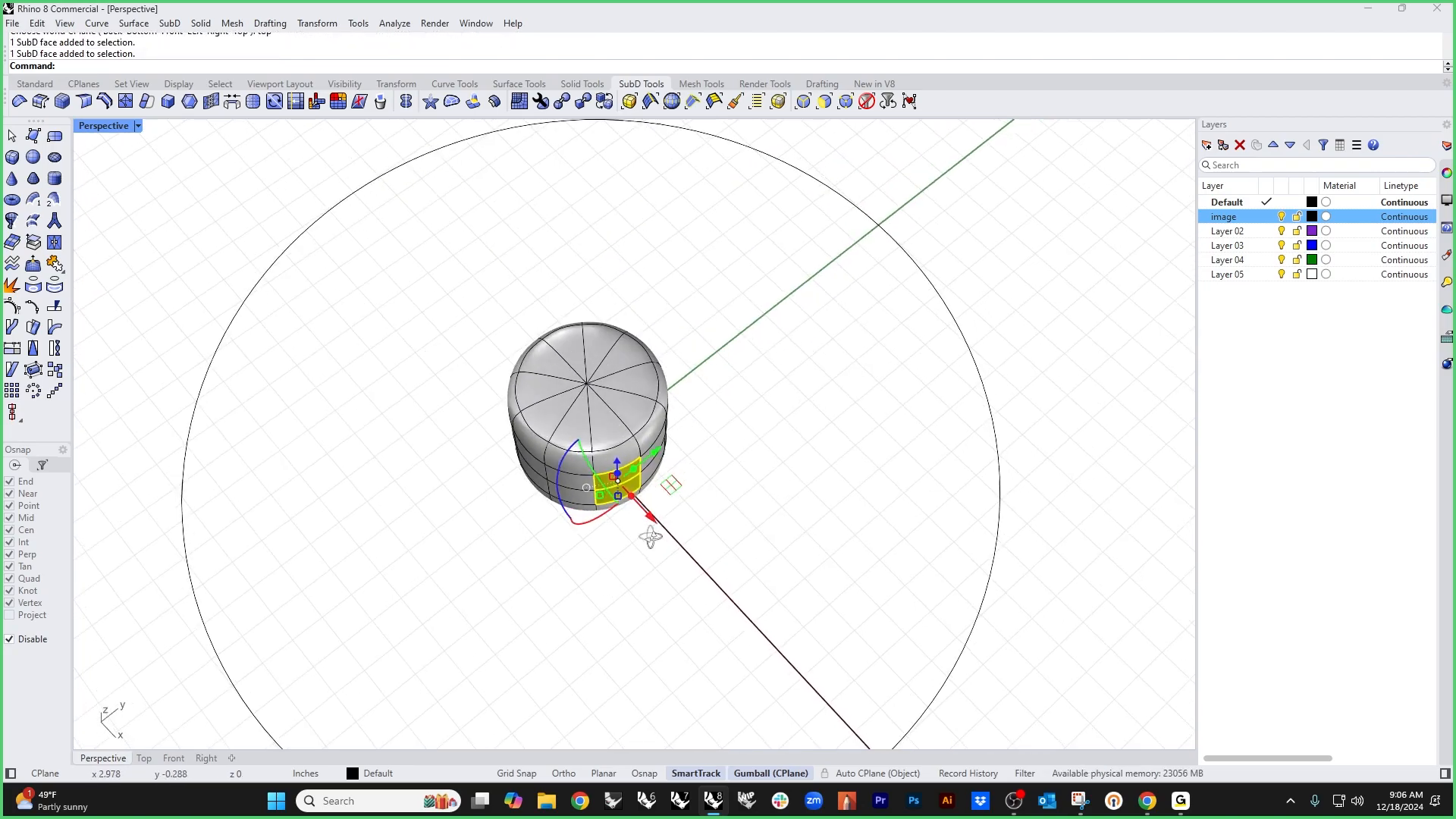
pyautogui.moveTo(651, 537); pyautogui.dragTo(796, 575, button='right')
pyautogui.scroll(5, 758, 558)
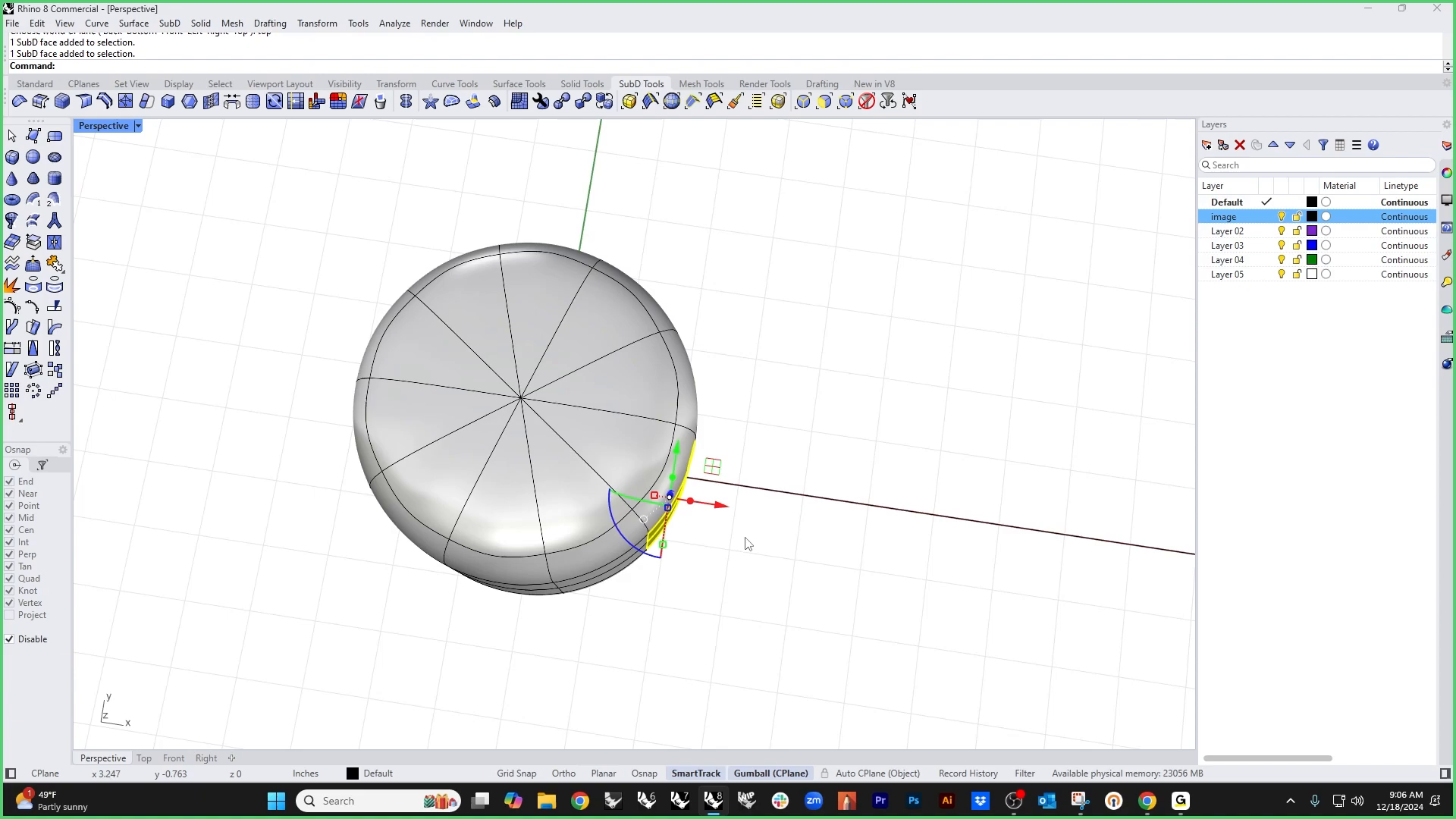
pyautogui.keyDown('shift'); pyautogui.moveTo(761, 525); pyautogui.dragTo(574, 468, button='right'); pyautogui.keyUp('shift')
pyautogui.moveTo(475, 430); pyautogui.dragTo(1010, 512)
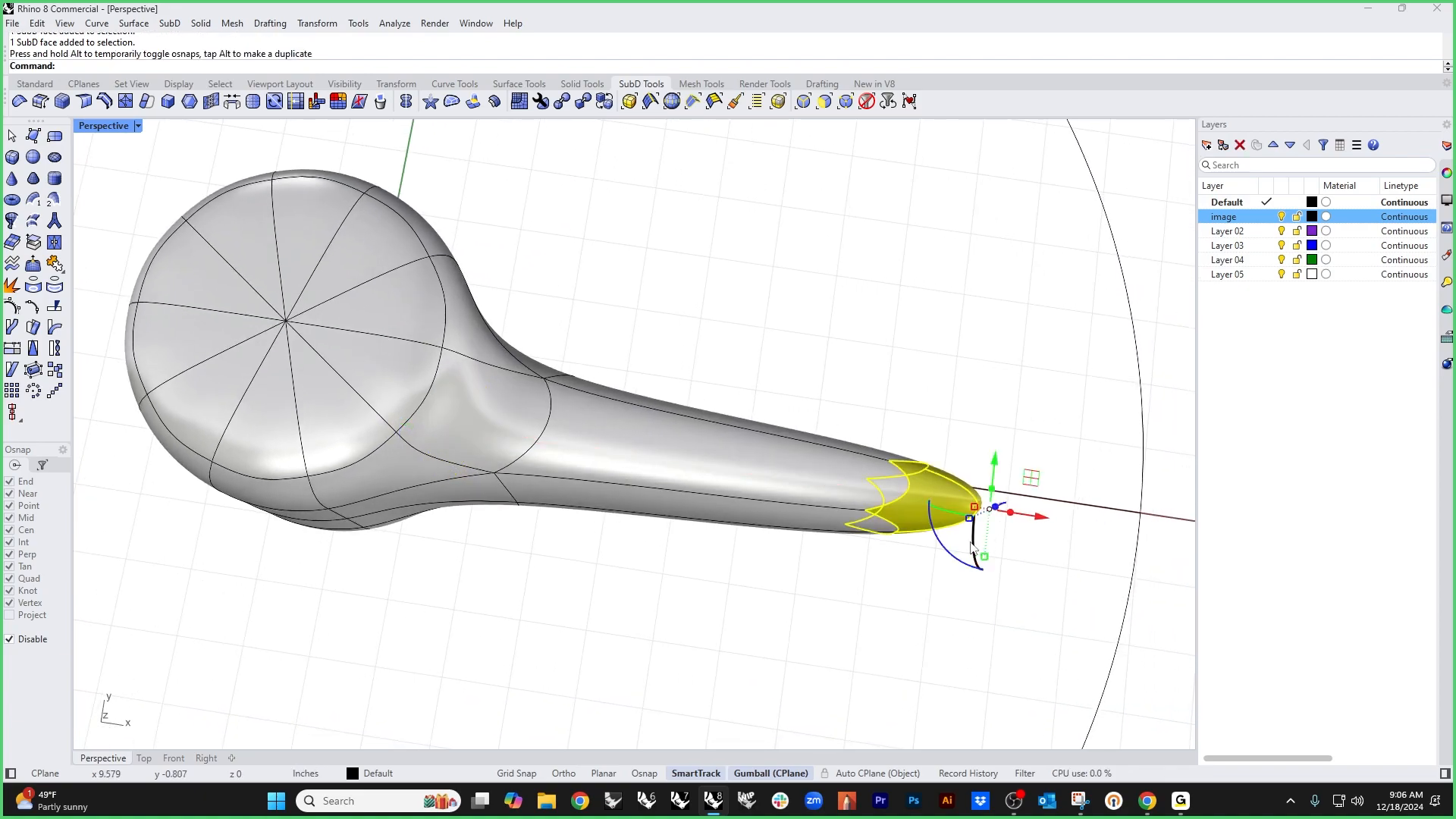
# Step: Check the leg's alignment with the x axis in the Top view and undo the extrusion
pyautogui.write('Top')
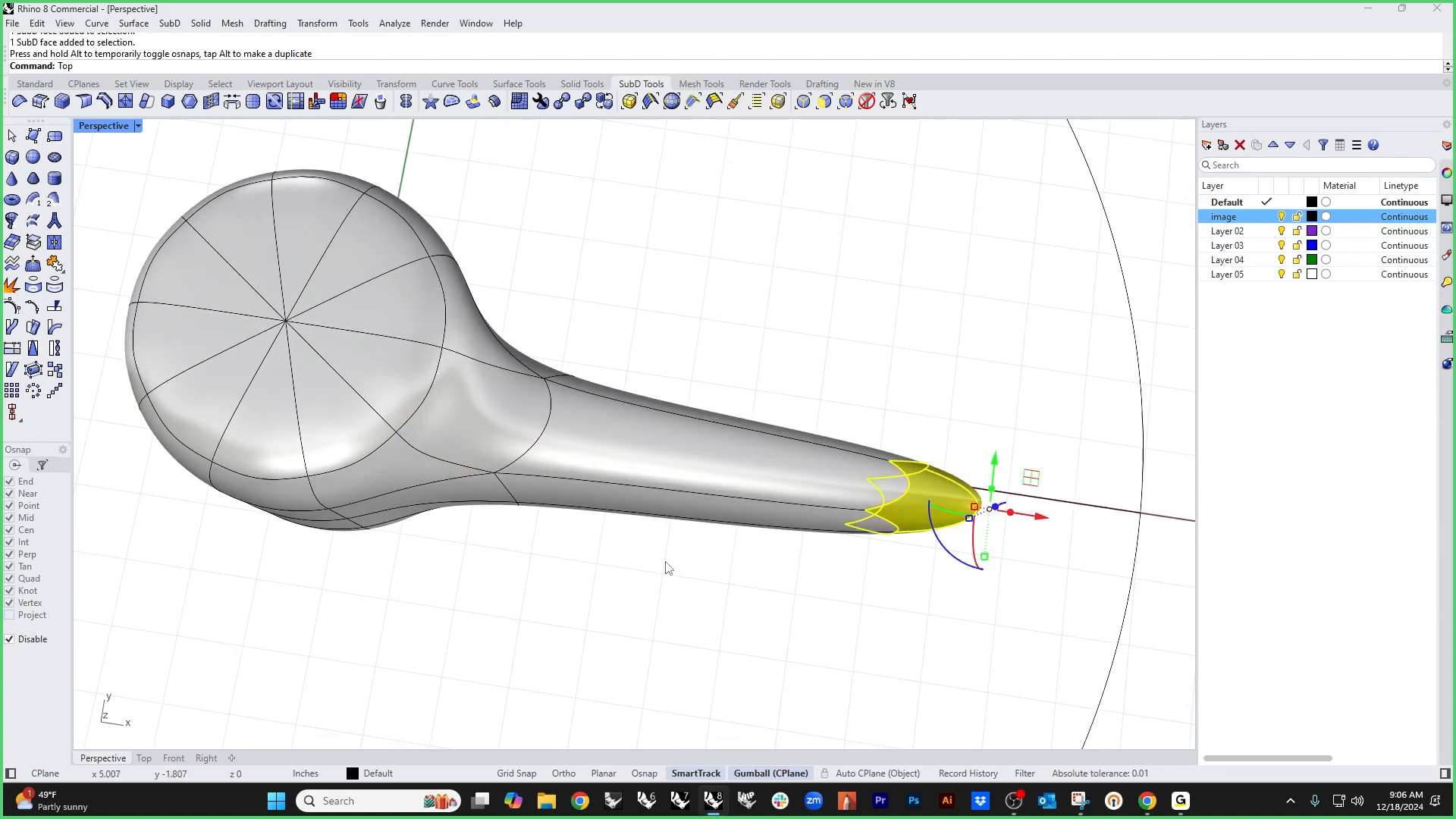
pyautogui.press('Return')
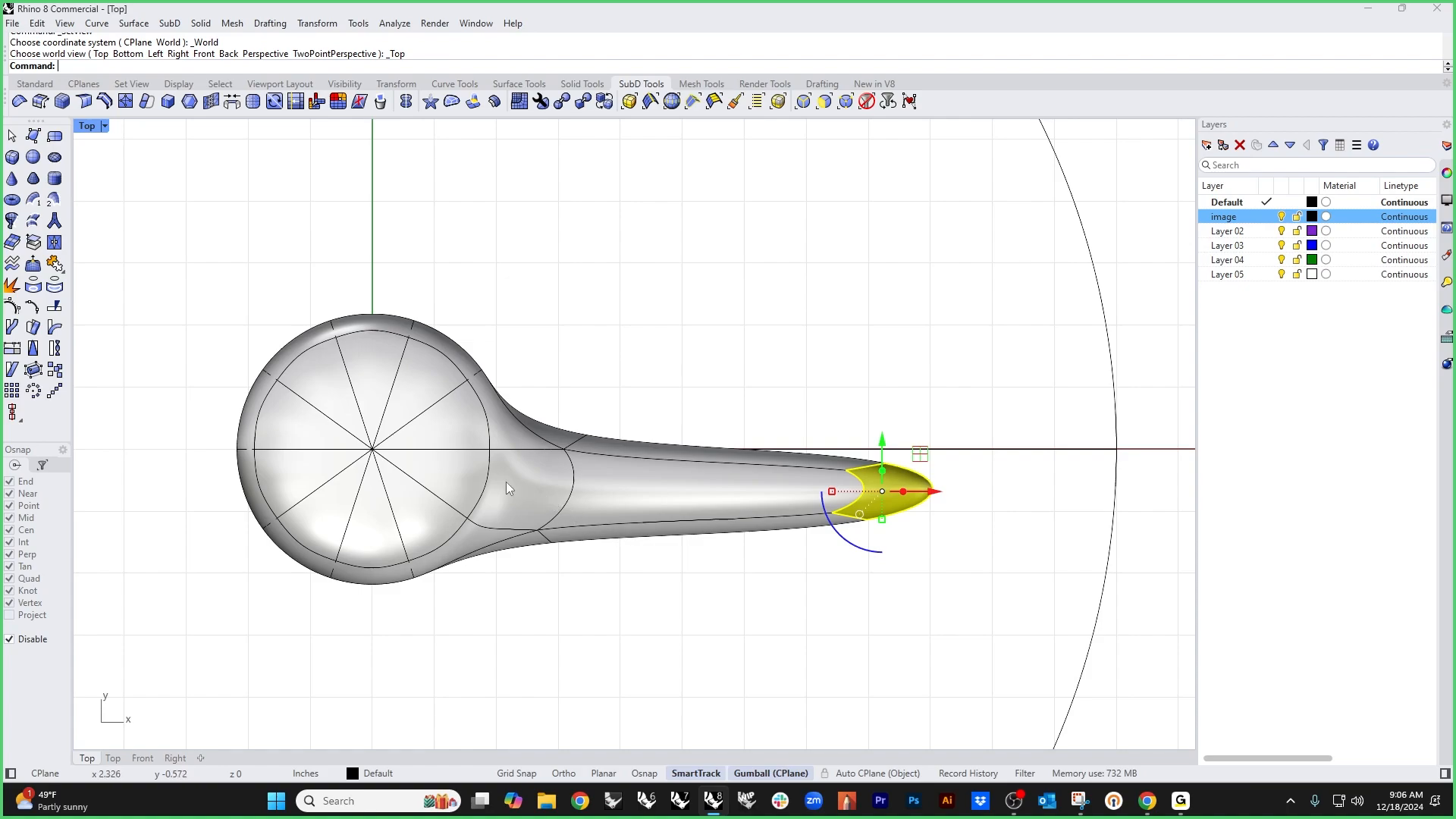
pyautogui.hotkey('ctrl', 'z')
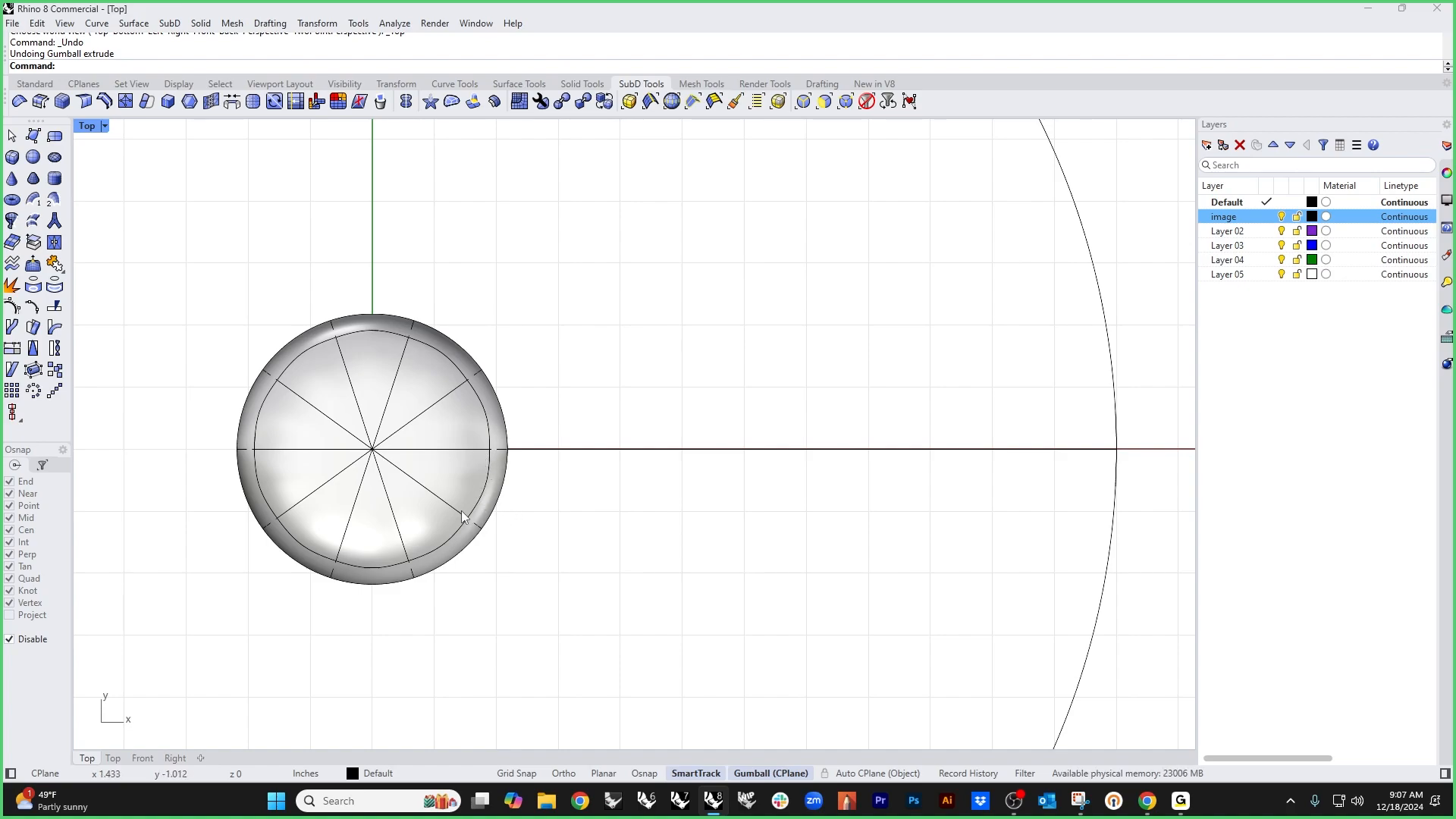
# Step: Realign the gumball to a side face's midpoint and rotate the cylinder so one face column is centred on the x axis
pyautogui.click(425, 476)
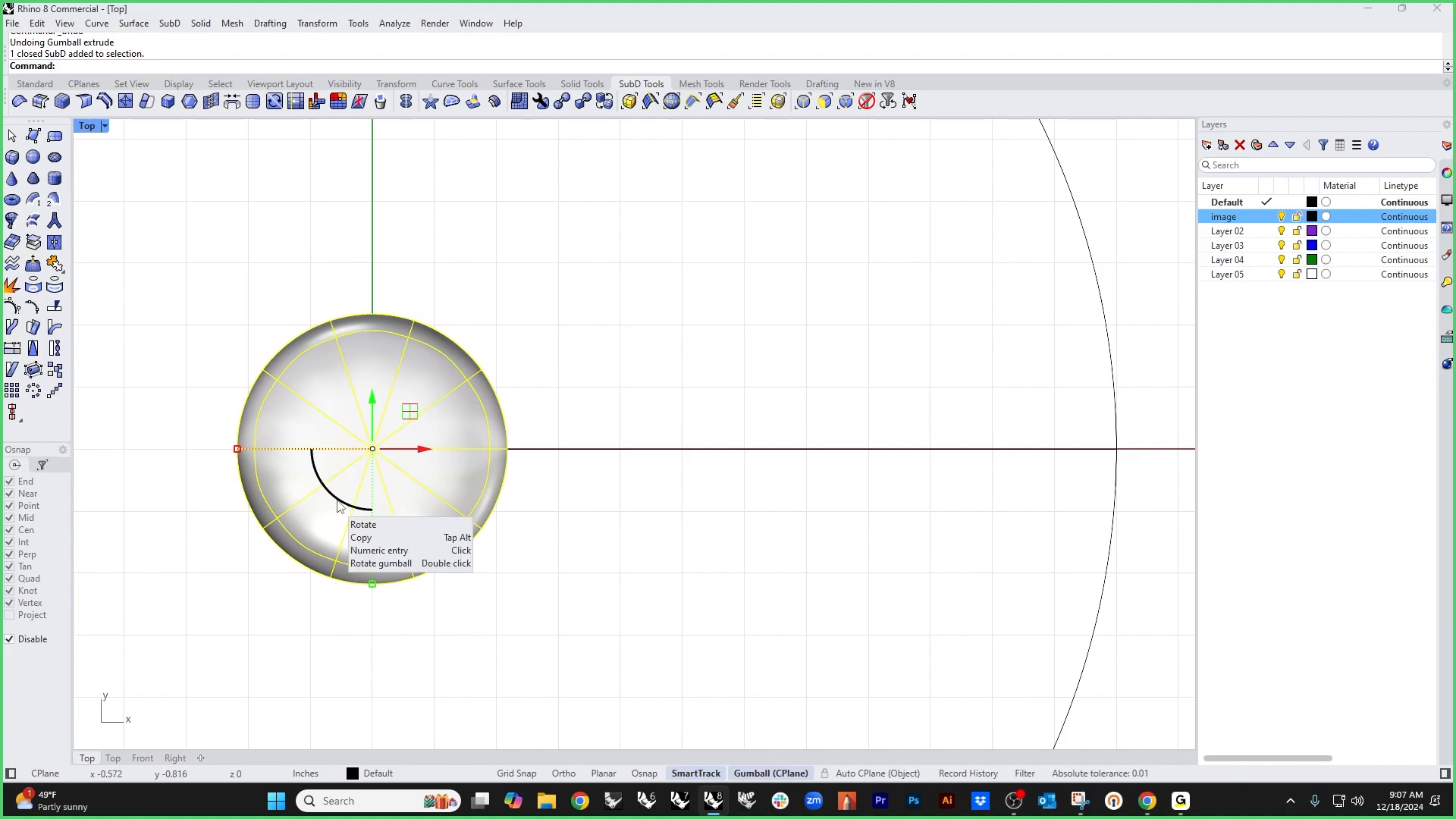
pyautogui.moveTo(340, 506); pyautogui.dragTo(483, 485)
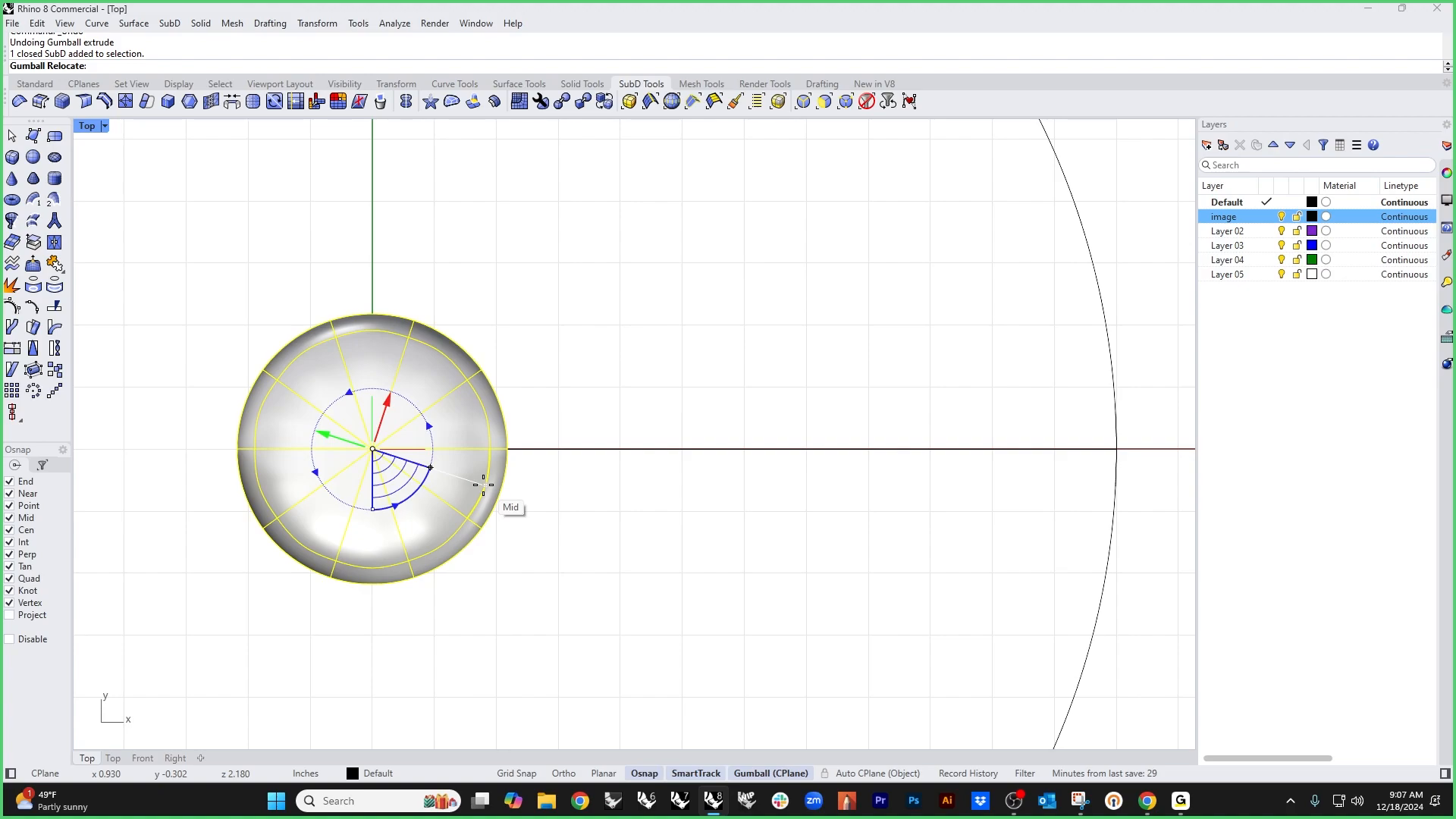
pyautogui.keyDown('alt'); pyautogui.moveTo(483, 485); pyautogui.dragTo(483, 485); pyautogui.keyUp('alt')
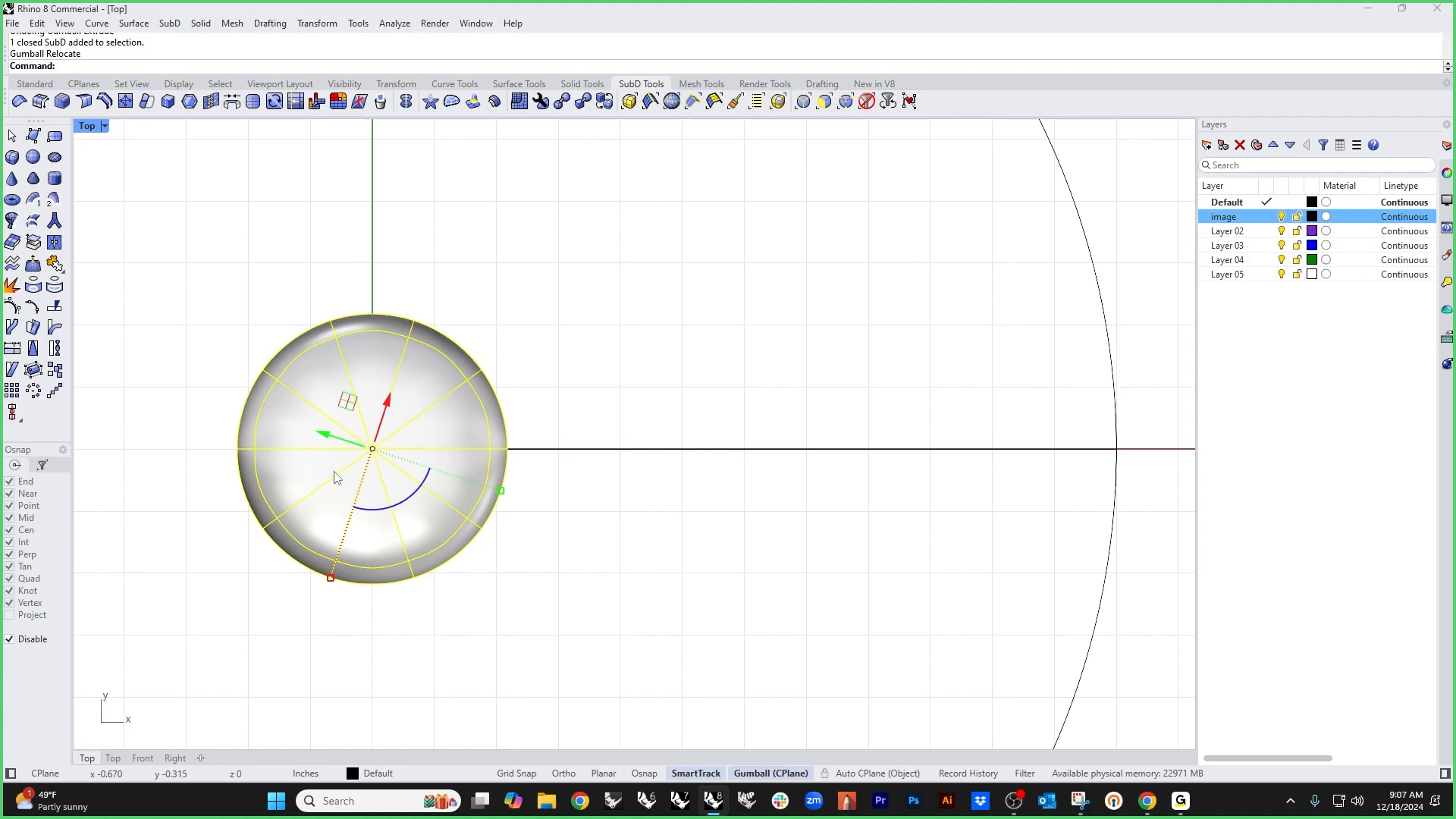
pyautogui.keyDown('shift'); pyautogui.moveTo(394, 508); pyautogui.dragTo(520, 493); pyautogui.keyUp('shift')
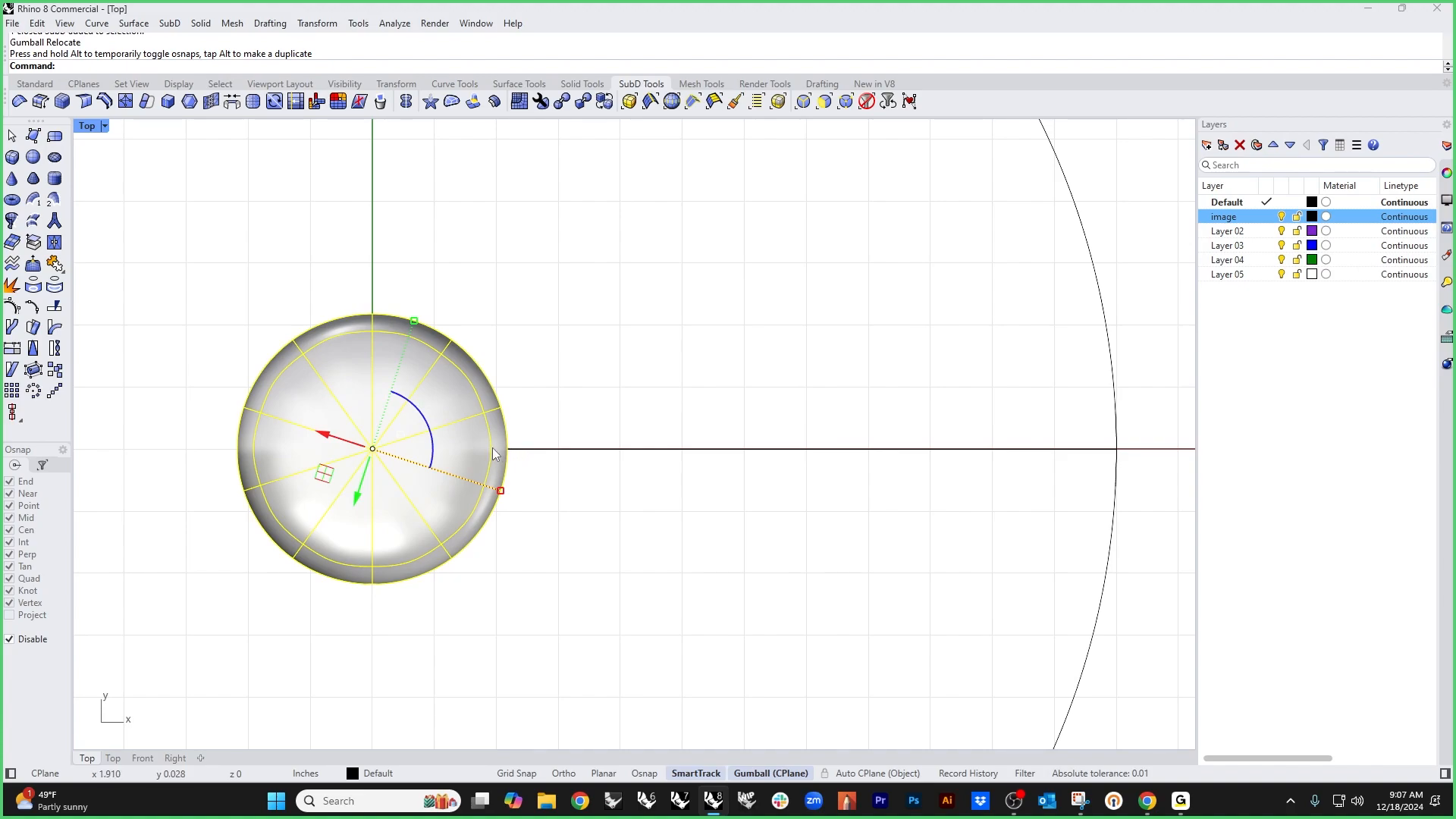
pyautogui.click(563, 494)
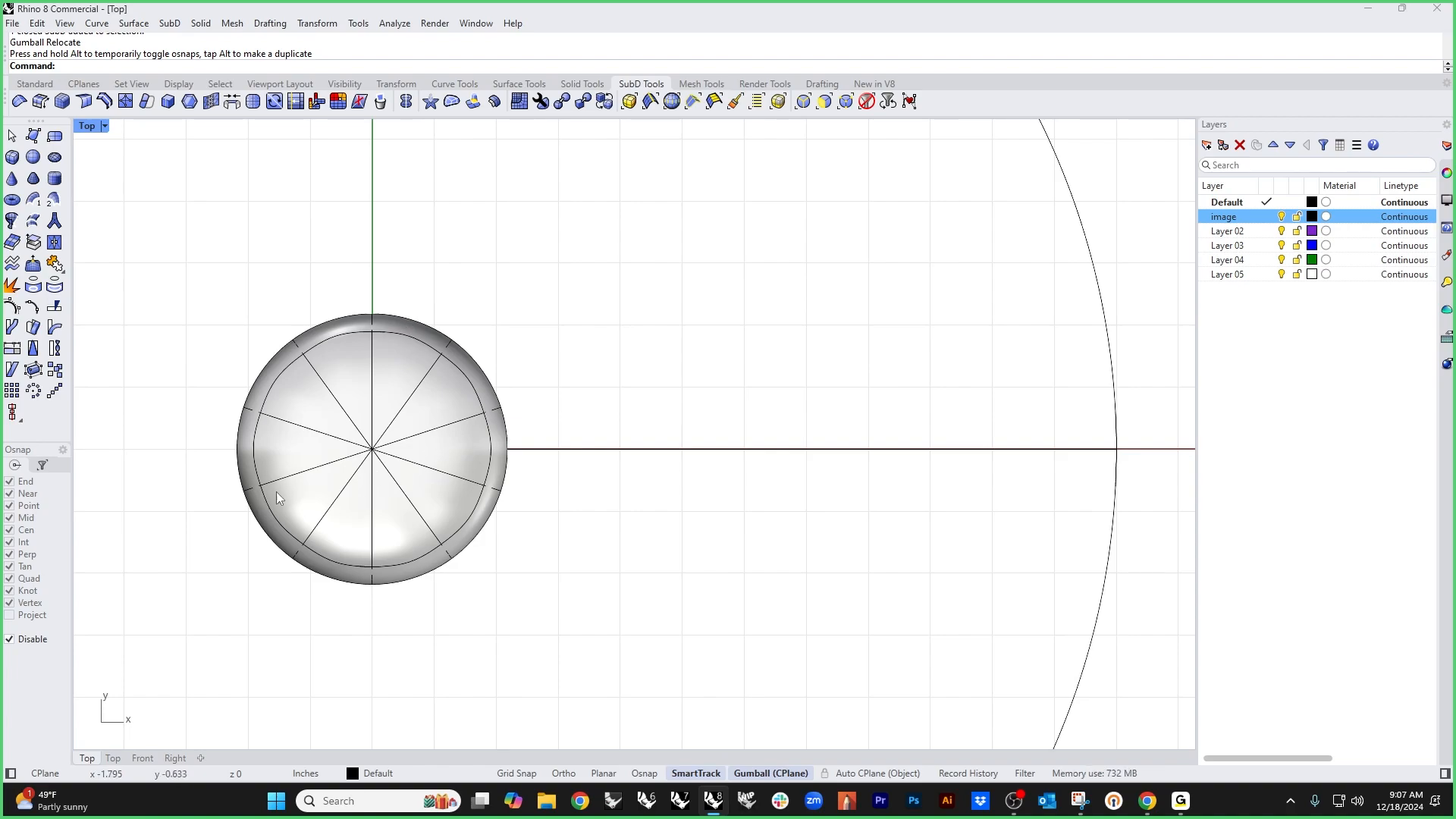
# Step: In the Perspective view, try extruding the two stacked side faces centred on the x axis outward as a leg
pyautogui.hotkey('ctrl', 'F4')
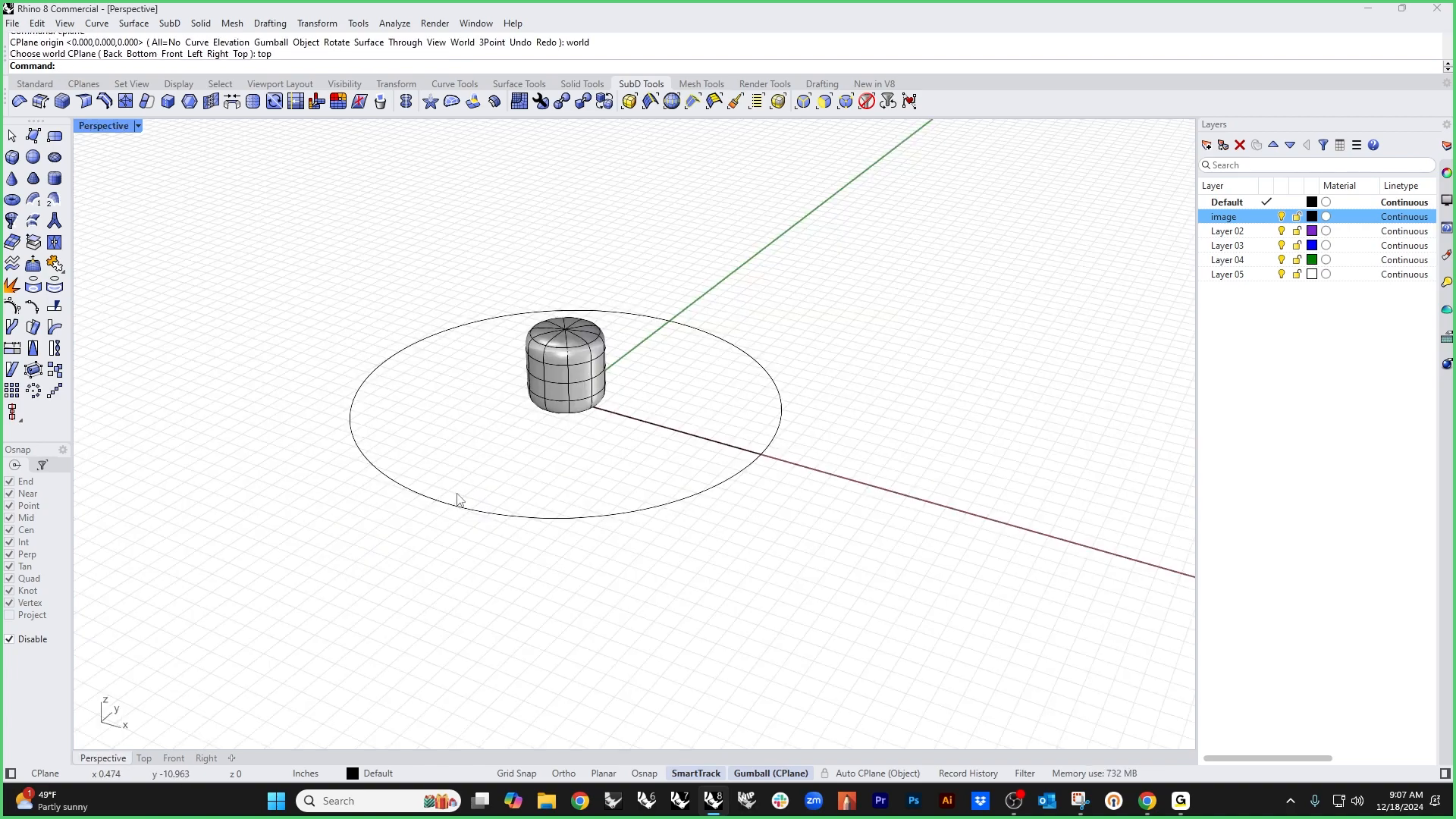
pyautogui.scroll(6, 617, 377)
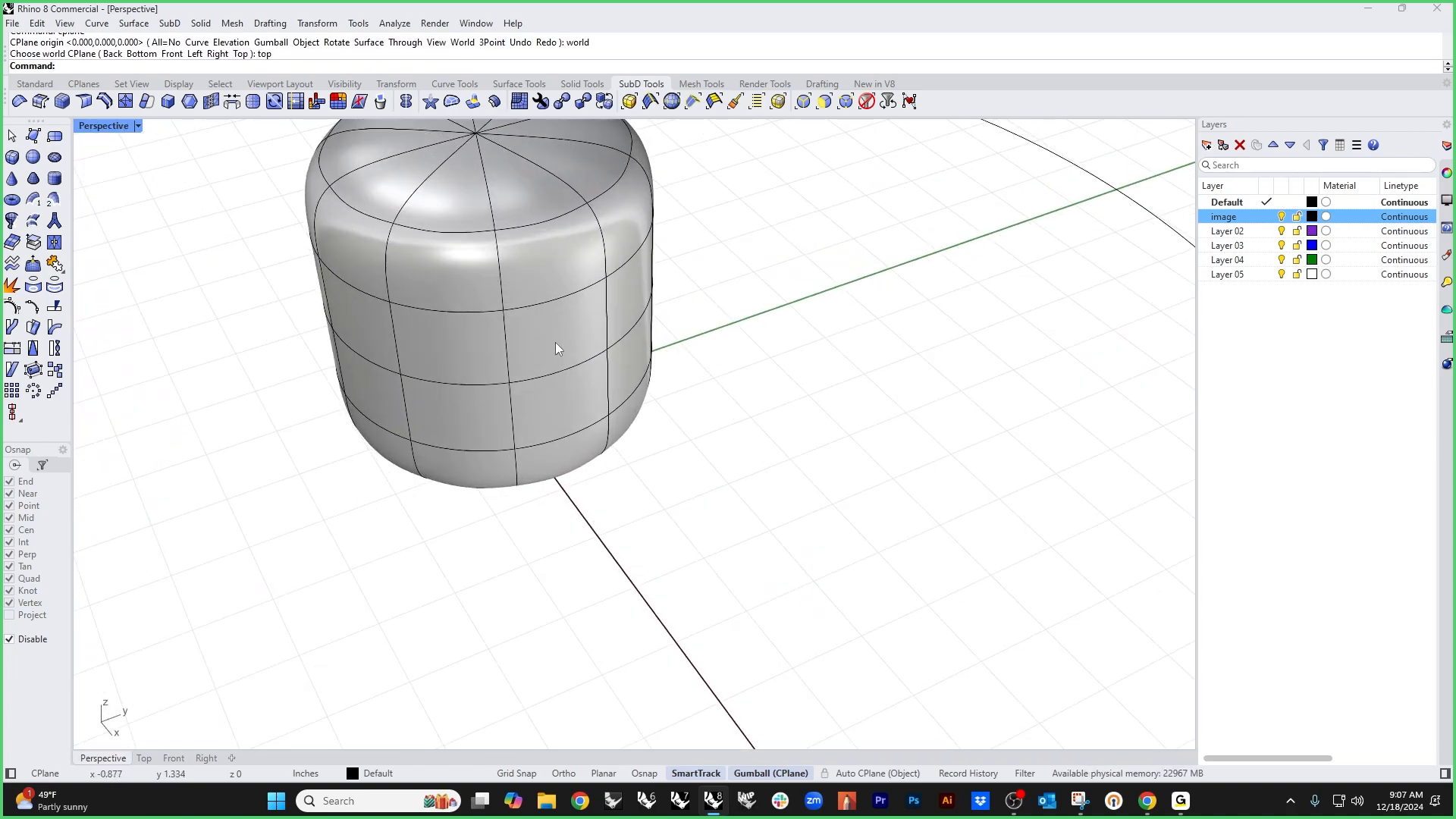
pyautogui.keyDown('ctrl'); pyautogui.keyDown('shift'); pyautogui.click(555, 343); pyautogui.keyUp('shift'); pyautogui.keyUp('ctrl')
pyautogui.keyDown('ctrl'); pyautogui.keyDown('shift'); pyautogui.click(559, 405); pyautogui.keyUp('shift'); pyautogui.keyUp('ctrl')
pyautogui.moveTo(573, 416); pyautogui.dragTo(730, 505, button='right')
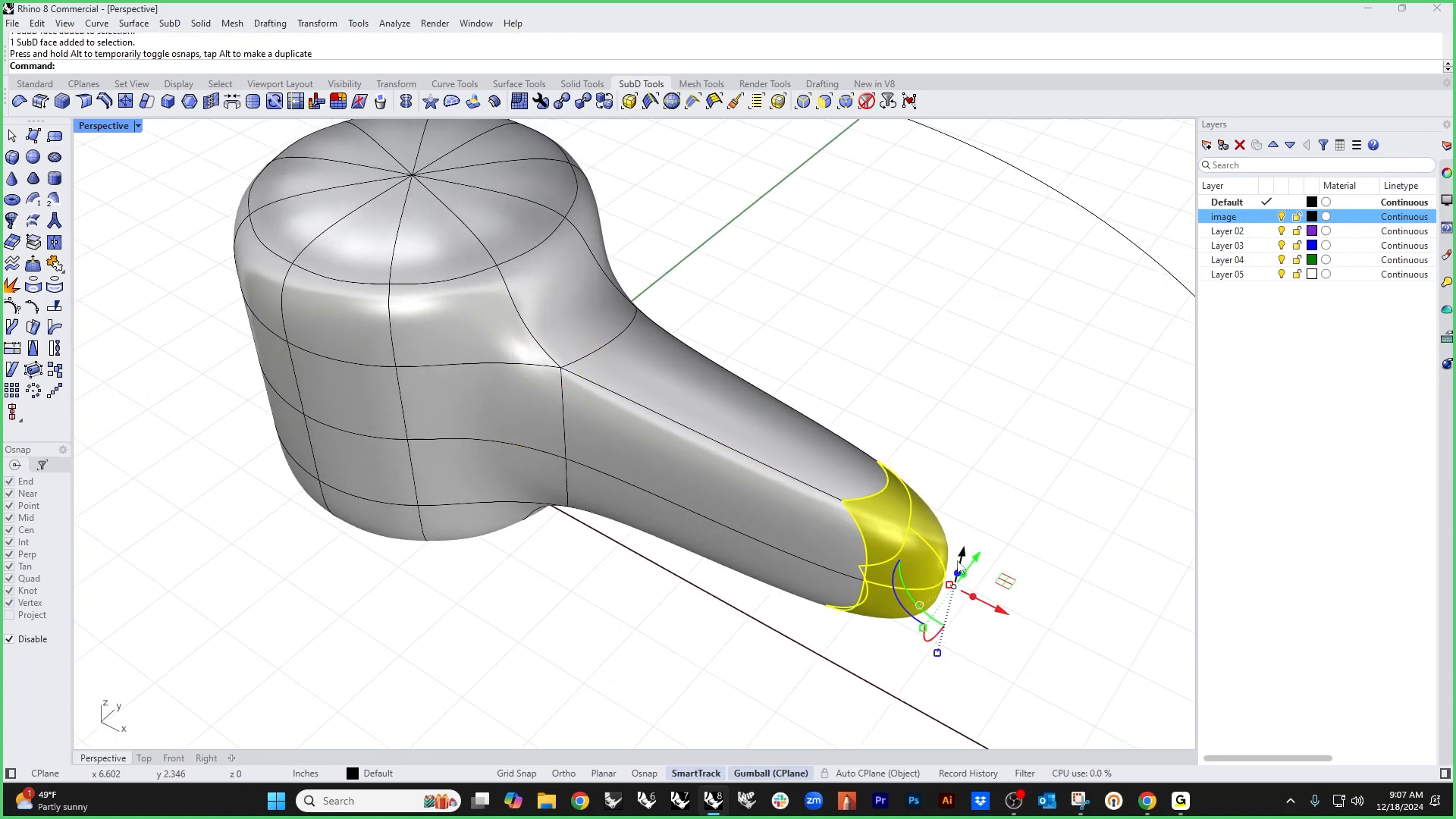
pyautogui.rightClick(963, 569)
# Step: Check the centred leg from the Top view, undo its extrusion and return to the Perspective view
pyautogui.hotkey('ctrl', 'F1')
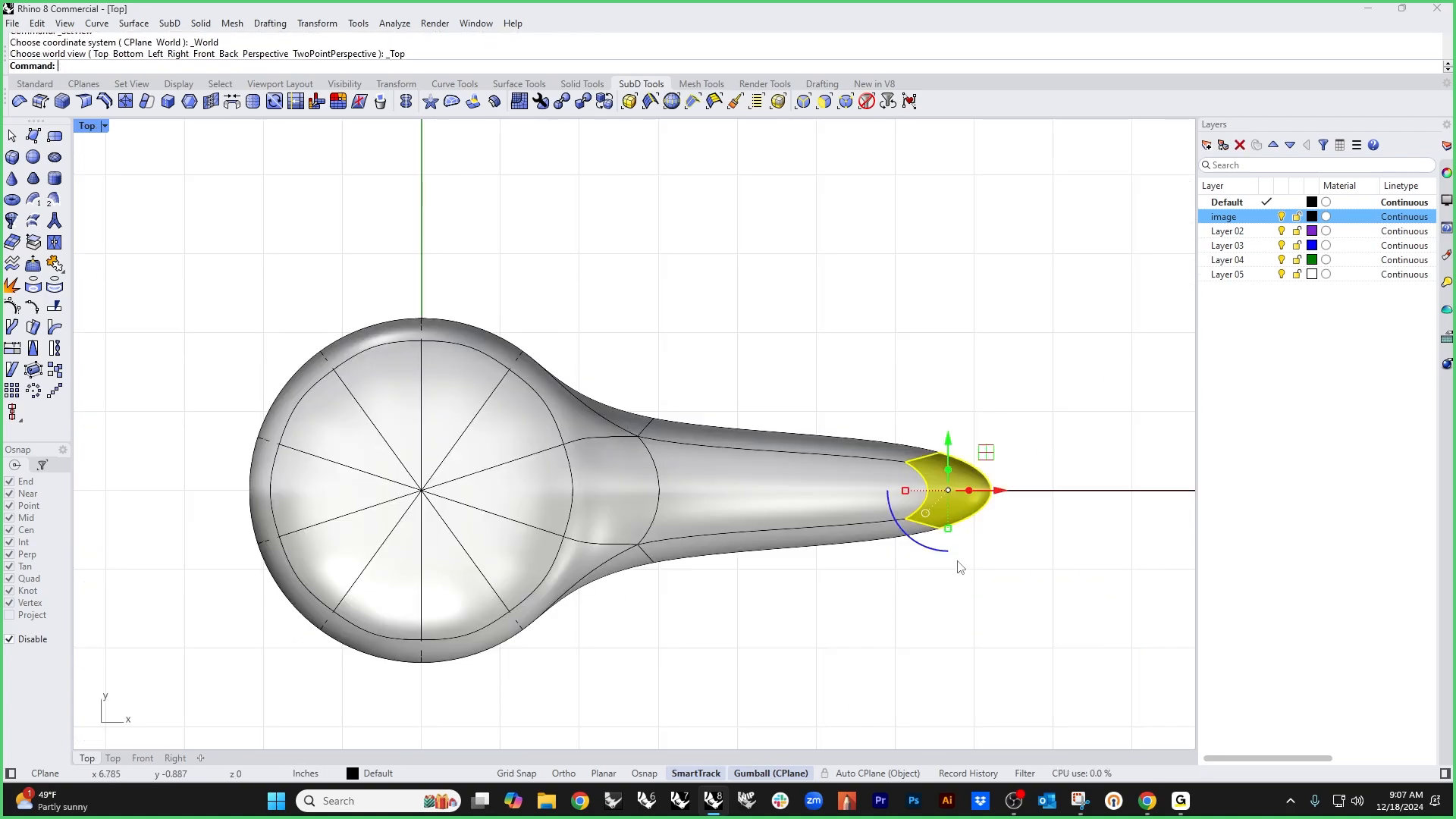
pyautogui.scroll(-3, 959, 567)
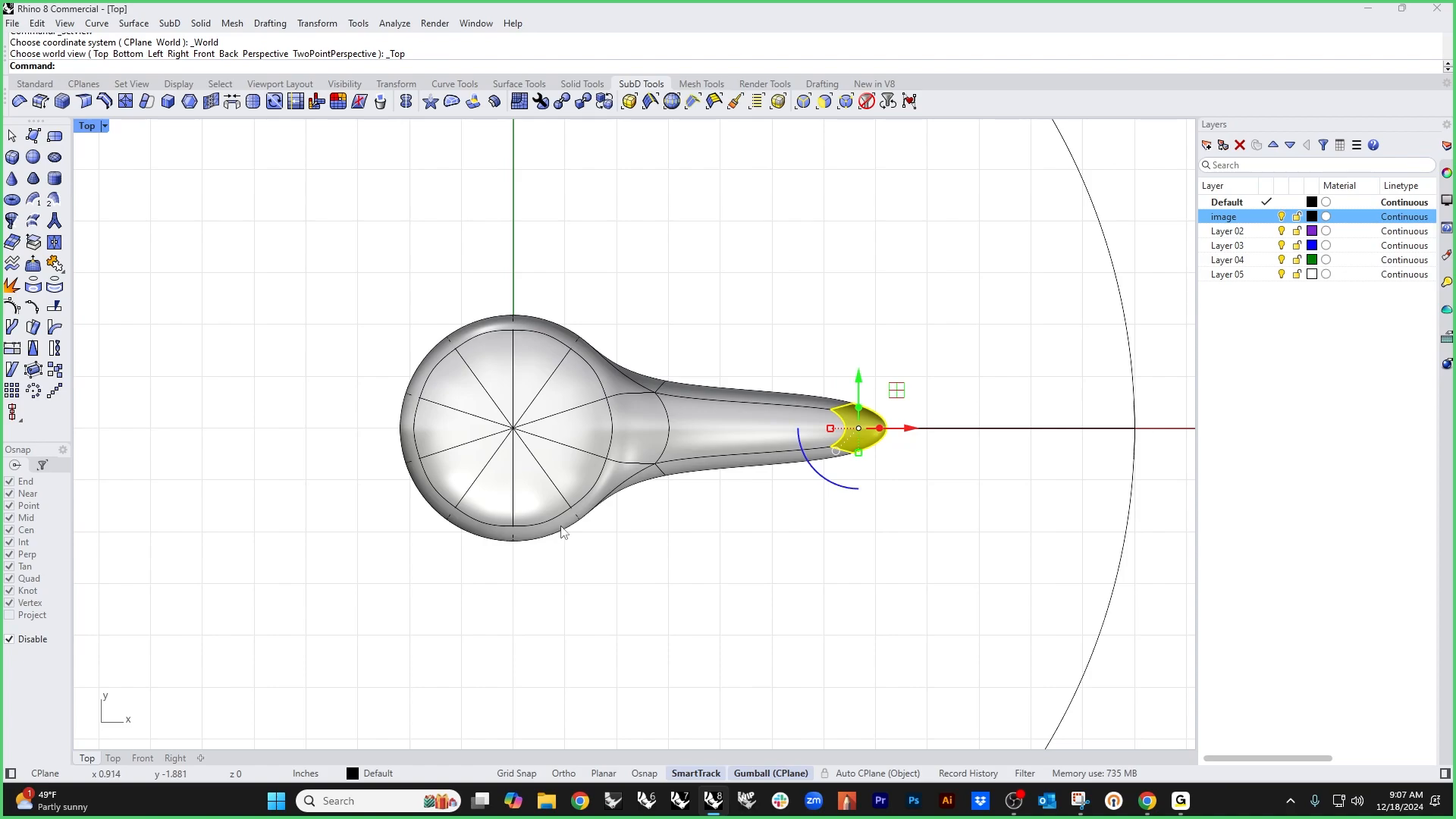
pyautogui.hotkey('ctrl', 'z')
pyautogui.hotkey('ctrl', 'F4')
pyautogui.press('Escape')
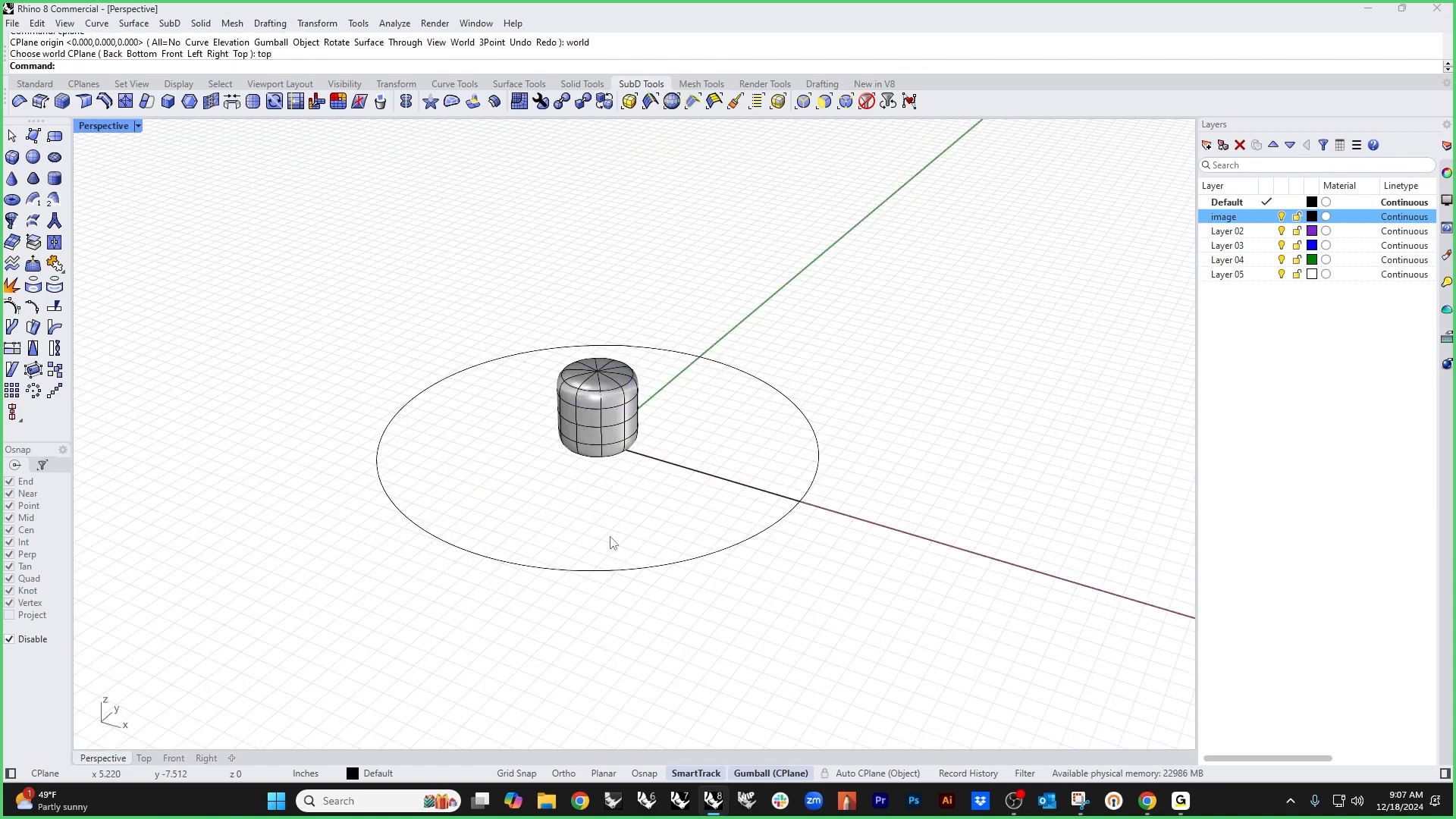
# Step: Try setting up radial symmetry on the SubD cylinder from the front top face and a face two wedges away, and undo it
pyautogui.scroll(6, 612, 431)
pyautogui.moveTo(612, 431); pyautogui.dragTo(618, 512, button='right')
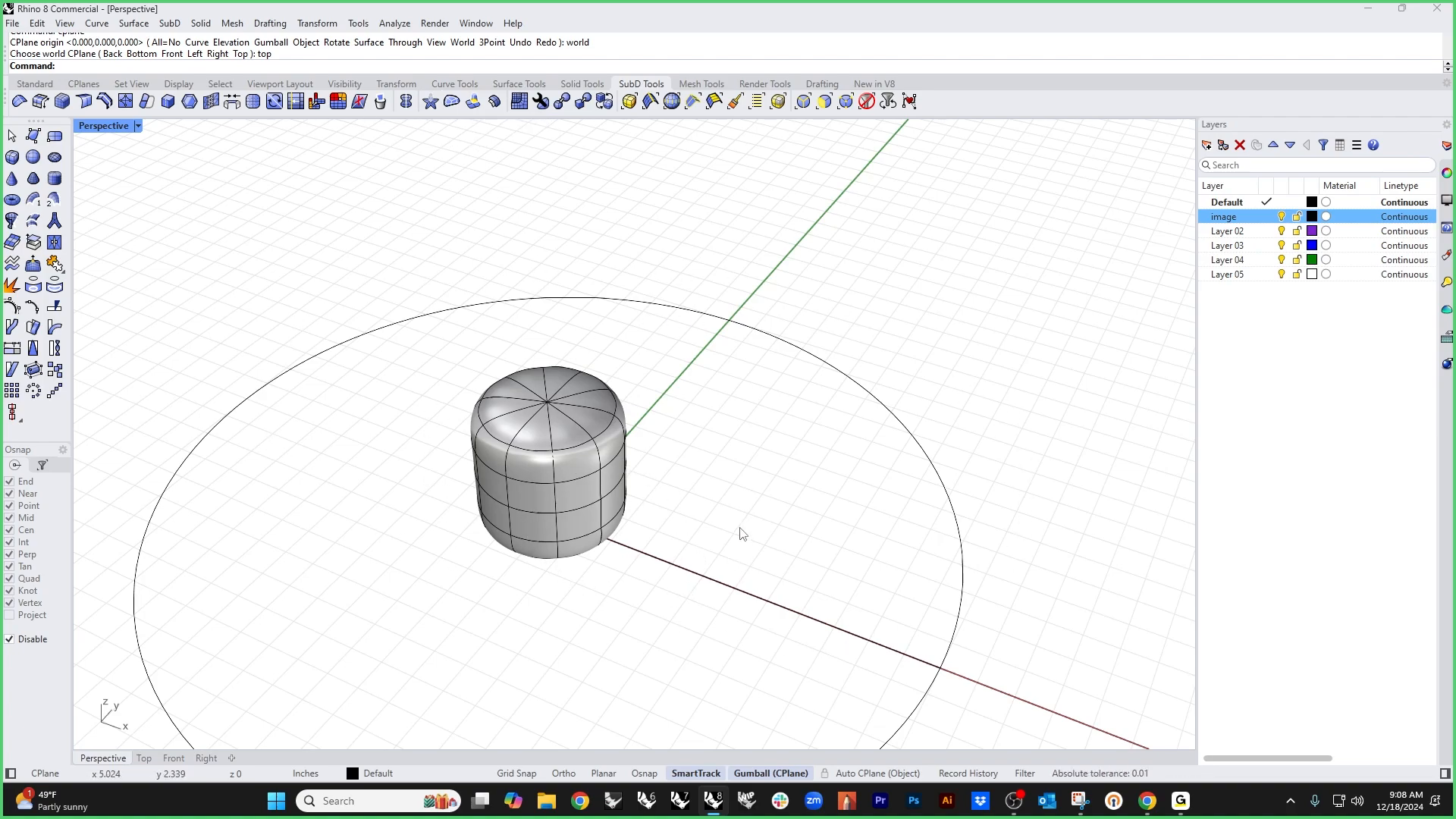
pyautogui.rightClick(430, 108)
pyautogui.moveTo(617, 329); pyautogui.dragTo(606, 428, button='right')
pyautogui.scroll(4, 597, 478)
pyautogui.moveTo(672, 524); pyautogui.dragTo(633, 530, button='right')
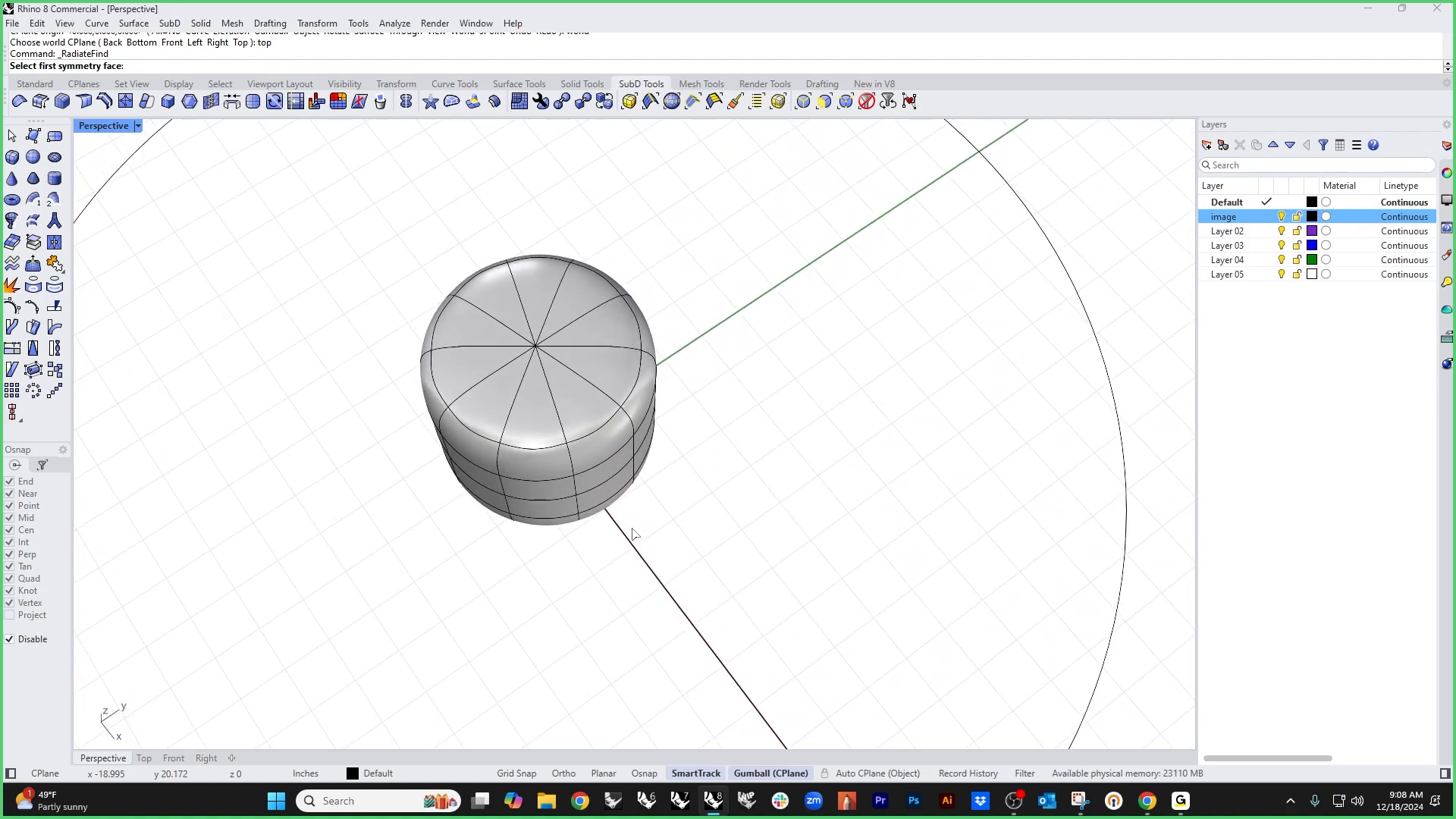
pyautogui.click(543, 427)
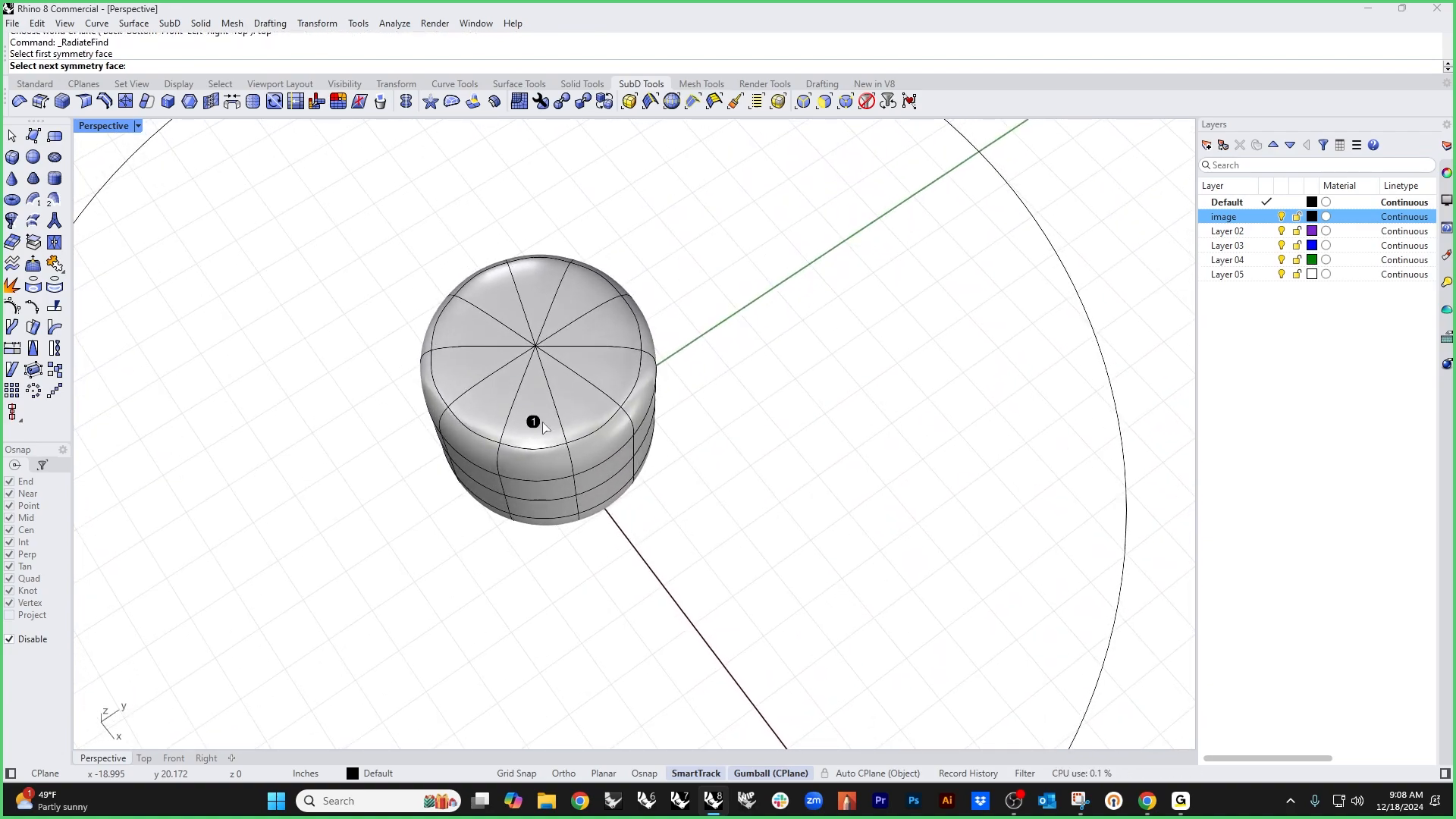
pyautogui.click(619, 370)
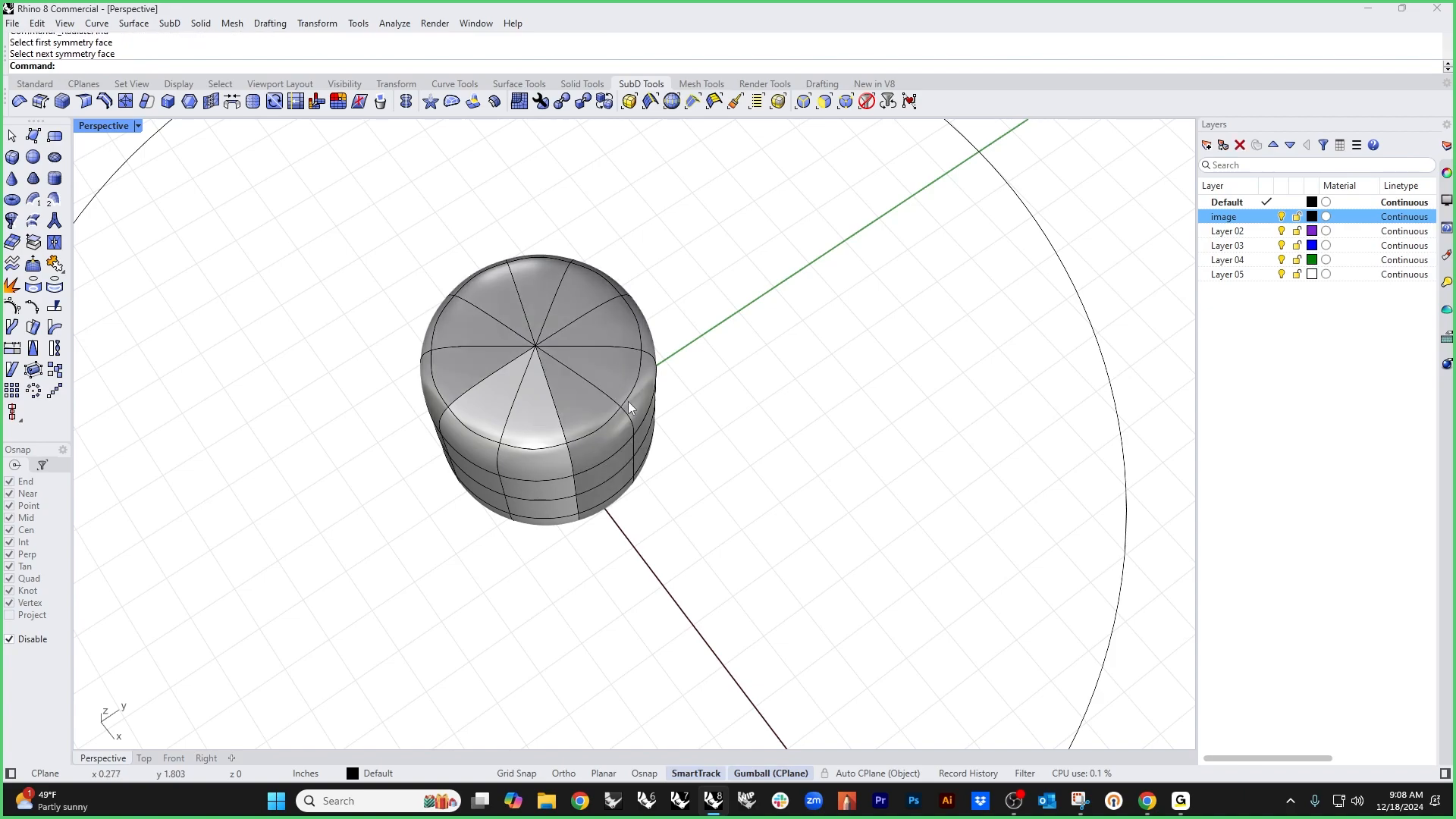
pyautogui.hotkey('ctrl', 'z')
# Step: Apply five-fold radial symmetry to the SubD cylinder by picking matching top faces two wedges apart, so each sector spans two wedges
pyautogui.rightClick(661, 501)
pyautogui.press('Escape')
pyautogui.rightClick(674, 480)
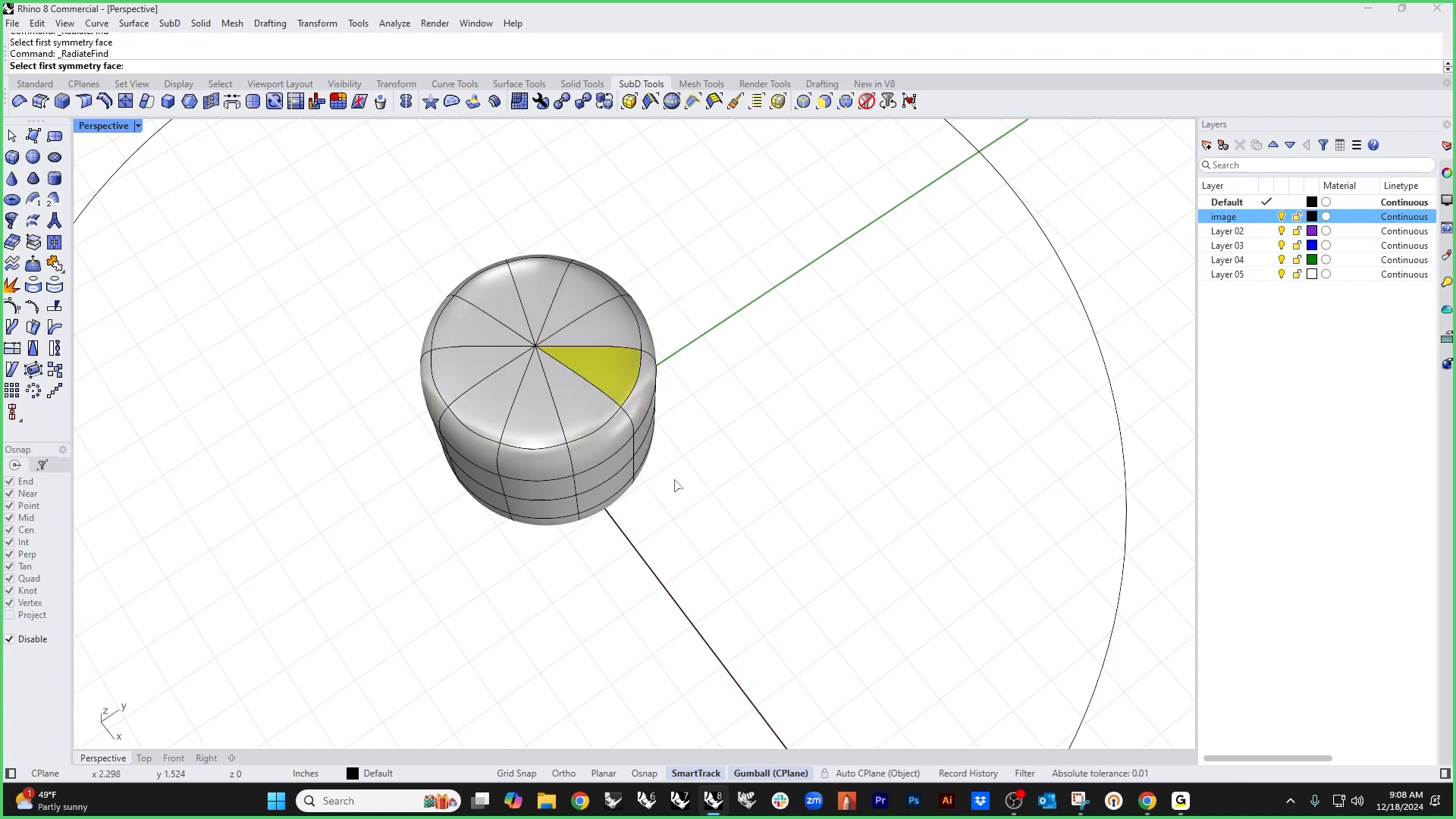
pyautogui.press('Escape')
pyautogui.moveTo(677, 486)
pyautogui.mouseDown(button='right')
pyautogui.moveTo(692, 465)
pyautogui.moveTo(667, 504)
pyautogui.mouseUp(button='right')
pyautogui.rightClick(667, 500)
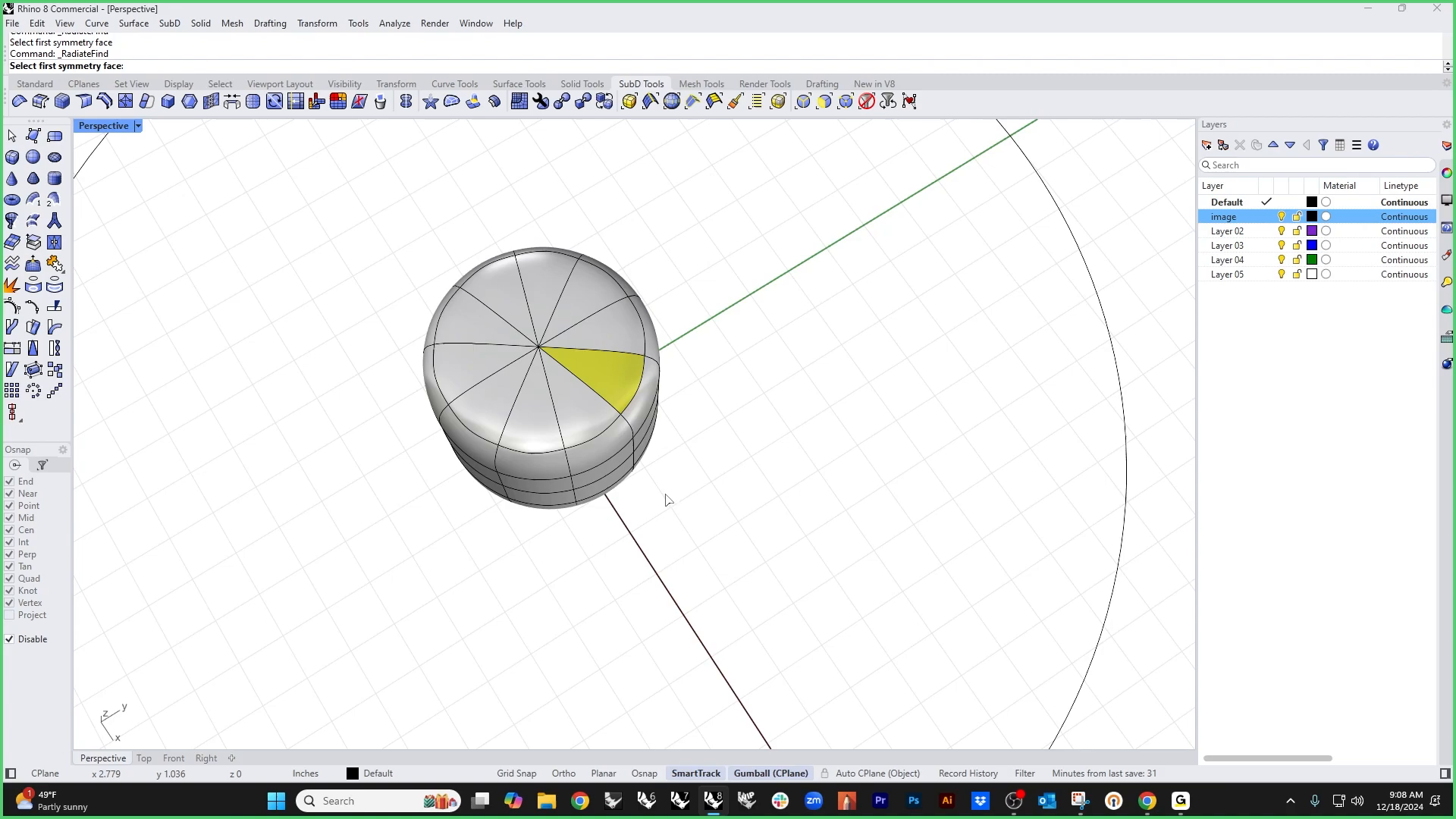
pyautogui.click(584, 413)
pyautogui.click(616, 329)
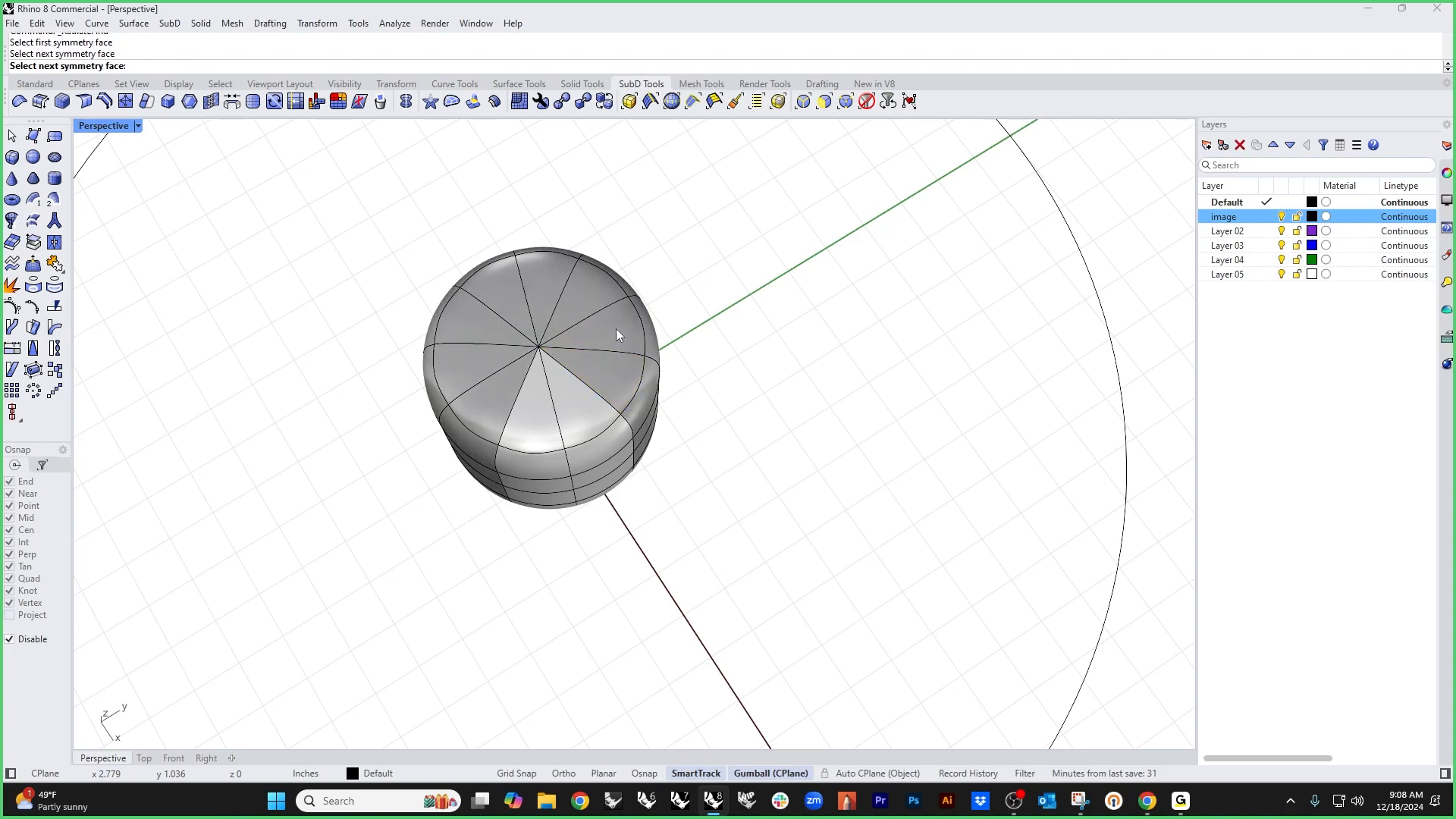
pyautogui.moveTo(727, 510); pyautogui.dragTo(691, 481, button='right')
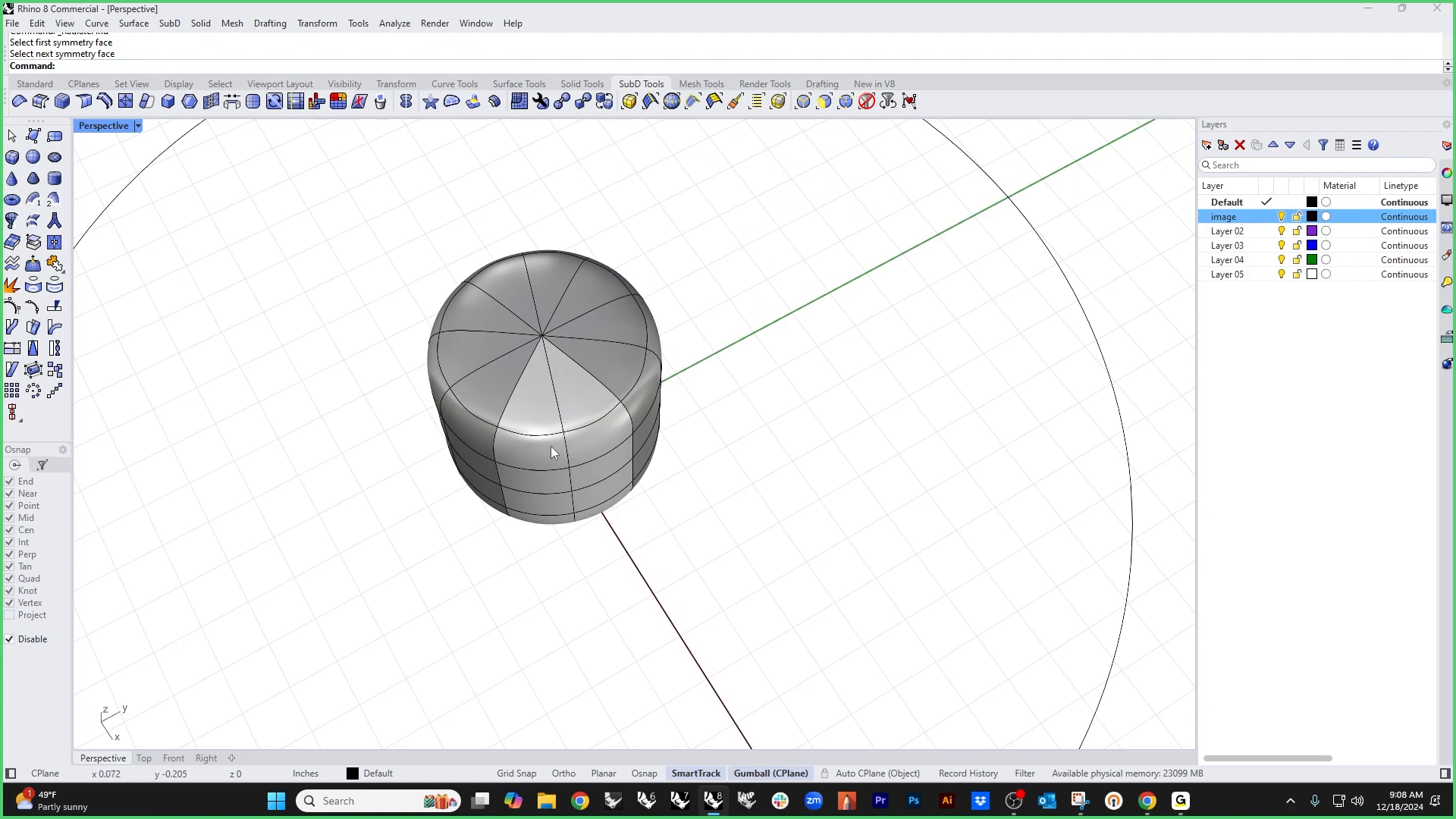
# Step: Select the two stacked lower side faces centred on the x axis and extrude them outward to form the symmetric legs
pyautogui.moveTo(597, 464); pyautogui.dragTo(608, 479, button='right')
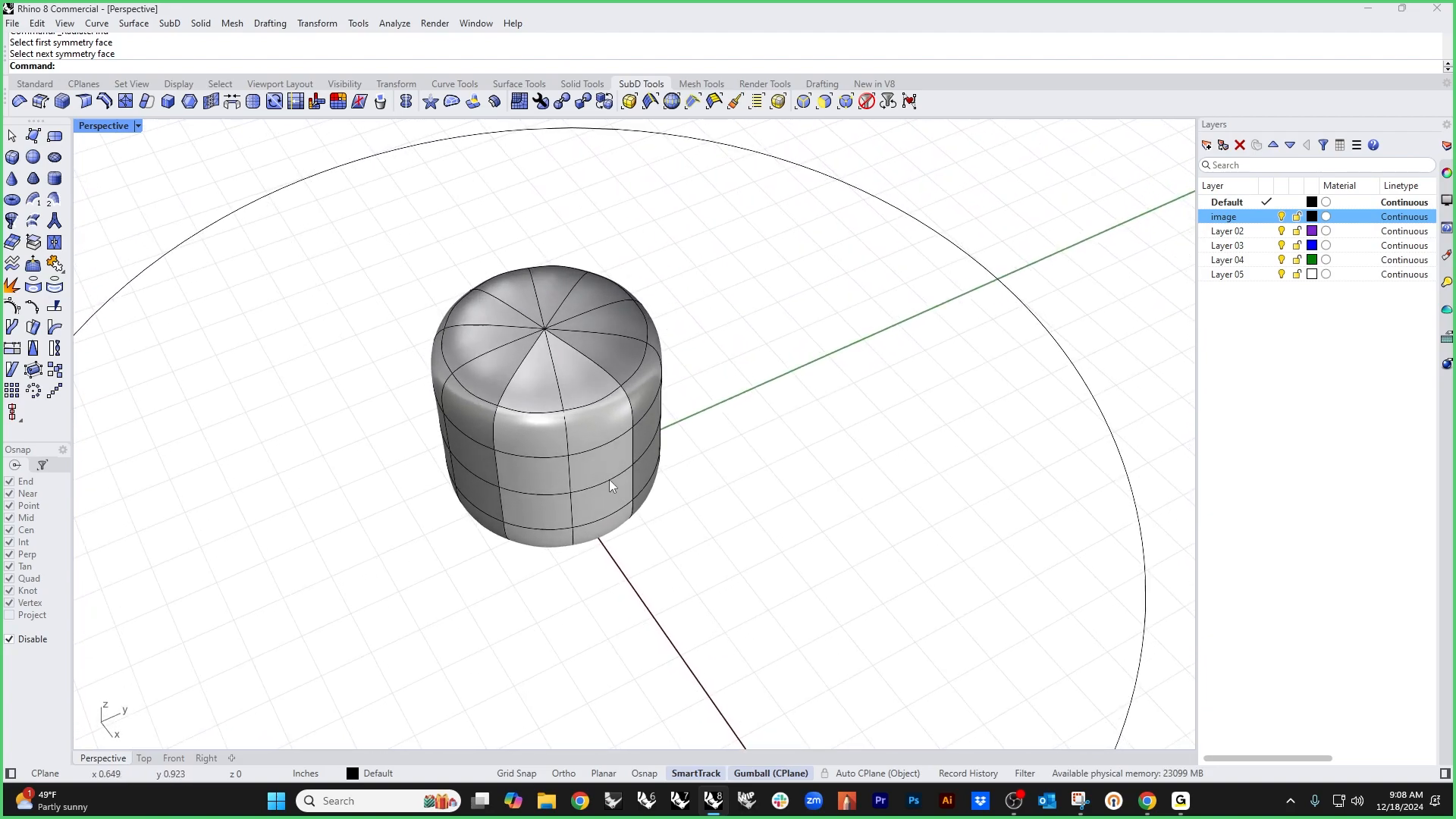
pyautogui.click(601, 473)
pyautogui.keyDown('shift'); pyautogui.click(608, 510); pyautogui.keyUp('shift')
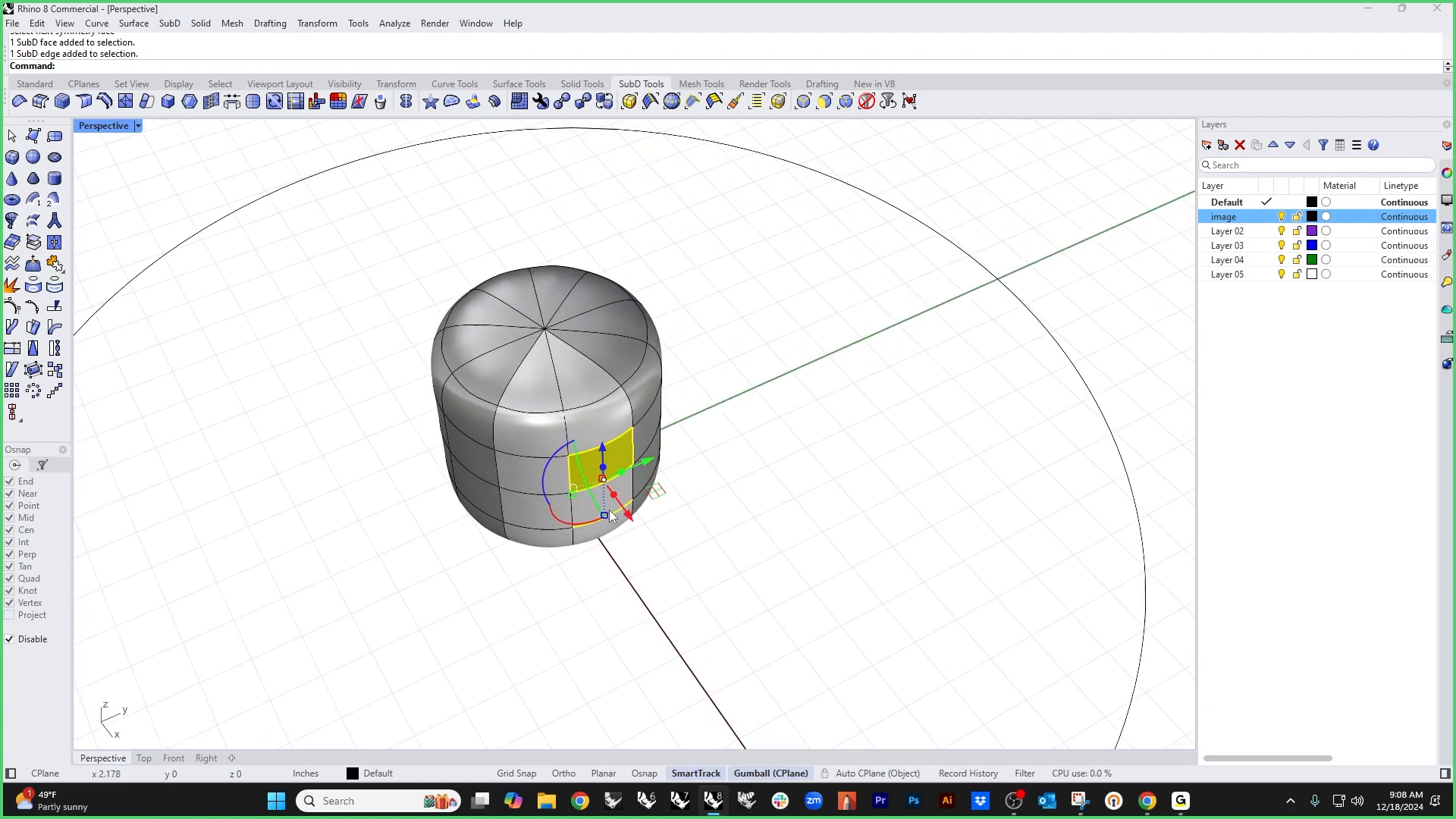
pyautogui.scroll(3, 648, 537)
pyautogui.click(647, 532)
pyautogui.keyDown('ctrl'); pyautogui.keyDown('shift'); pyautogui.click(587, 414); pyautogui.keyUp('shift'); pyautogui.keyUp('ctrl')
pyautogui.keyDown('ctrl'); pyautogui.keyDown('shift'); pyautogui.click(560, 476); pyautogui.keyUp('shift'); pyautogui.keyUp('ctrl')
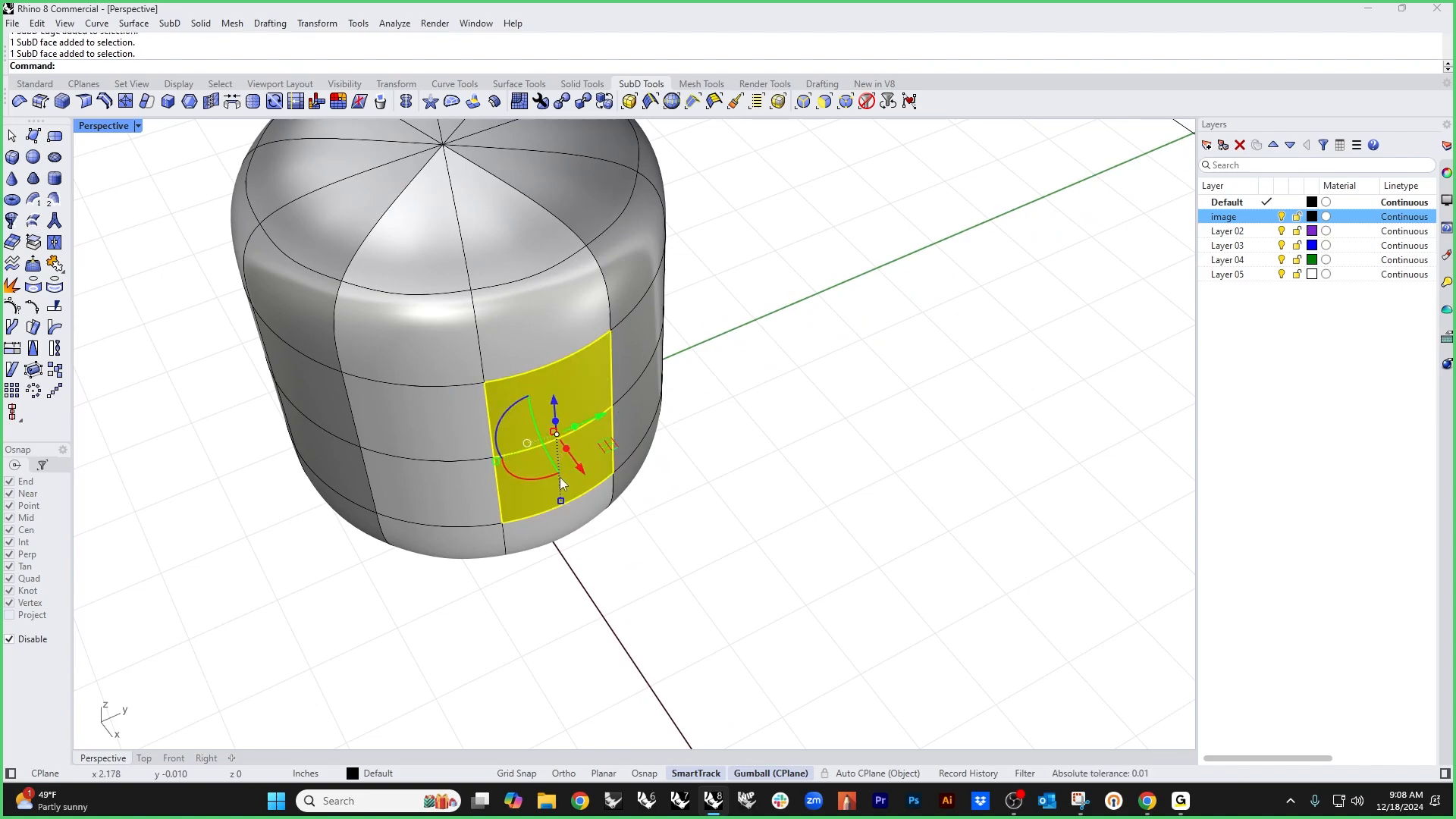
pyautogui.scroll(-7, 561, 485)
pyautogui.moveTo(611, 526); pyautogui.dragTo(660, 547, button='right')
pyautogui.moveTo(598, 504); pyautogui.dragTo(786, 585)
pyautogui.moveTo(785, 586); pyautogui.dragTo(690, 669, button='right')
# Step: Check the leg's alignment in the Top view and, back in Perspective, extrude its tip faces again almost to the guide circle
pyautogui.press('Return')
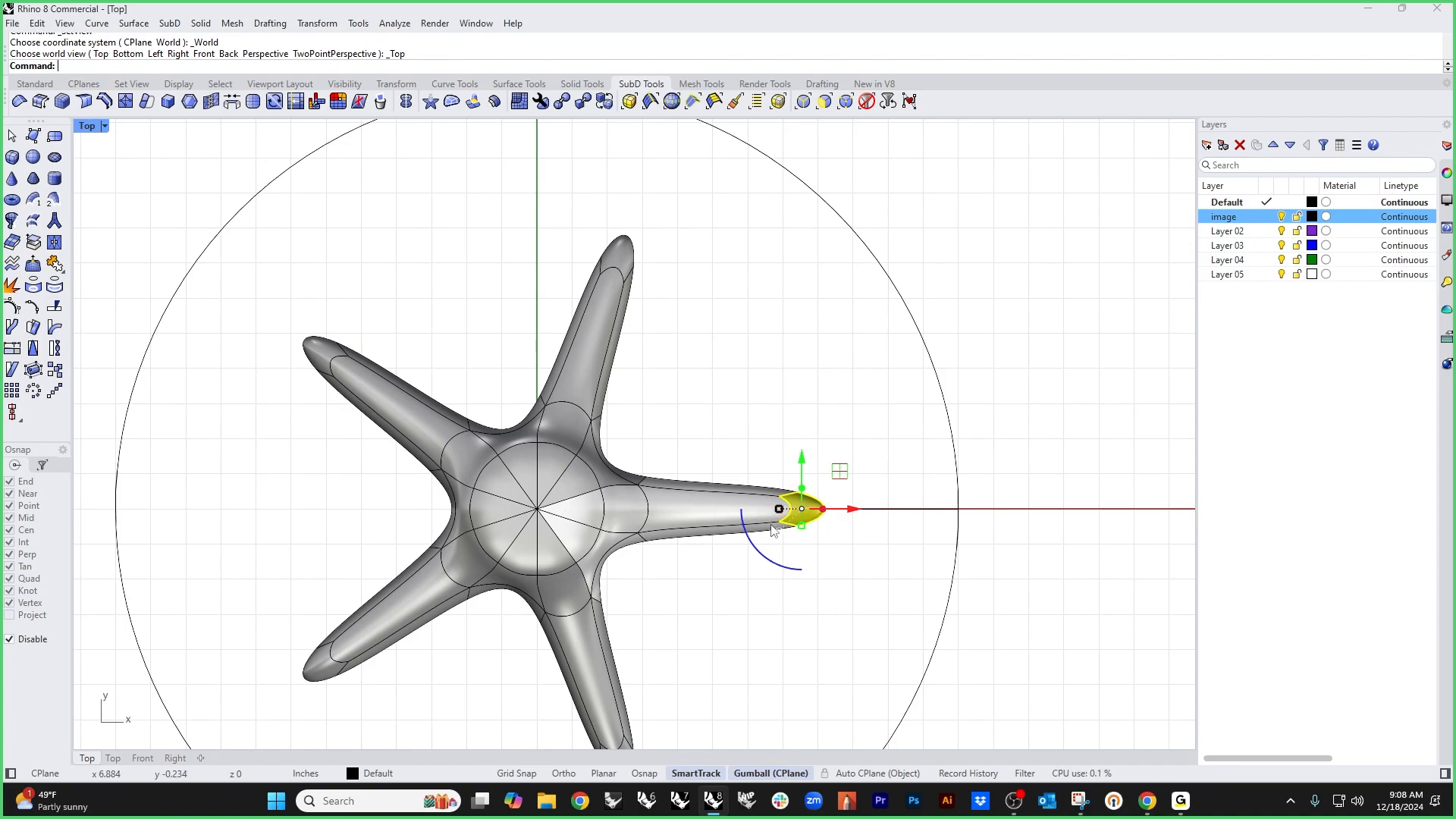
pyautogui.hotkey('ctrl', 'F4')
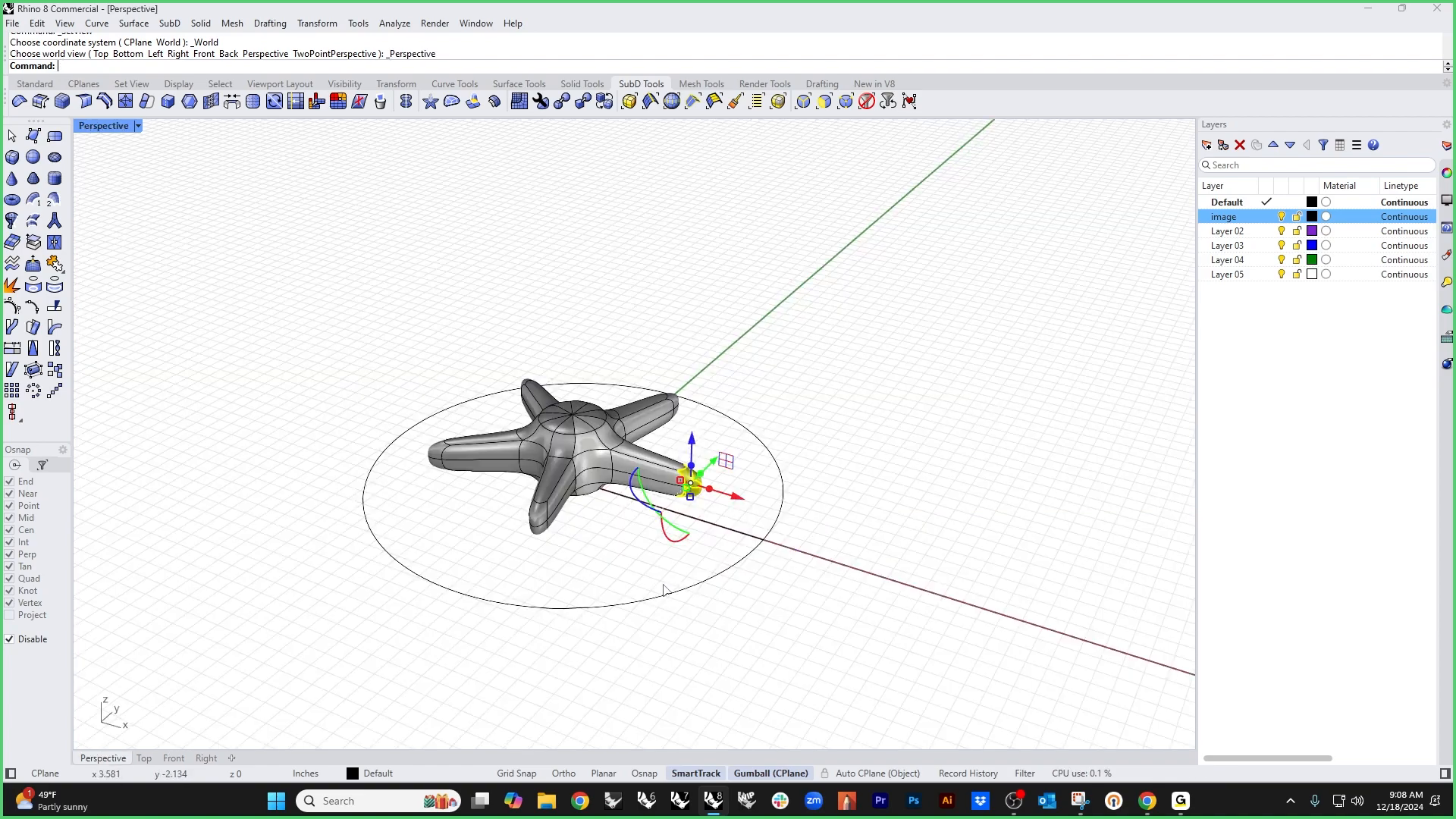
pyautogui.scroll(7, 625, 515)
pyautogui.moveTo(624, 583); pyautogui.dragTo(660, 656, button='right')
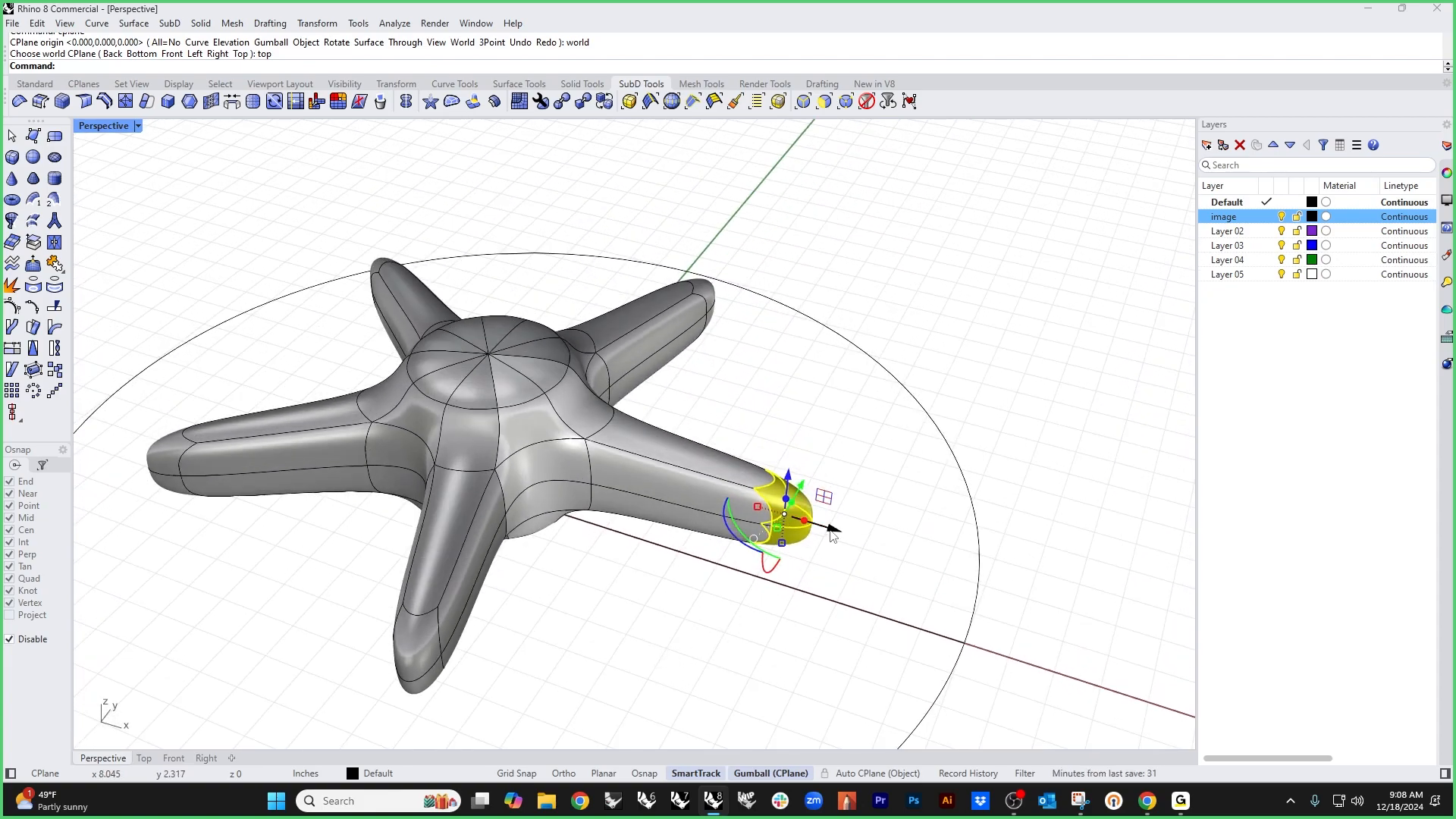
pyautogui.moveTo(832, 528); pyautogui.dragTo(945, 570)
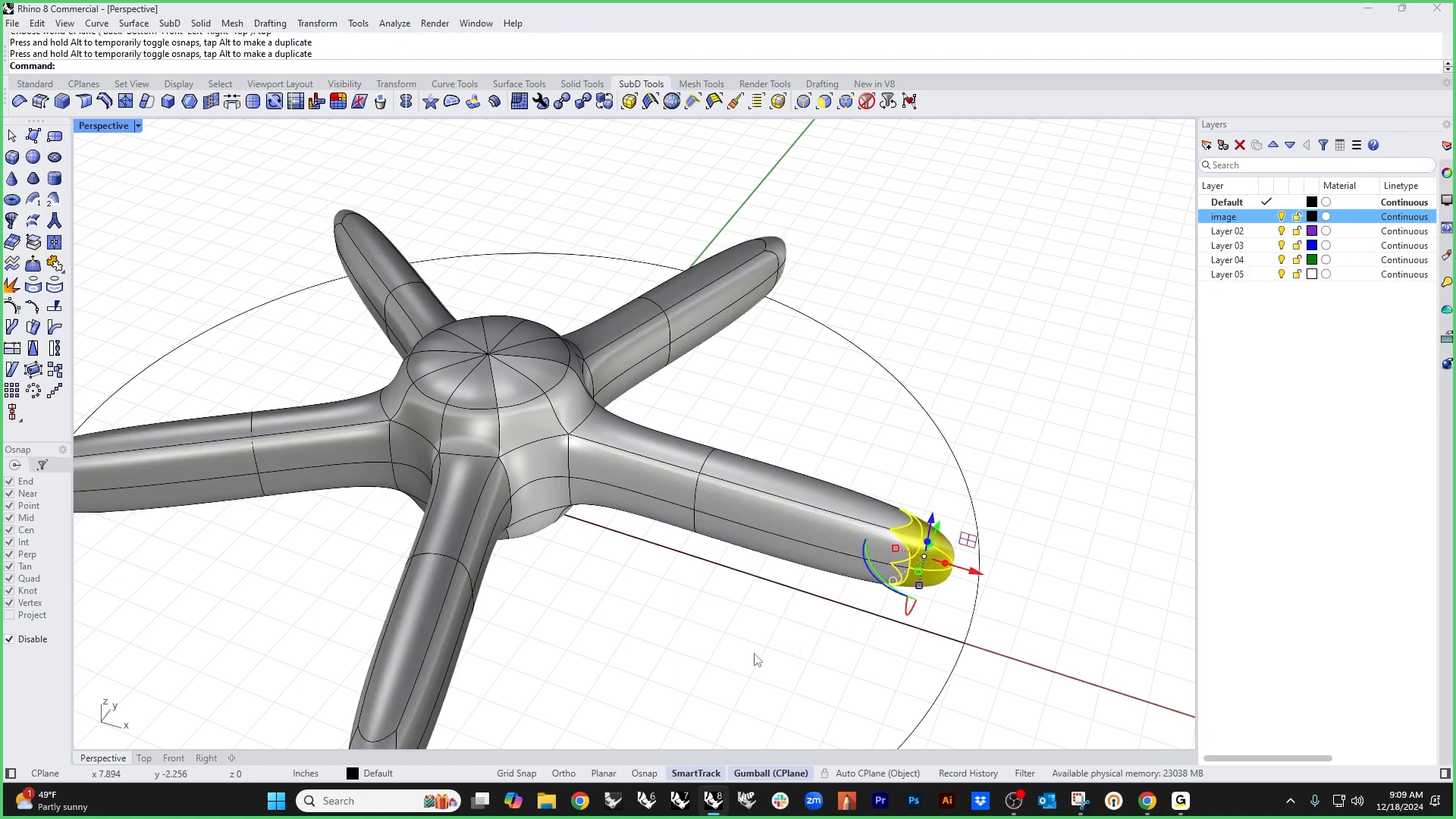
pyautogui.click(755, 659)
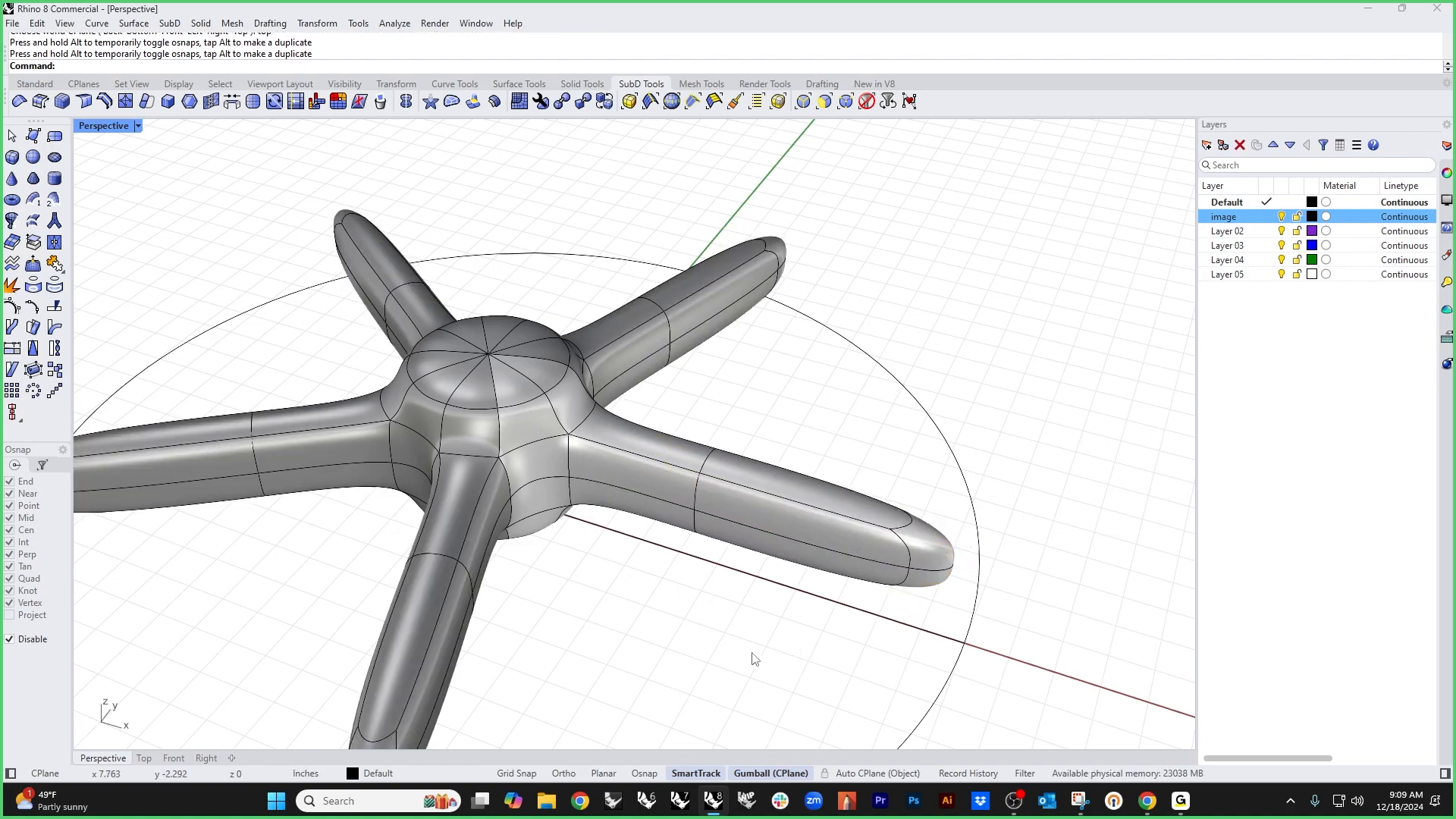
pyautogui.click(590, 420)
pyautogui.keyDown('shift'); pyautogui.click(707, 462); pyautogui.keyUp('shift')
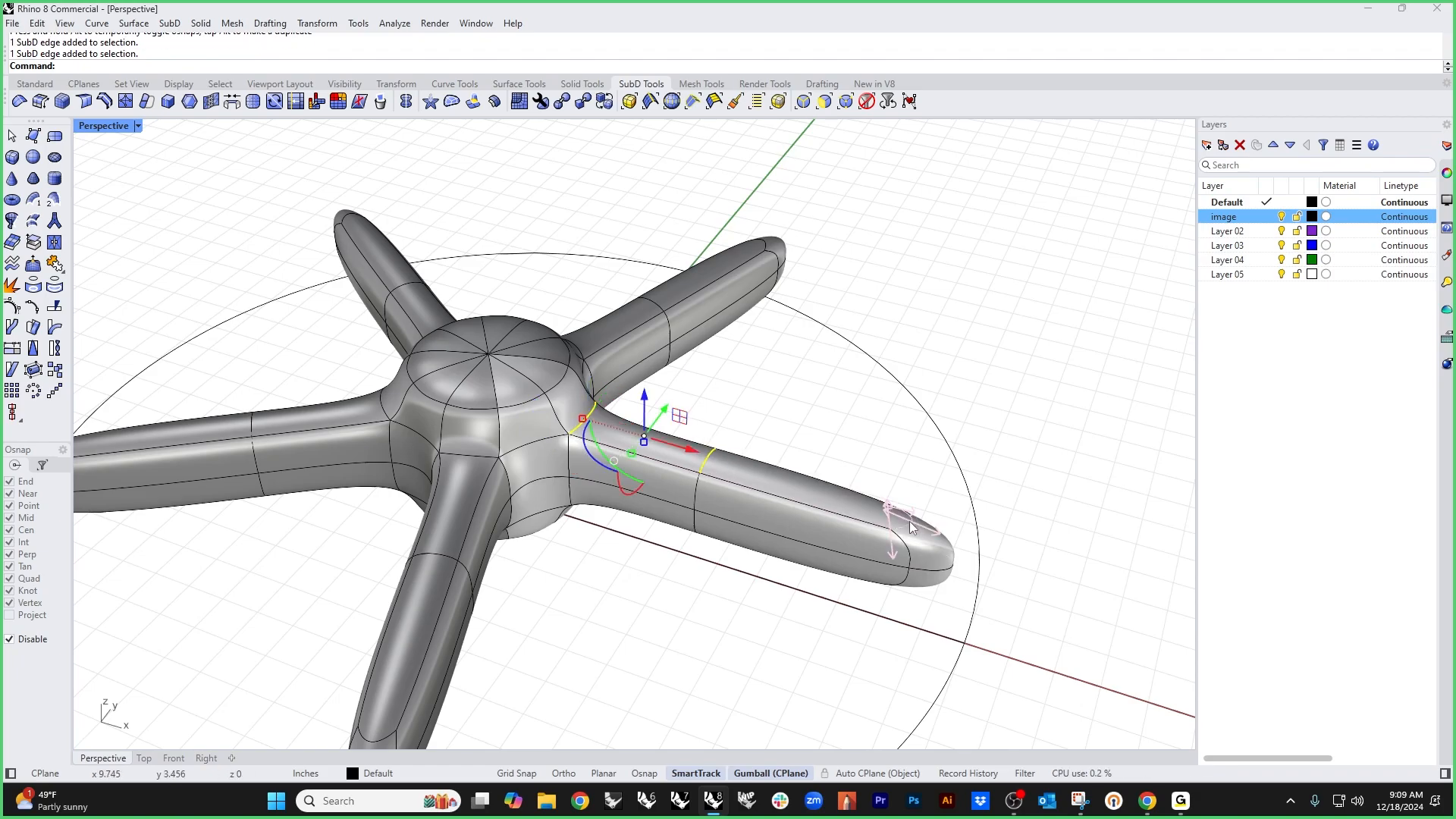
pyautogui.keyDown('shift'); pyautogui.click(908, 521); pyautogui.keyUp('shift')
pyautogui.moveTo(772, 619); pyautogui.dragTo(816, 562, button='right')
pyautogui.click(815, 562)
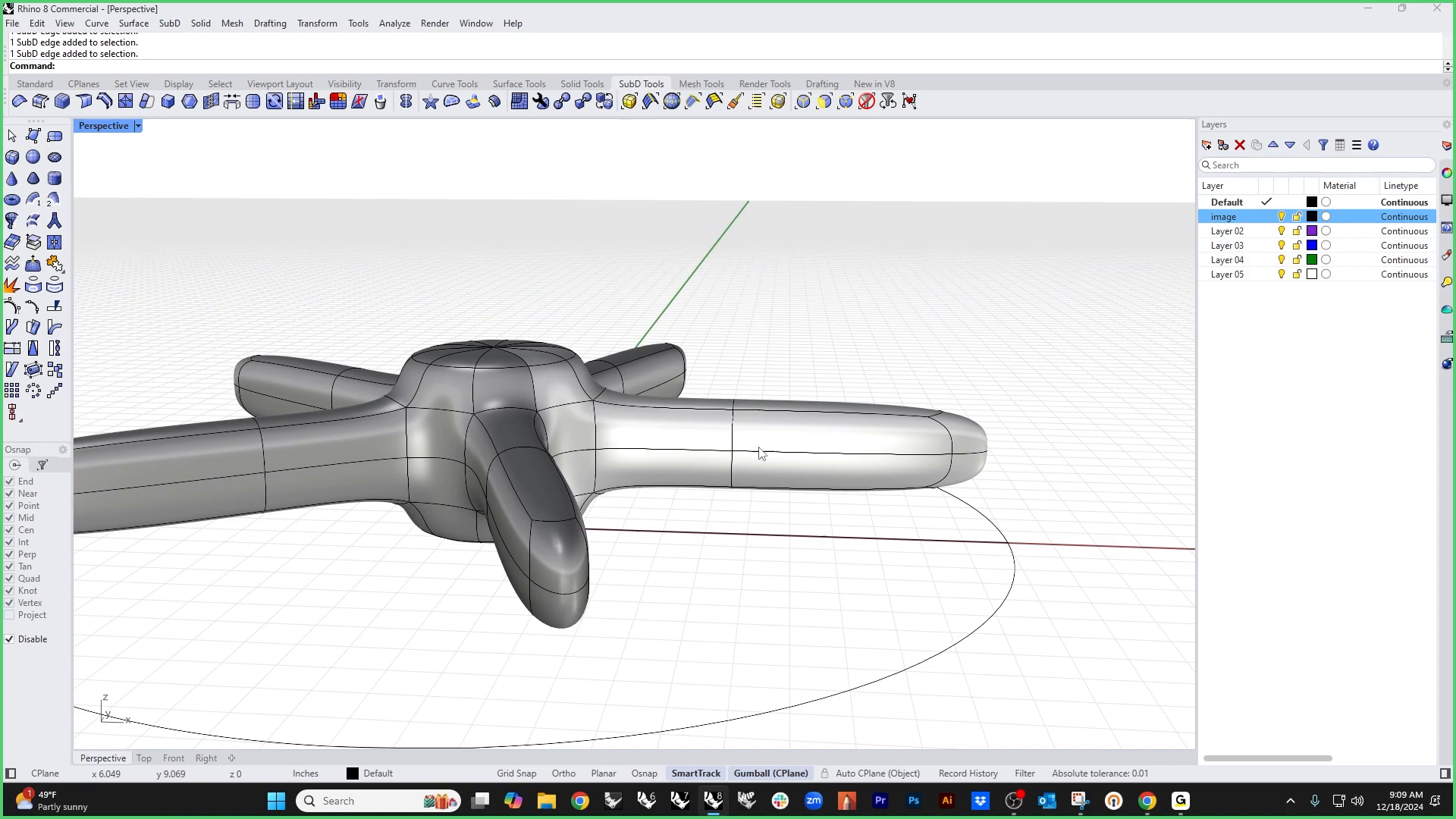
# Step: Try removing the leg's middle edge loop and lowering the leg tip, and undo both changes
pyautogui.moveTo(730, 381); pyautogui.dragTo(777, 564)
pyautogui.press('Delete')
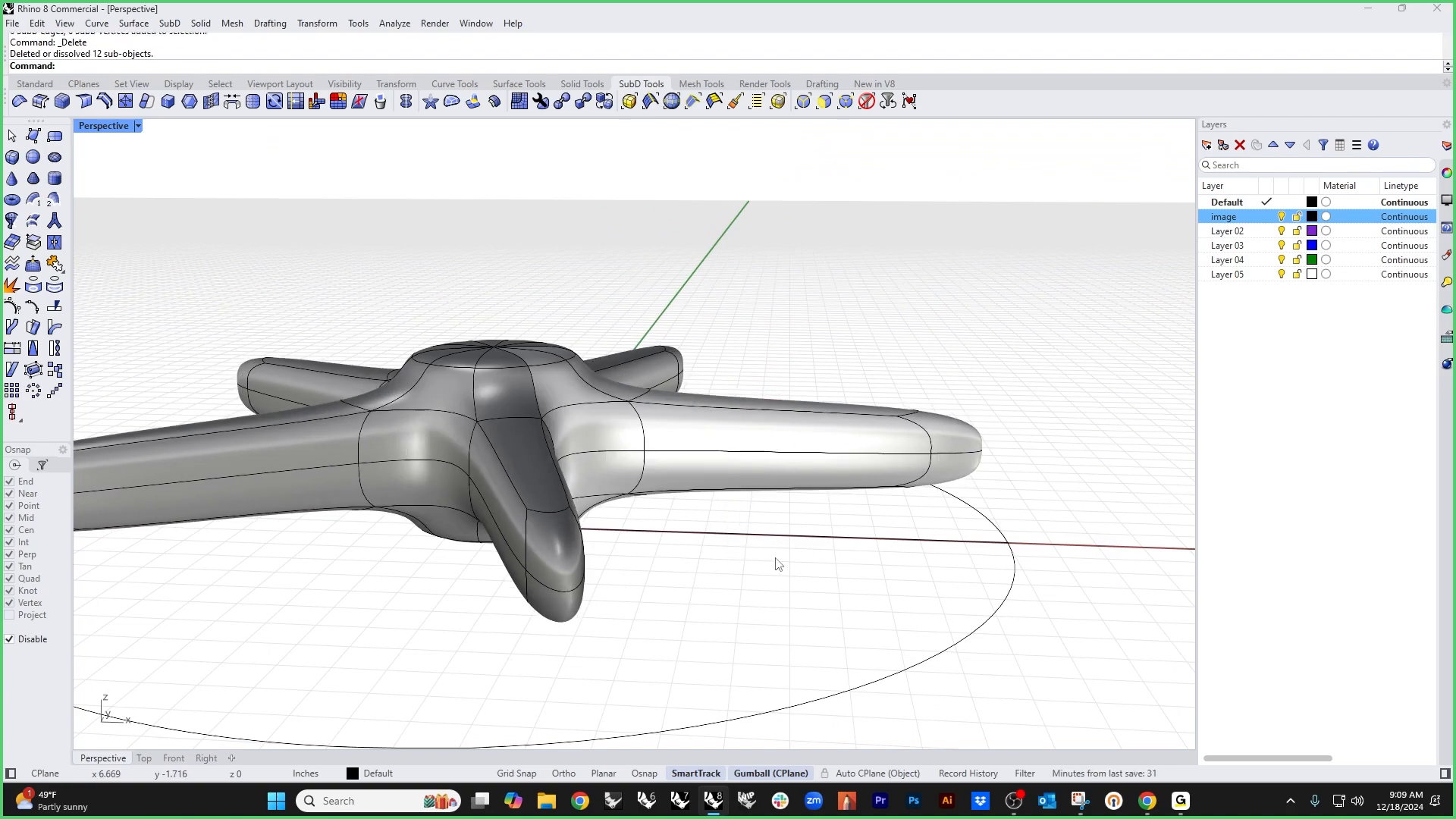
pyautogui.moveTo(861, 359); pyautogui.dragTo(1035, 514)
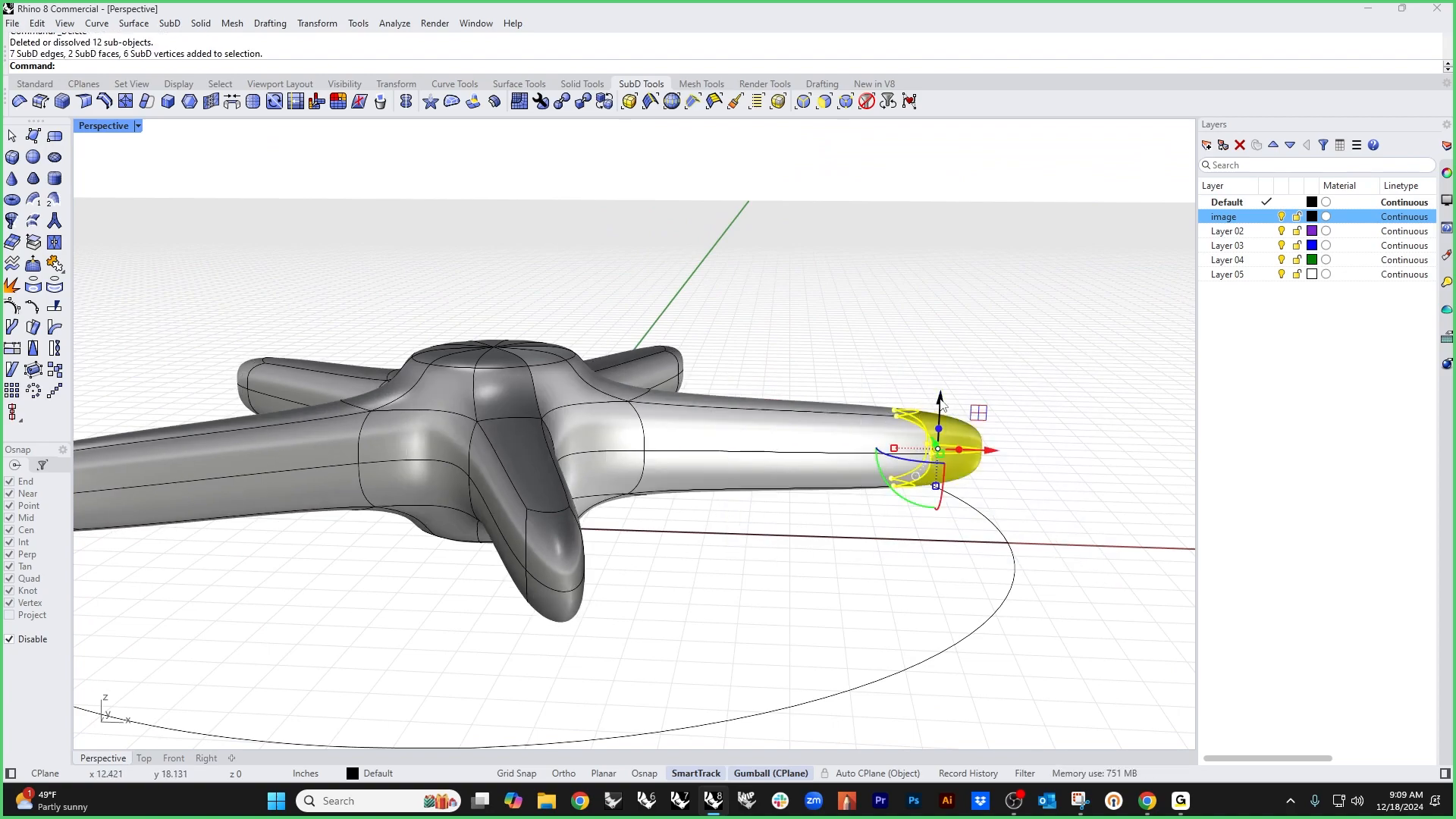
pyautogui.moveTo(939, 406); pyautogui.dragTo(747, 501)
pyautogui.hotkey('ctrl', 'z')
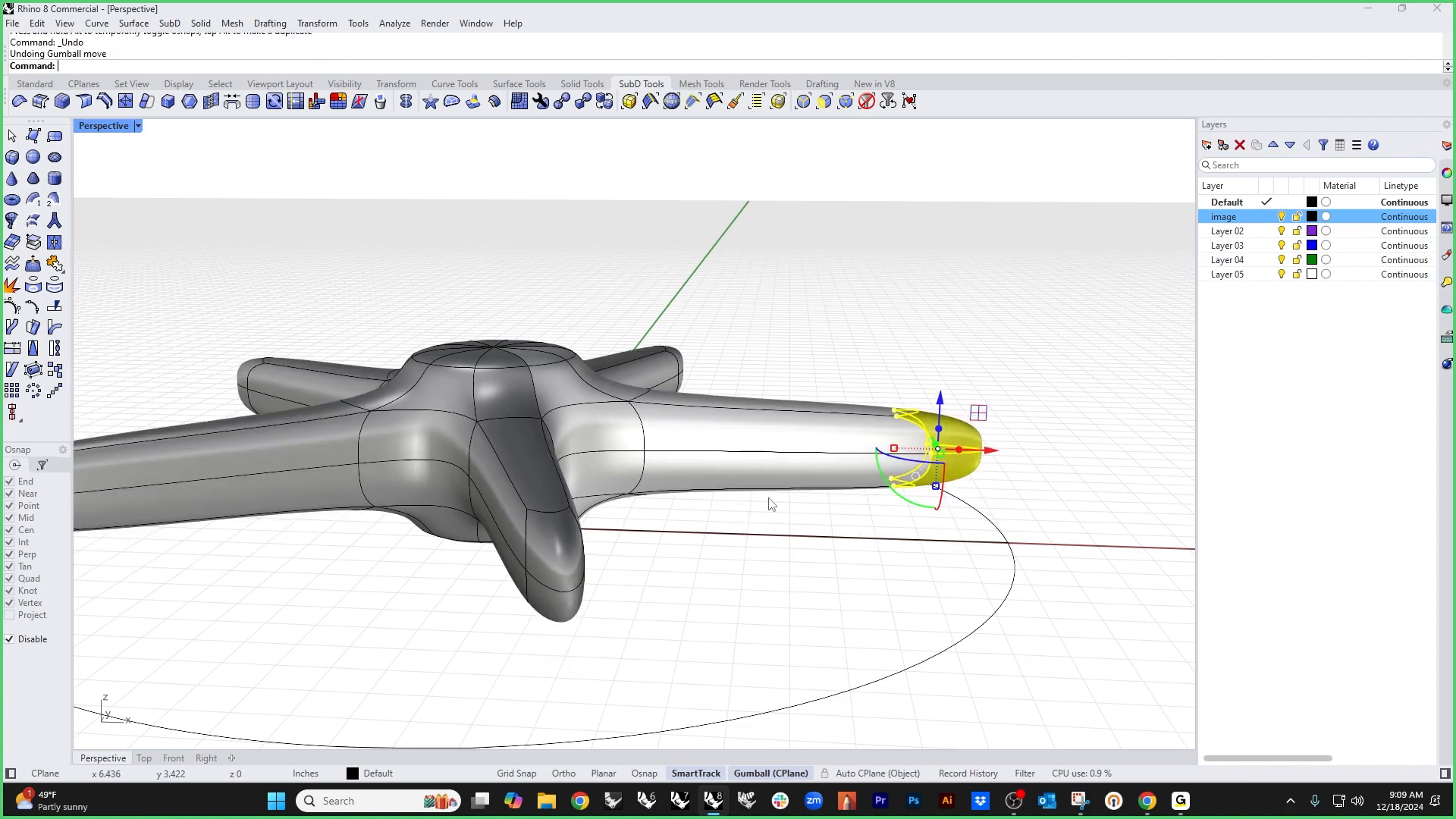
pyautogui.hotkey('ctrl', 'z')
# Step: Select the leg's tip and lower it vertically so the legs bend downward from the middle edge loop
pyautogui.moveTo(789, 575); pyautogui.dragTo(780, 584, button='right')
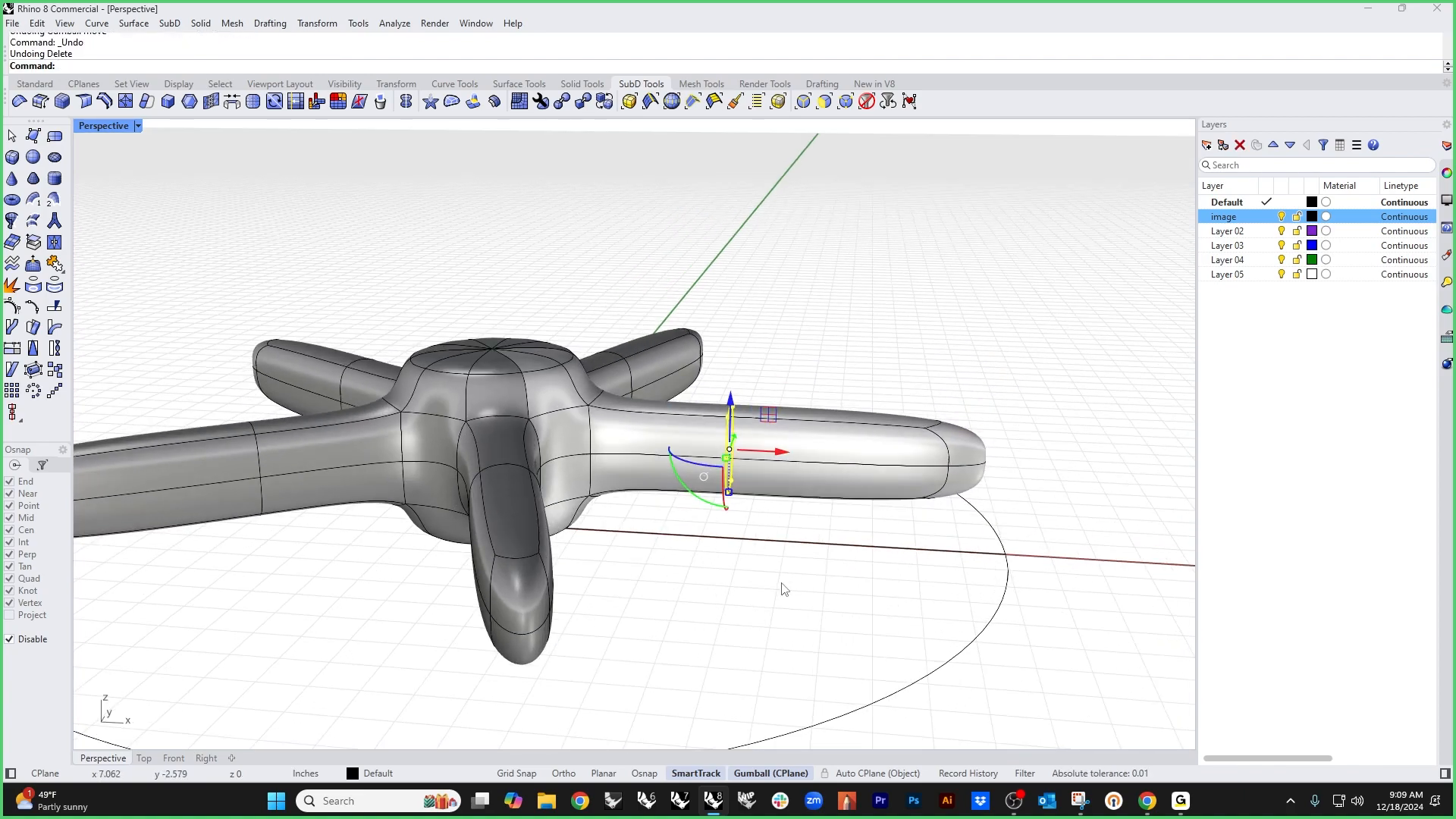
pyautogui.click(780, 584)
pyautogui.moveTo(888, 365); pyautogui.dragTo(1013, 521)
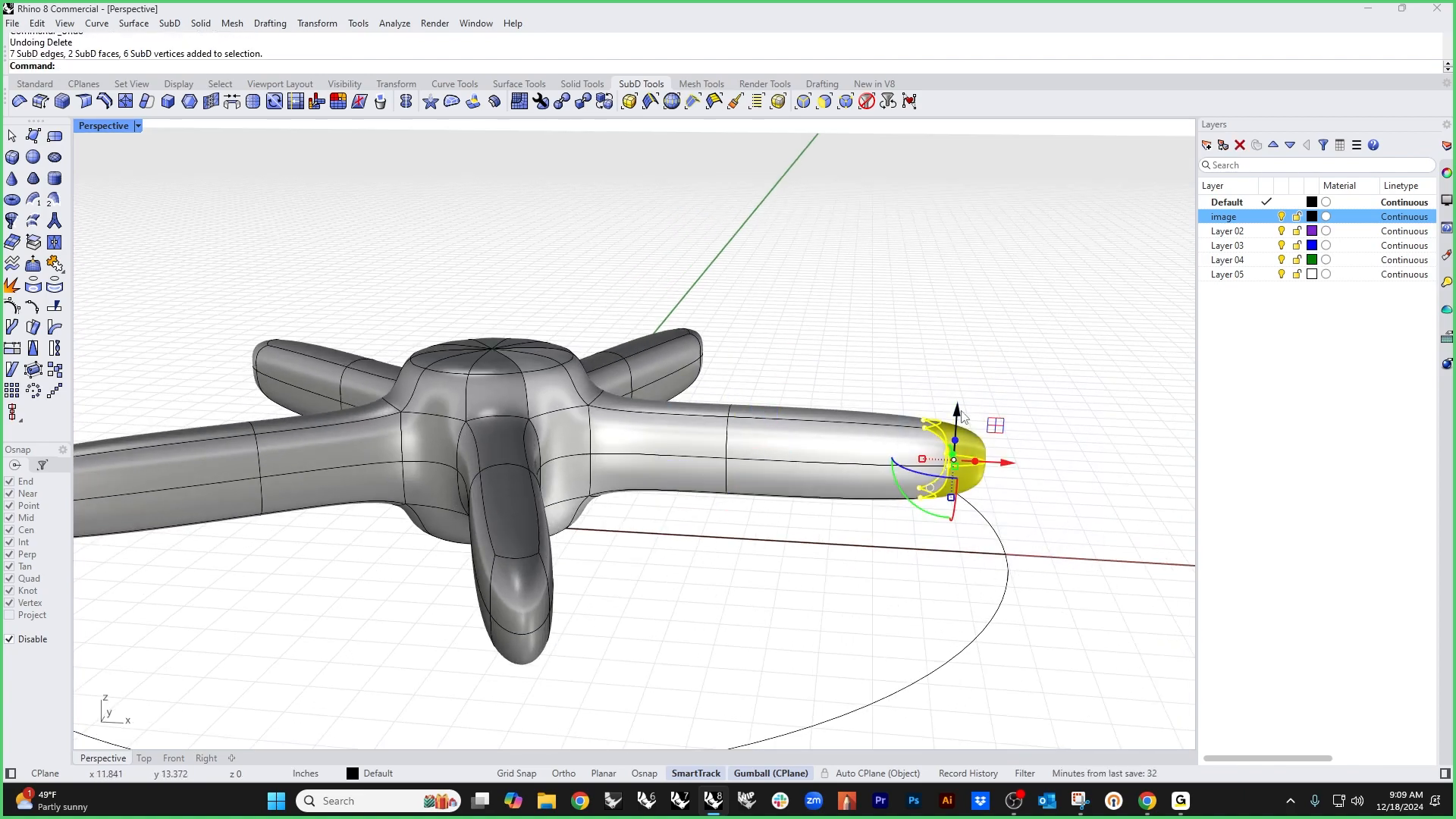
pyautogui.moveTo(957, 421); pyautogui.dragTo(911, 599)
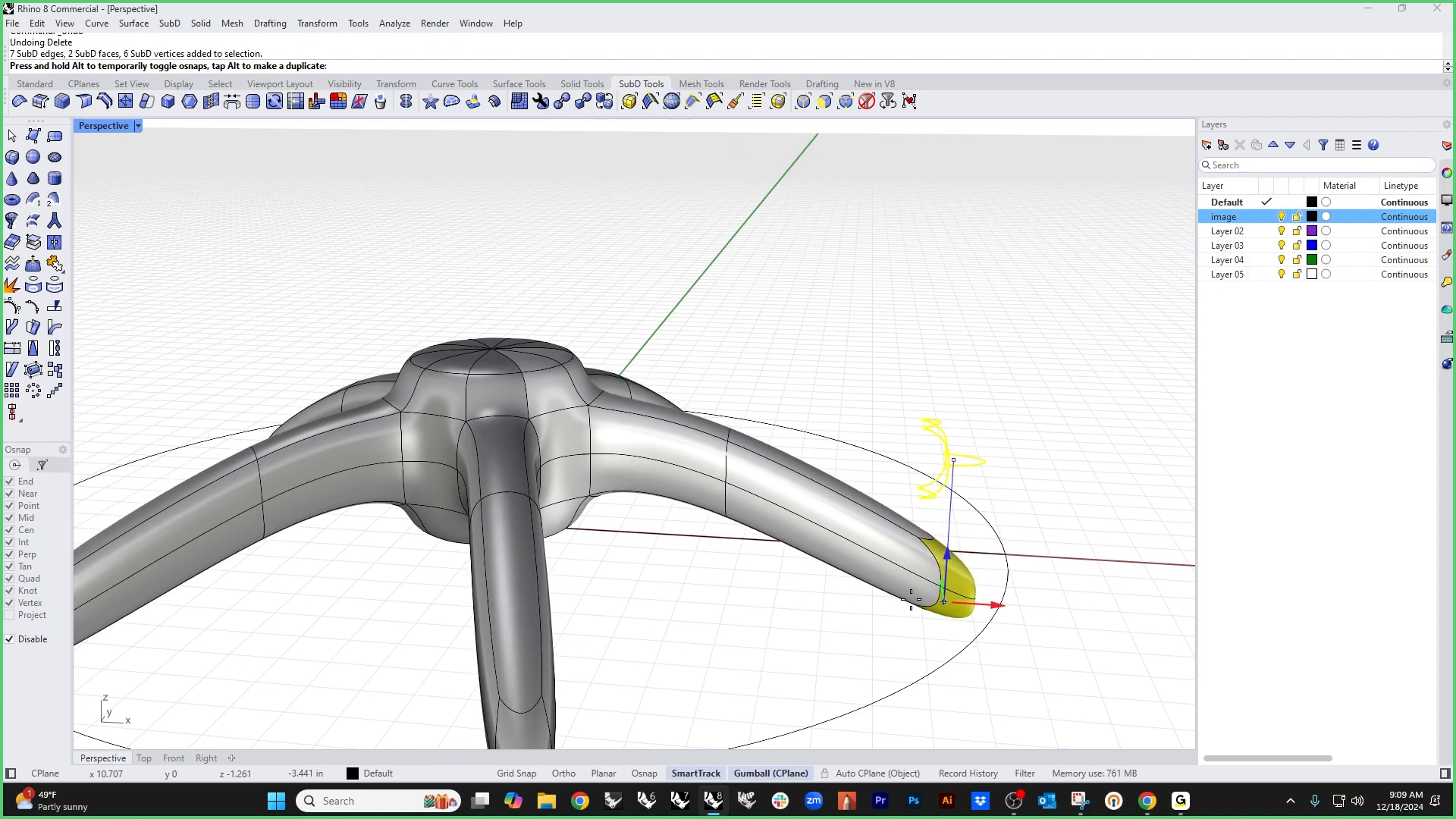
pyautogui.moveTo(911, 599); pyautogui.dragTo(928, 555)
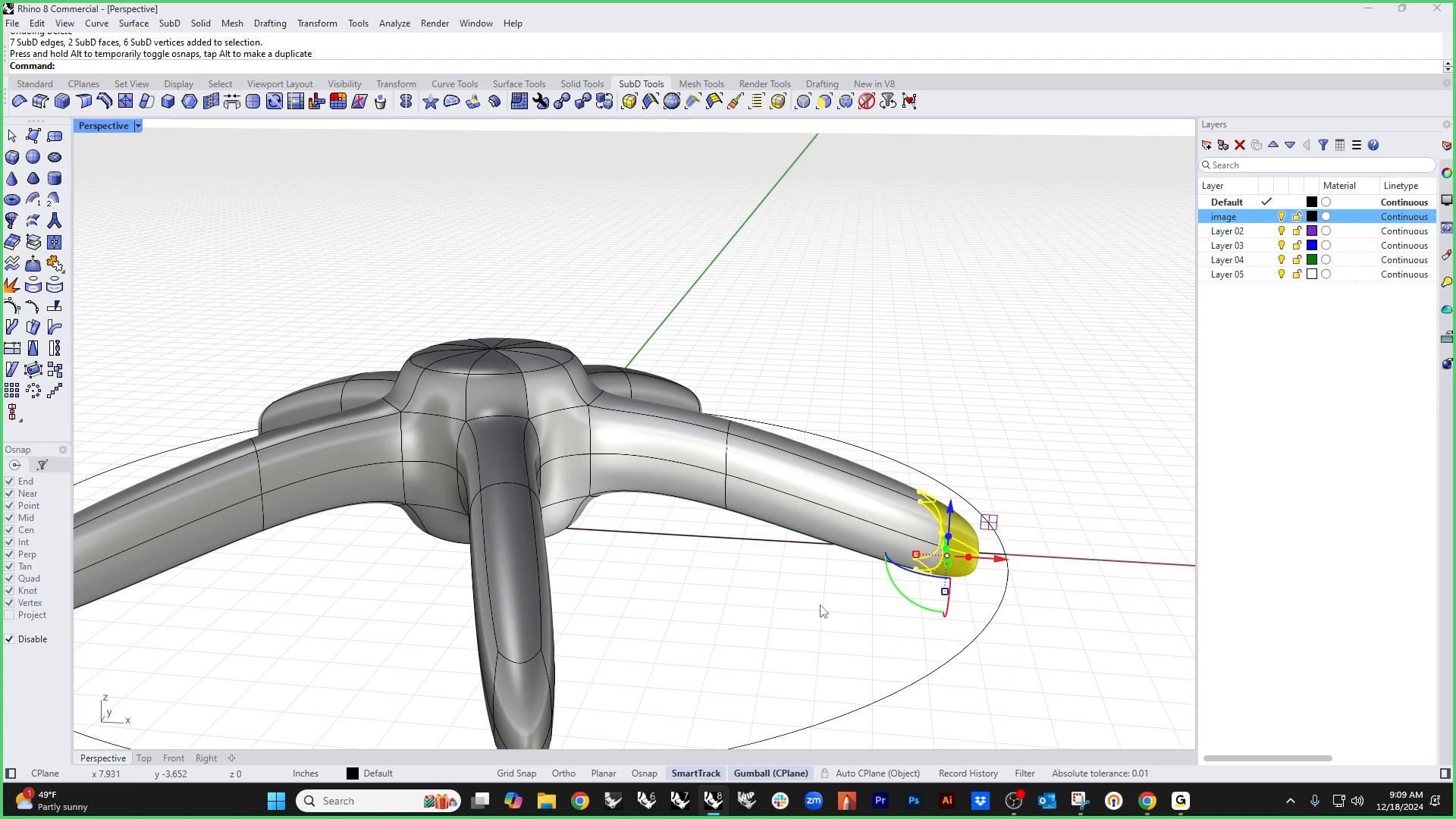
# Step: In the Top view, move the leg's tip outward along x until the selection is centred on the guide circle
pyautogui.press('Return')
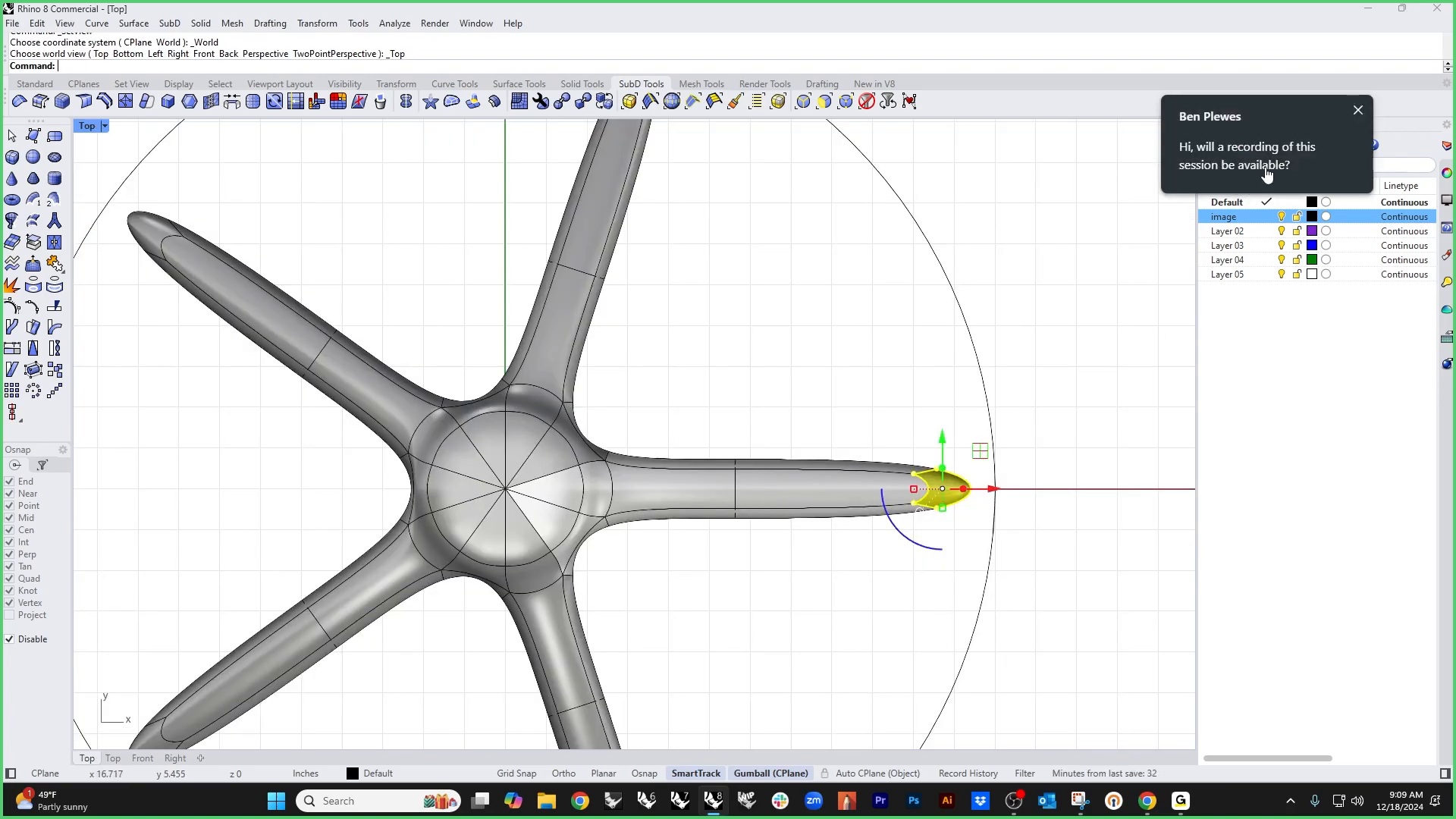
pyautogui.click(1358, 110)
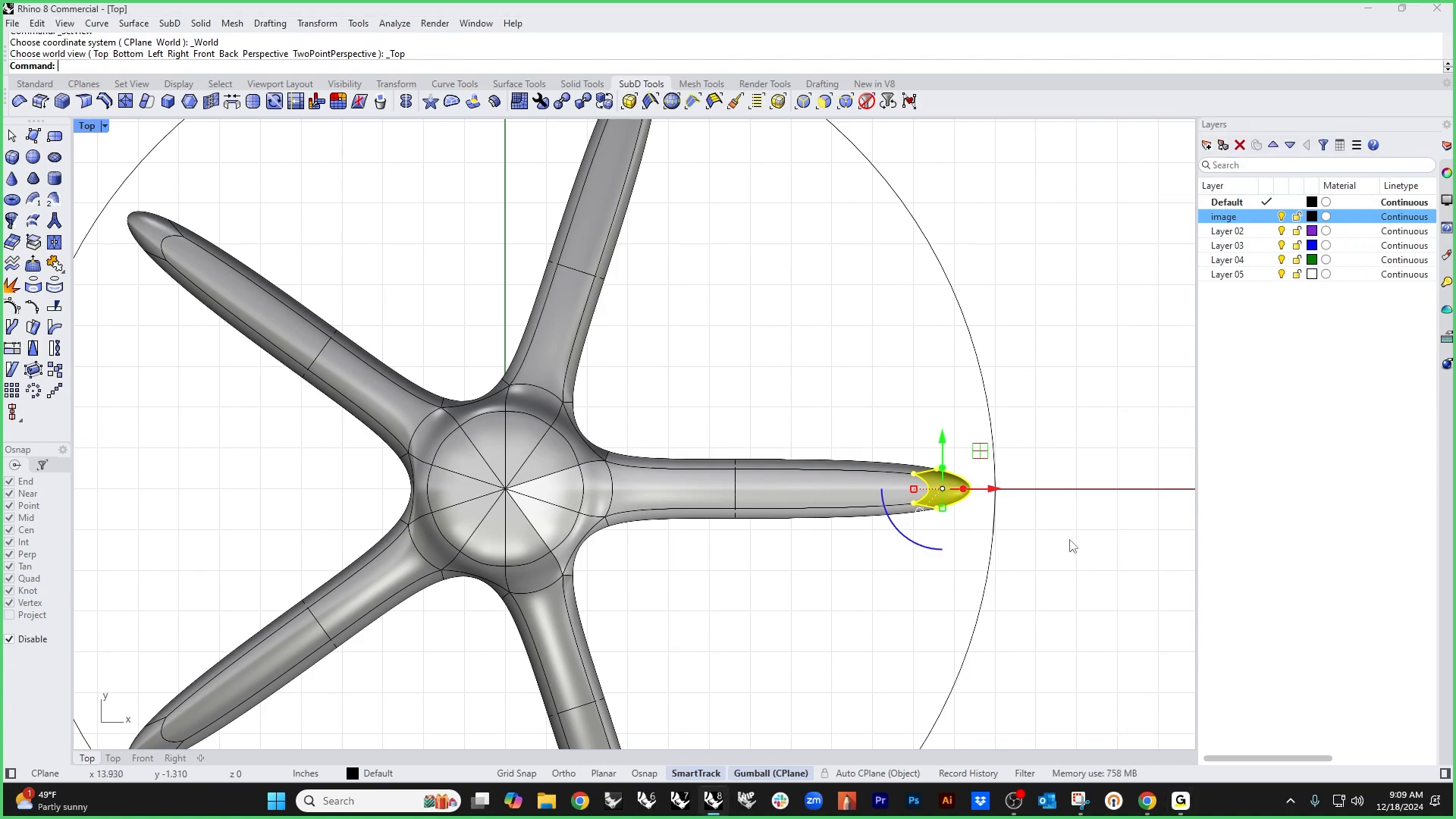
pyautogui.moveTo(992, 489); pyautogui.dragTo(1017, 489)
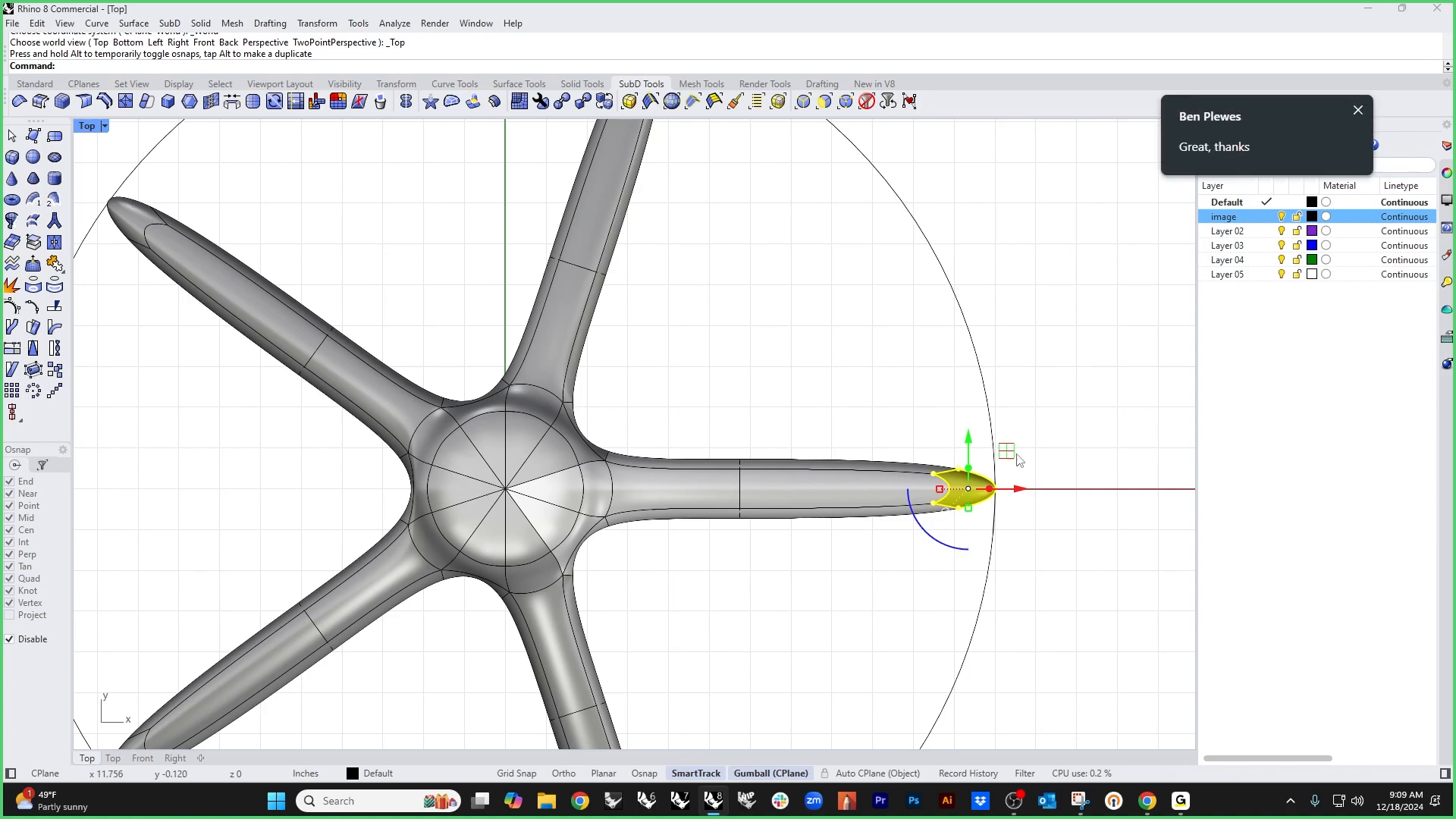
pyautogui.click(1357, 111)
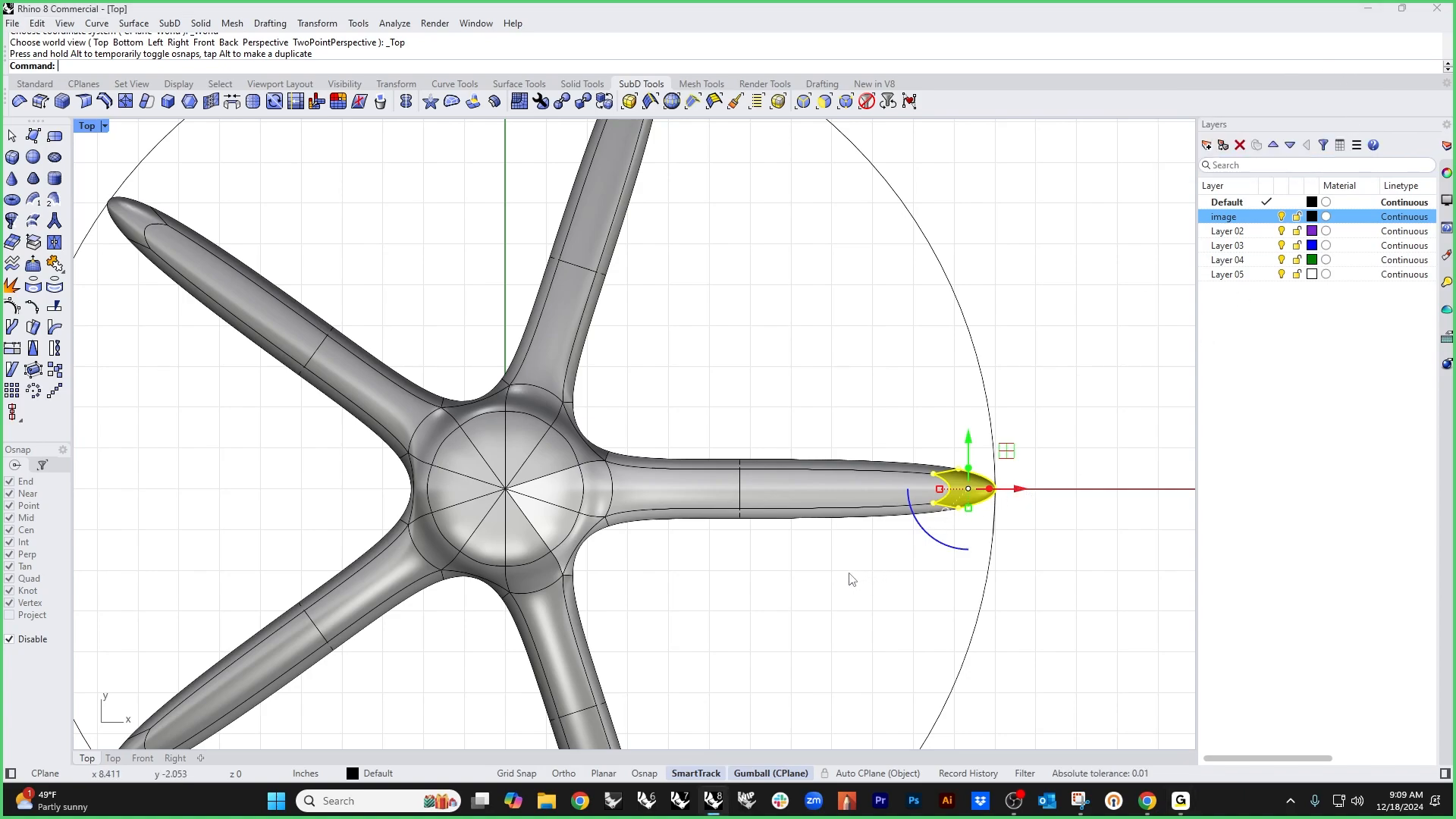
pyautogui.moveTo(1019, 489); pyautogui.dragTo(1046, 489)
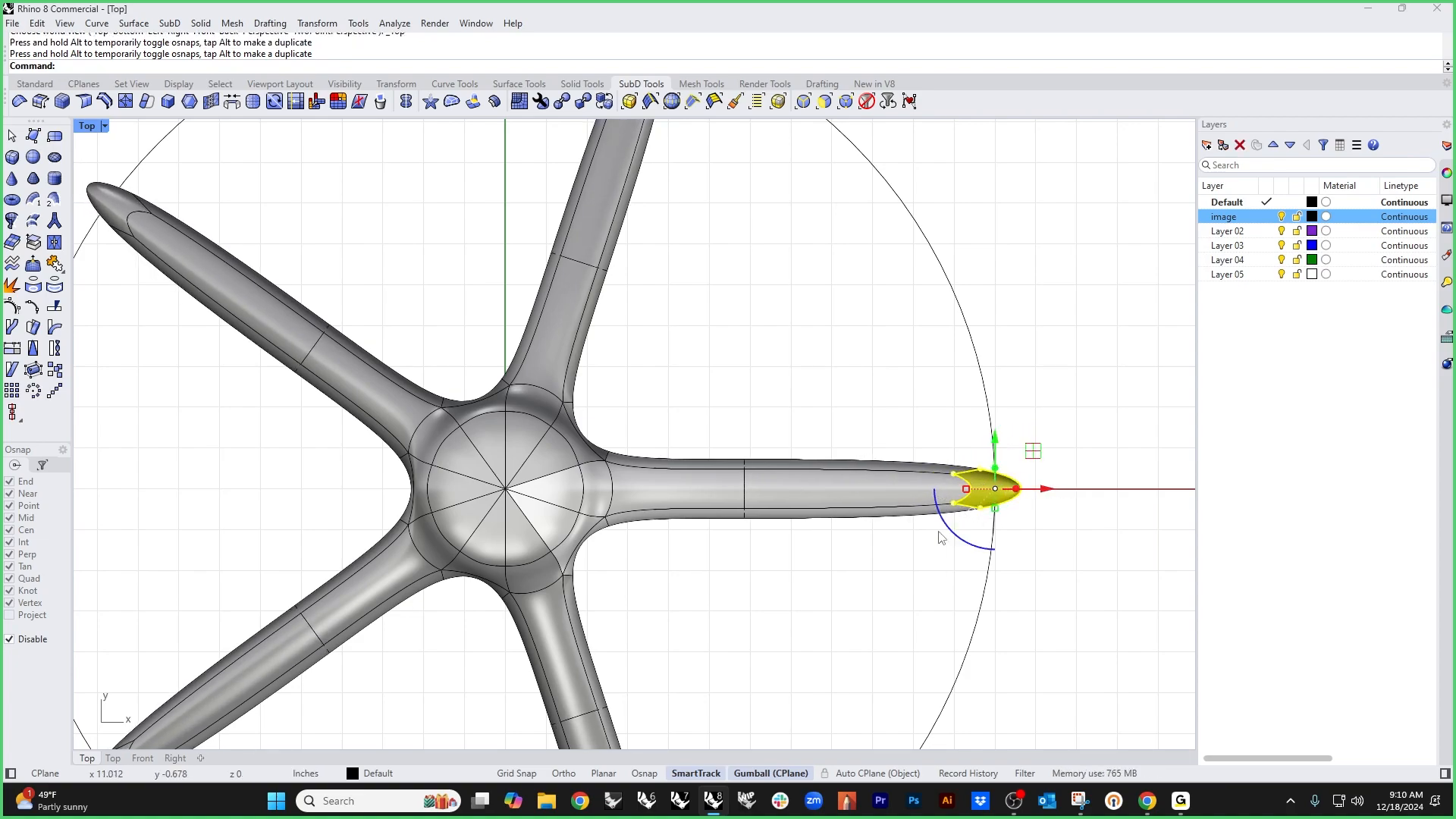
# Step: Taper the leg by scaling its tip and its middle edge loop narrower in the y direction
pyautogui.click(825, 614)
pyautogui.moveTo(691, 408); pyautogui.dragTo(796, 588)
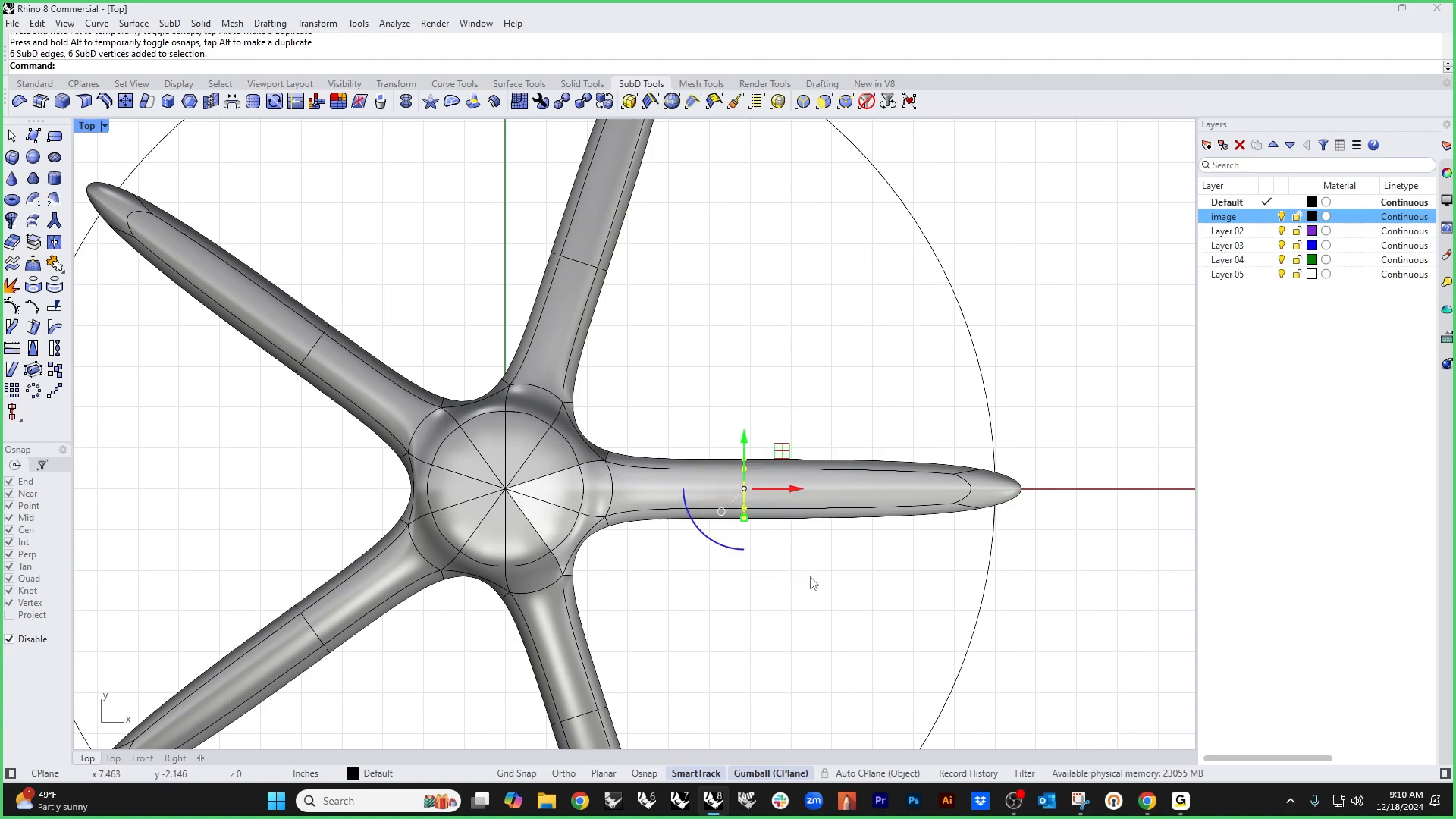
pyautogui.click(905, 398)
pyautogui.moveTo(893, 390); pyautogui.dragTo(1074, 554)
pyautogui.moveTo(987, 507); pyautogui.dragTo(986, 498)
pyautogui.click(814, 404)
pyautogui.moveTo(688, 402); pyautogui.dragTo(790, 565)
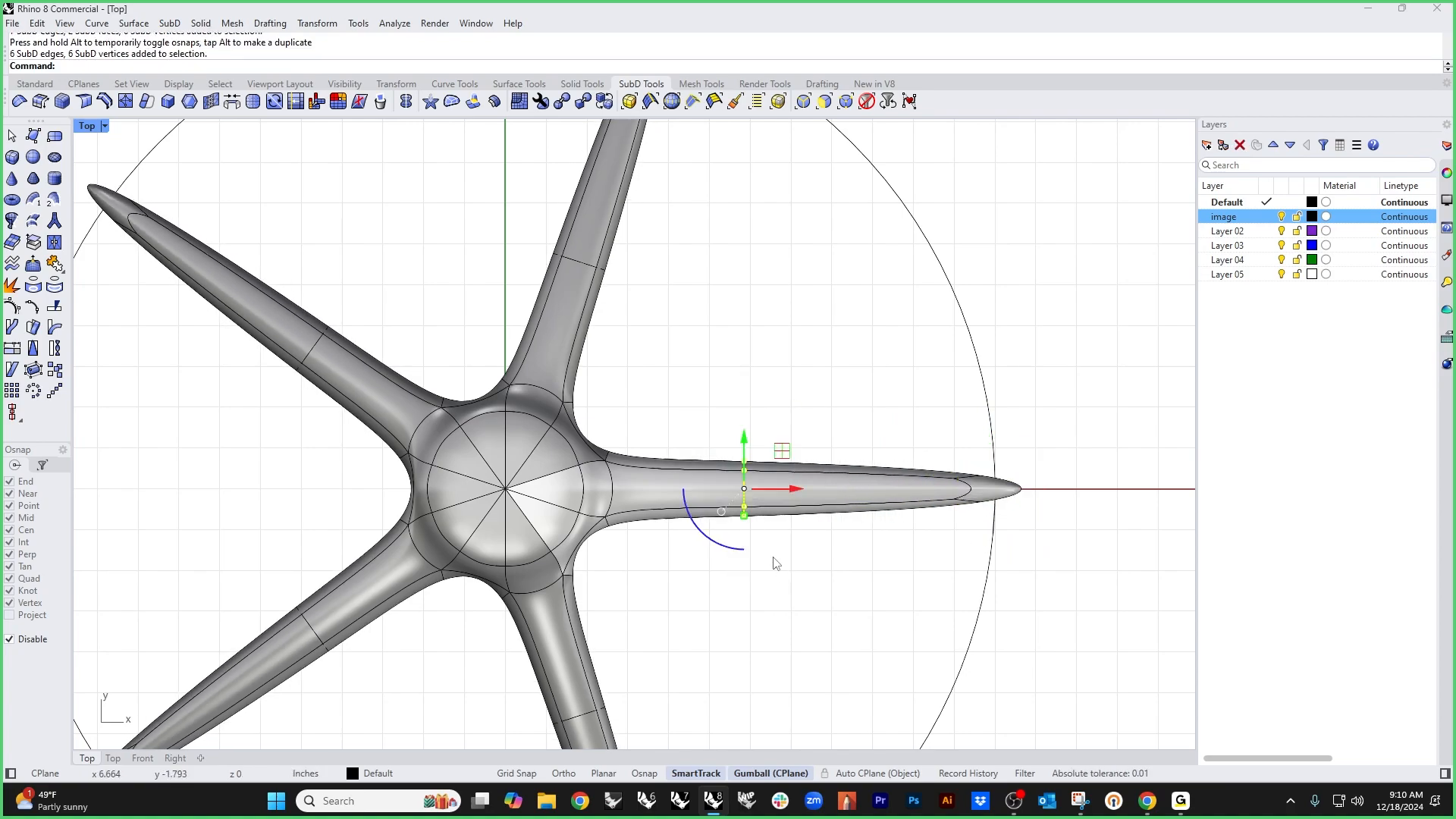
pyautogui.moveTo(744, 514); pyautogui.dragTo(746, 515)
pyautogui.click(726, 598)
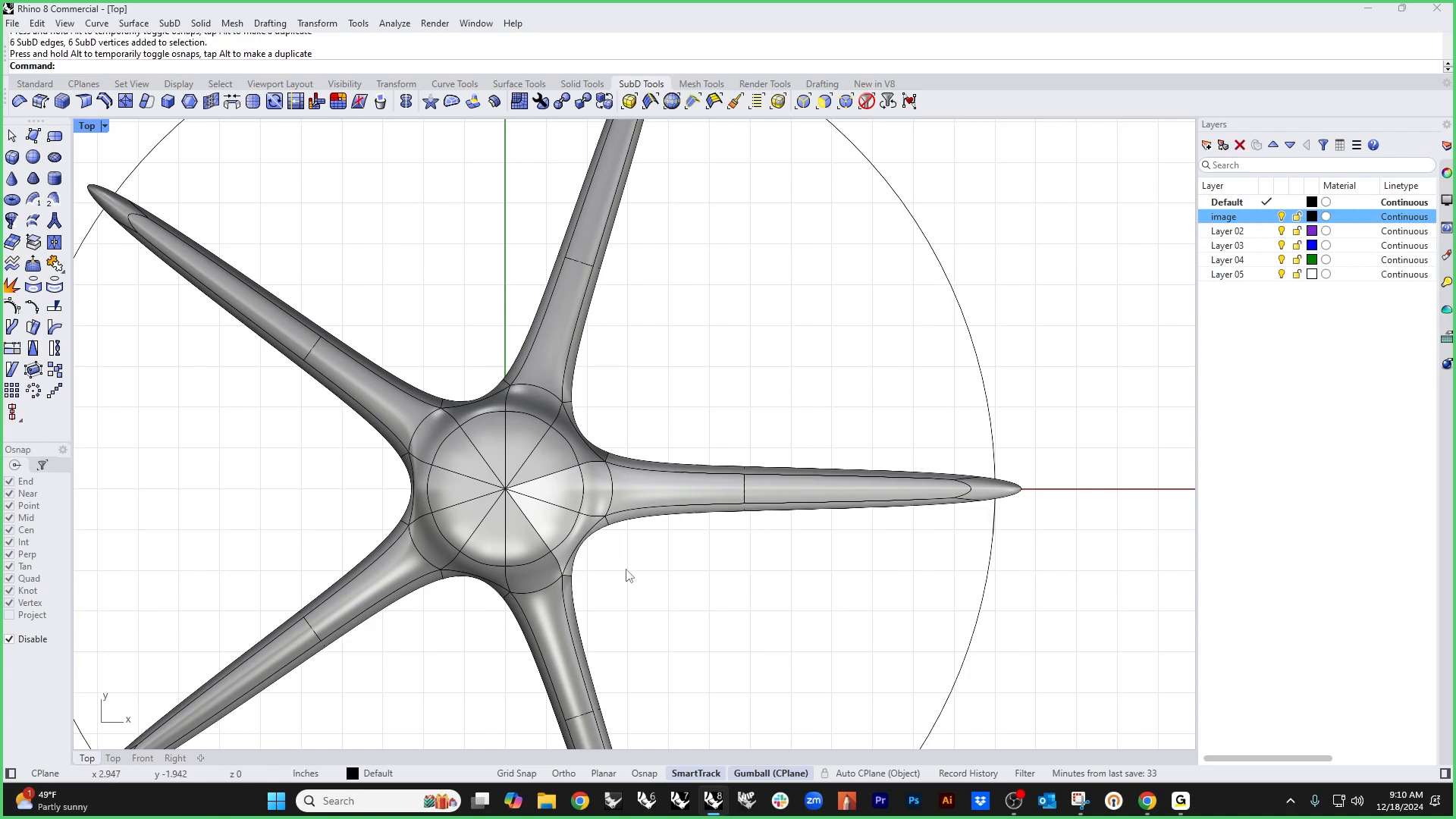
# Step: Select the edge loop where the leg meets the hub and widen it slightly in the y direction
pyautogui.scroll(3, 614, 528)
pyautogui.moveTo(577, 336); pyautogui.dragTo(650, 604)
pyautogui.moveTo(611, 529); pyautogui.dragTo(605, 549)
pyautogui.click(756, 580)
# Step: Return to the Perspective view and switch the SubD display from smooth to flat
pyautogui.scroll(-8, 756, 580)
pyautogui.moveTo(795, 588); pyautogui.dragTo(786, 520, button='right')
pyautogui.hotkey('ctrl', 'F4')
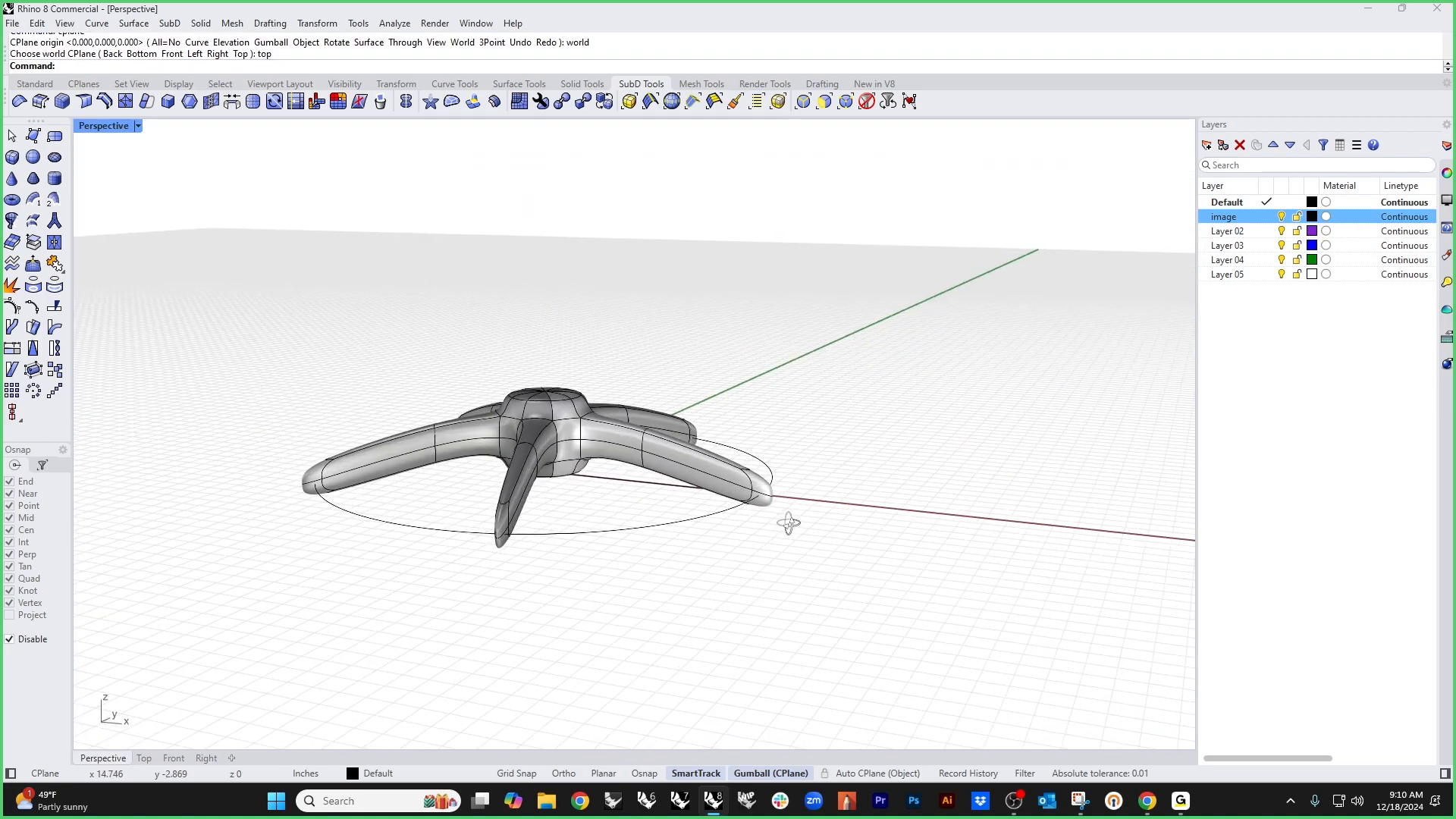
pyautogui.scroll(6, 694, 507)
pyautogui.press('Tab')
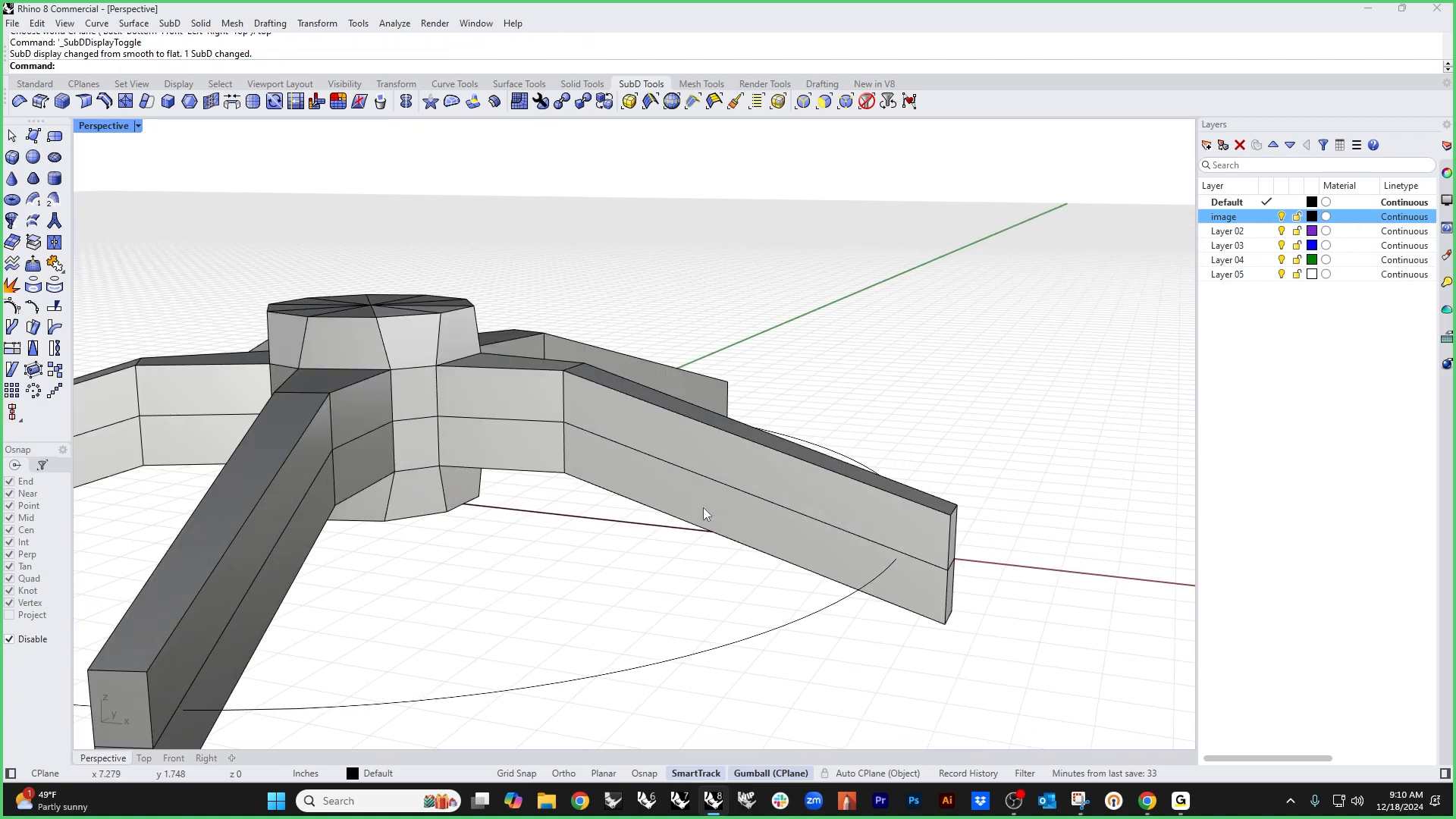
# Step: Rotate the two end faces of the leg 90 degrees to horizontal and move them back along x toward the hub
pyautogui.scroll(-6, 703, 507)
pyautogui.moveTo(701, 512); pyautogui.dragTo(678, 585, button='right')
pyautogui.moveTo(681, 572); pyautogui.dragTo(638, 548, button='right')
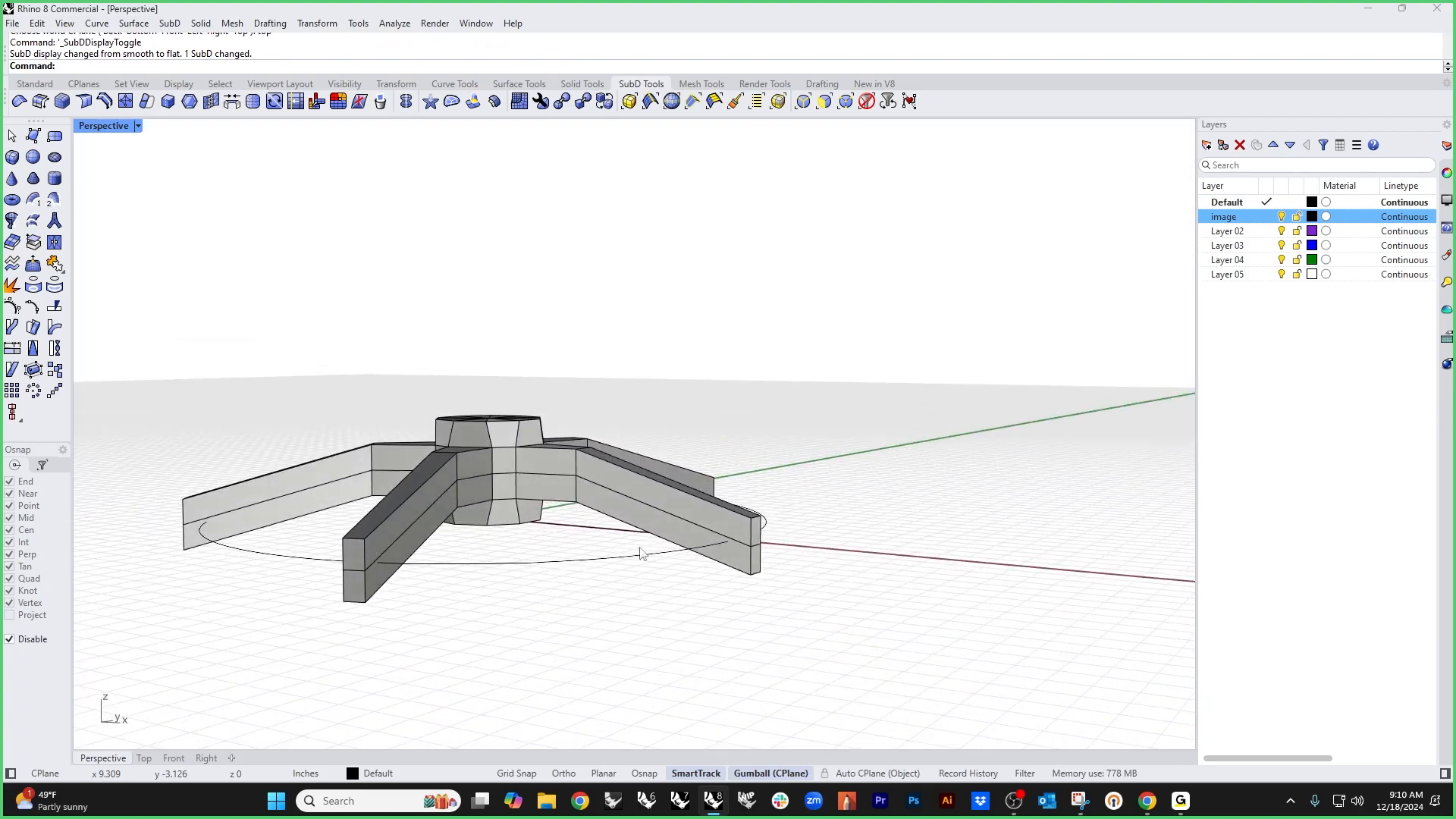
pyautogui.scroll(6, 721, 562)
pyautogui.keyDown('ctrl'); pyautogui.keyDown('shift'); pyautogui.click(789, 563); pyautogui.keyUp('shift'); pyautogui.keyUp('ctrl')
pyautogui.scroll(5, 846, 571)
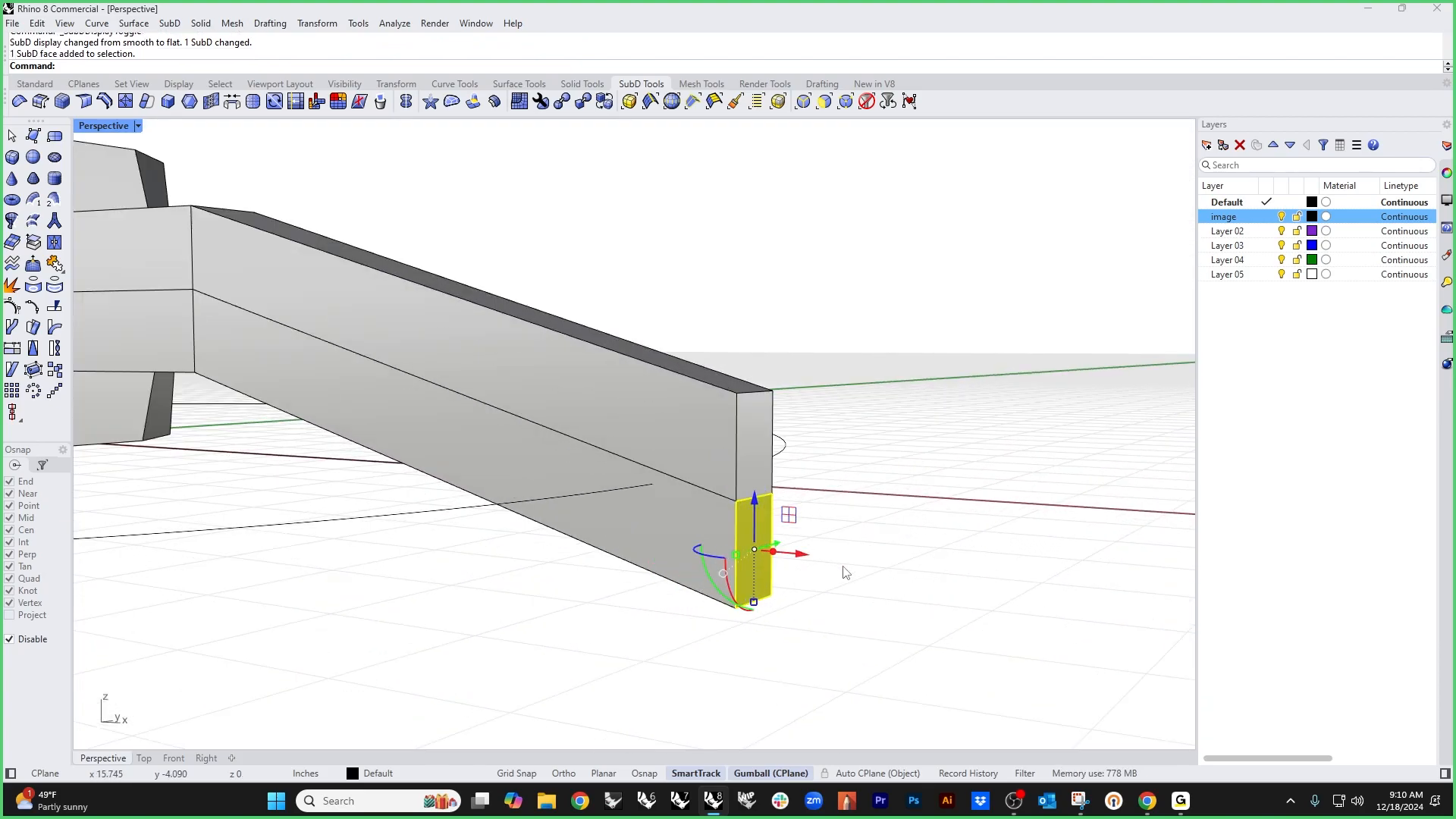
pyautogui.keyDown('ctrl'); pyautogui.keyDown('shift'); pyautogui.click(760, 453); pyautogui.keyUp('shift'); pyautogui.keyUp('ctrl')
pyautogui.moveTo(843, 541); pyautogui.dragTo(850, 594, button='right')
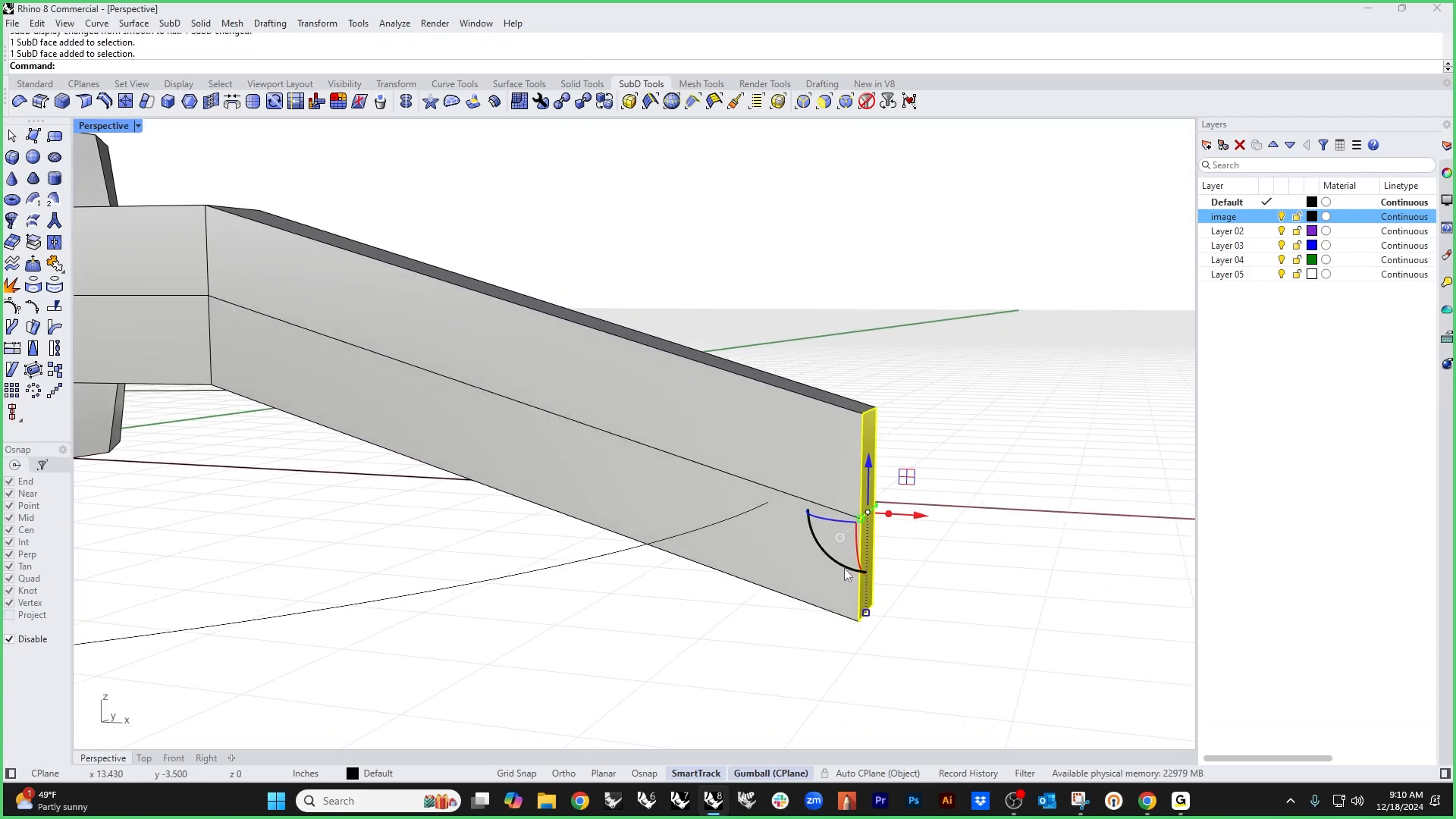
pyautogui.click(843, 566)
pyautogui.write('90')
pyautogui.press('Return')
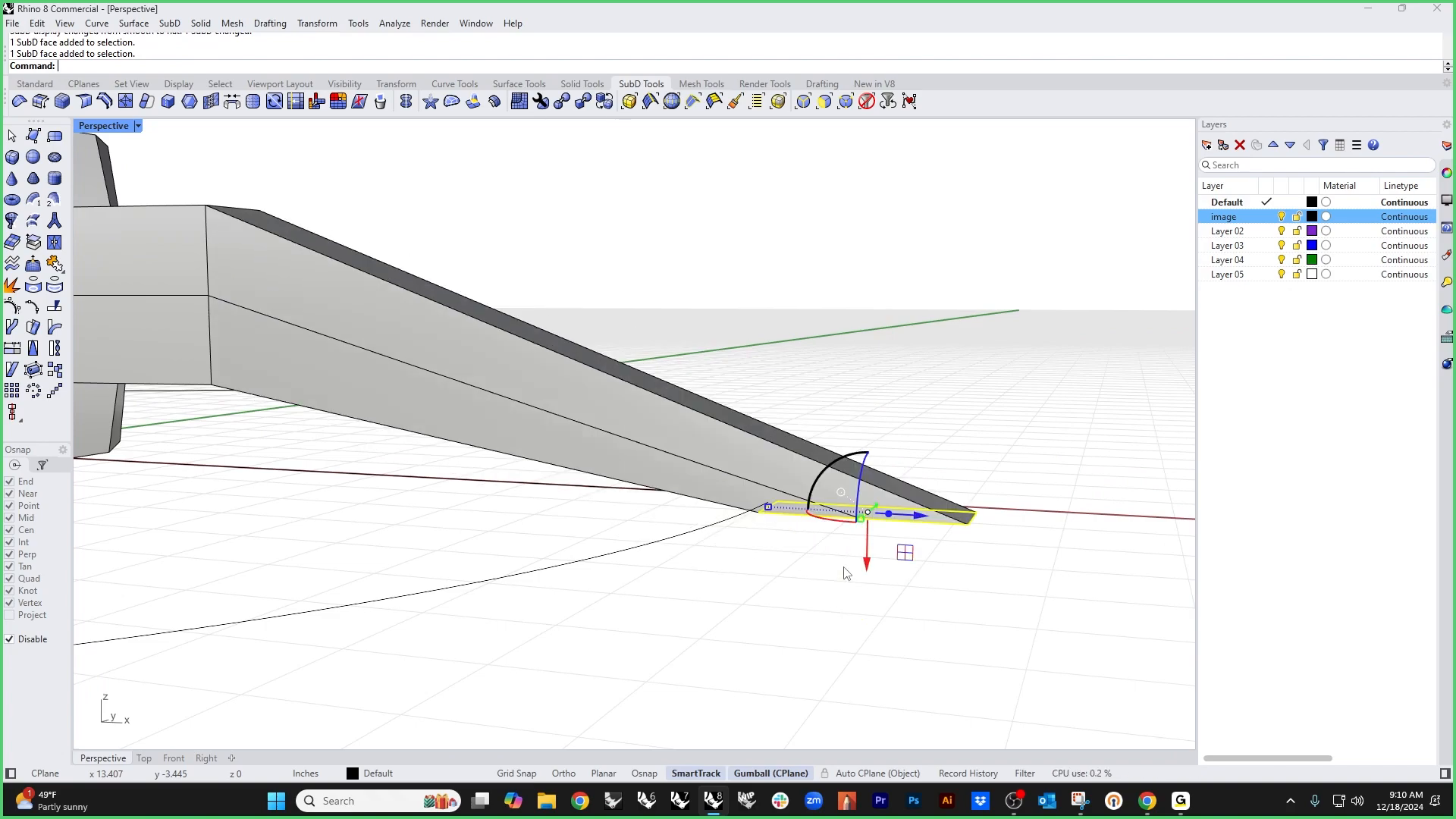
pyautogui.moveTo(877, 586); pyautogui.dragTo(898, 604, button='right')
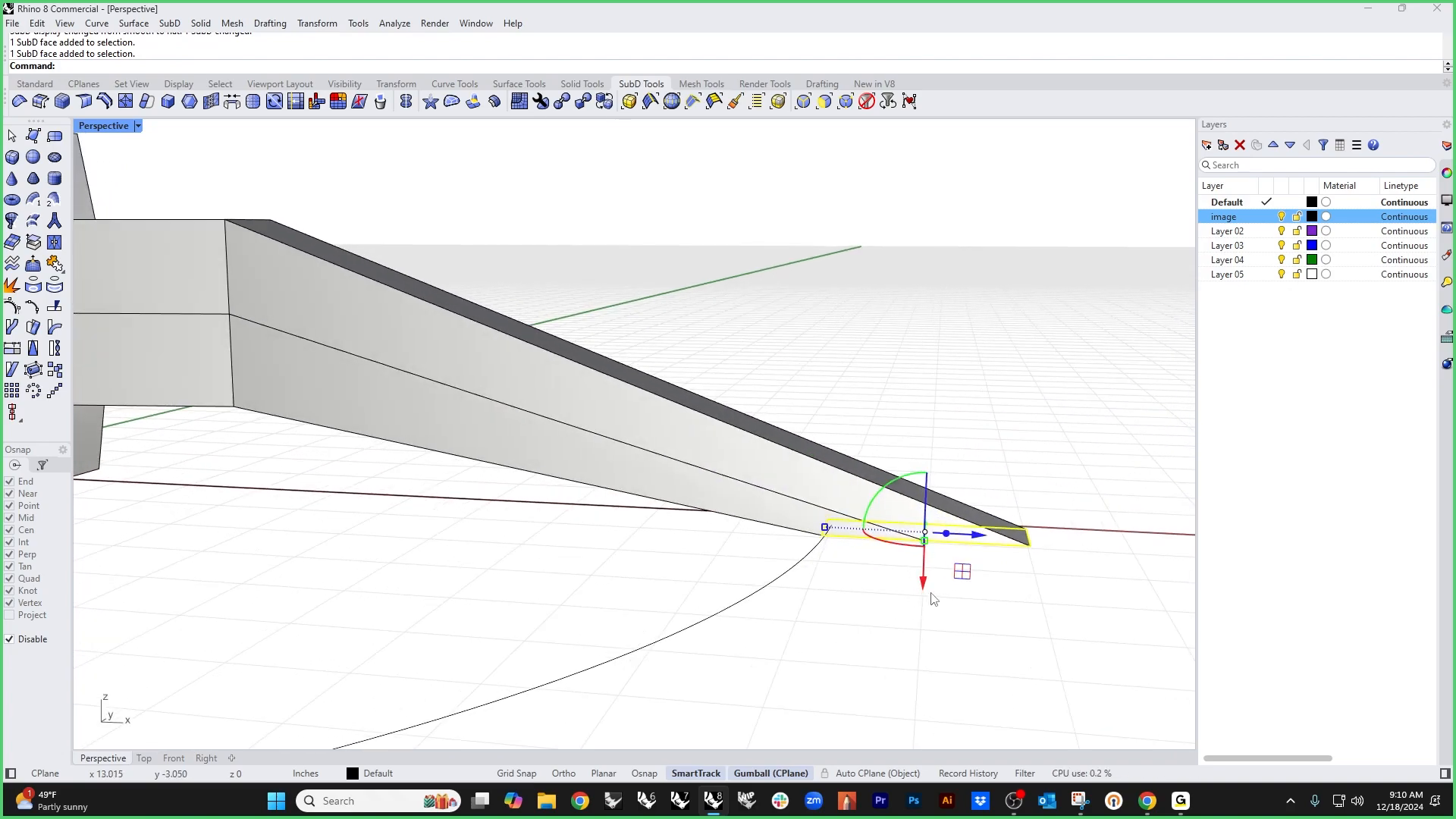
pyautogui.moveTo(979, 543); pyautogui.dragTo(830, 547)
# Step: Select the leg's middle edge loop, tilt it slightly about the y axis, and switch the SubD display to smooth
pyautogui.moveTo(869, 644); pyautogui.dragTo(656, 616, button='right')
pyautogui.doubleClick(340, 451)
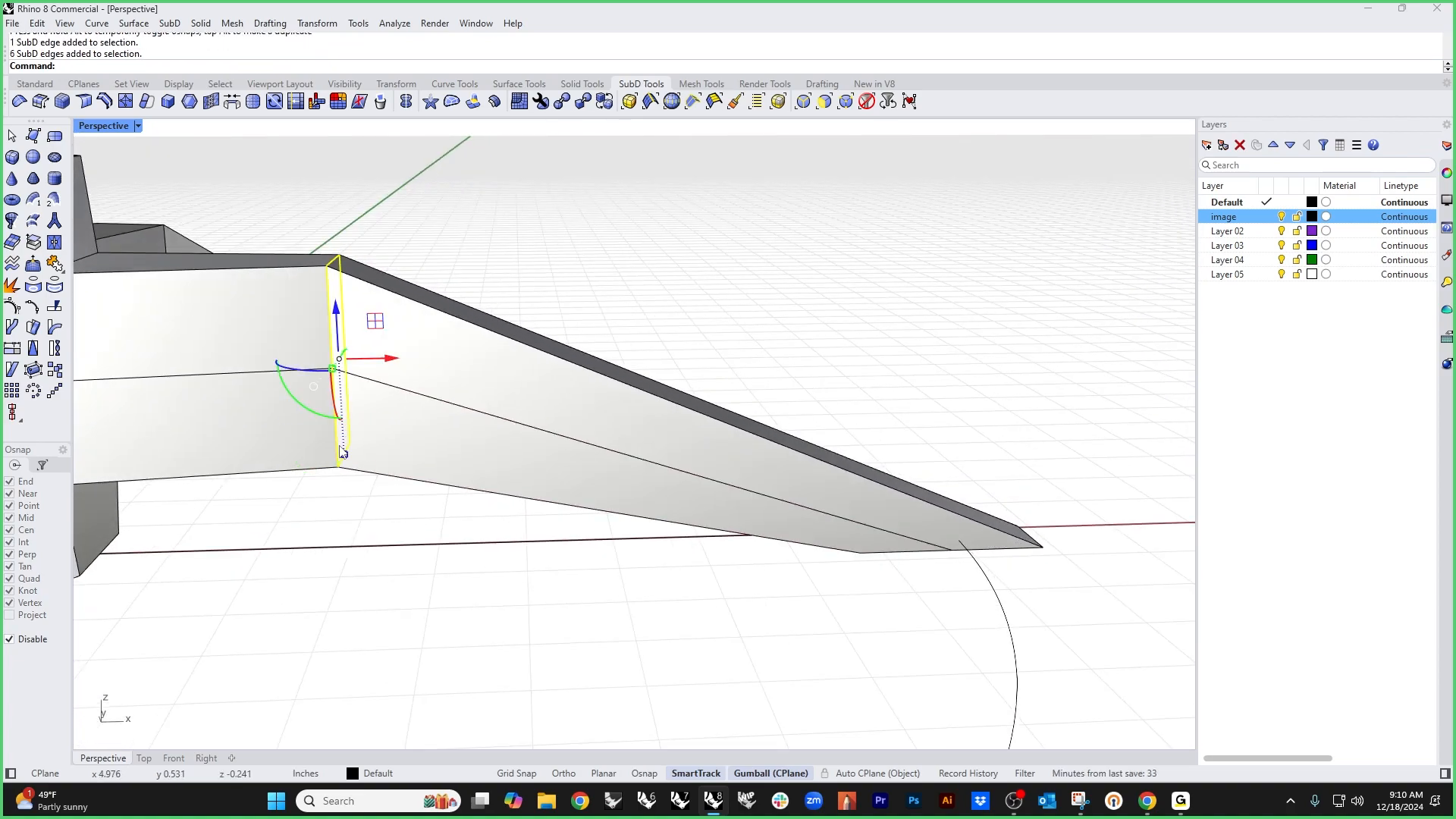
pyautogui.moveTo(319, 420)
pyautogui.mouseDown()
pyautogui.moveTo(297, 409)
pyautogui.moveTo(305, 419)
pyautogui.mouseUp()
pyautogui.press('Tab')
pyautogui.moveTo(513, 599); pyautogui.dragTo(482, 647, button='right')
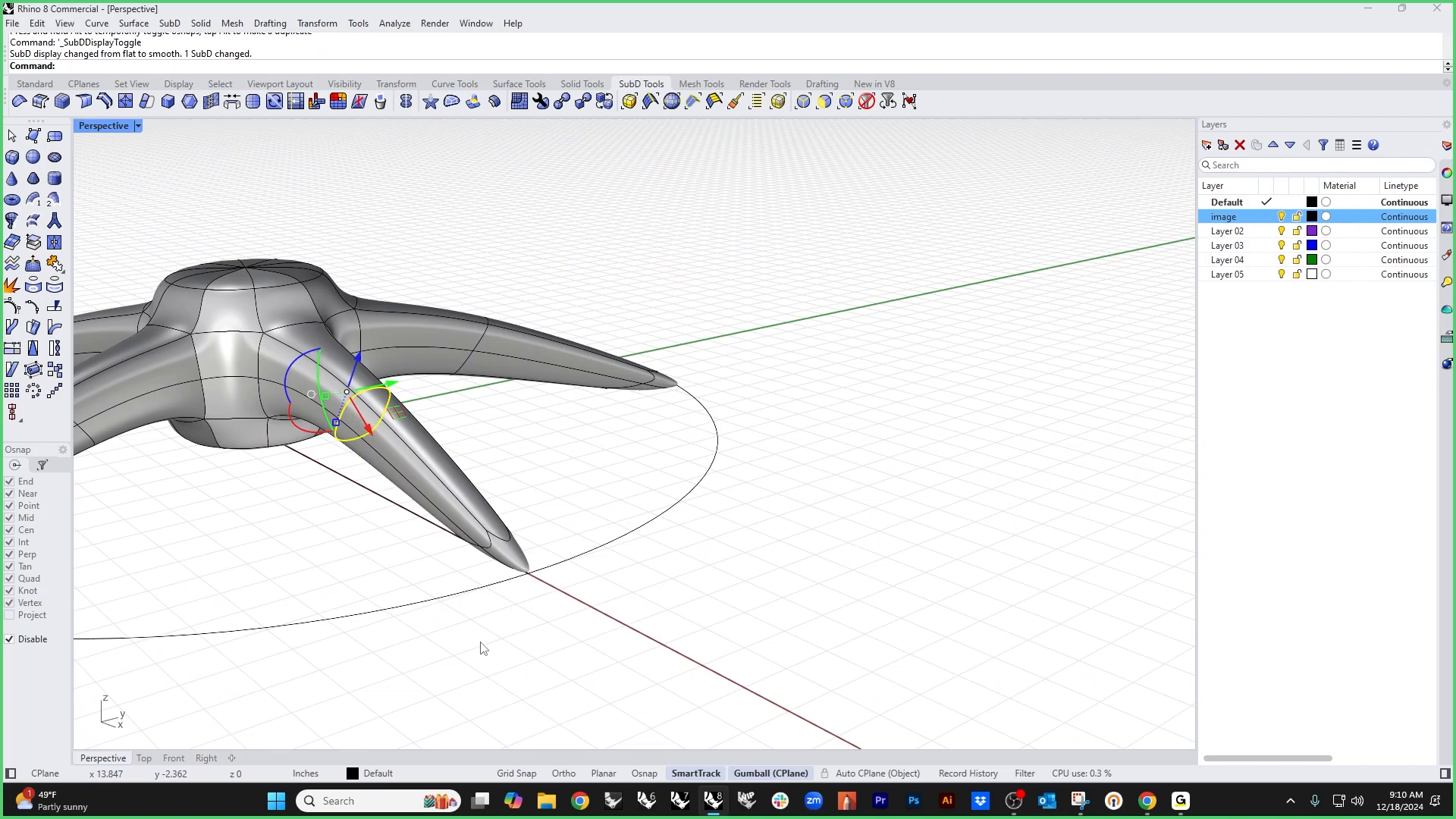
# Step: In flat SubD display, select the two bottom faces at the leg's tip and extrude them downward to form a foot
pyautogui.press('Tab')
pyautogui.moveTo(565, 701); pyautogui.dragTo(569, 354, button='right')
pyautogui.keyDown('shift'); pyautogui.click(683, 310); pyautogui.keyUp('shift')
pyautogui.moveTo(682, 310); pyautogui.dragTo(679, 421, button='right')
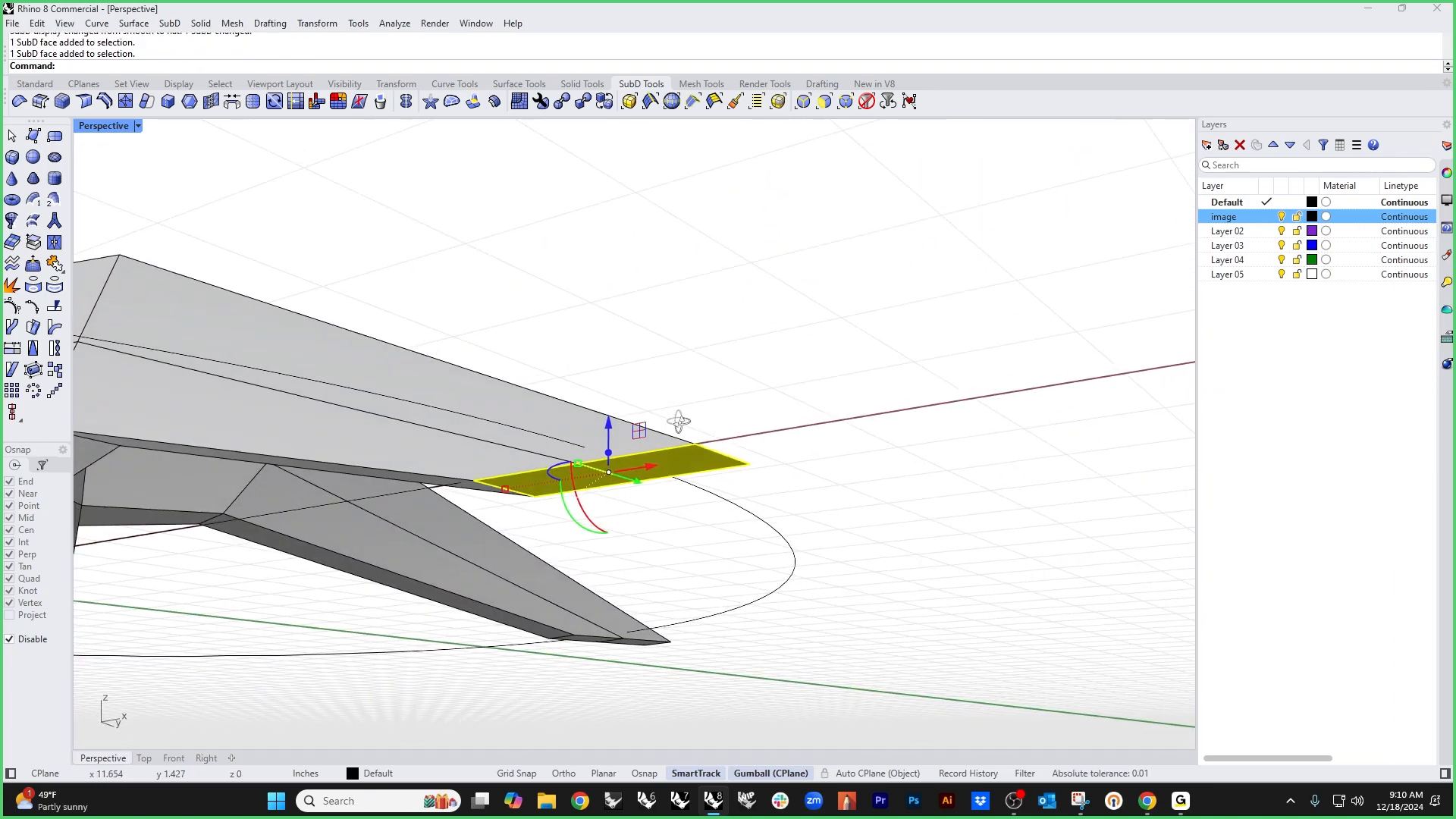
pyautogui.keyDown('ctrl'); pyautogui.moveTo(610, 455); pyautogui.dragTo(562, 488); pyautogui.keyUp('ctrl')
pyautogui.scroll(-6, 752, 347)
pyautogui.moveTo(754, 351); pyautogui.dragTo(756, 459, button='right')
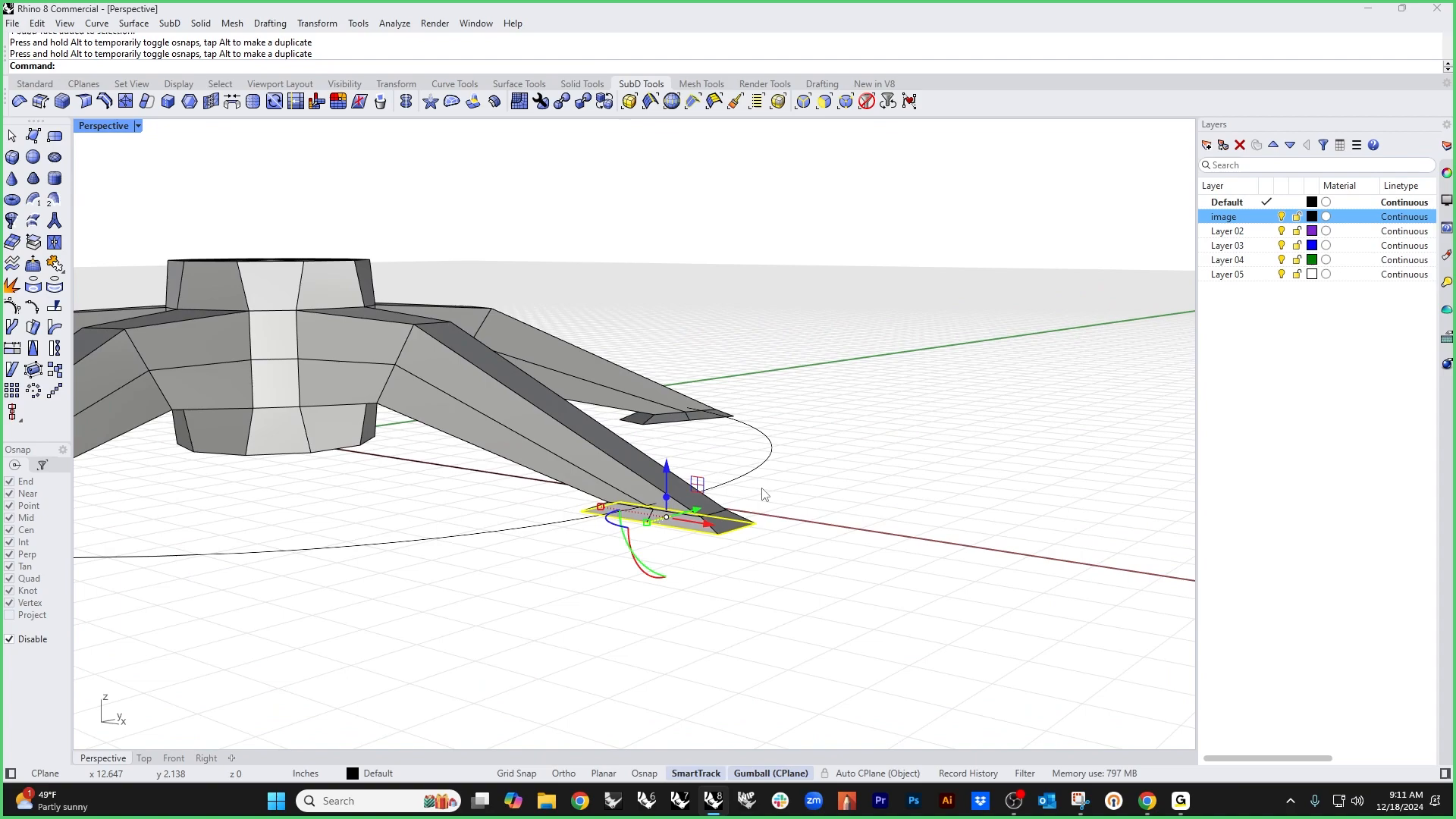
# Step: In smooth display, scale the foot's bottom faces wider in y and longer in x, and shift them inward along x
pyautogui.press('Tab')
pyautogui.moveTo(793, 564); pyautogui.dragTo(738, 608, button='right')
pyautogui.scroll(3, 582, 621)
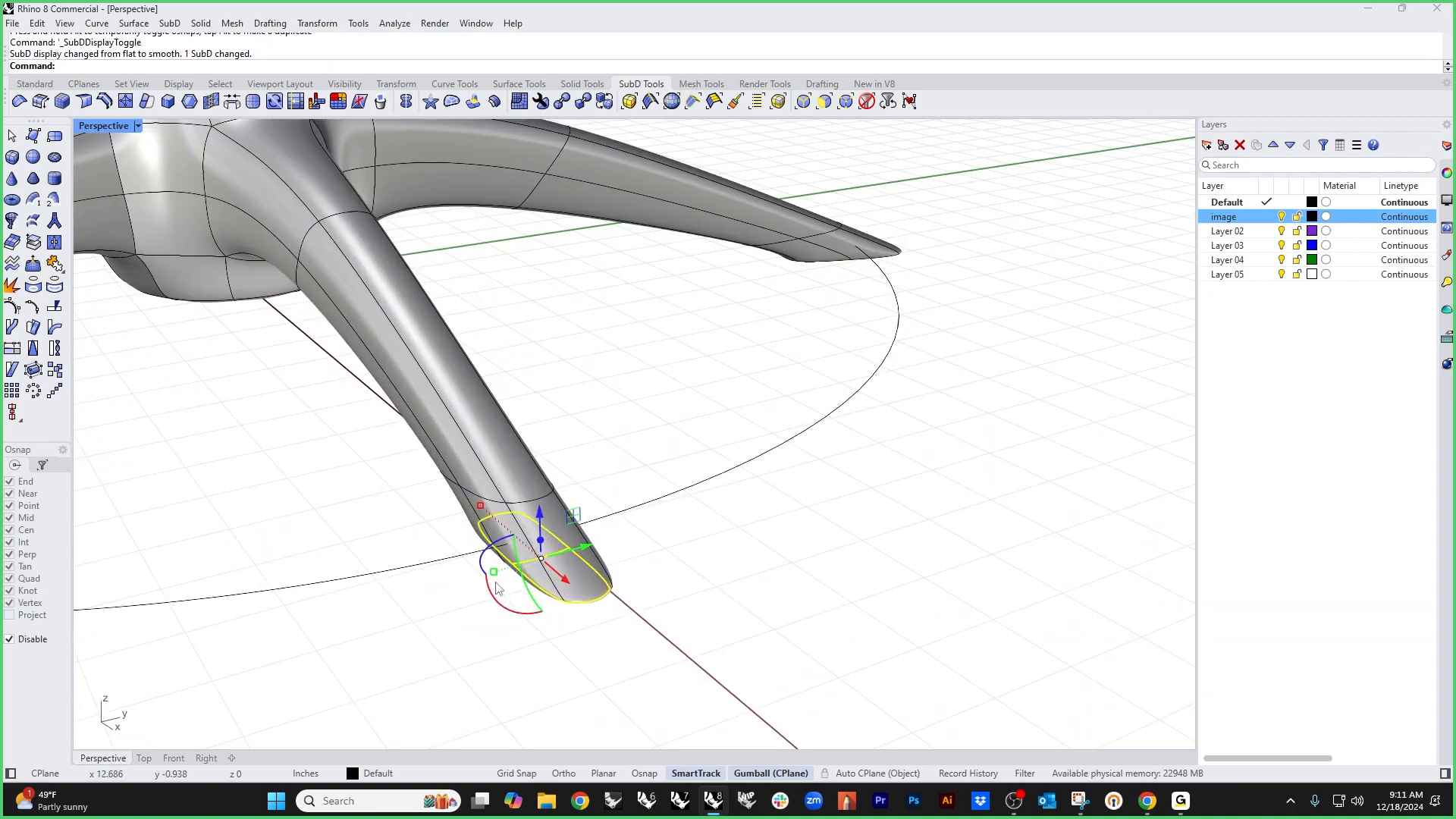
pyautogui.moveTo(486, 576); pyautogui.dragTo(434, 592)
pyautogui.moveTo(479, 631); pyautogui.dragTo(553, 632, button='right')
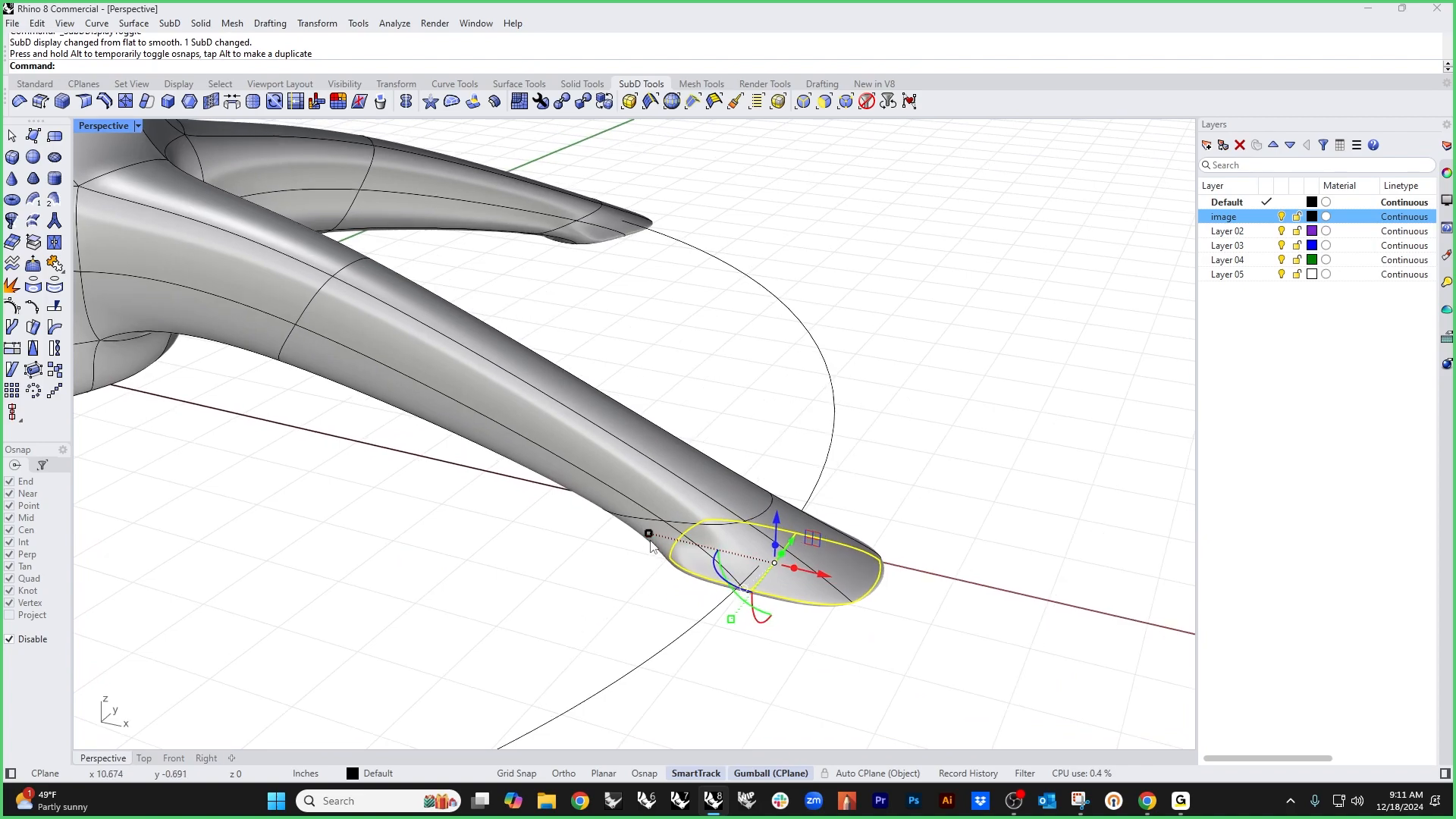
pyautogui.moveTo(648, 534); pyautogui.dragTo(634, 530)
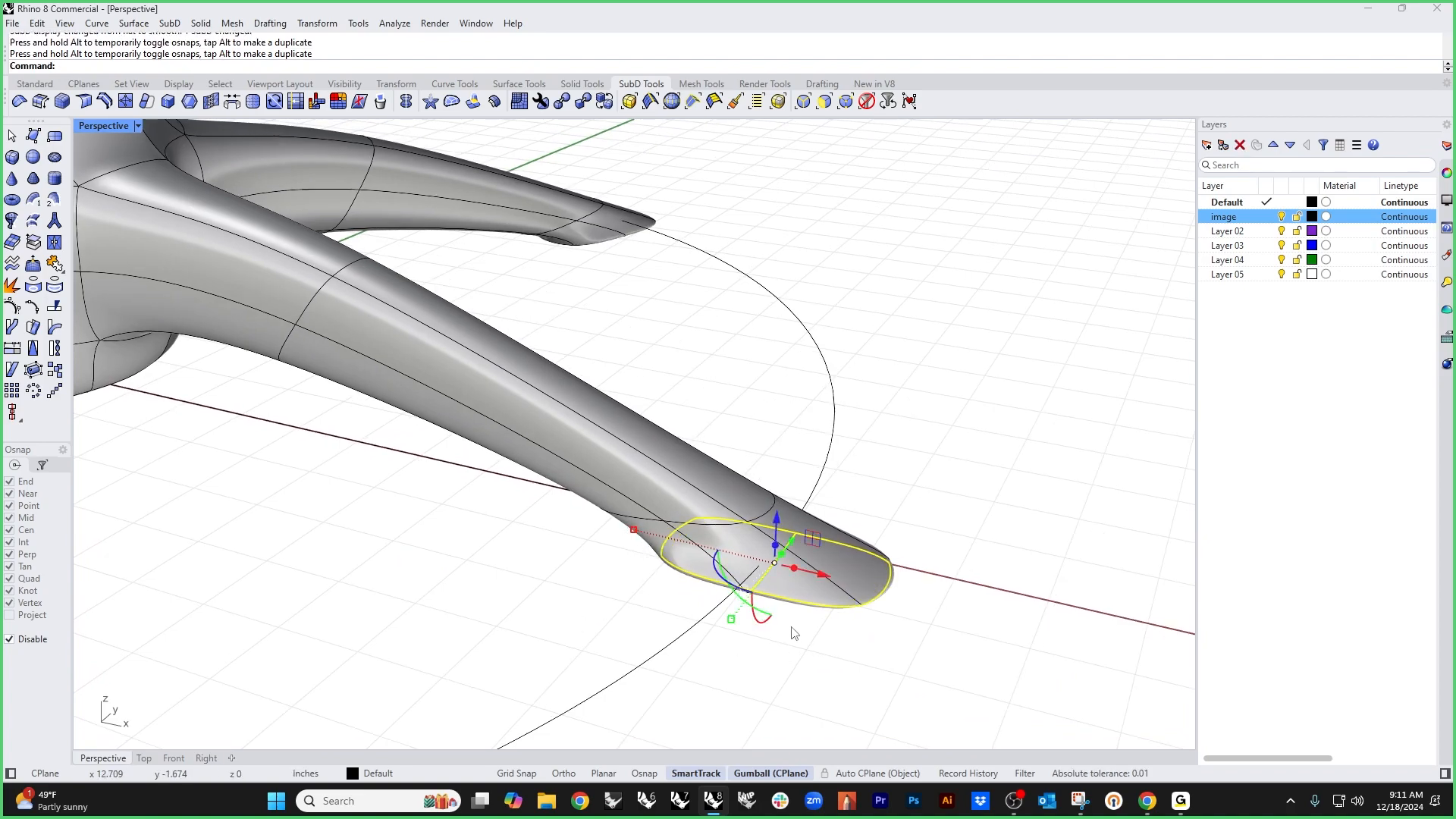
pyautogui.moveTo(828, 575); pyautogui.dragTo(736, 574)
pyautogui.click(771, 664)
# Step: Select the two underside faces of the foot and extrude them downward to give the foot pad thickness
pyautogui.scroll(-7, 753, 603)
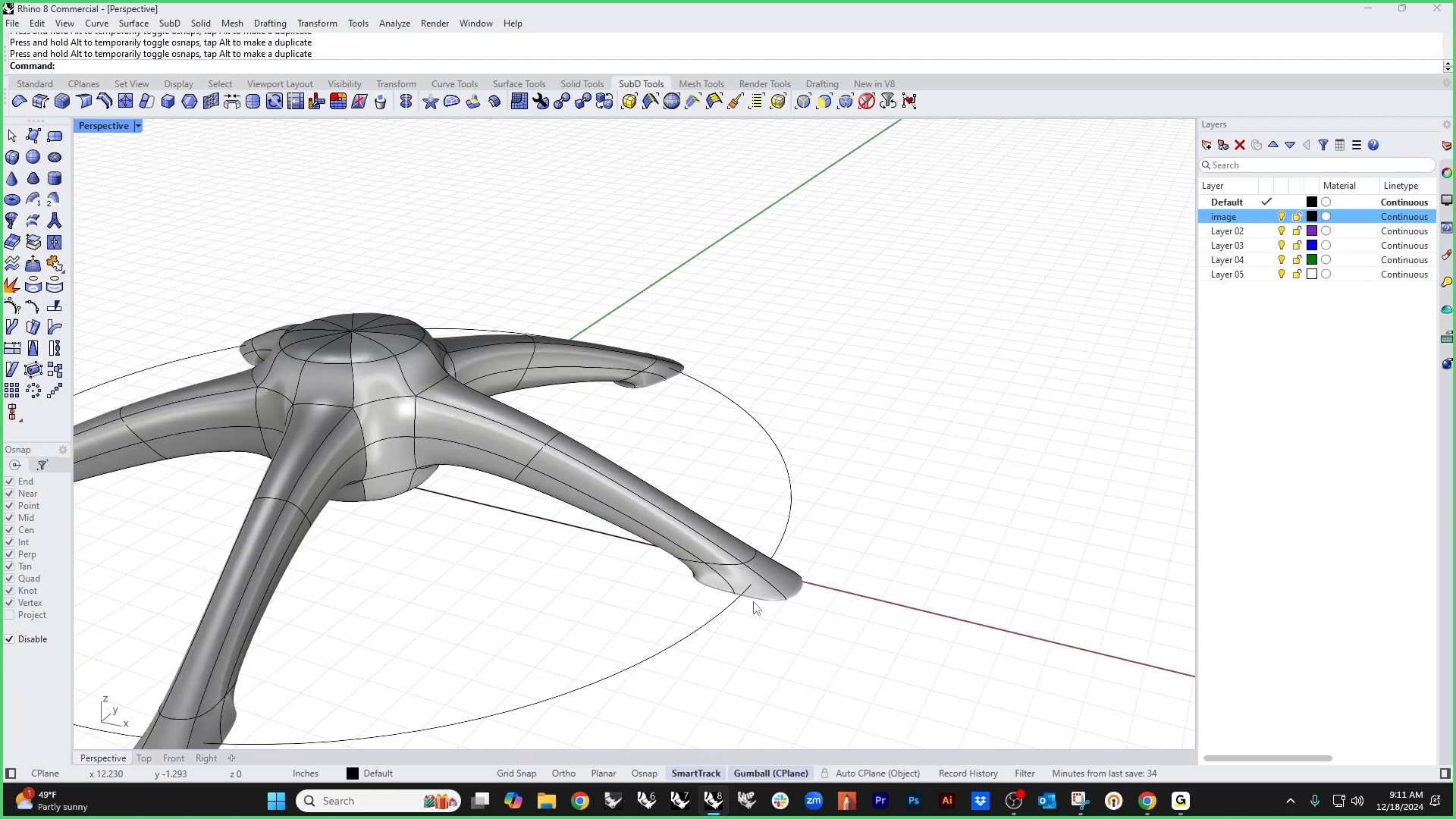
pyautogui.moveTo(753, 604); pyautogui.dragTo(478, 513, button='right')
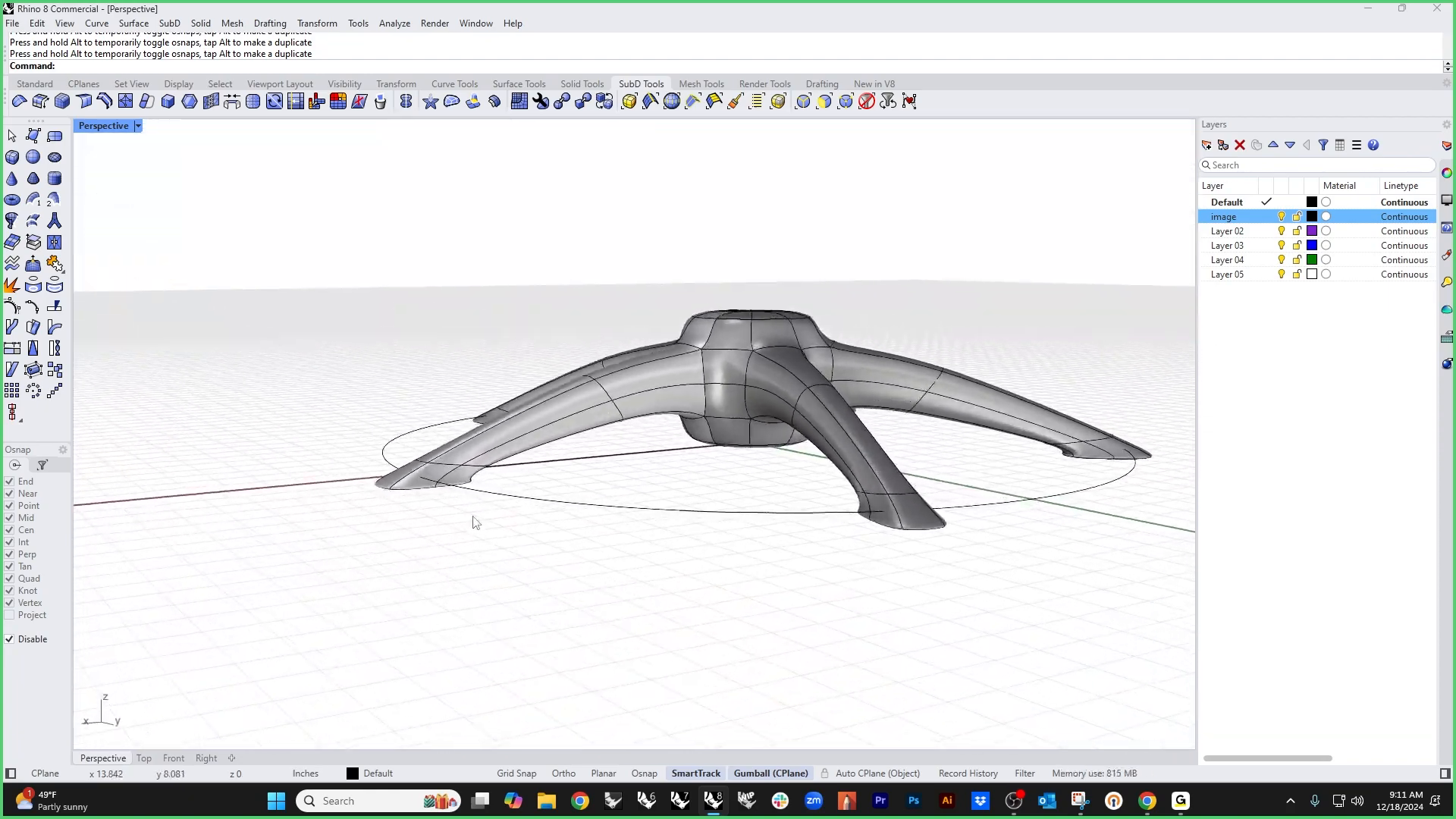
pyautogui.scroll(6, 553, 539)
pyautogui.scroll(-8, 477, 531)
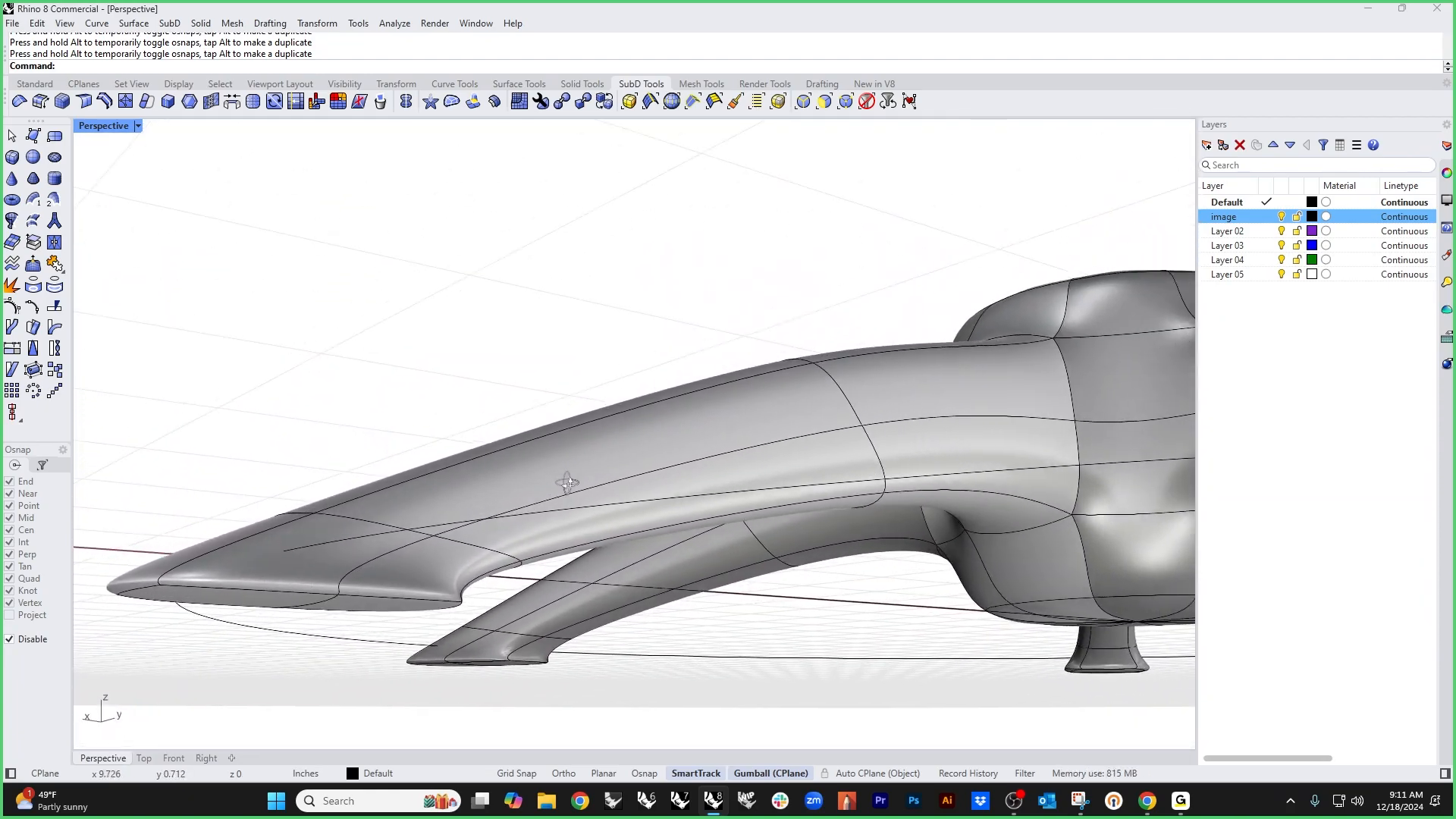
pyautogui.moveTo(681, 485); pyautogui.dragTo(823, 496, button='right')
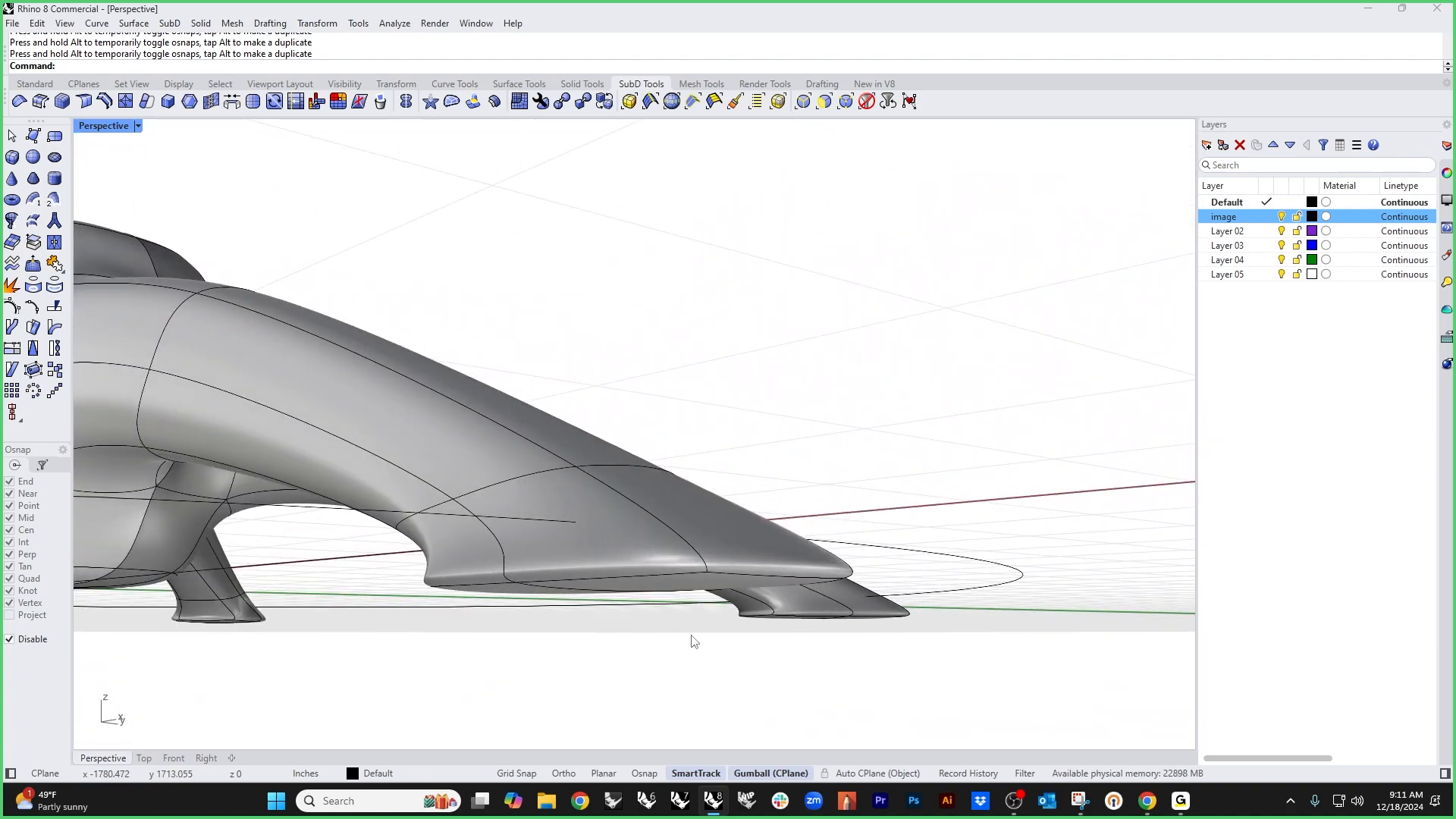
pyautogui.scroll(4, 691, 639)
pyautogui.moveTo(691, 639); pyautogui.dragTo(691, 620, button='right')
pyautogui.keyDown('ctrl'); pyautogui.keyDown('shift'); pyautogui.click(698, 395); pyautogui.keyUp('shift'); pyautogui.keyUp('ctrl')
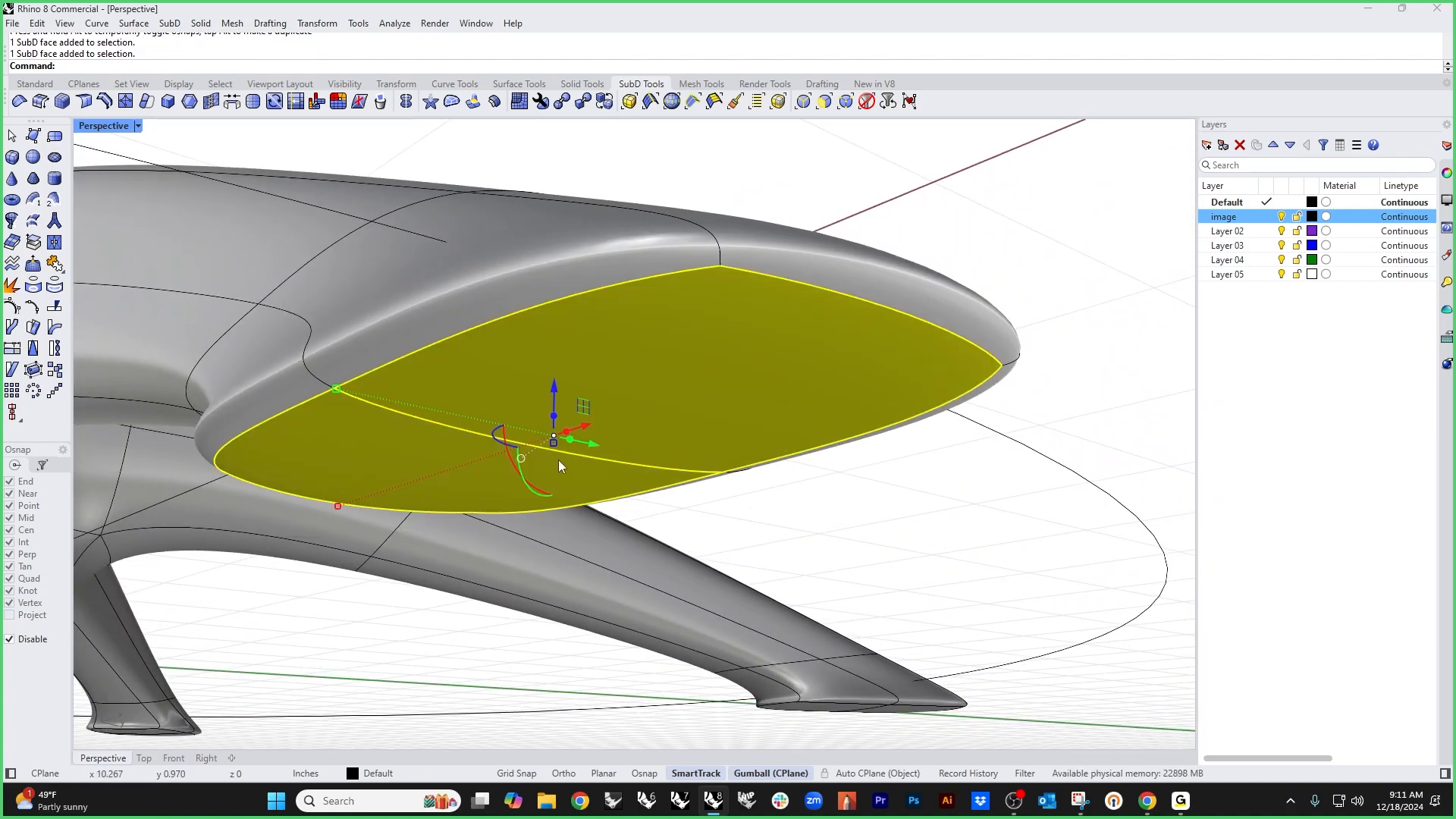
pyautogui.moveTo(557, 417); pyautogui.dragTo(556, 506)
pyautogui.scroll(-4, 614, 437)
pyautogui.moveTo(617, 441); pyautogui.dragTo(588, 595, button='right')
pyautogui.scroll(5, 547, 603)
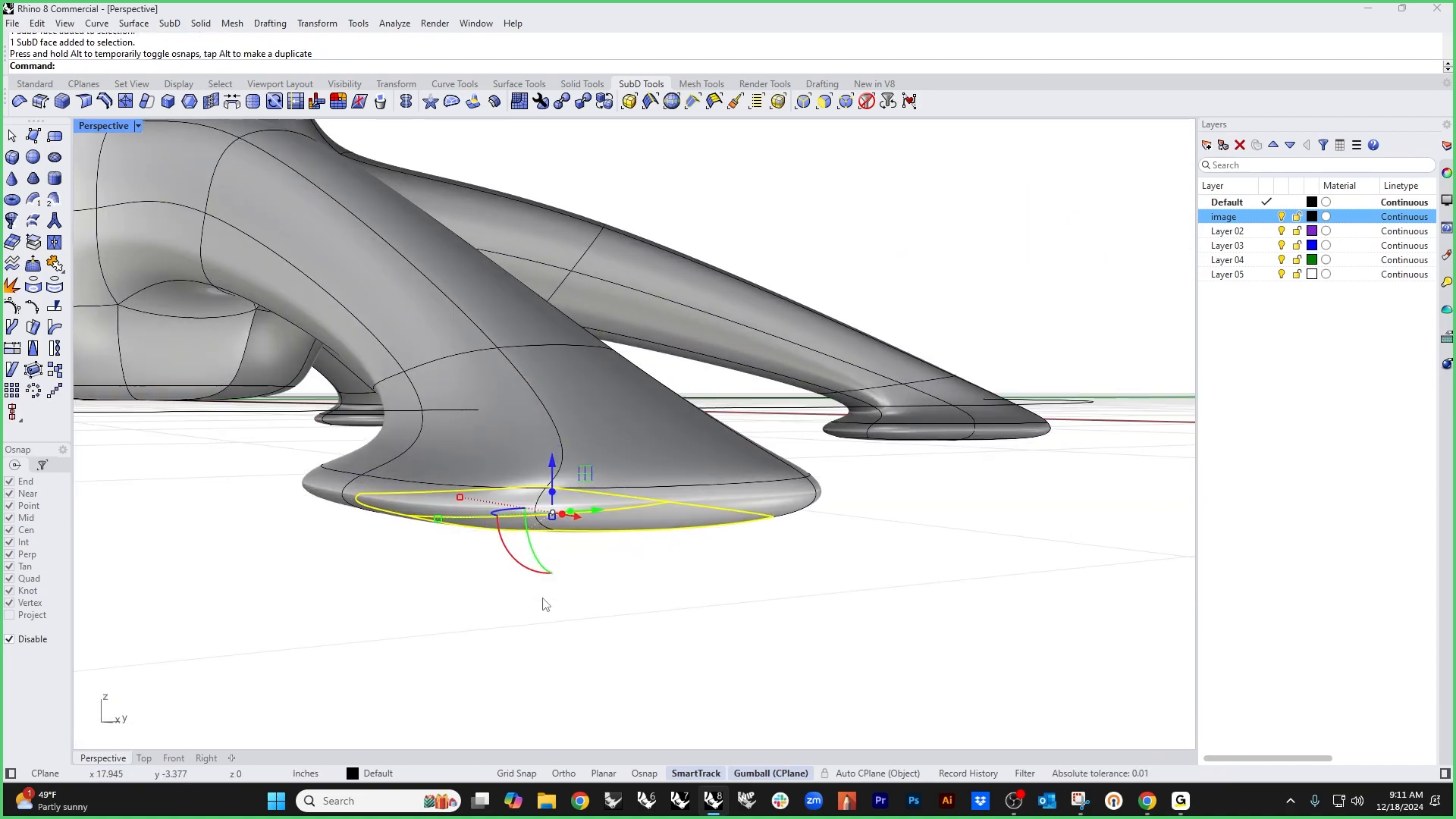
# Step: Scale the pad's underside faces slightly smaller, adjust their height along z, and clear the selection
pyautogui.keyDown('shift'); pyautogui.moveTo(446, 521); pyautogui.dragTo(478, 531); pyautogui.keyUp('shift')
pyautogui.moveTo(553, 464); pyautogui.dragTo(547, 530)
pyautogui.scroll(-5, 659, 458)
pyautogui.moveTo(667, 464); pyautogui.dragTo(835, 647, button='right')
pyautogui.press('Escape')
pyautogui.scroll(-5, 733, 523)
pyautogui.scroll(5, 799, 588)
pyautogui.moveTo(799, 588); pyautogui.dragTo(645, 586, button='right')
pyautogui.scroll(2, 641, 589)
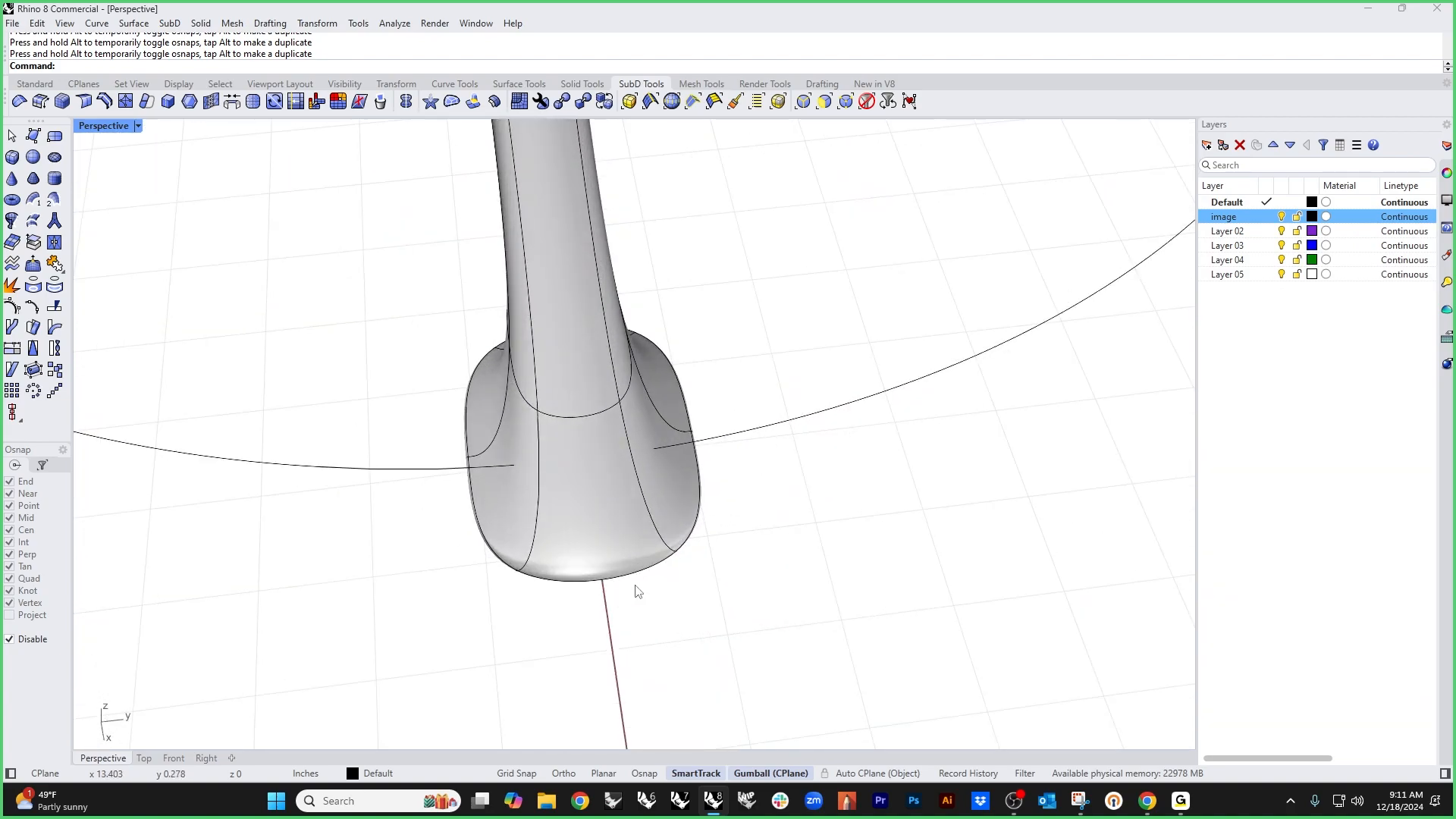
pyautogui.moveTo(486, 473); pyautogui.dragTo(490, 470)
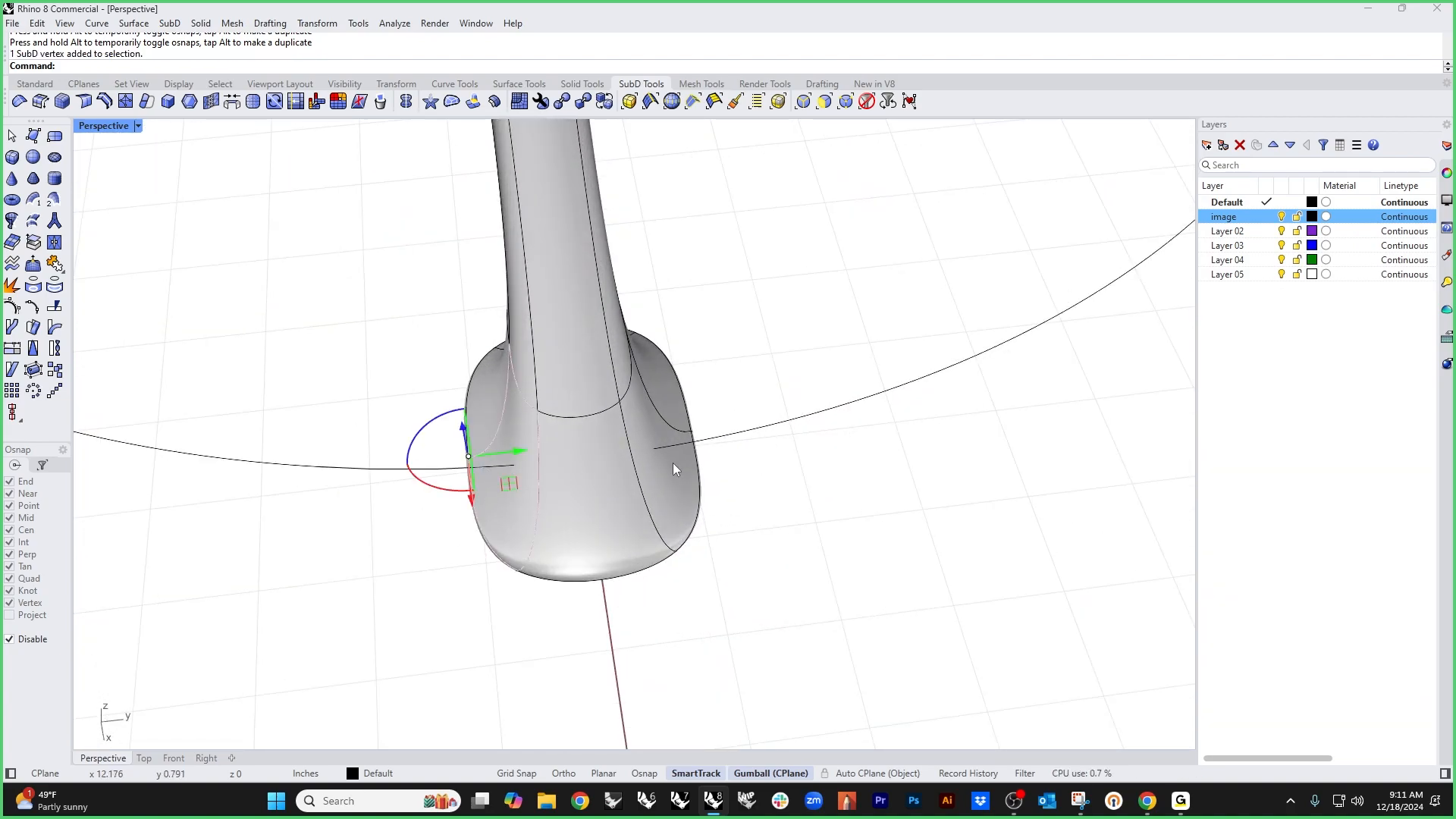
pyautogui.moveTo(672, 463); pyautogui.dragTo(614, 517, button='right')
pyautogui.keyDown('shift'); pyautogui.moveTo(693, 457); pyautogui.dragTo(692, 458); pyautogui.keyUp('shift')
pyautogui.moveTo(691, 459); pyautogui.dragTo(705, 486, button='right')
pyautogui.click(707, 506)
pyautogui.moveTo(709, 554); pyautogui.dragTo(558, 574, button='right')
pyautogui.press('Escape')
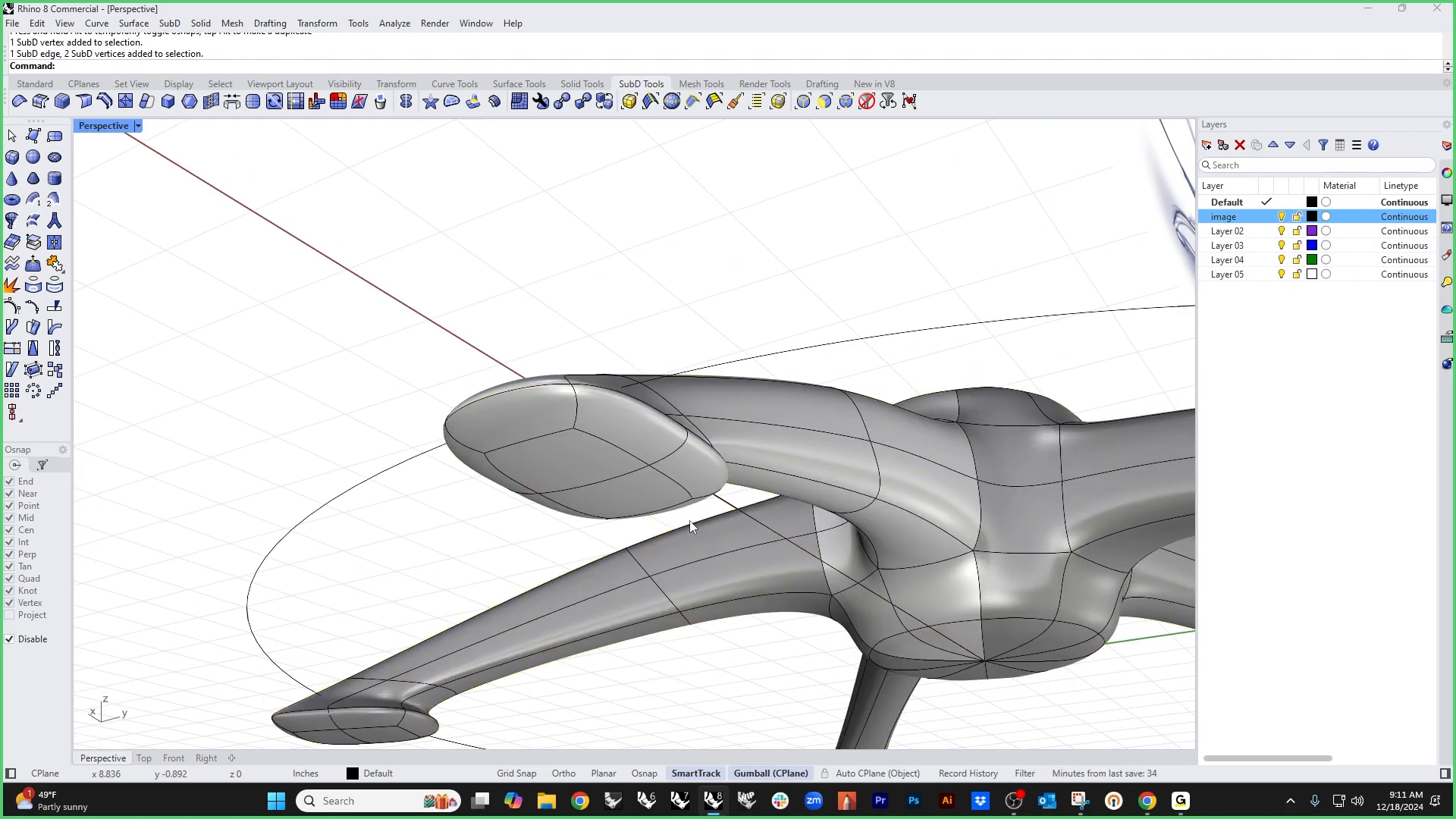
# Step: Select the crosswise edge in the middle of the foot's underside and scale it wider in y to round the pad
pyautogui.scroll(2, 638, 481)
pyautogui.click(575, 488)
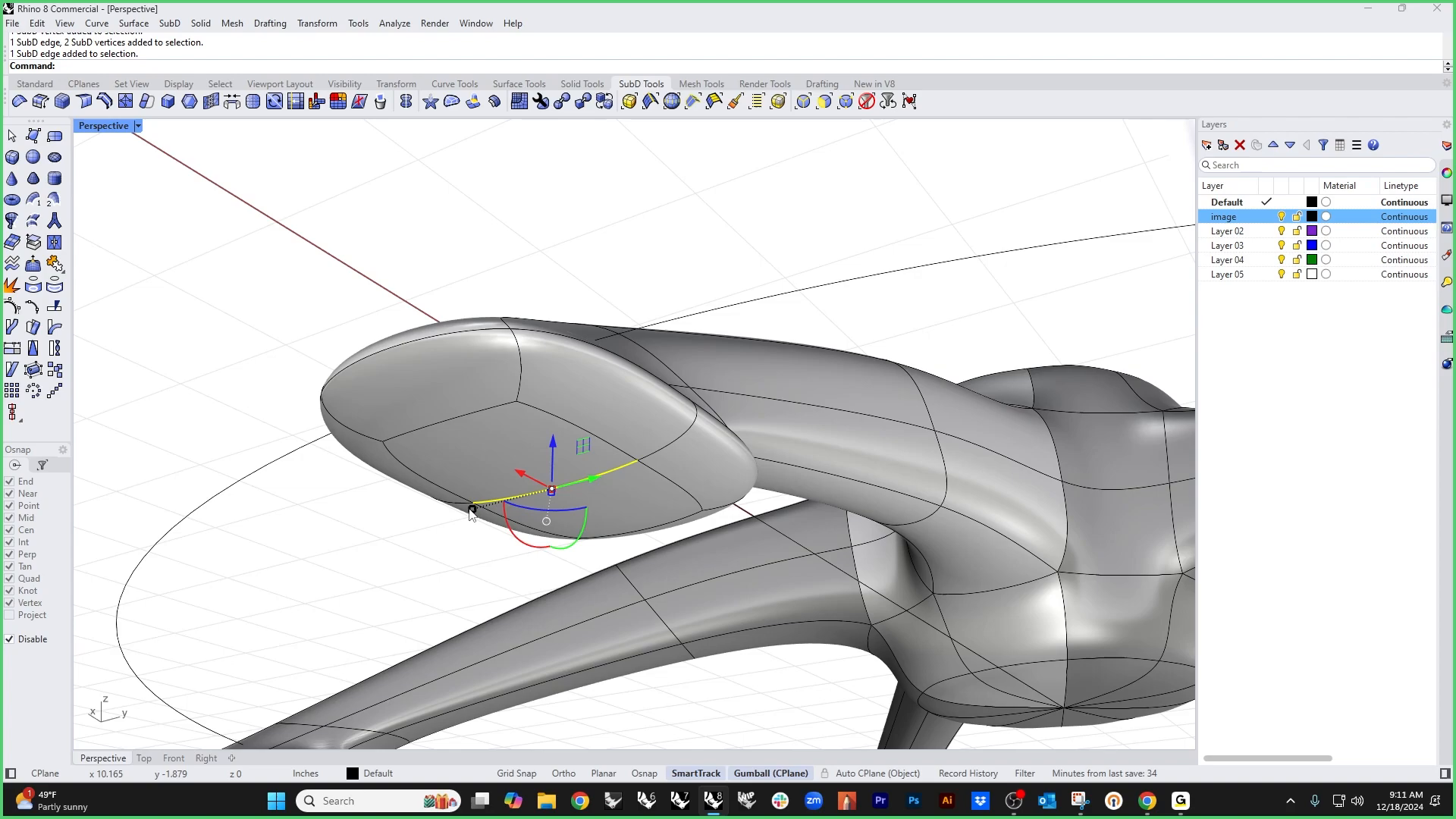
pyautogui.moveTo(473, 506); pyautogui.dragTo(349, 522)
pyautogui.moveTo(406, 267); pyautogui.dragTo(582, 524, button='right')
pyautogui.click(614, 584)
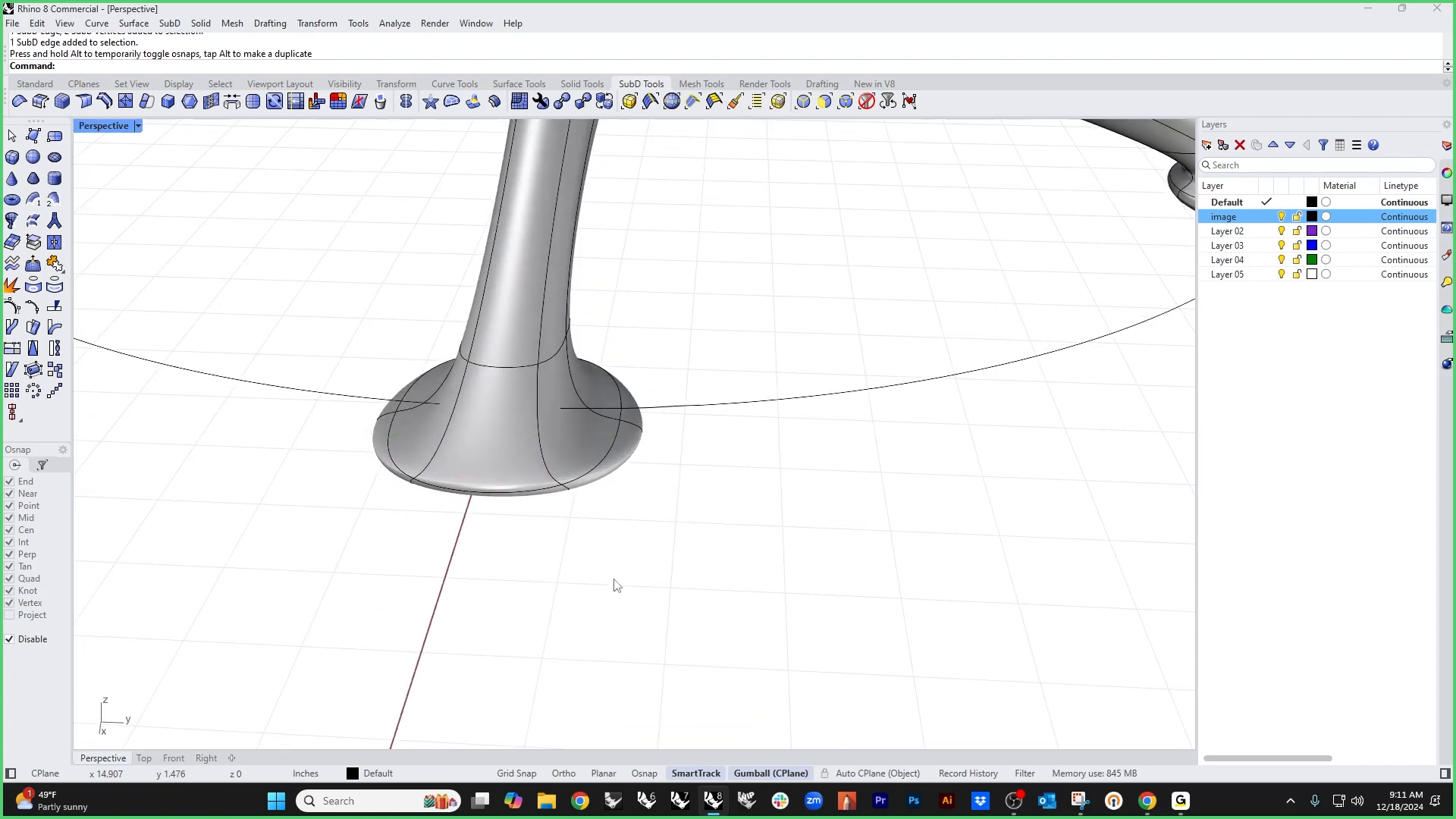
# Step: Select the top edge where the leg leaves the hub and raise it slightly along z
pyautogui.moveTo(614, 584); pyautogui.dragTo(572, 489, button='right')
pyautogui.scroll(6, 558, 435)
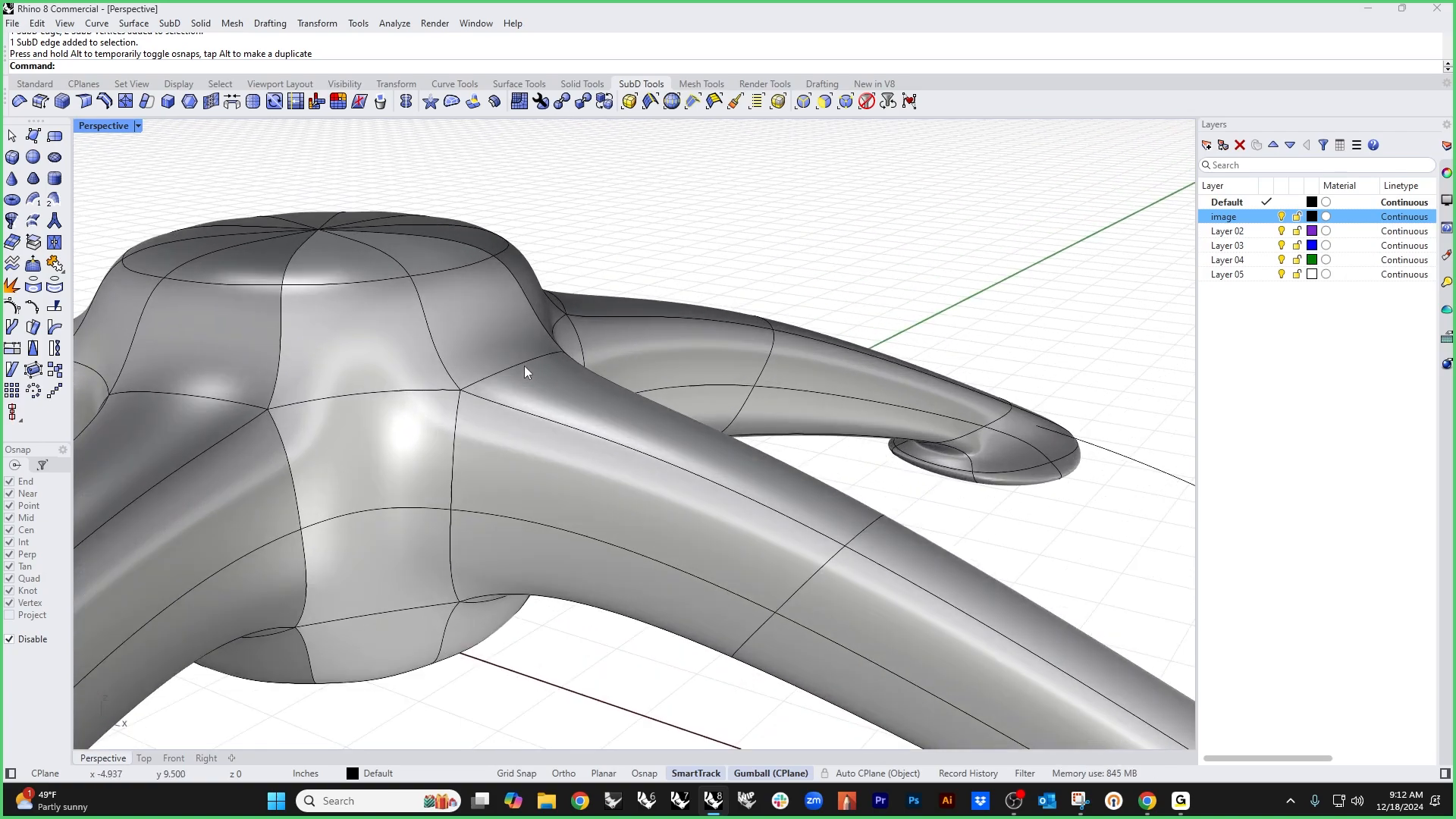
pyautogui.keyDown('ctrl'); pyautogui.keyDown('shift'); pyautogui.click(524, 366); pyautogui.keyUp('shift'); pyautogui.keyUp('ctrl')
pyautogui.moveTo(528, 320); pyautogui.dragTo(528, 295)
# Step: Select the edge loop around the underside of the hub and move it up toward the legs
pyautogui.moveTo(665, 437); pyautogui.dragTo(734, 525, button='right')
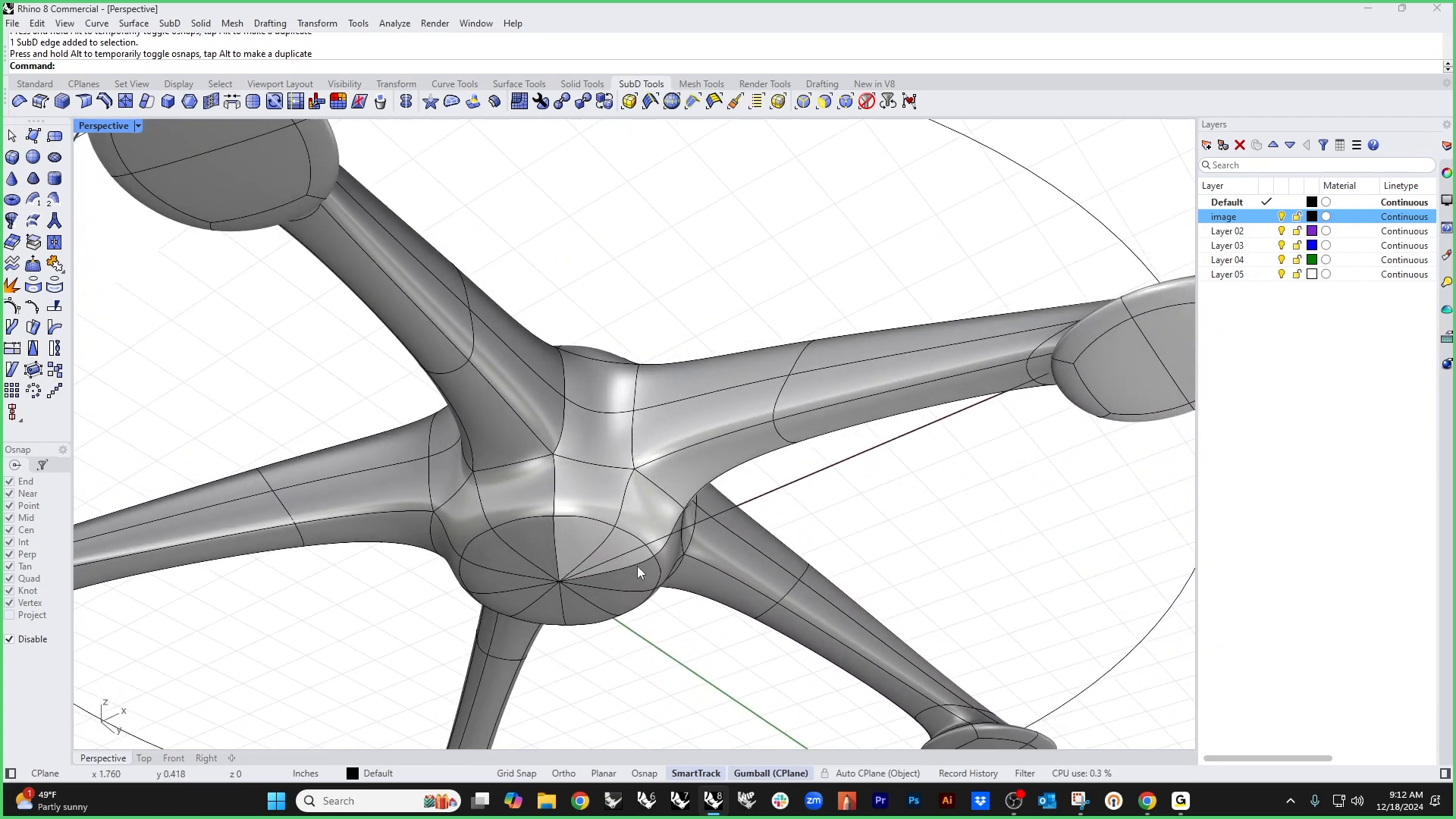
pyautogui.scroll(5, 629, 570)
pyautogui.moveTo(644, 542); pyautogui.dragTo(596, 470, button='right')
pyautogui.doubleClick(599, 479)
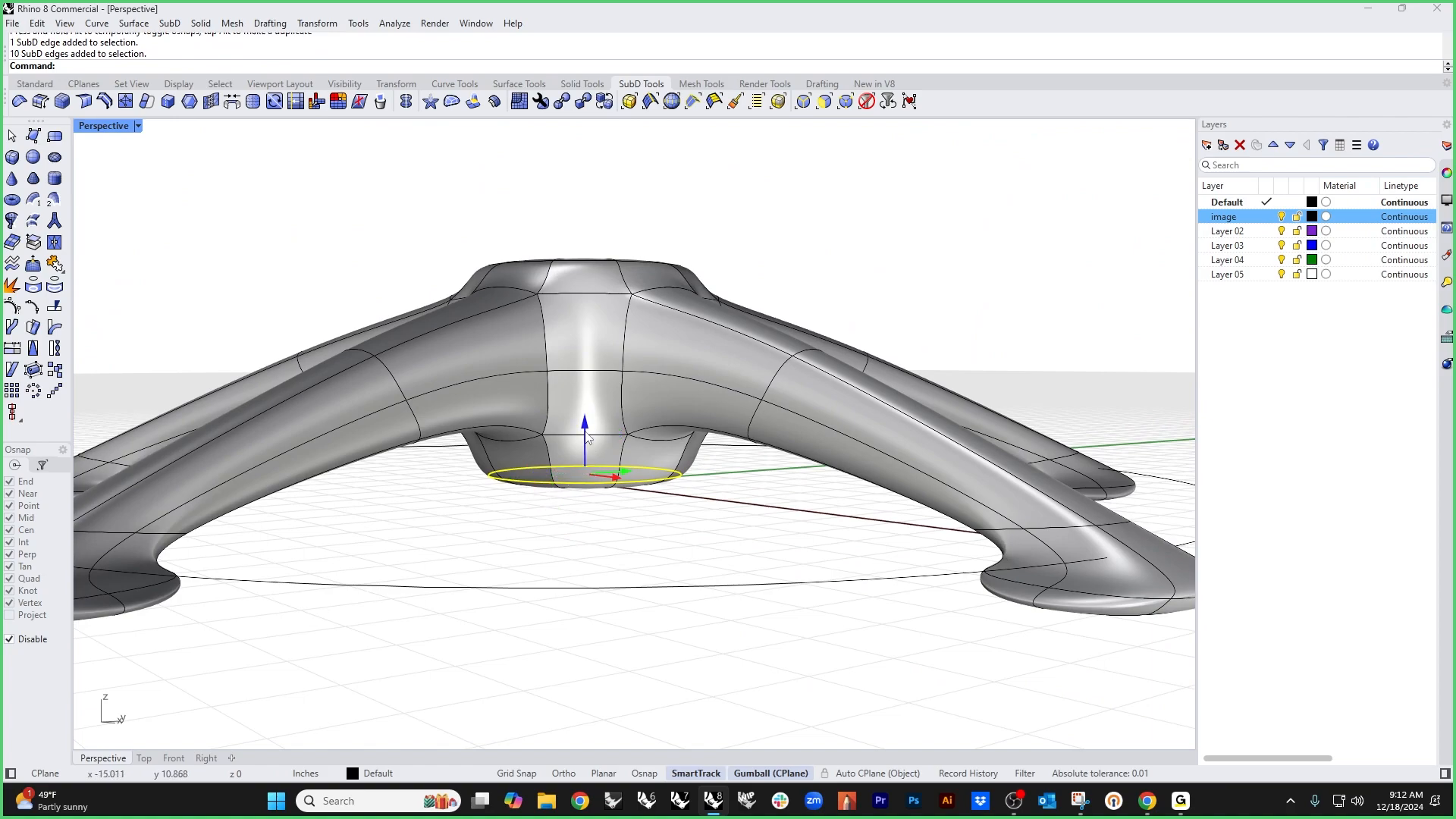
pyautogui.moveTo(588, 438); pyautogui.dragTo(593, 406)
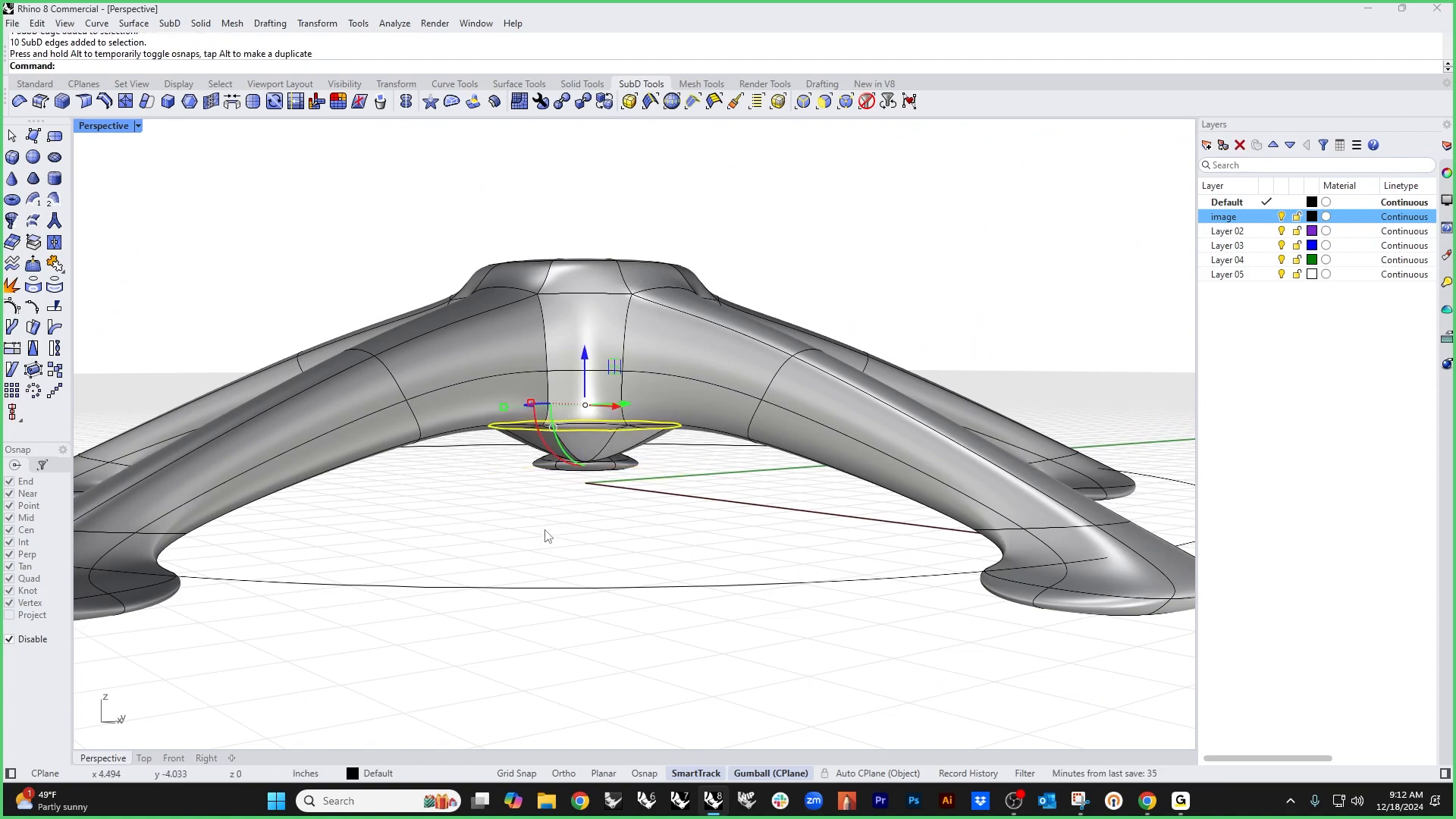
pyautogui.click(546, 534)
# Step: Select the centre vertex on the hub's underside and raise it along z to flatten the bottom
pyautogui.moveTo(546, 533); pyautogui.dragTo(570, 426, button='right')
pyautogui.scroll(3, 526, 508)
pyautogui.keyDown('ctrl'); pyautogui.keyDown('shift'); pyautogui.click(522, 447); pyautogui.keyUp('shift'); pyautogui.keyUp('ctrl')
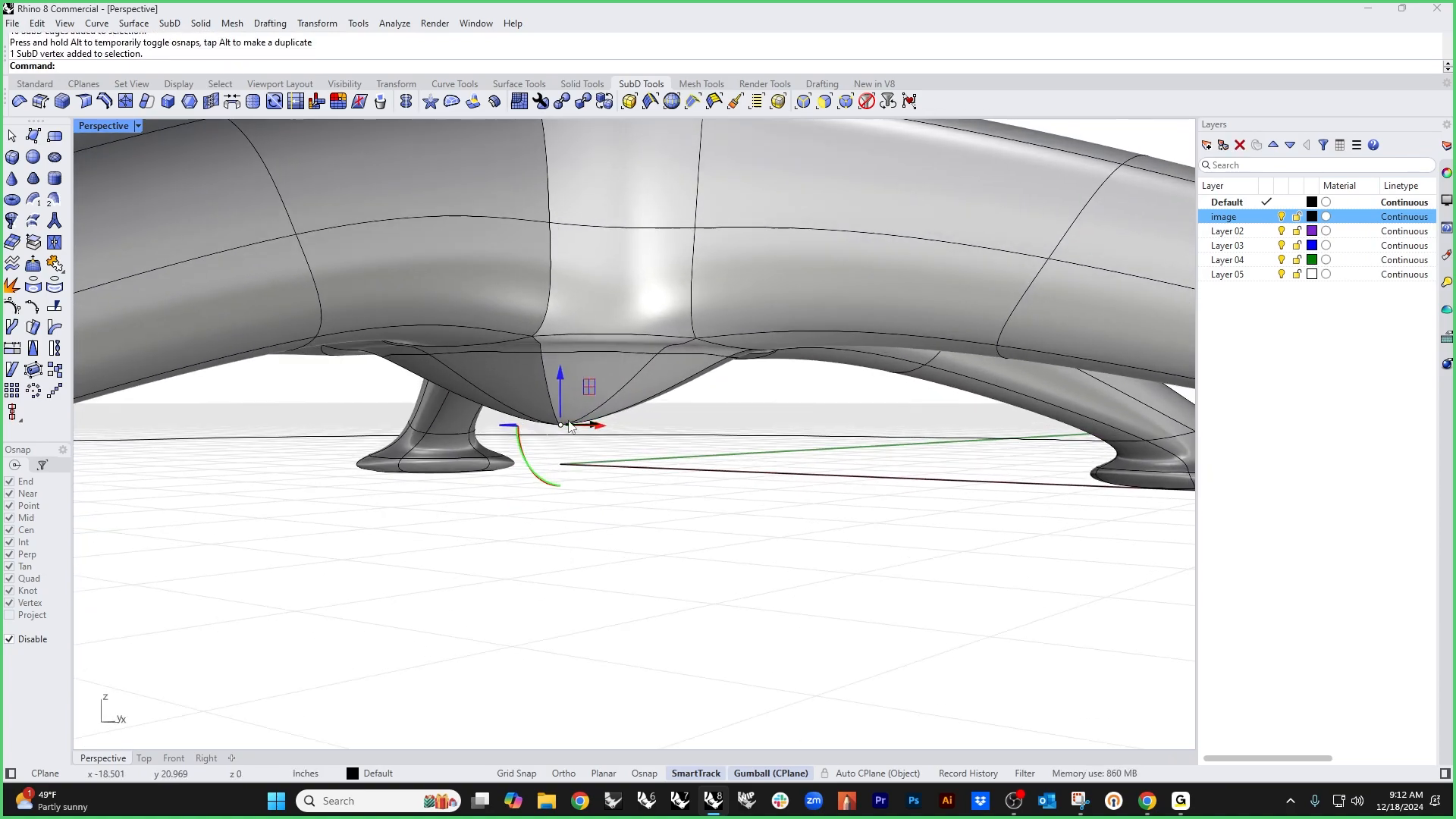
pyautogui.moveTo(565, 382); pyautogui.dragTo(562, 285)
pyautogui.click(718, 517)
# Step: Select the circular edge loop on the hub's underside and scale it smaller around the centre
pyautogui.scroll(-5, 653, 538)
pyautogui.moveTo(630, 545); pyautogui.dragTo(556, 446, button='right')
pyautogui.scroll(4, 599, 462)
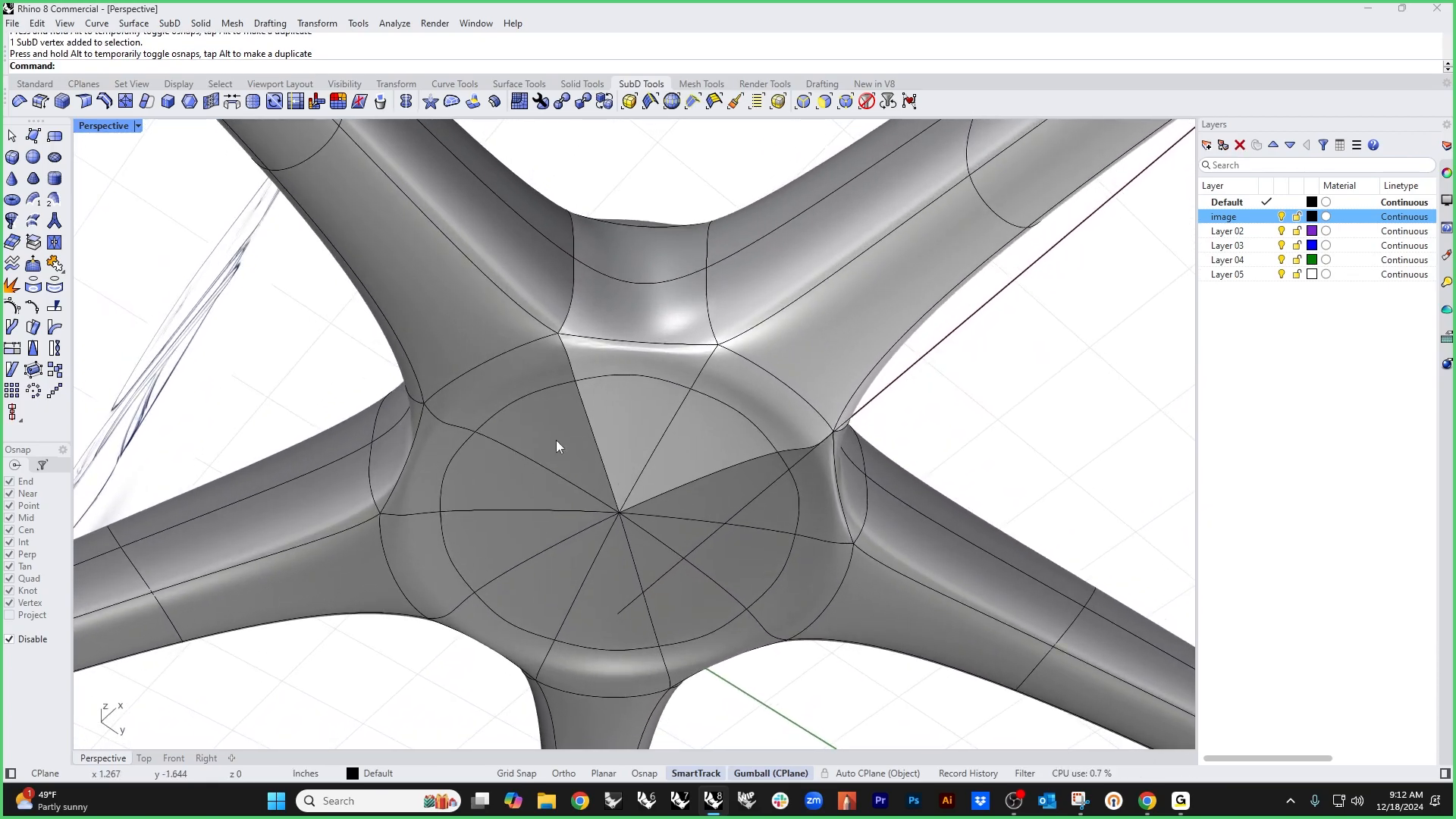
pyautogui.doubleClick(543, 391)
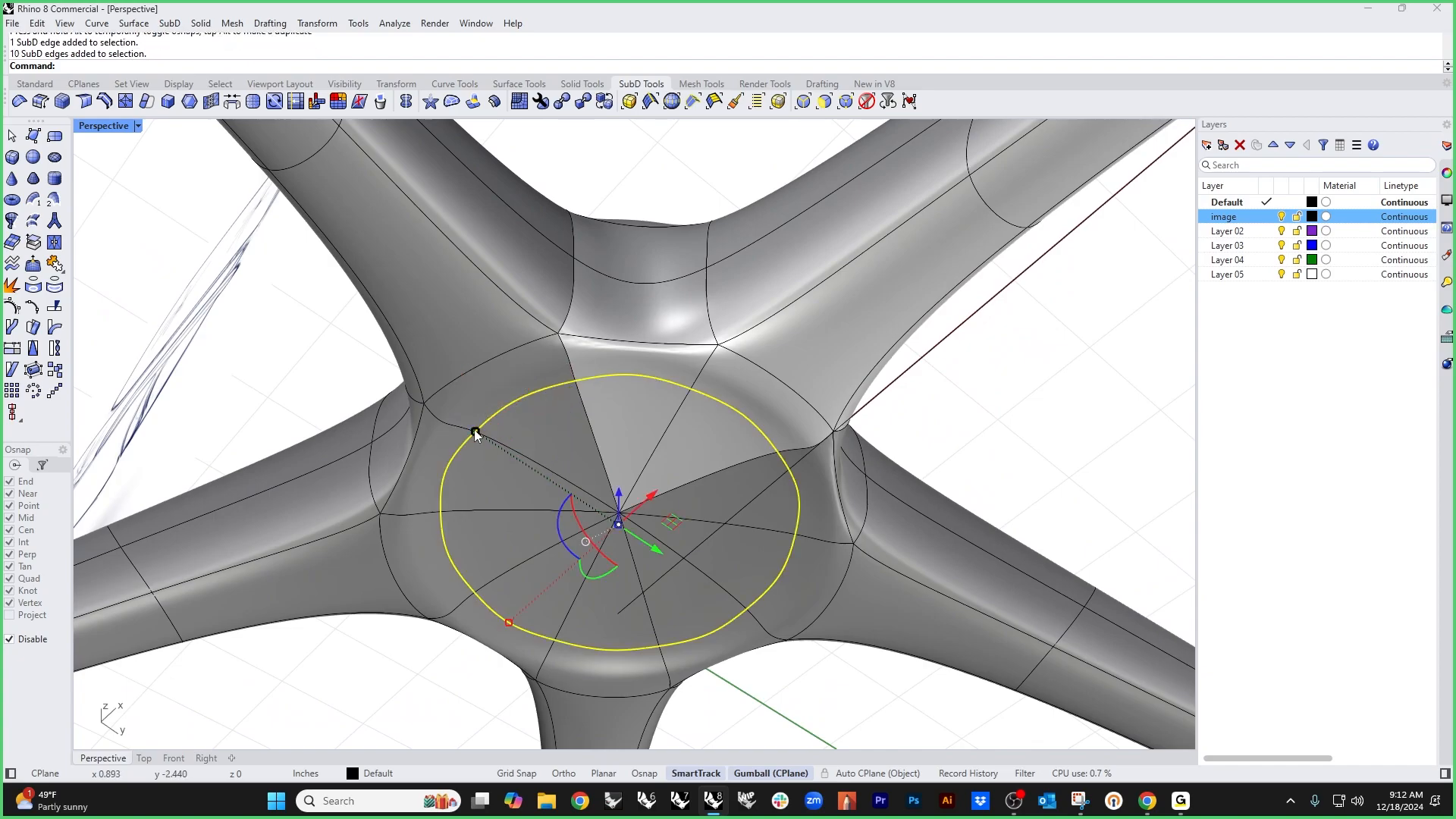
pyautogui.moveTo(474, 431); pyautogui.dragTo(521, 463)
pyautogui.click(907, 433)
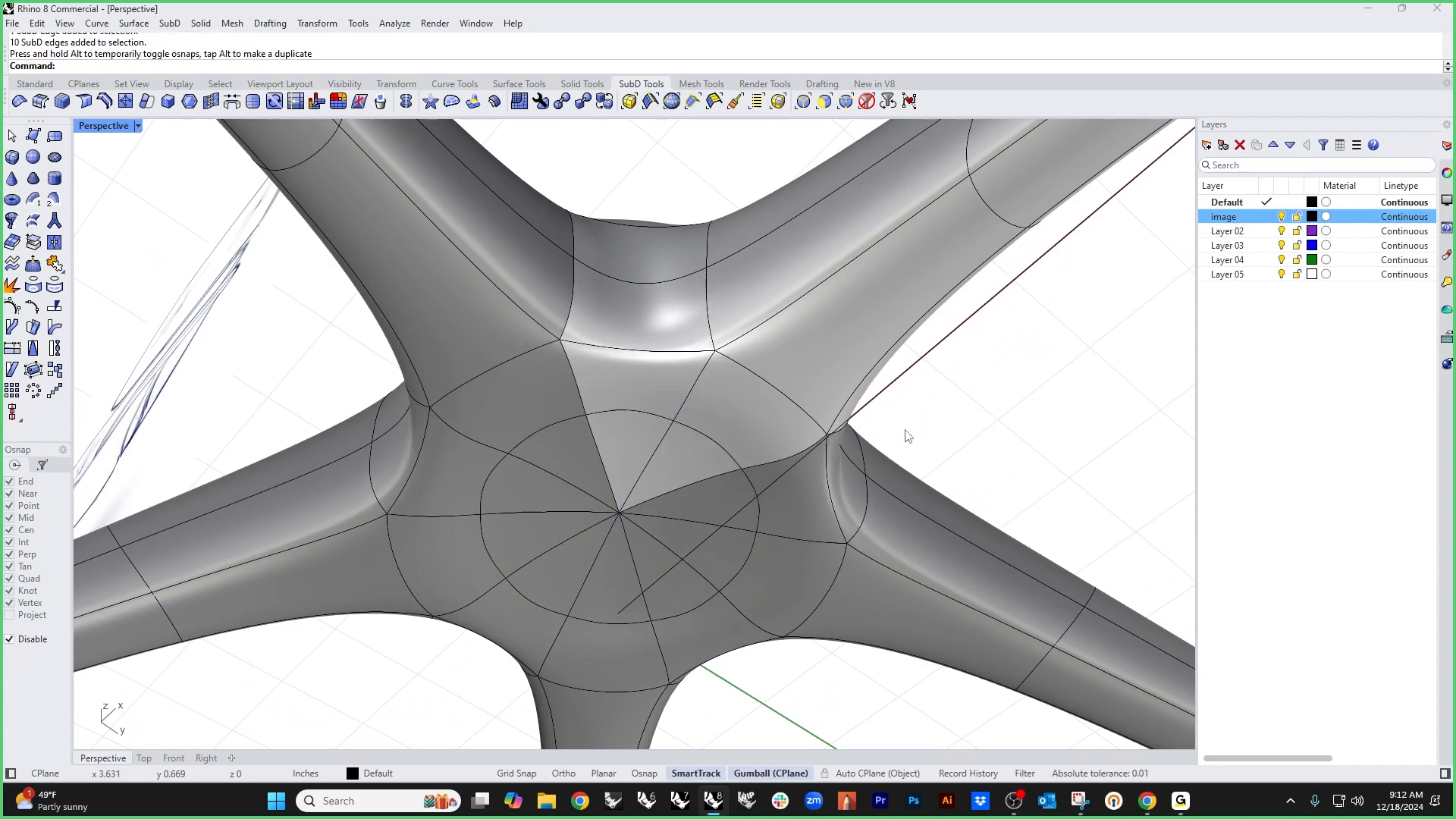
# Step: Set the Perspective viewport to the Rendered display mode to show the whole base
pyautogui.moveTo(907, 433); pyautogui.dragTo(653, 660, button='right')
pyautogui.scroll(-6, 775, 606)
pyautogui.scroll(3, 657, 661)
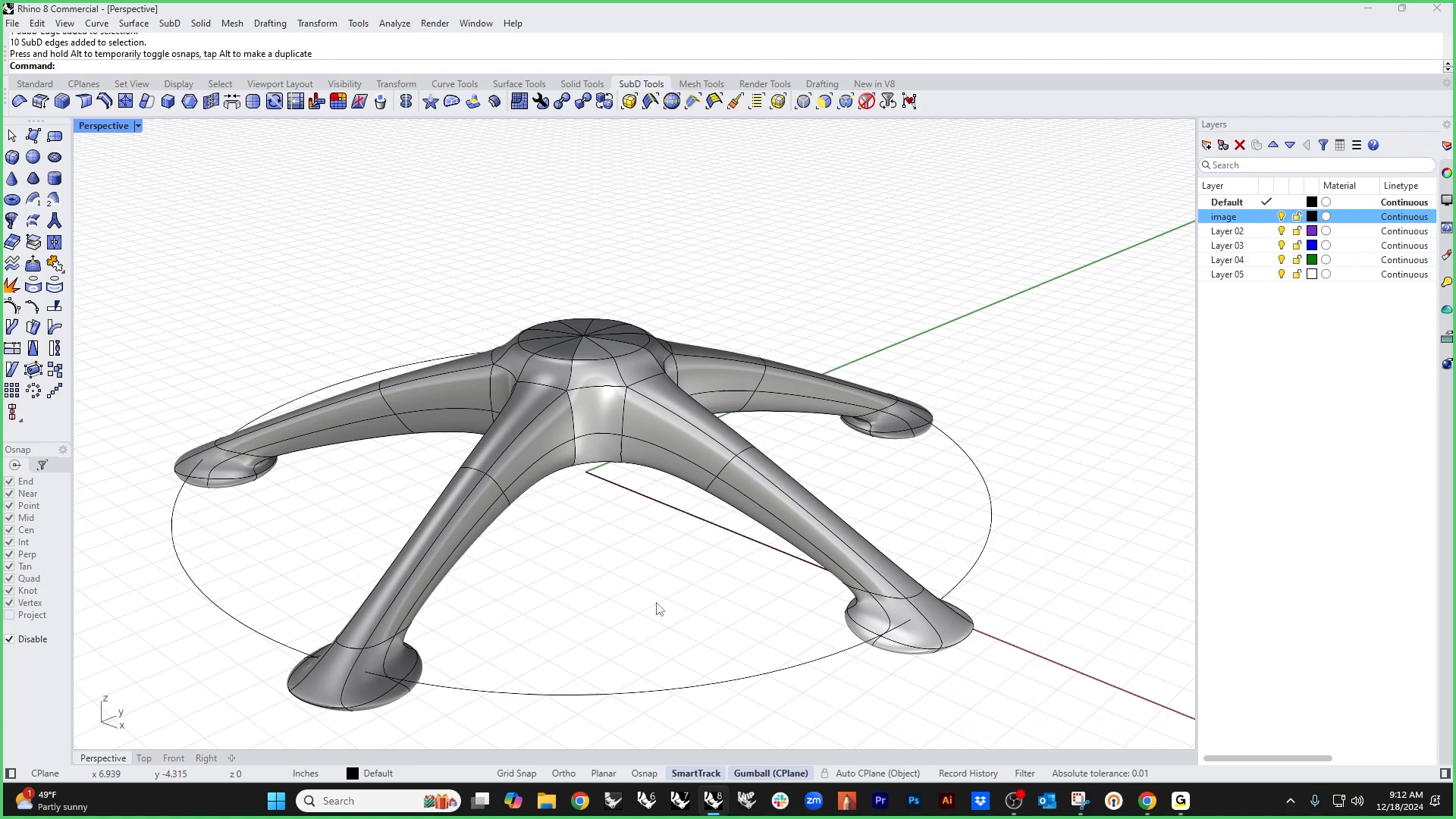
pyautogui.click(111, 129)
pyautogui.click(116, 217)
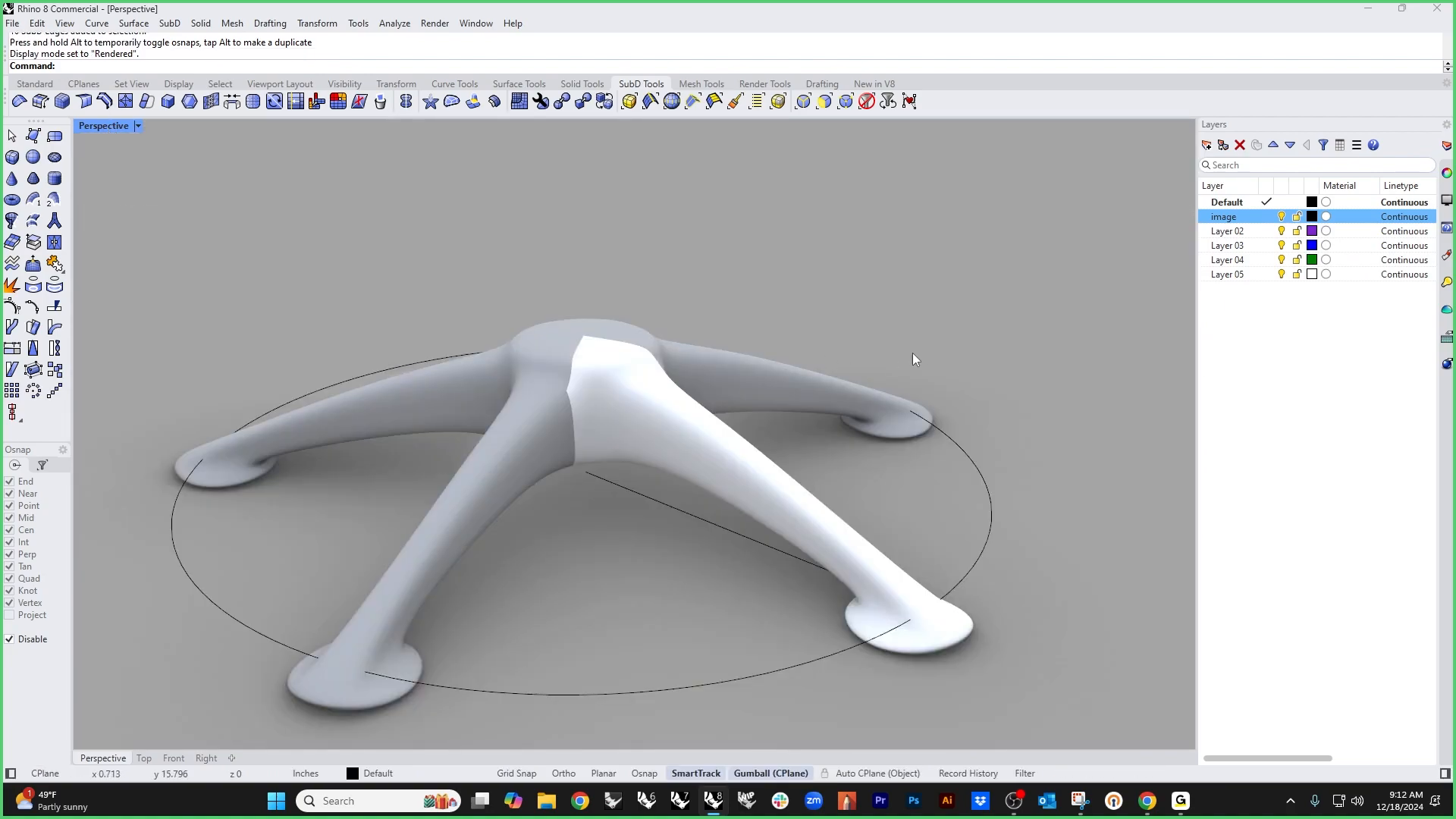
# Step: Apply the Metal material to the star base and switch to the Front view
pyautogui.click(1445, 255)
pyautogui.moveTo(1301, 195); pyautogui.dragTo(703, 357)
pyautogui.moveTo(859, 337); pyautogui.dragTo(791, 448, button='right')
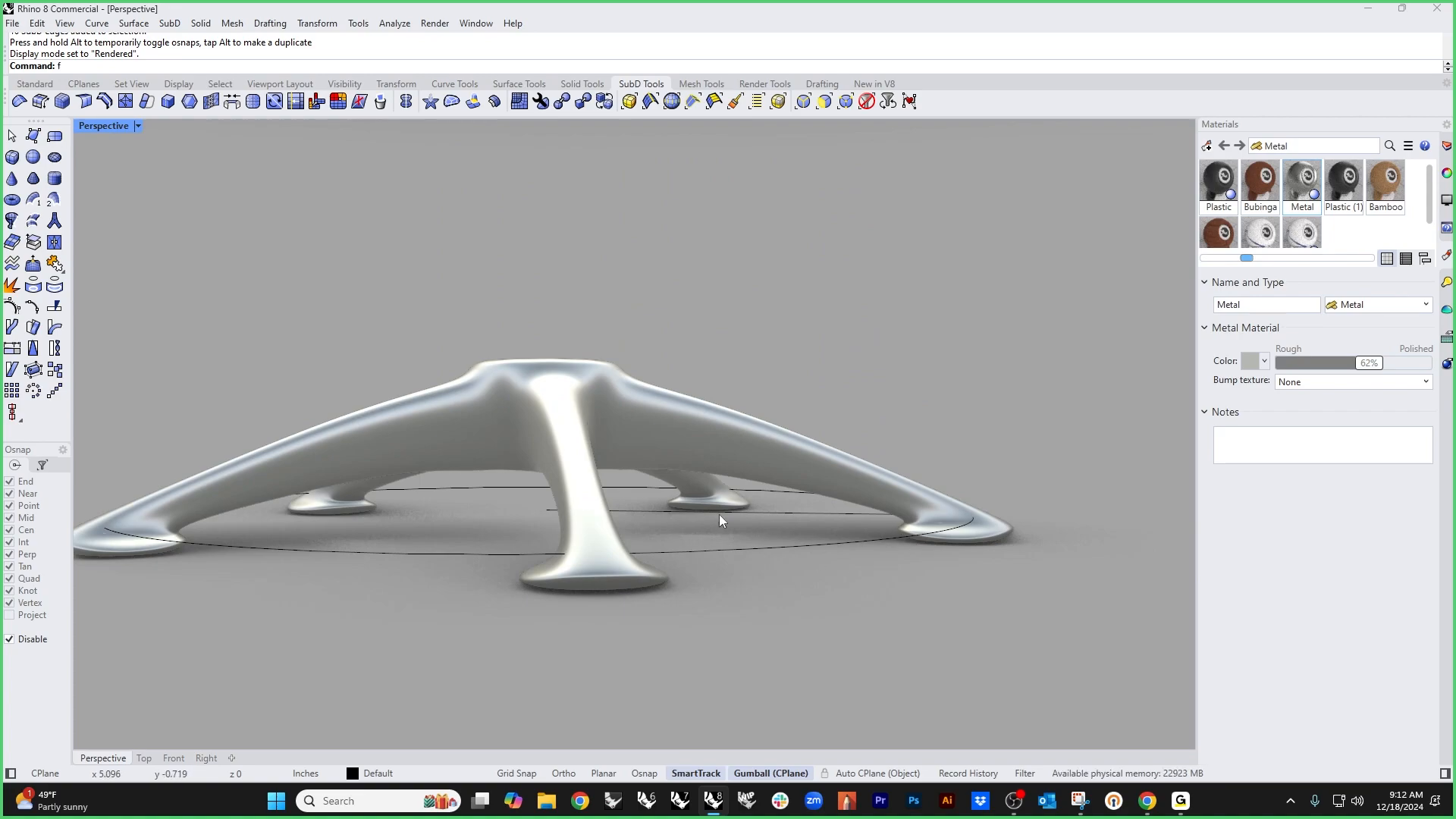
pyautogui.hotkey('ctrl', 'F2')
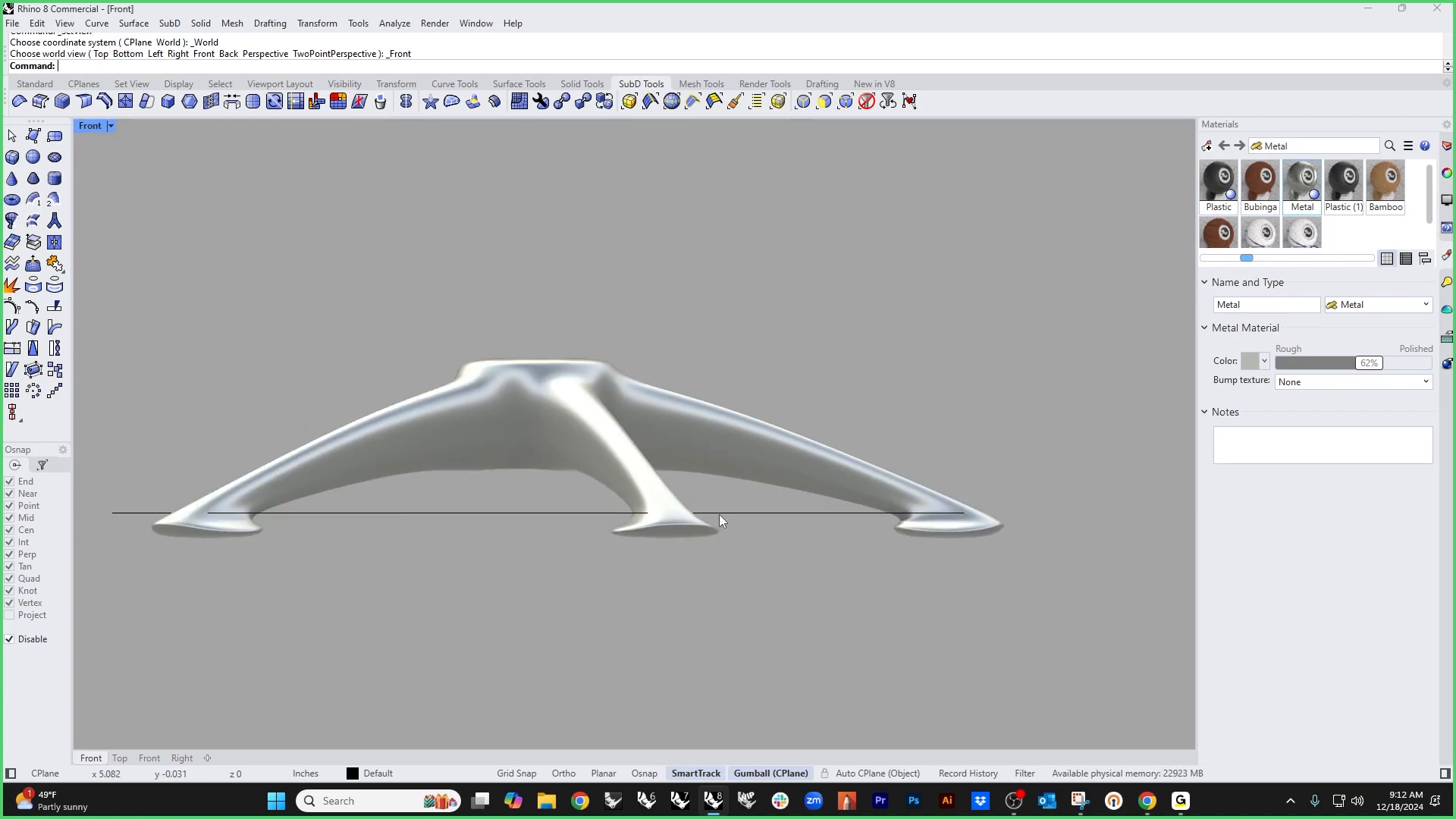
# Step: Set the Front viewport to the Shaded display mode, then select one leg's foot pad and raise it slightly along z
pyautogui.click(90, 126)
pyautogui.click(106, 201)
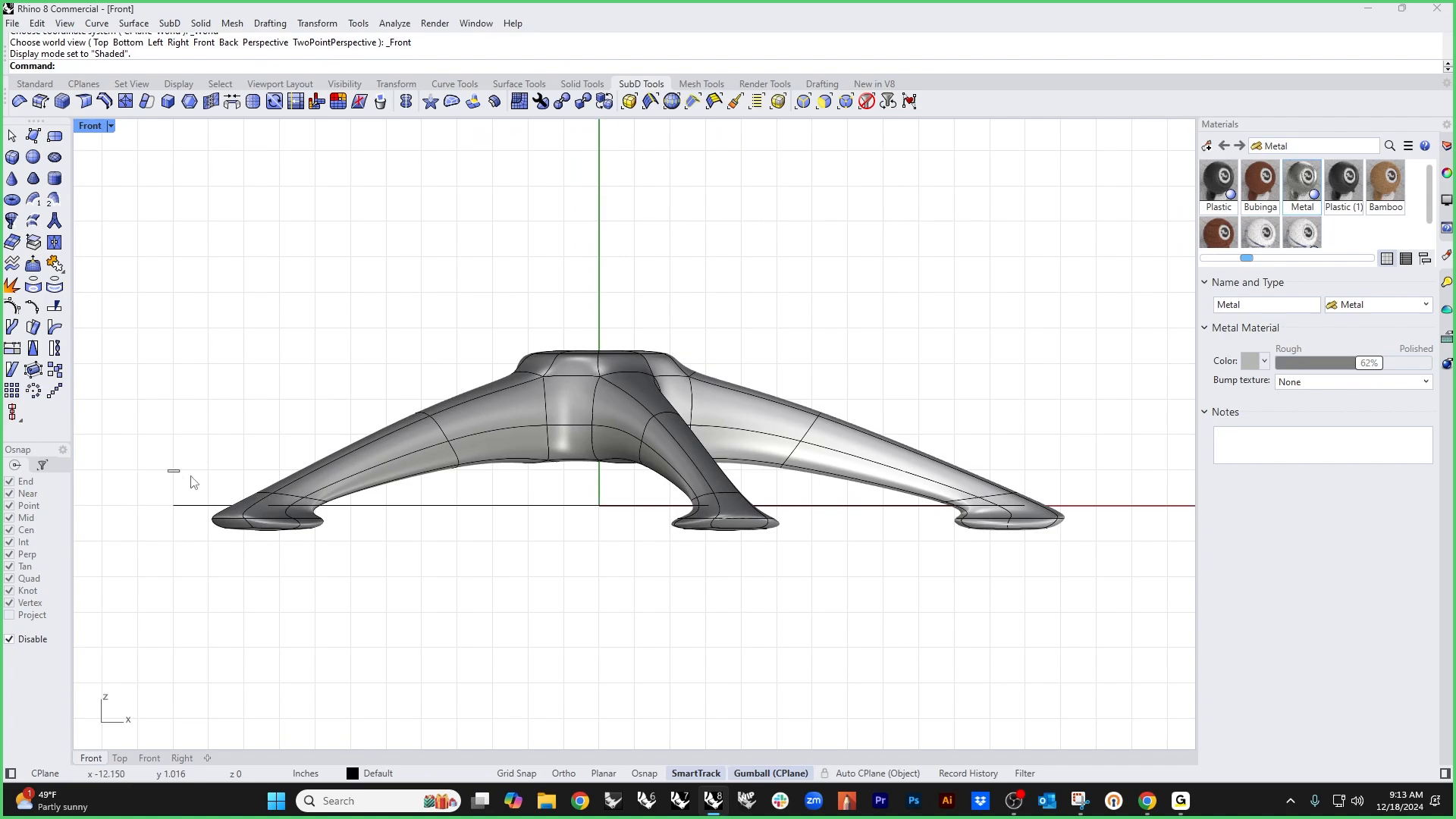
pyautogui.moveTo(191, 483); pyautogui.dragTo(132, 447)
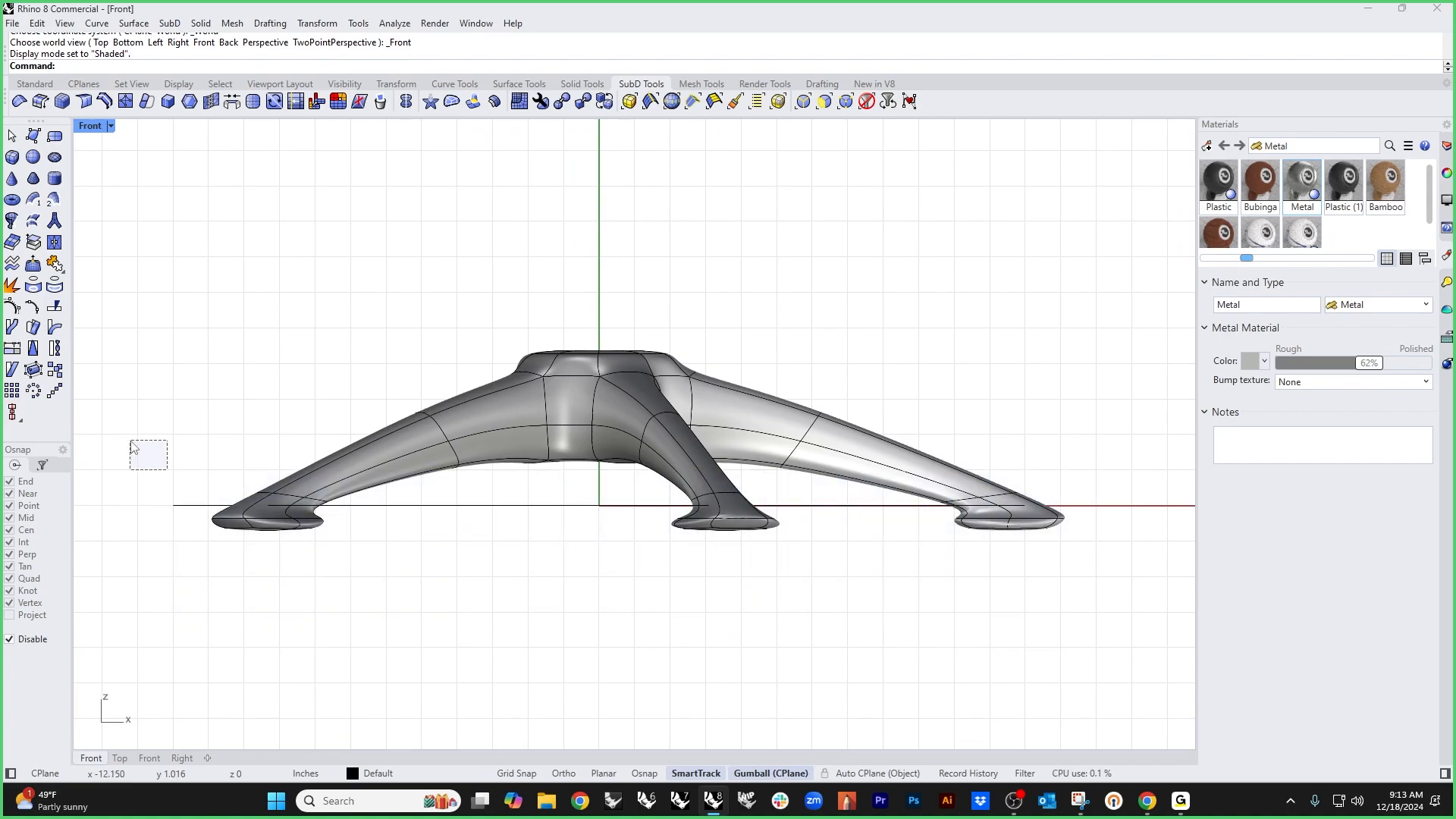
pyautogui.moveTo(895, 552); pyautogui.dragTo(1138, 481)
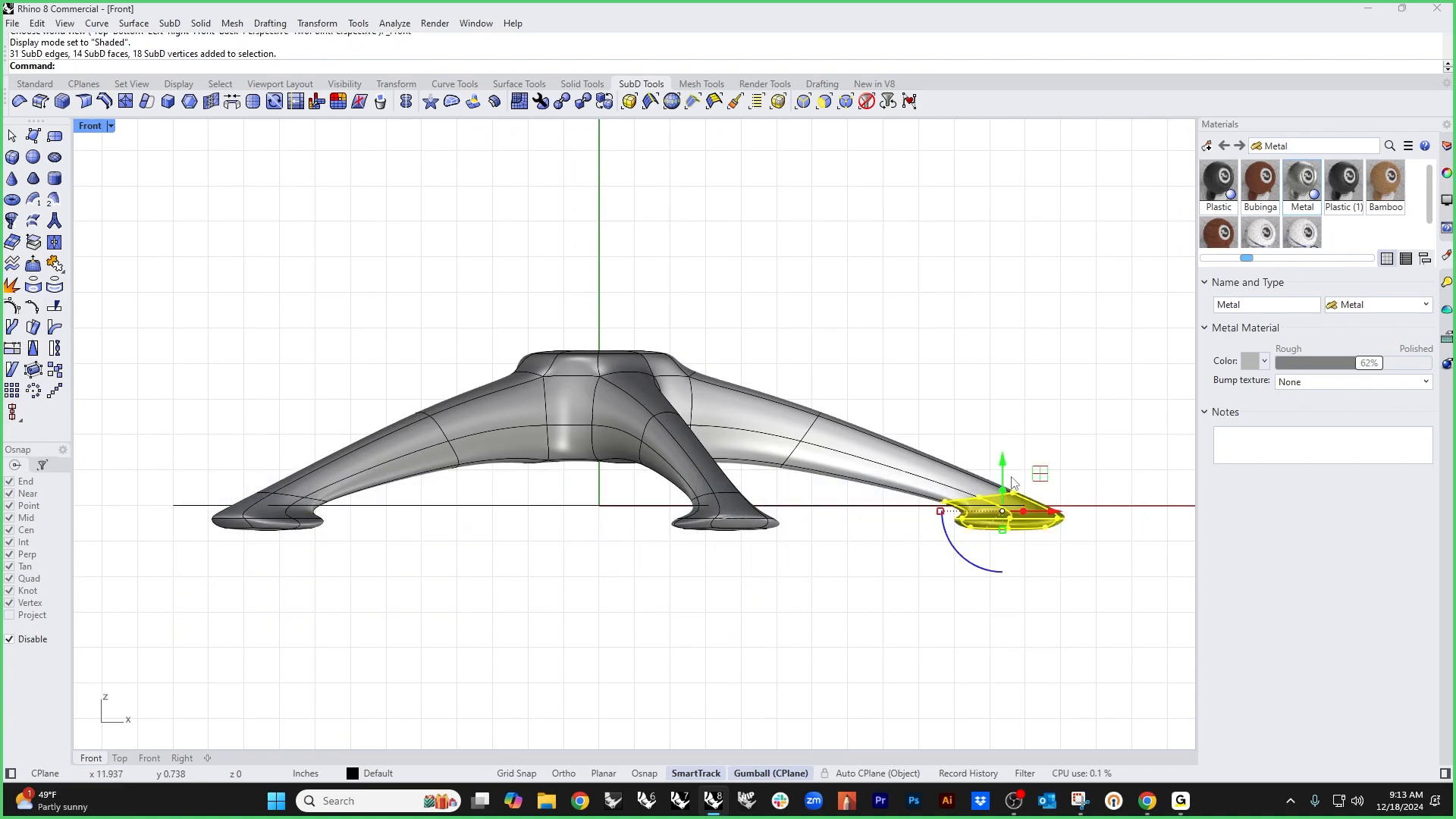
pyautogui.moveTo(1005, 473)
pyautogui.mouseDown()
pyautogui.moveTo(1005, 435)
pyautogui.moveTo(1002, 480)
pyautogui.mouseUp()
# Step: Raise the mid-leg edge loop along z, then relocate the gumball to the loop's lower end and adjust the loop along its slant
pyautogui.scroll(4, 817, 444)
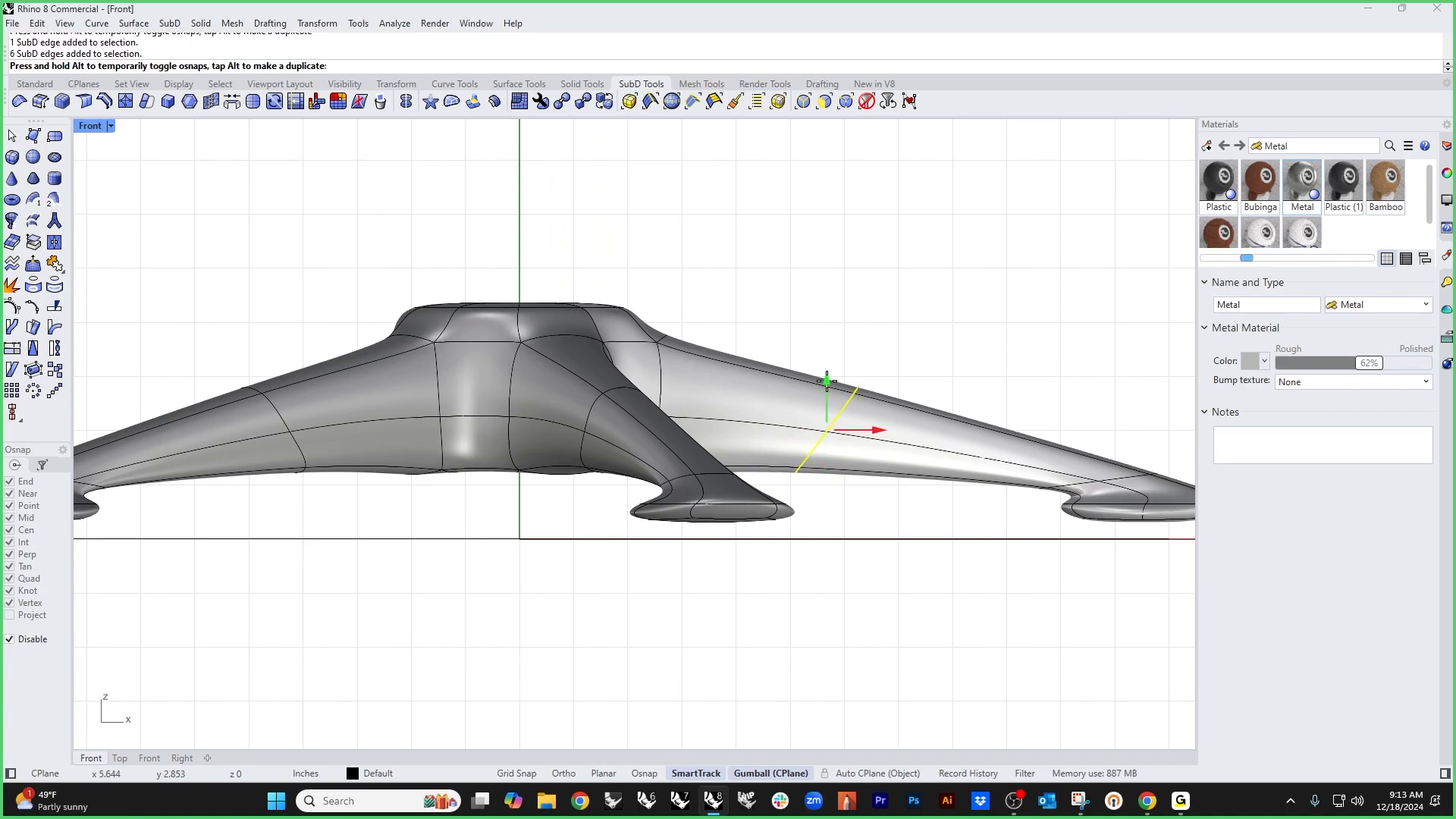
pyautogui.moveTo(827, 381); pyautogui.dragTo(823, 407)
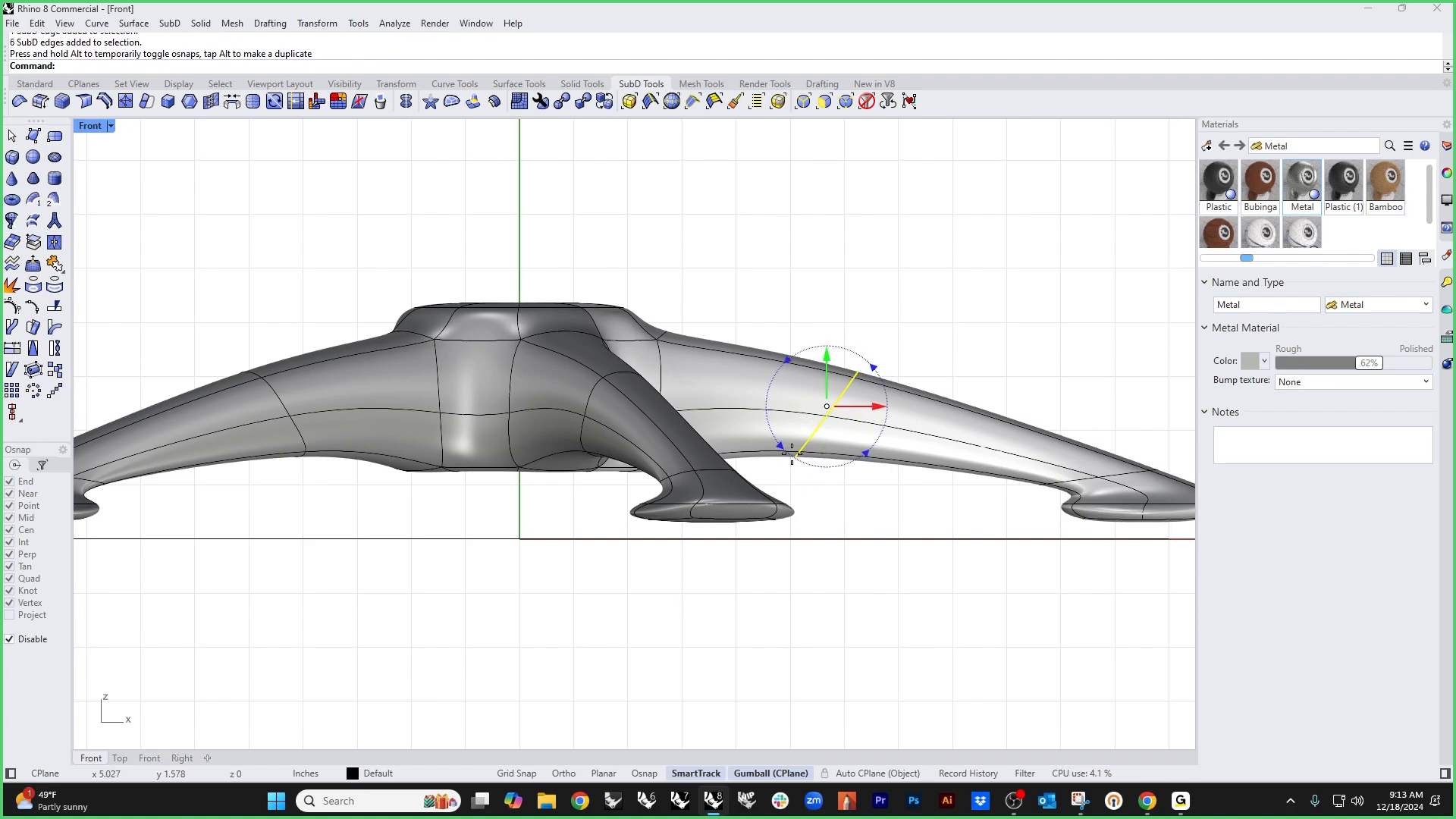
pyautogui.click(796, 461)
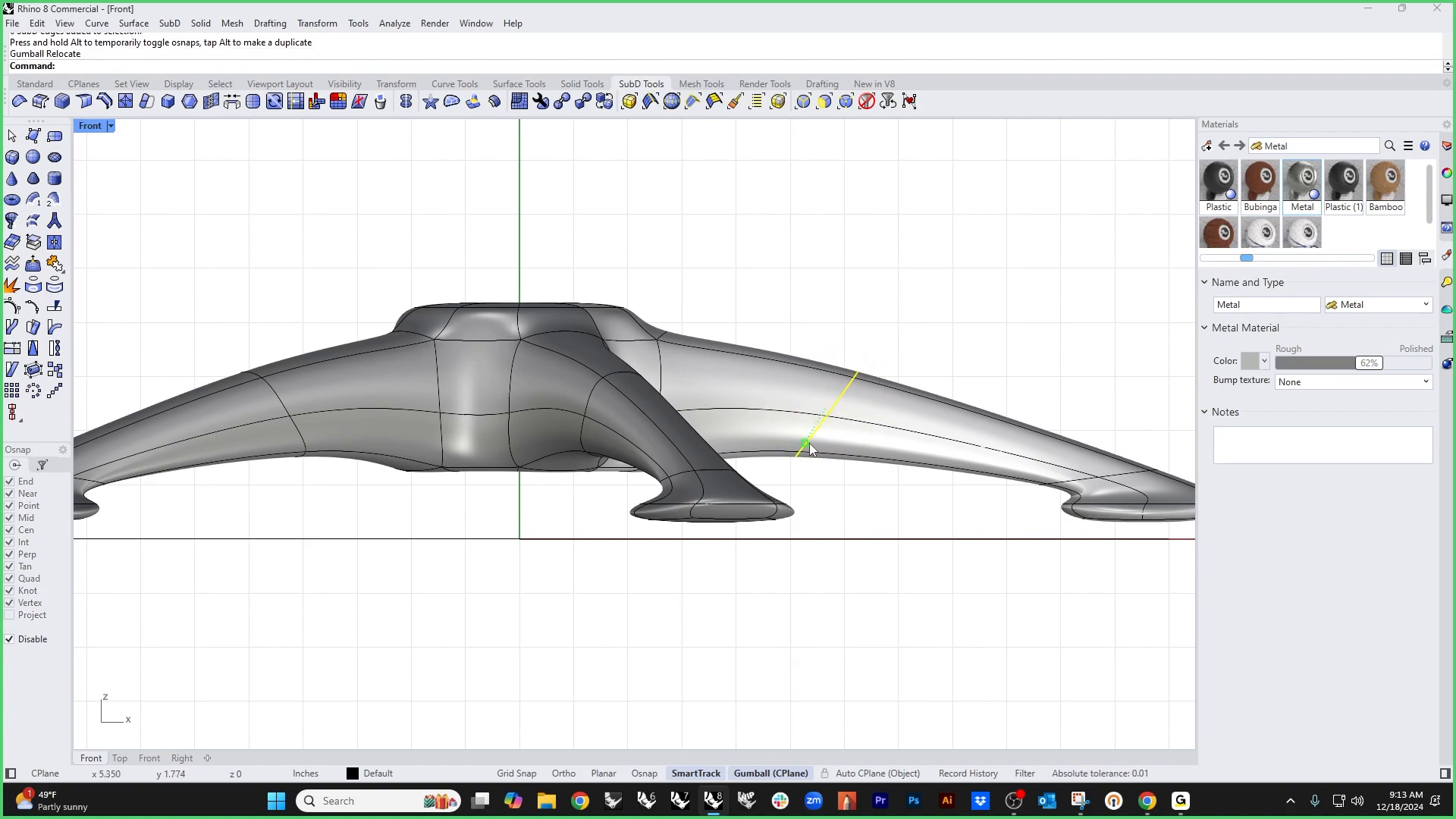
pyautogui.moveTo(810, 447); pyautogui.dragTo(816, 438)
pyautogui.click(853, 506)
# Step: In the Perspective view, raise the circular edge loop on the hub's underside along z, and adjust the underside's centre vertex
pyautogui.moveTo(872, 569); pyautogui.dragTo(723, 601, button='right')
pyautogui.scroll(-4, 796, 587)
pyautogui.hotkey('ctrl', 'F4')
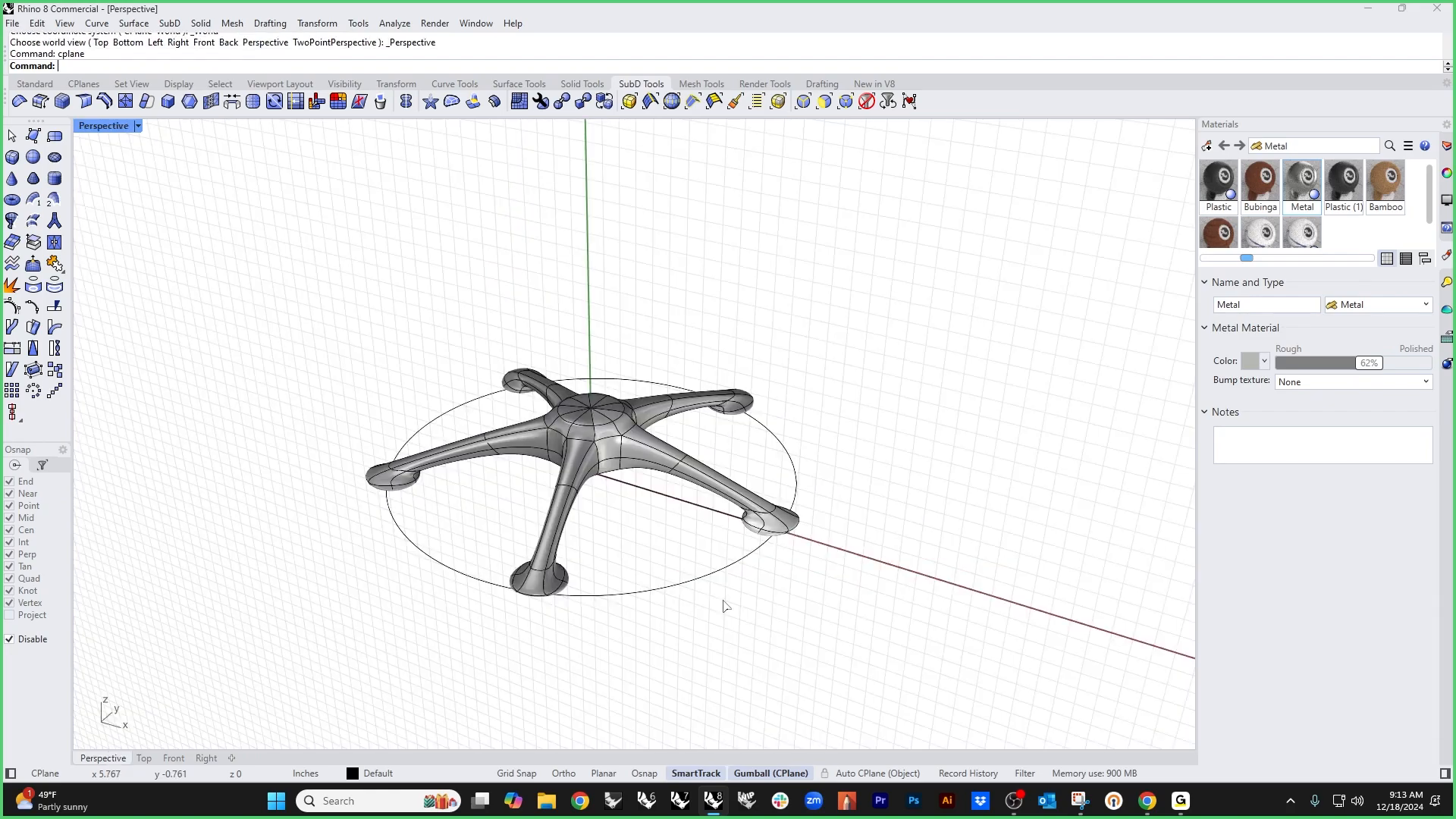
pyautogui.scroll(7, 637, 474)
pyautogui.moveTo(706, 504); pyautogui.dragTo(648, 459, button='right')
pyautogui.scroll(6, 649, 459)
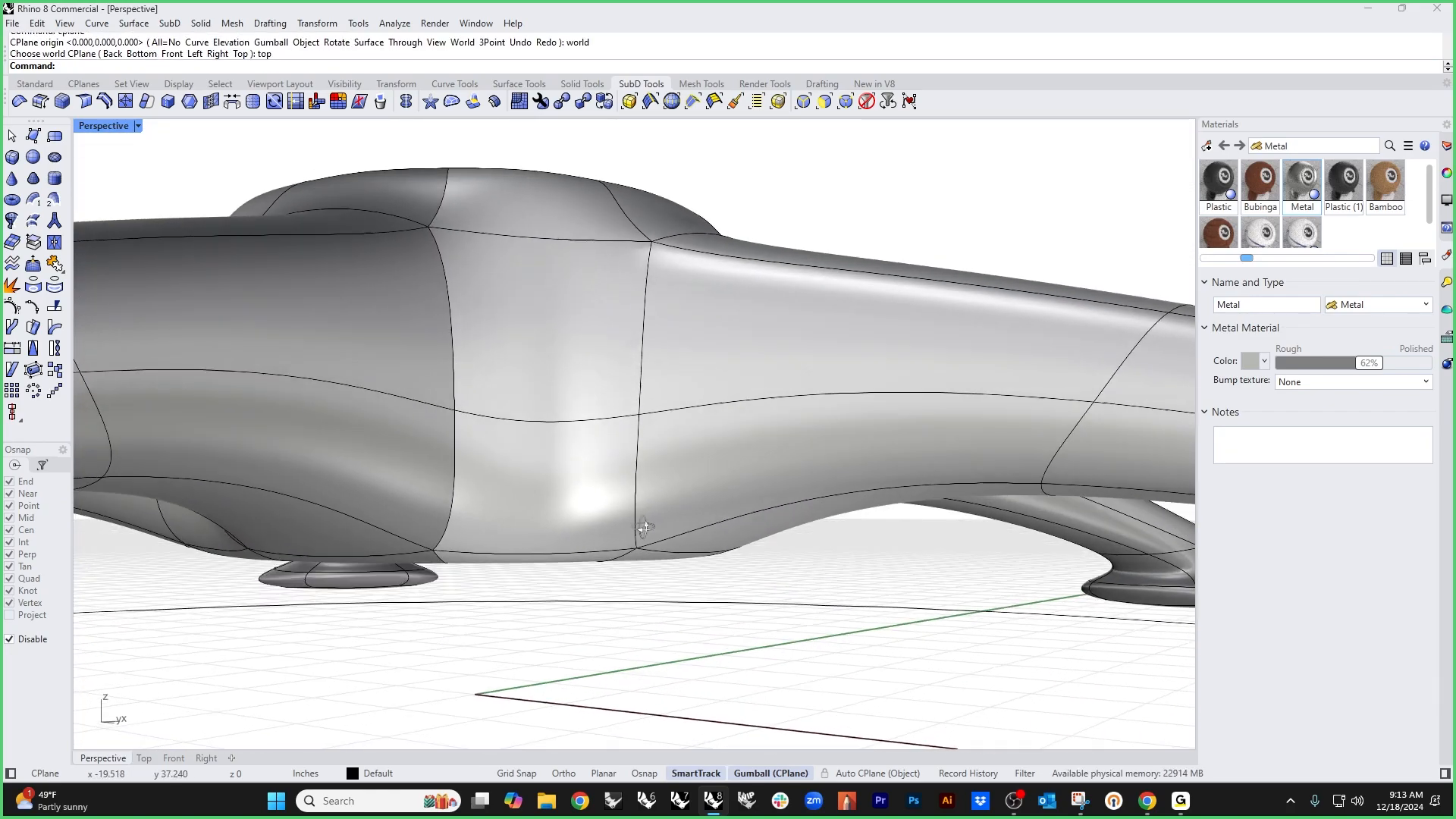
pyautogui.moveTo(582, 603); pyautogui.dragTo(725, 481, button='right')
pyautogui.moveTo(649, 510); pyautogui.dragTo(584, 413, button='right')
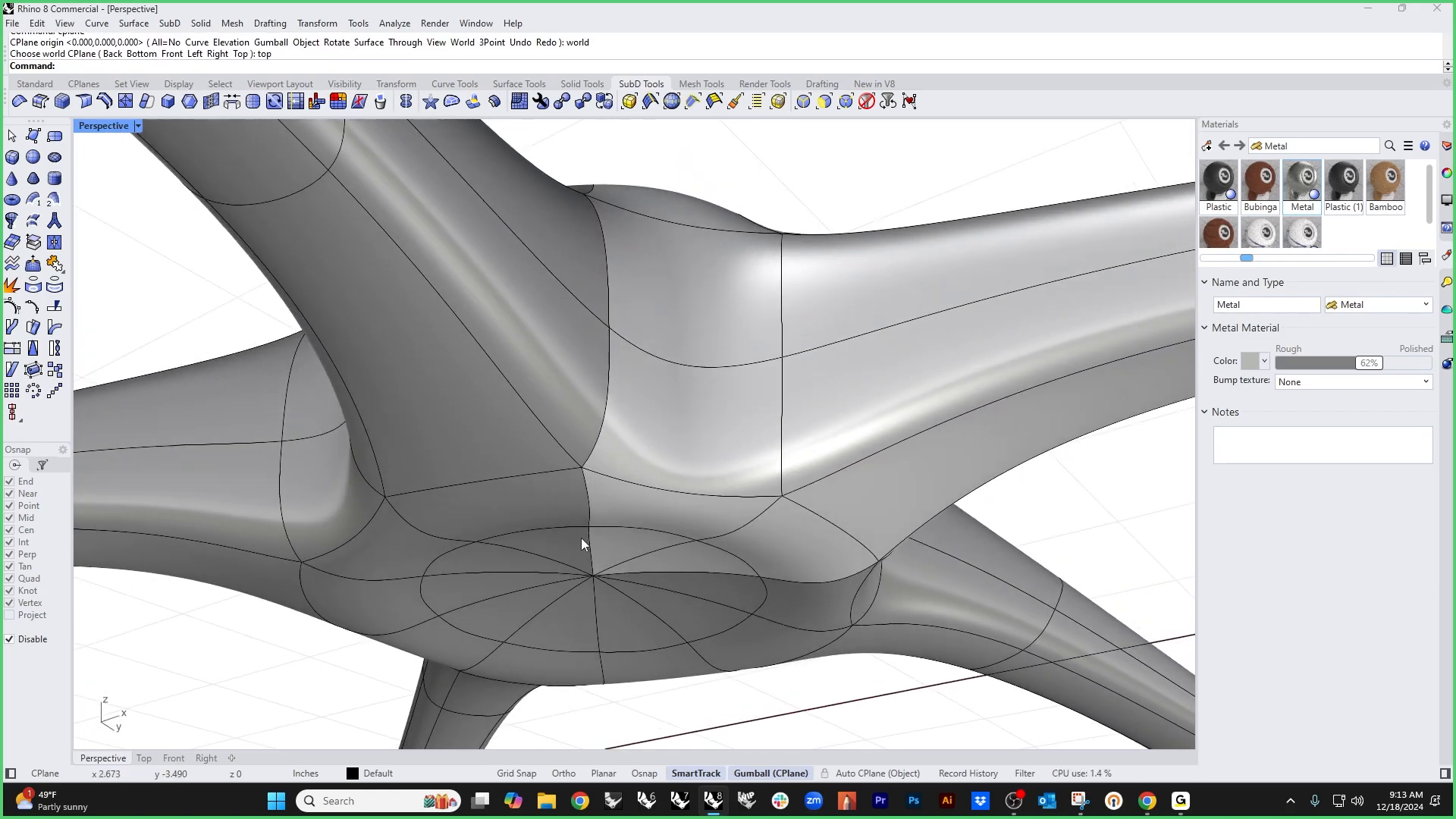
pyautogui.doubleClick(579, 530)
pyautogui.doubleClick(761, 540)
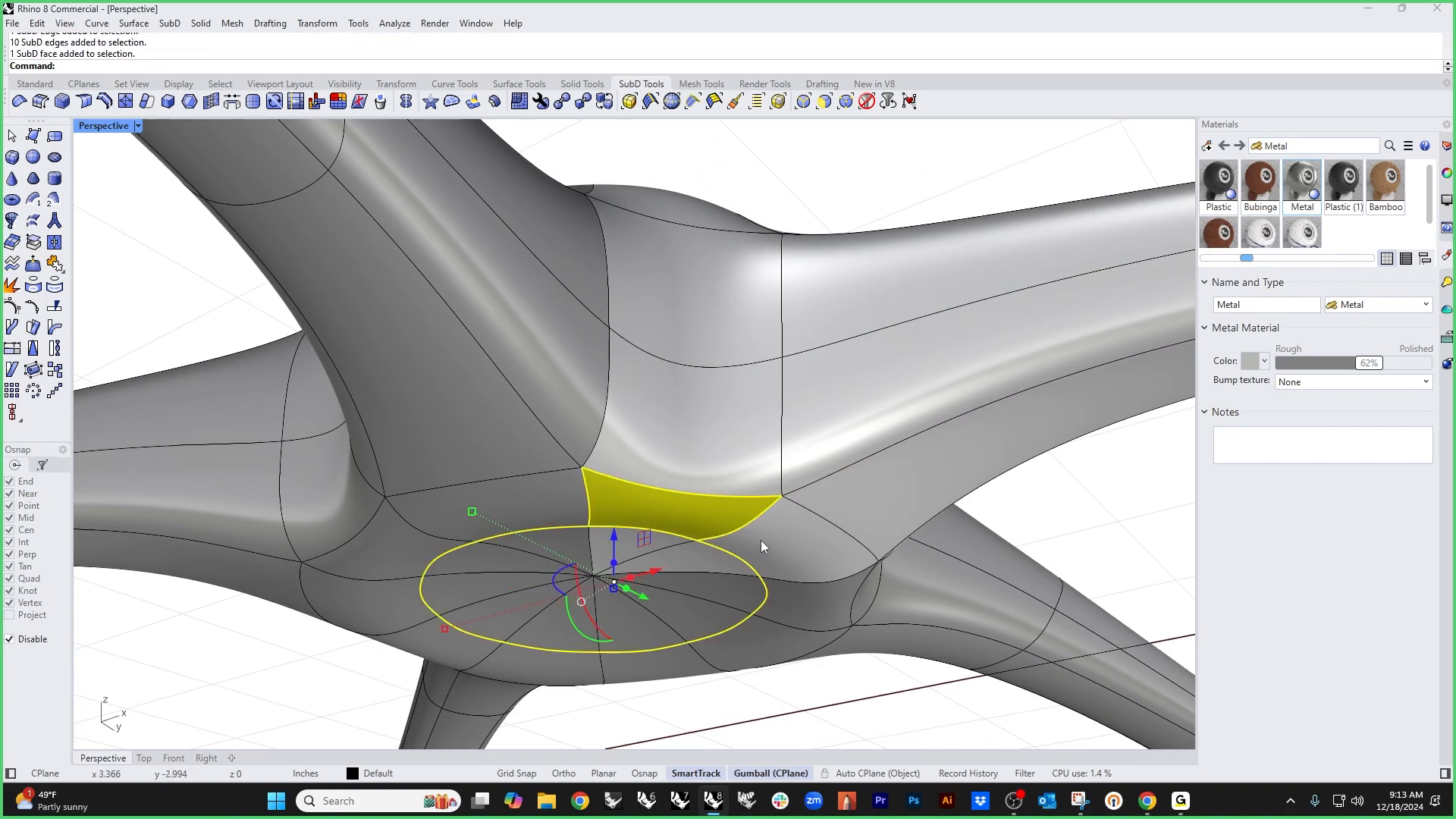
pyautogui.moveTo(599, 552); pyautogui.dragTo(595, 450)
pyautogui.click(728, 702)
pyautogui.keyDown('ctrl'); pyautogui.keyDown('shift'); pyautogui.click(591, 546); pyautogui.keyUp('shift'); pyautogui.keyUp('ctrl')
pyautogui.click(874, 200)
# Step: Select the circular edge loop around the hub's top and crease it fully with the CreaseAll option
pyautogui.scroll(-7, 755, 354)
pyautogui.moveTo(755, 355); pyautogui.dragTo(693, 581, button='right')
pyautogui.scroll(3, 549, 393)
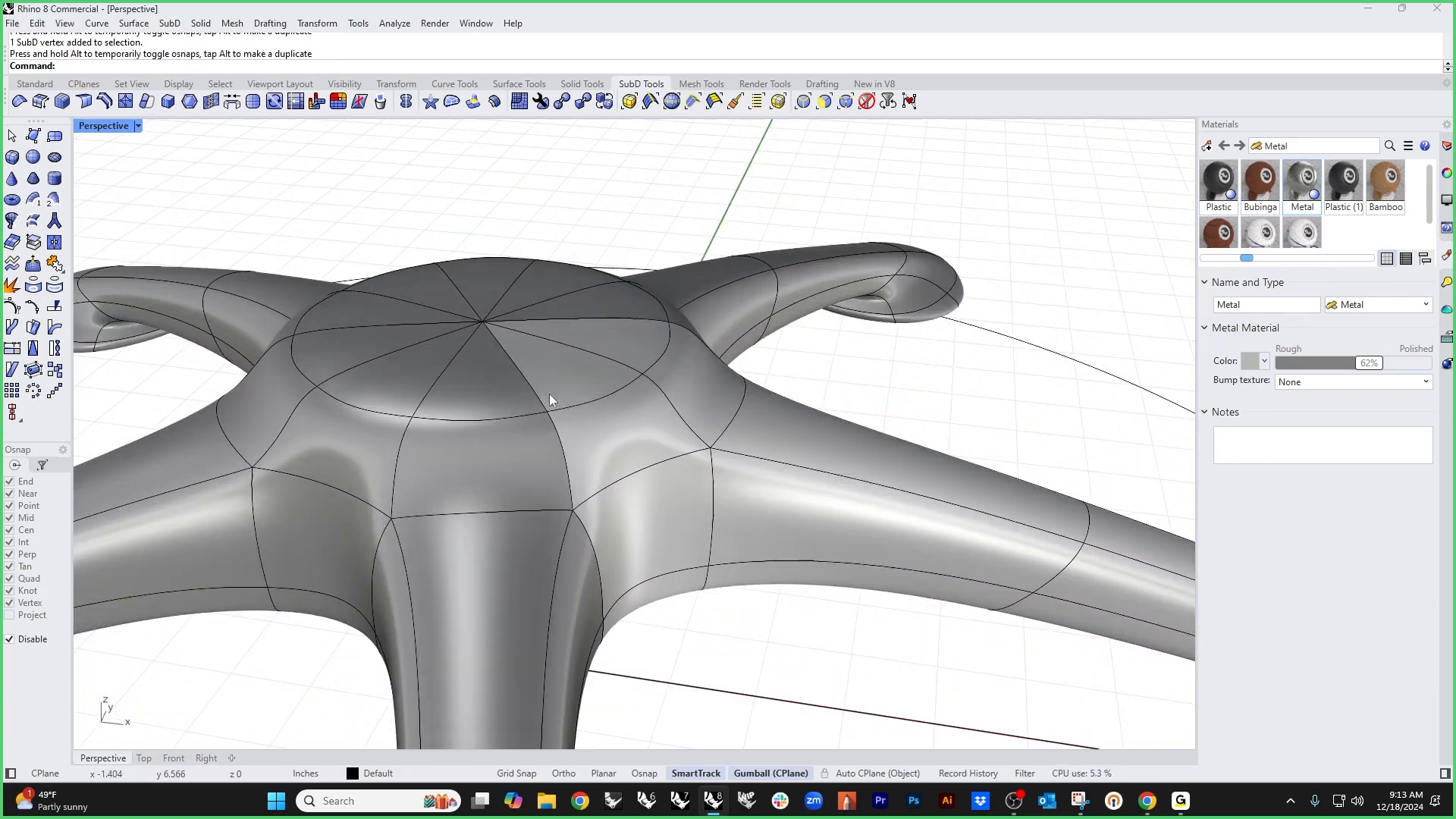
pyautogui.doubleClick(583, 410)
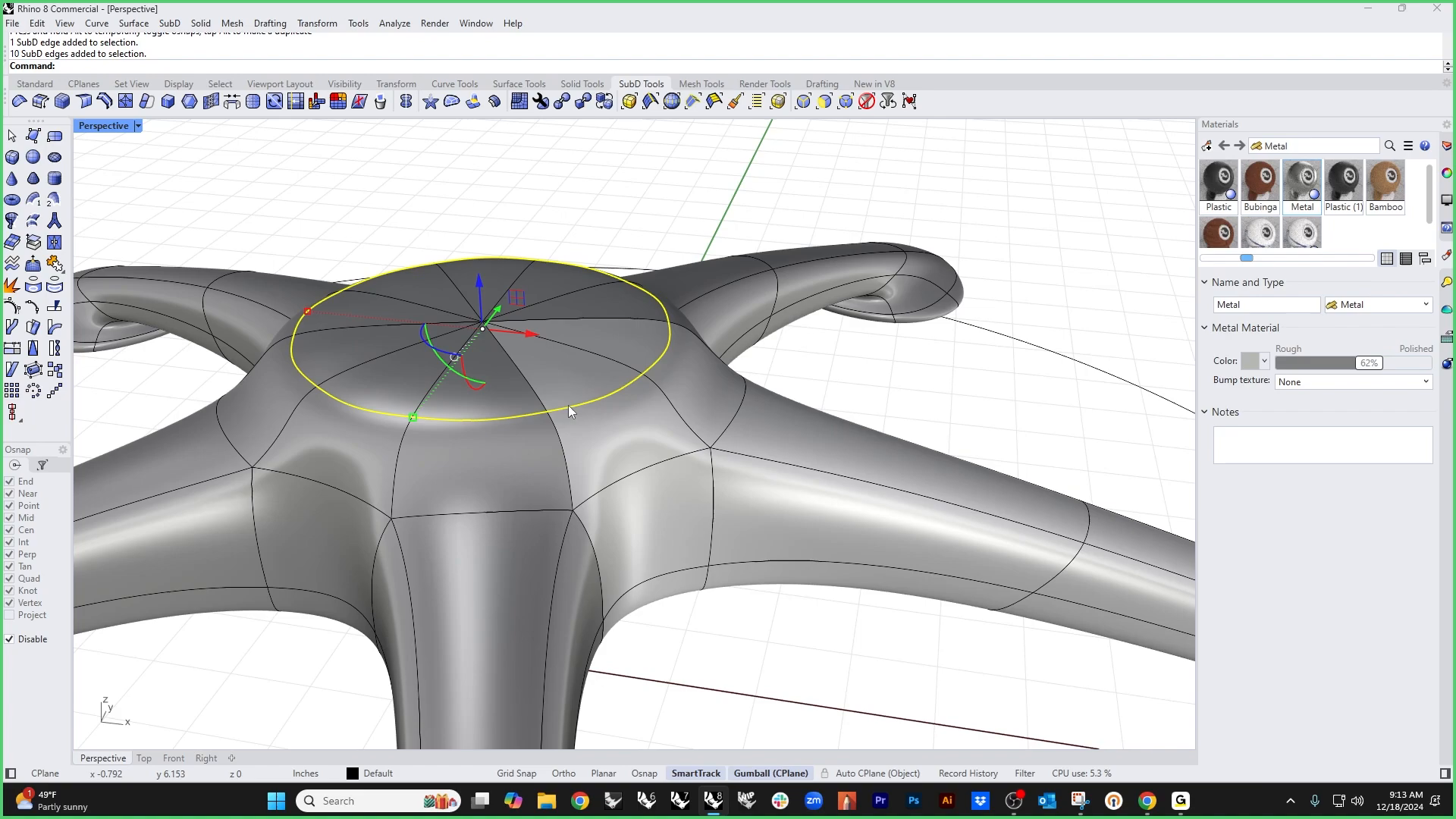
pyautogui.click(88, 106)
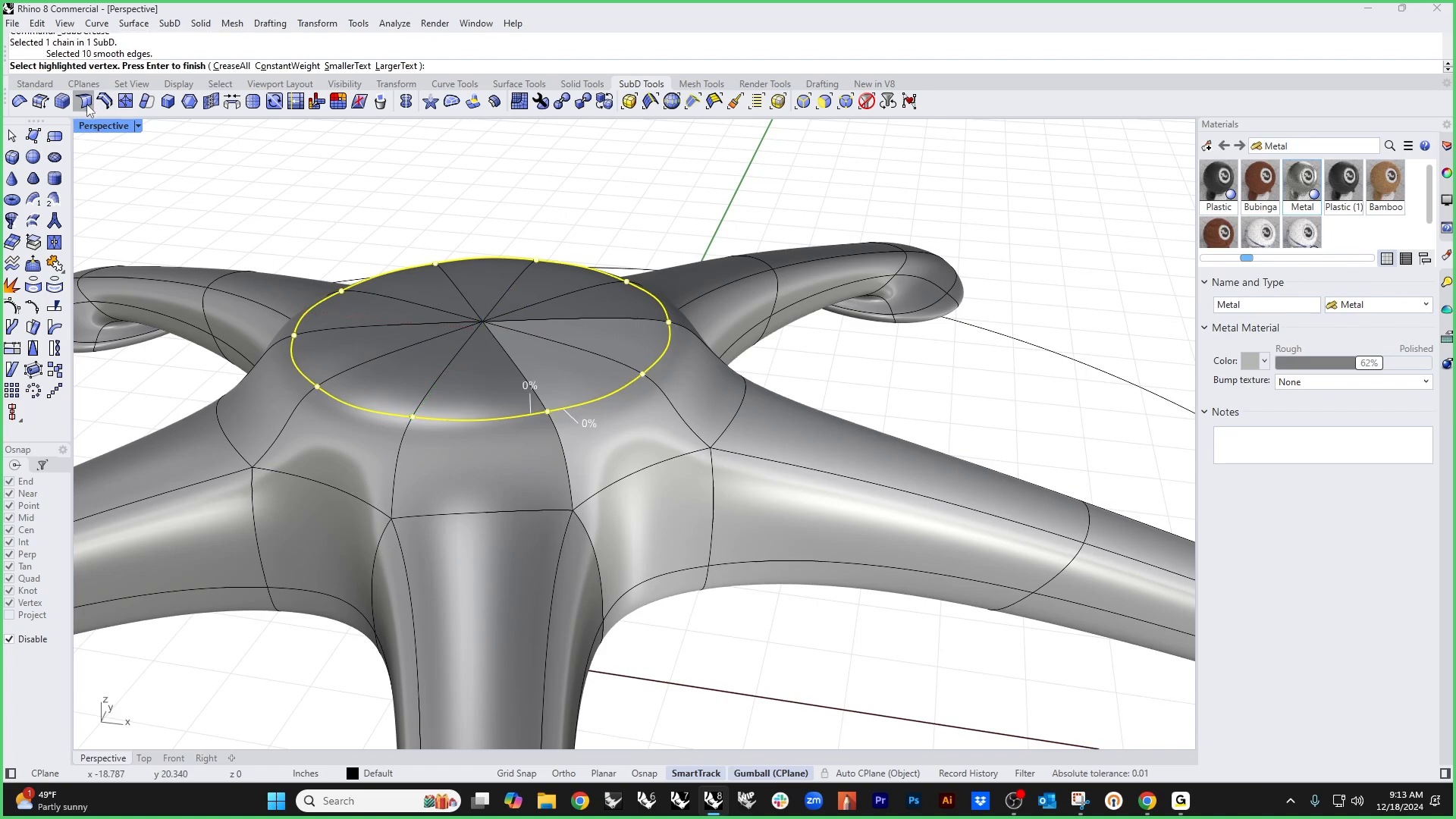
pyautogui.click(232, 65)
pyautogui.scroll(-3, 616, 406)
pyautogui.moveTo(615, 405); pyautogui.dragTo(617, 472, button='right')
pyautogui.rightClick(637, 491)
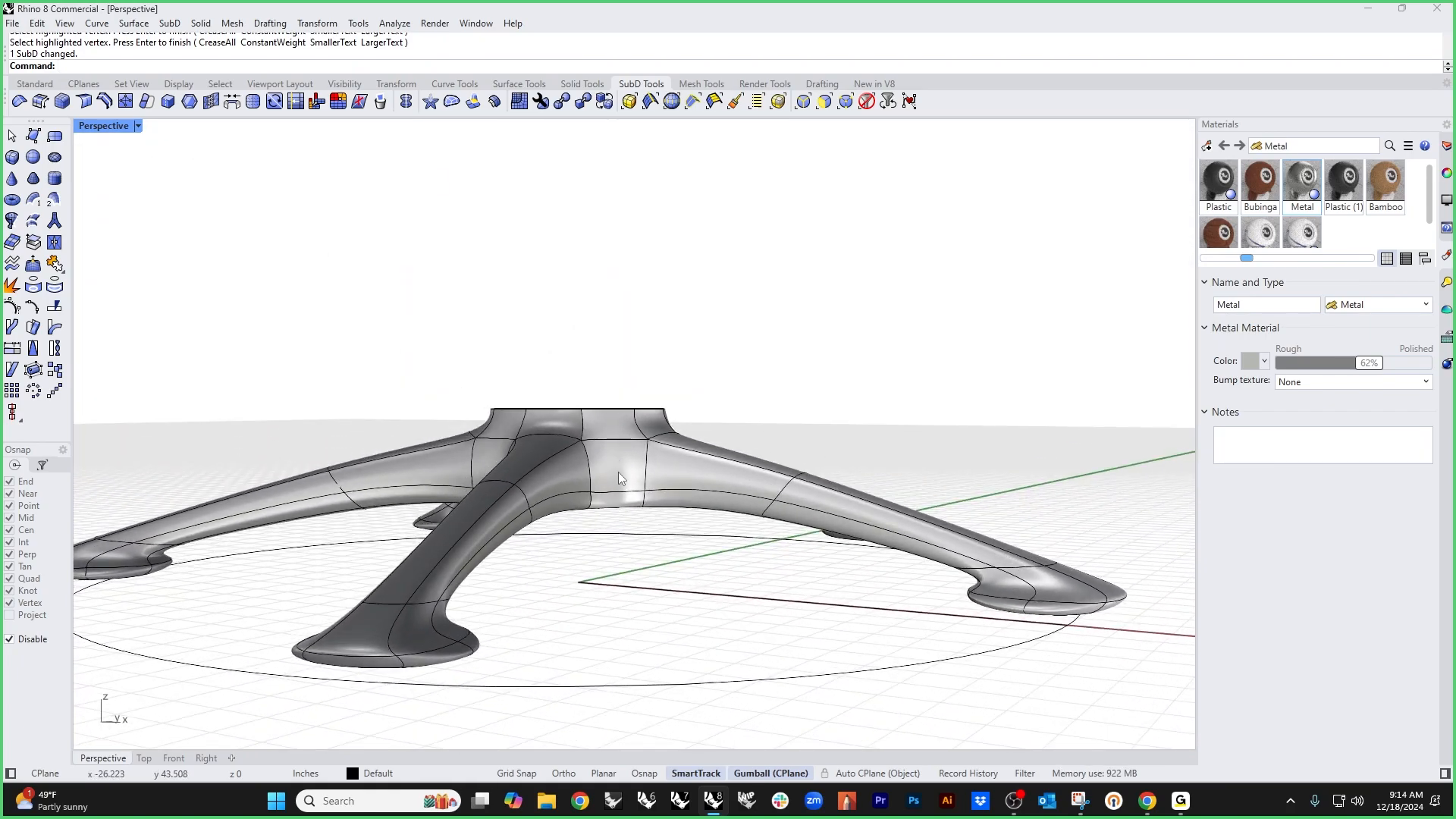
# Step: Examine the creased hub top up close in Rendered display mode, then return the Perspective viewport to Shaded
pyautogui.scroll(5, 593, 449)
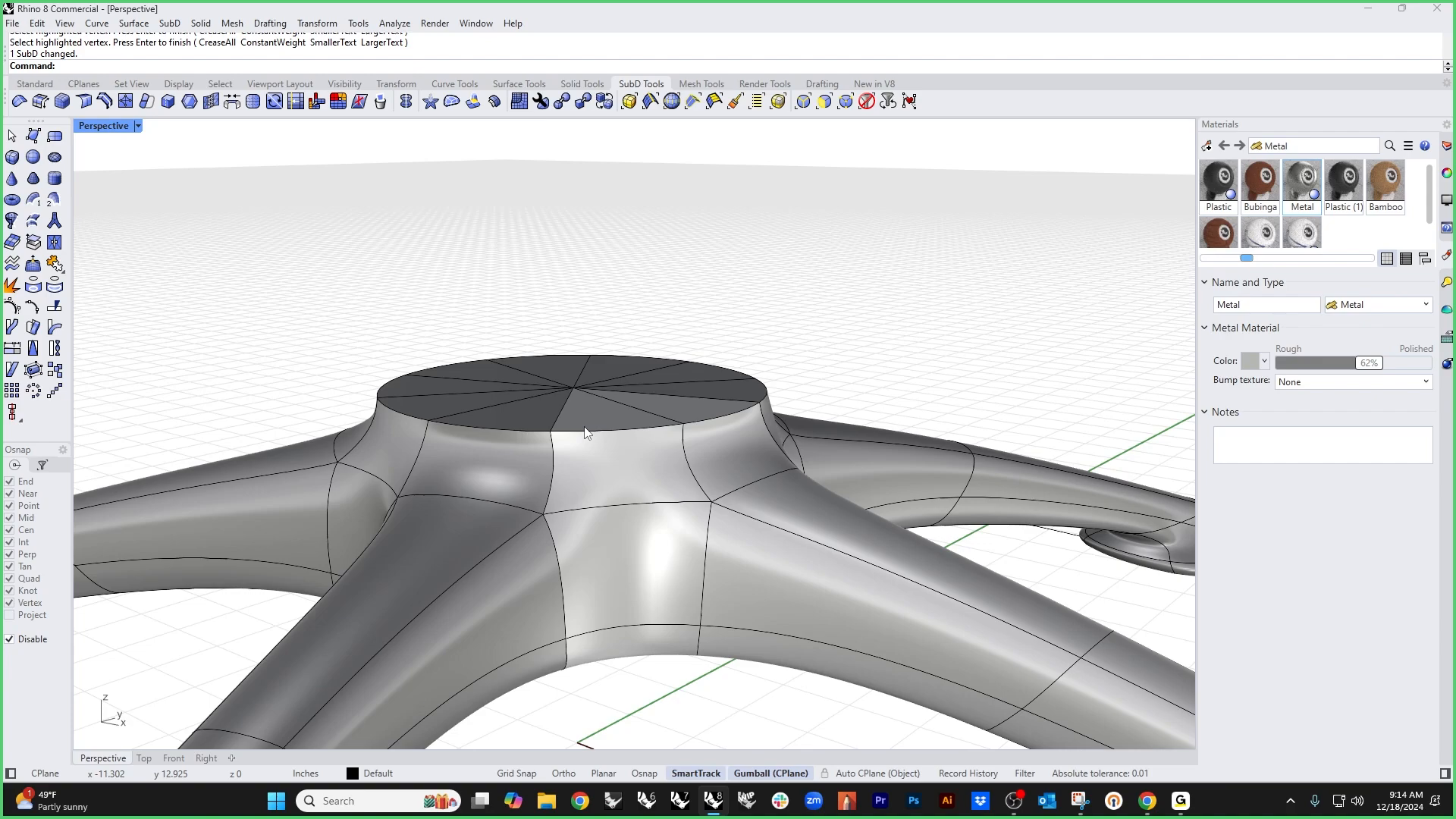
pyautogui.scroll(-4, 585, 433)
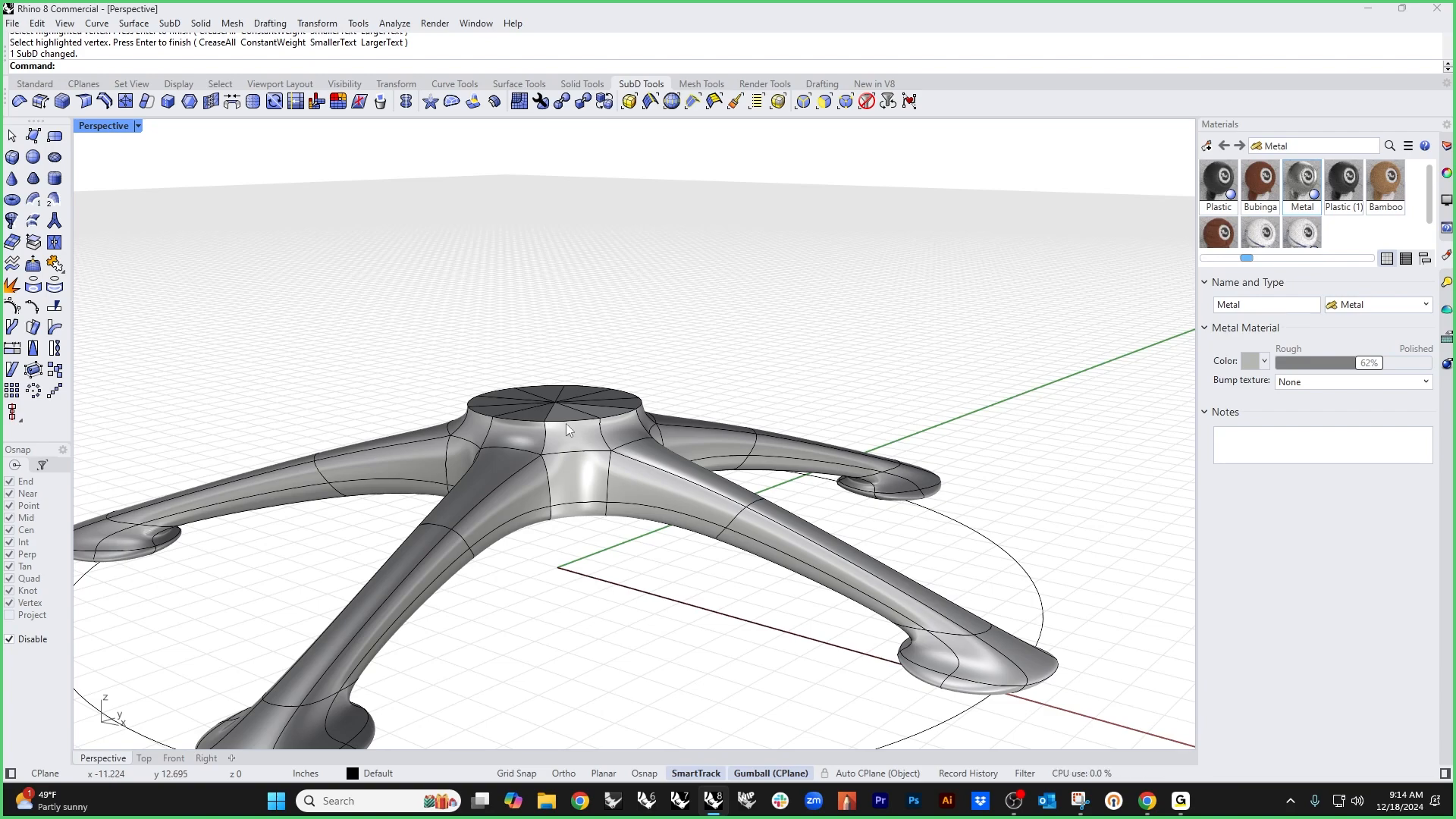
pyautogui.scroll(5, 565, 423)
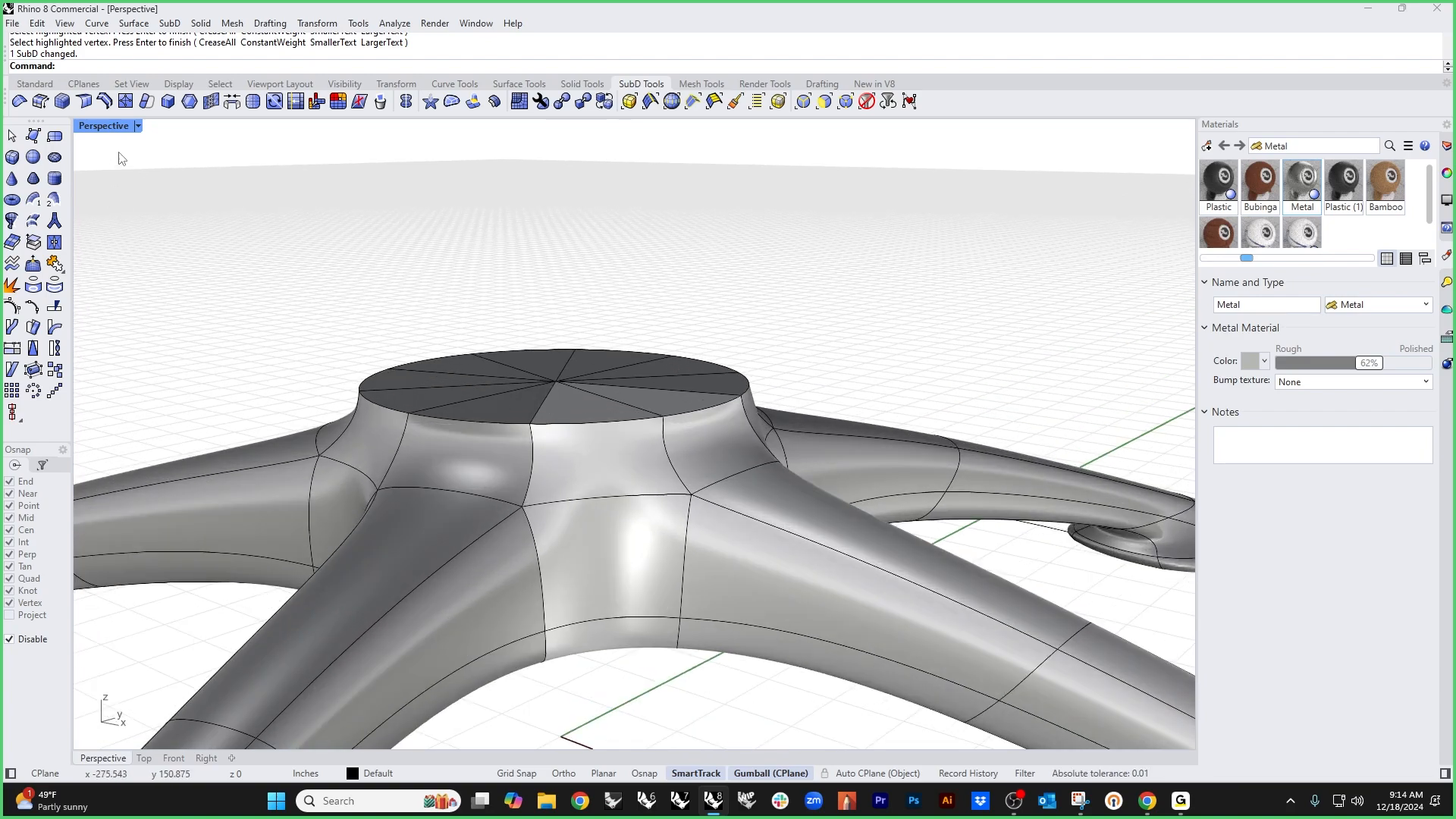
pyautogui.click(104, 126)
pyautogui.click(152, 217)
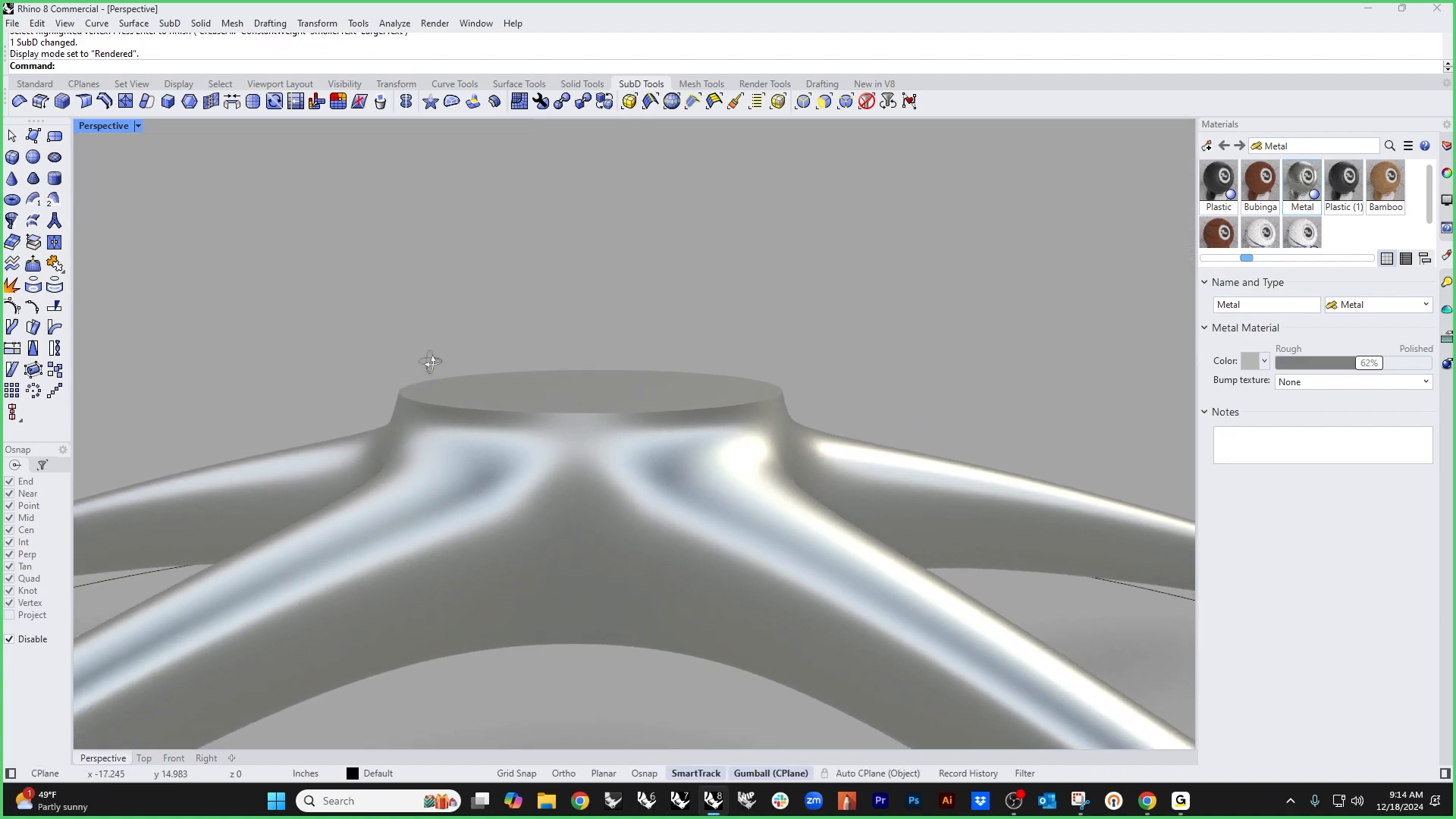
pyautogui.moveTo(430, 362); pyautogui.dragTo(546, 390, button='right')
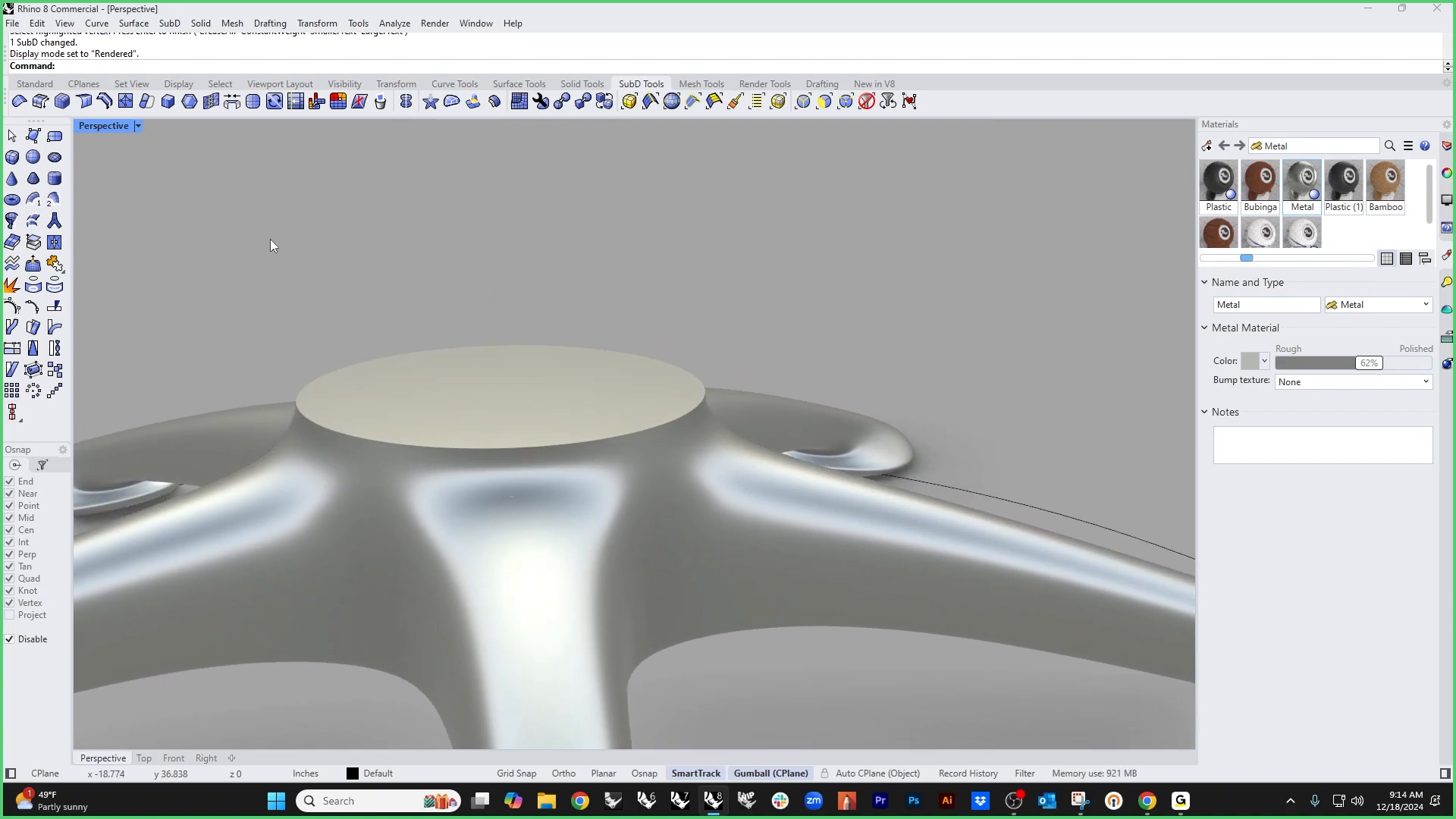
pyautogui.click(93, 126)
pyautogui.click(121, 200)
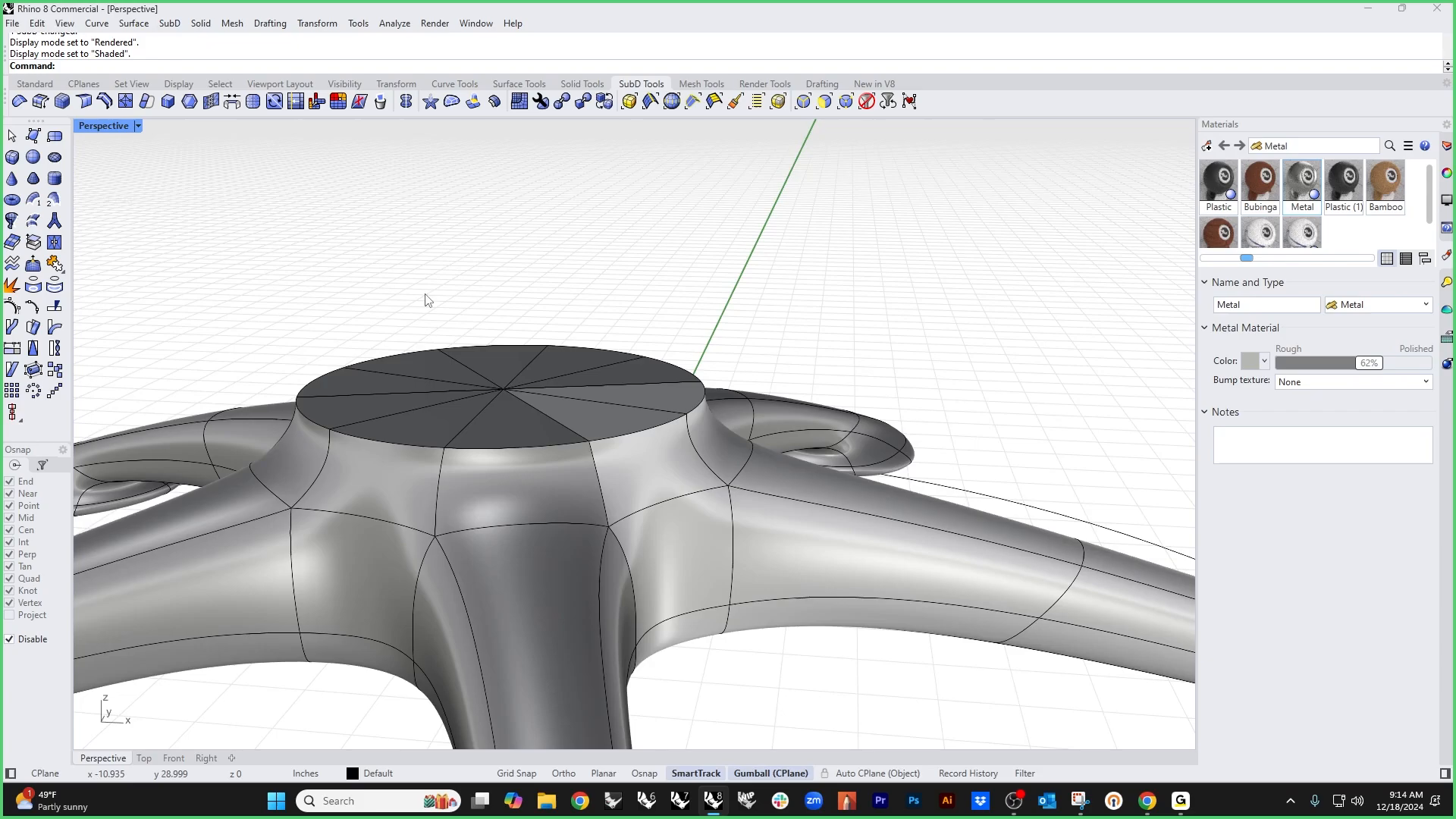
# Step: Try to bevel the creased edge loop around the hub's top with three segments, toggling the SubD to flat display
pyautogui.moveTo(424, 425)
pyautogui.mouseDown(button='right')
pyautogui.moveTo(478, 361)
pyautogui.moveTo(523, 376)
pyautogui.mouseUp(button='right')
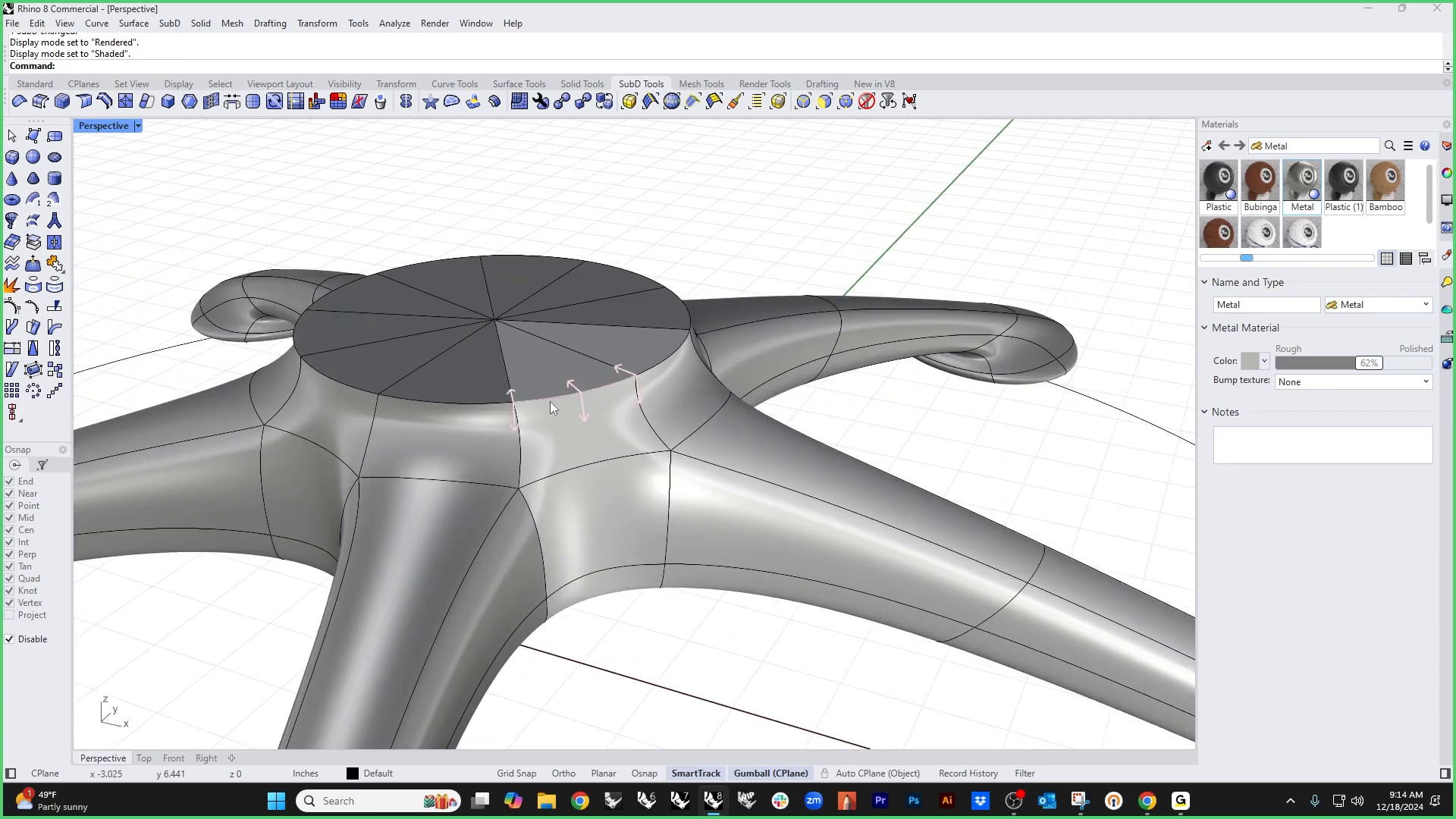
pyautogui.keyDown('ctrl'); pyautogui.keyDown('shift'); pyautogui.doubleClick(549, 400); pyautogui.keyUp('shift'); pyautogui.keyUp('ctrl')
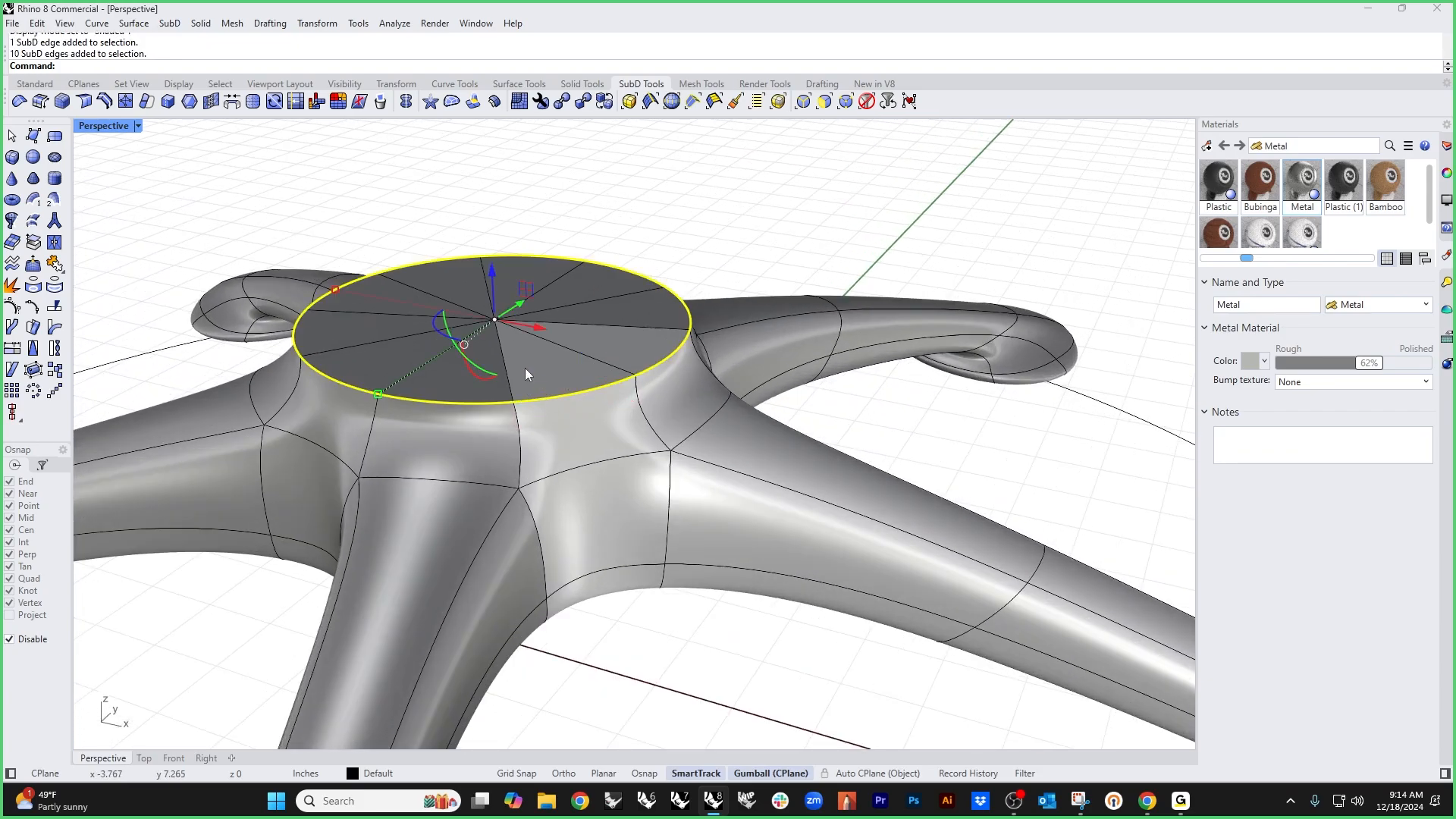
pyautogui.click(61, 102)
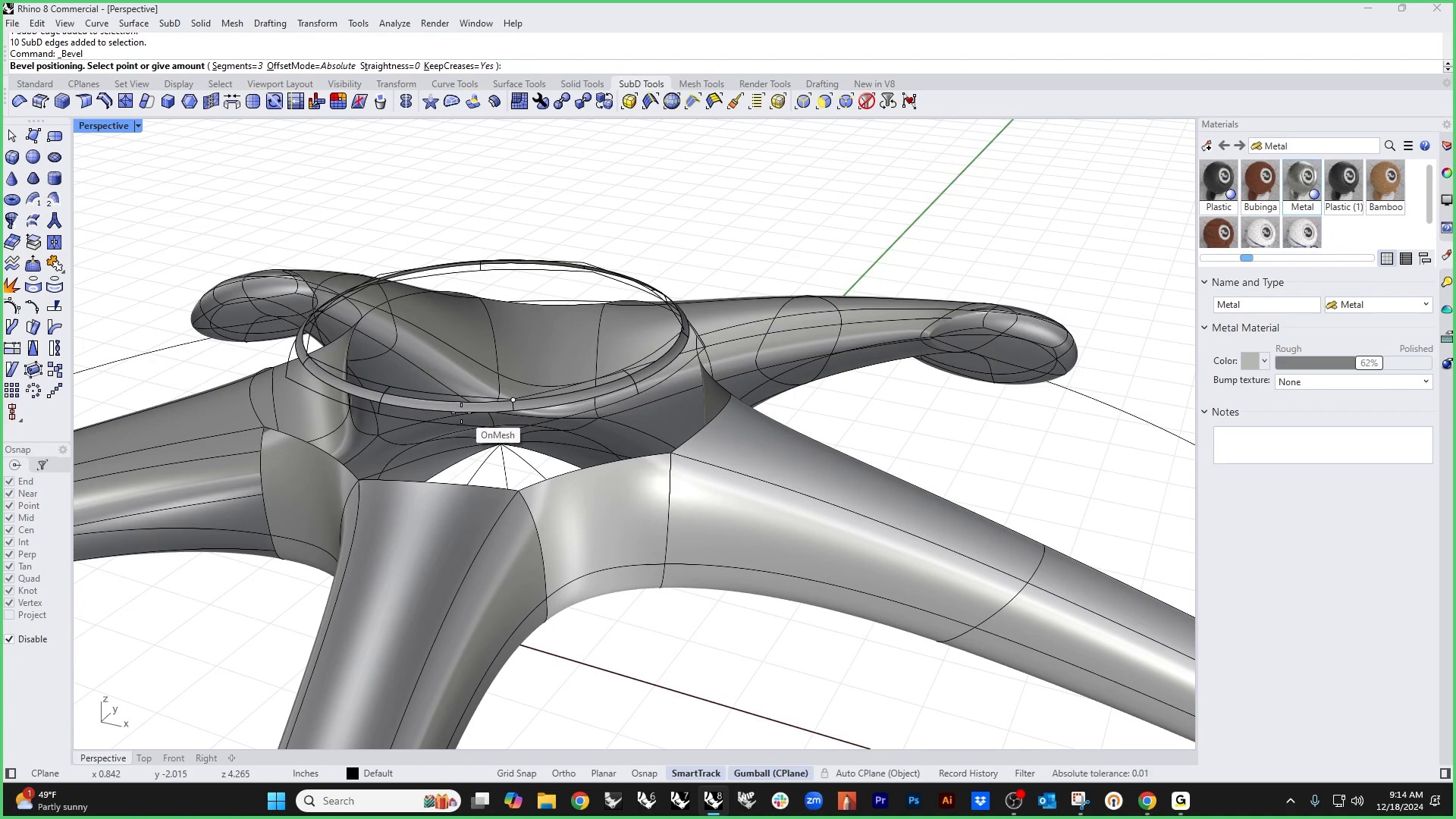
pyautogui.press('Tab')
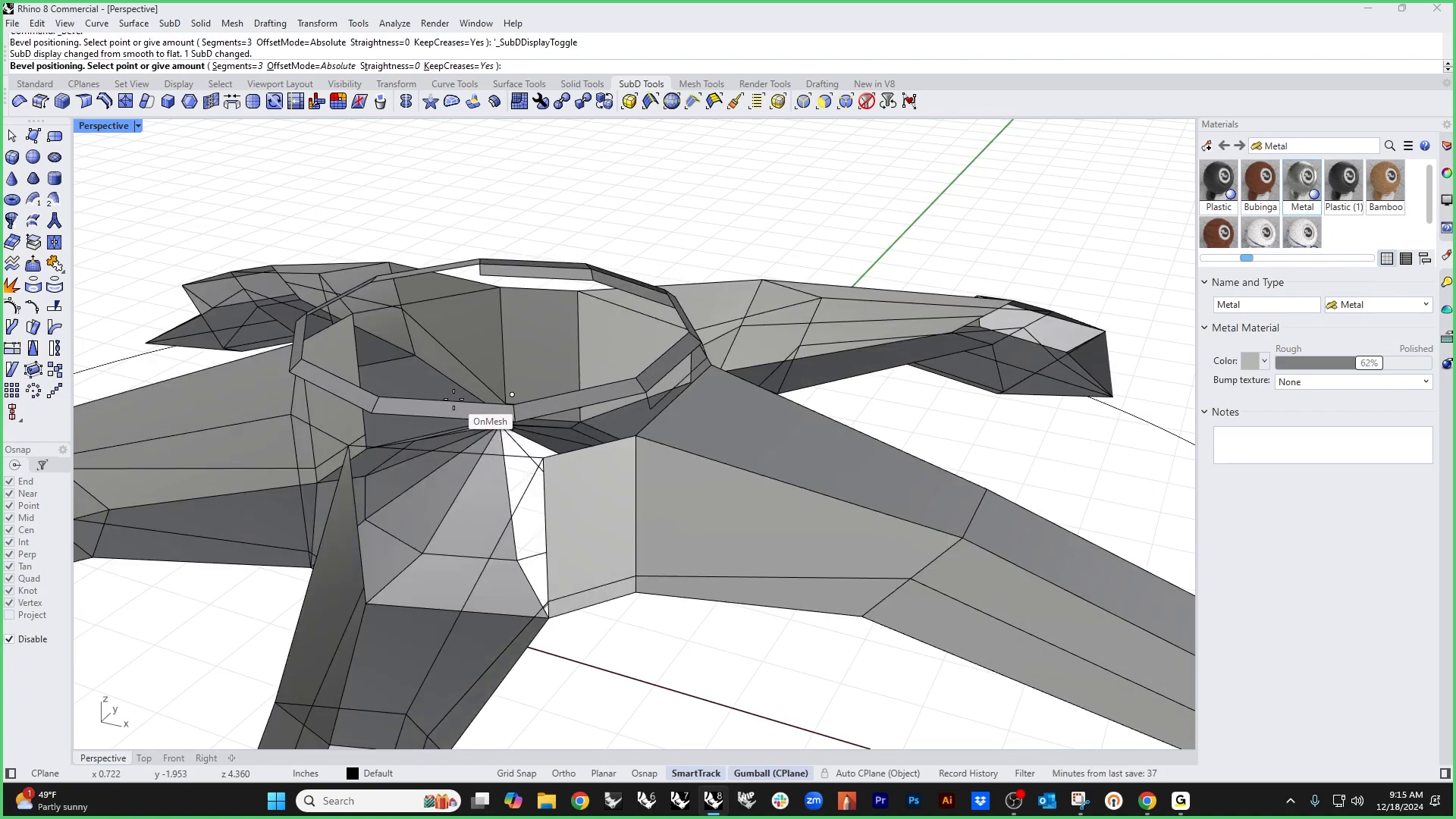
pyautogui.press('Escape')
# Step: Undo the crease on the hub's top edge loop
pyautogui.moveTo(680, 298); pyautogui.dragTo(675, 368, button='right')
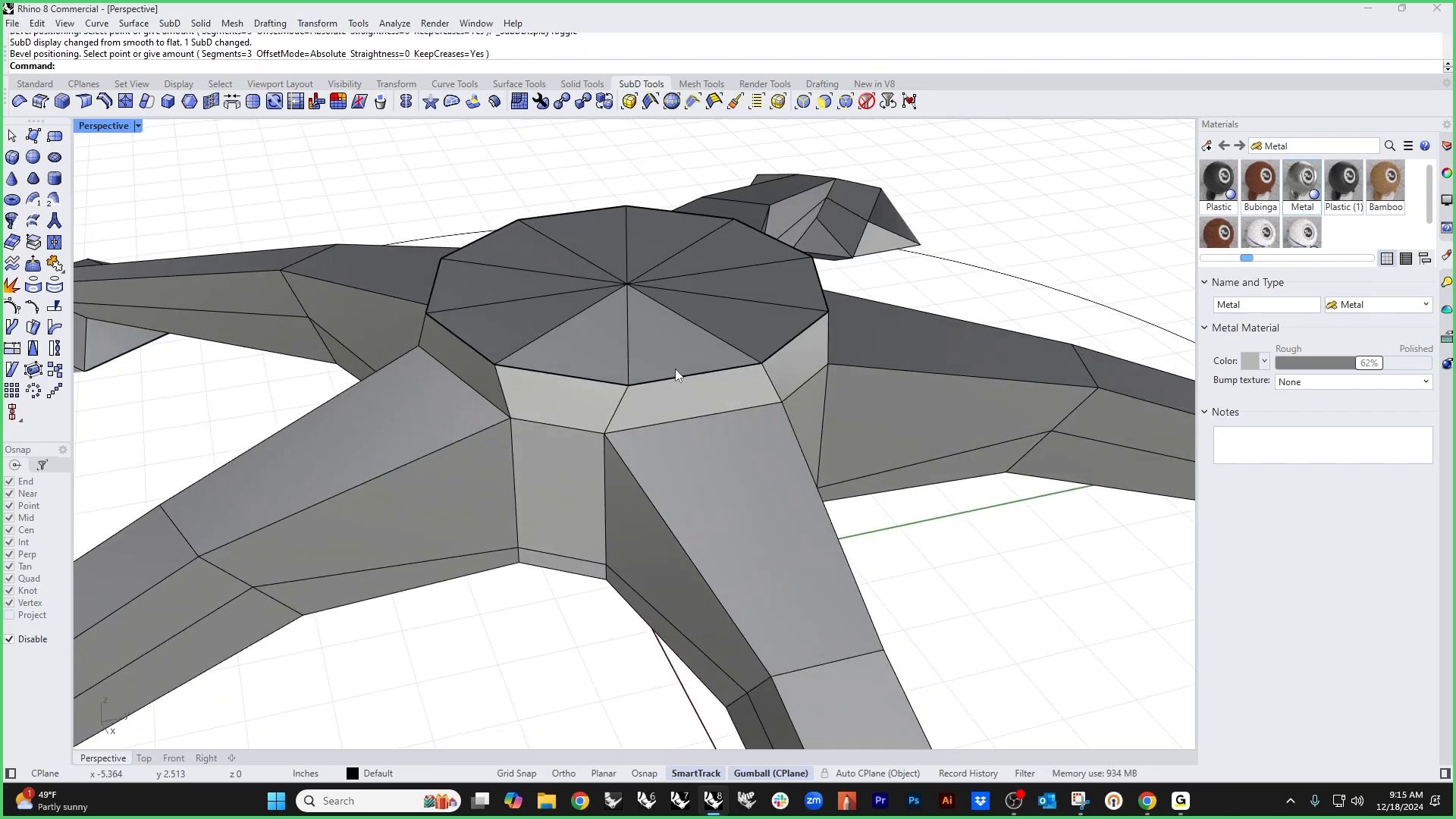
pyautogui.scroll(6, 676, 371)
pyautogui.hotkey('ctrl', 'z')
# Step: Try to bevel the uncreased top edge loop with three segments, then undo the last gumball move
pyautogui.moveTo(737, 405); pyautogui.dragTo(675, 410, button='right')
pyautogui.doubleClick(684, 389)
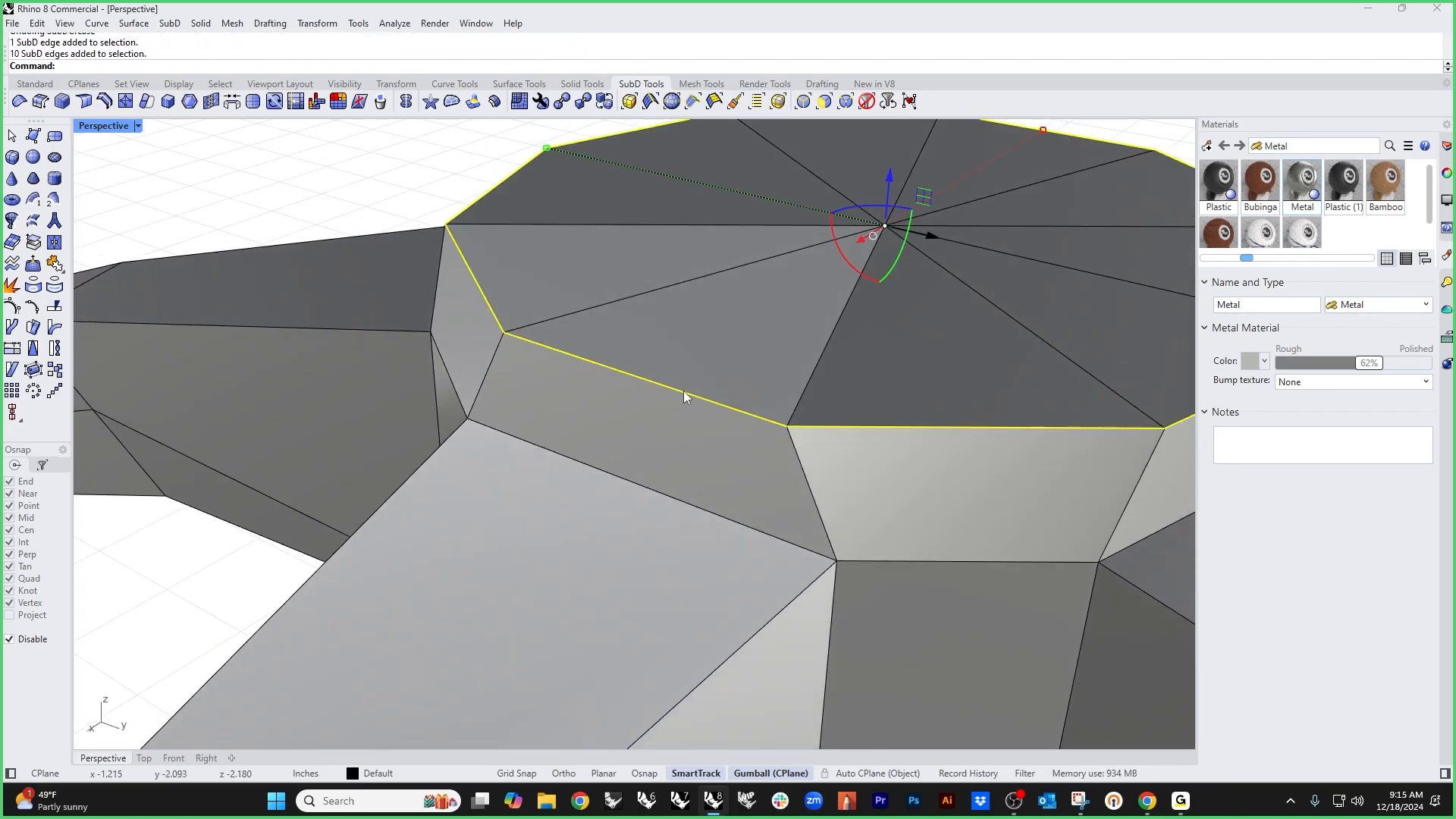
pyautogui.scroll(6, 684, 392)
pyautogui.rightClick(681, 392)
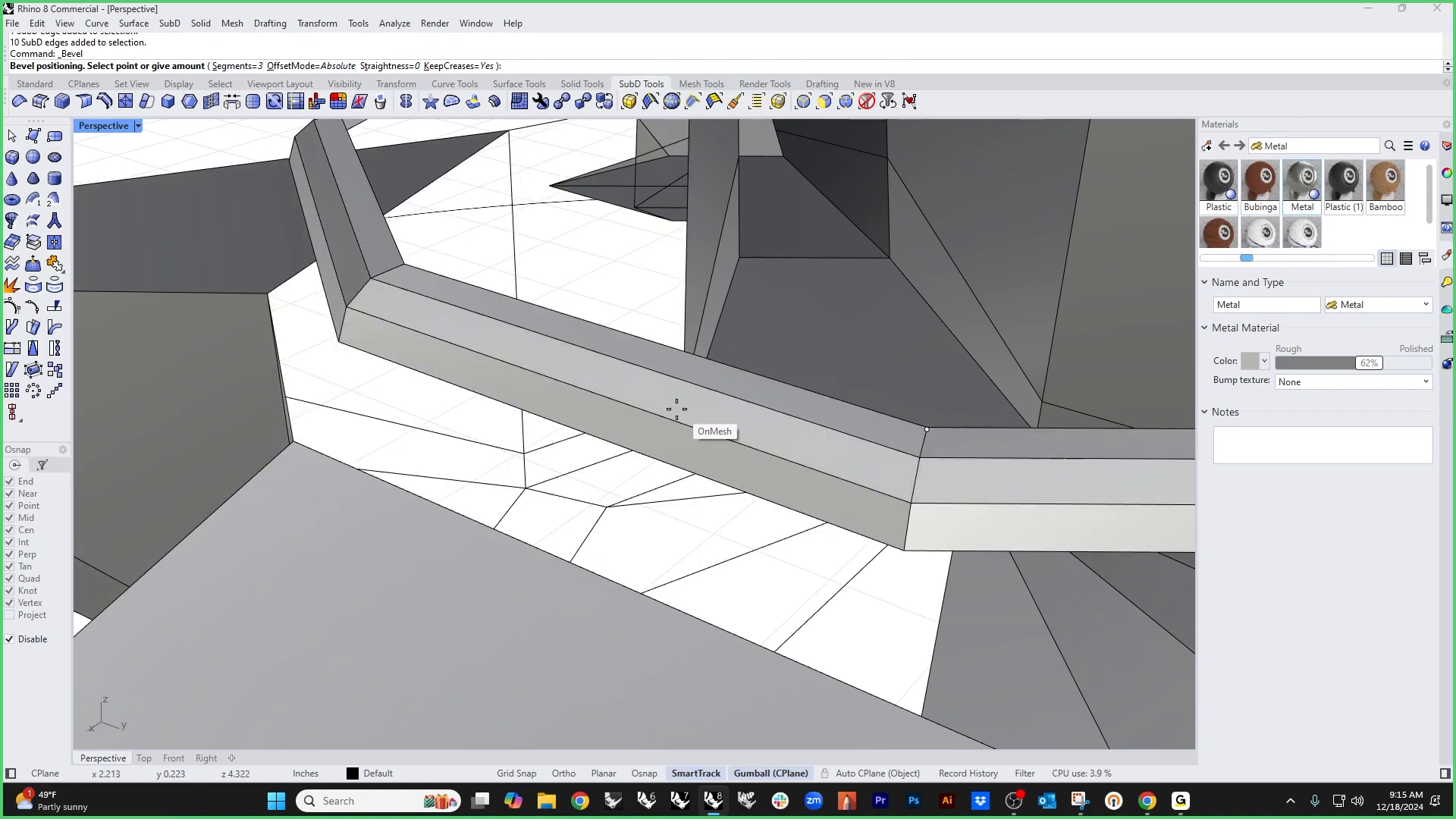
pyautogui.click(705, 399)
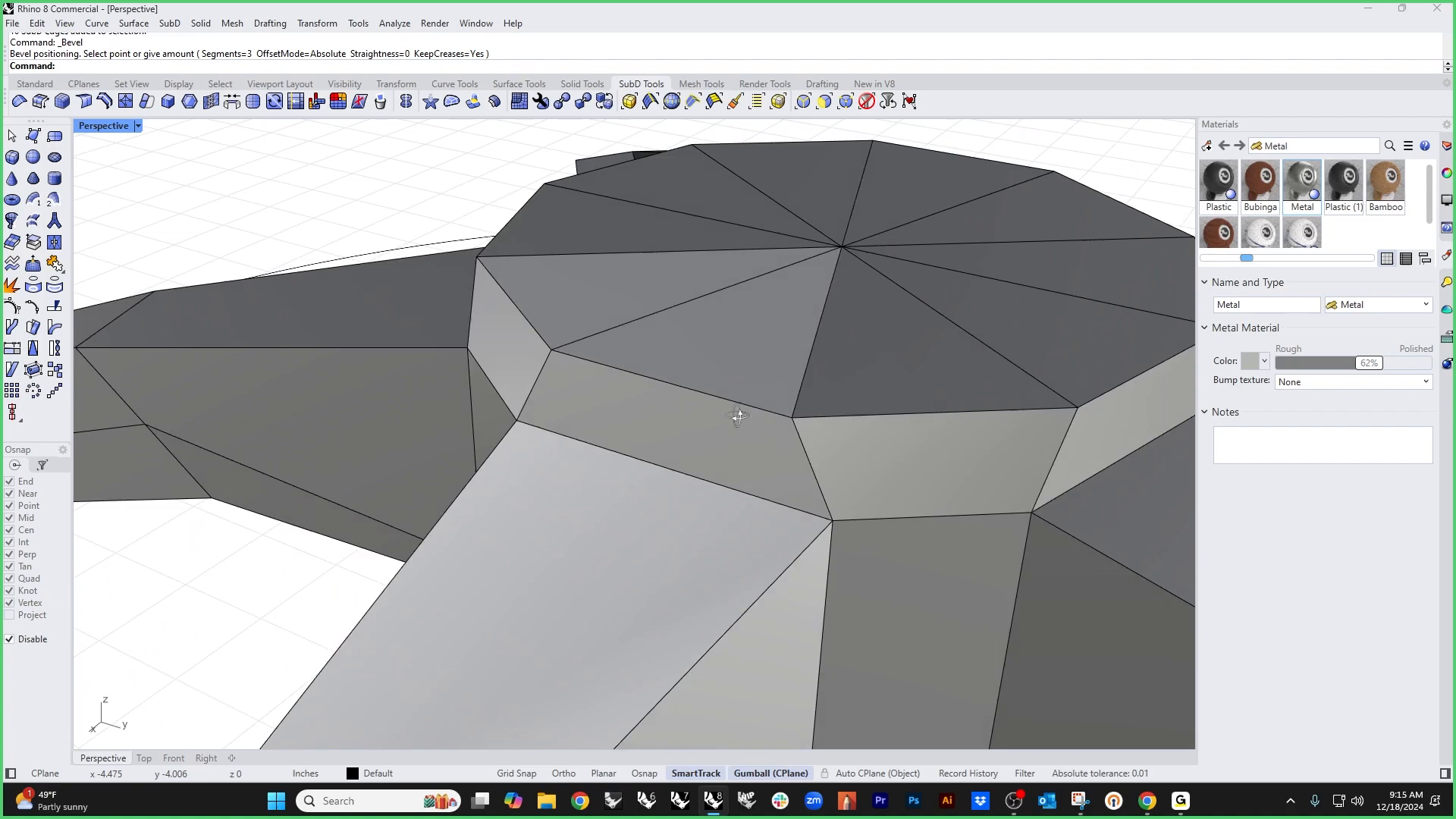
pyautogui.hotkey('ctrl', 'z')
pyautogui.click(908, 252)
pyautogui.scroll(-7, 822, 266)
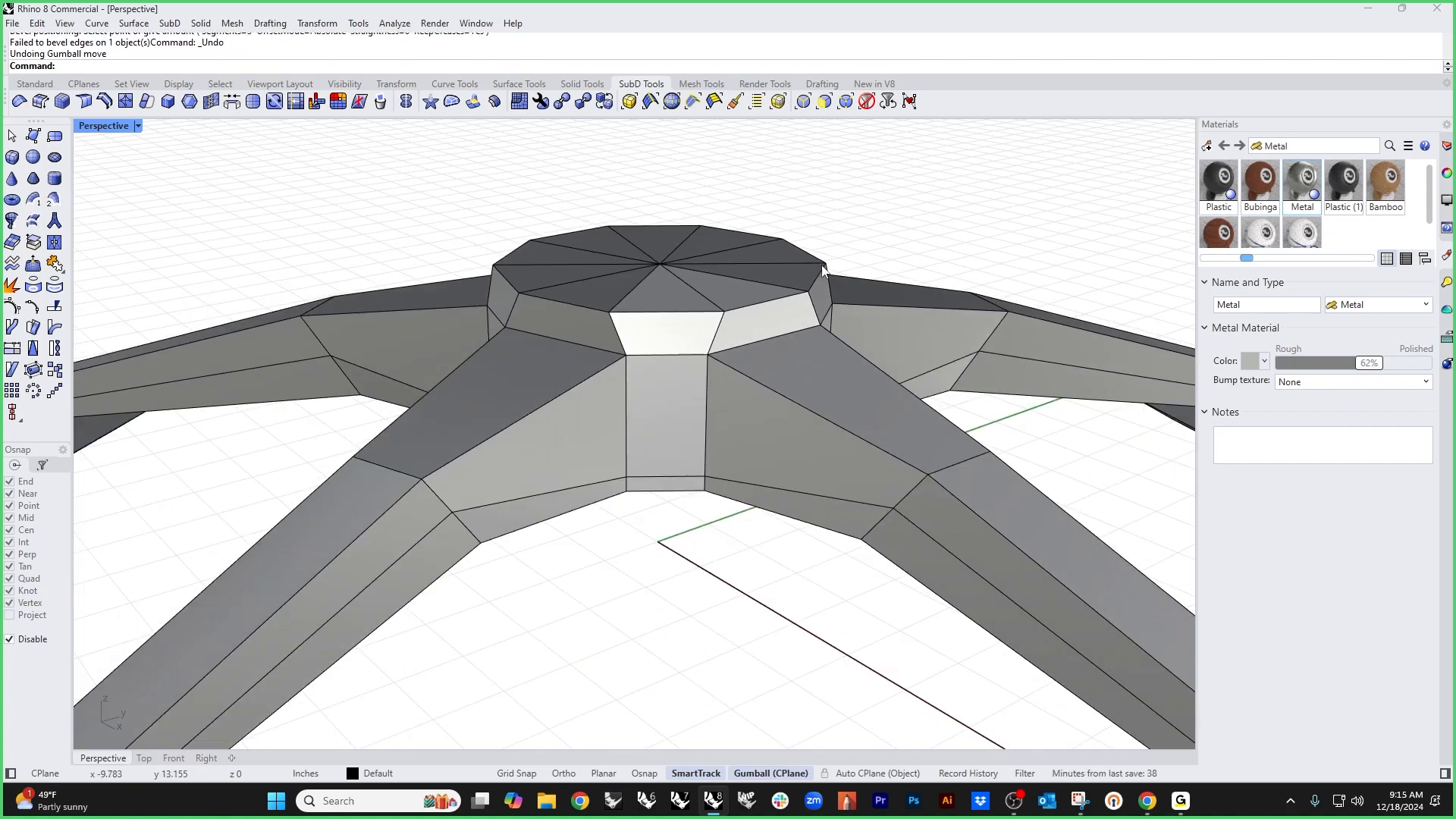
pyautogui.keyDown('shift'); pyautogui.moveTo(784, 297); pyautogui.dragTo(705, 335, button='right'); pyautogui.keyUp('shift')
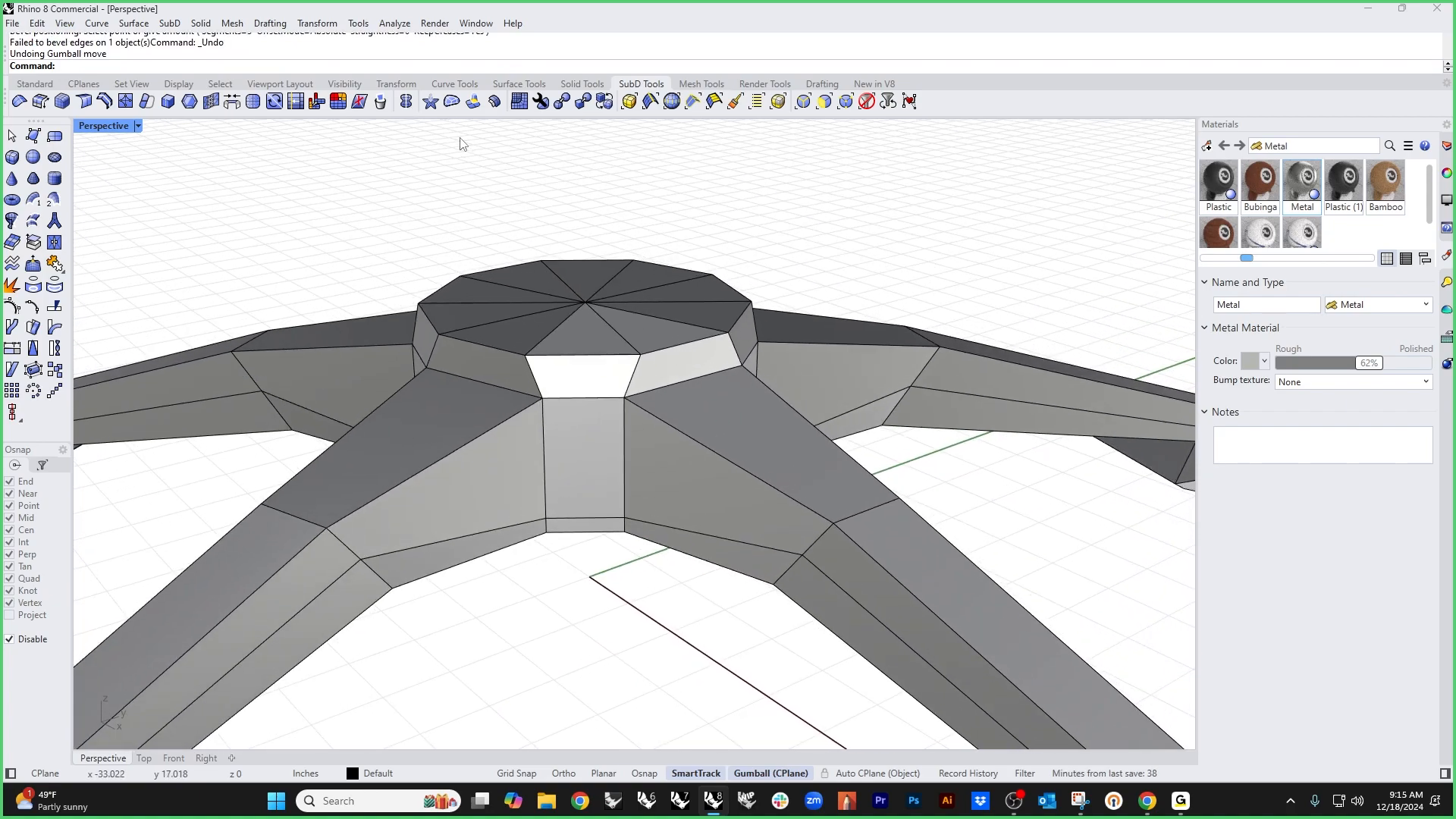
pyautogui.click(430, 104)
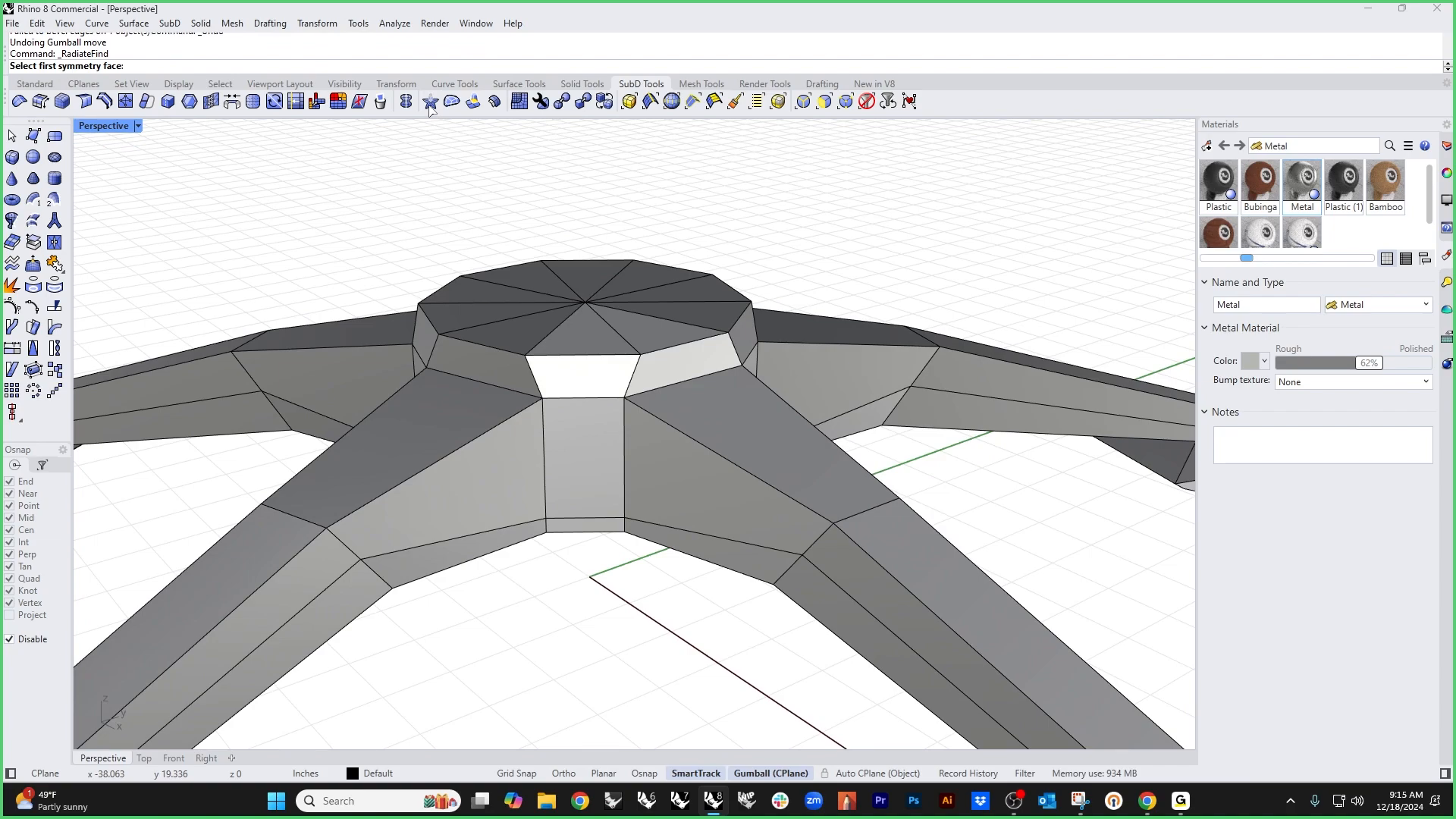
pyautogui.moveTo(496, 166); pyautogui.dragTo(535, 237, button='right')
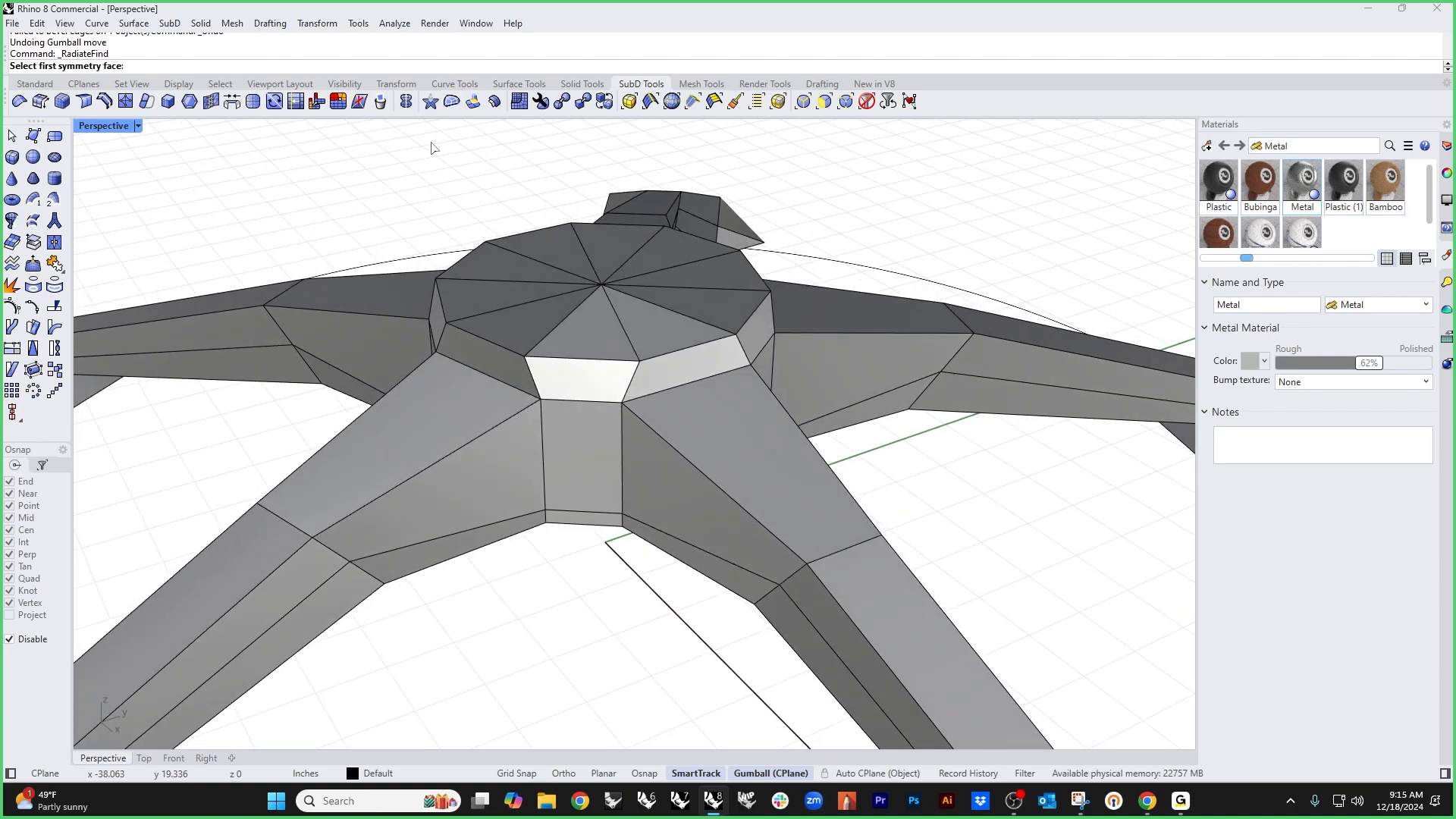
pyautogui.press('Escape')
pyautogui.keyDown('shift'); pyautogui.moveTo(484, 186); pyautogui.dragTo(484, 197, button='right'); pyautogui.keyUp('shift')
pyautogui.click(564, 311)
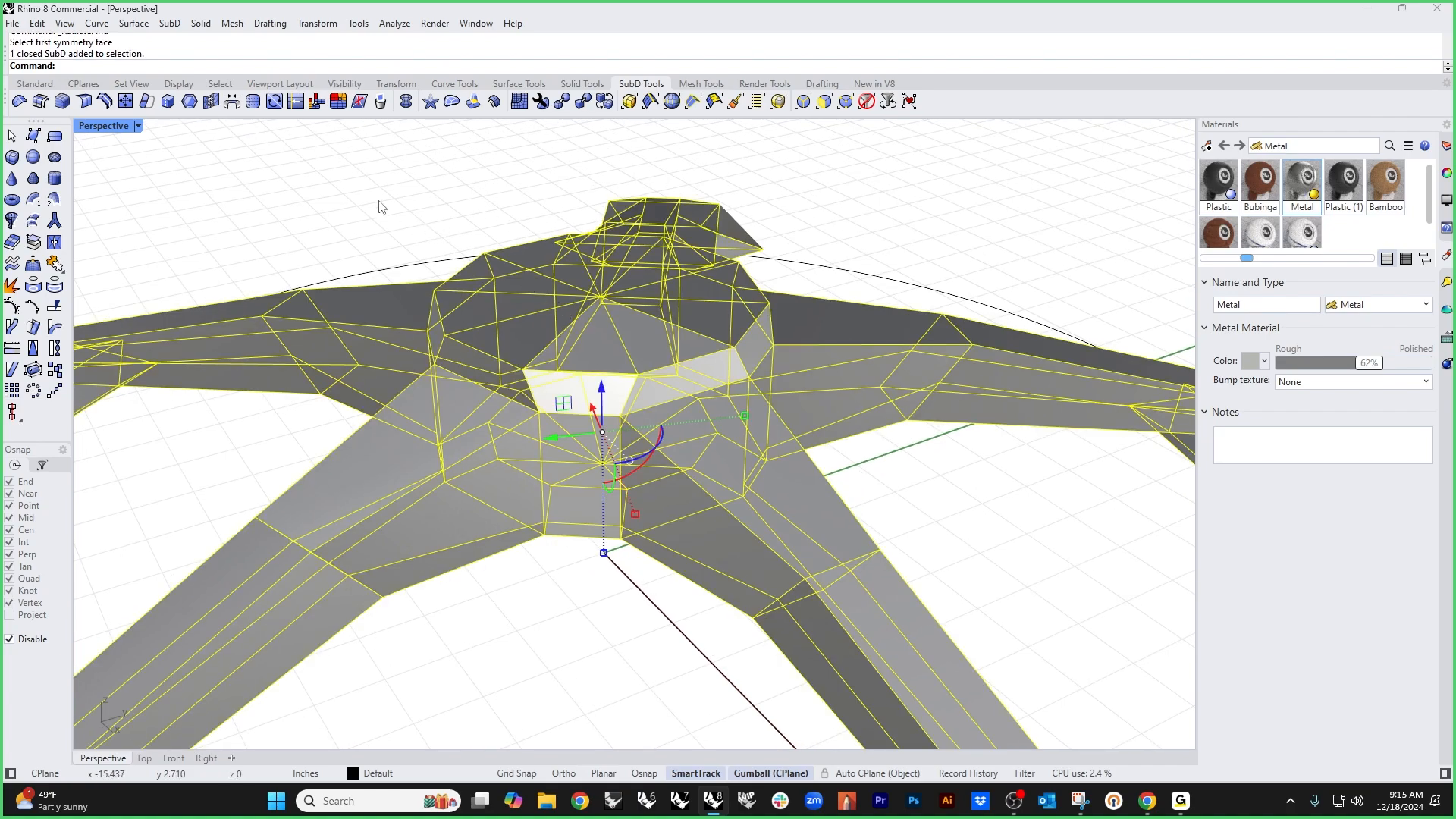
pyautogui.write('Radiate')
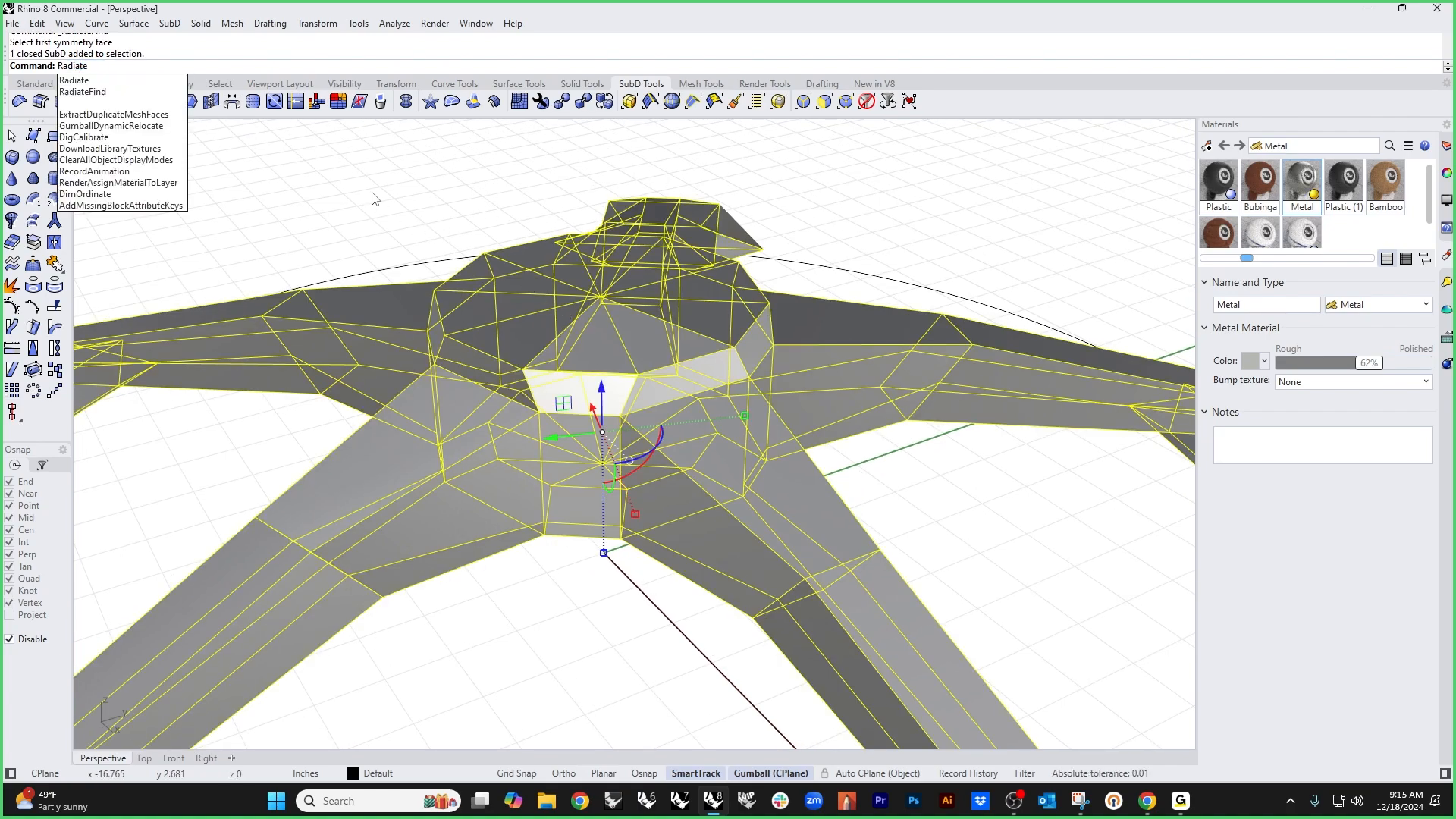
pyautogui.press('Escape')
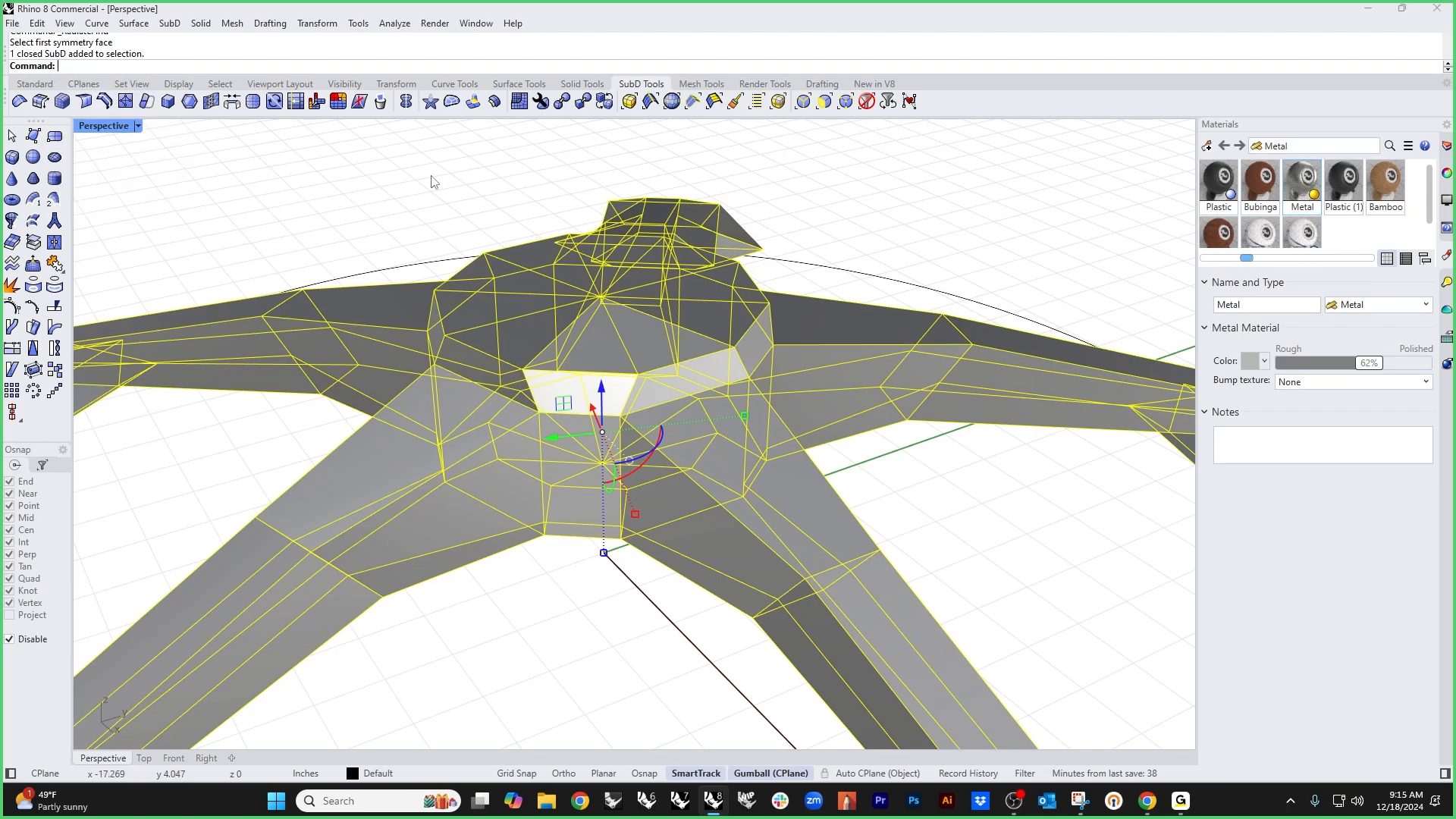
# Step: Remove the radial symmetry from the star base SubD
pyautogui.click(406, 101)
pyautogui.rightClick(405, 106)
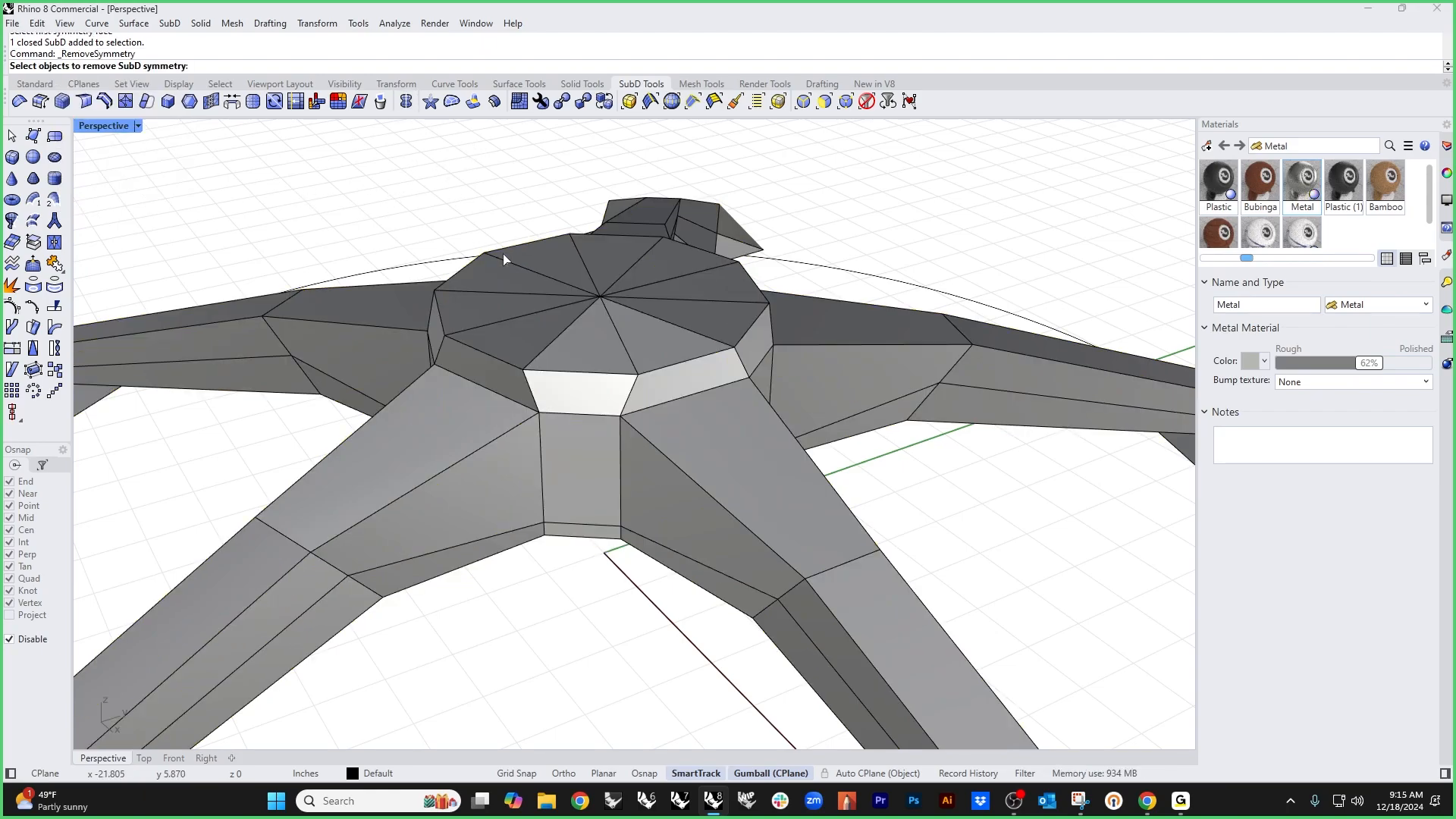
pyautogui.click(519, 263)
pyautogui.rightClick(525, 270)
# Step: Bevel the hub's top edge loop with 2 segments and a very narrow width, keeping creases
pyautogui.scroll(-5, 524, 254)
pyautogui.moveTo(587, 334)
pyautogui.mouseDown(button='right')
pyautogui.moveTo(595, 375)
pyautogui.moveTo(586, 318)
pyautogui.mouseUp(button='right')
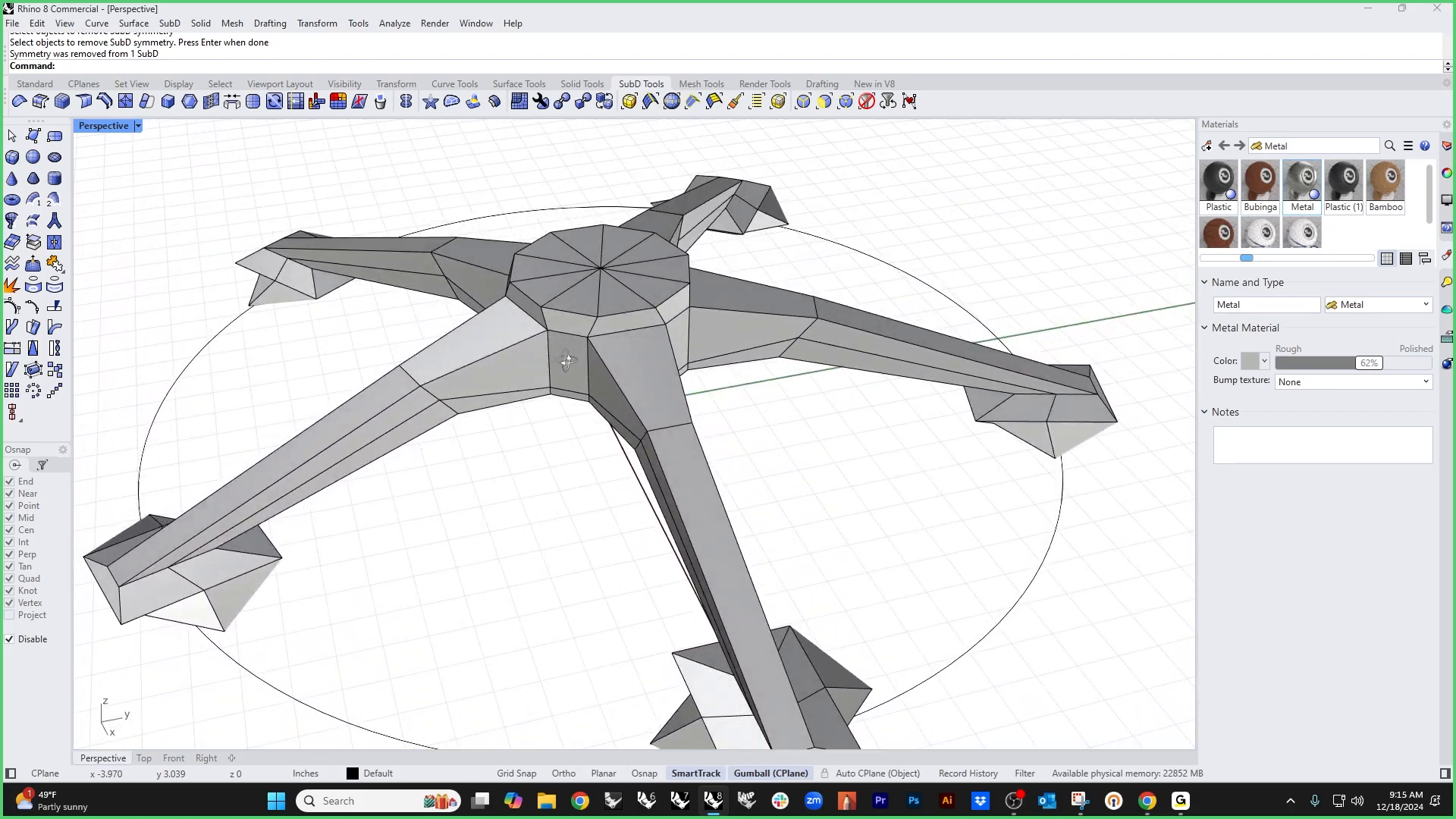
pyautogui.scroll(5, 587, 314)
pyautogui.keyDown('ctrl'); pyautogui.keyDown('shift'); pyautogui.doubleClick(553, 326); pyautogui.keyUp('shift'); pyautogui.keyUp('ctrl')
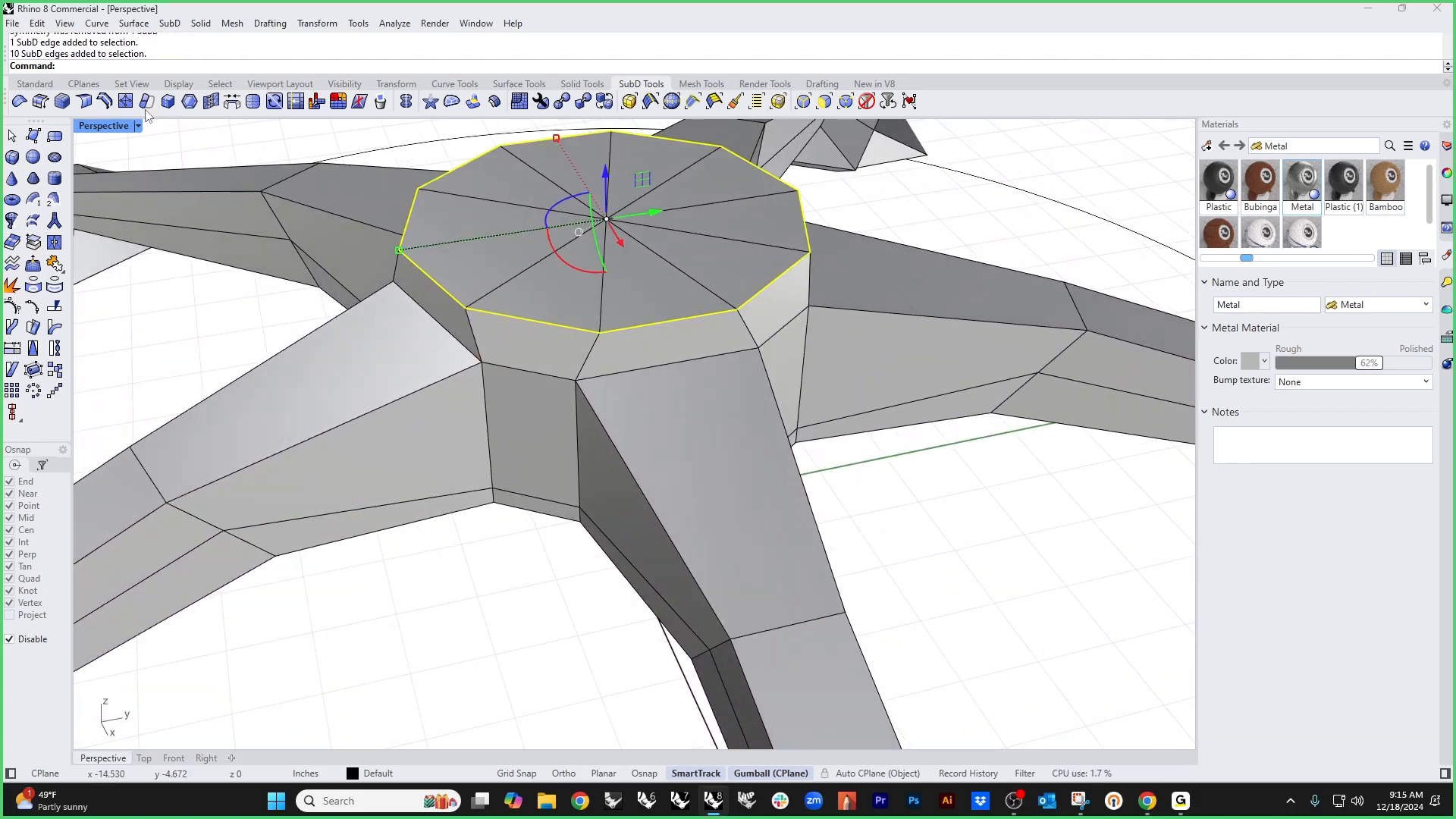
pyautogui.click(63, 102)
pyautogui.scroll(4, 559, 280)
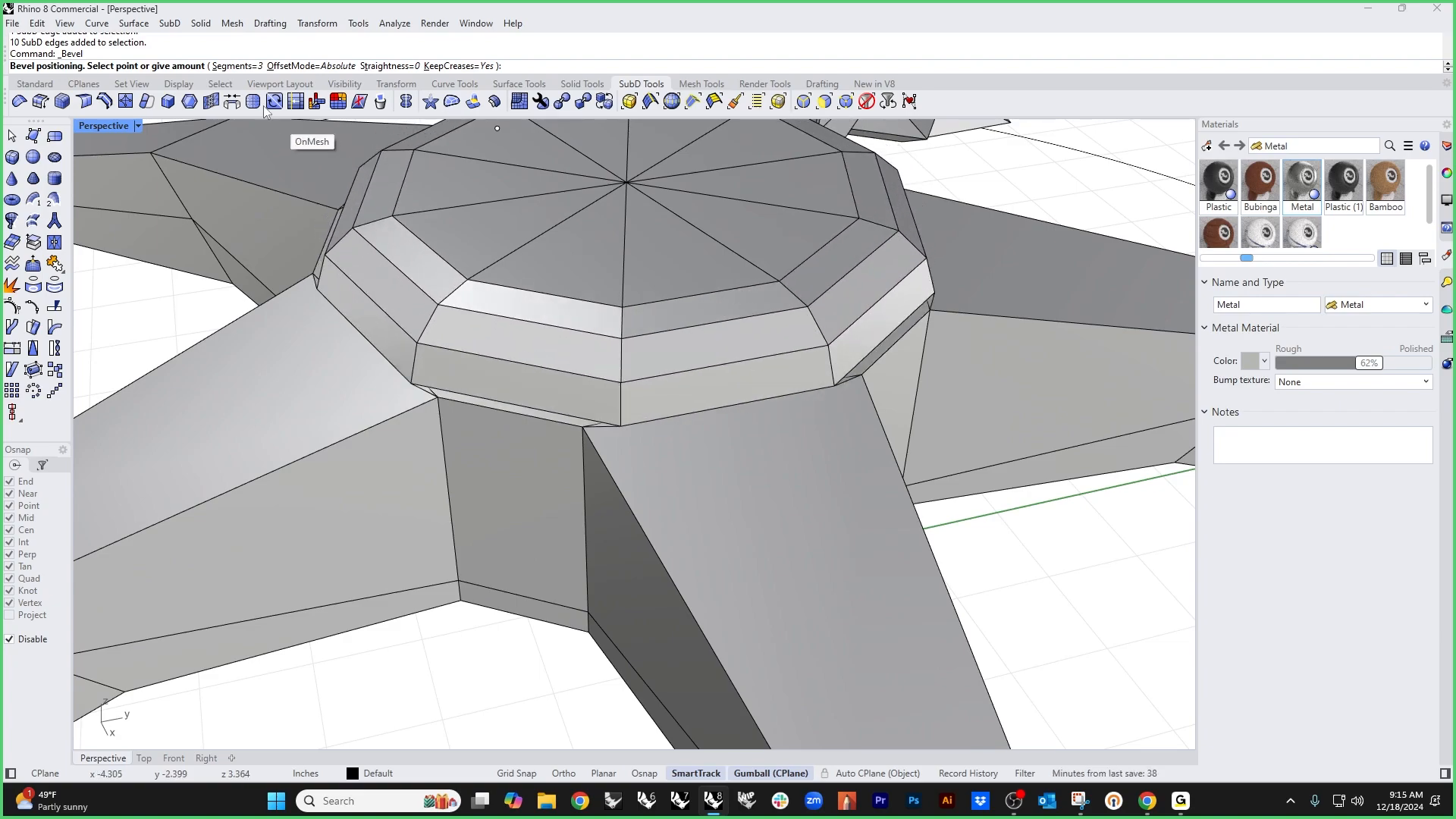
pyautogui.click(229, 66)
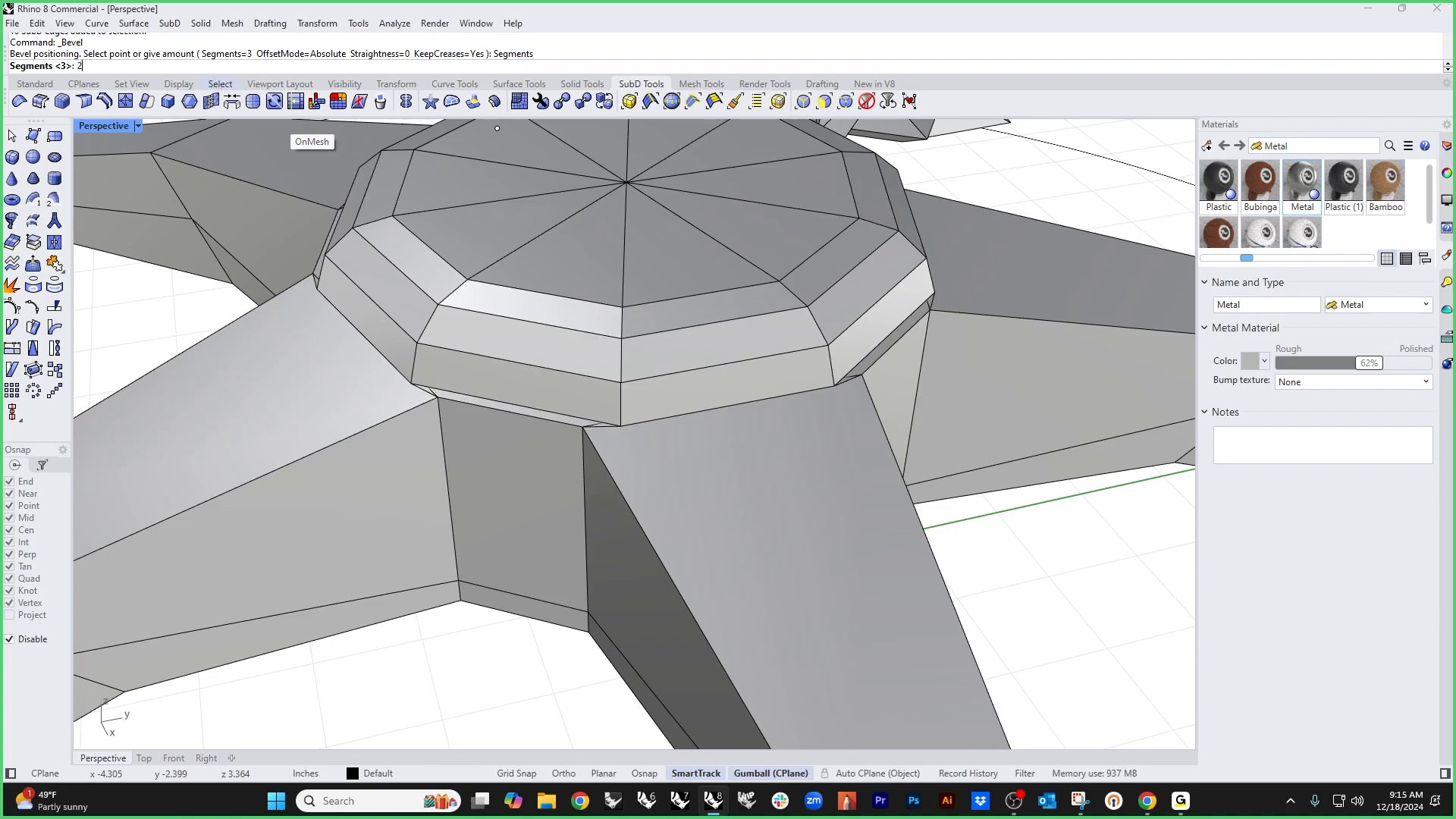
pyautogui.write('2')
pyautogui.press('Return')
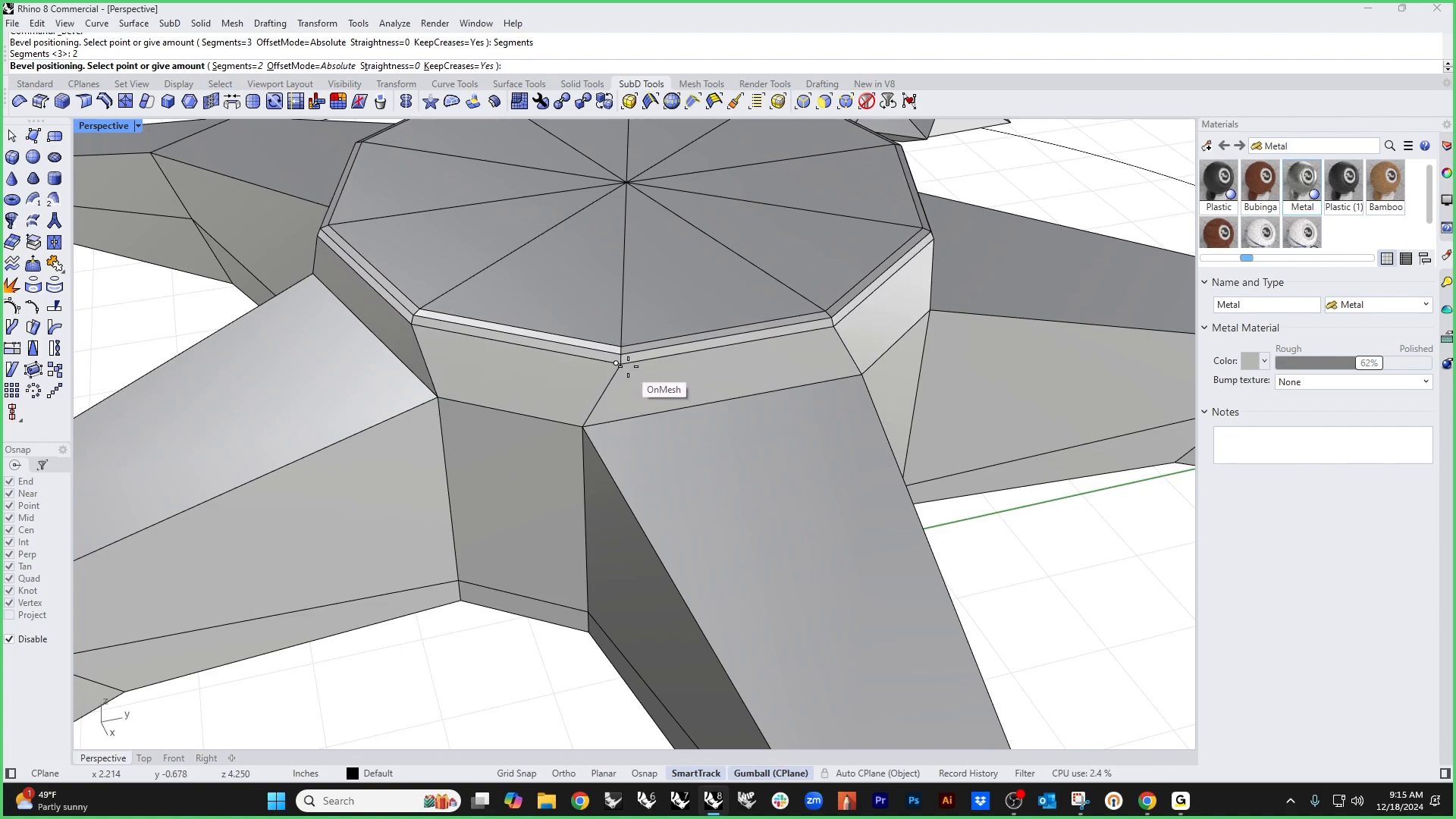
pyautogui.click(620, 359)
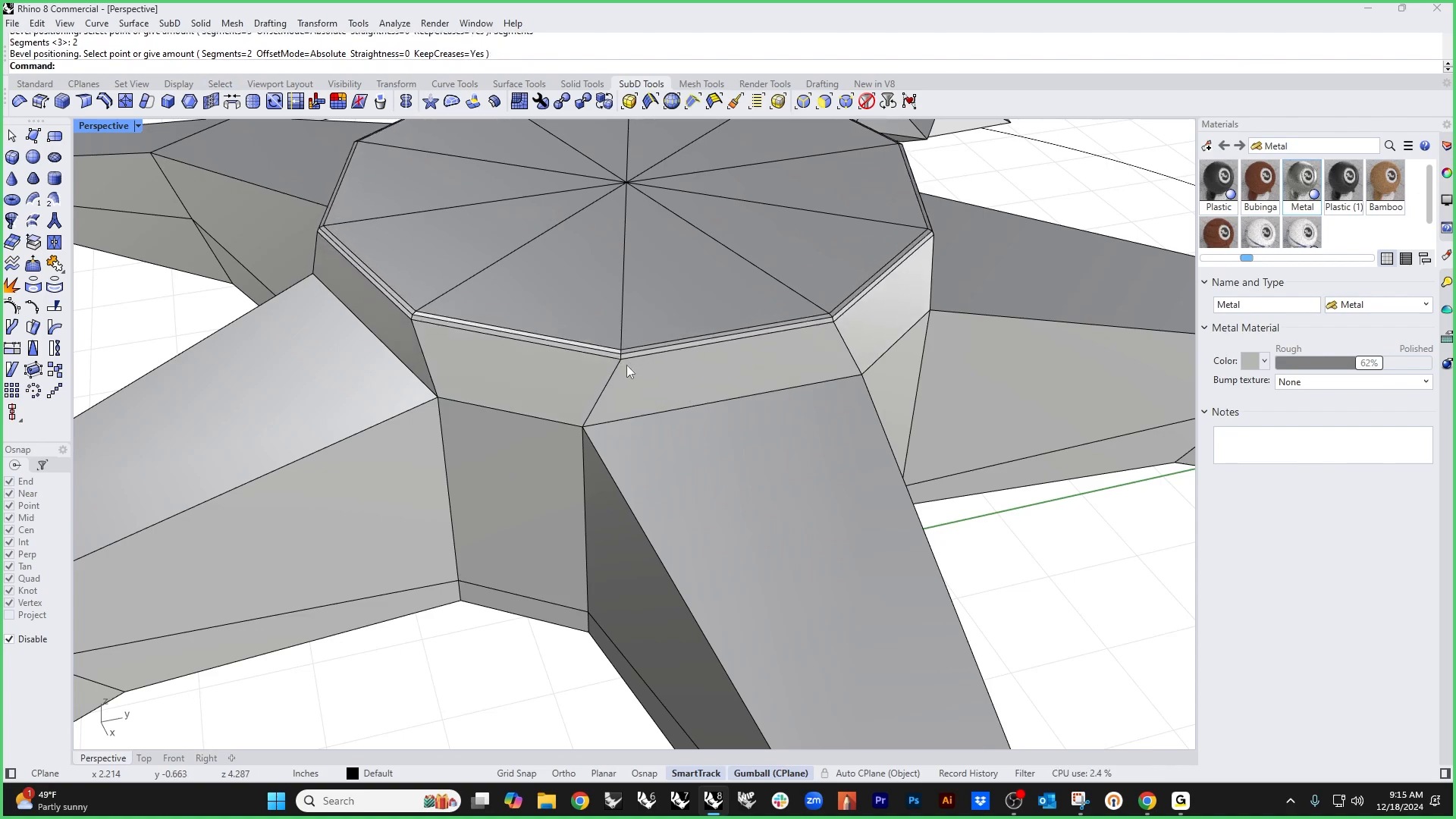
# Step: Toggle the SubD to smooth display, switch the Perspective viewport to Rendered and examine the bevelled hub edge from a low angle
pyautogui.press('Tab')
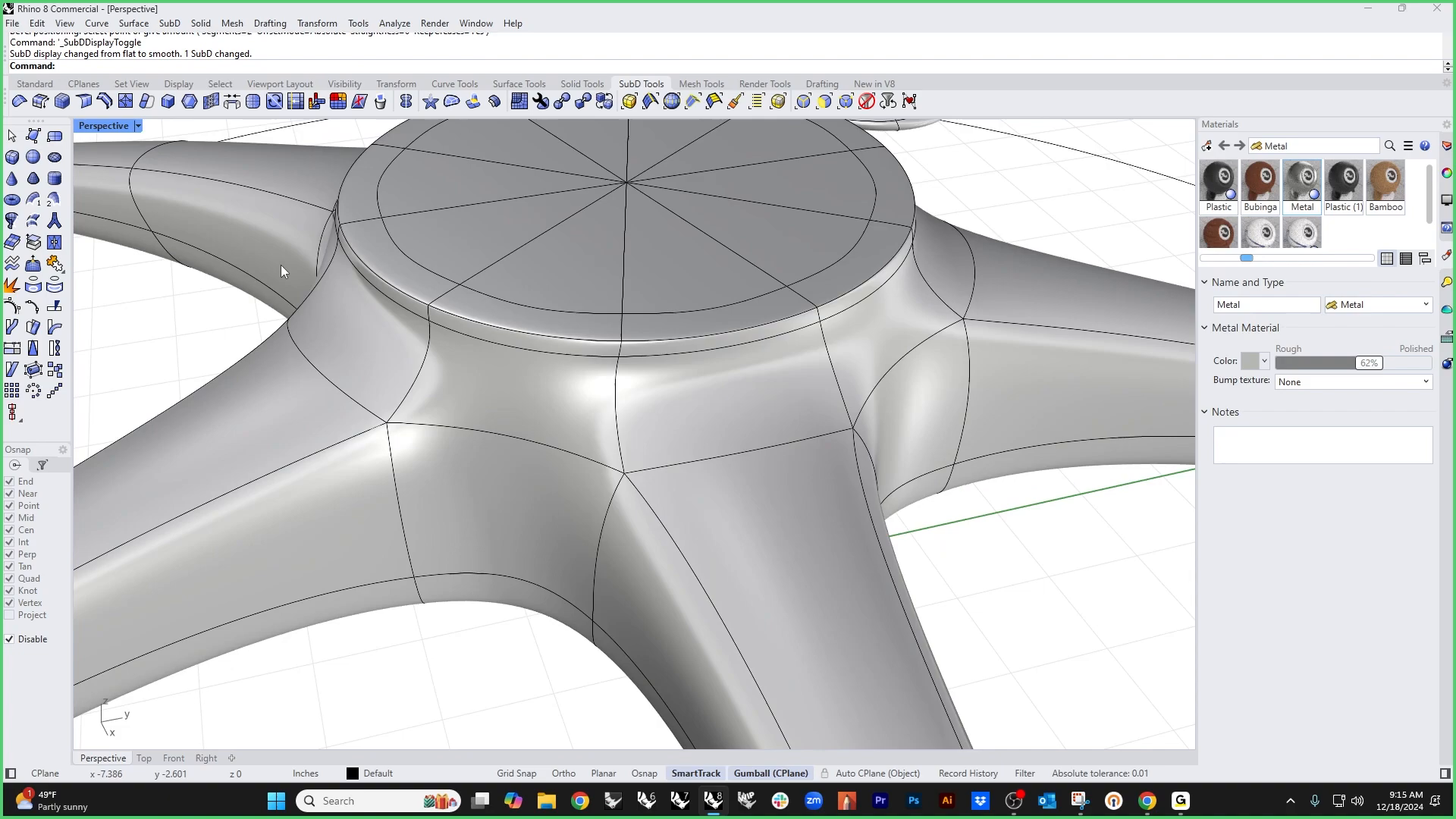
pyautogui.click(113, 134)
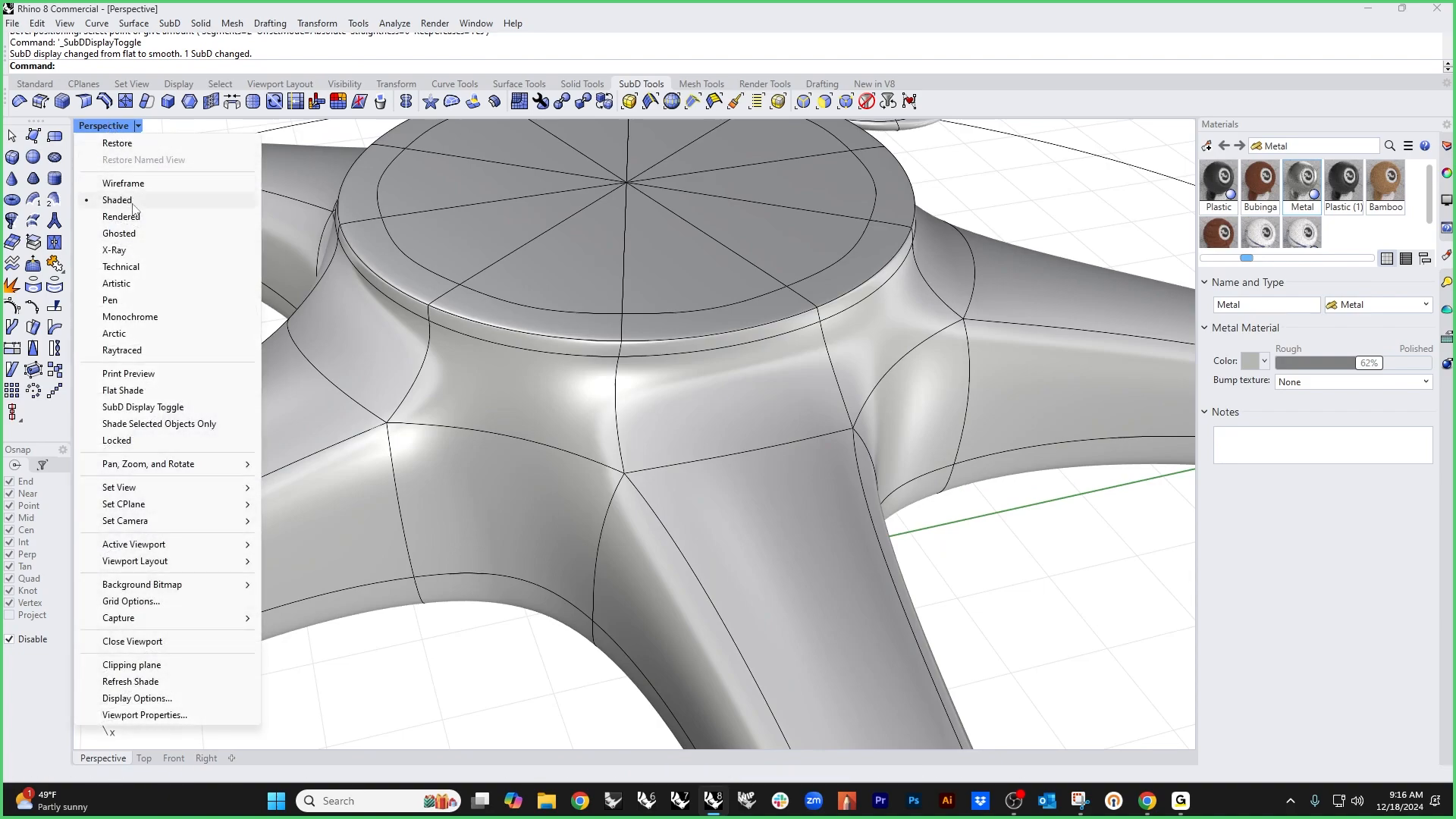
pyautogui.click(130, 216)
pyautogui.moveTo(131, 216); pyautogui.dragTo(770, 383, button='right')
pyautogui.scroll(4, 694, 336)
pyautogui.scroll(-4, 725, 329)
pyautogui.scroll(-5, 726, 383)
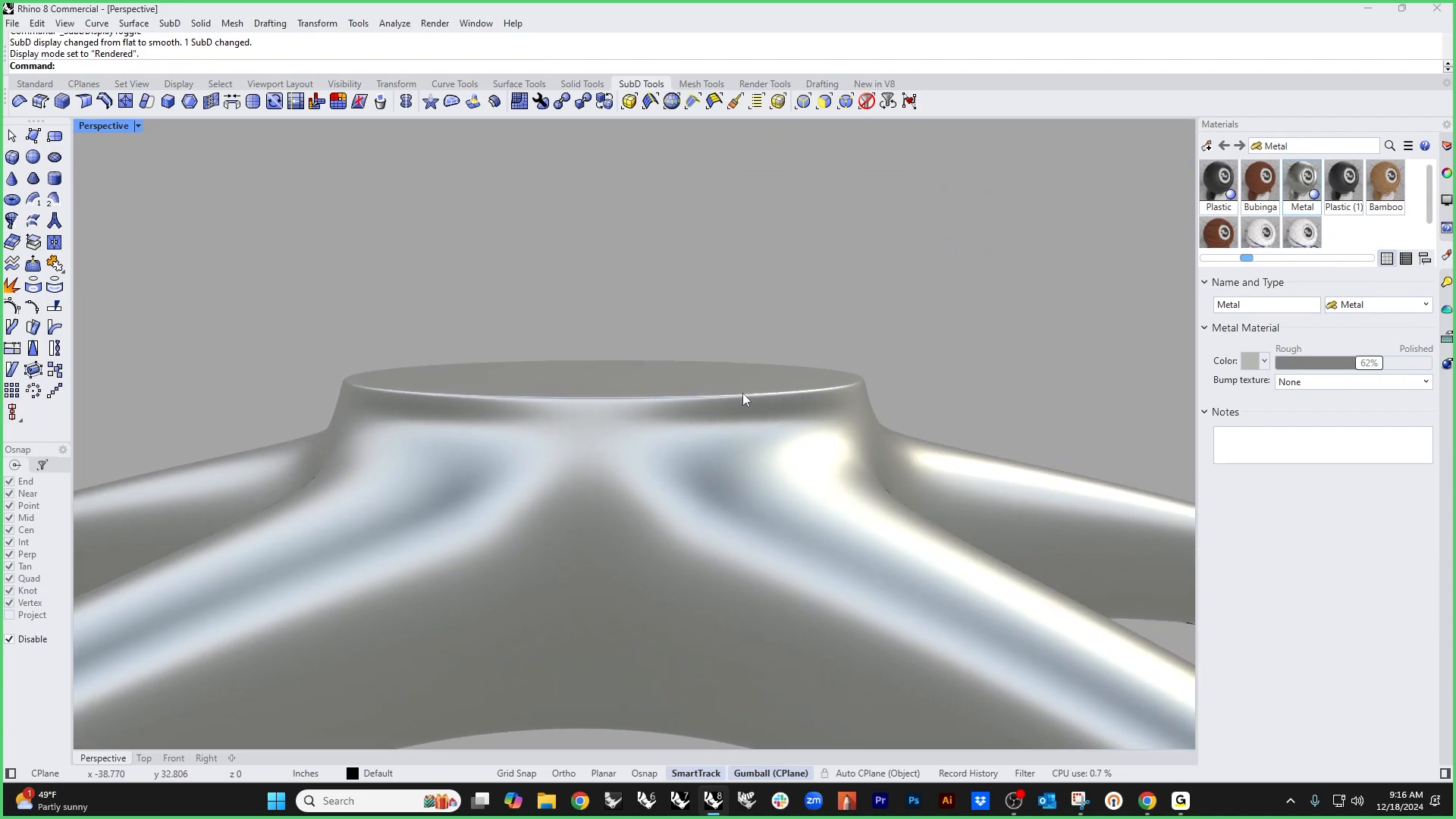
pyautogui.scroll(-7, 606, 365)
pyautogui.moveTo(607, 366); pyautogui.dragTo(638, 413, button='right')
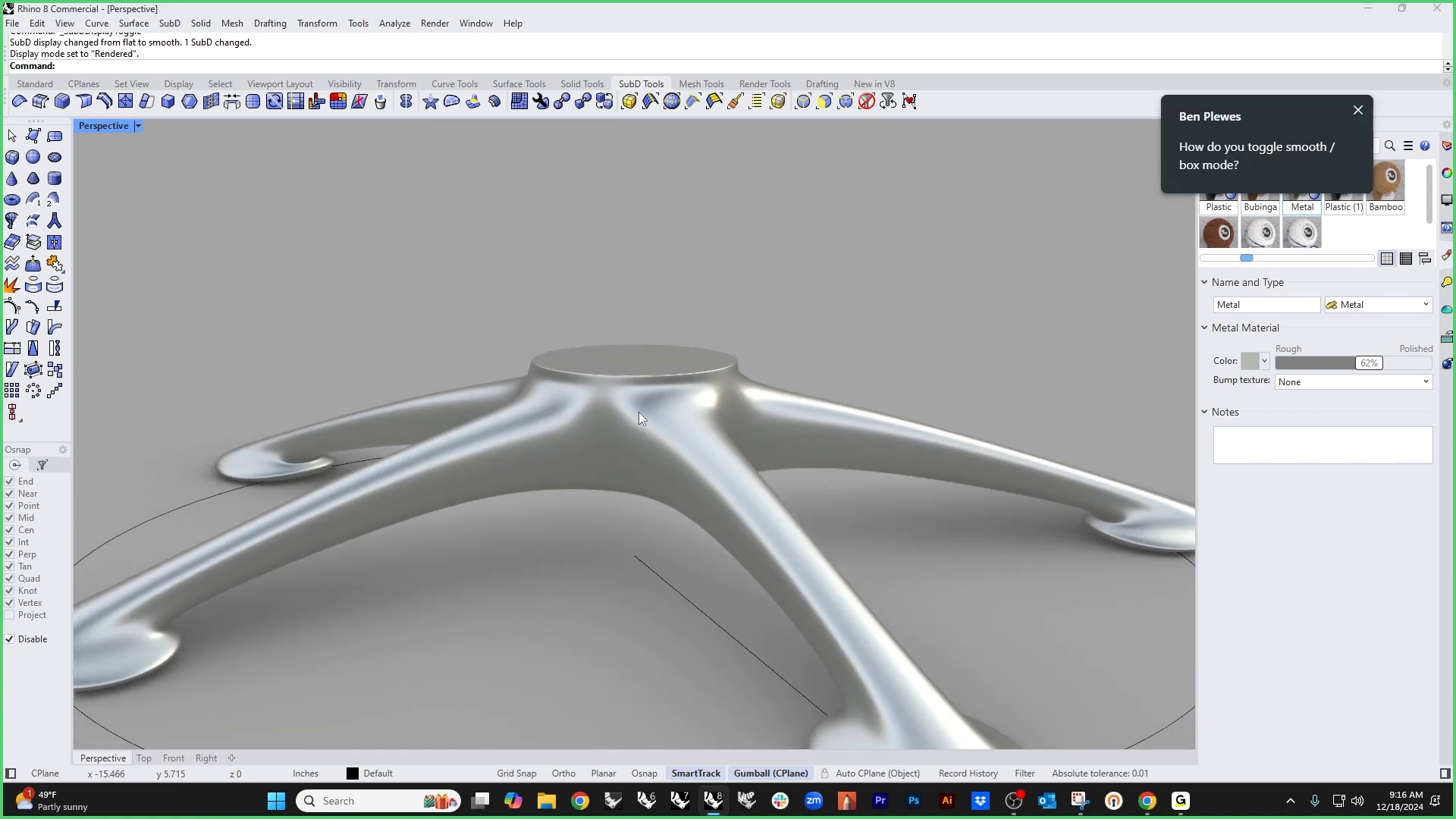
# Step: Dismiss the chat notification and examine the rendered hub from above and from underneath
pyautogui.click(1357, 112)
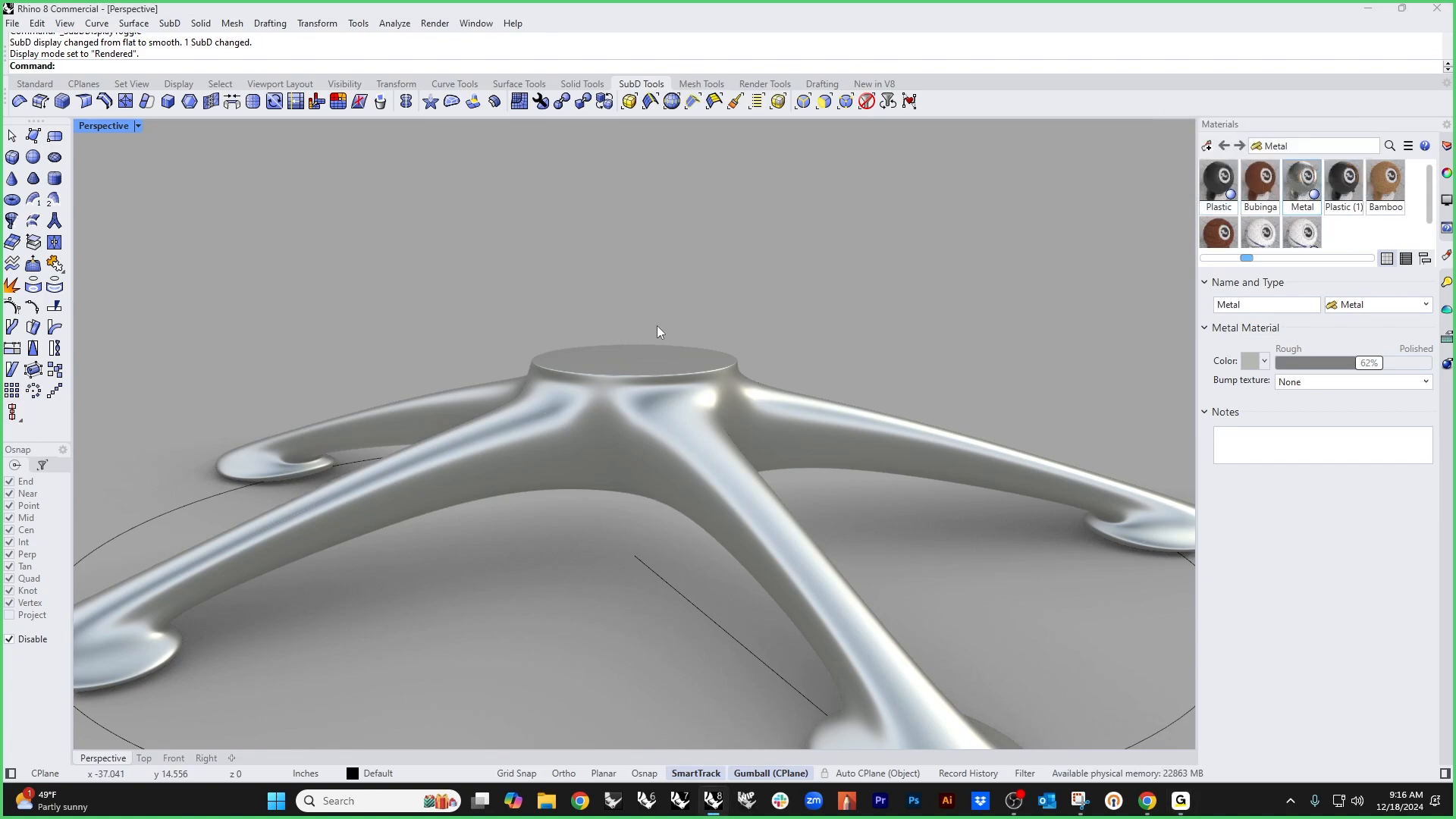
pyautogui.scroll(2, 644, 337)
pyautogui.scroll(3, 640, 363)
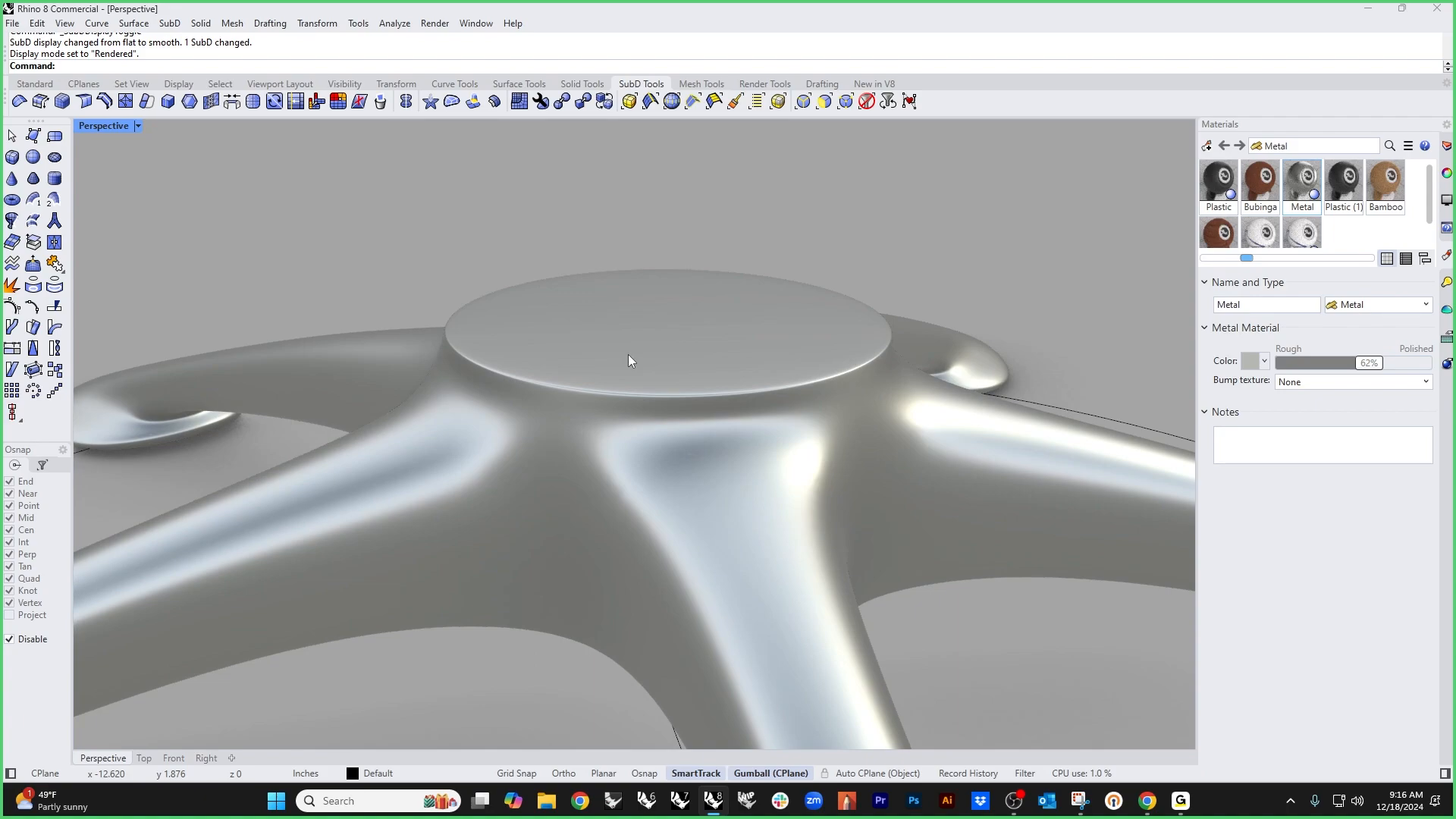
pyautogui.scroll(-5, 615, 349)
pyautogui.moveTo(605, 343); pyautogui.dragTo(662, 383, button='right')
pyautogui.scroll(8, 606, 478)
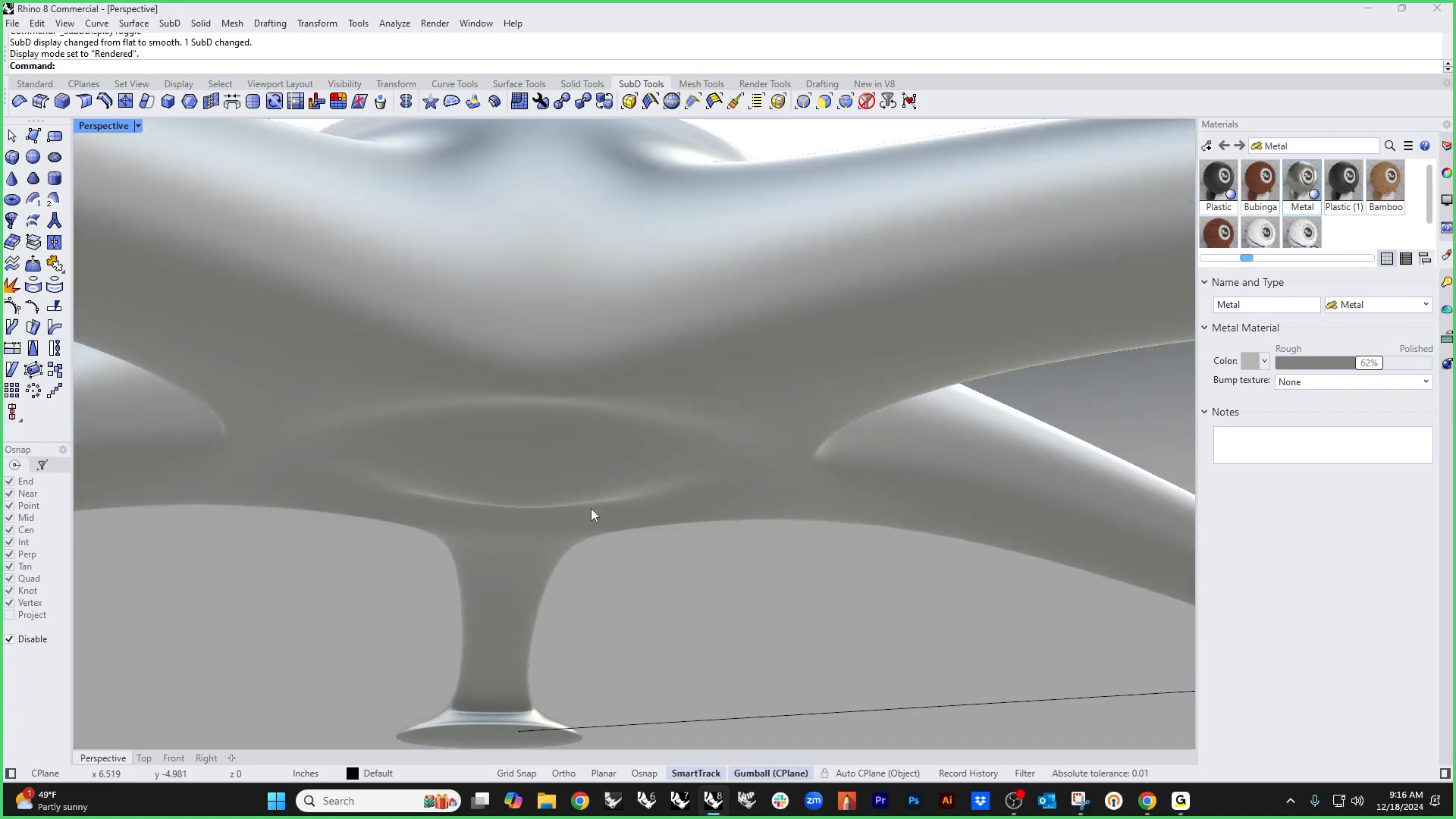
# Step: Return the Perspective viewport to Shaded and move the centre vertex of the hub's underside
pyautogui.click(110, 132)
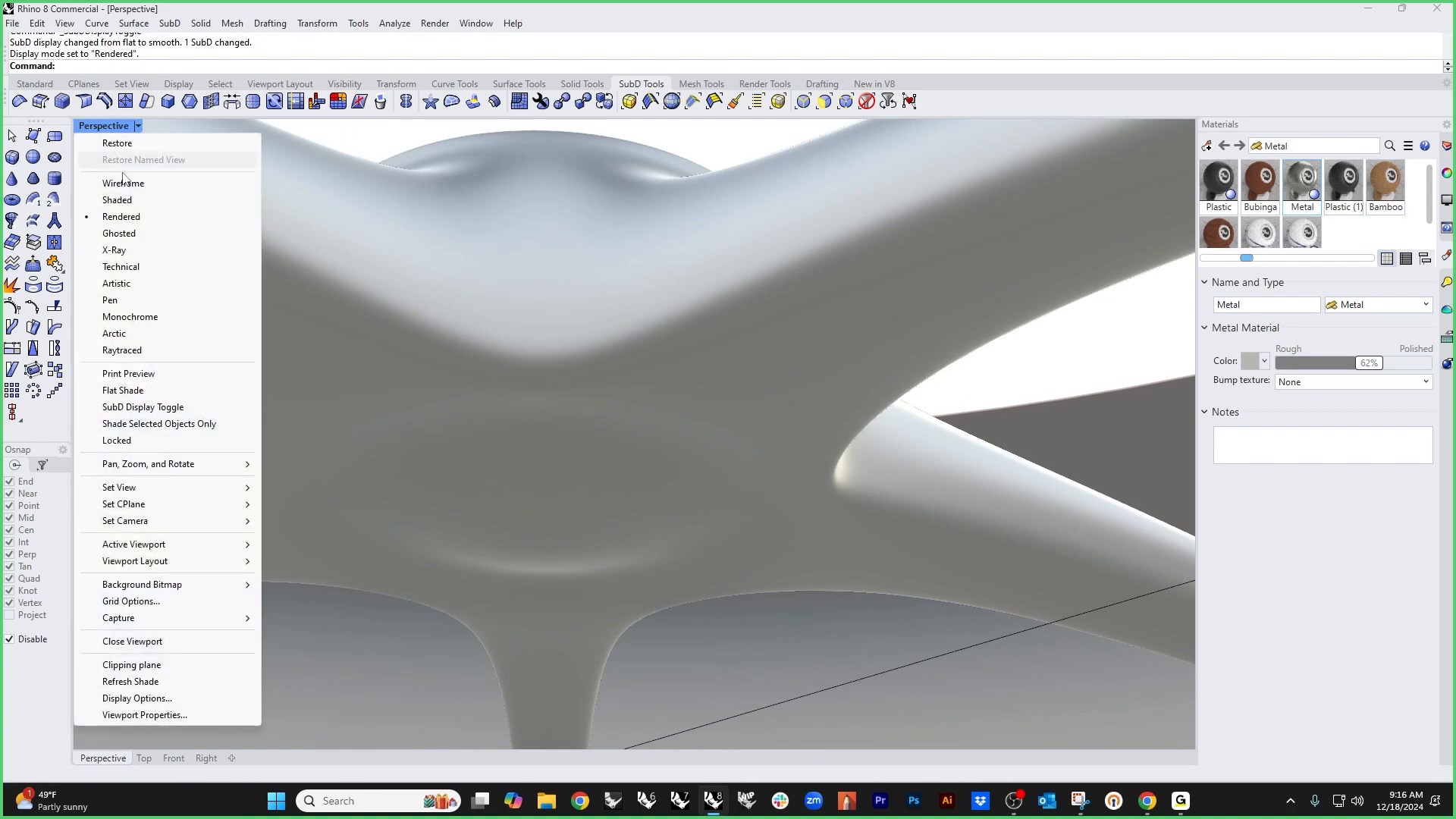
pyautogui.click(174, 200)
pyautogui.keyDown('ctrl'); pyautogui.keyDown('shift'); pyautogui.click(542, 549); pyautogui.keyUp('shift'); pyautogui.keyUp('ctrl')
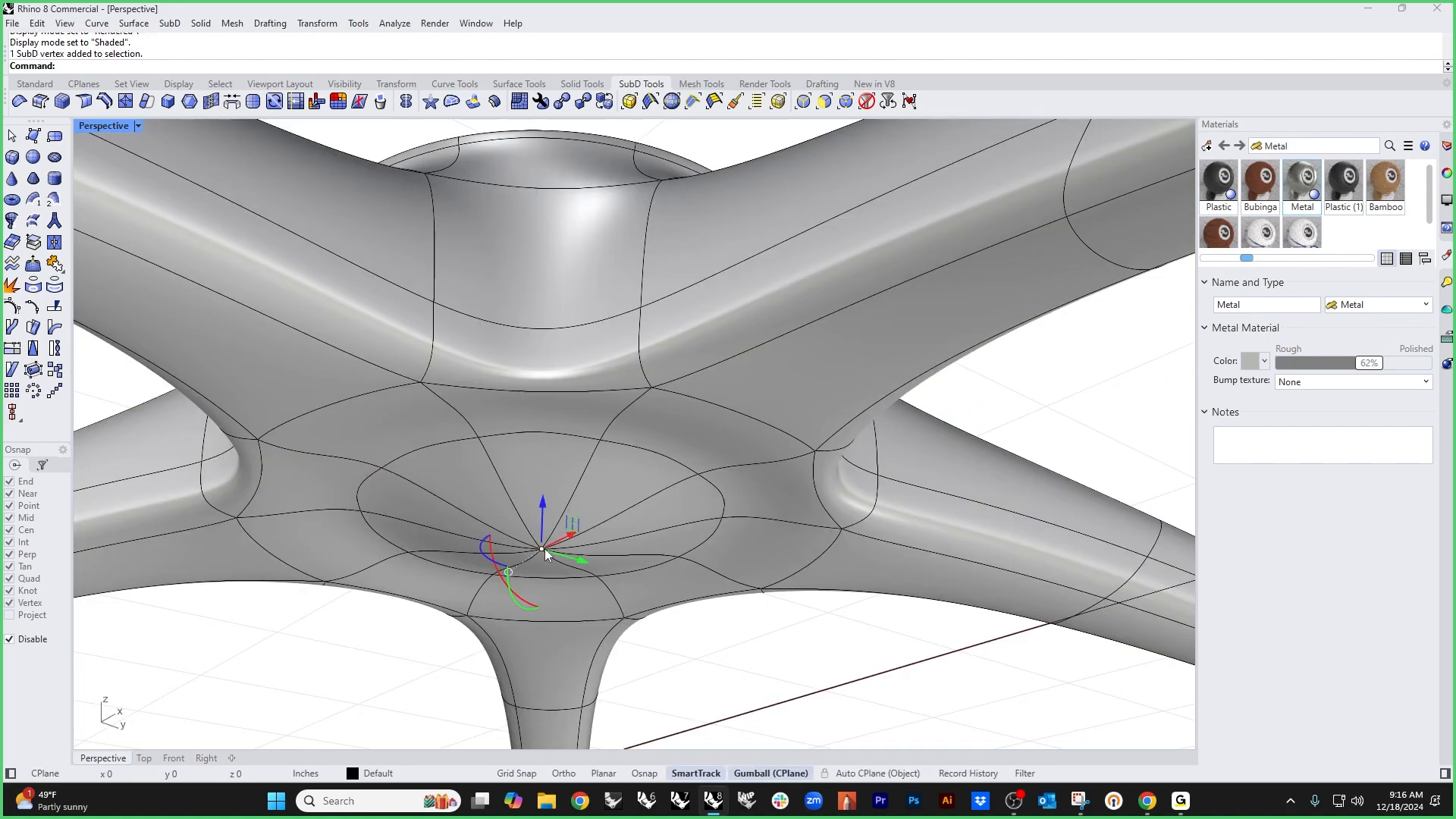
pyautogui.scroll(-3, 607, 492)
pyautogui.scroll(-5, 652, 451)
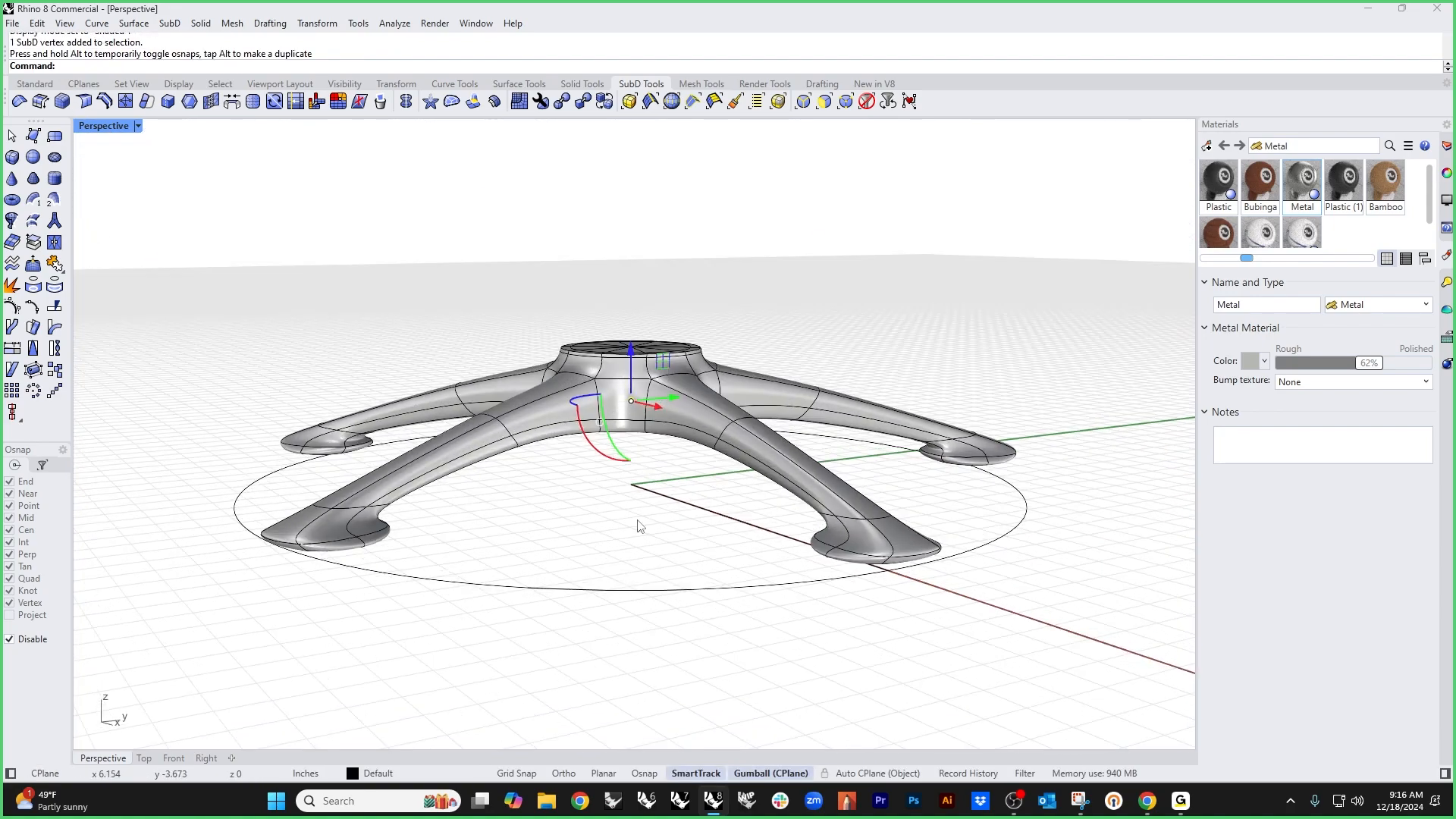
pyautogui.moveTo(640, 543); pyautogui.dragTo(756, 614, button='right')
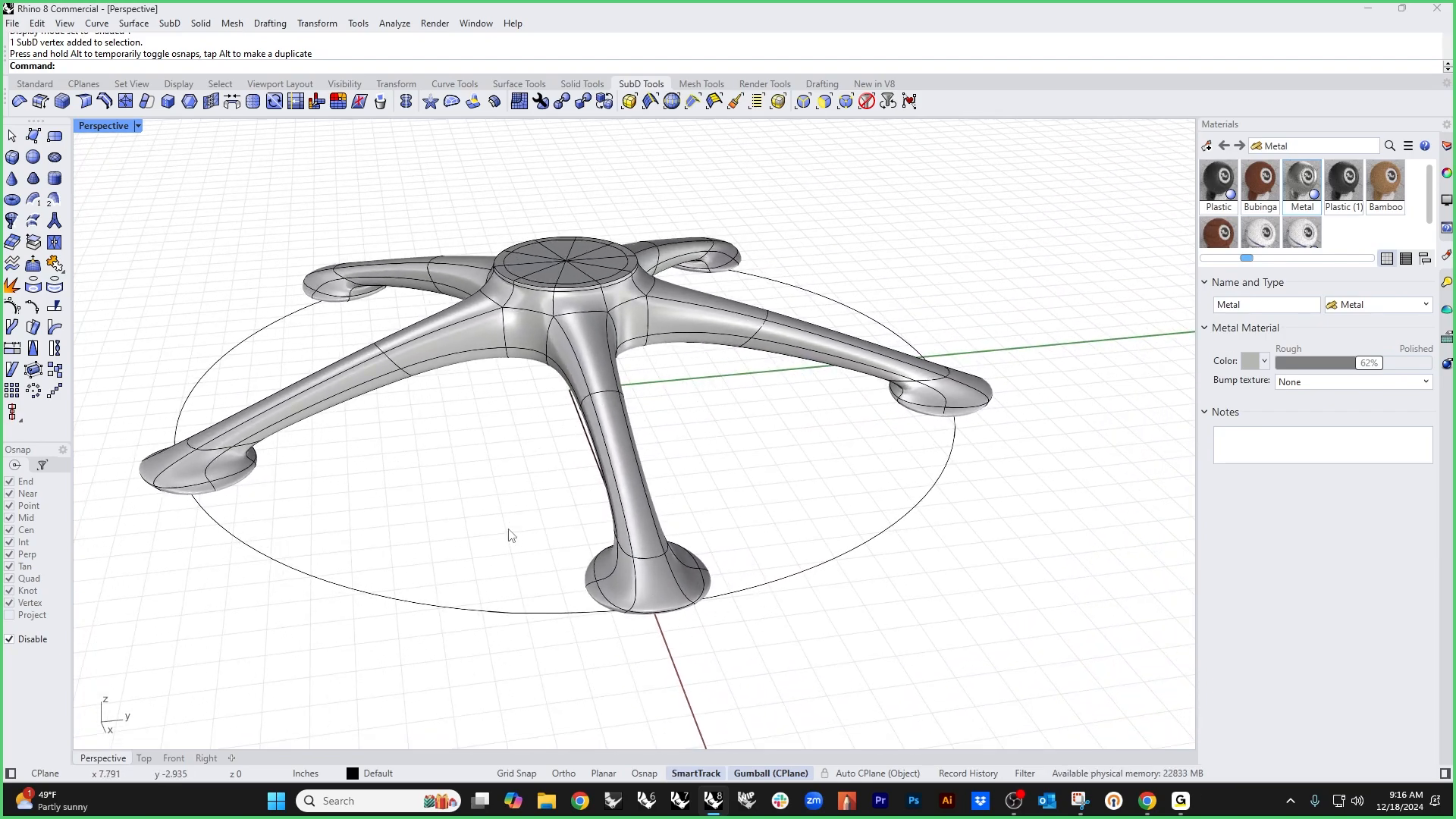
# Step: In Front view, draw a stepped degree-3 control-point curve from inside the foot, around a protruding flange, to a horizontal base about 0.39 in below the ground line
pyautogui.hotkey('ctrl', 'F2')
pyautogui.scroll(10, 976, 393)
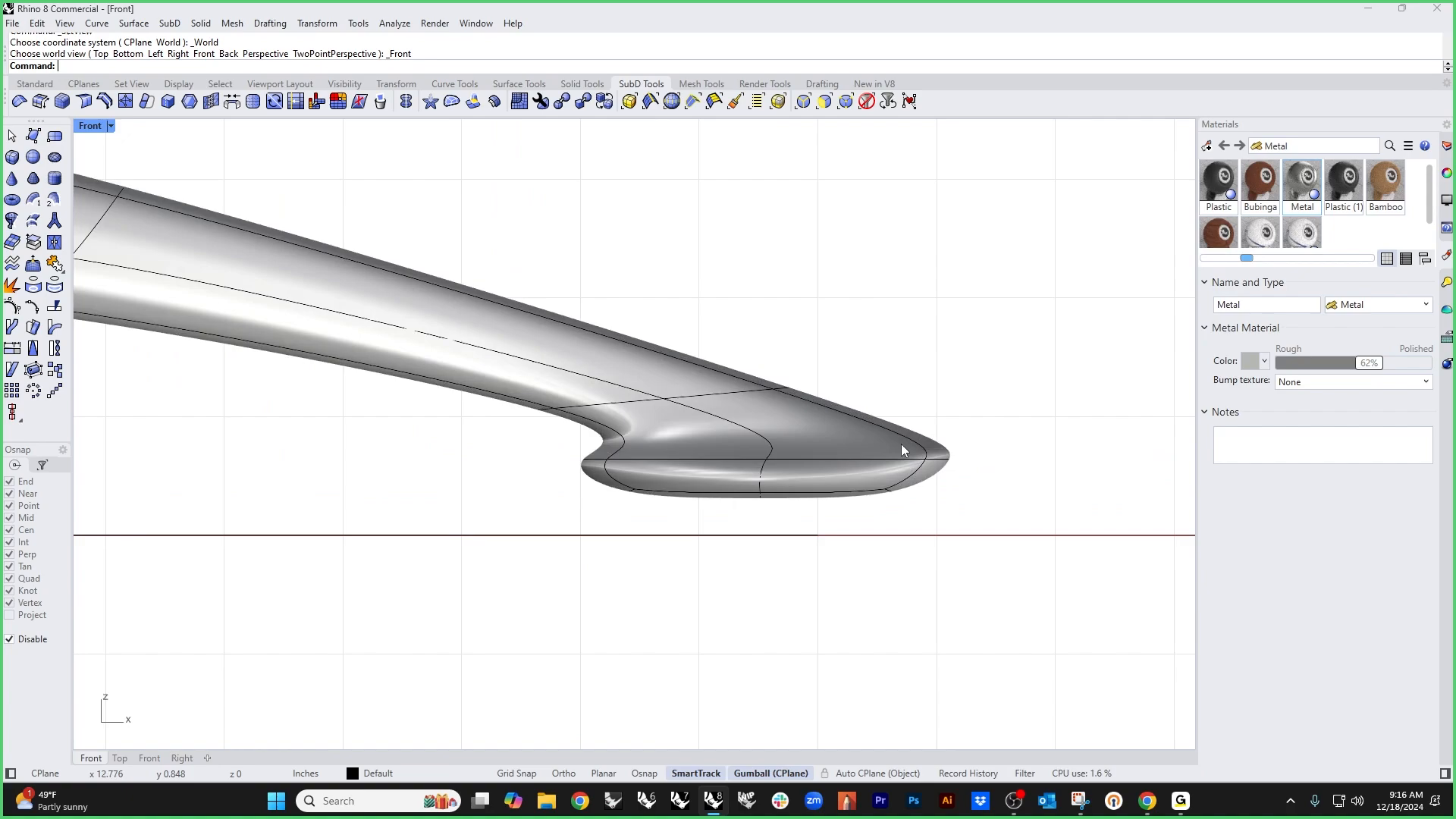
pyautogui.moveTo(750, 525); pyautogui.dragTo(750, 461, button='right')
pyautogui.scroll(1, 733, 450)
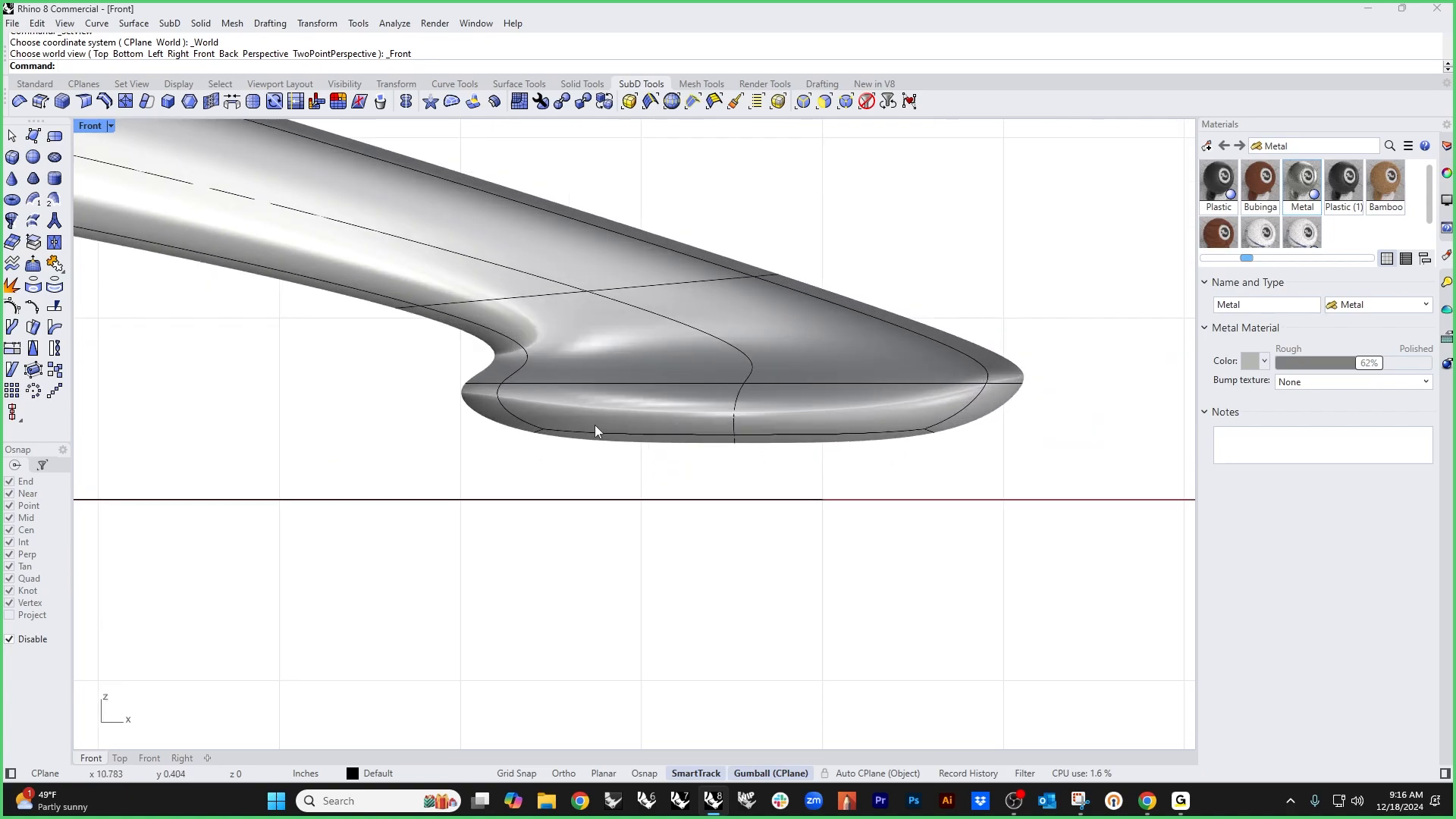
pyautogui.scroll(1, 539, 417)
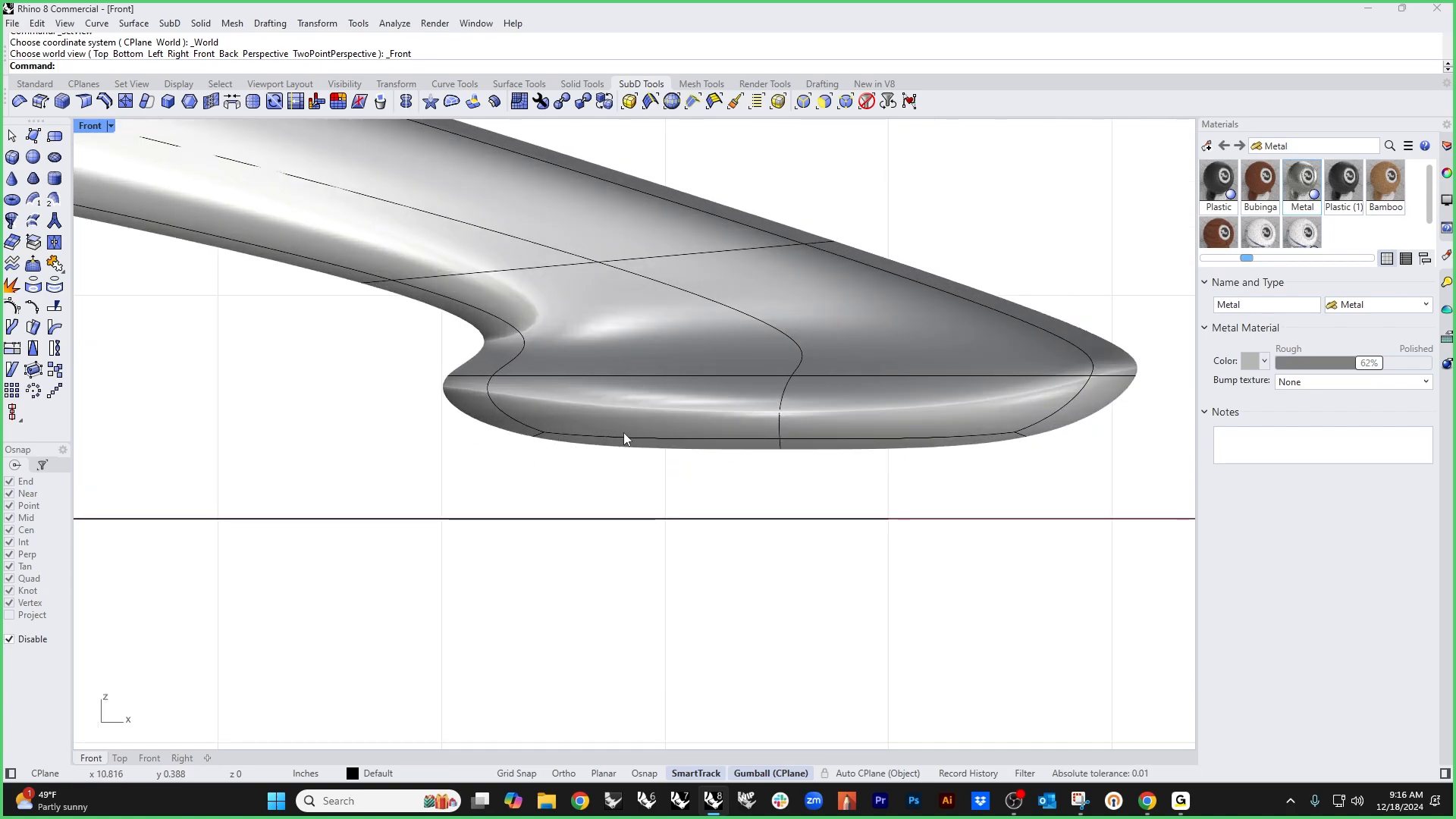
pyautogui.click(34, 84)
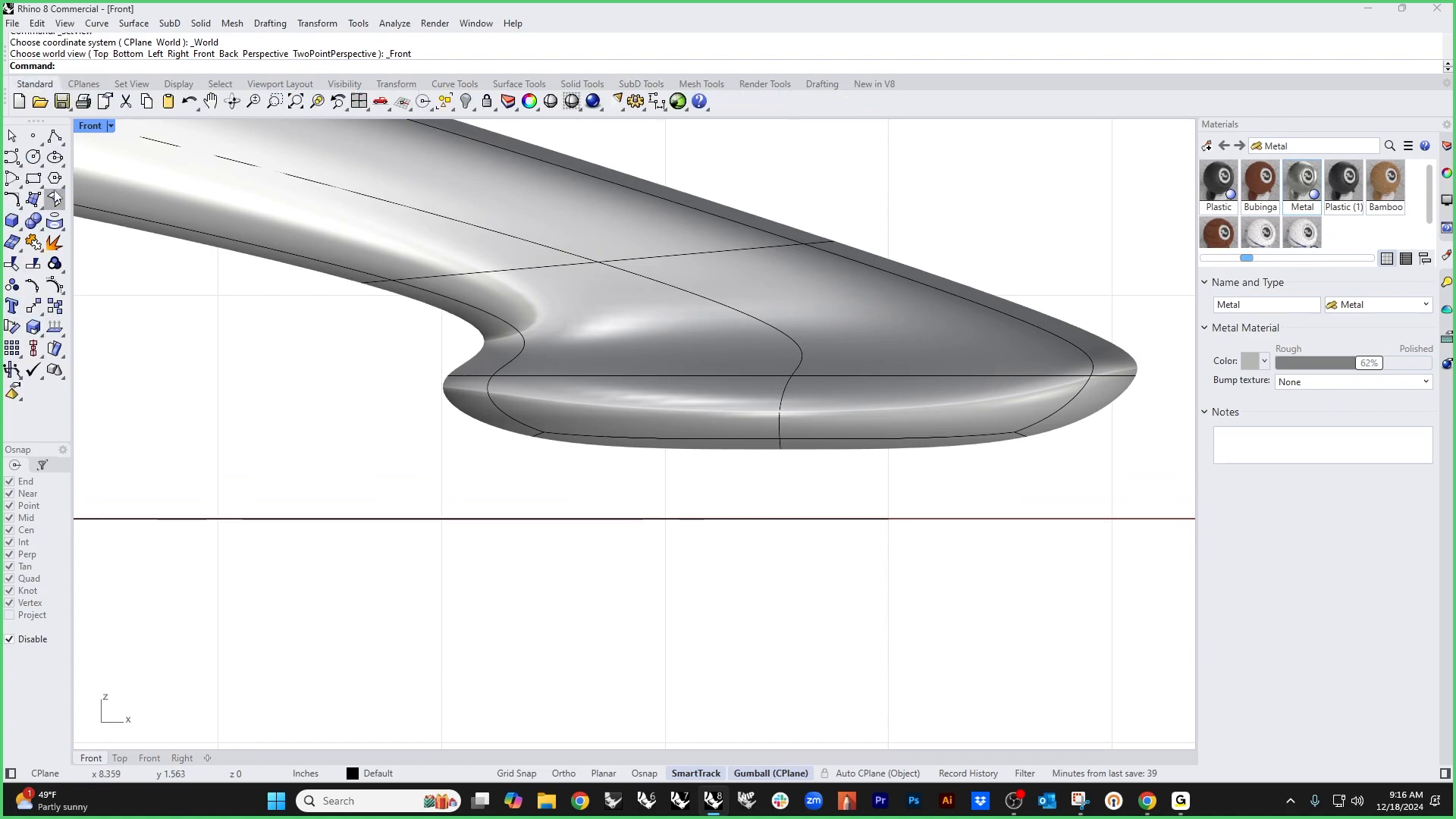
pyautogui.click(13, 157)
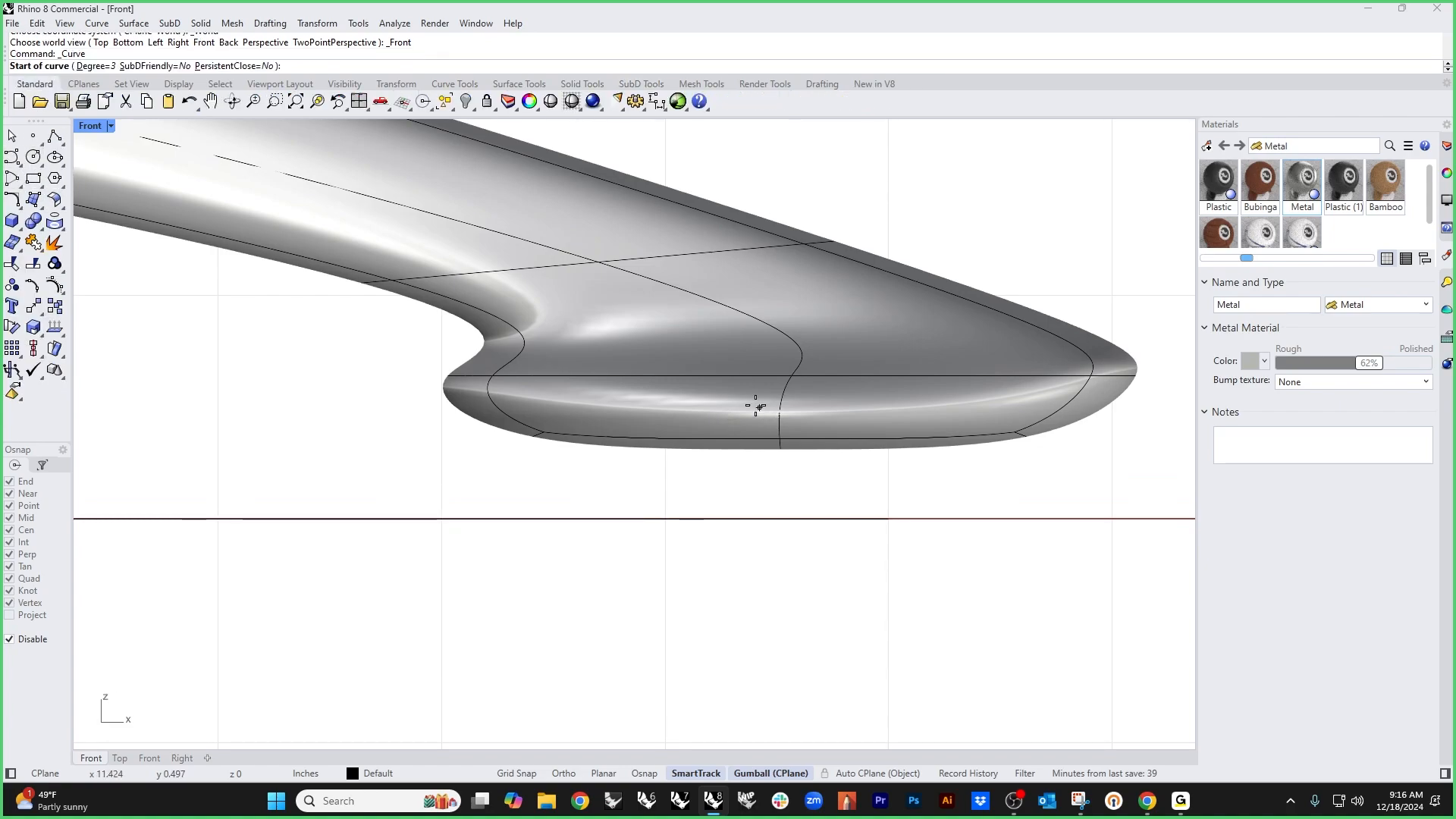
pyautogui.click(743, 395)
pyautogui.click(742, 446)
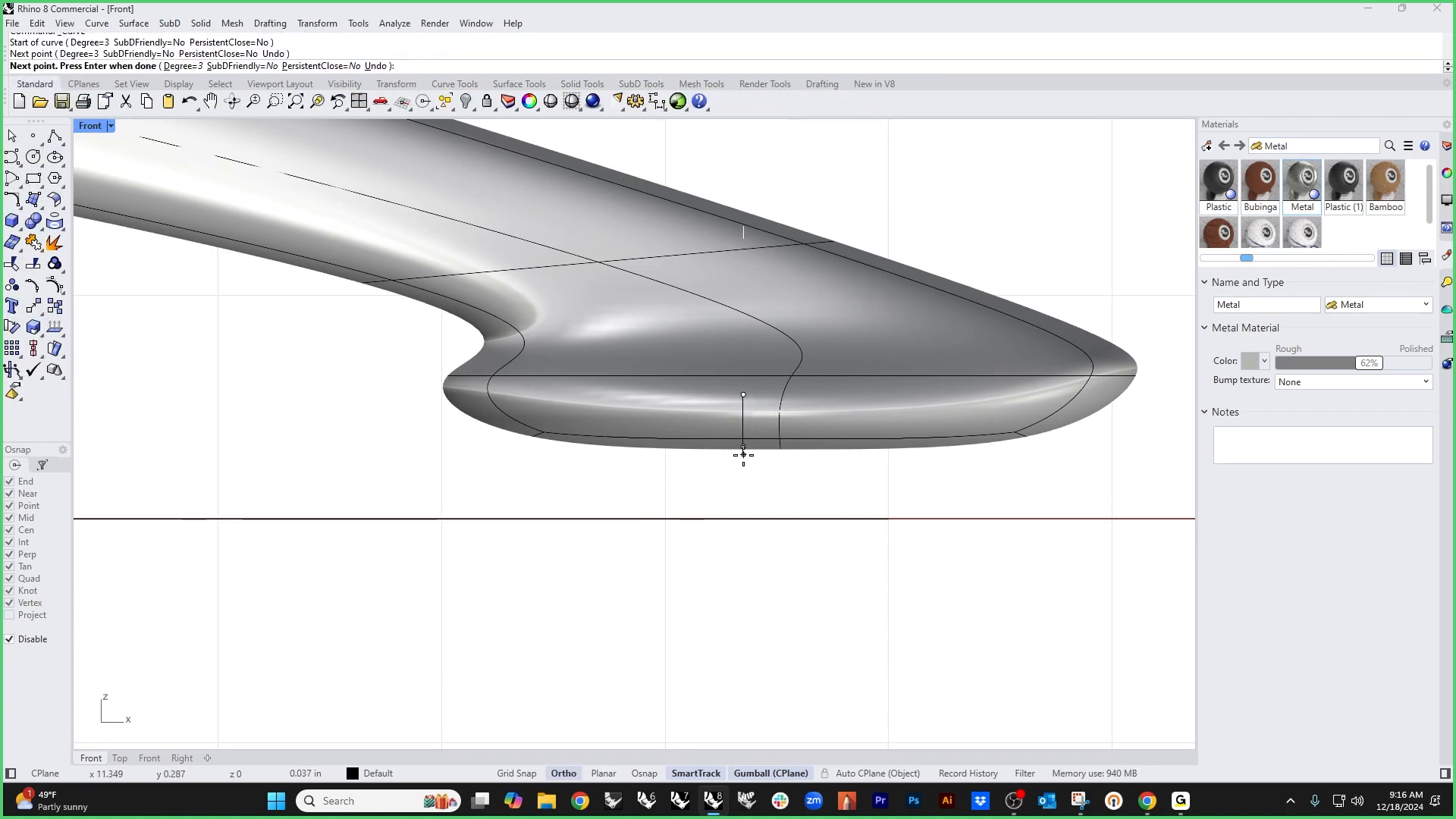
pyautogui.click(743, 455)
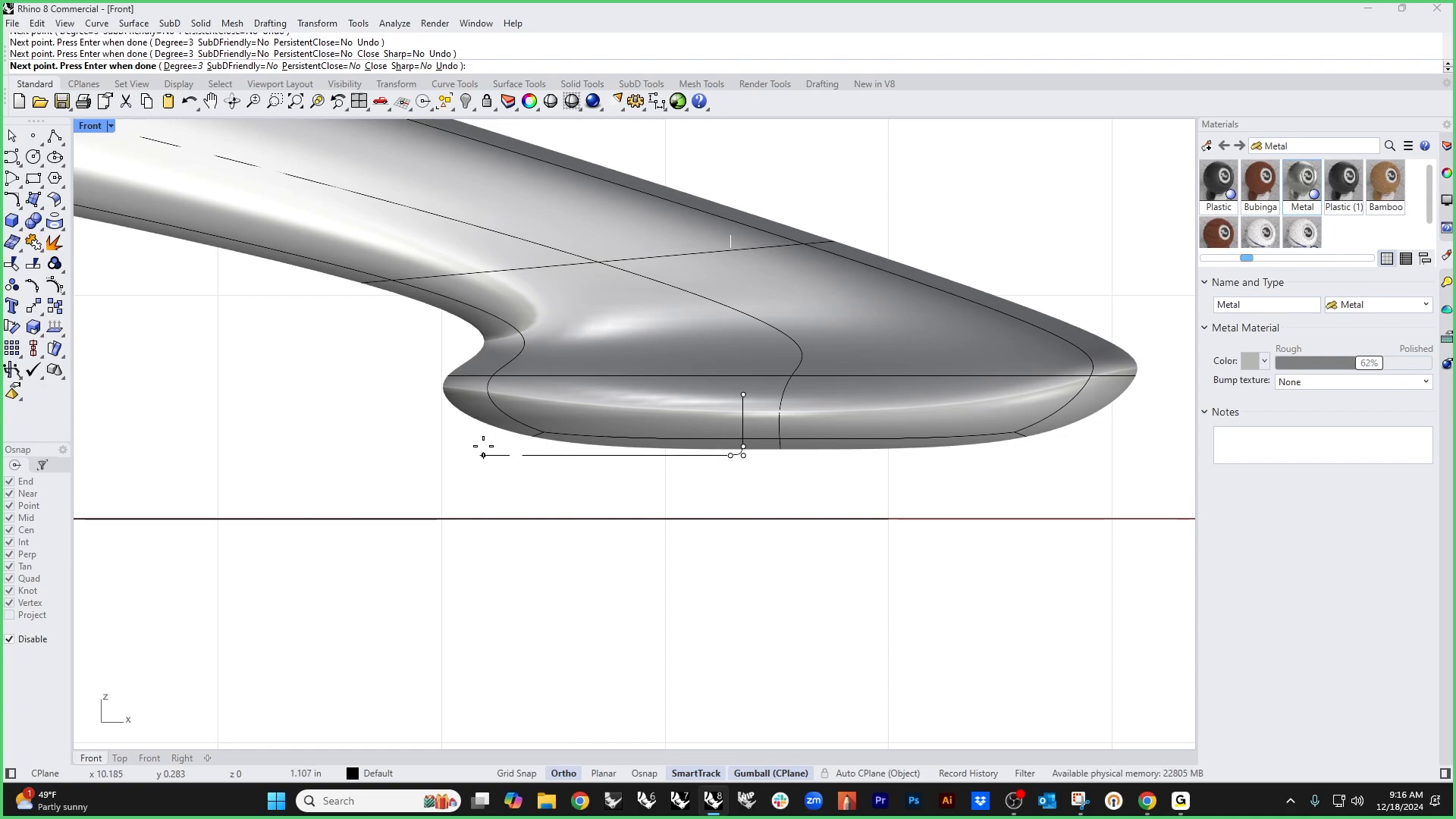
pyautogui.click(483, 455)
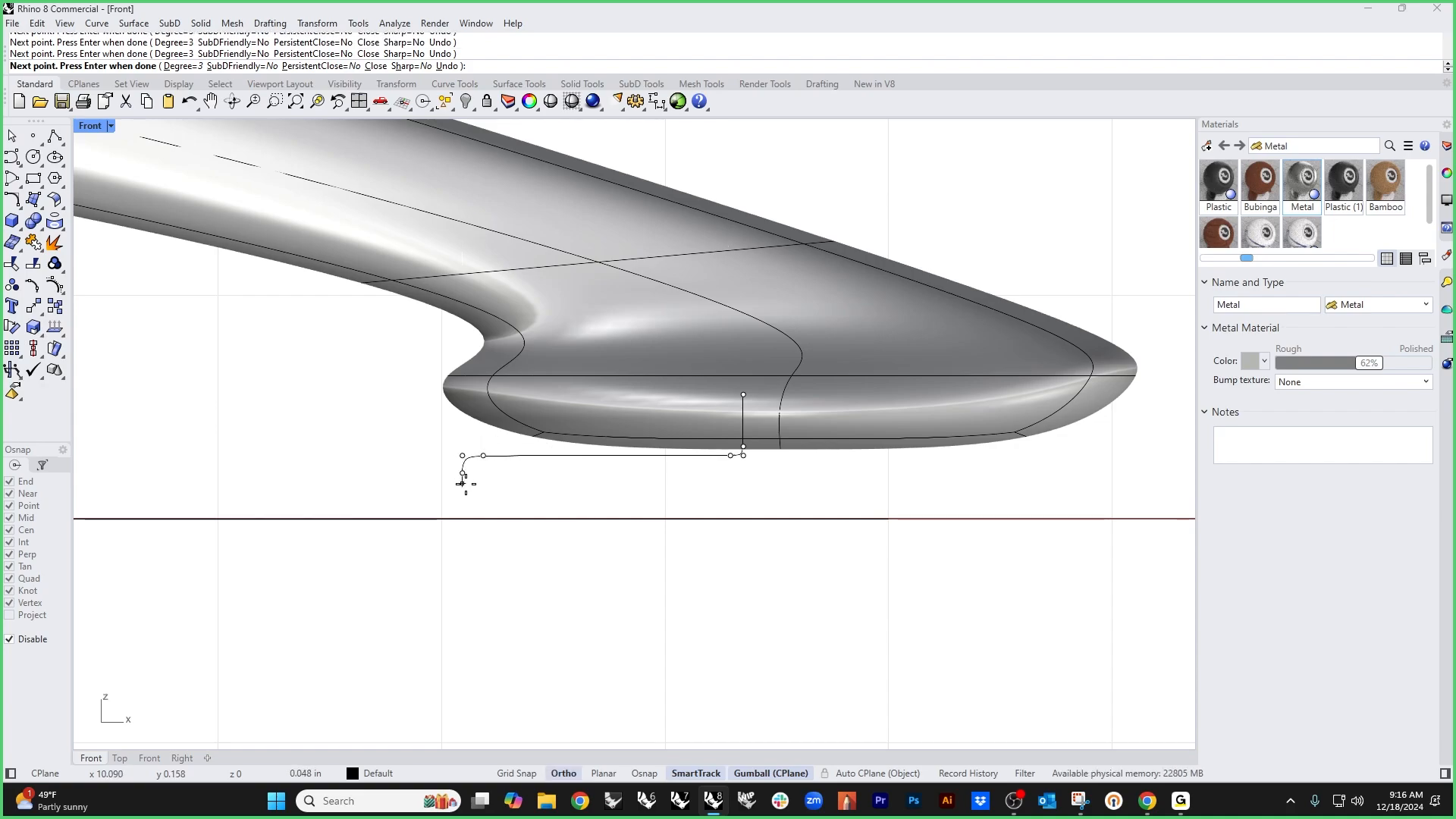
pyautogui.click(462, 483)
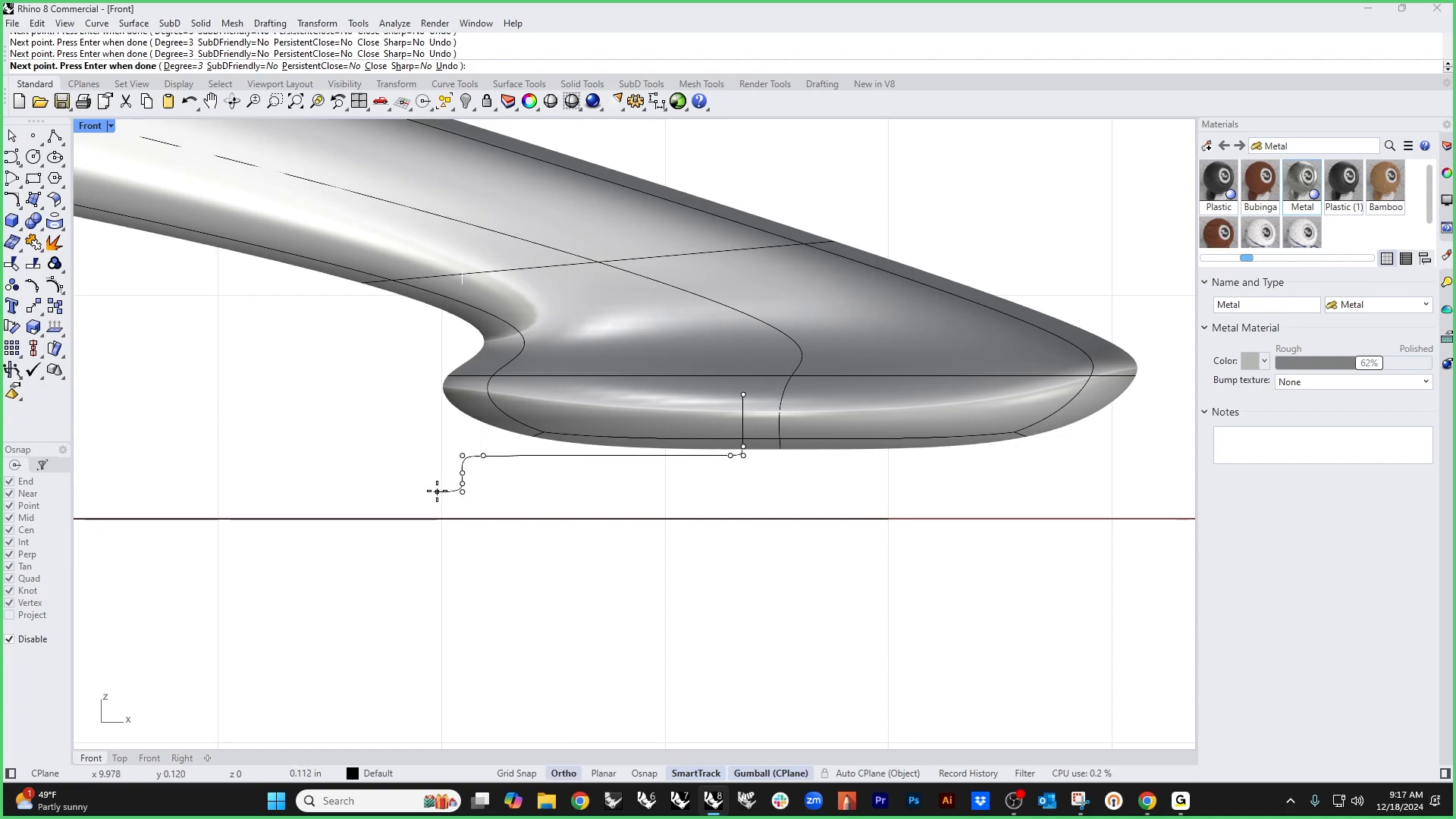
pyautogui.click(437, 491)
pyautogui.click(413, 493)
pyautogui.click(414, 499)
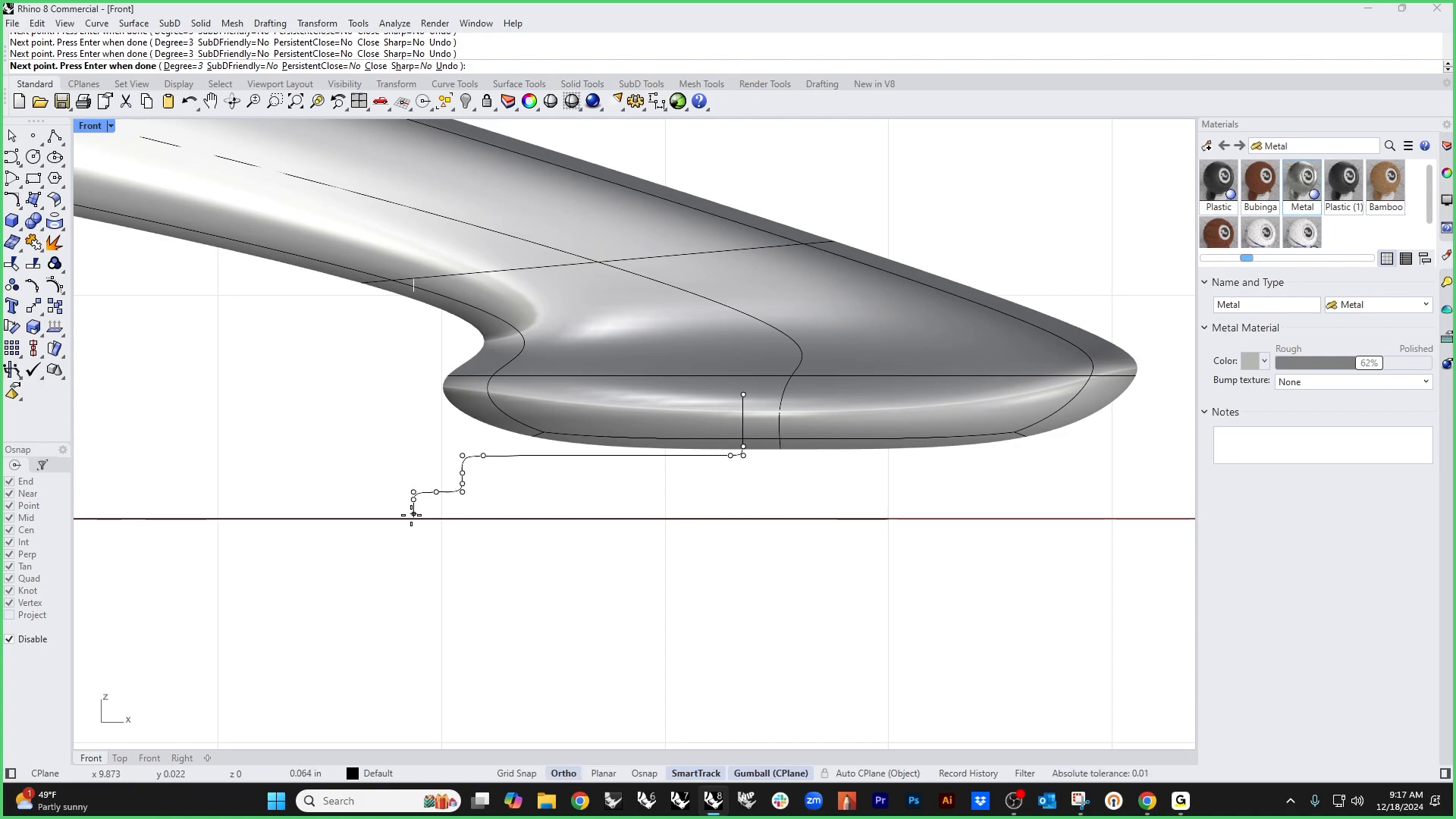
pyautogui.click(413, 525)
pyautogui.click(414, 537)
pyautogui.click(423, 538)
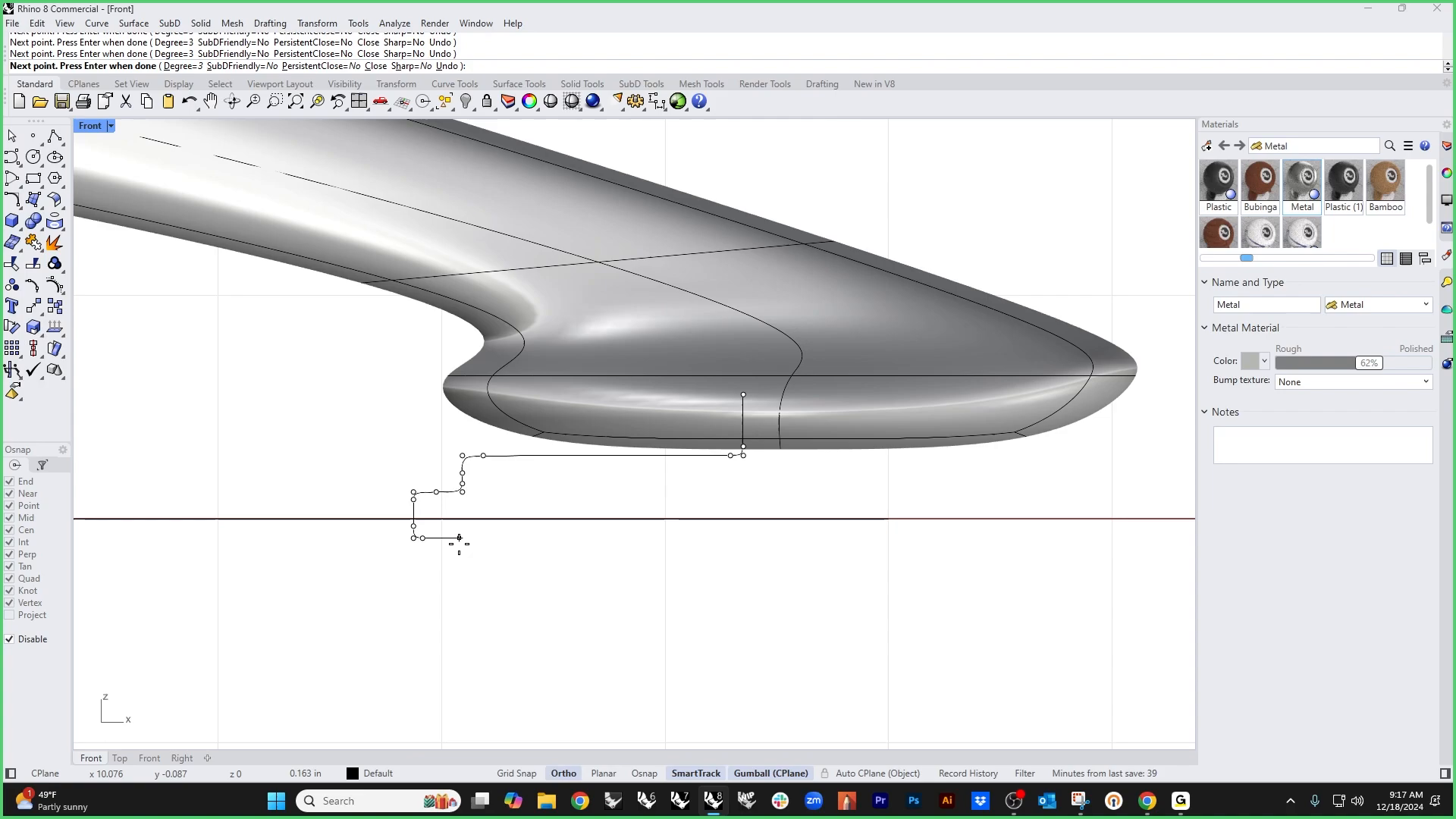
pyautogui.click(450, 537)
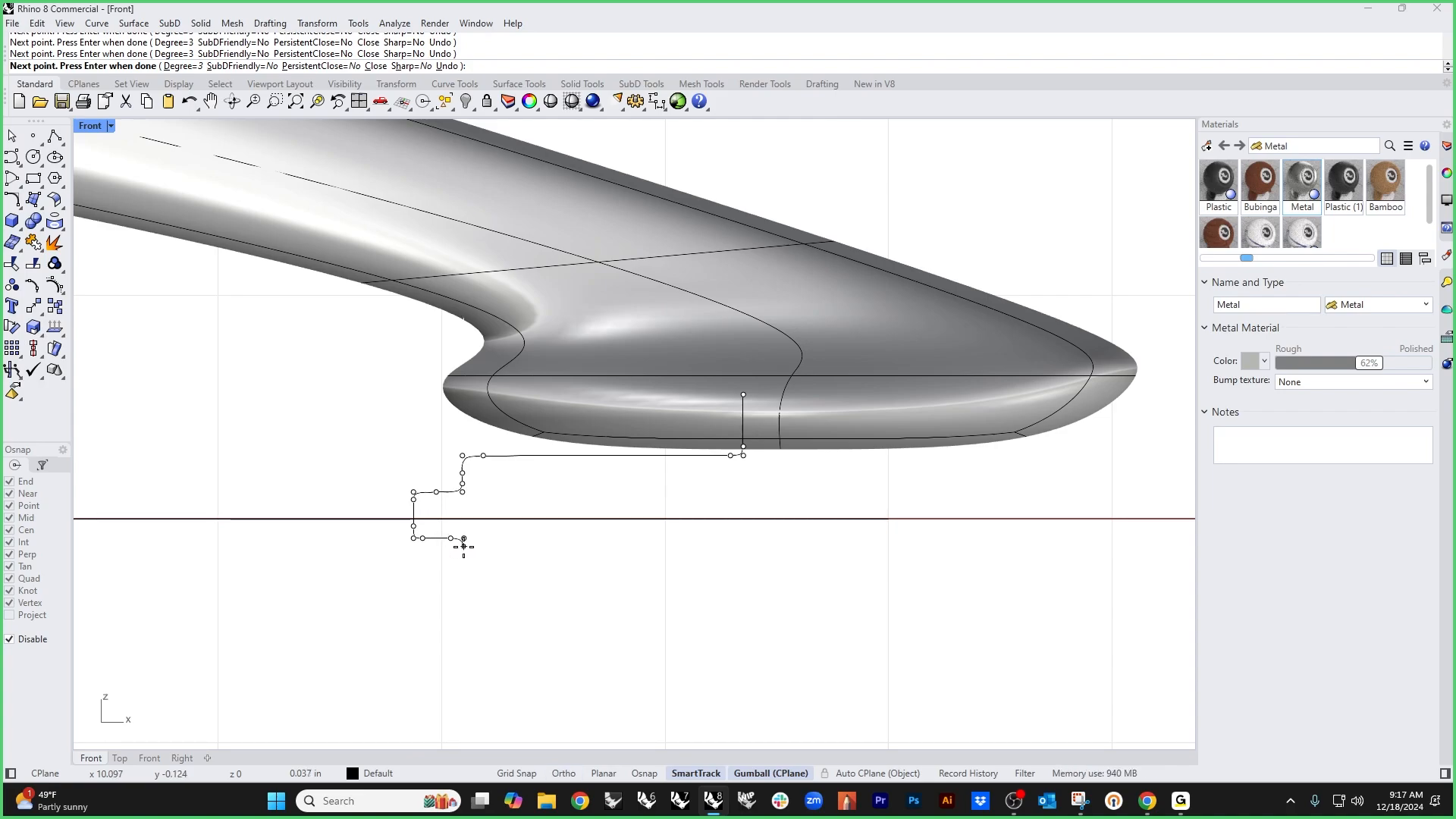
pyautogui.click(464, 538)
pyautogui.click(464, 593)
pyautogui.click(464, 605)
pyautogui.click(487, 606)
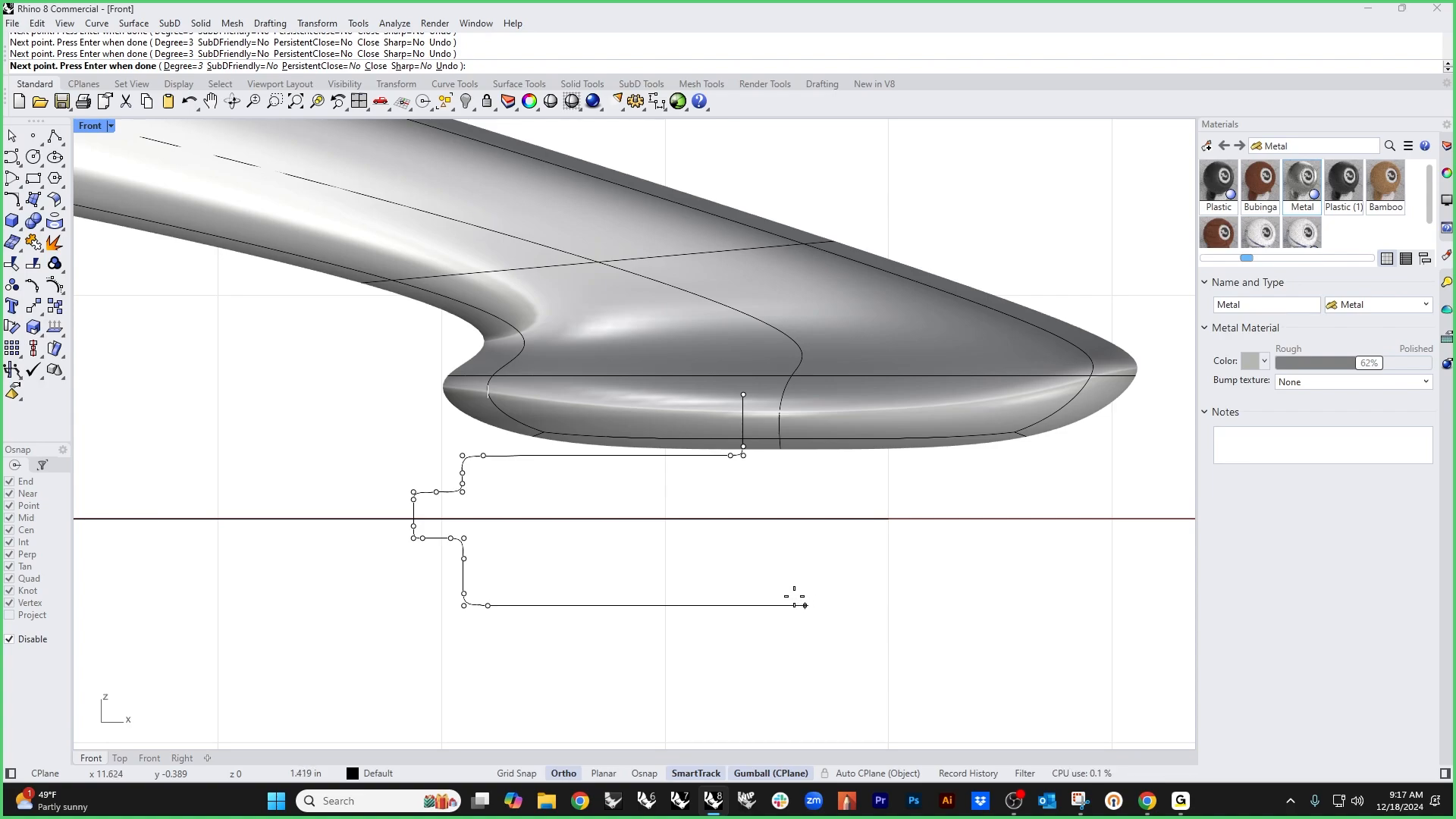
pyautogui.click(810, 605)
pyautogui.press('Return')
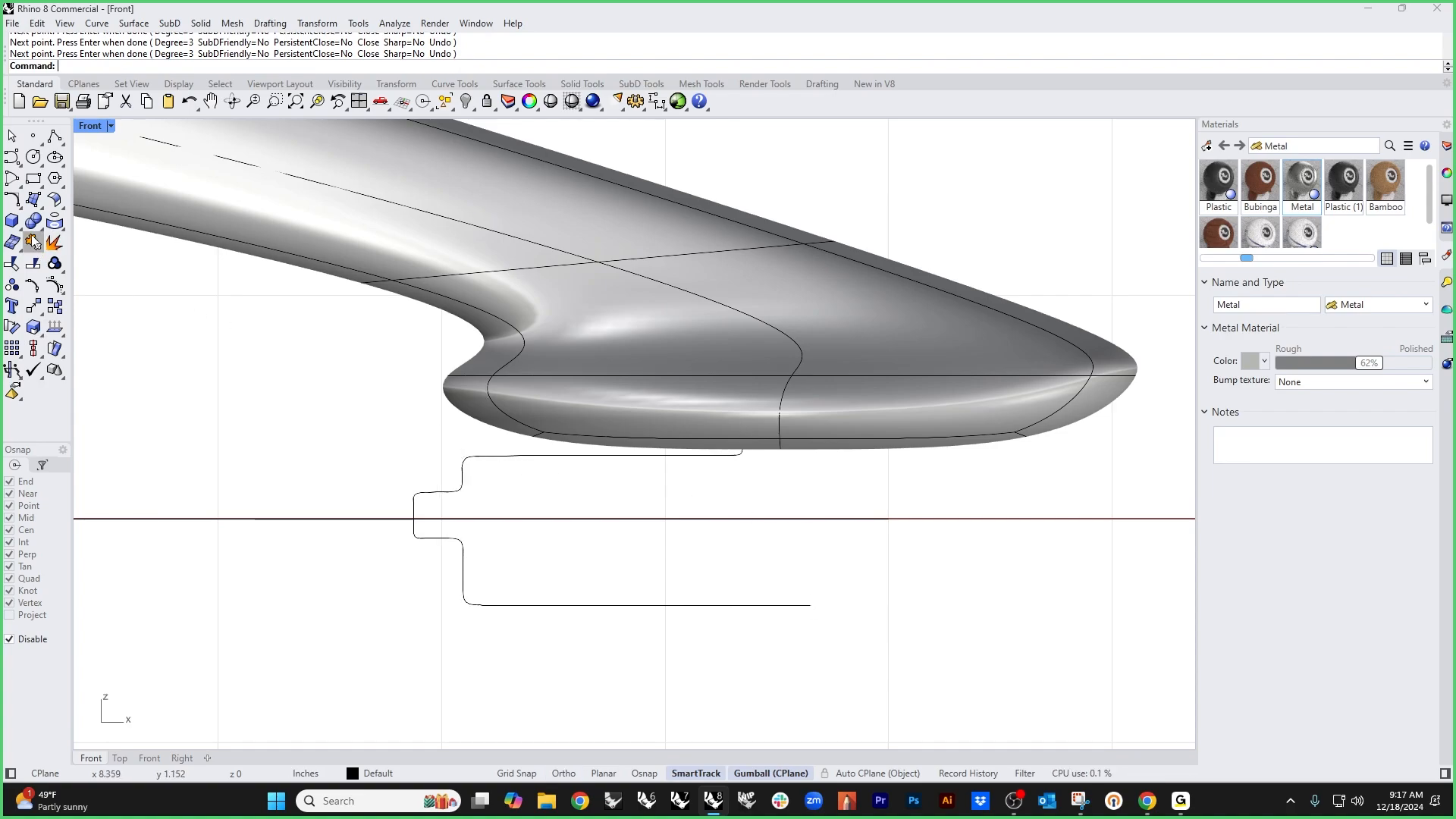
# Step: Revolve the stepped profile curve a full circle about a vertical axis through the inner end of its base line
pyautogui.click(40, 205)
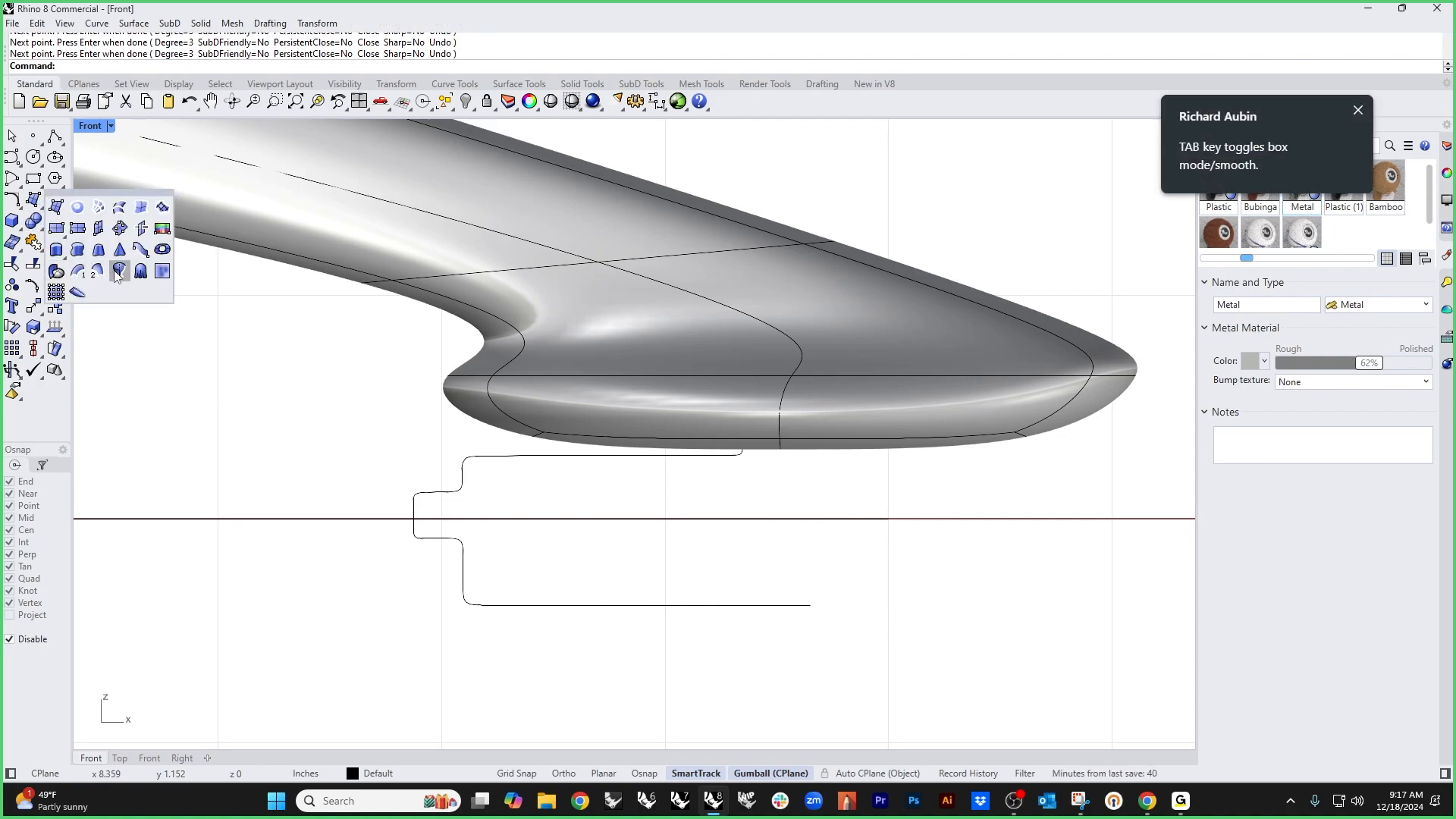
pyautogui.click(57, 253)
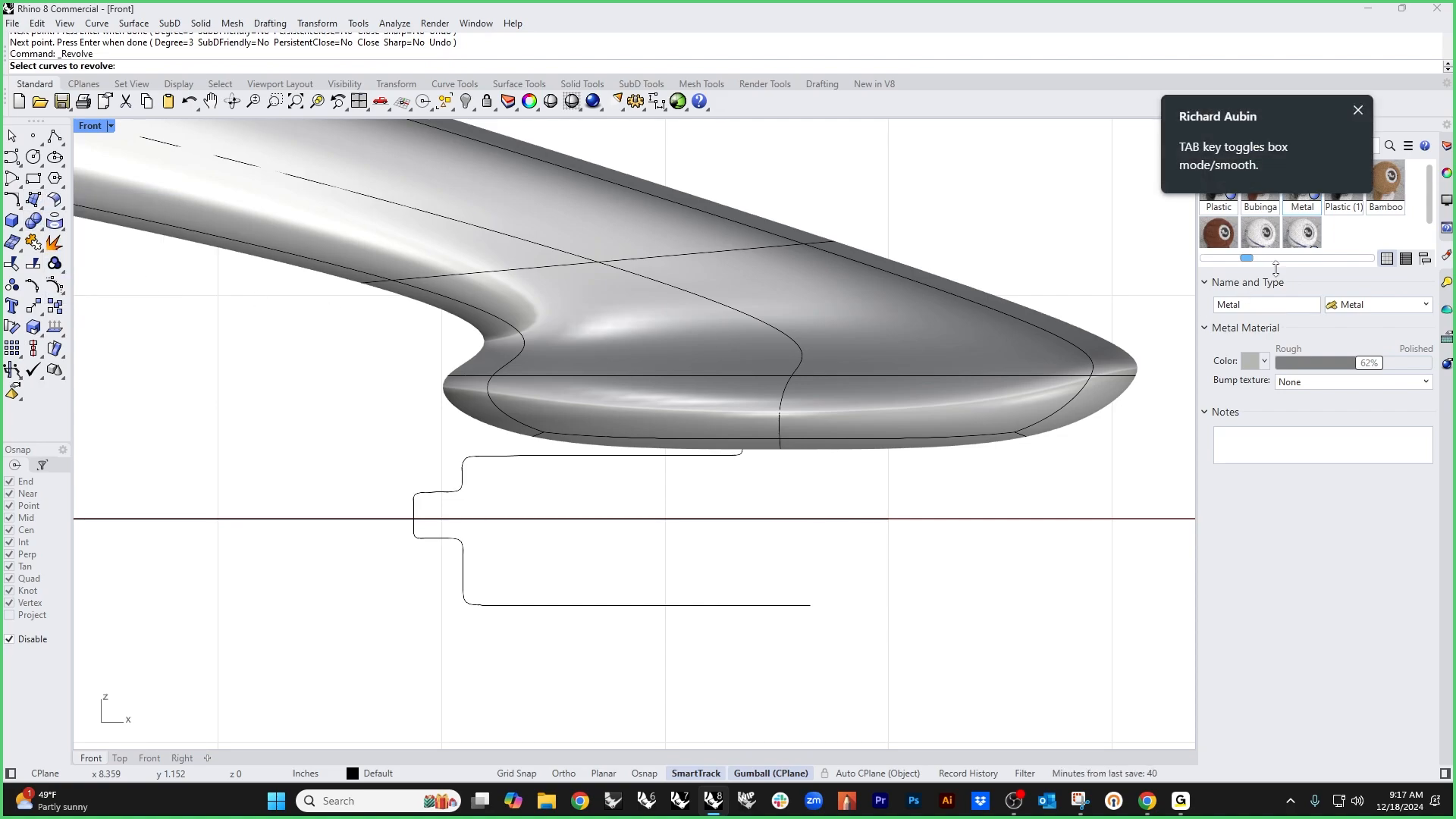
pyautogui.click(1357, 111)
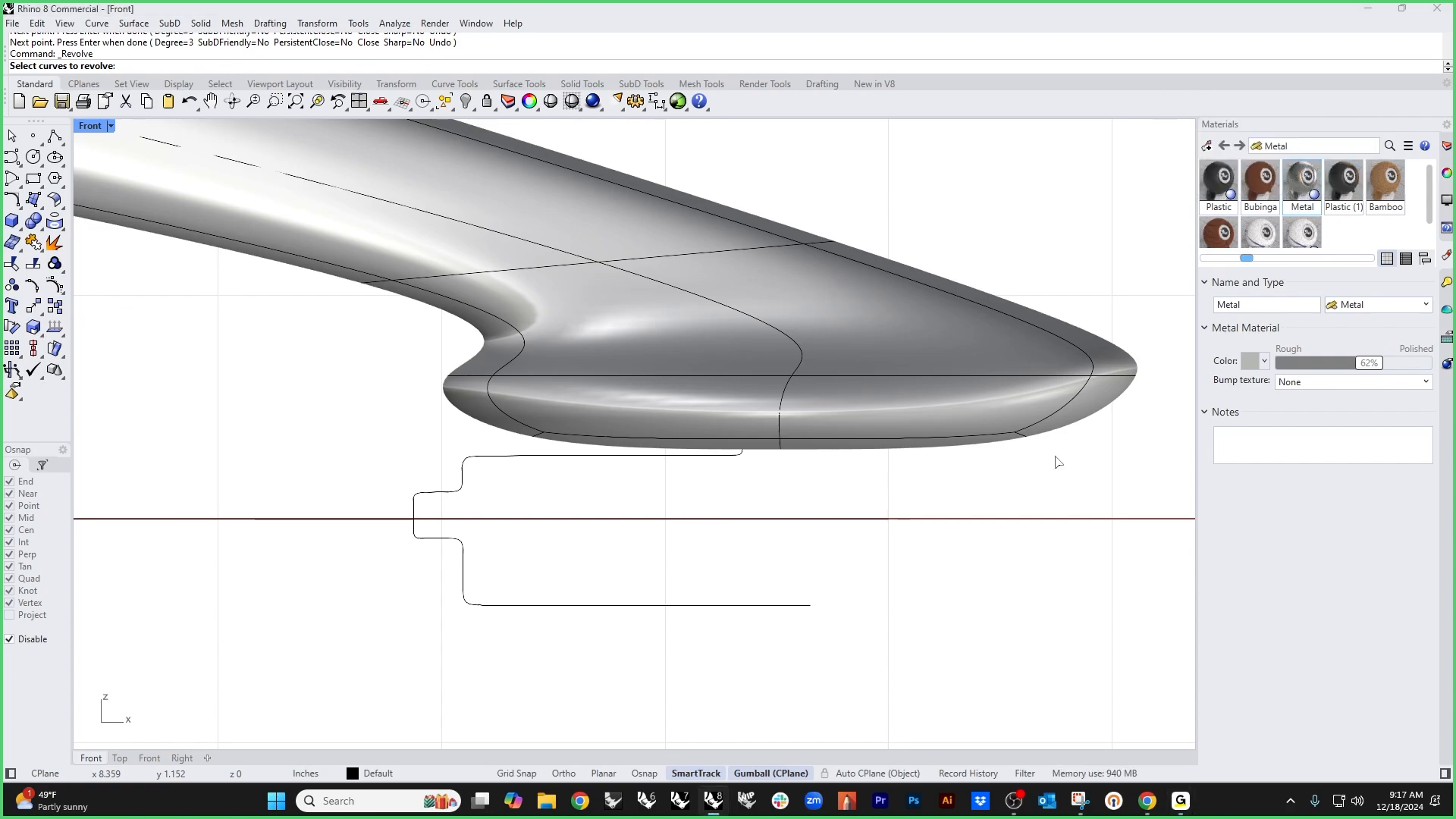
pyautogui.click(790, 606)
pyautogui.press('Return')
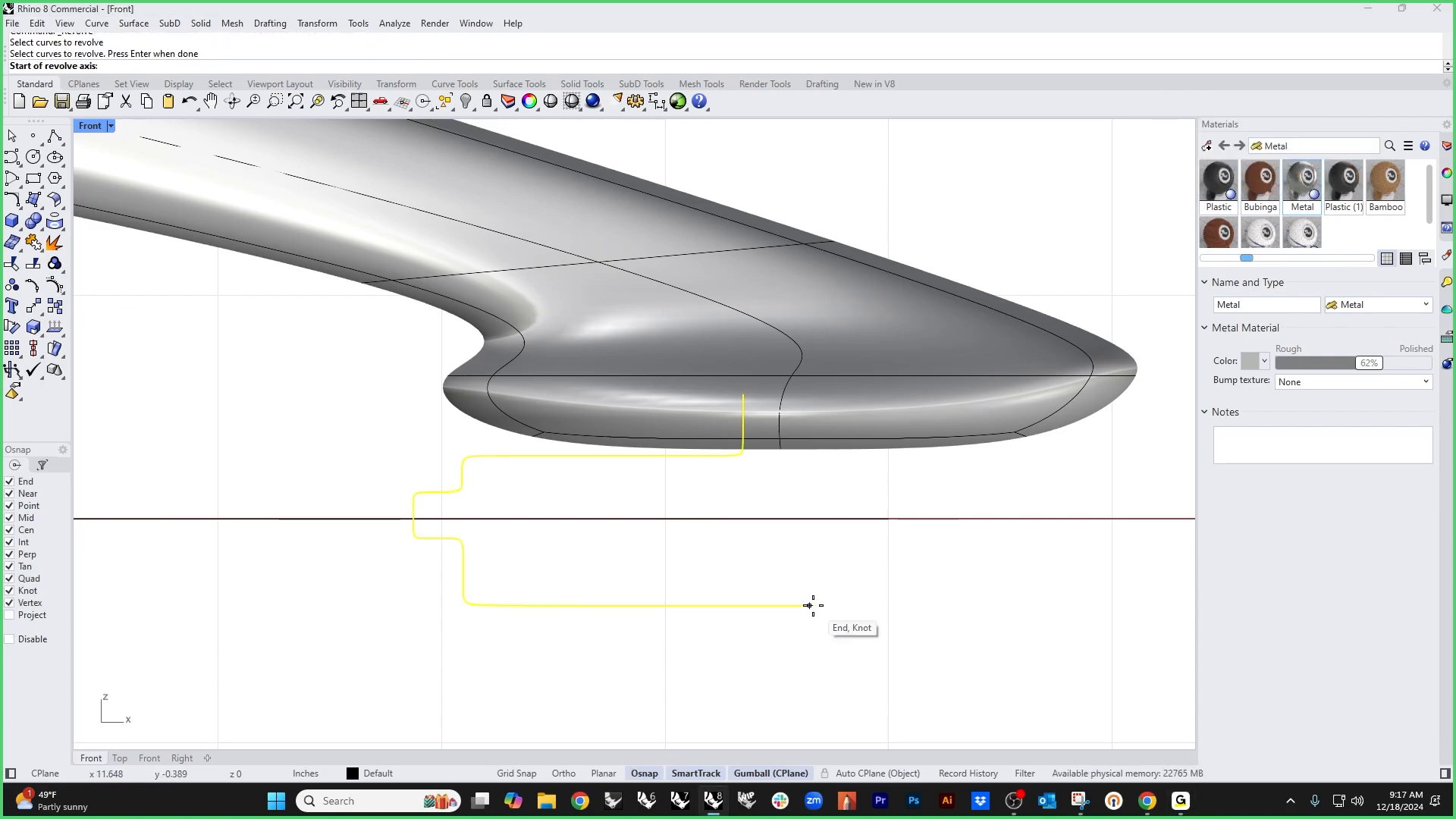
pyautogui.click(810, 605)
pyautogui.keyDown('shift'); pyautogui.click(810, 513); pyautogui.keyUp('shift')
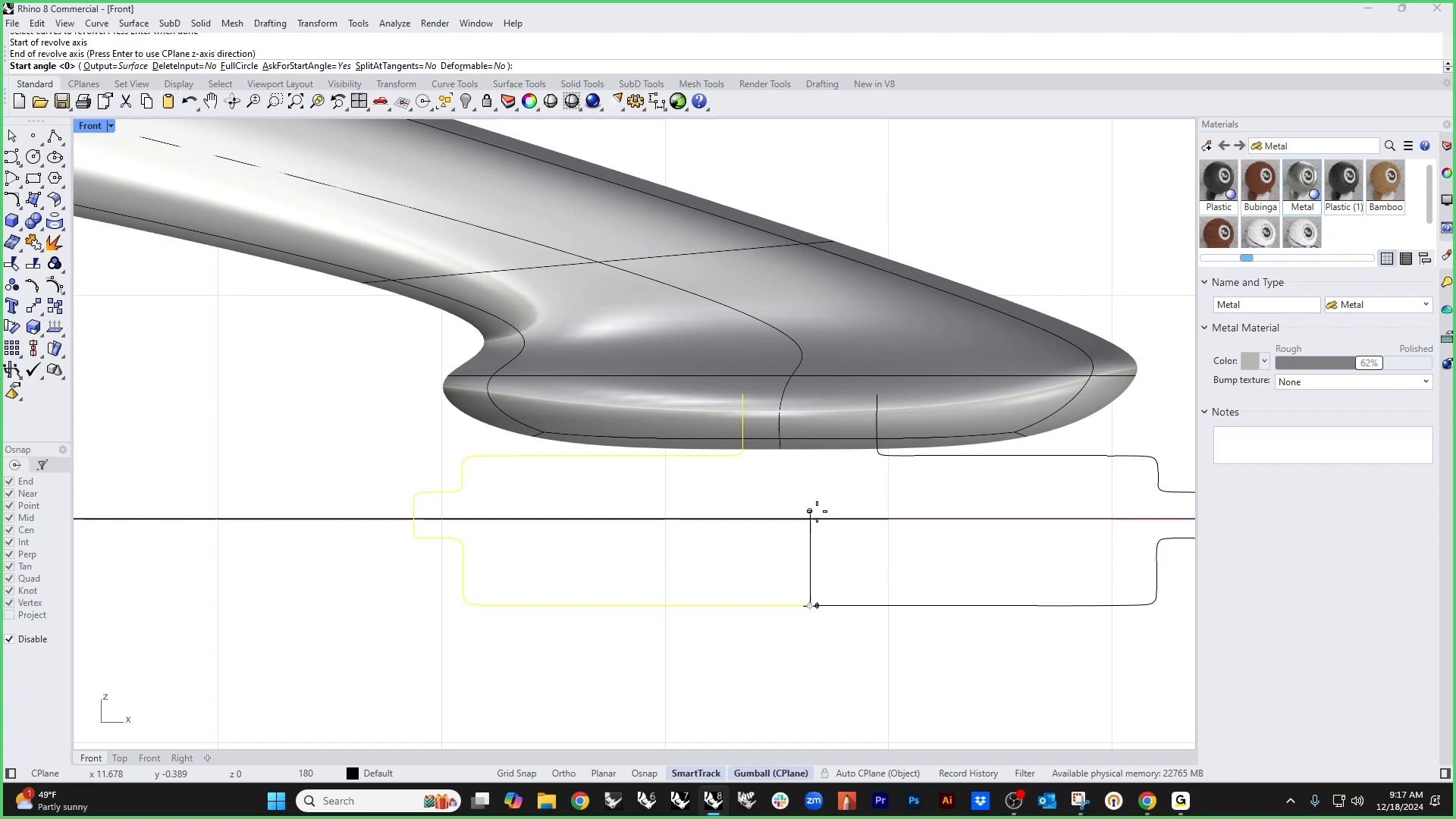
pyautogui.write('f')
pyautogui.press('Return')
pyautogui.scroll(-4, 781, 512)
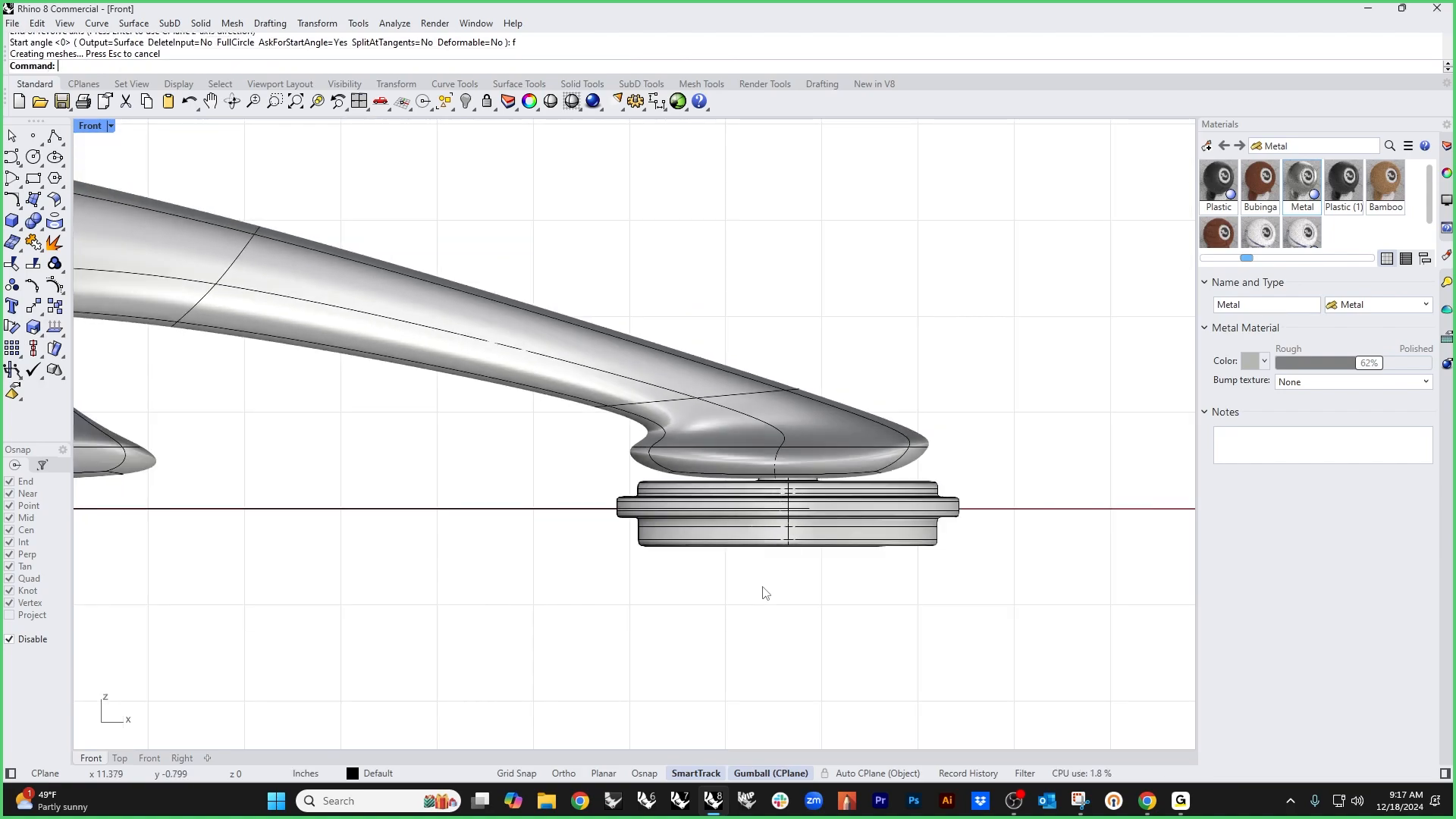
# Step: Scale the revolved foot pad down uniformly and raise it so it sits closer beneath the foot
pyautogui.hotkey('ctrl', 'F4')
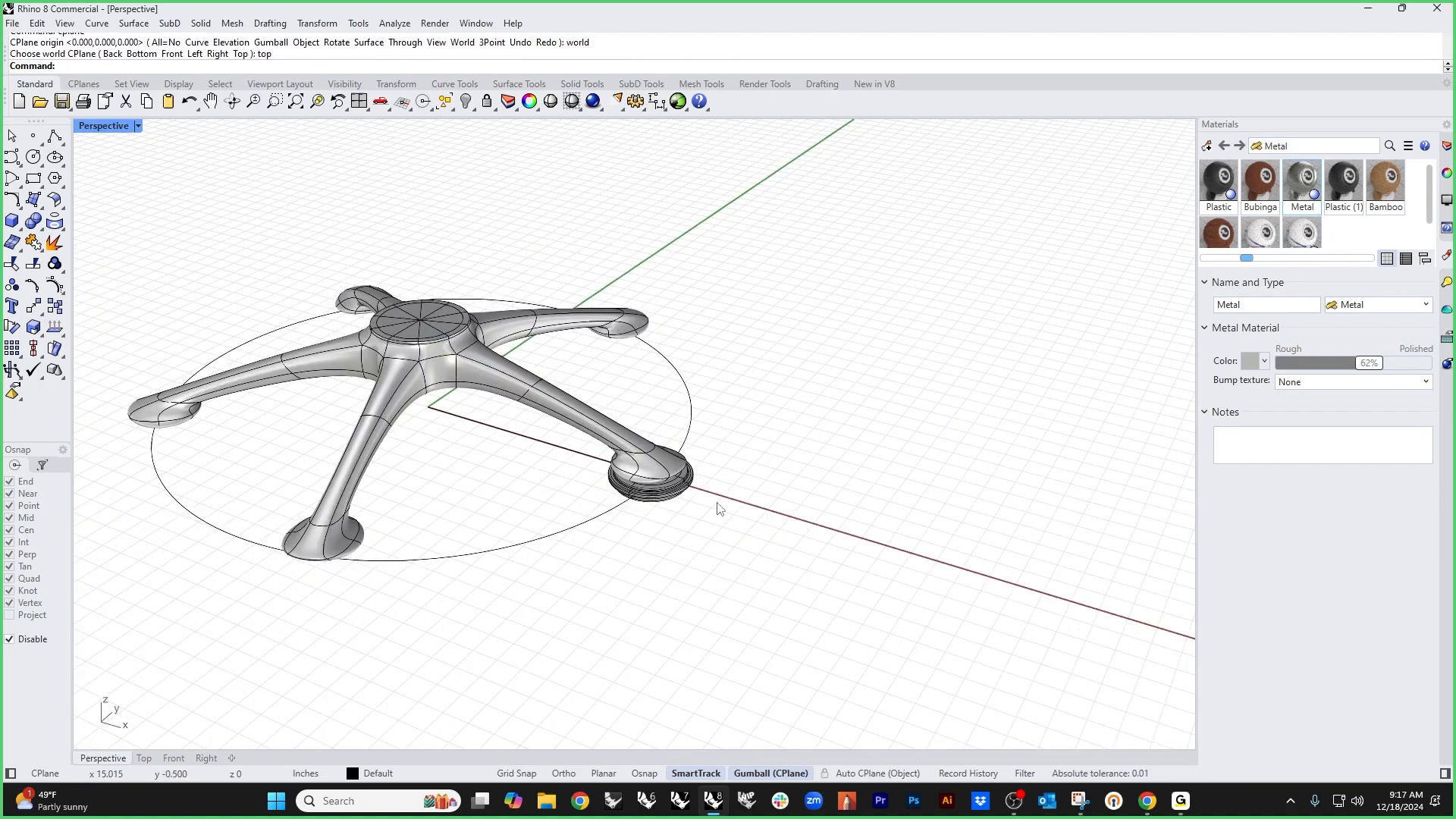
pyautogui.scroll(7, 716, 504)
pyautogui.moveTo(717, 504); pyautogui.dragTo(609, 524, button='right')
pyautogui.scroll(3, 614, 536)
pyautogui.click(610, 525)
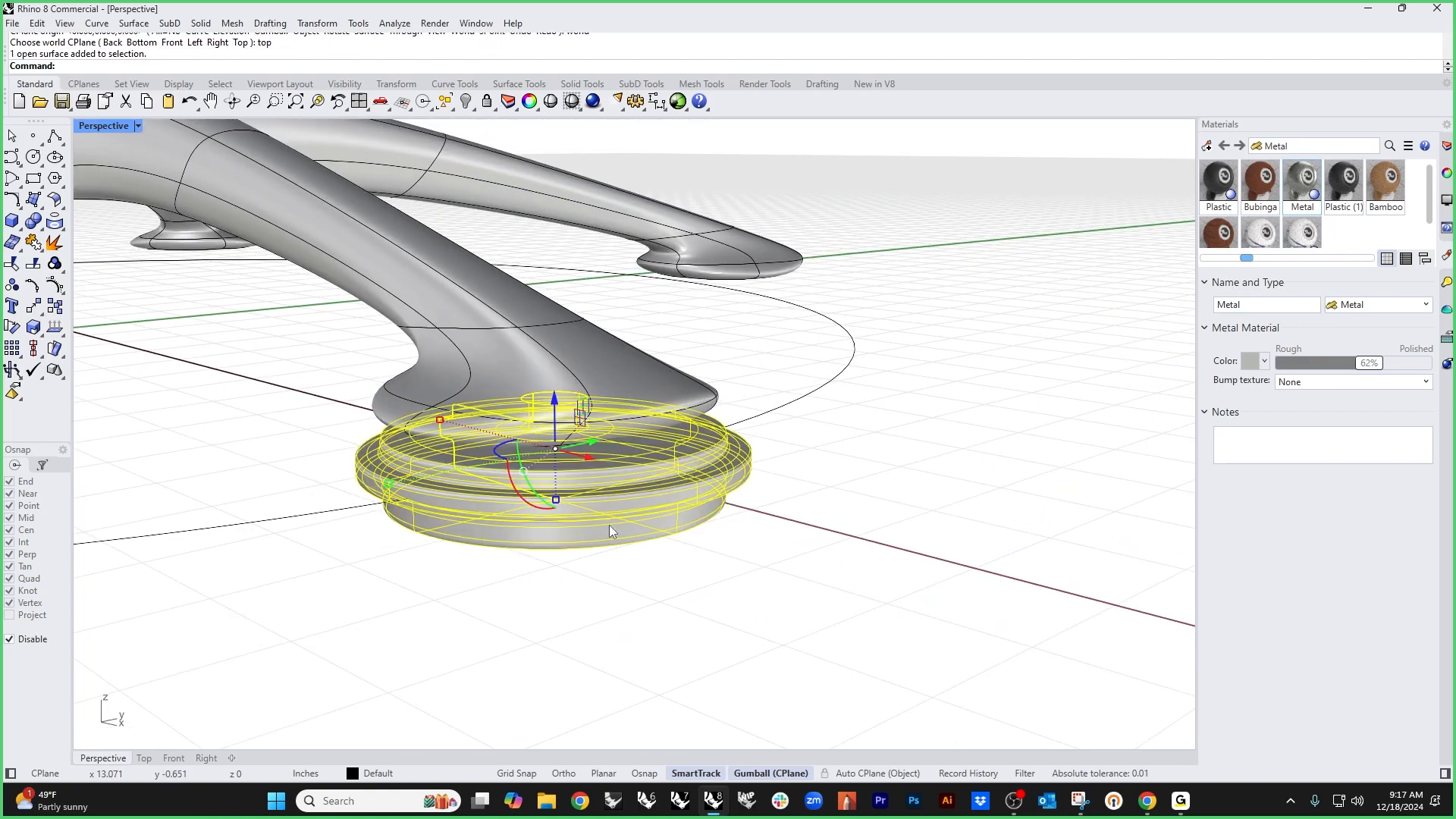
pyautogui.keyDown('shift'); pyautogui.moveTo(388, 482); pyautogui.dragTo(450, 472); pyautogui.keyUp('shift')
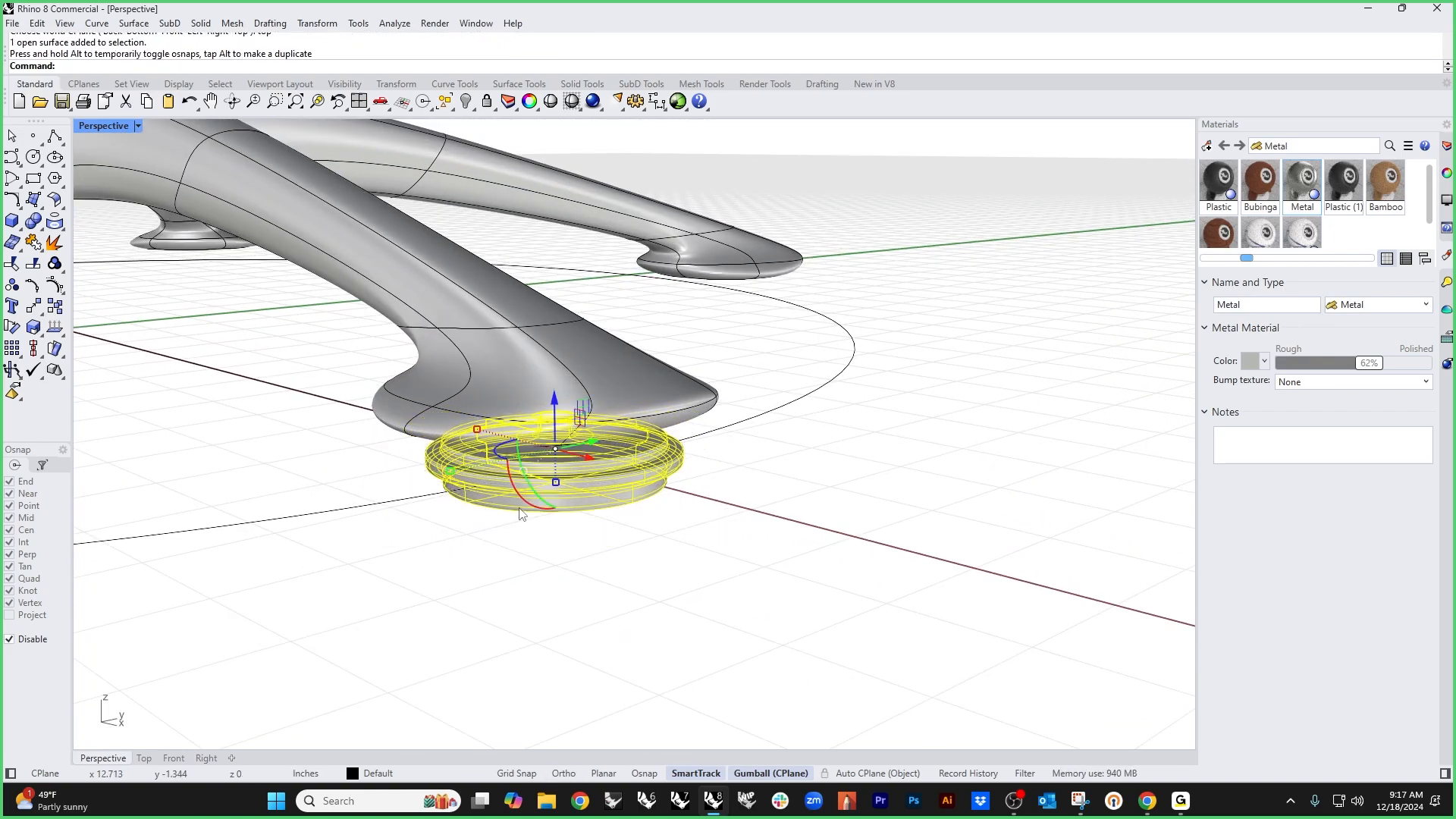
pyautogui.moveTo(520, 514); pyautogui.dragTo(545, 458, button='right')
pyautogui.moveTo(568, 392); pyautogui.dragTo(568, 381)
pyautogui.click(748, 547)
pyautogui.scroll(-5, 649, 505)
pyautogui.moveTo(650, 506); pyautogui.dragTo(682, 483, button='right')
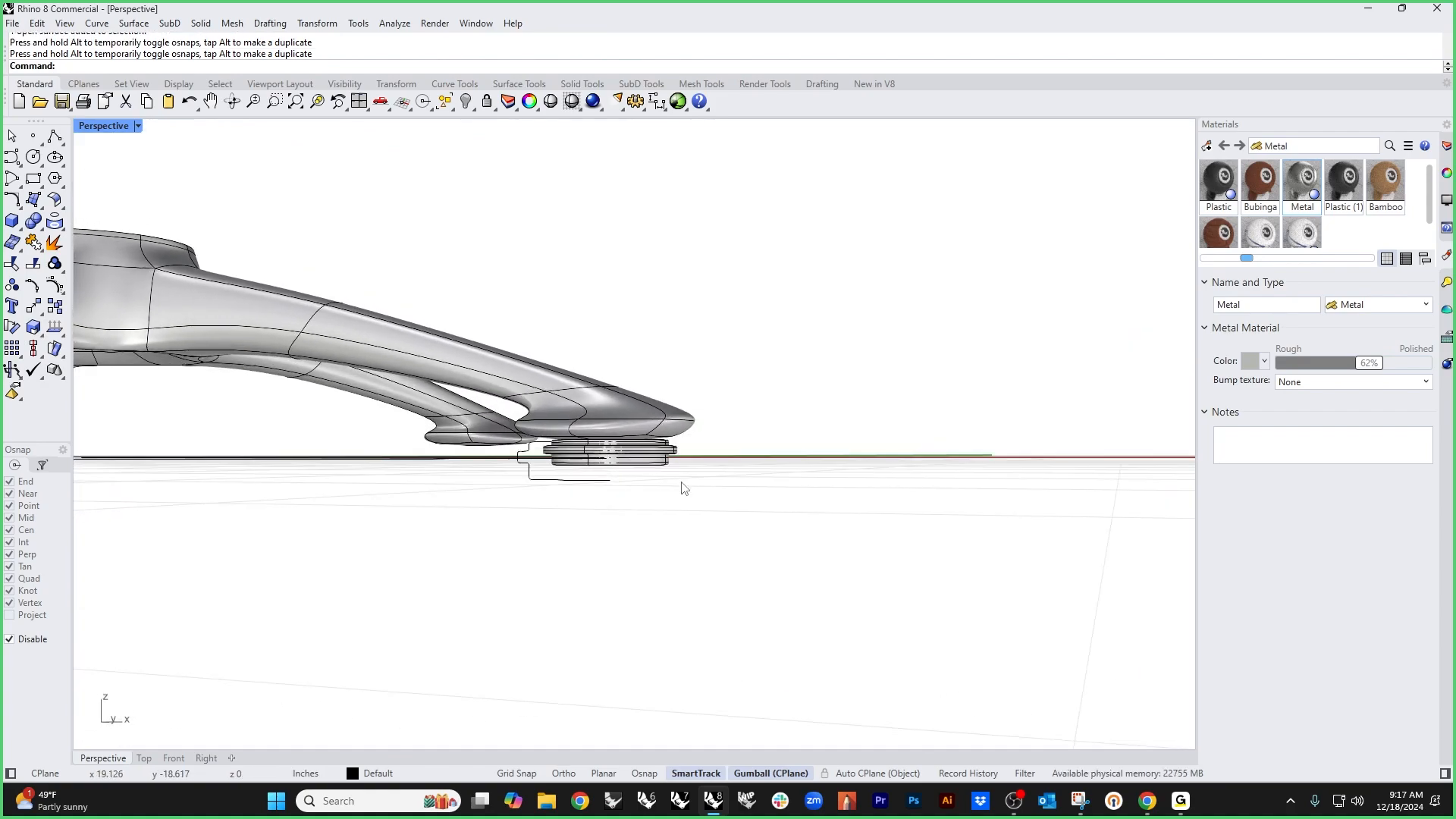
# Step: In Front view, select the foot end of the leg with its pad and profile curve, and move them up until the pad rests on the ground line
pyautogui.hotkey('ctrl', 'F2')
pyautogui.scroll(3, 660, 477)
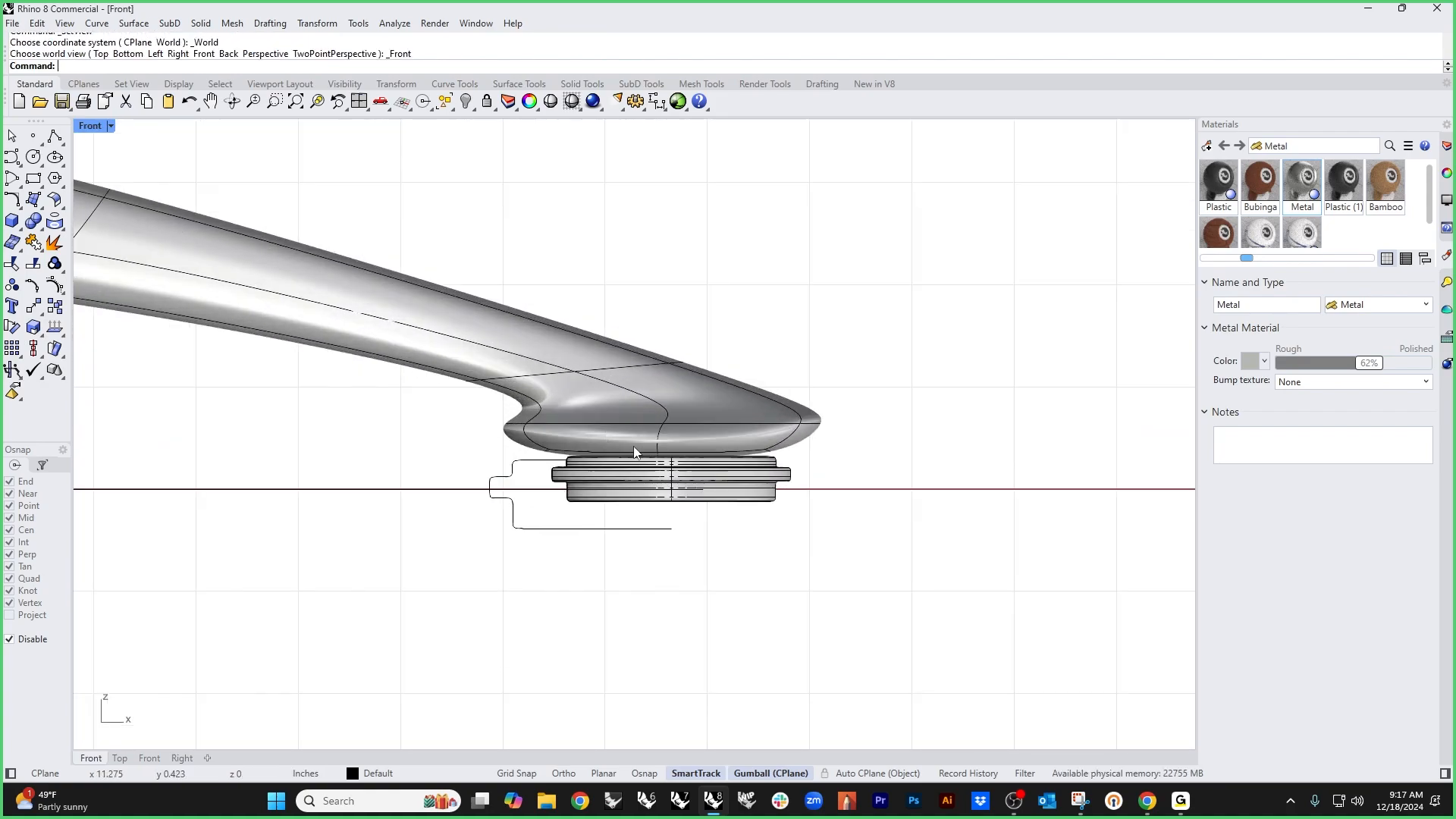
pyautogui.moveTo(416, 547); pyautogui.dragTo(974, 311)
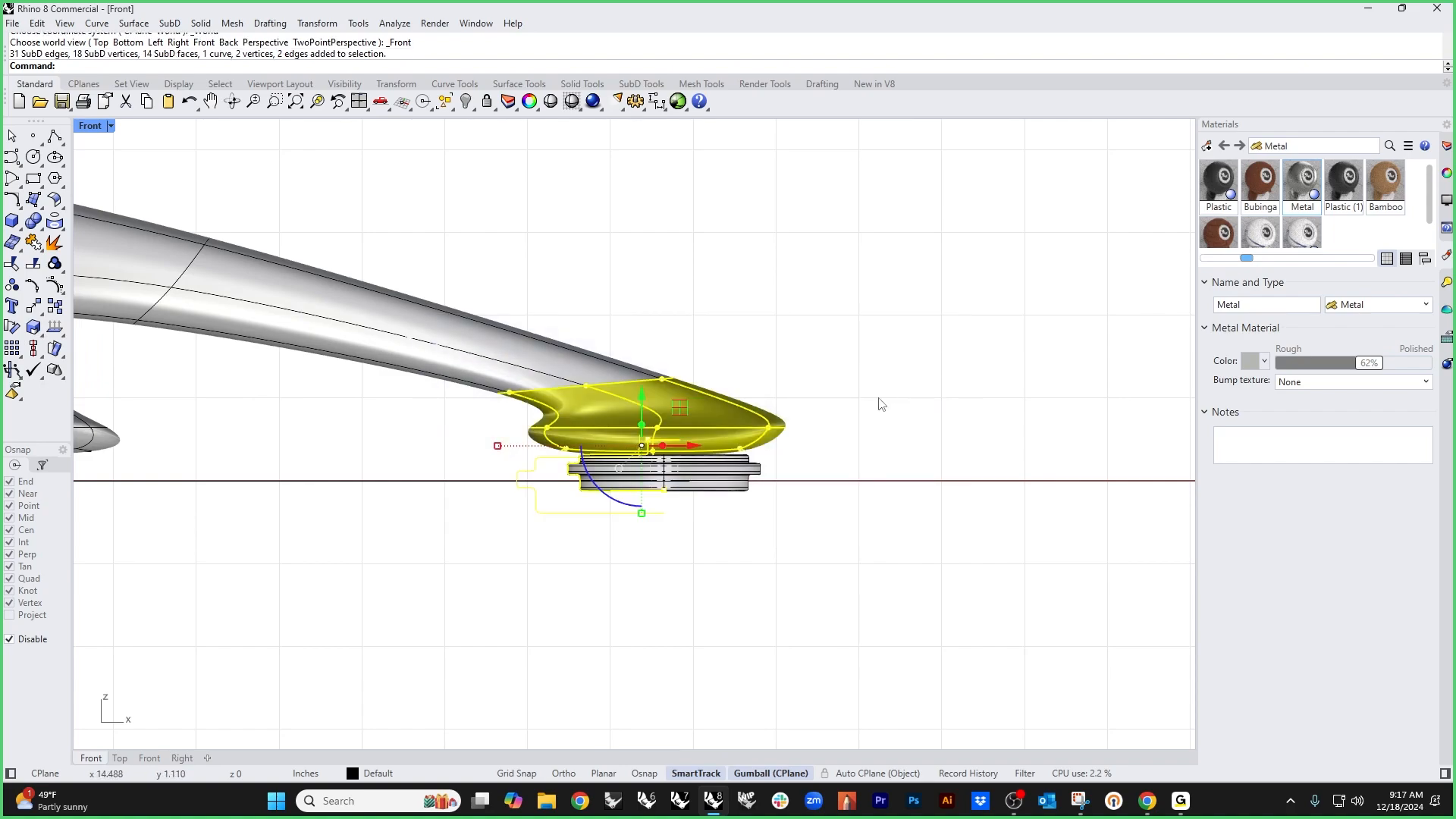
pyautogui.moveTo(652, 407)
pyautogui.mouseDown()
pyautogui.moveTo(652, 378)
pyautogui.moveTo(641, 429)
pyautogui.mouseUp()
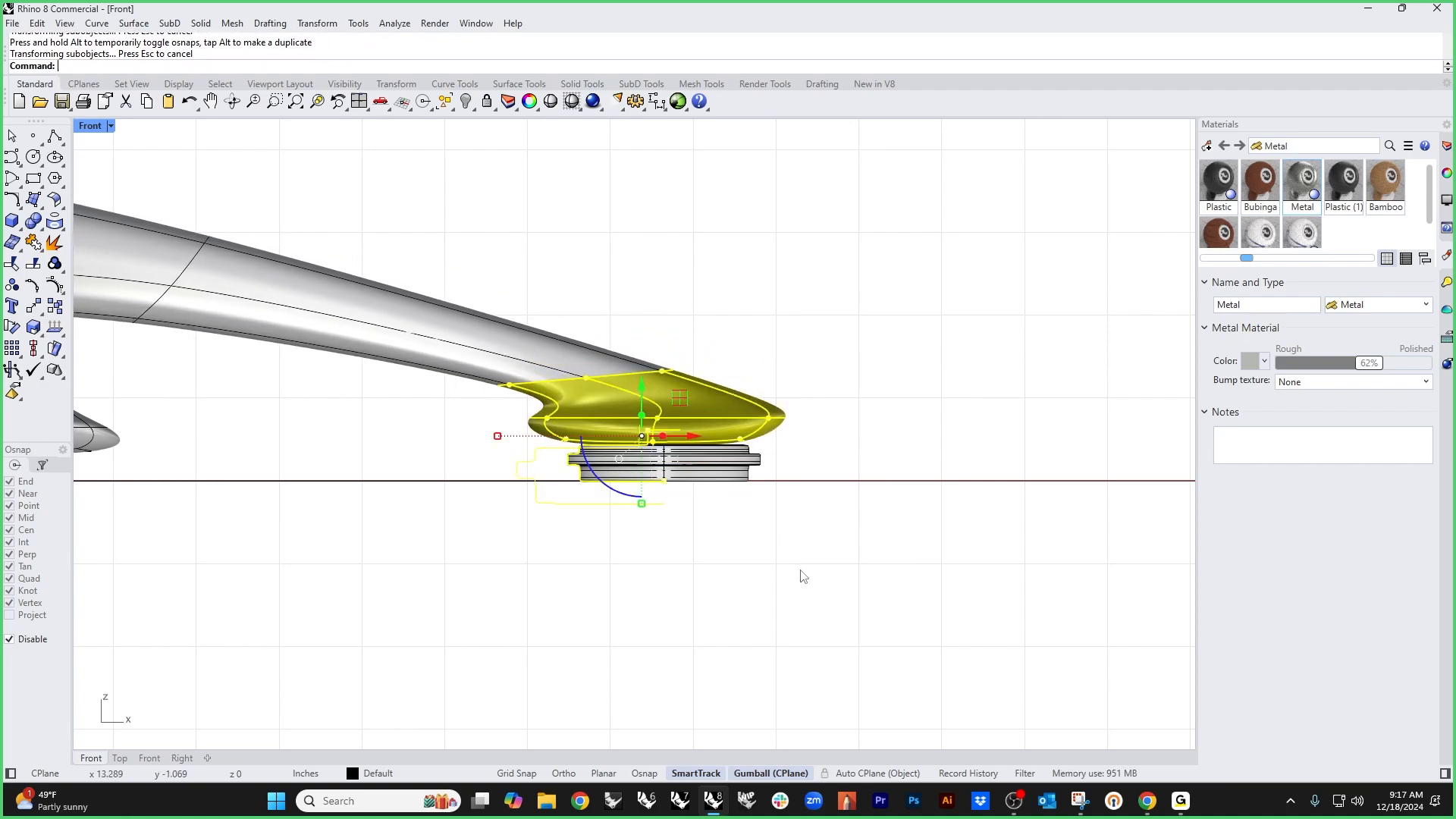
pyautogui.press('Escape')
# Step: Assign the black Plastic (1) material to the foot pad in the Perspective view
pyautogui.scroll(-3, 803, 576)
pyautogui.click(768, 453)
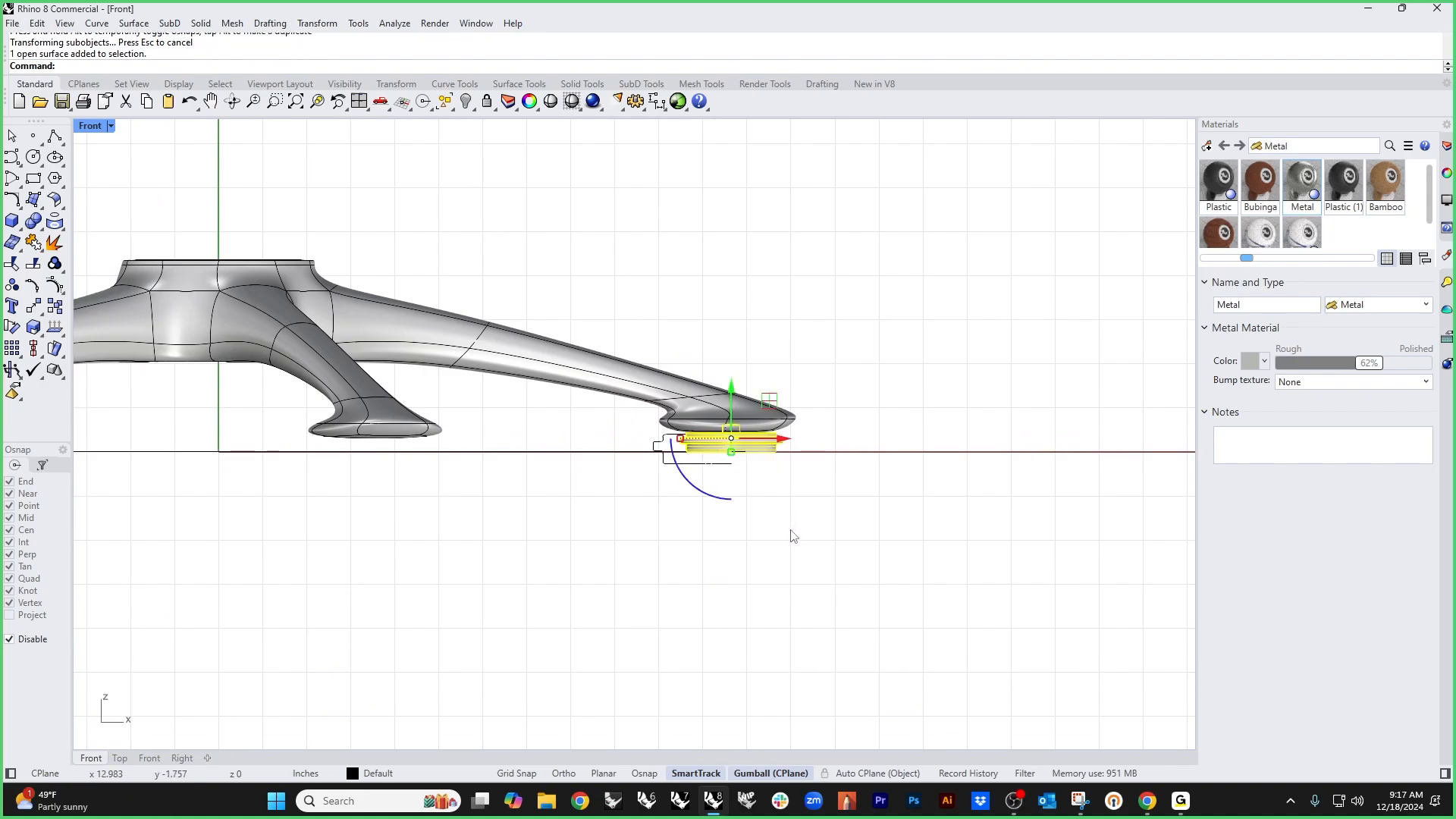
pyautogui.hotkey('ctrl', 'F4')
pyautogui.click(791, 531)
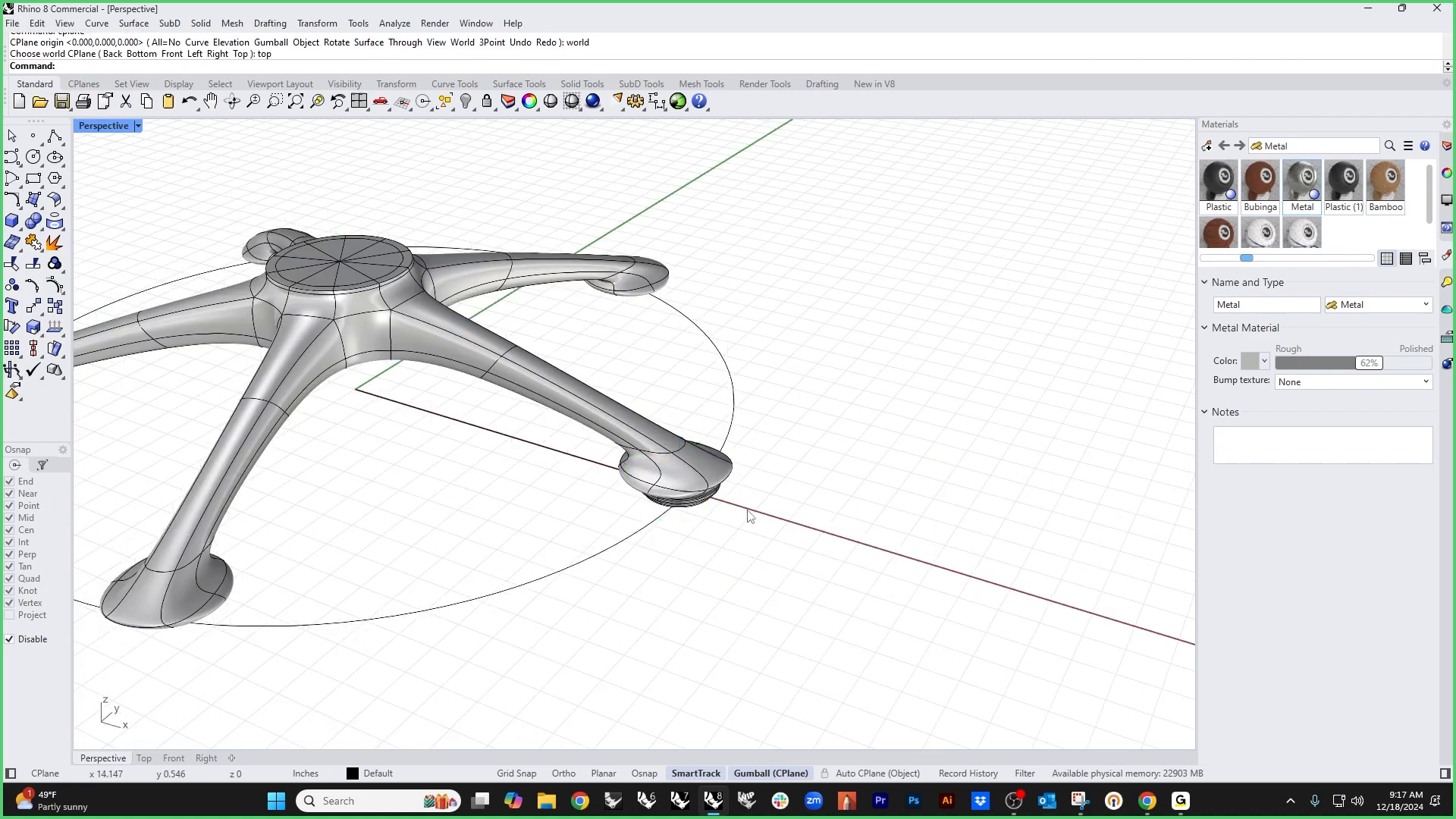
pyautogui.scroll(9, 714, 497)
pyautogui.click(714, 496)
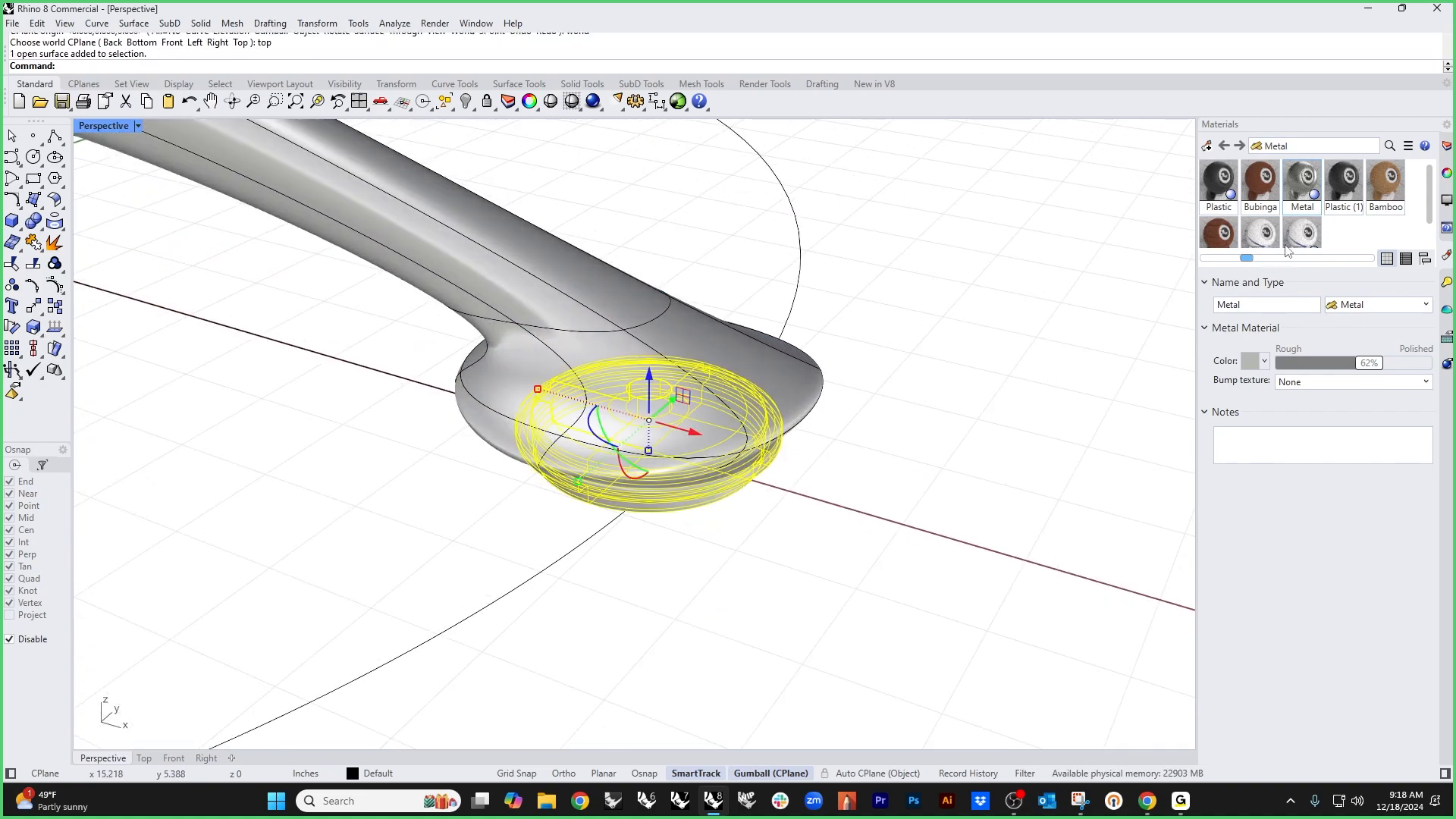
pyautogui.click(1337, 190)
pyautogui.rightClick(1337, 190)
pyautogui.click(1100, 194)
pyautogui.scroll(-5, 832, 428)
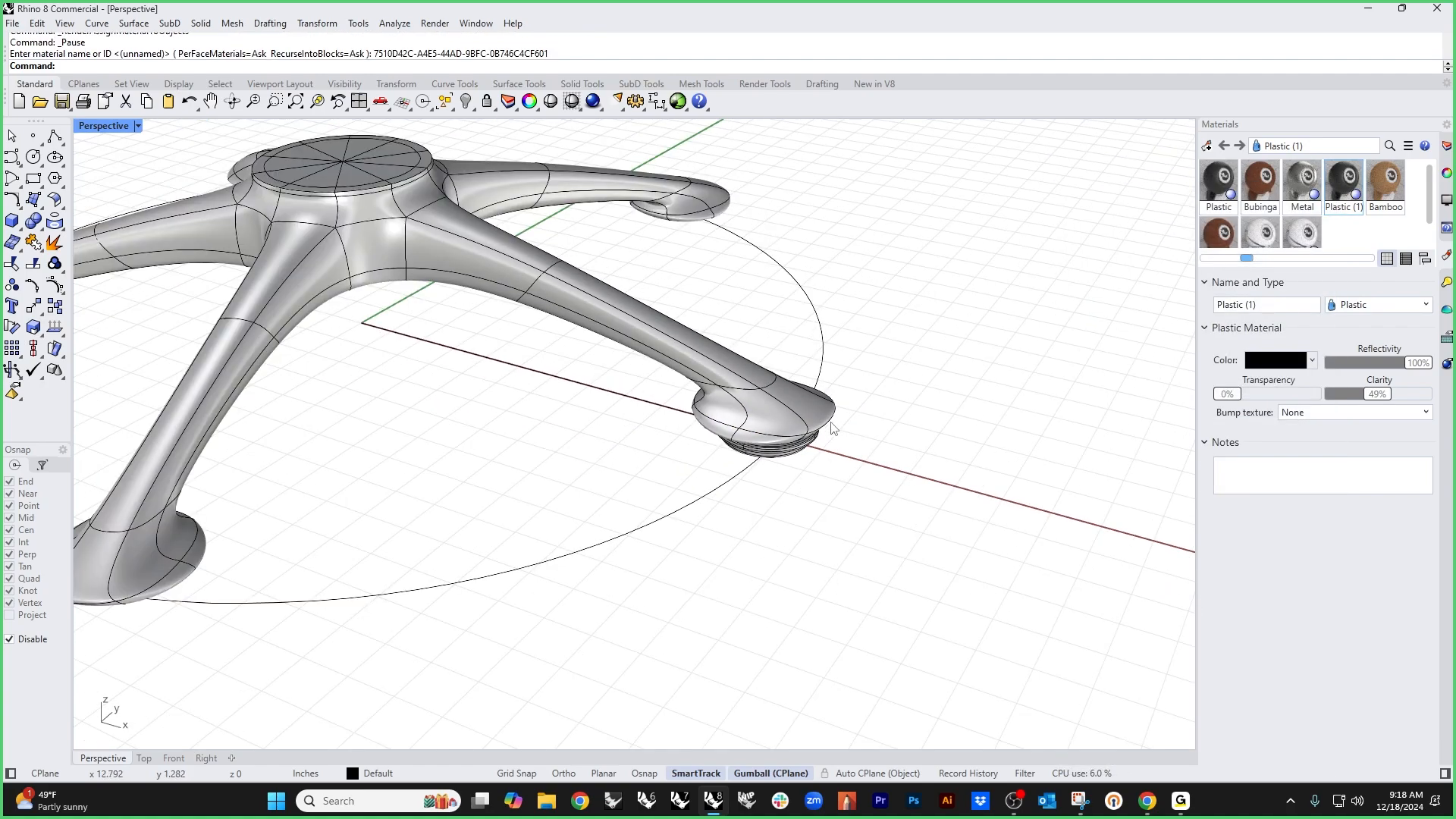
# Step: Set the Perspective viewport to Rendered and examine the black pad beneath the metal foot
pyautogui.click(107, 125)
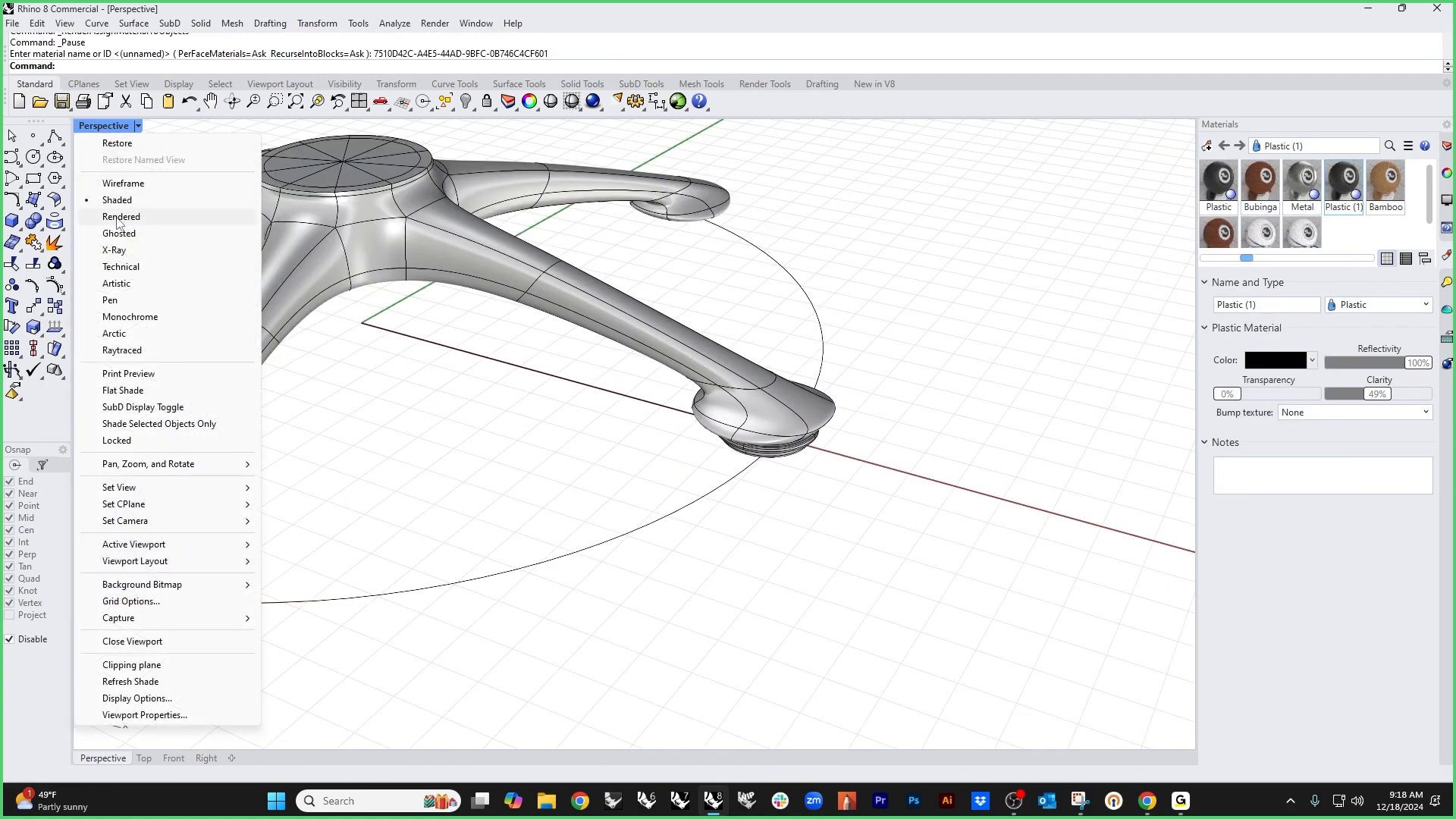
pyautogui.click(144, 217)
pyautogui.moveTo(671, 553); pyautogui.dragTo(414, 466, button='right')
pyautogui.scroll(8, 529, 375)
pyautogui.moveTo(626, 460); pyautogui.dragTo(818, 480, button='right')
pyautogui.scroll(-5, 834, 501)
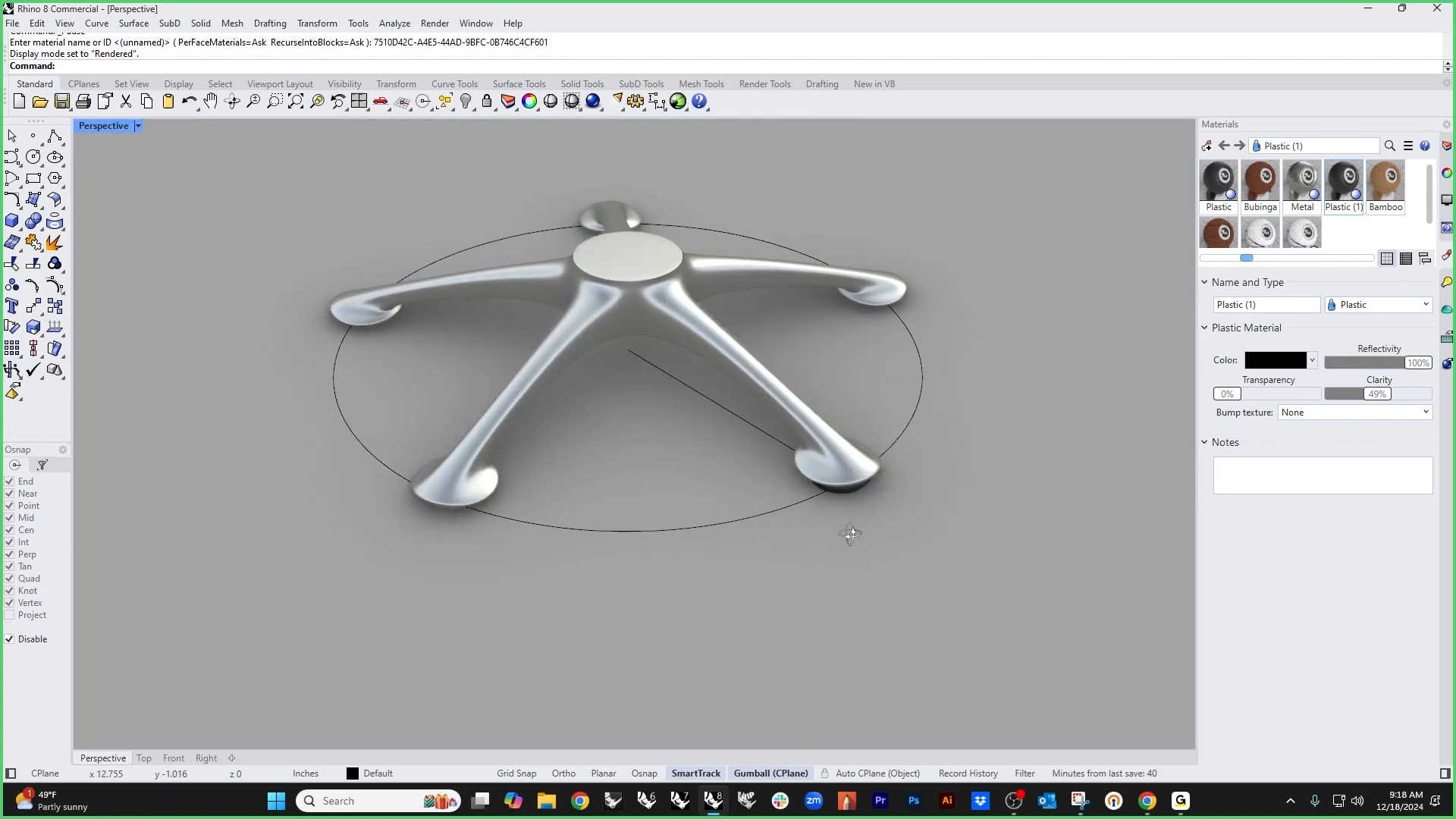
# Step: Polar array the foot pad about the origin with 5 items over 360 degrees
pyautogui.scroll(5, 852, 485)
pyautogui.click(857, 464)
pyautogui.scroll(-5, 858, 465)
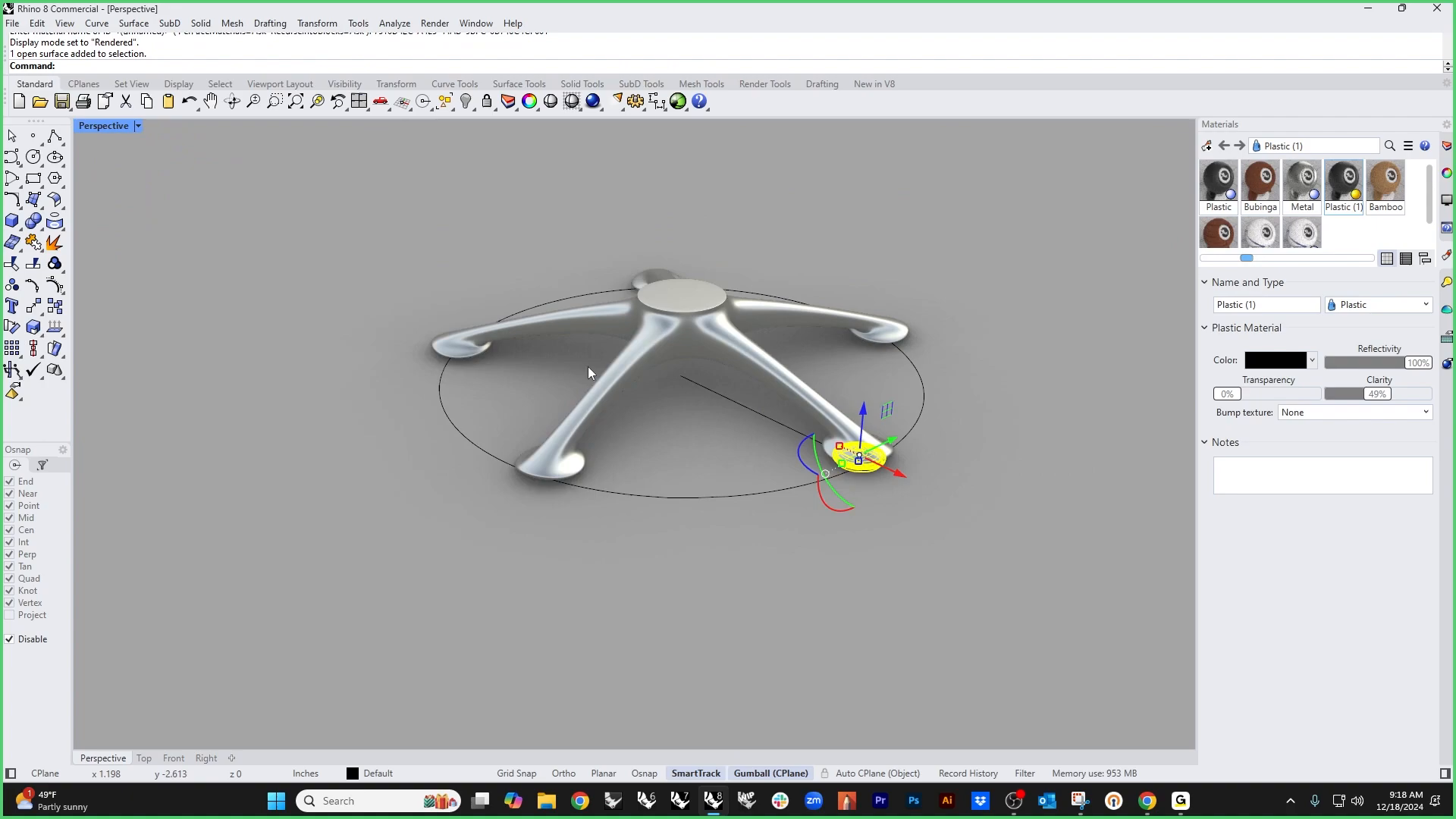
pyautogui.click(328, 27)
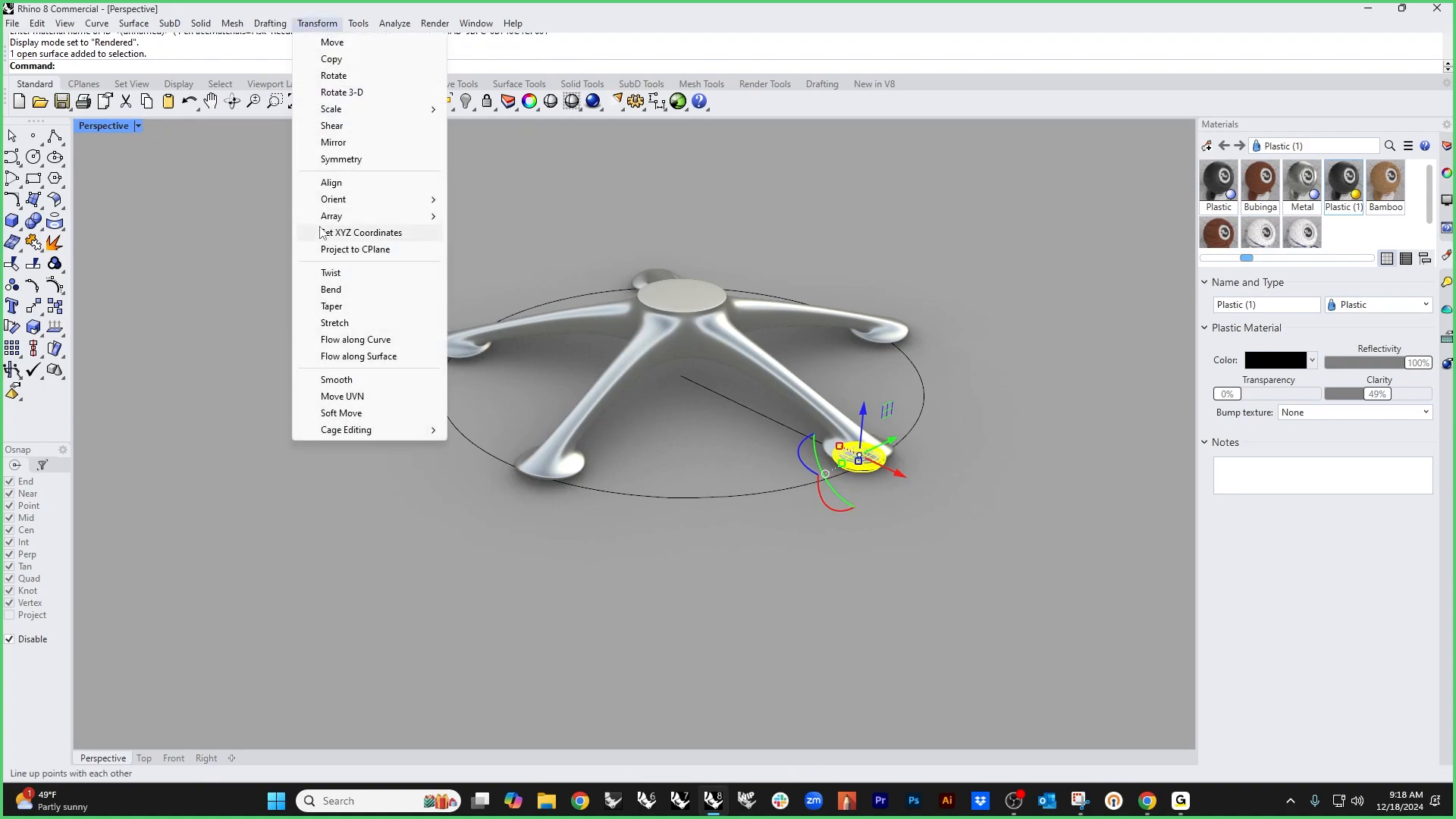
pyautogui.moveTo(326, 219)
pyautogui.click(497, 233)
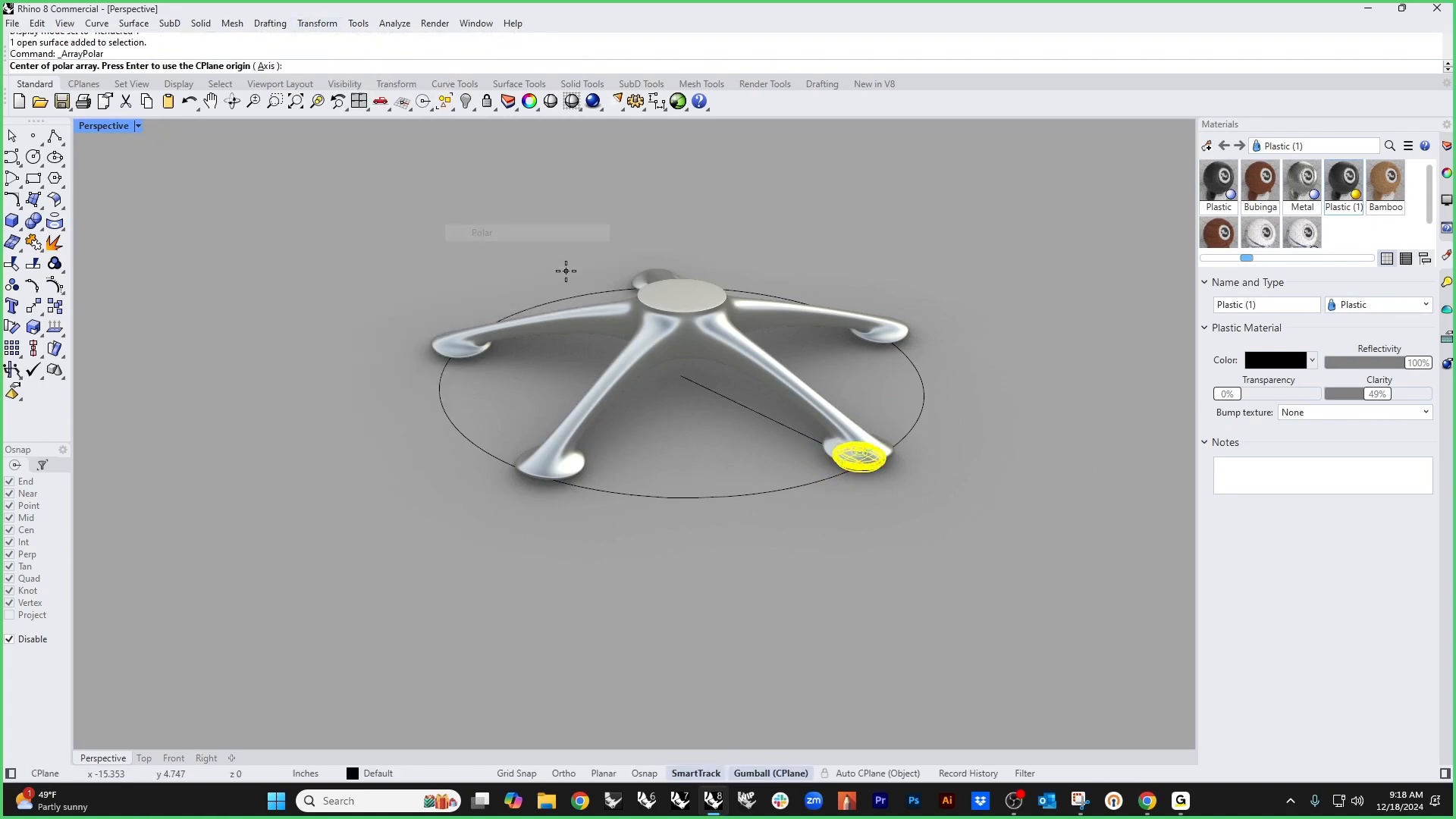
pyautogui.write('0')
pyautogui.press('Return')
pyautogui.write('5')
pyautogui.press('Return')
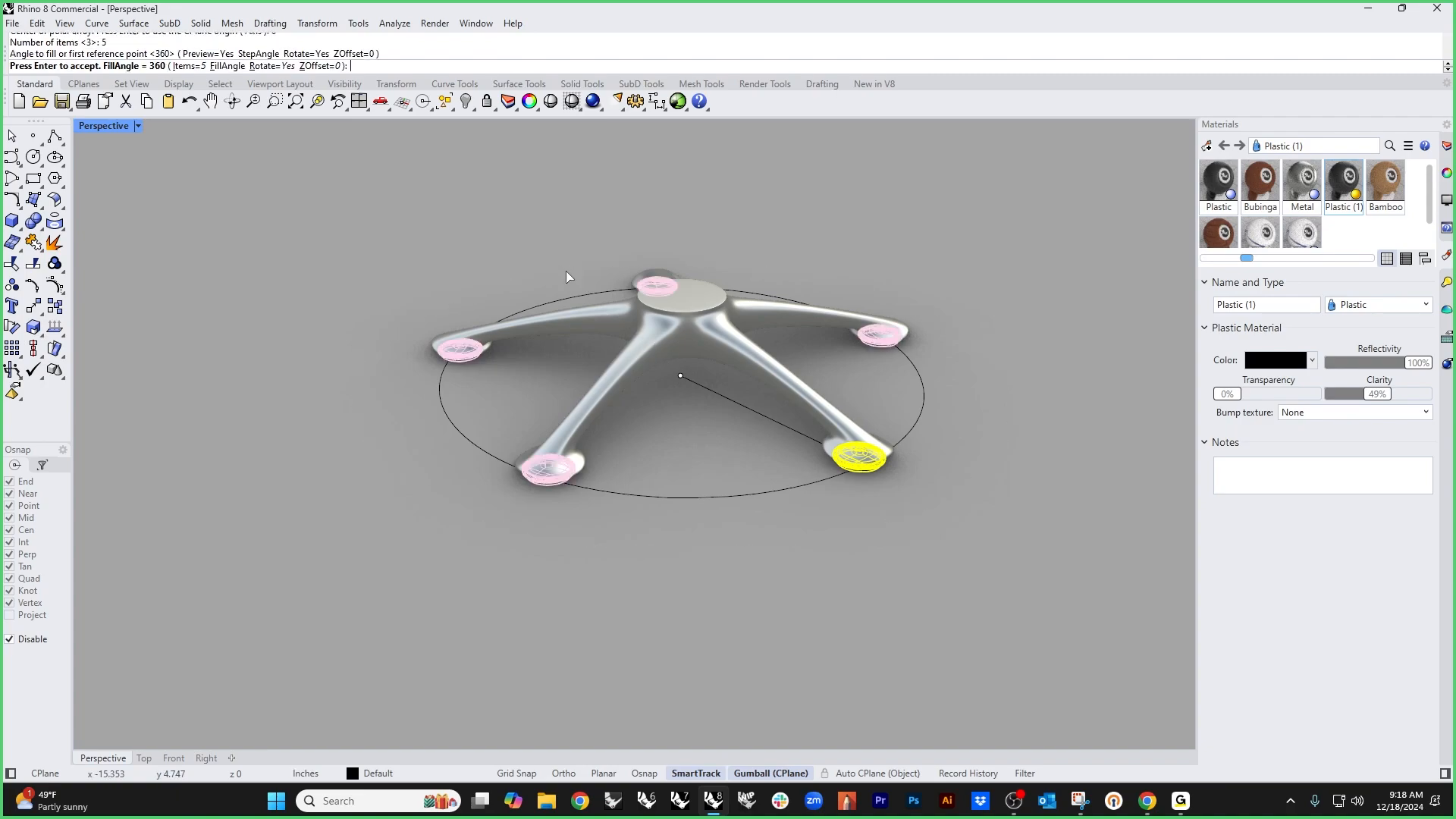
pyautogui.press('Return')
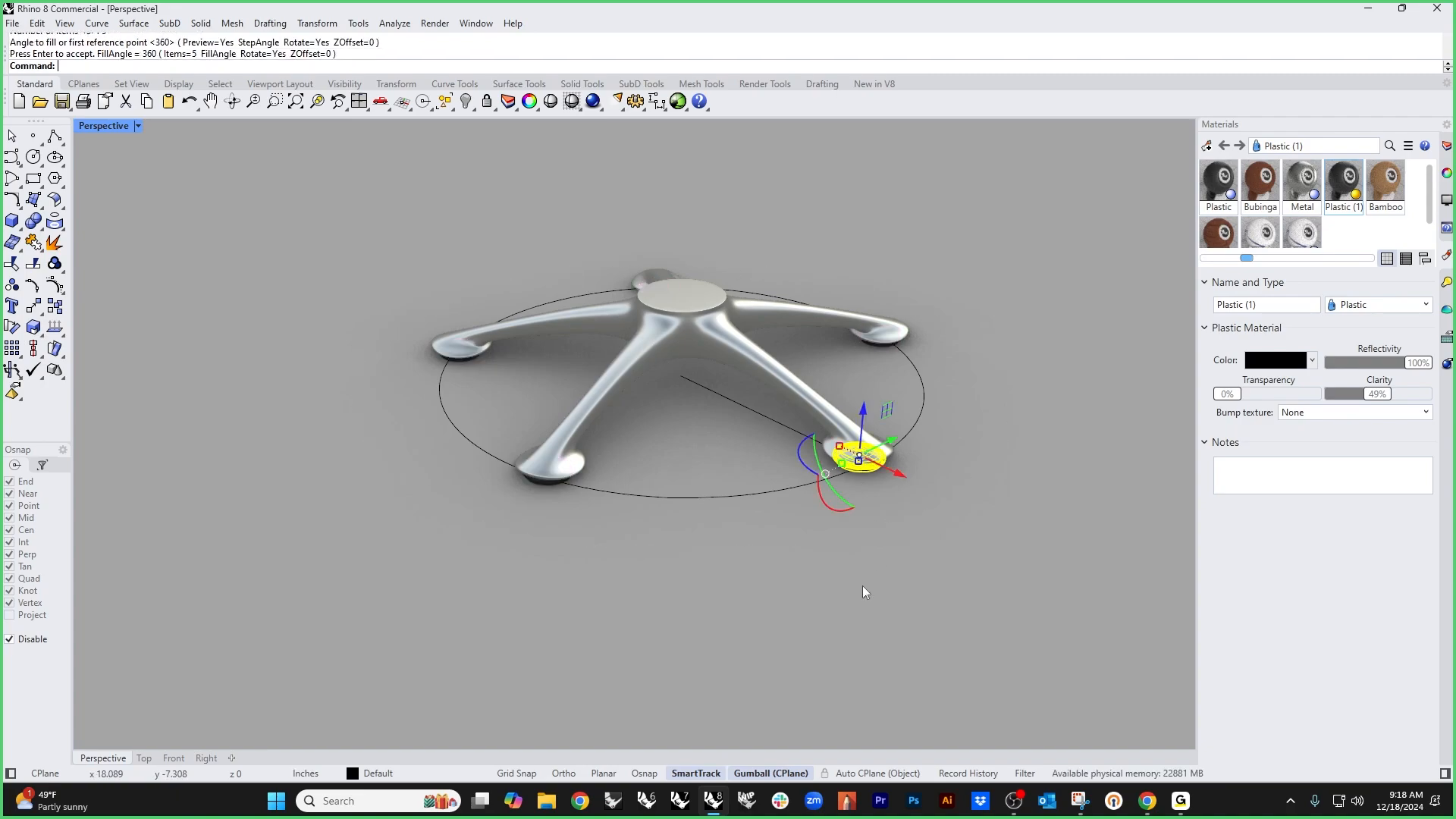
# Step: Review the rendered base with its pads, return the Perspective viewport to Shaded and compare the base with the chair sketch
pyautogui.moveTo(862, 586); pyautogui.dragTo(512, 578, button='right')
pyautogui.click(93, 126)
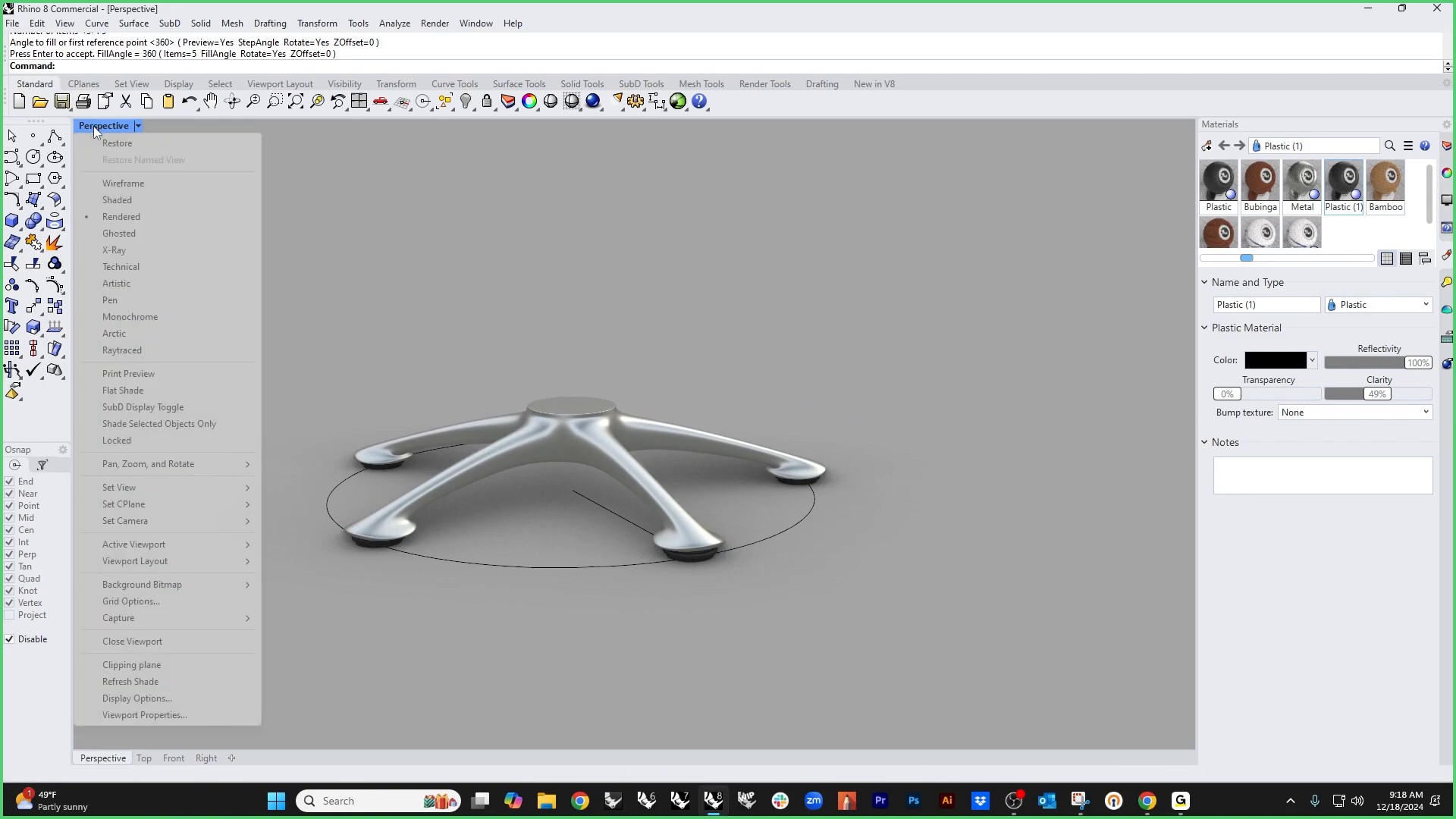
pyautogui.click(122, 200)
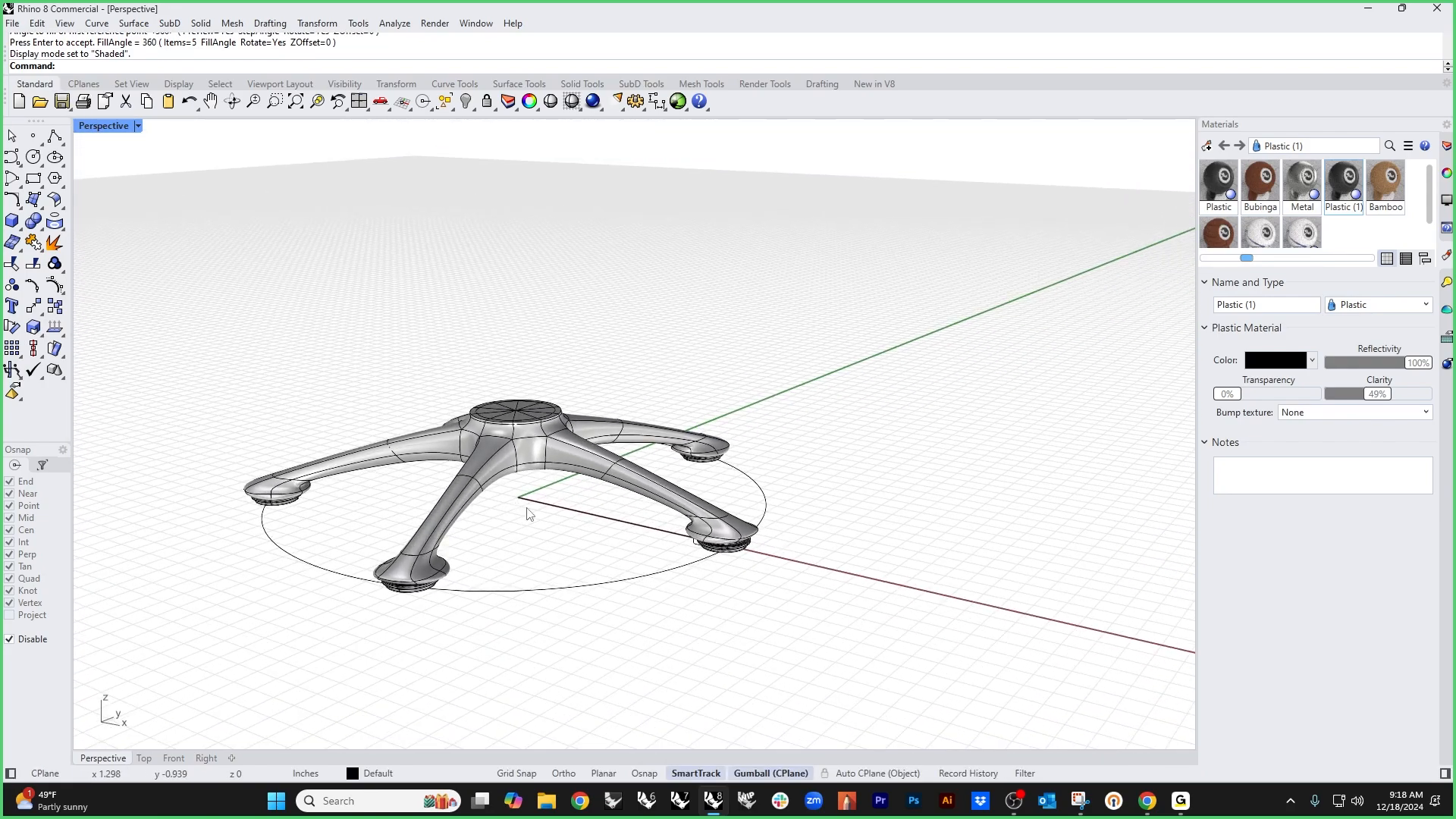
pyautogui.moveTo(545, 519)
pyautogui.mouseDown(button='right')
pyautogui.moveTo(521, 546)
pyautogui.moveTo(530, 530)
pyautogui.moveTo(504, 530)
pyautogui.moveTo(522, 508)
pyautogui.moveTo(514, 520)
pyautogui.moveTo(572, 621)
pyautogui.moveTo(609, 628)
pyautogui.mouseUp(button='right')
pyautogui.scroll(-8, 524, 522)
pyautogui.moveTo(308, 477)
pyautogui.mouseDown(button='right')
pyautogui.moveTo(266, 379)
pyautogui.moveTo(465, 447)
pyautogui.moveTo(598, 548)
pyautogui.mouseUp(button='right')
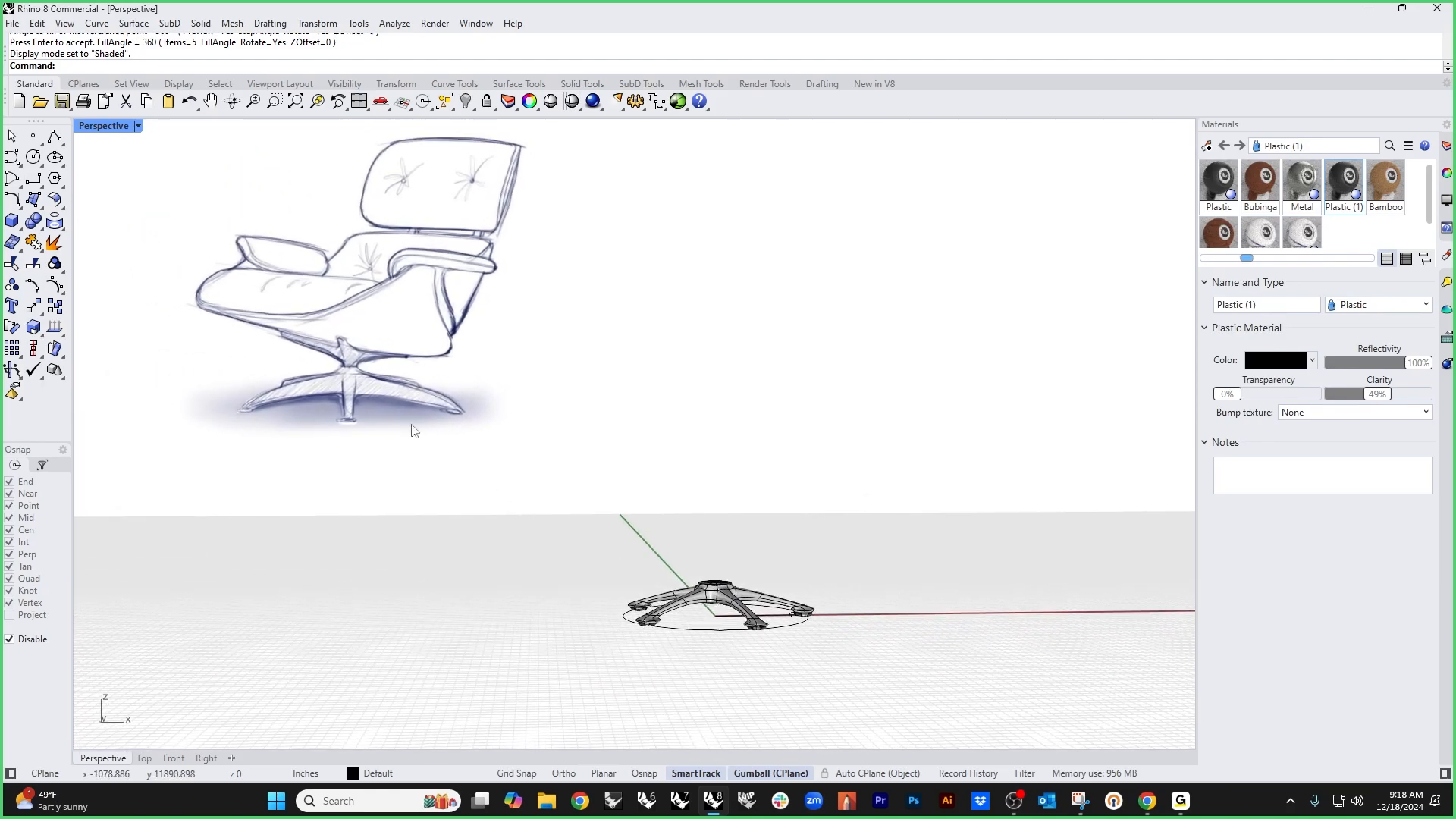
# Step: Try lowering one SubD edge on the hub's underside between two legs, and undo the move
pyautogui.scroll(7, 726, 608)
pyautogui.moveTo(846, 645); pyautogui.dragTo(779, 641, button='right')
pyautogui.moveTo(889, 634); pyautogui.dragTo(720, 644, button='right')
pyautogui.scroll(4, 681, 596)
pyautogui.scroll(2, 680, 596)
pyautogui.keyDown('ctrl'); pyautogui.keyDown('shift'); pyautogui.click(654, 580); pyautogui.keyUp('shift'); pyautogui.keyUp('ctrl')
pyautogui.scroll(-5, 655, 582)
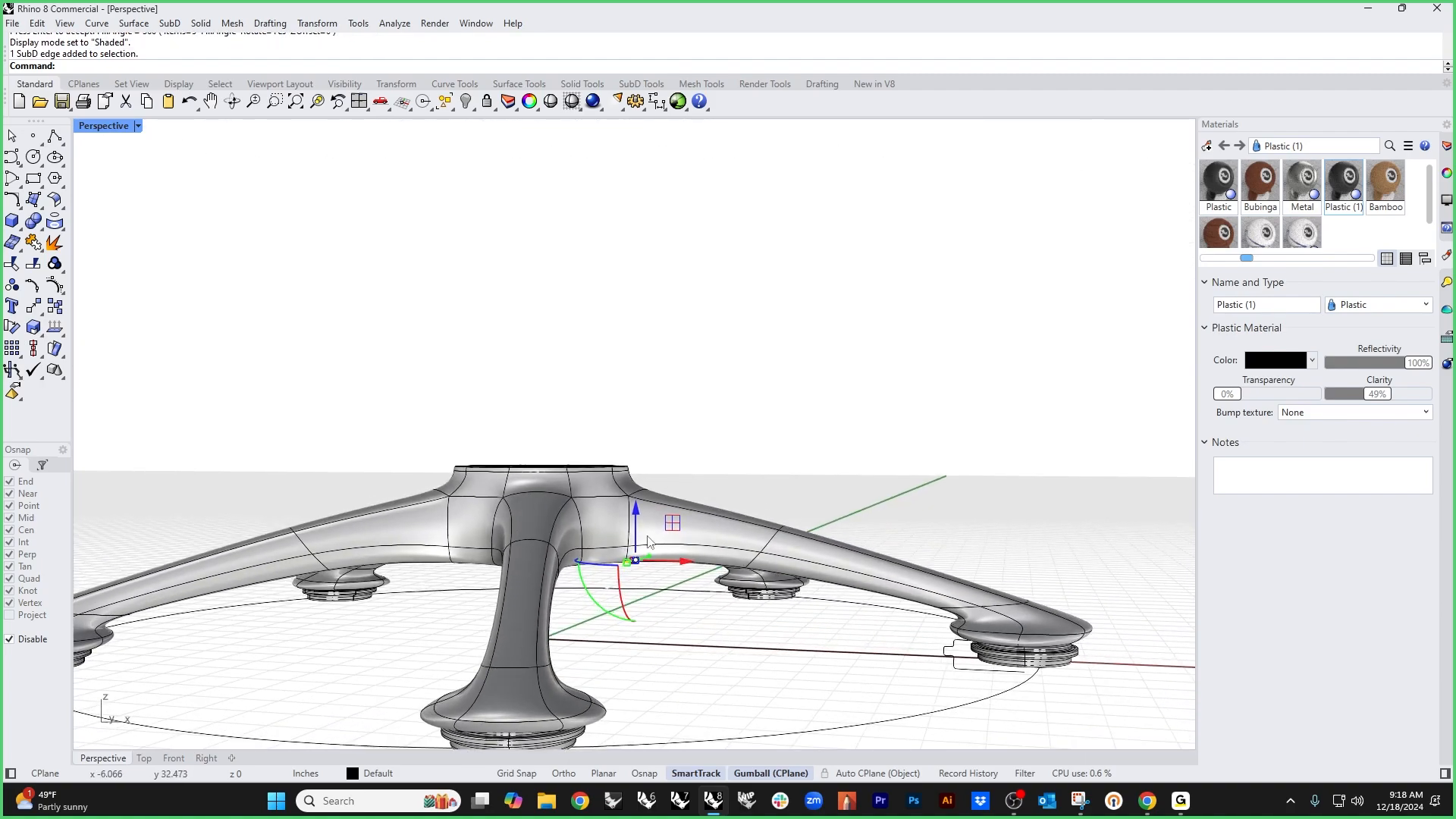
pyautogui.moveTo(635, 531); pyautogui.dragTo(627, 594)
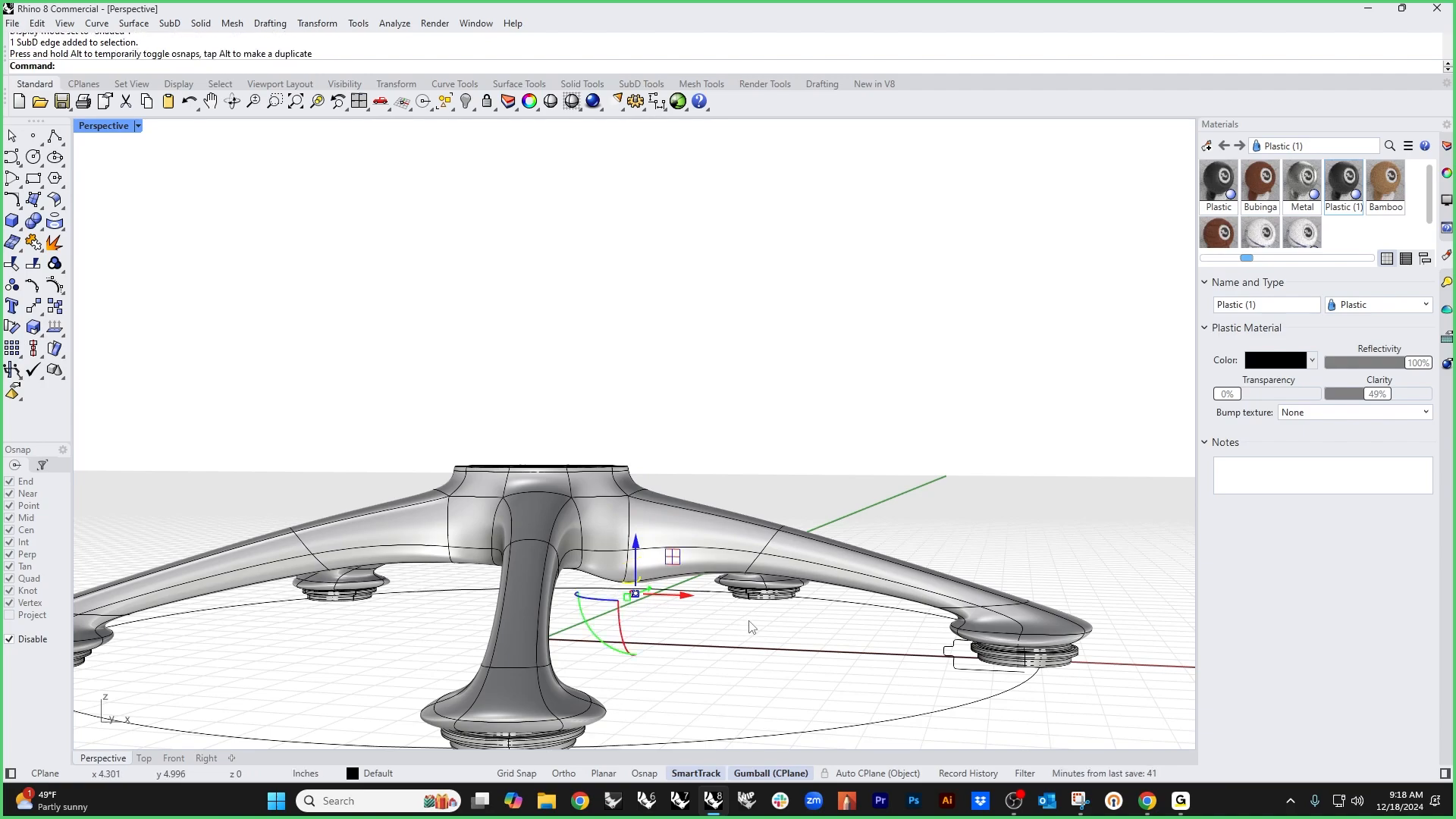
pyautogui.moveTo(750, 626); pyautogui.dragTo(533, 231, button='right')
pyautogui.hotkey('ctrl', 'z')
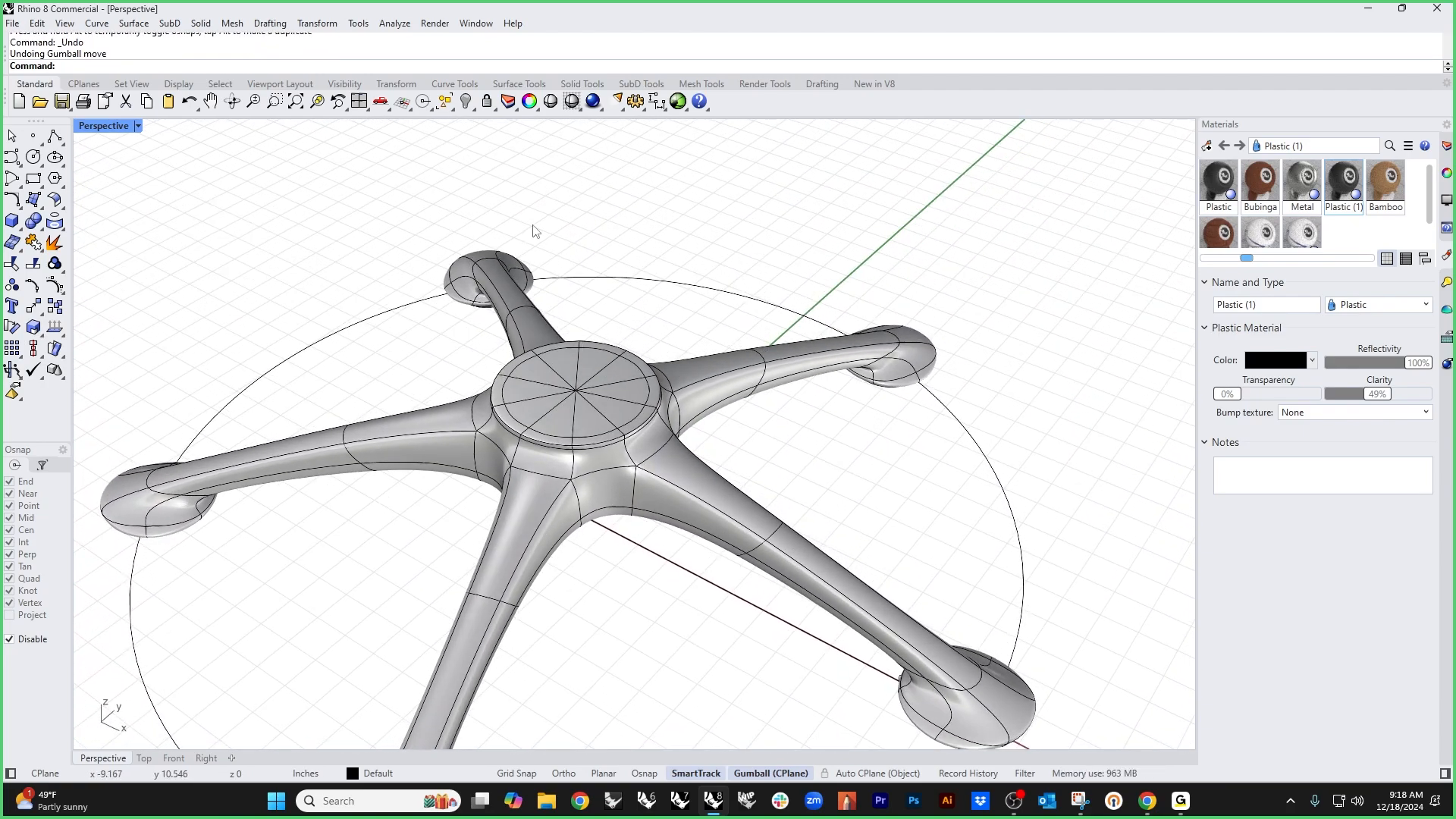
# Step: Try to find the base's radial symmetry from two alternate wedge faces on the hub top, and undo it
pyautogui.click(641, 84)
pyautogui.click(430, 103)
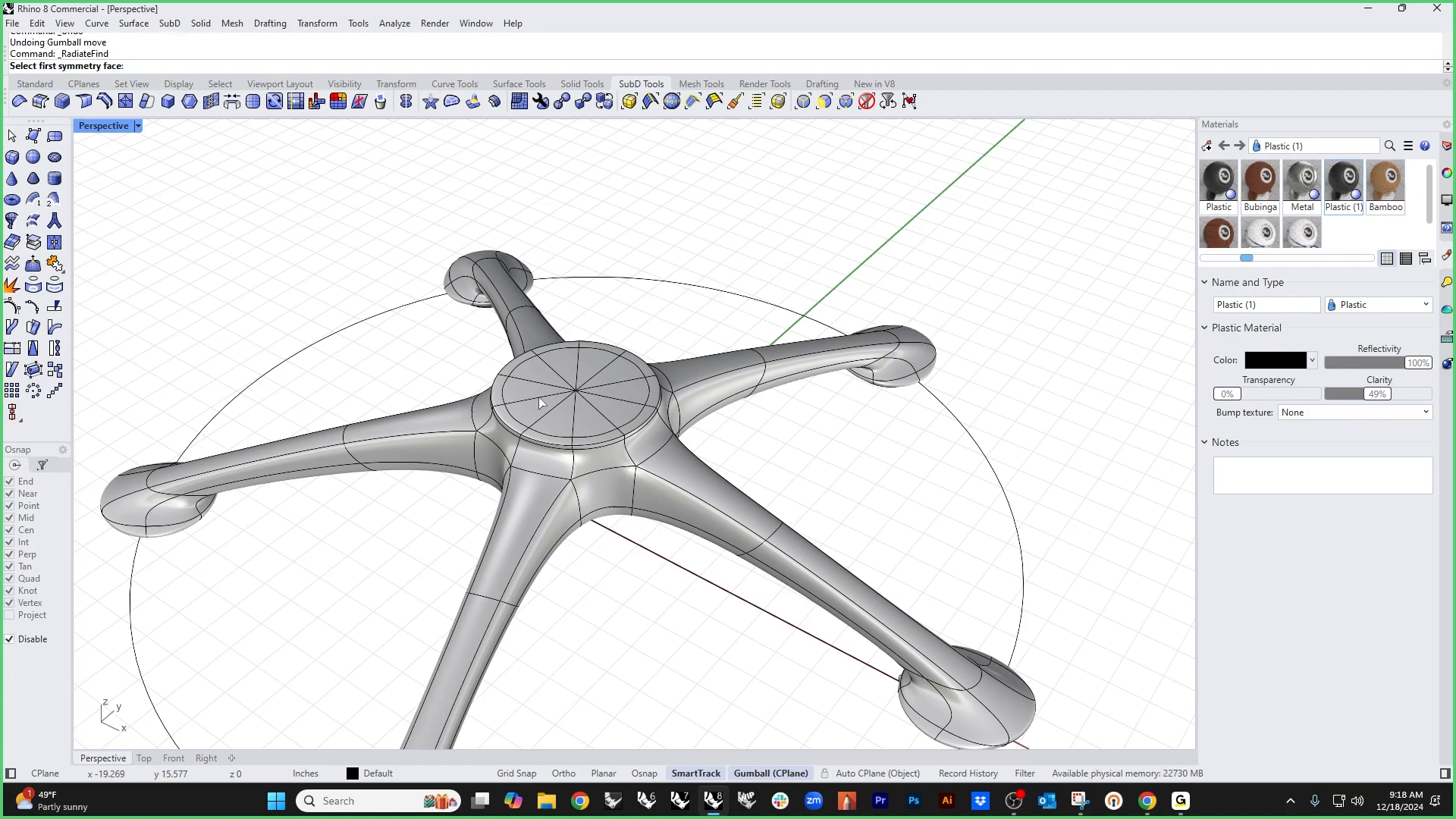
pyautogui.click(592, 429)
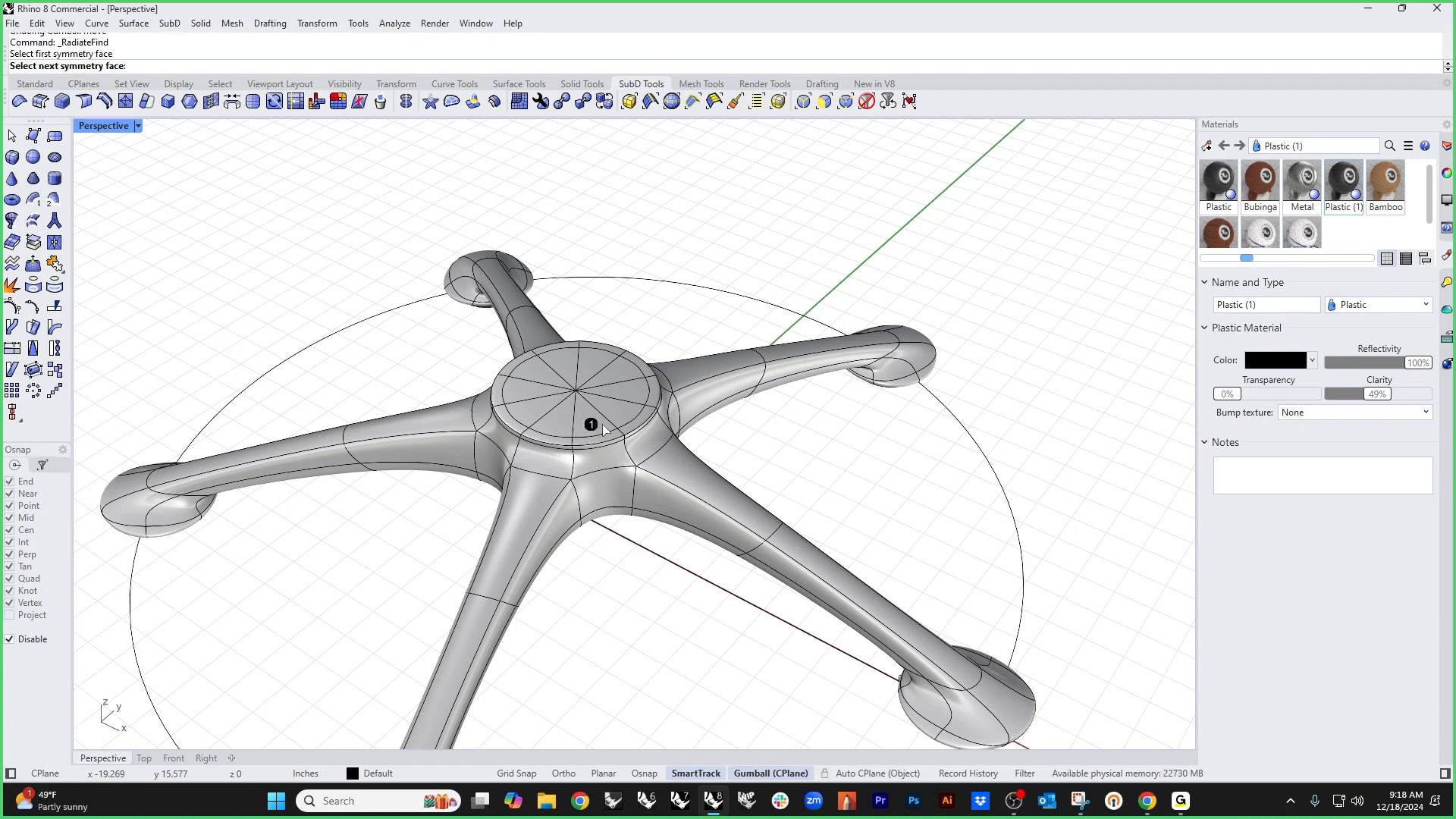
pyautogui.click(635, 396)
pyautogui.hotkey('ctrl', 'z')
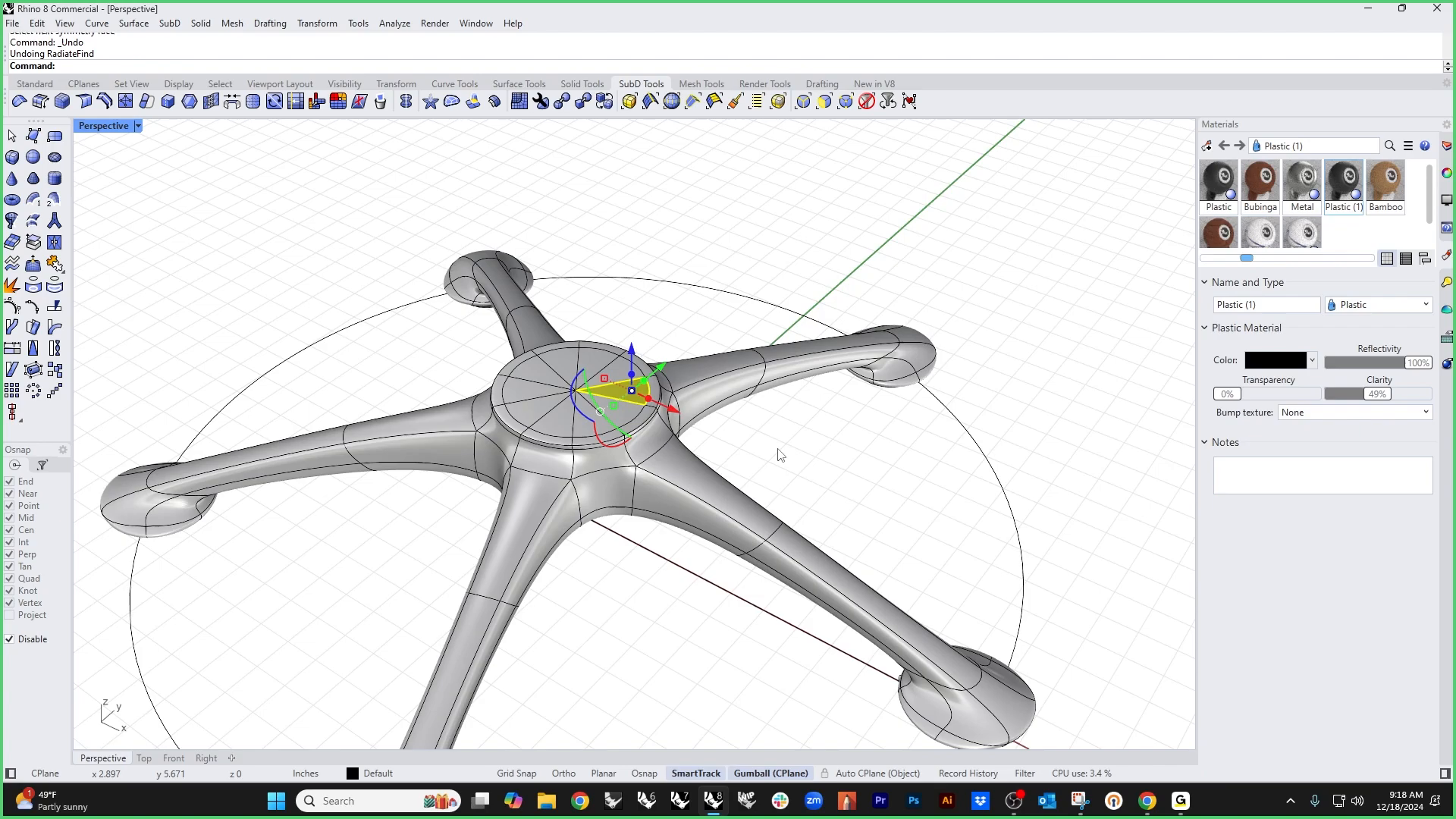
# Step: Repeat the radial symmetry search with a different pair of alternate wedge faces on the hub top
pyautogui.press('Return')
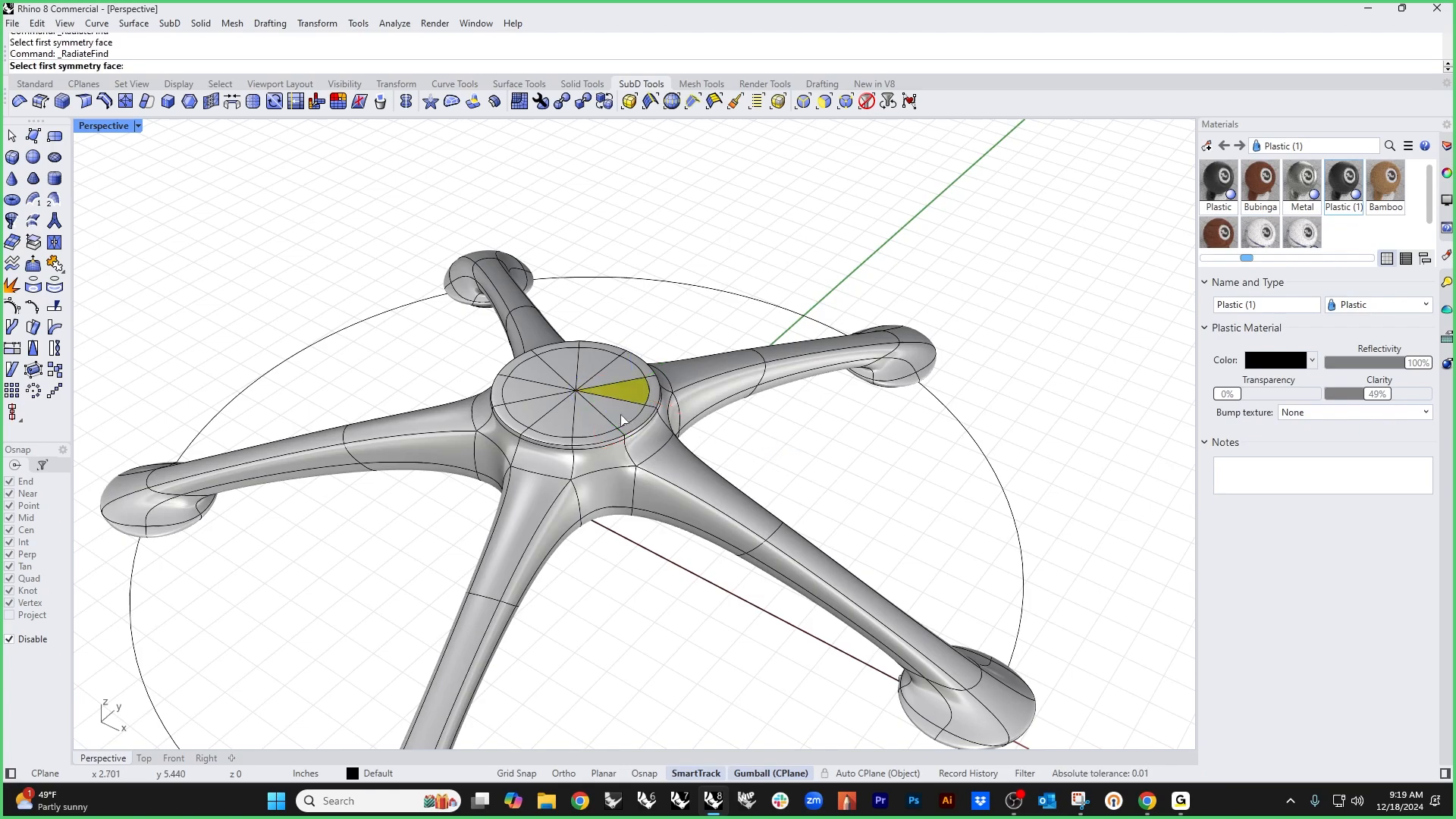
pyautogui.click(622, 419)
pyautogui.click(626, 374)
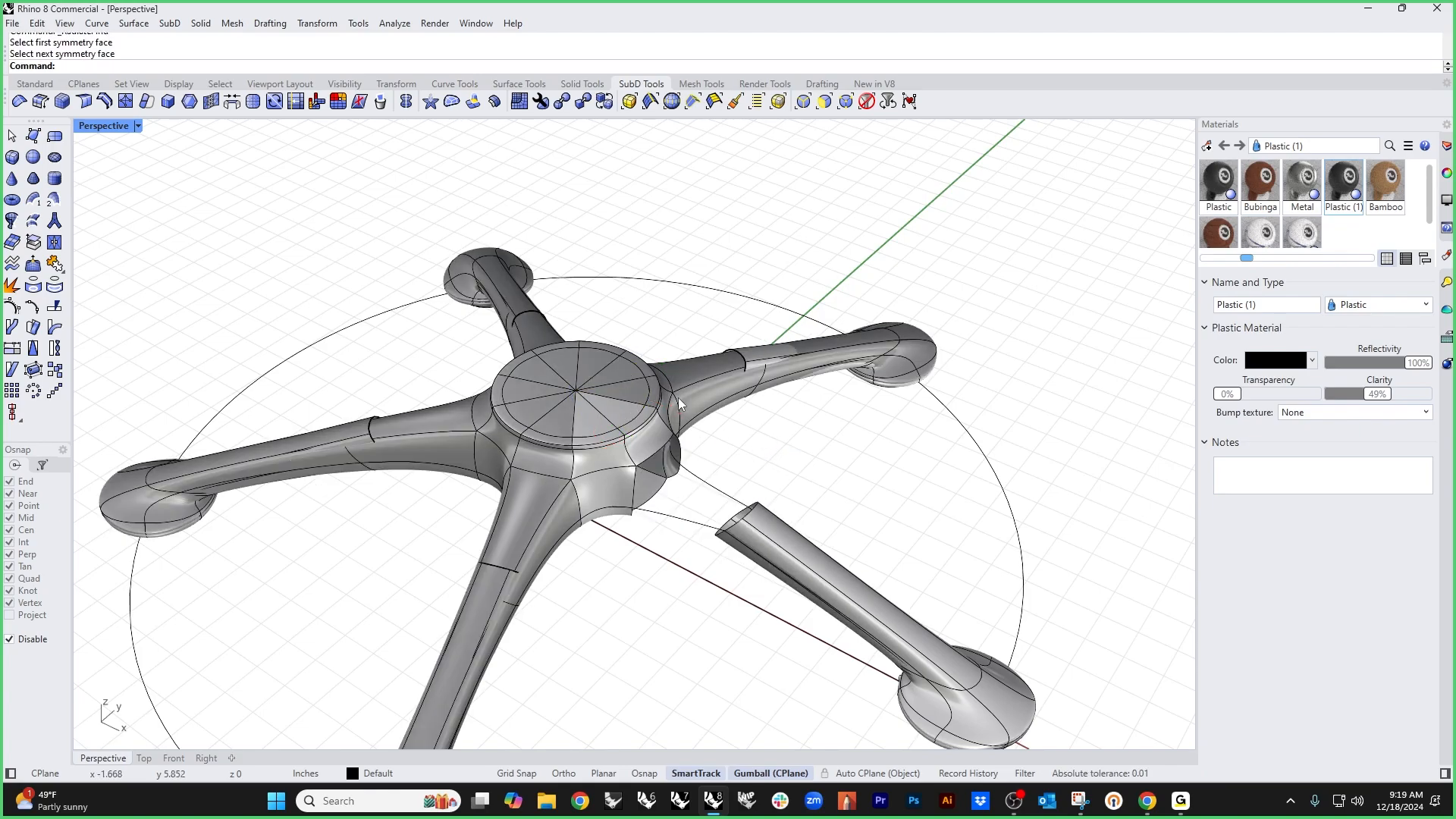
# Step: Undo the last radial symmetry search, try it from two hub side faces between neighbouring legs, and undo that too
pyautogui.moveTo(763, 449)
pyautogui.mouseDown(button='right')
pyautogui.moveTo(769, 459)
pyautogui.moveTo(752, 445)
pyautogui.mouseUp(button='right')
pyautogui.hotkey('ctrl', 'z')
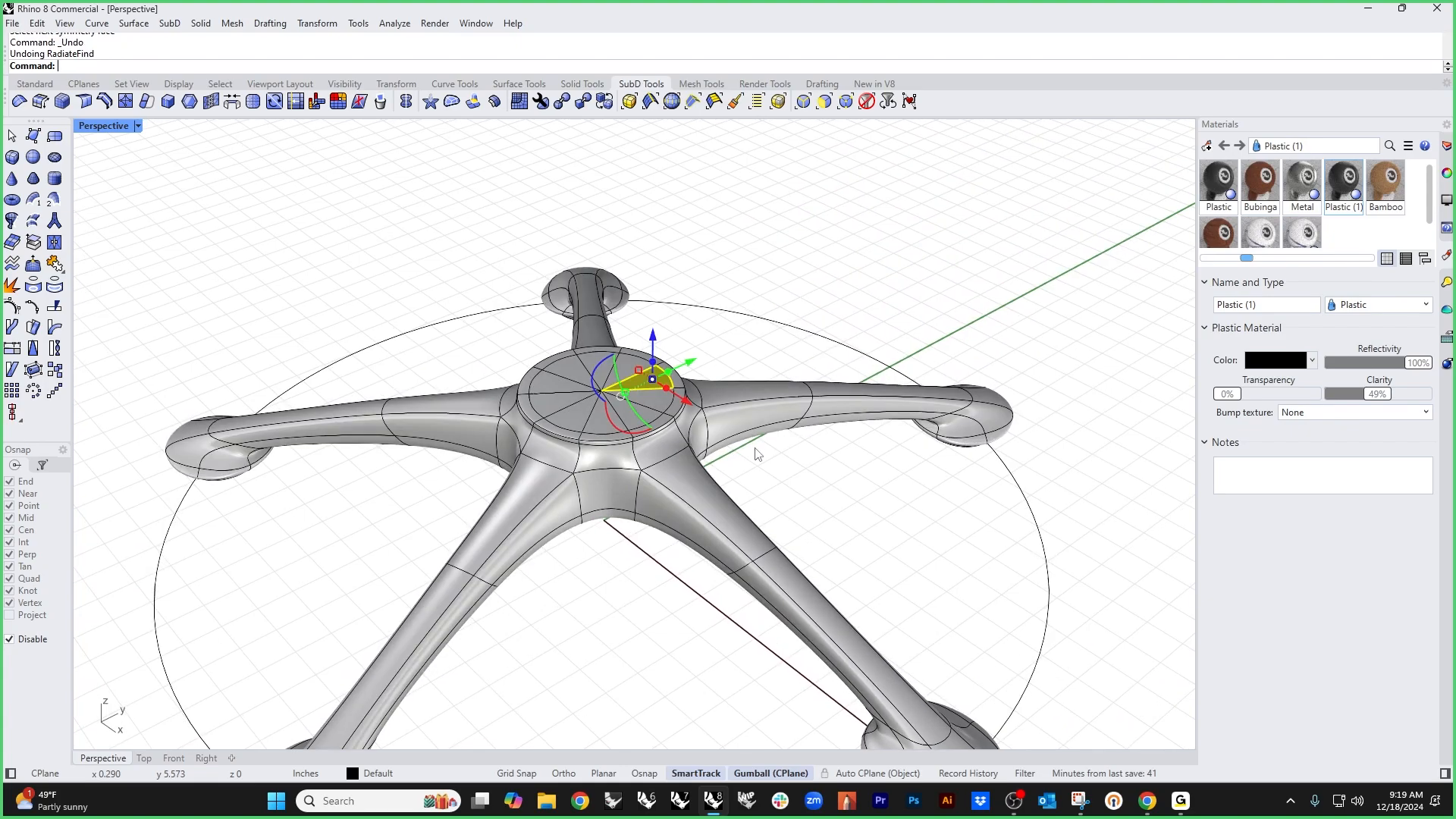
pyautogui.click(608, 609)
pyautogui.rightClick(608, 609)
pyautogui.click(608, 497)
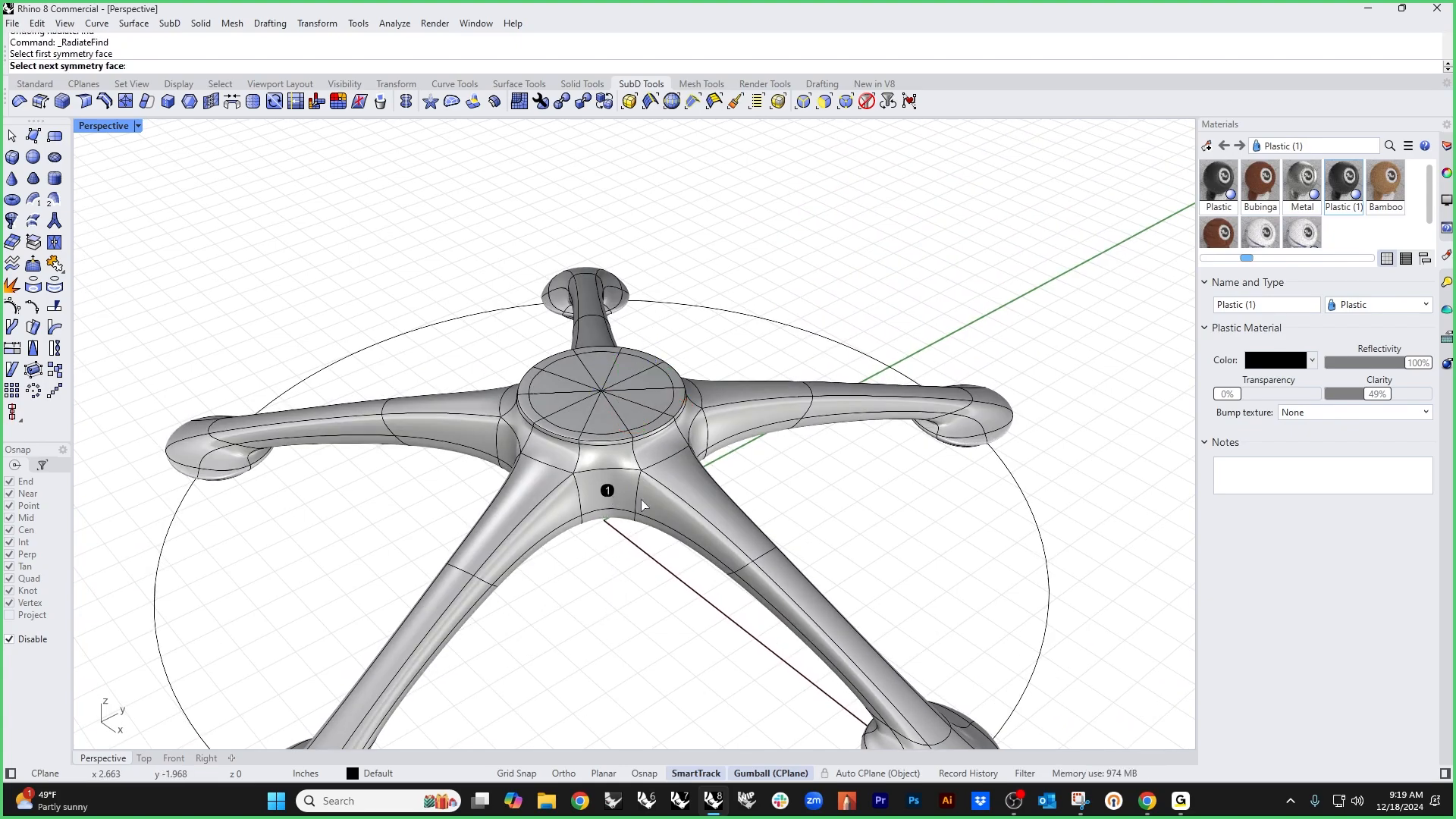
pyautogui.moveTo(640, 497); pyautogui.dragTo(682, 531, button='right')
pyautogui.click(757, 523)
pyautogui.hotkey('ctrl', 'z')
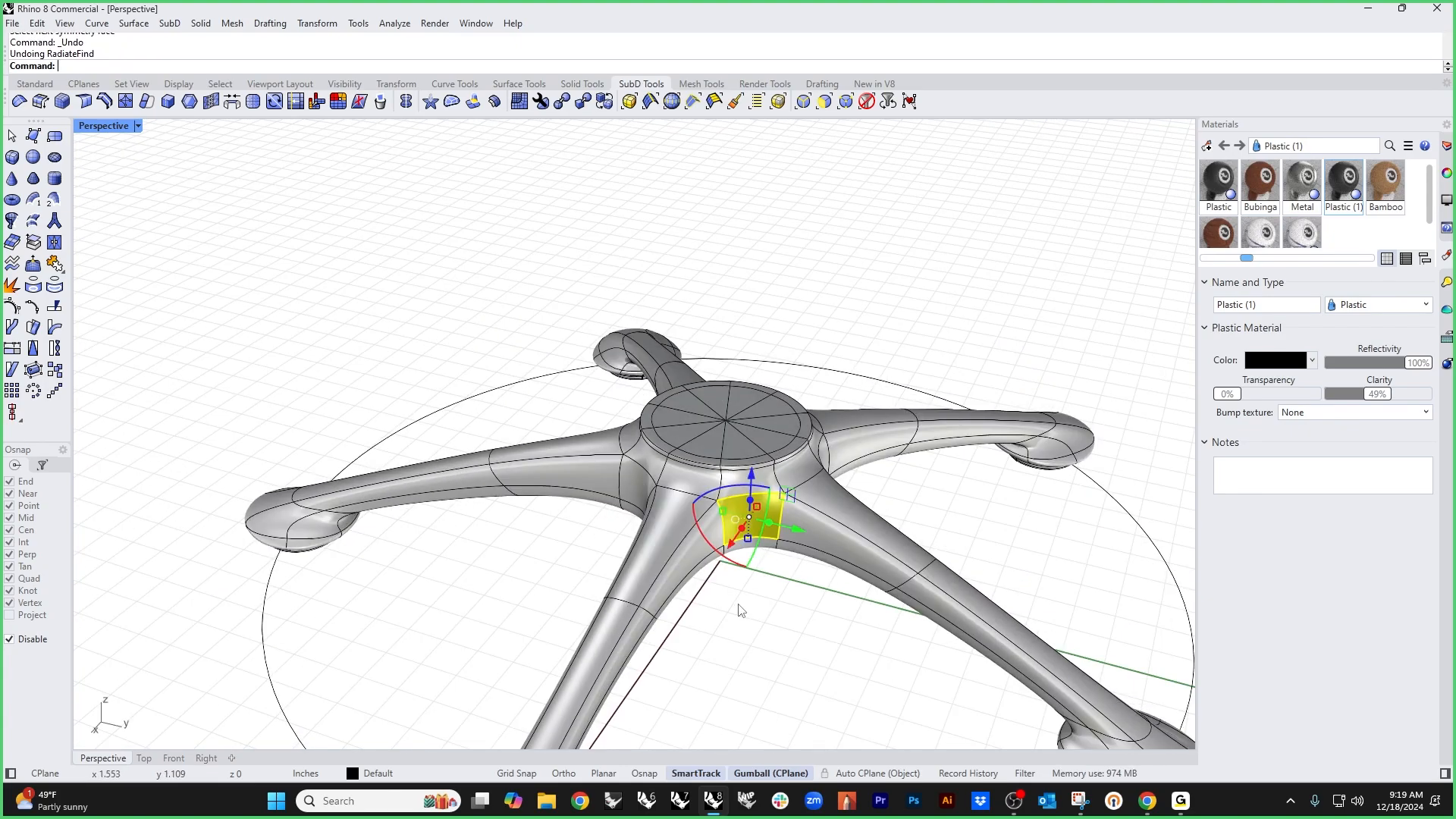
# Step: Try the radial symmetry search from the inner top faces of two neighbouring legs, and undo it
pyautogui.moveTo(740, 604); pyautogui.dragTo(572, 597, button='right')
pyautogui.rightClick(601, 555)
pyautogui.click(697, 513)
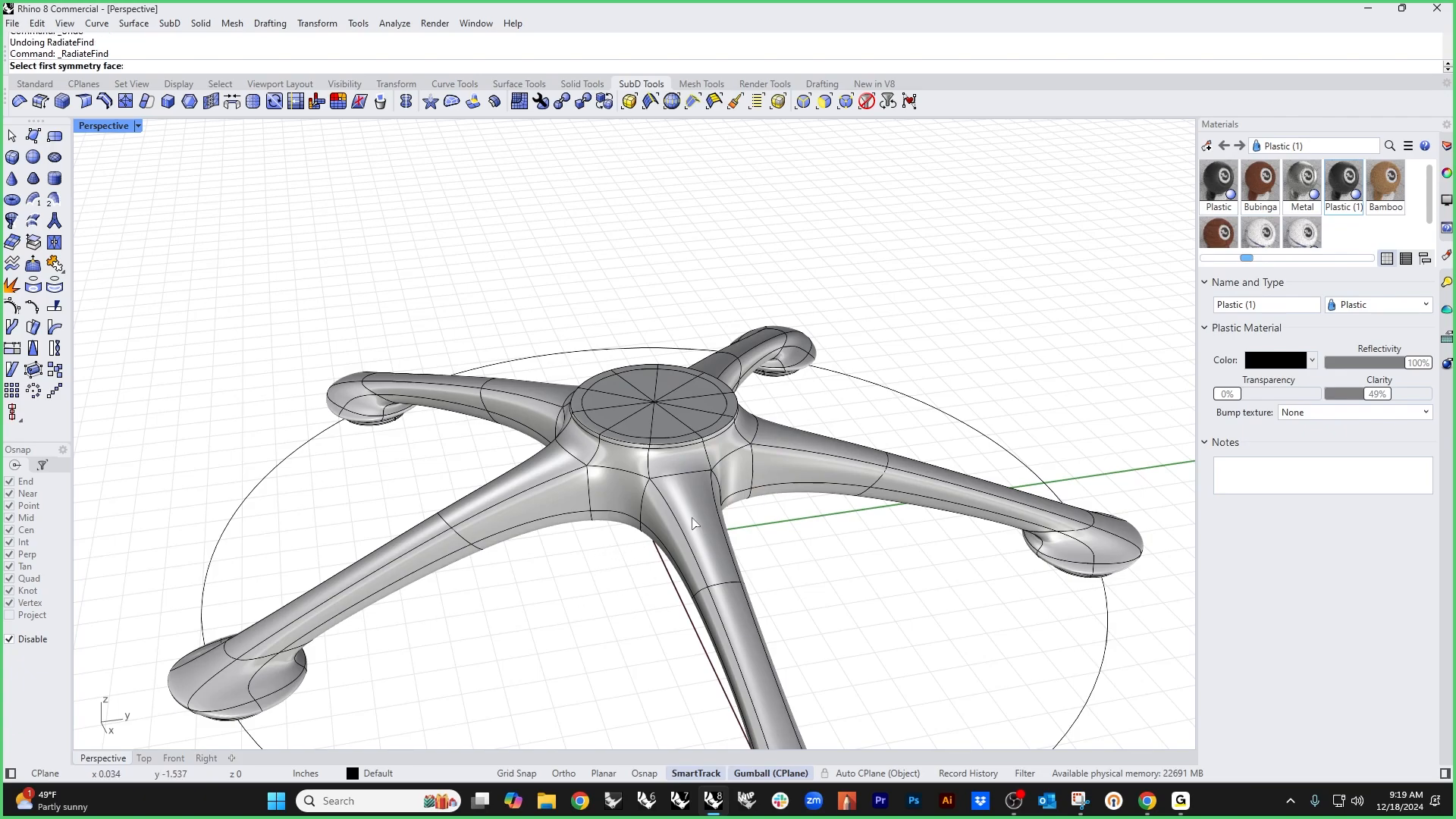
pyautogui.click(805, 447)
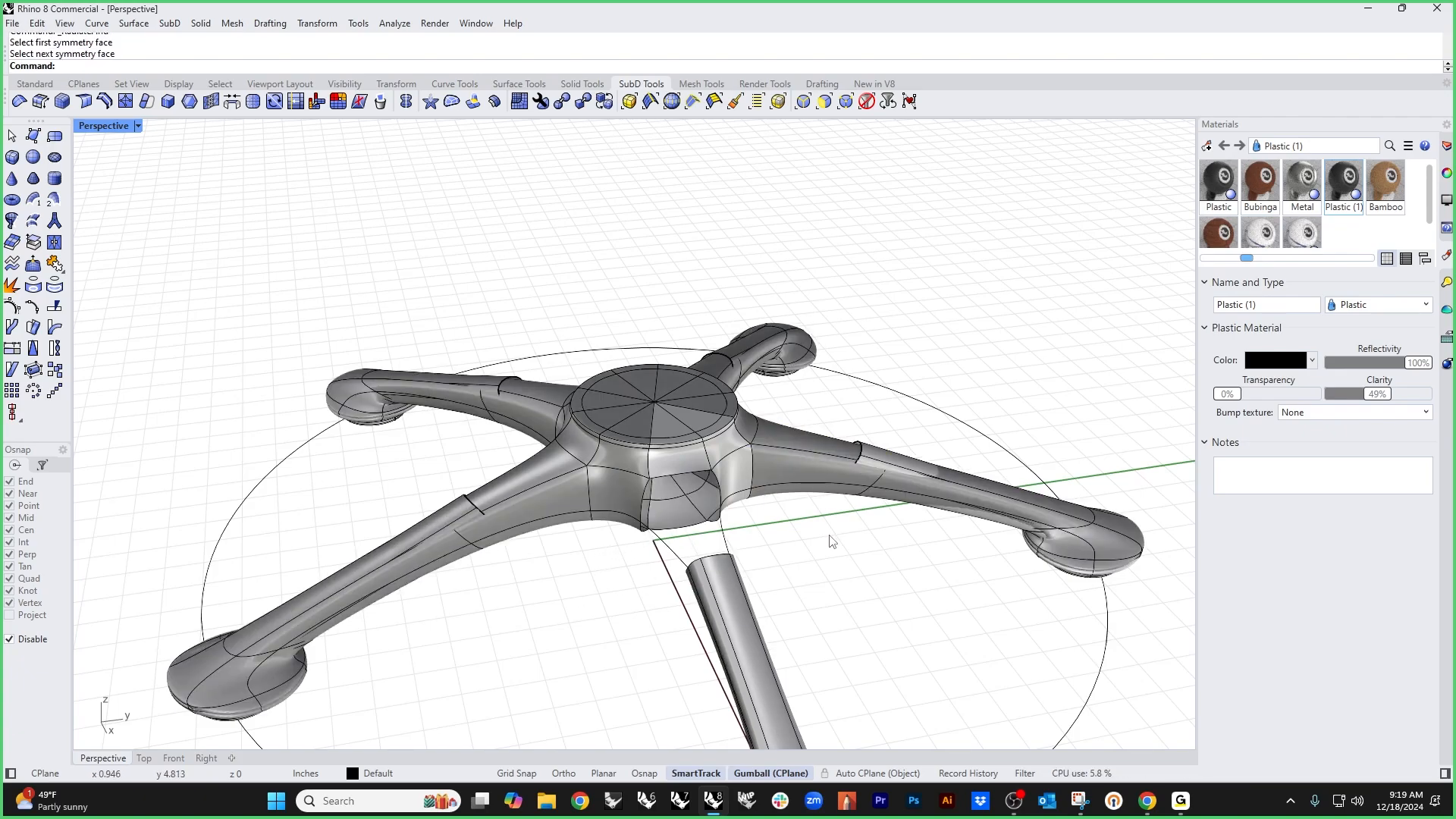
pyautogui.hotkey('ctrl', 'z')
pyautogui.moveTo(806, 543); pyautogui.dragTo(788, 434, button='right')
pyautogui.press('Escape')
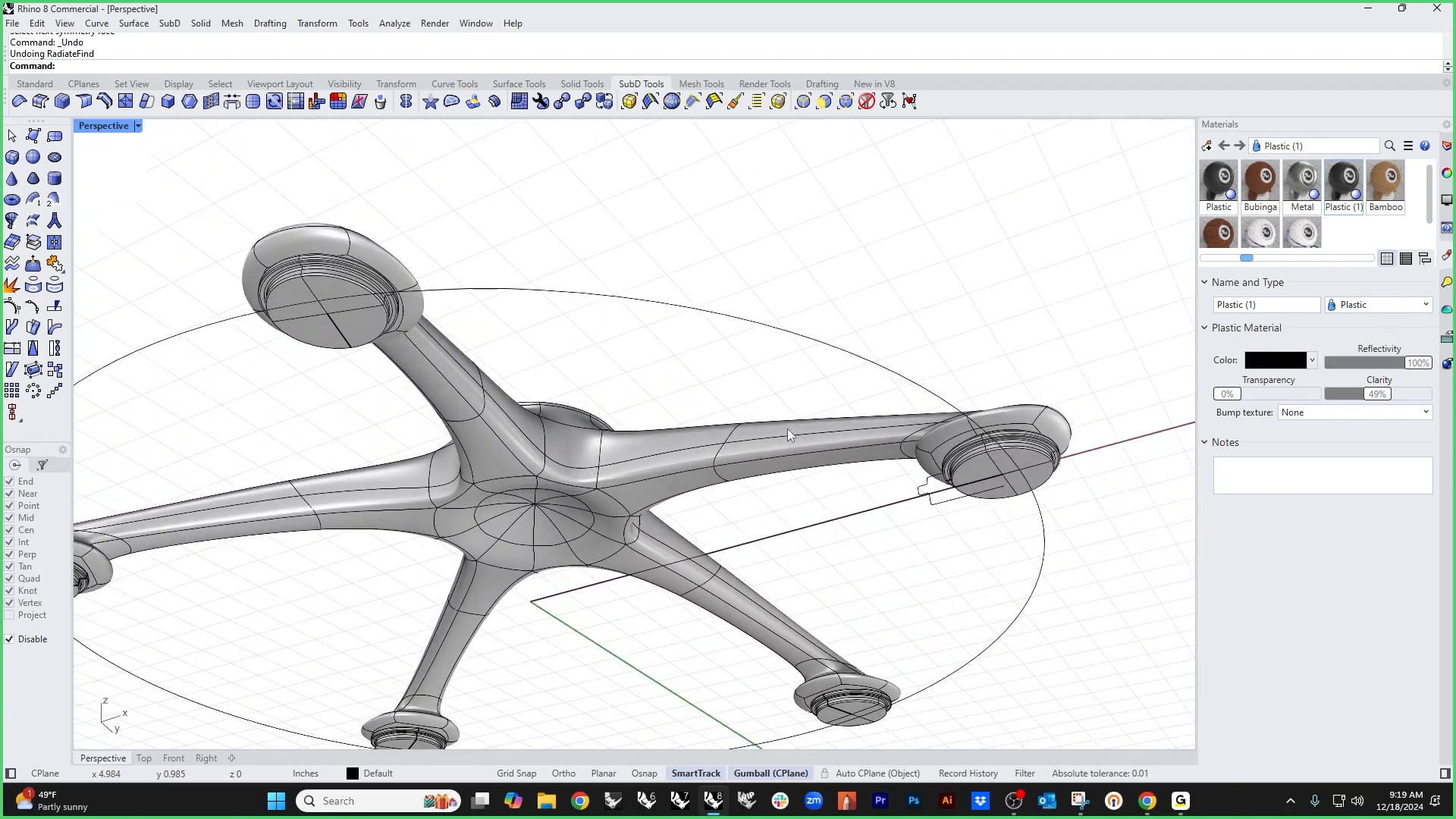
# Step: Lower the five inner leg faces on the base's underside slightly, together with the ring of faces around the hub
pyautogui.scroll(5, 789, 434)
pyautogui.keyDown('ctrl'); pyautogui.keyDown('shift'); pyautogui.click(667, 459); pyautogui.keyUp('shift'); pyautogui.keyUp('ctrl')
pyautogui.keyDown('ctrl'); pyautogui.keyDown('shift'); pyautogui.click(256, 402); pyautogui.keyUp('shift'); pyautogui.keyUp('ctrl')
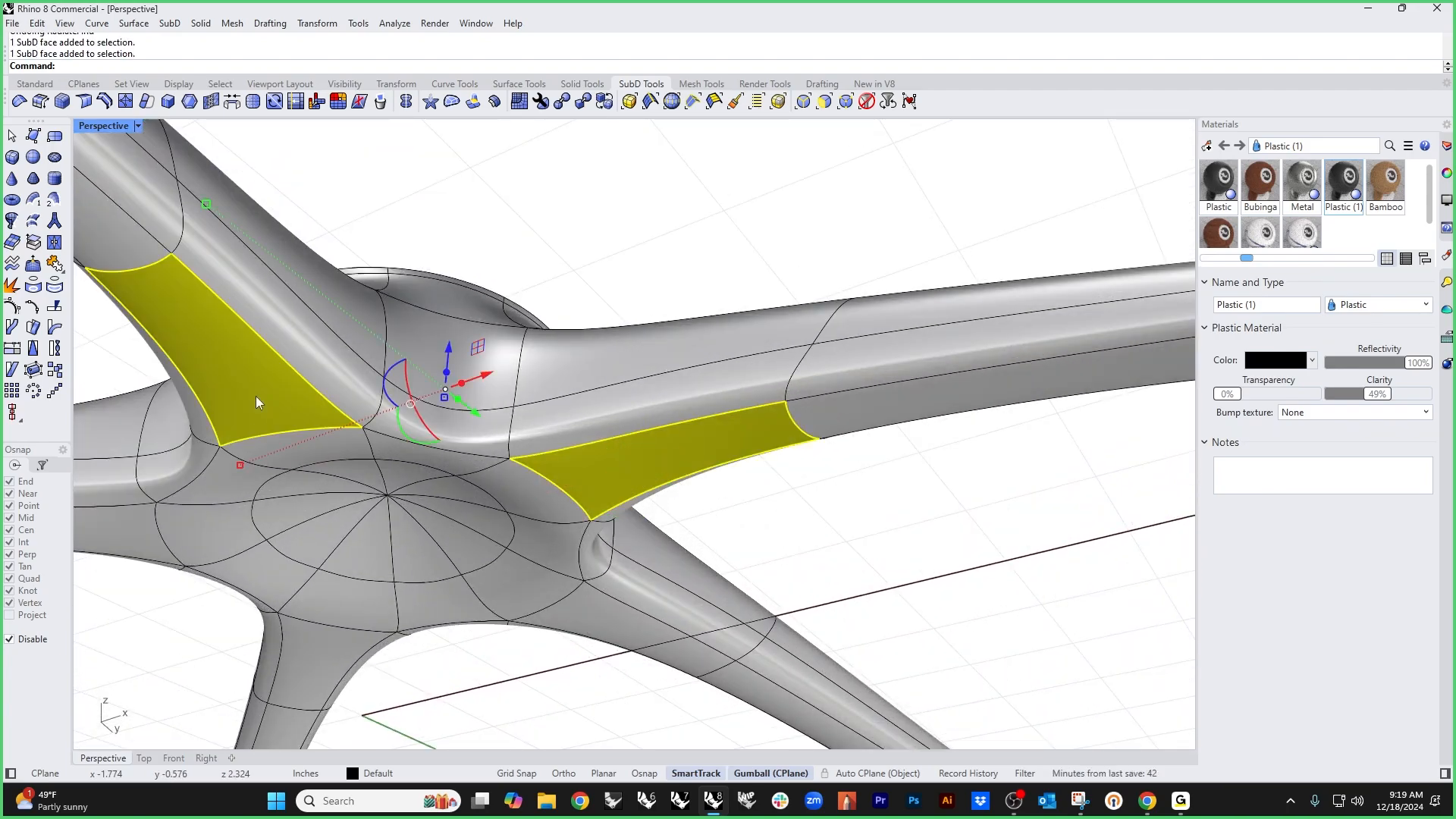
pyautogui.keyDown('ctrl'); pyautogui.keyDown('shift'); pyautogui.click(118, 526); pyautogui.keyUp('shift'); pyautogui.keyUp('ctrl')
pyautogui.keyDown('ctrl'); pyautogui.keyDown('shift'); pyautogui.click(314, 641); pyautogui.keyUp('shift'); pyautogui.keyUp('ctrl')
pyautogui.keyDown('ctrl'); pyautogui.keyDown('shift'); pyautogui.click(612, 625); pyautogui.keyUp('shift'); pyautogui.keyUp('ctrl')
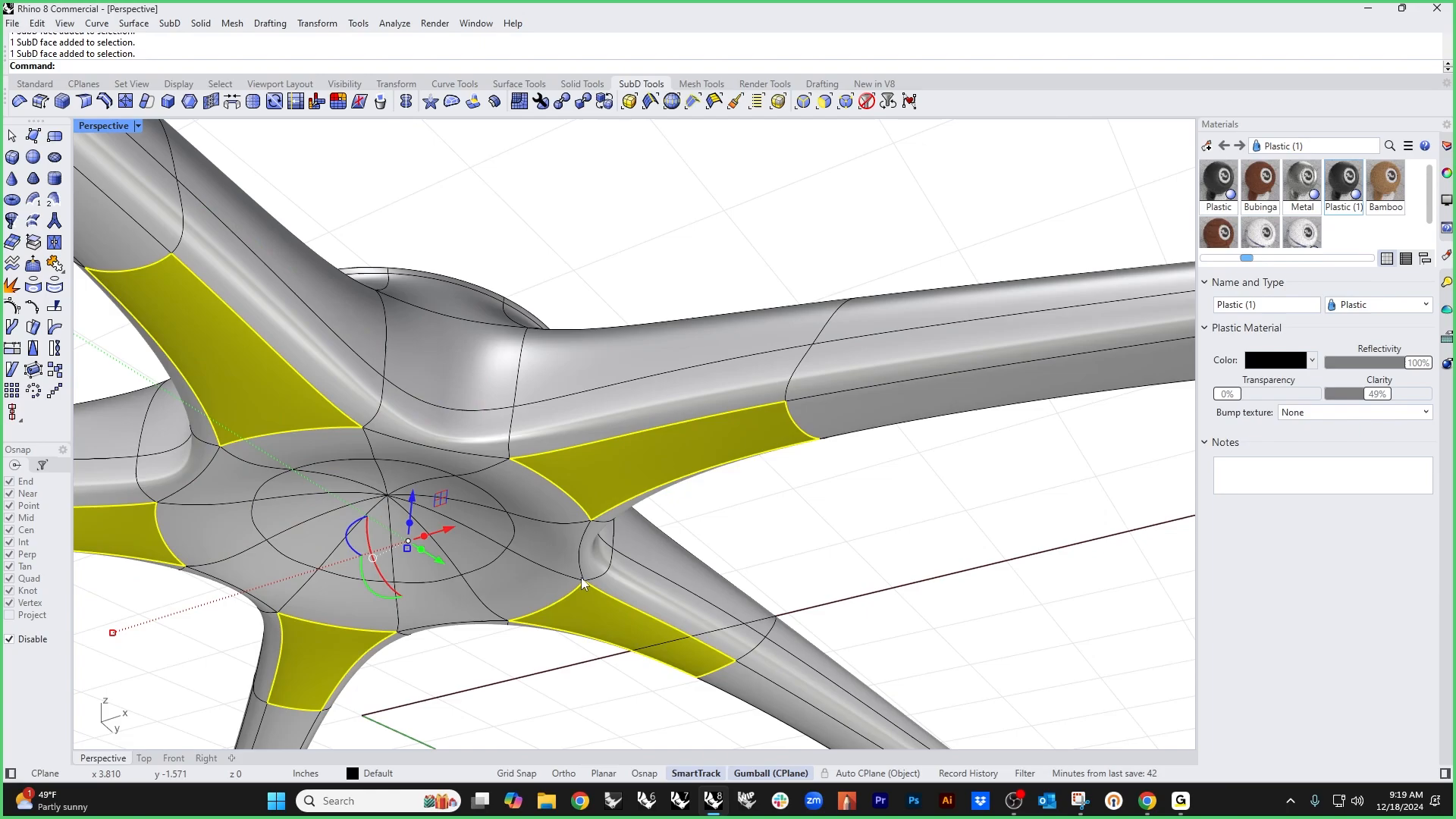
pyautogui.keyDown('ctrl'); pyautogui.keyDown('shift'); pyautogui.doubleClick(562, 552); pyautogui.keyUp('shift'); pyautogui.keyUp('ctrl')
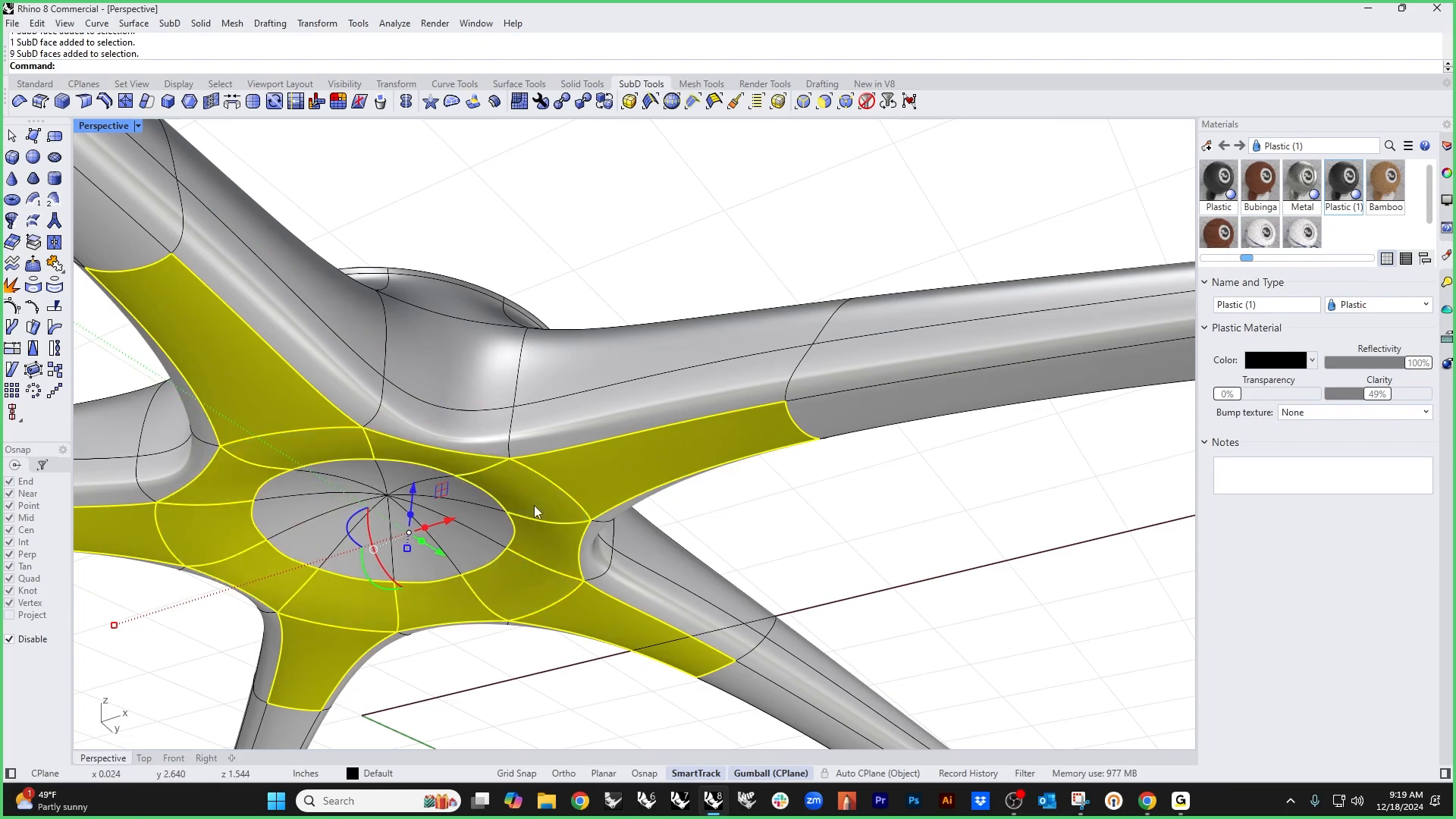
pyautogui.moveTo(528, 452)
pyautogui.mouseDown(button='right')
pyautogui.moveTo(559, 516)
pyautogui.moveTo(542, 551)
pyautogui.moveTo(512, 436)
pyautogui.mouseUp(button='right')
pyautogui.moveTo(505, 396); pyautogui.dragTo(505, 425)
pyautogui.moveTo(491, 476); pyautogui.dragTo(491, 477)
pyautogui.scroll(-5, 557, 476)
pyautogui.moveTo(561, 478)
pyautogui.mouseDown(button='right')
pyautogui.moveTo(731, 512)
pyautogui.moveTo(741, 501)
pyautogui.mouseUp(button='right')
pyautogui.scroll(-3, 741, 500)
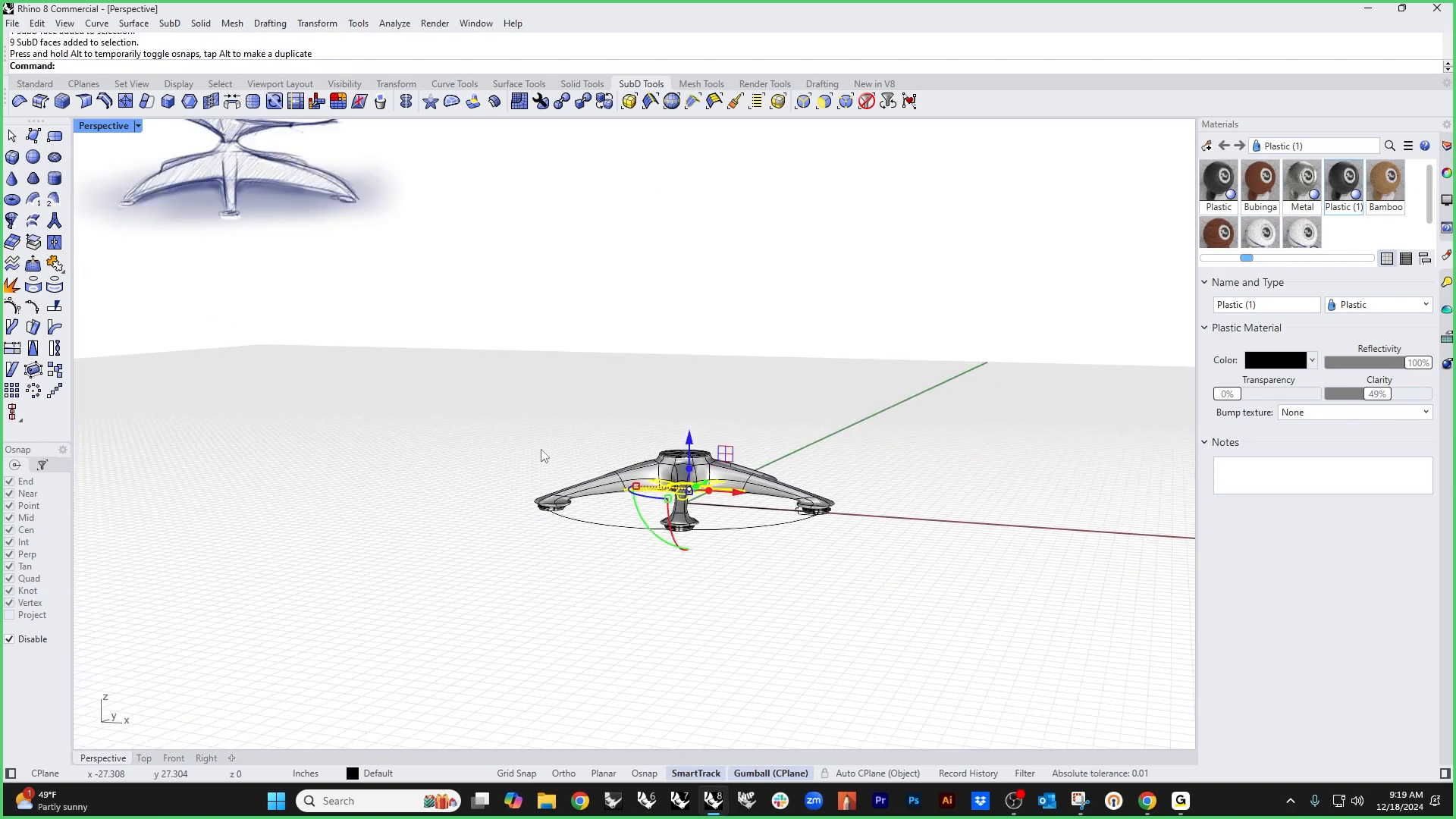
pyautogui.press('Escape')
# Step: Duplicate the five-legged base SubD straight up, placing the copy above the original without its foot pads
pyautogui.moveTo(604, 458)
pyautogui.mouseDown(button='right')
pyautogui.moveTo(614, 445)
pyautogui.moveTo(589, 455)
pyautogui.mouseUp(button='right')
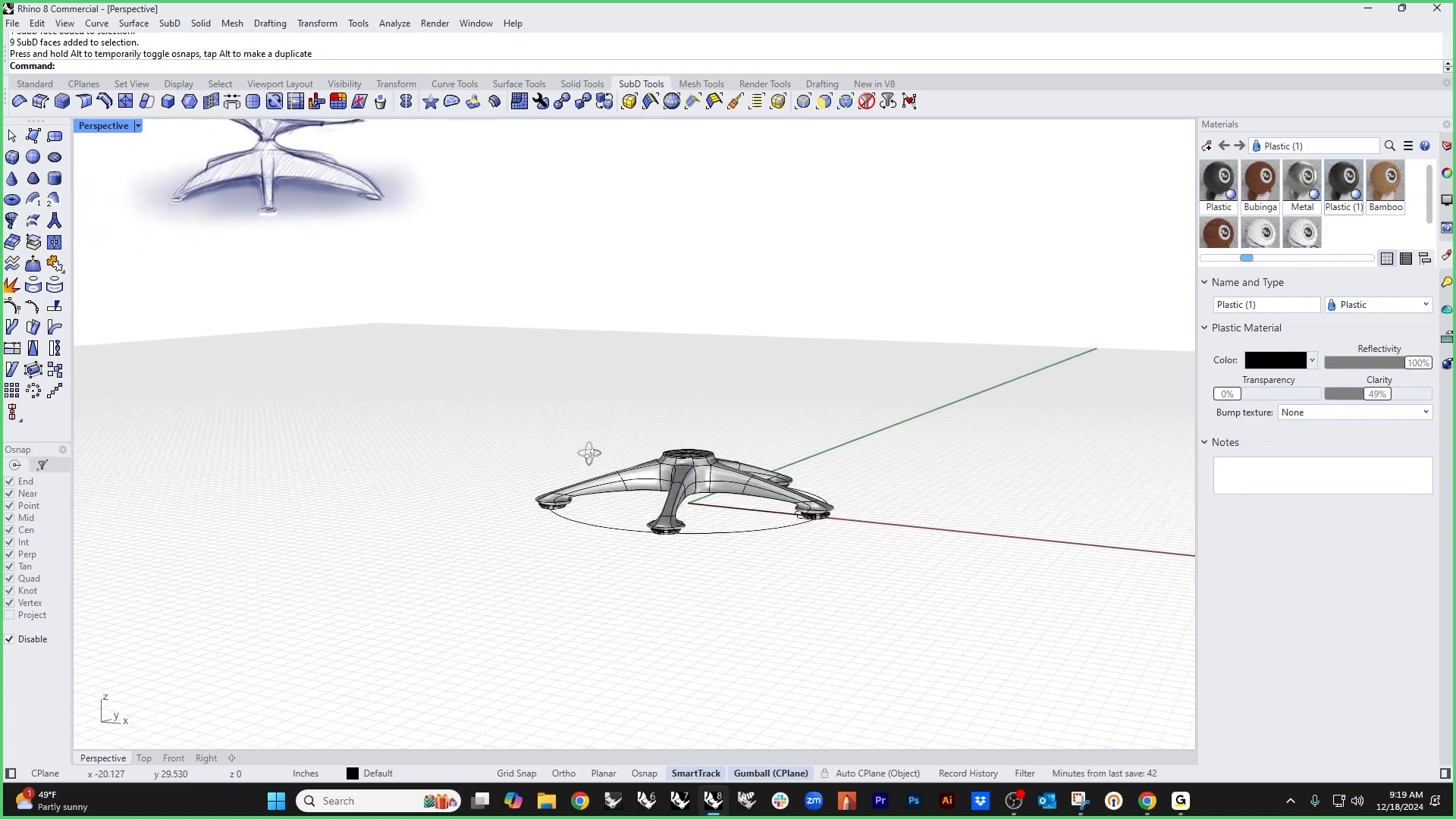
pyautogui.scroll(-3, 535, 495)
pyautogui.scroll(5, 621, 530)
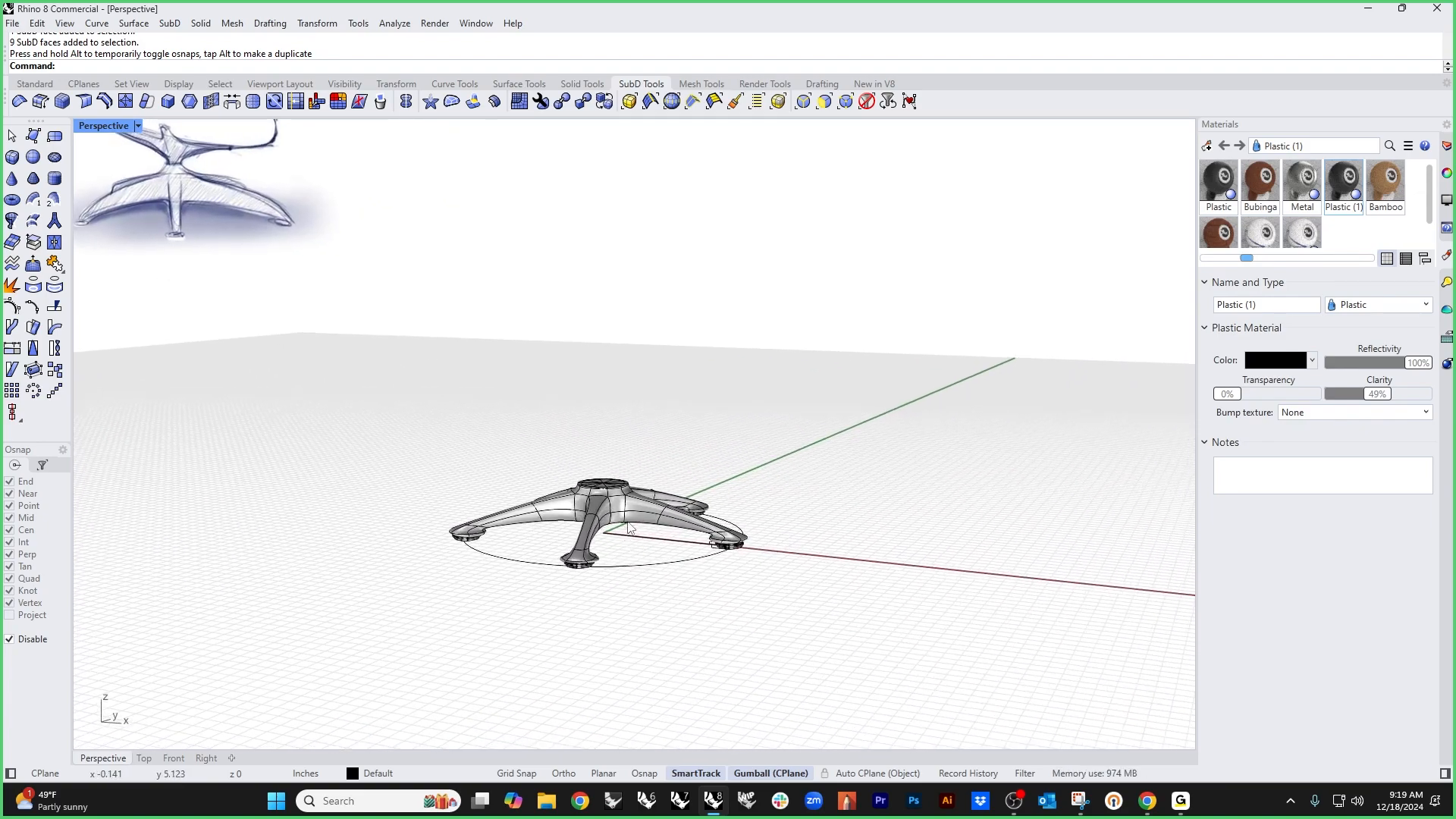
pyautogui.click(619, 504)
pyautogui.moveTo(658, 570); pyautogui.dragTo(612, 513, button='right')
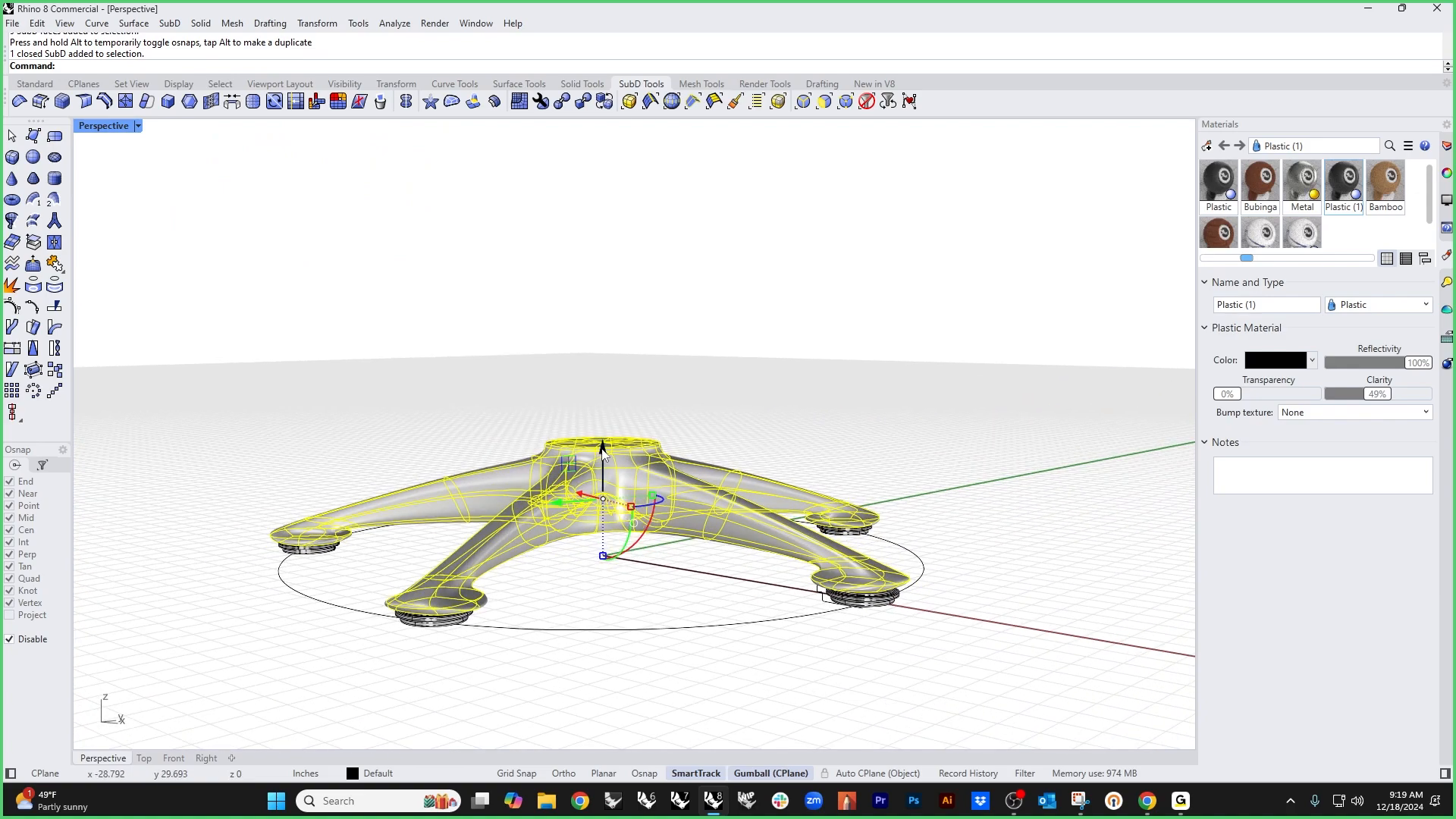
pyautogui.press('alt')
pyautogui.moveTo(604, 453); pyautogui.dragTo(605, 289)
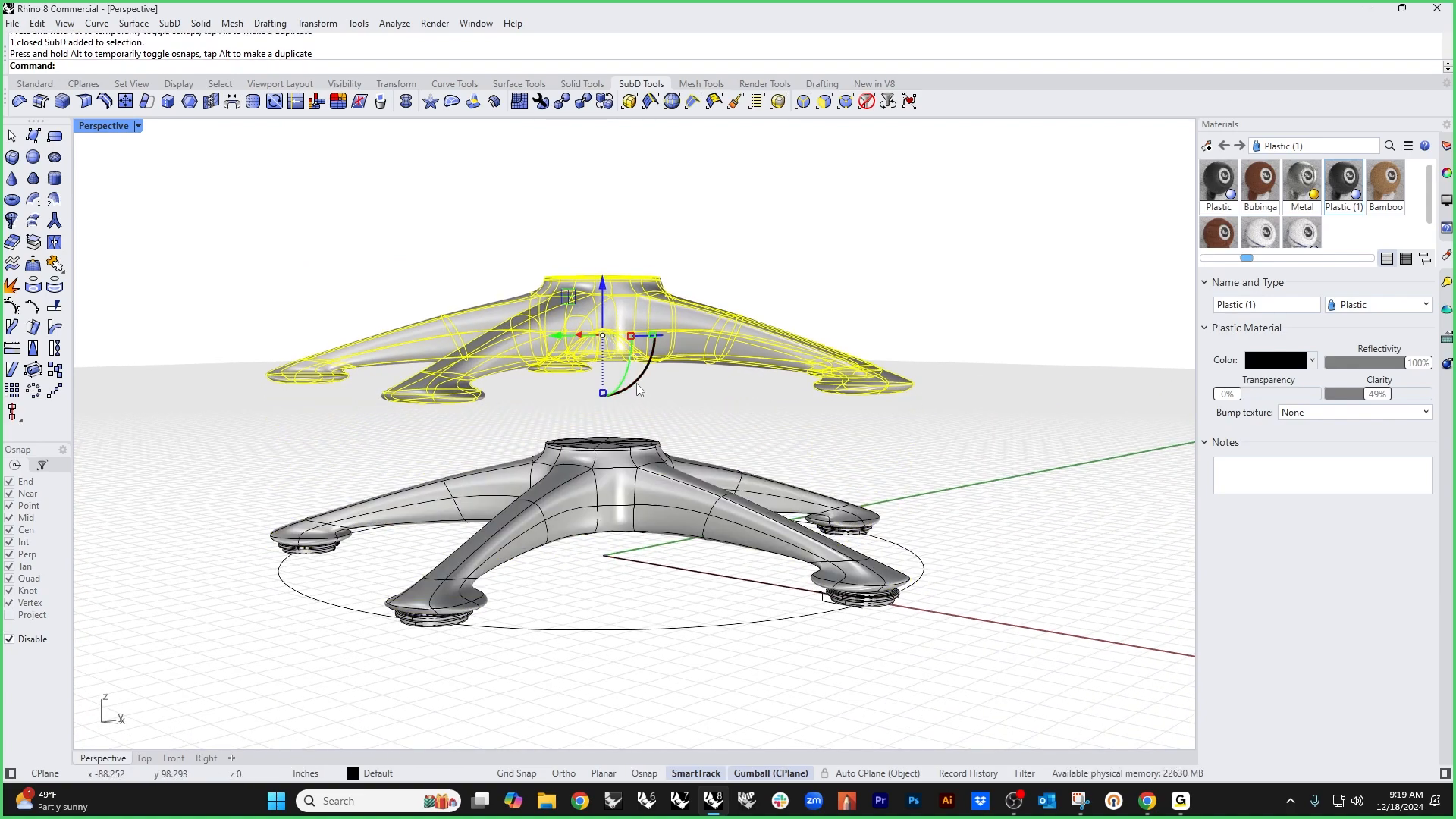
# Step: Rotate the upper copy 180 degrees so its legs point upward
pyautogui.click(627, 383)
pyautogui.write('180')
pyautogui.press('Return')
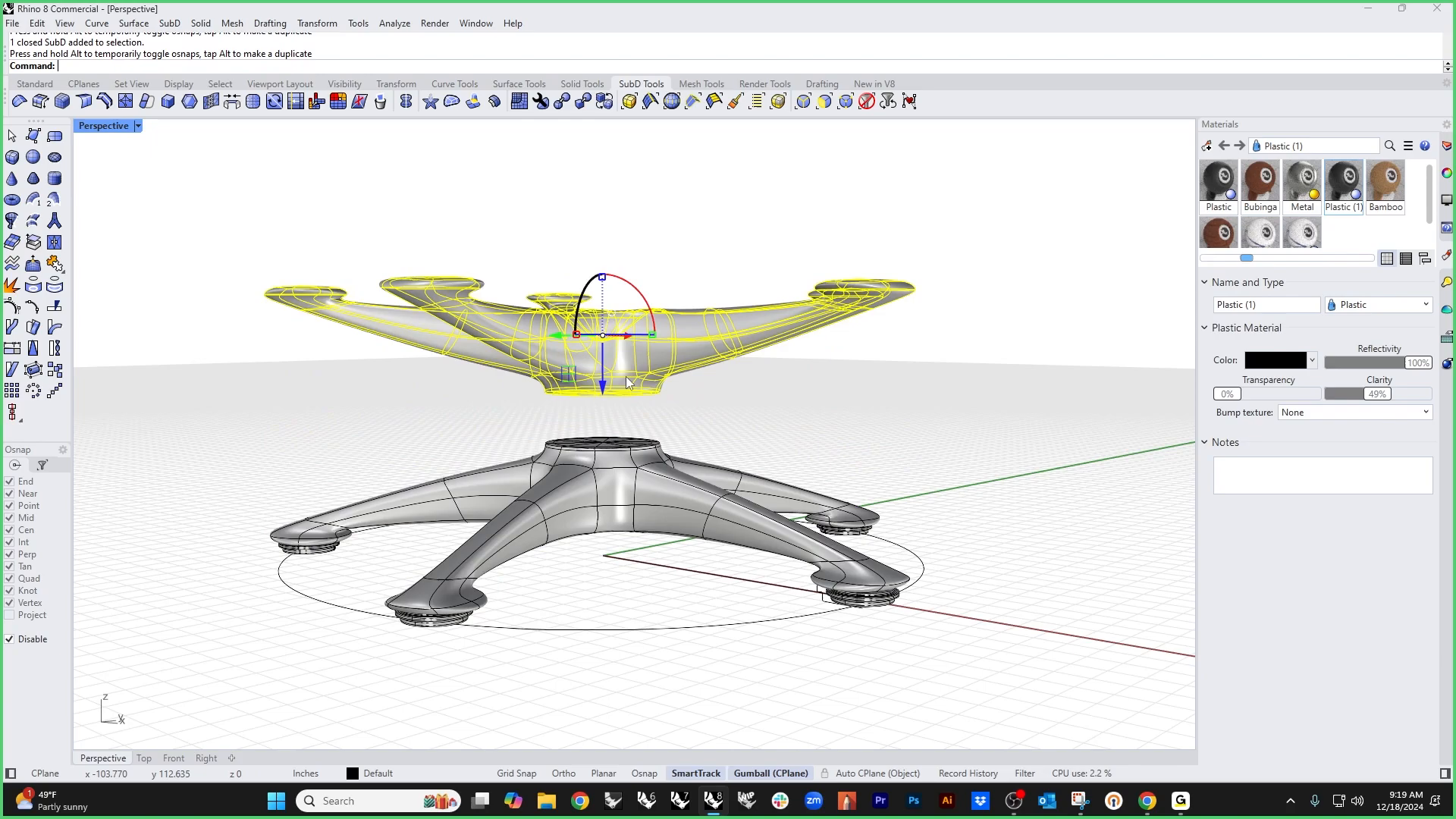
# Step: Scale the flipped copy down and lower it closer to the base's hub
pyautogui.scroll(3, 625, 376)
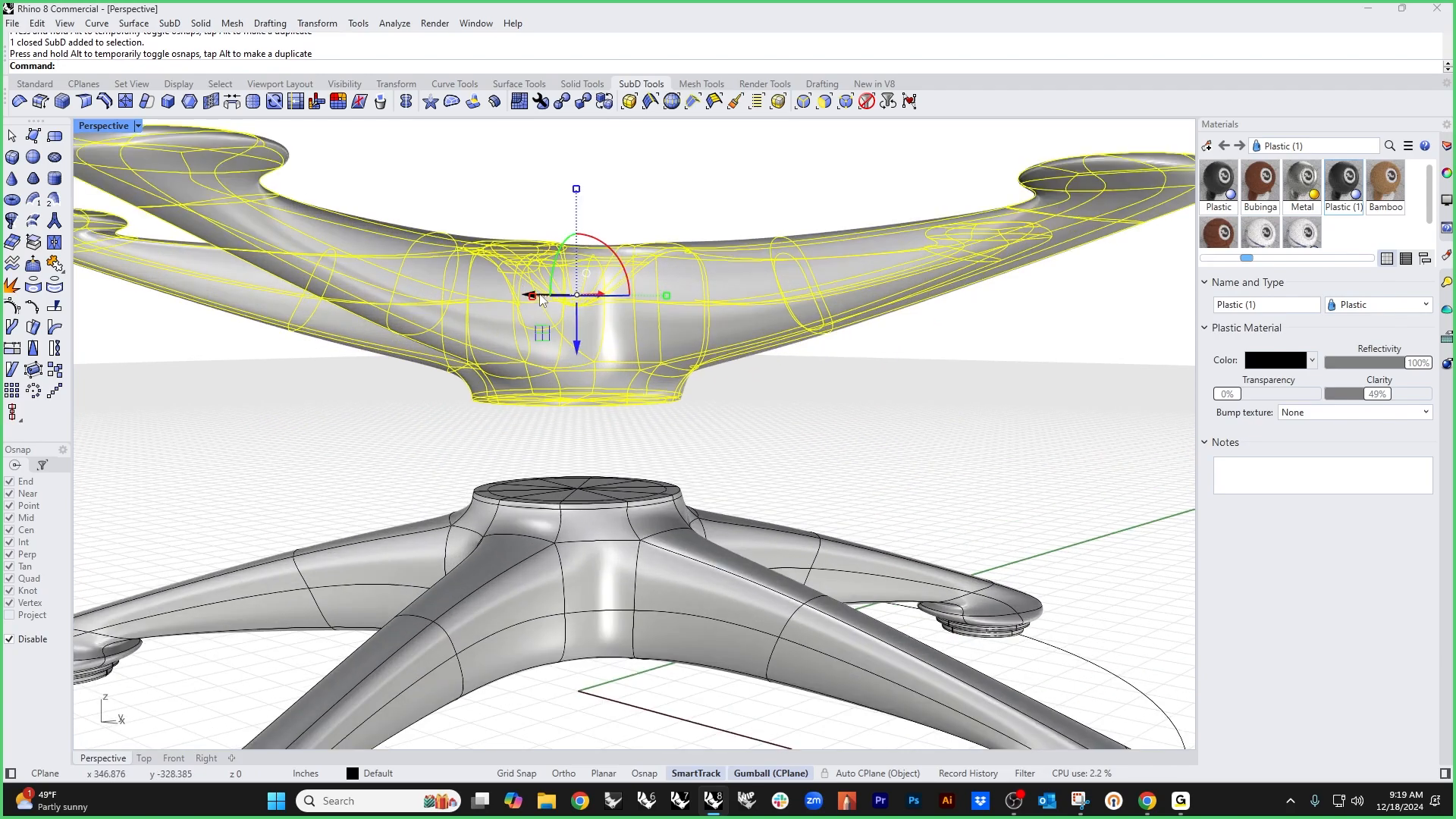
pyautogui.moveTo(576, 189); pyautogui.dragTo(569, 221)
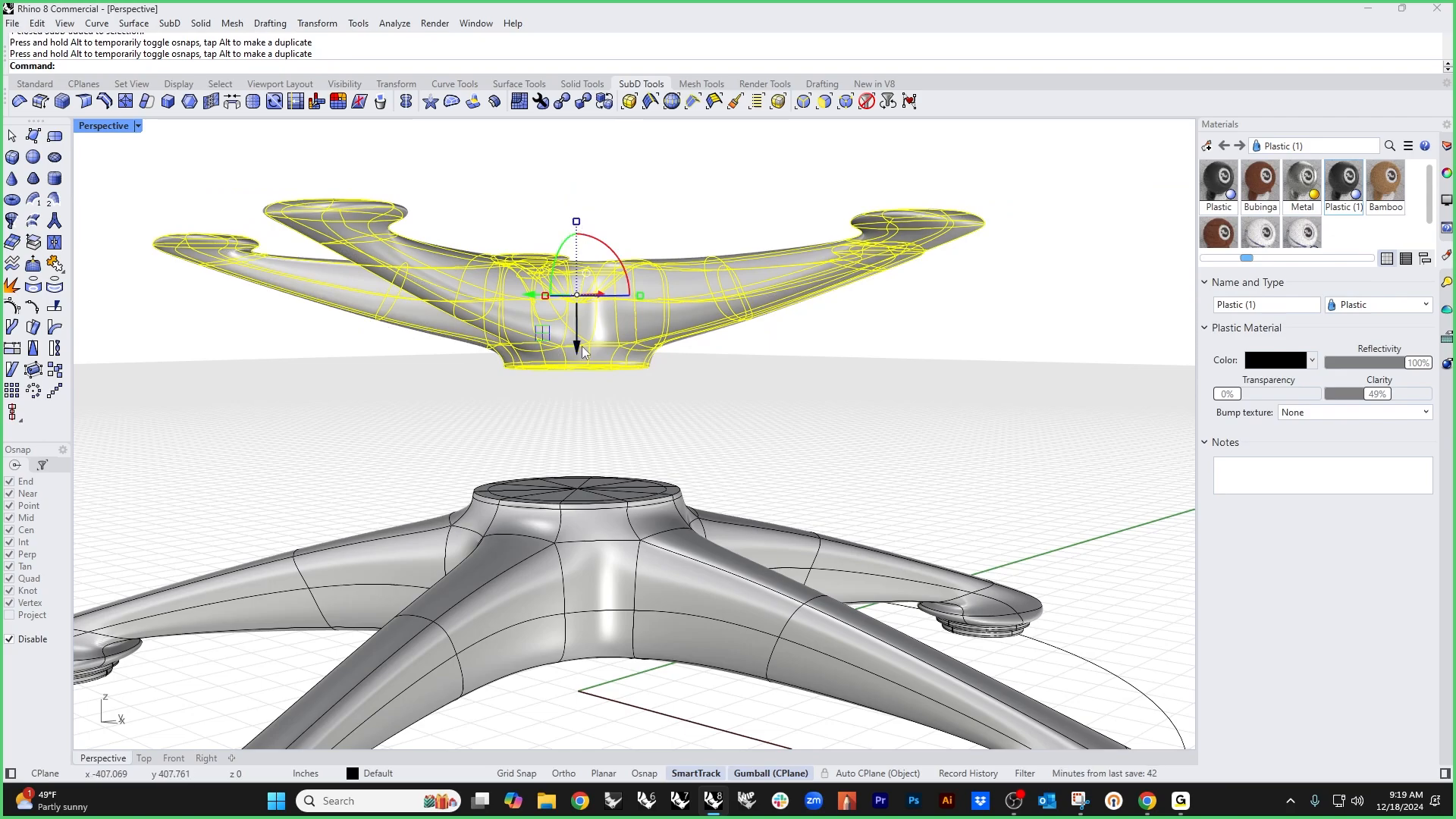
pyautogui.moveTo(580, 349); pyautogui.dragTo(579, 419)
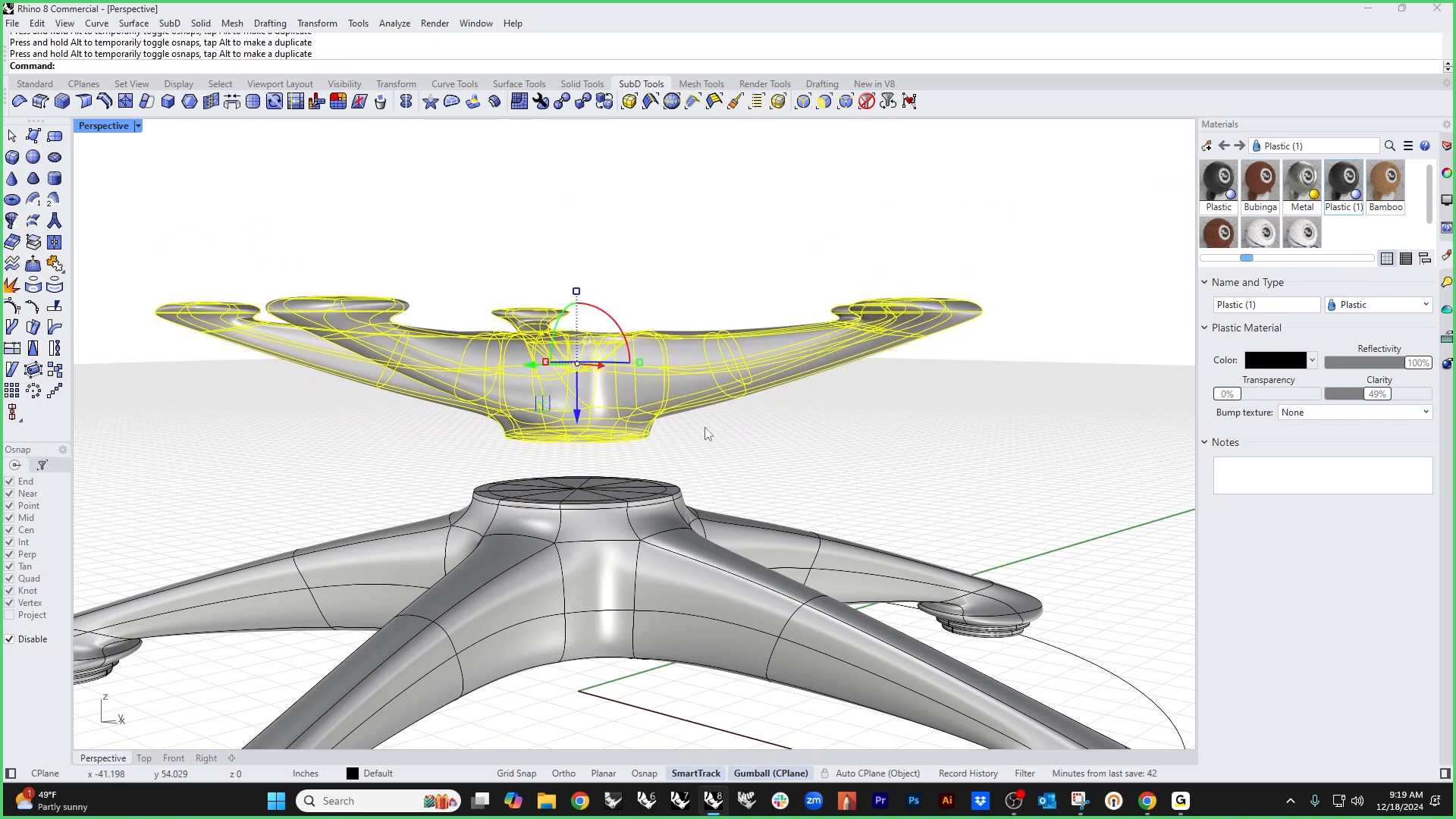
pyautogui.click(704, 427)
pyautogui.moveTo(686, 467); pyautogui.dragTo(683, 449, button='right')
pyautogui.scroll(6, 580, 455)
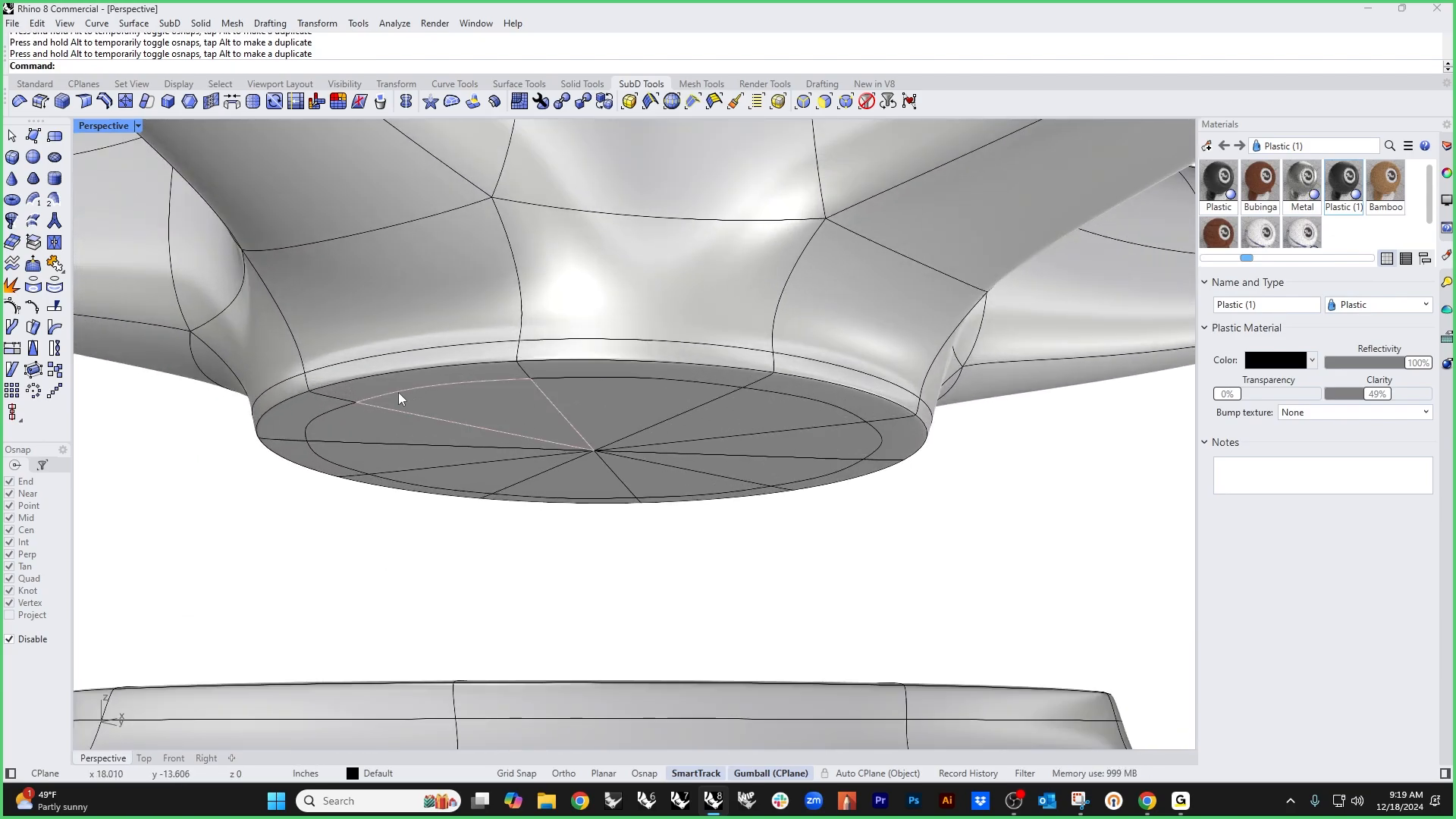
pyautogui.scroll(4, 375, 388)
pyautogui.keyDown('ctrl'); pyautogui.keyDown('shift'); pyautogui.click(376, 388); pyautogui.keyUp('shift'); pyautogui.keyUp('ctrl')
pyautogui.keyDown('ctrl'); pyautogui.keyDown('shift'); pyautogui.doubleClick(261, 431); pyautogui.keyUp('shift'); pyautogui.keyUp('ctrl')
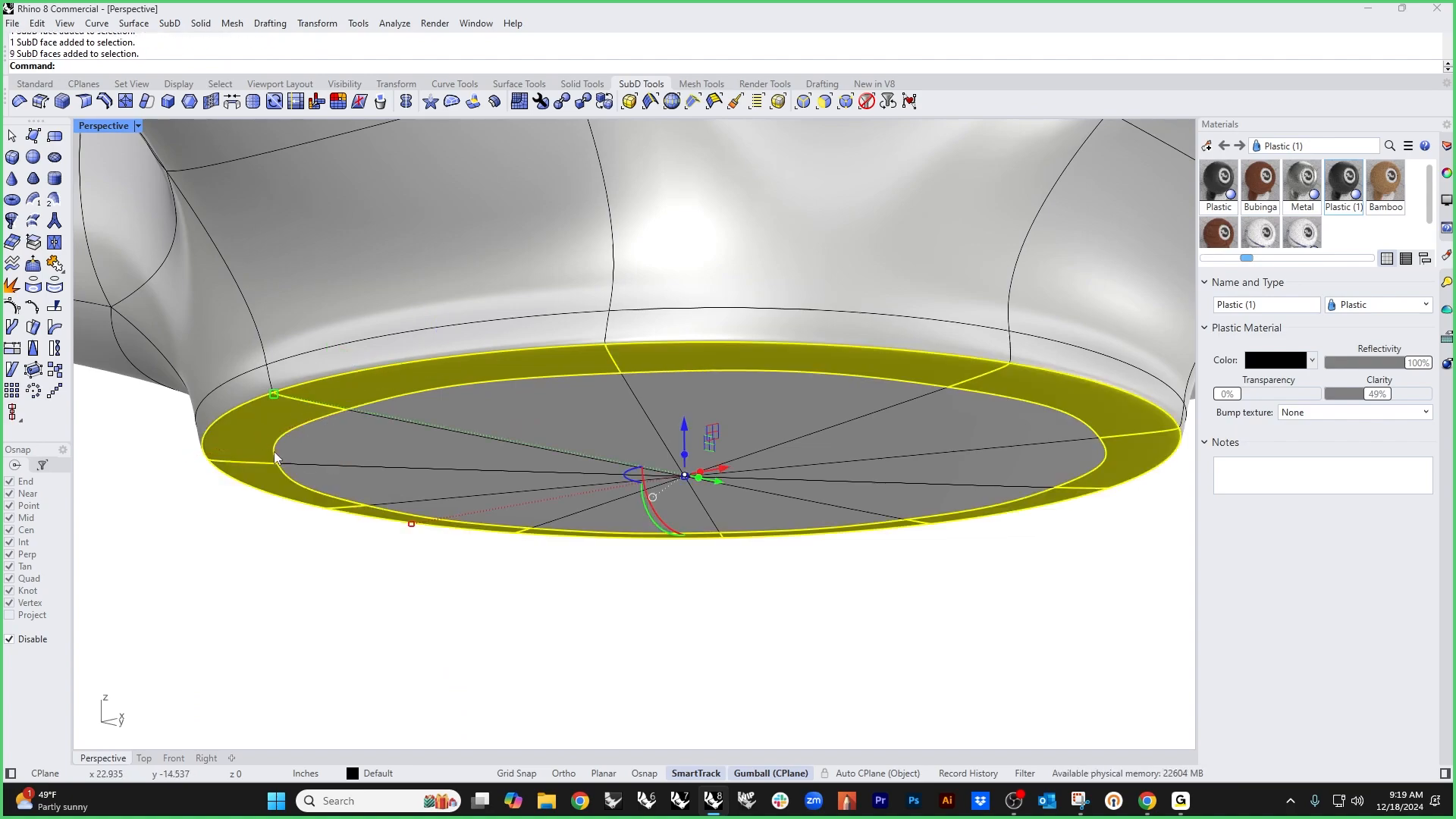
pyautogui.keyDown('ctrl'); pyautogui.keyDown('shift'); pyautogui.click(347, 453); pyautogui.keyUp('shift'); pyautogui.keyUp('ctrl')
pyautogui.press('Escape')
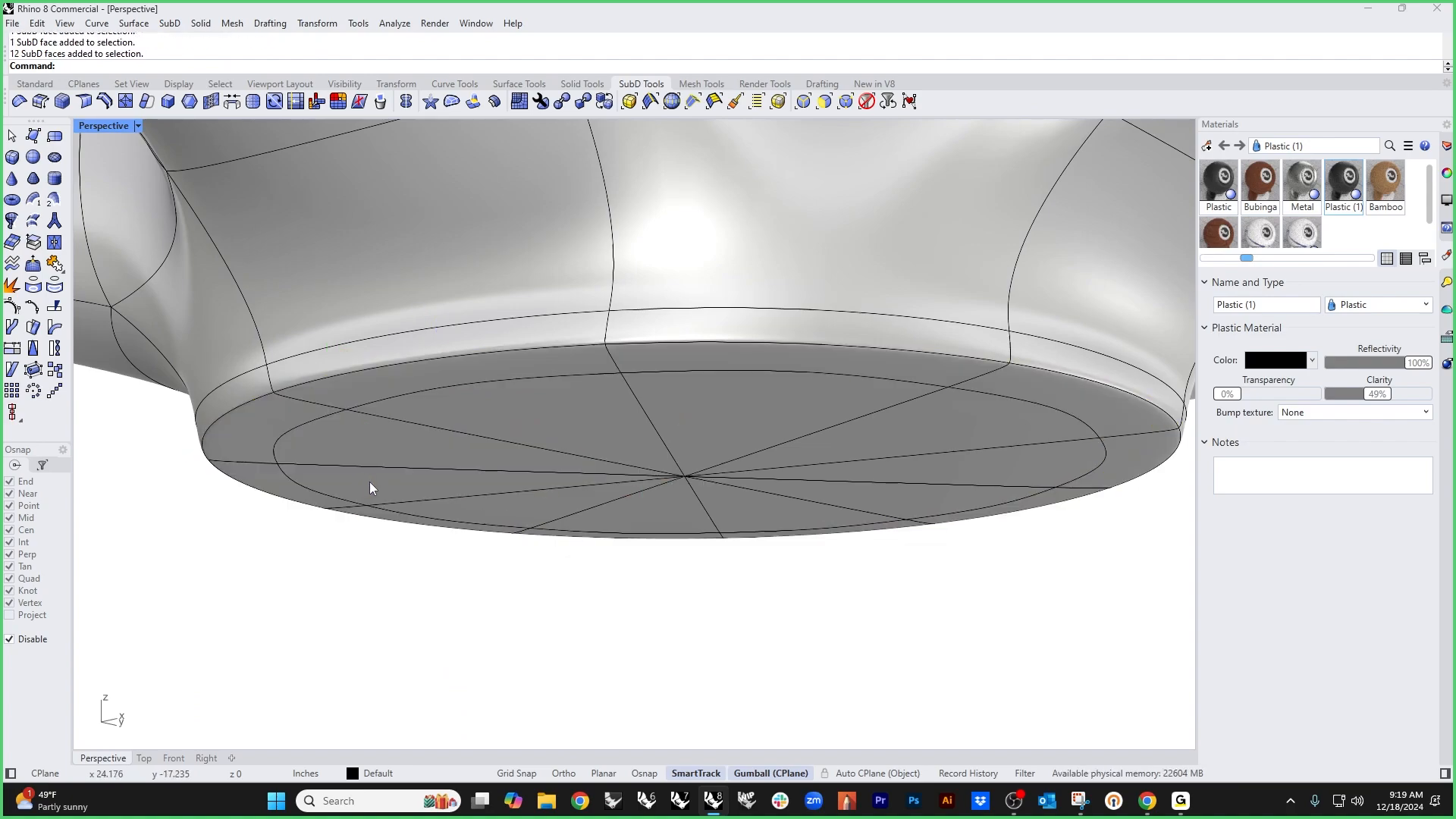
pyautogui.keyDown('ctrl'); pyautogui.keyDown('shift'); pyautogui.click(343, 438); pyautogui.keyUp('shift'); pyautogui.keyUp('ctrl')
pyautogui.press('Escape')
pyautogui.keyDown('ctrl'); pyautogui.keyDown('shift'); pyautogui.click(579, 415); pyautogui.keyUp('shift'); pyautogui.keyUp('ctrl')
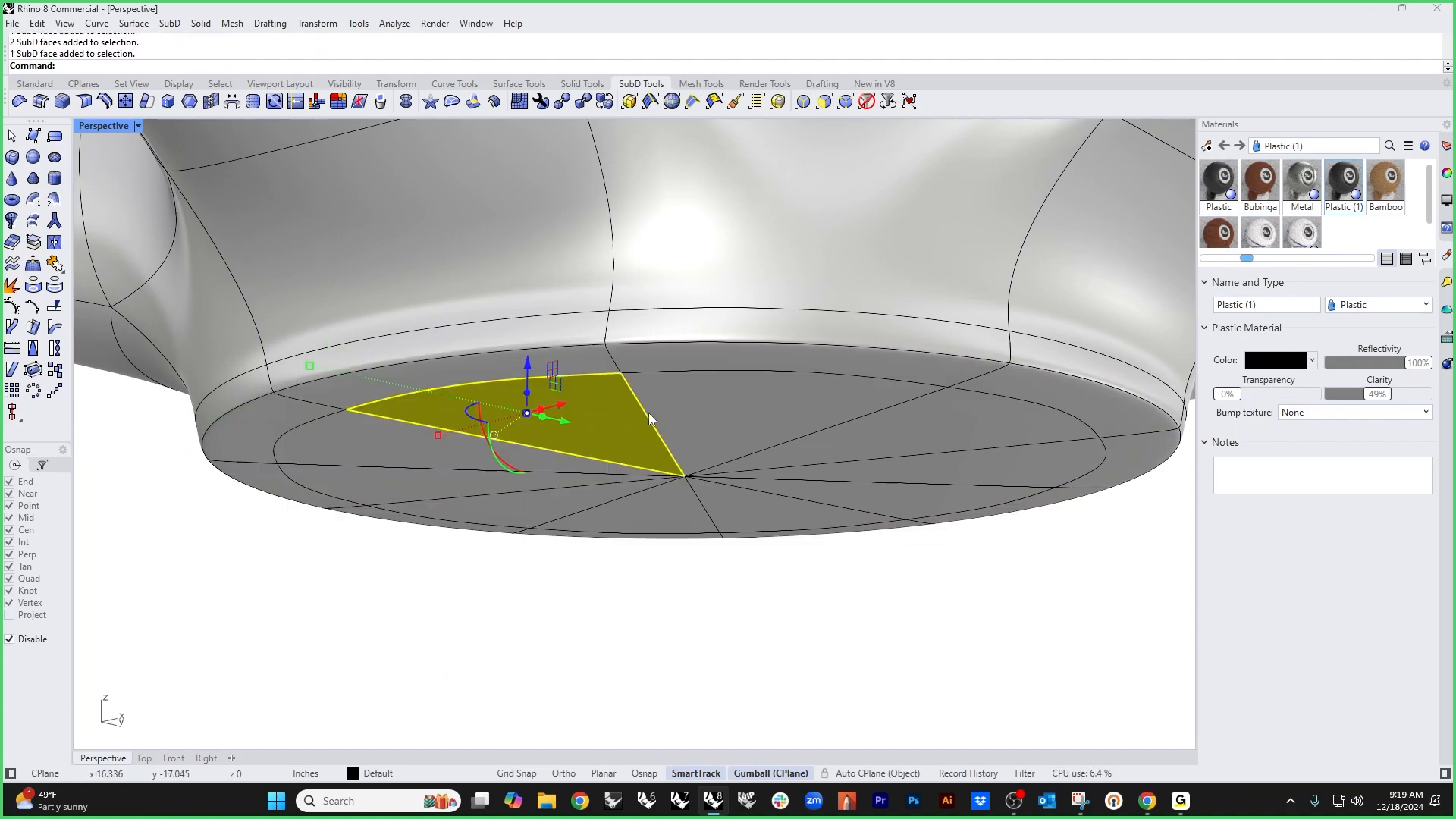
pyautogui.scroll(-3, 649, 412)
pyautogui.click(576, 571)
# Step: Select all flat end faces of the upper copy's hub in the Front view and pull them down in Perspective to lengthen its neck
pyautogui.hotkey('ctrl', 'F2')
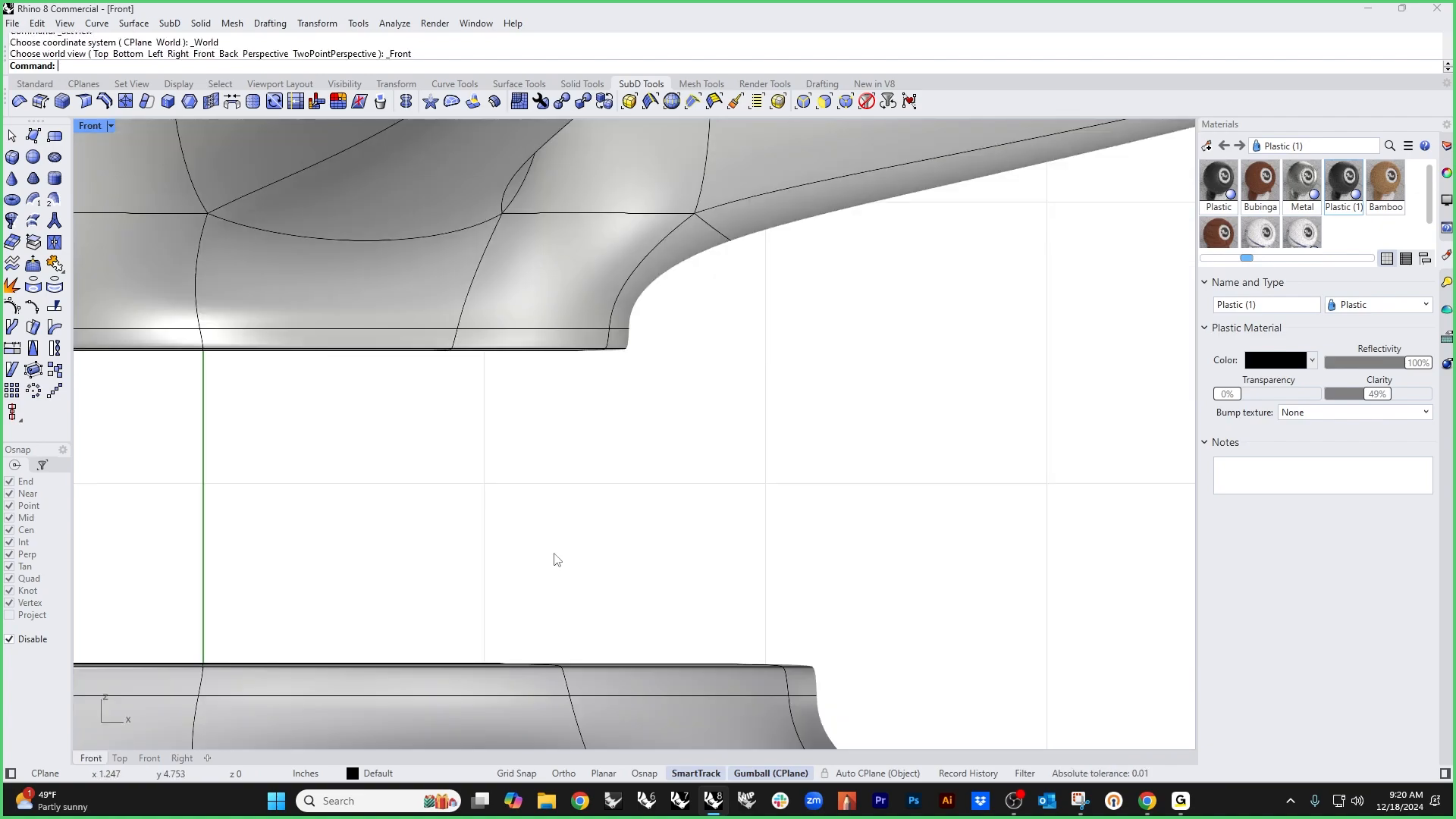
pyautogui.moveTo(426, 438); pyautogui.dragTo(838, 446, button='right')
pyautogui.moveTo(128, 448); pyautogui.dragTo(1179, 337)
pyautogui.scroll(-4, 921, 442)
pyautogui.press('Return')
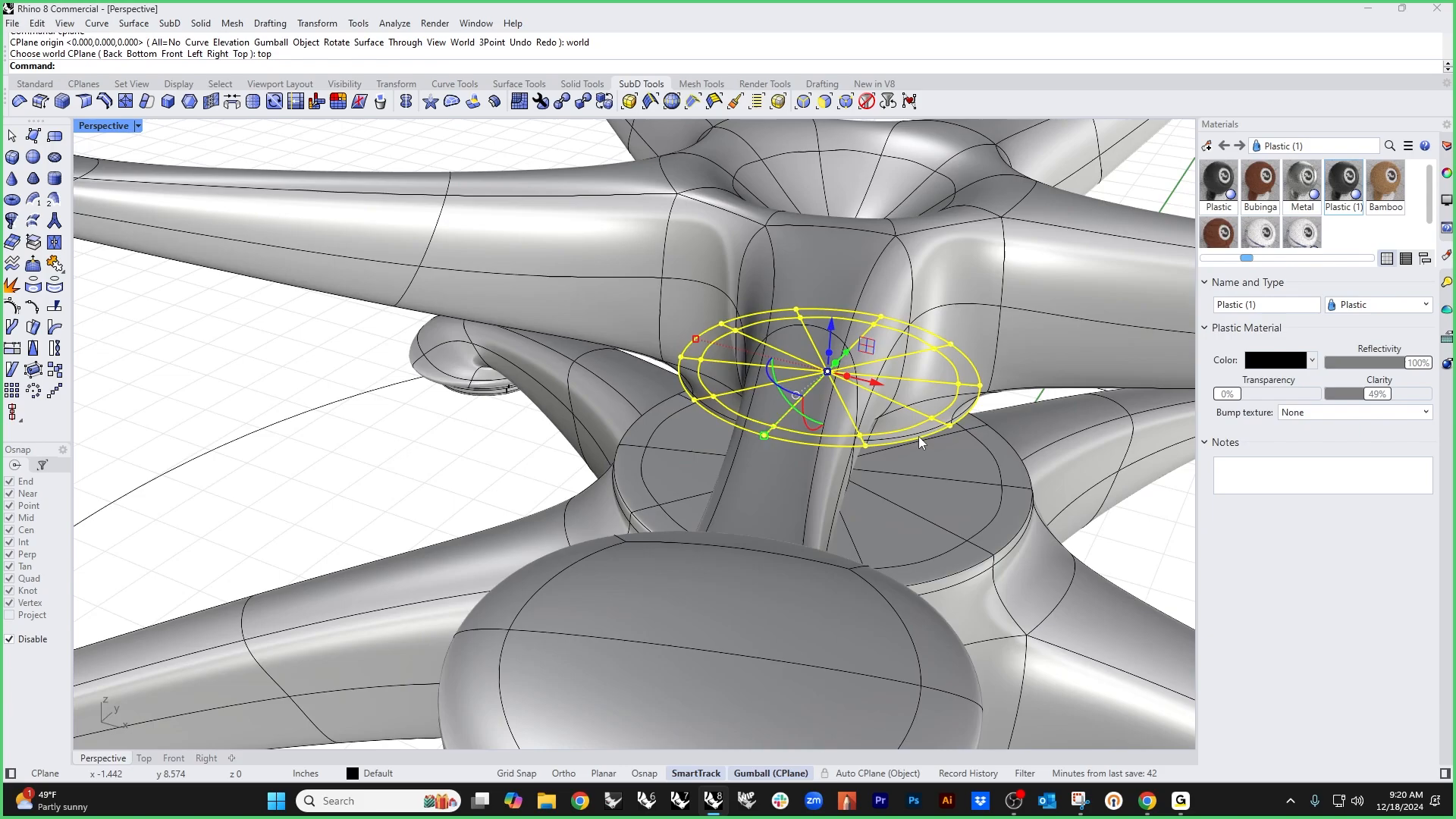
pyautogui.moveTo(918, 436); pyautogui.dragTo(828, 355, button='right')
pyautogui.scroll(6, 826, 448)
pyautogui.moveTo(819, 345); pyautogui.dragTo(847, 543)
pyautogui.click(383, 471)
# Step: Lower the whole upper SubD so that its neck sits in the top of the lower hub
pyautogui.scroll(-5, 501, 469)
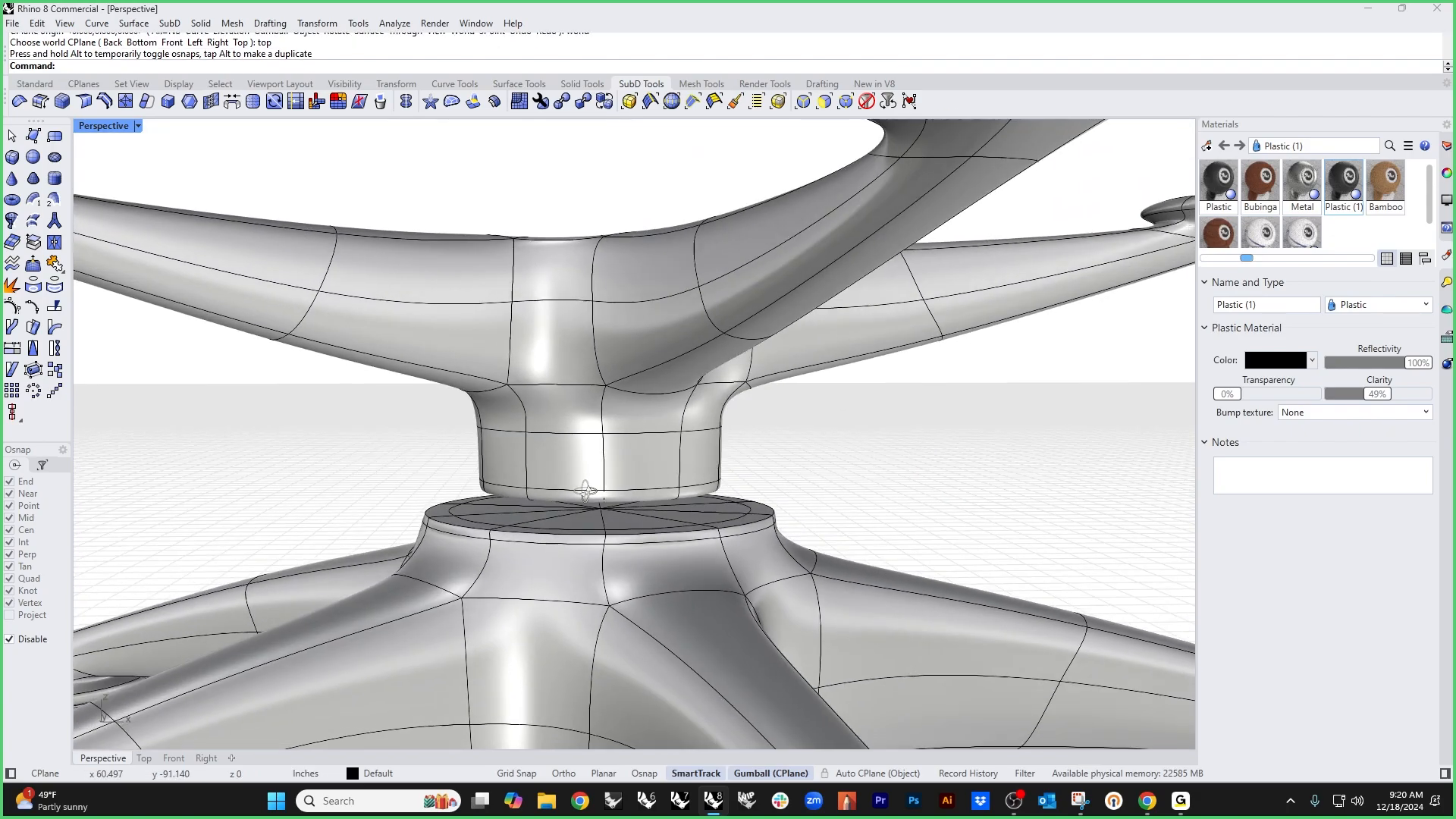
pyautogui.click(607, 478)
pyautogui.moveTo(666, 303); pyautogui.dragTo(648, 414)
pyautogui.click(520, 302)
# Step: Select the edge loop around the upper SubD's neck and scale it slightly outward
pyautogui.scroll(4, 569, 553)
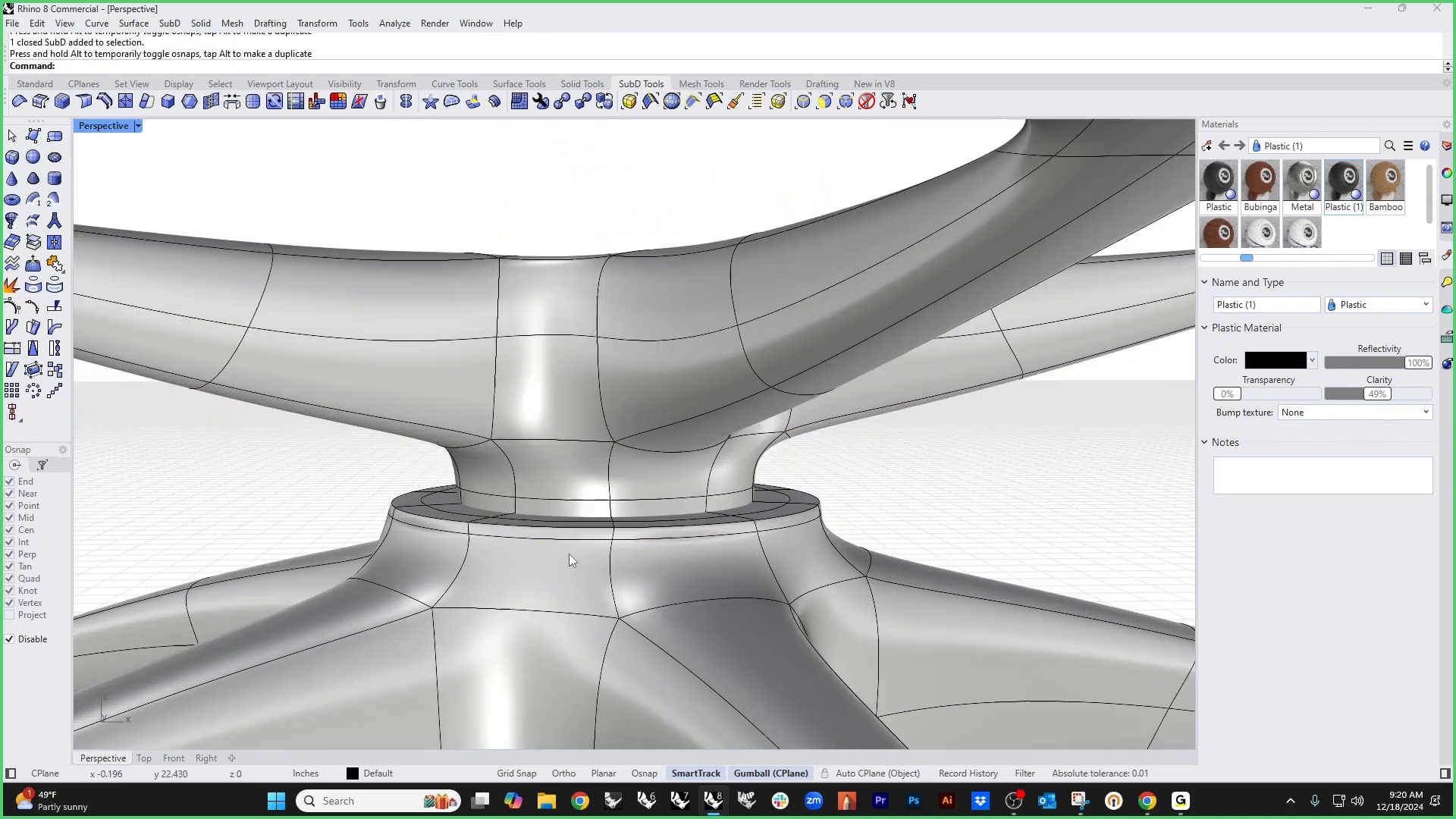
pyautogui.doubleClick(510, 489)
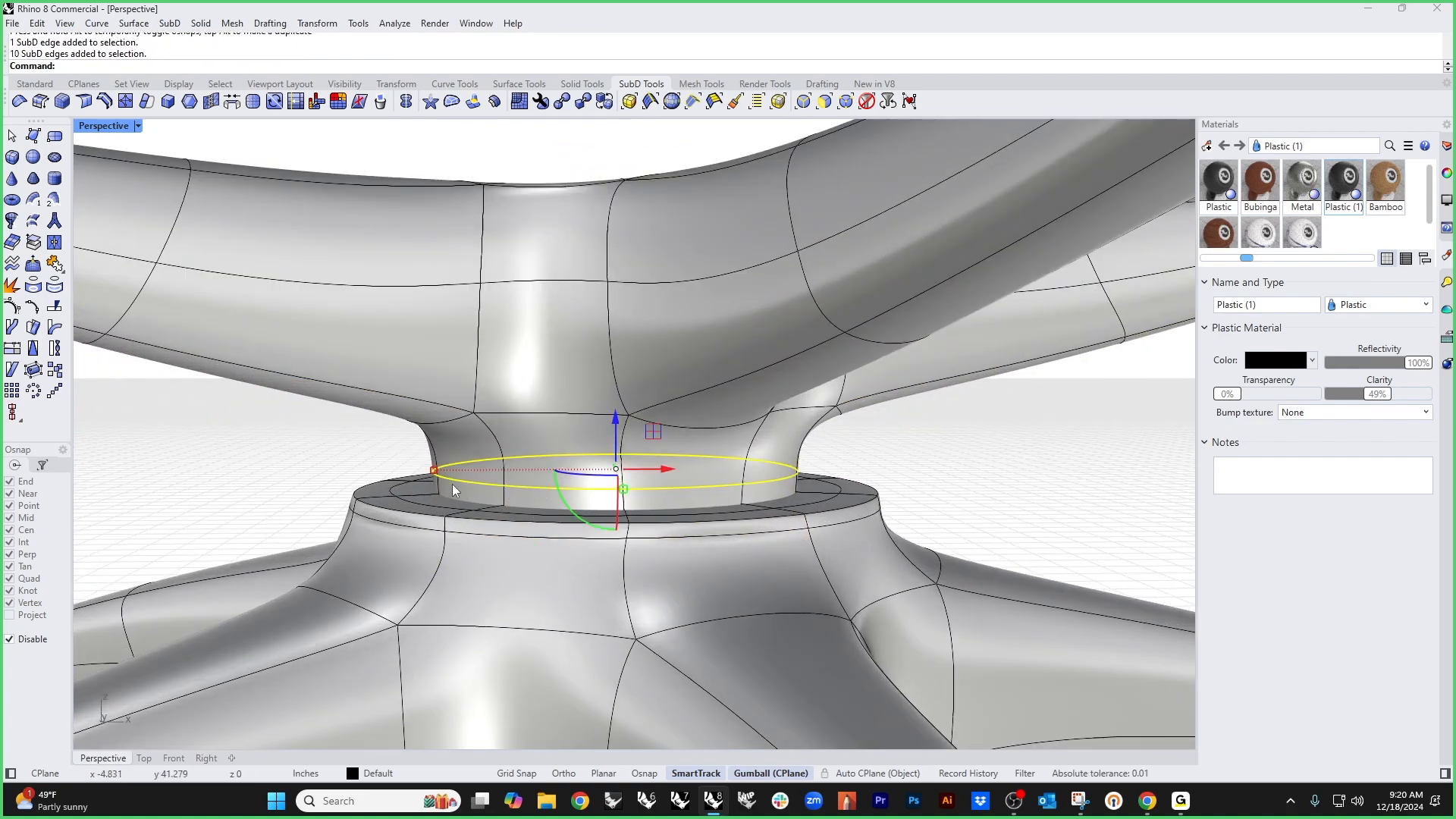
pyautogui.keyDown('shift'); pyautogui.moveTo(452, 484); pyautogui.dragTo(402, 471); pyautogui.keyUp('shift')
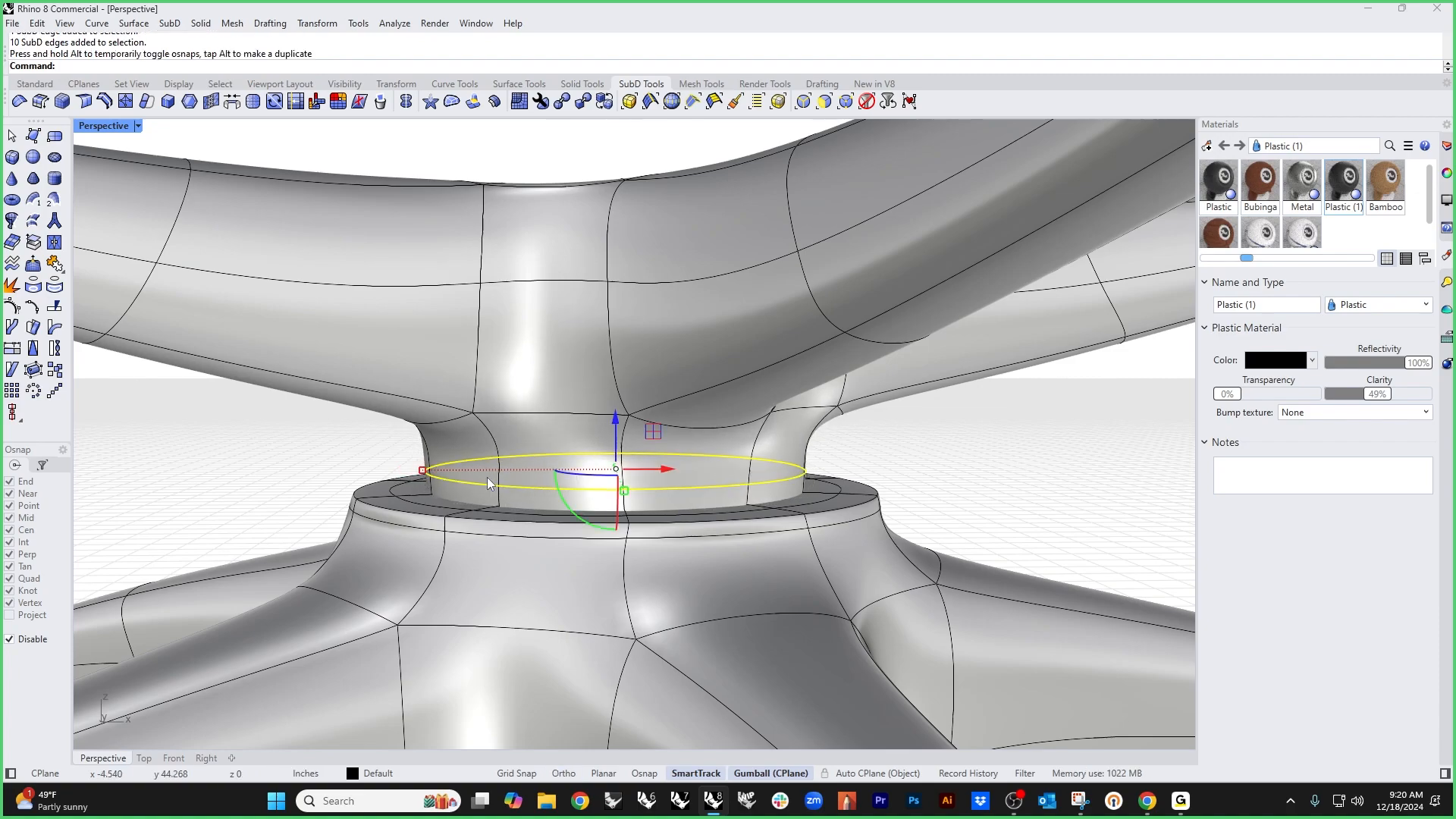
pyautogui.click(889, 463)
# Step: Scale the whole upper SubD up slightly to widen its leg spread
pyautogui.scroll(-5, 889, 463)
pyautogui.click(747, 436)
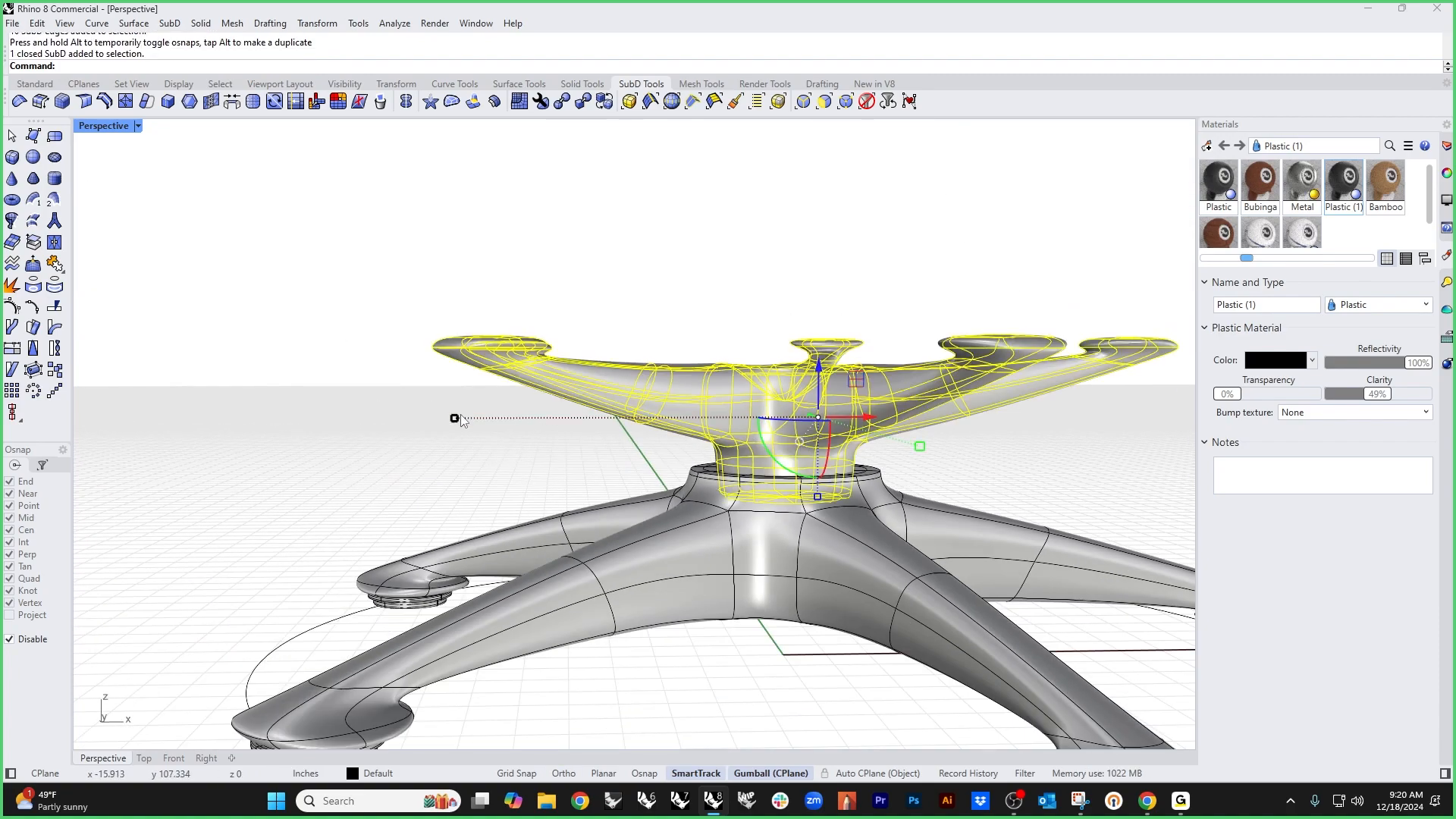
pyautogui.moveTo(461, 418); pyautogui.dragTo(442, 415)
pyautogui.click(399, 496)
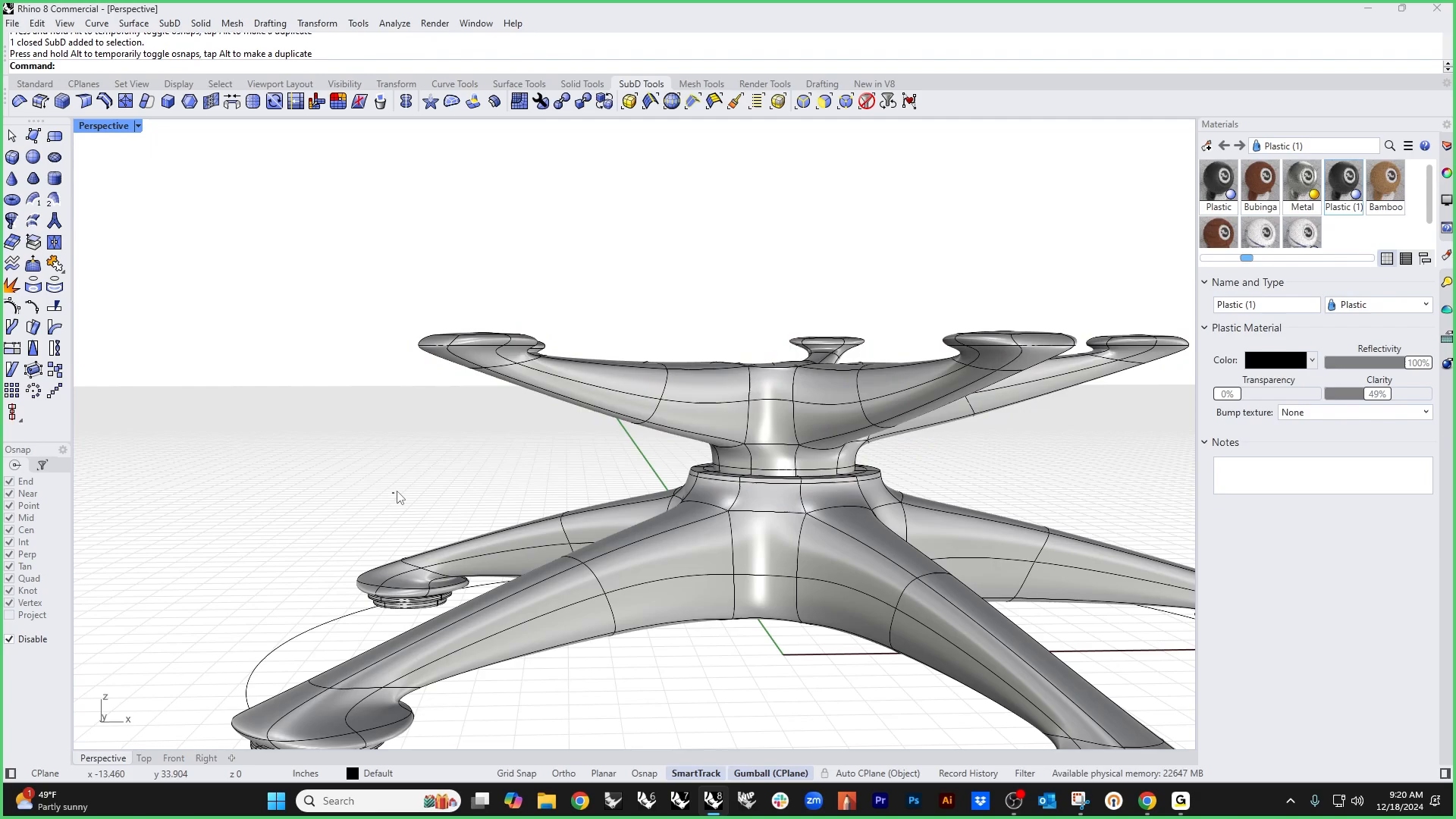
# Step: Compare the proportions of the stacked upper support and lower base with the chair sketch, in Perspective and in the Front view
pyautogui.scroll(-6, 398, 497)
pyautogui.moveTo(565, 479); pyautogui.dragTo(455, 440, button='right')
pyautogui.scroll(5, 643, 534)
pyautogui.moveTo(643, 534); pyautogui.dragTo(787, 532, button='right')
pyautogui.scroll(-7, 711, 532)
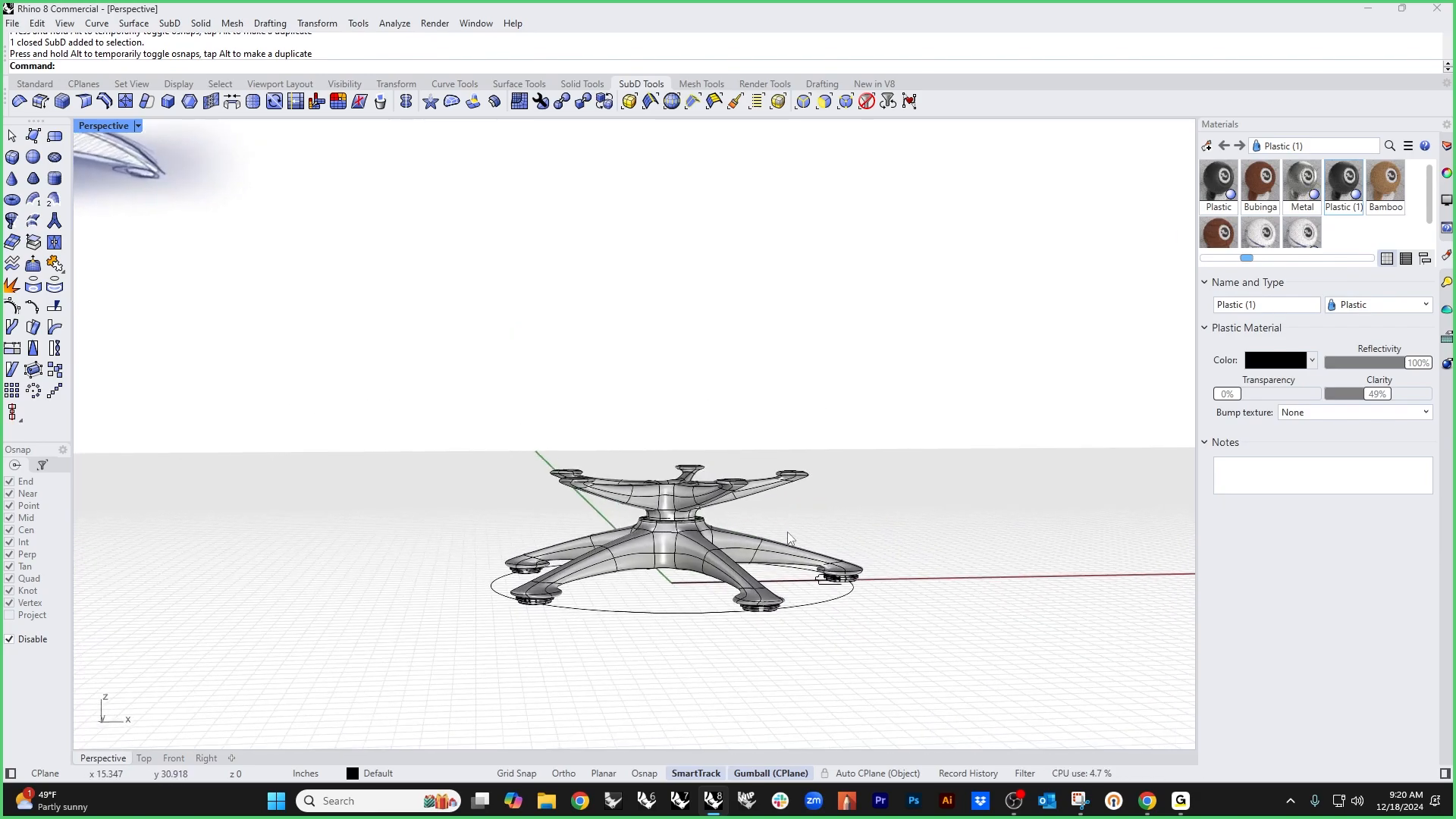
pyautogui.scroll(-3, 789, 537)
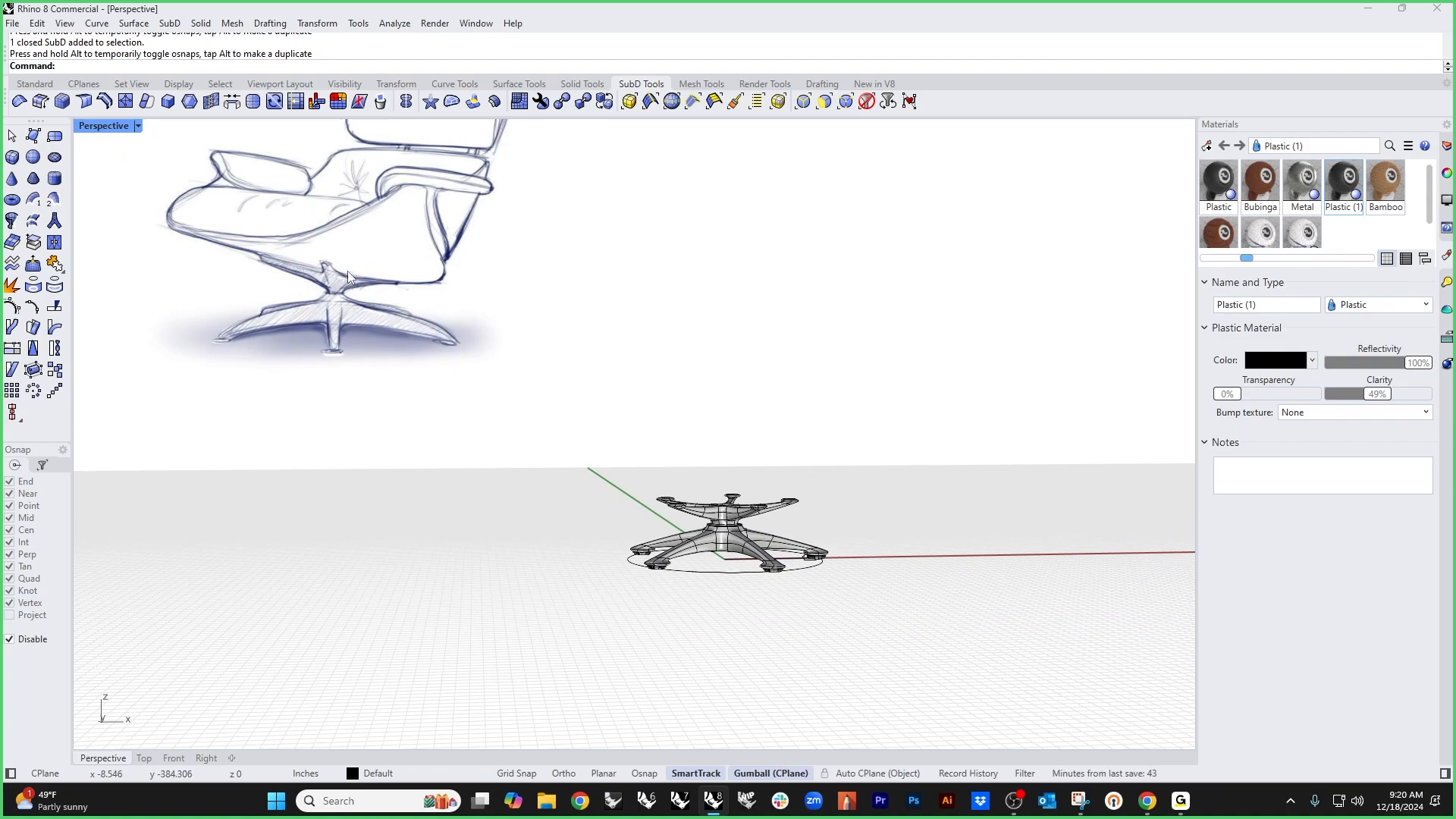
pyautogui.moveTo(774, 510); pyautogui.dragTo(756, 497, button='right')
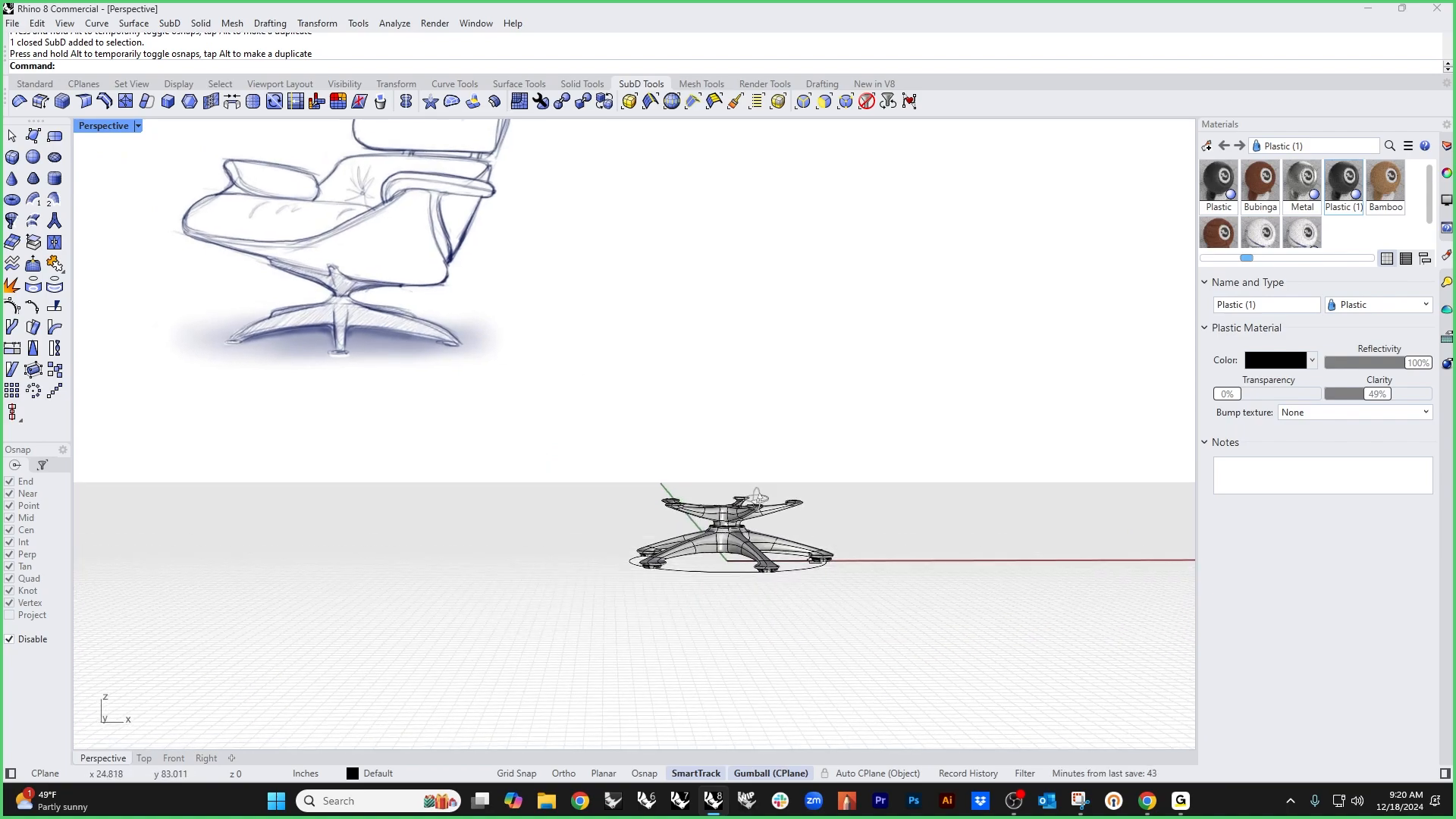
pyautogui.press('Return')
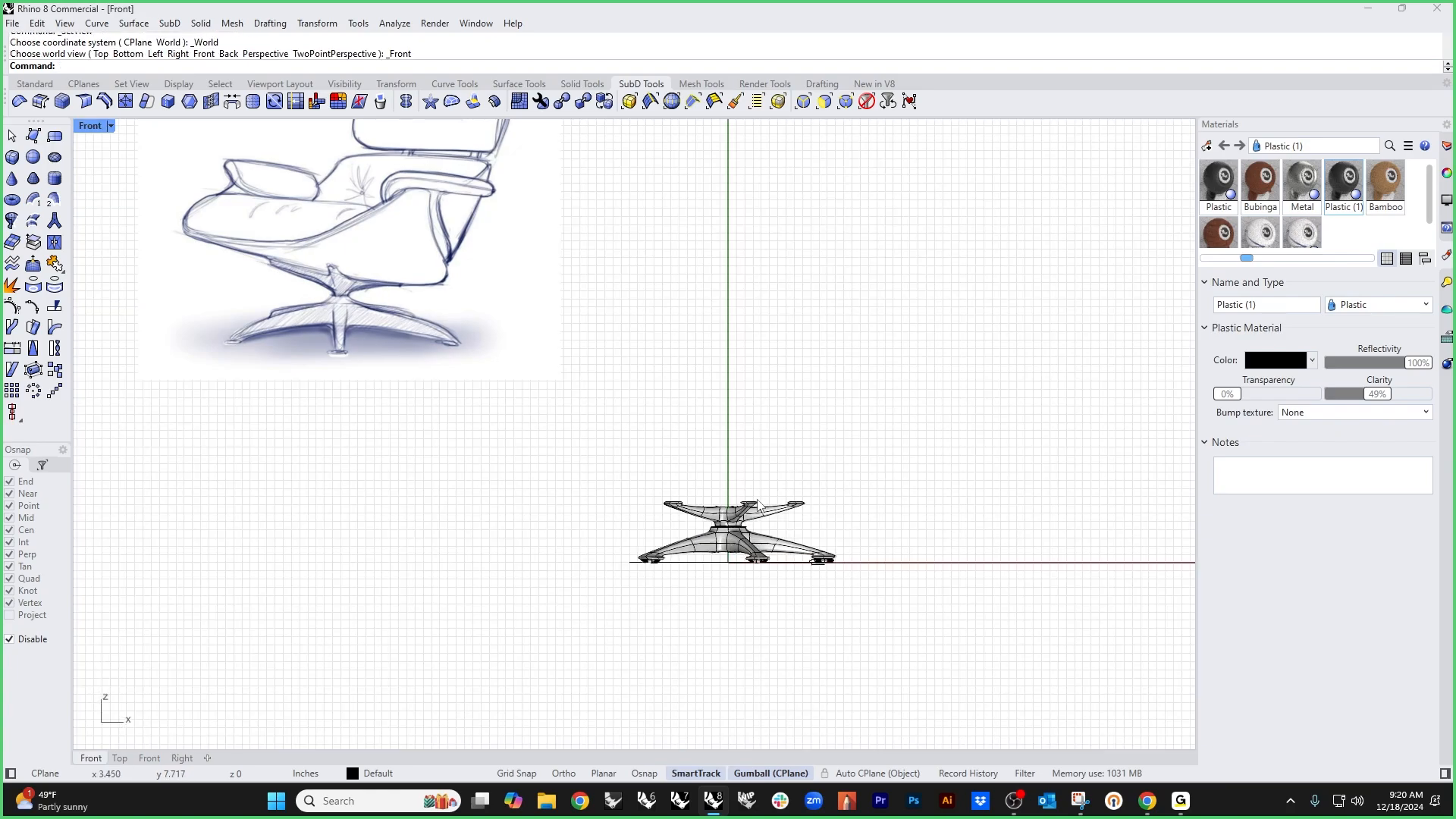
pyautogui.scroll(5, 722, 507)
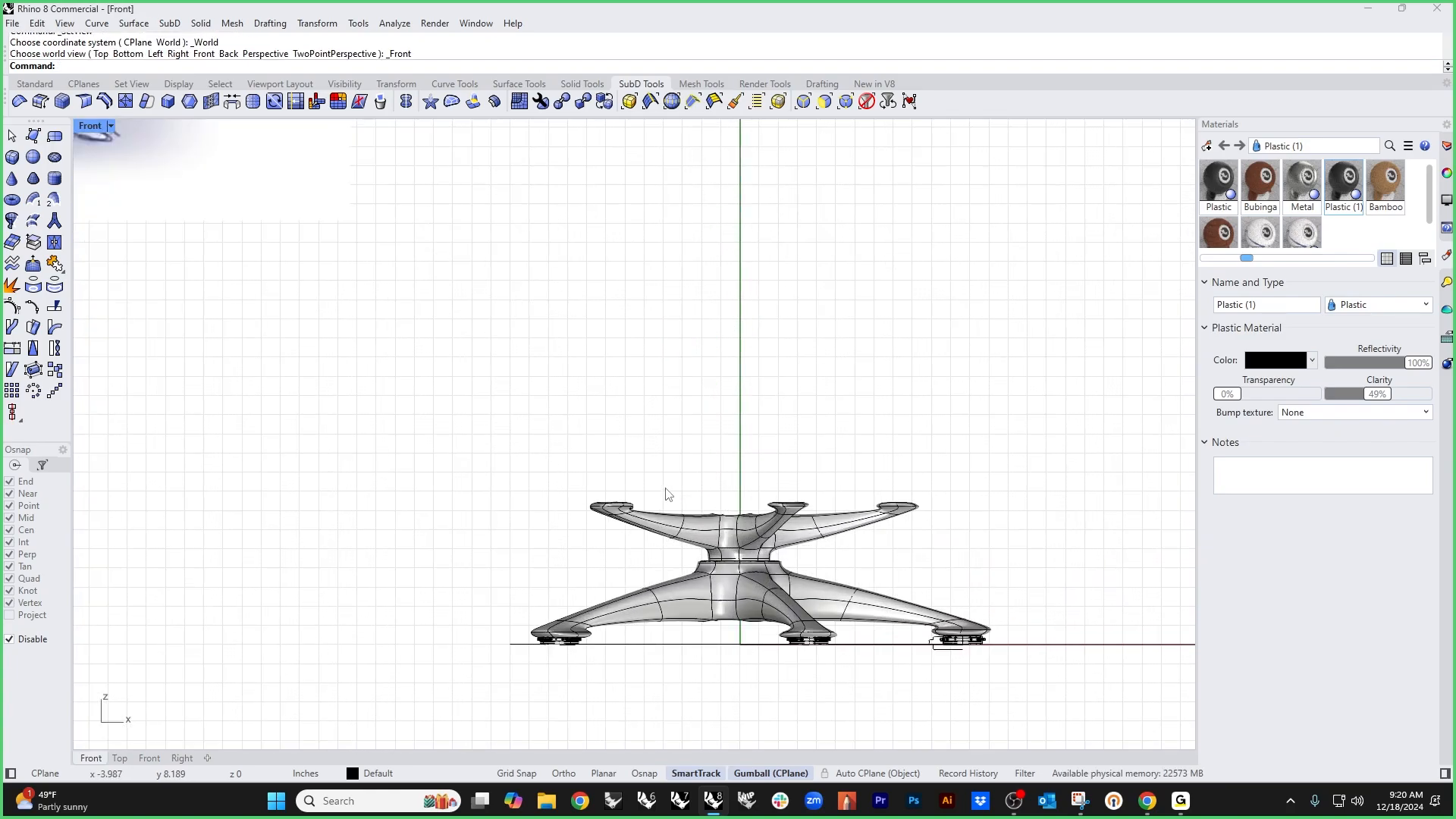
# Step: Draw a half U-shaped seat profile in the Front view with a degree-3 curve starting at 0, and raise it onto the upper support
pyautogui.click(22, 87)
pyautogui.scroll(-10, 493, 334)
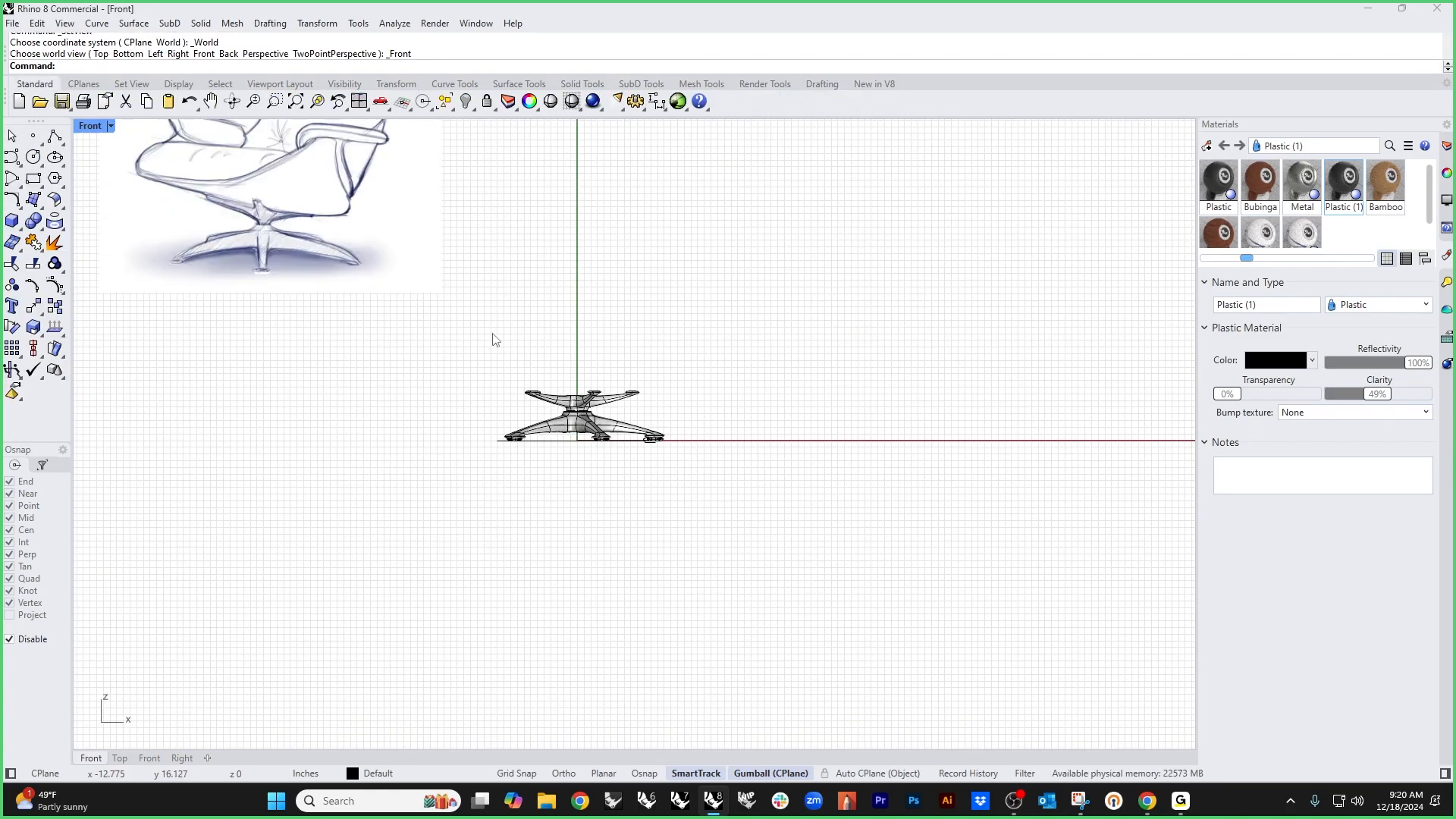
pyautogui.moveTo(475, 334); pyautogui.dragTo(640, 516, button='right')
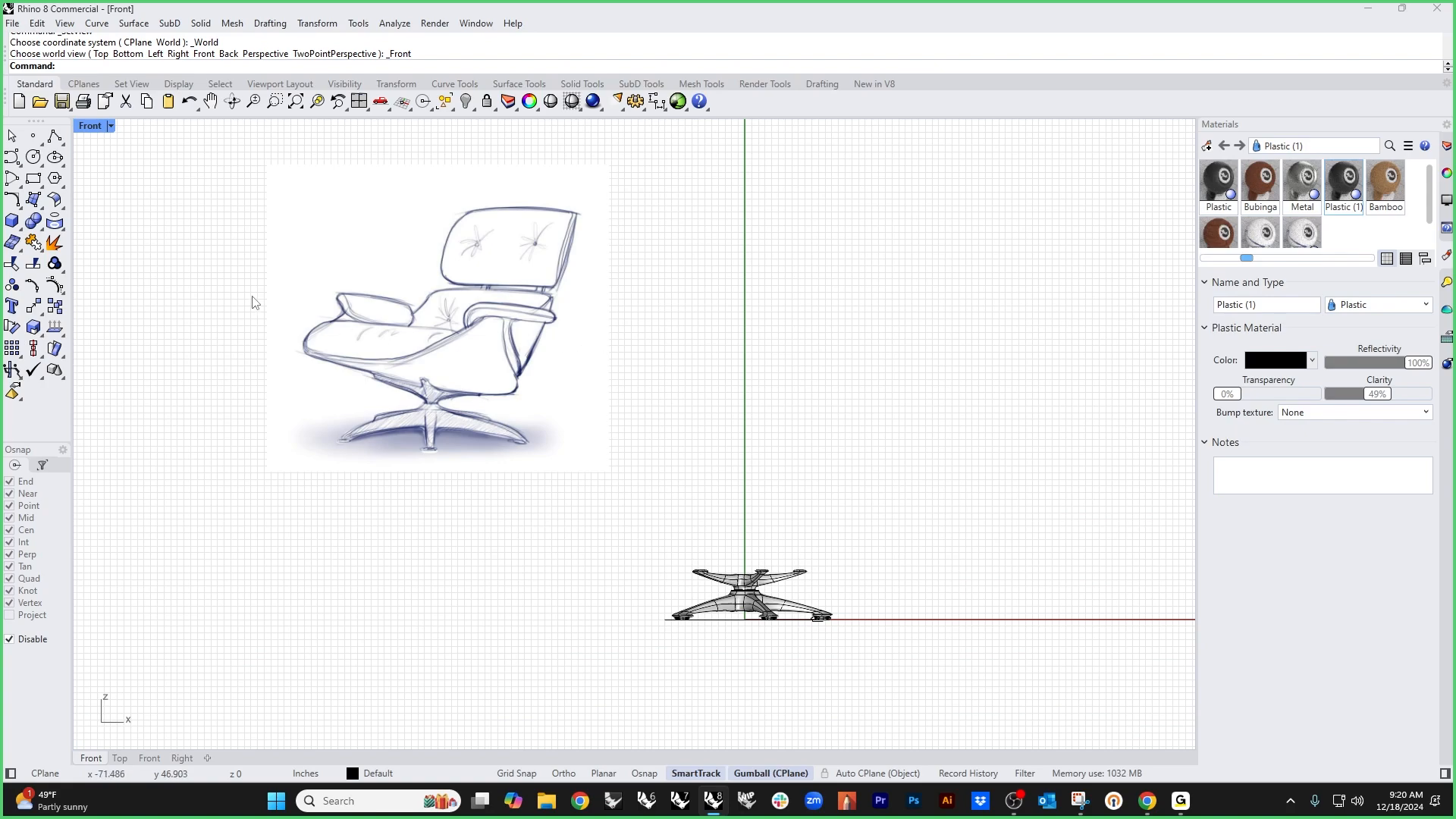
pyautogui.click(13, 157)
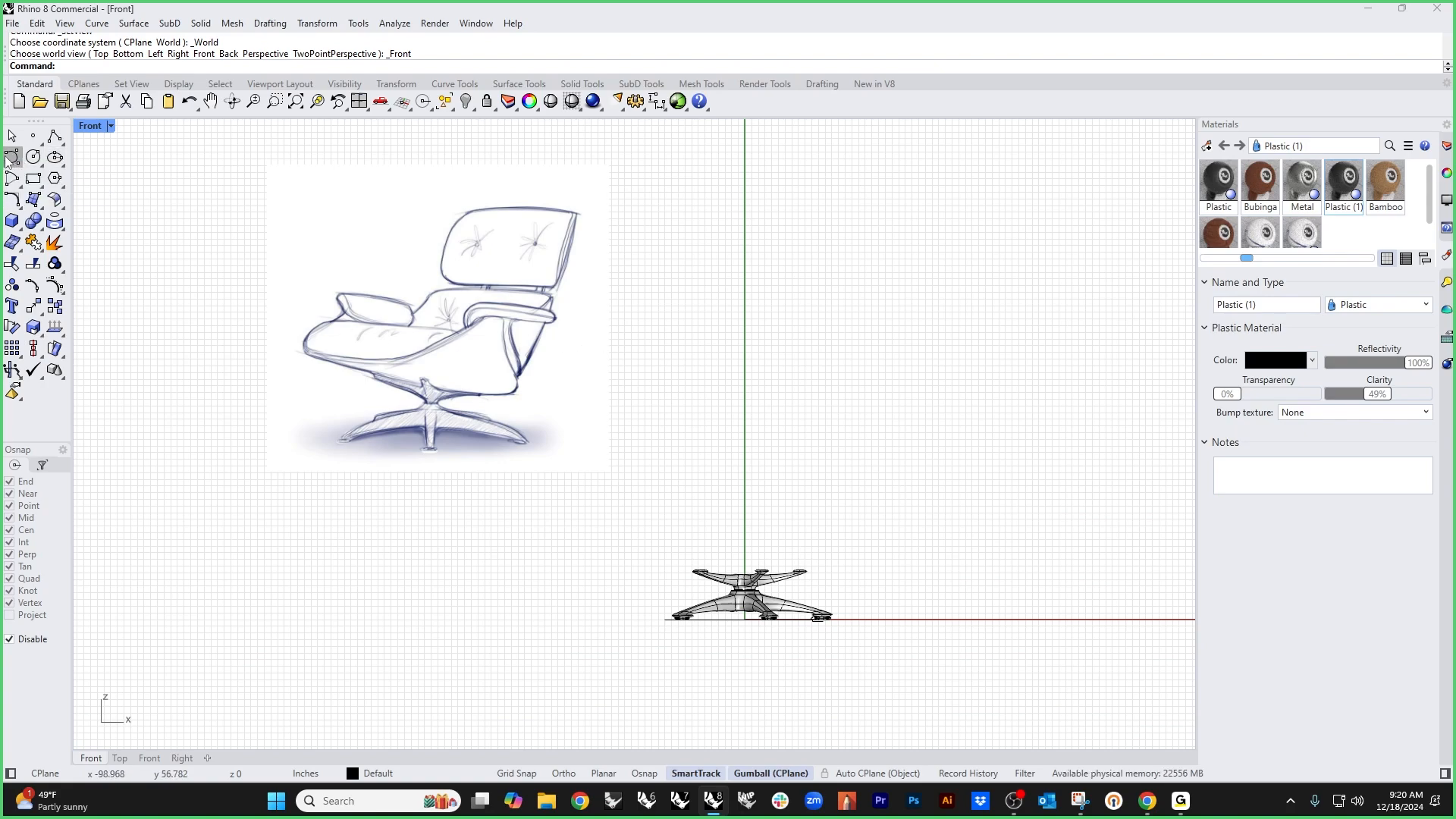
pyautogui.scroll(5, 780, 562)
pyautogui.scroll(-4, 706, 565)
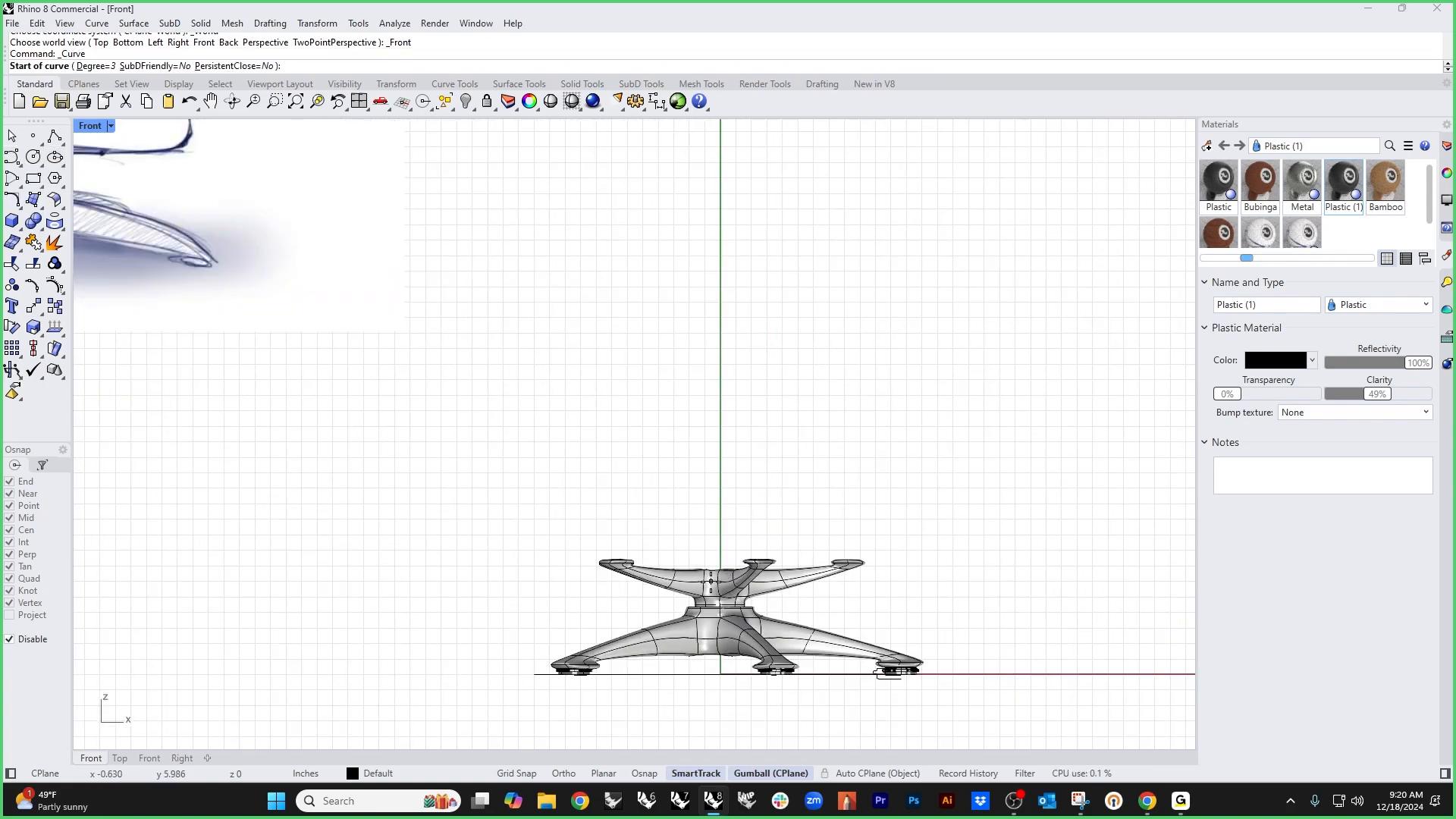
pyautogui.write('0')
pyautogui.press('Return')
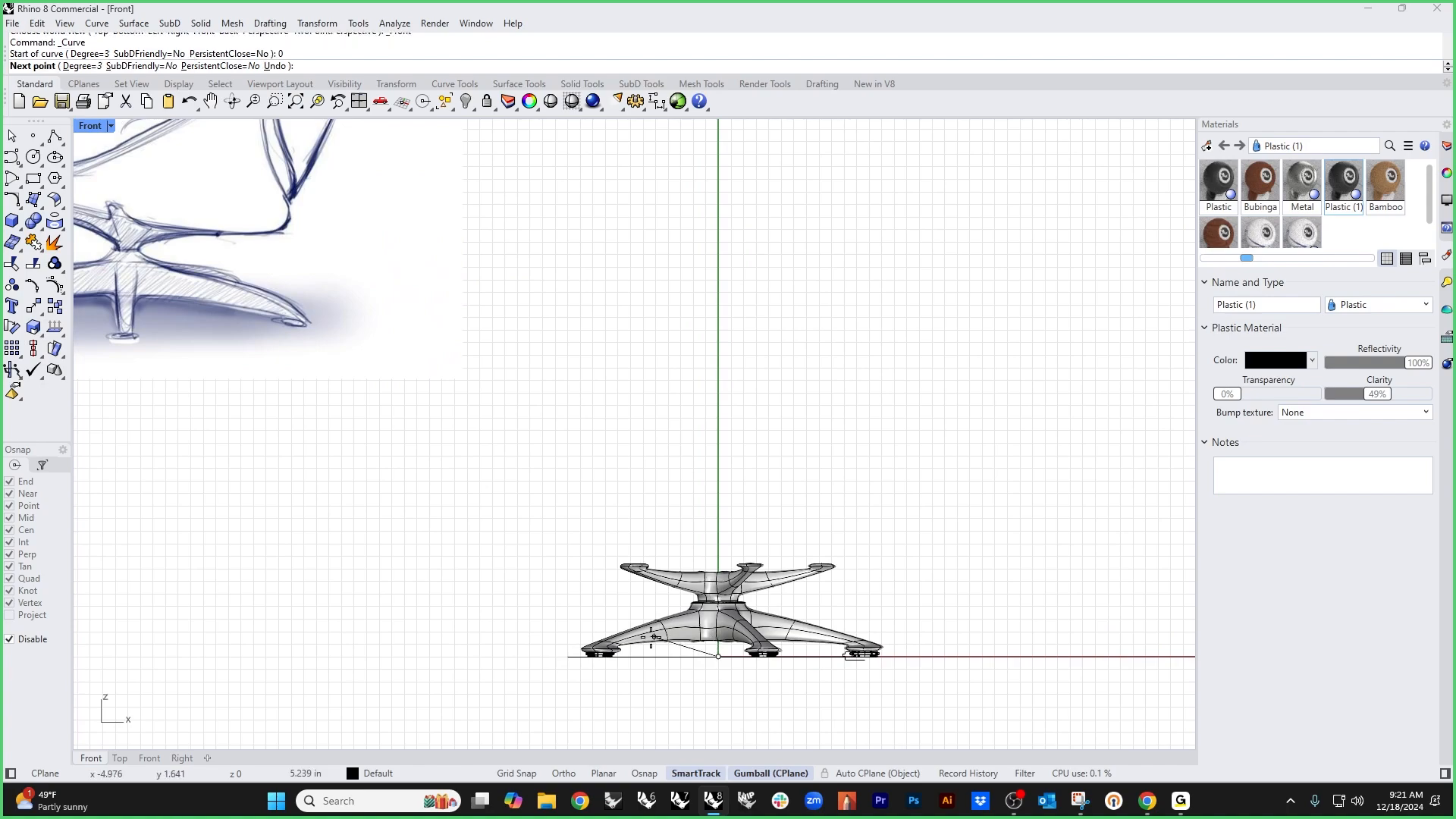
pyautogui.press('F8')
pyautogui.click(593, 671)
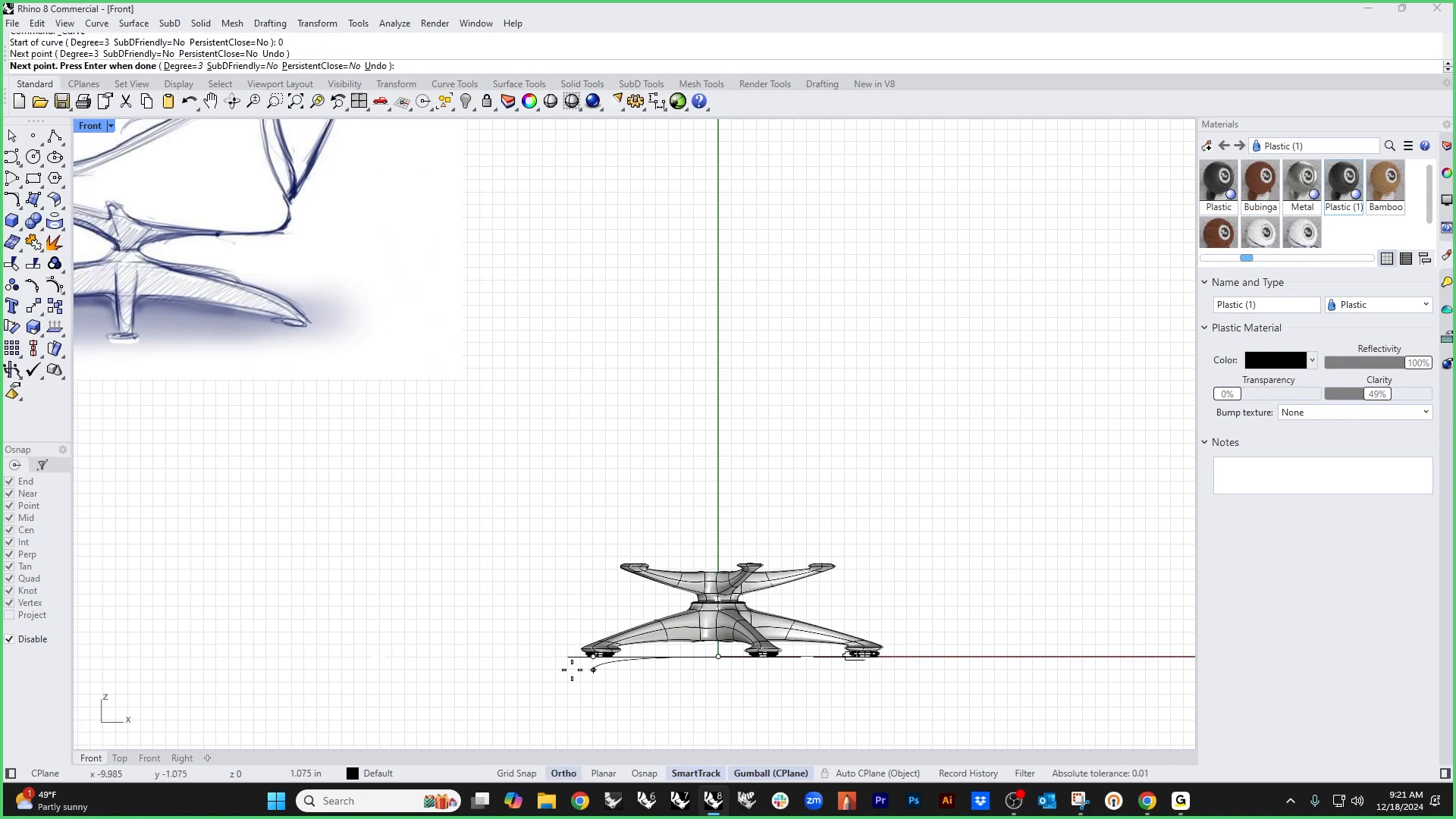
pyautogui.click(546, 656)
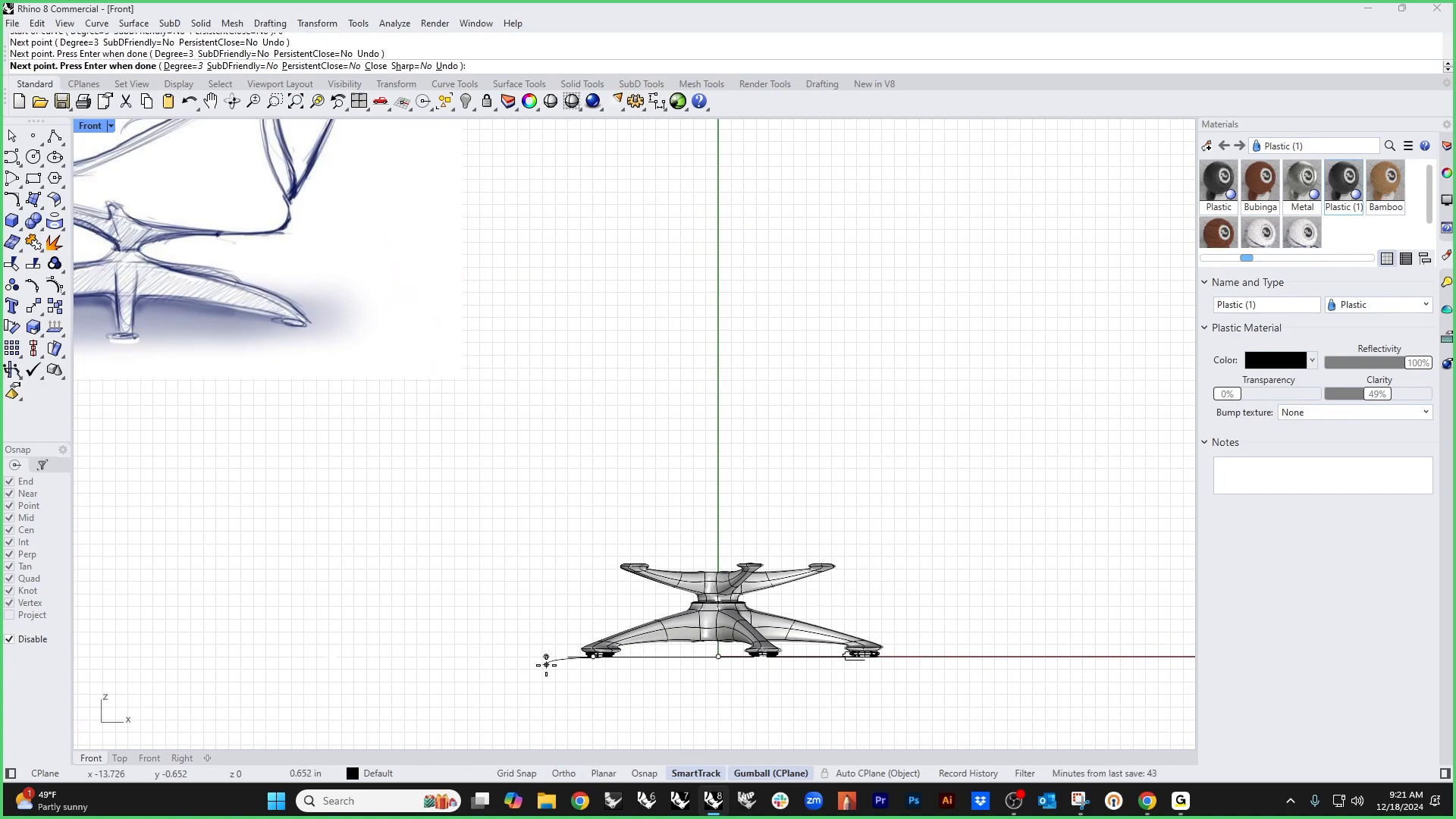
pyautogui.click(546, 604)
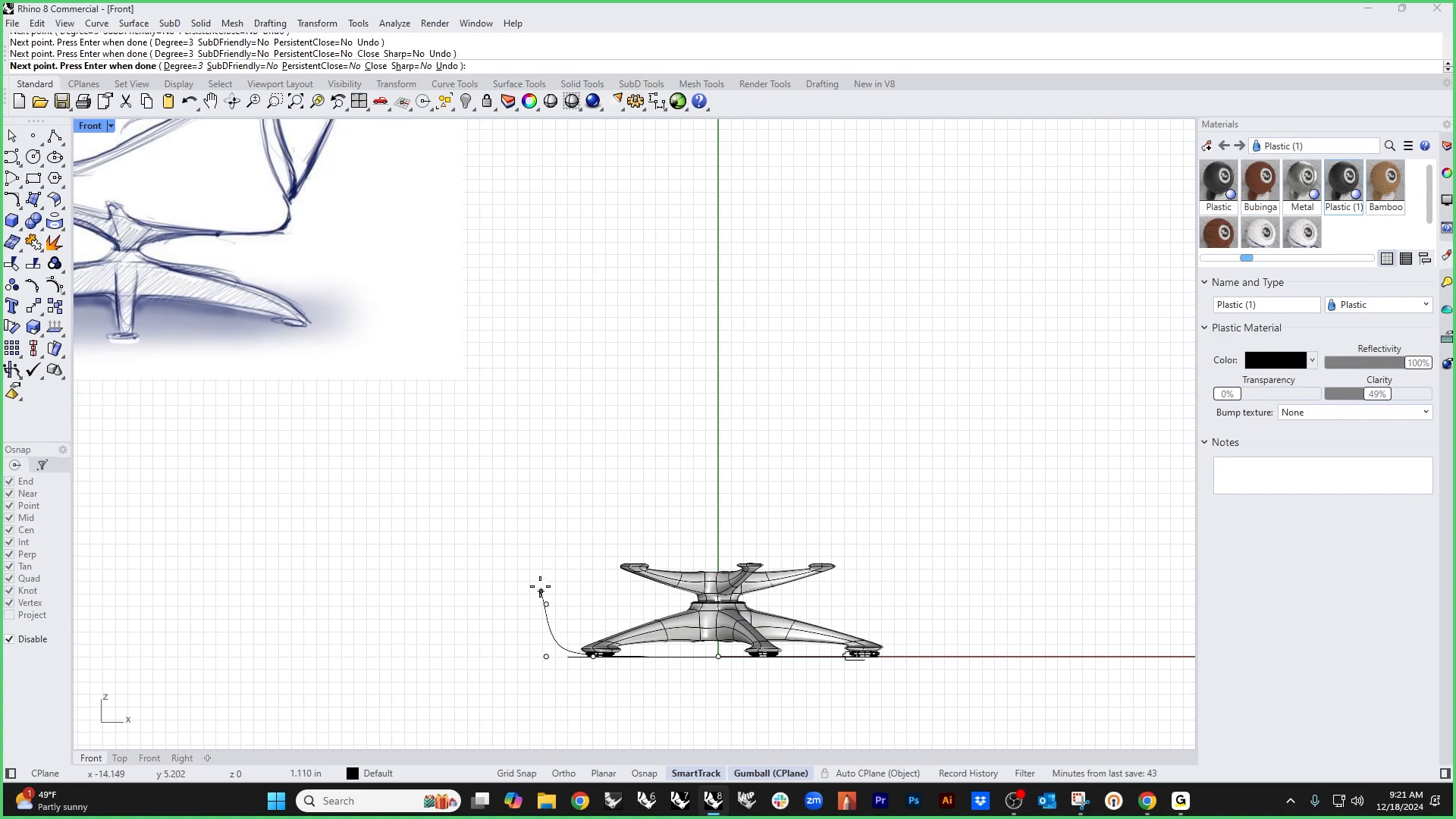
pyautogui.click(537, 517)
pyautogui.press('Return')
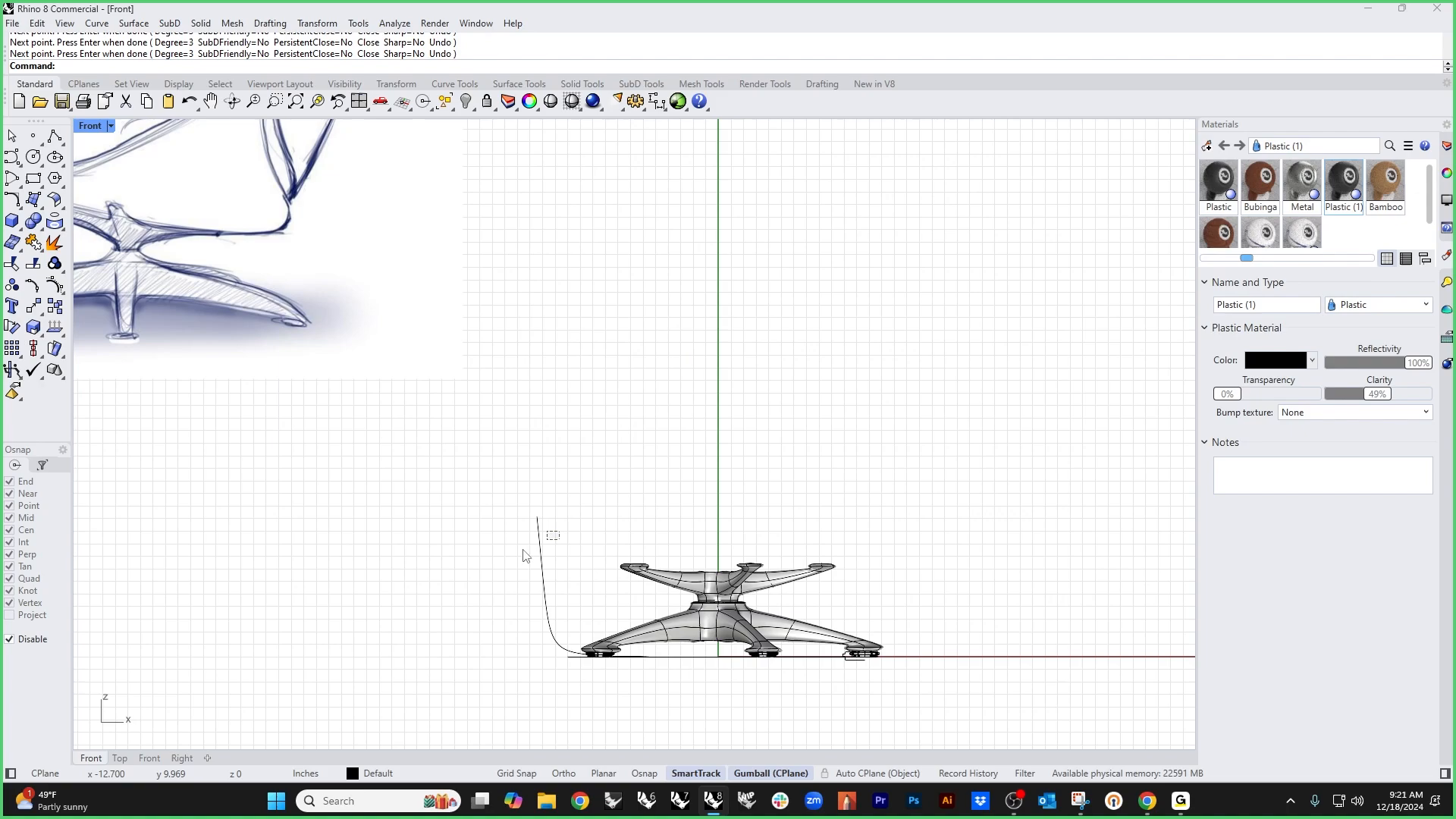
pyautogui.click(542, 534)
pyautogui.moveTo(632, 575); pyautogui.dragTo(631, 493)
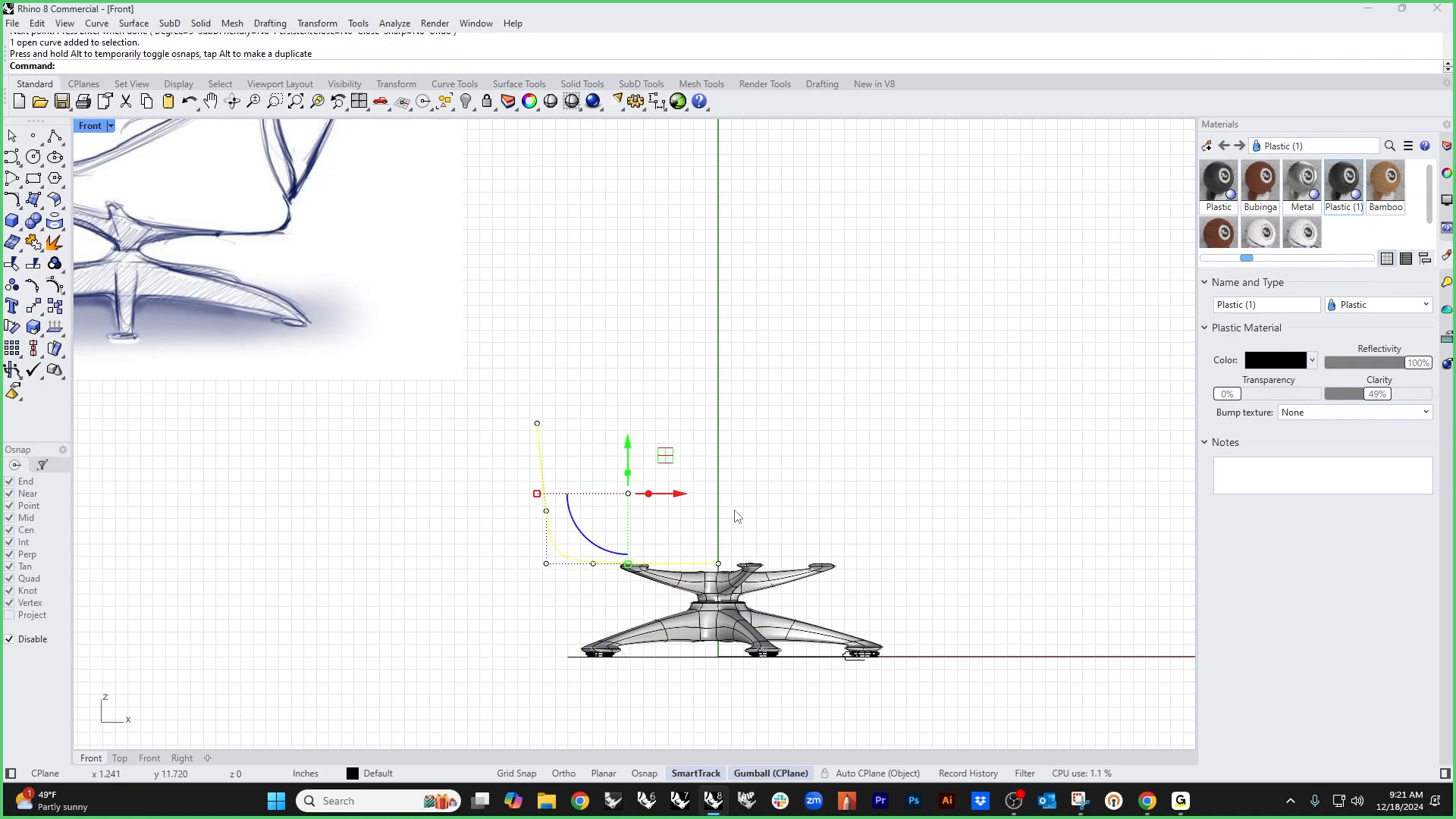
# Step: Mirror the half profile across the vertical centre axis and join both halves into one curve
pyautogui.write('M')
pyautogui.press('Return')
pyautogui.click(718, 561)
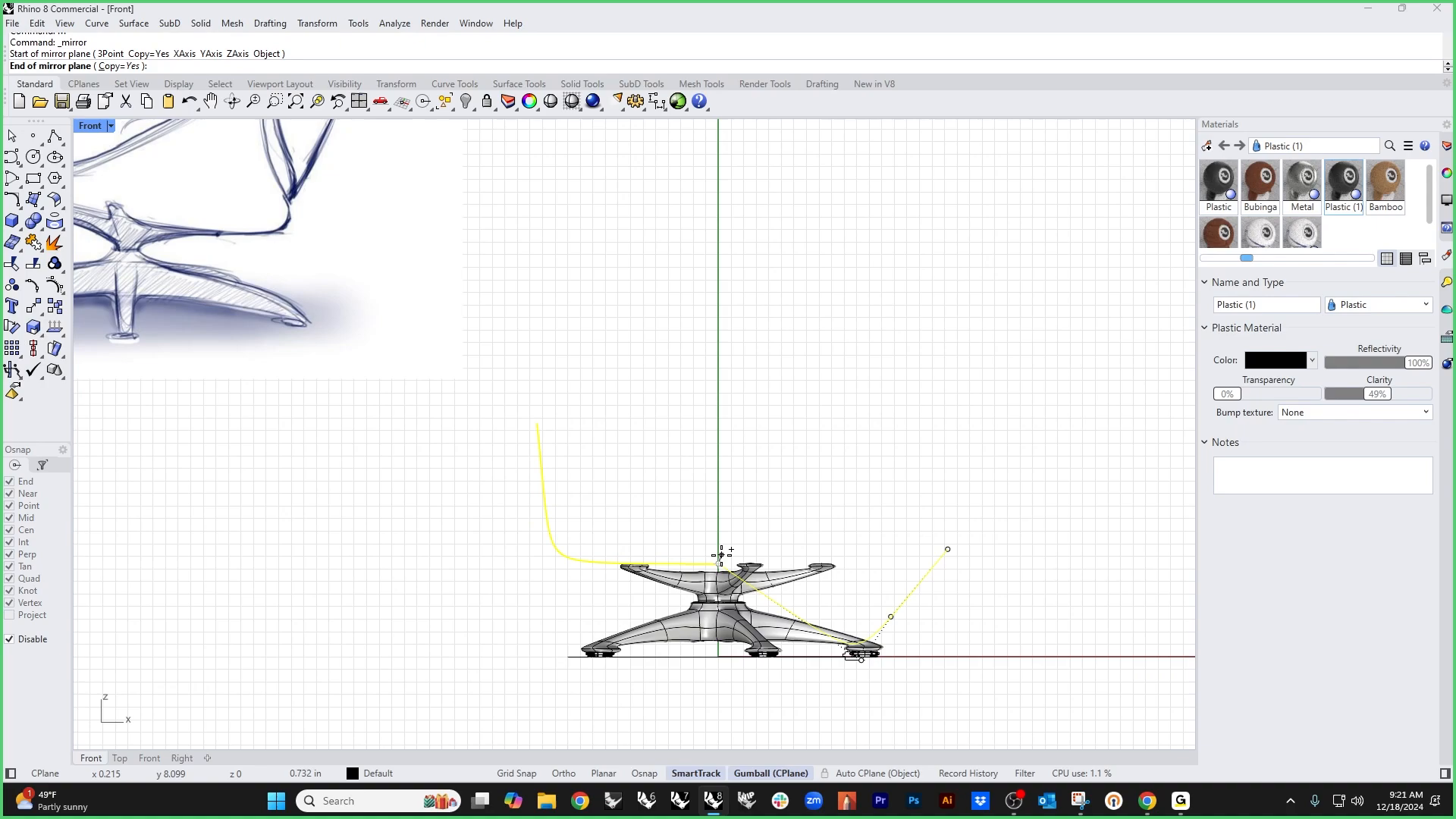
pyautogui.keyDown('shift'); pyautogui.click(719, 514); pyautogui.keyUp('shift')
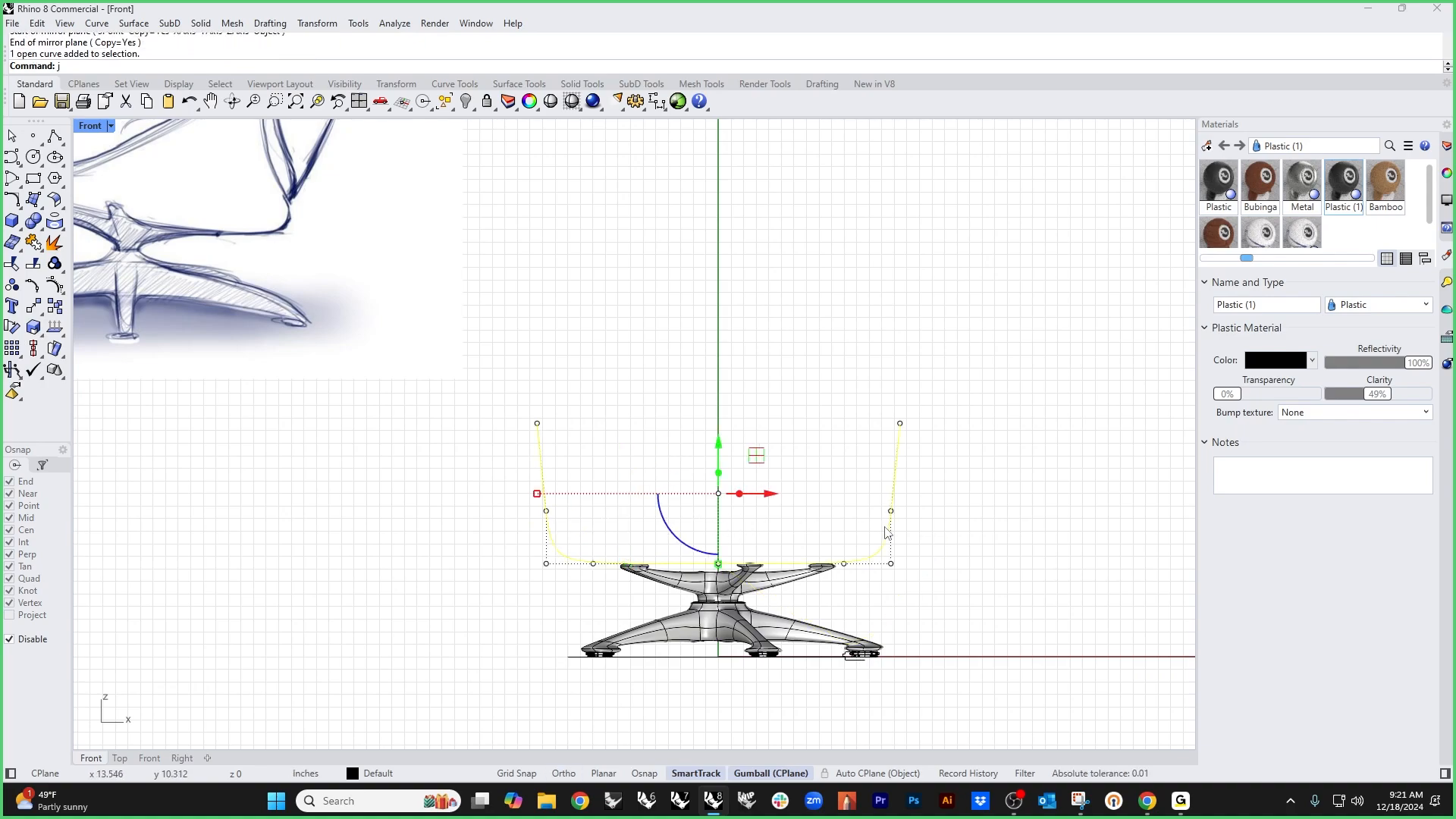
pyautogui.write('j')
pyautogui.press('Return')
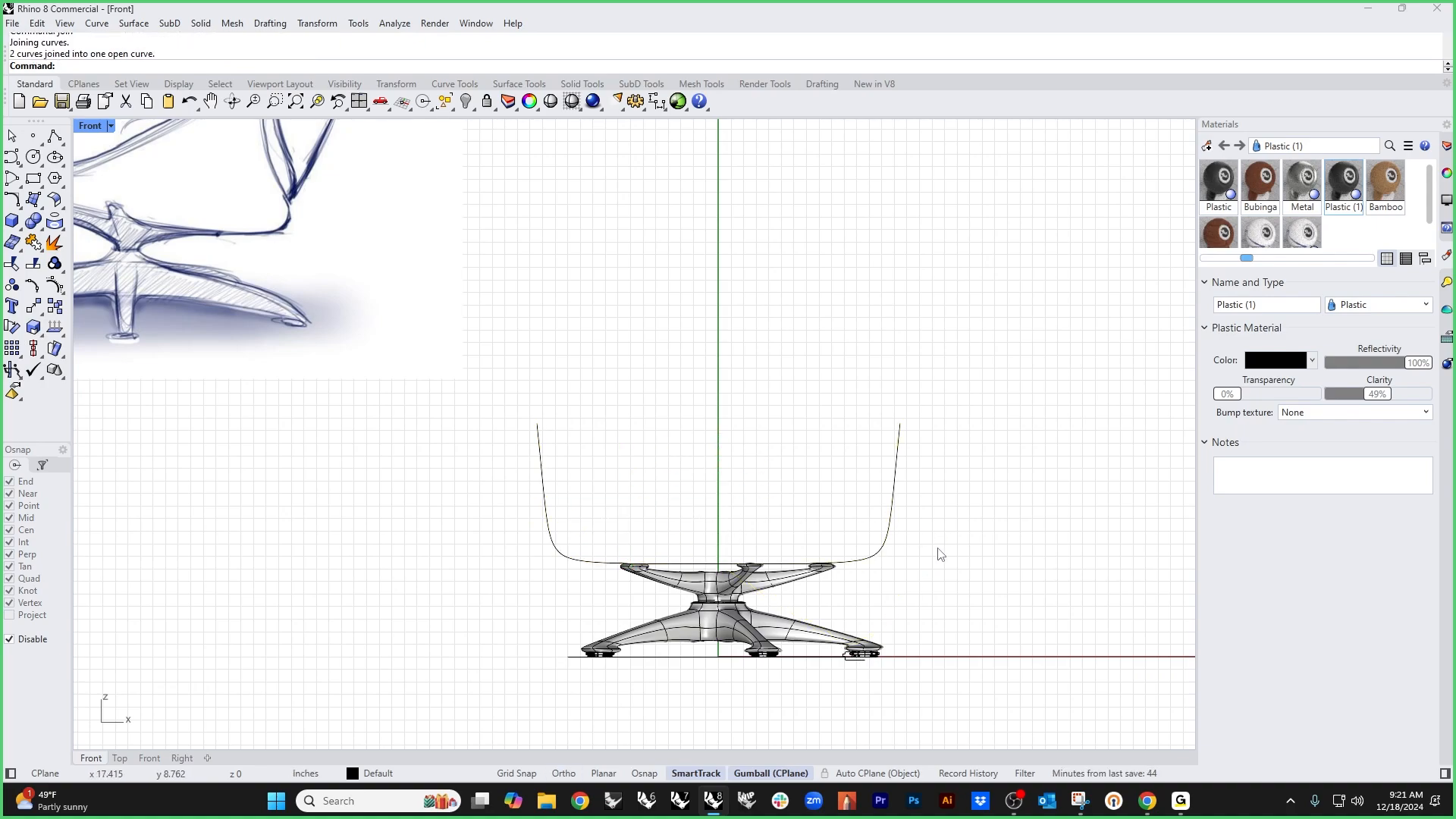
# Step: Extrude the joined U-shaped profile to both sides along the Y axis to form the seat shell surface
pyautogui.moveTo(940, 554)
pyautogui.mouseDown(button='right')
pyautogui.moveTo(743, 507)
pyautogui.moveTo(683, 532)
pyautogui.mouseUp(button='right')
pyautogui.hotkey('ctrl', 'F4')
pyautogui.scroll(6, 738, 541)
pyautogui.click(638, 504)
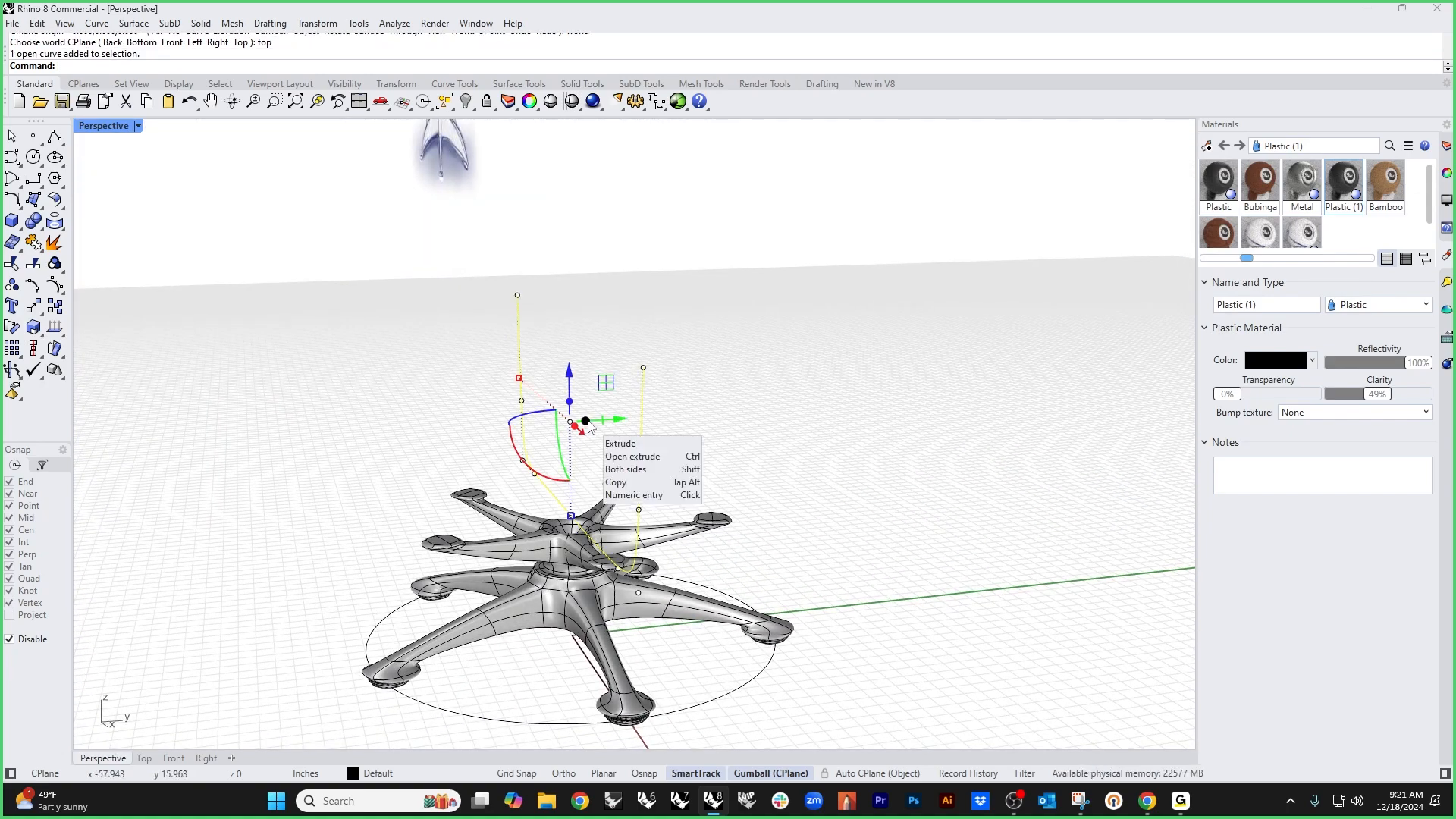
pyautogui.moveTo(587, 421); pyautogui.dragTo(336, 430)
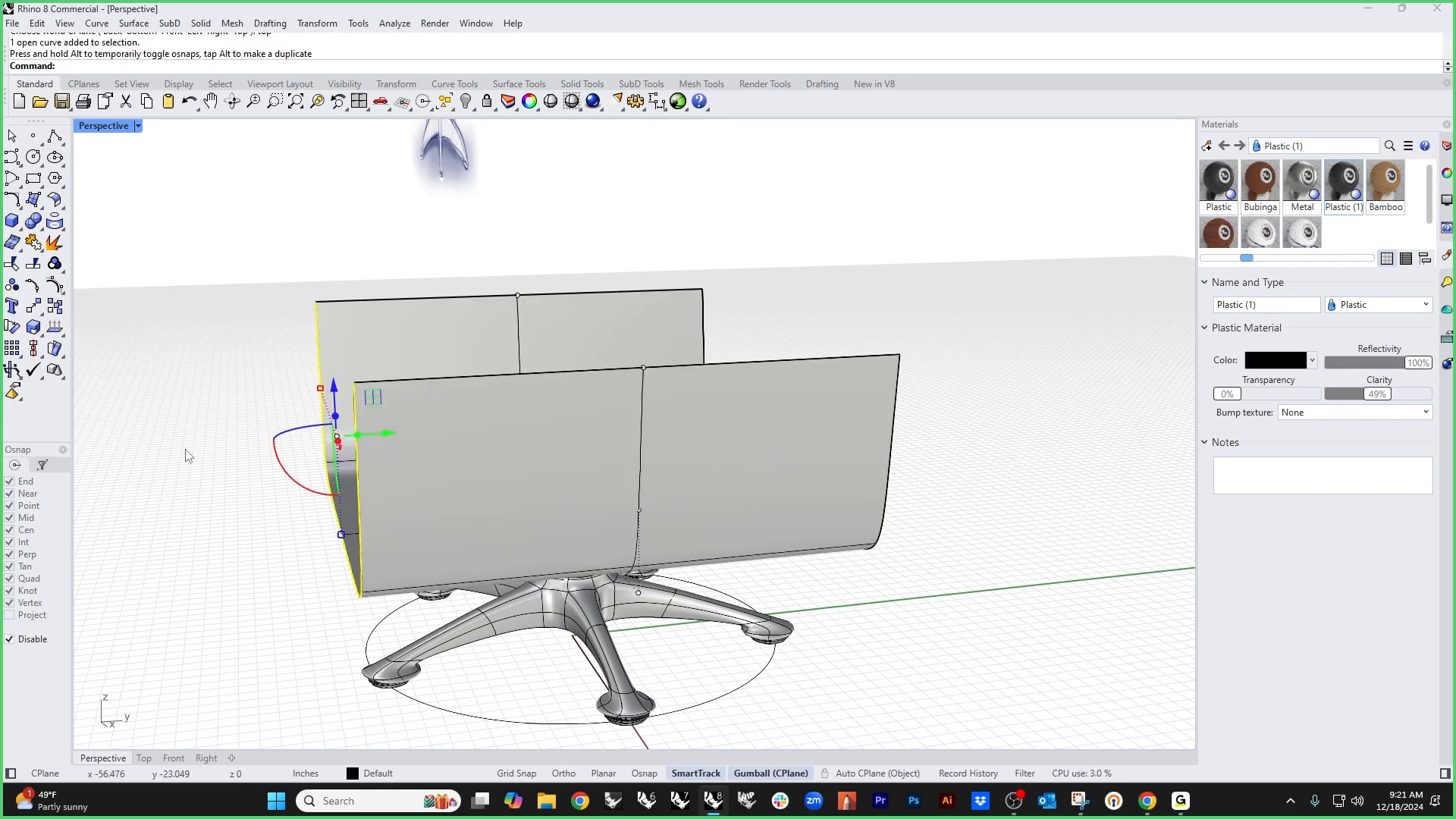
pyautogui.click(185, 456)
pyautogui.moveTo(185, 456)
pyautogui.mouseDown(button='right')
pyautogui.moveTo(242, 481)
pyautogui.moveTo(353, 486)
pyautogui.moveTo(321, 449)
pyautogui.moveTo(244, 429)
pyautogui.moveTo(169, 439)
pyautogui.mouseUp(button='right')
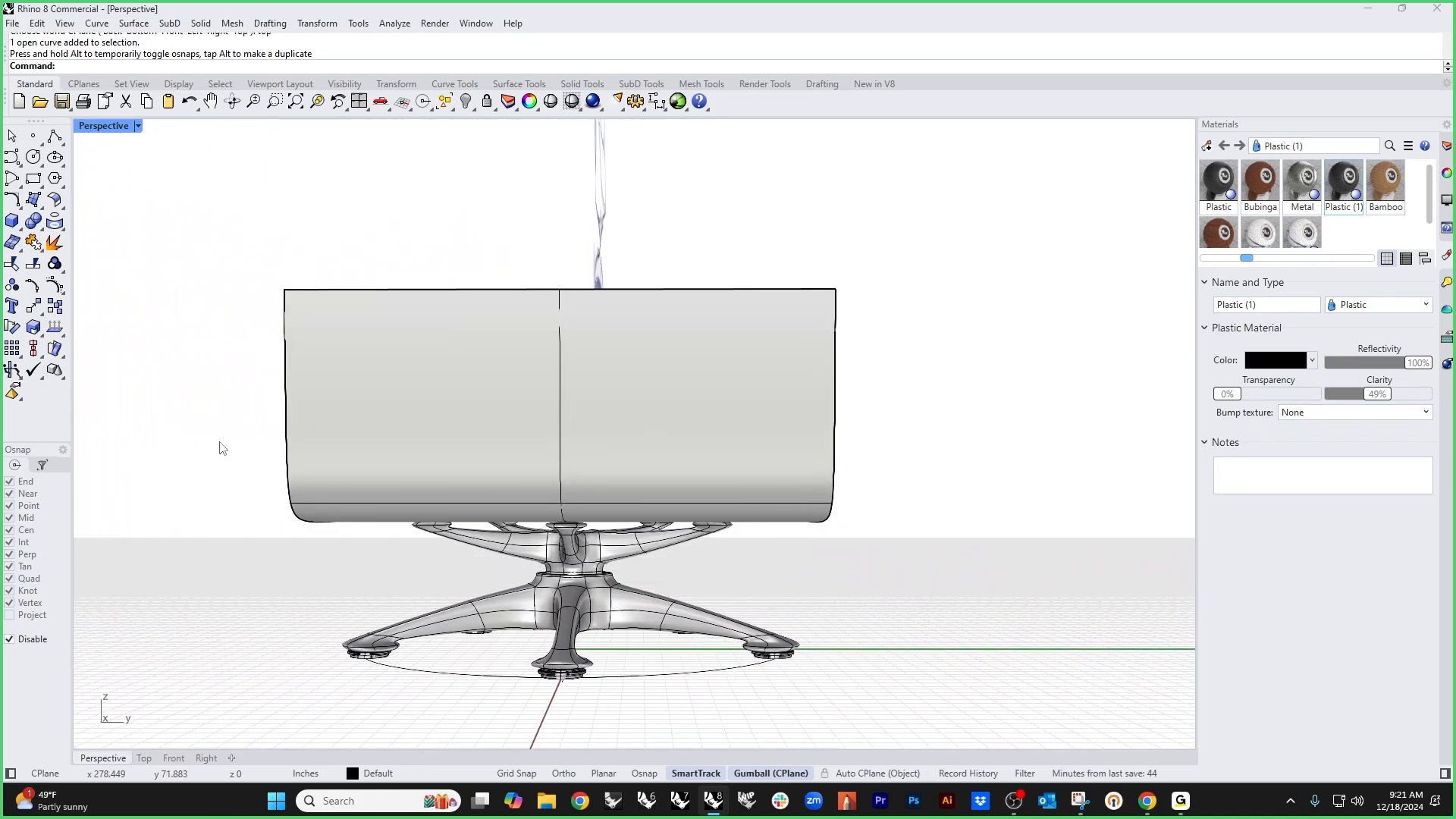
# Step: In the Right view, tilt the seat surface and upper support legs slightly backward together, pivoting about the upper support's hub
pyautogui.write('f')
pyautogui.press('Return')
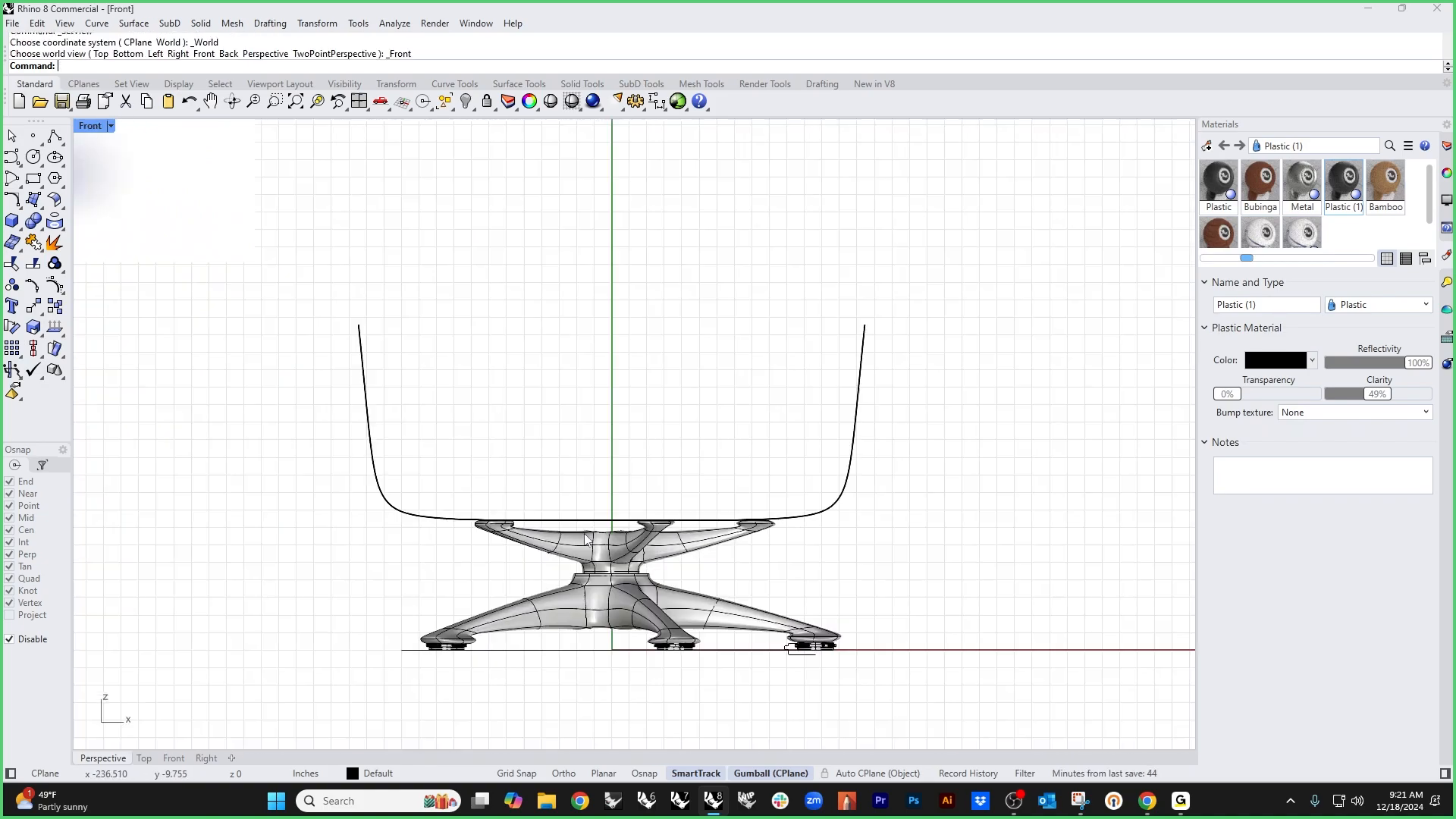
pyautogui.write('r')
pyautogui.press('Return')
pyautogui.press('Return')
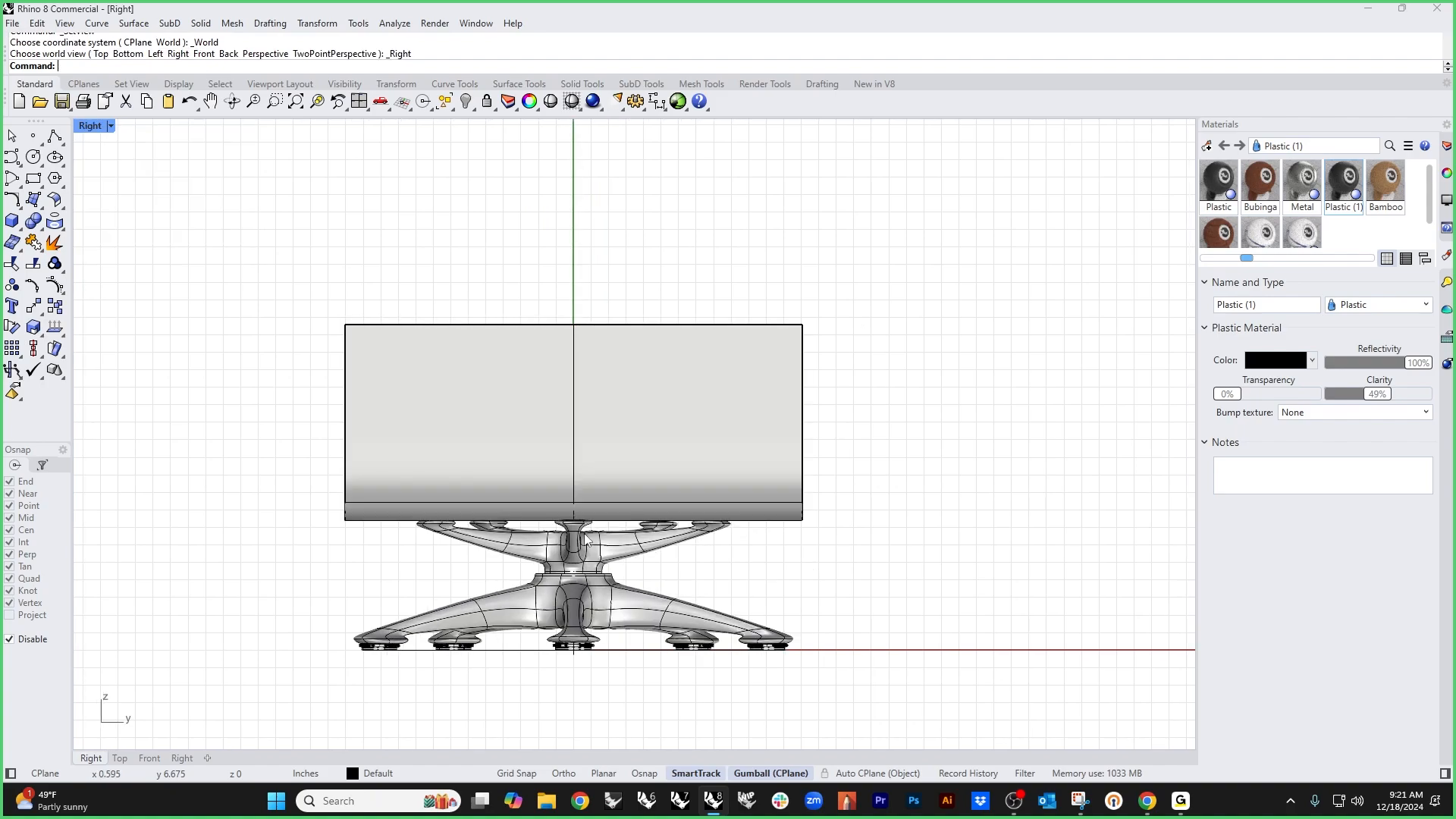
pyautogui.scroll(5, 584, 540)
pyautogui.scroll(-4, 584, 540)
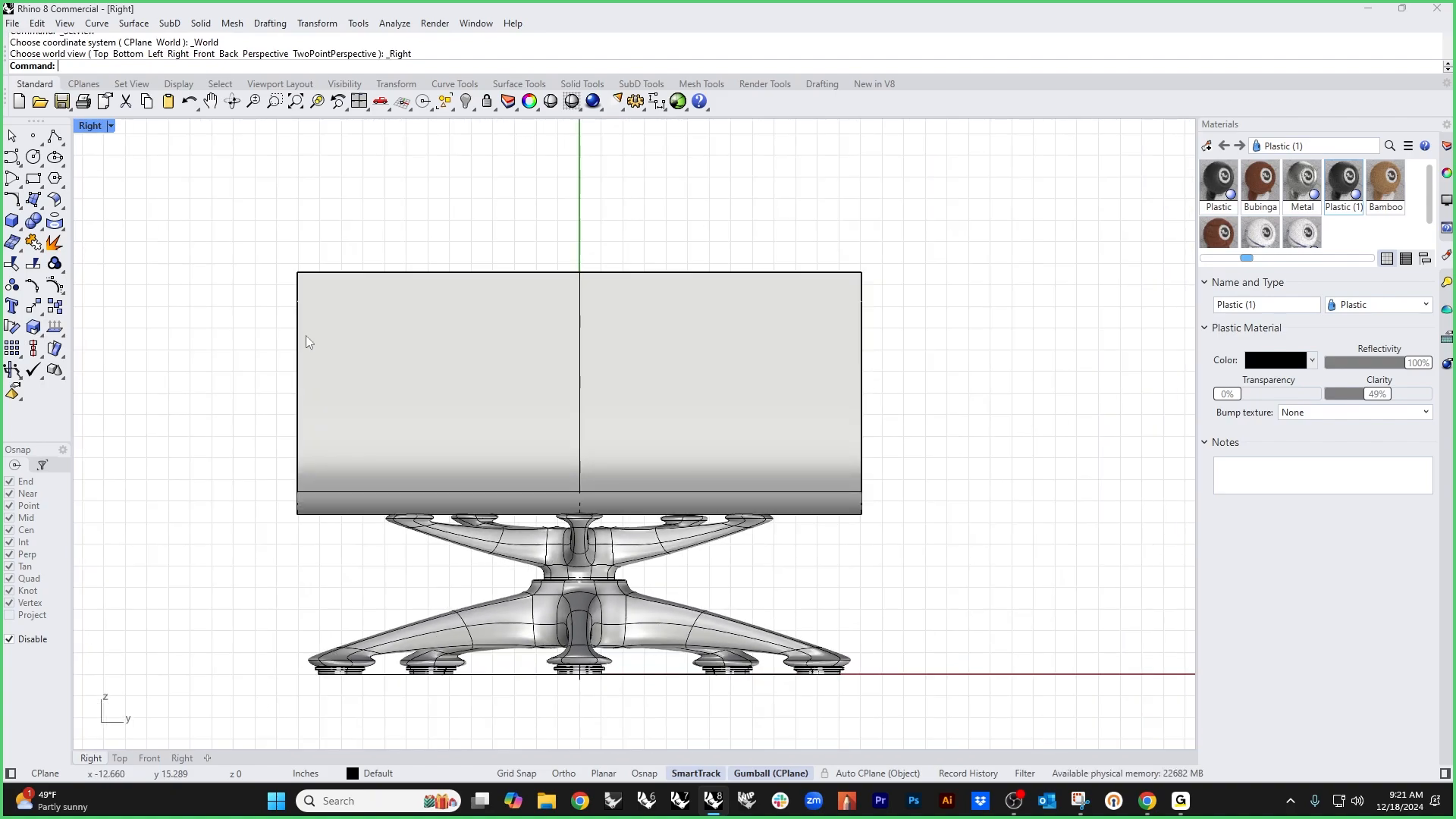
pyautogui.moveTo(217, 243); pyautogui.dragTo(957, 579)
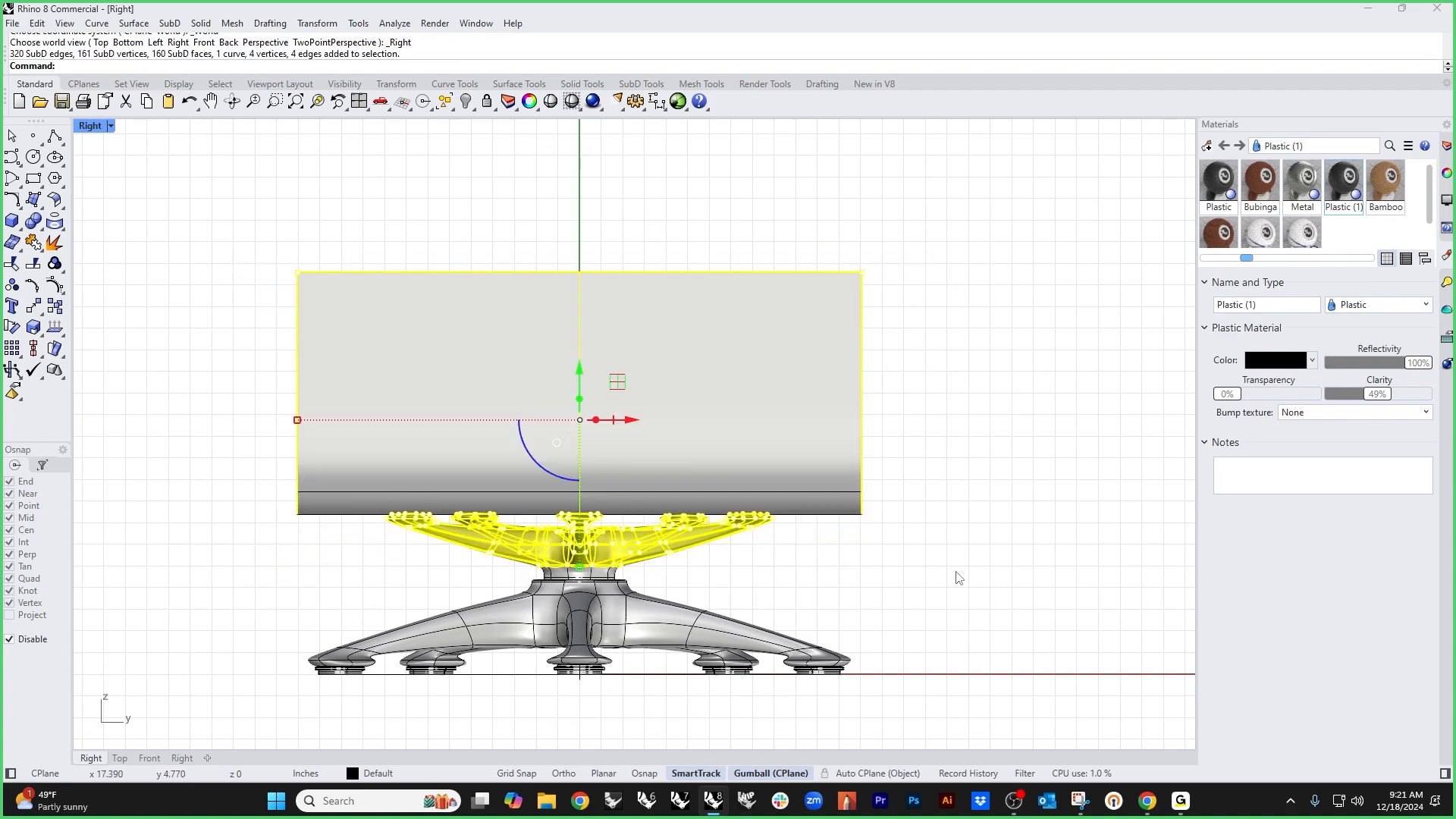
pyautogui.doubleClick(580, 371)
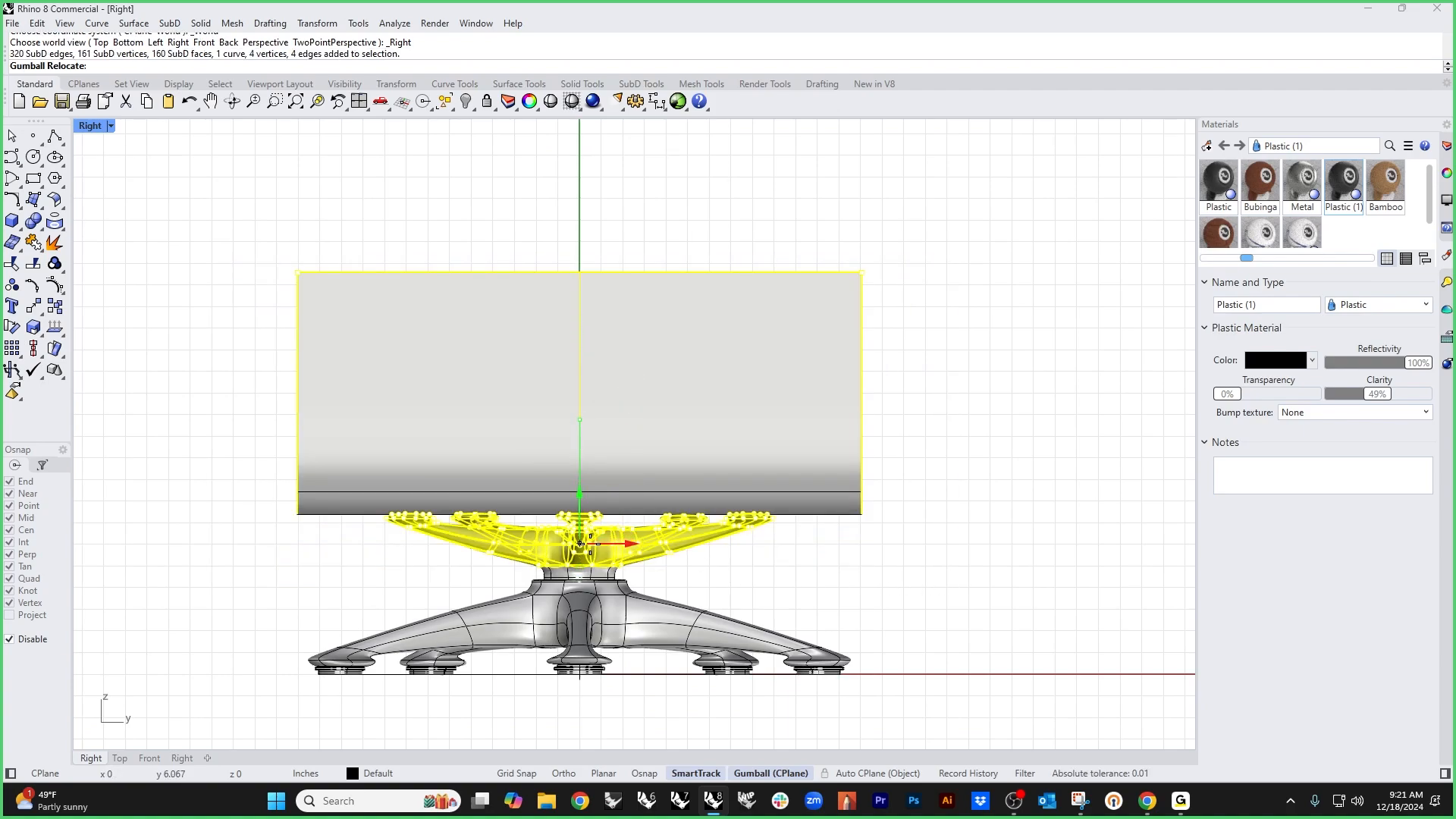
pyautogui.click(580, 551)
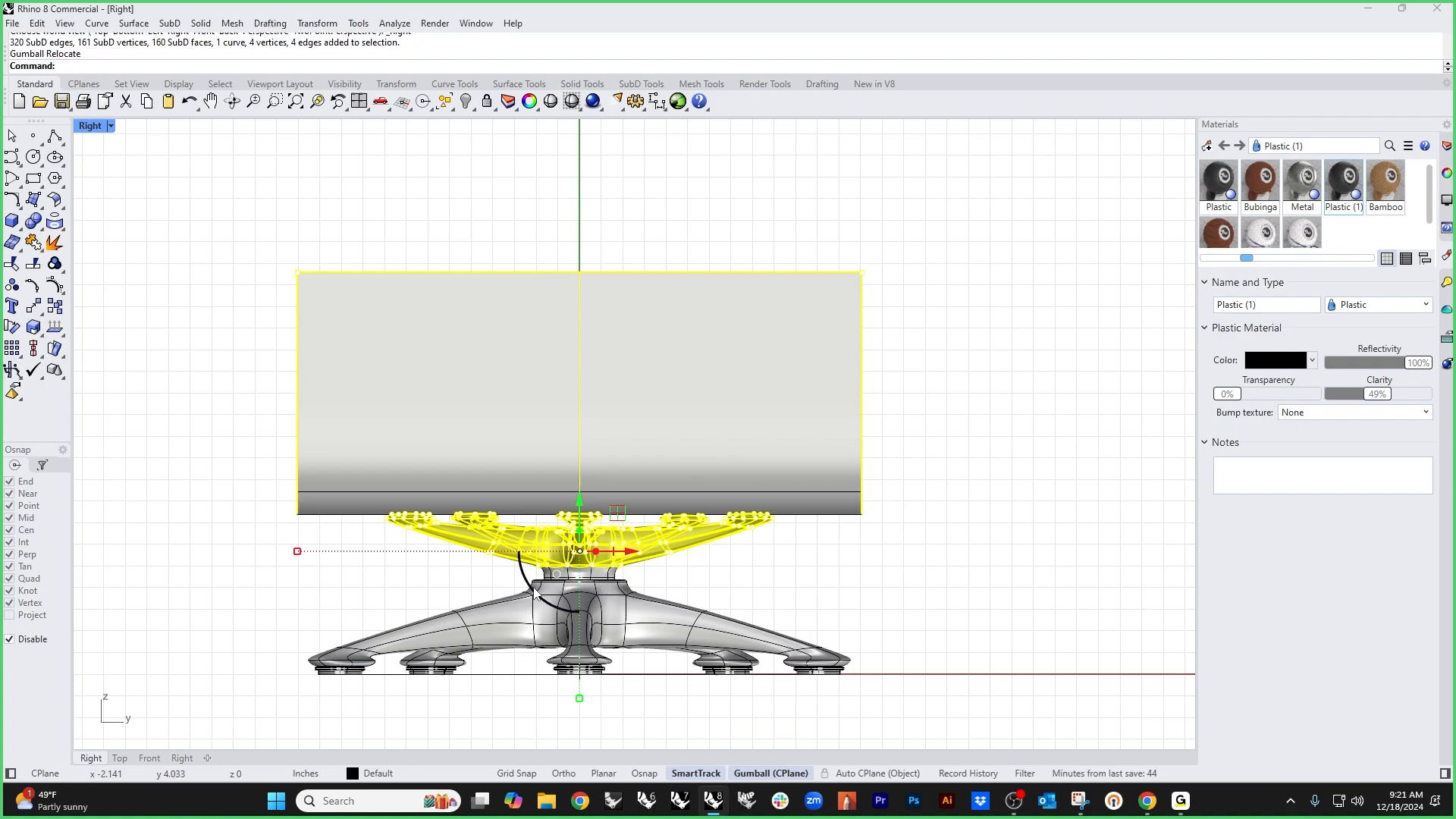
pyautogui.moveTo(527, 581); pyautogui.dragTo(517, 547)
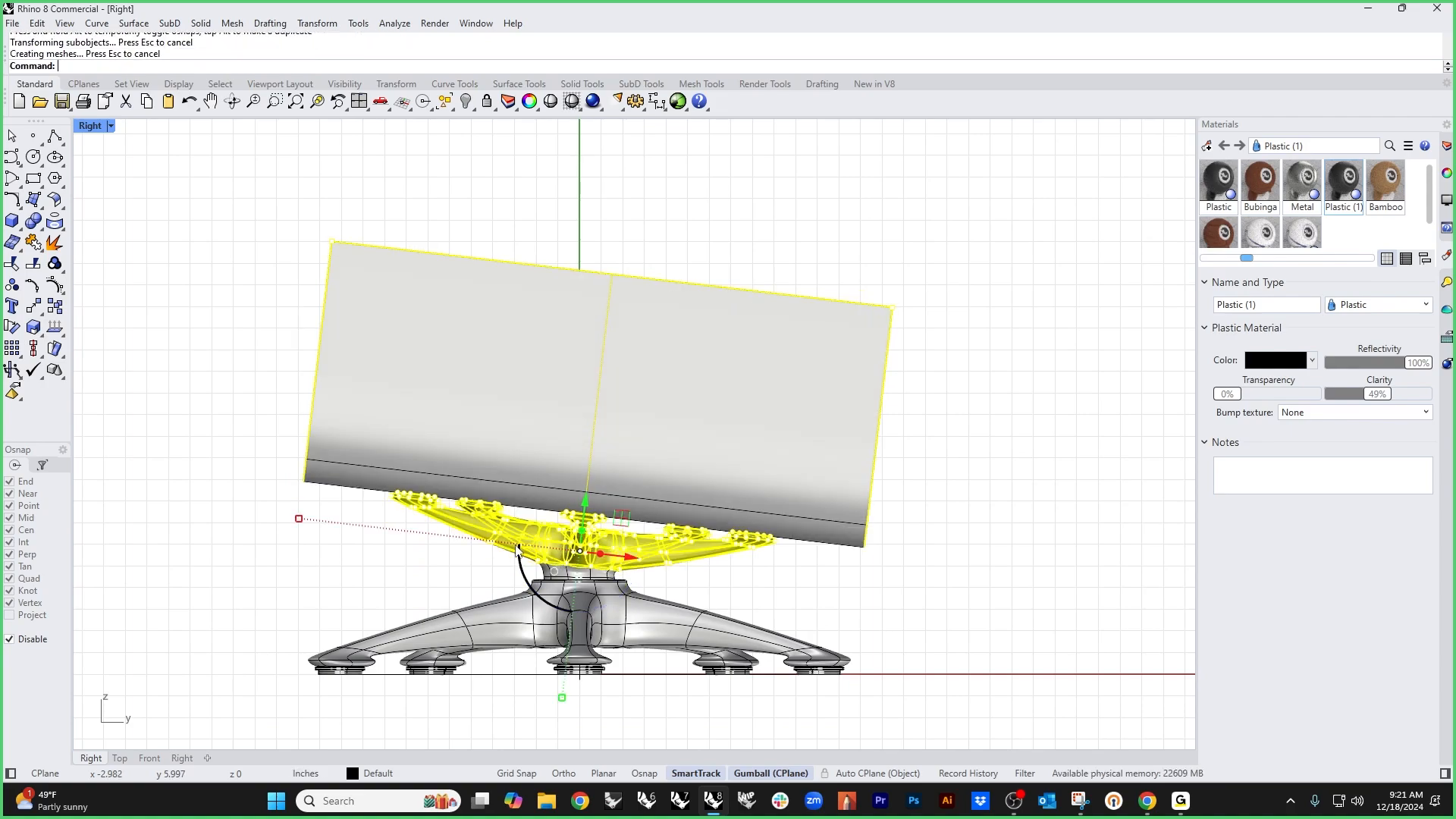
pyautogui.moveTo(517, 547)
pyautogui.mouseDown()
pyautogui.moveTo(531, 588)
pyautogui.moveTo(519, 545)
pyautogui.mouseUp()
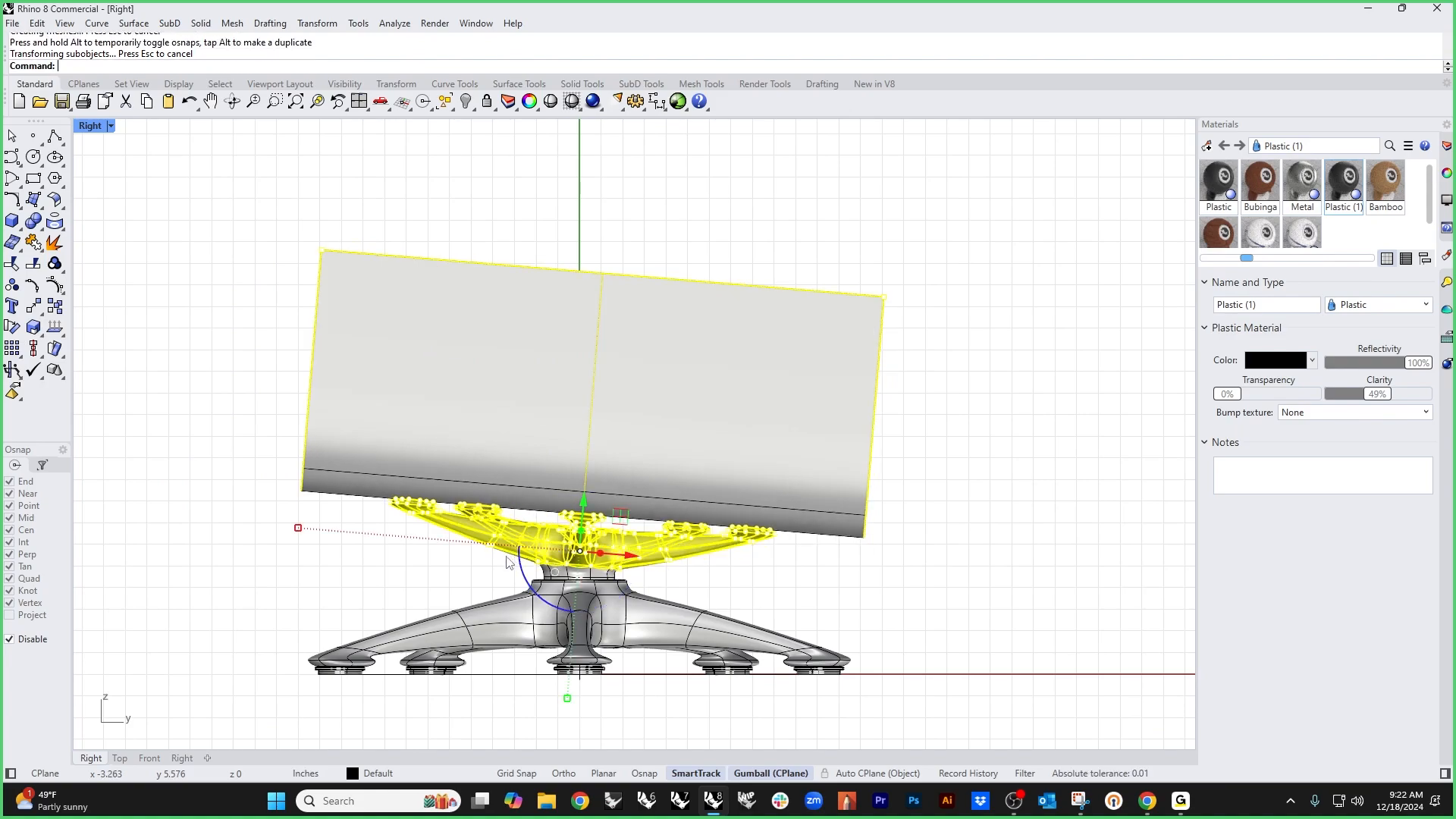
pyautogui.click(388, 583)
# Step: Copy the seat surface up and behind the seat, and rotate it into a steeply reclined backrest overlapping the seat's rear
pyautogui.scroll(-3, 455, 561)
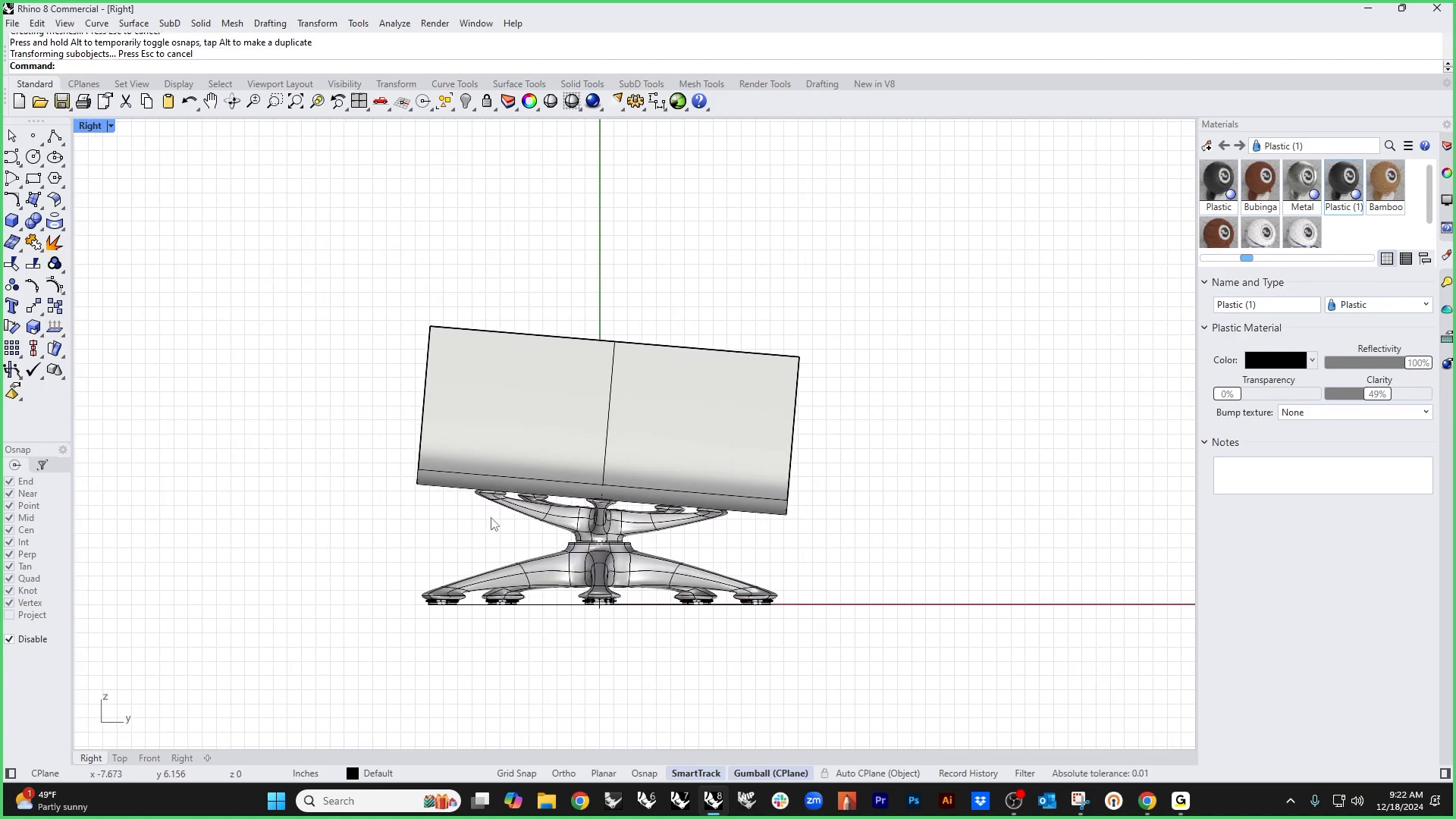
pyautogui.moveTo(526, 479); pyautogui.dragTo(496, 539, button='right')
pyautogui.click(548, 508)
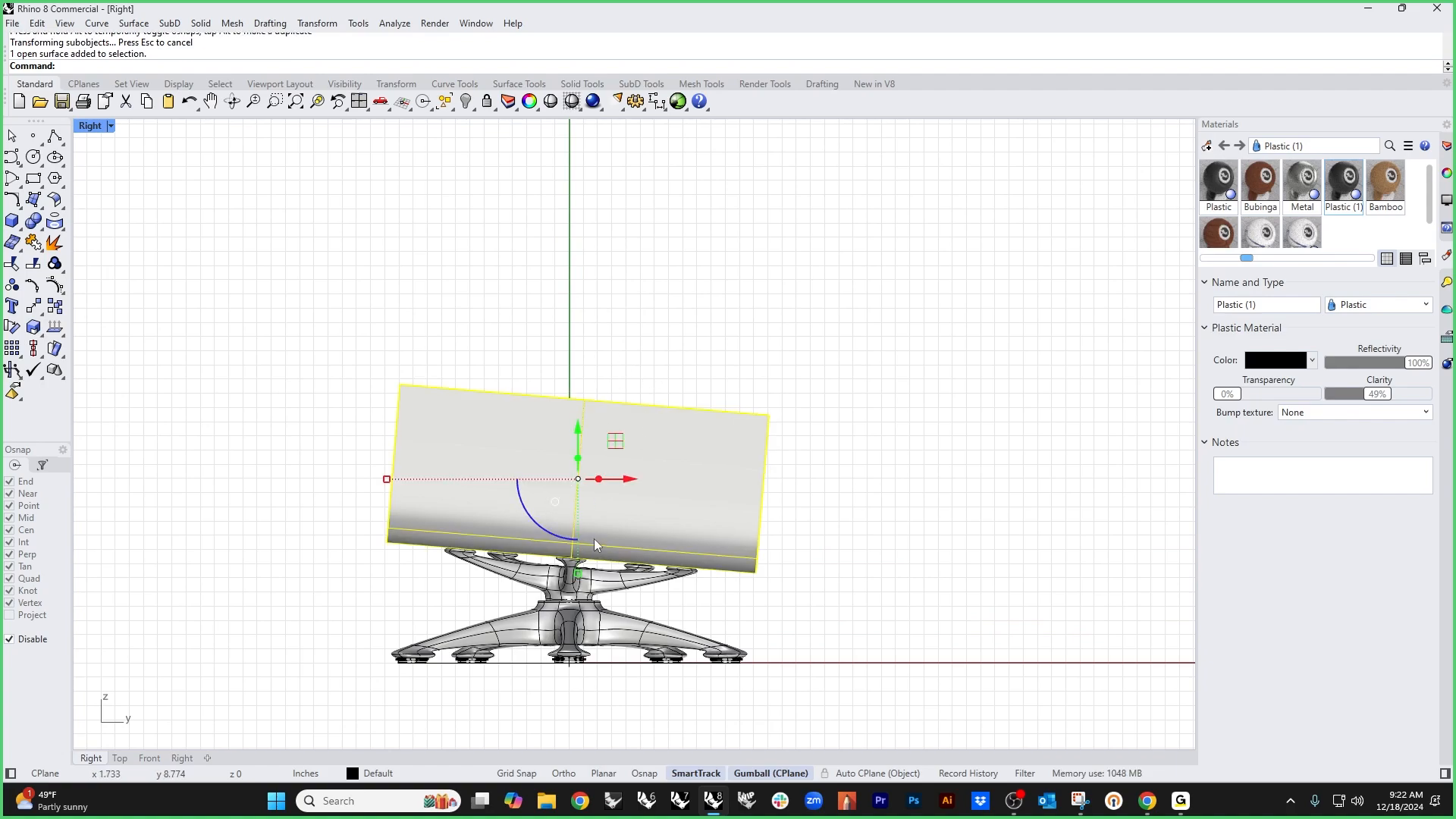
pyautogui.moveTo(615, 443); pyautogui.dragTo(830, 306)
pyautogui.moveTo(796, 382); pyautogui.dragTo(862, 336)
pyautogui.moveTo(773, 282); pyautogui.dragTo(714, 385)
pyautogui.press('Escape')
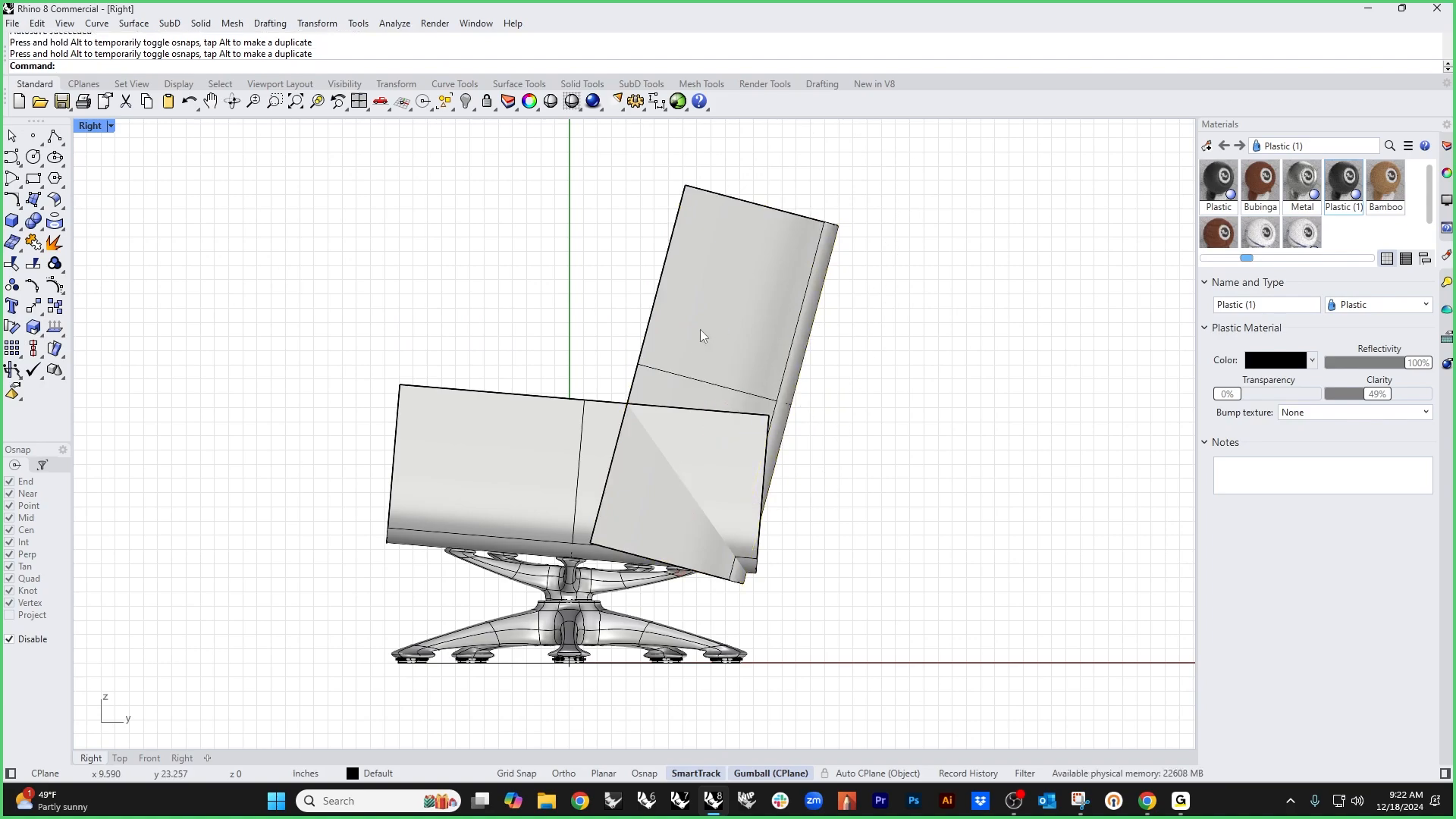
pyautogui.click(740, 347)
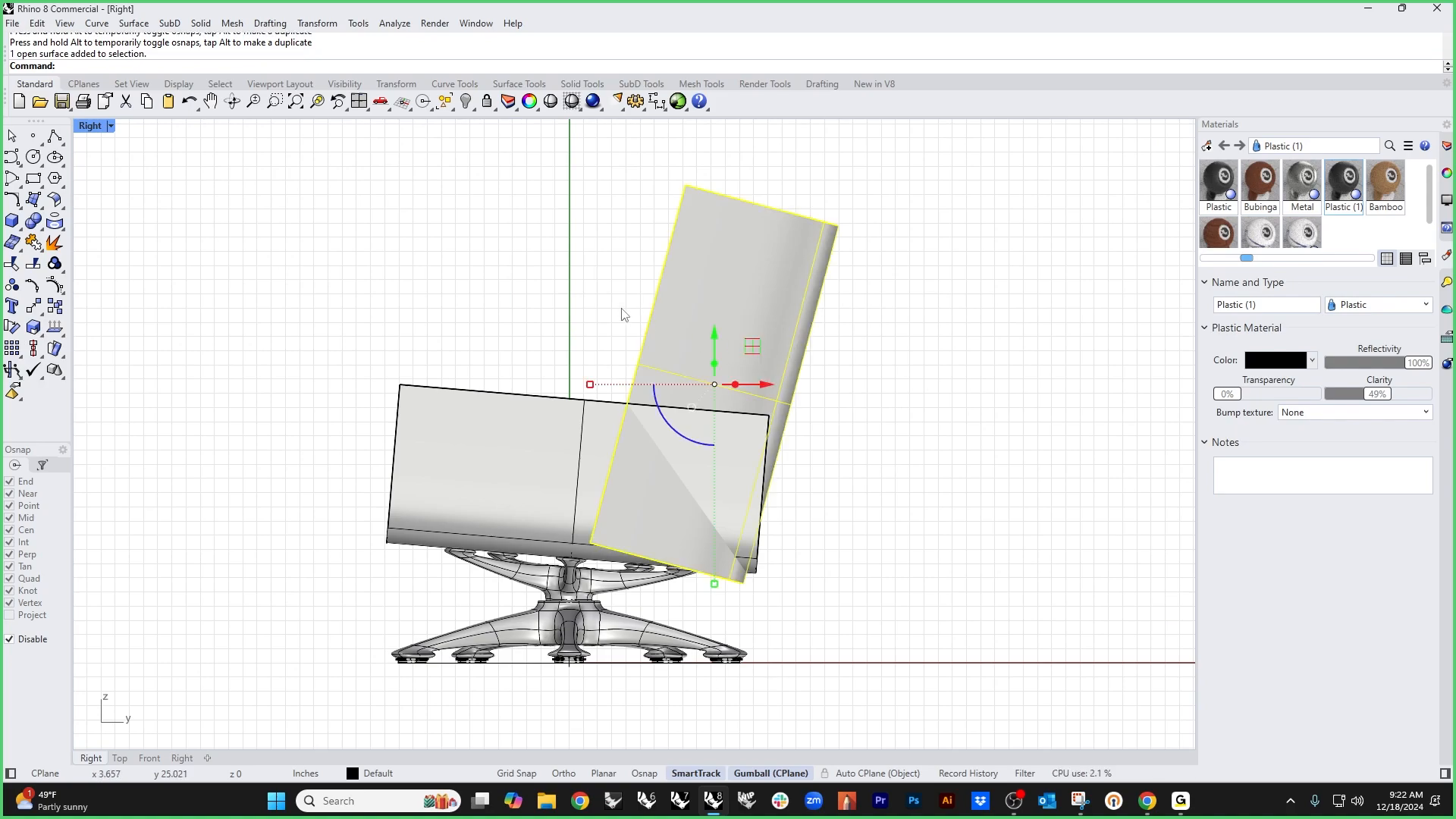
pyautogui.press('Escape')
# Step: Draw a degree-3 side outline curve across the seat, rising from below its front edge, arching over and descending past its lower rear corner
pyautogui.moveTo(851, 419); pyautogui.dragTo(832, 445, button='right')
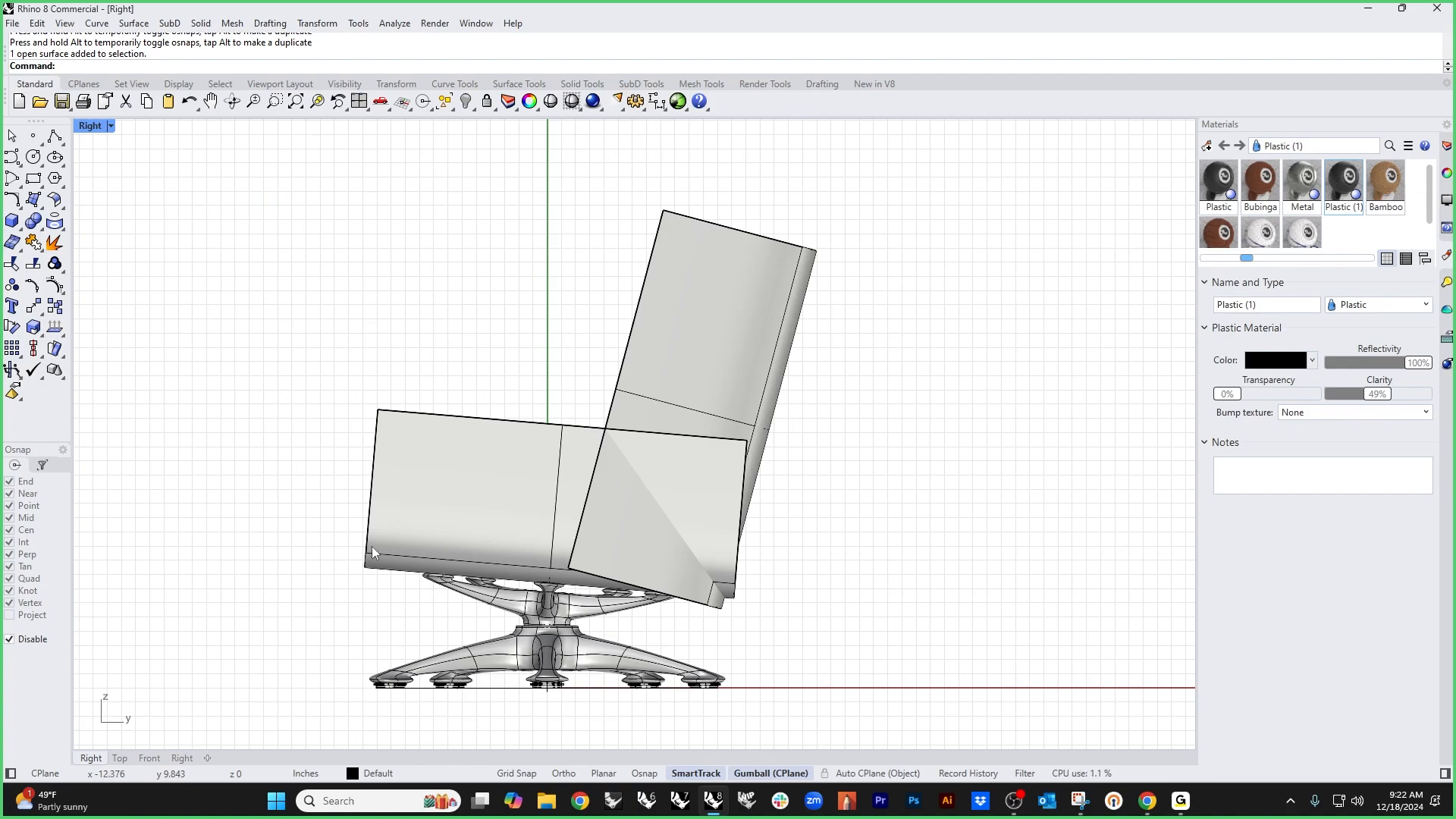
pyautogui.click(13, 157)
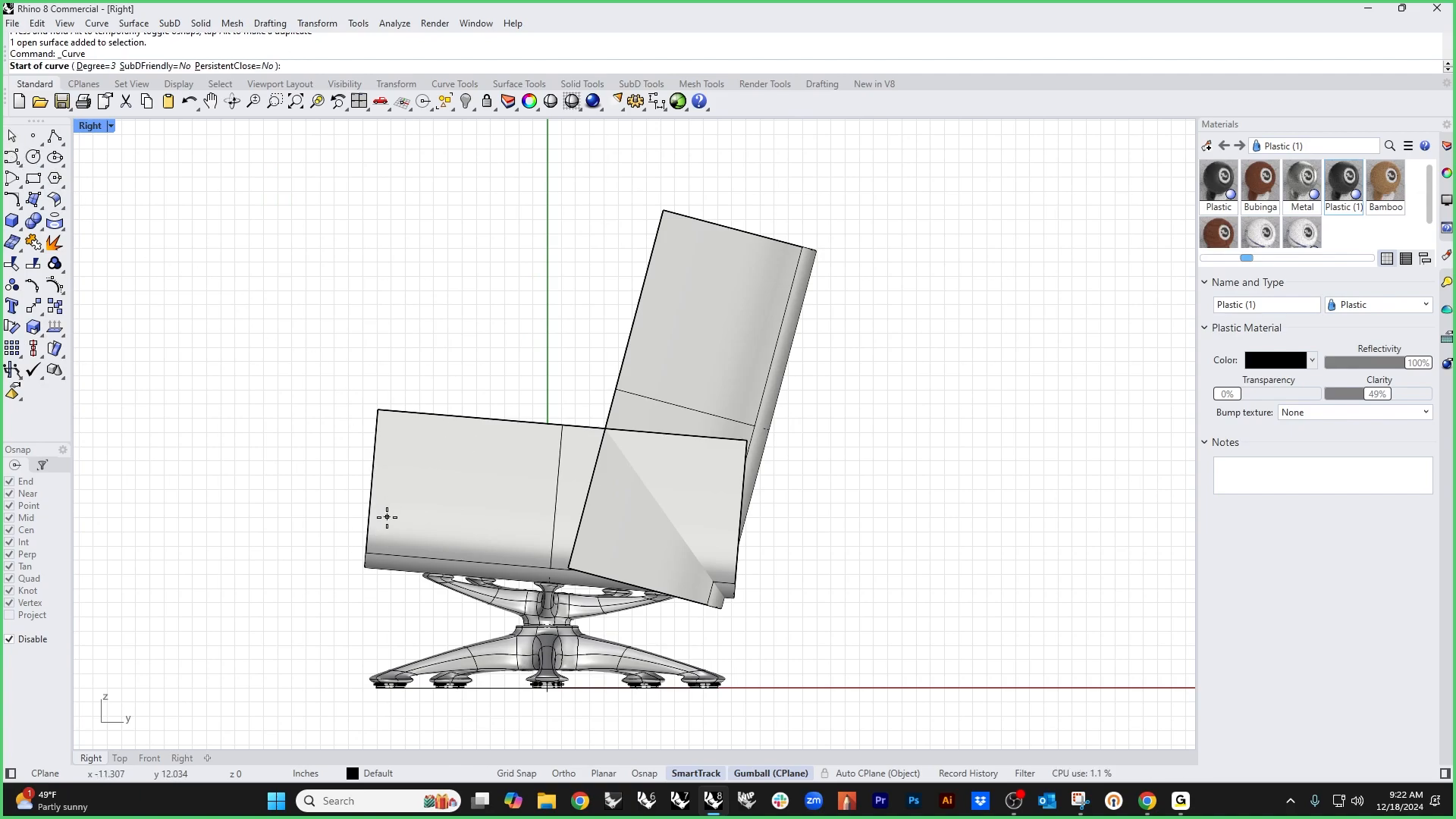
pyautogui.click(371, 595)
pyautogui.click(380, 503)
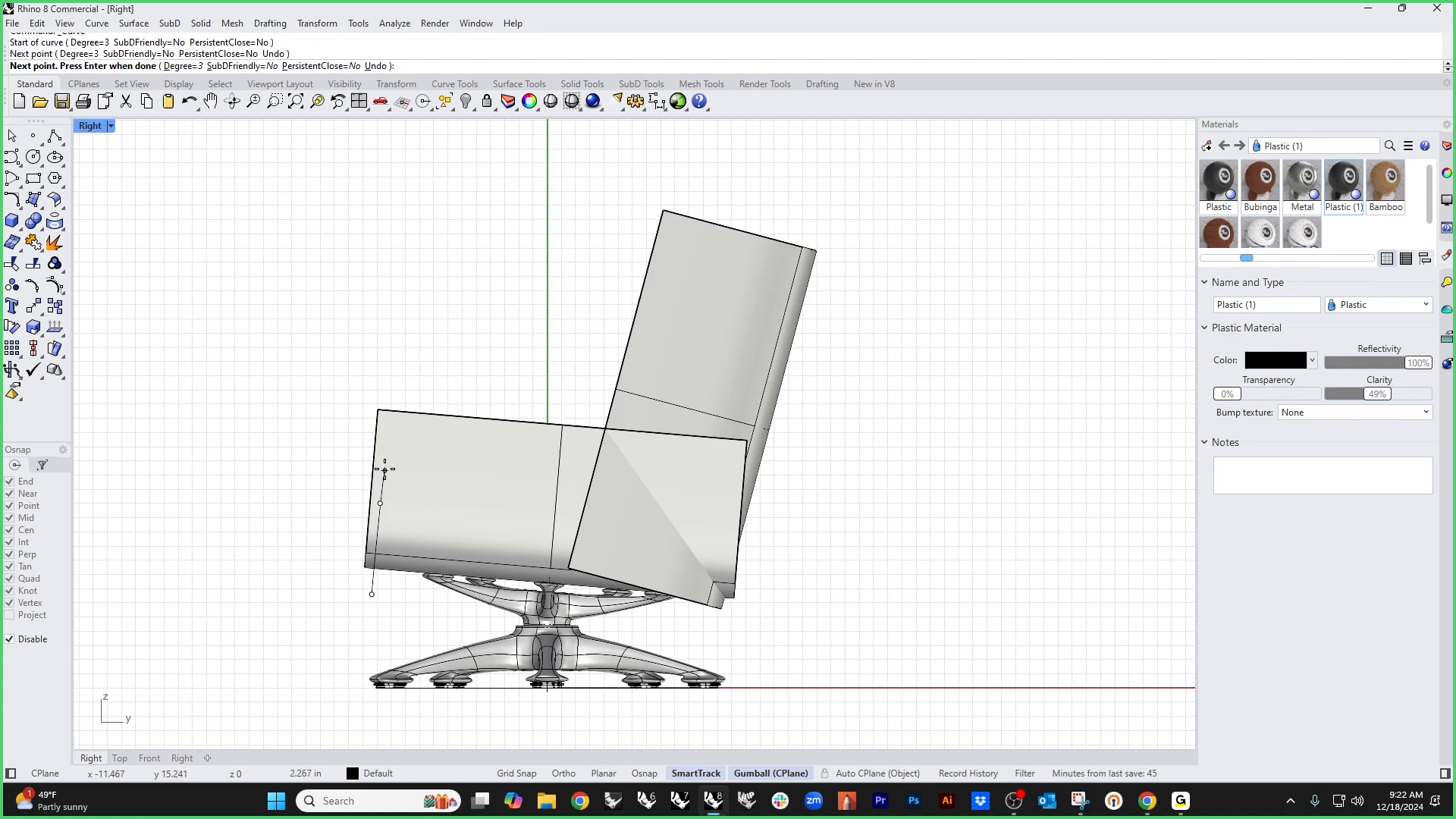
pyautogui.click(389, 458)
pyautogui.click(426, 442)
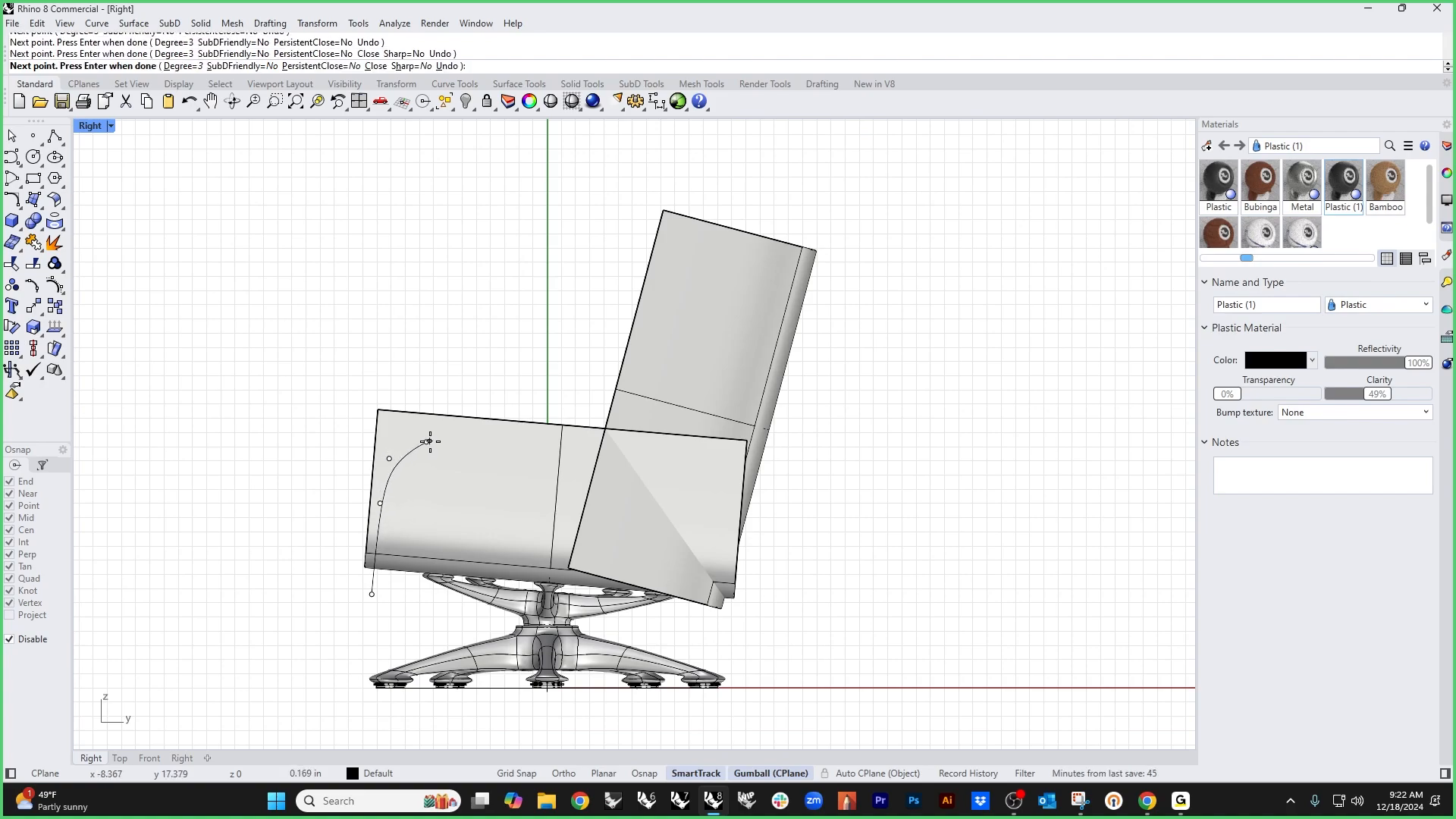
pyautogui.click(521, 444)
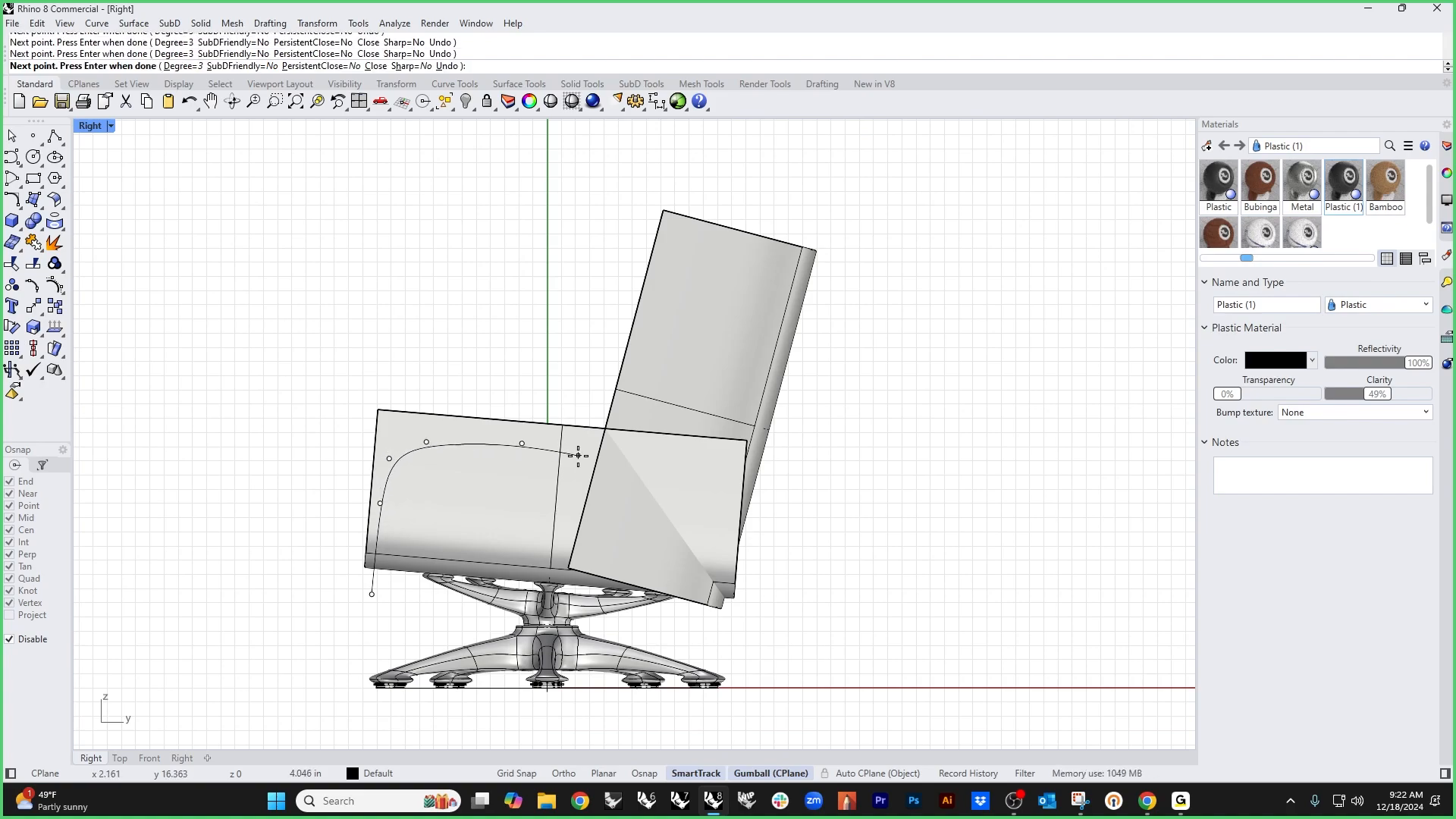
pyautogui.click(578, 455)
pyautogui.click(623, 479)
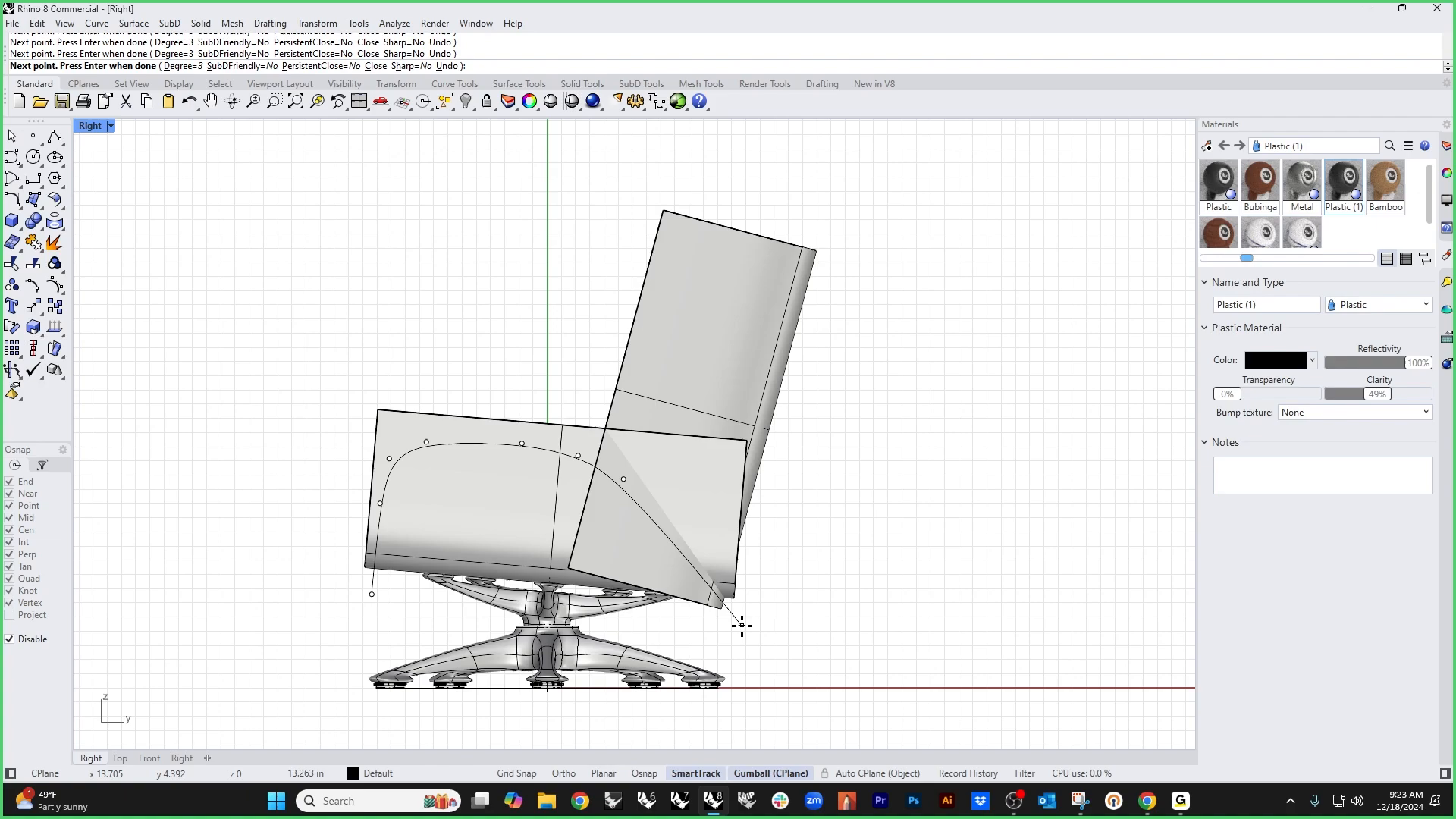
pyautogui.press('Return')
pyautogui.click(741, 625)
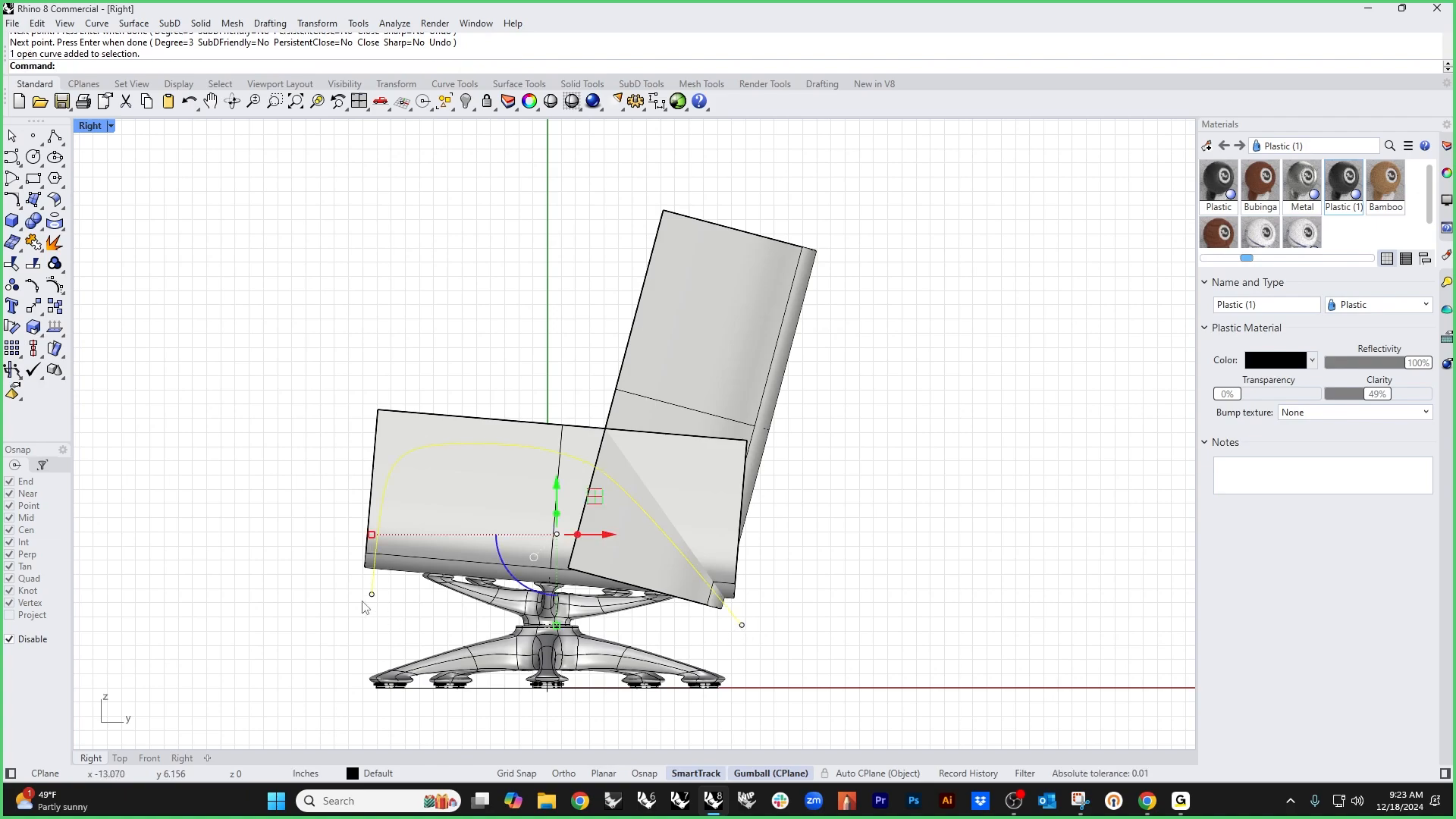
# Step: Draw a degree-3 side outline curve for the backrest, from below its lower rear corner up its front and out past its rear
pyautogui.moveTo(307, 601); pyautogui.dragTo(345, 586, button='right')
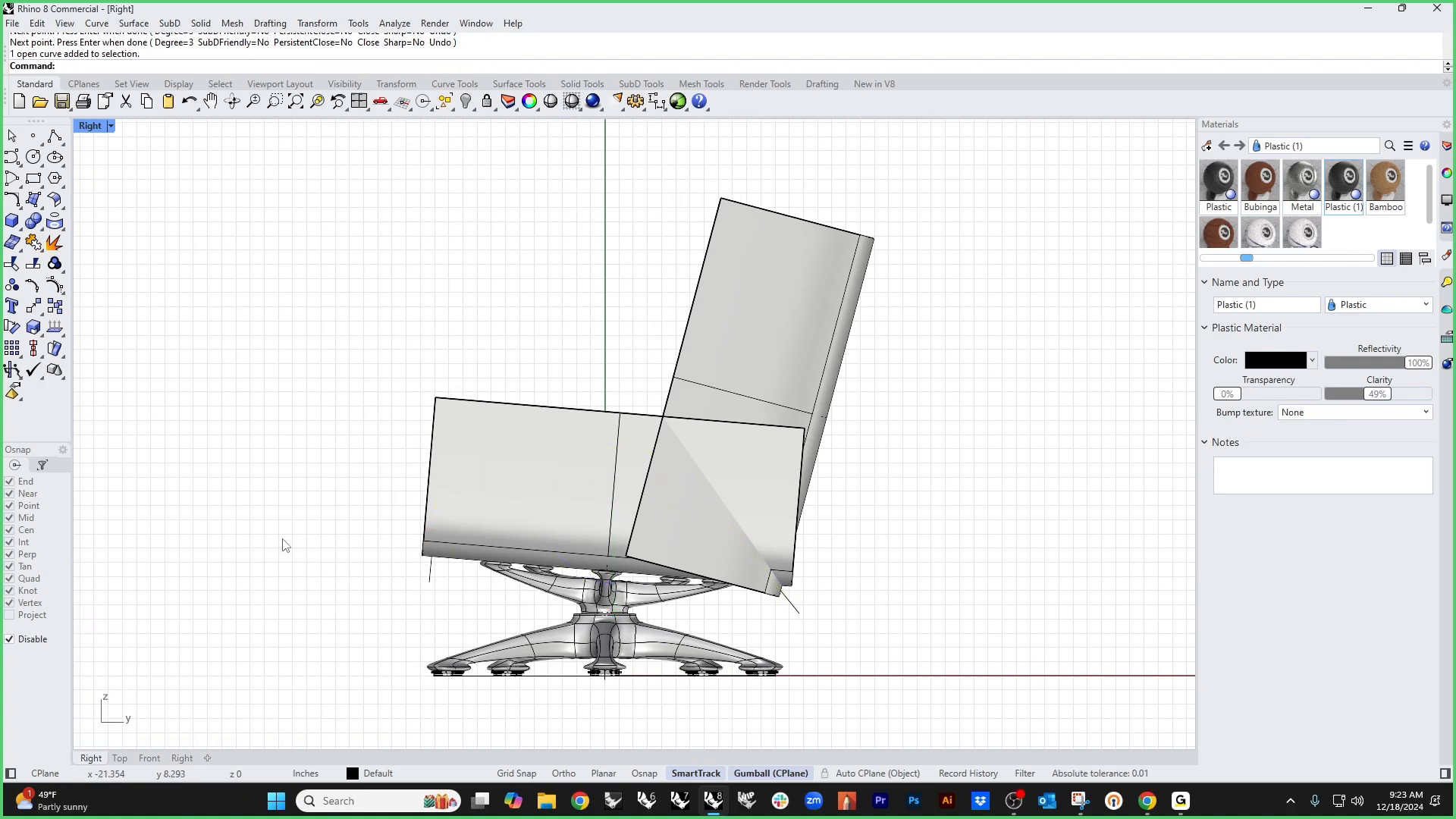
pyautogui.click(11, 157)
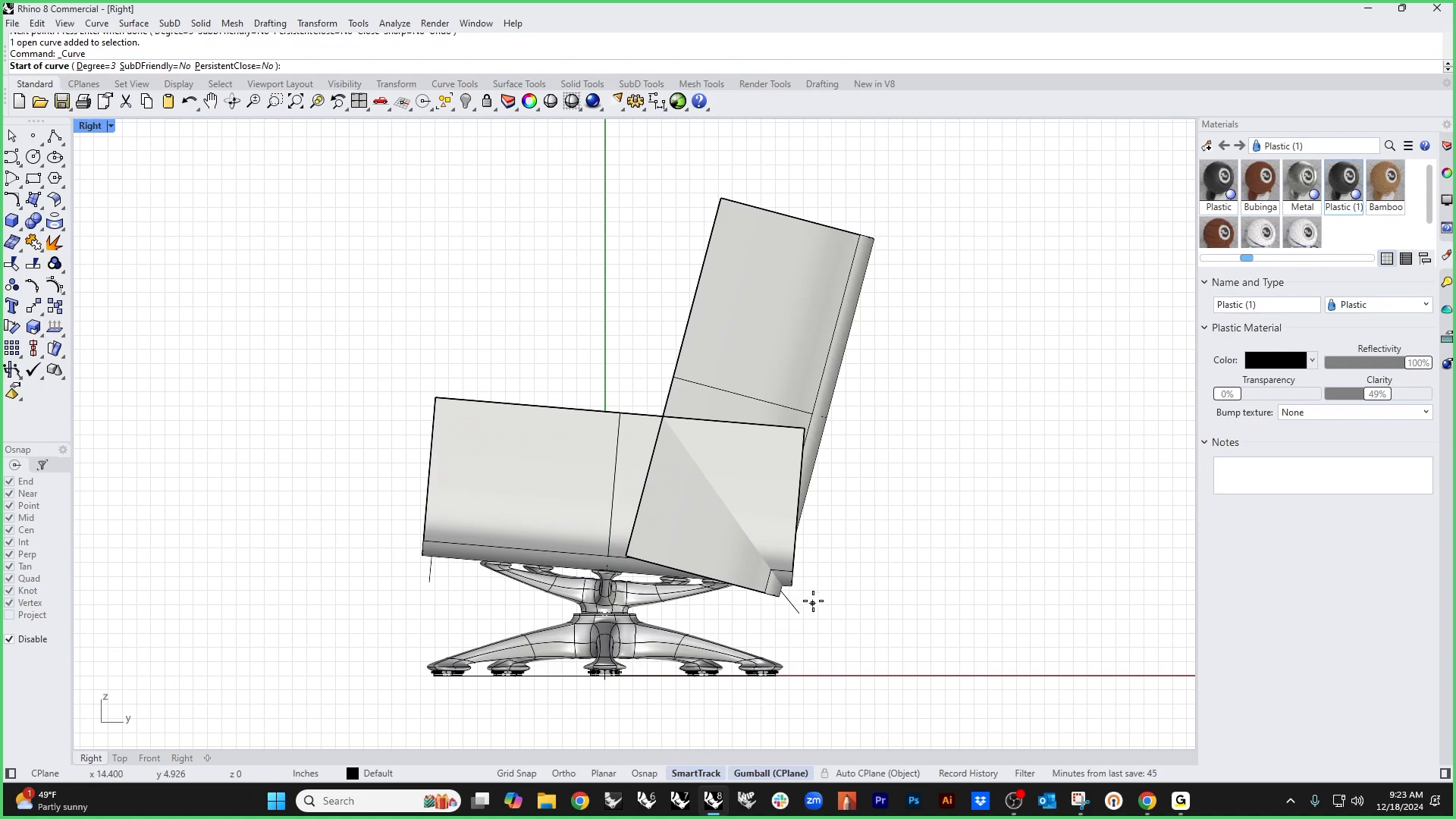
pyautogui.click(806, 596)
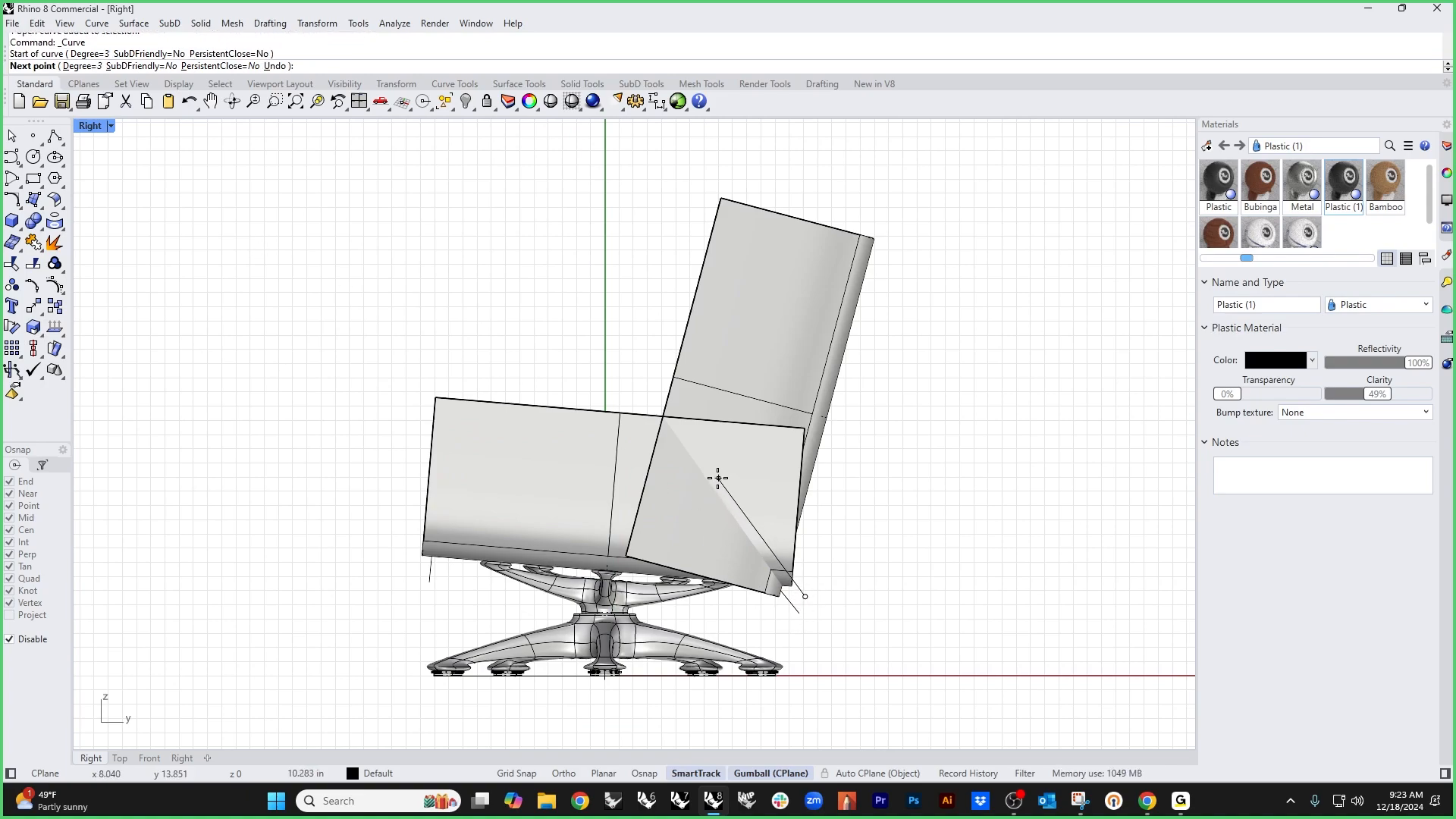
pyautogui.click(701, 451)
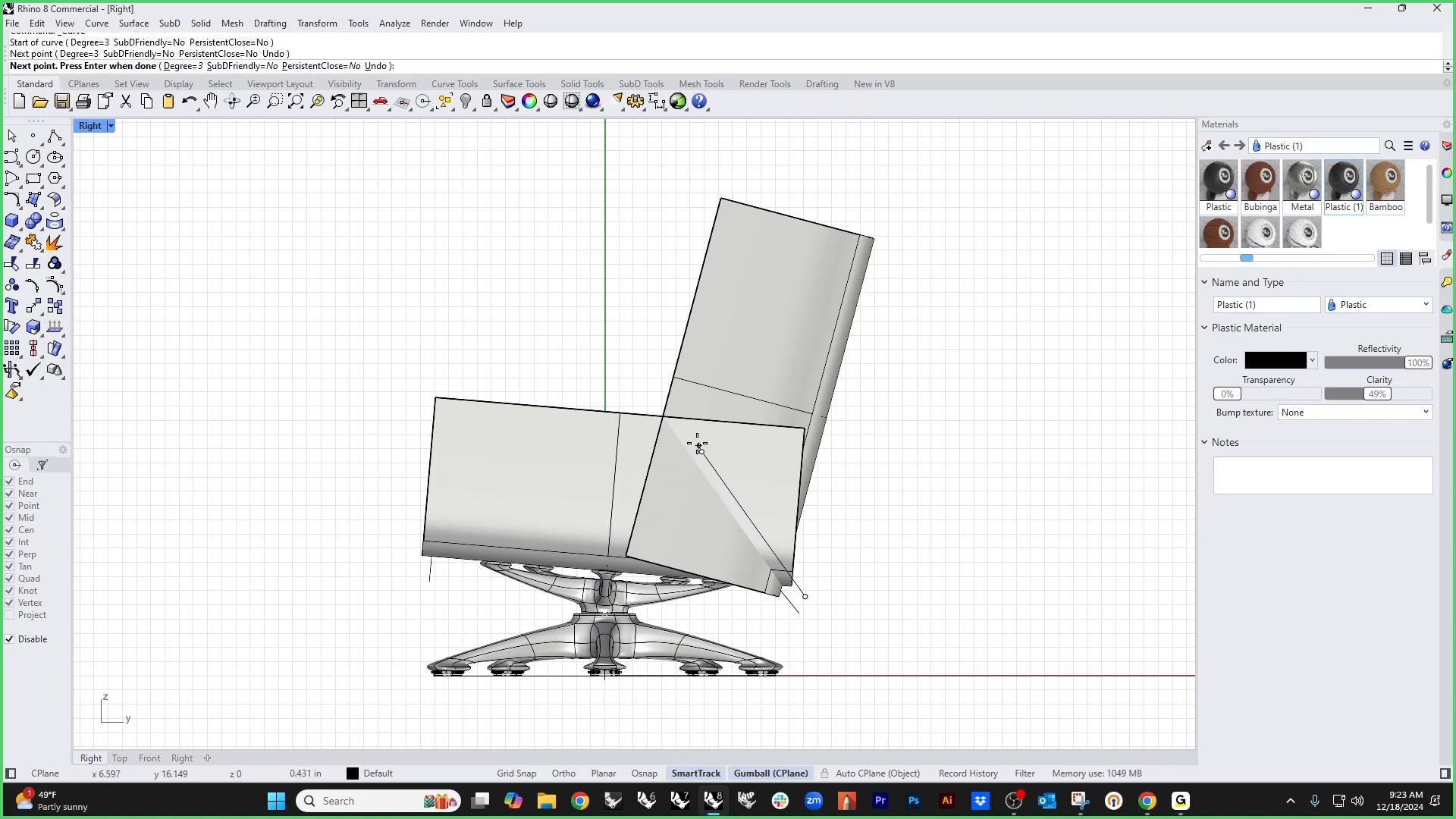
pyautogui.click(690, 430)
pyautogui.click(689, 399)
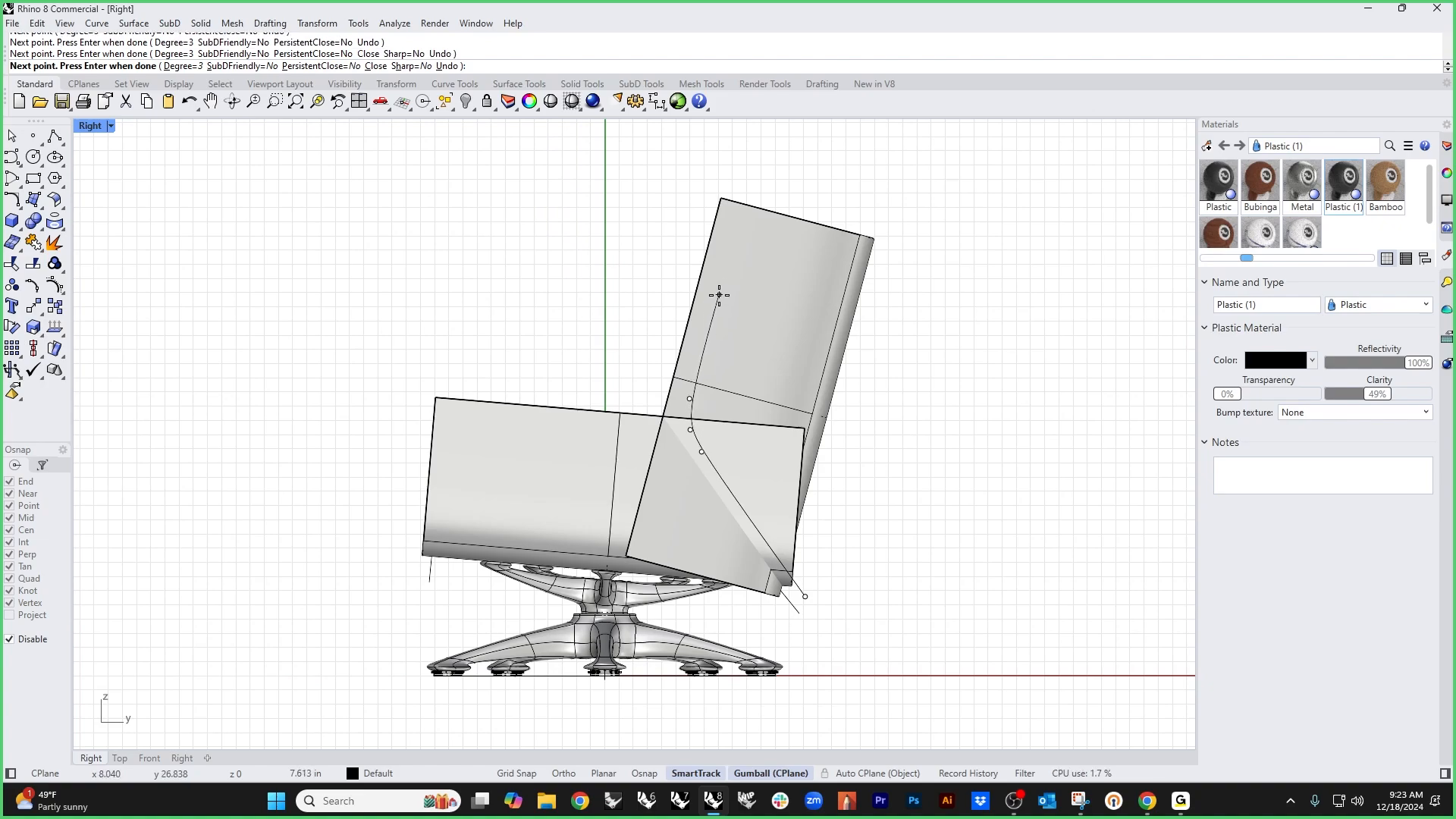
pyautogui.click(714, 326)
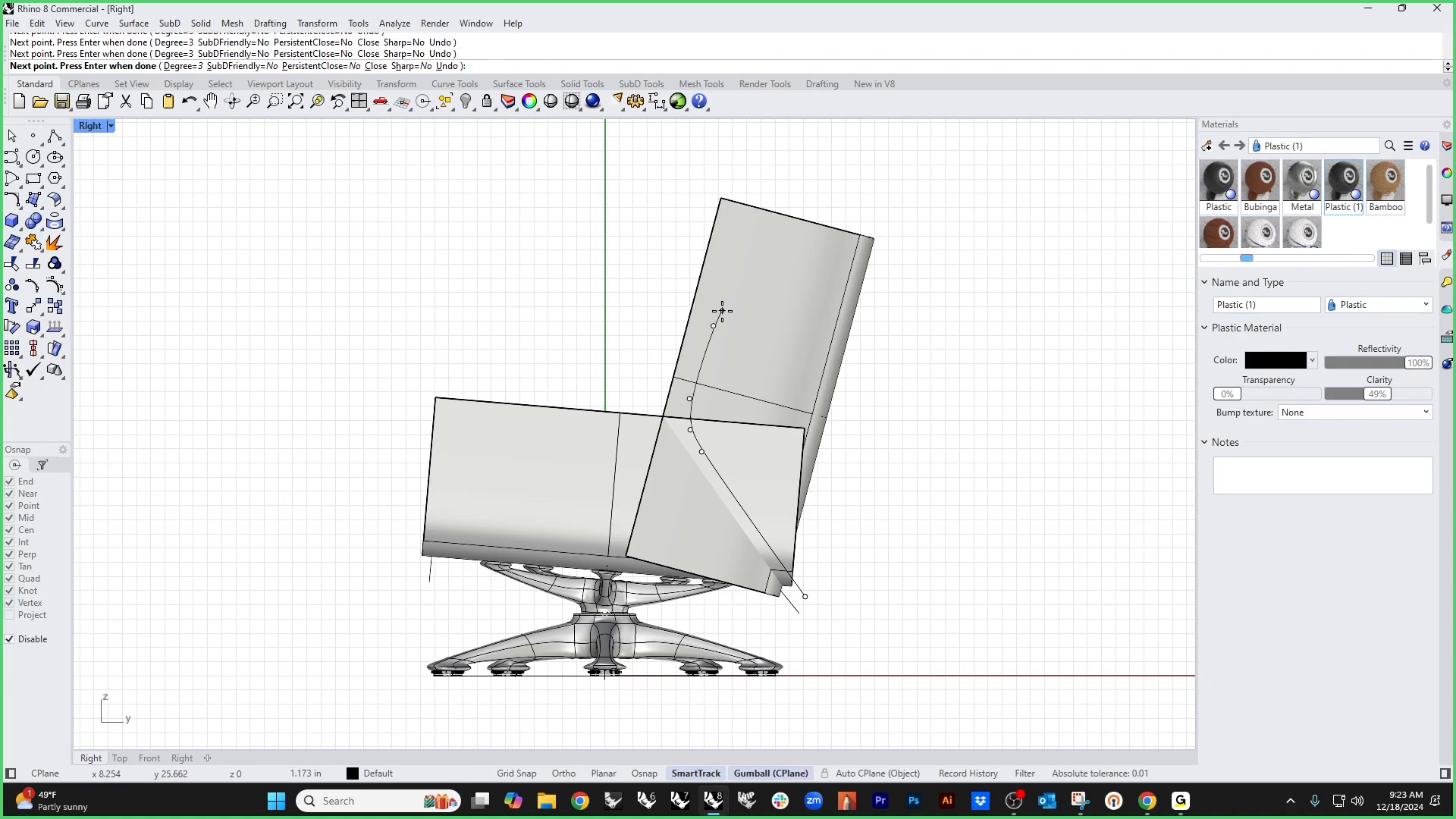
pyautogui.click(749, 308)
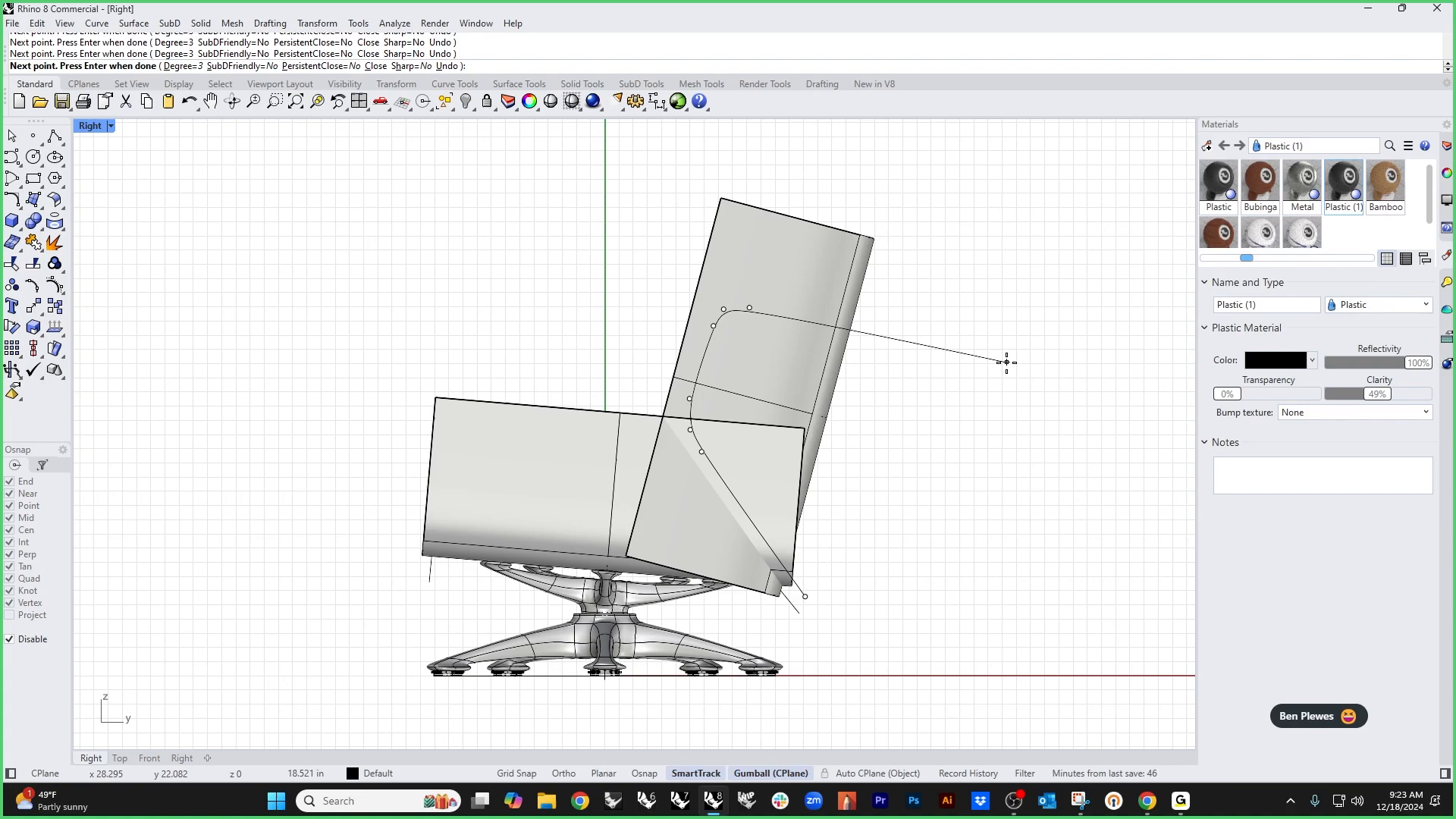
pyautogui.click(984, 369)
pyautogui.press('Return')
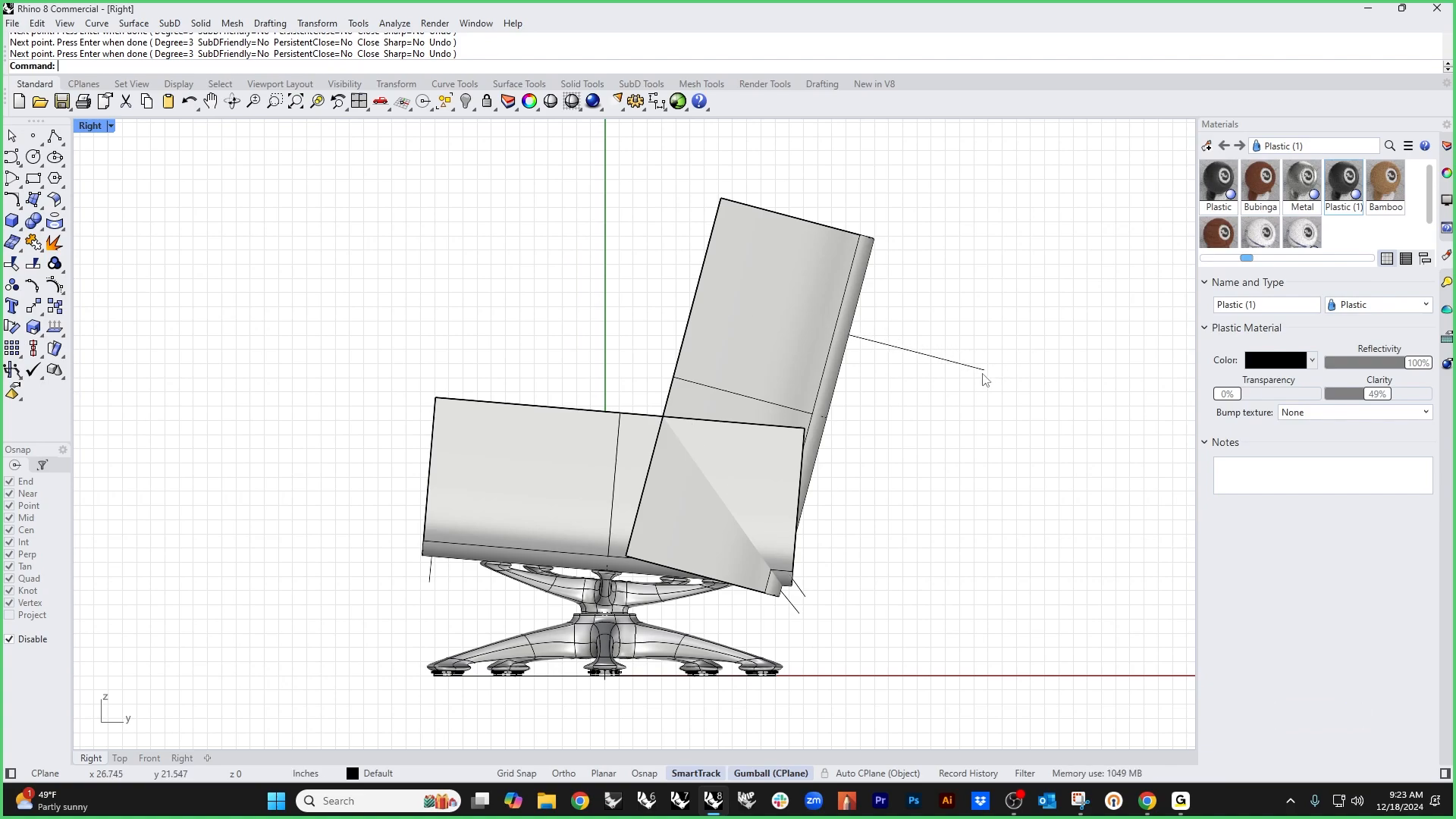
pyautogui.press('Return')
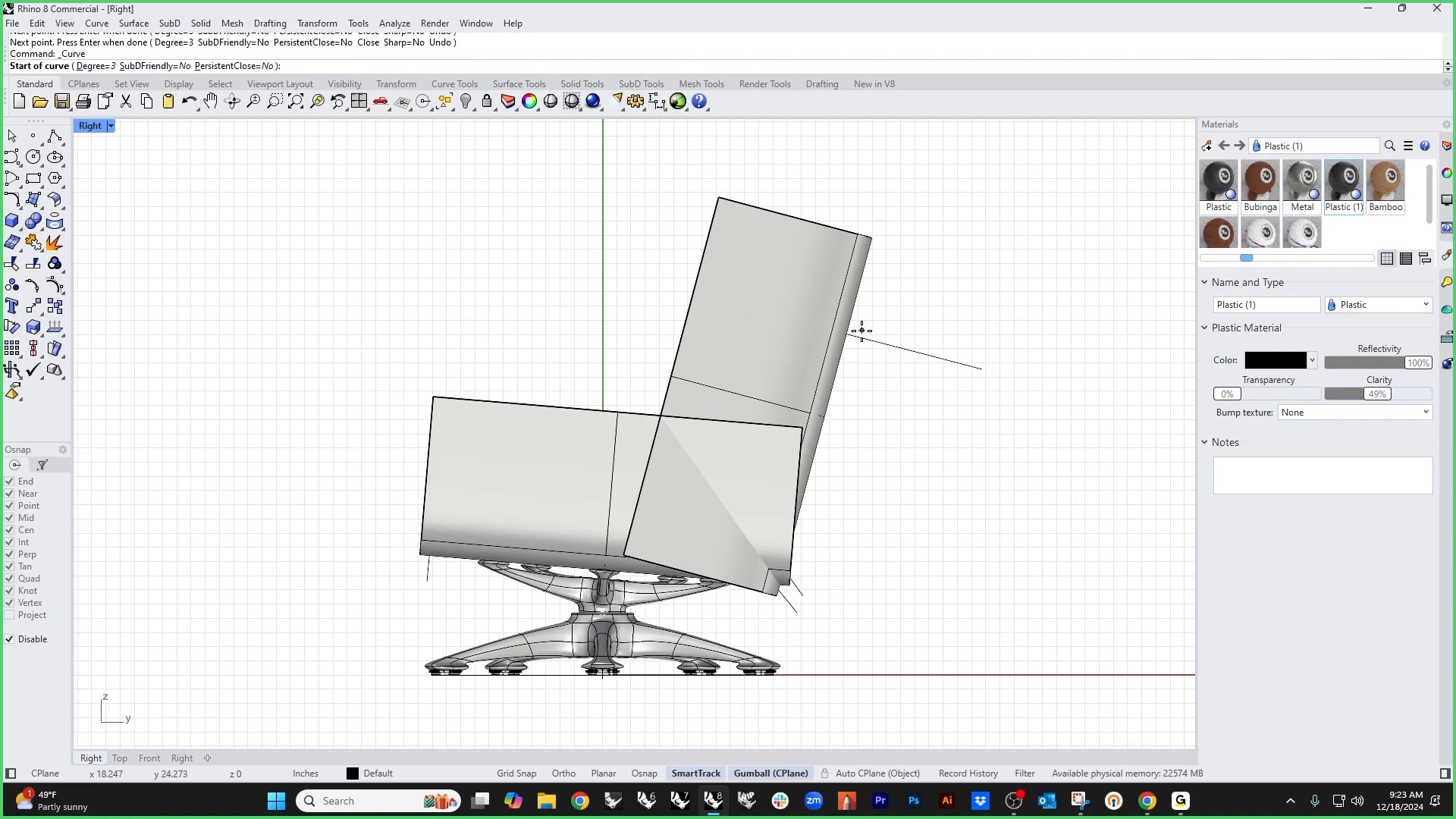
pyautogui.click(861, 330)
pyautogui.press('Escape')
# Step: Display the Right view in wireframe and shift the backrest outline curve slightly downward
pyautogui.middleClick(582, 270)
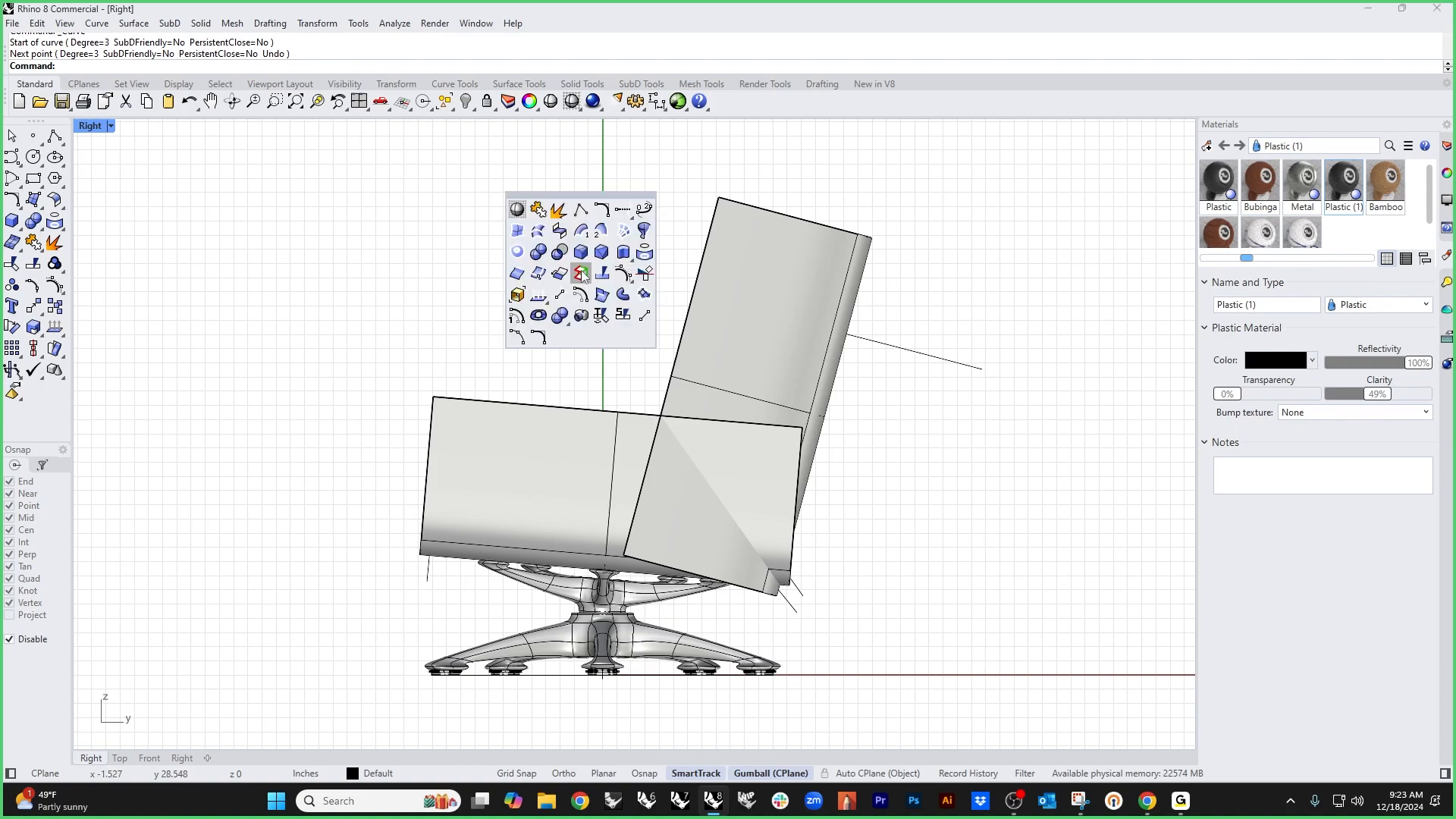
pyautogui.click(517, 208)
pyautogui.scroll(4, 832, 314)
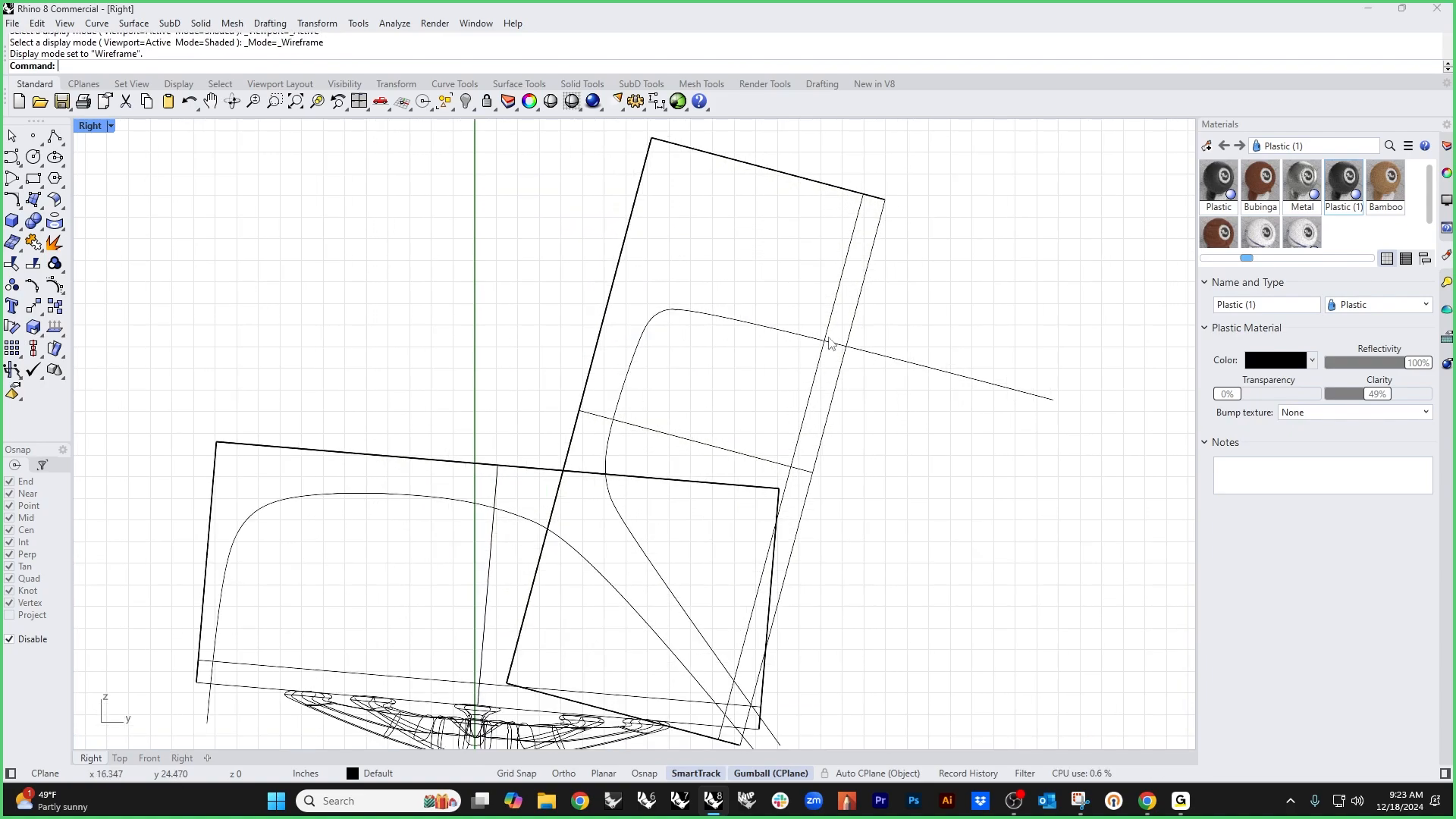
pyautogui.scroll(-4, 829, 343)
pyautogui.click(885, 352)
pyautogui.moveTo(845, 455); pyautogui.dragTo(826, 471)
pyautogui.click(970, 495)
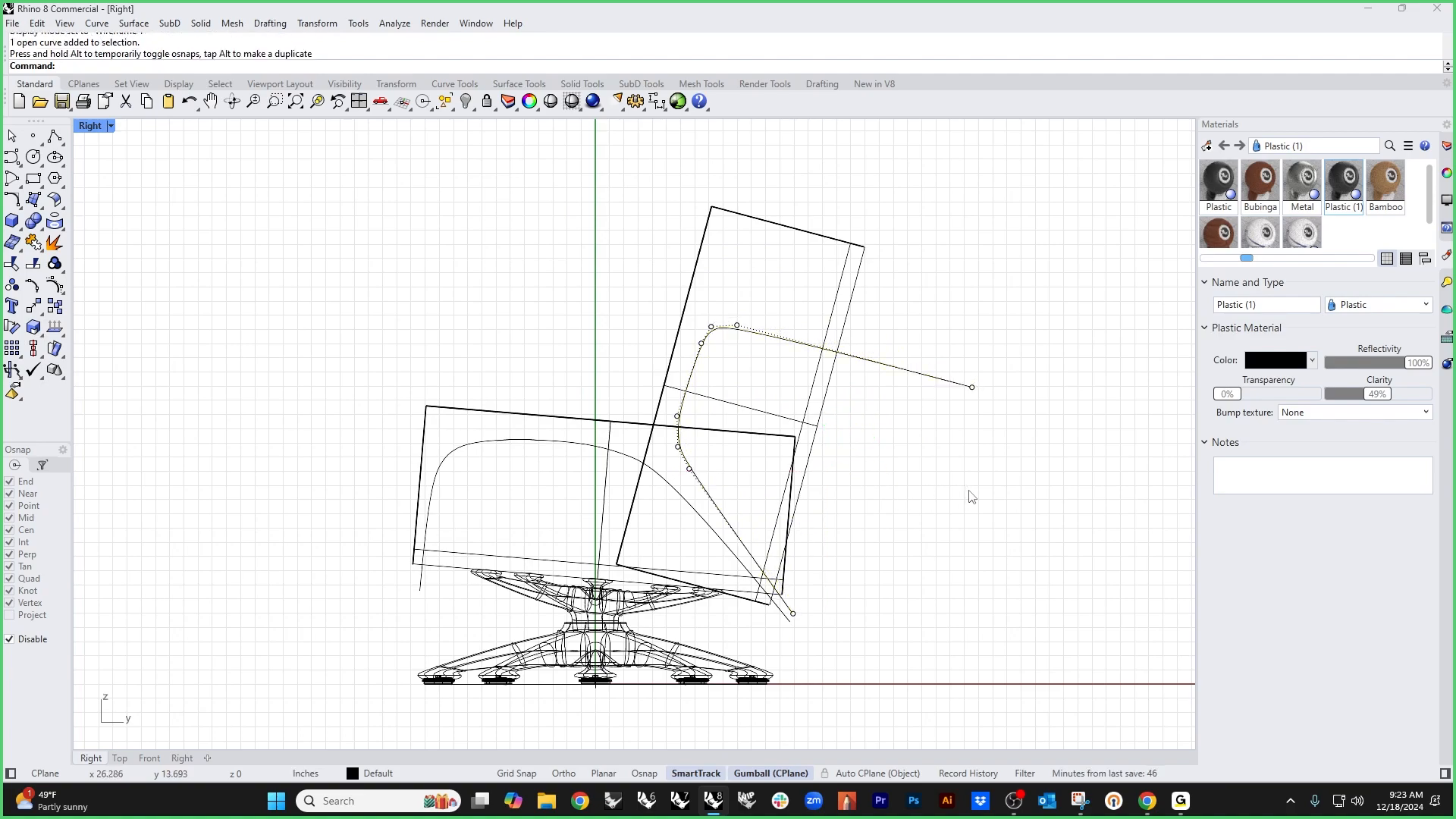
# Step: Try a degree-3 headrest outline curve across the upper part of the backrest surface, and delete it
pyautogui.click(13, 158)
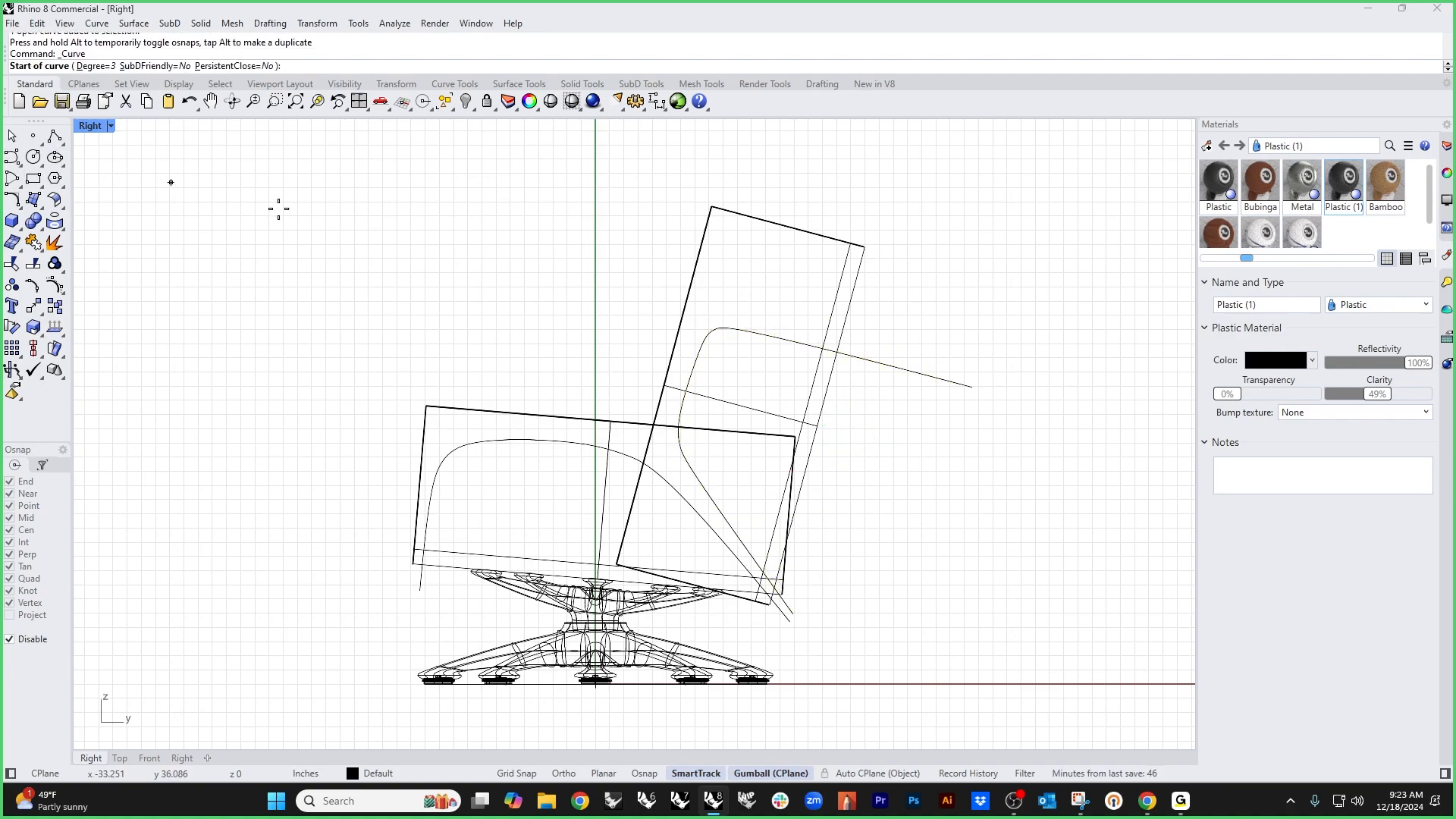
pyautogui.click(865, 353)
pyautogui.click(745, 325)
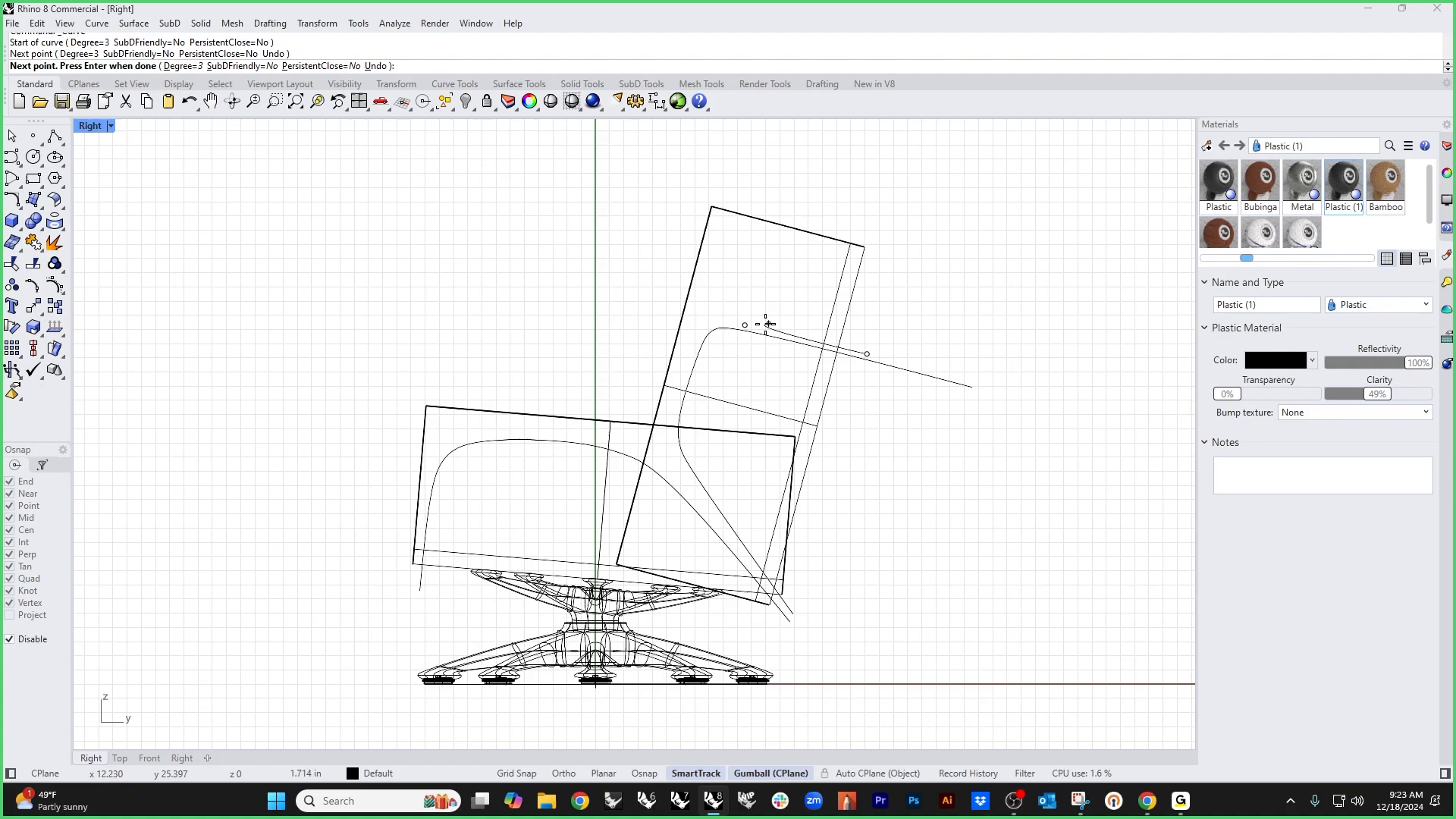
pyautogui.click(762, 306)
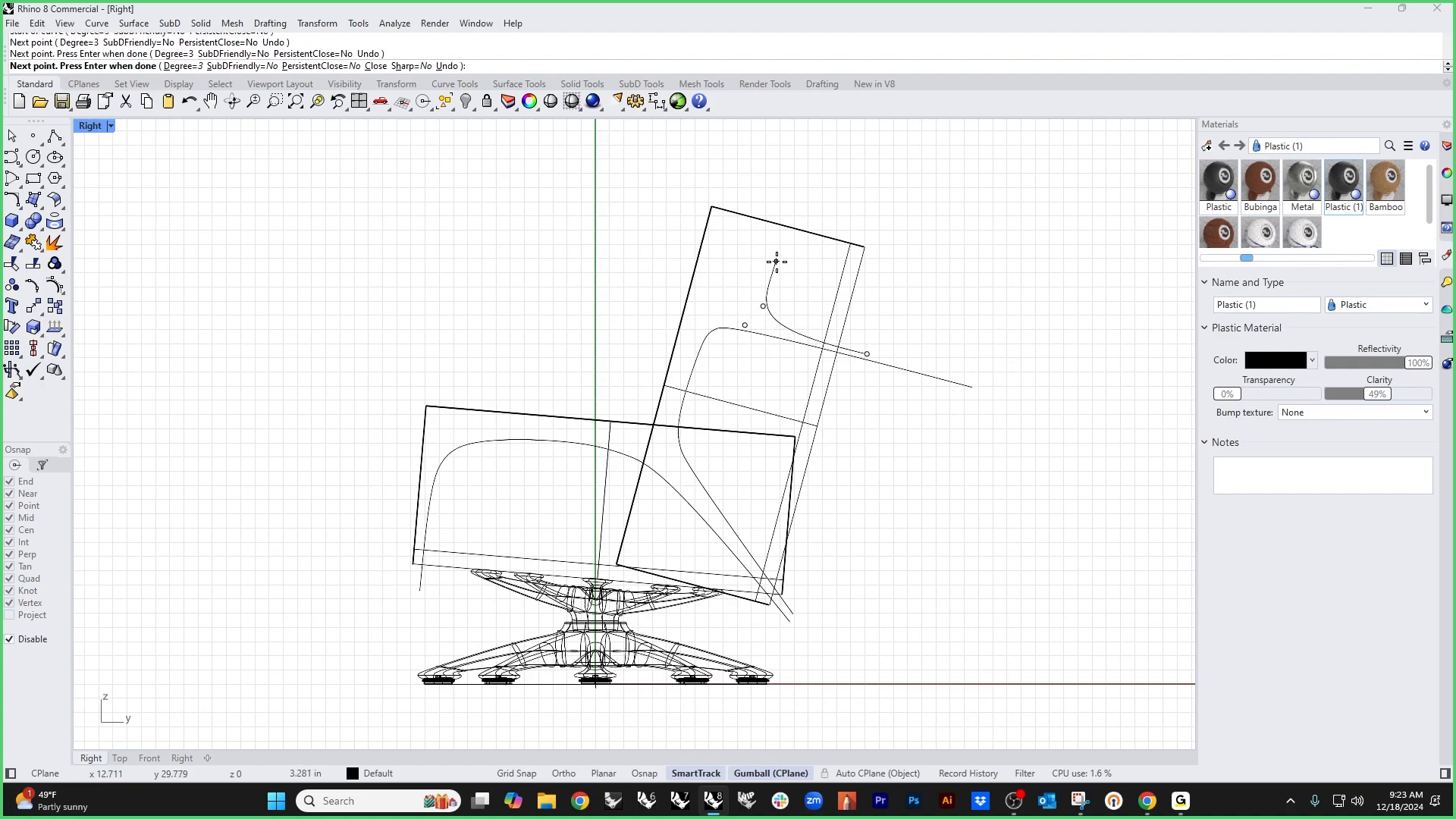
pyautogui.click(777, 258)
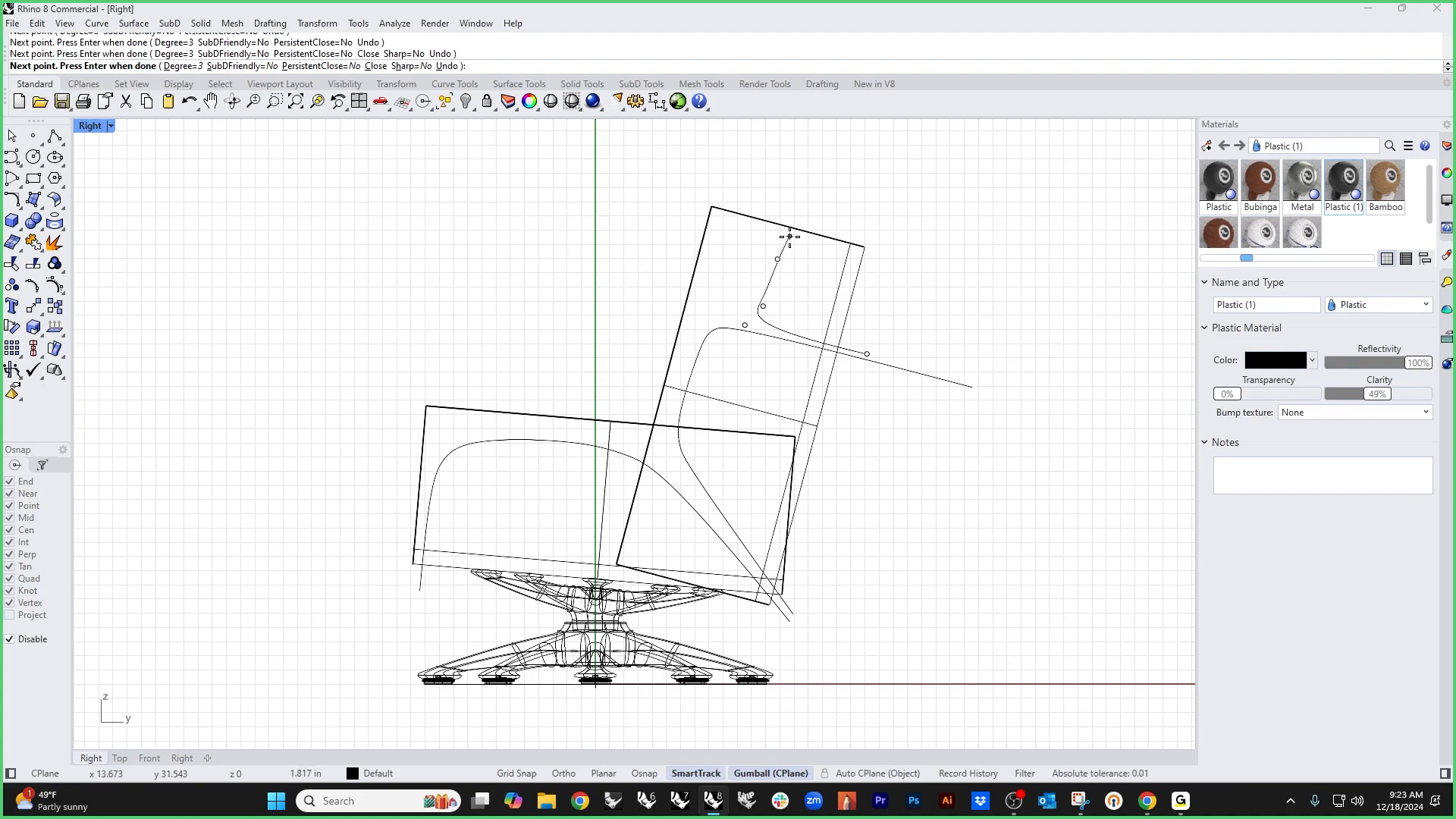
pyautogui.click(790, 236)
pyautogui.click(812, 240)
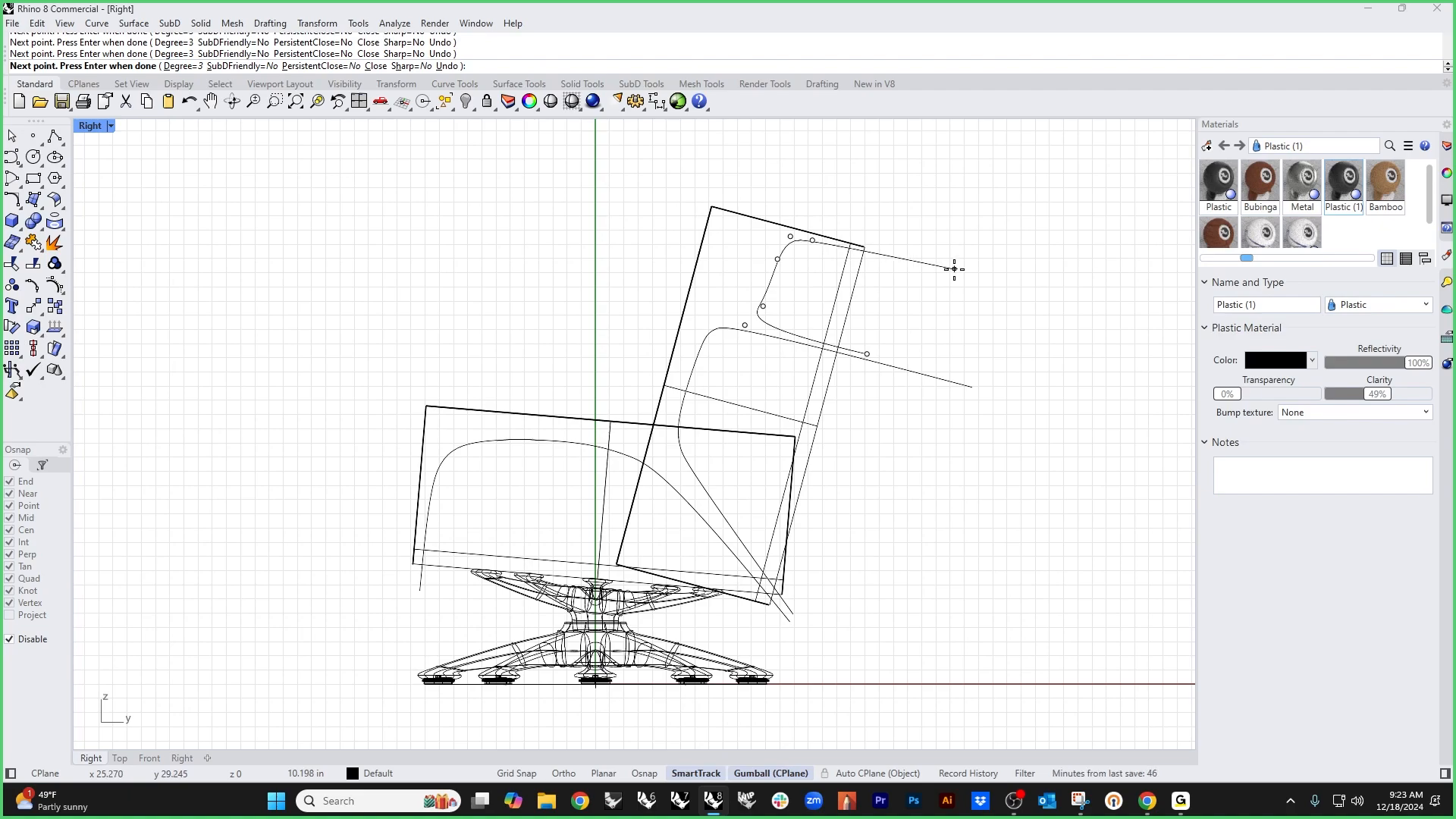
pyautogui.click(954, 269)
pyautogui.press('Return')
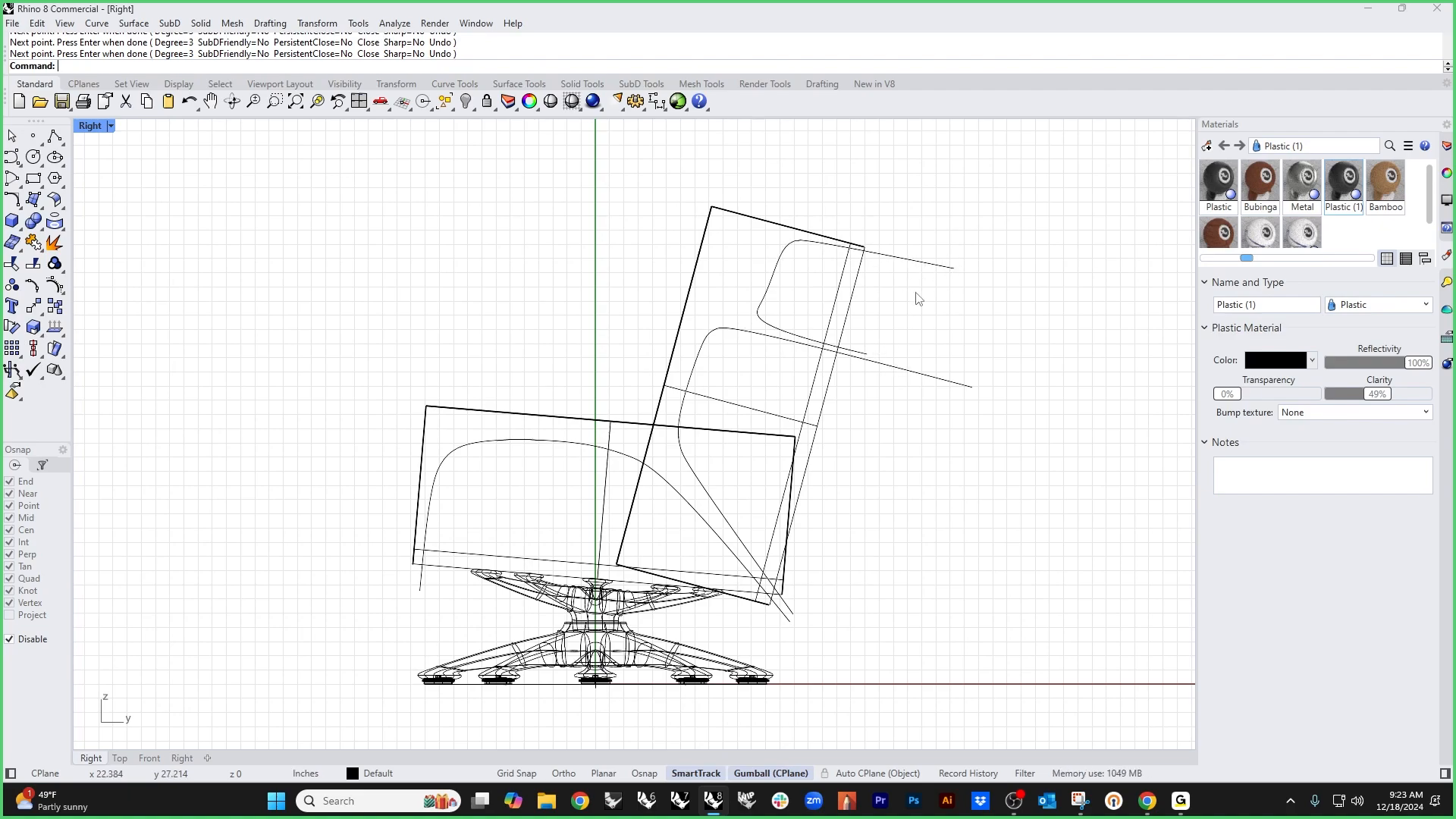
pyautogui.click(928, 271)
pyautogui.press('Delete')
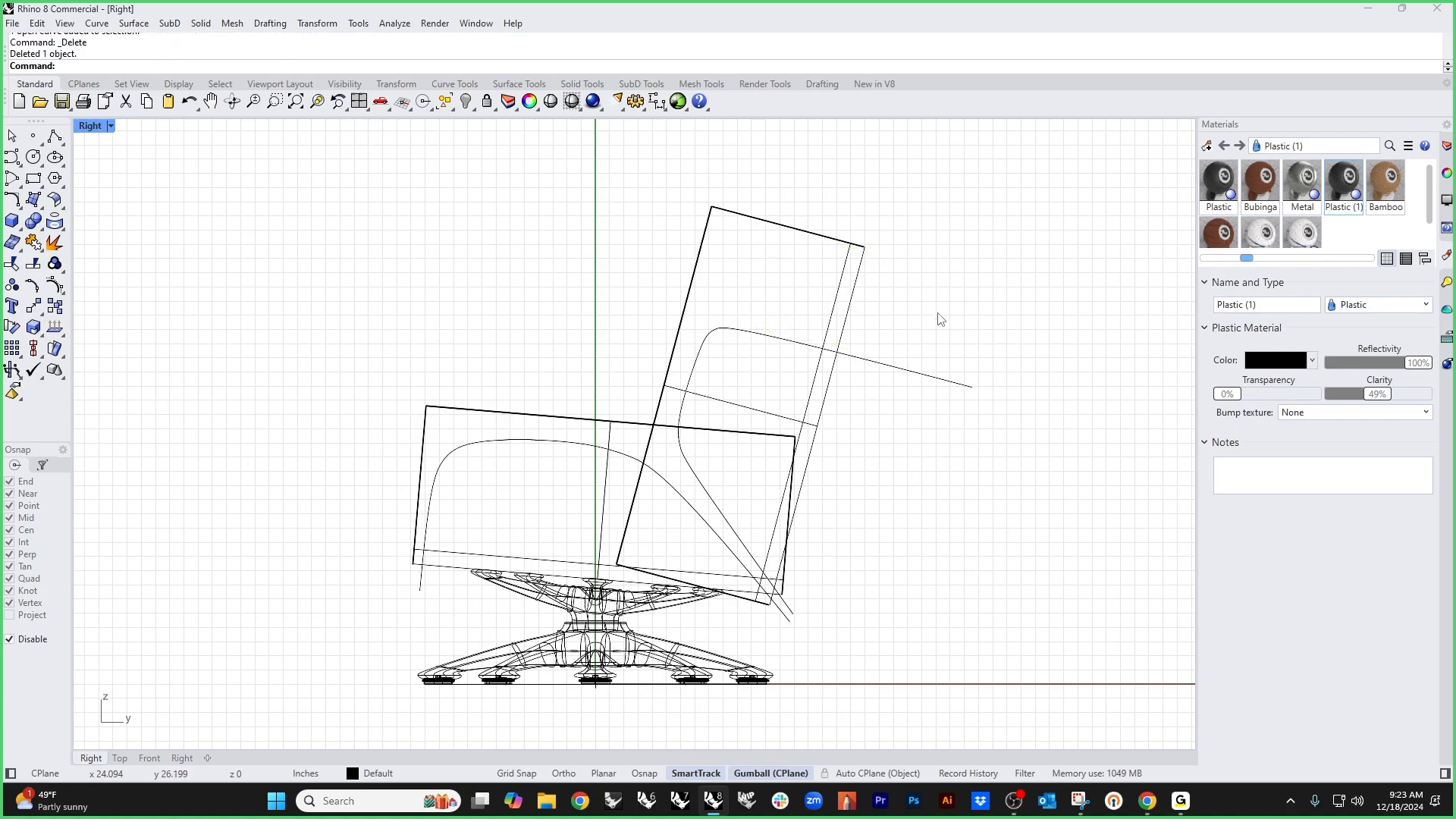
# Step: Align the gumball to the backrest's lower front corner and front edge, and shorten the surface lengthwise to end just above its outline curve
pyautogui.click(843, 357)
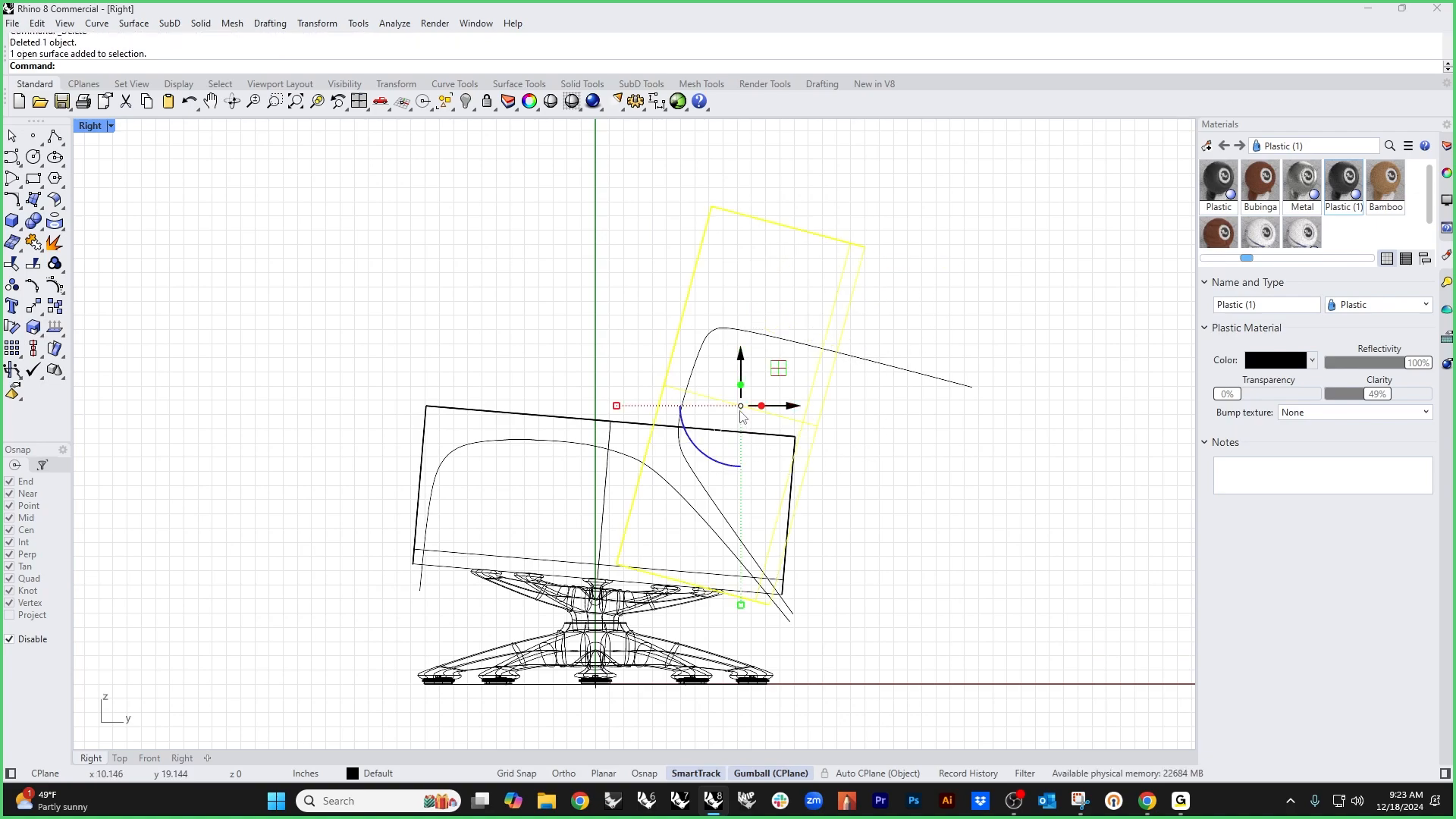
pyautogui.keyDown('ctrl'); pyautogui.moveTo(741, 405); pyautogui.dragTo(715, 207); pyautogui.keyUp('ctrl')
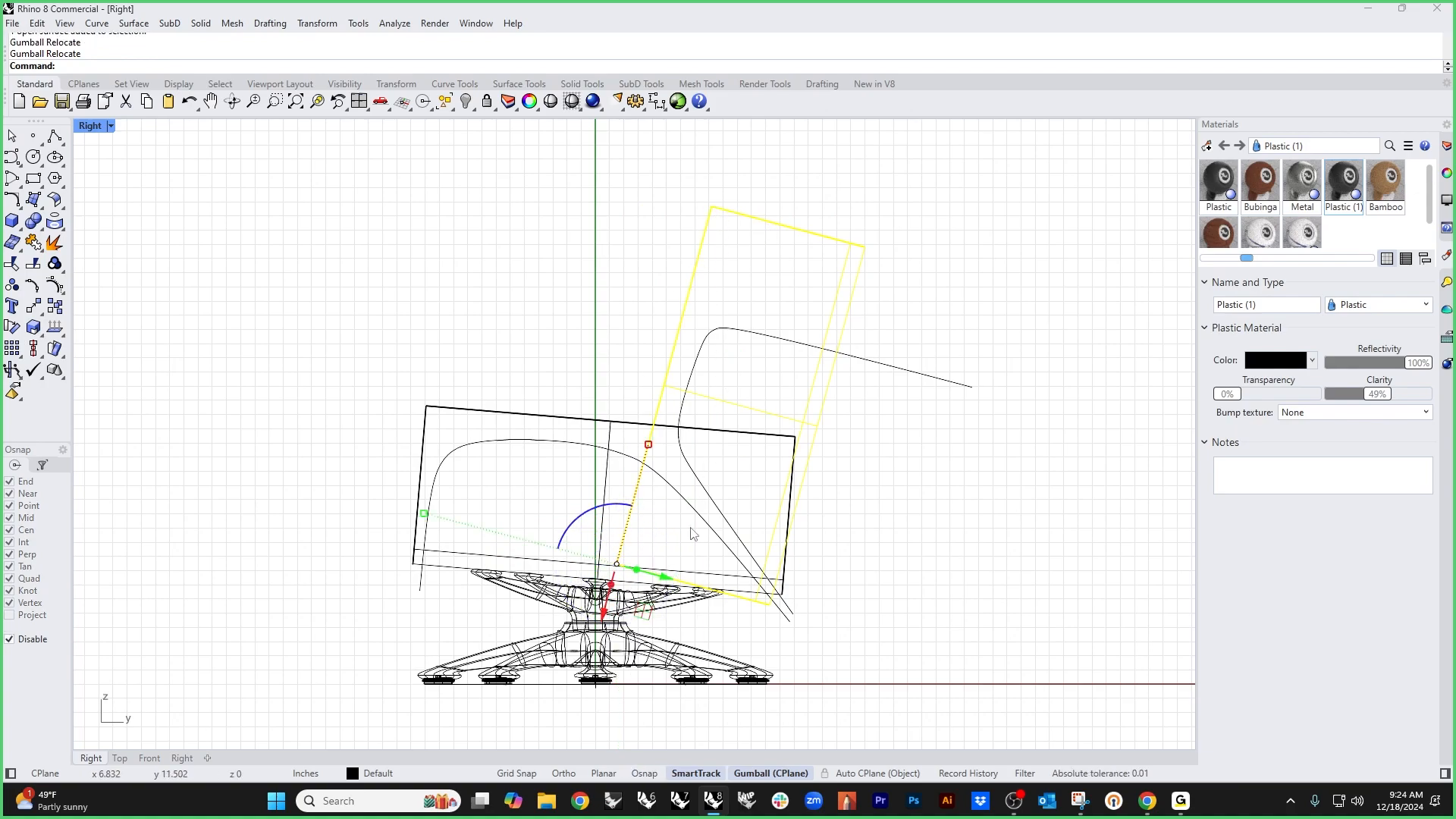
pyautogui.moveTo(647, 444); pyautogui.dragTo(640, 476)
pyautogui.click(915, 485)
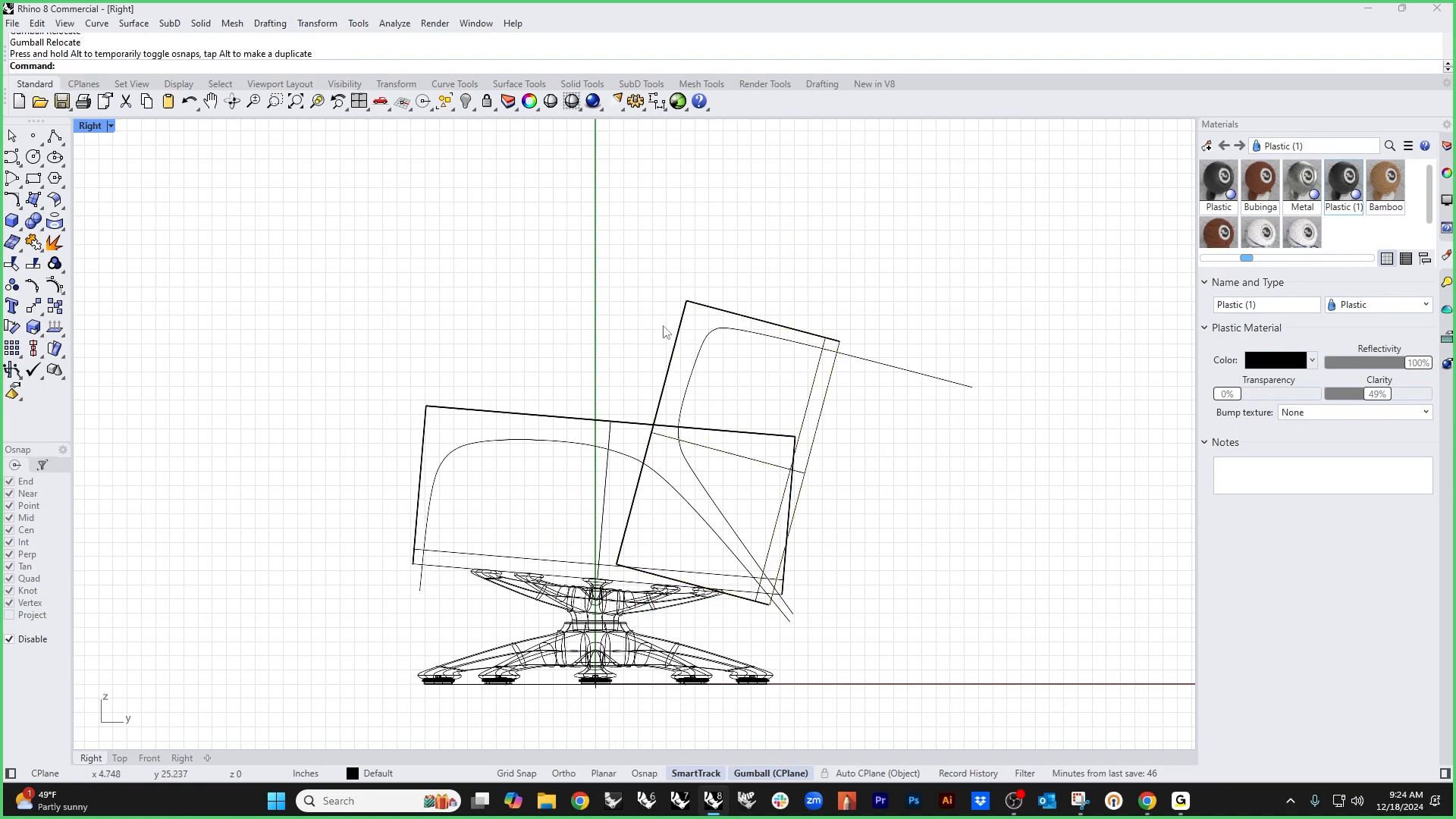
# Step: Copy the backrest surface upward as a headrest, tilt it more upright, and slide it down to overlap the backrest's upper half
pyautogui.click(684, 328)
pyautogui.moveTo(785, 421); pyautogui.dragTo(720, 457, button='right')
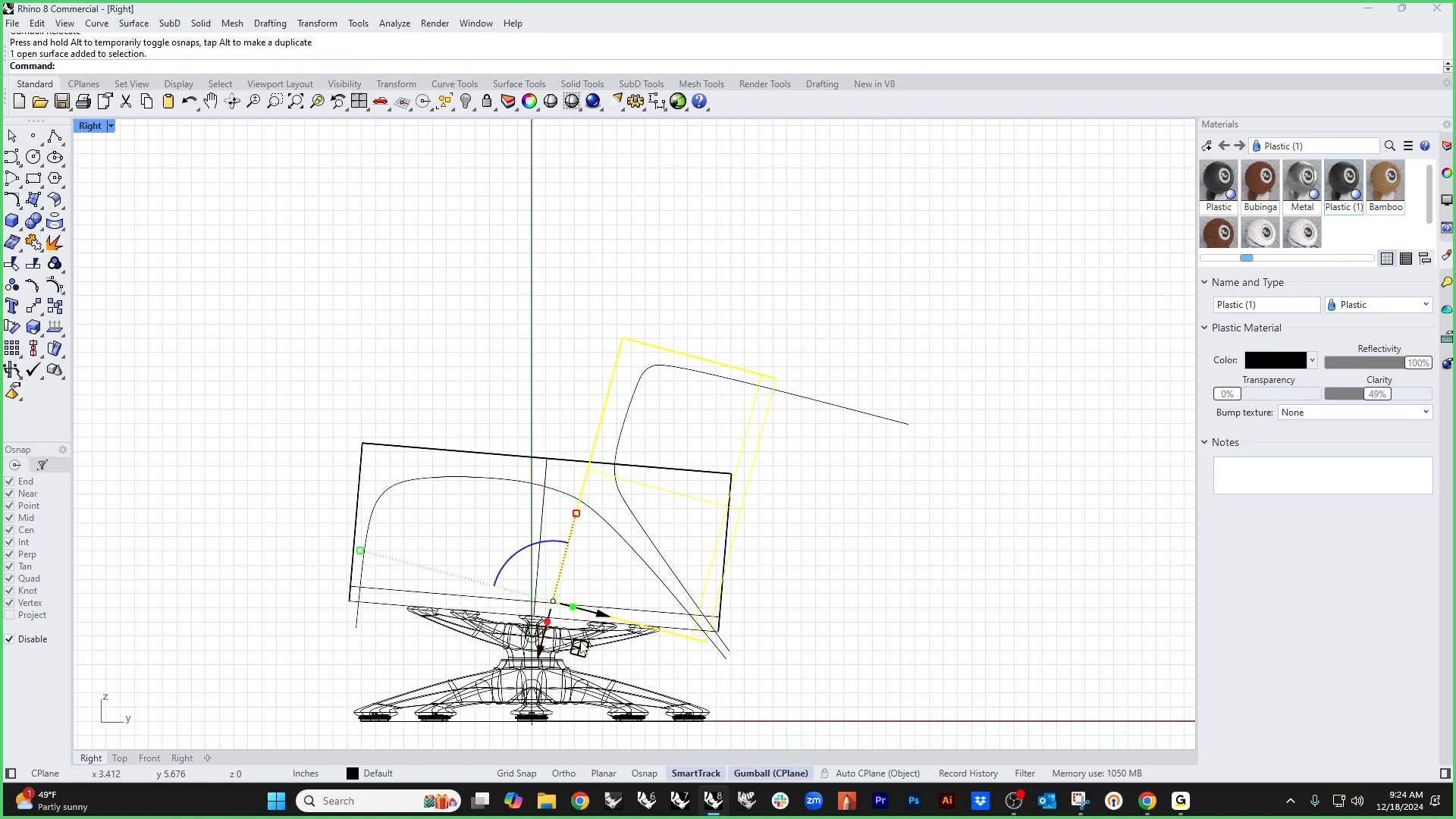
pyautogui.moveTo(553, 601); pyautogui.dragTo(786, 317)
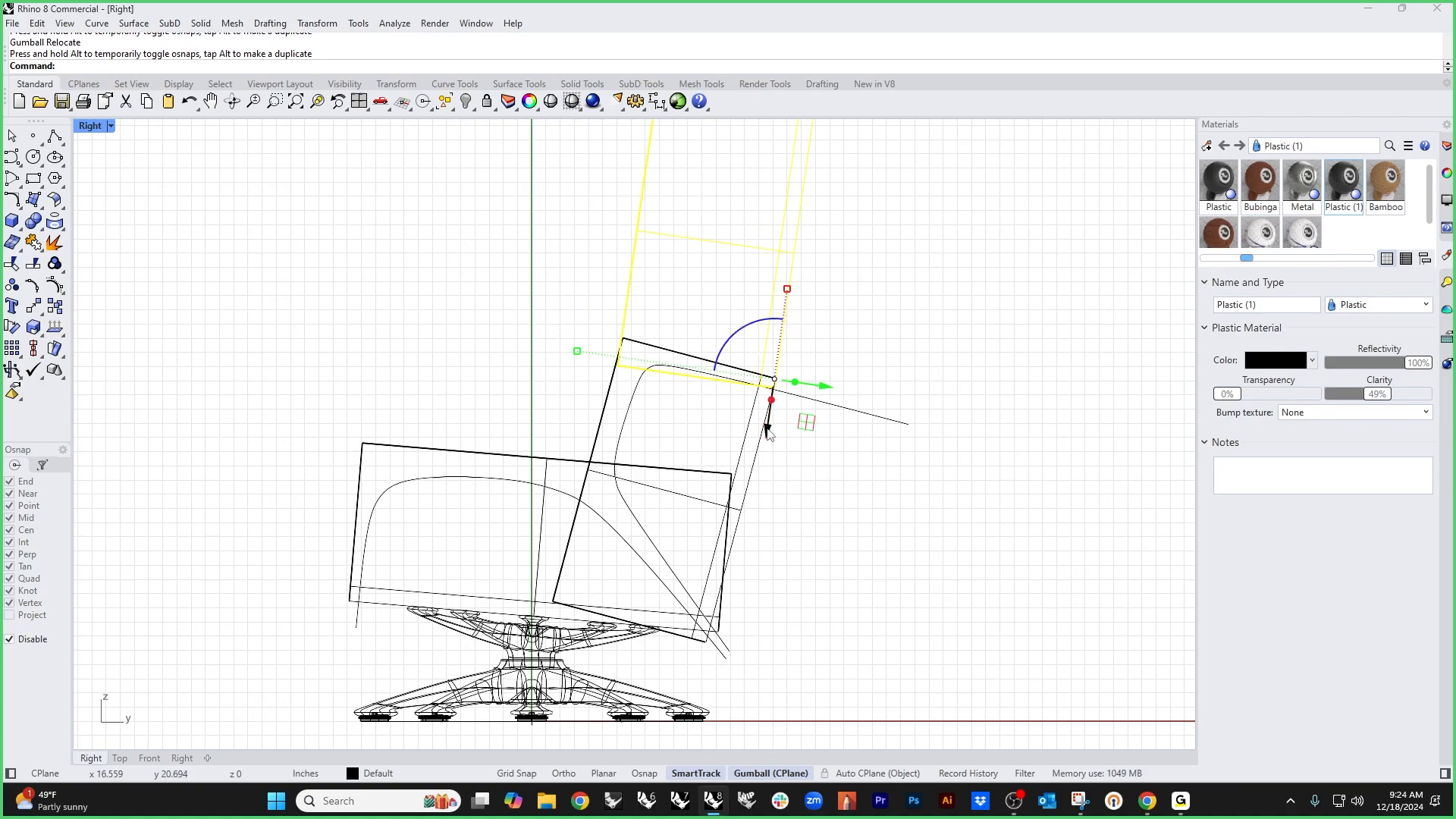
pyautogui.moveTo(765, 416); pyautogui.dragTo(765, 485)
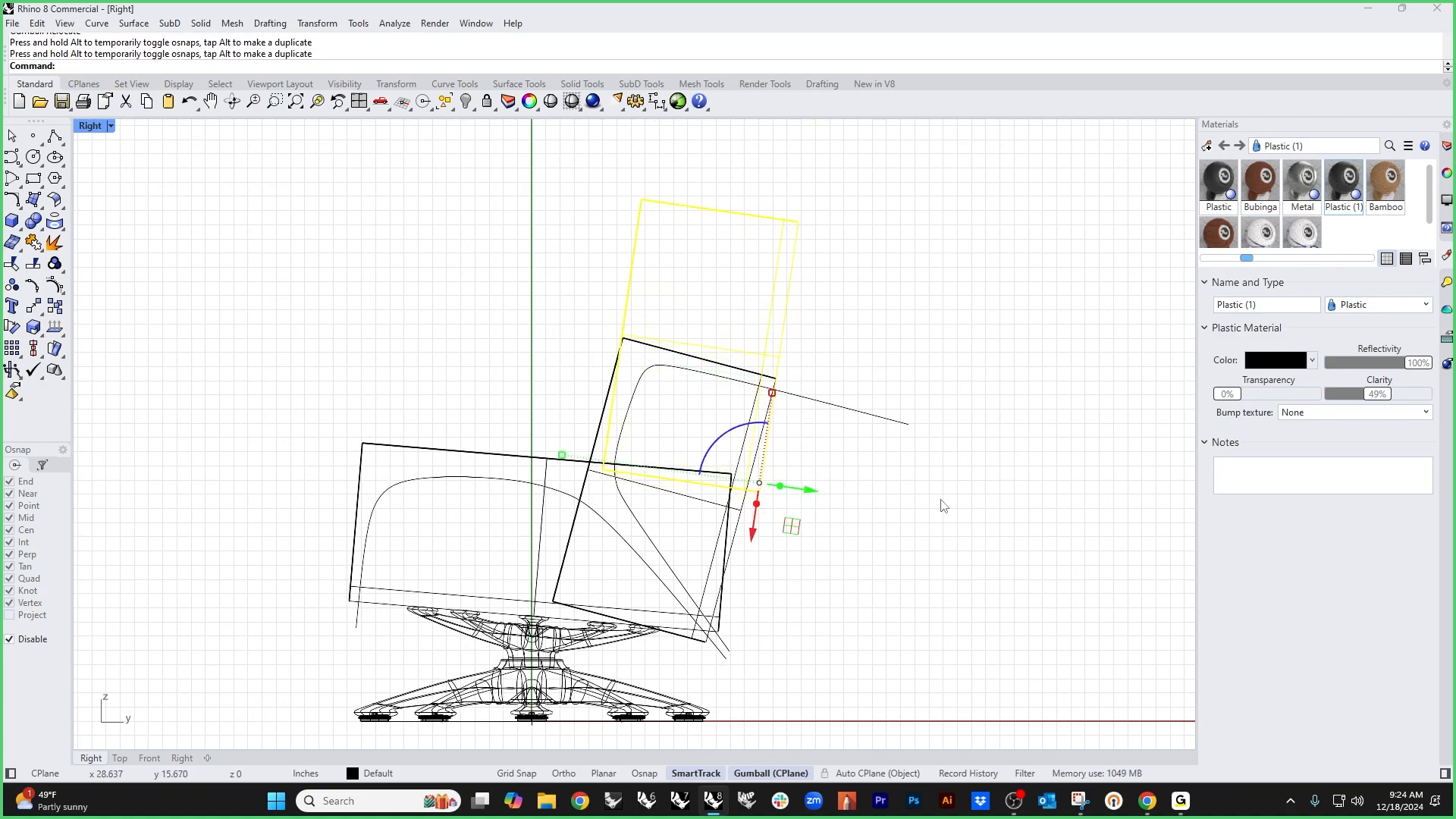
pyautogui.click(939, 498)
pyautogui.moveTo(851, 398); pyautogui.dragTo(823, 437, button='right')
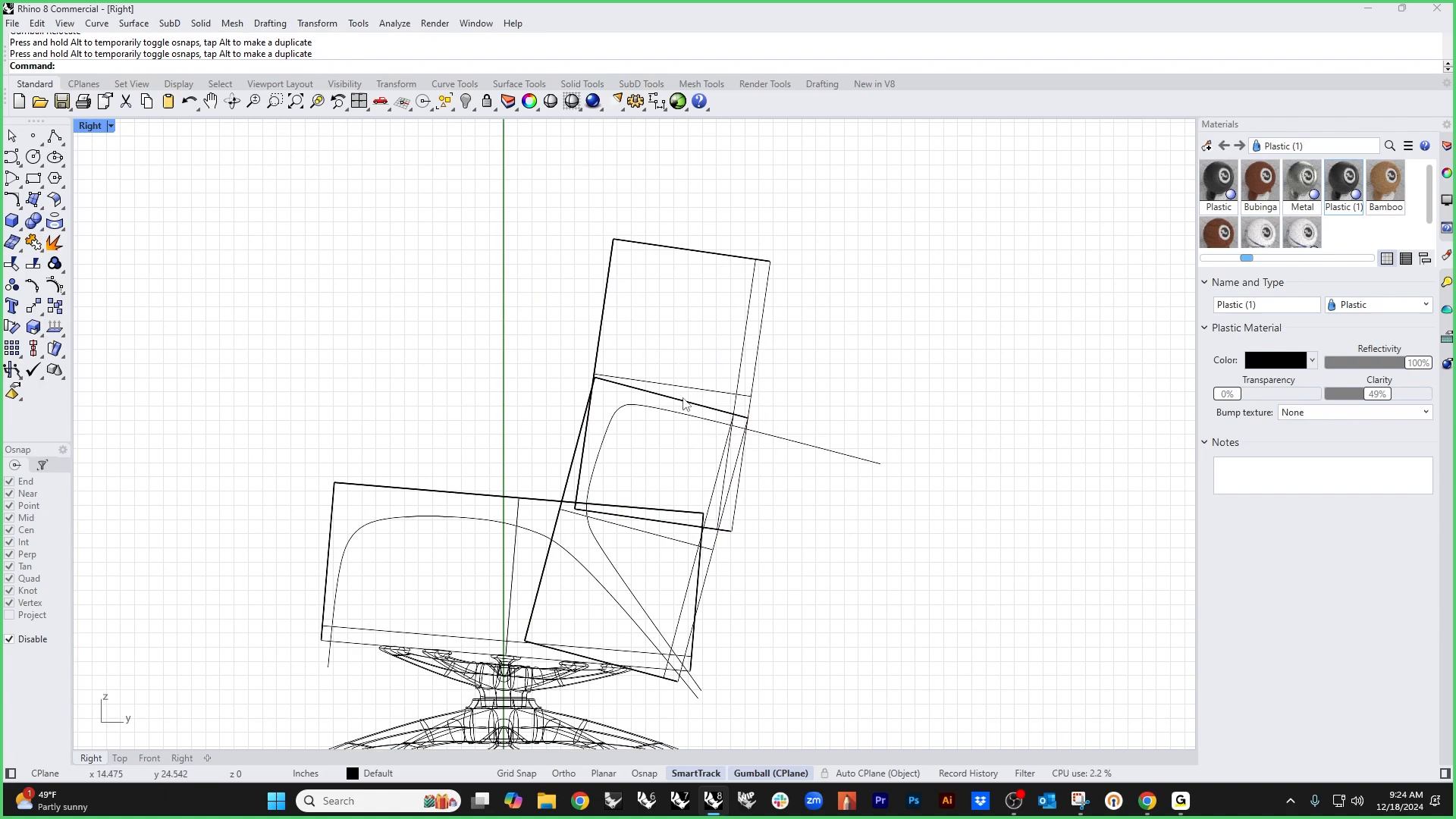
# Step: Draw a degree-3 headrest outline curve starting behind the backrest's top edge, bending up its front and running out past its upper rear
pyautogui.click(12, 157)
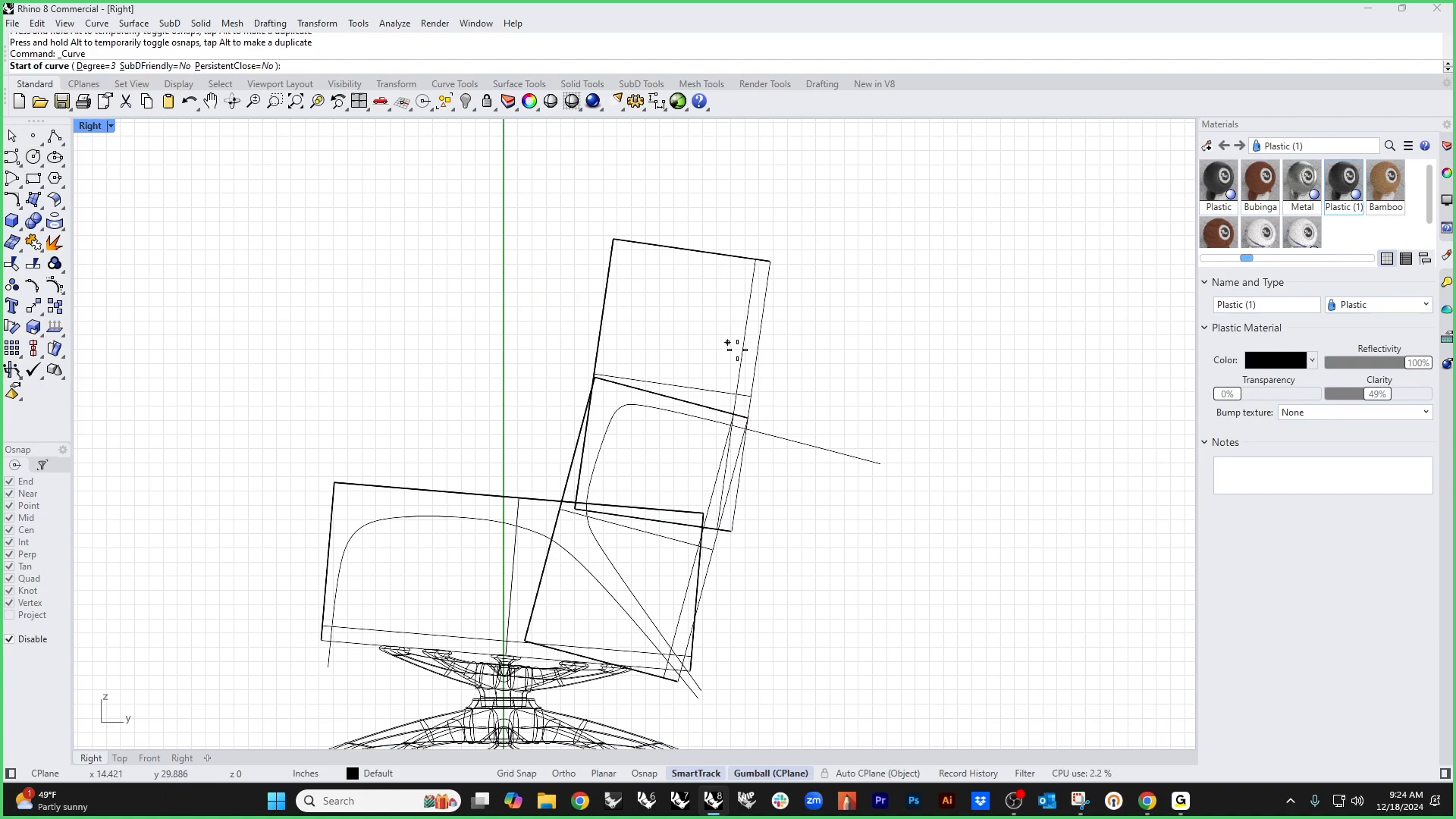
pyautogui.click(770, 427)
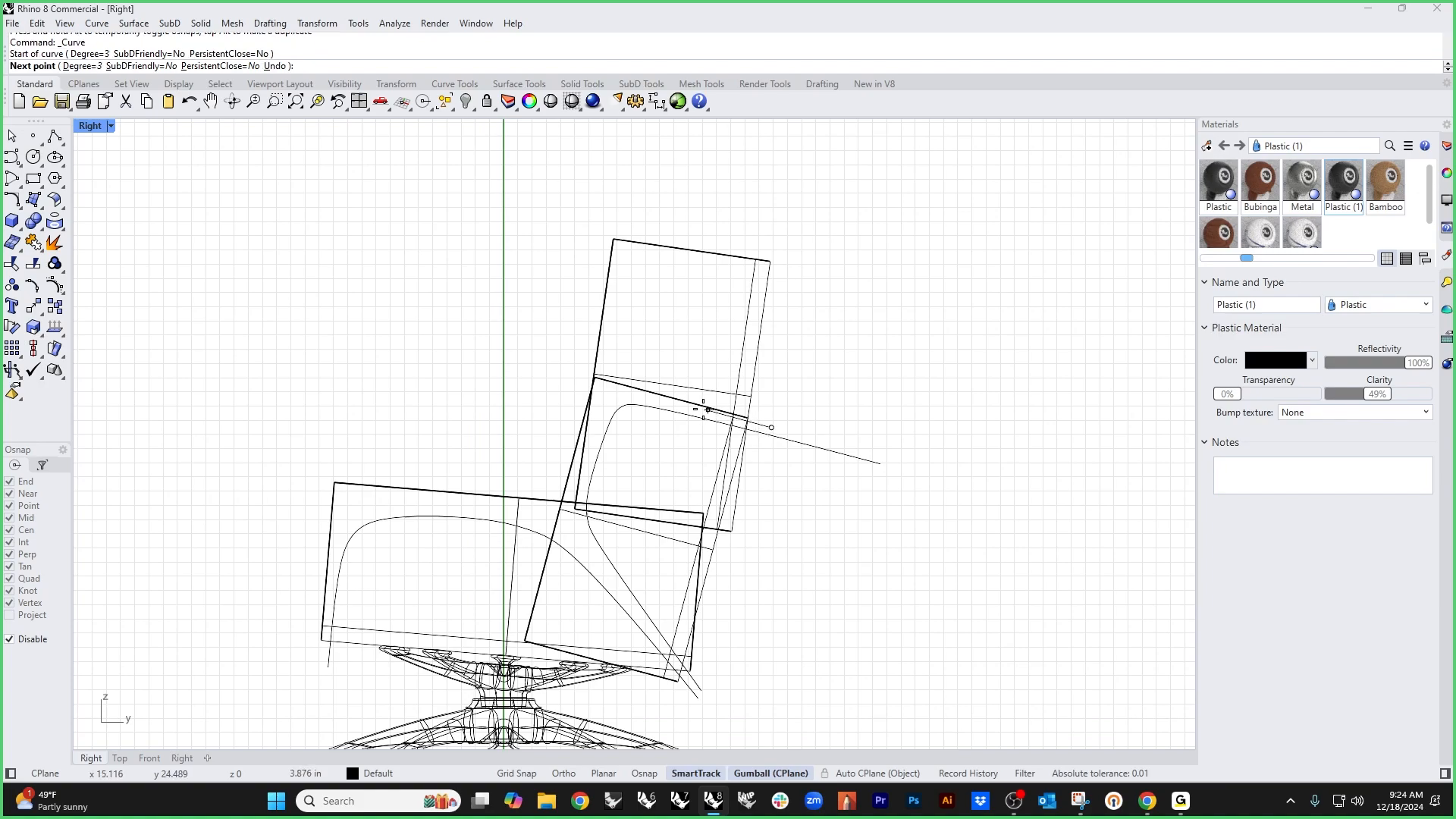
pyautogui.click(651, 400)
pyautogui.click(634, 392)
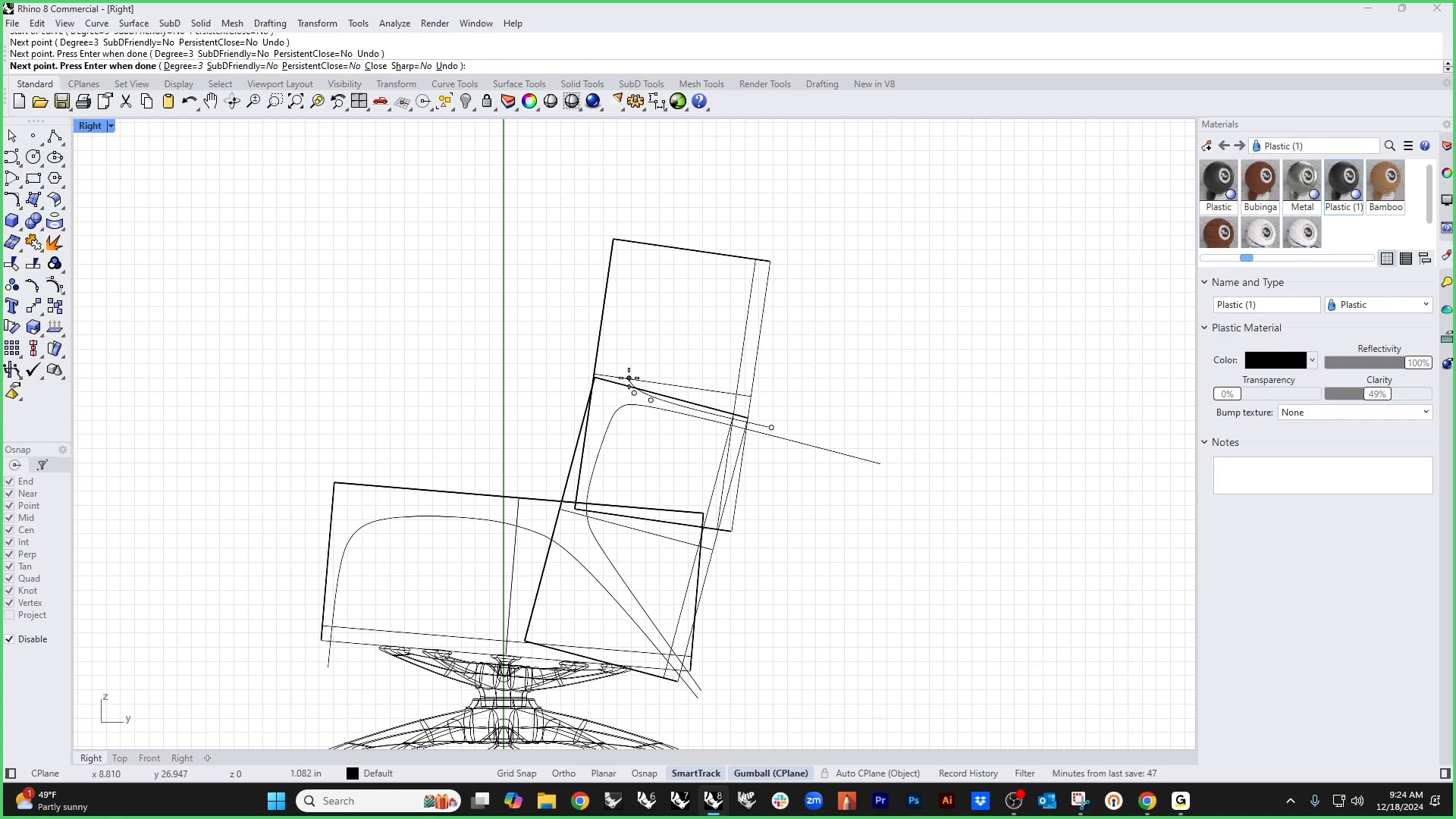
pyautogui.click(630, 378)
pyautogui.click(673, 305)
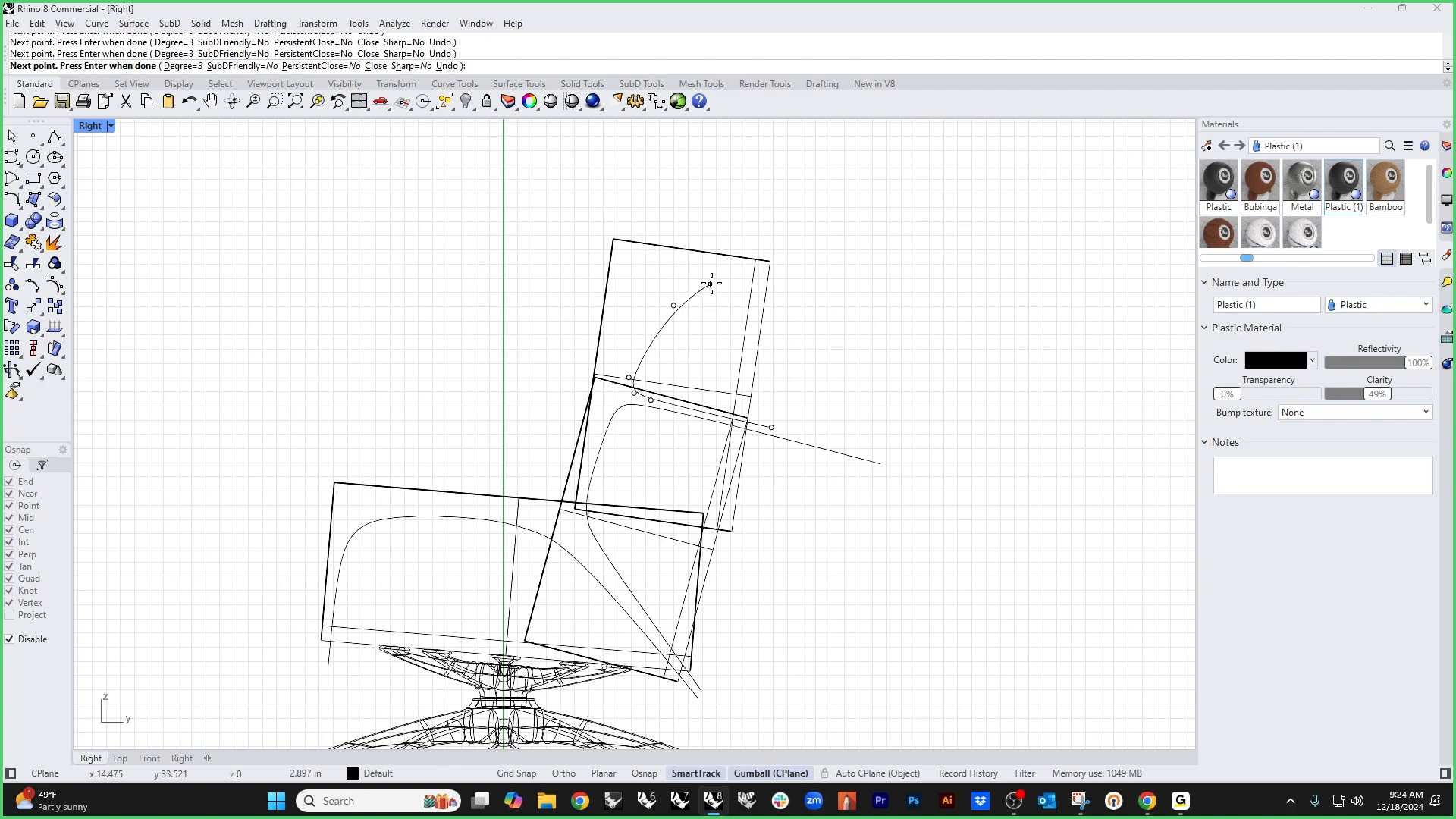
pyautogui.click(725, 271)
pyautogui.click(752, 267)
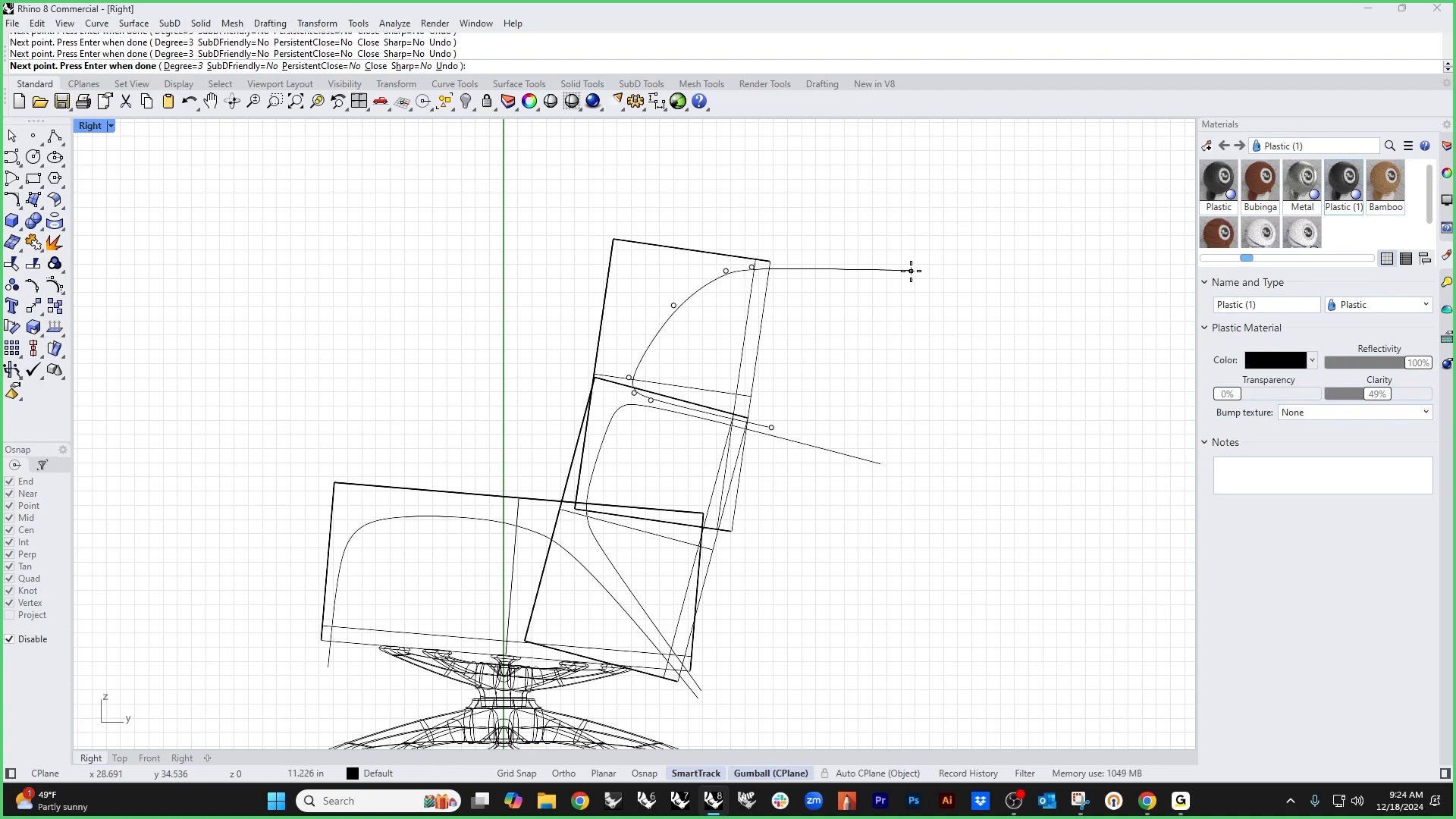
pyautogui.click(910, 271)
pyautogui.press('Return')
# Step: Move control points at the lower front bend of the backrest outline curve slightly downward to reshape the bend
pyautogui.scroll(-3, 893, 354)
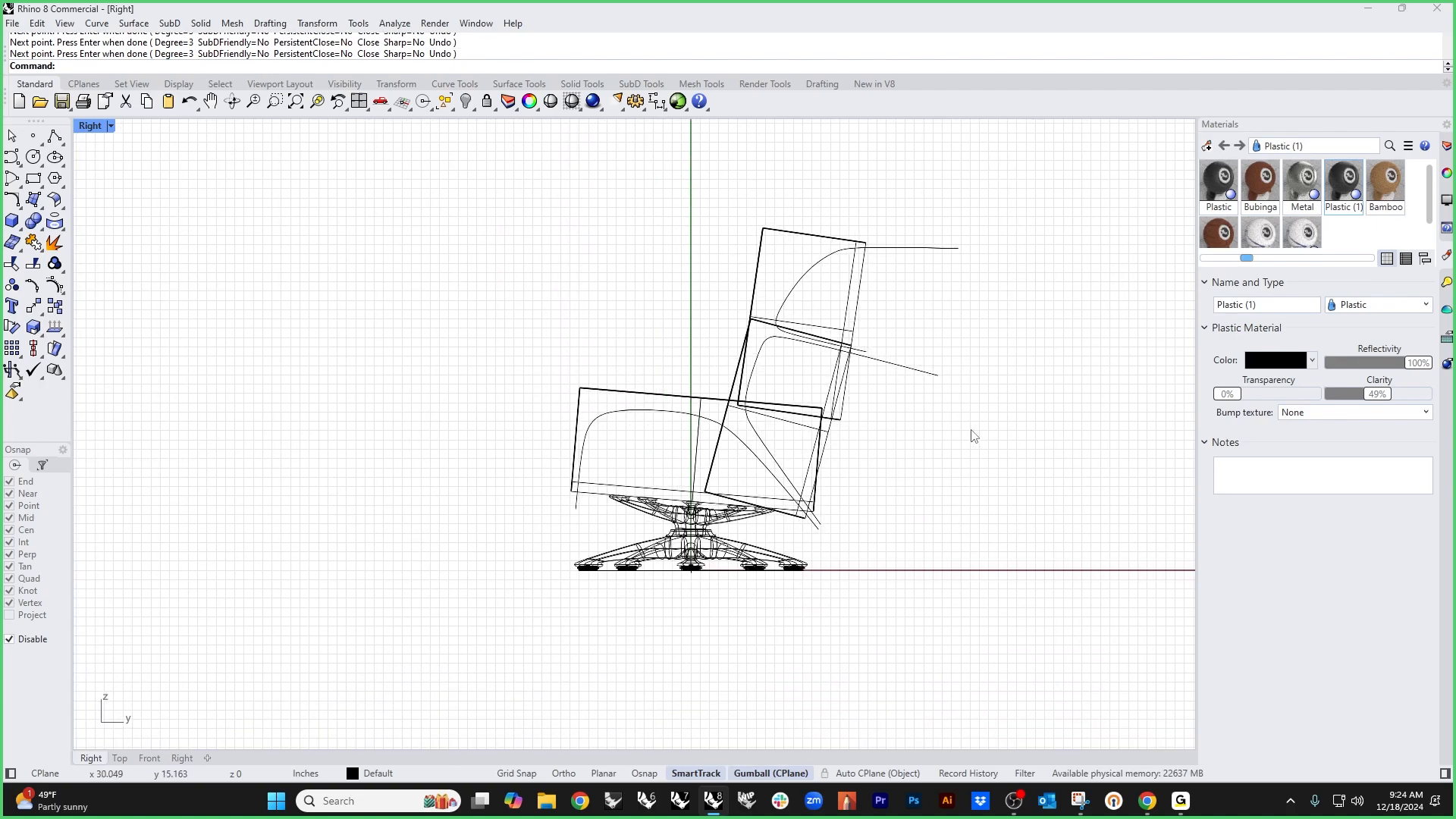
pyautogui.scroll(4, 974, 436)
pyautogui.click(741, 482)
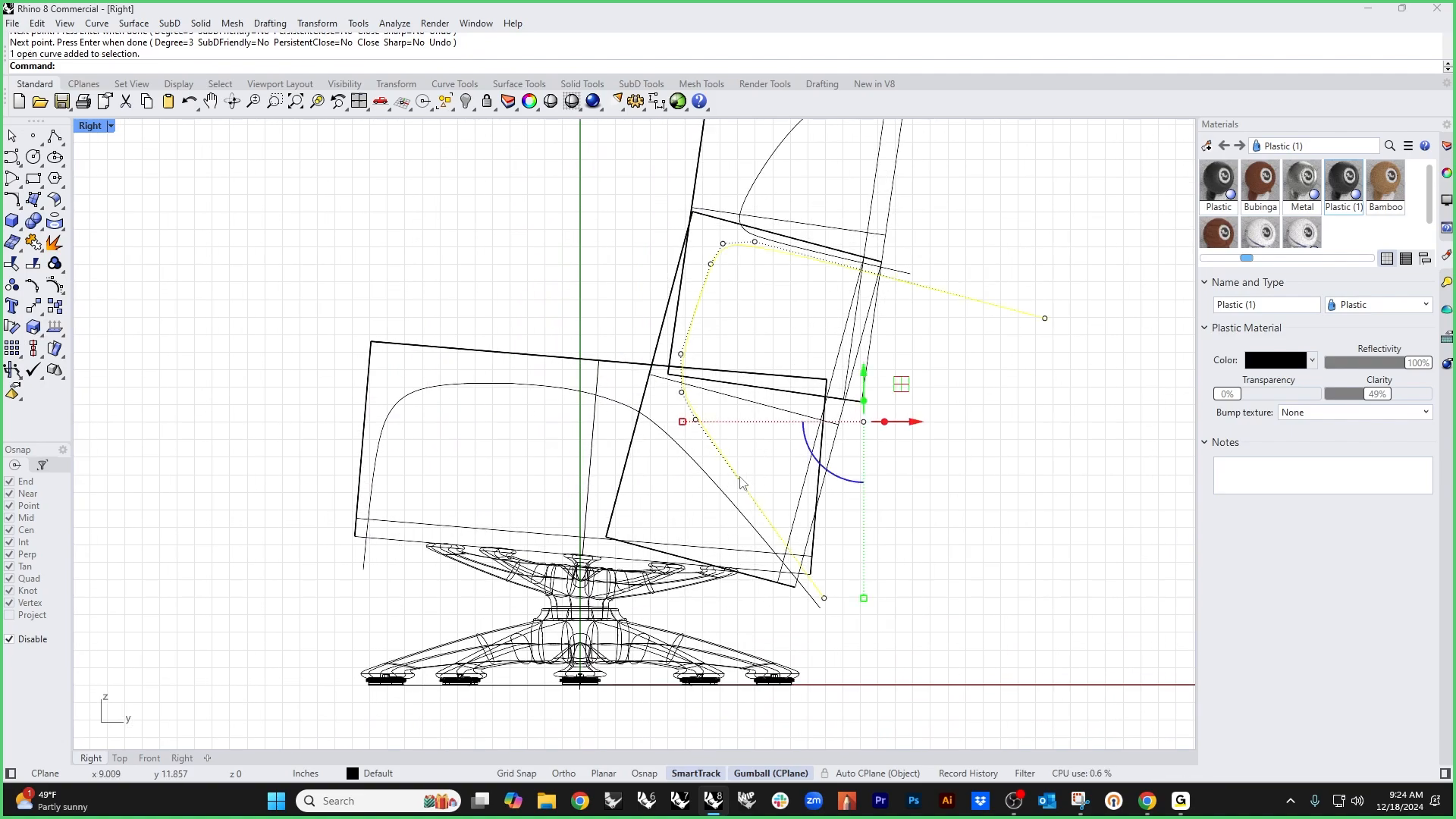
pyautogui.click(681, 393)
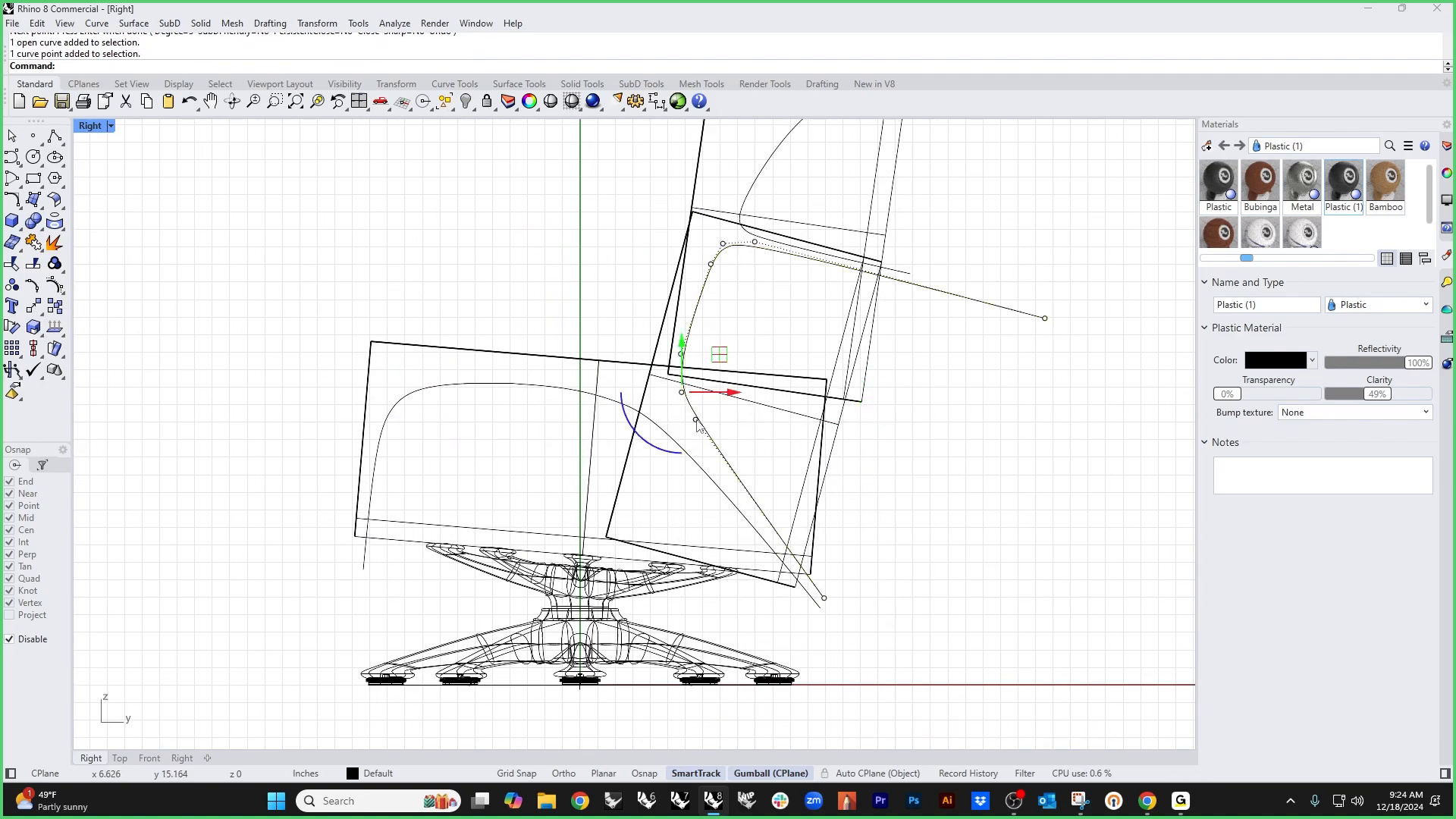
pyautogui.moveTo(682, 392); pyautogui.dragTo(681, 411)
pyautogui.press('Escape')
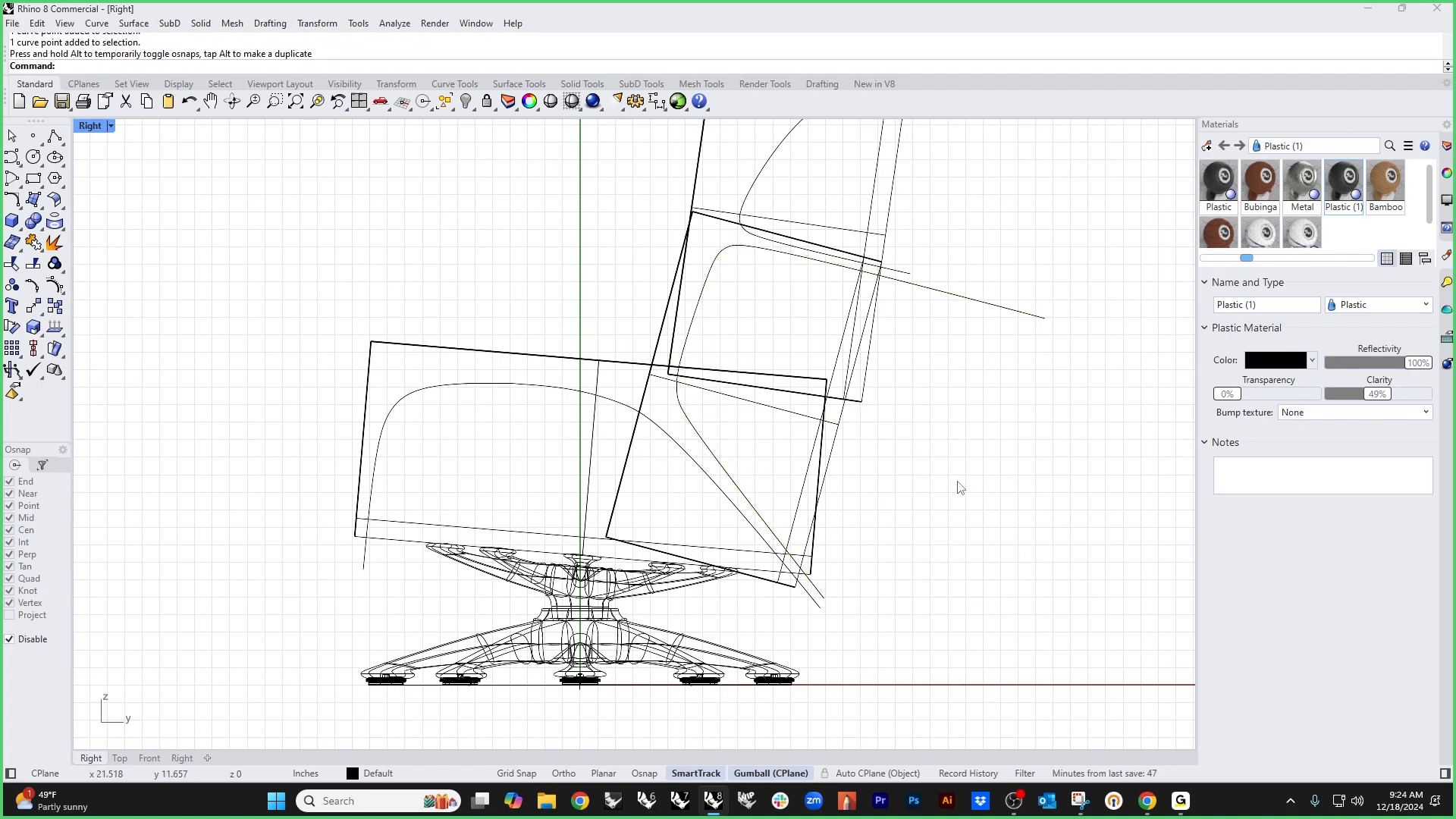
# Step: Project the seat, backrest and headrest outline curves onto the three shell surfaces along the side view's CPlane Z direction
pyautogui.moveTo(992, 460); pyautogui.dragTo(901, 517, button='right')
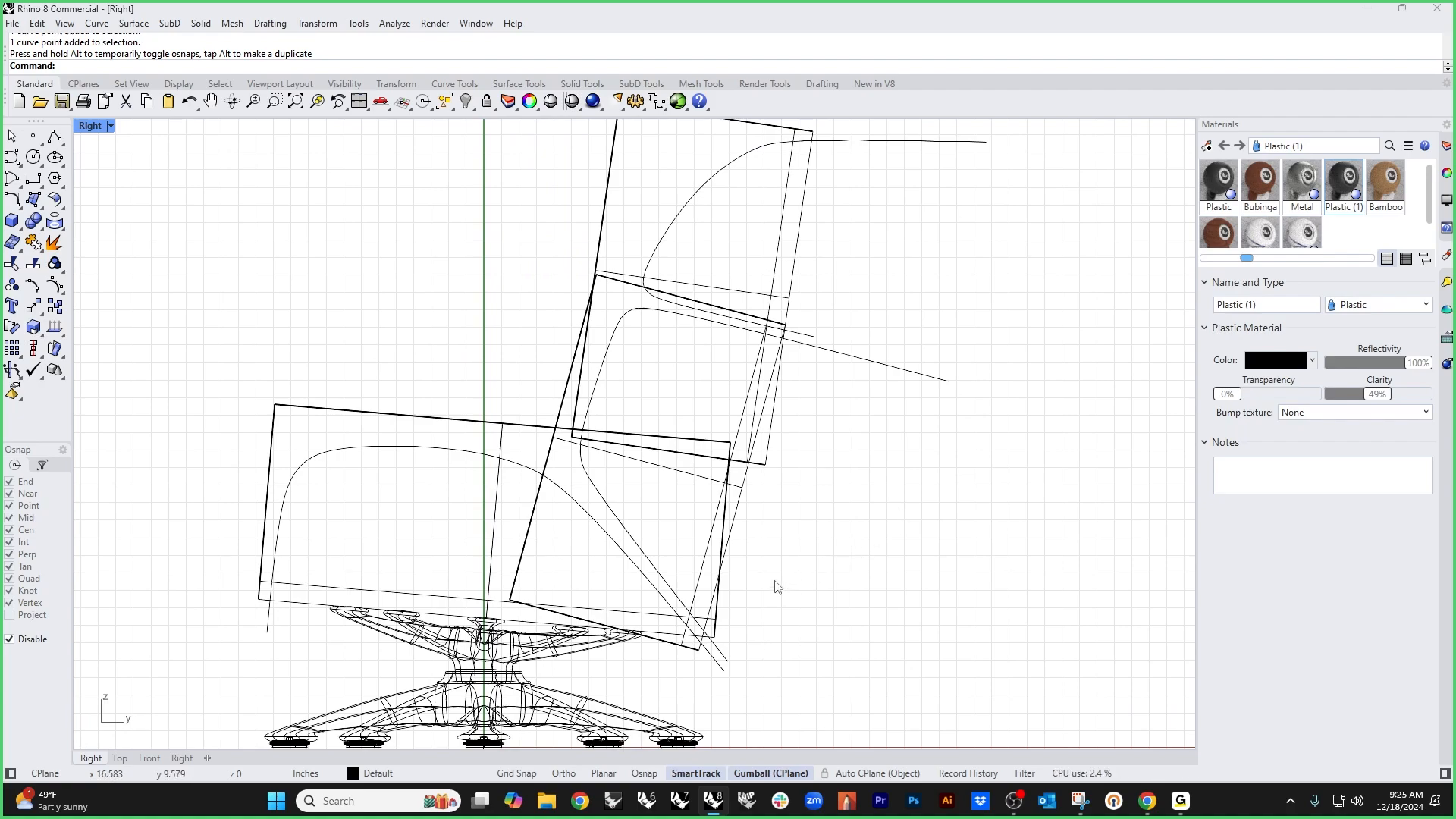
pyautogui.moveTo(737, 586); pyautogui.dragTo(793, 533, button='right')
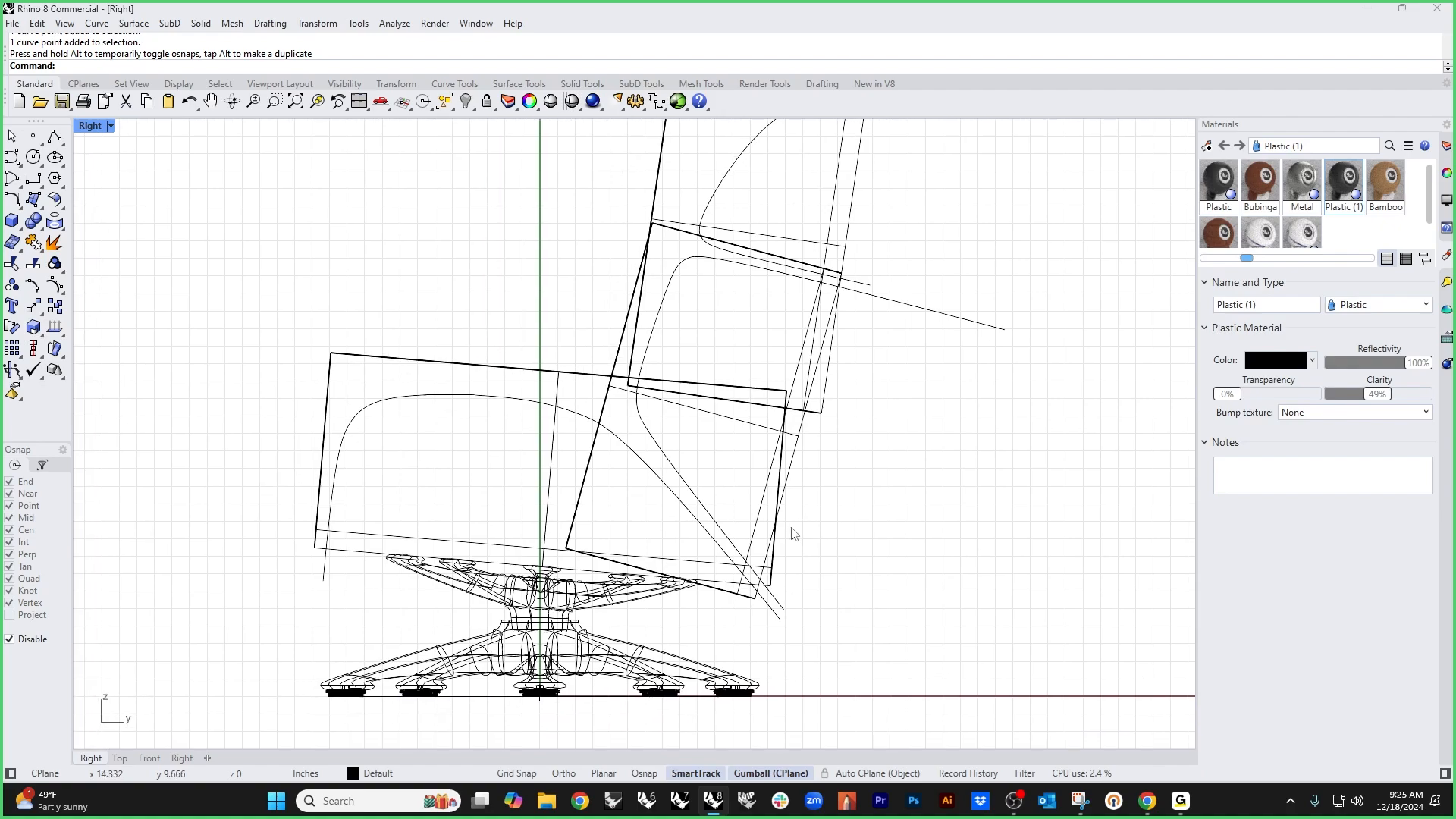
pyautogui.click(773, 611)
pyautogui.keyDown('shift'); pyautogui.click(784, 605); pyautogui.keyUp('shift')
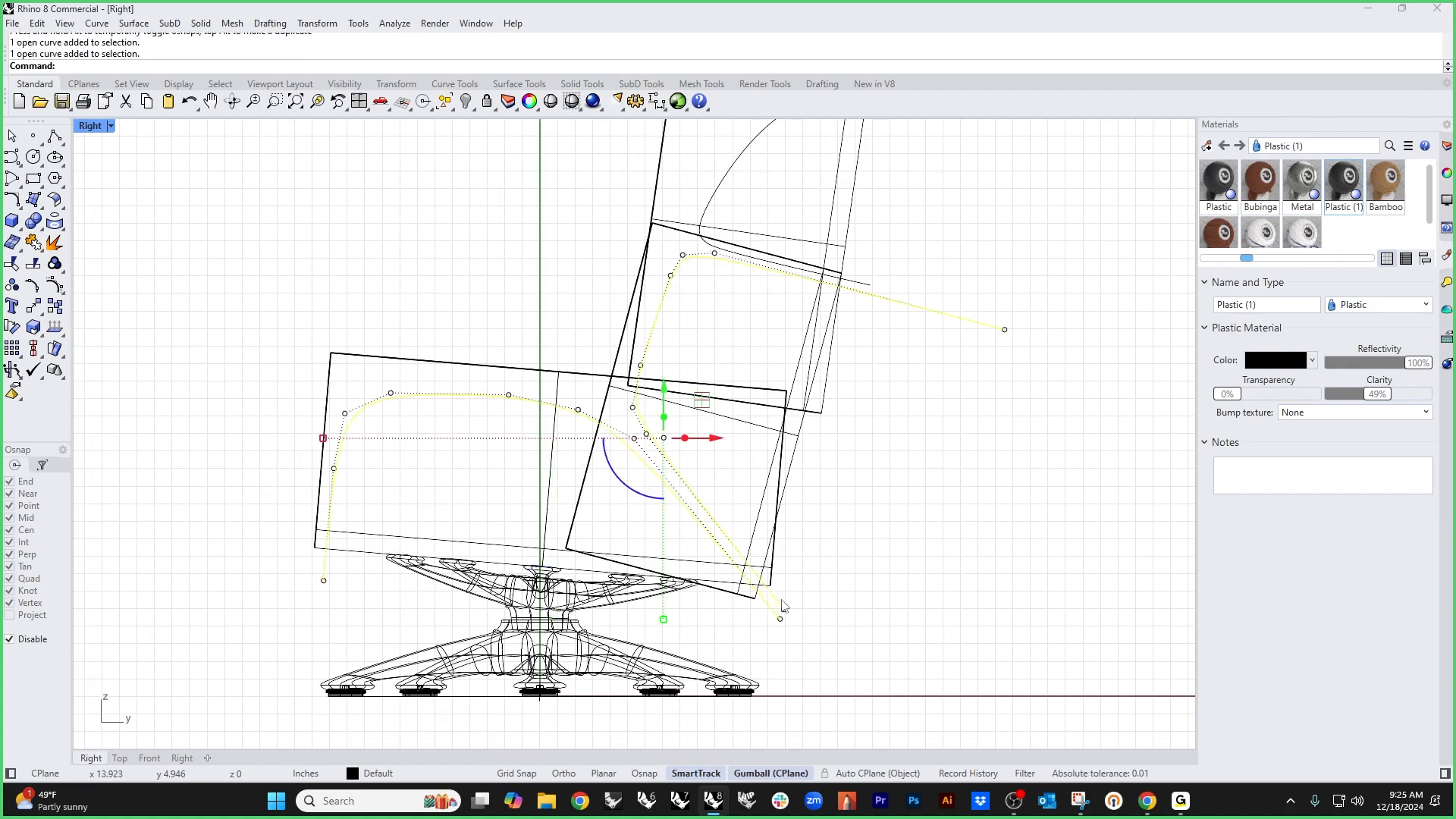
pyautogui.keyDown('shift'); pyautogui.click(874, 293); pyautogui.keyUp('shift')
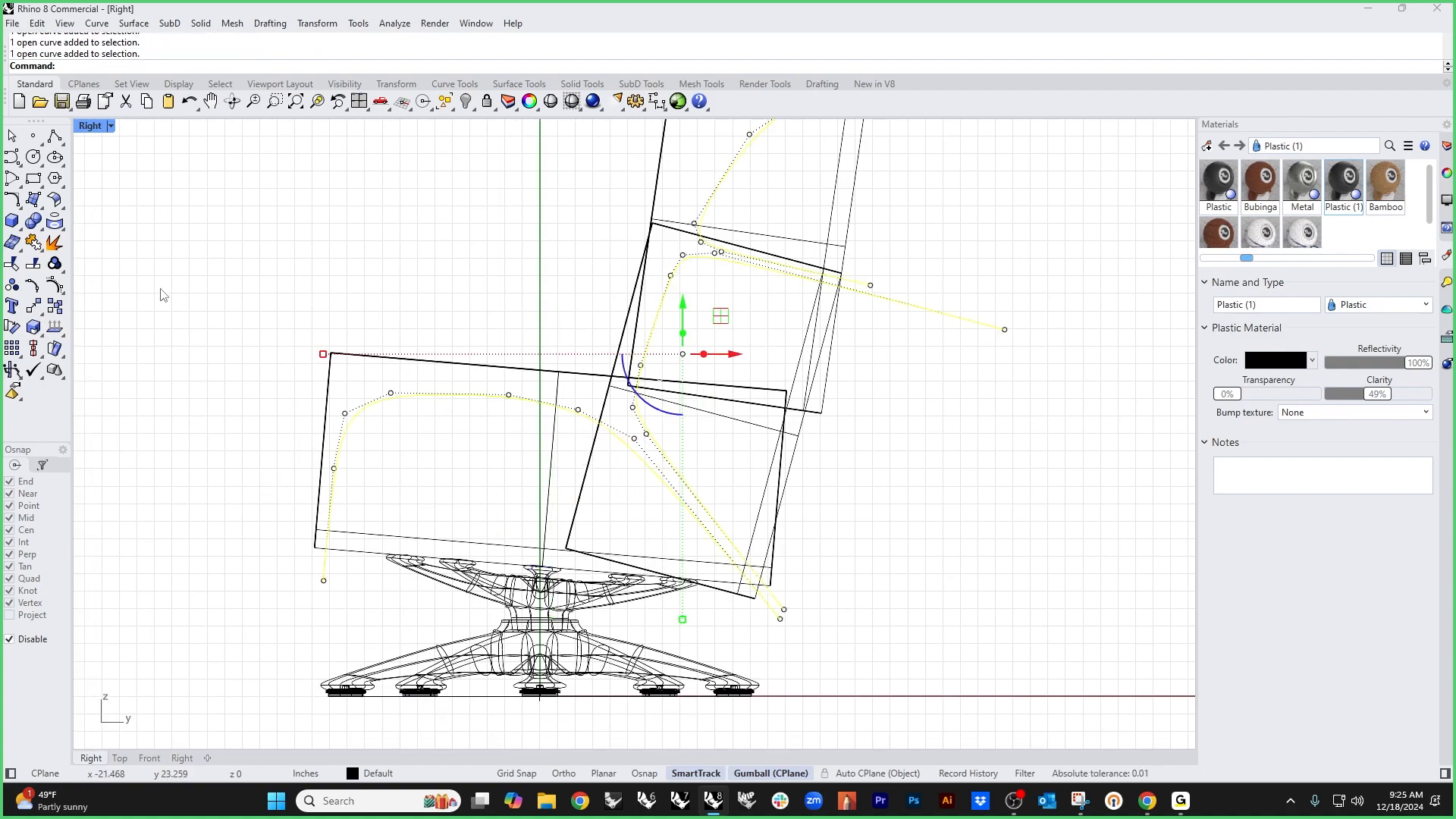
pyautogui.click(34, 242)
pyautogui.moveTo(460, 326); pyautogui.dragTo(459, 359)
pyautogui.click(599, 374)
pyautogui.click(624, 334)
pyautogui.click(634, 331)
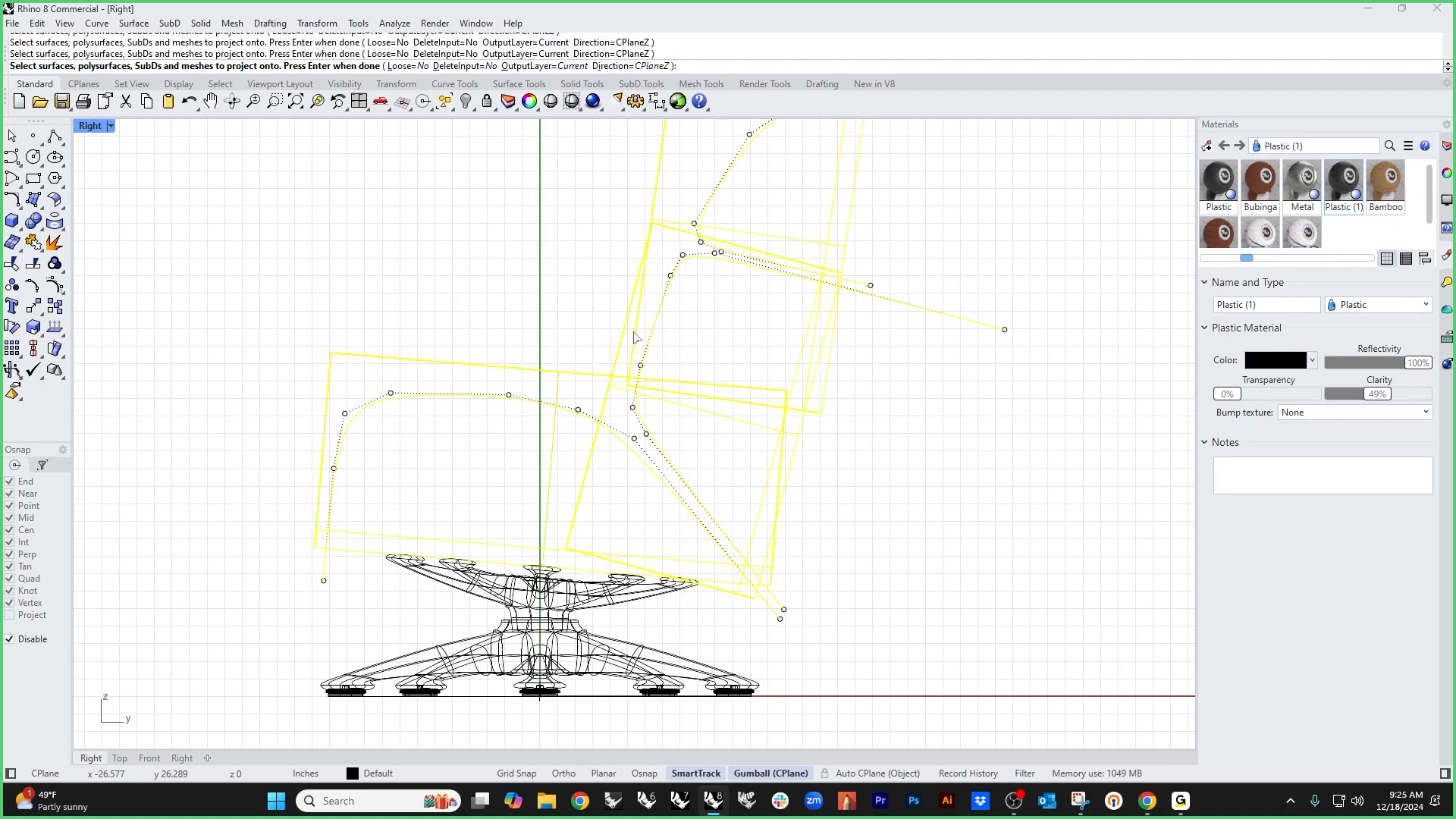
pyautogui.rightClick(491, 313)
pyautogui.click(455, 301)
# Step: Show the perspective view in Shaded display and examine the chair from several angles against the reference sketch
pyautogui.hotkey('ctrl', 'F4')
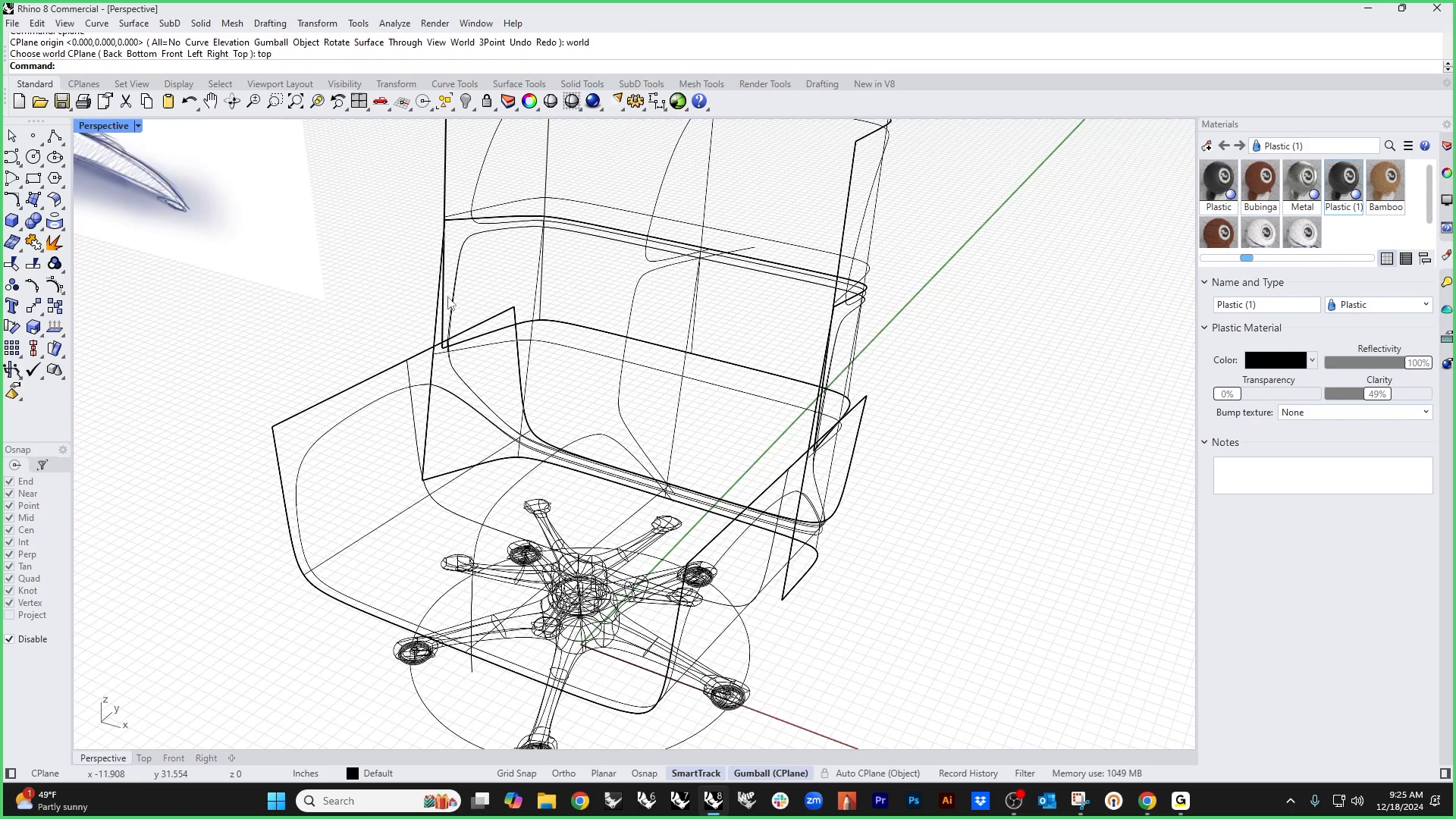
pyautogui.middleClick(415, 271)
pyautogui.click(357, 210)
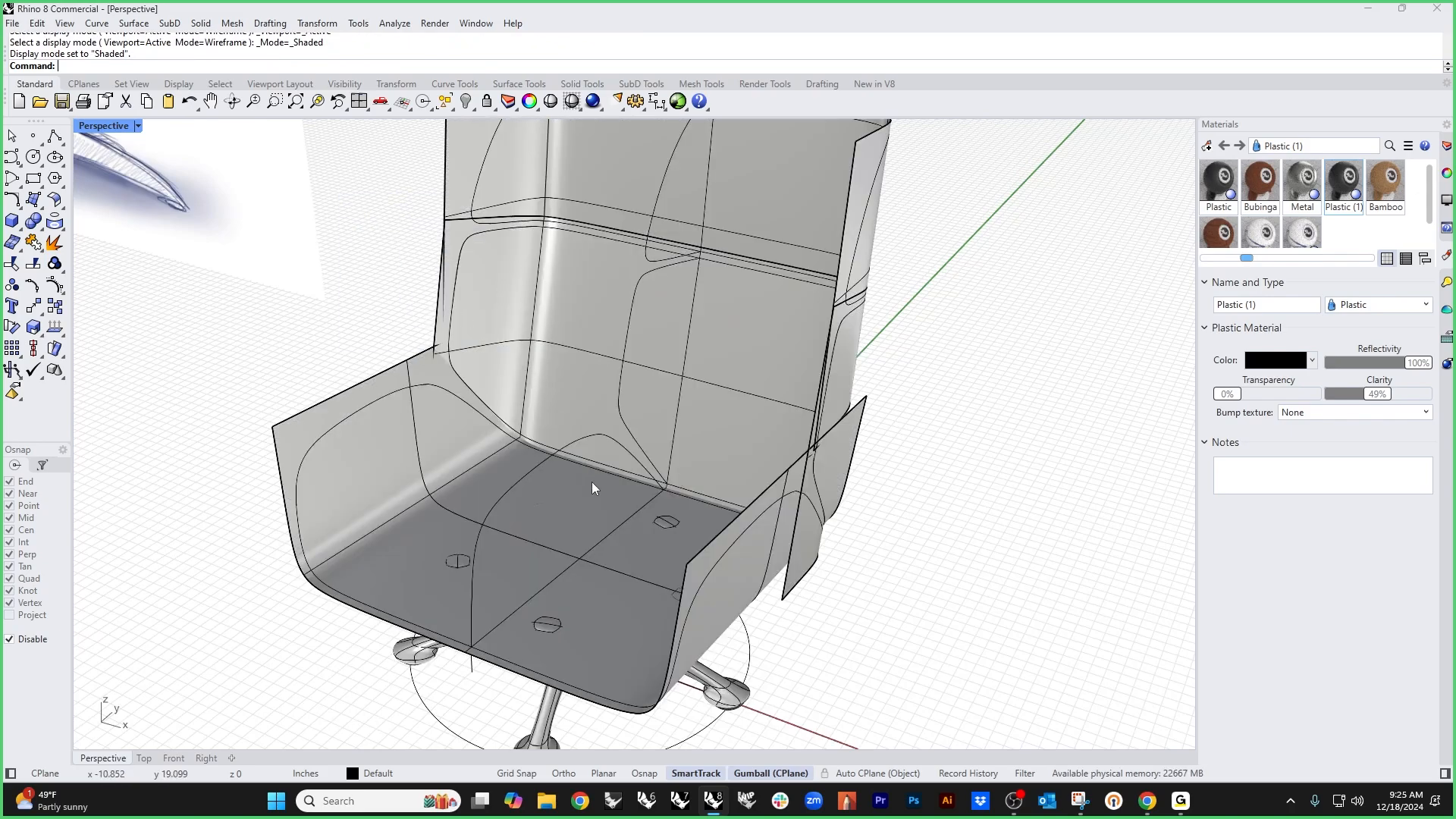
pyautogui.moveTo(592, 482)
pyautogui.mouseDown(button='right')
pyautogui.moveTo(510, 423)
pyautogui.moveTo(553, 393)
pyautogui.moveTo(672, 412)
pyautogui.moveTo(756, 406)
pyautogui.moveTo(685, 384)
pyautogui.moveTo(627, 407)
pyautogui.moveTo(629, 449)
pyautogui.moveTo(659, 456)
pyautogui.moveTo(568, 438)
pyautogui.mouseUp(button='right')
pyautogui.scroll(-10, 569, 436)
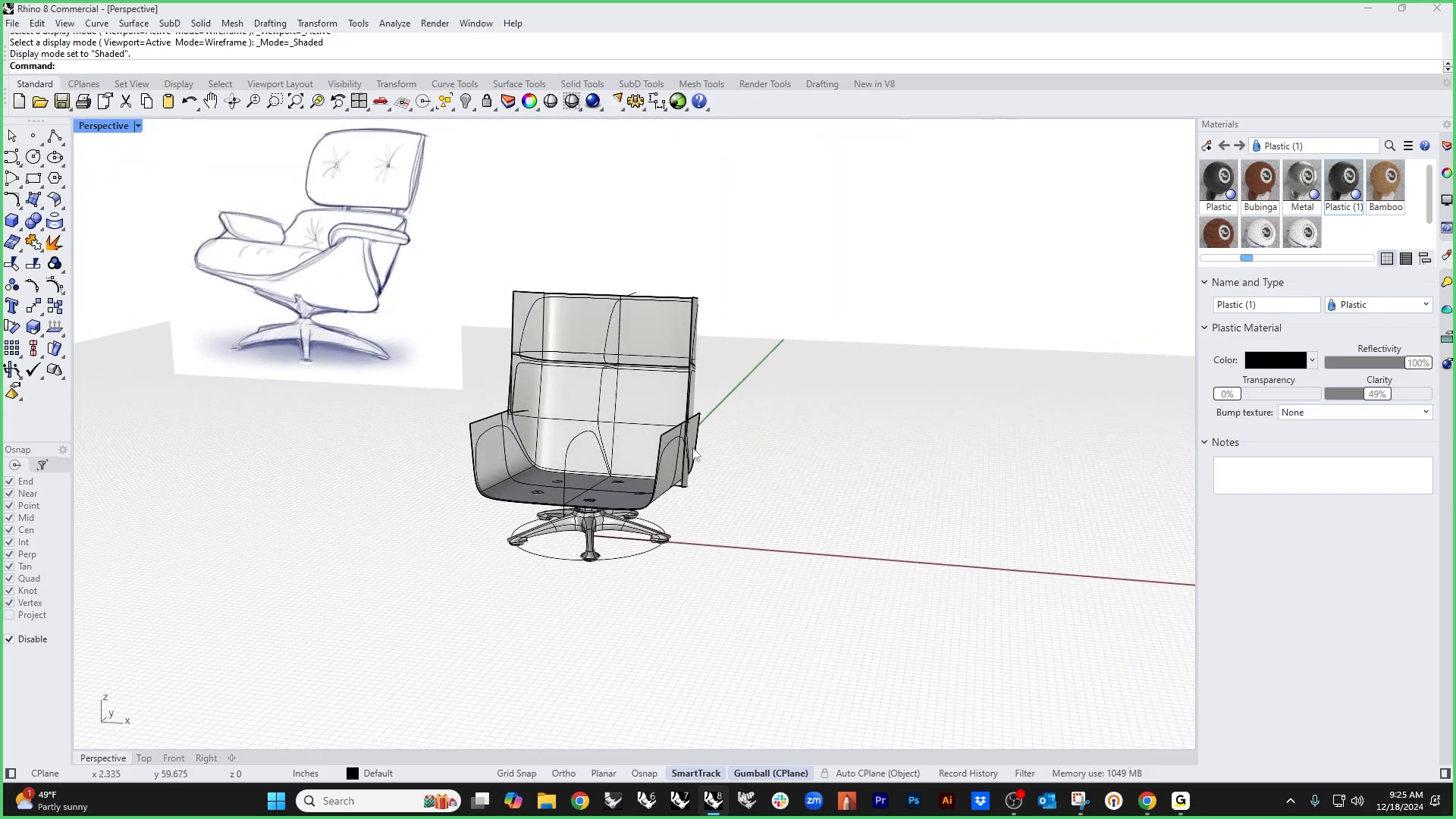
pyautogui.moveTo(694, 449); pyautogui.dragTo(599, 453, button='right')
pyautogui.scroll(2, 599, 453)
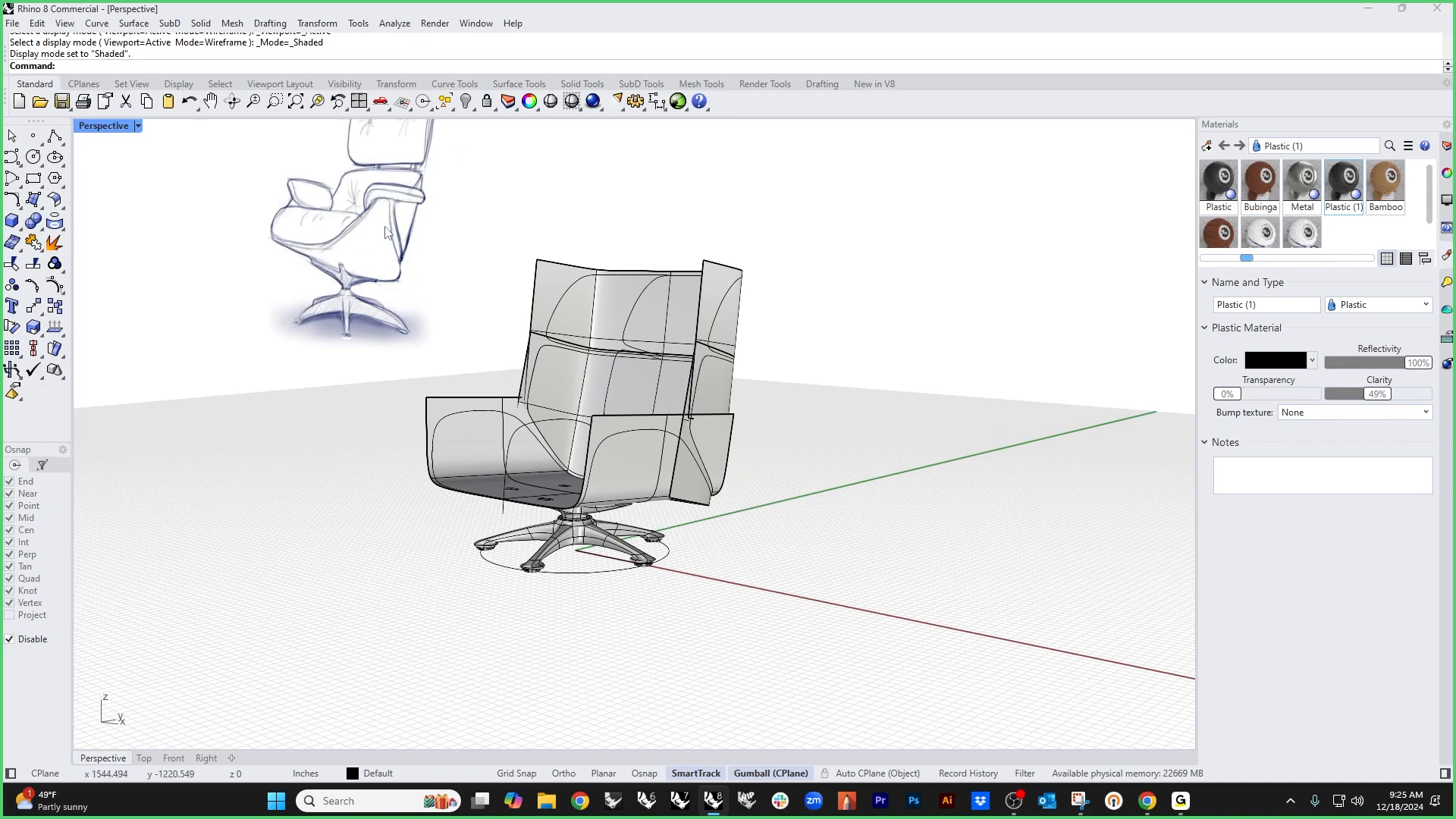
pyautogui.moveTo(461, 324); pyautogui.dragTo(462, 387, button='right')
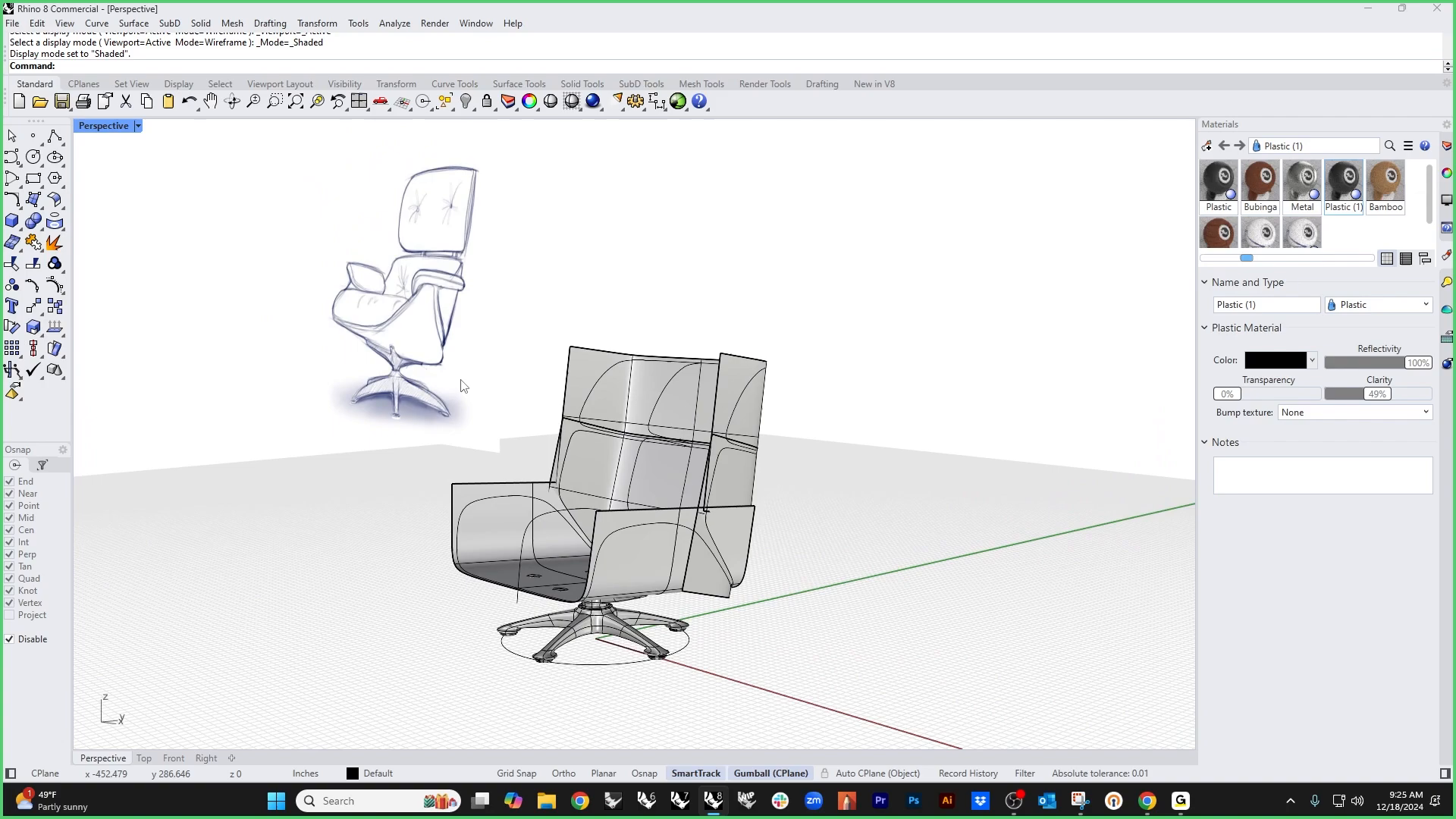
pyautogui.moveTo(464, 385)
pyautogui.mouseDown(button='right')
pyautogui.moveTo(500, 414)
pyautogui.moveTo(552, 578)
pyautogui.mouseUp(button='right')
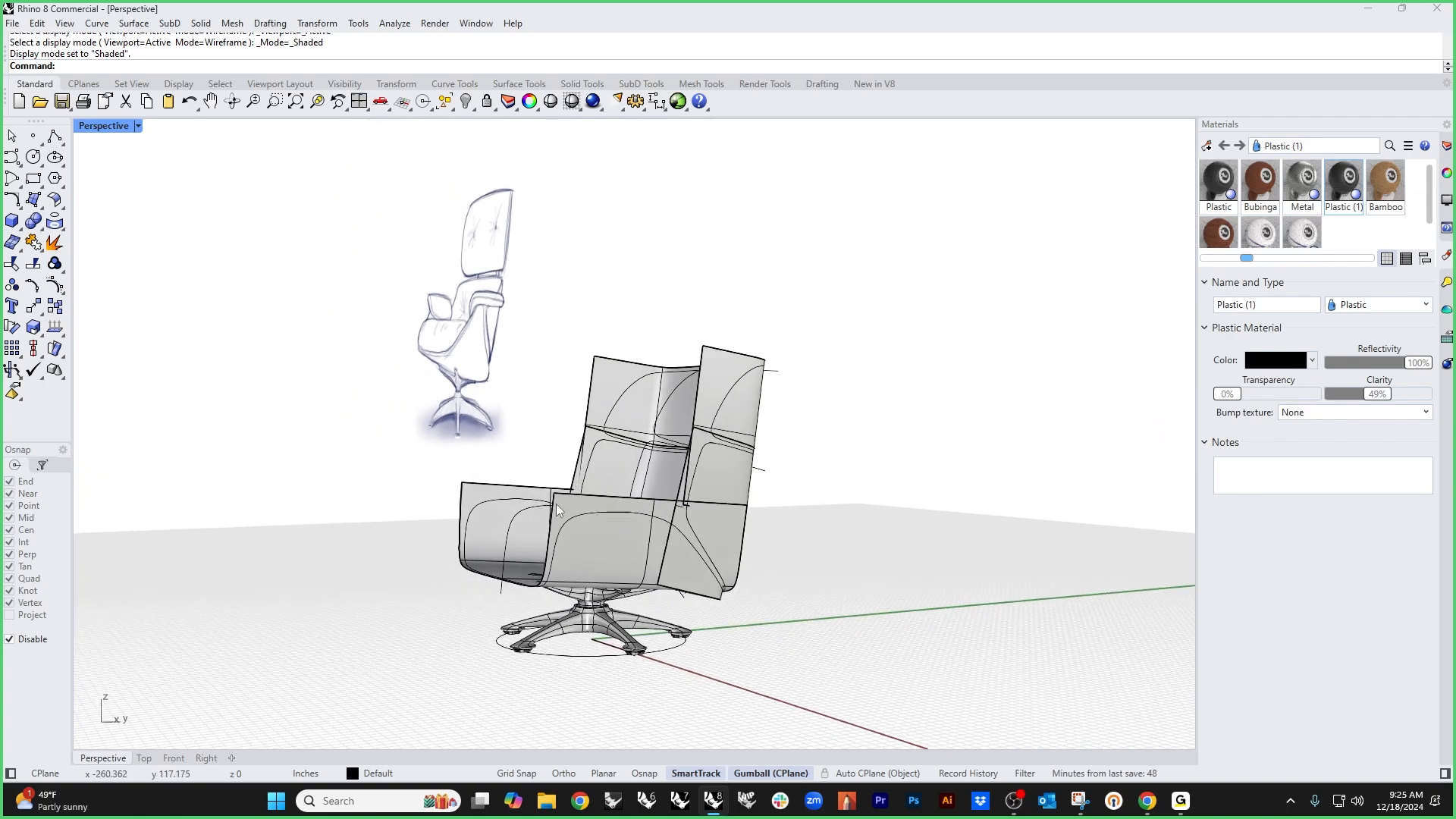
pyautogui.scroll(4, 608, 485)
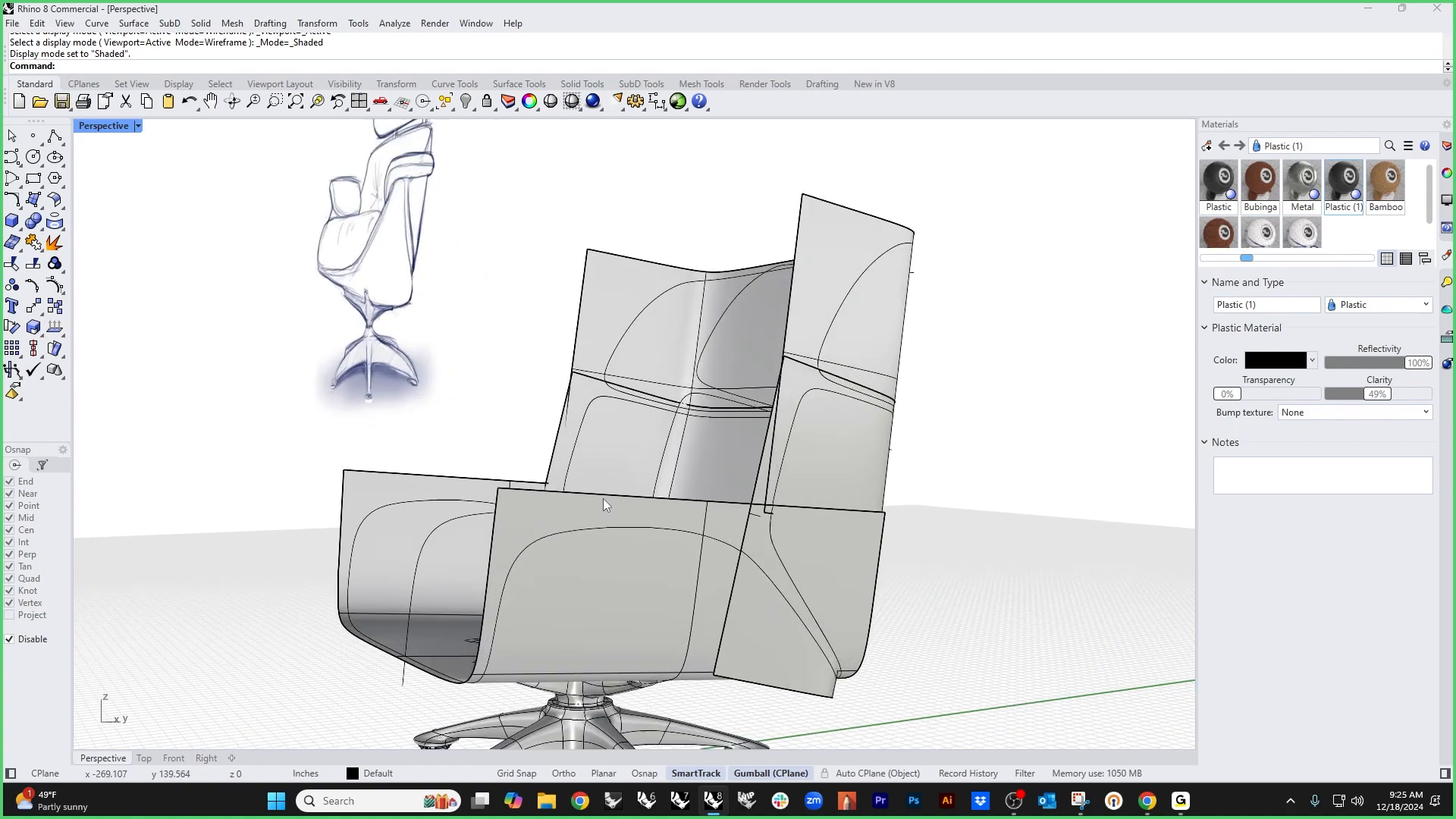
# Step: Try to raise the seat surface's two upper side edges as sub-objects, and undo the move
pyautogui.keyDown('ctrl'); pyautogui.keyDown('shift'); pyautogui.click(566, 503); pyautogui.keyUp('shift'); pyautogui.keyUp('ctrl')
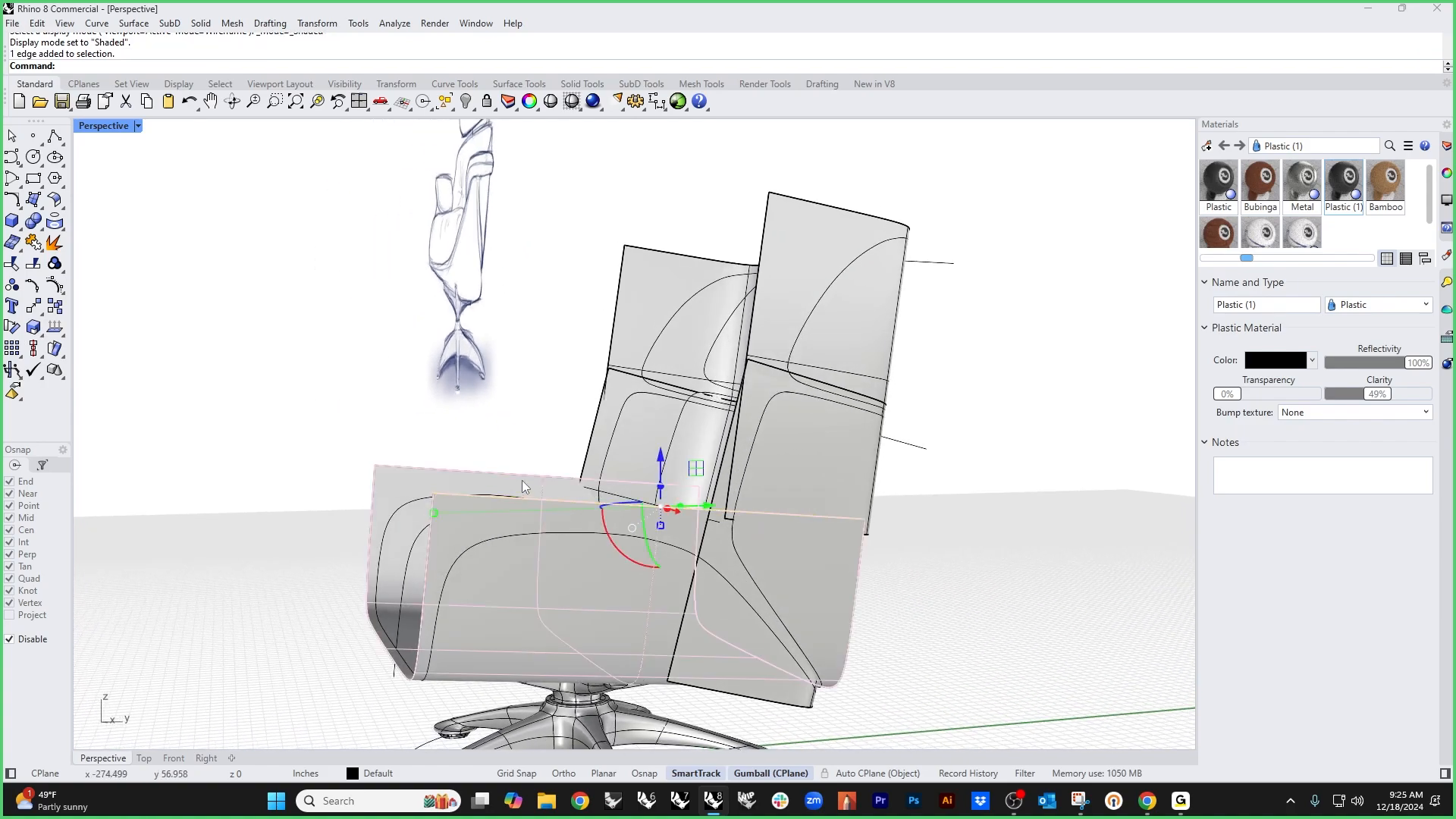
pyautogui.keyDown('ctrl'); pyautogui.keyDown('shift'); pyautogui.click(524, 476); pyautogui.keyUp('shift'); pyautogui.keyUp('ctrl')
pyautogui.moveTo(593, 443); pyautogui.dragTo(594, 369)
pyautogui.hotkey('ctrl', 'z')
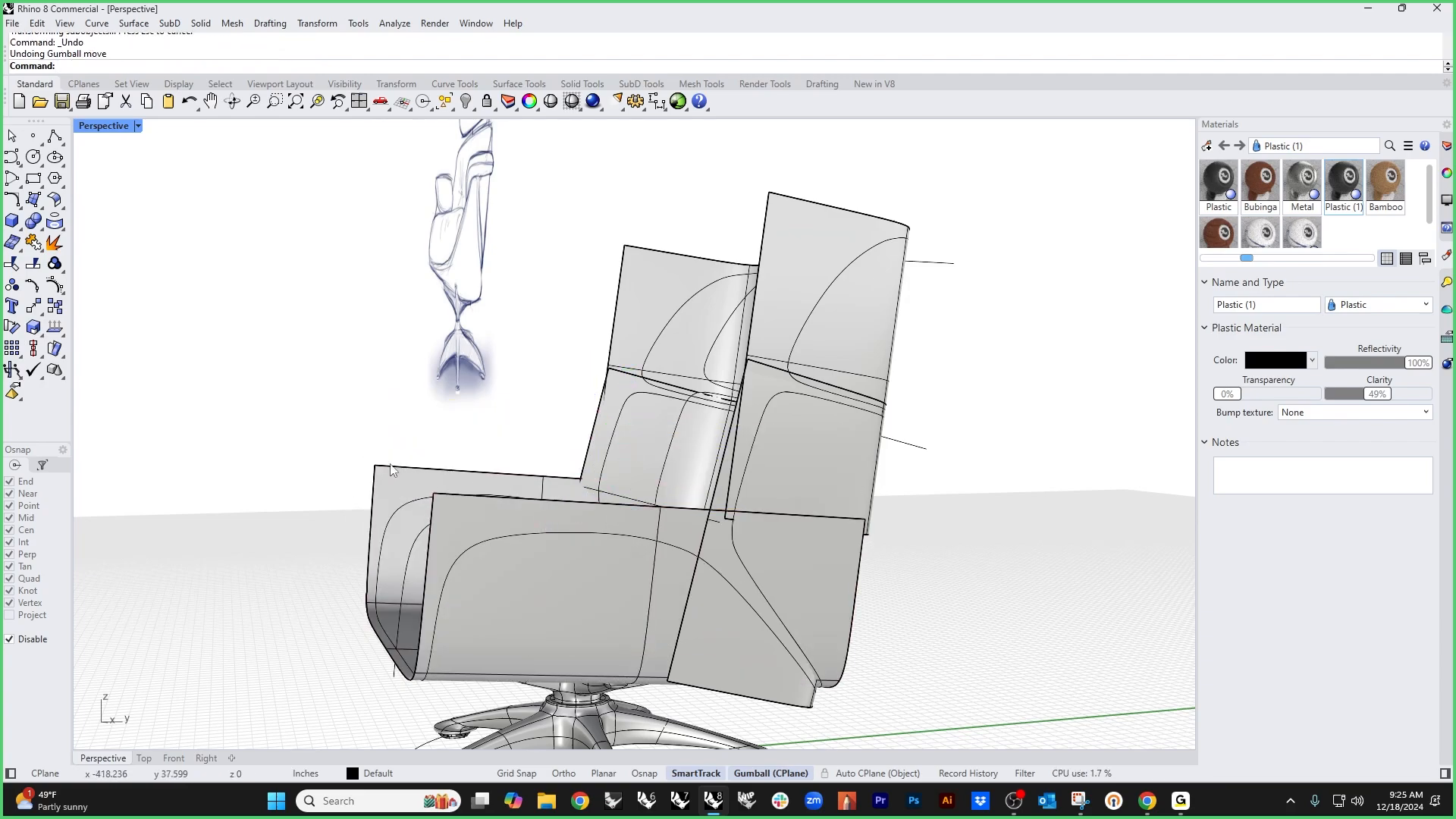
# Step: Turn on the seat surface's control points and move the points along both upper side edges upward to heighten the armrest sides
pyautogui.click(472, 522)
pyautogui.middleClick(473, 523)
pyautogui.click(476, 525)
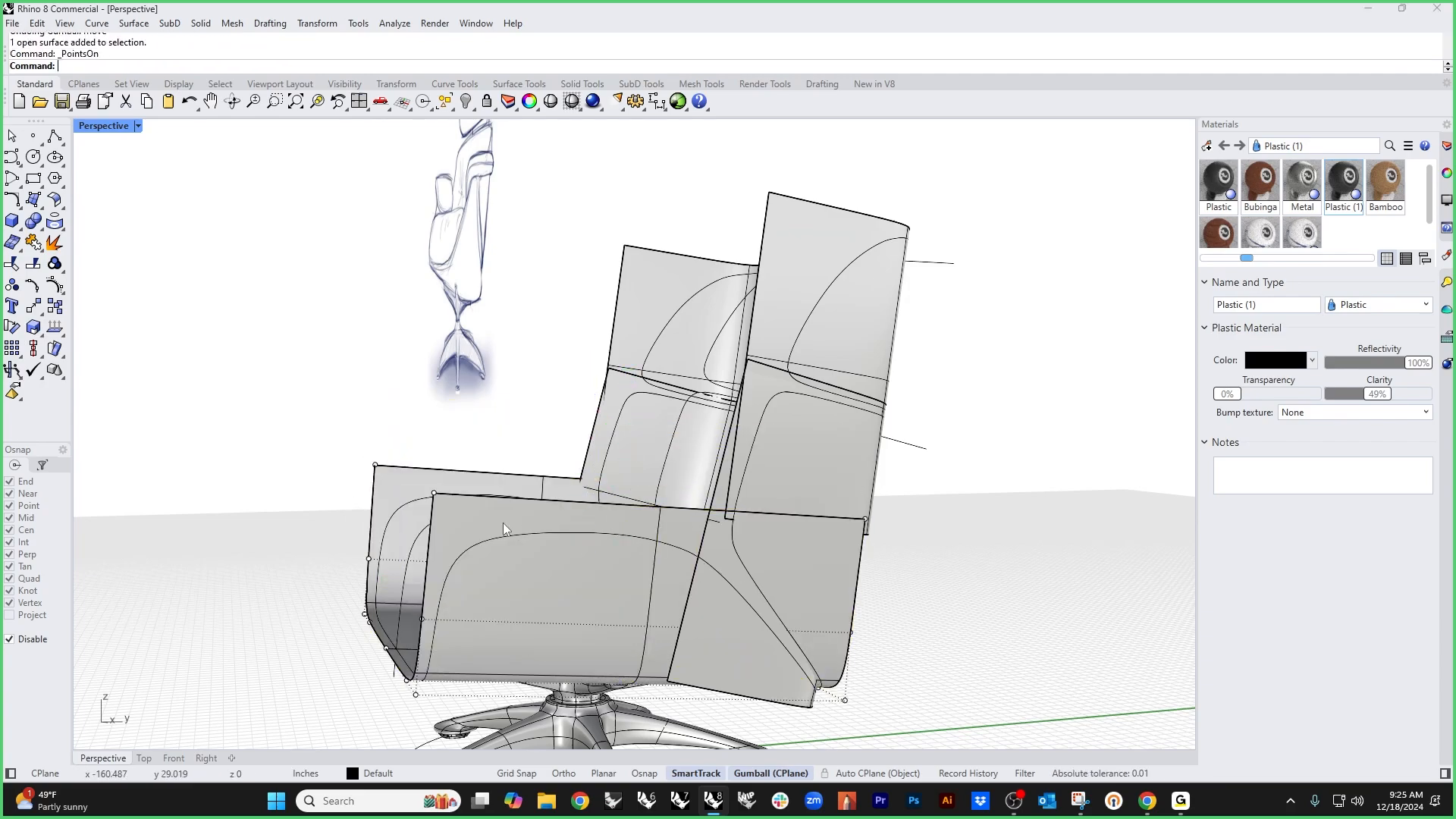
pyautogui.moveTo(503, 522); pyautogui.dragTo(303, 429, button='right')
pyautogui.moveTo(299, 429); pyautogui.dragTo(880, 528)
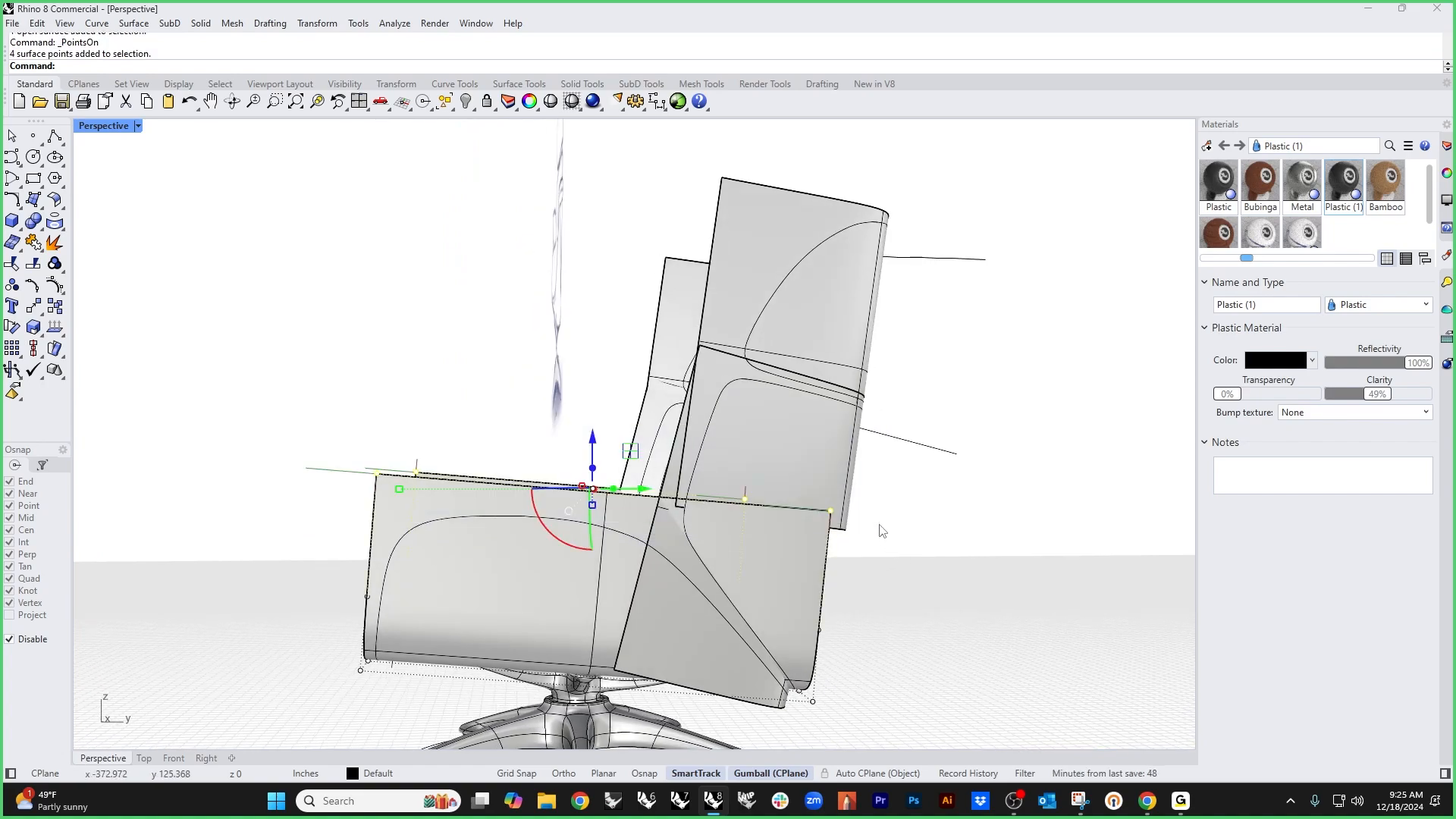
pyautogui.moveTo(884, 530); pyautogui.dragTo(621, 462, button='right')
pyautogui.moveTo(596, 453); pyautogui.dragTo(596, 386)
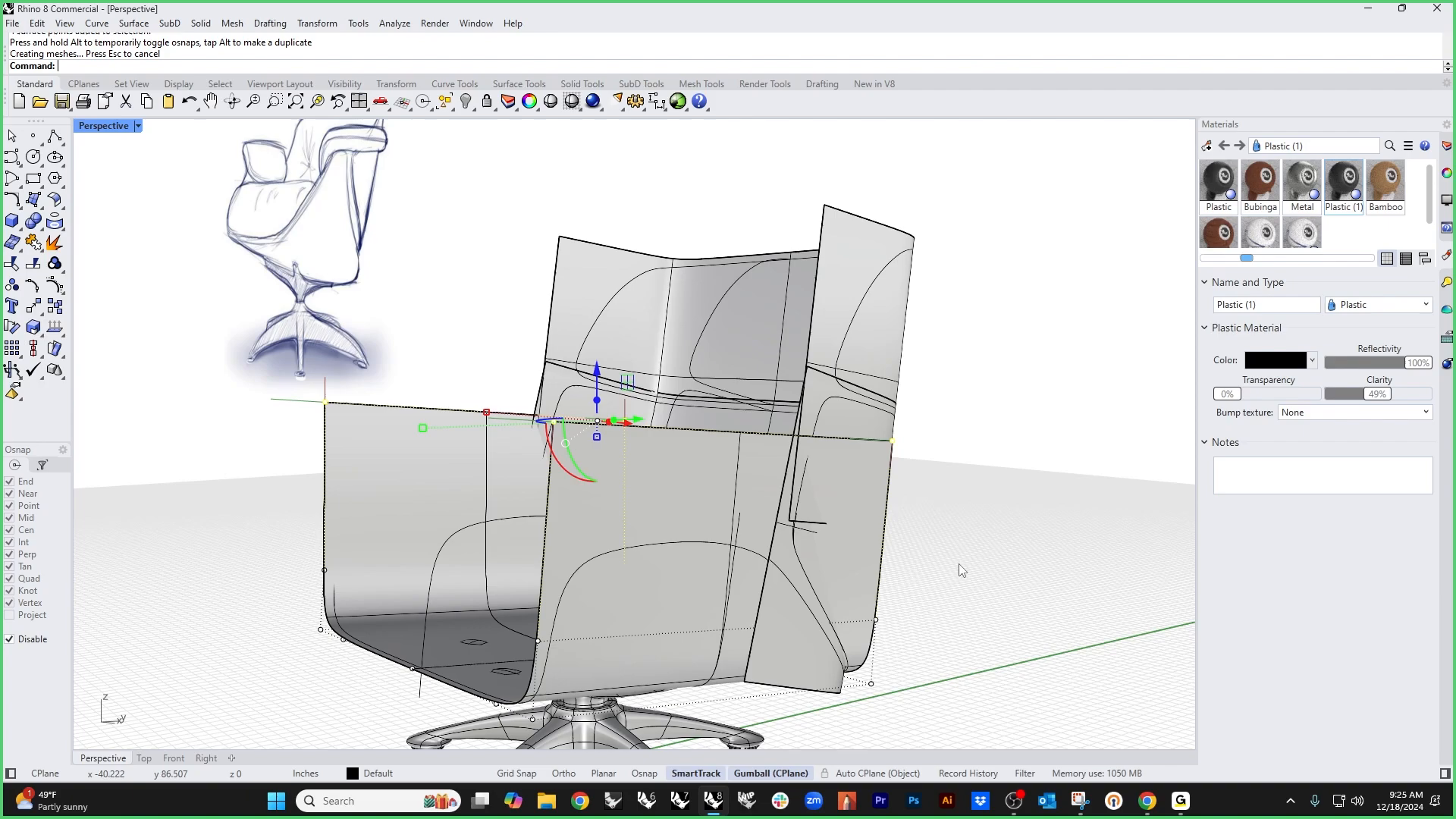
pyautogui.click(961, 570)
# Step: In the right side view, draw a degree-3 seat outline curve from below the front edge, arching above the existing outline and down past the lower rear
pyautogui.keyDown('shift'); pyautogui.moveTo(999, 586); pyautogui.dragTo(947, 586, button='right'); pyautogui.keyUp('shift')
pyautogui.hotkey('ctrl', 'F2')
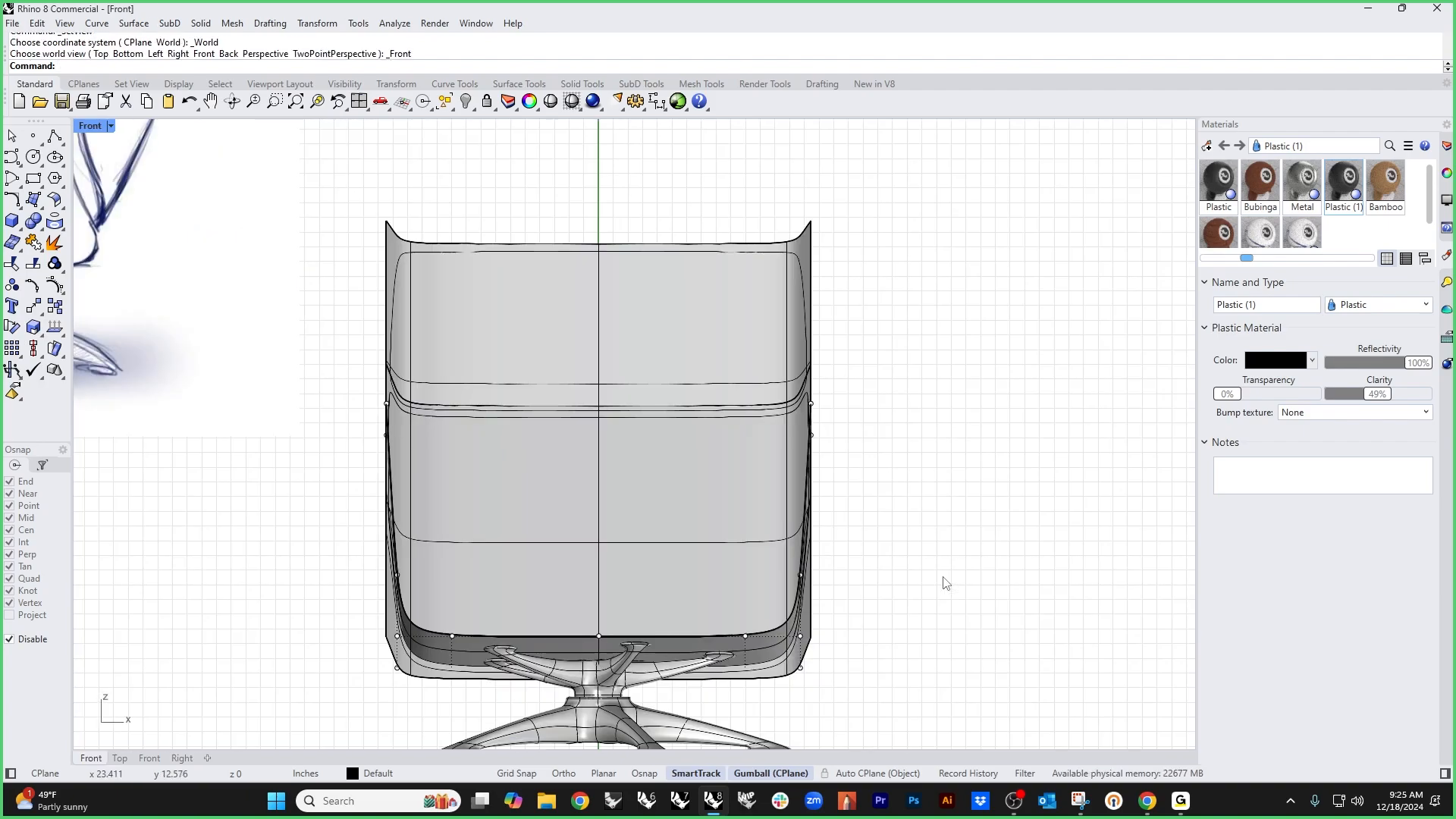
pyautogui.hotkey('ctrl', 'F3')
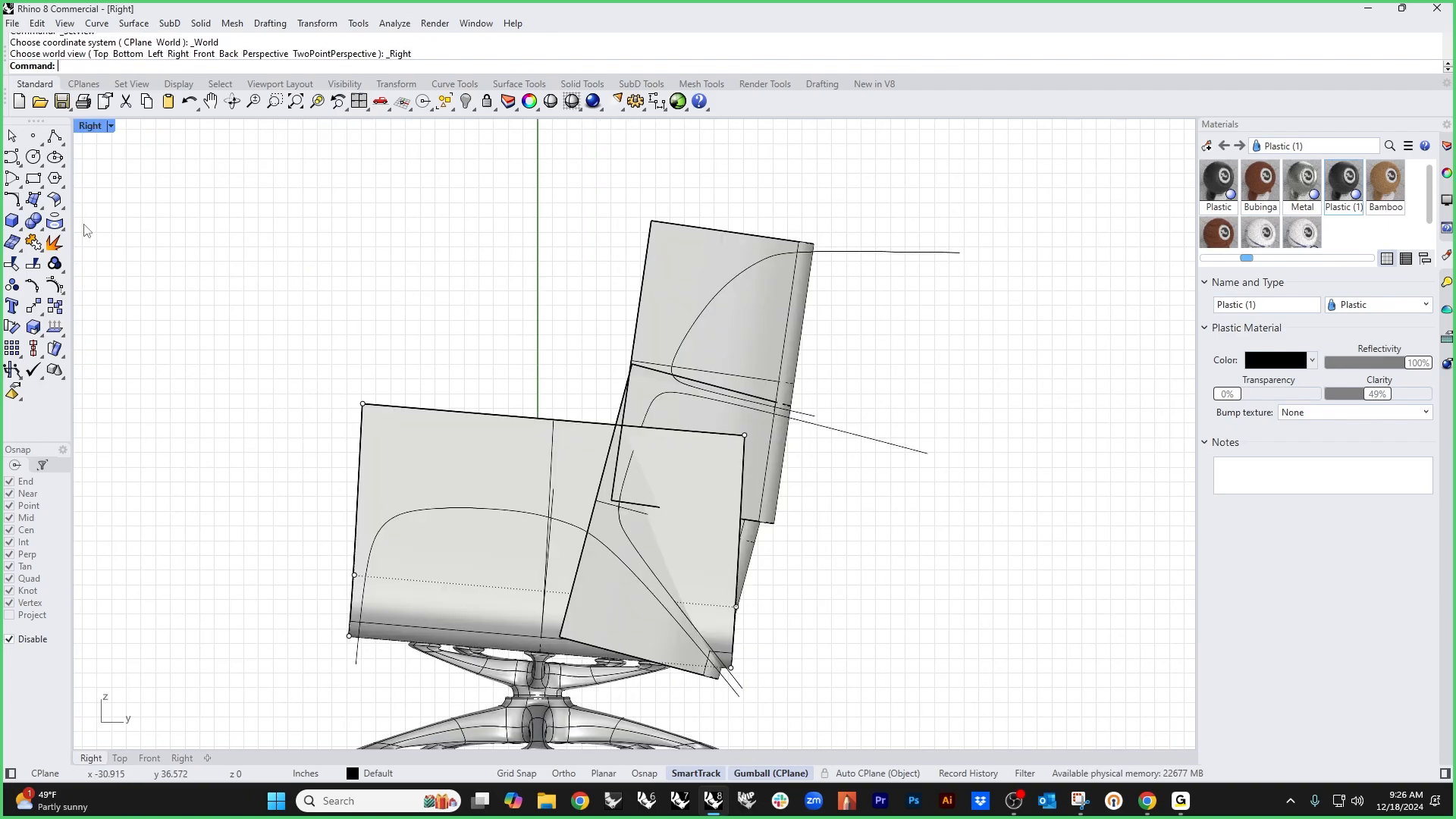
pyautogui.click(11, 157)
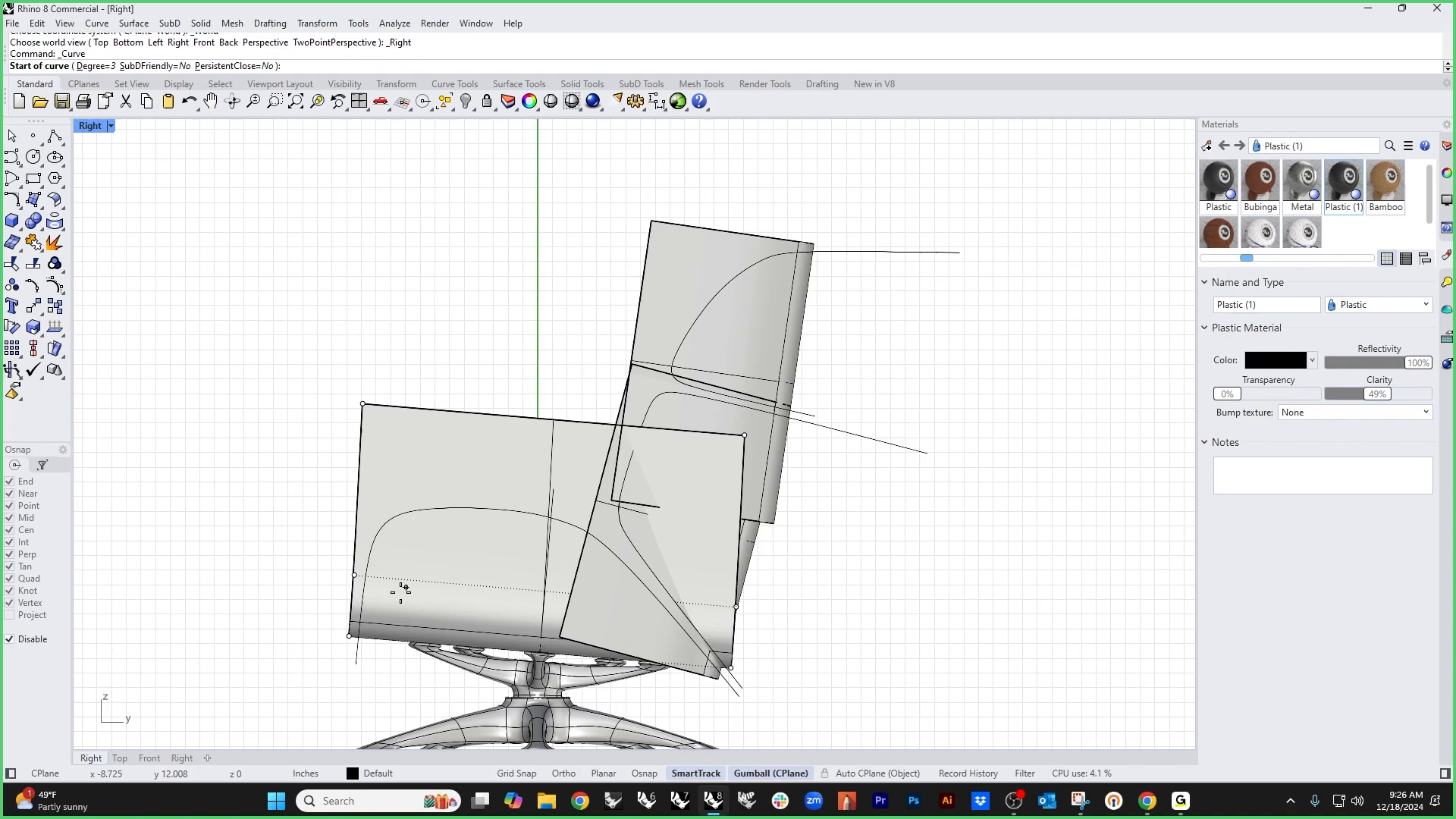
pyautogui.click(358, 653)
pyautogui.click(366, 575)
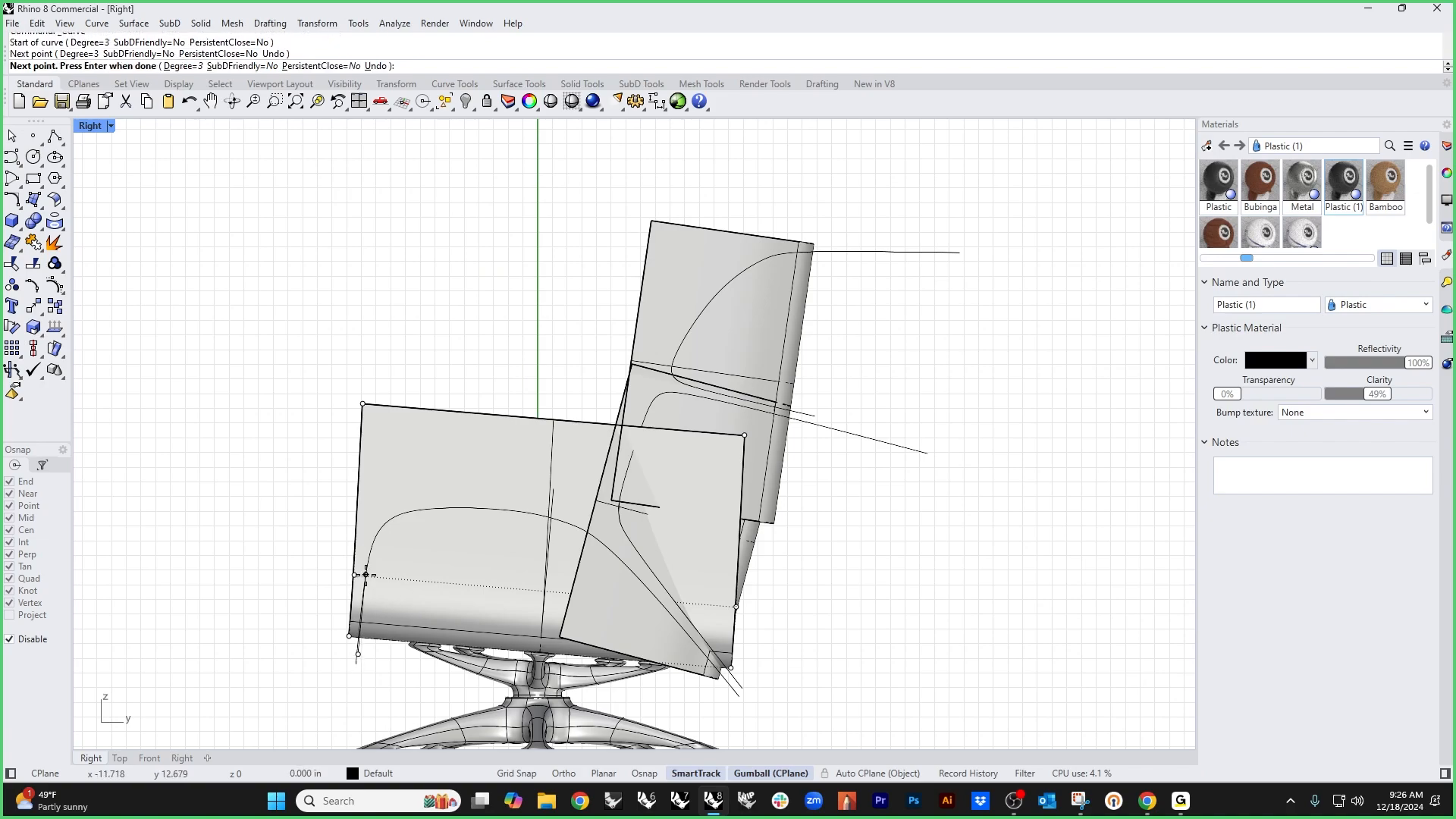
pyautogui.click(386, 539)
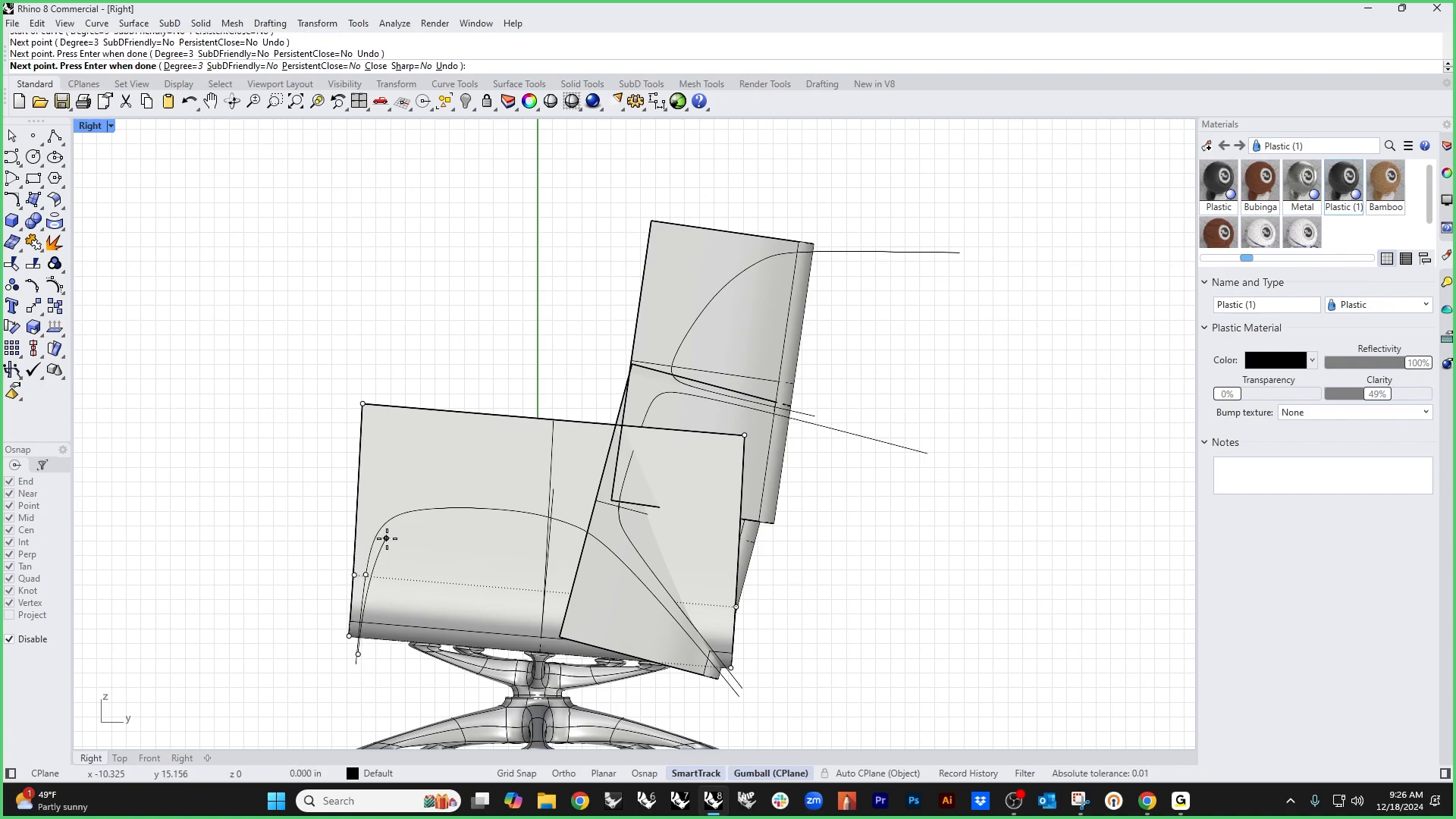
pyautogui.click(477, 476)
pyautogui.click(500, 467)
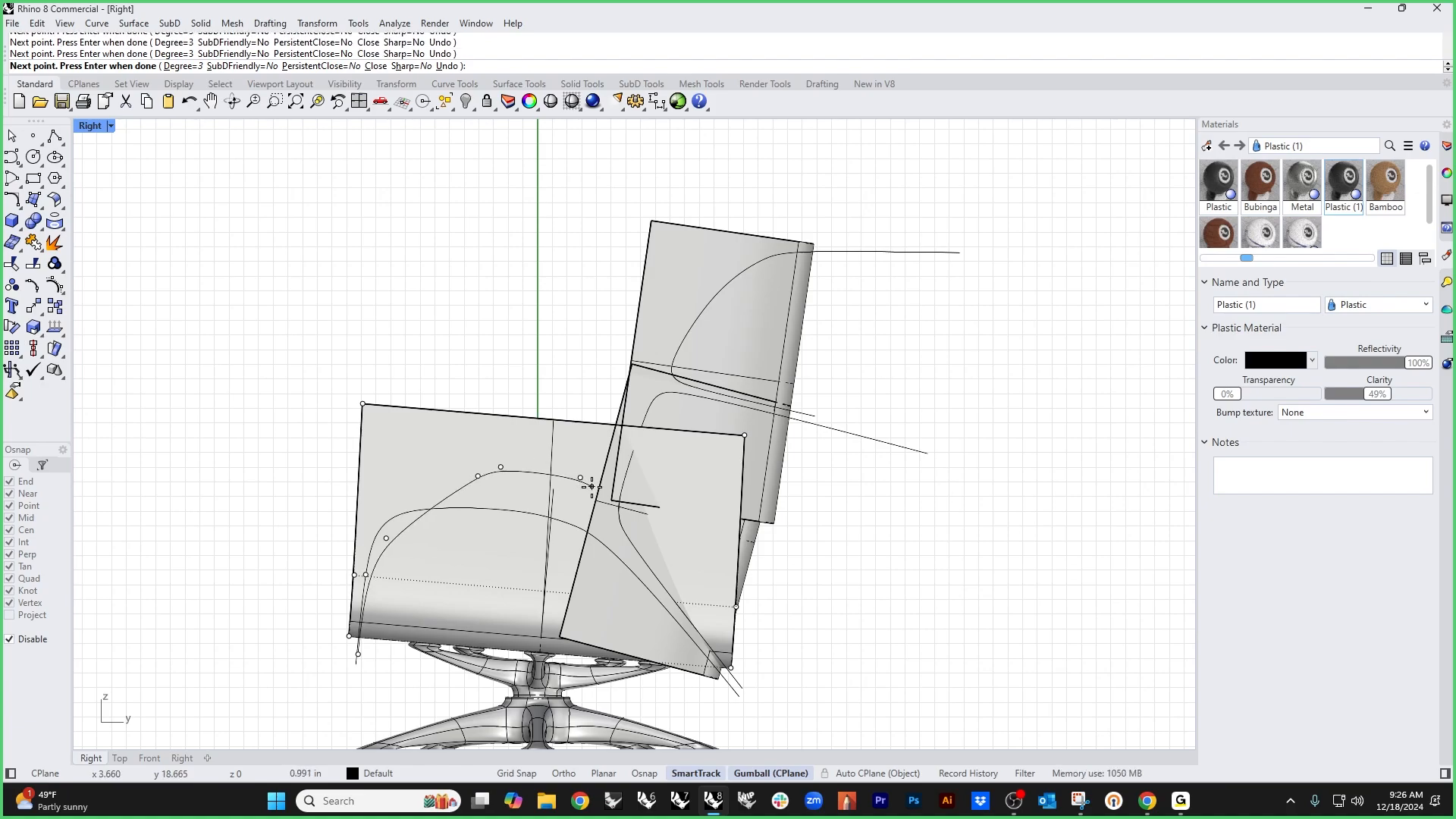
pyautogui.click(603, 545)
pyautogui.click(752, 711)
pyautogui.press('Return')
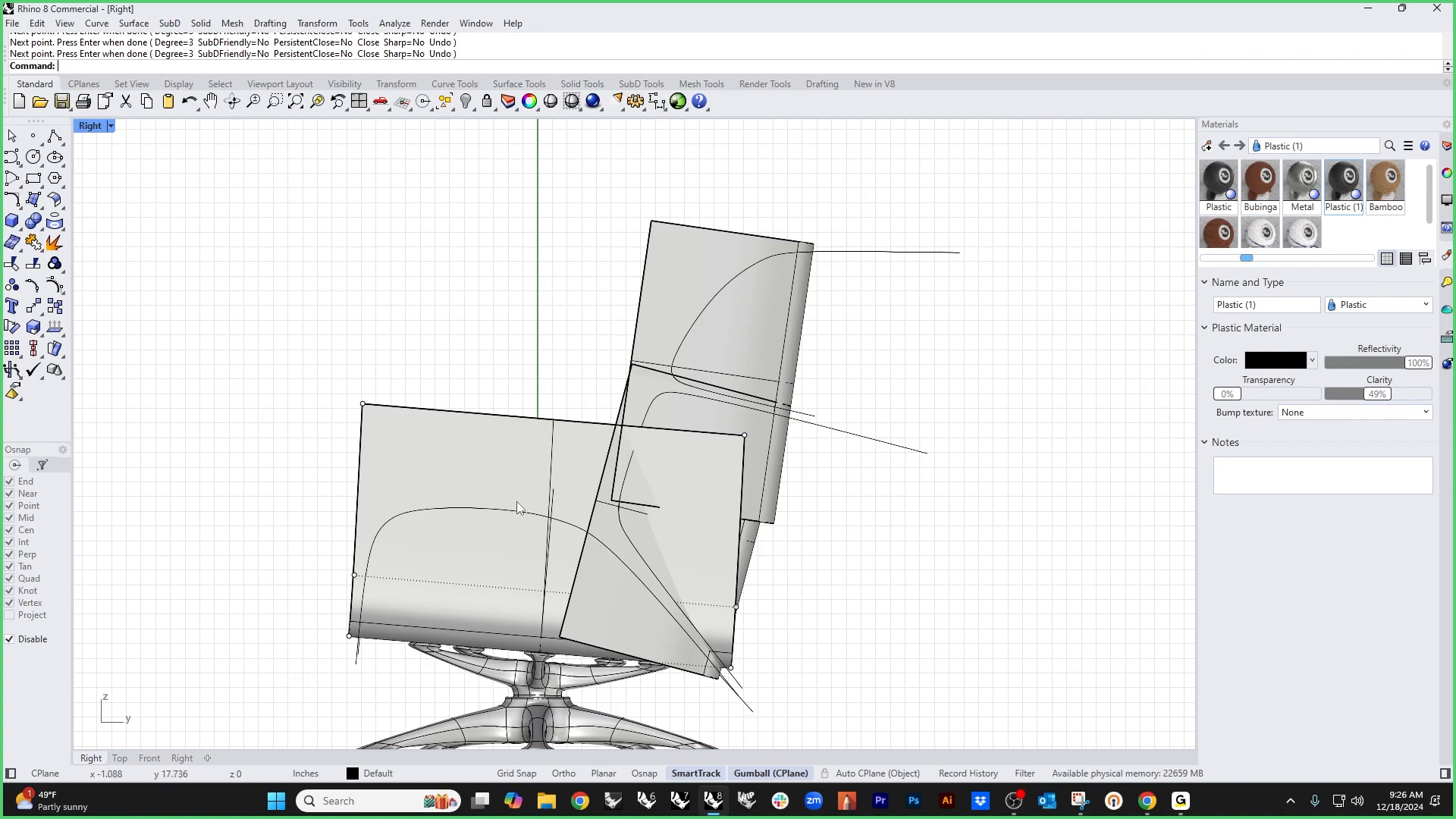
# Step: Project the tall open profile curve onto the seat shell surface in the Right view
pyautogui.click(756, 711)
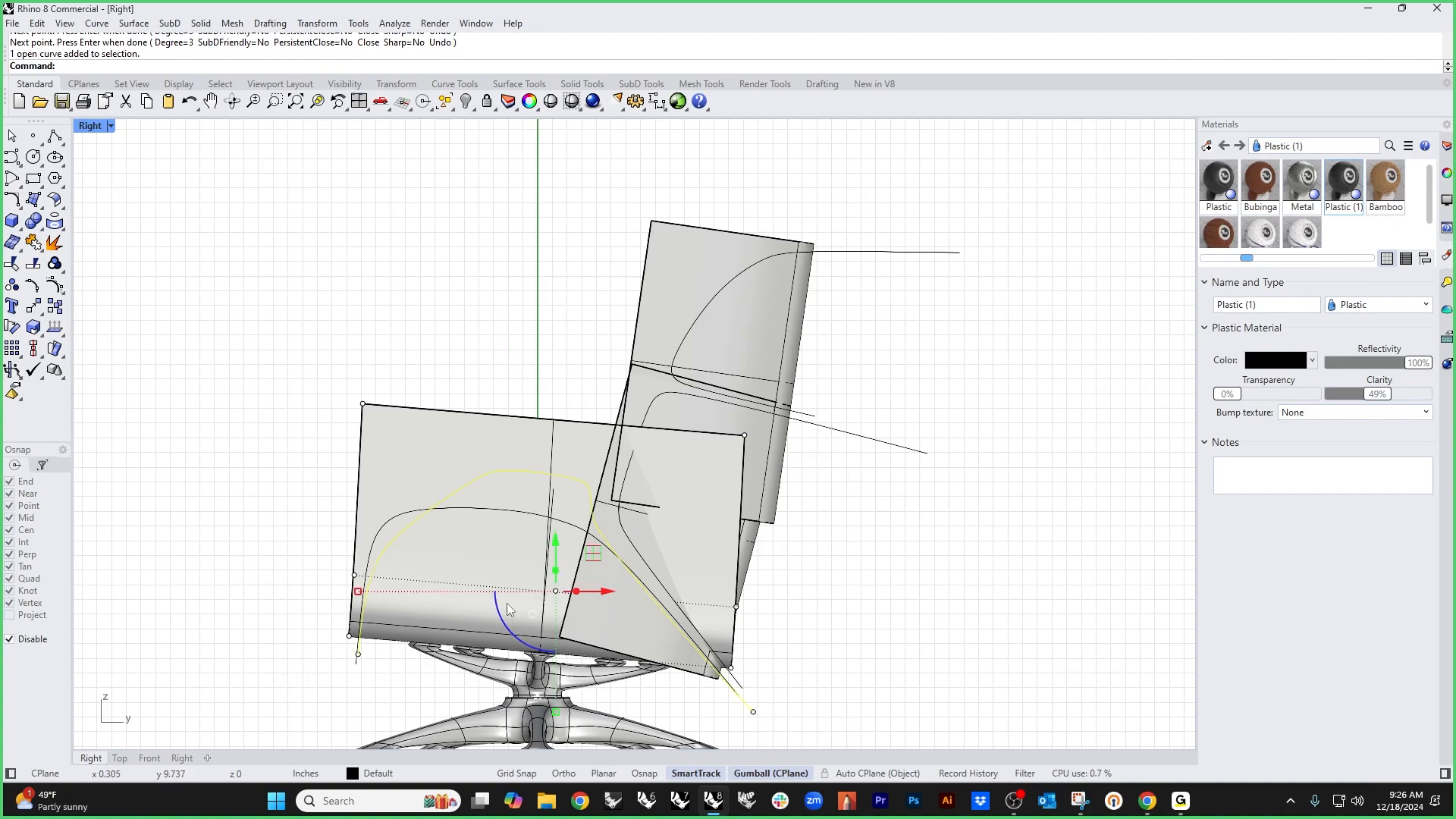
pyautogui.click(57, 226)
pyautogui.click(384, 455)
pyautogui.press('Return')
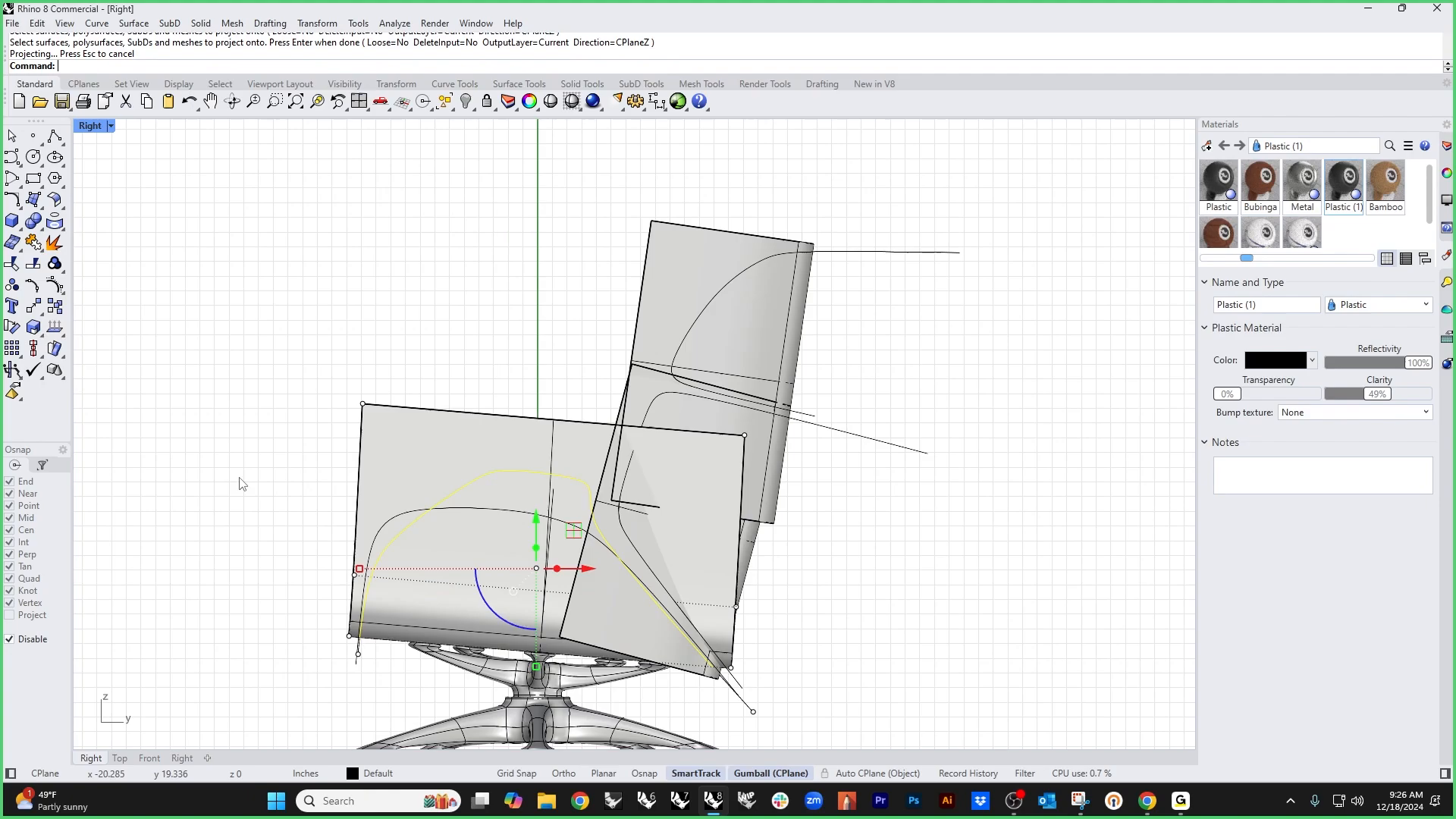
pyautogui.click(238, 477)
# Step: Return to the perspective view and delete the tall curve projected onto the seat shell
pyautogui.hotkey('ctrl', 'F4')
pyautogui.moveTo(310, 411); pyautogui.dragTo(535, 518, button='right')
pyautogui.click(621, 497)
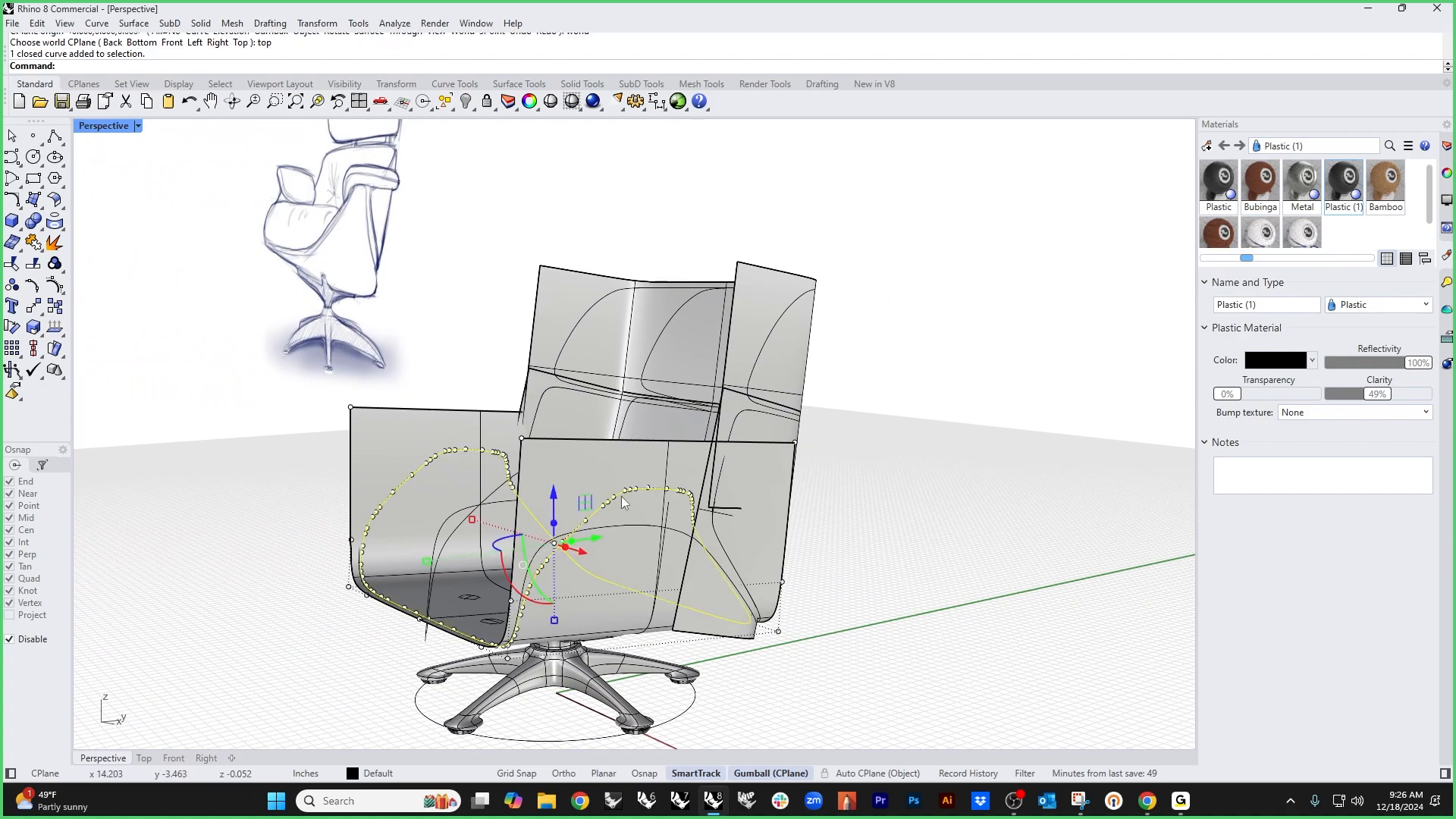
pyautogui.press('Delete')
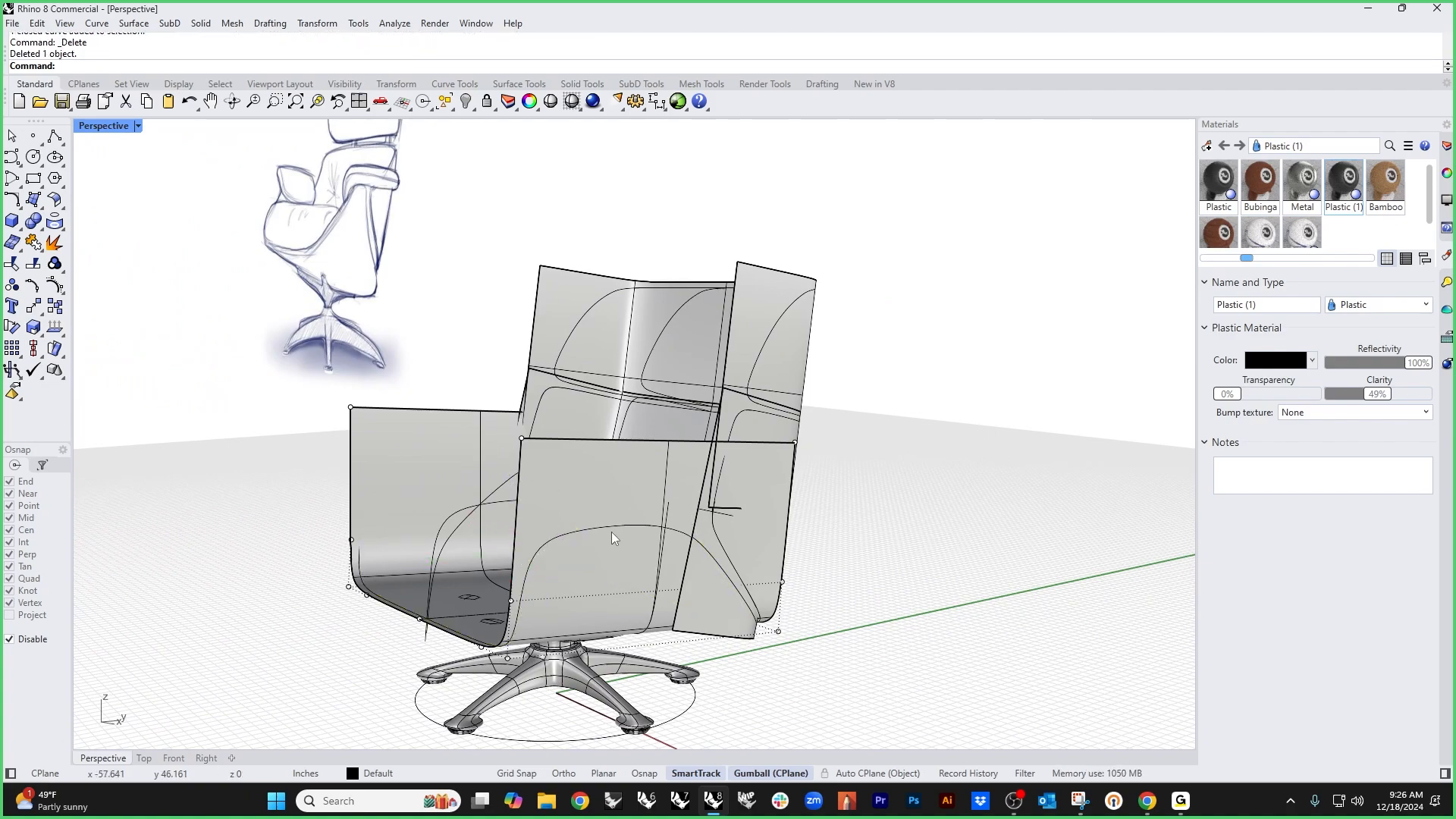
# Step: Trim the seat shell with its remaining projected closed curve, removing the surface above the armrest outline
pyautogui.click(614, 534)
pyautogui.hotkey('ctrl', 't')
pyautogui.click(605, 495)
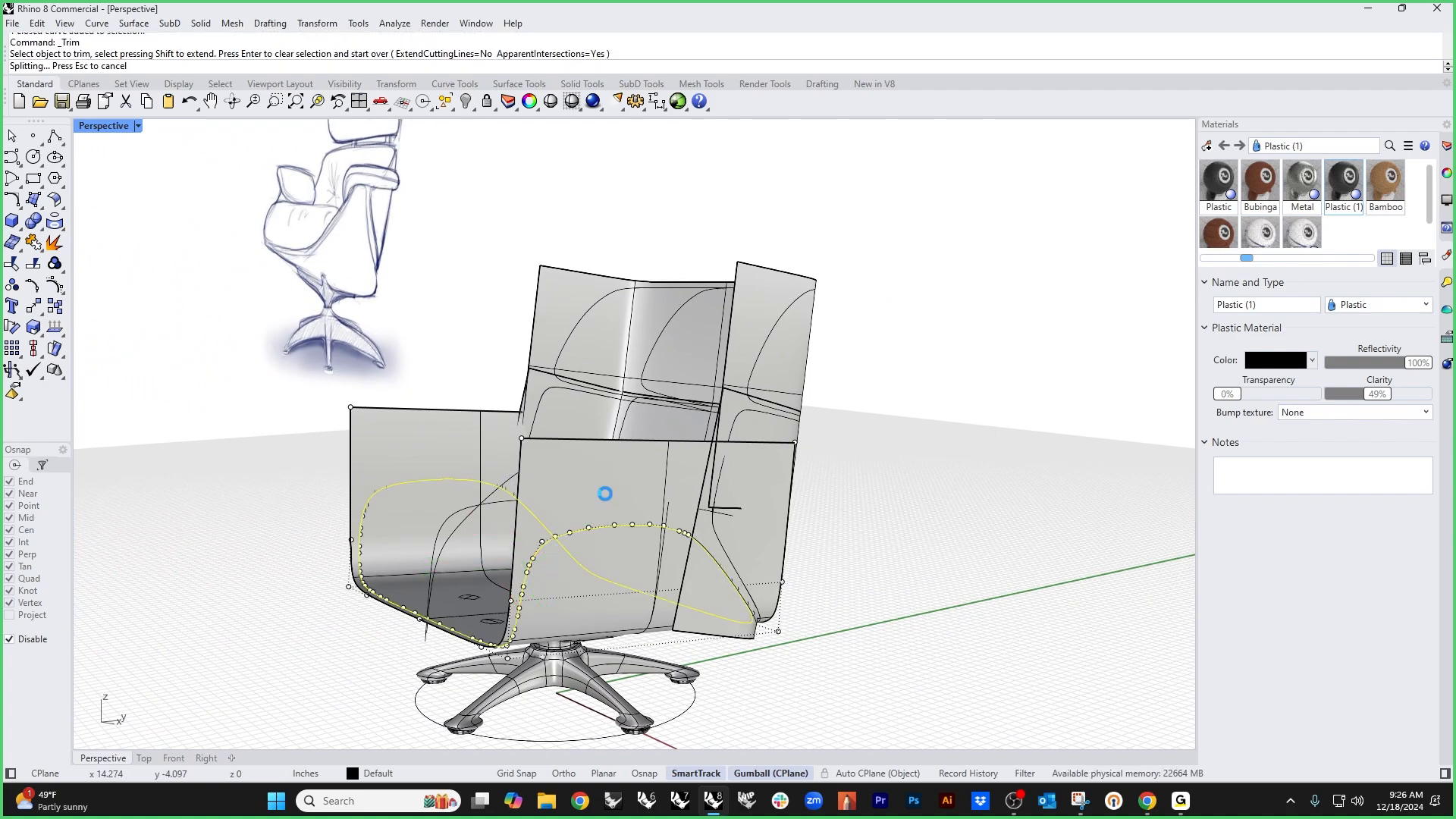
pyautogui.press('Return')
# Step: Trim the lower backrest surface with its projected closed curve, removing the material outside the rounded outline
pyautogui.click(725, 551)
pyautogui.click(712, 541)
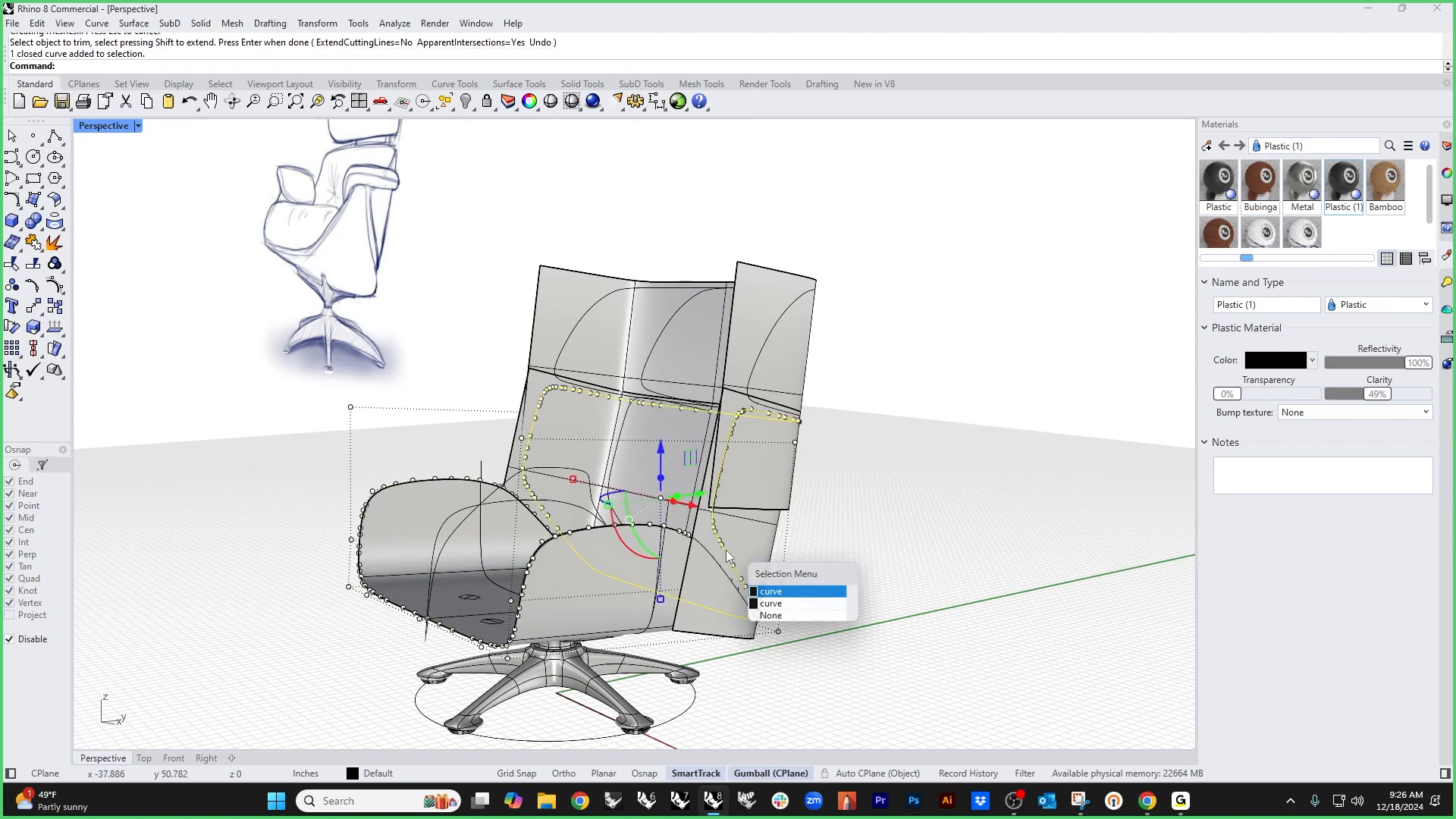
pyautogui.click(711, 540)
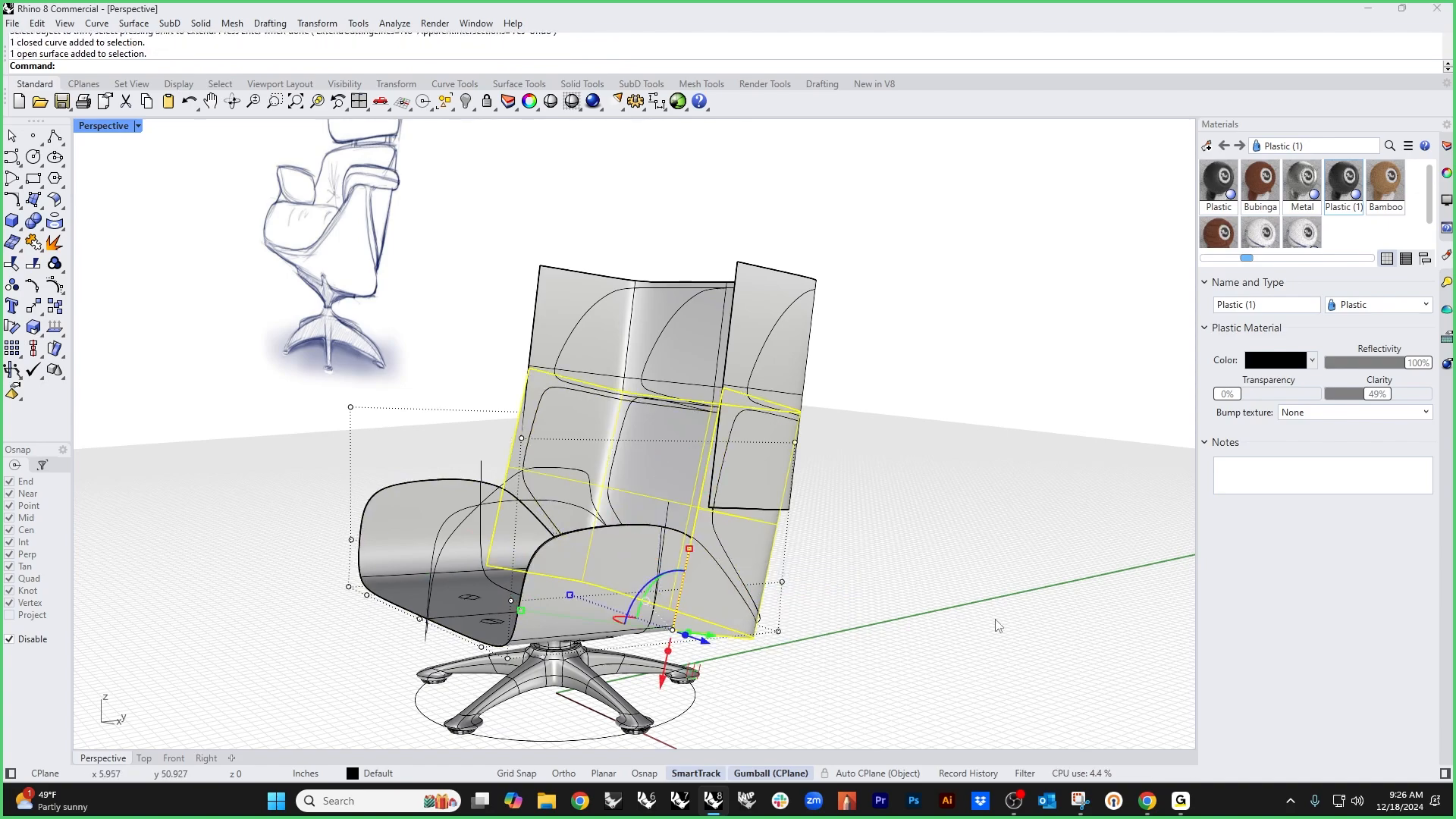
pyautogui.click(783, 590)
pyautogui.click(741, 571)
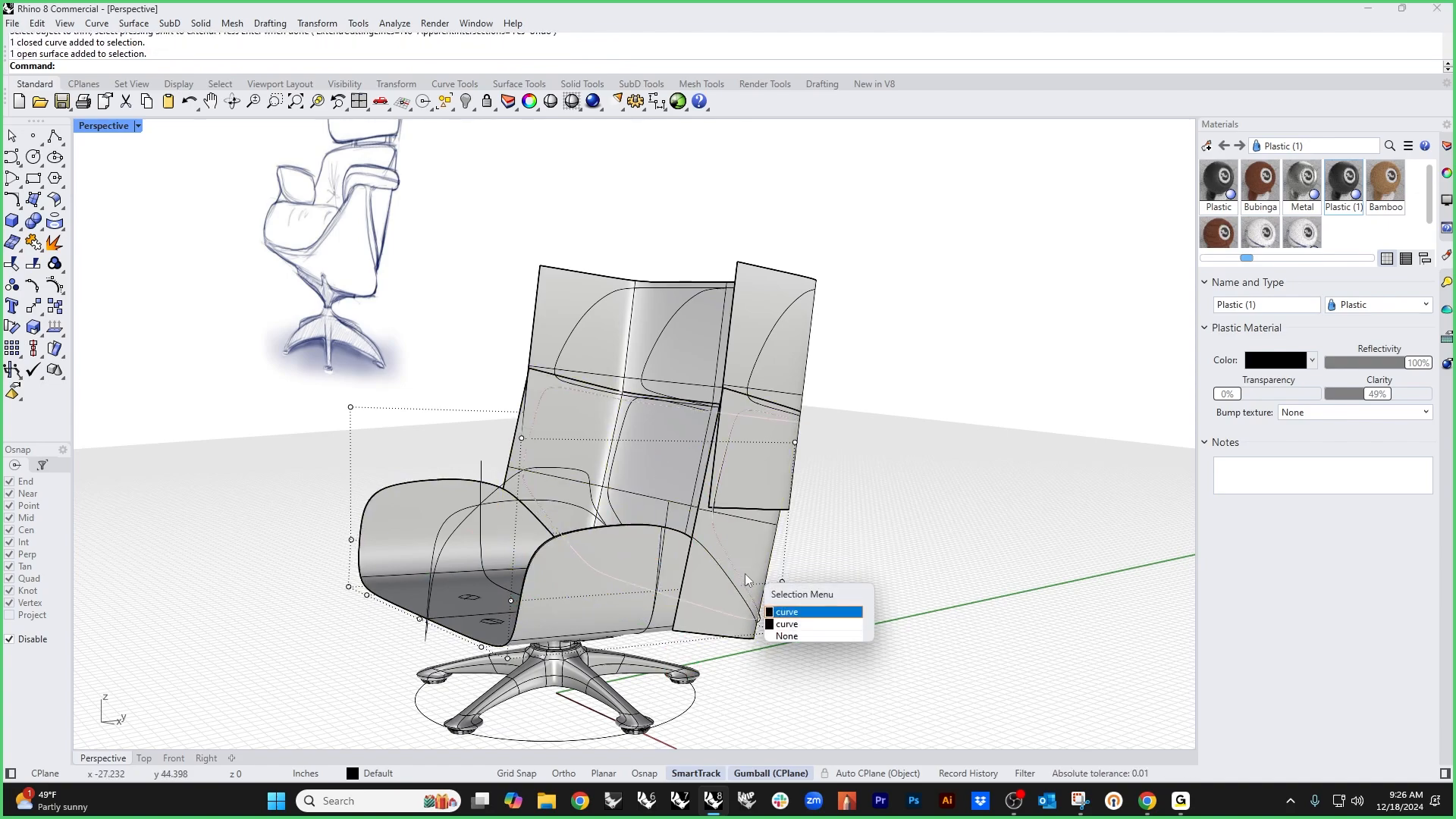
pyautogui.click(804, 604)
pyautogui.hotkey('ctrl', 't')
pyautogui.click(698, 538)
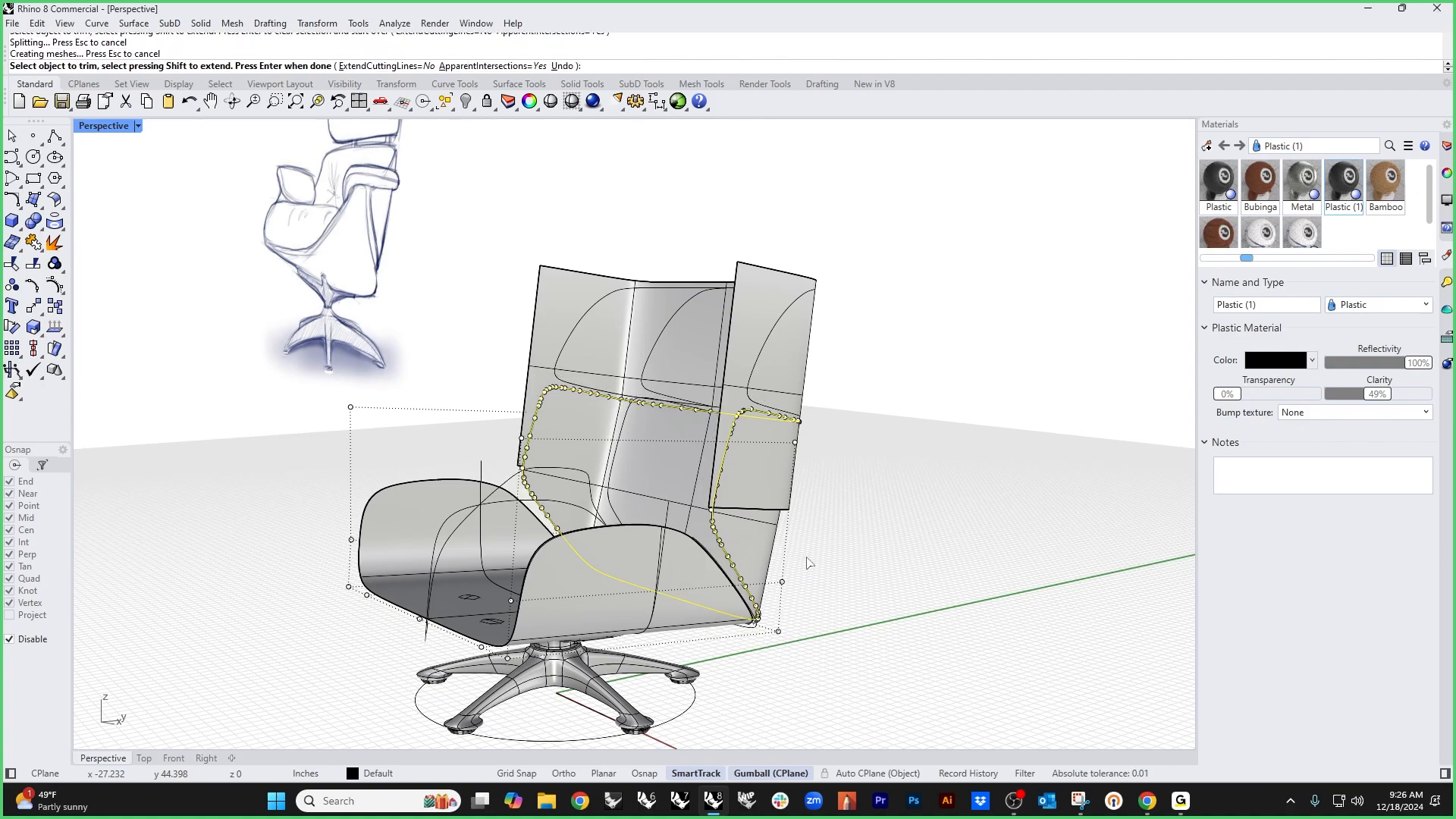
pyautogui.press('Return')
# Step: Trim the upper backrest surface with its projected closed curve, removing the material outside the rounded outline
pyautogui.click(752, 370)
pyautogui.click(781, 411)
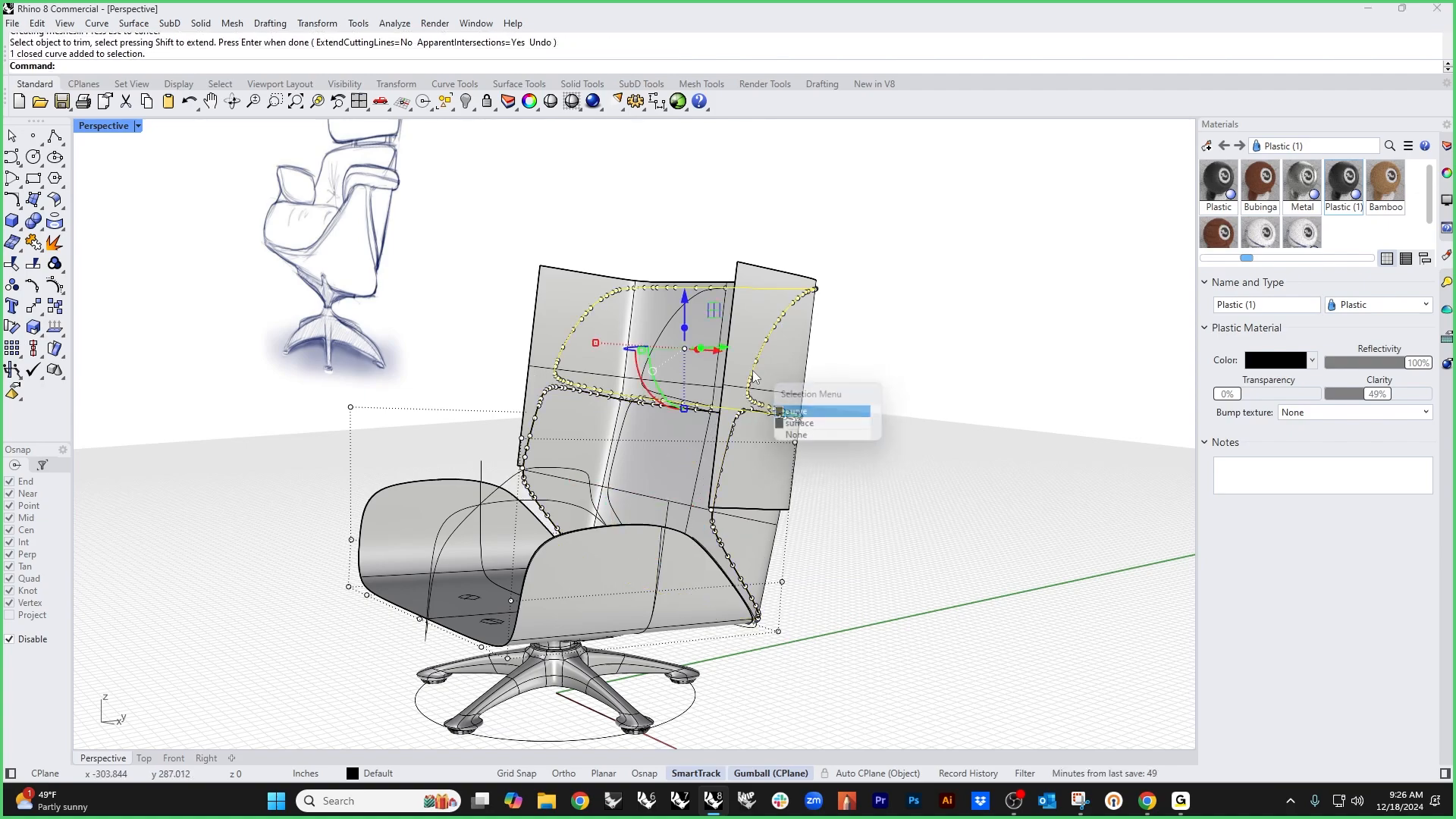
pyautogui.click(749, 338)
pyautogui.press('Escape')
pyautogui.click(759, 352)
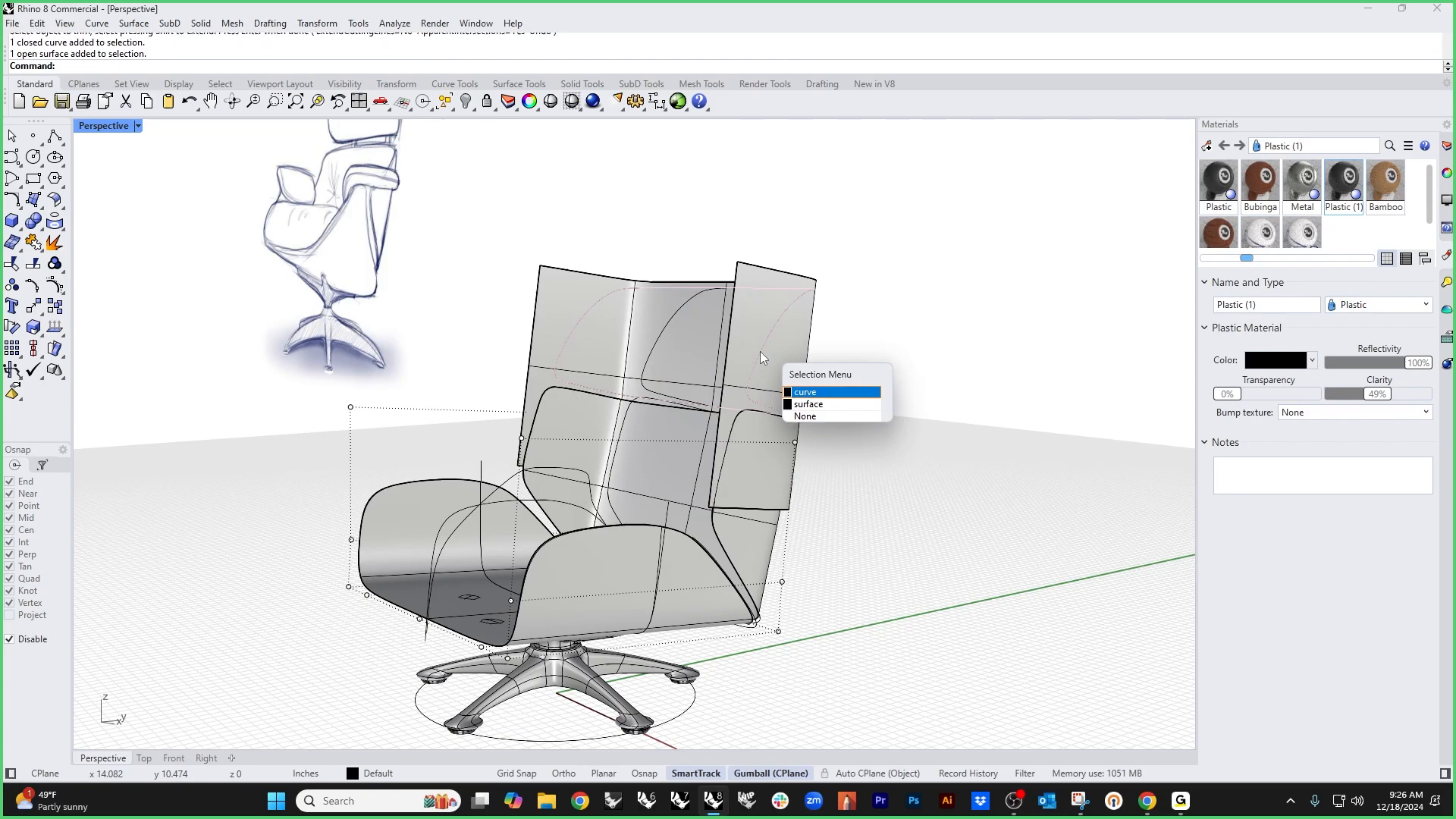
pyautogui.click(789, 393)
pyautogui.hotkey('ctrl', 't')
pyautogui.click(746, 317)
pyautogui.press('Return')
pyautogui.moveTo(866, 444)
pyautogui.mouseDown(button='right')
pyautogui.moveTo(897, 578)
pyautogui.moveTo(919, 506)
pyautogui.moveTo(837, 480)
pyautogui.moveTo(794, 541)
pyautogui.moveTo(496, 310)
pyautogui.mouseUp(button='right')
pyautogui.press('Escape')
# Step: In the Right view, relocate the upper backrest's gumball to its lower back corner, align it with the back edge, and stretch the panel taller
pyautogui.scroll(-4, 837, 481)
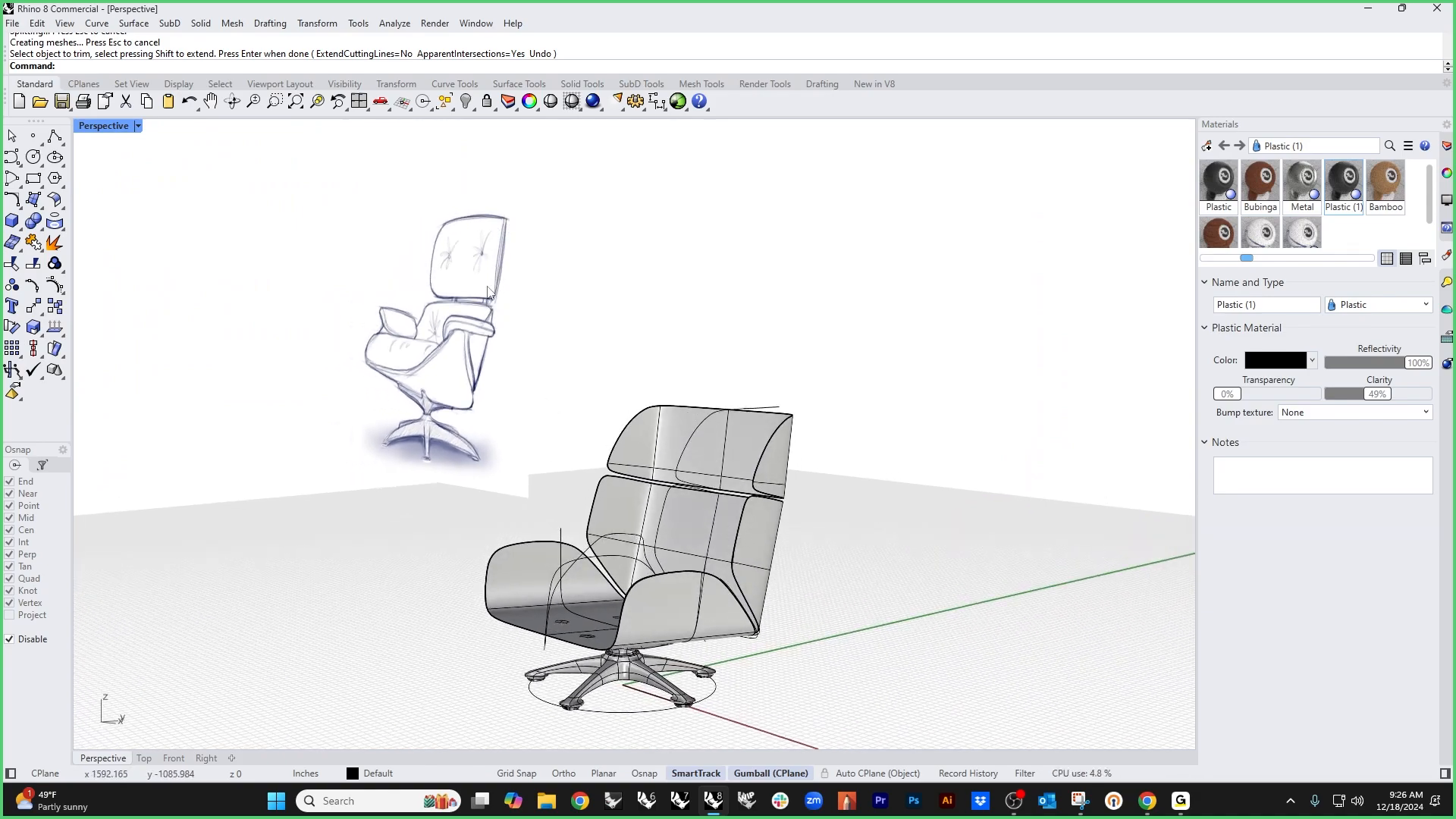
pyautogui.moveTo(884, 584); pyautogui.dragTo(775, 543, button='right')
pyautogui.click(740, 472)
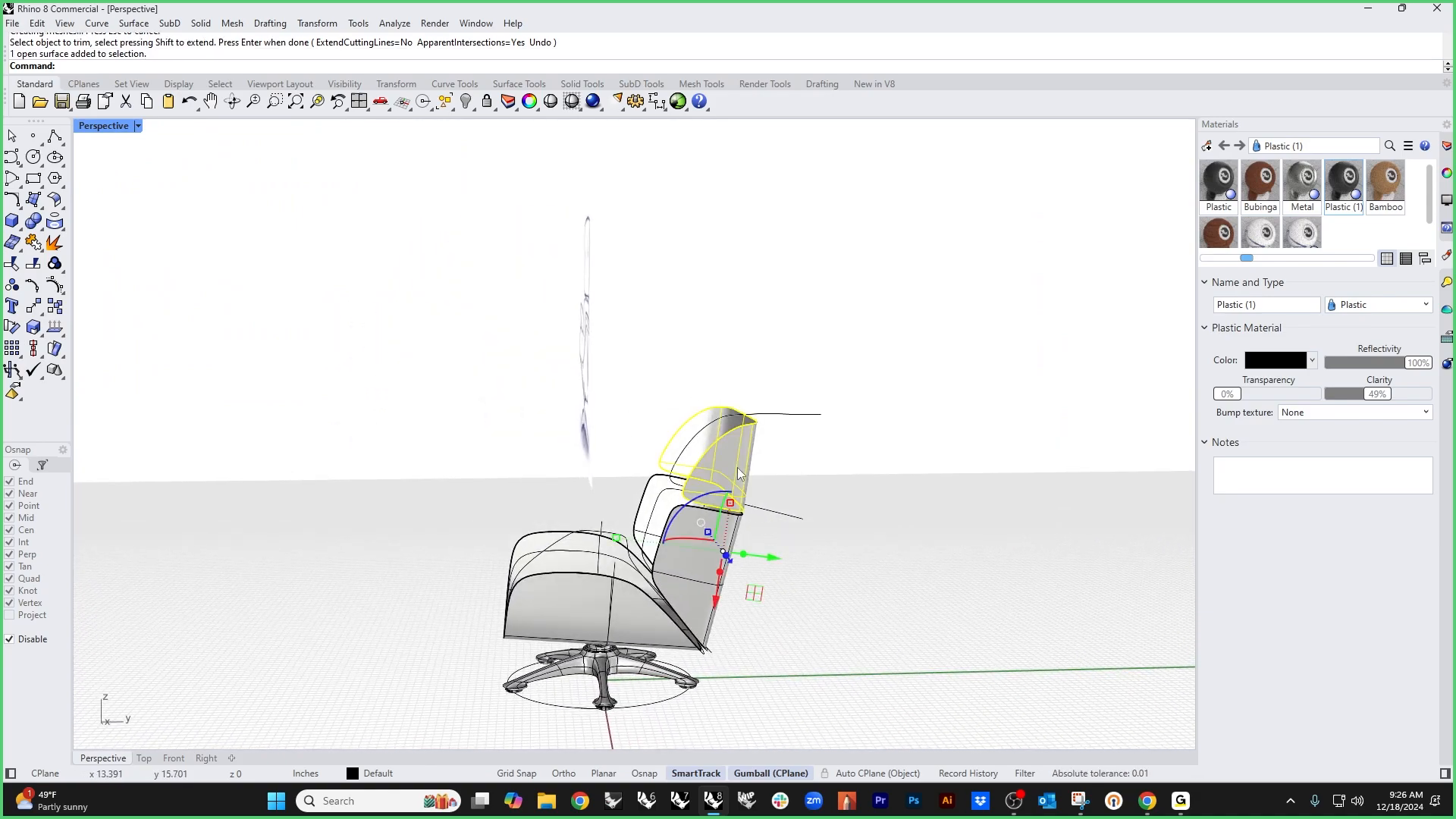
pyautogui.hotkey('ctrl', 'F2')
pyautogui.hotkey('ctrl', 'F3')
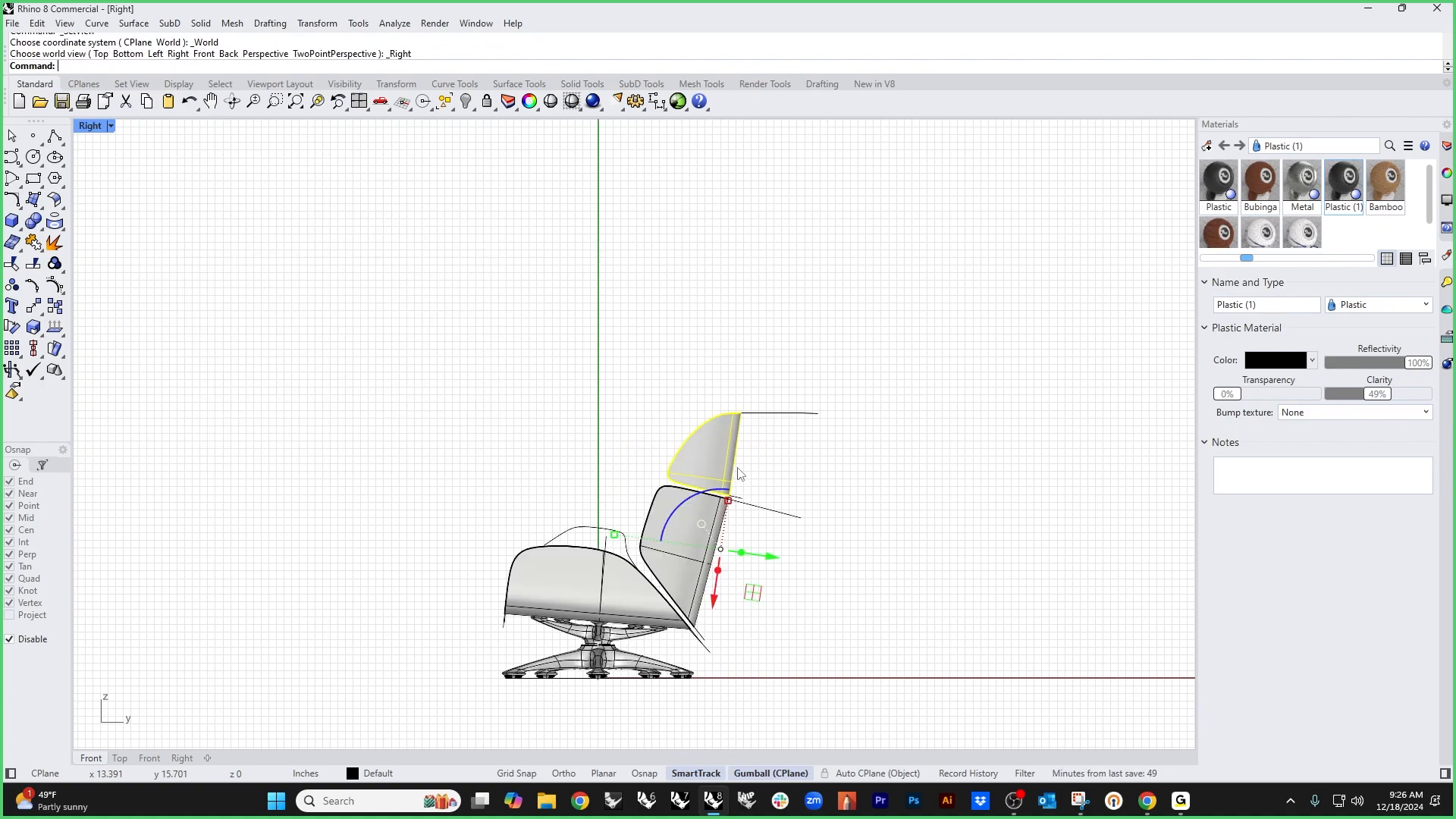
pyautogui.scroll(8, 737, 478)
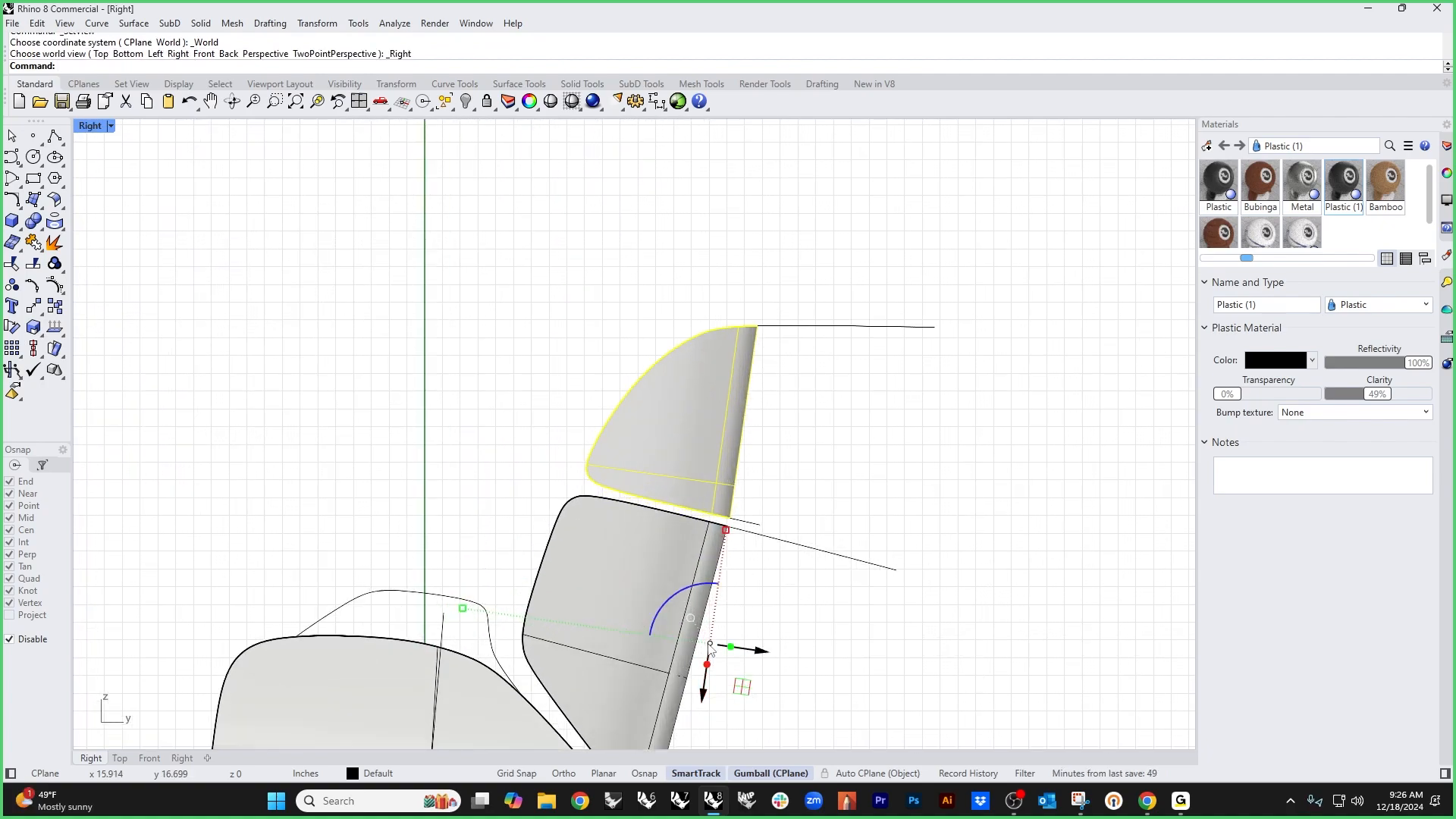
pyautogui.keyDown('ctrl'); pyautogui.moveTo(709, 640); pyautogui.dragTo(710, 640); pyautogui.keyUp('ctrl')
pyautogui.click(730, 519)
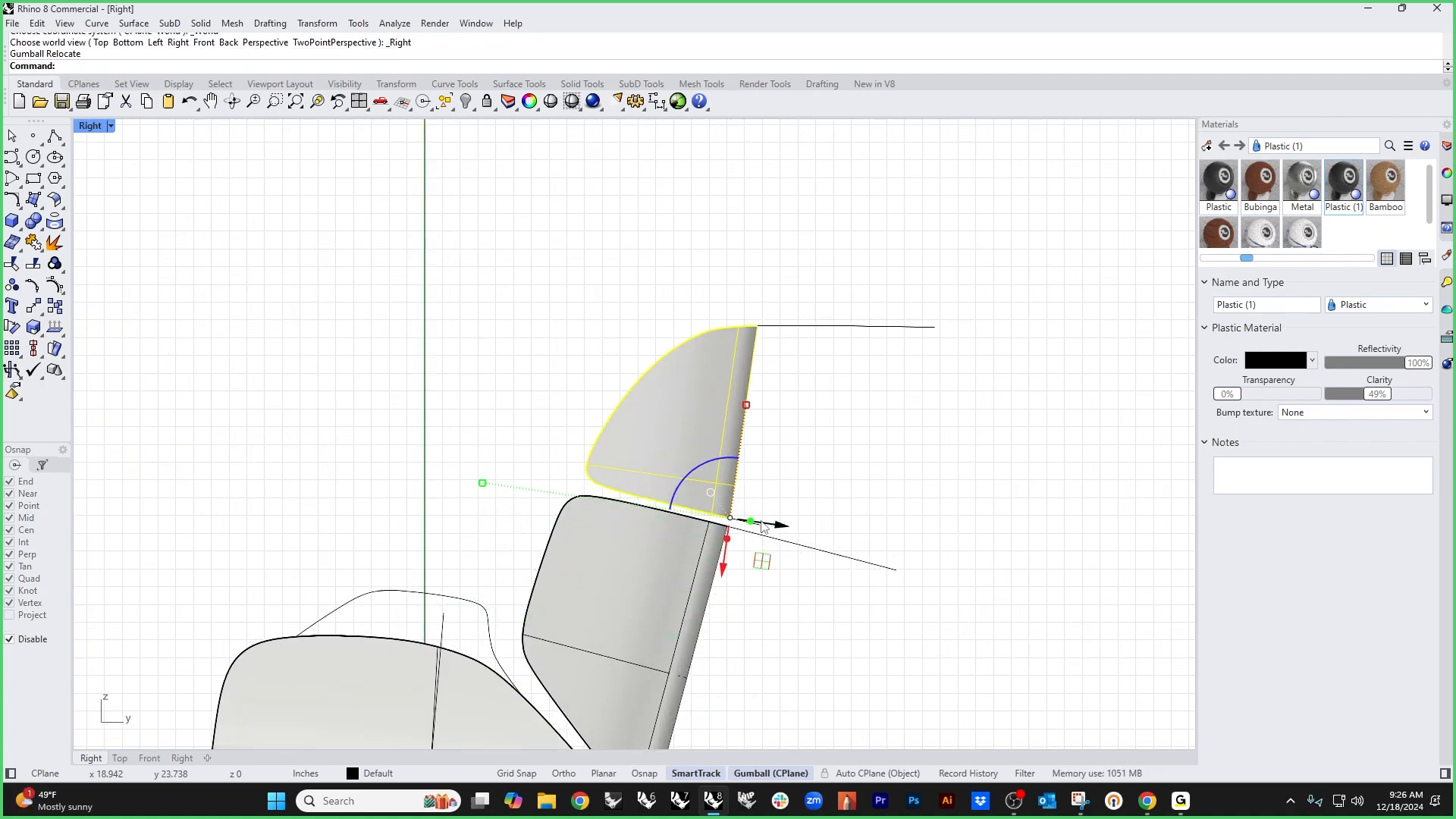
pyautogui.keyDown('ctrl'); pyautogui.moveTo(708, 461); pyautogui.dragTo(757, 326); pyautogui.keyUp('ctrl')
pyautogui.moveTo(746, 405); pyautogui.dragTo(751, 373)
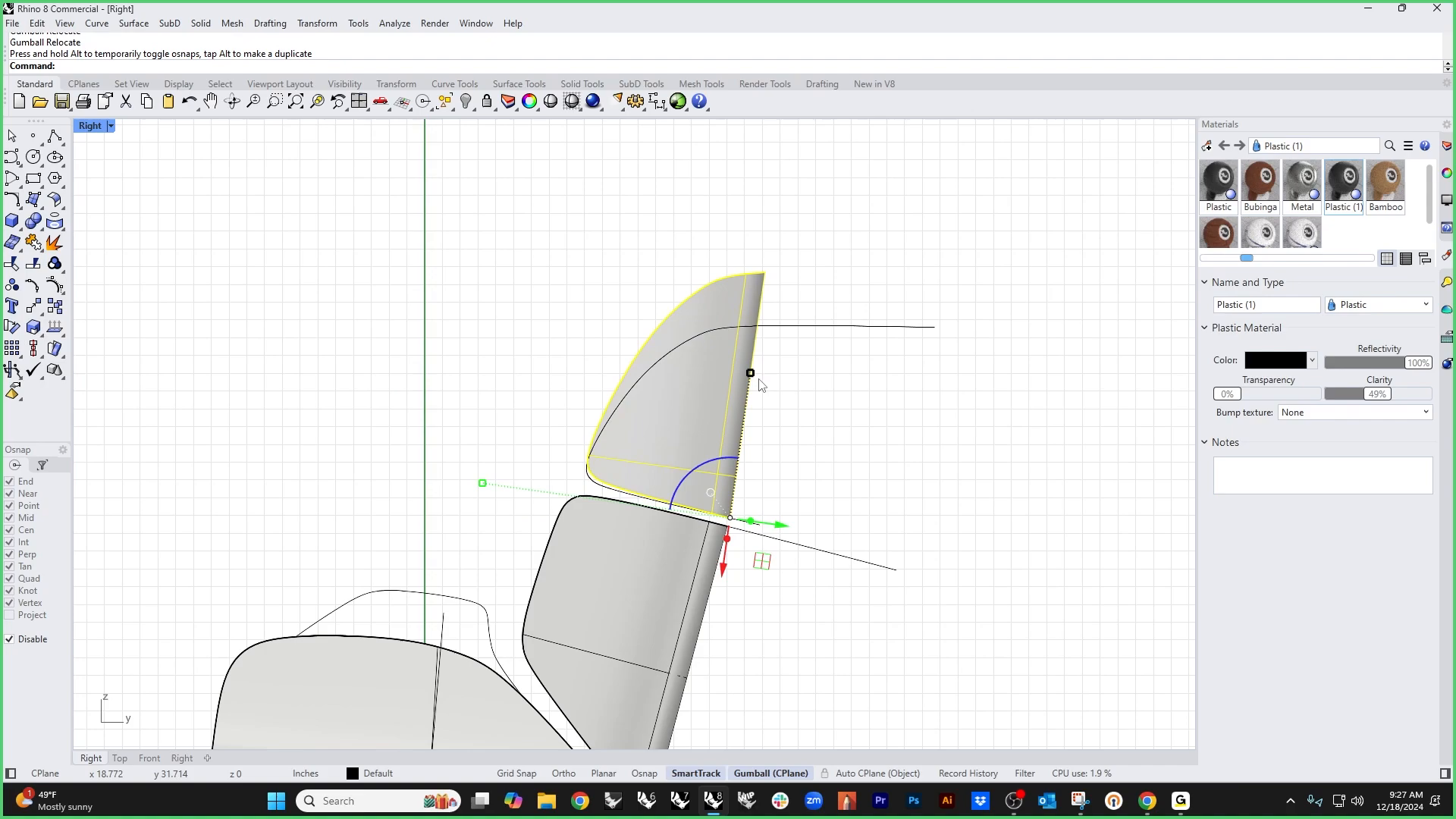
pyautogui.click(840, 479)
# Step: In the perspective view, move the upper backrest panel slightly upward along its slope to widen the gap above the lower panel
pyautogui.hotkey('ctrl', 'F4')
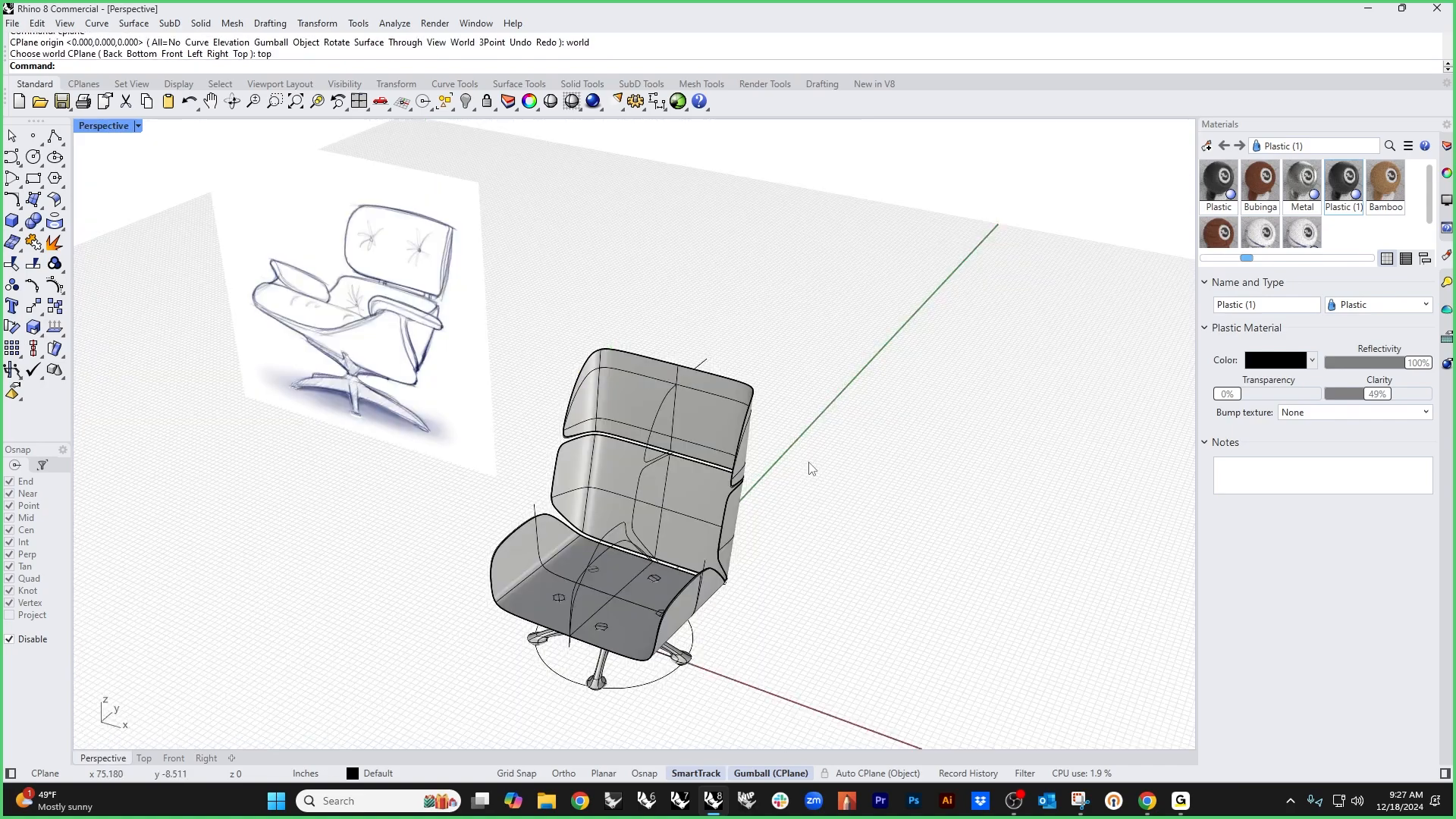
pyautogui.moveTo(808, 462)
pyautogui.mouseDown(button='right')
pyautogui.moveTo(684, 472)
pyautogui.moveTo(763, 488)
pyautogui.moveTo(749, 459)
pyautogui.moveTo(765, 473)
pyautogui.mouseUp(button='right')
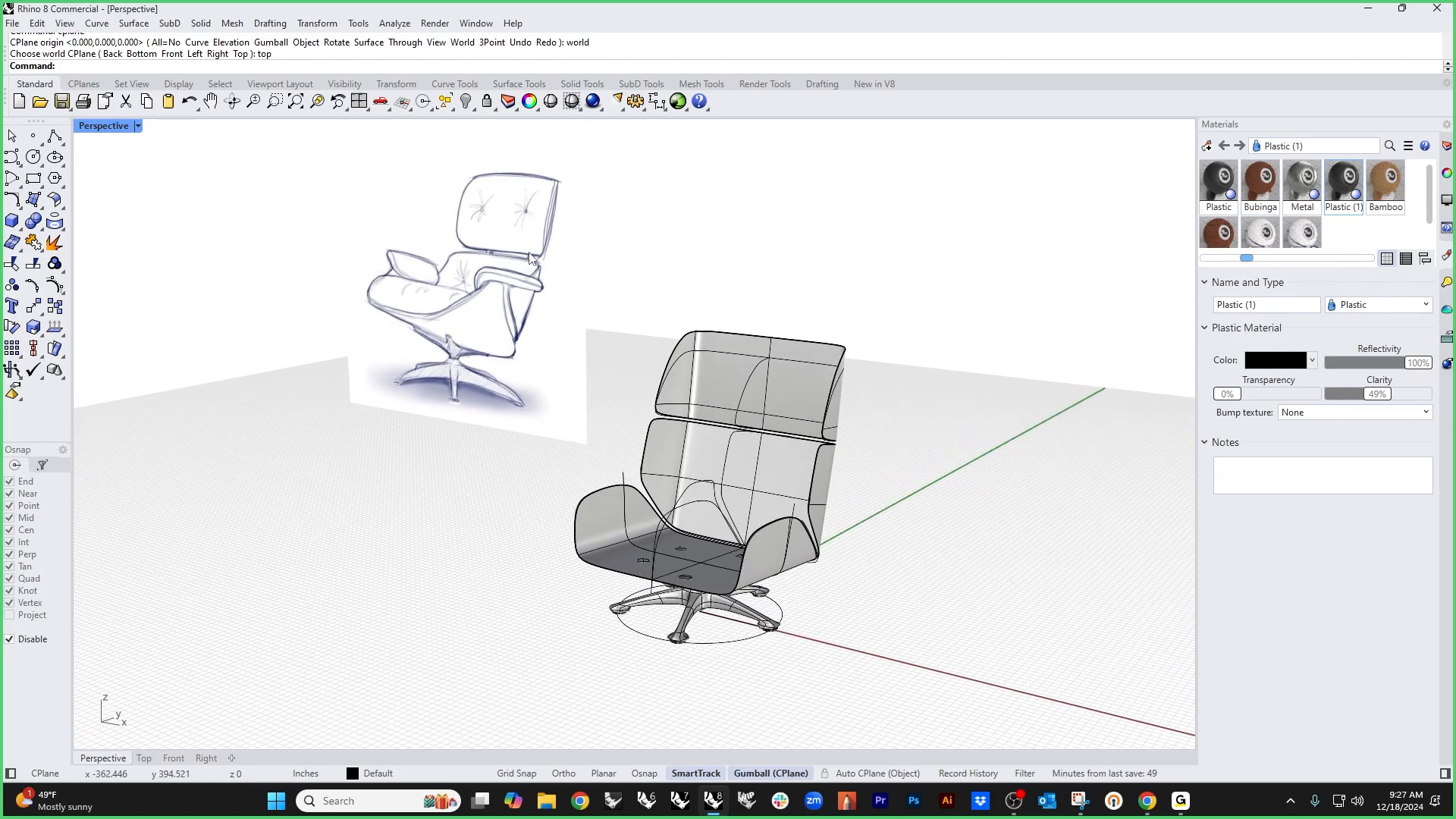
pyautogui.moveTo(750, 482); pyautogui.dragTo(754, 464, button='right')
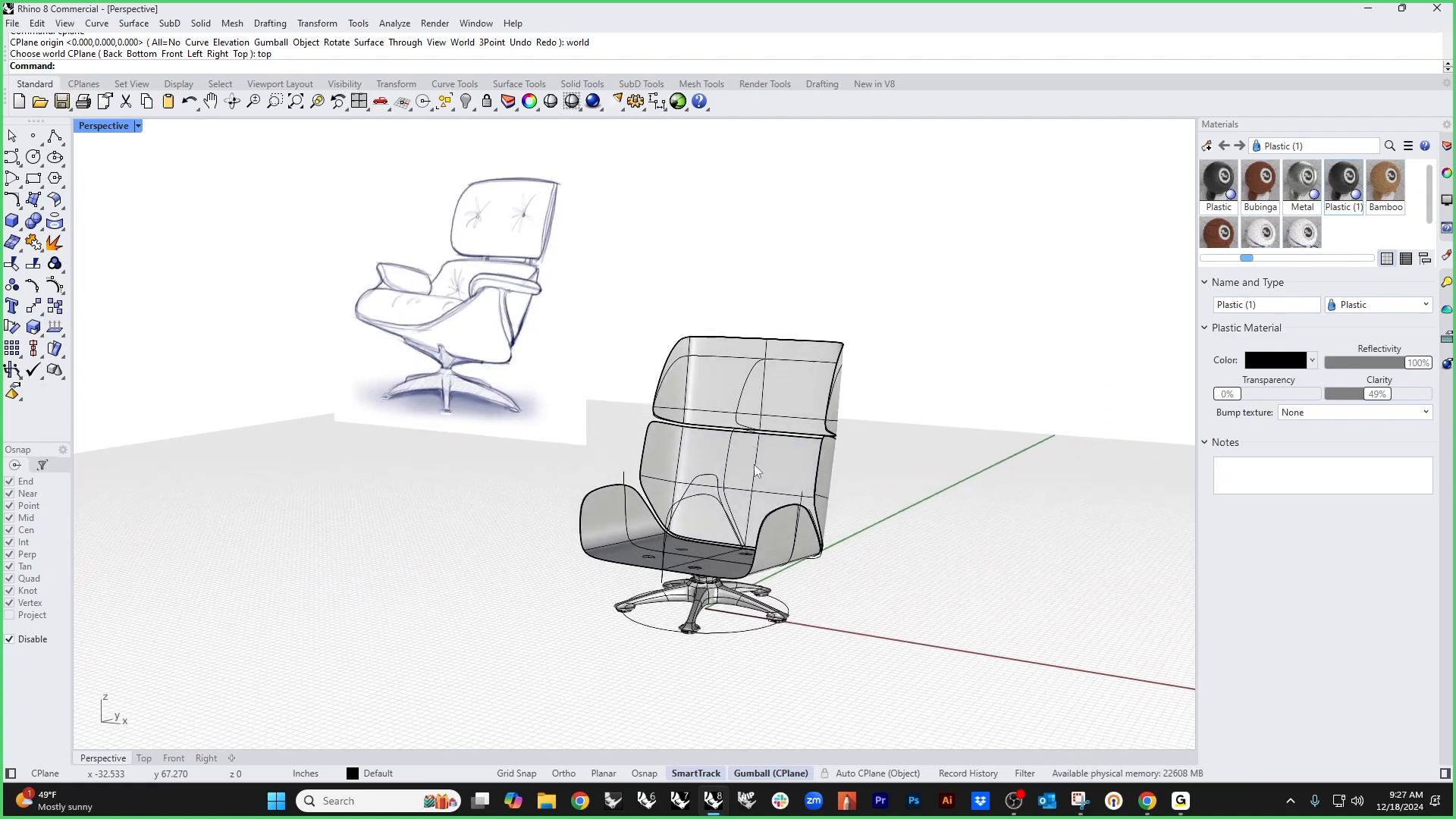
pyautogui.click(785, 402)
pyautogui.scroll(3, 750, 436)
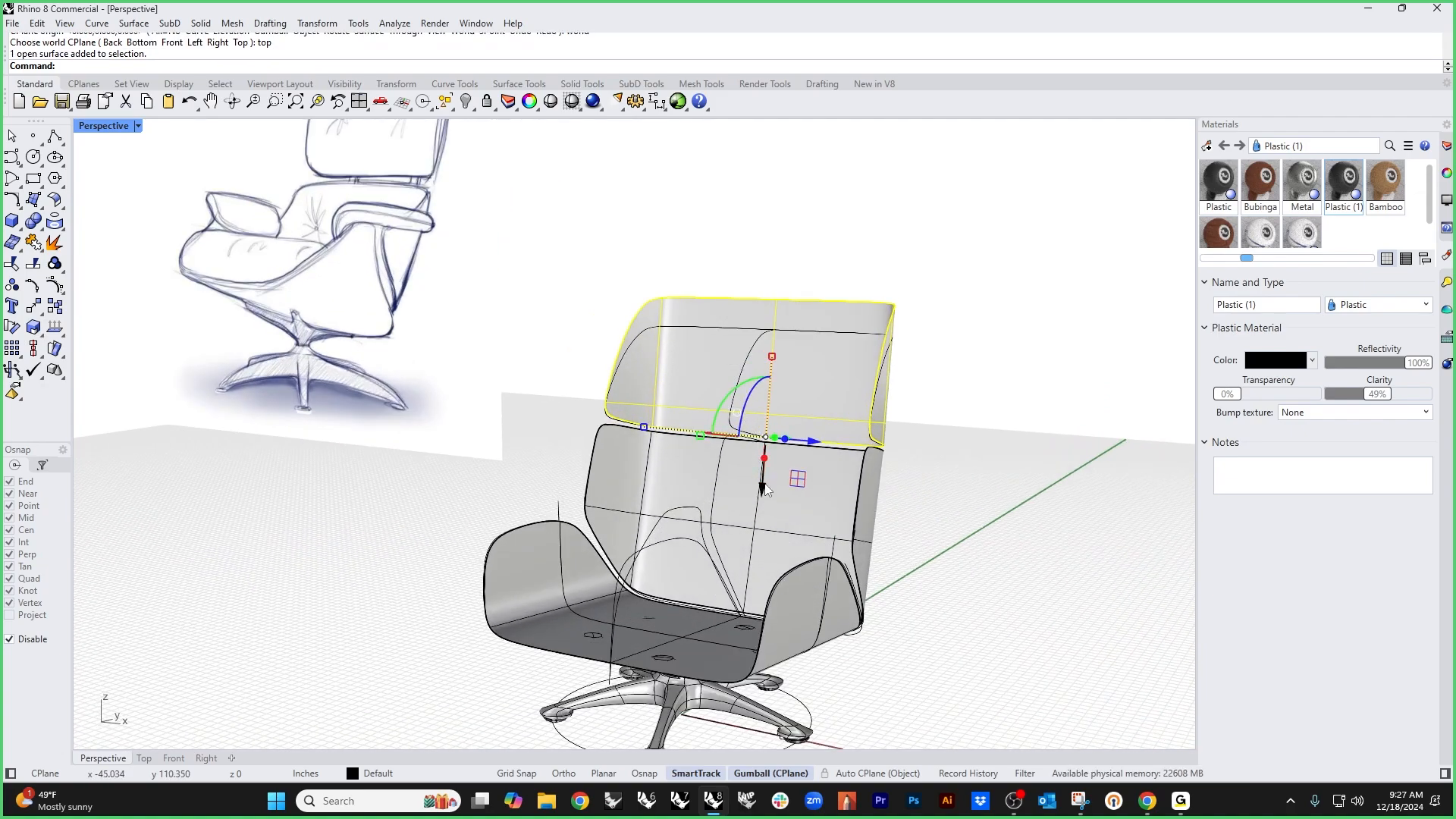
pyautogui.moveTo(764, 484); pyautogui.dragTo(765, 480)
pyautogui.click(983, 497)
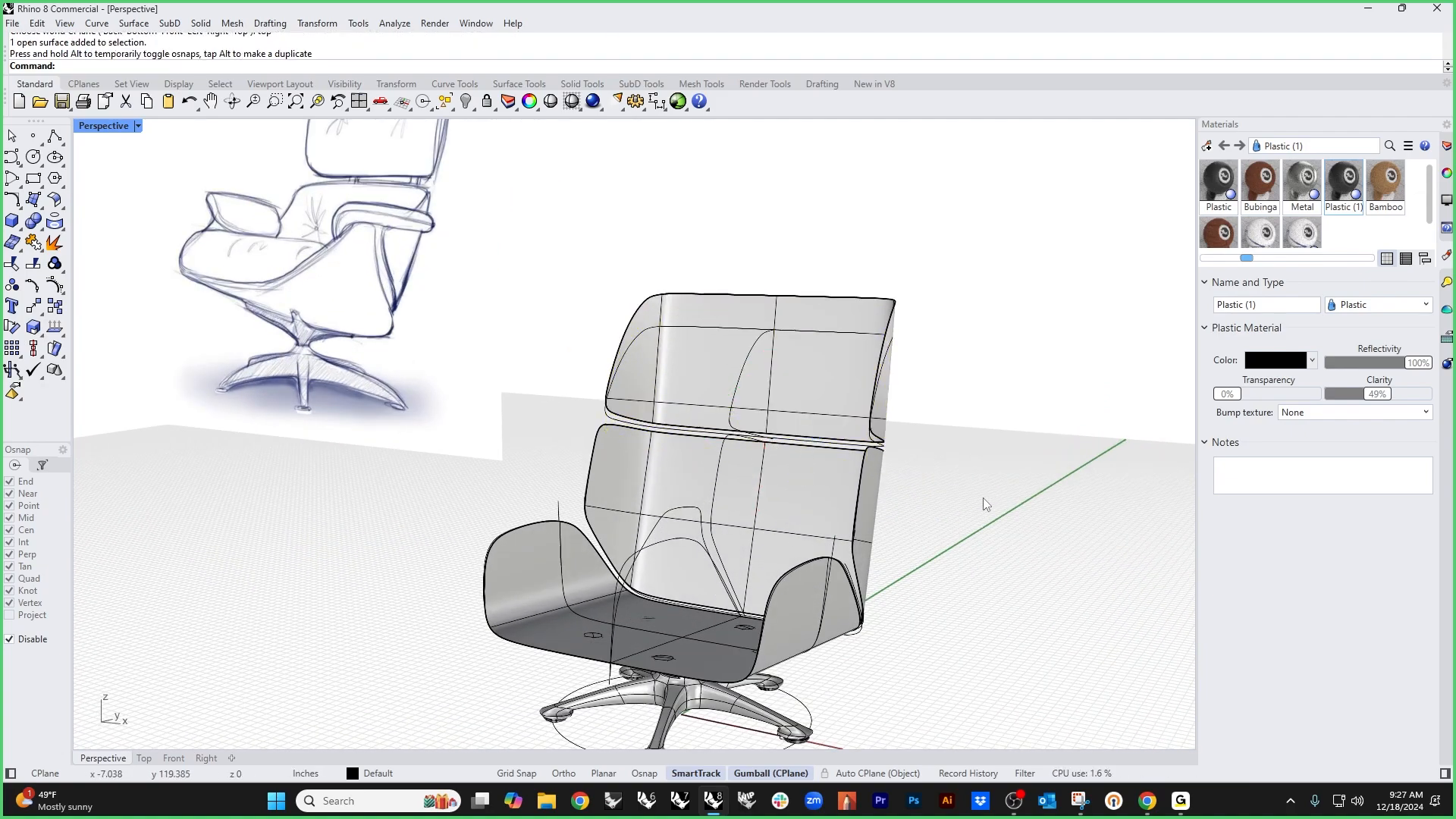
# Step: Compare the trimmed chair shells with the reference sketch, examining the cushions, armrests and backrest shapes
pyautogui.moveTo(910, 541)
pyautogui.mouseDown(button='right')
pyautogui.moveTo(864, 579)
pyautogui.moveTo(770, 549)
pyautogui.moveTo(645, 546)
pyautogui.moveTo(743, 489)
pyautogui.moveTo(789, 552)
pyautogui.moveTo(819, 544)
pyautogui.moveTo(912, 585)
pyautogui.moveTo(839, 566)
pyautogui.mouseUp(button='right')
pyautogui.moveTo(844, 563); pyautogui.dragTo(807, 553, button='right')
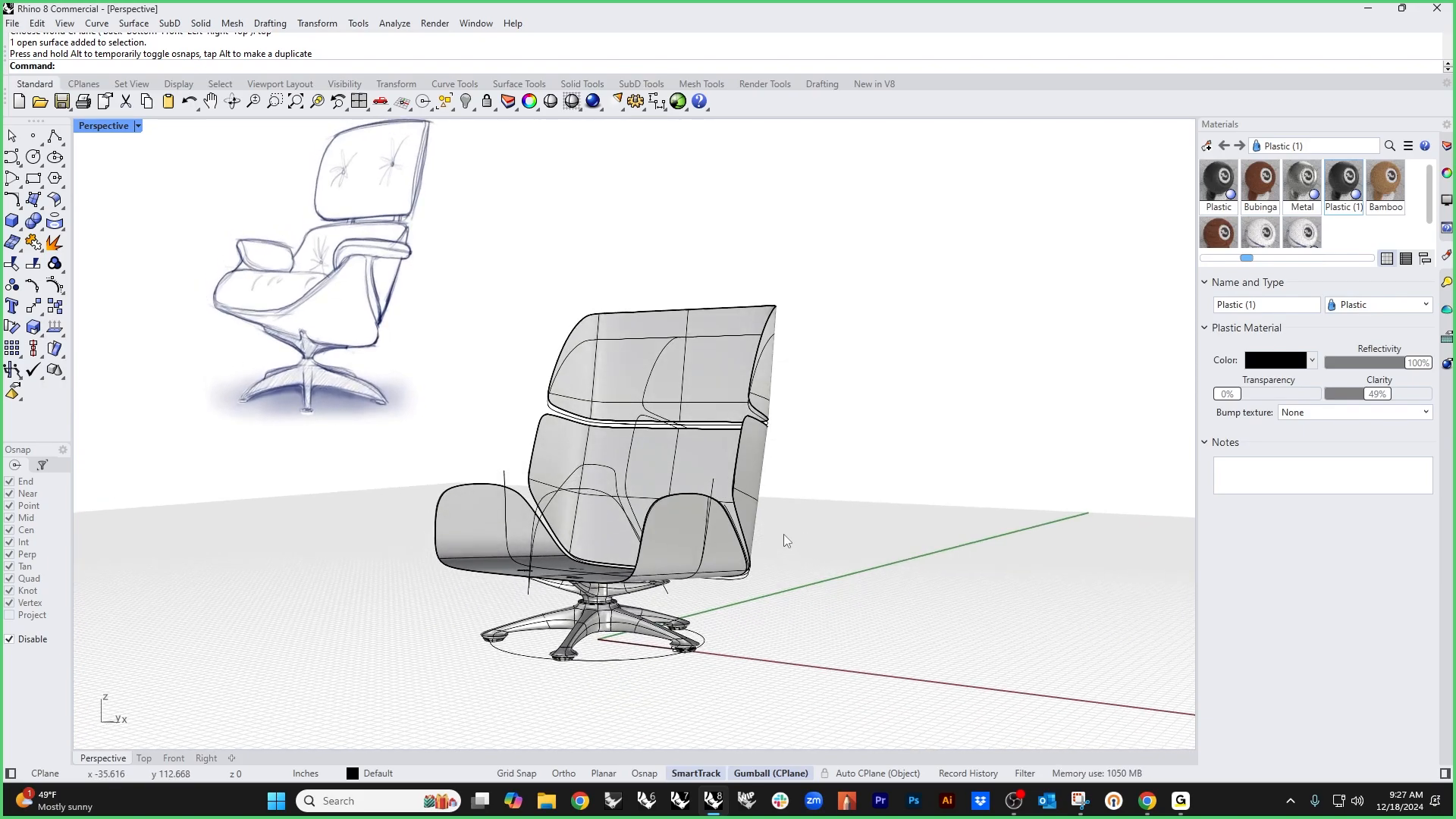
pyautogui.moveTo(784, 535)
pyautogui.mouseDown(button='right')
pyautogui.moveTo(825, 539)
pyautogui.moveTo(647, 544)
pyautogui.moveTo(442, 647)
pyautogui.moveTo(420, 712)
pyautogui.moveTo(783, 536)
pyautogui.moveTo(818, 536)
pyautogui.moveTo(739, 565)
pyautogui.mouseUp(button='right')
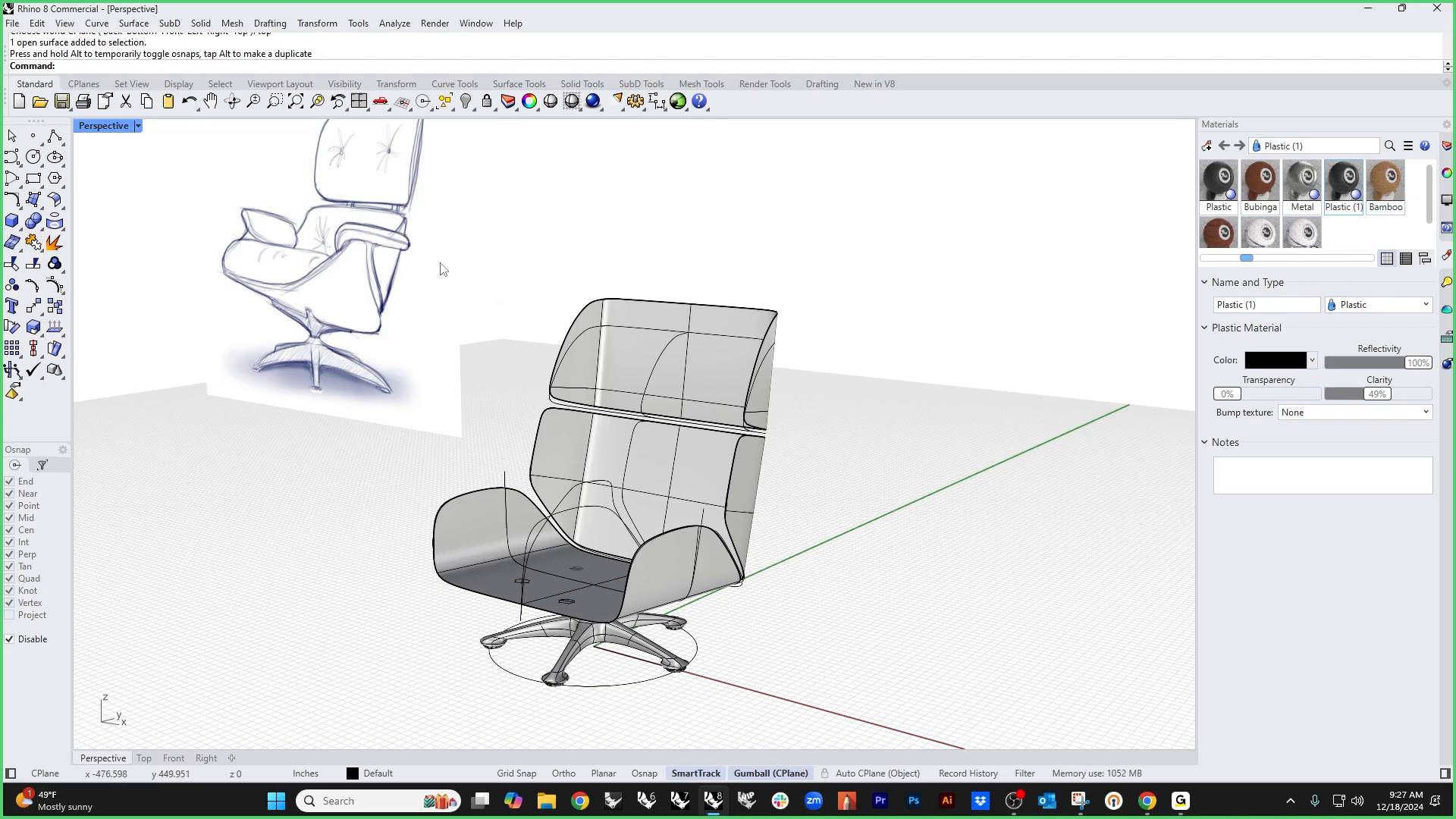
pyautogui.moveTo(354, 276)
pyautogui.mouseDown(button='right')
pyautogui.moveTo(364, 316)
pyautogui.moveTo(446, 404)
pyautogui.mouseUp(button='right')
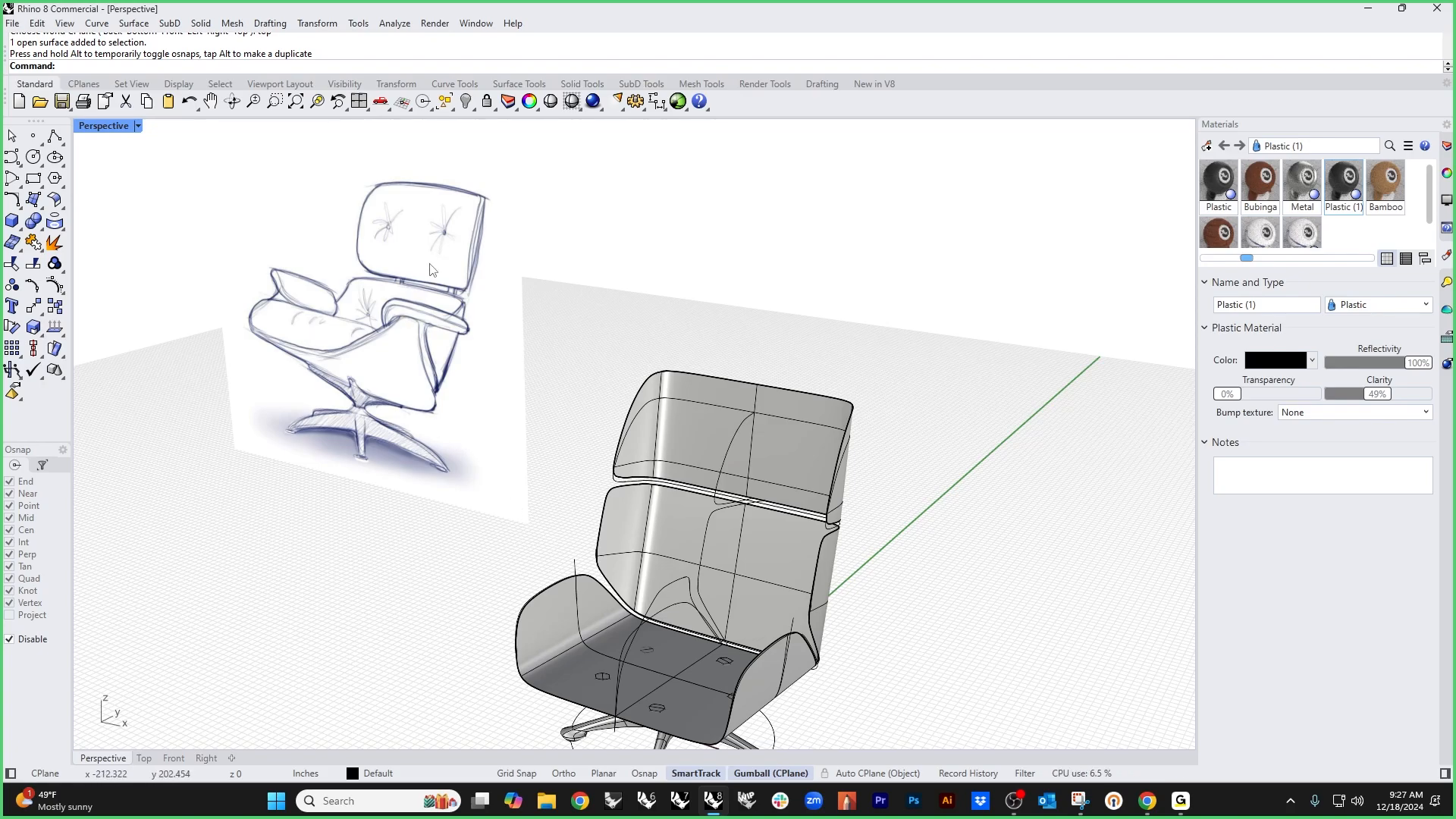
pyautogui.scroll(5, 381, 229)
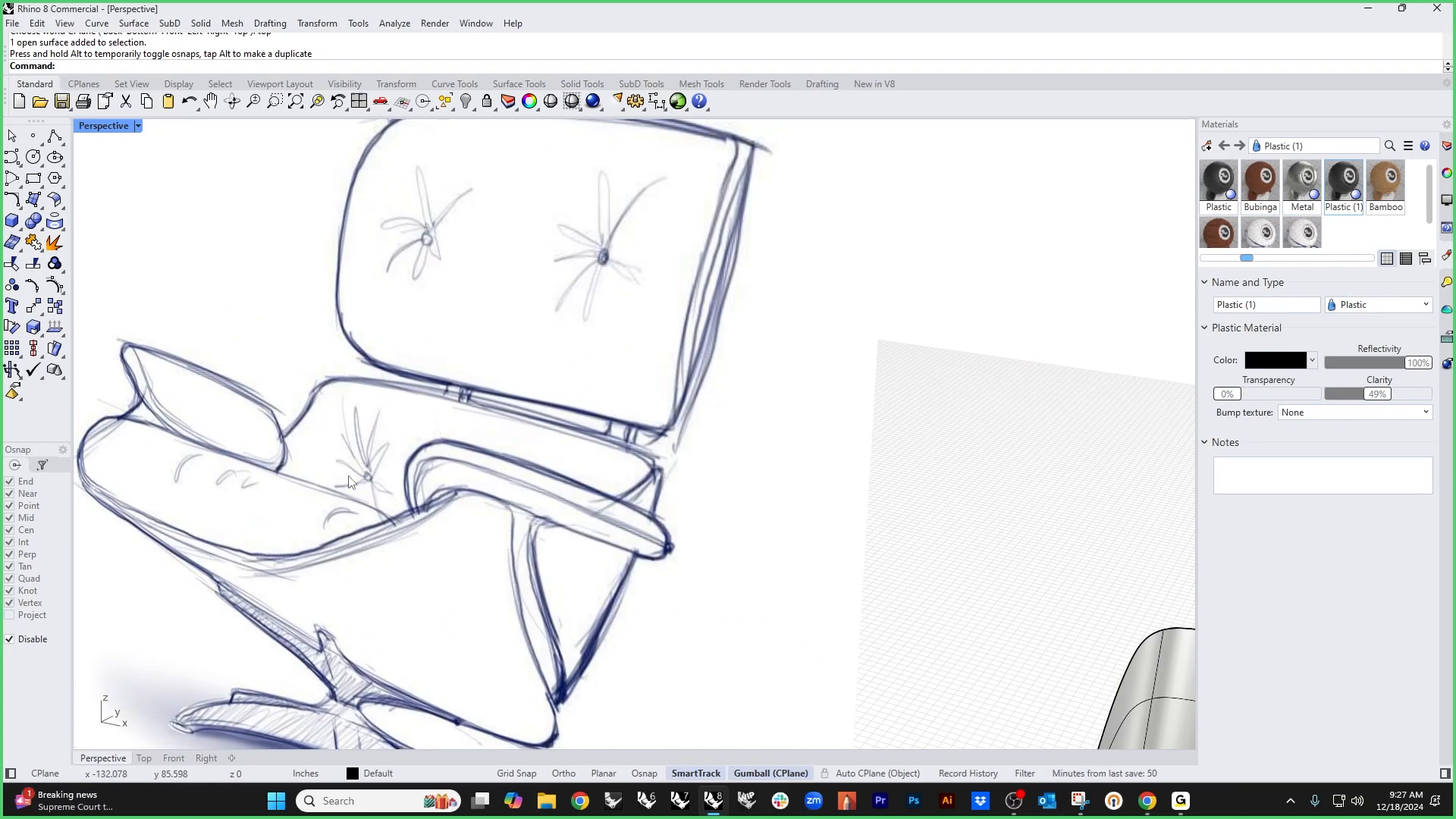
pyautogui.scroll(-5, 345, 386)
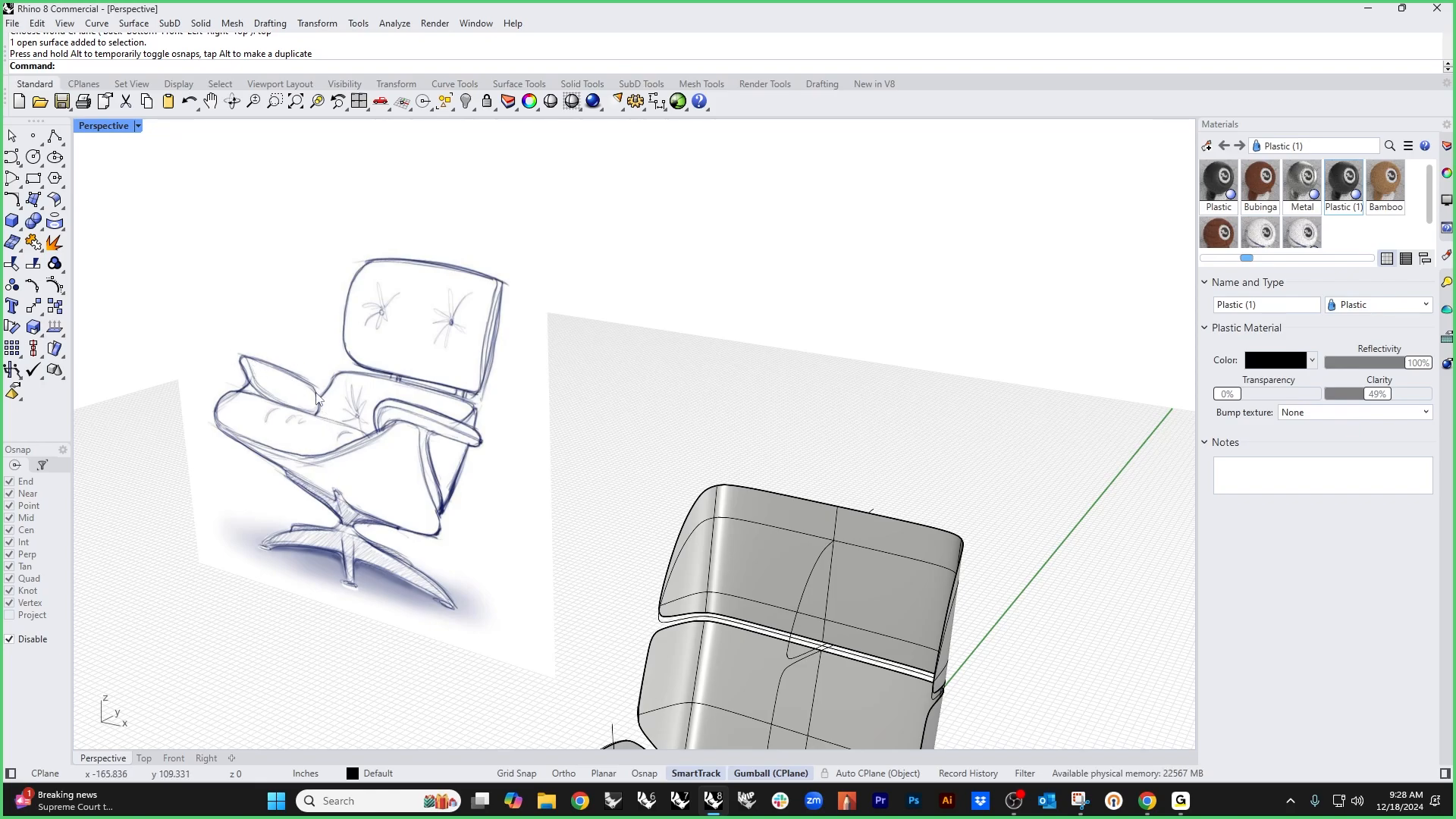
pyautogui.scroll(-1, 317, 394)
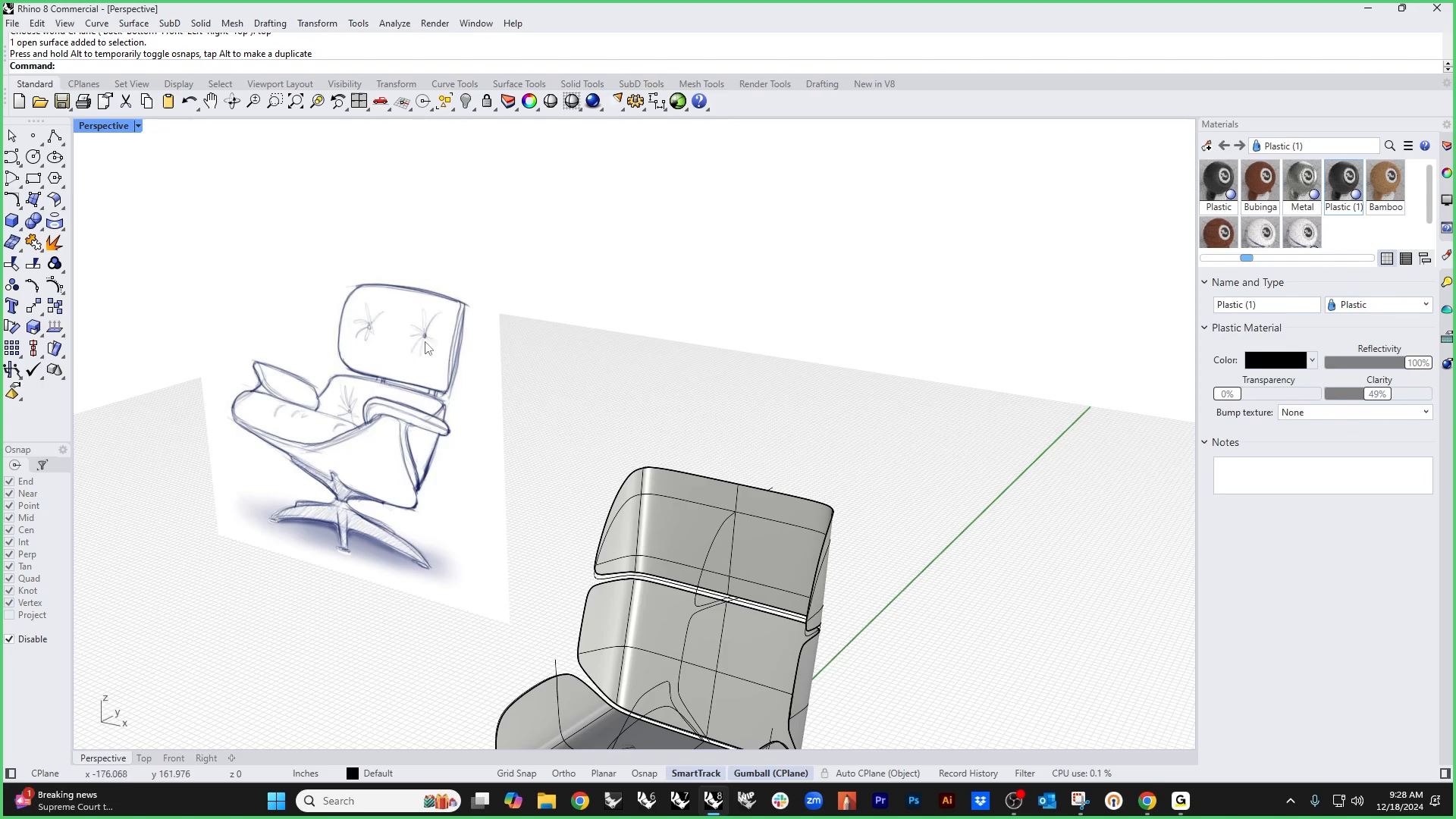
pyautogui.scroll(-3, 426, 348)
pyautogui.moveTo(421, 416); pyautogui.dragTo(415, 398, button='right')
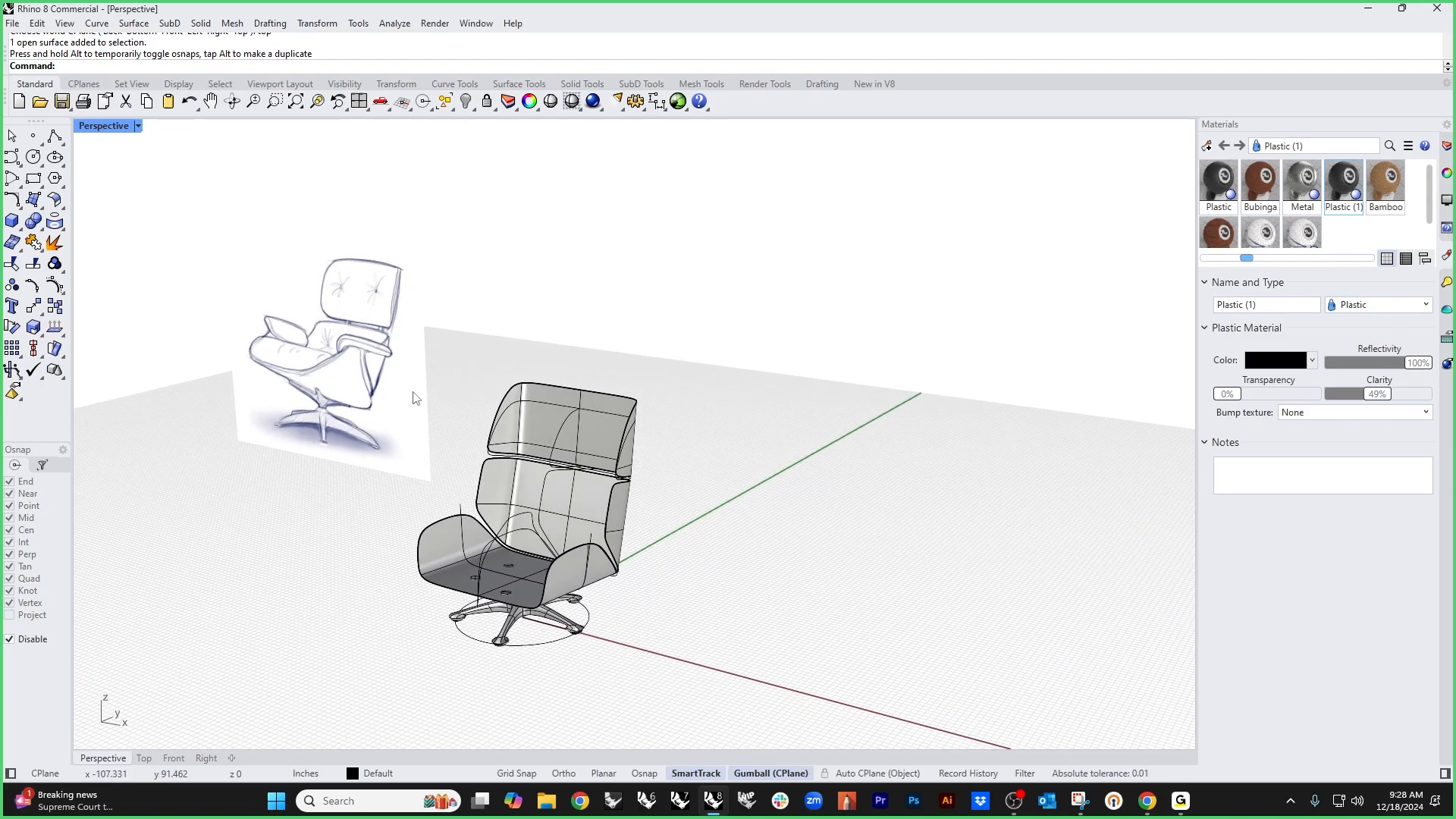
# Step: Offset the seat shell inward into a solid with distance 1, round corners and the input surface deleted
pyautogui.scroll(6, 522, 589)
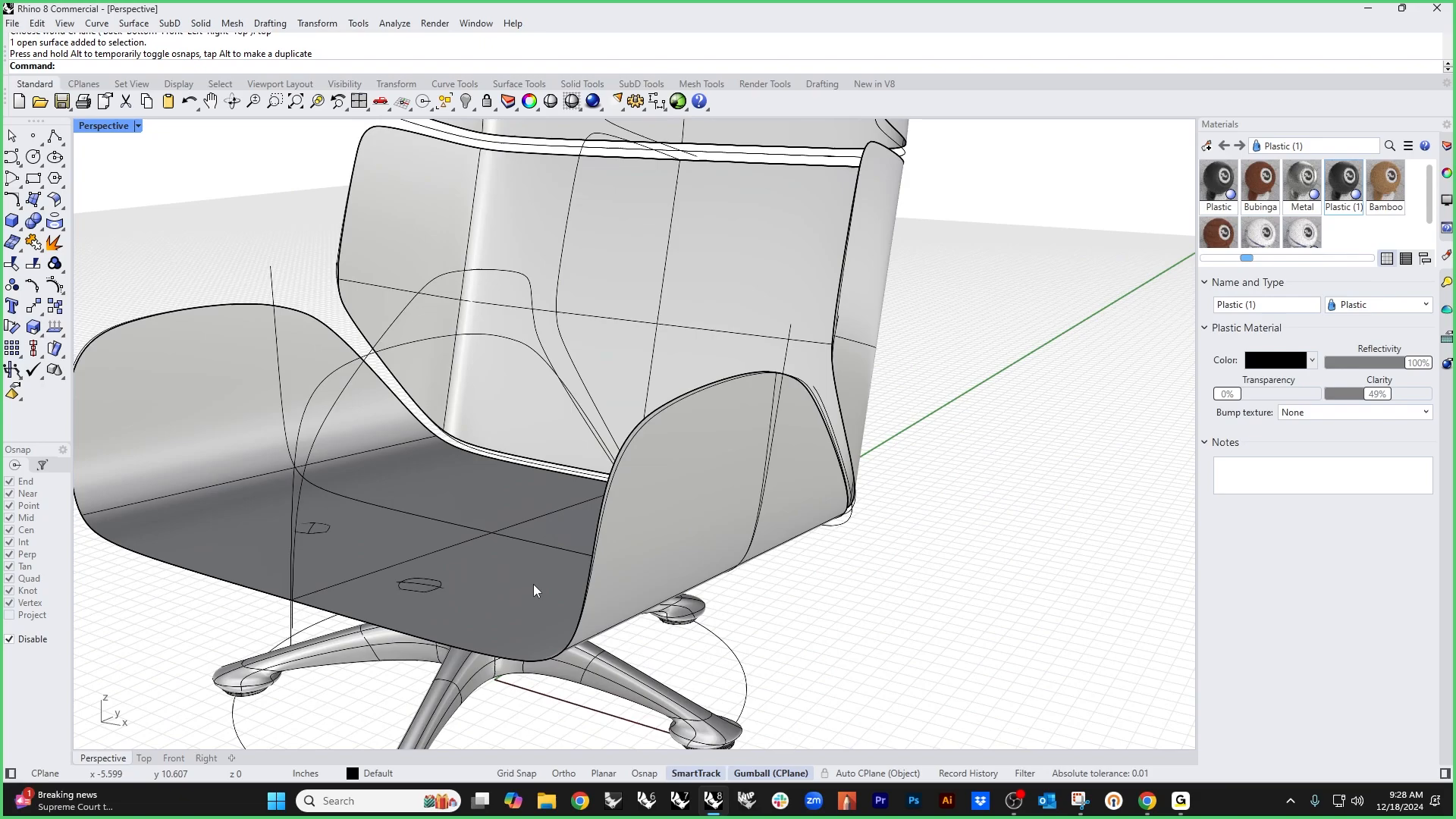
pyautogui.click(525, 567)
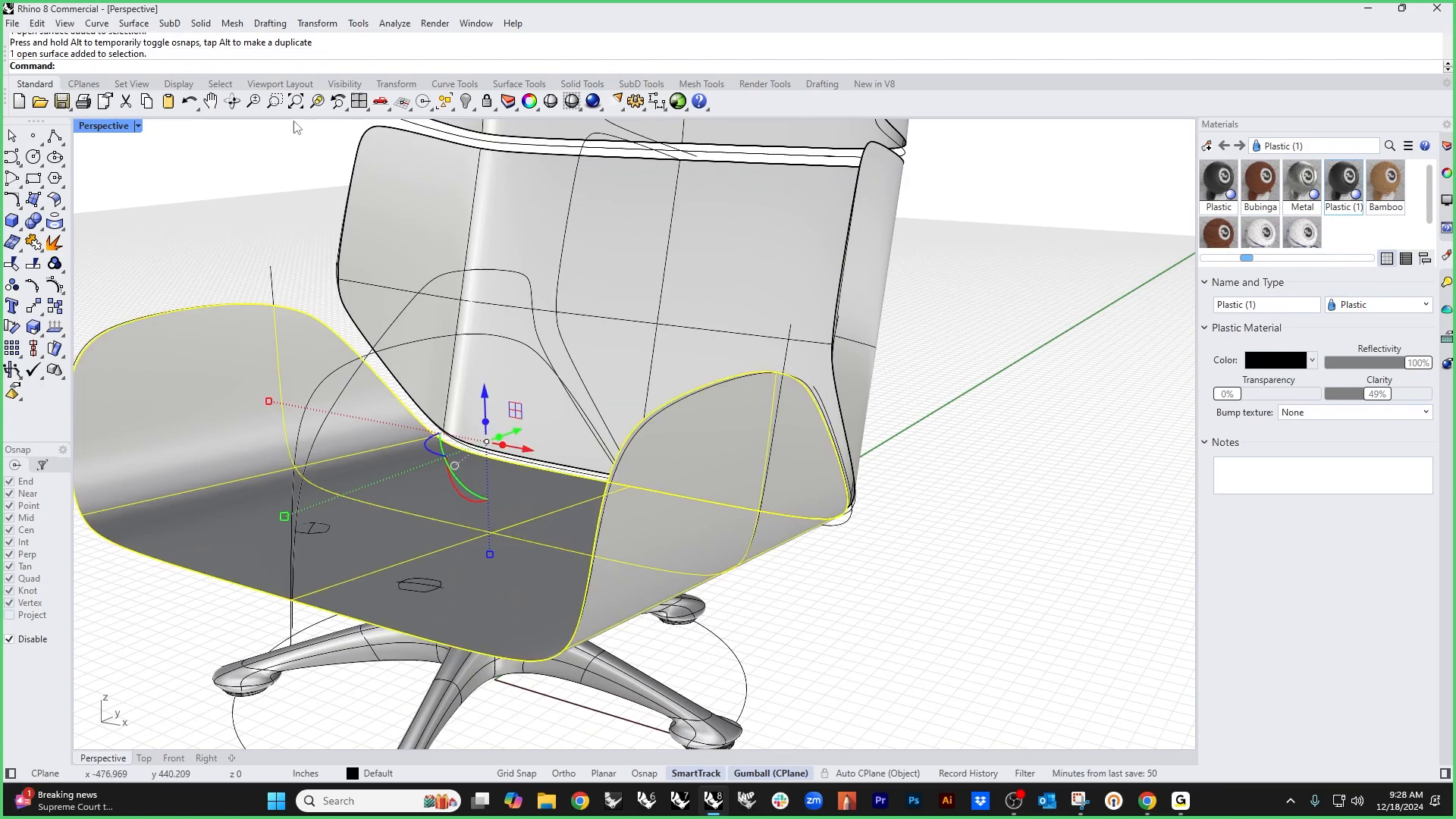
pyautogui.click(202, 25)
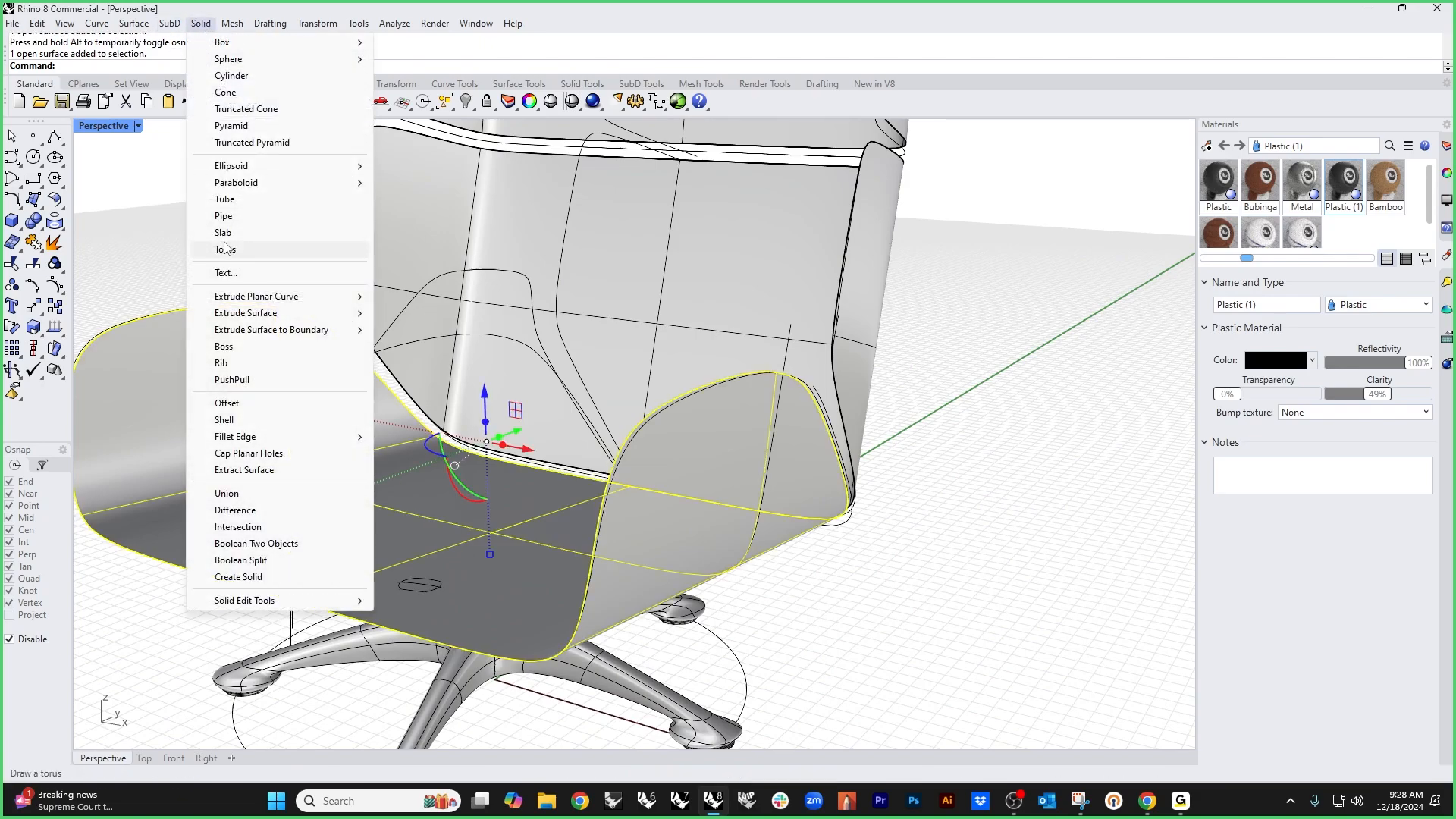
pyautogui.click(265, 410)
pyautogui.scroll(3, 340, 373)
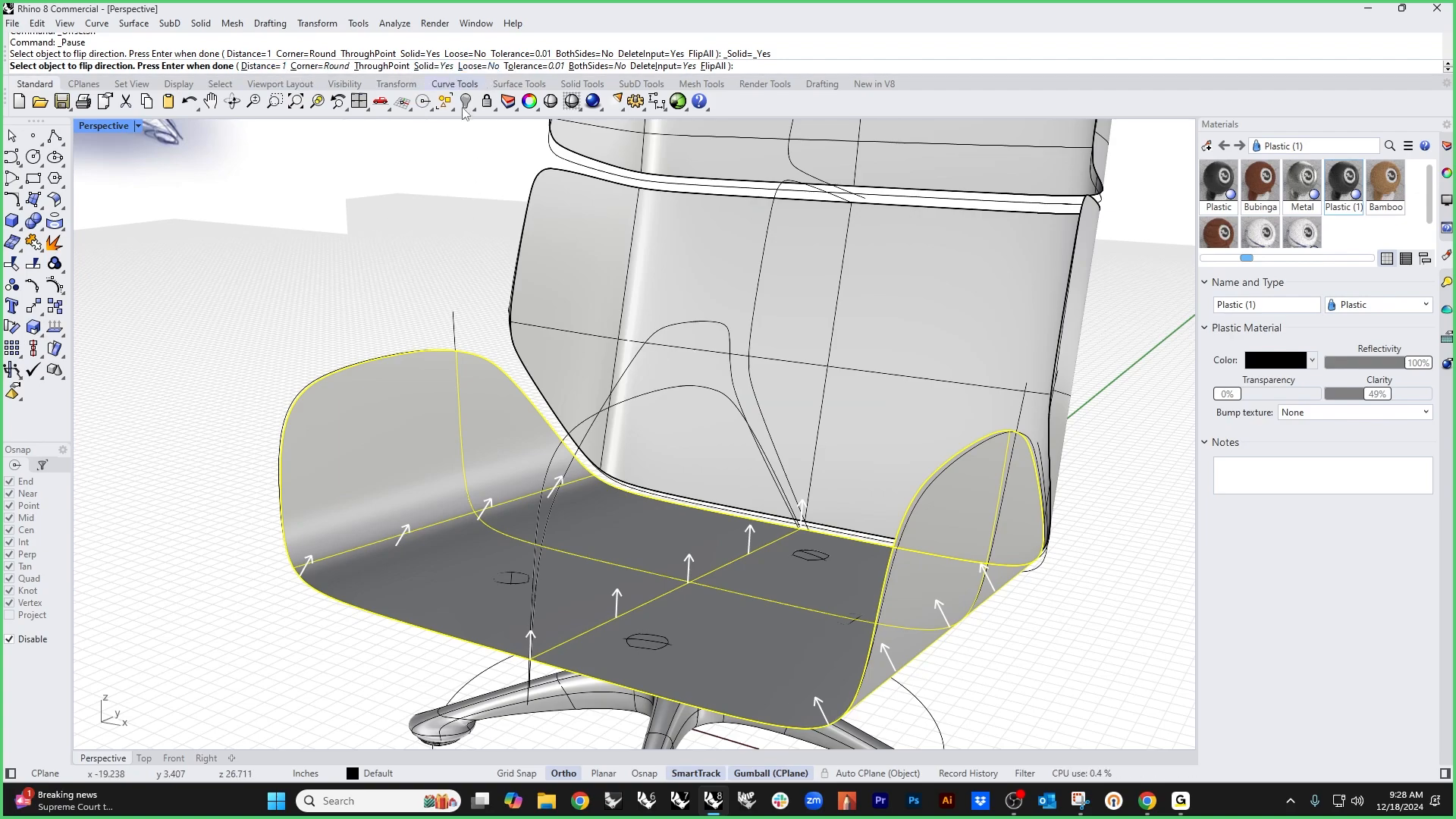
pyautogui.press('Return')
pyautogui.moveTo(338, 346); pyautogui.dragTo(317, 378, button='right')
pyautogui.click(272, 341)
# Step: Examine the offset seat shell's rim and inner surface, comparing its isocurve density with the lower backrest panel
pyautogui.moveTo(292, 463); pyautogui.dragTo(350, 402, button='right')
pyautogui.moveTo(586, 493); pyautogui.dragTo(539, 493, button='right')
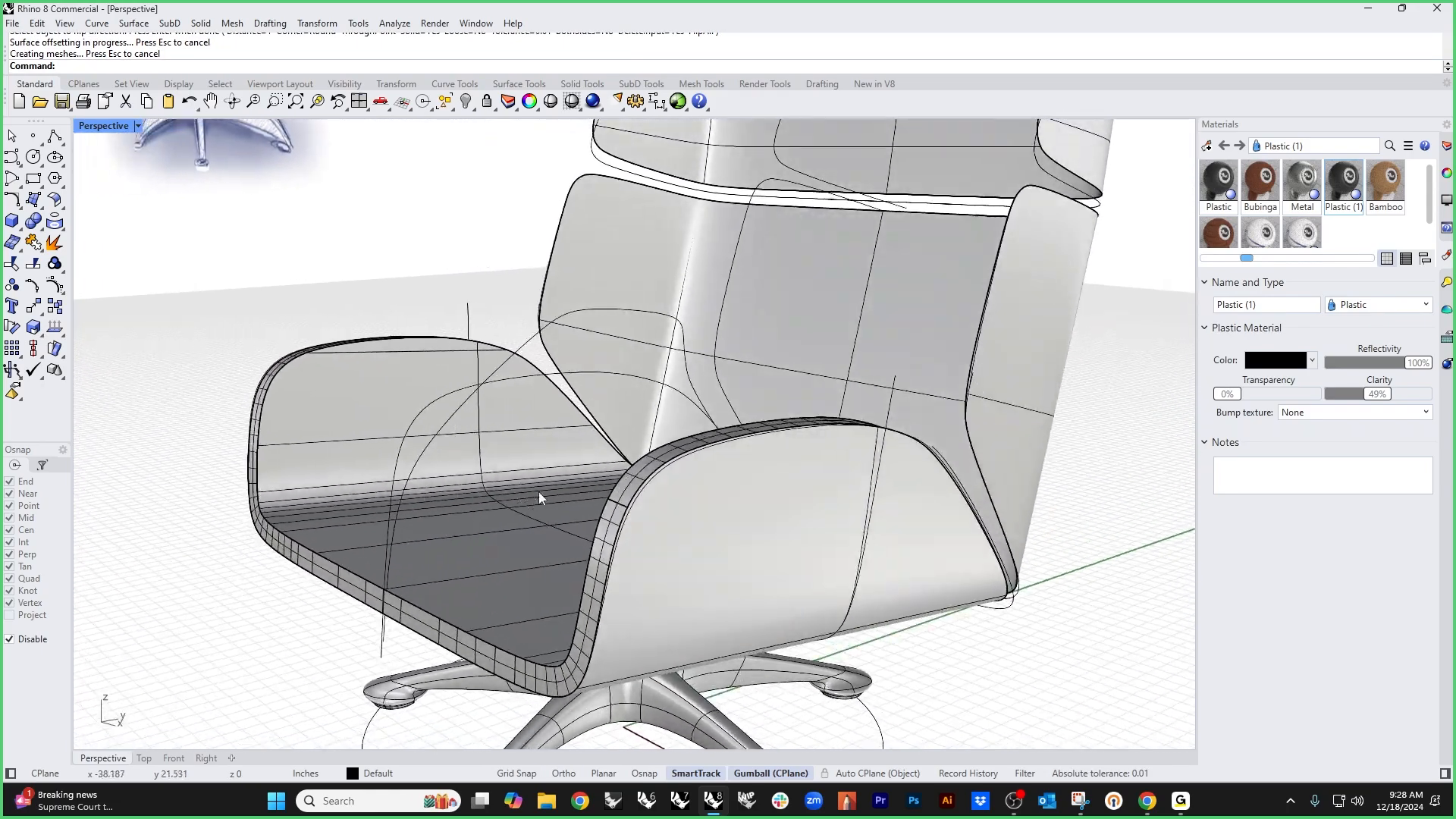
pyautogui.click(871, 347)
pyautogui.moveTo(871, 347); pyautogui.dragTo(855, 418, button='right')
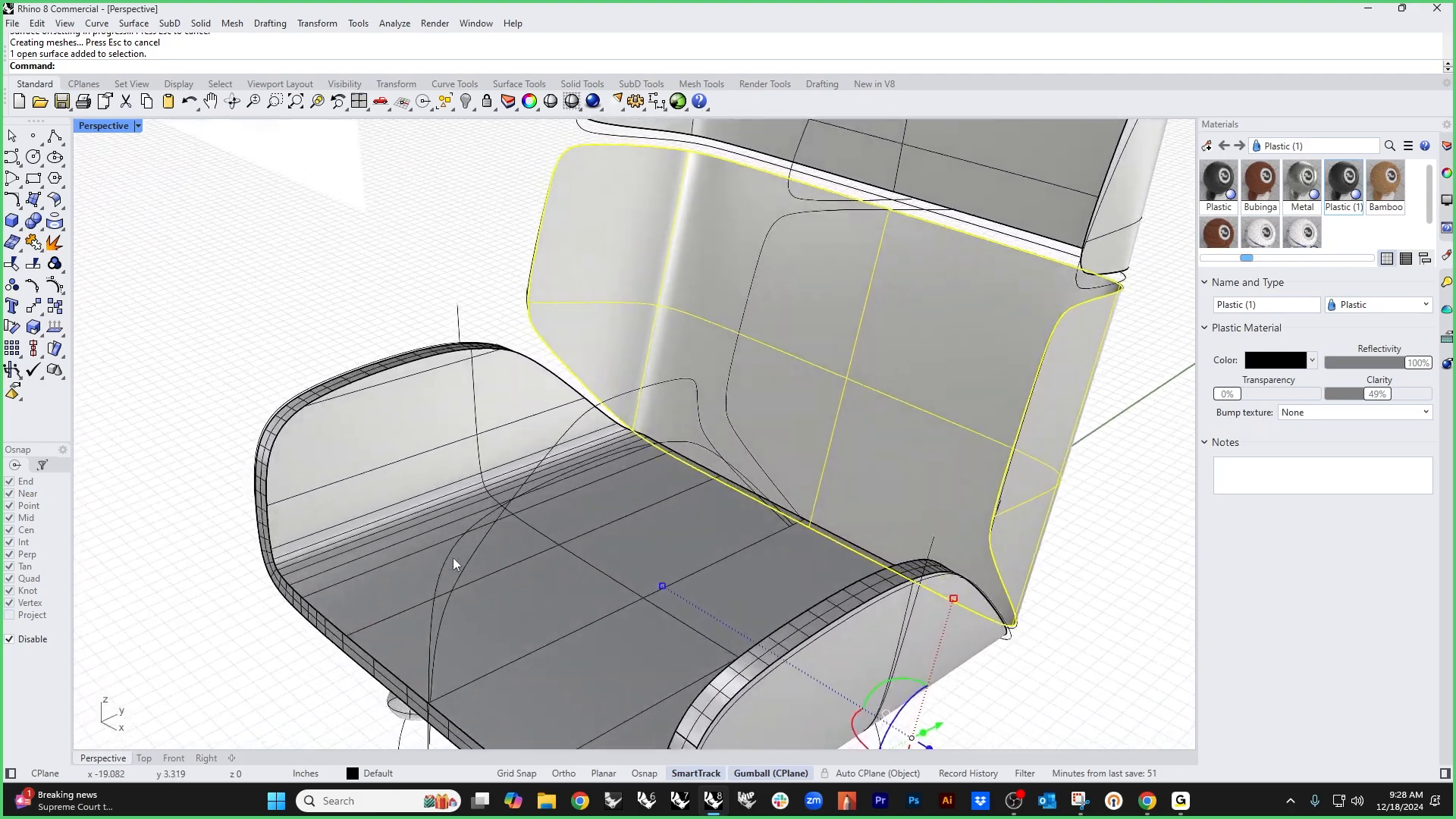
pyautogui.scroll(6, 356, 539)
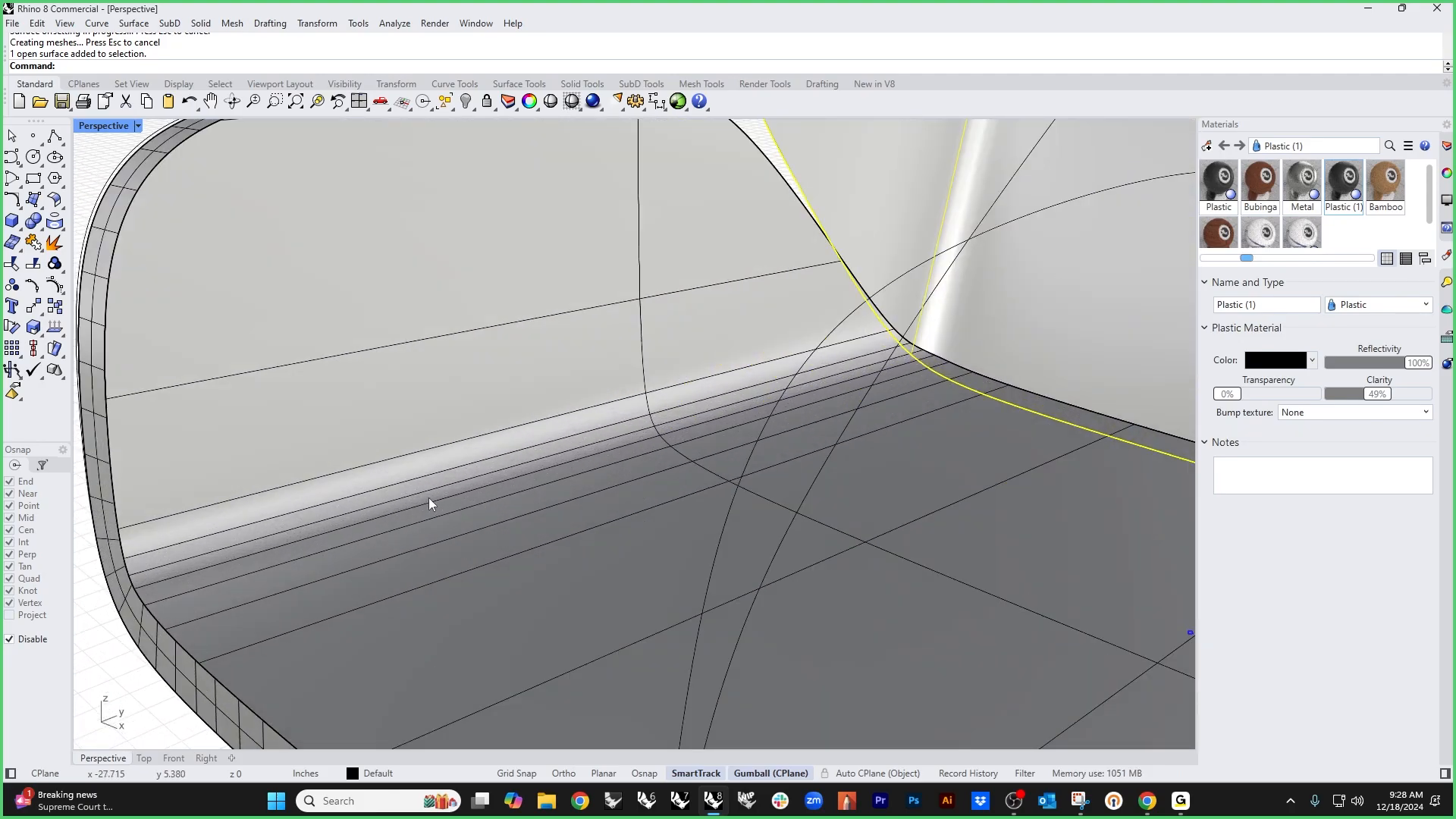
pyautogui.scroll(-6, 430, 497)
pyautogui.moveTo(436, 492)
pyautogui.mouseDown(button='right')
pyautogui.moveTo(527, 464)
pyautogui.moveTo(455, 481)
pyautogui.mouseUp(button='right')
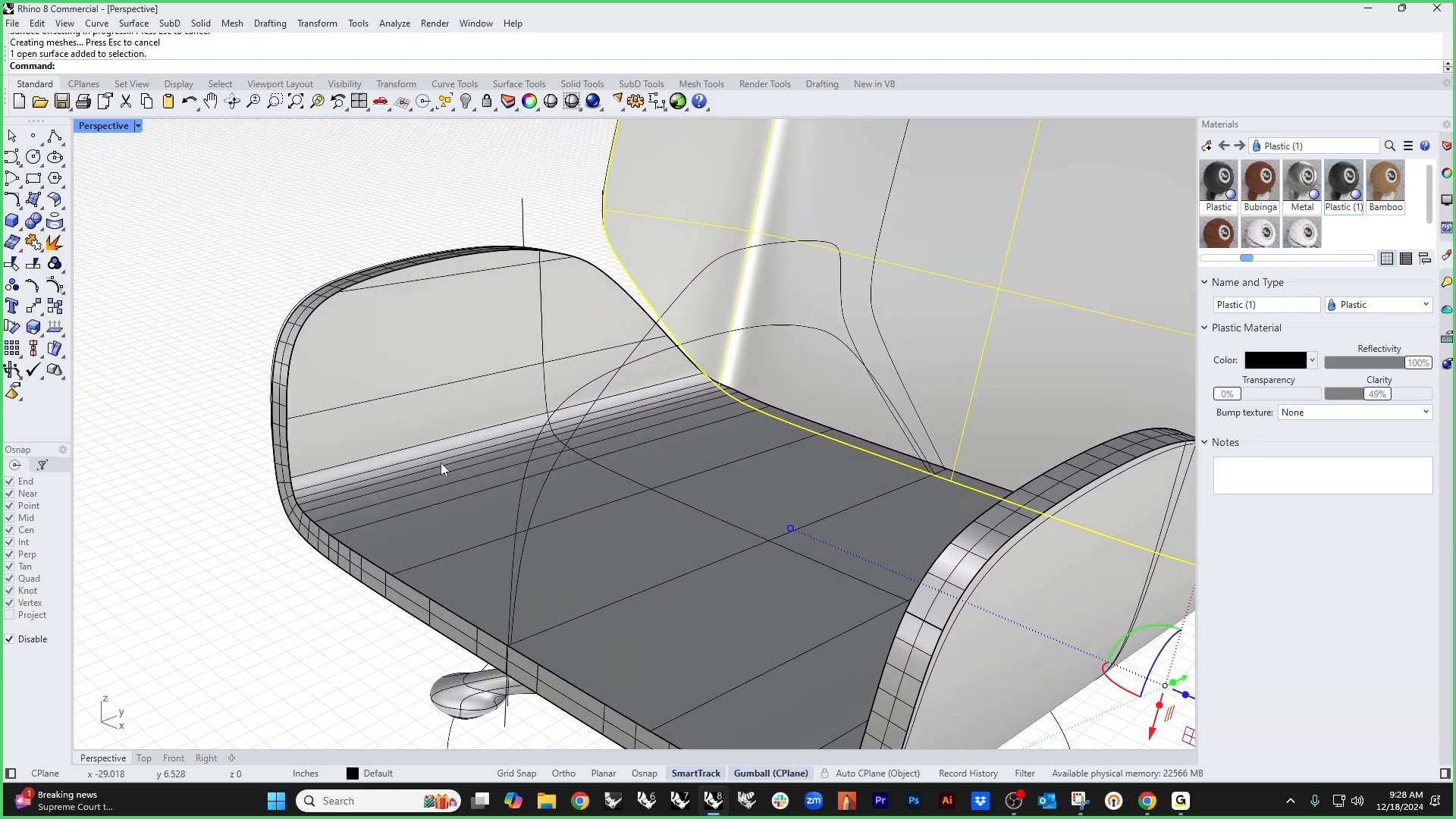
pyautogui.keyDown('shift'); pyautogui.click(440, 463); pyautogui.keyUp('shift')
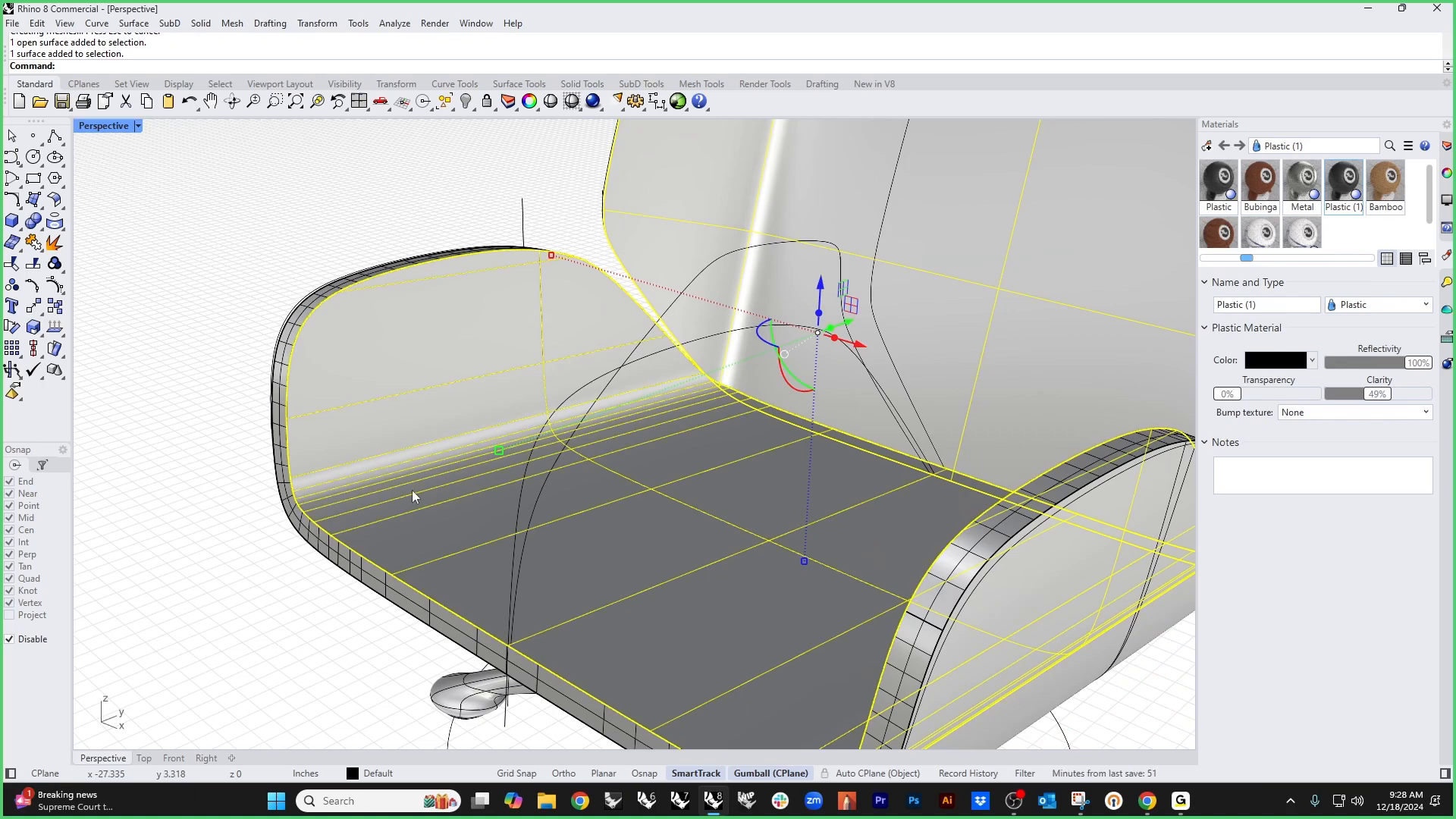
# Step: Undo the seat offset, then offset the seat surface again as a solid with distance 1 and Loose set to Yes
pyautogui.hotkey('ctrl', 'z')
pyautogui.press('Escape')
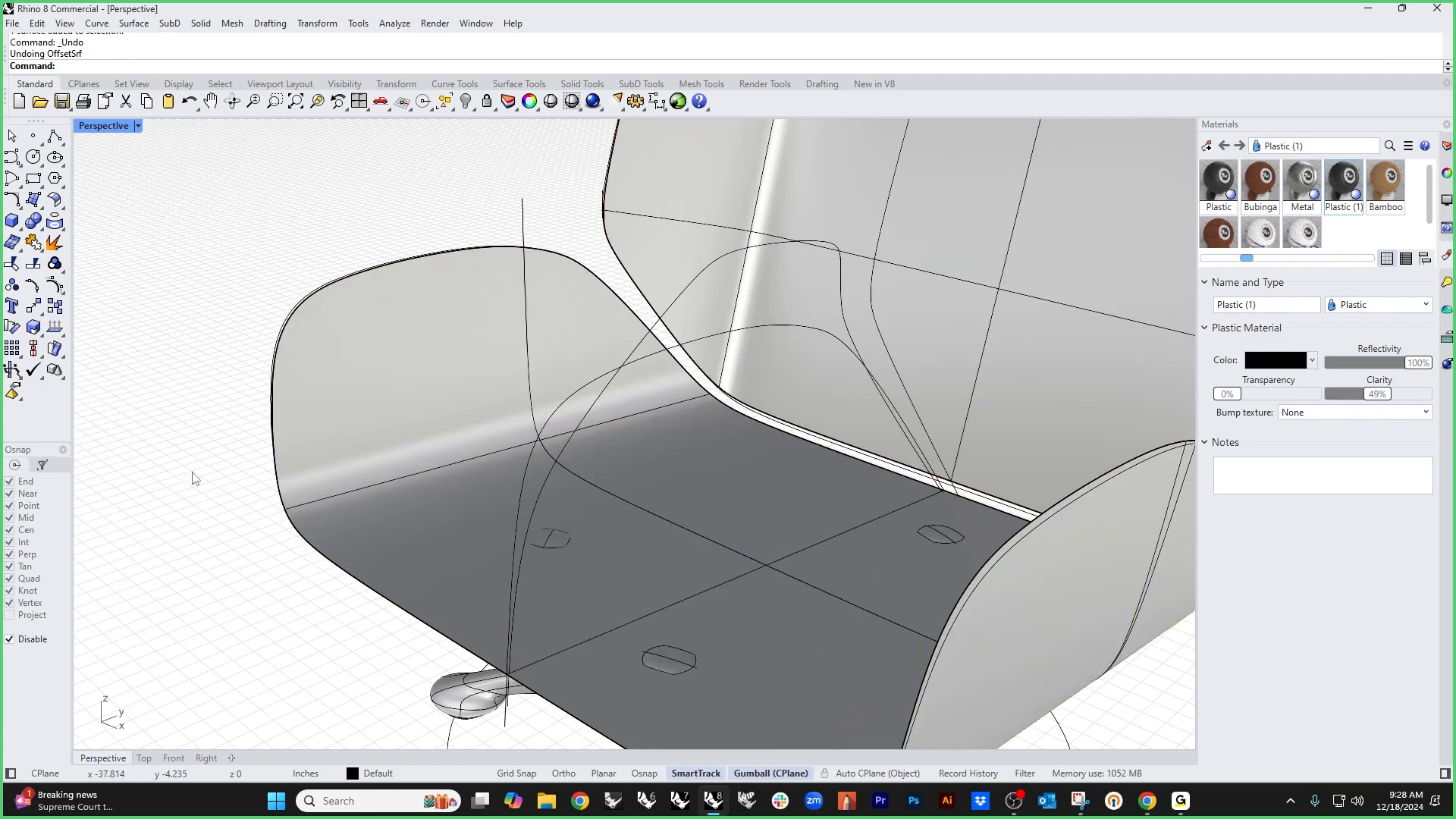
pyautogui.scroll(-5, 372, 451)
pyautogui.click(380, 447)
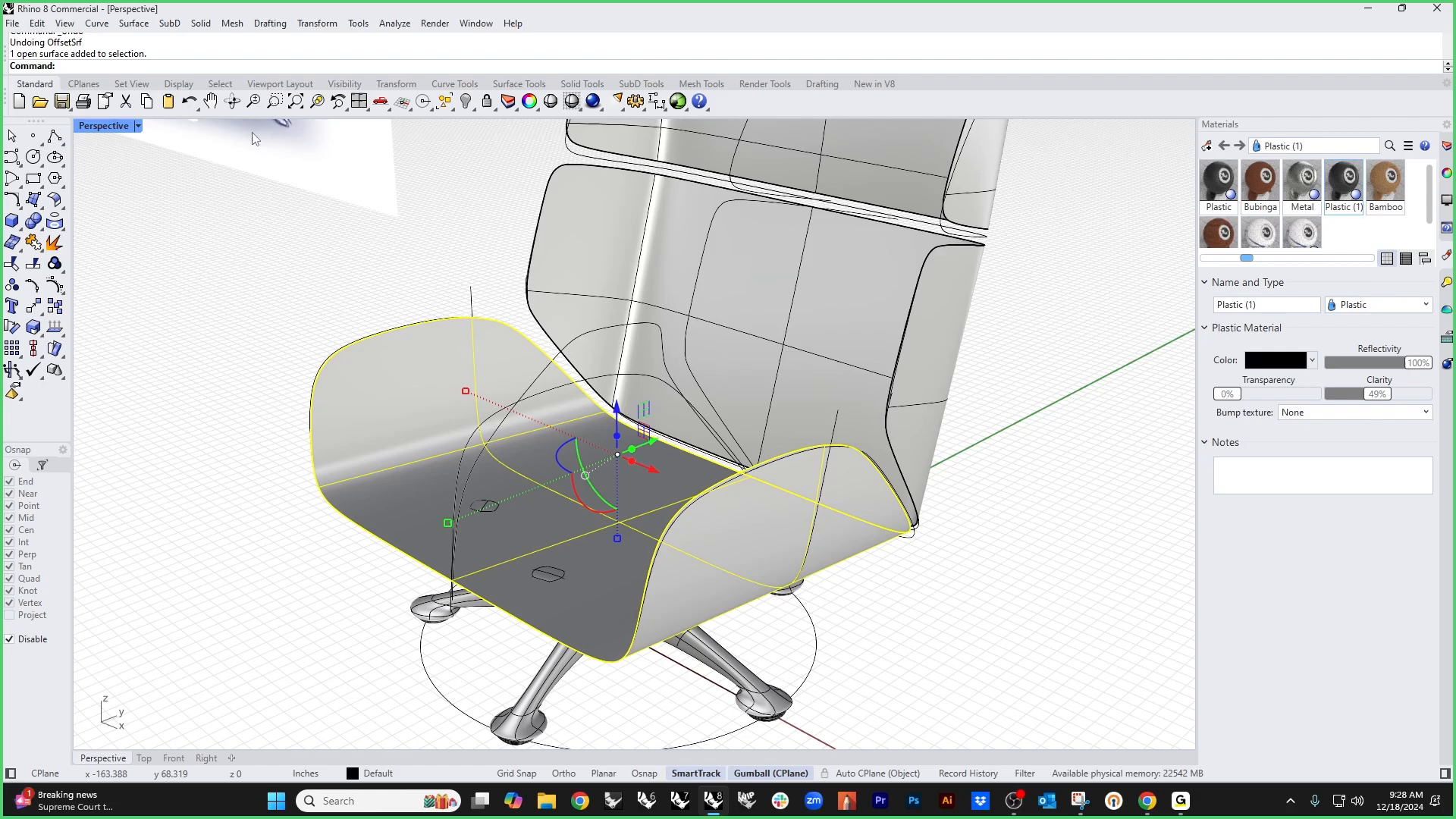
pyautogui.click(200, 24)
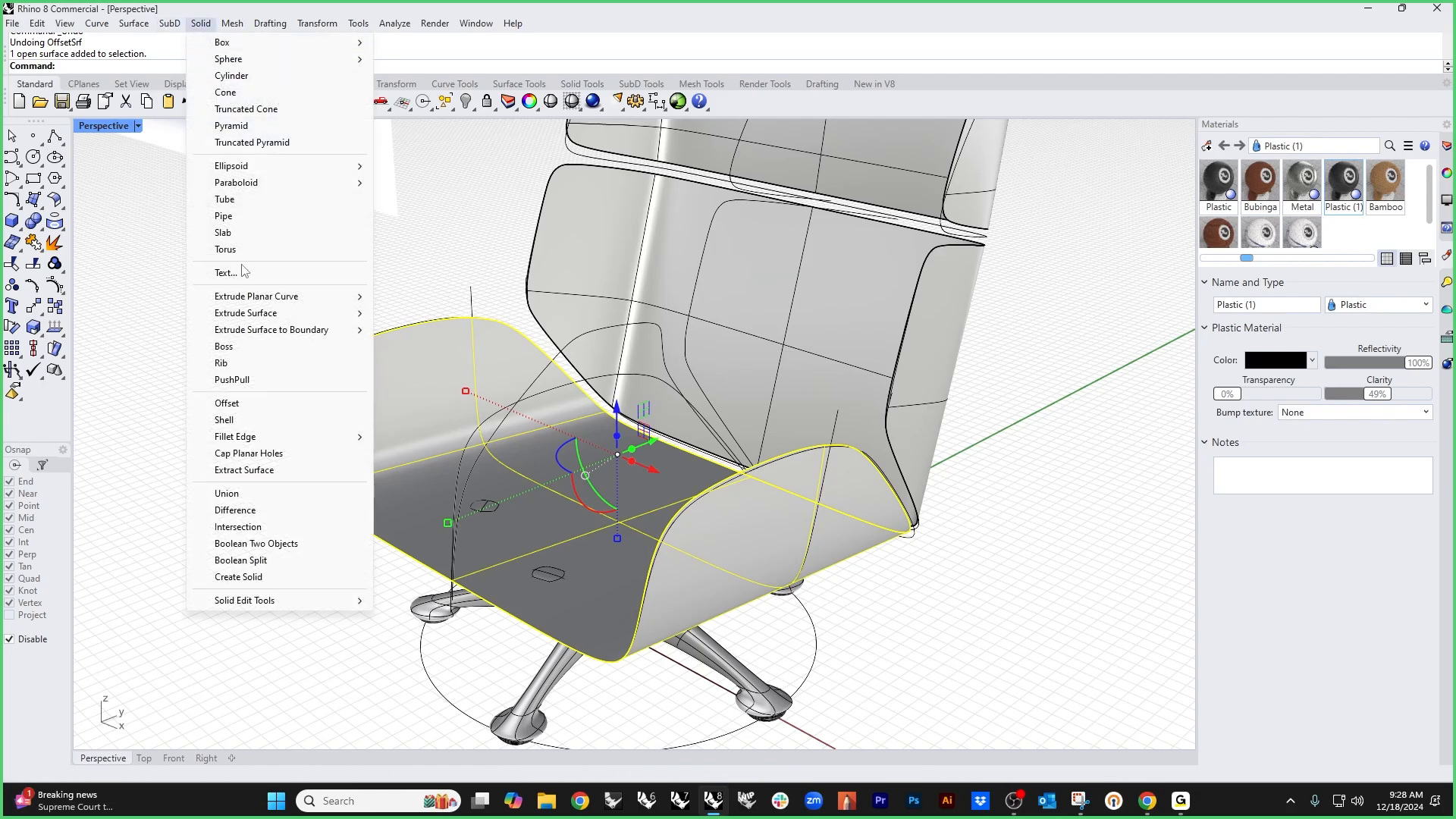
pyautogui.click(231, 403)
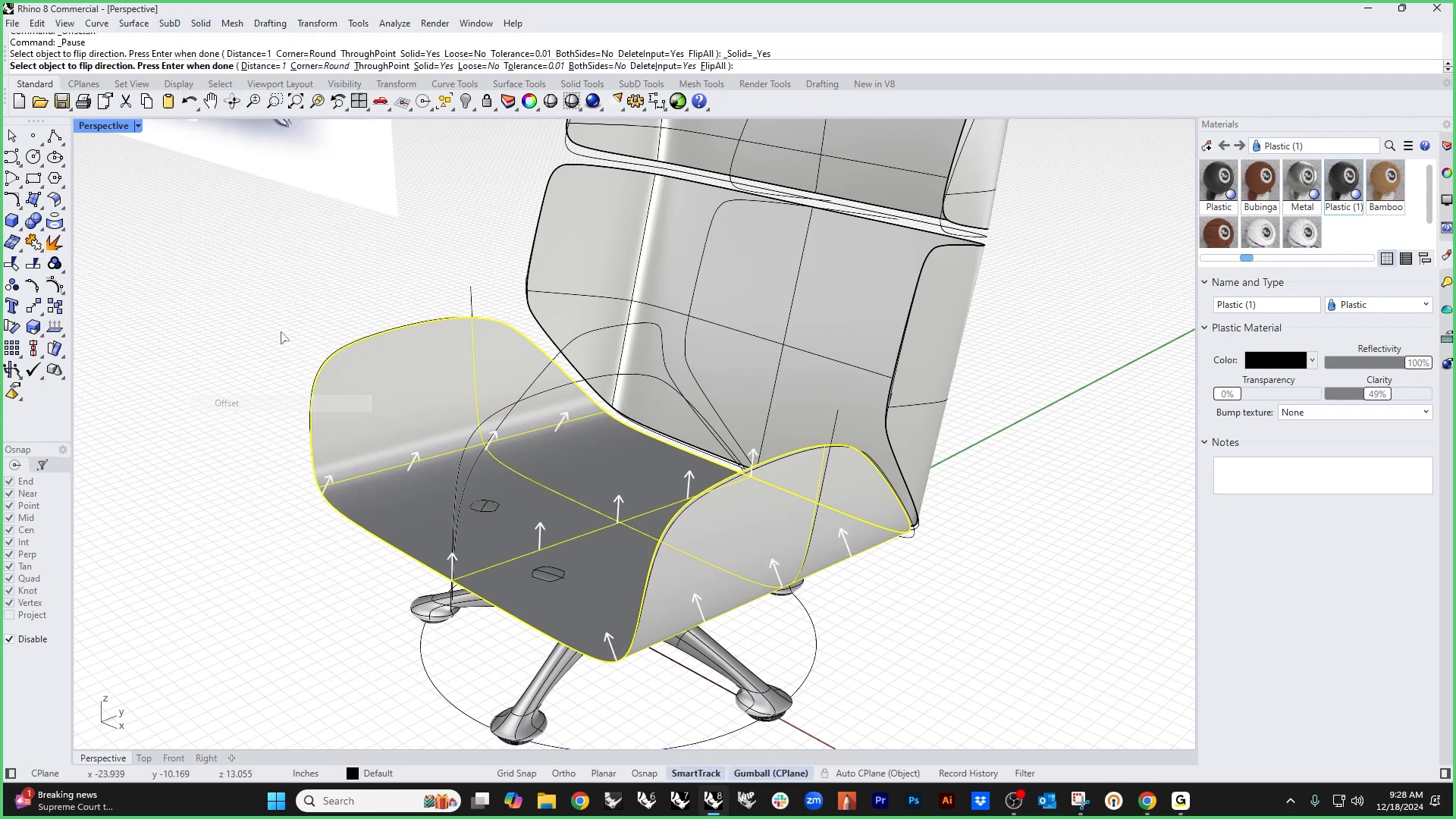
pyautogui.click(470, 66)
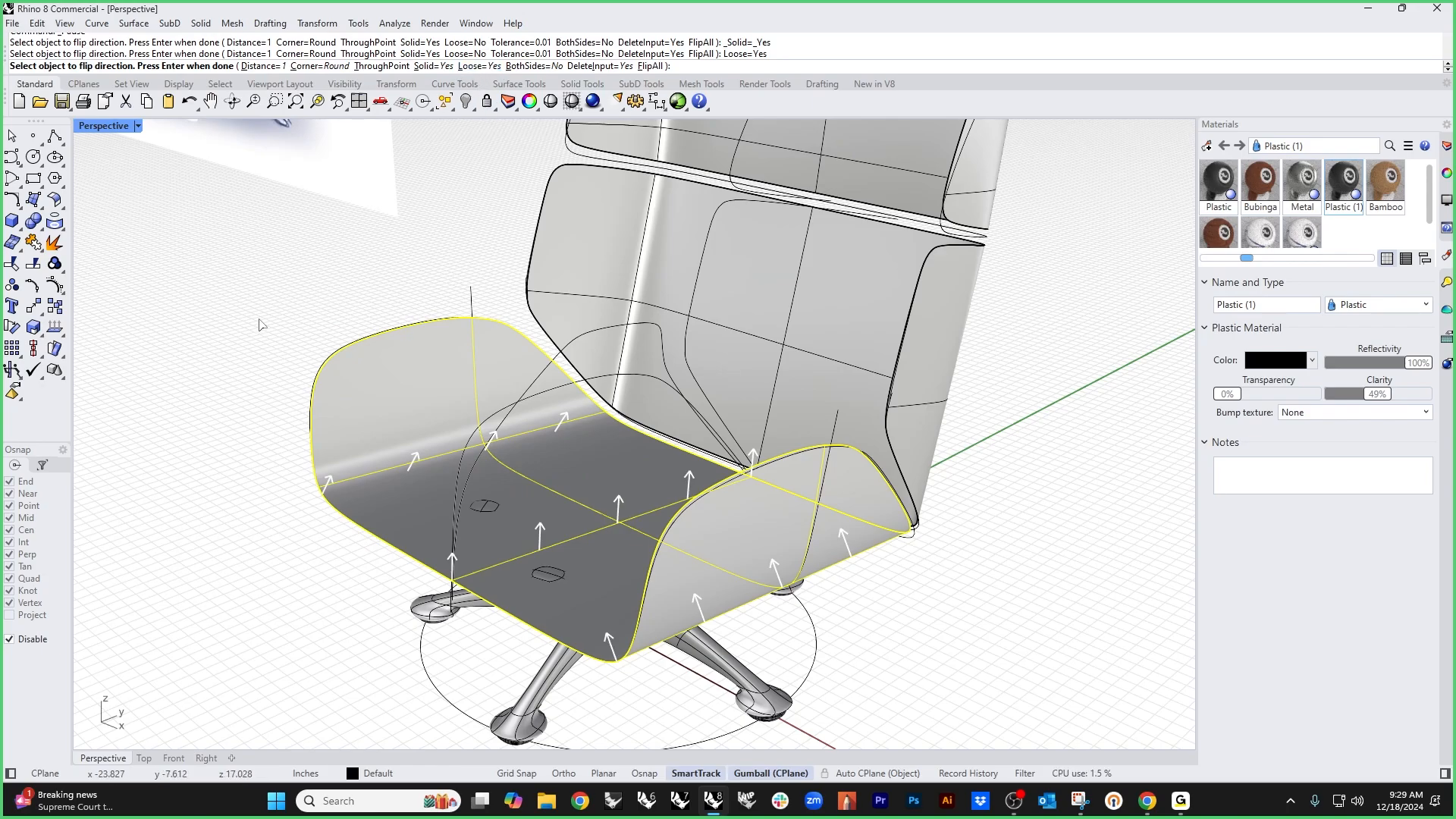
pyautogui.press('Return')
# Step: Examine the faces of the loosely offset seat shell from above, from underneath and from the front
pyautogui.moveTo(267, 395); pyautogui.dragTo(306, 410, button='right')
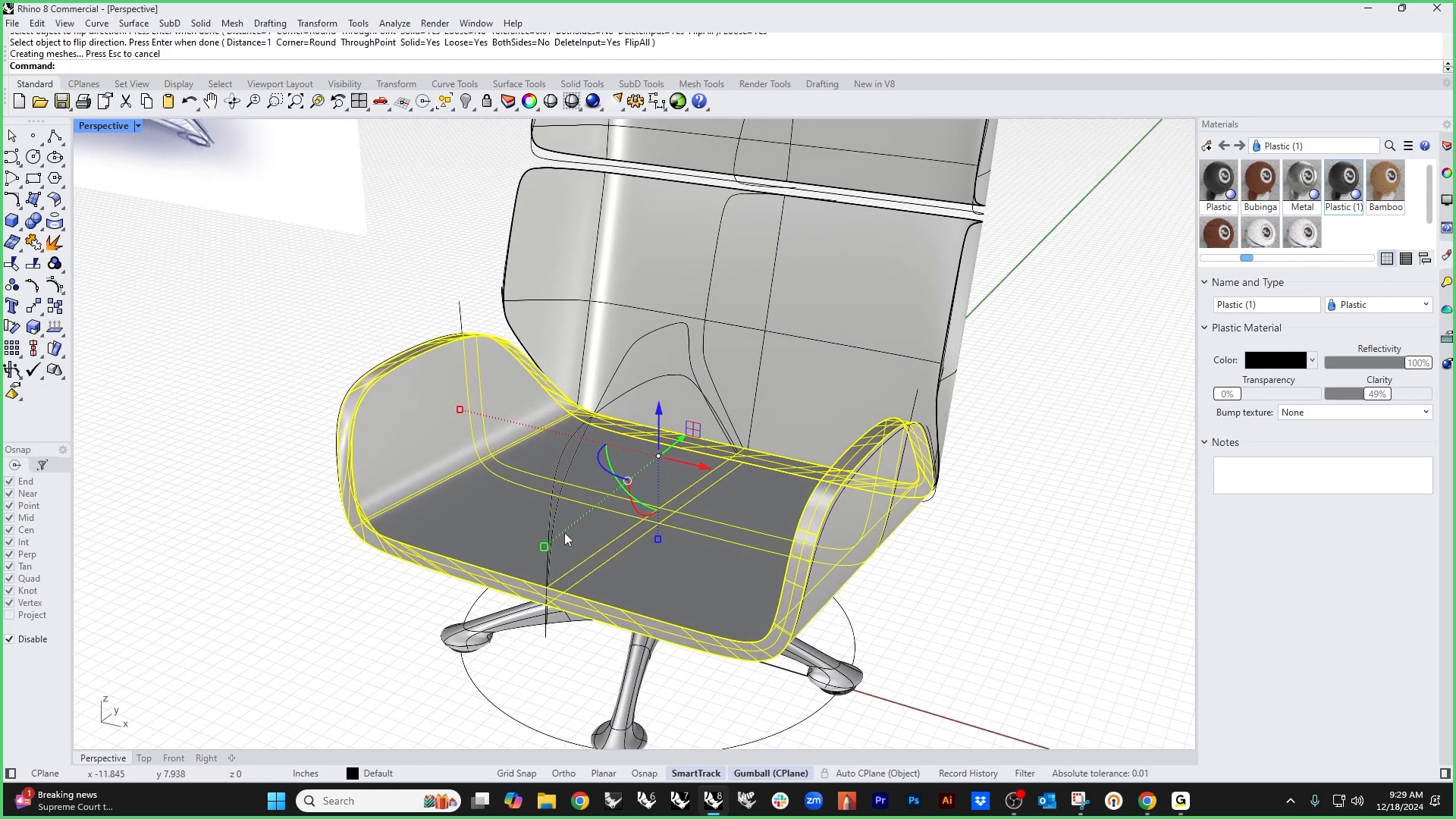
pyautogui.scroll(3, 564, 532)
pyautogui.click(265, 584)
pyautogui.moveTo(373, 590); pyautogui.dragTo(535, 493, button='right')
pyautogui.click(576, 586)
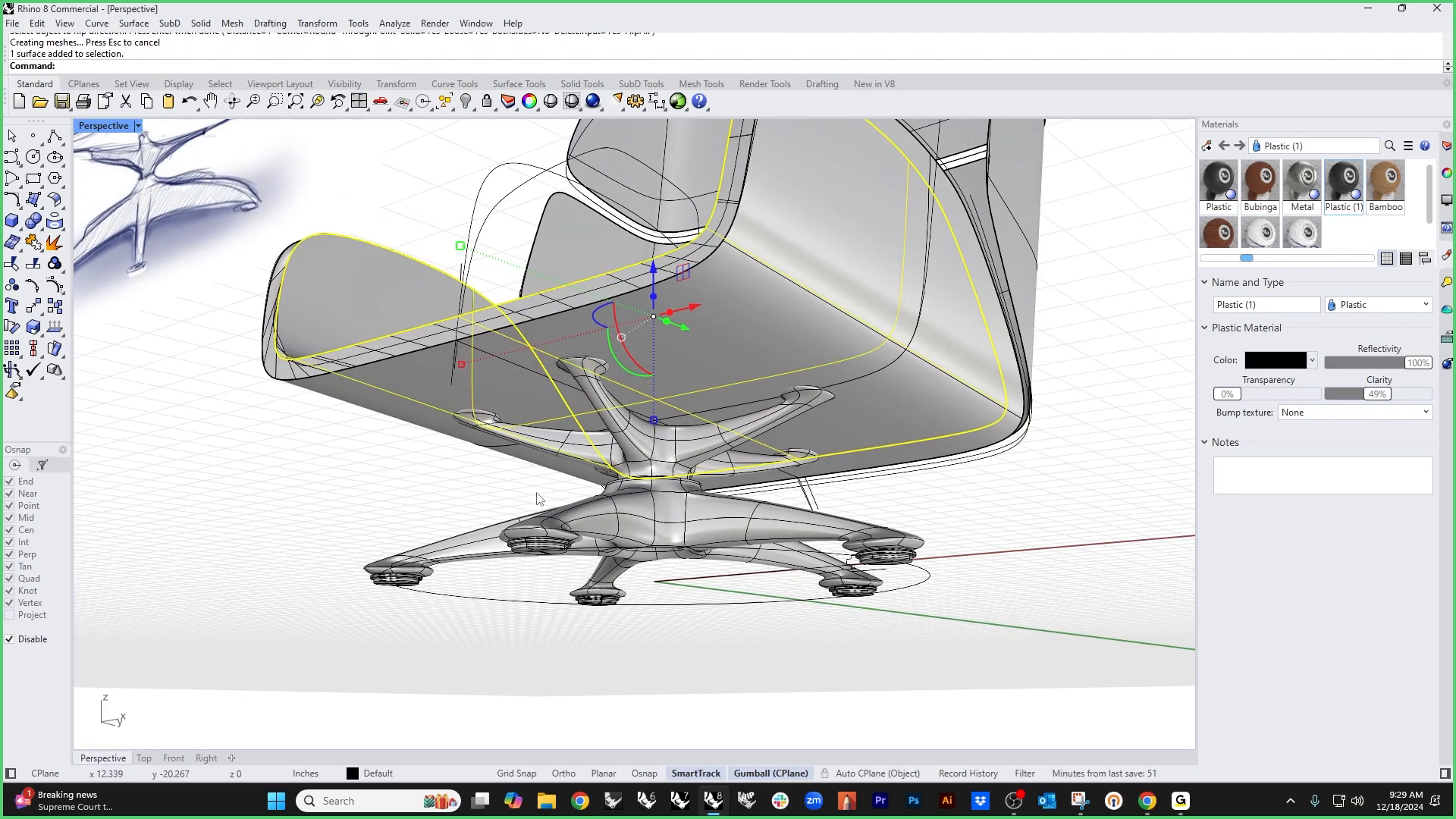
pyautogui.click(258, 488)
pyautogui.click(411, 398)
pyautogui.moveTo(411, 397); pyautogui.dragTo(263, 544, button='right')
pyautogui.click(229, 560)
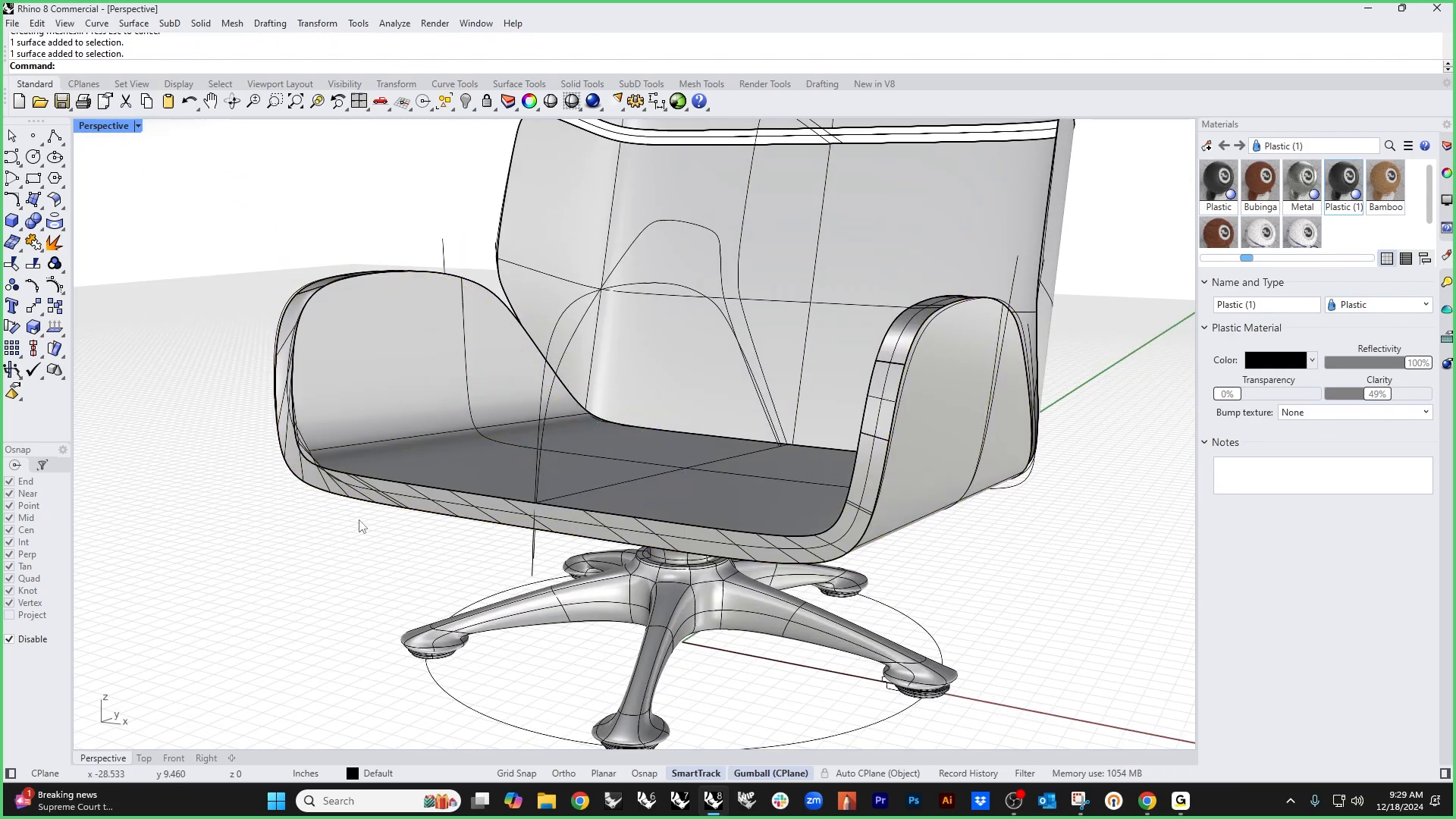
# Step: Delete the rim face that joins the inner and outer surfaces of the seat shell
pyautogui.scroll(4, 359, 520)
pyautogui.click(389, 481)
pyautogui.scroll(-5, 337, 504)
pyautogui.moveTo(337, 504); pyautogui.dragTo(343, 563, button='right')
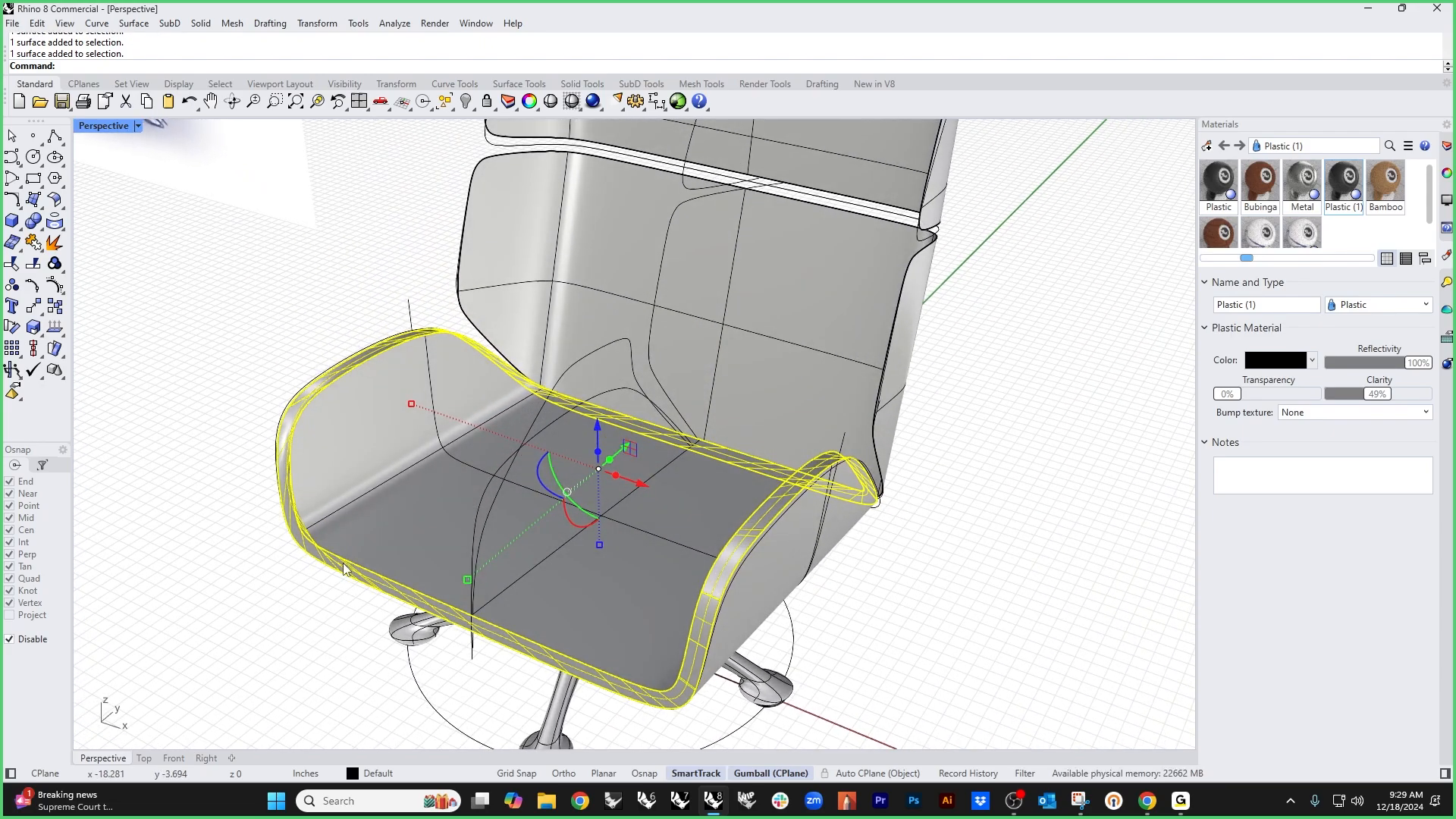
pyautogui.press('Delete')
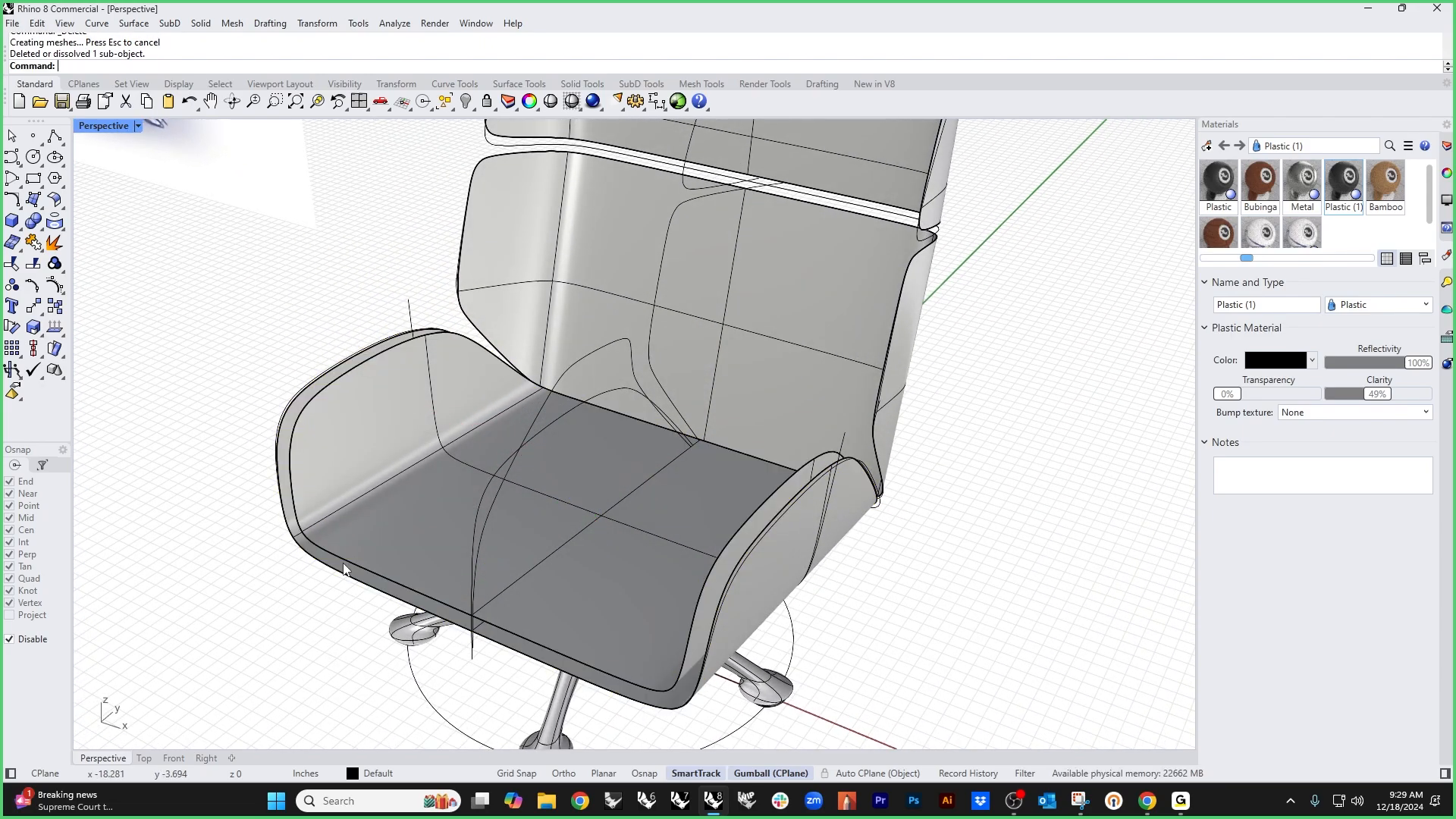
# Step: Isolate the inner and outer seat surfaces by hiding every other object
pyautogui.moveTo(379, 527); pyautogui.dragTo(360, 531, button='right')
pyautogui.click(366, 526)
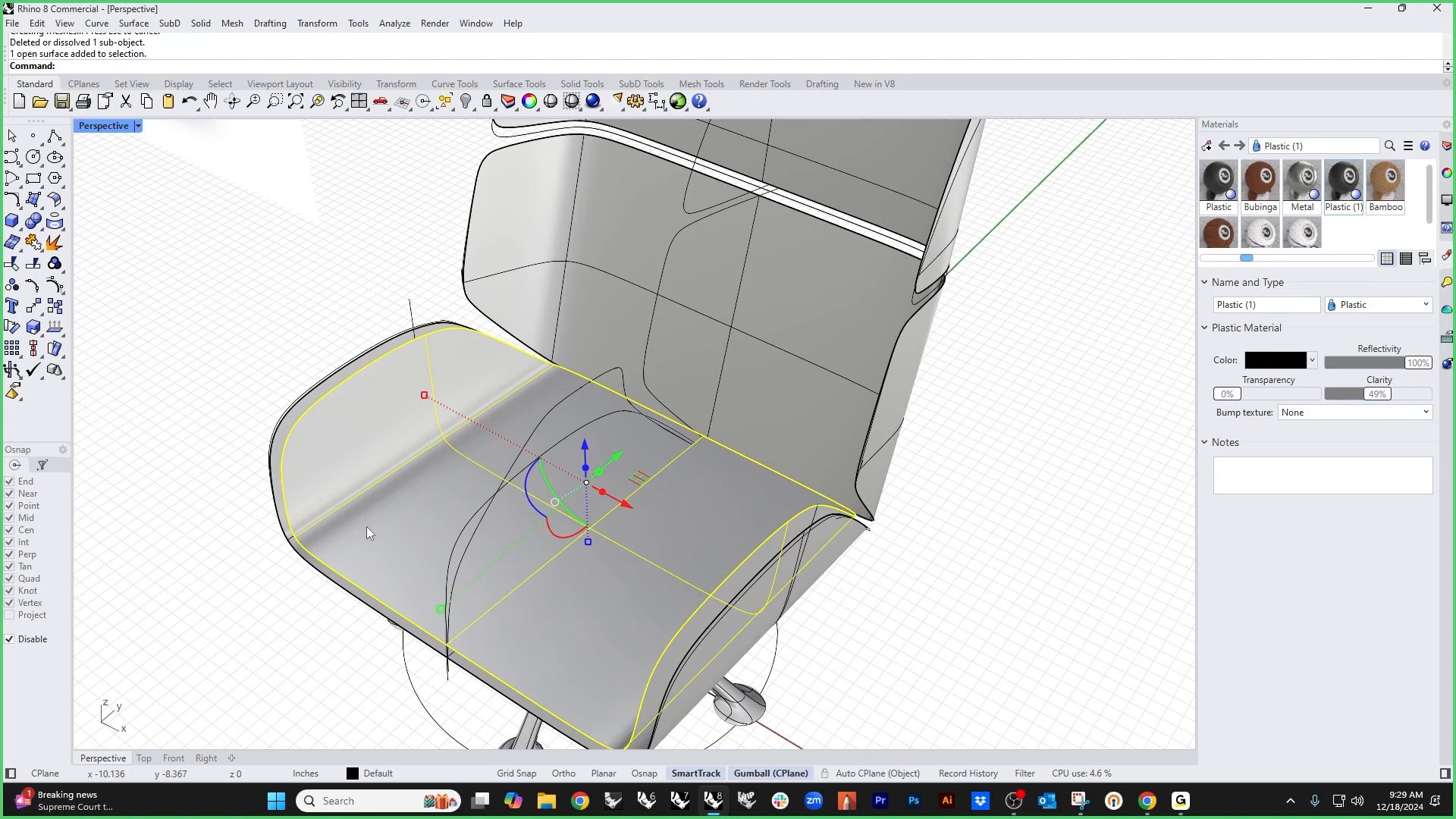
pyautogui.scroll(5, 353, 596)
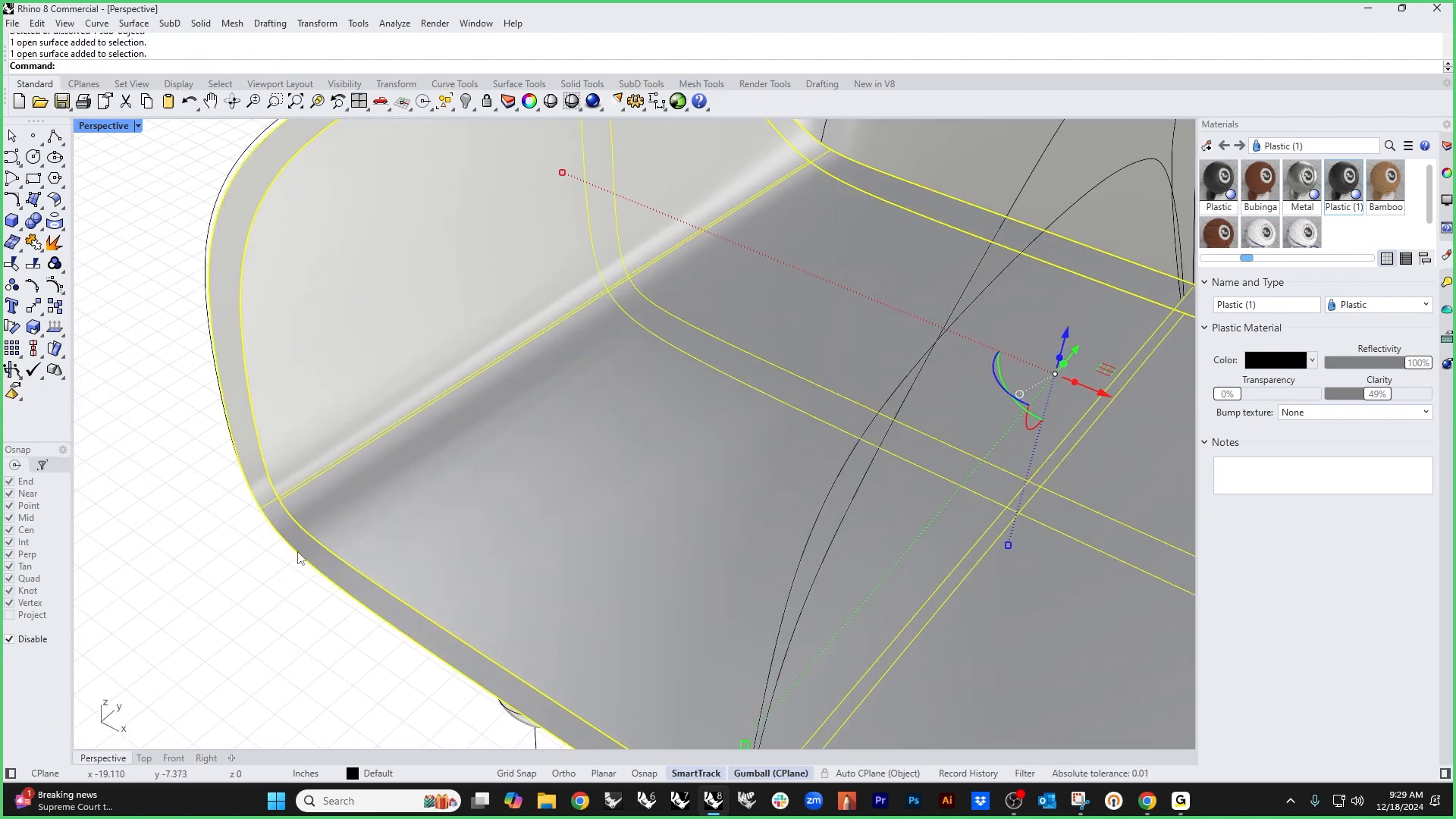
pyautogui.hotkey('ctrl', 'i')
pyautogui.hotkey('ctrl', 'h')
pyautogui.scroll(-8, 440, 449)
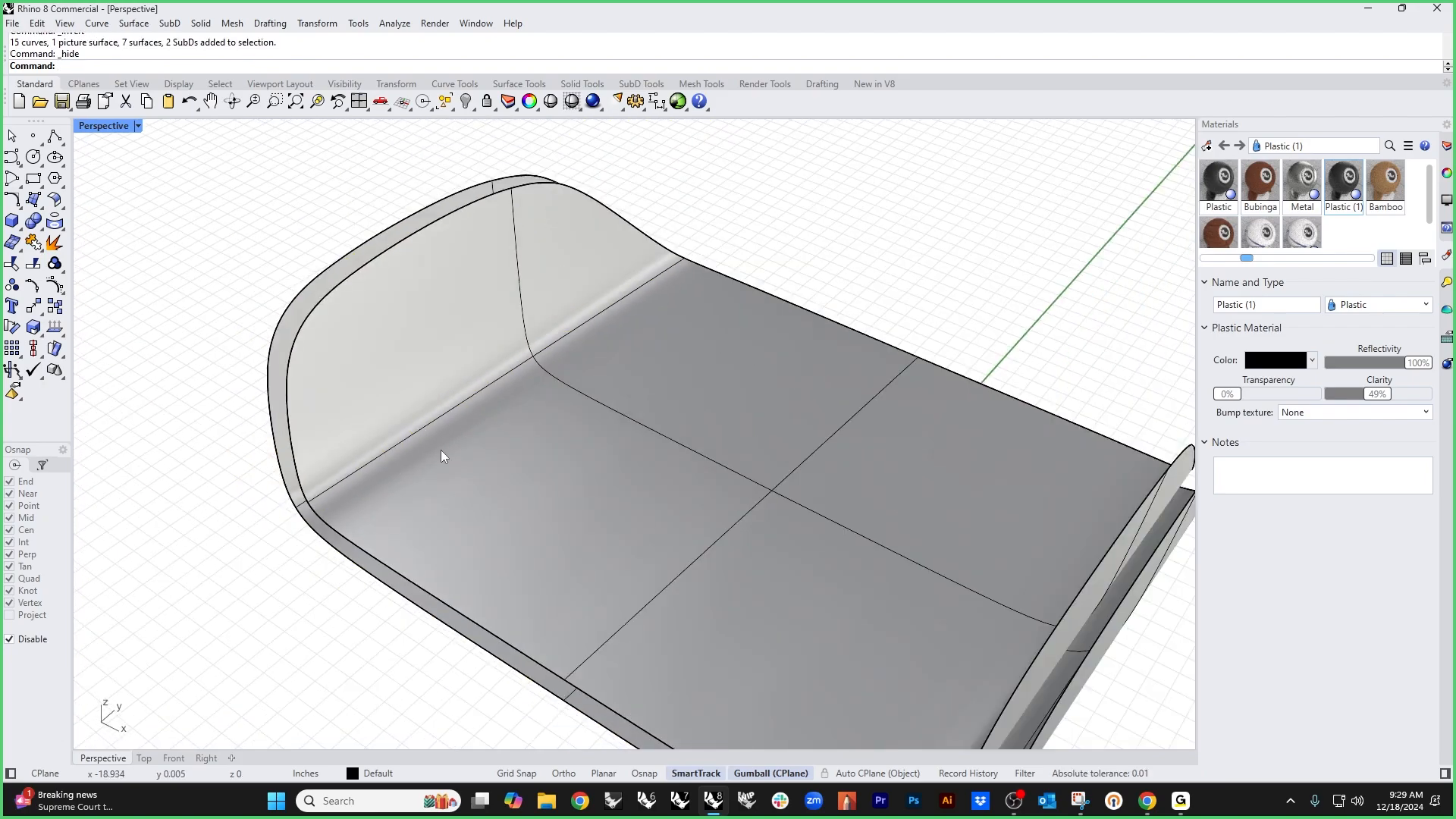
# Step: Create a surface blend between the perimeter edges of the inner and outer seat surfaces, accepting the seam position
pyautogui.middleClick(430, 511)
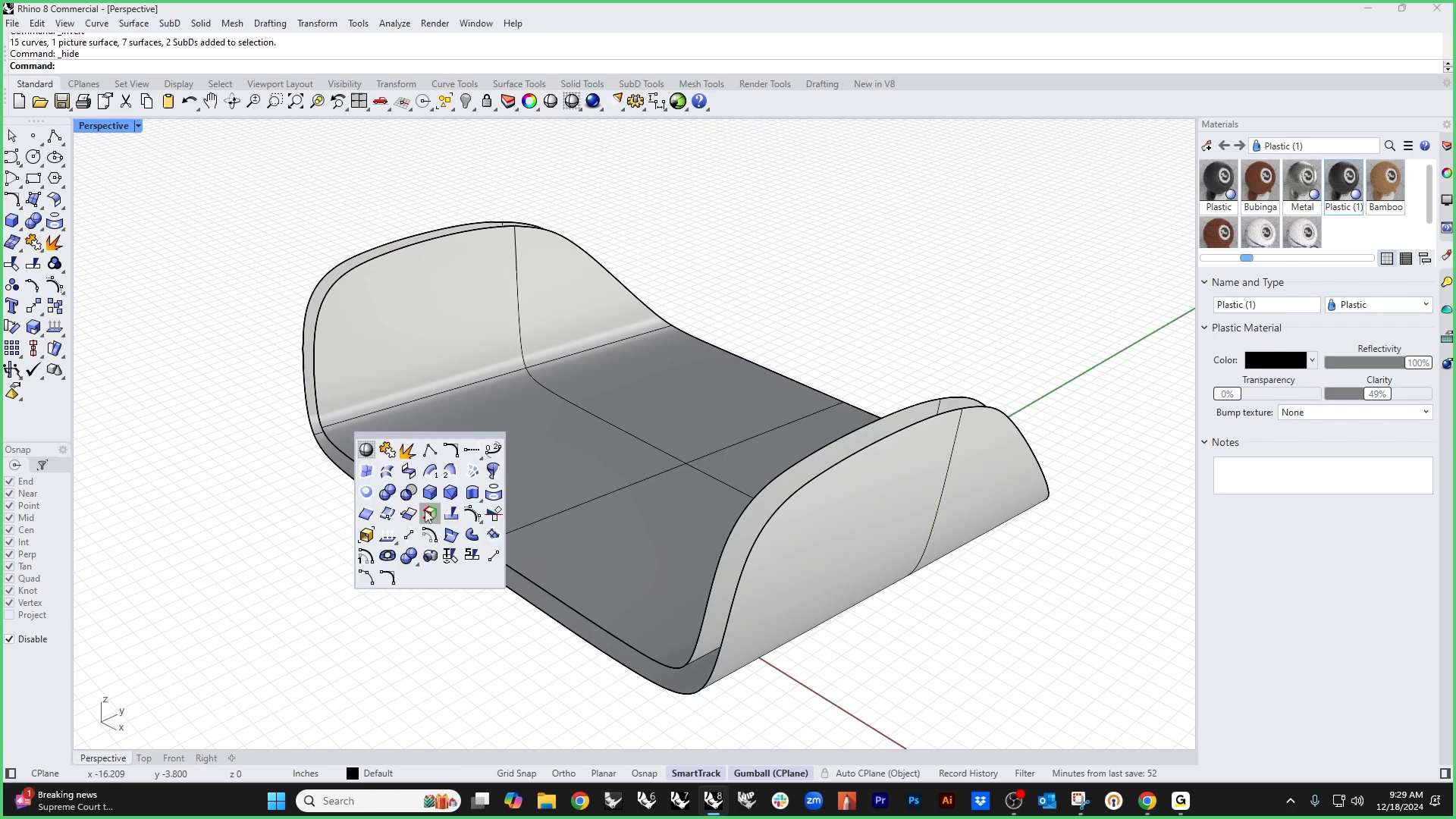
pyautogui.click(409, 471)
pyautogui.click(367, 475)
pyautogui.click(343, 510)
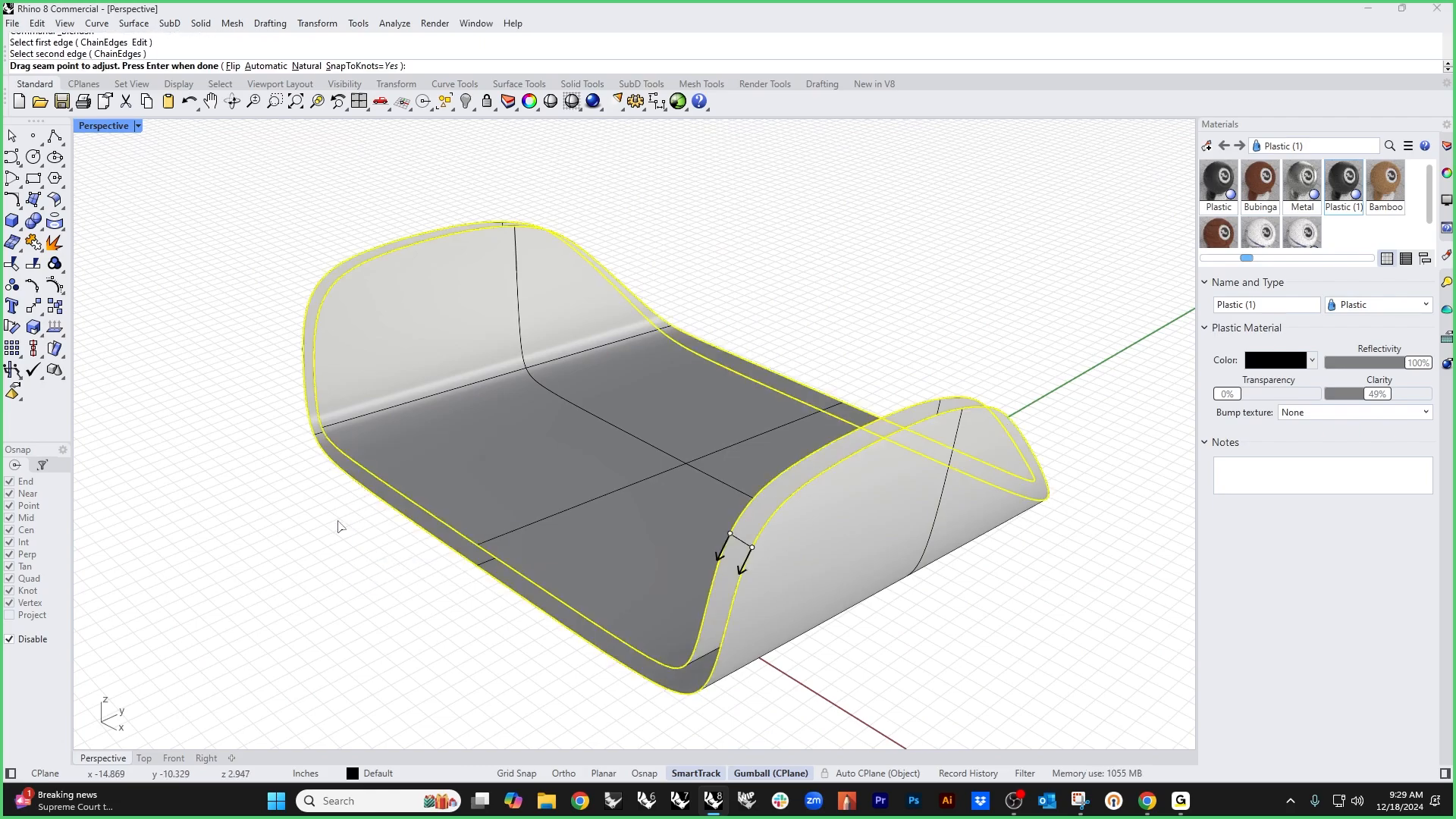
pyautogui.press('Return')
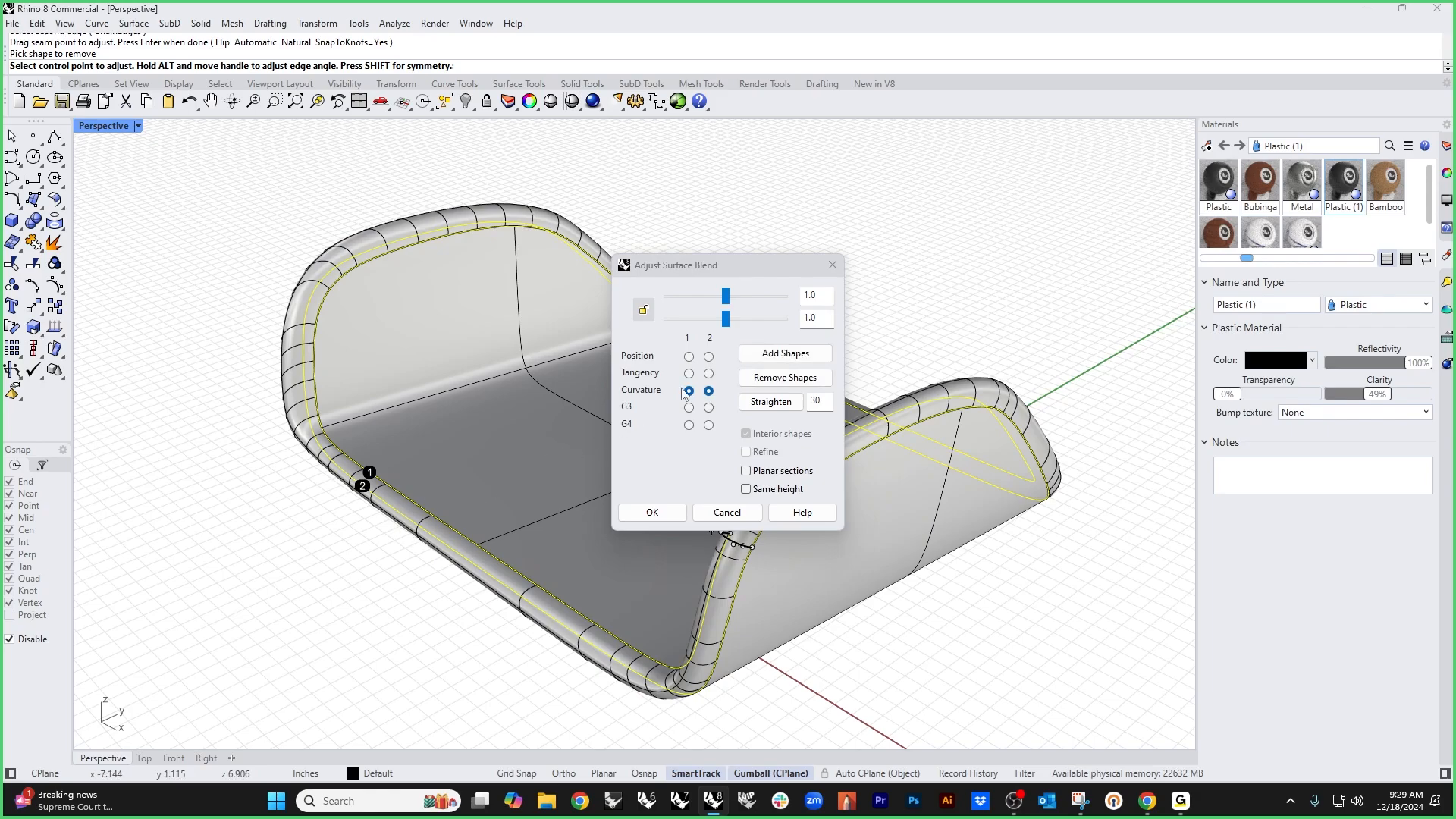
# Step: Set both sides of the rim blend to Tangency and lower their linked bulge values to 0.25
pyautogui.click(689, 373)
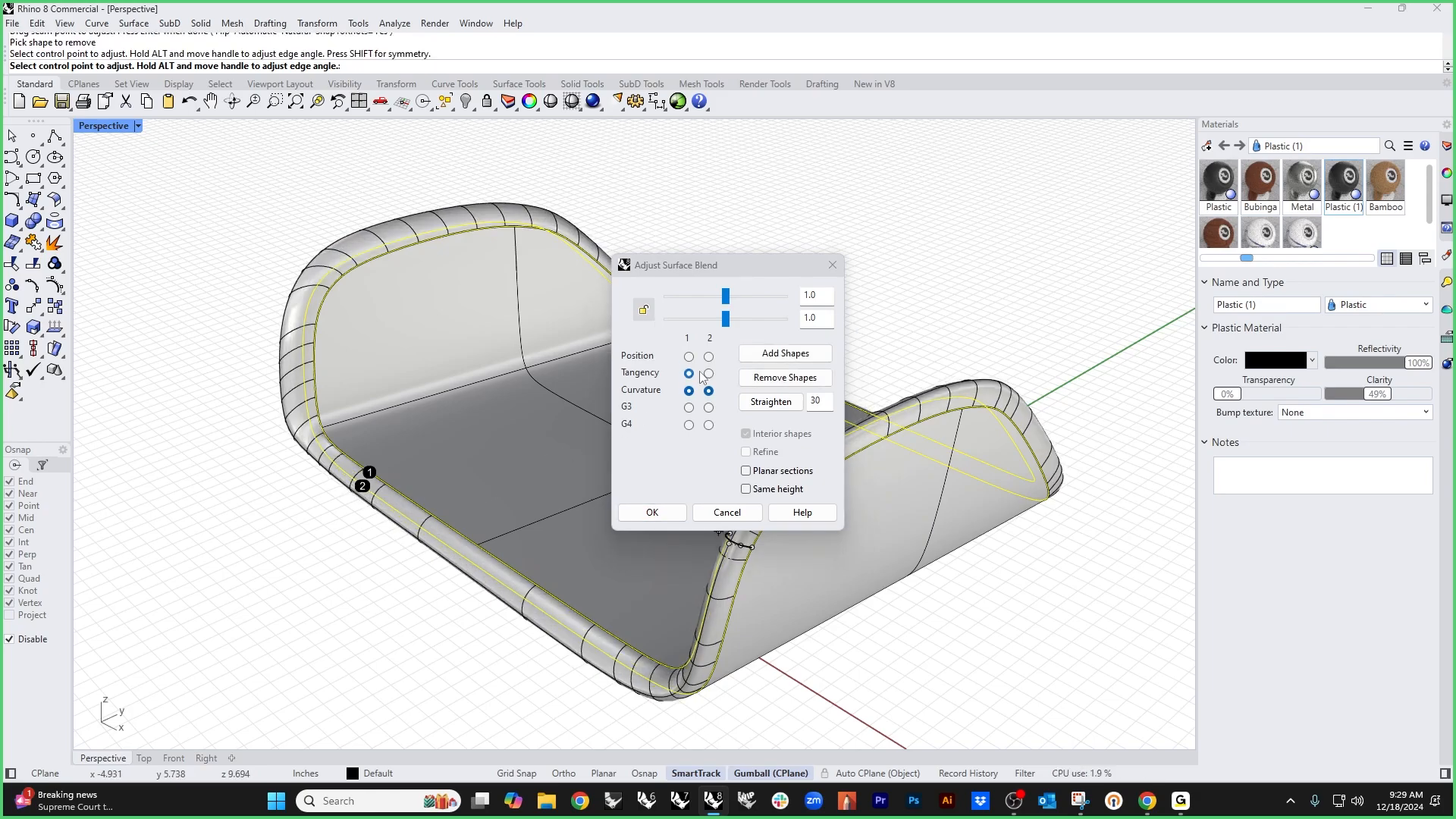
pyautogui.click(708, 373)
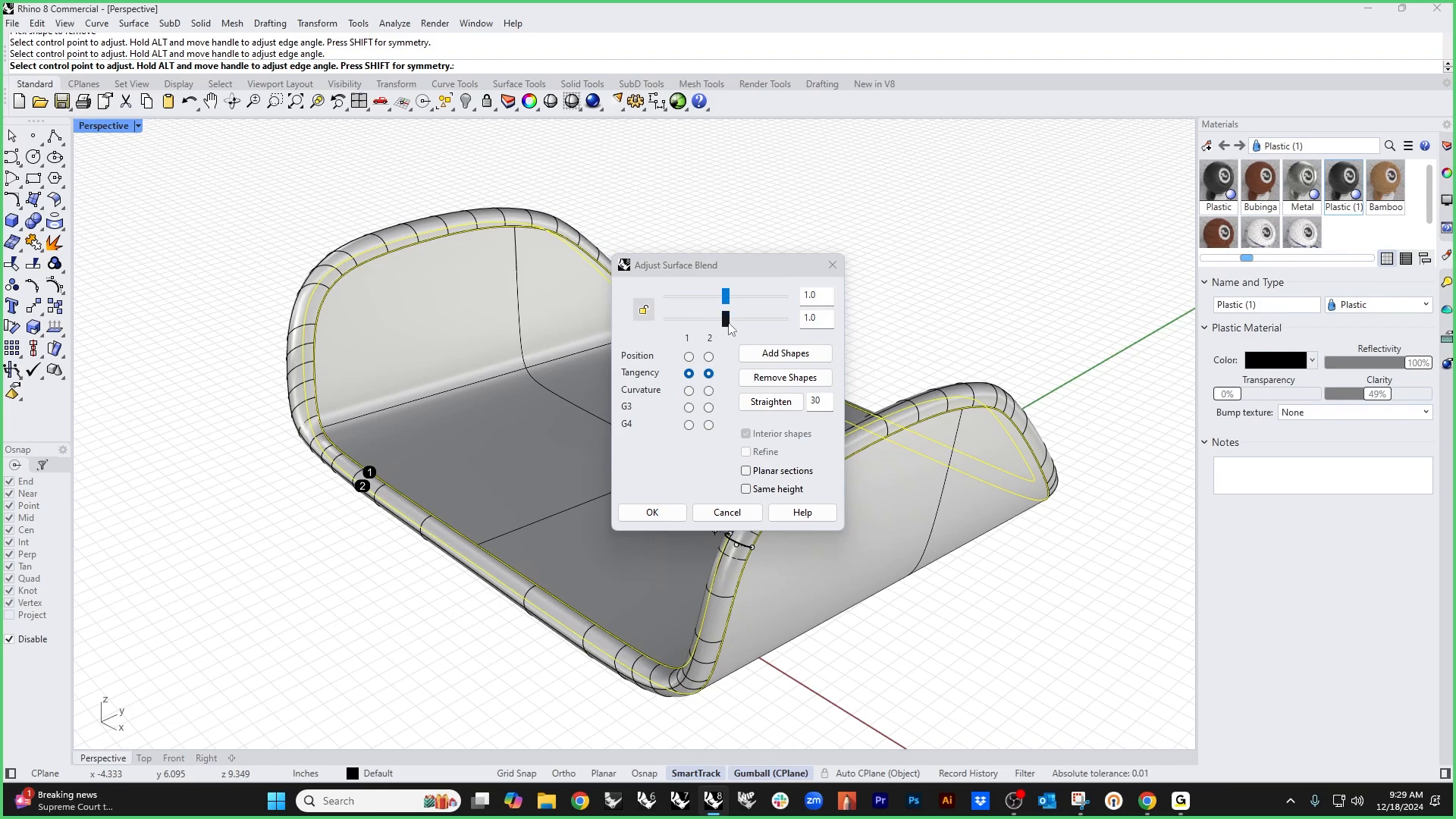
pyautogui.click(645, 311)
pyautogui.moveTo(726, 320); pyautogui.dragTo(549, 383)
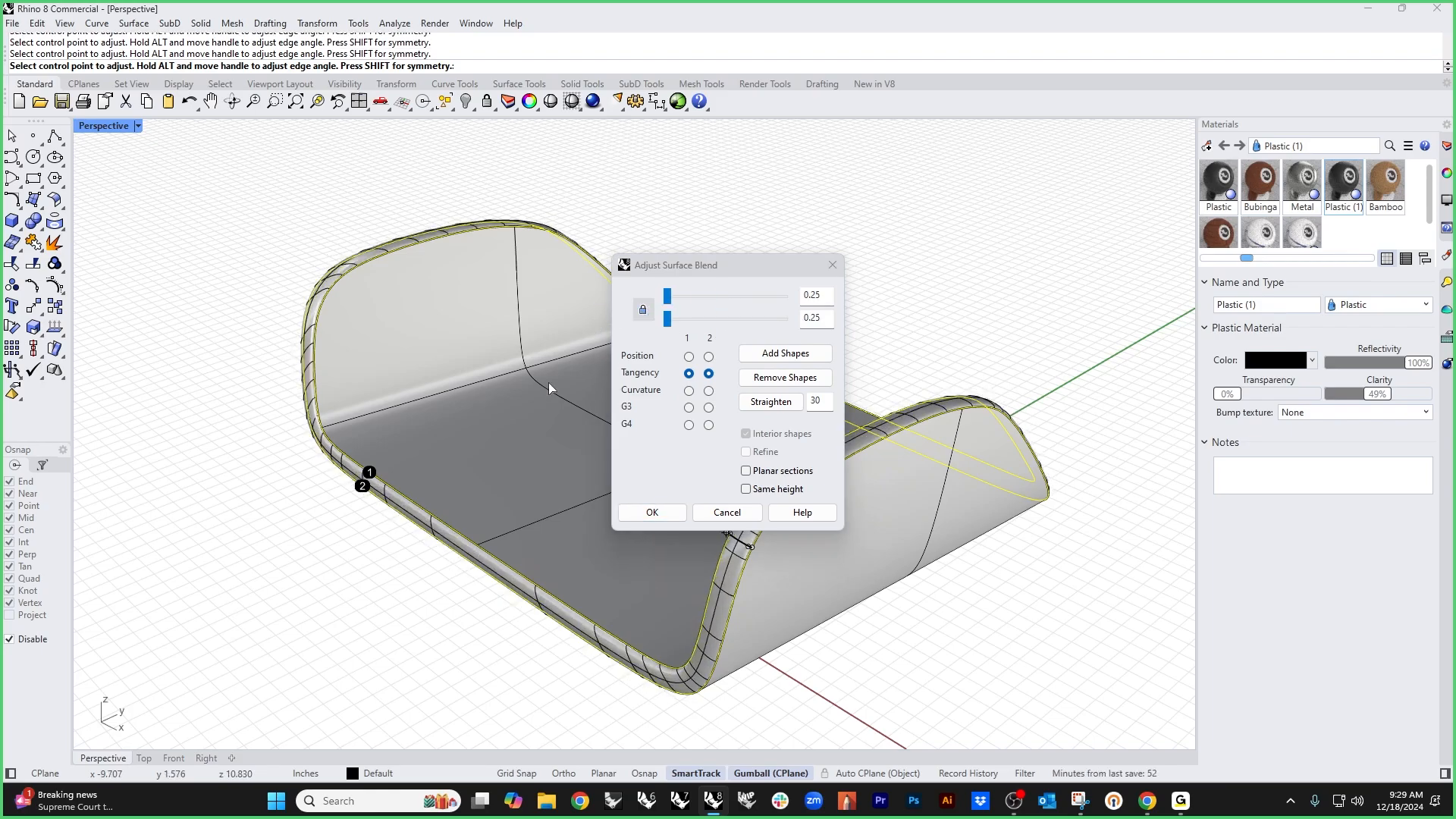
pyautogui.moveTo(429, 528); pyautogui.dragTo(369, 665, button='right')
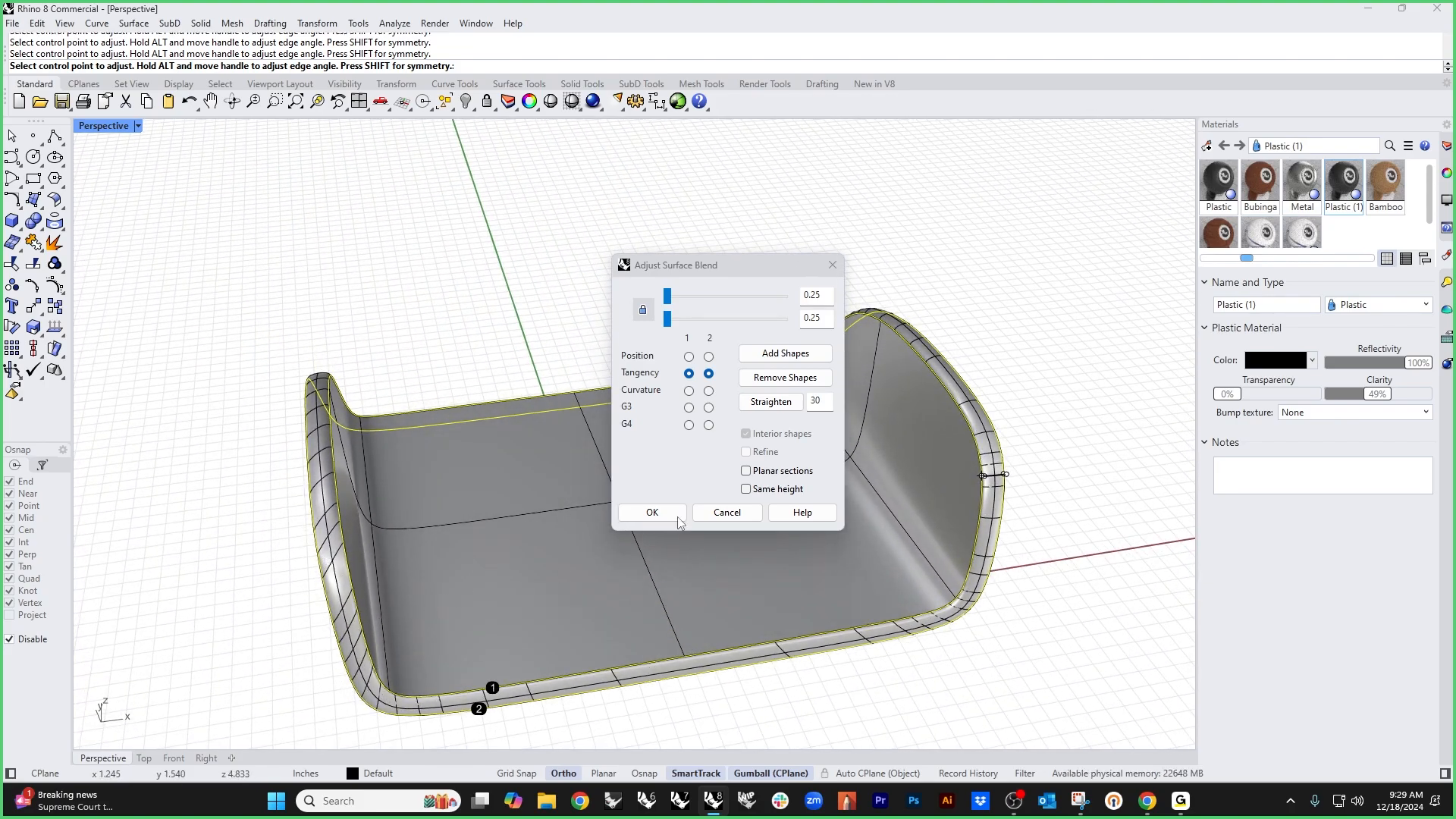
# Step: Add blend shapes across the rim on the front of the armrest opposite the seam and around one rear corner
pyautogui.click(784, 354)
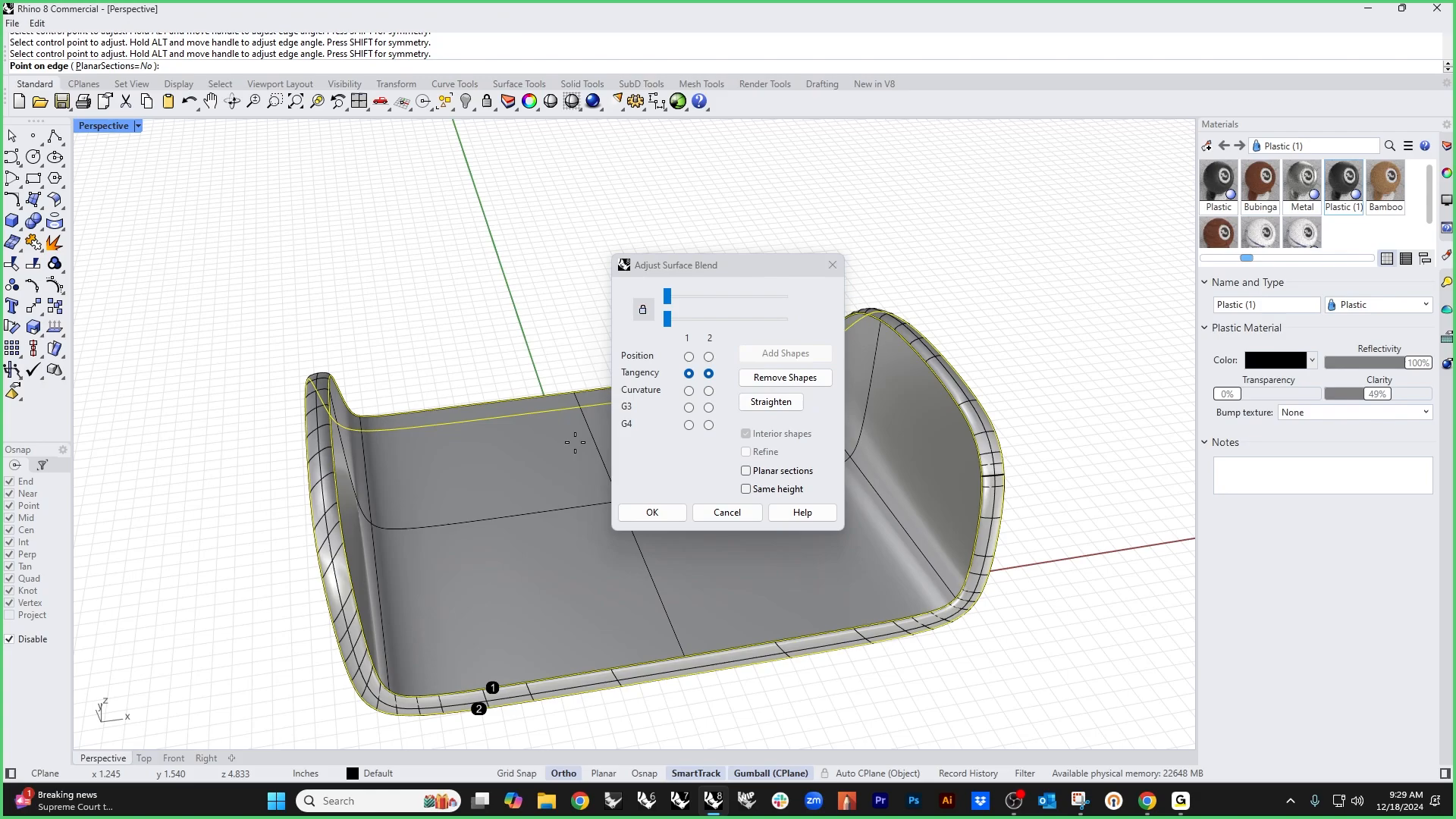
pyautogui.click(319, 554)
pyautogui.click(320, 554)
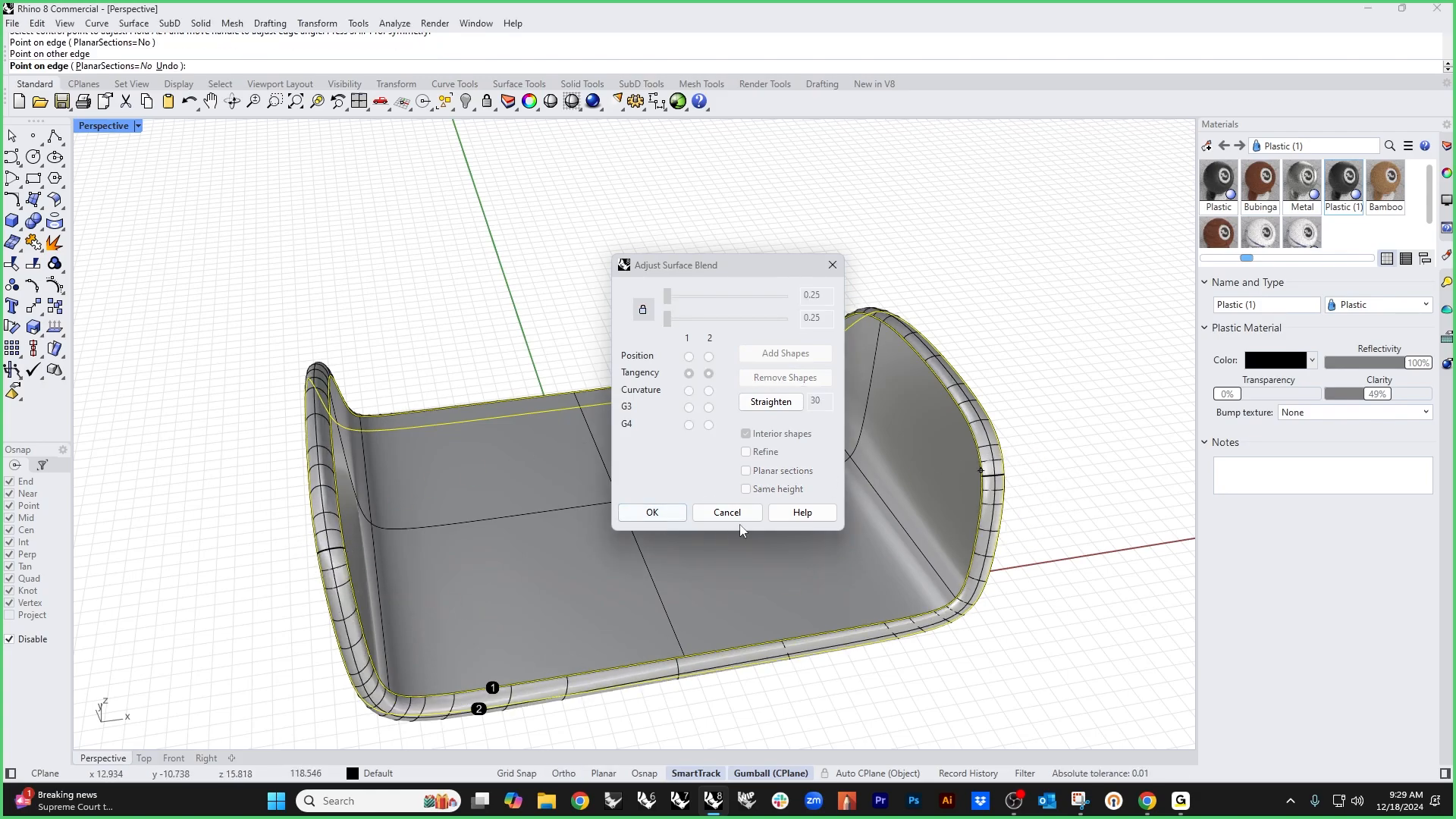
pyautogui.moveTo(721, 591); pyautogui.dragTo(805, 652, button='right')
pyautogui.scroll(2, 940, 587)
pyautogui.click(914, 553)
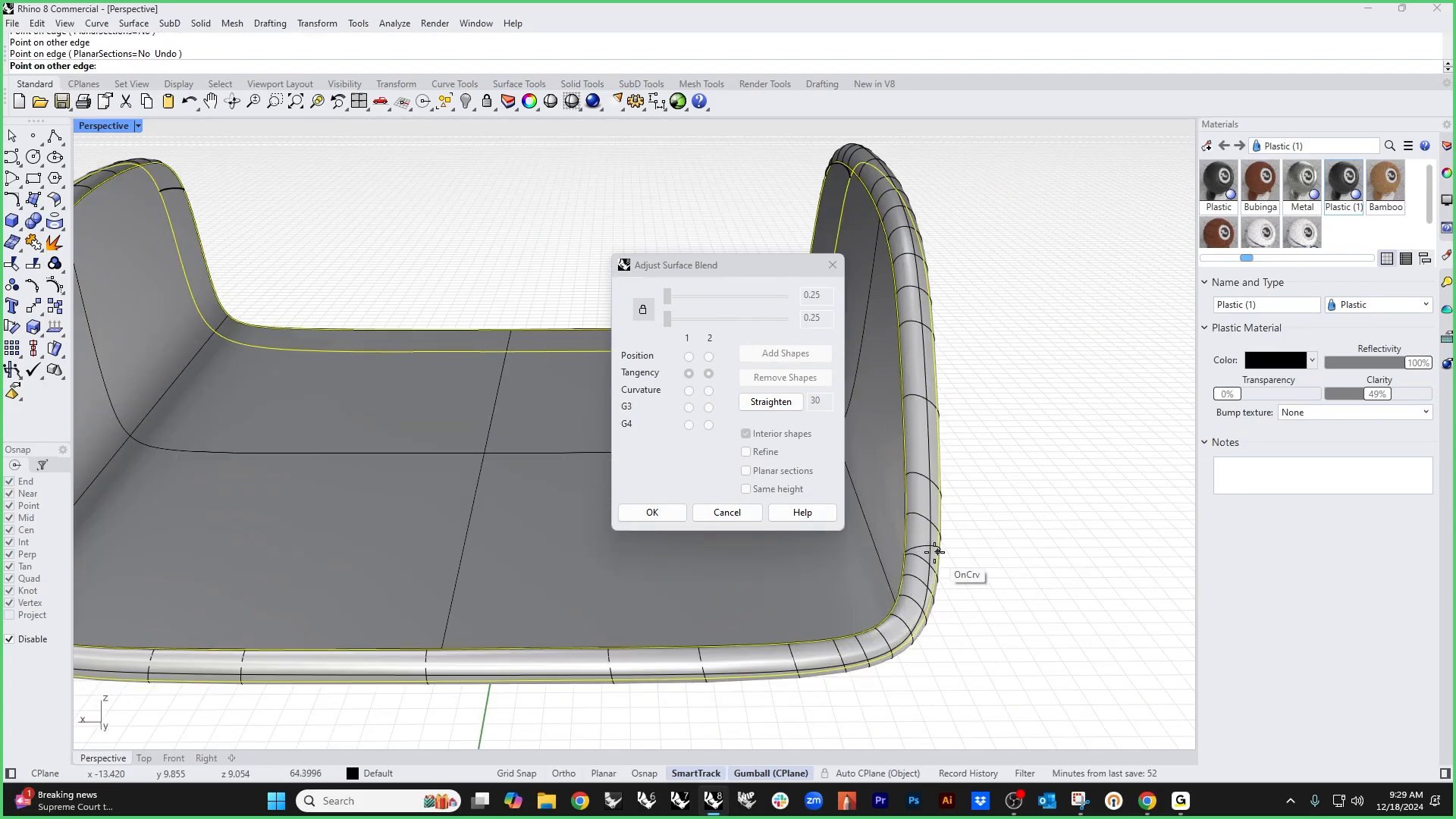
pyautogui.click(820, 687)
# Step: Add two more blend shapes across the rim around the other rear corner and finish adding shapes
pyautogui.scroll(-3, 758, 671)
pyautogui.moveTo(553, 661); pyautogui.dragTo(674, 662, button='right')
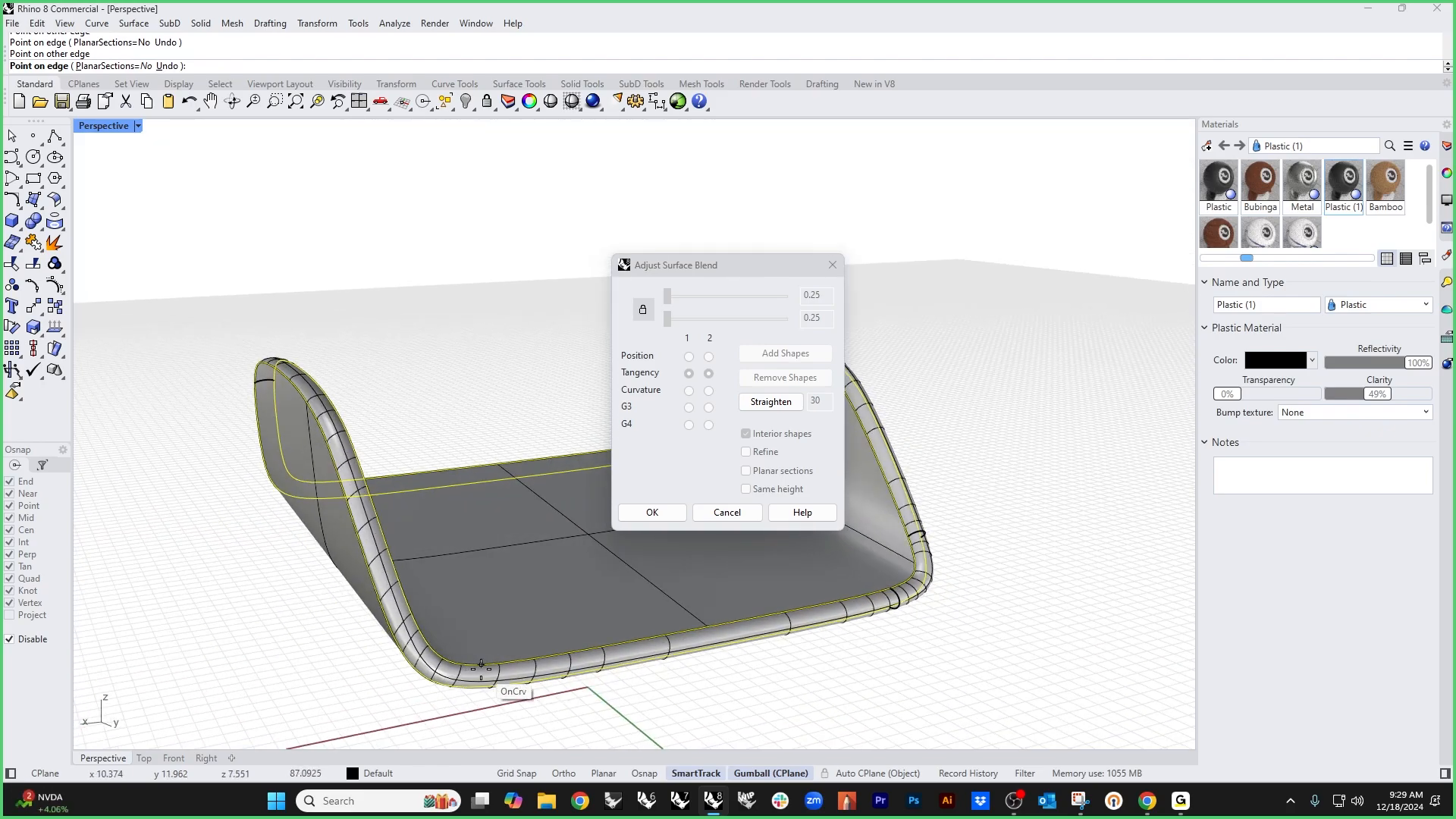
pyautogui.click(480, 667)
pyautogui.click(479, 677)
pyautogui.click(415, 627)
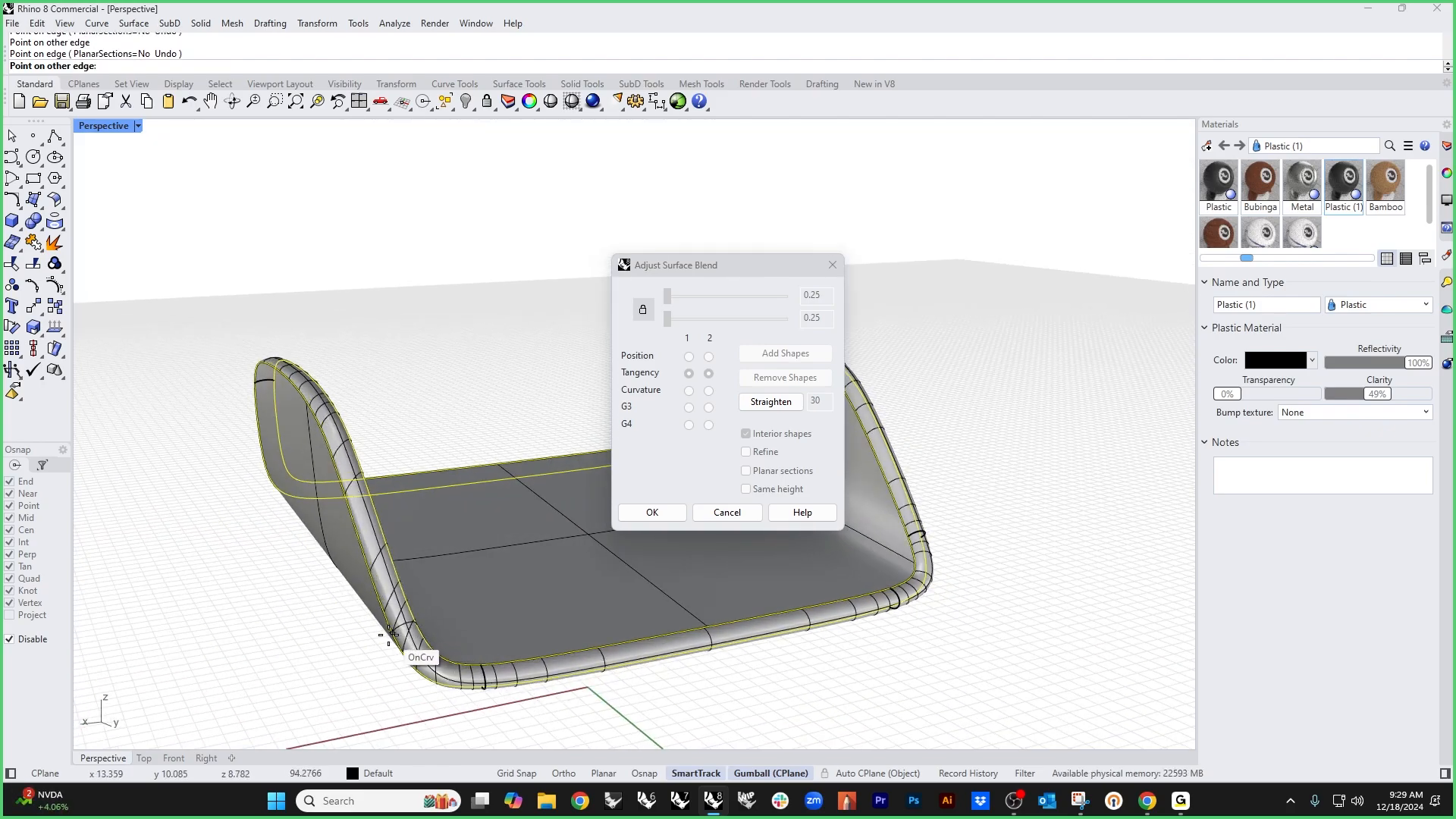
pyautogui.click(391, 635)
pyautogui.moveTo(276, 579); pyautogui.dragTo(546, 630, button='right')
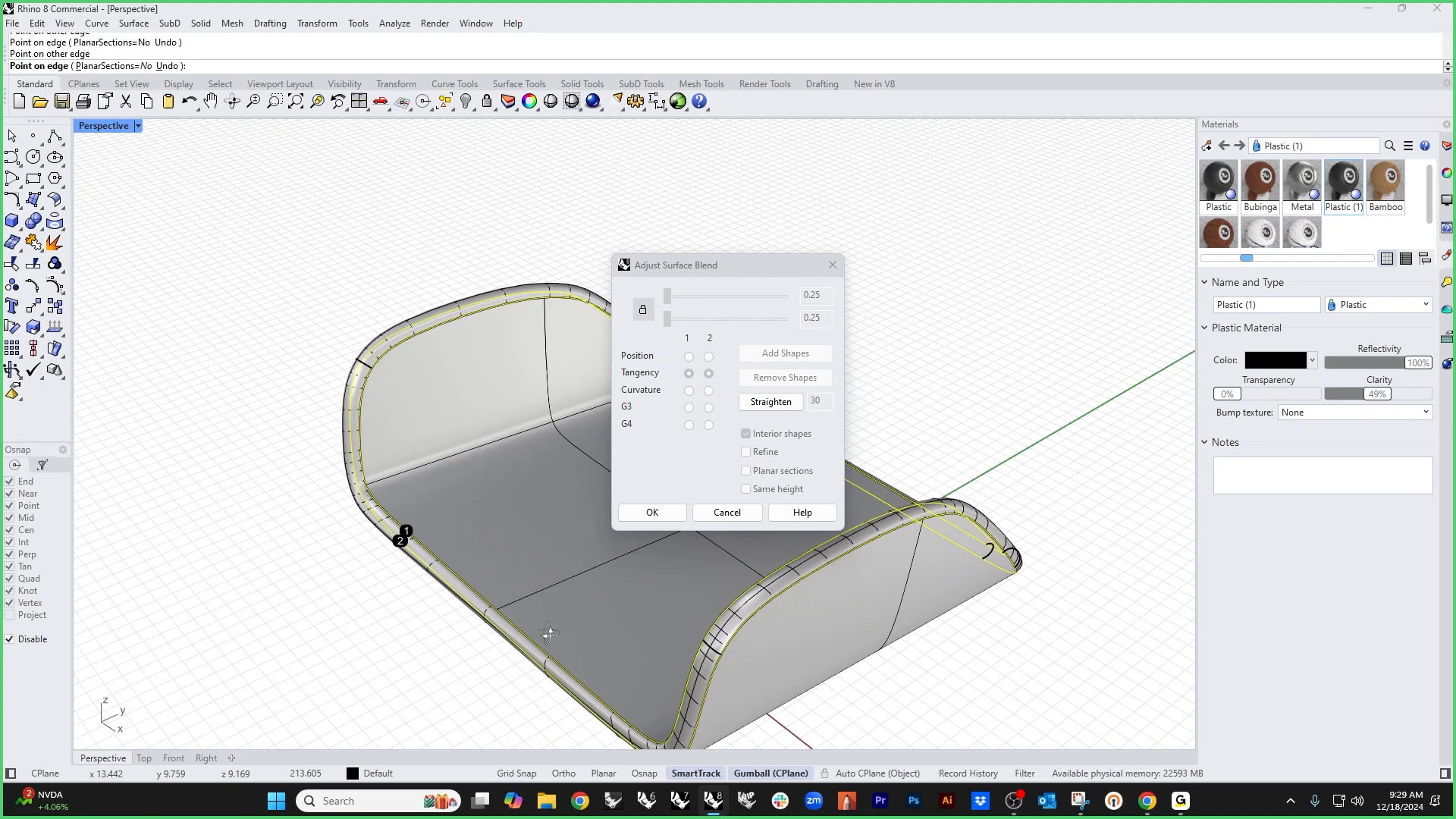
pyautogui.rightClick(1056, 445)
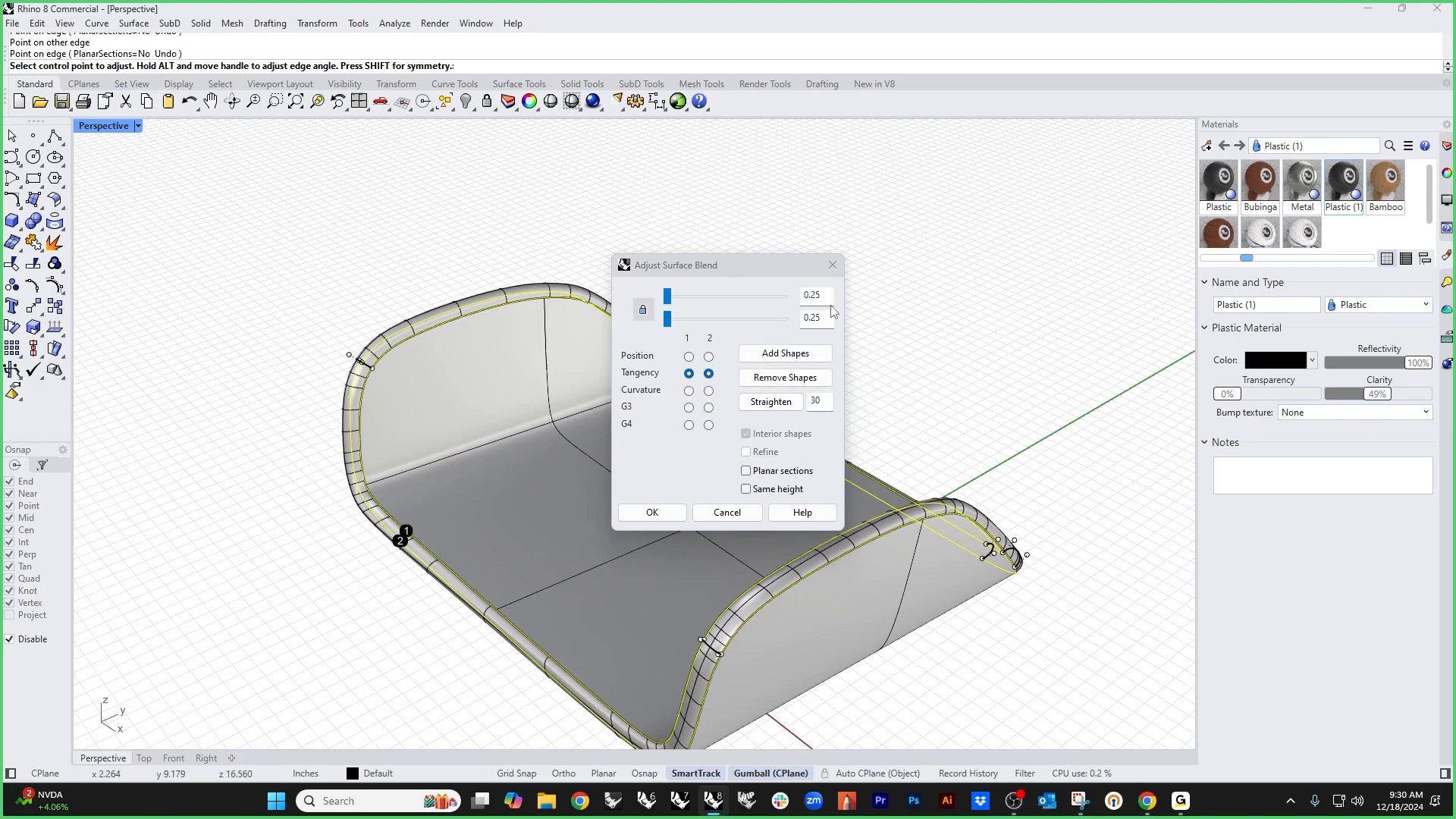
# Step: Lower the linked bulge values of the seat rim blend to 0.1
pyautogui.moveTo(895, 410); pyautogui.dragTo(267, 420, button='right')
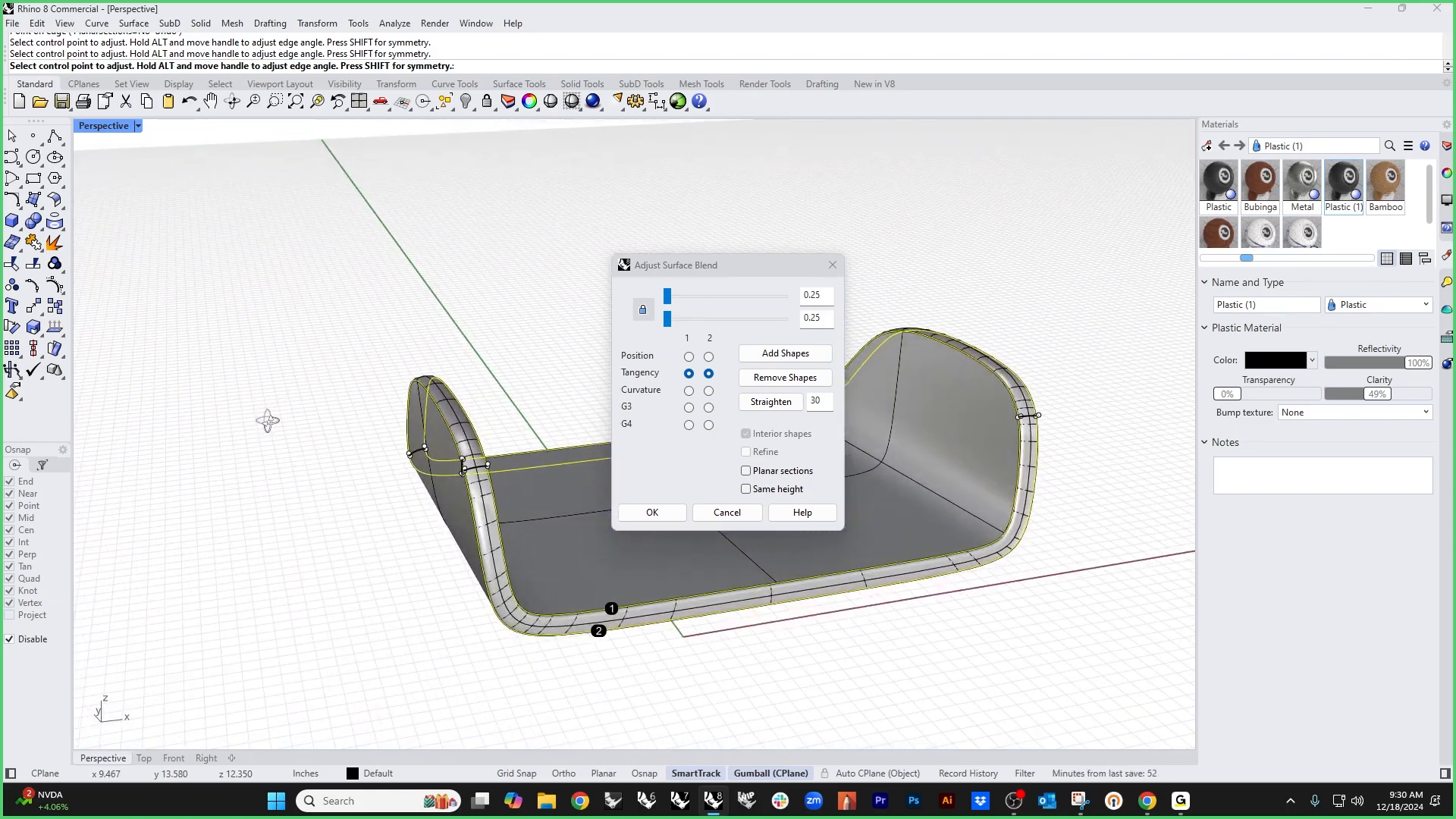
pyautogui.moveTo(781, 272); pyautogui.dragTo(343, 269)
pyautogui.moveTo(229, 296); pyautogui.dragTo(179, 298)
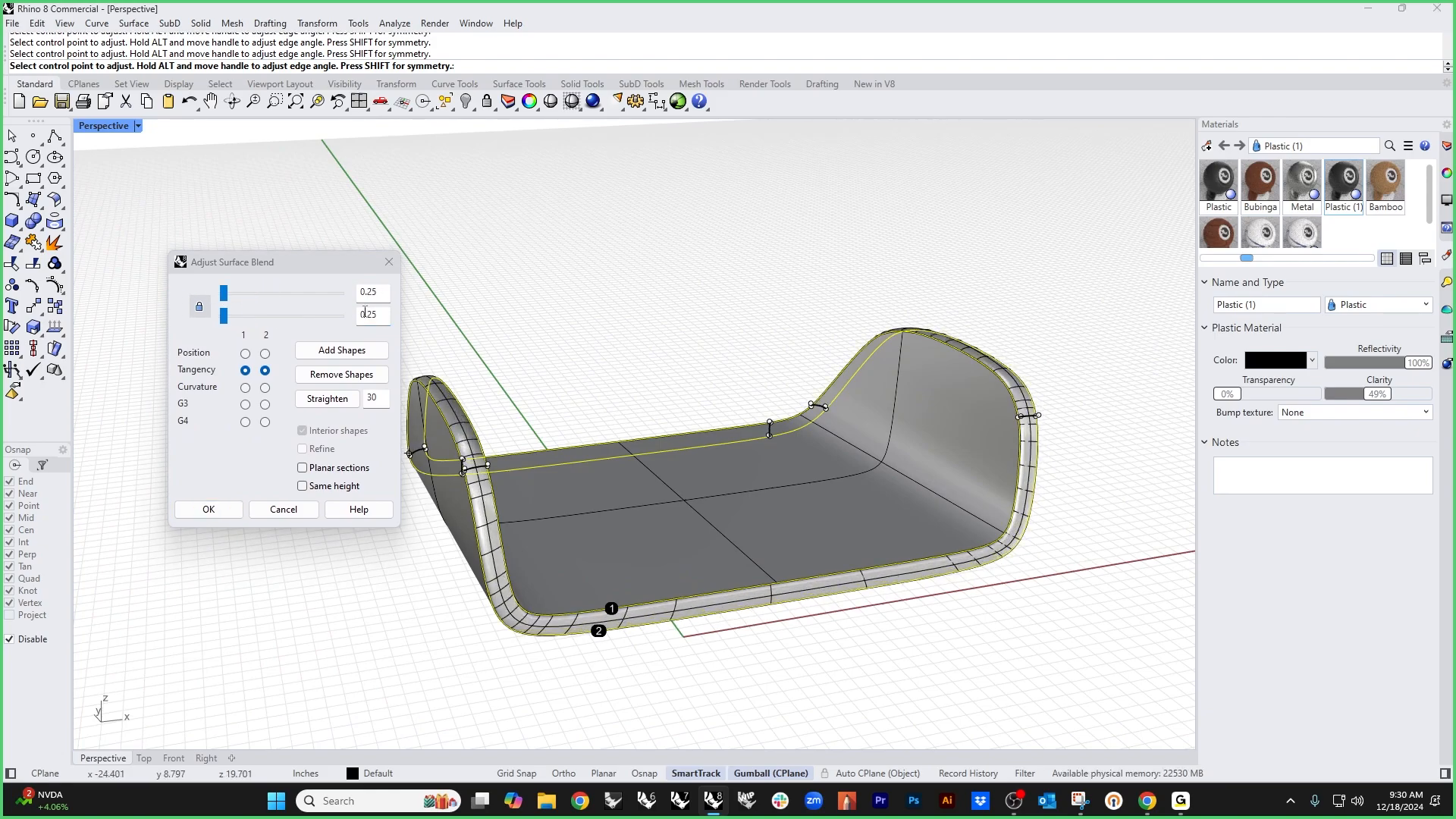
pyautogui.doubleClick(375, 291)
pyautogui.write('.1')
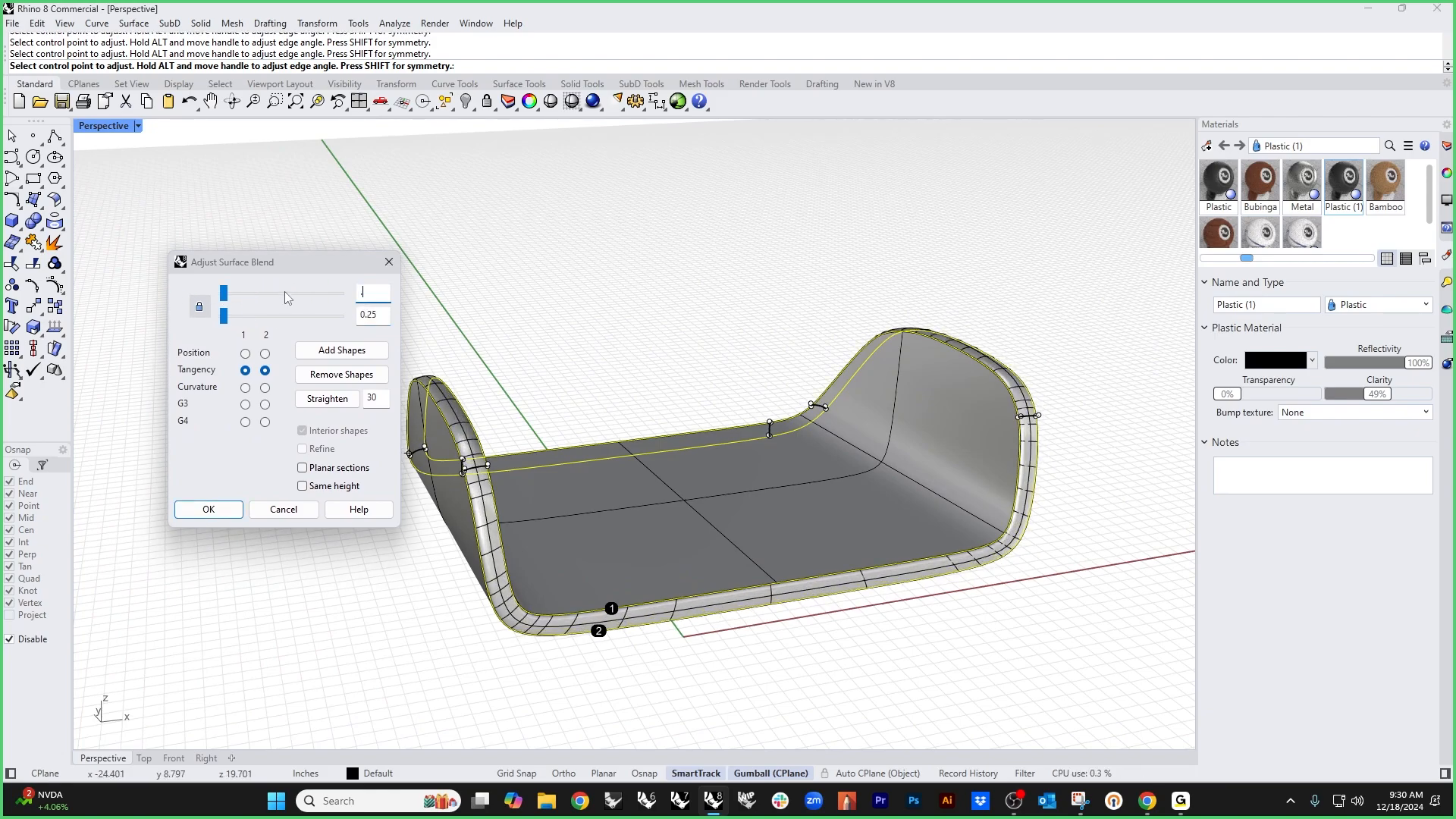
pyautogui.press('Return')
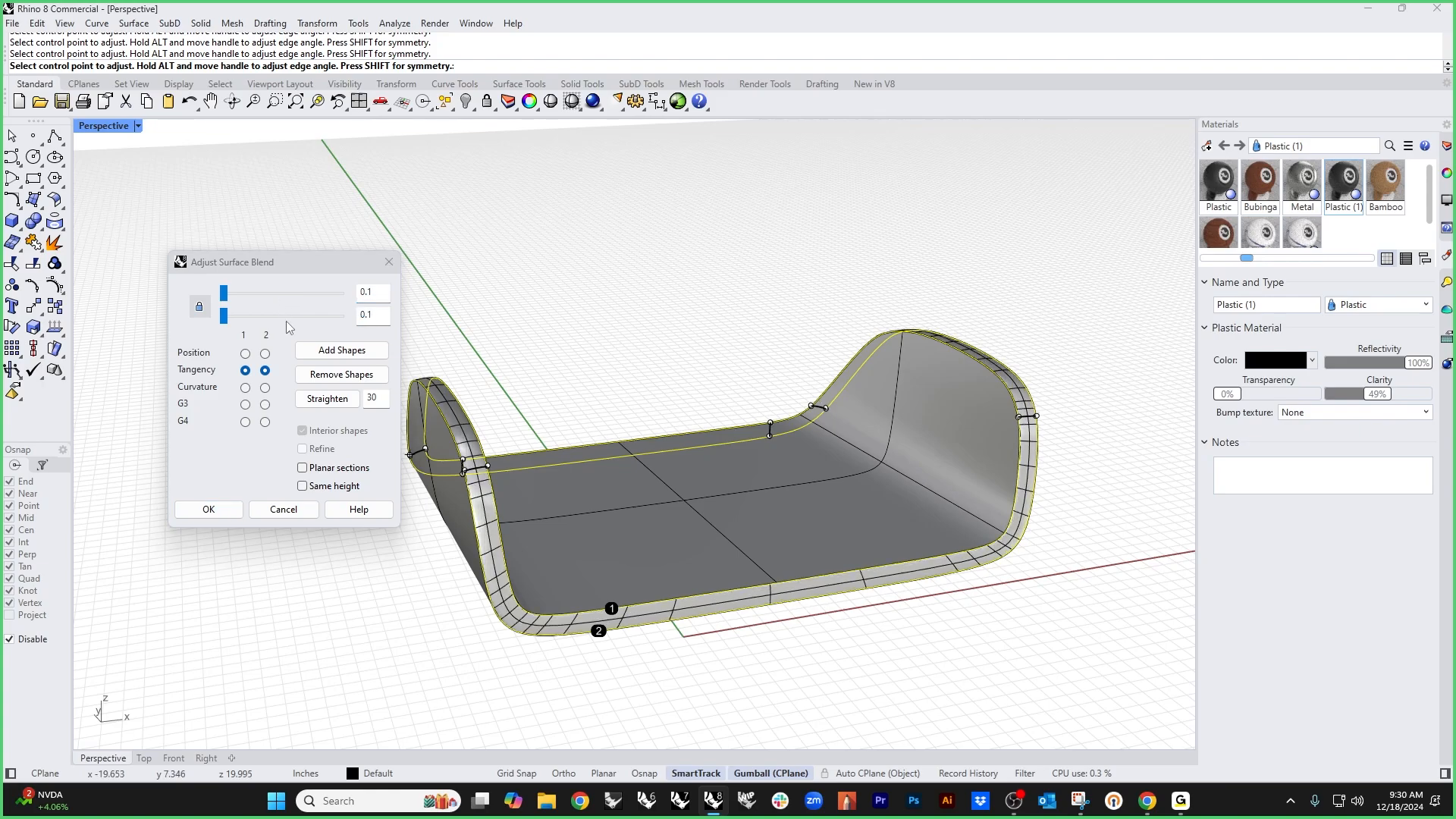
# Step: Examine the flattened rim blend preview along the front edge, the corners and both armrests
pyautogui.scroll(5, 552, 672)
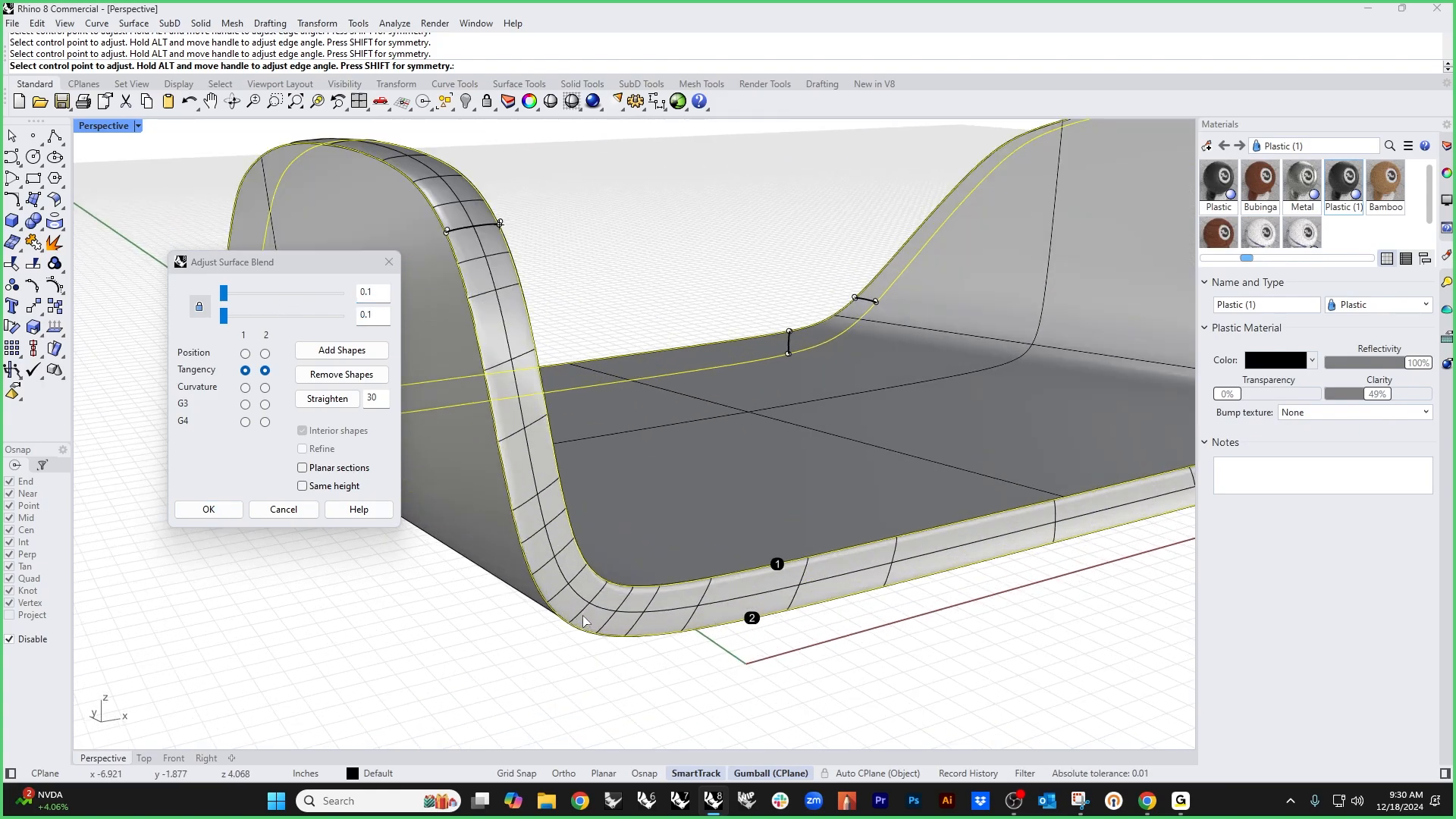
pyautogui.moveTo(612, 620); pyautogui.dragTo(624, 623, button='right')
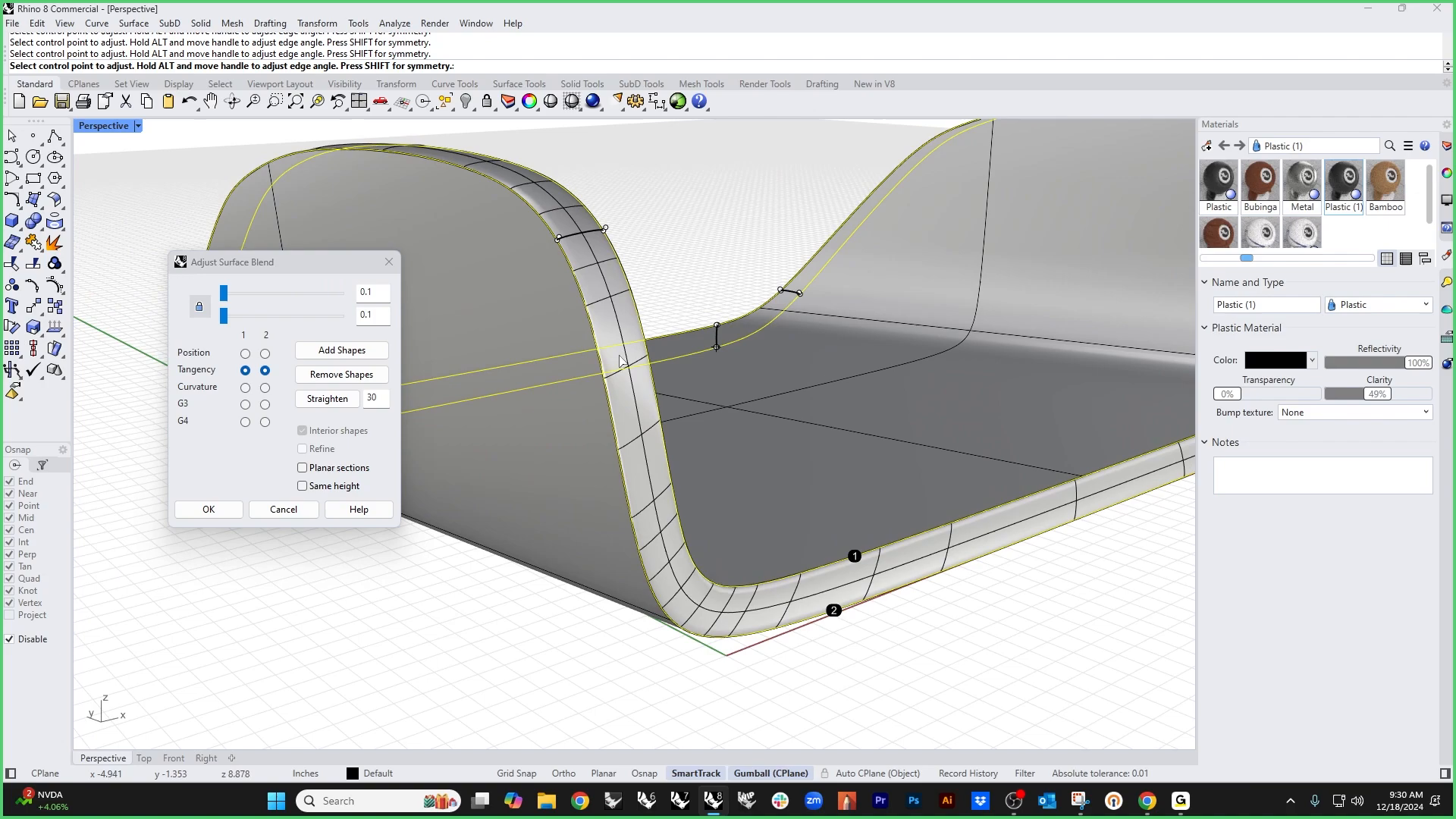
pyautogui.scroll(5, 546, 185)
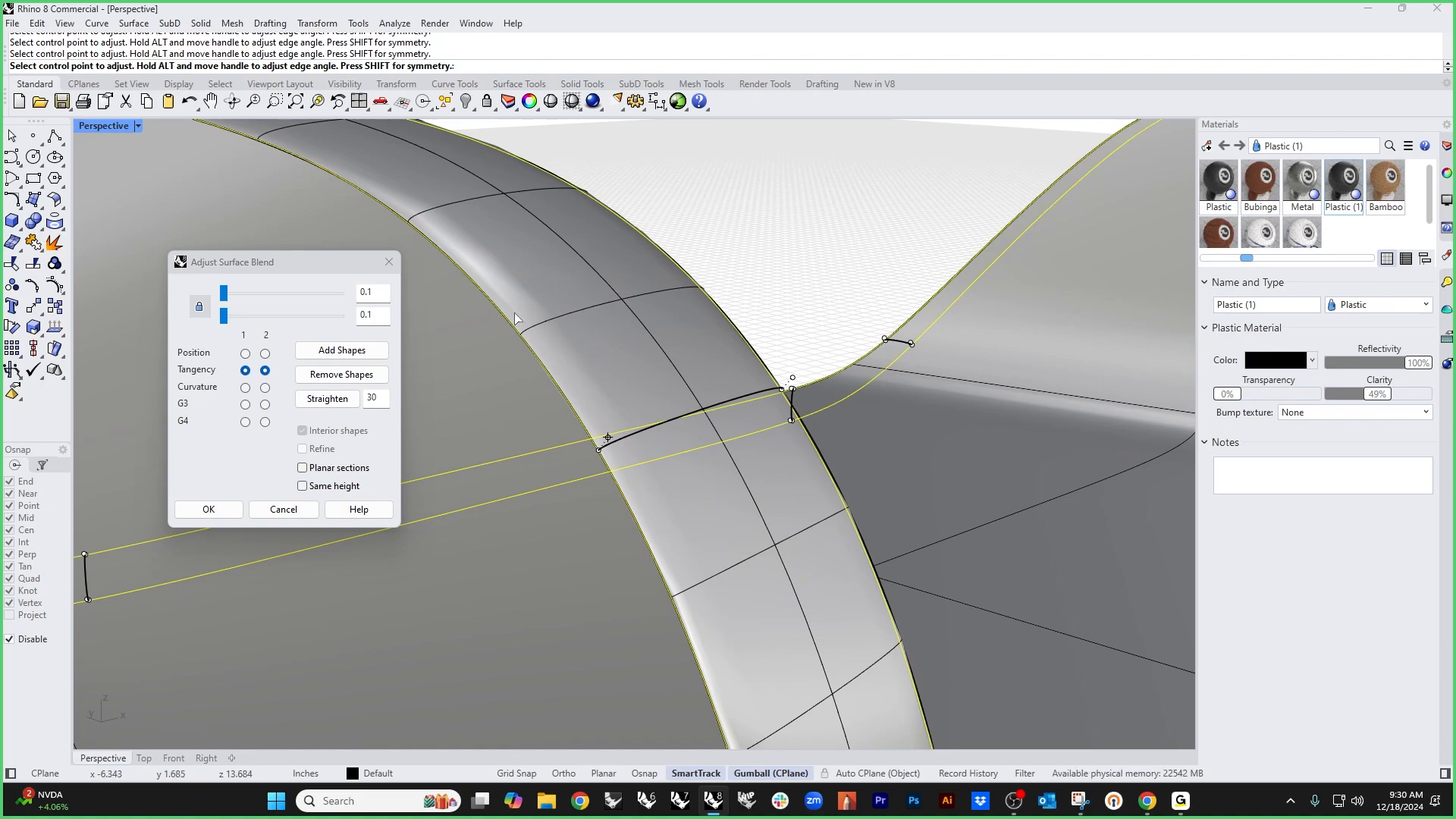
pyautogui.scroll(-7, 648, 332)
pyautogui.moveTo(648, 332); pyautogui.dragTo(531, 336, button='right')
pyautogui.keyDown('shift'); pyautogui.moveTo(530, 273); pyautogui.dragTo(809, 339, button='right'); pyautogui.keyUp('shift')
pyautogui.scroll(6, 561, 340)
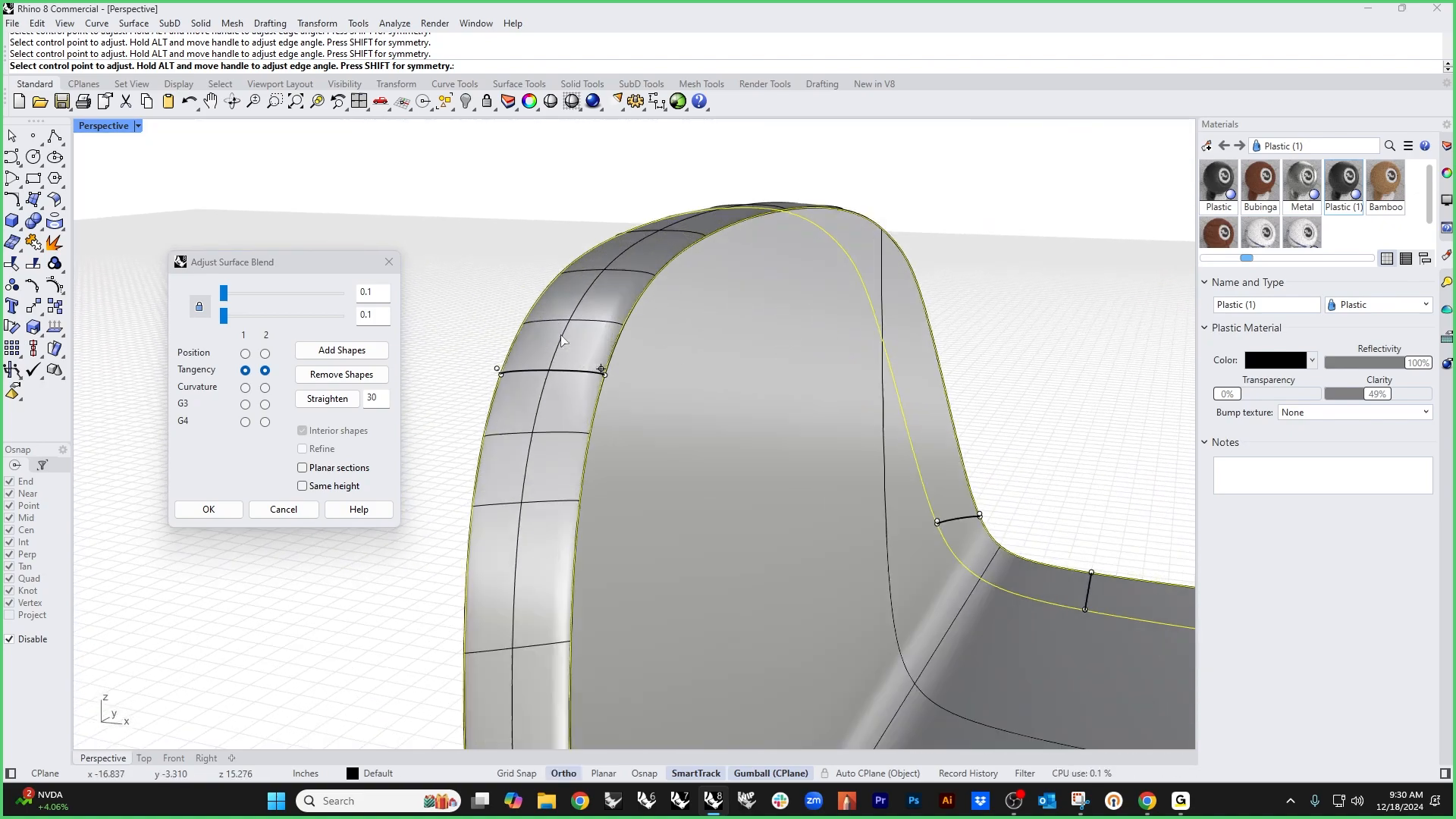
pyautogui.scroll(2, 654, 309)
pyautogui.scroll(-3, 627, 310)
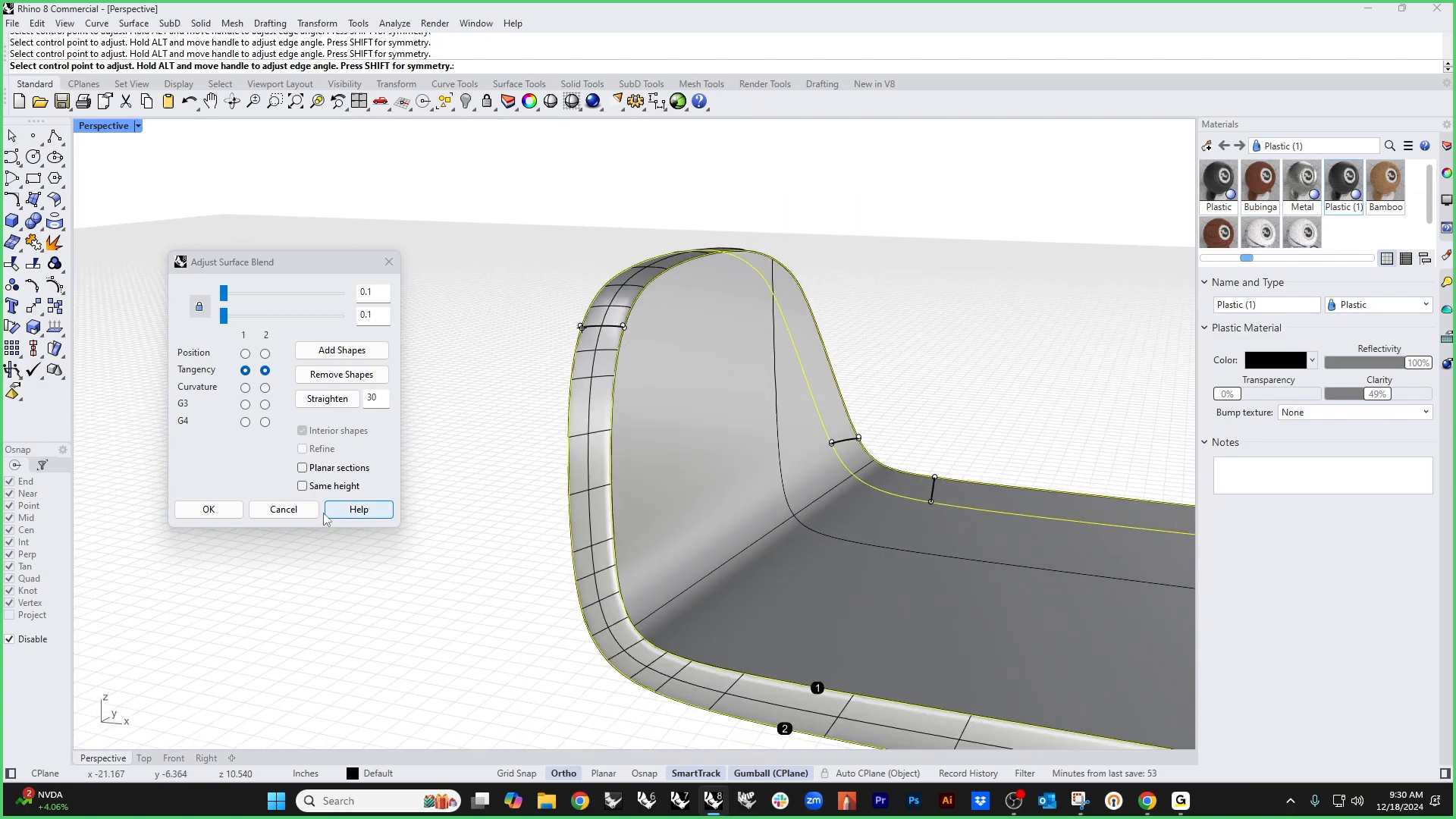
pyautogui.scroll(-5, 453, 517)
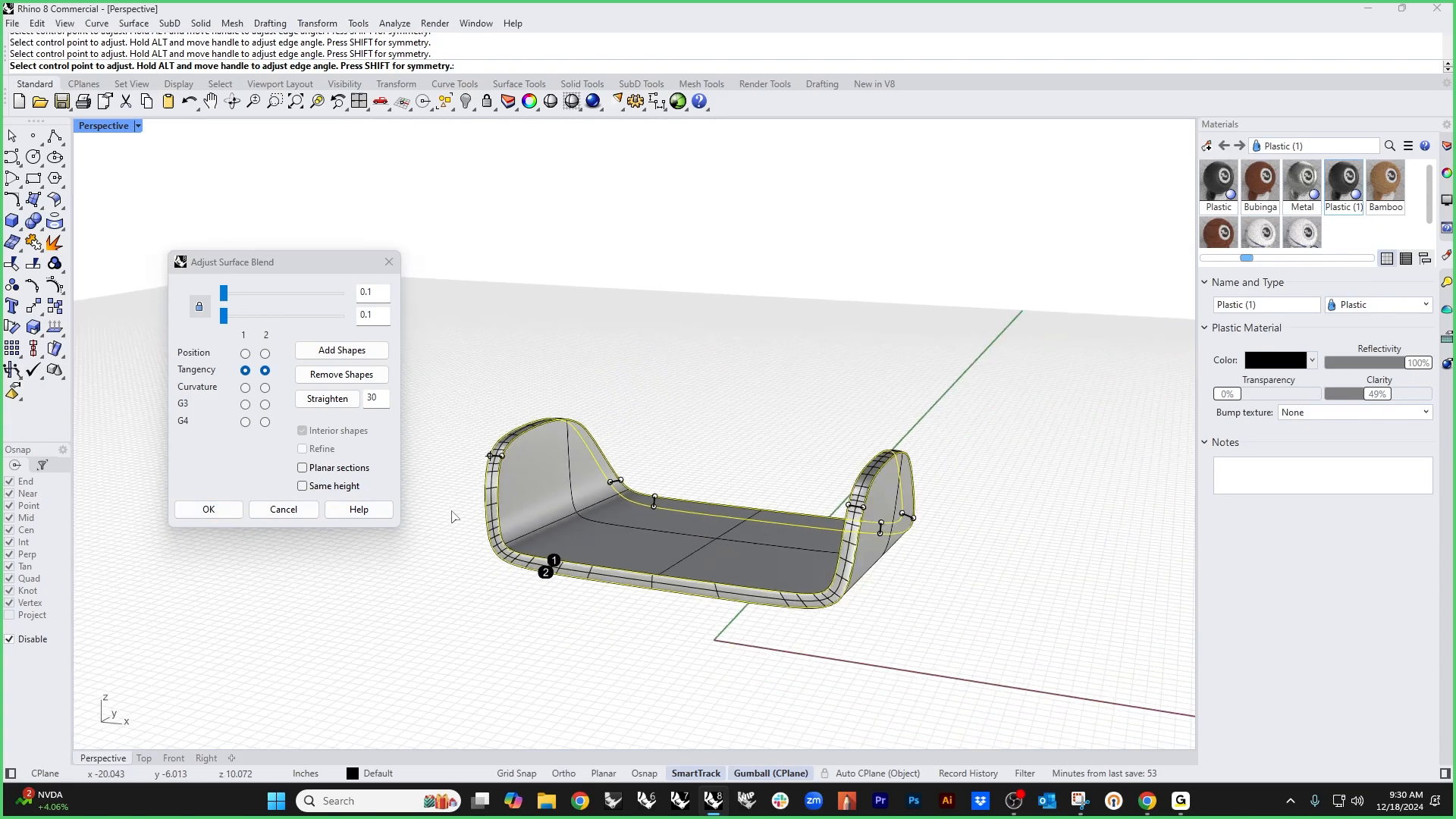
# Step: Accept the rim blend and join the inner, outer and rim surfaces of the seat into one polysurface
pyautogui.click(209, 508)
pyautogui.moveTo(334, 549); pyautogui.dragTo(881, 650, button='right')
pyautogui.hotkey('ctrl', 'a')
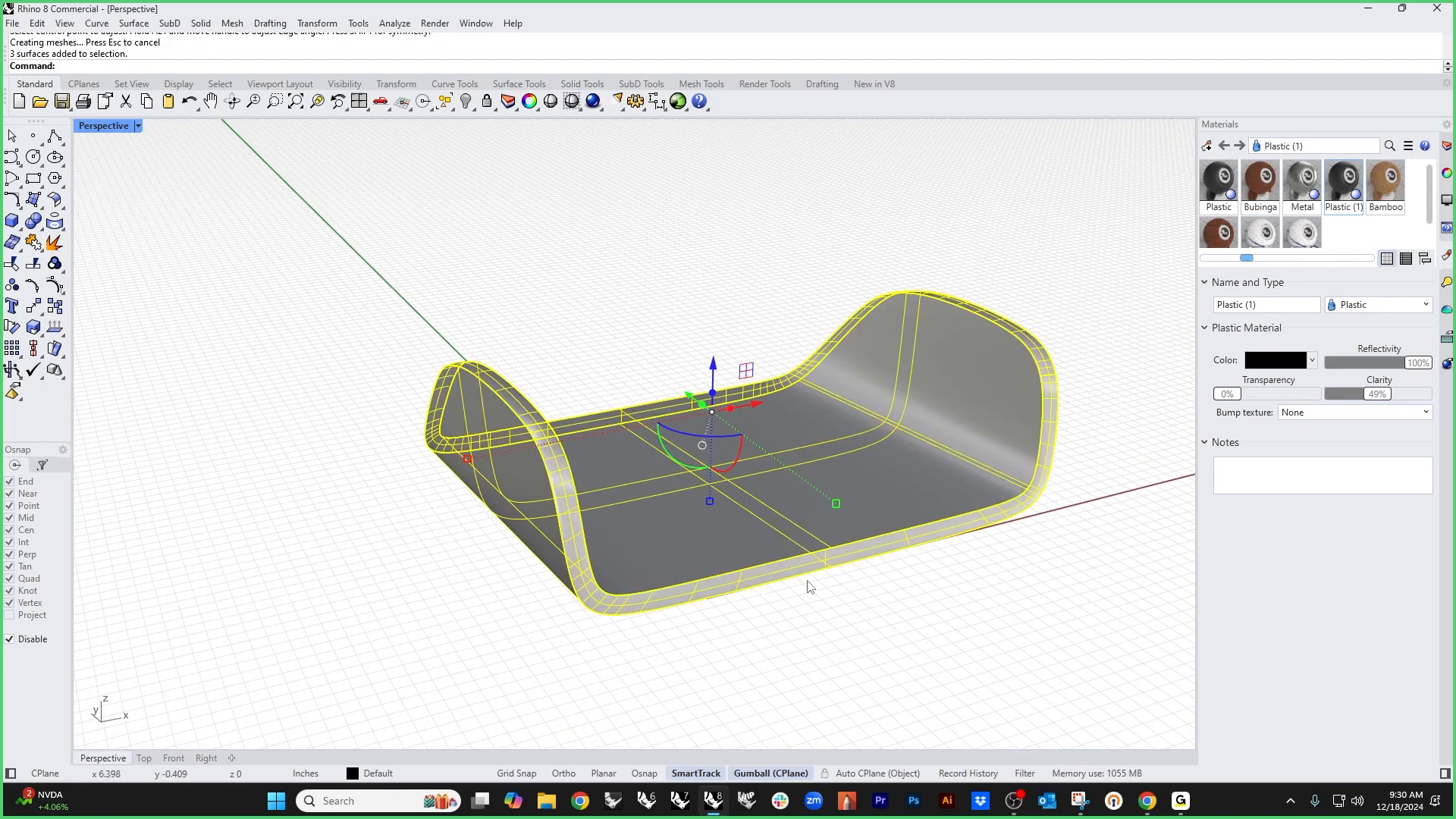
pyautogui.hotkey('ctrl', 'j')
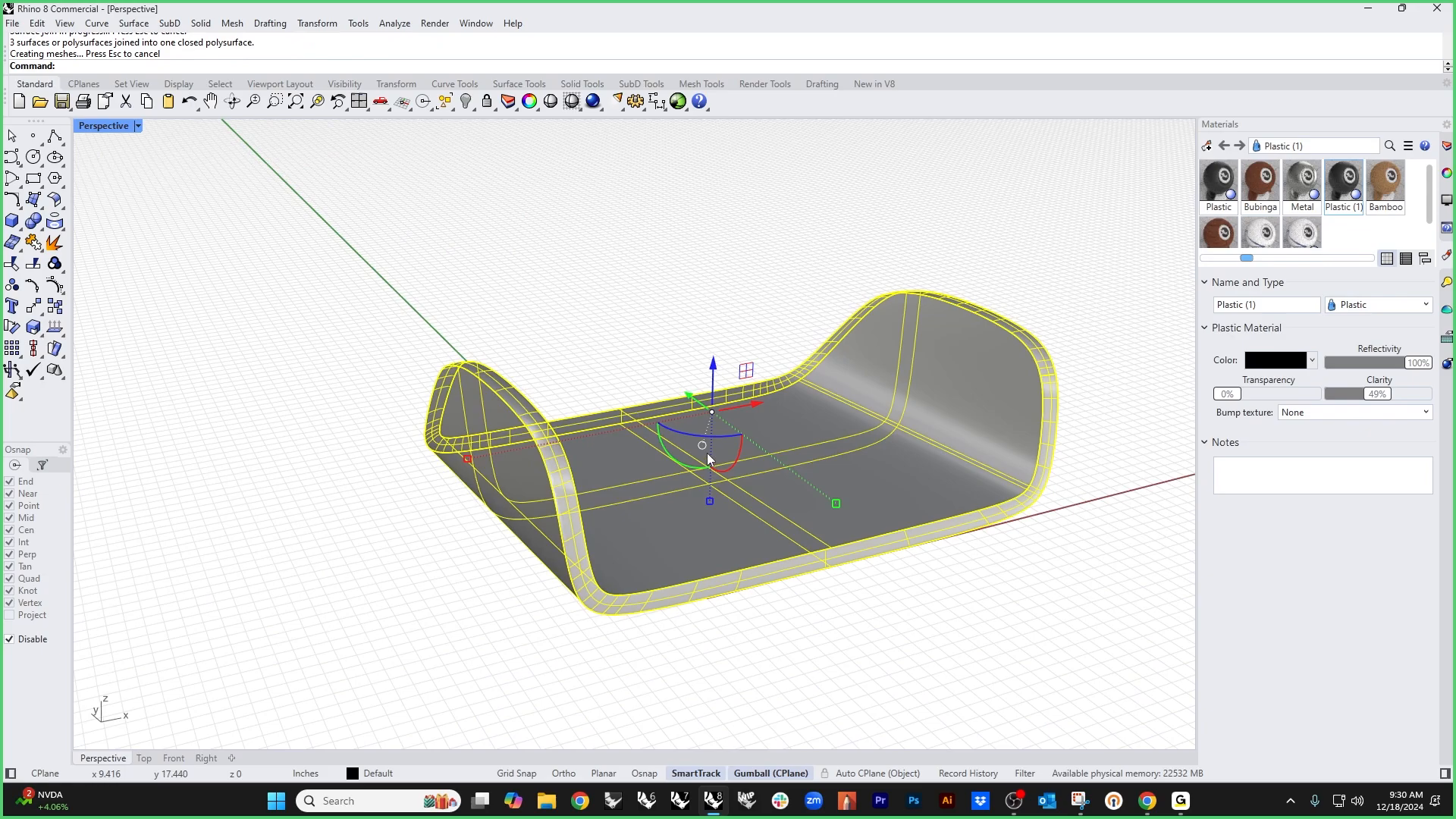
# Step: Assign the Bubinga material to the joined seat shell
pyautogui.moveTo(739, 368); pyautogui.dragTo(713, 491, button='right')
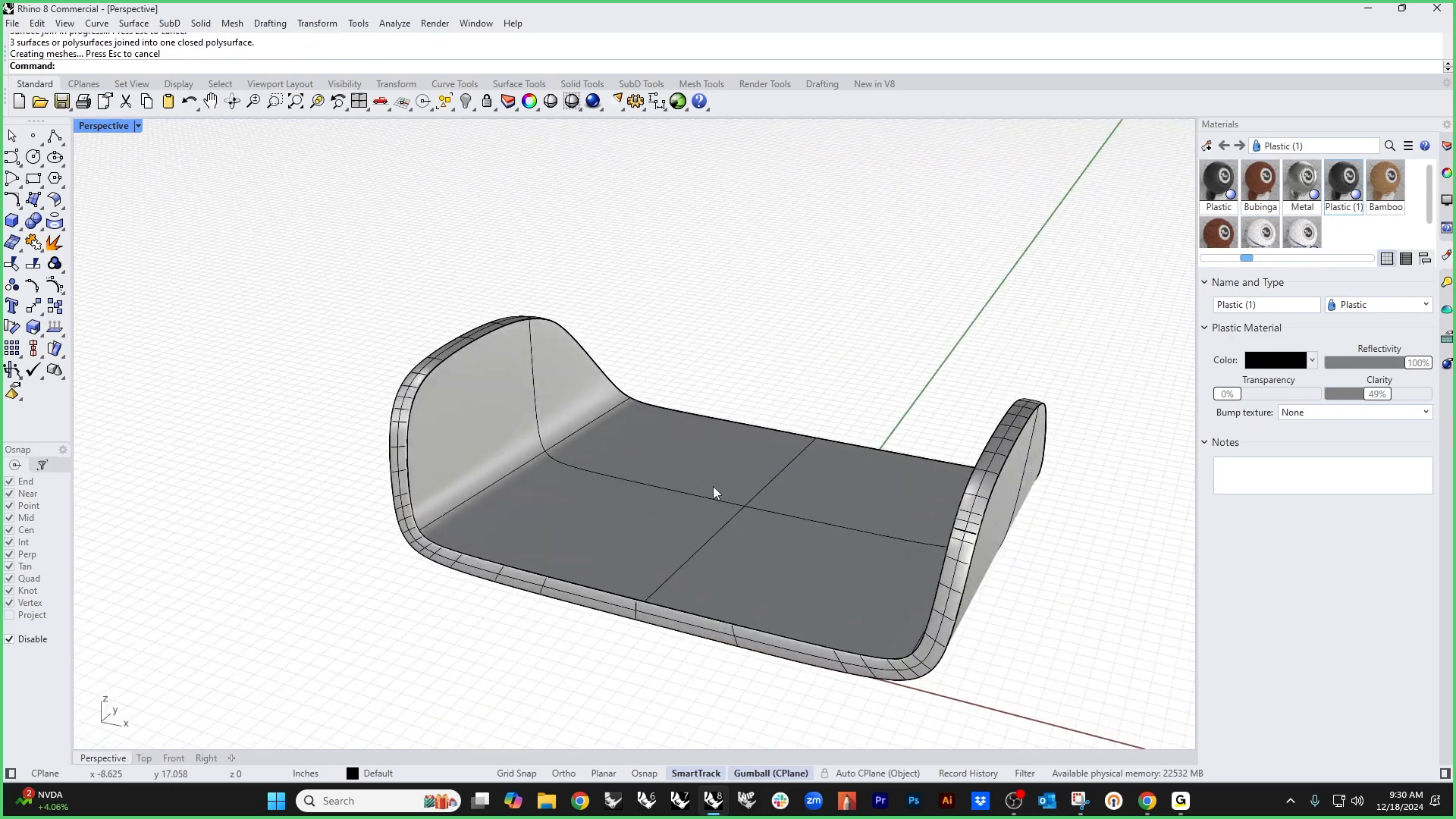
pyautogui.click(1264, 184)
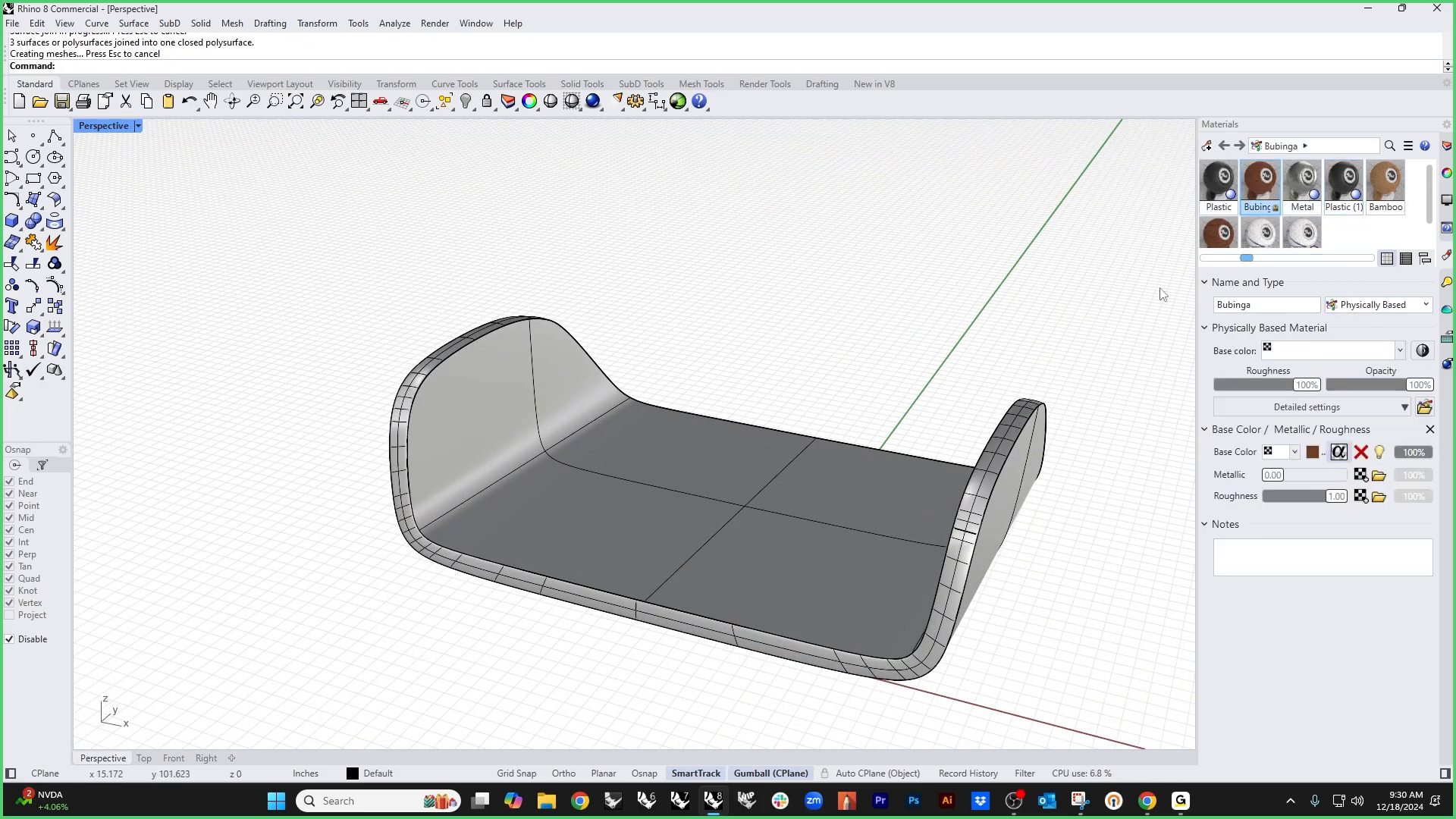
pyautogui.click(707, 508)
# Step: Set the Perspective viewport to Rendered display and show all hidden chair parts
pyautogui.click(107, 127)
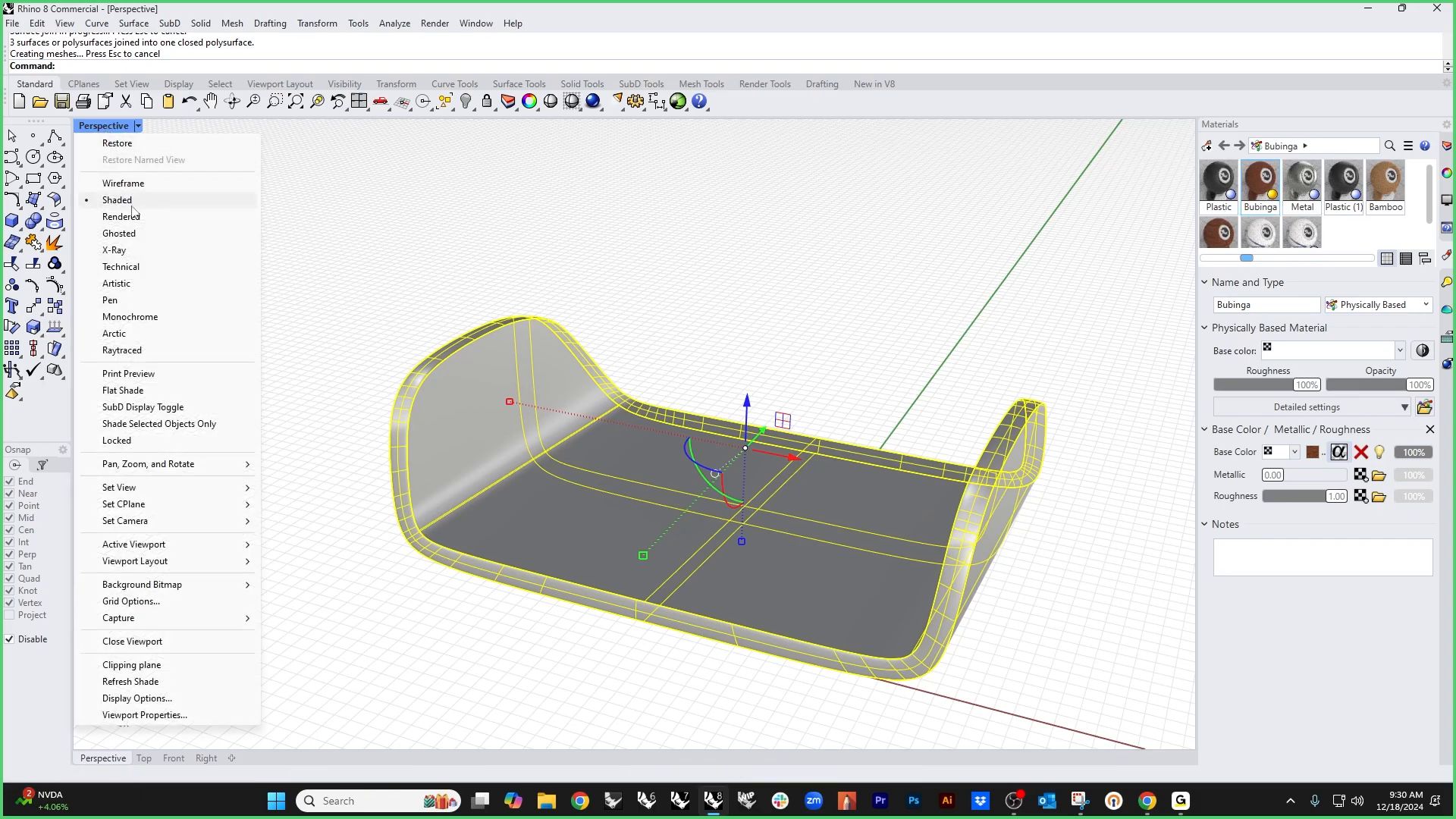
pyautogui.click(135, 215)
pyautogui.moveTo(295, 528); pyautogui.dragTo(445, 539, button='right')
pyautogui.write('show')
pyautogui.press('Return')
pyautogui.scroll(3, 530, 565)
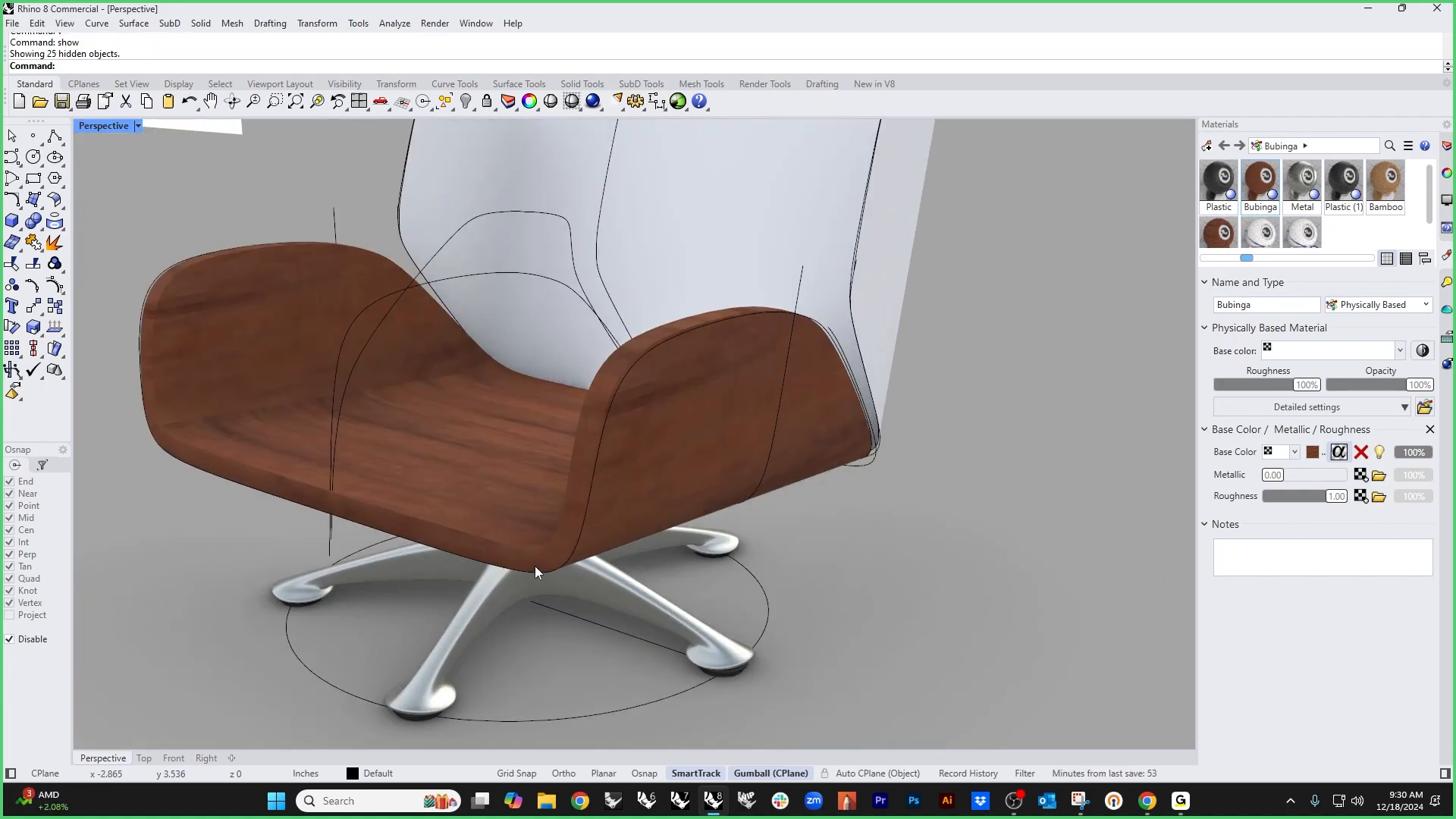
# Step: Assign the Bamboo material to only the rim face of the seat shell
pyautogui.click(535, 564)
pyautogui.click(1382, 192)
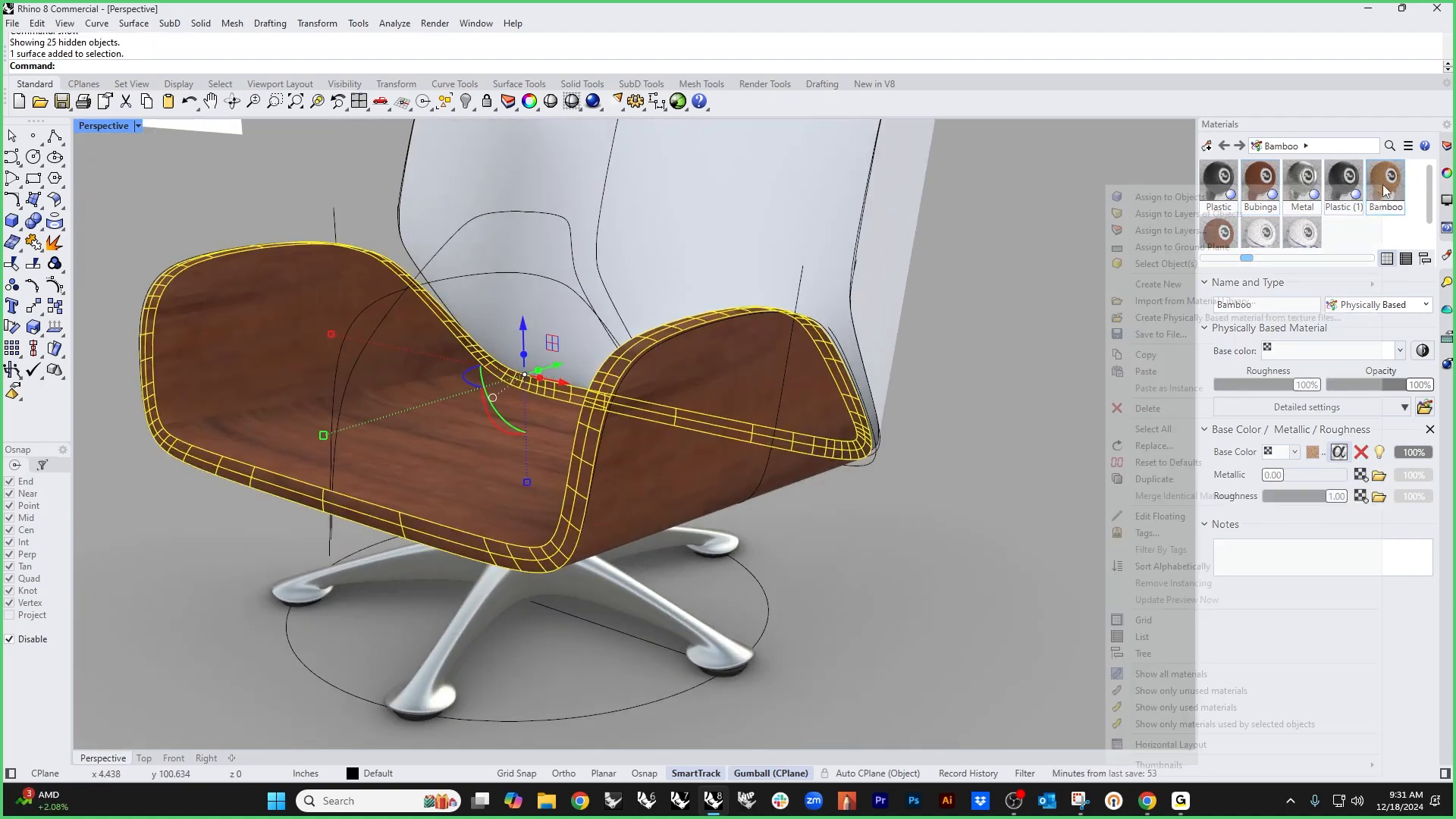
pyautogui.rightClick(1382, 192)
pyautogui.click(1349, 195)
pyautogui.moveTo(952, 539); pyautogui.dragTo(939, 569, button='right')
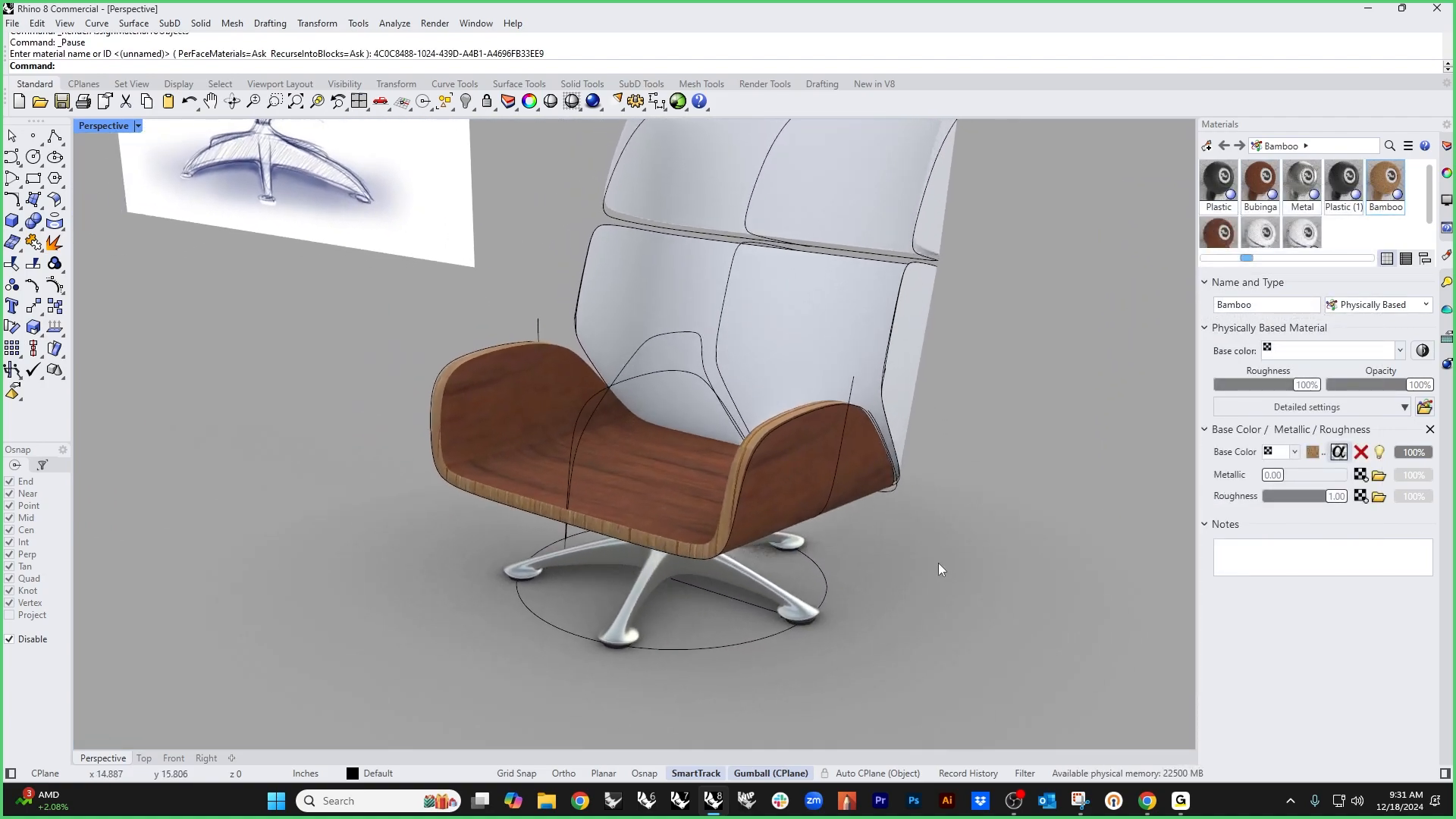
# Step: Reassign Bubinga to the whole seat shell, discarding its per-face material assignments
pyautogui.click(798, 505)
pyautogui.rightClick(1259, 185)
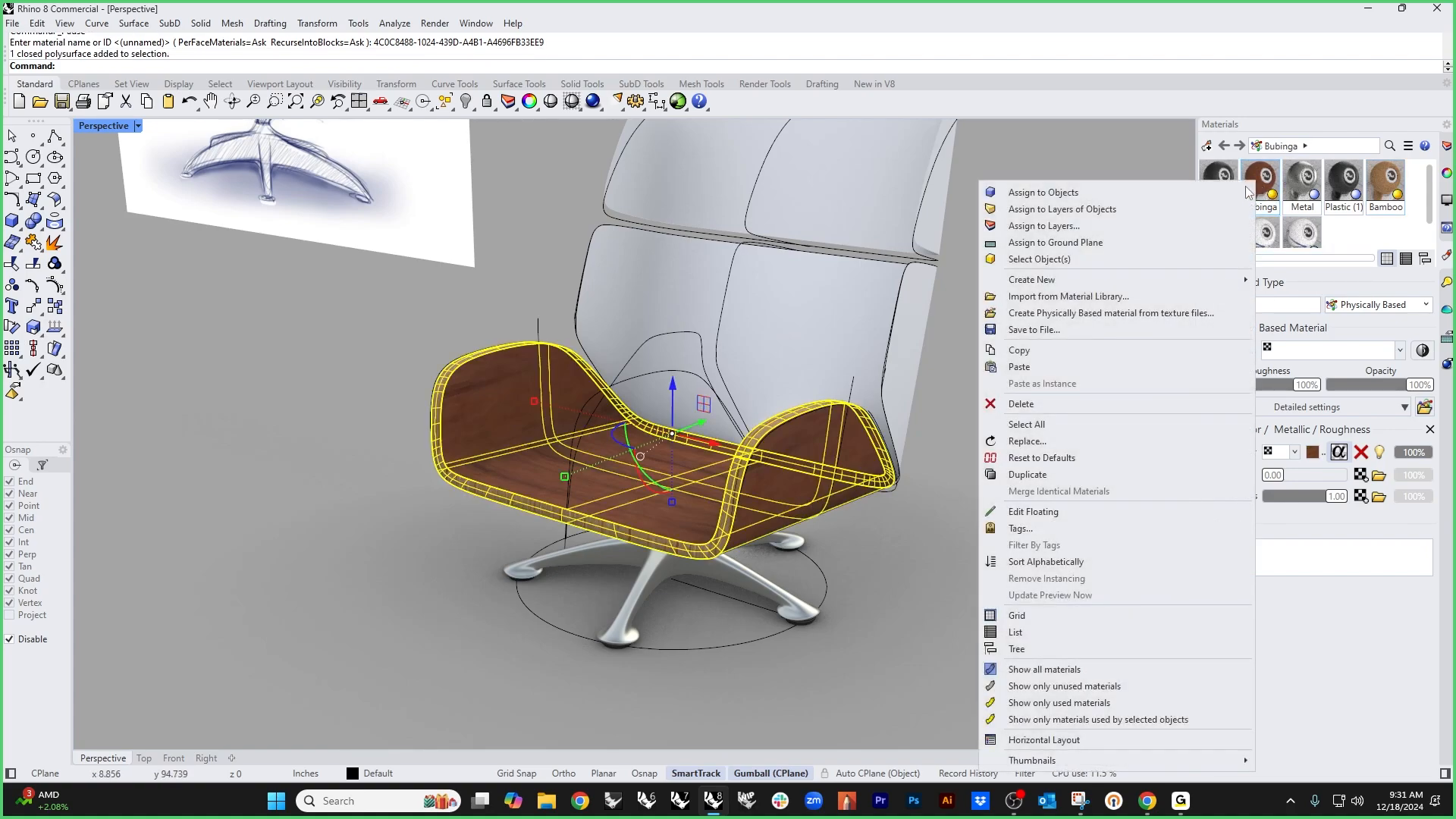
pyautogui.click(1130, 199)
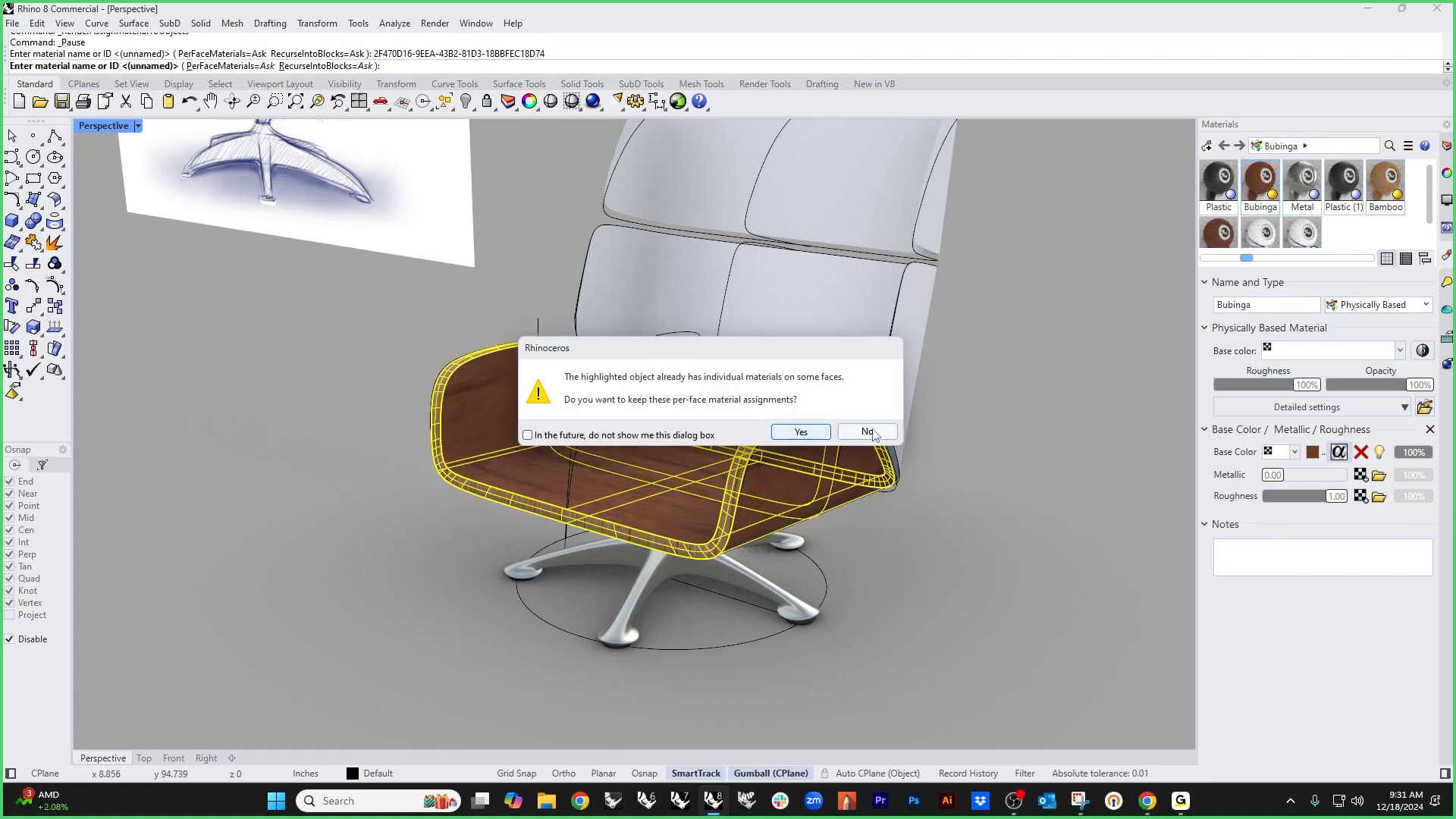
pyautogui.click(866, 431)
pyautogui.click(964, 494)
pyautogui.moveTo(964, 494); pyautogui.dragTo(821, 522, button='right')
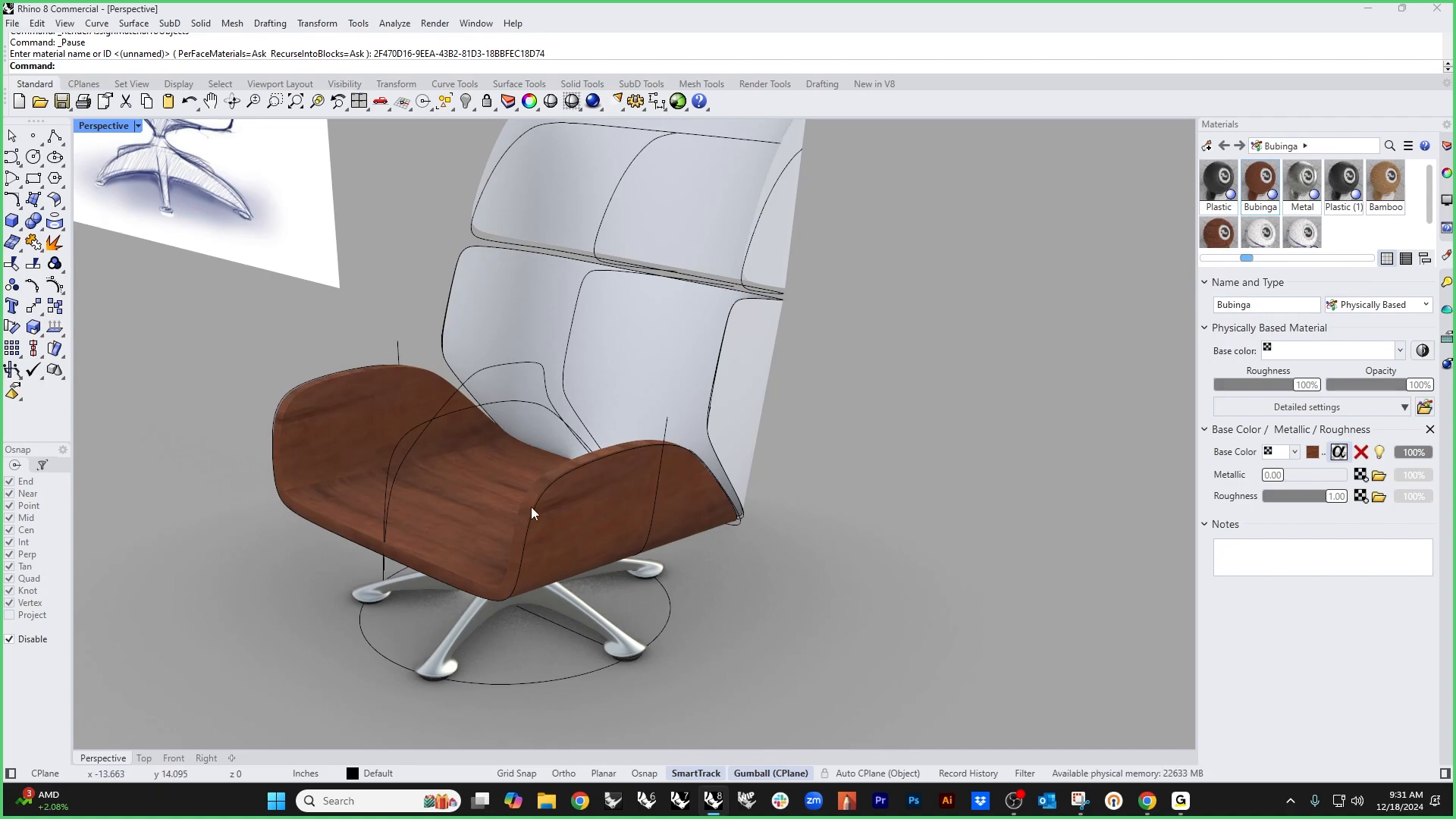
# Step: Examine the Bubinga seat rim up close and the whole chair beside the reference sketch
pyautogui.scroll(5, 598, 458)
pyautogui.click(575, 465)
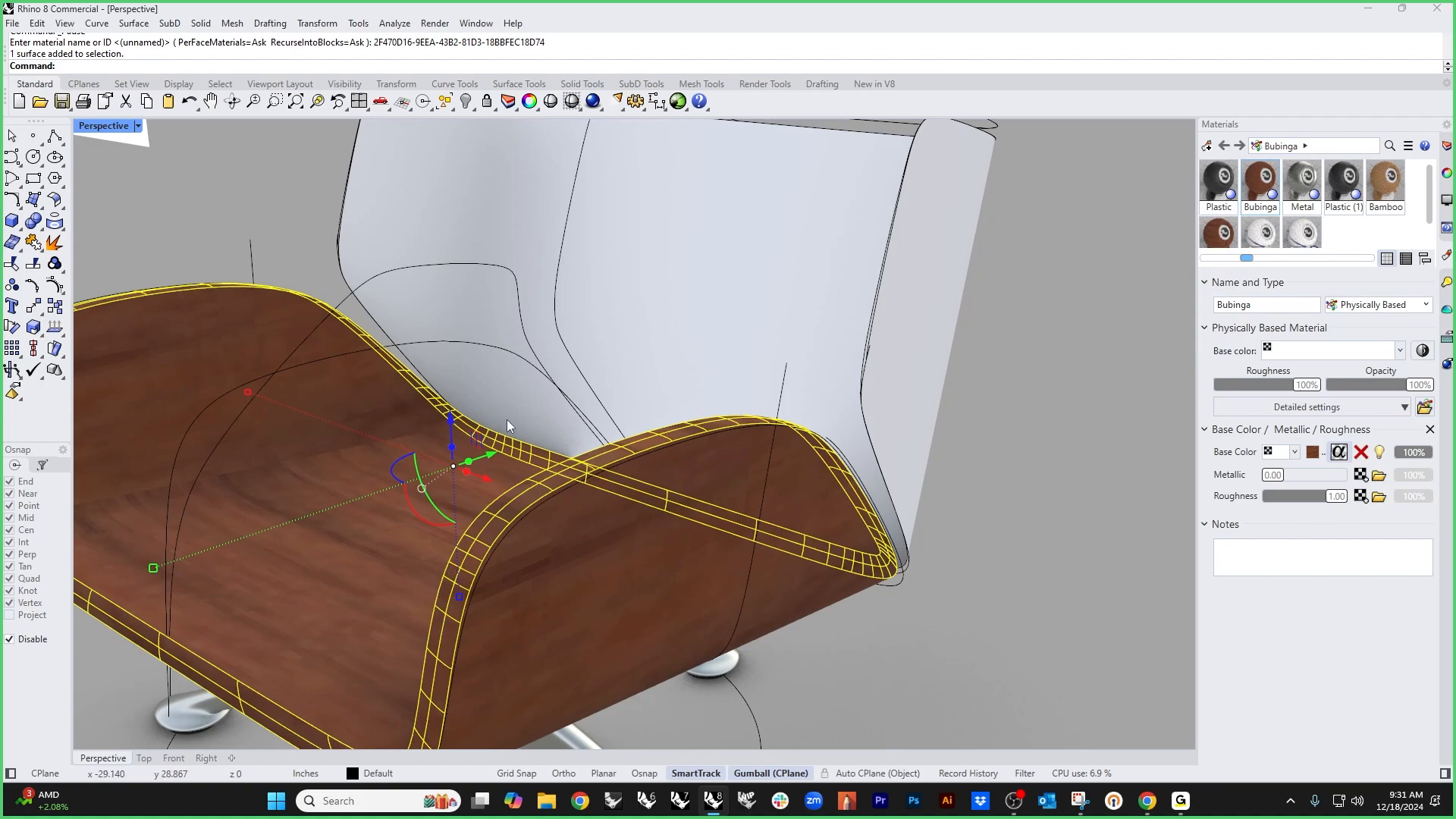
pyautogui.scroll(-5, 530, 425)
pyautogui.click(939, 528)
pyautogui.moveTo(841, 558)
pyautogui.mouseDown(button='right')
pyautogui.moveTo(802, 605)
pyautogui.moveTo(835, 520)
pyautogui.moveTo(831, 543)
pyautogui.mouseUp(button='right')
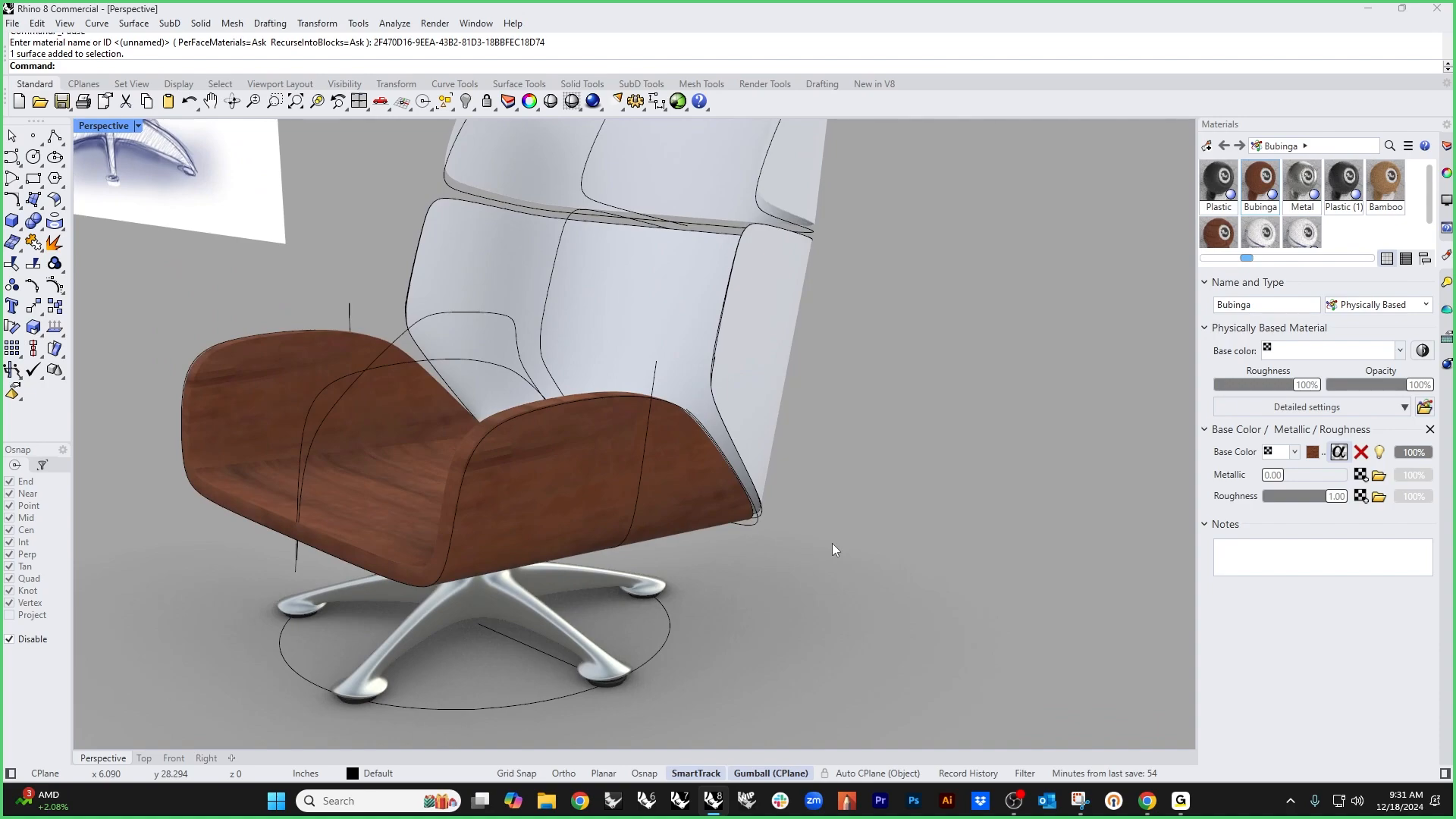
pyautogui.scroll(-4, 831, 543)
pyautogui.moveTo(818, 555); pyautogui.dragTo(801, 583, button='right')
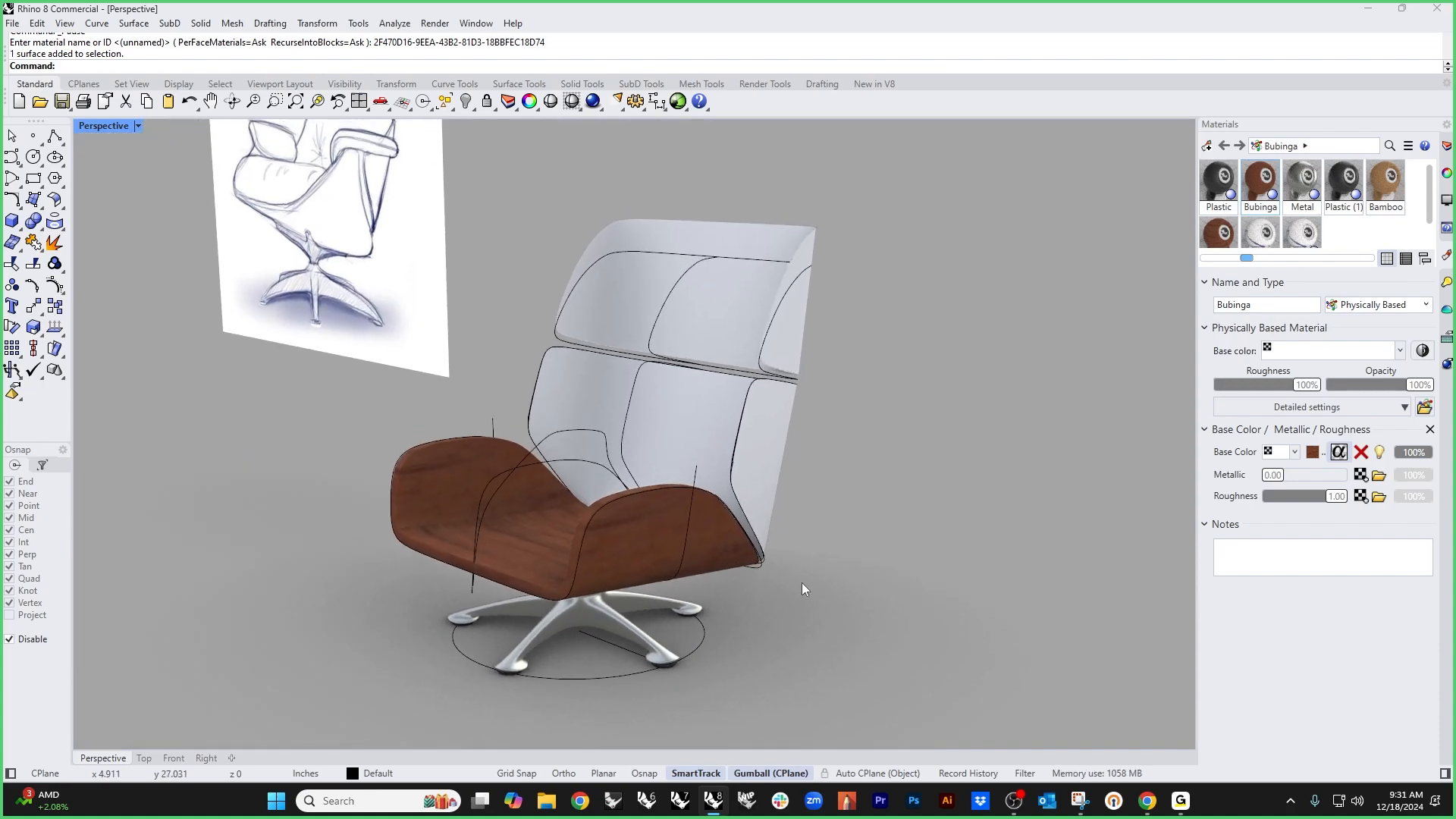
# Step: Return the viewport to Shaded display and offset the lower backrest surface into a loose solid with distance 1
pyautogui.click(111, 125)
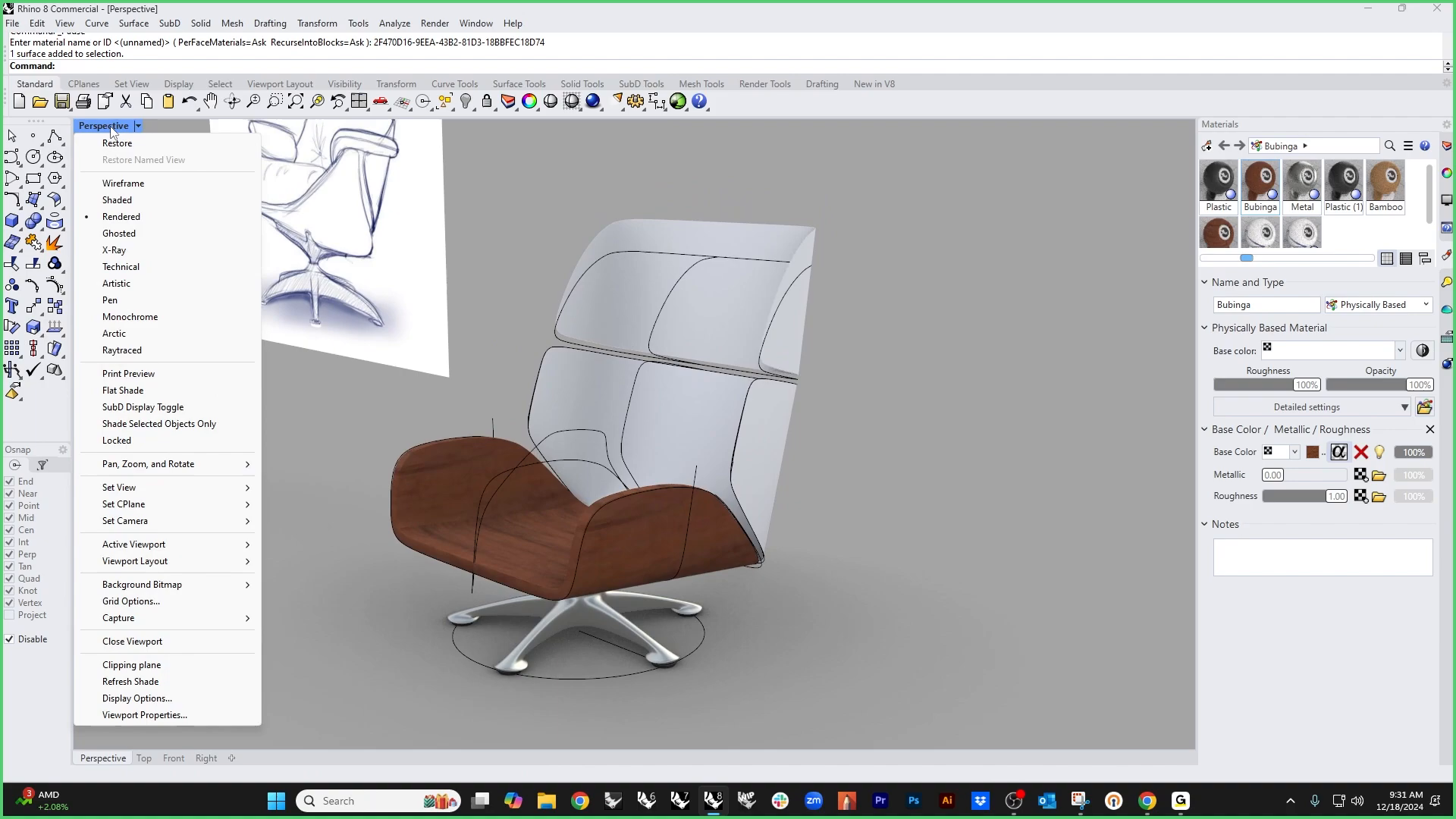
pyautogui.click(125, 199)
pyautogui.scroll(3, 607, 477)
pyautogui.click(664, 459)
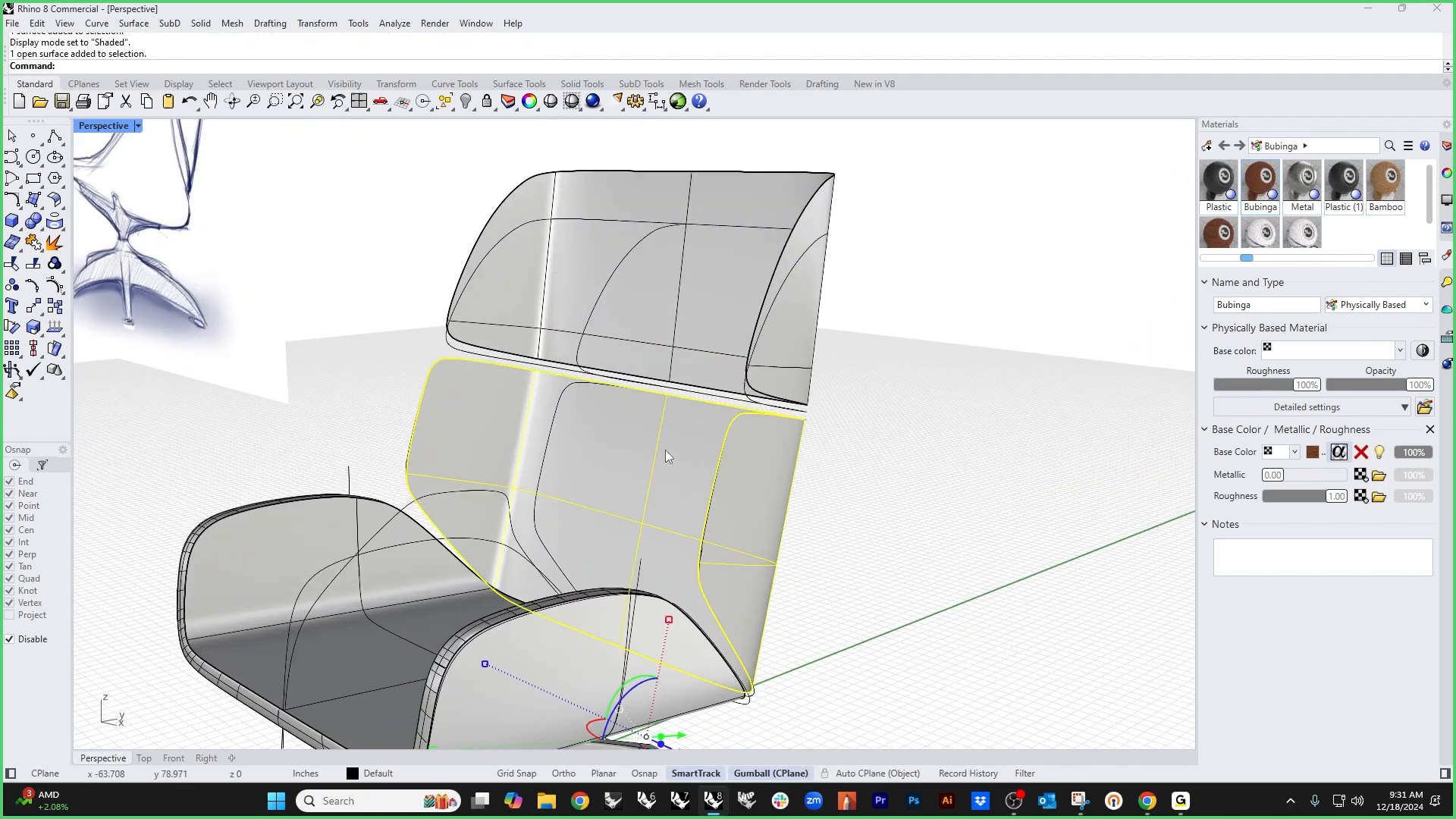
pyautogui.click(206, 27)
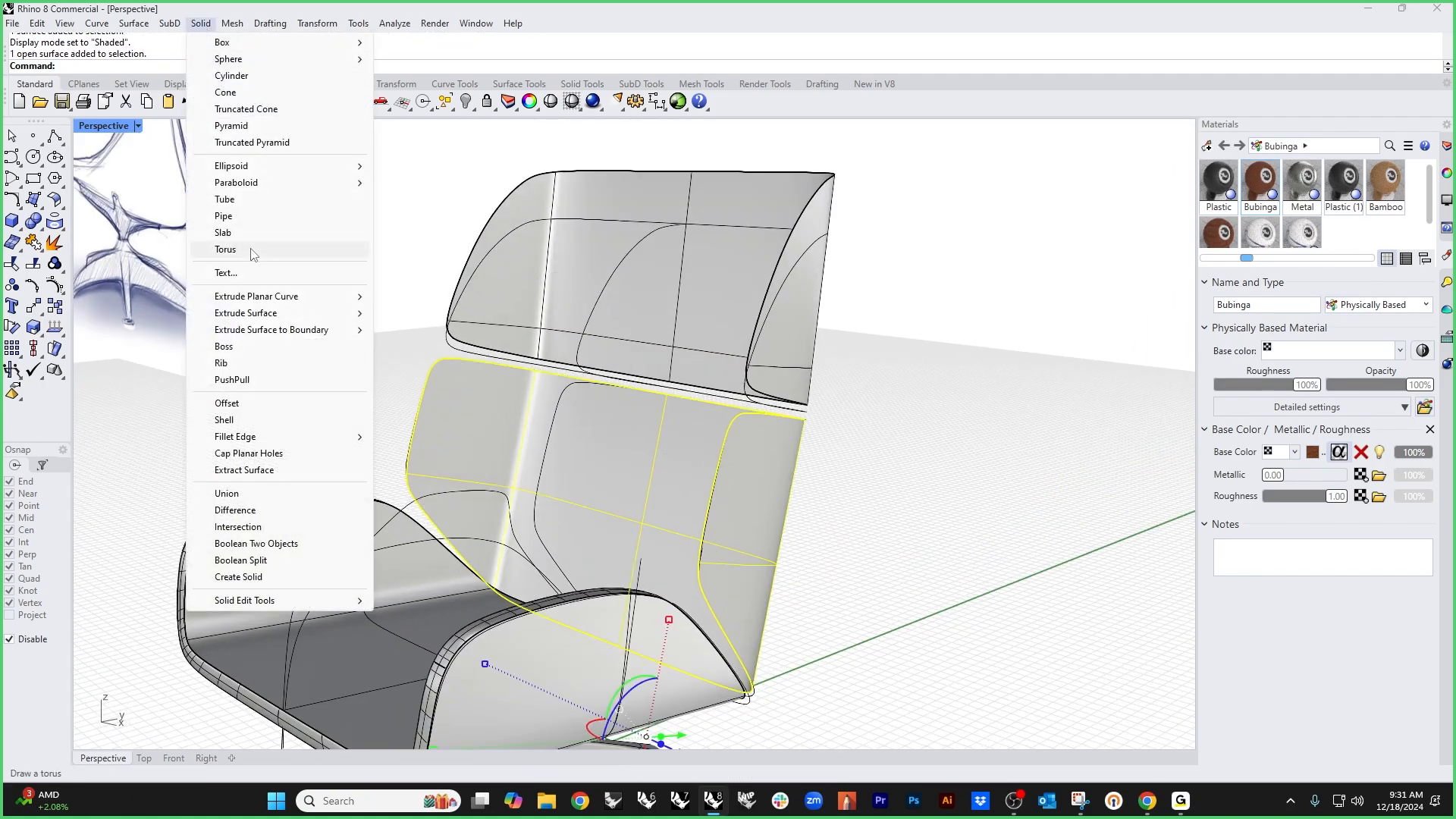
pyautogui.click(258, 404)
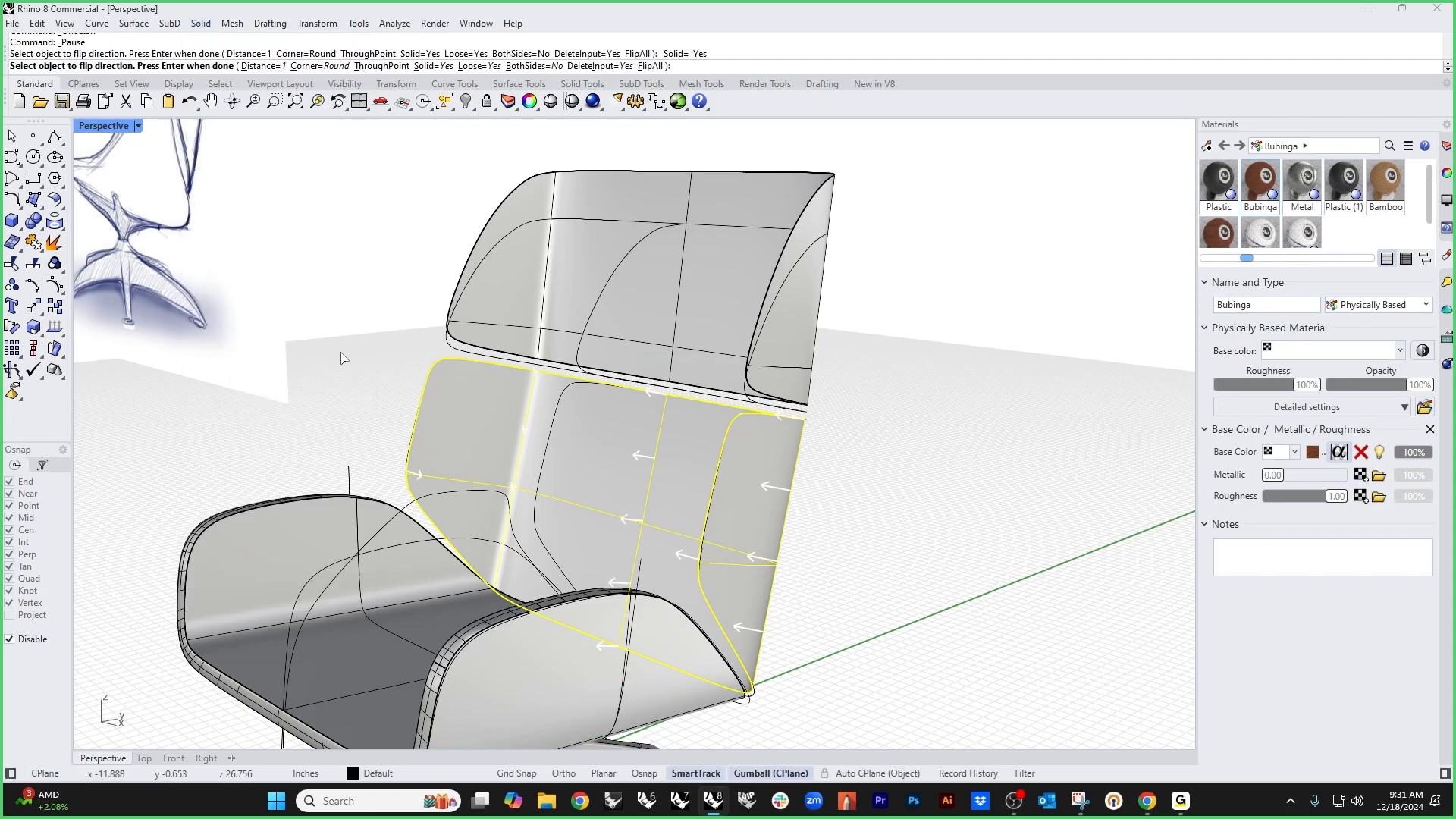
pyautogui.press('Return')
# Step: Repeat the loose solid offset on the upper backrest surface with distance 1
pyautogui.press('Return')
pyautogui.click(571, 303)
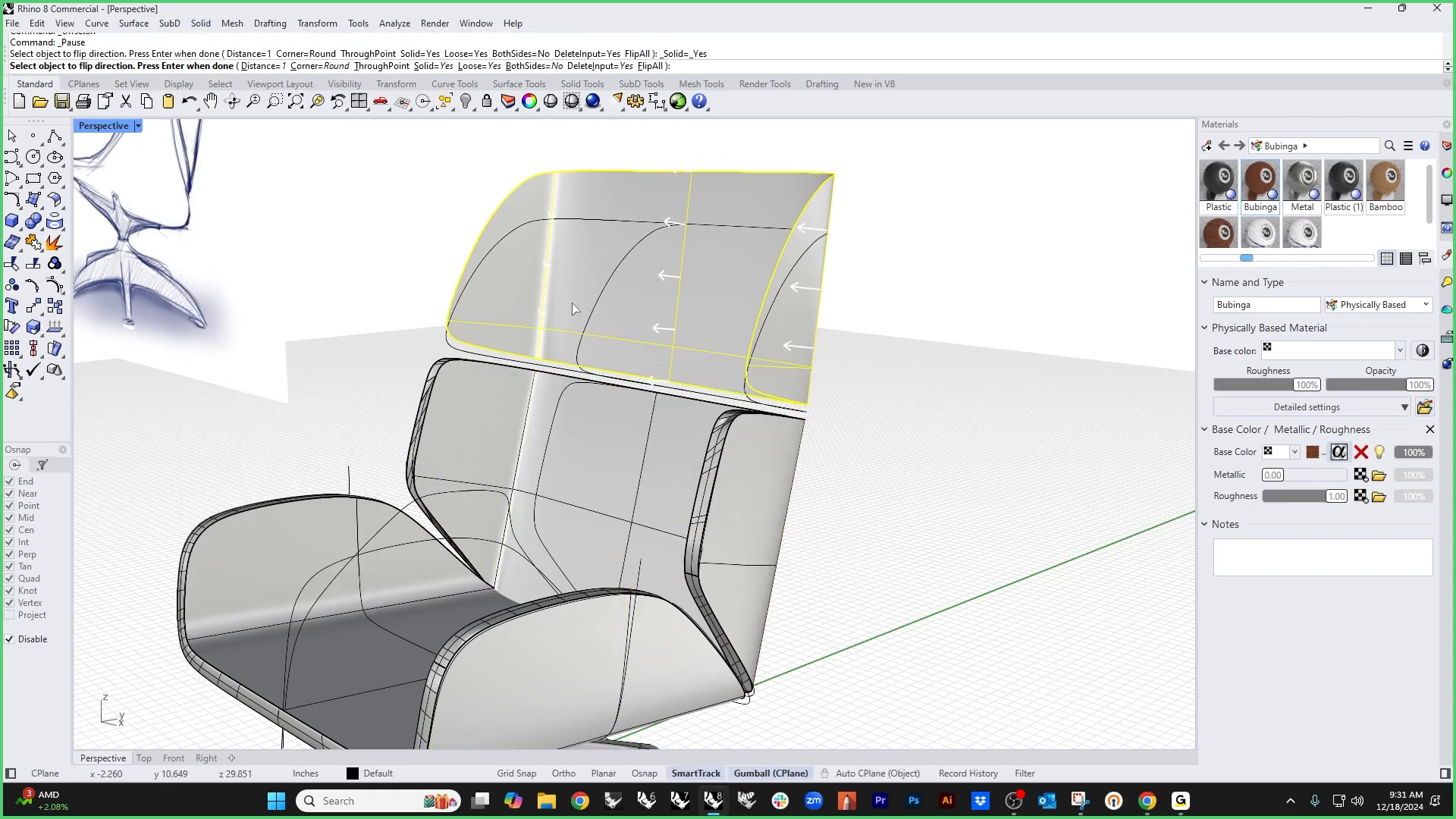
pyautogui.press('Return')
# Step: Delete the rim faces of both the upper and lower backrest solids
pyautogui.scroll(5, 758, 371)
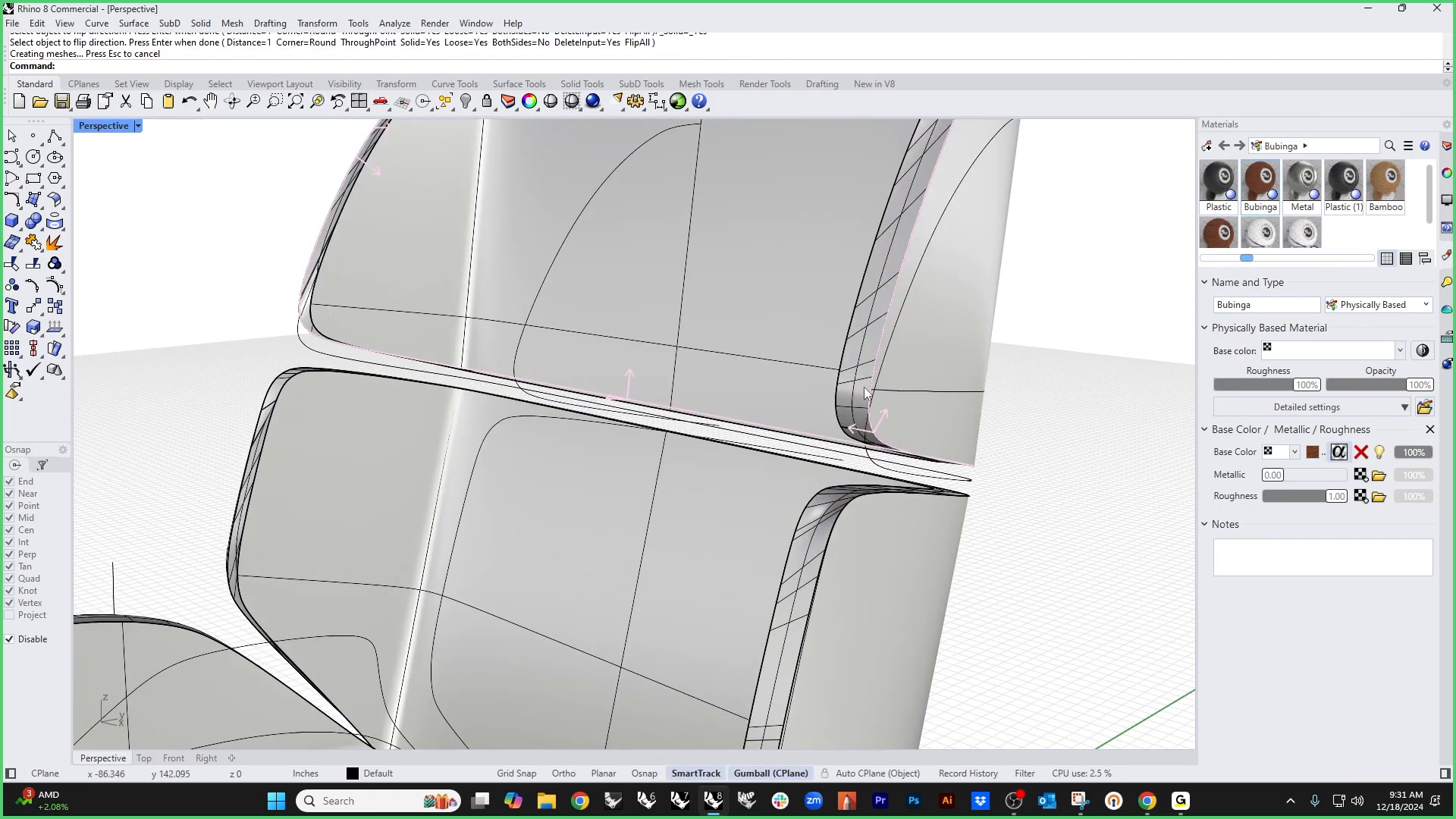
pyautogui.click(863, 386)
pyautogui.keyDown('shift'); pyautogui.click(823, 528); pyautogui.keyUp('shift')
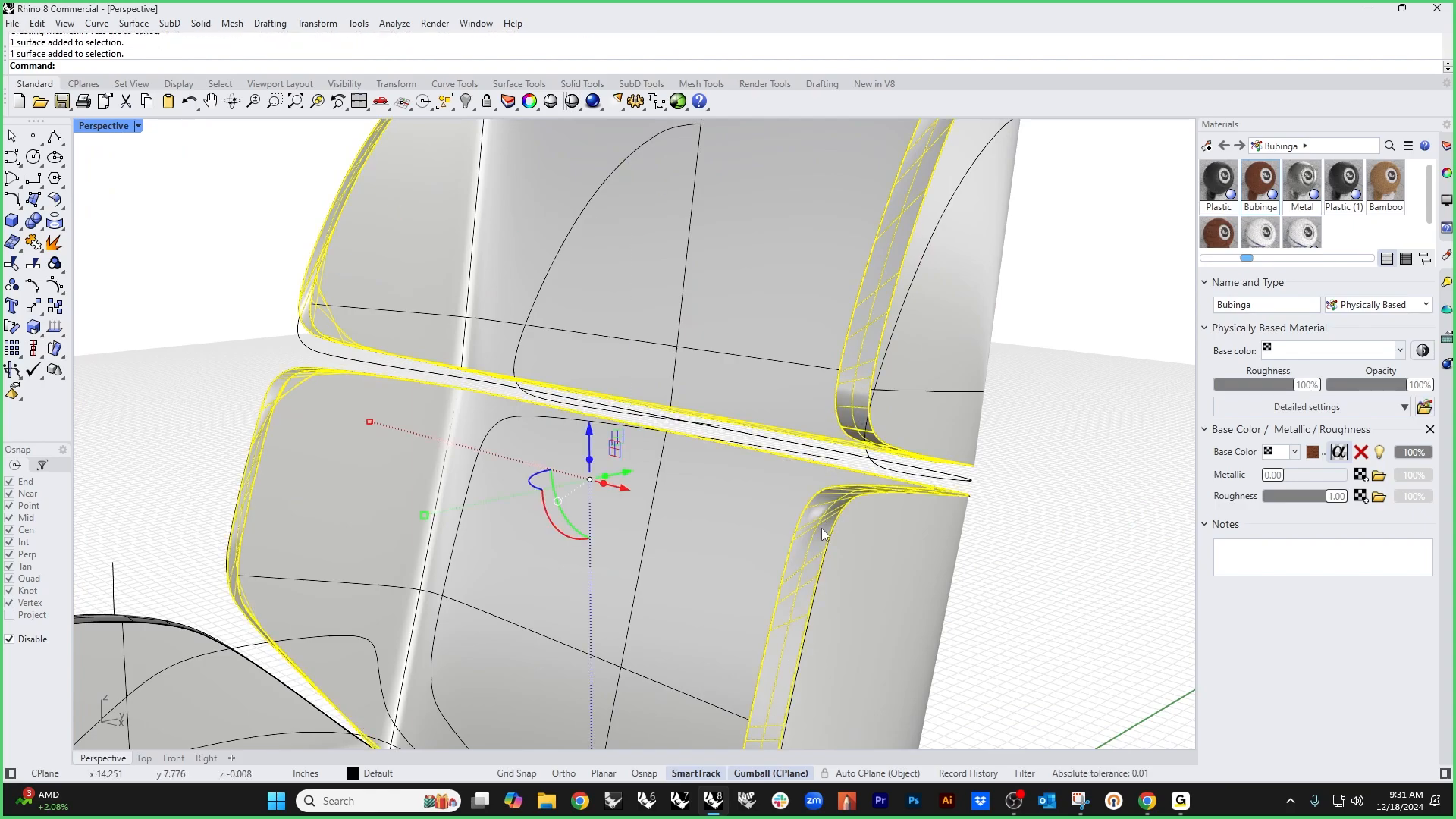
pyautogui.press('Delete')
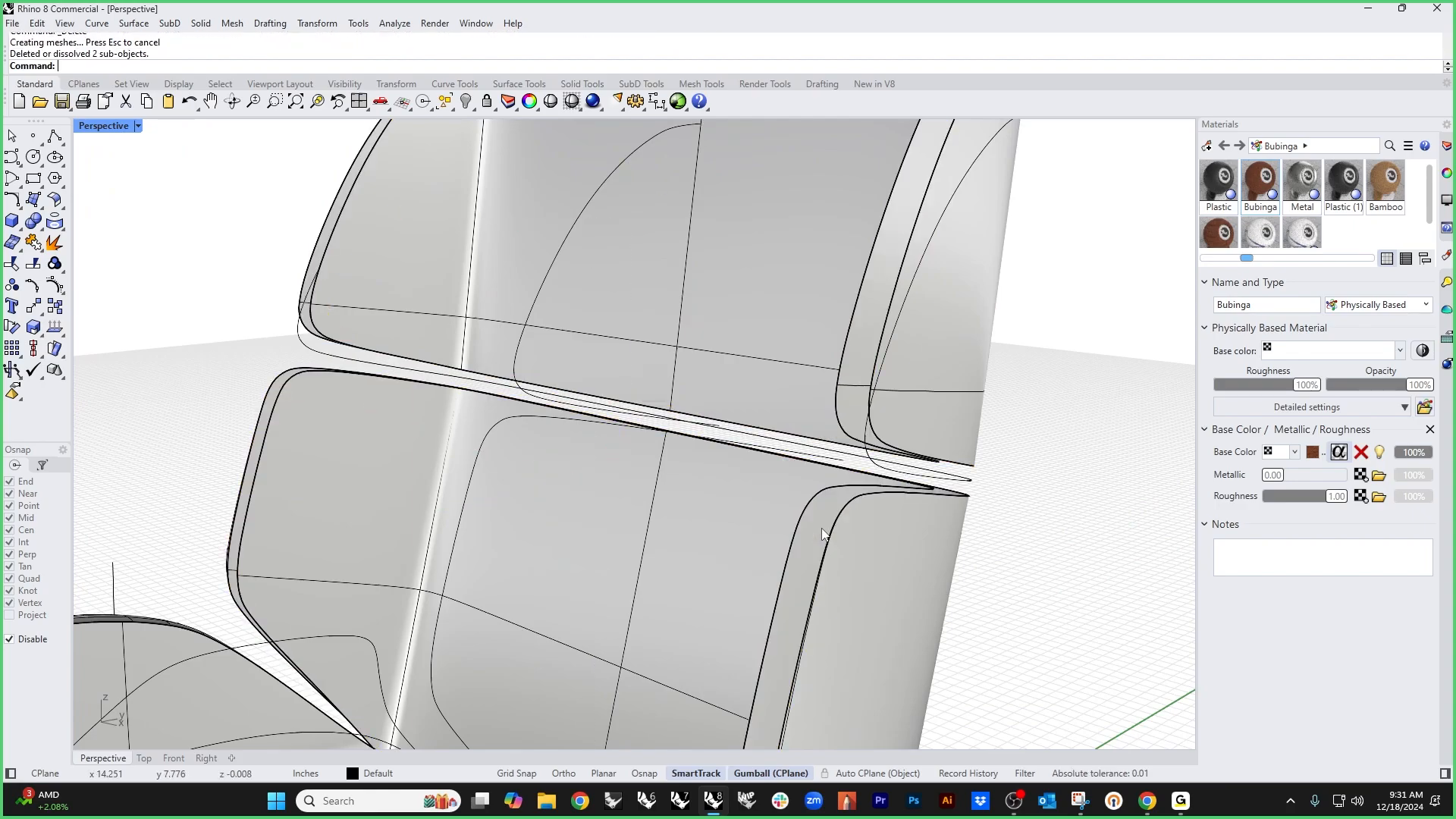
# Step: Start a surface blend between the inner and outer perimeter edges of the lower backrest, accepting the seam position
pyautogui.keyDown('shift'); pyautogui.moveTo(822, 533); pyautogui.dragTo(596, 452, button='right'); pyautogui.keyUp('shift')
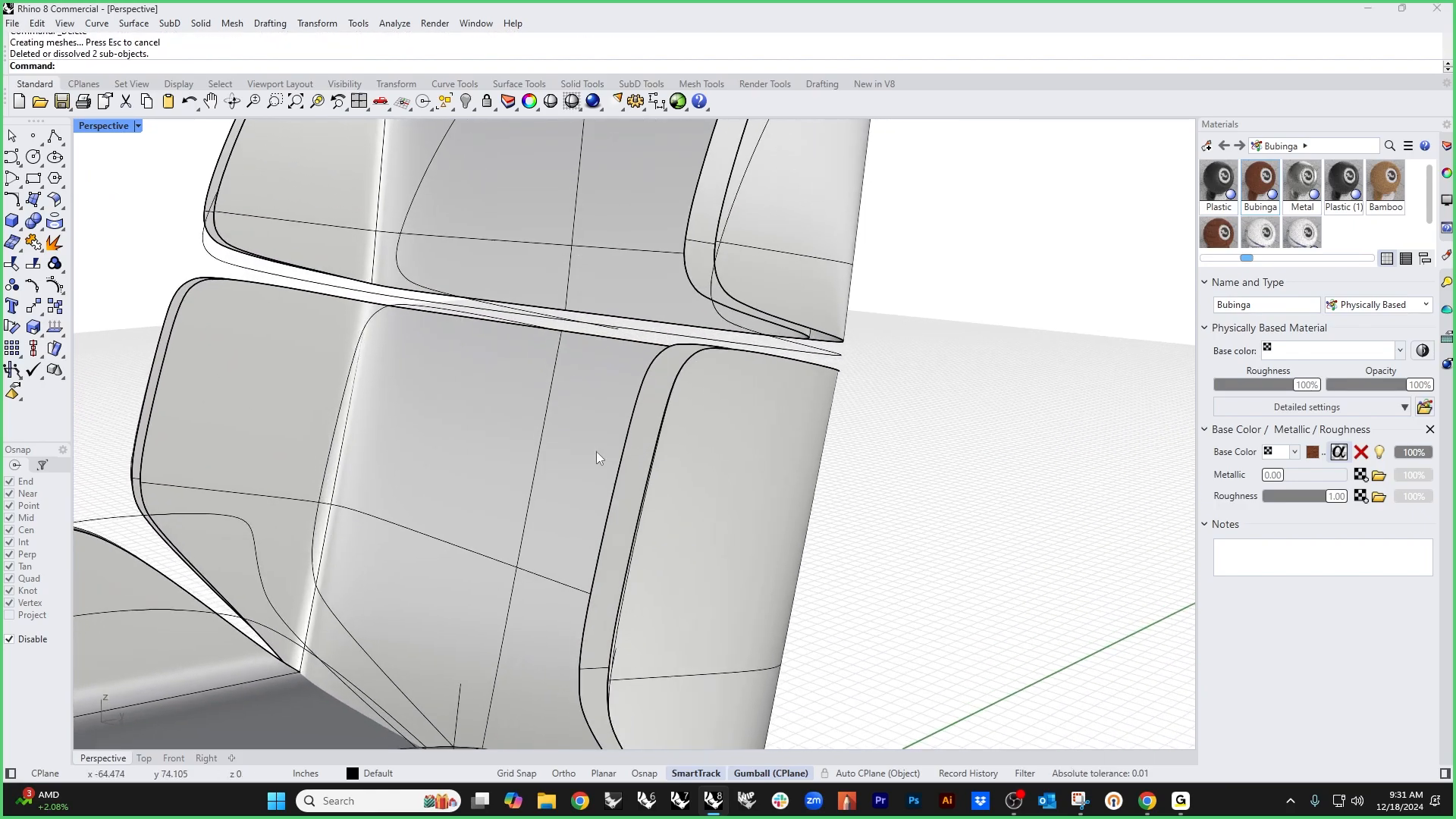
pyautogui.middleClick(596, 452)
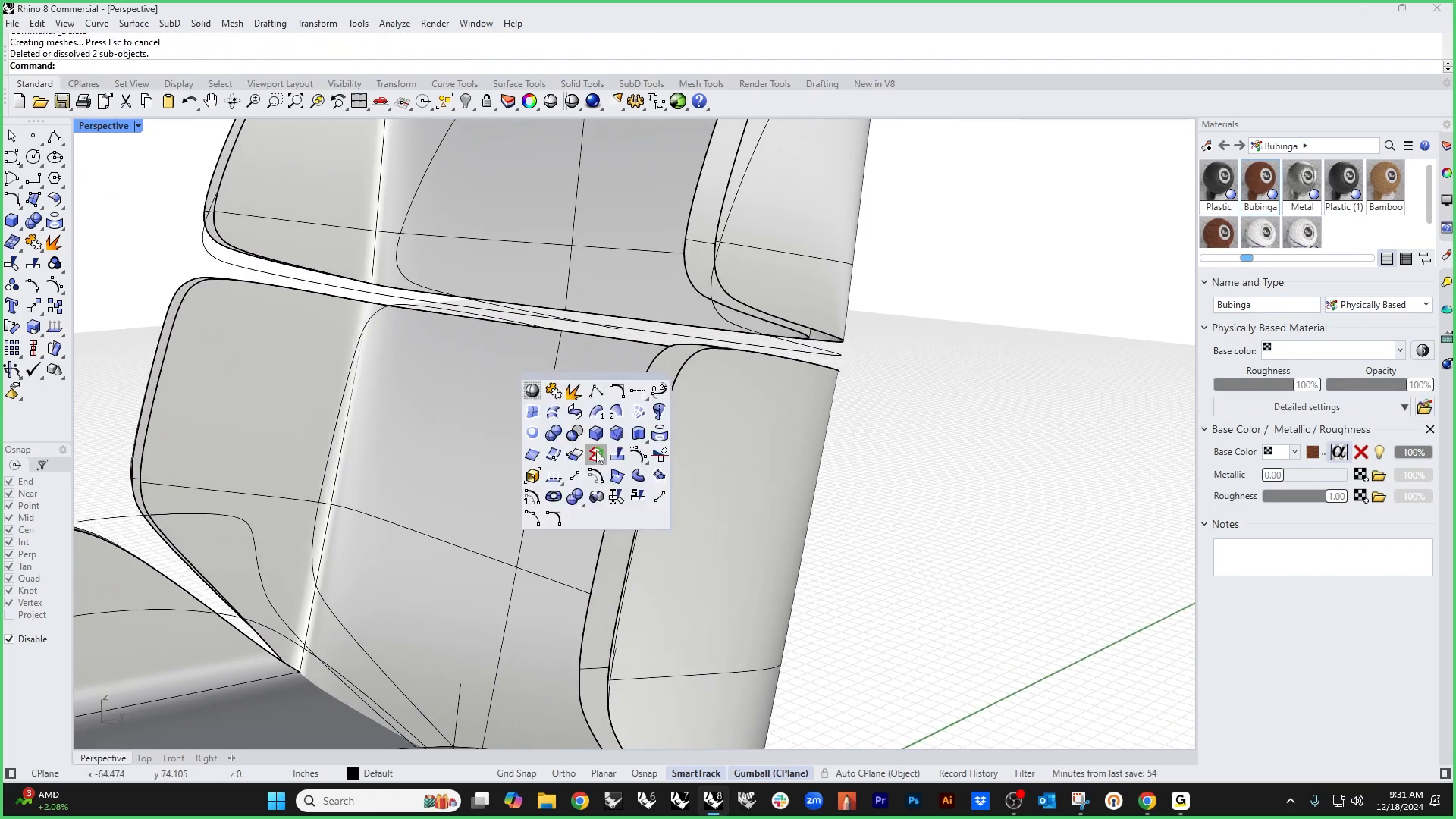
pyautogui.click(574, 411)
pyautogui.click(644, 429)
pyautogui.click(657, 444)
pyautogui.press('Return')
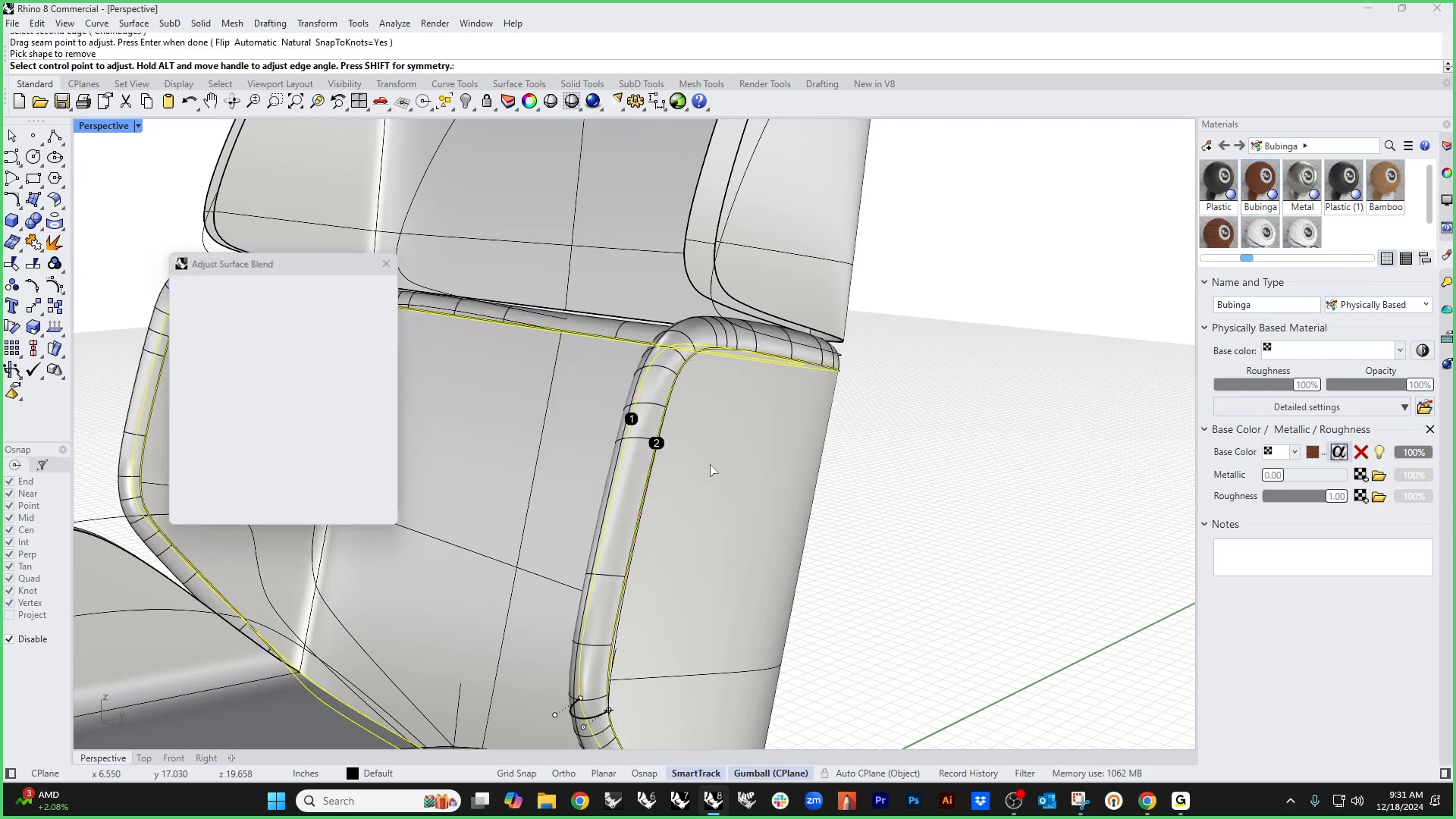
# Step: Lock the two bulge values of the lower backrest's rim blend together and set both to 0.1
pyautogui.click(201, 308)
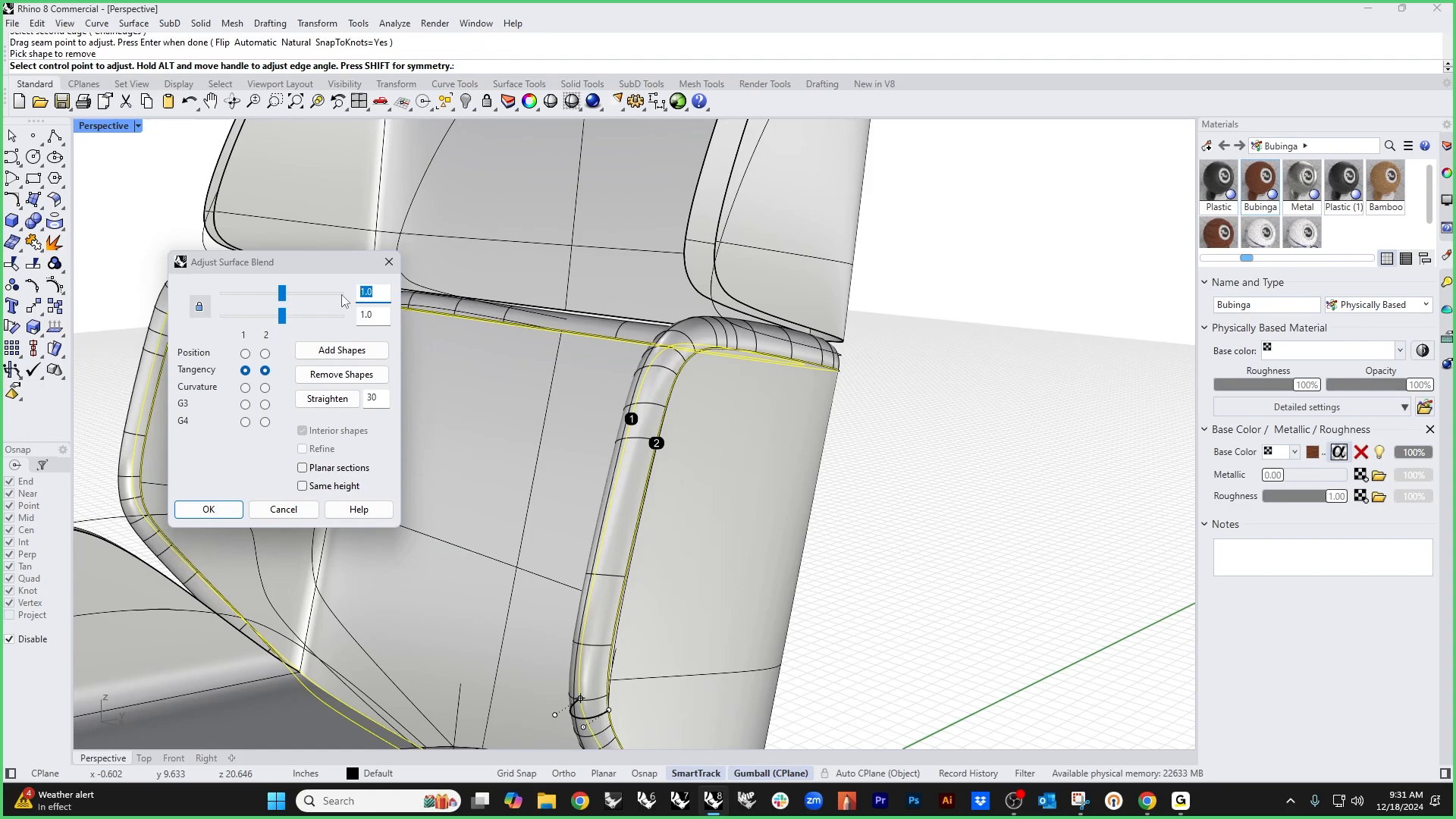
pyautogui.write('.1')
pyautogui.press('Return')
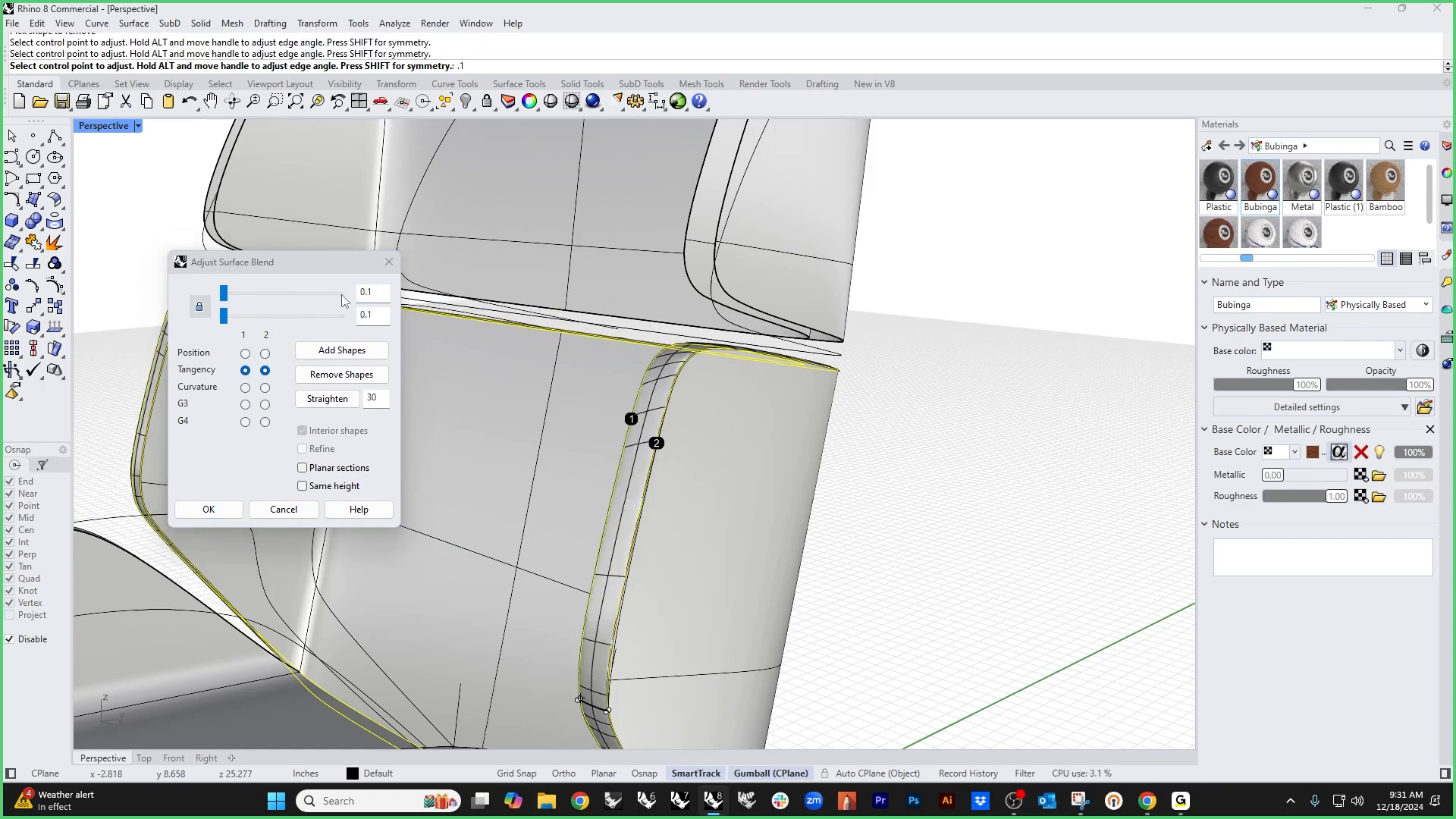
# Step: Add cross-section shapes to the lower backrest's rim blend just below its two upper corners
pyautogui.moveTo(585, 515); pyautogui.dragTo(826, 583, button='right')
pyautogui.scroll(6, 504, 453)
pyautogui.scroll(-5, 626, 515)
pyautogui.scroll(2, 818, 470)
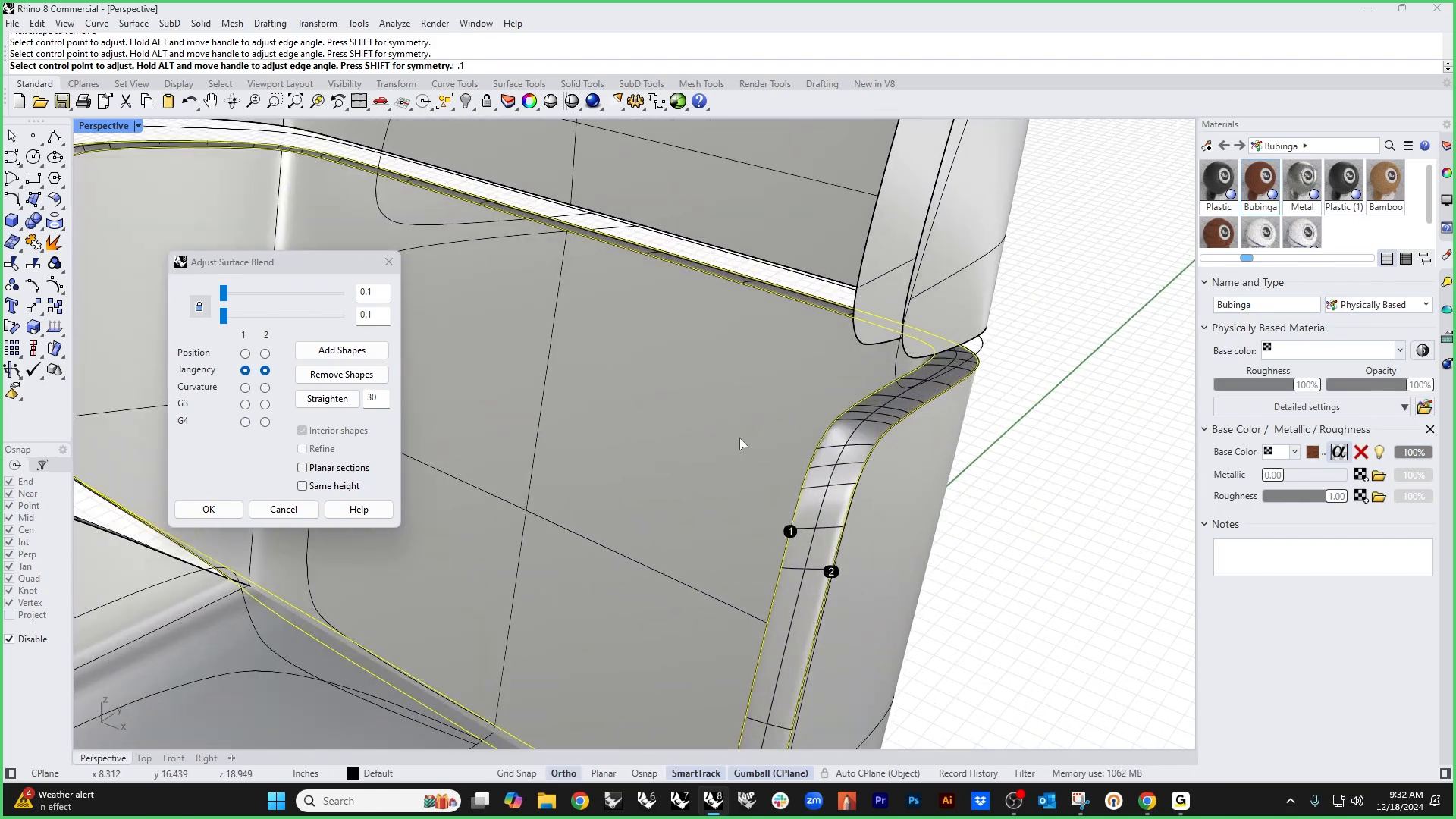
pyautogui.click(374, 355)
pyautogui.click(852, 494)
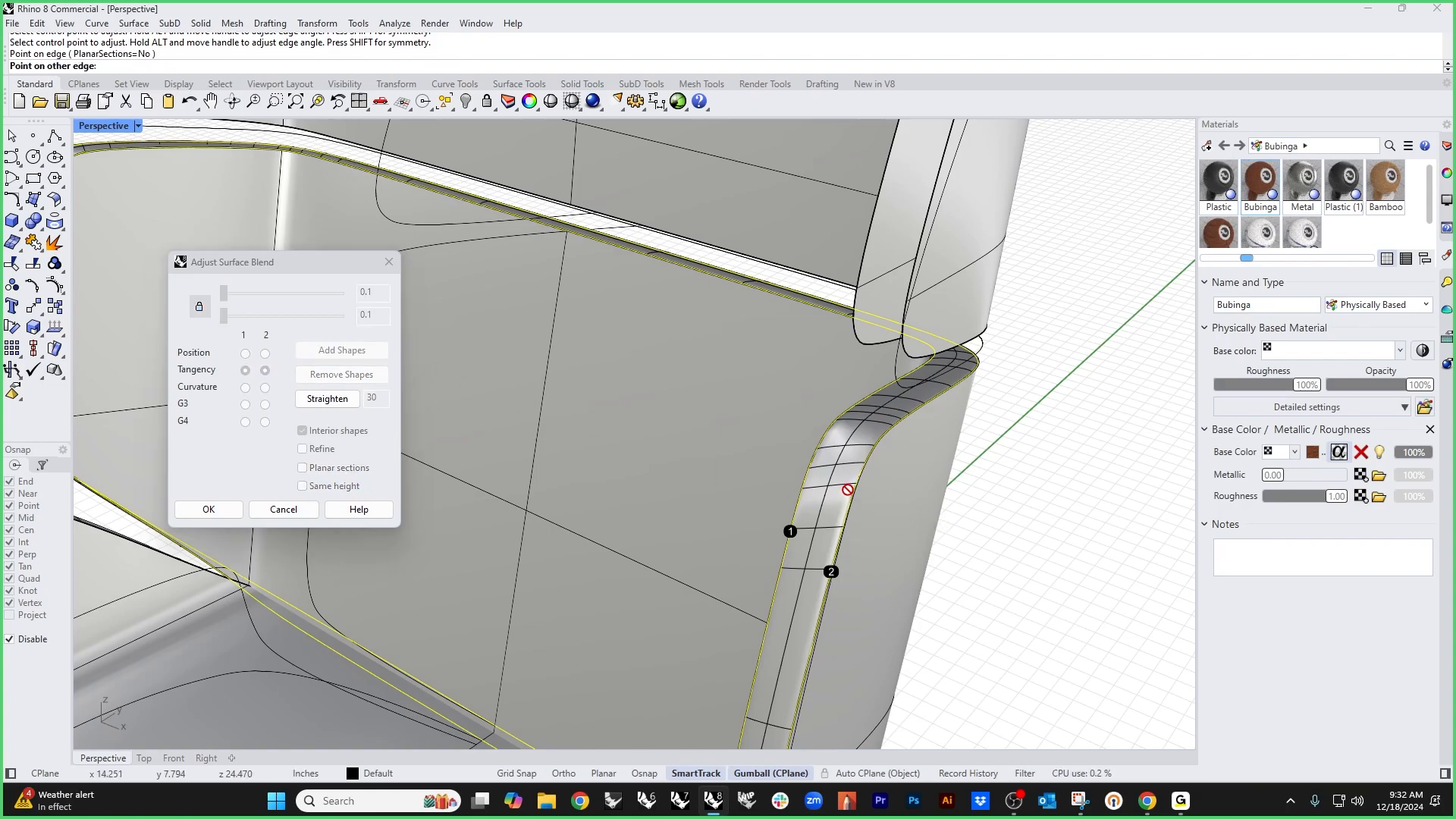
pyautogui.click(802, 482)
pyautogui.scroll(-5, 786, 481)
pyautogui.moveTo(786, 481); pyautogui.dragTo(993, 455, button='right')
pyautogui.scroll(6, 523, 392)
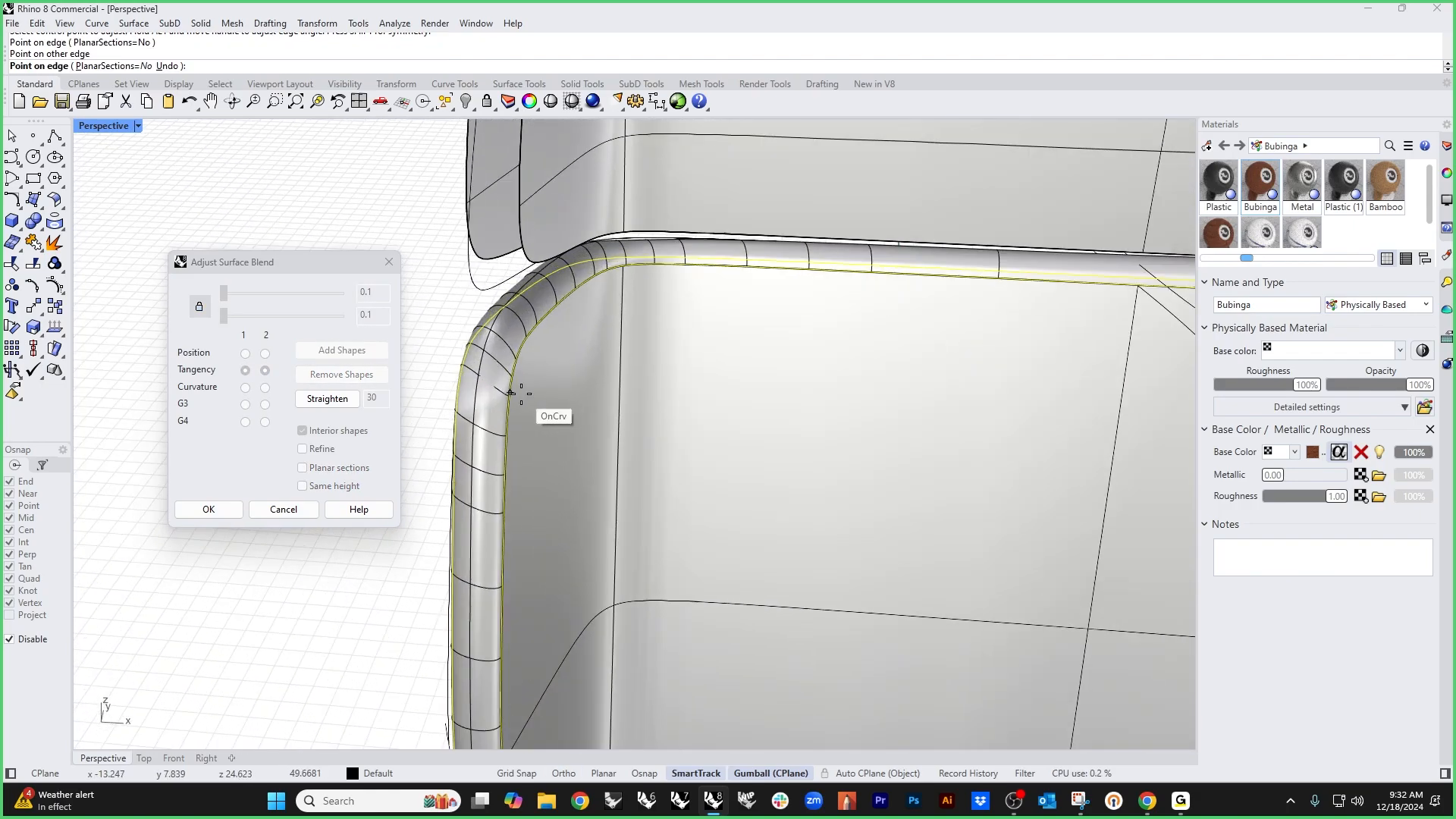
pyautogui.click(508, 410)
pyautogui.click(455, 408)
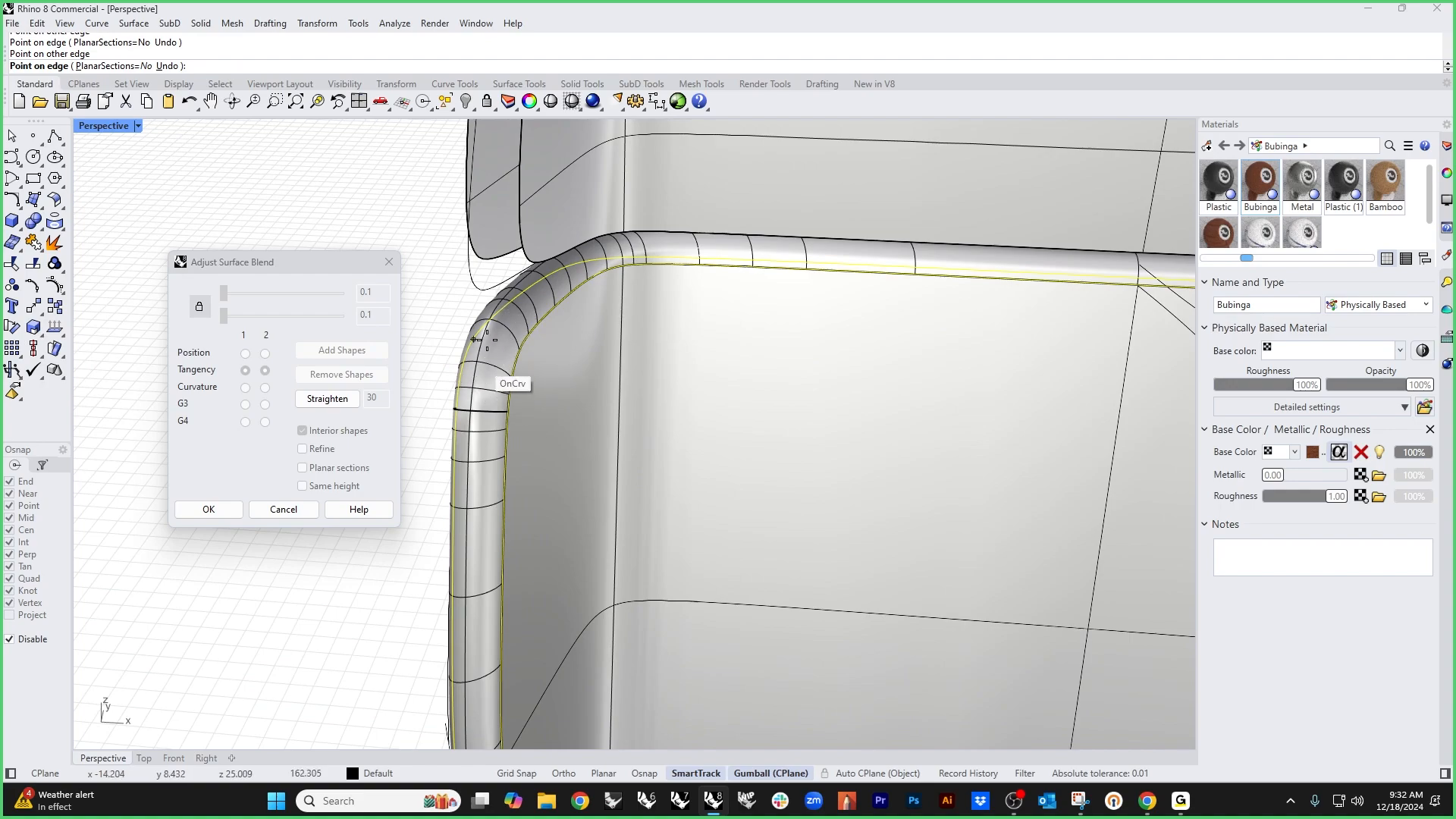
pyautogui.rightClick(421, 332)
# Step: Reapply the 0.1 bulge to all shapes of the lower backrest blend and accept the surface
pyautogui.click(377, 296)
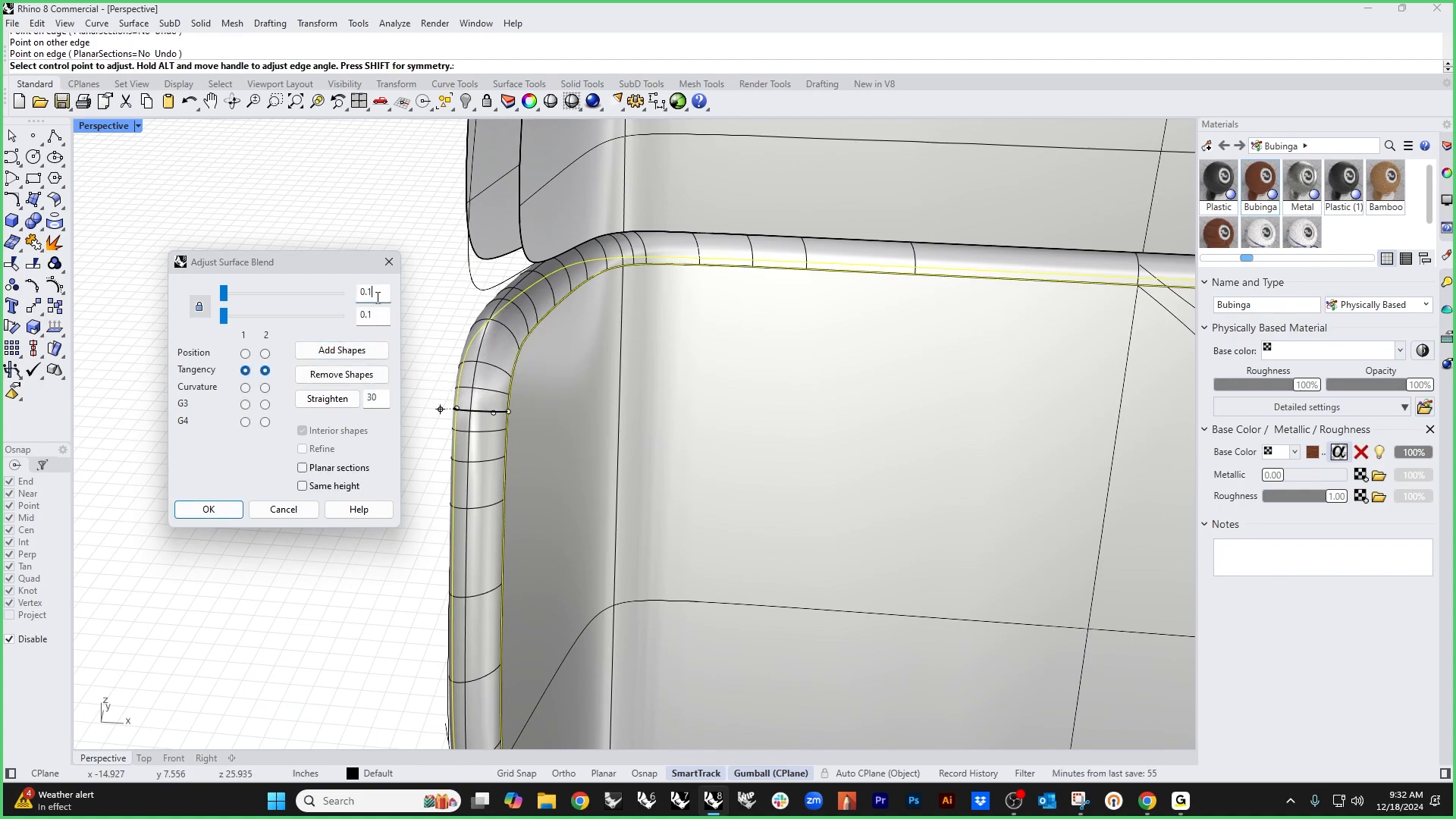
pyautogui.click(379, 314)
pyautogui.scroll(-5, 507, 377)
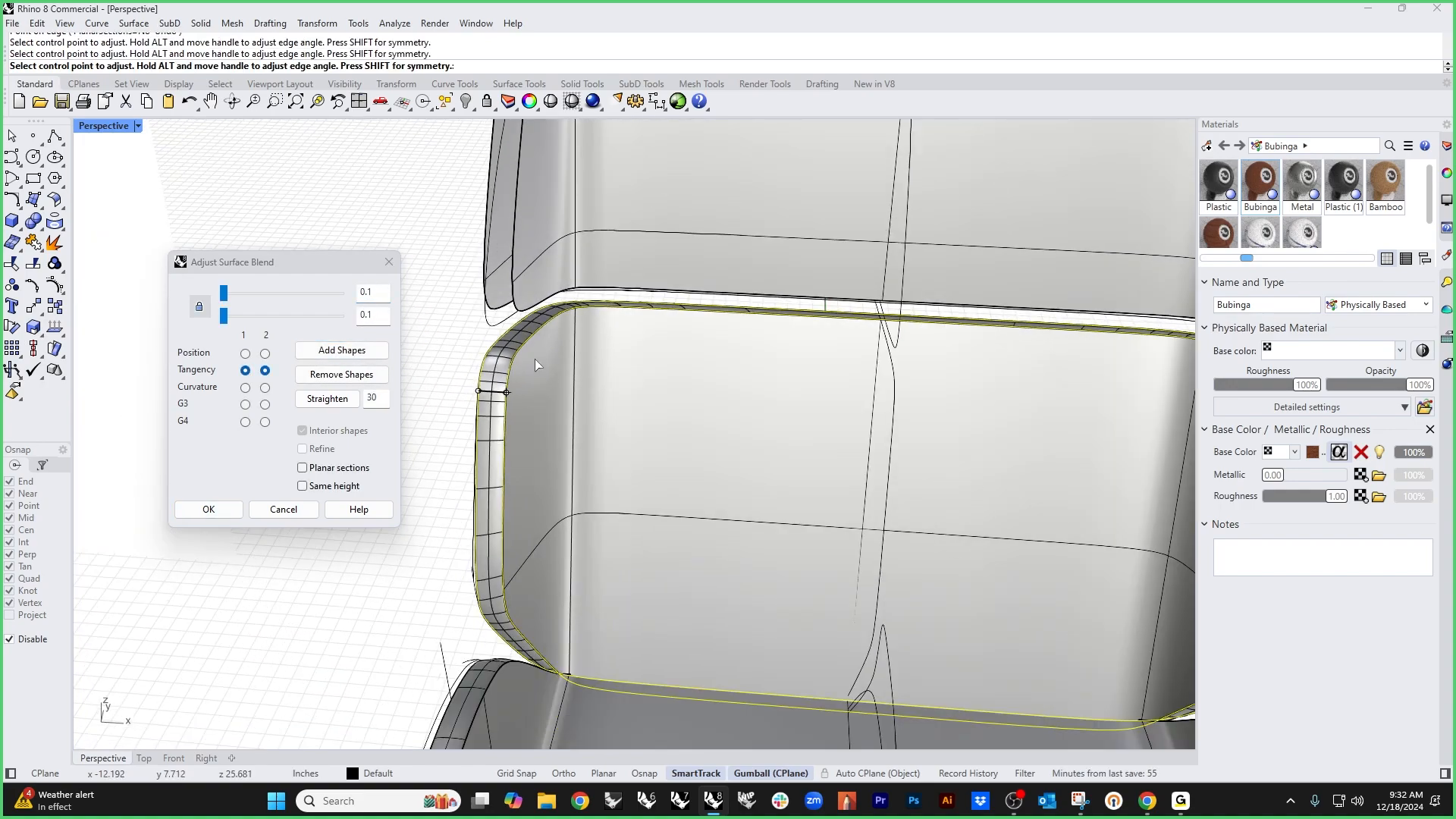
pyautogui.click(206, 510)
# Step: Join the lower backrest's inner and outer surfaces with the rim blend into one polysurface
pyautogui.scroll(-10, 331, 489)
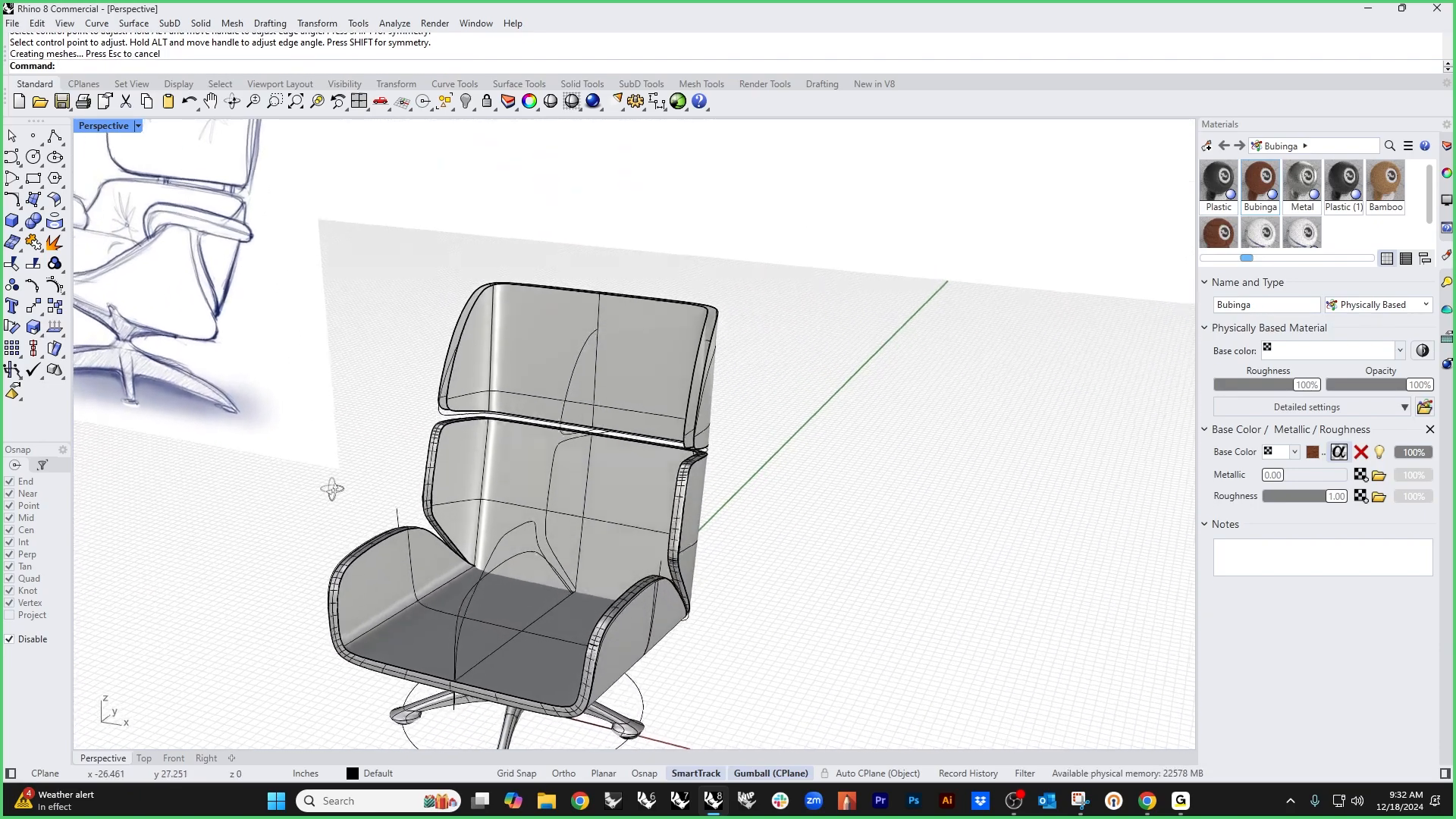
pyautogui.scroll(8, 682, 477)
pyautogui.click(553, 468)
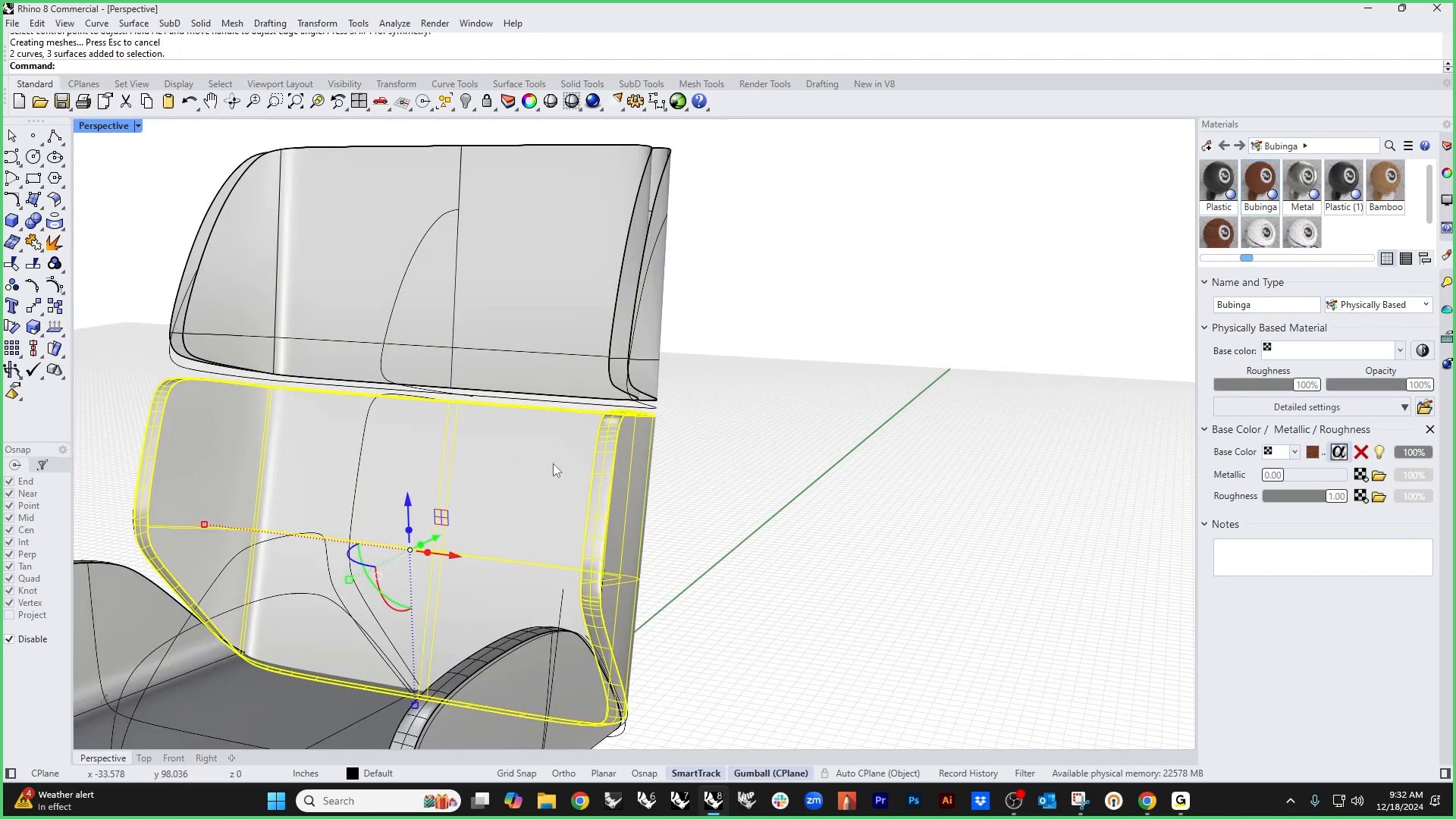
pyautogui.hotkey('ctrl', 'j')
pyautogui.click(736, 444)
# Step: Start a surface blend between the inner and outer perimeter edges of the upper backrest, accepting the seam position
pyautogui.keyDown('shift'); pyautogui.moveTo(672, 320); pyautogui.dragTo(684, 411, button='right'); pyautogui.keyUp('shift')
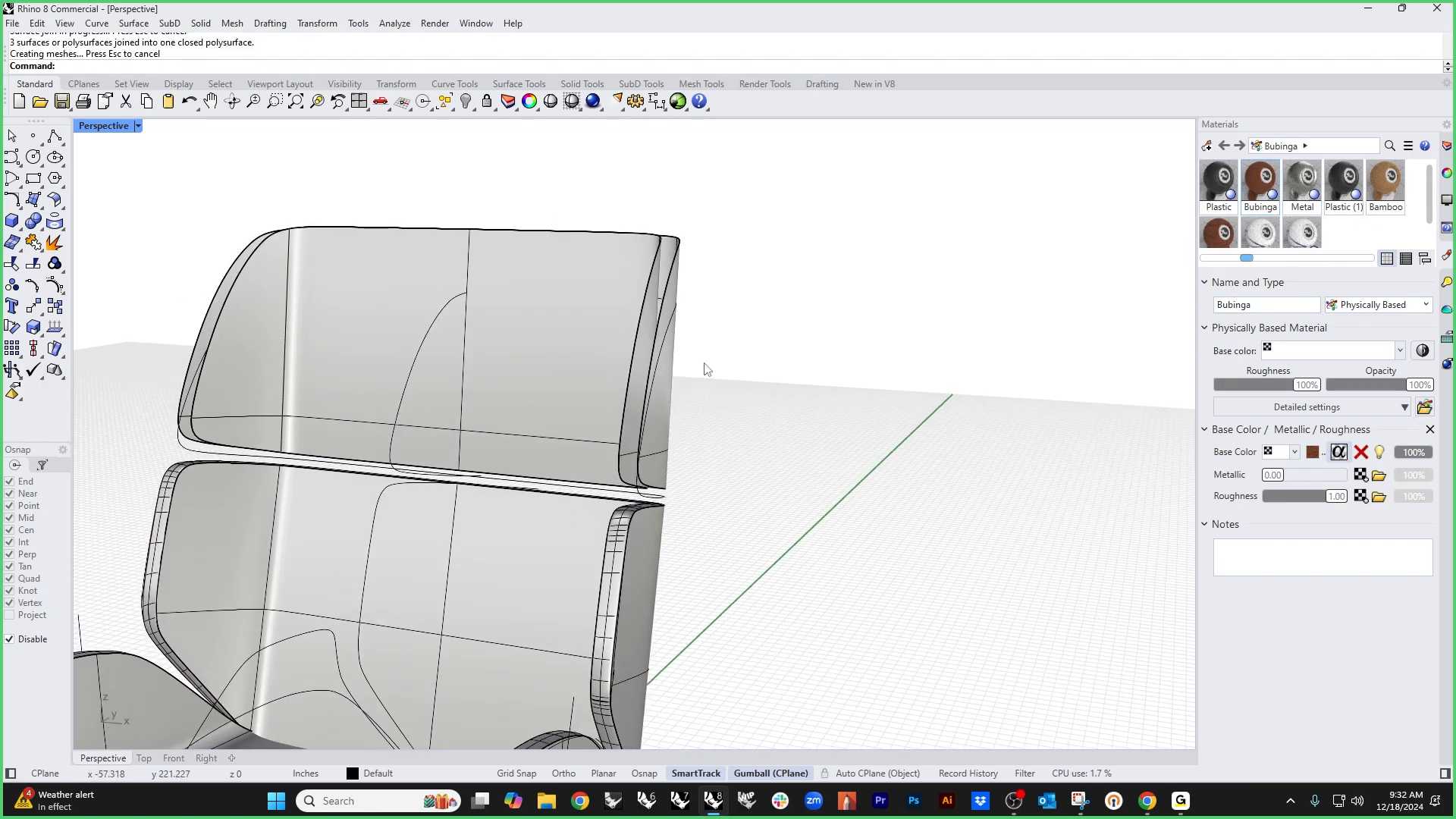
pyautogui.middleClick(706, 369)
pyautogui.click(665, 328)
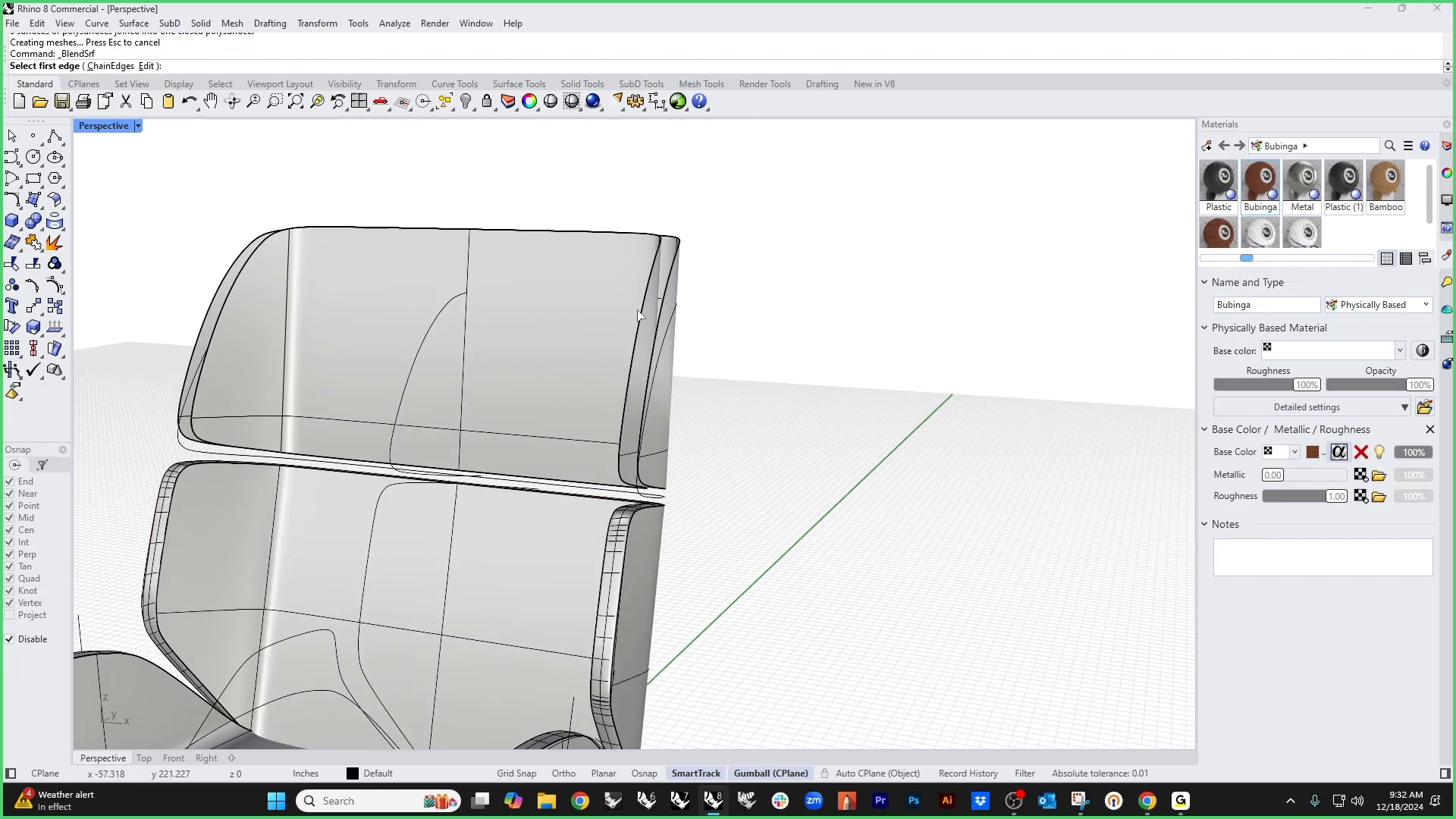
pyautogui.click(655, 317)
pyautogui.click(658, 321)
pyautogui.rightClick(720, 324)
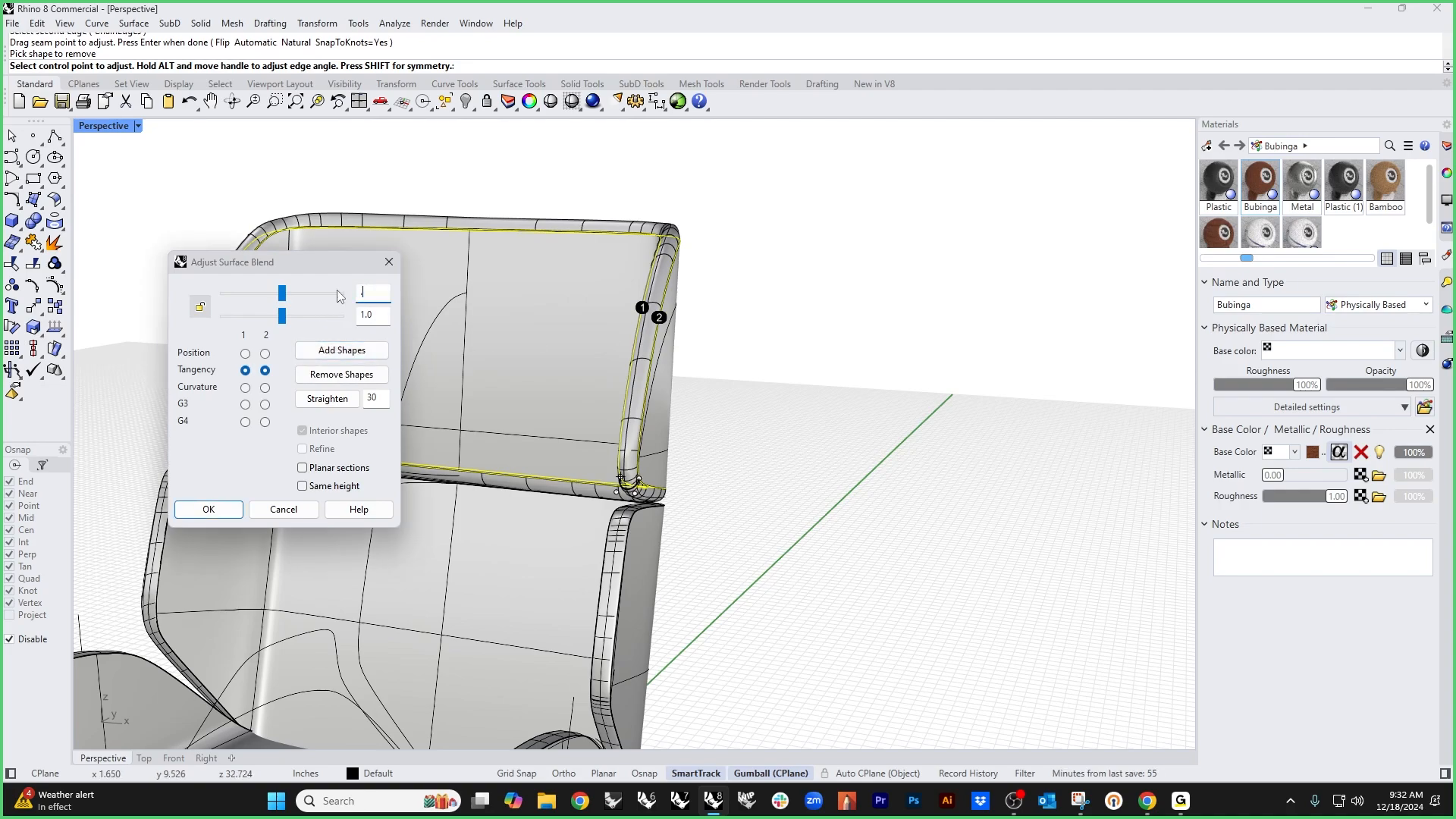
# Step: Set both bulge values of the upper backrest's rim blend to 0.1 and lock them together
pyautogui.write('0.1')
pyautogui.press('Tab')
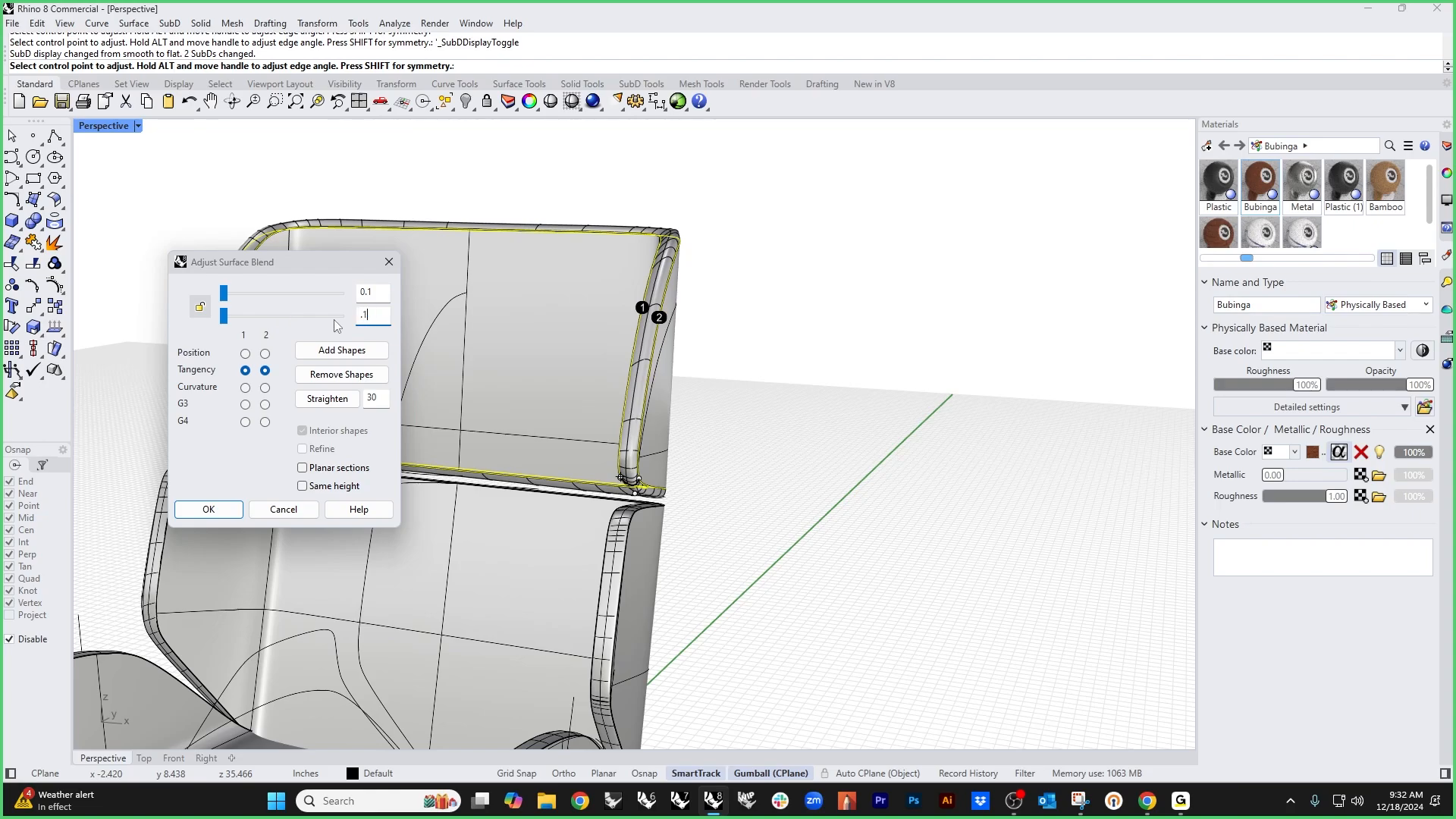
pyautogui.click(198, 311)
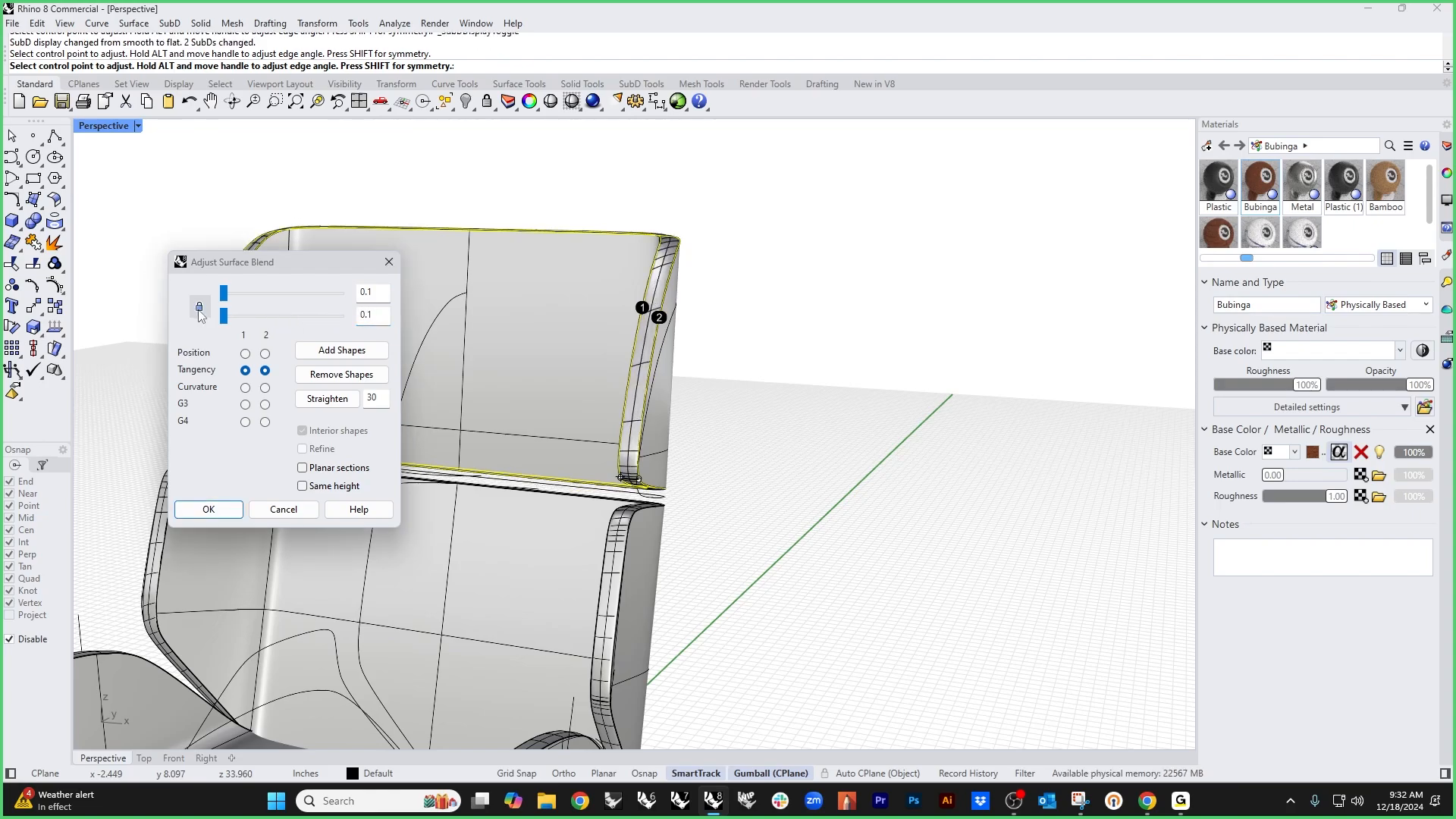
# Step: Add cross-section shapes around the two upper corners of the upper backrest's rim blend
pyautogui.moveTo(702, 333); pyautogui.dragTo(760, 510, button='right')
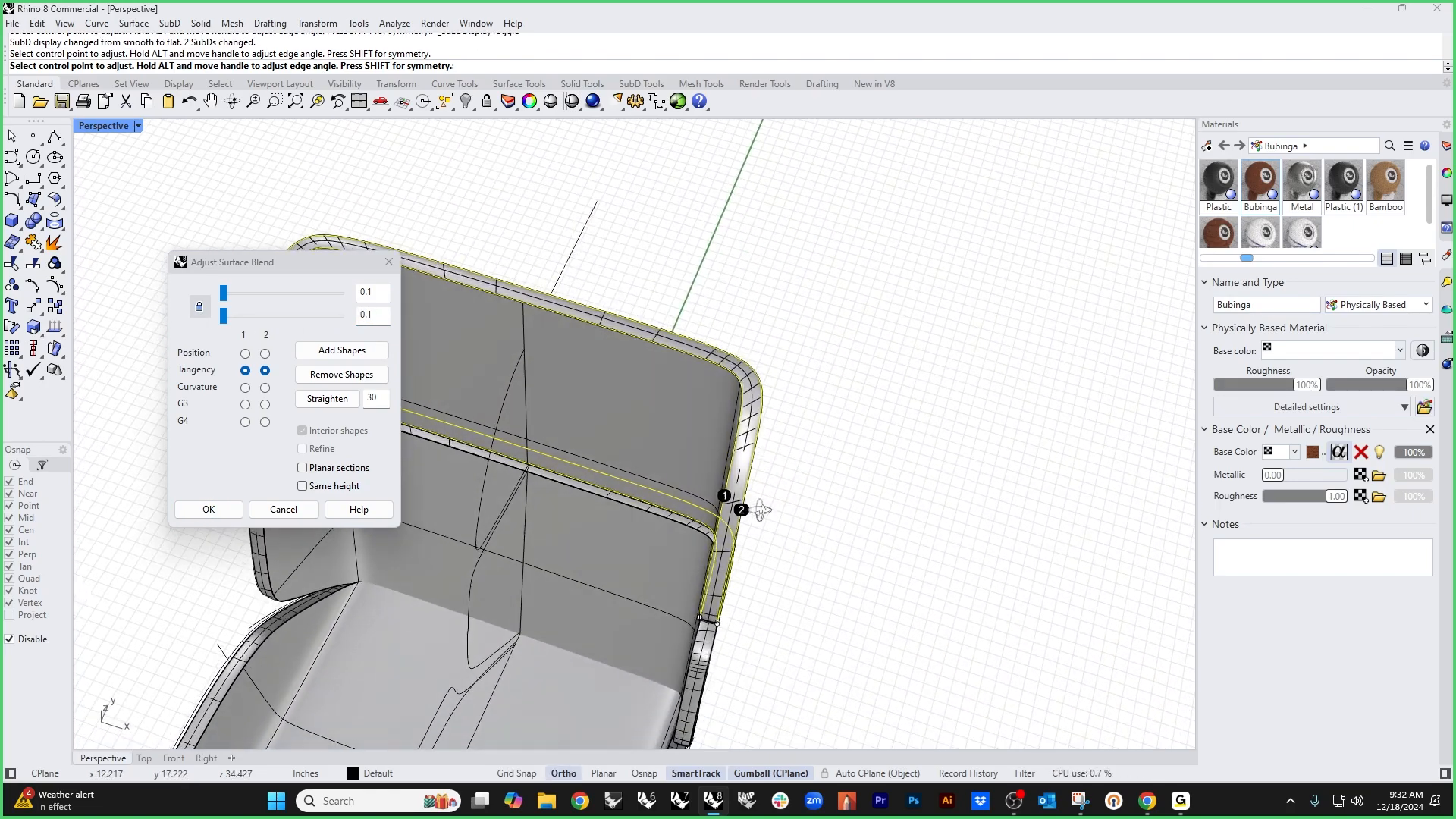
pyautogui.click(340, 350)
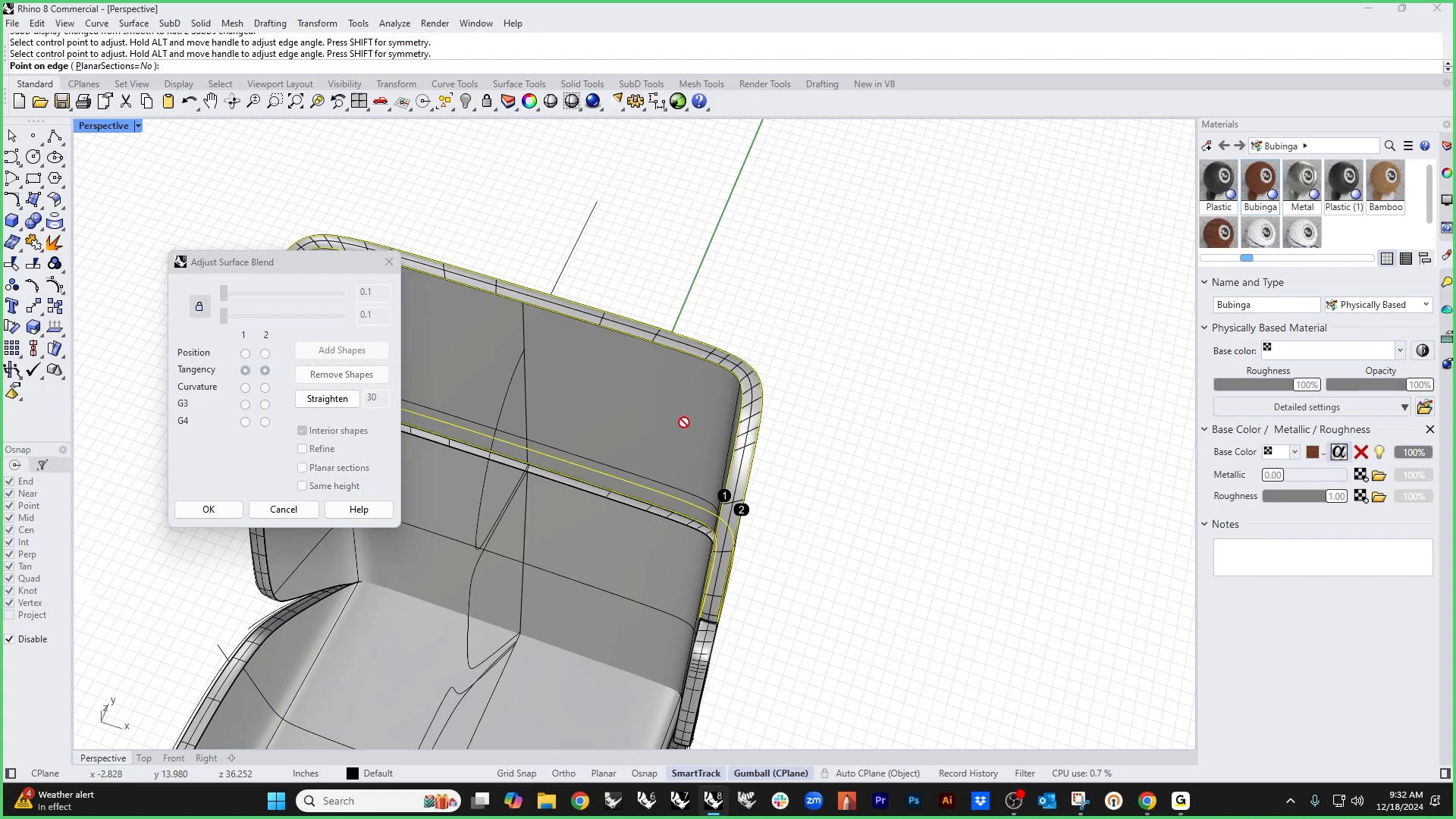
pyautogui.click(760, 432)
pyautogui.click(760, 433)
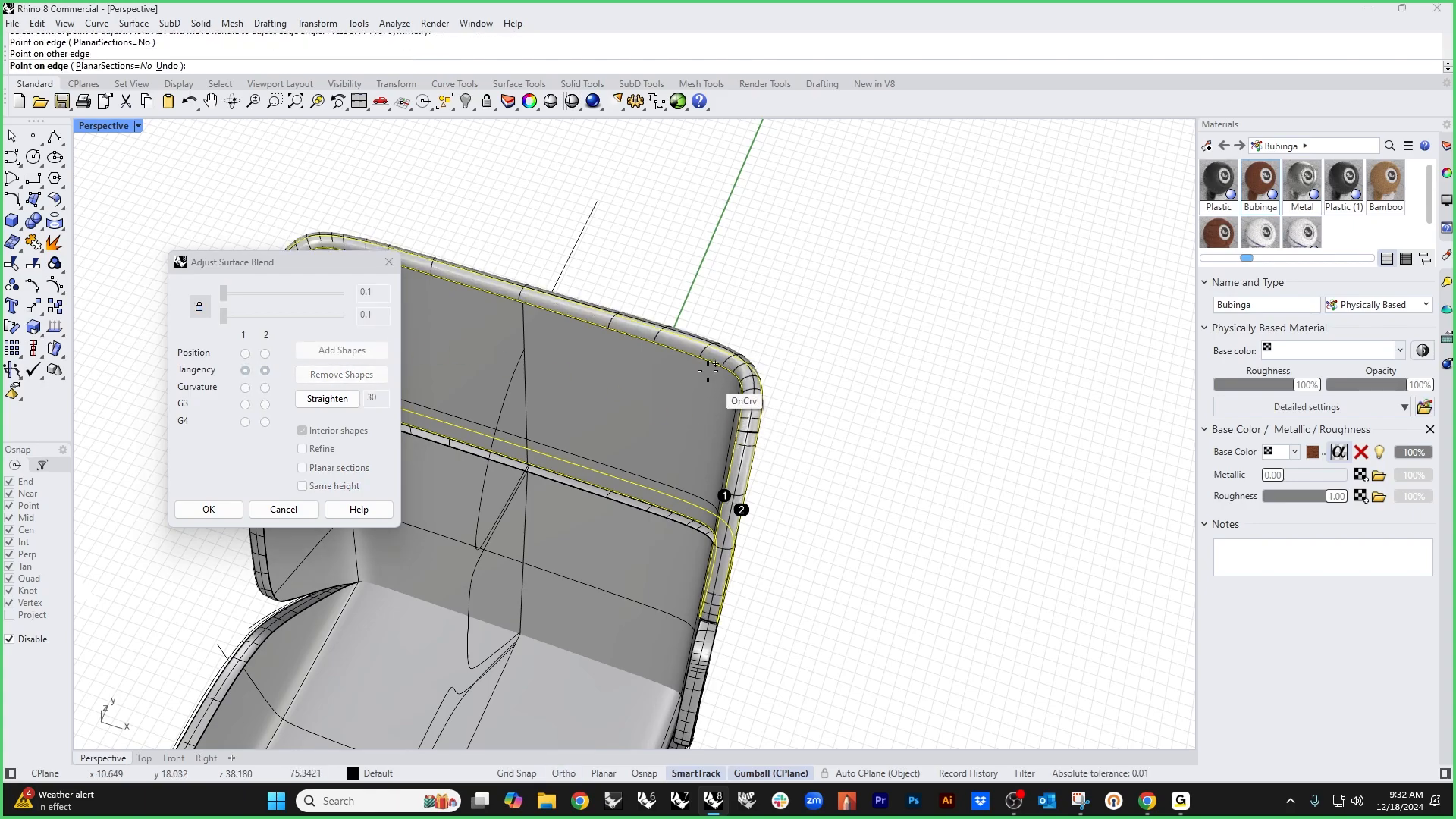
pyautogui.click(713, 348)
pyautogui.click(712, 346)
pyautogui.keyDown('shift'); pyautogui.moveTo(680, 385); pyautogui.dragTo(1034, 558, button='right'); pyautogui.keyUp('shift')
pyautogui.scroll(5, 825, 447)
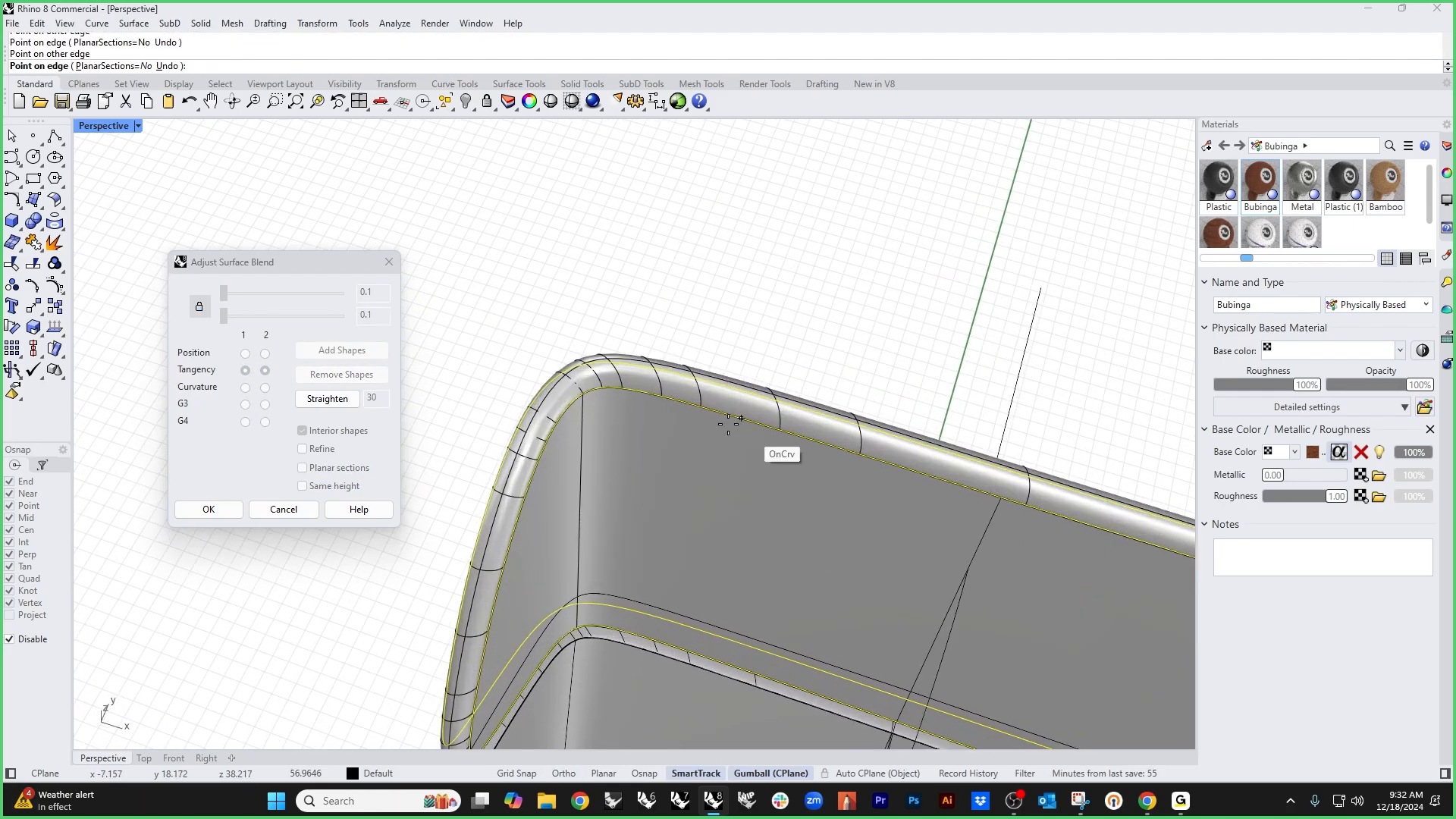
pyautogui.click(646, 390)
pyautogui.click(657, 367)
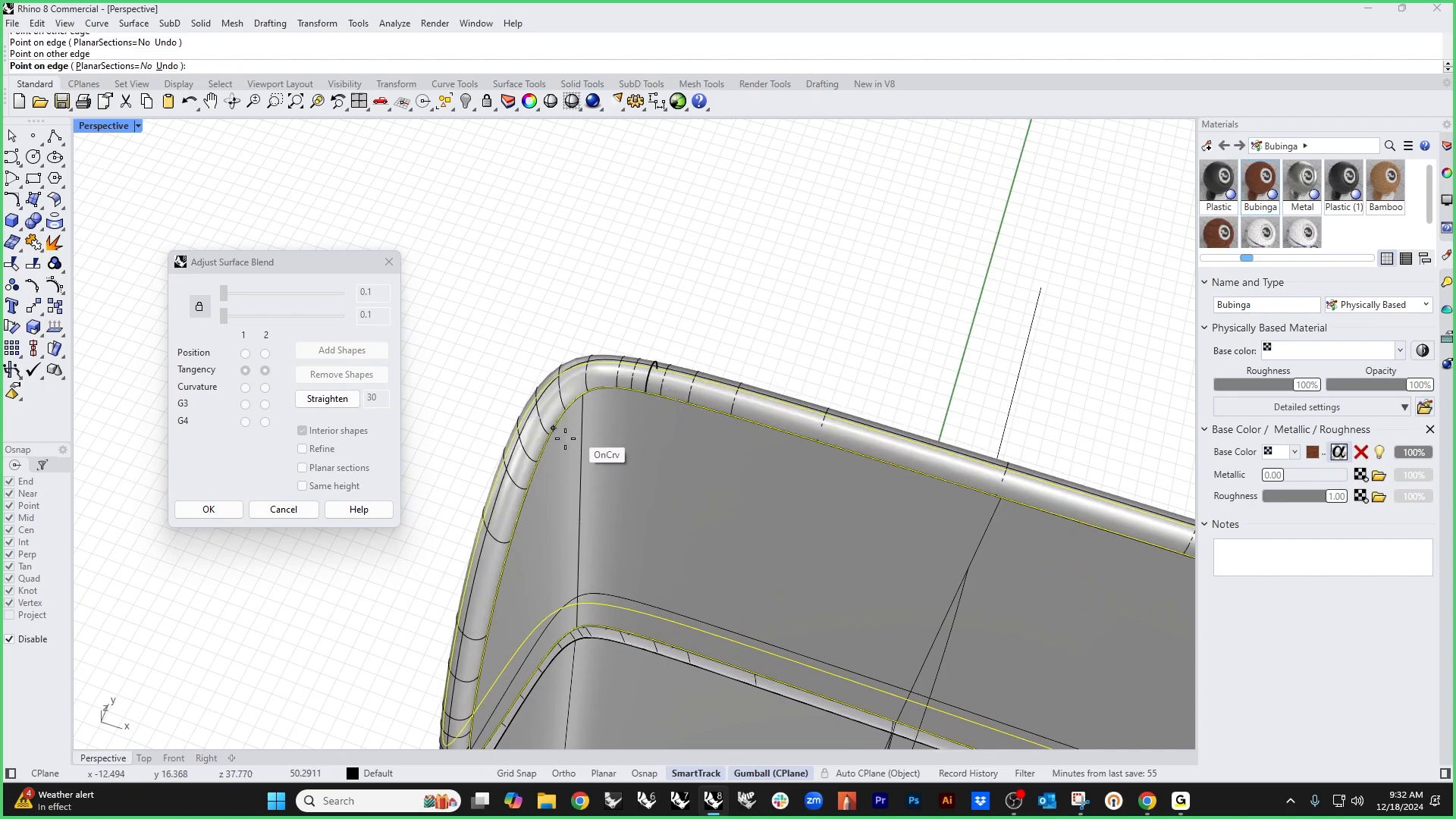
# Step: Add further cross-section shapes along the side and lower corners of the upper backrest's rim blend
pyautogui.scroll(-2, 590, 479)
pyautogui.moveTo(568, 523); pyautogui.dragTo(626, 448, button='right')
pyautogui.scroll(5, 538, 590)
pyautogui.keyDown('shift'); pyautogui.moveTo(565, 591); pyautogui.dragTo(627, 374, button='right'); pyautogui.keyUp('shift')
pyautogui.moveTo(618, 539); pyautogui.dragTo(725, 582, button='right')
pyautogui.click(607, 478)
pyautogui.click(523, 479)
pyautogui.scroll(9, 587, 527)
pyautogui.scroll(10, 722, 575)
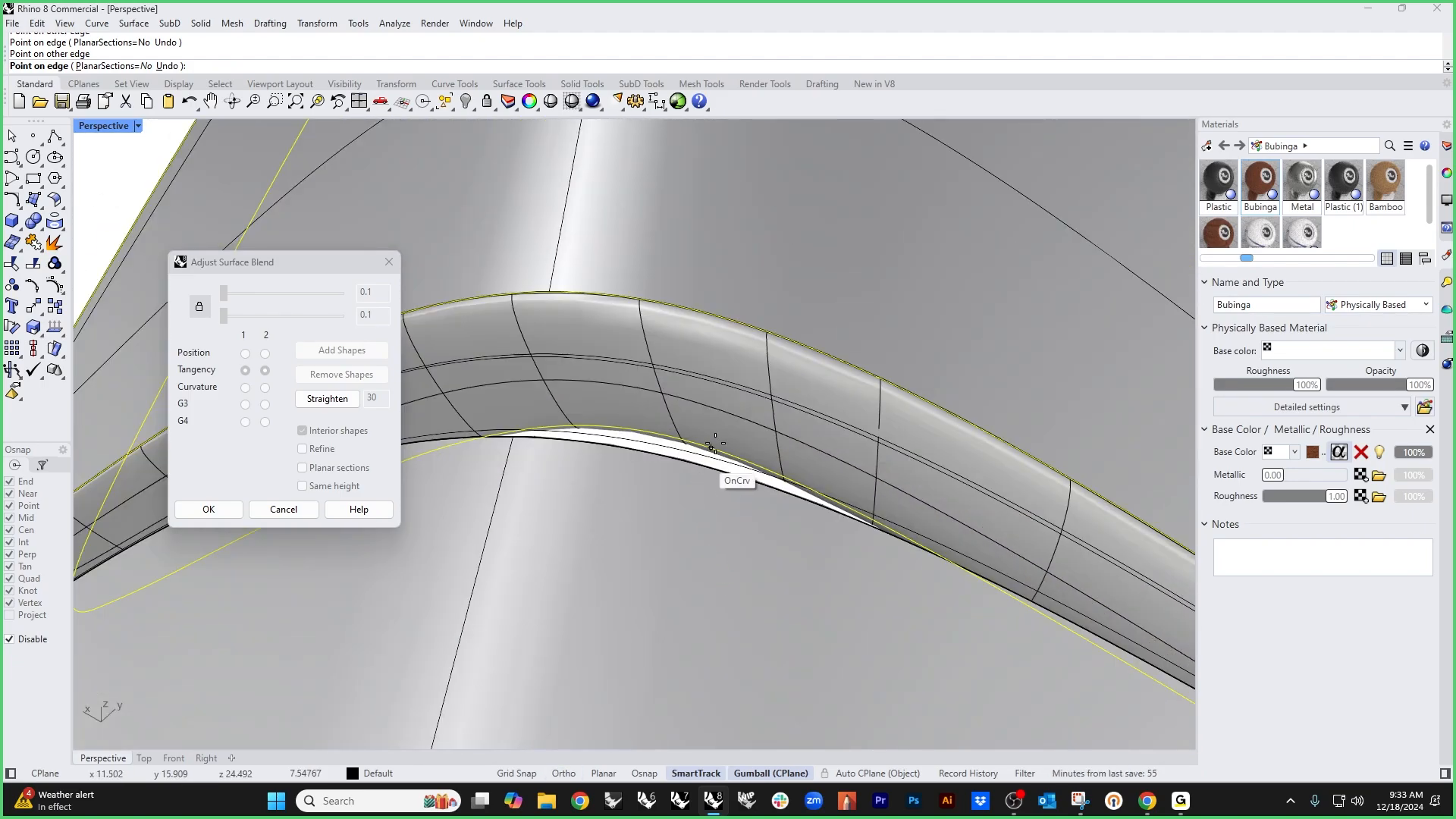
pyautogui.click(726, 431)
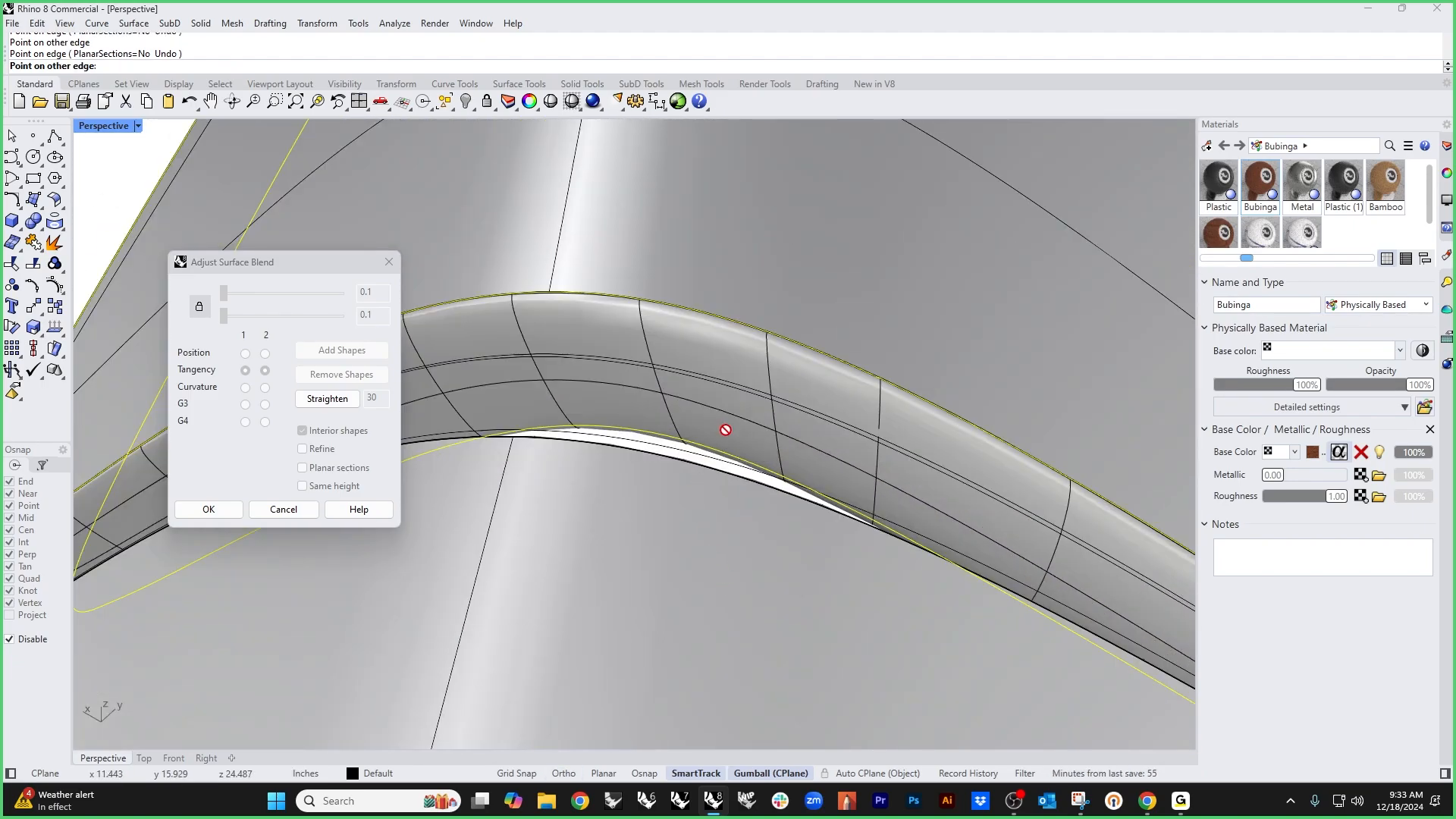
pyautogui.click(792, 346)
pyautogui.scroll(-5, 781, 394)
pyautogui.keyDown('shift'); pyautogui.moveTo(774, 423); pyautogui.dragTo(941, 497, button='right'); pyautogui.keyUp('shift')
pyautogui.scroll(-6, 798, 503)
pyautogui.moveTo(798, 503); pyautogui.dragTo(871, 537, button='right')
pyautogui.press('Return')
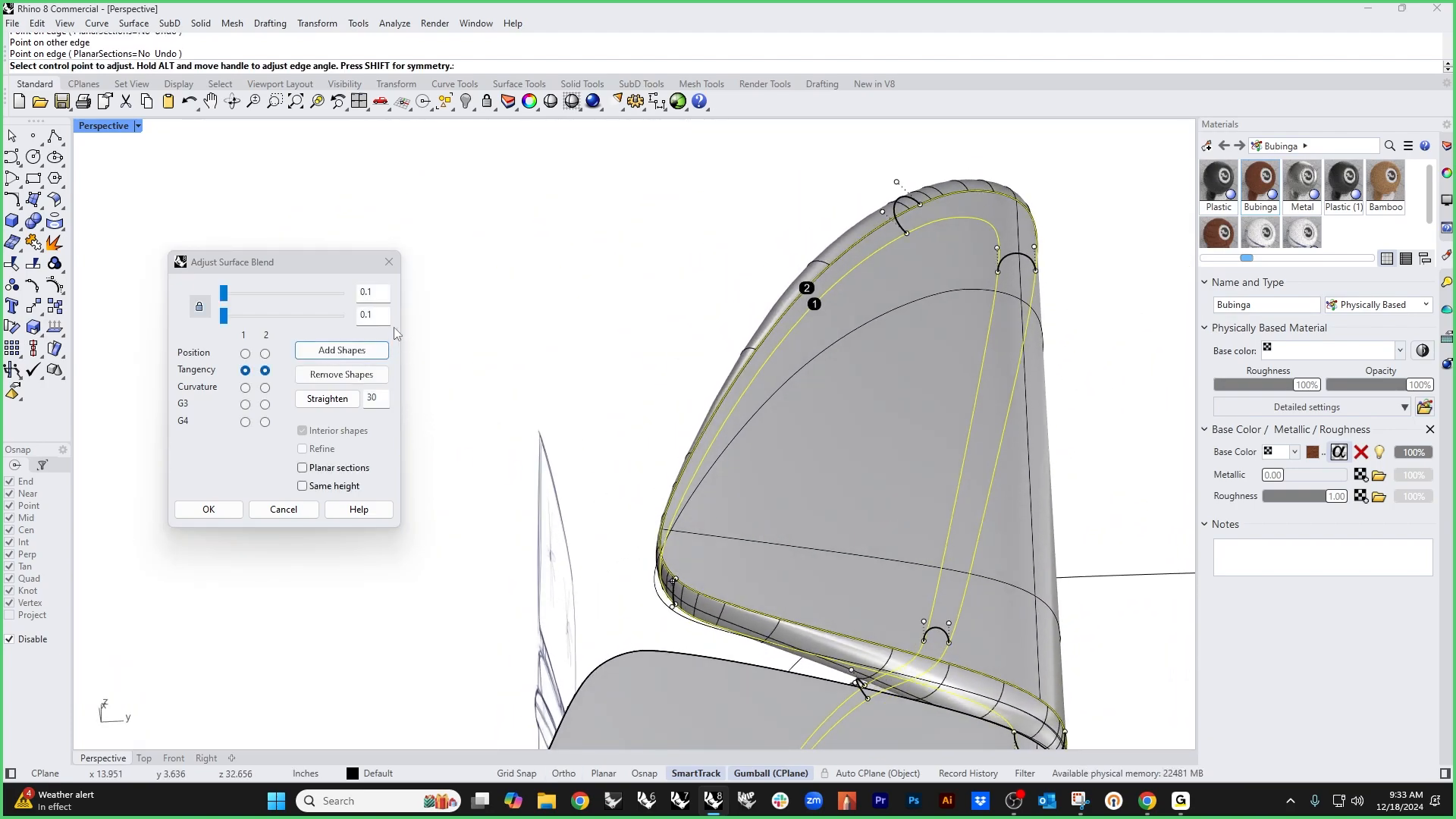
# Step: Reapply the 0.1 bulge to all shapes of the upper backrest blend and accept the surface
pyautogui.click(379, 294)
pyautogui.click(381, 315)
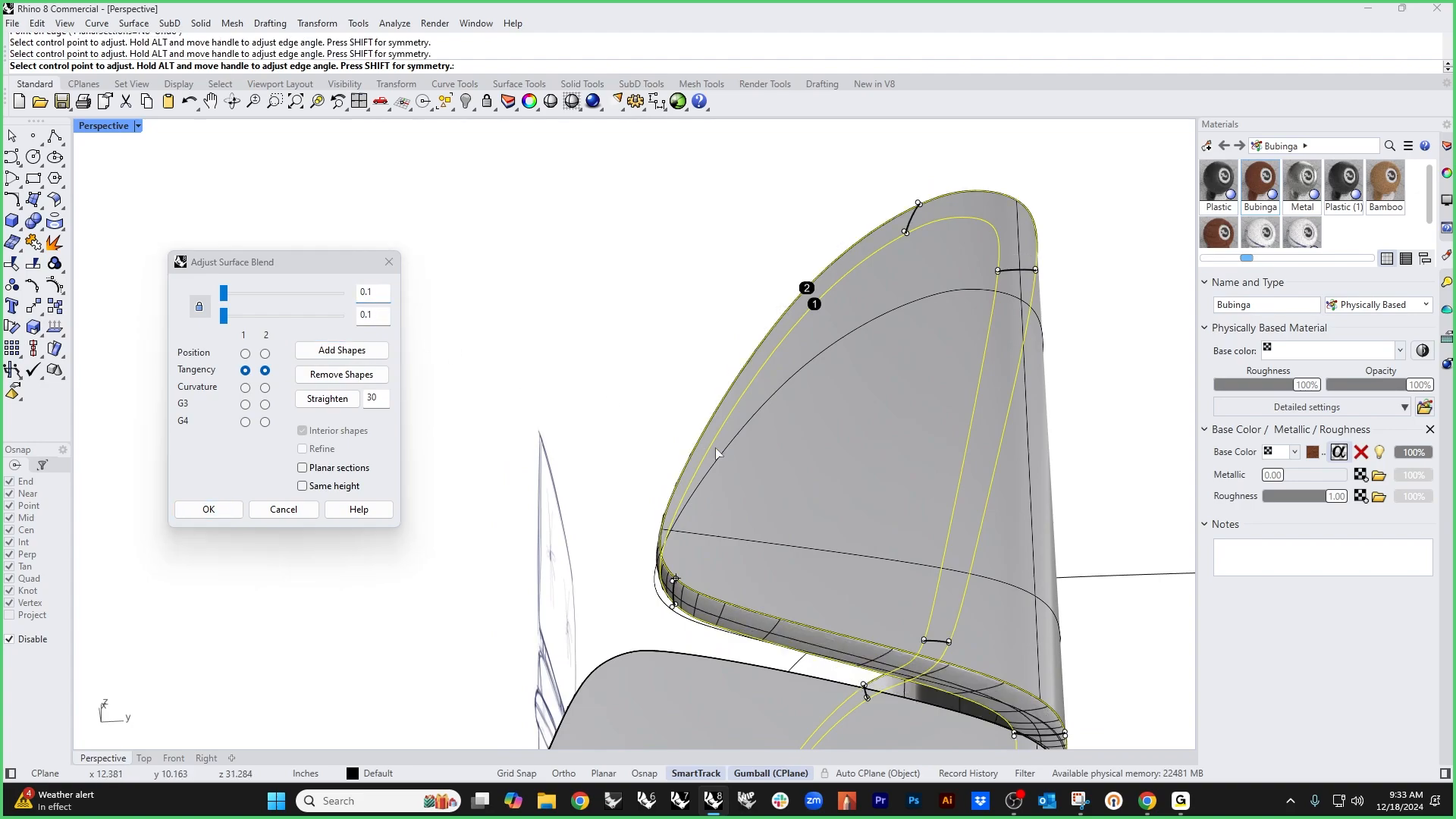
pyautogui.moveTo(594, 393); pyautogui.dragTo(838, 562, button='right')
pyautogui.scroll(-4, 807, 455)
pyautogui.keyDown('shift'); pyautogui.moveTo(606, 442); pyautogui.dragTo(529, 458, button='right'); pyautogui.keyUp('shift')
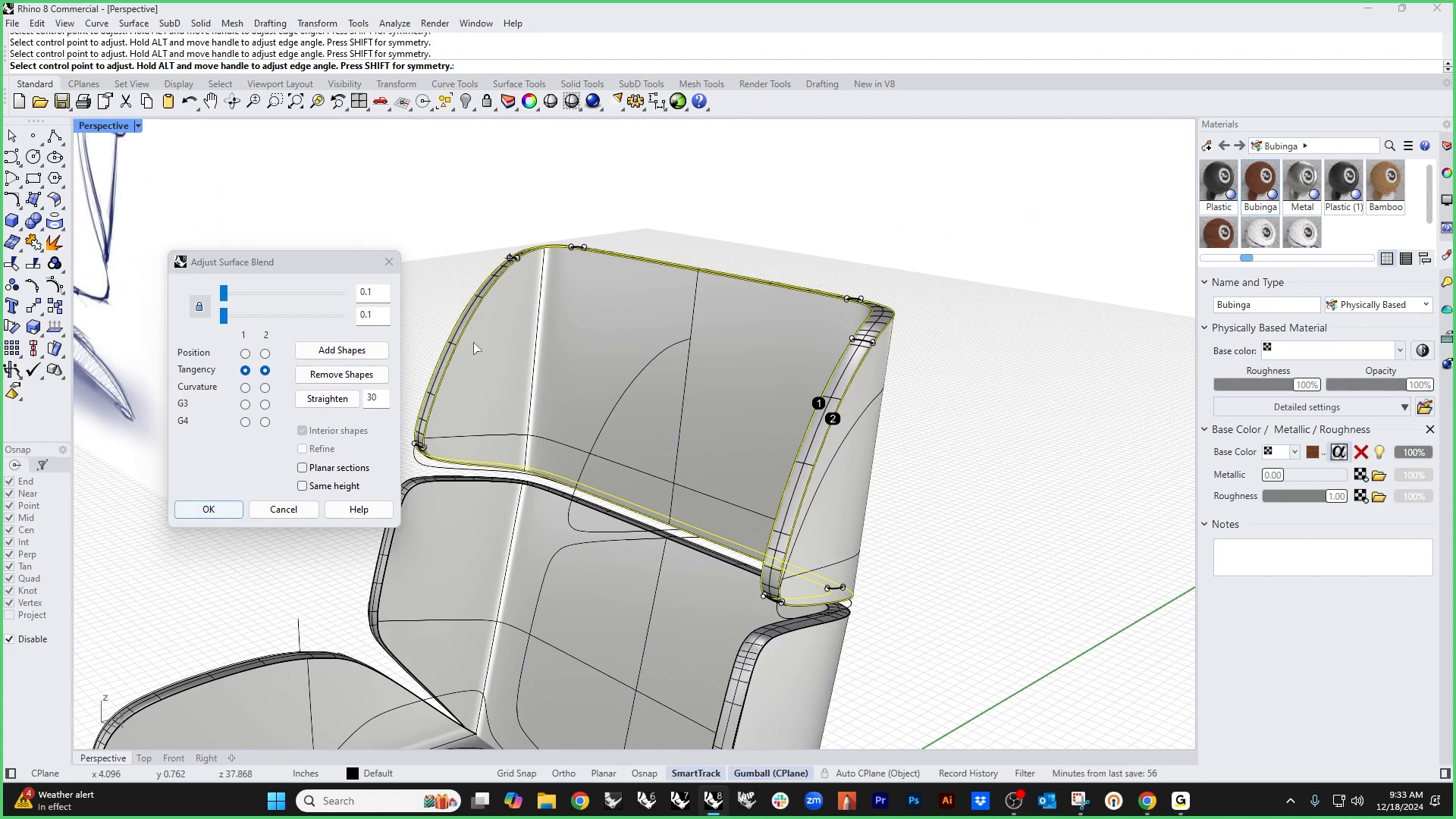
pyautogui.click(211, 509)
# Step: Join the upper backrest's inner and outer surfaces with the rim blend into one polysurface
pyautogui.moveTo(805, 239); pyautogui.dragTo(745, 306)
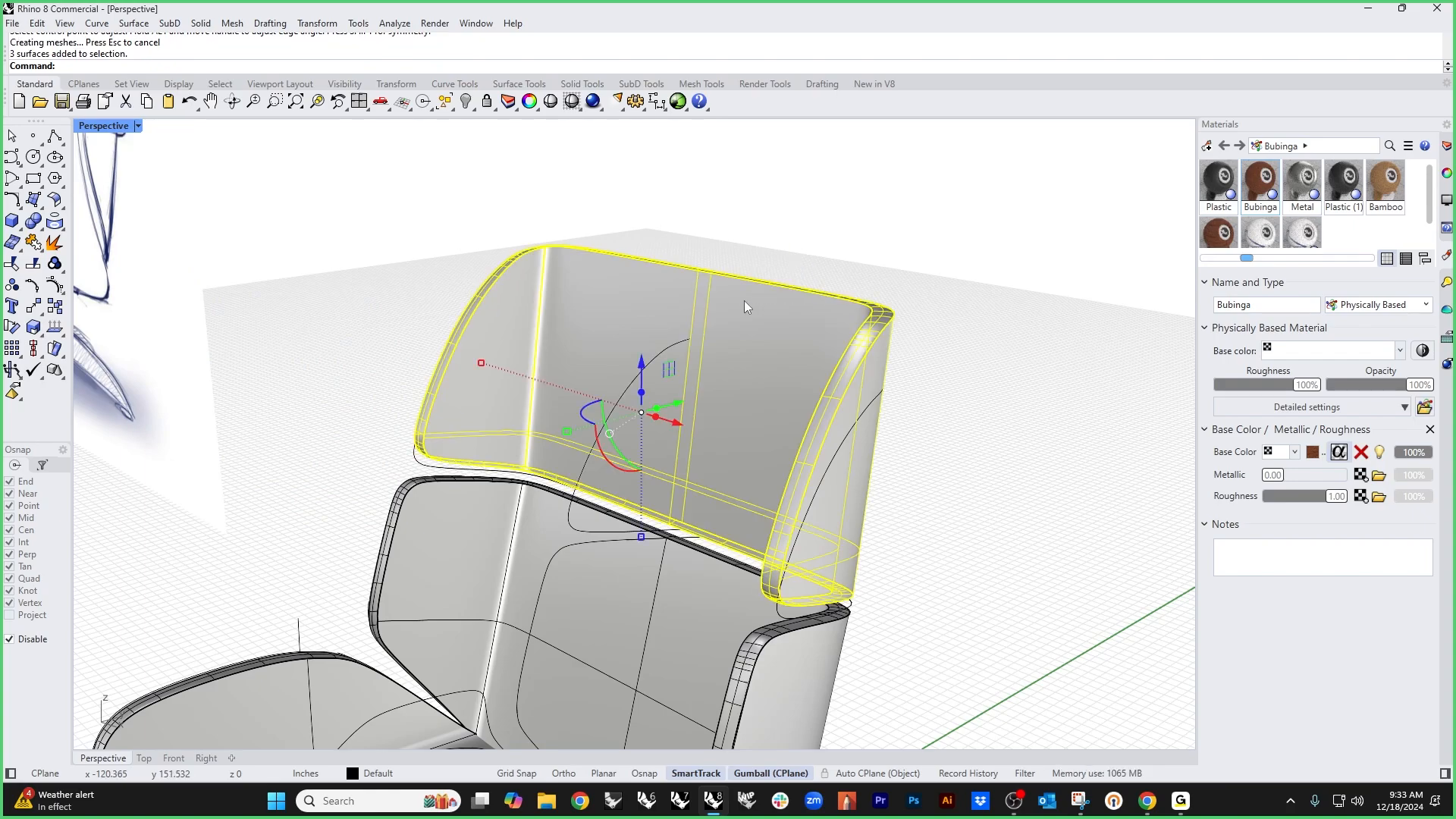
pyautogui.hotkey('ctrl', 'j')
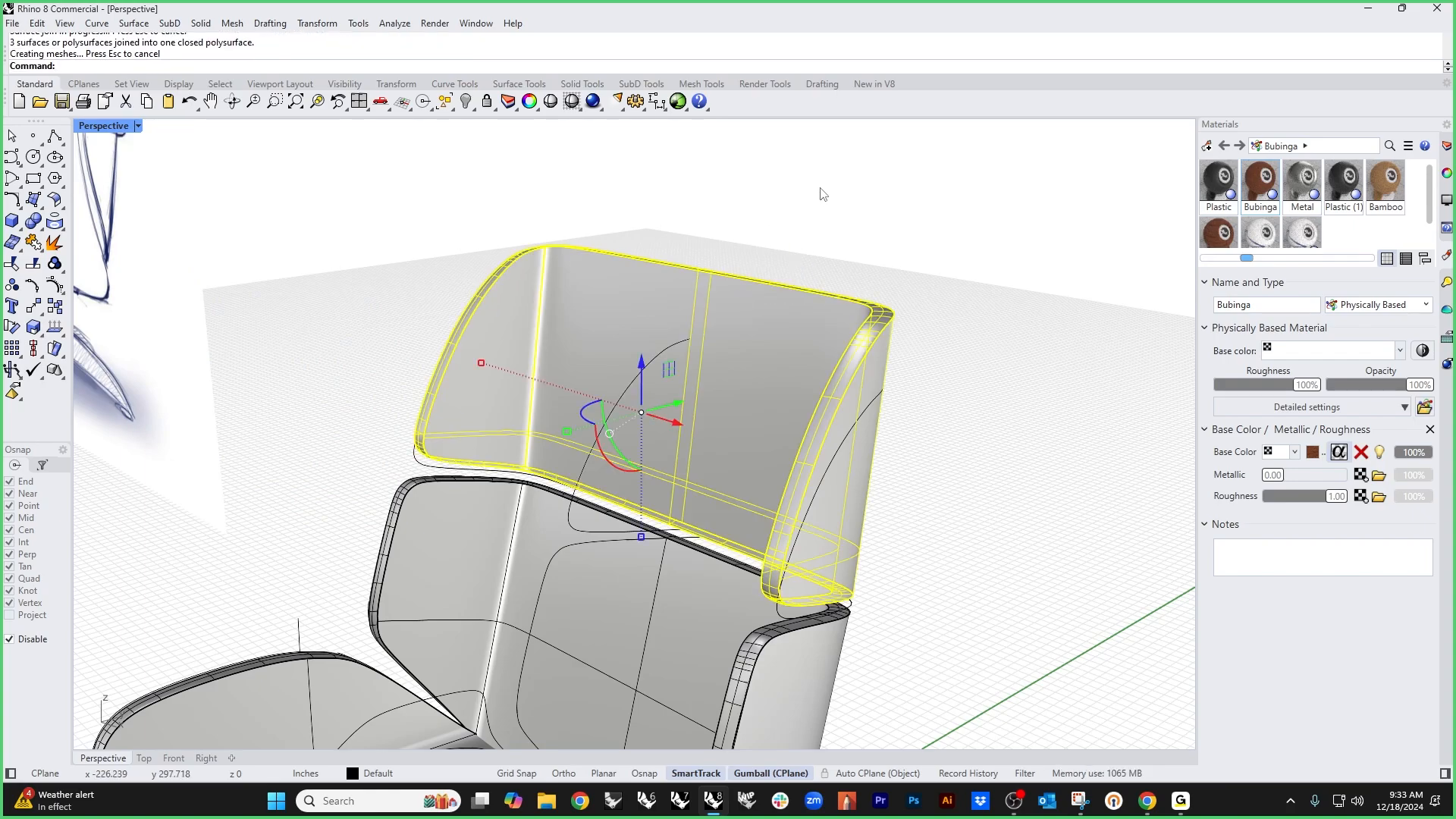
# Step: Assign the Bubinga material to both the upper and lower backrest shells
pyautogui.scroll(-3, 831, 288)
pyautogui.click(826, 367)
pyautogui.keyDown('shift'); pyautogui.click(788, 439); pyautogui.keyUp('shift')
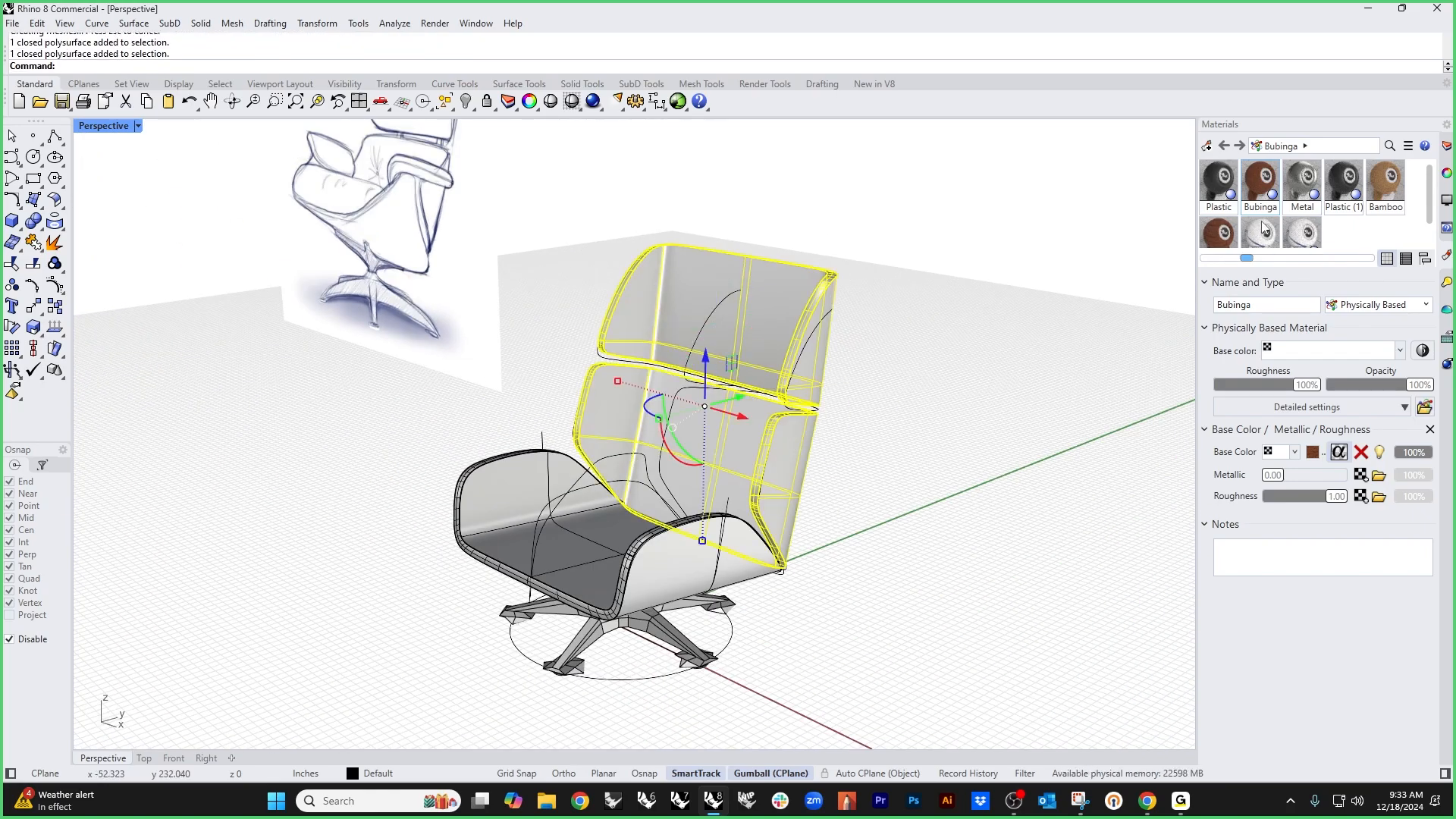
pyautogui.rightClick(1283, 196)
pyautogui.click(1119, 192)
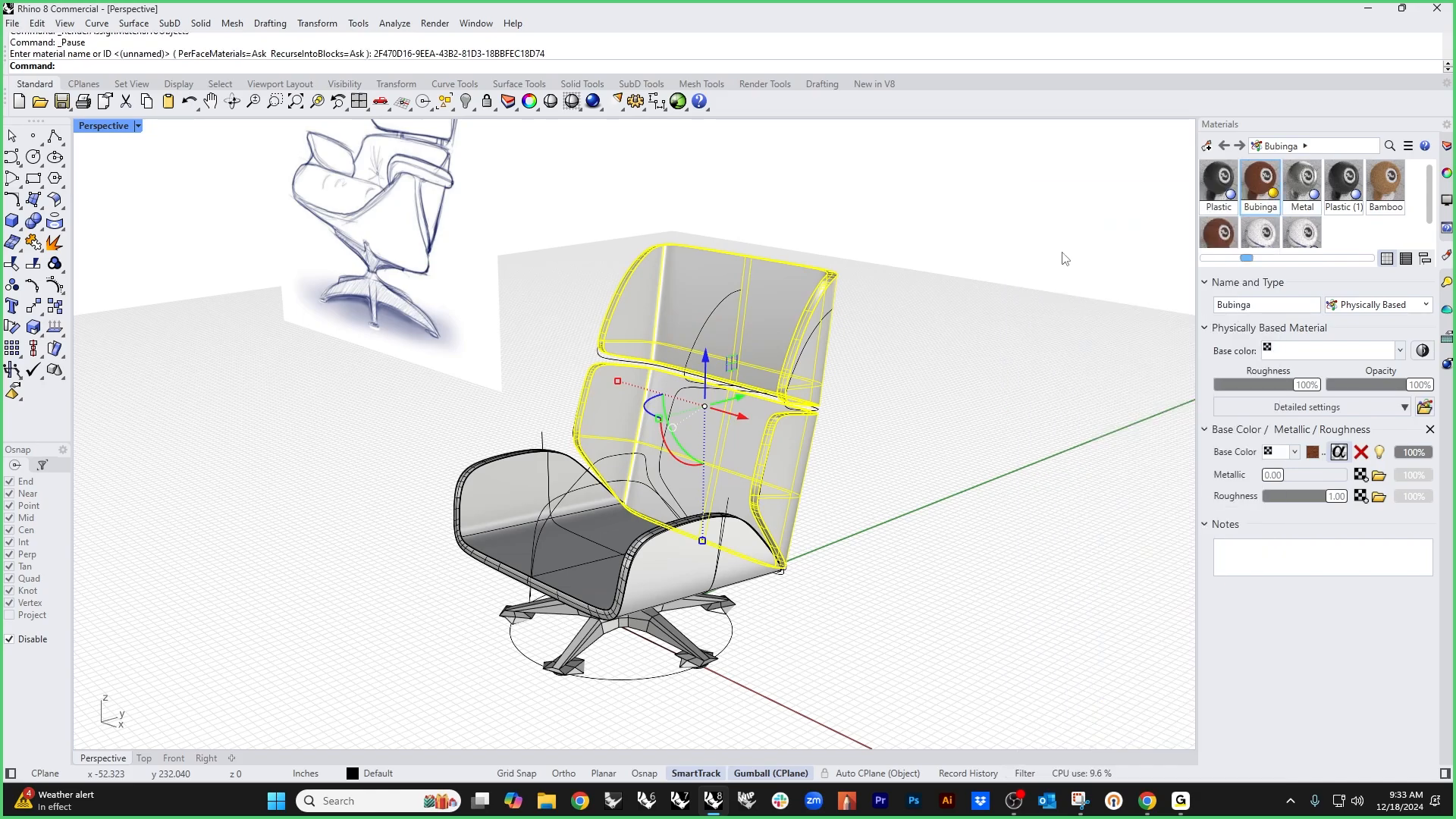
# Step: Preview the chair in Rendered display with smooth SubDs, examining the wood shells and base from front and side
pyautogui.click(111, 133)
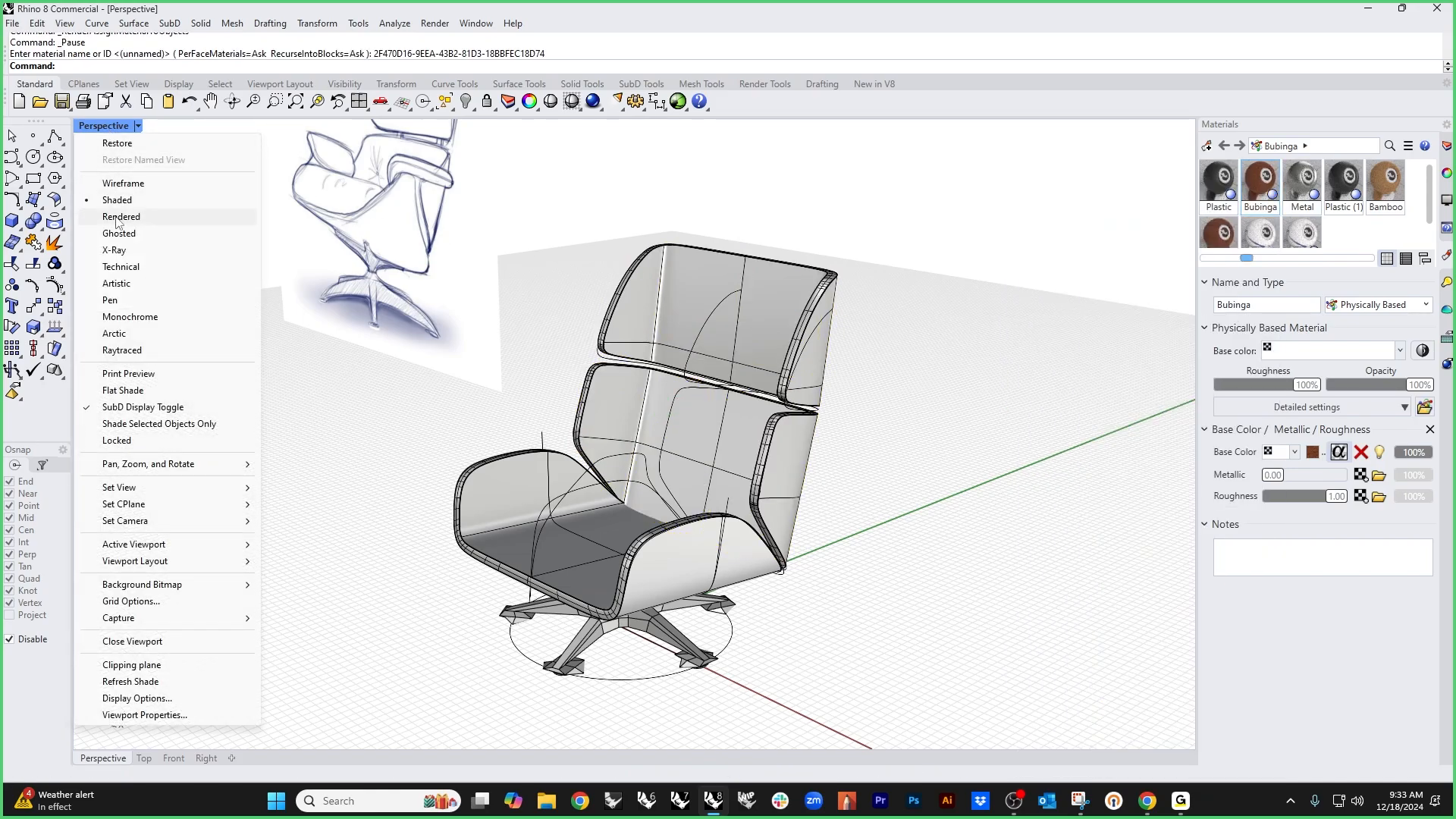
pyautogui.click(152, 217)
pyautogui.moveTo(390, 258)
pyautogui.mouseDown(button='right')
pyautogui.moveTo(384, 398)
pyautogui.moveTo(341, 423)
pyautogui.moveTo(477, 496)
pyautogui.mouseUp(button='right')
pyautogui.press('Tab')
pyautogui.moveTo(646, 645)
pyautogui.mouseDown(button='right')
pyautogui.moveTo(681, 589)
pyautogui.moveTo(644, 576)
pyautogui.moveTo(692, 582)
pyautogui.mouseUp(button='right')
pyautogui.scroll(-5, 692, 582)
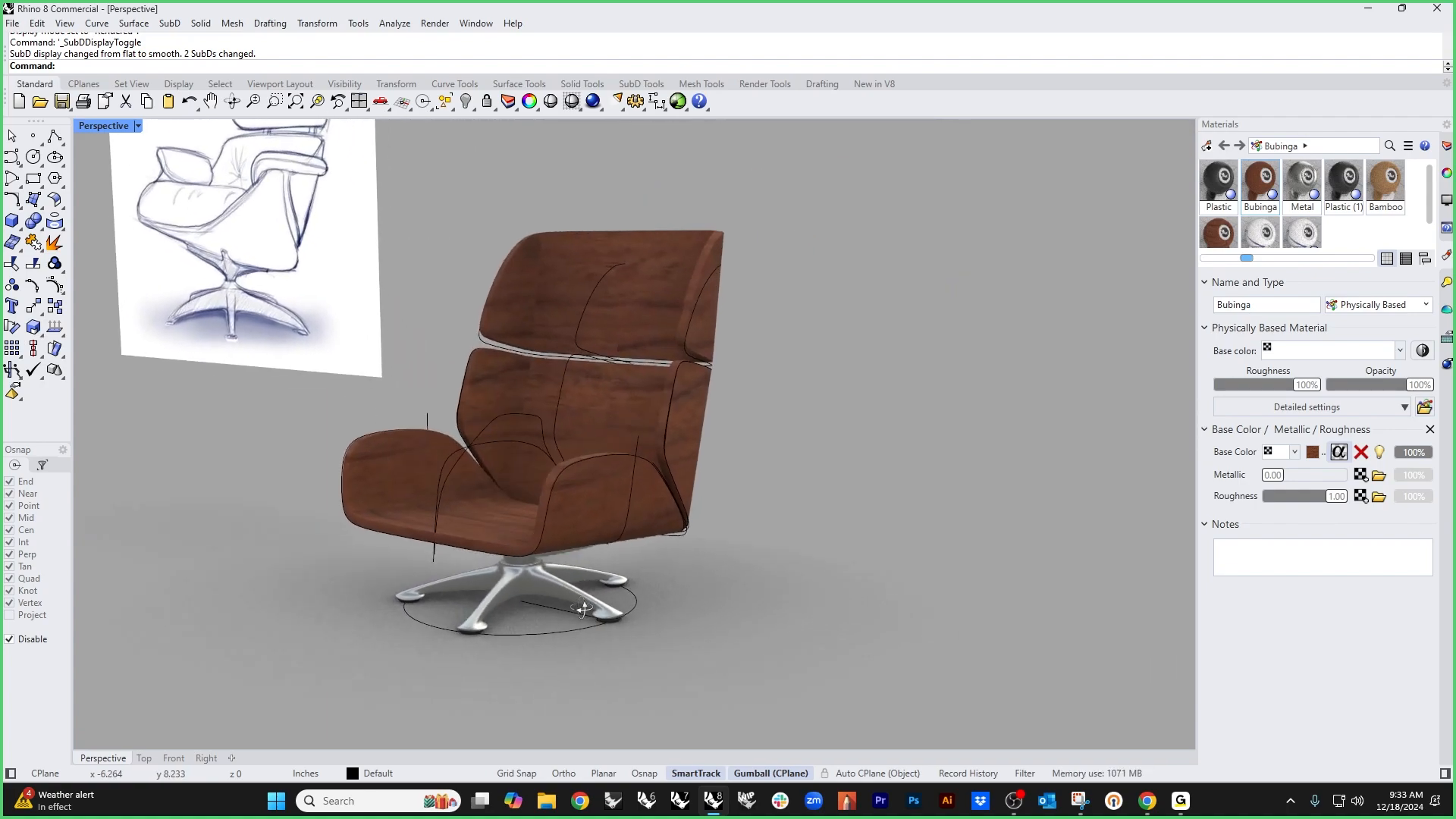
pyautogui.scroll(-2, 611, 625)
pyautogui.moveTo(611, 625)
pyautogui.mouseDown(button='right')
pyautogui.moveTo(528, 593)
pyautogui.moveTo(603, 614)
pyautogui.moveTo(539, 598)
pyautogui.moveTo(524, 612)
pyautogui.mouseUp(button='right')
pyautogui.scroll(2, 635, 605)
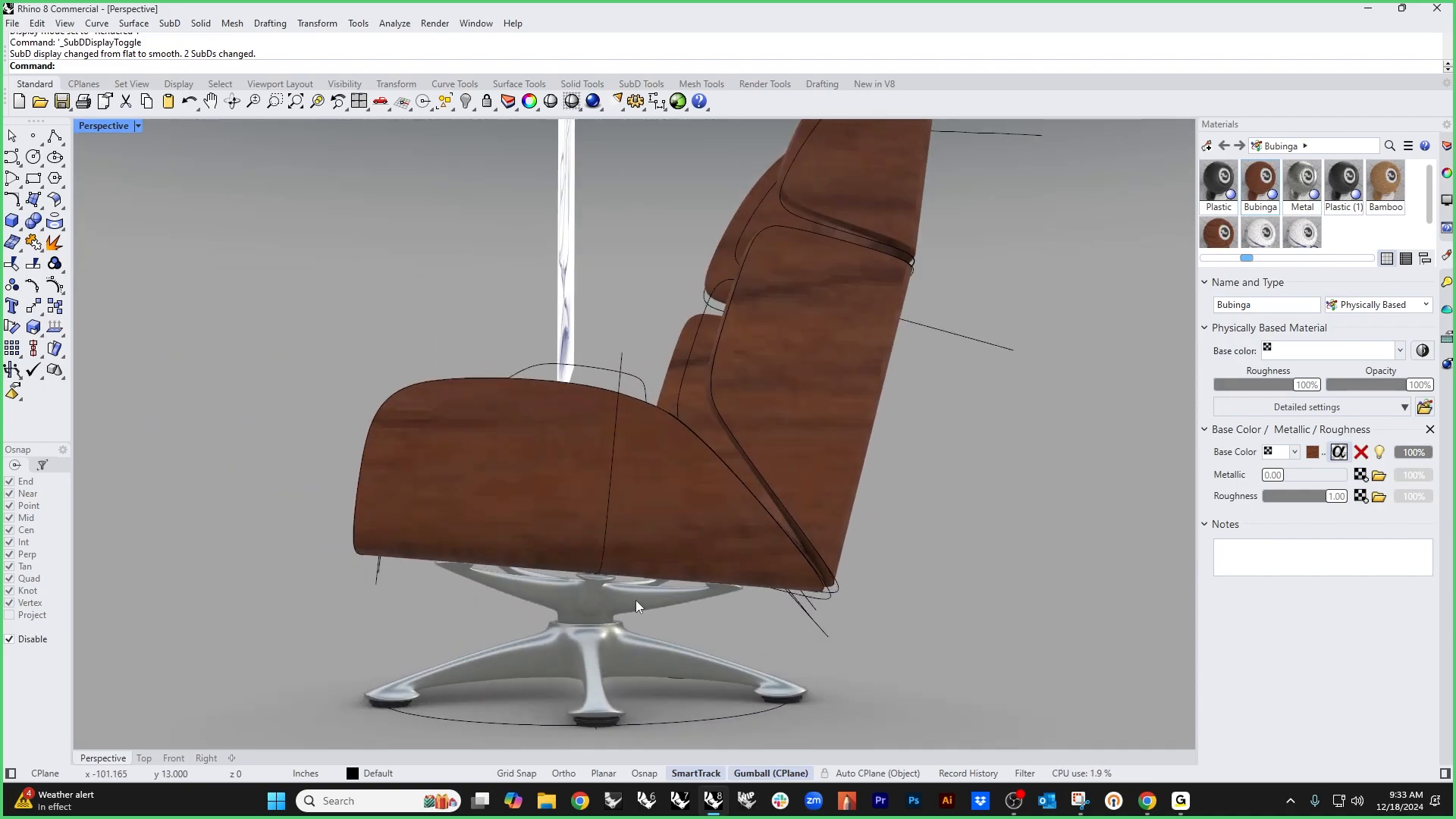
pyautogui.moveTo(523, 546)
pyautogui.mouseDown(button='right')
pyautogui.moveTo(650, 611)
pyautogui.moveTo(731, 606)
pyautogui.mouseUp(button='right')
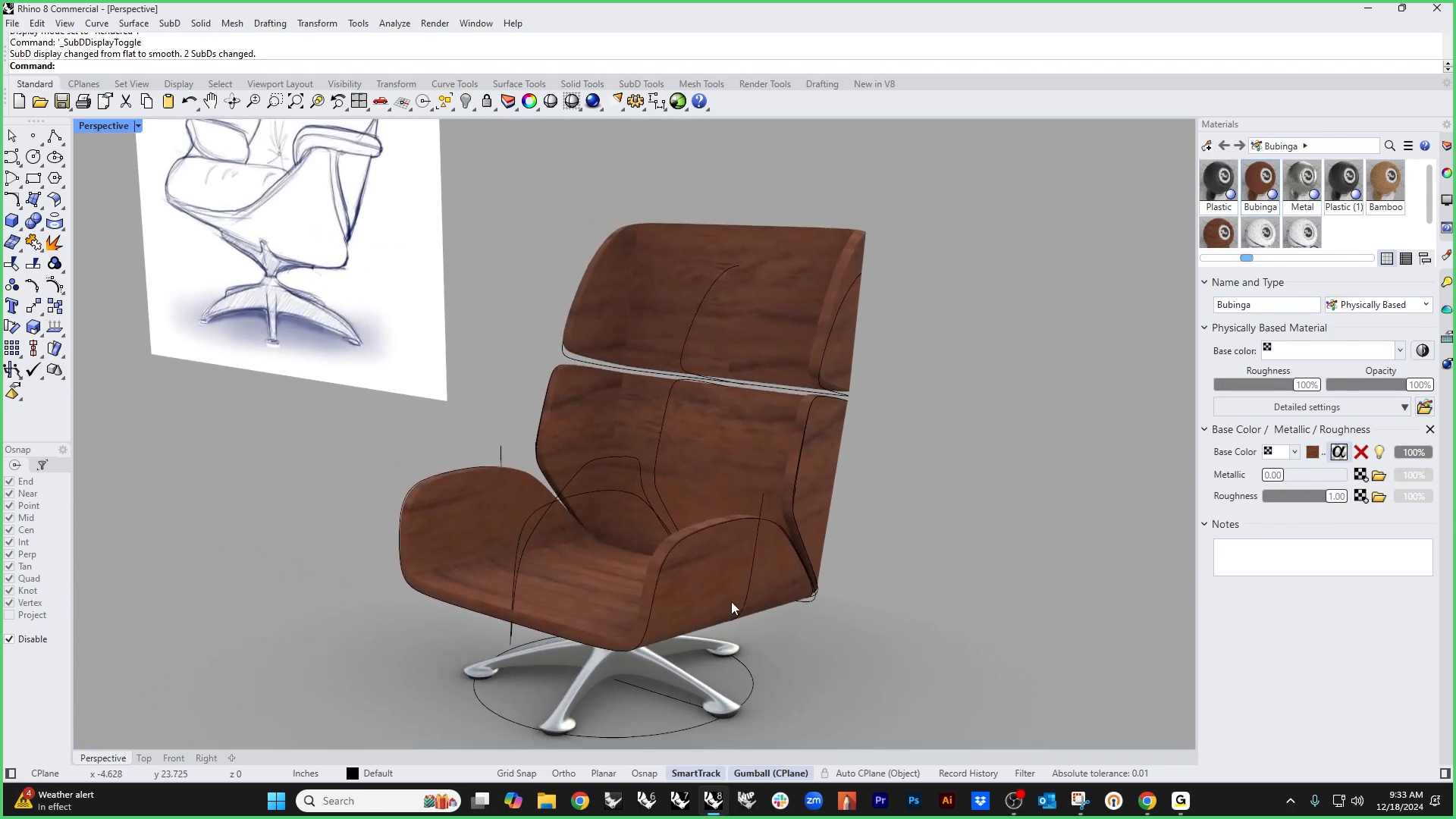
# Step: Return the viewport to Shaded display and hide everything except the seat shell
pyautogui.click(106, 125)
pyautogui.click(121, 199)
pyautogui.moveTo(637, 500); pyautogui.dragTo(670, 486, button='right')
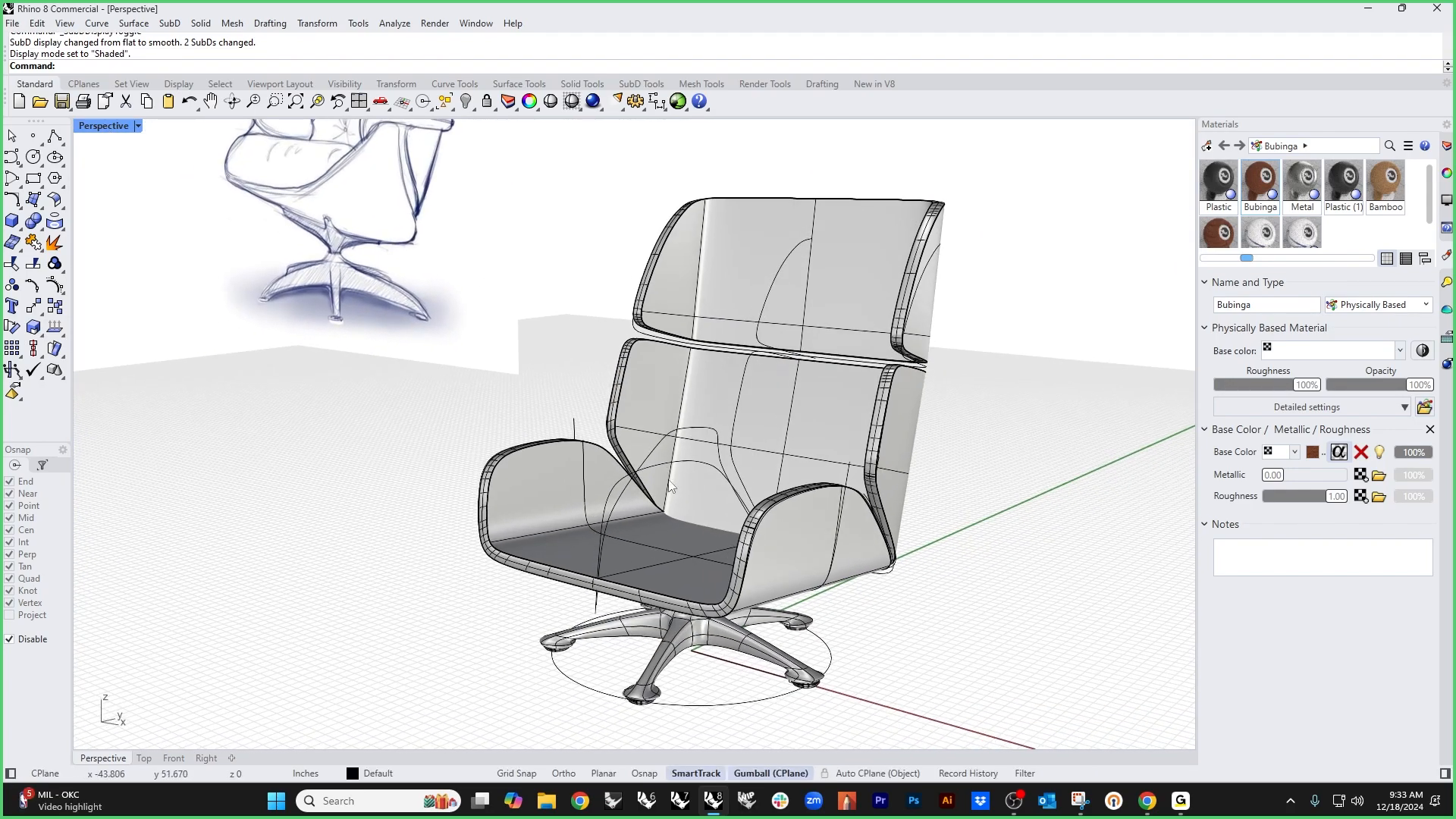
pyautogui.click(702, 557)
pyautogui.hotkey('ctrl', 'i')
pyautogui.hotkey('ctrl', 'h')
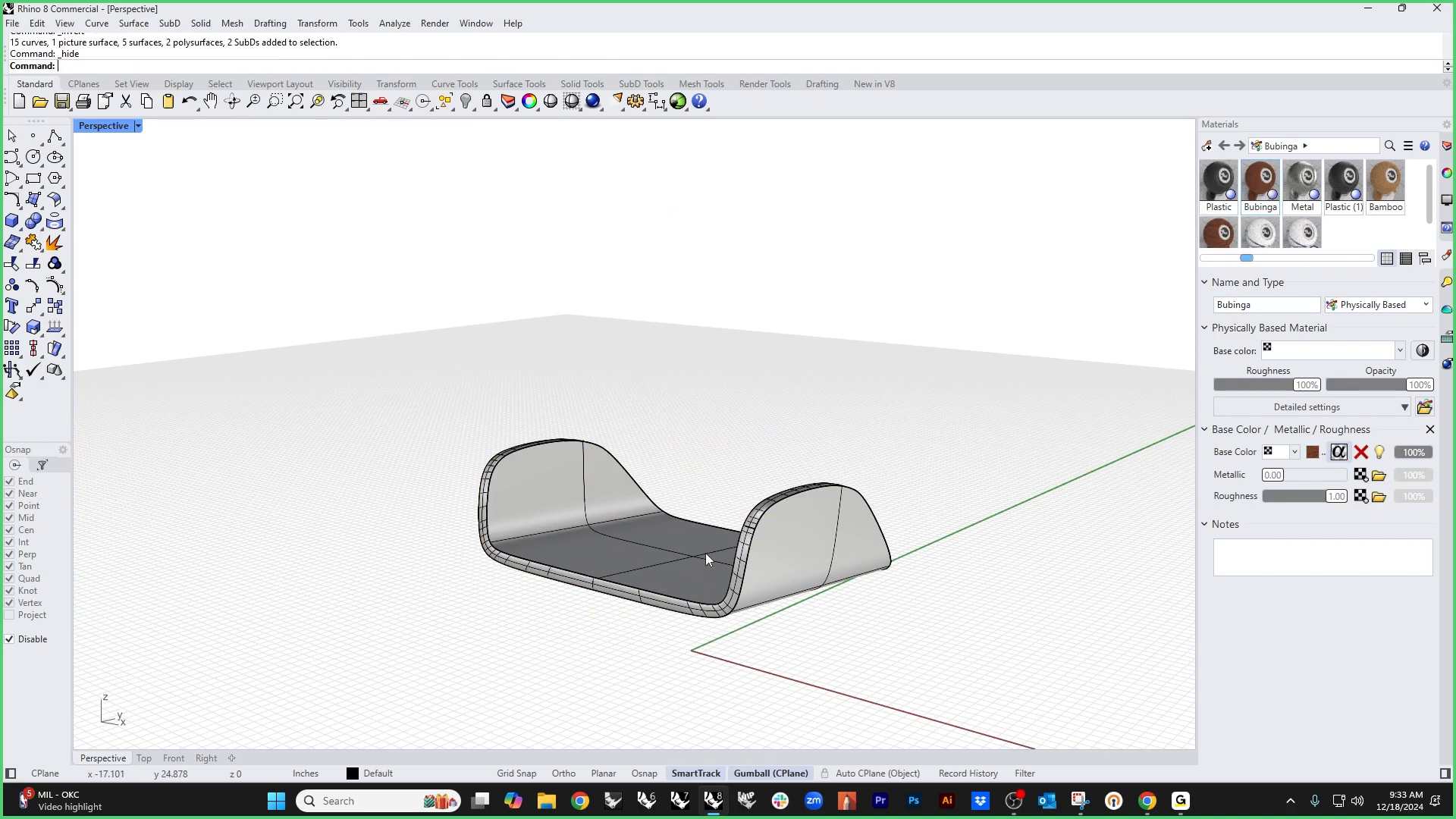
# Step: Show the seat shell from the right side and switch the viewport to Wireframe display
pyautogui.moveTo(706, 553); pyautogui.dragTo(680, 599, button='right')
pyautogui.scroll(4, 740, 590)
pyautogui.hotkey('ctrl', 'F2')
pyautogui.hotkey('ctrl', 'F3')
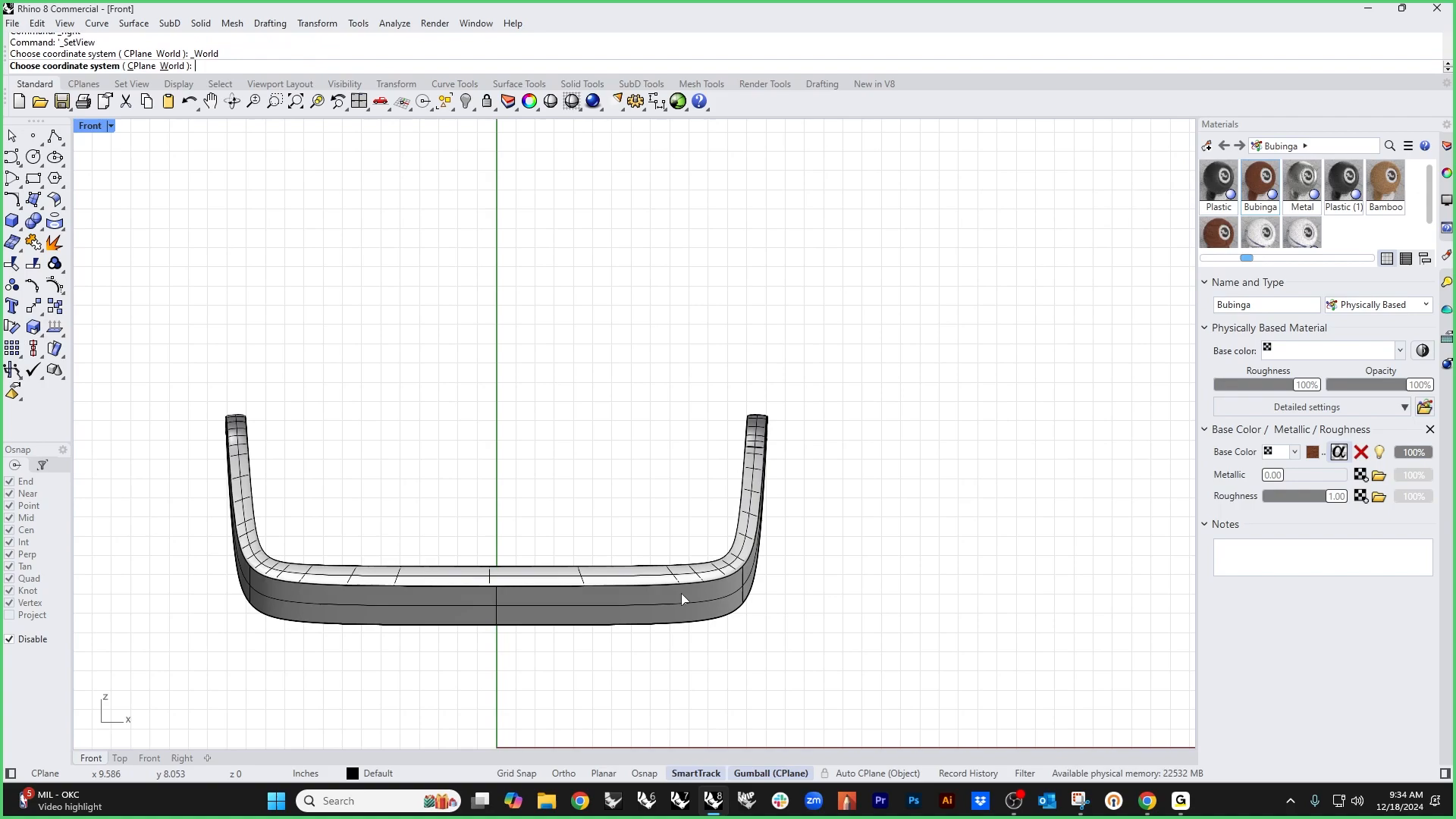
pyautogui.scroll(6, 671, 554)
pyautogui.middleClick(671, 553)
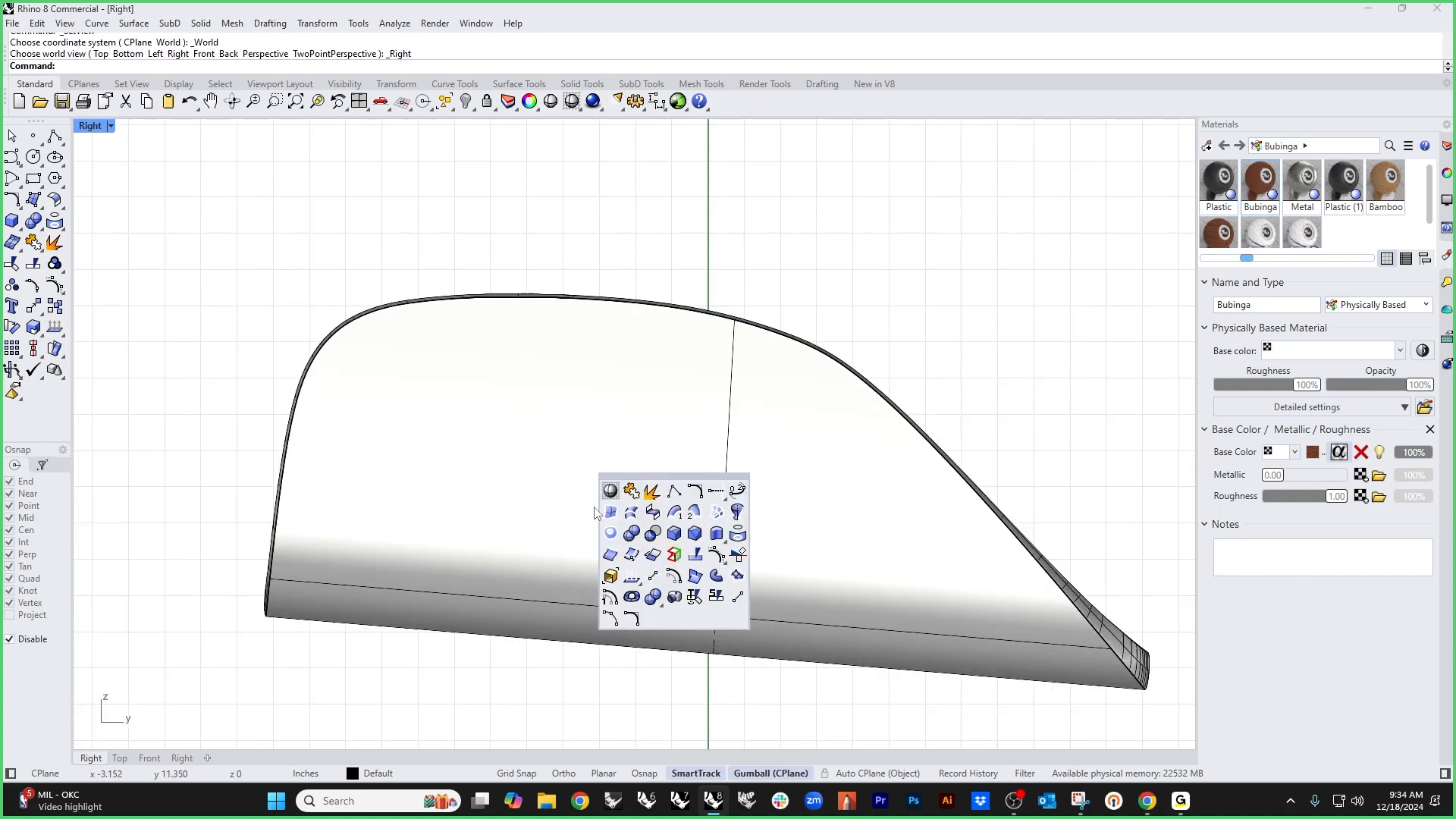
pyautogui.click(610, 494)
pyautogui.scroll(-4, 622, 510)
pyautogui.moveTo(666, 542); pyautogui.dragTo(670, 548, button='right')
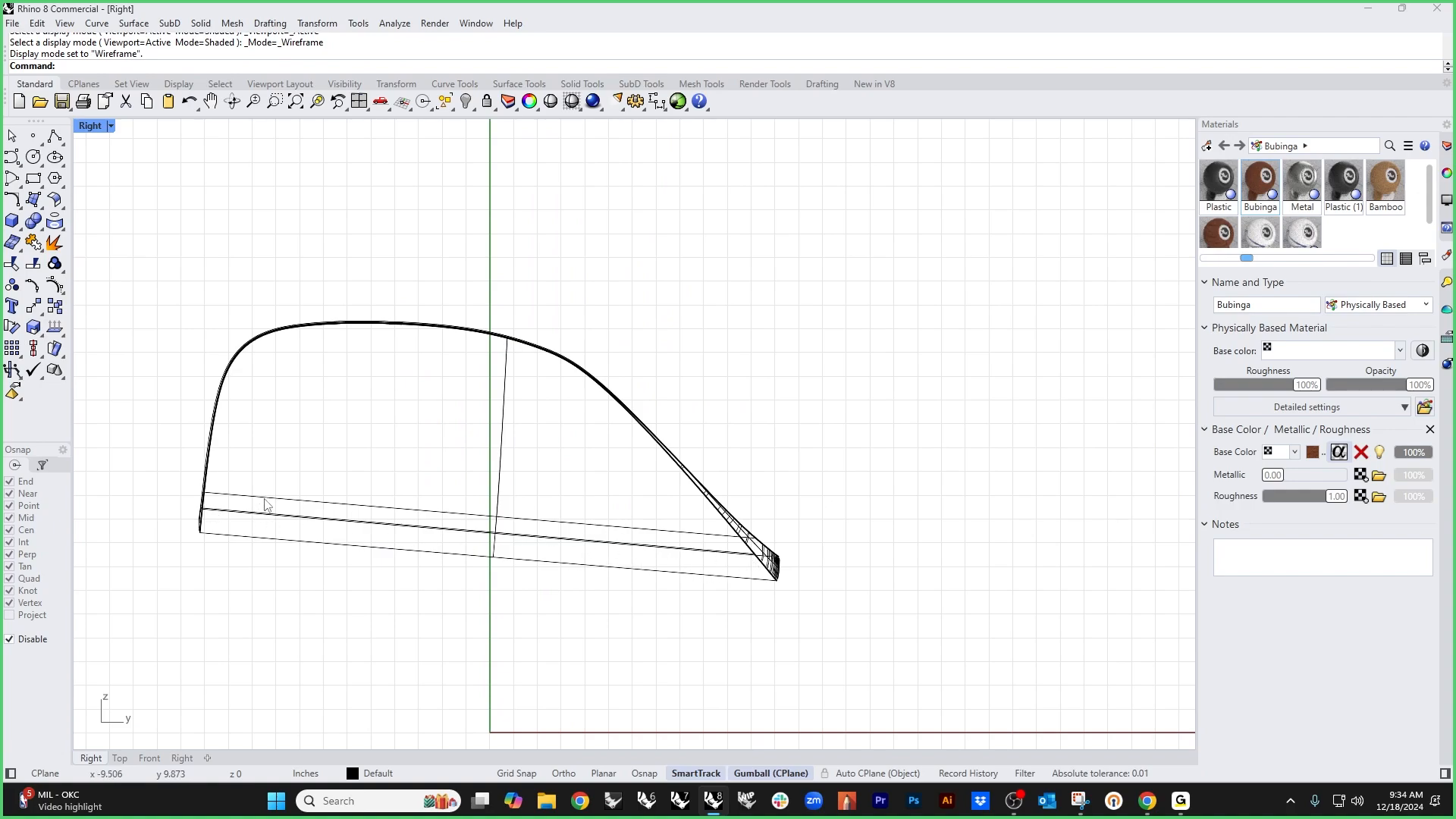
pyautogui.click(641, 84)
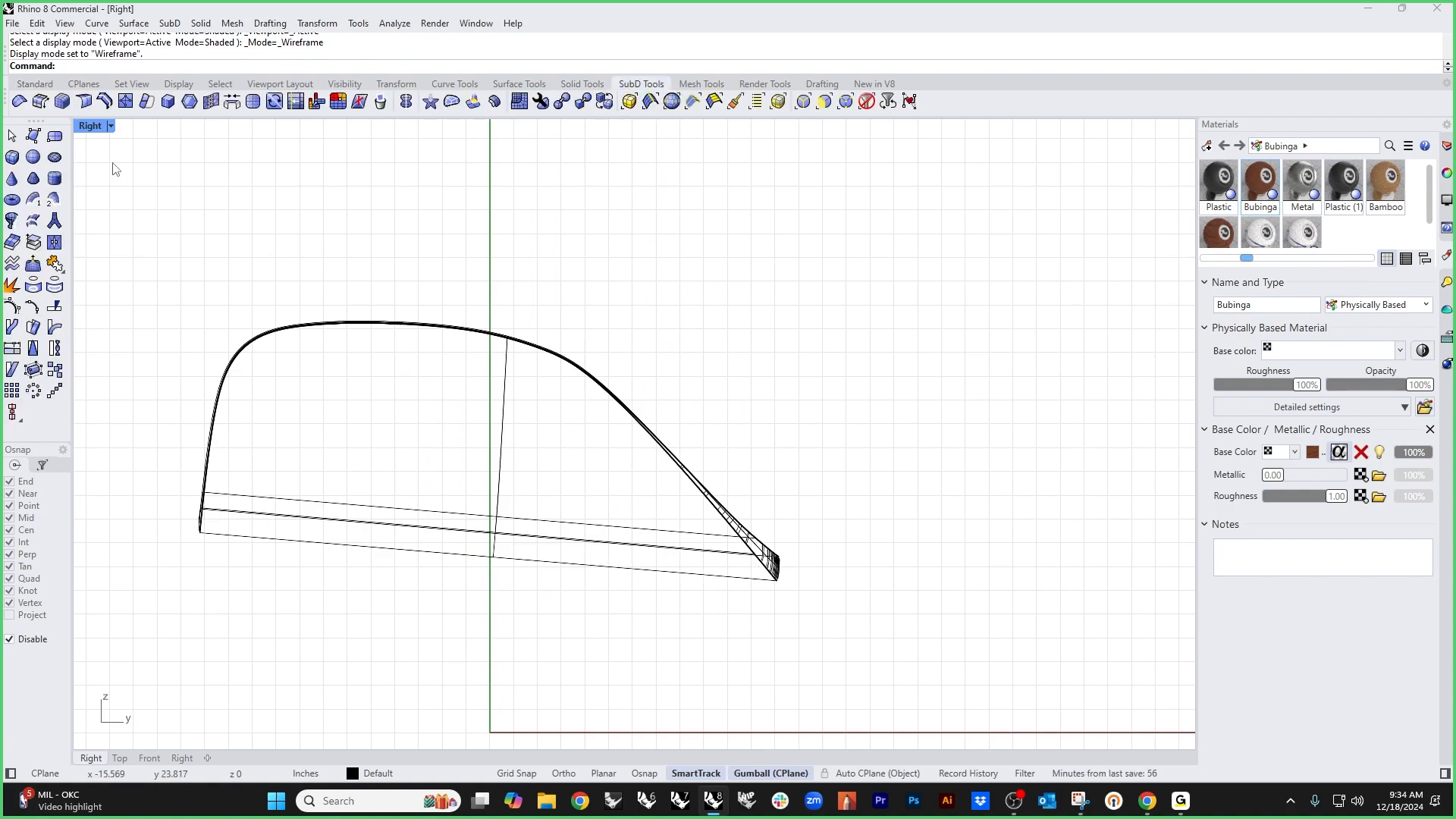
pyautogui.click(55, 135)
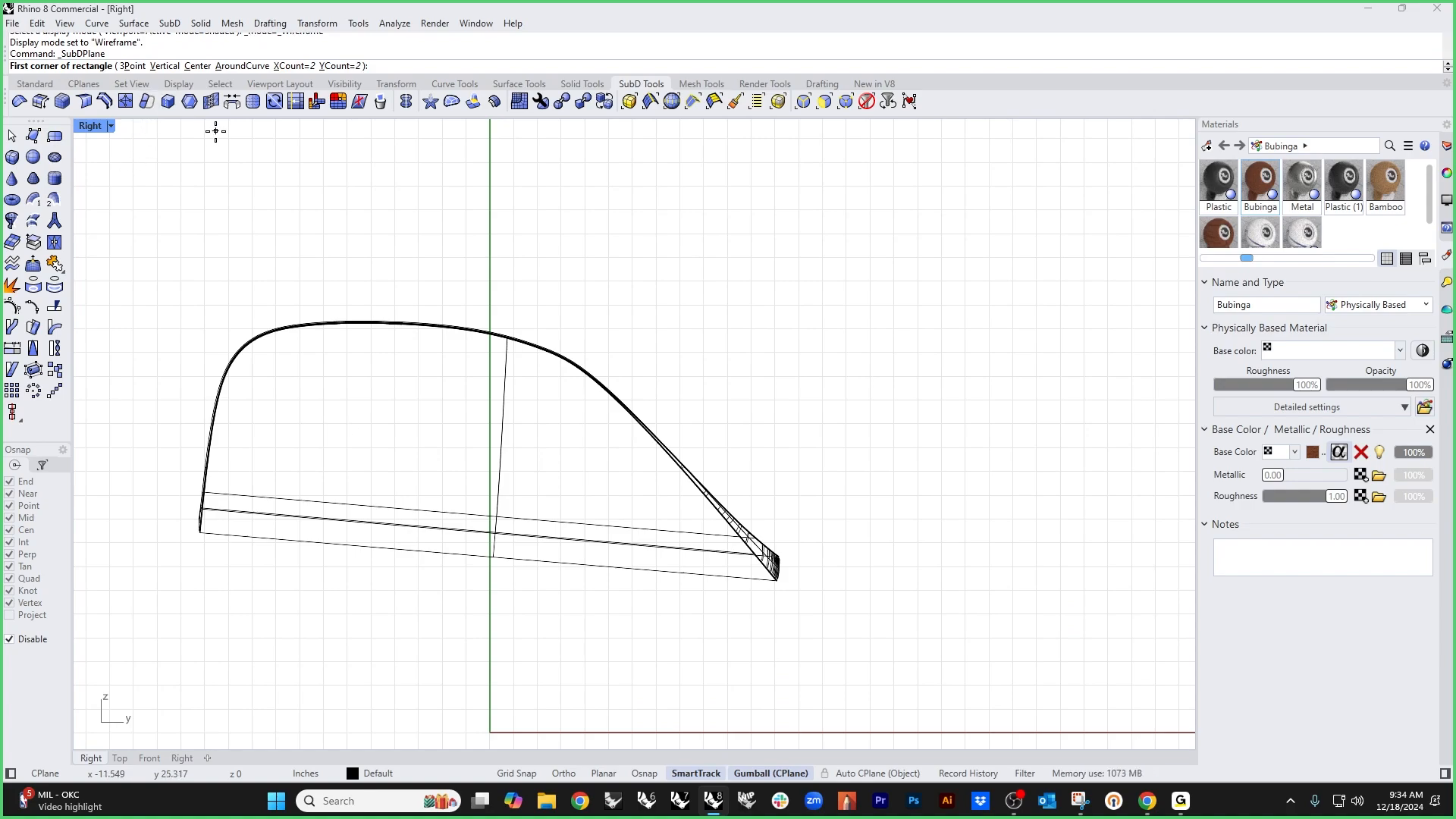
pyautogui.click(295, 66)
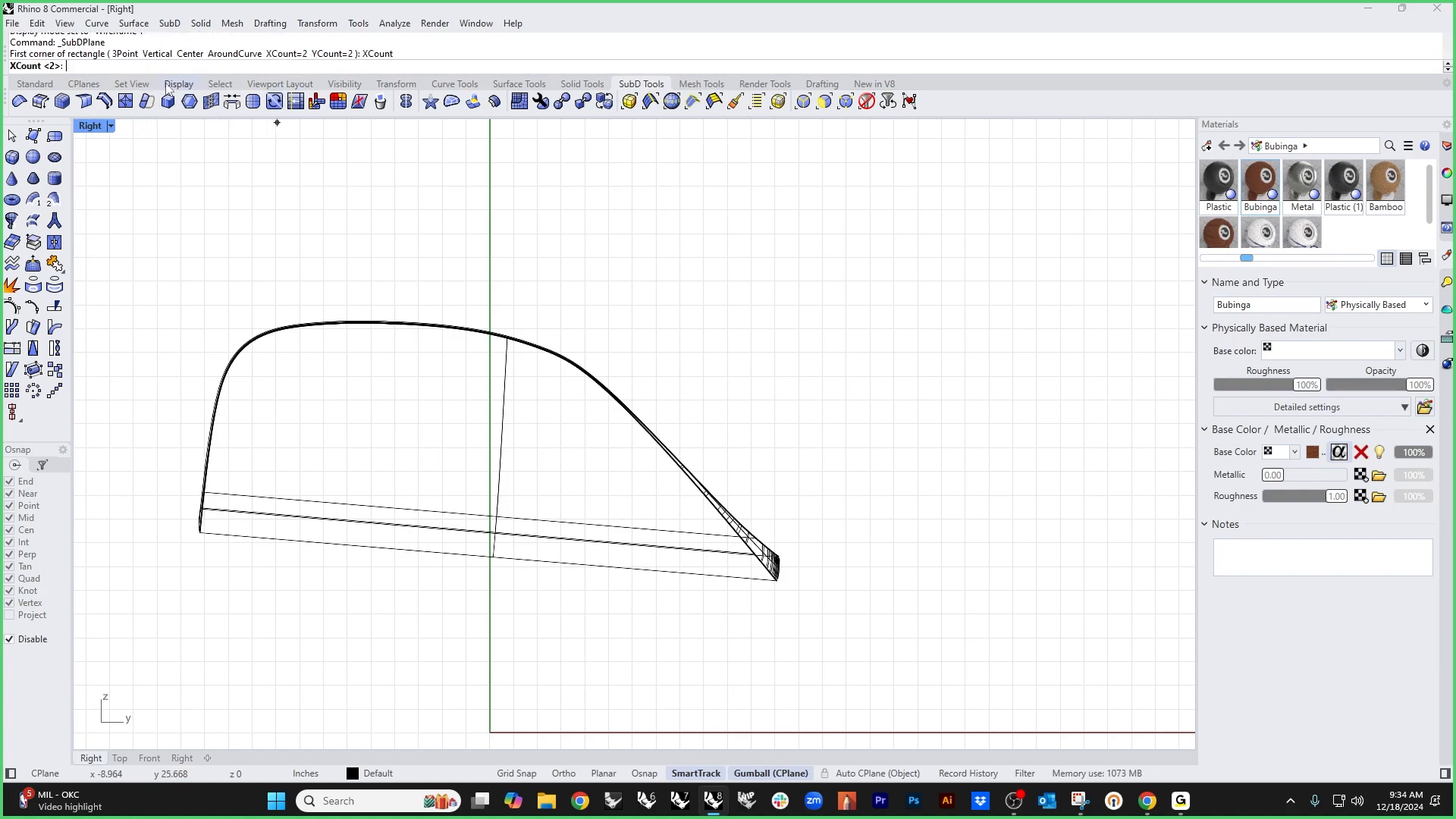
pyautogui.write('1')
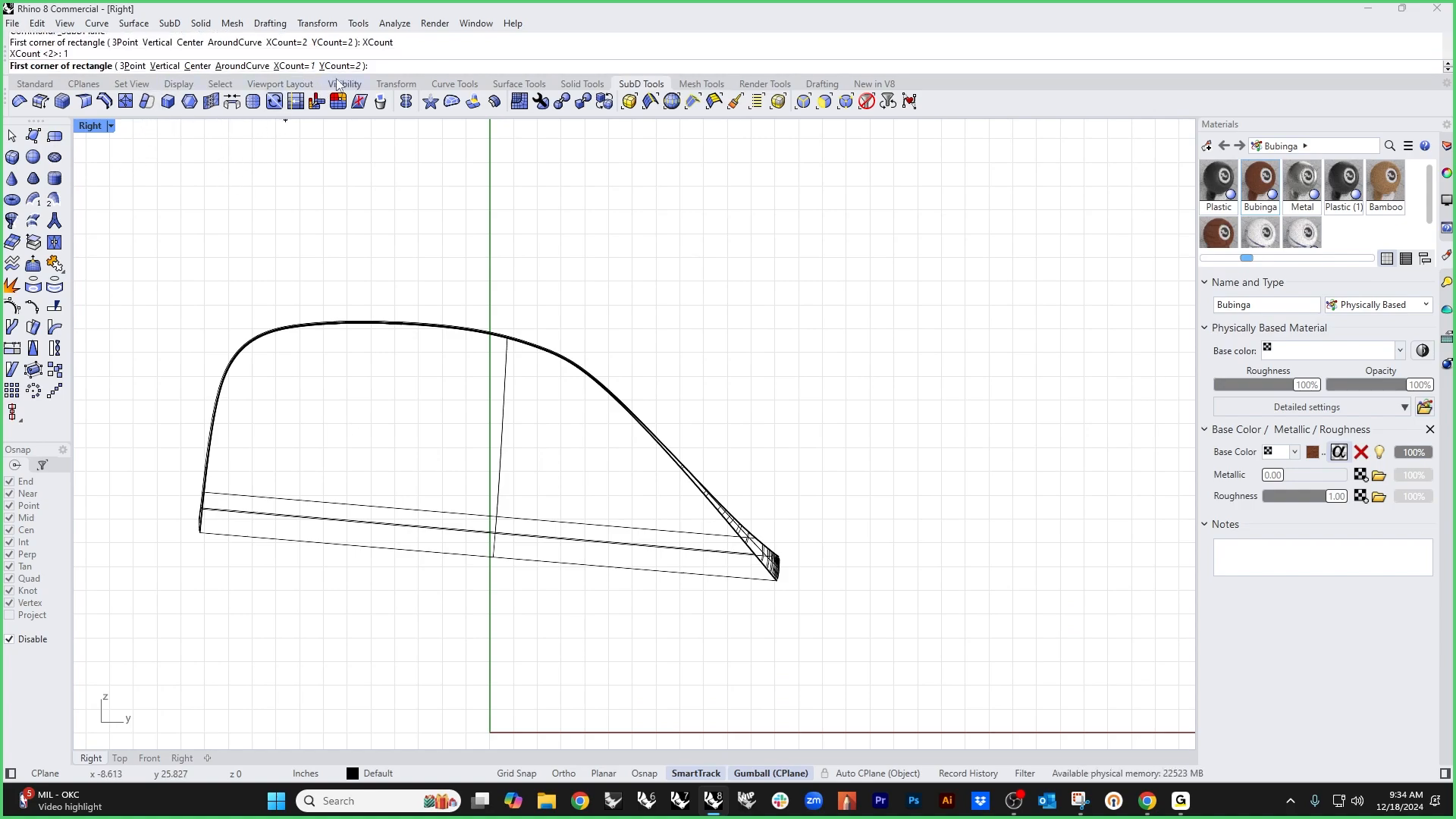
pyautogui.press('Return')
pyautogui.write('1')
pyautogui.press('Return')
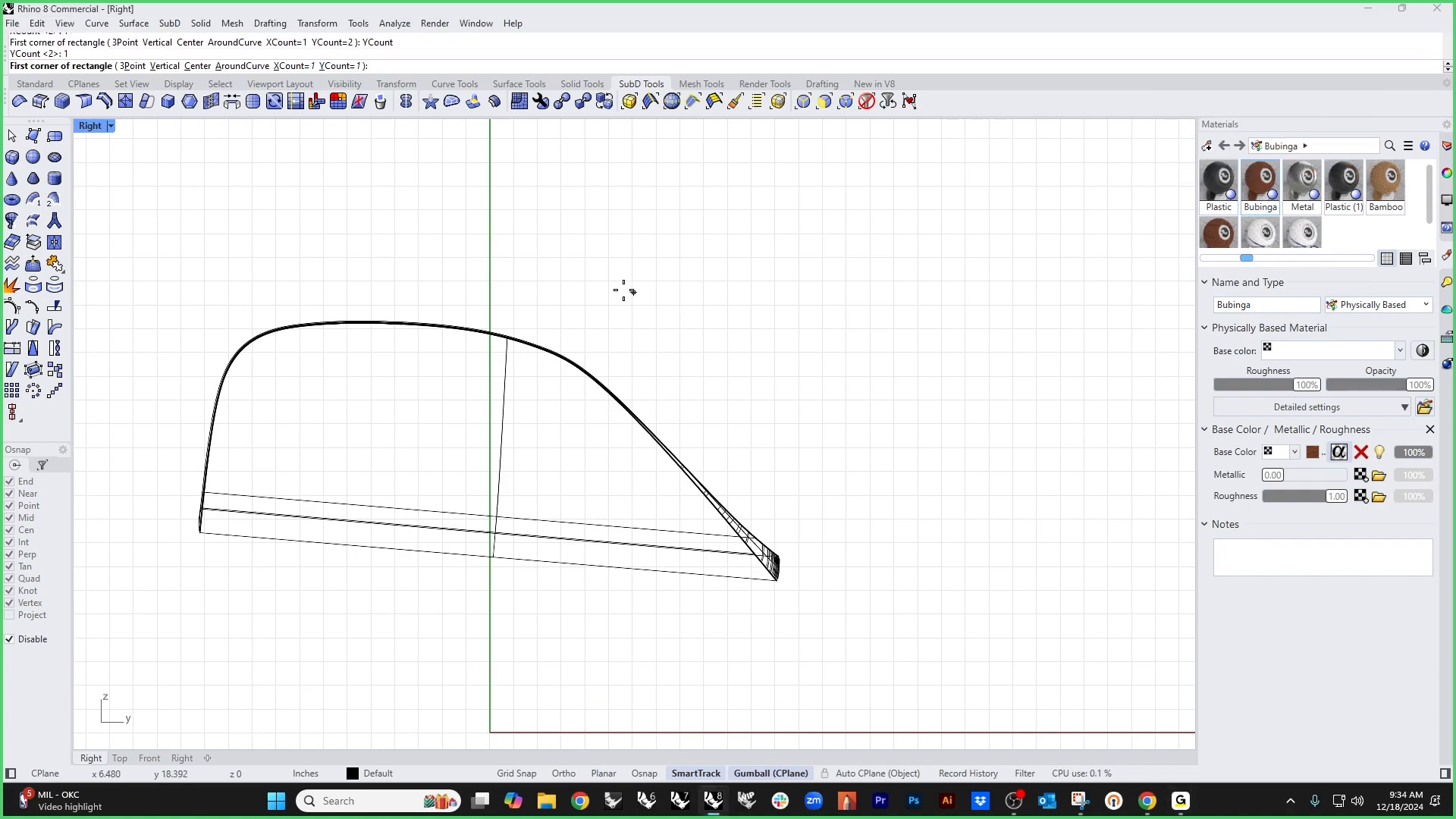
pyautogui.keyDown('shift'); pyautogui.moveTo(624, 293); pyautogui.dragTo(655, 333, button='right'); pyautogui.keyUp('shift')
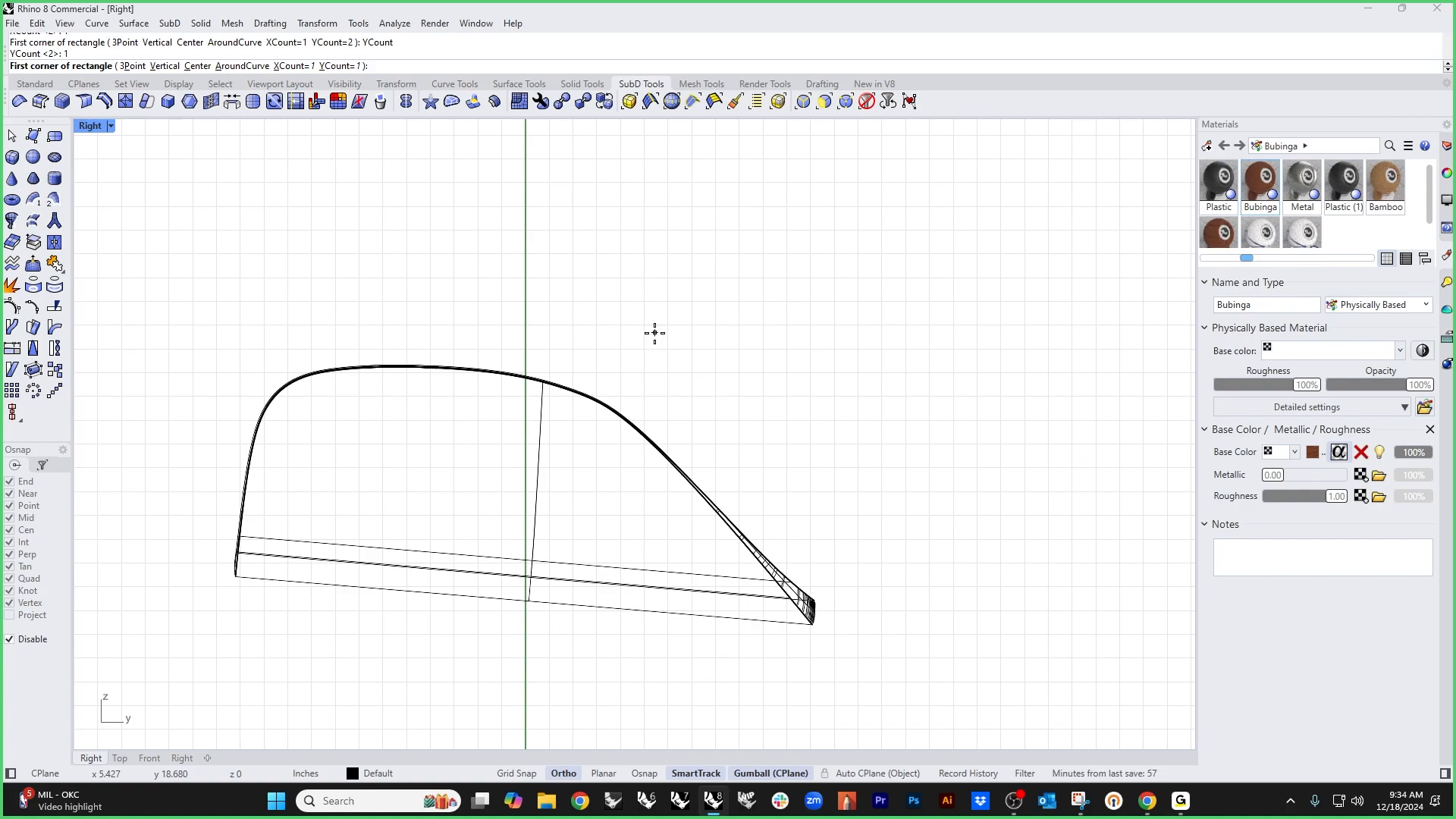
# Step: Redefine the command alias ii so that it runs _isolate
pyautogui.click(358, 23)
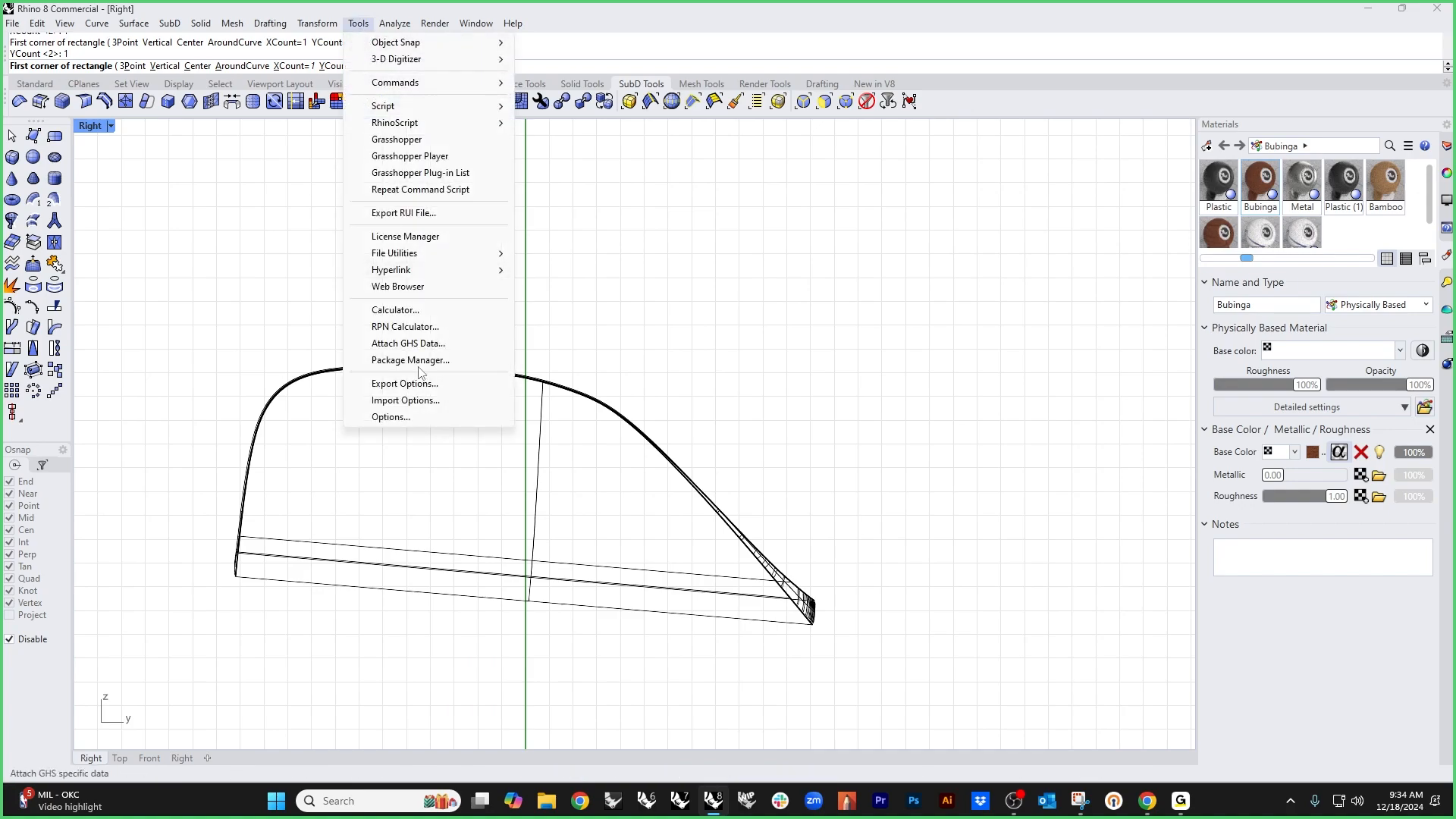
pyautogui.click(402, 416)
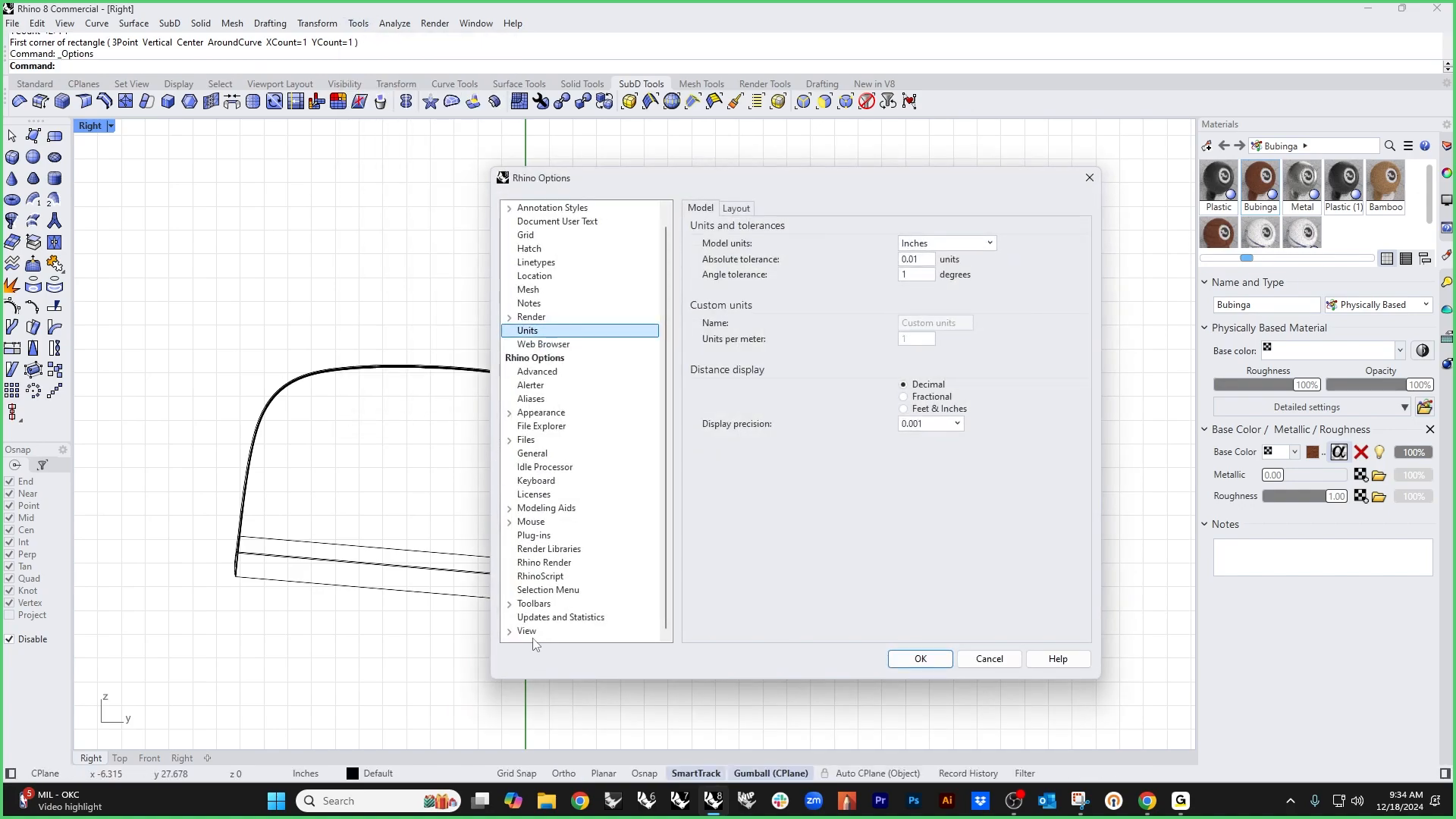
pyautogui.click(531, 398)
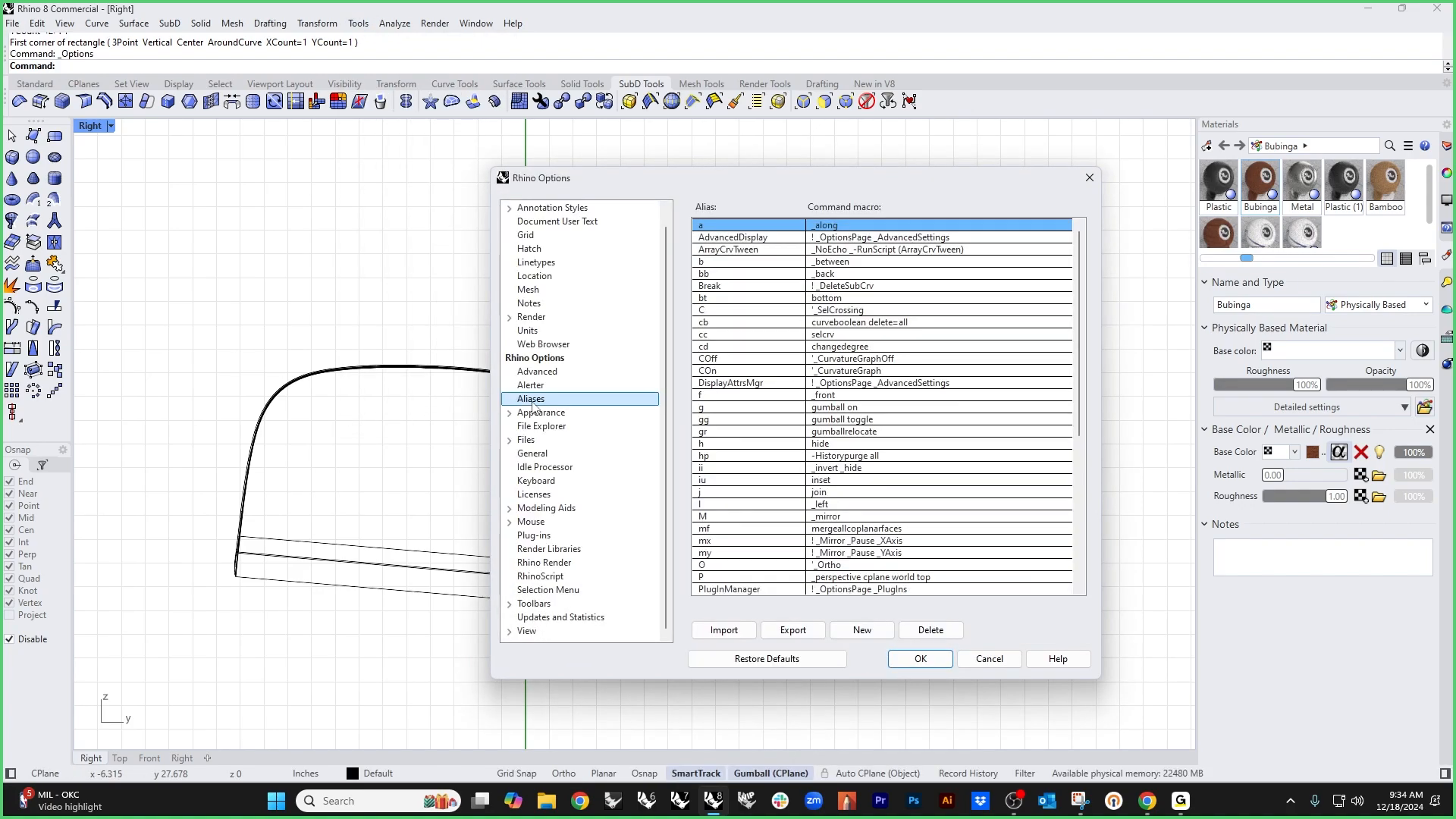
pyautogui.doubleClick(721, 469)
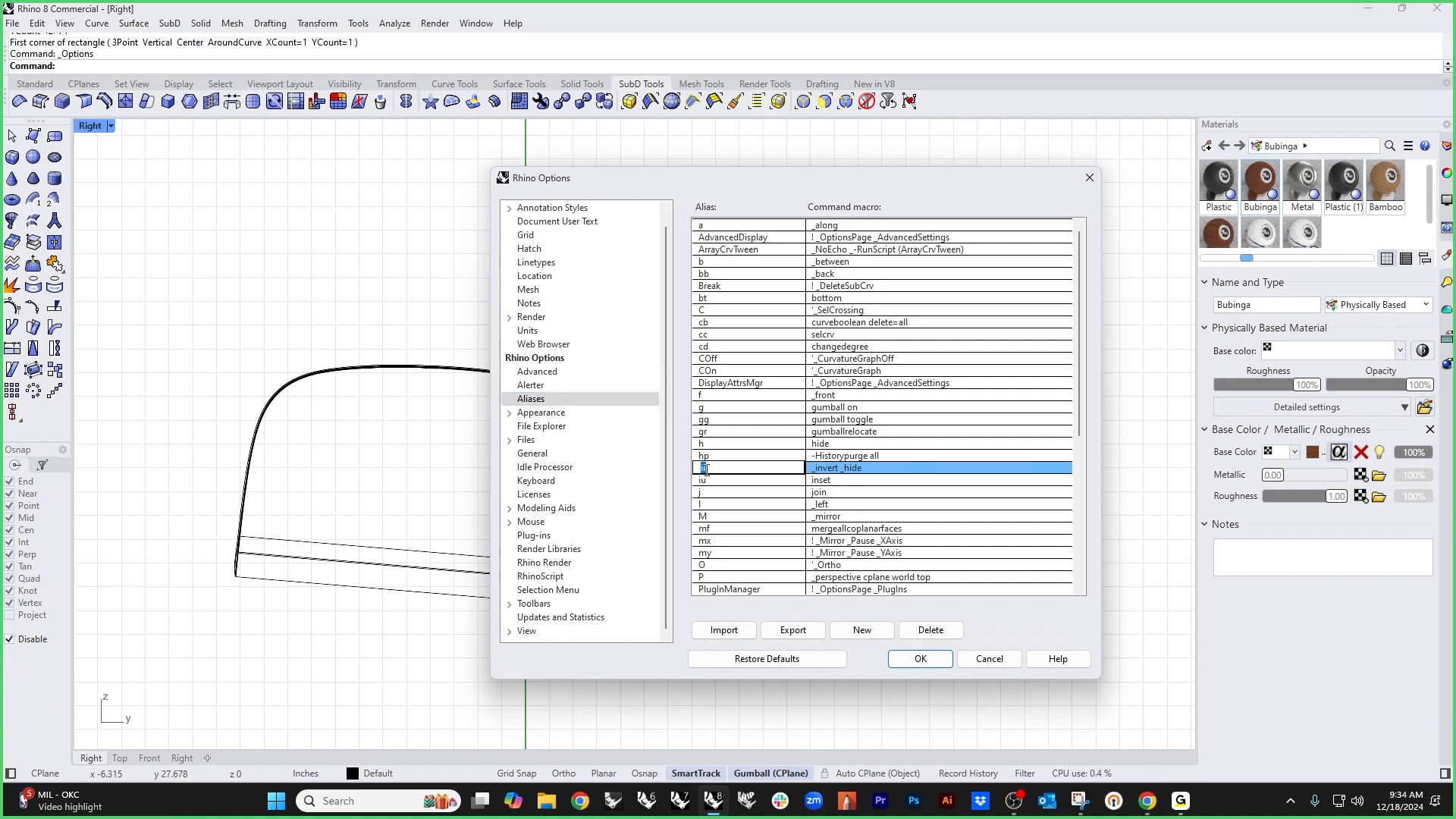
pyautogui.click(872, 468)
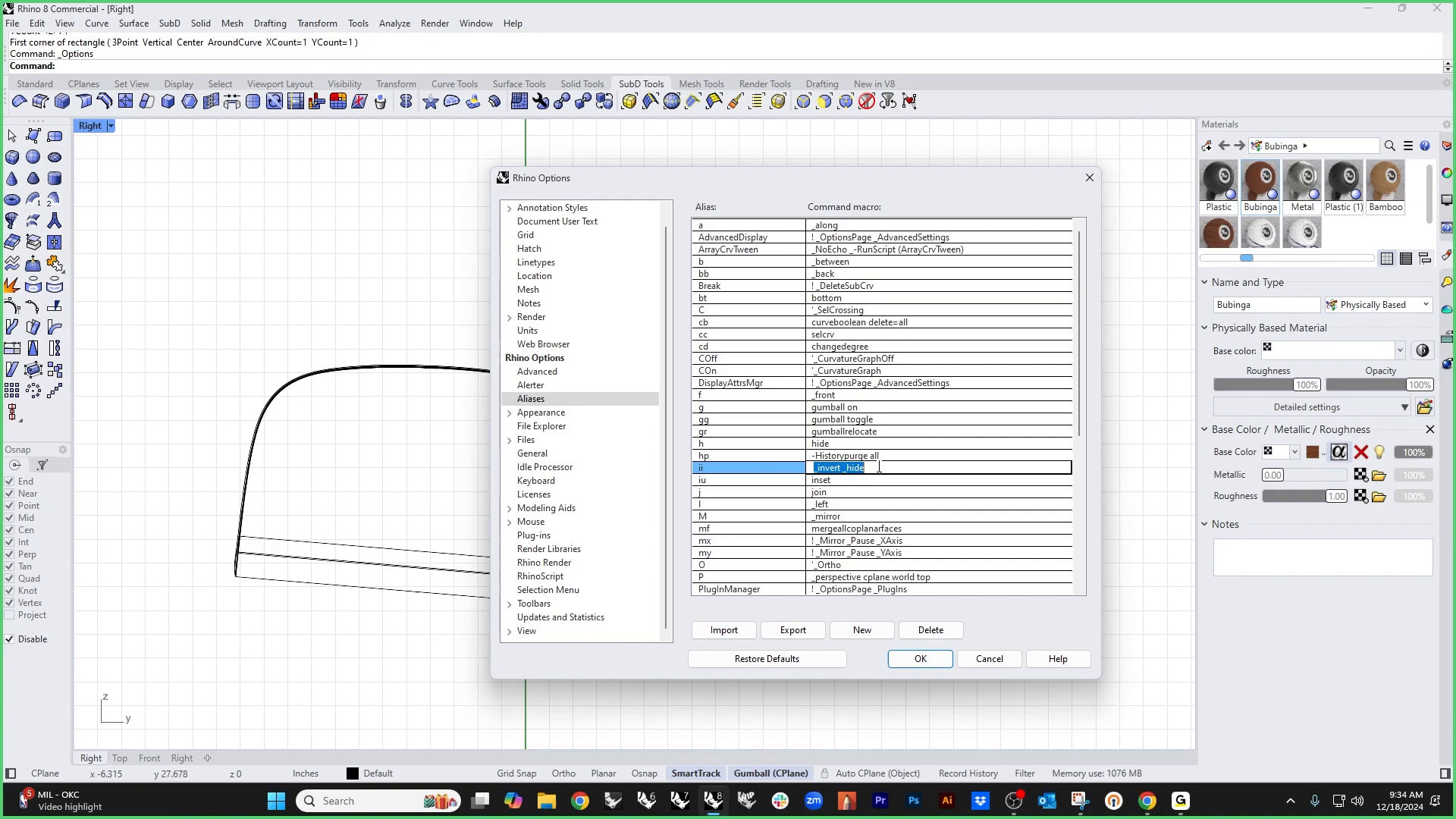
pyautogui.write('_isolate')
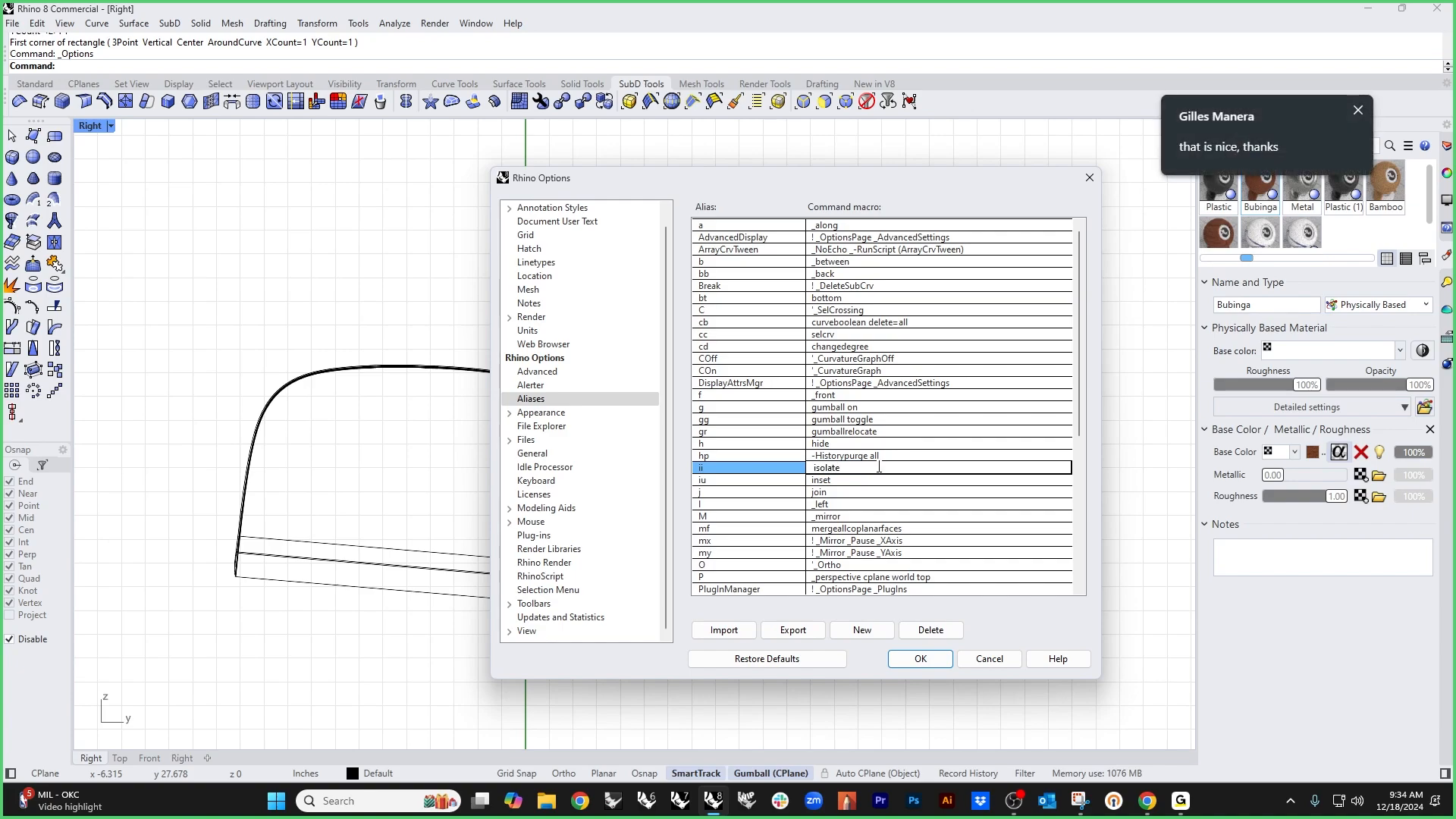
pyautogui.click(920, 658)
pyautogui.scroll(-2, 674, 436)
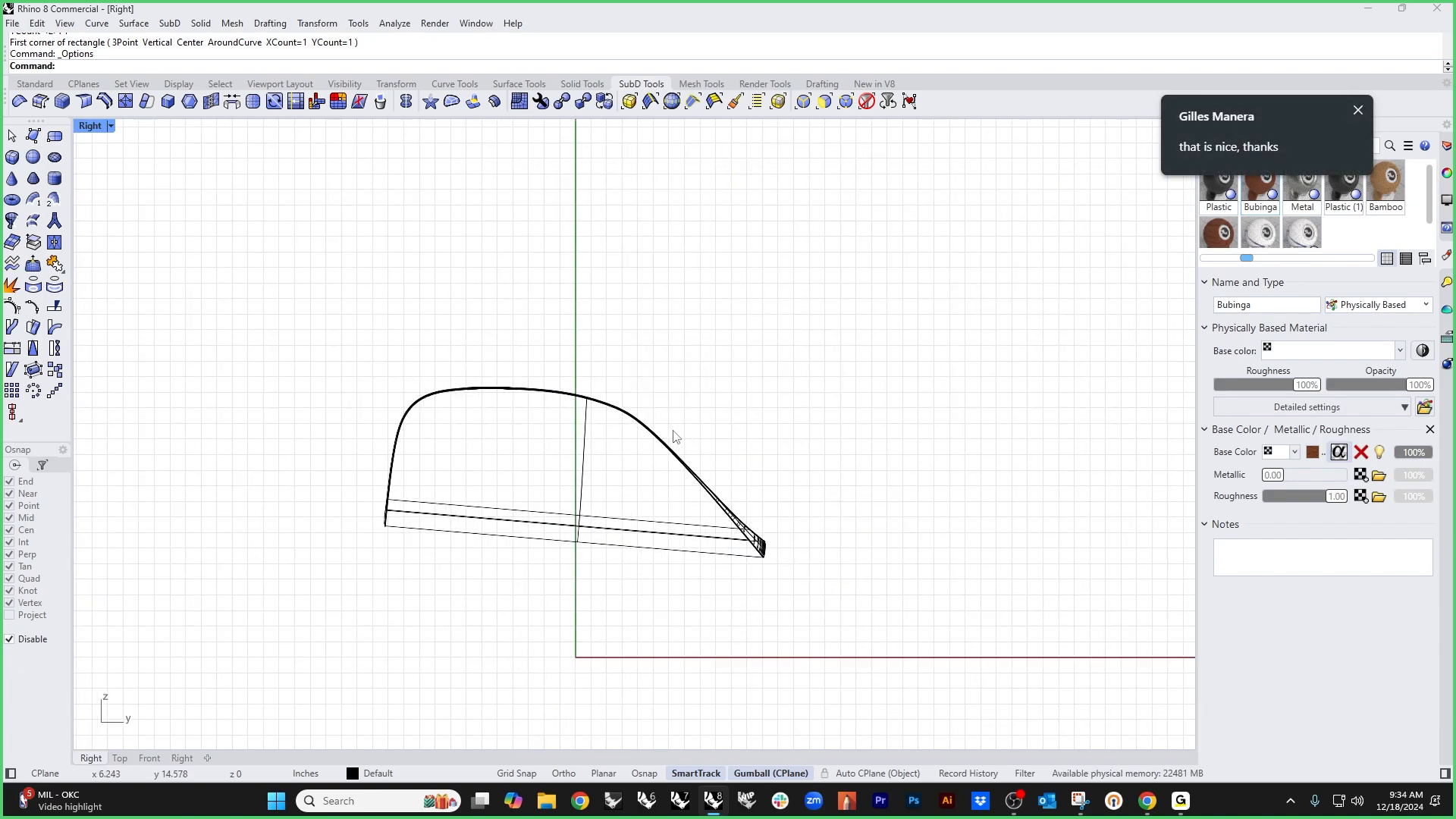
pyautogui.moveTo(685, 430); pyautogui.dragTo(720, 406, button='right')
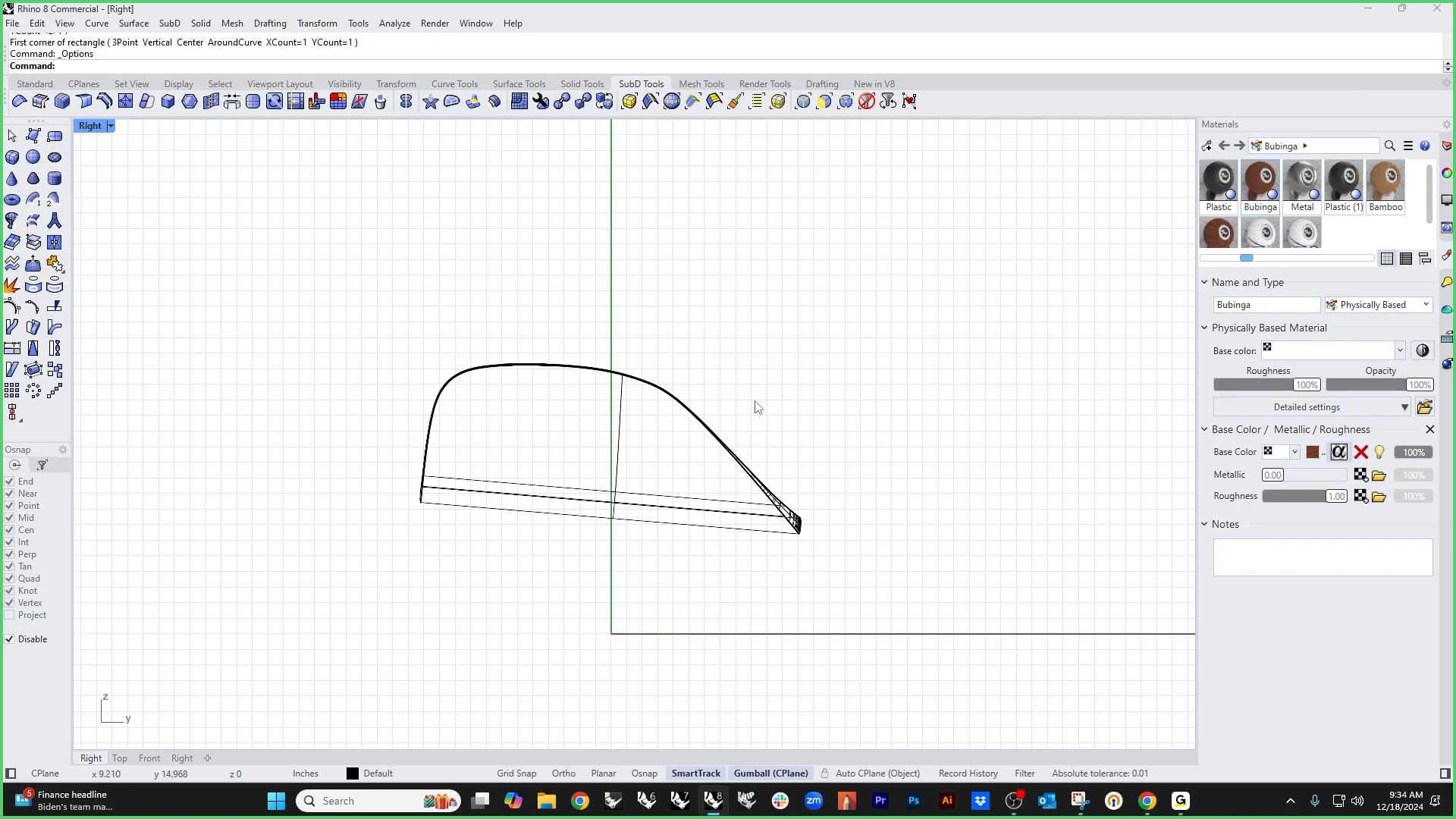
pyautogui.scroll(2, 530, 427)
pyautogui.moveTo(537, 406); pyautogui.dragTo(482, 418, button='right')
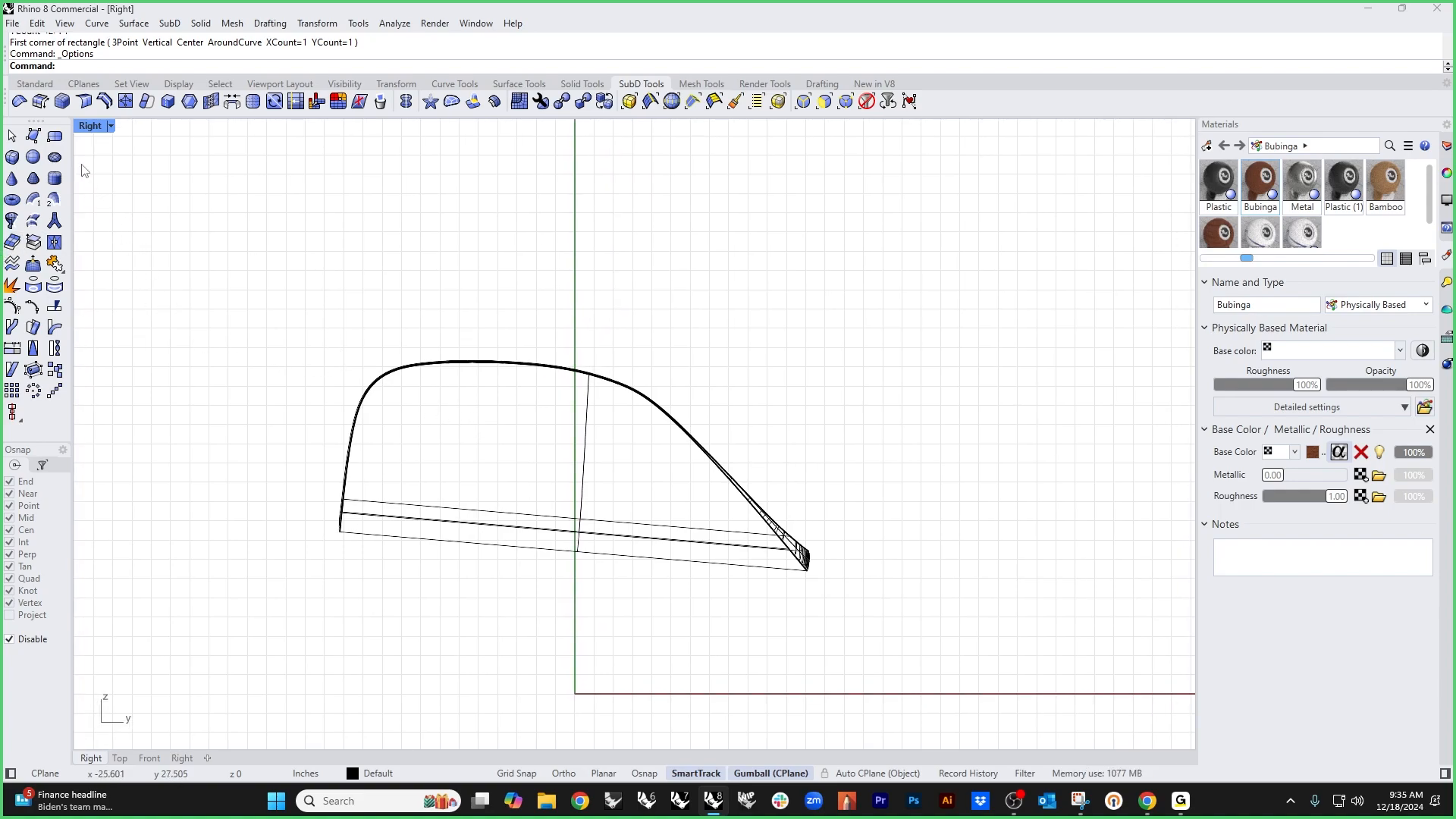
pyautogui.click(55, 136)
pyautogui.click(294, 66)
pyautogui.write('1')
pyautogui.press('Return')
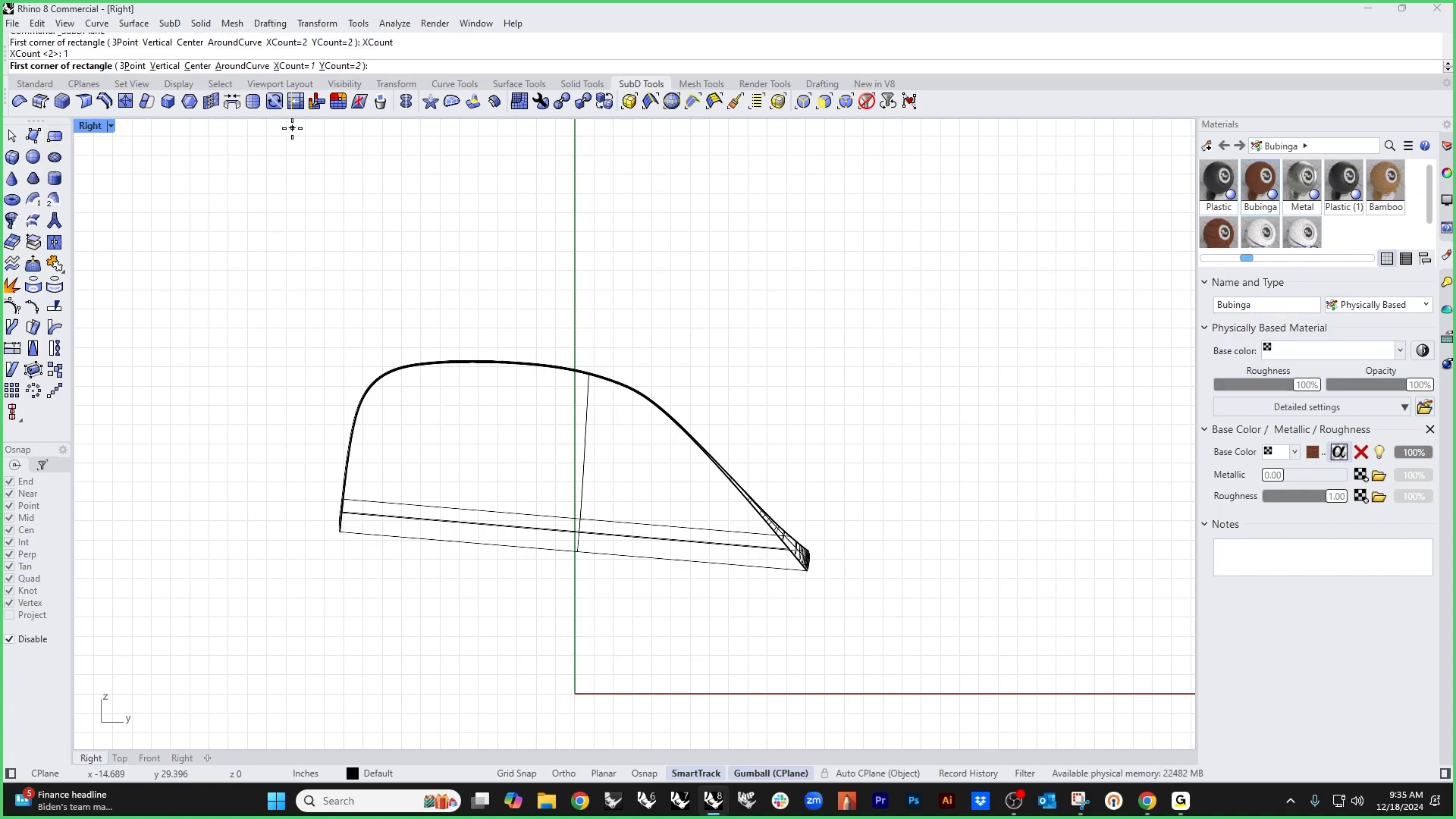
pyautogui.click(340, 67)
pyautogui.write('1')
pyautogui.press('Return')
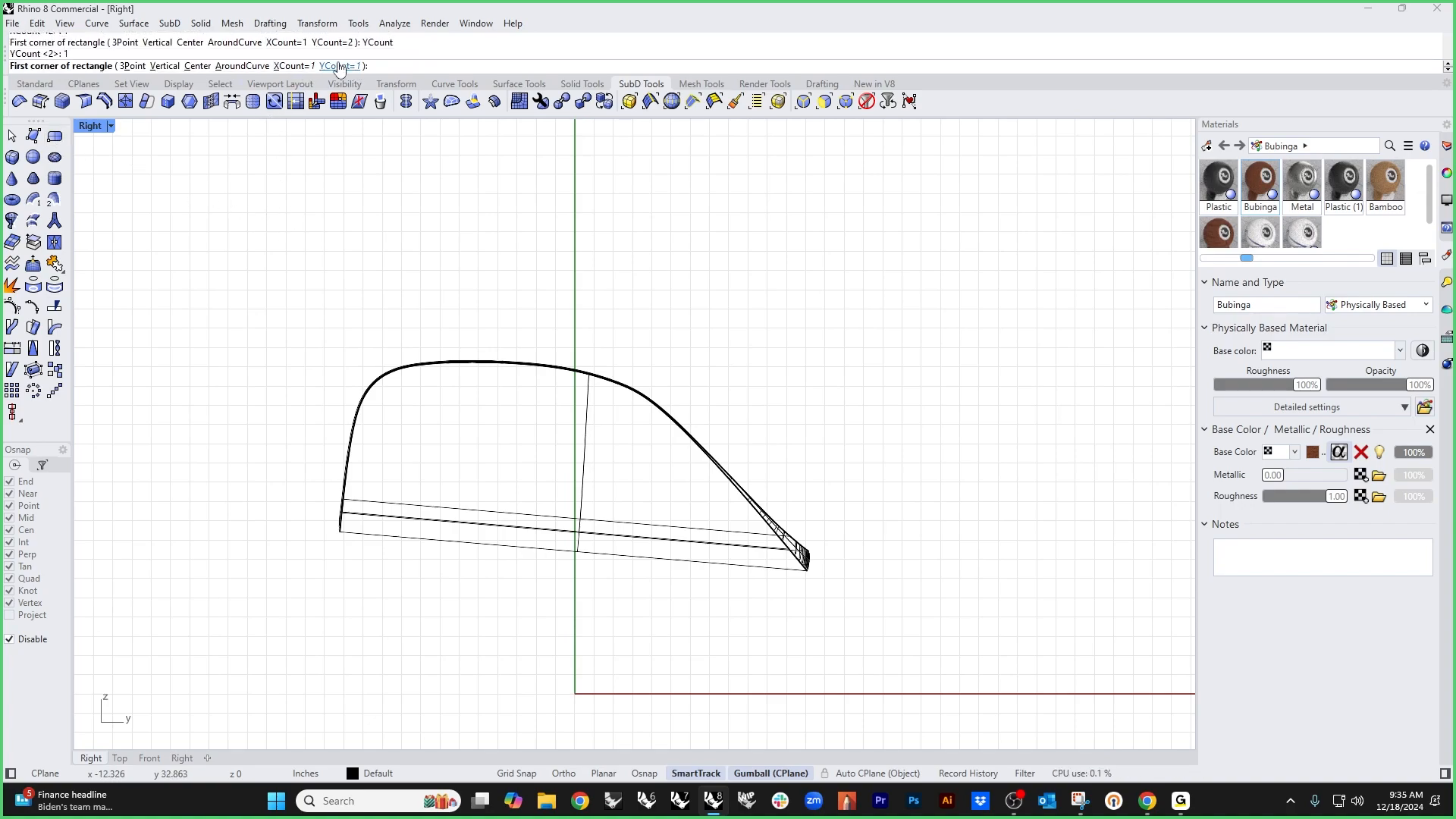
pyautogui.rightClick(279, 241)
# Step: Create a SubD plane with XCount 1 and YCount 1 inside the rear part of the seat's side profile
pyautogui.rightClick(287, 338)
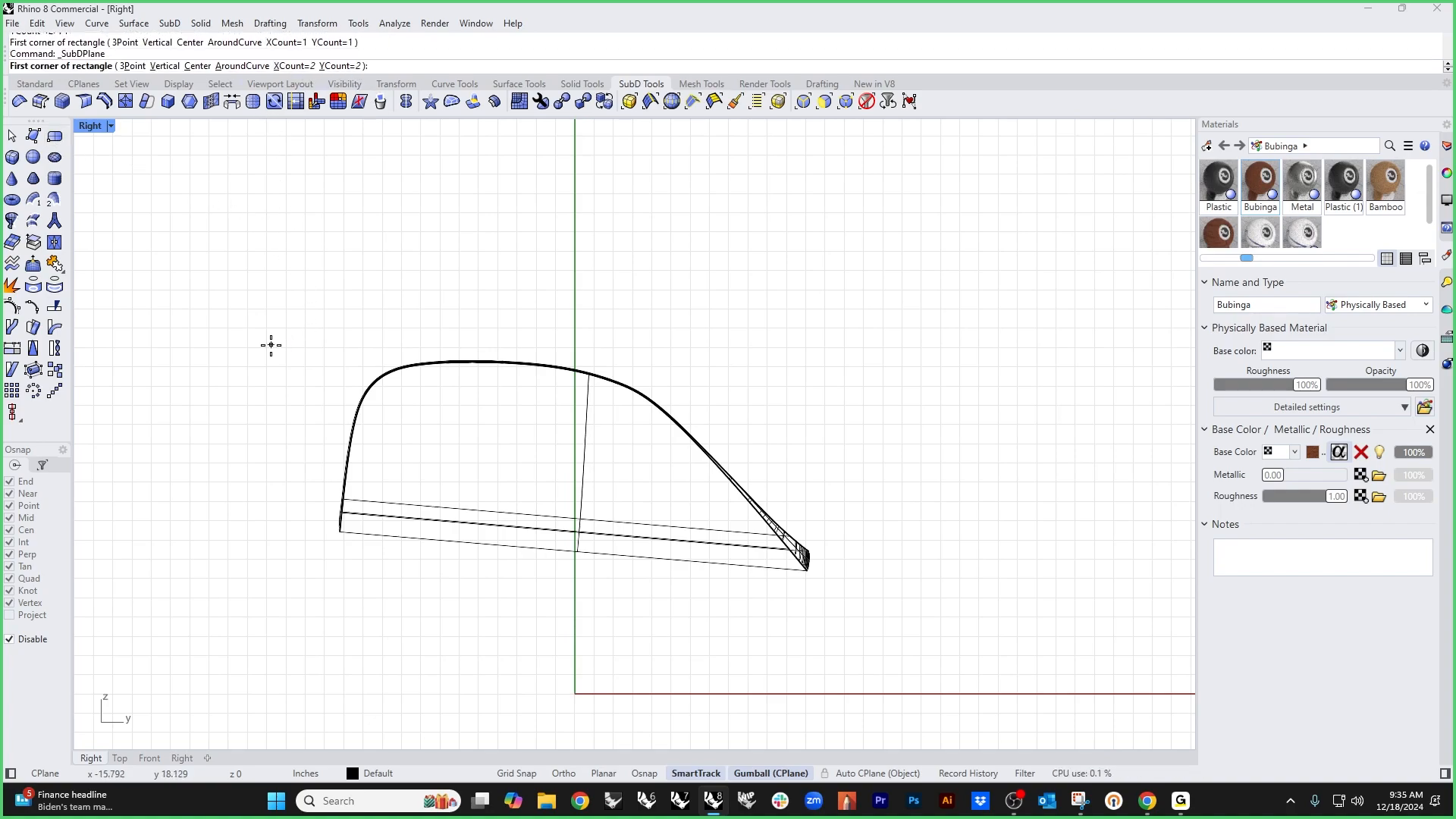
pyautogui.click(296, 67)
pyautogui.write('1')
pyautogui.press('Return')
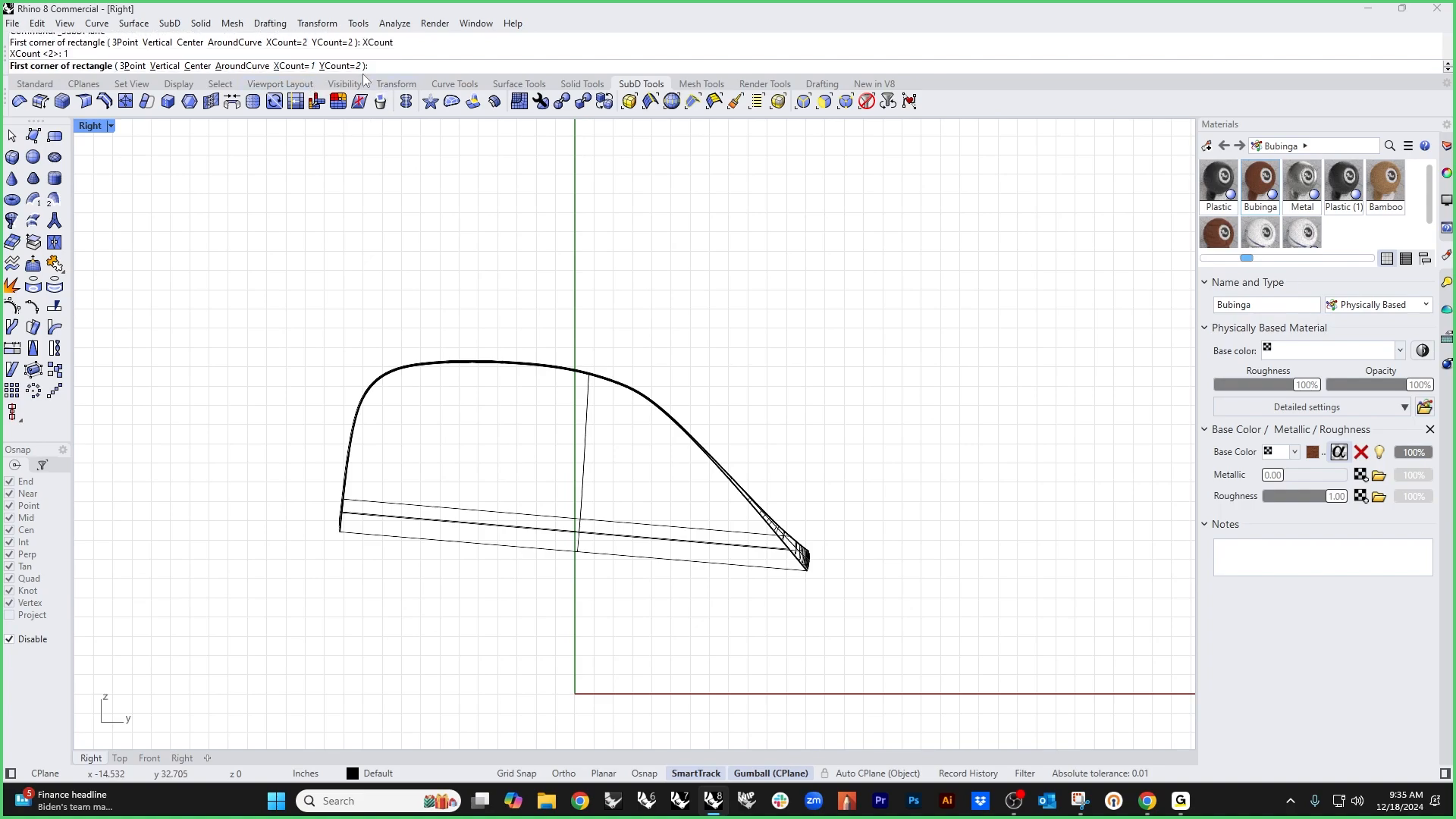
pyautogui.click(328, 66)
pyautogui.write('1')
pyautogui.press('Return')
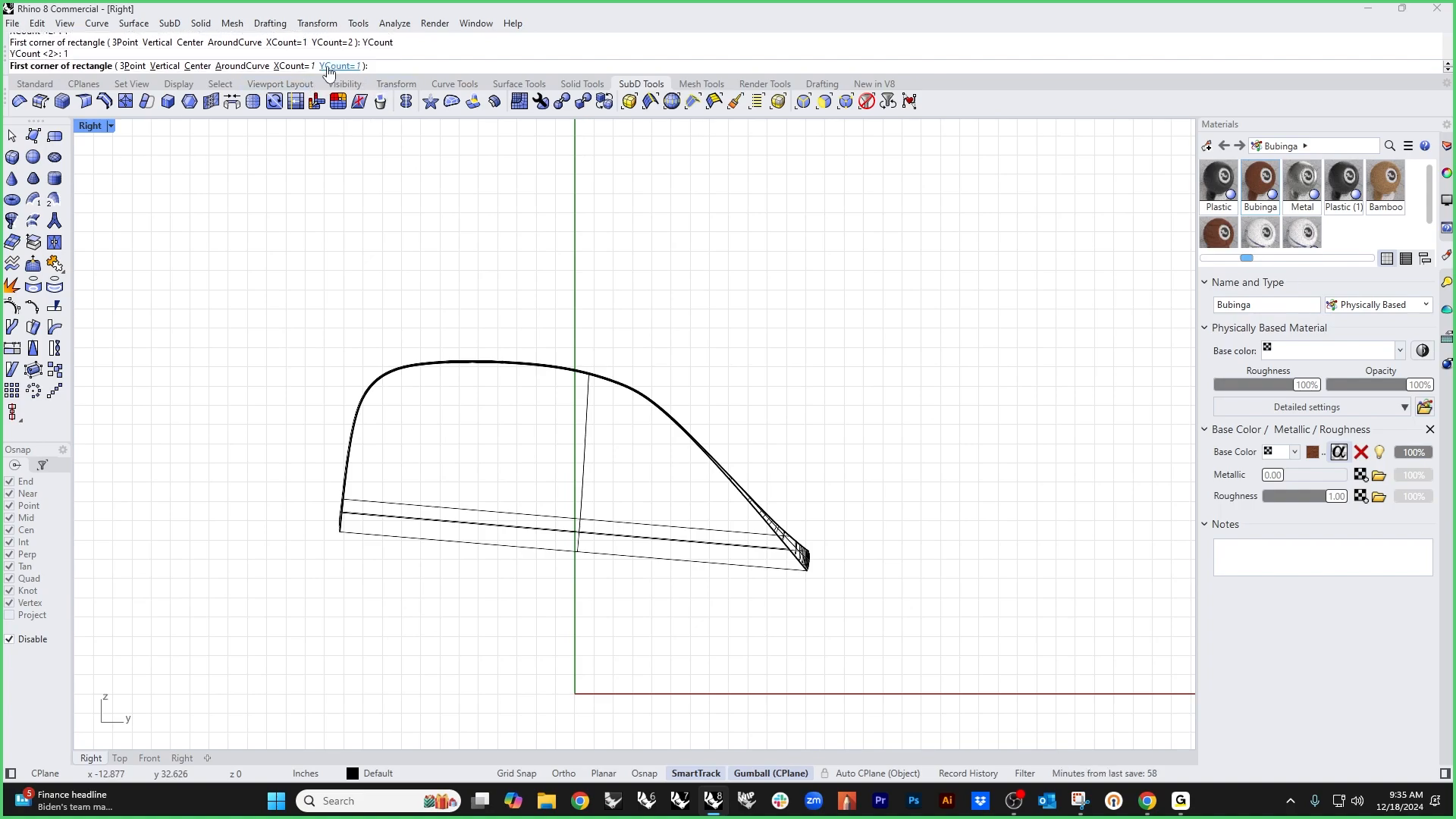
pyautogui.click(345, 511)
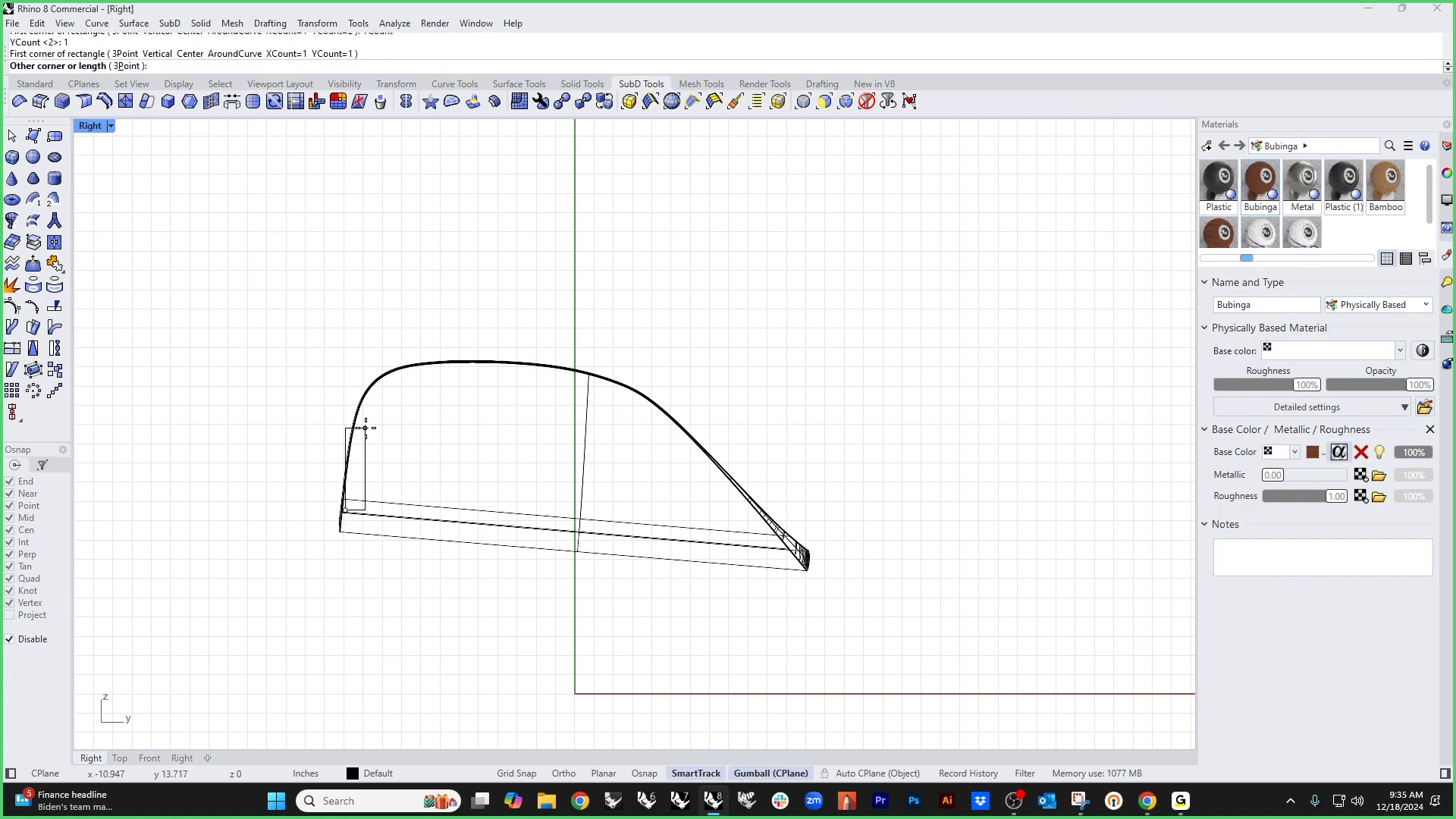
pyautogui.click(483, 364)
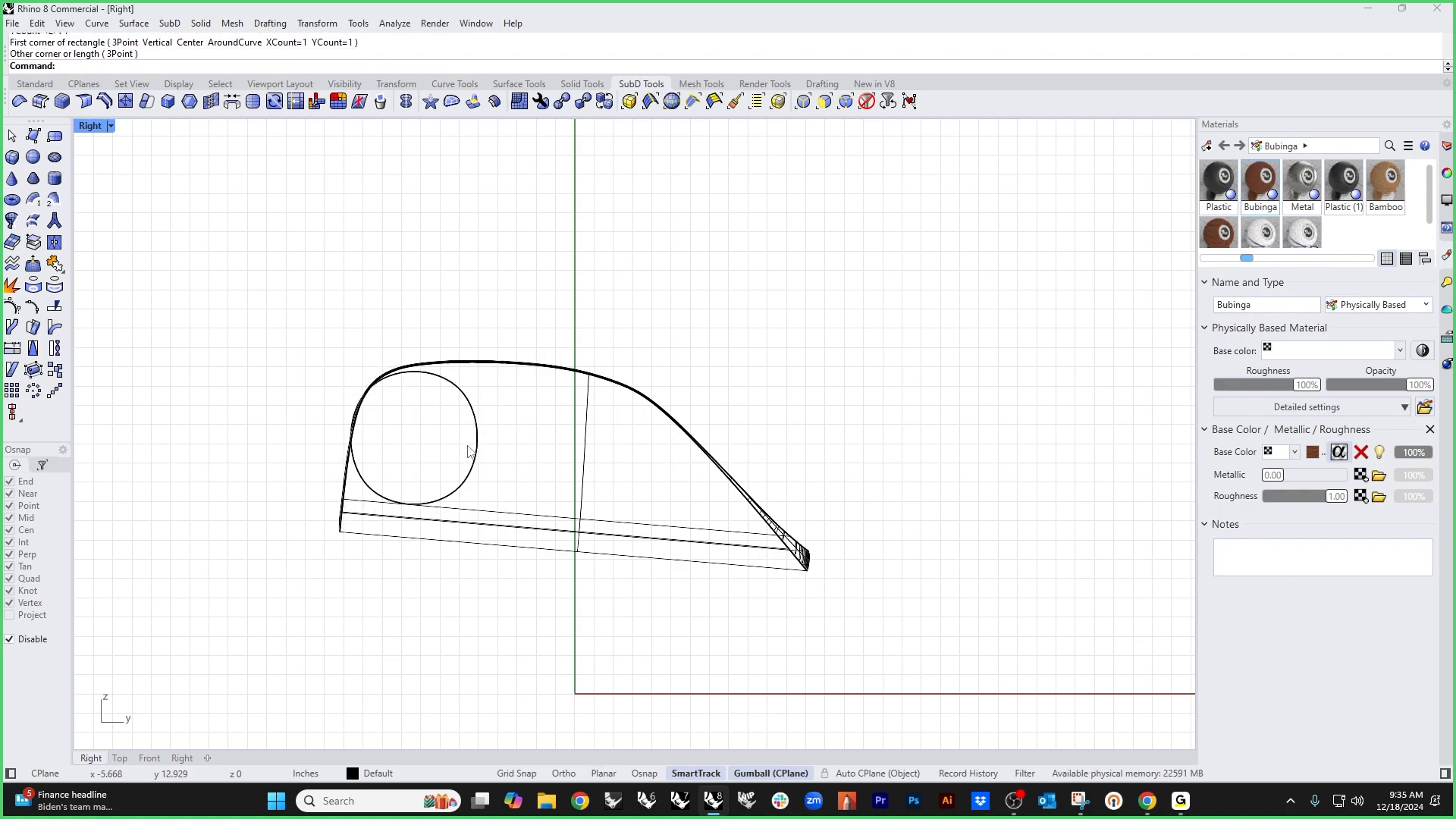
# Step: Switch the SubDs to flat display, tilt the new plane to the slope of the seat's base and shift it slightly down
pyautogui.press('Tab')
pyautogui.moveTo(461, 455); pyautogui.dragTo(520, 465, button='right')
pyautogui.click(511, 522)
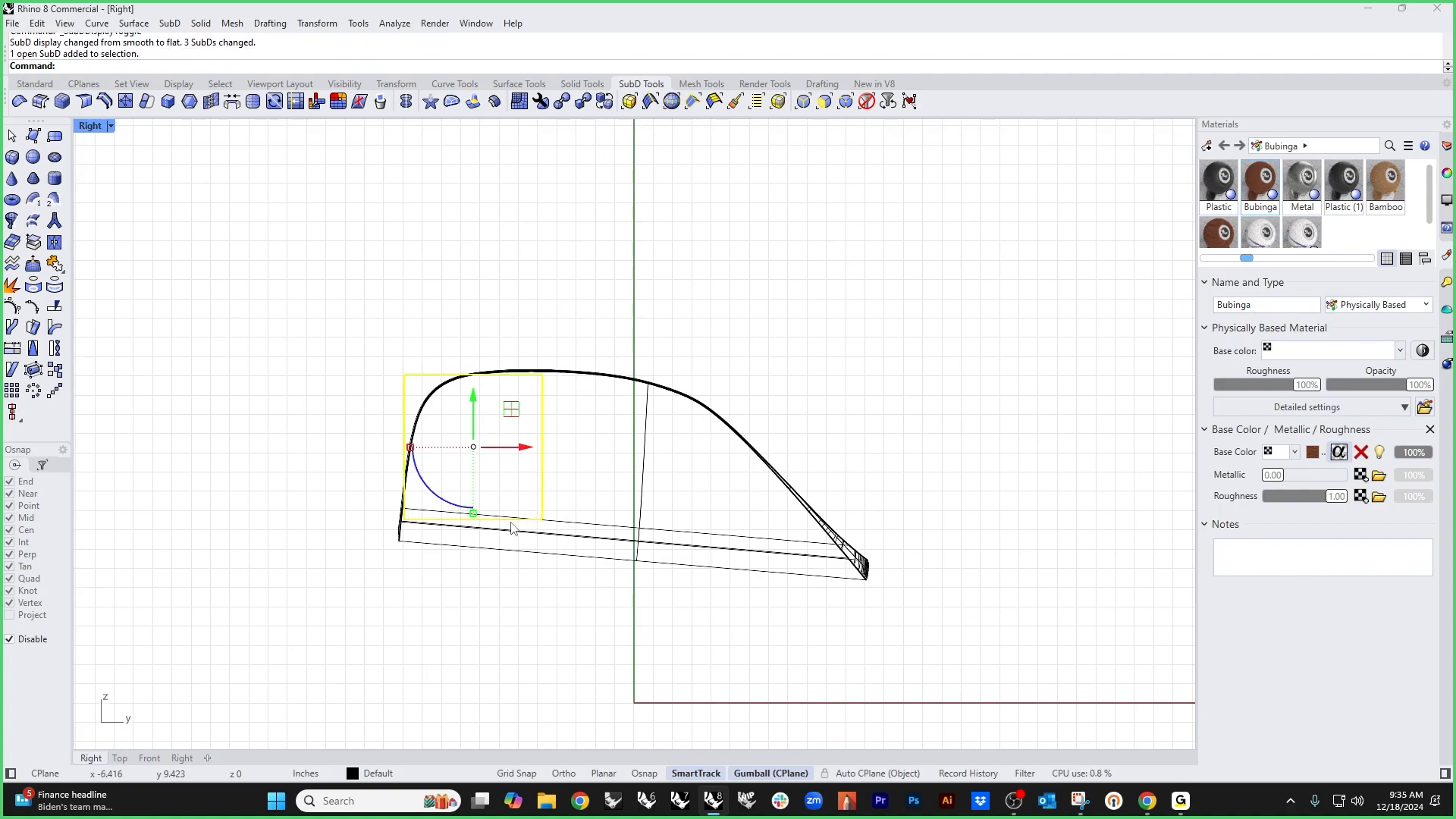
pyautogui.moveTo(485, 510); pyautogui.dragTo(468, 538)
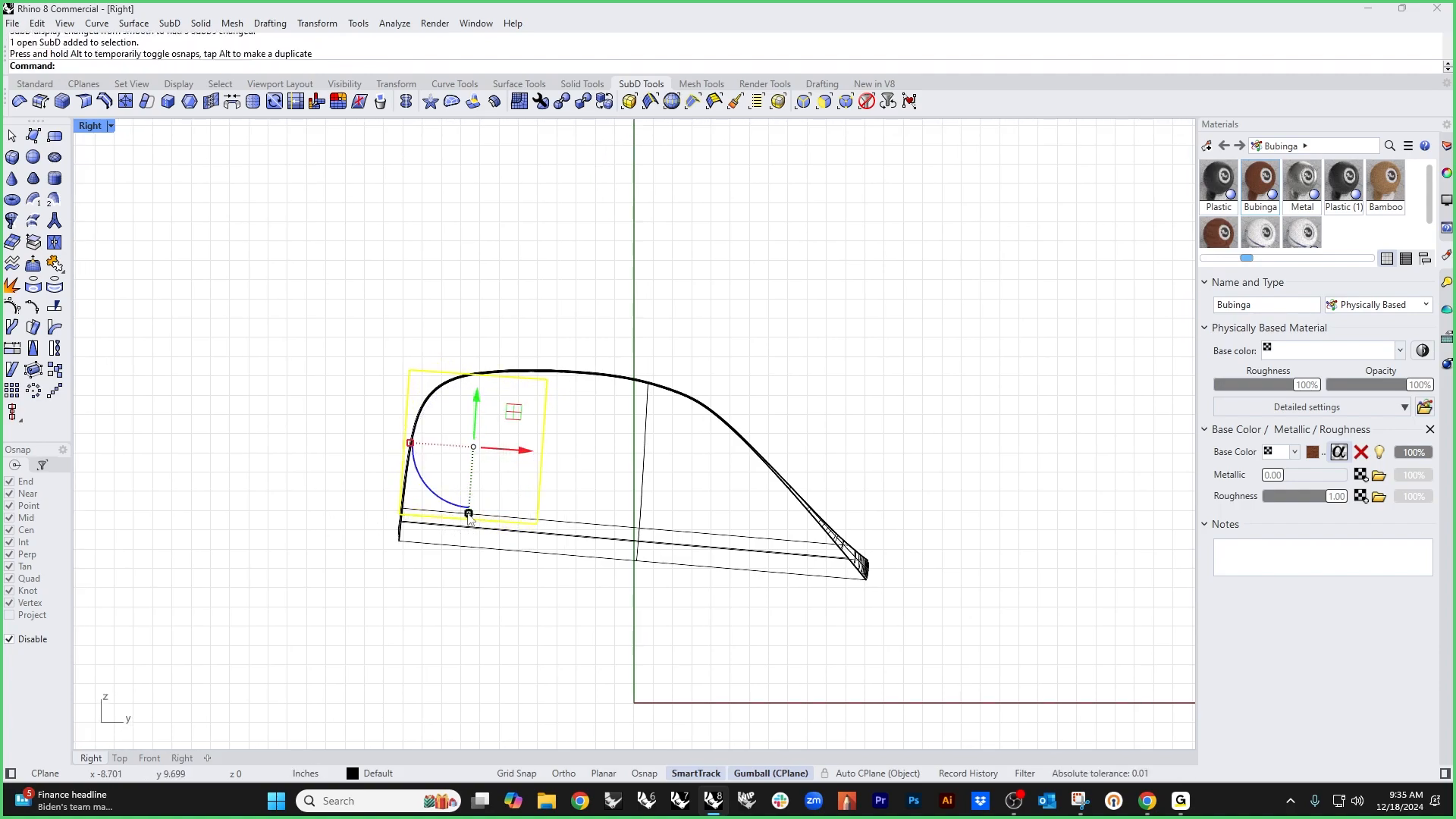
pyautogui.moveTo(479, 415); pyautogui.dragTo(471, 454)
# Step: Rotate the SubD plane about its lower rear corner to align its bottom edge with the seat's sloping base line
pyautogui.write('rr')
pyautogui.press('Return')
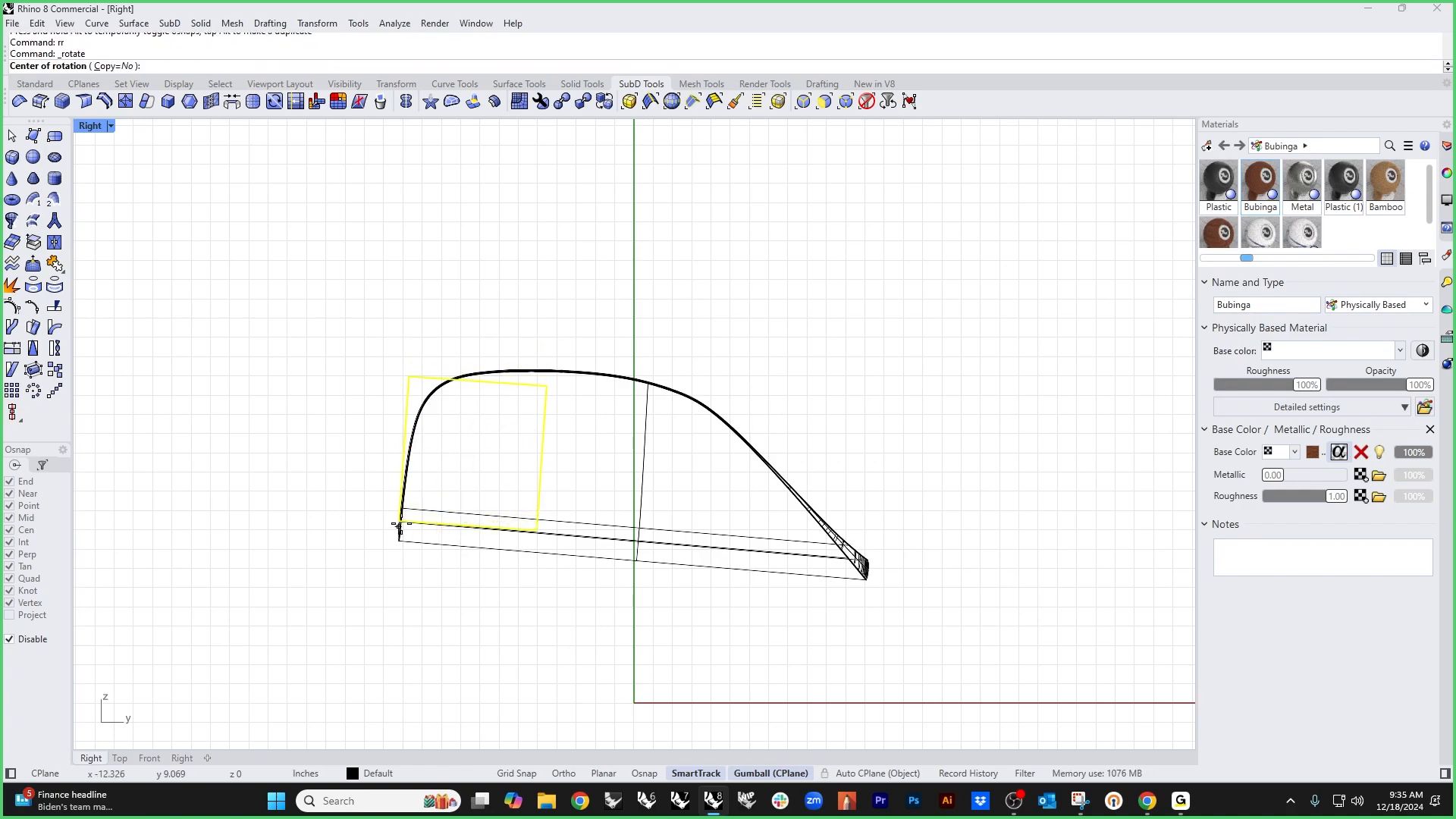
pyautogui.click(401, 518)
pyautogui.click(609, 531)
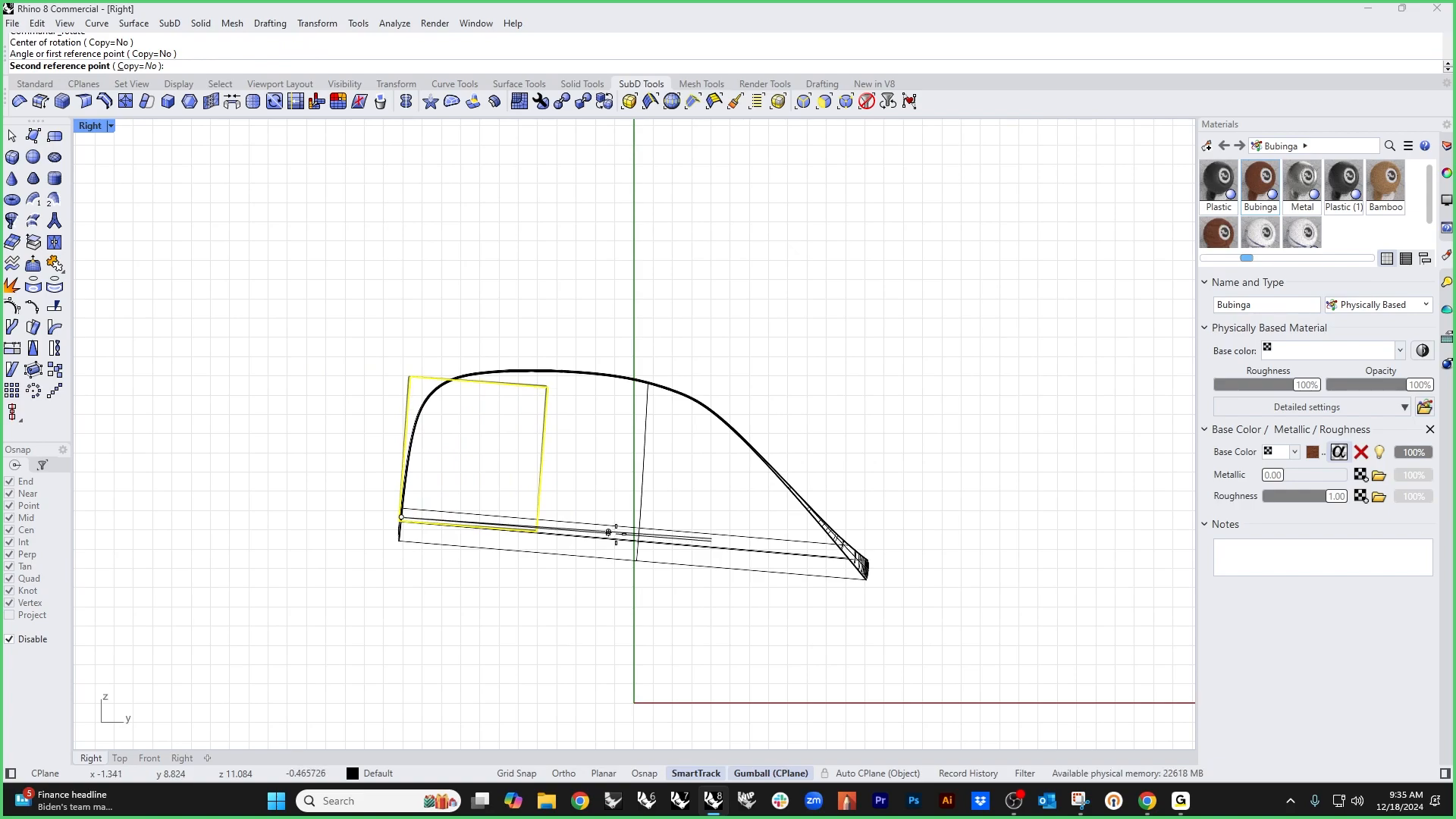
pyautogui.click(616, 534)
pyautogui.click(353, 577)
pyautogui.moveTo(352, 577); pyautogui.dragTo(593, 603, button='right')
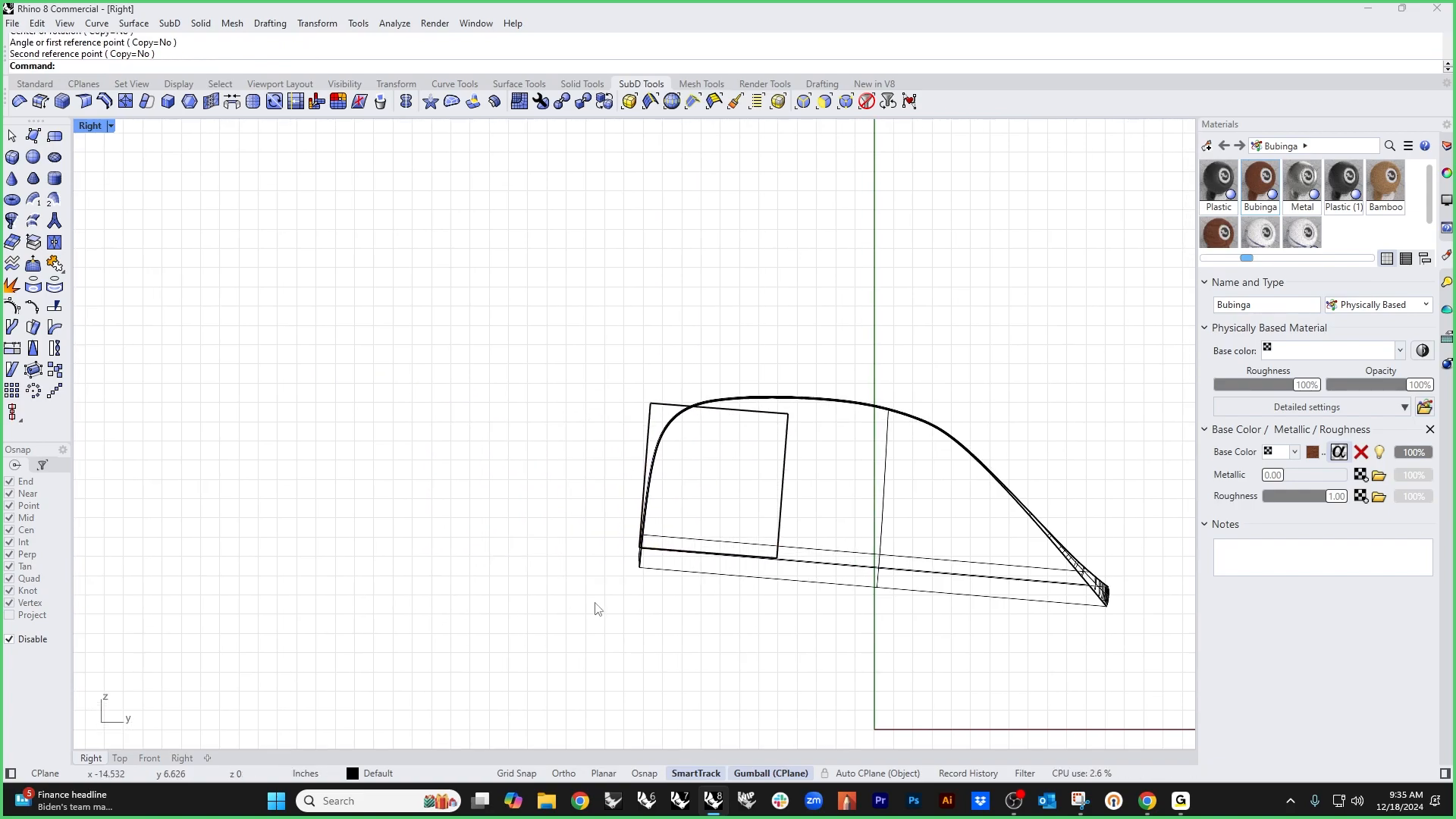
# Step: Draw a degree 3 control-point curve beside the seat with a long vertical run, closely spaced points around the corner and a long horizontal run
pyautogui.click(34, 84)
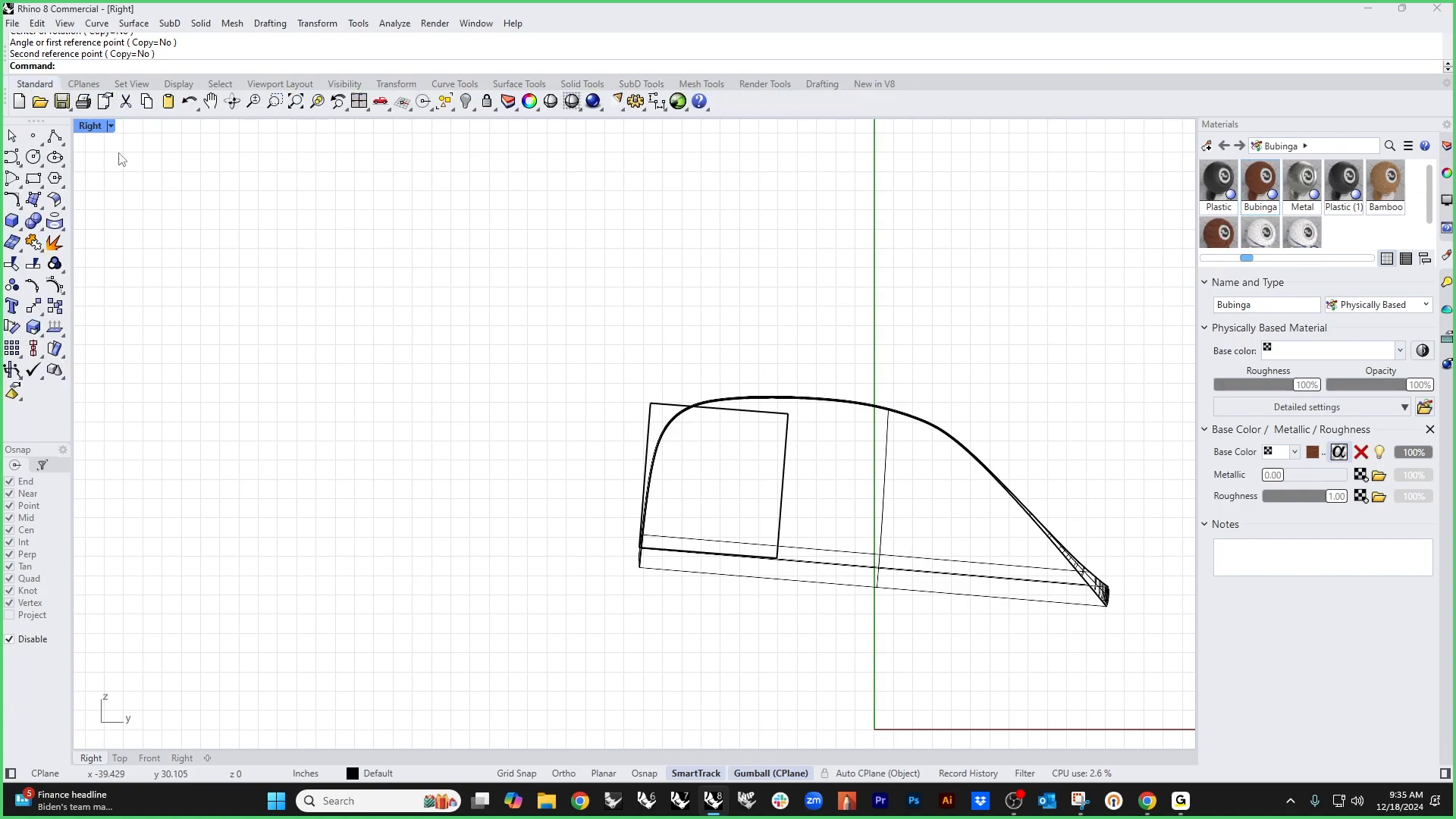
pyautogui.click(12, 158)
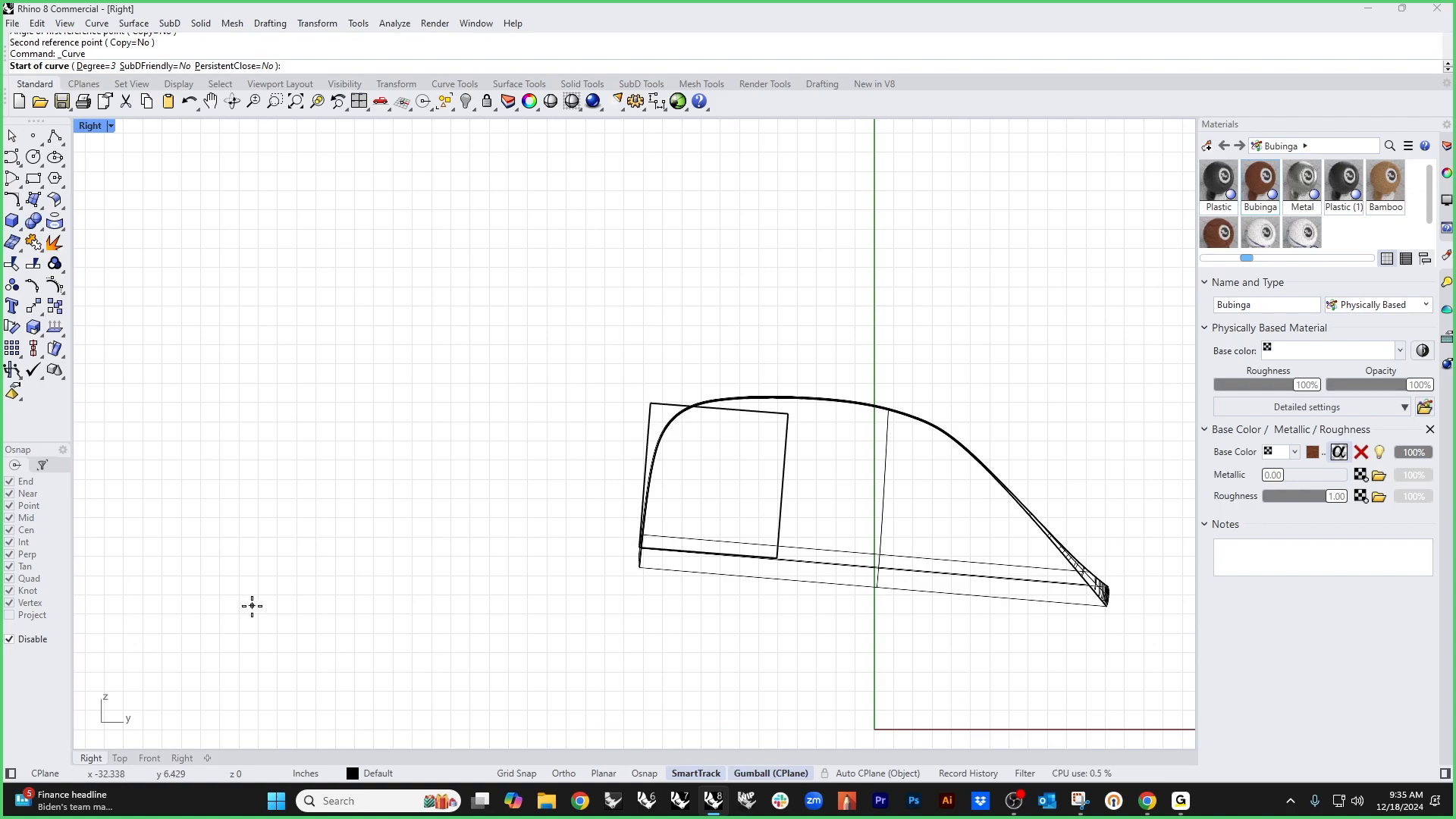
pyautogui.click(218, 575)
pyautogui.click(221, 347)
pyautogui.click(227, 325)
pyautogui.click(233, 310)
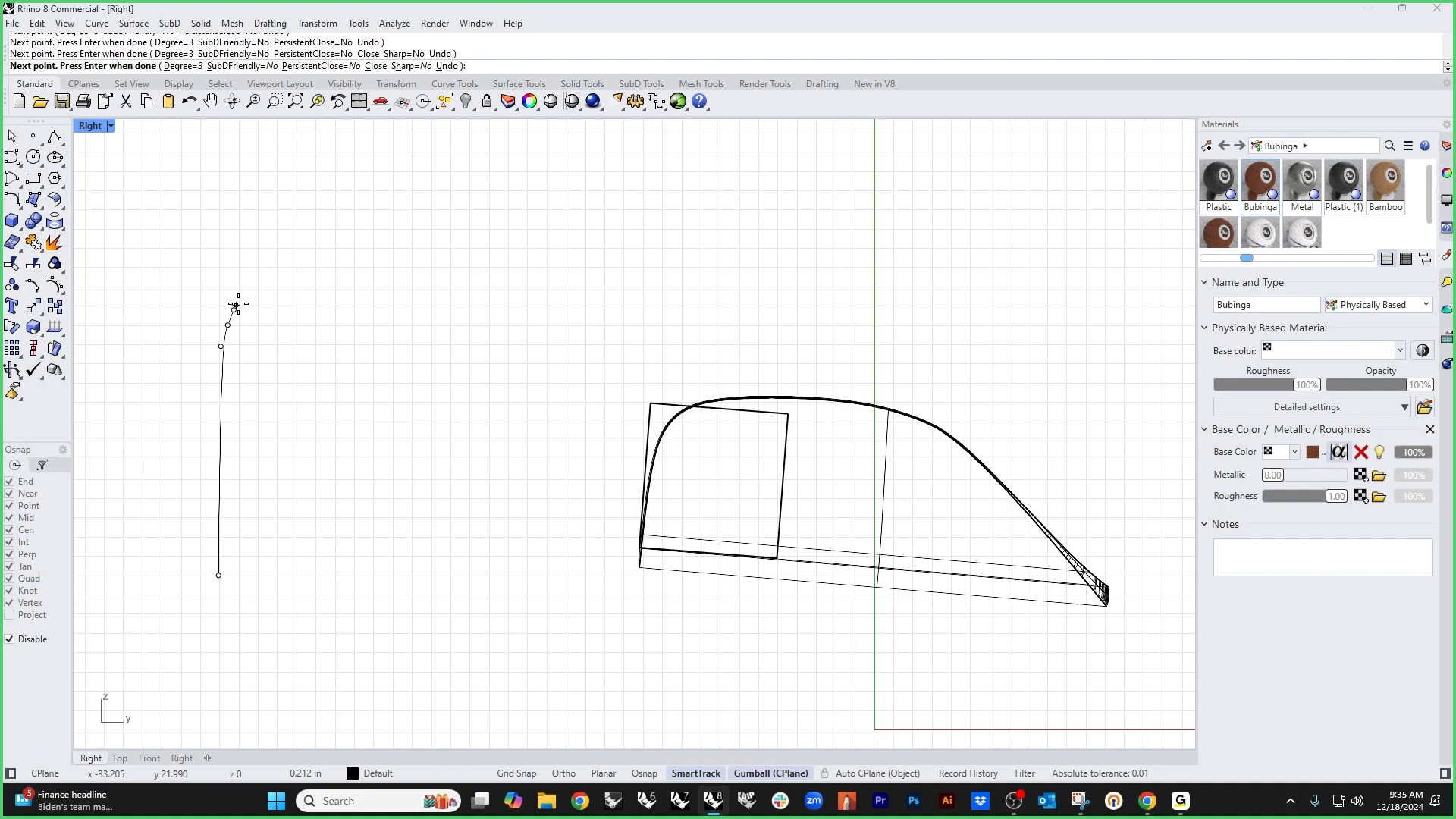
pyautogui.click(243, 299)
pyautogui.click(251, 290)
pyautogui.click(263, 281)
pyautogui.click(283, 271)
pyautogui.click(307, 265)
pyautogui.click(335, 261)
pyautogui.click(377, 259)
pyautogui.click(429, 258)
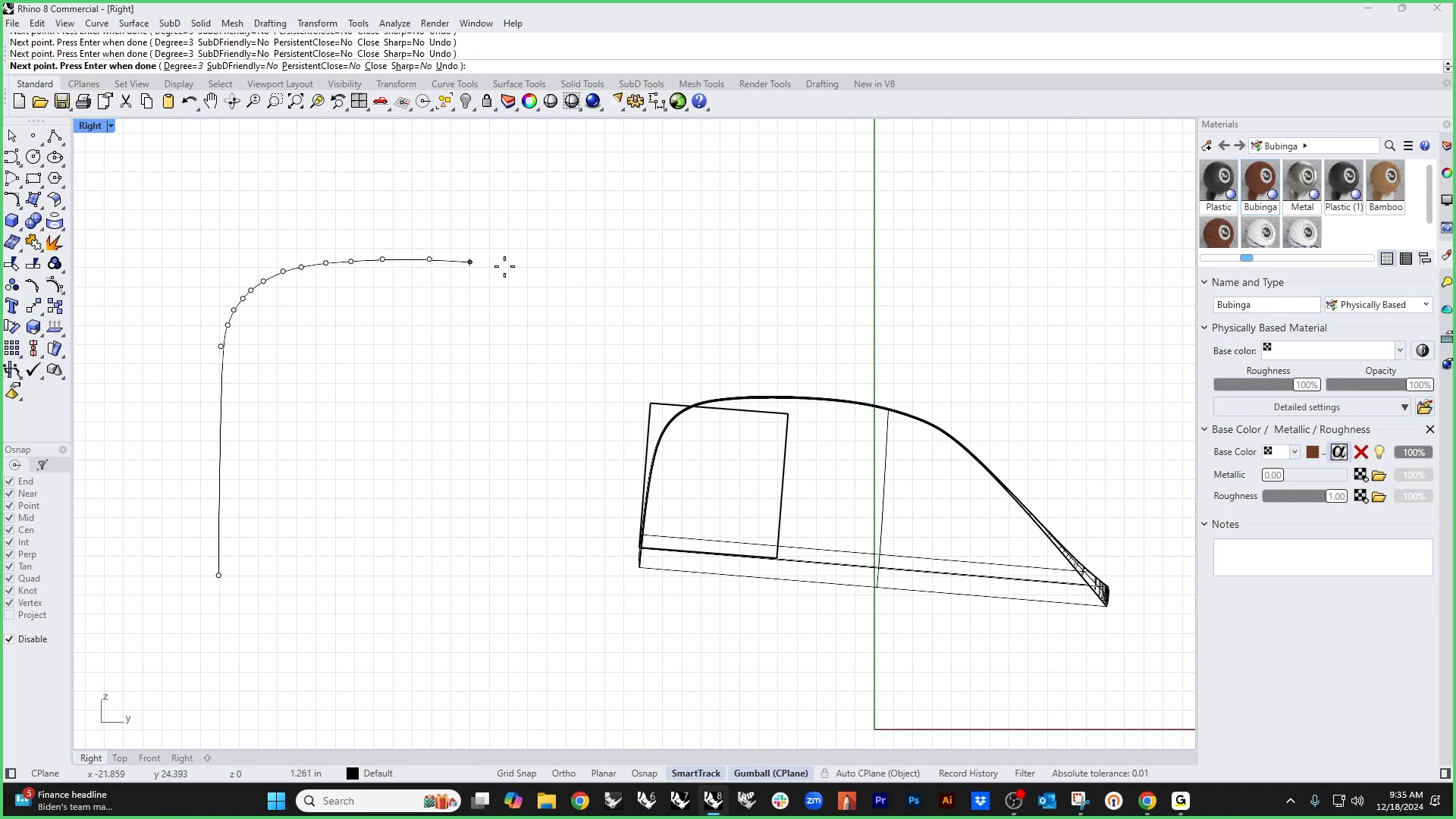
pyautogui.click(835, 268)
pyautogui.rightClick(835, 267)
pyautogui.click(536, 262)
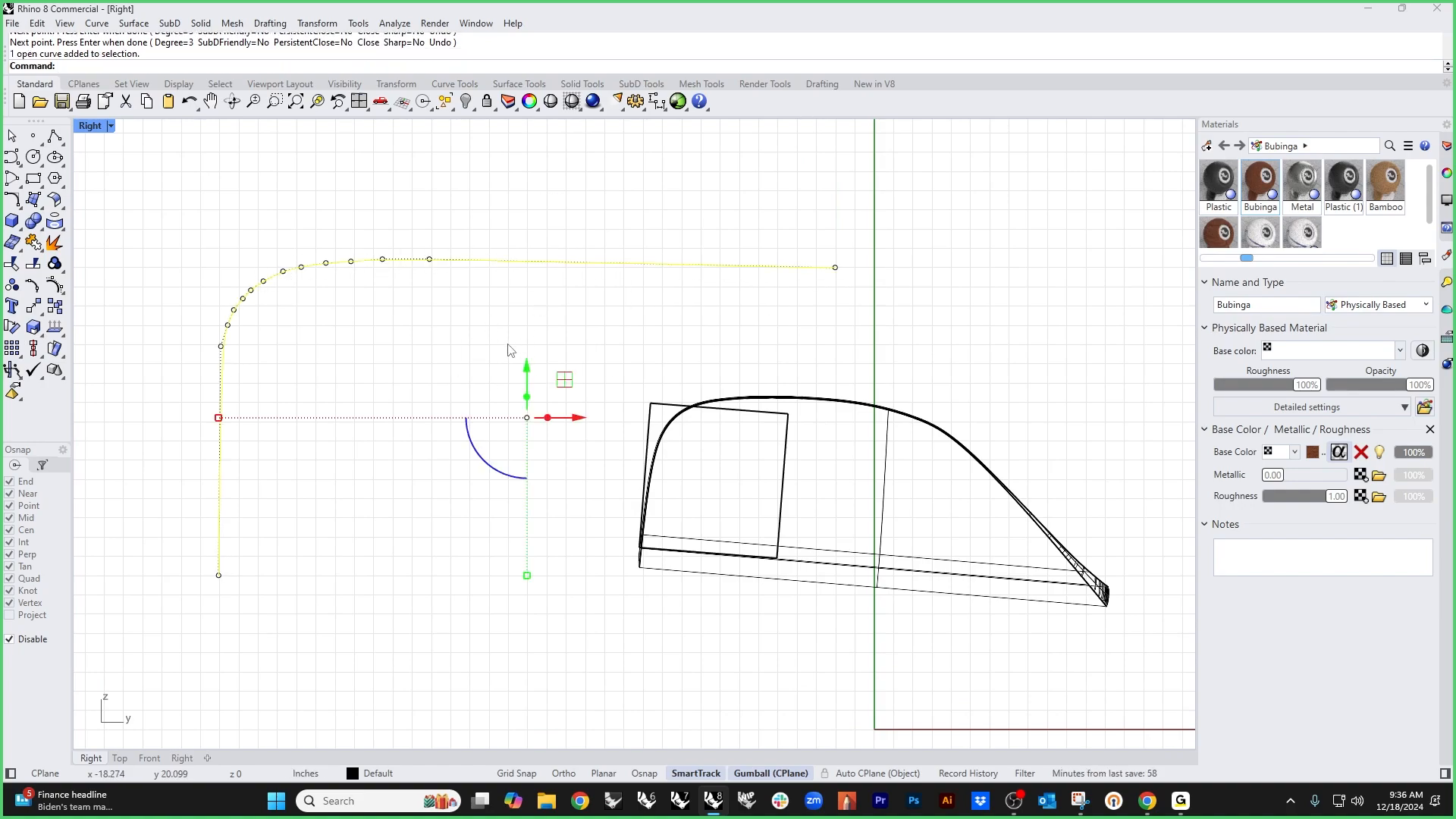
# Step: Draw a degree 3 curve inside the first one from five control points, running straight up and turning horizontal at a square corner, with Ortho on
pyautogui.press('Escape')
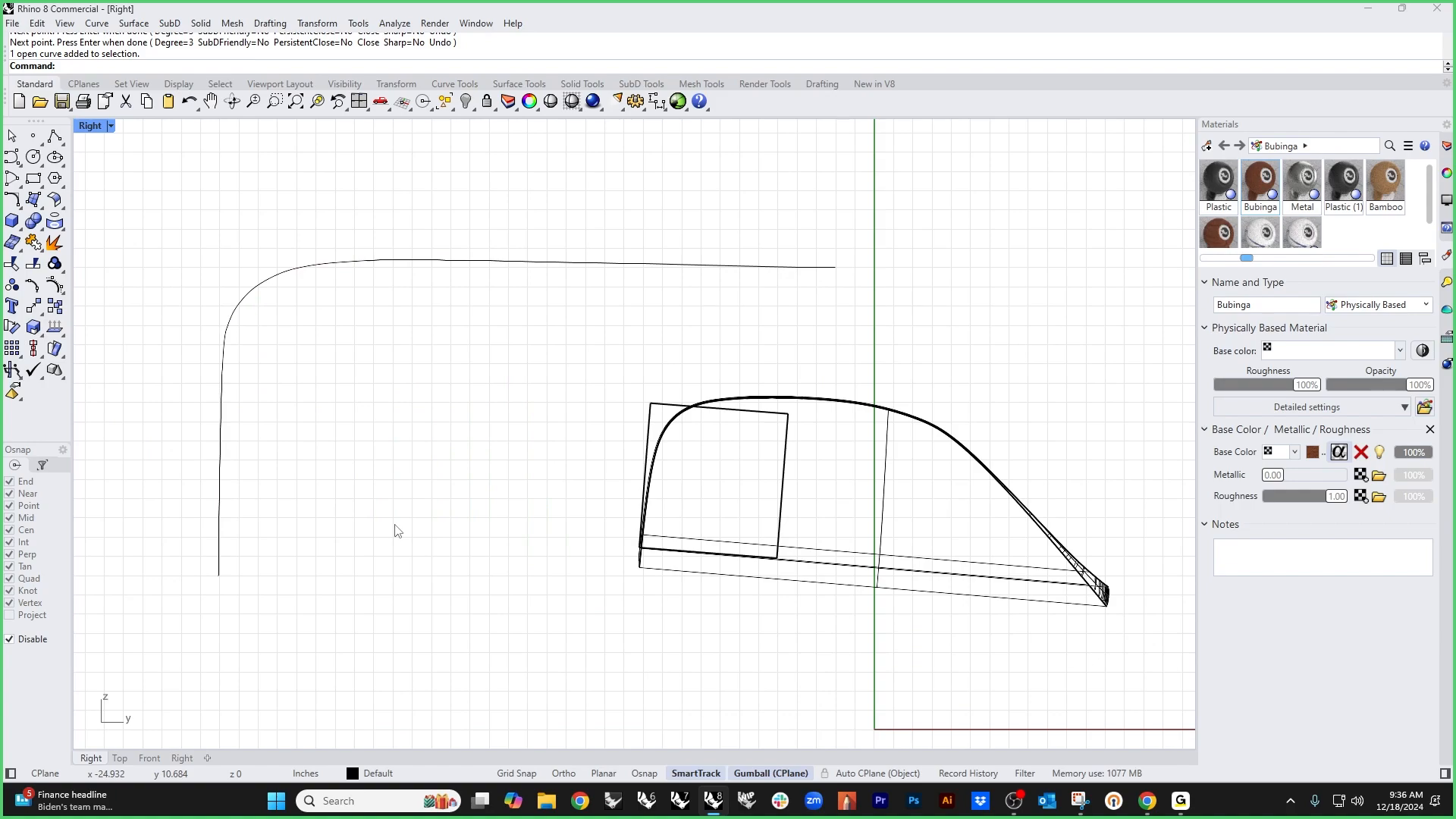
pyautogui.press('Return')
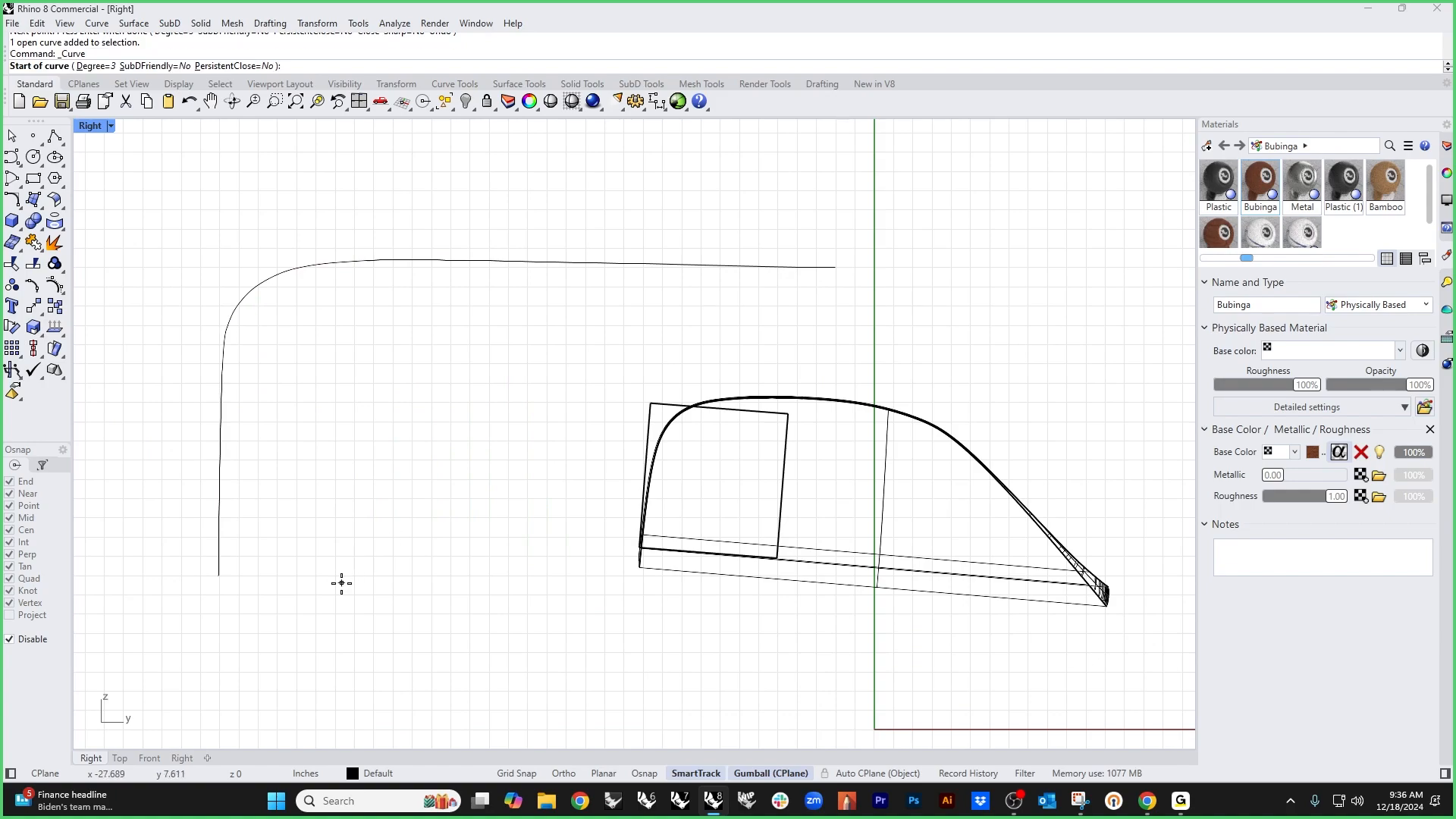
pyautogui.click(341, 584)
pyautogui.press('F8')
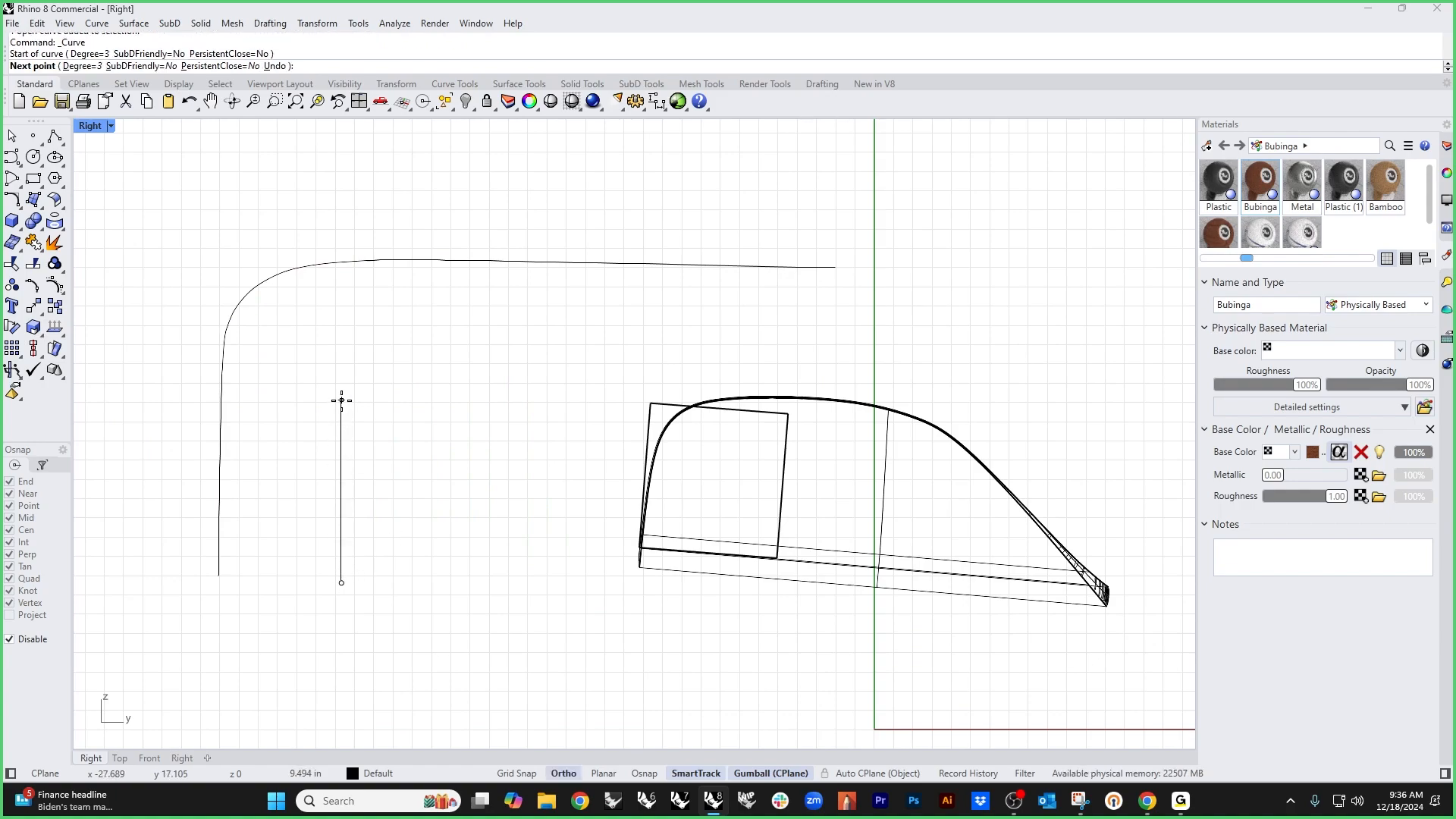
pyautogui.click(341, 400)
pyautogui.click(343, 287)
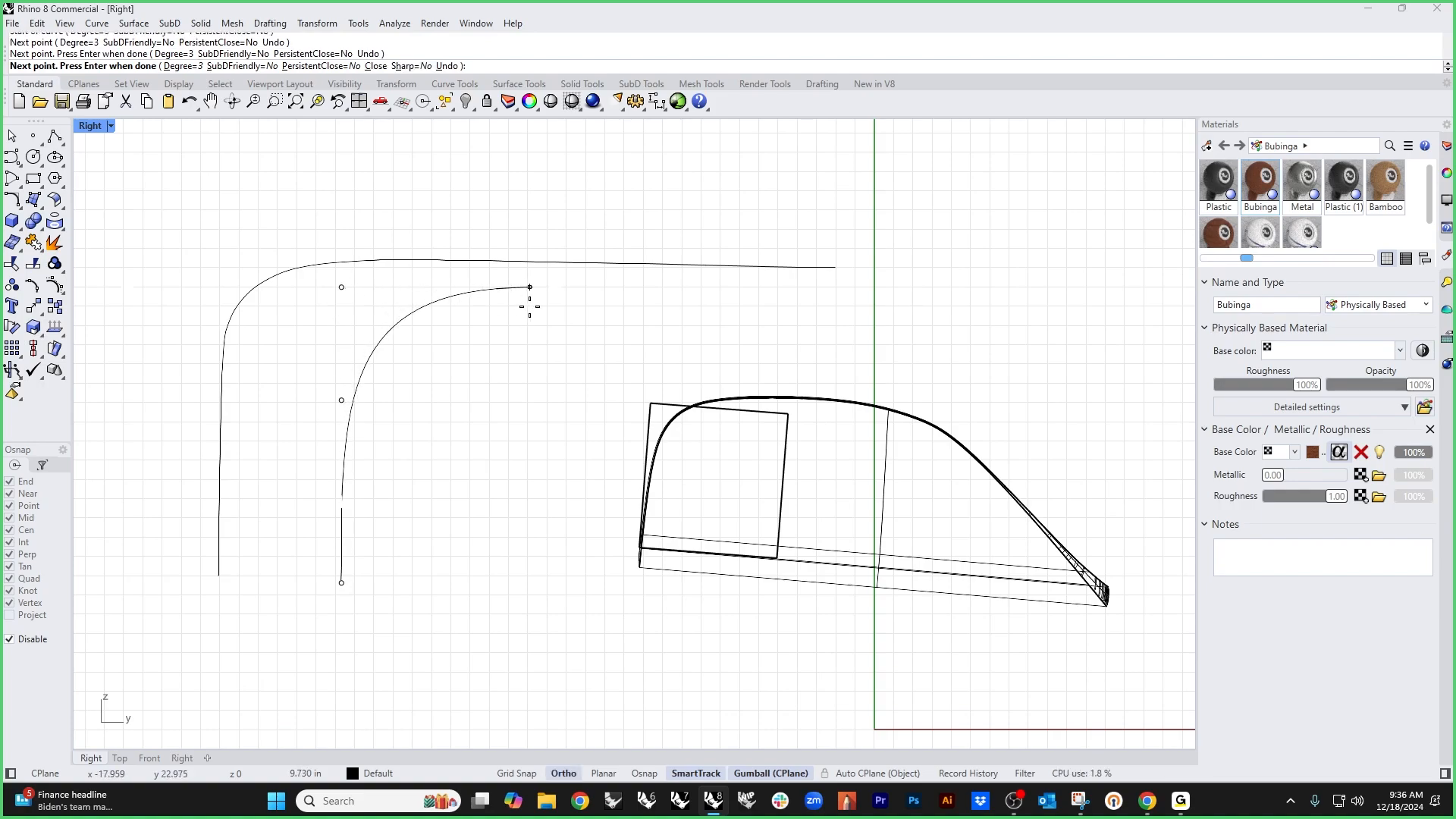
pyautogui.click(529, 287)
pyautogui.click(911, 302)
pyautogui.press('Return')
# Step: Show the new curve's control points and move the two points beside the corner point close to it to tighten the bend
pyautogui.click(576, 291)
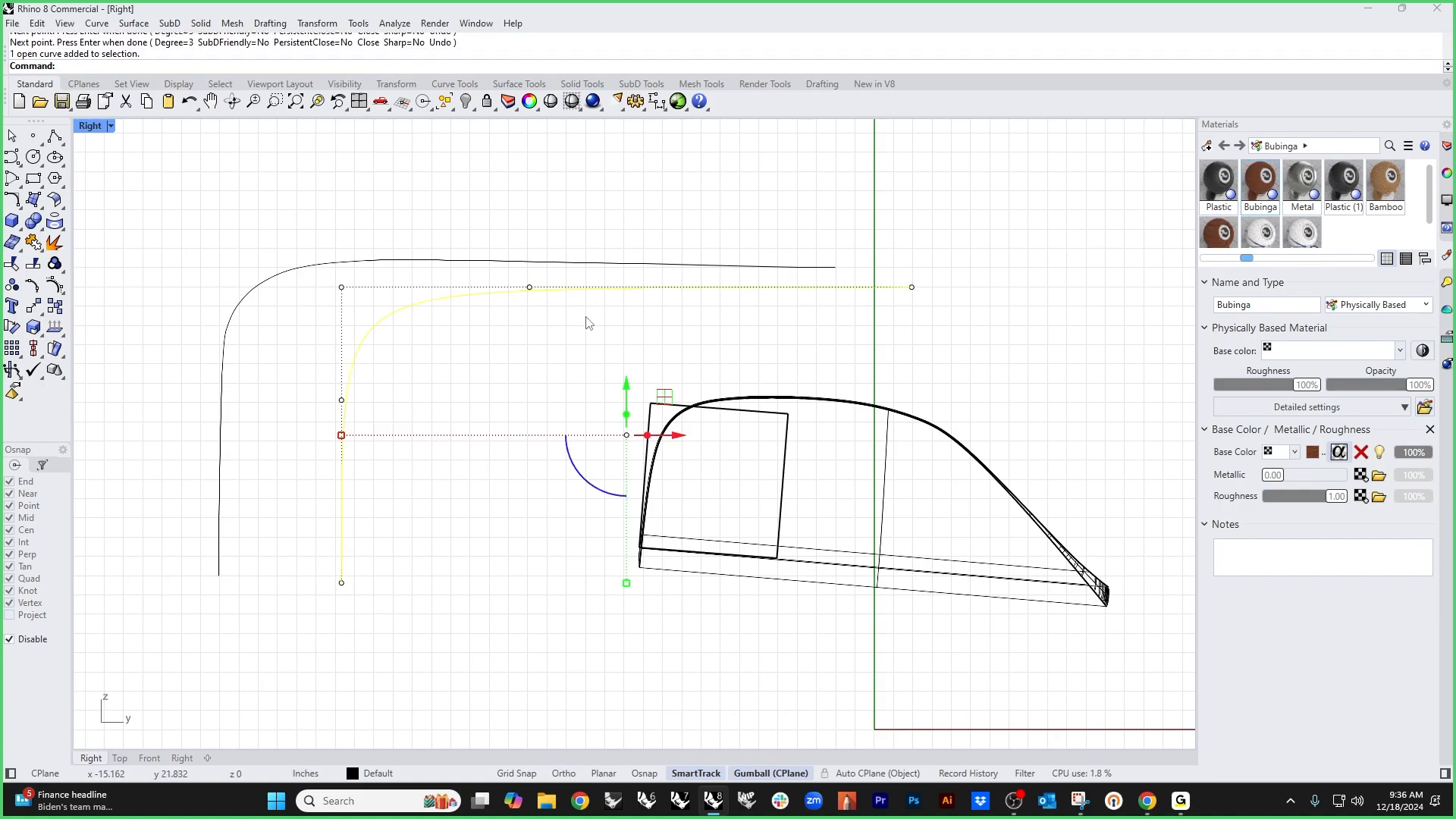
pyautogui.click(54, 285)
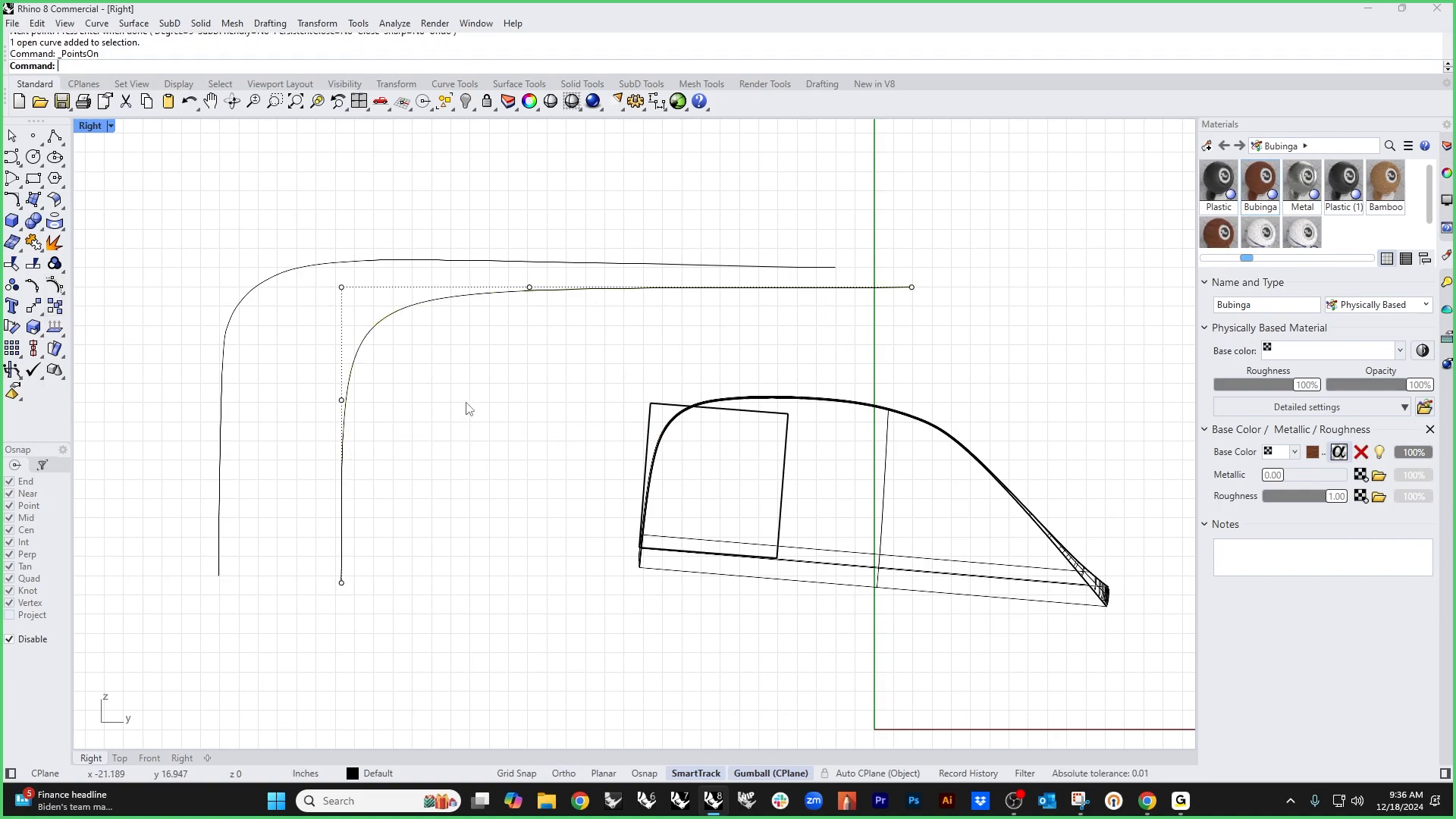
pyautogui.moveTo(485, 380); pyautogui.dragTo(379, 287)
pyautogui.click(341, 399)
pyautogui.moveTo(341, 399); pyautogui.dragTo(342, 311)
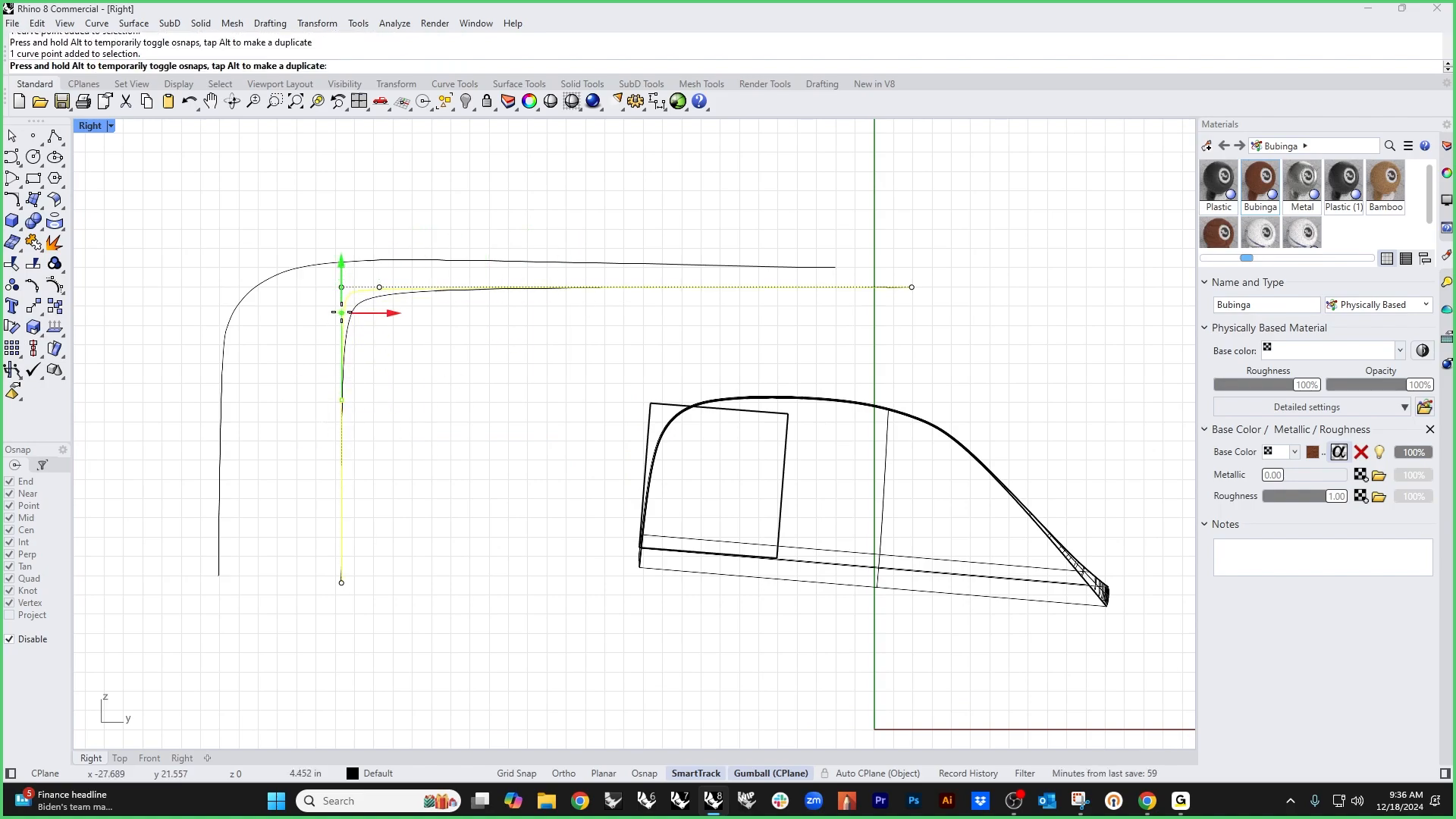
# Step: Move the two points beside the curve's corner point far away from it to give the bend a broad radius
pyautogui.click(451, 294)
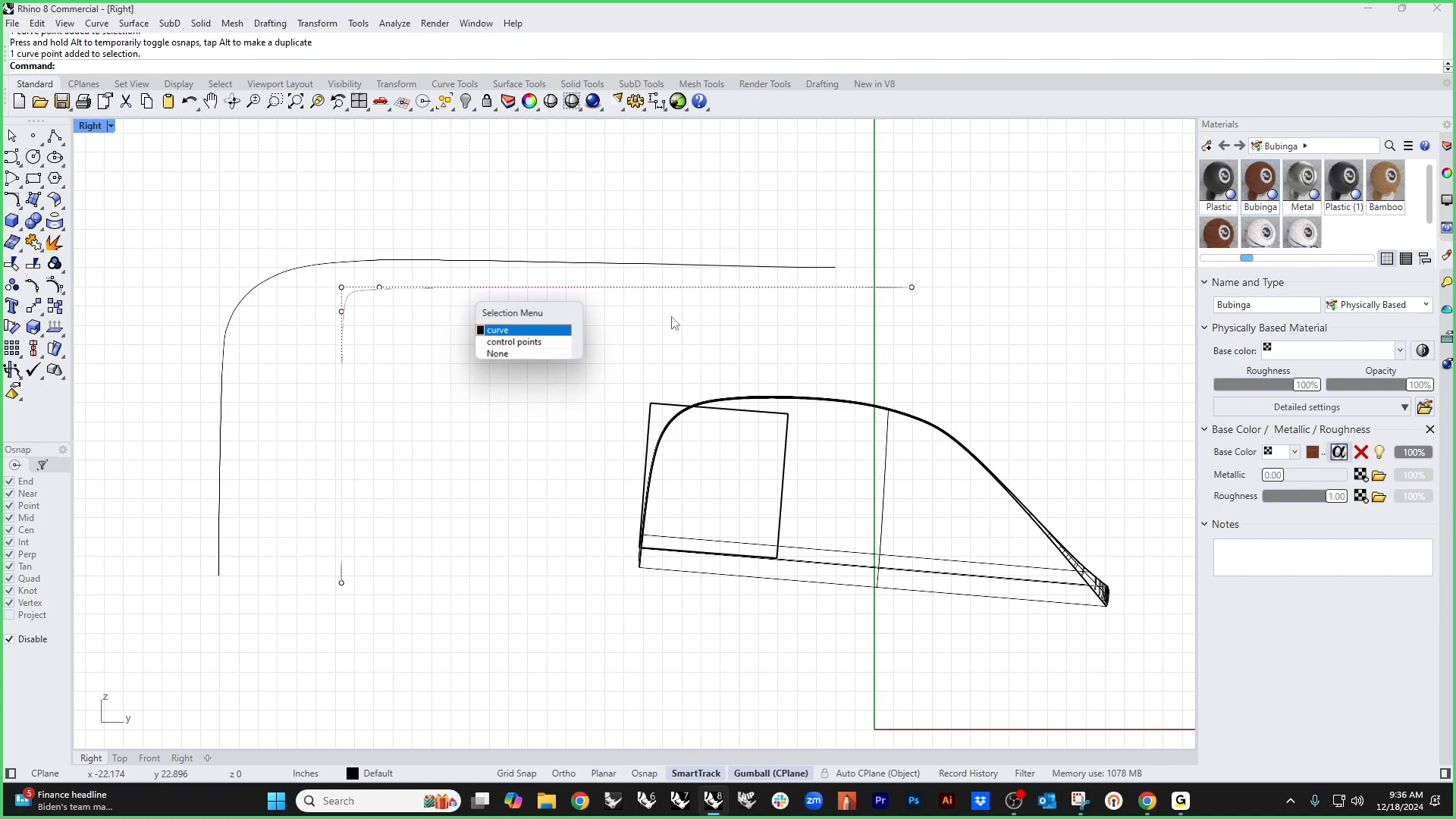
pyautogui.click(497, 331)
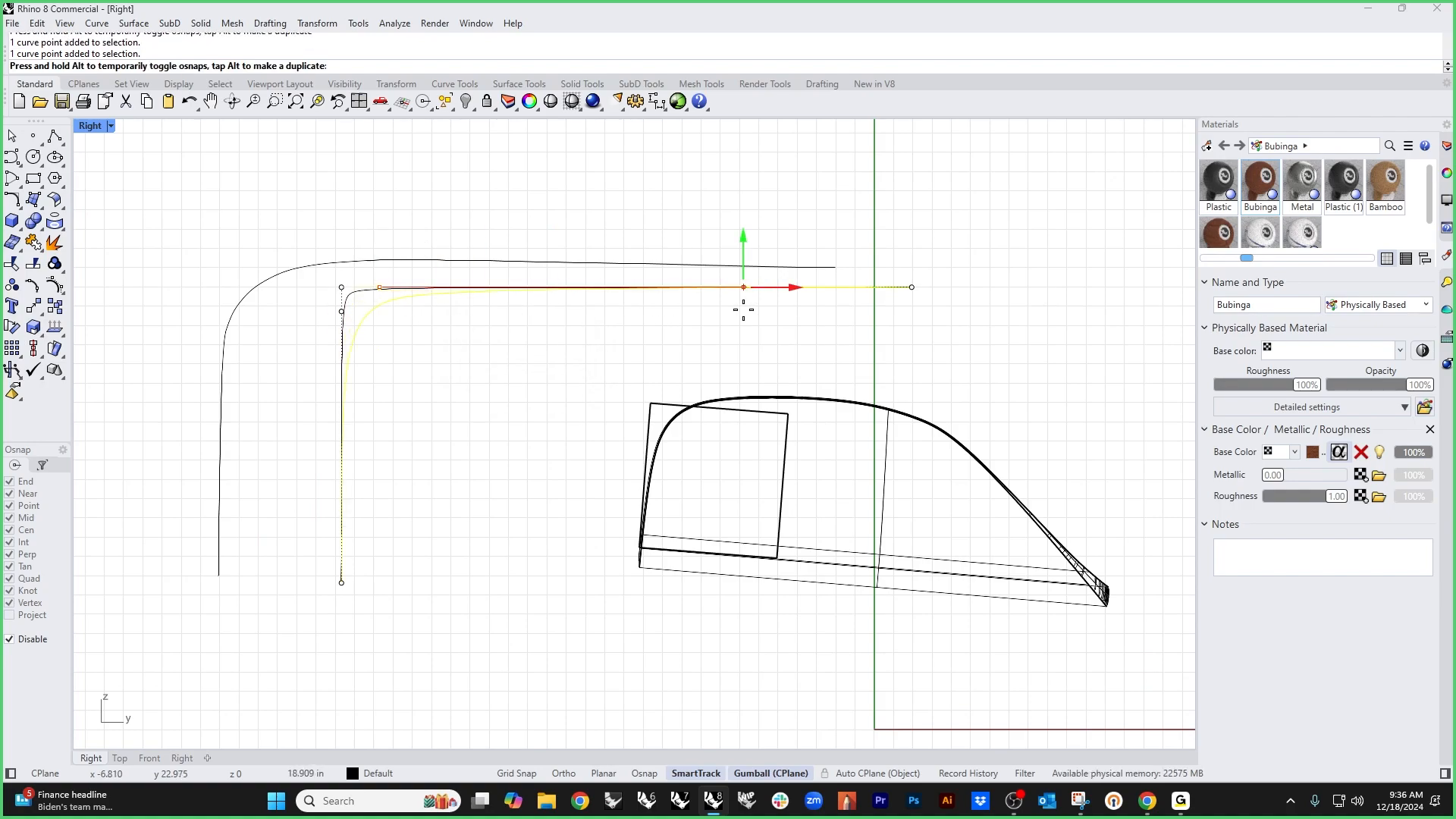
pyautogui.click(341, 311)
pyautogui.moveTo(342, 311); pyautogui.dragTo(341, 477)
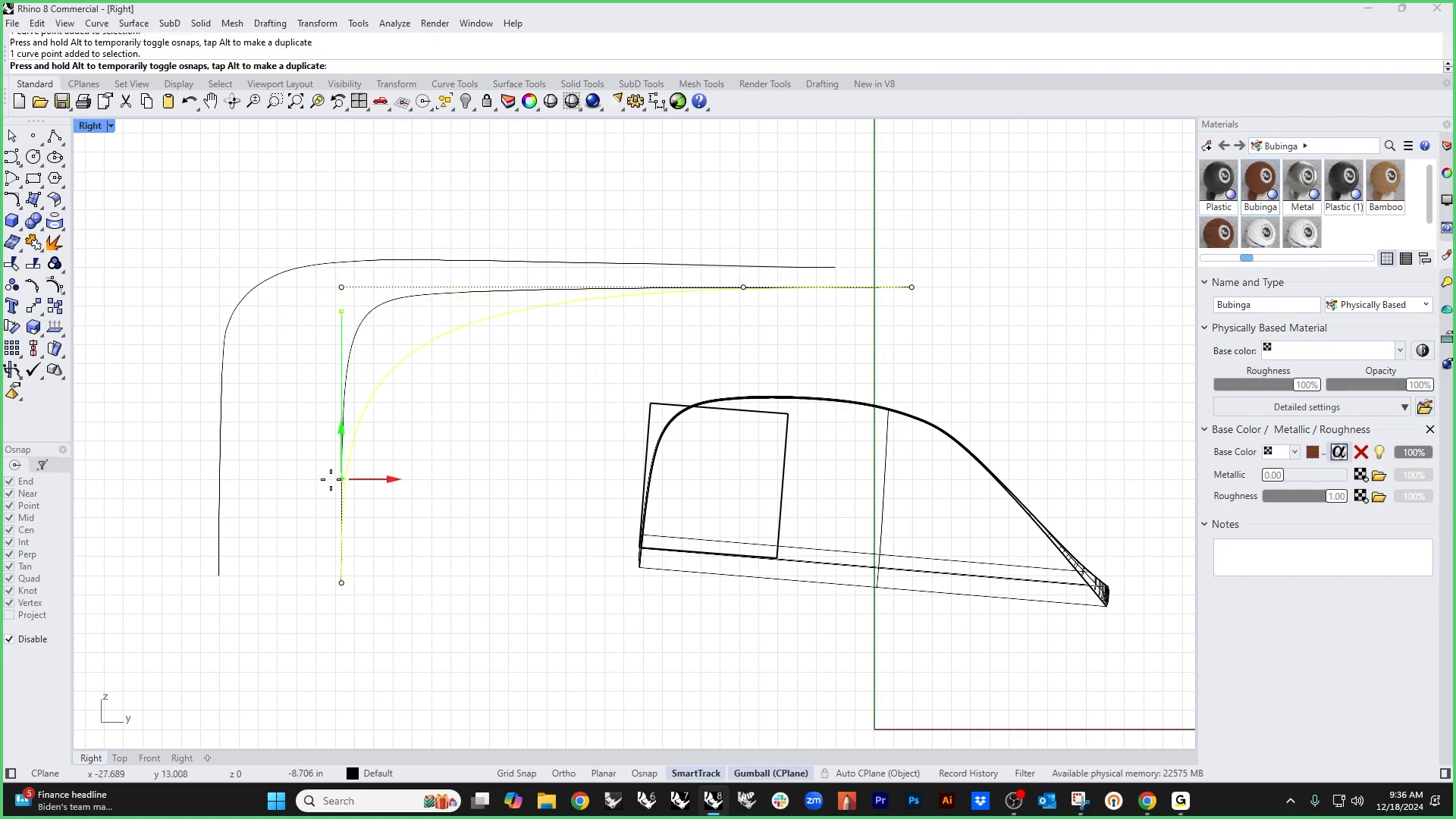
pyautogui.click(447, 491)
# Step: Create a SubD box below the curves with XCount, YCount and ZCount of 2 and a height of 1
pyautogui.scroll(-4, 440, 463)
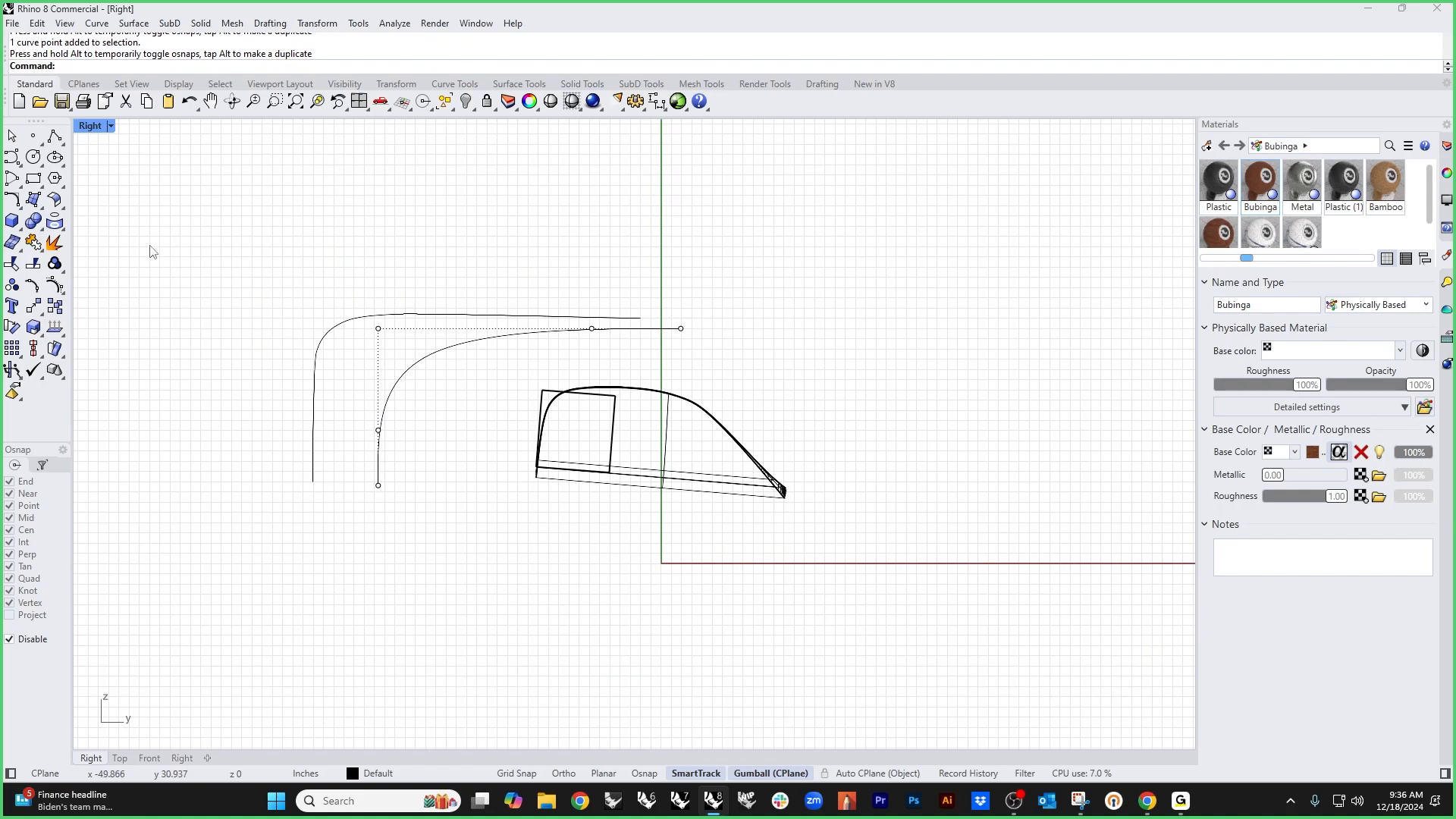
pyautogui.click(641, 83)
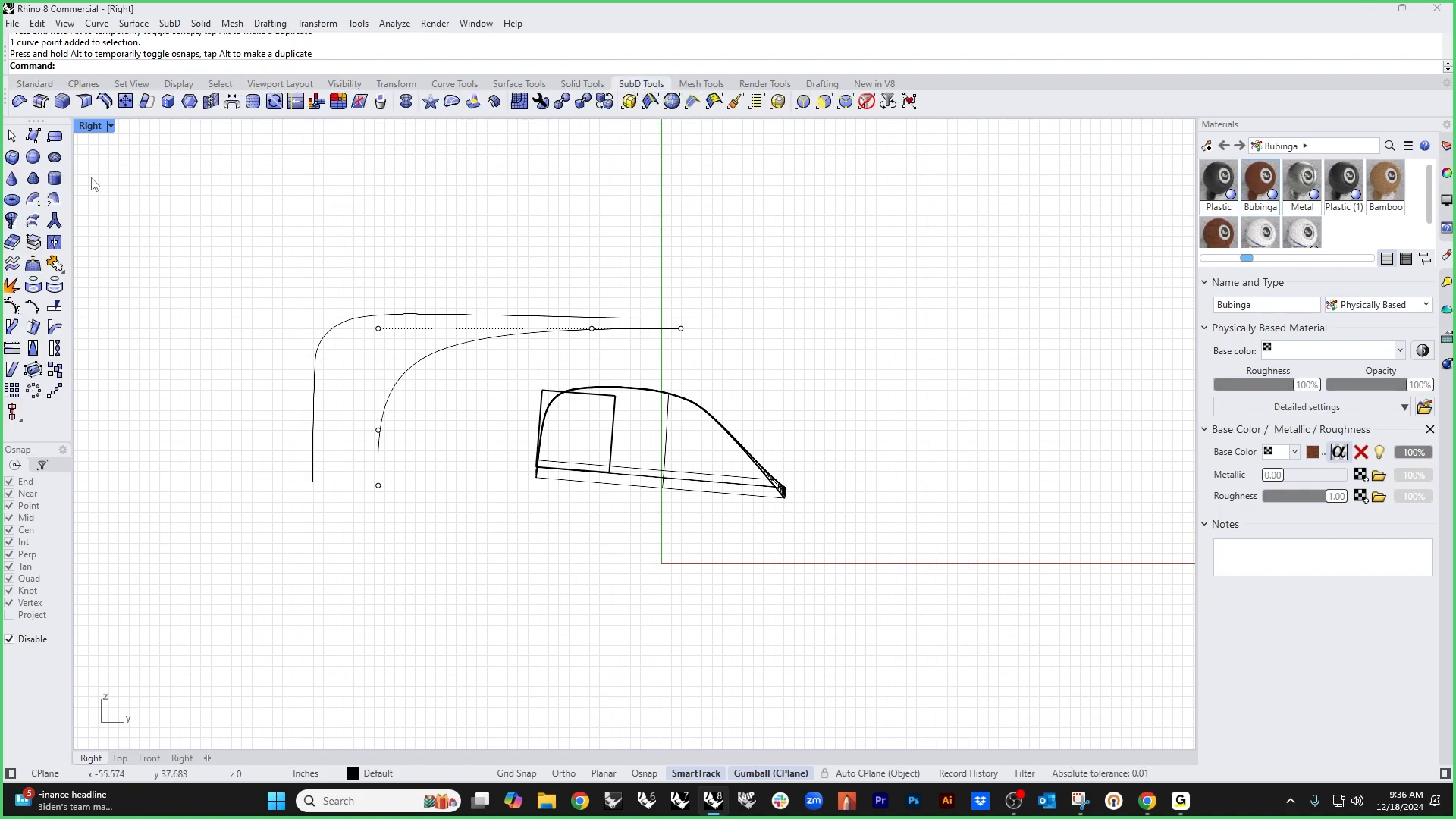
pyautogui.click(11, 157)
pyautogui.click(467, 430)
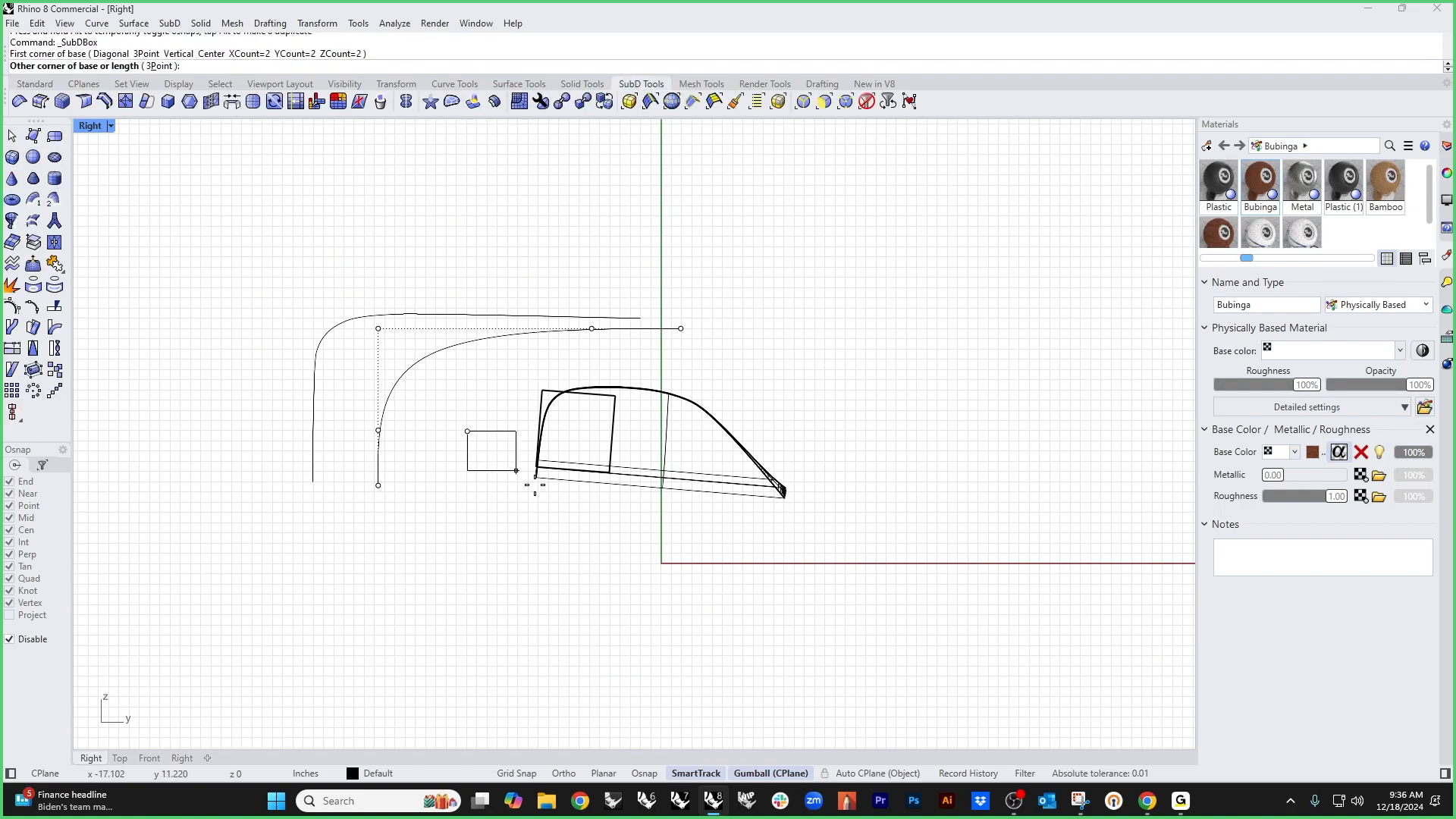
pyautogui.click(765, 674)
pyautogui.write('1')
pyautogui.press('Return')
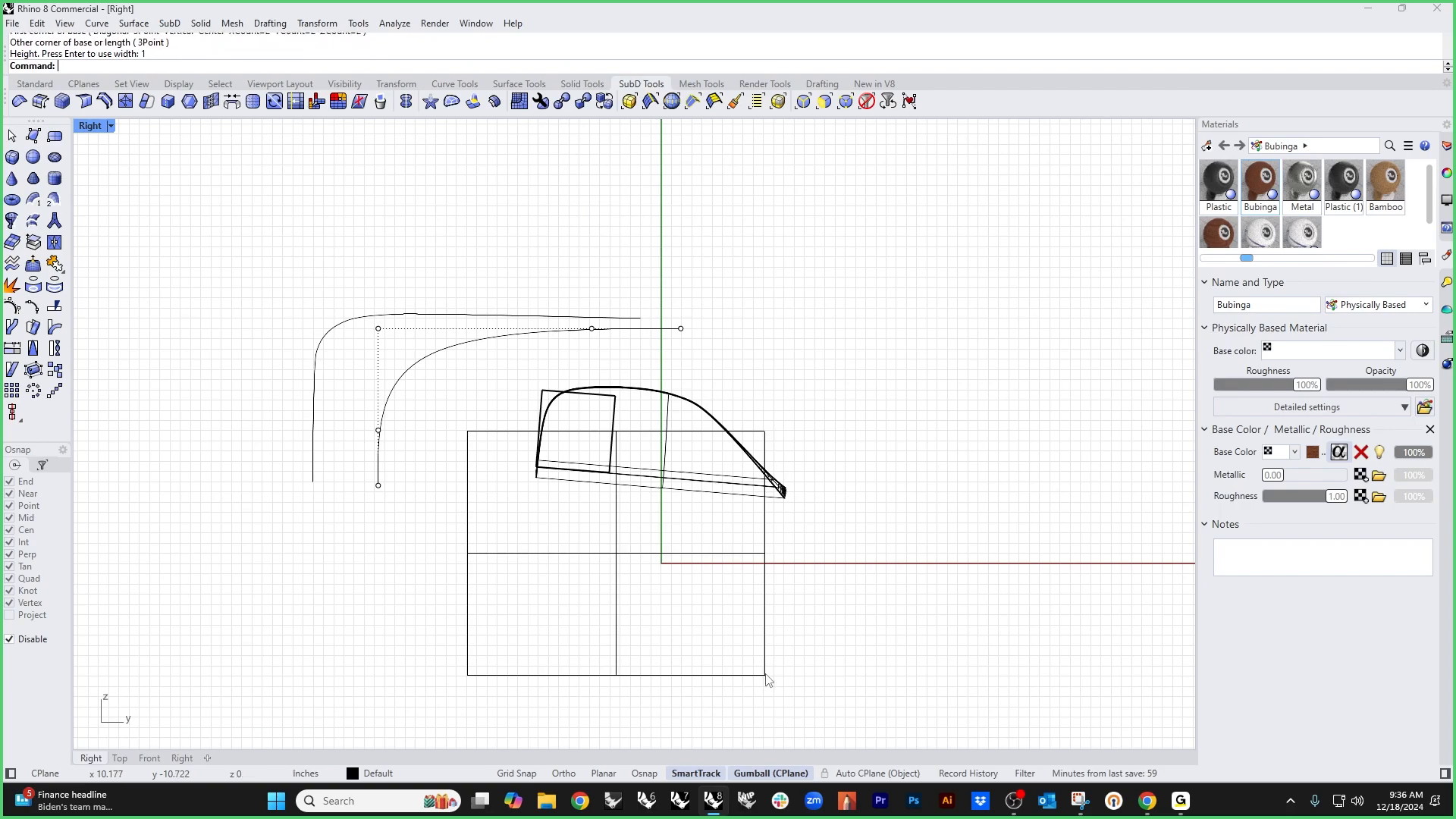
# Step: Switch the SubDs to smooth display and delete the faces along the new box's bottom end
pyautogui.press('Tab')
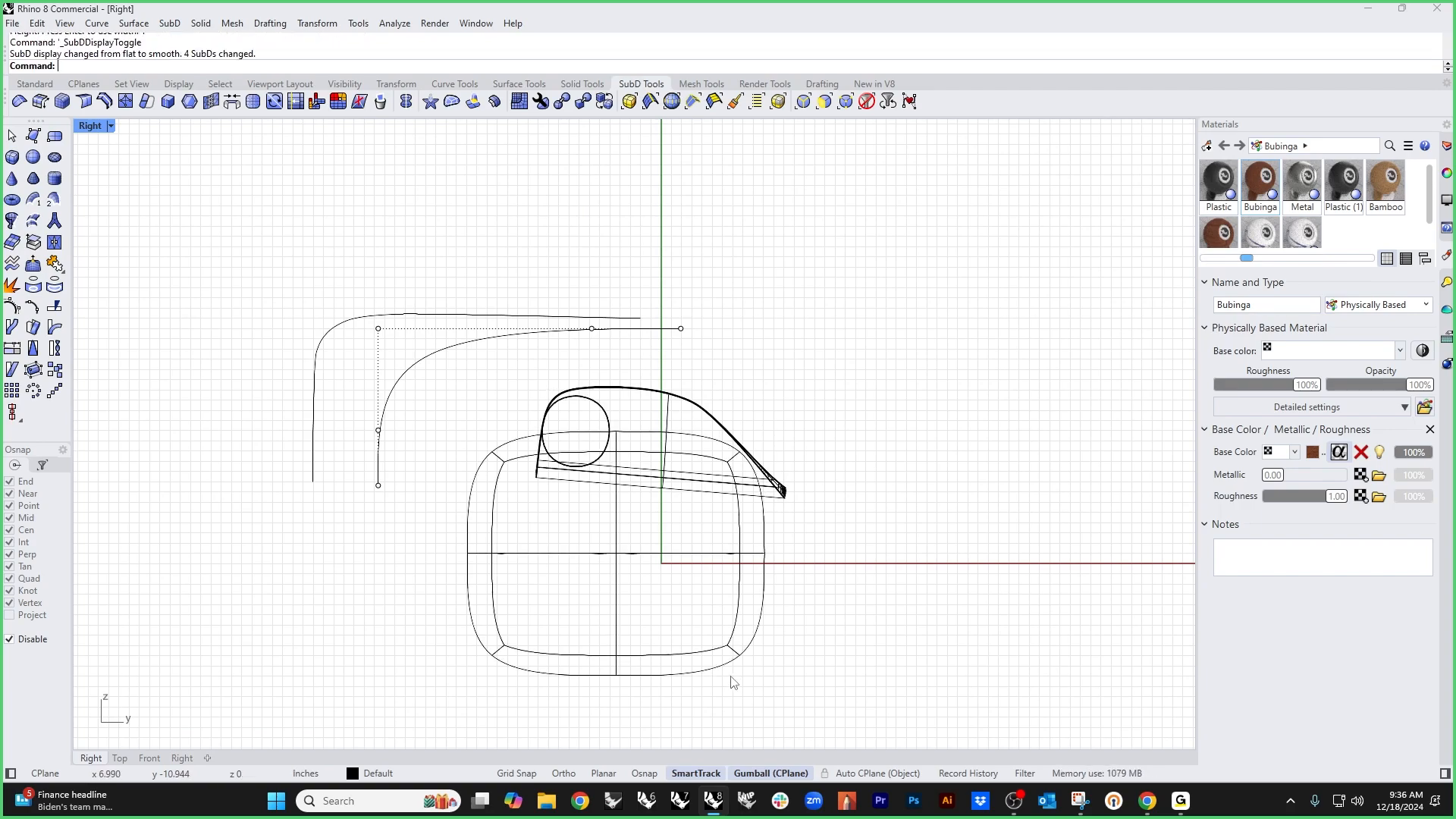
pyautogui.moveTo(407, 606); pyautogui.dragTo(870, 730)
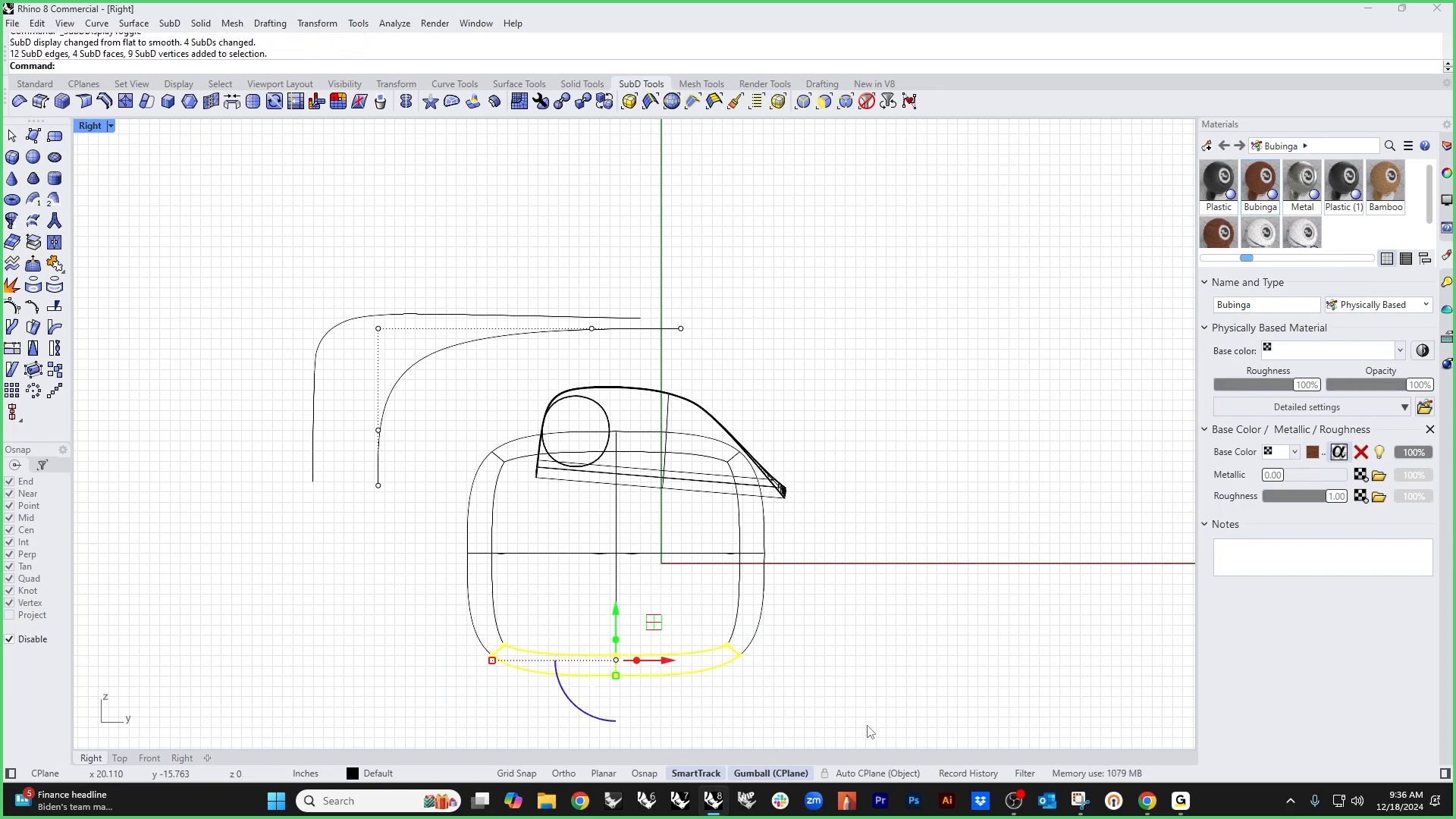
pyautogui.press('Delete')
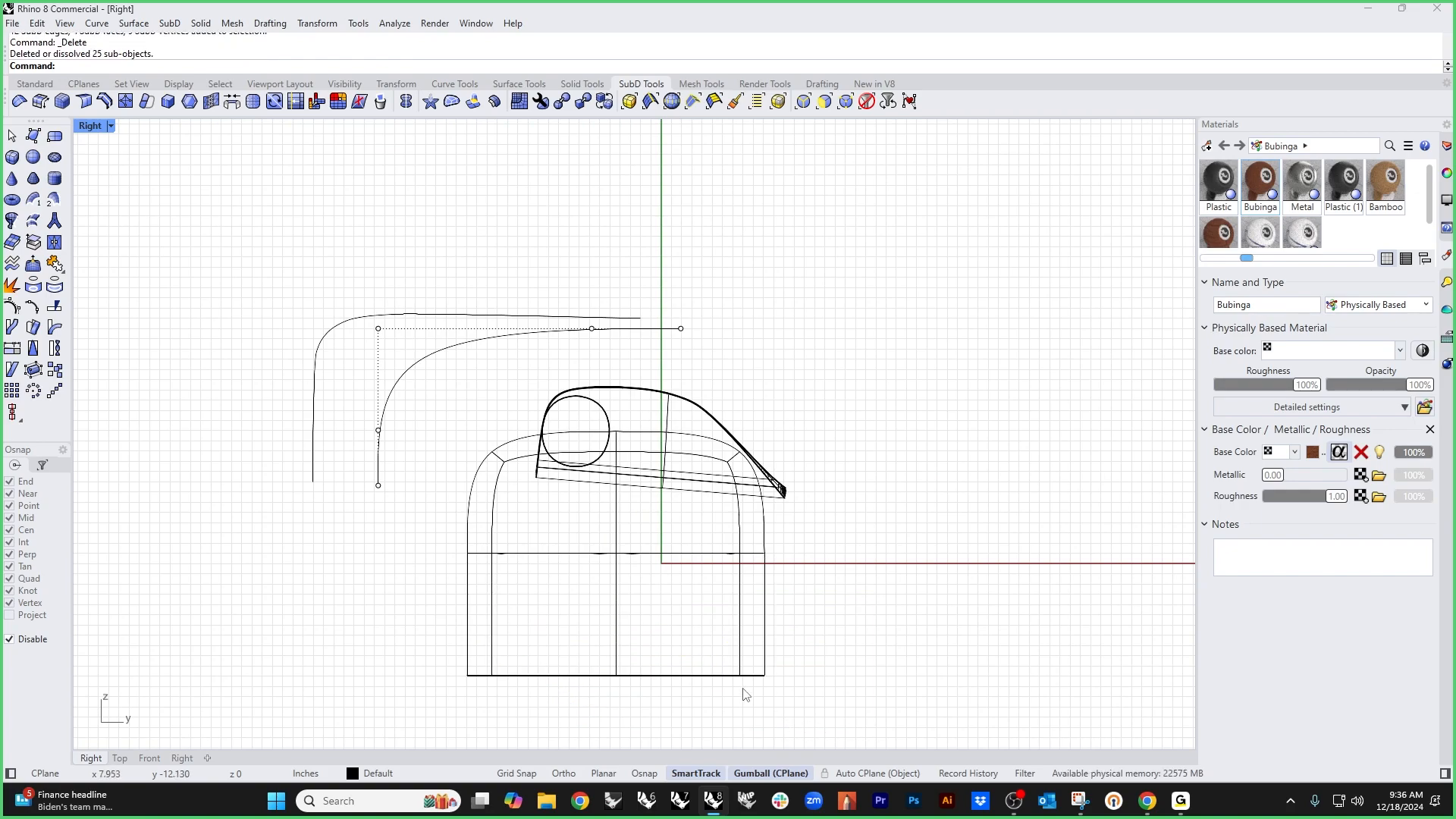
# Step: Isolate the SubD box together with the two curves
pyautogui.click(685, 554)
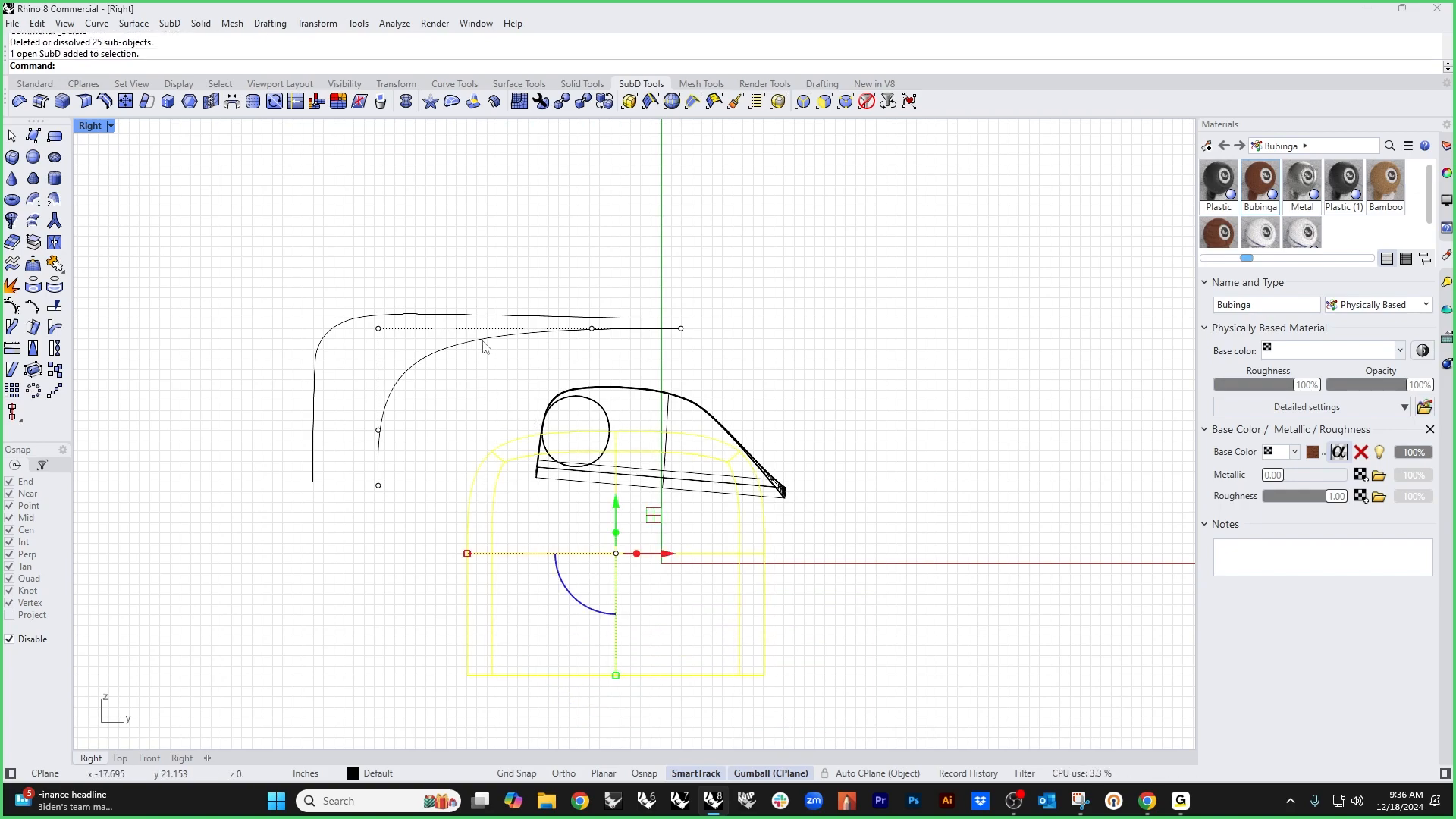
pyautogui.keyDown('shift'); pyautogui.moveTo(508, 263); pyautogui.dragTo(452, 390); pyautogui.keyUp('shift')
pyautogui.write('isolate')
pyautogui.press('Return')
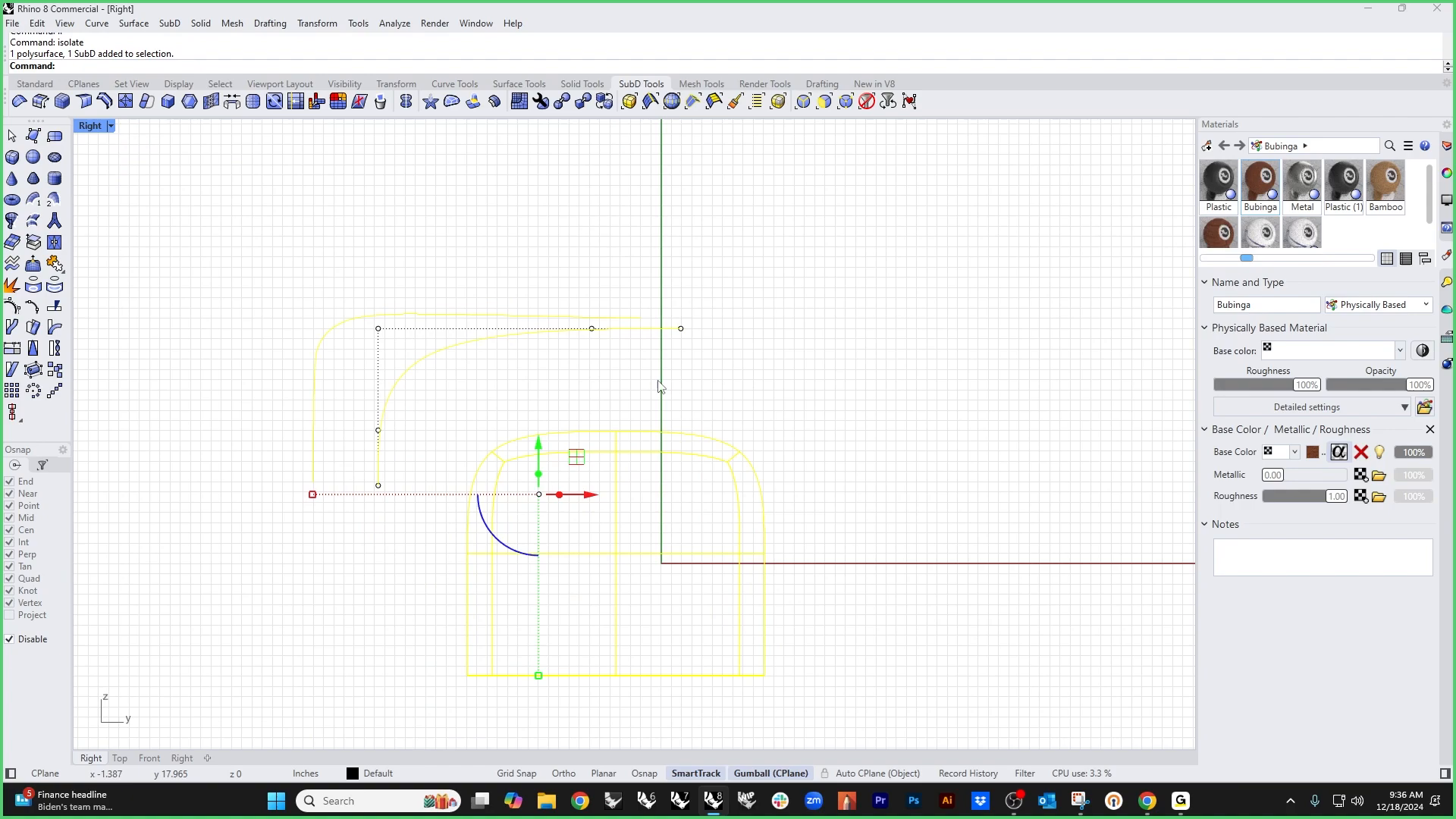
pyautogui.press('Escape')
# Step: Try to delete all sub-objects along the SubD box's right side, from the top corner to the bottom corner
pyautogui.keyDown('ctrl'); pyautogui.keyDown('shift'); pyautogui.moveTo(709, 394); pyautogui.dragTo(810, 687); pyautogui.keyUp('shift'); pyautogui.keyUp('ctrl')
pyautogui.press('Delete')
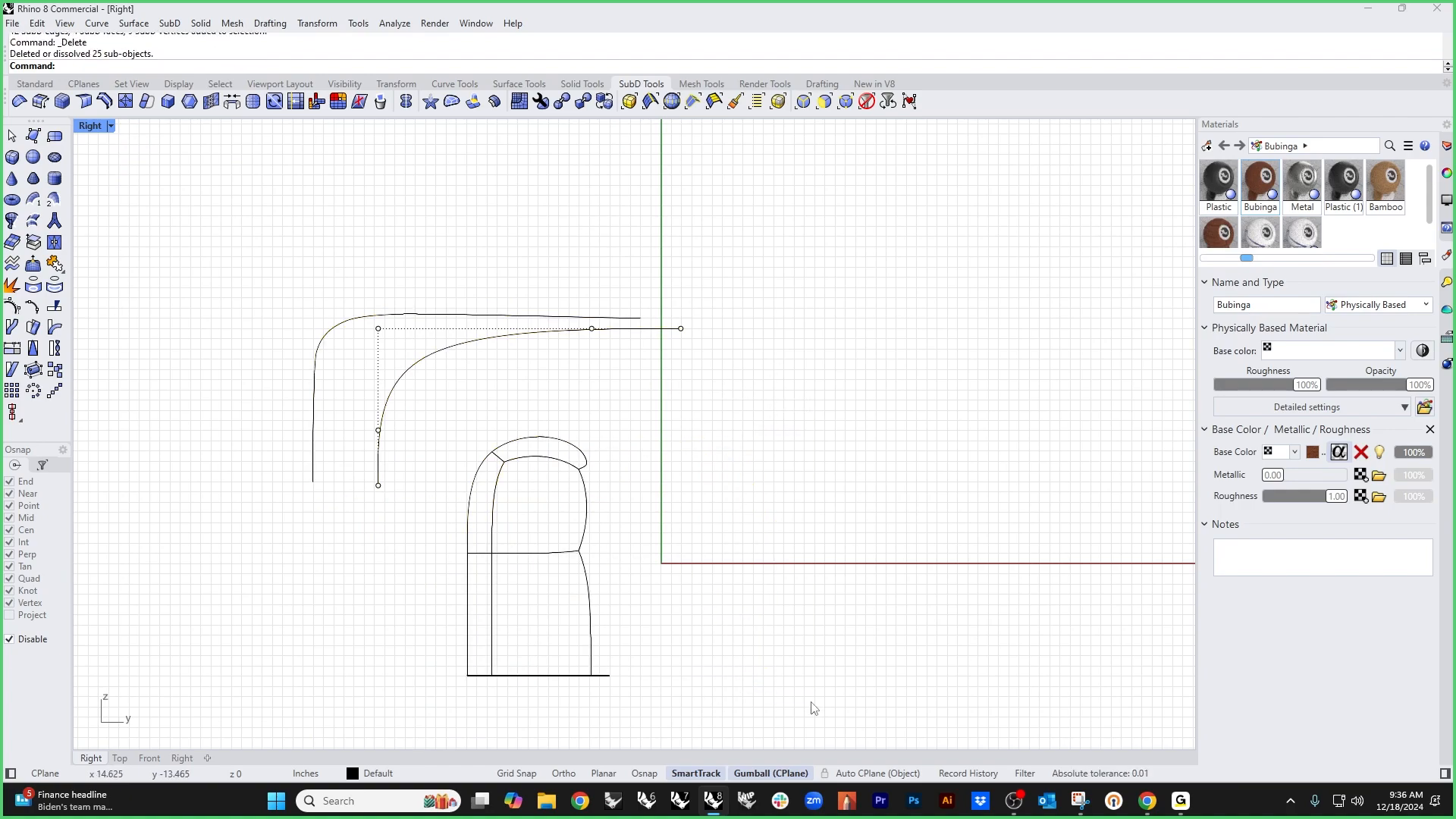
pyautogui.hotkey('ctrl', 'z')
# Step: Delete the middle sub-objects on the SubD box's right side and show the box's control points
pyautogui.moveTo(830, 509); pyautogui.dragTo(756, 595)
pyautogui.press('Delete')
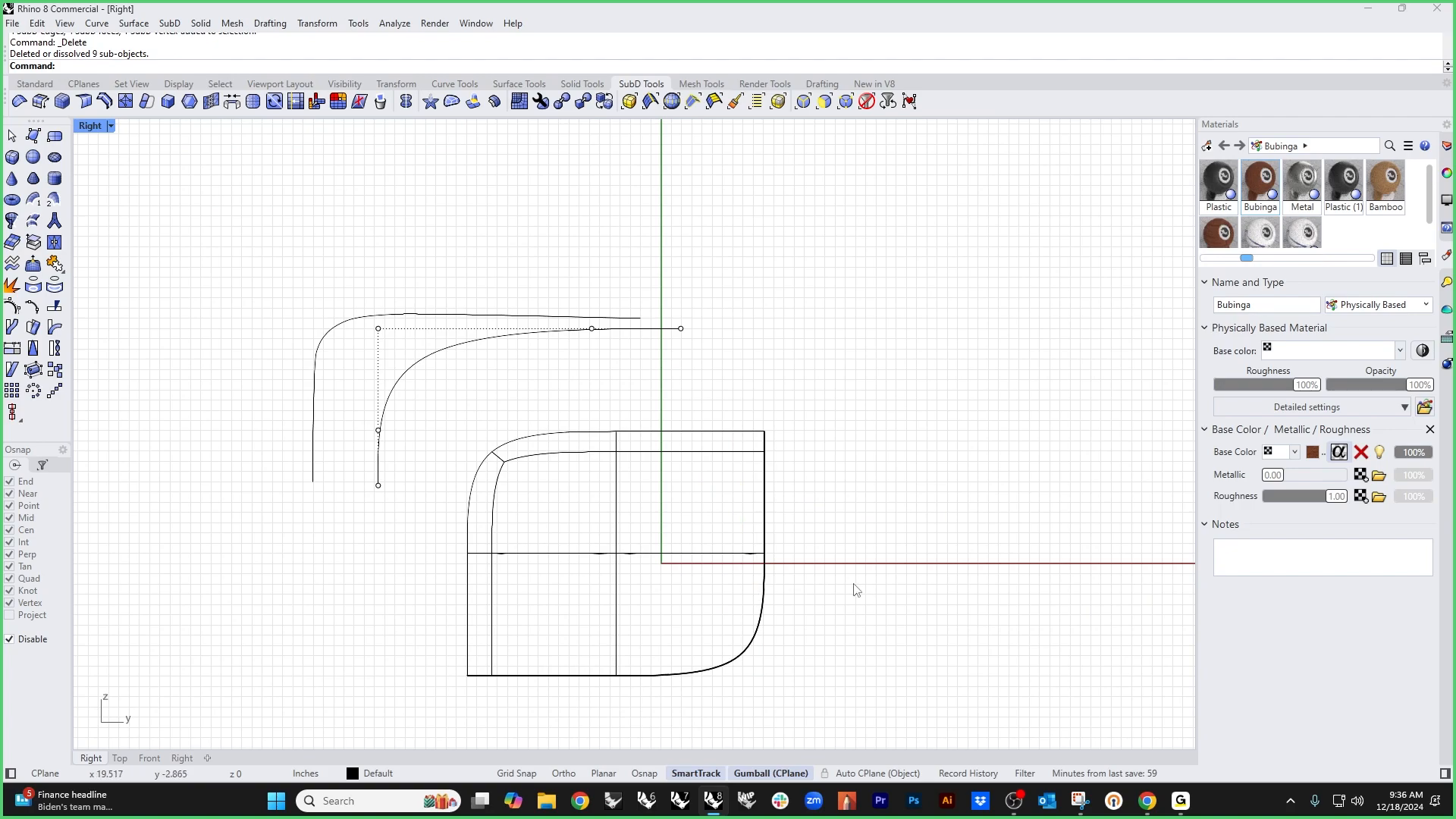
pyautogui.click(630, 552)
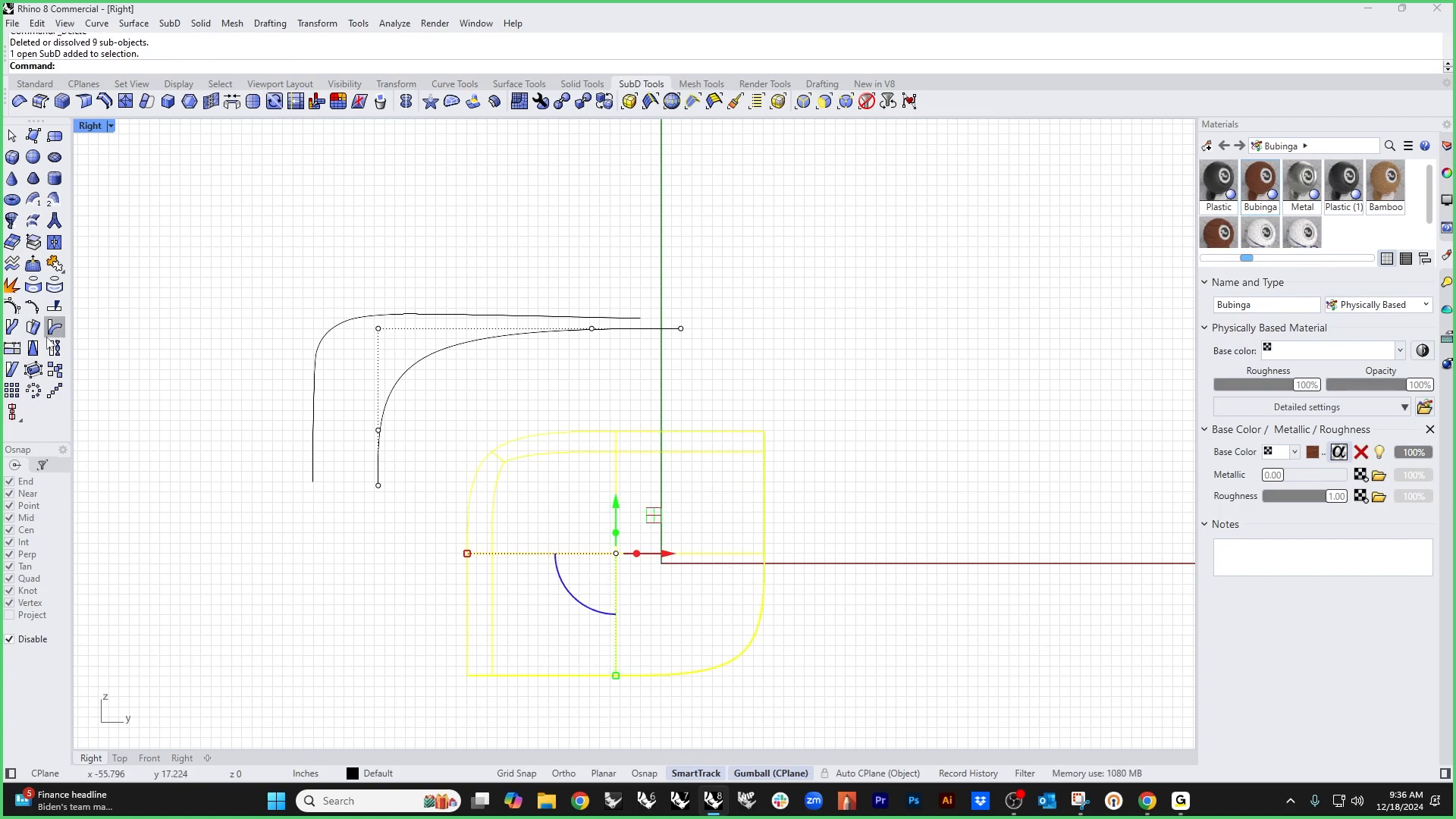
pyautogui.click(34, 84)
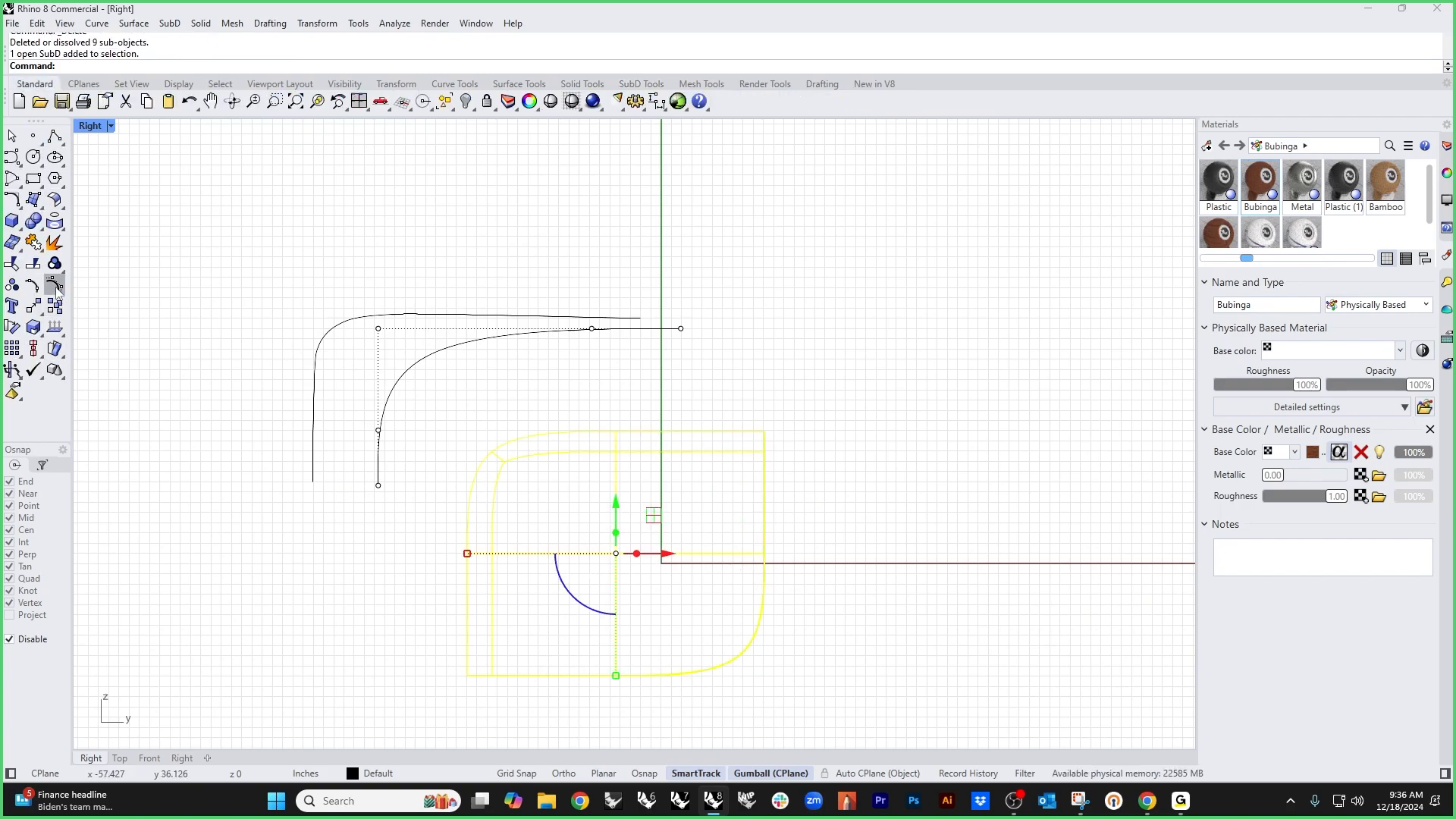
pyautogui.click(54, 285)
# Step: Examine the SubD's end, side and corner control points around its rounded corner, comparing their layout with the five-point curve
pyautogui.moveTo(432, 661); pyautogui.dragTo(491, 693)
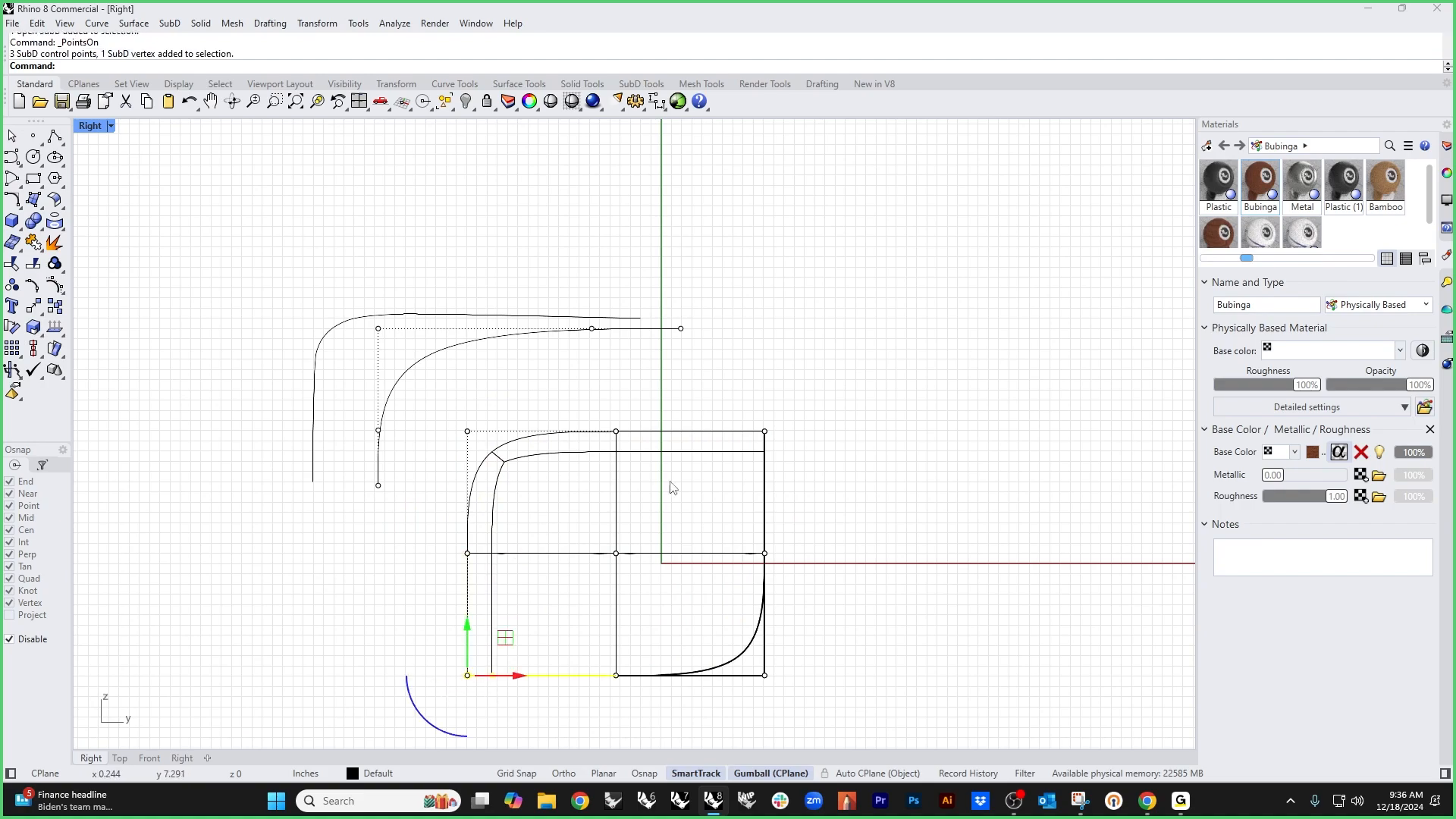
pyautogui.keyDown('shift'); pyautogui.moveTo(736, 397); pyautogui.dragTo(815, 556); pyautogui.keyUp('shift')
pyautogui.click(904, 392)
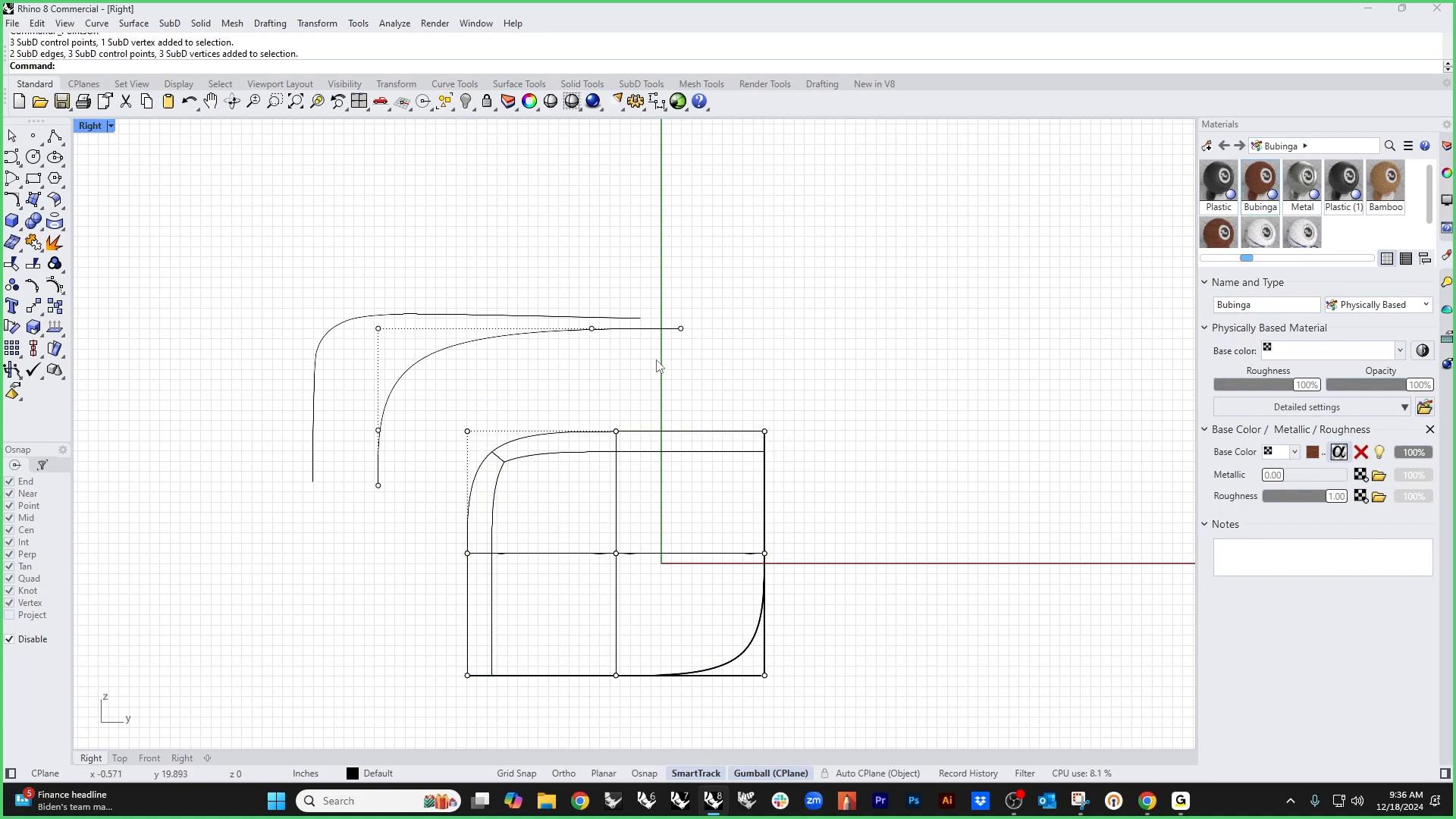
pyautogui.moveTo(656, 360); pyautogui.dragTo(707, 313)
pyautogui.keyDown('shift'); pyautogui.moveTo(378, 460); pyautogui.dragTo(496, 570); pyautogui.keyUp('shift')
pyautogui.click(371, 554)
pyautogui.hotkey('ctrl', 'z')
pyautogui.click(370, 584)
pyautogui.keyDown('shift'); pyautogui.moveTo(458, 414); pyautogui.dragTo(496, 451); pyautogui.keyUp('shift')
pyautogui.keyDown('shift'); pyautogui.moveTo(586, 395); pyautogui.dragTo(646, 461); pyautogui.keyUp('shift')
pyautogui.click(694, 386)
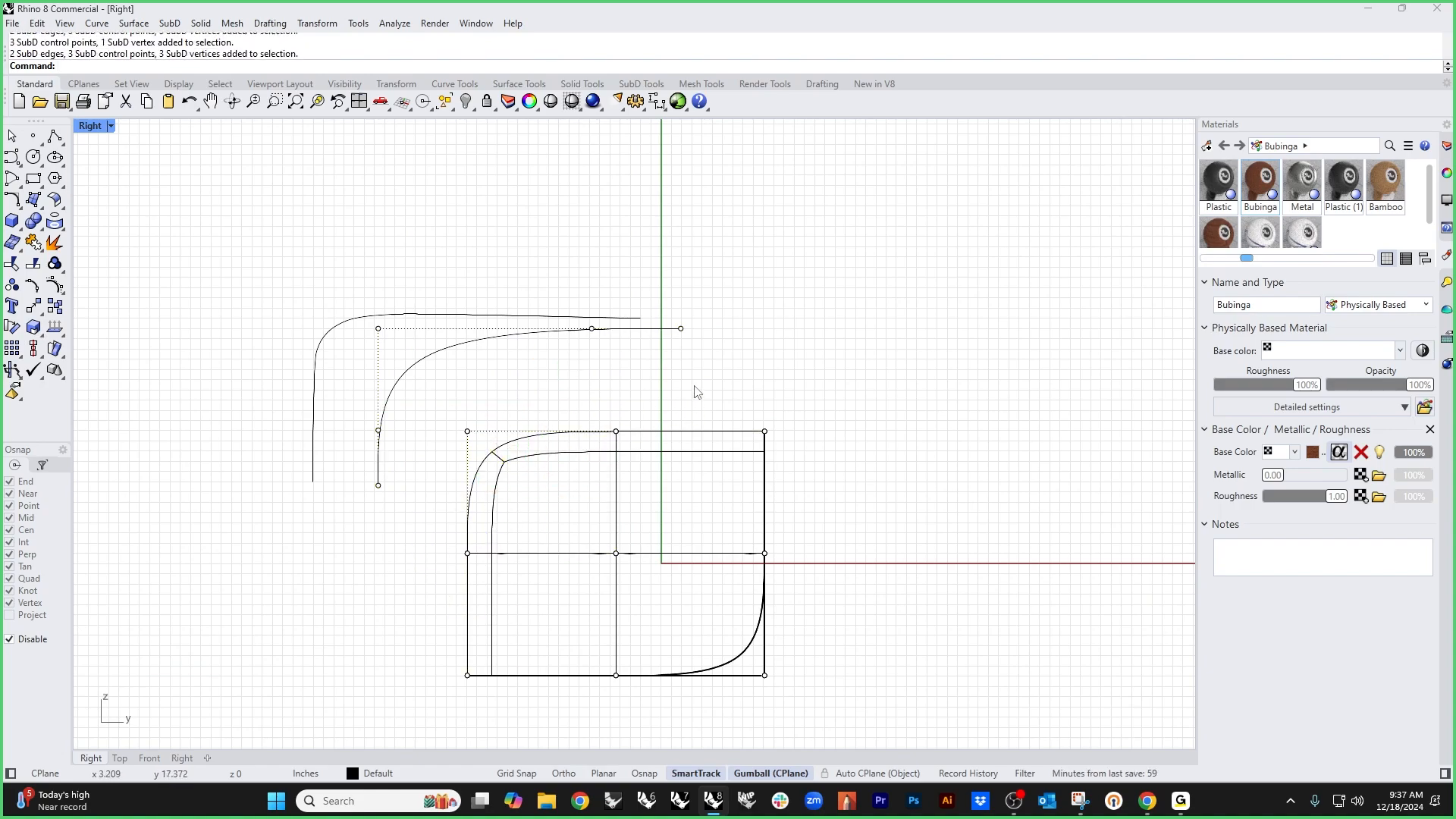
# Step: Try moving the SubD's middle column of control points toward its left side
pyautogui.moveTo(614, 411); pyautogui.dragTo(686, 698)
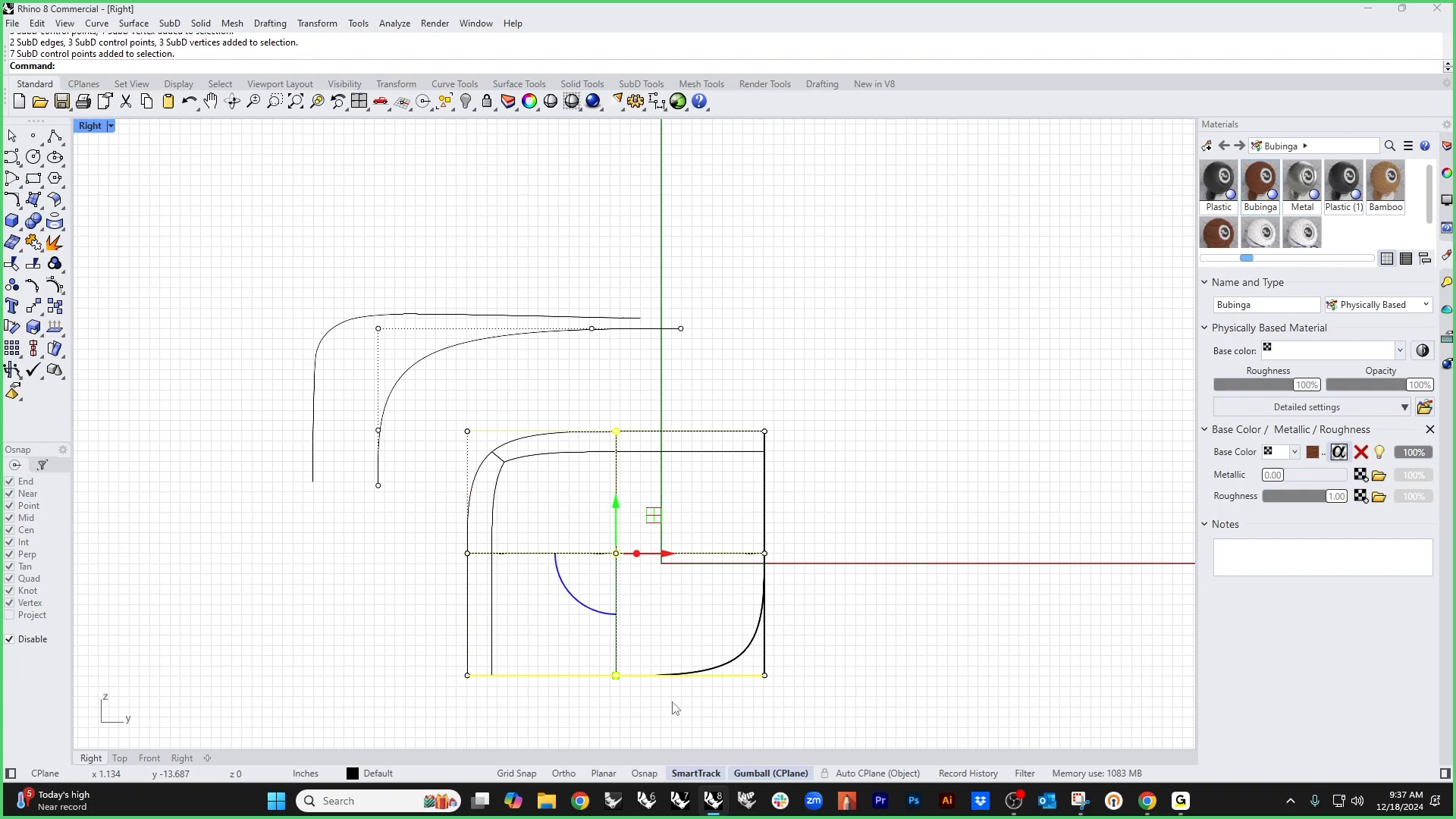
pyautogui.moveTo(667, 555); pyautogui.dragTo(498, 549)
pyautogui.hotkey('ctrl', 'z')
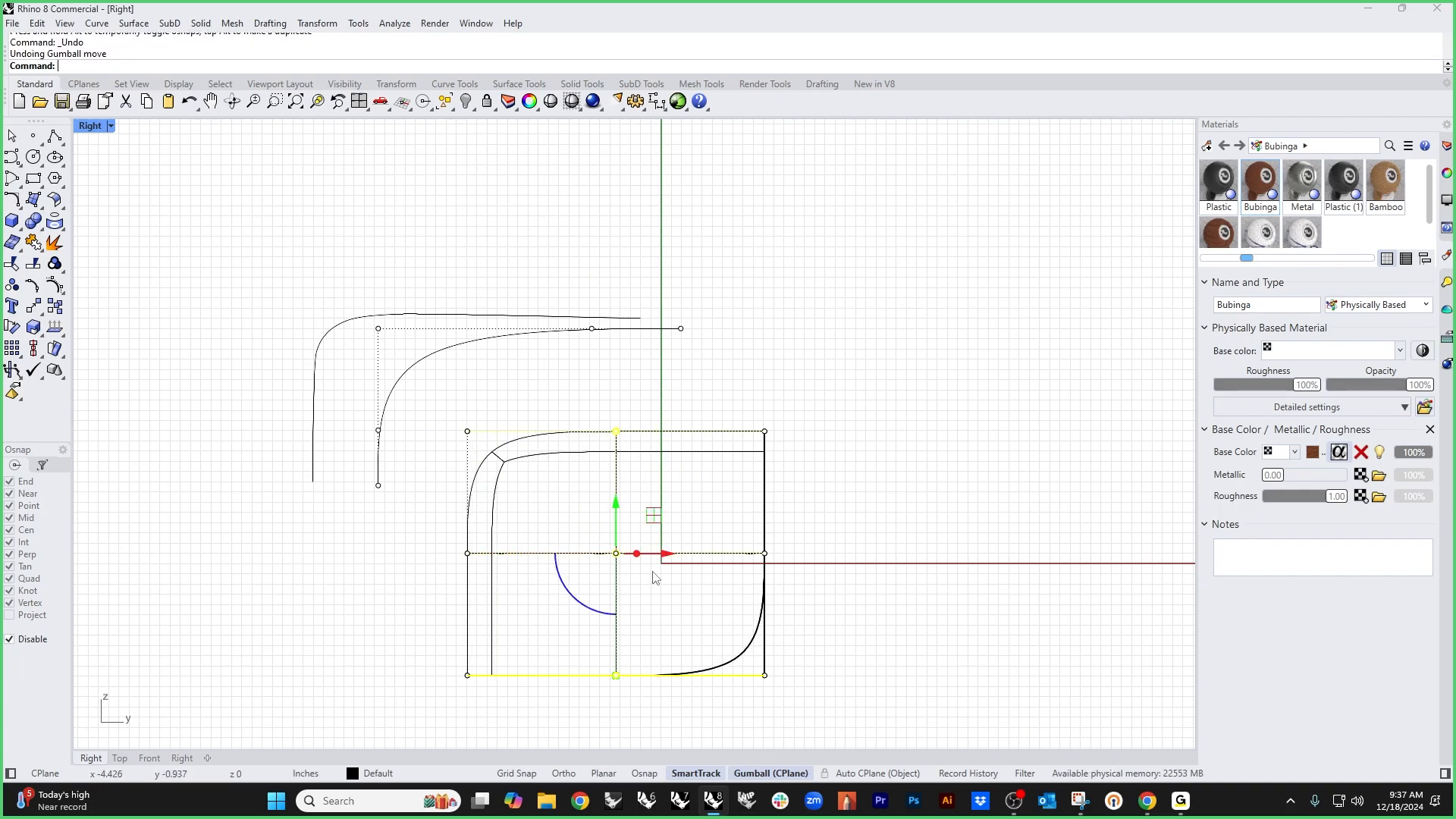
# Step: Try tightening the SubD's rounded corner by pulling the top-middle and left-middle control points close to the corner point
pyautogui.click(630, 396)
pyautogui.moveTo(590, 400); pyautogui.dragTo(476, 449)
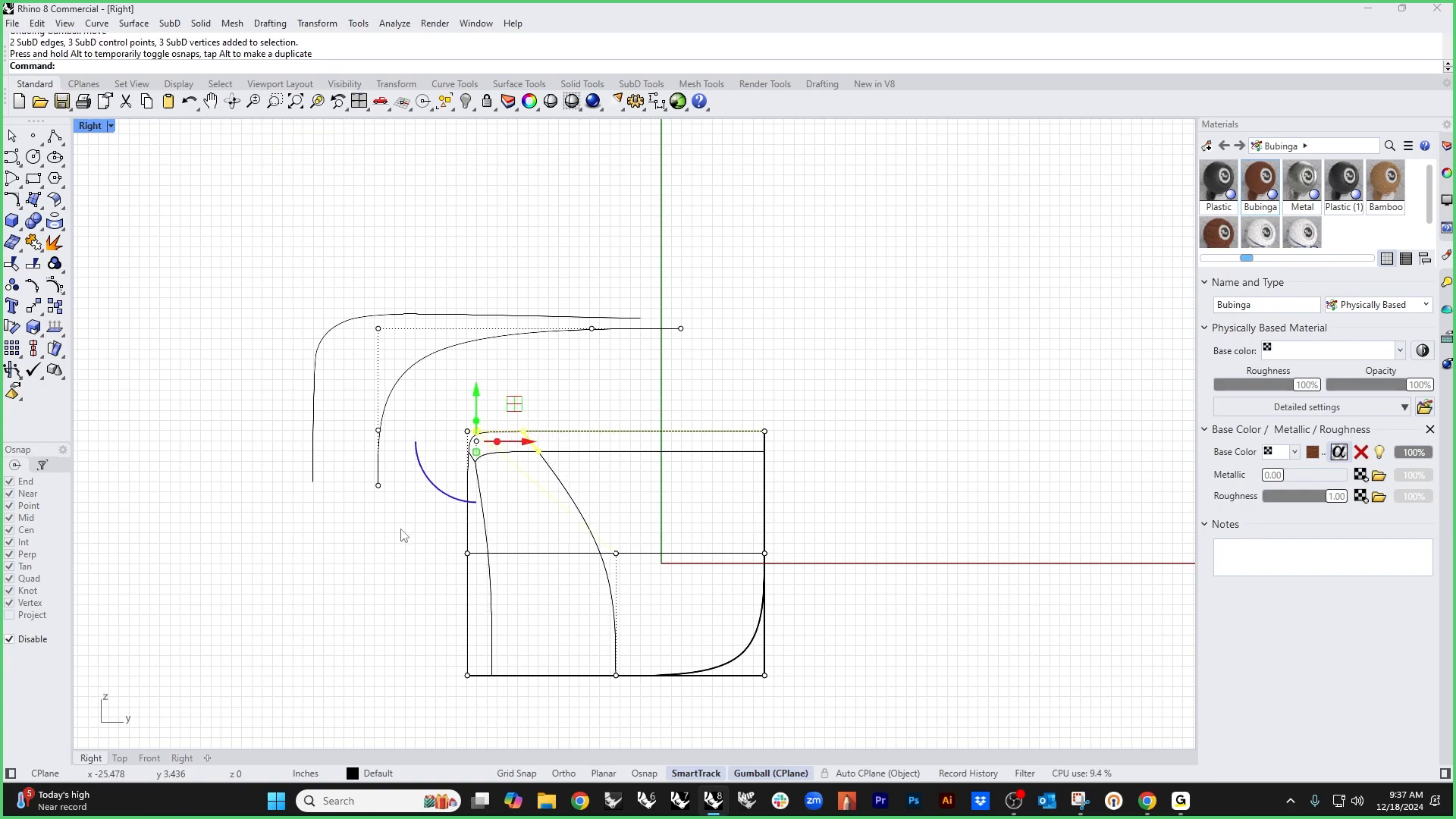
pyautogui.moveTo(422, 537); pyautogui.dragTo(498, 569)
pyautogui.moveTo(477, 522); pyautogui.dragTo(477, 403)
pyautogui.hotkey('ctrl', 'z')
pyautogui.hotkey('ctrl', 'z')
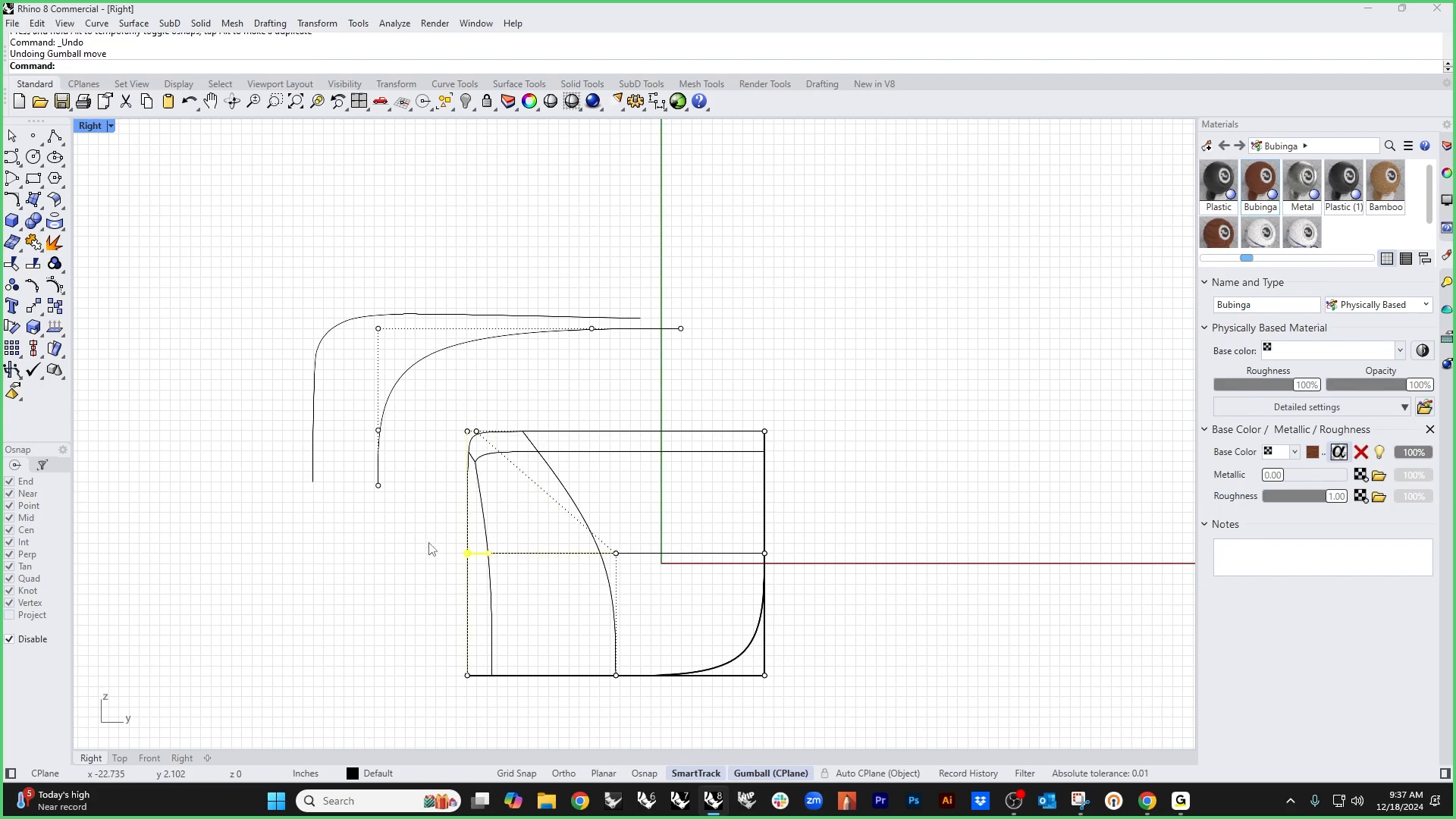
# Step: Try softening the SubD's rounded corner by moving the top-middle and left-middle control points far from it, and undo the point moves
pyautogui.moveTo(654, 444); pyautogui.dragTo(780, 444)
pyautogui.click(414, 530)
pyautogui.moveTo(423, 527); pyautogui.dragTo(498, 577)
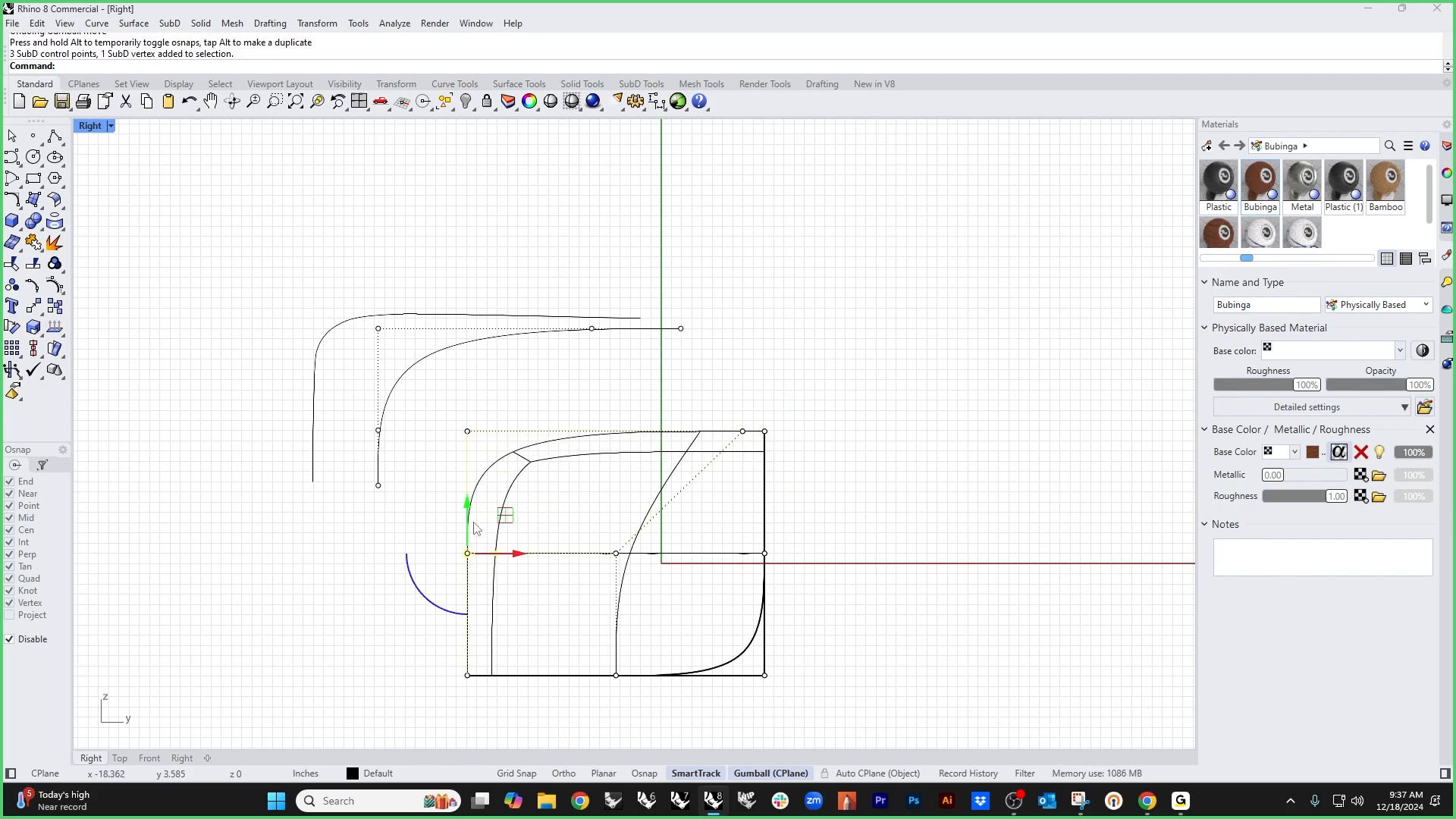
pyautogui.moveTo(469, 518); pyautogui.dragTo(467, 656)
pyautogui.click(350, 656)
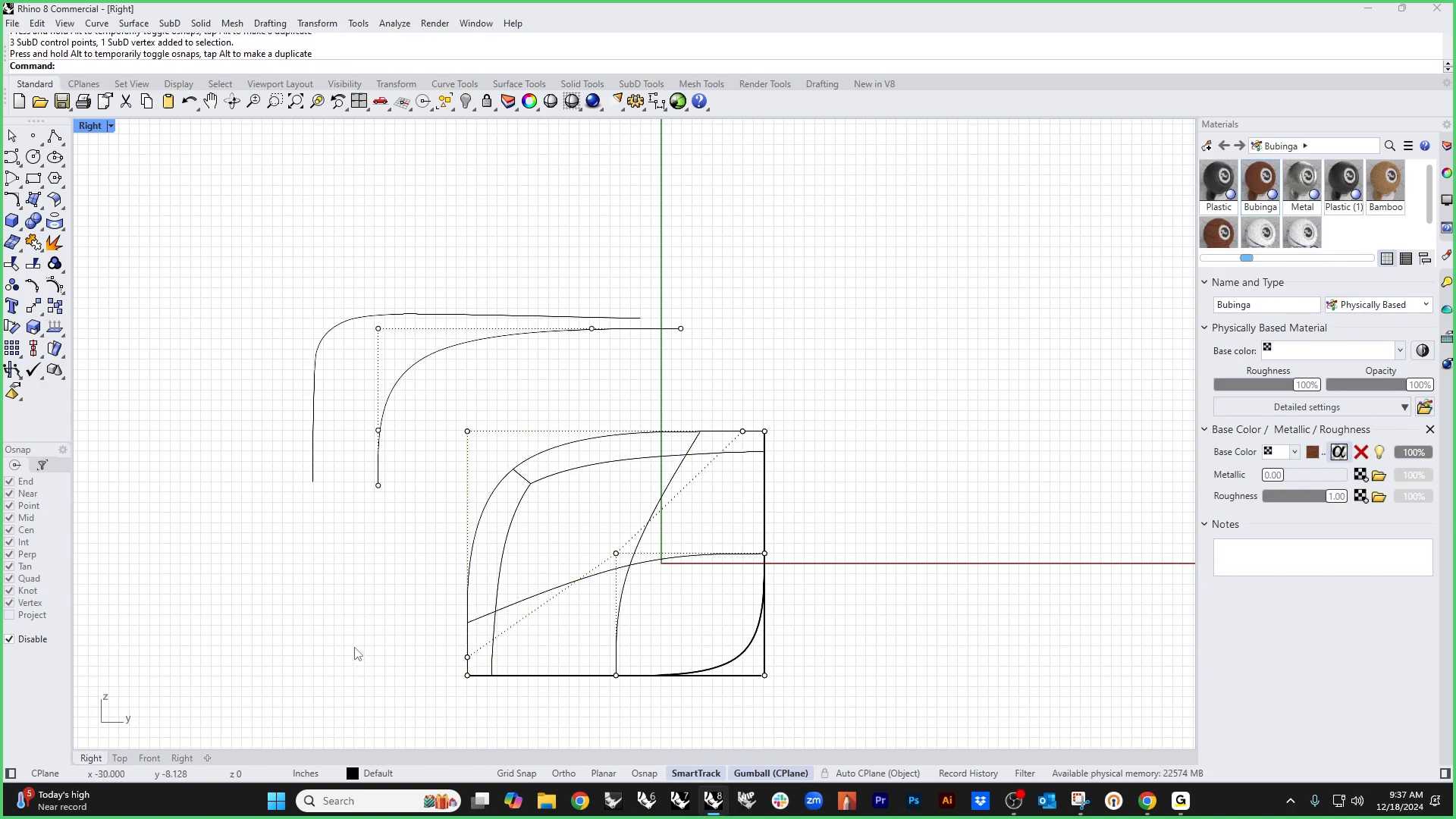
pyautogui.hotkey('ctrl', 'z')
pyautogui.hotkey('ctrl', 'z')
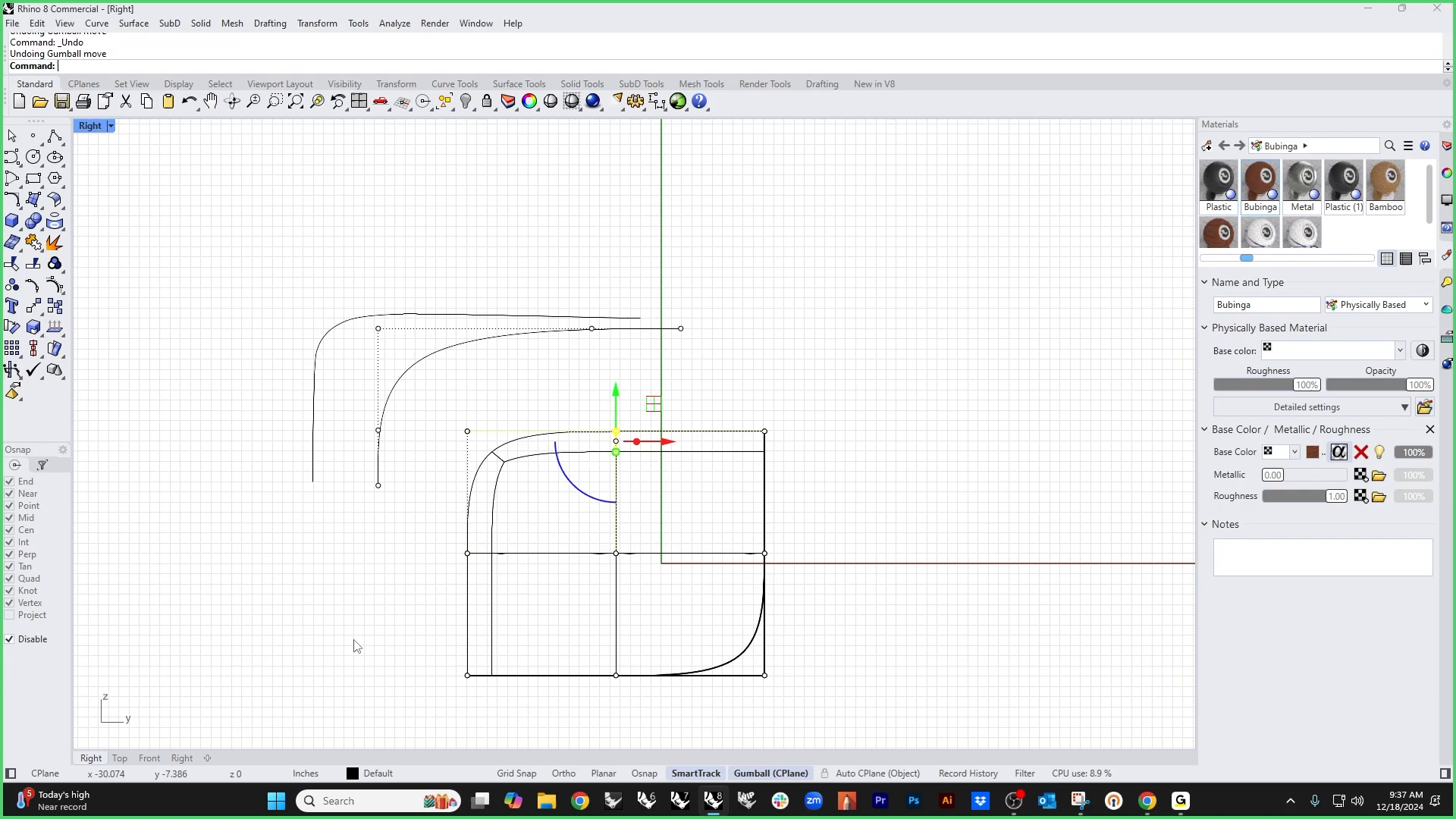
# Step: Delete the practice curves and the test SubD box, and show the hidden chair objects again
pyautogui.click(324, 349)
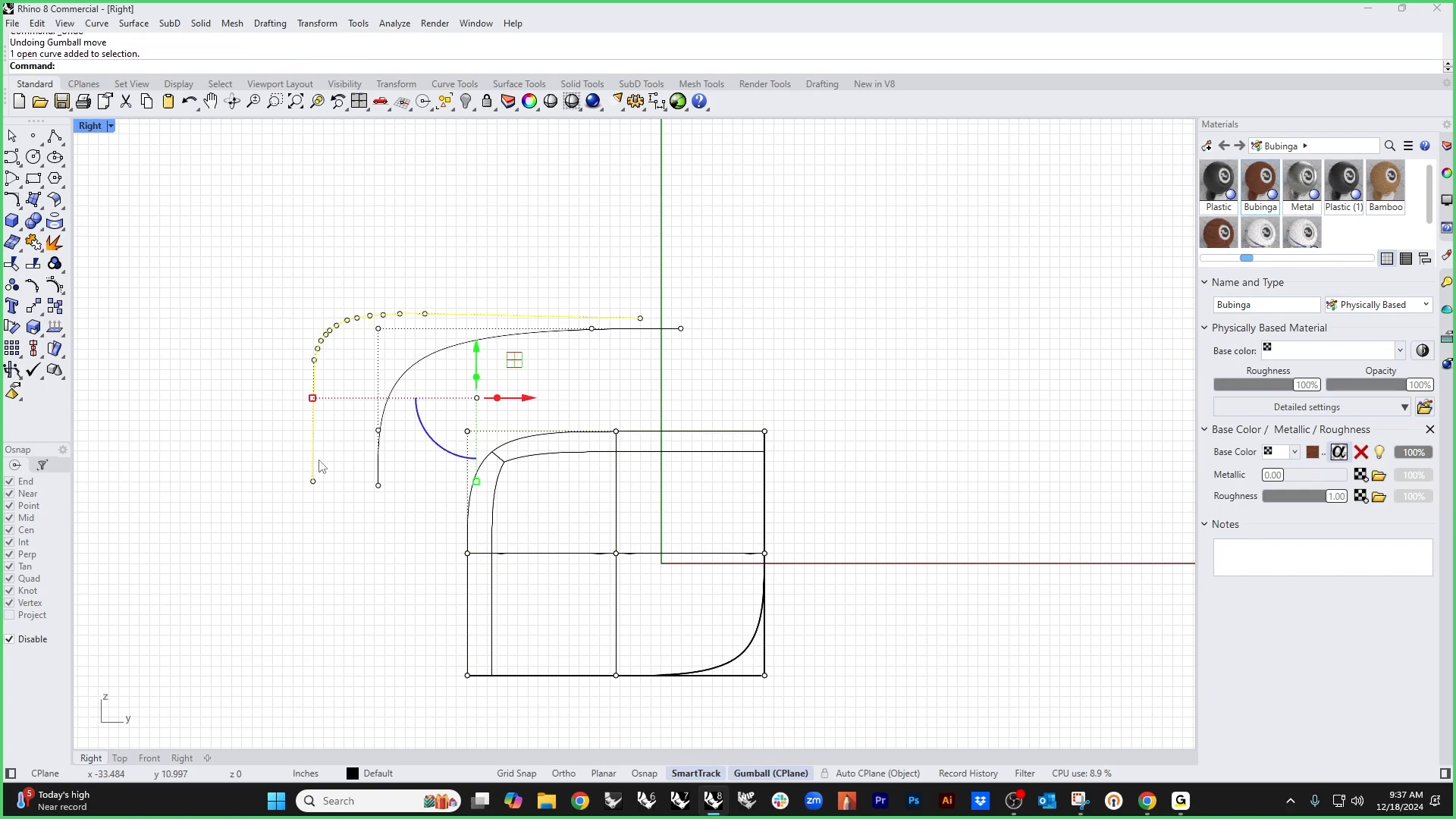
pyautogui.click(331, 578)
pyautogui.moveTo(238, 248)
pyautogui.mouseDown()
pyautogui.moveTo(799, 680)
pyautogui.moveTo(810, 720)
pyautogui.mouseUp()
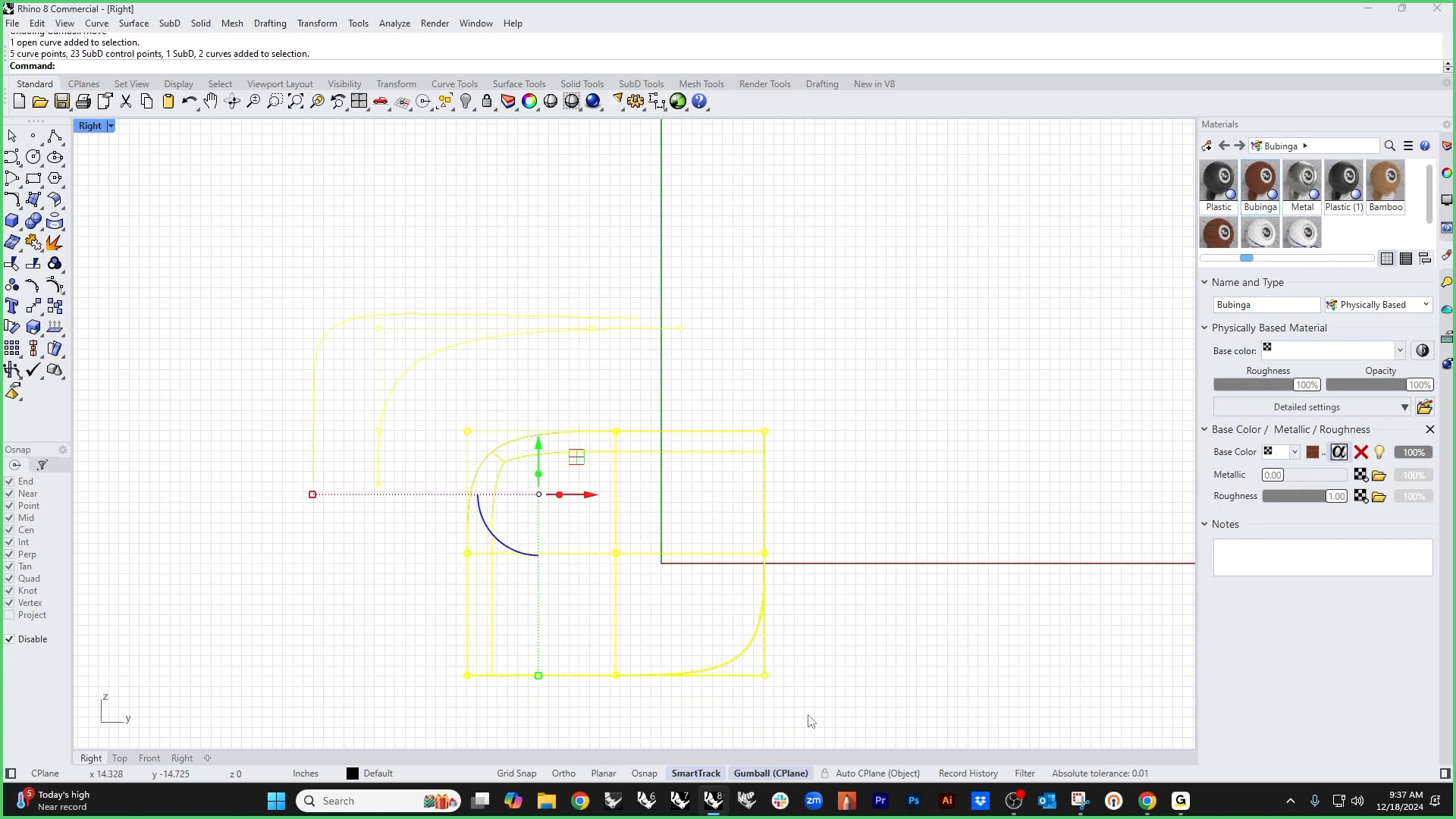
pyautogui.press('Delete')
pyautogui.write('show')
pyautogui.press('Return')
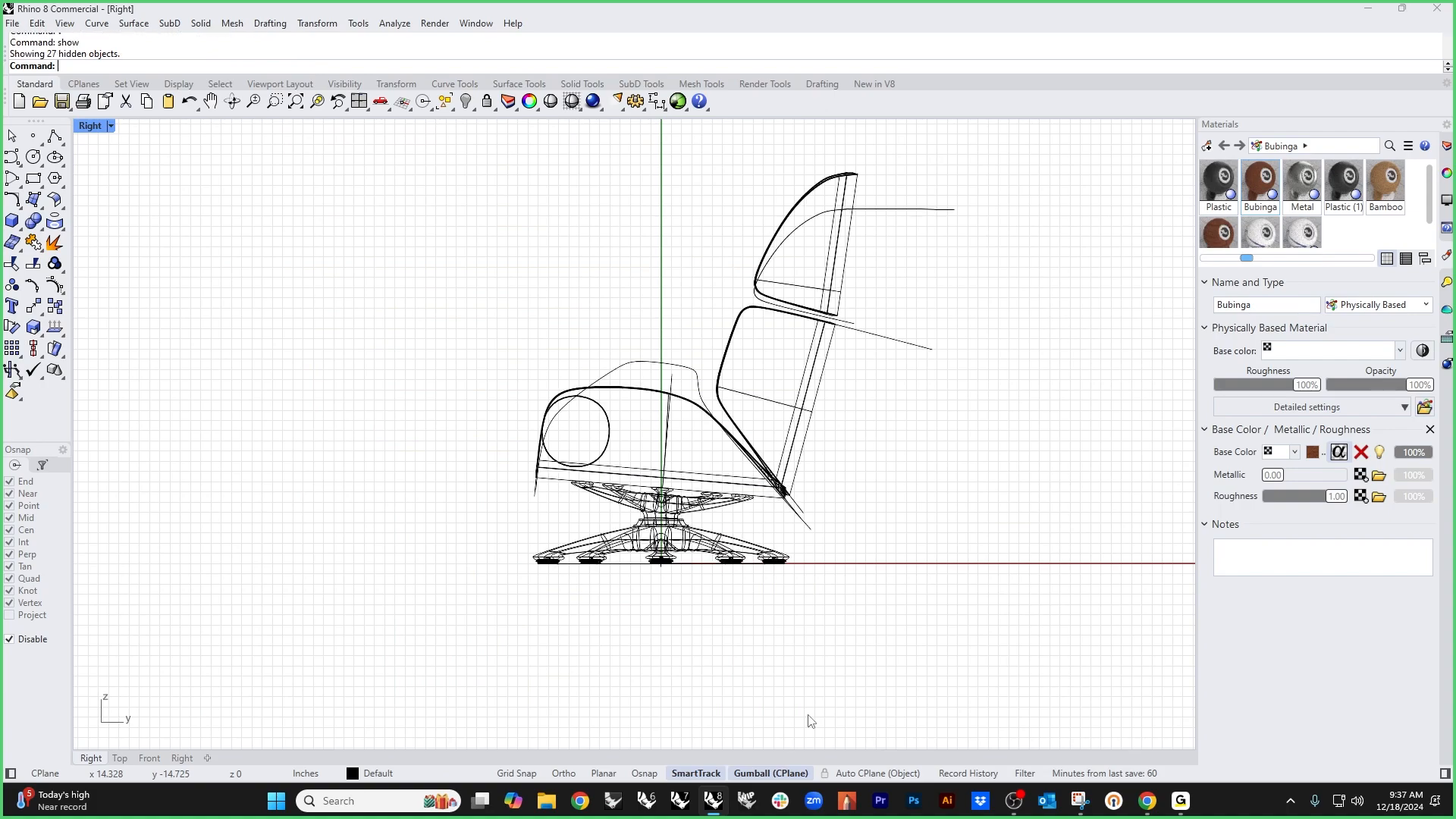
# Step: Switch the SubDs to flat display and isolate the seat shell together with the side cushion SubD
pyautogui.moveTo(920, 582); pyautogui.dragTo(793, 622, button='right')
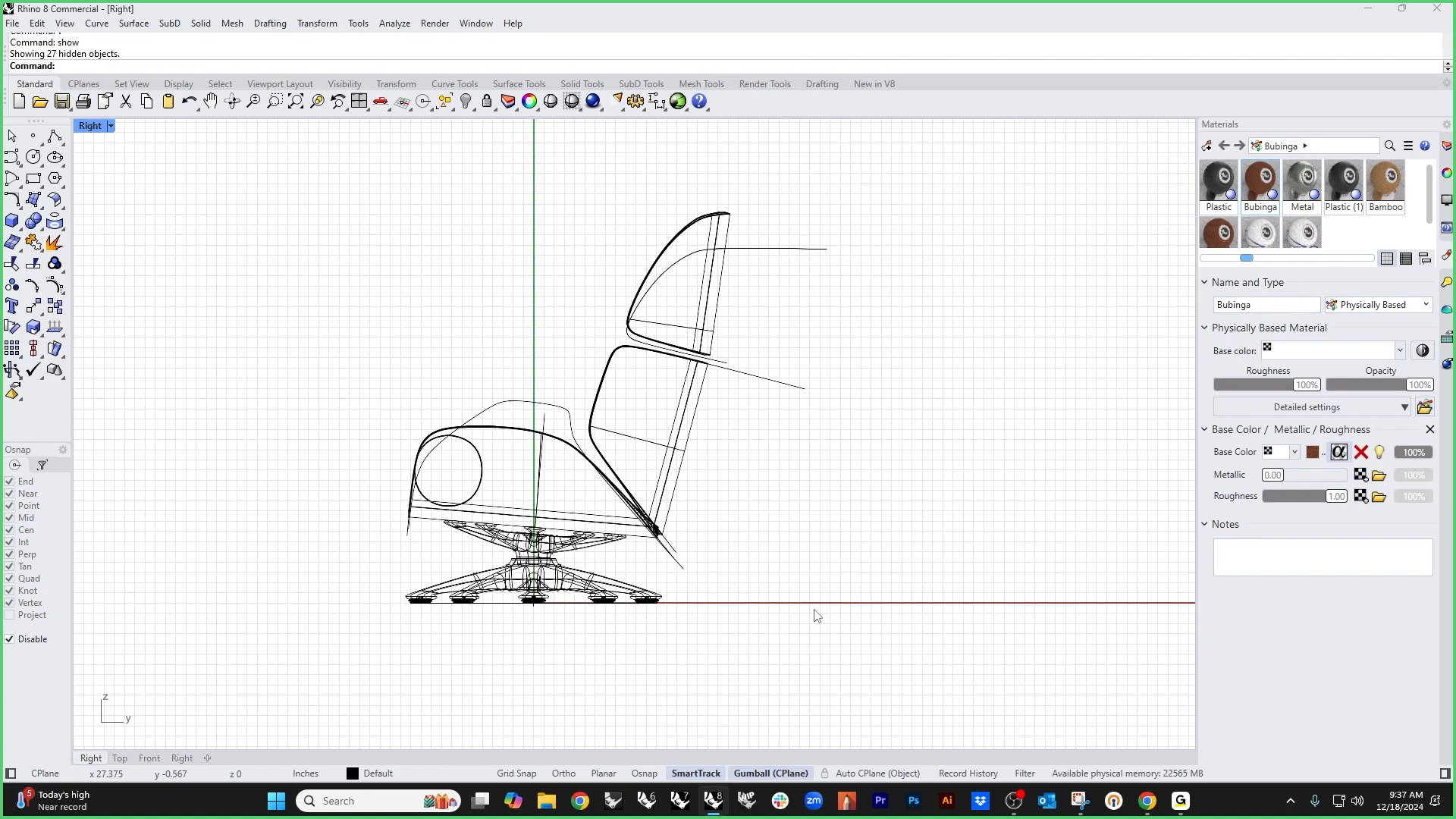
pyautogui.moveTo(816, 615); pyautogui.dragTo(709, 642, button='right')
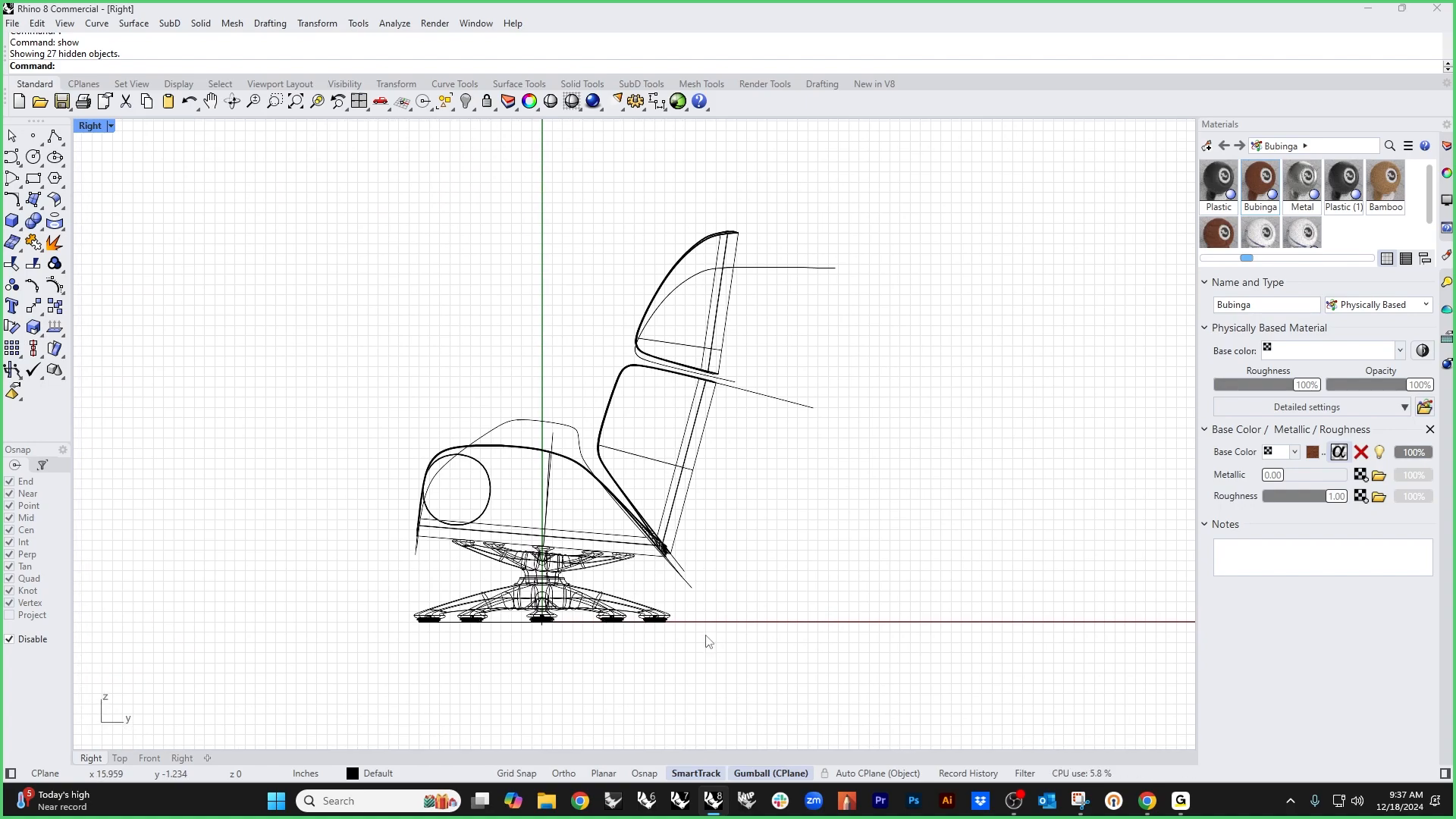
pyautogui.scroll(4, 505, 538)
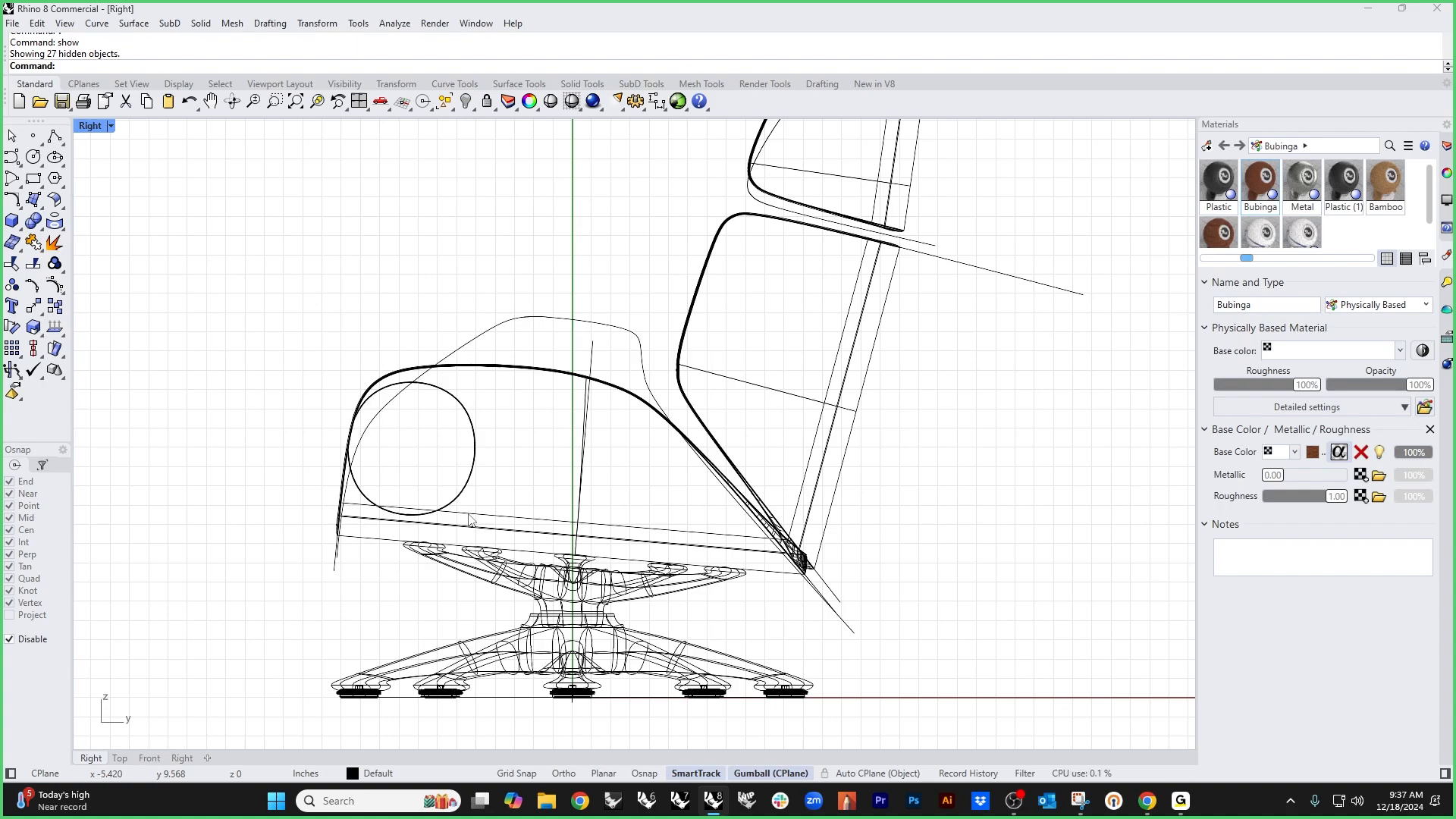
pyautogui.press('Tab')
pyautogui.moveTo(488, 476); pyautogui.dragTo(510, 453, button='right')
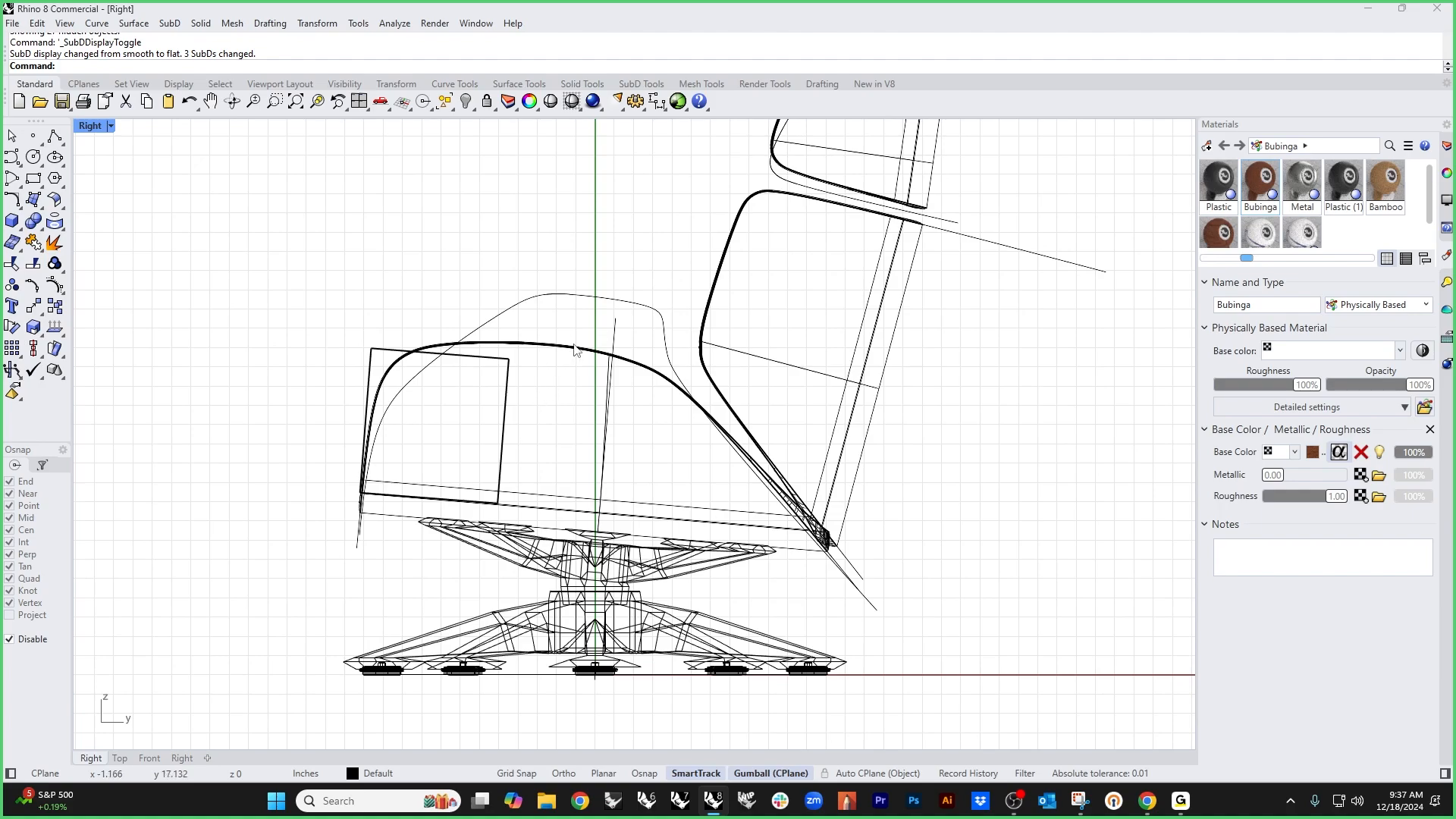
pyautogui.click(576, 348)
pyautogui.keyDown('shift'); pyautogui.click(505, 421); pyautogui.keyUp('shift')
pyautogui.write('ii')
pyautogui.press('Return')
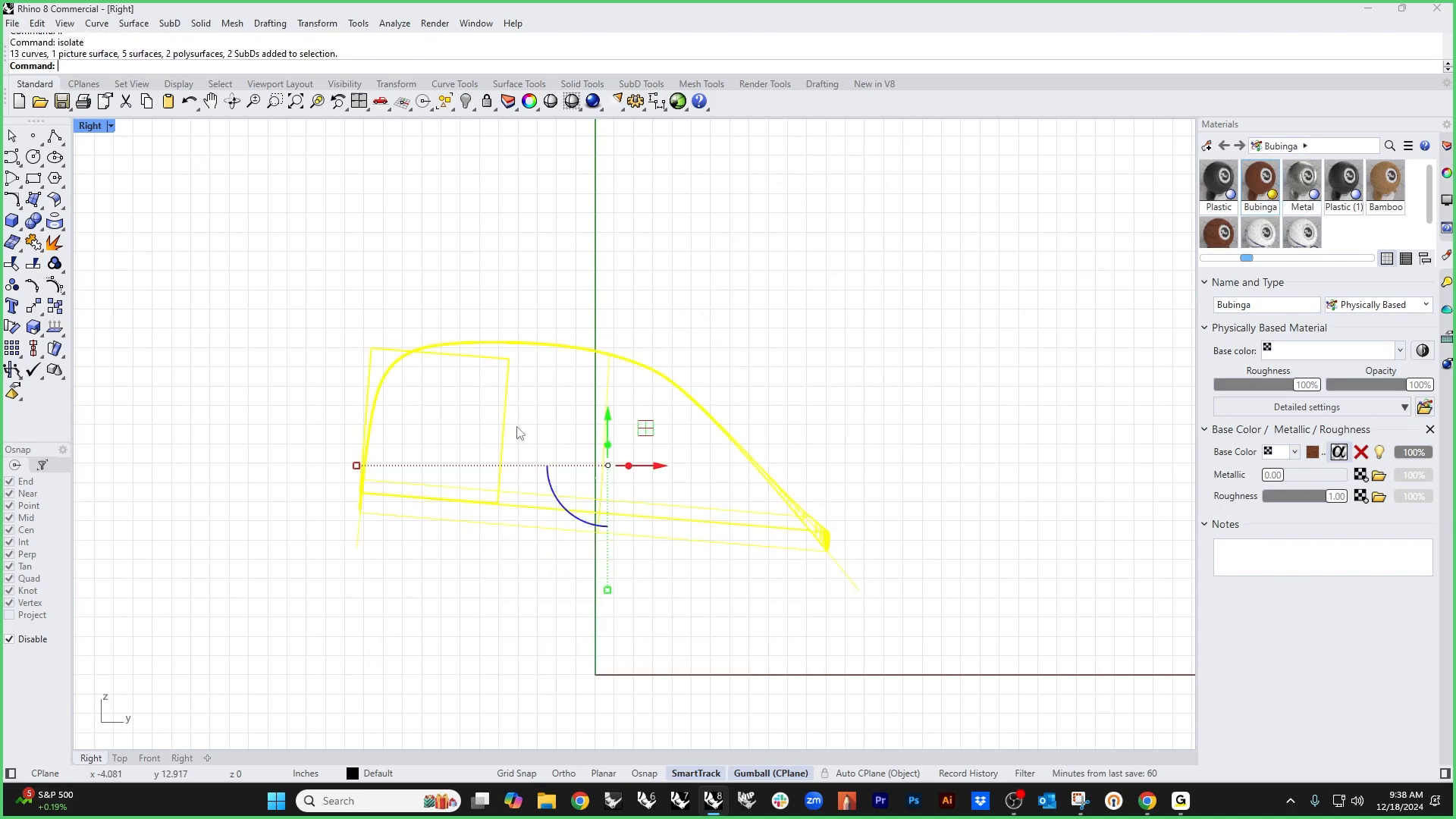
# Step: Extrude the cushion SubD's rear edge toward the back of the seat shell as two new segments
pyautogui.click(518, 433)
pyautogui.moveTo(508, 280); pyautogui.dragTo(614, 618)
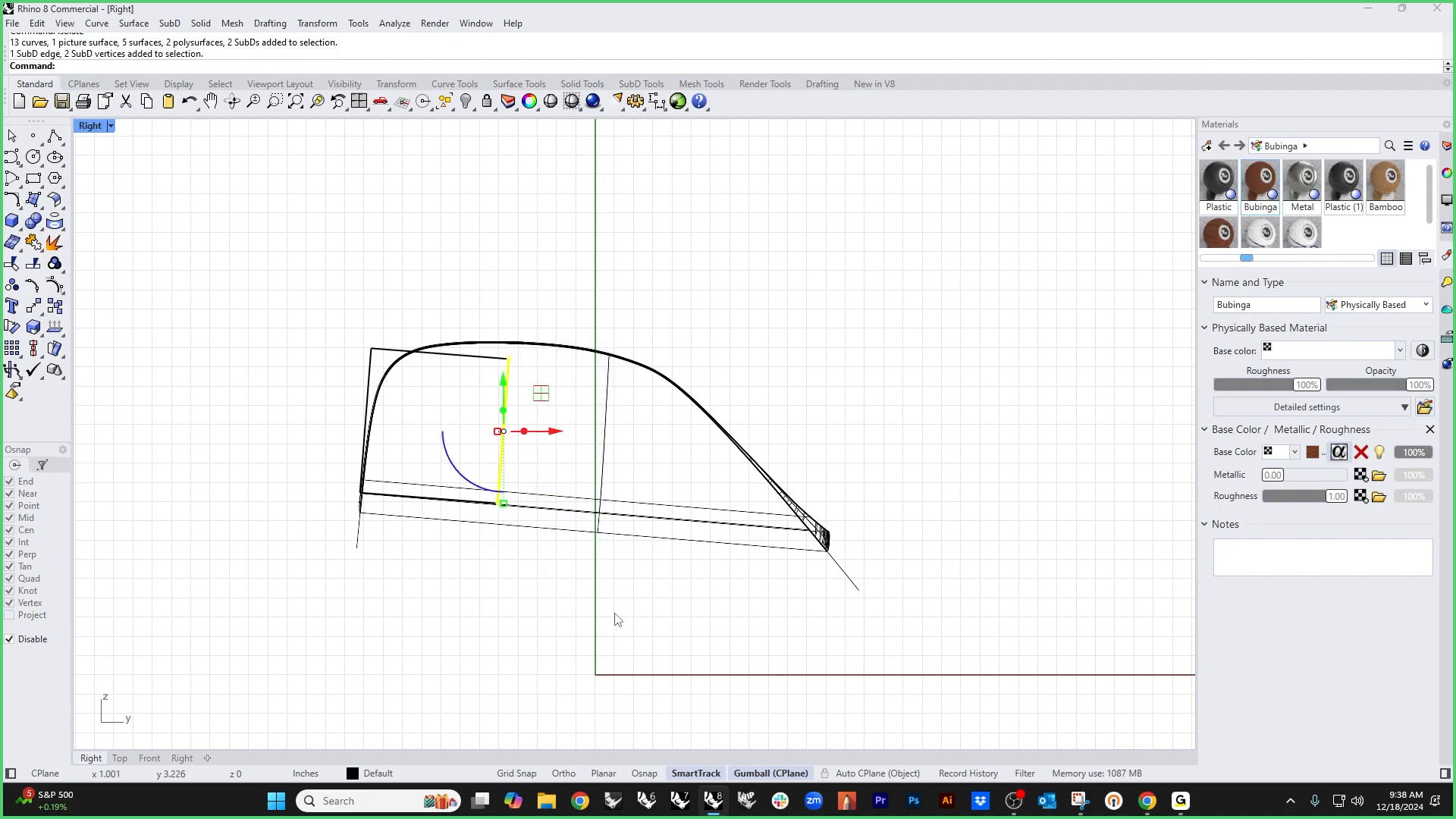
pyautogui.moveTo(543, 404); pyautogui.dragTo(817, 463)
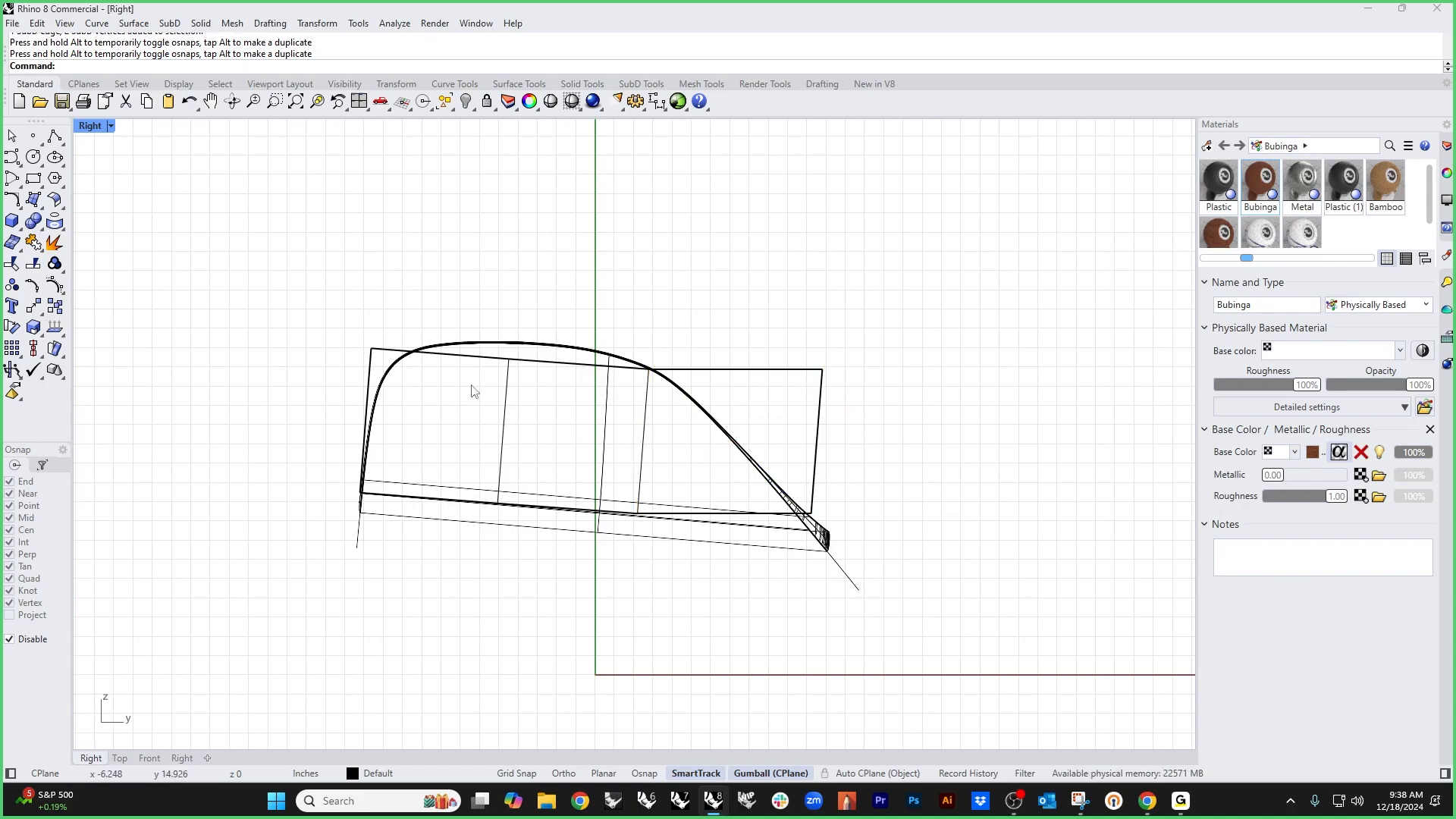
# Step: Examine the cushion SubD's upper control points in consecutive groups of three along the shell's profile
pyautogui.click(372, 352)
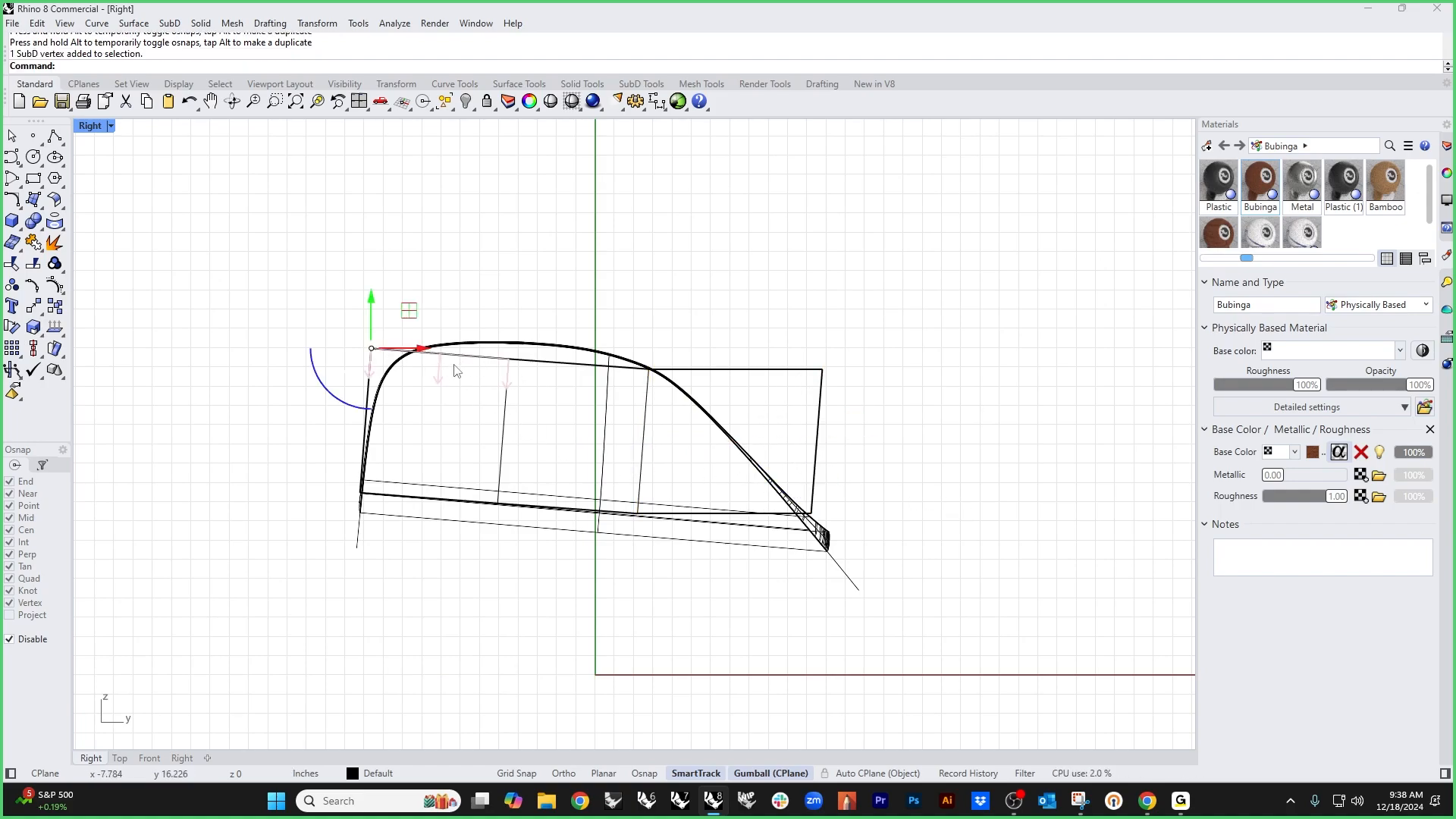
pyautogui.keyDown('shift'); pyautogui.click(508, 358); pyautogui.keyUp('shift')
pyautogui.keyDown('shift'); pyautogui.click(649, 371); pyautogui.keyUp('shift')
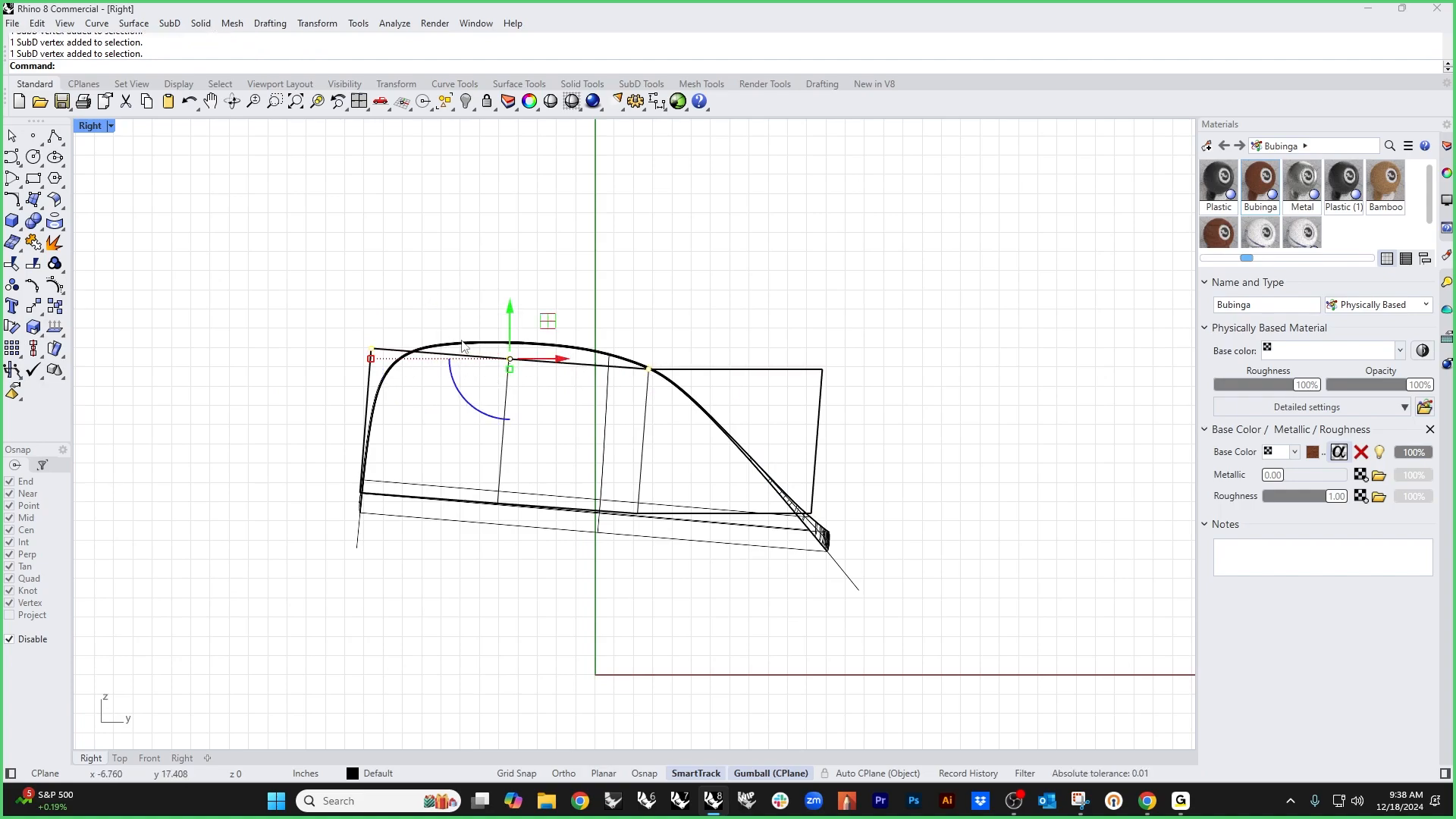
pyautogui.press('Escape')
pyautogui.click(508, 359)
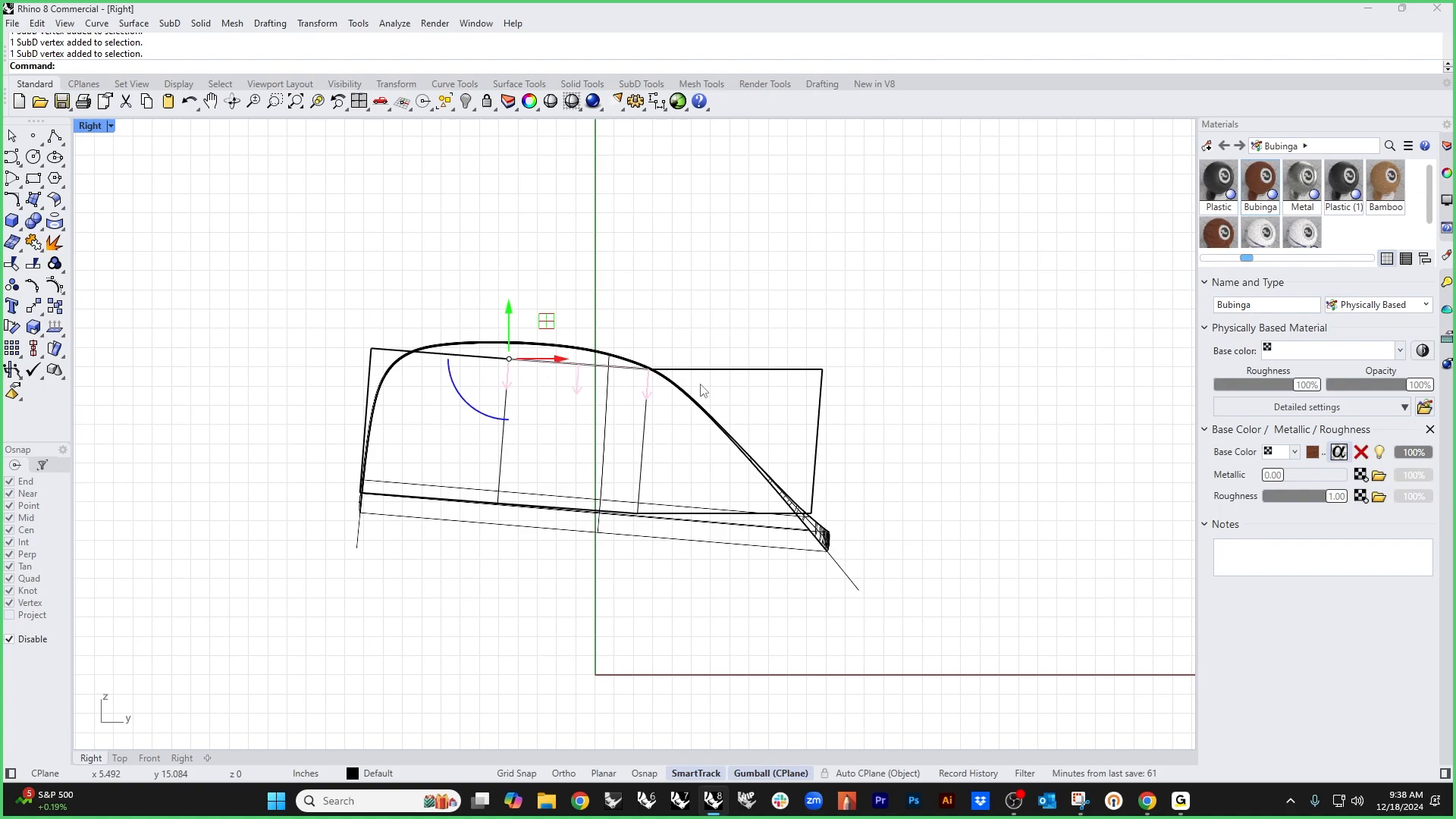
pyautogui.keyDown('shift'); pyautogui.click(650, 373); pyautogui.keyUp('shift')
pyautogui.keyDown('shift'); pyautogui.click(819, 370); pyautogui.keyUp('shift')
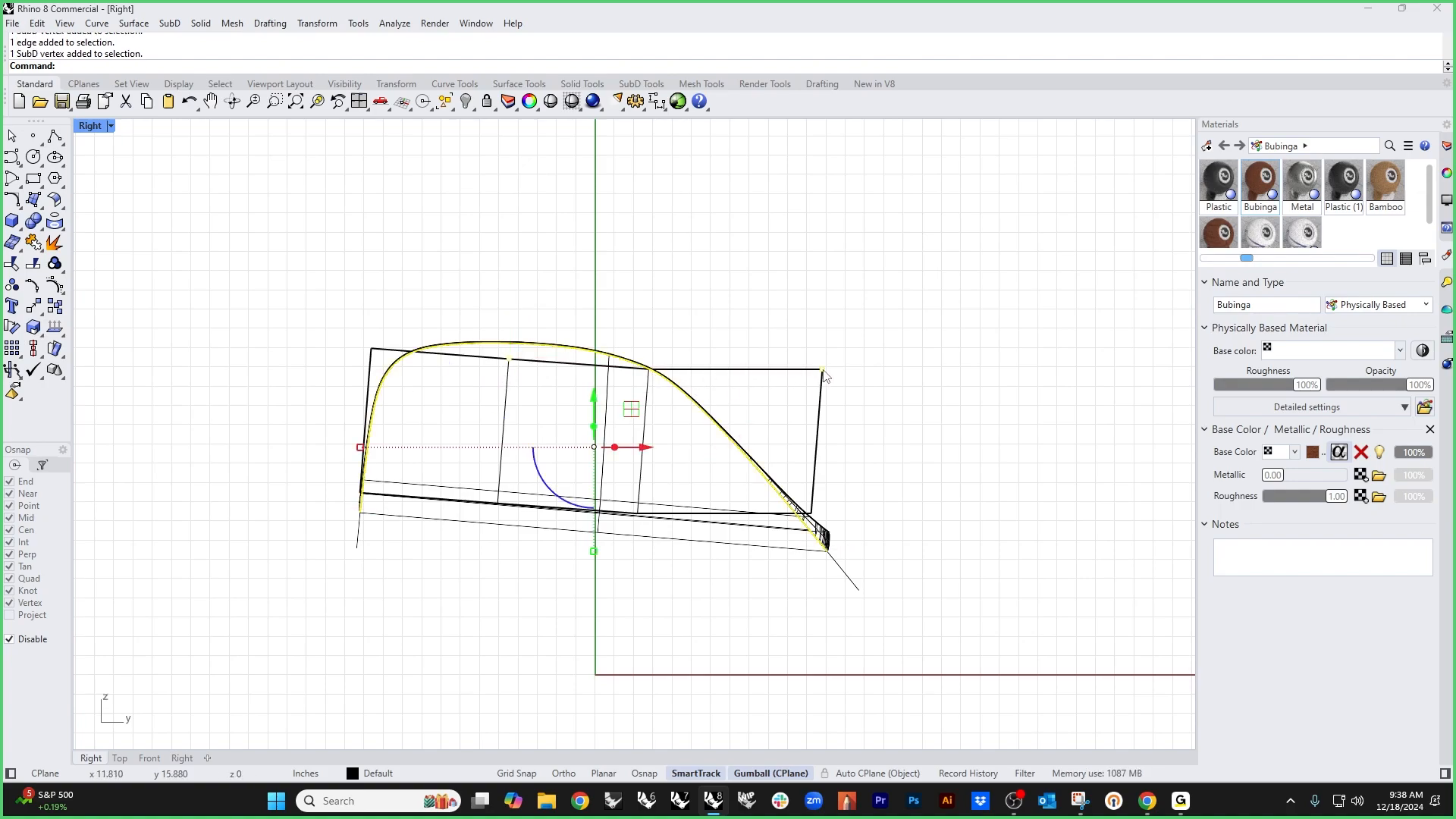
pyautogui.press('Escape')
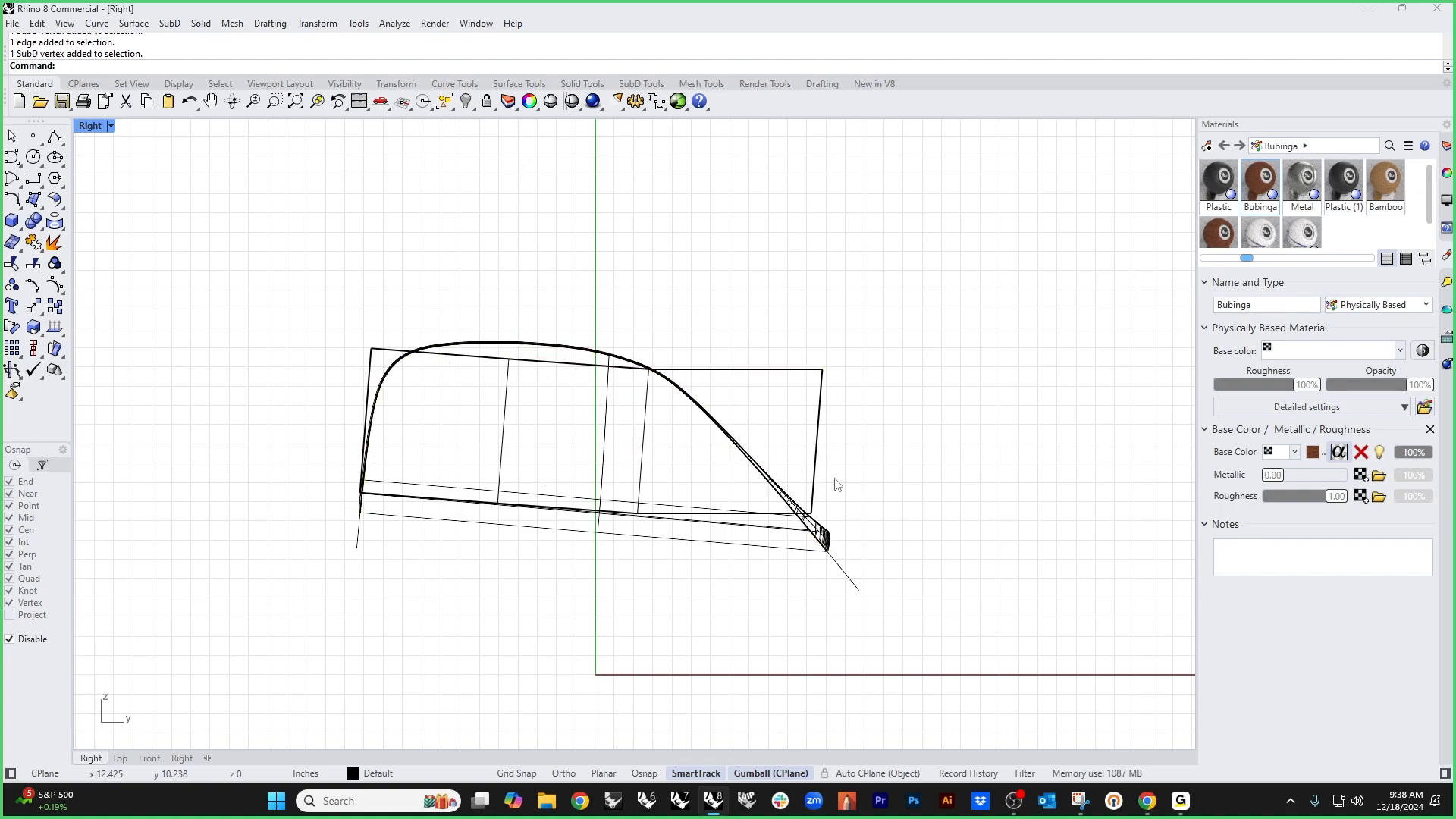
# Step: Move the upper rear, upper middle and upper front control points of the cushion toward the shell profile, and display it smooth
pyautogui.click(822, 369)
pyautogui.moveTo(822, 369); pyautogui.dragTo(800, 497)
pyautogui.moveTo(509, 358)
pyautogui.mouseDown()
pyautogui.moveTo(509, 301)
pyautogui.moveTo(513, 337)
pyautogui.mouseUp()
pyautogui.click(387, 277)
pyautogui.moveTo(321, 297); pyautogui.dragTo(405, 366)
pyautogui.moveTo(409, 311); pyautogui.dragTo(379, 356)
pyautogui.press('Tab')
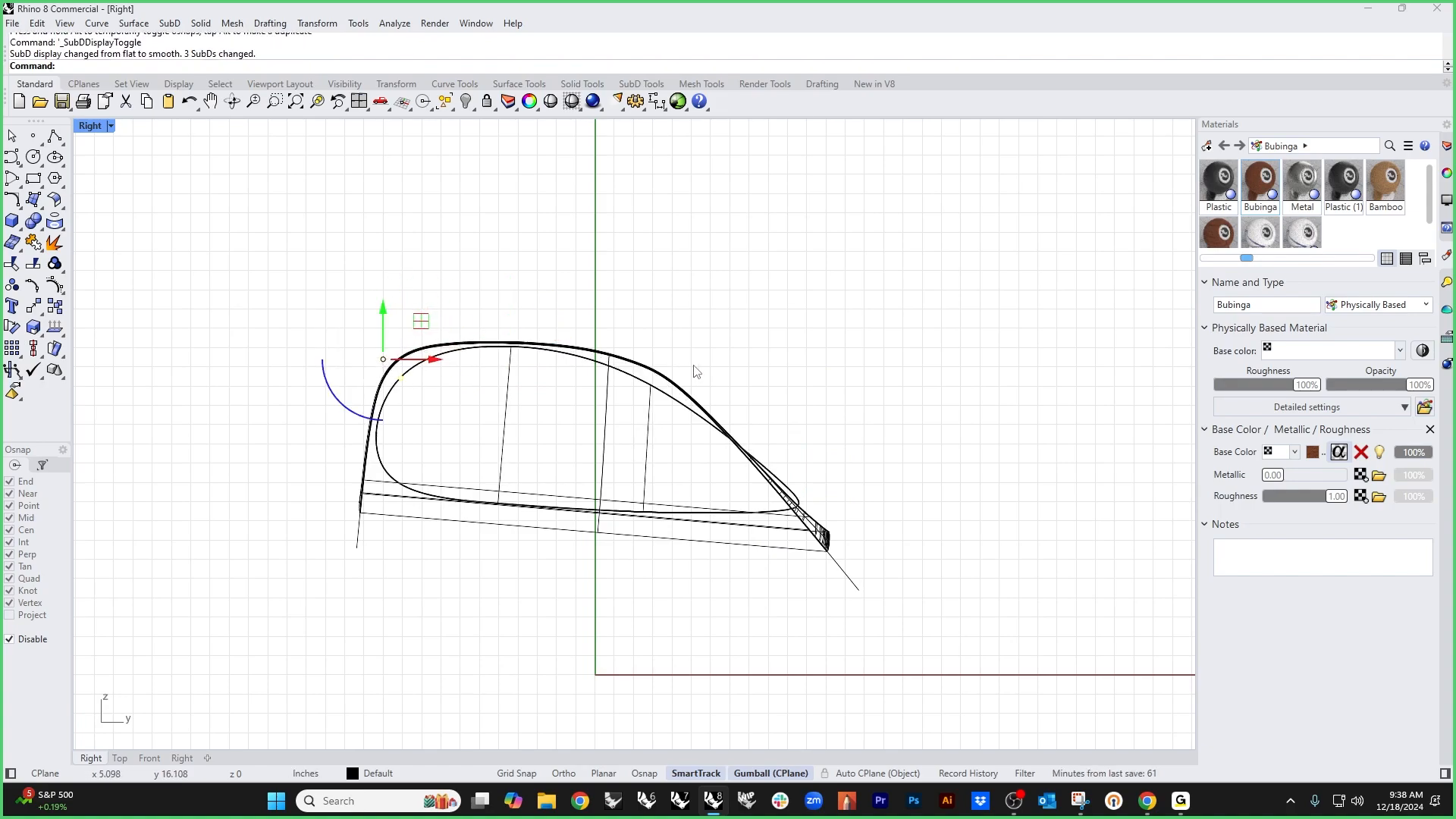
# Step: Move the cushion's third upper control point outward and rearward toward the shell's rear bend
pyautogui.scroll(2, 473, 370)
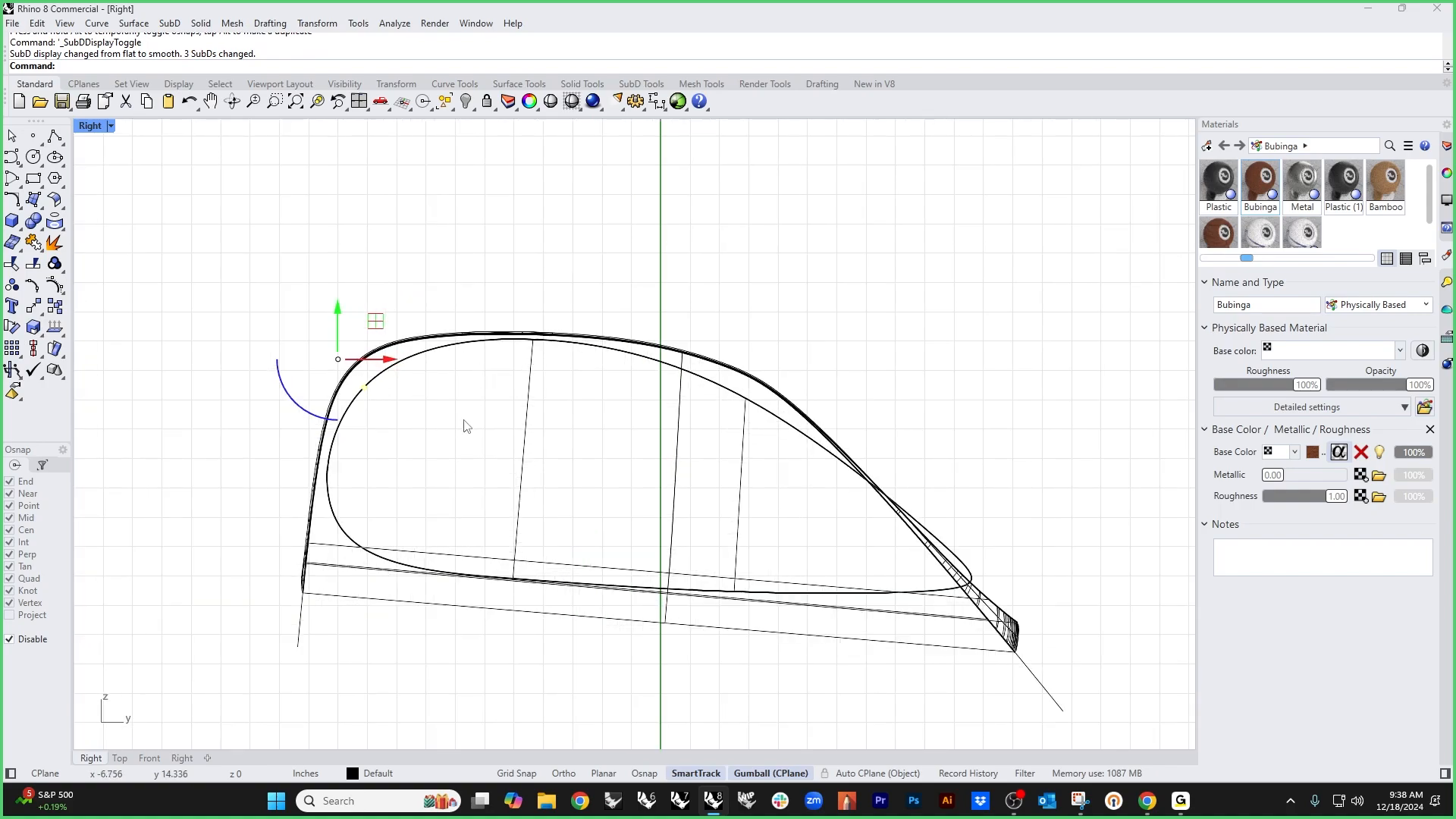
pyautogui.click(699, 323)
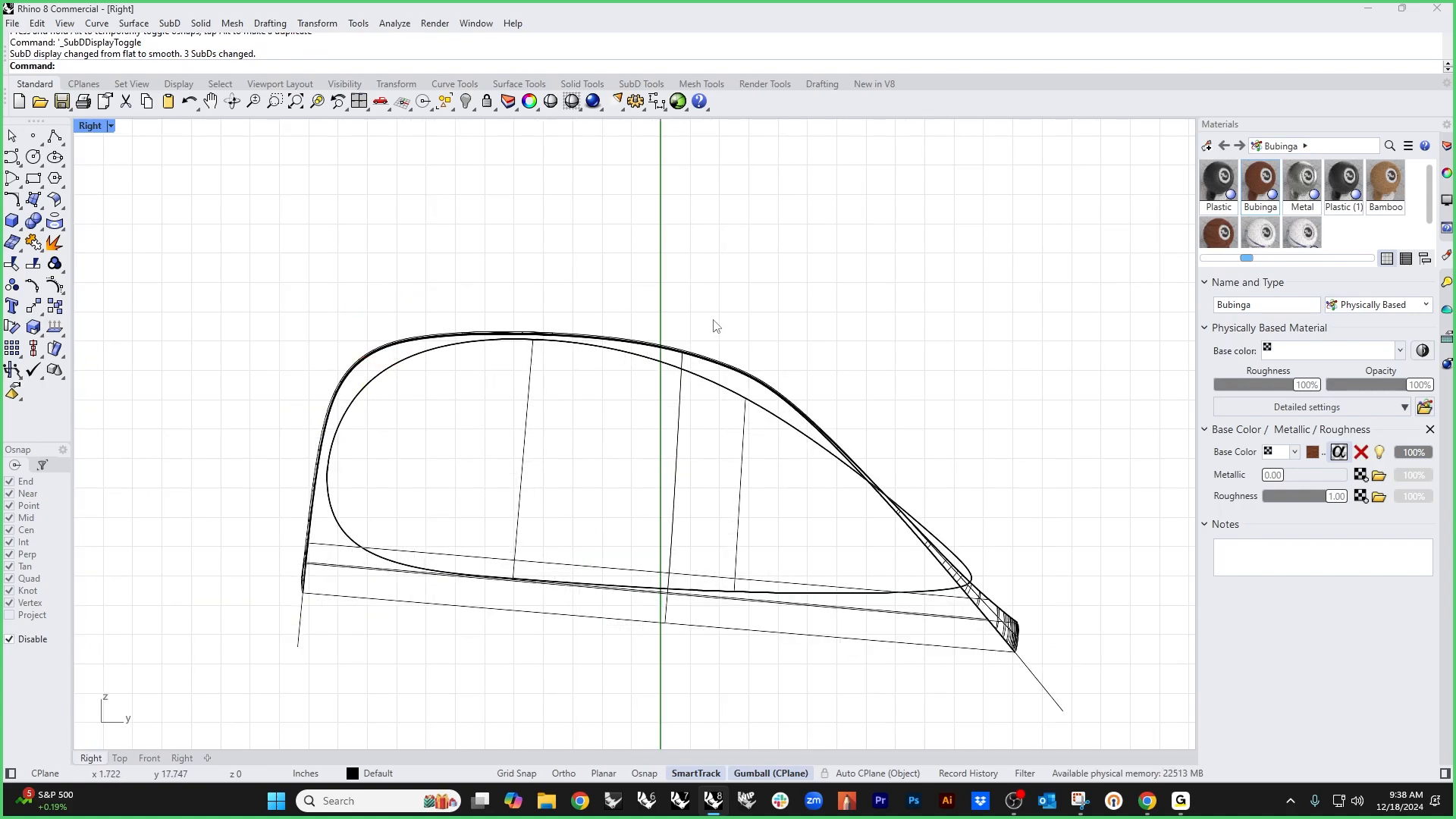
pyautogui.moveTo(694, 321); pyautogui.dragTo(802, 463)
pyautogui.moveTo(753, 361); pyautogui.dragTo(798, 368)
pyautogui.click(920, 421)
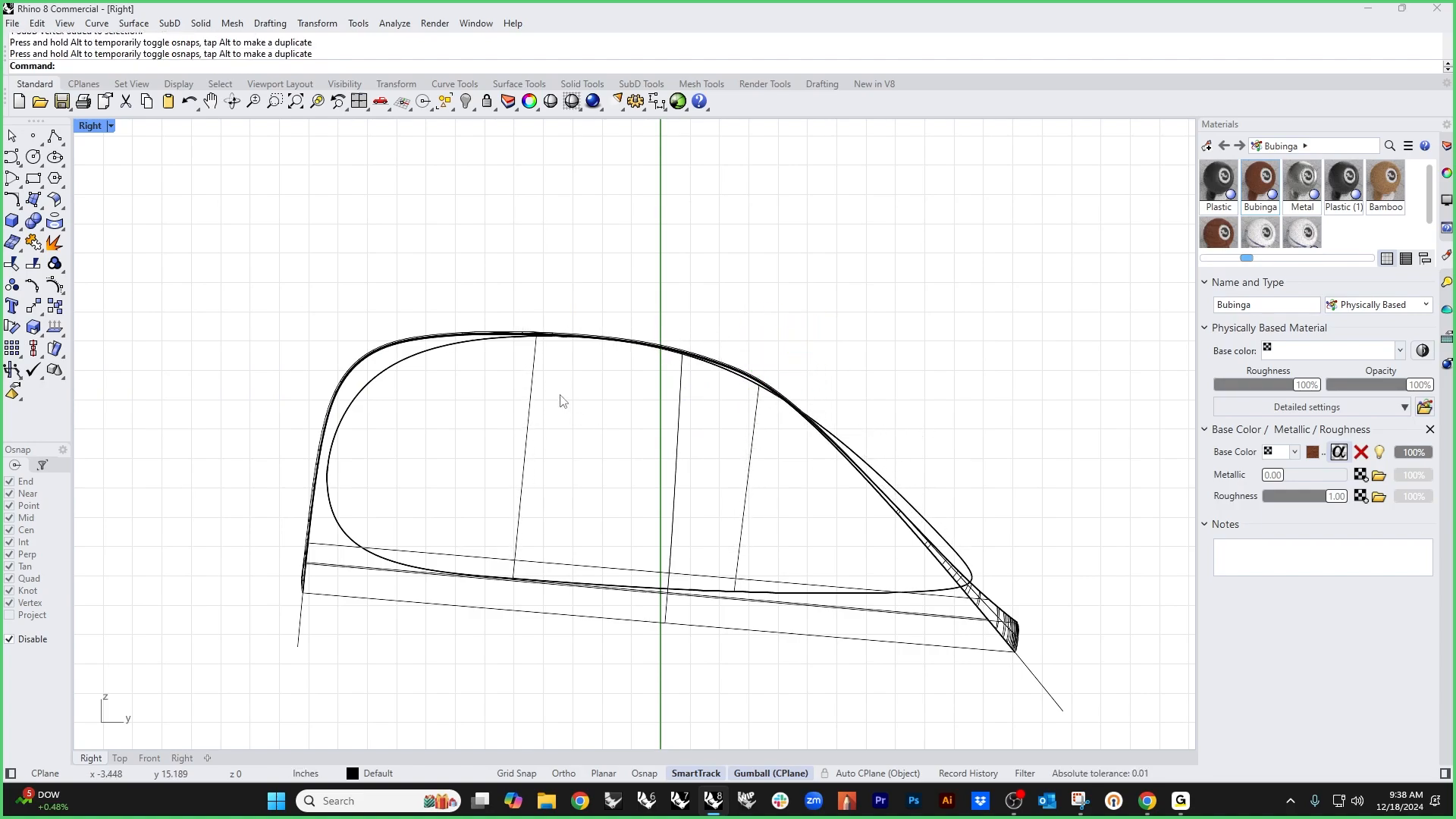
# Step: Move the cushion's second upper control point toward the front corner and nudge the third one outward to follow the shell
pyautogui.moveTo(478, 297); pyautogui.dragTo(563, 385)
pyautogui.moveTo(538, 337); pyautogui.dragTo(473, 343)
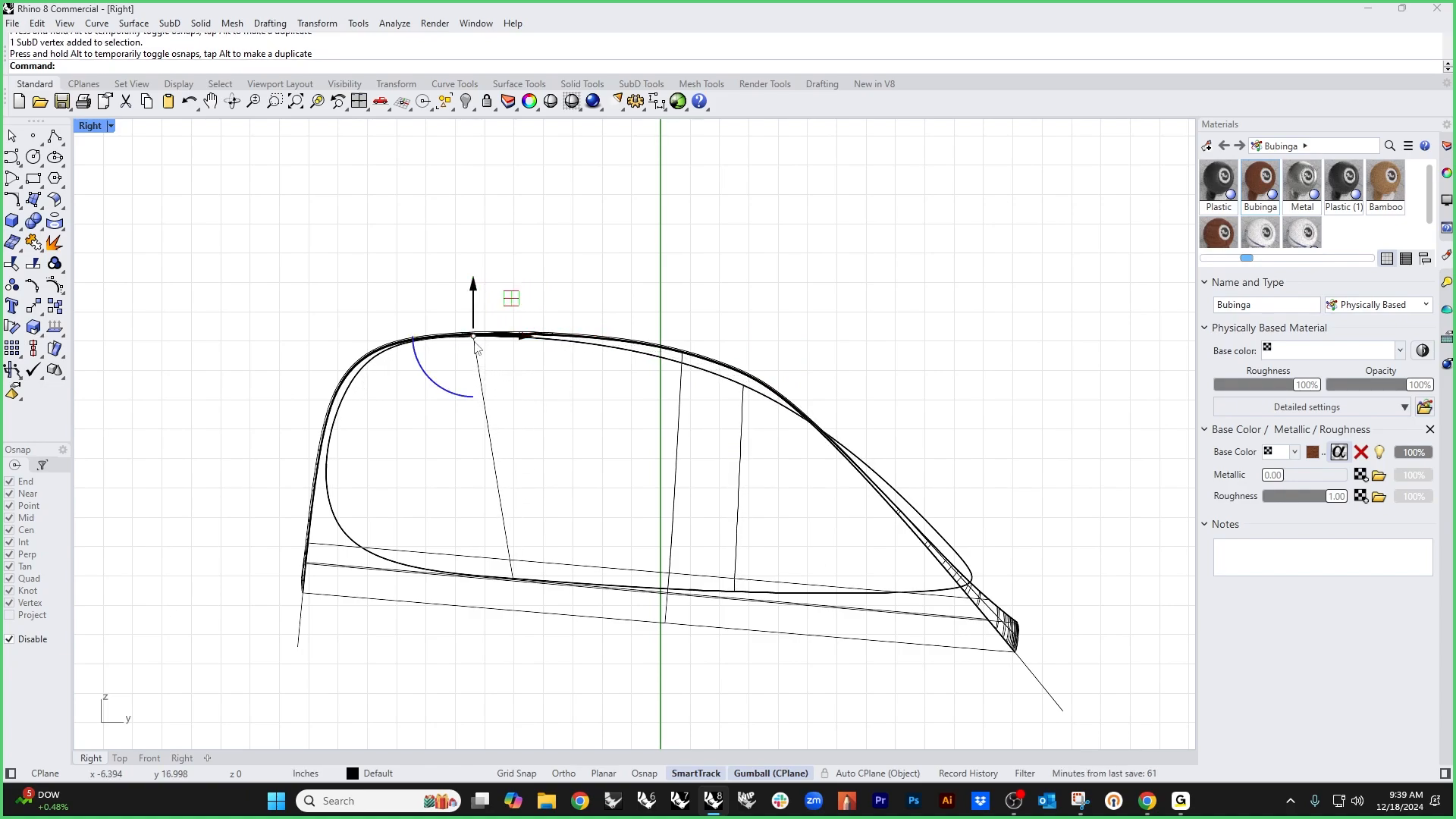
pyautogui.click(710, 307)
pyautogui.moveTo(710, 307); pyautogui.dragTo(801, 441)
pyautogui.moveTo(780, 350); pyautogui.dragTo(787, 344)
pyautogui.click(857, 332)
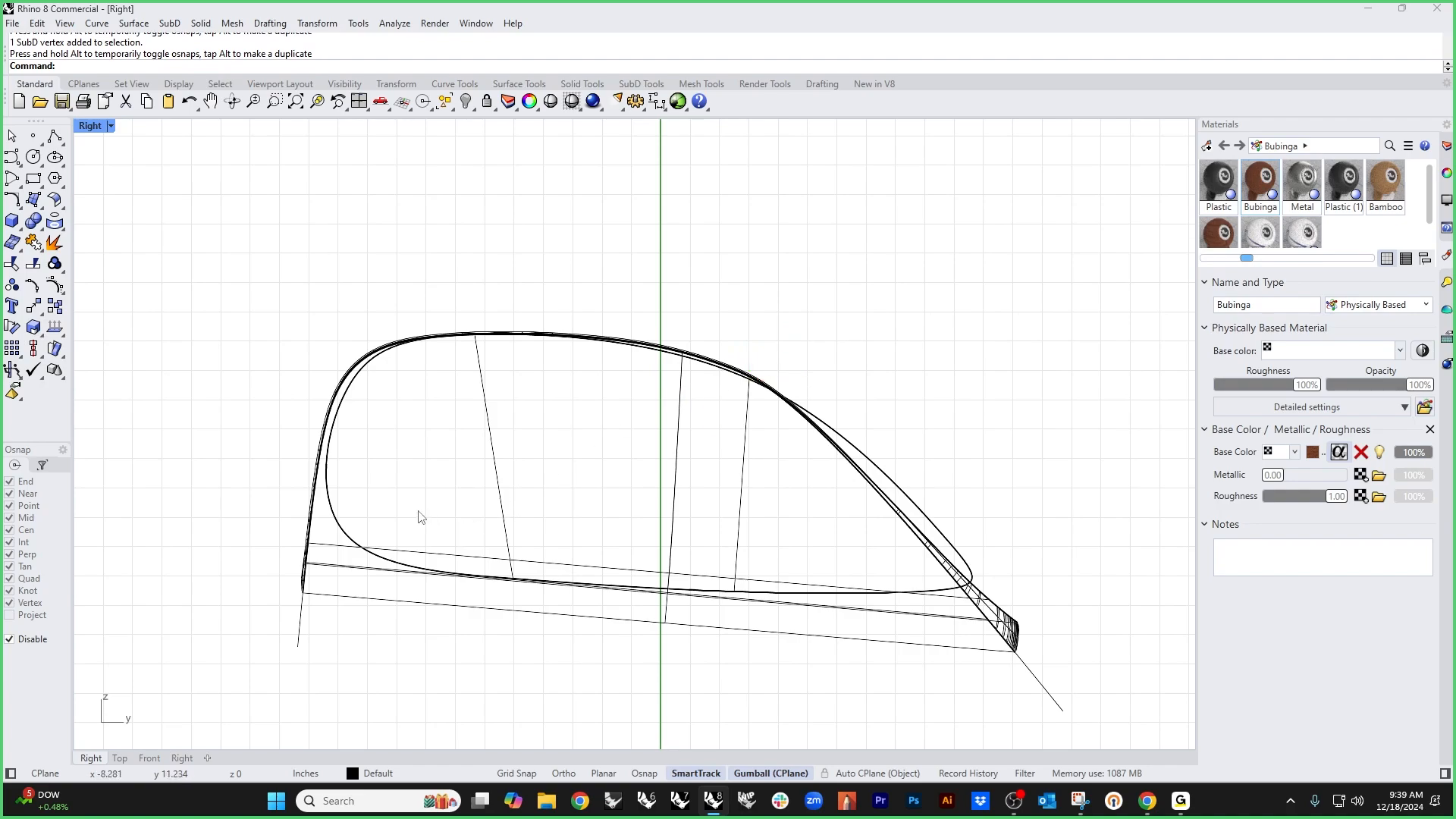
# Step: Move the cushion's second lower control point toward the front corner and switch the SubDs to flat display
pyautogui.moveTo(429, 509); pyautogui.dragTo(570, 638)
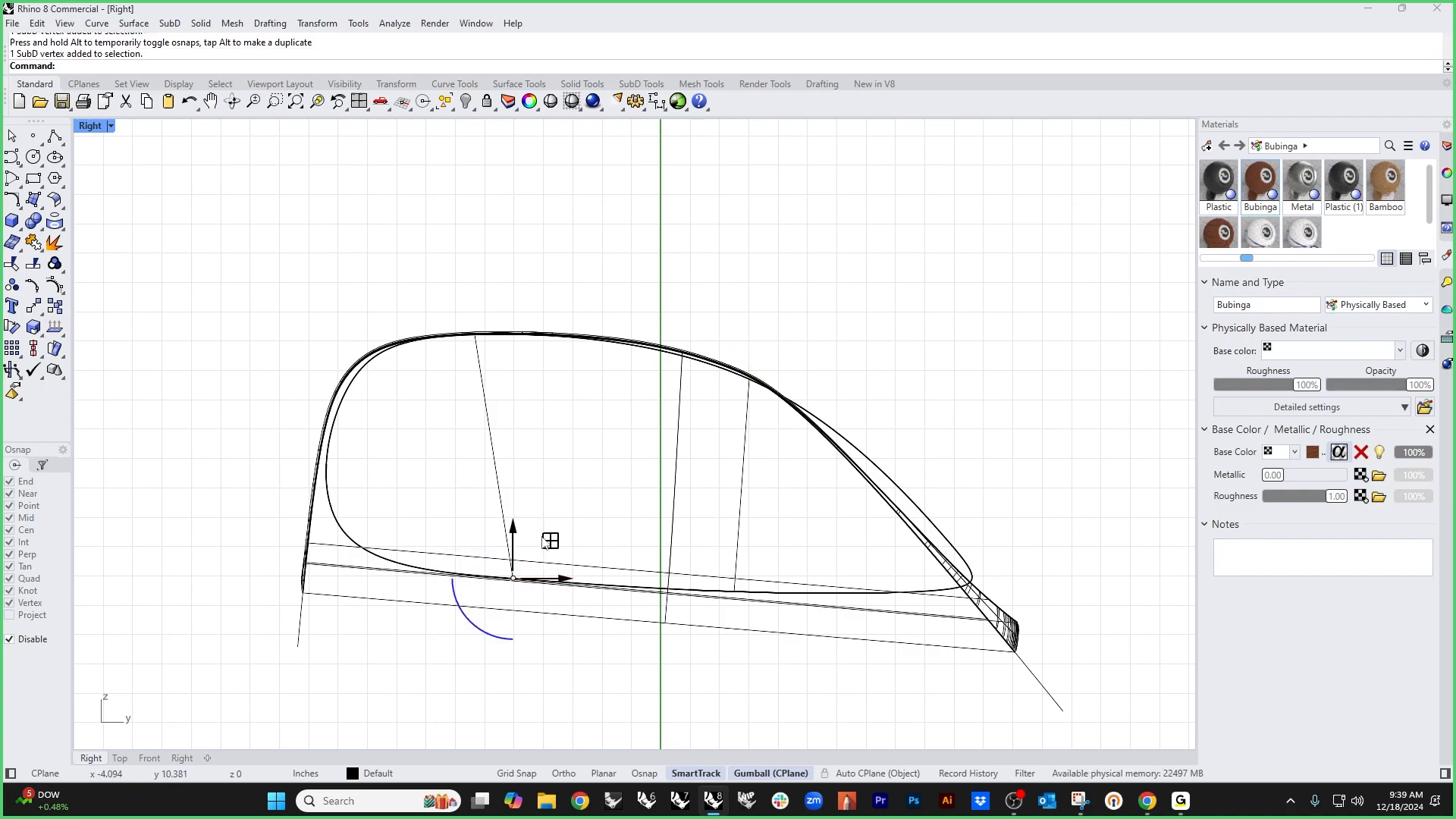
pyautogui.moveTo(550, 540); pyautogui.dragTo(442, 531)
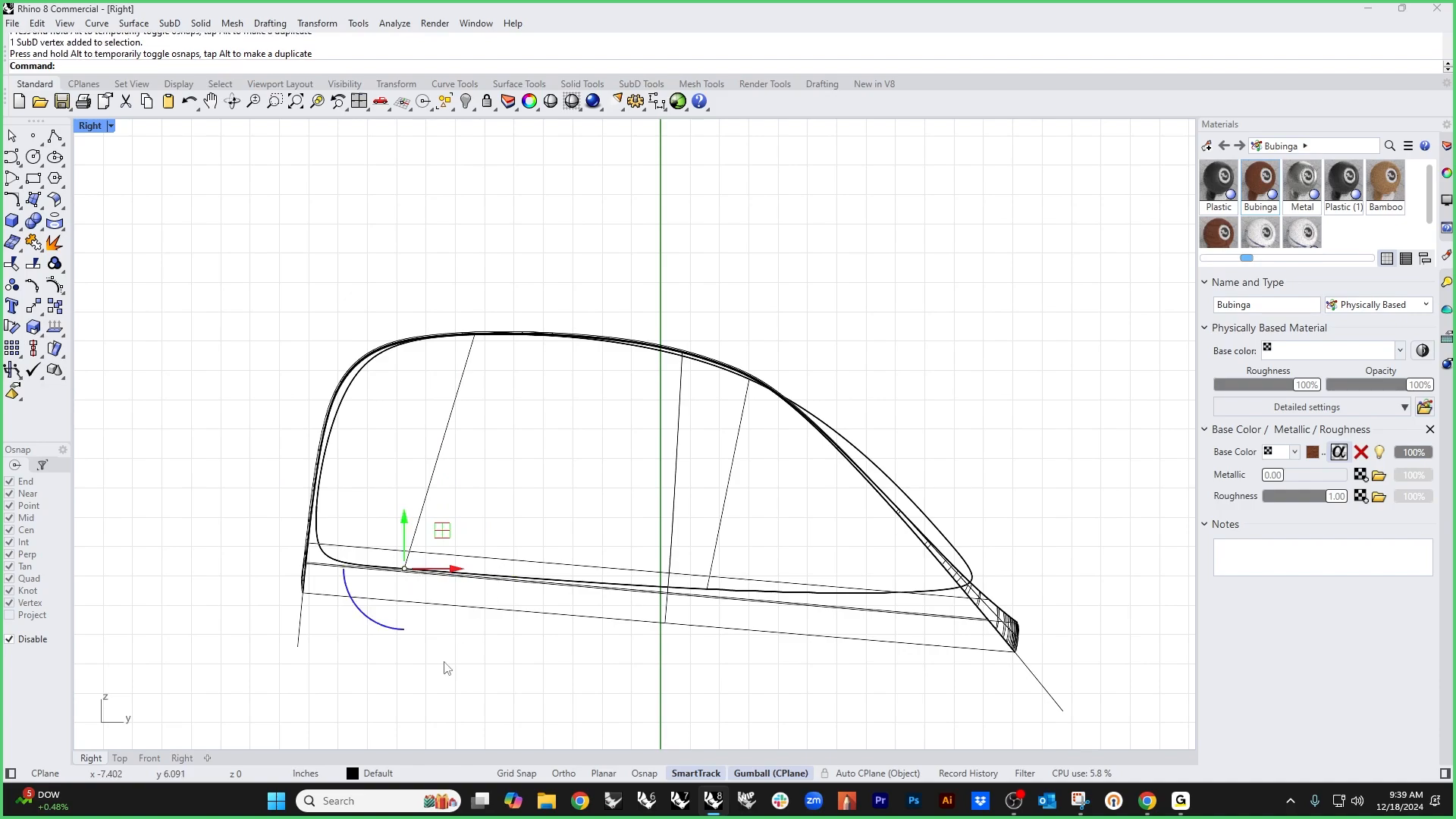
pyautogui.press('Tab')
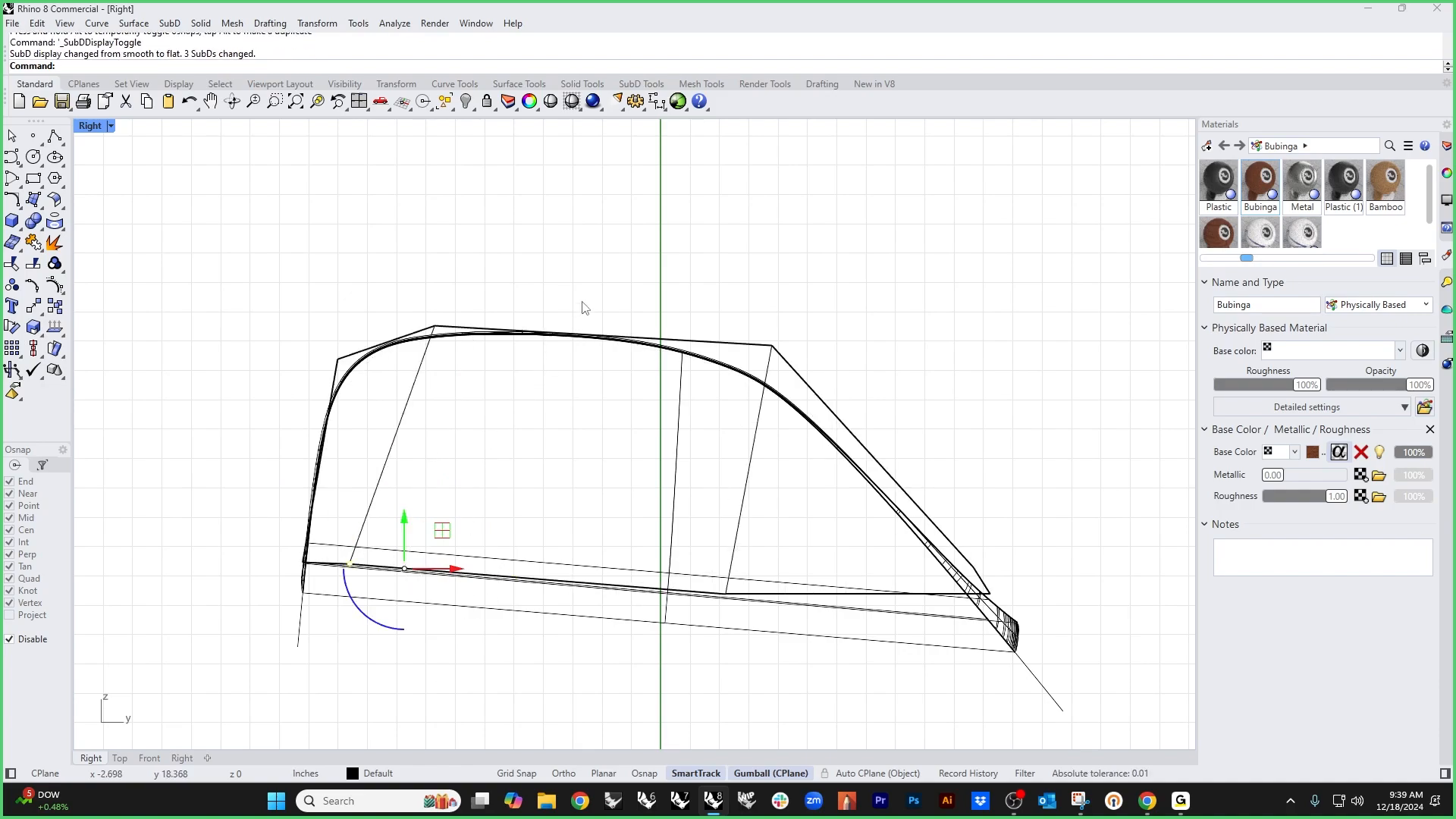
# Step: Move the cushion's lower rear control point onto the shell's bottom line and lower the upper rear one toward the shell's tip
pyautogui.scroll(3, 975, 549)
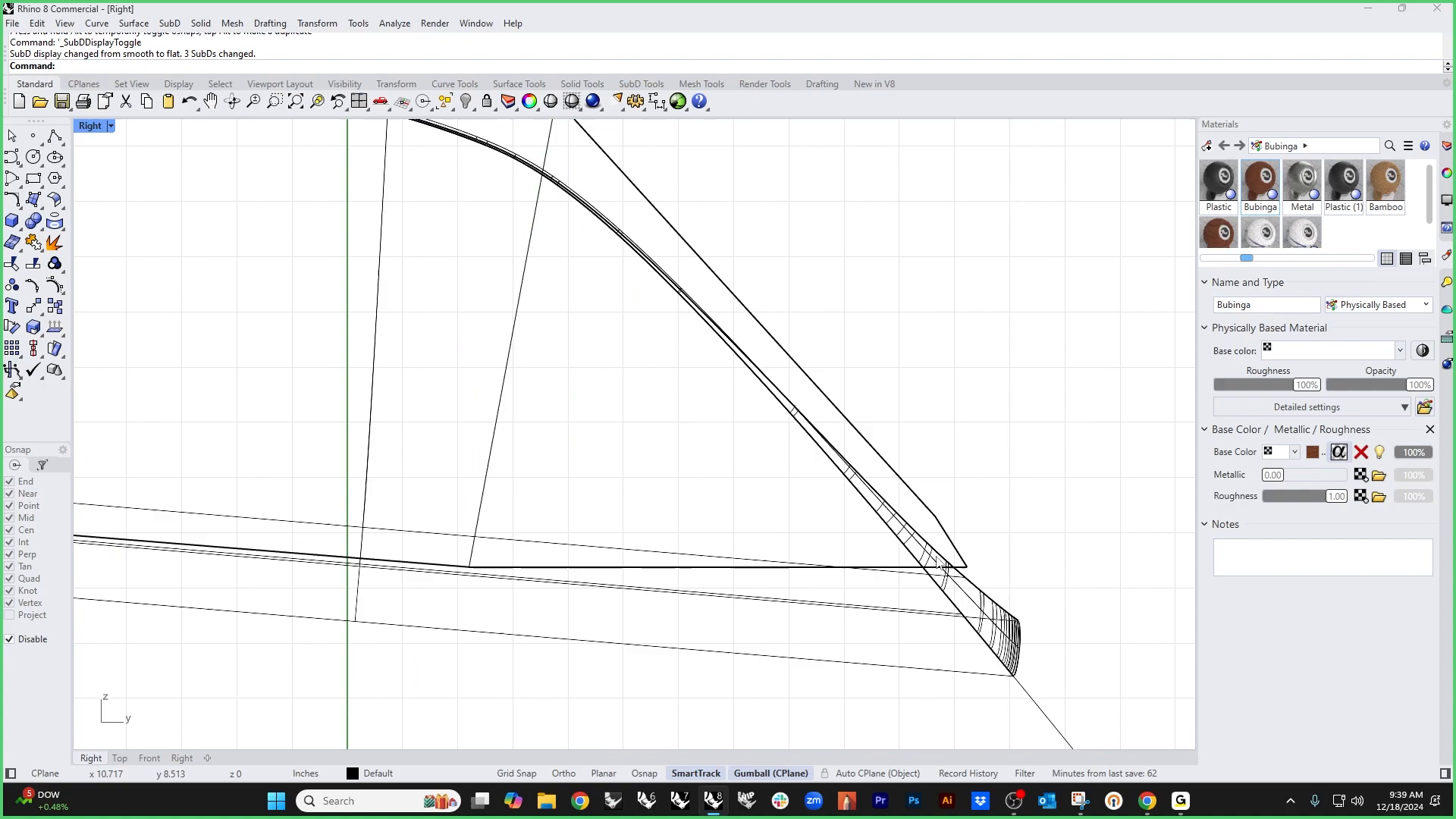
pyautogui.scroll(2, 940, 565)
pyautogui.keyDown('ctrl'); pyautogui.keyDown('shift'); pyautogui.click(940, 565); pyautogui.keyUp('shift'); pyautogui.keyUp('ctrl')
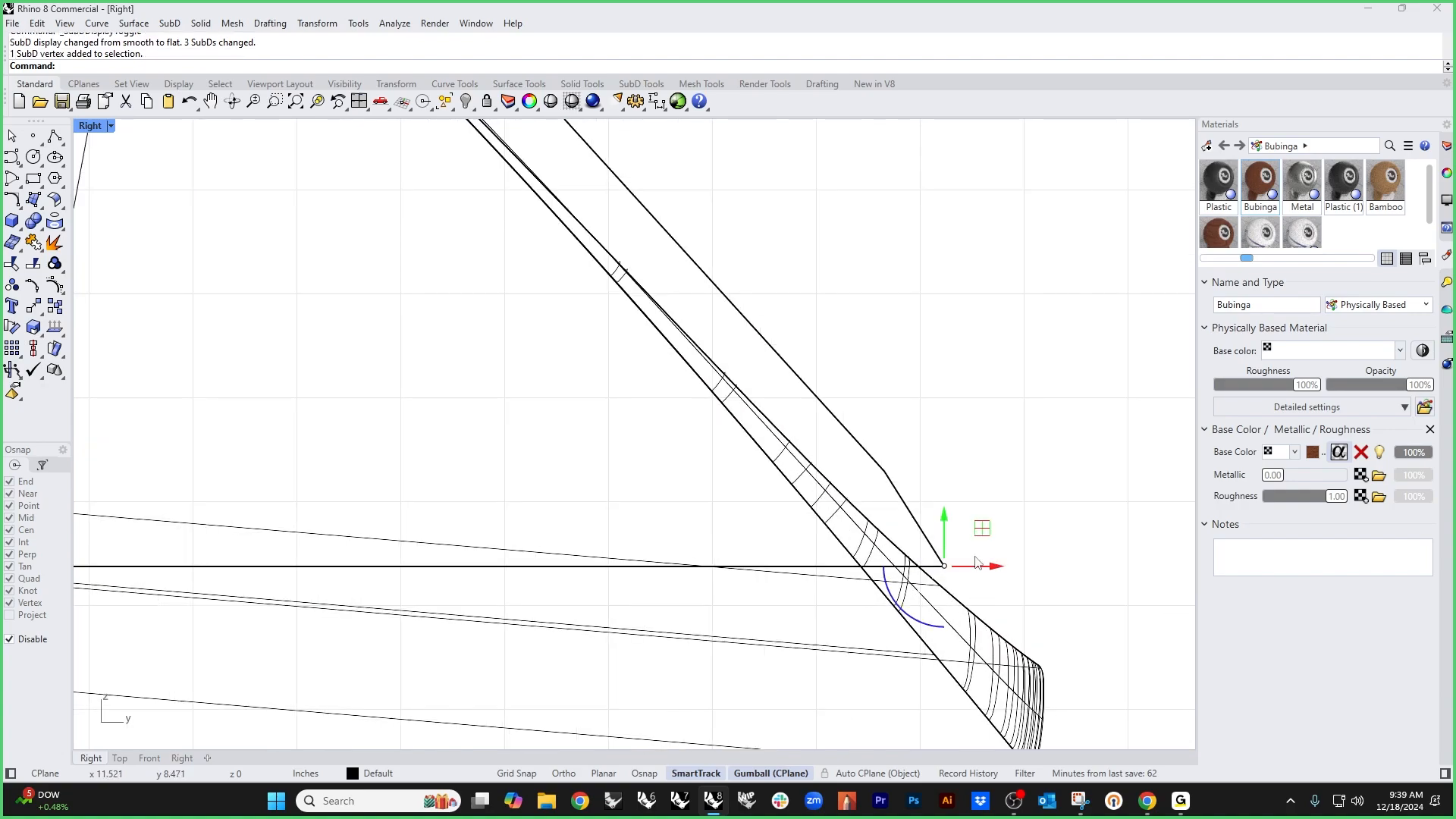
pyautogui.moveTo(940, 565); pyautogui.dragTo(934, 655)
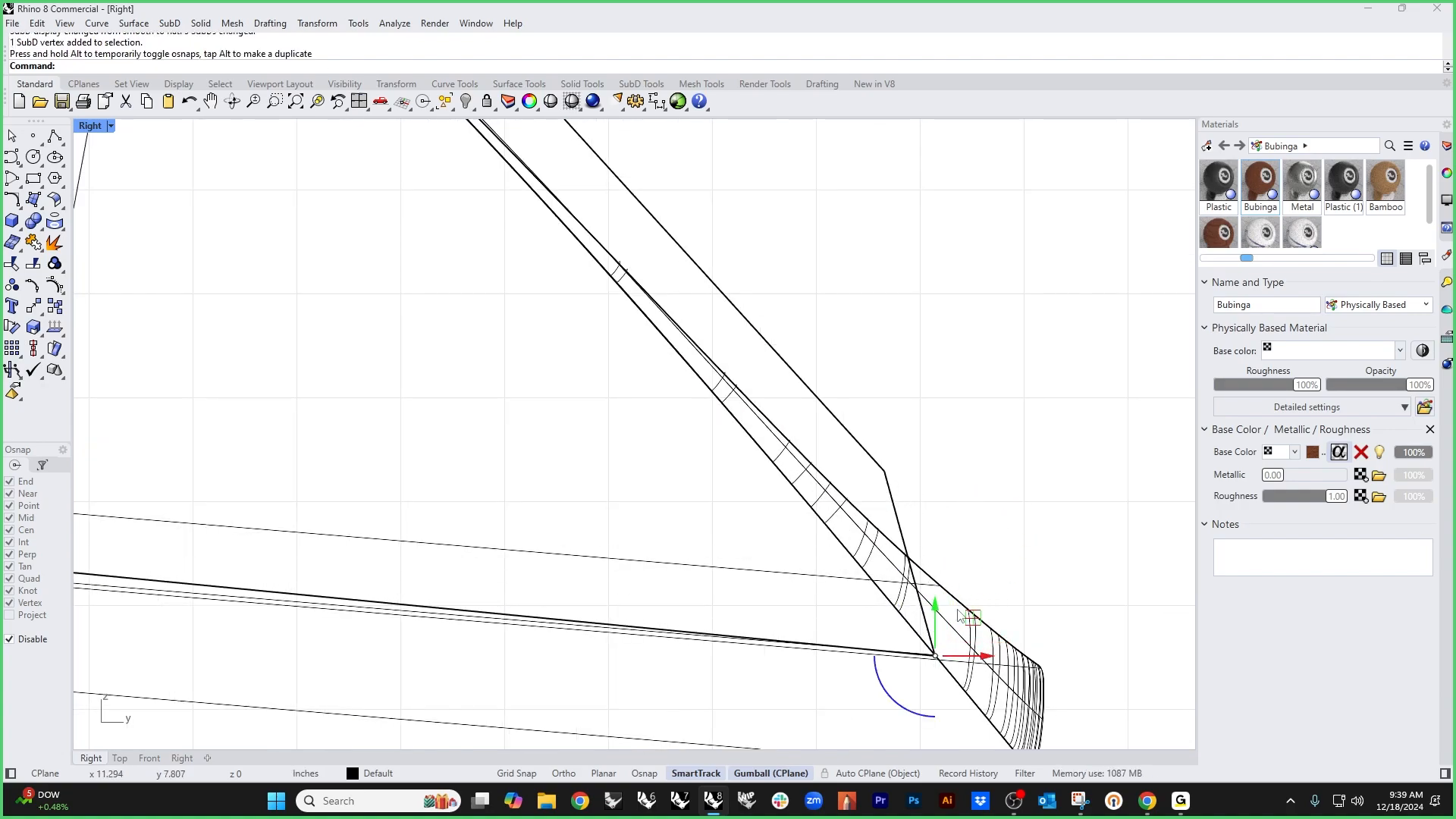
pyautogui.click(966, 491)
pyautogui.keyDown('ctrl'); pyautogui.keyDown('shift'); pyautogui.moveTo(849, 419); pyautogui.dragTo(885, 536); pyautogui.keyUp('shift'); pyautogui.keyUp('ctrl')
pyautogui.scroll(-10, 890, 439)
pyautogui.scroll(-3, 870, 404)
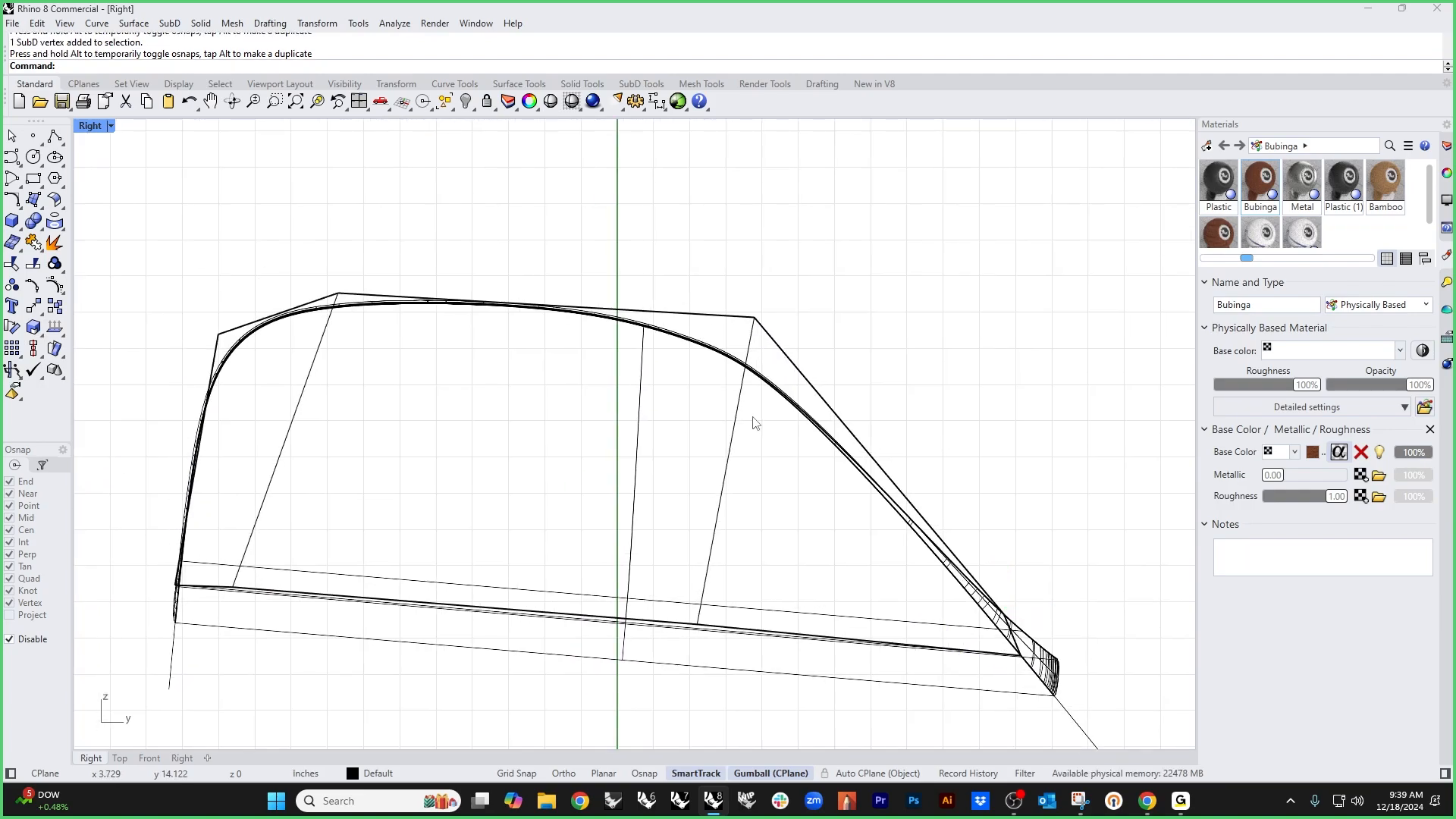
pyautogui.scroll(-3, 754, 416)
# Step: Shift the cushion's front bottom edge forward past the shell and raise its front corner control point
pyautogui.press('Tab')
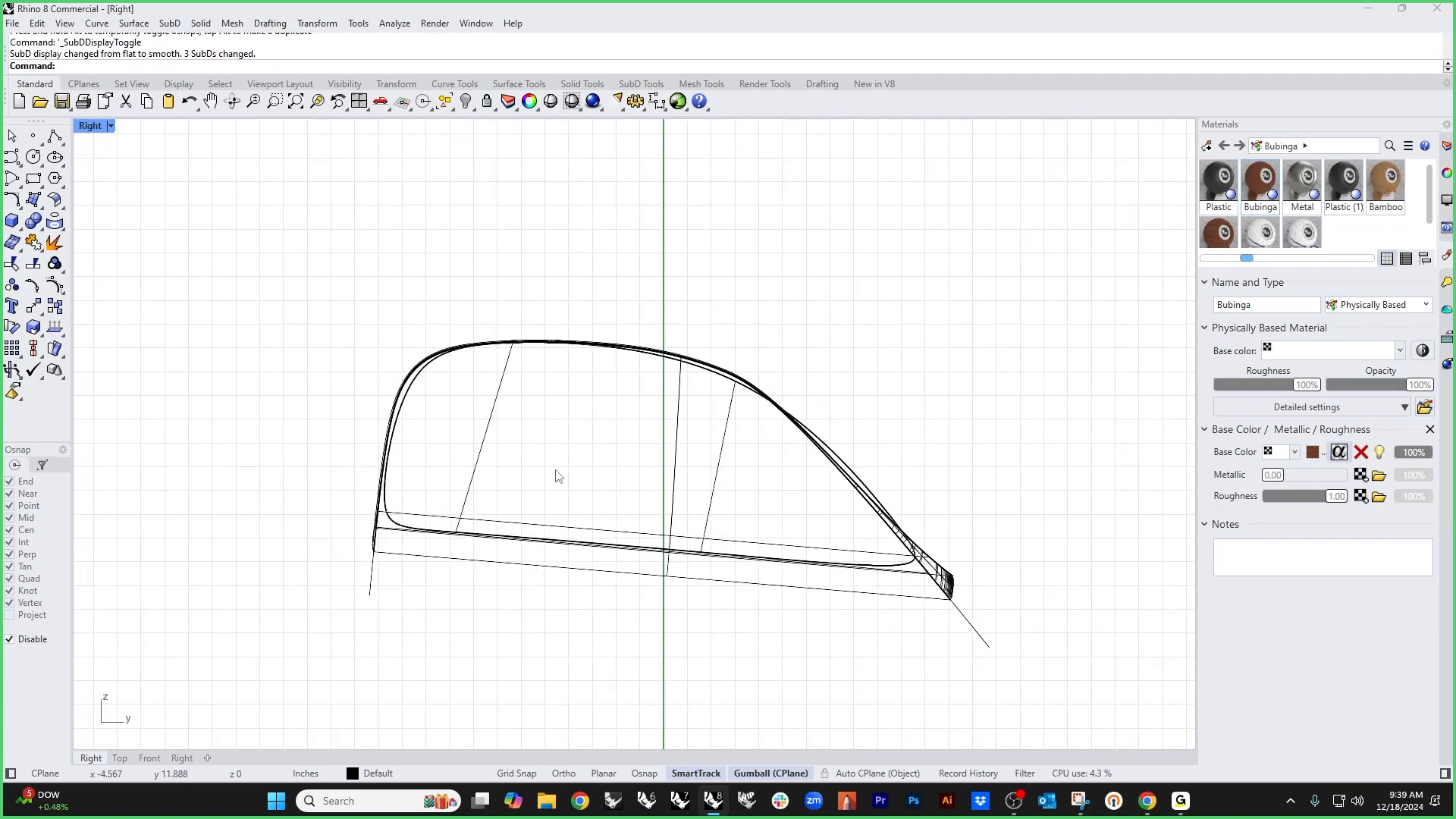
pyautogui.scroll(3, 400, 518)
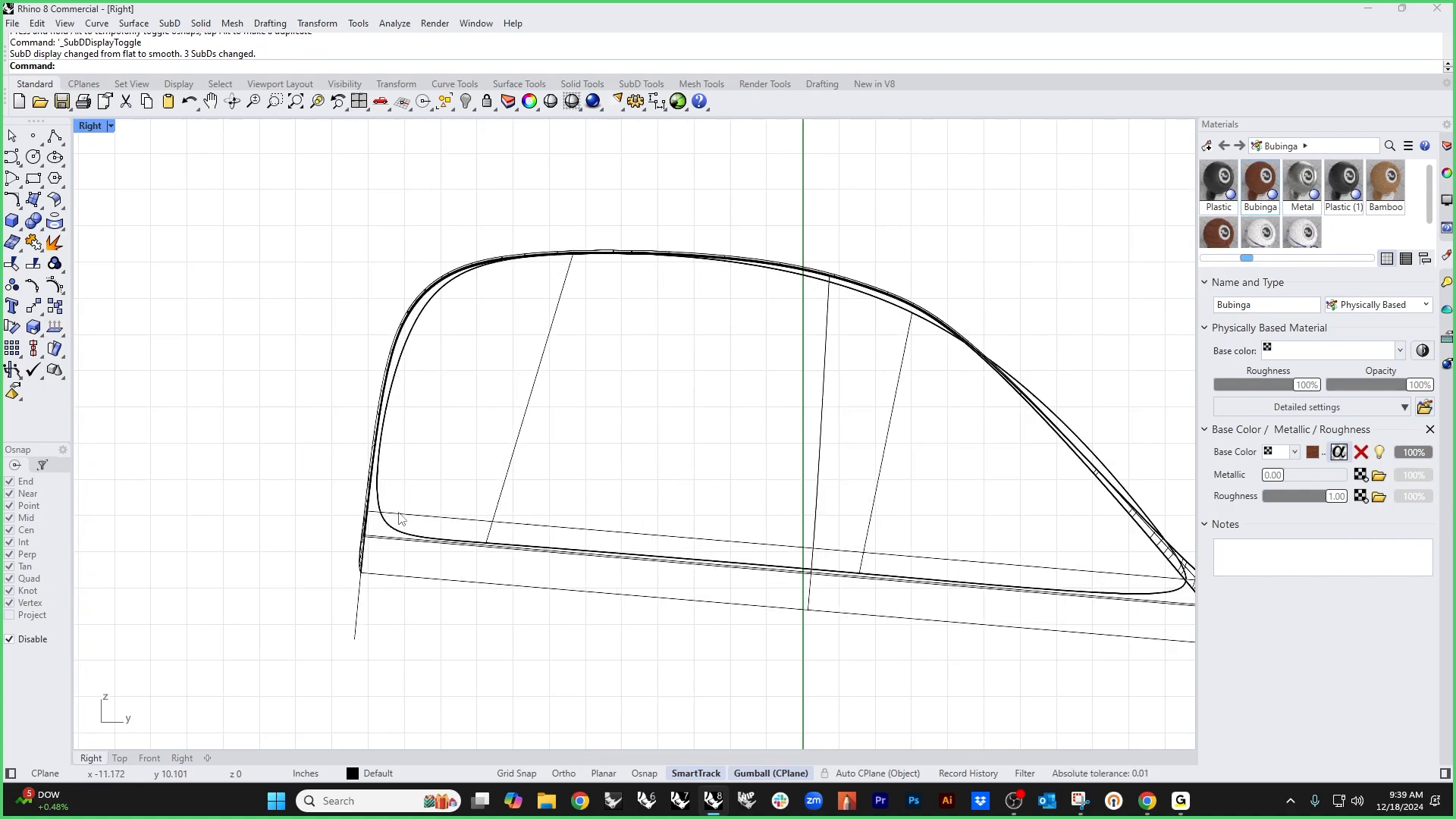
pyautogui.moveTo(291, 481); pyautogui.dragTo(457, 577)
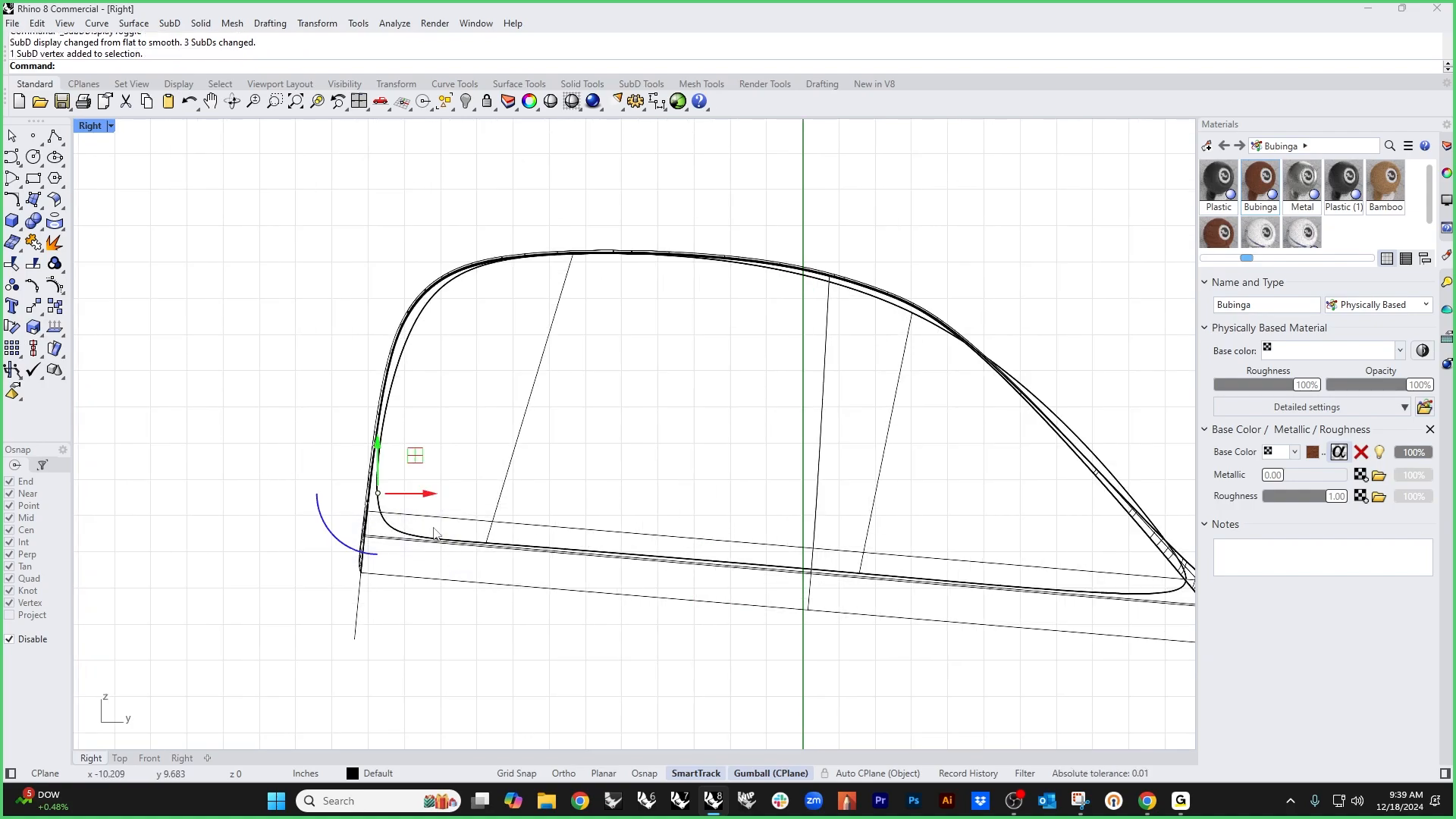
pyautogui.click(346, 621)
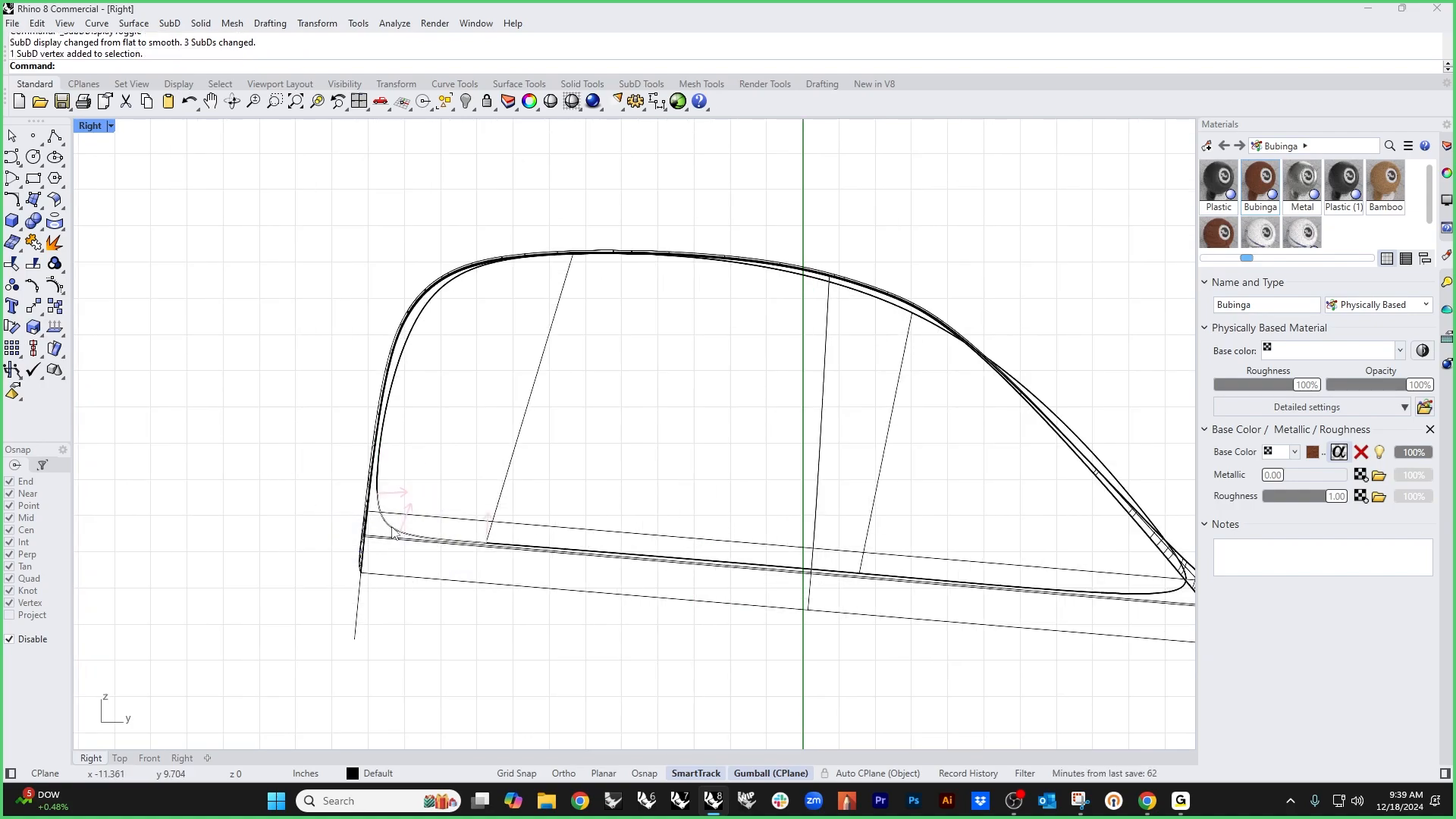
pyautogui.click(393, 541)
pyautogui.press('Tab')
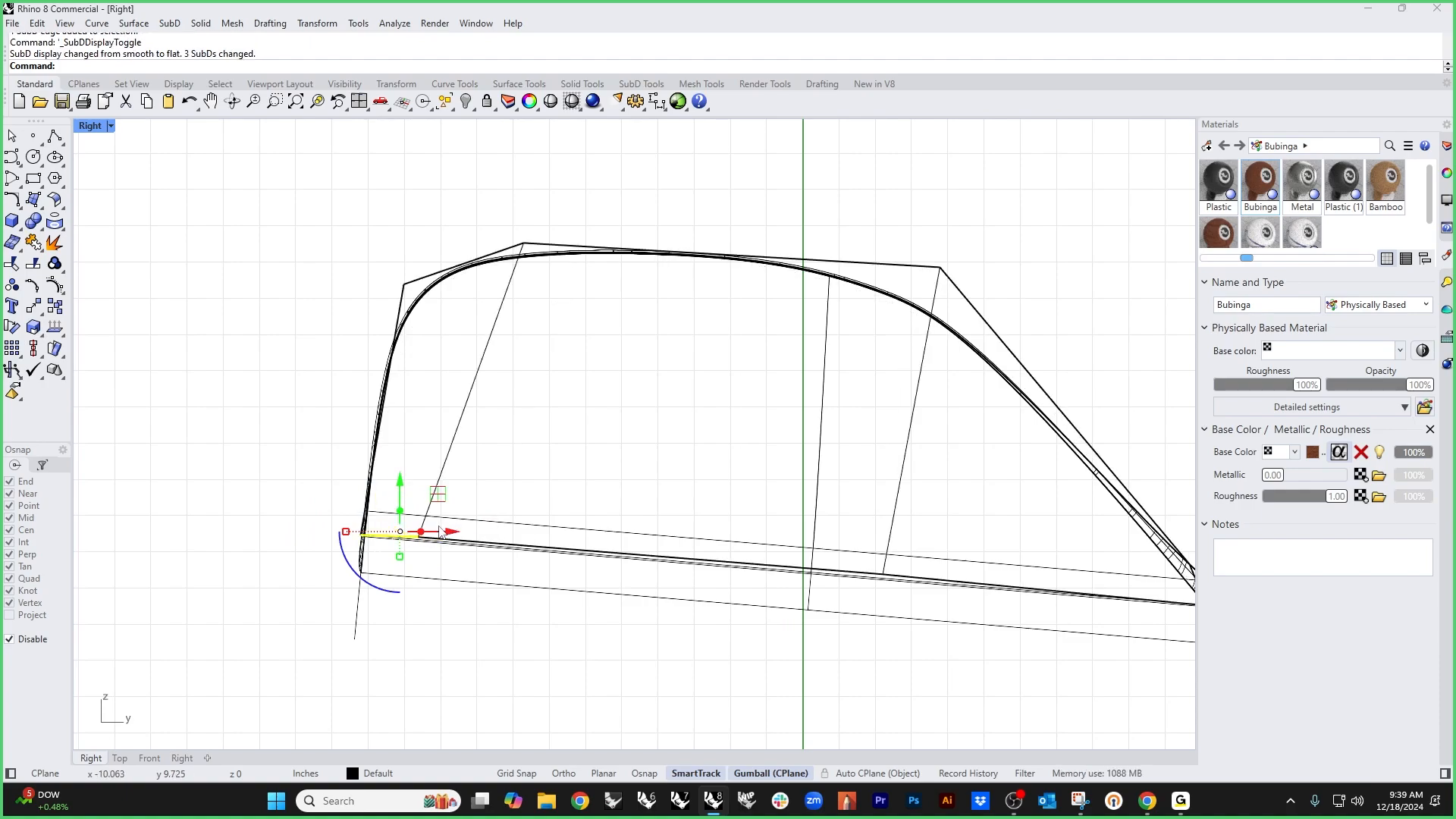
pyautogui.moveTo(438, 534); pyautogui.dragTo(353, 539)
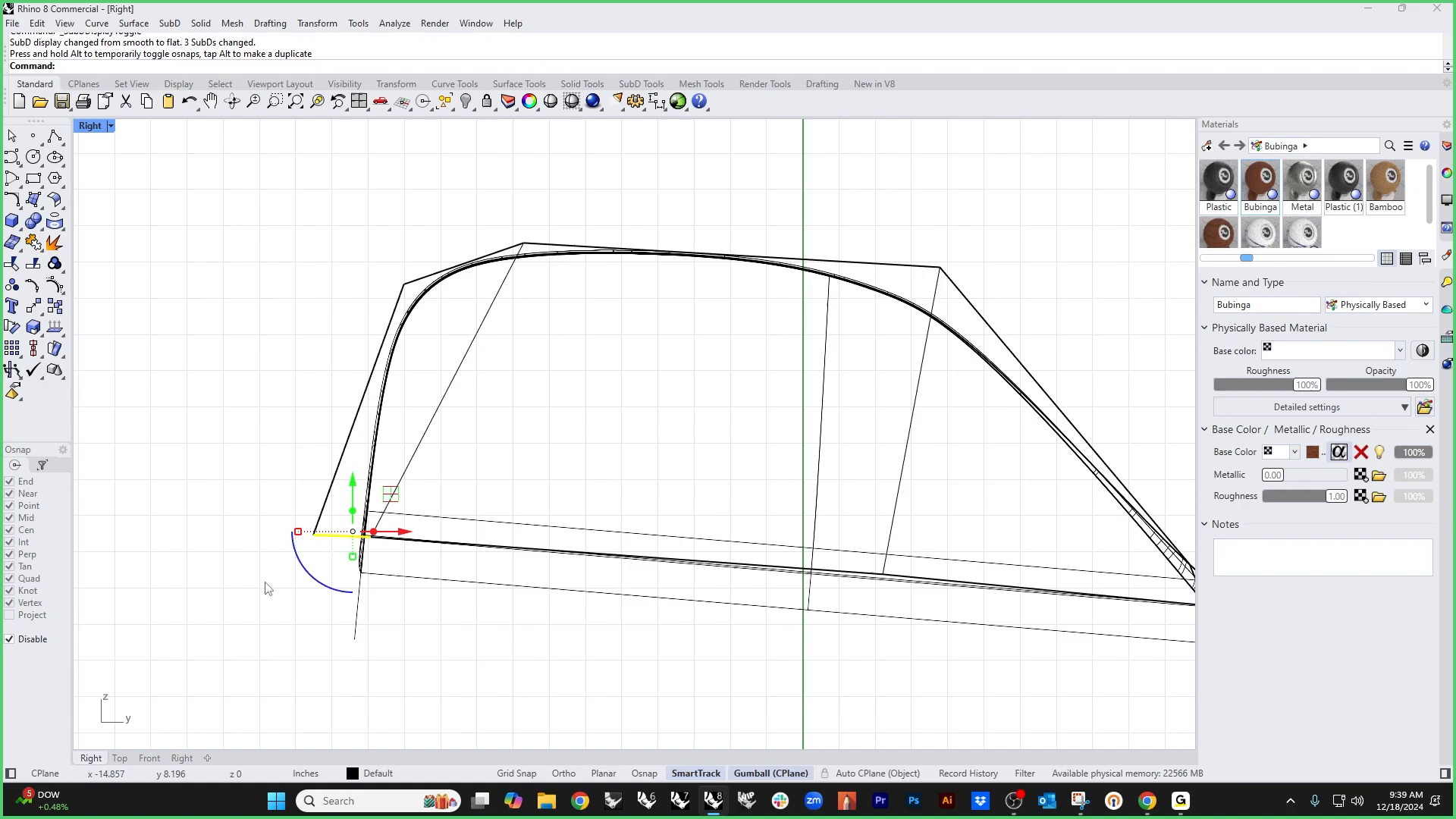
pyautogui.moveTo(270, 497); pyautogui.dragTo(332, 480)
pyautogui.click(262, 408)
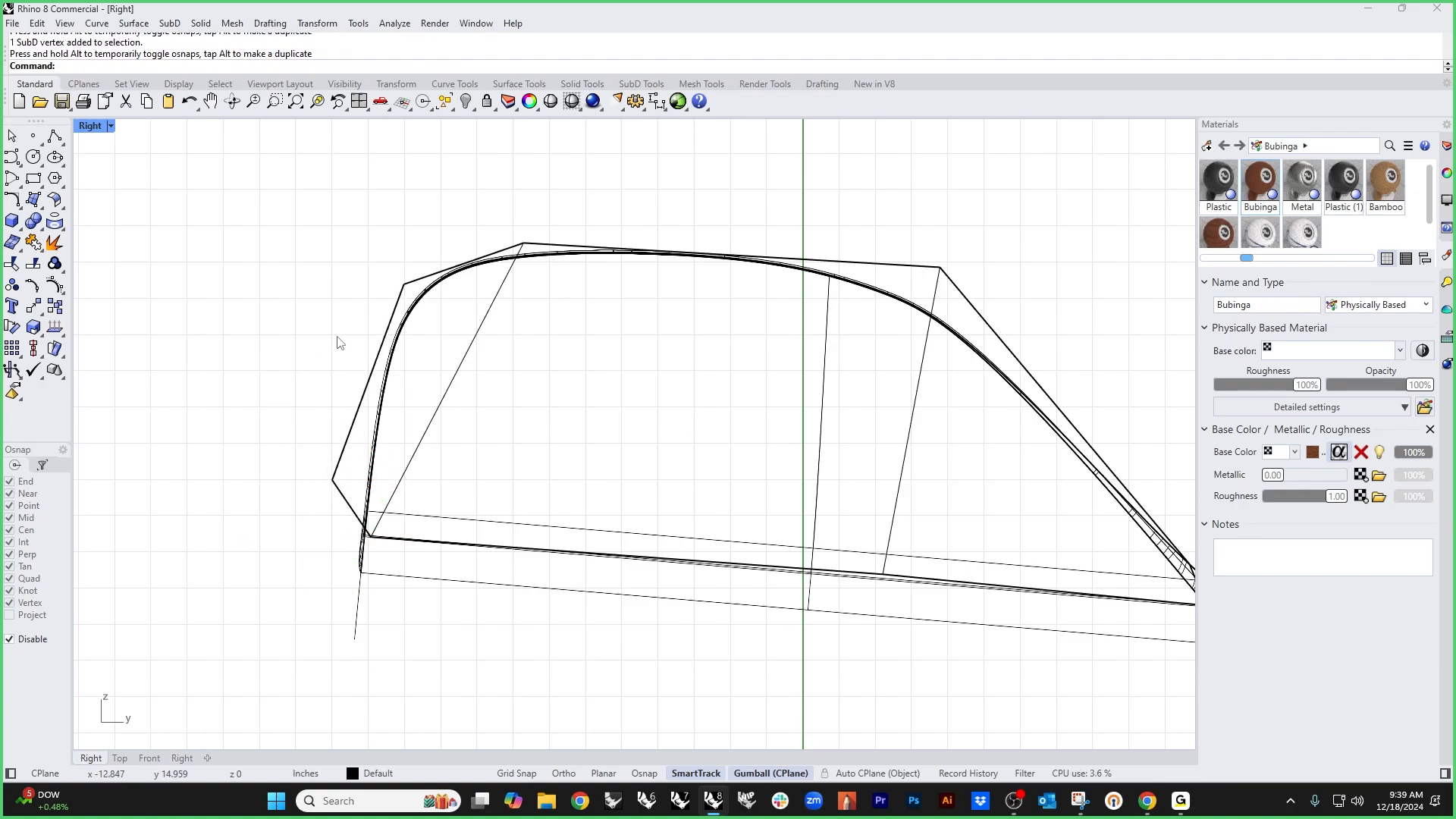
# Step: Switch the SubDs to smooth display and lower the side cushion's second bottom point and front corner point toward the shell's bottom line
pyautogui.press('Tab')
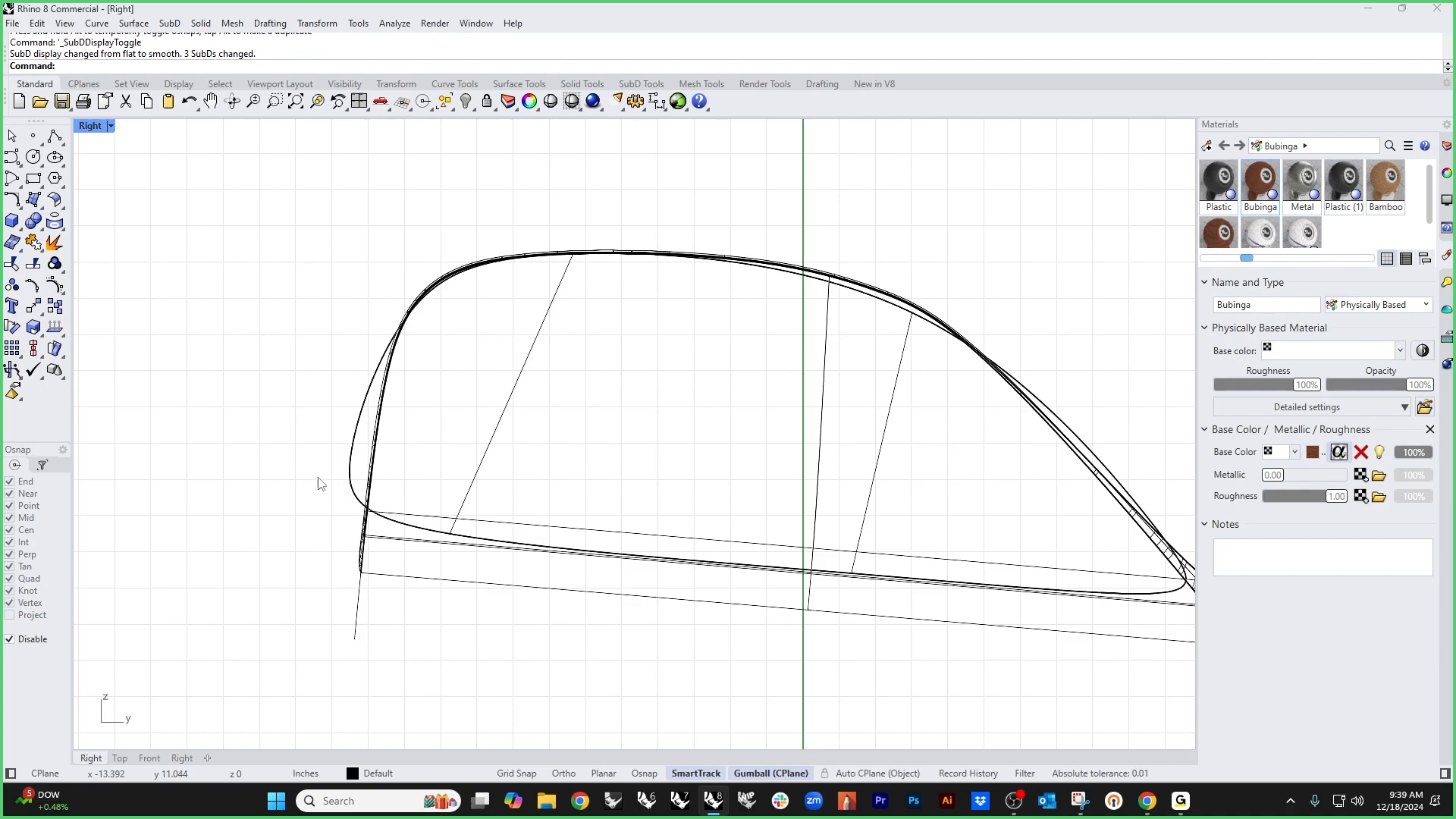
pyautogui.moveTo(432, 480); pyautogui.dragTo(476, 555)
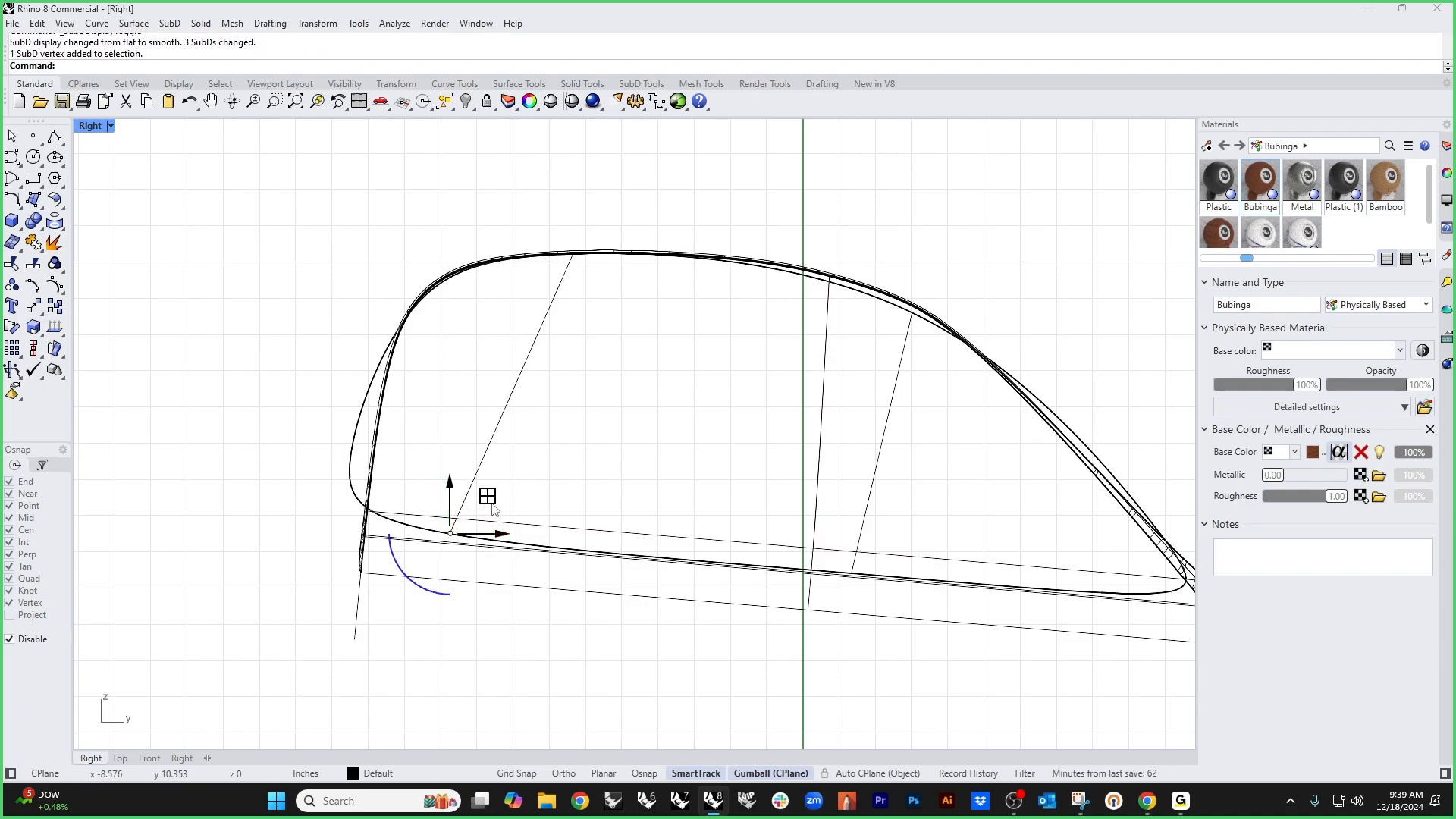
pyautogui.moveTo(485, 494)
pyautogui.mouseDown()
pyautogui.moveTo(435, 493)
pyautogui.moveTo(487, 487)
pyautogui.moveTo(484, 500)
pyautogui.mouseUp()
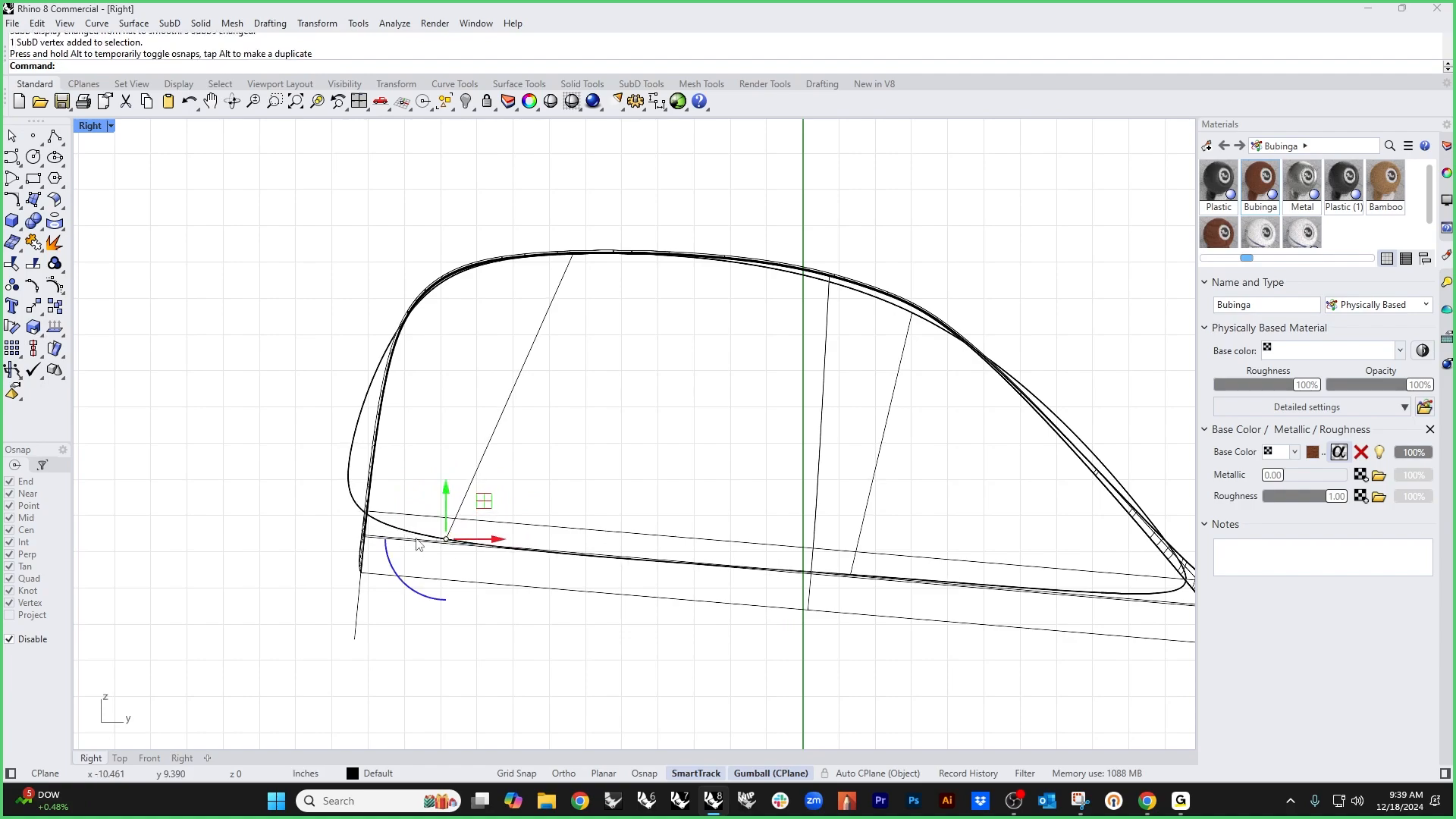
pyautogui.click(305, 533)
pyautogui.moveTo(302, 429); pyautogui.dragTo(326, 477)
pyautogui.click(289, 527)
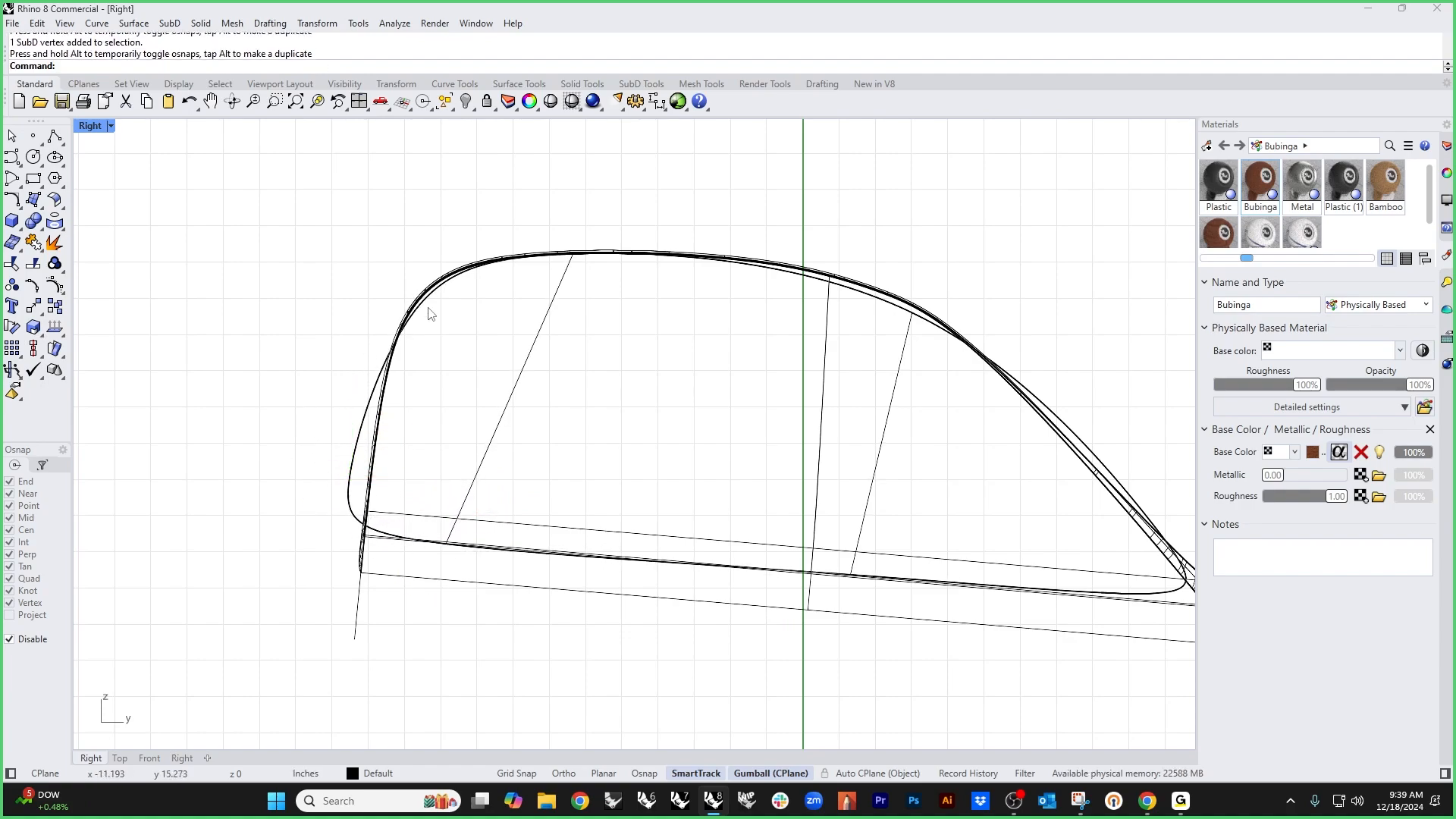
# Step: Shift the side cushion's second upper control point toward the front and nudge the third one outward to follow the shell
pyautogui.moveTo(517, 189); pyautogui.dragTo(647, 321)
pyautogui.moveTo(621, 254)
pyautogui.mouseDown()
pyautogui.moveTo(636, 254)
pyautogui.moveTo(606, 254)
pyautogui.mouseUp()
pyautogui.click(811, 175)
pyautogui.moveTo(879, 243); pyautogui.dragTo(908, 308)
pyautogui.moveTo(1080, 364); pyautogui.dragTo(888, 359, button='right')
pyautogui.click(906, 377)
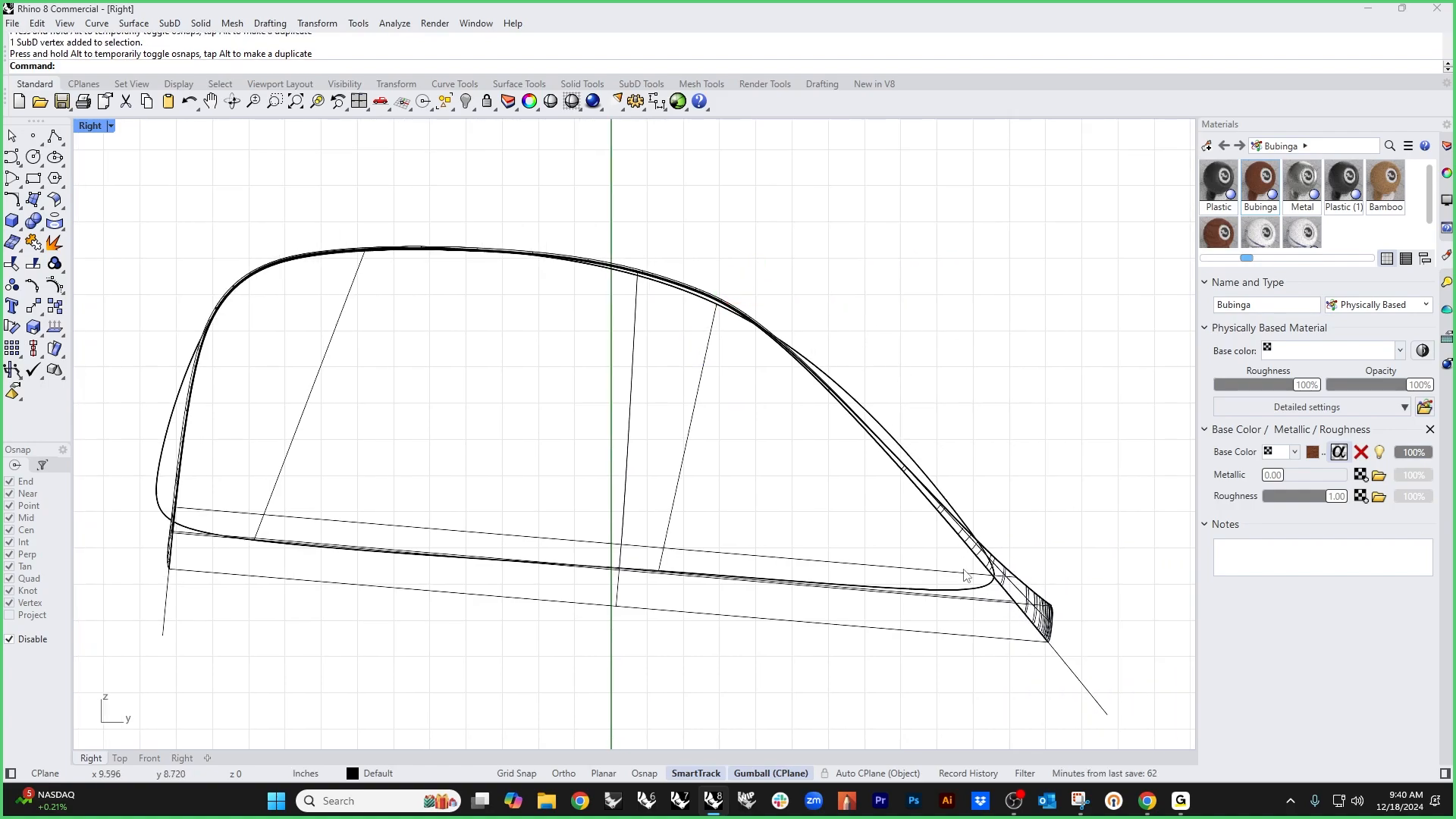
# Step: Move the side cushion from the chair's centre to the shell's side wall in the Front view and tilt it to match
pyautogui.hotkey('ctrl', 'F4')
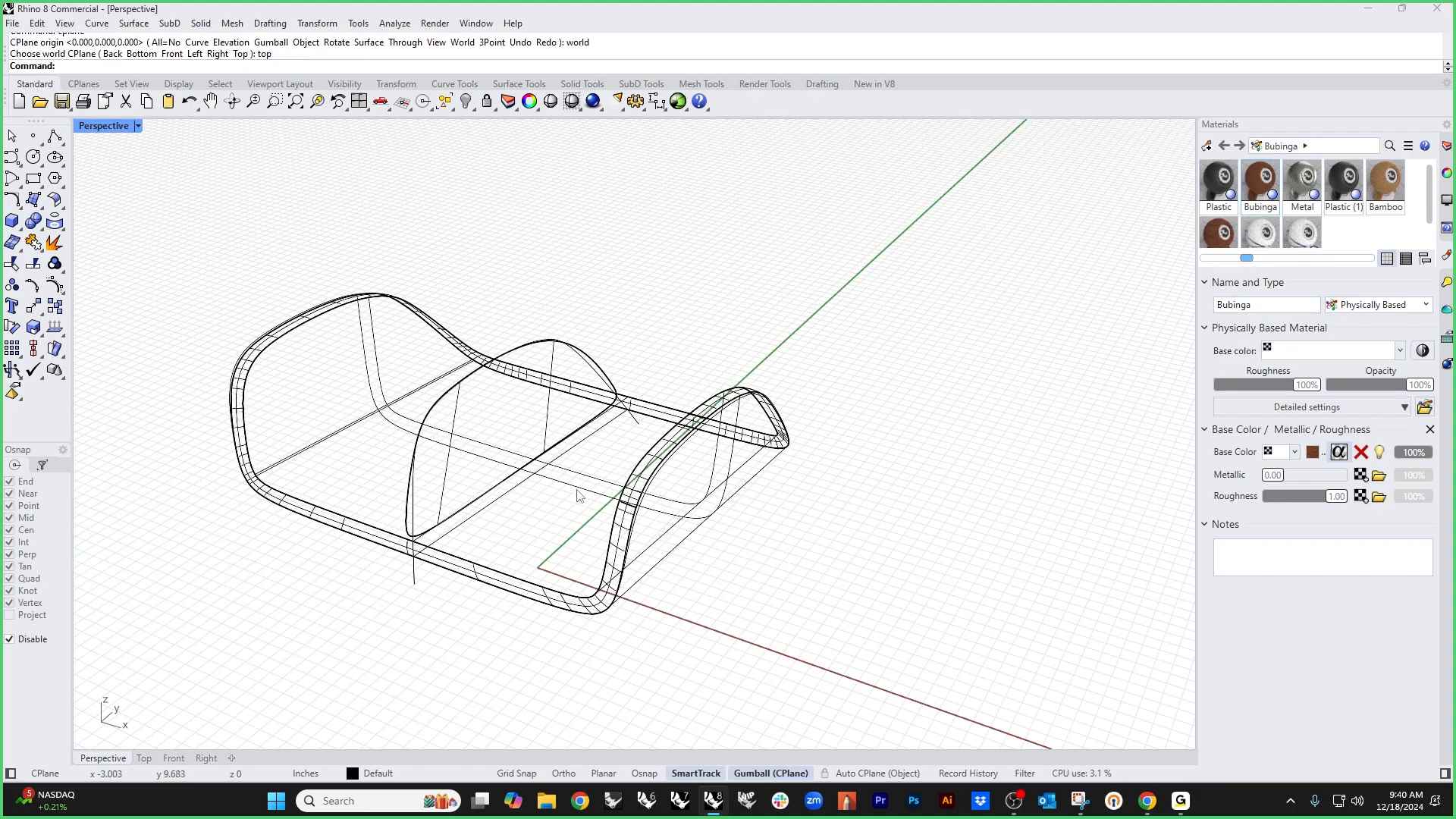
pyautogui.moveTo(535, 502); pyautogui.dragTo(466, 489, button='right')
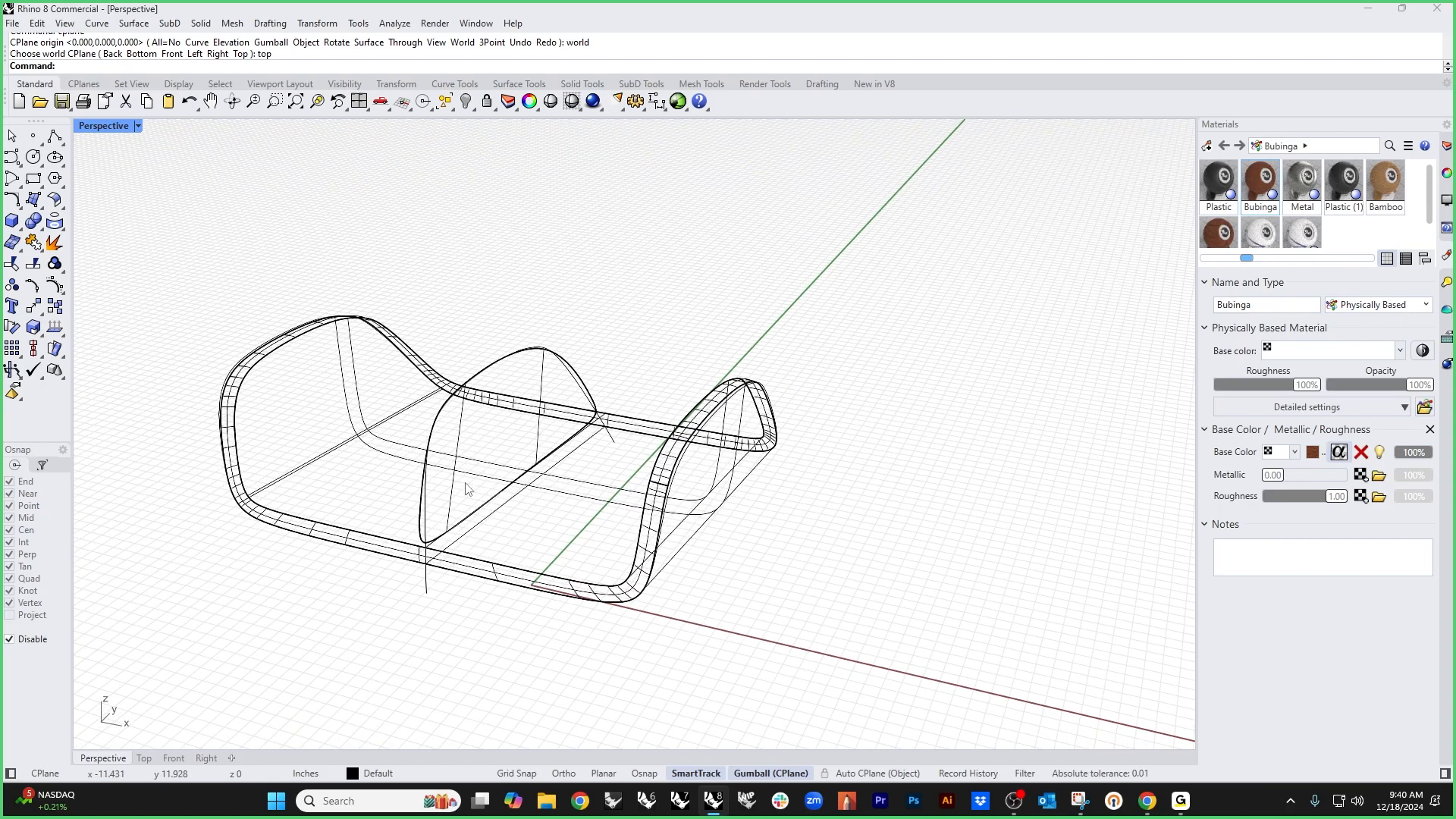
pyautogui.click(459, 505)
pyautogui.hotkey('ctrl', 'F2')
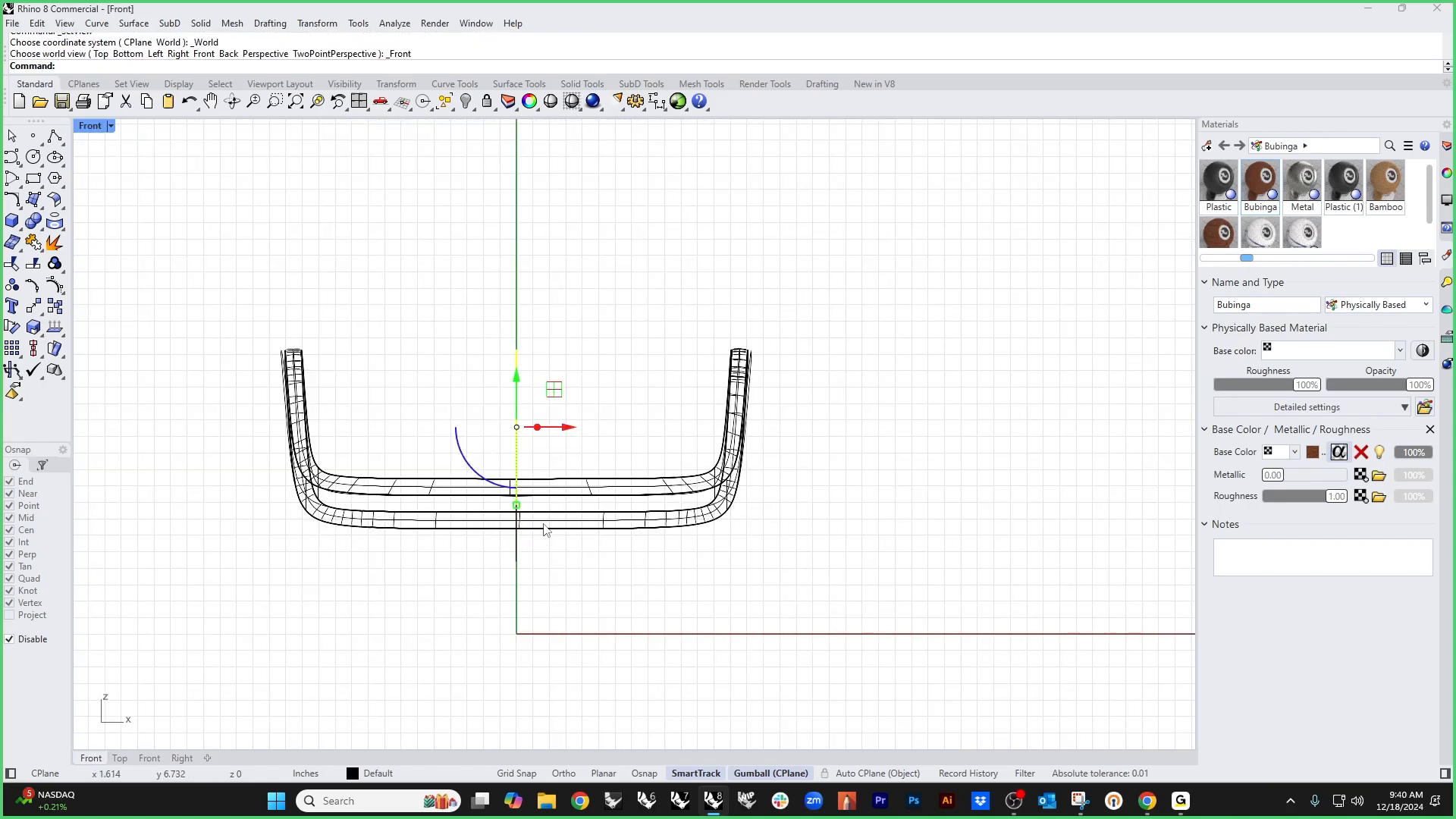
pyautogui.moveTo(516, 444); pyautogui.dragTo(711, 487)
pyautogui.moveTo(774, 431); pyautogui.dragTo(724, 432)
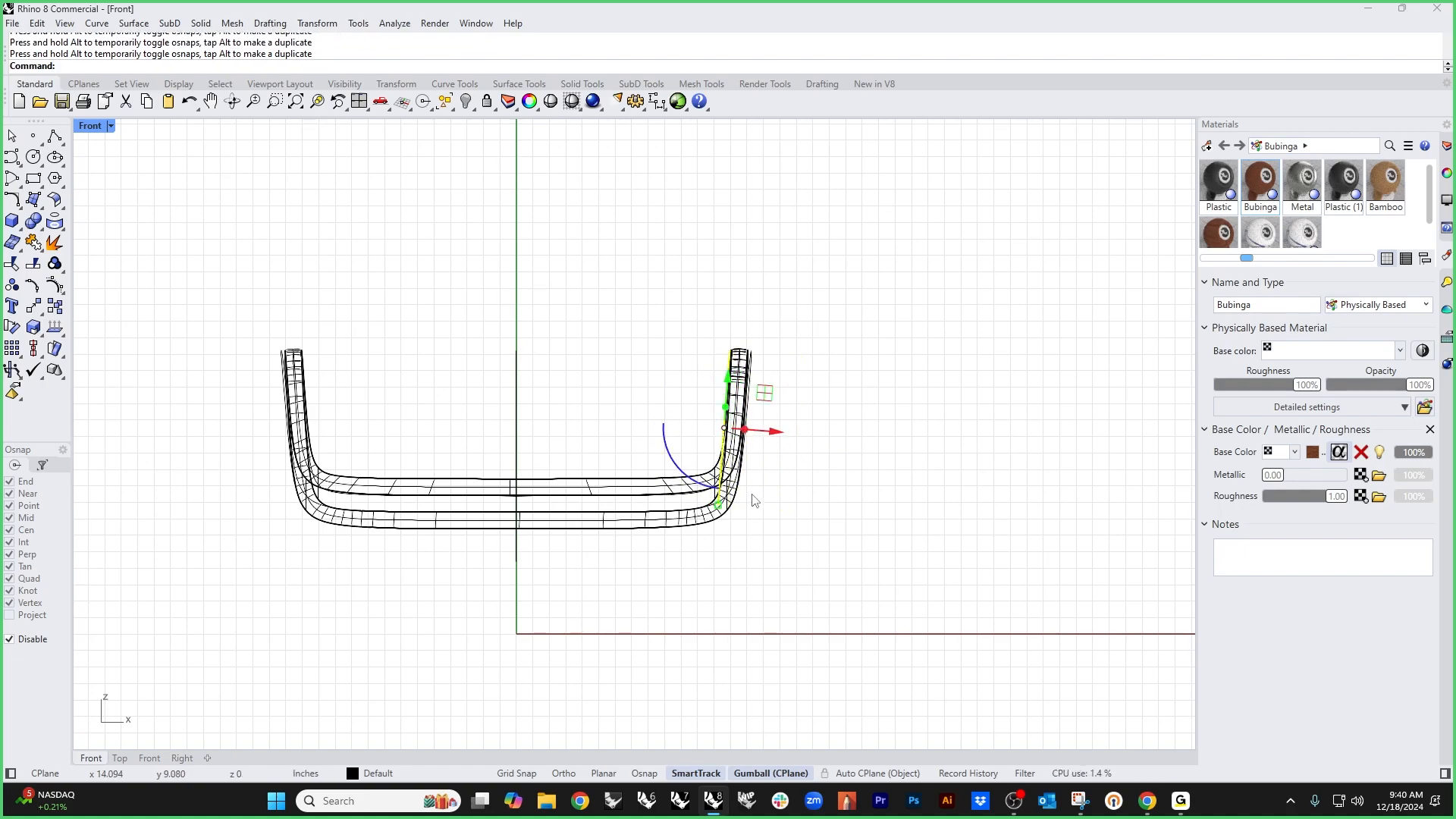
# Step: Mirror the side cushion to the opposite wall with a vertical mirror plane starting at the origin (0)
pyautogui.moveTo(776, 539); pyautogui.dragTo(783, 575, button='right')
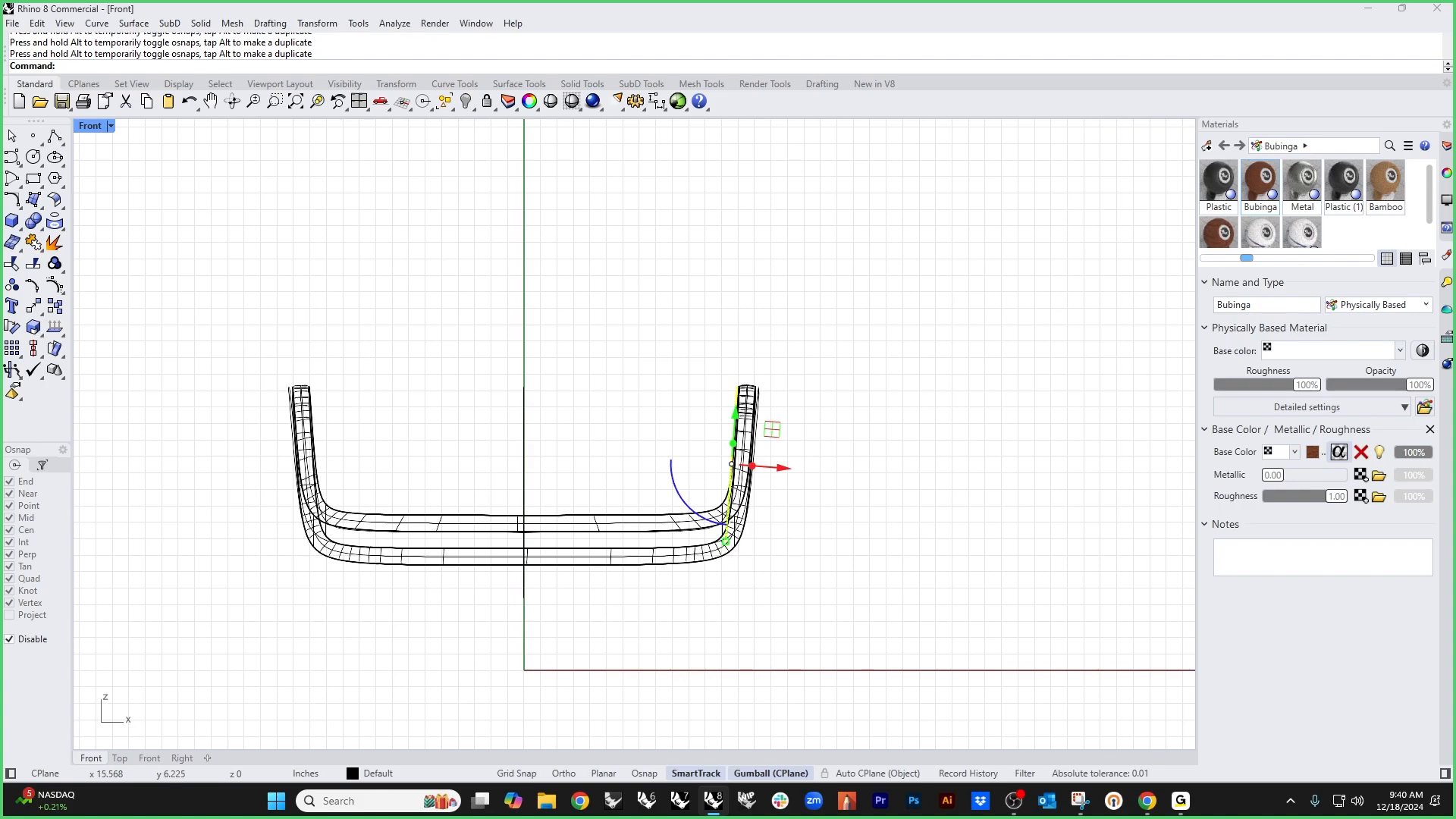
pyautogui.write('Mi')
pyautogui.press('Return')
pyautogui.write('0')
pyautogui.press('Return')
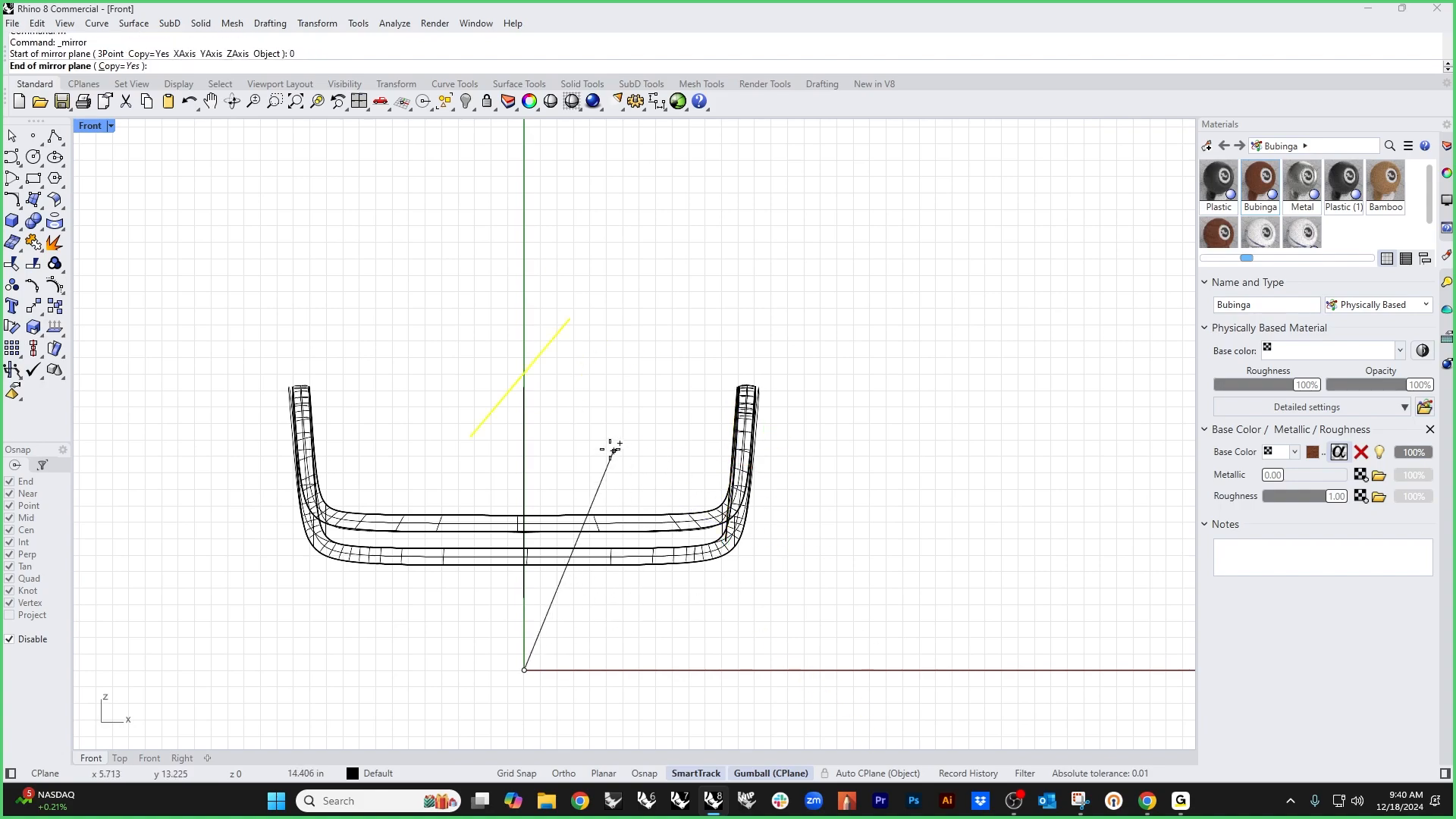
pyautogui.keyDown('shift'); pyautogui.click(520, 428); pyautogui.keyUp('shift')
# Step: Isolate the two mirrored side cushions in the Perspective view
pyautogui.hotkey('ctrl', 'F4')
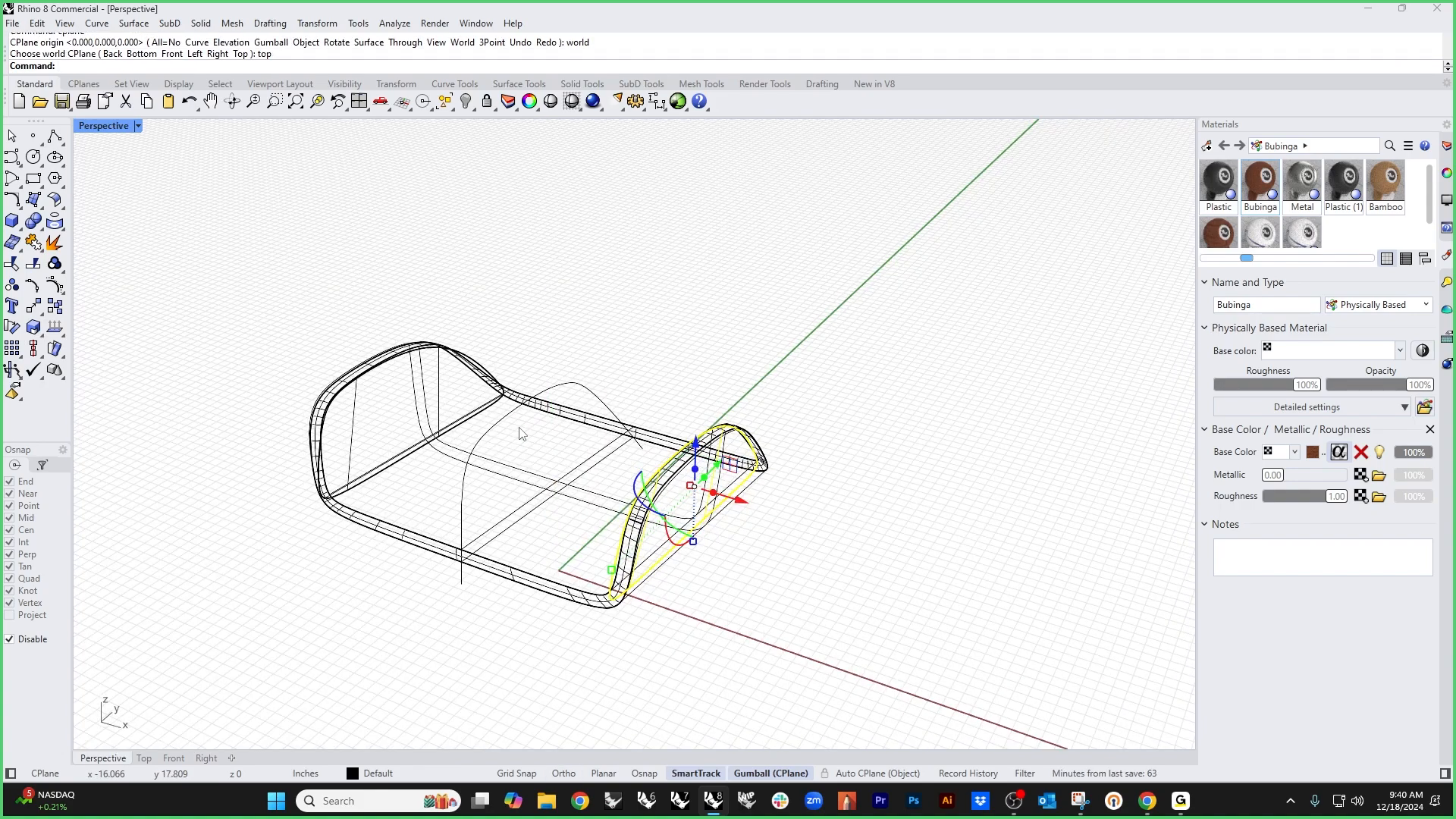
pyautogui.scroll(4, 438, 413)
pyautogui.click(454, 404)
pyautogui.moveTo(453, 404); pyautogui.dragTo(793, 576, button='right')
pyautogui.keyDown('shift'); pyautogui.click(893, 564); pyautogui.keyUp('shift')
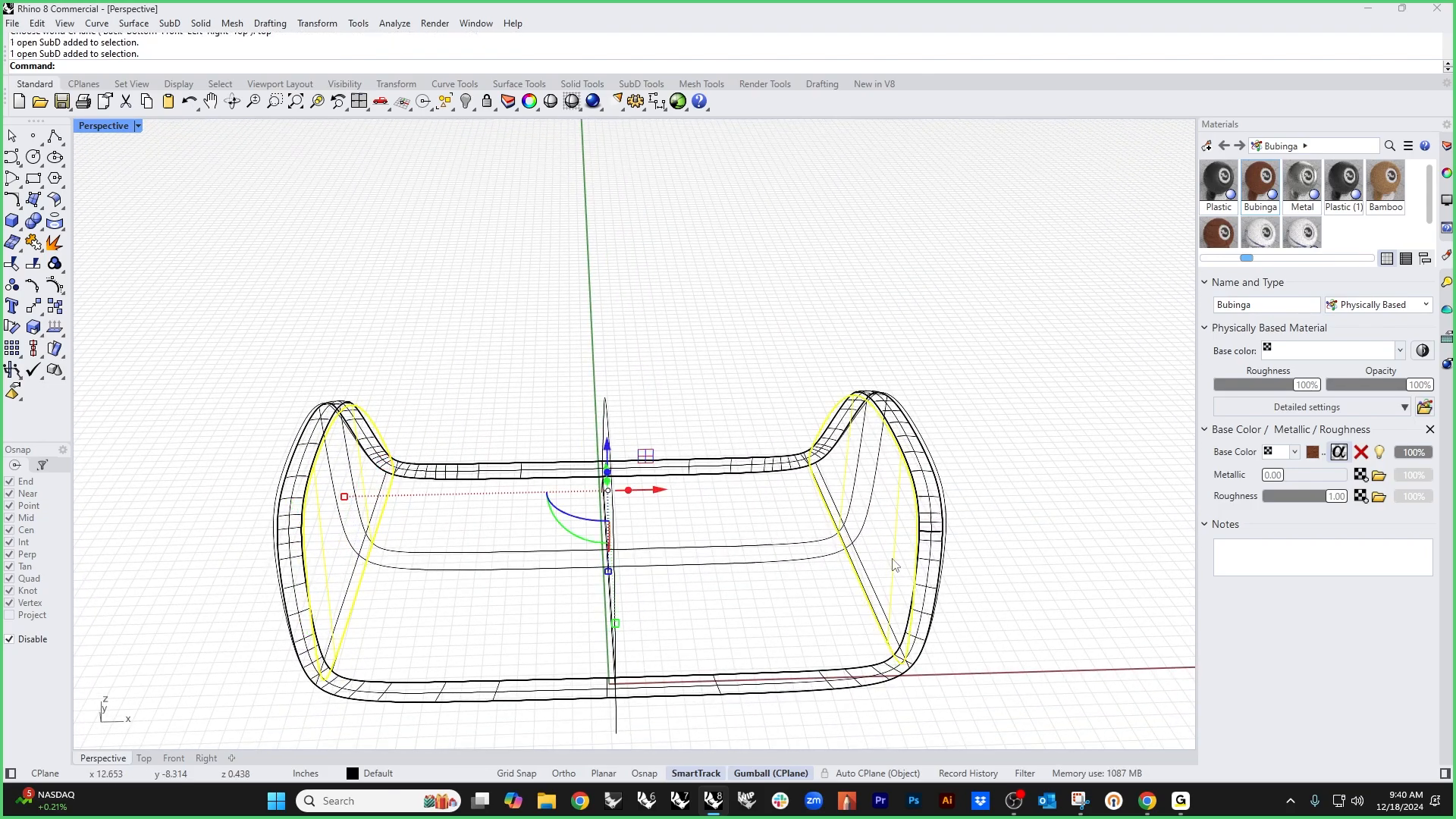
pyautogui.write('isolate')
pyautogui.press('Return')
pyautogui.click(689, 552)
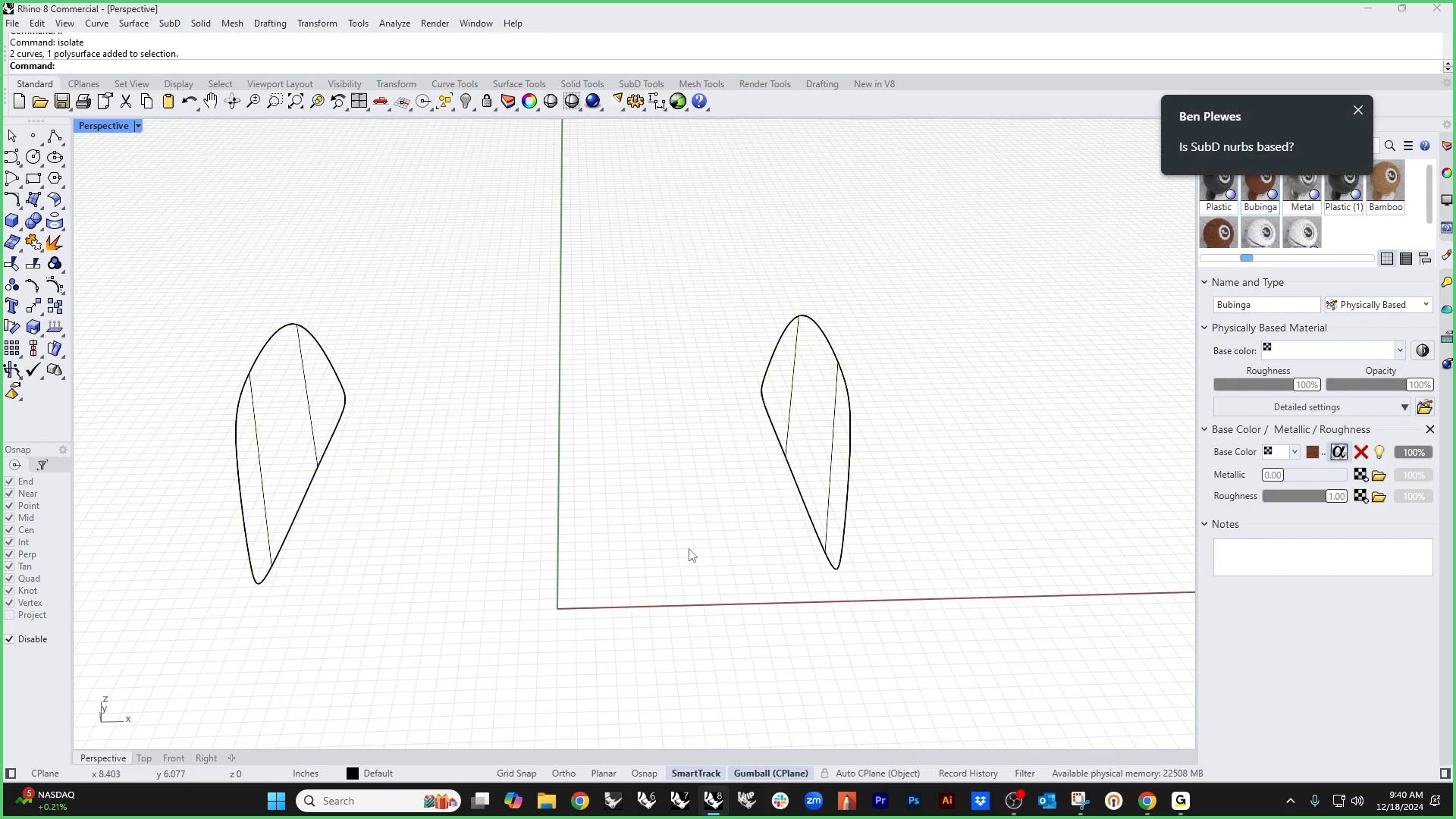
pyautogui.moveTo(690, 553); pyautogui.dragTo(614, 549, button='right')
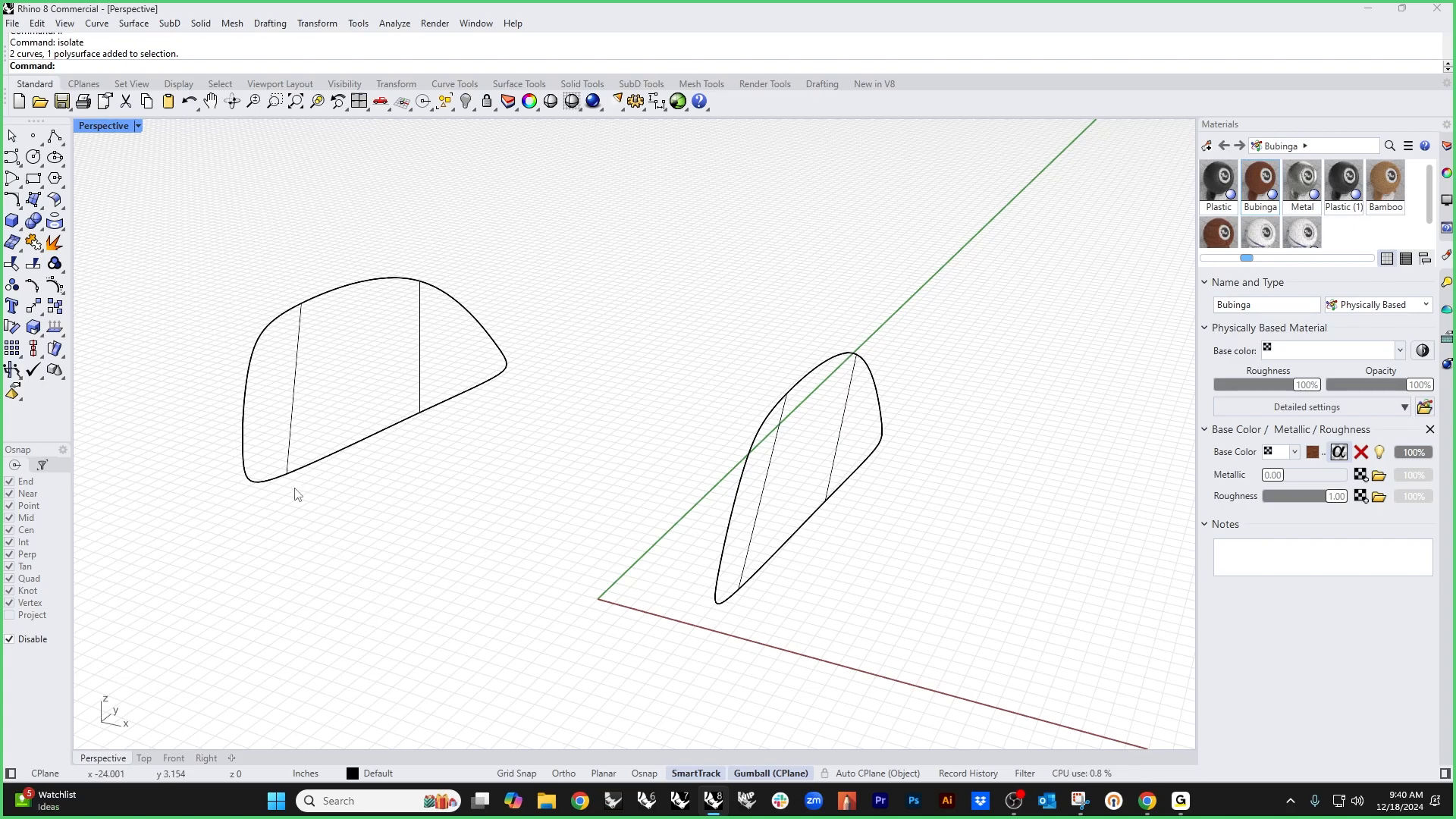
pyautogui.doubleClick(268, 483)
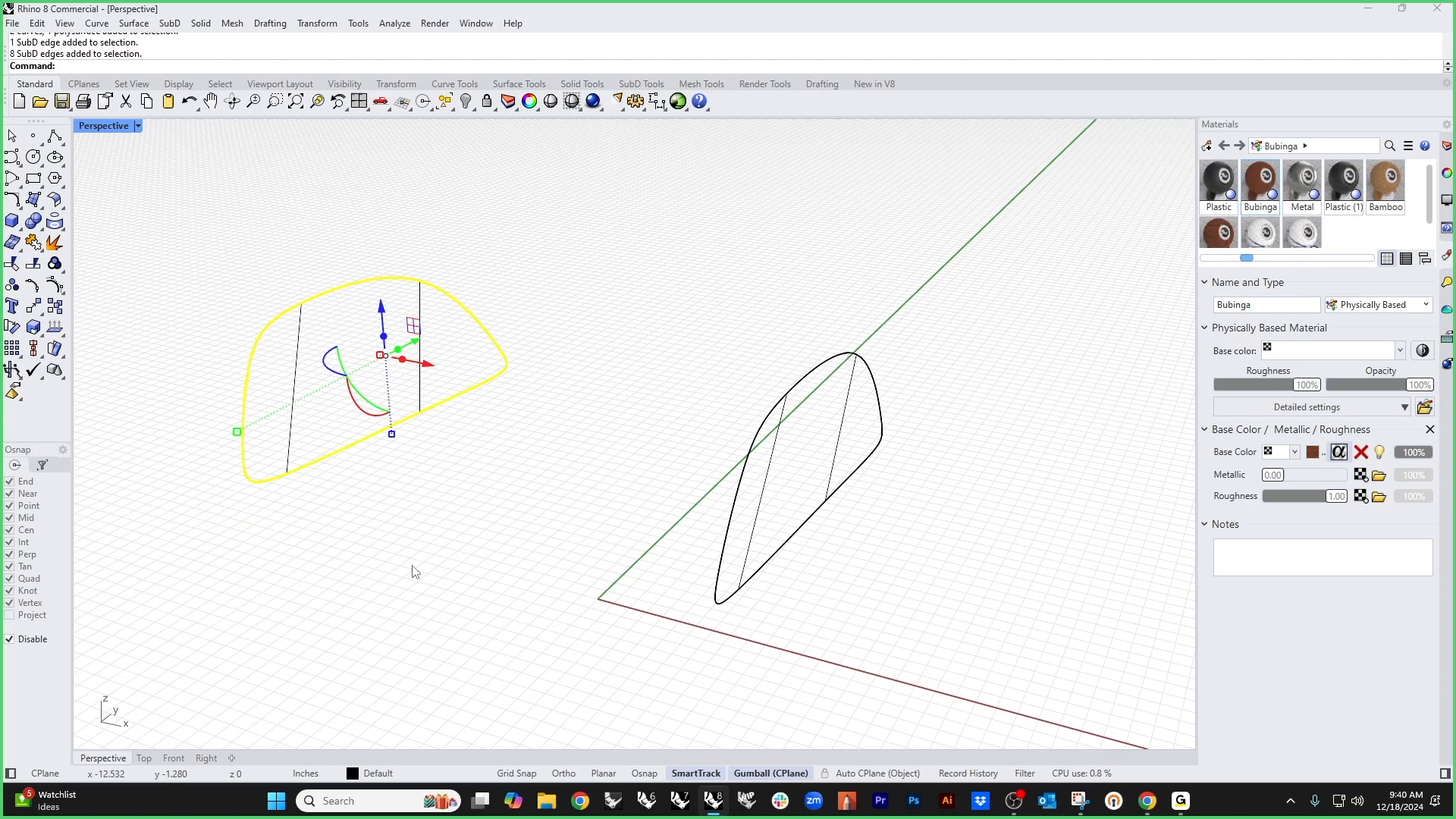
pyautogui.keyDown('shift'); pyautogui.doubleClick(724, 608); pyautogui.keyUp('shift')
pyautogui.write('Break')
pyautogui.press('Return')
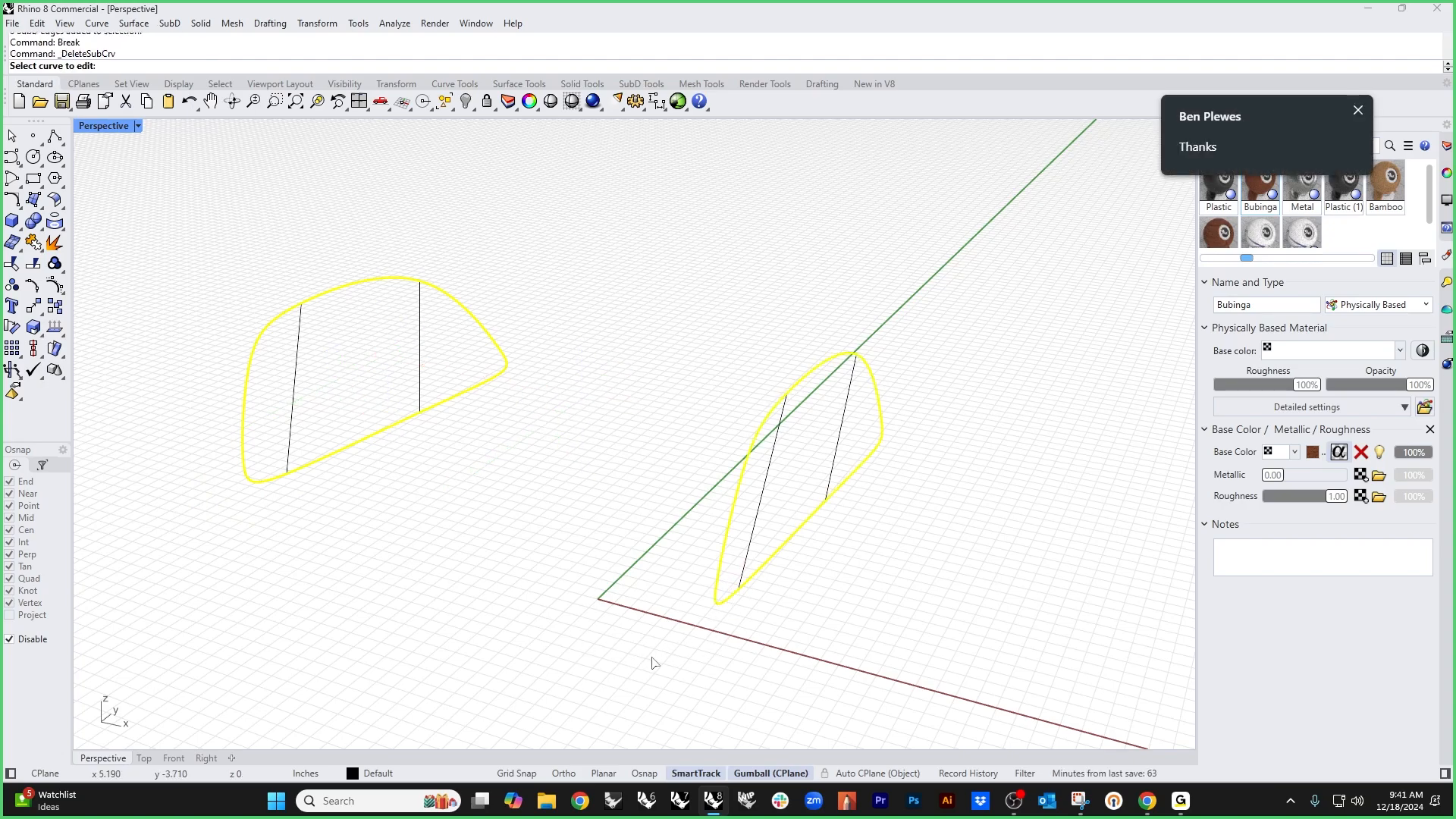
pyautogui.moveTo(493, 443); pyautogui.dragTo(486, 453, button='right')
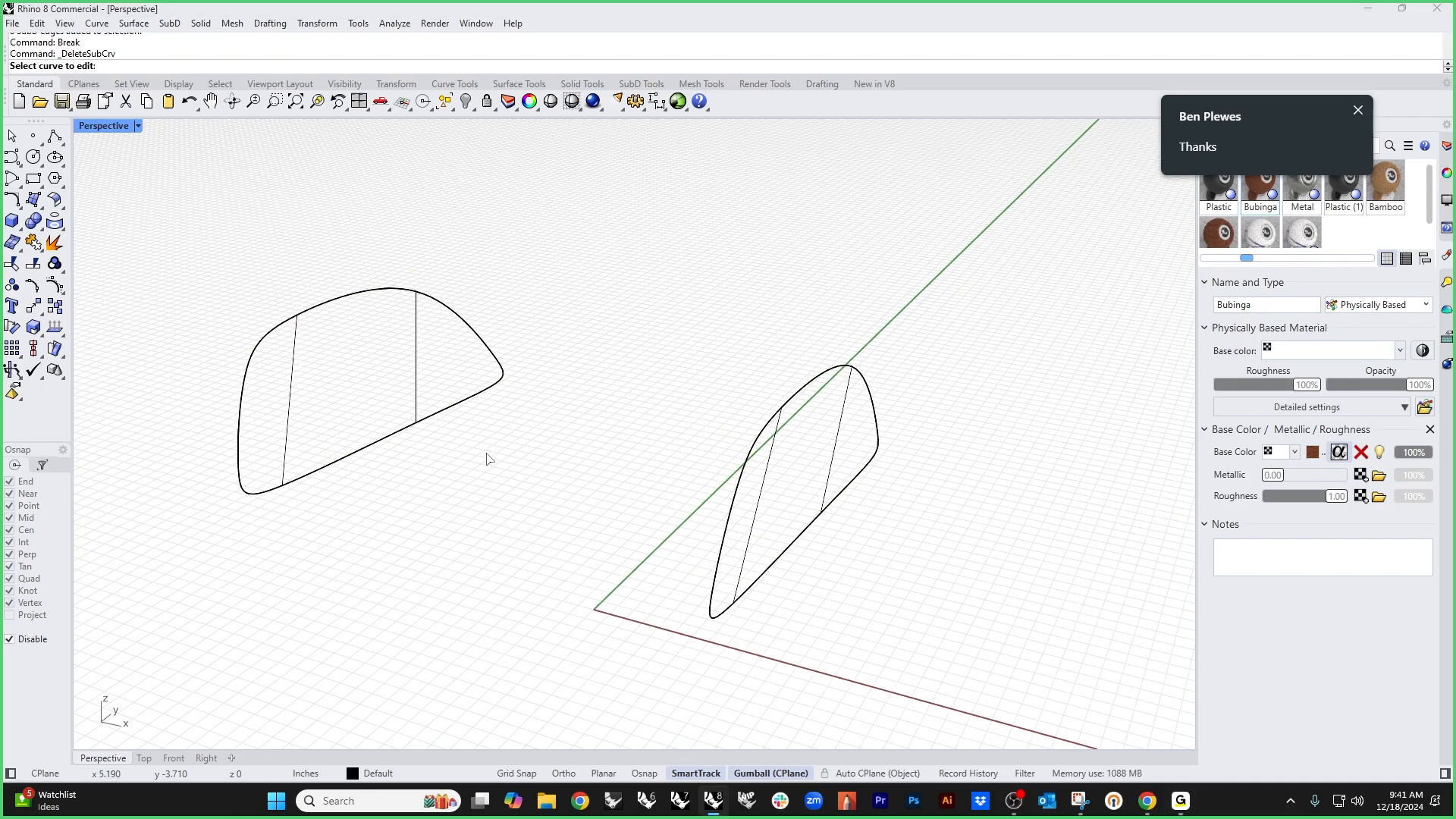
pyautogui.press('Escape')
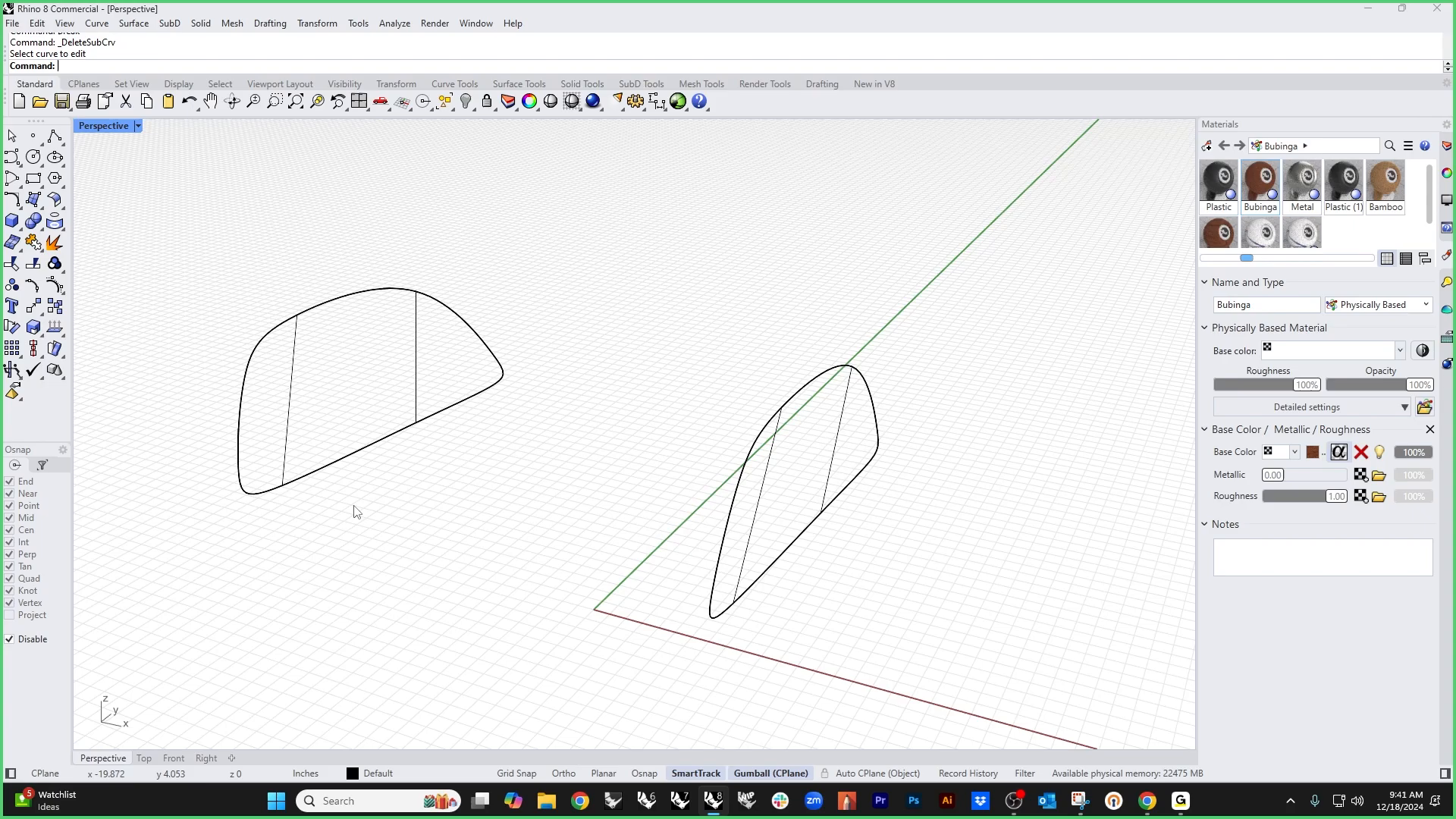
# Step: Bridge the outer edge loops of the two side cushions with 4 joined segments
pyautogui.write('Bridge')
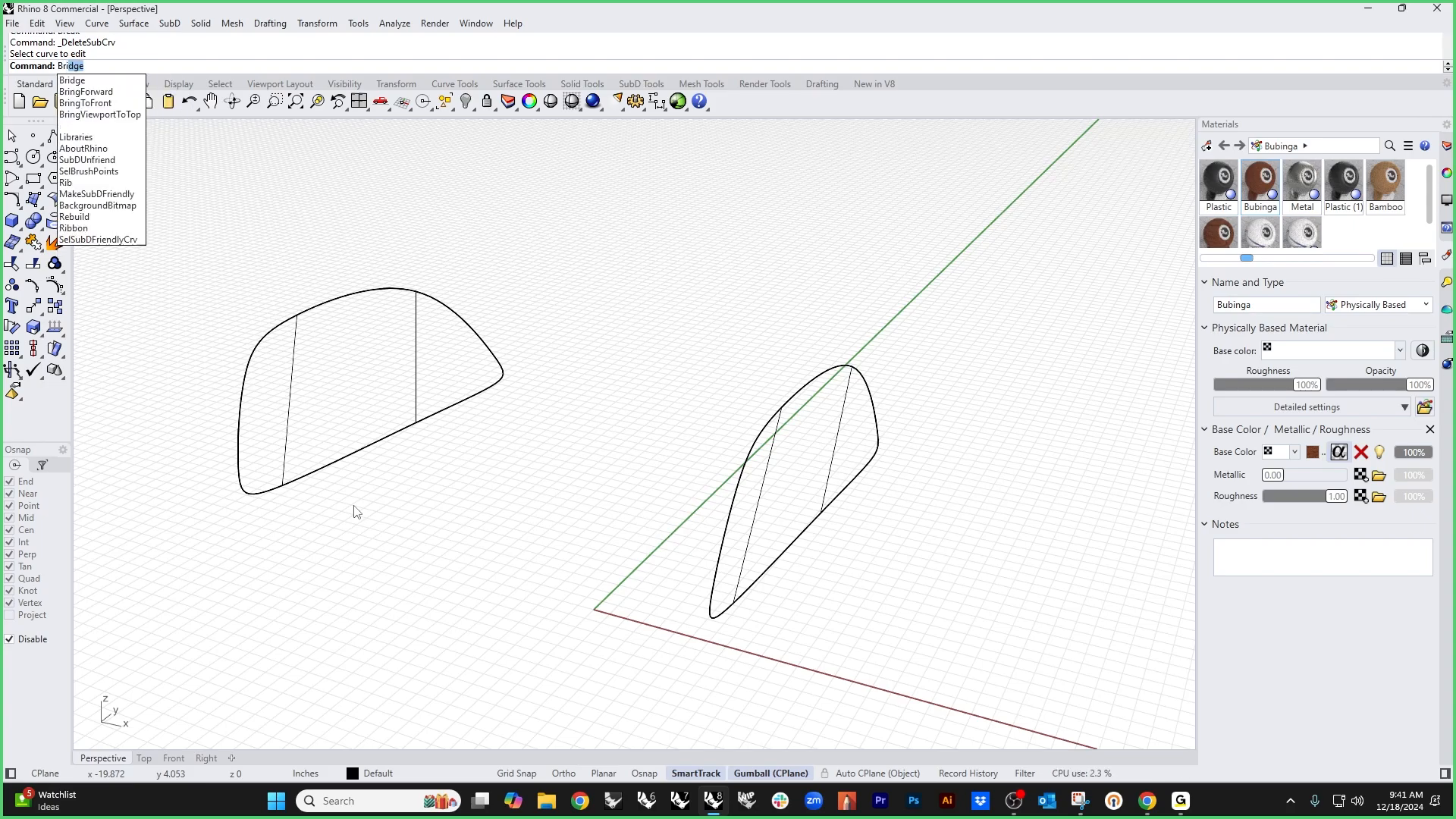
pyautogui.press('Return')
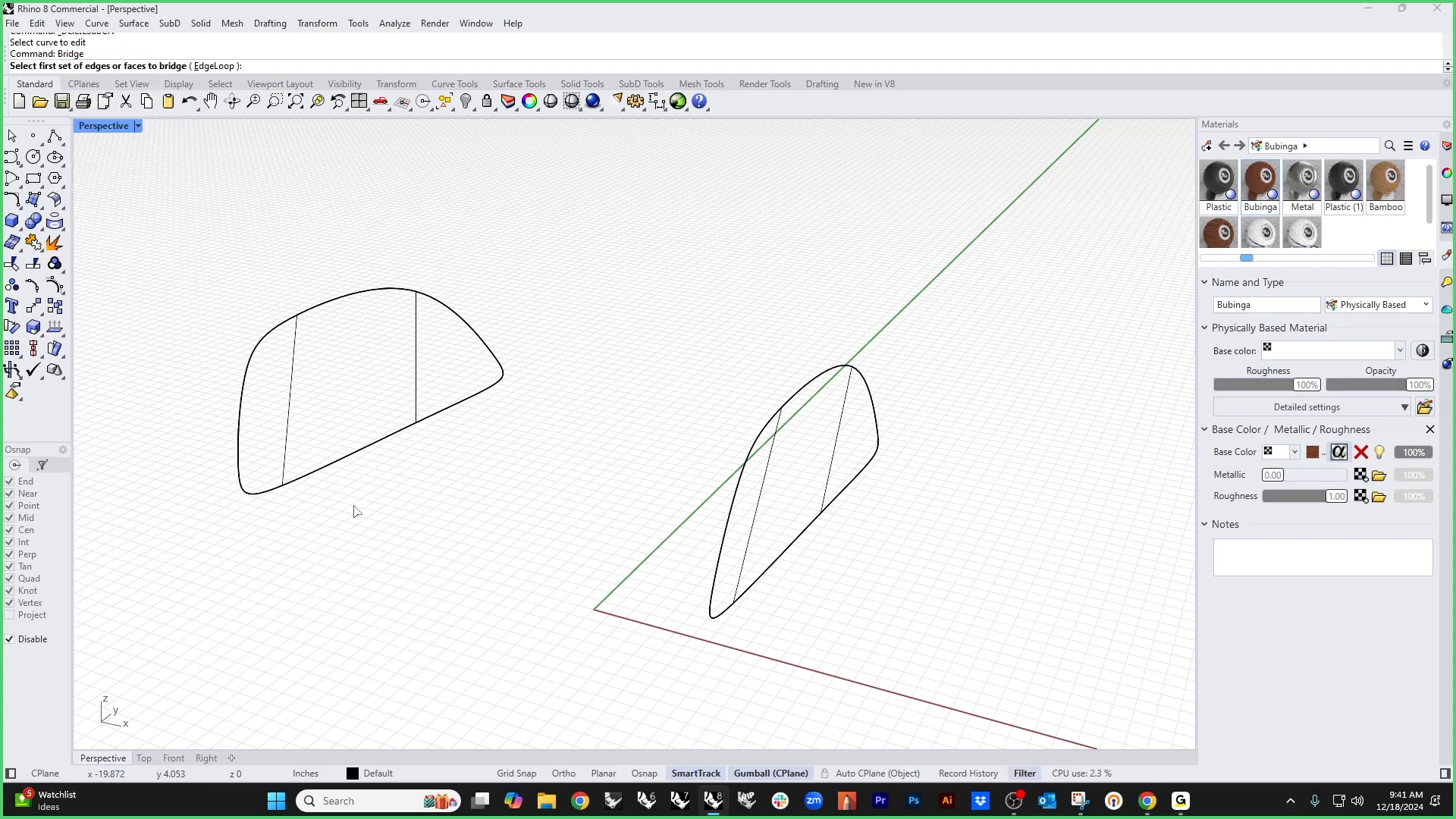
pyautogui.click(267, 503)
pyautogui.press('Return')
pyautogui.click(713, 618)
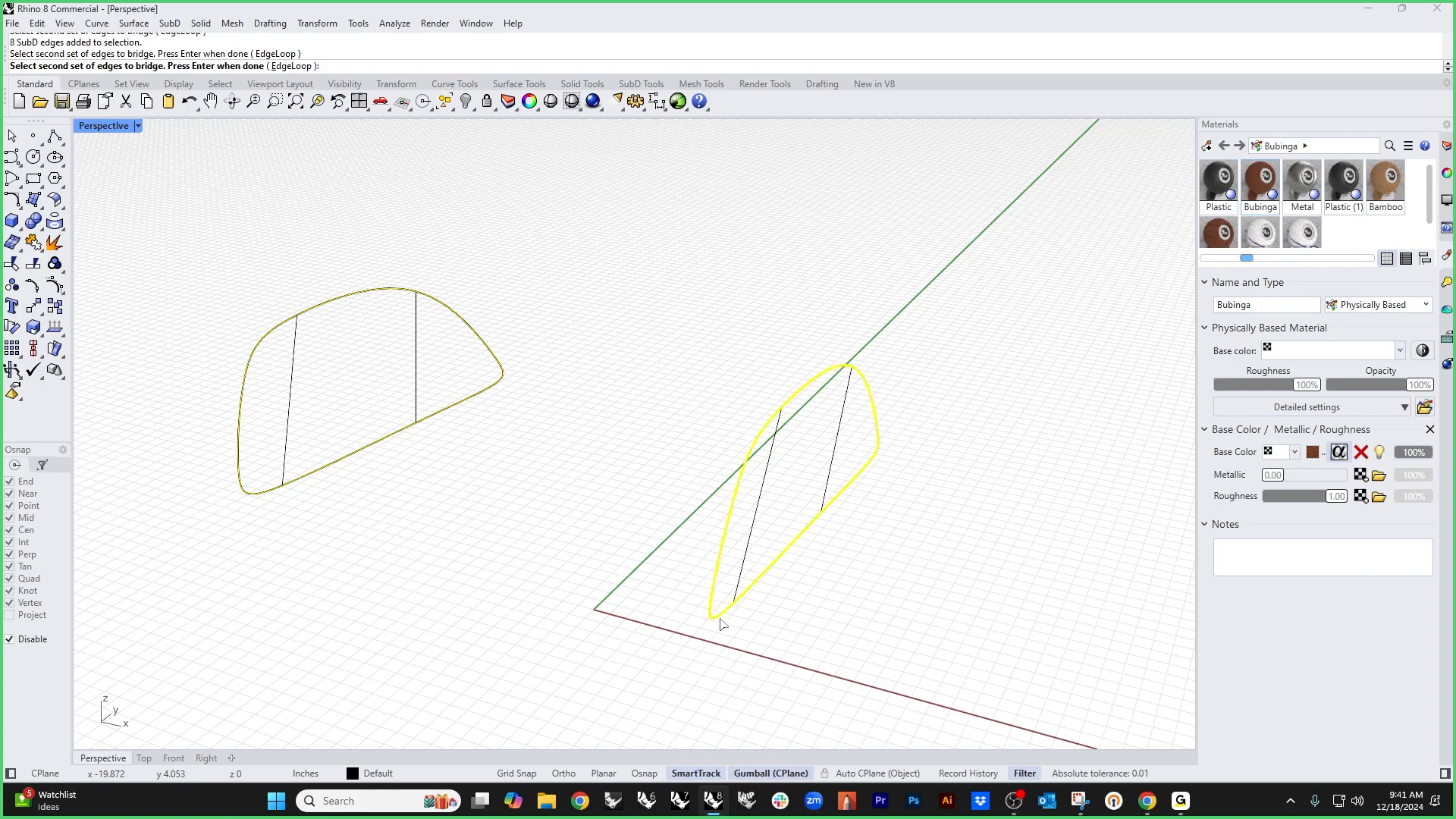
pyautogui.press('Return')
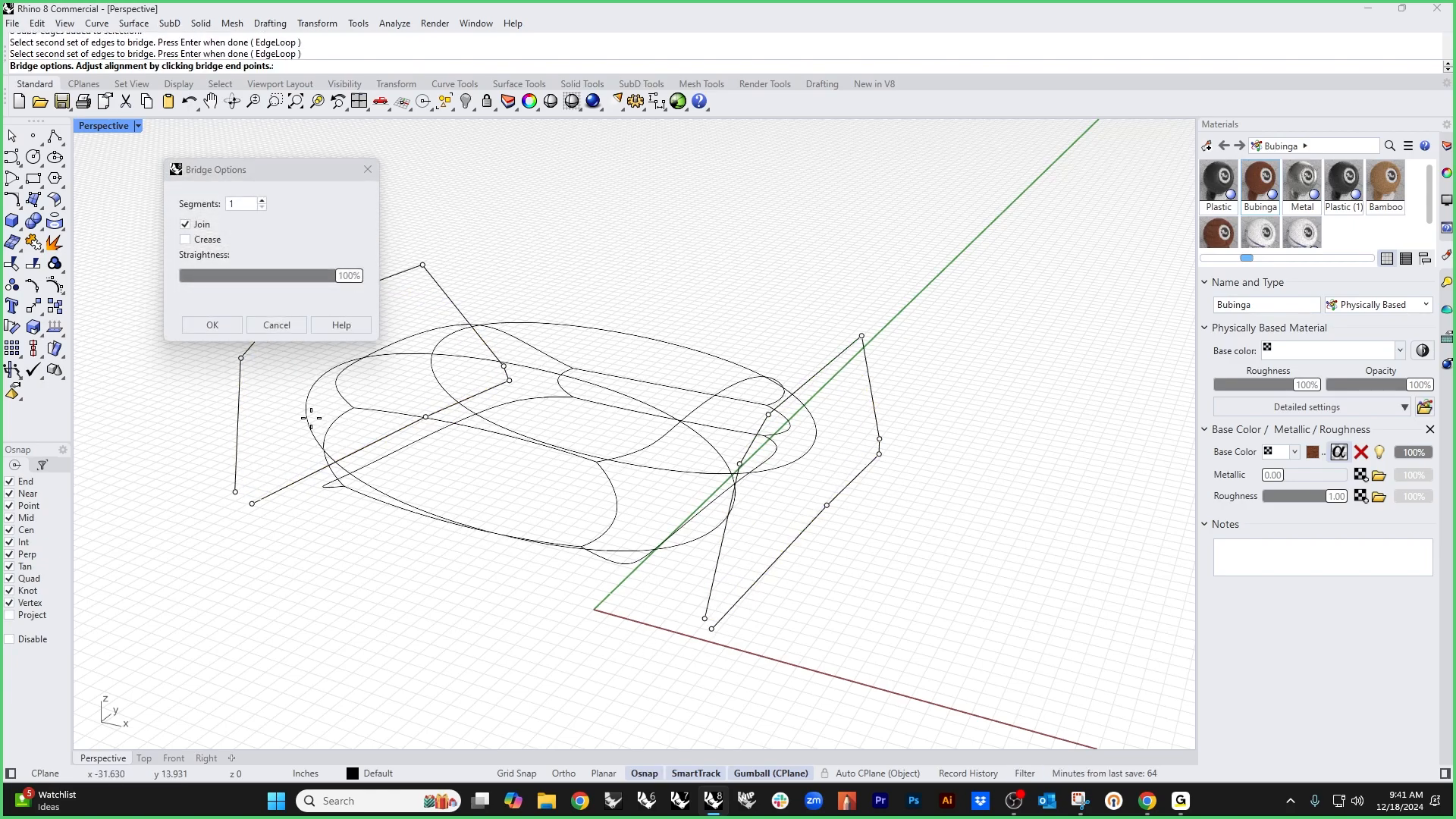
pyautogui.doubleClick(244, 204)
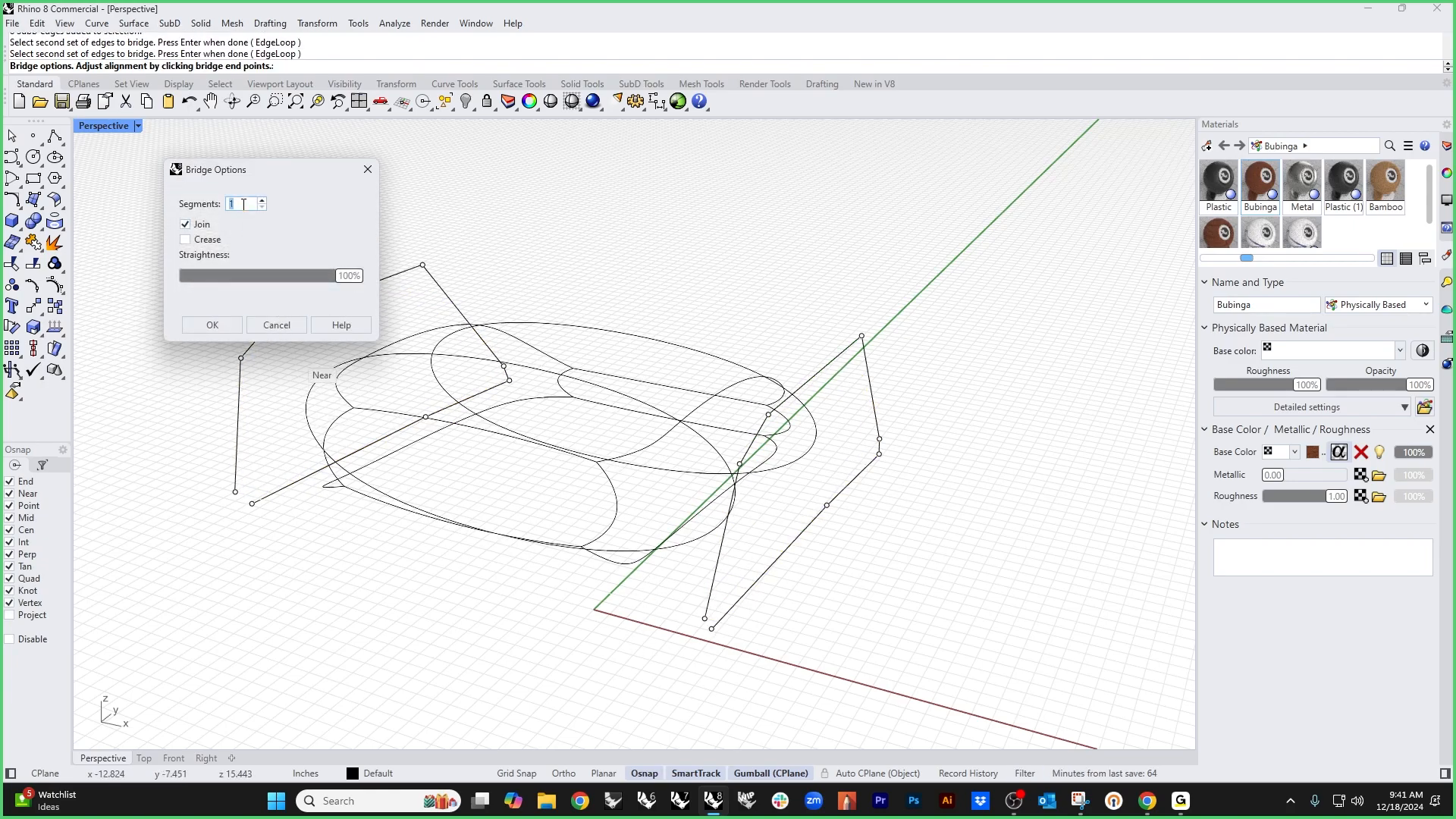
pyautogui.press('Up')
pyautogui.press('Up')
pyautogui.press('Up')
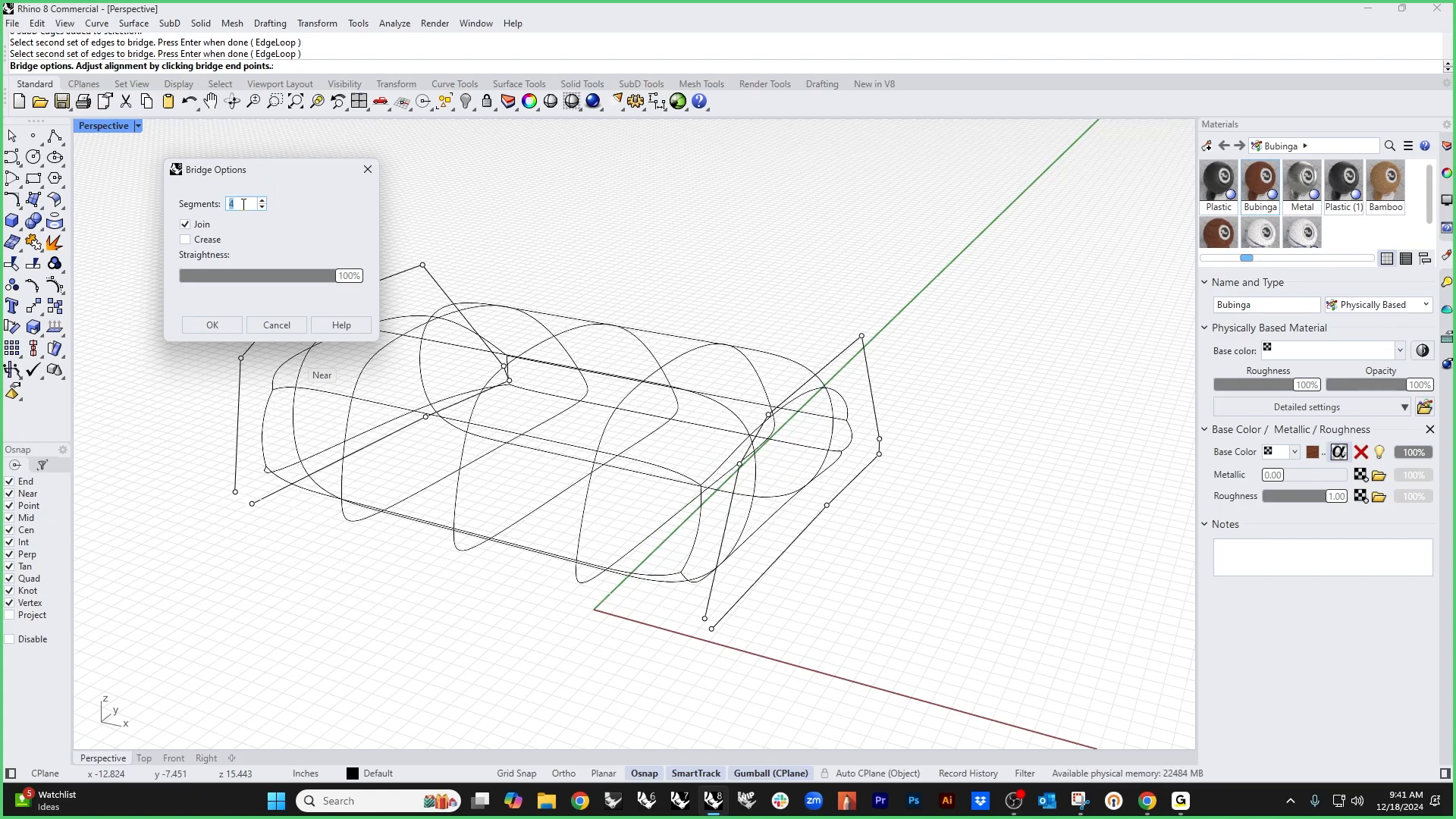
pyautogui.click(211, 326)
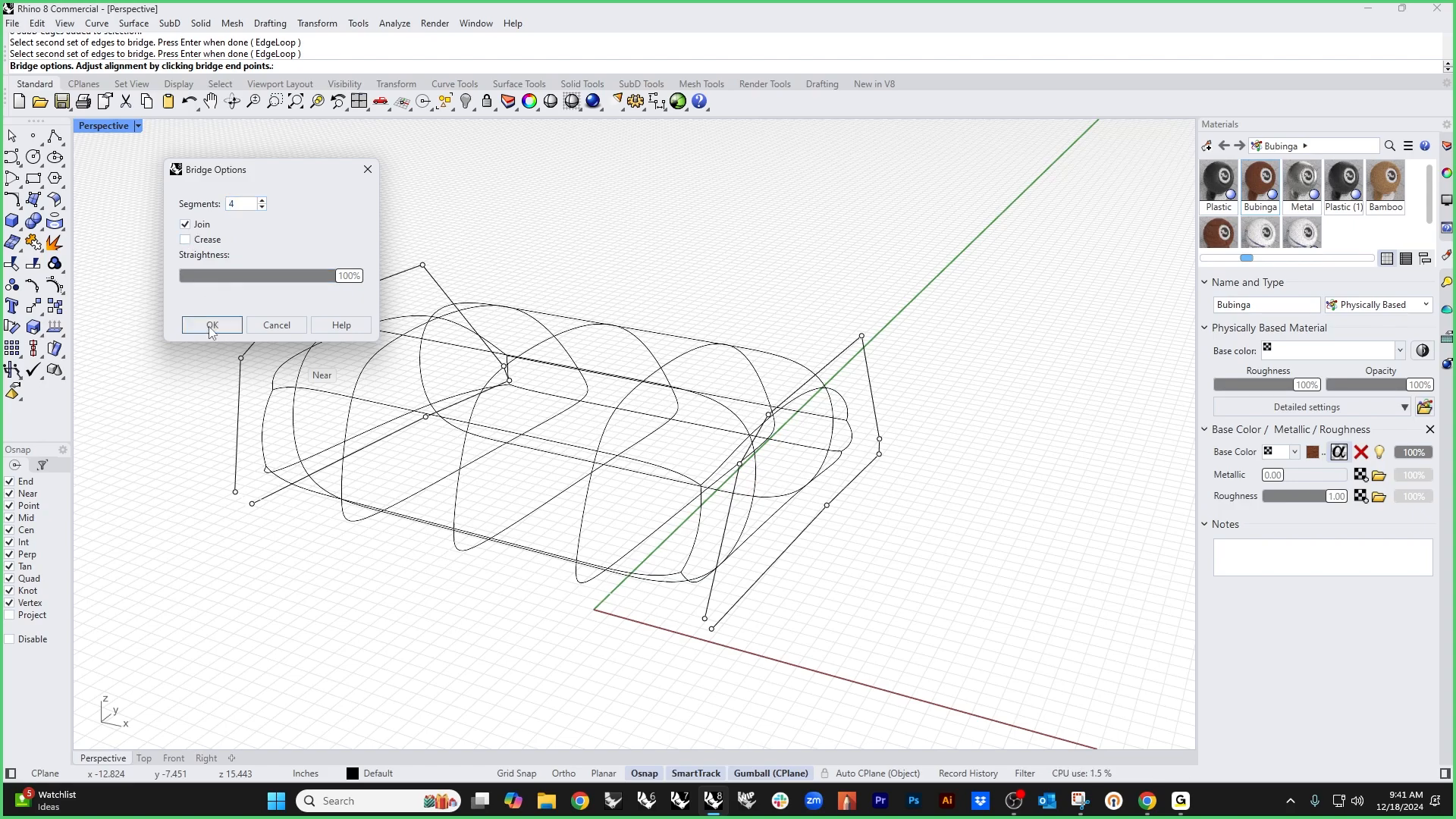
# Step: Set the Perspective view to Shaded display and show all hidden objects
pyautogui.click(106, 125)
pyautogui.click(117, 200)
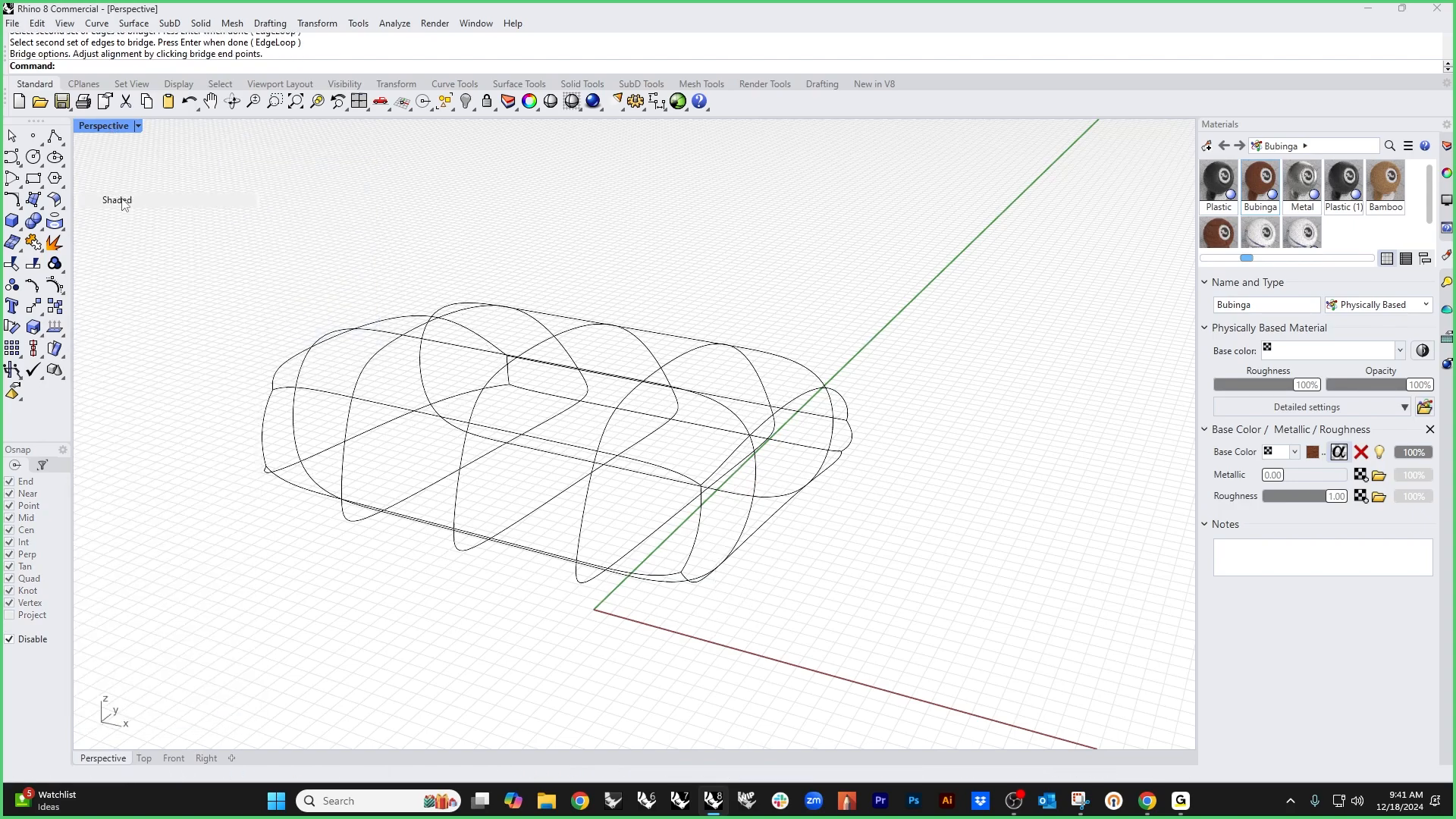
pyautogui.moveTo(114, 201)
pyautogui.mouseDown(button='right')
pyautogui.moveTo(325, 396)
pyautogui.moveTo(455, 410)
pyautogui.moveTo(374, 474)
pyautogui.moveTo(416, 487)
pyautogui.mouseUp(button='right')
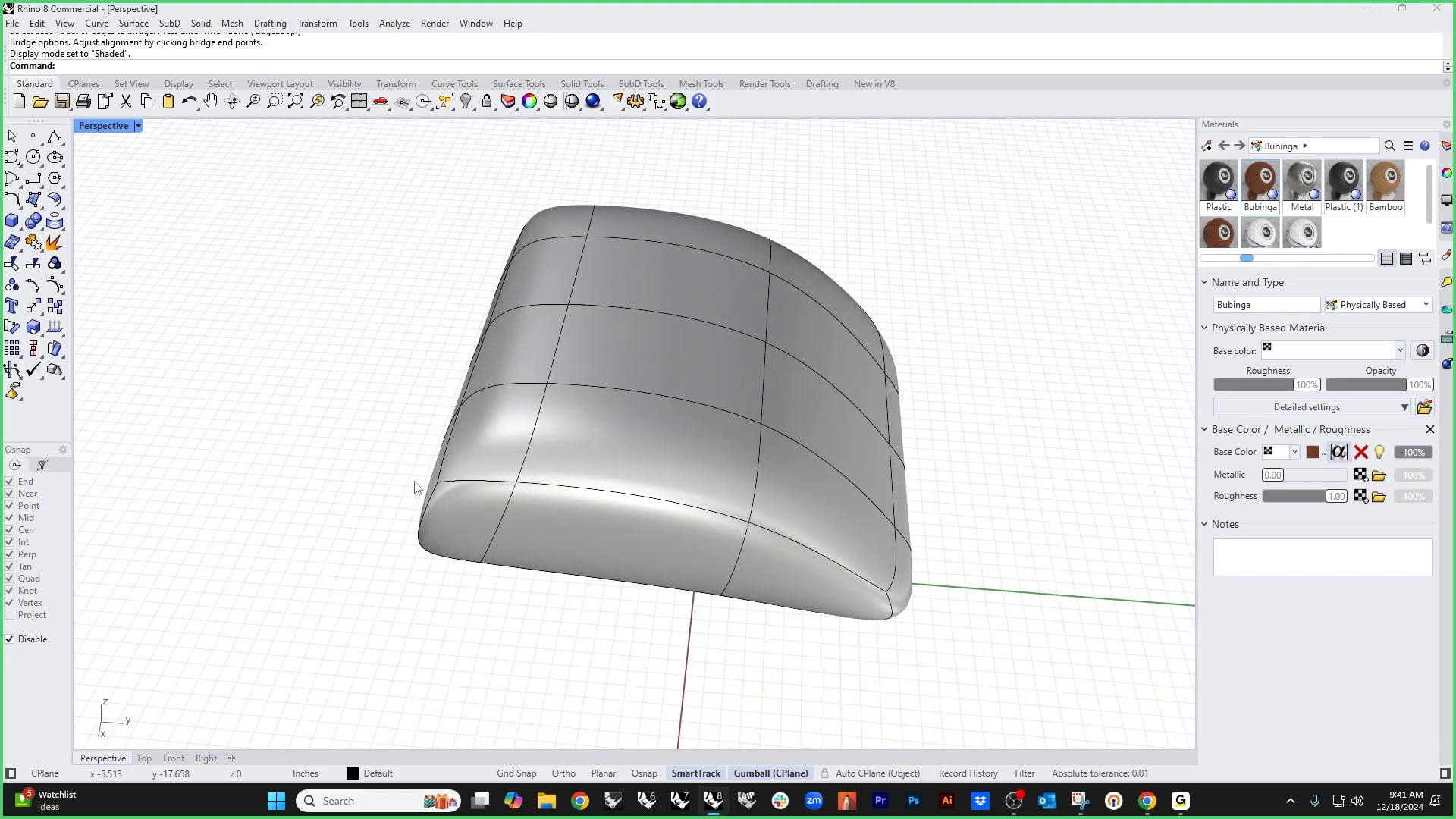
pyautogui.write('show')
pyautogui.press('Return')
# Step: Raise the edge rows along both upper sides of the seat cushion about 1.7 inches and scale them apart toward the shell walls
pyautogui.moveTo(422, 489); pyautogui.dragTo(725, 542, button='right')
pyautogui.scroll(4, 373, 438)
pyautogui.moveTo(373, 438); pyautogui.dragTo(634, 494, button='right')
pyautogui.scroll(5, 373, 471)
pyautogui.doubleClick(374, 471)
pyautogui.scroll(-6, 421, 476)
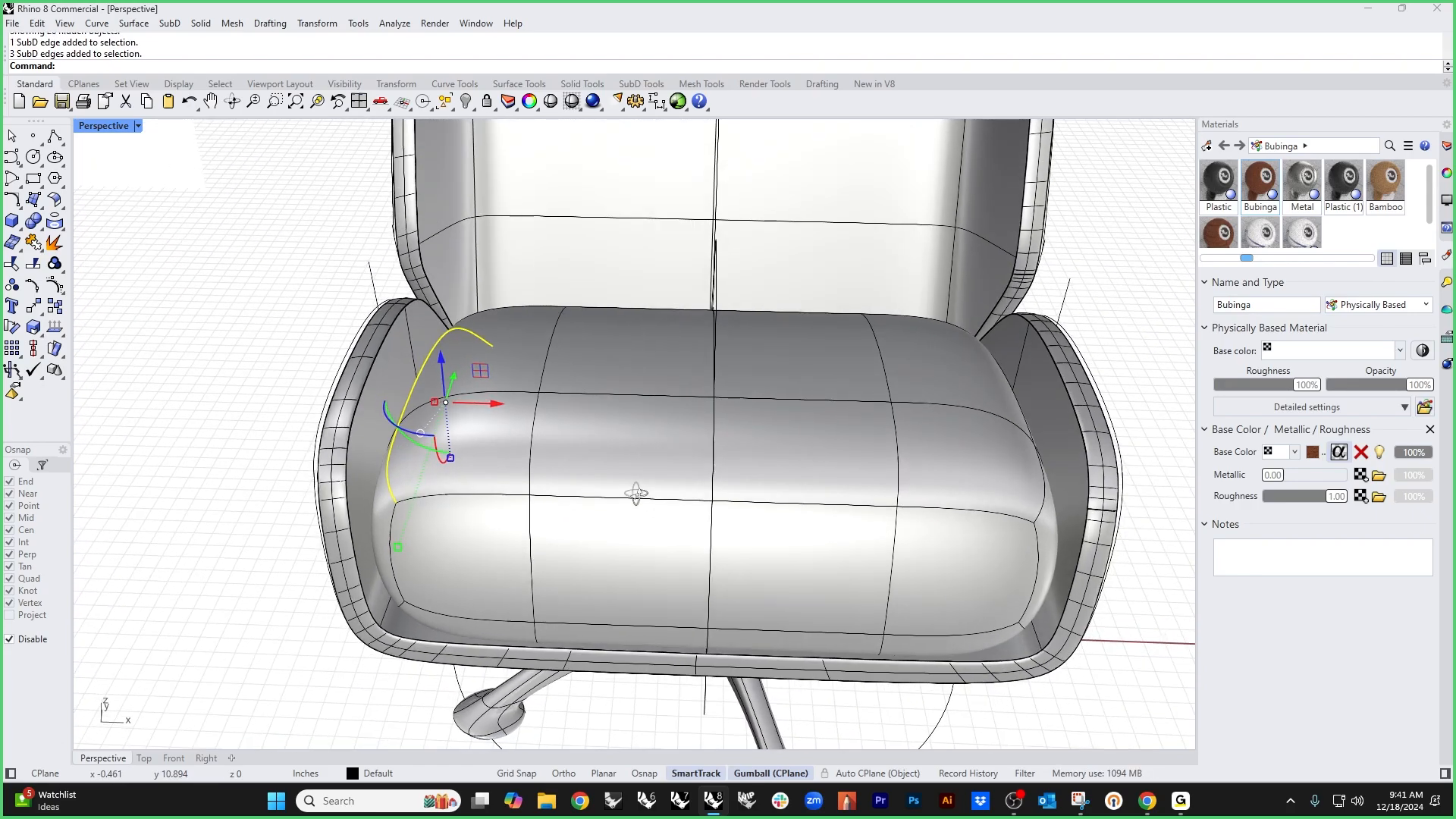
pyautogui.keyDown('shift'); pyautogui.doubleClick(1039, 493); pyautogui.keyUp('shift')
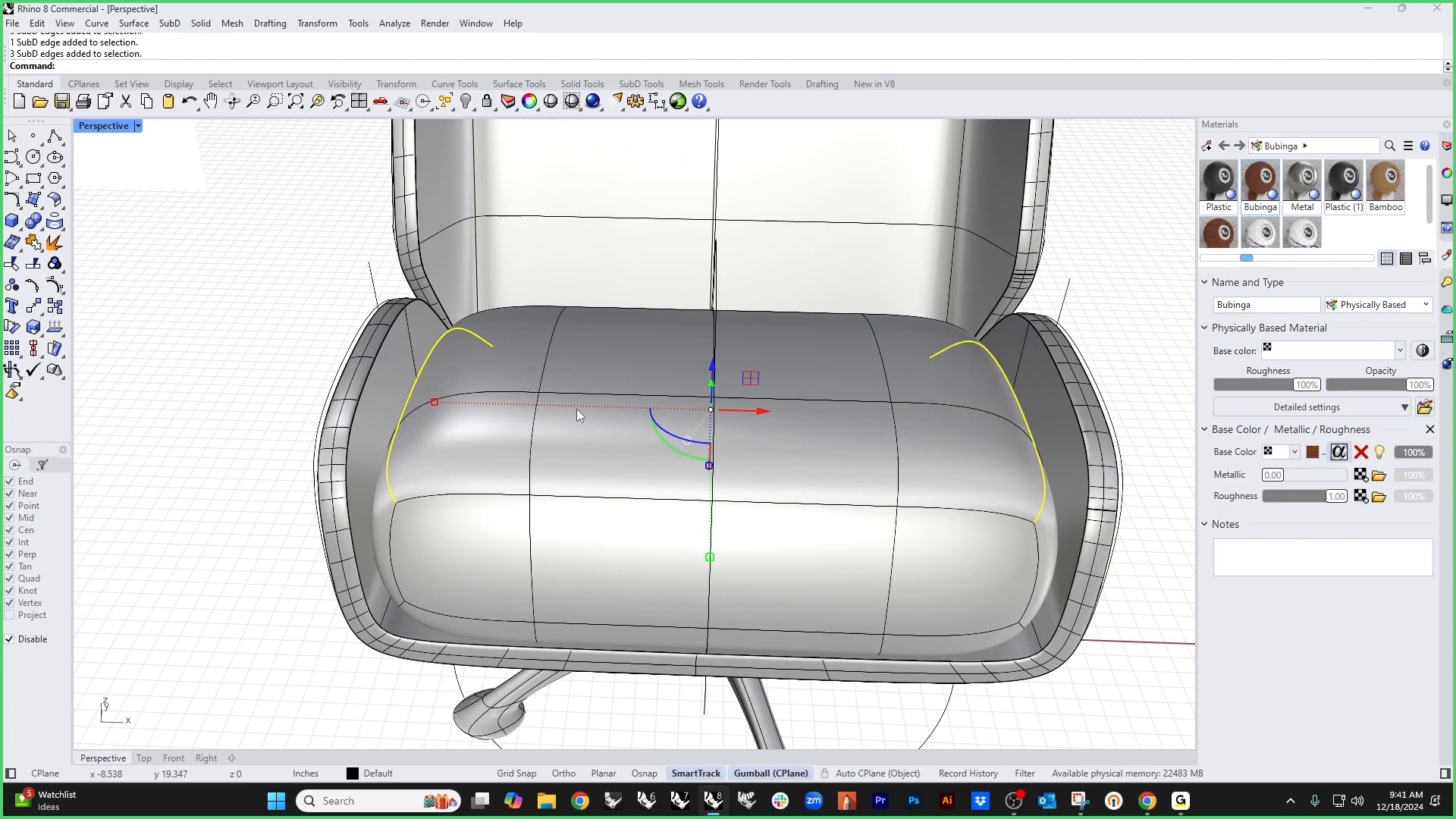
pyautogui.moveTo(718, 376); pyautogui.dragTo(719, 343)
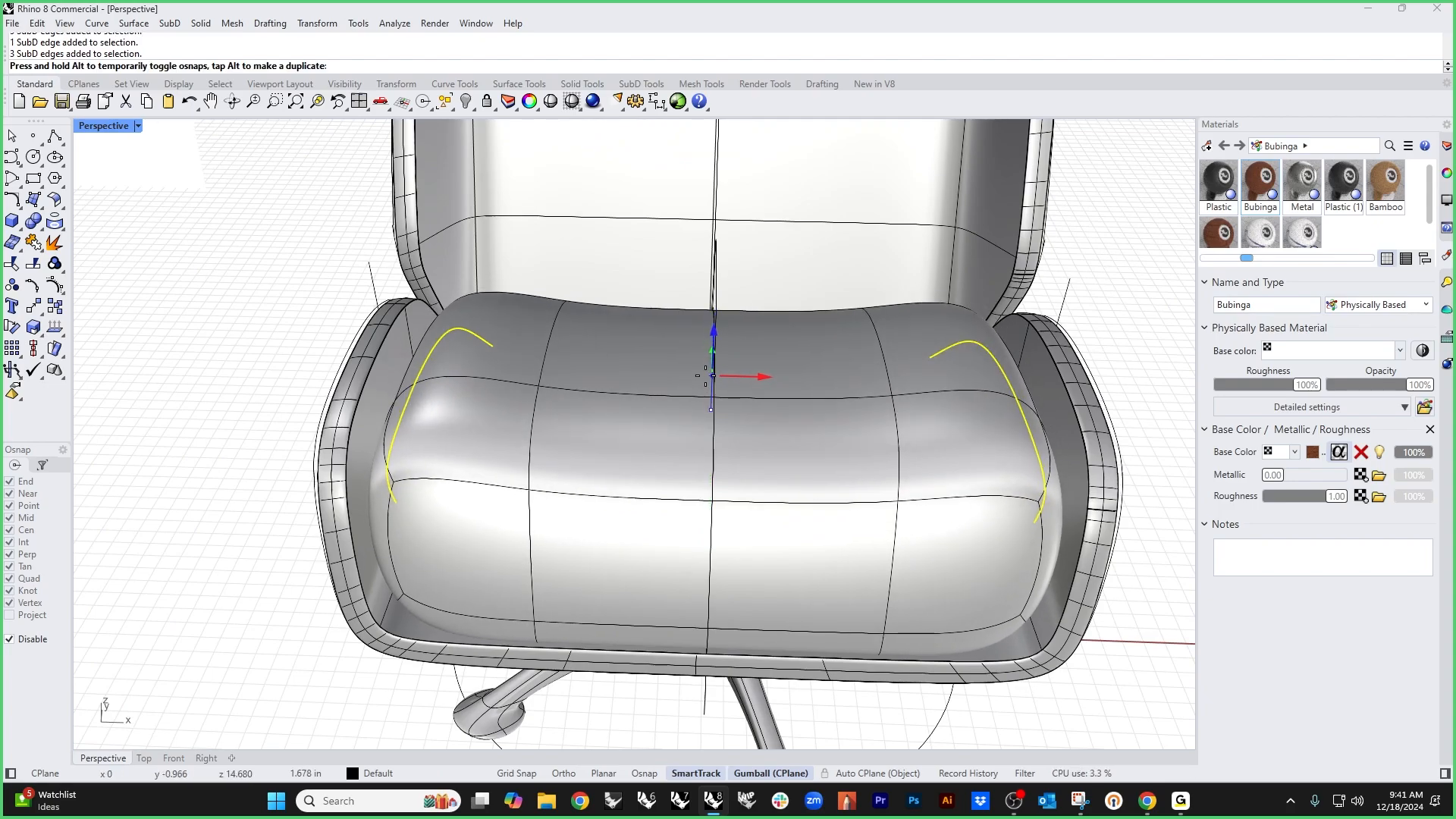
pyautogui.moveTo(440, 365); pyautogui.dragTo(397, 367)
pyautogui.click(196, 554)
# Step: Pull the seat cushion's two upper front corner control points slightly forward
pyautogui.moveTo(364, 599); pyautogui.dragTo(290, 601, button='right')
pyautogui.keyDown('ctrl'); pyautogui.keyDown('shift'); pyautogui.click(355, 407); pyautogui.keyUp('shift'); pyautogui.keyUp('ctrl')
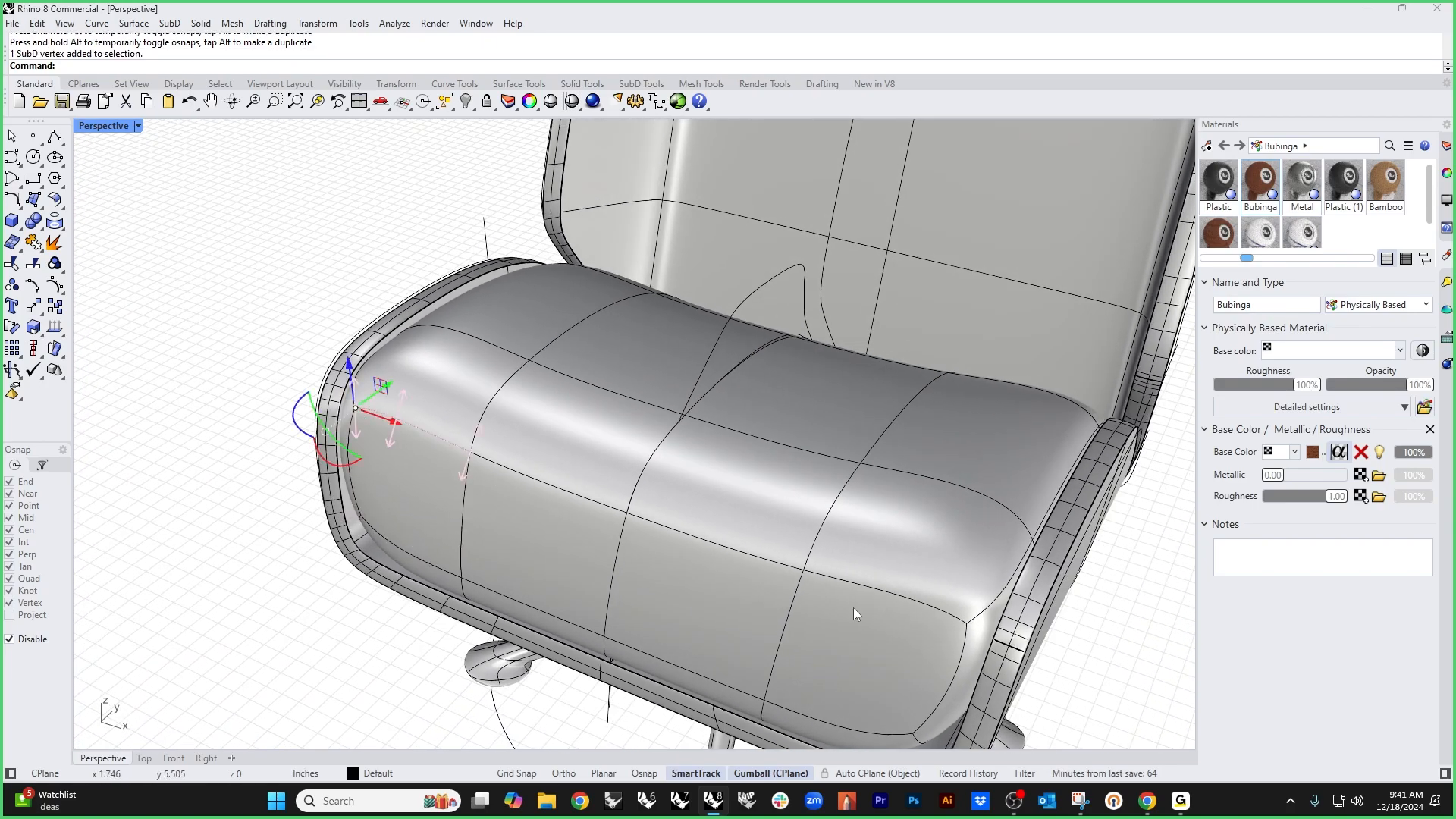
pyautogui.keyDown('ctrl'); pyautogui.keyDown('shift'); pyautogui.click(968, 624); pyautogui.keyUp('shift'); pyautogui.keyUp('ctrl')
pyautogui.moveTo(970, 628); pyautogui.dragTo(634, 555, button='right')
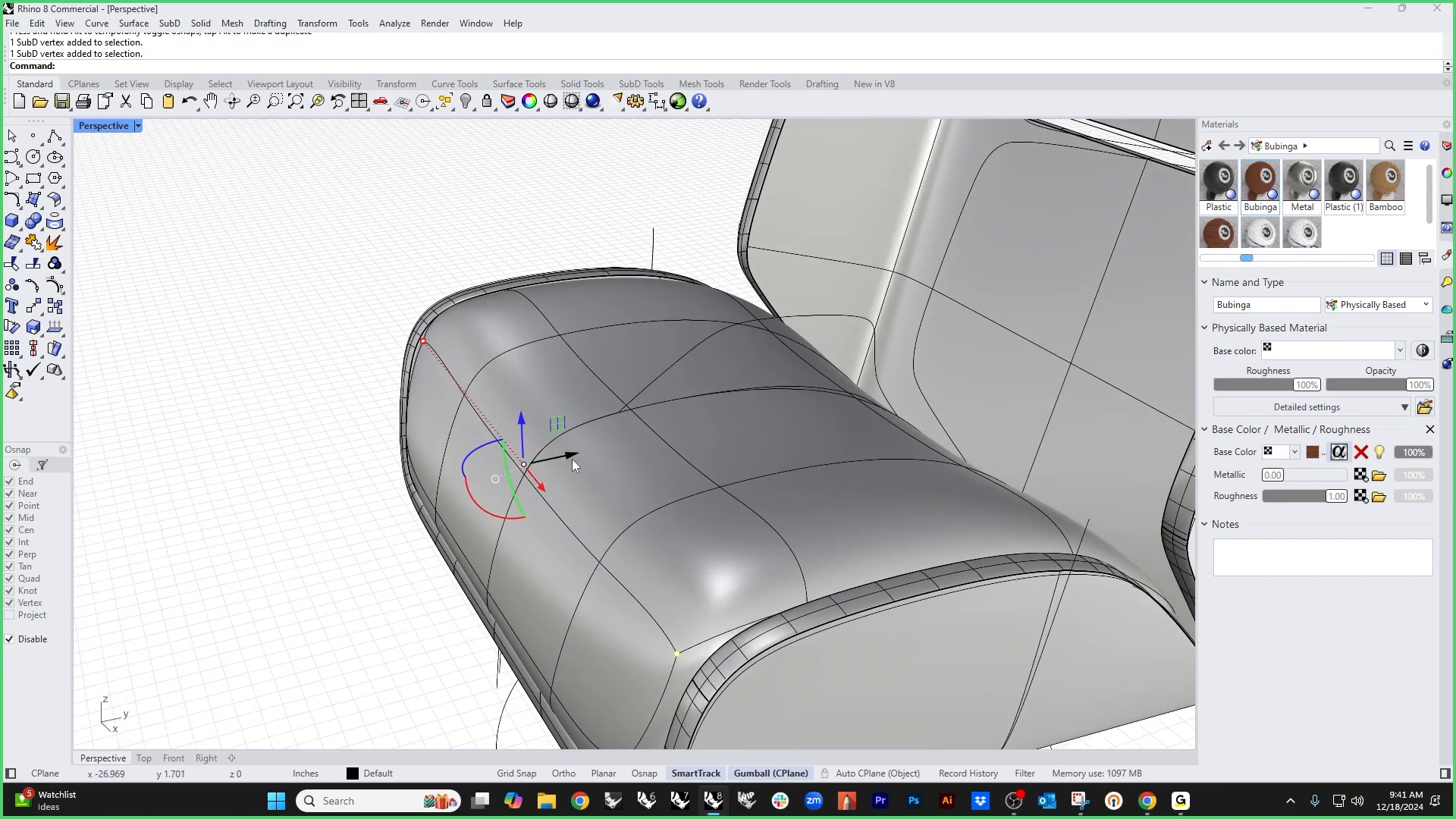
pyautogui.moveTo(571, 457); pyautogui.dragTo(522, 464)
pyautogui.press('Escape')
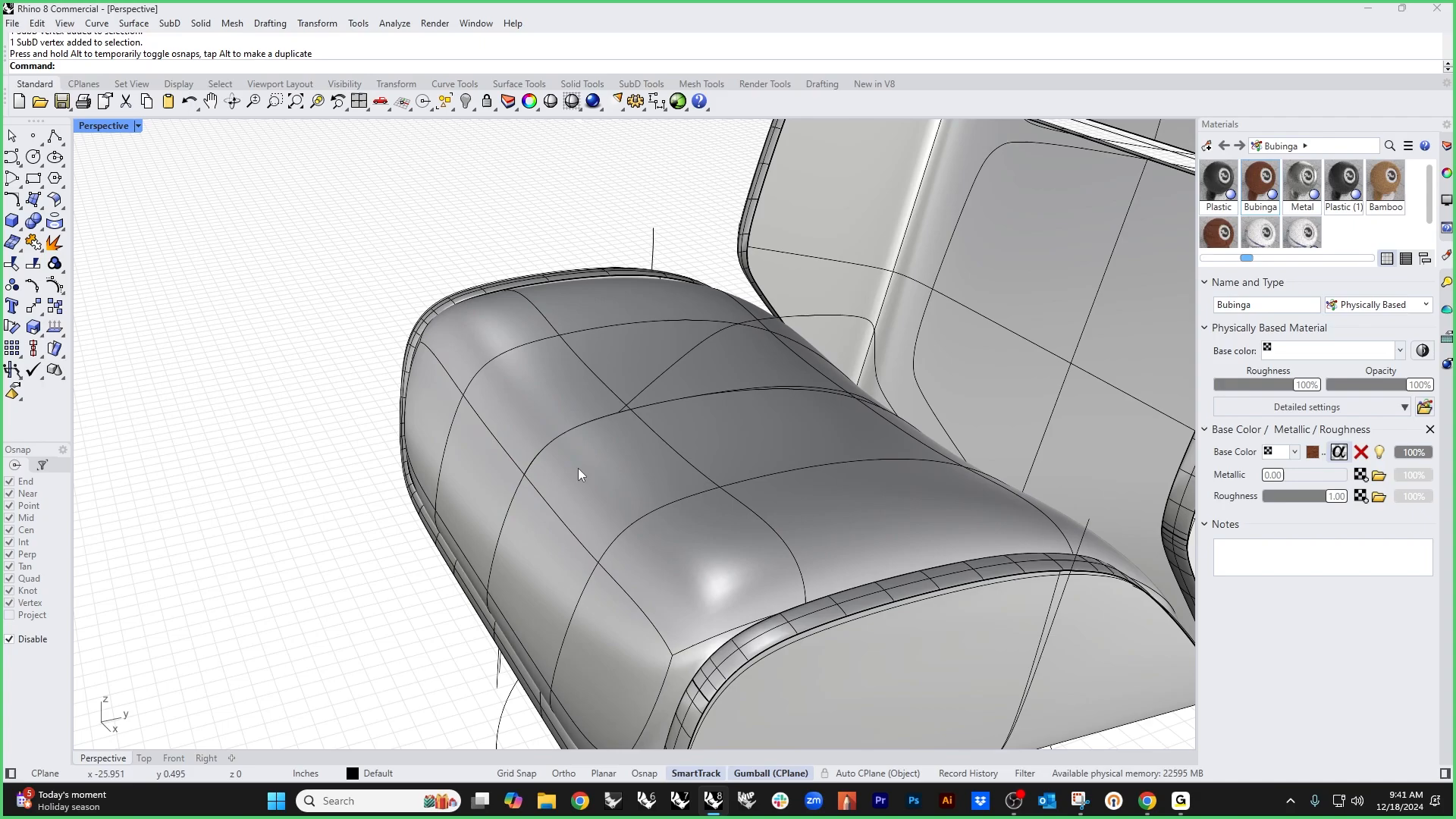
# Step: Lower the two middle edges of the crosswise edge row on top of the seat cushion slightly
pyautogui.doubleClick(668, 444)
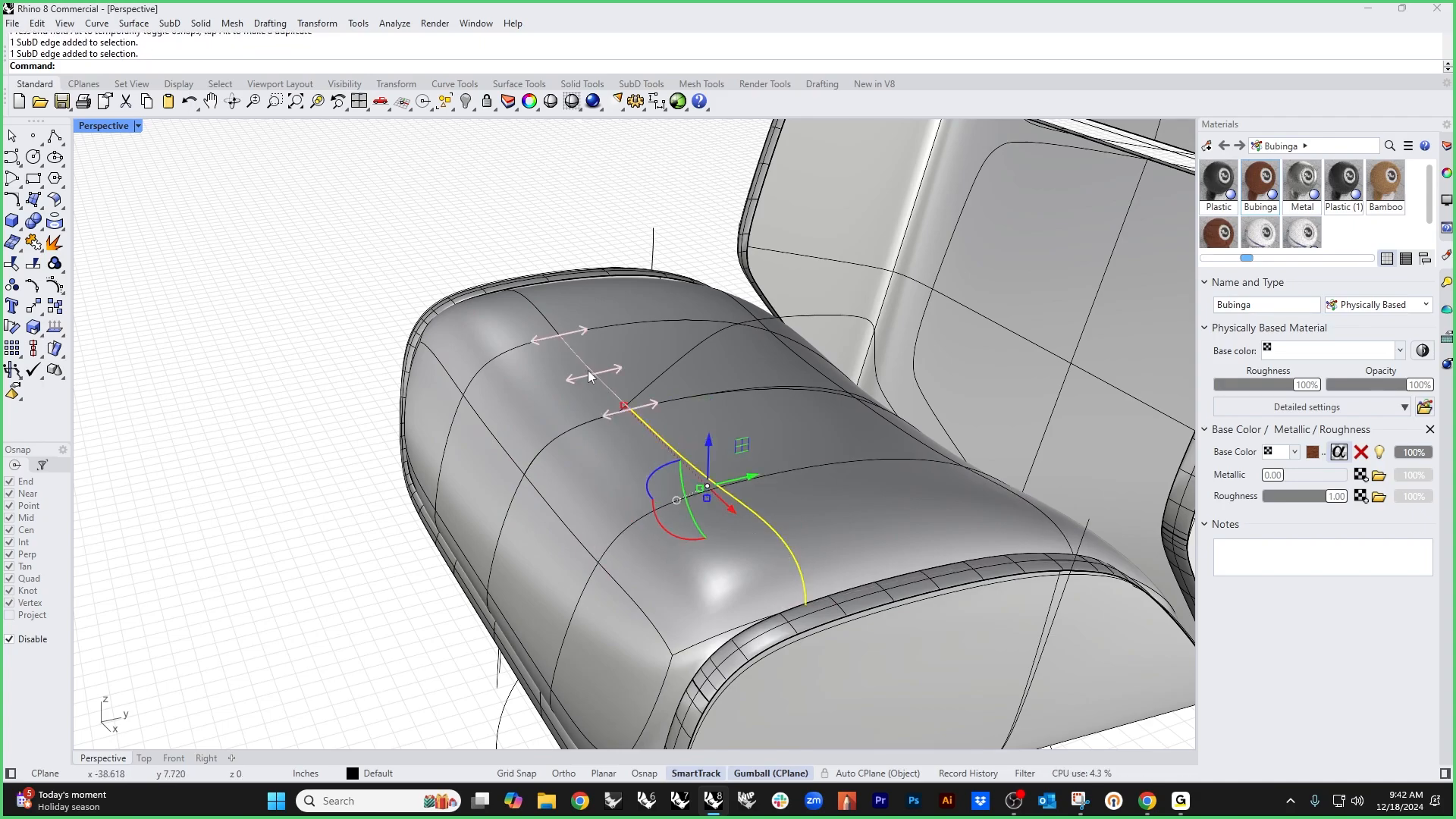
pyautogui.press('Escape')
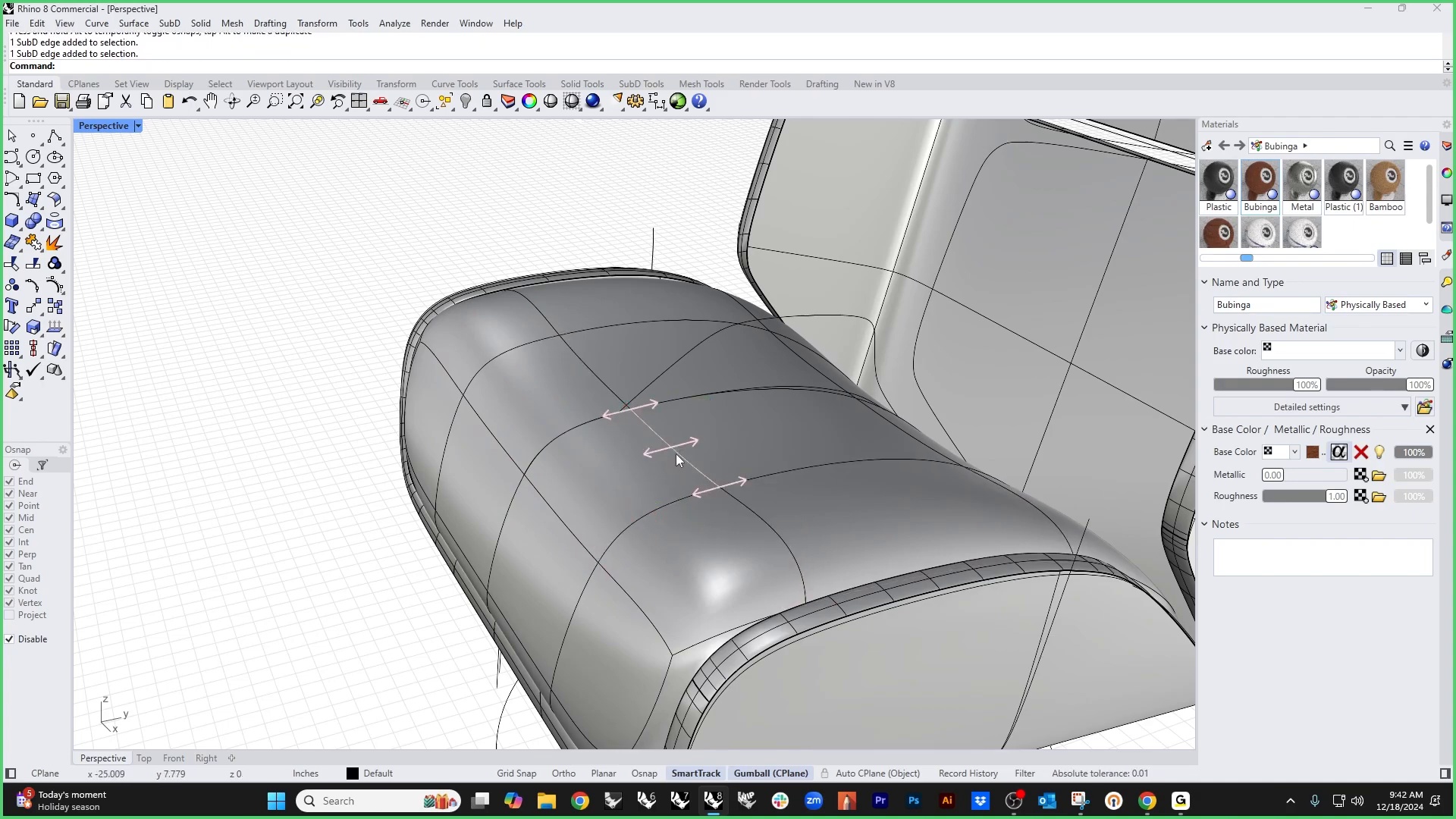
pyautogui.doubleClick(633, 415)
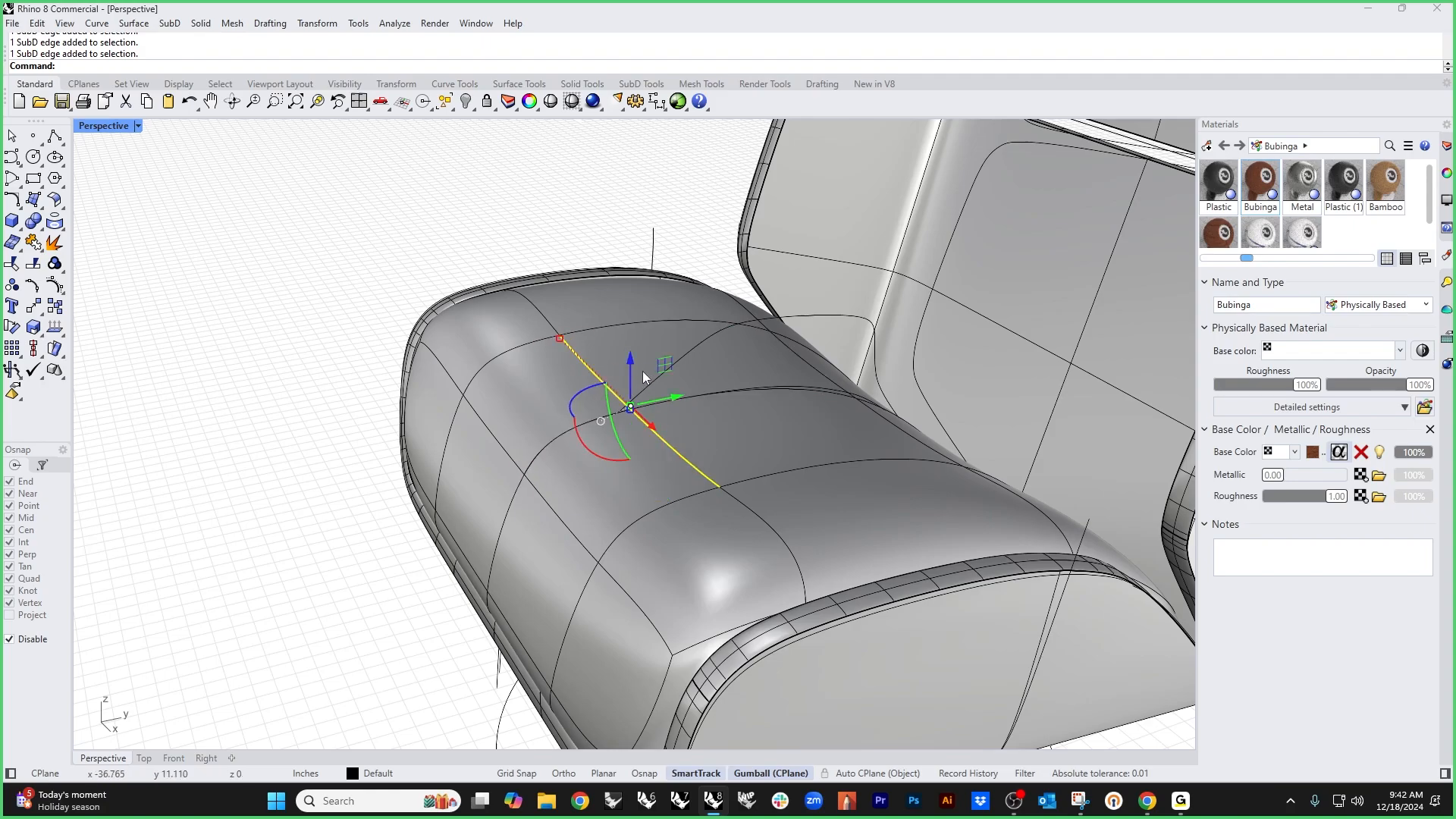
pyautogui.moveTo(630, 407)
pyautogui.mouseDown()
pyautogui.moveTo(633, 501)
pyautogui.moveTo(630, 431)
pyautogui.mouseUp()
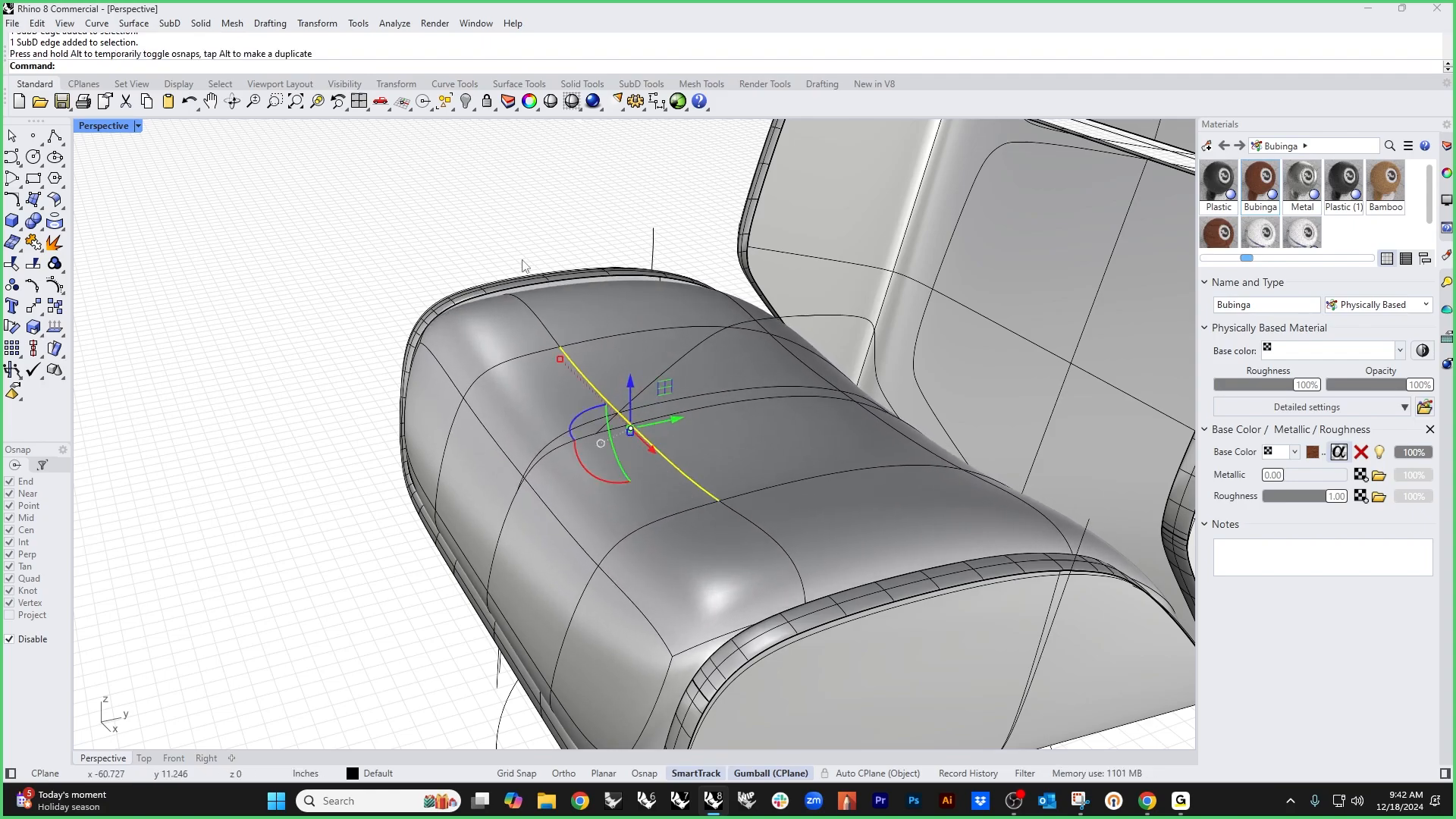
# Step: Scale the two outer vertices of the same crosswise edge row slightly apart along the cushion's width
pyautogui.moveTo(522, 264); pyautogui.dragTo(529, 376, button='right')
pyautogui.click(529, 382)
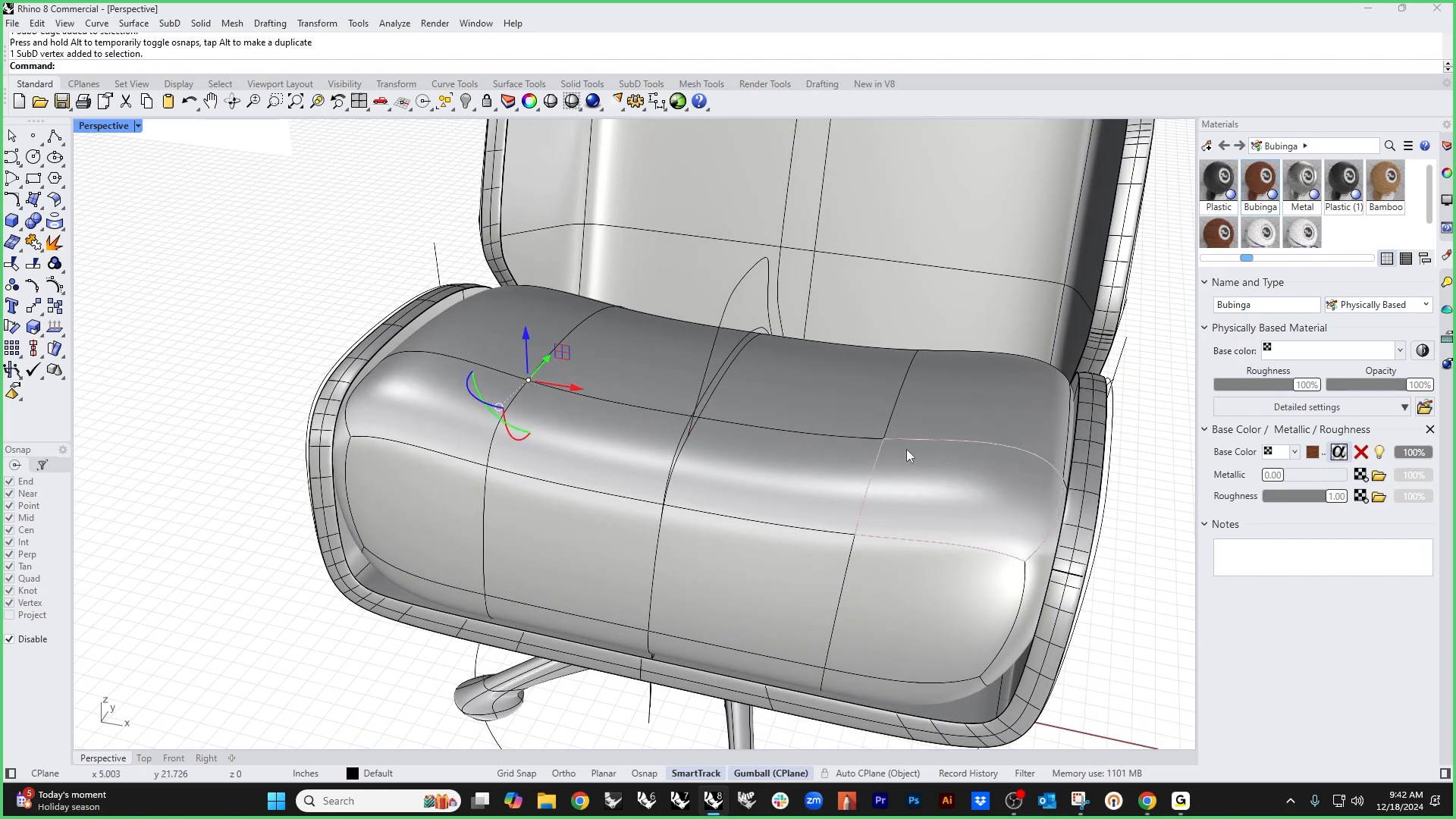
pyautogui.keyDown('shift'); pyautogui.click(884, 439); pyautogui.keyUp('shift')
pyautogui.moveTo(529, 380); pyautogui.dragTo(476, 371)
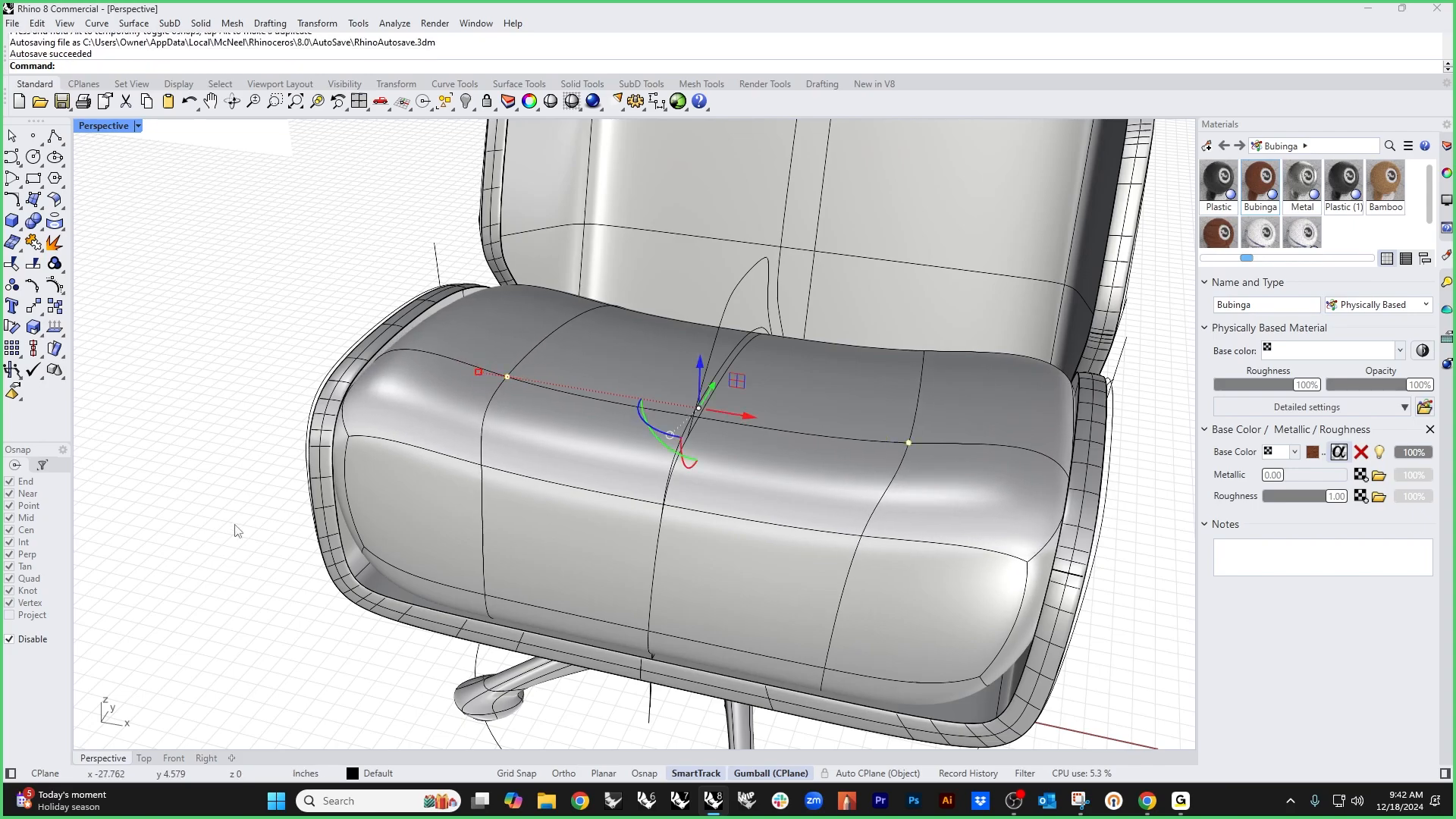
pyautogui.click(236, 528)
# Step: Reposition the two middle edges along the cushion's upper front crest within the vertical front-to-back plane
pyautogui.moveTo(252, 553); pyautogui.dragTo(205, 547, button='right')
pyautogui.moveTo(423, 559)
pyautogui.mouseDown(button='right')
pyautogui.moveTo(403, 546)
pyautogui.moveTo(432, 541)
pyautogui.mouseUp(button='right')
pyautogui.moveTo(498, 453); pyautogui.dragTo(730, 474, button='right')
pyautogui.scroll(5, 770, 452)
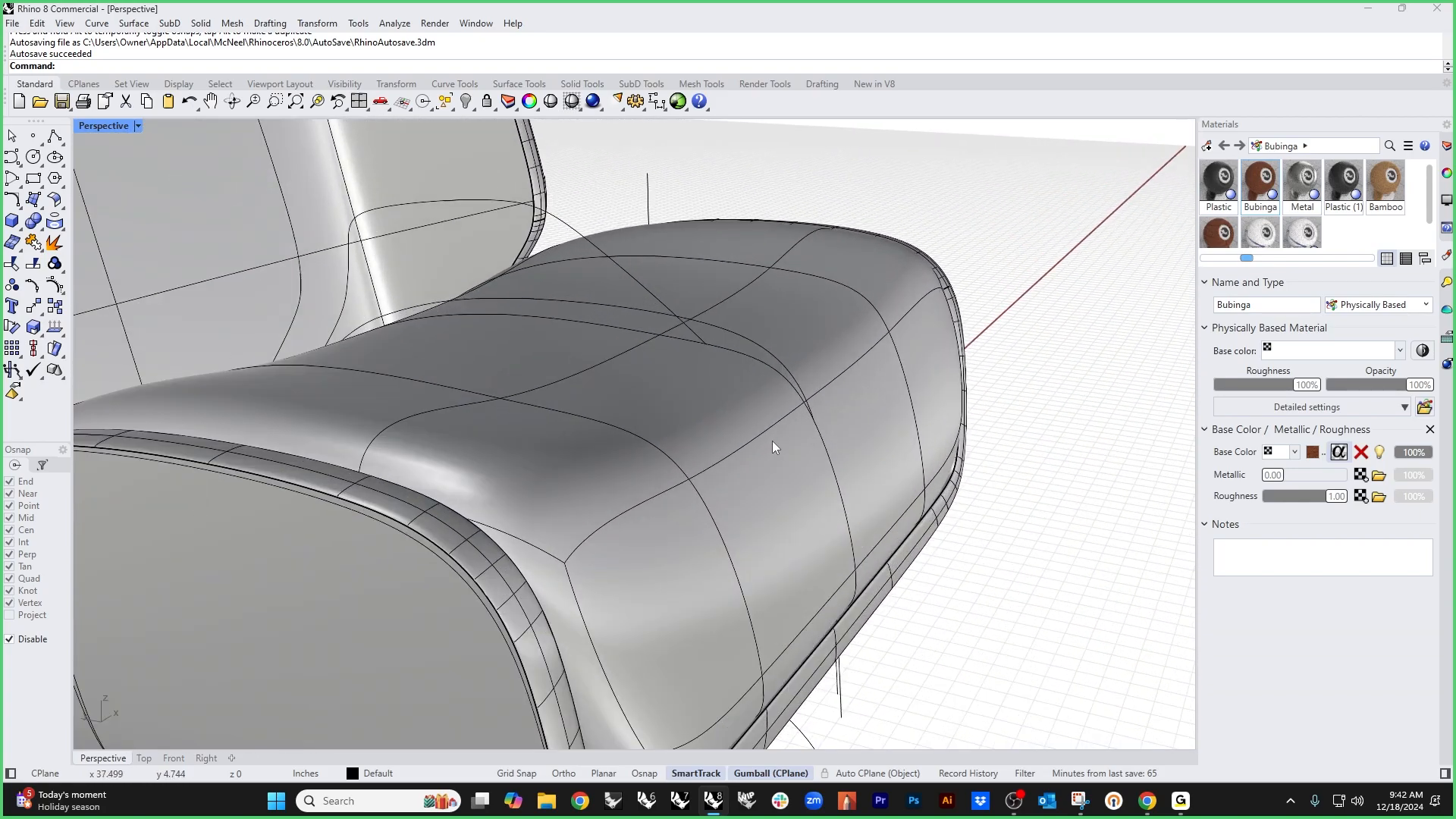
pyautogui.click(757, 439)
pyautogui.keyDown('shift'); pyautogui.click(834, 386); pyautogui.keyUp('shift')
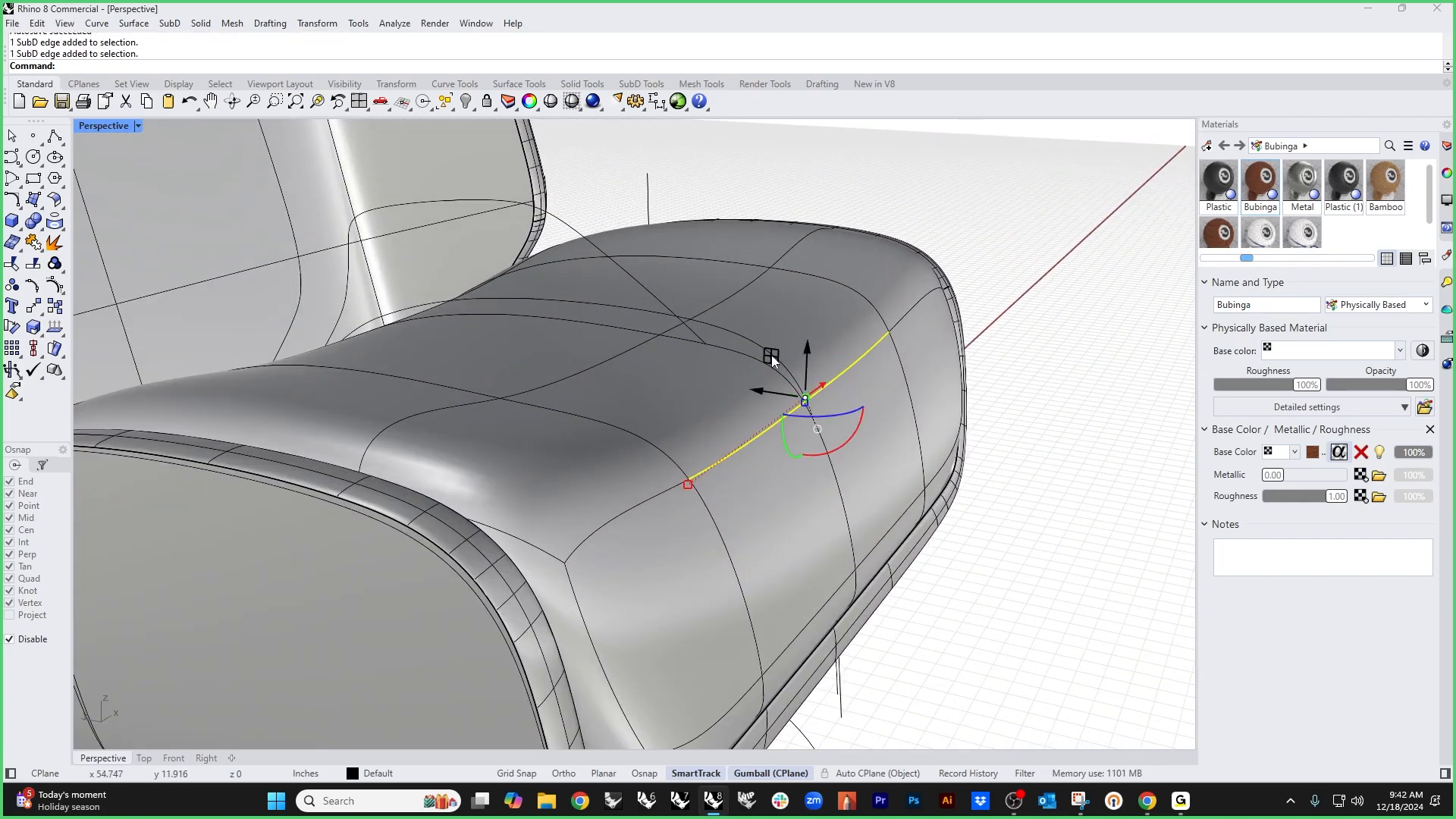
pyautogui.moveTo(771, 358); pyautogui.dragTo(882, 510)
pyautogui.press('Escape')
pyautogui.scroll(-5, 894, 546)
pyautogui.moveTo(894, 546); pyautogui.dragTo(741, 551, button='right')
pyautogui.moveTo(841, 570); pyautogui.dragTo(659, 614, button='right')
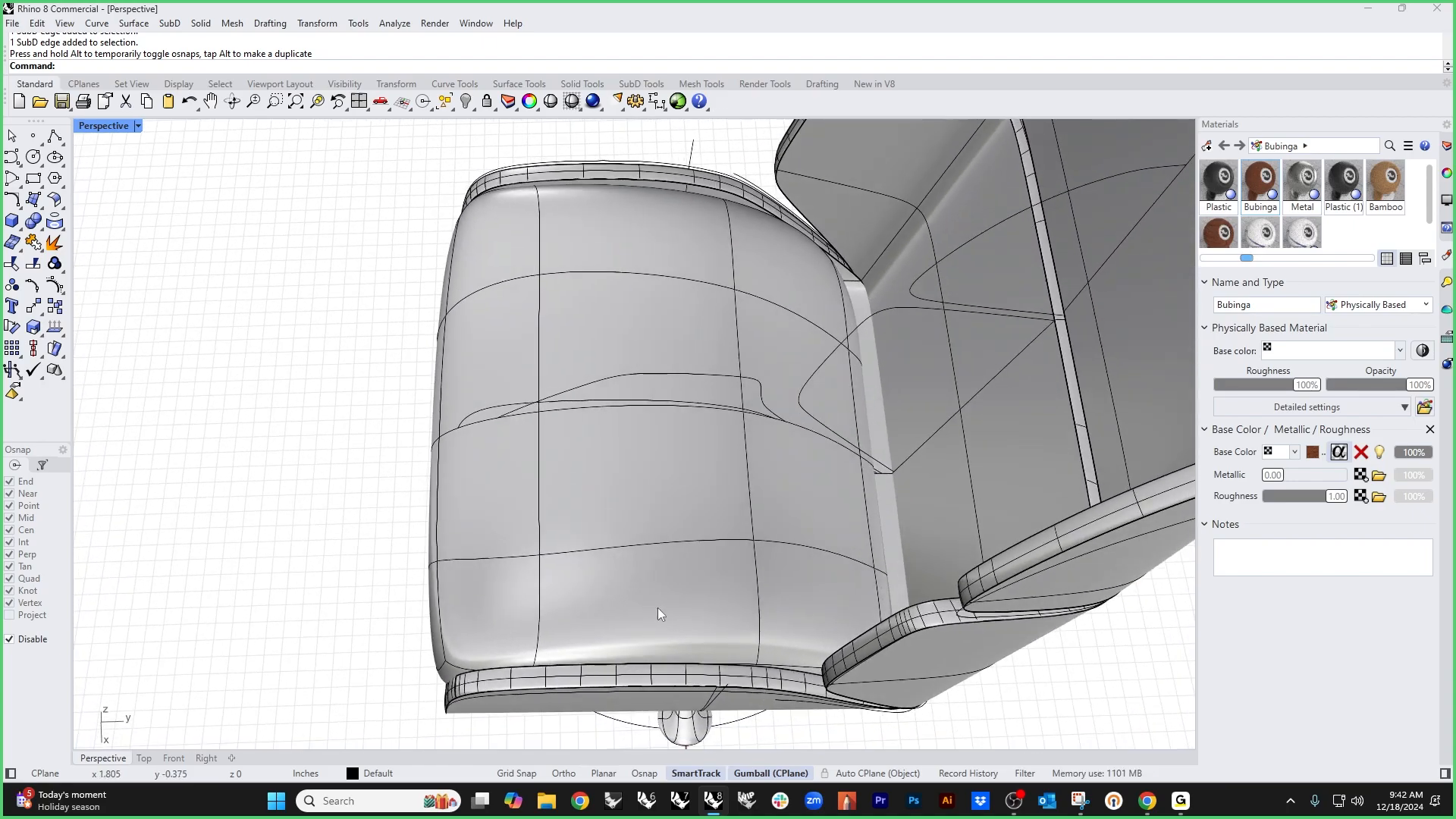
pyautogui.keyDown('ctrl'); pyautogui.keyDown('shift'); pyautogui.click(670, 594); pyautogui.keyUp('shift'); pyautogui.keyUp('ctrl')
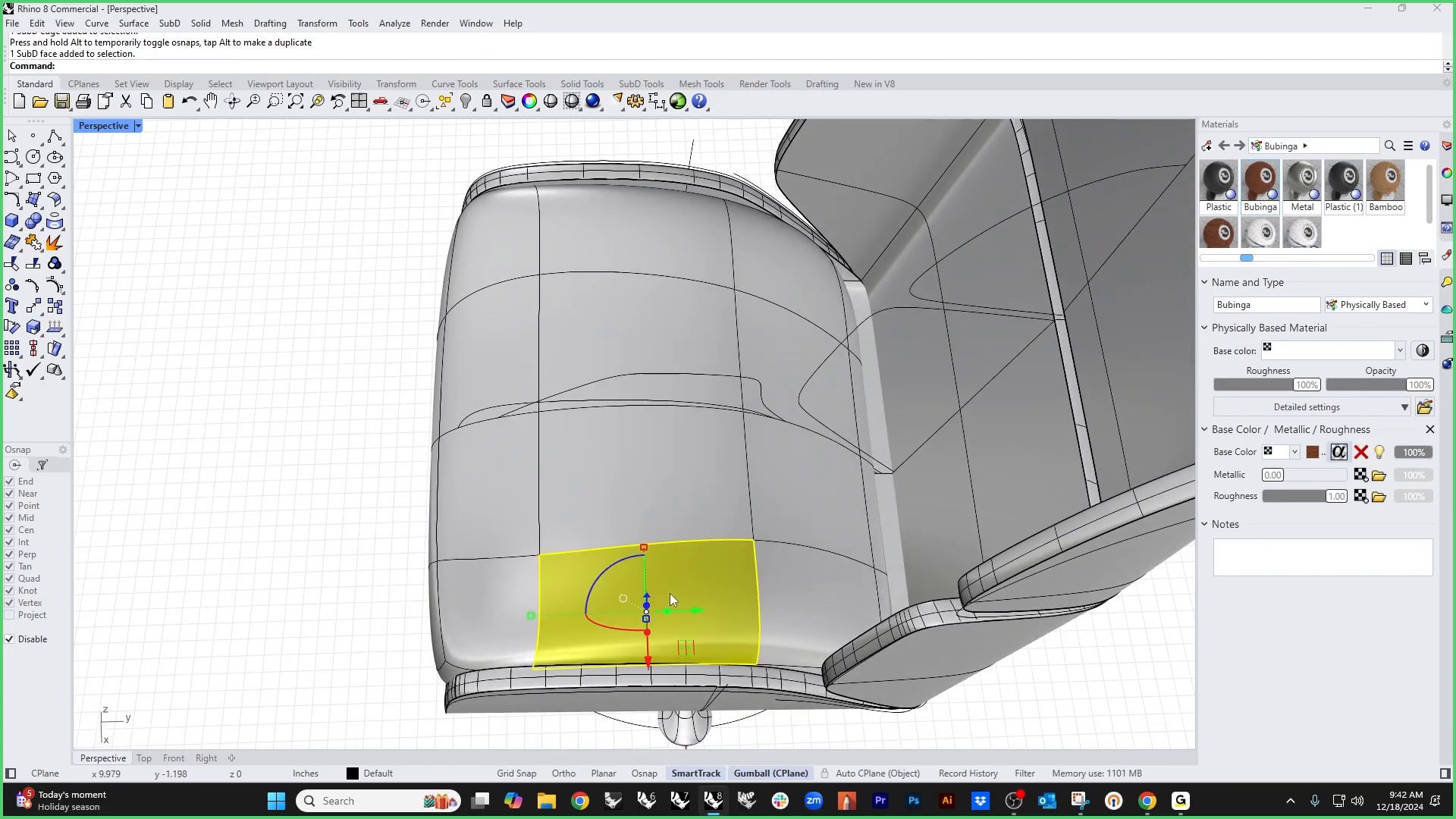
pyautogui.keyDown('ctrl'); pyautogui.keyDown('shift'); pyautogui.click(657, 507); pyautogui.keyUp('shift'); pyautogui.keyUp('ctrl')
pyautogui.keyDown('ctrl'); pyautogui.keyDown('shift'); pyautogui.click(776, 497); pyautogui.keyUp('shift'); pyautogui.keyUp('ctrl')
pyautogui.keyDown('ctrl'); pyautogui.keyDown('shift'); pyautogui.click(787, 602); pyautogui.keyUp('shift'); pyautogui.keyUp('ctrl')
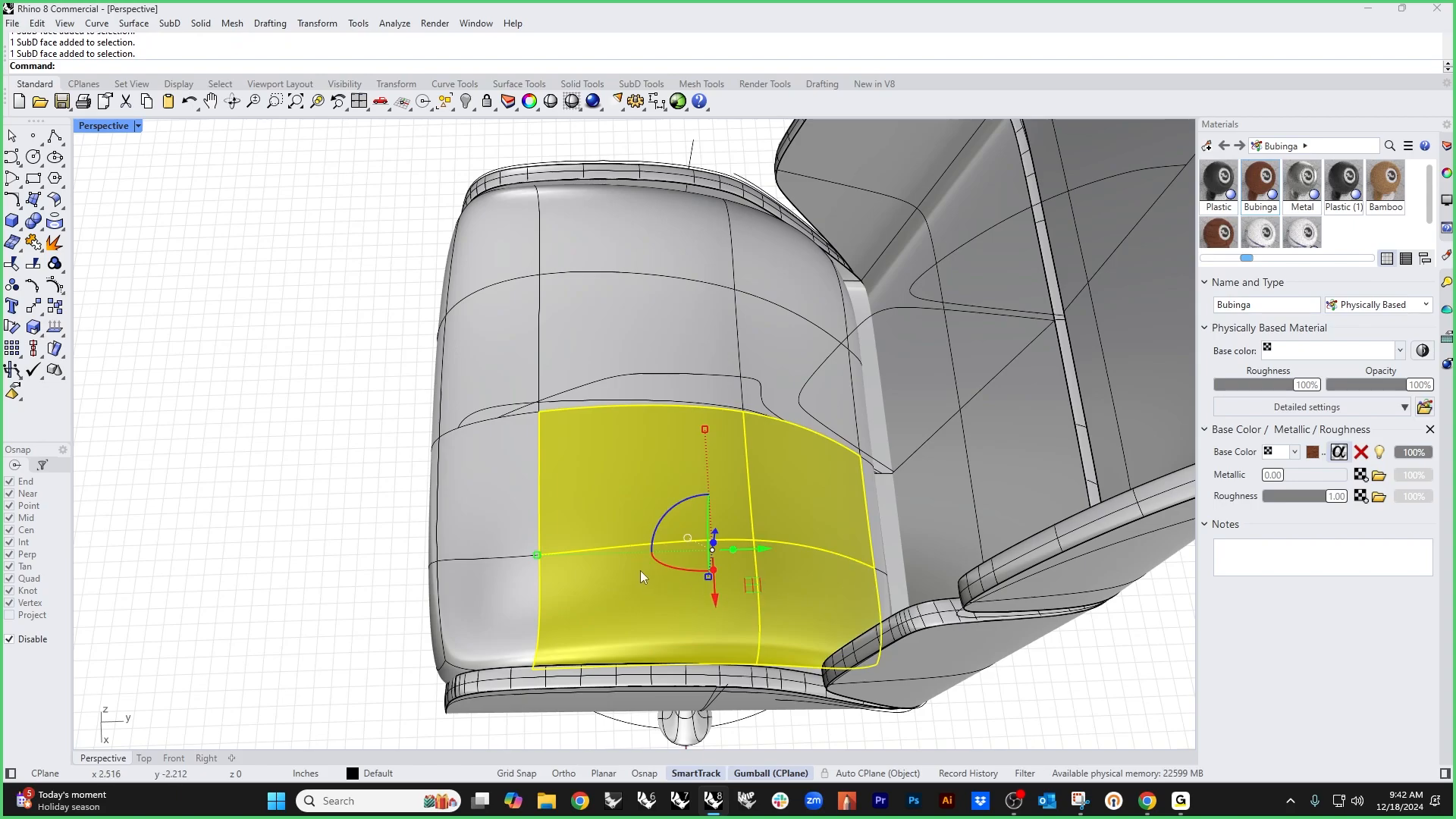
pyautogui.moveTo(640, 571); pyautogui.dragTo(790, 575, button='right')
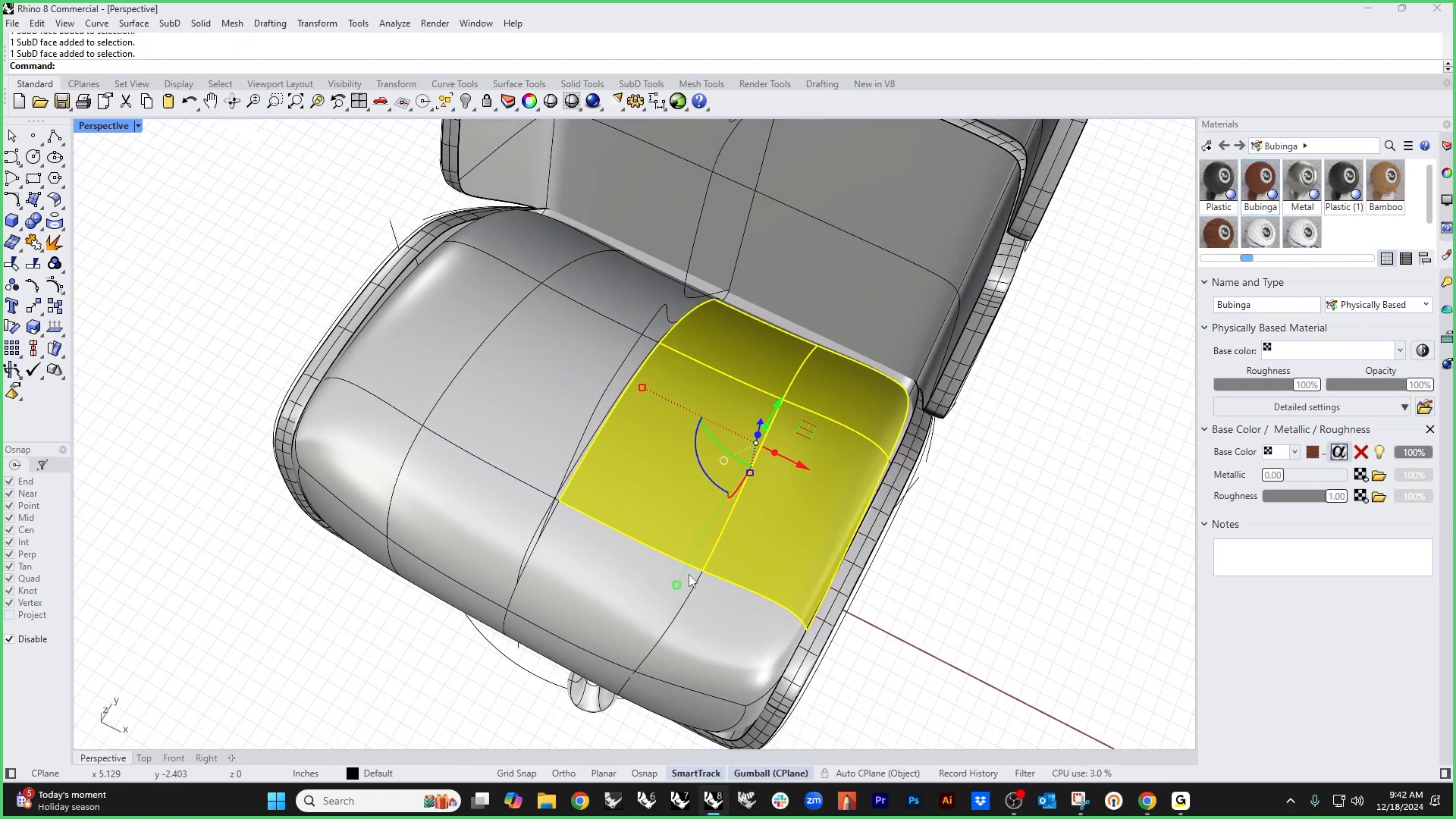
# Step: Isolate the seat cushion and switch the SubD display to flat
pyautogui.click(617, 585)
pyautogui.write('isolate')
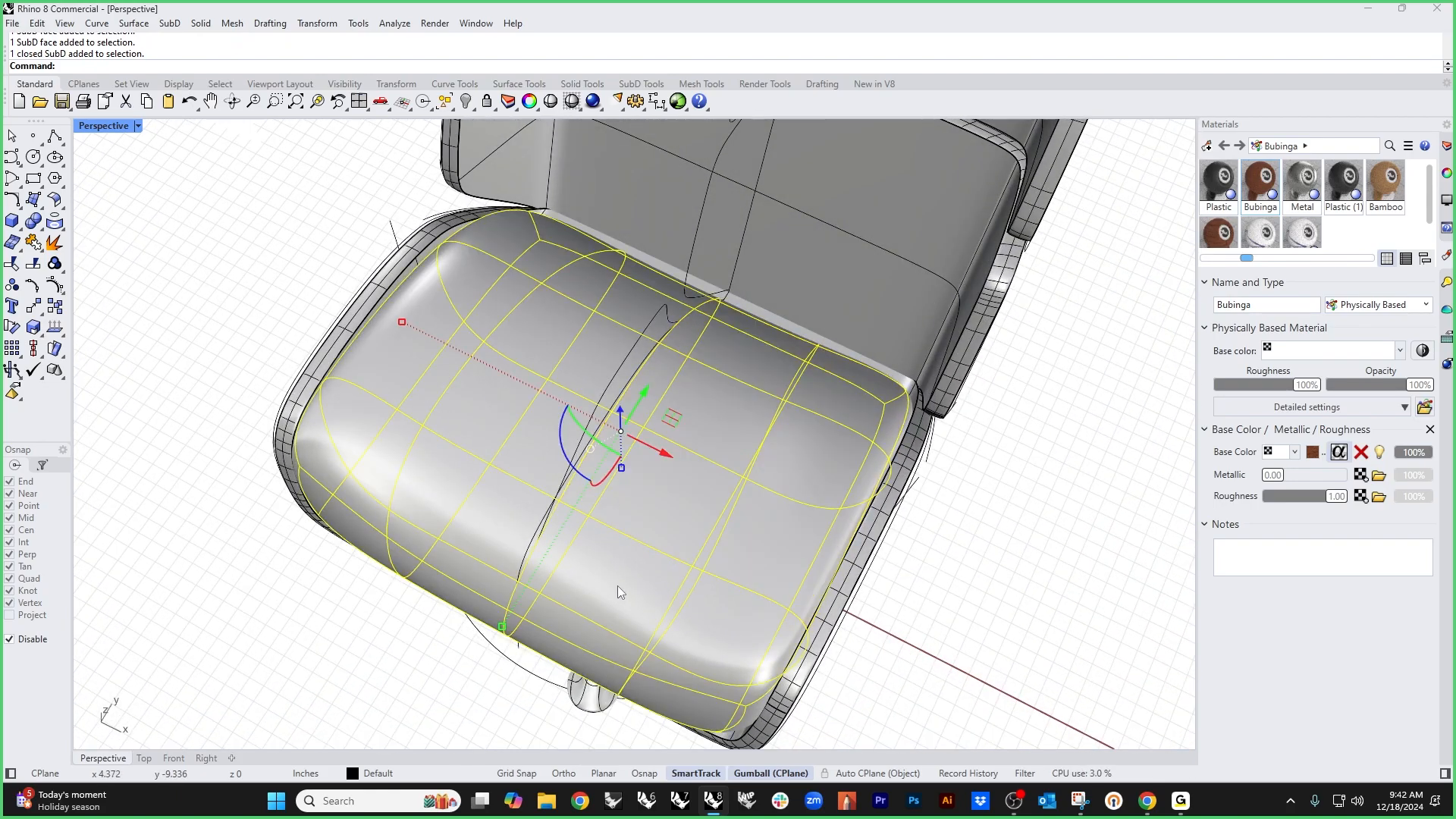
pyautogui.press('Return')
pyautogui.click(1028, 458)
pyautogui.moveTo(1028, 458); pyautogui.dragTo(863, 516, button='right')
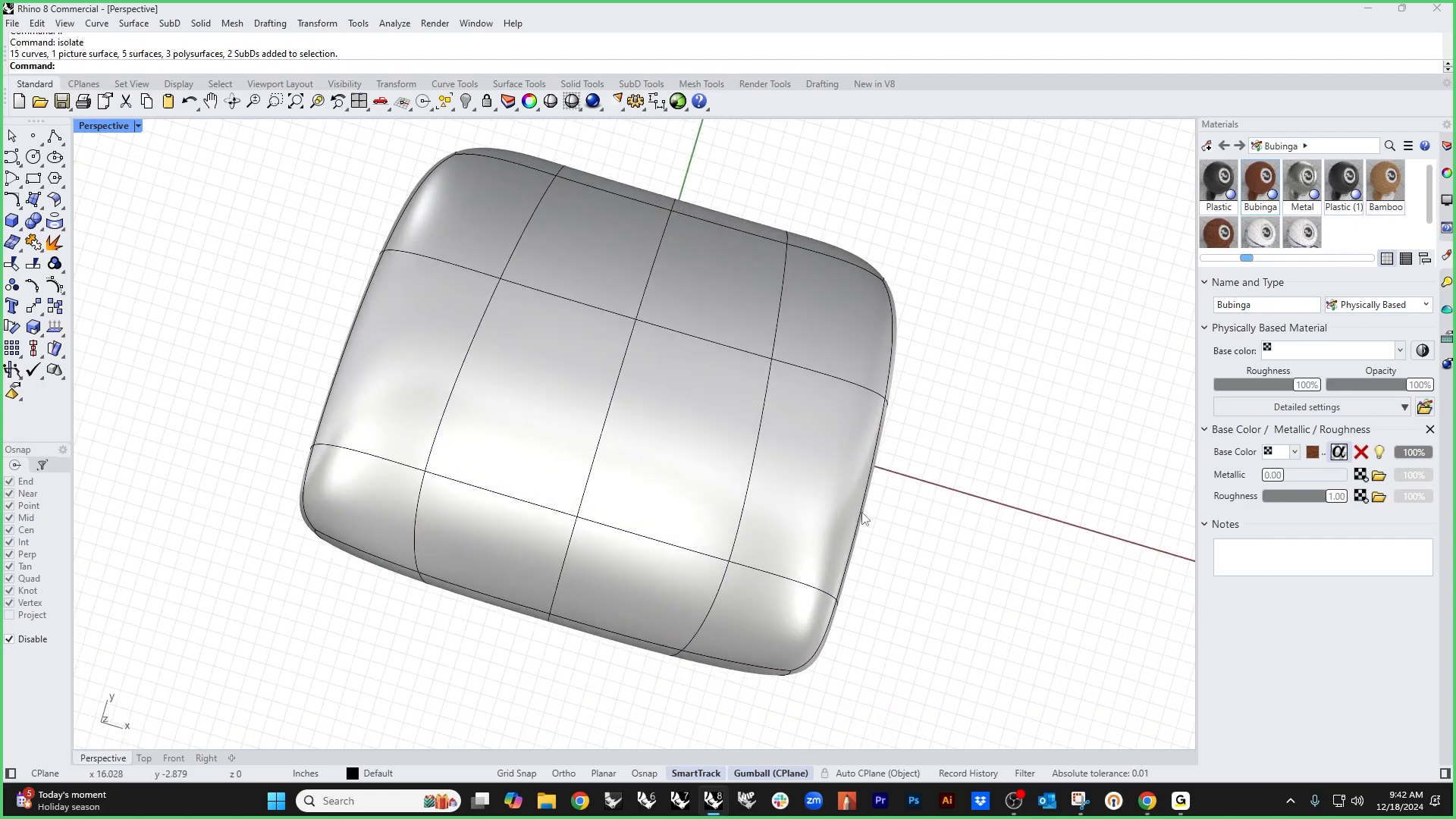
pyautogui.scroll(3, 780, 402)
pyautogui.keyDown('shift'); pyautogui.moveTo(780, 402); pyautogui.dragTo(670, 478, button='right'); pyautogui.keyUp('shift')
pyautogui.scroll(-4, 580, 473)
pyautogui.keyDown('ctrl'); pyautogui.keyDown('shift'); pyautogui.click(521, 352); pyautogui.keyUp('shift'); pyautogui.keyUp('ctrl')
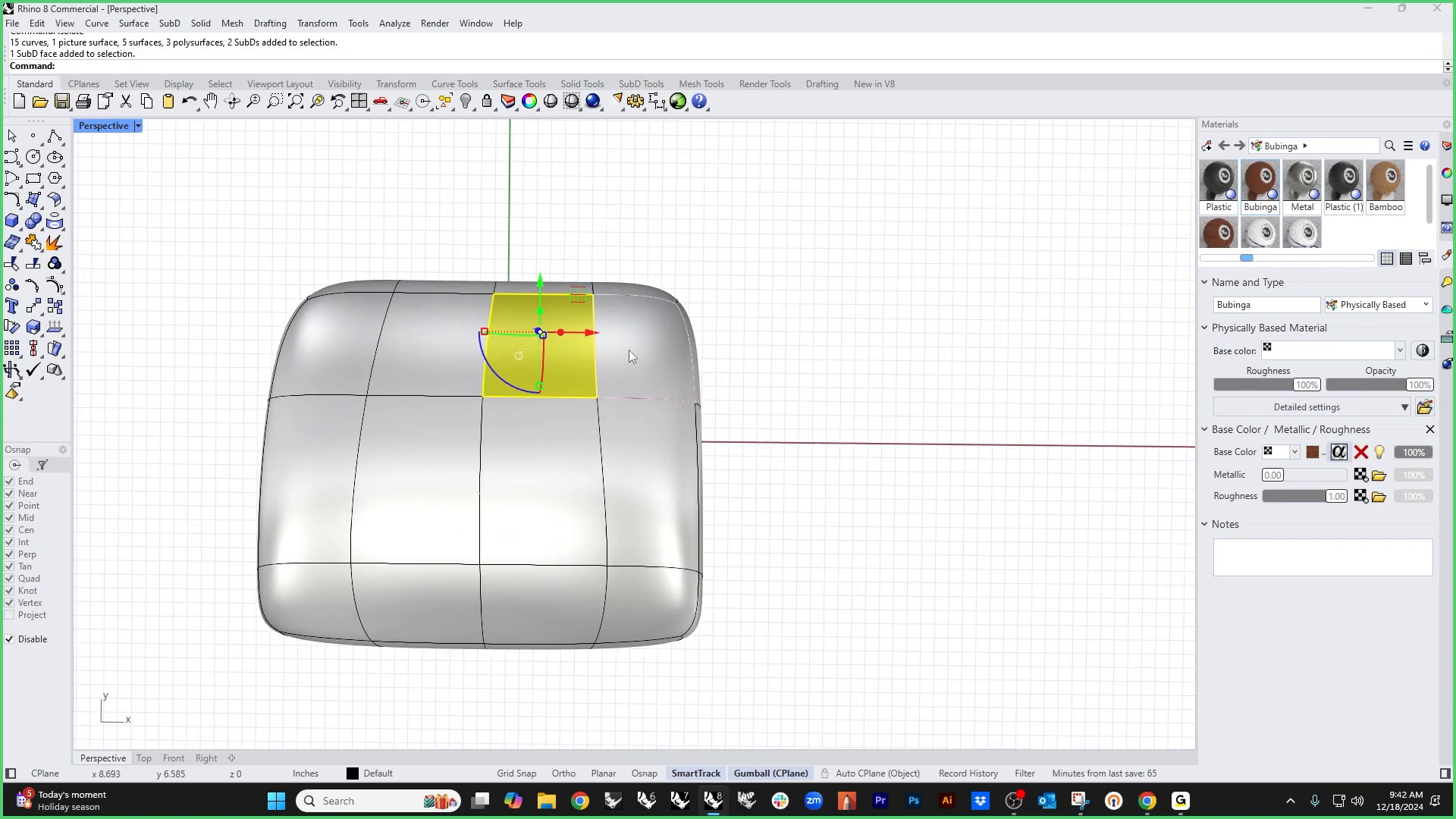
pyautogui.press('Tab')
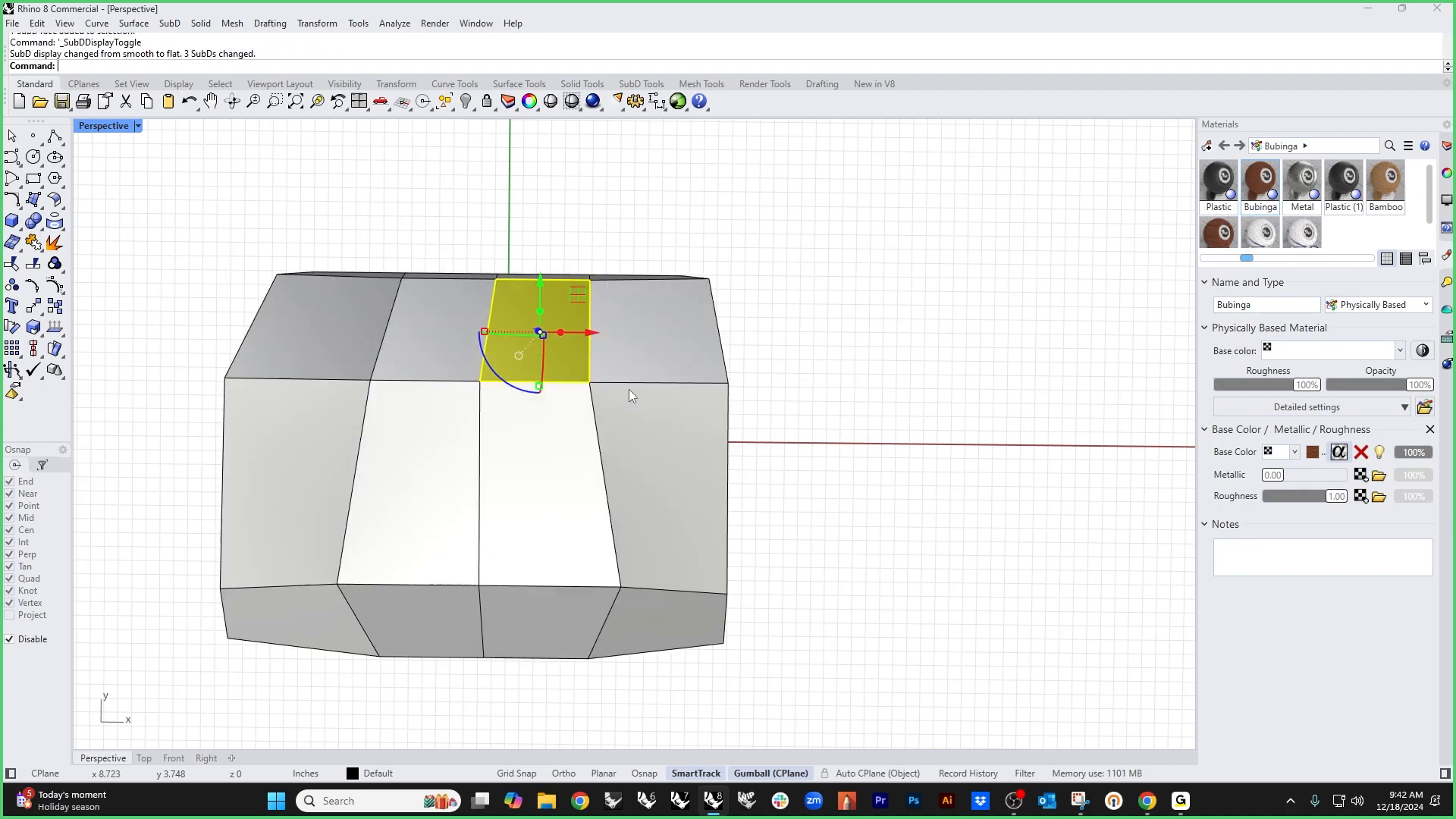
pyautogui.click(898, 428)
# Step: Delete the four adjoining upper faces between the seat cushion's centre line and its +X side
pyautogui.keyDown('ctrl'); pyautogui.keyDown('shift'); pyautogui.click(655, 336); pyautogui.keyUp('shift'); pyautogui.keyUp('ctrl')
pyautogui.keyDown('ctrl'); pyautogui.keyDown('shift'); pyautogui.click(654, 463); pyautogui.keyUp('shift'); pyautogui.keyUp('ctrl')
pyautogui.keyDown('ctrl'); pyautogui.keyDown('shift'); pyautogui.click(554, 485); pyautogui.keyUp('shift'); pyautogui.keyUp('ctrl')
pyautogui.keyDown('ctrl'); pyautogui.keyDown('shift'); pyautogui.click(534, 345); pyautogui.keyUp('shift'); pyautogui.keyUp('ctrl')
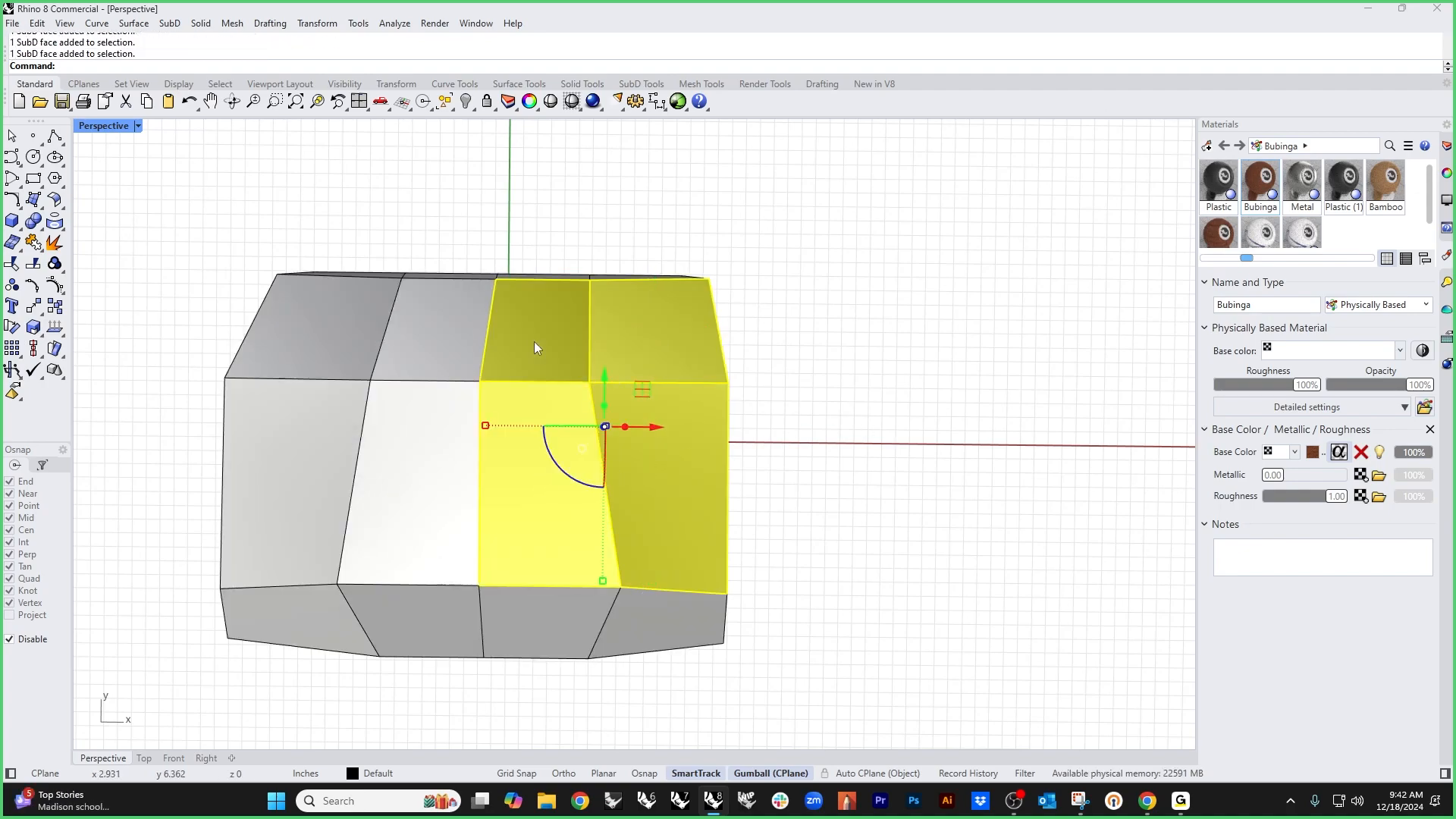
pyautogui.press('Delete')
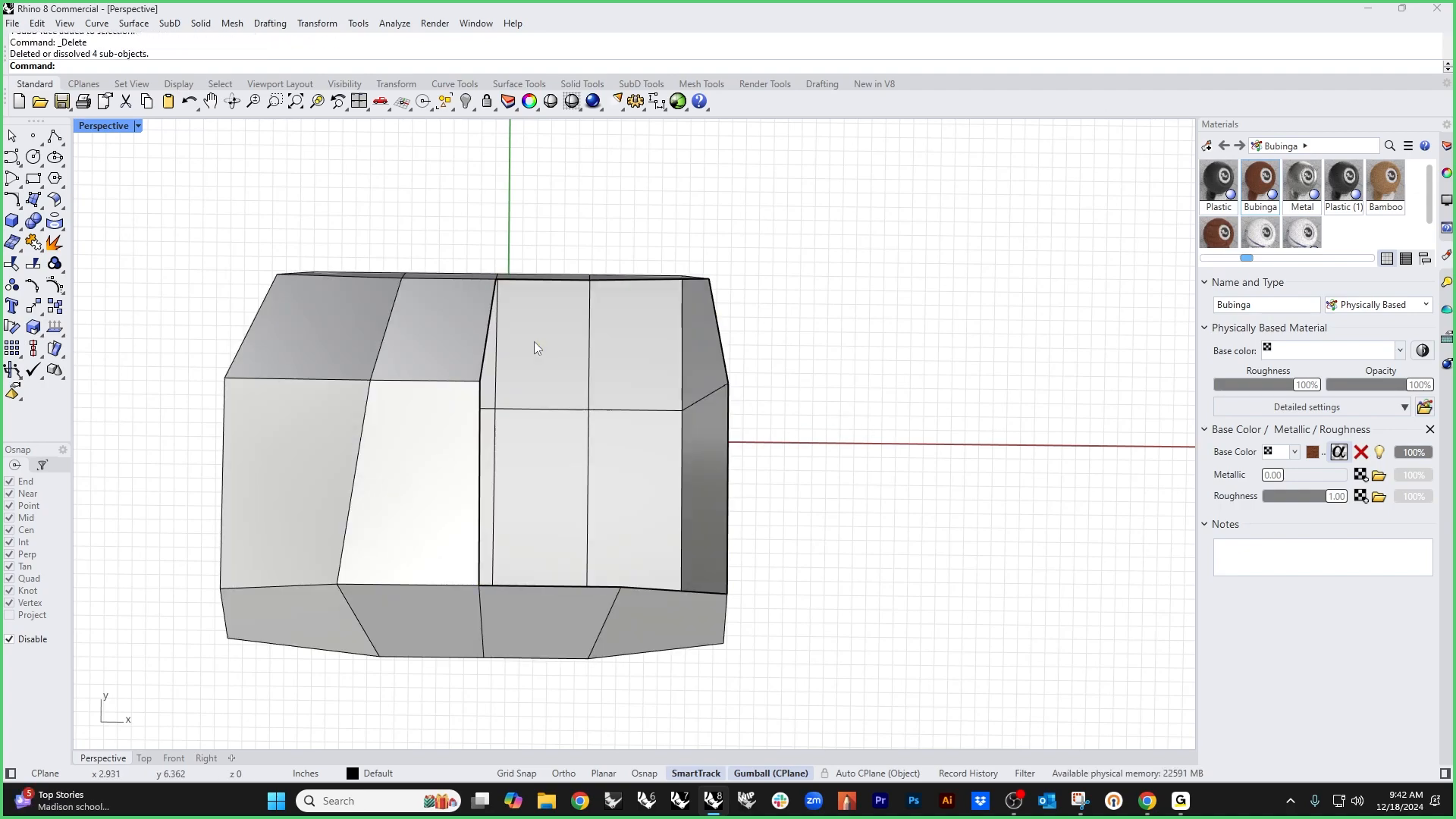
# Step: Extrude all boundary edges of the opening inward by scaling, forming concentric face rings around a tiny central hole
pyautogui.moveTo(534, 341); pyautogui.dragTo(553, 407, button='right')
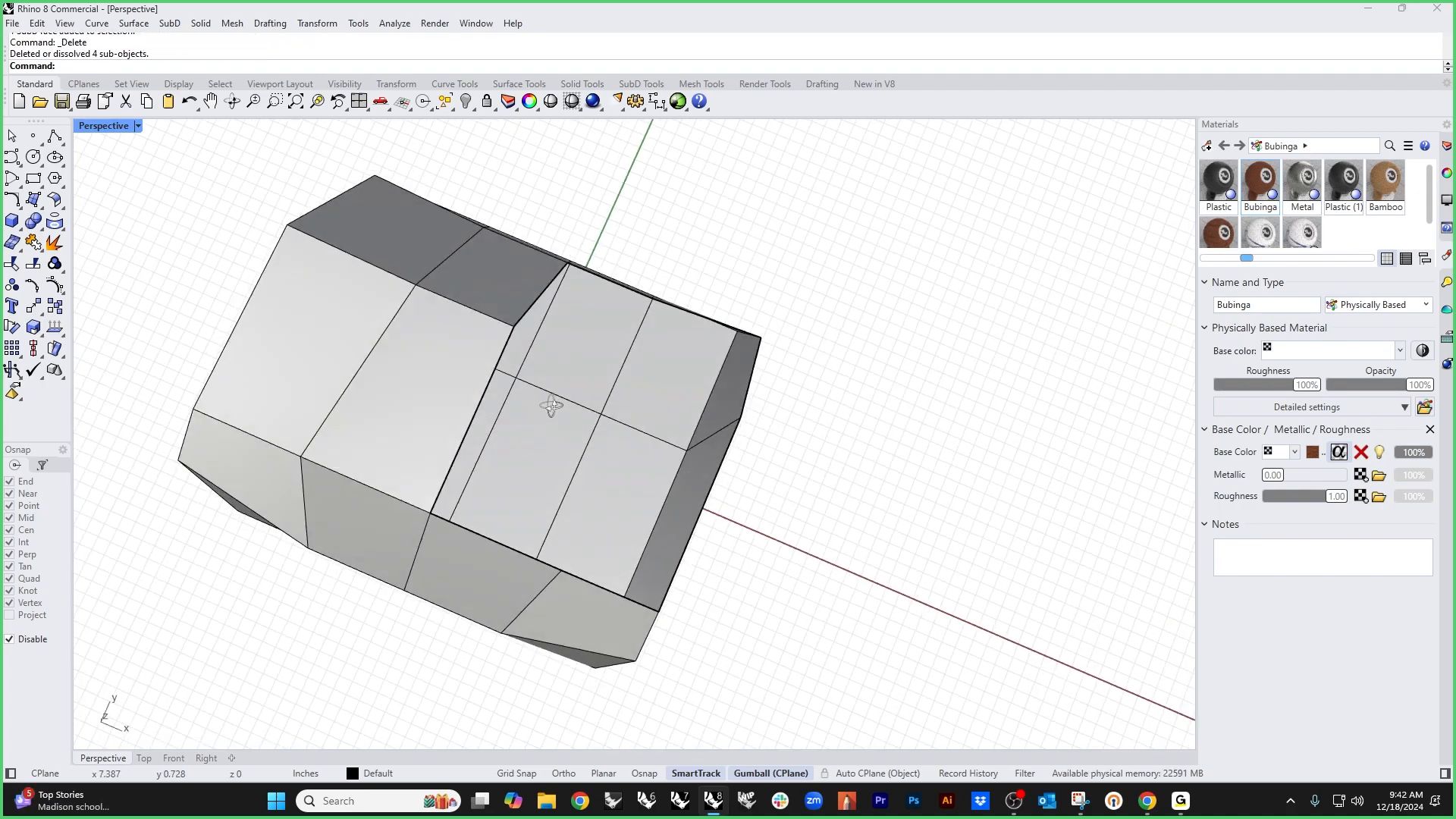
pyautogui.keyDown('ctrl'); pyautogui.keyDown('shift'); pyautogui.click(481, 532); pyautogui.keyUp('shift'); pyautogui.keyUp('ctrl')
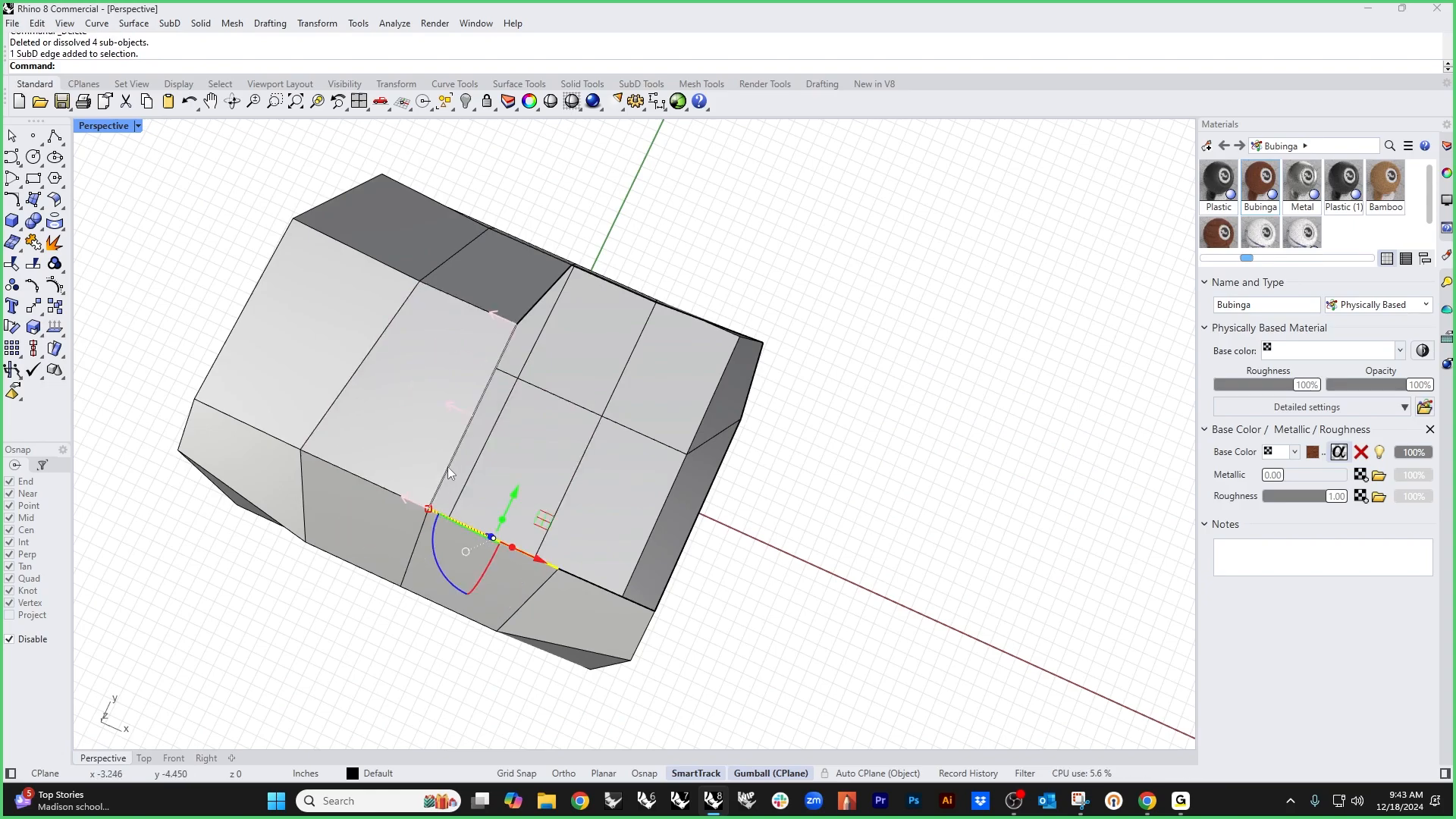
pyautogui.keyDown('ctrl'); pyautogui.keyDown('shift'); pyautogui.click(448, 466); pyautogui.keyUp('shift'); pyautogui.keyUp('ctrl')
pyautogui.keyDown('ctrl'); pyautogui.keyDown('shift'); pyautogui.click(529, 319); pyautogui.keyUp('shift'); pyautogui.keyUp('ctrl')
pyautogui.moveTo(699, 344); pyautogui.dragTo(638, 417, button='right')
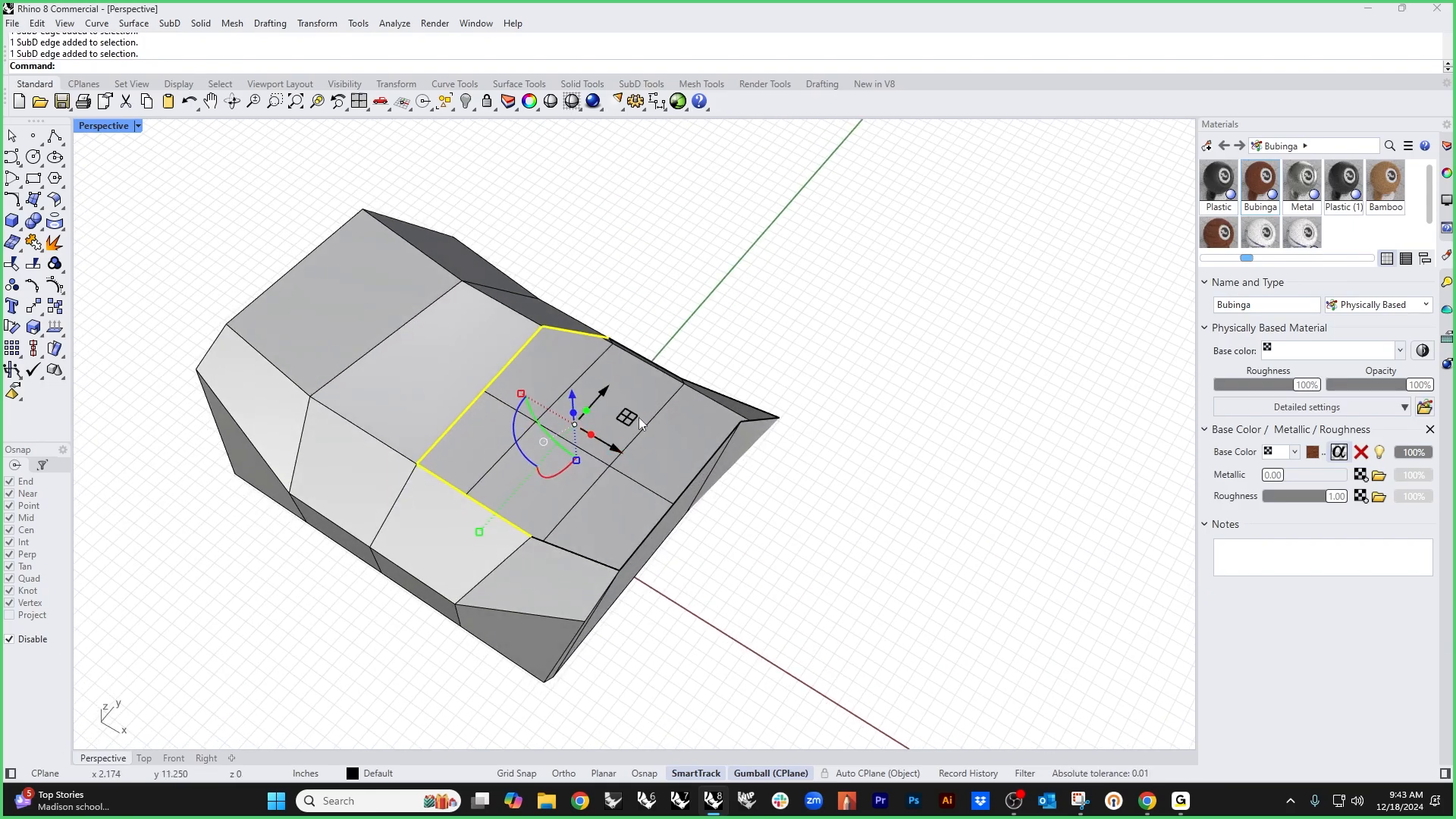
pyautogui.keyDown('ctrl'); pyautogui.keyDown('shift'); pyautogui.click(564, 551); pyautogui.keyUp('shift'); pyautogui.keyUp('ctrl')
pyautogui.keyDown('ctrl'); pyautogui.keyDown('shift'); pyautogui.click(633, 552); pyautogui.keyUp('shift'); pyautogui.keyUp('ctrl')
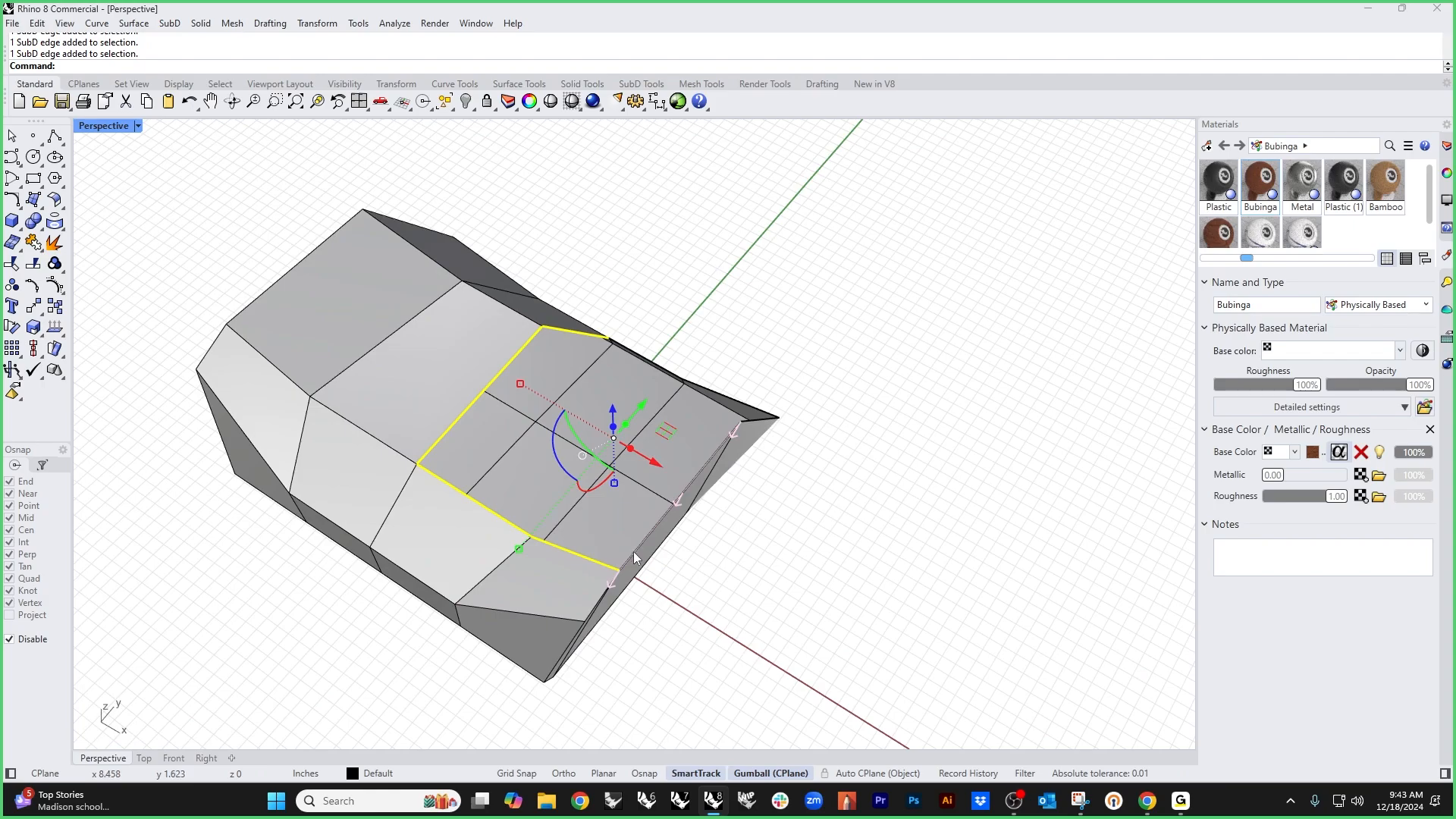
pyautogui.moveTo(797, 604); pyautogui.dragTo(762, 590, button='right')
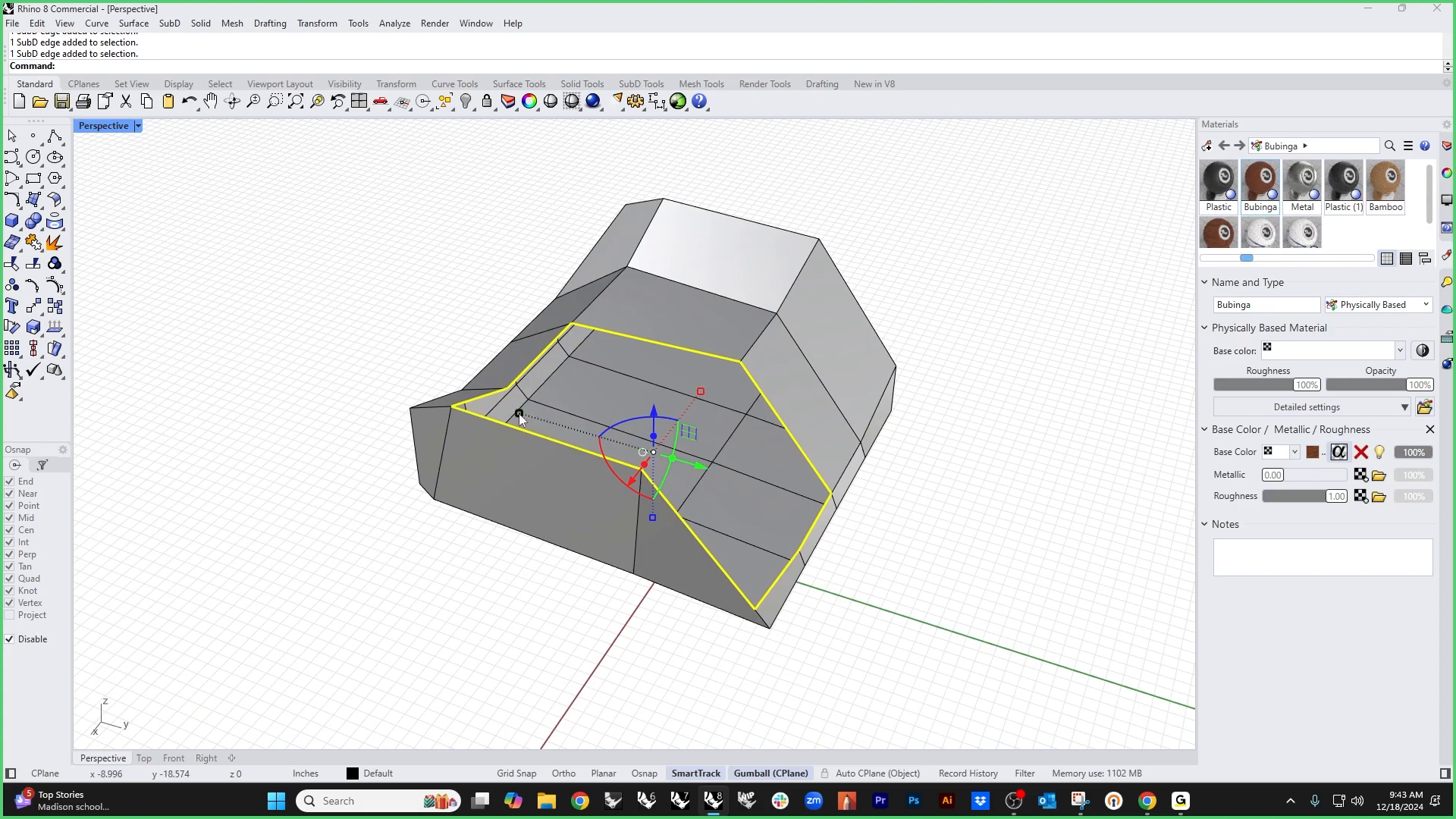
pyautogui.moveTo(519, 412); pyautogui.dragTo(645, 470)
pyautogui.click(507, 546)
# Step: Select the edge loop around the tiny central hole and raise it vertically
pyautogui.moveTo(509, 547); pyautogui.dragTo(724, 614, button='right')
pyautogui.scroll(6, 596, 436)
pyautogui.scroll(4, 601, 447)
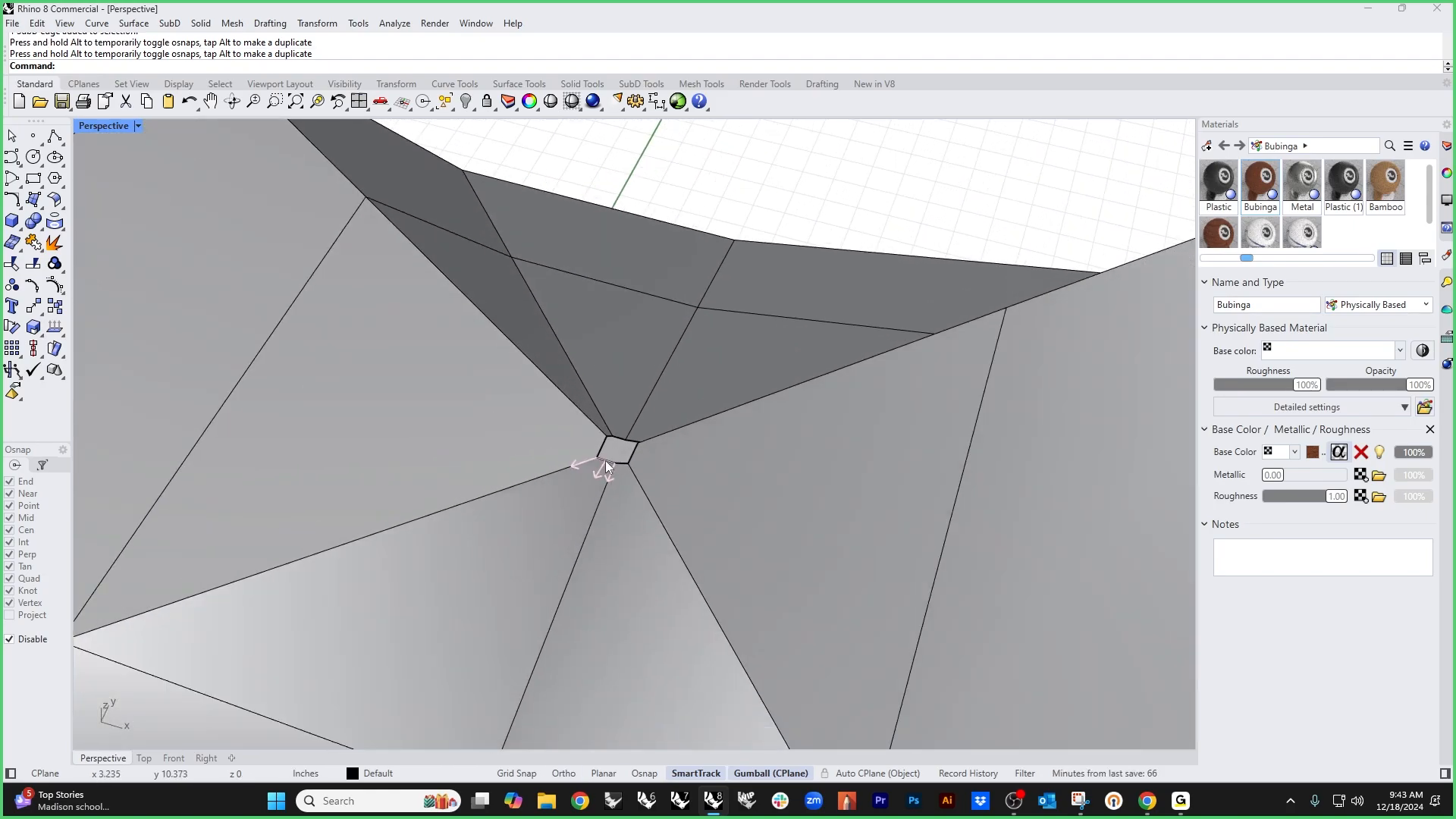
pyautogui.doubleClick(605, 461)
pyautogui.moveTo(561, 549); pyautogui.dragTo(614, 491, button='right')
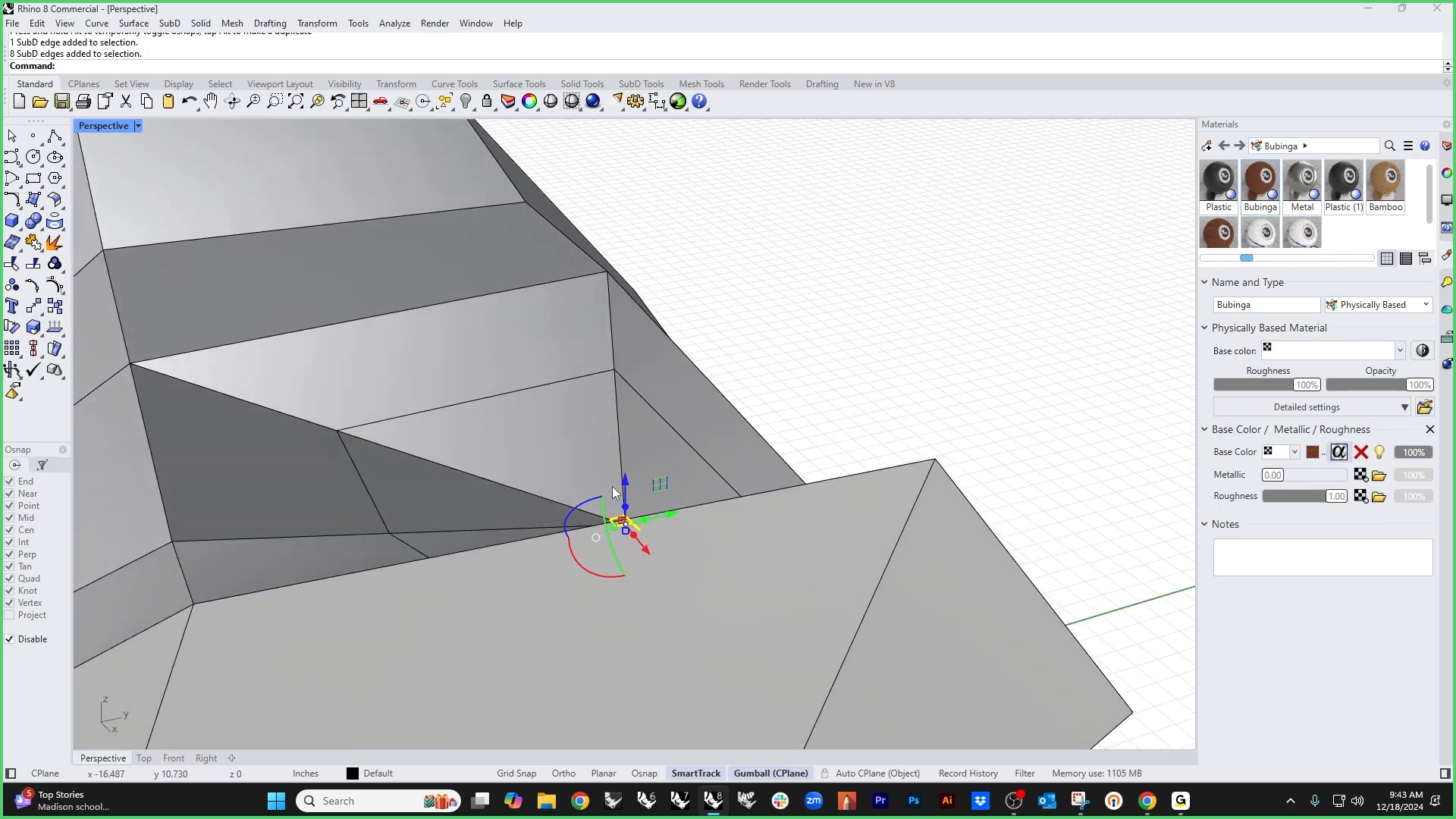
pyautogui.moveTo(628, 491); pyautogui.dragTo(628, 387)
pyautogui.press('Escape')
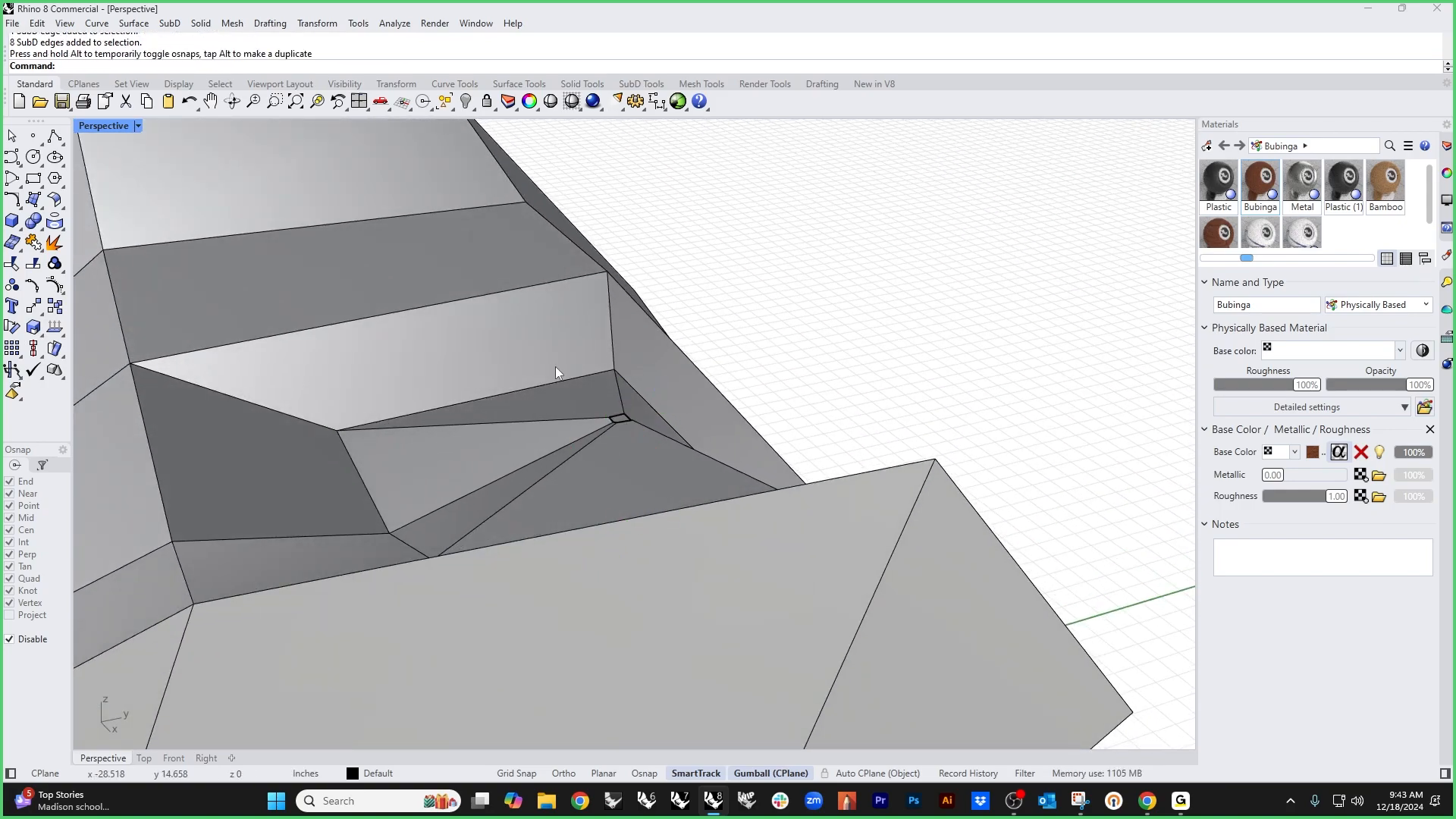
# Step: Raise the intermediate edge loop around the hole slightly and switch the SubD display to smooth
pyautogui.doubleClick(553, 384)
pyautogui.moveTo(624, 522); pyautogui.dragTo(620, 477)
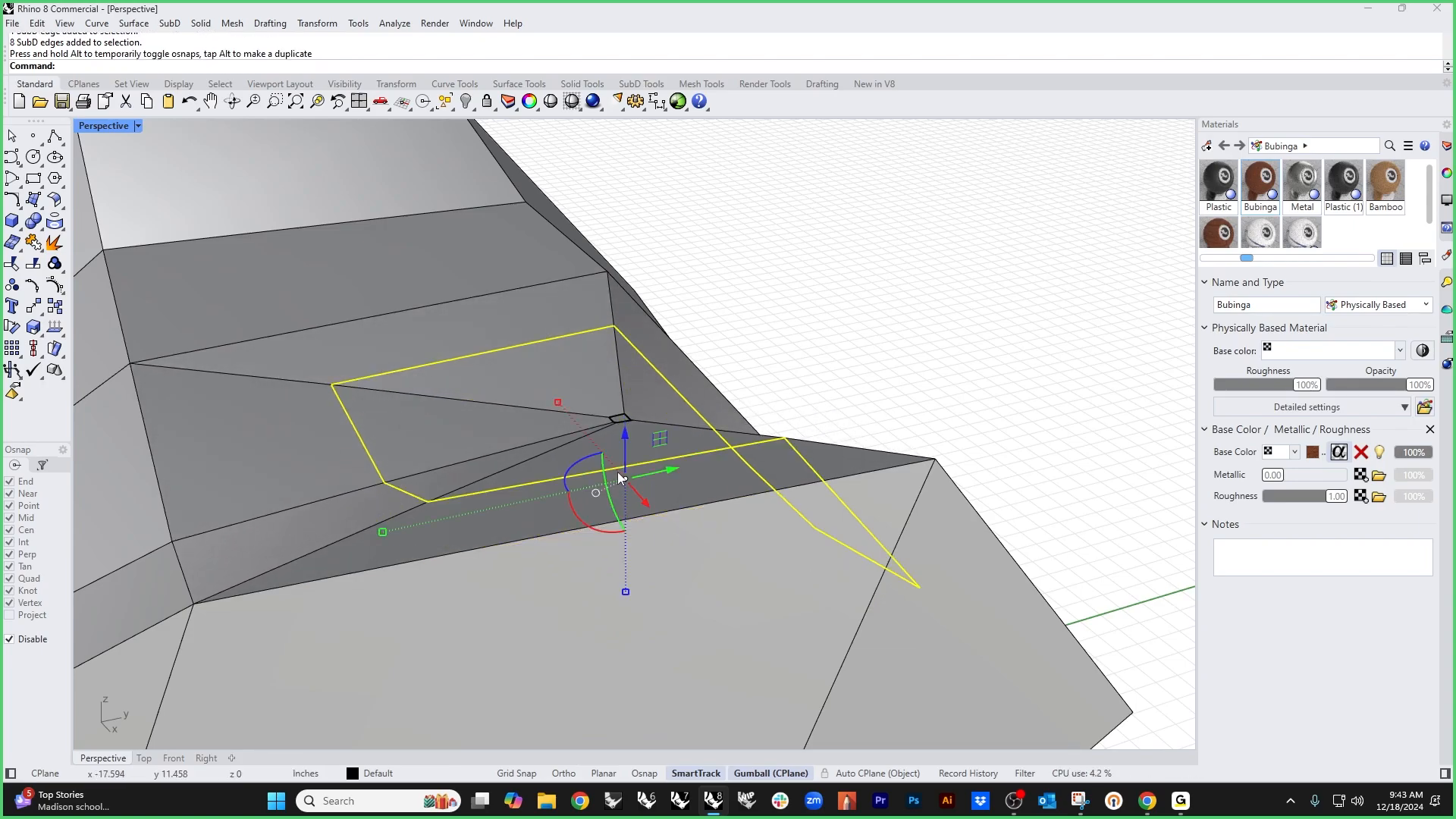
pyautogui.press('Tab')
# Step: Flatten the central hole's edge loop vertically with a scale factor of 0 and adjust its position slightly
pyautogui.scroll(-5, 594, 448)
pyautogui.moveTo(594, 447); pyautogui.dragTo(614, 516, button='right')
pyautogui.click(841, 436)
pyautogui.moveTo(853, 447); pyautogui.dragTo(725, 458, button='right')
pyautogui.scroll(4, 623, 458)
pyautogui.scroll(5, 700, 434)
pyautogui.doubleClick(700, 433)
pyautogui.click(771, 296)
pyautogui.doubleClick(741, 429)
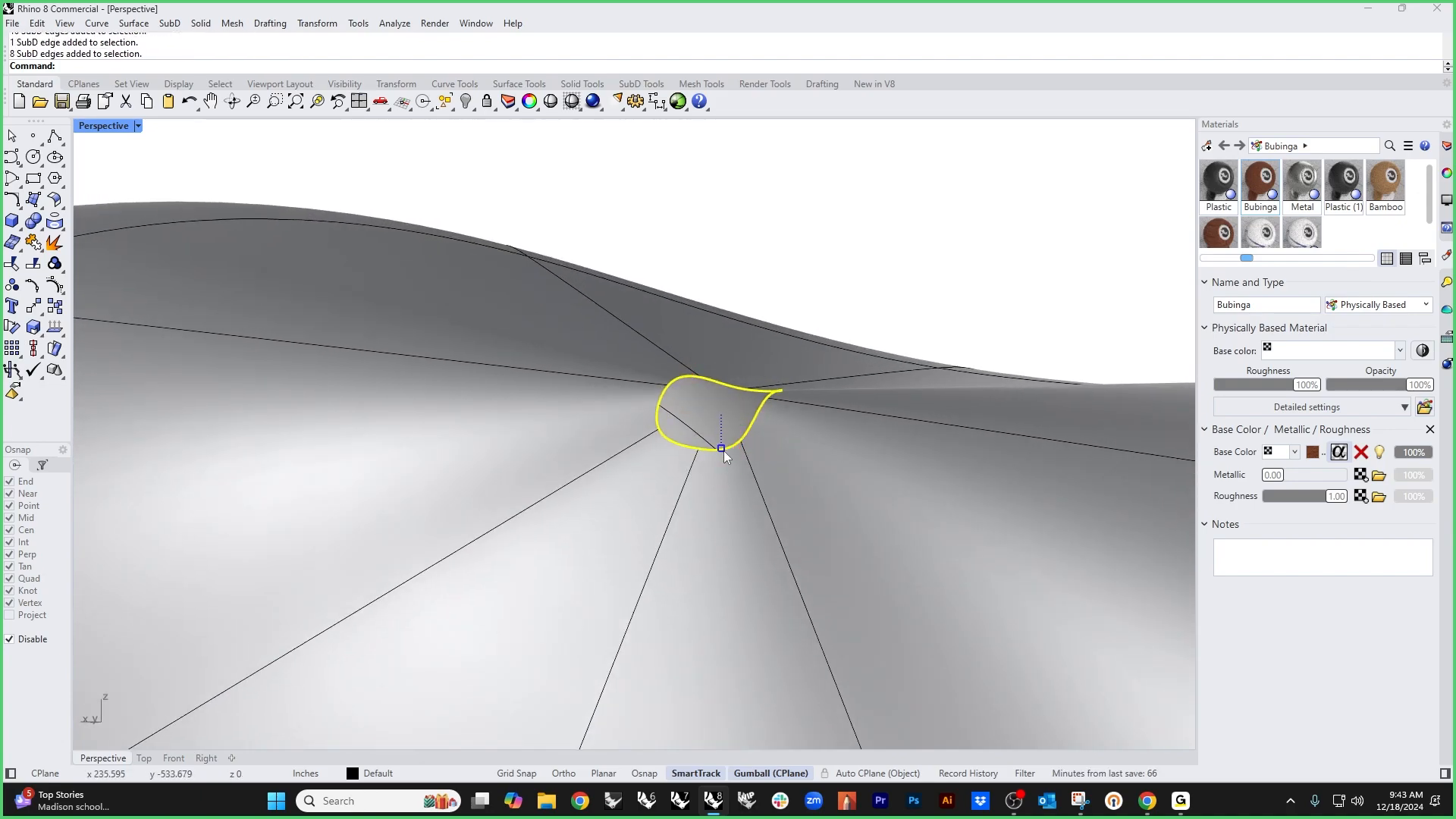
pyautogui.click(723, 450)
pyautogui.write('0')
pyautogui.press('Return')
pyautogui.moveTo(708, 452); pyautogui.dragTo(658, 523, button='right')
pyautogui.moveTo(757, 478); pyautogui.dragTo(740, 485)
pyautogui.click(476, 243)
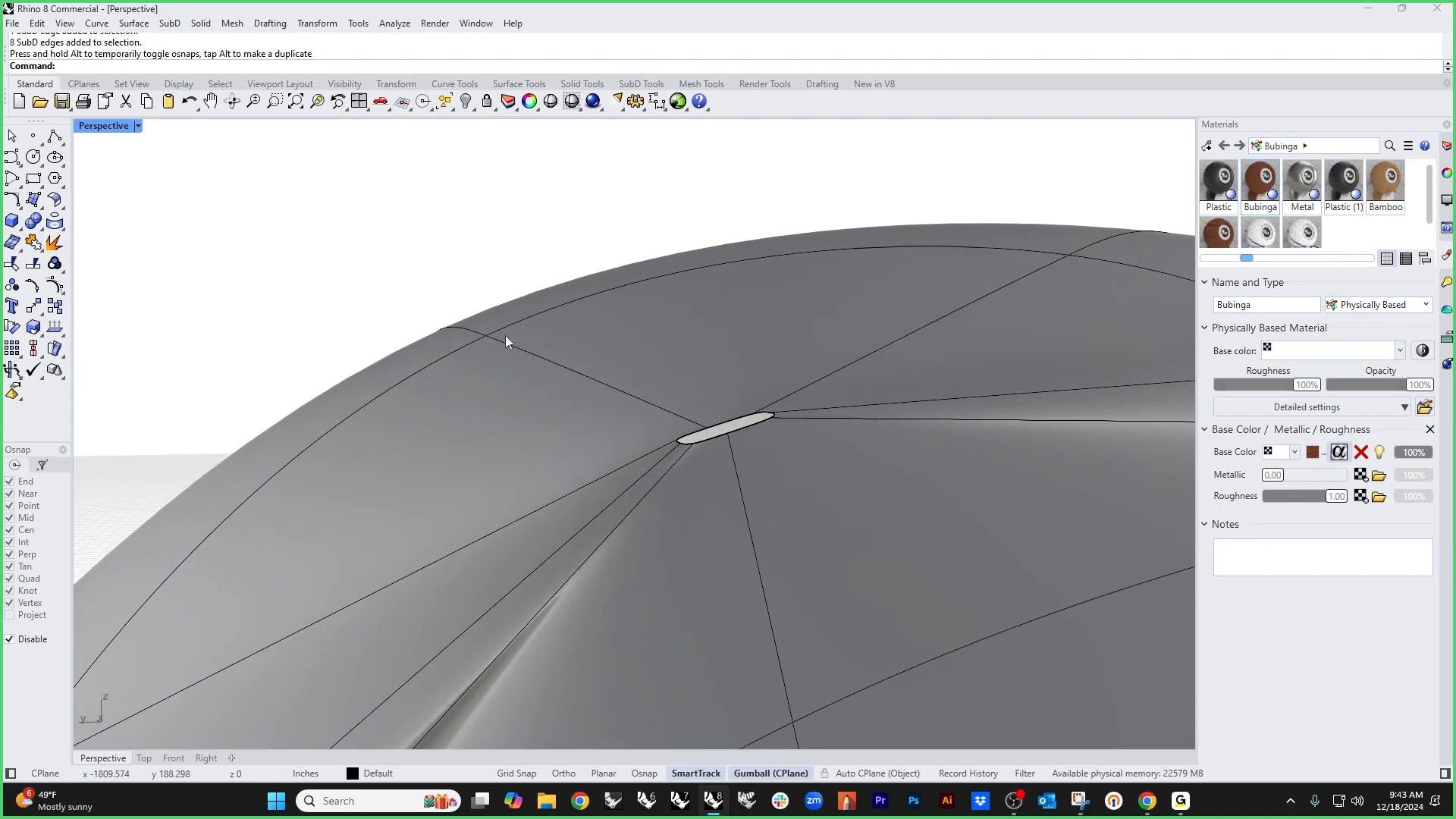
# Step: Lower the flattened edge loop around the central hole slightly
pyautogui.scroll(-5, 506, 338)
pyautogui.moveTo(531, 379); pyautogui.dragTo(772, 485, button='right')
pyautogui.scroll(-5, 653, 464)
pyautogui.scroll(10, 676, 478)
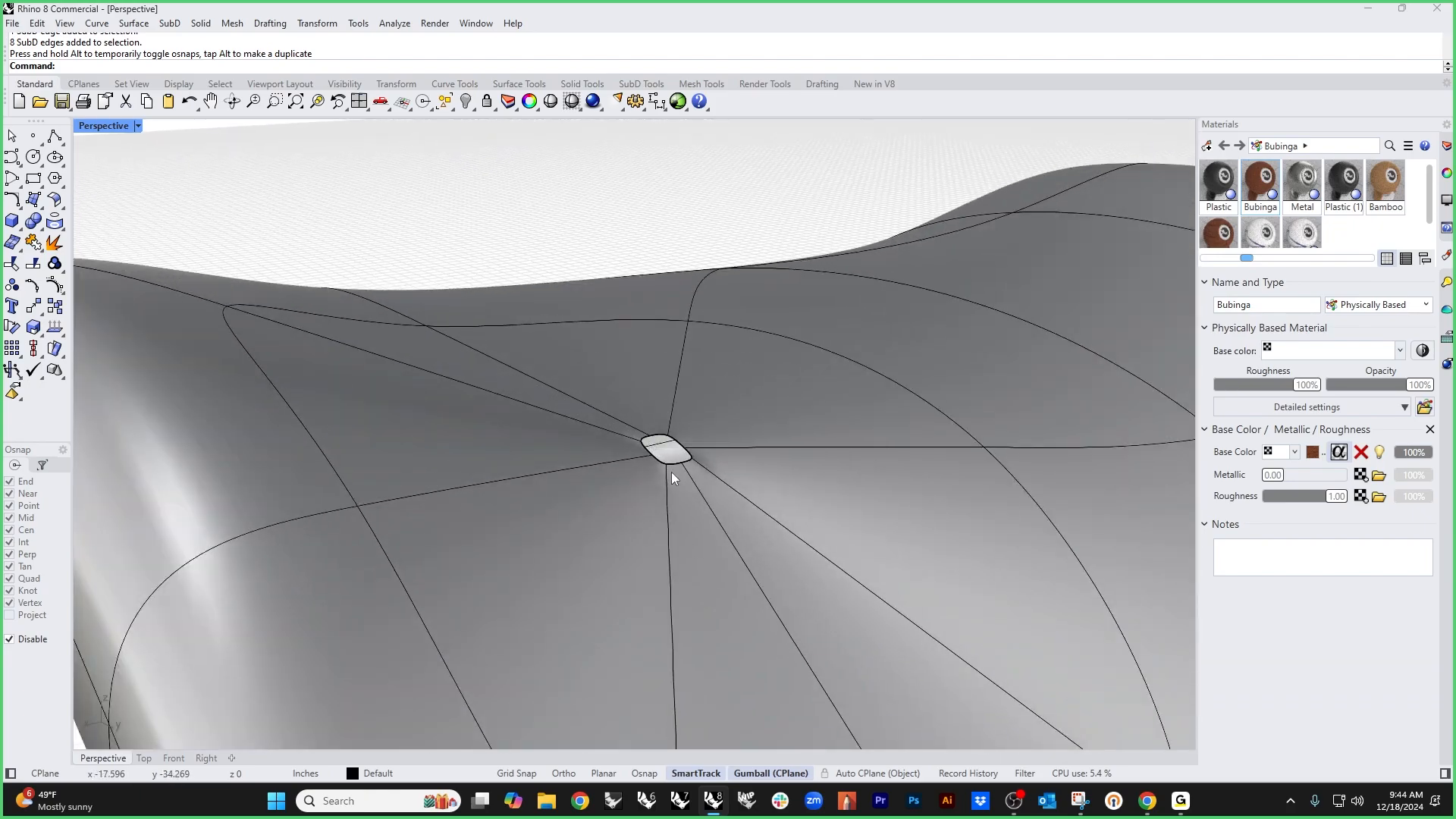
pyautogui.doubleClick(680, 455)
pyautogui.moveTo(657, 372); pyautogui.dragTo(657, 385)
pyautogui.scroll(-8, 649, 423)
pyautogui.click(517, 240)
# Step: Switch the SubD display to flat and frame the faceted area around the central hole
pyautogui.scroll(-6, 575, 346)
pyautogui.moveTo(640, 442); pyautogui.dragTo(754, 524, button='right')
pyautogui.moveTo(662, 521); pyautogui.dragTo(617, 488, button='right')
pyautogui.press('Tab')
pyautogui.scroll(1, 576, 485)
pyautogui.scroll(3, 562, 455)
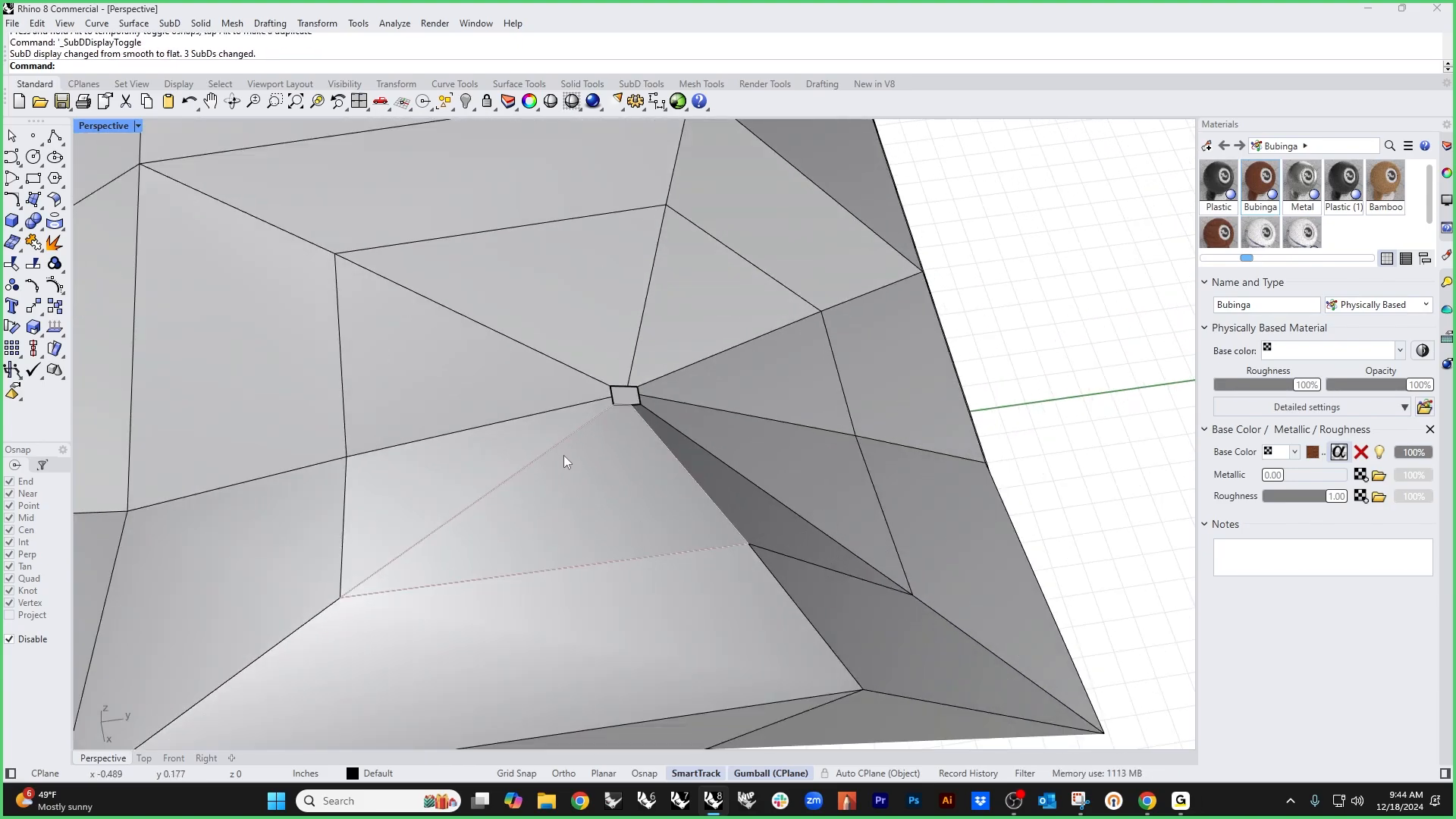
# Step: Select all the radial edges running outward from the central hole, including their outer segments beyond the intermediate loop
pyautogui.click(464, 513)
pyautogui.keyDown('shift'); pyautogui.click(324, 612); pyautogui.keyUp('shift')
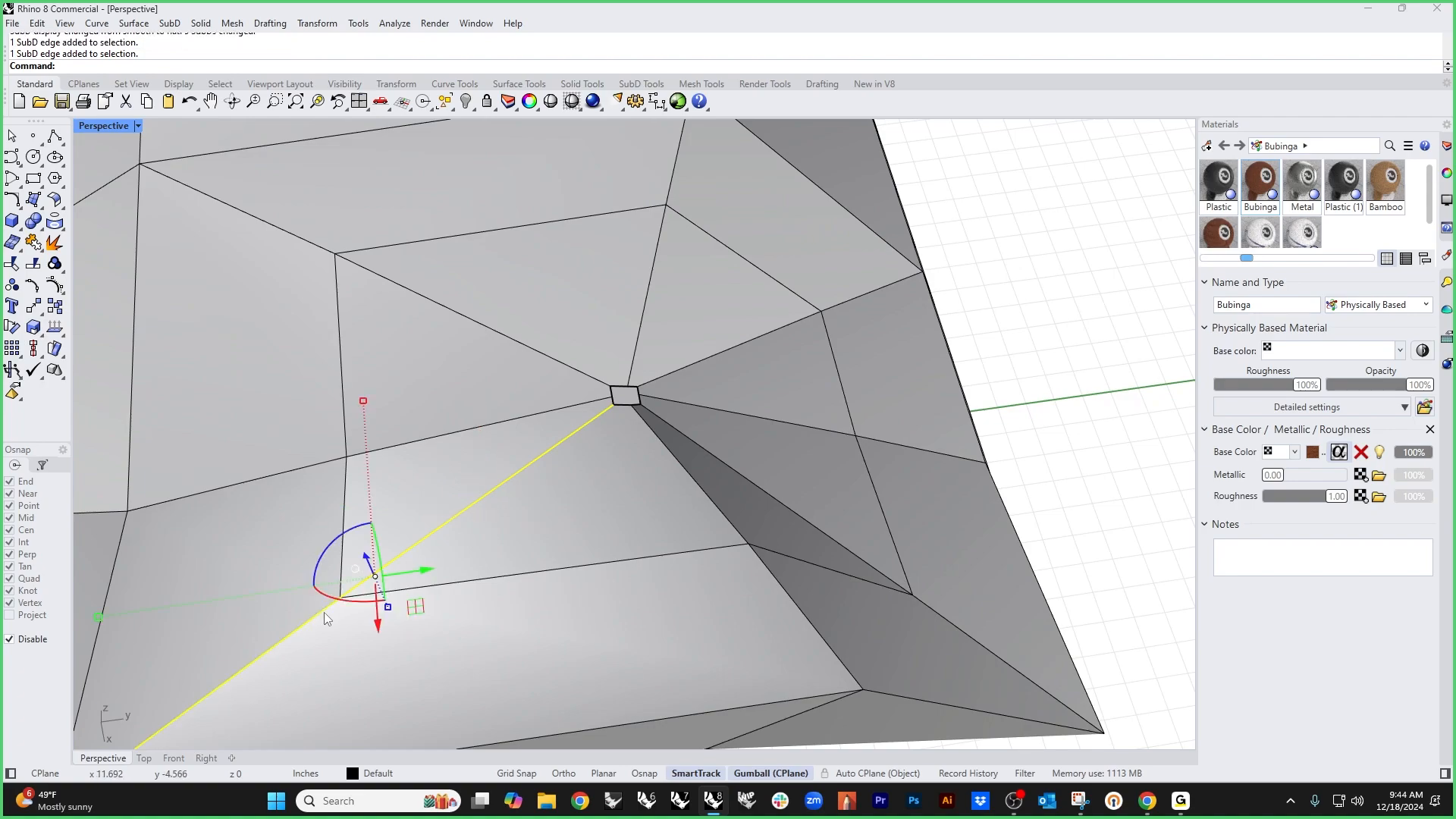
pyautogui.keyDown('shift'); pyautogui.click(444, 443); pyautogui.keyUp('shift')
pyautogui.keyDown('shift'); pyautogui.click(298, 475); pyautogui.keyUp('shift')
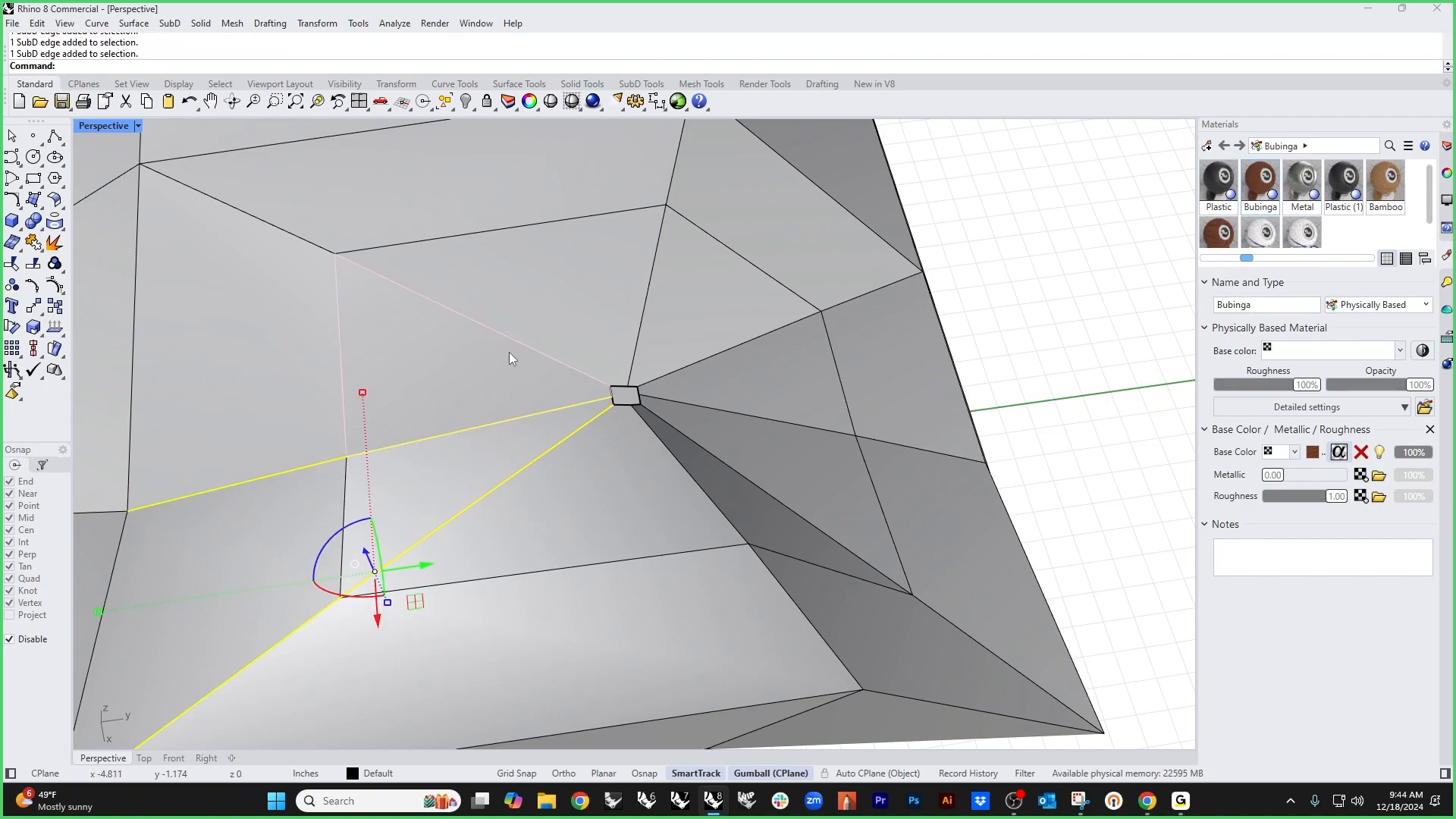
pyautogui.keyDown('shift'); pyautogui.click(509, 343); pyautogui.keyUp('shift')
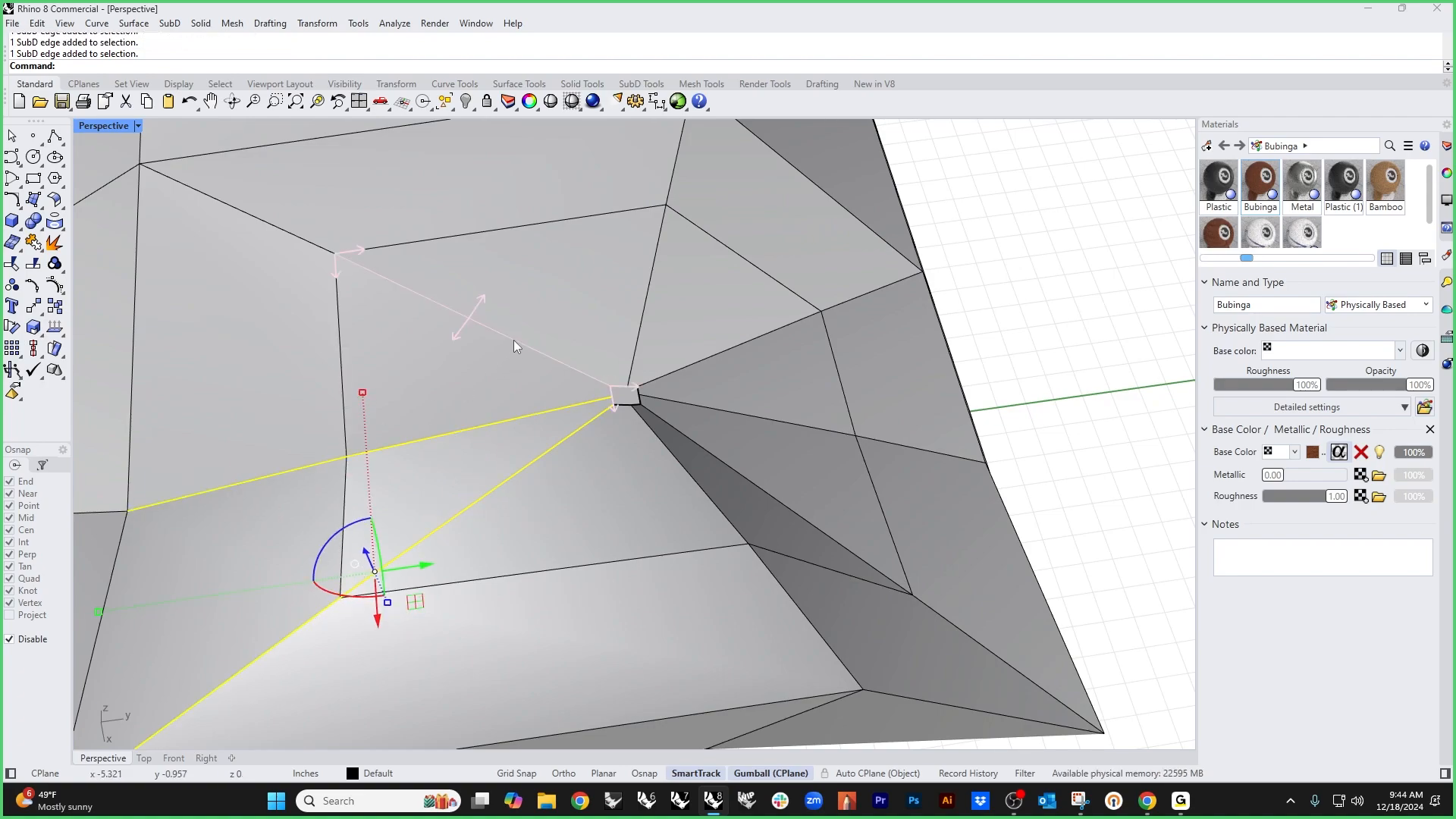
pyautogui.keyDown('shift'); pyautogui.click(641, 311); pyautogui.keyUp('shift')
pyautogui.keyDown('shift'); pyautogui.click(674, 161); pyautogui.keyUp('shift')
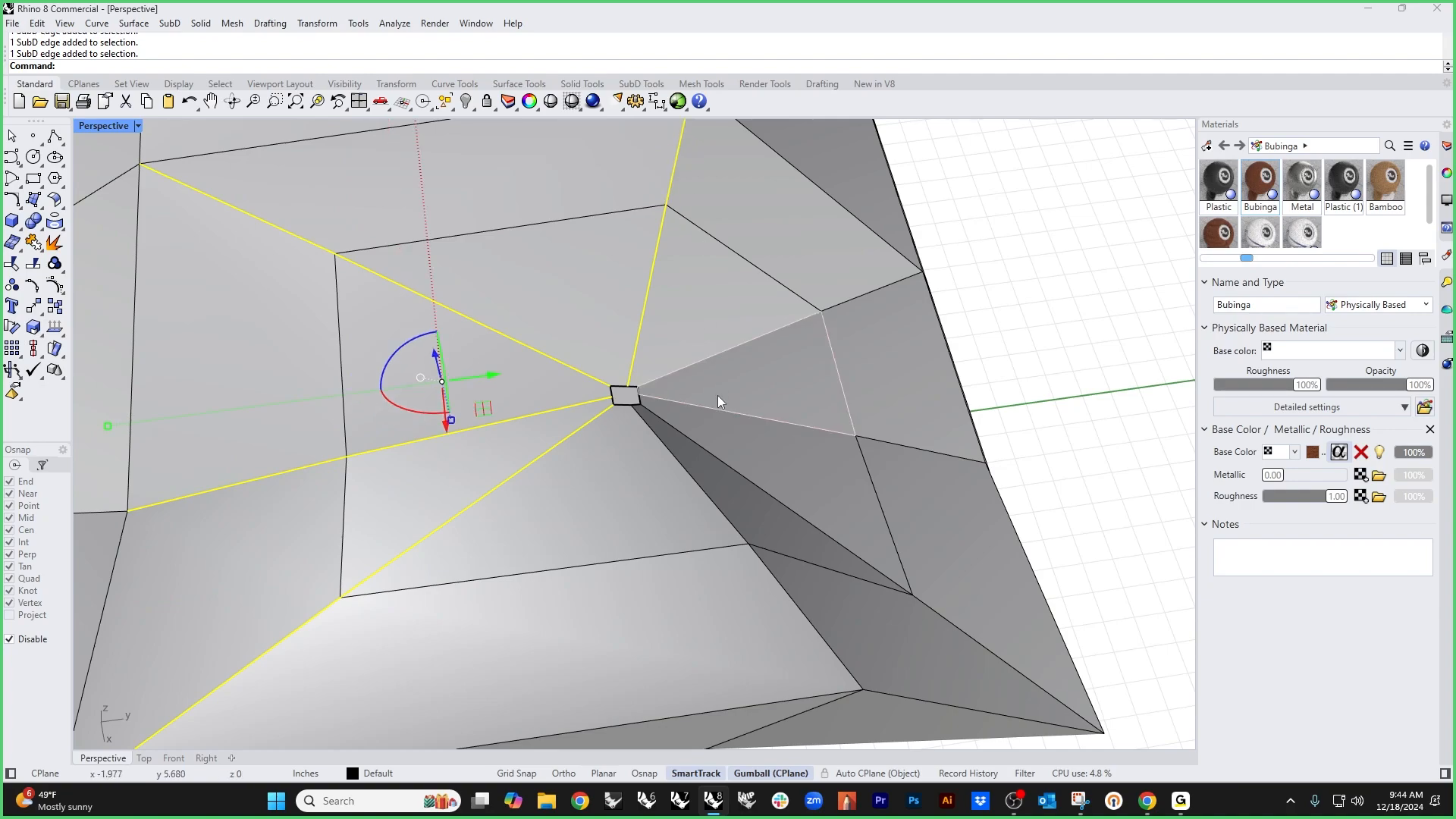
pyautogui.keyDown('shift'); pyautogui.click(699, 357); pyautogui.keyUp('shift')
pyautogui.keyDown('shift'); pyautogui.click(838, 304); pyautogui.keyUp('shift')
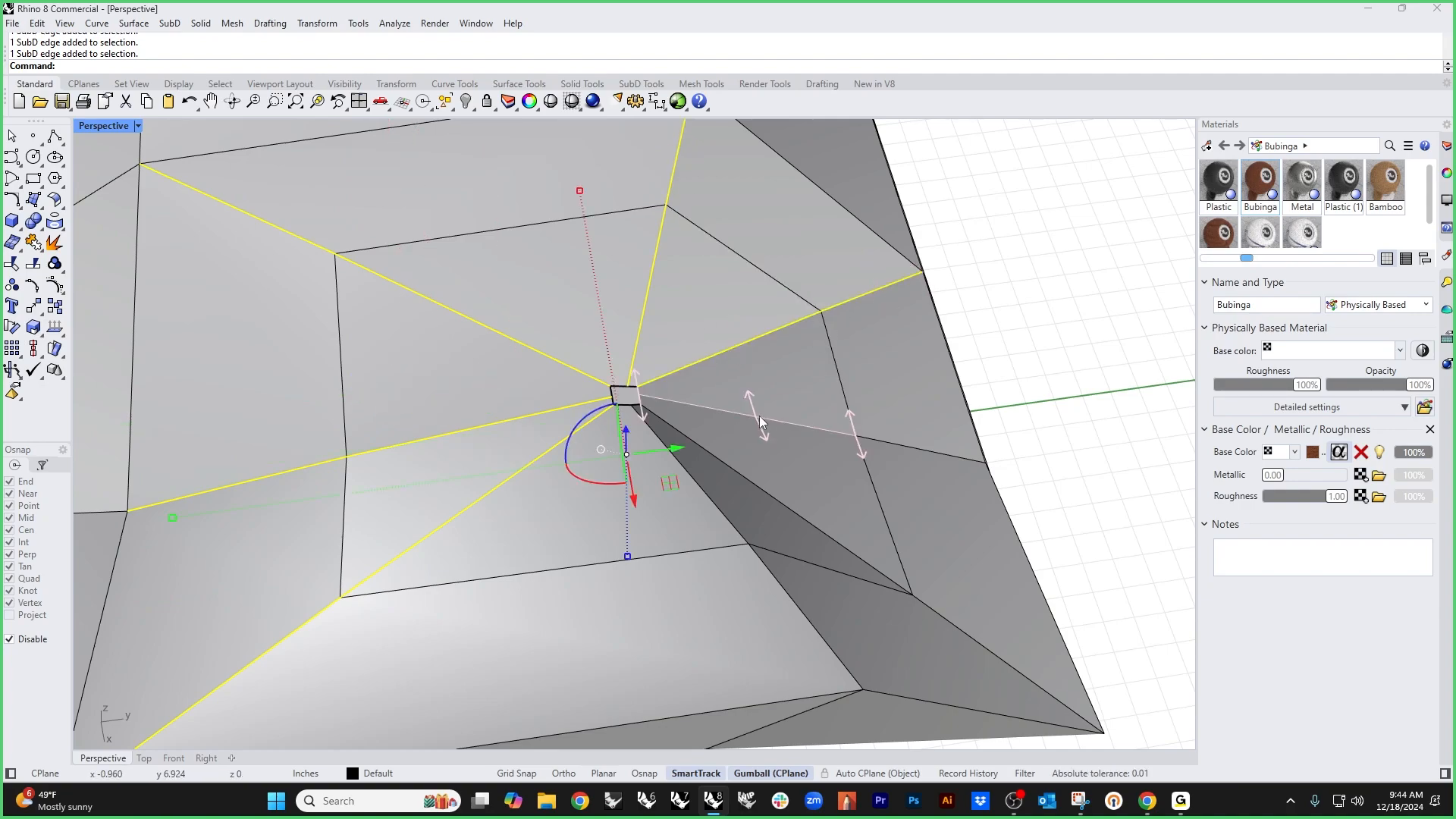
pyautogui.keyDown('shift'); pyautogui.click(759, 417); pyautogui.keyUp('shift')
pyautogui.keyDown('shift'); pyautogui.click(786, 507); pyautogui.keyUp('shift')
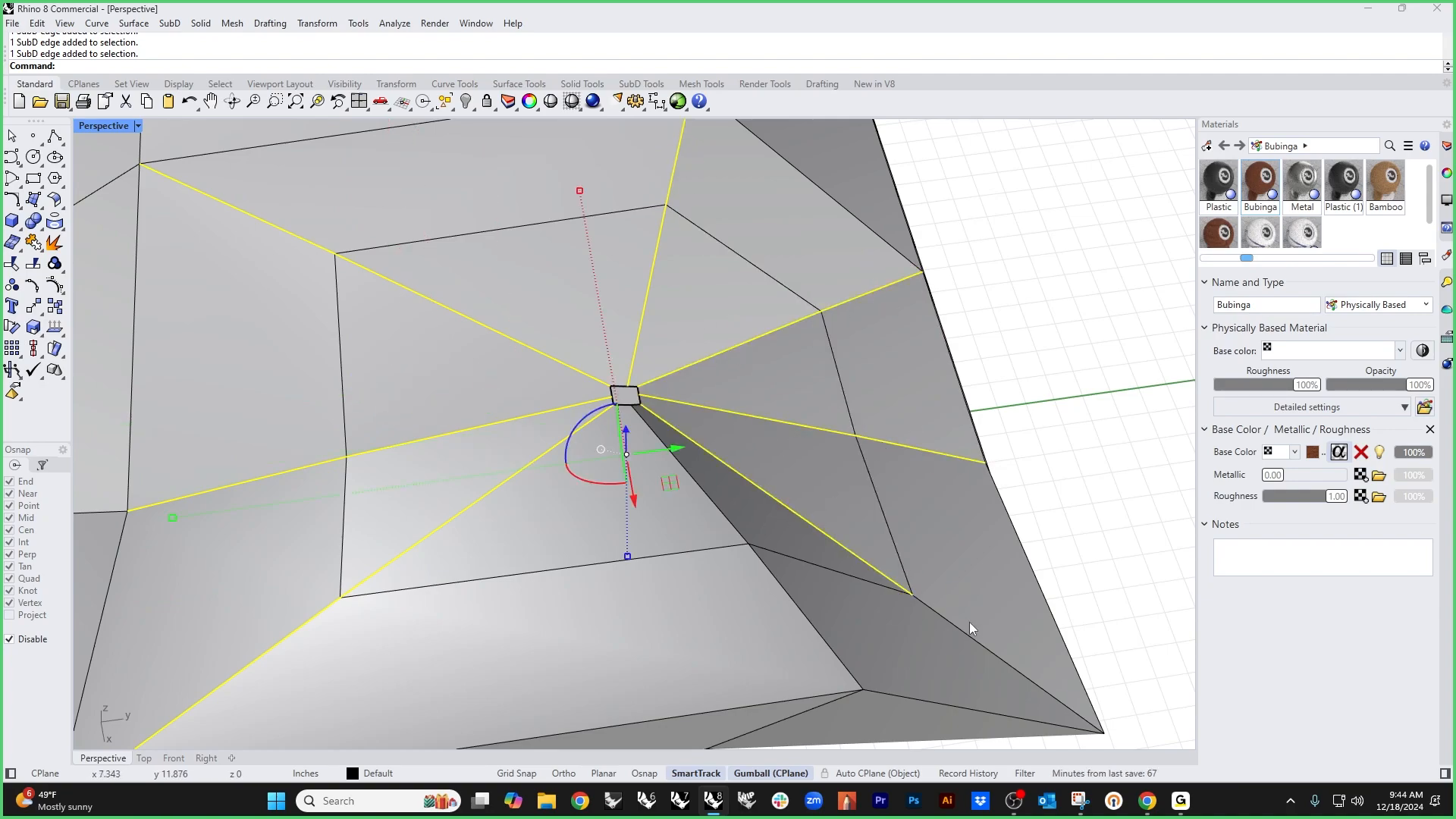
pyautogui.keyDown('shift'); pyautogui.click(957, 626); pyautogui.keyUp('shift')
pyautogui.keyDown('shift'); pyautogui.click(729, 523); pyautogui.keyUp('shift')
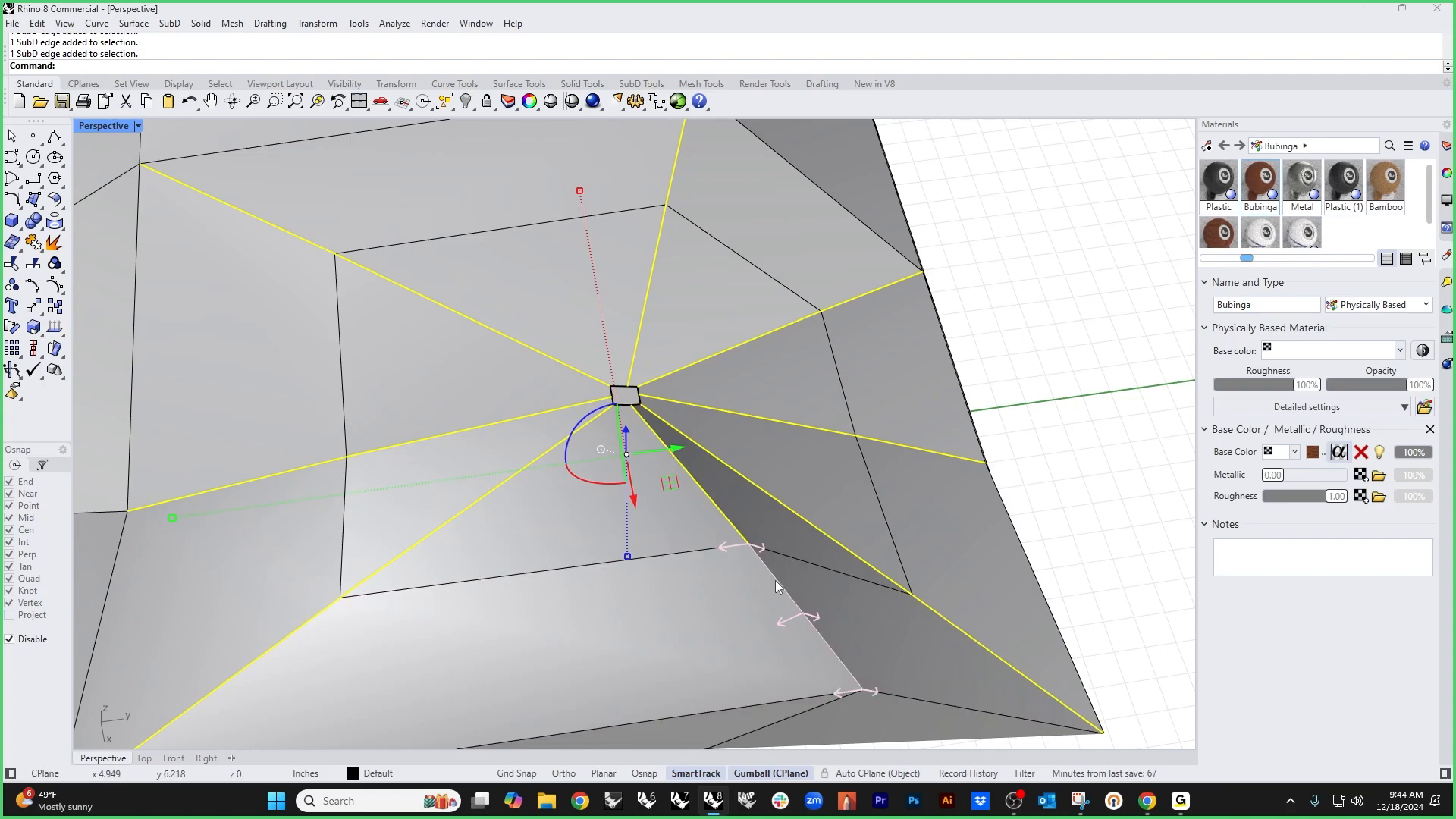
# Step: Bevel the selected radial edges into narrow strips with 2 segments and absolute offset mode
pyautogui.moveTo(774, 580); pyautogui.dragTo(639, 503, button='right')
pyautogui.scroll(5, 673, 499)
pyautogui.scroll(2, 546, 508)
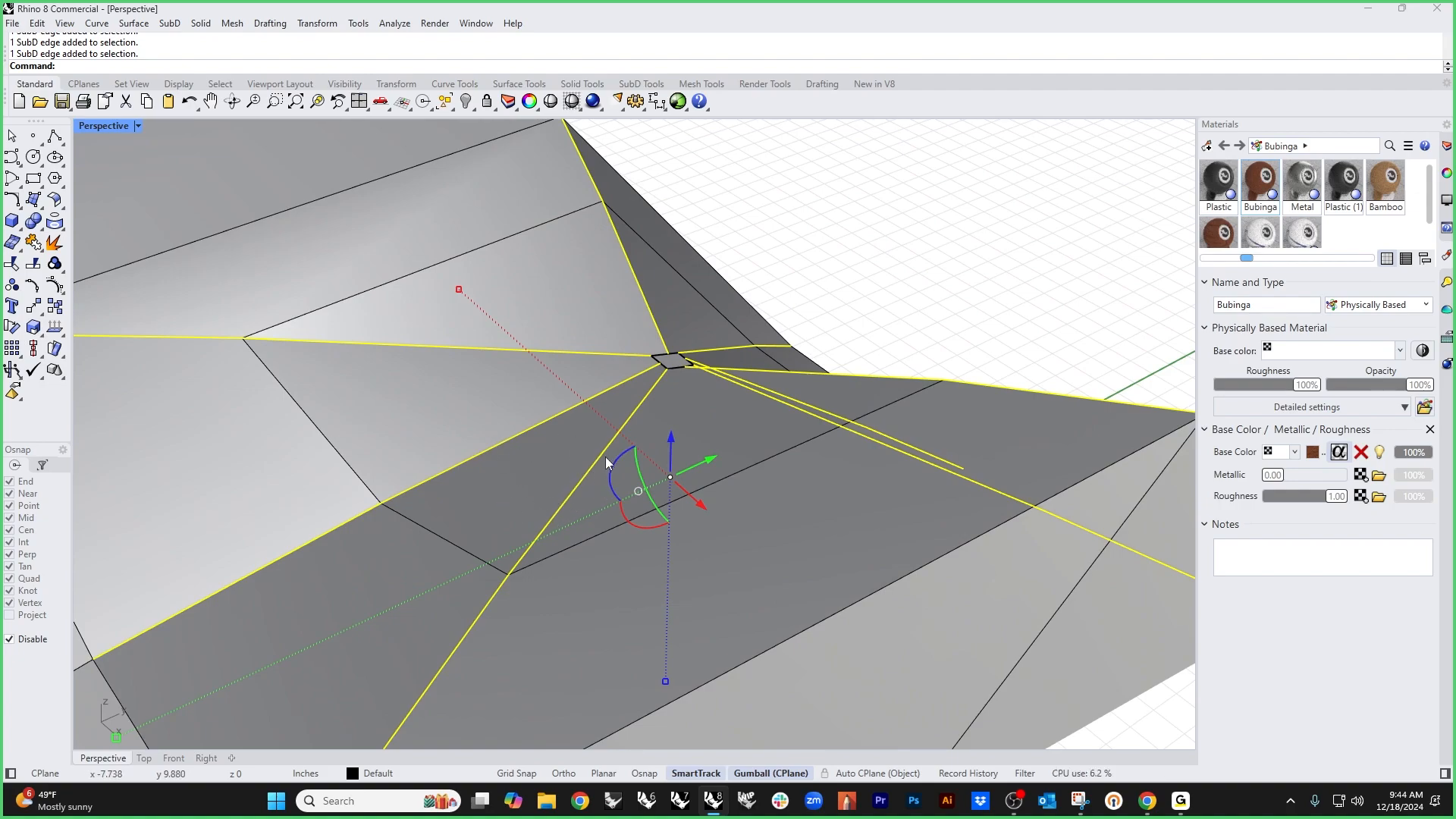
pyautogui.click(642, 85)
pyautogui.click(84, 100)
pyautogui.scroll(5, 675, 379)
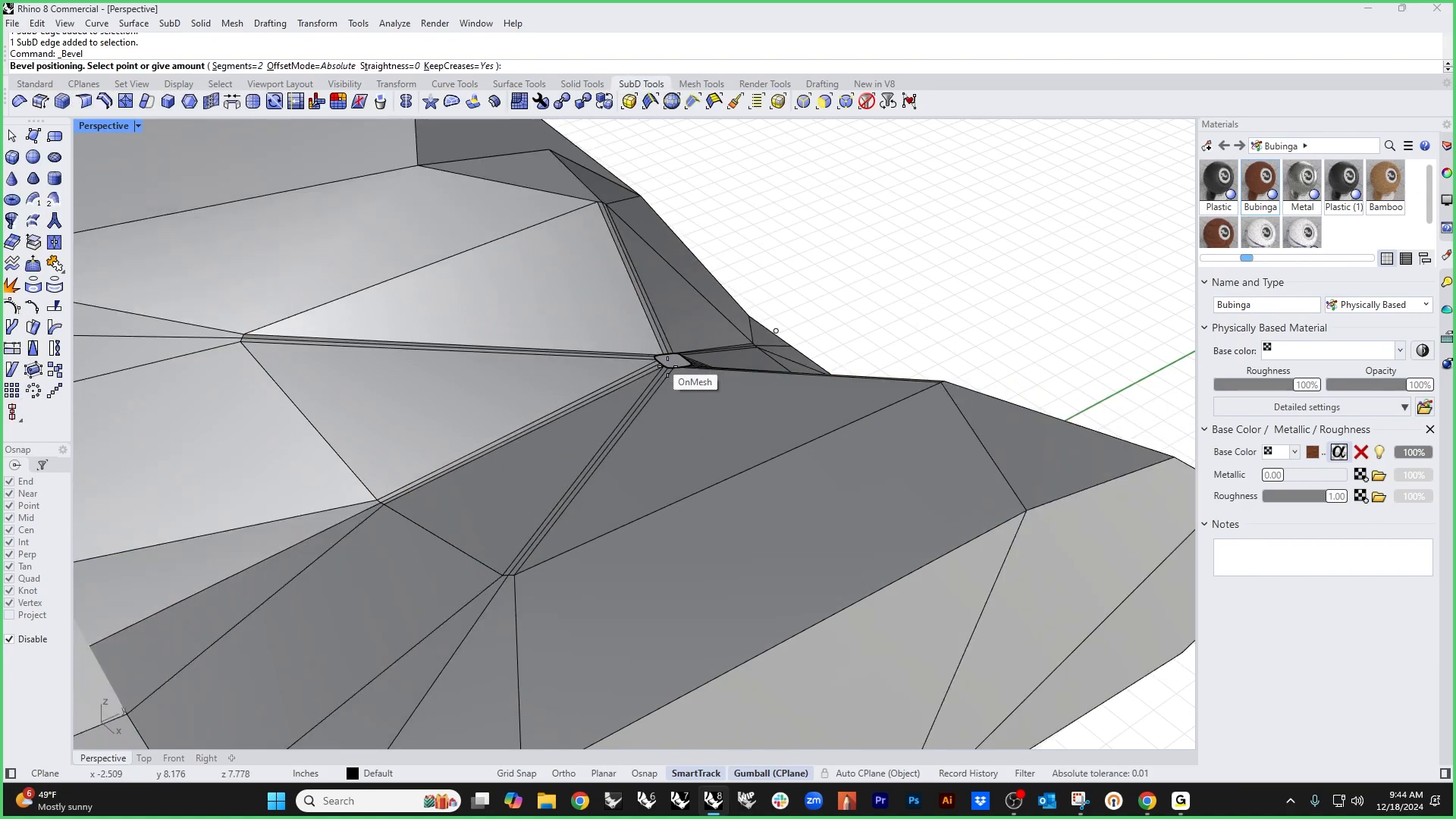
pyautogui.scroll(5, 604, 407)
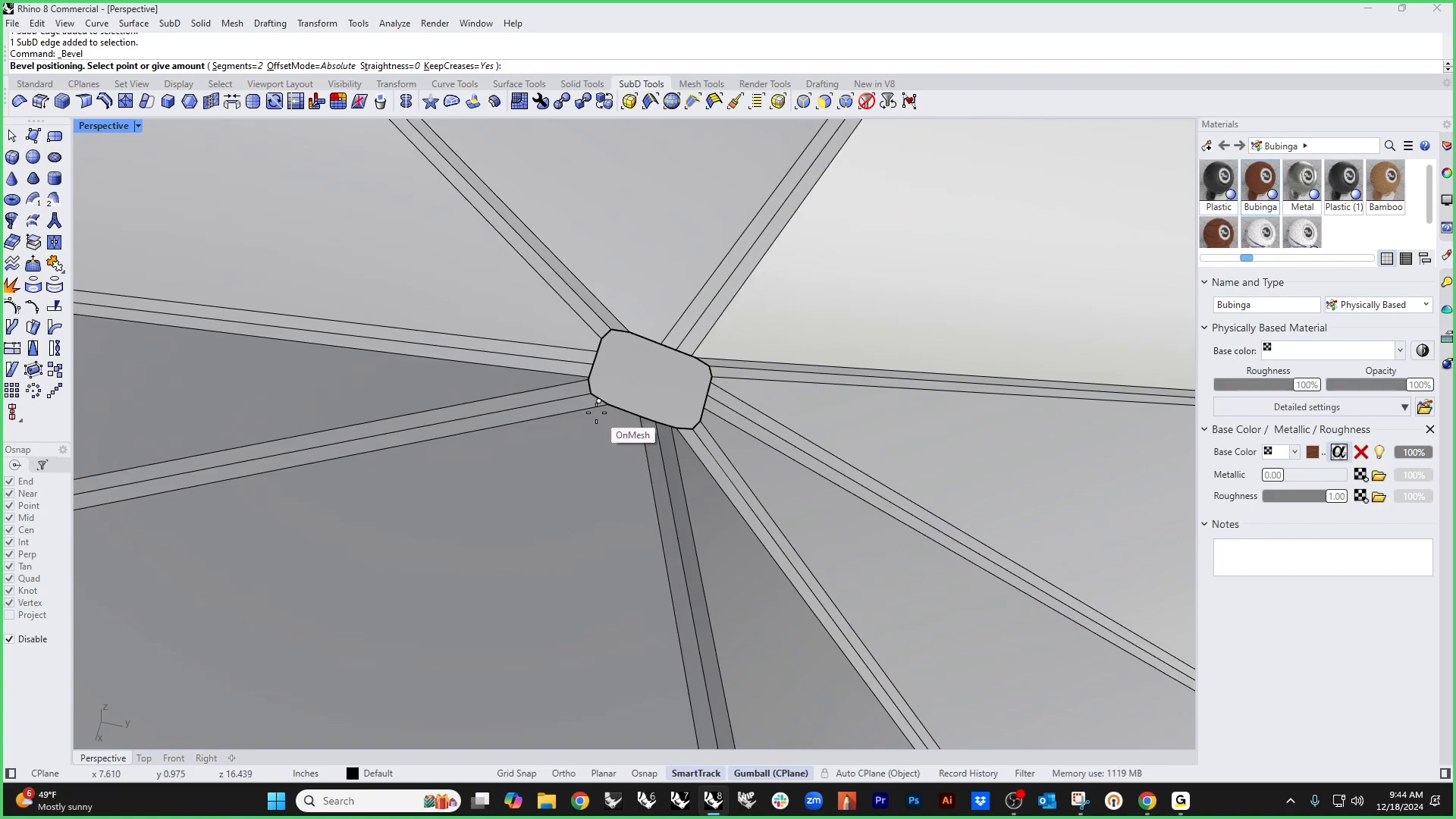
pyautogui.click(597, 411)
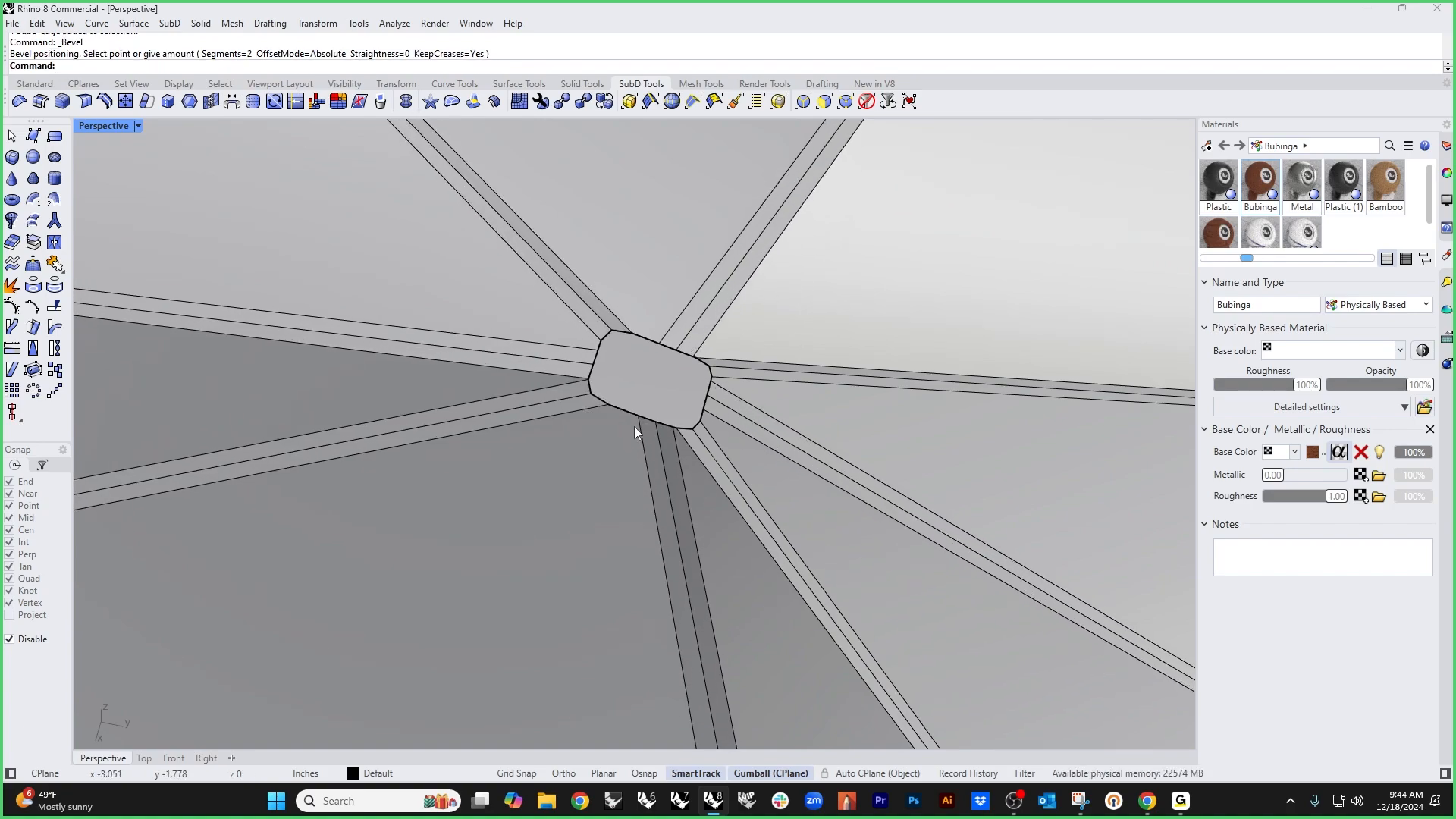
# Step: Shift individual outer vertices of the bevel strips along the central hole's rim to give the strips uneven widths
pyautogui.scroll(-2, 609, 401)
pyautogui.scroll(5, 611, 451)
pyautogui.click(585, 453)
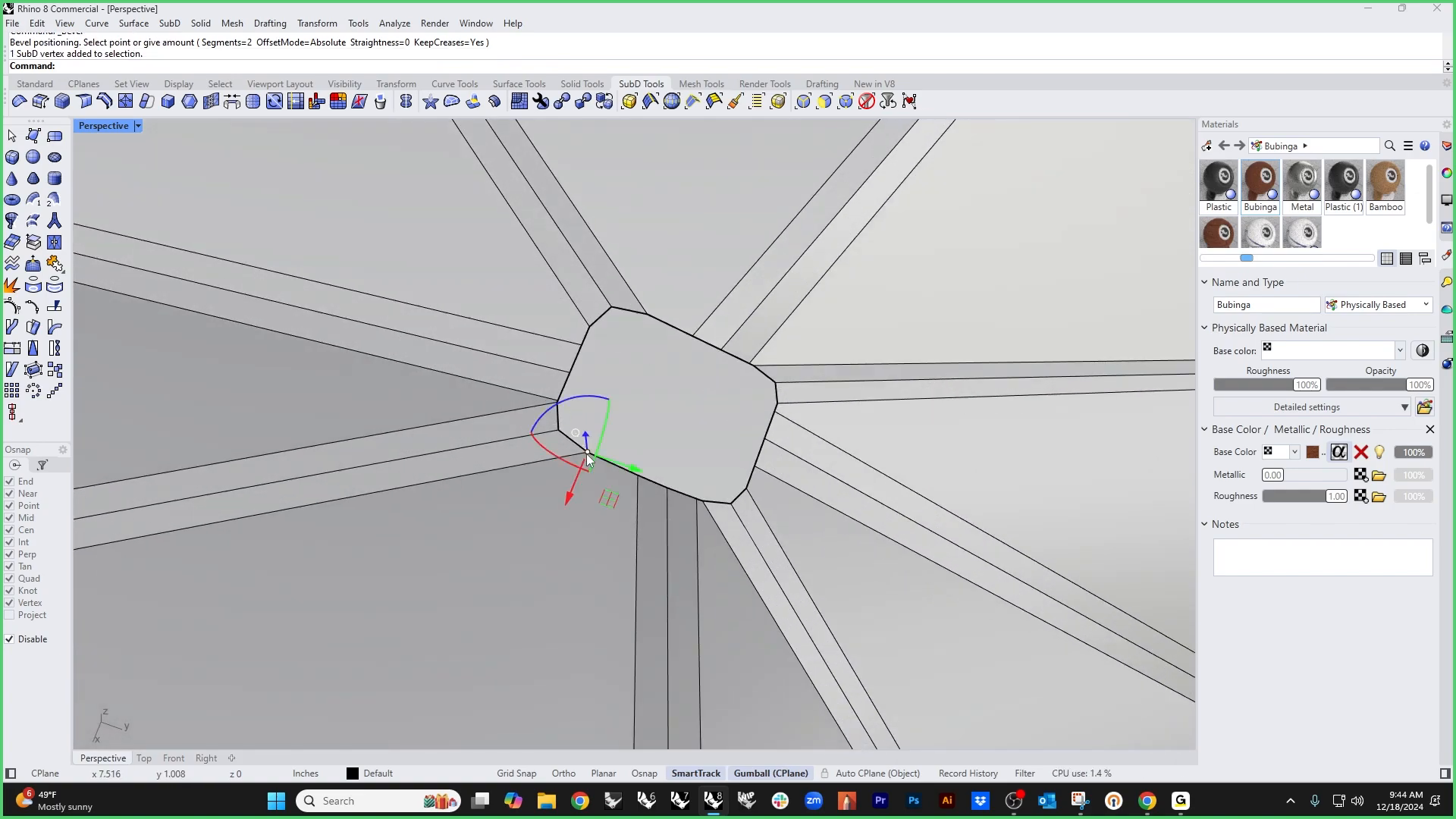
pyautogui.moveTo(608, 497)
pyautogui.mouseDown()
pyautogui.moveTo(647, 542)
pyautogui.moveTo(633, 510)
pyautogui.mouseUp()
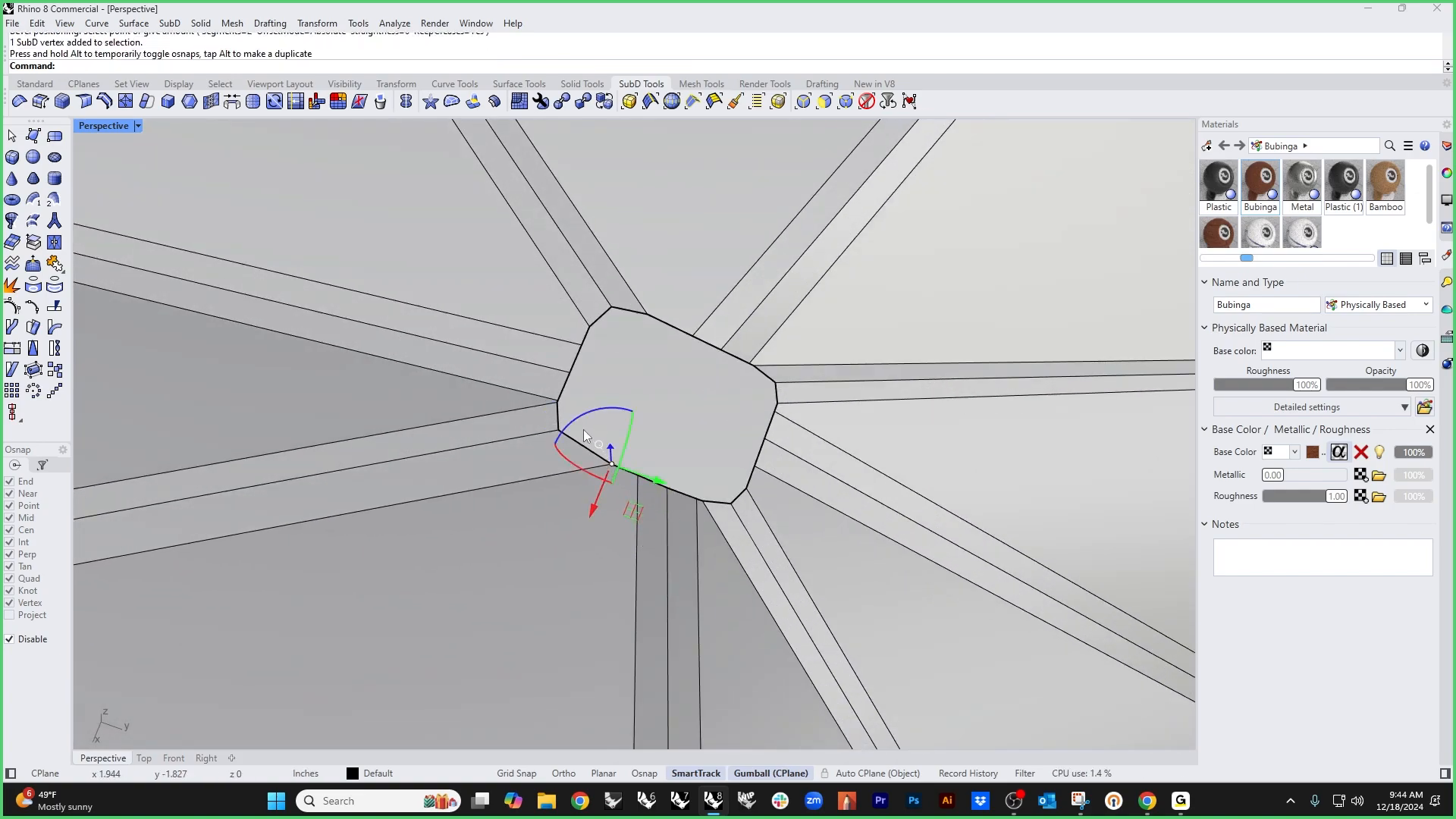
pyautogui.keyDown('ctrl'); pyautogui.keyDown('shift'); pyautogui.click(583, 345); pyautogui.keyUp('shift'); pyautogui.keyUp('ctrl')
pyautogui.moveTo(603, 389); pyautogui.dragTo(599, 334)
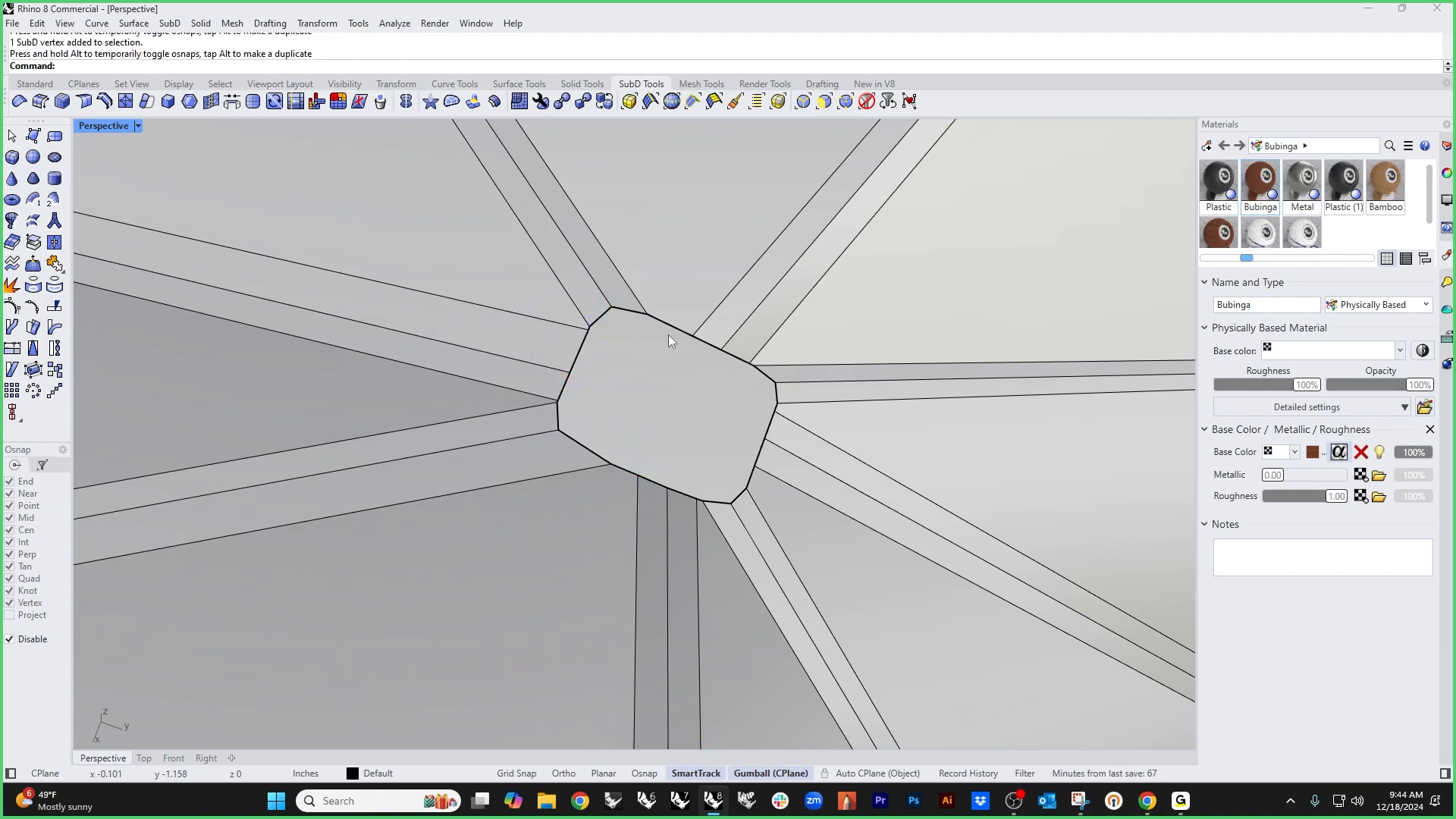
pyautogui.keyDown('ctrl'); pyautogui.keyDown('shift'); pyautogui.click(691, 337); pyautogui.keyUp('shift'); pyautogui.keyUp('ctrl')
pyautogui.moveTo(714, 382); pyautogui.dragTo(675, 359)
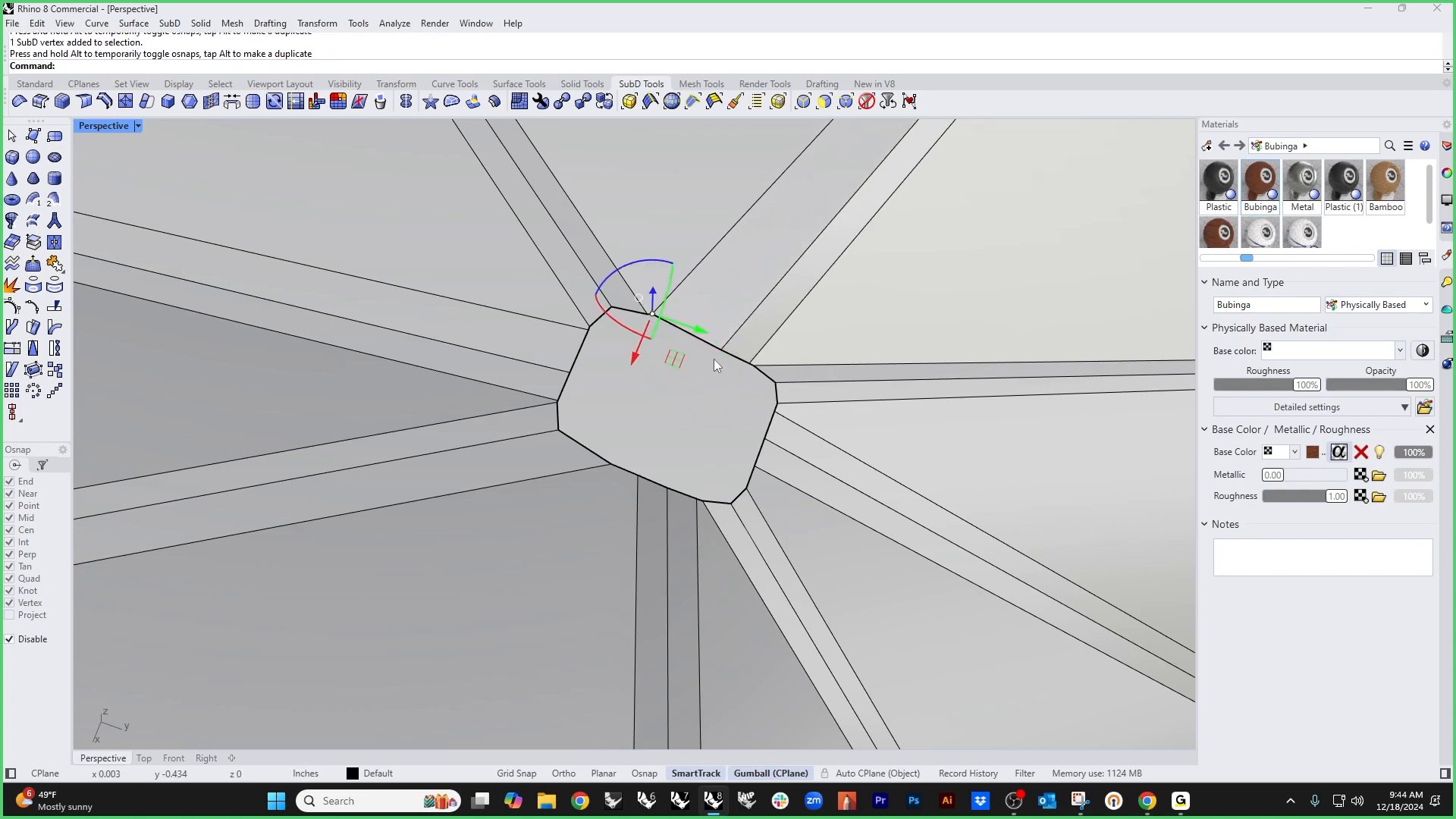
pyautogui.keyDown('ctrl'); pyautogui.keyDown('shift'); pyautogui.click(775, 412); pyautogui.keyUp('shift'); pyautogui.keyUp('ctrl')
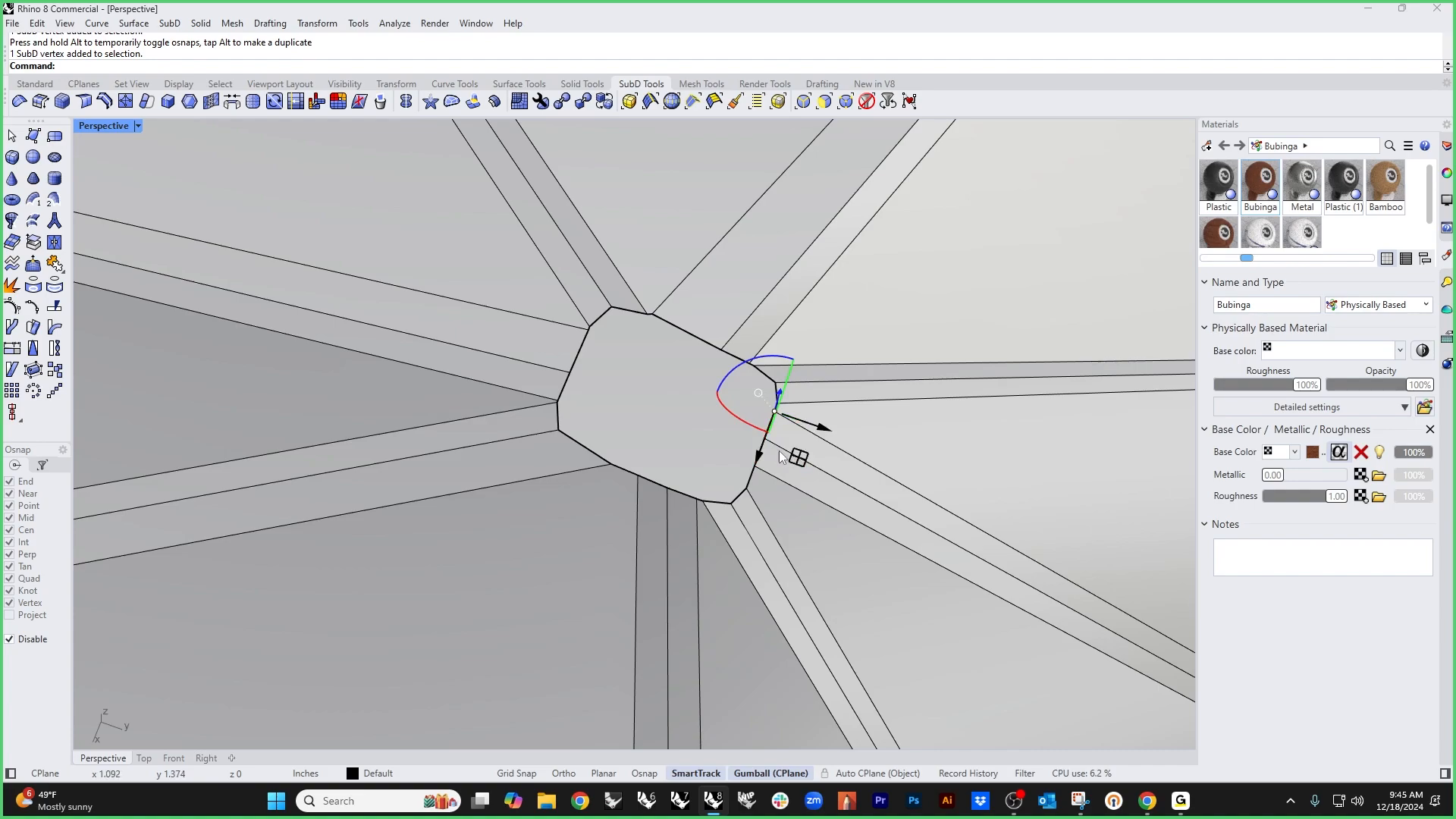
pyautogui.press('Escape')
pyautogui.keyDown('ctrl'); pyautogui.keyDown('shift'); pyautogui.click(757, 465); pyautogui.keyUp('shift'); pyautogui.keyUp('ctrl')
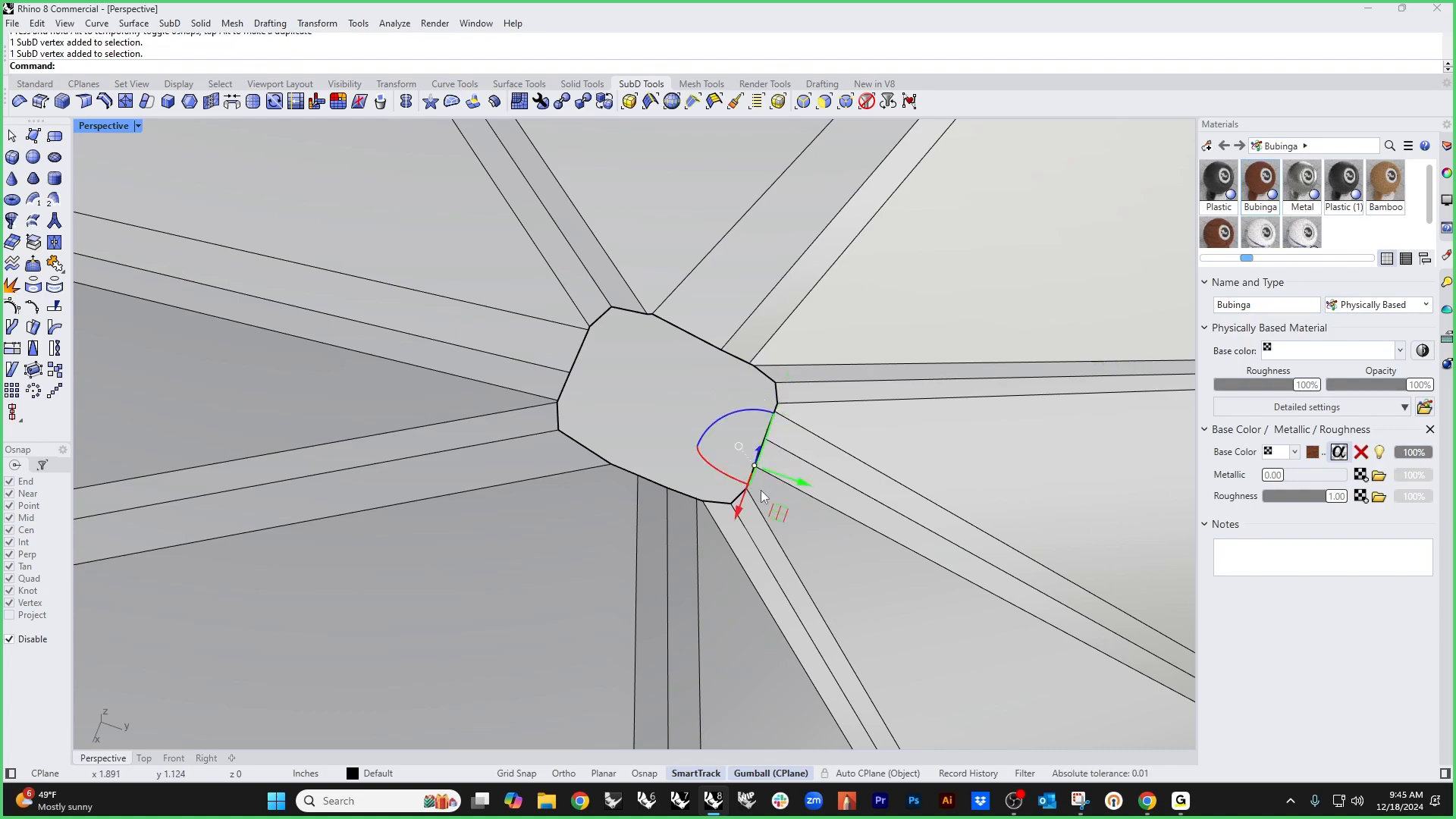
pyautogui.moveTo(776, 509)
pyautogui.mouseDown()
pyautogui.moveTo(796, 553)
pyautogui.moveTo(771, 520)
pyautogui.mouseUp()
# Step: Select the middle vertex of each bevel strip on the hole's rim and lower them about 0.16 inches to form creases
pyautogui.keyDown('ctrl'); pyautogui.keyDown('shift'); pyautogui.click(571, 374); pyautogui.keyUp('shift'); pyautogui.keyUp('ctrl')
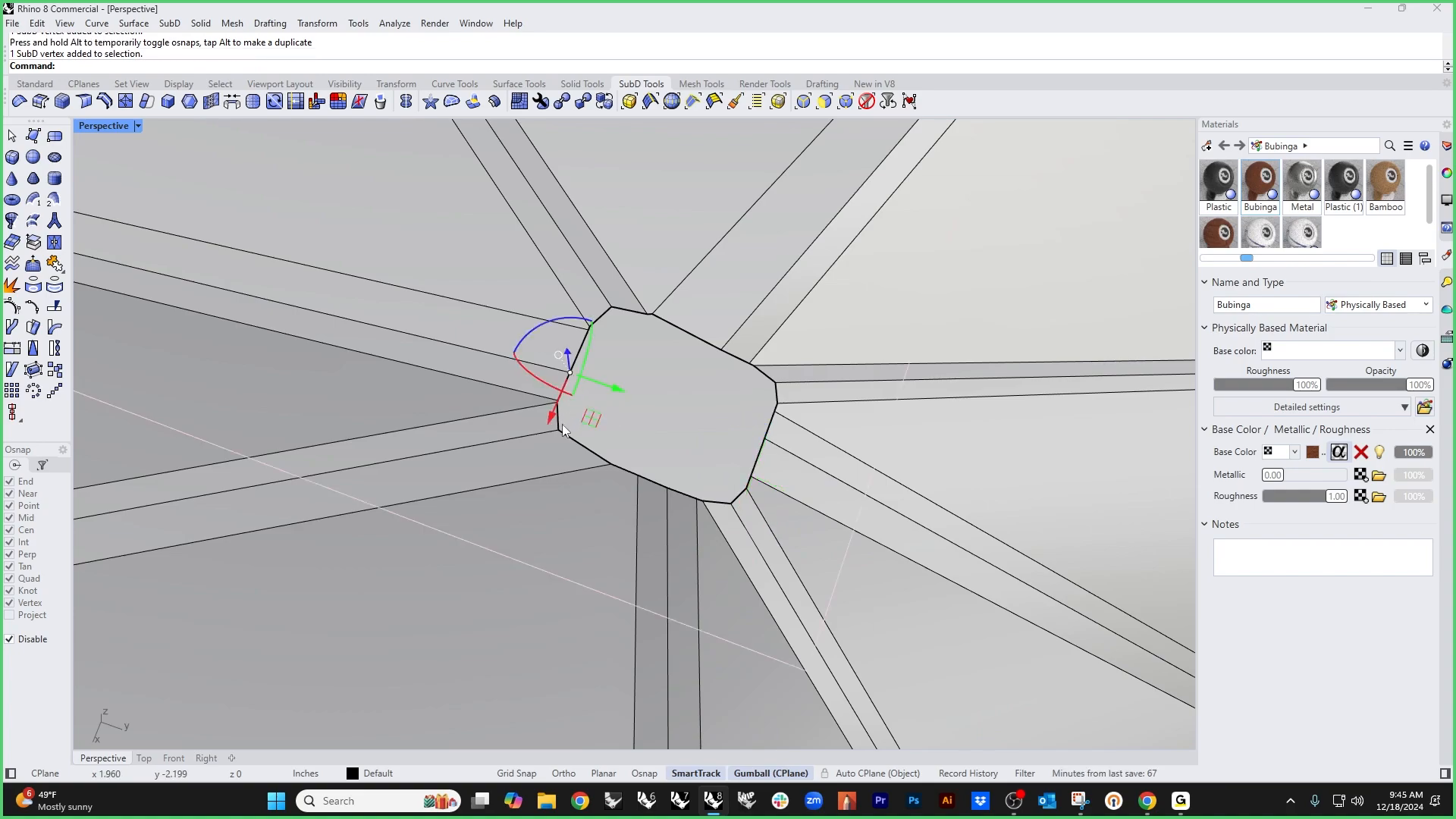
pyautogui.keyDown('ctrl'); pyautogui.keyDown('shift'); pyautogui.click(559, 429); pyautogui.keyUp('shift'); pyautogui.keyUp('ctrl')
pyautogui.keyDown('ctrl'); pyautogui.keyDown('shift'); pyautogui.click(669, 489); pyautogui.keyUp('shift'); pyautogui.keyUp('ctrl')
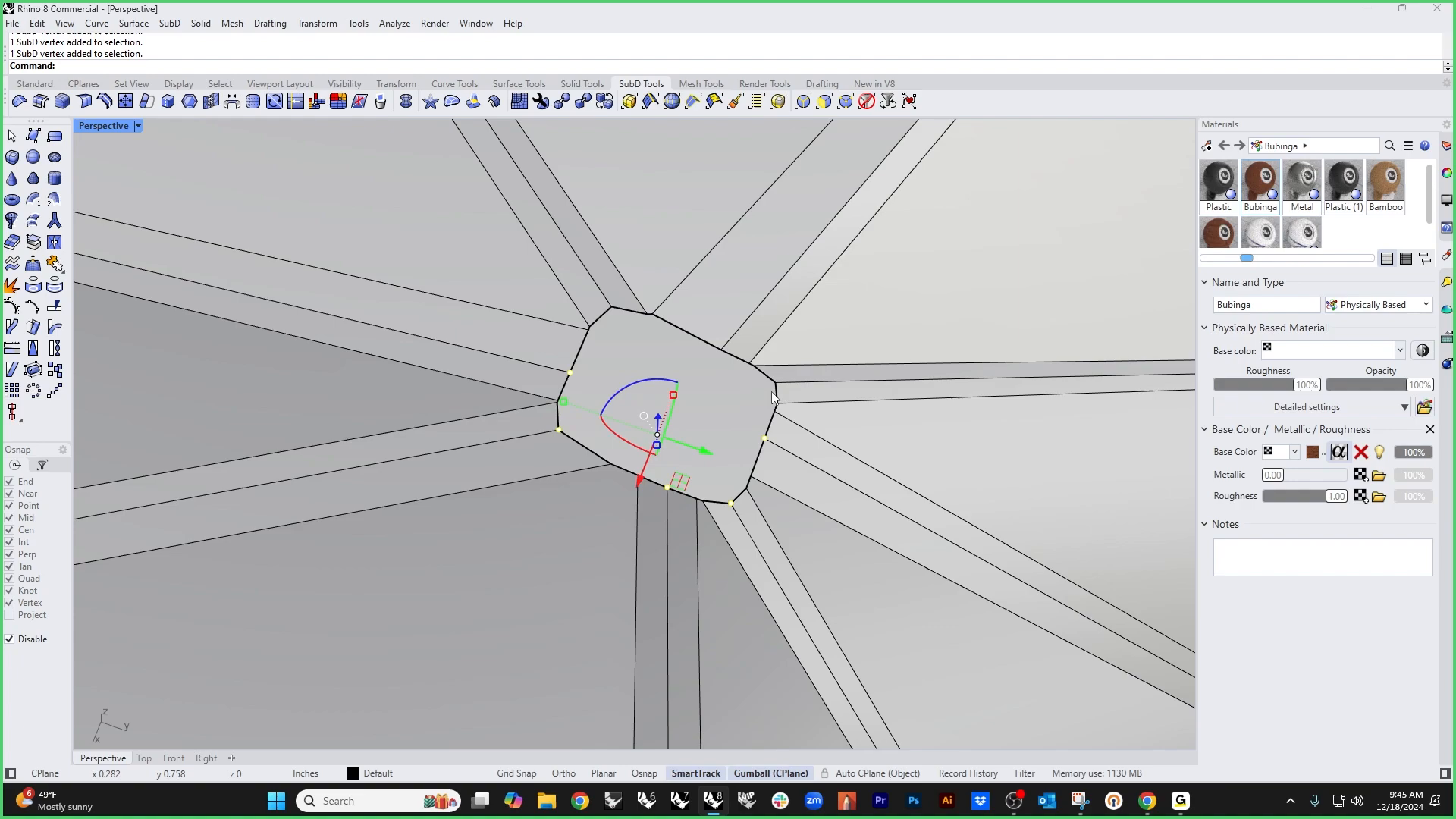
pyautogui.keyDown('ctrl'); pyautogui.keyDown('shift'); pyautogui.click(721, 351); pyautogui.keyUp('shift'); pyautogui.keyUp('ctrl')
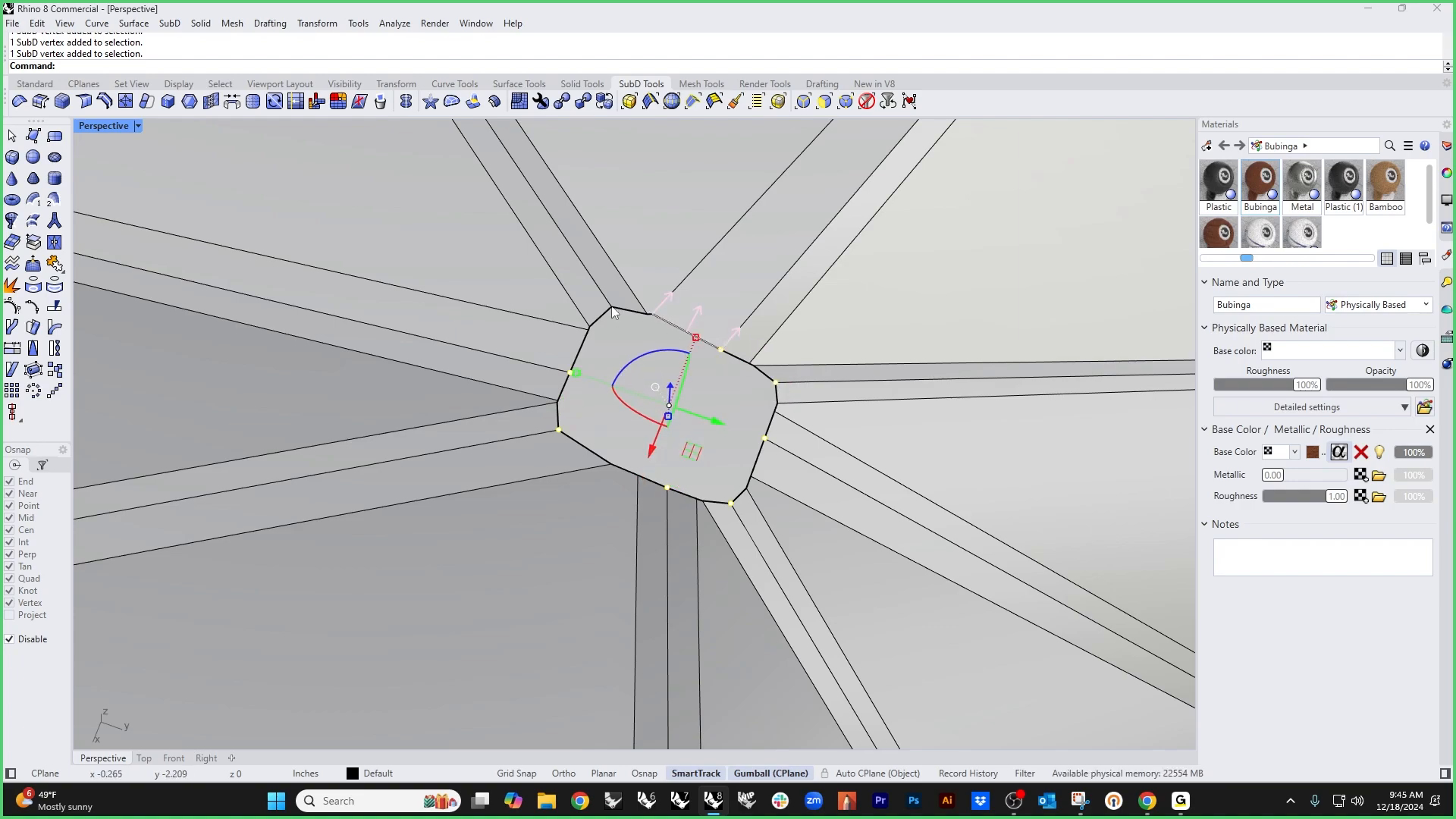
pyautogui.keyDown('ctrl'); pyautogui.keyDown('shift'); pyautogui.click(612, 308); pyautogui.keyUp('shift'); pyautogui.keyUp('ctrl')
pyautogui.scroll(-12, 649, 417)
pyautogui.moveTo(646, 507); pyautogui.dragTo(674, 358, button='right')
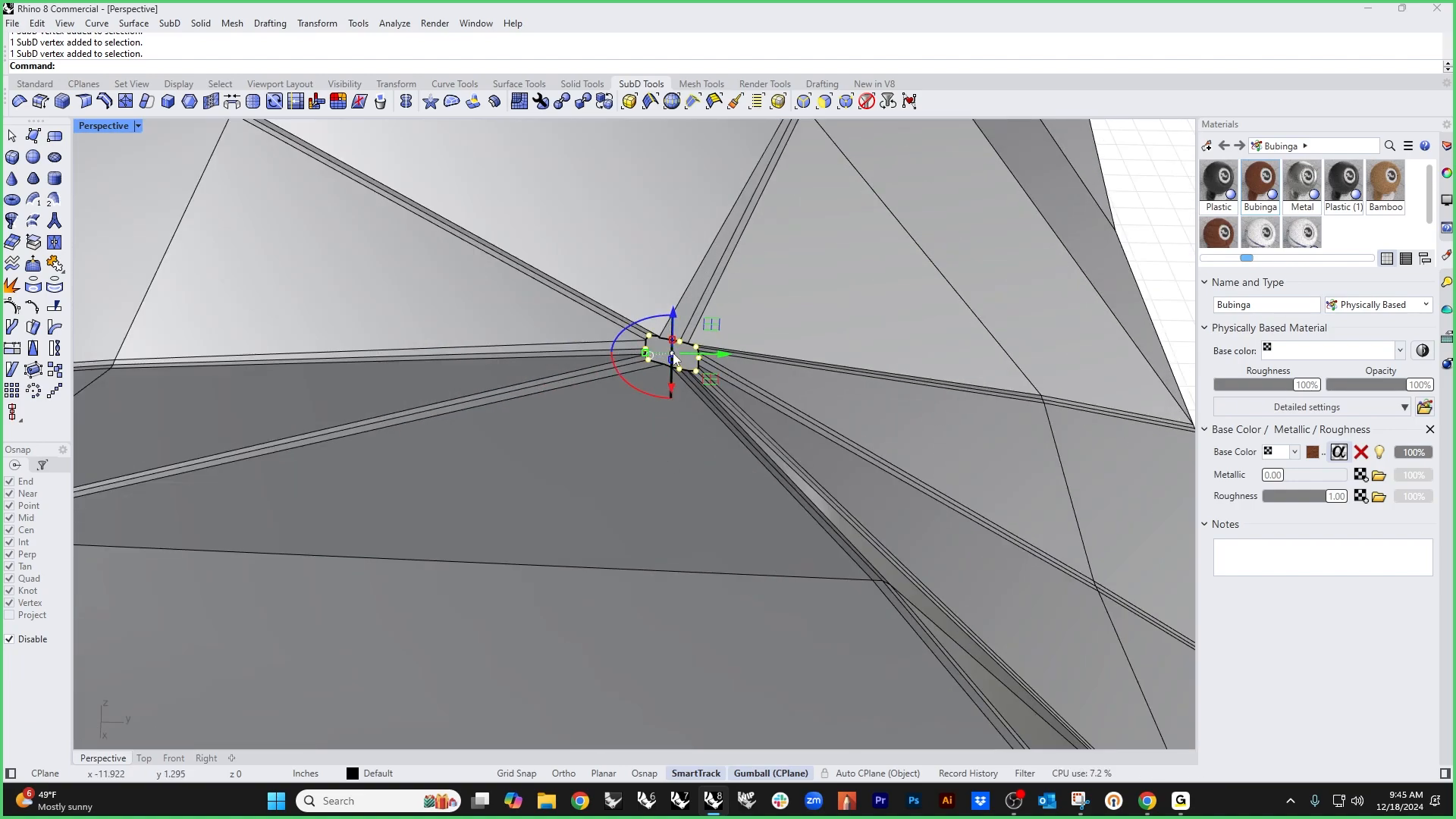
pyautogui.moveTo(675, 322); pyautogui.dragTo(671, 370)
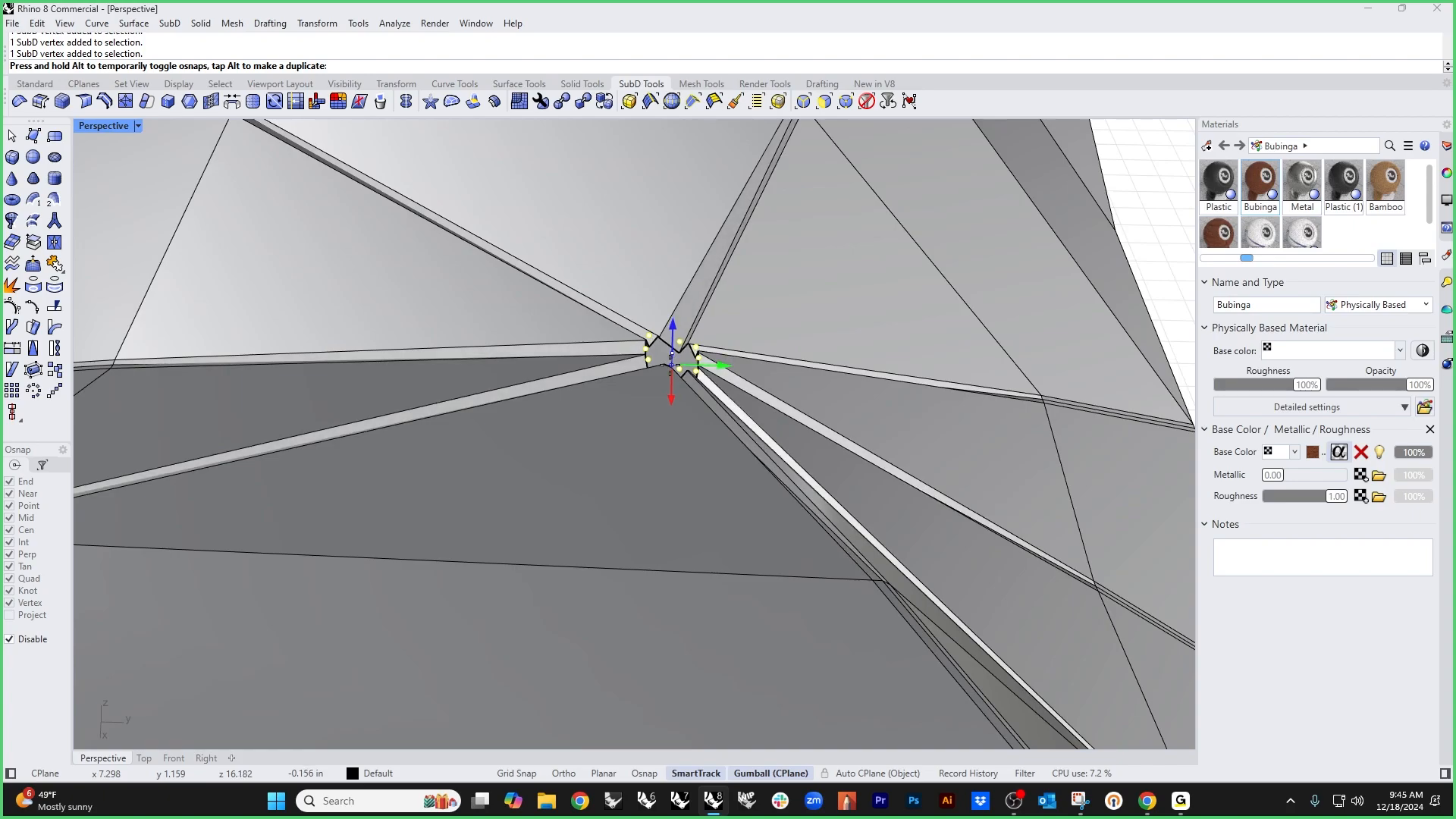
pyautogui.scroll(-9, 597, 391)
pyautogui.moveTo(598, 406); pyautogui.dragTo(766, 421, button='right')
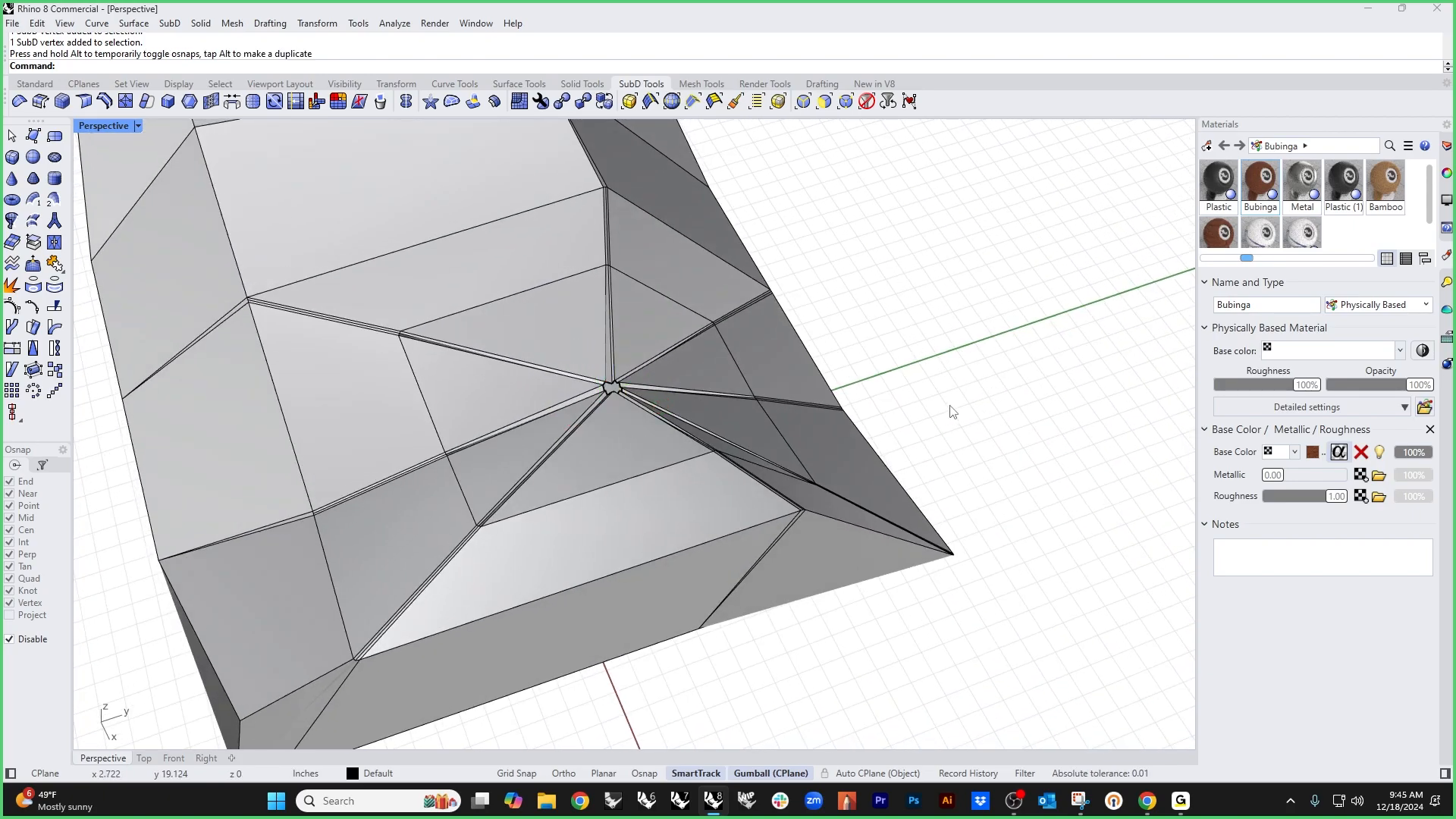
# Step: Show the smooth SubD cushion in Rendered display mode and assign the Plastic (1) material to it
pyautogui.press('Tab')
pyautogui.moveTo(948, 409); pyautogui.dragTo(456, 342, button='right')
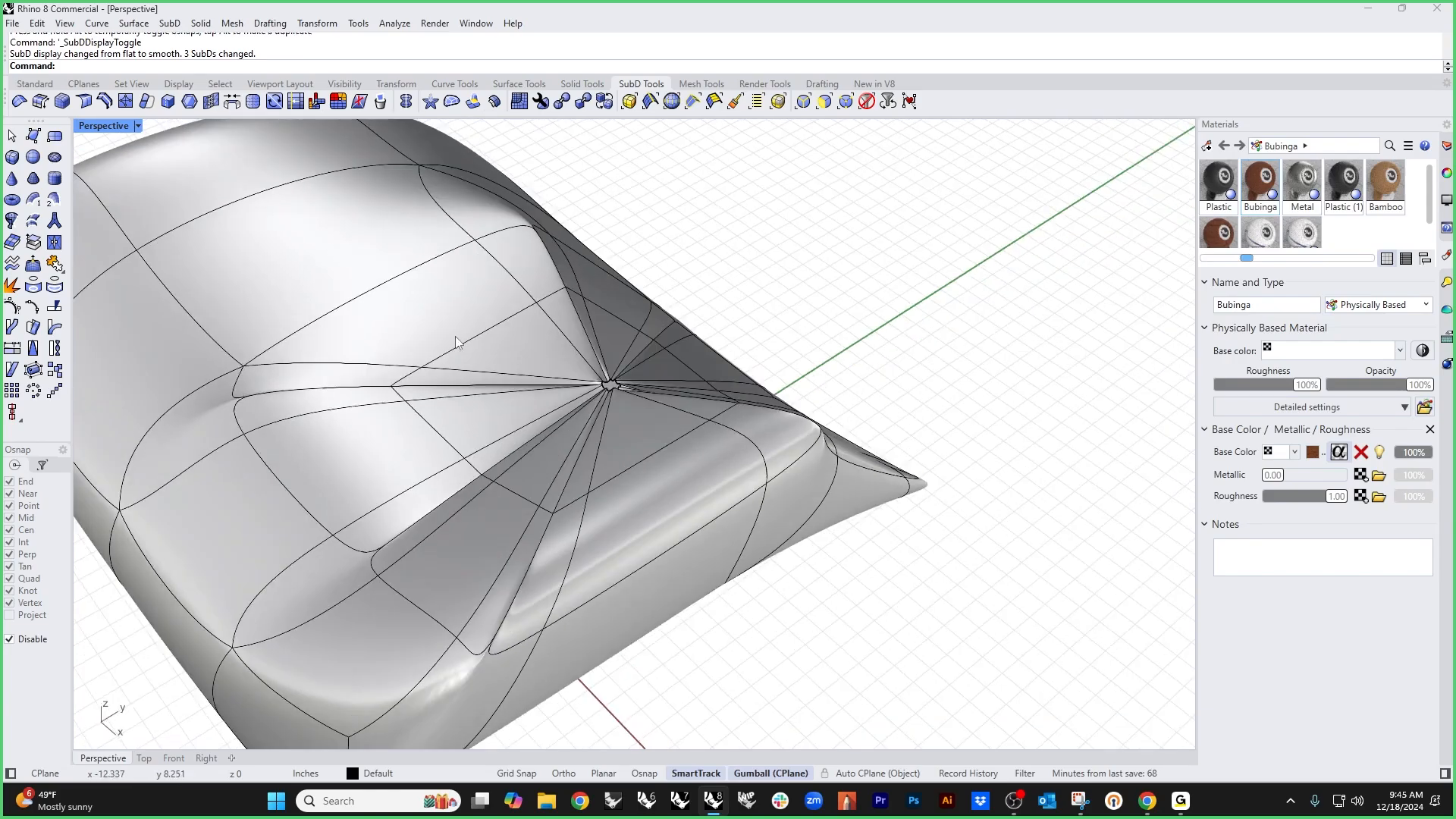
pyautogui.click(98, 128)
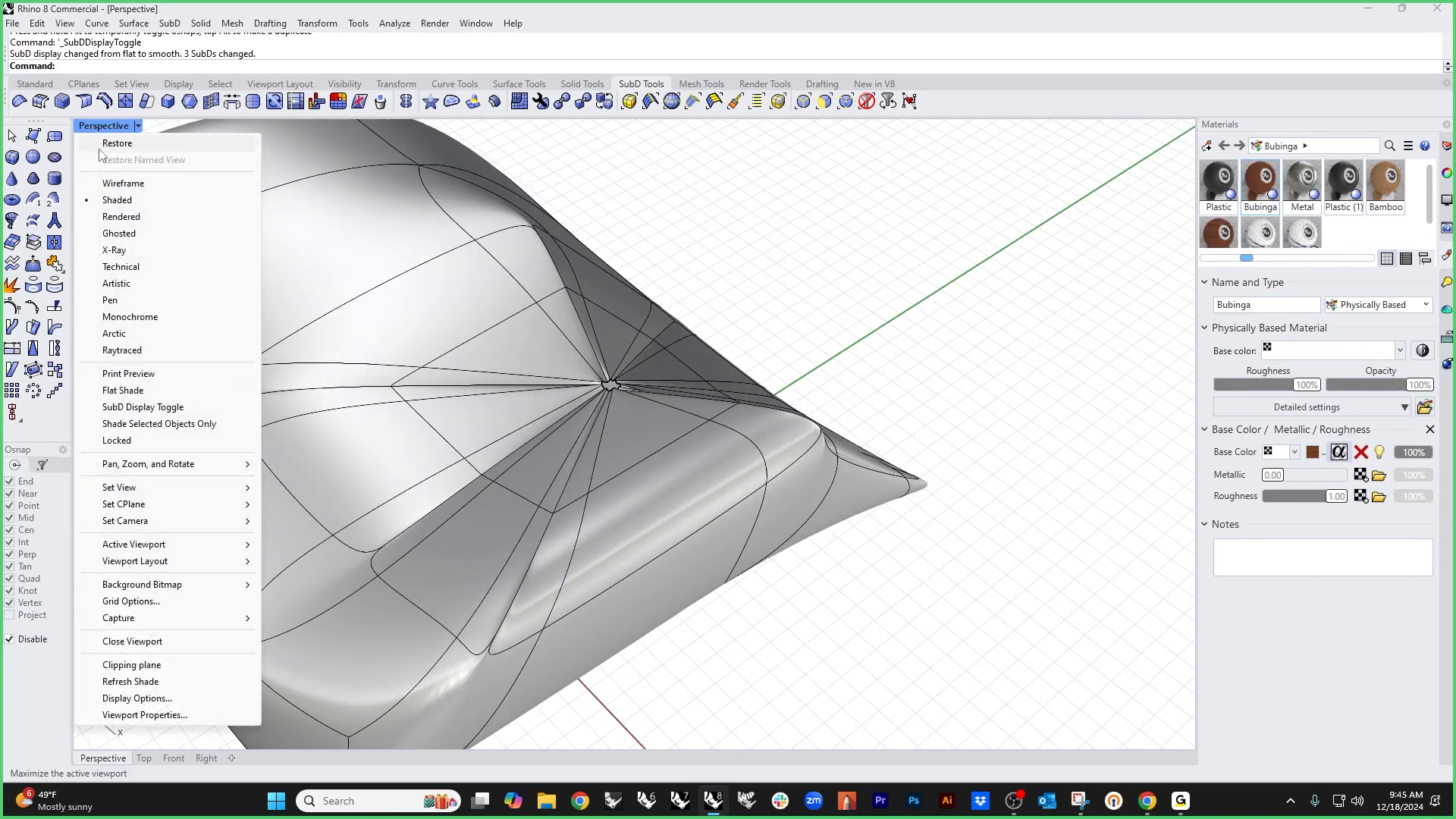
pyautogui.click(121, 216)
pyautogui.moveTo(818, 445); pyautogui.dragTo(1024, 337, button='right')
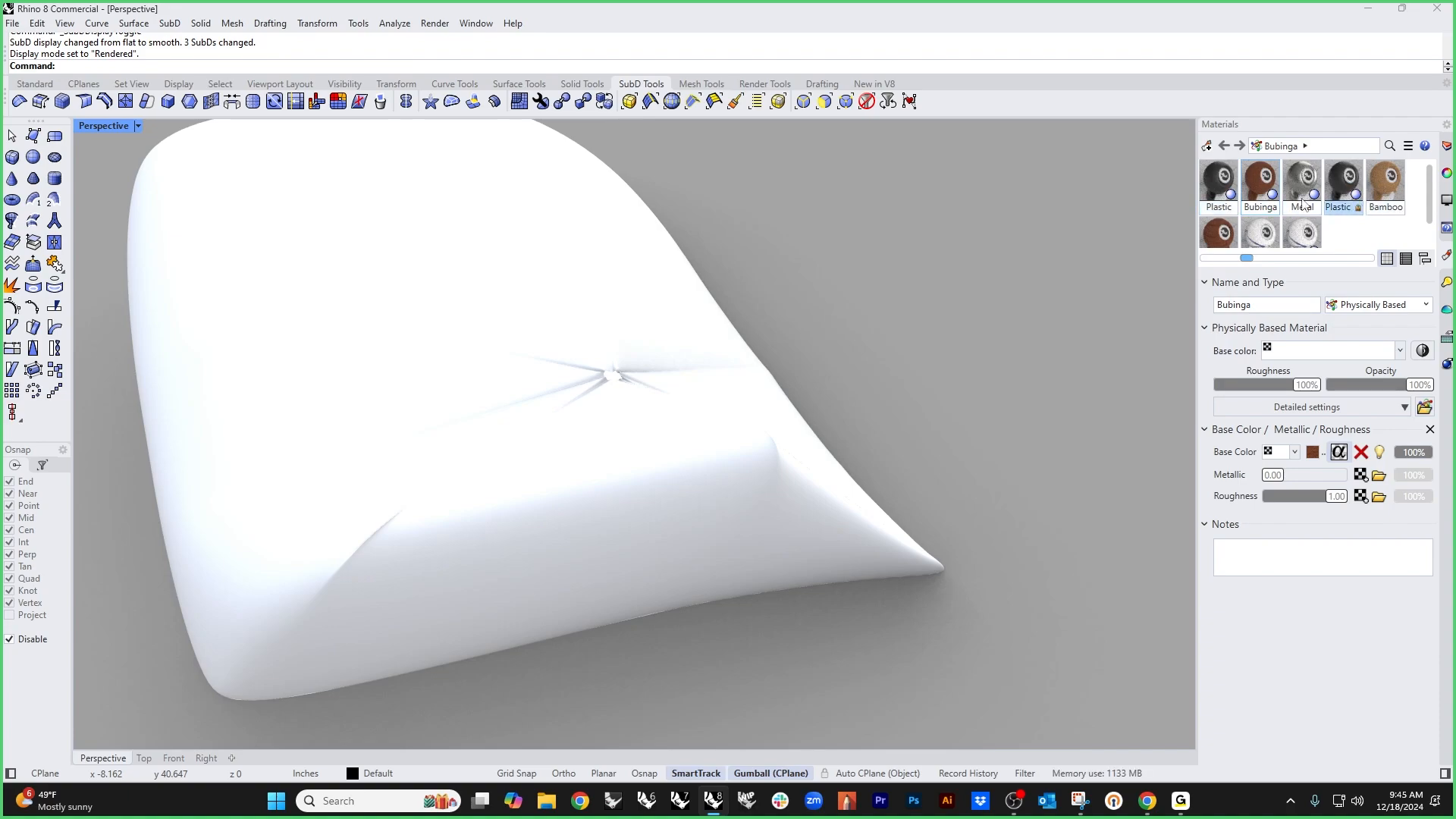
pyautogui.moveTo(1302, 204); pyautogui.dragTo(715, 381)
pyautogui.moveTo(852, 325); pyautogui.dragTo(784, 377, button='right')
# Step: Return to flat SubD display in Shaded mode and raise all the central hole's rim edges and vertices vertically
pyautogui.press('Tab')
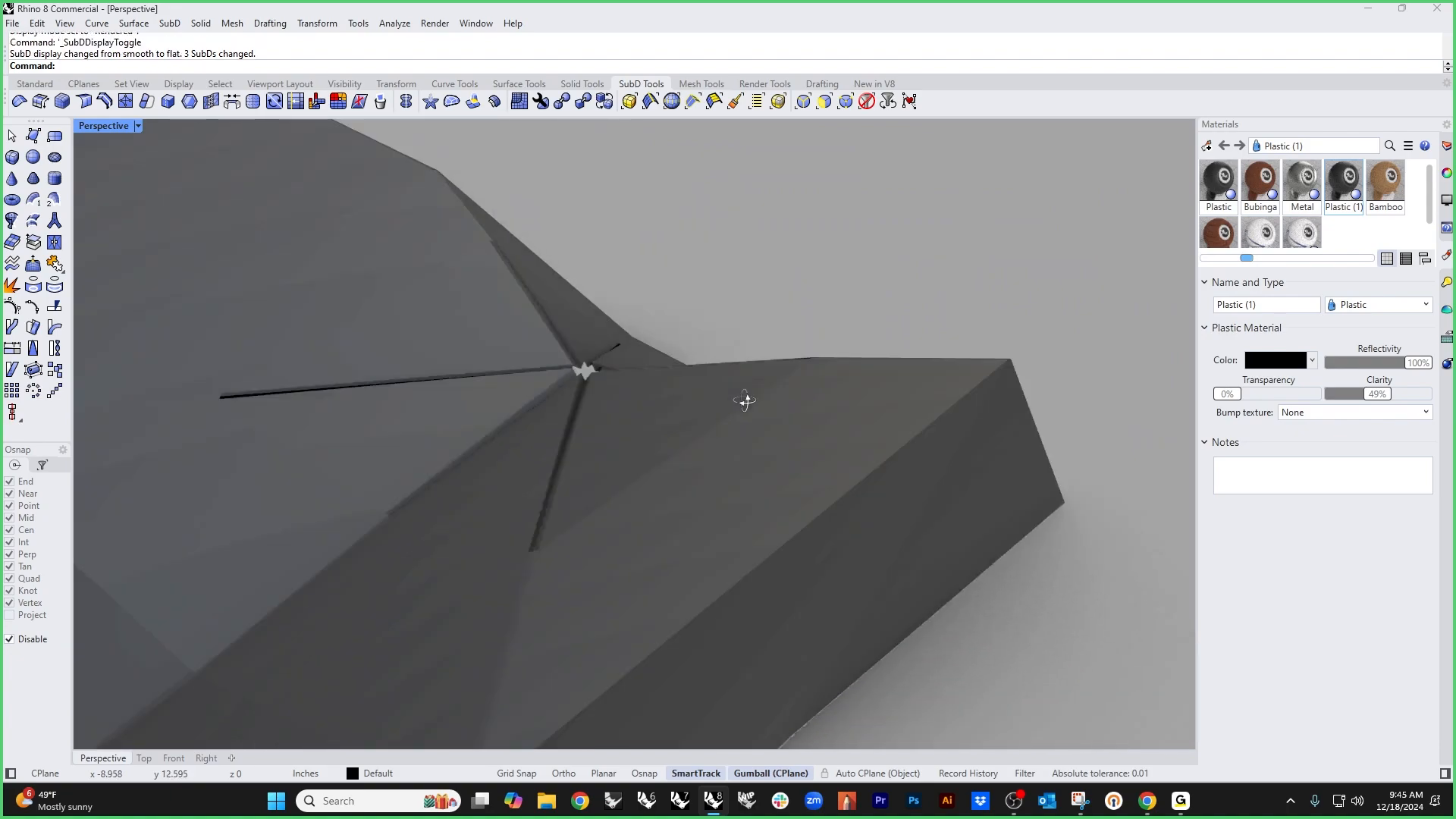
pyautogui.rightClick(119, 127)
pyautogui.click(206, 201)
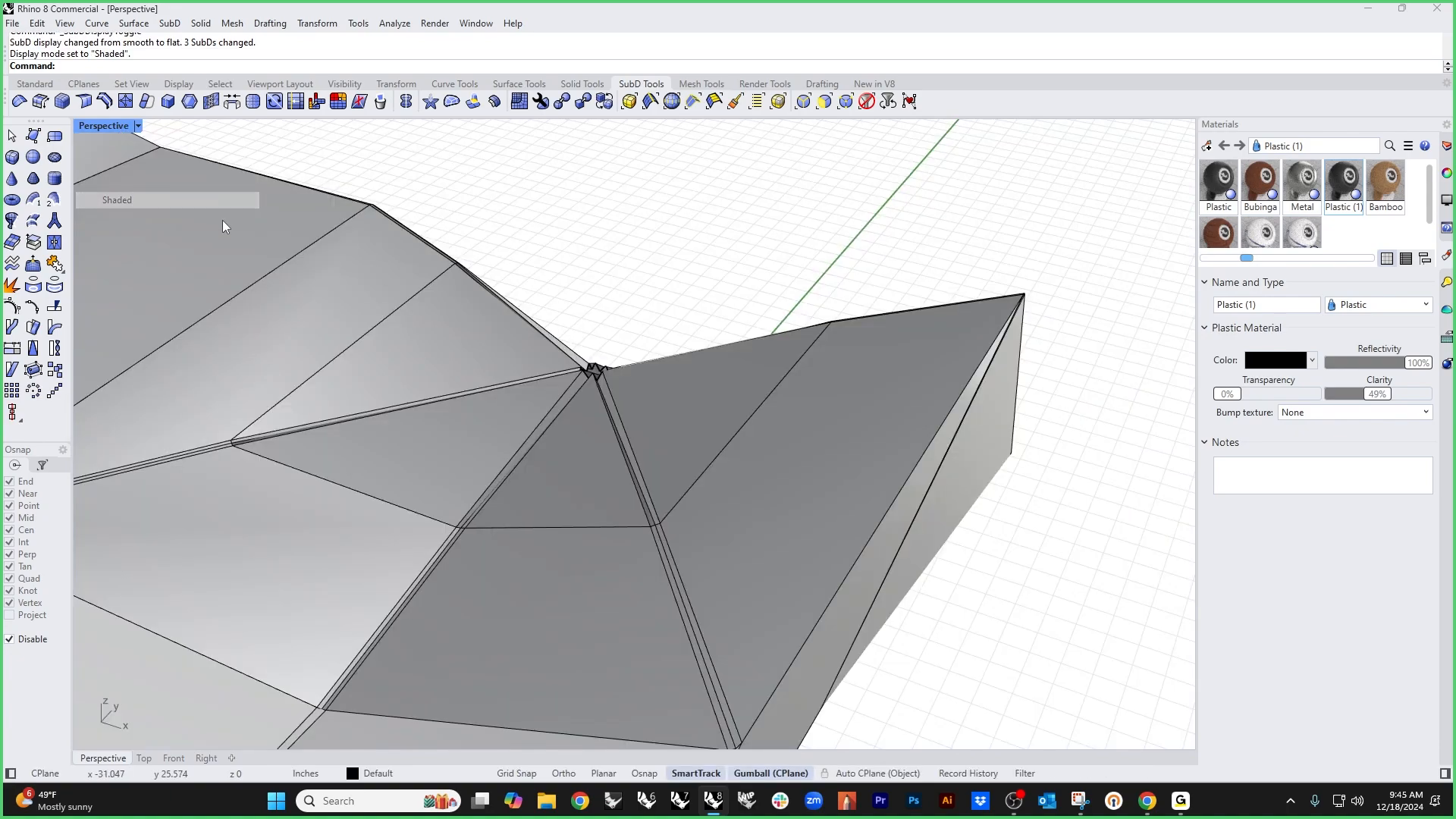
pyautogui.moveTo(348, 246); pyautogui.dragTo(568, 300, button='right')
pyautogui.moveTo(568, 300)
pyautogui.mouseDown()
pyautogui.moveTo(662, 368)
pyautogui.moveTo(666, 392)
pyautogui.mouseUp()
pyautogui.moveTo(666, 391); pyautogui.dragTo(662, 362, button='right')
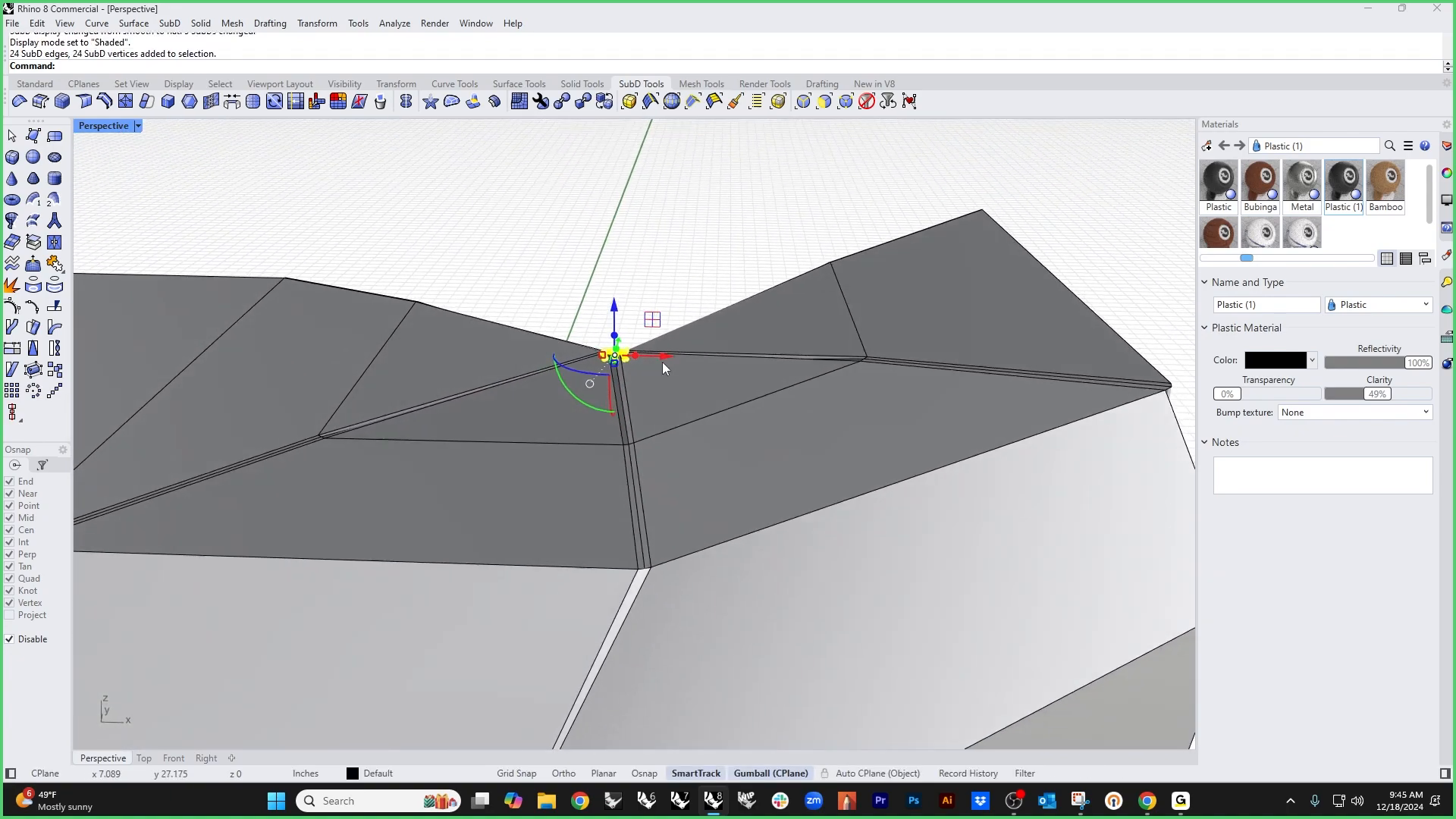
pyautogui.moveTo(613, 305); pyautogui.dragTo(614, 238)
pyautogui.click(410, 248)
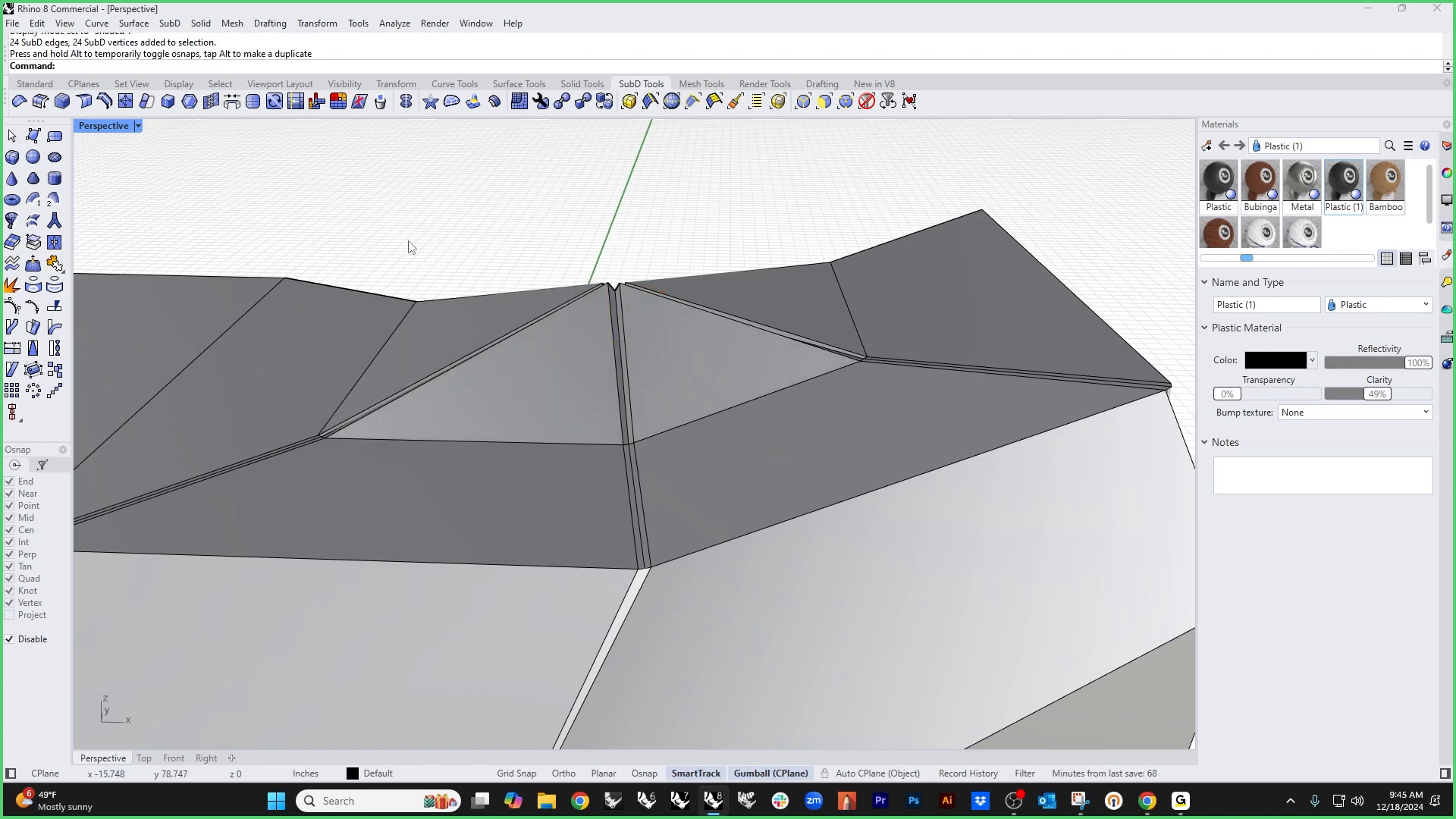
# Step: Select the complete intermediate edge loop around the hole and adjust it slightly in the vertical direction
pyautogui.doubleClick(387, 334)
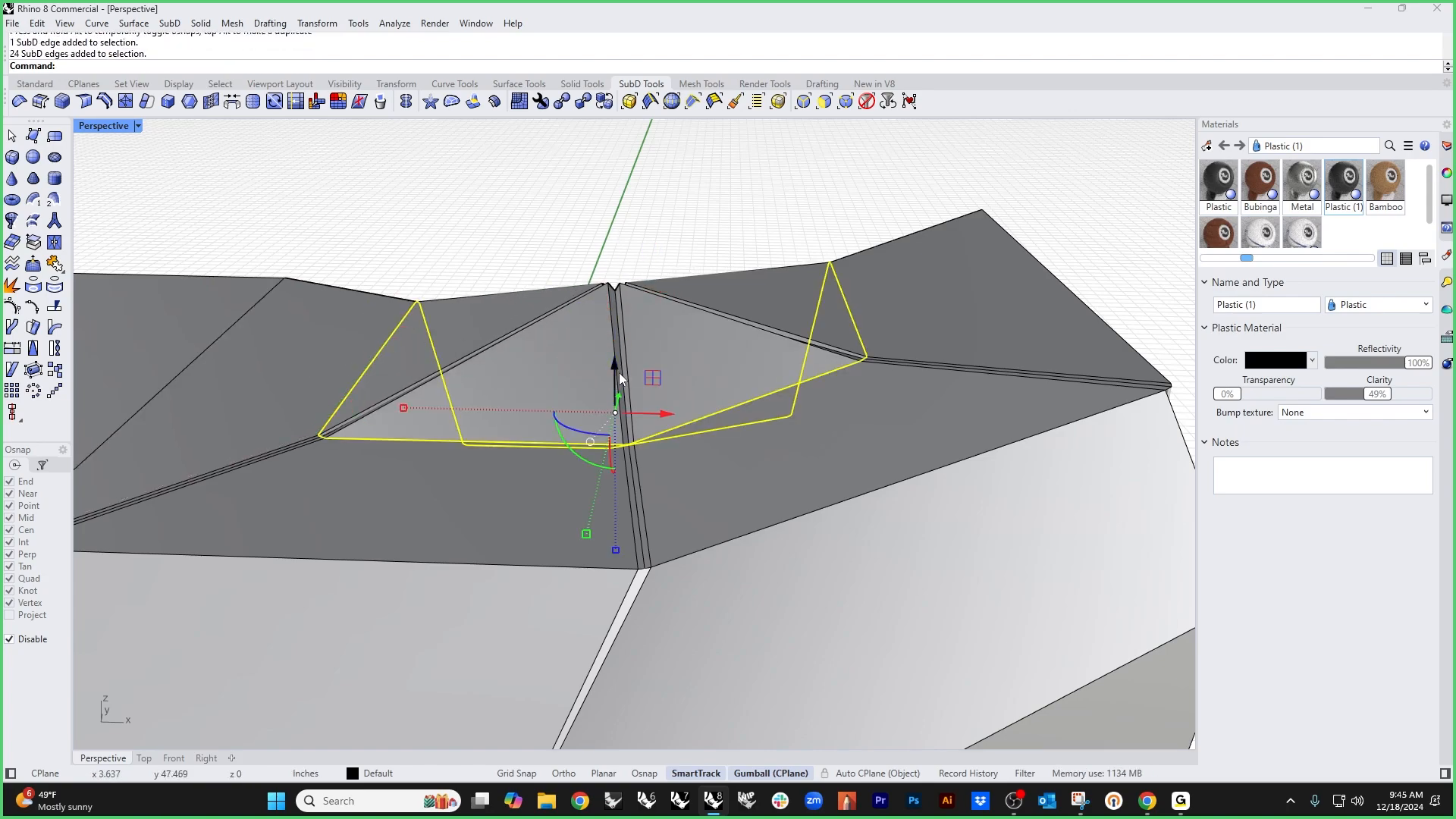
pyautogui.moveTo(620, 548)
pyautogui.mouseDown()
pyautogui.moveTo(615, 536)
pyautogui.moveTo(616, 567)
pyautogui.mouseUp()
pyautogui.press('Escape')
# Step: Select the two intermediate loop edges between the hole and the cushion's front side and move them outward and slightly up
pyautogui.moveTo(640, 300); pyautogui.dragTo(450, 348, button='right')
pyautogui.moveTo(861, 614); pyautogui.dragTo(488, 475, button='right')
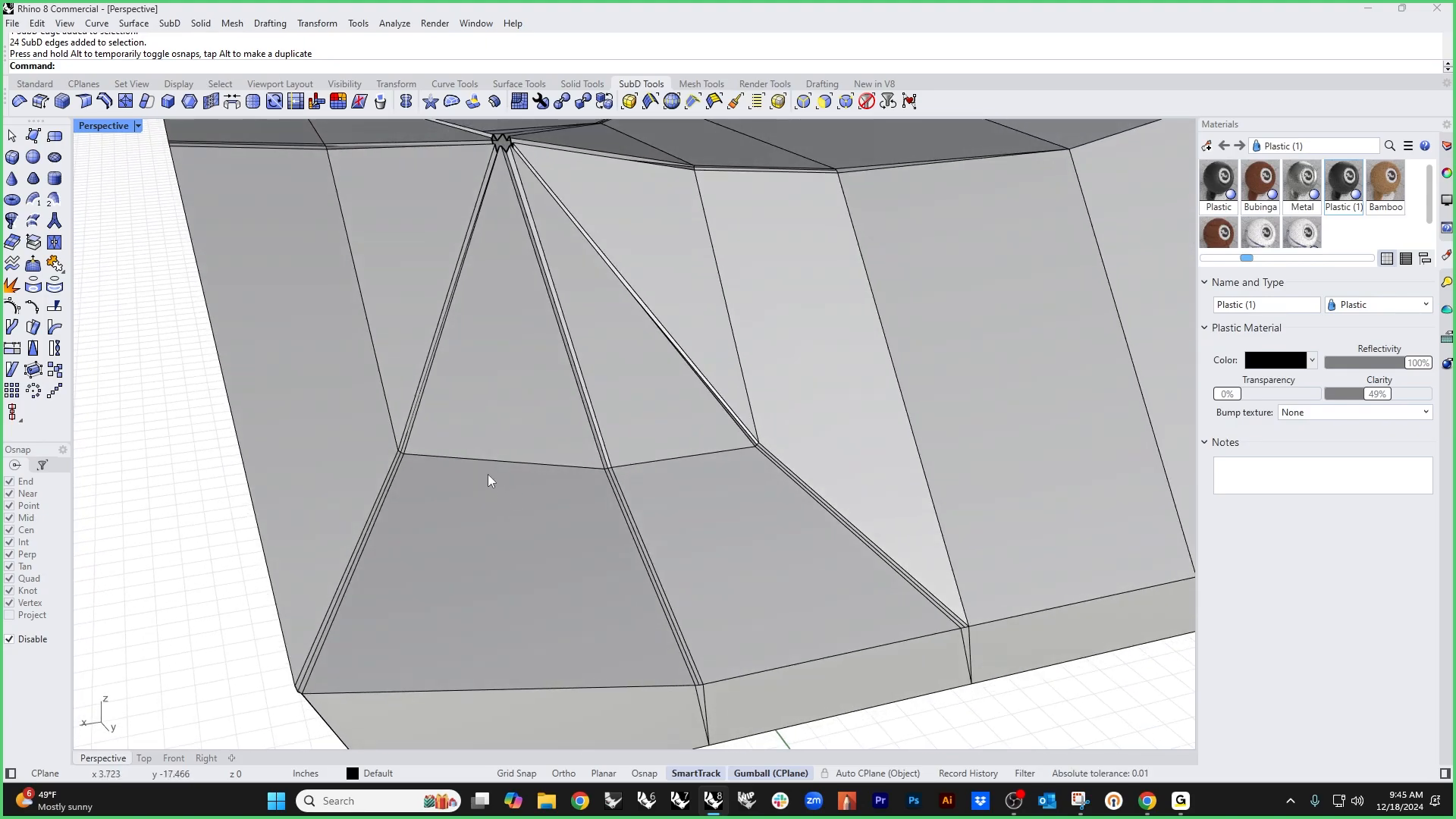
pyautogui.click(488, 461)
pyautogui.keyDown('shift'); pyautogui.click(647, 461); pyautogui.keyUp('shift')
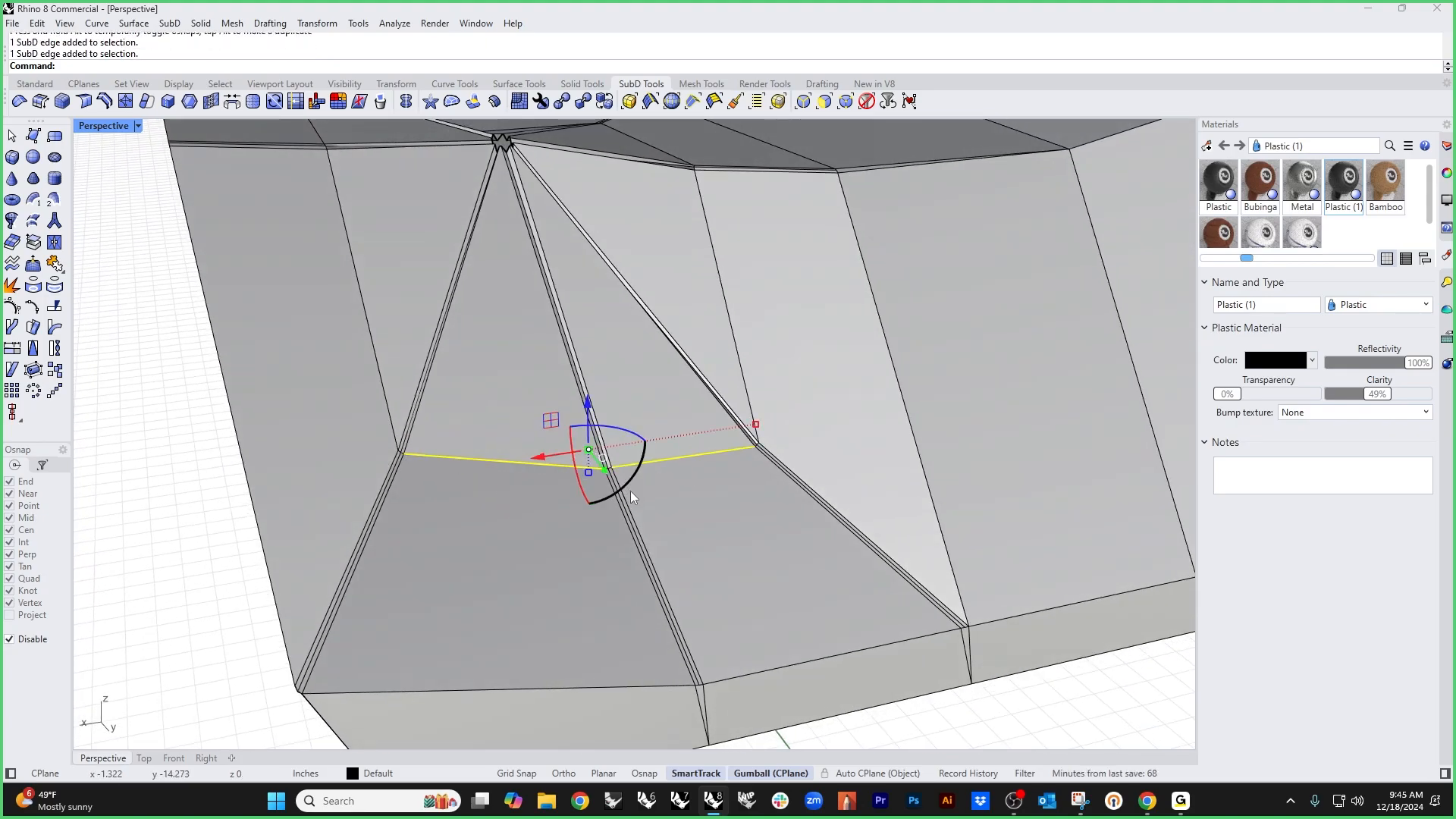
pyautogui.scroll(6, 618, 487)
pyautogui.scroll(2, 583, 435)
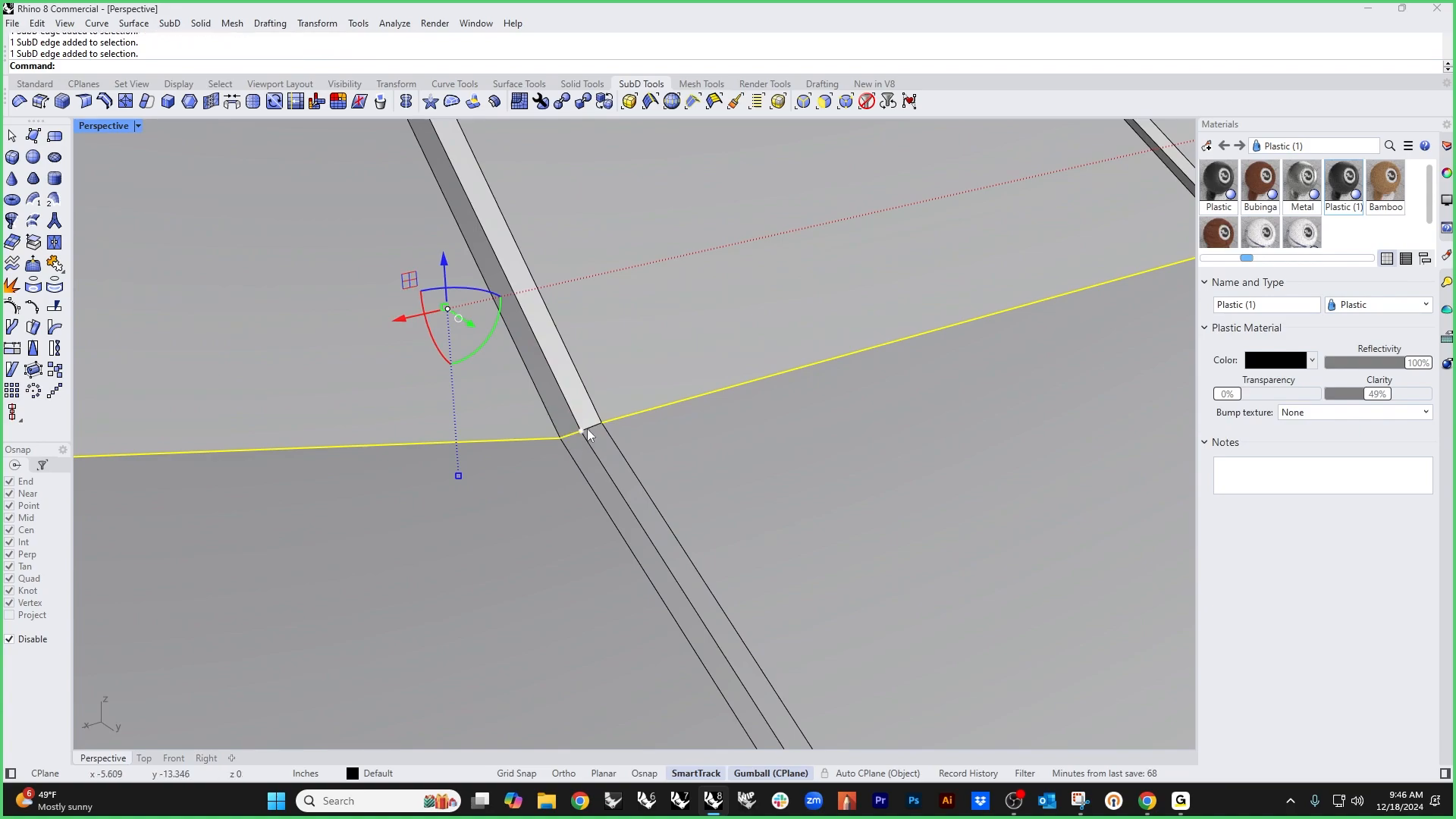
pyautogui.scroll(-5, 587, 429)
pyautogui.moveTo(695, 442); pyautogui.dragTo(748, 450, button='right')
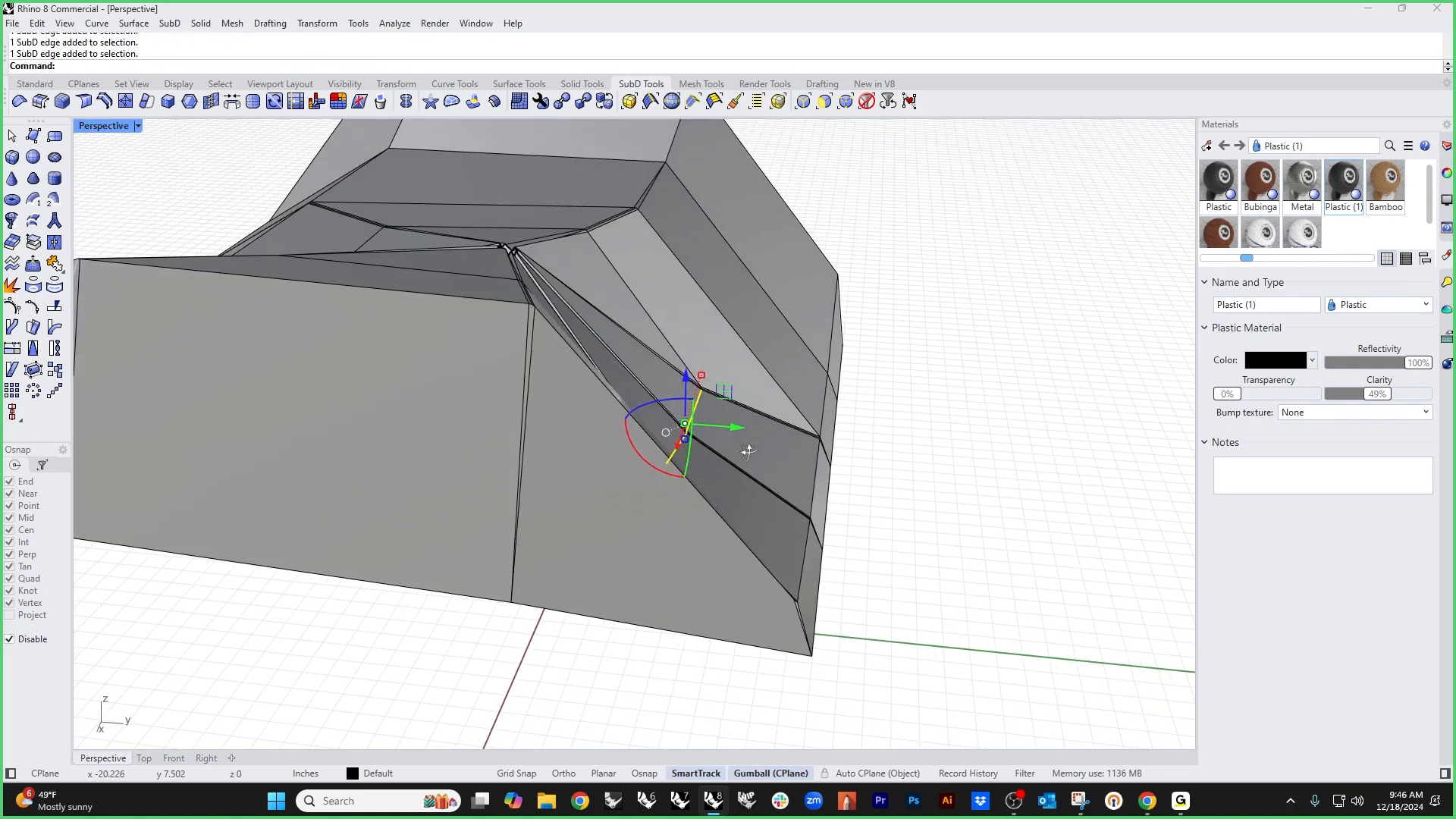
pyautogui.moveTo(684, 423); pyautogui.dragTo(721, 406)
pyautogui.click(936, 535)
pyautogui.moveTo(937, 535); pyautogui.dragTo(888, 551, button='right')
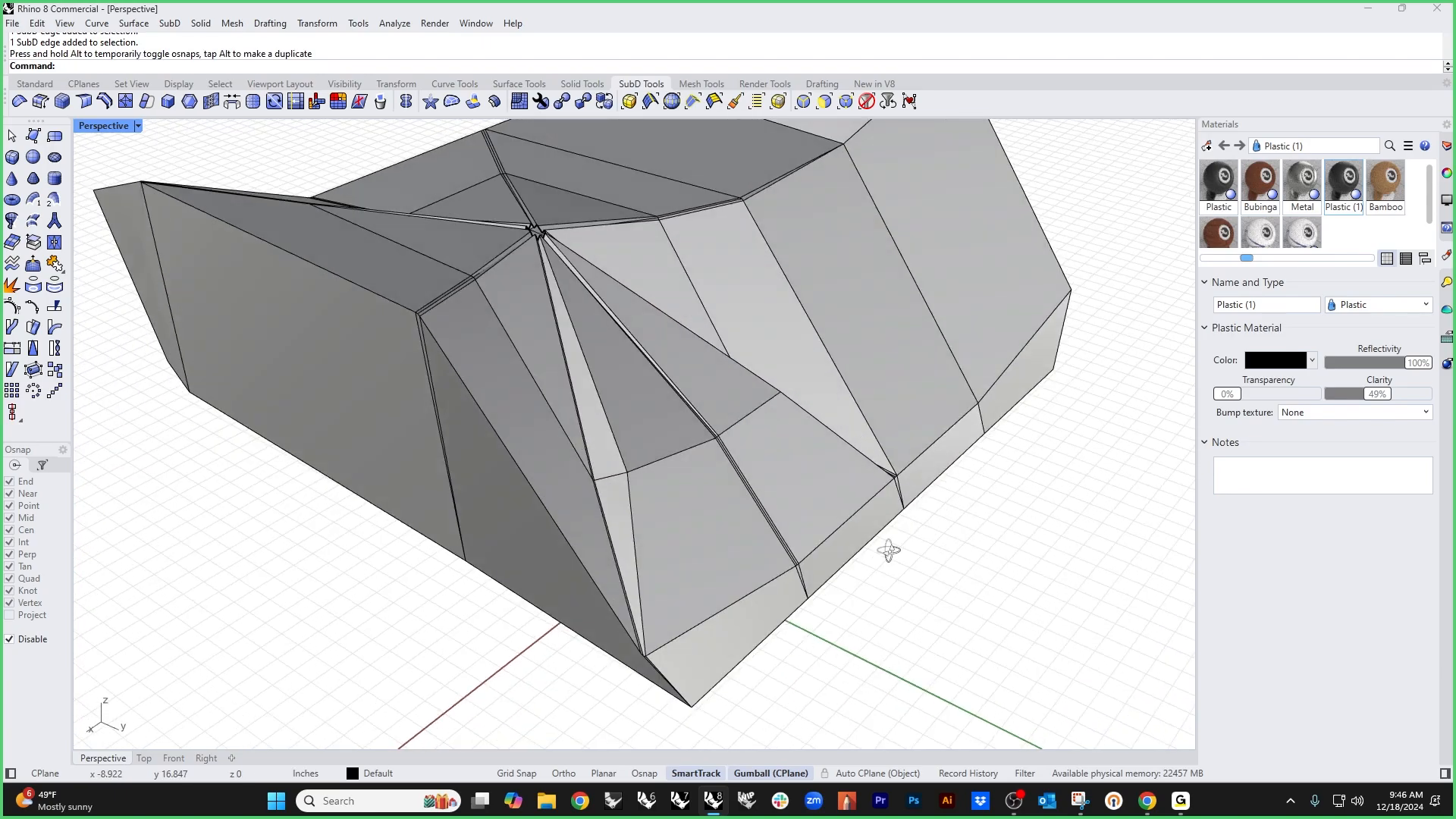
# Step: Select the short loop edge across the bevel strip at one end of the moved edges and pull it outward and up
pyautogui.scroll(10, 652, 499)
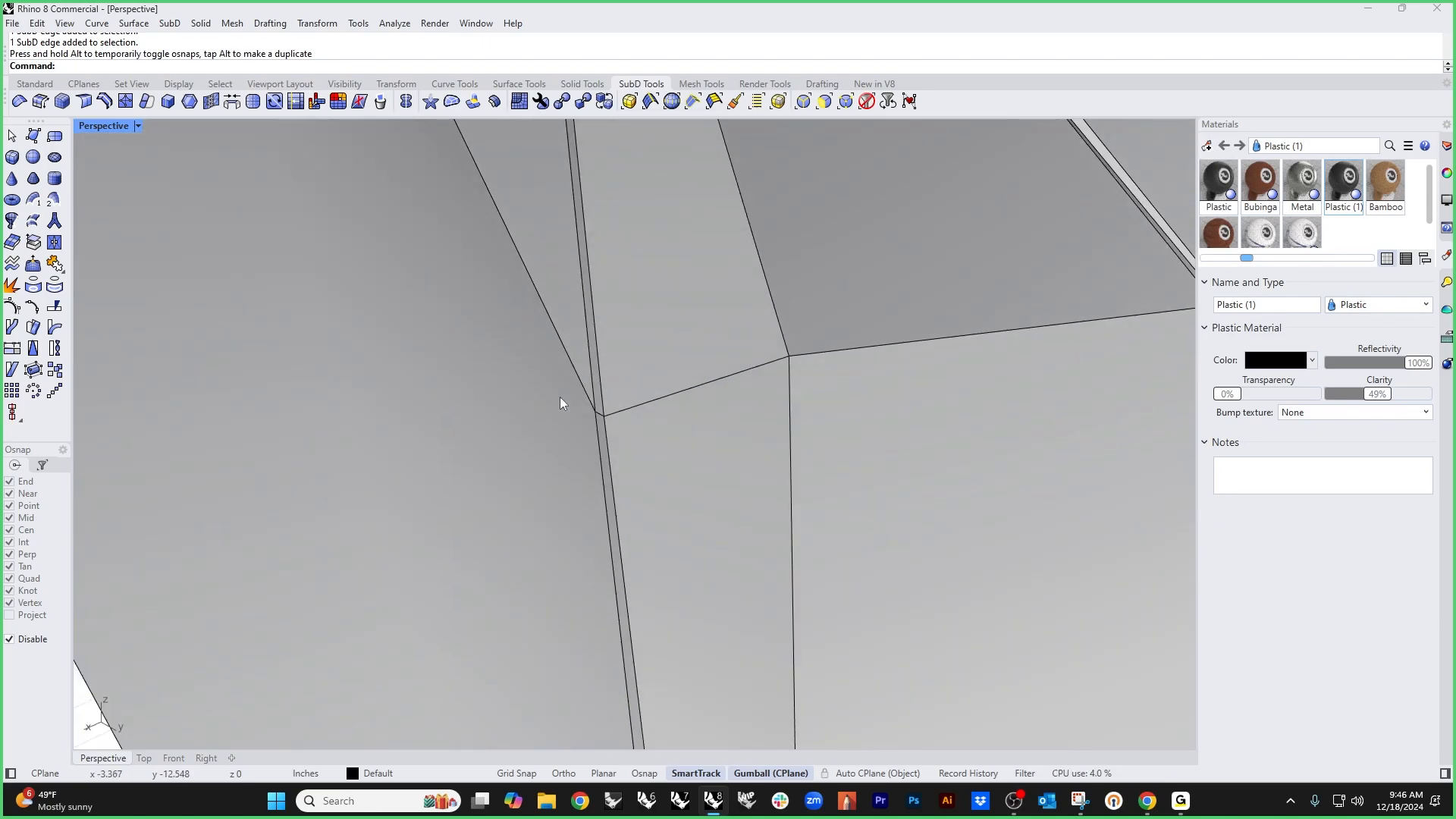
pyautogui.moveTo(560, 398); pyautogui.dragTo(653, 439, button='right')
pyautogui.click(627, 443)
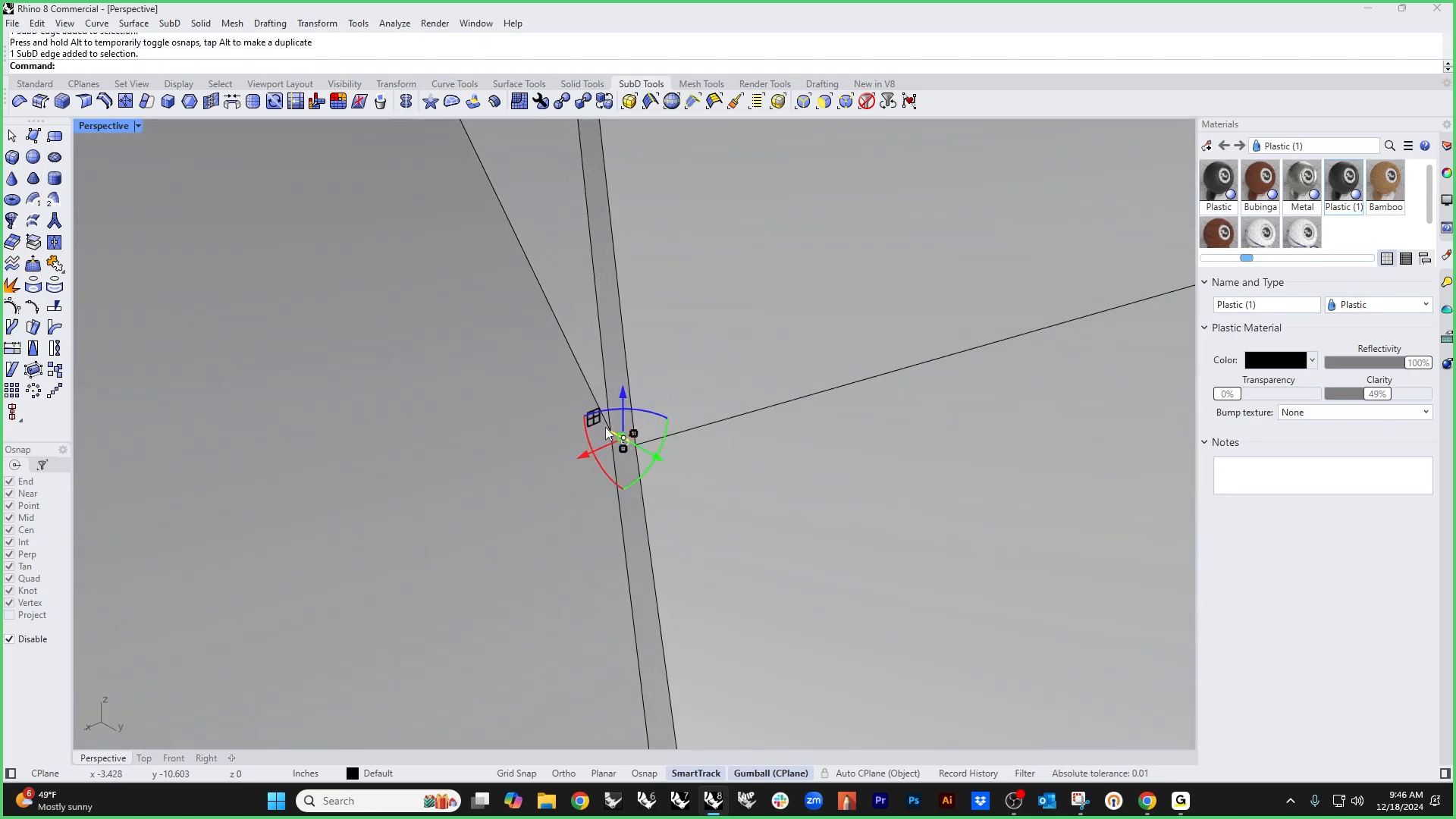
pyautogui.scroll(-10, 616, 432)
pyautogui.moveTo(615, 430); pyautogui.dragTo(769, 419, button='right')
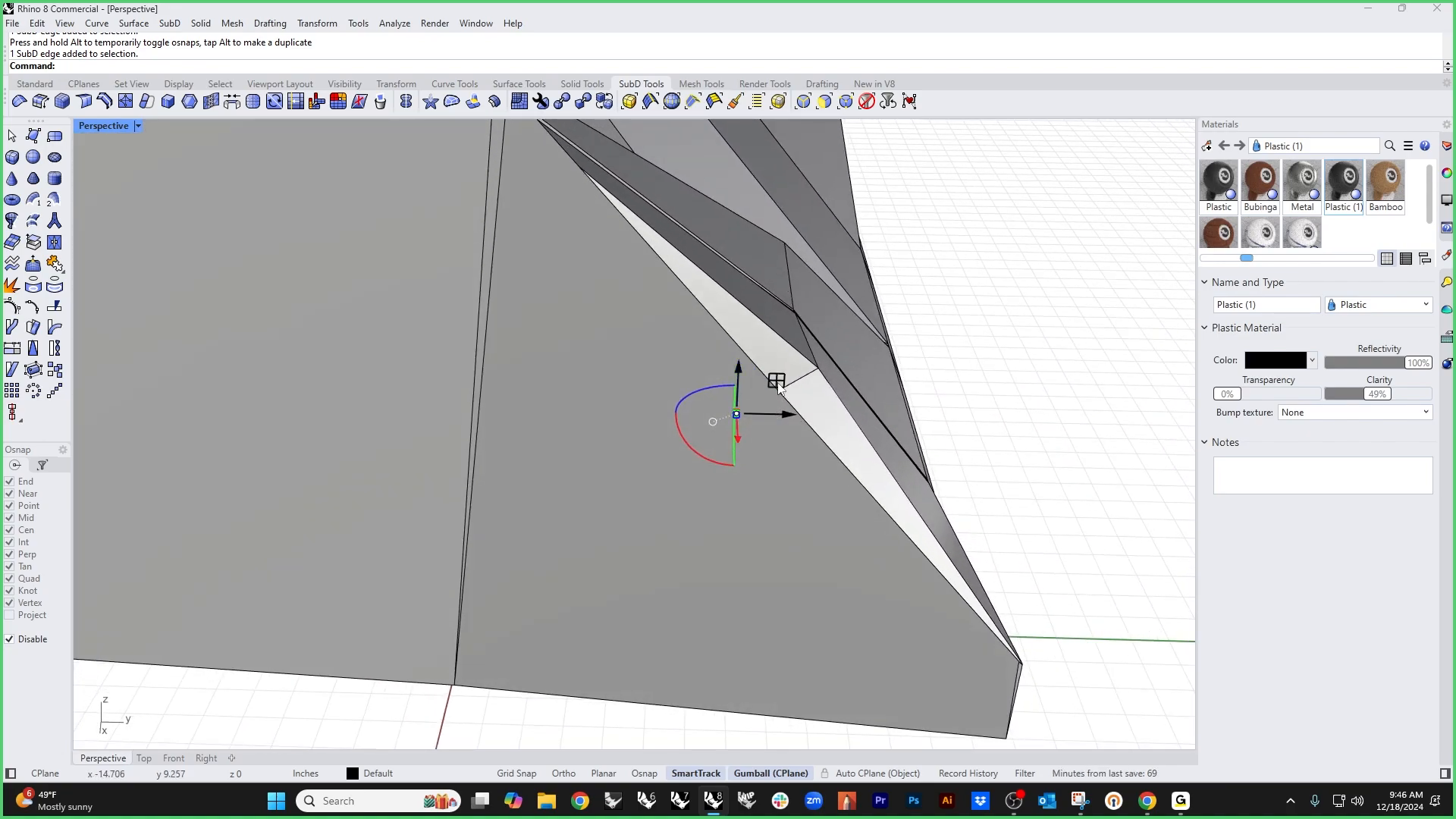
pyautogui.moveTo(736, 413); pyautogui.dragTo(809, 377)
pyautogui.click(1049, 366)
pyautogui.moveTo(1050, 367); pyautogui.dragTo(713, 424, button='right')
pyautogui.moveTo(862, 471); pyautogui.dragTo(616, 465, button='right')
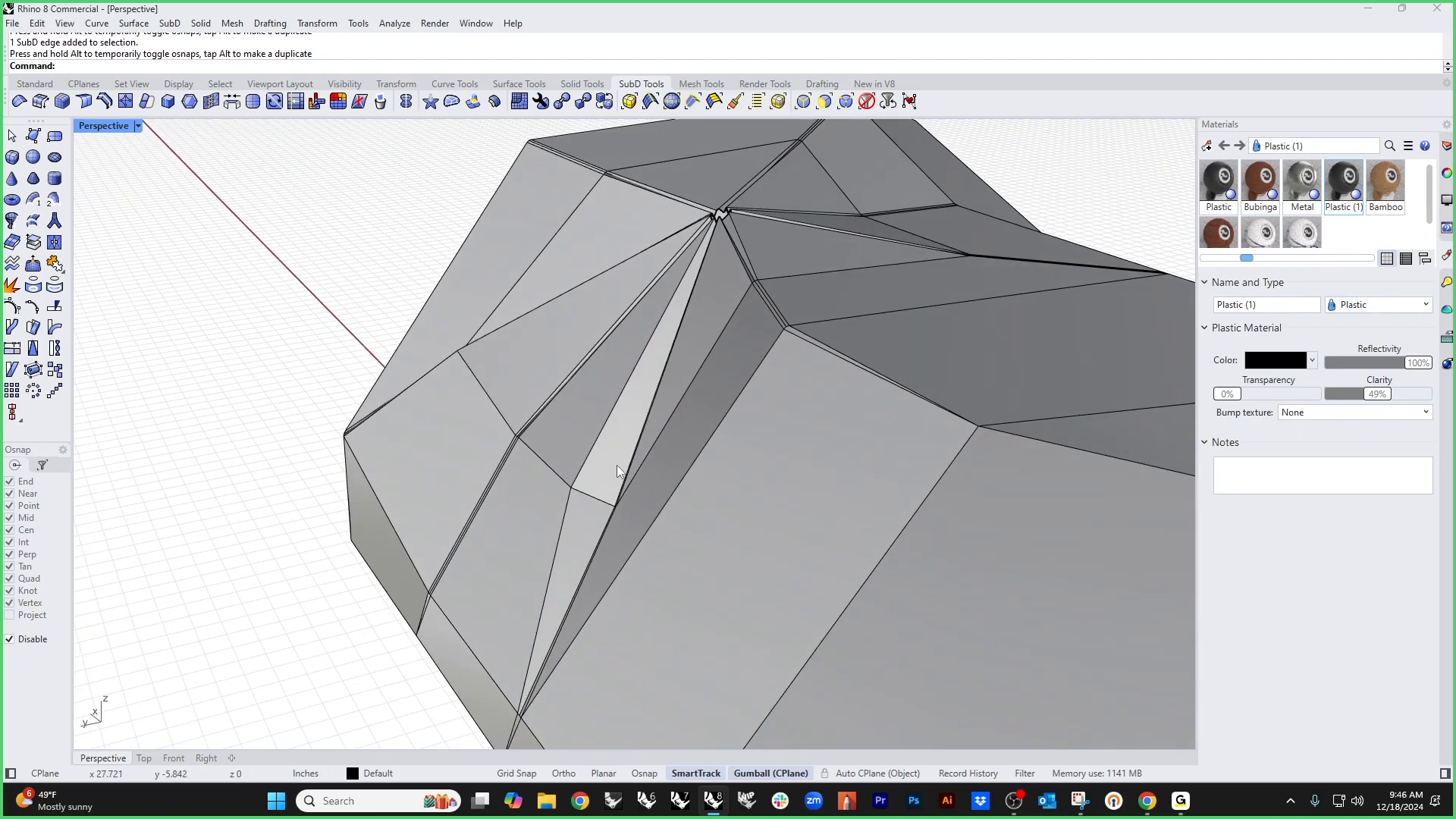
# Step: Select the short loop edge and its end vertex on the opposite corner's bevel strip and pull them outward and up
pyautogui.scroll(10, 617, 485)
pyautogui.moveTo(630, 517)
pyautogui.mouseDown(button='right')
pyautogui.moveTo(771, 520)
pyautogui.moveTo(467, 484)
pyautogui.moveTo(630, 498)
pyautogui.mouseUp(button='right')
pyautogui.scroll(-5, 467, 484)
pyautogui.scroll(5, 789, 531)
pyautogui.scroll(4, 788, 531)
pyautogui.scroll(-2, 788, 520)
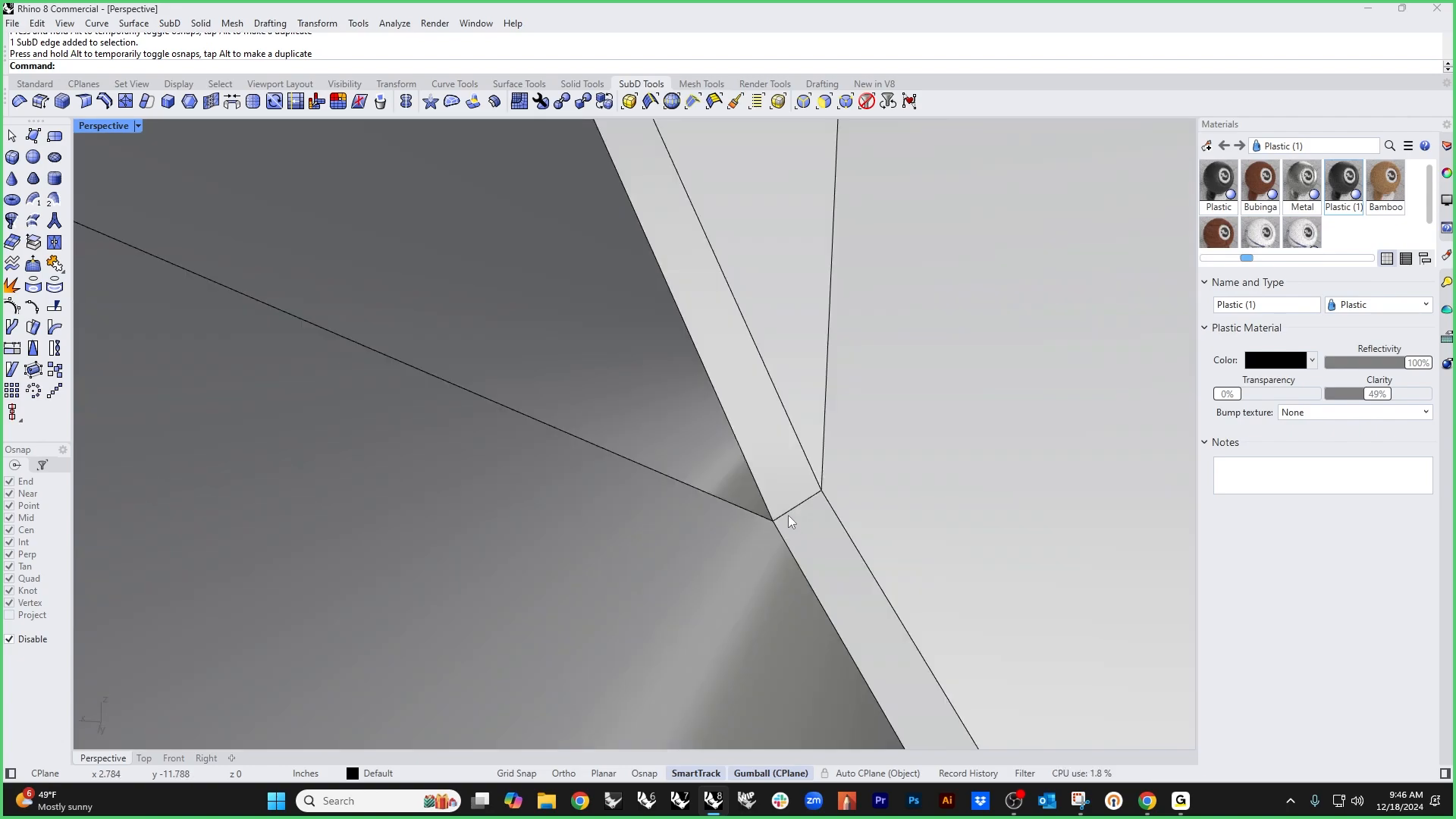
pyautogui.click(793, 505)
pyautogui.scroll(-6, 793, 505)
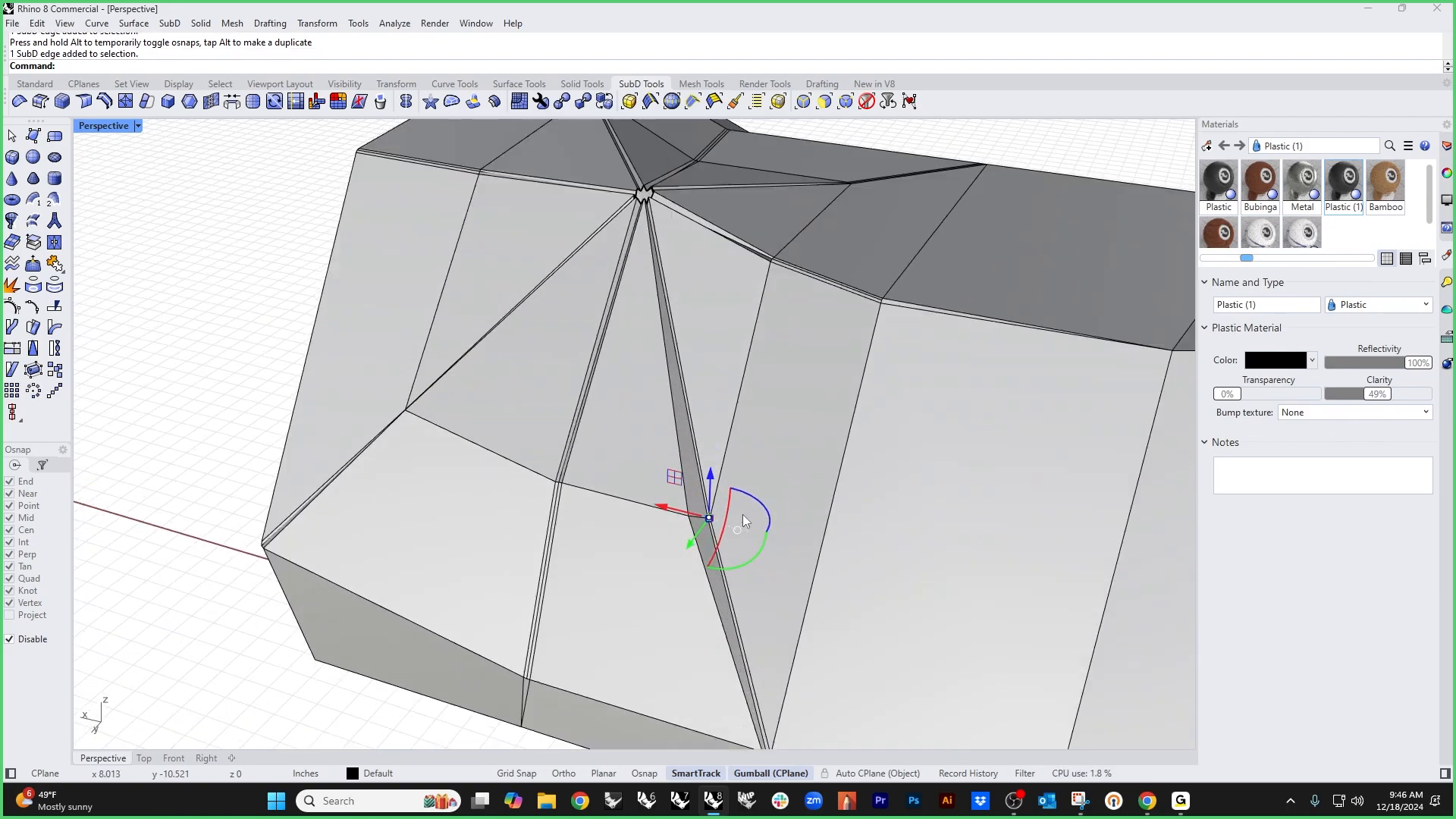
pyautogui.scroll(8, 743, 521)
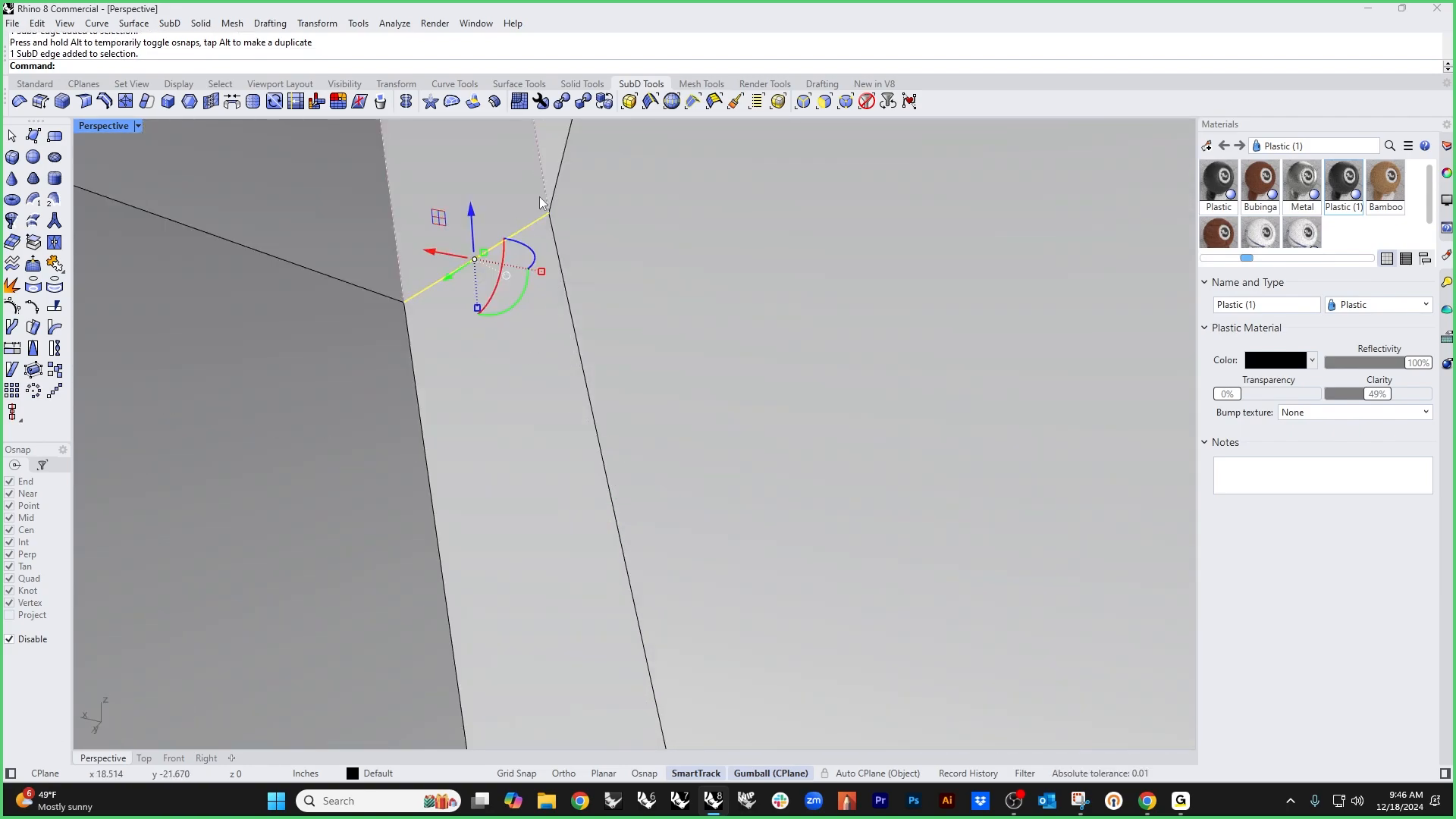
pyautogui.click(548, 211)
pyautogui.scroll(-6, 596, 312)
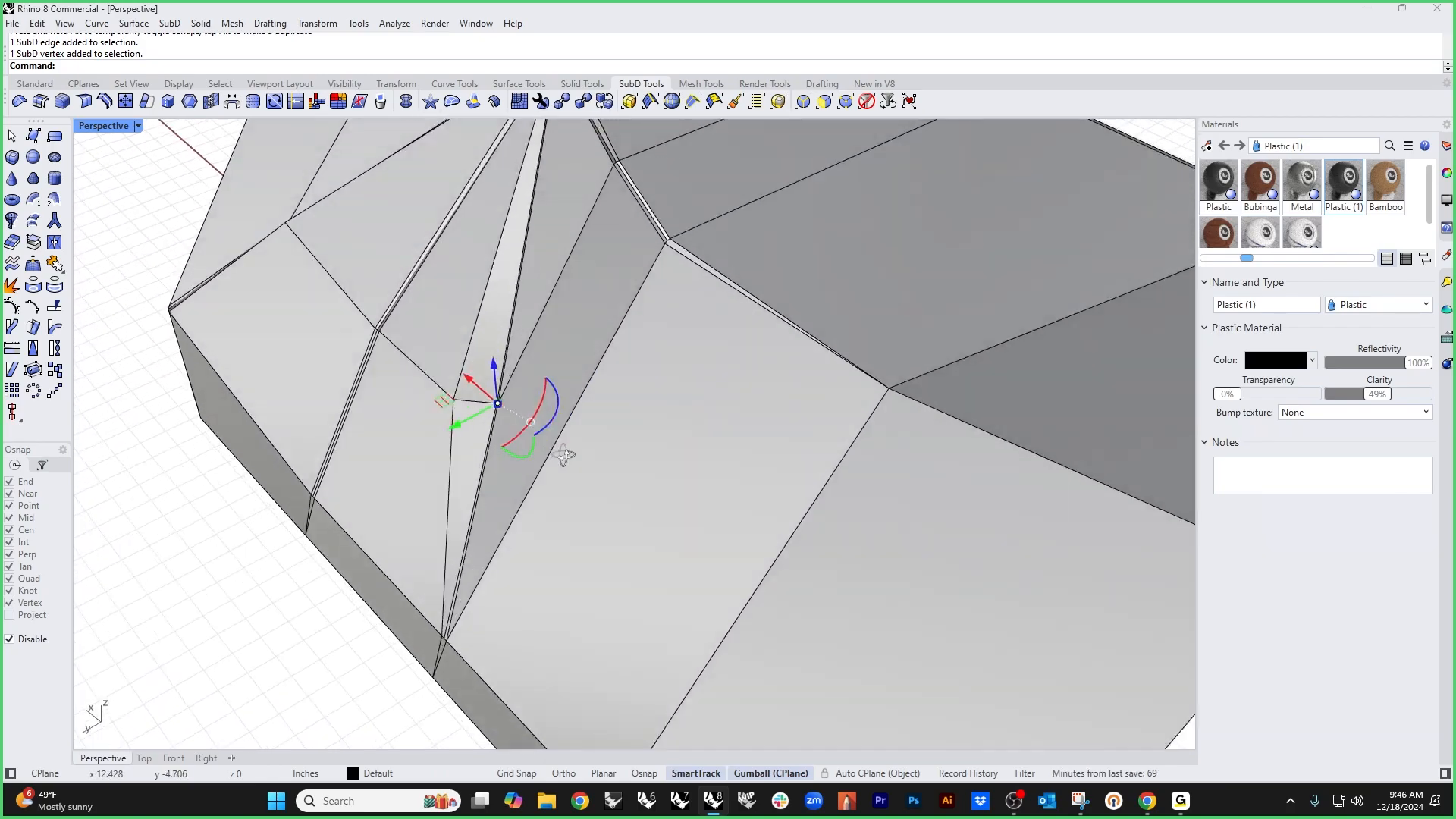
pyautogui.moveTo(563, 455); pyautogui.dragTo(739, 474, button='right')
pyautogui.scroll(5, 672, 489)
pyautogui.moveTo(775, 400); pyautogui.dragTo(872, 359)
pyautogui.scroll(-9, 871, 358)
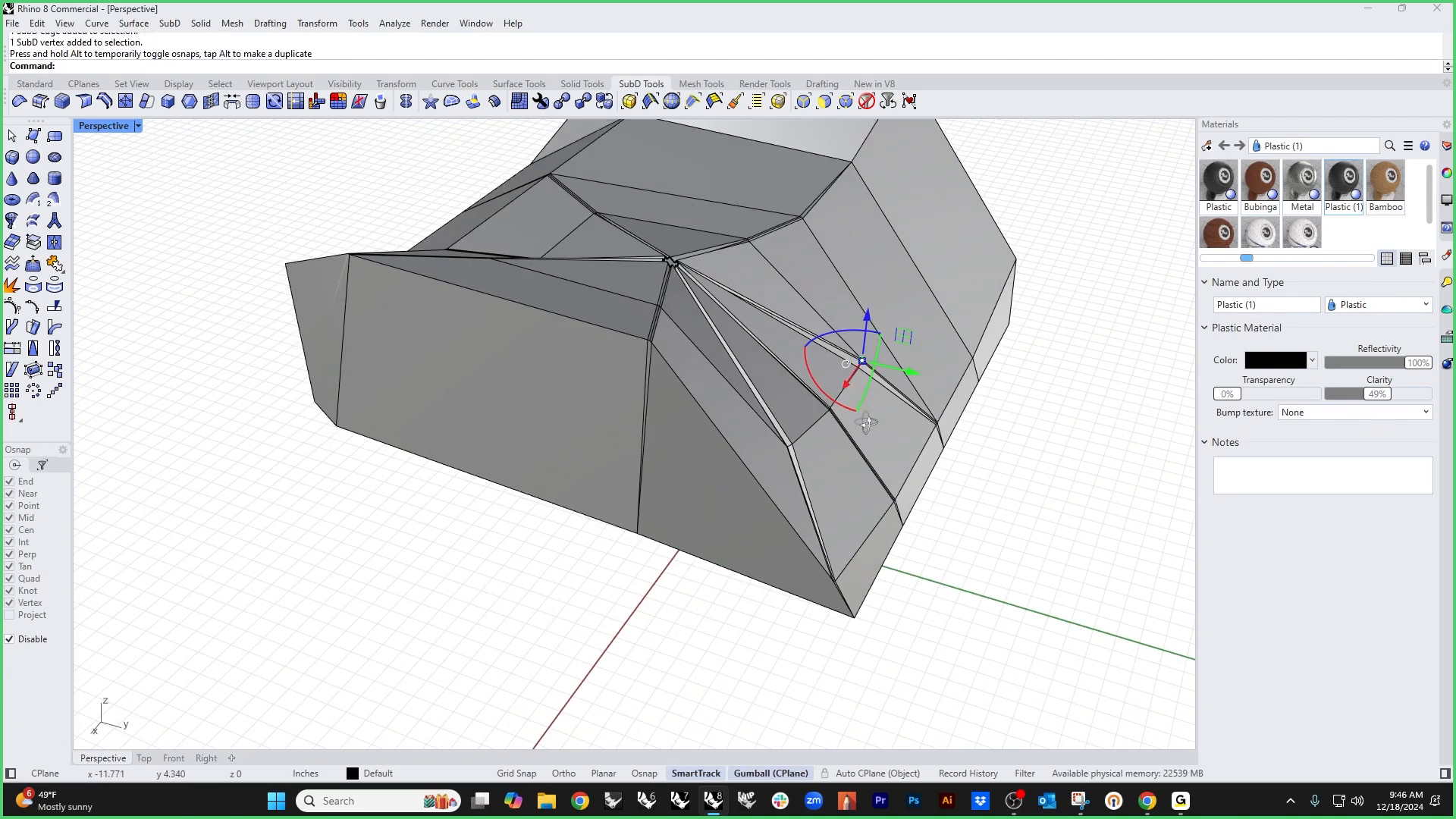
pyautogui.click(1015, 514)
# Step: Switch to smooth SubD display and delete the radial edge running outward from the intermediate loop on four of the crease strips
pyautogui.moveTo(880, 421); pyautogui.dragTo(627, 583, button='right')
pyautogui.press('Tab')
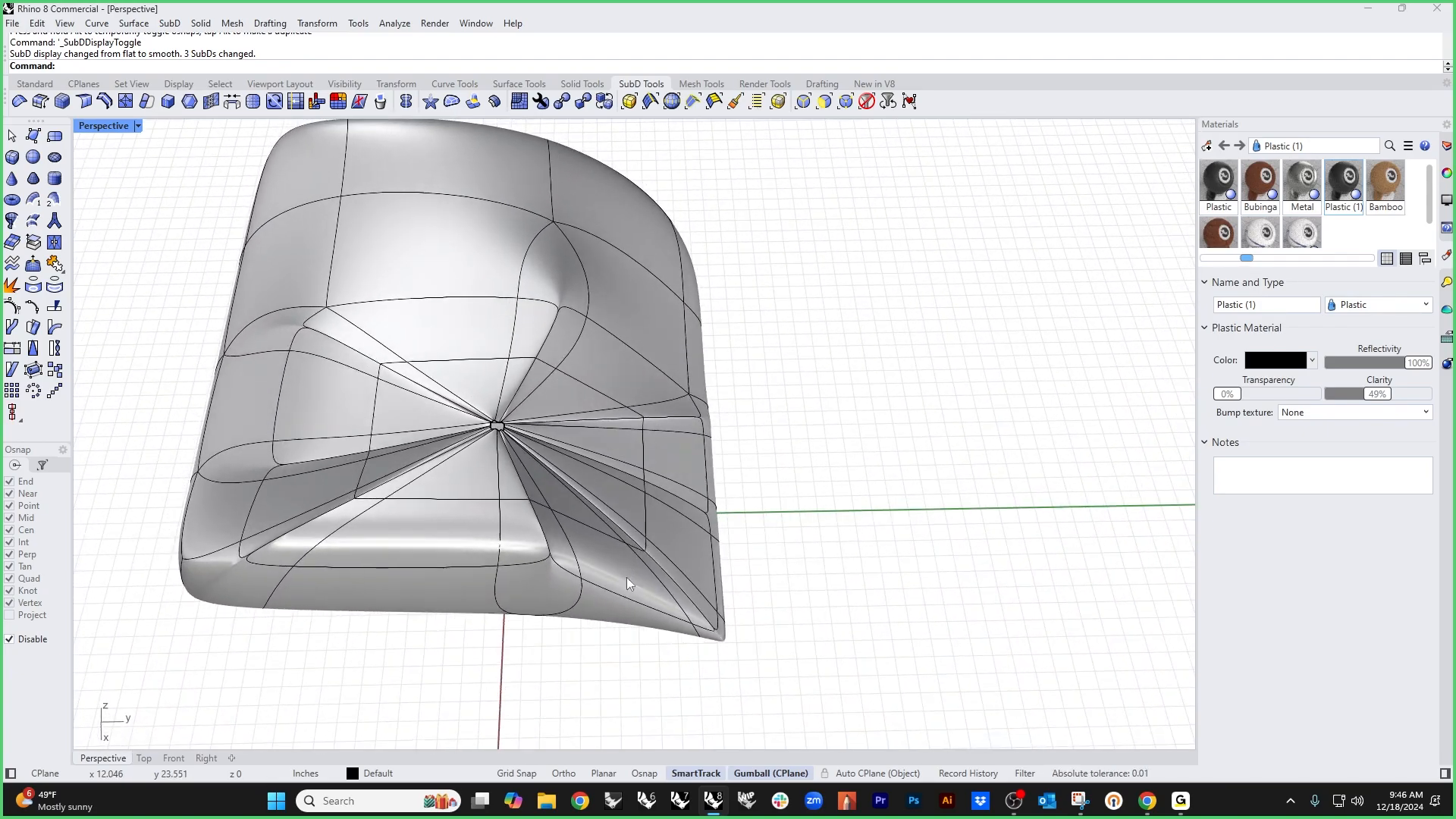
pyautogui.moveTo(529, 379); pyautogui.dragTo(476, 389, button='right')
pyautogui.scroll(7, 658, 427)
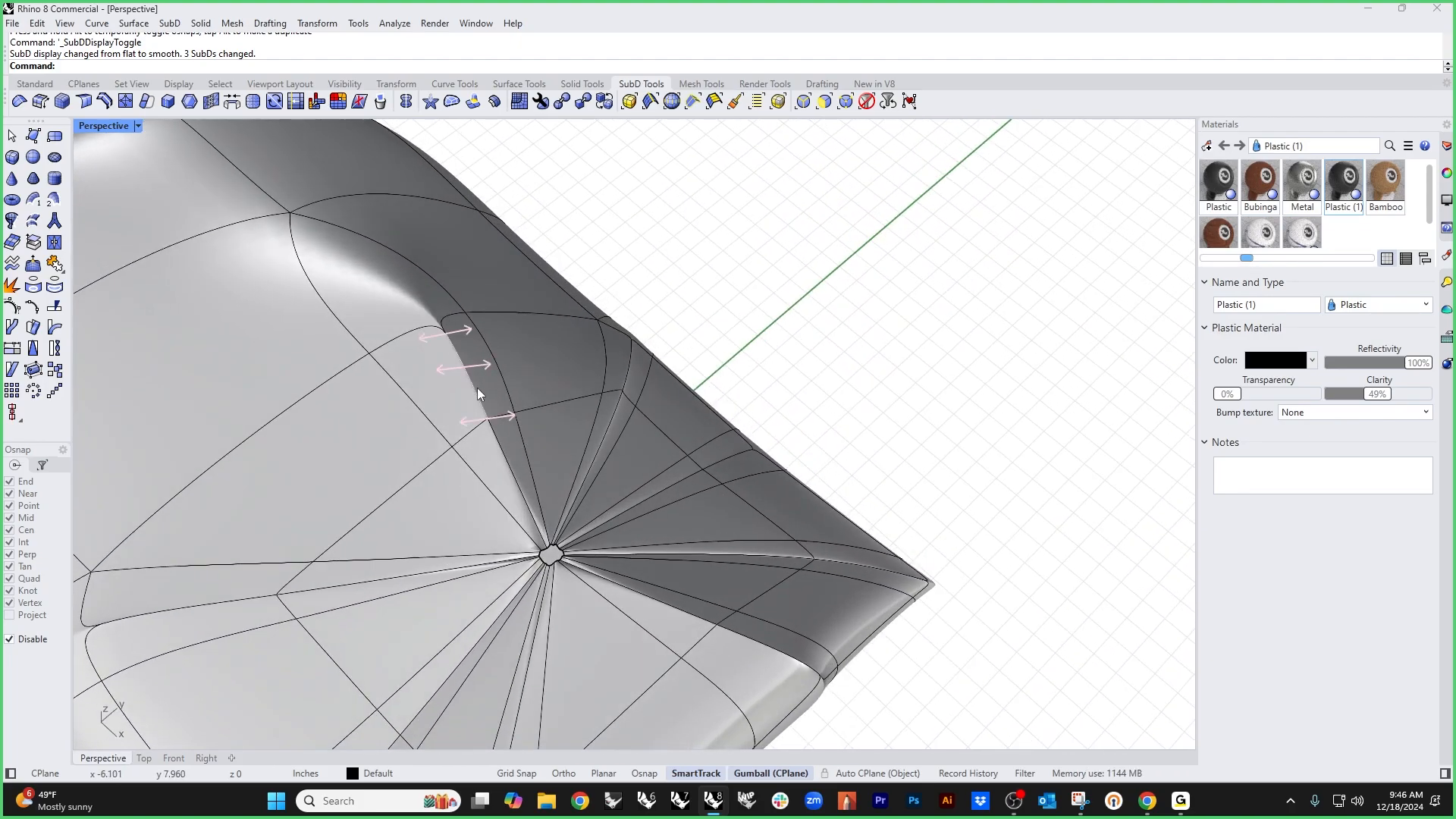
pyautogui.click(476, 388)
pyautogui.press('Delete')
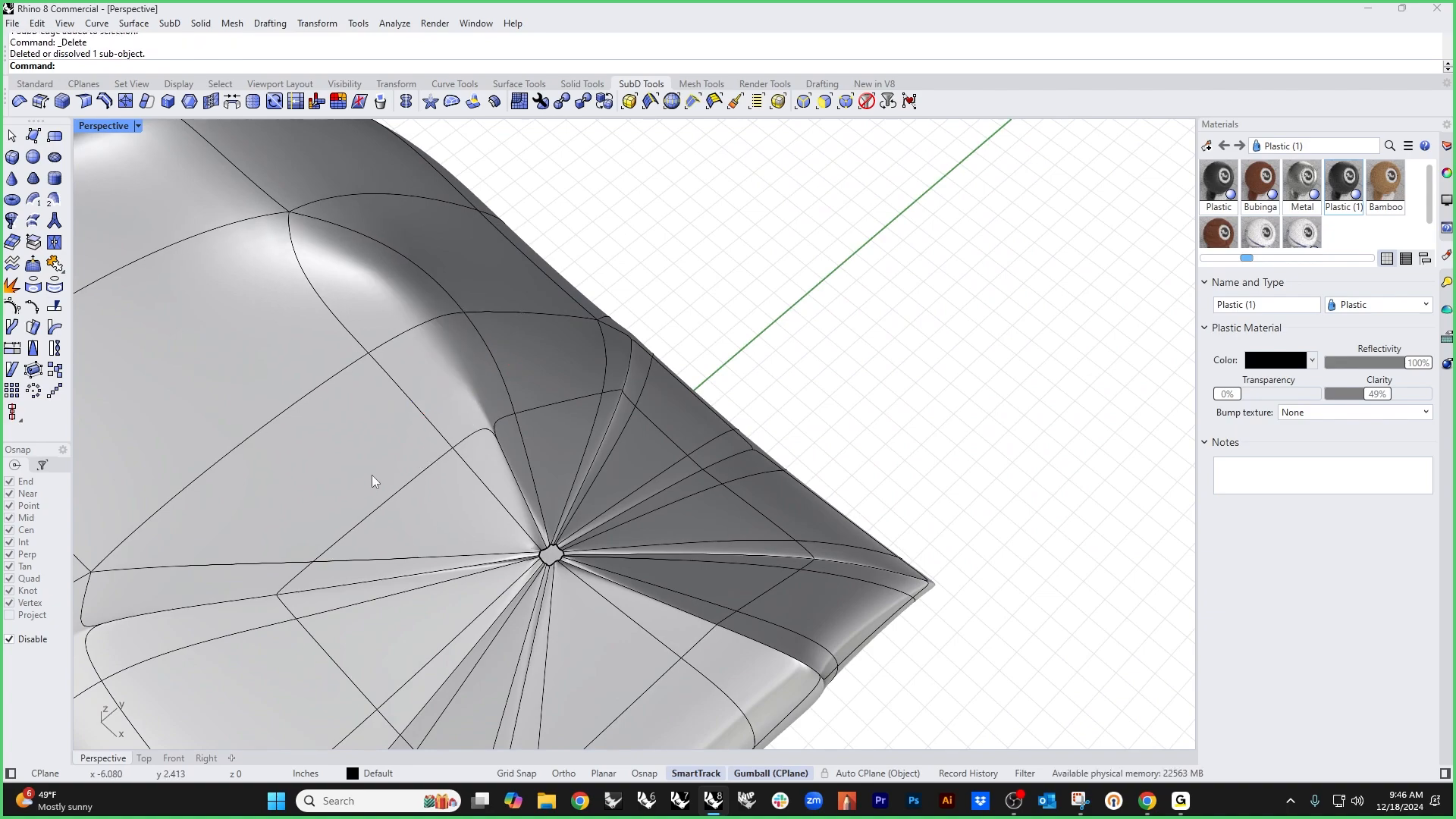
pyautogui.click(169, 607)
pyautogui.press('Delete')
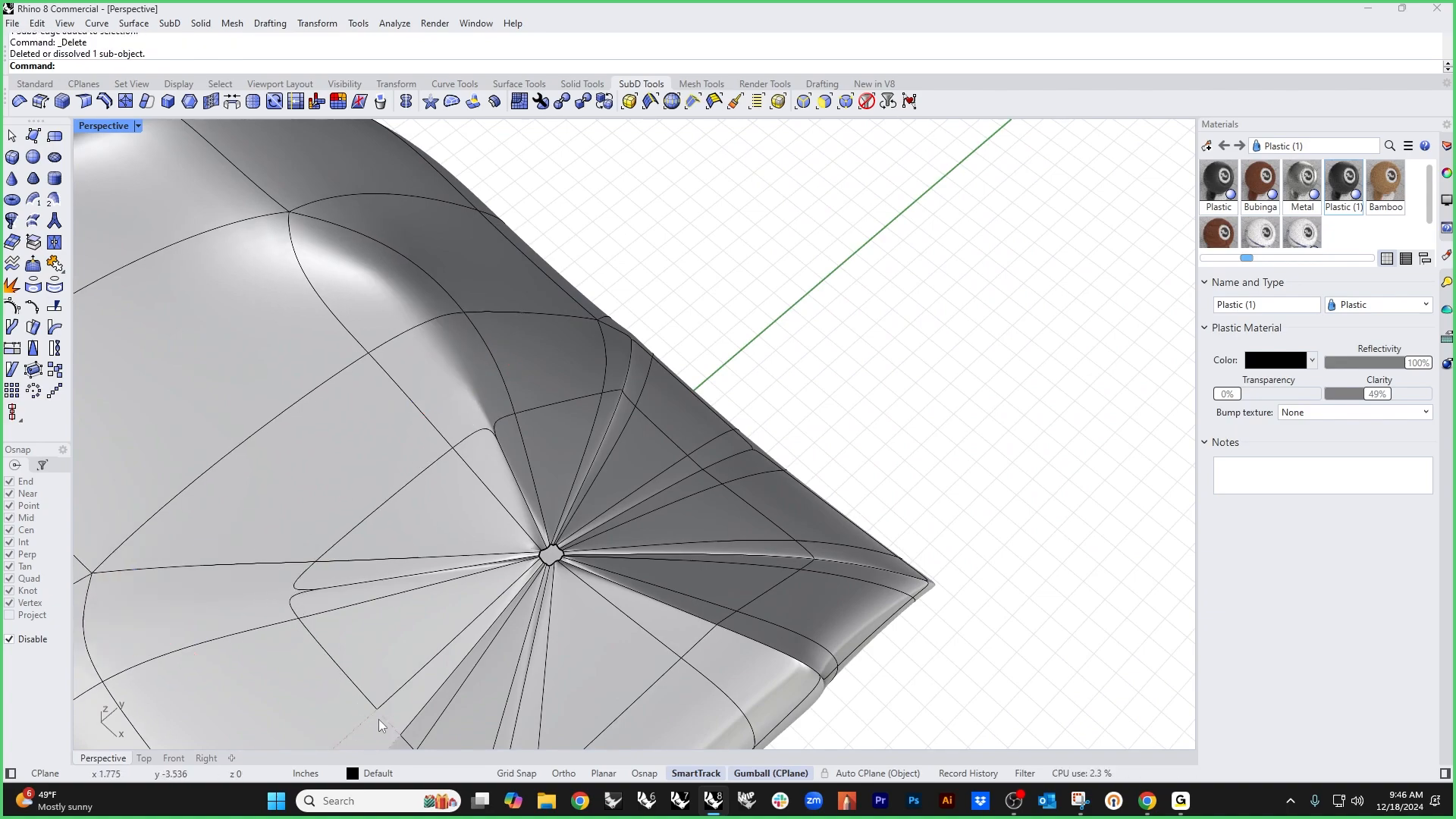
pyautogui.moveTo(379, 719); pyautogui.dragTo(553, 629, button='right')
pyautogui.click(434, 627)
pyautogui.press('Delete')
pyautogui.click(557, 635)
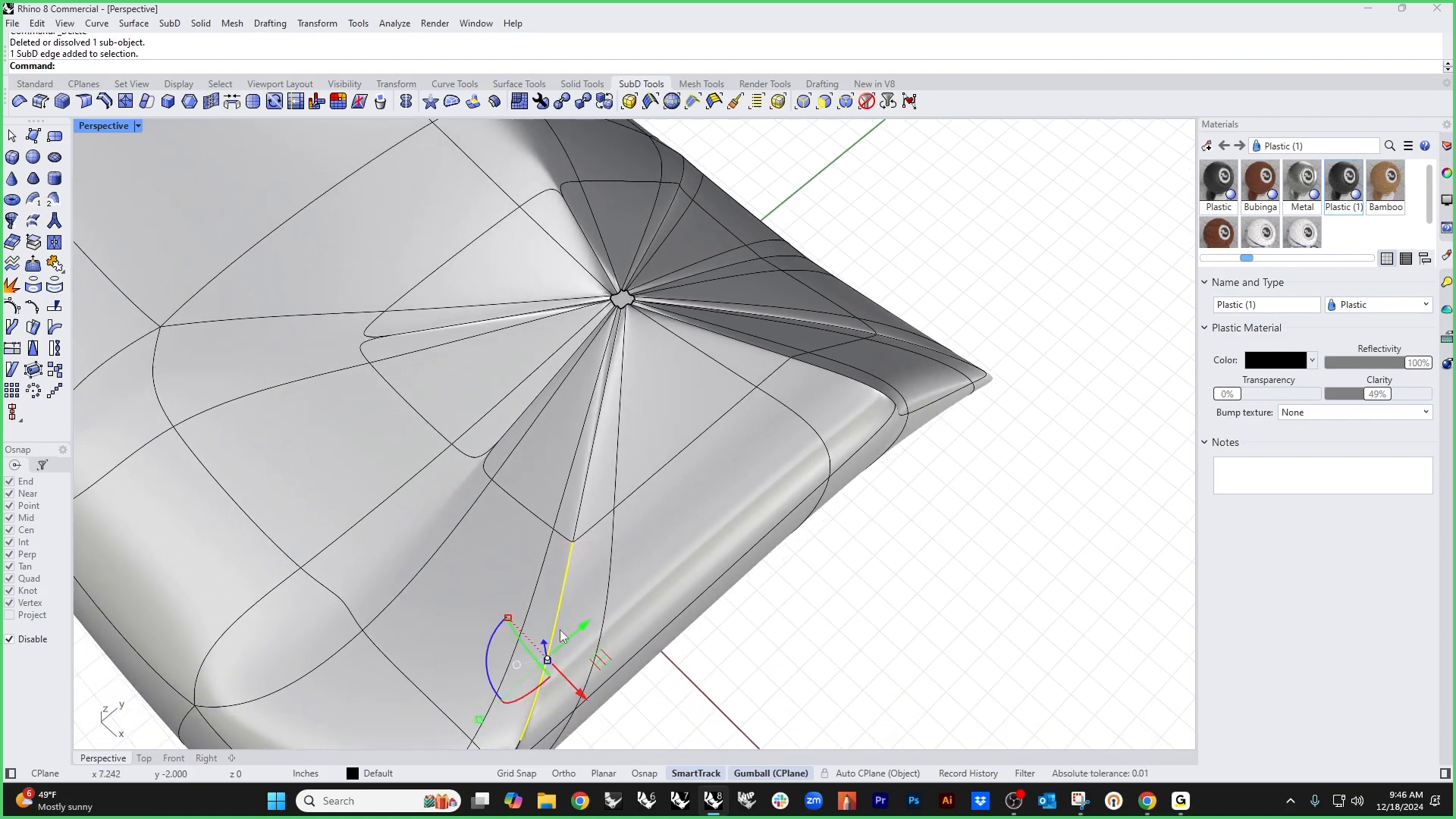
pyautogui.press('Delete')
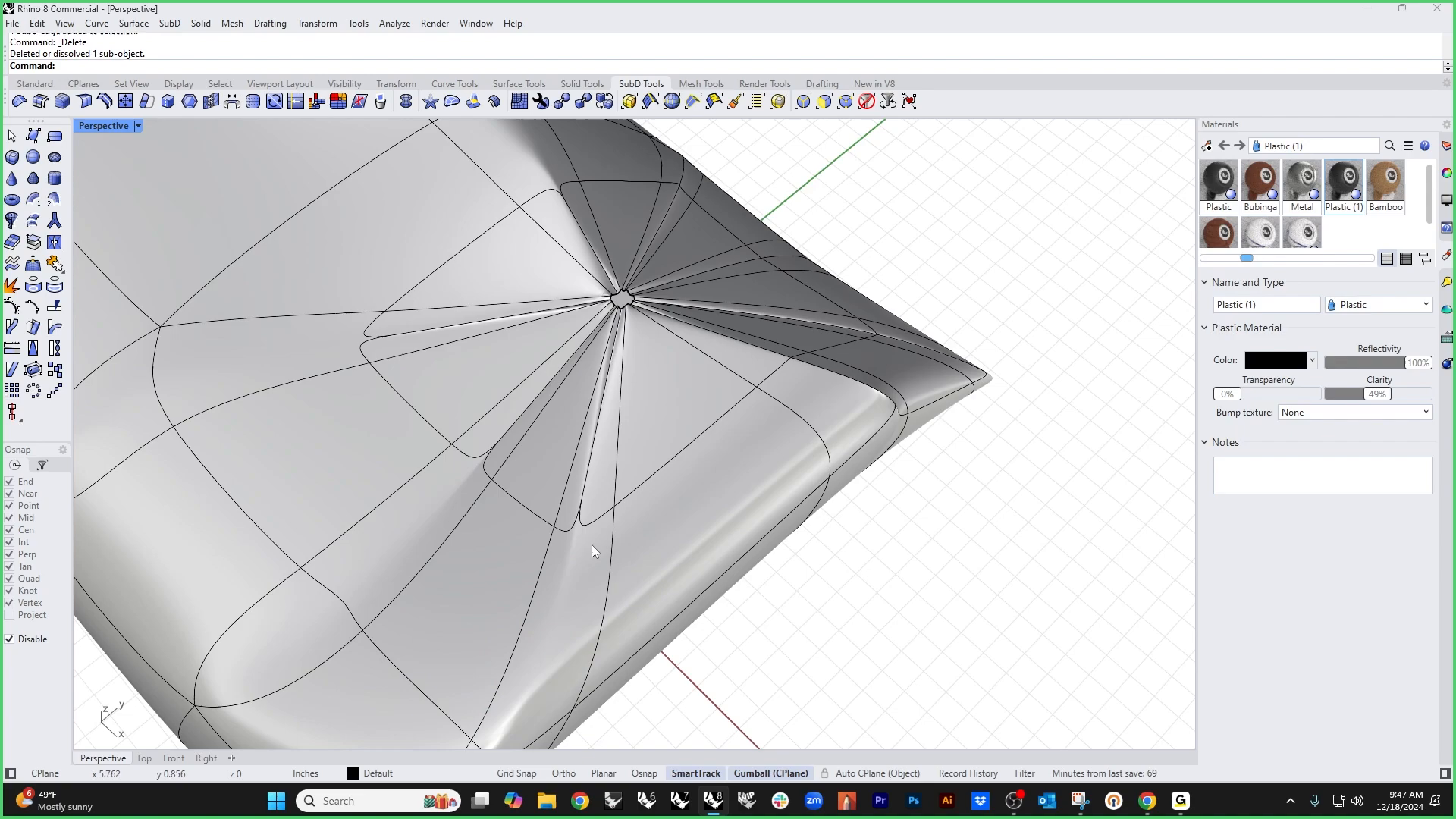
# Step: Delete the radial edges outside the intermediate loop on the four remaining crease strips
pyautogui.moveTo(592, 547); pyautogui.dragTo(654, 536, button='right')
pyautogui.press('Delete')
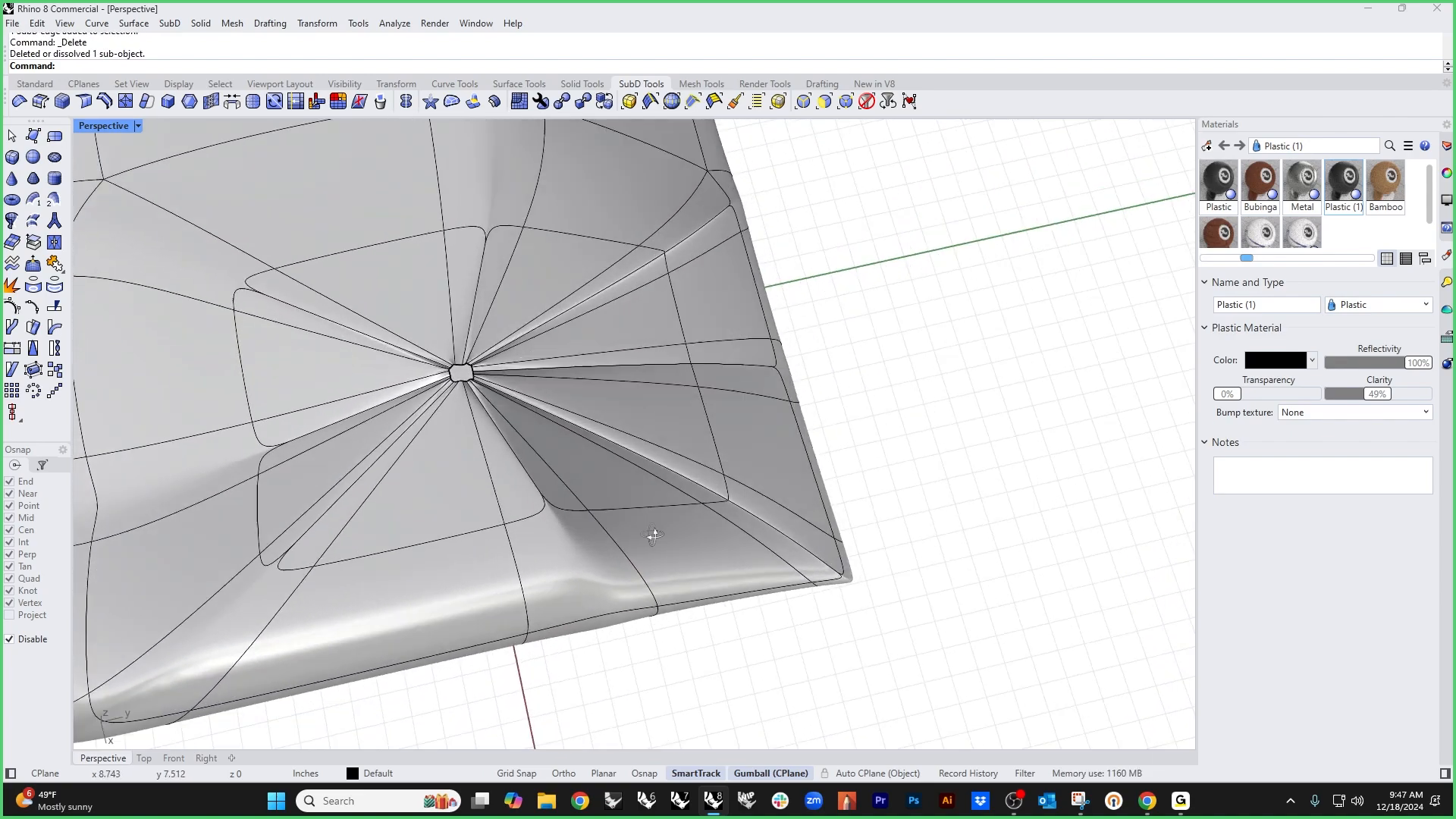
pyautogui.click(776, 525)
pyautogui.press('Delete')
pyautogui.moveTo(776, 526); pyautogui.dragTo(713, 520, button='right')
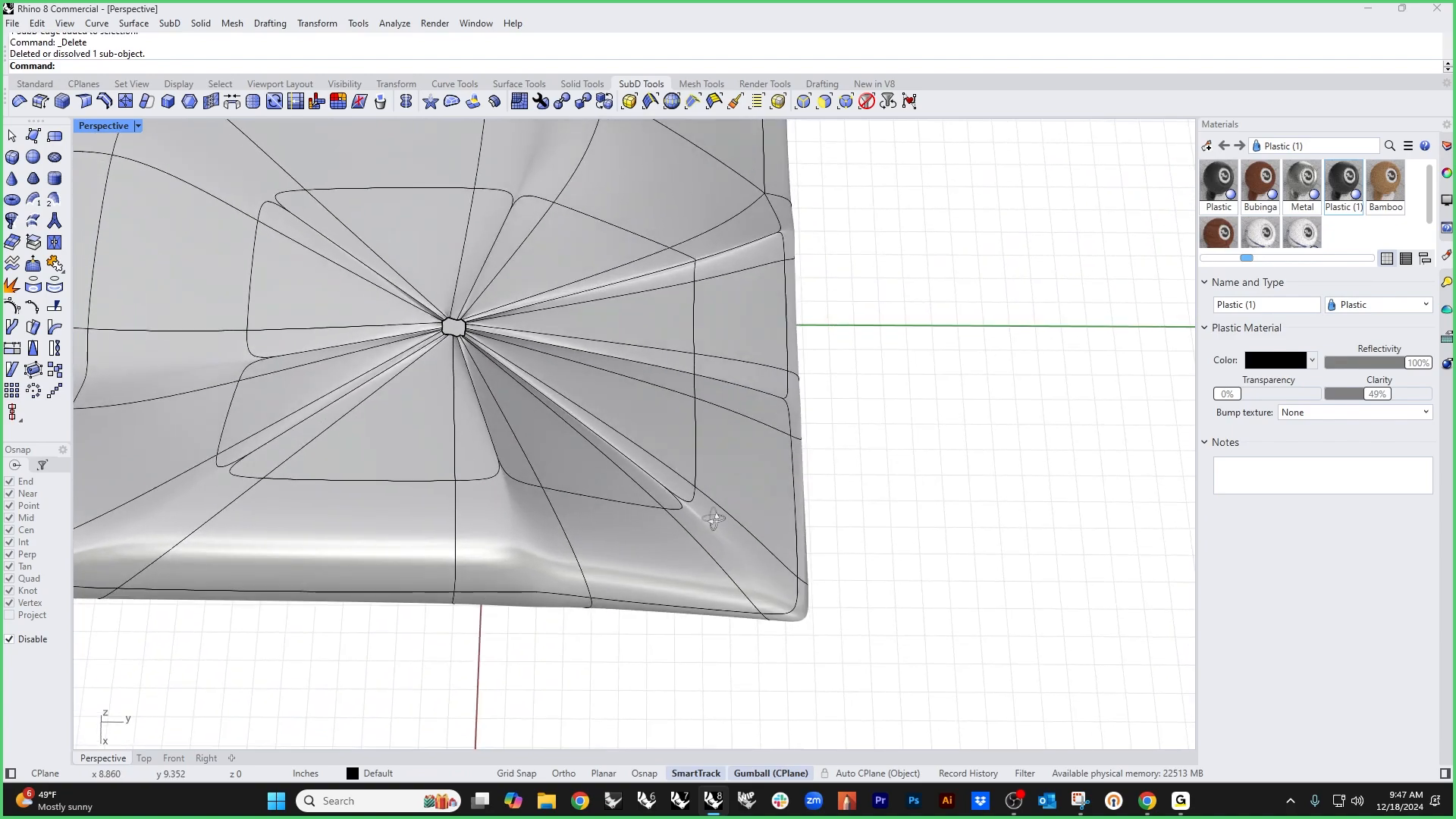
pyautogui.press('Delete')
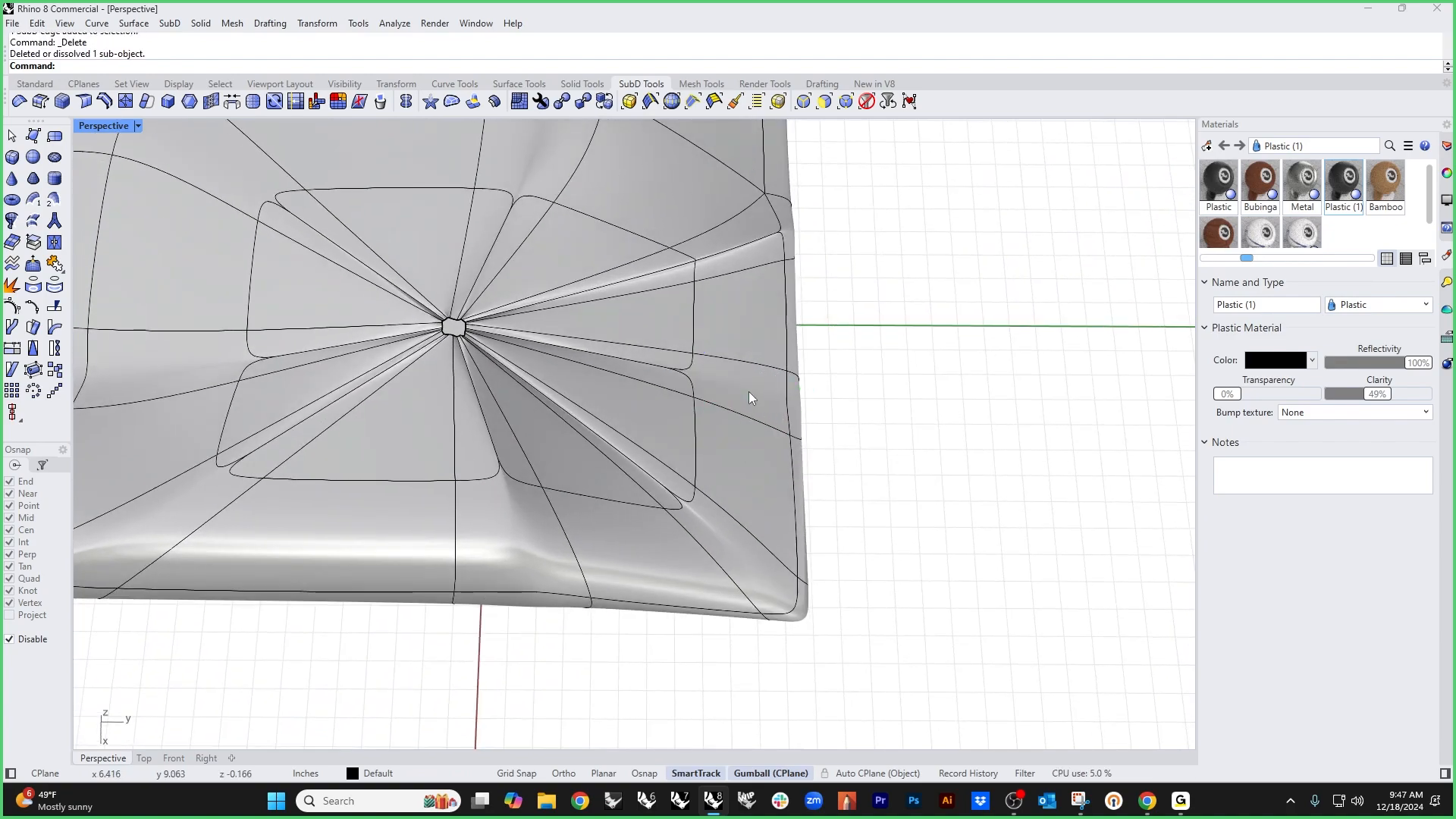
pyautogui.moveTo(749, 392); pyautogui.dragTo(741, 311, button='right')
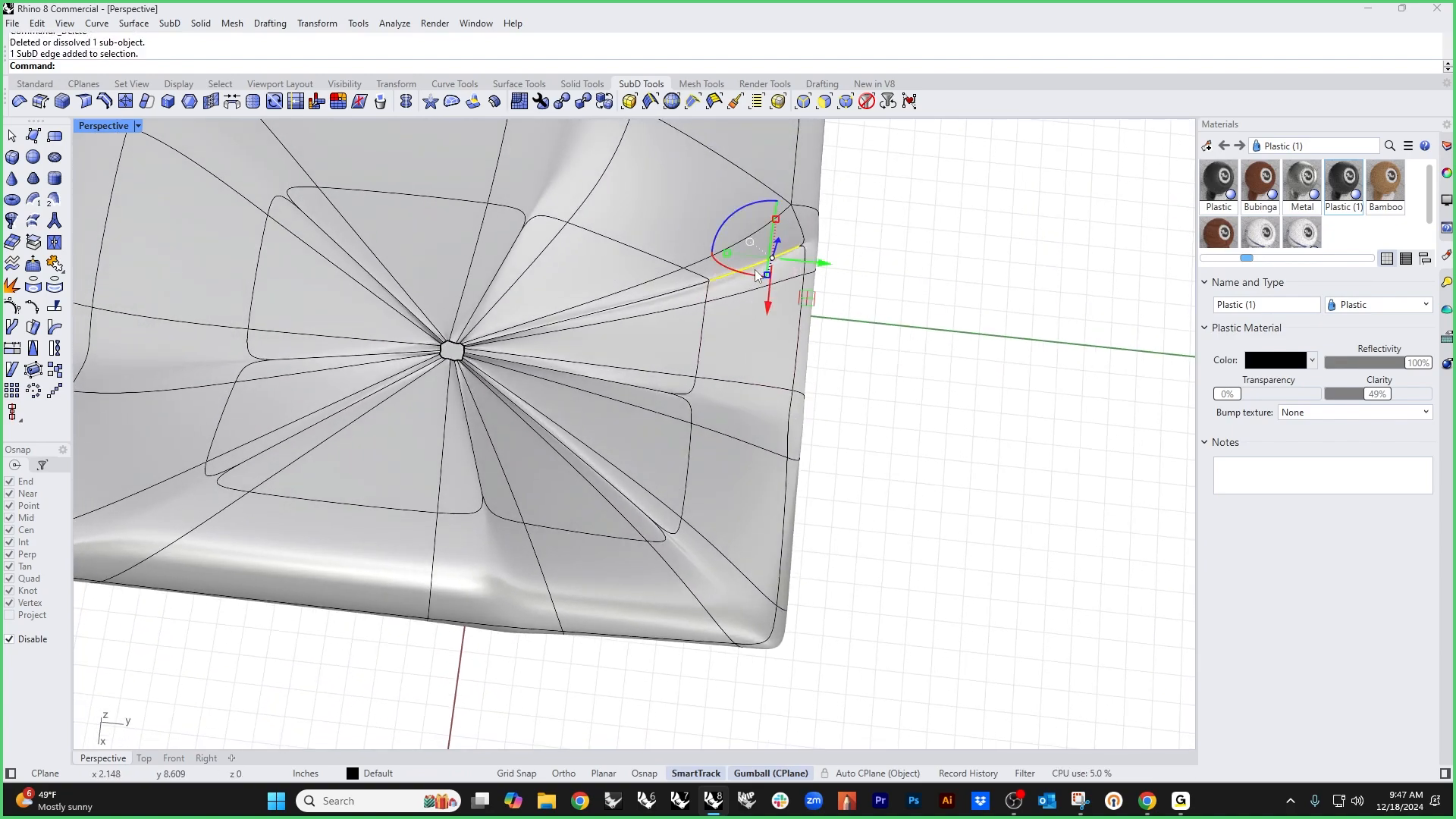
pyautogui.press('Delete')
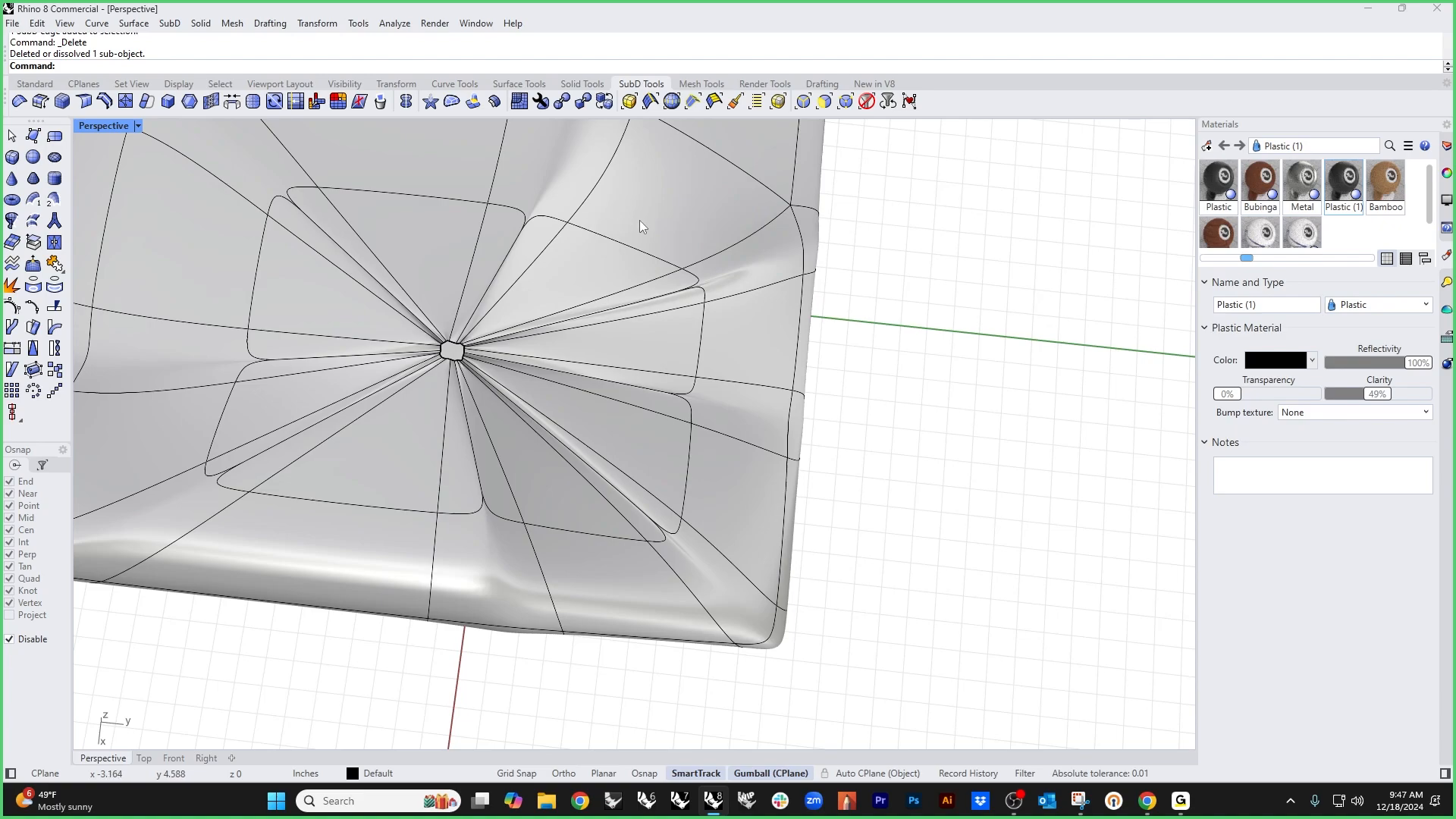
# Step: Examine the smooth SubD cushion's fading creases in Rendered display mode
pyautogui.moveTo(639, 225); pyautogui.dragTo(639, 371, button='right')
pyautogui.press('Tab')
pyautogui.press('Tab')
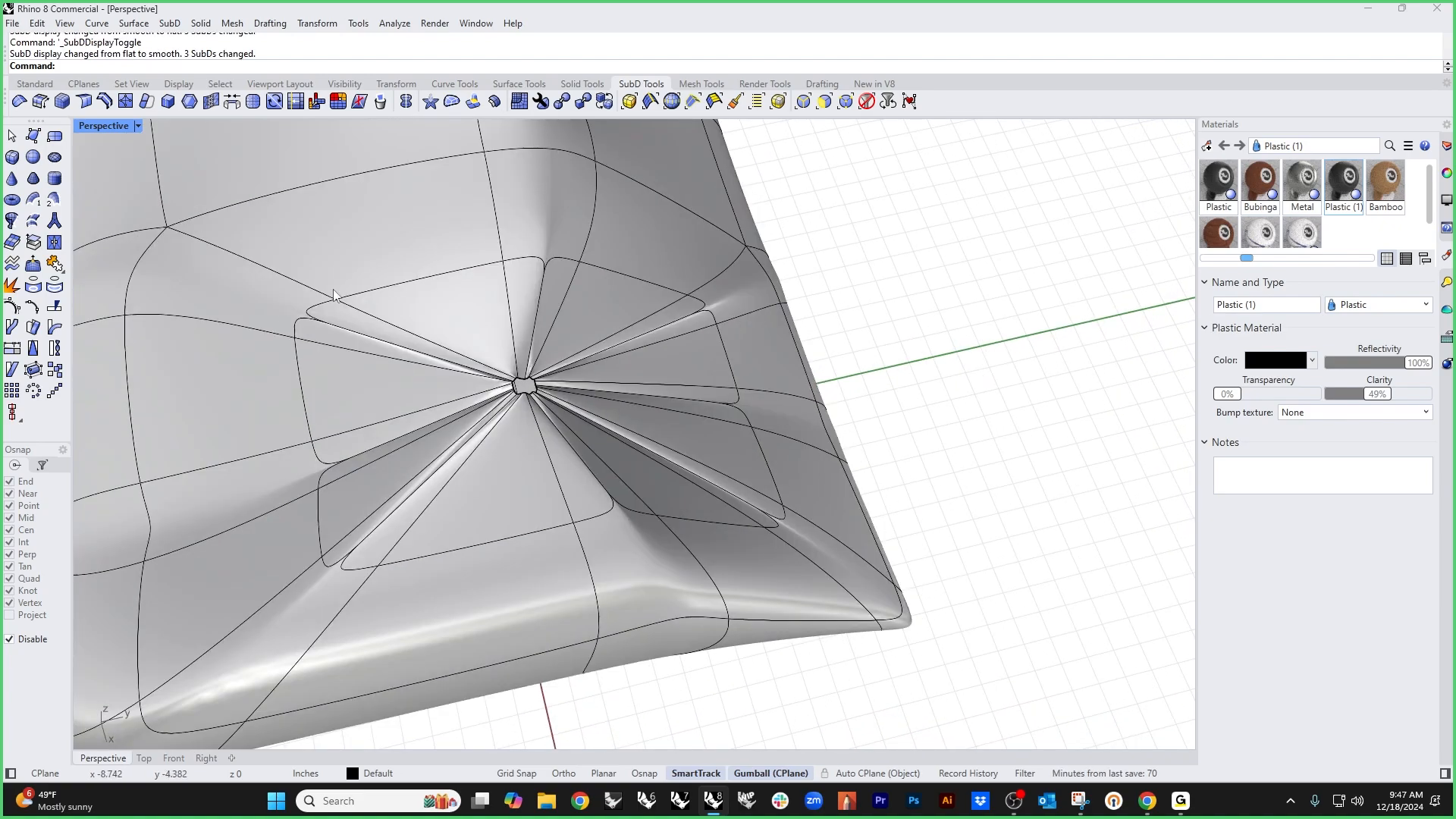
pyautogui.click(102, 126)
pyautogui.click(135, 220)
pyautogui.moveTo(470, 357); pyautogui.dragTo(571, 528, button='right')
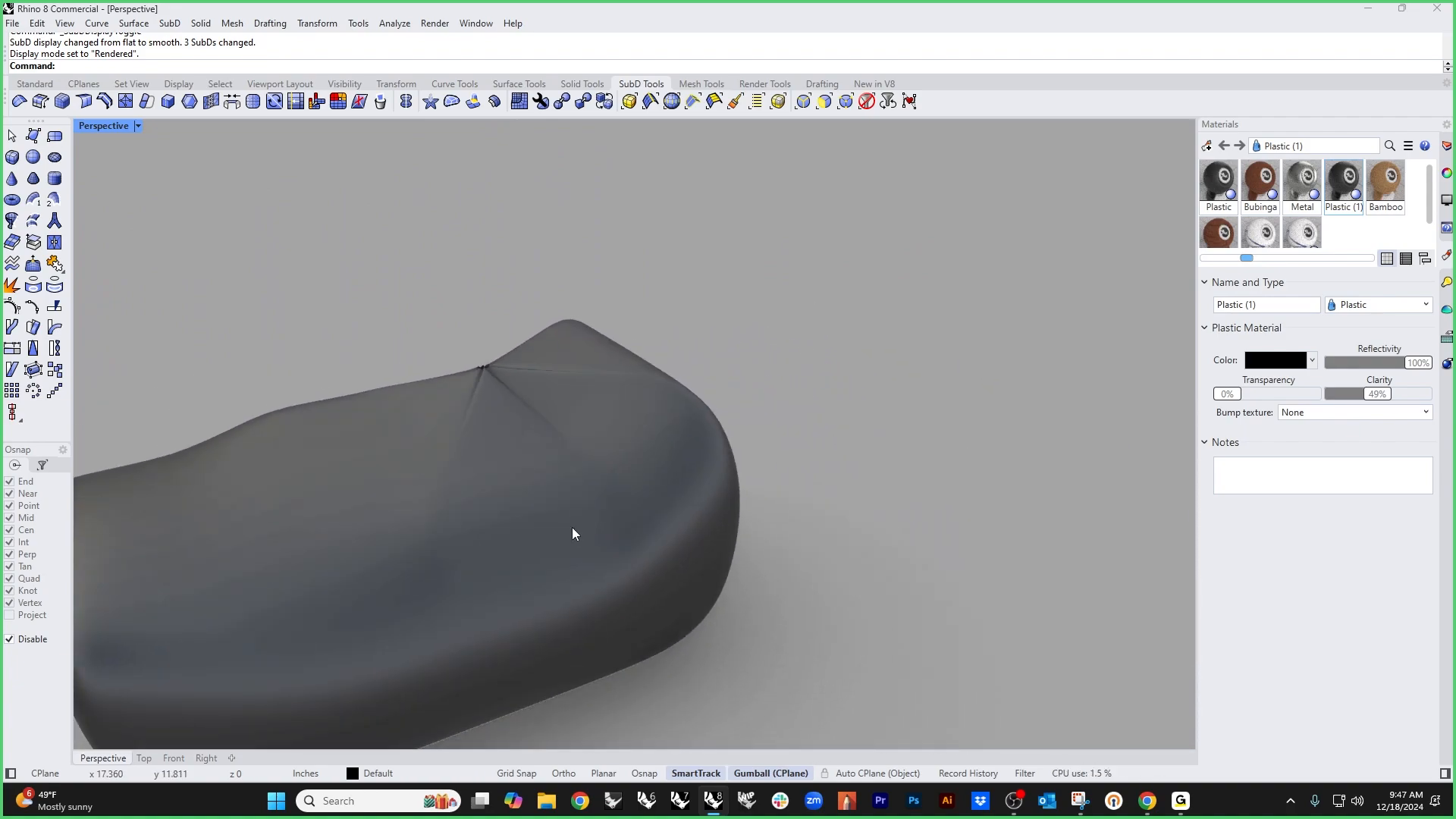
# Step: Switch to flat SubD display in Wireframe mode and raise the edges and vertices at one crease strip's outer end
pyautogui.press('Tab')
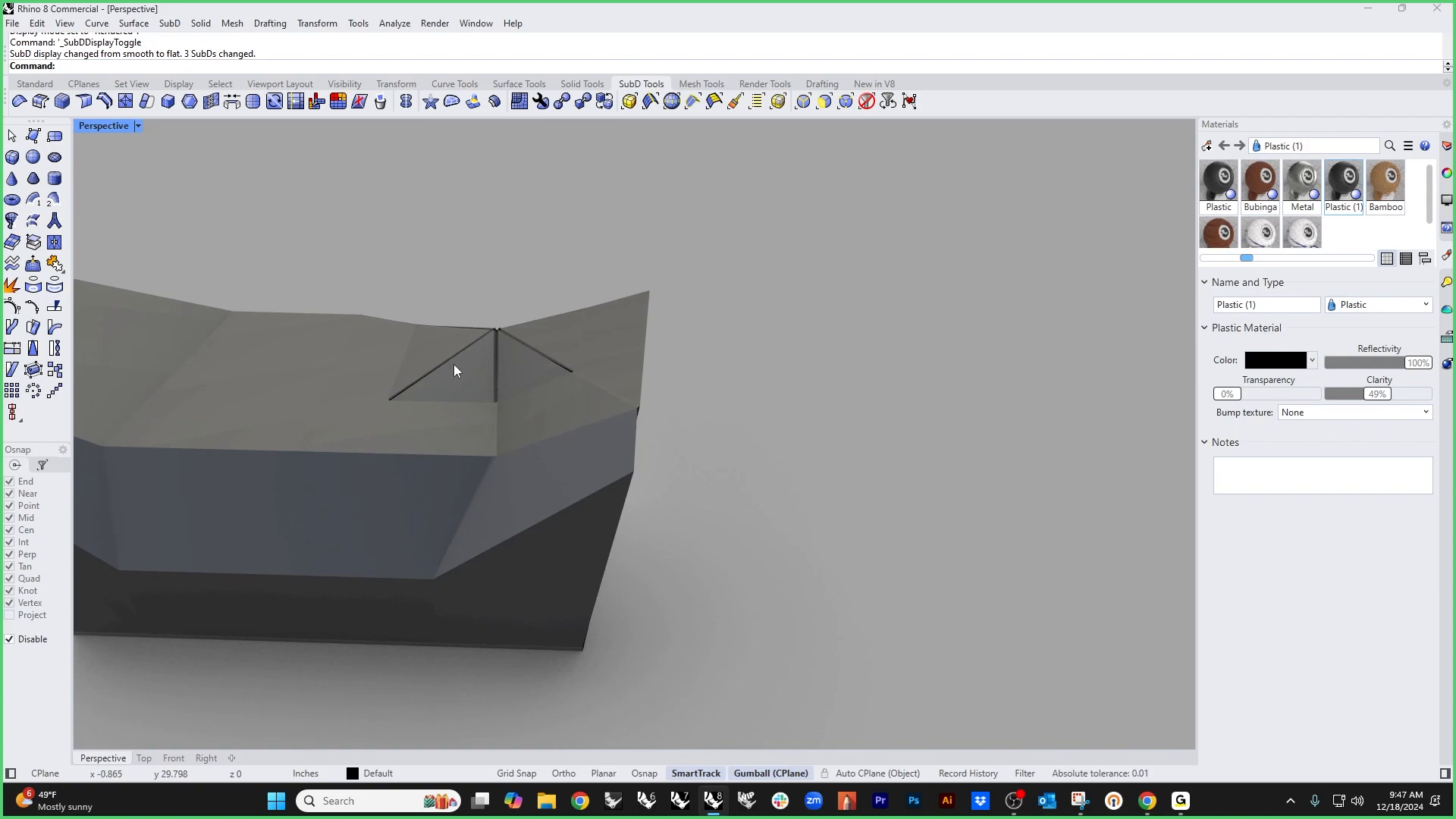
pyautogui.moveTo(455, 370); pyautogui.dragTo(728, 471, button='right')
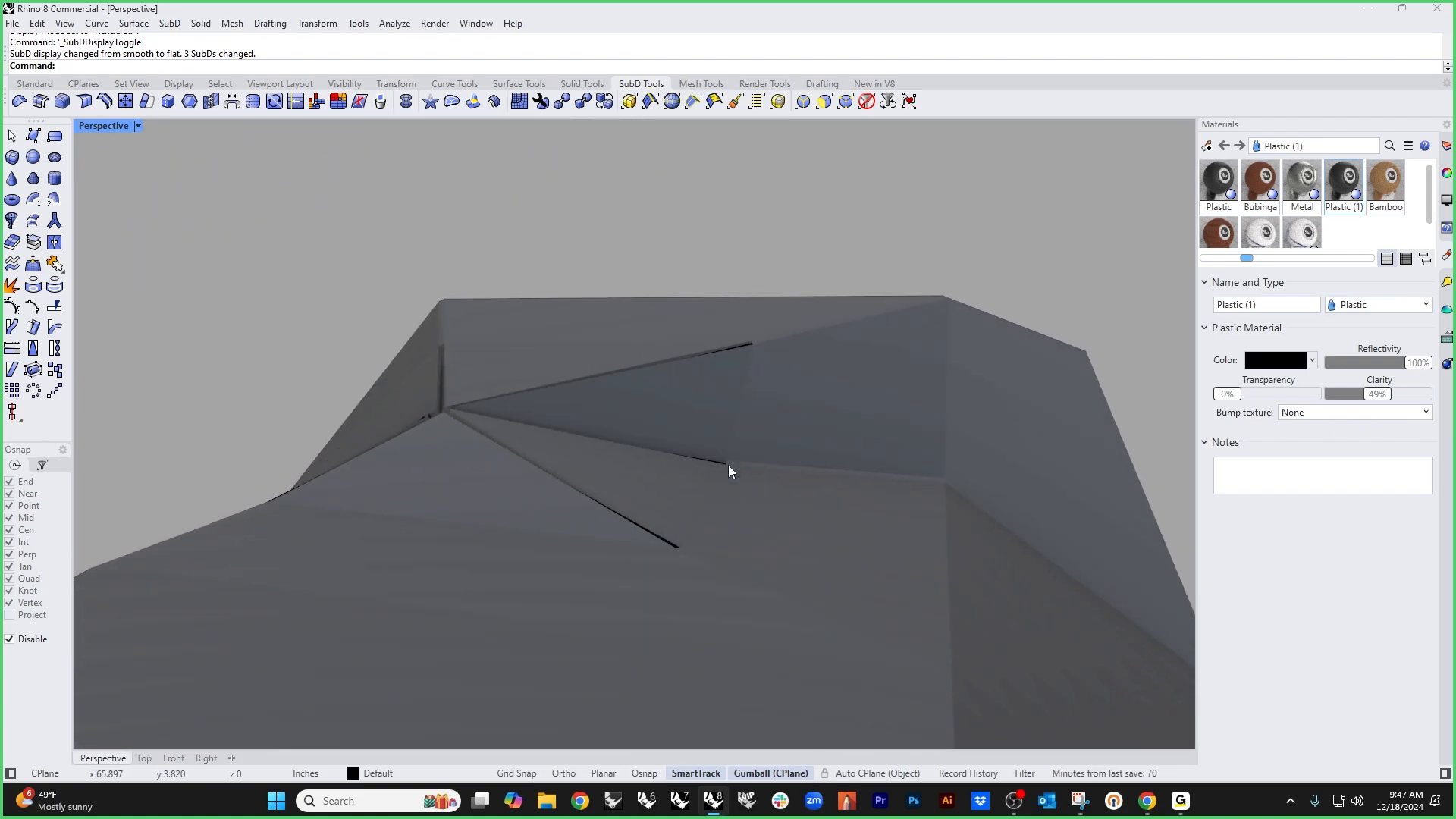
pyautogui.scroll(3, 729, 467)
pyautogui.scroll(-1, 730, 467)
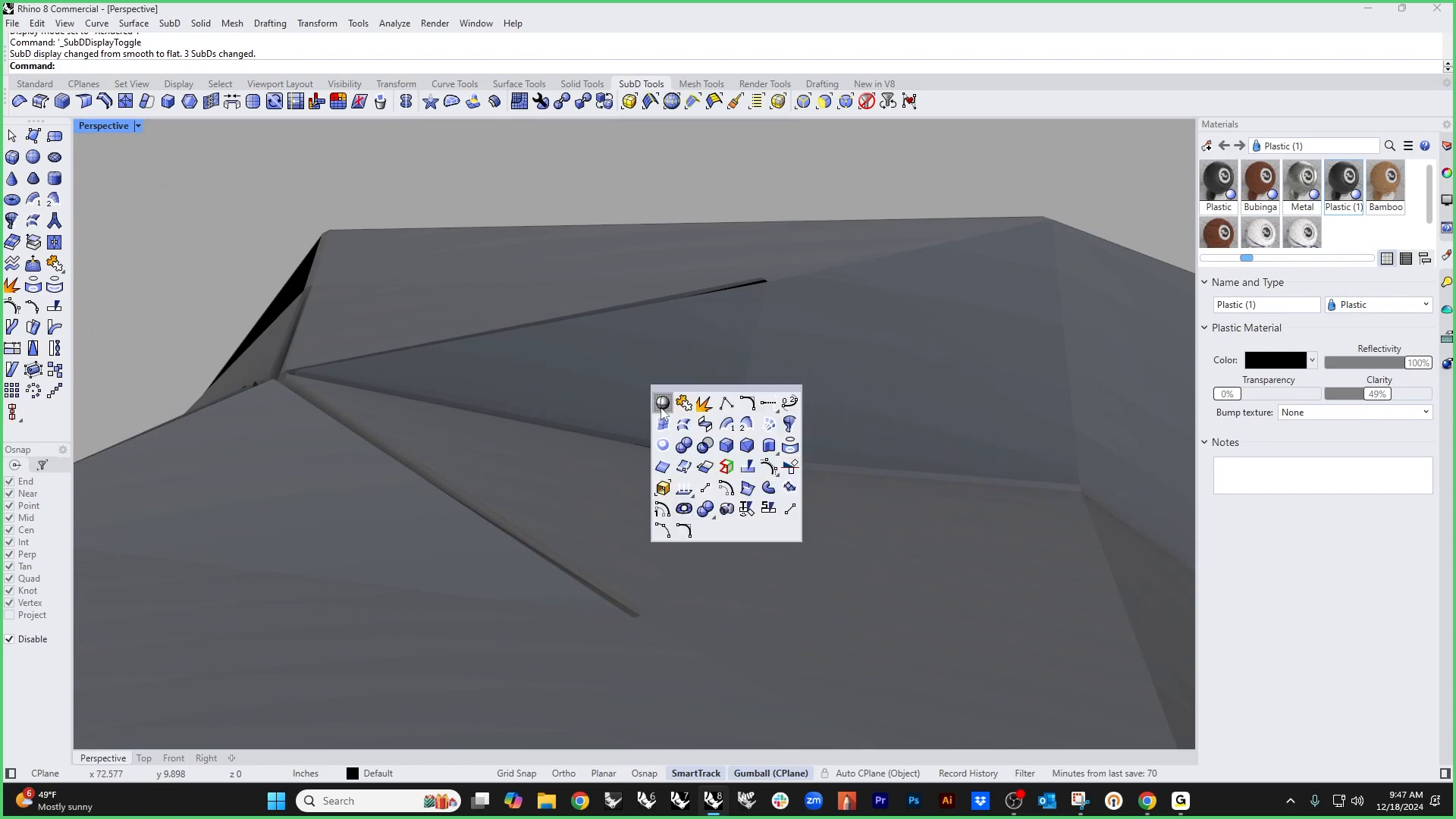
pyautogui.rightClick(662, 411)
pyautogui.scroll(-5, 667, 424)
pyautogui.moveTo(680, 459); pyautogui.dragTo(699, 471, button='right')
pyautogui.scroll(6, 702, 467)
pyautogui.keyDown('ctrl'); pyautogui.keyDown('shift'); pyautogui.moveTo(689, 399); pyautogui.dragTo(731, 484); pyautogui.keyUp('shift'); pyautogui.keyUp('ctrl')
pyautogui.moveTo(734, 503); pyautogui.dragTo(743, 424, button='right')
pyautogui.moveTo(708, 317); pyautogui.dragTo(708, 260)
pyautogui.click(863, 404)
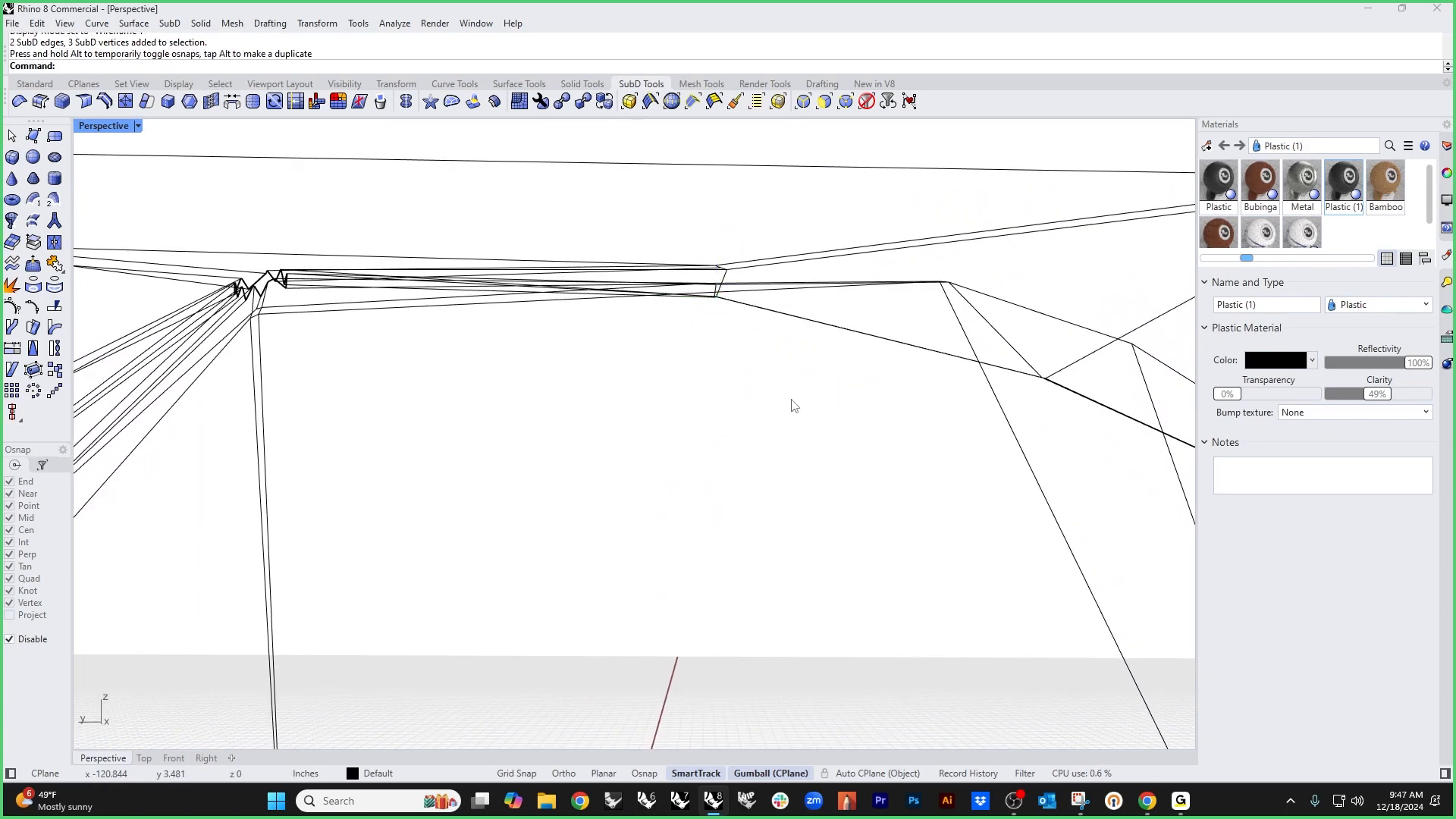
# Step: Inspect the central hole's rim profile in wireframe, selecting all its edges and vertices together
pyautogui.moveTo(793, 406); pyautogui.dragTo(811, 362, button='right')
pyautogui.scroll(4, 667, 257)
pyautogui.keyDown('shift'); pyautogui.moveTo(698, 320); pyautogui.dragTo(691, 392, button='right'); pyautogui.keyUp('shift')
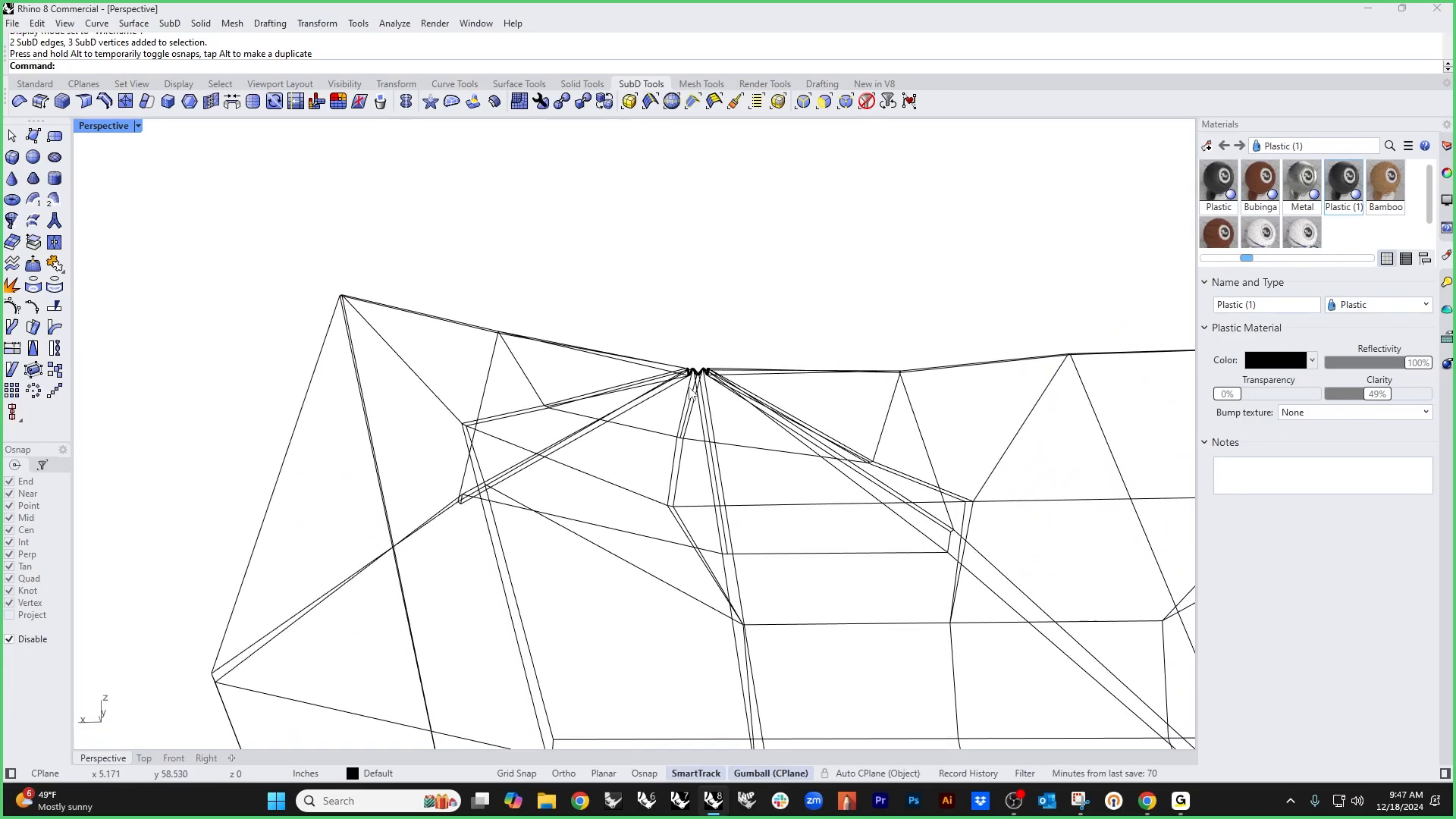
pyautogui.scroll(2, 692, 393)
pyautogui.moveTo(633, 303); pyautogui.dragTo(797, 385)
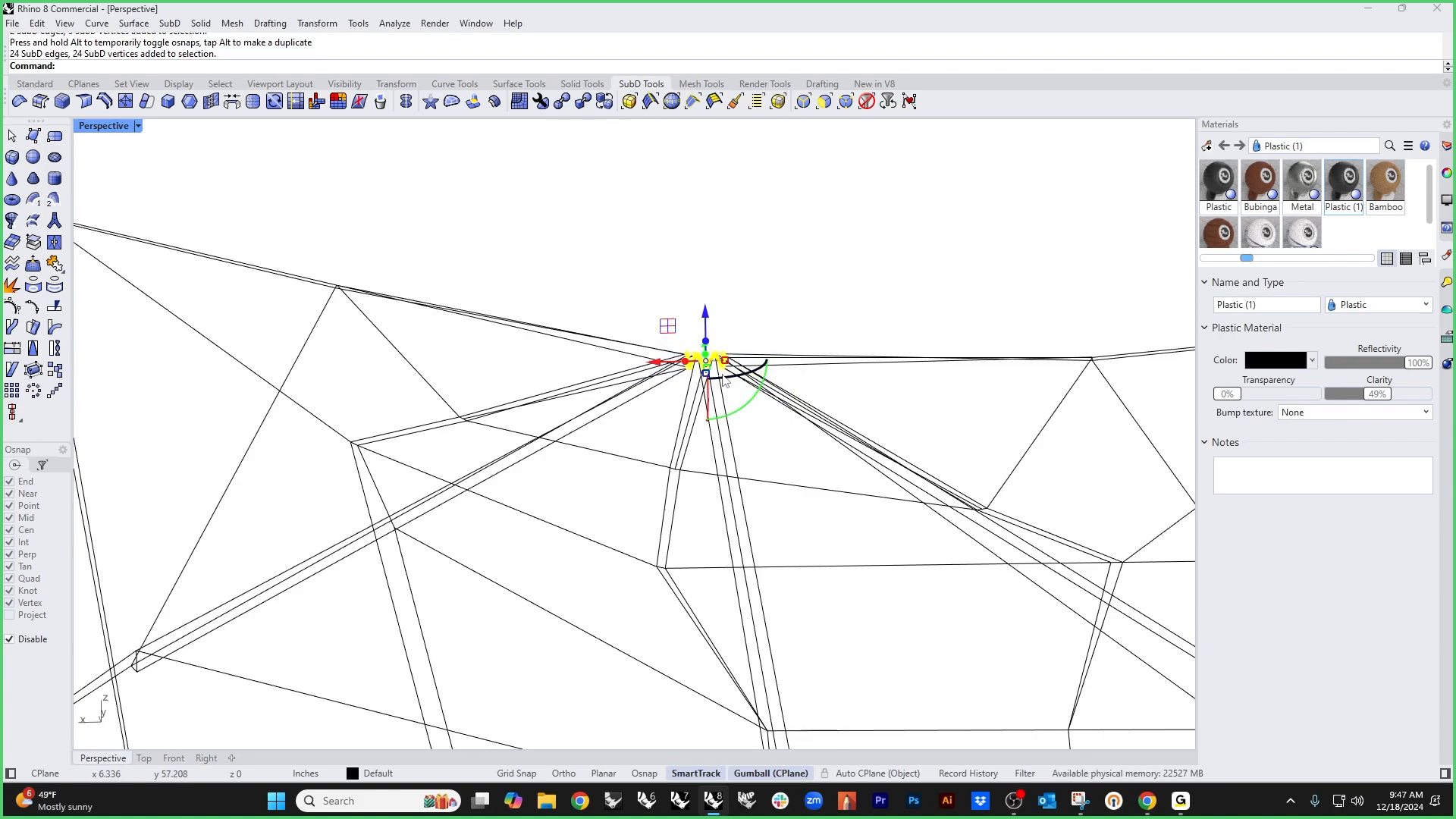
pyautogui.scroll(4, 720, 387)
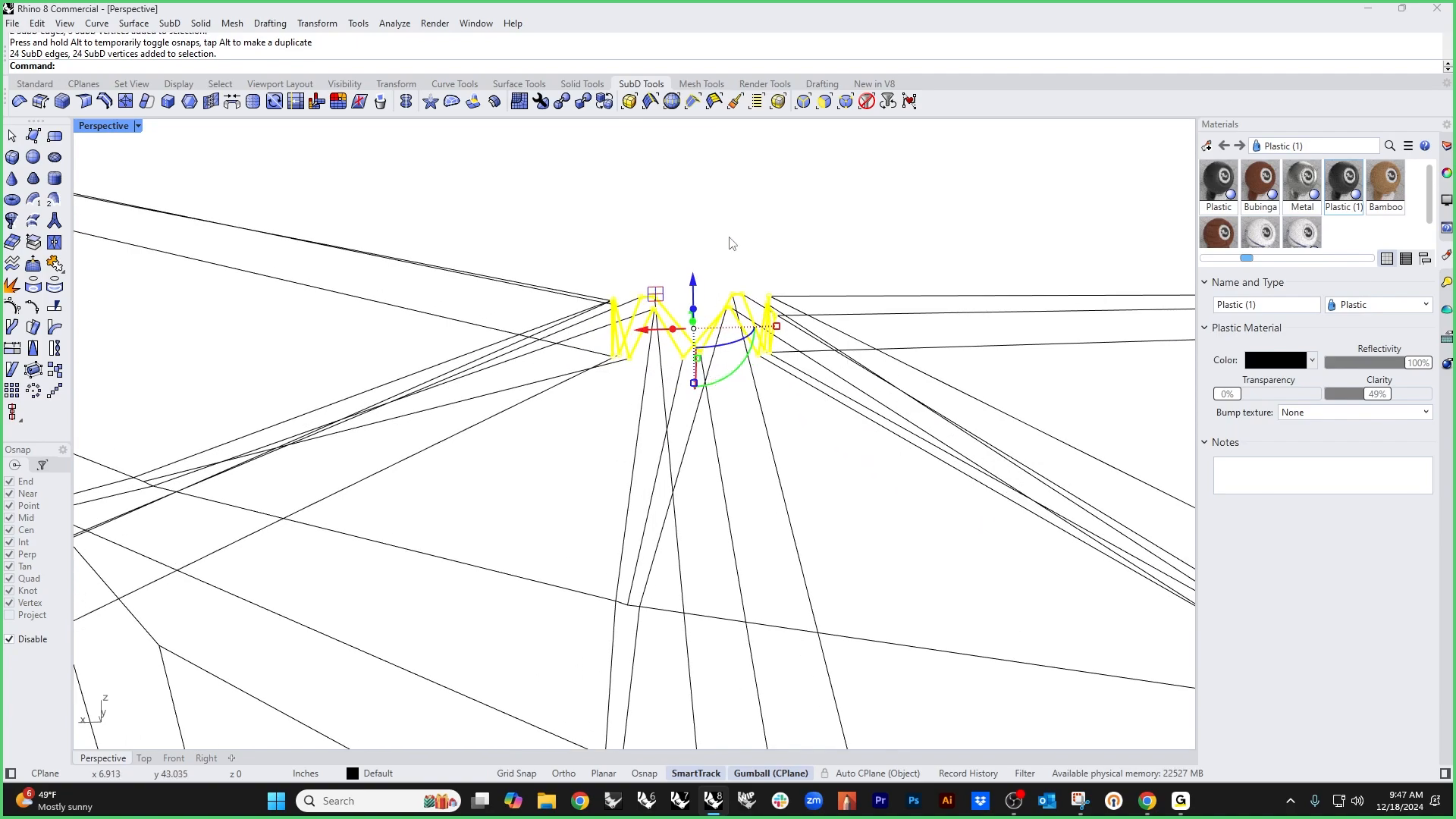
pyautogui.scroll(-5, 696, 362)
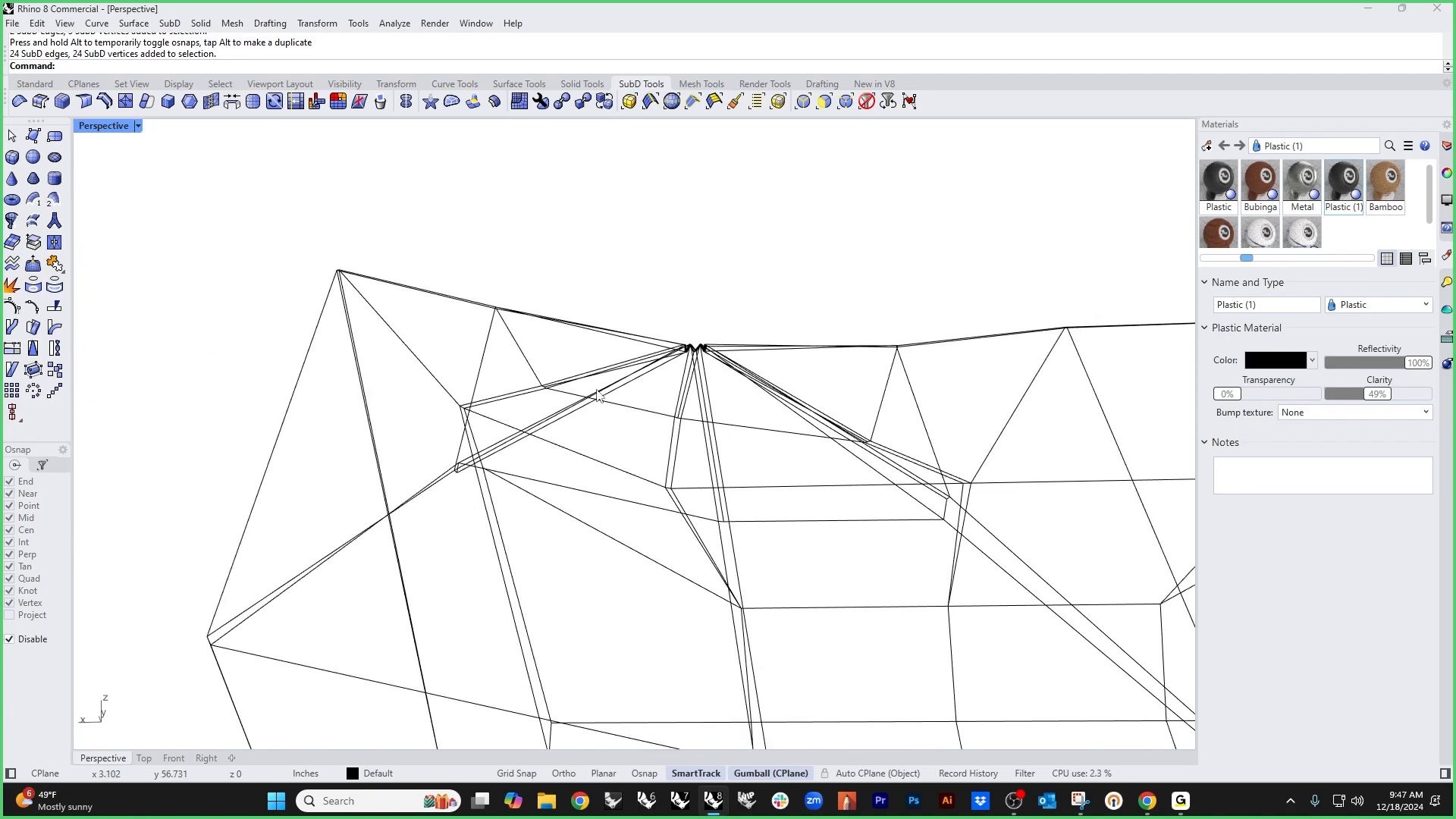
# Step: Slightly raise the vertices on the upper edge beside the pinched button point, and reposition the neighbouring fold vertices
pyautogui.moveTo(870, 311); pyautogui.dragTo(897, 337)
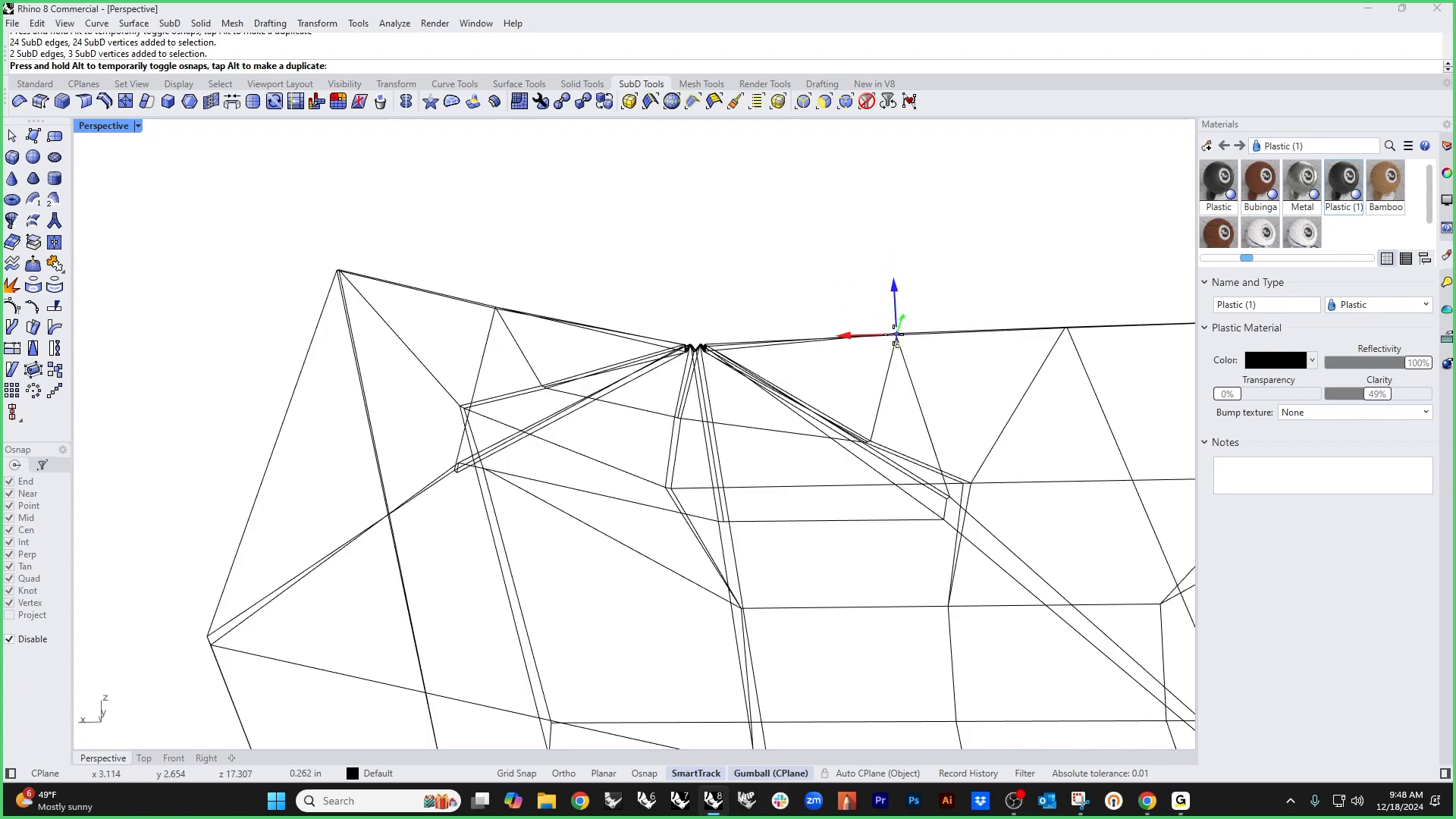
pyautogui.click(777, 253)
pyautogui.moveTo(610, 365); pyautogui.dragTo(497, 453, button='right')
pyautogui.moveTo(507, 473); pyautogui.dragTo(507, 472)
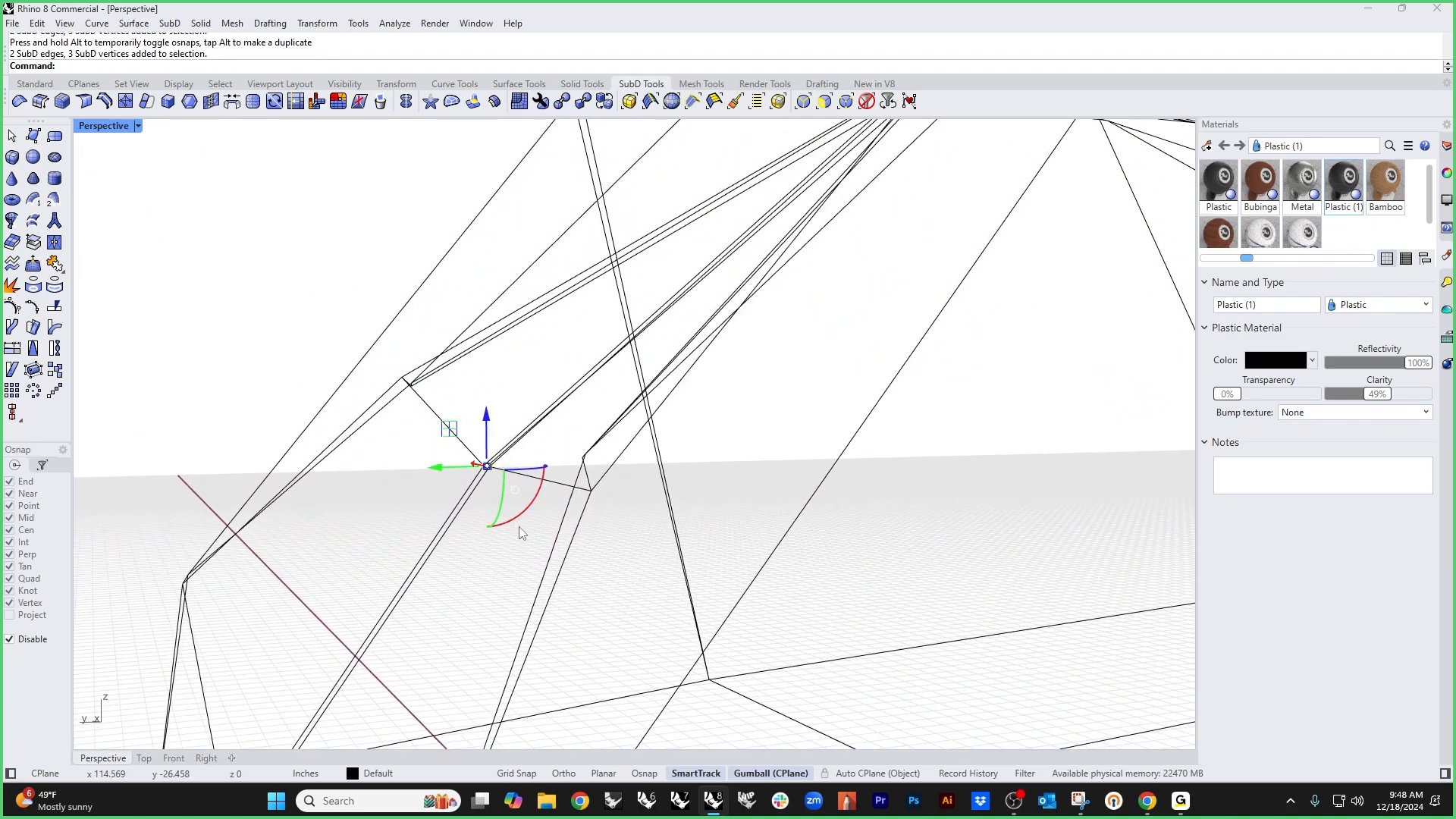
pyautogui.moveTo(507, 472); pyautogui.dragTo(460, 475, button='right')
pyautogui.moveTo(425, 452)
pyautogui.mouseDown()
pyautogui.moveTo(394, 421)
pyautogui.moveTo(408, 436)
pyautogui.mouseUp()
pyautogui.moveTo(414, 443); pyautogui.dragTo(674, 536, button='right')
pyautogui.click(741, 556)
# Step: Move the single SubD vertex at the end of the fold running out from the button point
pyautogui.scroll(4, 739, 557)
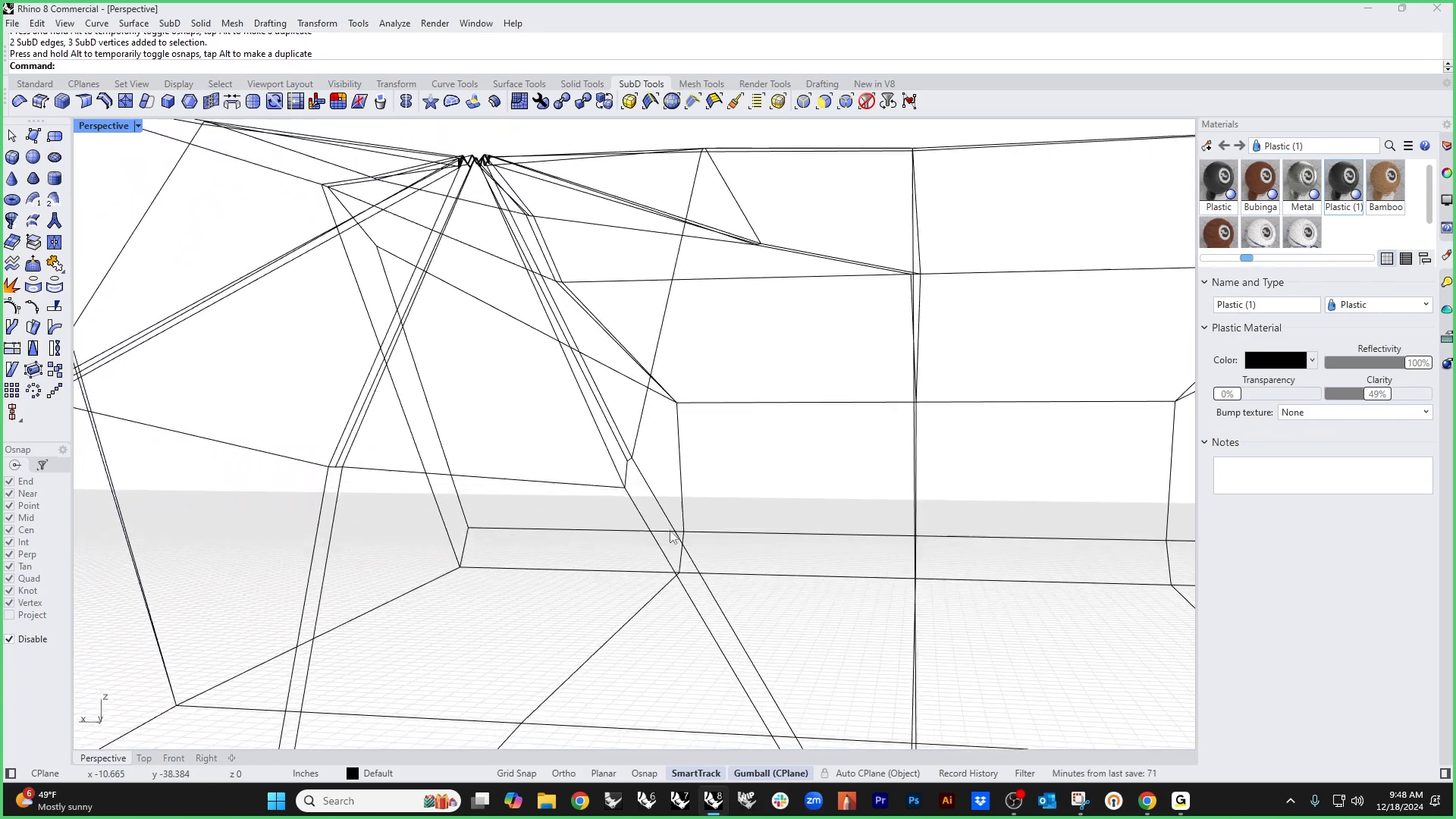
pyautogui.scroll(2, 613, 502)
pyautogui.moveTo(597, 499); pyautogui.dragTo(615, 429)
pyautogui.click(746, 446)
# Step: Switch the perspective viewport to Shaded display with the whole SubD body in view
pyautogui.scroll(-5, 747, 447)
pyautogui.moveTo(745, 447); pyautogui.dragTo(747, 483, button='right')
pyautogui.scroll(-4, 717, 500)
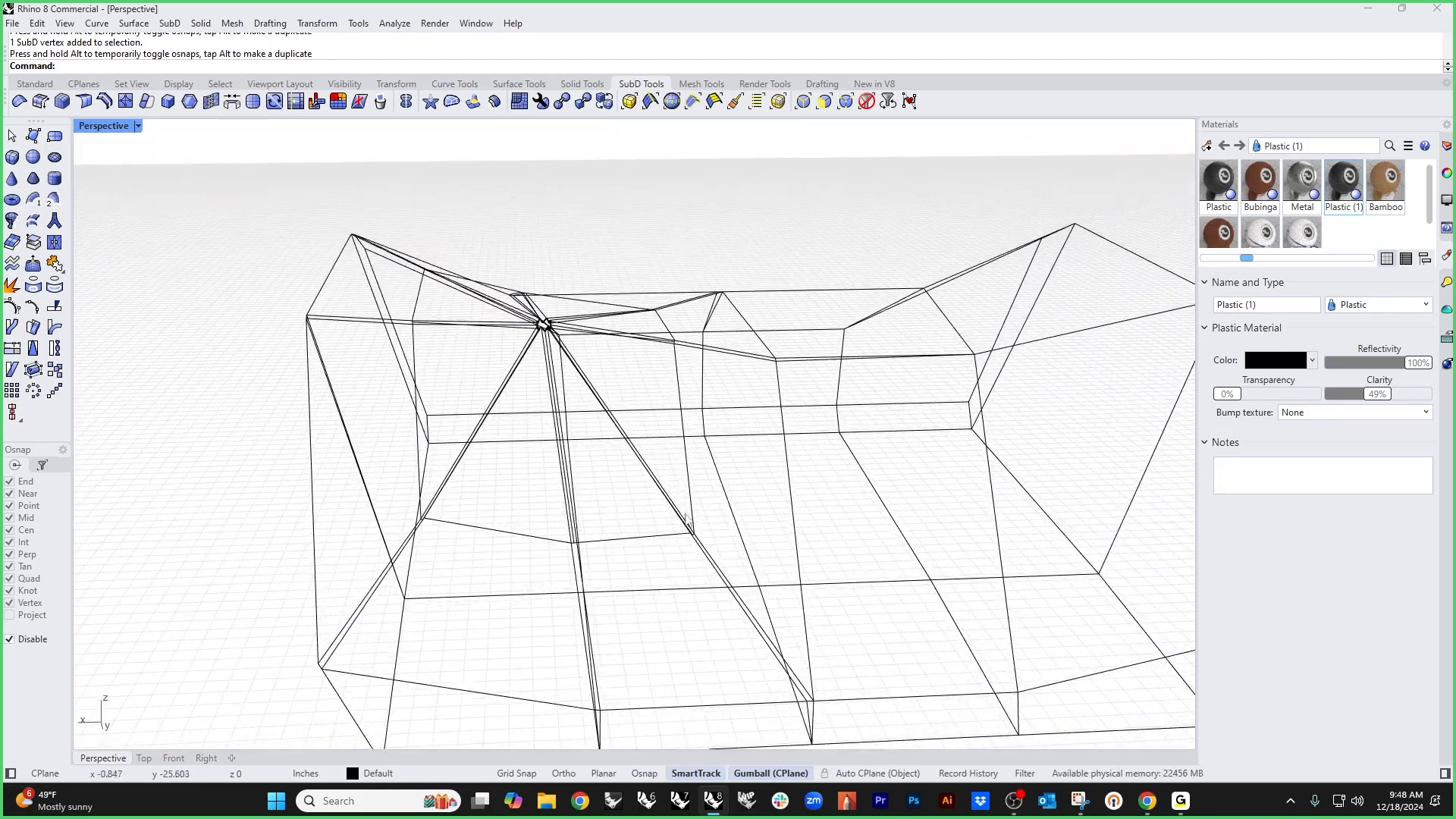
pyautogui.moveTo(689, 522)
pyautogui.mouseDown(button='right')
pyautogui.moveTo(783, 507)
pyautogui.moveTo(787, 536)
pyautogui.moveTo(612, 505)
pyautogui.moveTo(832, 530)
pyautogui.moveTo(676, 526)
pyautogui.moveTo(672, 500)
pyautogui.mouseUp(button='right')
pyautogui.scroll(-4, 650, 520)
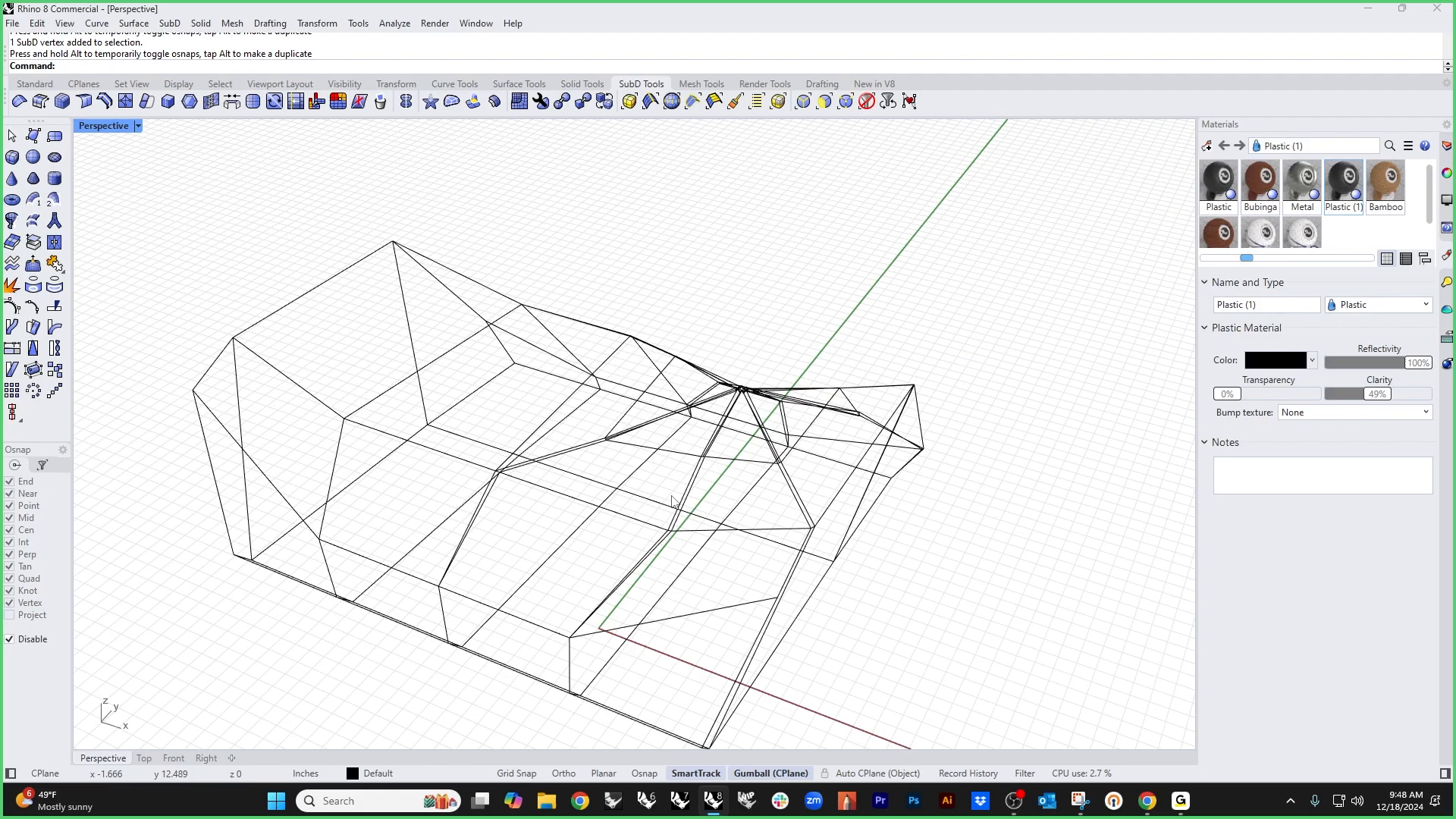
pyautogui.click(110, 126)
pyautogui.click(127, 200)
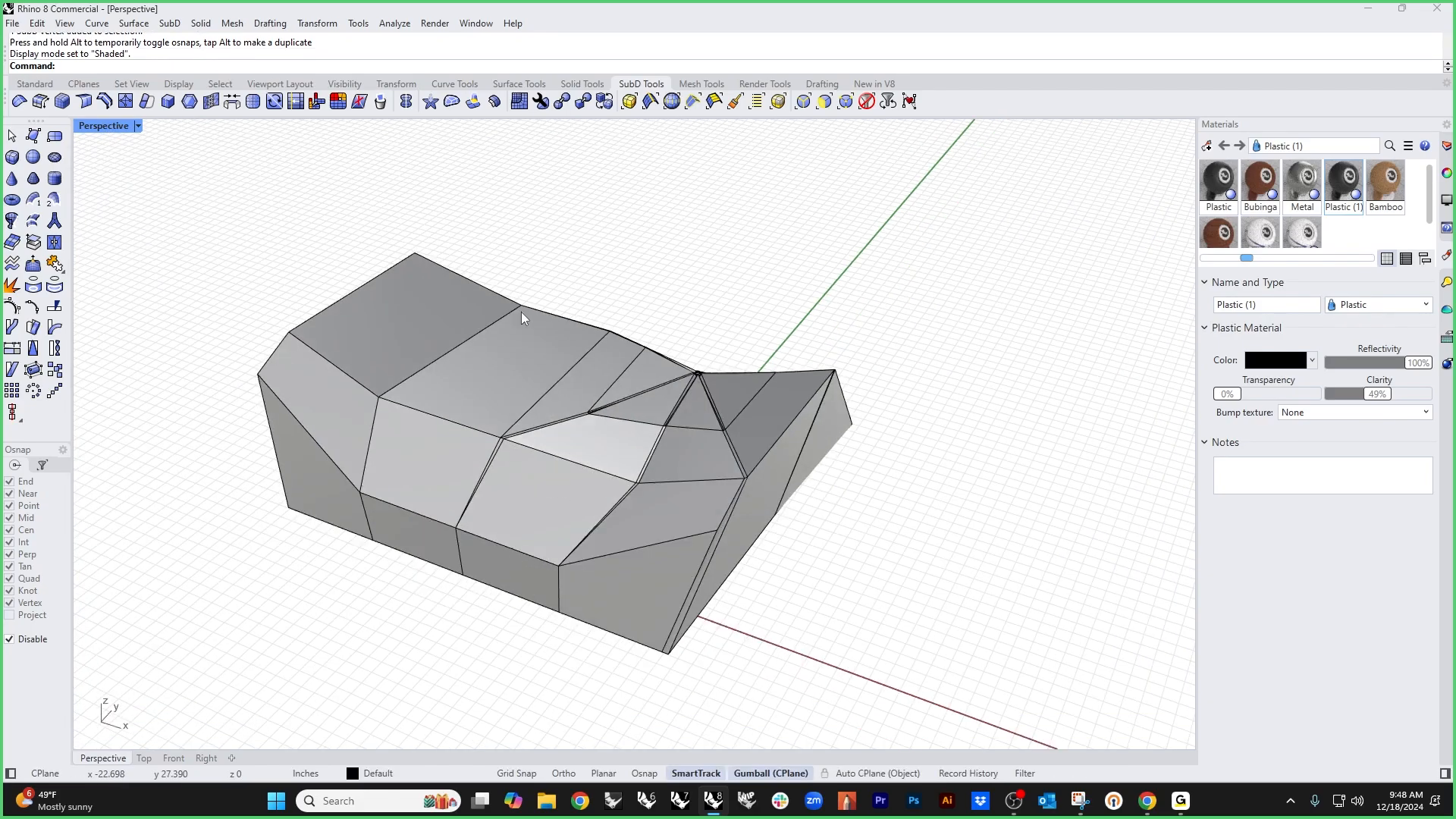
pyautogui.scroll(-3, 521, 312)
pyautogui.moveTo(521, 312); pyautogui.dragTo(499, 372, button='right')
pyautogui.scroll(4, 476, 176)
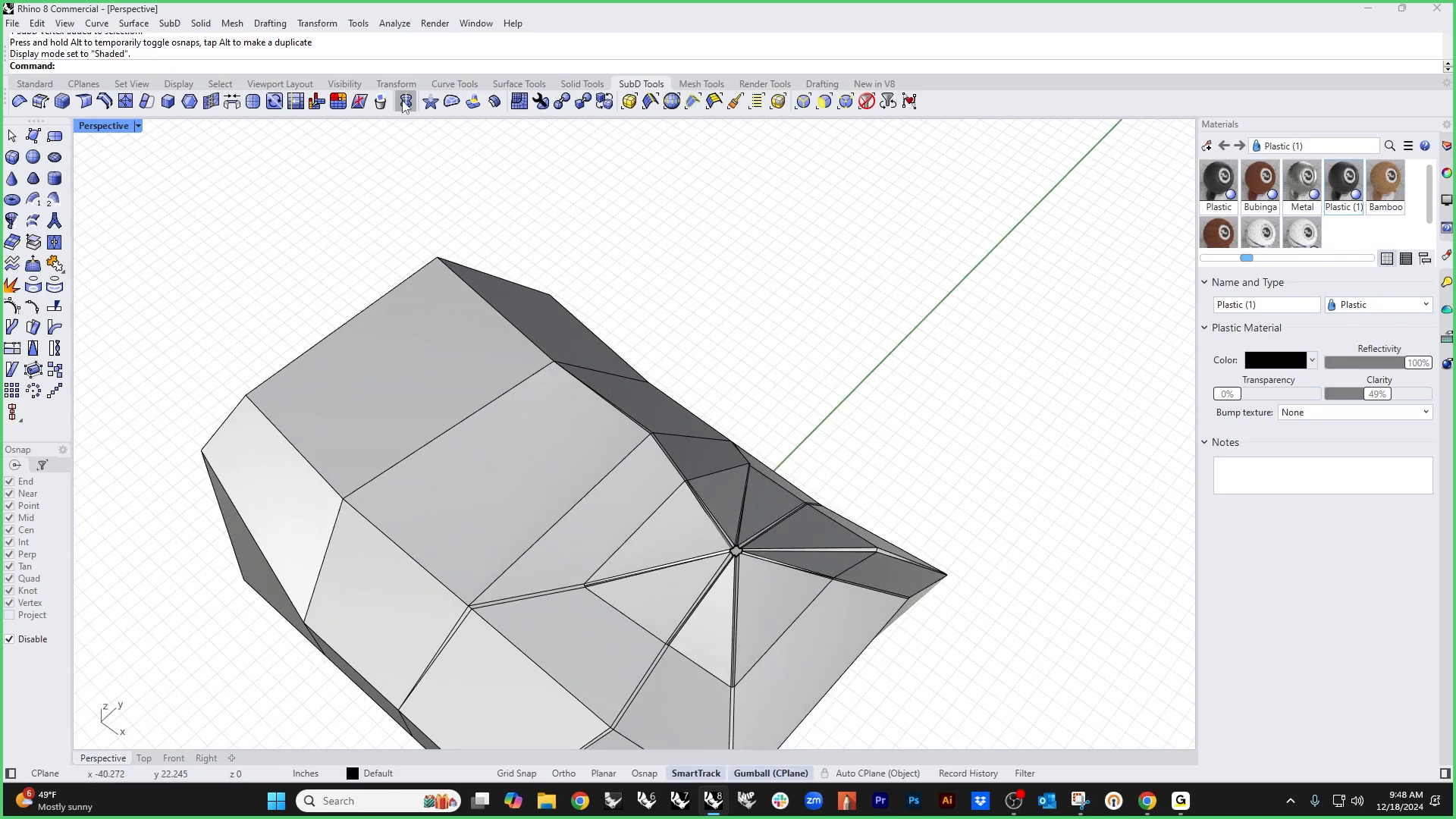
pyautogui.click(405, 104)
pyautogui.click(543, 481)
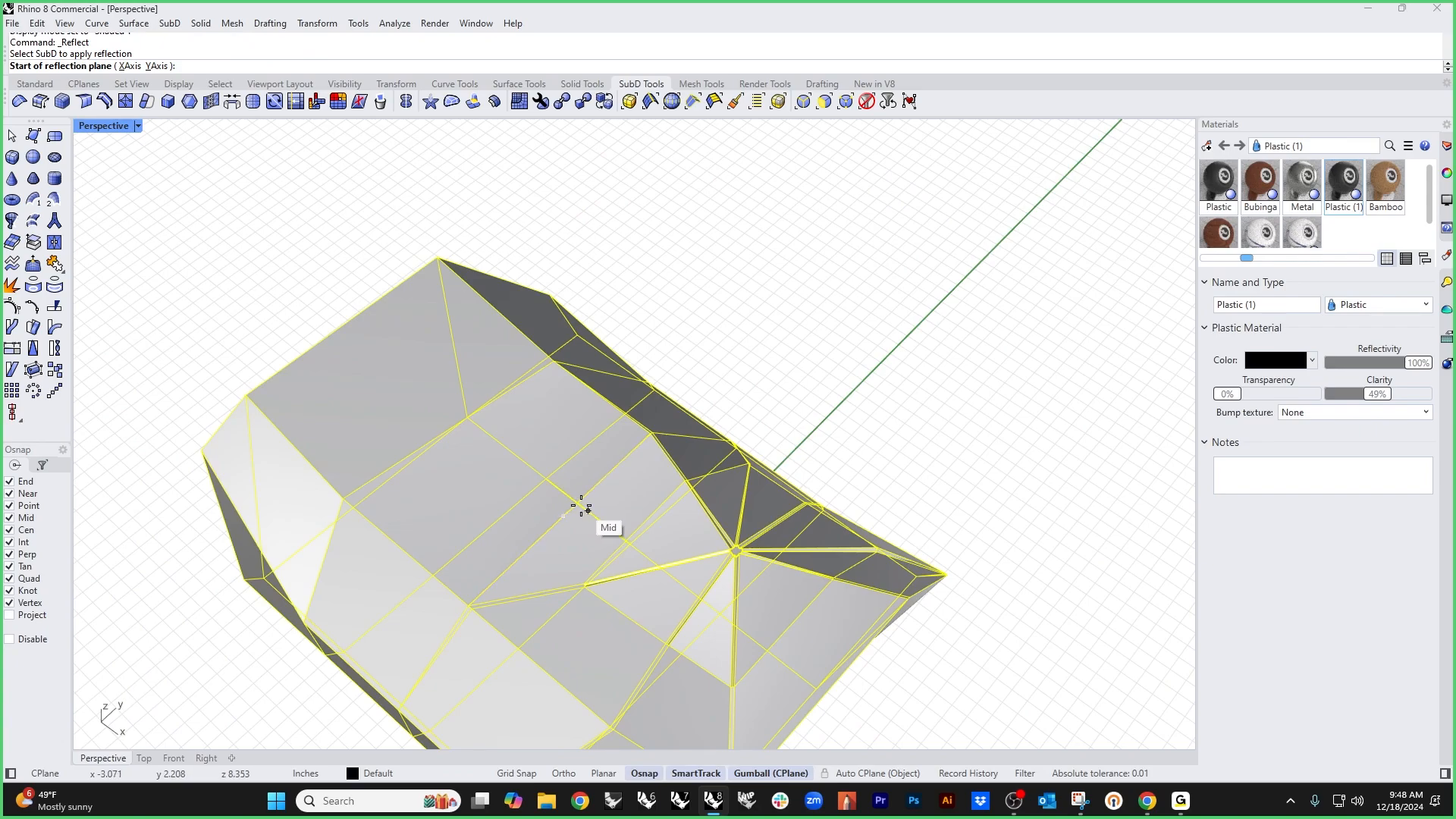
pyautogui.click(578, 503)
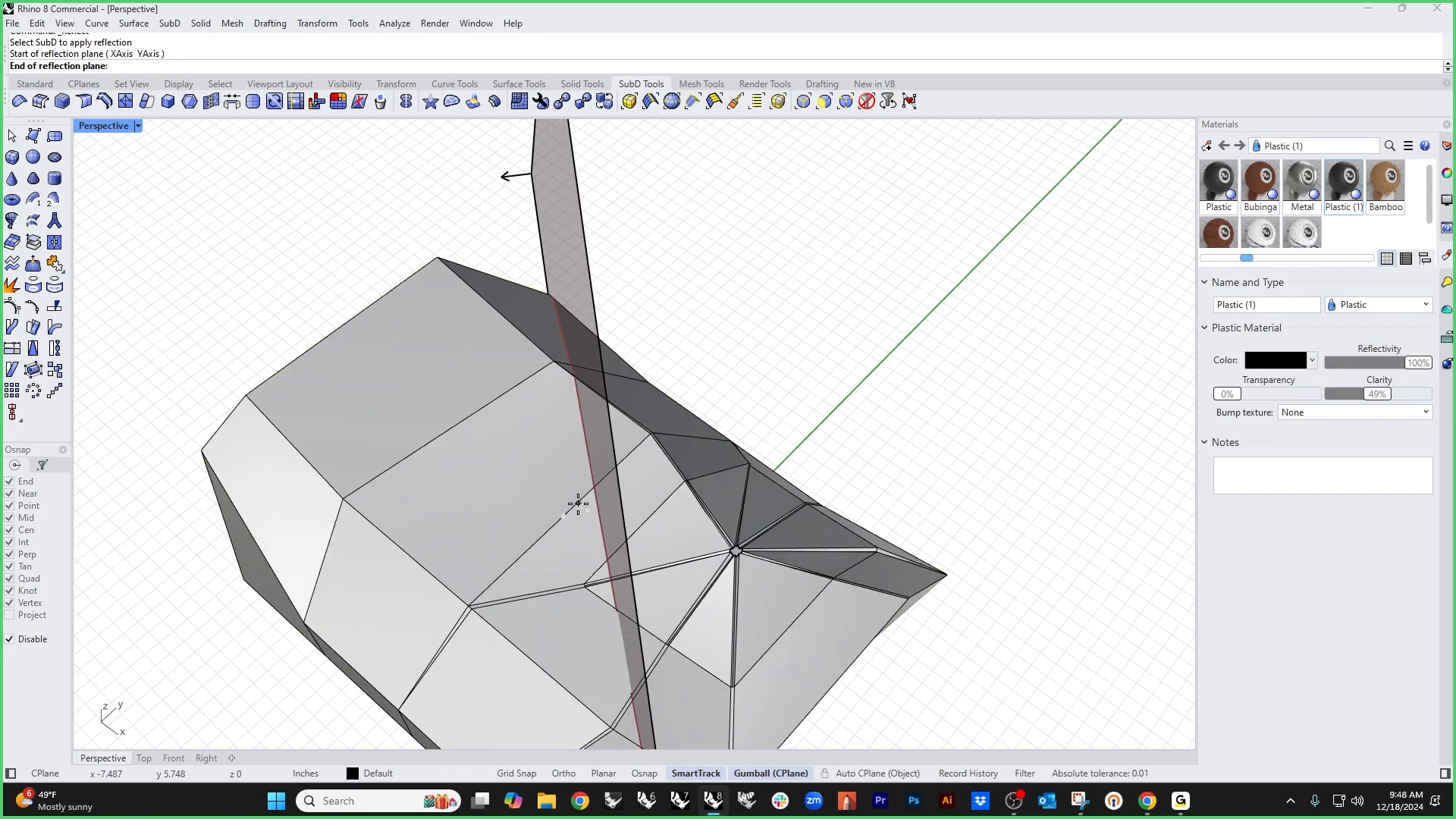
pyautogui.keyDown('shift'); pyautogui.click(698, 434); pyautogui.keyUp('shift')
pyautogui.keyDown('shift'); pyautogui.moveTo(599, 535); pyautogui.dragTo(652, 422, button='right'); pyautogui.keyUp('shift')
# Step: Try to reflect the SubD across its middle seam, flipping the primary side to the half with the button folds
pyautogui.rightClick(529, 537)
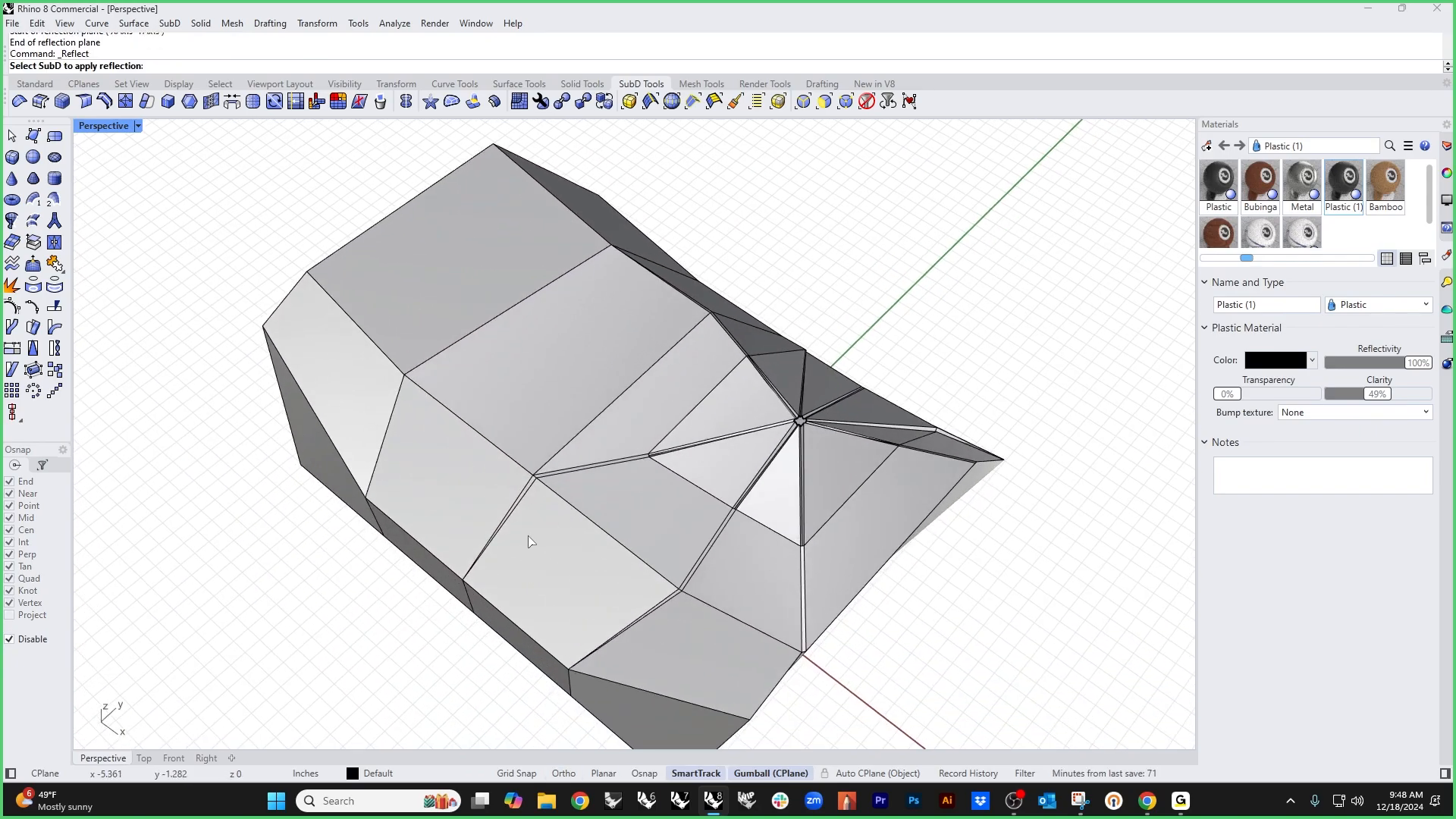
pyautogui.click(475, 599)
pyautogui.rightClick(473, 618)
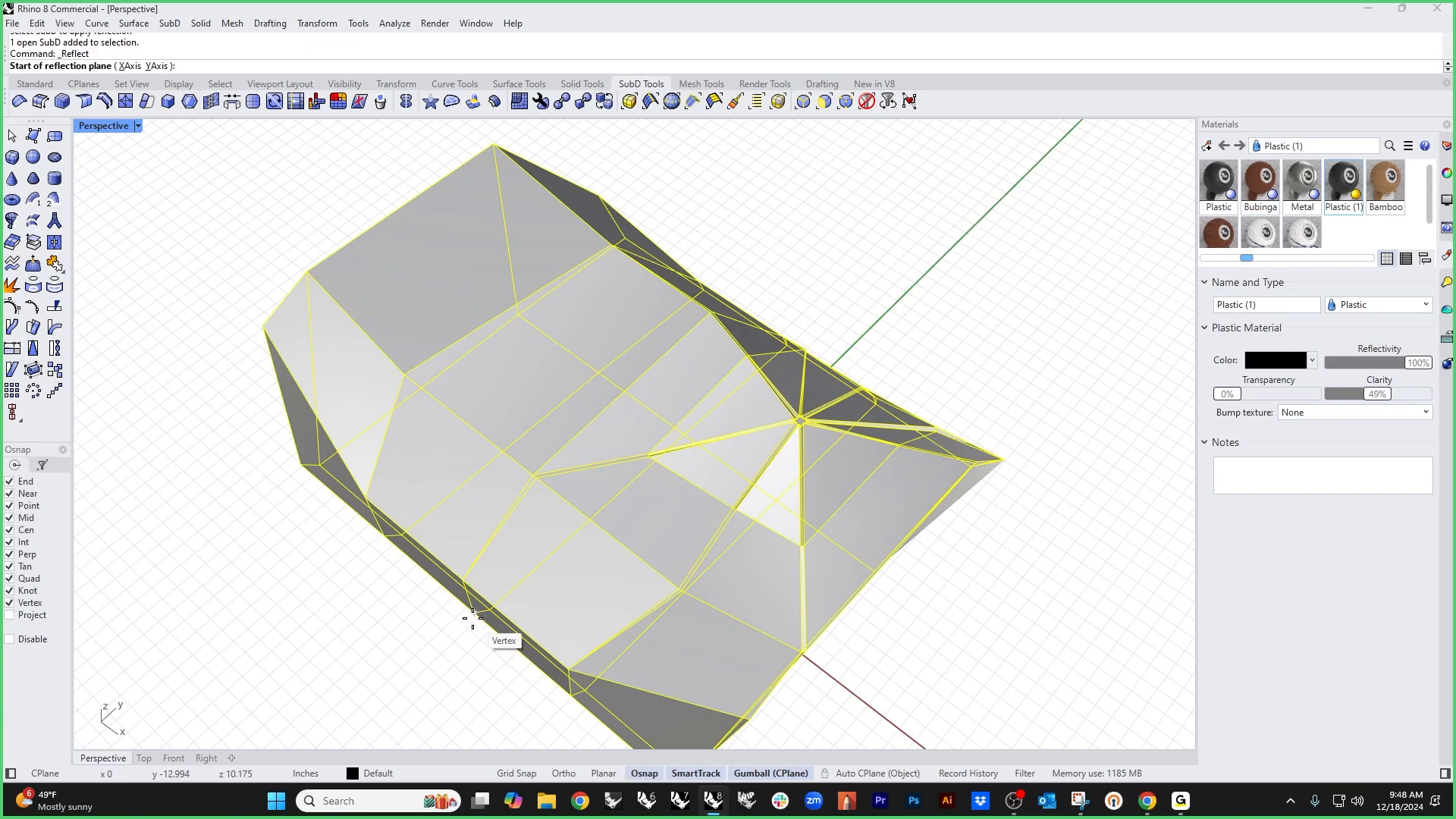
pyautogui.click(473, 613)
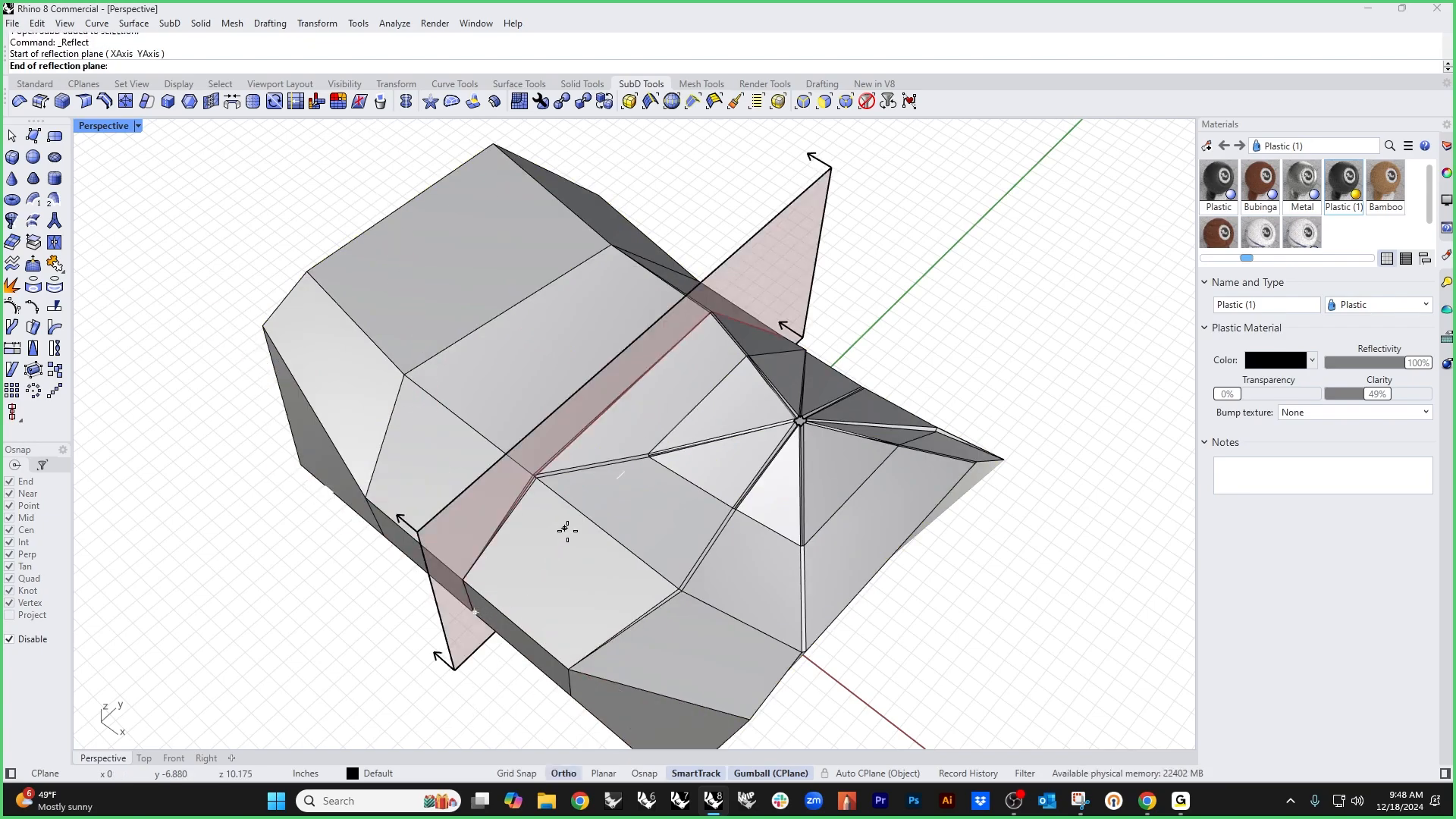
pyautogui.keyDown('shift'); pyautogui.click(567, 531); pyautogui.keyUp('shift')
pyautogui.write('f')
pyautogui.press('Return')
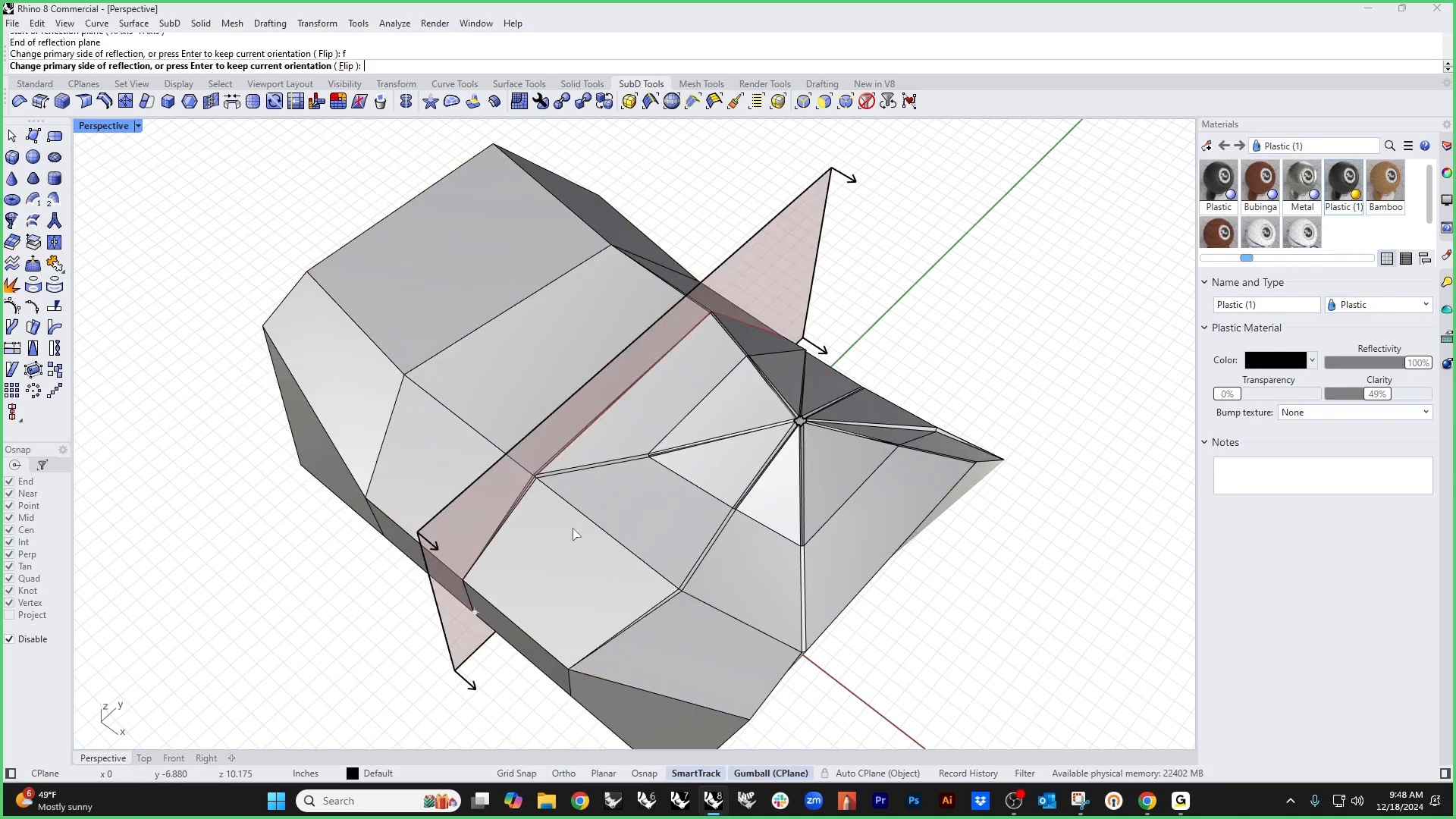
pyautogui.press('Return')
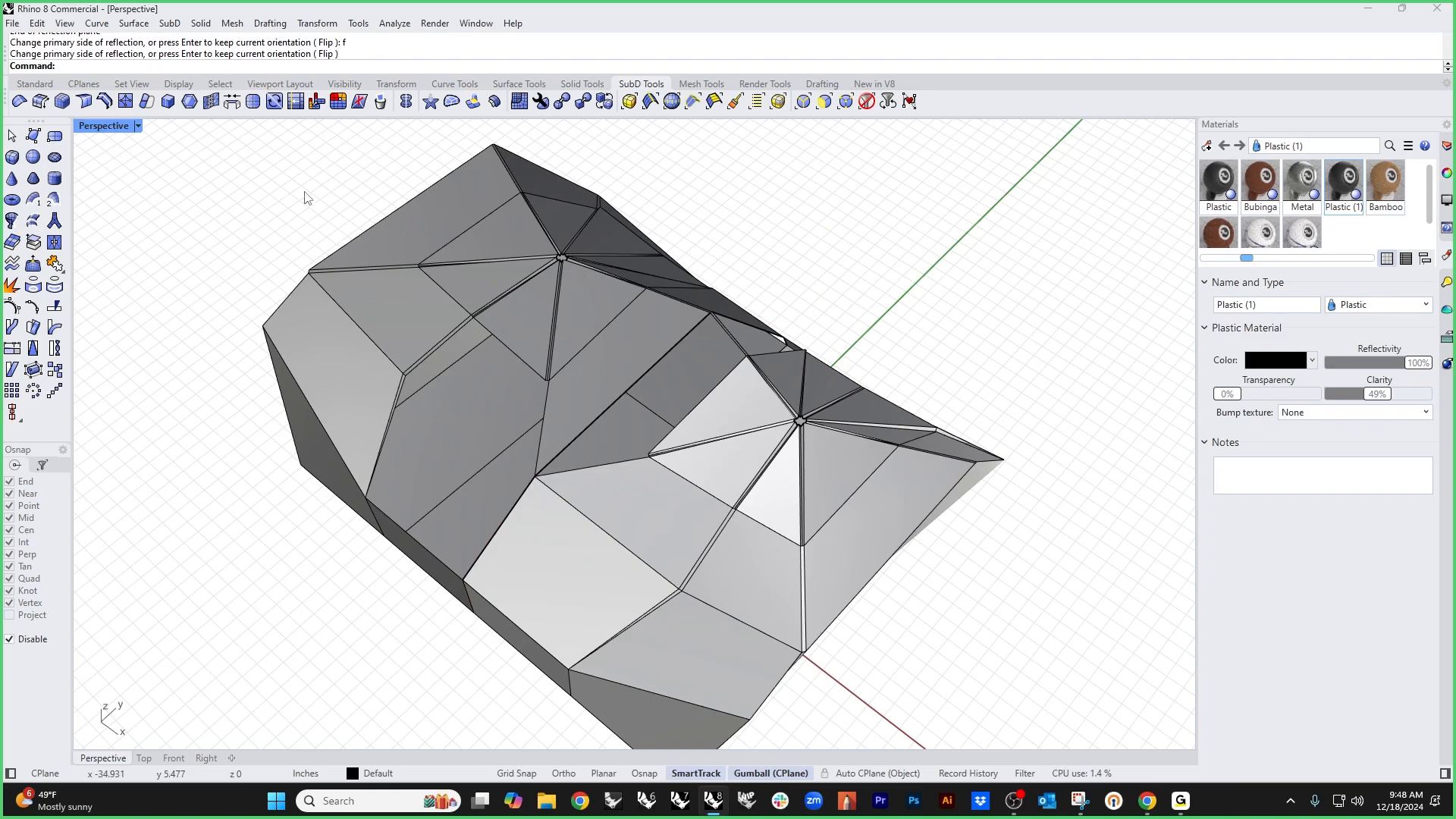
# Step: Preview the reflected cushion in Rendered display with smooth SubD surfaces
pyautogui.click(106, 126)
pyautogui.click(125, 218)
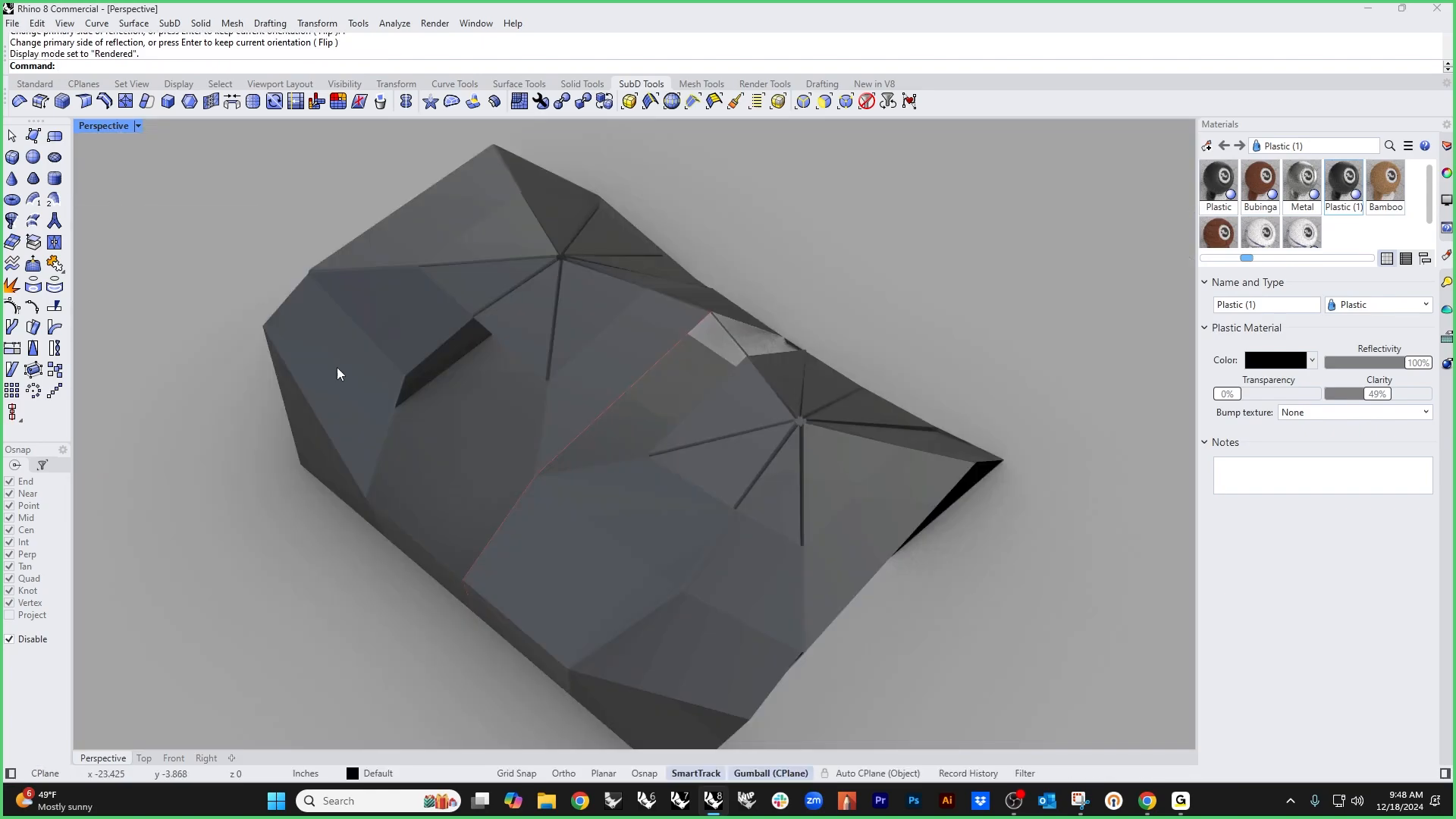
pyautogui.press('Tab')
pyautogui.moveTo(321, 521); pyautogui.dragTo(284, 496, button='right')
# Step: Return the viewport to Shaded display and undo the reflection
pyautogui.click(104, 126)
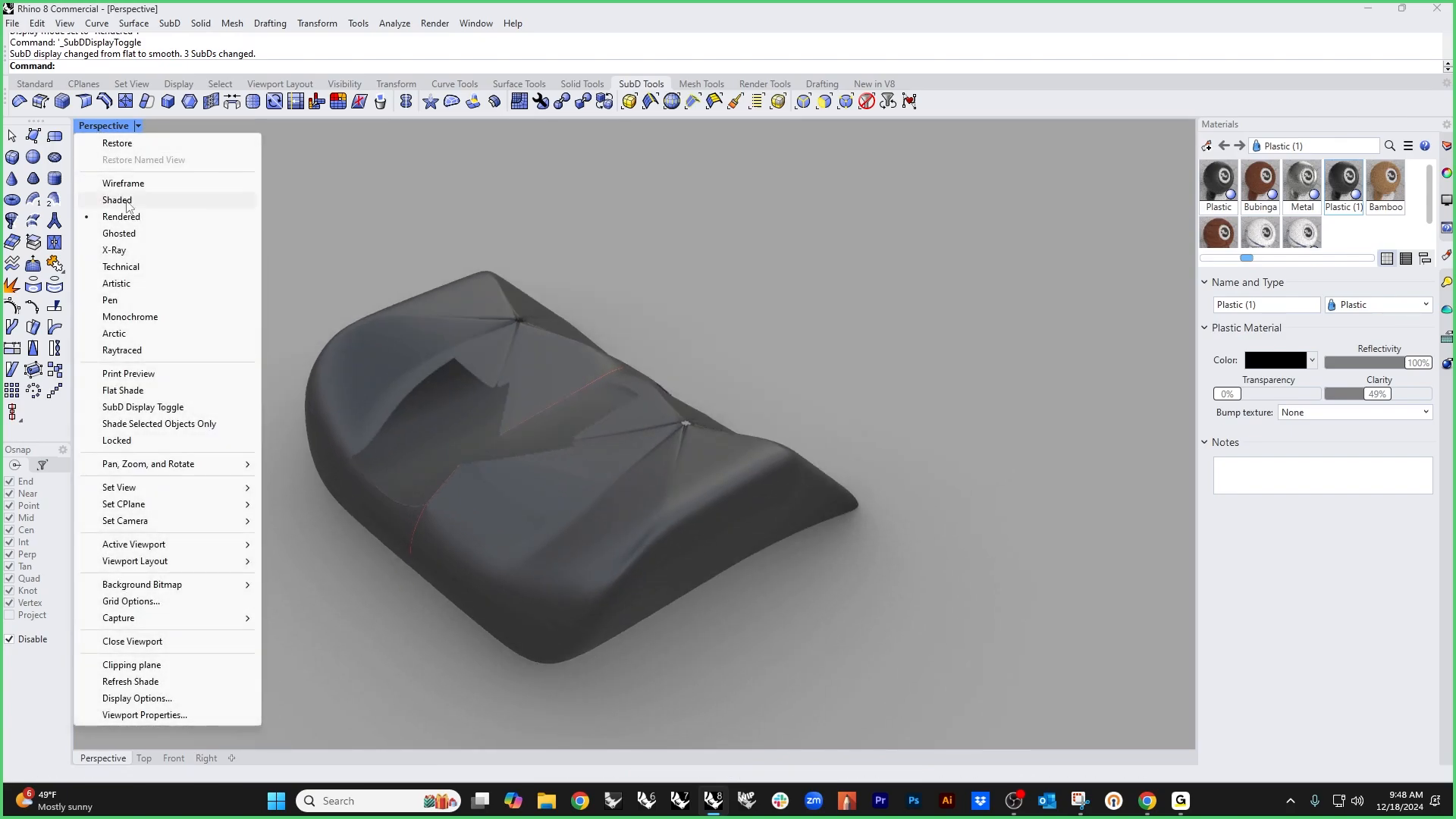
pyautogui.click(125, 199)
pyautogui.moveTo(408, 367); pyautogui.dragTo(624, 583, button='right')
pyautogui.hotkey('ctrl', 'z')
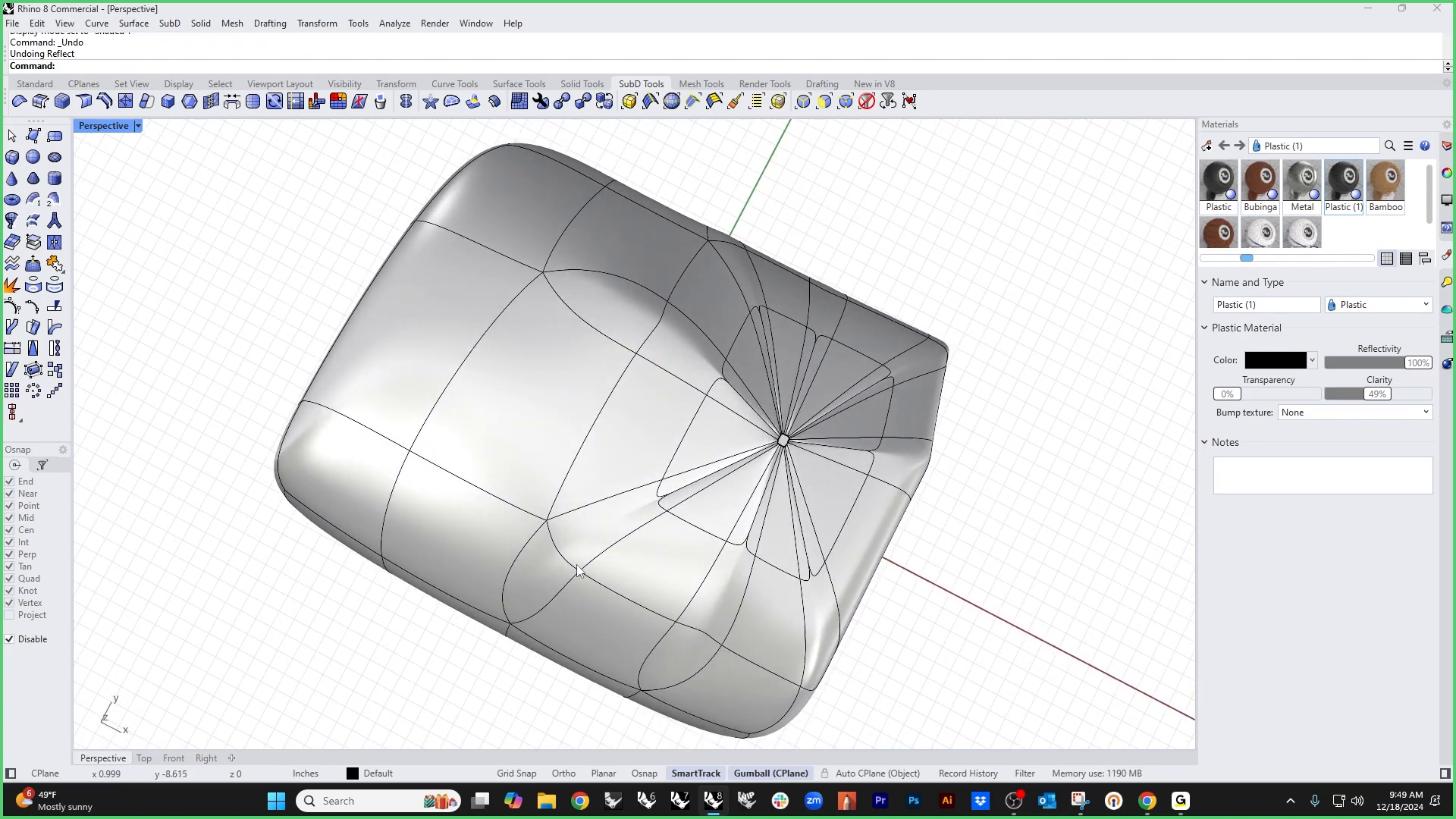
# Step: Delete the extra edge on the cushion's side near the middle seam and the diagonal edge joining the folds to that seam
pyautogui.moveTo(587, 524); pyautogui.dragTo(570, 499, button='right')
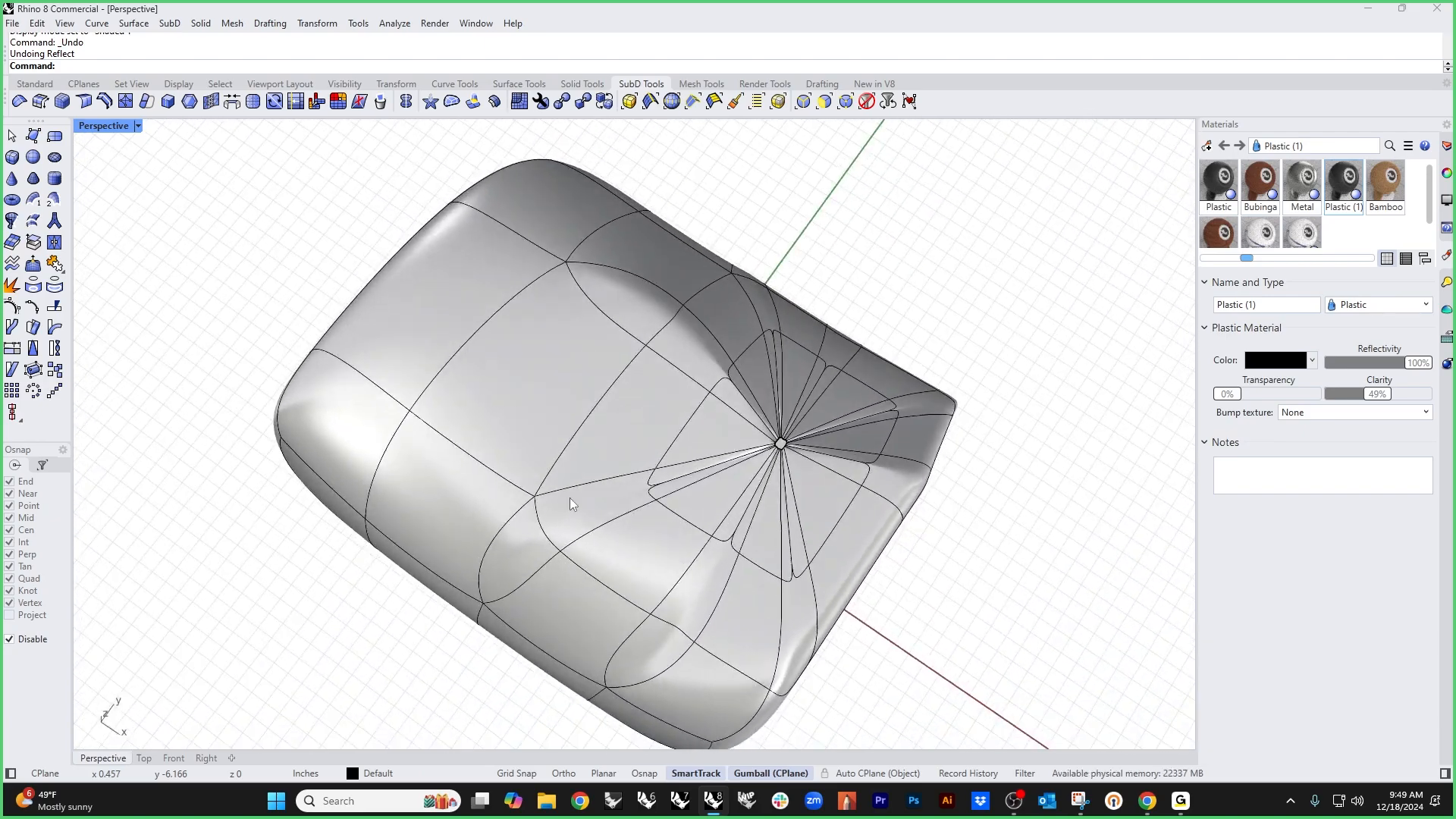
pyautogui.scroll(2, 536, 536)
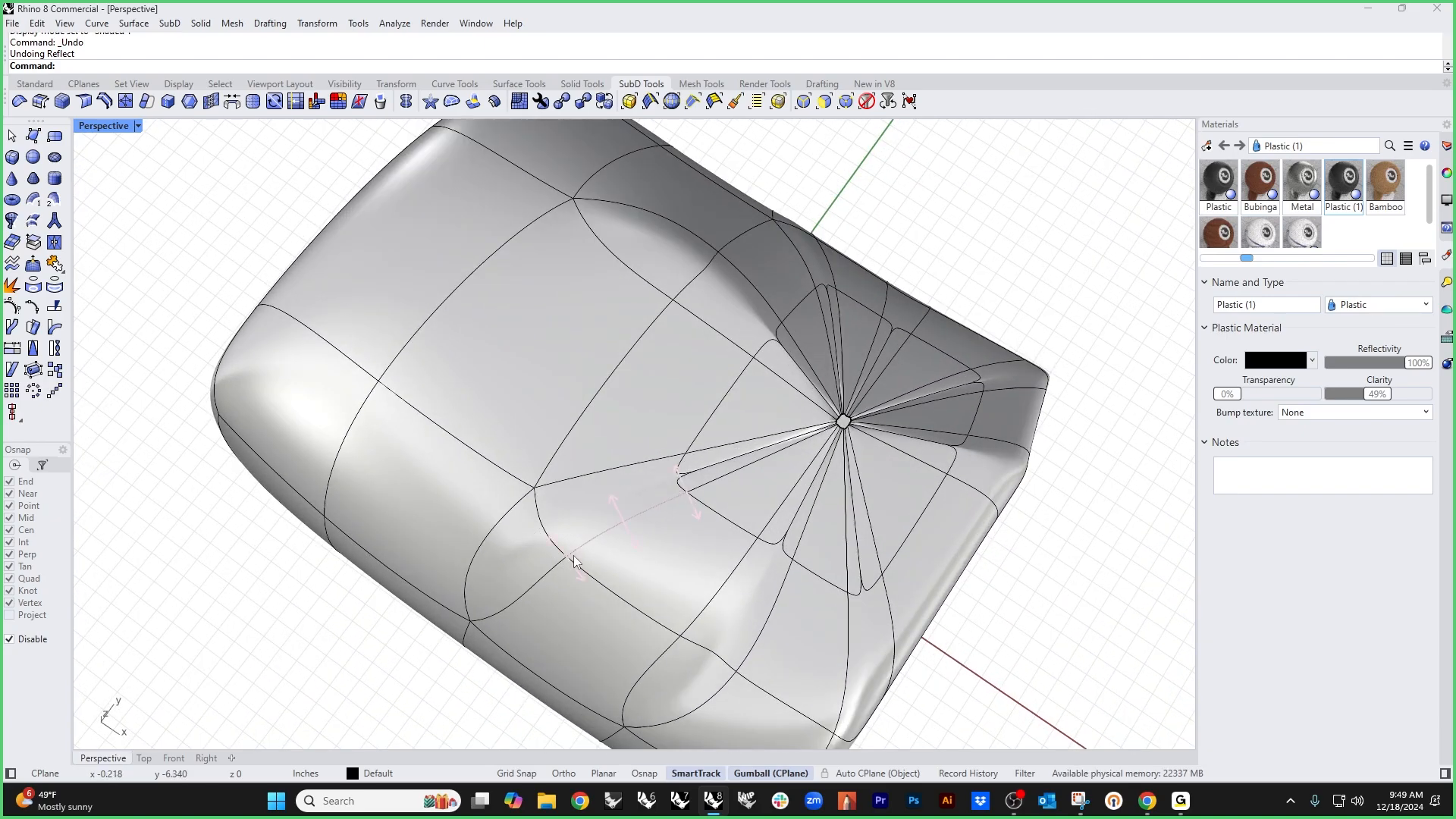
pyautogui.keyDown('ctrl'); pyautogui.keyDown('shift'); pyautogui.click(546, 576); pyautogui.keyUp('shift'); pyautogui.keyUp('ctrl')
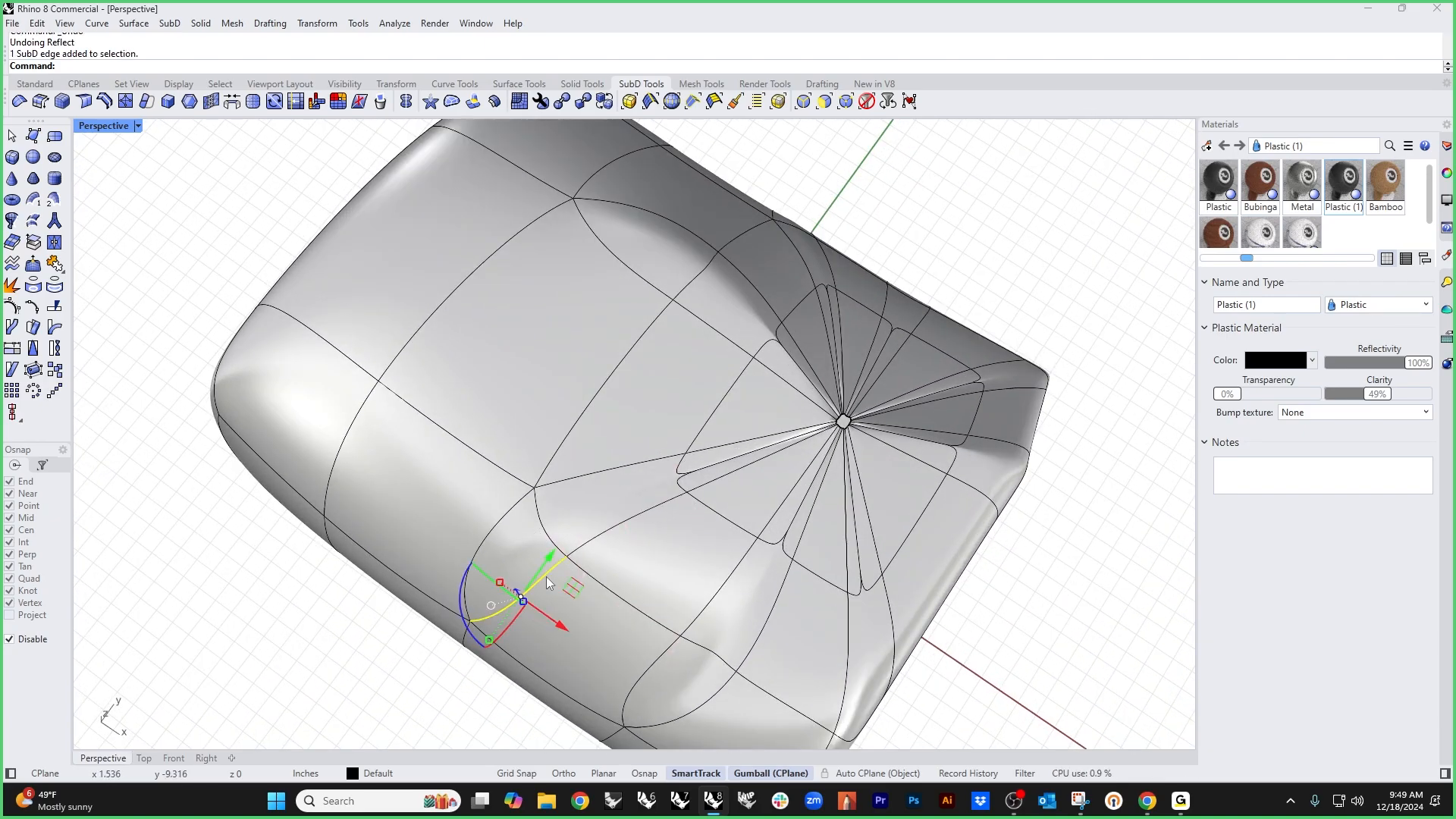
pyautogui.press('Delete')
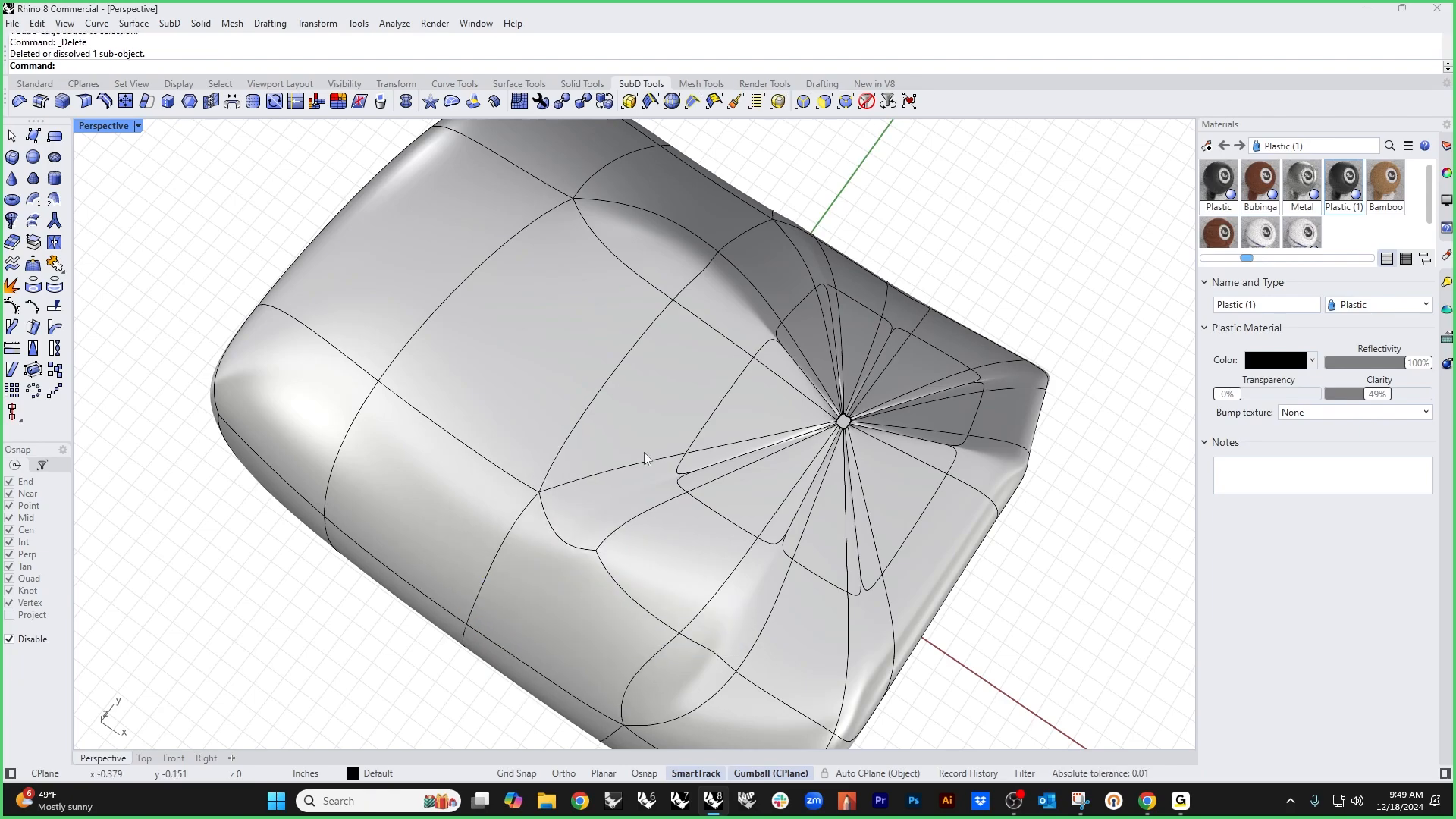
pyautogui.moveTo(798, 499); pyautogui.dragTo(650, 537, button='right')
pyautogui.keyDown('ctrl'); pyautogui.keyDown('shift'); pyautogui.click(649, 533); pyautogui.keyUp('shift'); pyautogui.keyUp('ctrl')
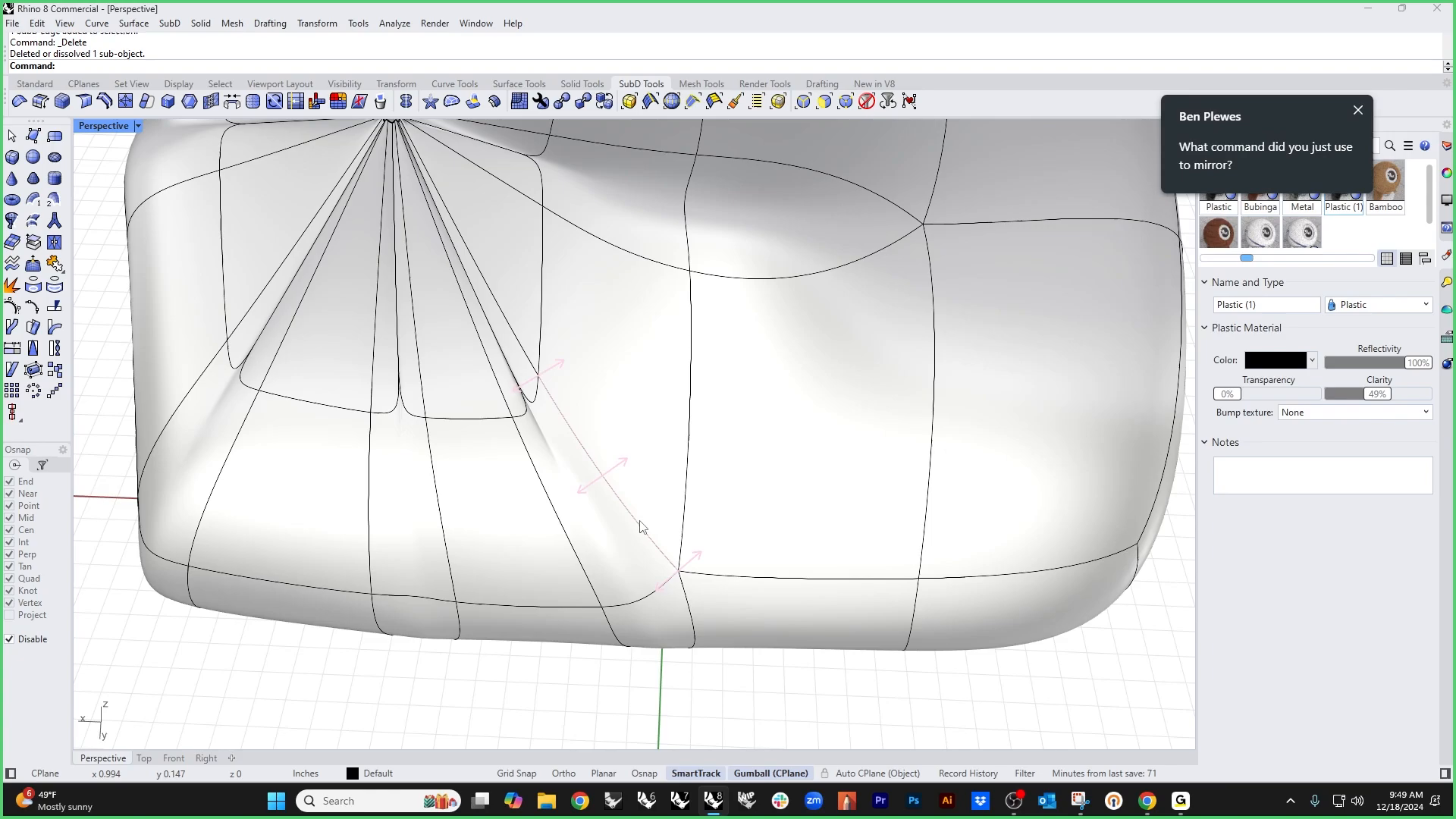
pyautogui.press('Delete')
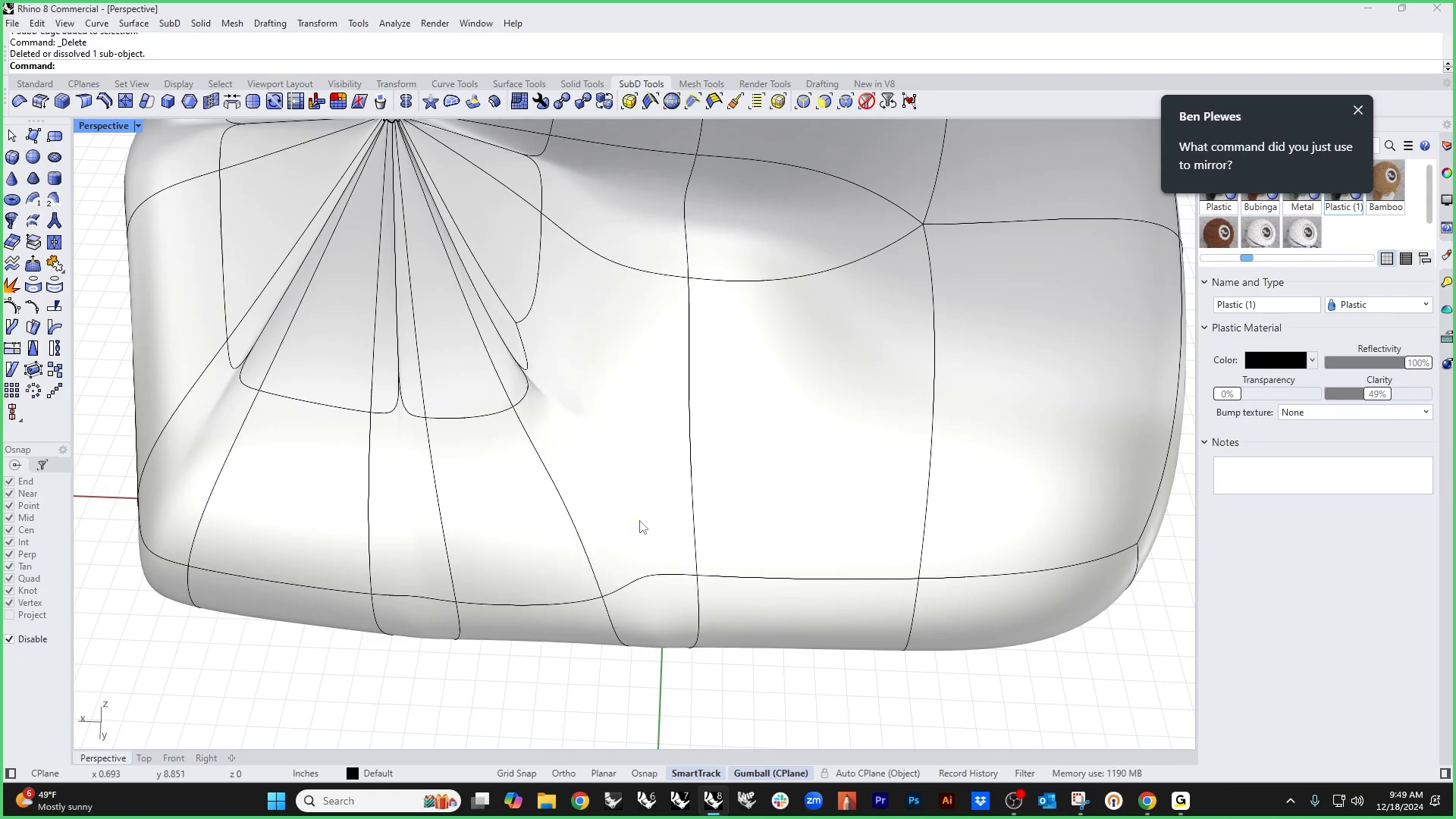
# Step: Delete the curved diagonal edge on the plain half near the middle seam, and switch the SubD display to flat
pyautogui.moveTo(639, 527); pyautogui.dragTo(673, 523, button='right')
pyautogui.scroll(5, 674, 312)
pyautogui.keyDown('ctrl'); pyautogui.keyDown('shift'); pyautogui.click(649, 336); pyautogui.keyUp('shift'); pyautogui.keyUp('ctrl')
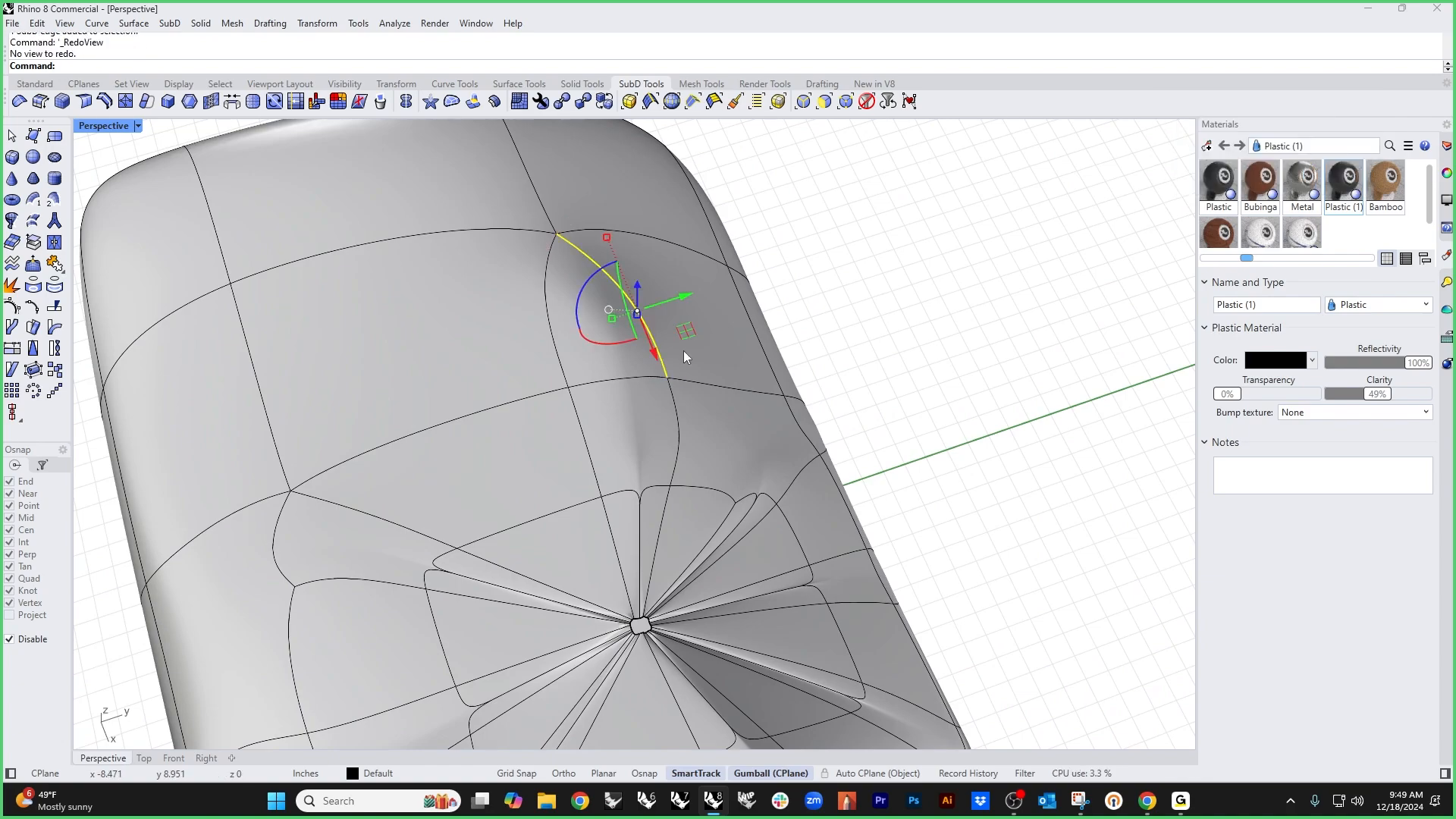
pyautogui.moveTo(683, 352); pyautogui.dragTo(750, 440, button='right')
pyautogui.press('Delete')
pyautogui.scroll(-6, 675, 389)
pyautogui.press('Tab')
pyautogui.moveTo(453, 492); pyautogui.dragTo(337, 341, button='right')
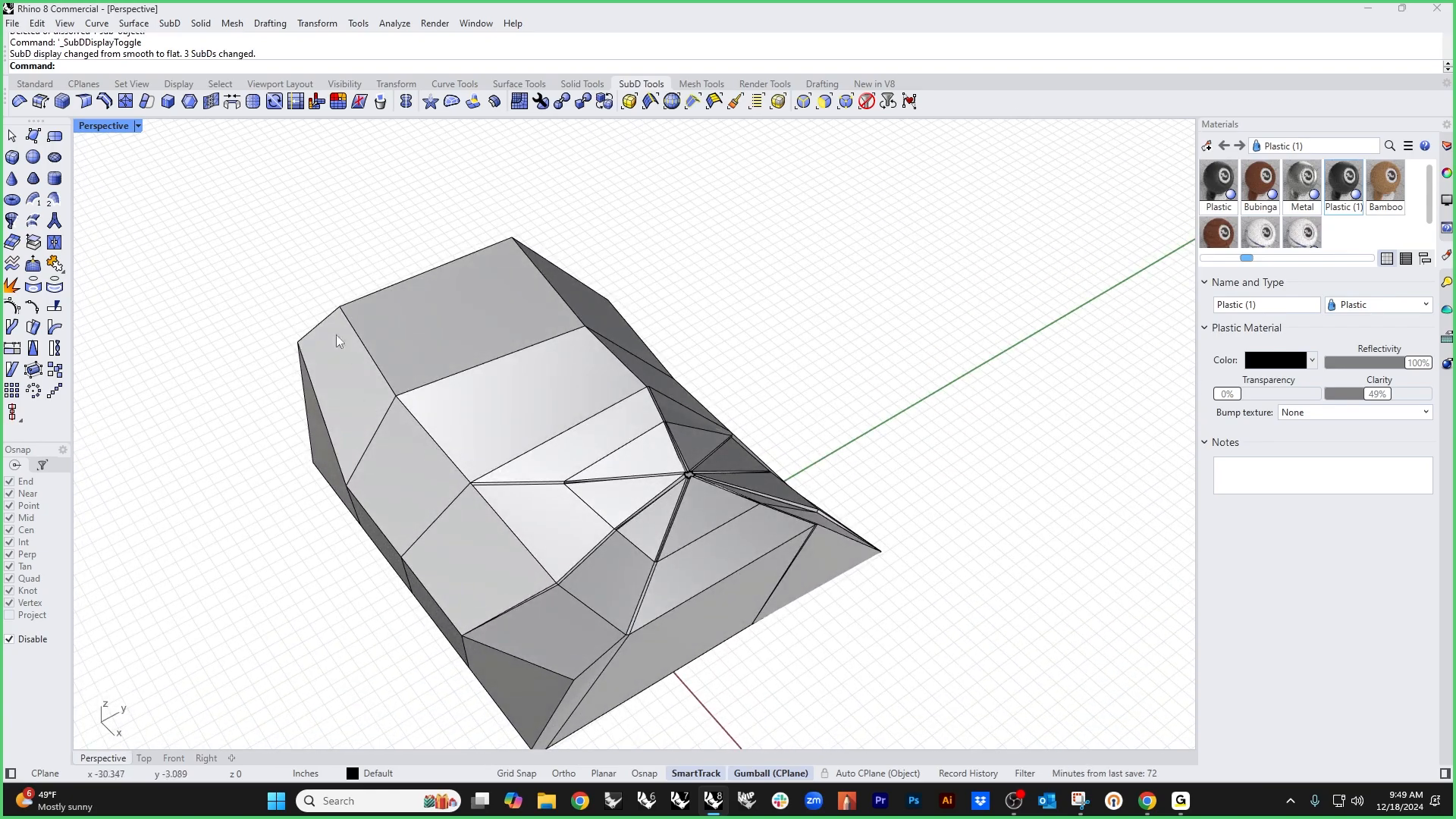
# Step: Try to reflect the cleaned-up SubD across the middle seam with the primary side flipped to the folded half
pyautogui.click(407, 102)
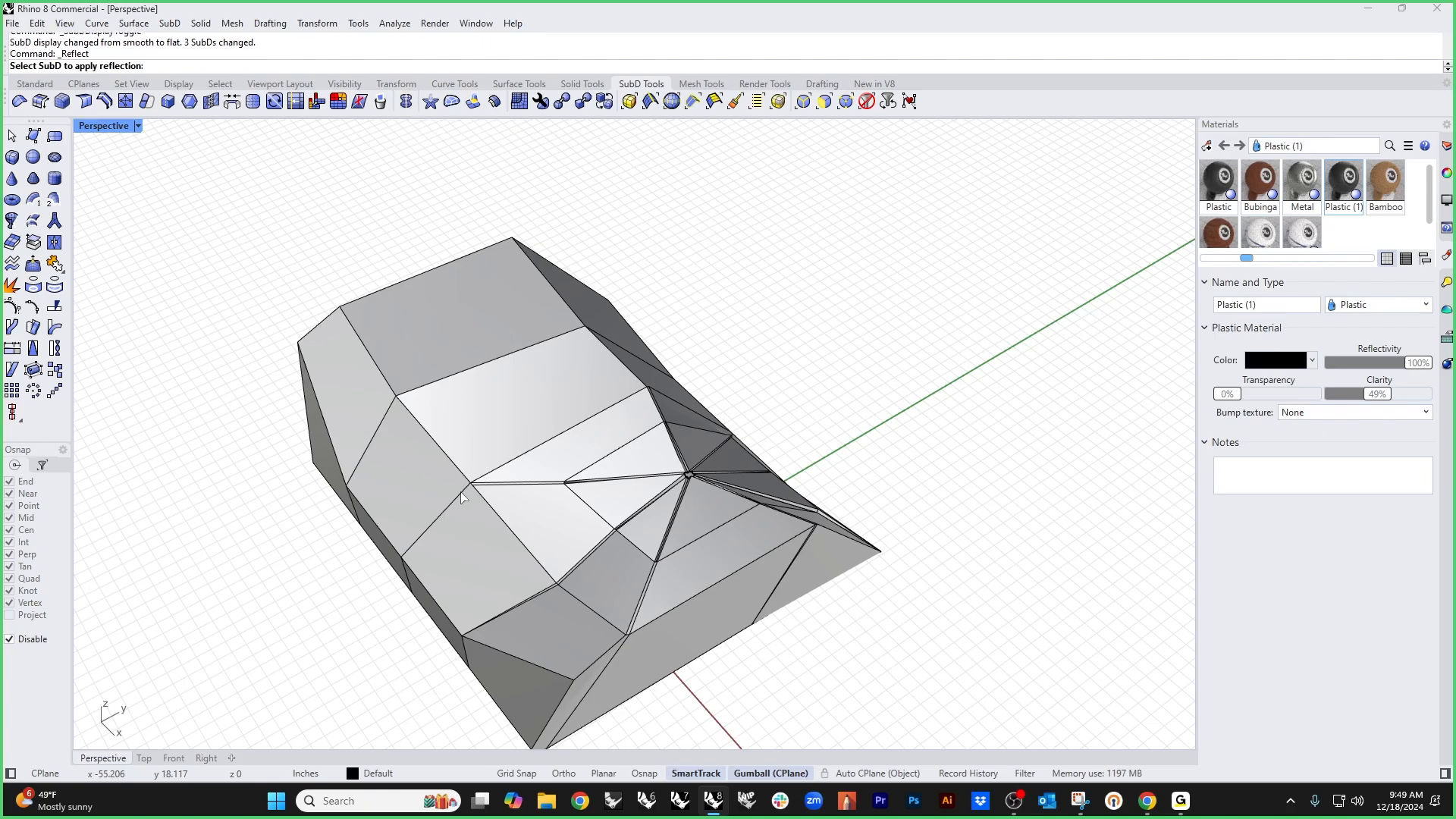
pyautogui.click(433, 543)
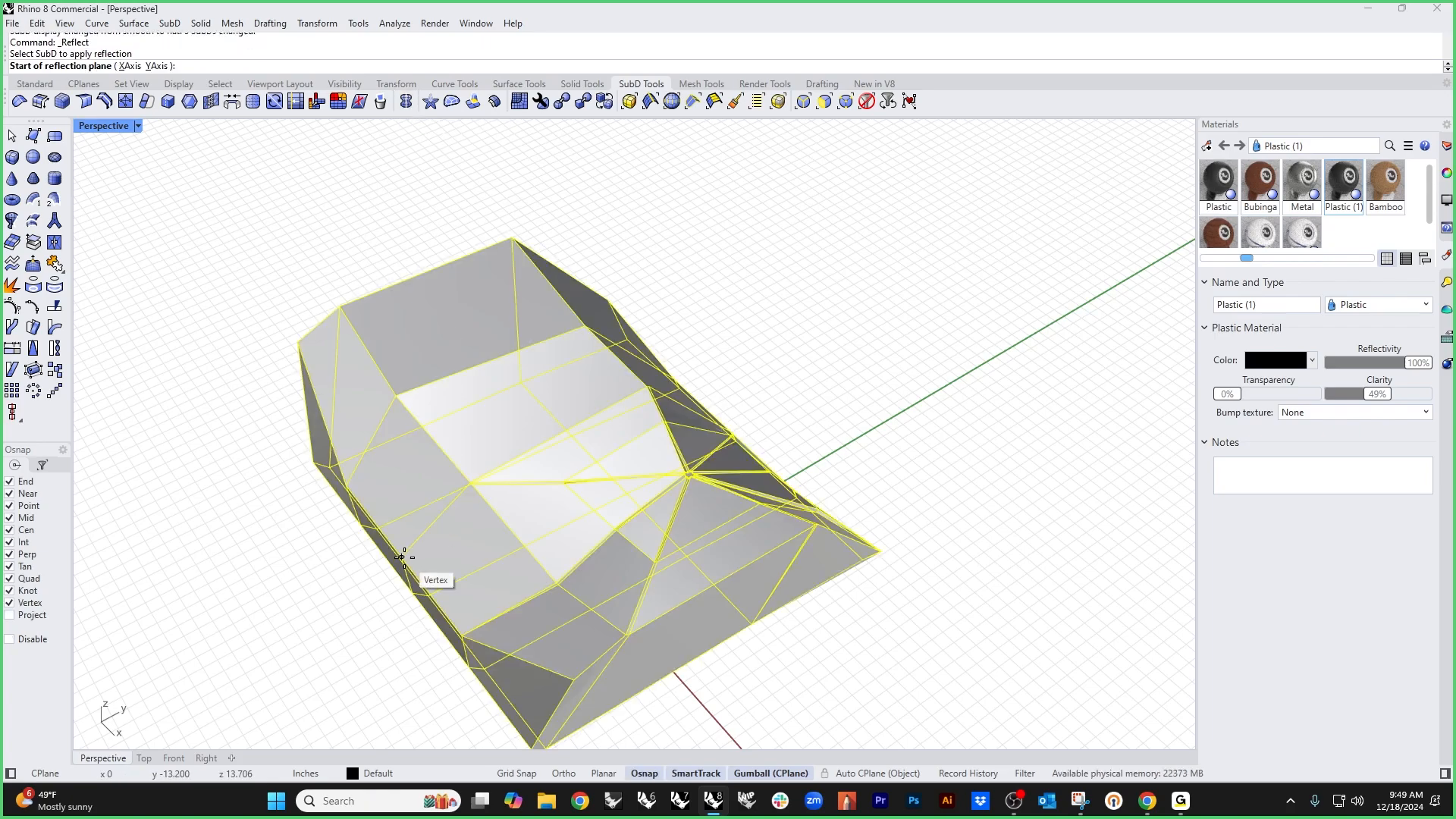
pyautogui.press('Return')
pyautogui.click(401, 558)
pyautogui.click(504, 502)
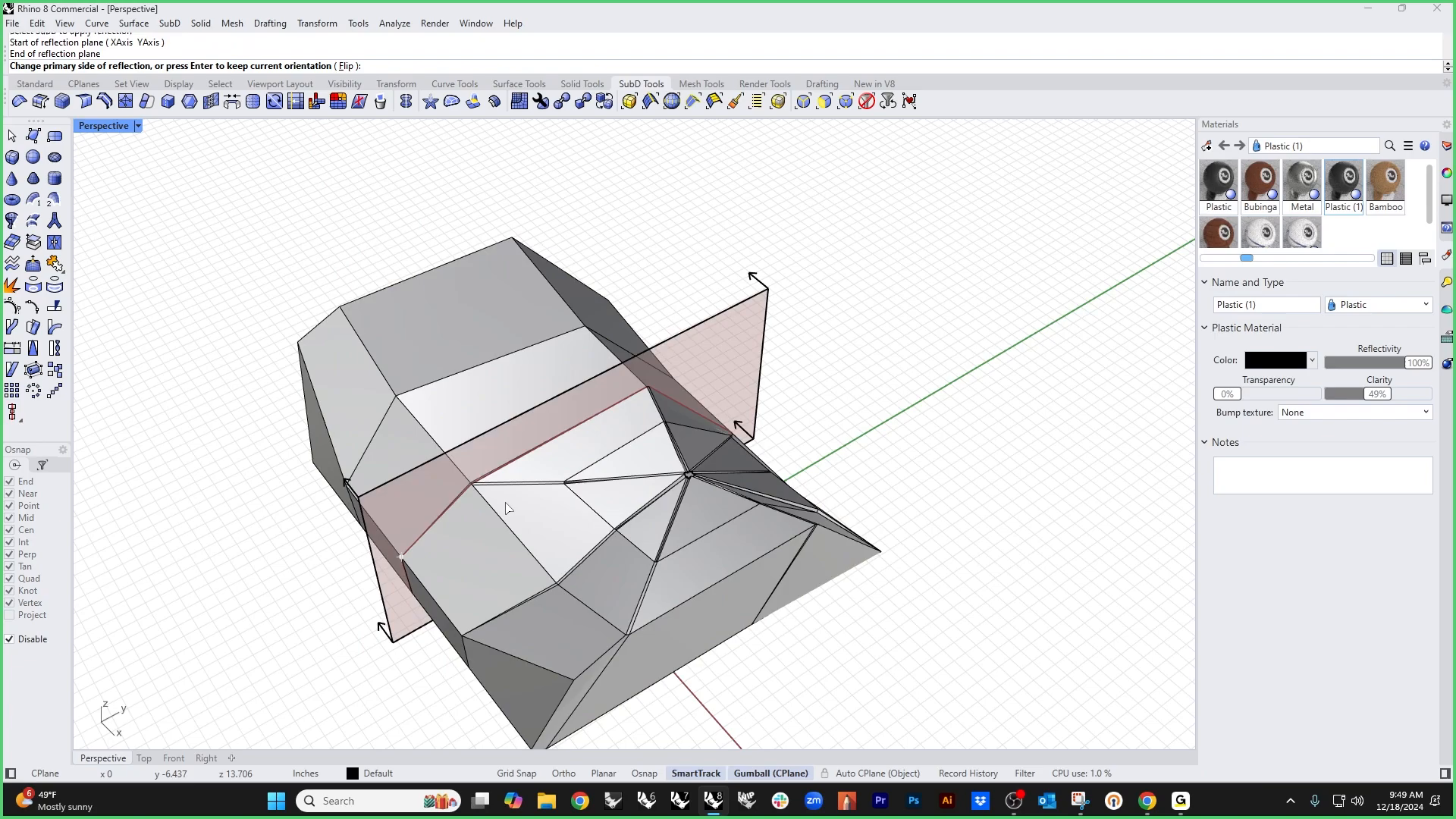
pyautogui.write('f')
pyautogui.press('Return')
pyautogui.press('Return')
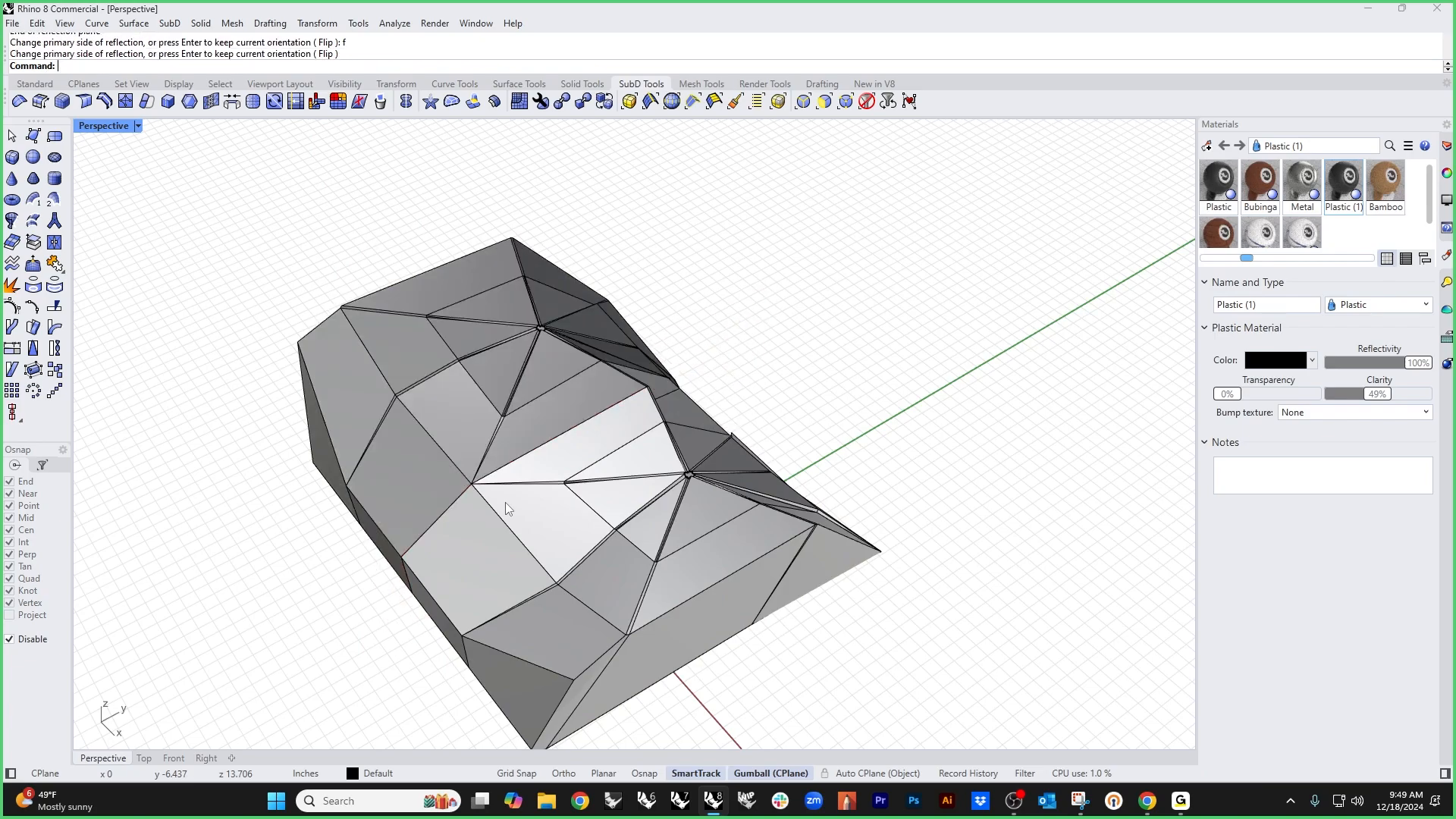
# Step: Undo the reflection and delete the plain half of the SubD, keeping only the half with the button folds
pyautogui.moveTo(867, 324); pyautogui.dragTo(701, 521, button='right')
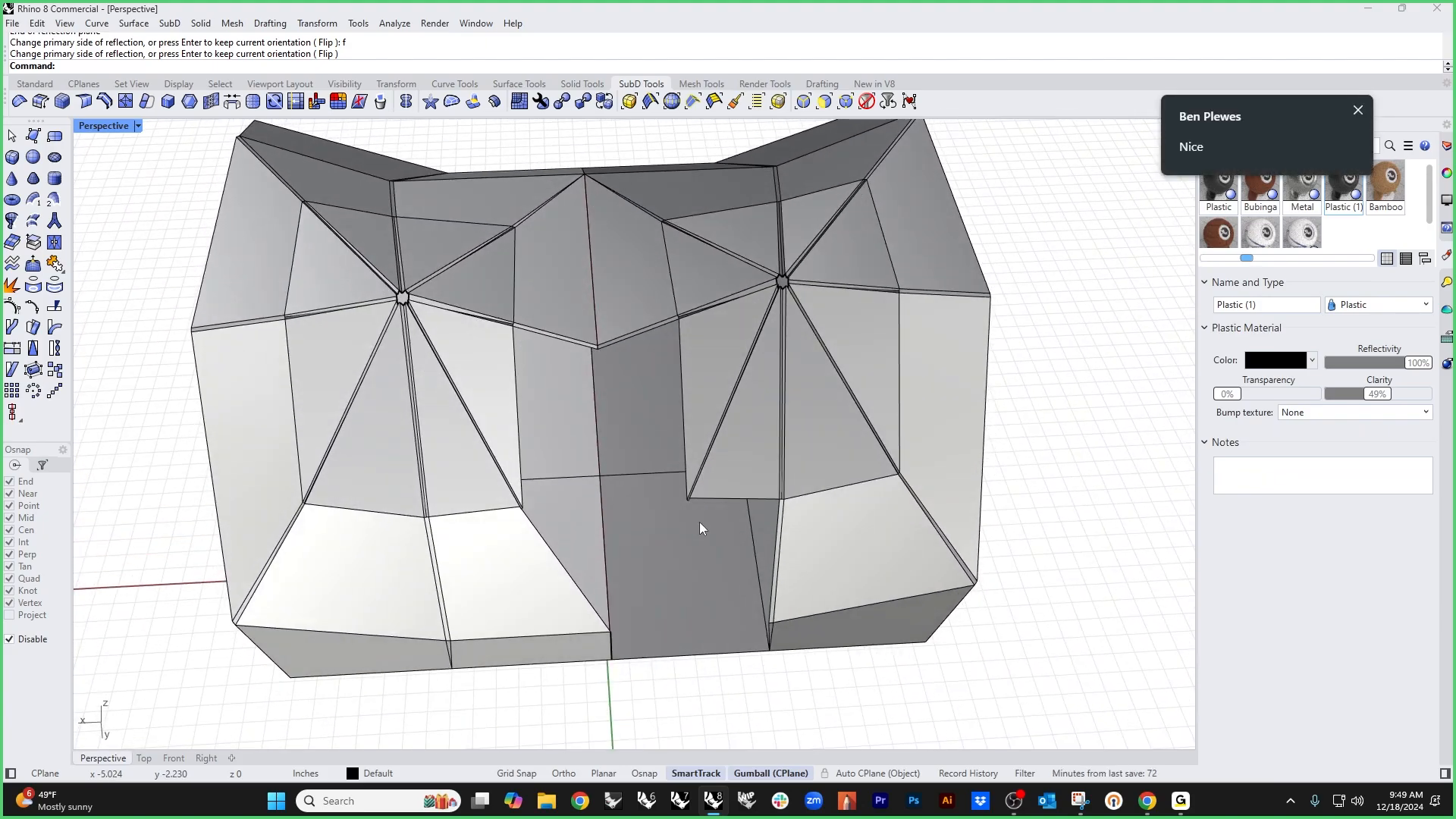
pyautogui.hotkey('ctrl', 'z')
pyautogui.moveTo(643, 502)
pyautogui.mouseDown(button='right')
pyautogui.moveTo(744, 488)
pyautogui.moveTo(812, 527)
pyautogui.moveTo(716, 546)
pyautogui.moveTo(607, 511)
pyautogui.moveTo(615, 500)
pyautogui.mouseUp(button='right')
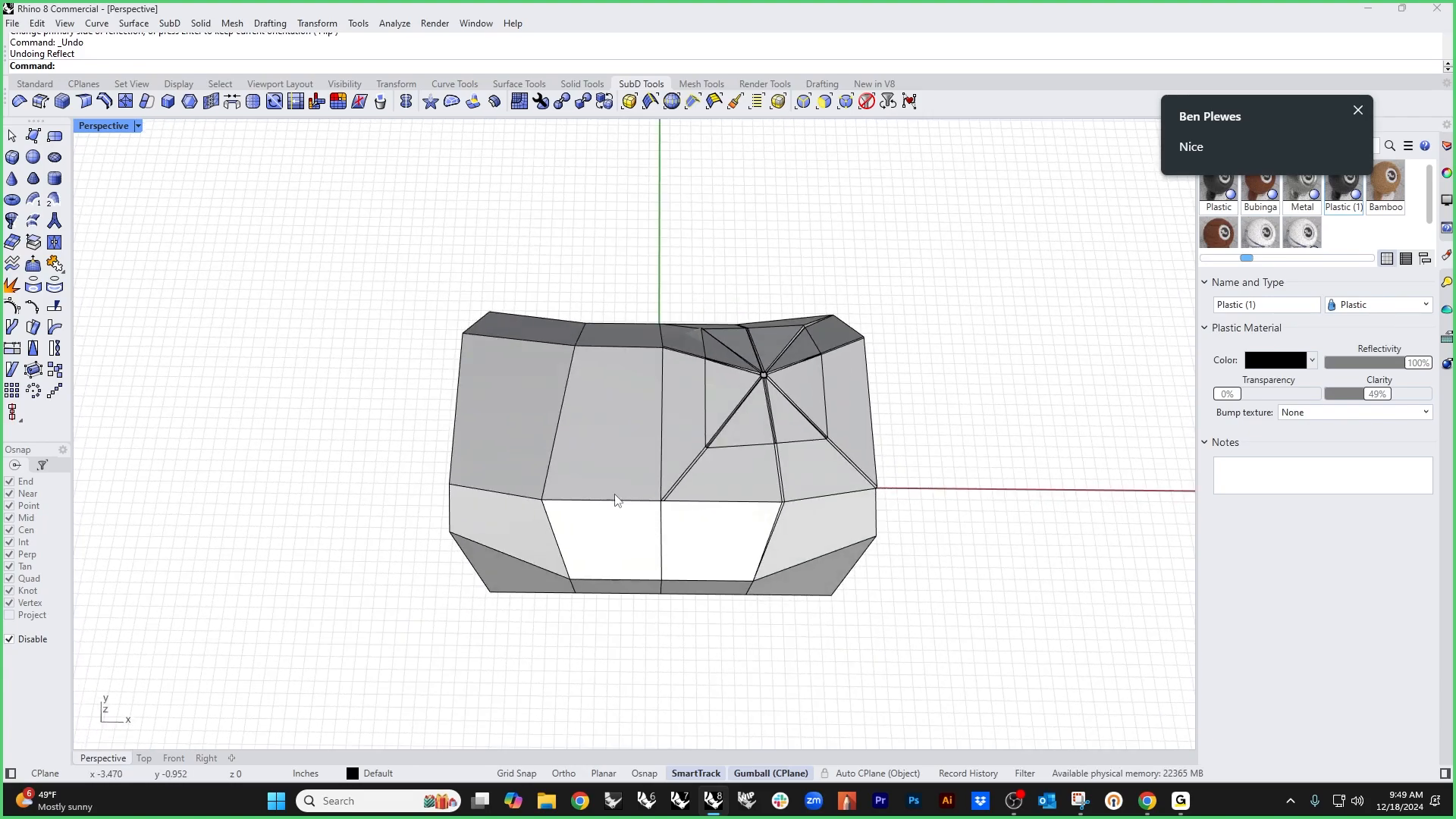
pyautogui.moveTo(599, 271); pyautogui.dragTo(341, 647)
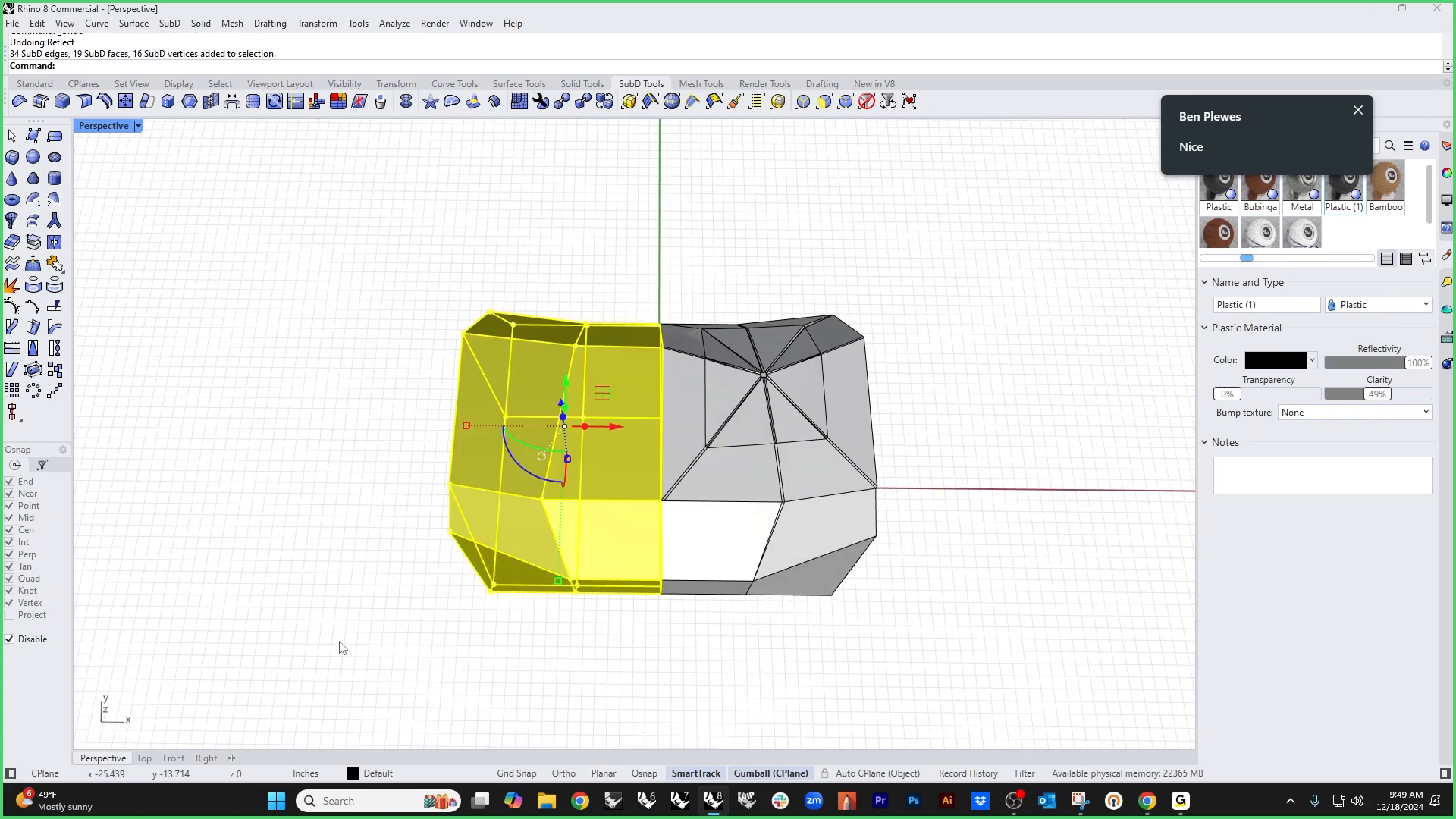
pyautogui.press('Delete')
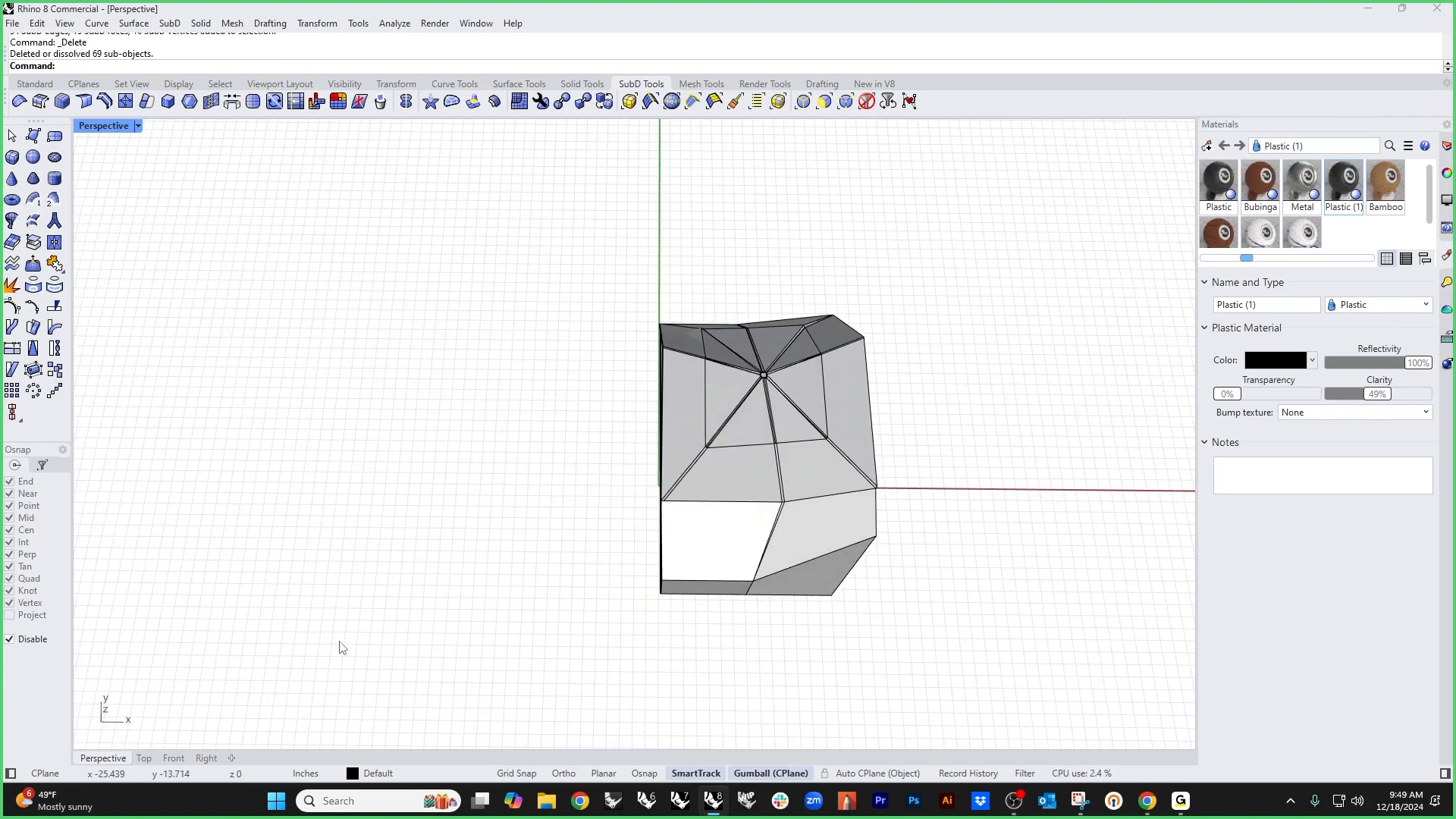
# Step: Try to mirror the remaining SubD half about a vertical plane starting at the lower corner of its open seam
pyautogui.moveTo(536, 642); pyautogui.dragTo(741, 510, button='right')
pyautogui.click(742, 509)
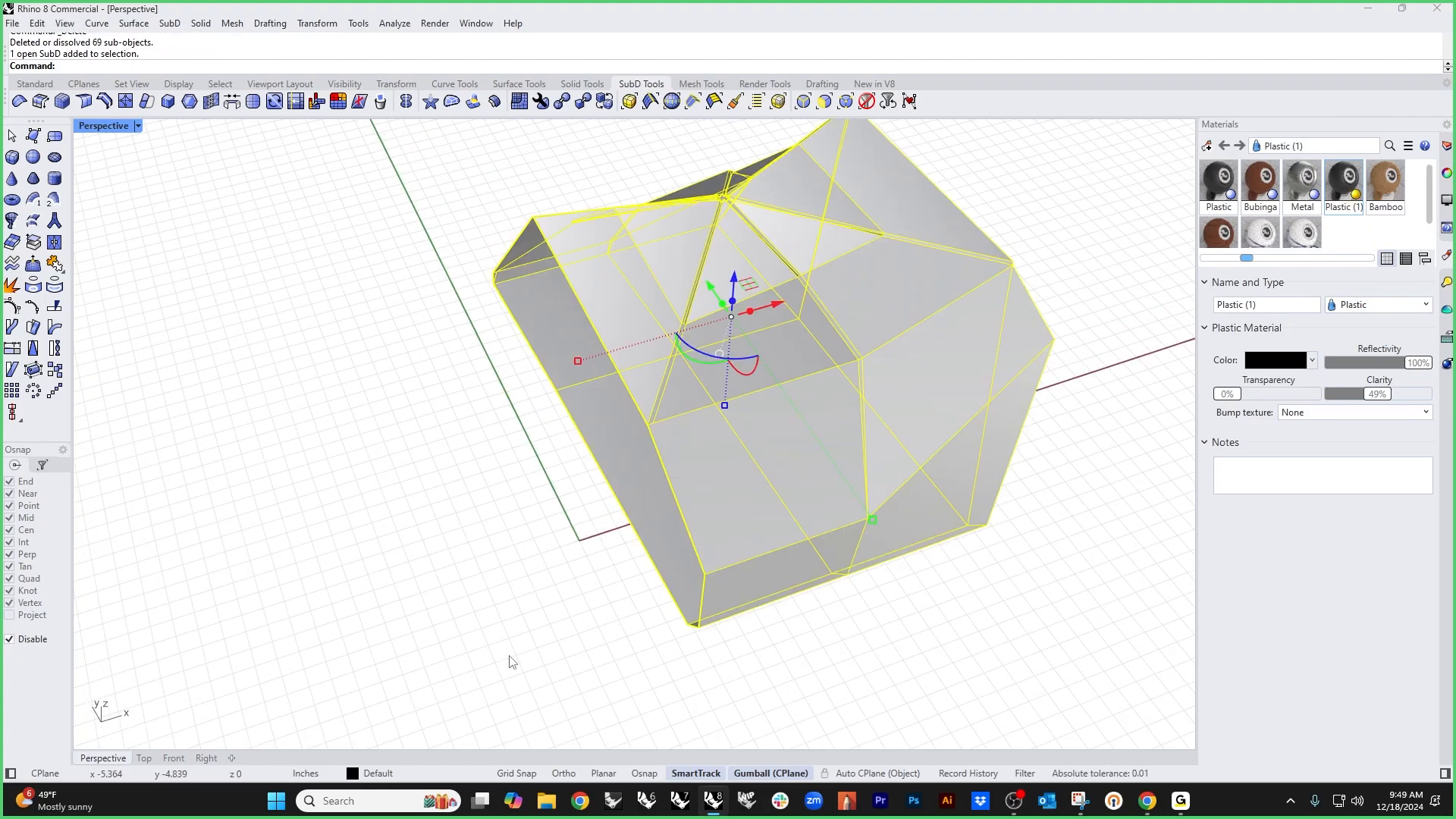
pyautogui.write('M')
pyautogui.press('Return')
pyautogui.keyDown('alt'); pyautogui.click(685, 629); pyautogui.keyUp('alt')
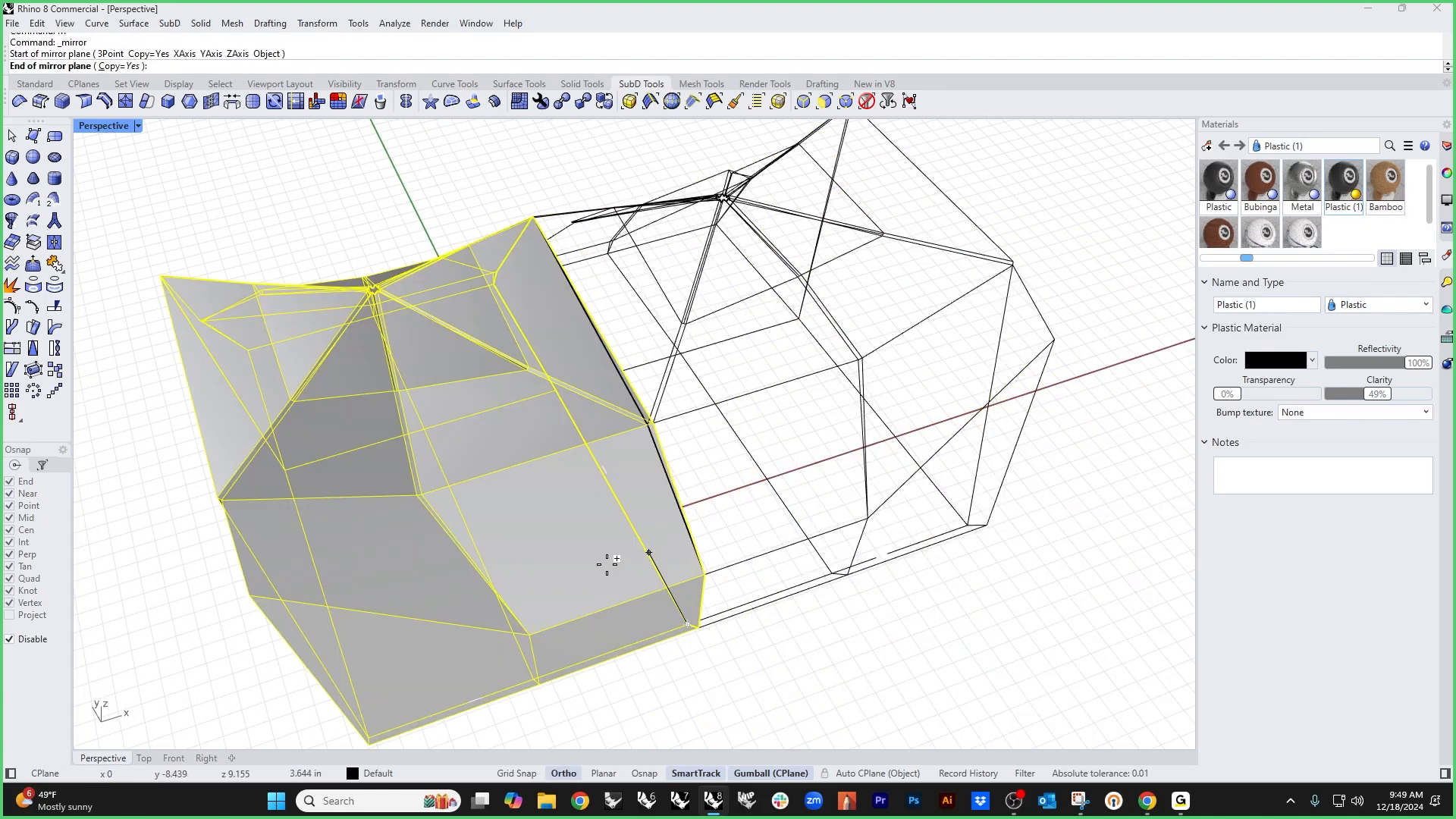
pyautogui.keyDown('shift'); pyautogui.click(611, 565); pyautogui.keyUp('shift')
pyautogui.click(718, 660)
pyautogui.moveTo(721, 660); pyautogui.dragTo(687, 563, button='right')
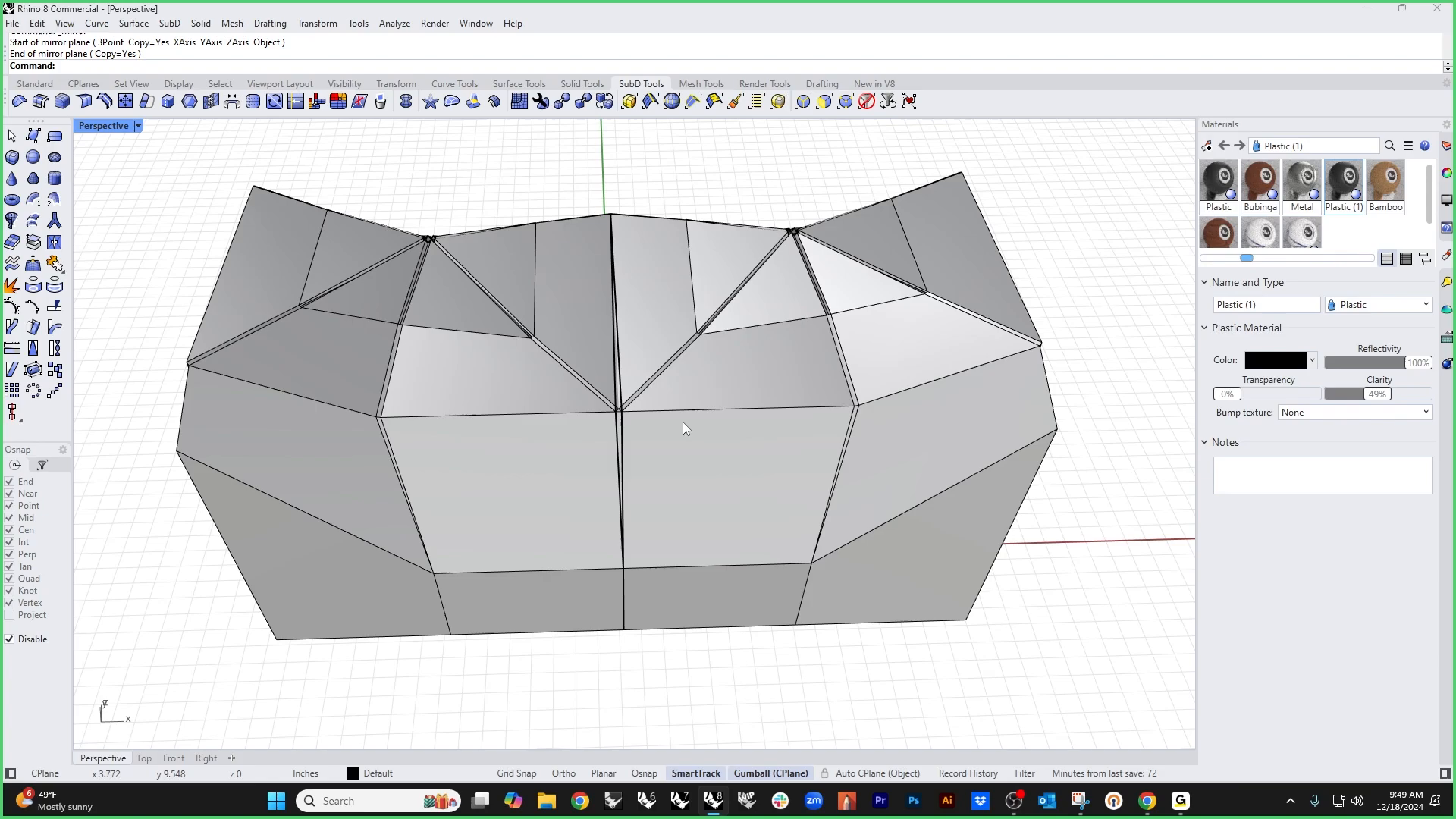
pyautogui.scroll(13, 625, 387)
pyautogui.scroll(-13, 605, 460)
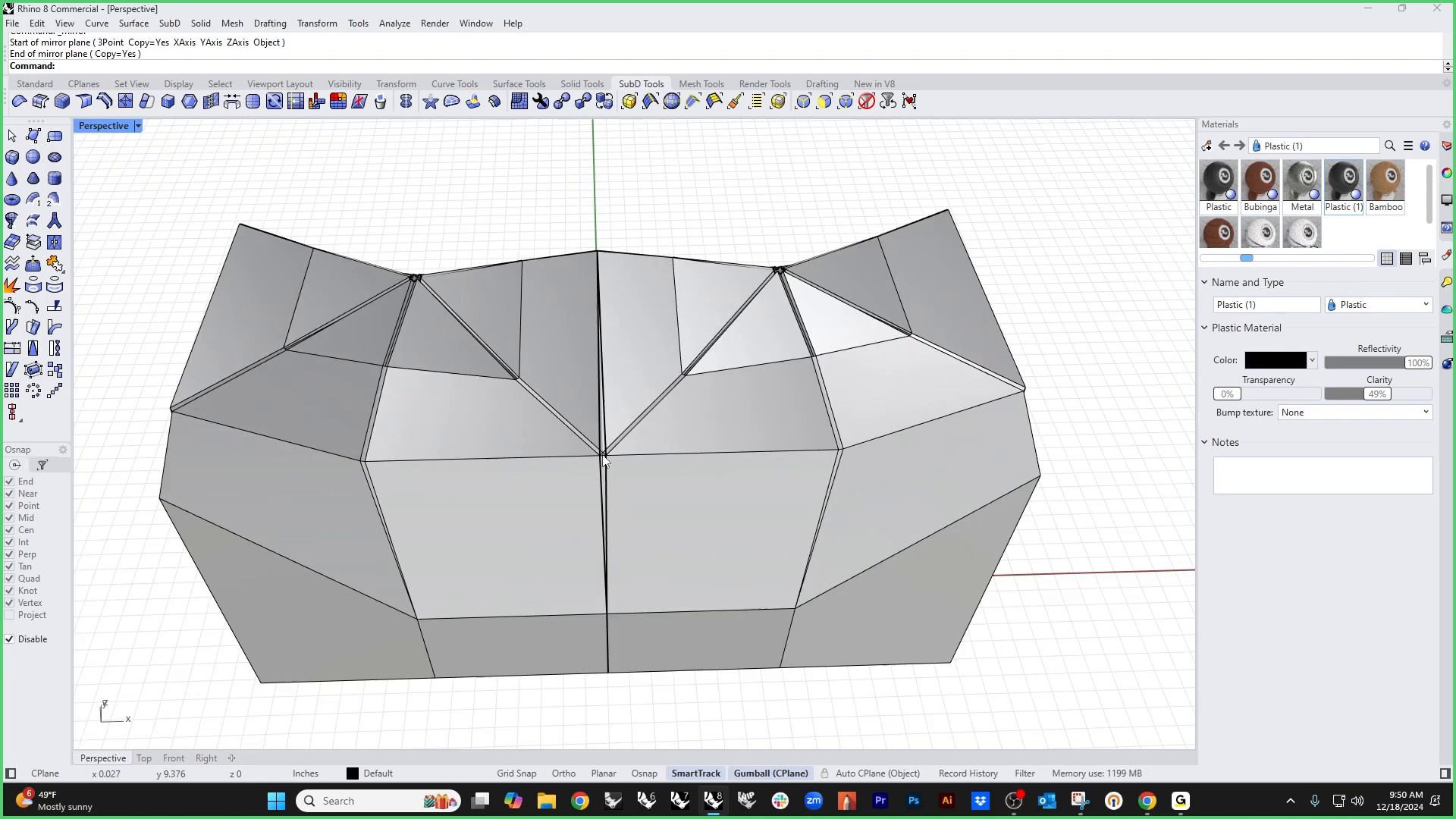
pyautogui.hotkey('ctrl', 'z')
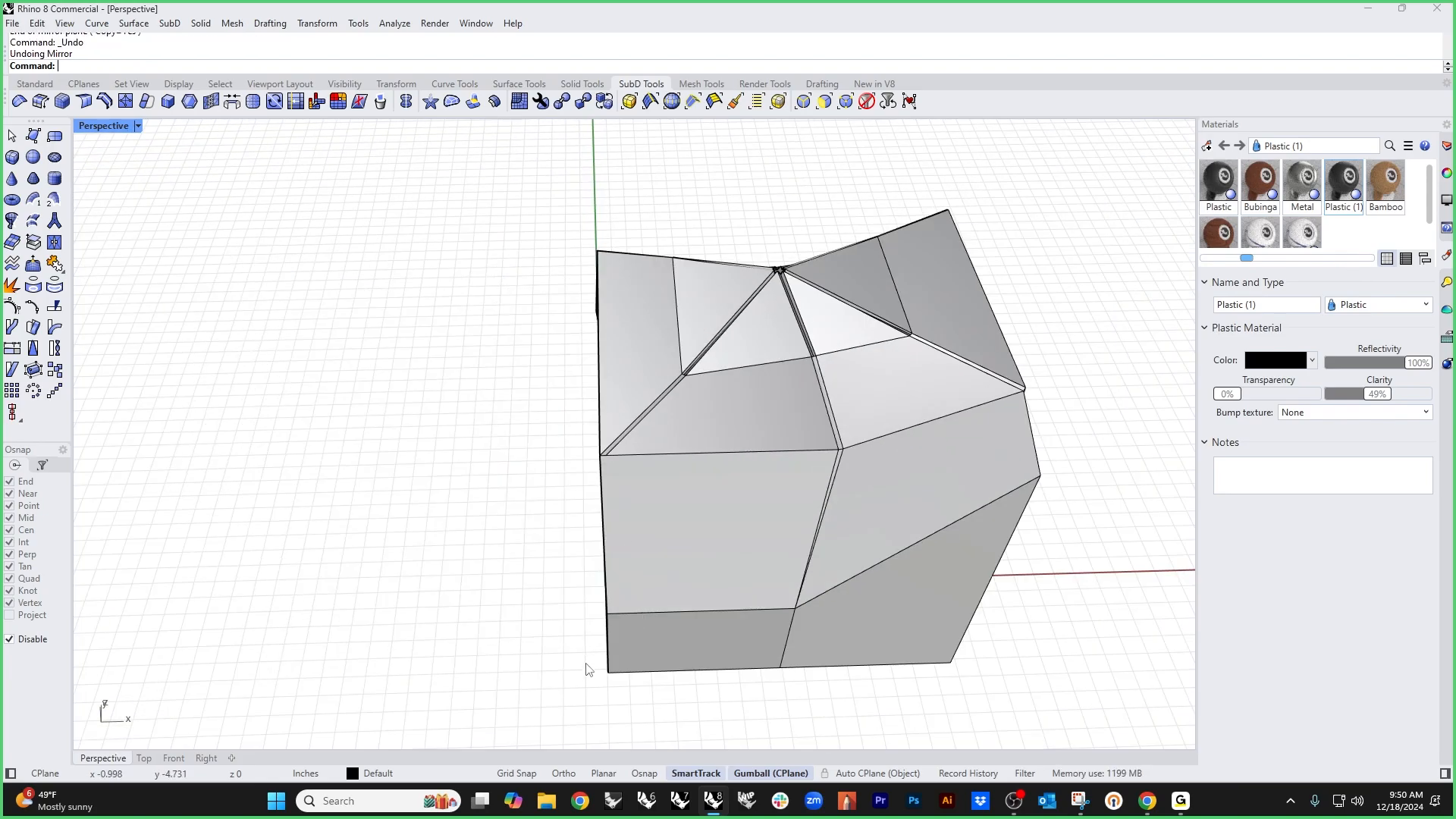
# Step: In the Top view, flatten the open seam's vertices onto the Y axis by scaling them in X from a gumball relocated onto that axis
pyautogui.moveTo(586, 667); pyautogui.dragTo(527, 440, button='right')
pyautogui.moveTo(517, 293); pyautogui.dragTo(478, 521)
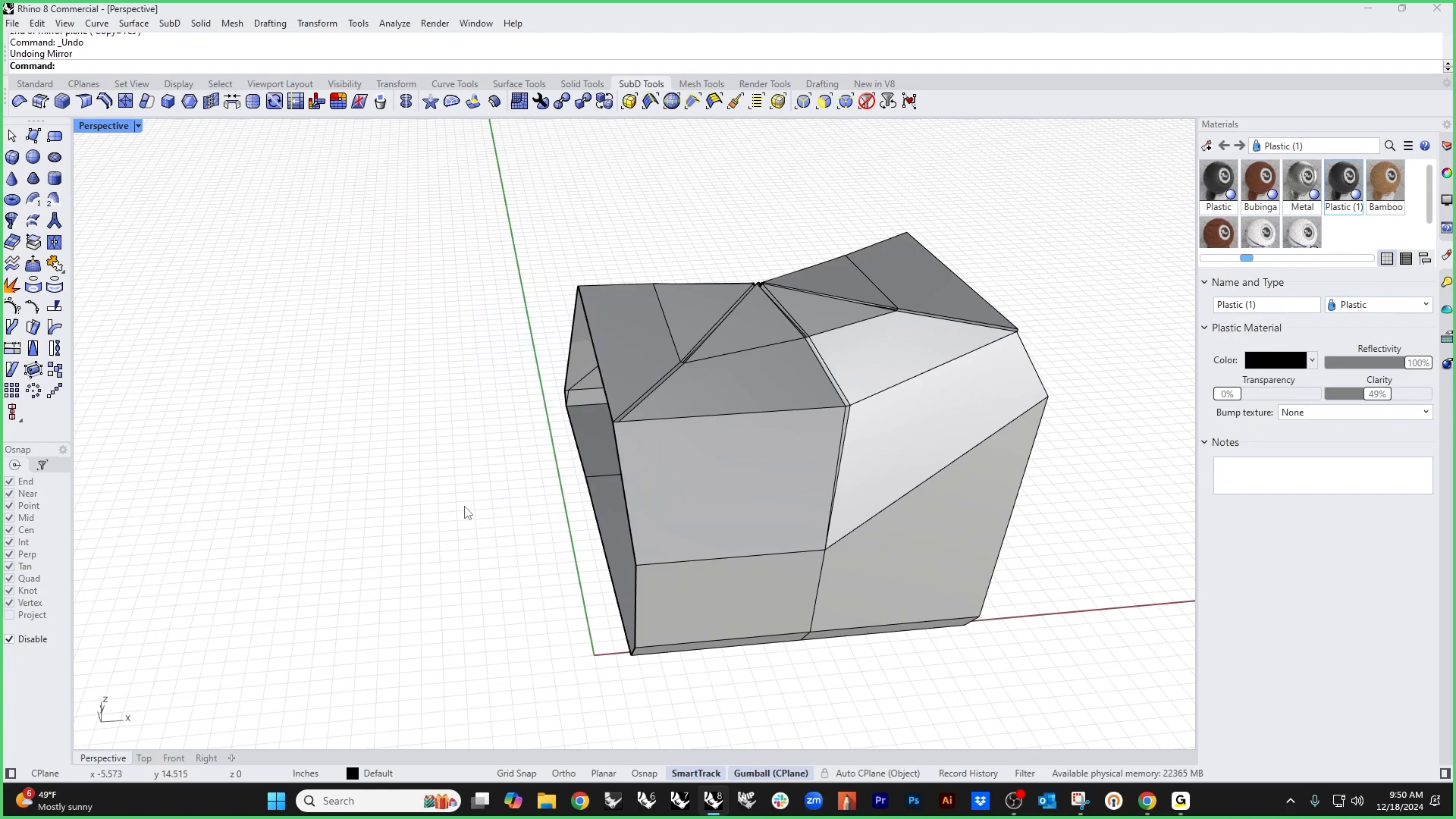
pyautogui.hotkey('ctrl', 'F1')
pyautogui.scroll(-4, 497, 484)
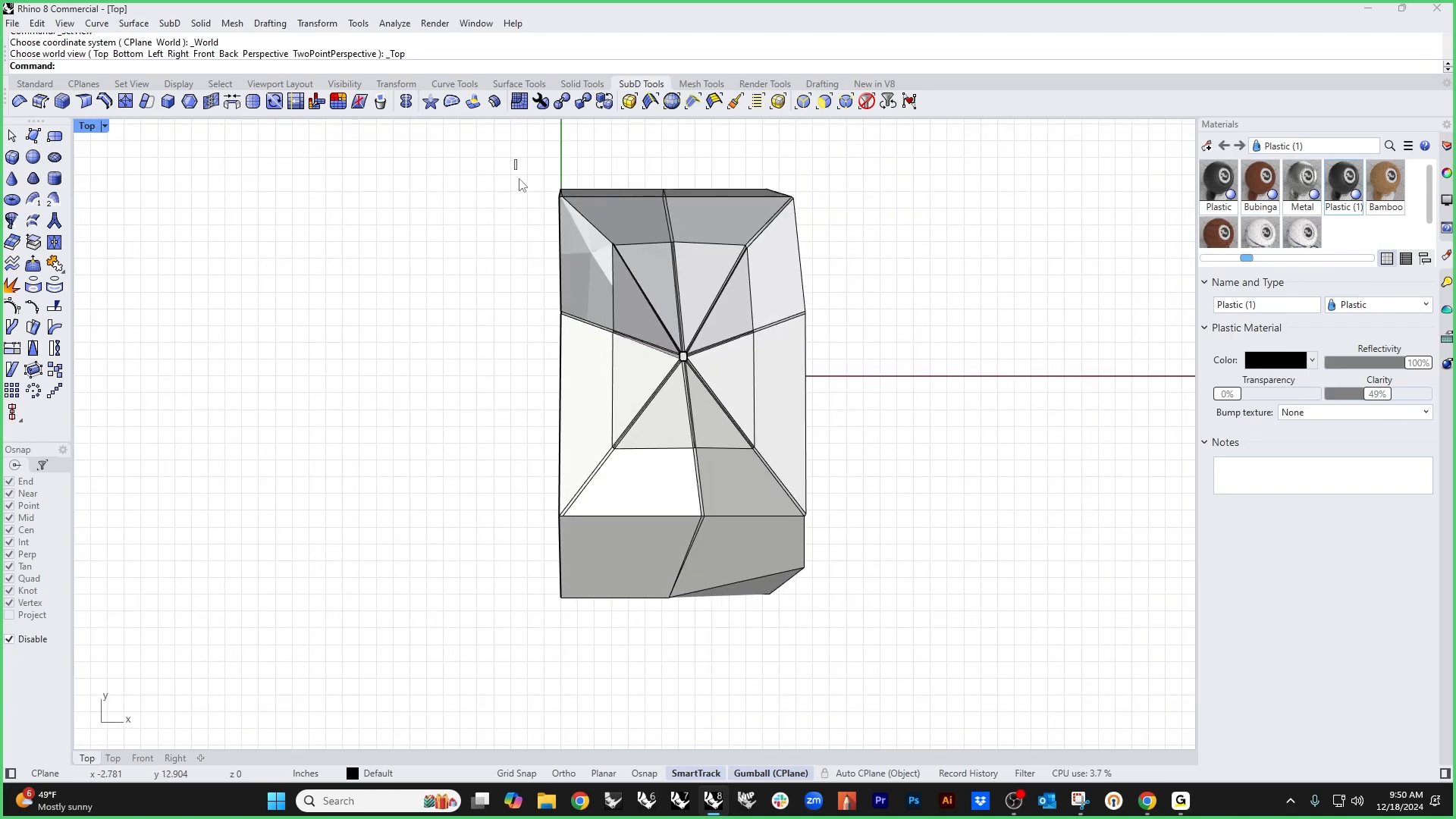
pyautogui.moveTo(519, 184); pyautogui.dragTo(568, 606)
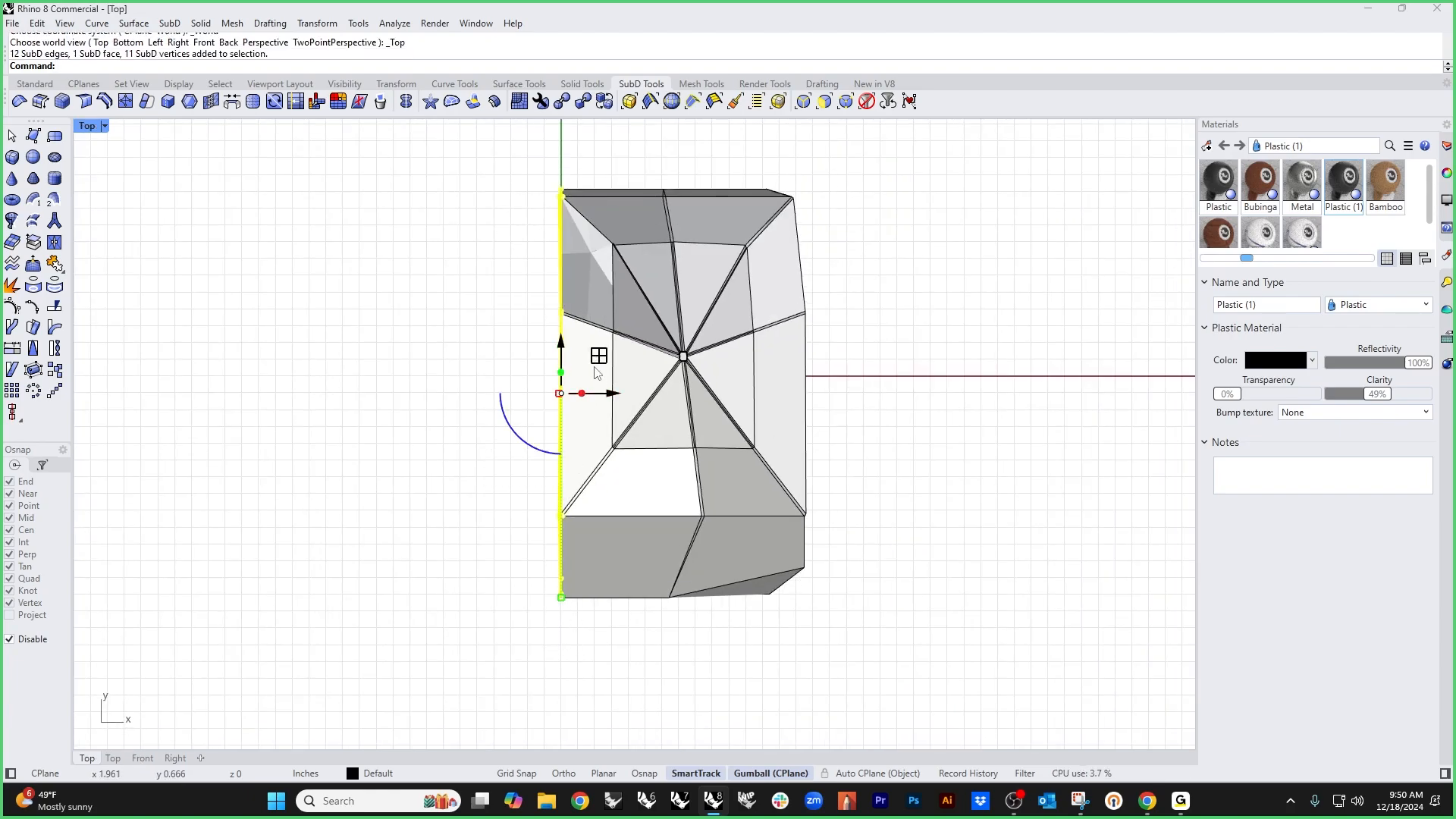
pyautogui.moveTo(595, 370); pyautogui.dragTo(579, 501, button='right')
pyautogui.scroll(8, 577, 522)
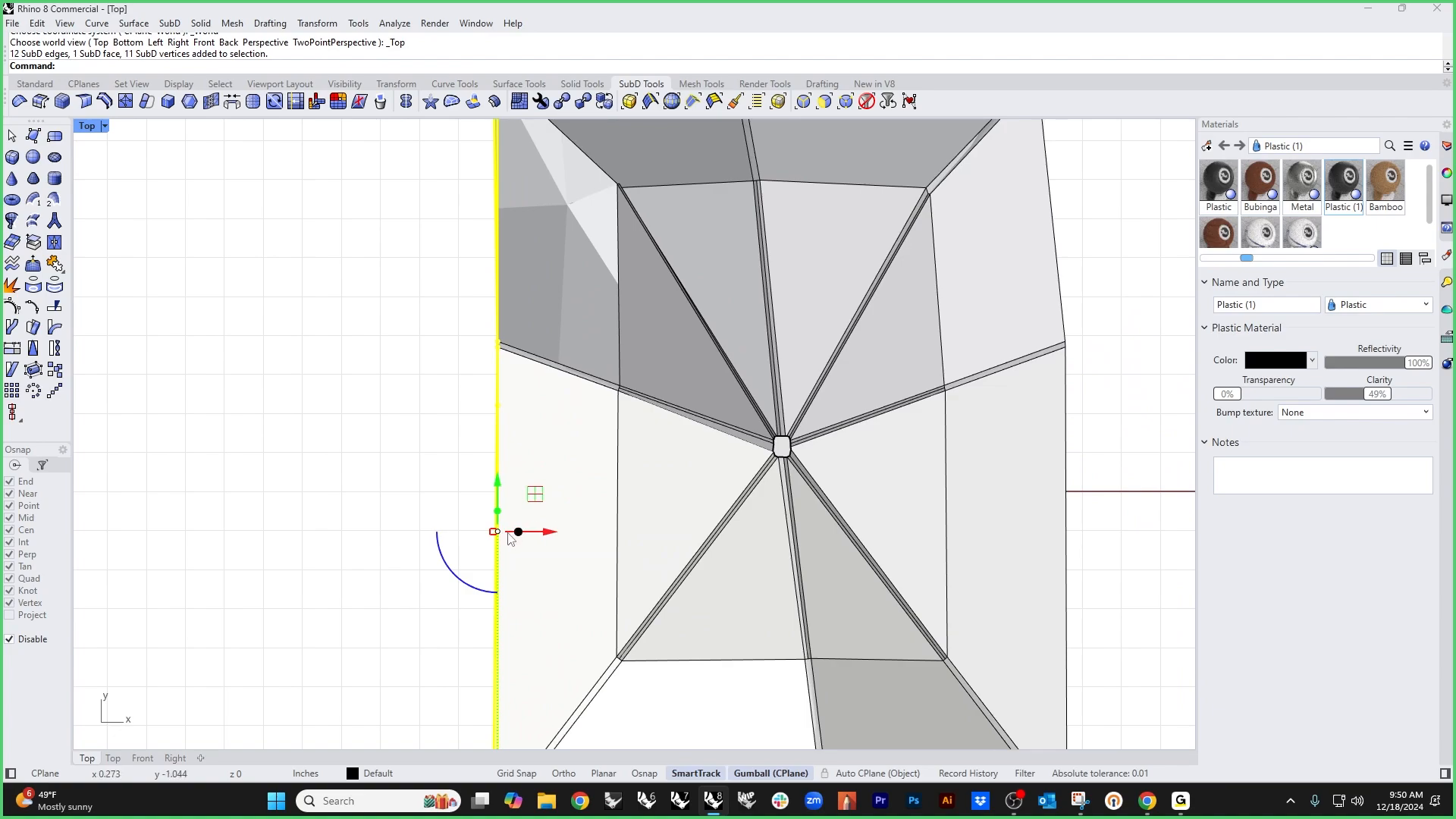
pyautogui.scroll(10, 504, 535)
pyautogui.scroll(-6, 485, 532)
pyautogui.moveTo(557, 433); pyautogui.dragTo(618, 728, button='right')
pyautogui.moveTo(572, 230); pyautogui.dragTo(599, 489, button='right')
pyautogui.scroll(12, 565, 352)
pyautogui.moveTo(560, 393); pyautogui.dragTo(559, 460)
pyautogui.press('Return')
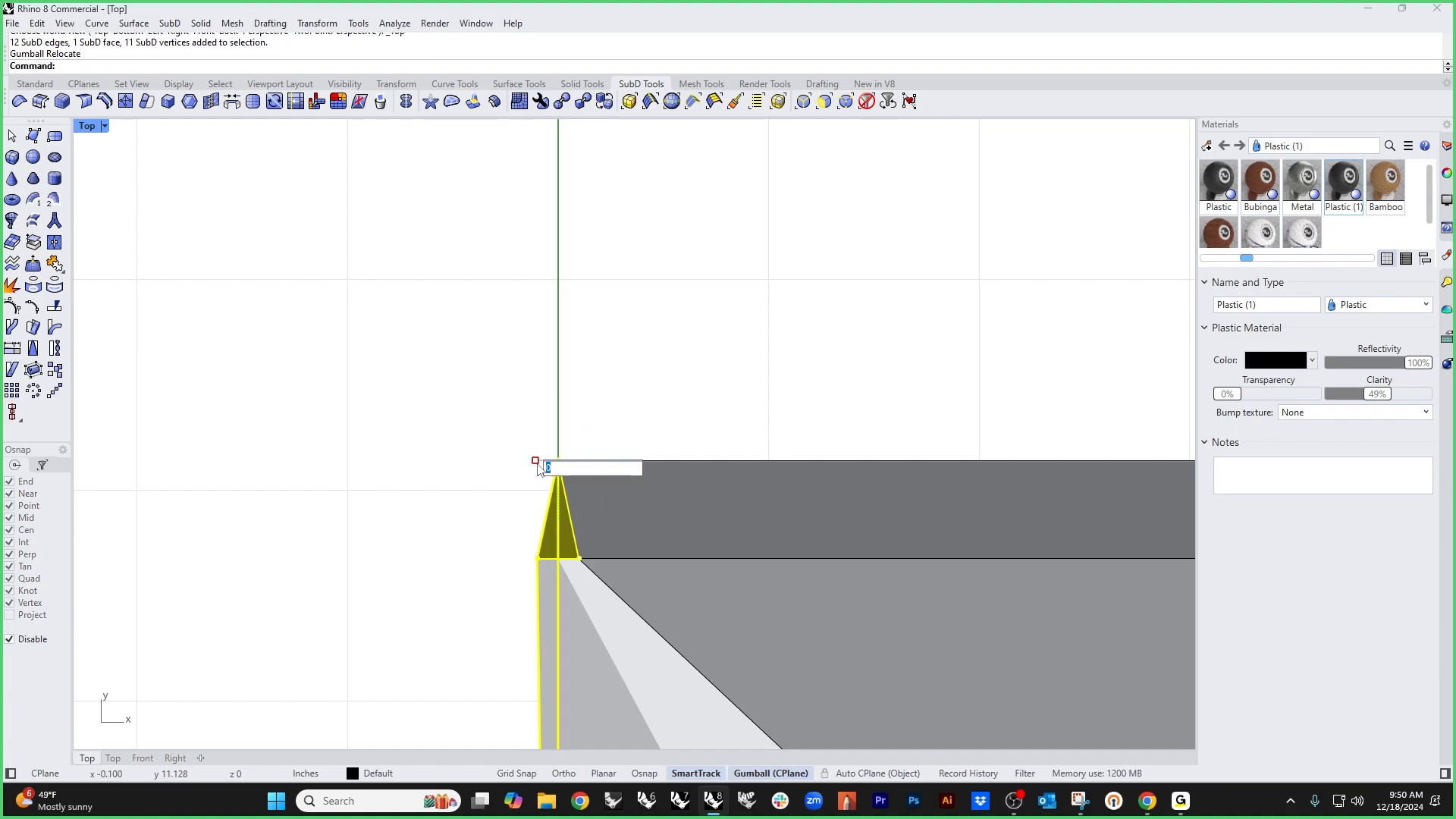
pyautogui.scroll(-8, 524, 394)
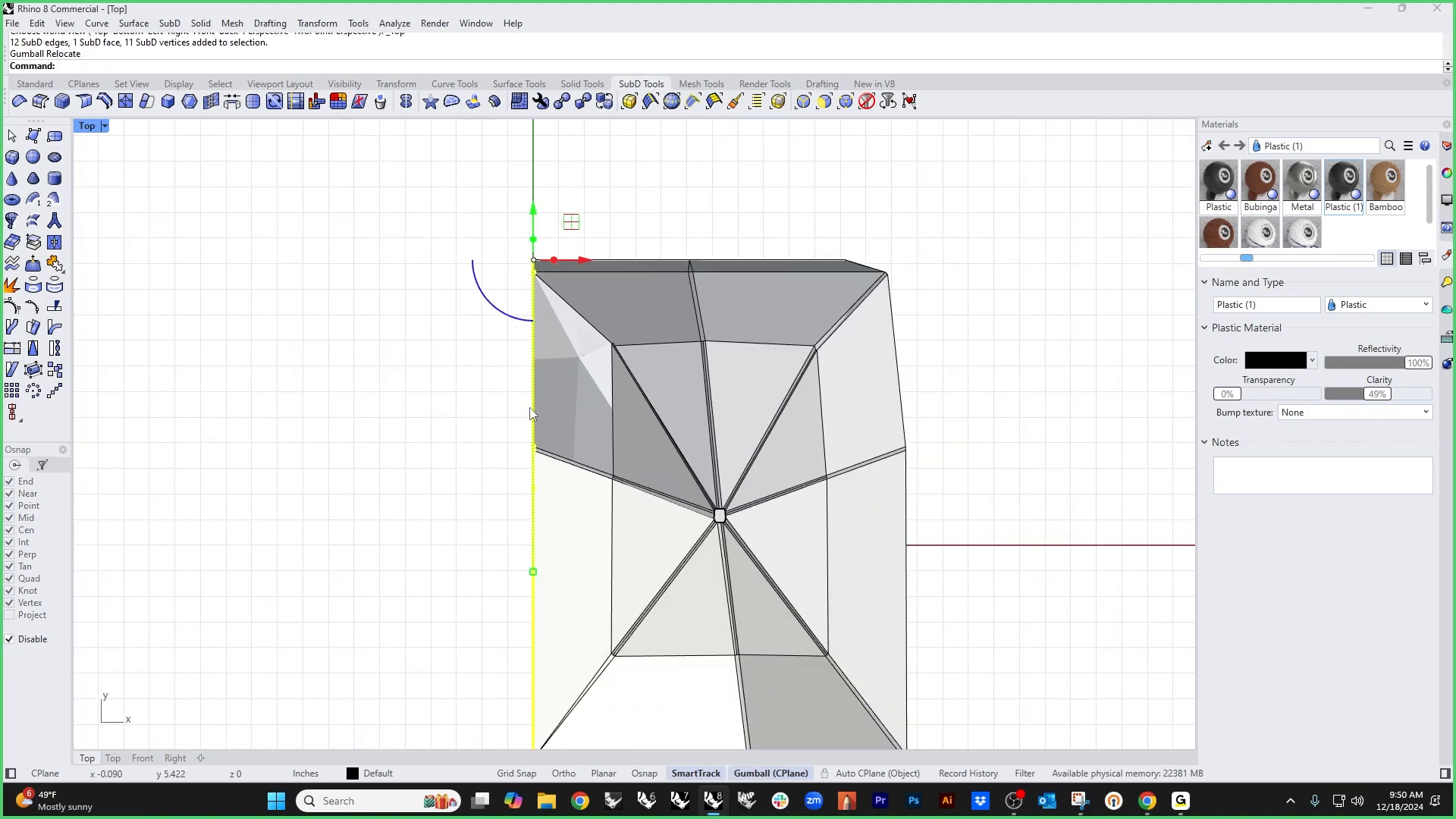
pyautogui.moveTo(425, 531); pyautogui.dragTo(400, 430, button='right')
pyautogui.click(400, 430)
# Step: Mirror the SubD half across the flattened seam, keeping the original as a copy
pyautogui.scroll(-6, 439, 486)
pyautogui.moveTo(521, 564); pyautogui.dragTo(592, 508, button='right')
pyautogui.click(592, 508)
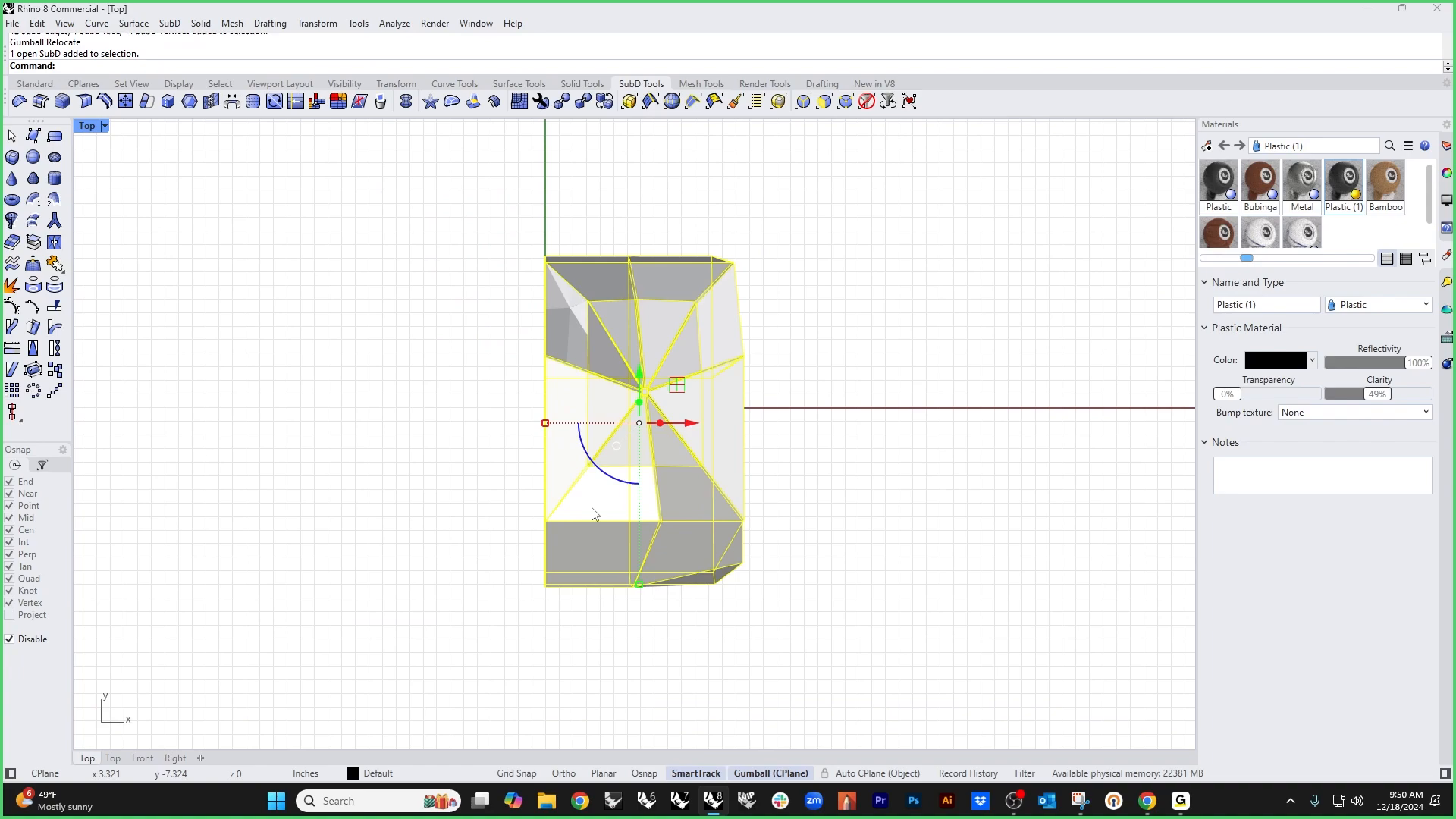
pyautogui.press('Return')
pyautogui.click(546, 585)
pyautogui.click(537, 545)
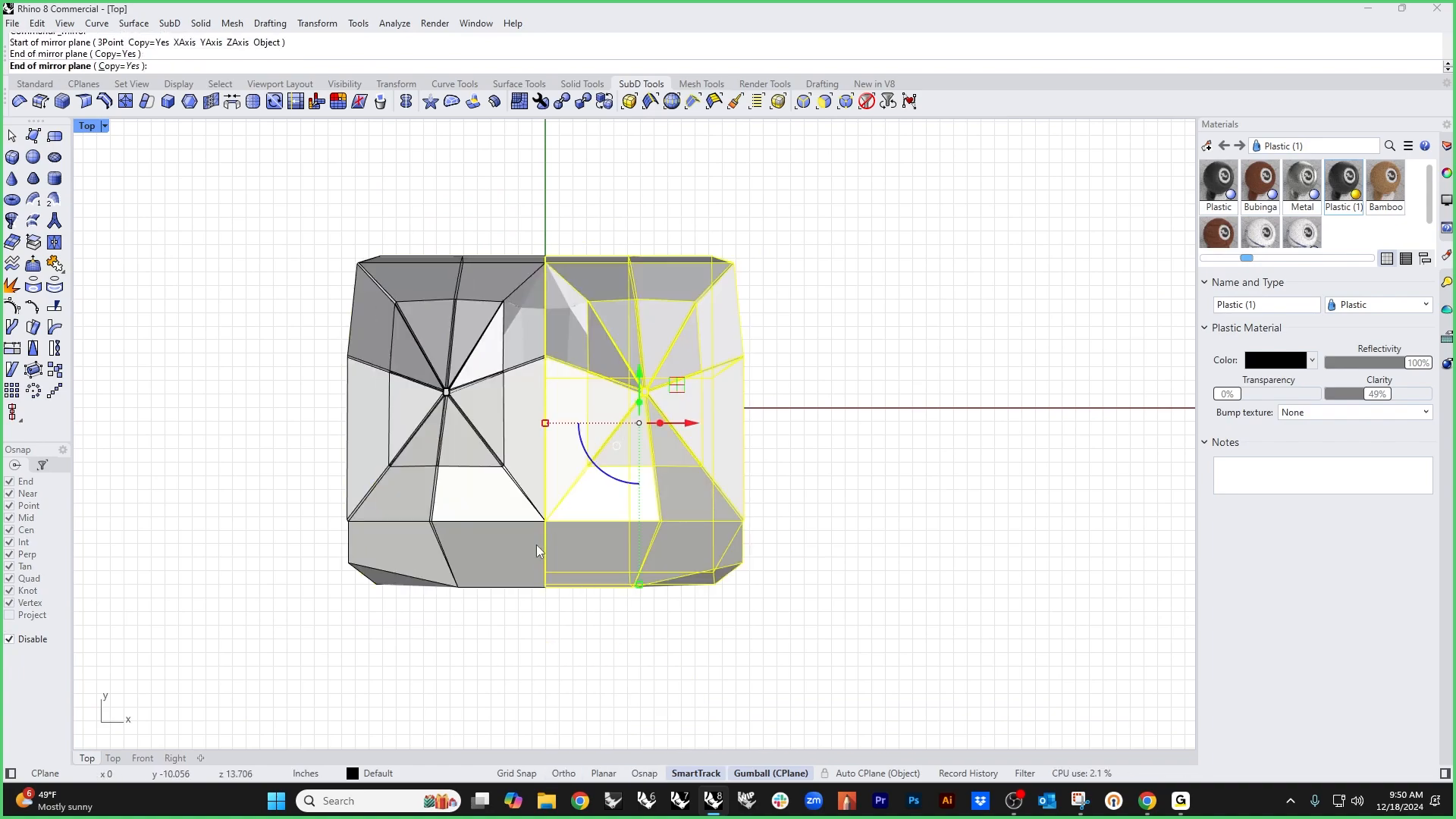
# Step: Try to join all the SubDs with smooth joined edges and symmetry preserved
pyautogui.click(560, 644)
pyautogui.hotkey('ctrl', 'a')
pyautogui.write('join')
pyautogui.press('Return')
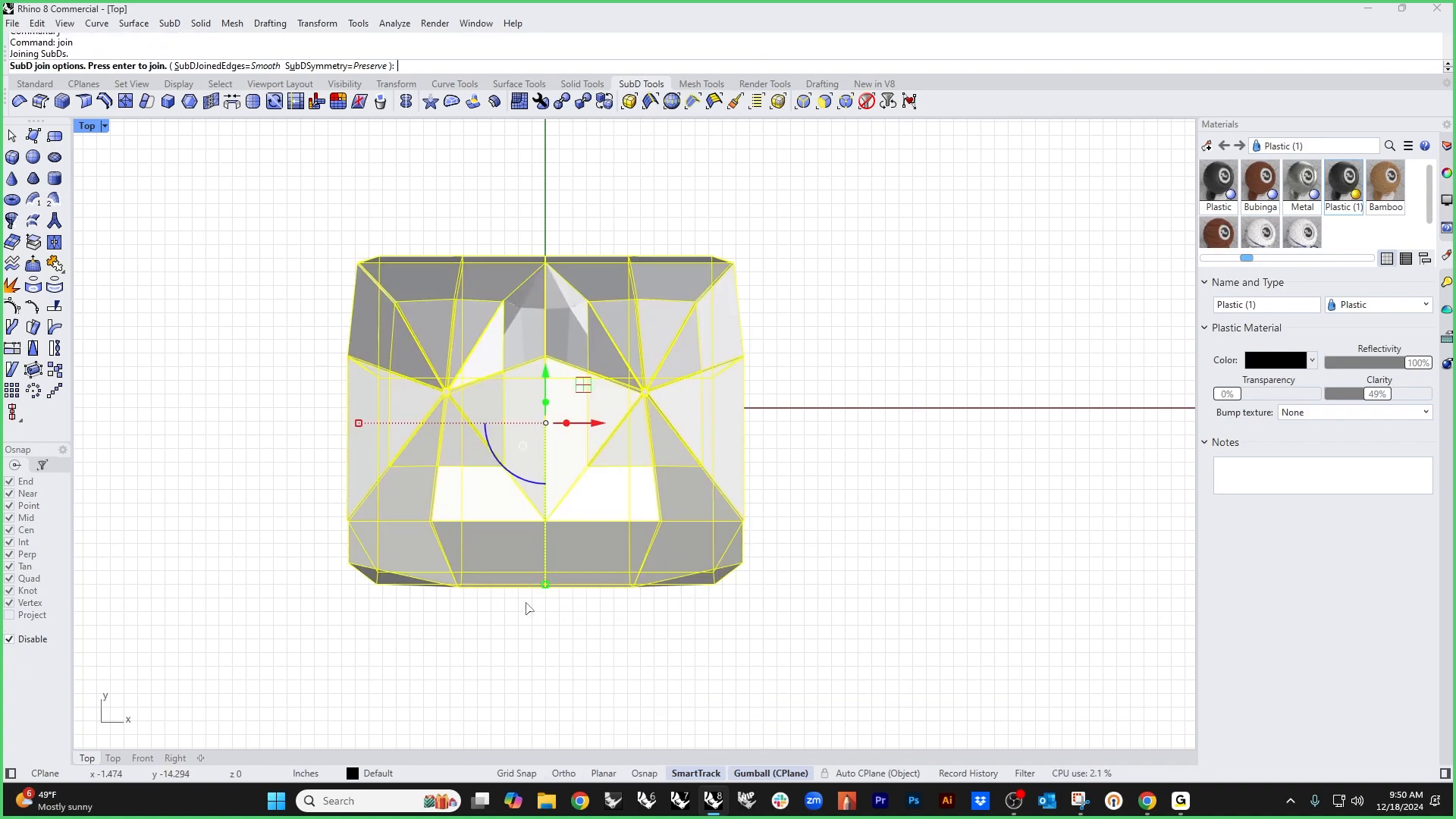
pyautogui.press('Return')
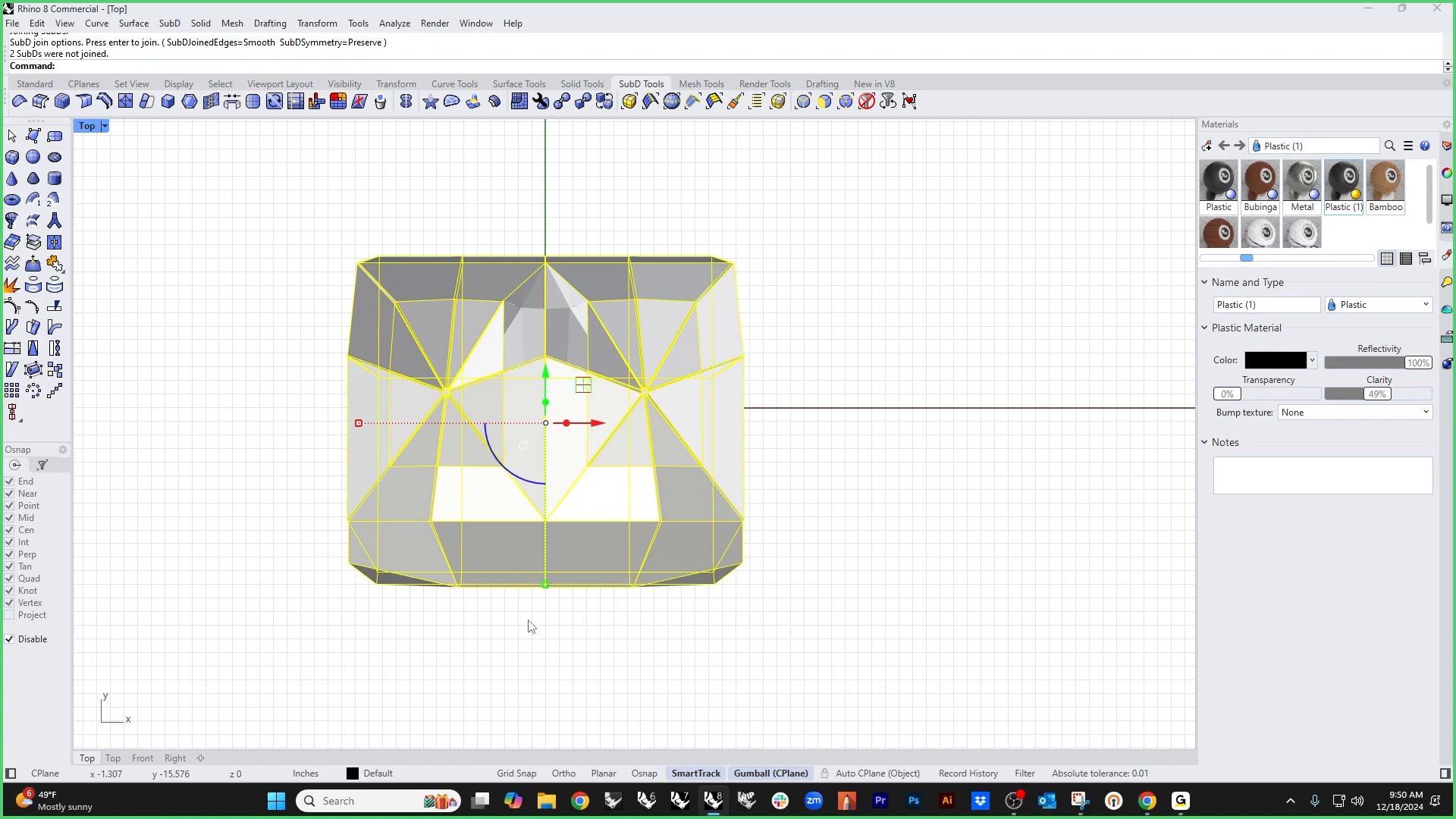
pyautogui.press('Escape')
# Step: Inspect both halves in the Perspective view with Rendered mode and smooth SubD display, and return the viewport to Shaded
pyautogui.hotkey('ctrl', 'F4')
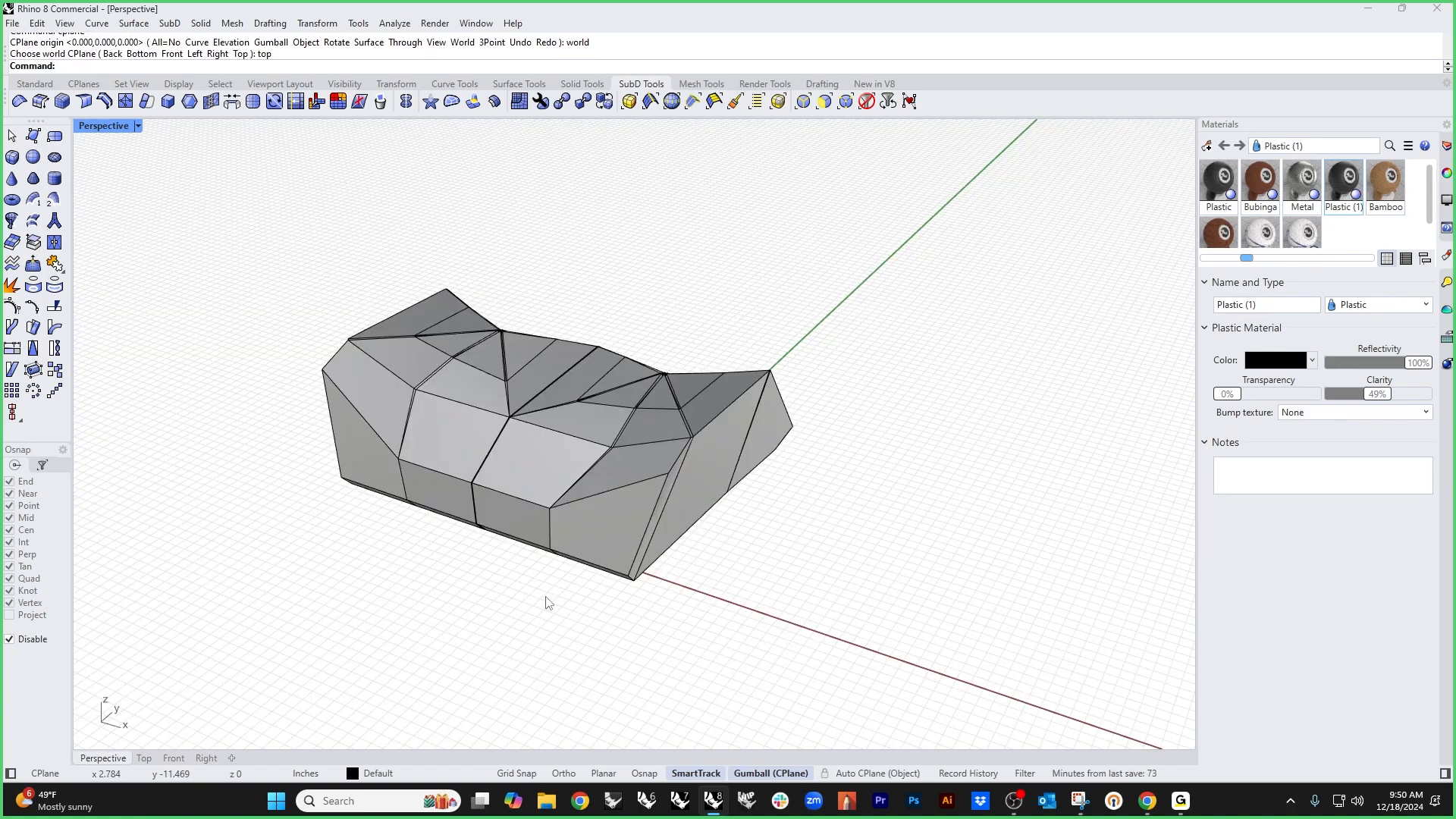
pyautogui.click(106, 127)
pyautogui.click(129, 218)
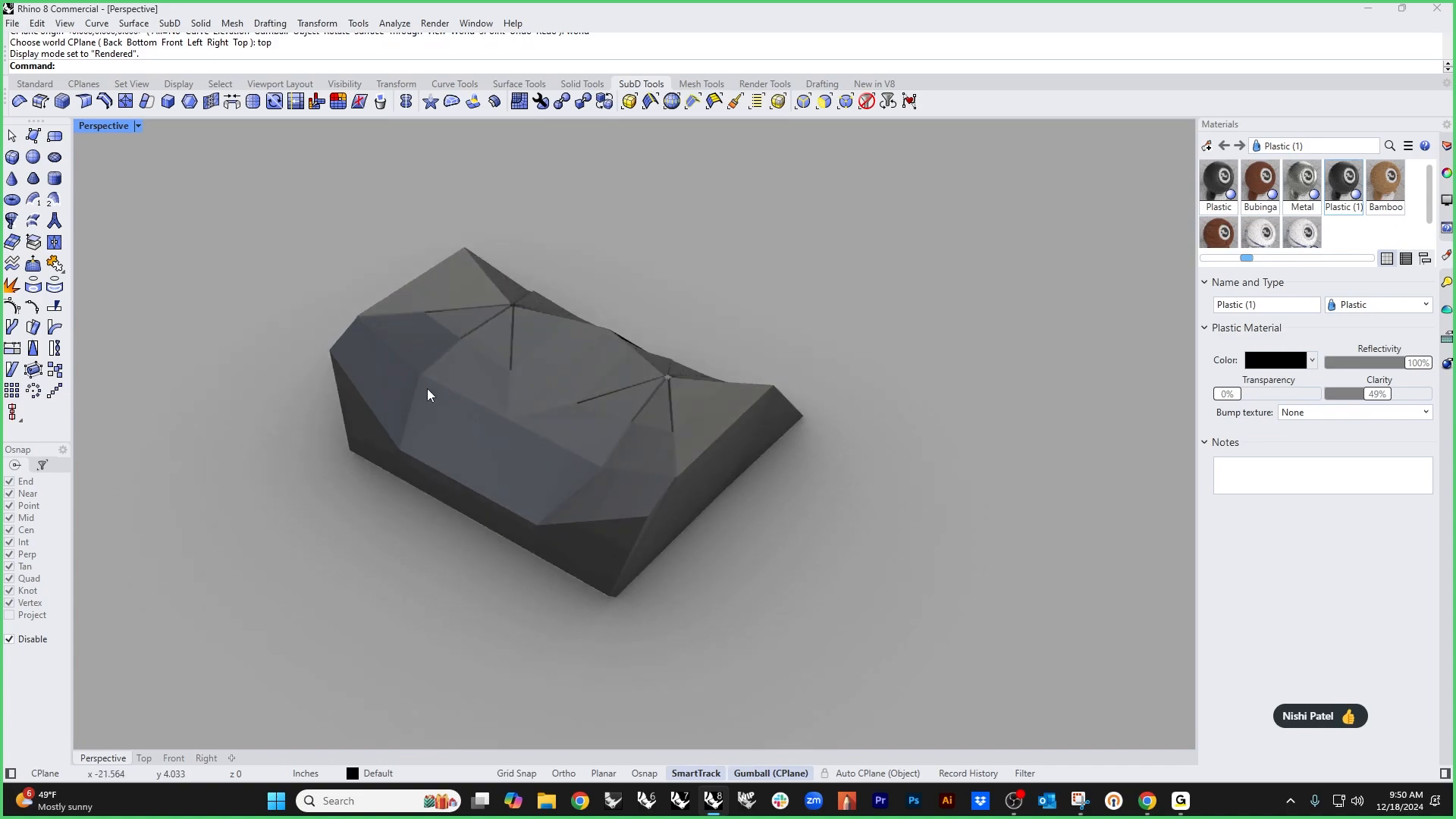
pyautogui.press('Tab')
pyautogui.scroll(5, 531, 413)
pyautogui.moveTo(614, 410); pyautogui.dragTo(465, 455, button='right')
pyautogui.moveTo(747, 527); pyautogui.dragTo(712, 536, button='right')
pyautogui.keyDown('shift'); pyautogui.moveTo(713, 535); pyautogui.dragTo(682, 490, button='right'); pyautogui.keyUp('shift')
pyautogui.click(138, 127)
pyautogui.click(117, 199)
pyautogui.scroll(-6, 471, 335)
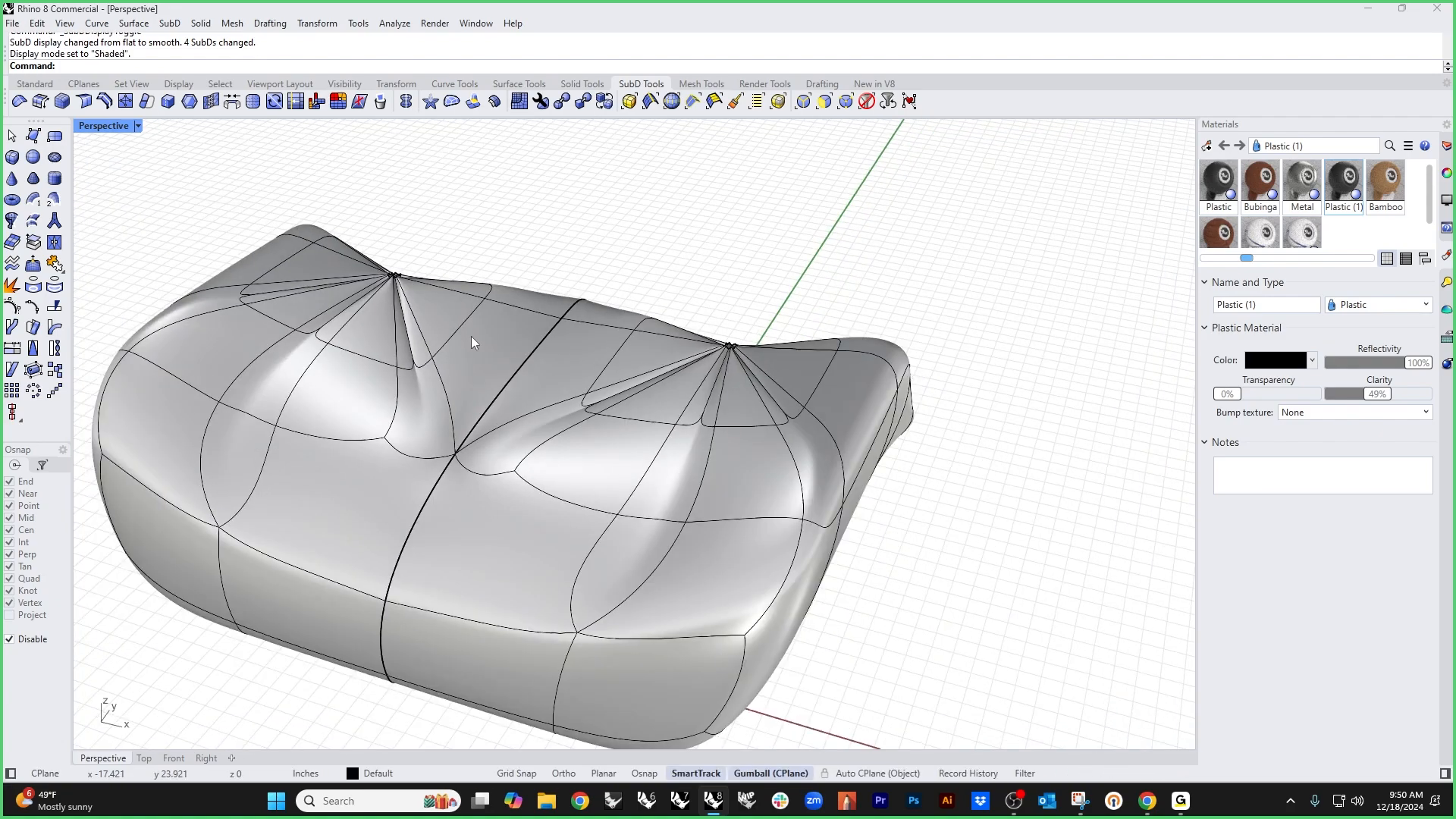
# Step: Try to join the two cushion halves along the middle seam with SubDSymmetry set to Discard
pyautogui.moveTo(485, 345)
pyautogui.mouseDown(button='right')
pyautogui.moveTo(565, 416)
pyautogui.moveTo(523, 455)
pyautogui.mouseUp(button='right')
pyautogui.scroll(10, 498, 516)
pyautogui.click(500, 520)
pyautogui.scroll(-8, 544, 462)
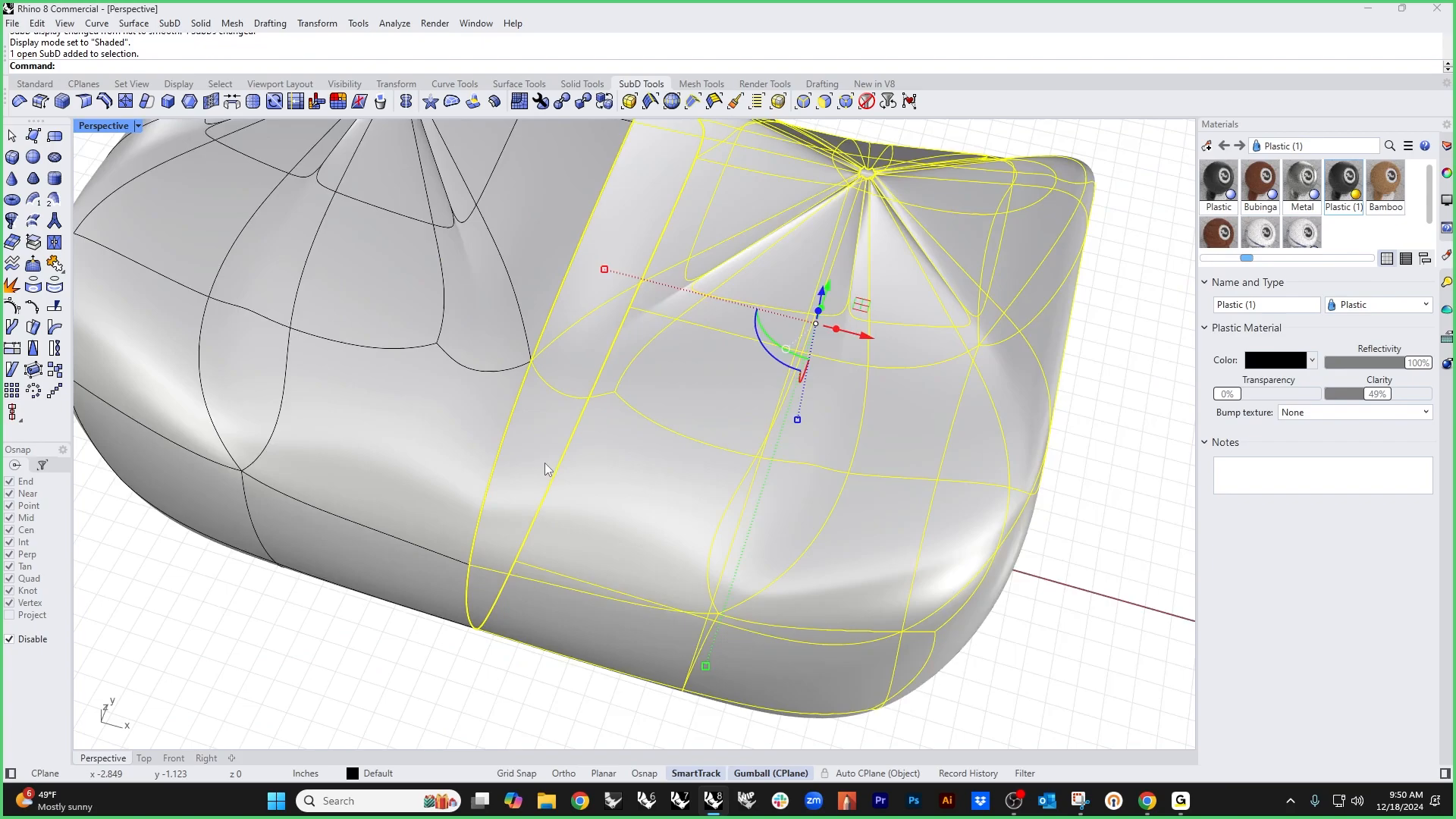
pyautogui.click(469, 574)
pyautogui.scroll(8, 558, 555)
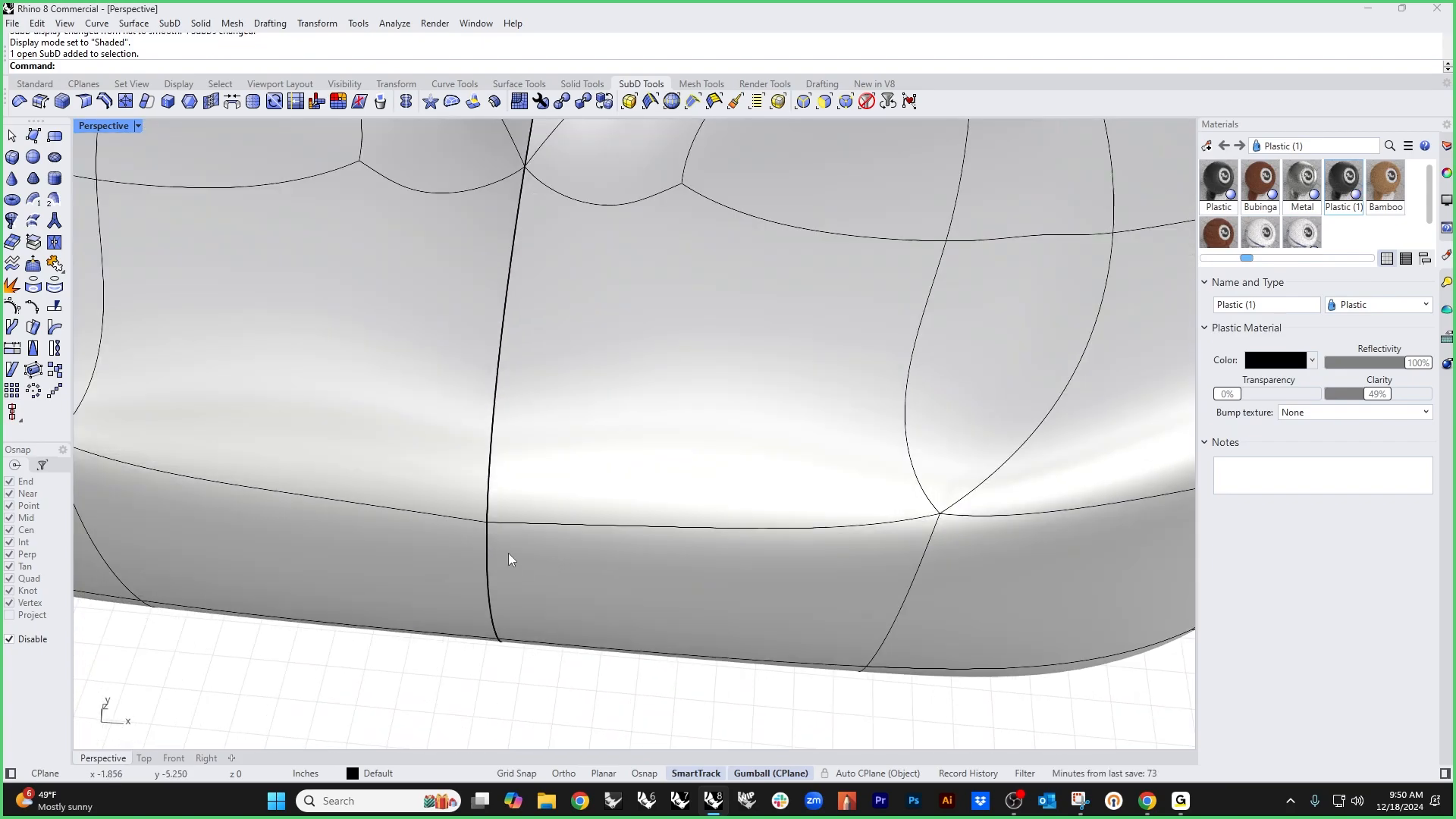
pyautogui.click(517, 526)
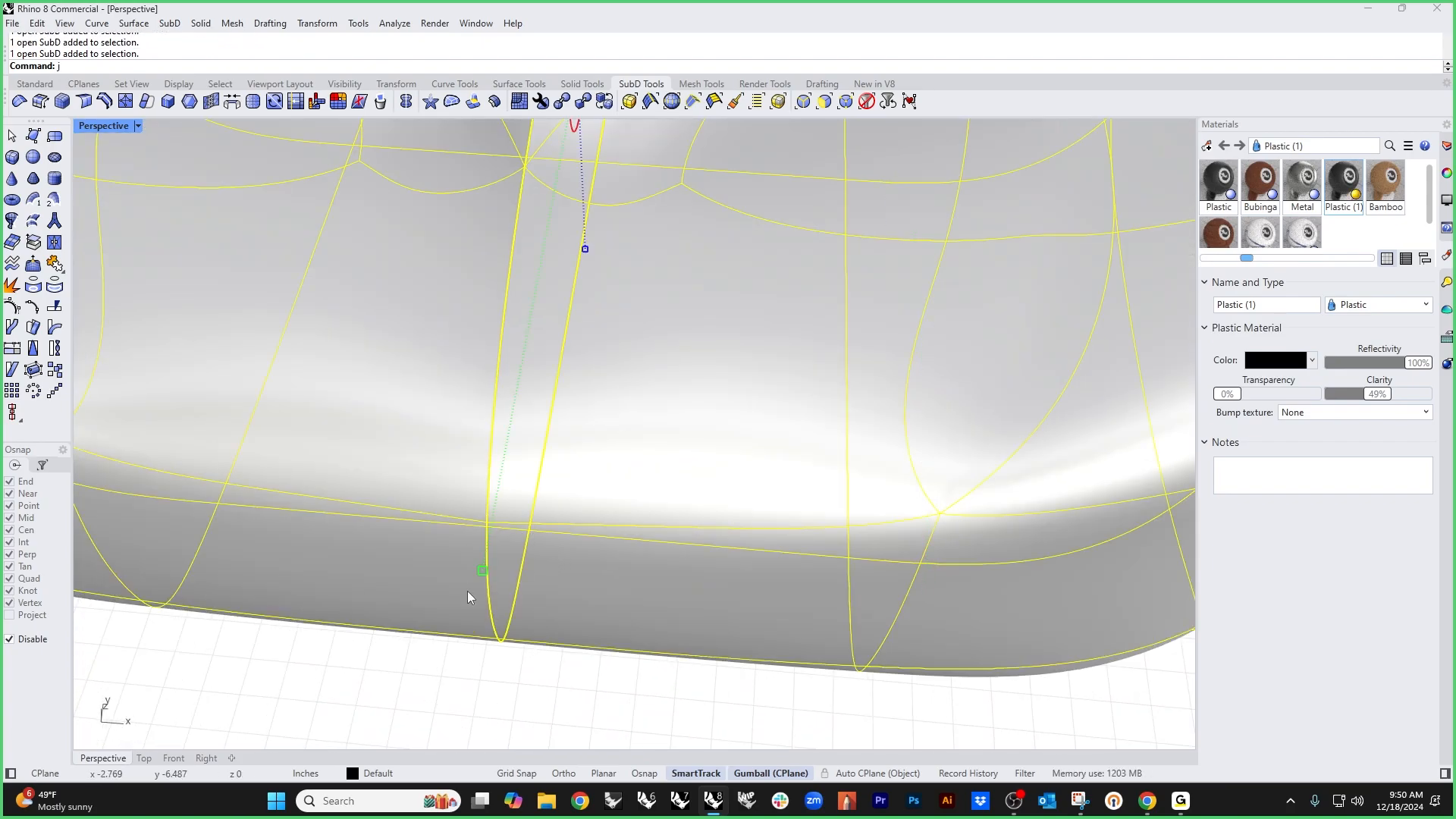
pyautogui.write('oin')
pyautogui.press('Return')
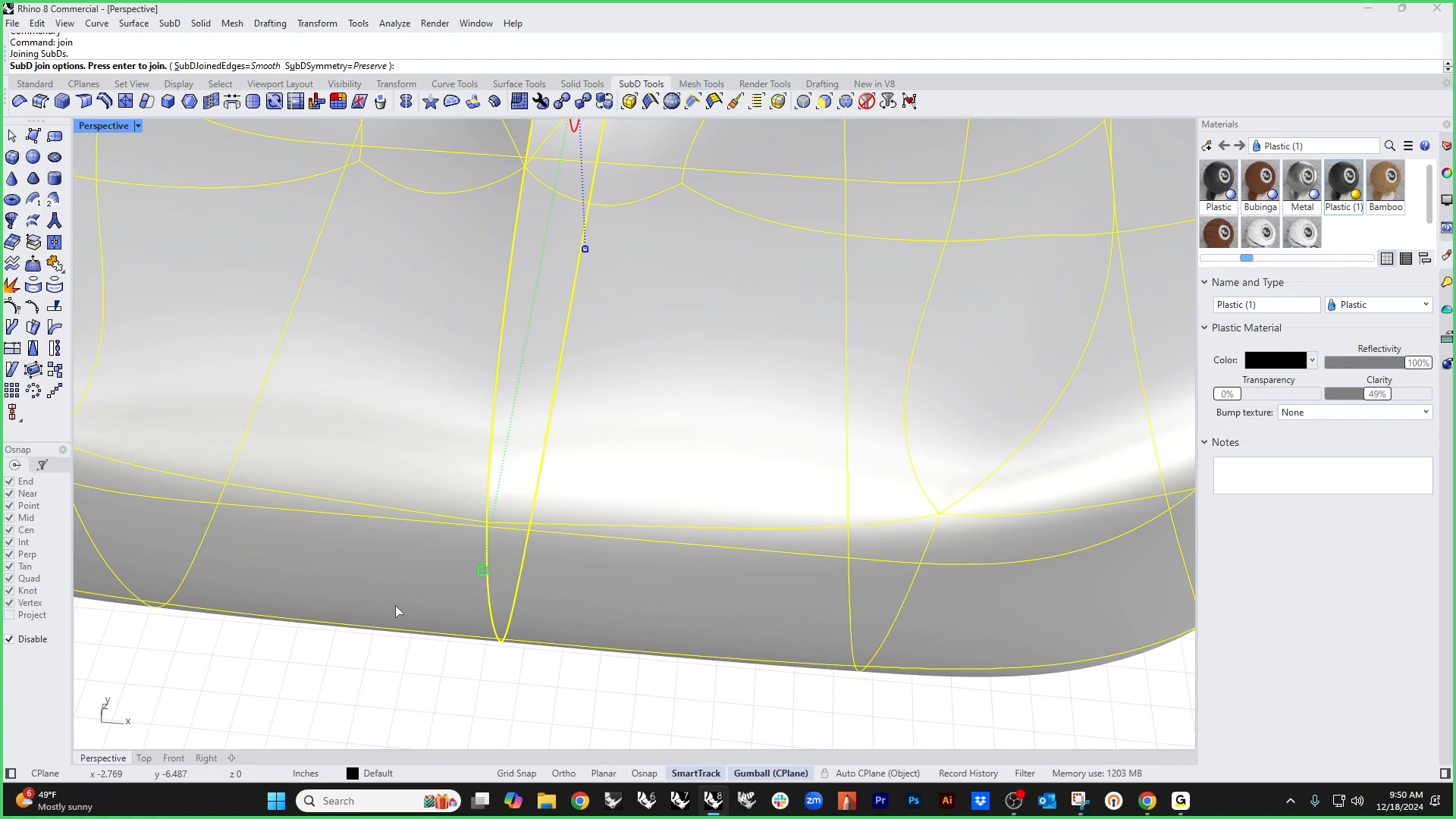
pyautogui.click(353, 67)
pyautogui.press('Return')
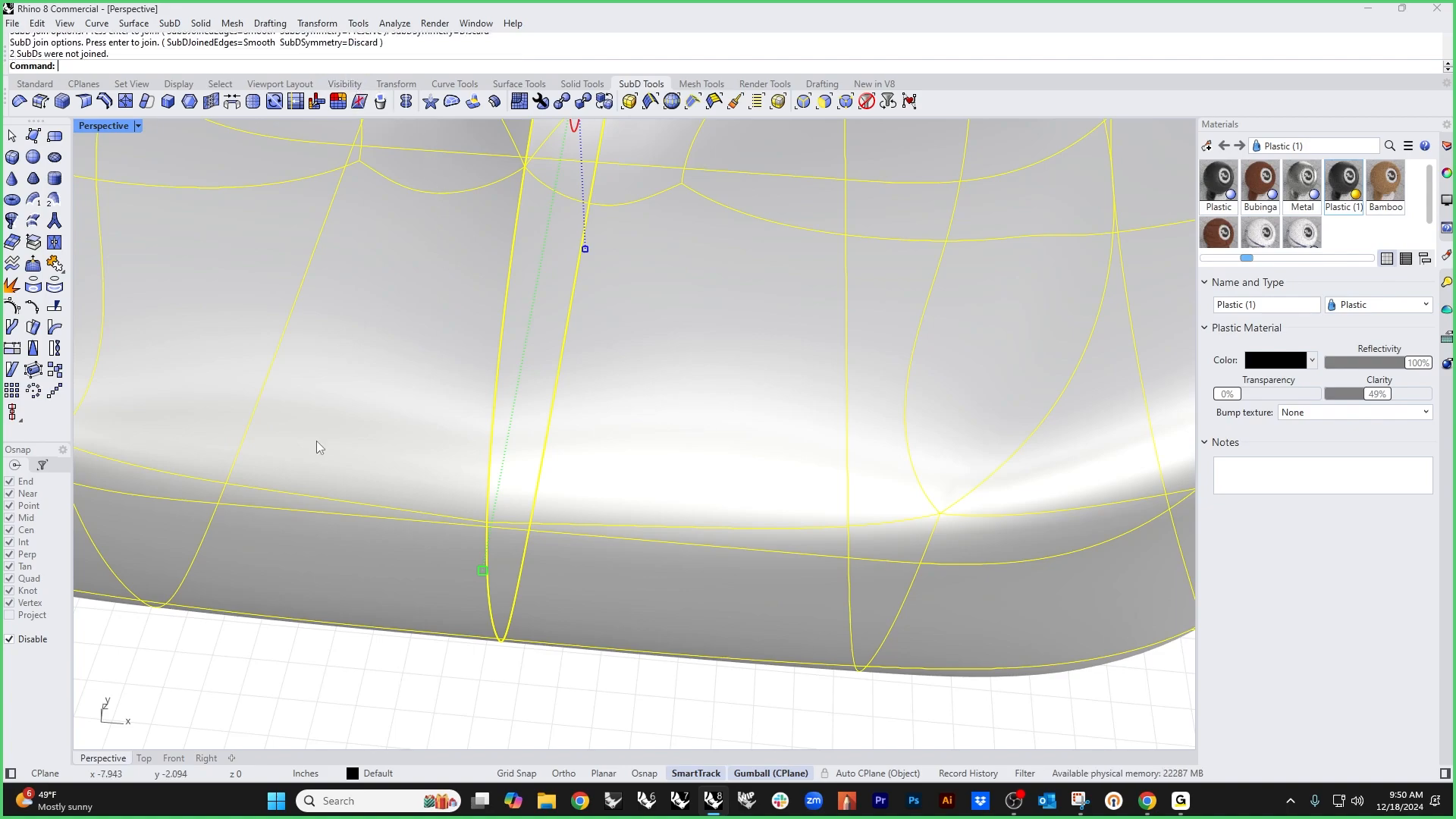
pyautogui.click(313, 635)
# Step: Switch the SubDs to flat display and set the Perspective viewport to Wireframe to expose the middle seam
pyautogui.scroll(-6, 457, 588)
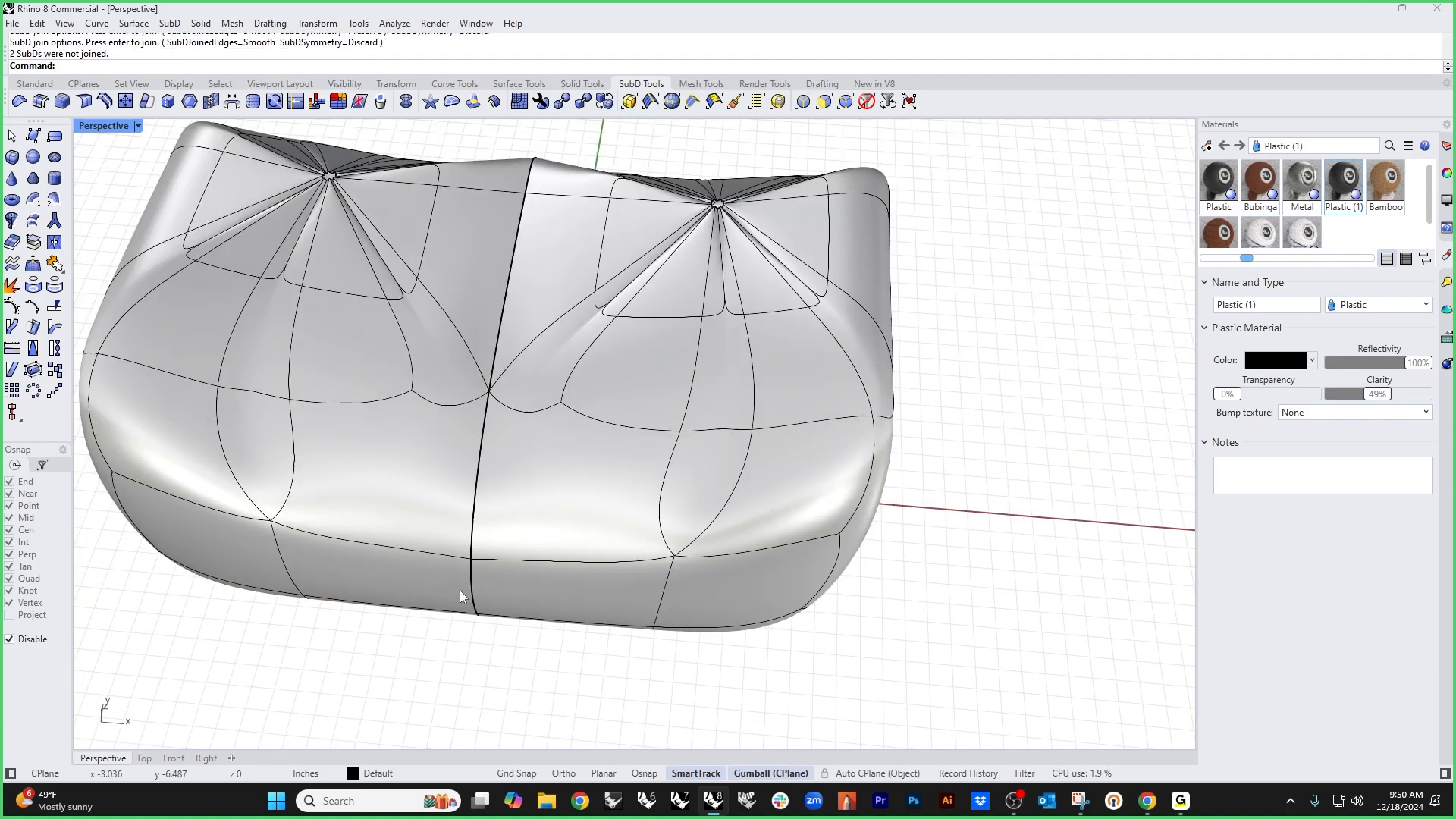
pyautogui.moveTo(459, 590); pyautogui.dragTo(497, 595, button='right')
pyautogui.click(498, 596)
pyautogui.click(601, 645)
pyautogui.moveTo(601, 644); pyautogui.dragTo(579, 641, button='right')
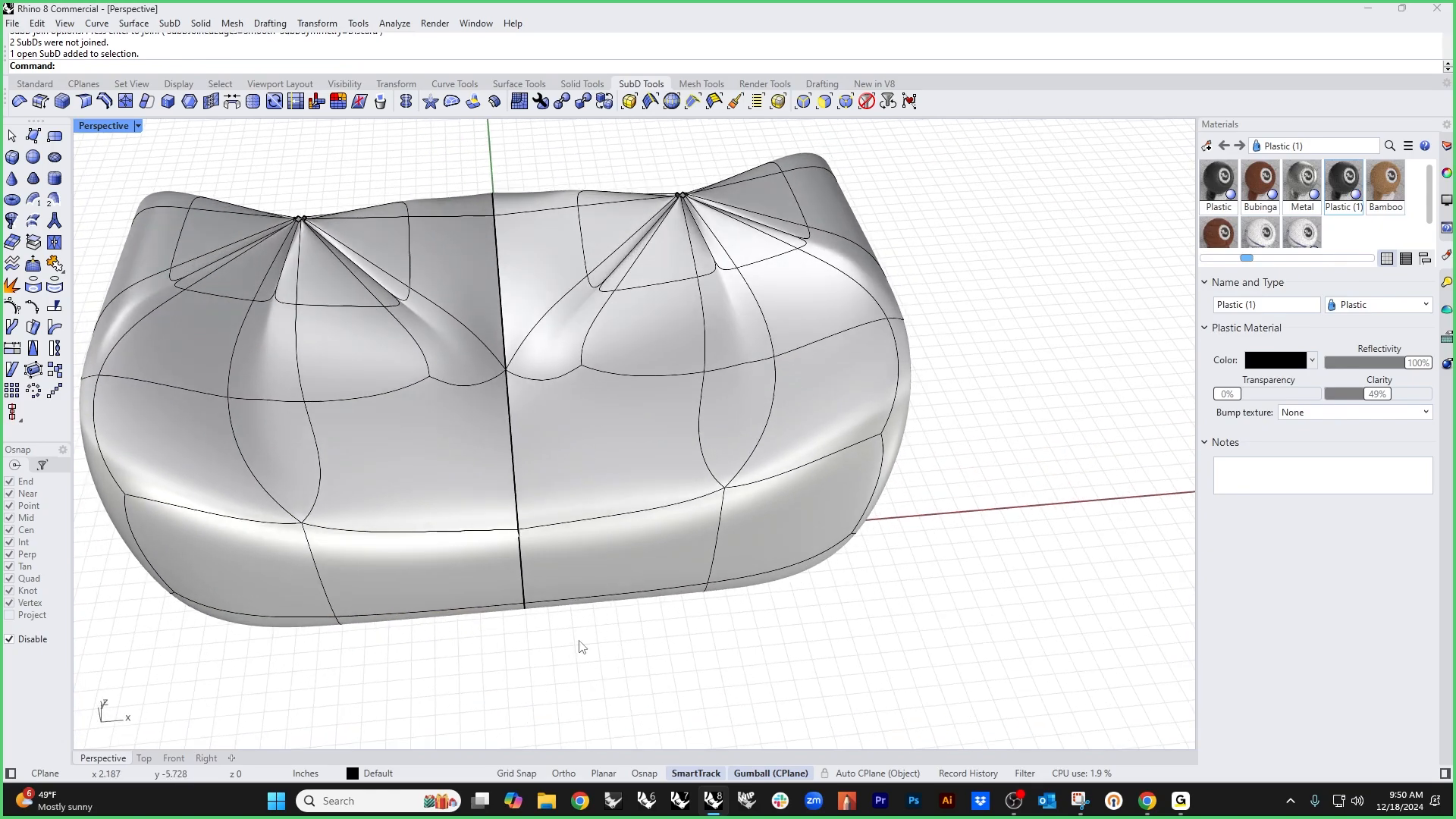
pyautogui.press('Tab')
pyautogui.moveTo(569, 674); pyautogui.dragTo(503, 673, button='right')
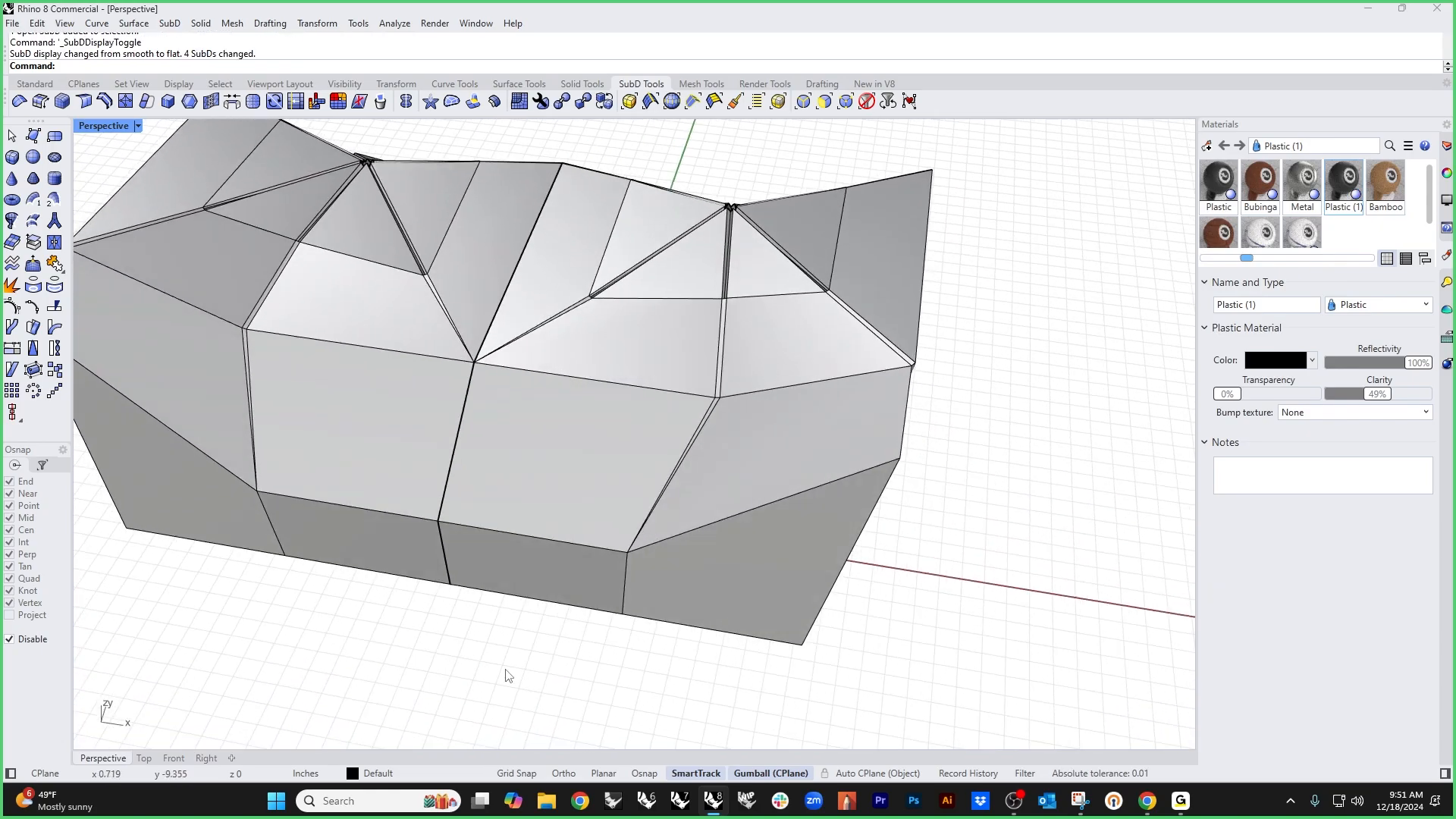
pyautogui.middleClick(402, 625)
pyautogui.click(382, 592)
# Step: Try to stitch the two overlapping vertices on the cushion's front side at the middle seam
pyautogui.scroll(3, 408, 590)
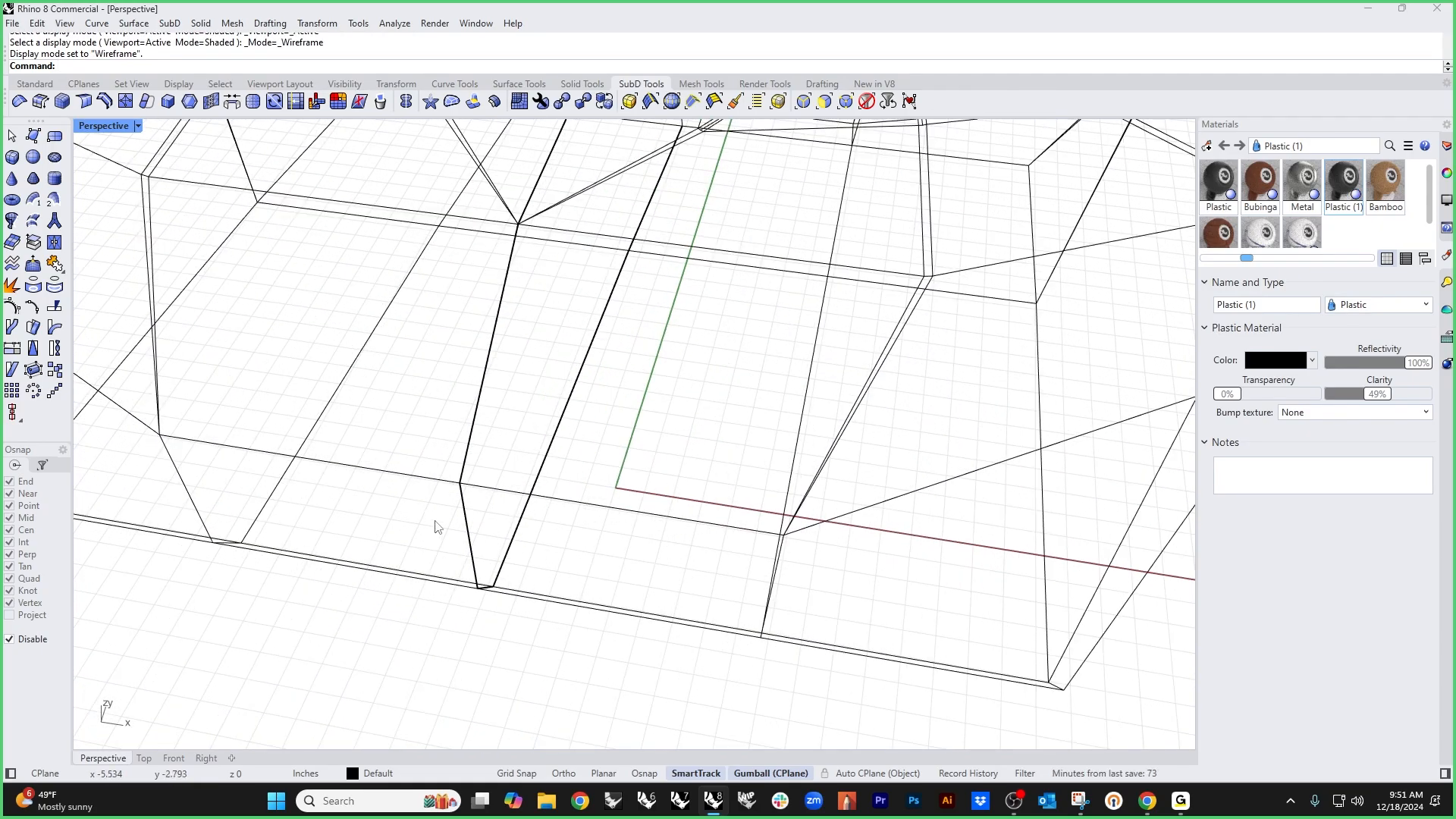
pyautogui.scroll(3, 429, 486)
pyautogui.moveTo(426, 444); pyautogui.dragTo(530, 522)
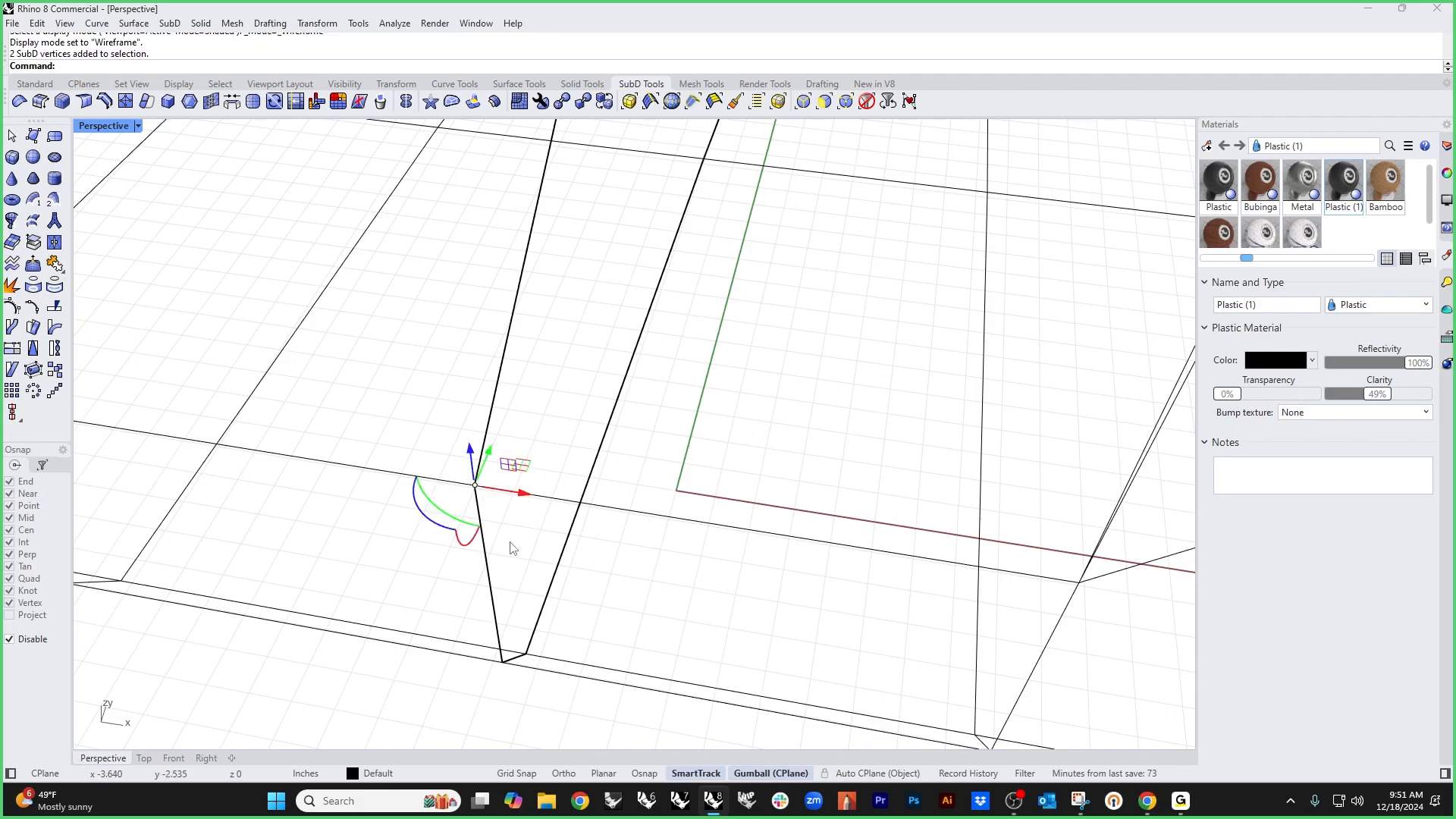
pyautogui.press('Return')
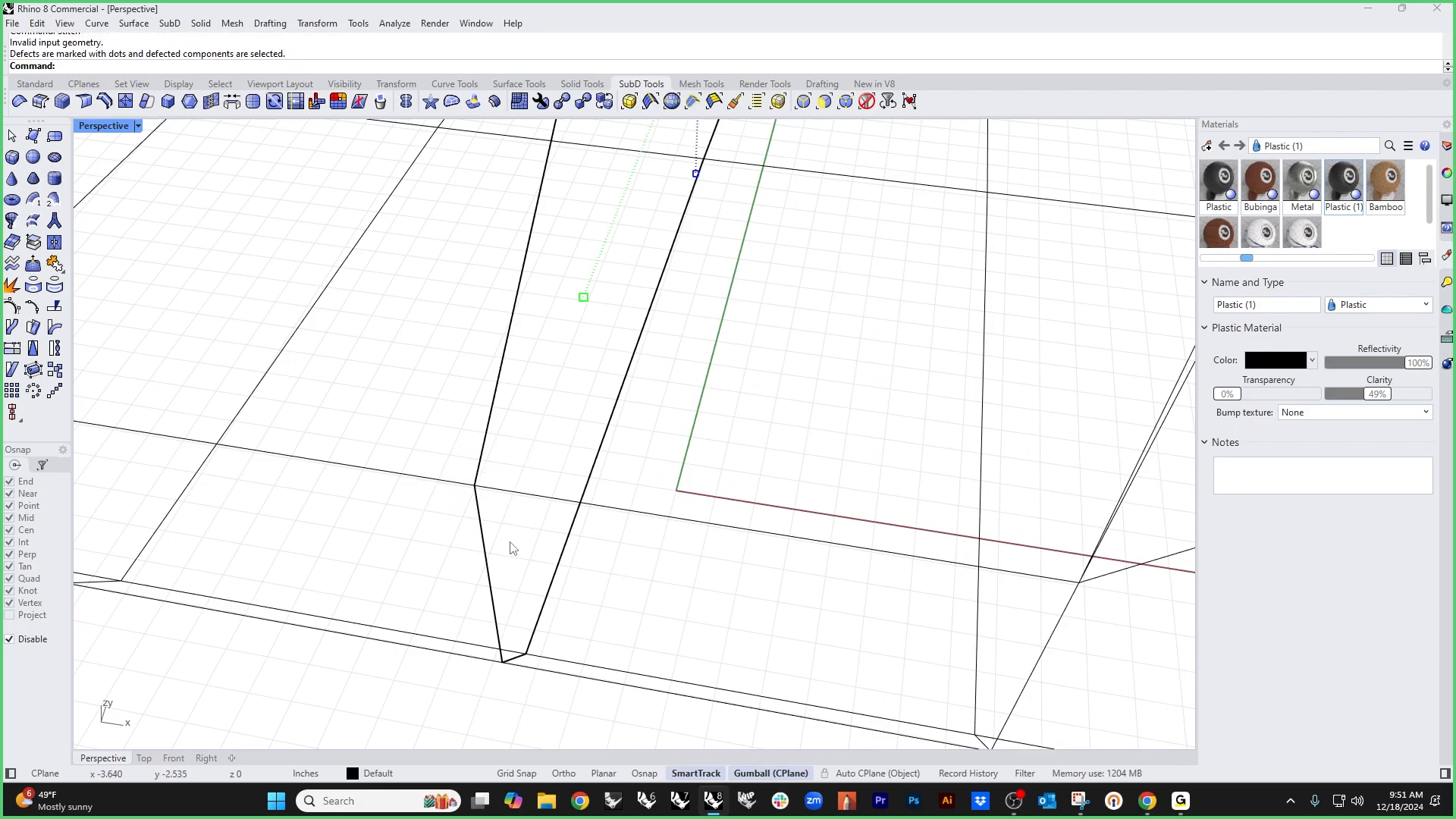
pyautogui.scroll(-6, 629, 556)
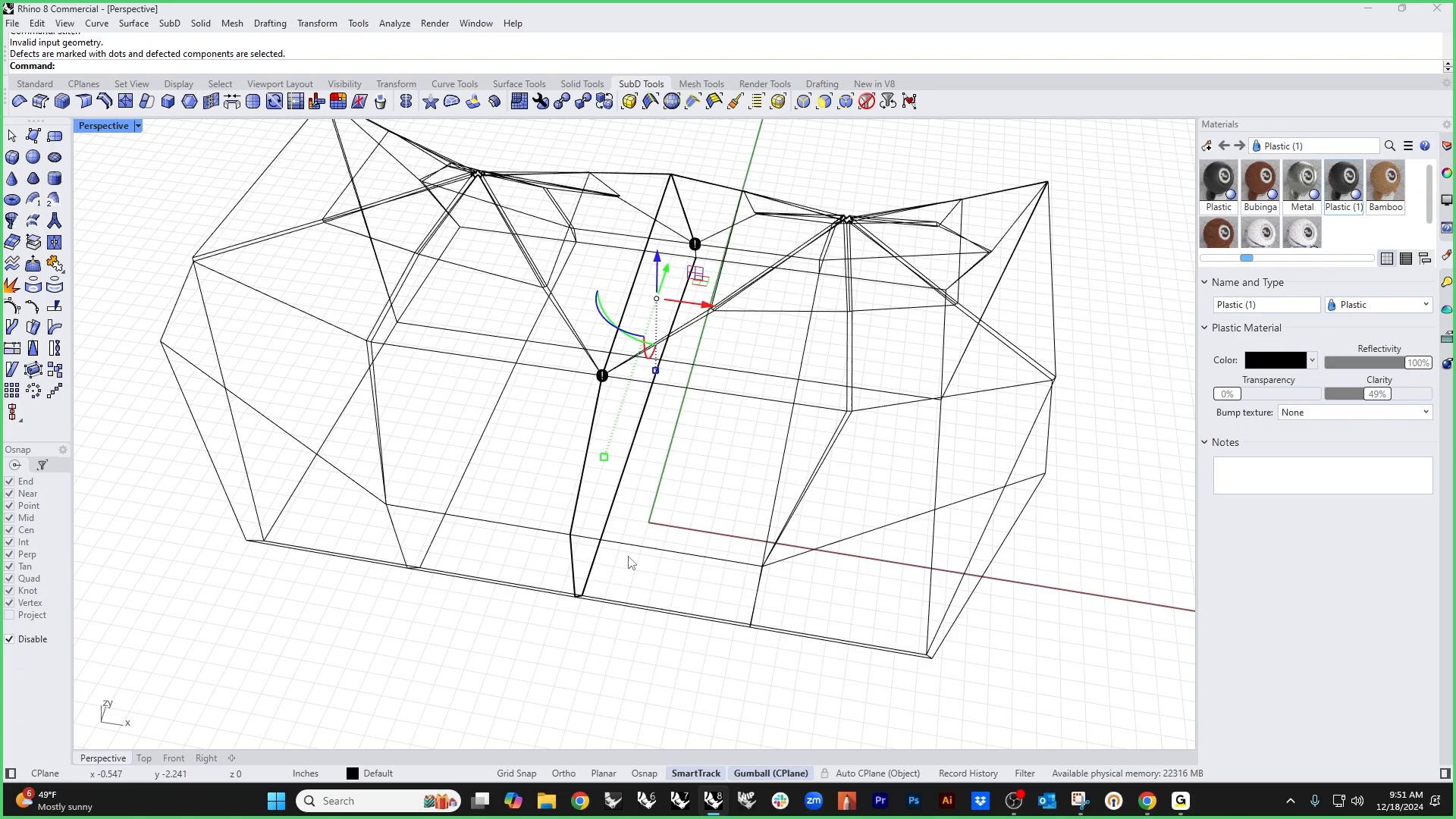
pyautogui.click(532, 628)
# Step: Try to stitch the overlapping vertices and short edges where the button folds meet the middle seam
pyautogui.moveTo(566, 607); pyautogui.dragTo(662, 588, button='right')
pyautogui.scroll(6, 611, 424)
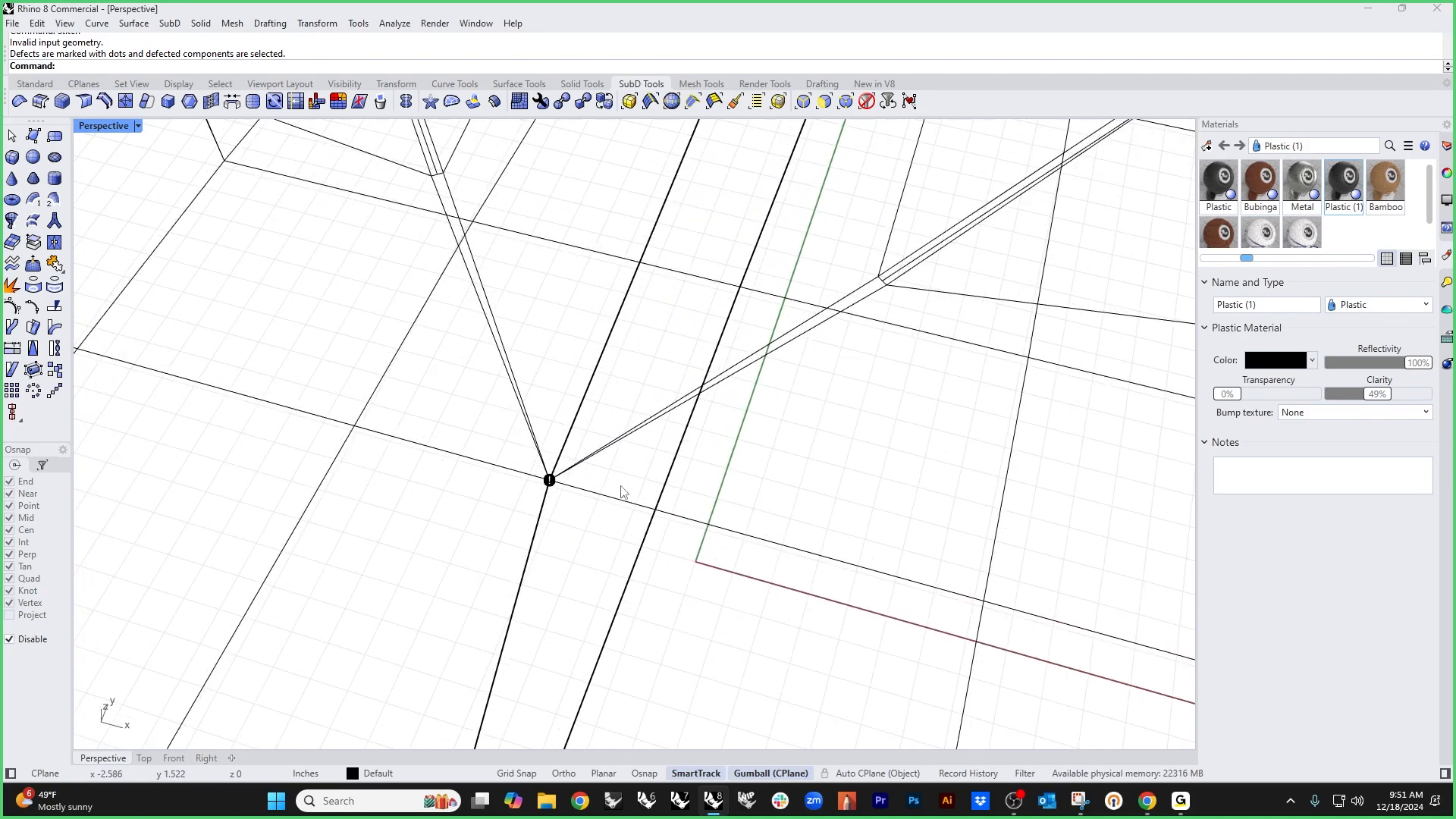
pyautogui.moveTo(546, 418); pyautogui.dragTo(588, 510)
pyautogui.moveTo(423, 530); pyautogui.dragTo(667, 427)
pyautogui.press('Return')
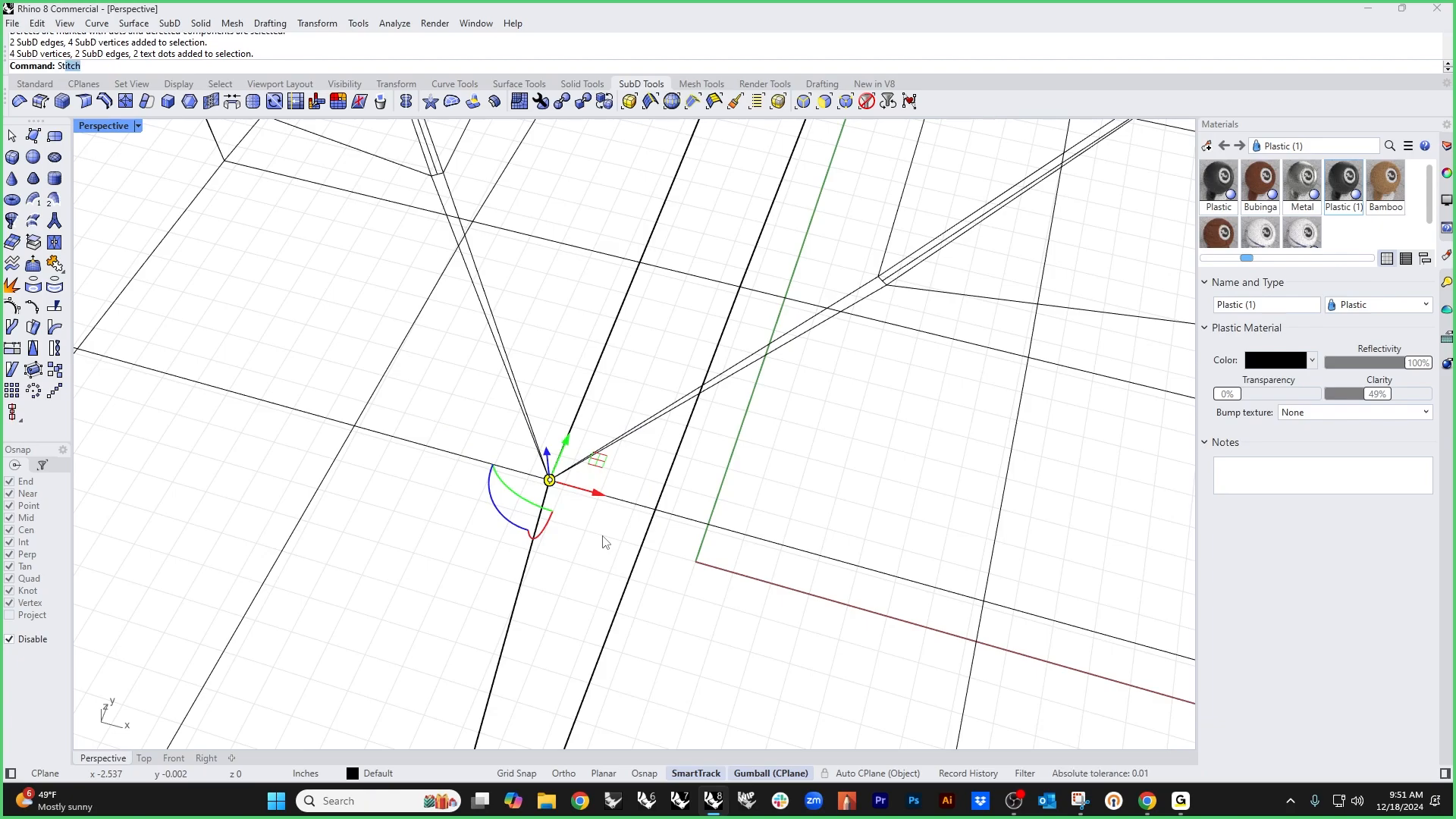
pyautogui.scroll(-5, 589, 520)
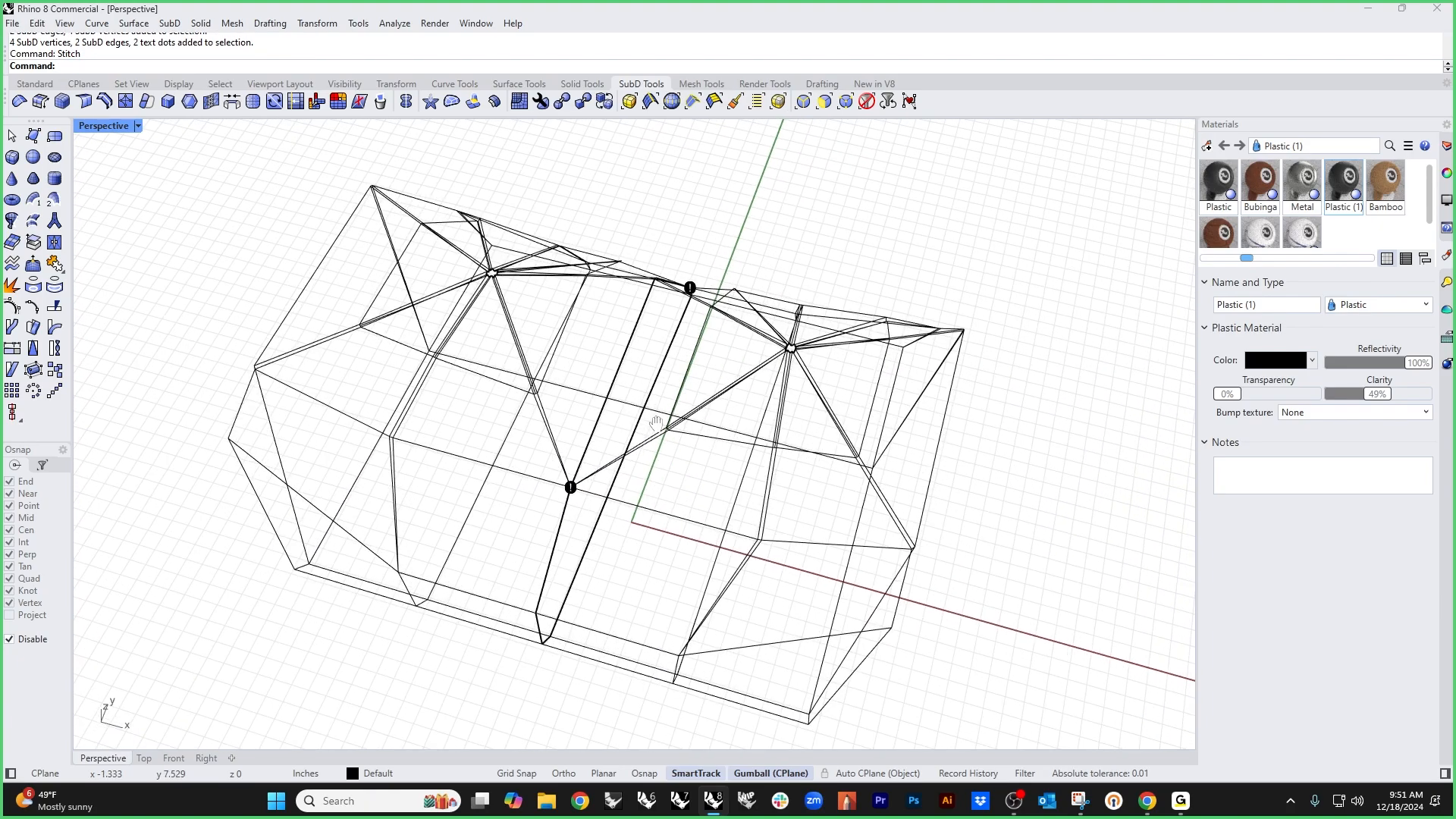
# Step: Delete the defect marker dots at the front point where the button folds meet the middle seam
pyautogui.moveTo(516, 443); pyautogui.dragTo(586, 503)
pyautogui.press('Delete')
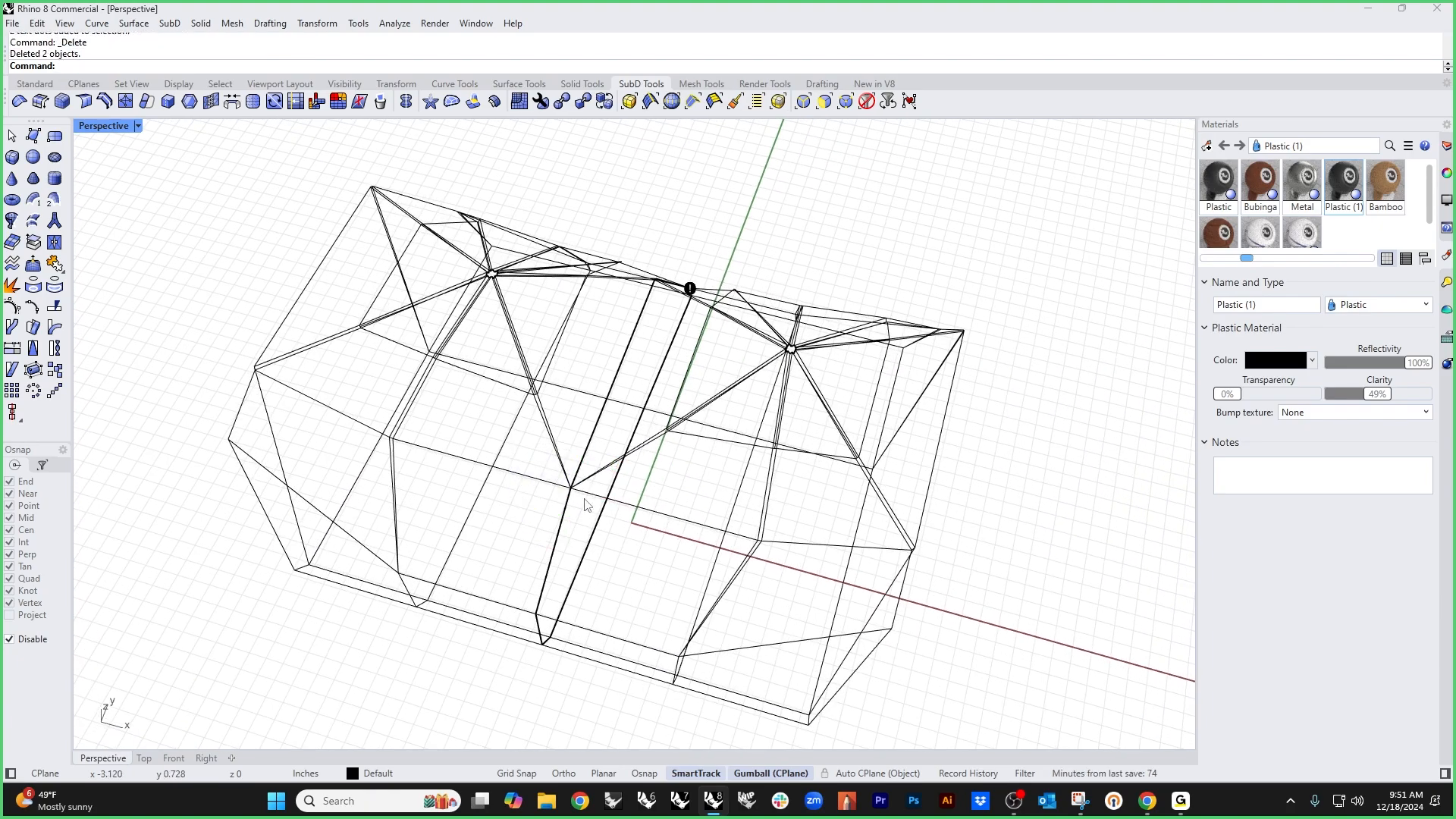
pyautogui.scroll(8, 891, 236)
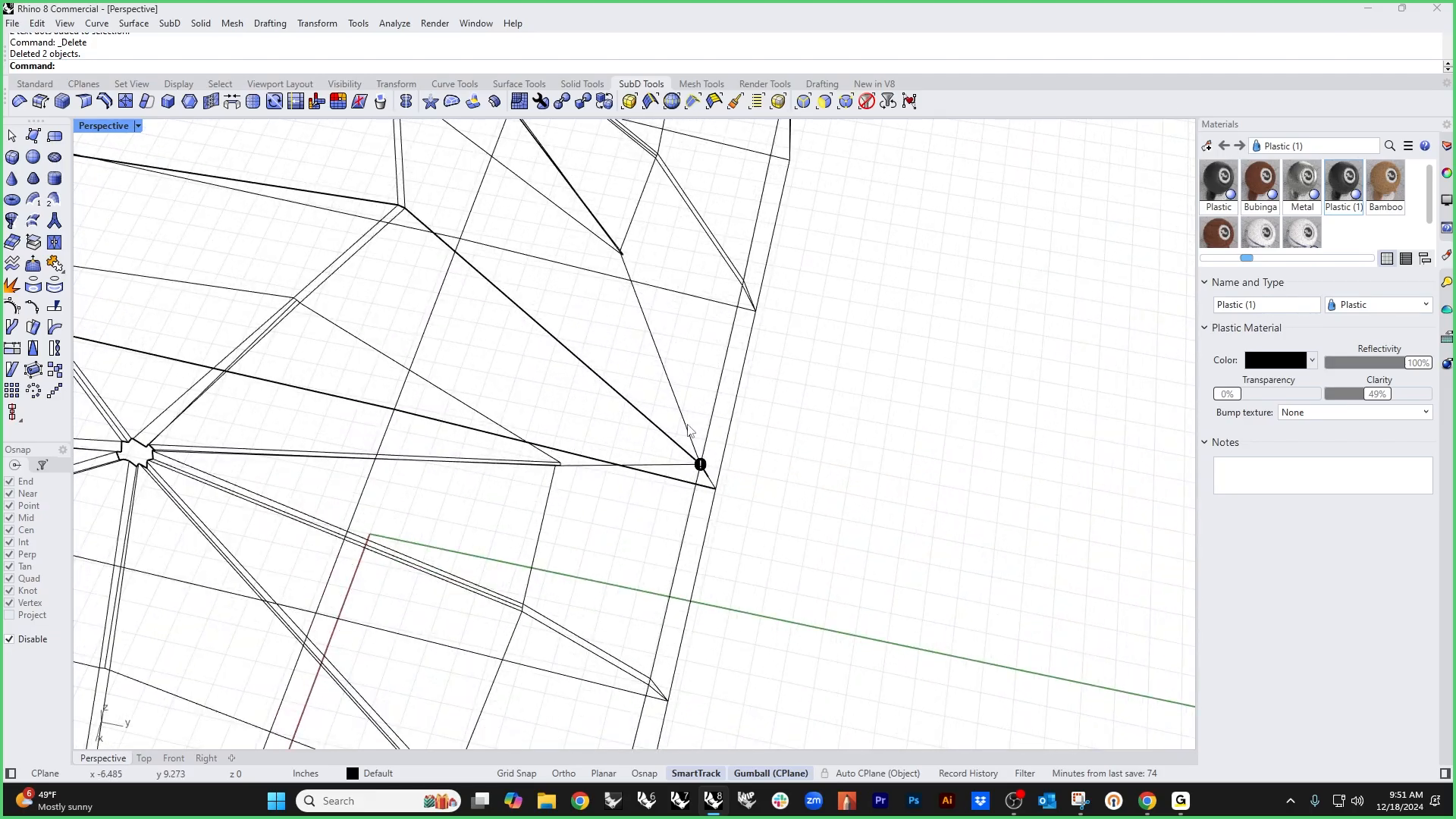
# Step: Delete the defect marker dots remaining at the end vertex of the button folds on the middle seam
pyautogui.moveTo(660, 403); pyautogui.dragTo(737, 482)
pyautogui.press('Delete')
# Step: Try to stitch the overlapping vertices at the two neighbouring lower corner points of the middle seam
pyautogui.moveTo(573, 491); pyautogui.dragTo(723, 507, button='right')
pyautogui.scroll(-7, 712, 504)
pyautogui.keyDown('shift'); pyautogui.moveTo(585, 538); pyautogui.dragTo(691, 464, button='right'); pyautogui.keyUp('shift')
pyautogui.moveTo(384, 659); pyautogui.dragTo(544, 580, button='right')
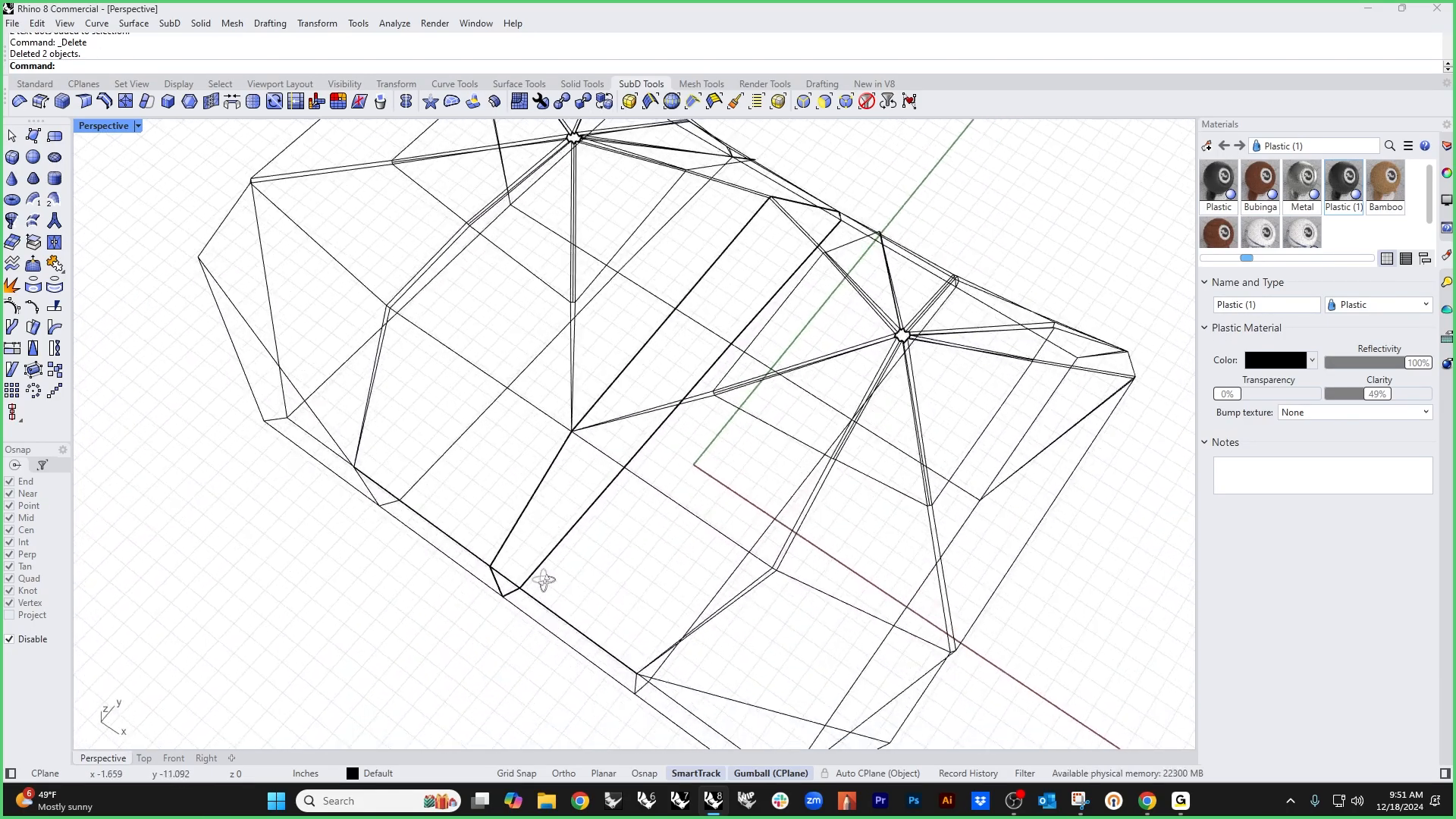
pyautogui.scroll(5, 543, 580)
pyautogui.moveTo(544, 653); pyautogui.dragTo(553, 520, button='right')
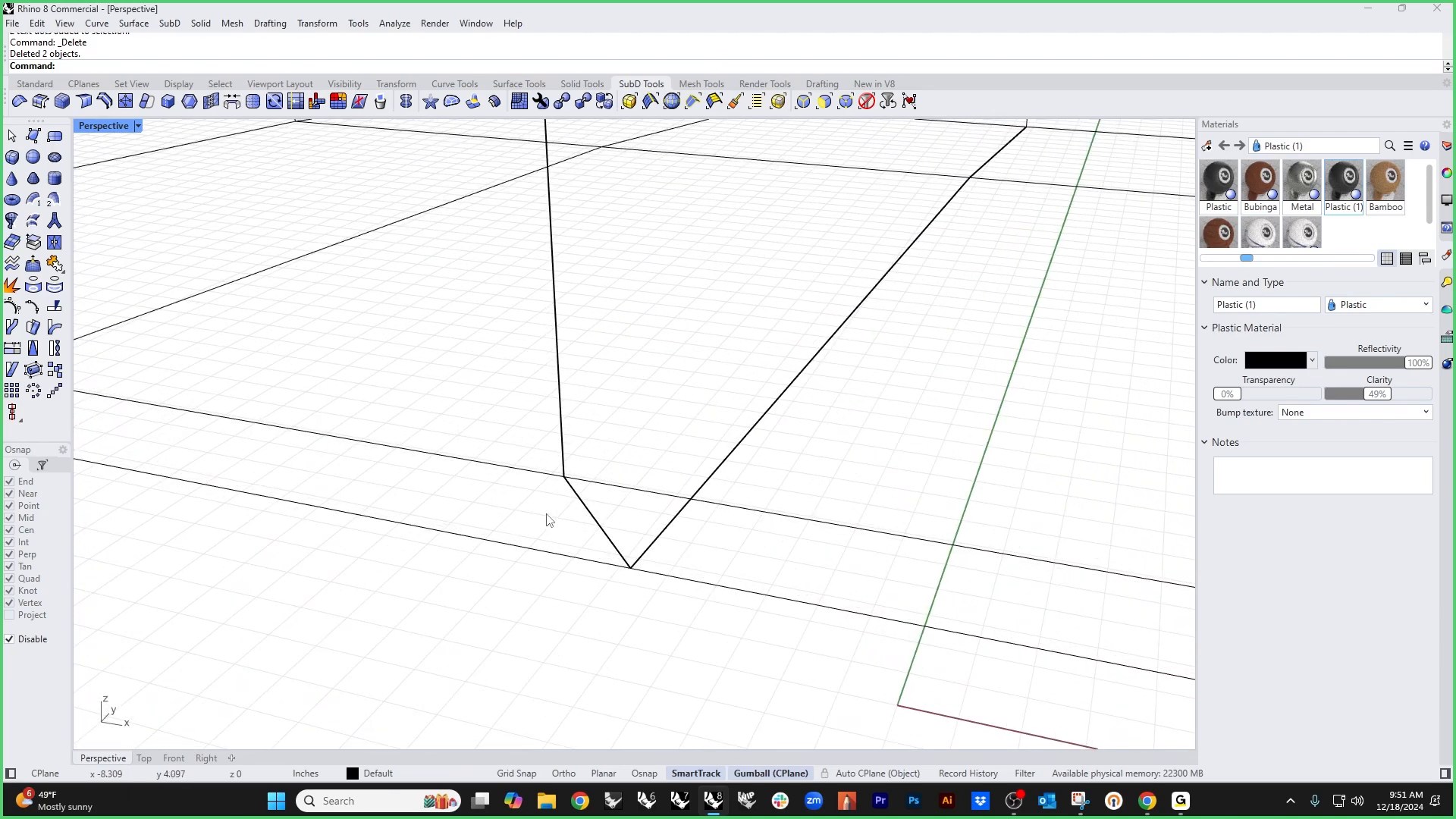
pyautogui.moveTo(553, 520); pyautogui.dragTo(616, 453)
pyautogui.press('Return')
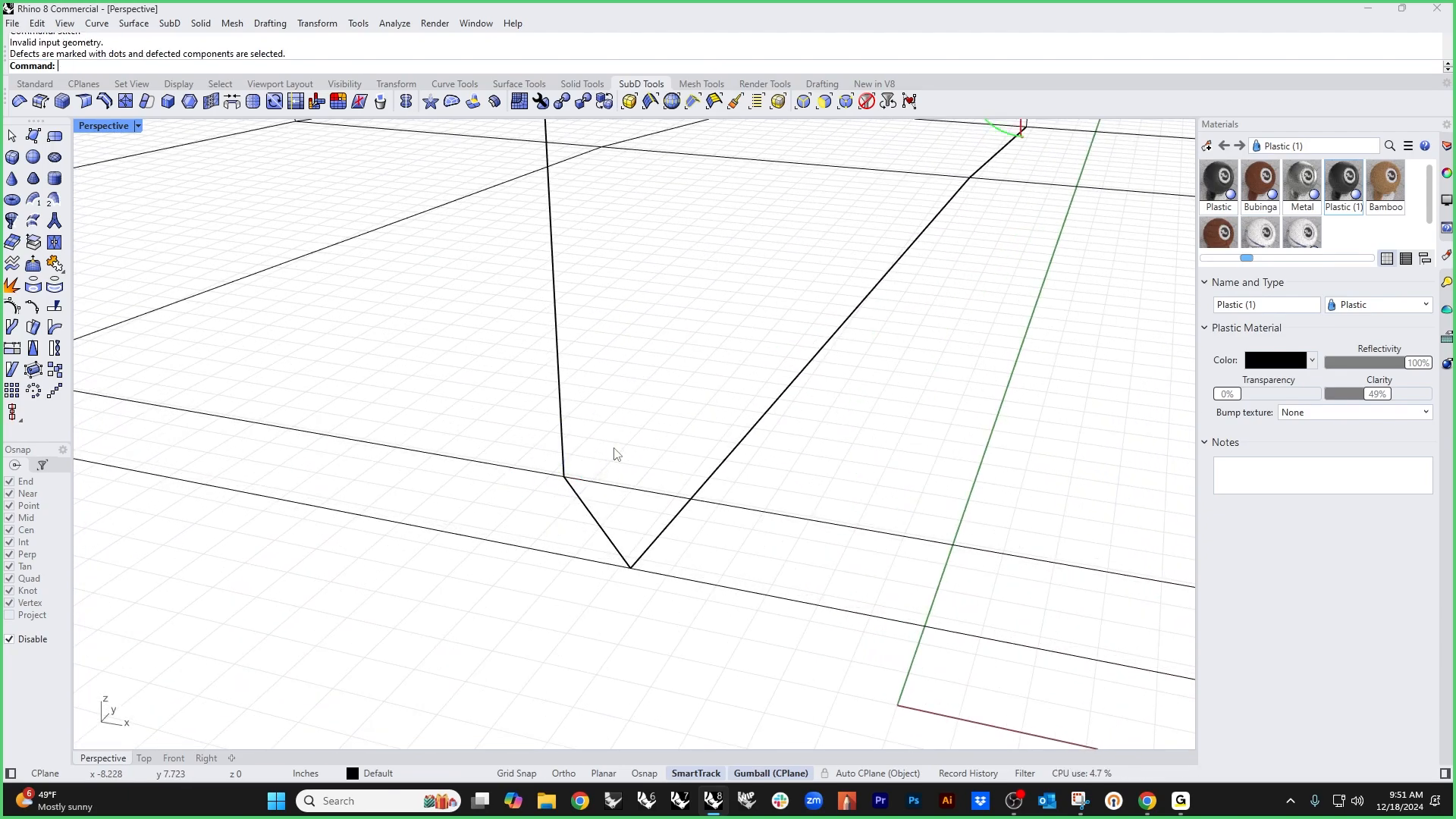
pyautogui.moveTo(601, 607); pyautogui.dragTo(680, 559)
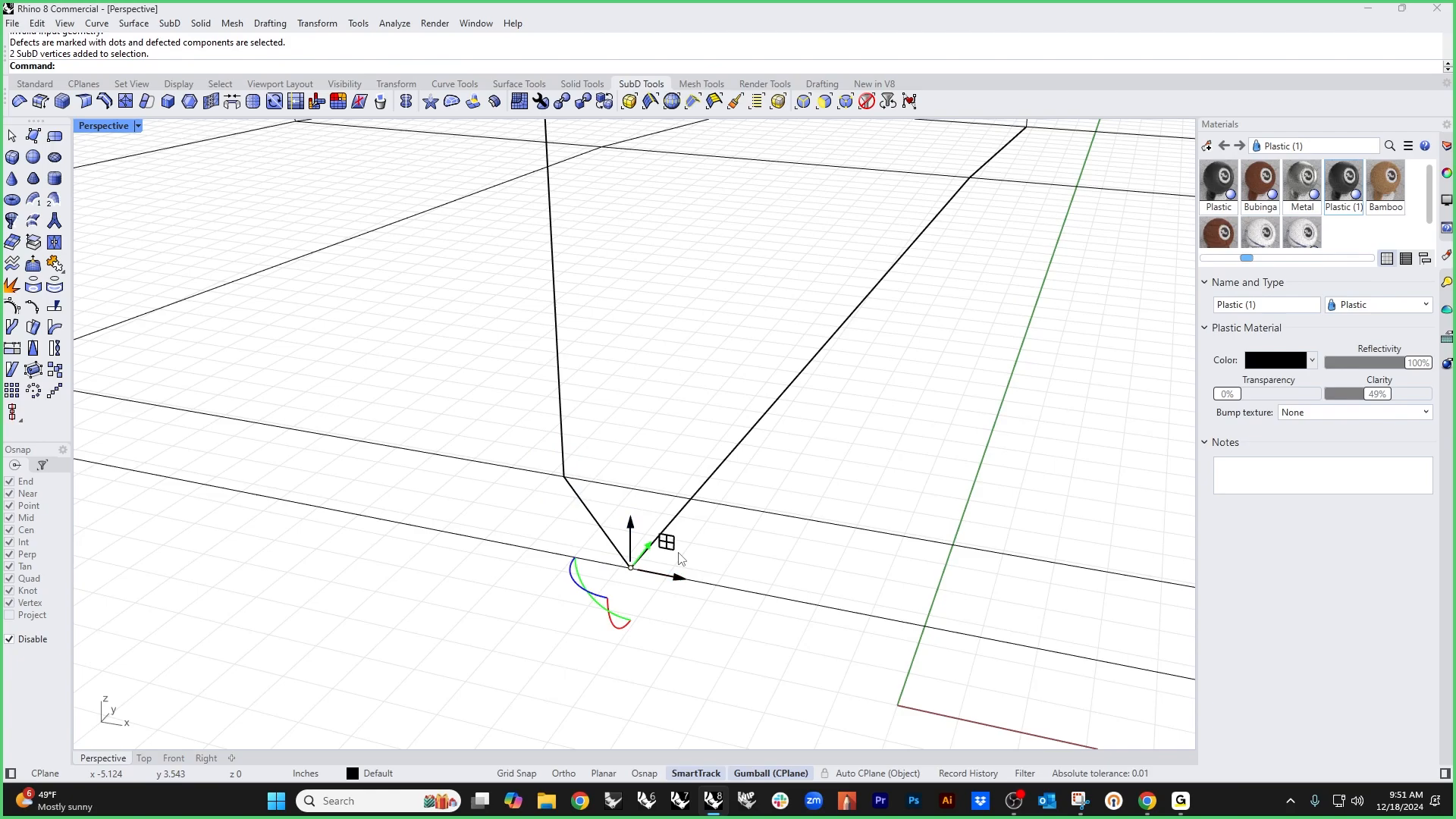
pyautogui.rightClick(681, 558)
# Step: Try to stitch the lower seam corner by picking vertices at the marked fold point as the second set
pyautogui.scroll(-10, 674, 559)
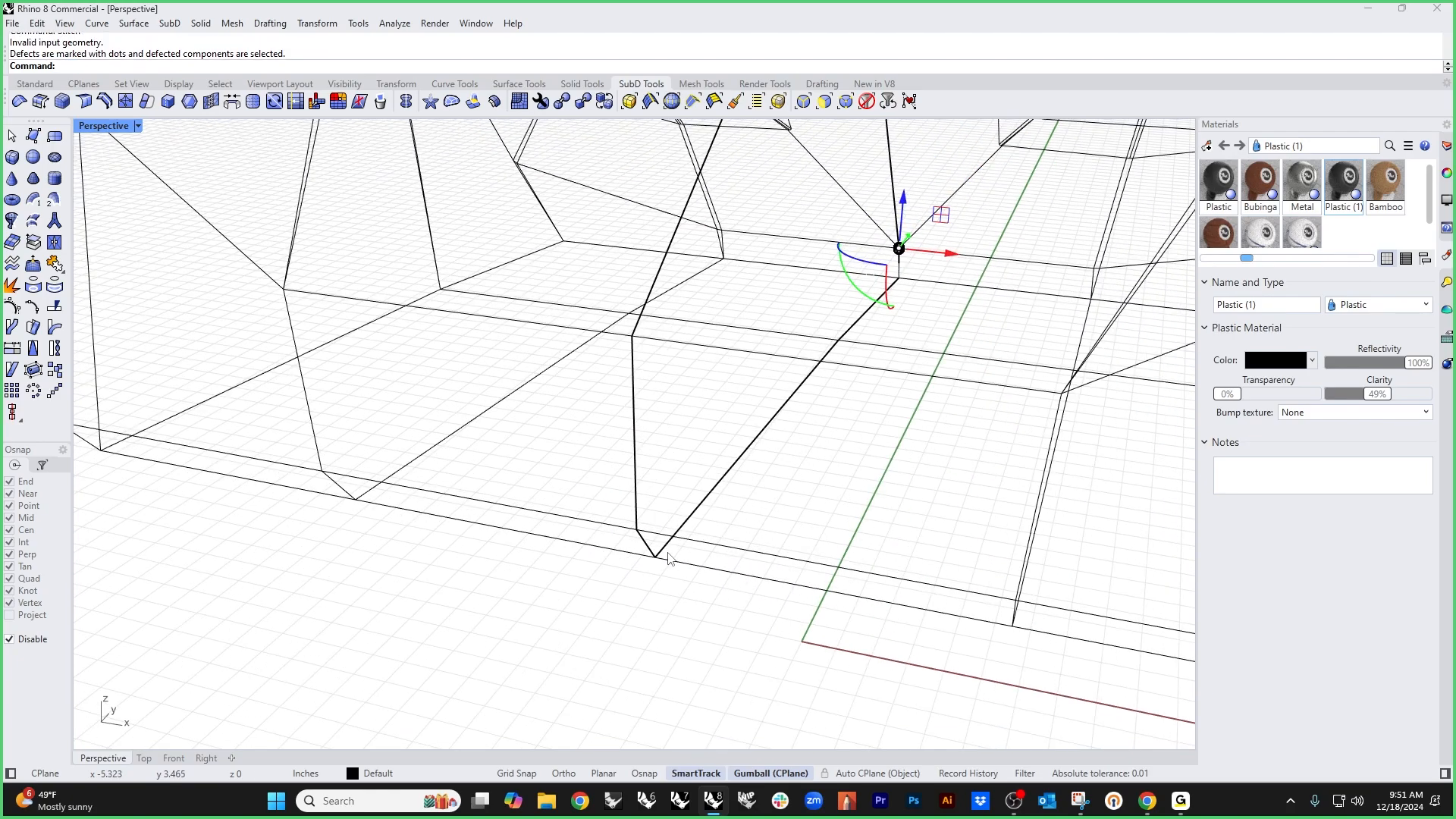
pyautogui.keyDown('shift'); pyautogui.moveTo(891, 449); pyautogui.dragTo(780, 536, button='right'); pyautogui.keyUp('shift')
pyautogui.moveTo(1122, 591); pyautogui.dragTo(614, 561, button='right')
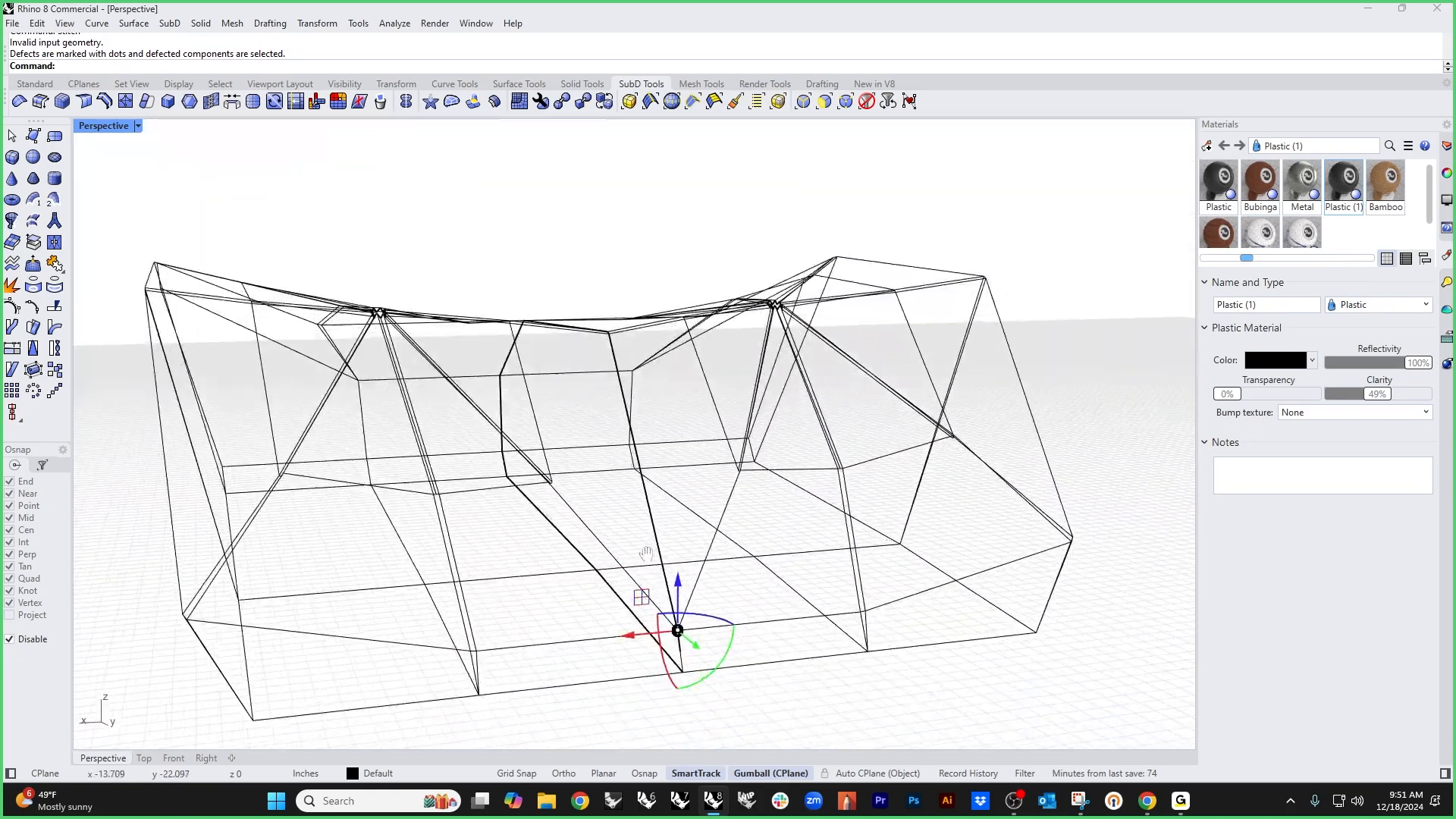
pyautogui.scroll(5, 677, 687)
pyautogui.keyDown('shift'); pyautogui.moveTo(677, 686); pyautogui.dragTo(627, 621, button='right'); pyautogui.keyUp('shift')
pyautogui.moveTo(625, 603); pyautogui.dragTo(734, 539)
pyautogui.write('titch')
pyautogui.press('Return')
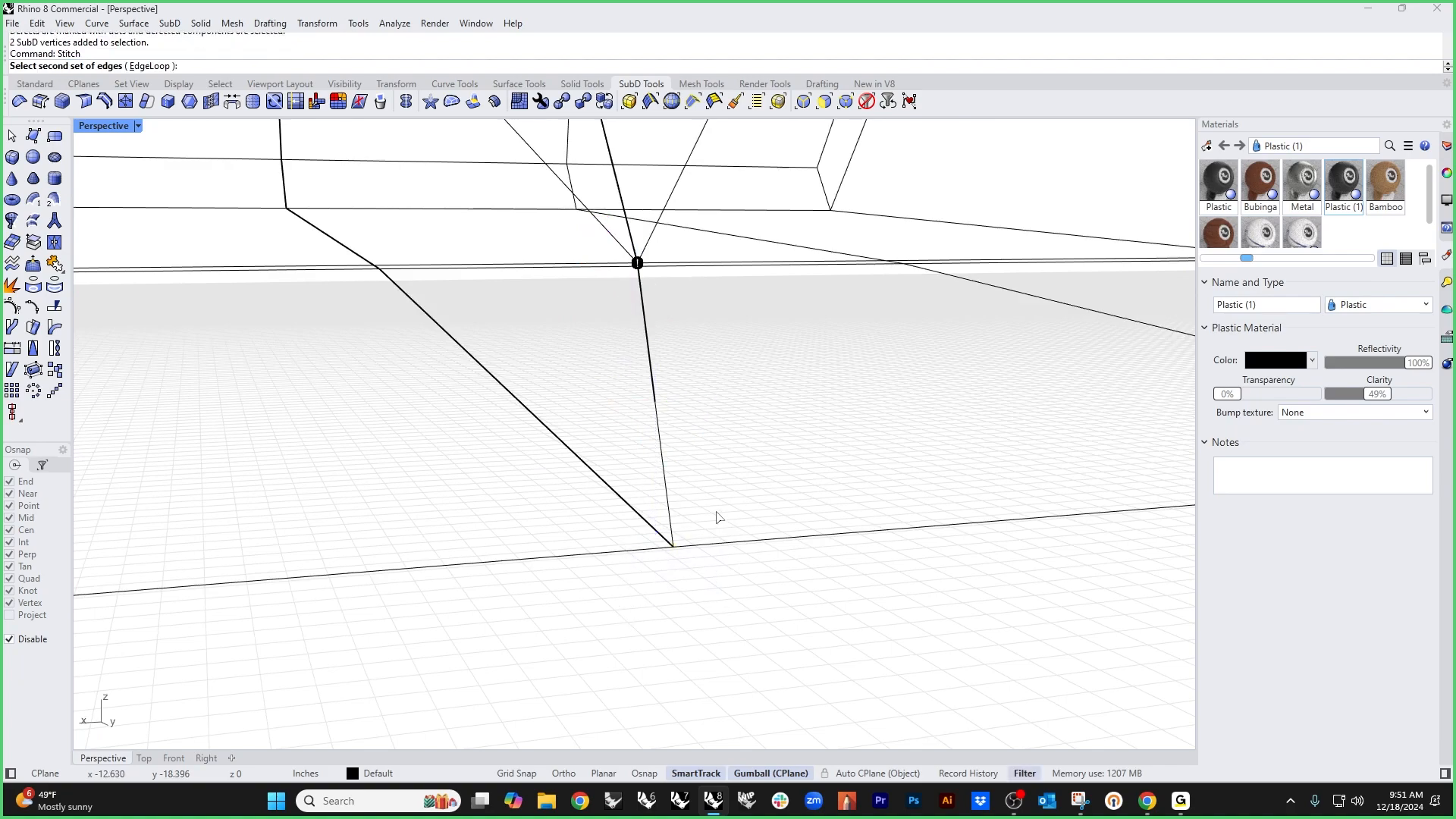
pyautogui.moveTo(722, 426); pyautogui.dragTo(705, 516, button='right')
pyautogui.moveTo(567, 578); pyautogui.dragTo(662, 516)
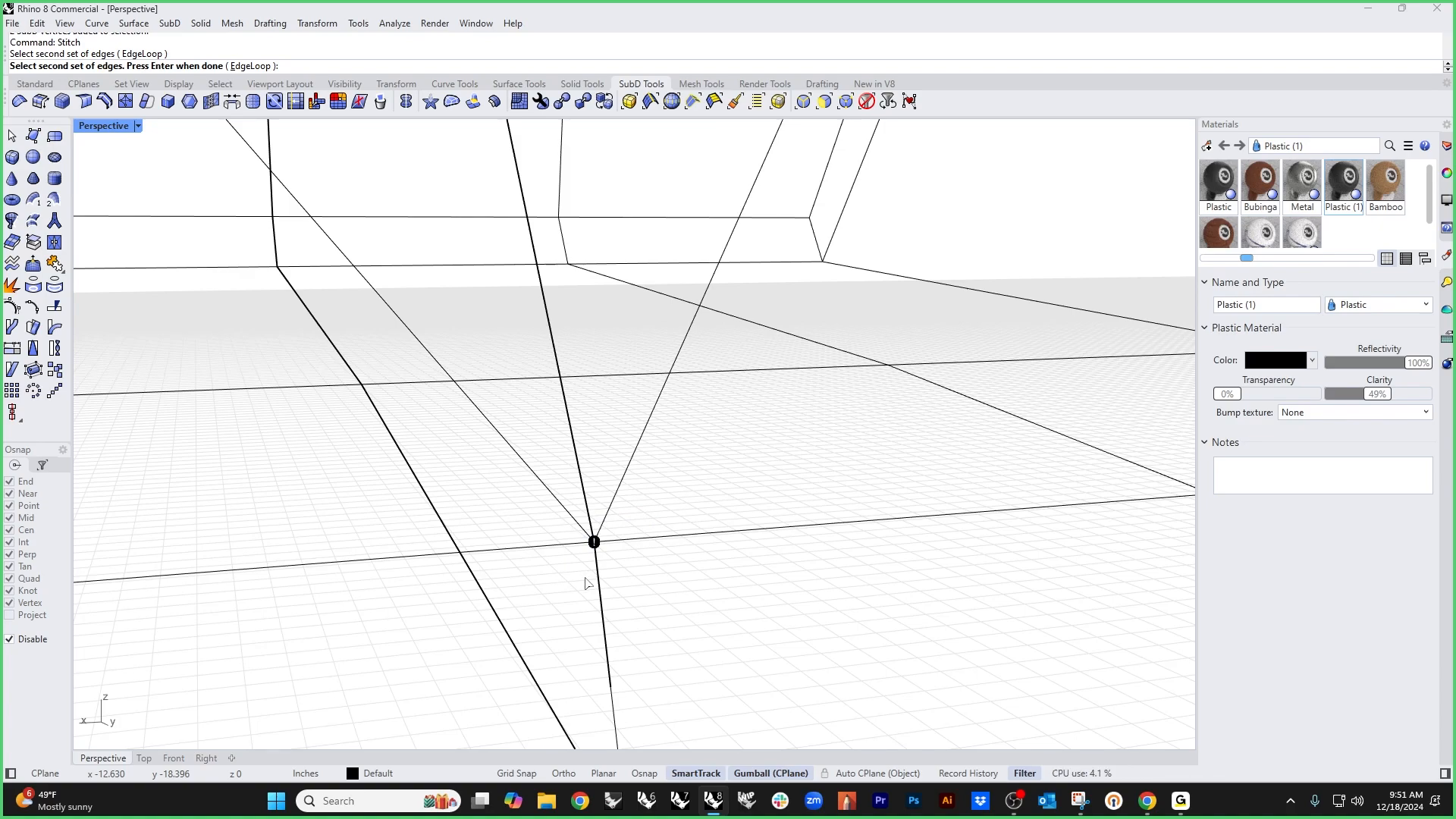
pyautogui.press('Return')
# Step: Delete the defect marker dots at the fold point on the middle seam and stitch its overlapping vertices and edges
pyautogui.moveTo(574, 580); pyautogui.dragTo(705, 512)
pyautogui.press('Delete')
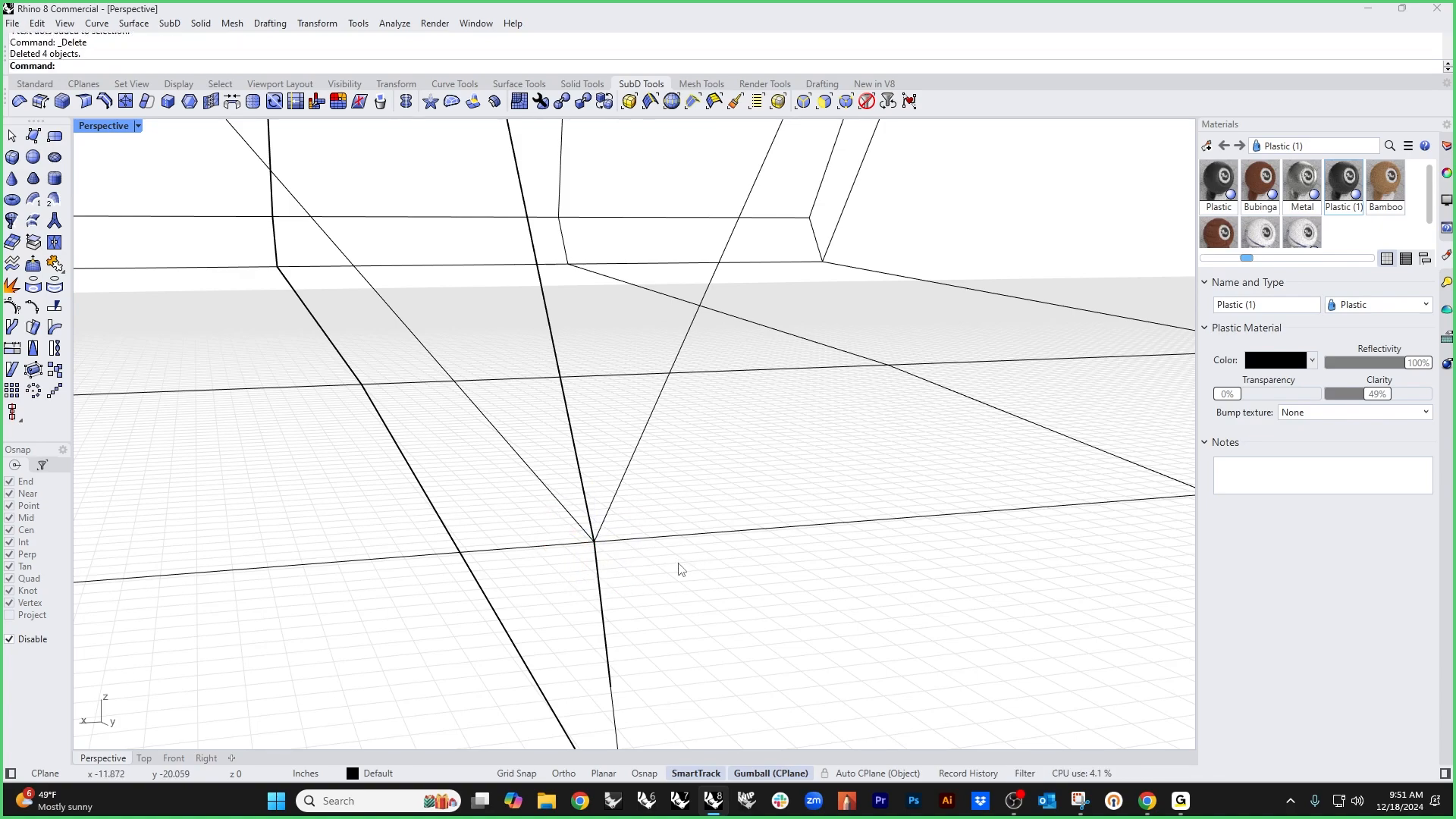
pyautogui.keyDown('ctrl'); pyautogui.keyDown('shift'); pyautogui.moveTo(557, 568); pyautogui.dragTo(671, 515); pyautogui.keyUp('shift'); pyautogui.keyUp('ctrl')
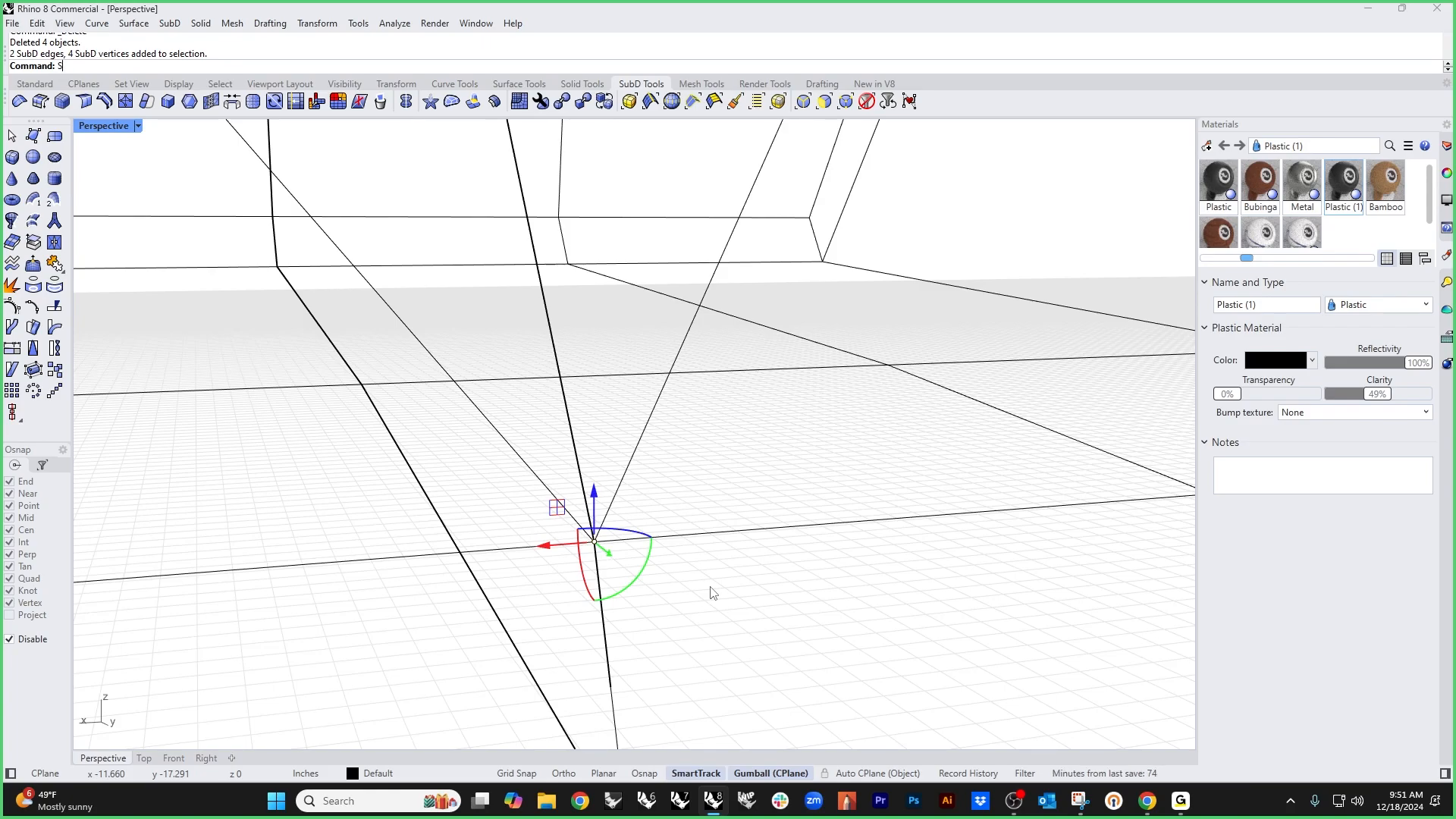
pyautogui.write('titch')
pyautogui.press('Return')
pyautogui.click(727, 612)
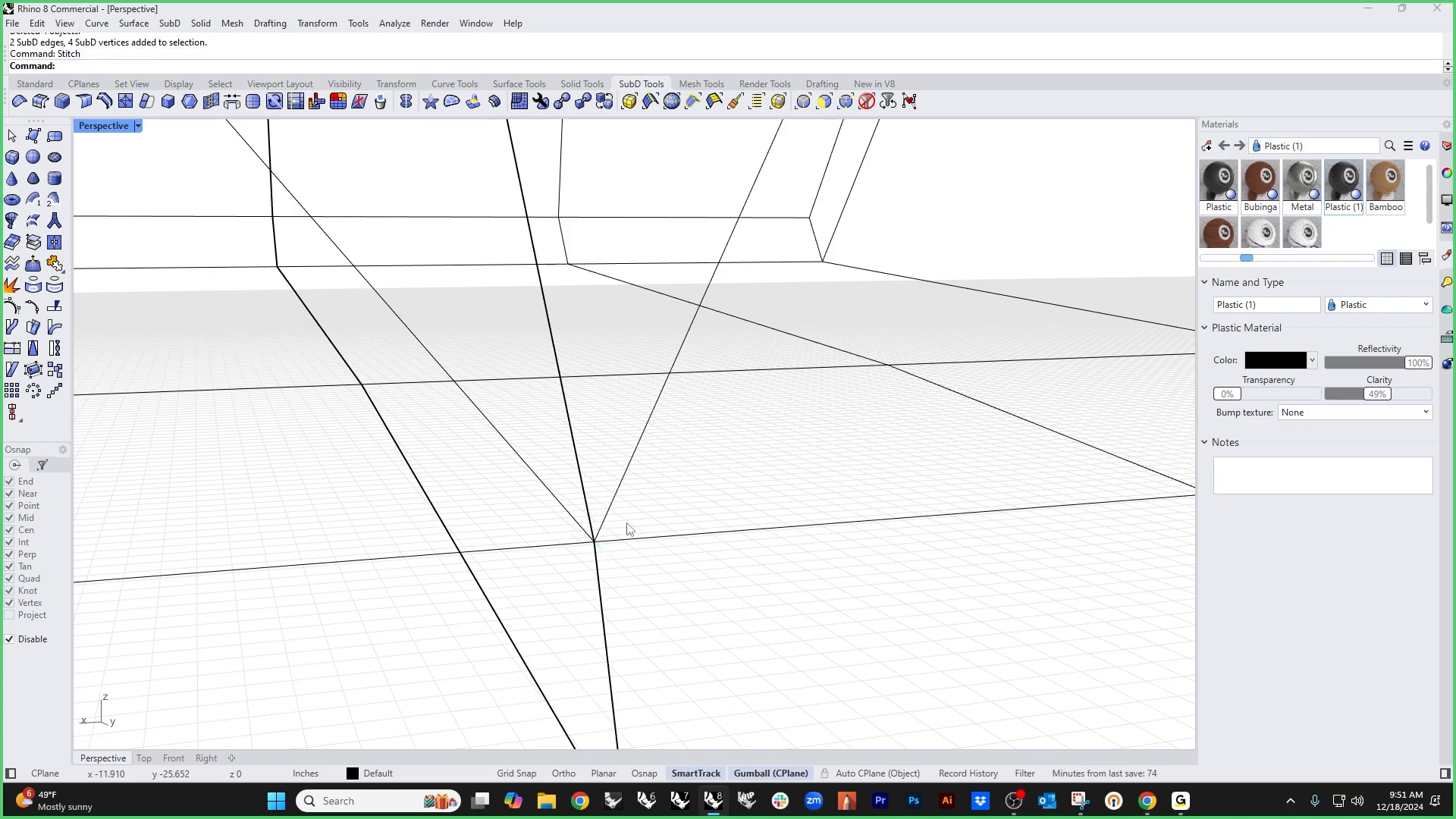
# Step: Stitch the two overlapping vertices at the nearer fold crossing on top of the middle seam, using the average location
pyautogui.scroll(-8, 626, 522)
pyautogui.moveTo(634, 523); pyautogui.dragTo(626, 559, button='right')
pyautogui.scroll(8, 574, 346)
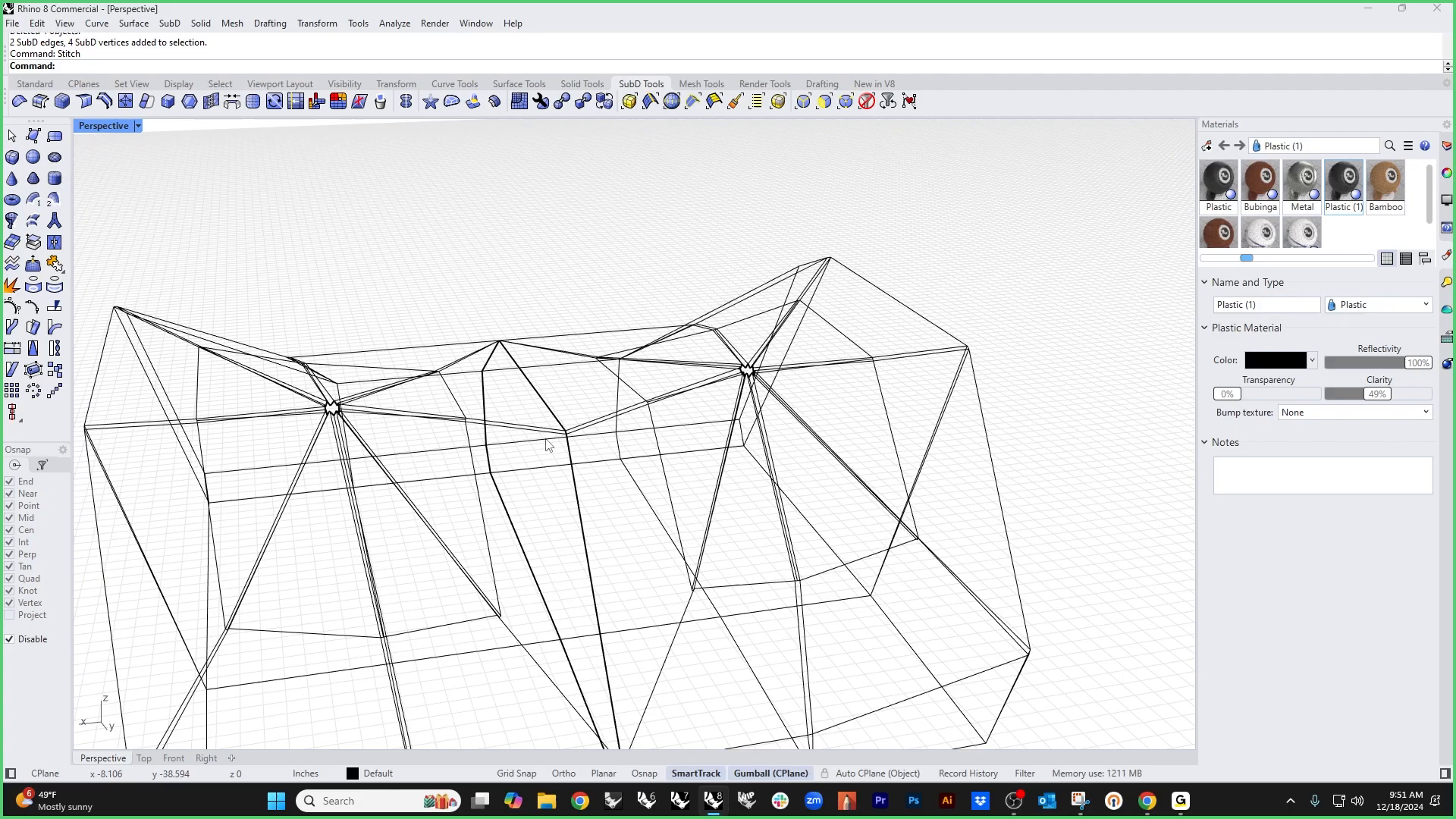
pyautogui.scroll(2, 596, 447)
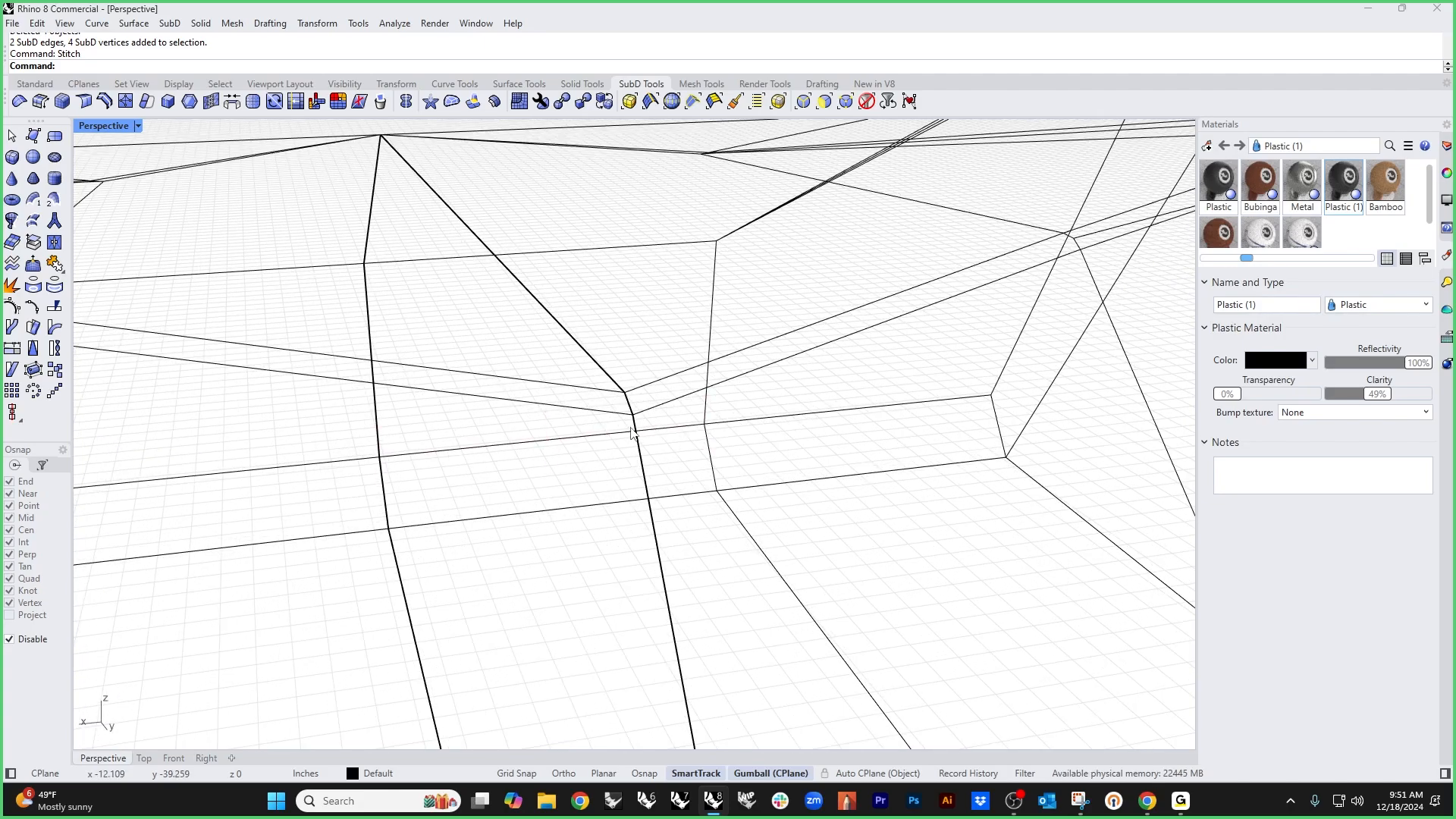
pyautogui.scroll(3, 627, 426)
pyautogui.moveTo(596, 410); pyautogui.dragTo(680, 380)
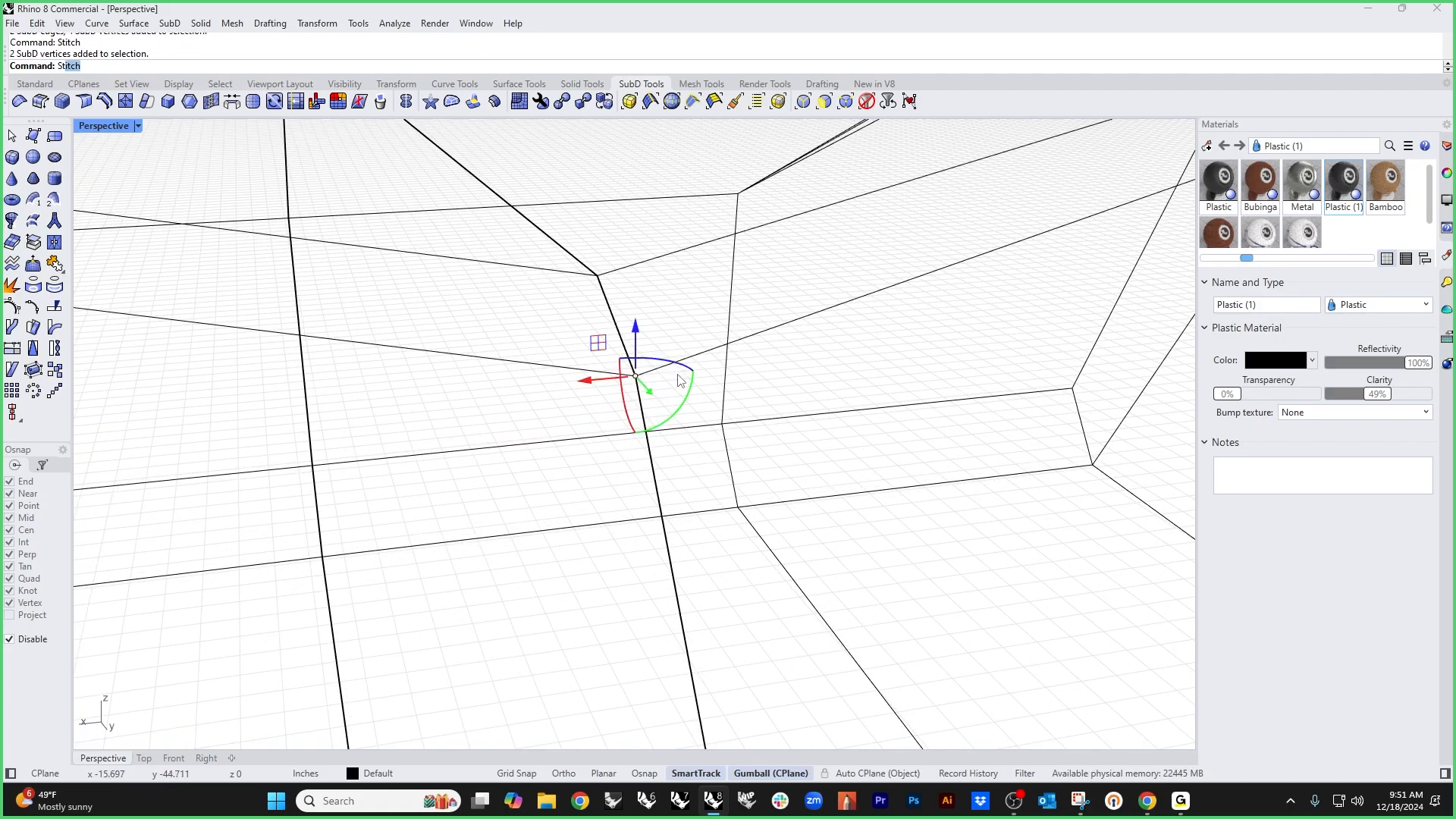
pyautogui.write('St')
pyautogui.press('Return')
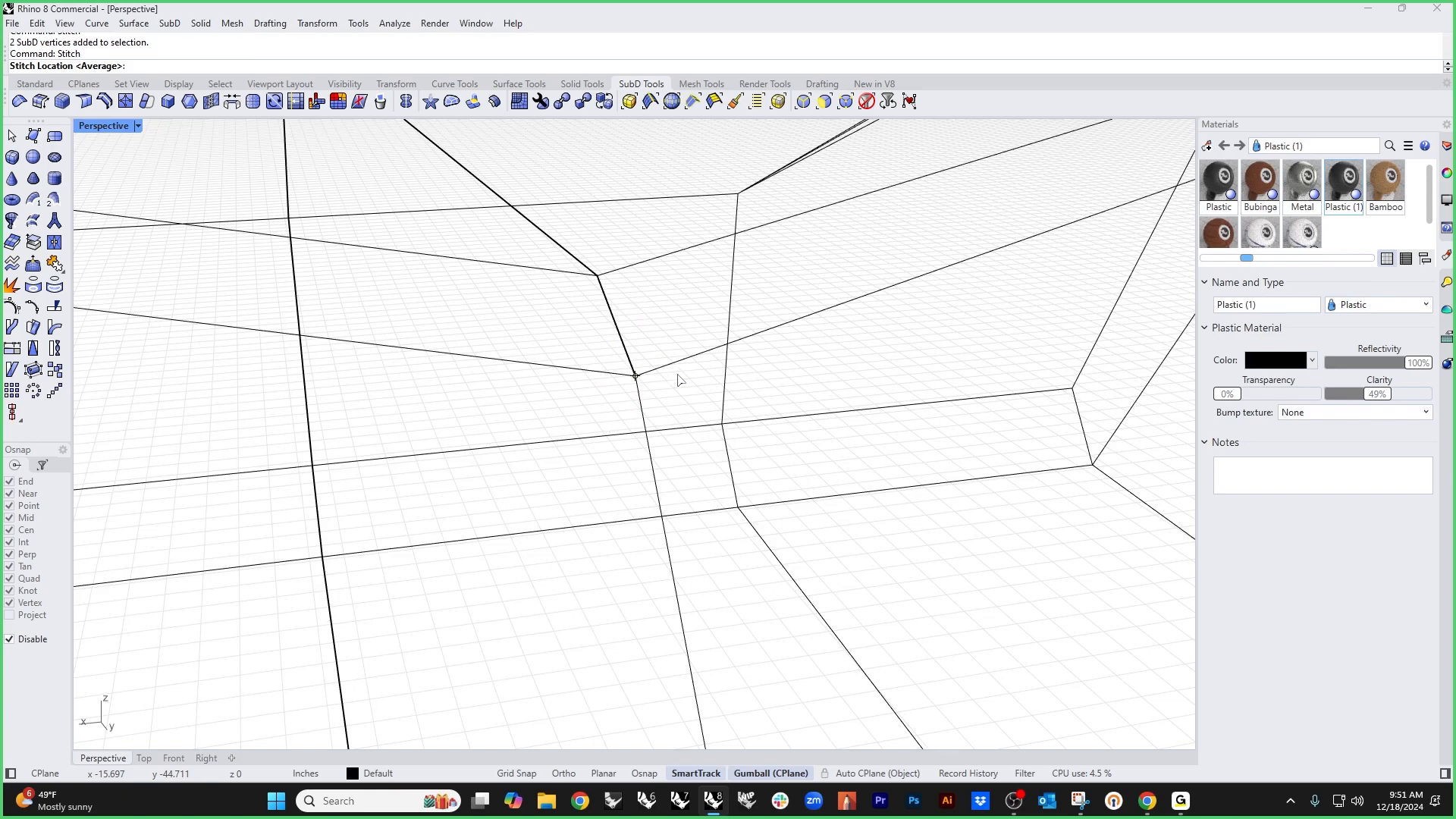
pyautogui.press('Return')
pyautogui.press('Escape')
# Step: Stitch the adjacent vertex pair at the farther fold crossing on the middle seam, using the average location
pyautogui.moveTo(548, 251); pyautogui.dragTo(641, 305)
pyautogui.press('Return')
pyautogui.press('Return')
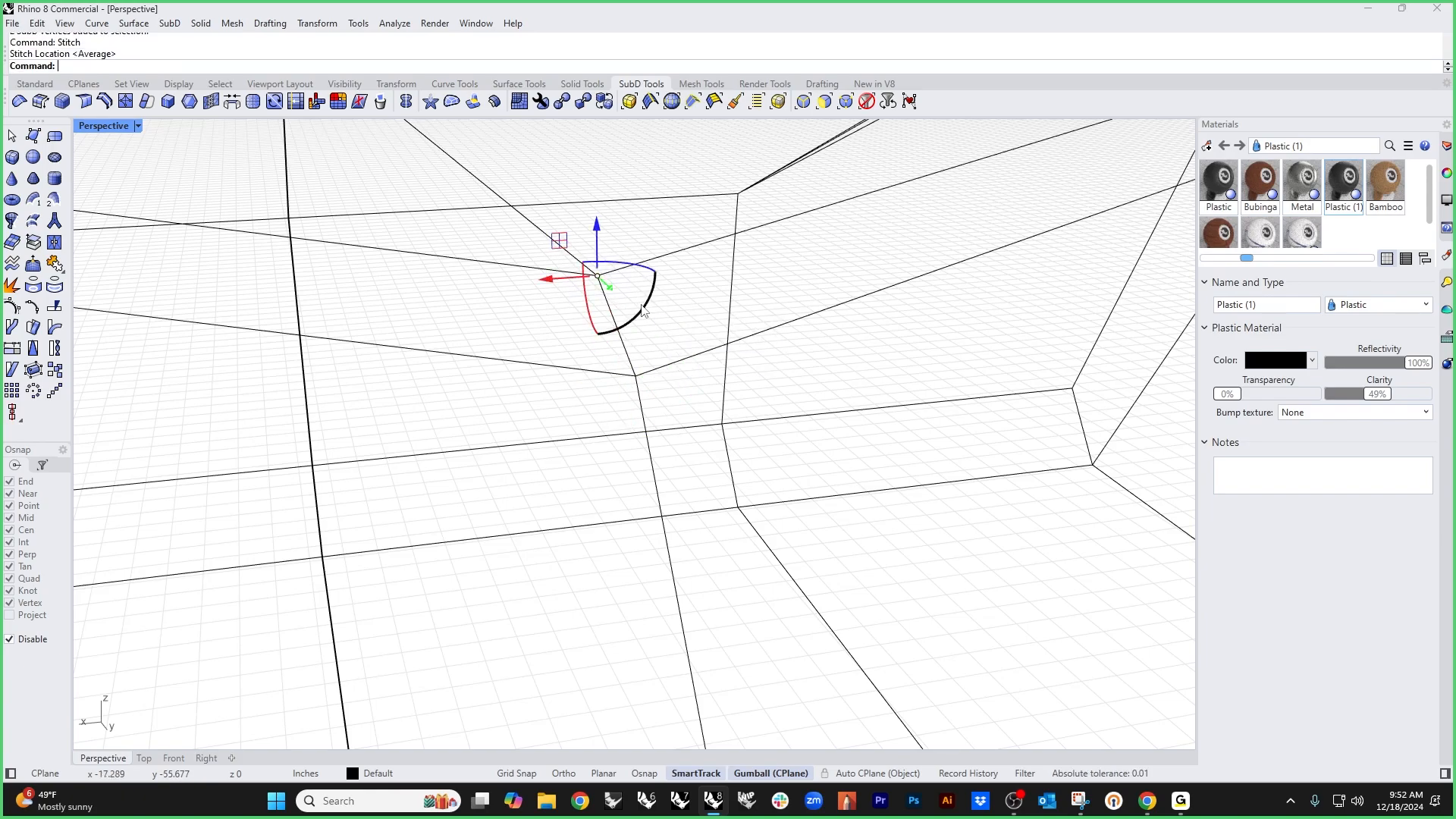
pyautogui.press('Escape')
# Step: Stitch the overlapping vertices at the near bottom corner of the middle seam, using the average location
pyautogui.scroll(-6, 635, 364)
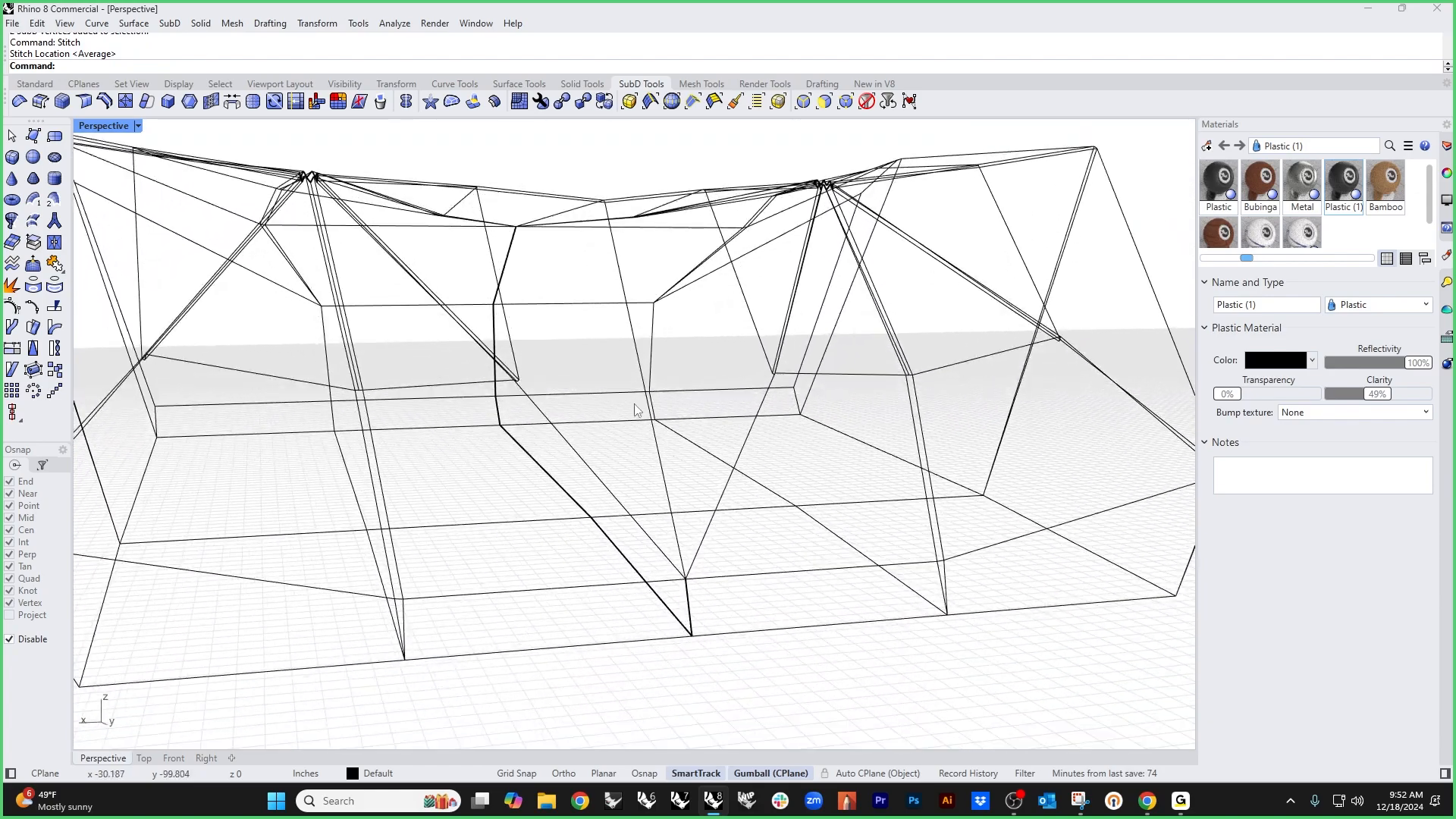
pyautogui.scroll(5, 690, 591)
pyautogui.click(684, 571)
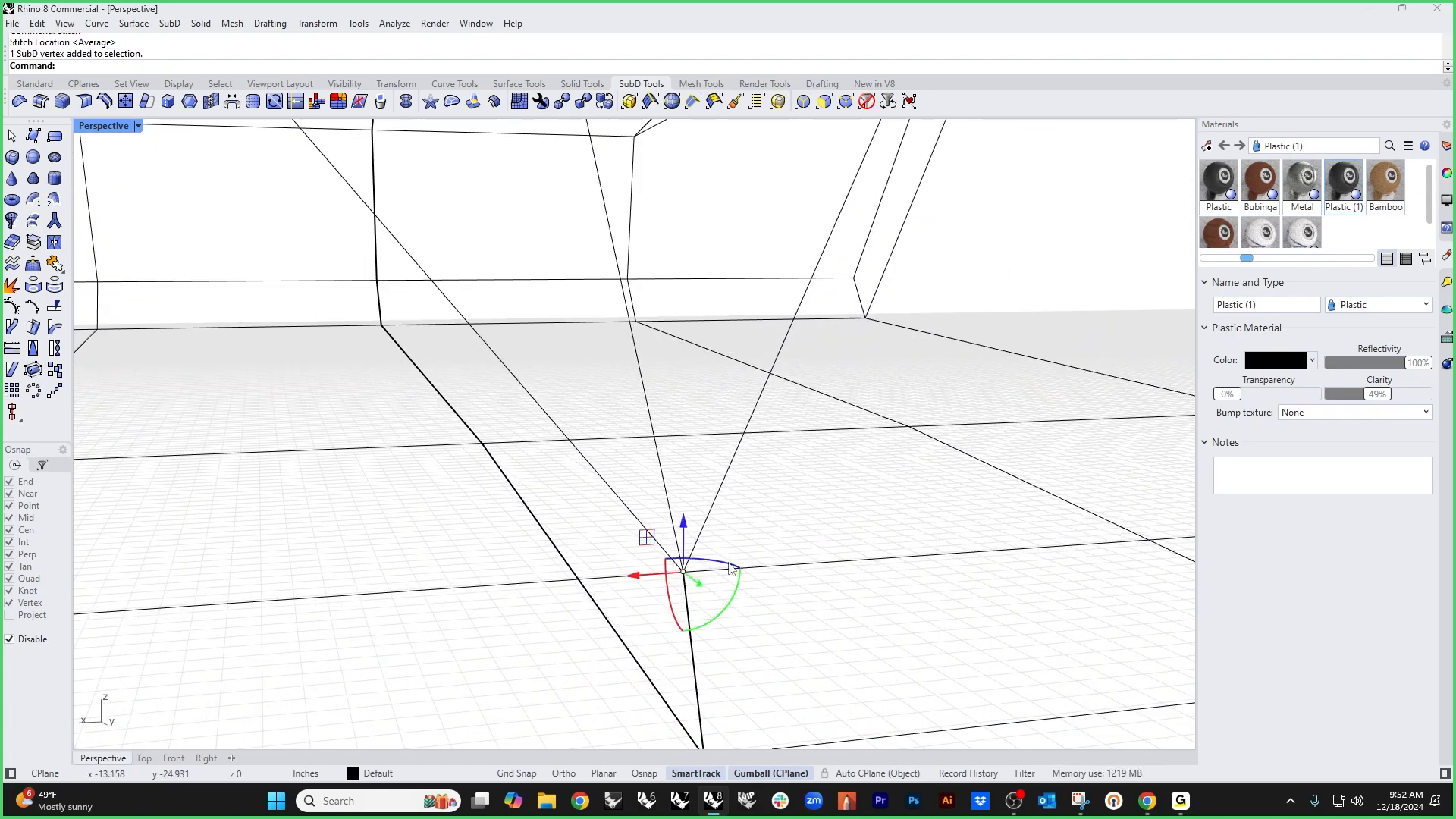
pyautogui.click(795, 643)
pyautogui.keyDown('shift'); pyautogui.moveTo(718, 648); pyautogui.dragTo(706, 583, button='right'); pyautogui.keyUp('shift')
pyautogui.moveTo(651, 661); pyautogui.dragTo(735, 605)
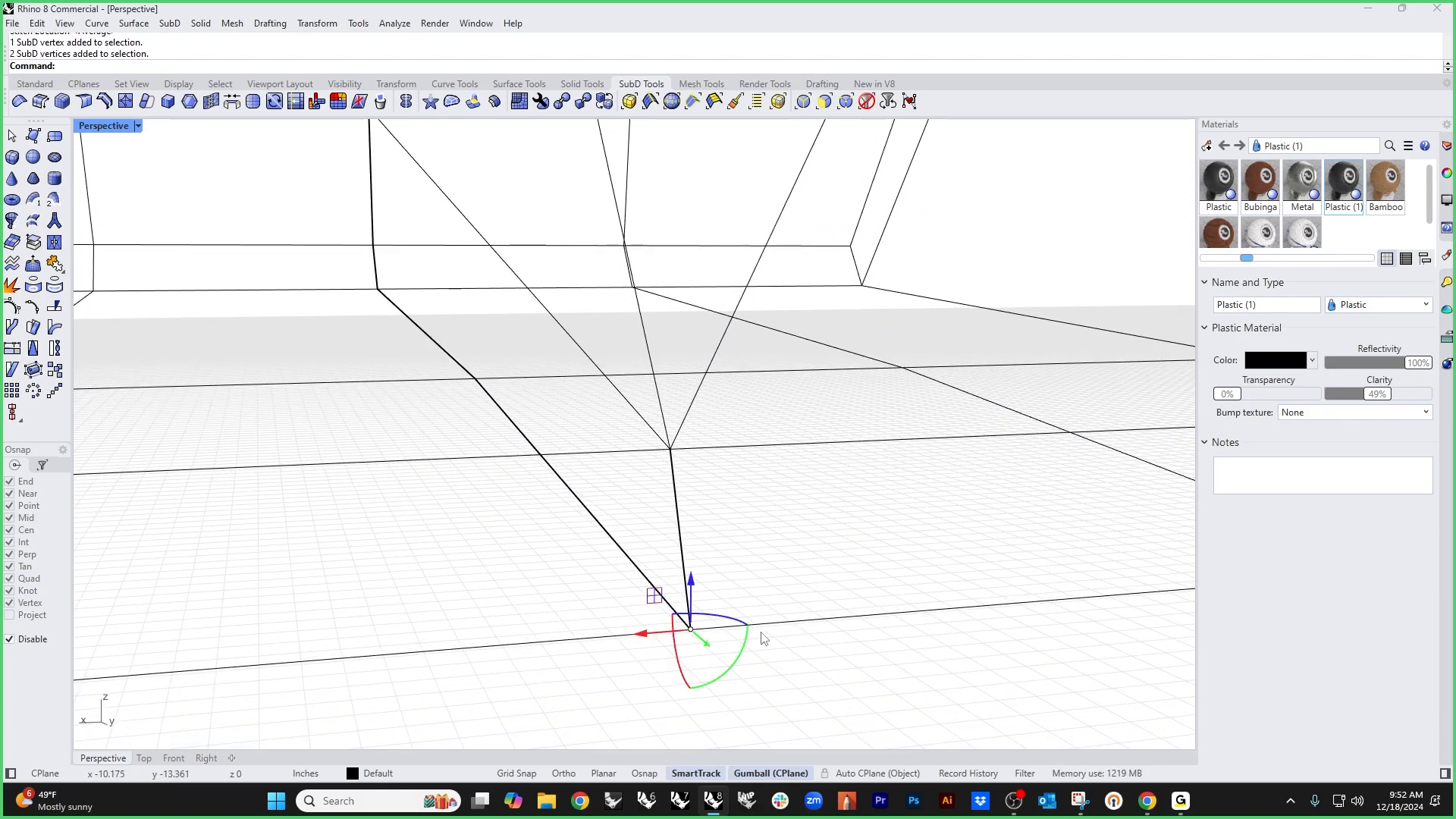
pyautogui.rightClick(781, 668)
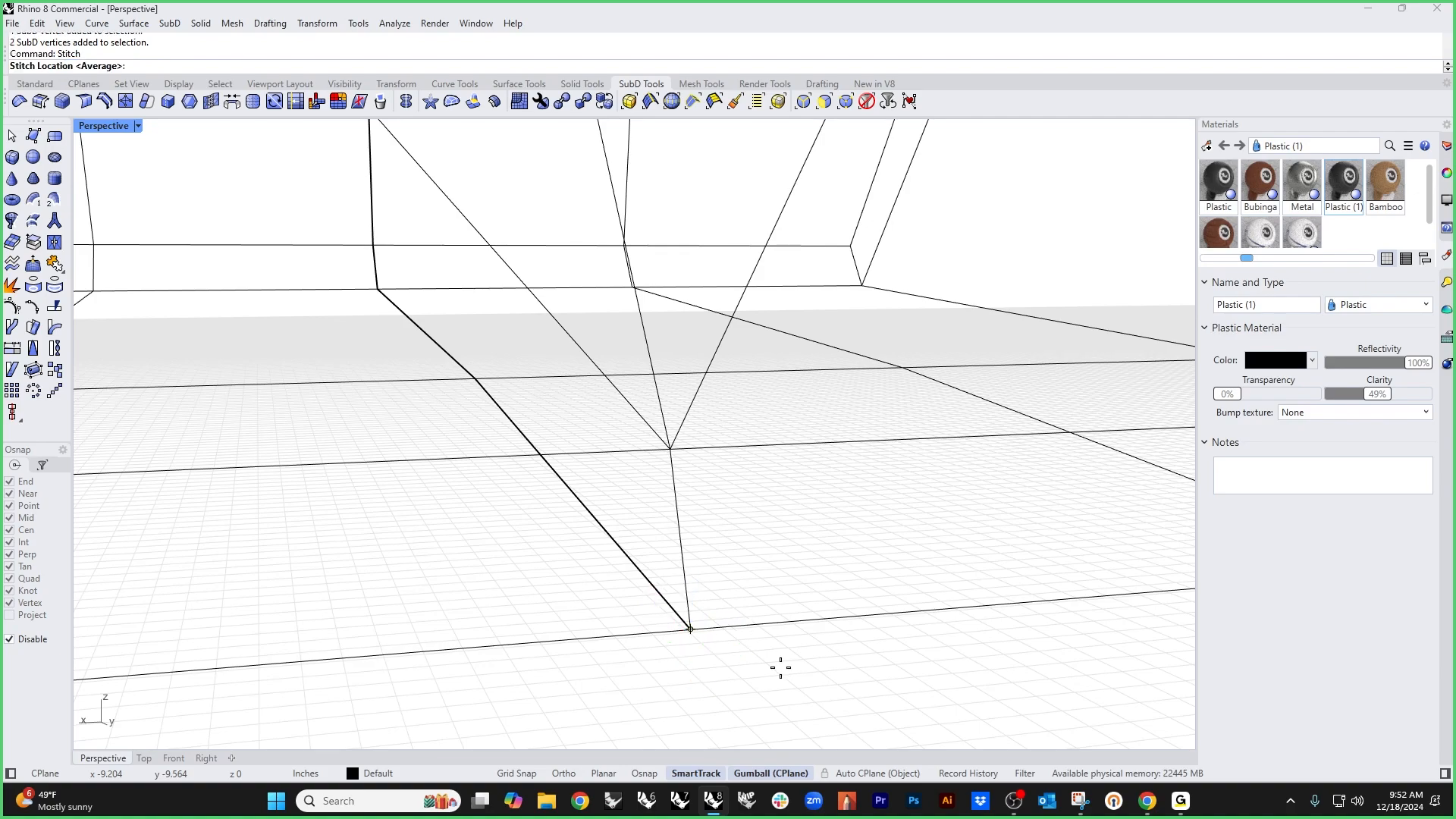
pyautogui.rightClick(781, 668)
pyautogui.click(781, 668)
# Step: Stitch the vertex pair midway along the underside of the middle seam, using the average location
pyautogui.moveTo(500, 485); pyautogui.dragTo(543, 500, button='right')
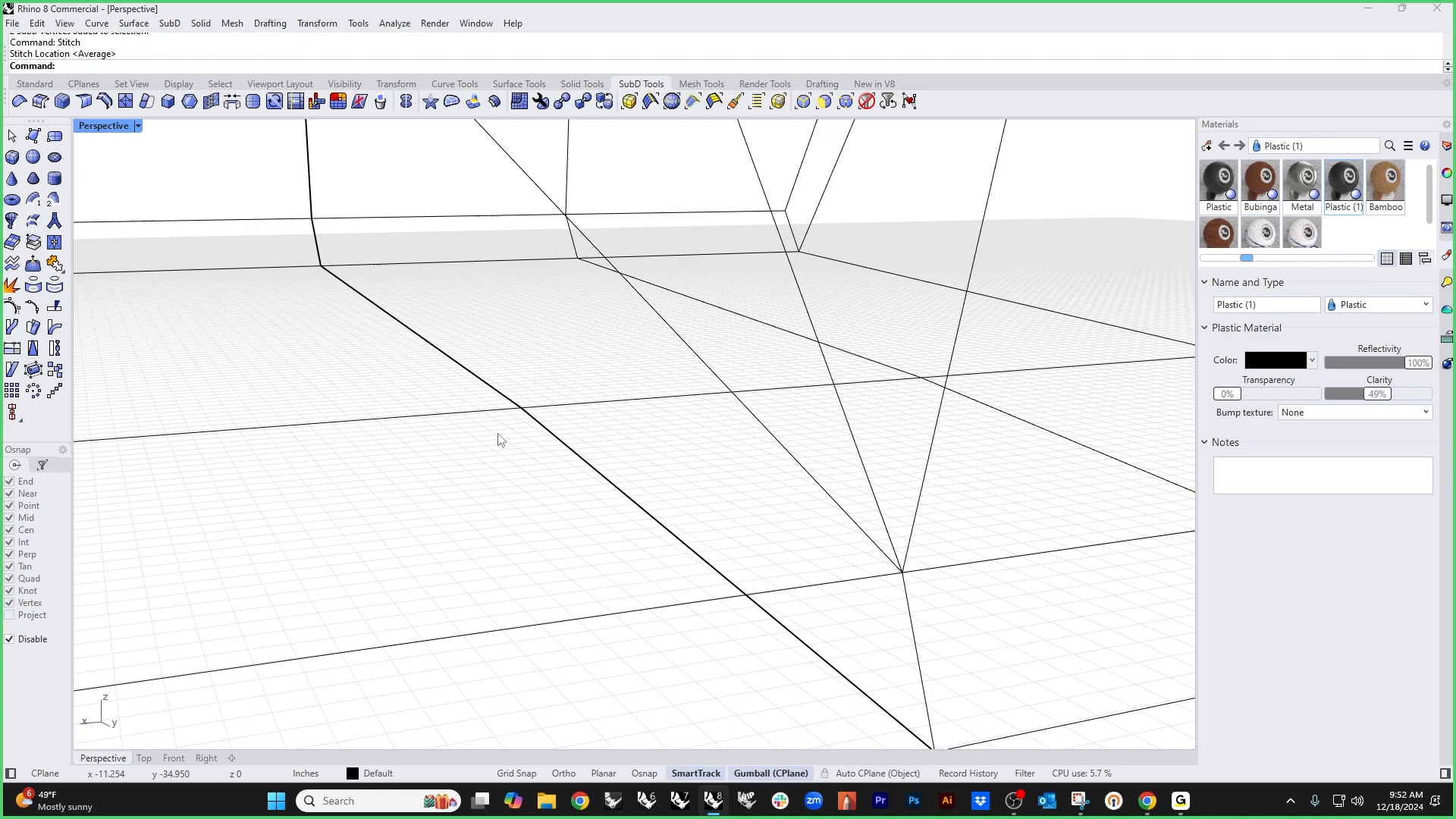
pyautogui.moveTo(483, 447); pyautogui.dragTo(540, 398)
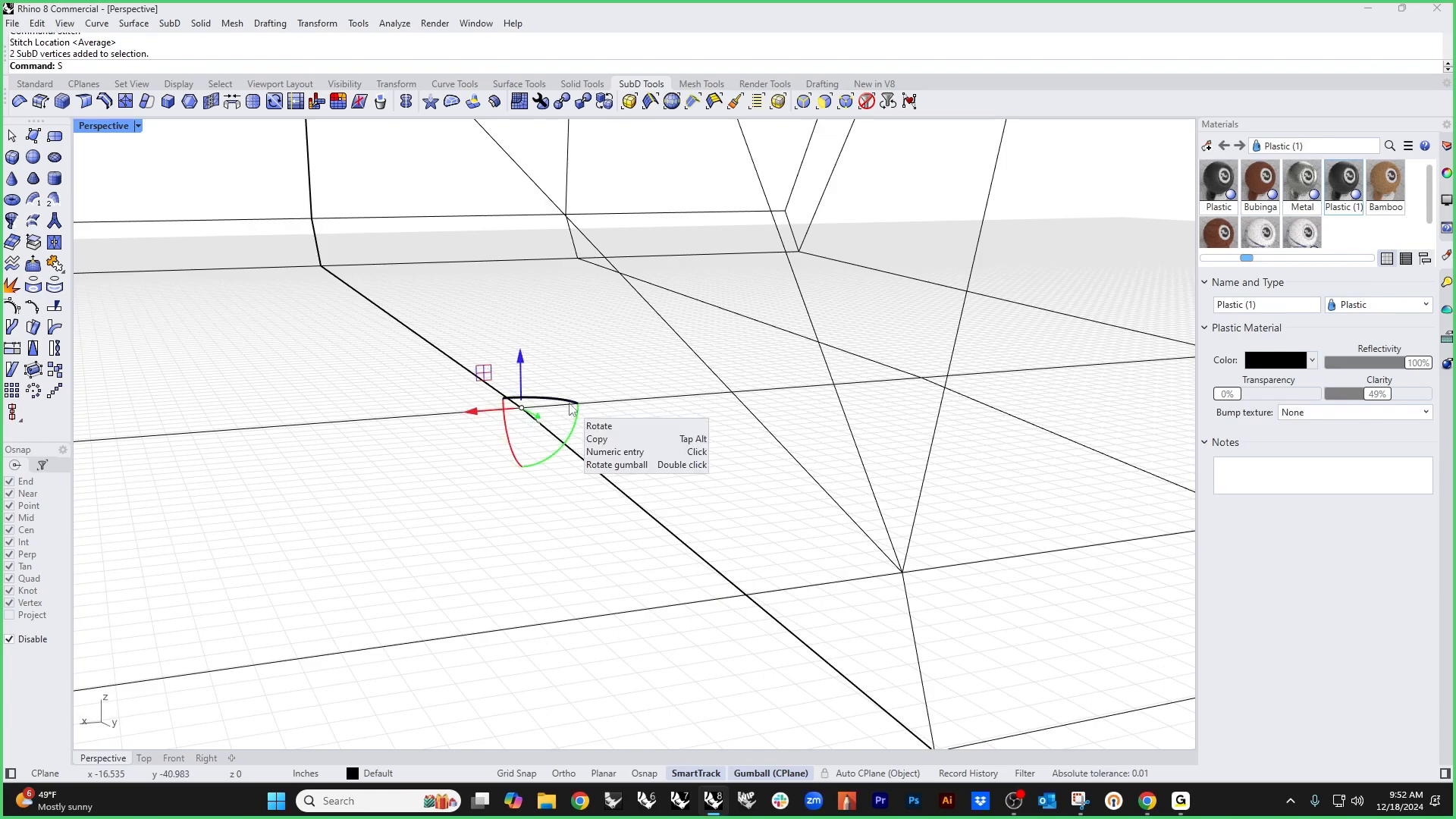
pyautogui.rightClick(569, 403)
pyautogui.rightClick(569, 404)
pyautogui.press('Escape')
# Step: Stitch the vertex pair at the far end of the underside seam, using the average location
pyautogui.keyDown('shift'); pyautogui.moveTo(341, 316); pyautogui.dragTo(389, 423, button='right'); pyautogui.keyUp('shift')
pyautogui.moveTo(384, 433); pyautogui.dragTo(437, 379)
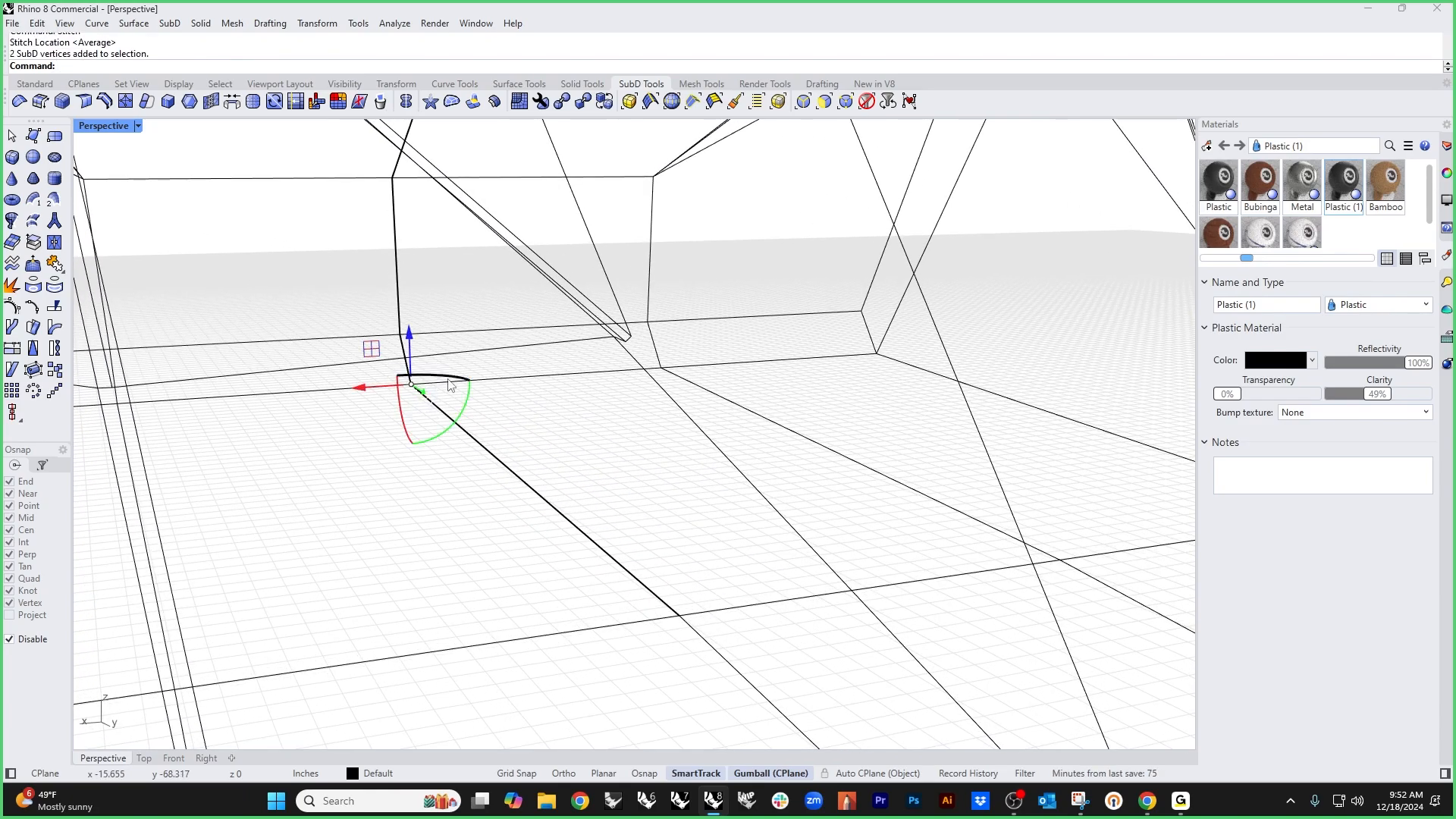
pyautogui.rightClick(357, 517)
pyautogui.rightClick(357, 516)
pyautogui.press('Escape')
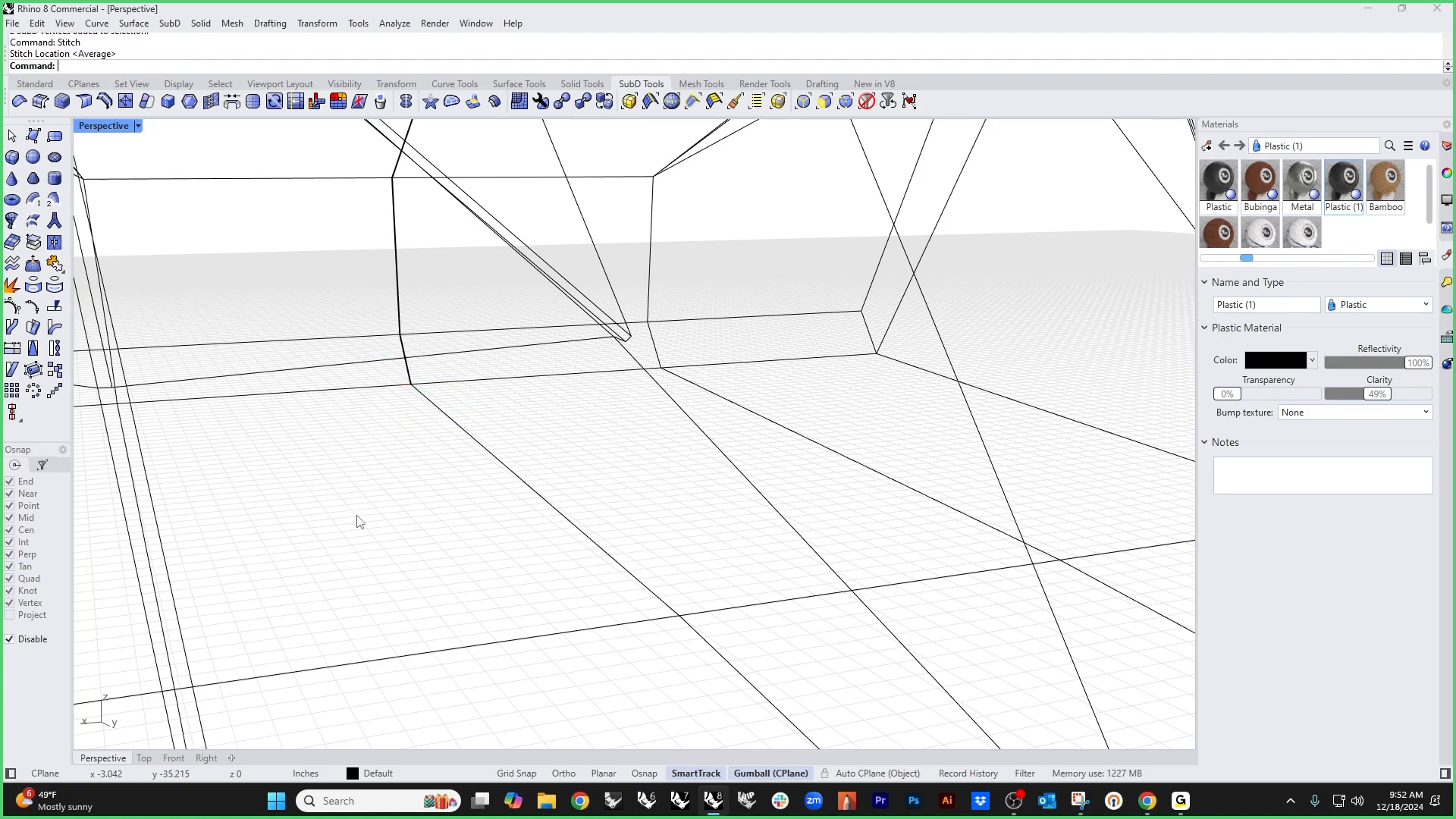
# Step: Stitch the vertex pair just above the far bottom corner of the middle seam, using the average location
pyautogui.scroll(2, 380, 348)
pyautogui.moveTo(385, 292); pyautogui.dragTo(423, 341)
pyautogui.write('S')
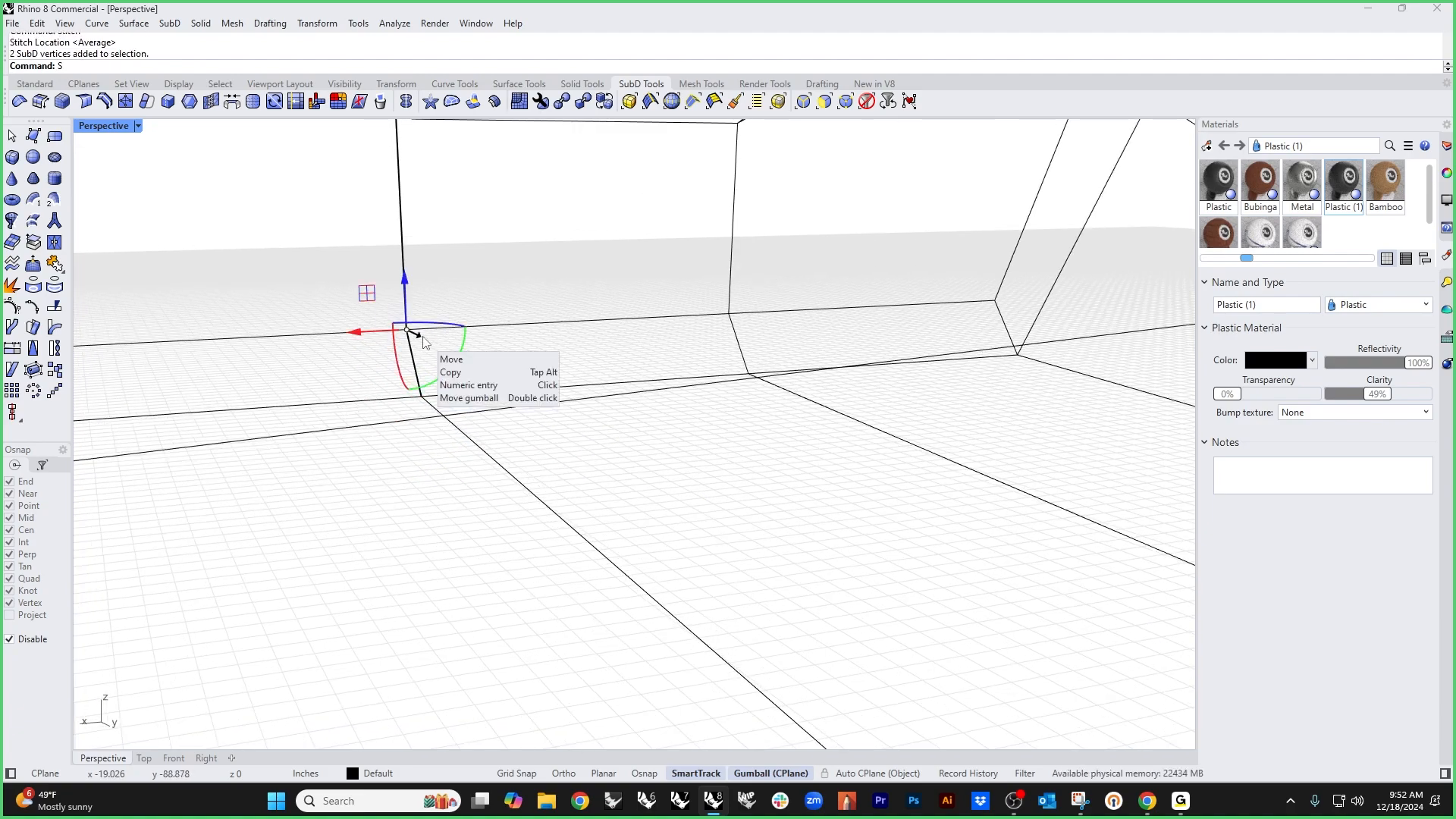
pyautogui.write('titch')
pyautogui.press('Return')
pyautogui.rightClick(422, 339)
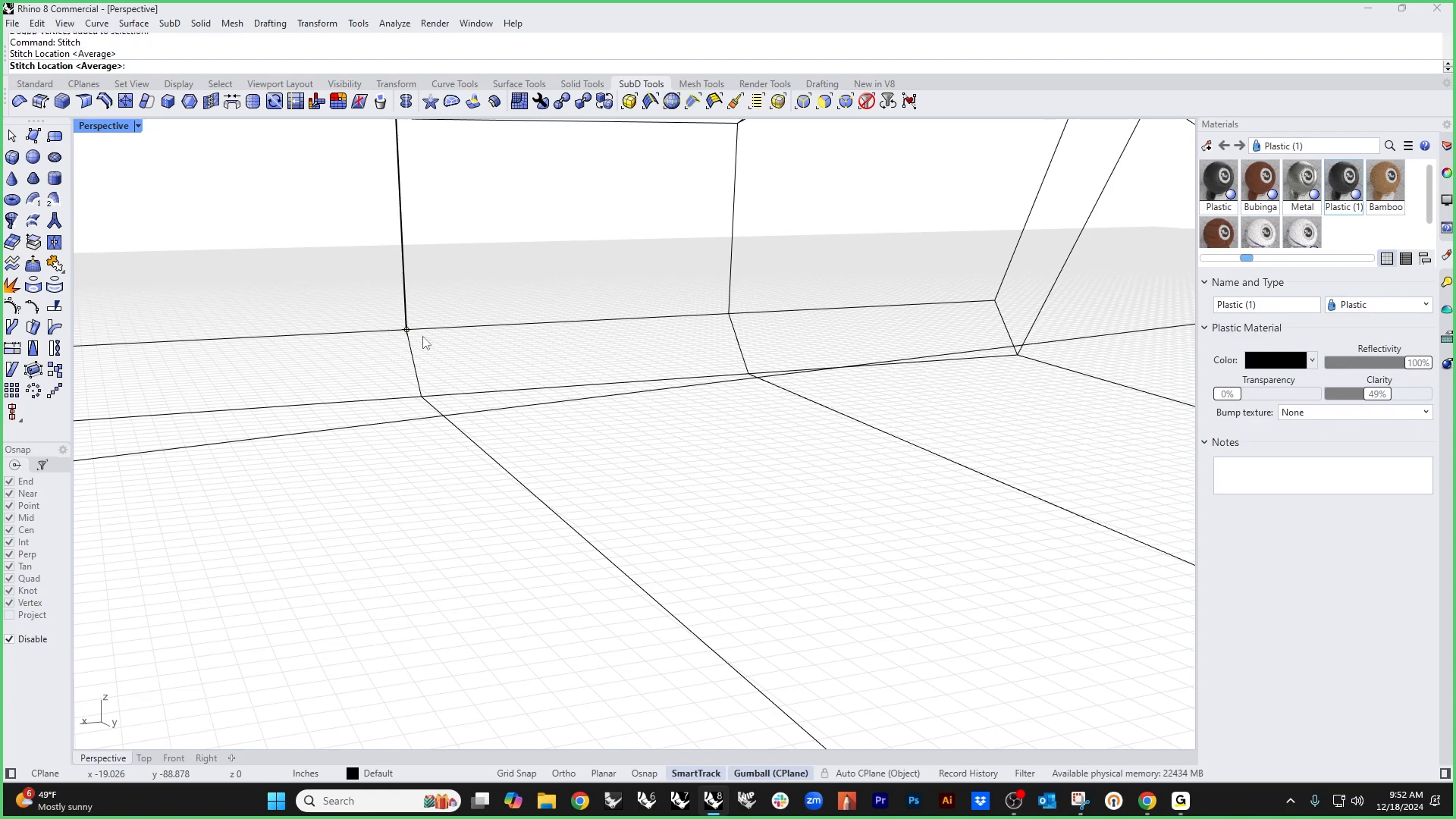
# Step: Stitch the last open vertex pair partway up the far side of the middle seam, using the average location
pyautogui.moveTo(422, 339); pyautogui.dragTo(706, 458, button='right')
pyautogui.keyDown('shift'); pyautogui.moveTo(563, 563); pyautogui.dragTo(637, 591, button='right'); pyautogui.keyUp('shift')
pyautogui.press('Escape')
pyautogui.scroll(4, 725, 445)
pyautogui.keyDown('shift'); pyautogui.moveTo(725, 445); pyautogui.dragTo(663, 559, button='right'); pyautogui.keyUp('shift')
pyautogui.keyDown('ctrl'); pyautogui.keyDown('shift'); pyautogui.click(690, 569); pyautogui.keyUp('shift'); pyautogui.keyUp('ctrl')
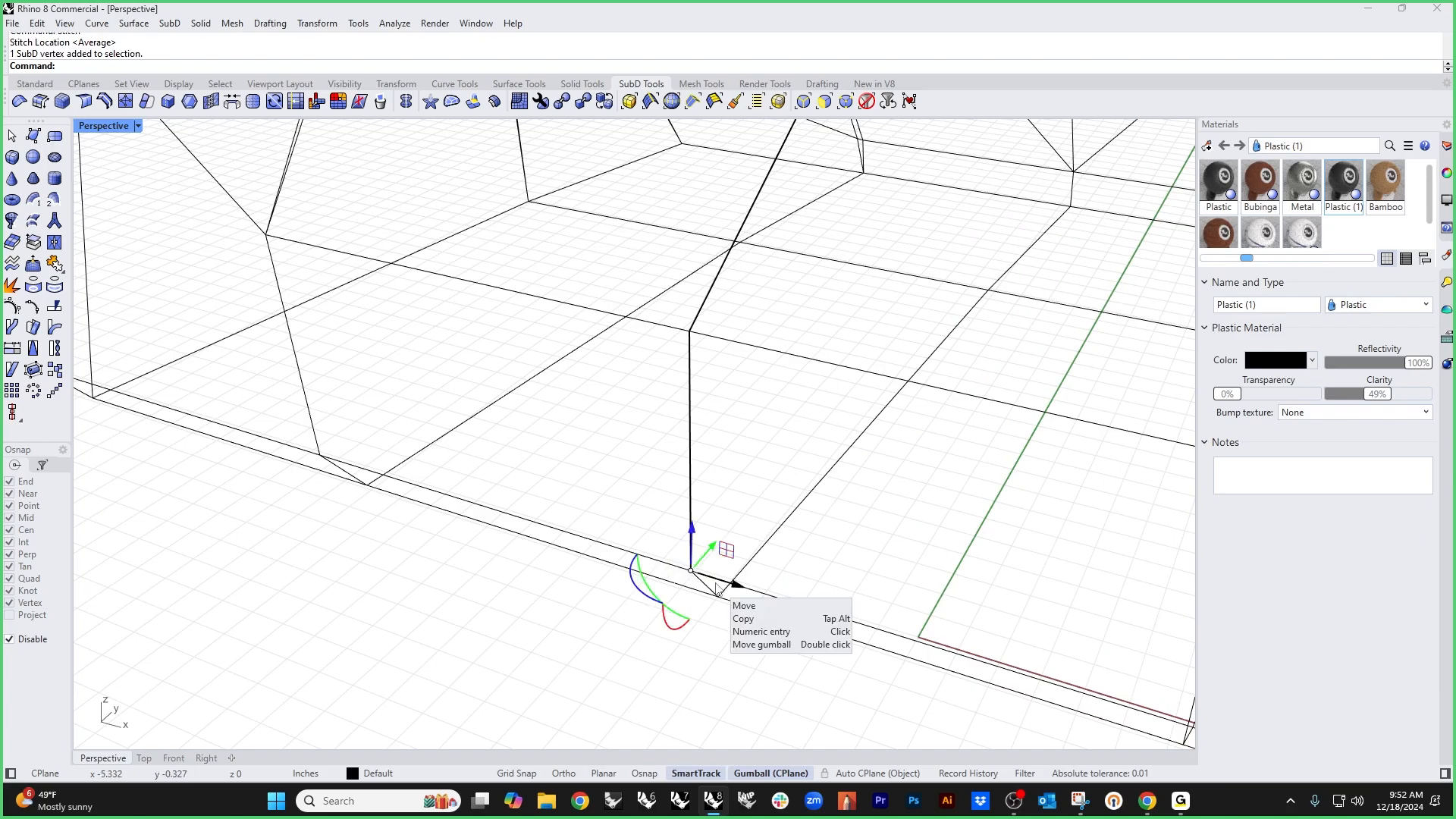
pyautogui.keyDown('ctrl'); pyautogui.keyDown('shift'); pyautogui.moveTo(663, 373); pyautogui.dragTo(759, 317); pyautogui.keyUp('shift'); pyautogui.keyUp('ctrl')
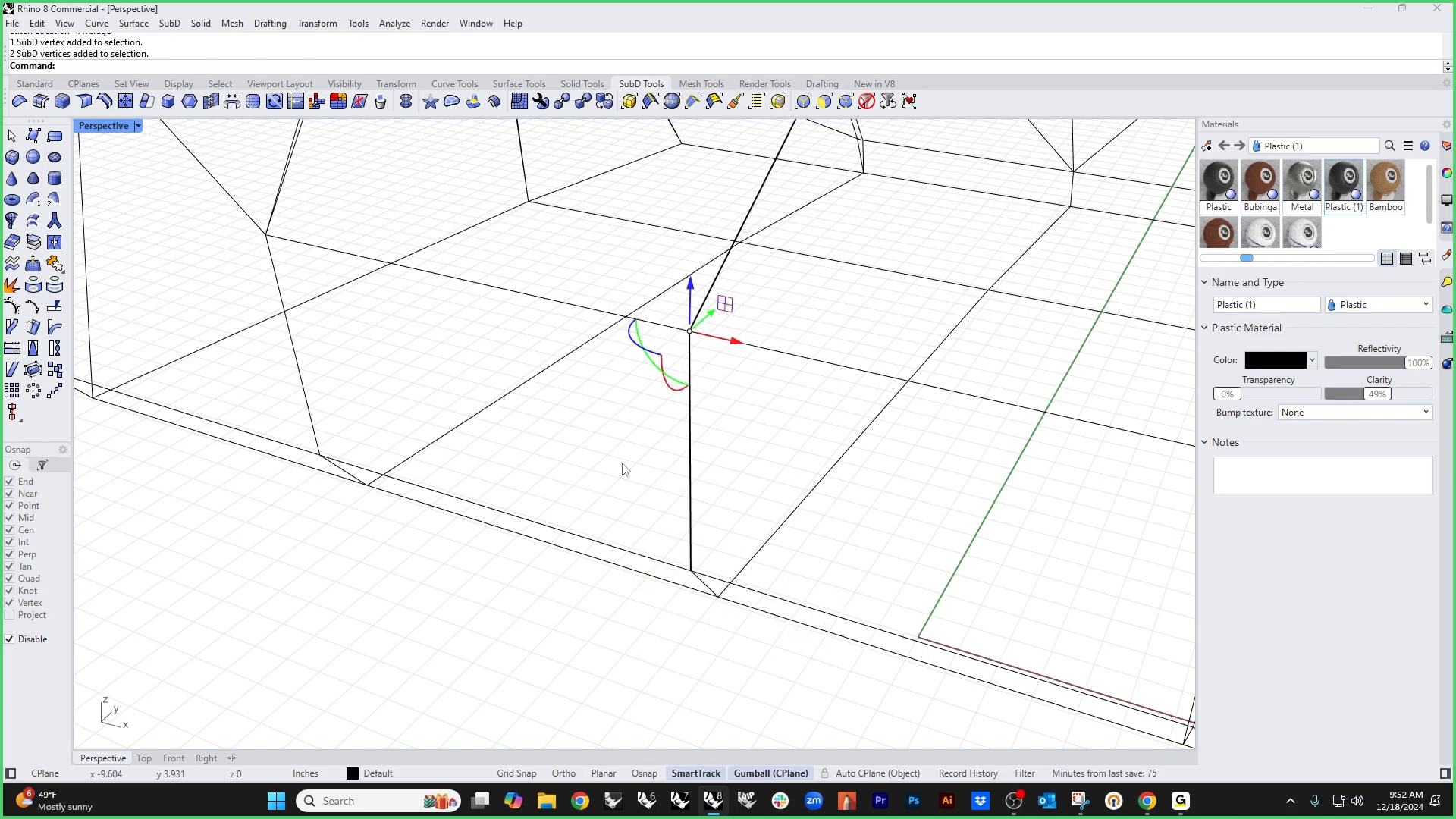
pyautogui.press('Return')
pyautogui.press('Return')
pyautogui.click(527, 459)
# Step: Set the Perspective viewport to Shaded and switch the SubDs to smooth display to check the joined cushion
pyautogui.scroll(-7, 560, 473)
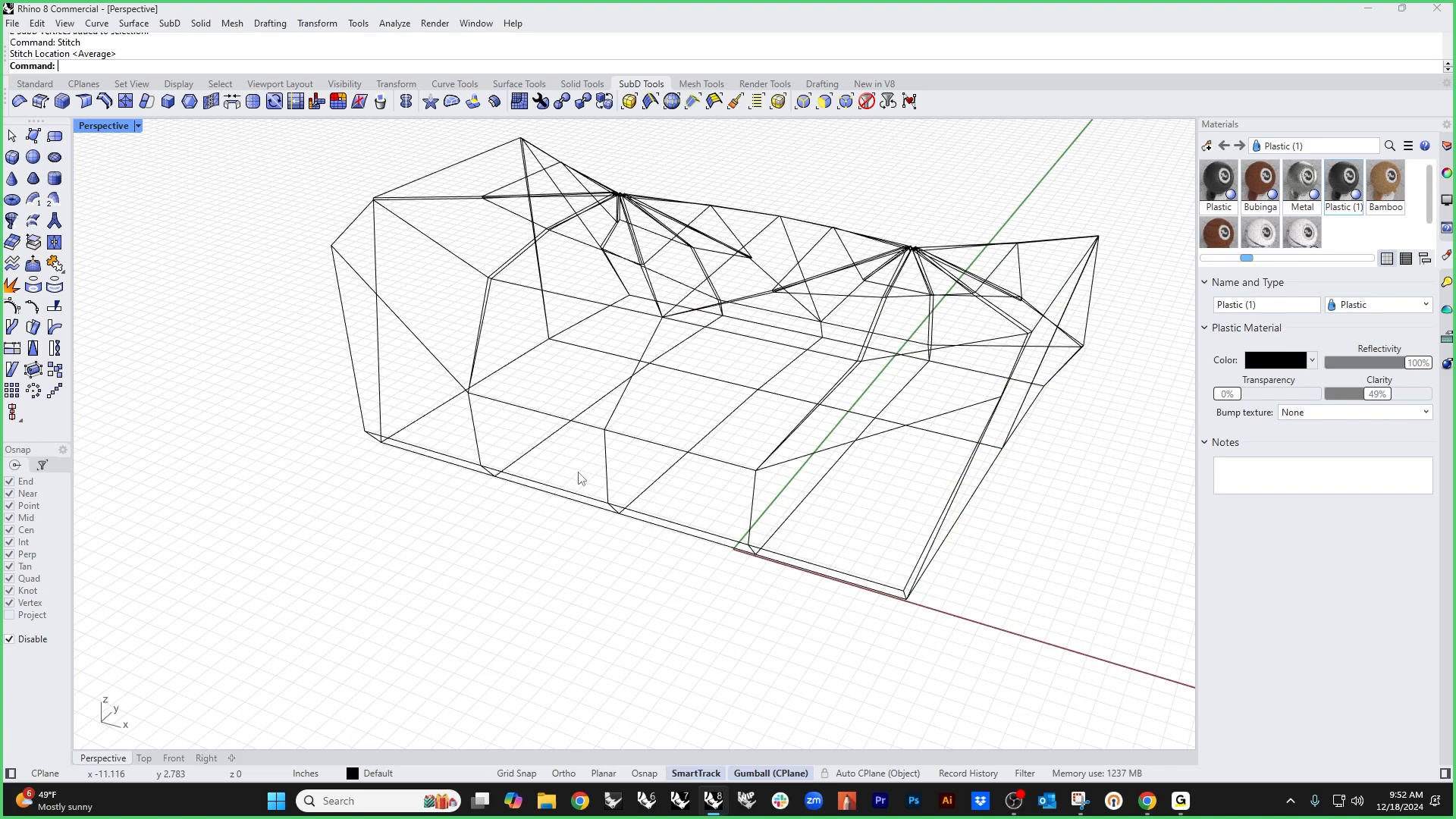
pyautogui.keyDown('shift'); pyautogui.moveTo(579, 476); pyautogui.dragTo(569, 505, button='right'); pyautogui.keyUp('shift')
pyautogui.press('Tab')
pyautogui.press('Tab')
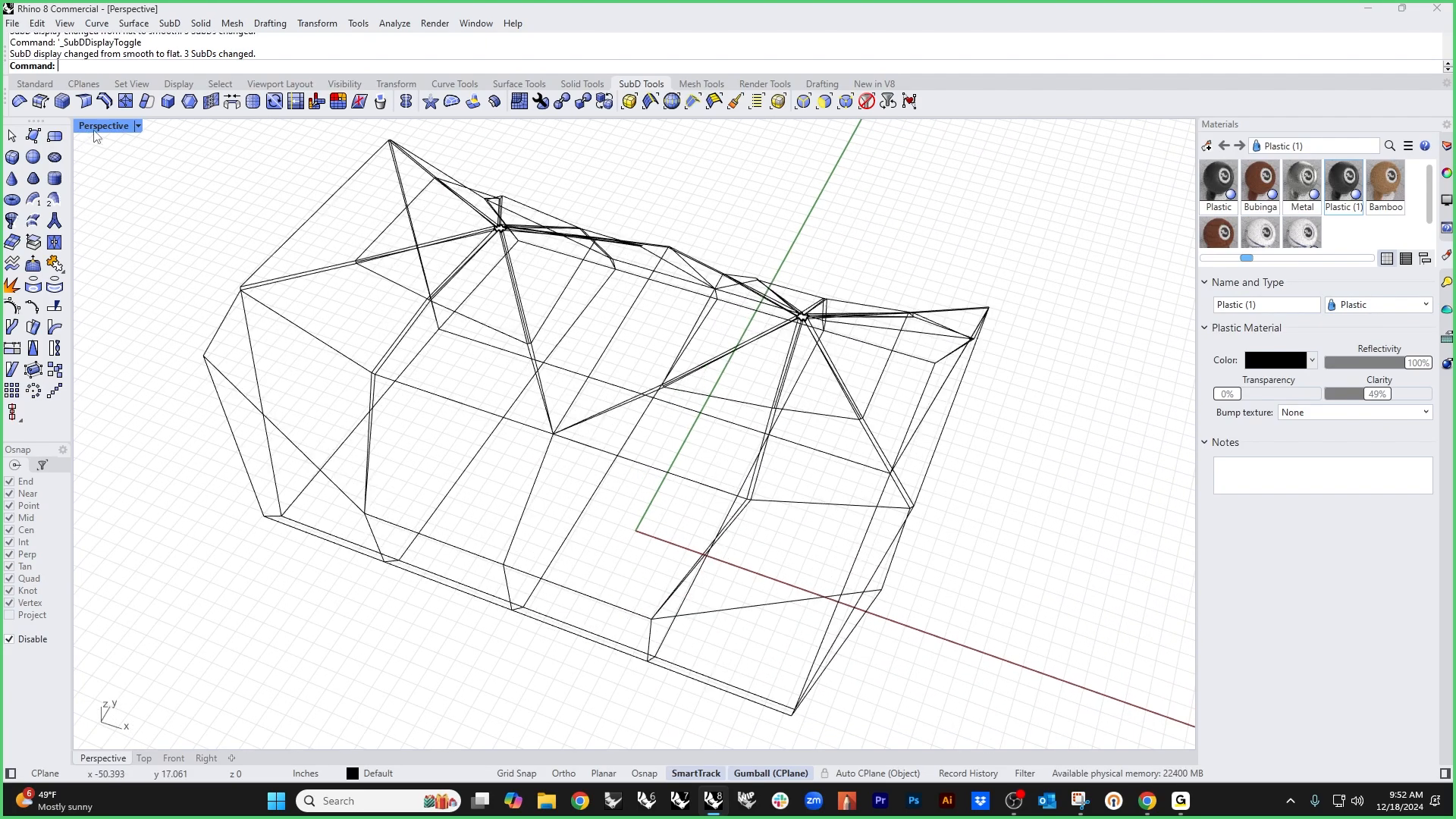
pyautogui.click(99, 126)
pyautogui.click(119, 198)
pyautogui.moveTo(468, 424); pyautogui.dragTo(445, 406, button='right')
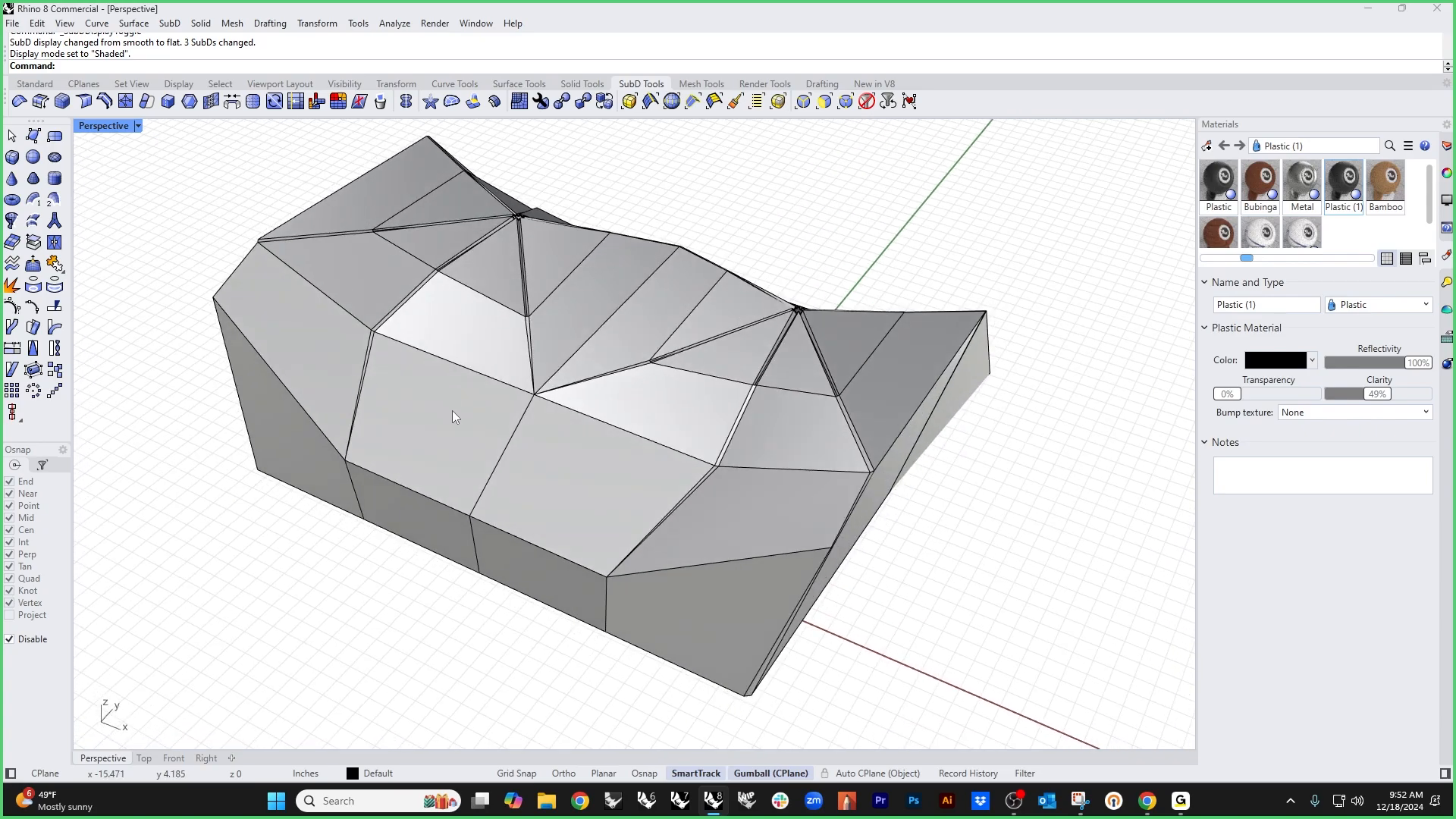
pyautogui.press('Tab')
pyautogui.moveTo(552, 438)
pyautogui.mouseDown(button='right')
pyautogui.moveTo(627, 494)
pyautogui.moveTo(606, 572)
pyautogui.moveTo(743, 380)
pyautogui.moveTo(636, 394)
pyautogui.moveTo(576, 432)
pyautogui.mouseUp(button='right')
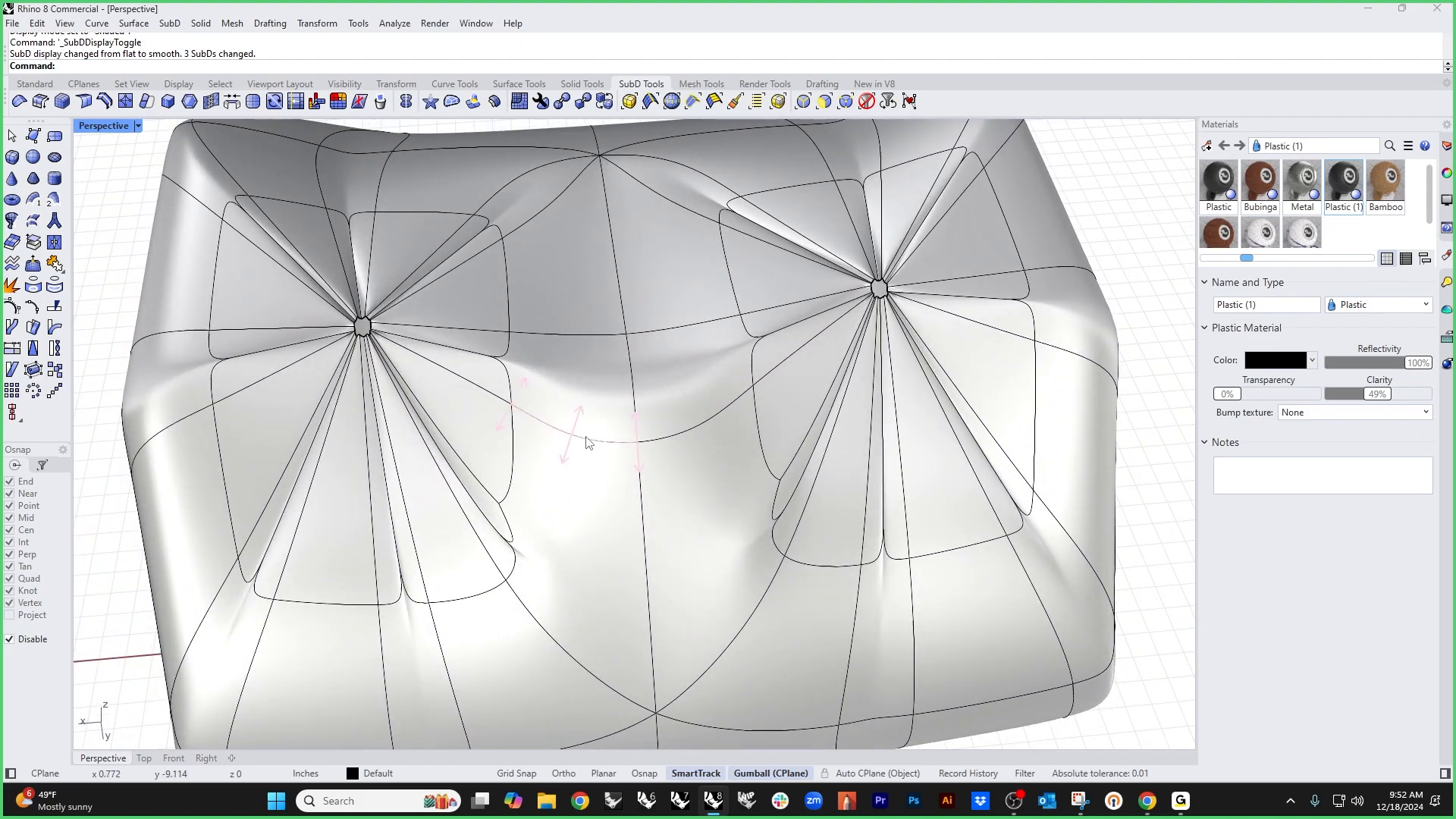
# Step: Try dissolving the two curved edges that cross the middle seam between the buttons, and undo the deletion
pyautogui.click(589, 442)
pyautogui.keyDown('shift'); pyautogui.click(669, 438); pyautogui.keyUp('shift')
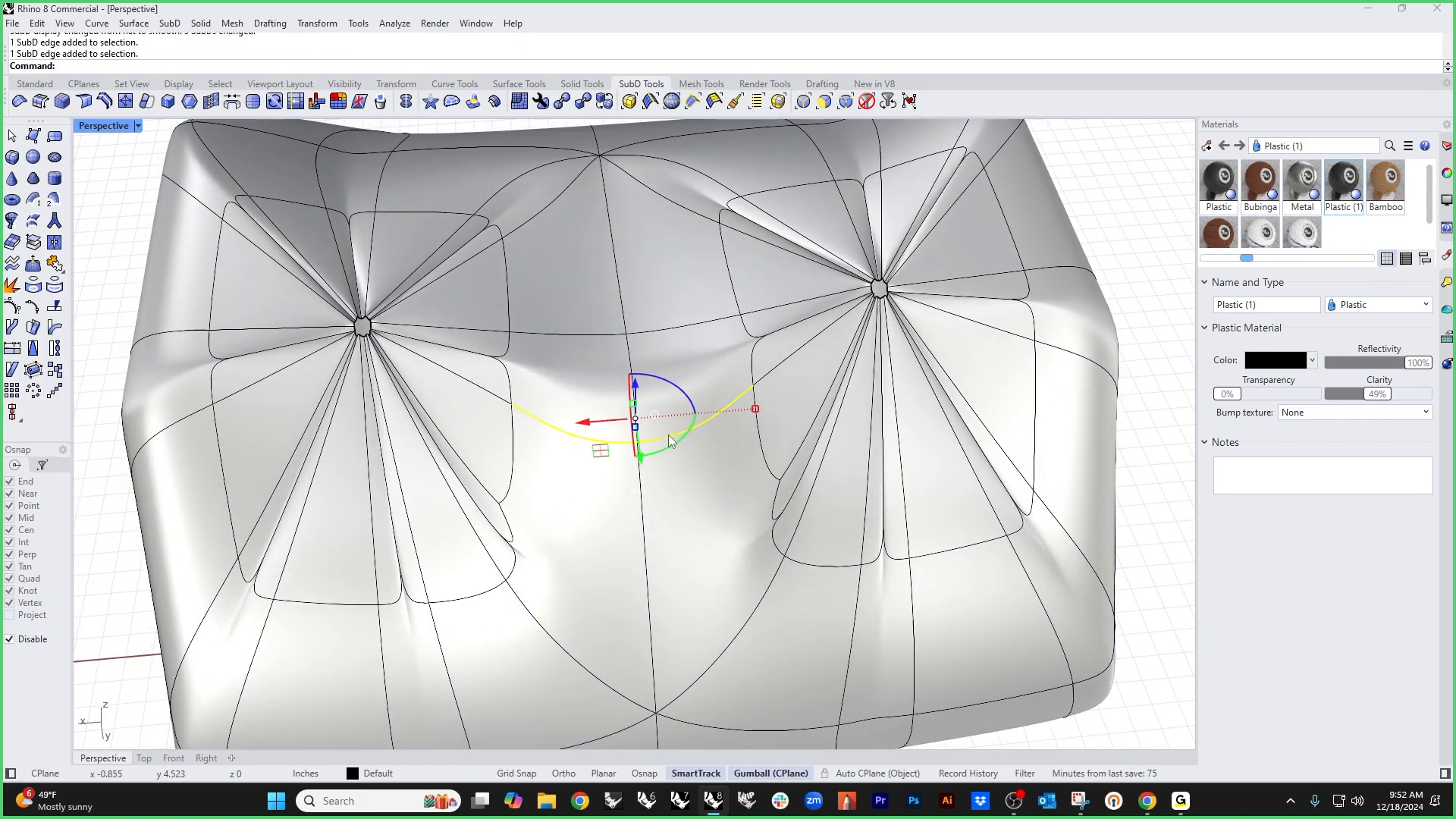
pyautogui.press('Delete')
pyautogui.moveTo(667, 436); pyautogui.dragTo(650, 493, button='right')
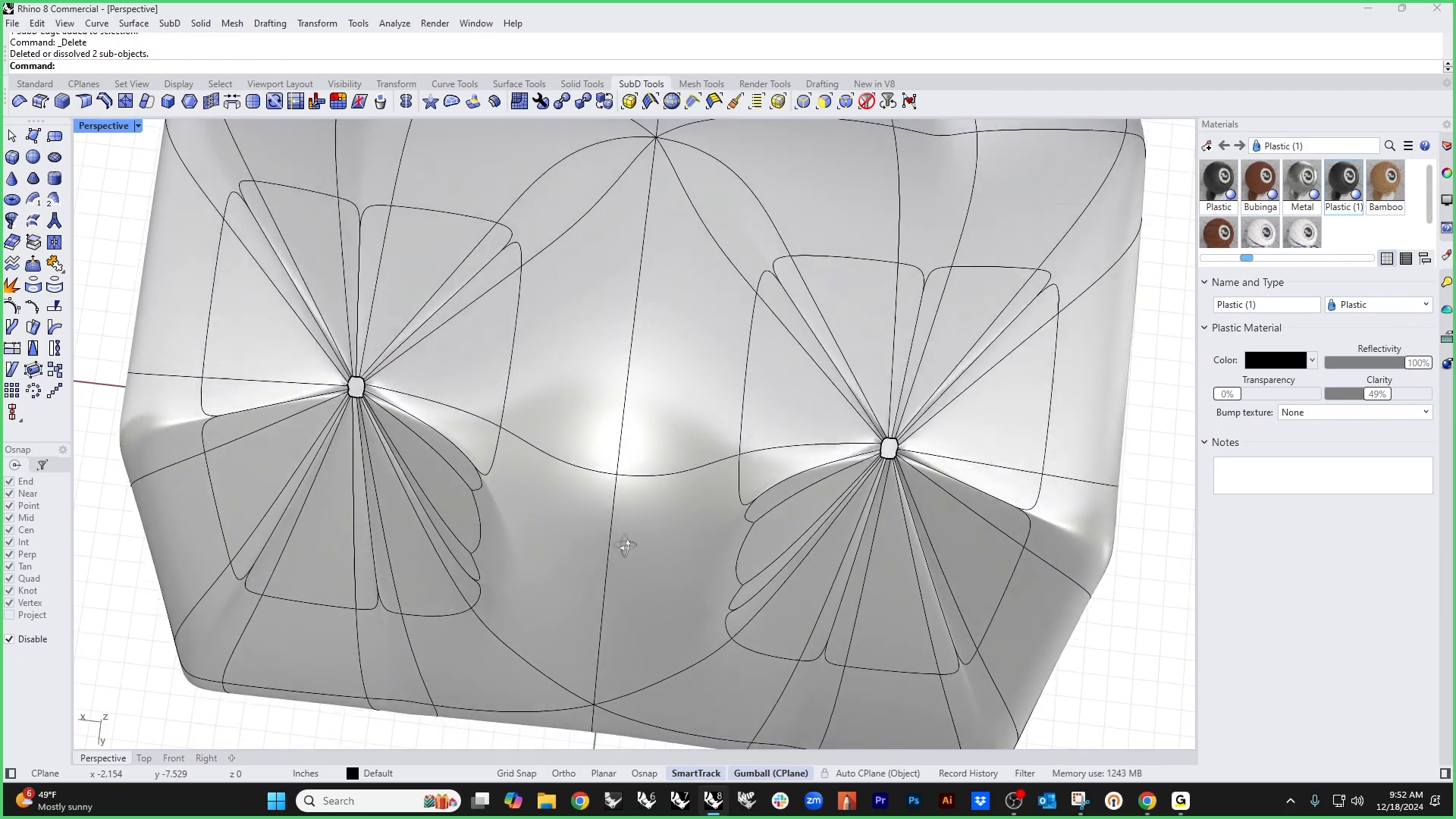
pyautogui.hotkey('ctrl', 'z')
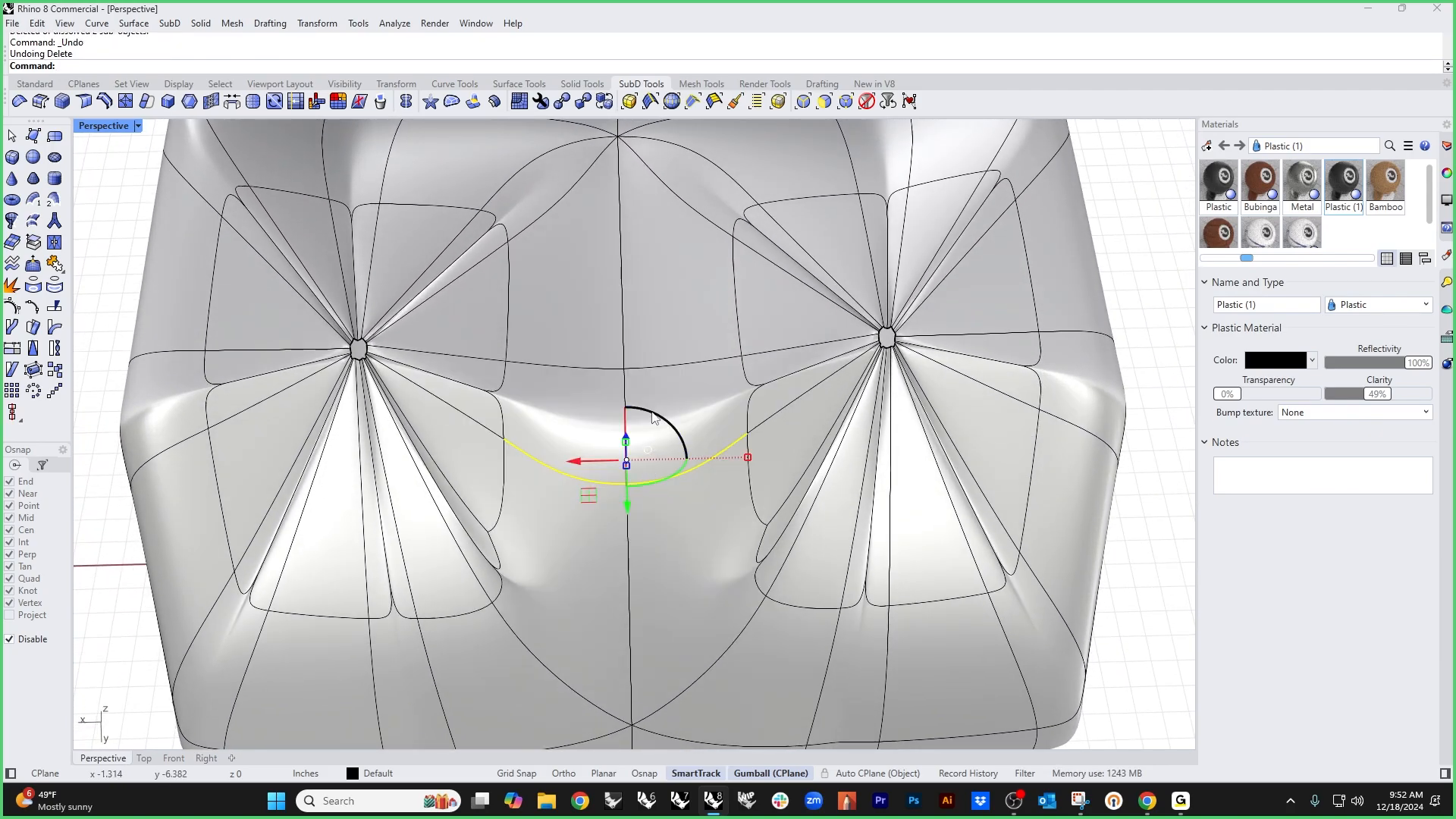
# Step: Dissolve the matching fold edges that run from each button to the patch corner facing the middle seam
pyautogui.press('Escape')
pyautogui.scroll(2, 470, 393)
pyautogui.click(480, 388)
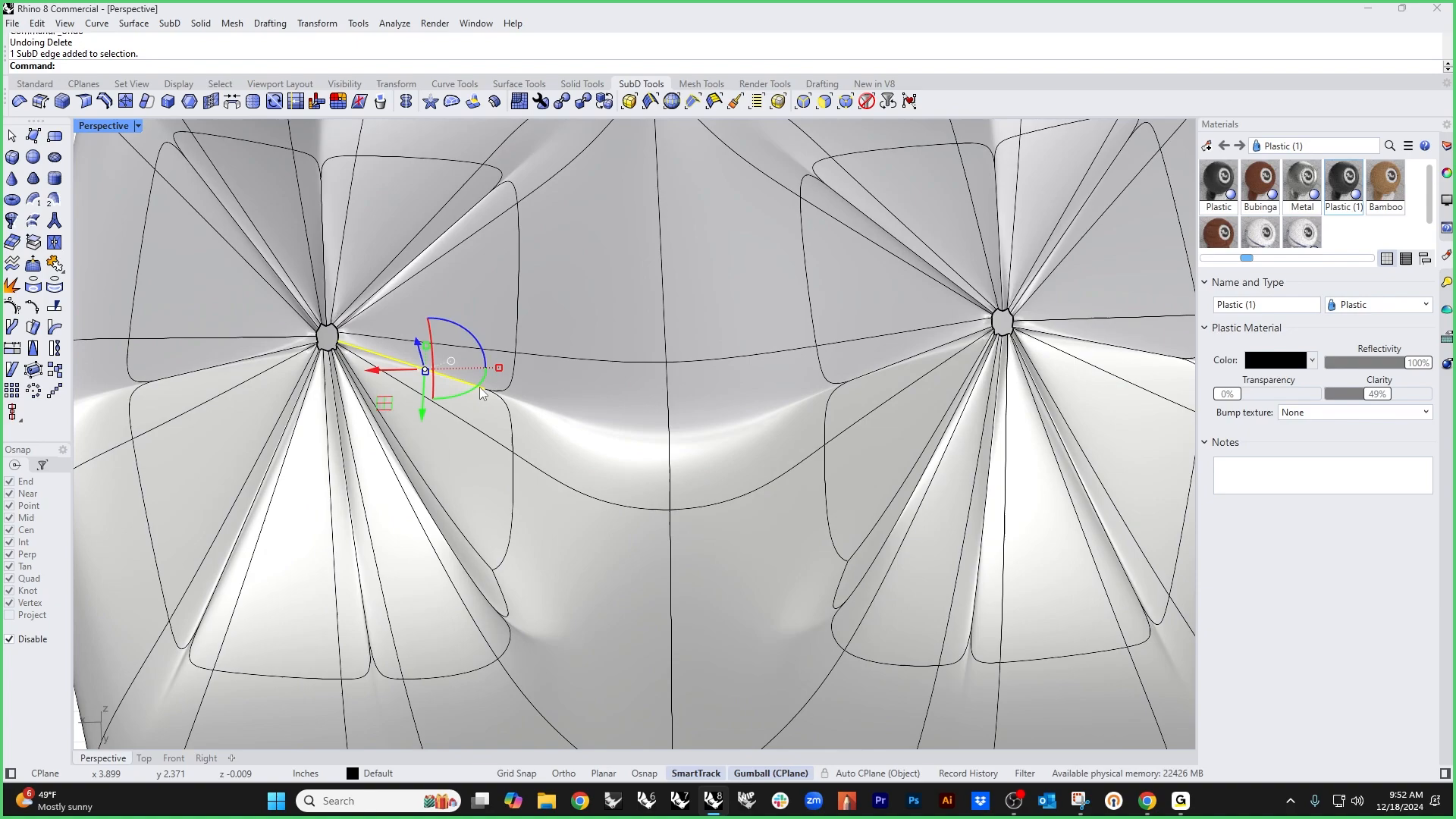
pyautogui.press('Delete')
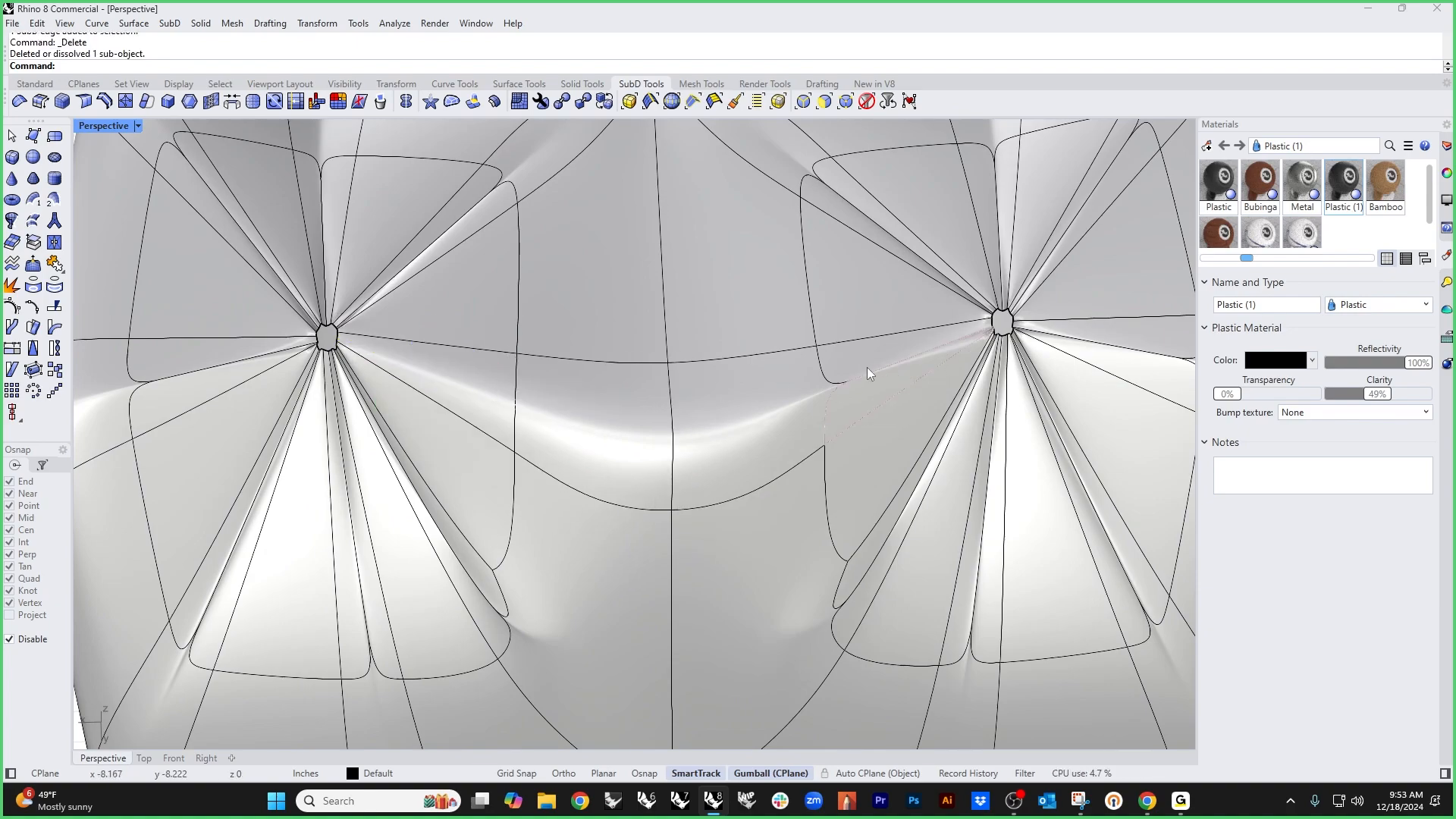
pyautogui.click(872, 373)
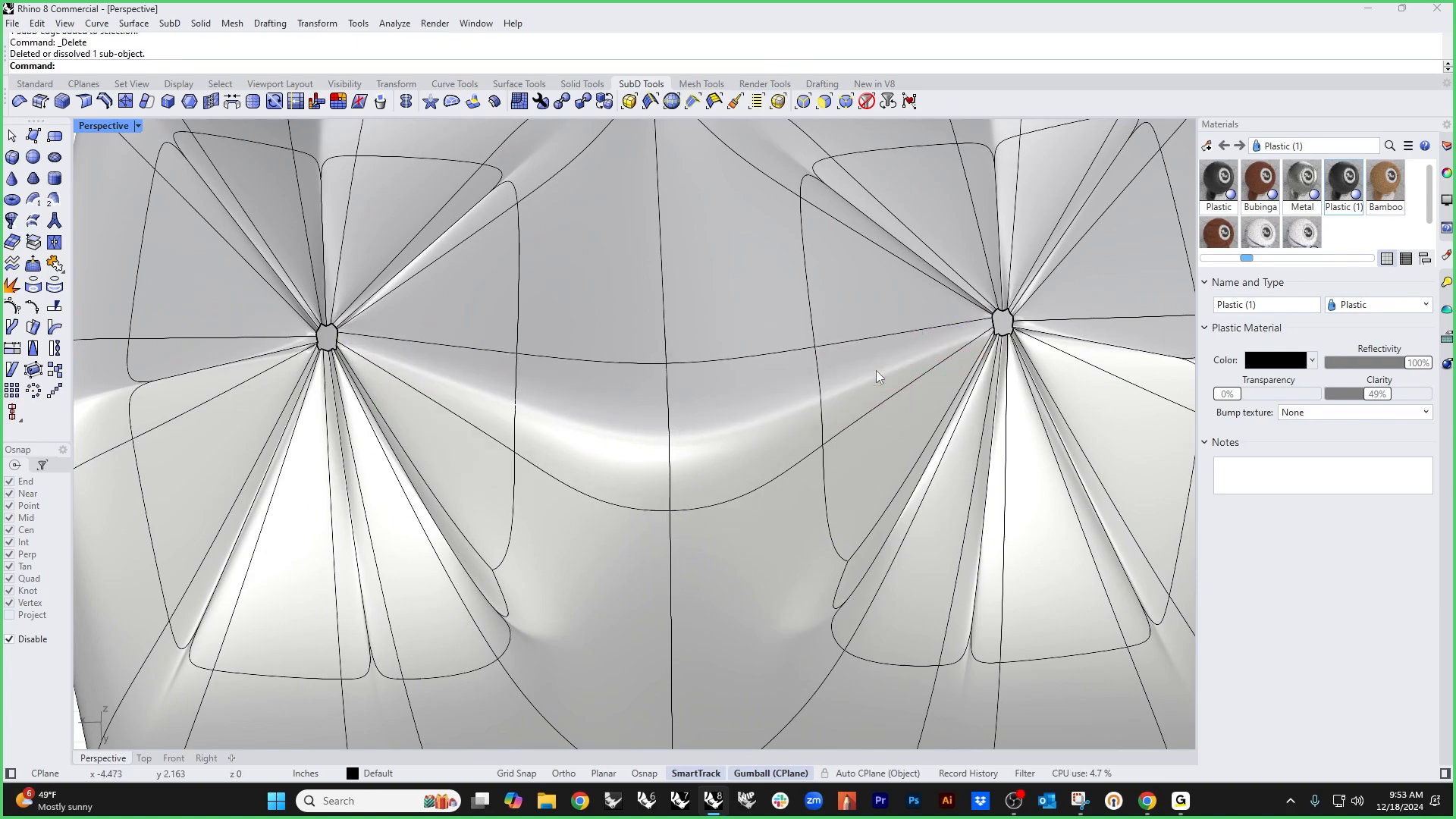
# Step: Dissolve the whole edge chain that runs straight across the middle seam from one button to the other
pyautogui.moveTo(875, 370); pyautogui.dragTo(603, 362)
pyautogui.doubleClick(604, 361)
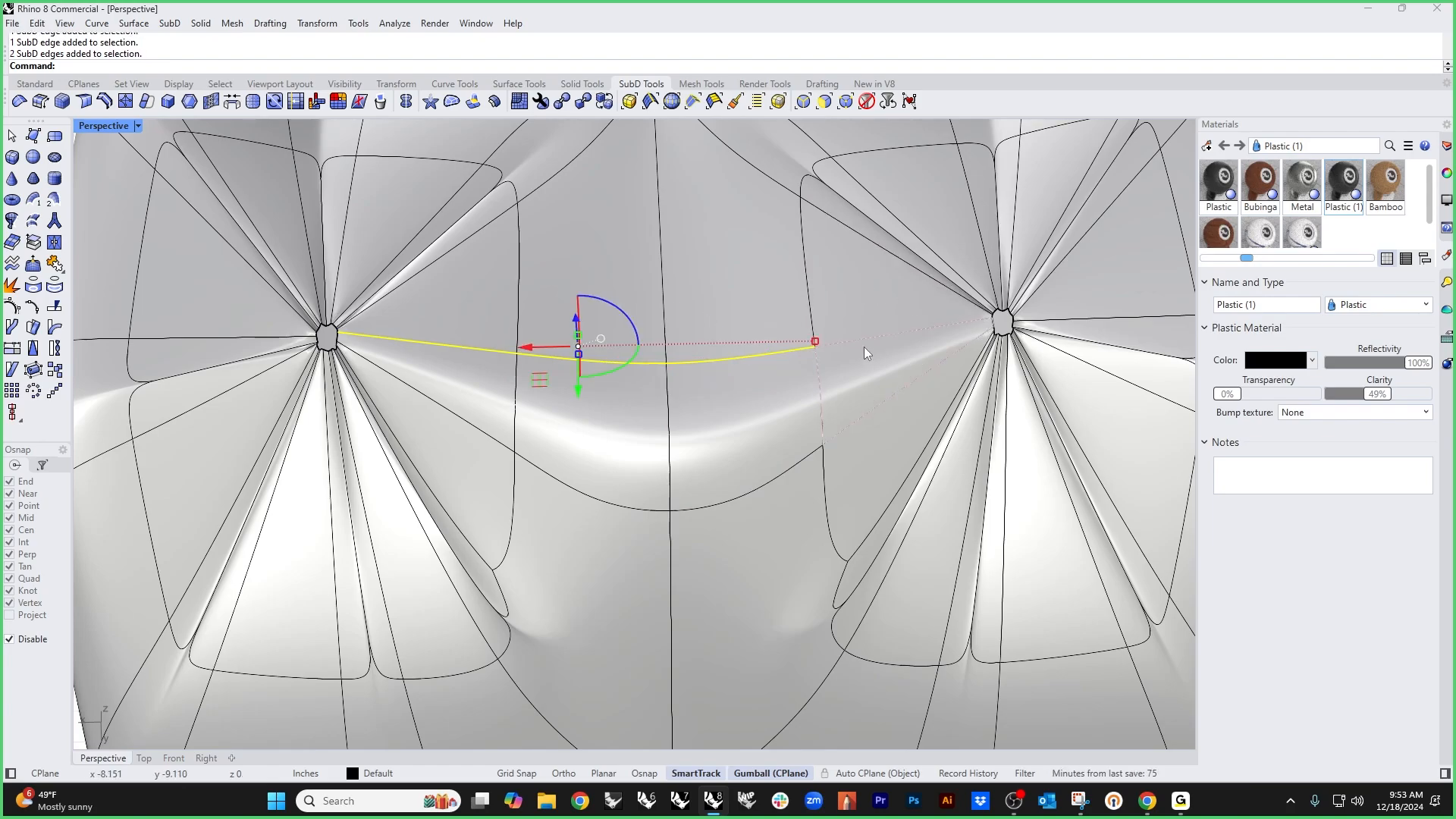
pyautogui.press('Delete')
# Step: Select the full edge loop around one button opening and move it straight down into the cushion
pyautogui.moveTo(865, 348); pyautogui.dragTo(445, 310, button='right')
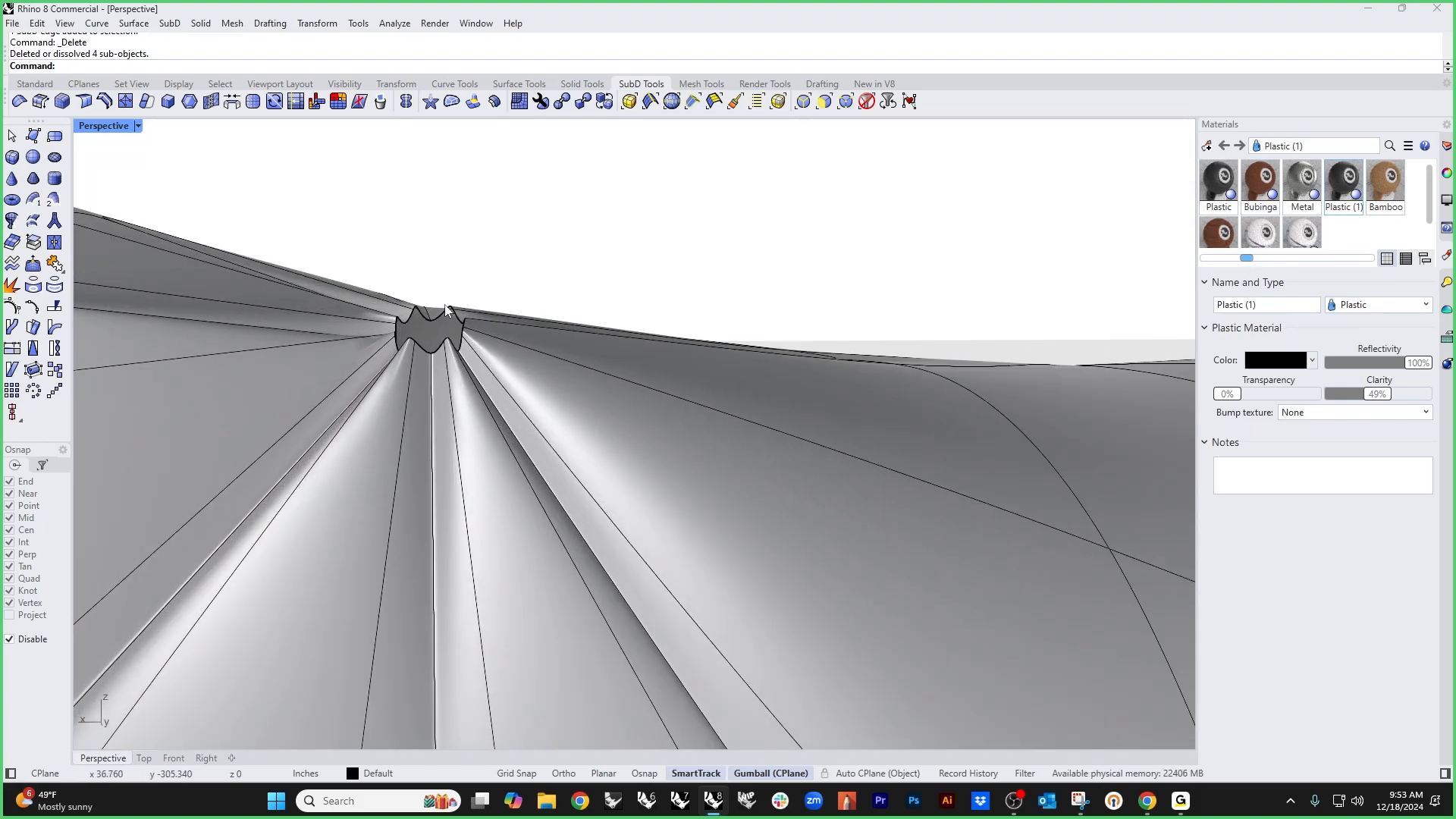
pyautogui.keyDown('ctrl'); pyautogui.keyDown('shift'); pyautogui.click(454, 309); pyautogui.keyUp('shift'); pyautogui.keyUp('ctrl')
pyautogui.click(496, 282)
pyautogui.scroll(5, 444, 356)
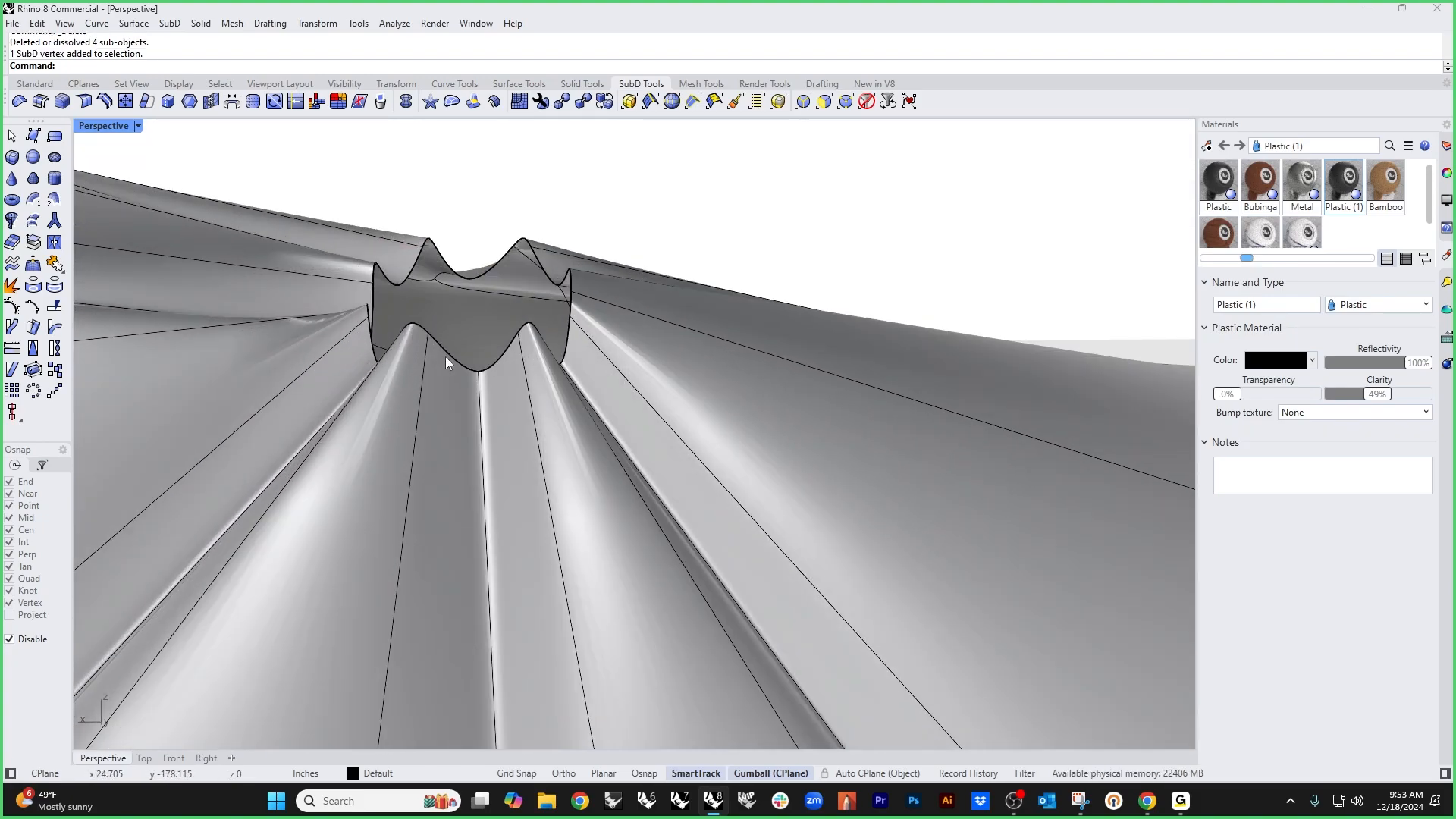
pyautogui.keyDown('ctrl'); pyautogui.keyDown('shift'); pyautogui.doubleClick(453, 356); pyautogui.keyUp('shift'); pyautogui.keyUp('ctrl')
pyautogui.scroll(-5, 500, 349)
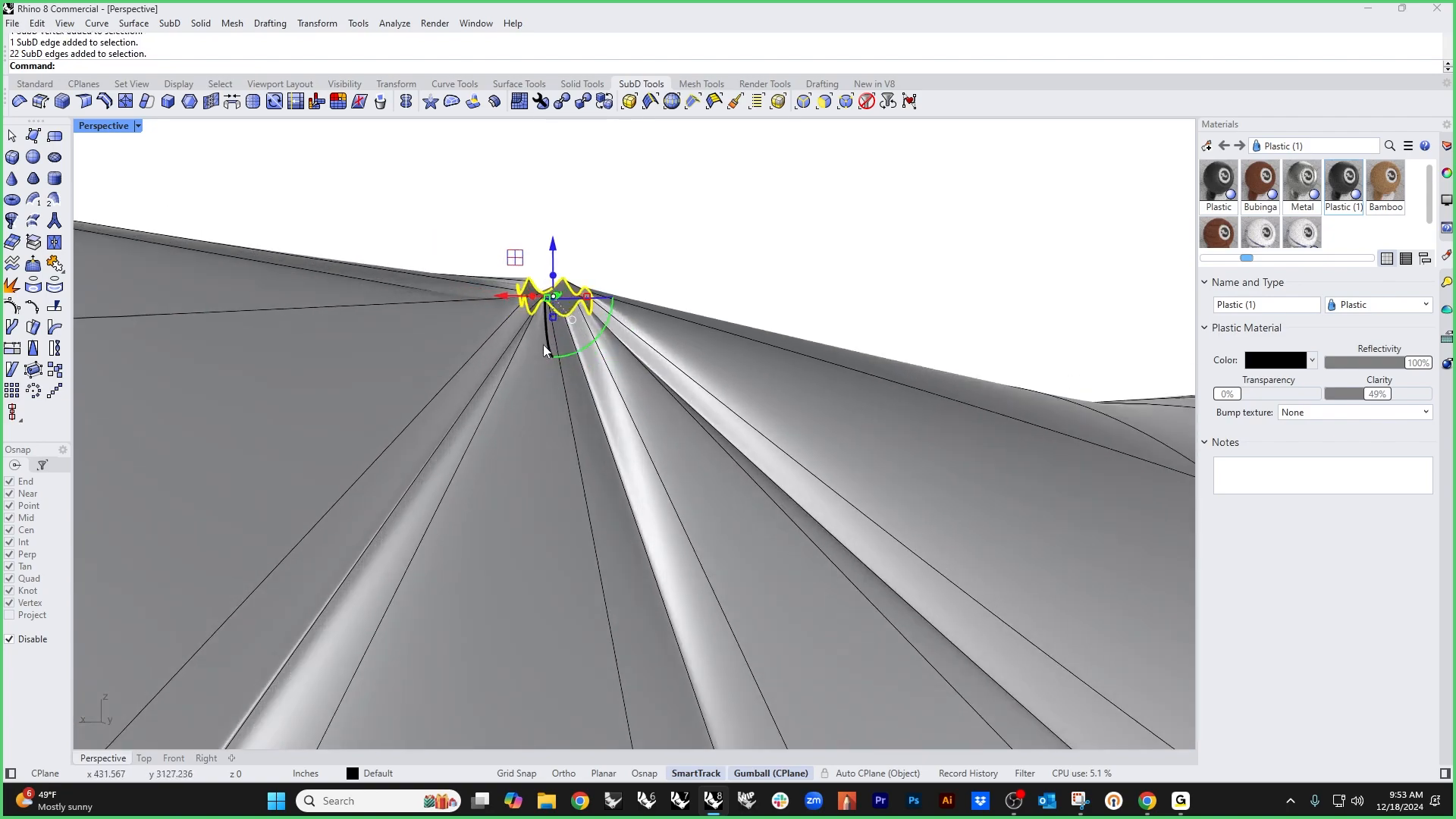
pyautogui.moveTo(556, 267); pyautogui.dragTo(554, 385)
pyautogui.click(653, 308)
# Step: Select the rim edge loop of the other button opening and lower it vertically as well
pyautogui.scroll(-5, 756, 380)
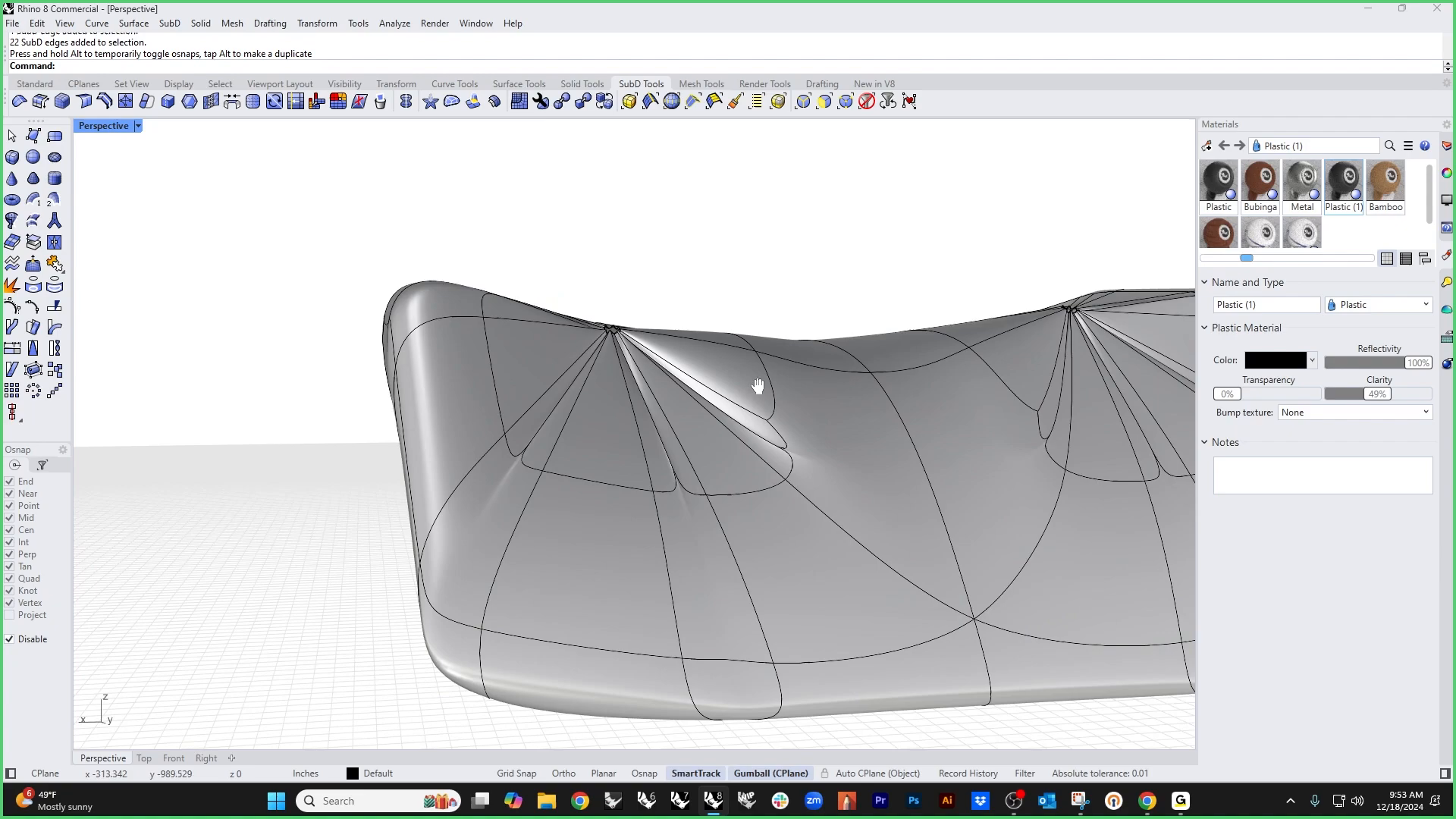
pyautogui.scroll(5, 826, 326)
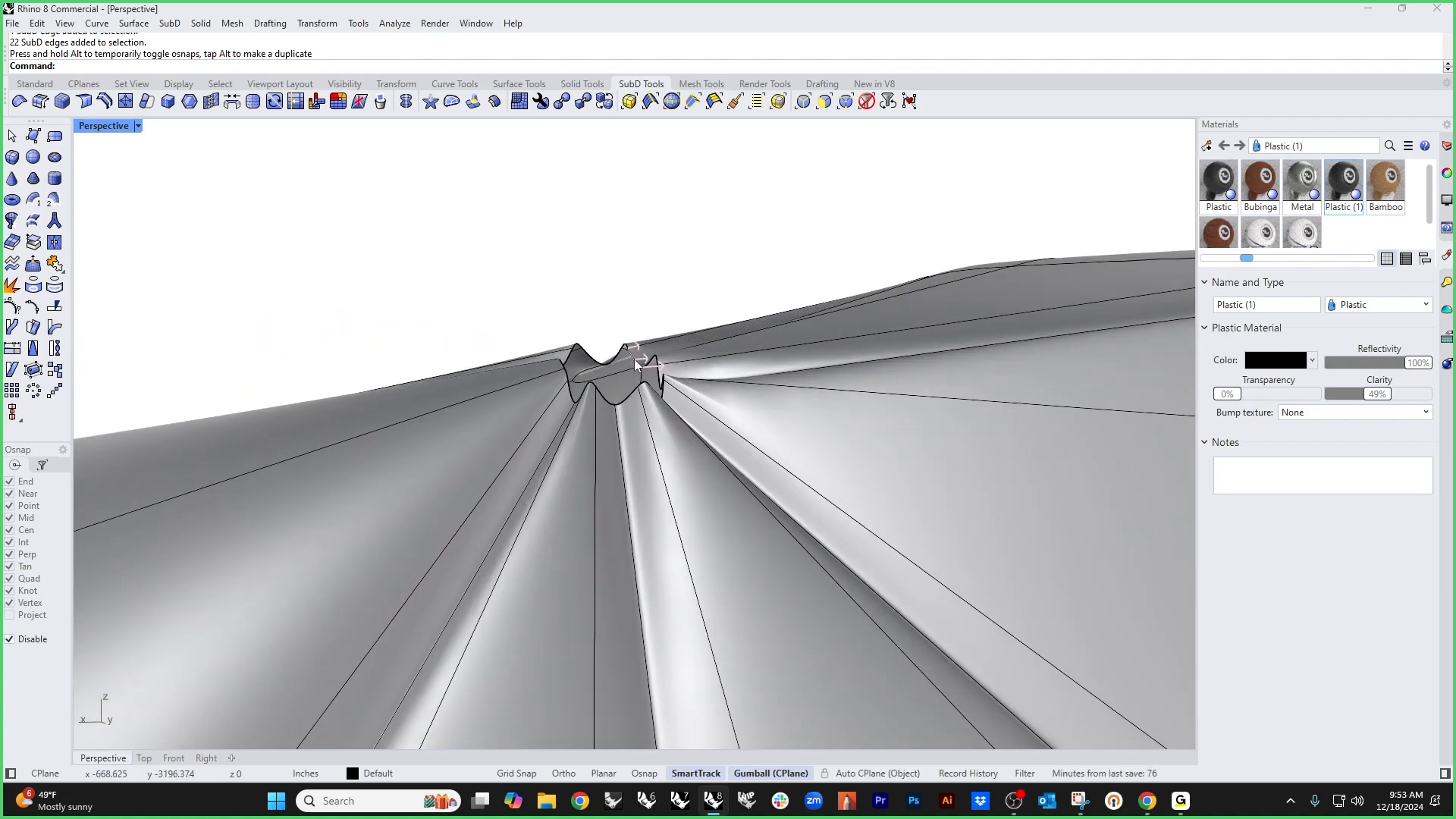
pyautogui.keyDown('ctrl'); pyautogui.keyDown('shift'); pyautogui.doubleClick(634, 358); pyautogui.keyUp('shift'); pyautogui.keyUp('ctrl')
pyautogui.moveTo(609, 334); pyautogui.dragTo(606, 512)
pyautogui.click(546, 357)
# Step: Dissolve the middle seam edge between the near seam vertex and the curve joining the two buttons
pyautogui.scroll(-8, 546, 357)
pyautogui.moveTo(584, 382); pyautogui.dragTo(730, 484, button='right')
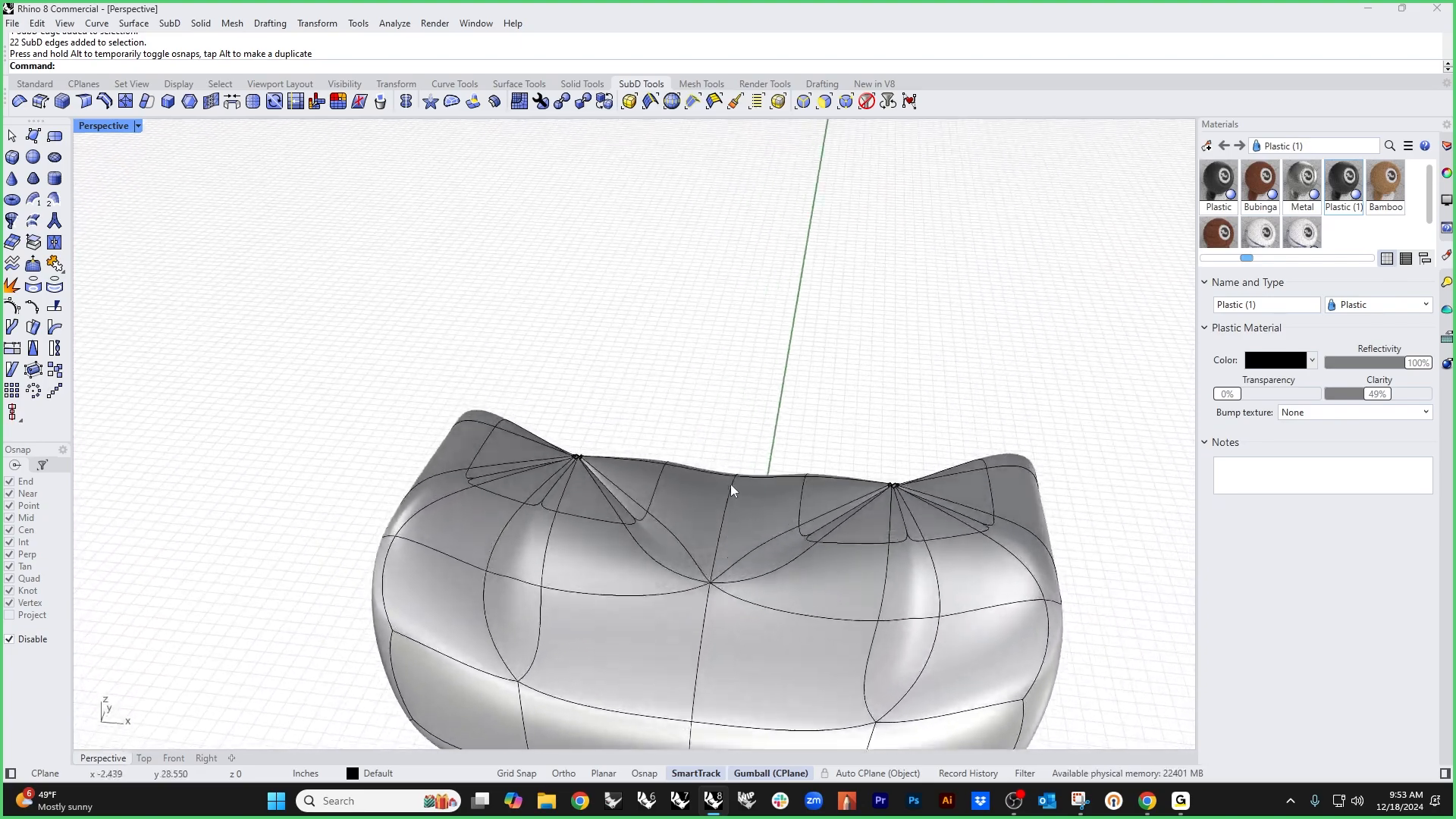
pyautogui.scroll(5, 726, 496)
pyautogui.keyDown('ctrl'); pyautogui.keyDown('shift'); pyautogui.click(724, 516); pyautogui.keyUp('shift'); pyautogui.keyUp('ctrl')
pyautogui.press('Delete')
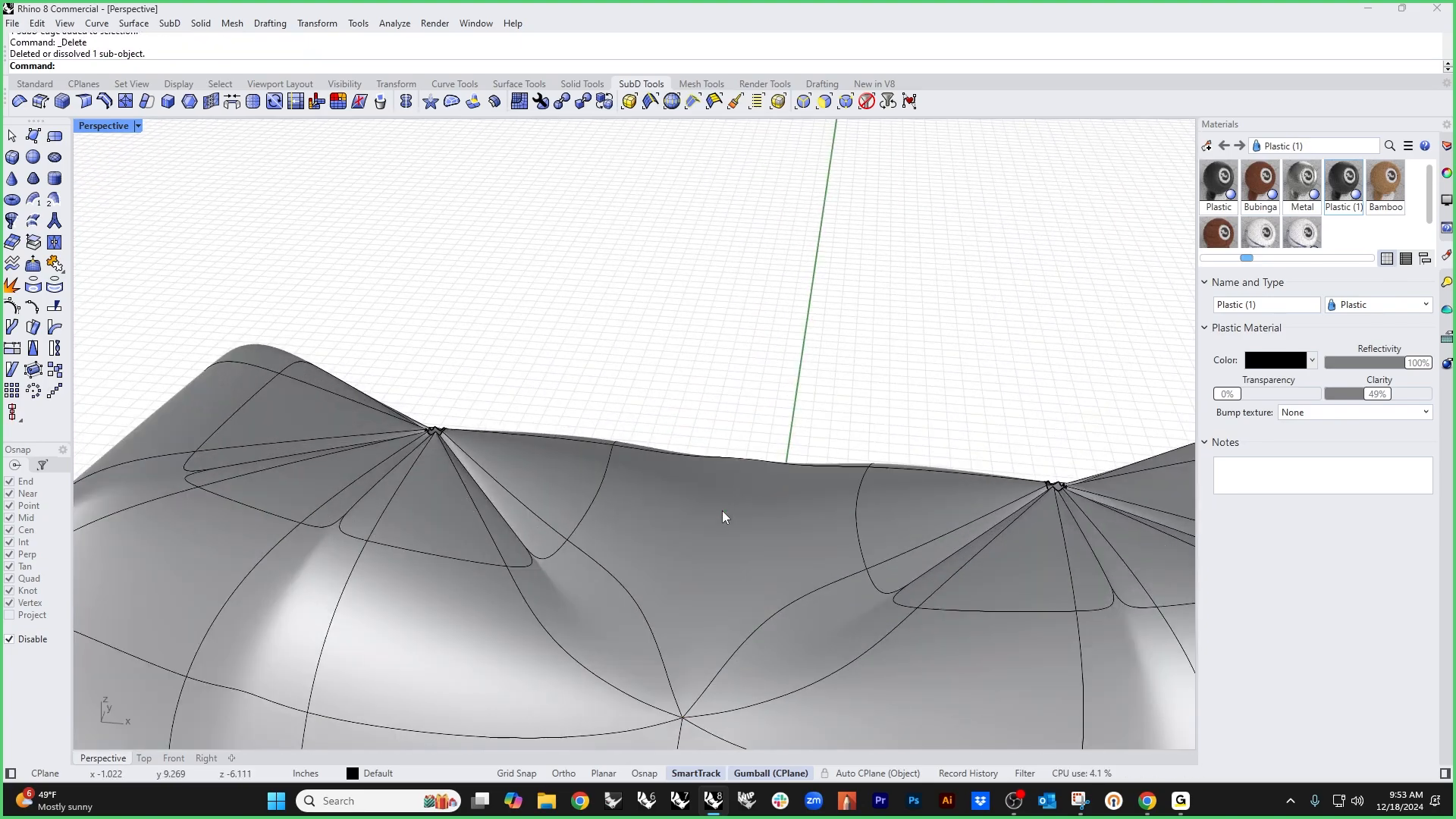
# Step: Try dissolving the two patch edges facing each other across the middle and the far seam edge between the buttons
pyautogui.moveTo(722, 511); pyautogui.dragTo(585, 525, button='right')
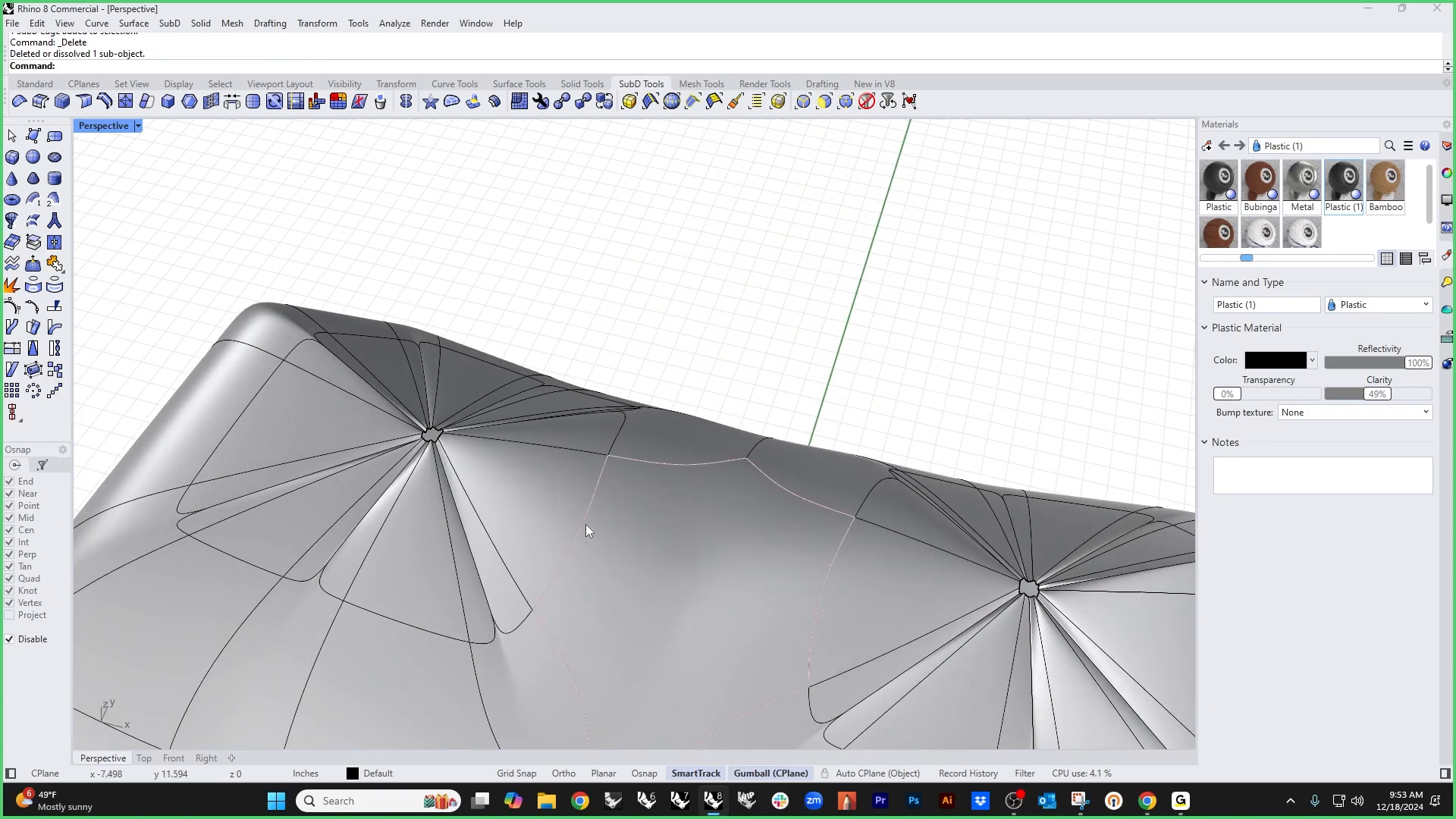
pyautogui.keyDown('ctrl'); pyautogui.keyDown('shift'); pyautogui.click(585, 525); pyautogui.keyUp('shift'); pyautogui.keyUp('ctrl')
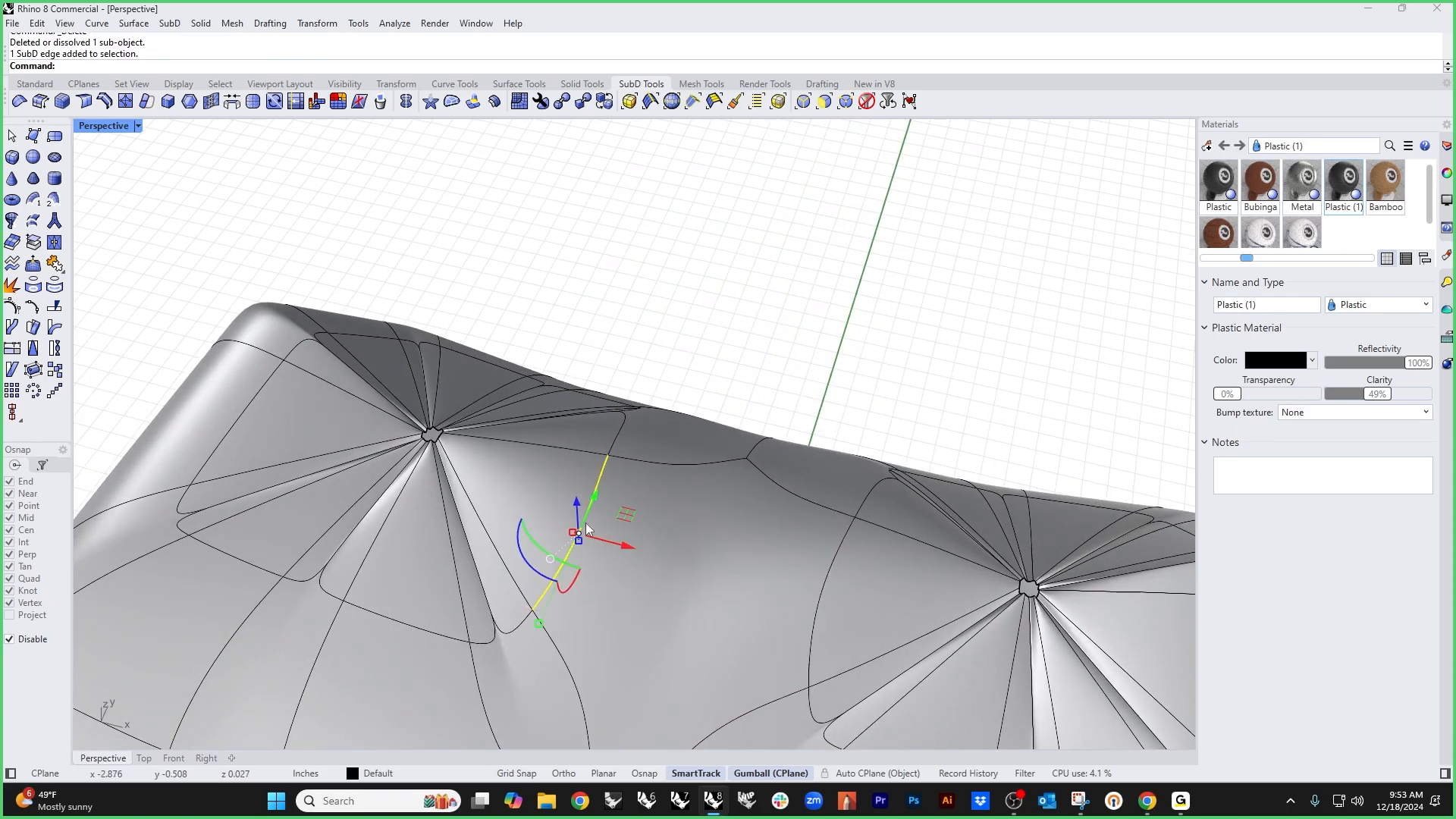
pyautogui.keyDown('ctrl'); pyautogui.keyDown('shift'); pyautogui.click(818, 596); pyautogui.keyUp('shift'); pyautogui.keyUp('ctrl')
pyautogui.press('Delete')
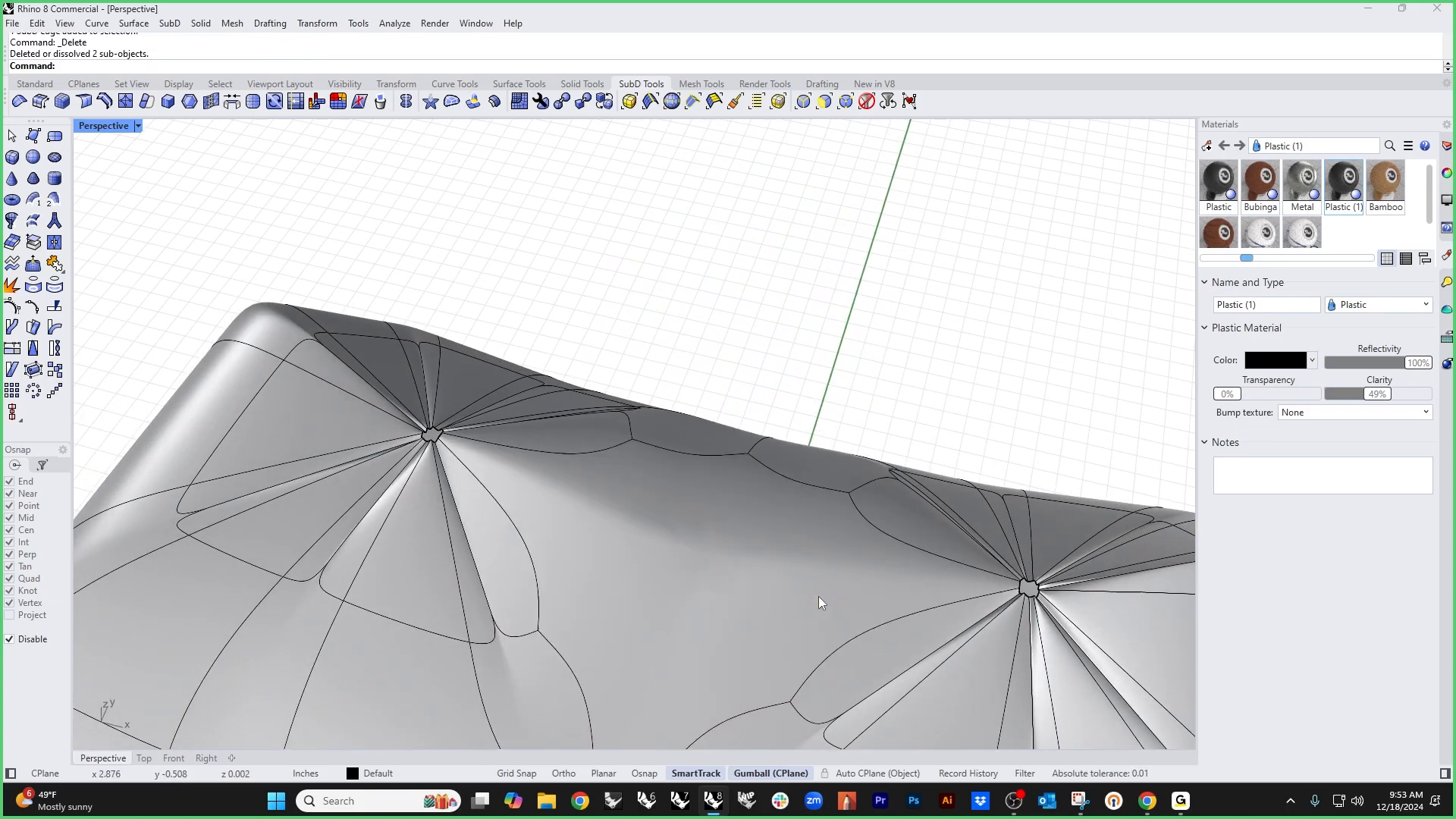
pyautogui.moveTo(817, 596); pyautogui.dragTo(665, 565, button='right')
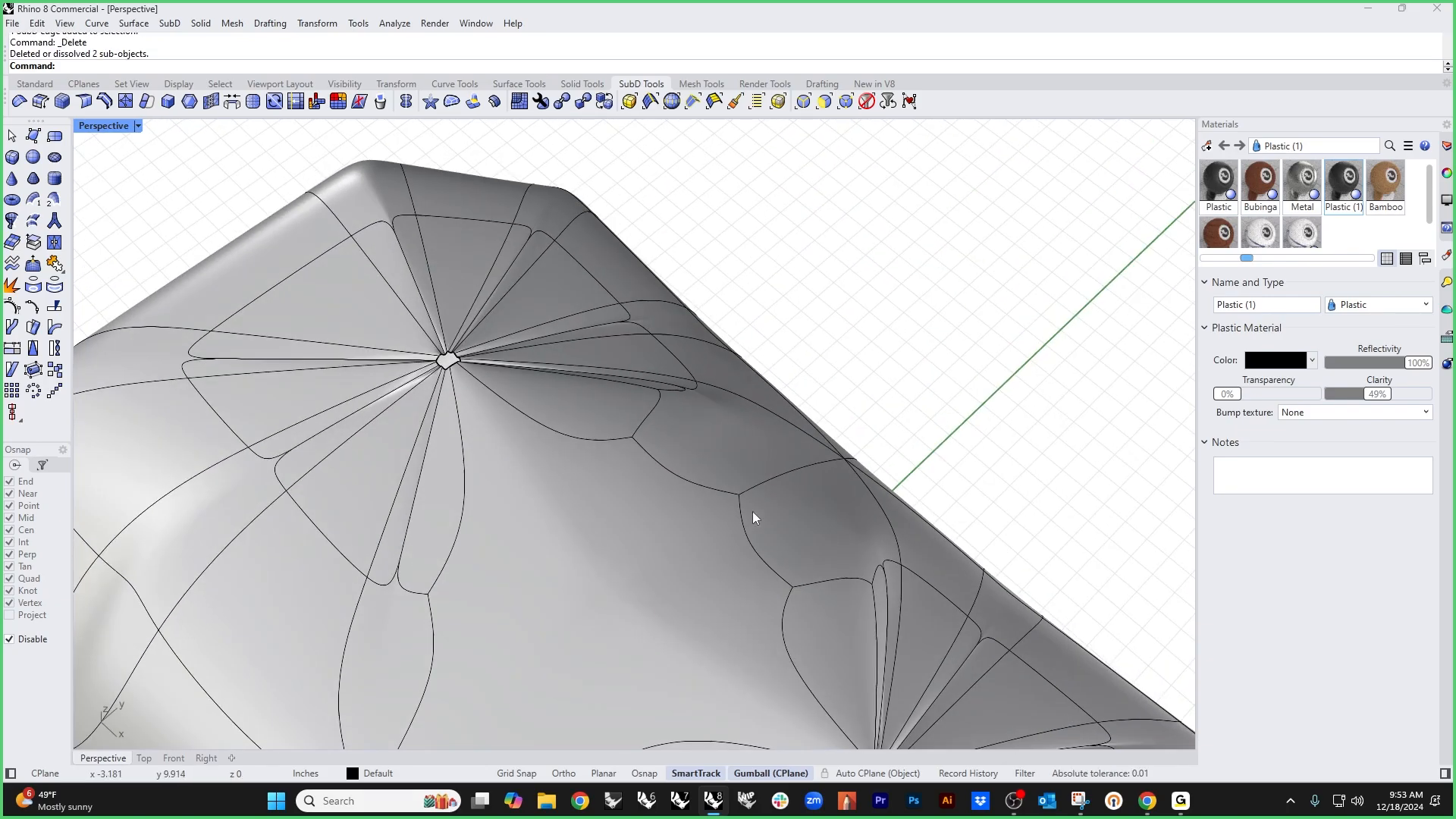
pyautogui.keyDown('ctrl'); pyautogui.keyDown('shift'); pyautogui.click(776, 476); pyautogui.keyUp('shift'); pyautogui.keyUp('ctrl')
pyautogui.press('Delete')
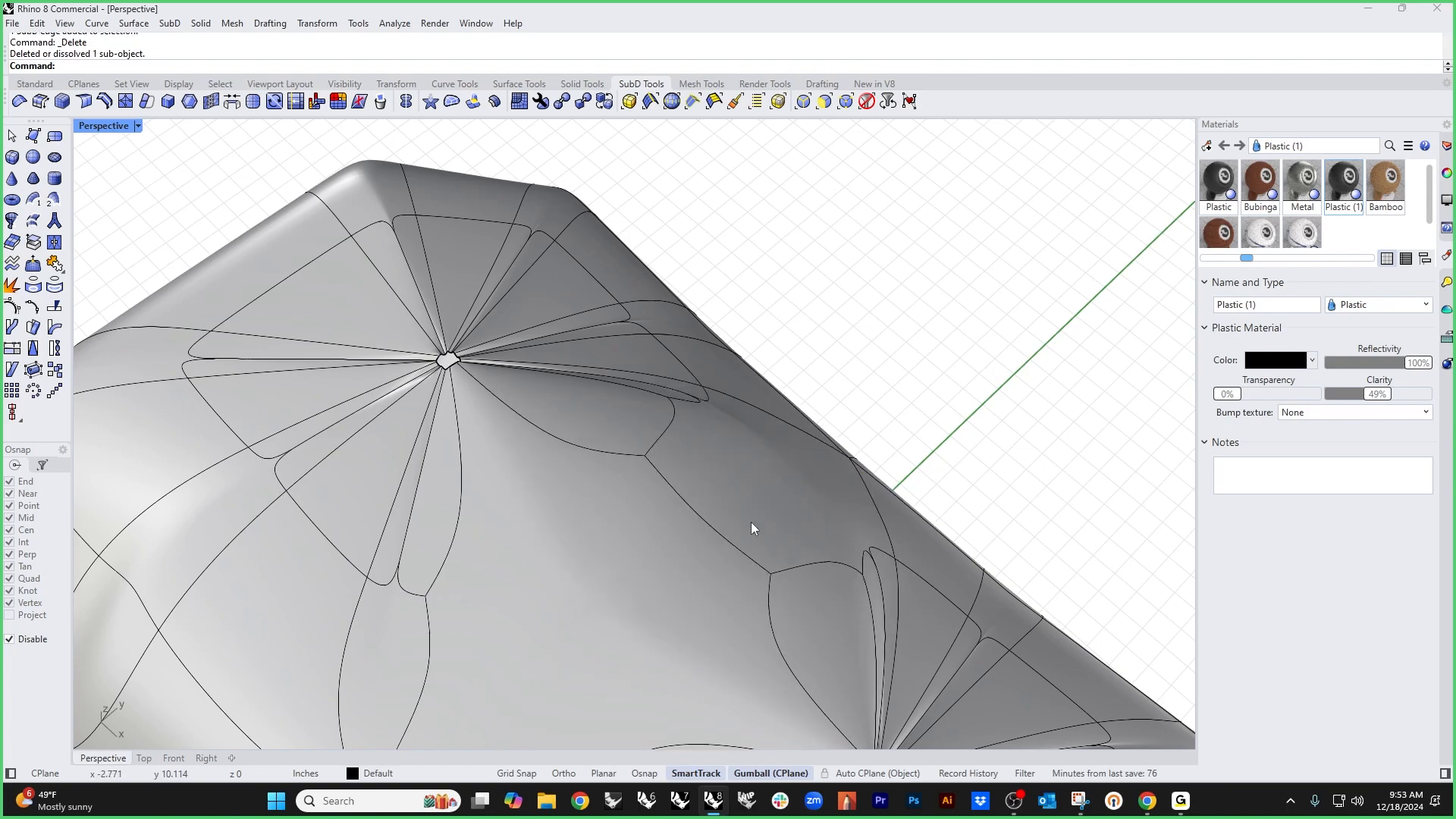
# Step: Try dissolving the two inner curved edges that run from the near seam vertex to the button folds
pyautogui.moveTo(752, 529); pyautogui.dragTo(644, 494, button='right')
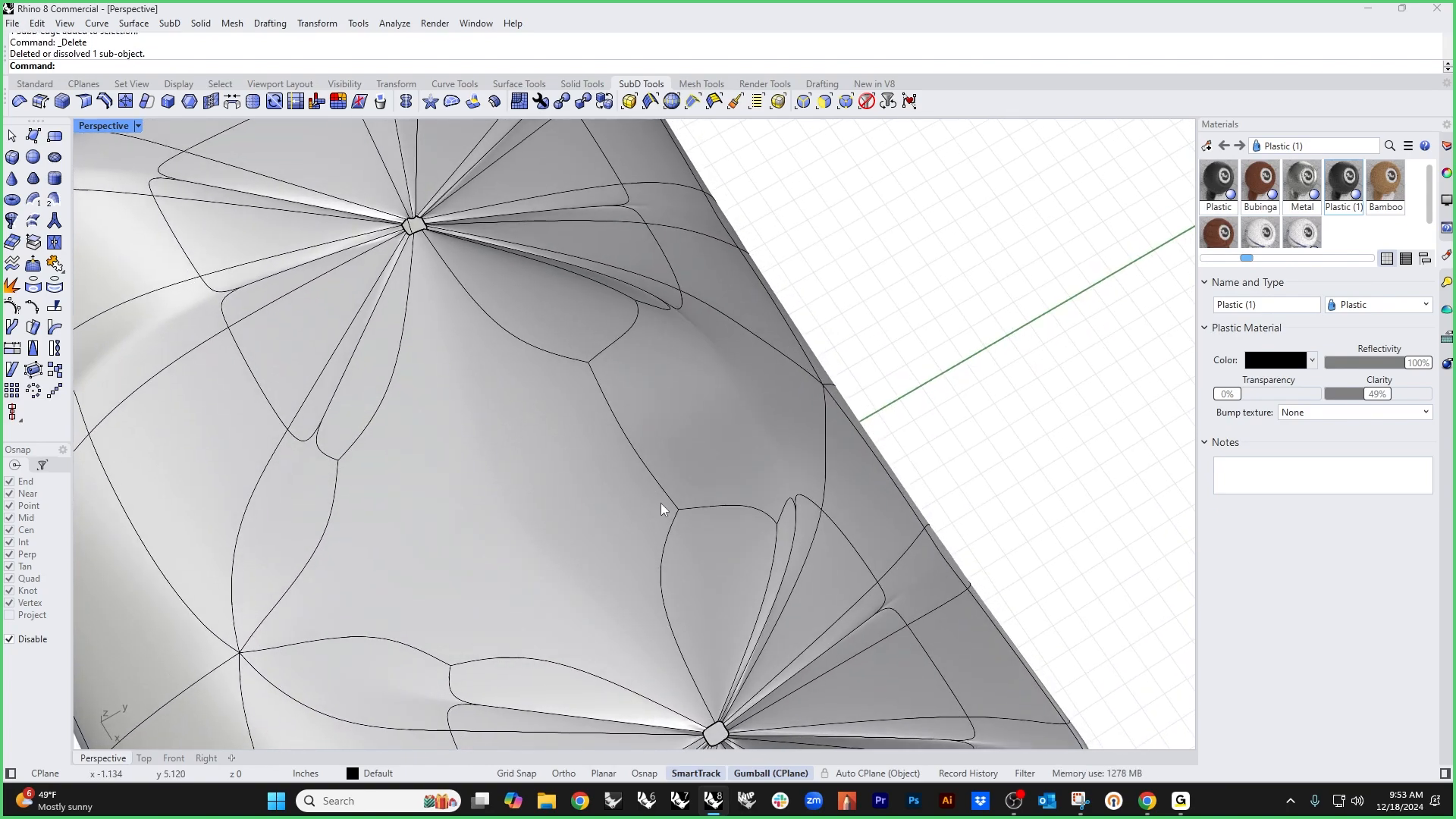
pyautogui.keyDown('ctrl'); pyautogui.keyDown('shift'); pyautogui.click(322, 542); pyautogui.keyUp('shift'); pyautogui.keyUp('ctrl')
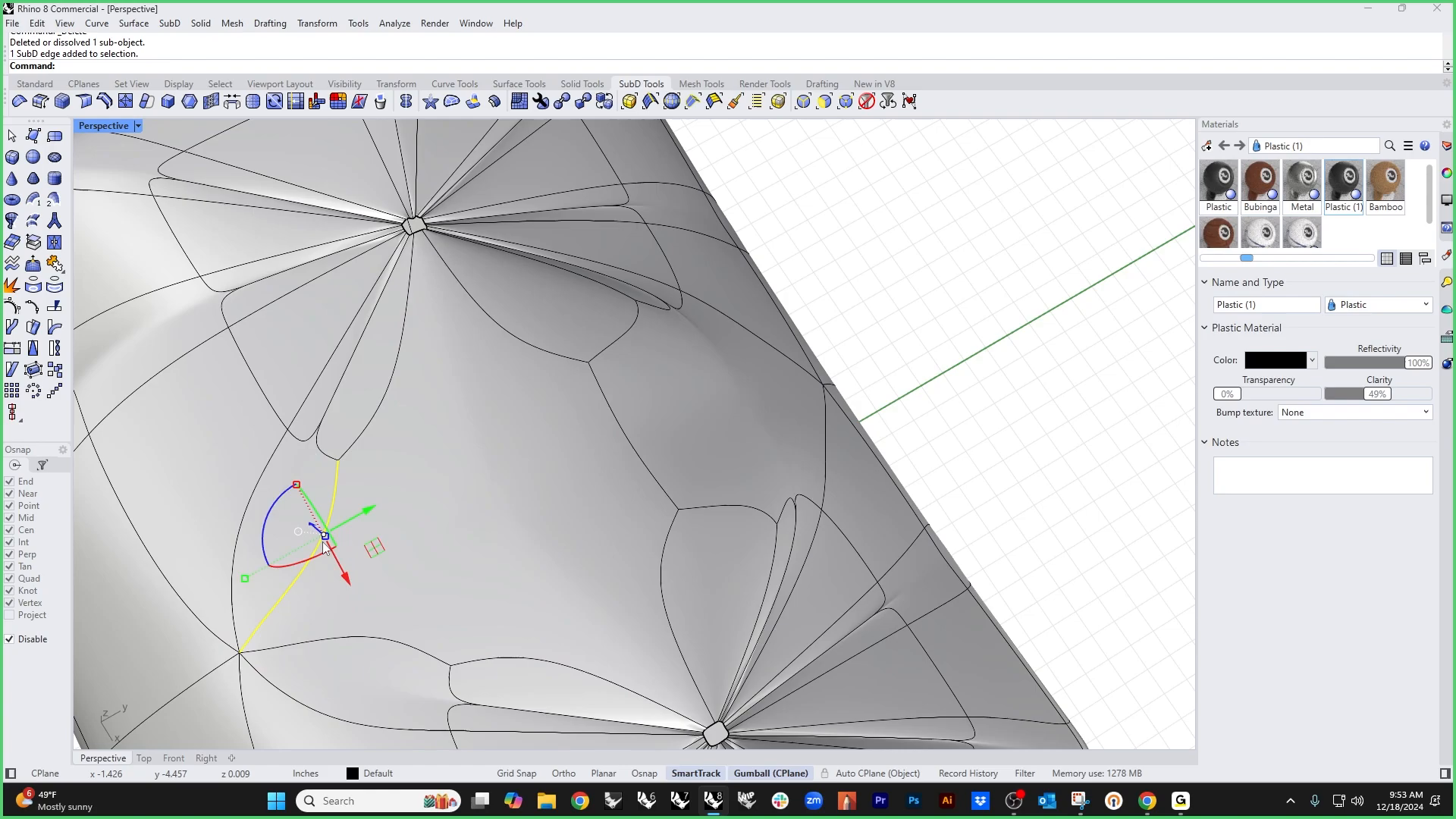
pyautogui.press('Delete')
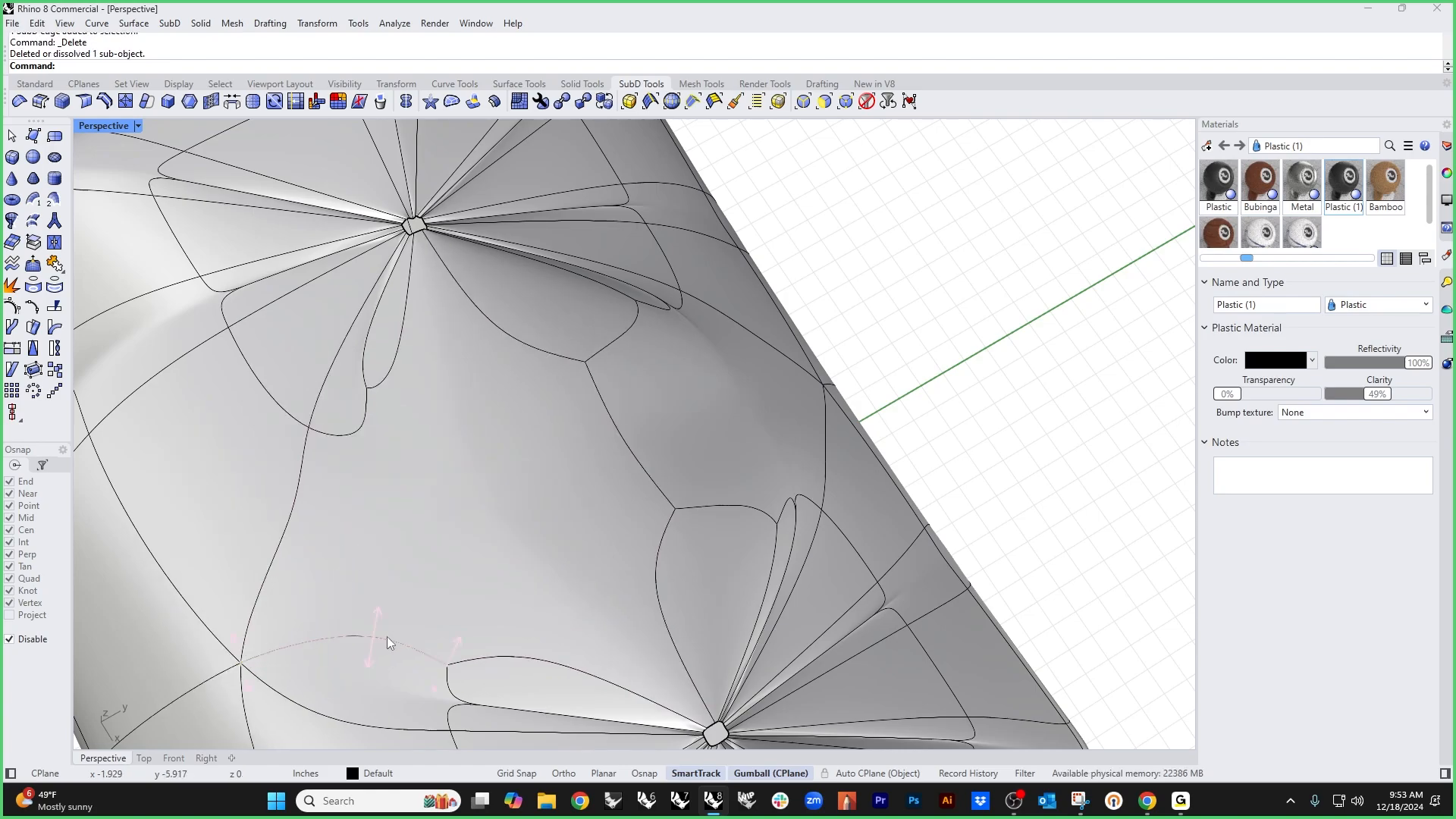
pyautogui.keyDown('ctrl'); pyautogui.keyDown('shift'); pyautogui.click(387, 635); pyautogui.keyUp('shift'); pyautogui.keyUp('ctrl')
pyautogui.press('Delete')
# Step: Undo the edge deletions back to before the two facing patch edges were dissolved, and clear the selection
pyautogui.moveTo(489, 572); pyautogui.dragTo(611, 553, button='right')
pyautogui.scroll(-7, 627, 458)
pyautogui.scroll(6, 609, 543)
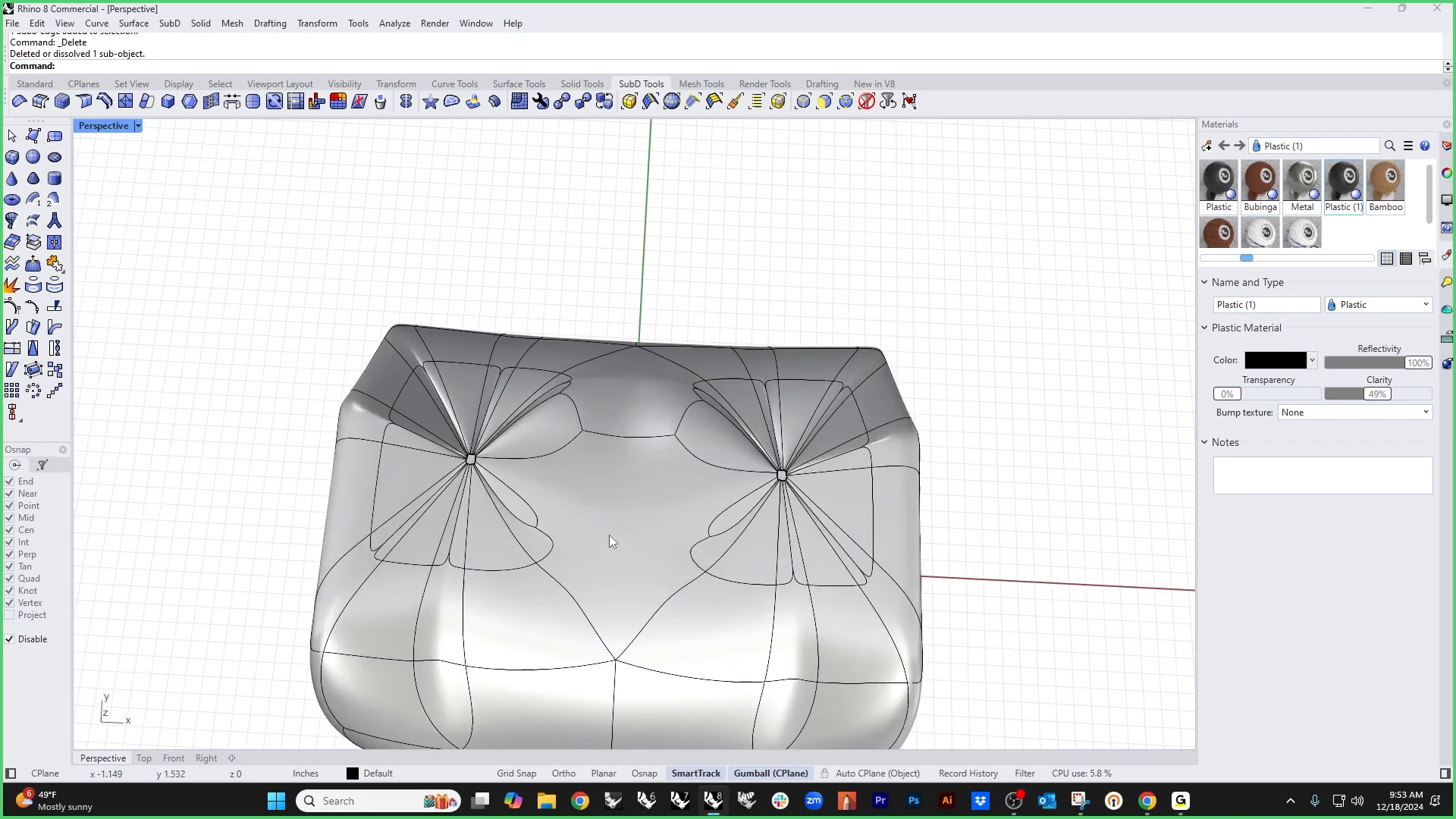
pyautogui.hotkey('ctrl', 'z')
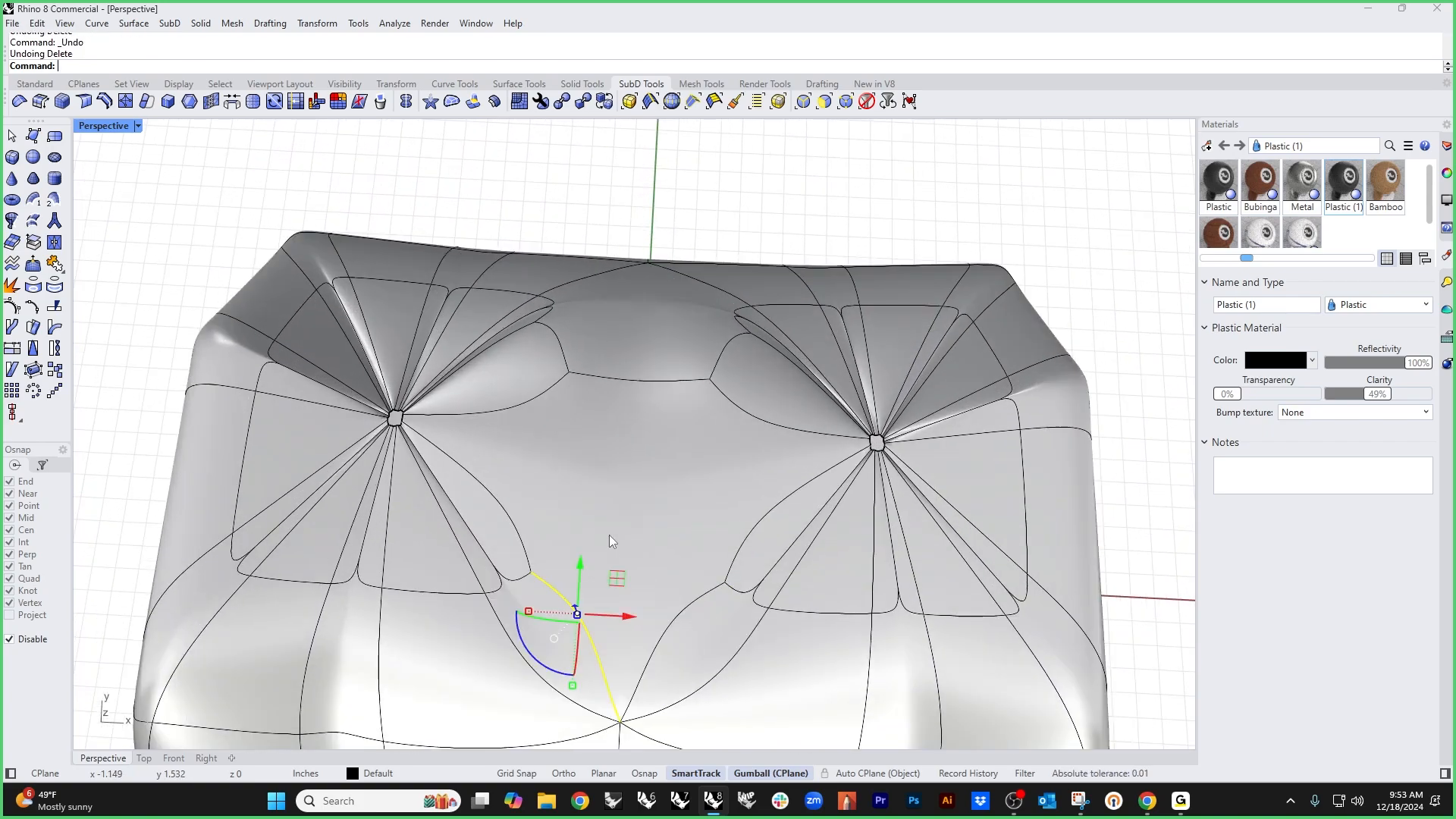
pyautogui.hotkey('ctrl', 'z')
pyautogui.hotkey('ctrl', 'z')
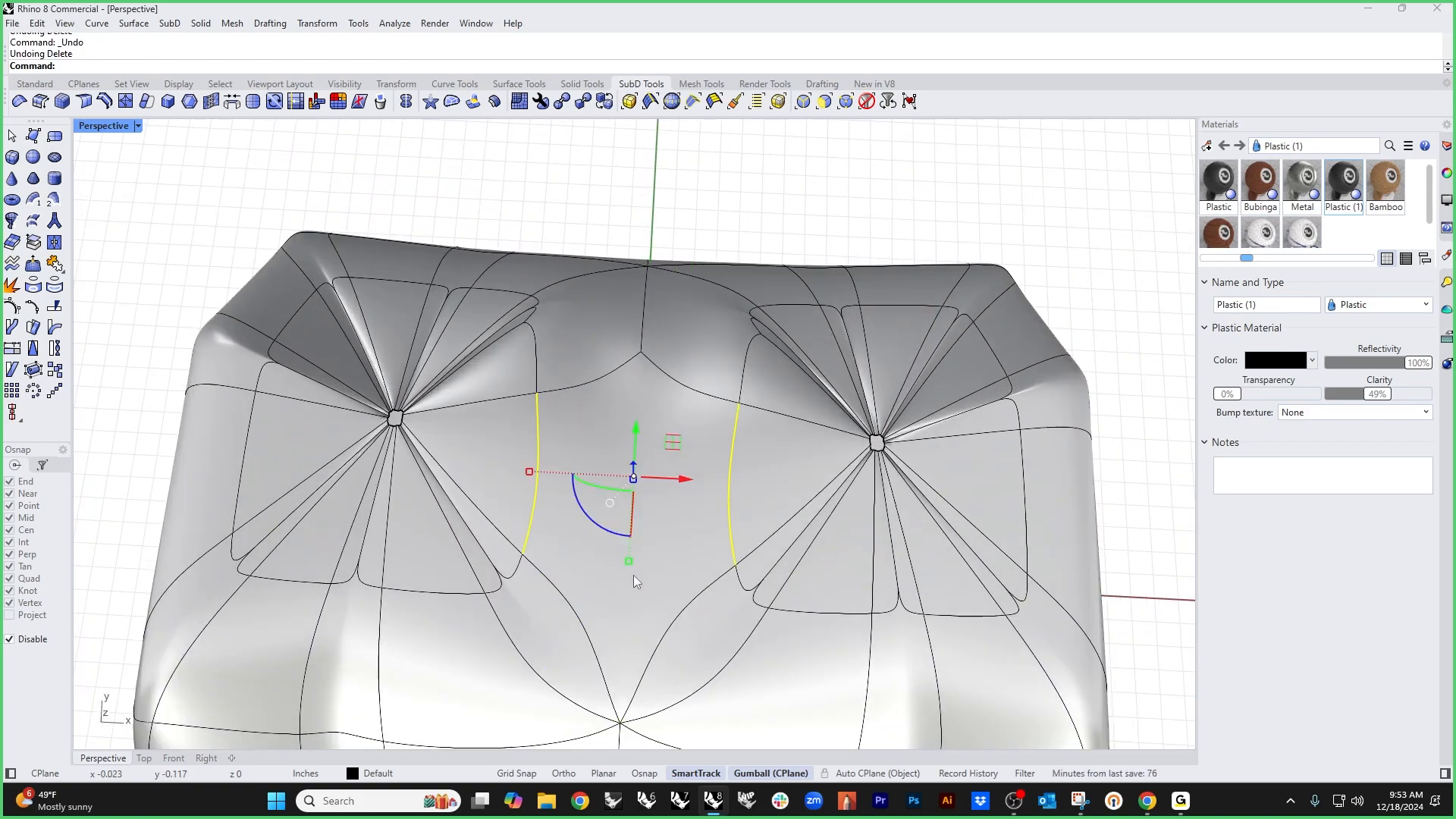
pyautogui.press('Escape')
# Step: Try dissolving the far middle seam edge between the curve joining the buttons and the far seam vertex
pyautogui.moveTo(652, 586); pyautogui.dragTo(695, 325, button='right')
pyautogui.click(679, 300)
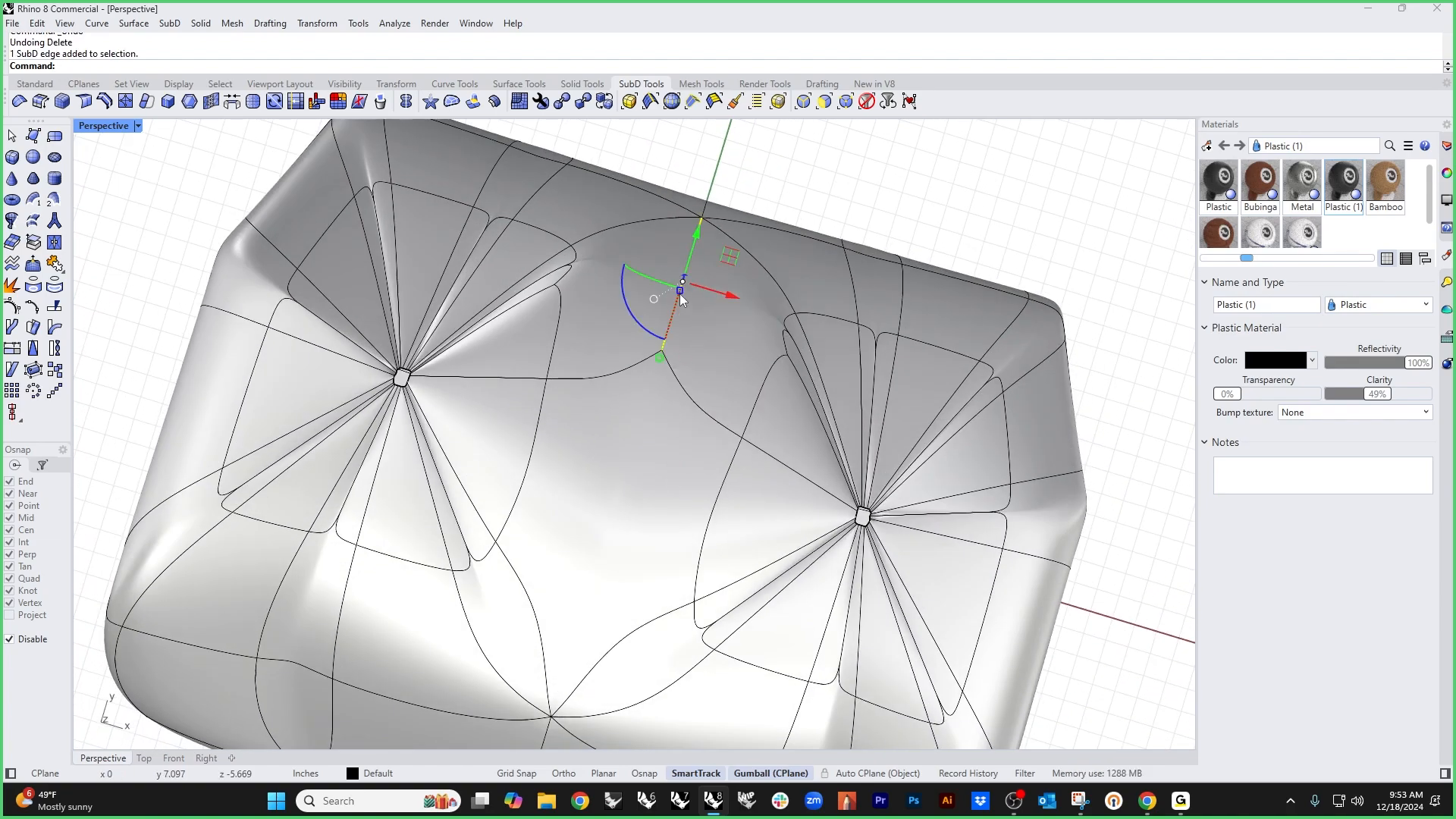
pyautogui.press('Delete')
pyautogui.moveTo(692, 307); pyautogui.dragTo(709, 284, button='right')
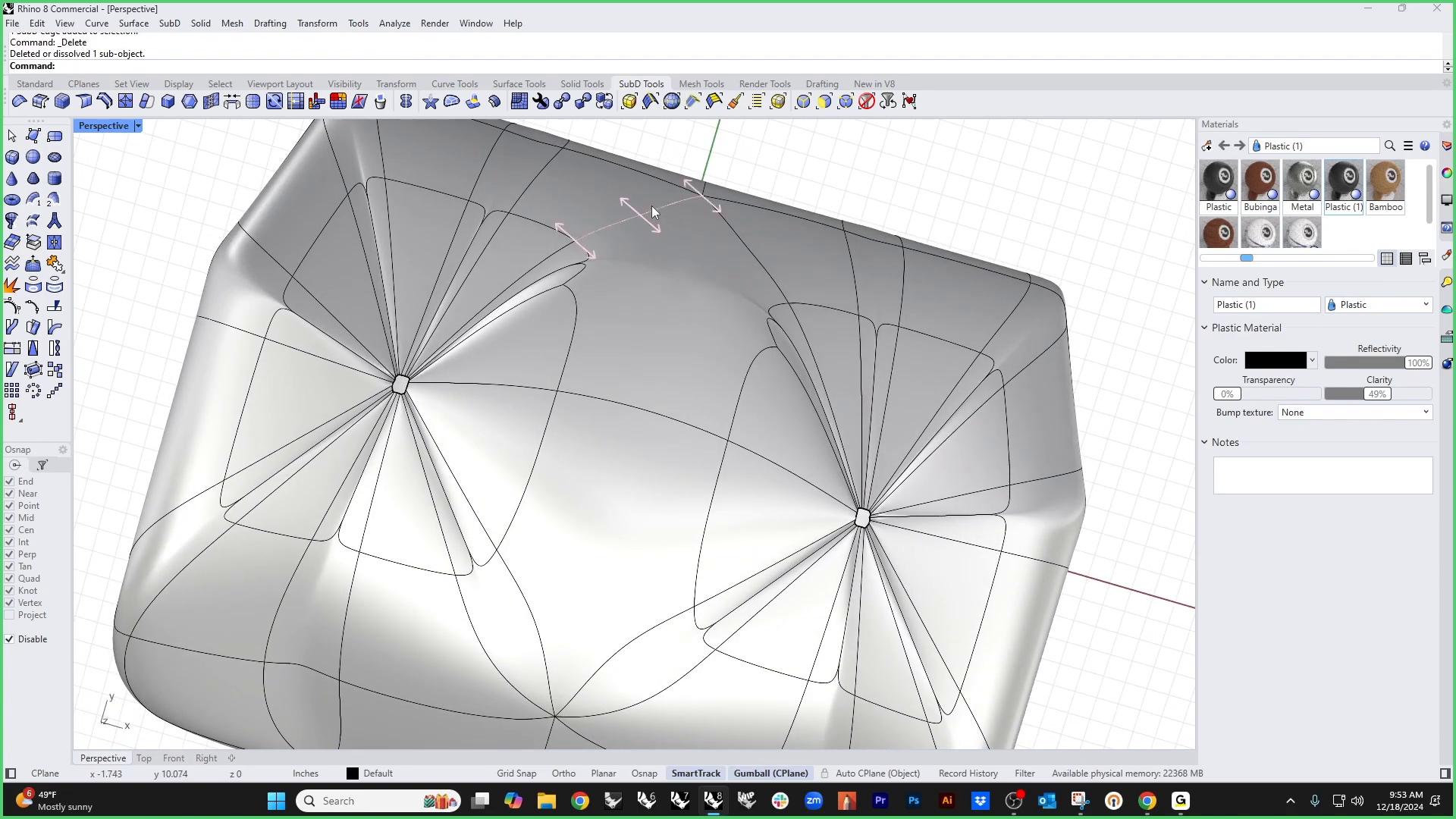
# Step: Try dissolving the curved edges on both sides of the far seam vertex, and undo the deletions on the far side
pyautogui.click(652, 206)
pyautogui.press('Delete')
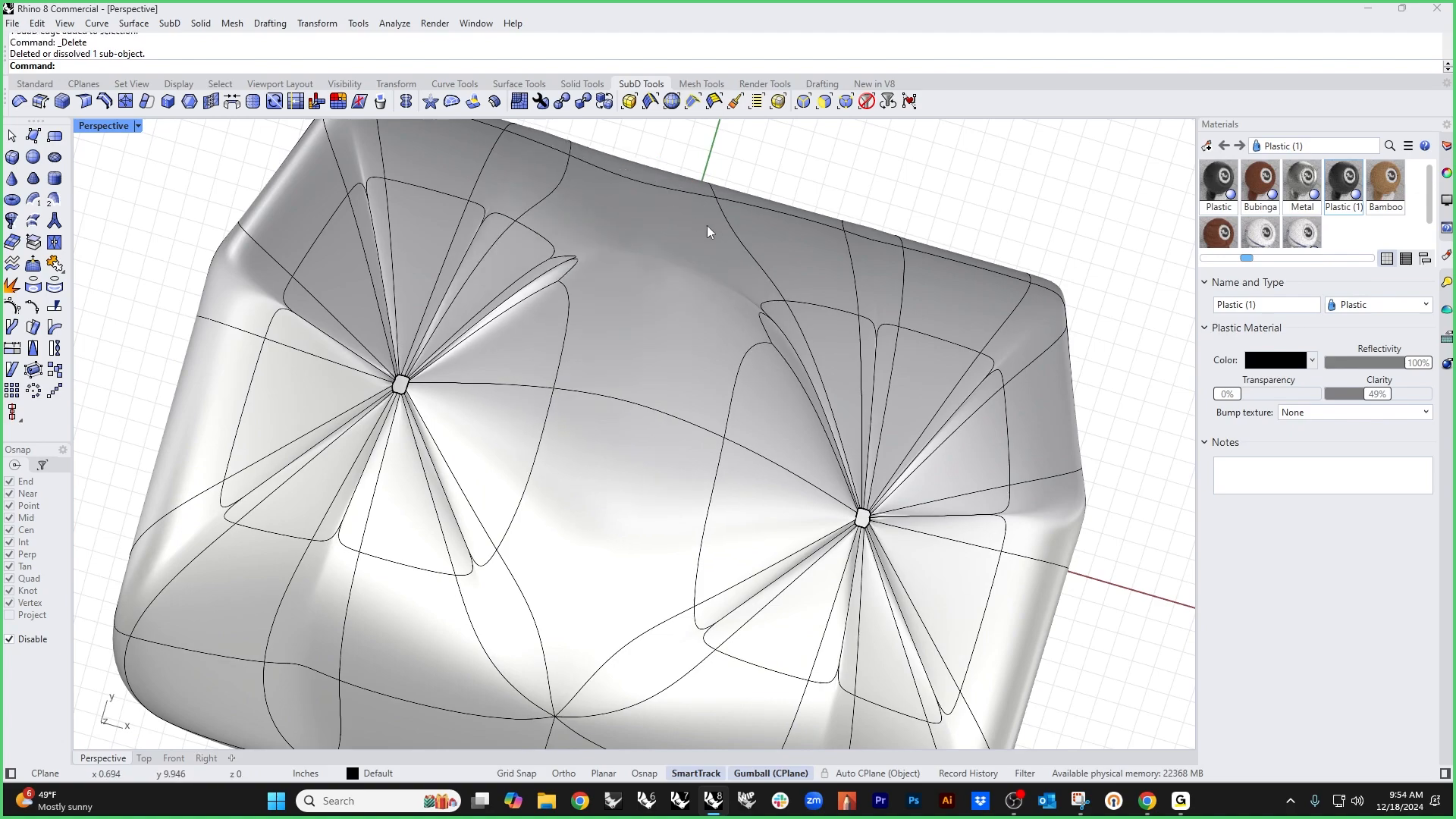
pyautogui.click(739, 240)
pyautogui.press('Delete')
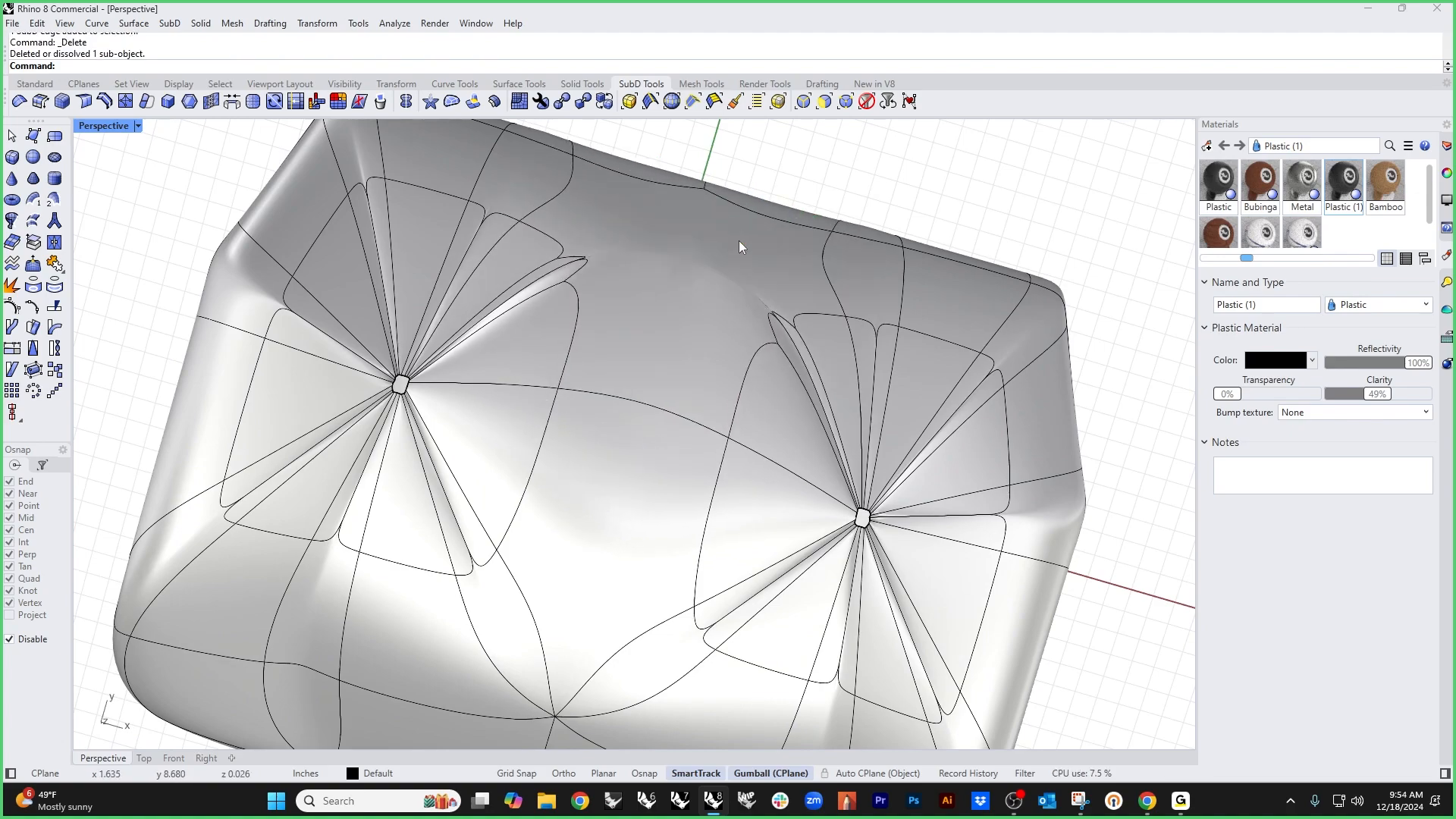
pyautogui.hotkey('ctrl', 'z')
pyautogui.hotkey('ctrl', 'z')
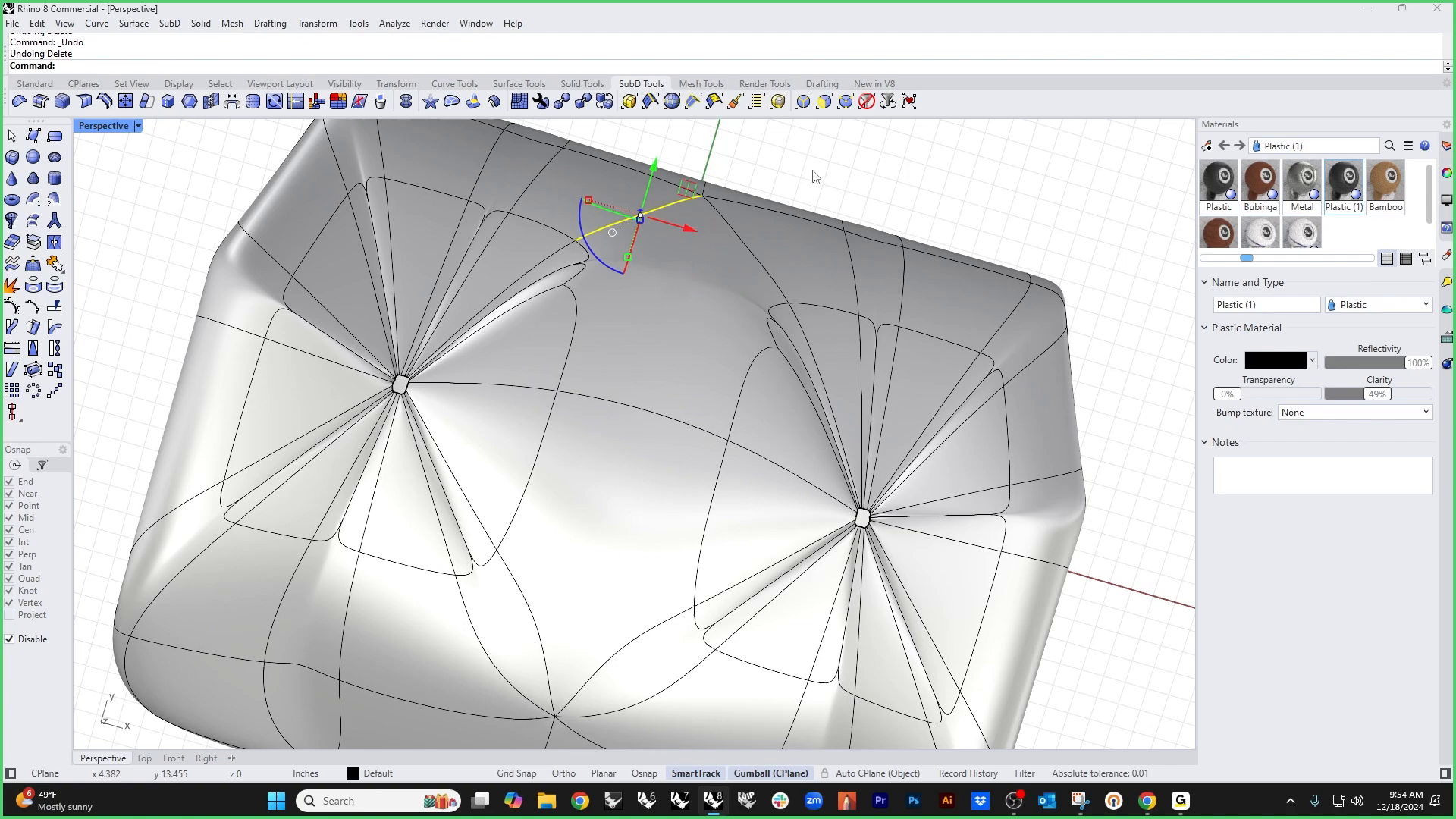
pyautogui.click(815, 217)
# Step: Dissolve the two inner curved edges that run from the near seam vertex to the button folds
pyautogui.moveTo(815, 217); pyautogui.dragTo(629, 504, button='right')
pyautogui.scroll(2, 619, 517)
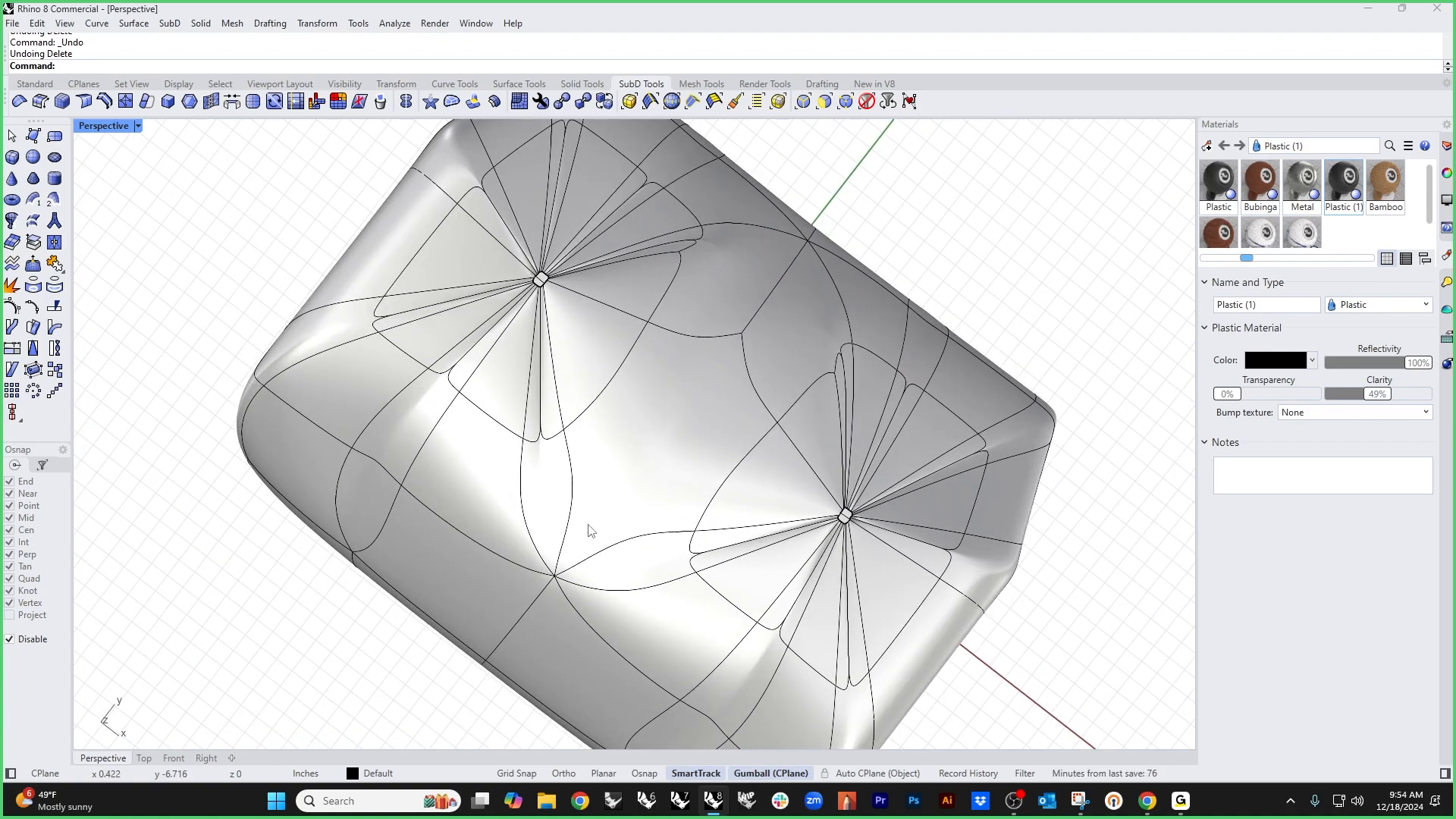
pyautogui.scroll(4, 568, 521)
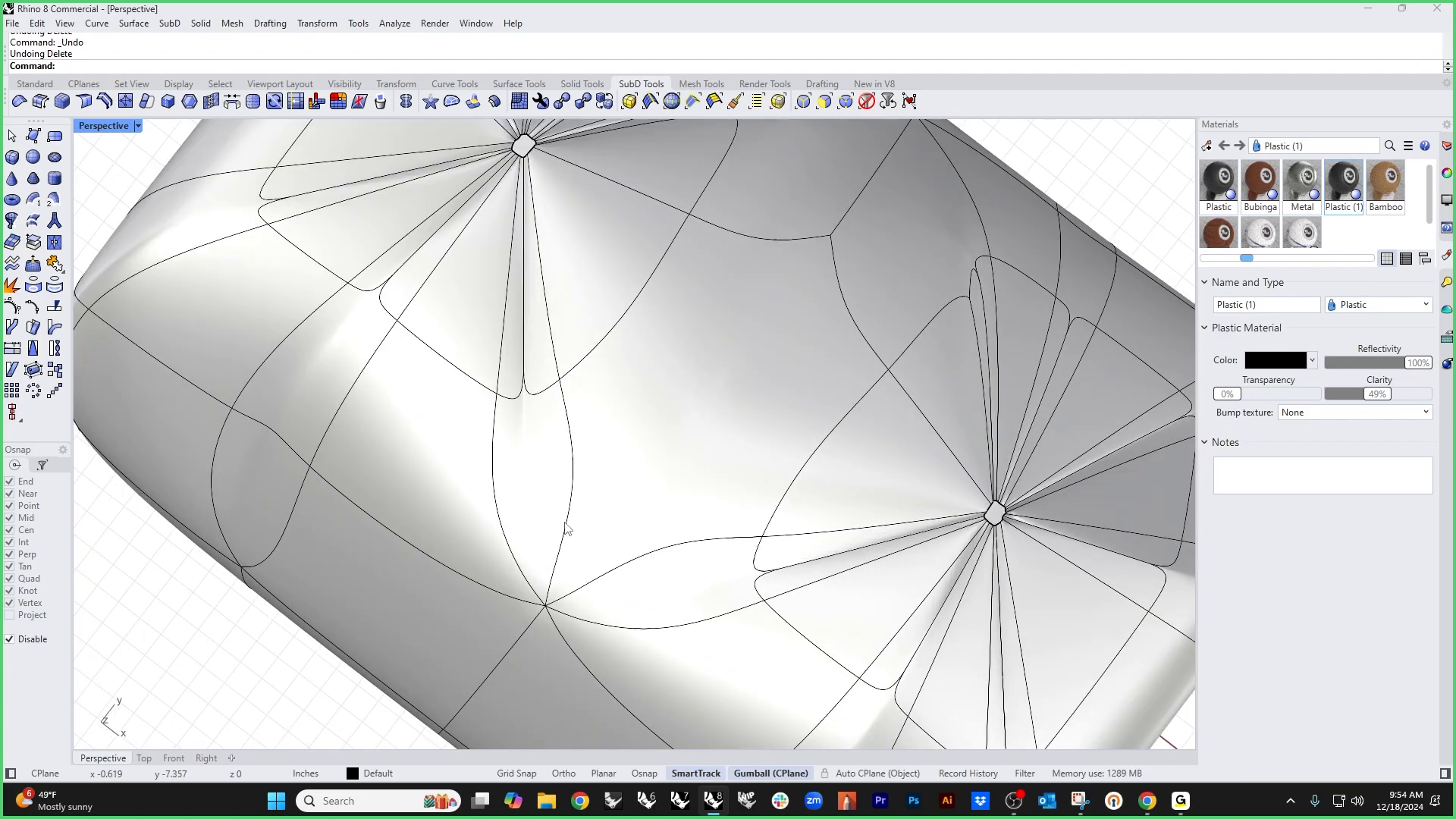
pyautogui.keyDown('ctrl'); pyautogui.keyDown('shift'); pyautogui.click(568, 531); pyautogui.keyUp('shift'); pyautogui.keyUp('ctrl')
pyautogui.keyDown('ctrl'); pyautogui.keyDown('shift'); pyautogui.click(639, 552); pyautogui.keyUp('shift'); pyautogui.keyUp('ctrl')
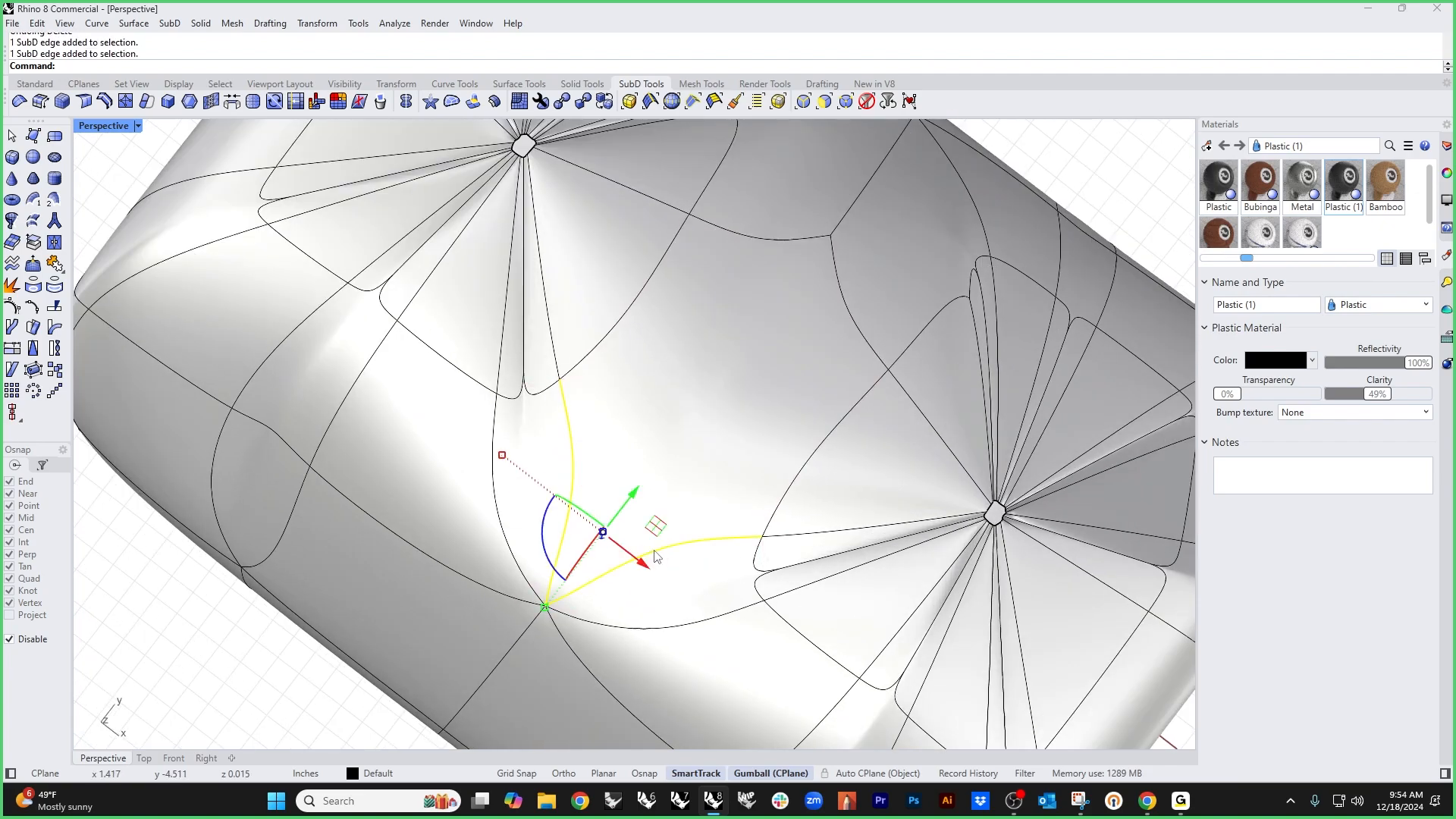
pyautogui.press('Delete')
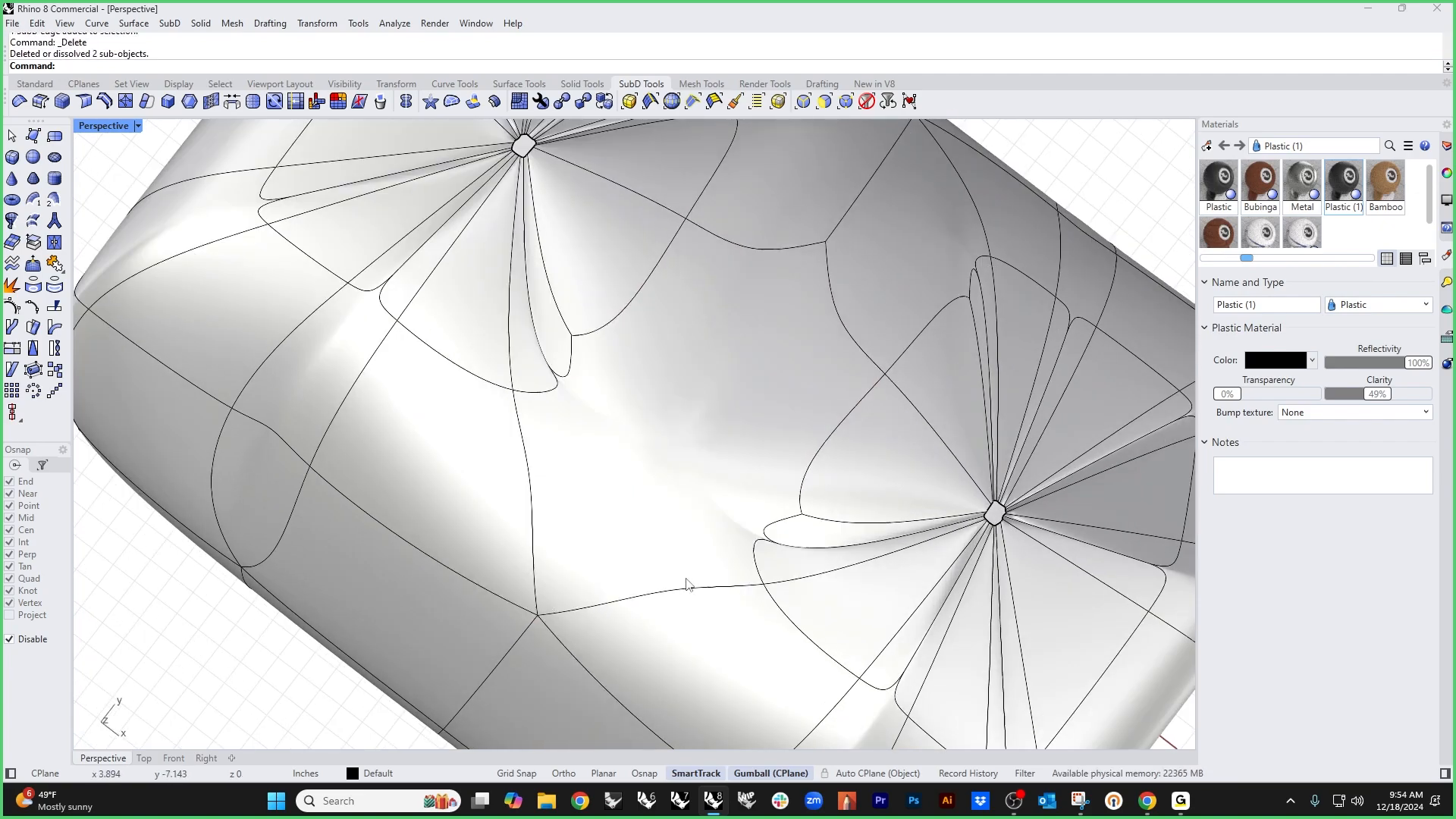
# Step: Insert an edge across the middle with Insert Point, joining the inner fold-end vertices of the two buttons on the near side
pyautogui.click(125, 104)
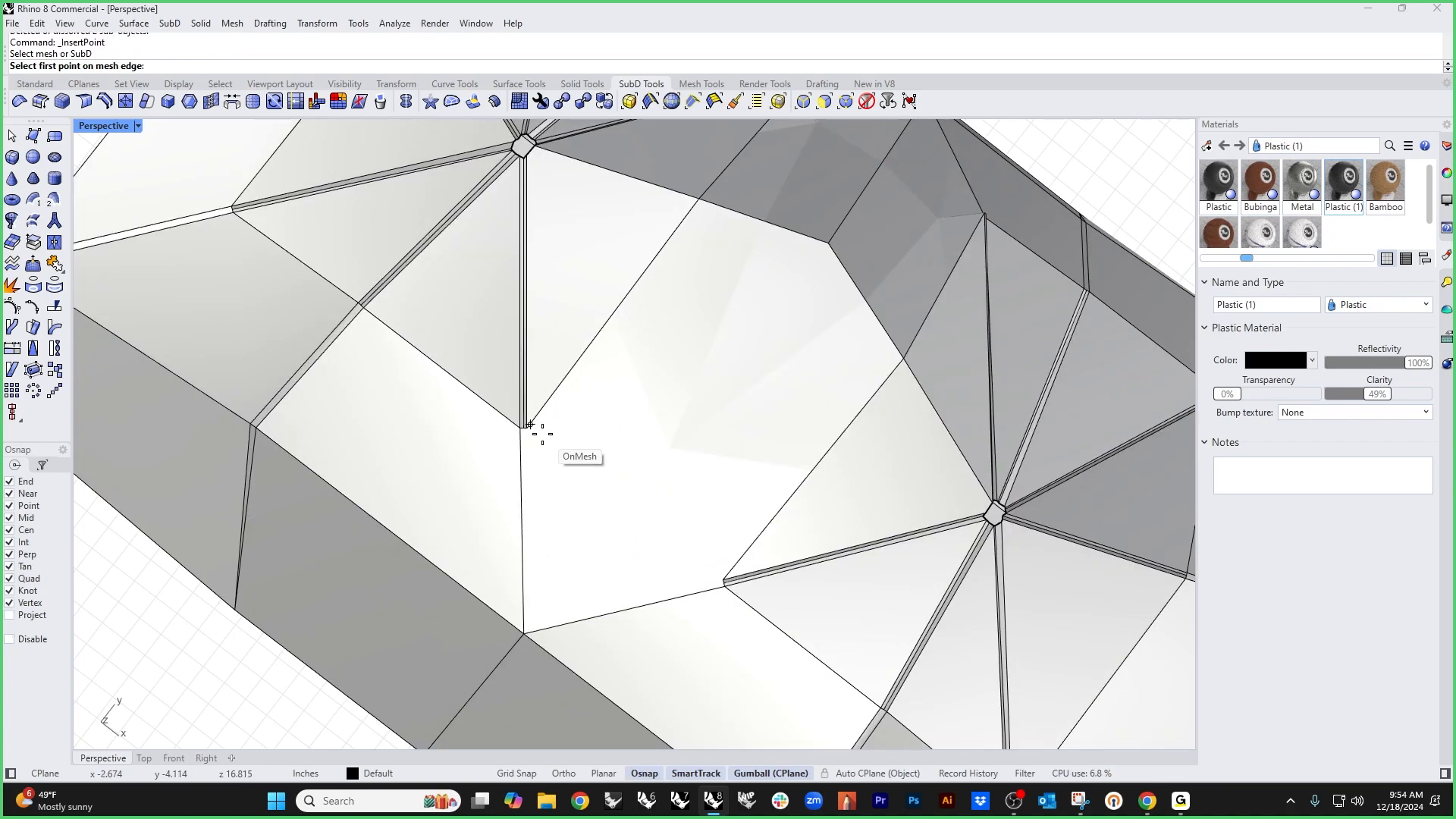
pyautogui.scroll(5, 531, 436)
pyautogui.click(517, 413)
pyautogui.press('alt')
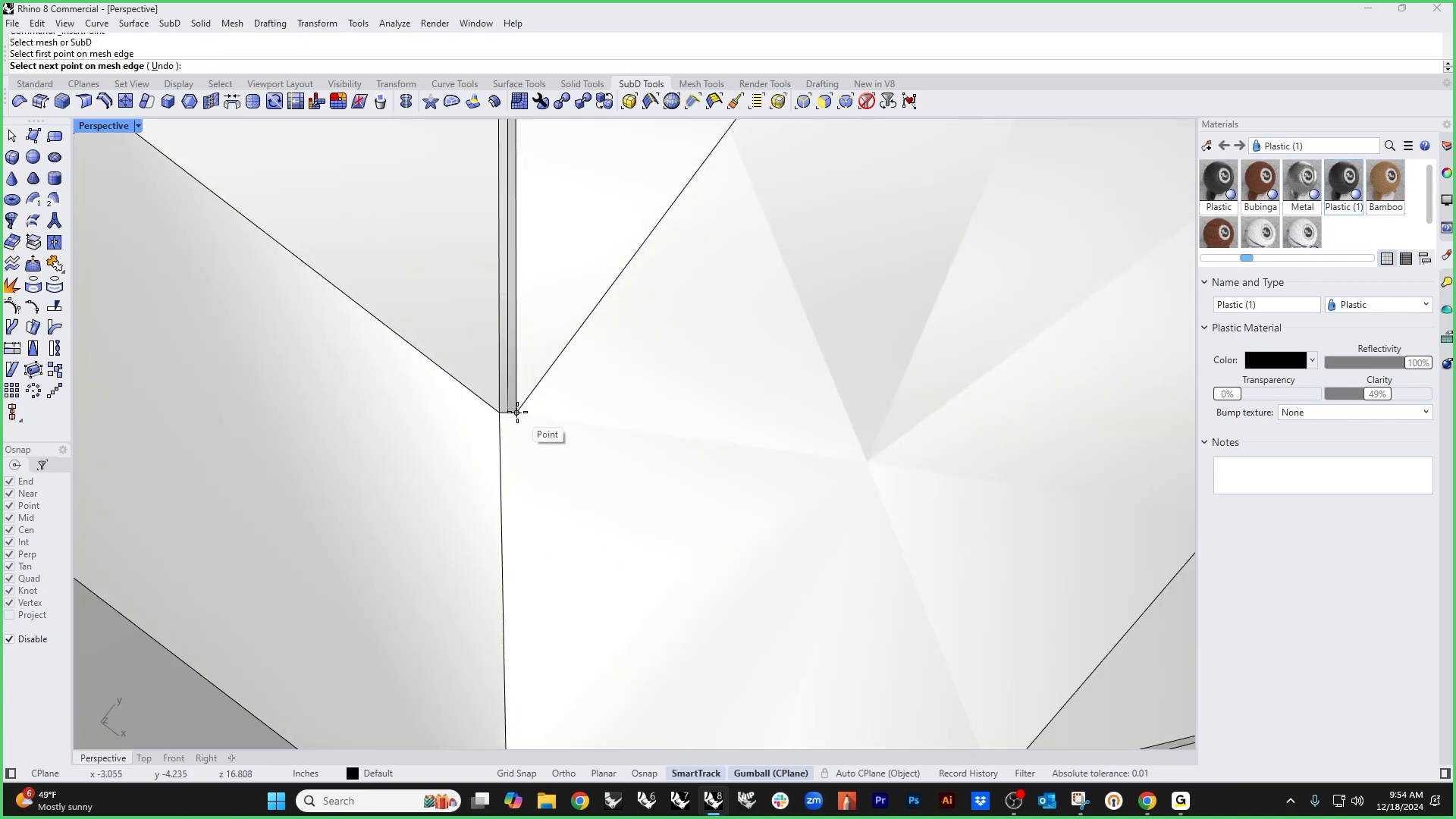
pyautogui.scroll(-3, 561, 440)
pyautogui.scroll(3, 704, 547)
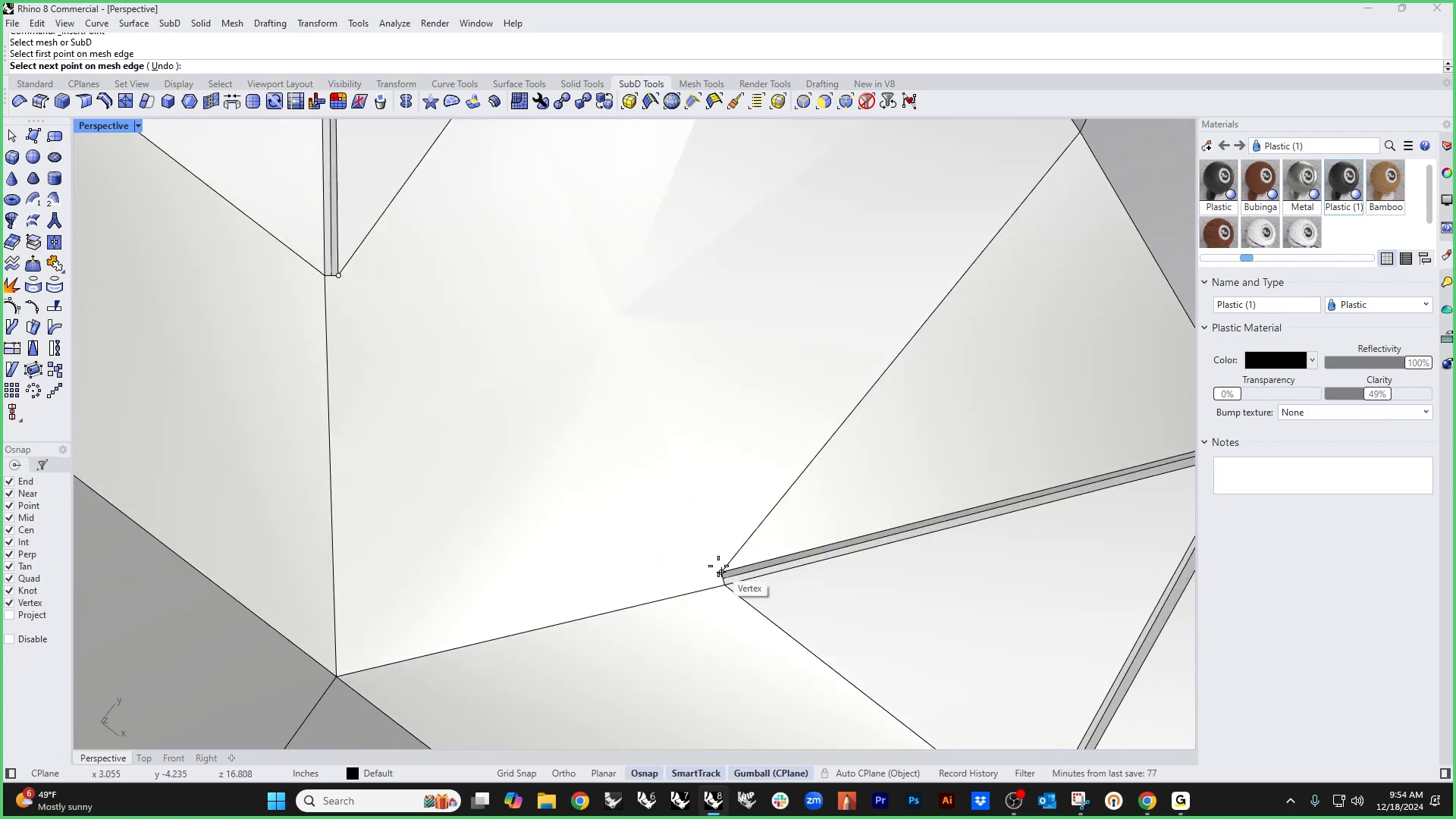
pyautogui.click(719, 567)
pyautogui.rightClick(721, 574)
pyautogui.scroll(-8, 624, 483)
pyautogui.keyDown('shift'); pyautogui.moveTo(624, 483); pyautogui.dragTo(526, 574, button='right'); pyautogui.keyUp('shift')
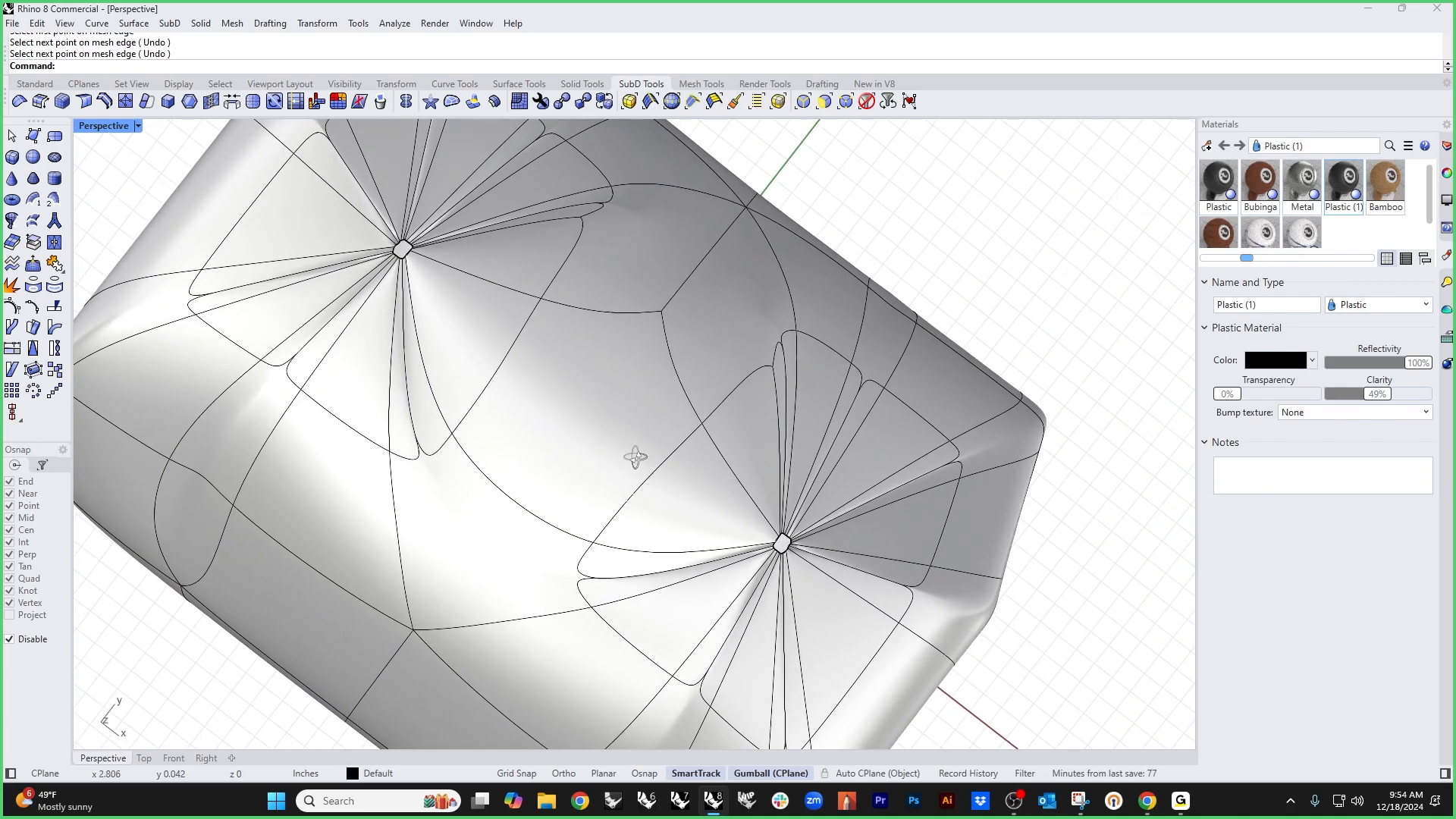
# Step: Dissolve the middle edge between the far seam vertex and the curve joining the two buttons
pyautogui.moveTo(635, 456); pyautogui.dragTo(552, 503, button='right')
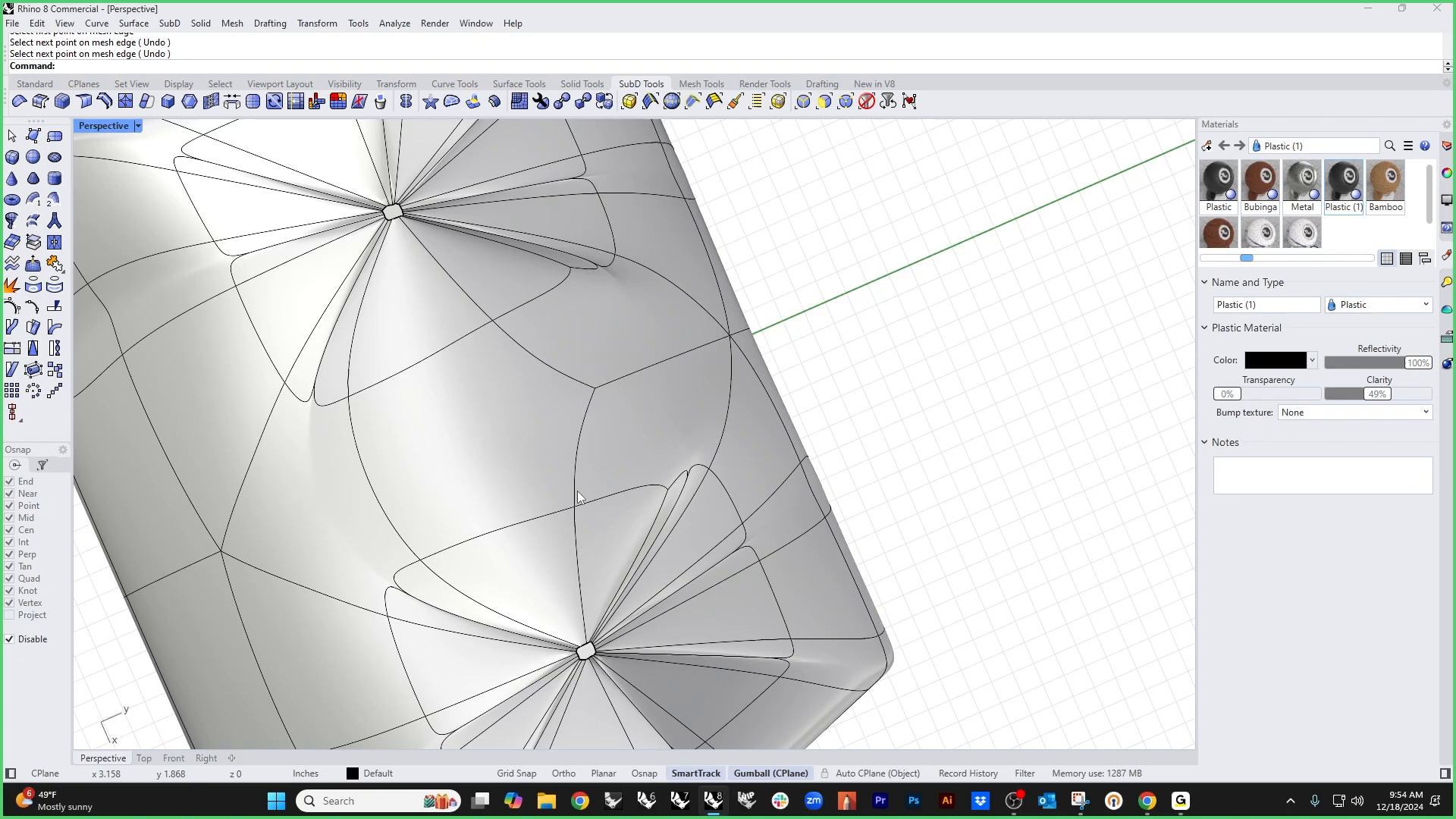
pyautogui.click(647, 371)
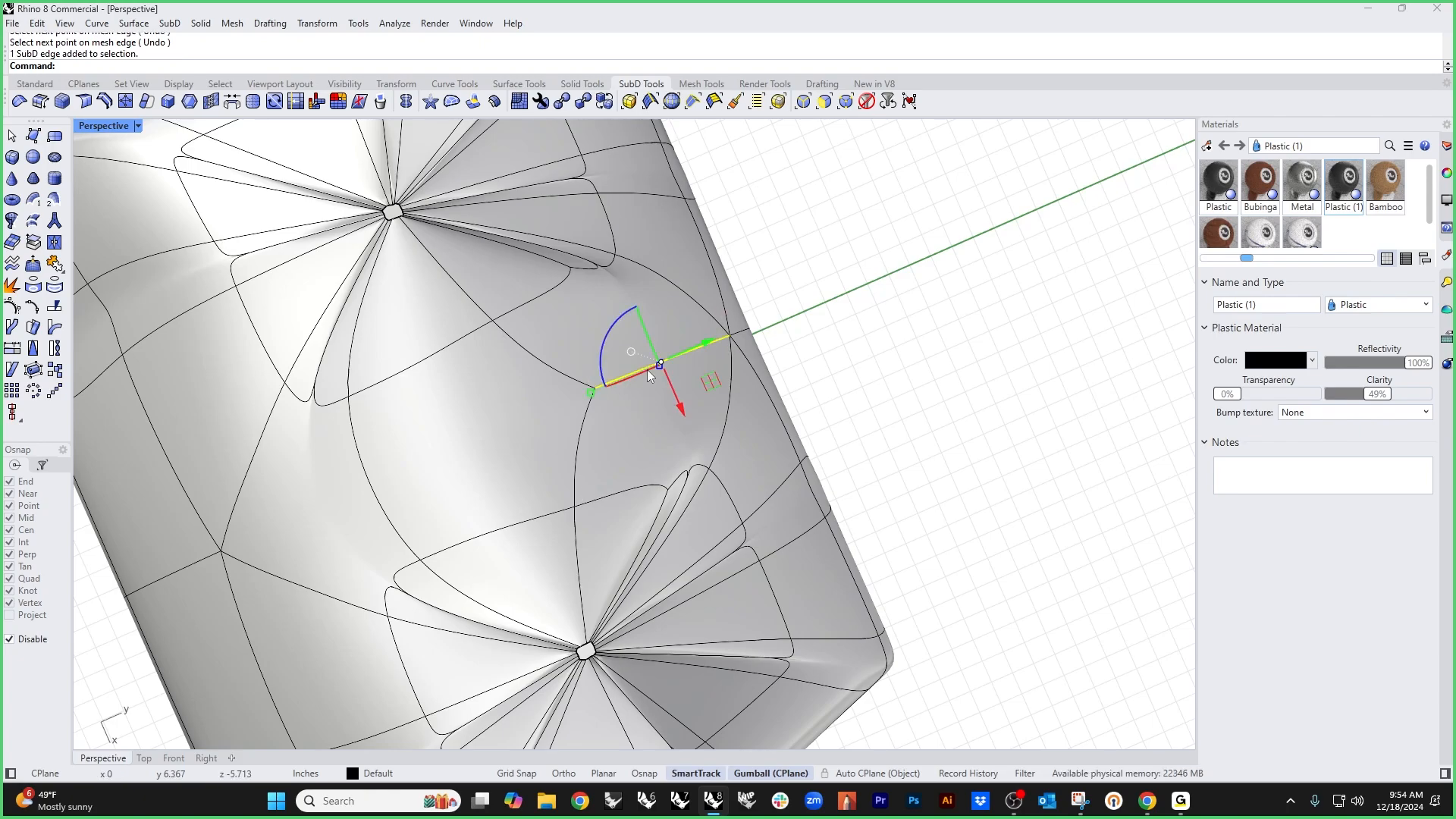
pyautogui.press('Delete')
# Step: Try inserting an edge with Insert Point between the inner fold-end vertices of the two buttons on the far side
pyautogui.moveTo(648, 370); pyautogui.dragTo(535, 431, button='right')
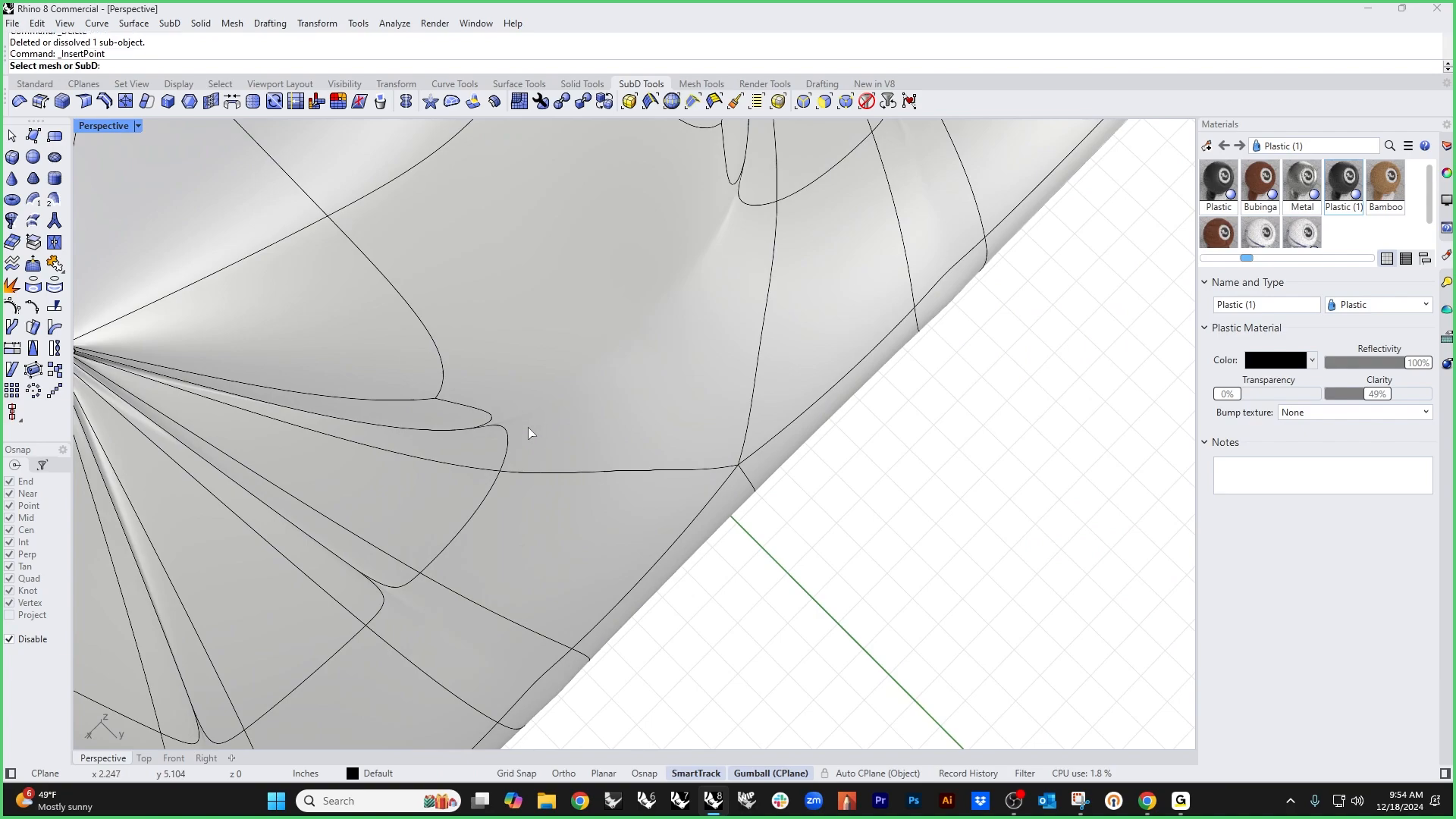
pyautogui.click(542, 426)
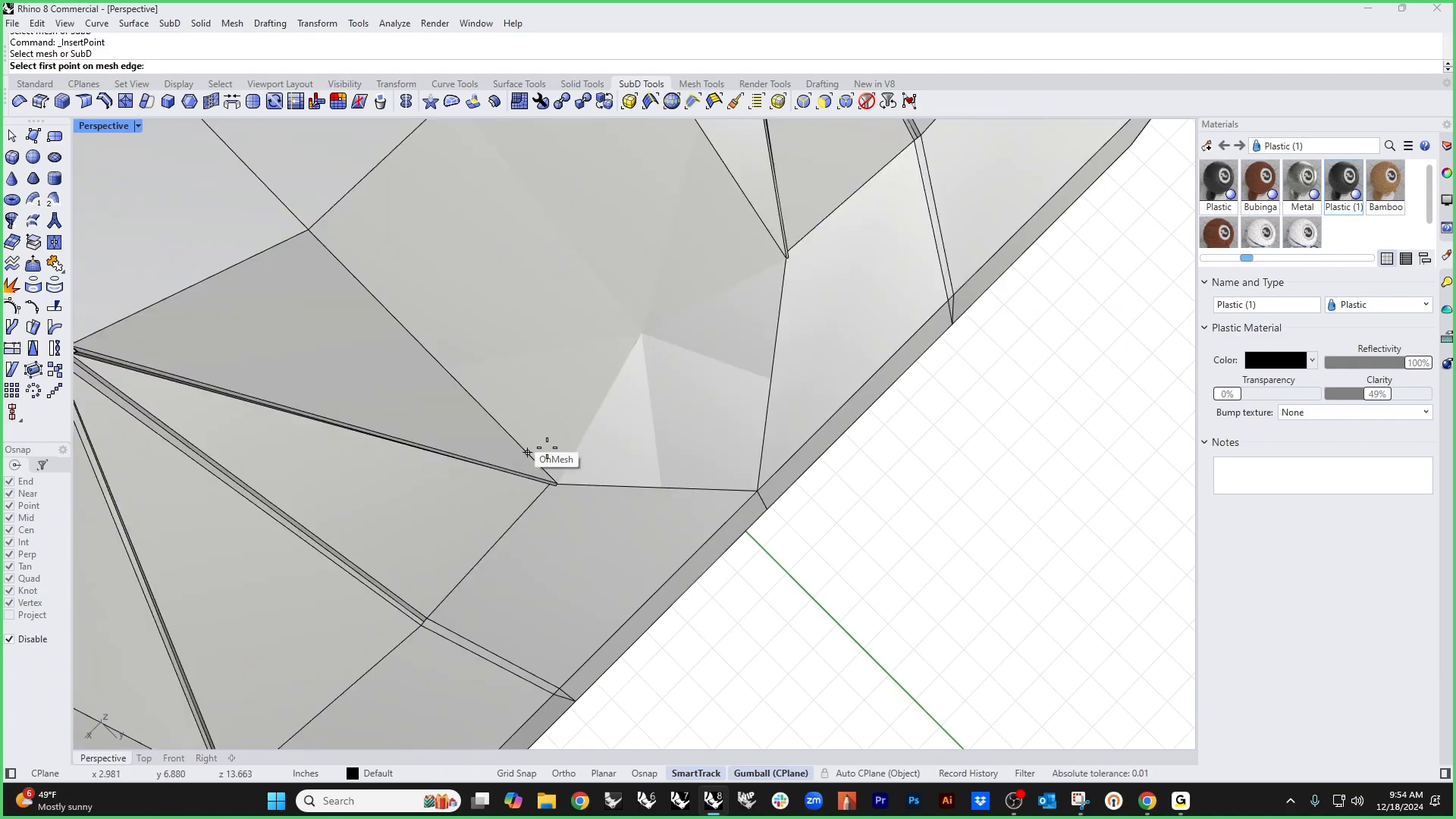
pyautogui.scroll(5, 557, 466)
pyautogui.click(541, 487)
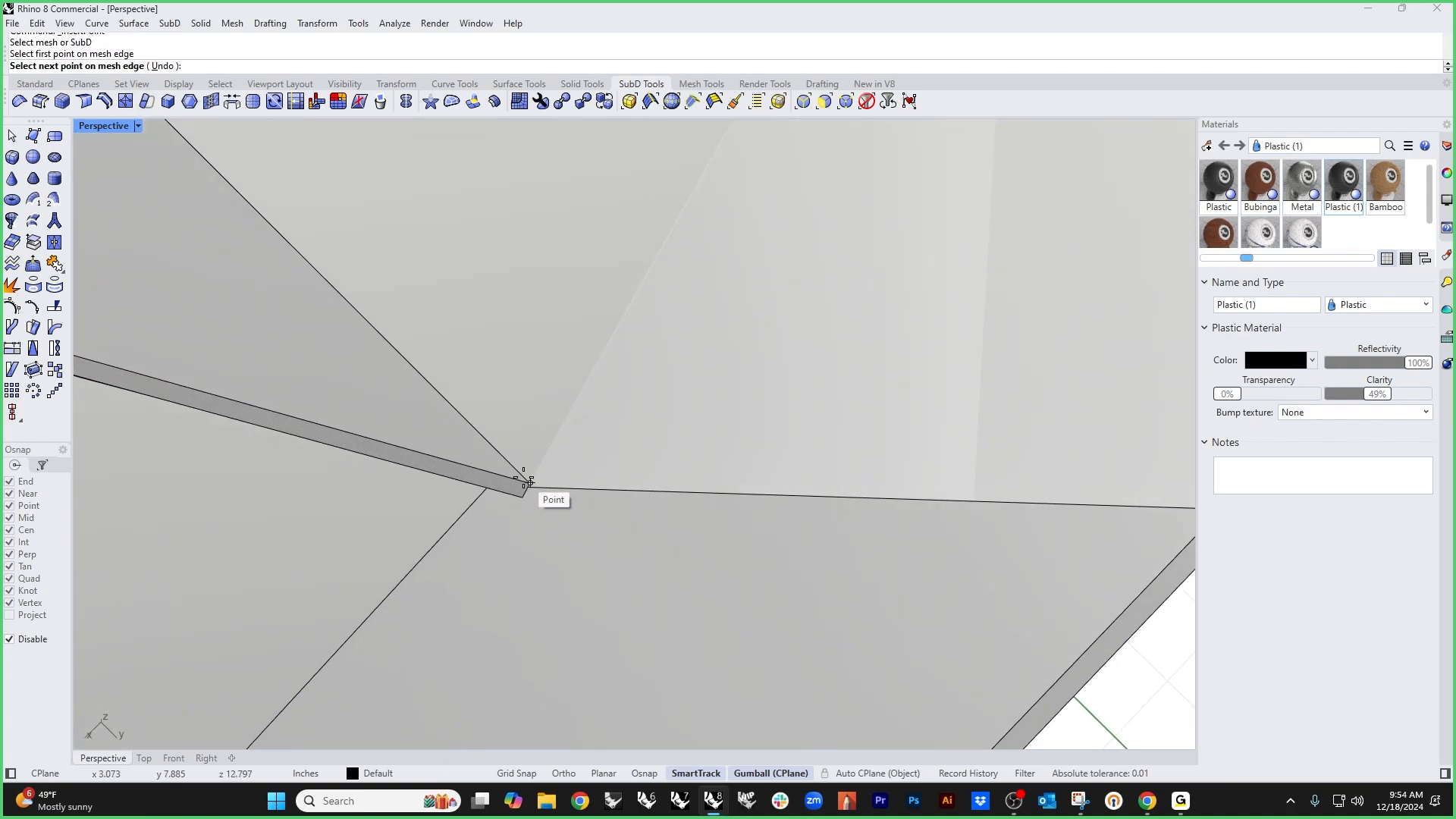
pyautogui.keyDown('shift'); pyautogui.moveTo(542, 487); pyautogui.dragTo(601, 579, button='right'); pyautogui.keyUp('shift')
pyautogui.scroll(9, 728, 435)
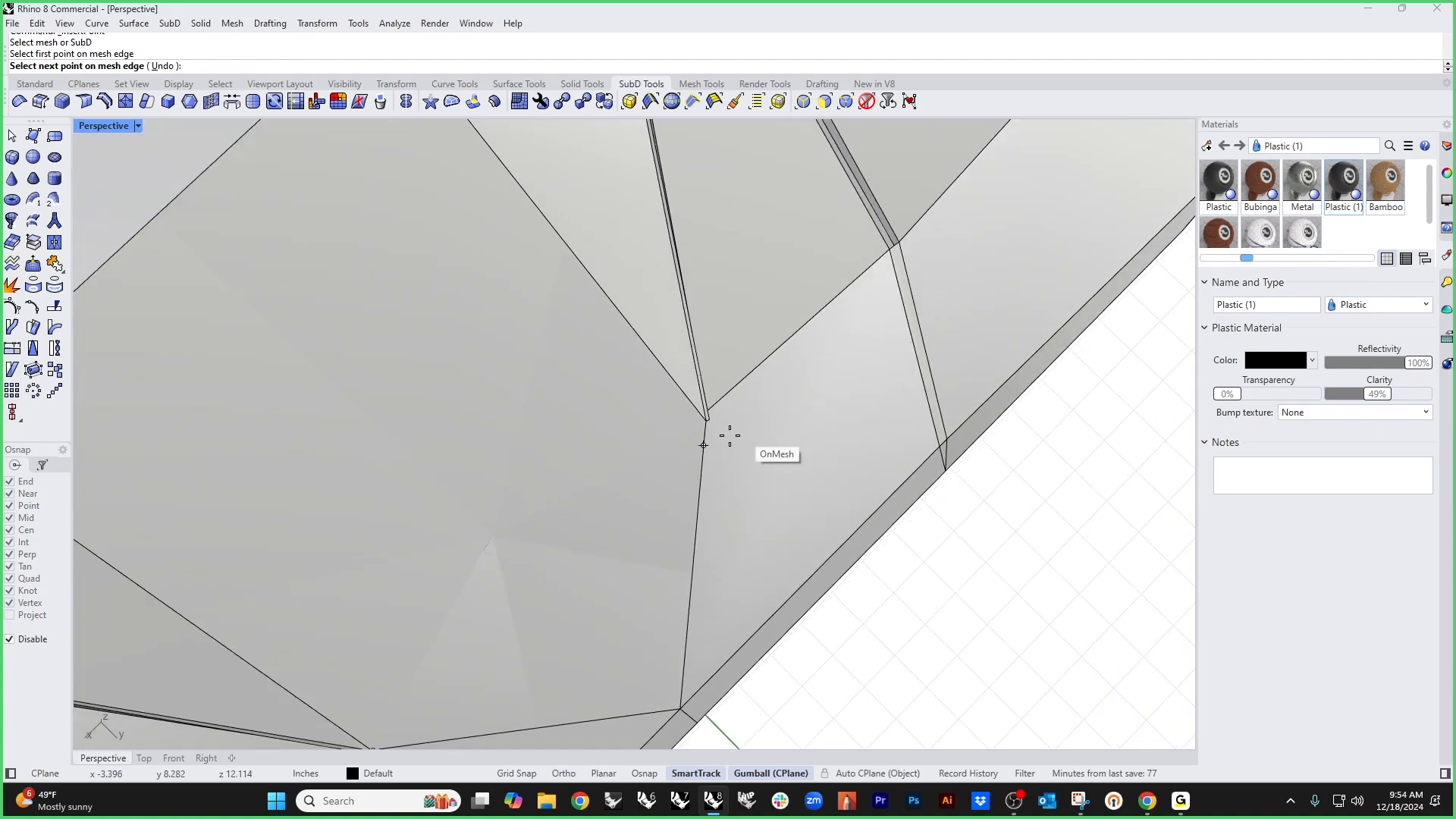
pyautogui.press('alt')
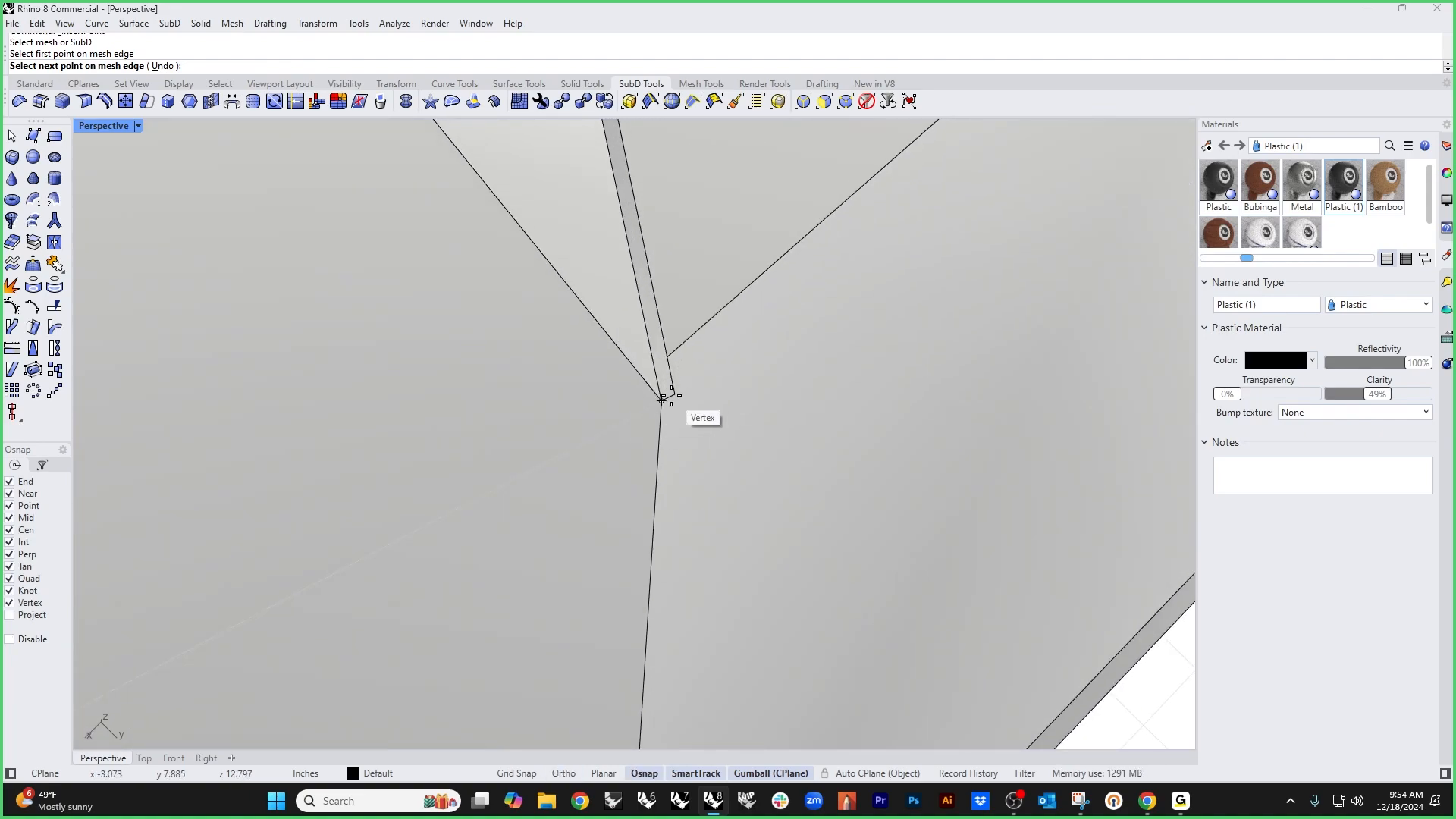
pyautogui.click(630, 448)
pyautogui.scroll(-8, 629, 449)
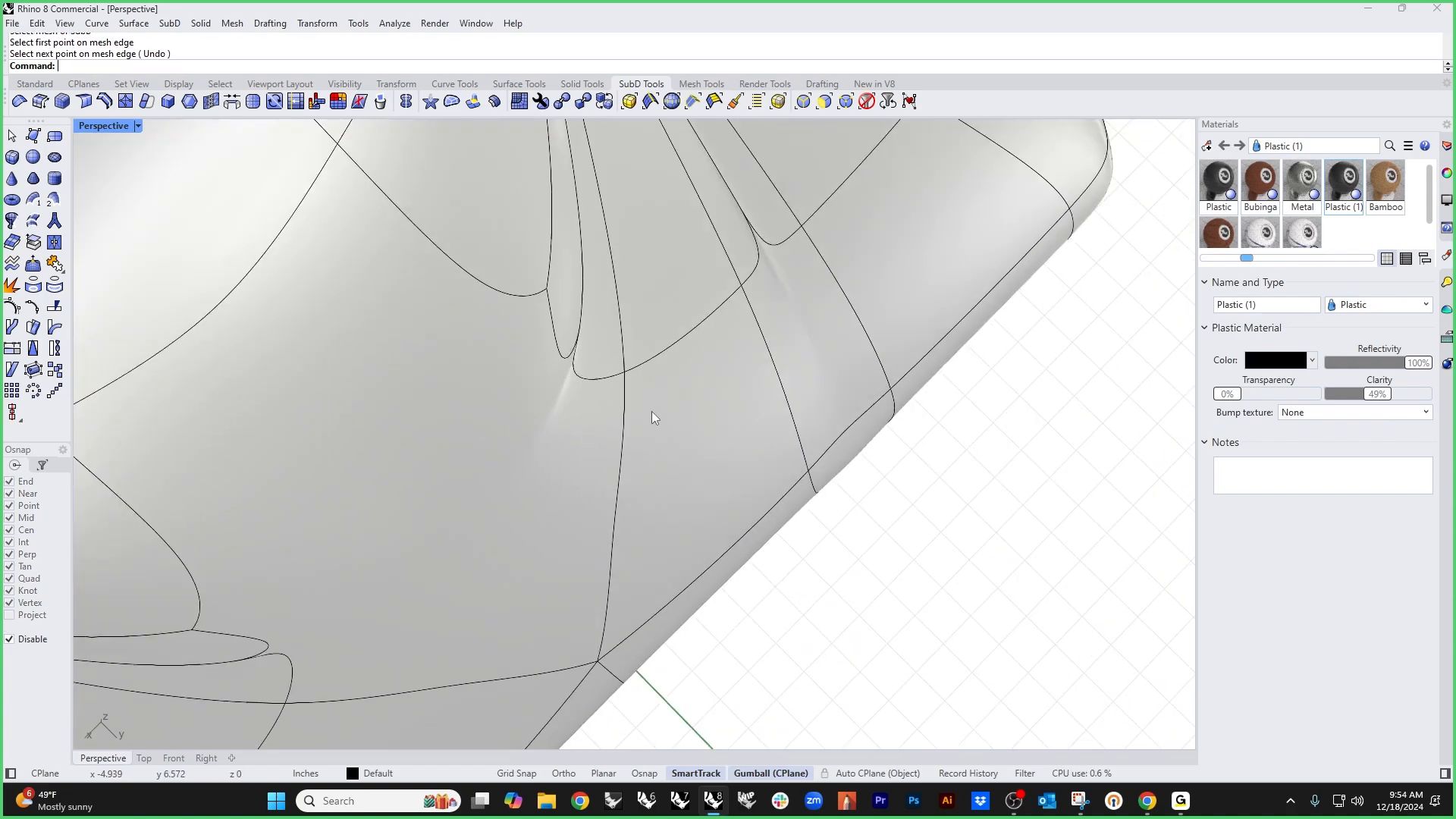
# Step: In flat SubD display, raise the two inner end vertices of one button's far-side fold and set the viewport to Wireframe
pyautogui.press('Tab')
pyautogui.moveTo(652, 411); pyautogui.dragTo(644, 413, button='right')
pyautogui.scroll(6, 652, 485)
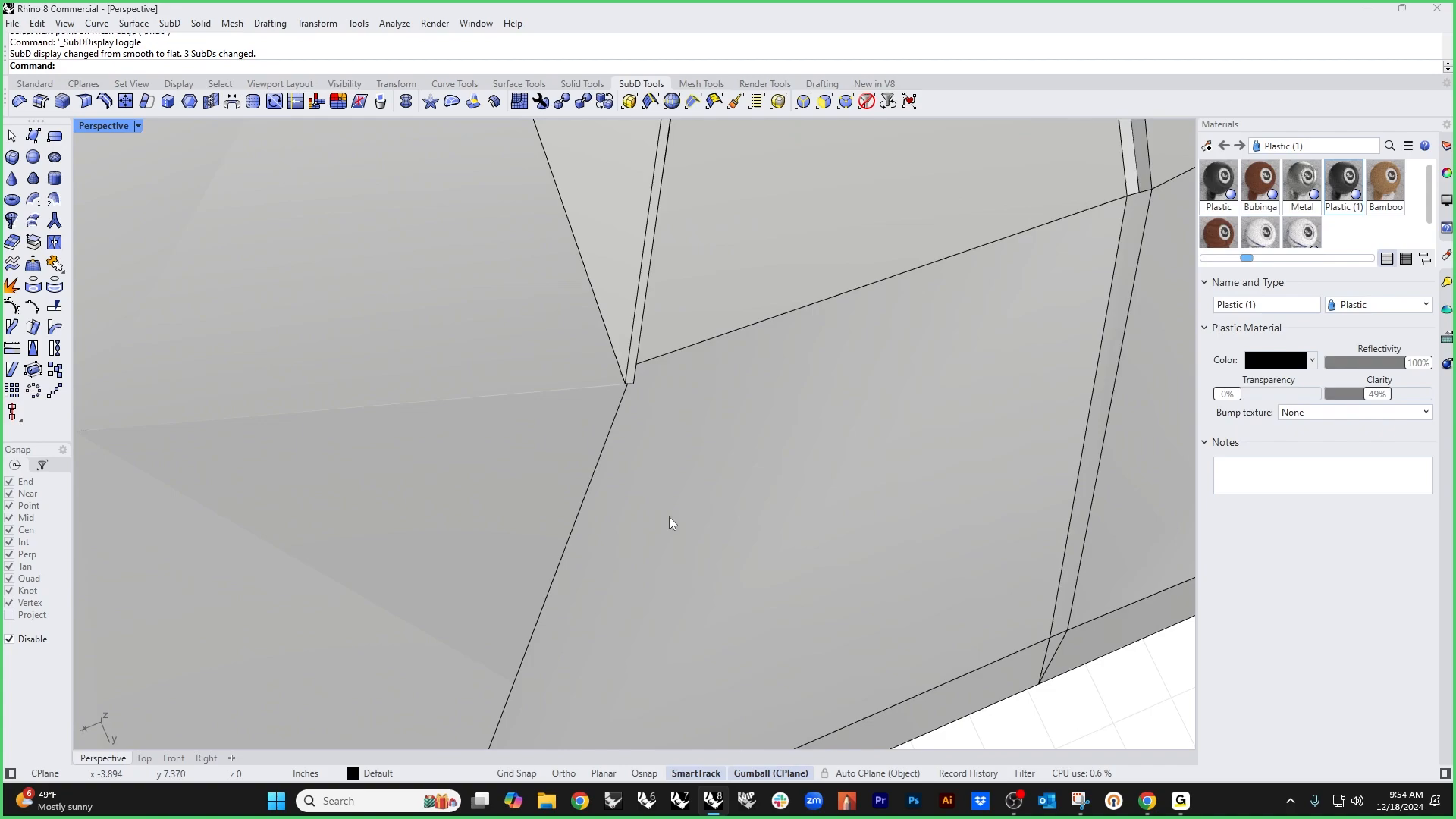
pyautogui.moveTo(669, 517); pyautogui.dragTo(692, 408, button='right')
pyautogui.scroll(-4, 686, 402)
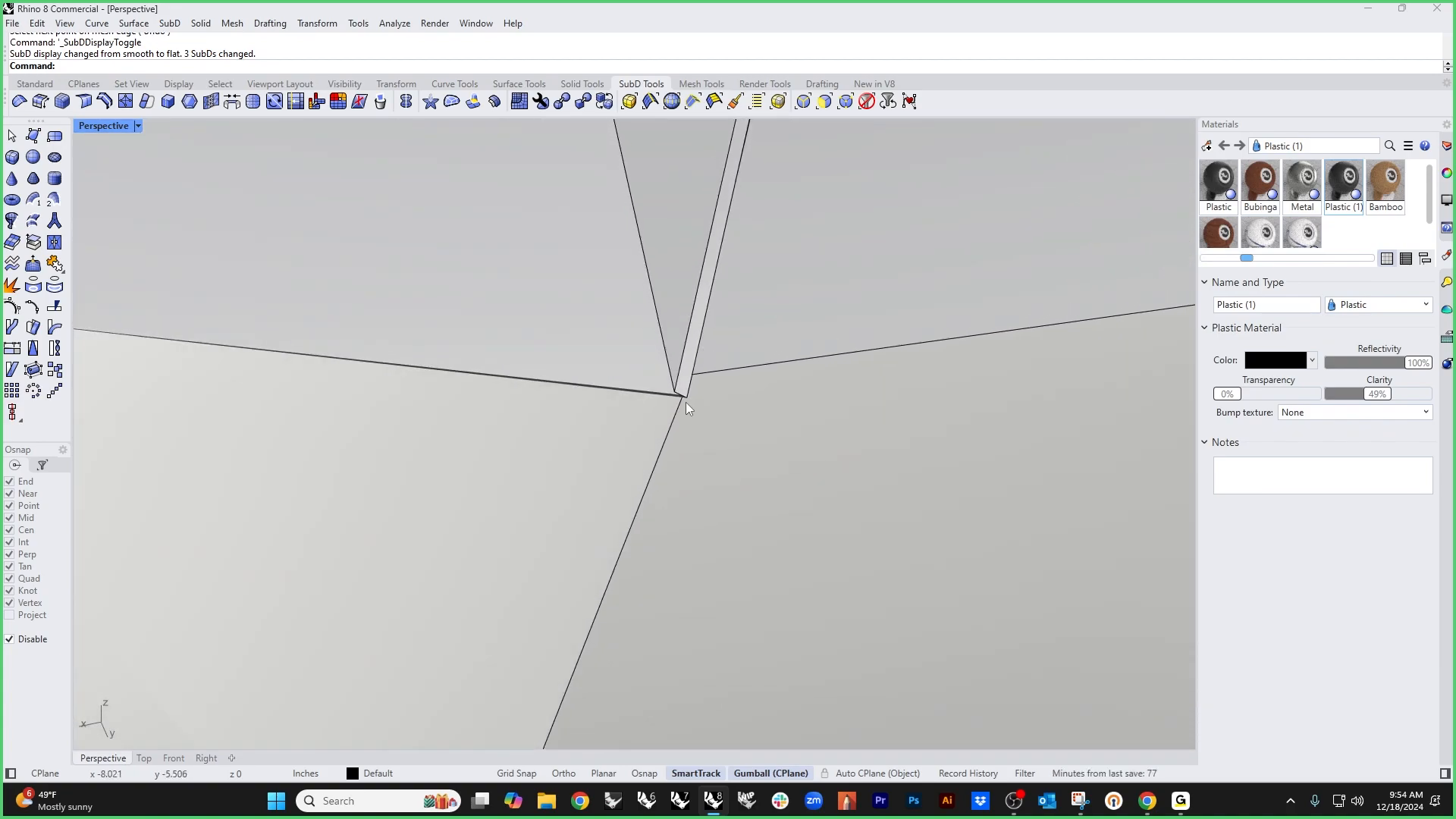
pyautogui.moveTo(598, 430); pyautogui.dragTo(715, 474, button='right')
pyautogui.scroll(5, 308, 526)
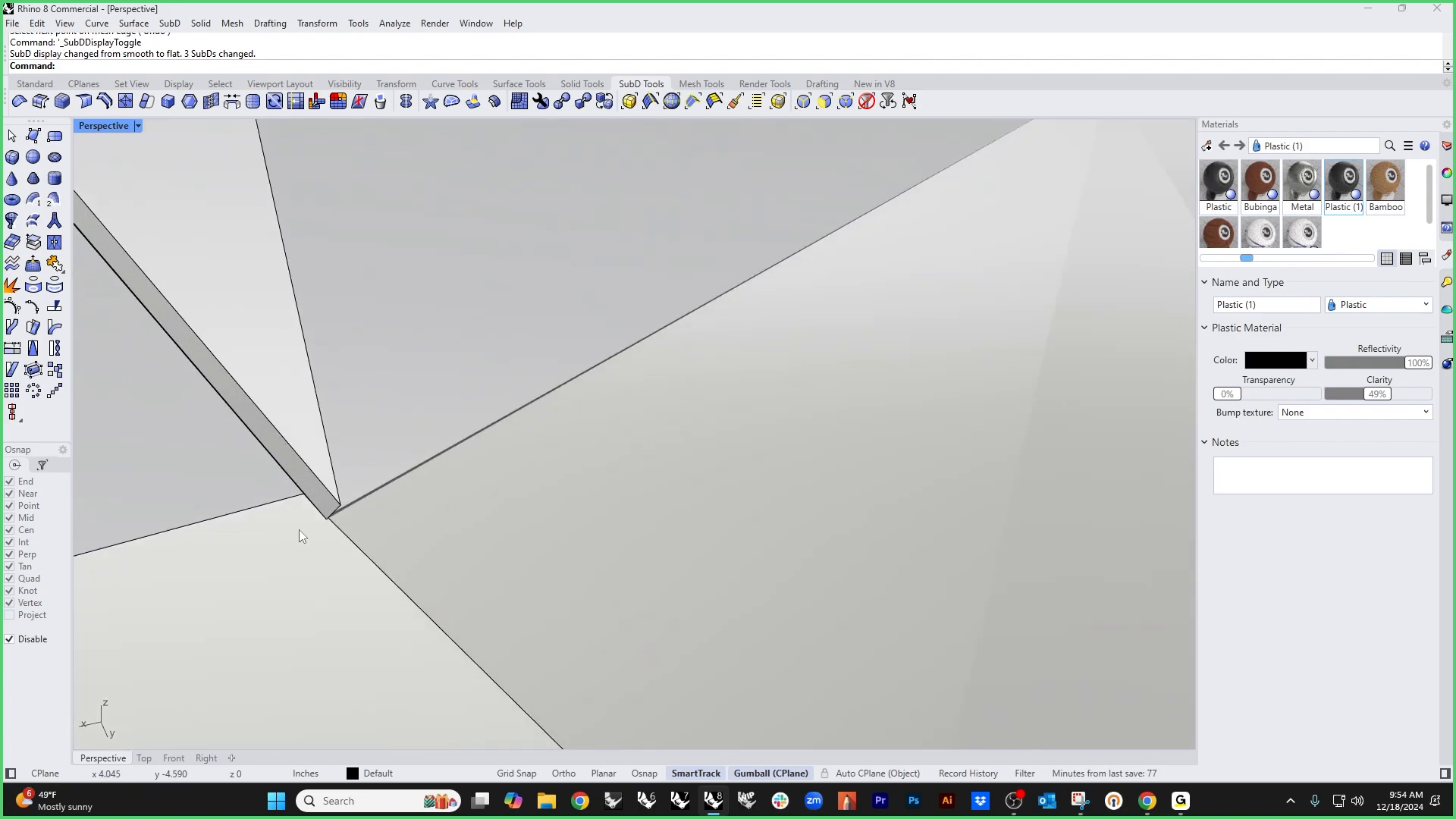
pyautogui.keyDown('ctrl'); pyautogui.keyDown('shift'); pyautogui.click(339, 515); pyautogui.keyUp('shift'); pyautogui.keyUp('ctrl')
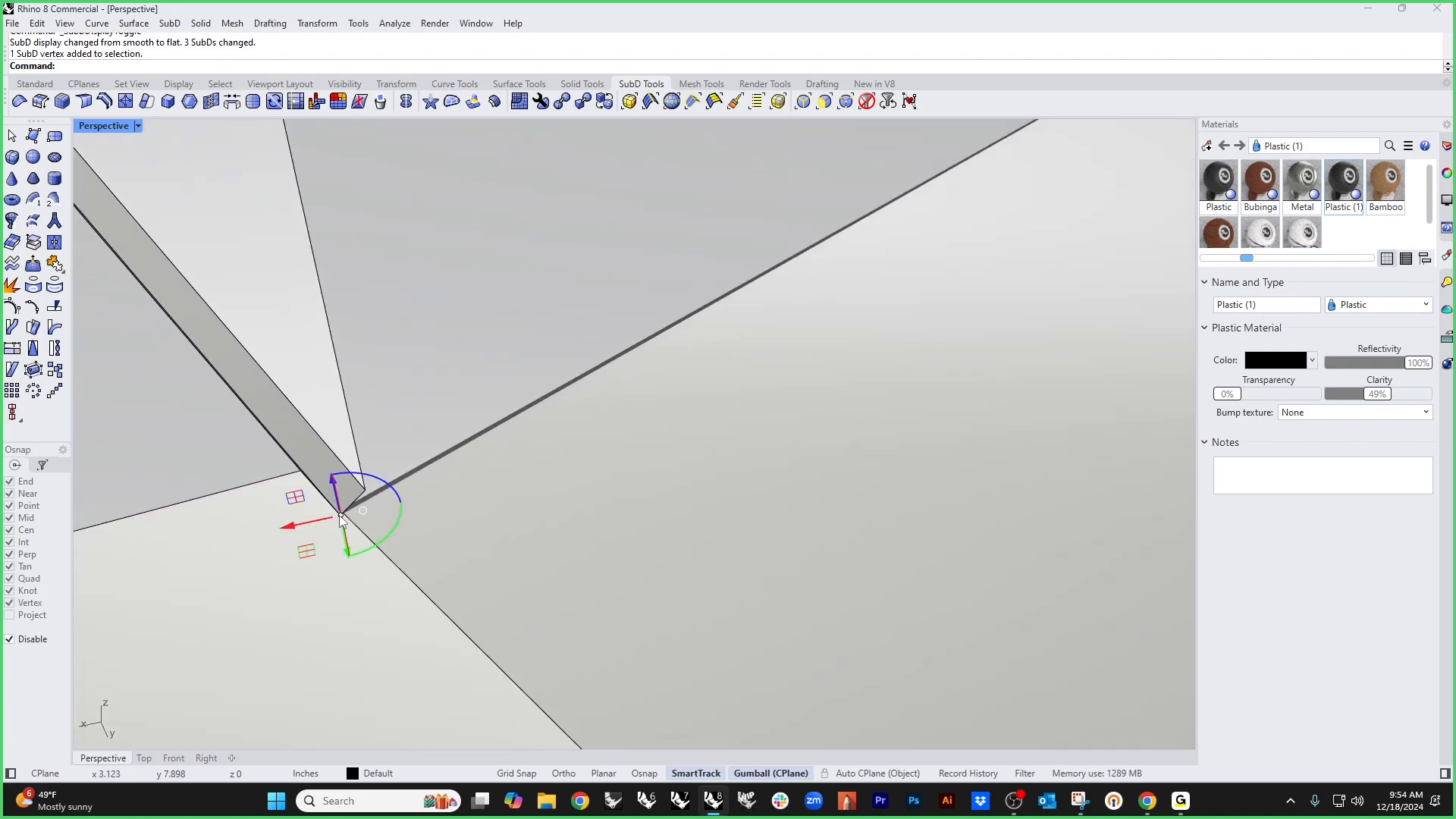
pyautogui.moveTo(339, 514); pyautogui.dragTo(373, 448)
pyautogui.keyDown('ctrl'); pyautogui.keyDown('shift'); pyautogui.click(367, 492); pyautogui.keyUp('shift'); pyautogui.keyUp('ctrl')
pyautogui.middleClick(384, 447)
pyautogui.click(395, 425)
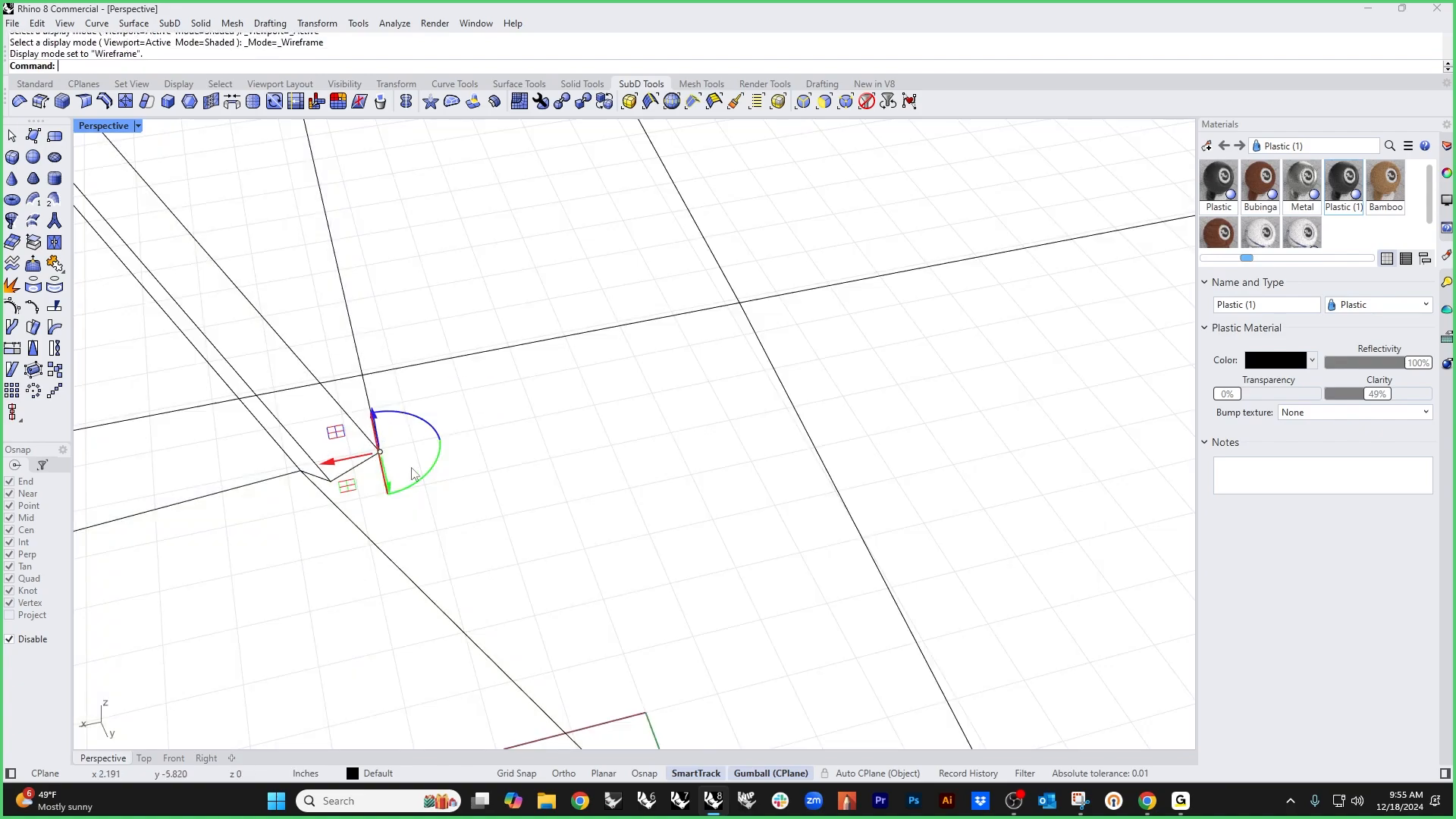
# Step: Adjust the same fold's two end vertices again, raising the lower one level with its neighbour
pyautogui.keyDown('ctrl'); pyautogui.keyDown('shift'); pyautogui.click(333, 489); pyautogui.keyUp('shift'); pyautogui.keyUp('ctrl')
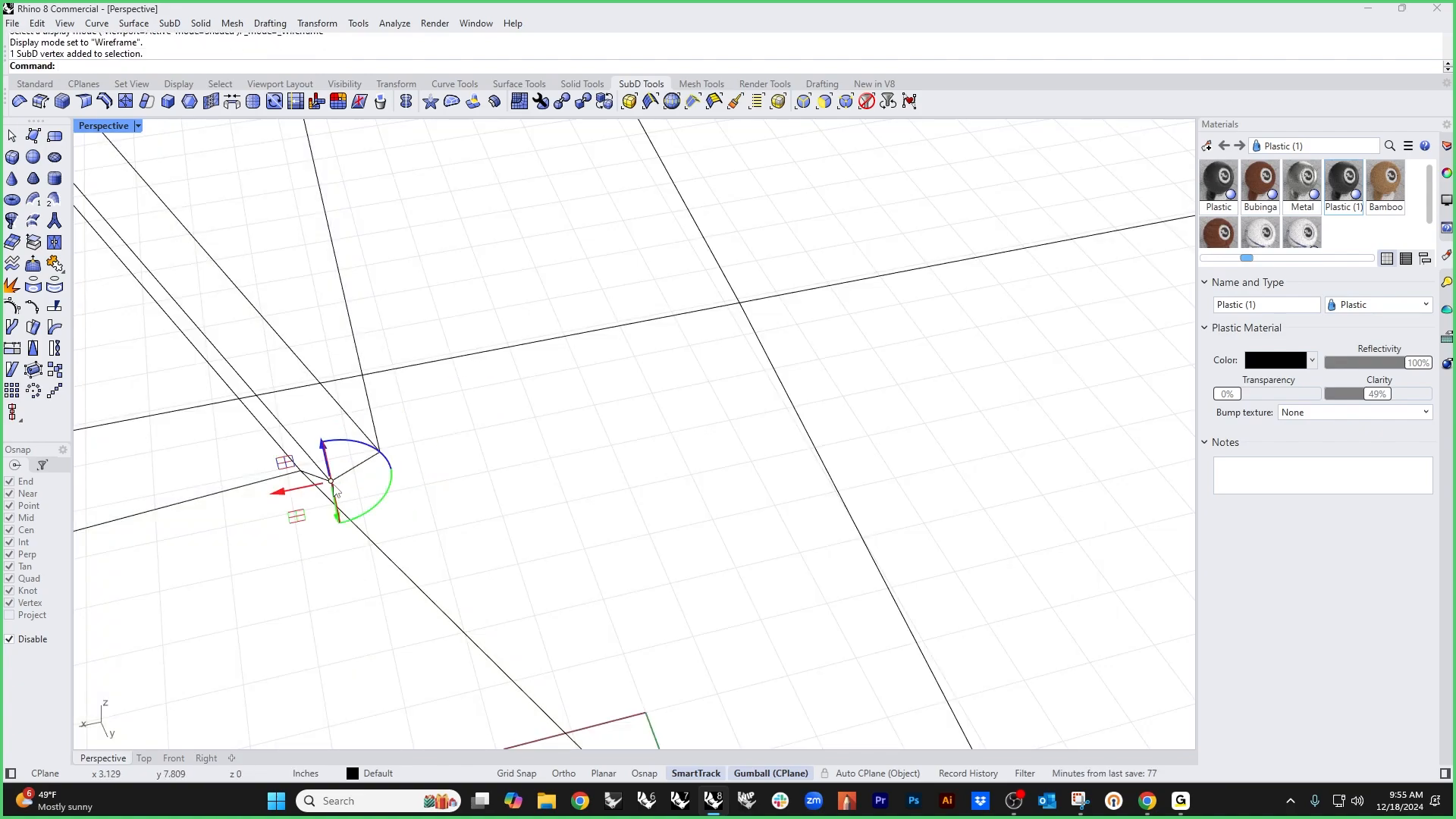
pyautogui.moveTo(286, 461); pyautogui.dragTo(332, 451)
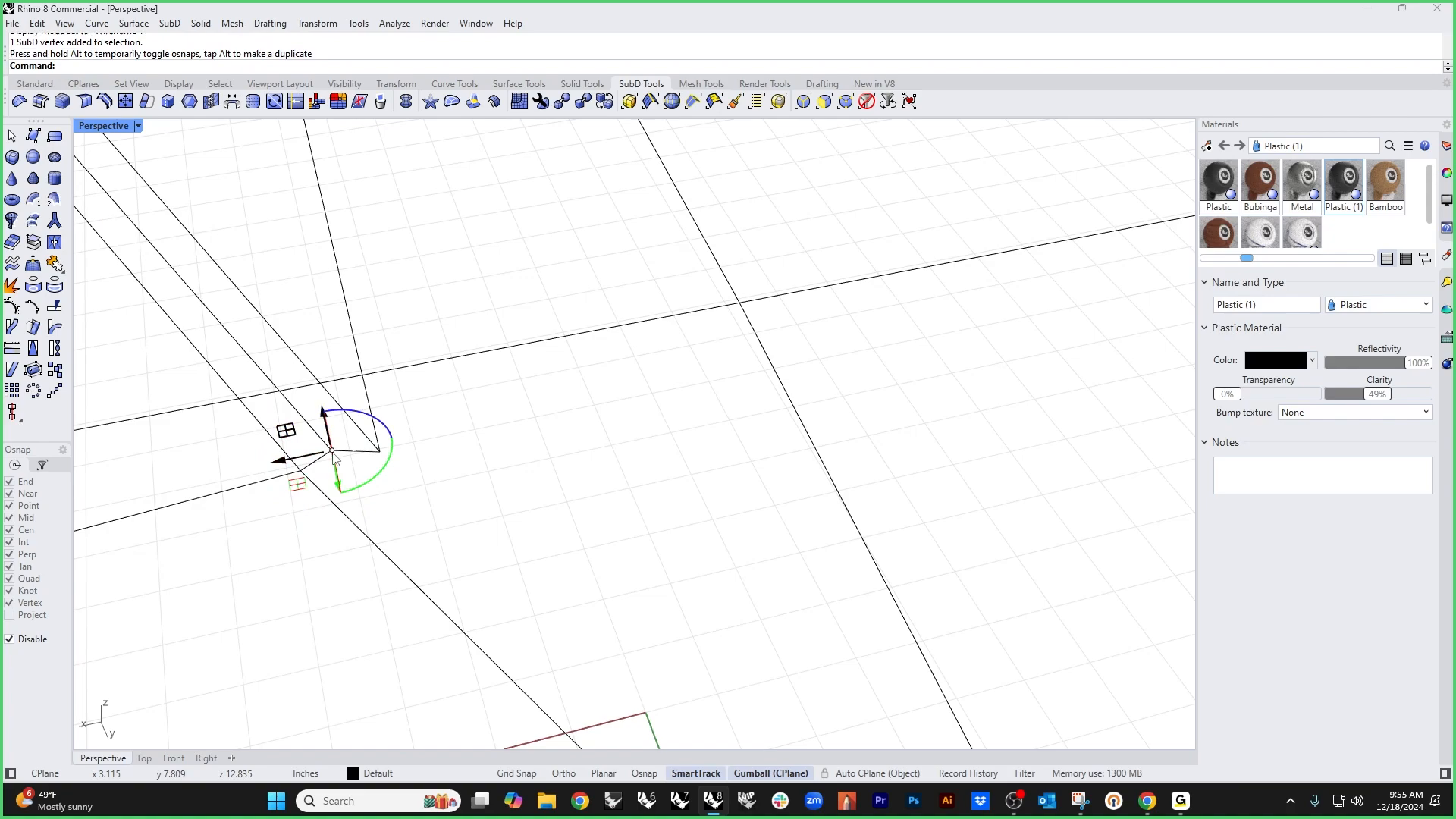
pyautogui.keyDown('ctrl'); pyautogui.keyDown('shift'); pyautogui.click(379, 452); pyautogui.keyUp('shift'); pyautogui.keyUp('ctrl')
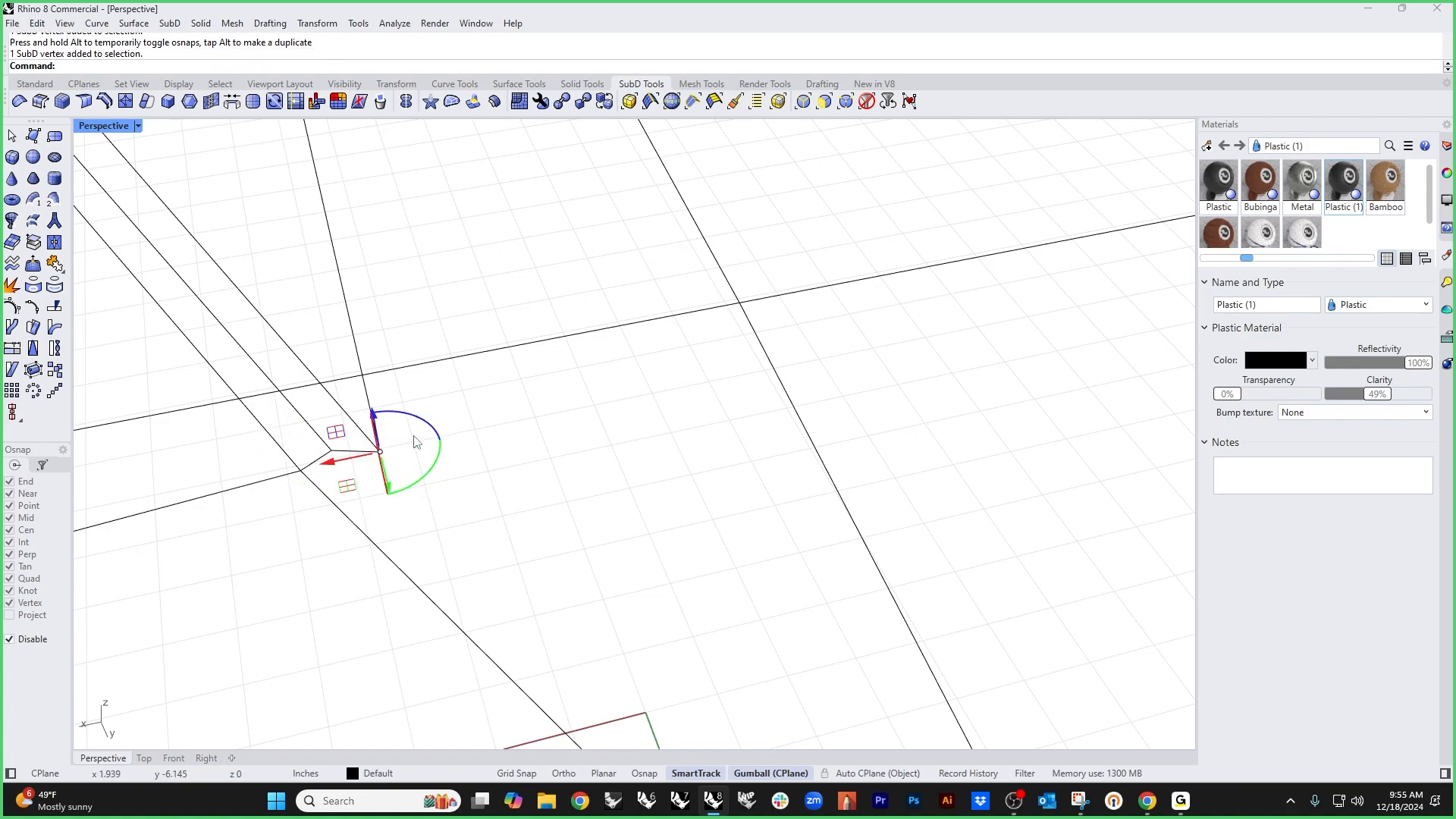
pyautogui.moveTo(355, 481); pyautogui.dragTo(366, 445)
# Step: Reposition the inner end vertex of the other button's far-side fold to match the first fold tip
pyautogui.click(504, 506)
pyautogui.scroll(-3, 579, 473)
pyautogui.moveTo(579, 473); pyautogui.dragTo(501, 482, button='right')
pyautogui.click(521, 472)
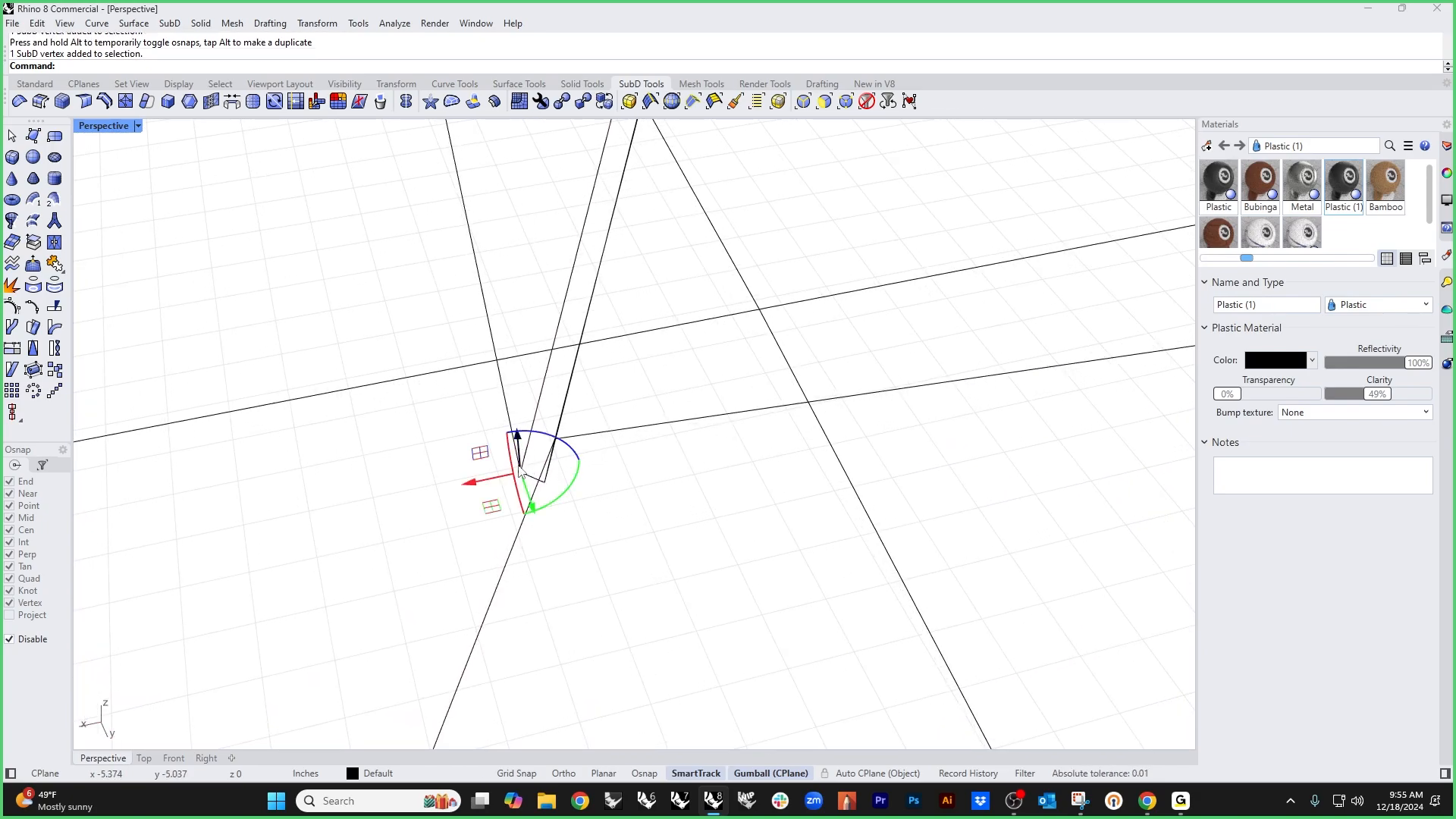
pyautogui.moveTo(495, 510); pyautogui.dragTo(498, 480)
pyautogui.click(441, 532)
pyautogui.scroll(-4, 490, 507)
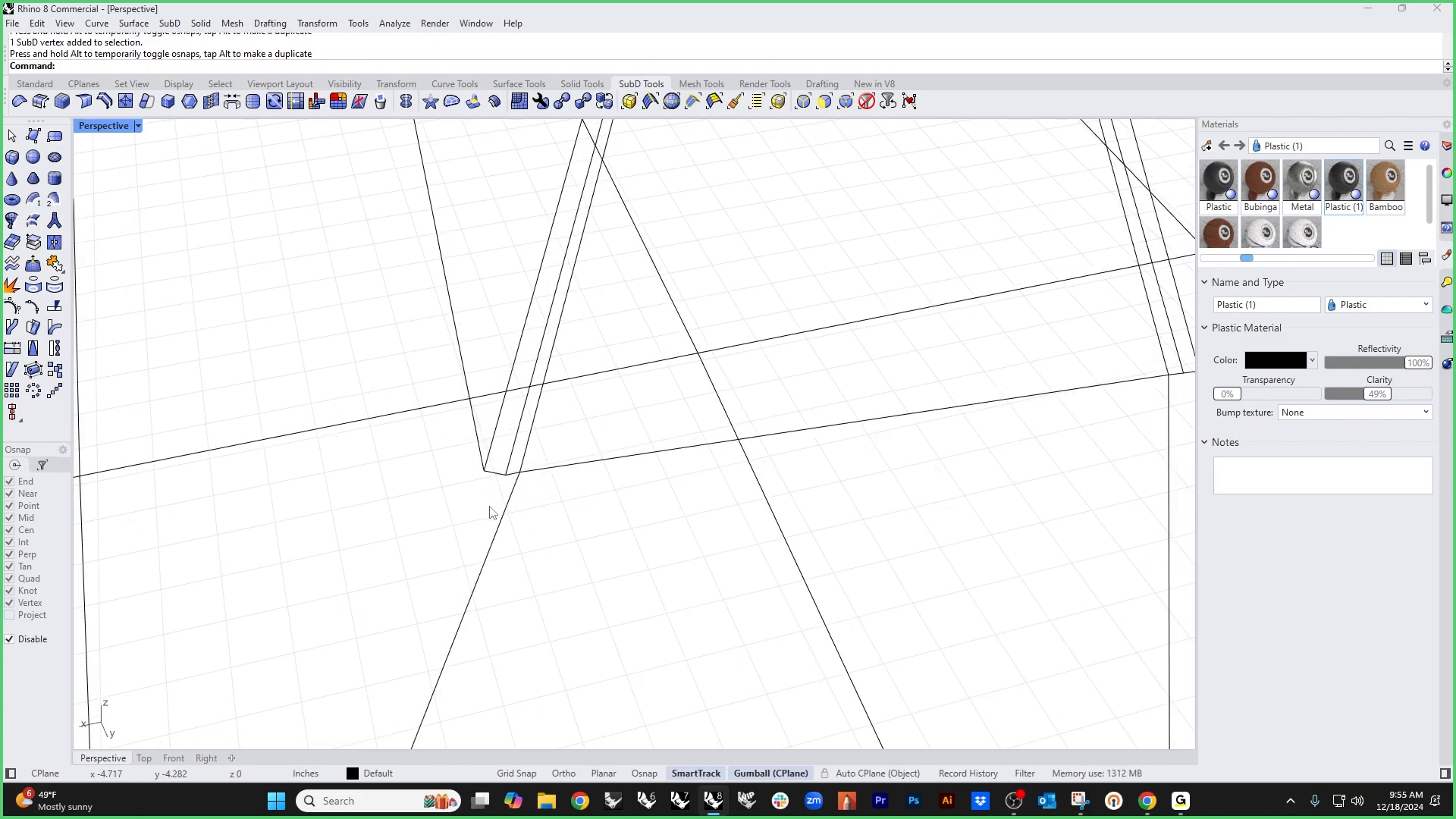
# Step: Insert an edge joining both buttons' inner fold-end vertices on the far side, and return to smooth, shaded display
pyautogui.click(127, 102)
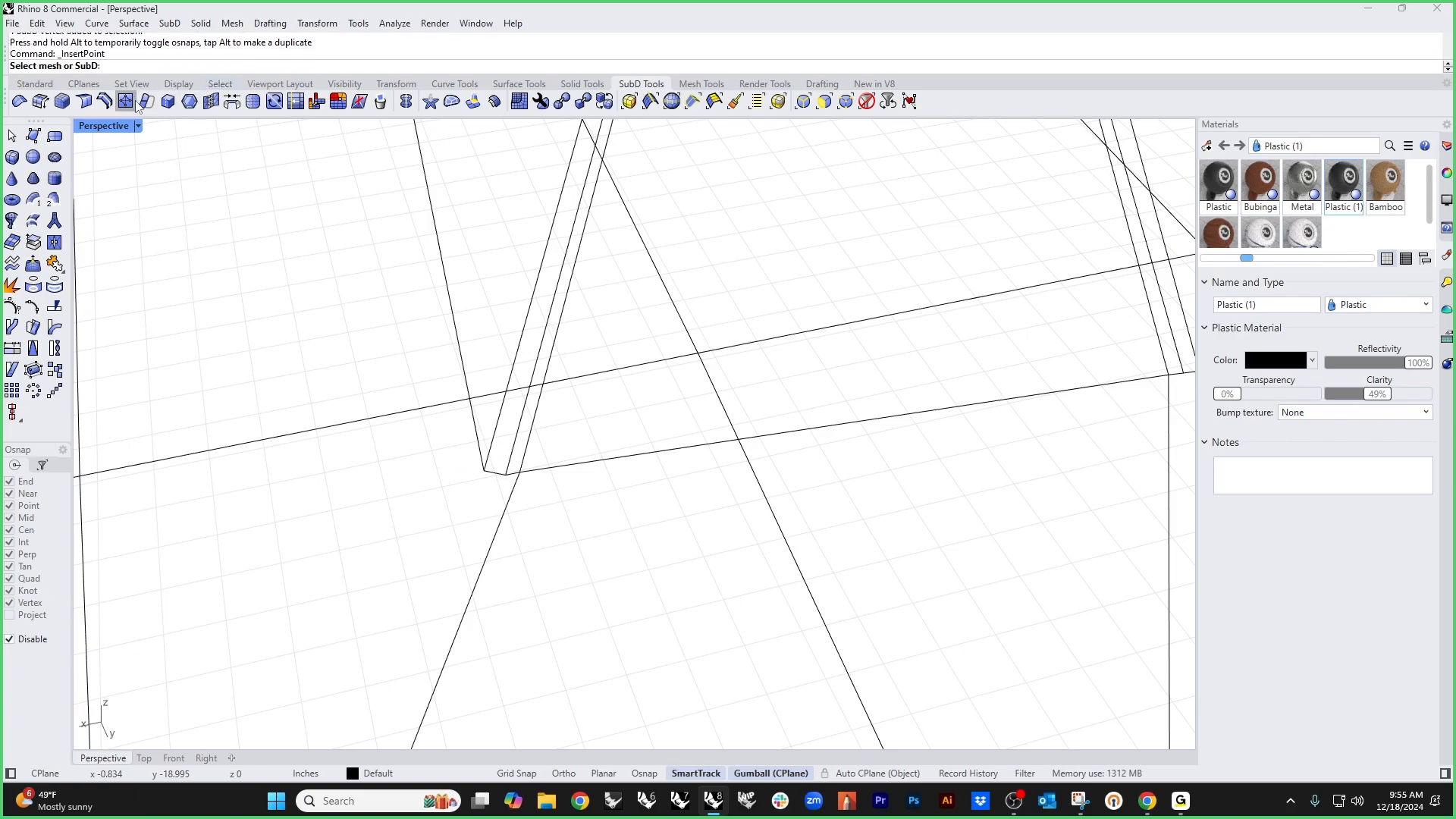
pyautogui.click(491, 477)
pyautogui.click(489, 476)
pyautogui.scroll(-3, 488, 476)
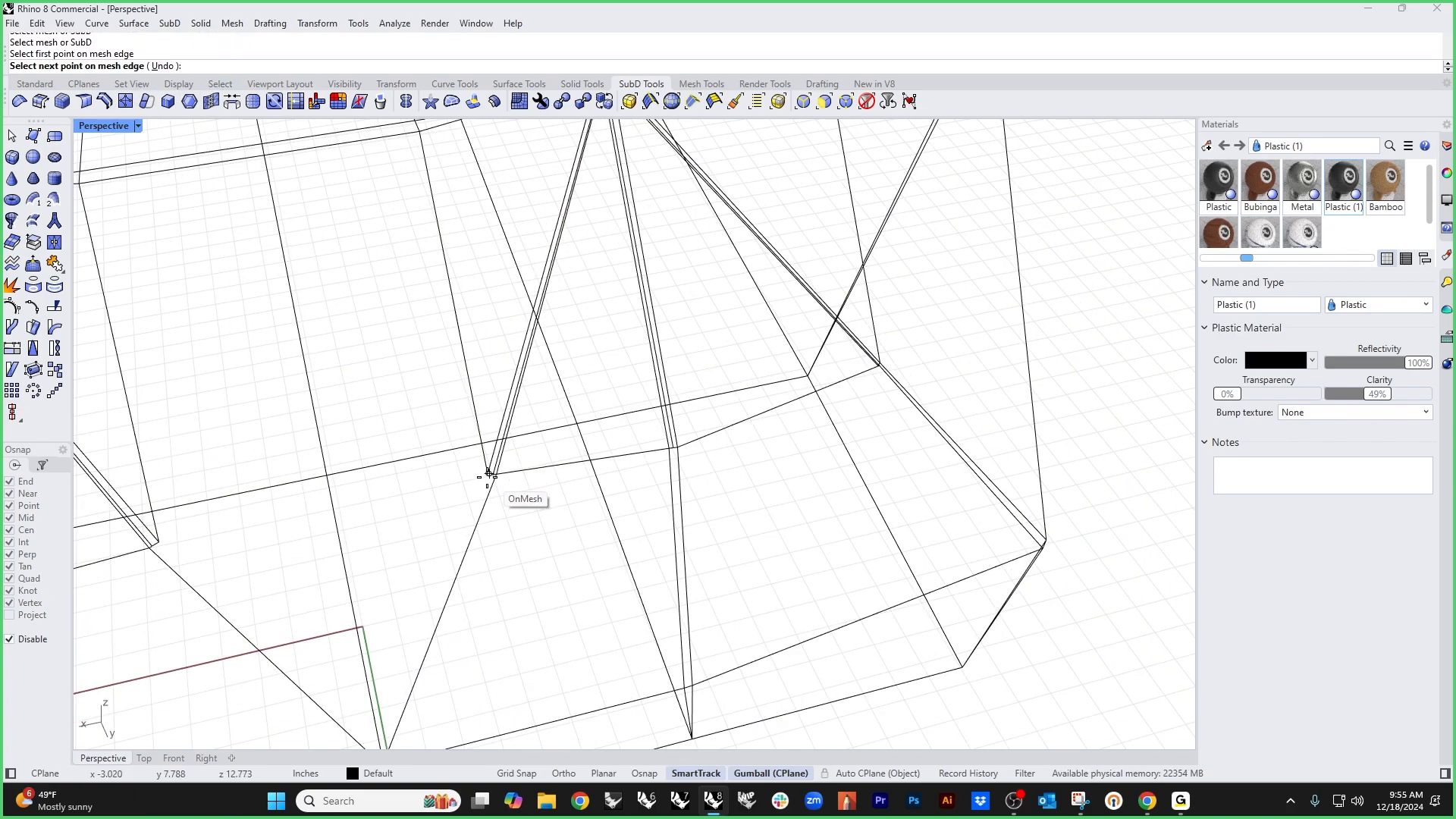
pyautogui.click(160, 542)
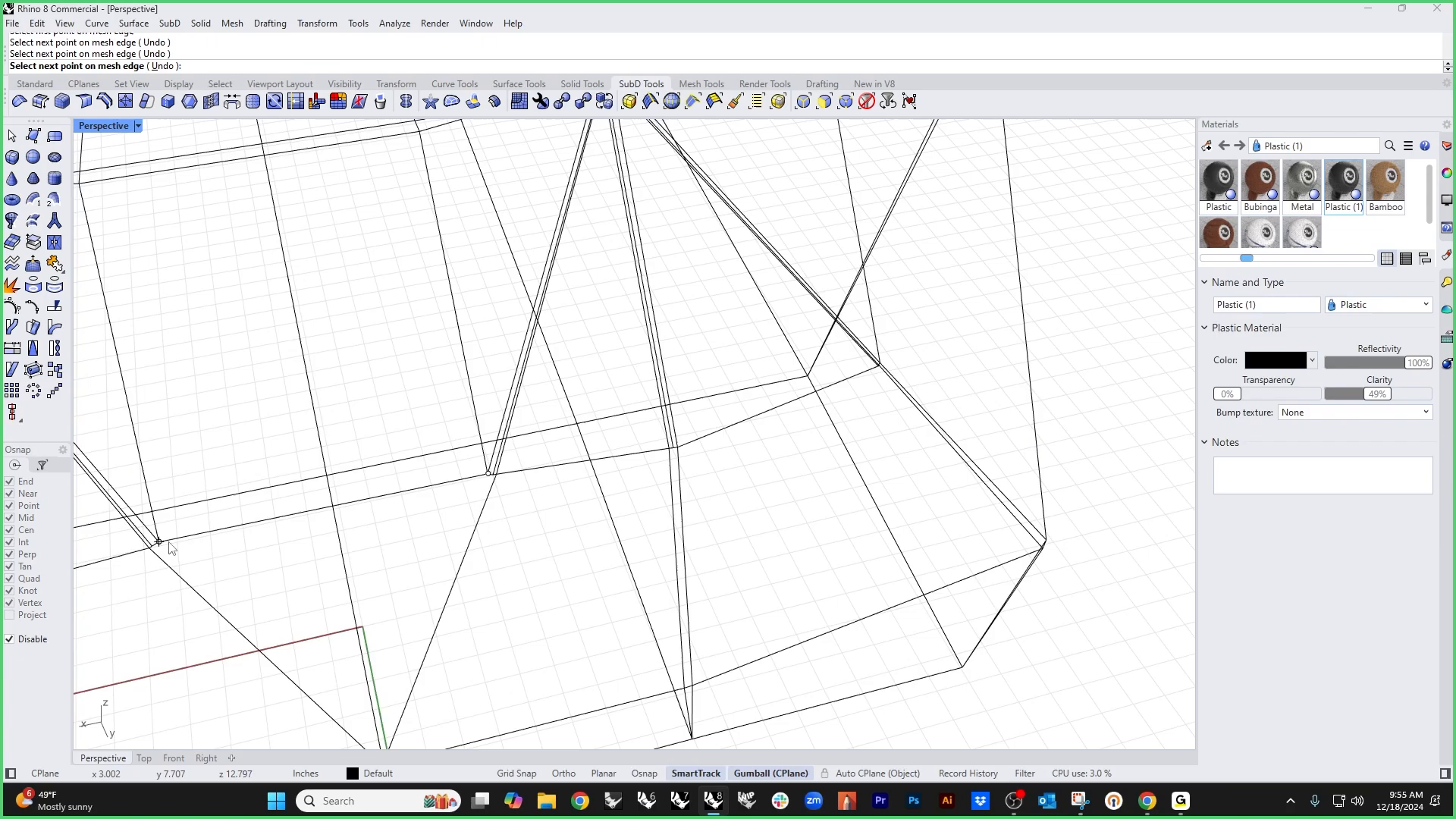
pyautogui.press('Return')
pyautogui.scroll(-4, 520, 562)
pyautogui.press('Tab')
pyautogui.scroll(1, 520, 562)
pyautogui.middleClick(493, 553)
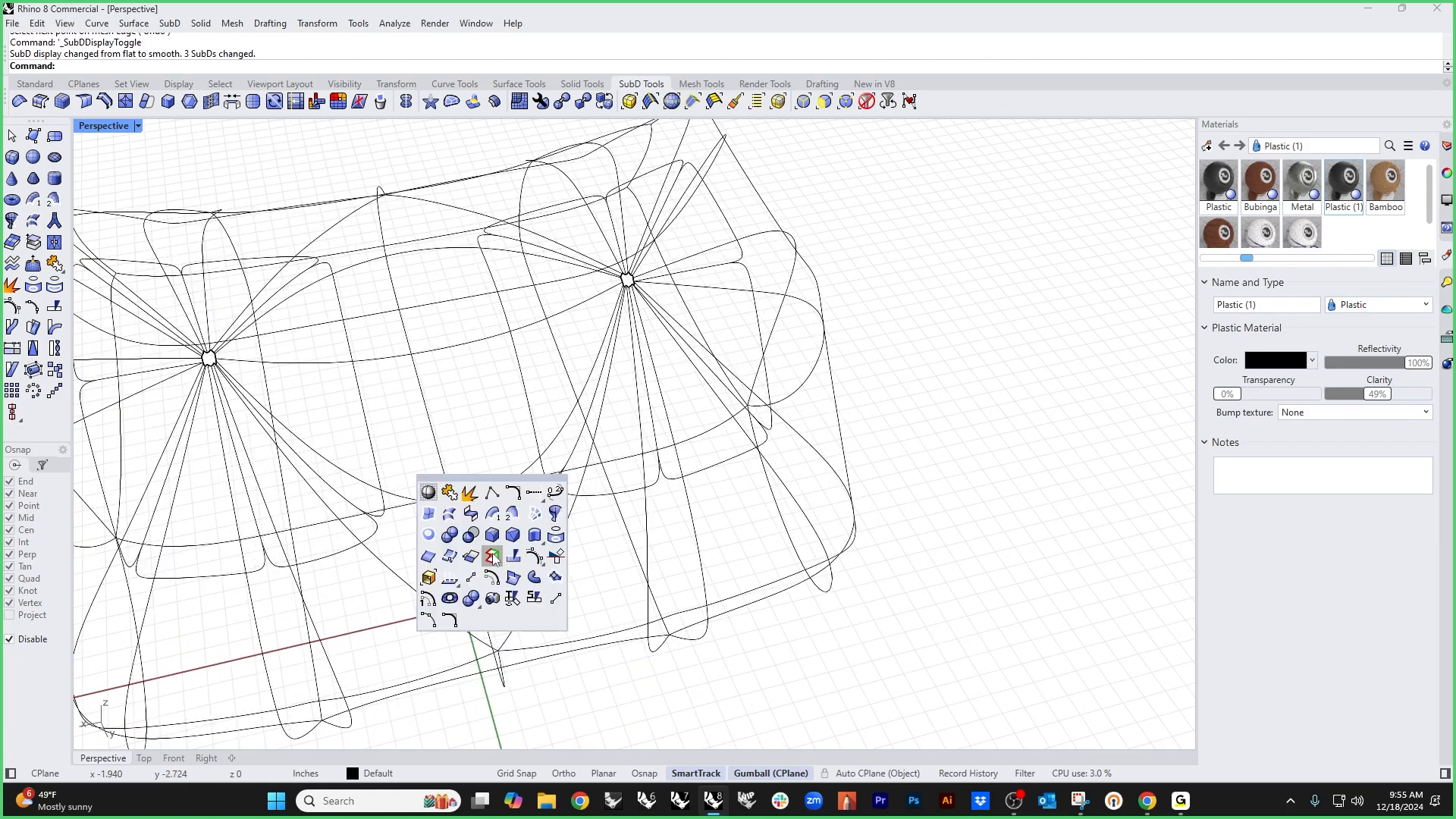
pyautogui.click(428, 492)
# Step: Try dissolving the curved edge between the near seam vertex and the button fold, and undo the deletion
pyautogui.moveTo(428, 499)
pyautogui.mouseDown(button='right')
pyautogui.moveTo(539, 535)
pyautogui.moveTo(661, 533)
pyautogui.moveTo(720, 565)
pyautogui.moveTo(603, 535)
pyautogui.mouseUp(button='right')
pyautogui.keyDown('ctrl'); pyautogui.keyDown('shift'); pyautogui.click(602, 531); pyautogui.keyUp('shift'); pyautogui.keyUp('ctrl')
pyautogui.press('Delete')
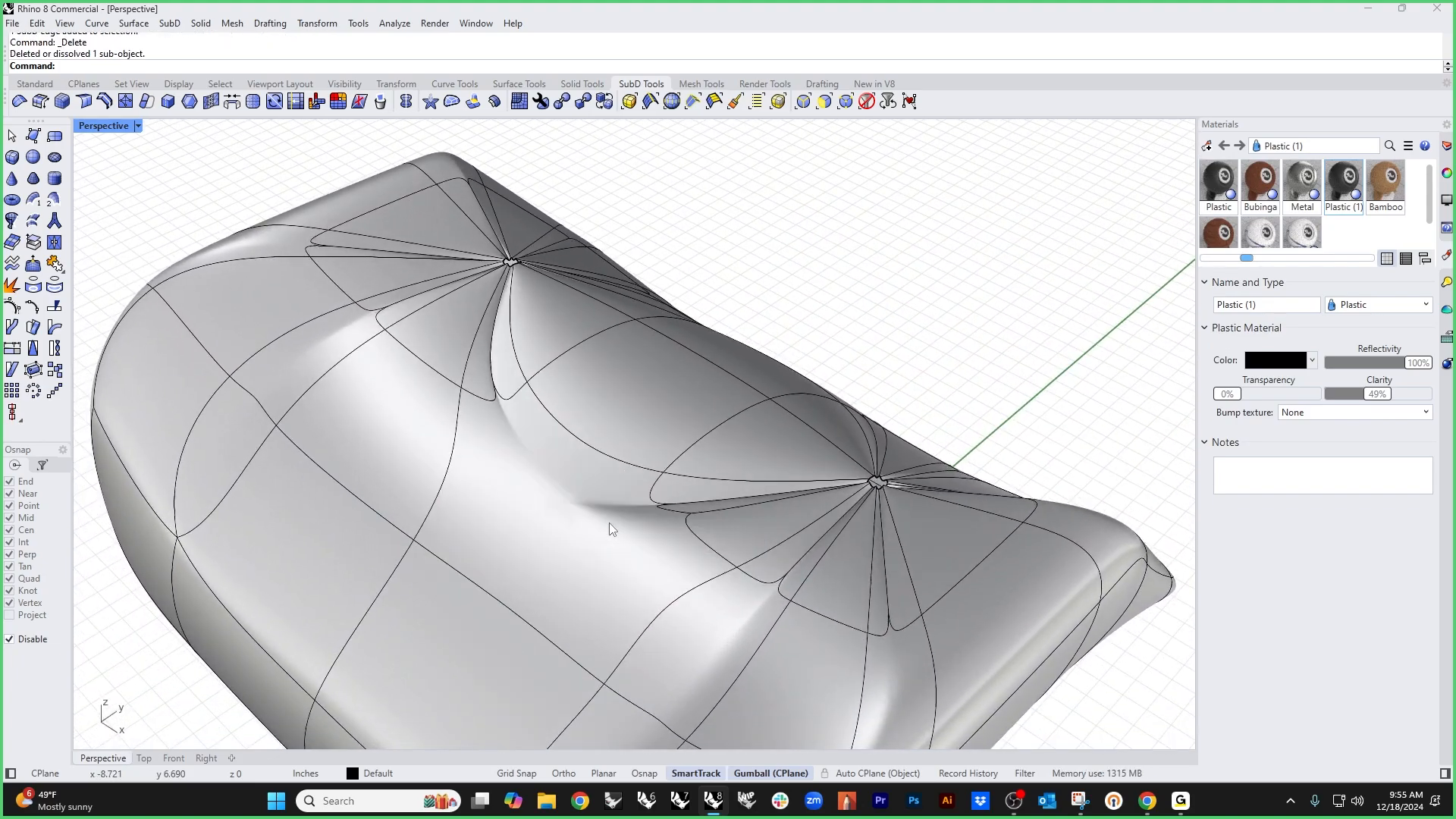
pyautogui.hotkey('ctrl', 'z')
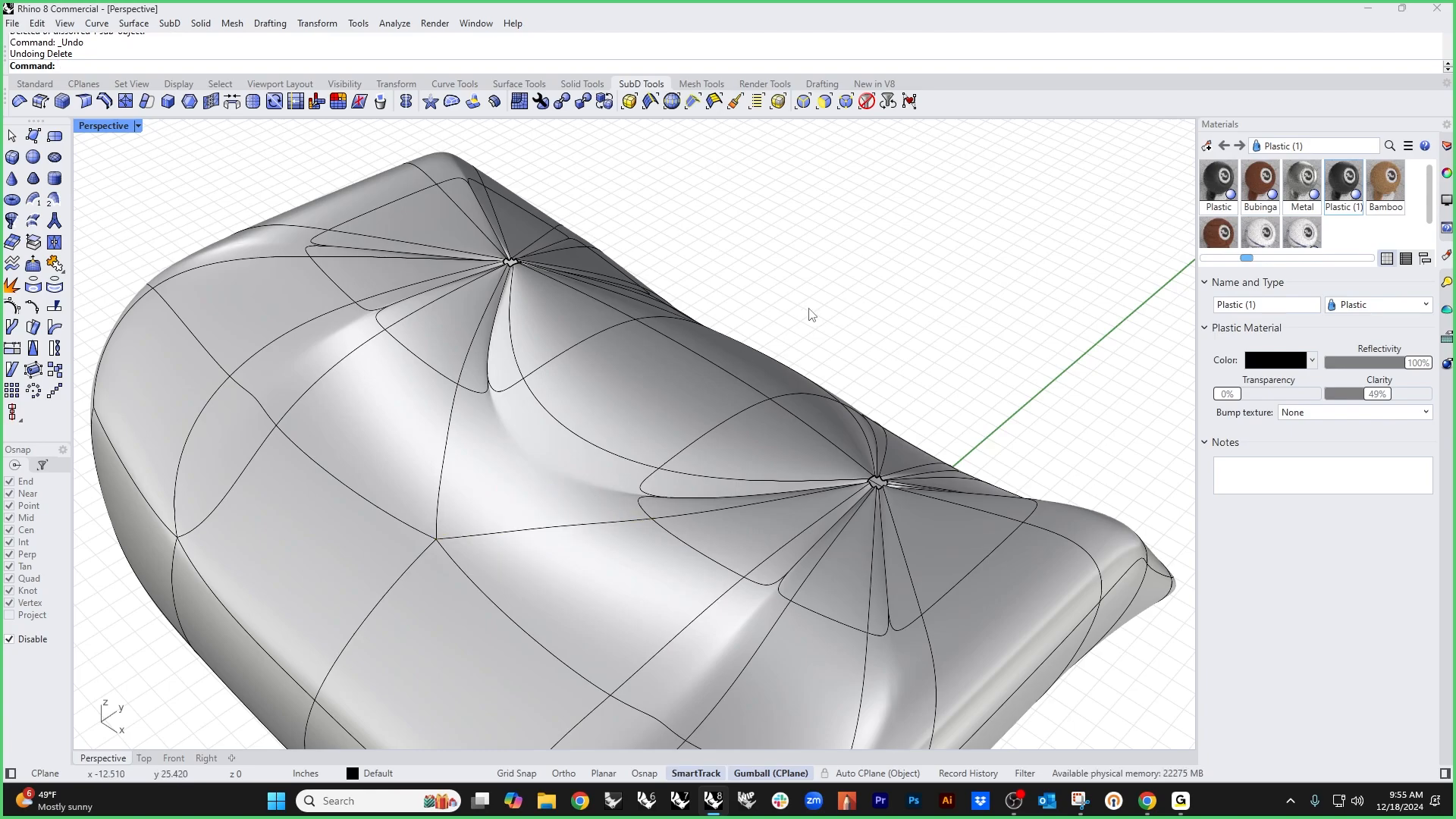
# Step: Insert a middle edge from the near seam vertex across the surface between the buttons to the far seam vertex
pyautogui.moveTo(811, 314); pyautogui.dragTo(593, 338, button='right')
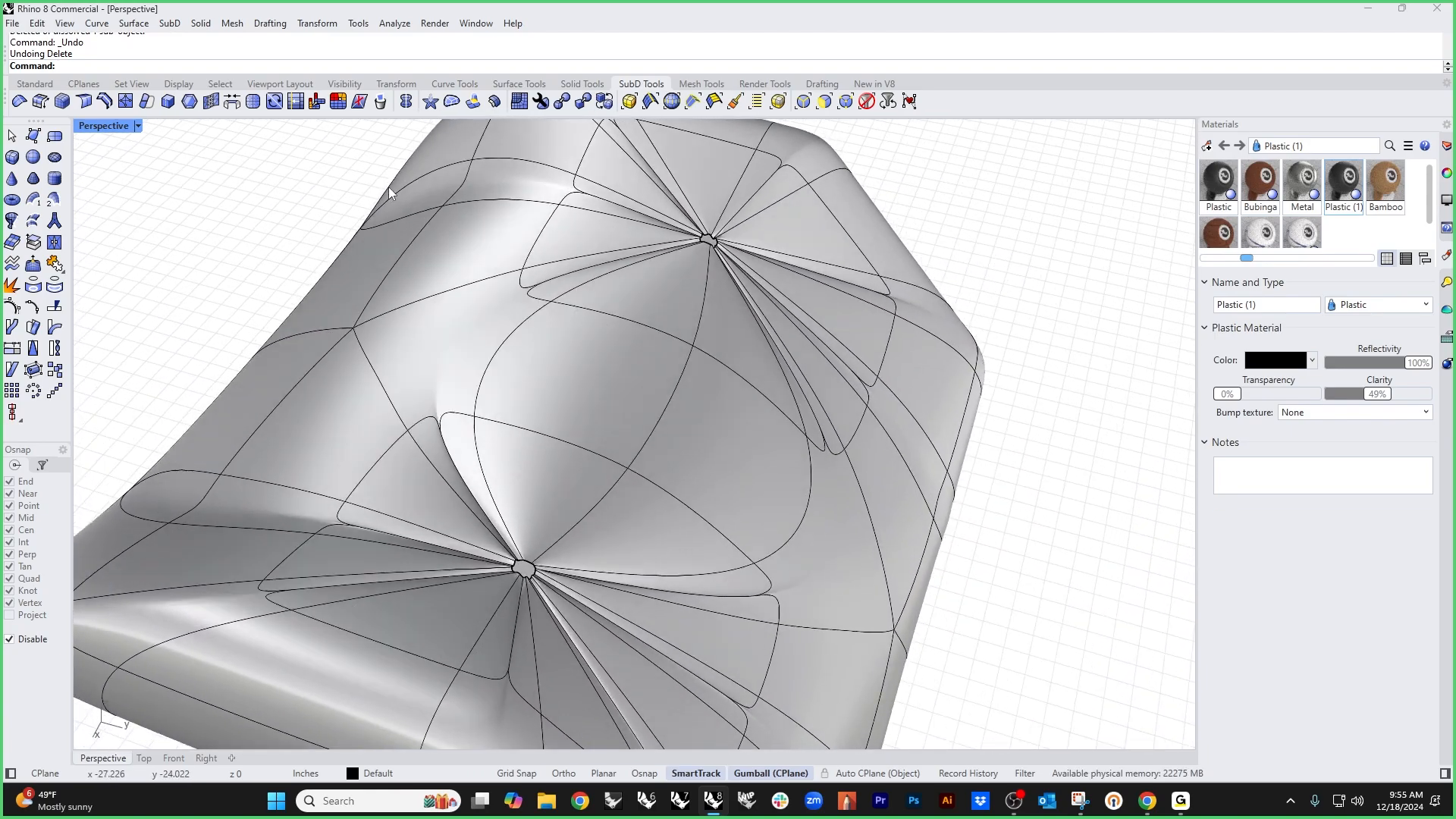
pyautogui.click(498, 387)
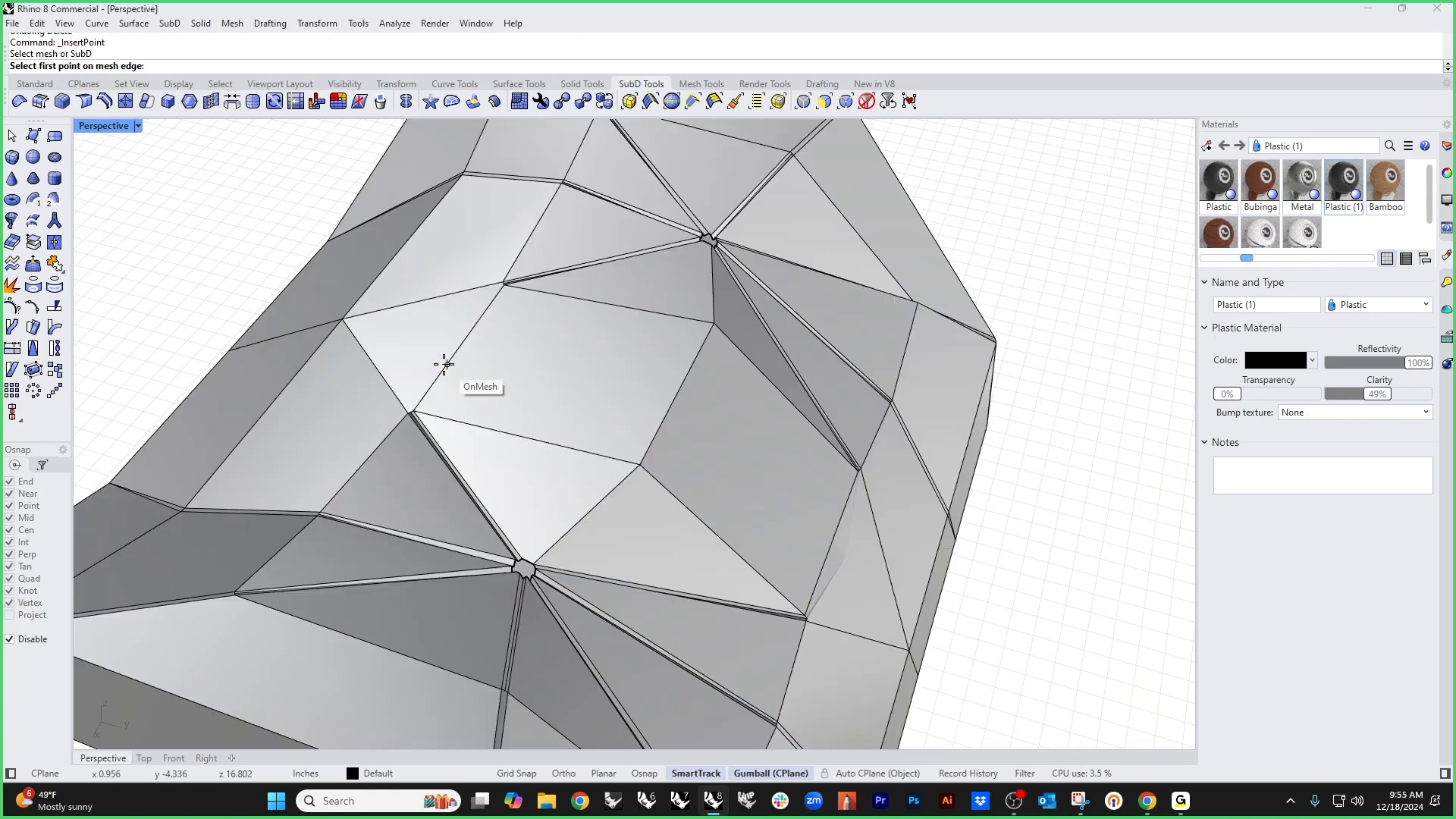
pyautogui.click(344, 320)
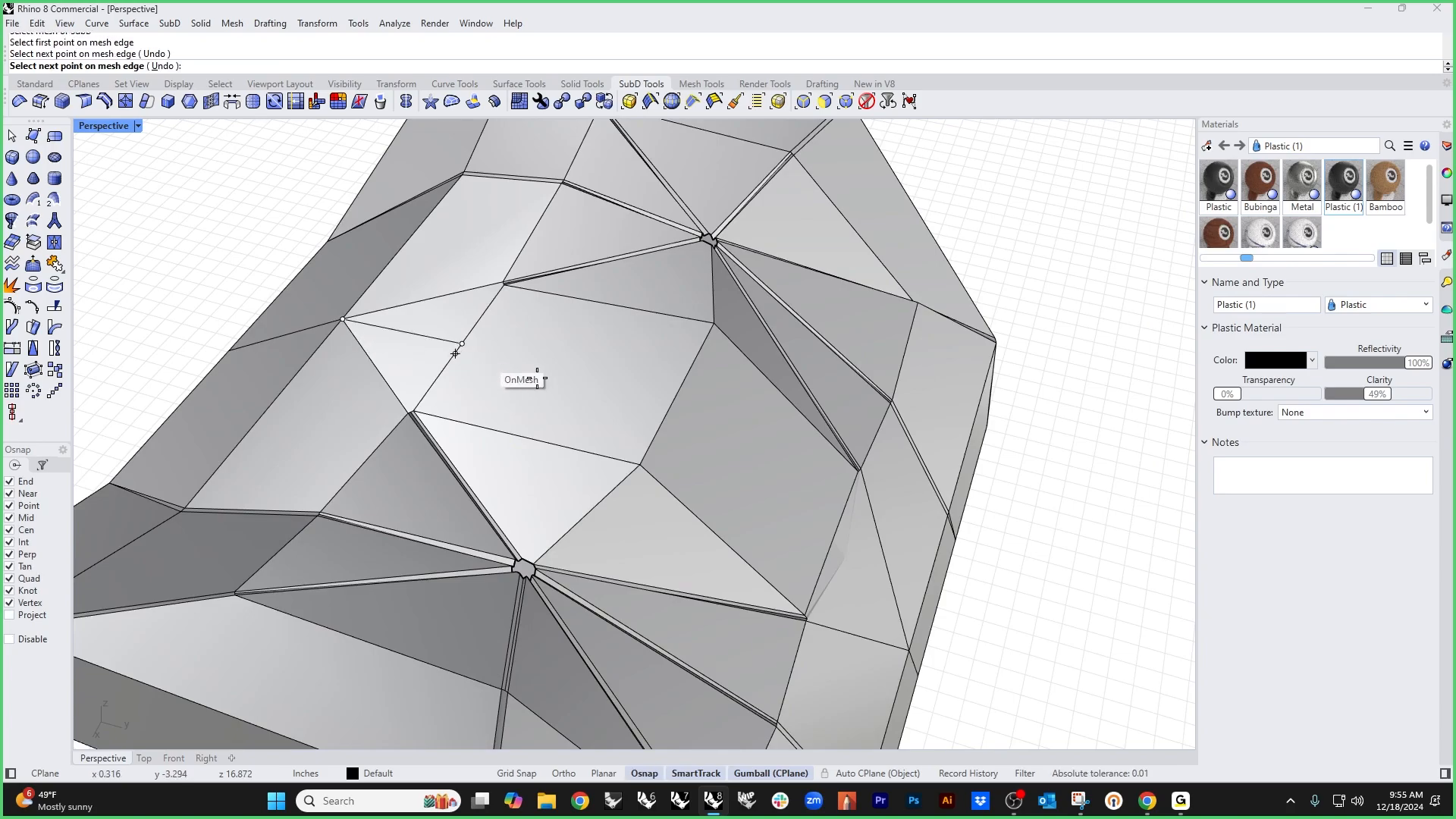
pyautogui.click(668, 409)
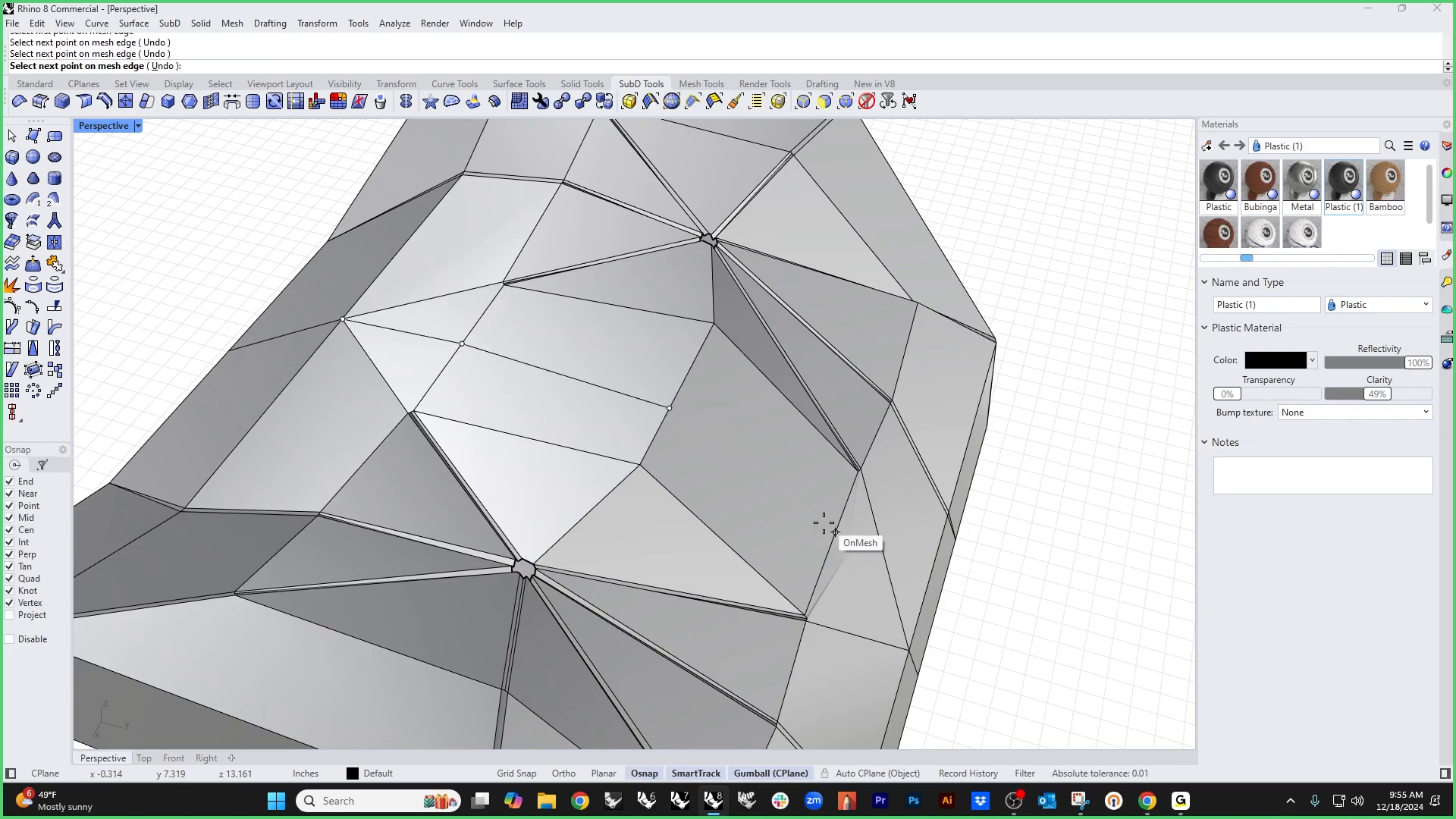
pyautogui.click(910, 652)
pyautogui.rightClick(910, 653)
# Step: Examine the cushion's surface and button folds in Rendered display mode, and return the viewport to Shaded
pyautogui.moveTo(657, 557); pyautogui.dragTo(298, 297, button='right')
pyautogui.scroll(-7, 867, 535)
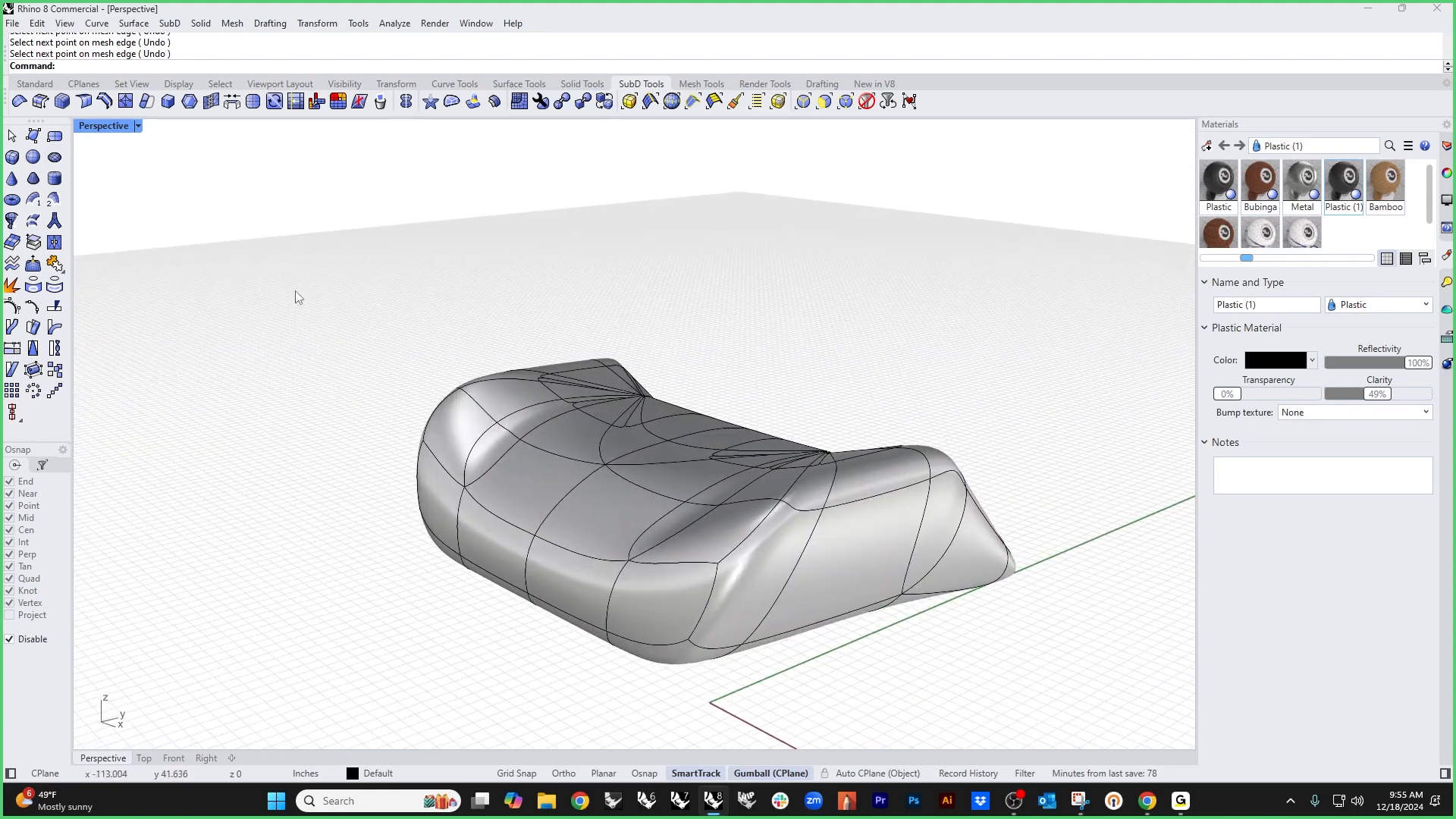
pyautogui.click(106, 127)
pyautogui.click(125, 219)
pyautogui.moveTo(472, 353); pyautogui.dragTo(613, 351, button='right')
pyautogui.scroll(5, 651, 389)
pyautogui.click(97, 125)
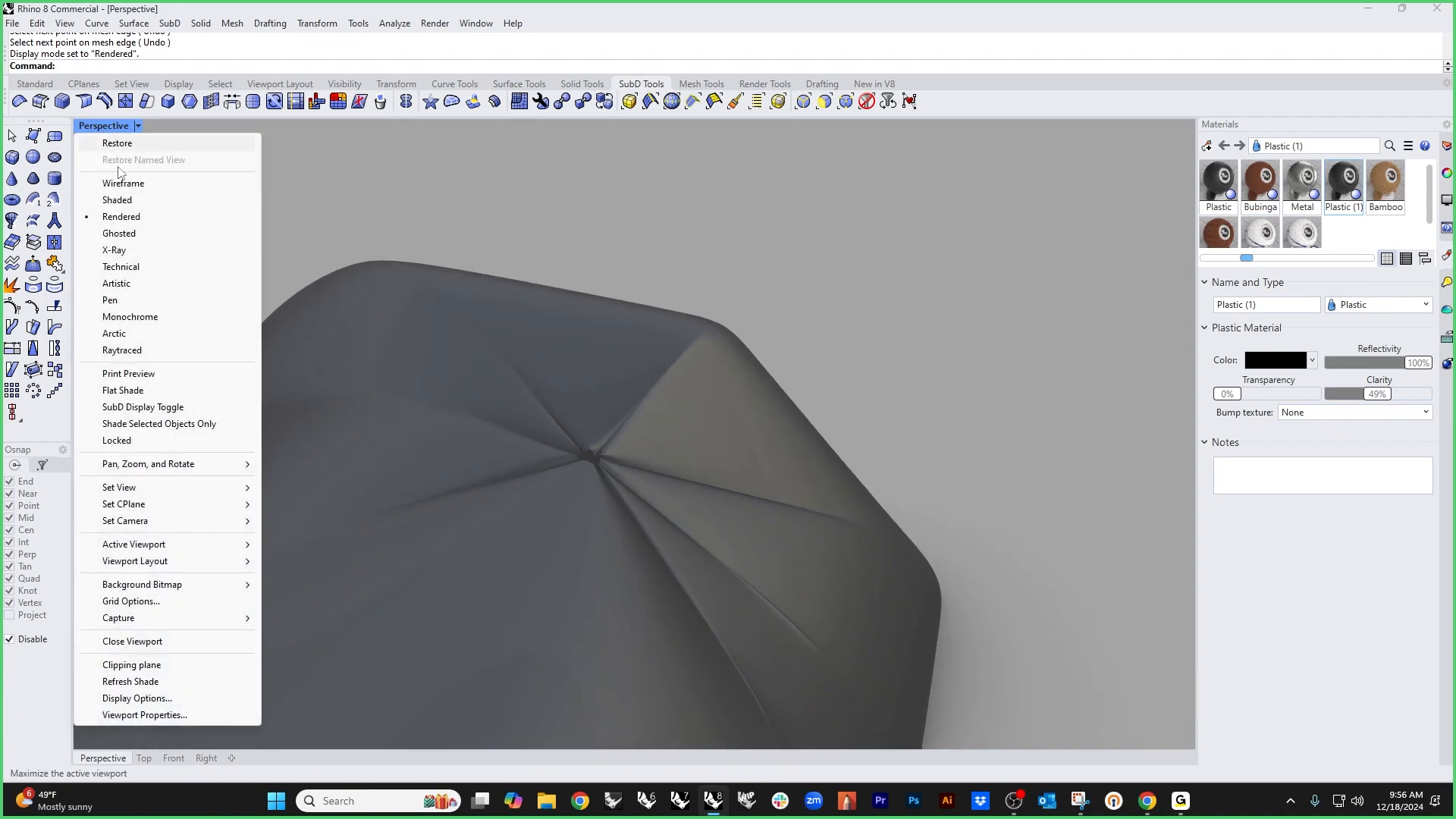
pyautogui.click(129, 200)
# Step: Insert an edge loop around one button opening, partway out to the fold ends, with BothSides=No and OffsetMode=Absolute
pyautogui.moveTo(523, 357); pyautogui.dragTo(552, 386, button='right')
pyautogui.scroll(2, 545, 388)
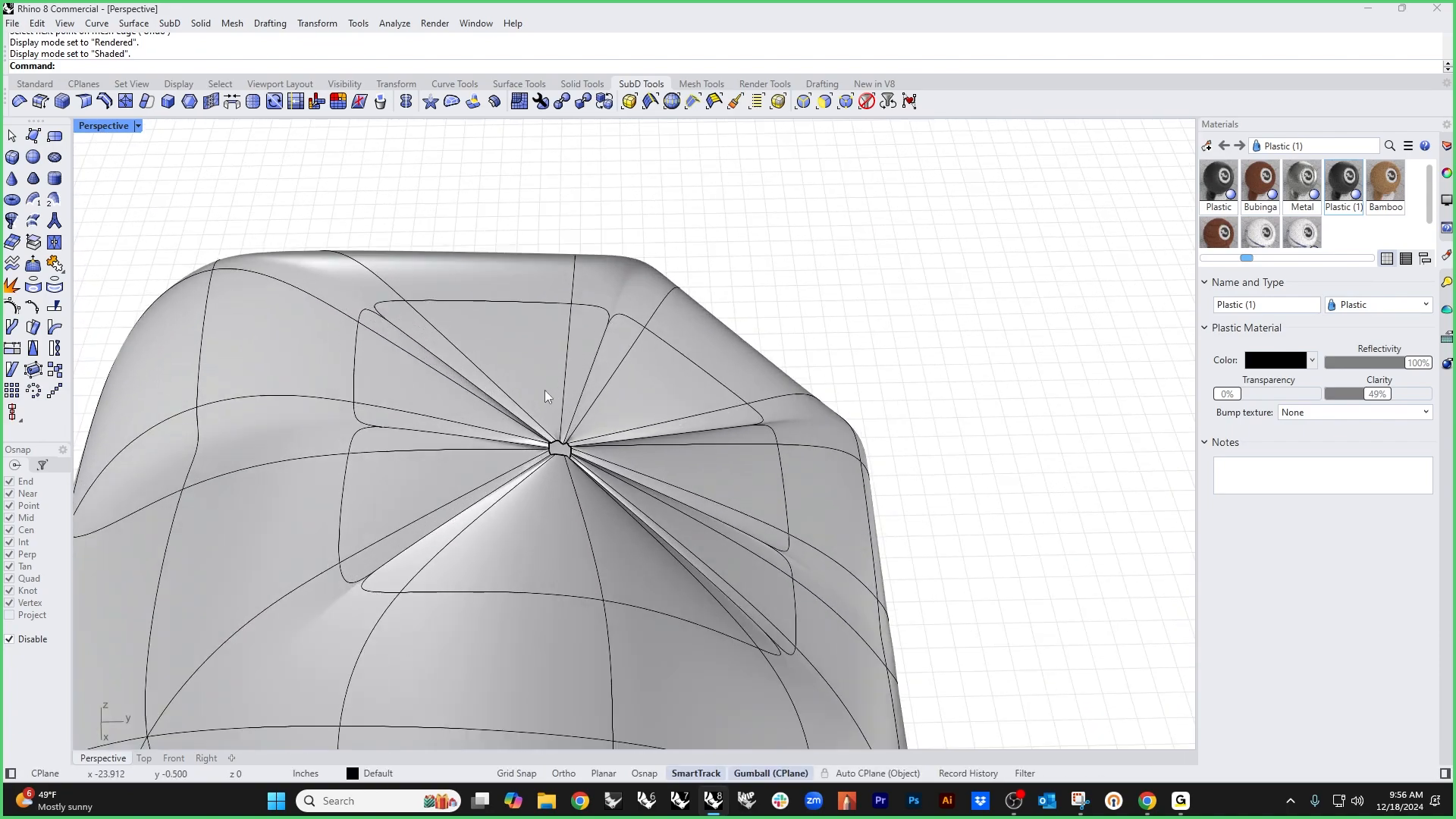
pyautogui.scroll(4, 558, 455)
pyautogui.keyDown('ctrl'); pyautogui.keyDown('shift'); pyautogui.doubleClick(562, 438); pyautogui.keyUp('shift'); pyautogui.keyUp('ctrl')
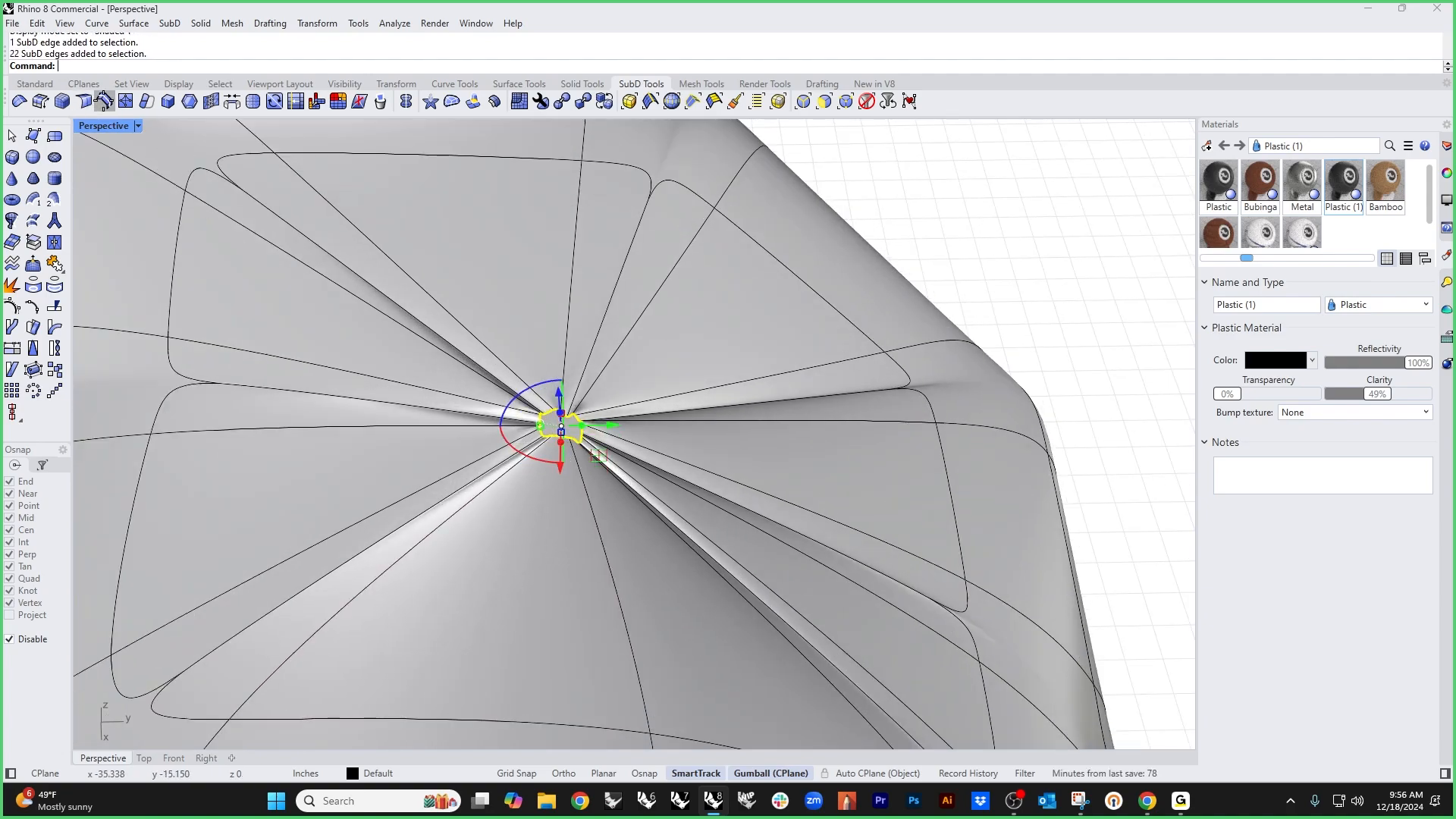
pyautogui.click(104, 101)
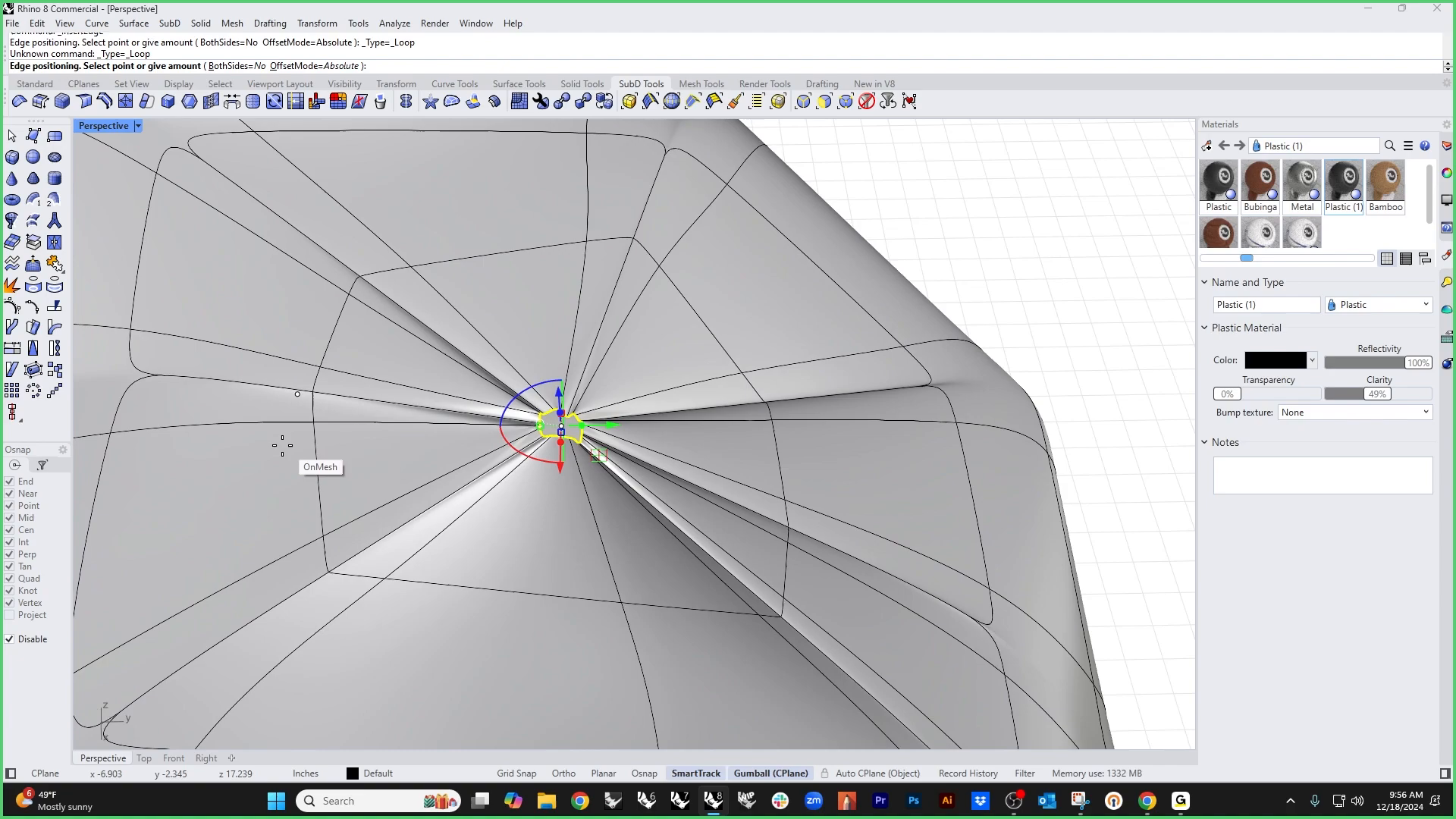
pyautogui.click(244, 440)
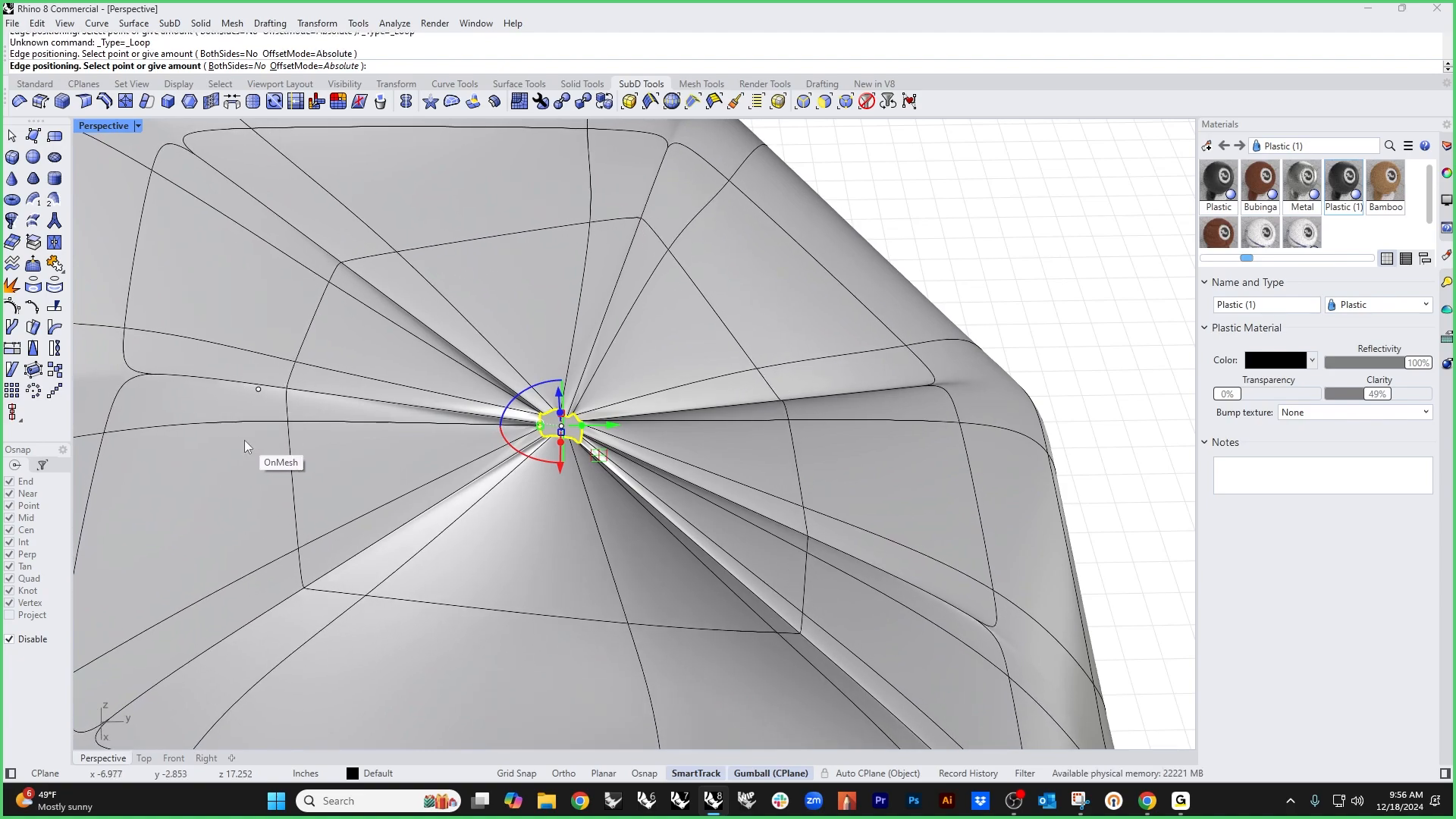
pyautogui.moveTo(904, 220); pyautogui.dragTo(639, 298, button='right')
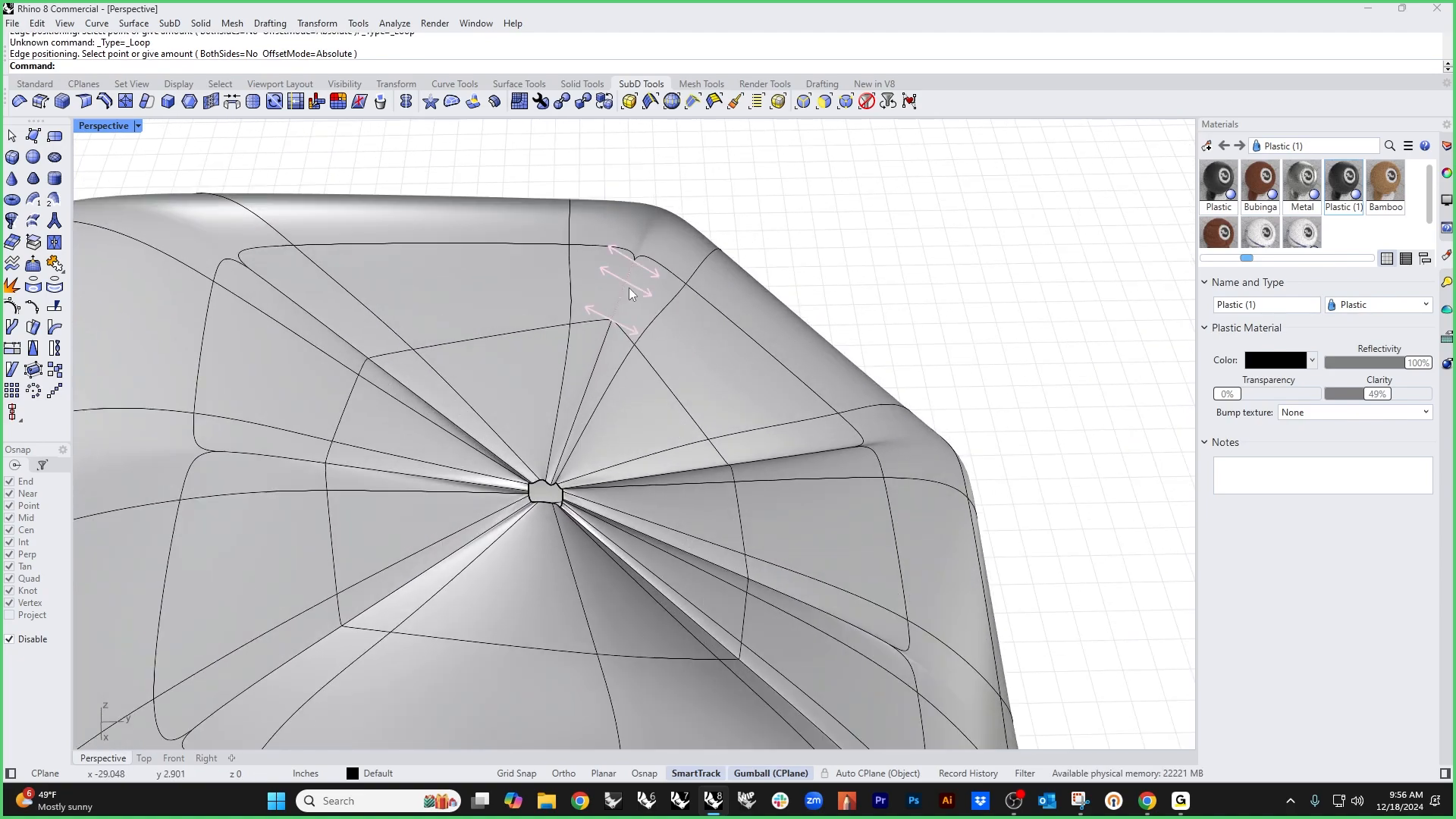
# Step: Dissolve the fold edge segments outside the new loop around the first button opening, one after another
pyautogui.keyDown('ctrl'); pyautogui.keyDown('shift'); pyautogui.click(629, 288); pyautogui.keyUp('shift'); pyautogui.keyUp('ctrl')
pyautogui.press('Delete')
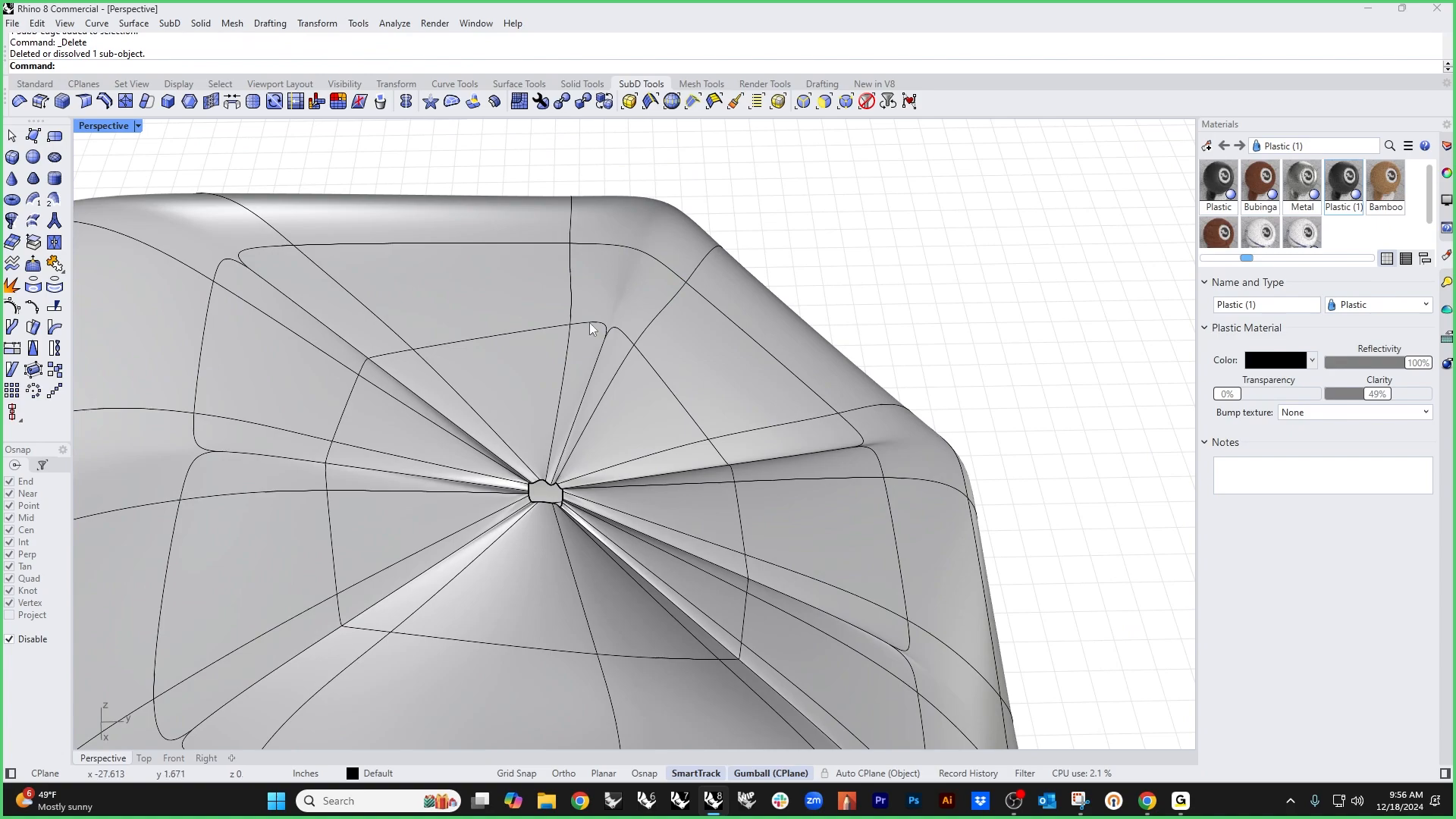
pyautogui.press('Delete')
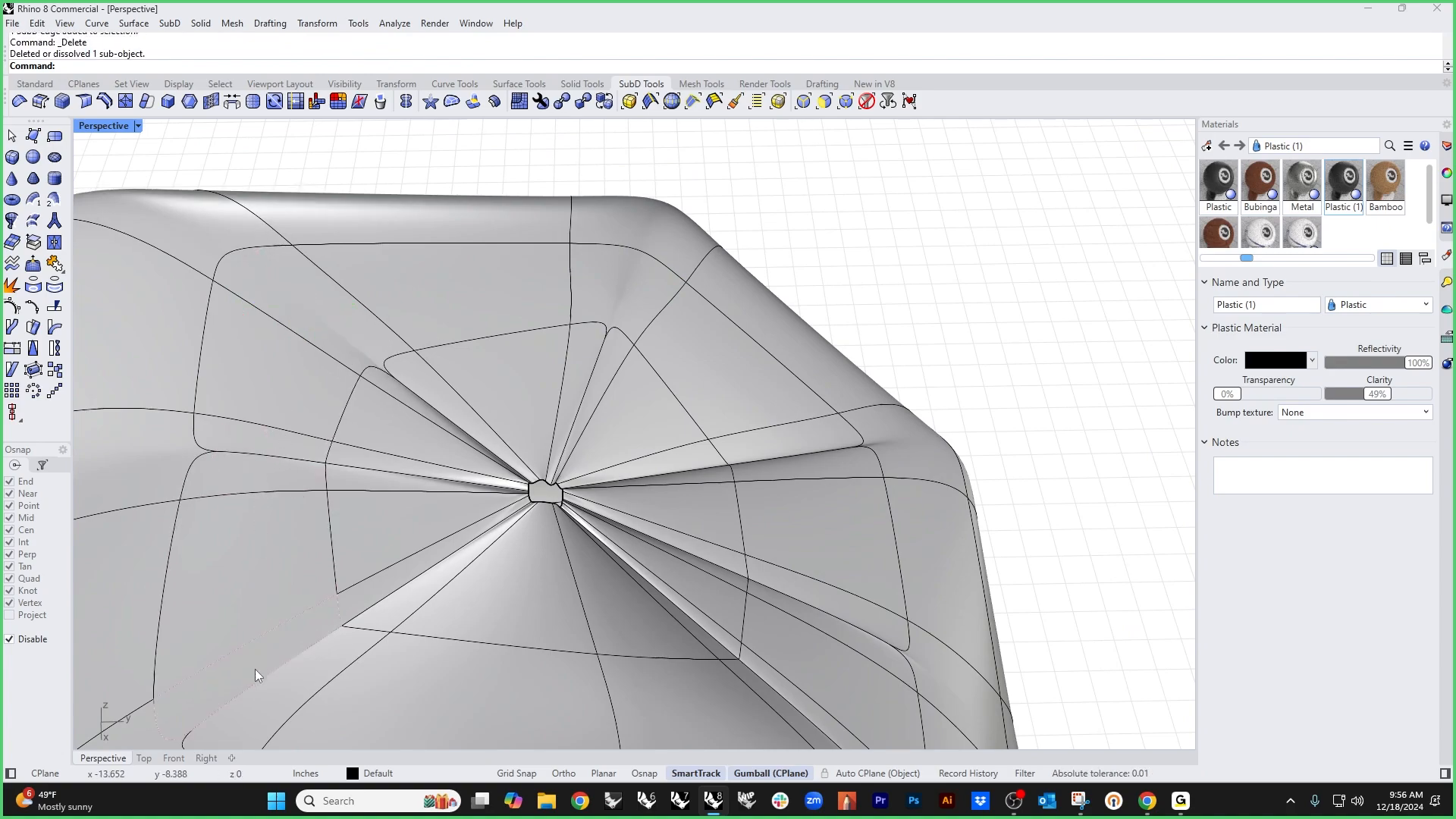
pyautogui.keyDown('shift'); pyautogui.moveTo(346, 613); pyautogui.dragTo(420, 491, button='right'); pyautogui.keyUp('shift')
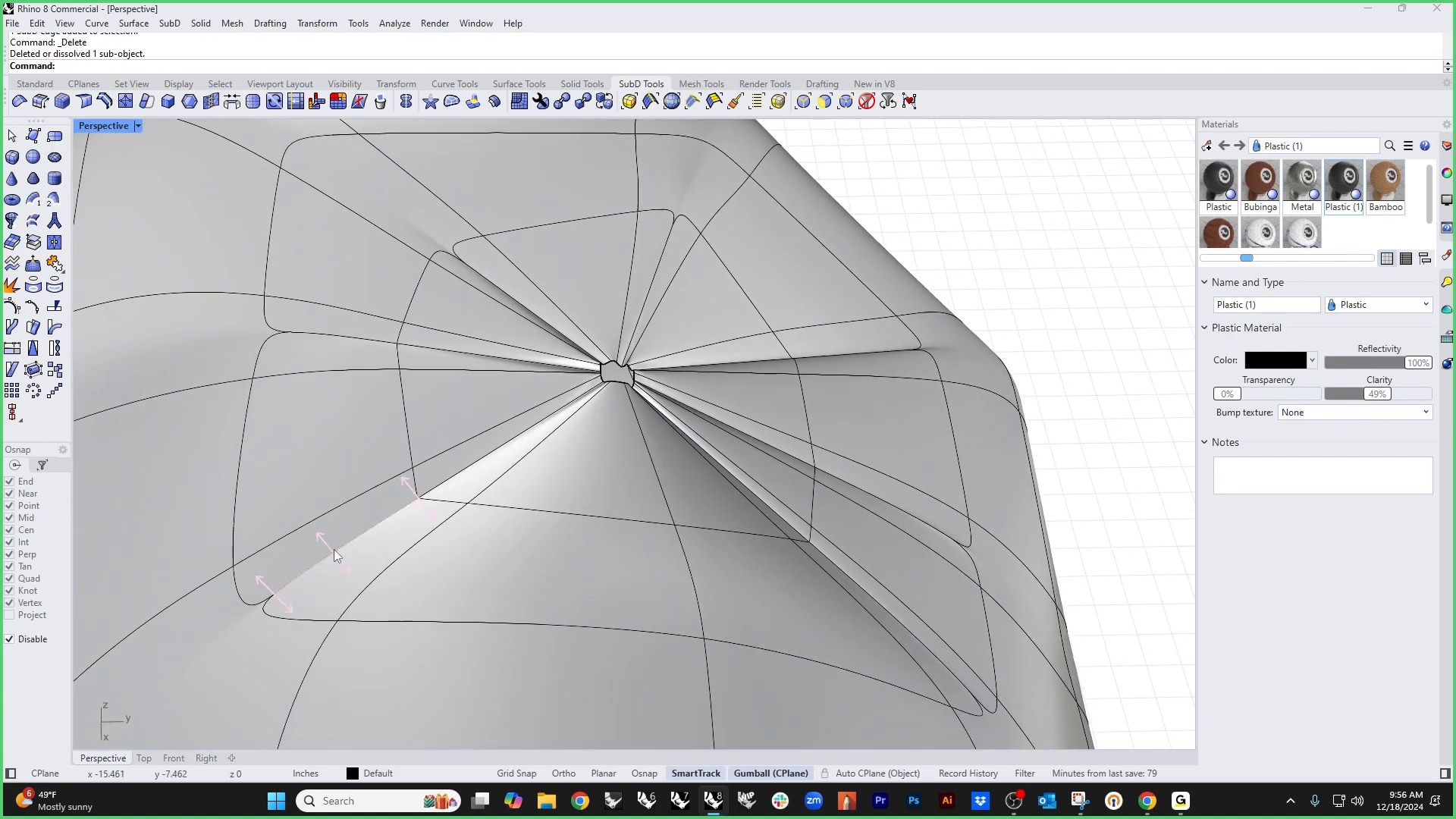
pyautogui.press('Delete')
# Step: Examine the softened button folds and overall cushion surface in Rendered display mode, and return the viewport to Shaded
pyautogui.moveTo(334, 549); pyautogui.dragTo(546, 470, button='right')
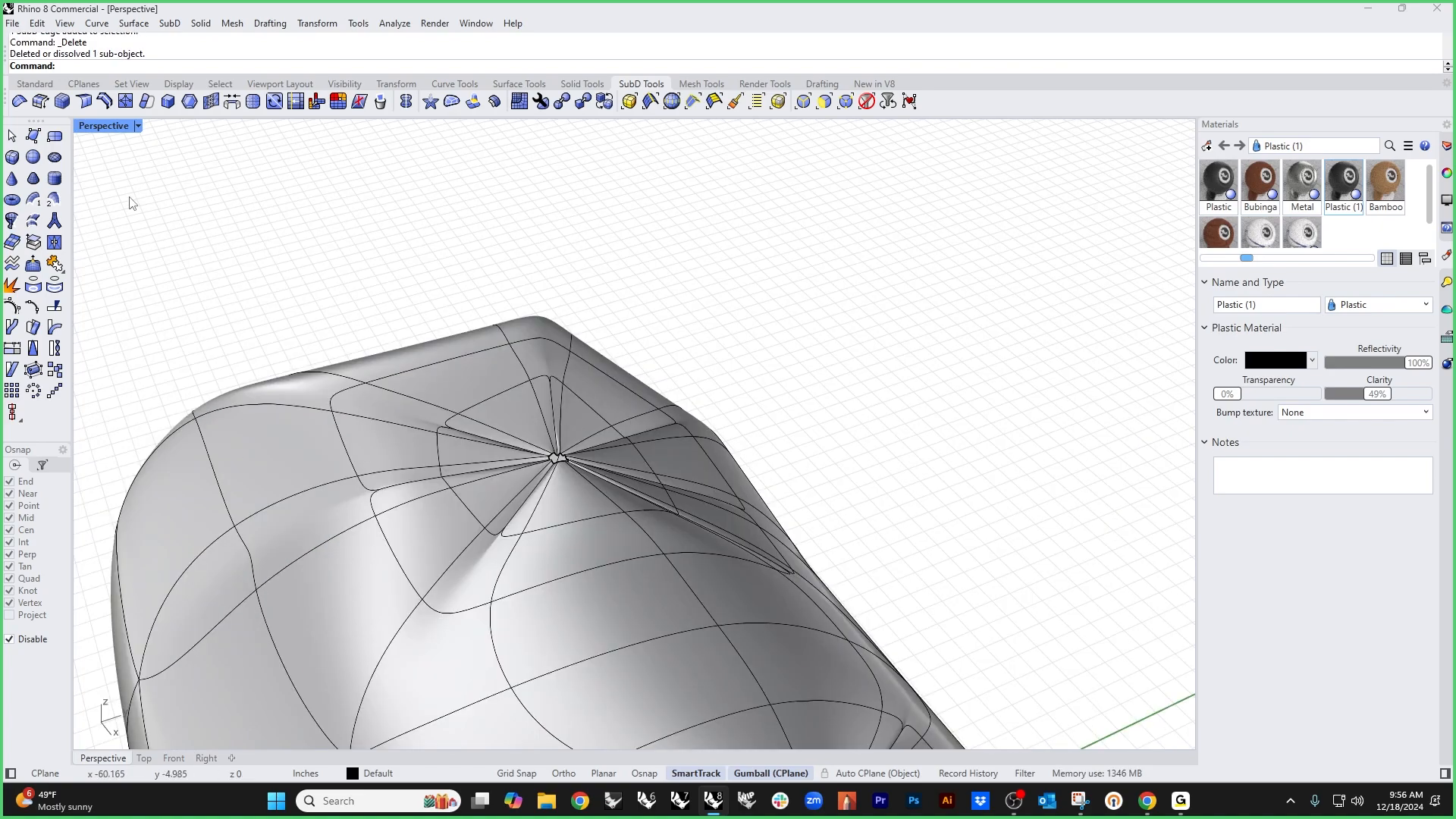
pyautogui.click(104, 126)
pyautogui.click(132, 217)
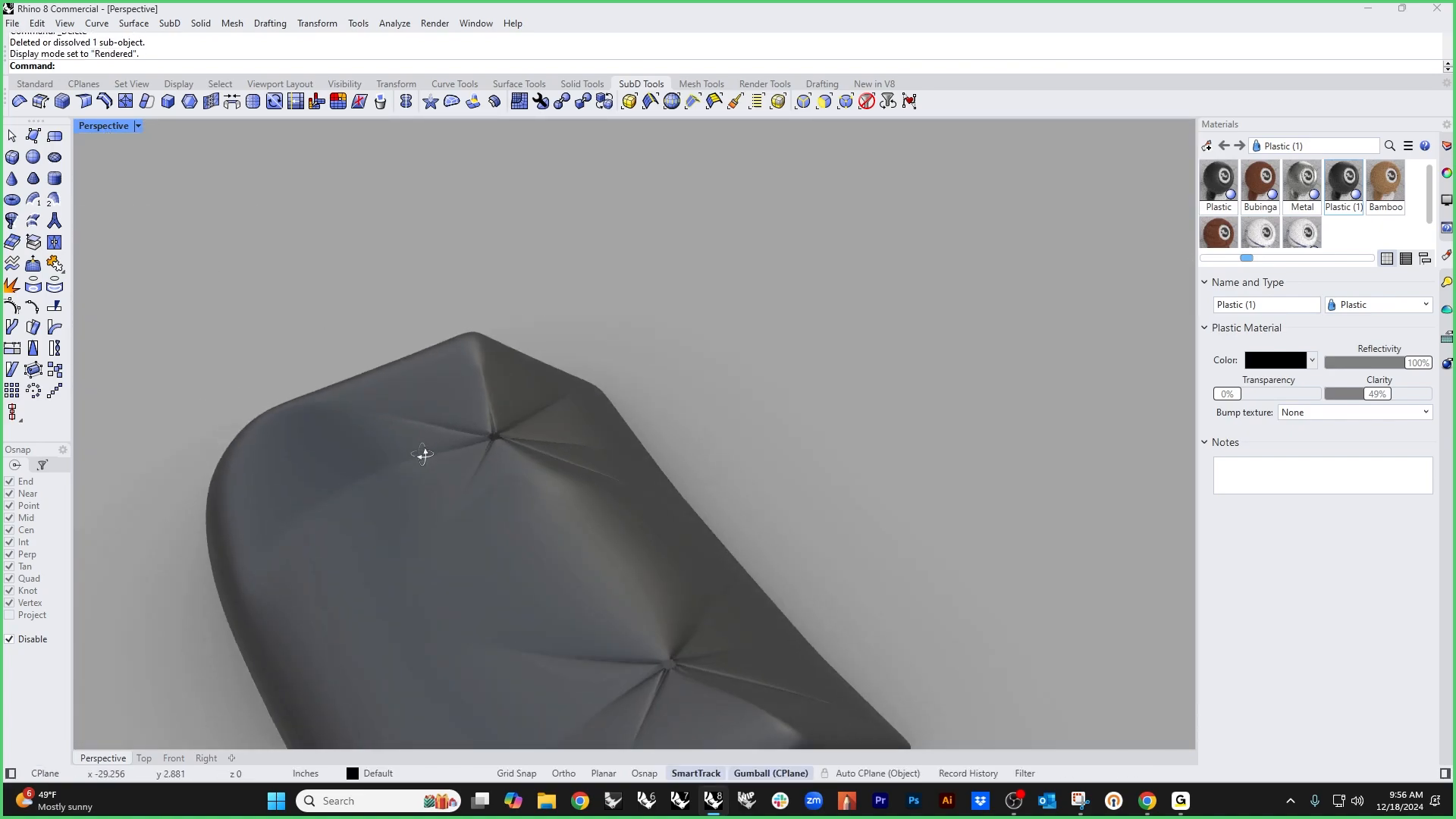
pyautogui.moveTo(423, 454); pyautogui.dragTo(471, 375, button='right')
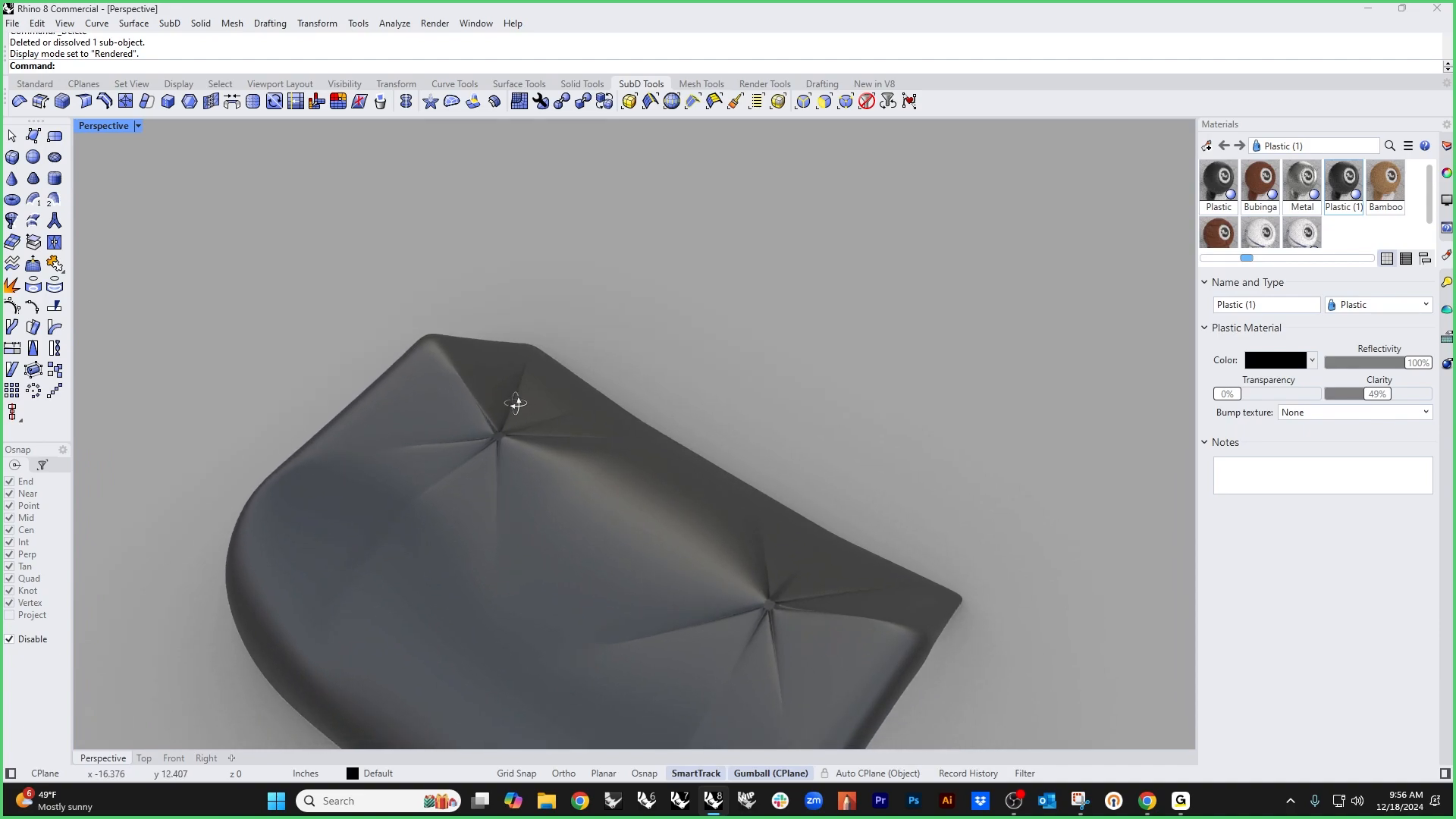
pyautogui.scroll(5, 500, 371)
pyautogui.scroll(-4, 576, 364)
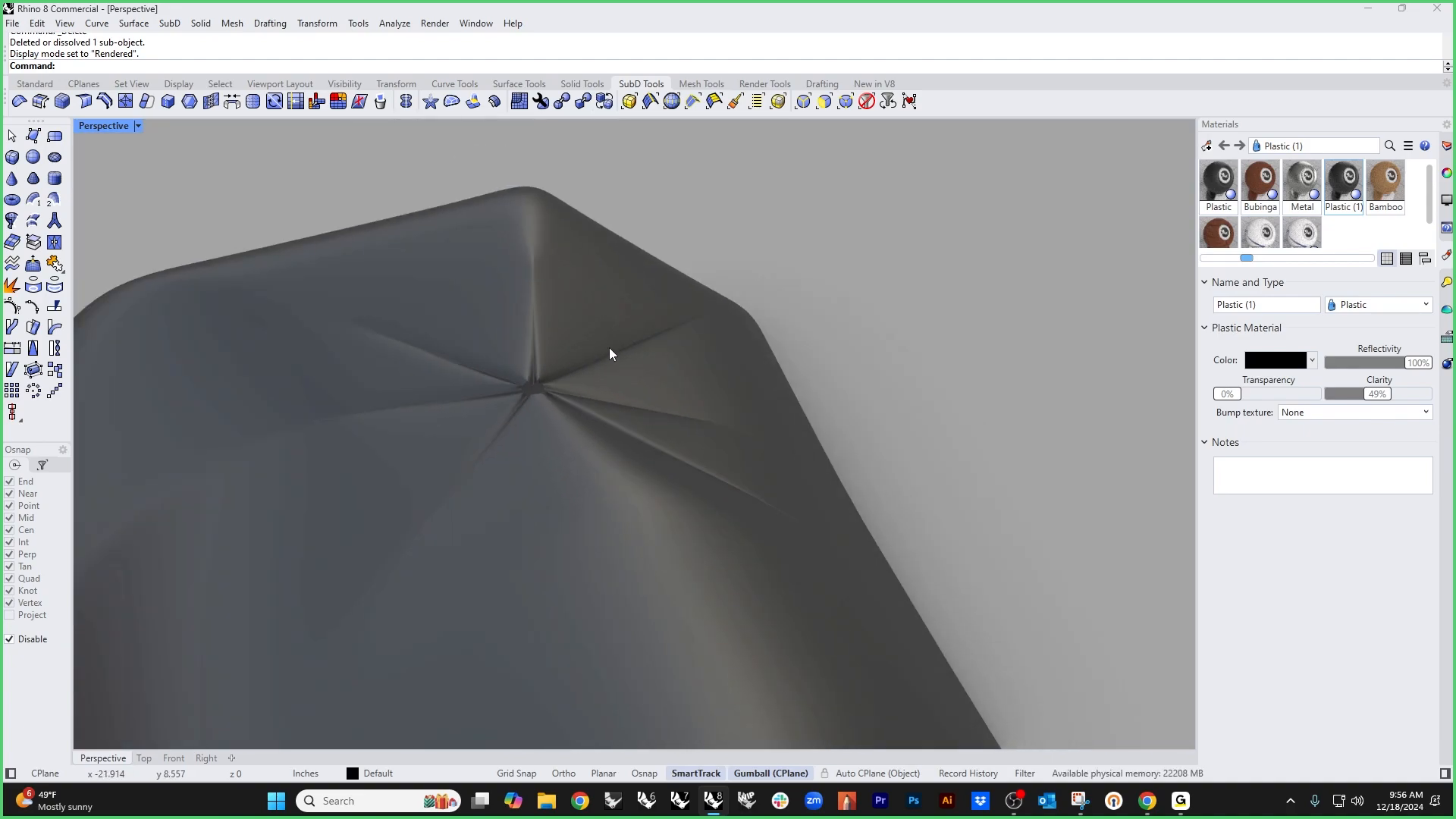
pyautogui.moveTo(611, 351); pyautogui.dragTo(640, 465, button='right')
pyautogui.scroll(-5, 663, 402)
pyautogui.scroll(5, 724, 399)
pyautogui.scroll(-5, 641, 461)
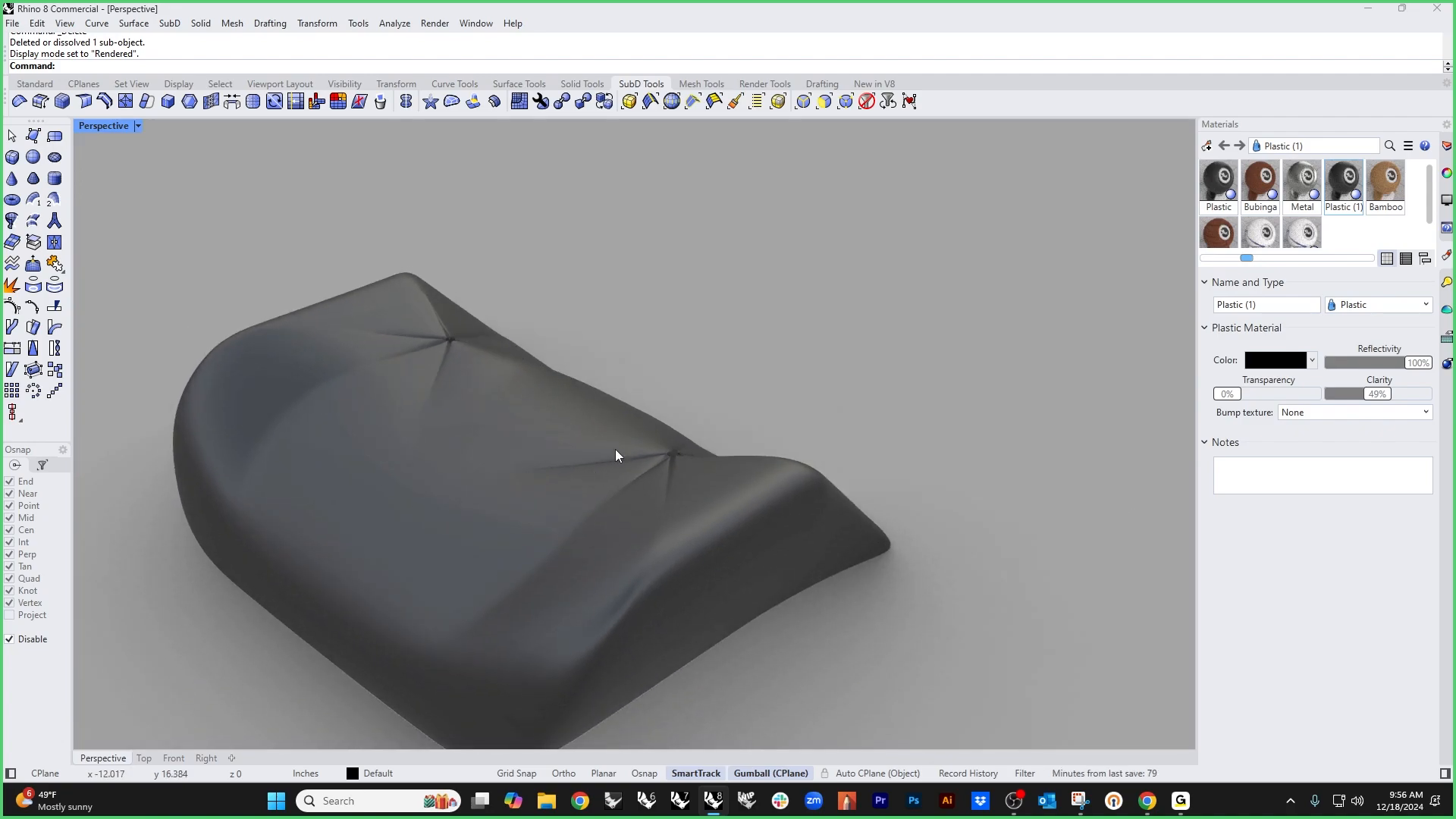
pyautogui.scroll(-3, 680, 378)
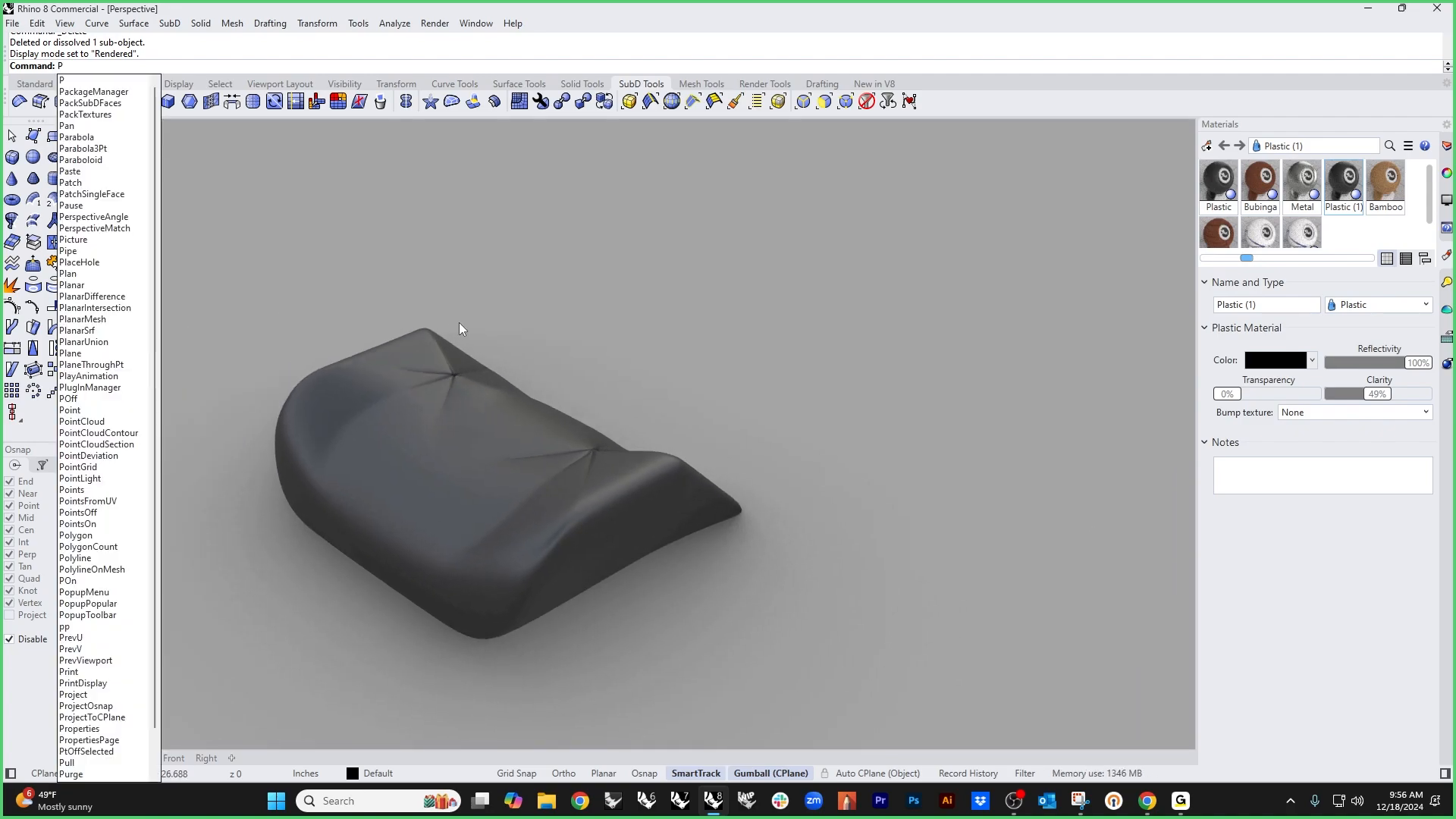
pyautogui.press('Return')
pyautogui.rightClick(97, 128)
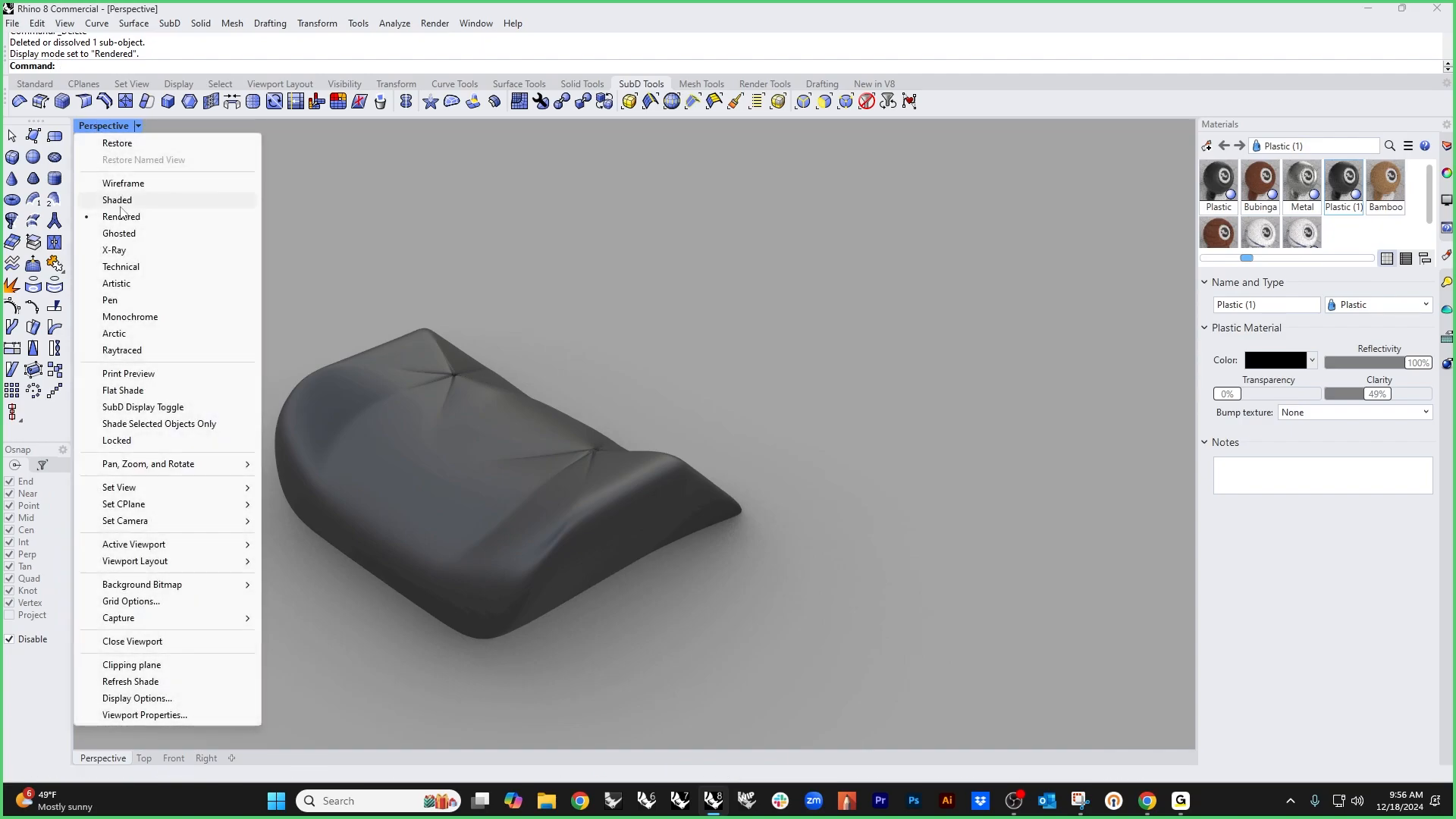
pyautogui.click(113, 200)
# Step: Insert an edge loop around the other button opening, partway out to the fold ends, with BothSides=No and OffsetMode=Absolute
pyautogui.moveTo(502, 375)
pyautogui.mouseDown(button='right')
pyautogui.moveTo(487, 563)
pyautogui.moveTo(544, 648)
pyautogui.moveTo(422, 650)
pyautogui.mouseUp(button='right')
pyautogui.scroll(2, 487, 564)
pyautogui.scroll(4, 488, 563)
pyautogui.scroll(6, 608, 653)
pyautogui.moveTo(608, 651); pyautogui.dragTo(540, 492, button='right')
pyautogui.scroll(8, 620, 365)
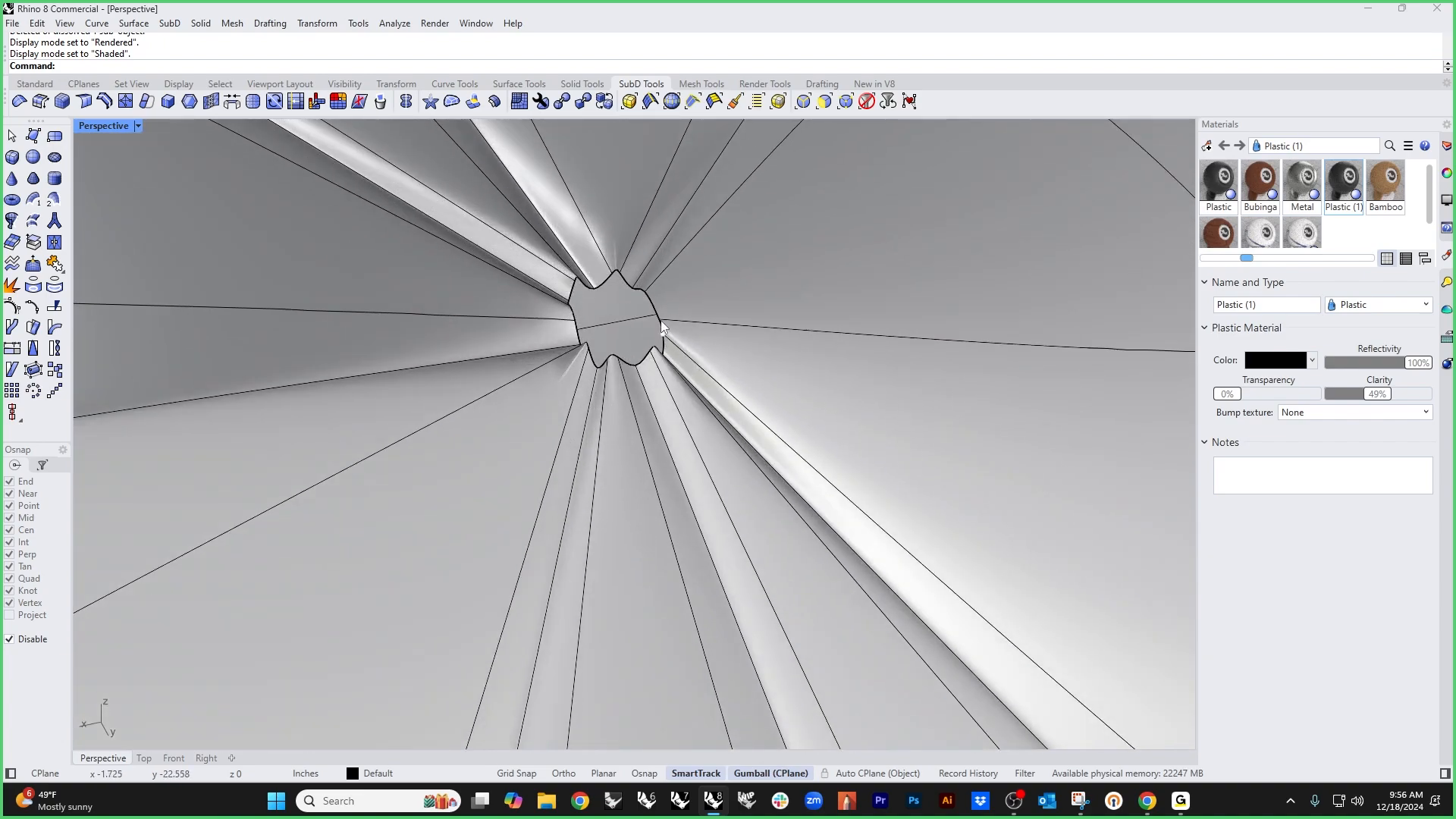
pyautogui.doubleClick(658, 310)
pyautogui.click(125, 101)
pyautogui.scroll(-6, 543, 397)
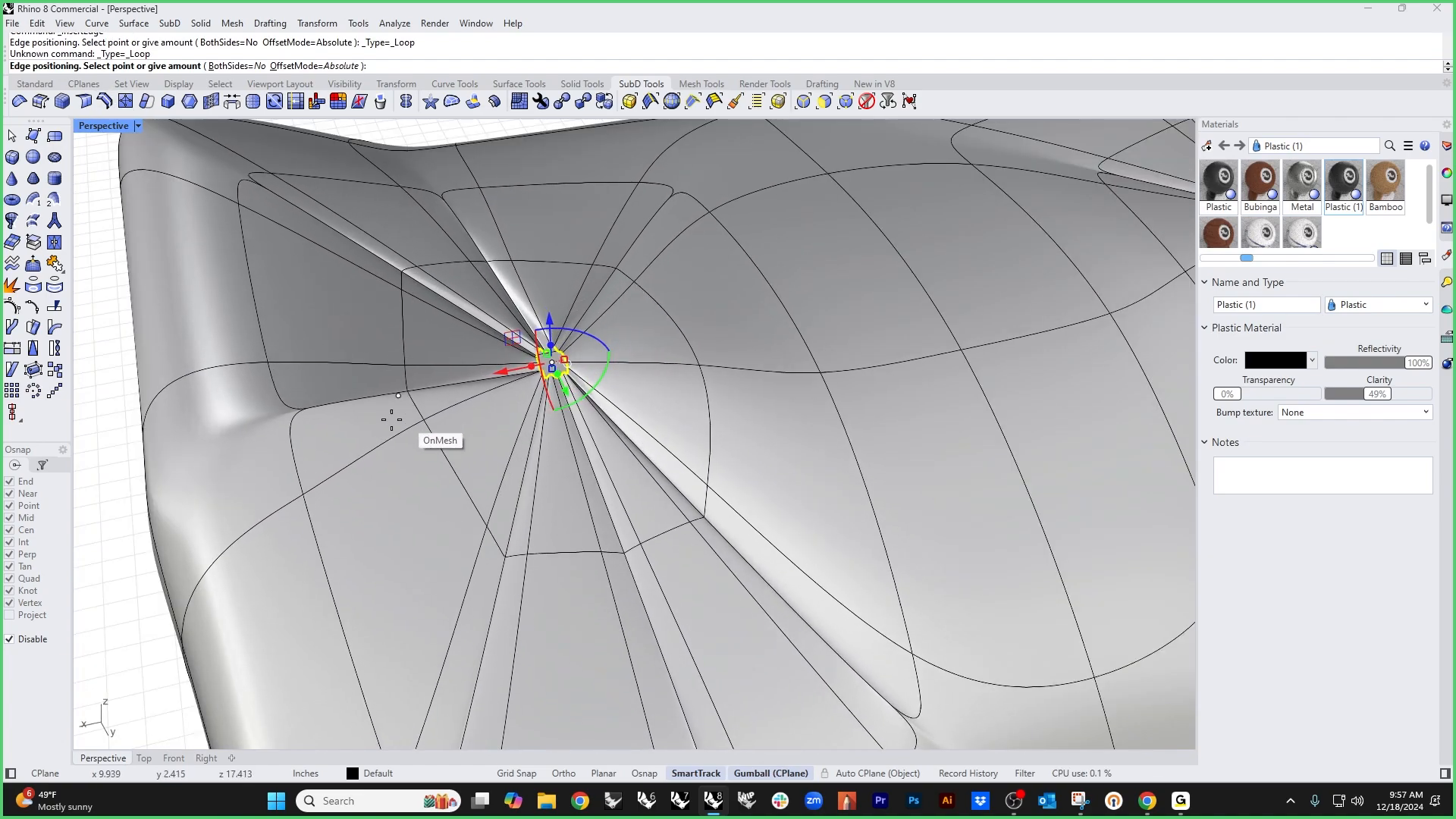
pyautogui.click(305, 433)
# Step: Dissolve the fold edge segments outside the new loop on the side and front of the second button
pyautogui.click(311, 408)
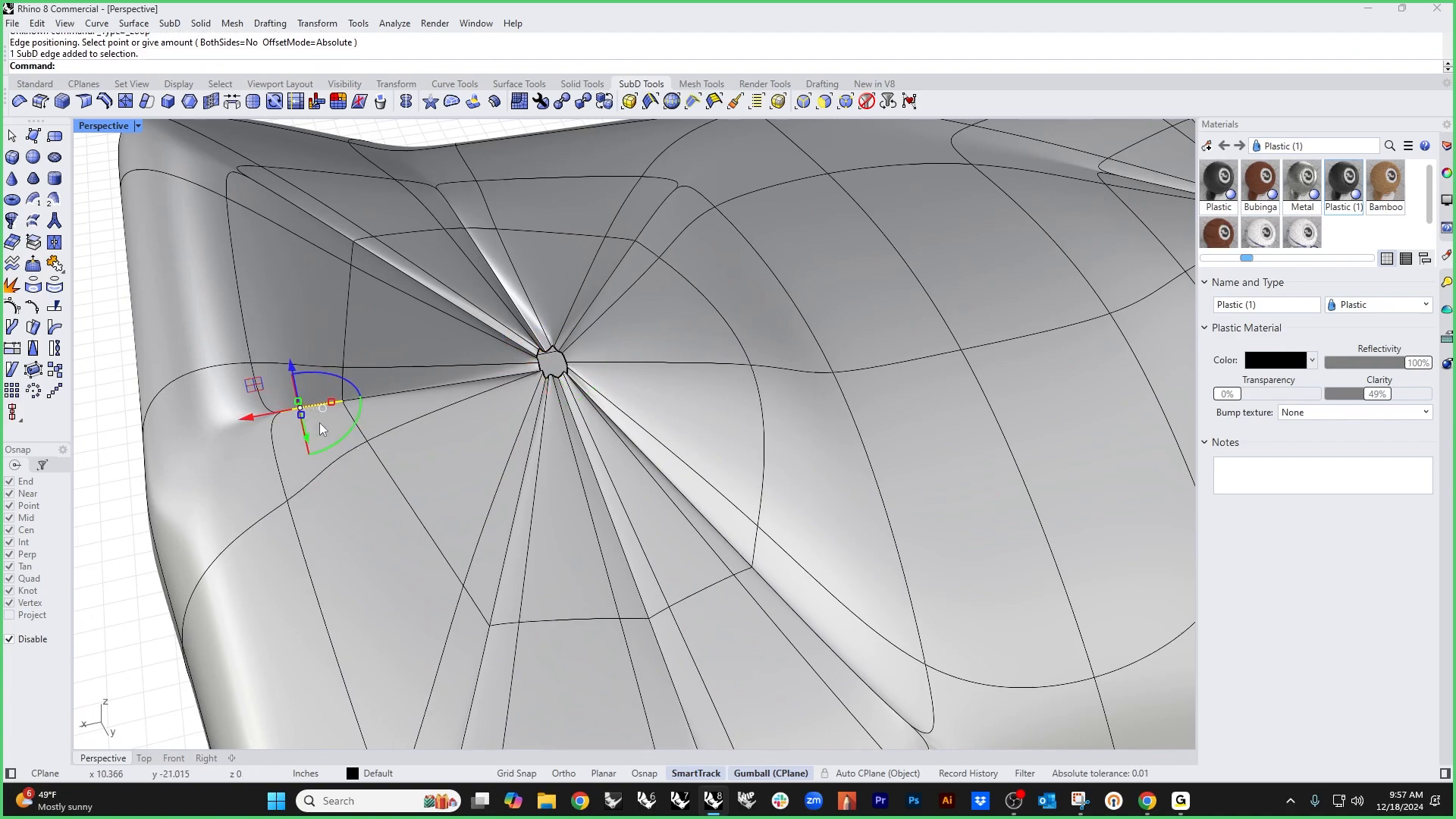
pyautogui.press('Delete')
pyautogui.scroll(-5, 349, 453)
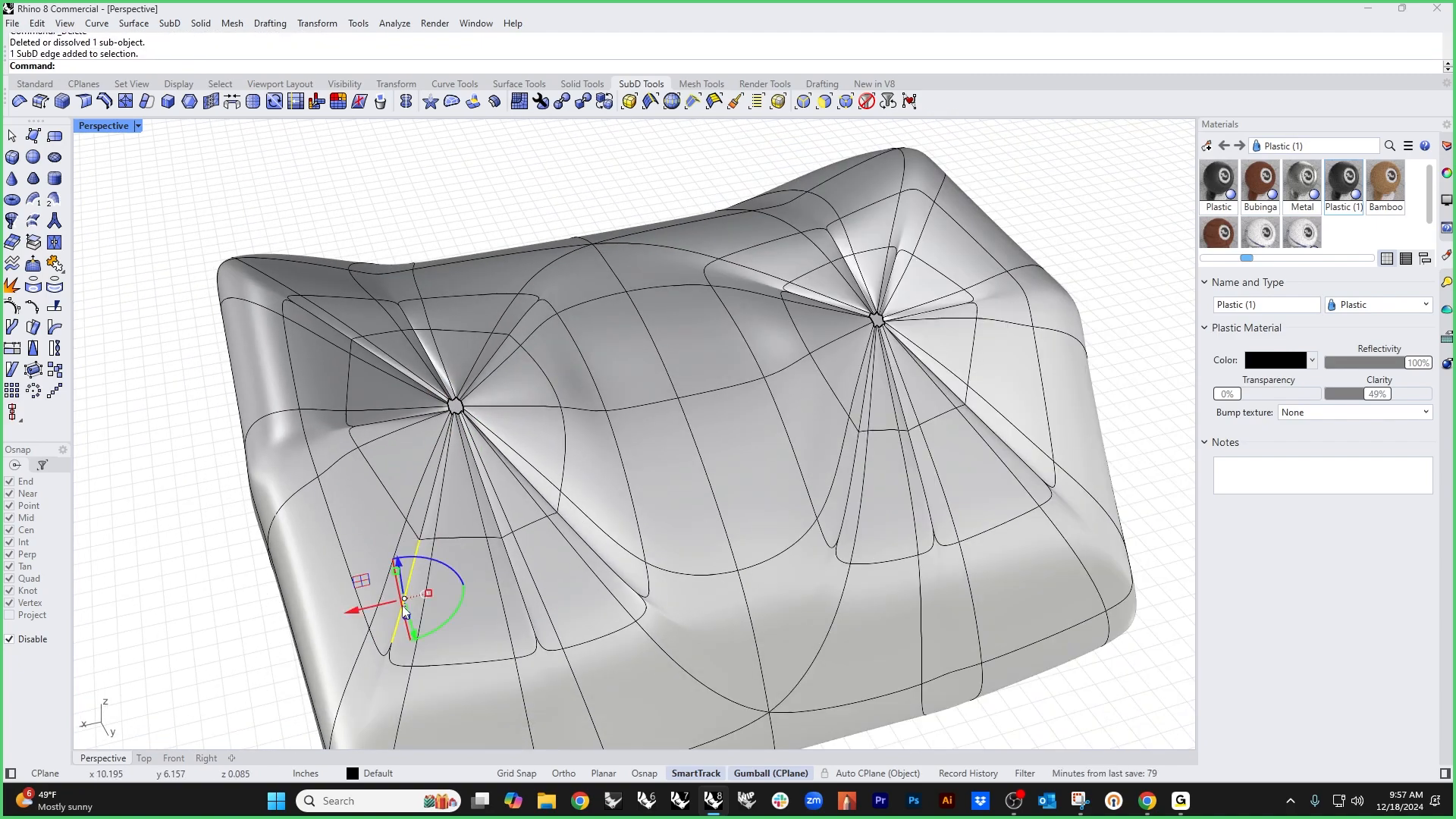
pyautogui.press('Delete')
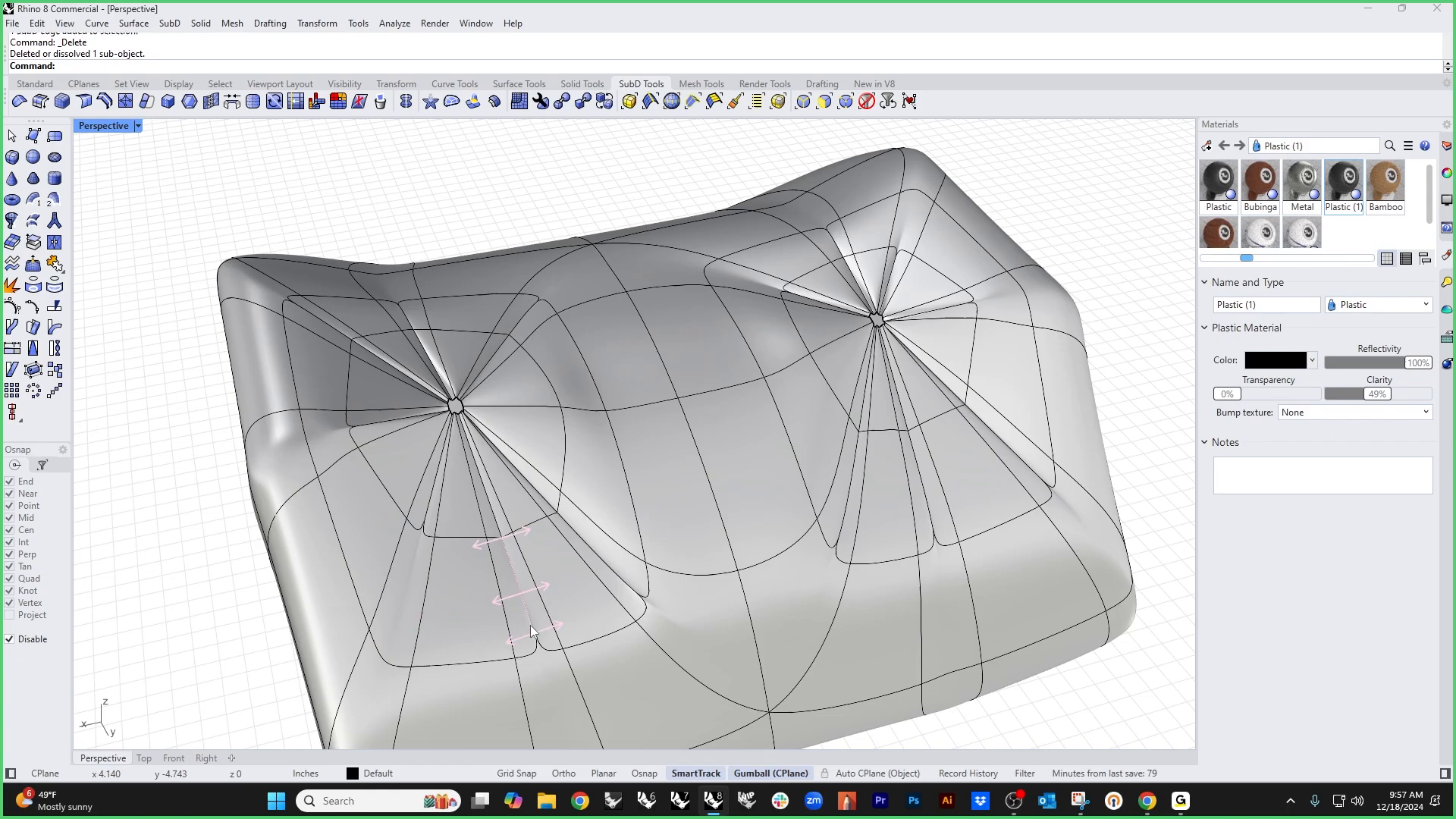
pyautogui.click(530, 624)
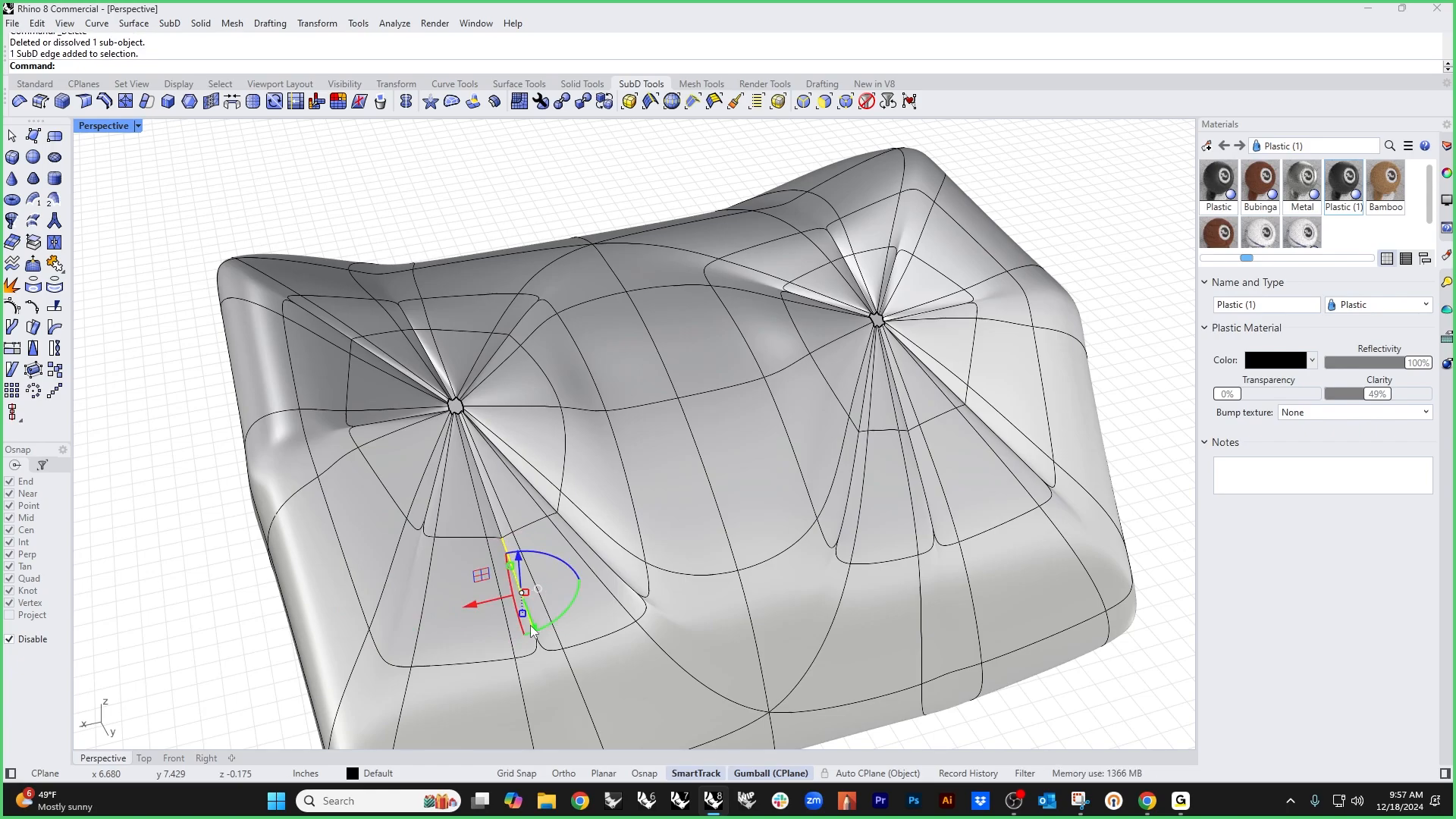
pyautogui.press('Delete')
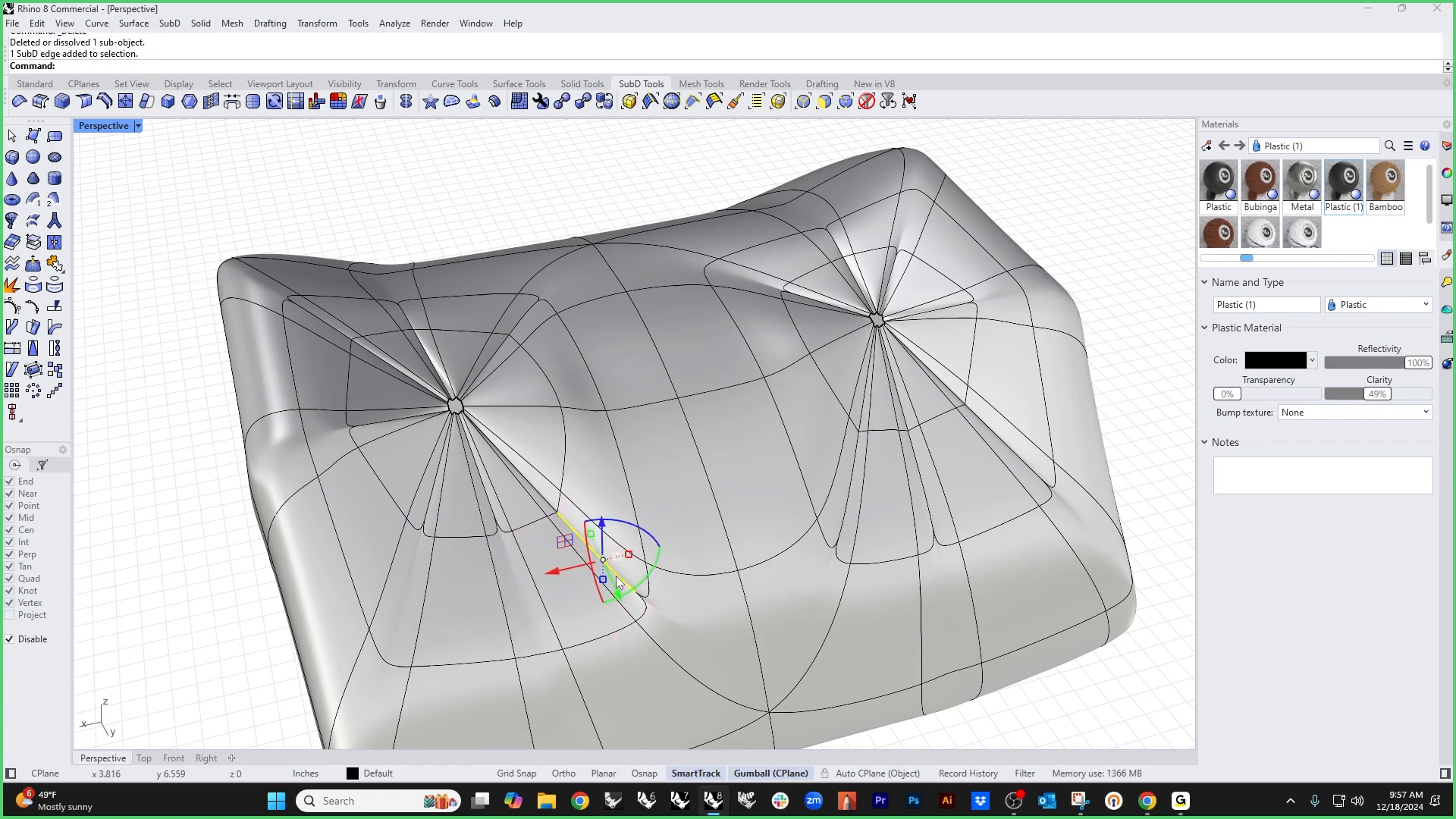
pyautogui.press('Delete')
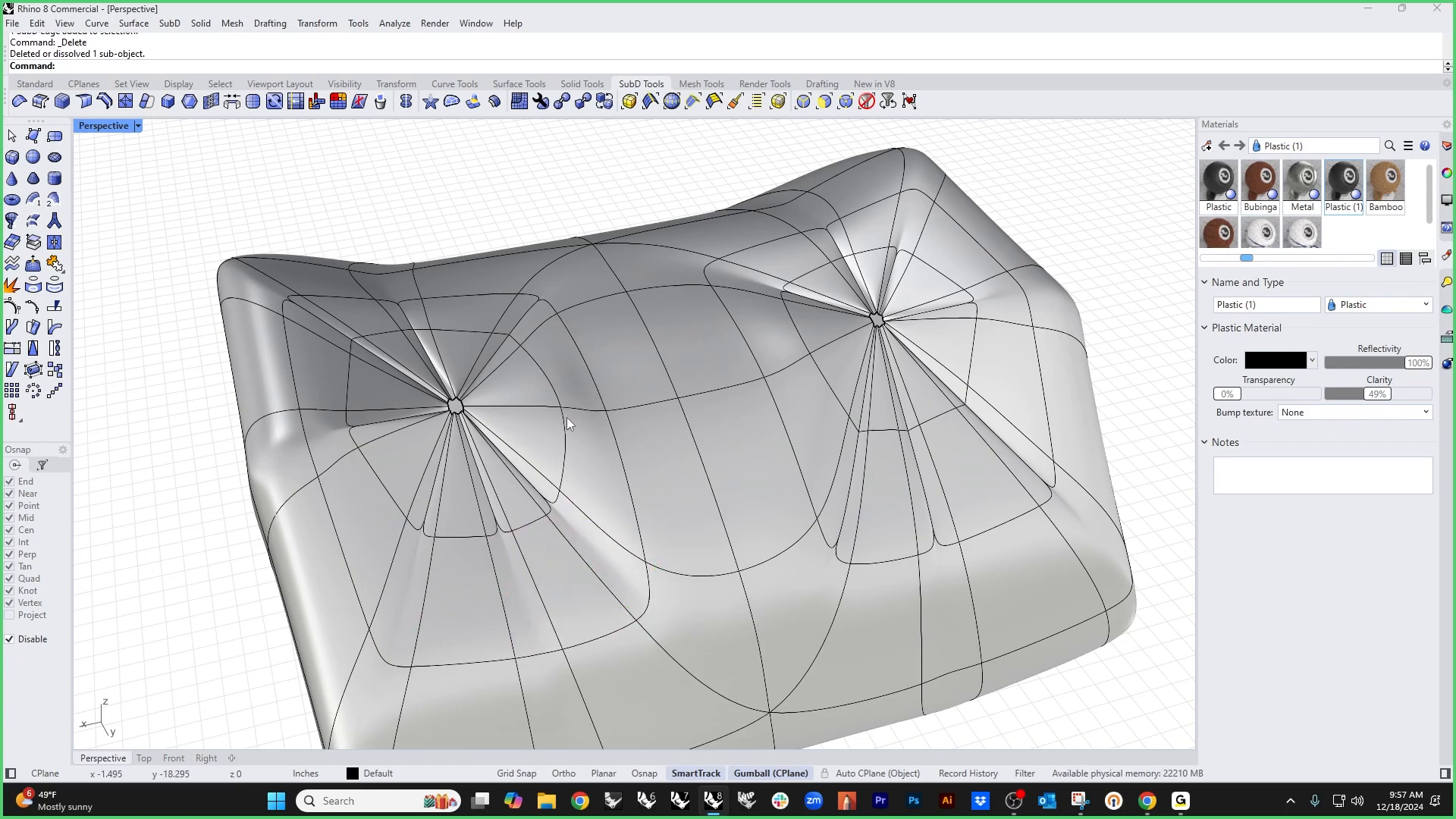
# Step: Dissolve the remaining fold edge segments outside the loop on the back side of the second button
pyautogui.moveTo(566, 417); pyautogui.dragTo(589, 520, button='right')
pyautogui.scroll(5, 542, 398)
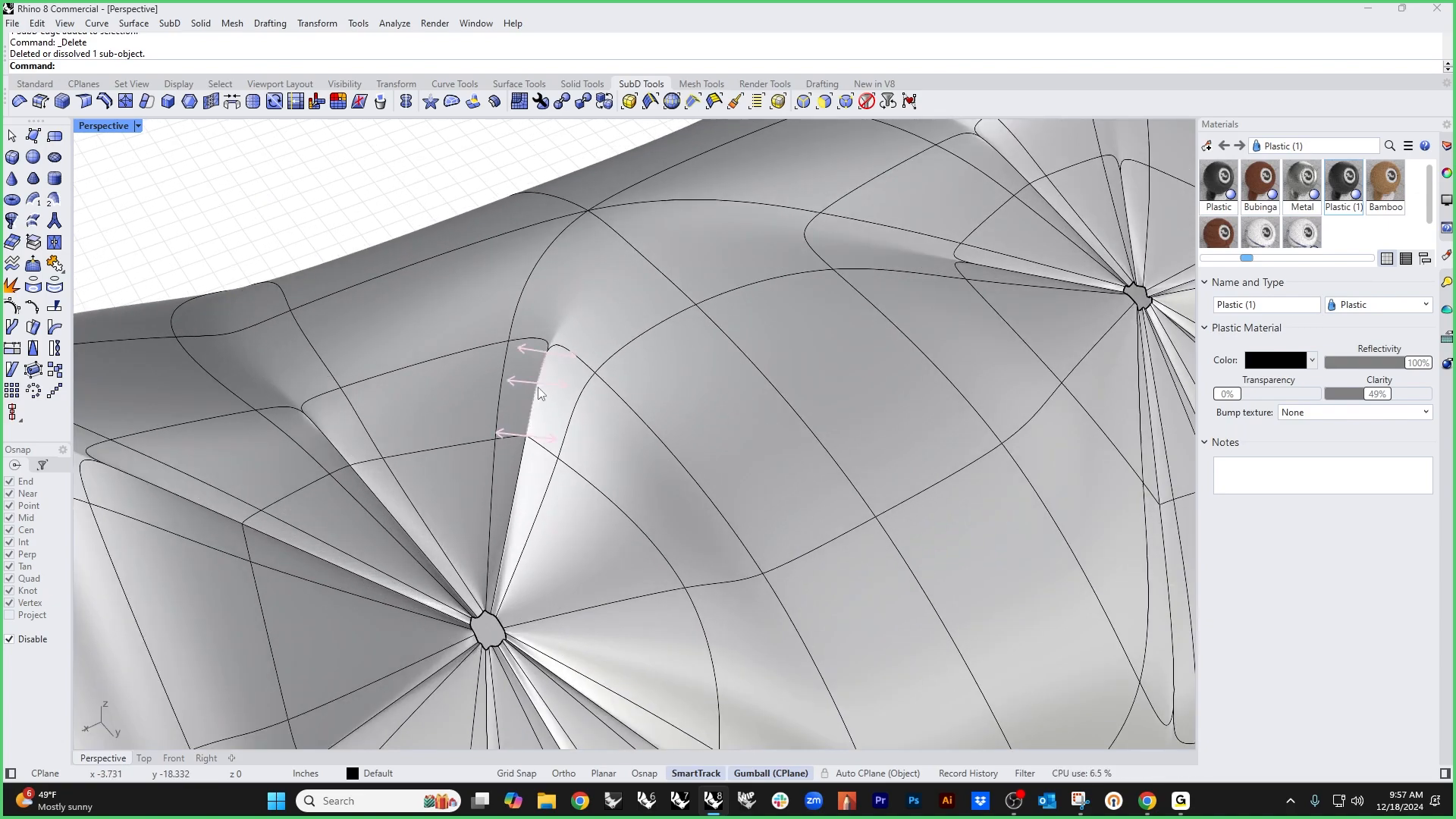
pyautogui.press('Delete')
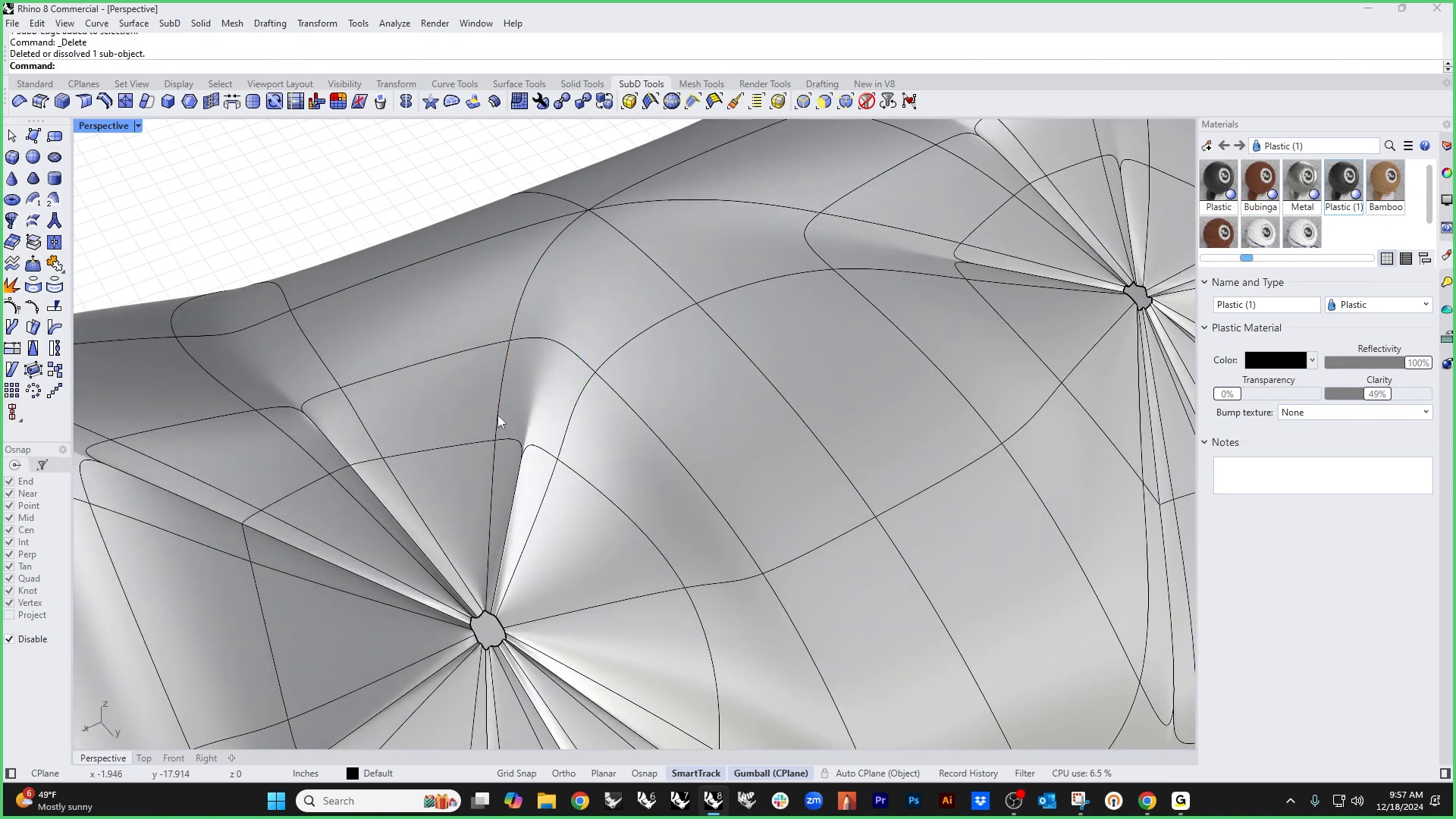
pyautogui.keyDown('ctrl'); pyautogui.keyDown('shift'); pyautogui.click(330, 438); pyautogui.keyUp('shift'); pyautogui.keyUp('ctrl')
pyautogui.press('Delete')
pyautogui.keyDown('ctrl'); pyautogui.keyDown('shift'); pyautogui.click(157, 486); pyautogui.keyUp('shift'); pyautogui.keyUp('ctrl')
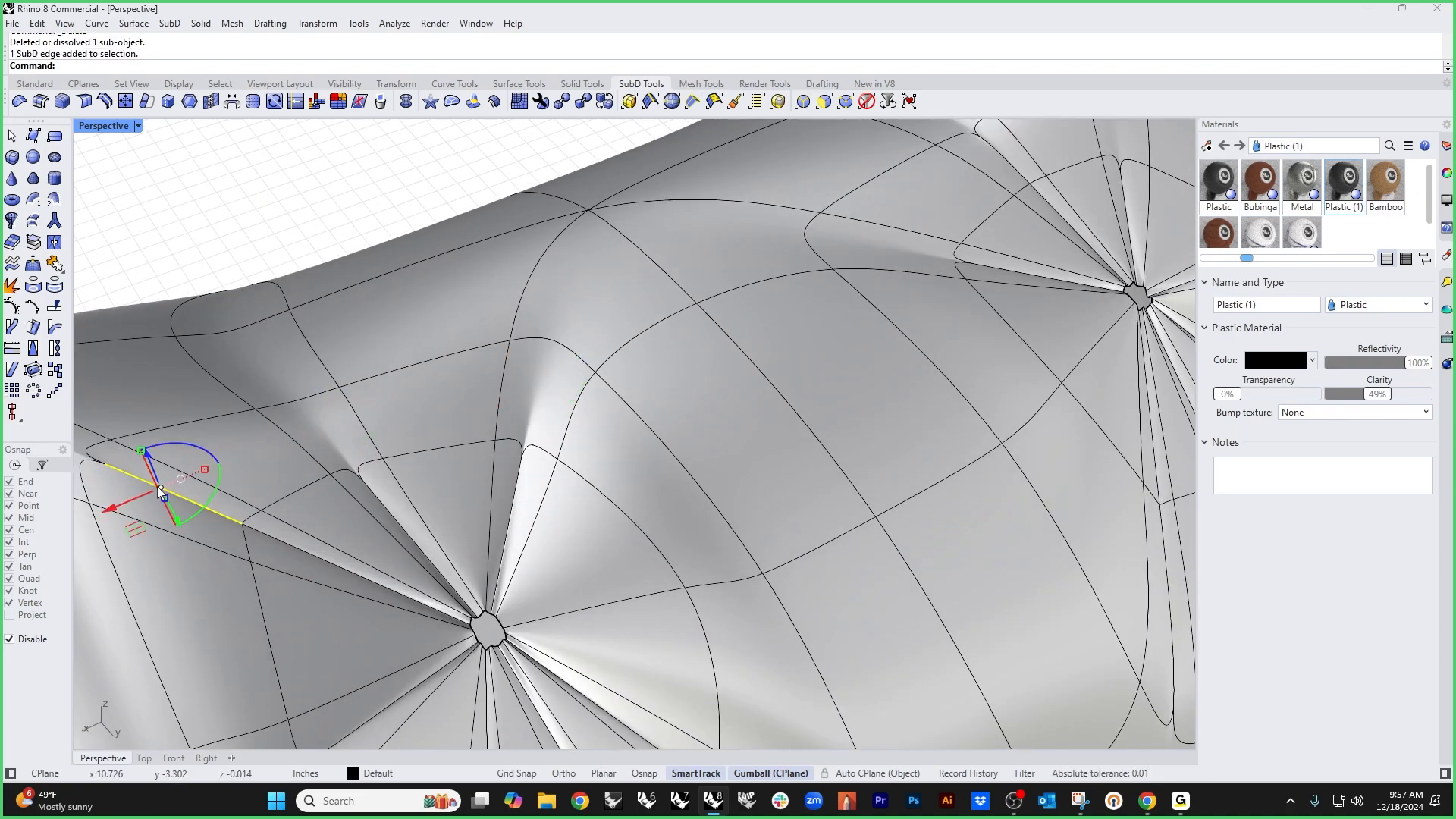
pyautogui.press('Delete')
# Step: In flat SubD display, lower the cushion's rear edges and vertices midway between the two buttons, and return to smooth display
pyautogui.moveTo(311, 514); pyautogui.dragTo(851, 466, button='right')
pyautogui.scroll(5, 688, 415)
pyautogui.moveTo(689, 415); pyautogui.dragTo(648, 415, button='right')
pyautogui.press('Tab')
pyautogui.keyDown('ctrl'); pyautogui.keyDown('shift'); pyautogui.click(693, 417); pyautogui.keyUp('shift'); pyautogui.keyUp('ctrl')
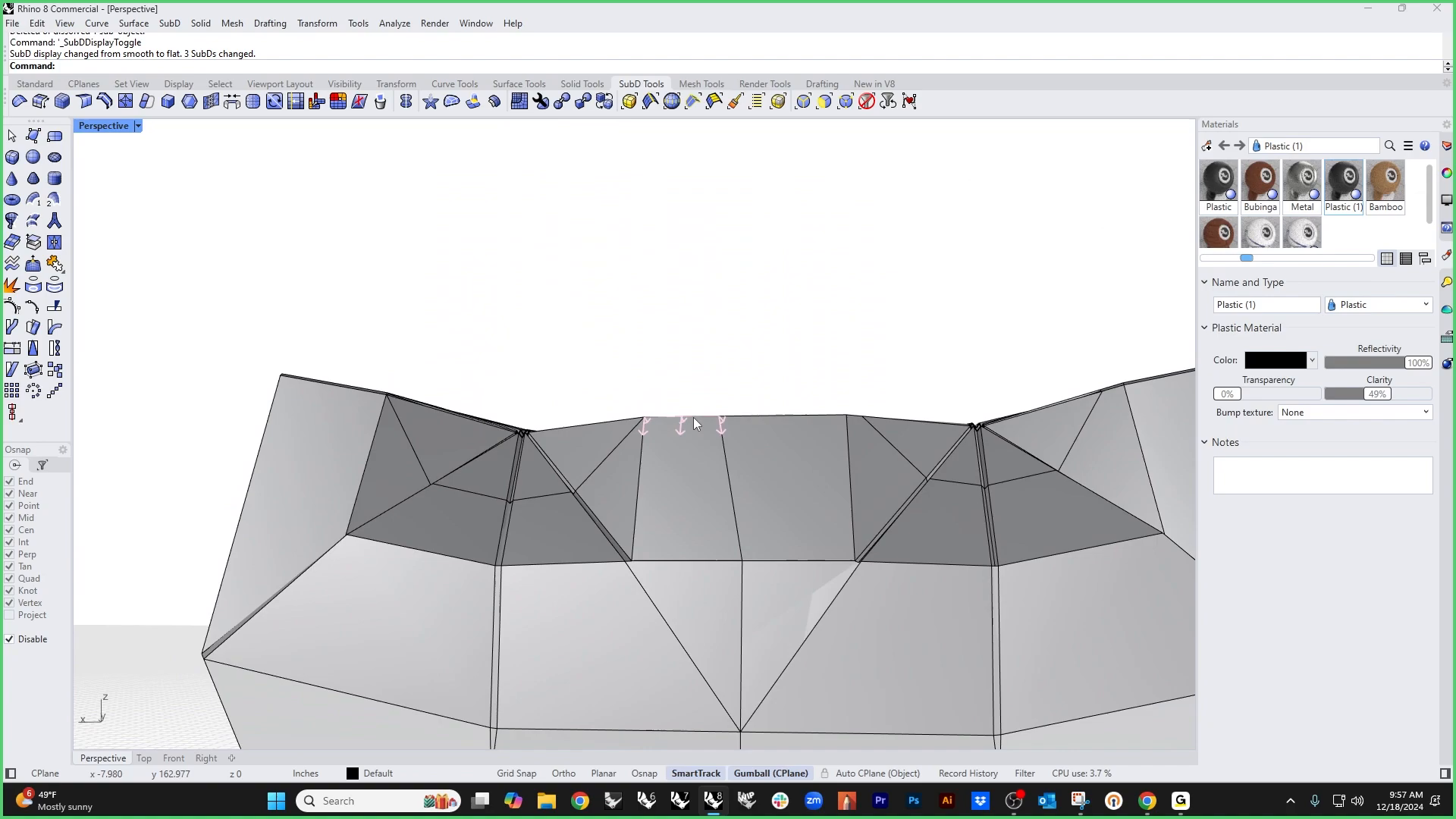
pyautogui.keyDown('ctrl'); pyautogui.keyDown('shift'); pyautogui.click(798, 414); pyautogui.keyUp('shift'); pyautogui.keyUp('ctrl')
pyautogui.moveTo(743, 387); pyautogui.dragTo(744, 417)
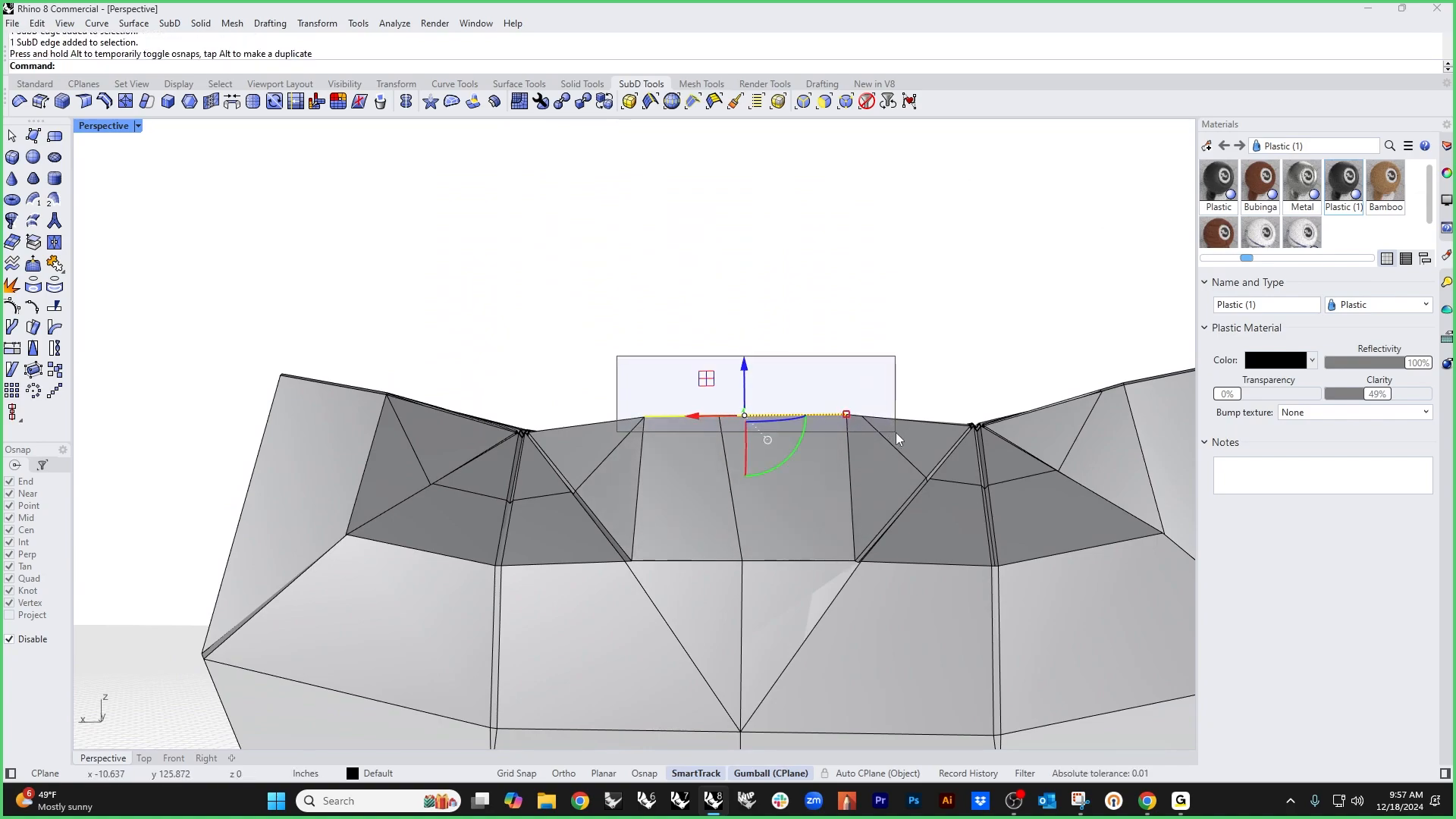
pyautogui.keyDown('ctrl'); pyautogui.keyDown('shift'); pyautogui.moveTo(895, 433); pyautogui.dragTo(895, 432); pyautogui.keyUp('shift'); pyautogui.keyUp('ctrl')
pyautogui.click(752, 418)
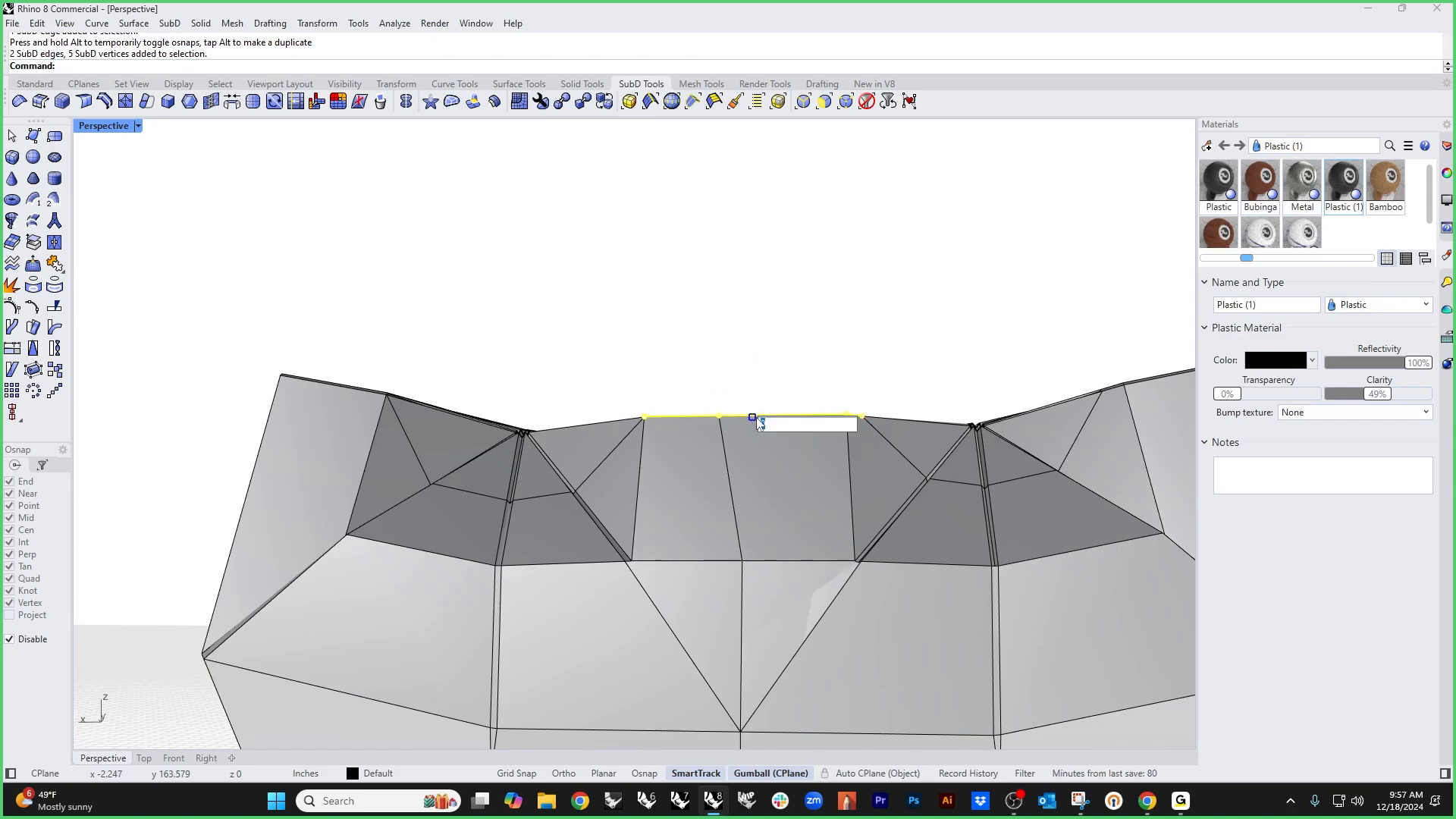
pyautogui.press('Escape')
pyautogui.moveTo(751, 368); pyautogui.dragTo(743, 449)
pyautogui.click(552, 308)
pyautogui.moveTo(658, 500); pyautogui.dragTo(910, 567, button='right')
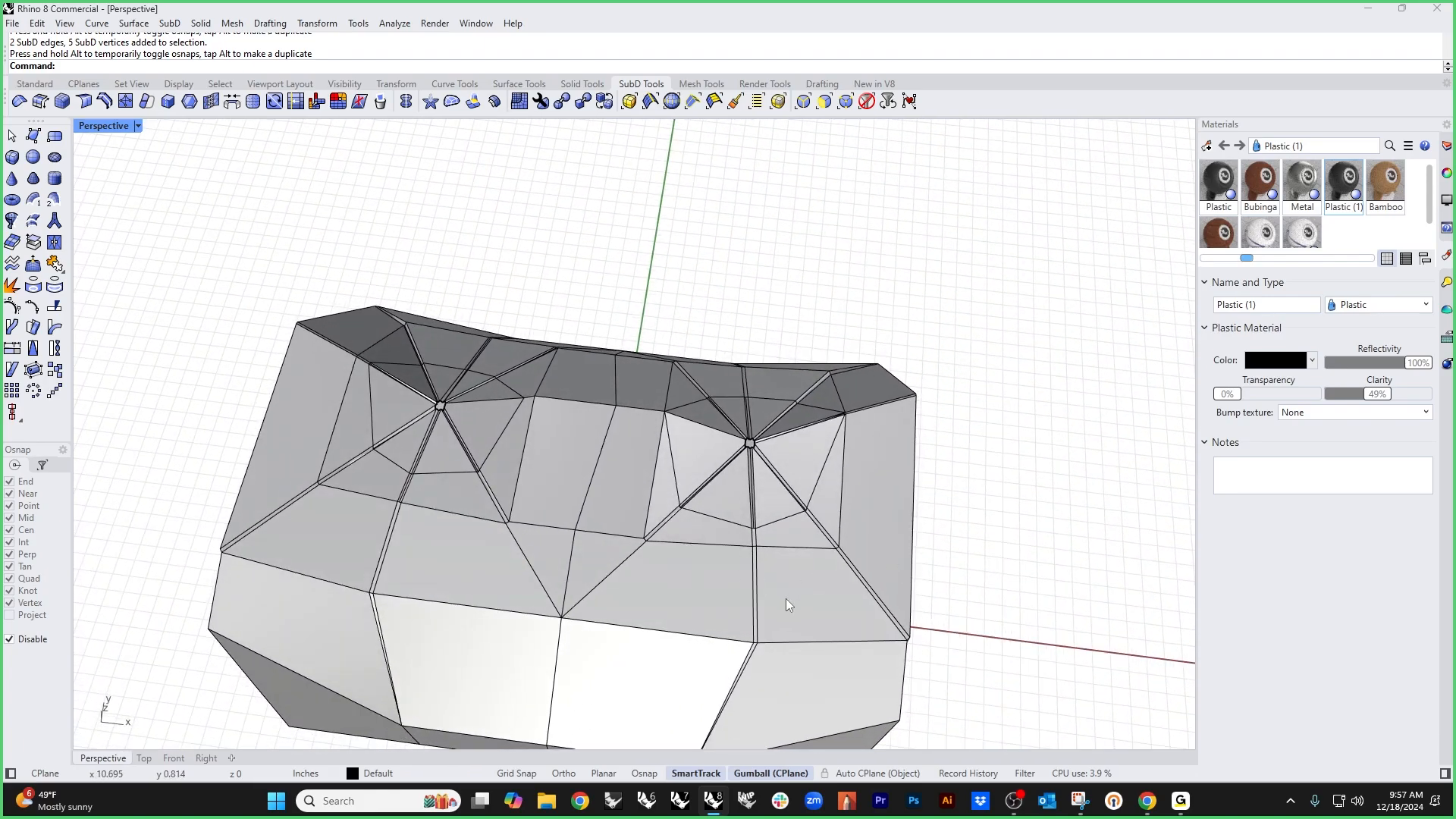
pyautogui.moveTo(785, 598); pyautogui.dragTo(739, 426, button='right')
pyautogui.press('Tab')
# Step: Create a small SubD sphere centred on one button opening, with Style=Quad and Subdivisions=1
pyautogui.scroll(10, 739, 426)
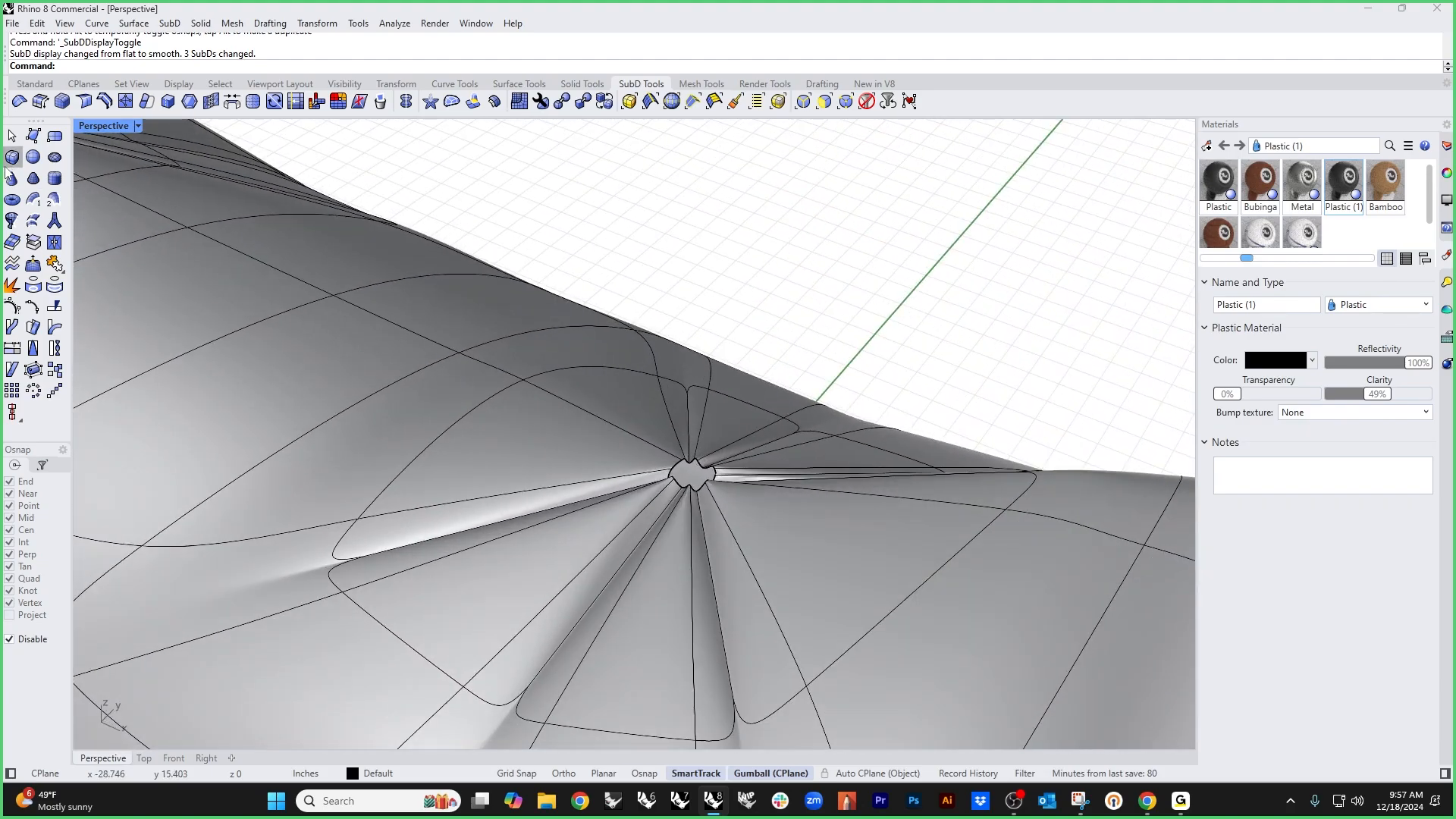
pyautogui.click(33, 158)
pyautogui.scroll(3, 691, 466)
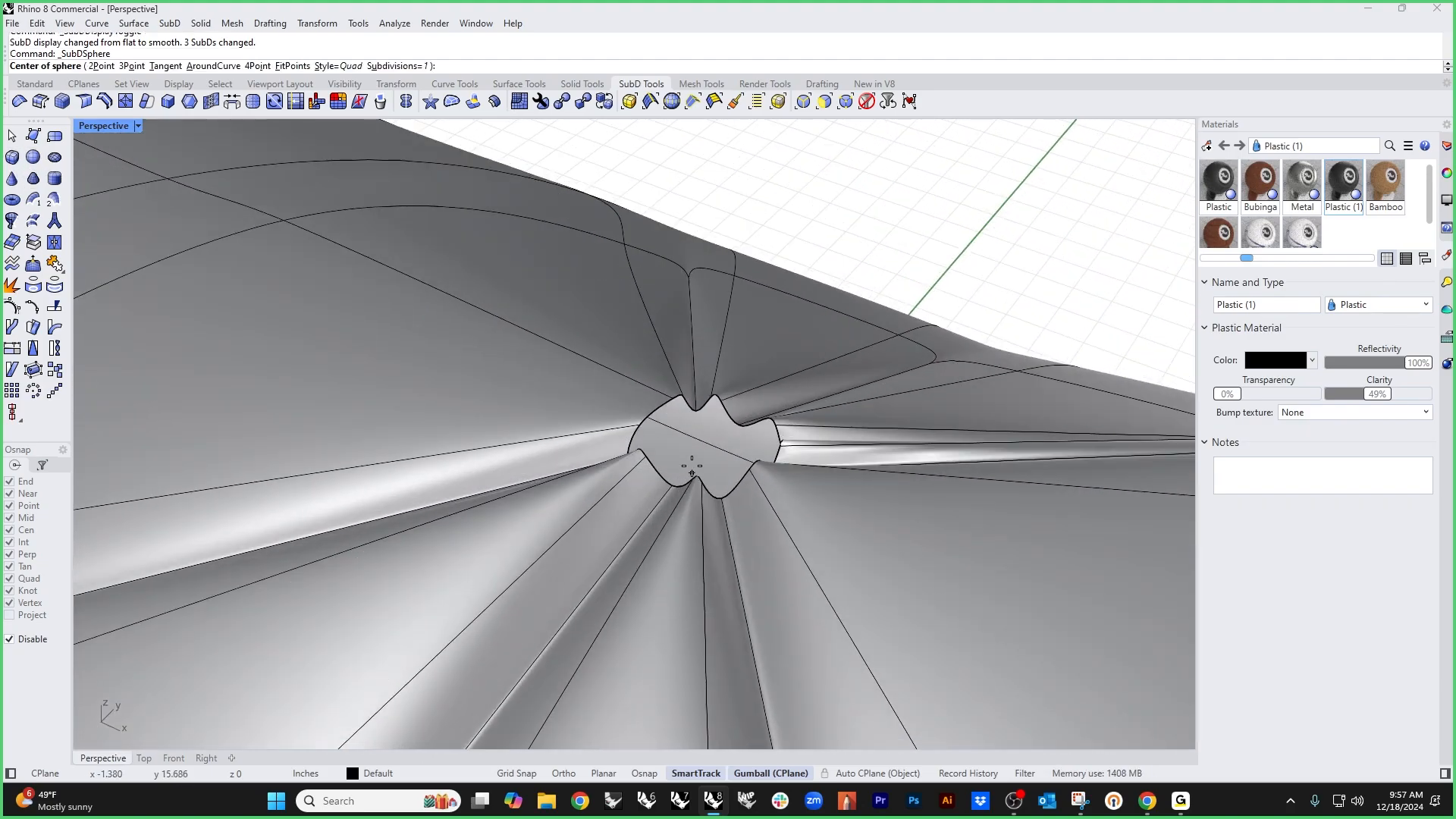
pyautogui.click(689, 436)
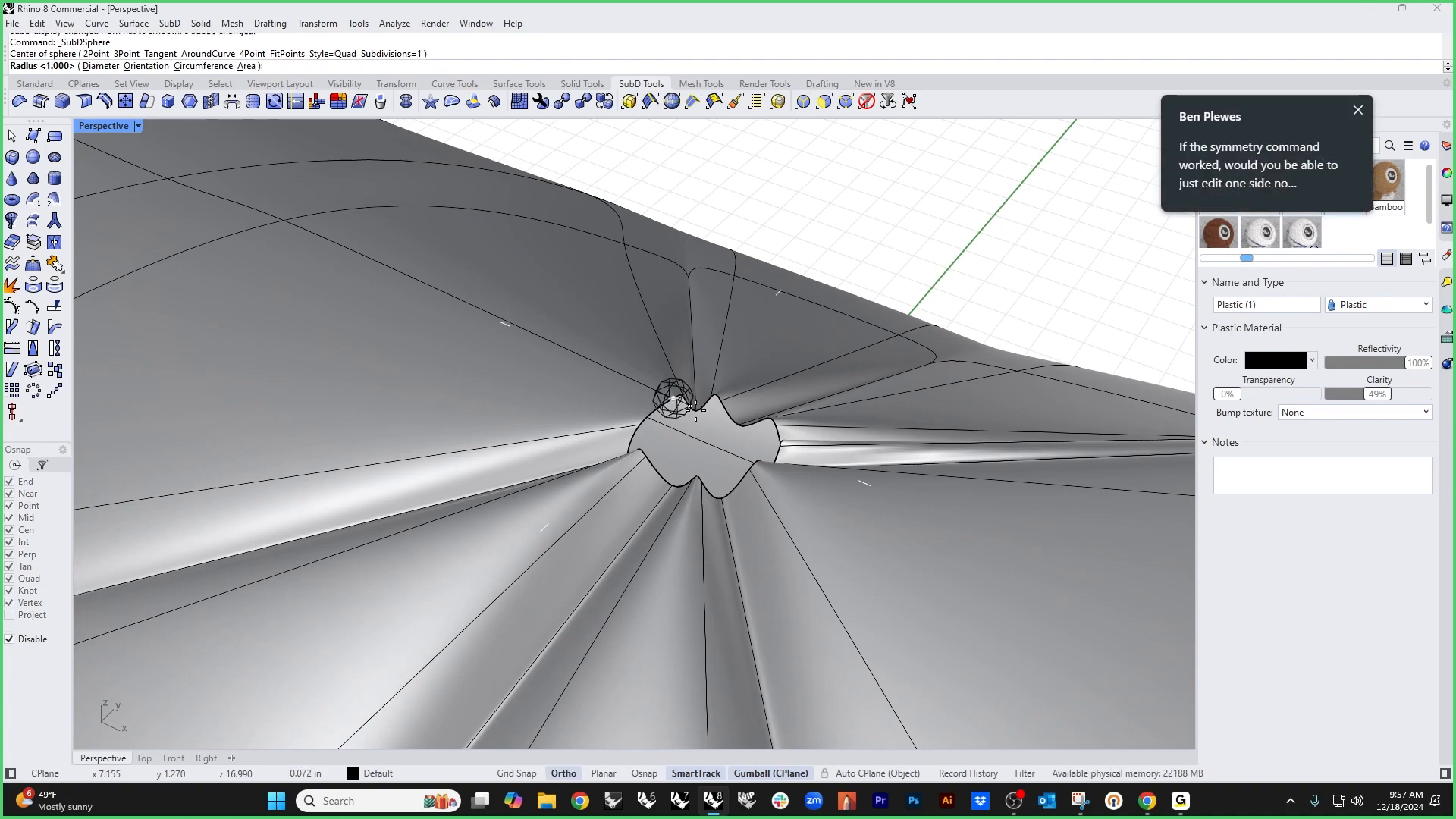
pyautogui.click(756, 433)
# Step: Flatten the sphere into a button shape, tilt it to match the cushion surface, and seat it over the opening
pyautogui.click(696, 407)
pyautogui.moveTo(685, 406); pyautogui.dragTo(712, 427)
pyautogui.moveTo(711, 482); pyautogui.dragTo(715, 453)
pyautogui.moveTo(640, 388); pyautogui.dragTo(612, 375)
pyautogui.moveTo(714, 383); pyautogui.dragTo(677, 465, button='right')
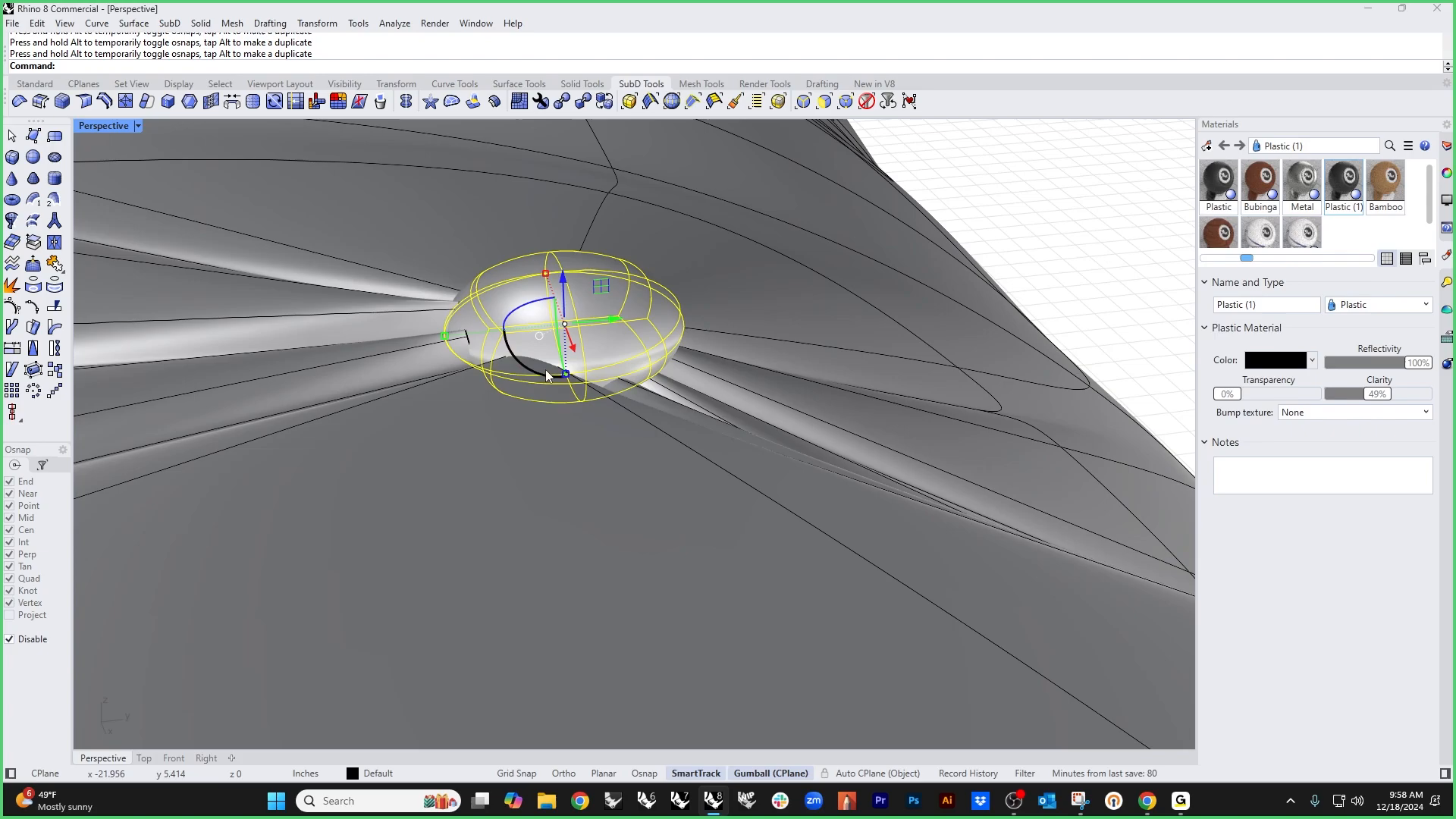
pyautogui.moveTo(546, 371); pyautogui.dragTo(561, 371)
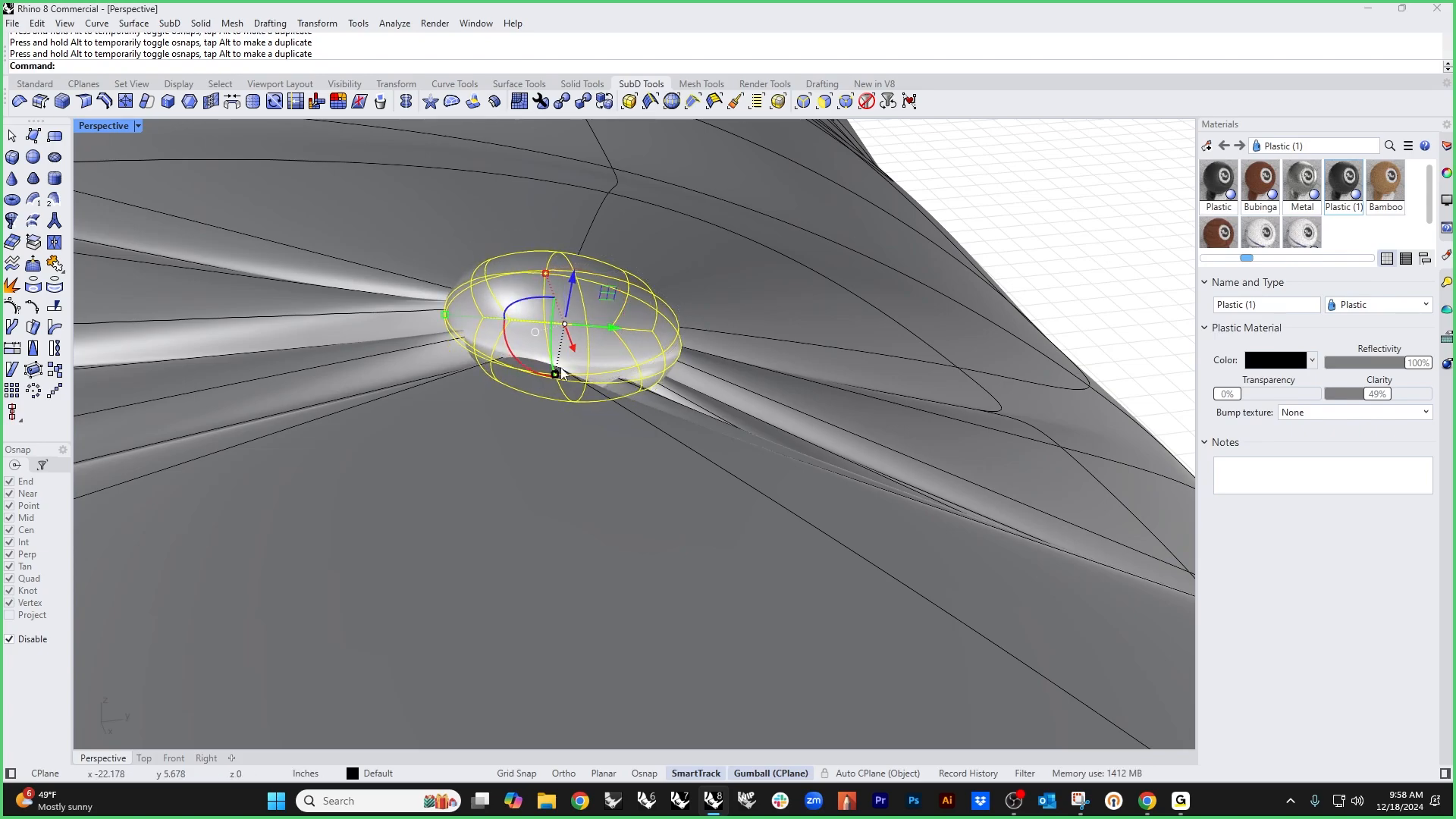
pyautogui.moveTo(620, 331); pyautogui.dragTo(600, 329)
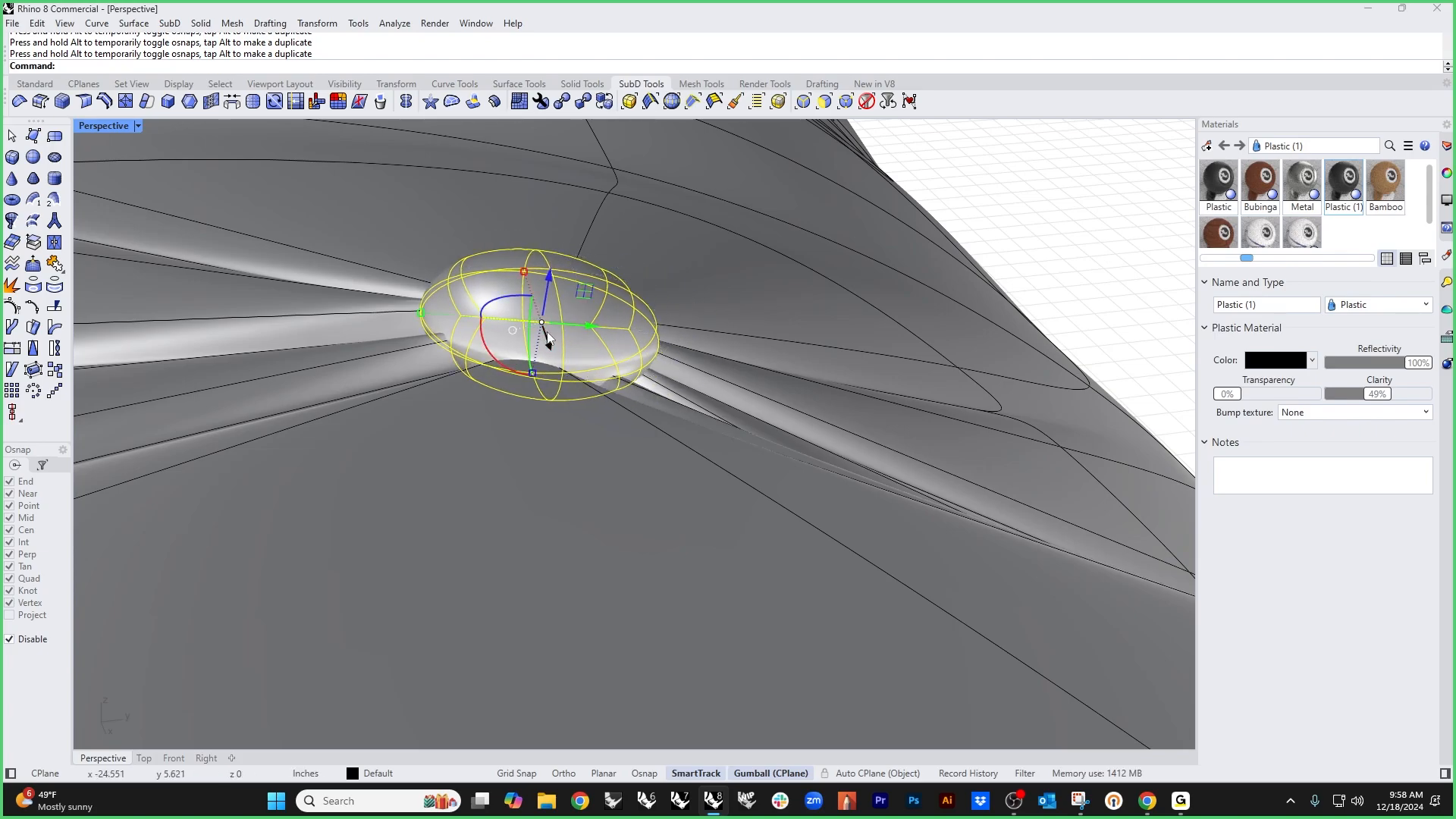
# Step: Mirror the button to the other opening across the cushion's centre plane starting at 0, with Copy=Yes
pyautogui.scroll(-10, 637, 402)
pyautogui.moveTo(644, 406); pyautogui.dragTo(786, 439, button='right')
pyautogui.write('mi')
pyautogui.press('Return')
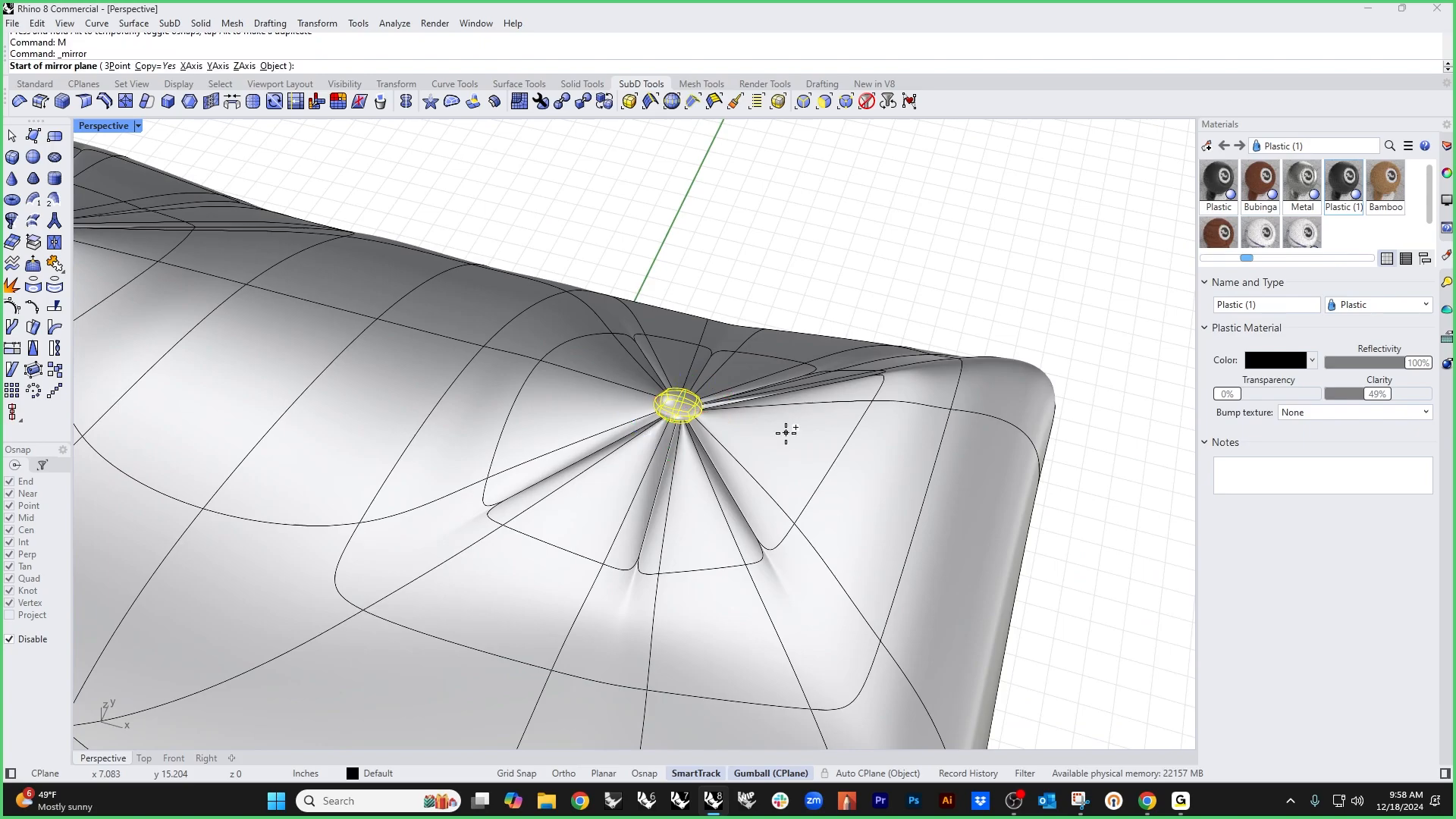
pyautogui.write('0')
pyautogui.press('Return')
pyautogui.scroll(-6, 785, 434)
pyautogui.keyDown('shift'); pyautogui.click(685, 320); pyautogui.keyUp('shift')
# Step: Show all hidden objects so the complete chair surrounds the cushion
pyautogui.scroll(-5, 684, 325)
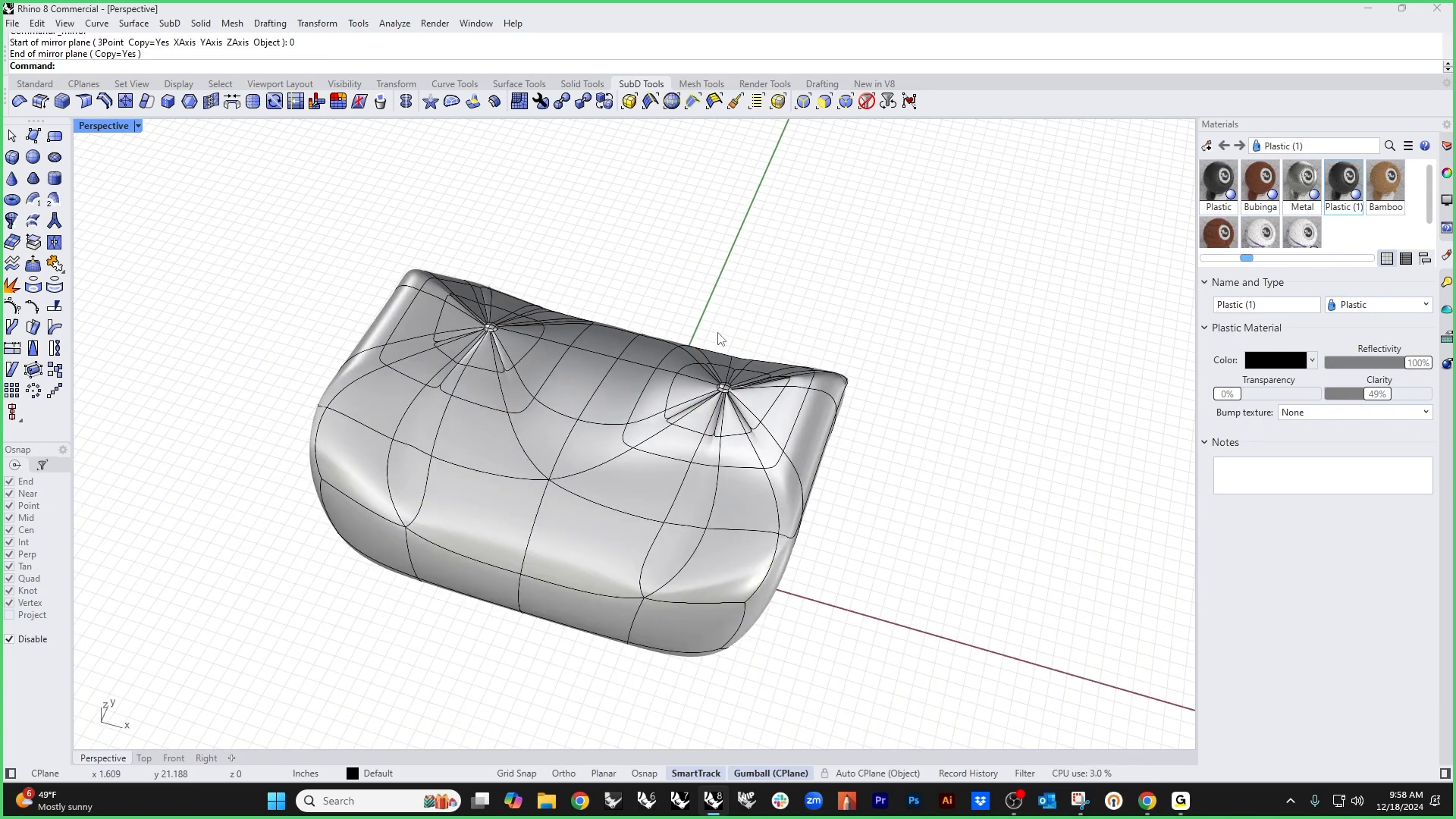
pyautogui.write('show')
pyautogui.press('Return')
# Step: Examine the tufted cushion and its buttons on the chair in Rendered display mode
pyautogui.moveTo(746, 445); pyautogui.dragTo(532, 464, button='right')
pyautogui.click(90, 129)
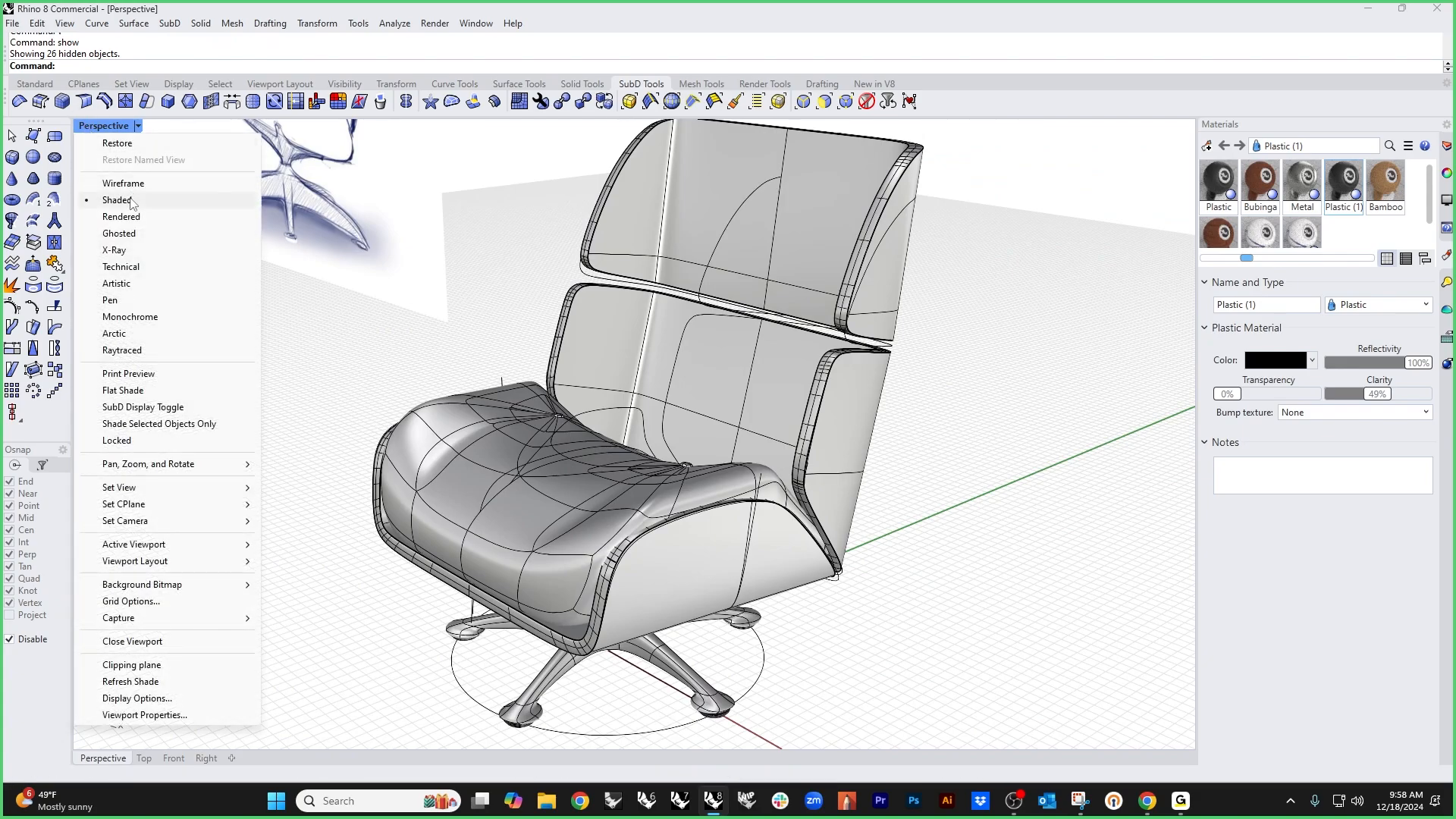
pyautogui.click(130, 218)
pyautogui.moveTo(133, 219); pyautogui.dragTo(475, 366, button='right')
pyautogui.scroll(5, 833, 438)
pyautogui.moveTo(817, 452); pyautogui.dragTo(787, 497, button='right')
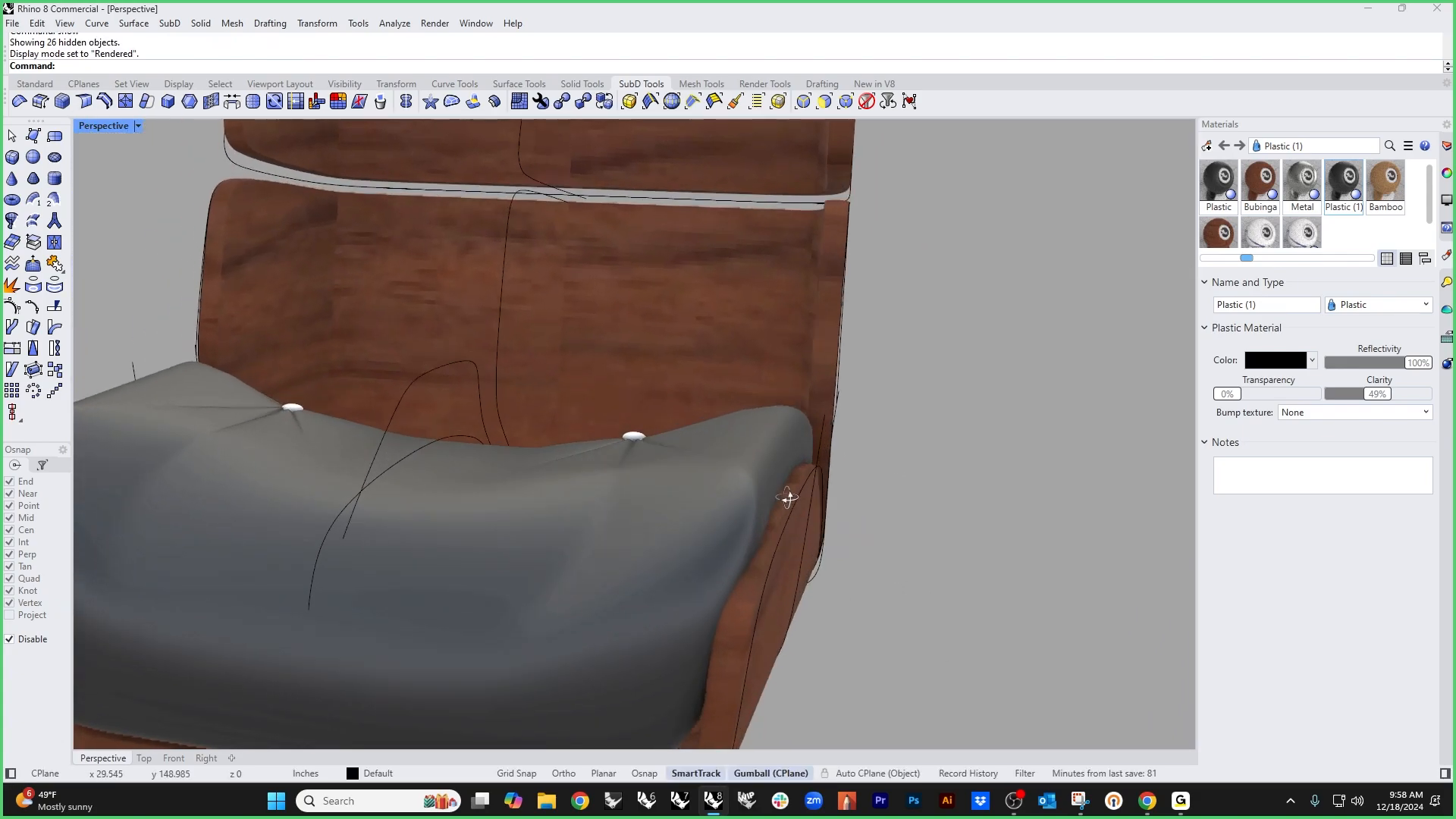
# Step: Clear the selection and switch the Perspective view to Shaded display mode
pyautogui.click(763, 497)
pyautogui.click(883, 519)
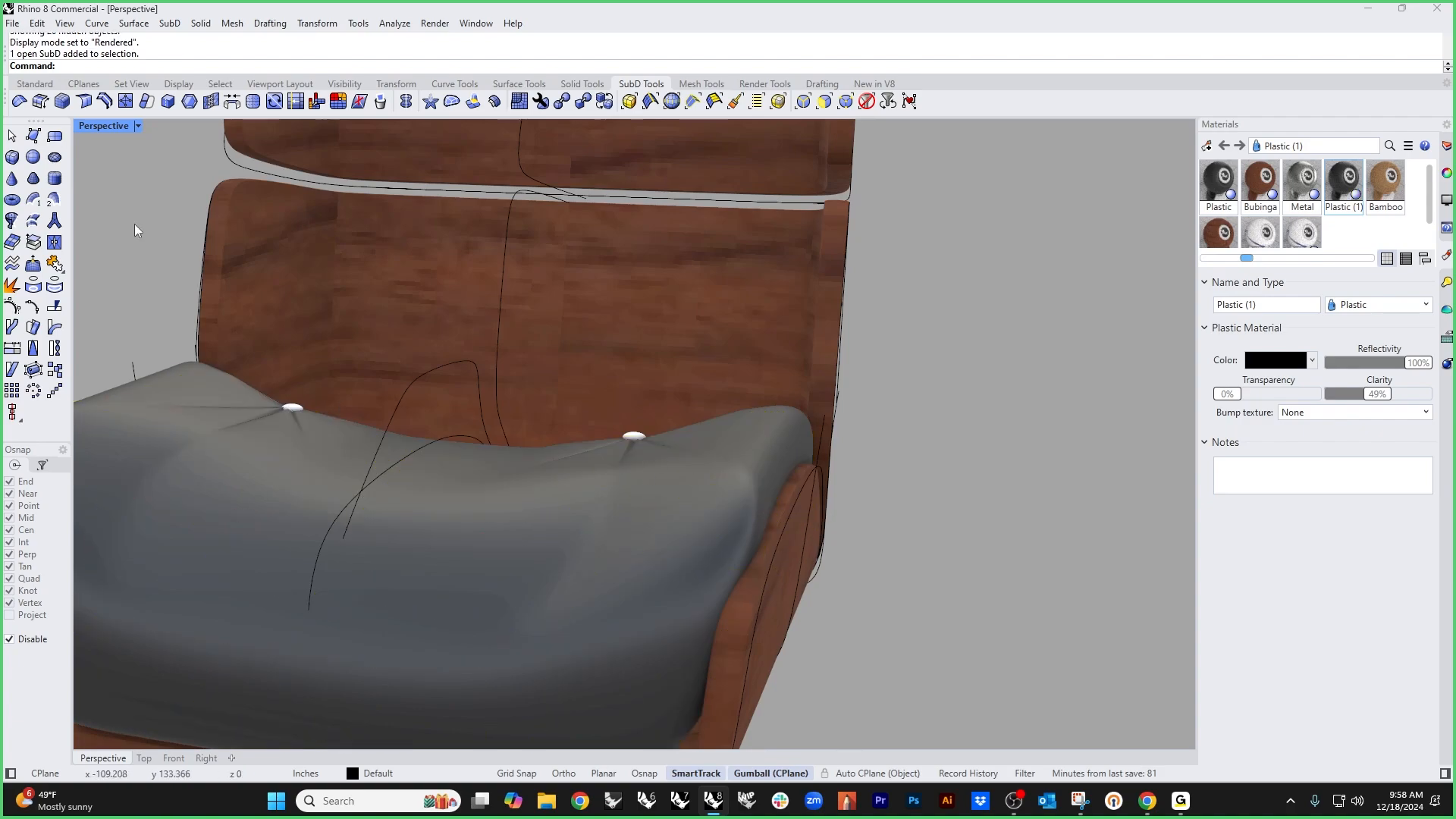
pyautogui.click(107, 126)
pyautogui.click(114, 199)
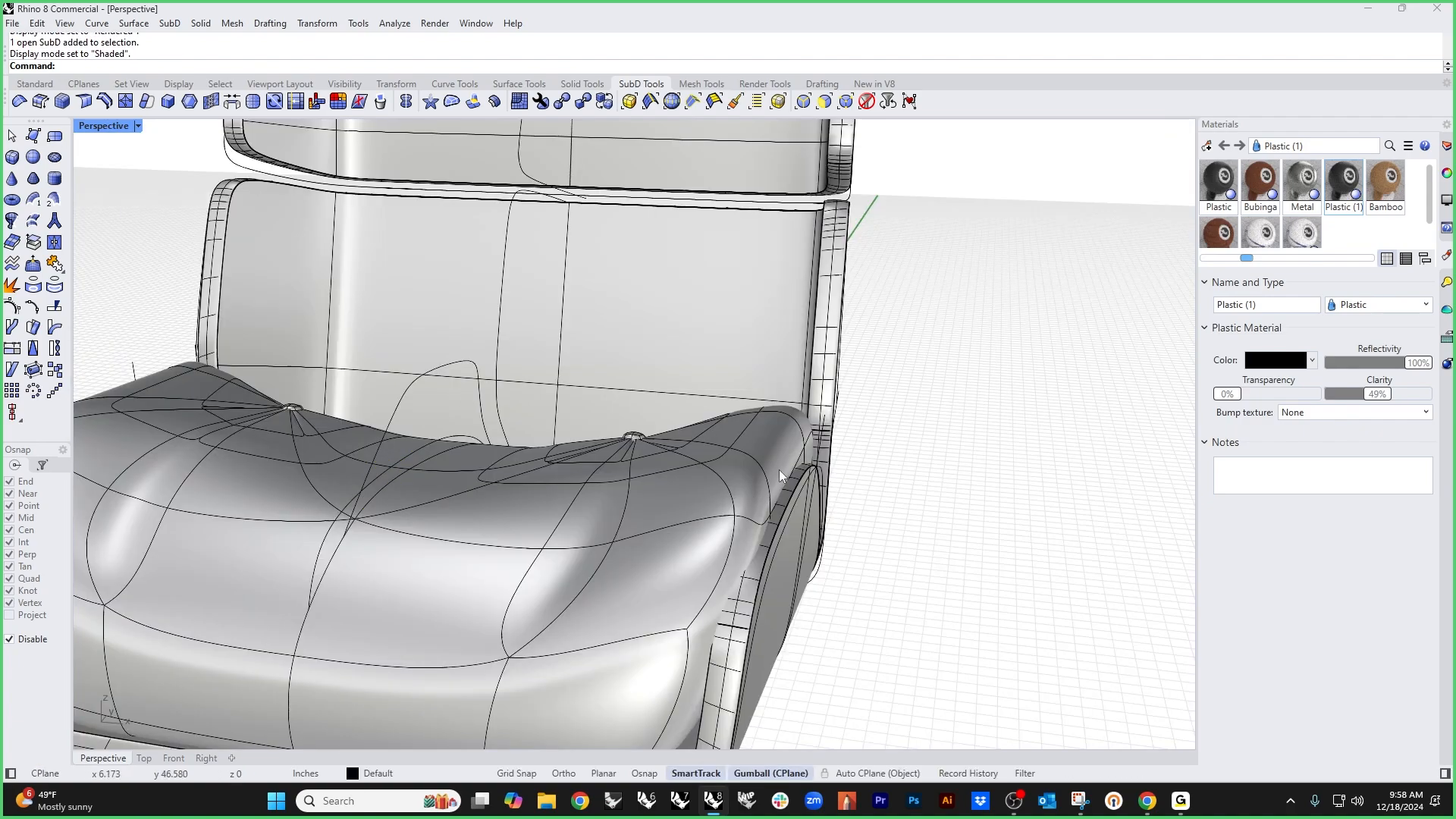
# Step: Lower the two SubD faces along the cushion's right rear side so they sit closer to the shell
pyautogui.scroll(3, 778, 468)
pyautogui.keyDown('ctrl'); pyautogui.keyDown('shift'); pyautogui.click(769, 448); pyautogui.keyUp('shift'); pyautogui.keyUp('ctrl')
pyautogui.keyDown('ctrl'); pyautogui.keyDown('shift'); pyautogui.click(724, 498); pyautogui.keyUp('shift'); pyautogui.keyUp('ctrl')
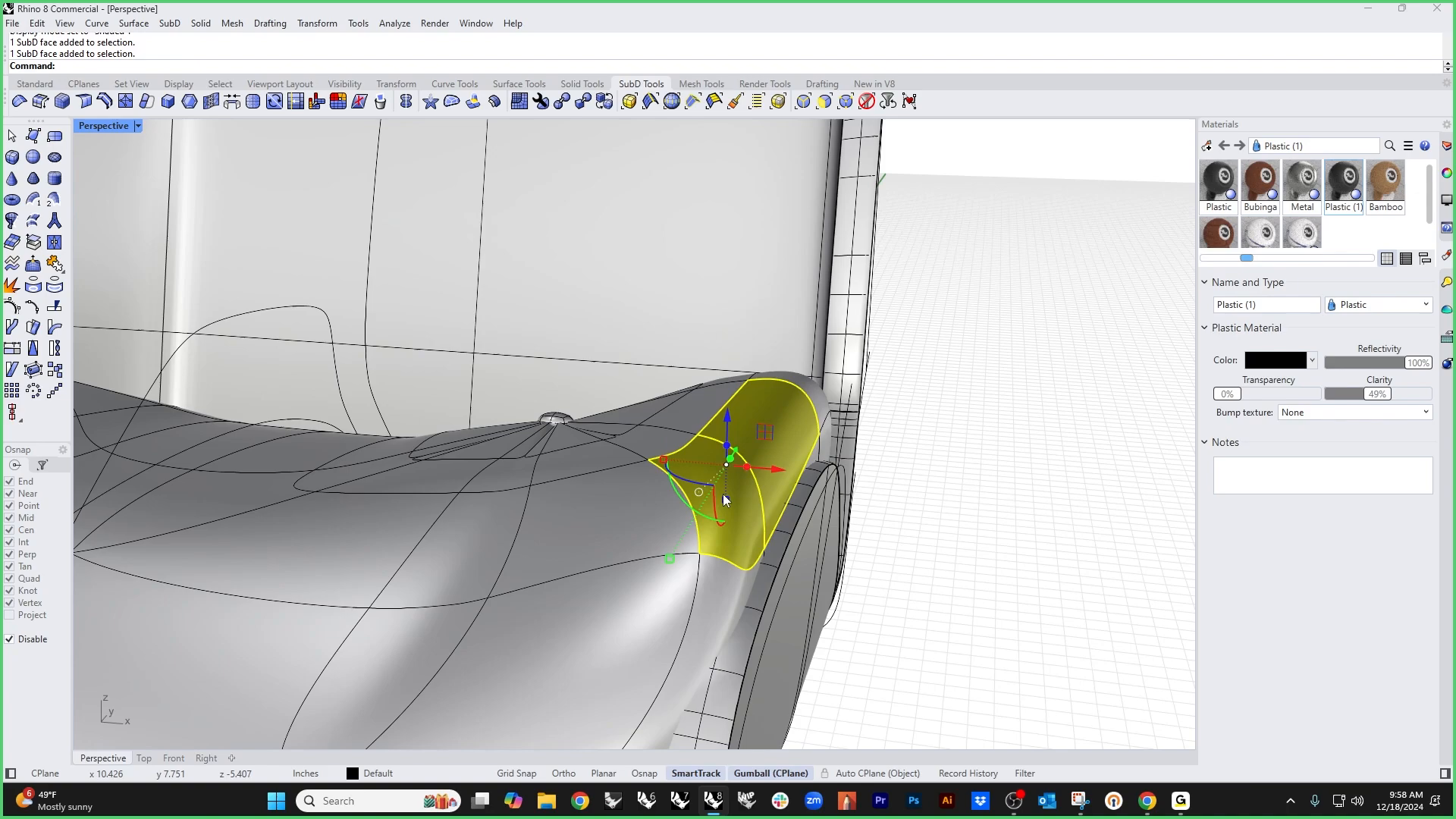
pyautogui.moveTo(726, 425); pyautogui.dragTo(692, 521)
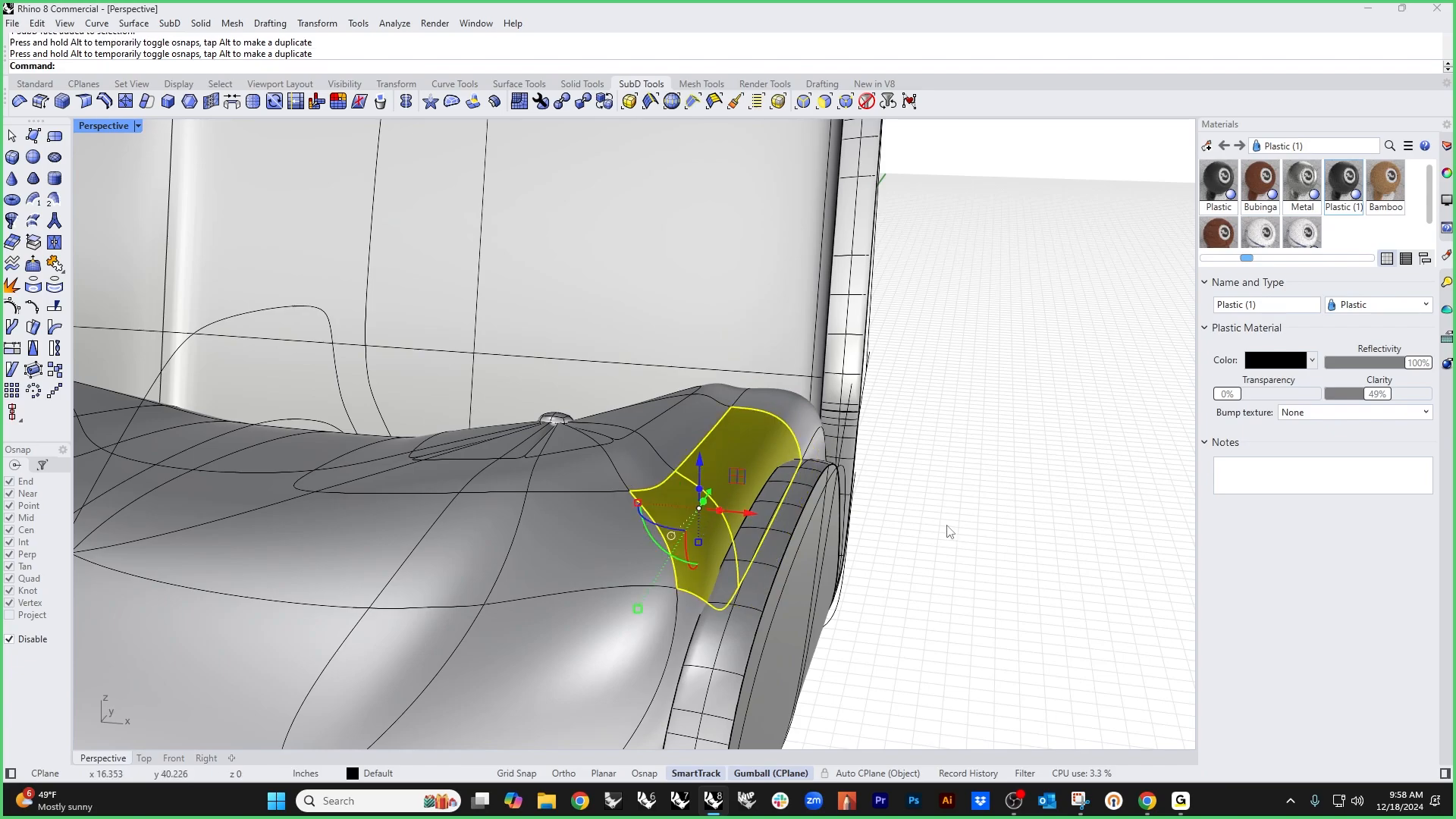
pyautogui.click(948, 525)
# Step: Try to delete the SubD edge beside the right button's folds, and undo the deletion
pyautogui.moveTo(608, 426); pyautogui.dragTo(670, 518, button='right')
pyautogui.click(667, 465)
pyautogui.press('Delete')
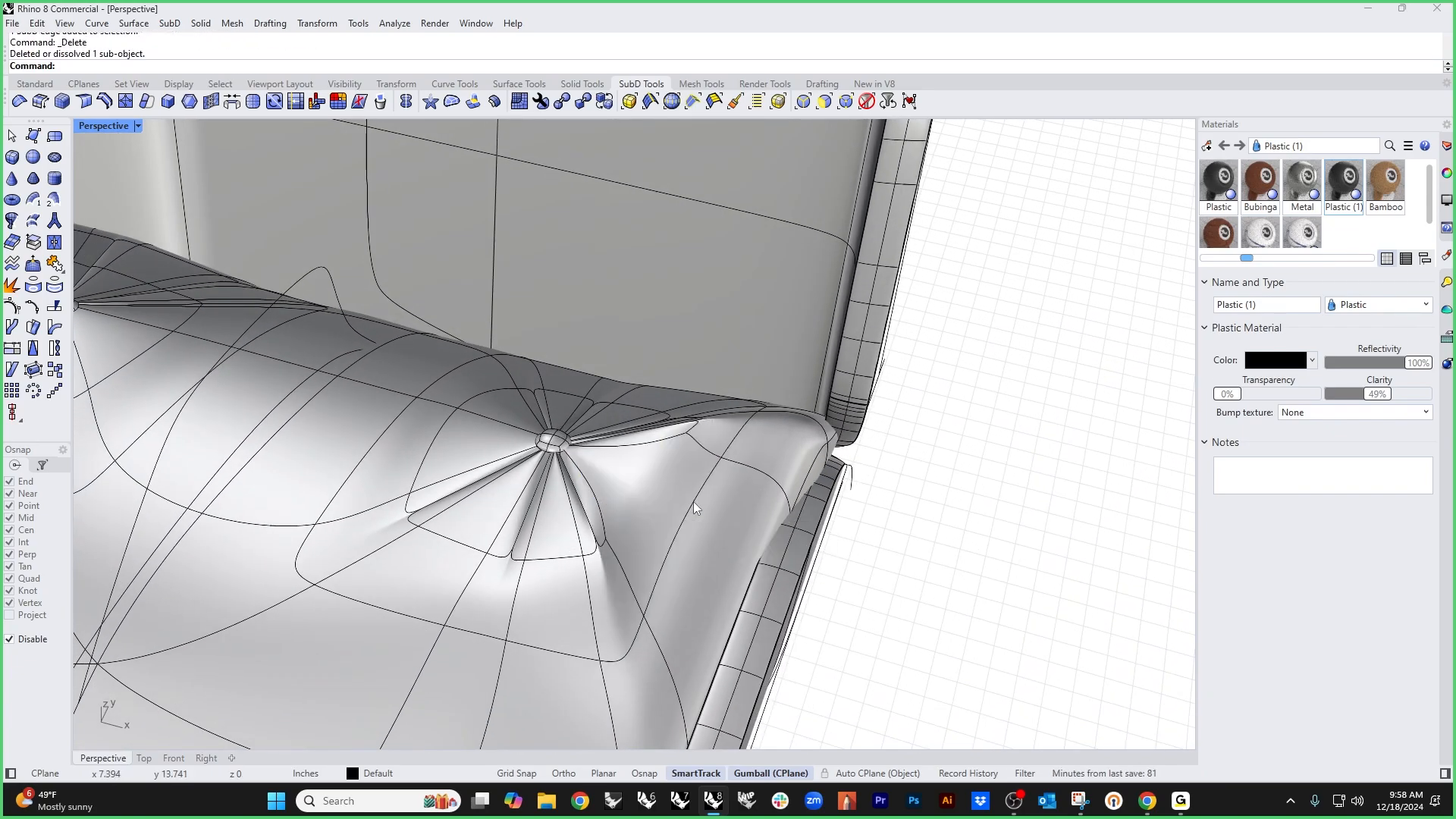
pyautogui.hotkey('ctrl', 'z')
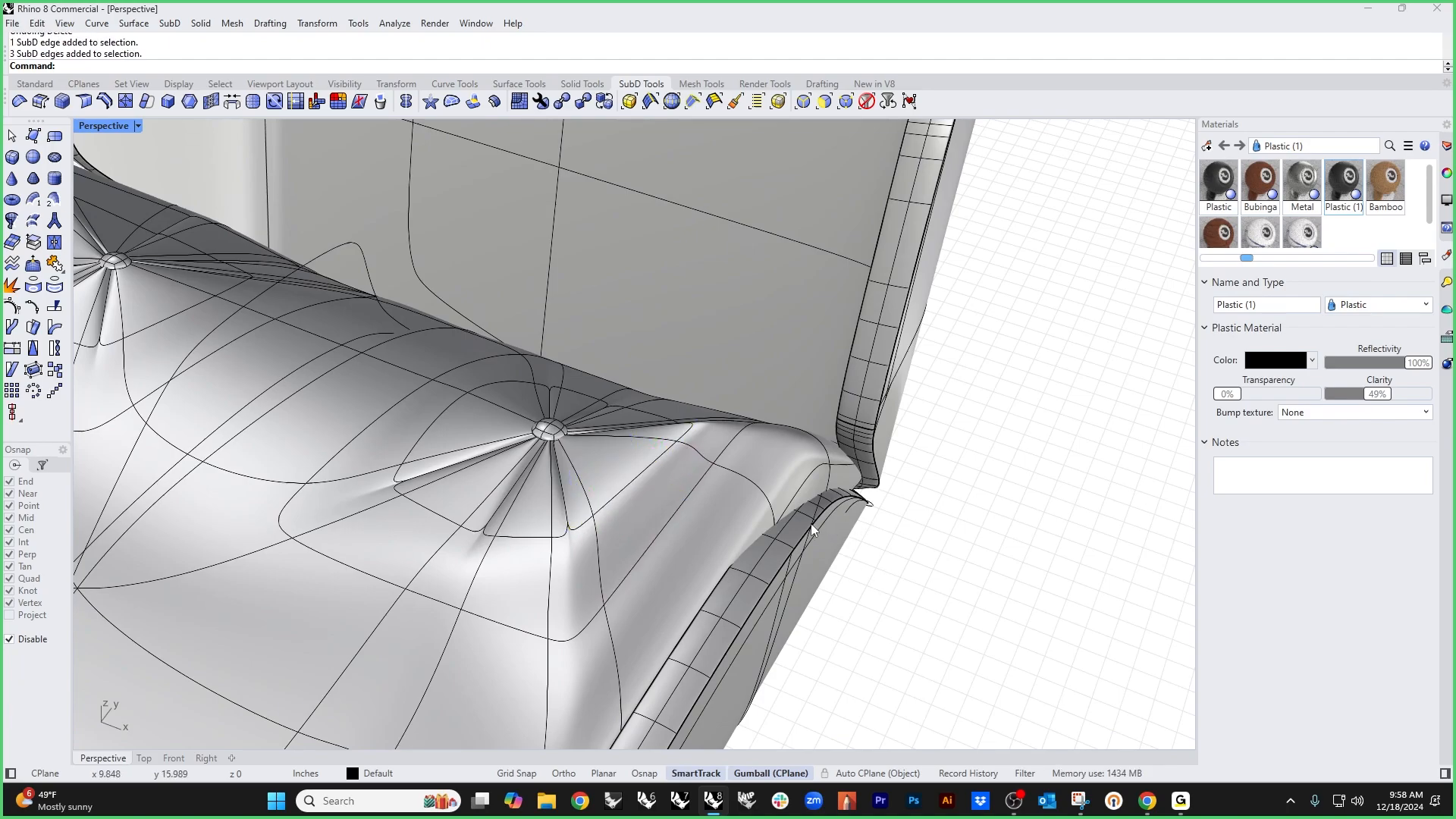
# Step: In flat SubD display, shrink the edge ring around the right button's folds and raise it slightly
pyautogui.press('Tab')
pyautogui.click(621, 505)
pyautogui.moveTo(631, 518); pyautogui.dragTo(584, 586, button='right')
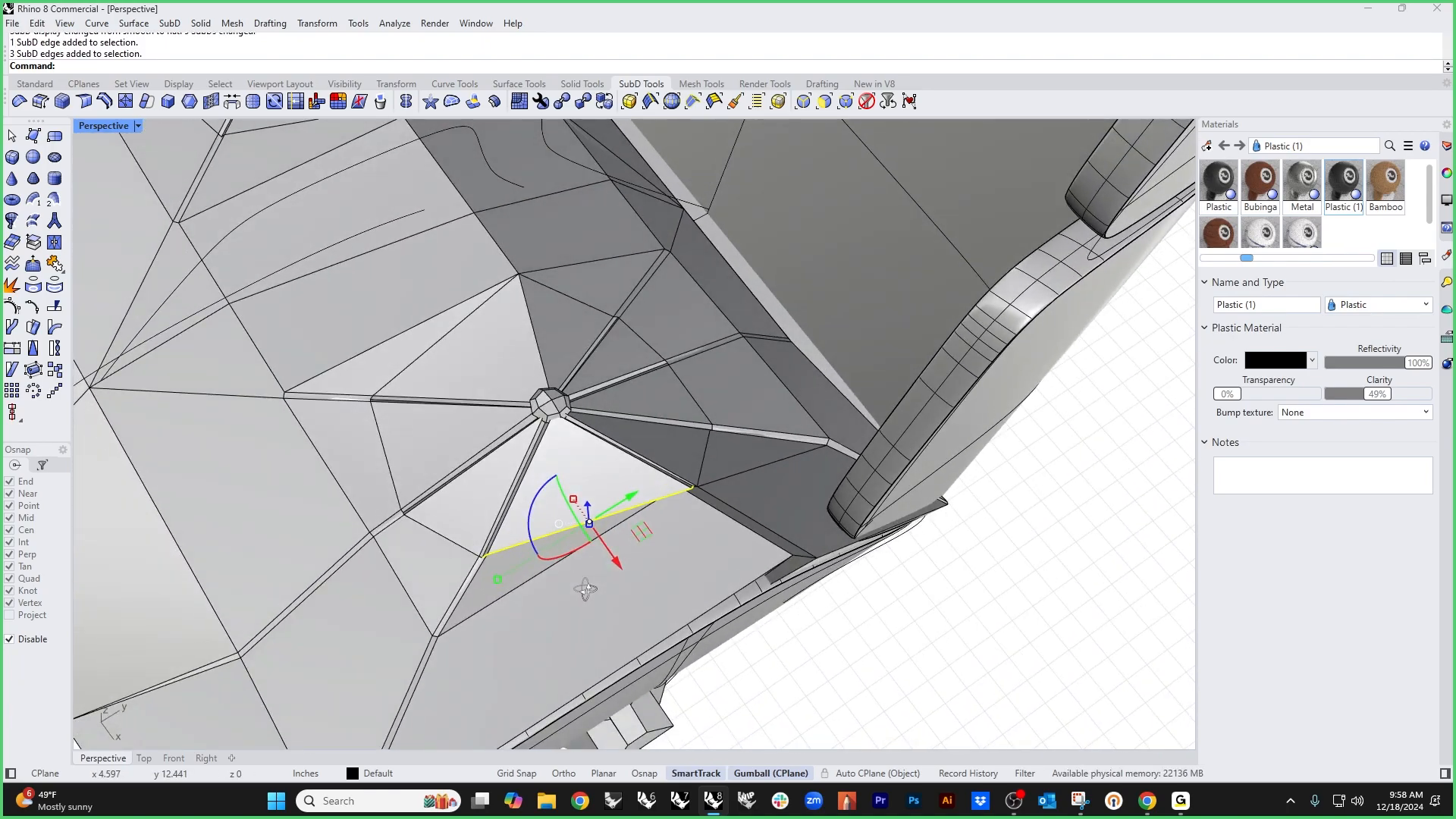
pyautogui.scroll(8, 690, 498)
pyautogui.keyDown('shift'); pyautogui.click(715, 440); pyautogui.keyUp('shift')
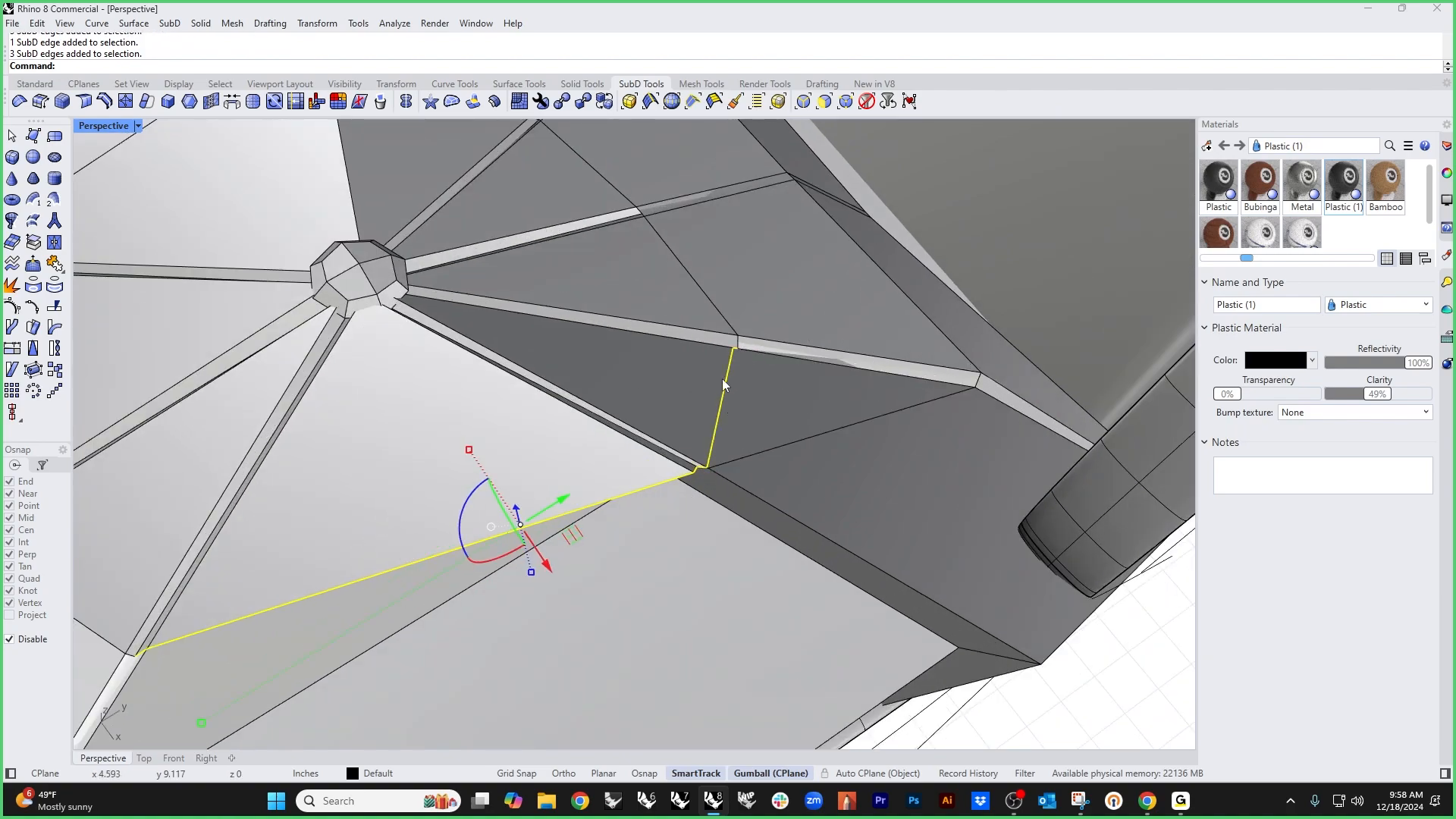
pyautogui.keyDown('shift'); pyautogui.click(717, 317); pyautogui.keyUp('shift')
pyautogui.keyDown('shift'); pyautogui.click(616, 190); pyautogui.keyUp('shift')
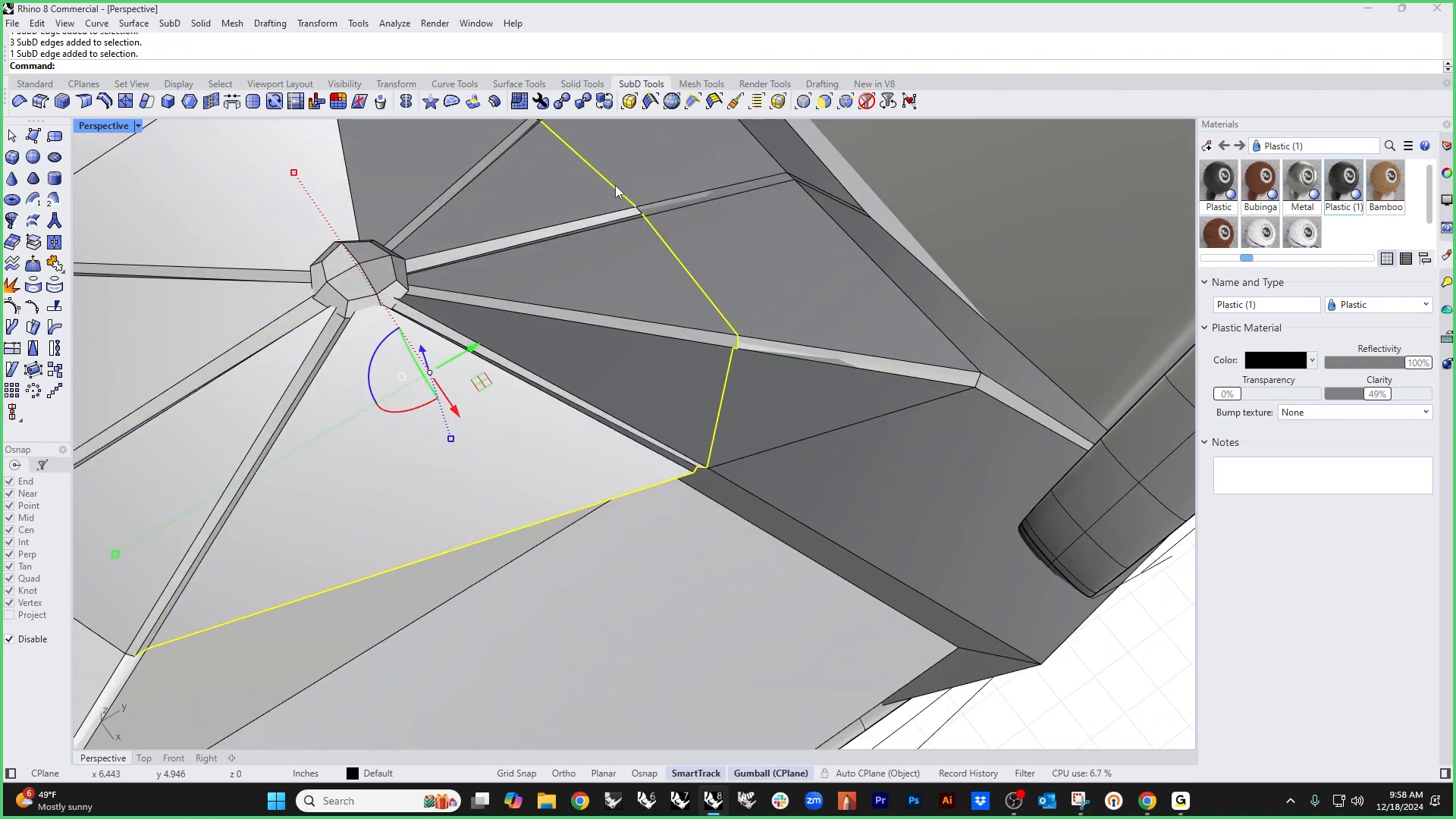
pyautogui.moveTo(615, 185); pyautogui.dragTo(575, 233, button='right')
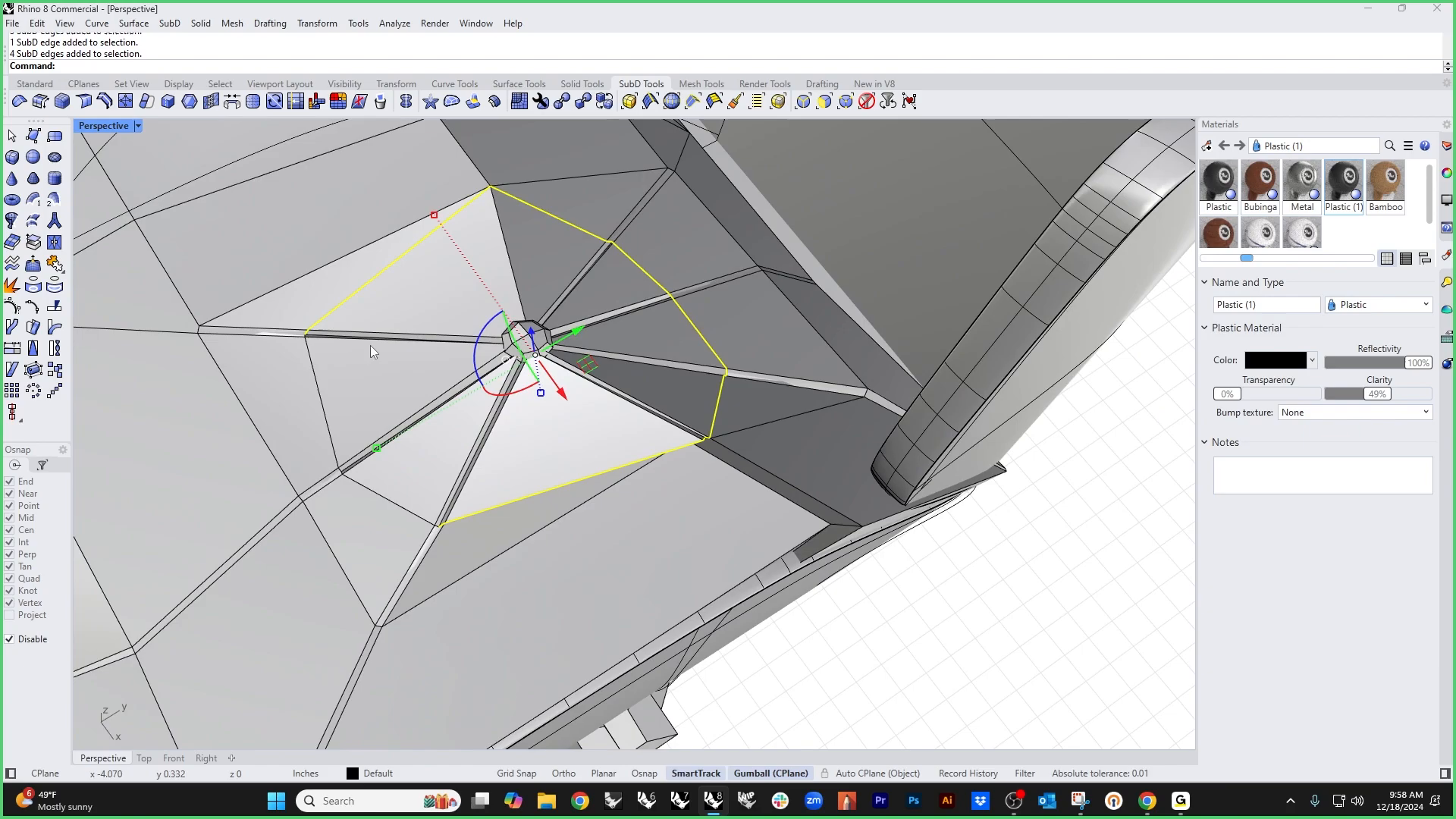
pyautogui.keyDown('shift'); pyautogui.doubleClick(319, 397); pyautogui.keyUp('shift')
pyautogui.moveTo(379, 497); pyautogui.dragTo(559, 447, button='right')
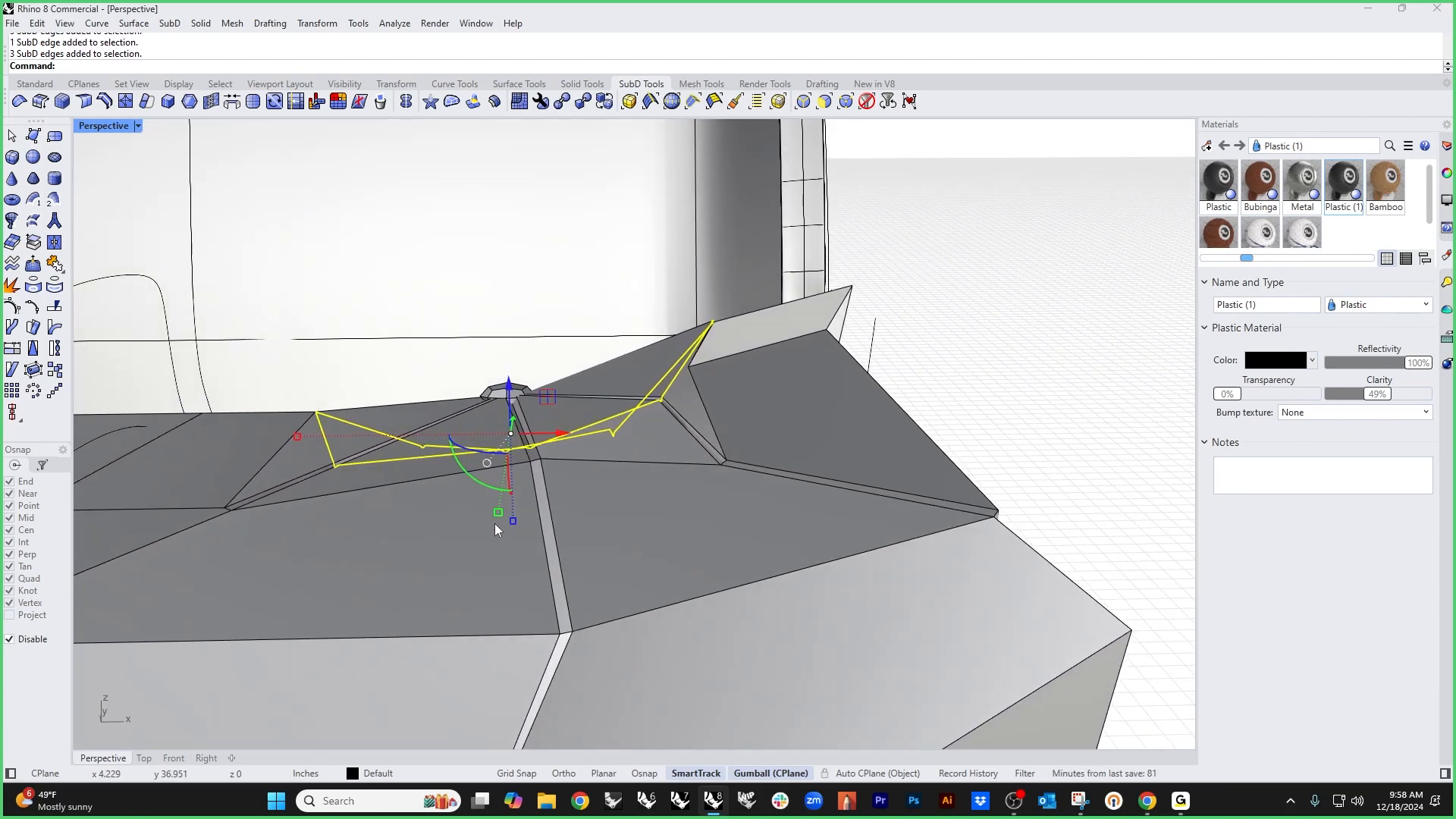
pyautogui.moveTo(513, 521); pyautogui.dragTo(513, 518)
pyautogui.keyDown('shift'); pyautogui.moveTo(298, 436); pyautogui.dragTo(329, 436); pyautogui.keyUp('shift')
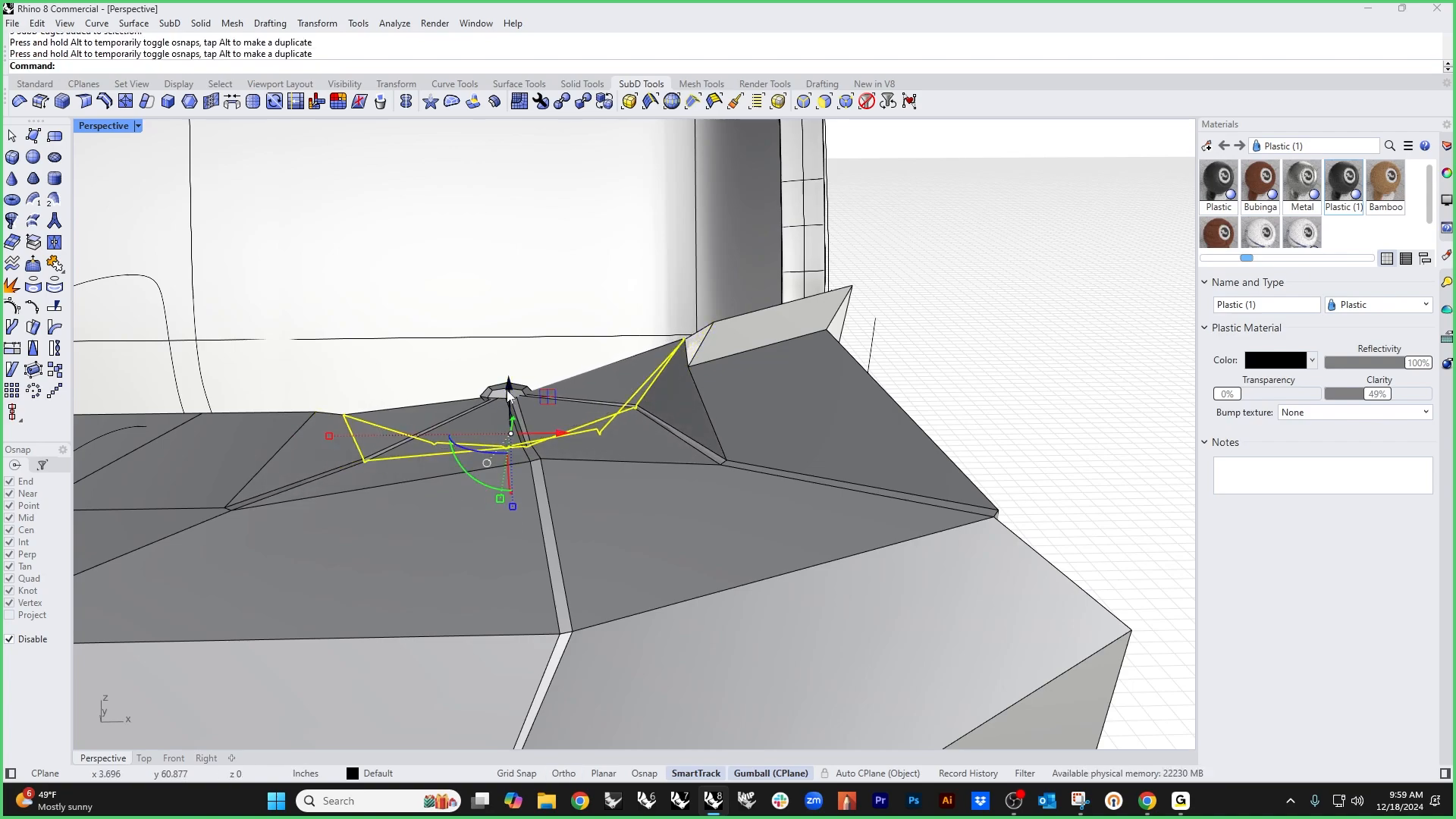
pyautogui.moveTo(508, 392); pyautogui.dragTo(508, 431)
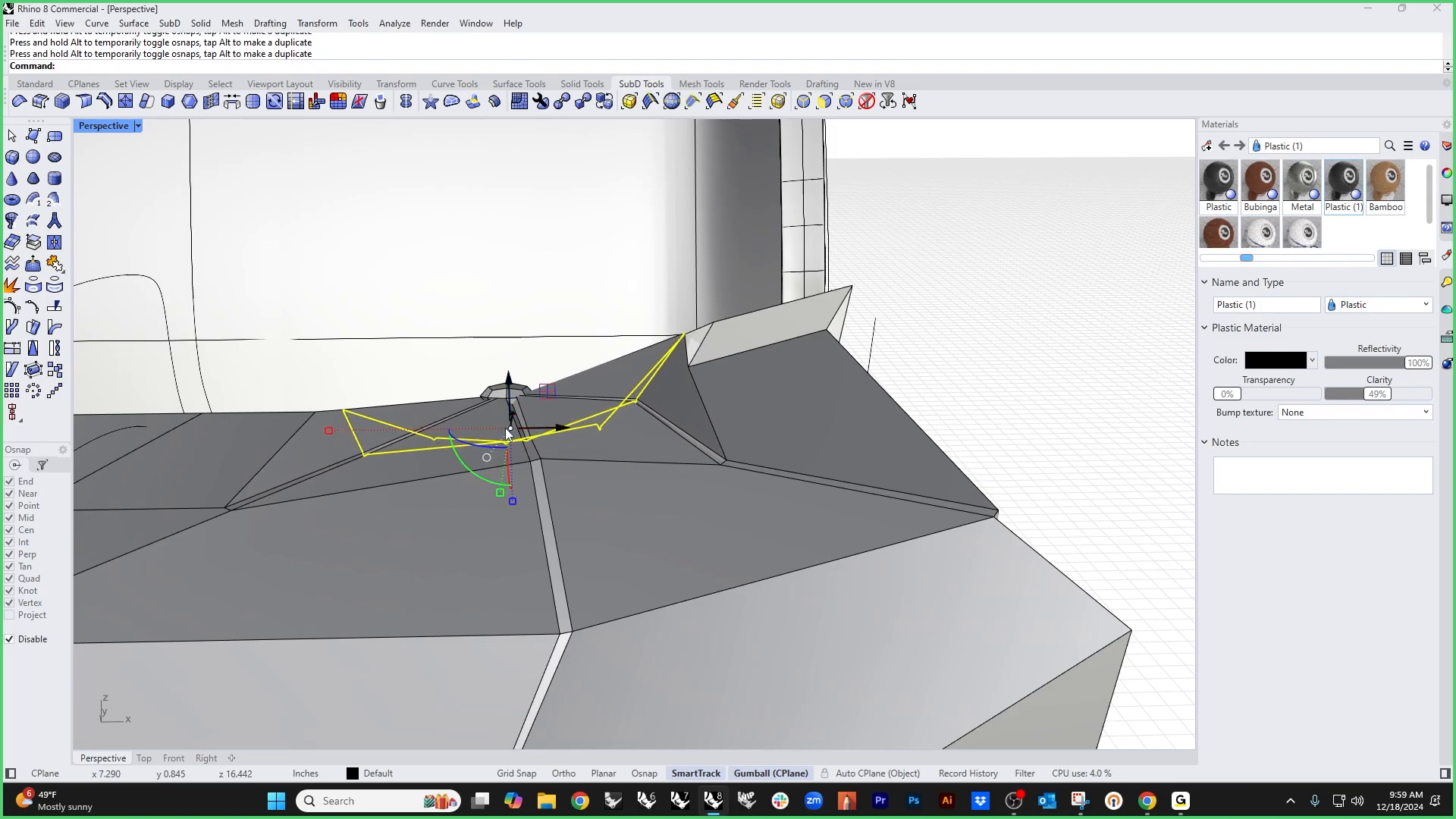
# Step: Lower the single edge between the right button's folds and the cushion's side, and return to smooth SubD display
pyautogui.moveTo(902, 369); pyautogui.dragTo(680, 430, button='right')
pyautogui.scroll(5, 680, 423)
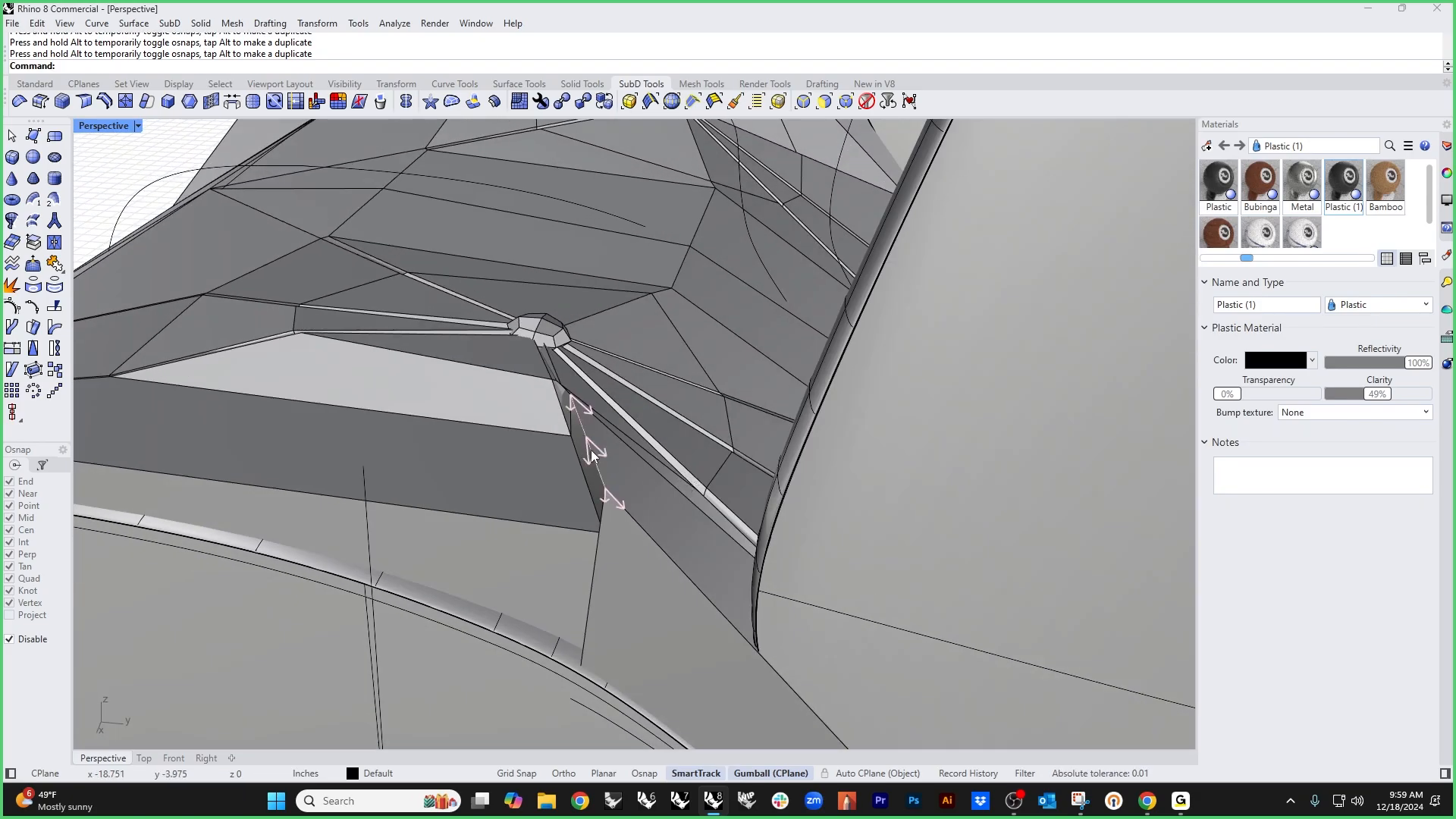
pyautogui.click(592, 452)
pyautogui.moveTo(591, 453); pyautogui.dragTo(629, 476, button='right')
pyautogui.moveTo(653, 361); pyautogui.dragTo(681, 437)
pyautogui.scroll(-7, 641, 455)
pyautogui.moveTo(639, 460); pyautogui.dragTo(755, 552, button='right')
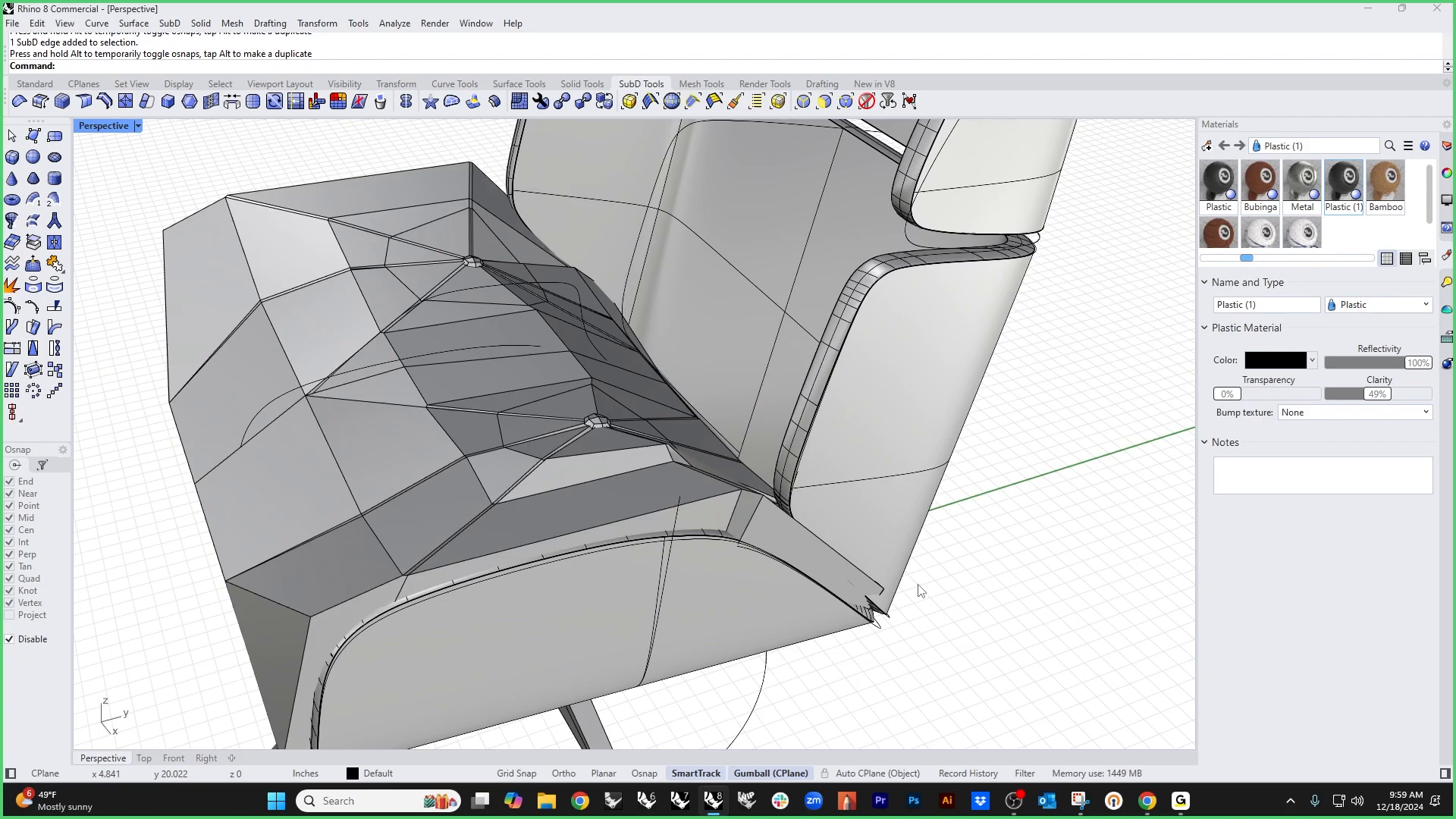
pyautogui.press('Tab')
# Step: Reposition the edge at the cushion's right rear corner from several angles to fit it into the shell
pyautogui.scroll(5, 777, 505)
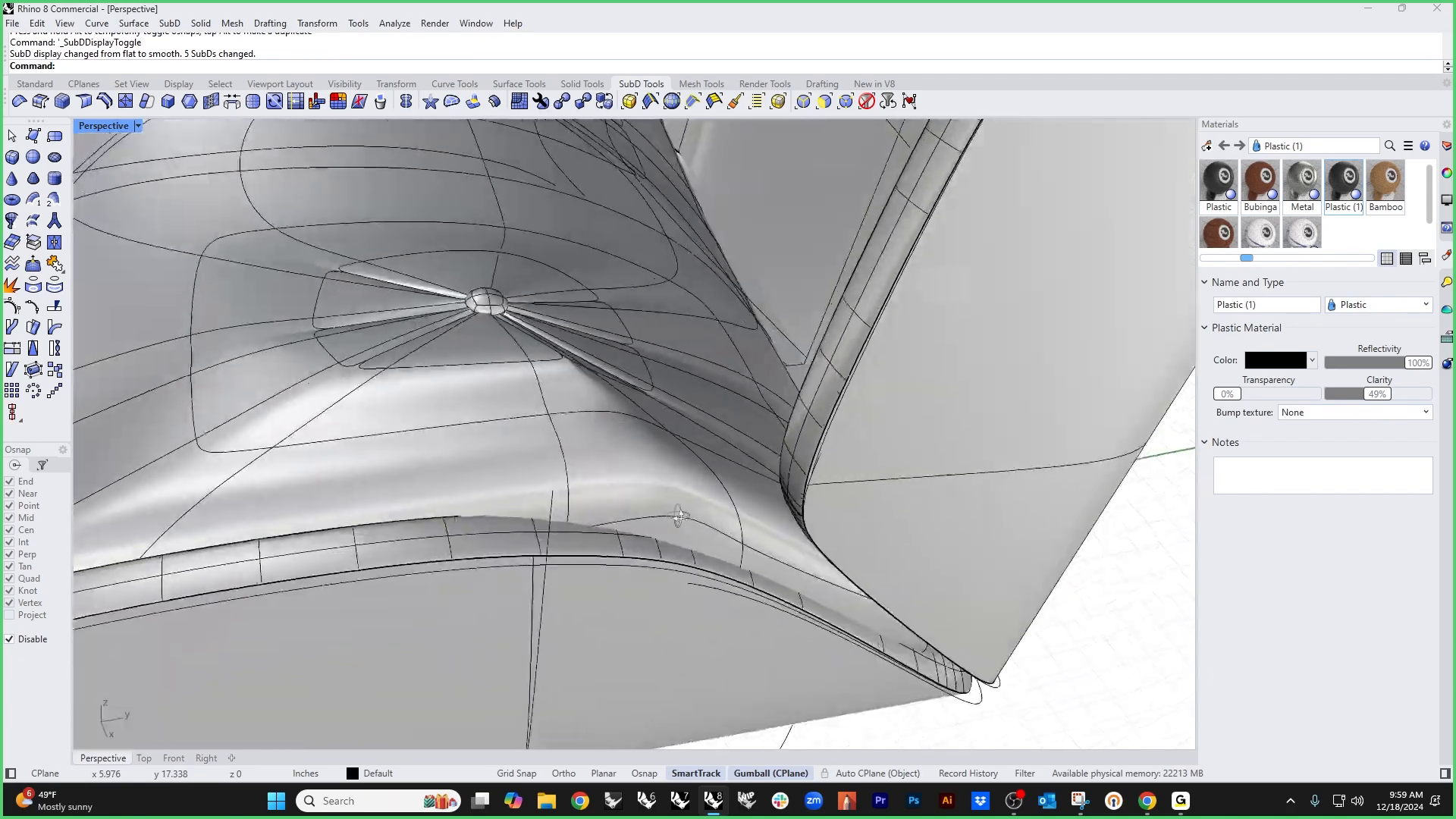
pyautogui.moveTo(710, 524); pyautogui.dragTo(715, 502, button='right')
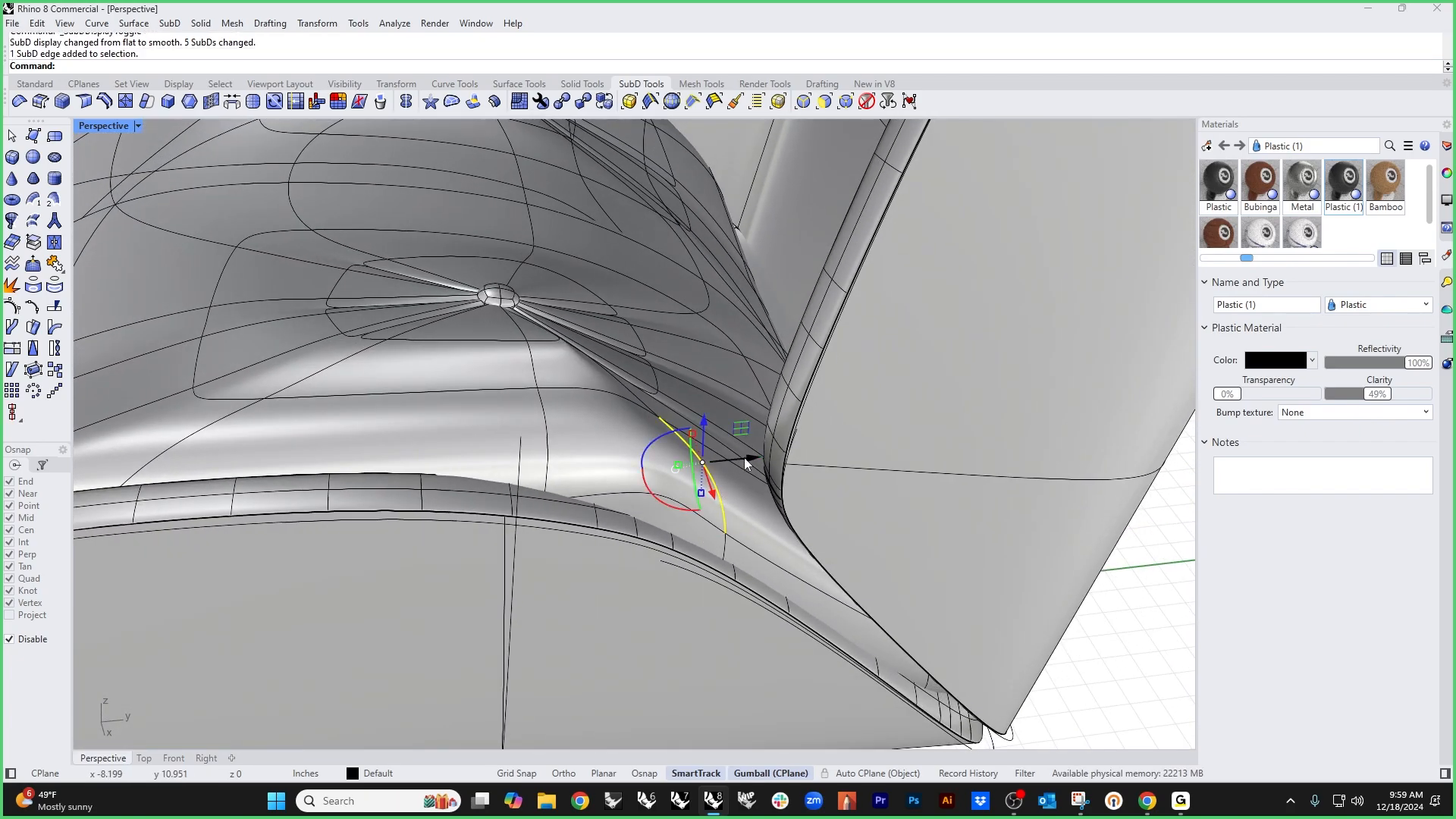
pyautogui.moveTo(744, 457); pyautogui.dragTo(730, 489)
pyautogui.moveTo(730, 489); pyautogui.dragTo(801, 590, button='right')
pyautogui.moveTo(873, 503); pyautogui.dragTo(744, 459)
pyautogui.moveTo(744, 456); pyautogui.dragTo(733, 387, button='right')
pyautogui.moveTo(731, 395); pyautogui.dragTo(724, 469)
pyautogui.moveTo(797, 557); pyautogui.dragTo(725, 514, button='right')
pyautogui.moveTo(730, 467)
pyautogui.mouseDown()
pyautogui.moveTo(785, 456)
pyautogui.moveTo(756, 462)
pyautogui.mouseUp()
pyautogui.scroll(-6, 703, 588)
pyautogui.press('Escape')
# Step: Pull the edge at the cushion's lower right front corner down and outward into the shell's curve
pyautogui.moveTo(839, 604); pyautogui.dragTo(775, 513, button='right')
pyautogui.scroll(5, 794, 500)
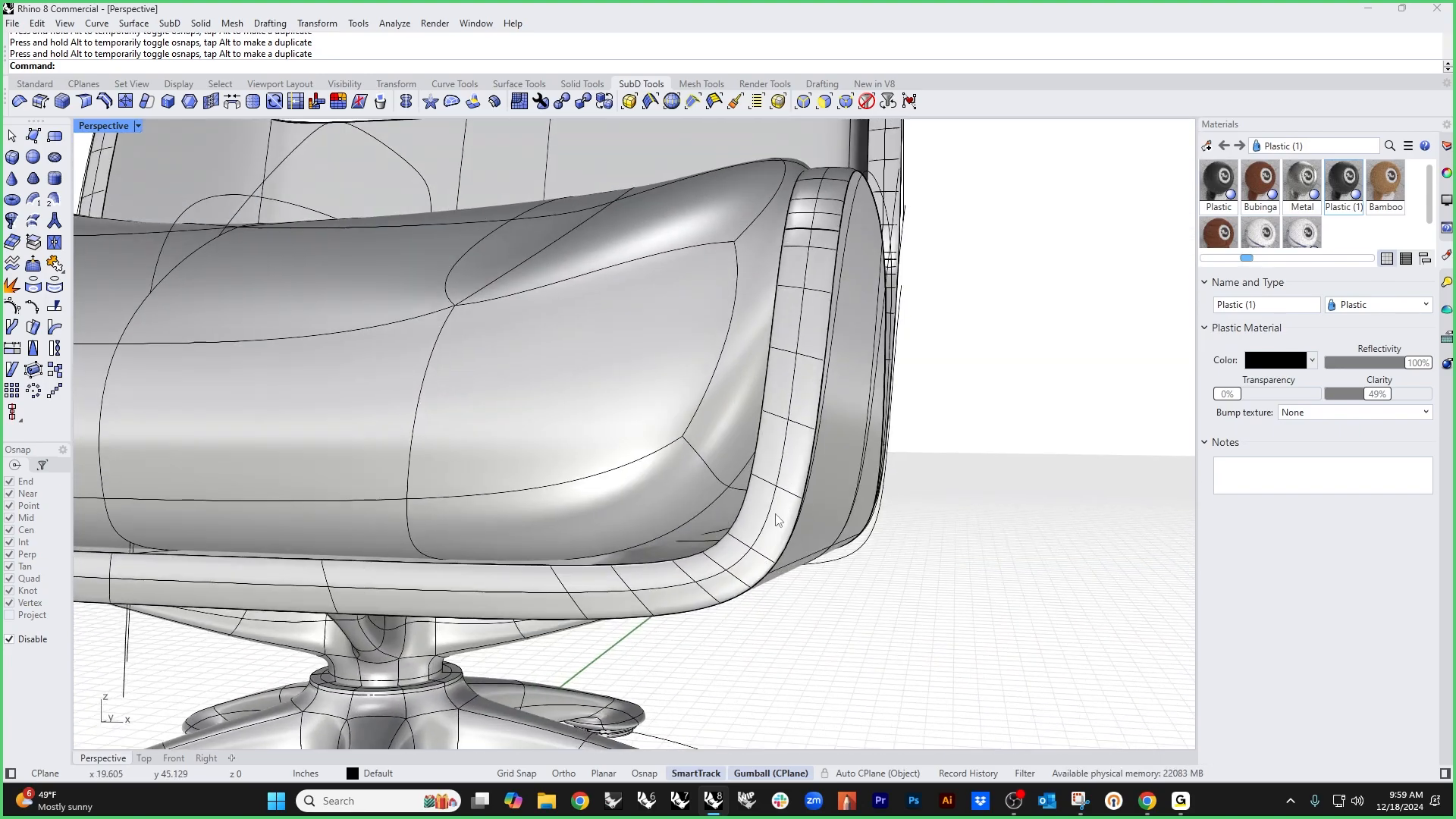
pyautogui.moveTo(746, 440); pyautogui.dragTo(763, 516)
pyautogui.click(939, 533)
# Step: Pull the edge at the cushion's lower left front corner down and outward to fill the gap in the shell
pyautogui.scroll(-8, 939, 533)
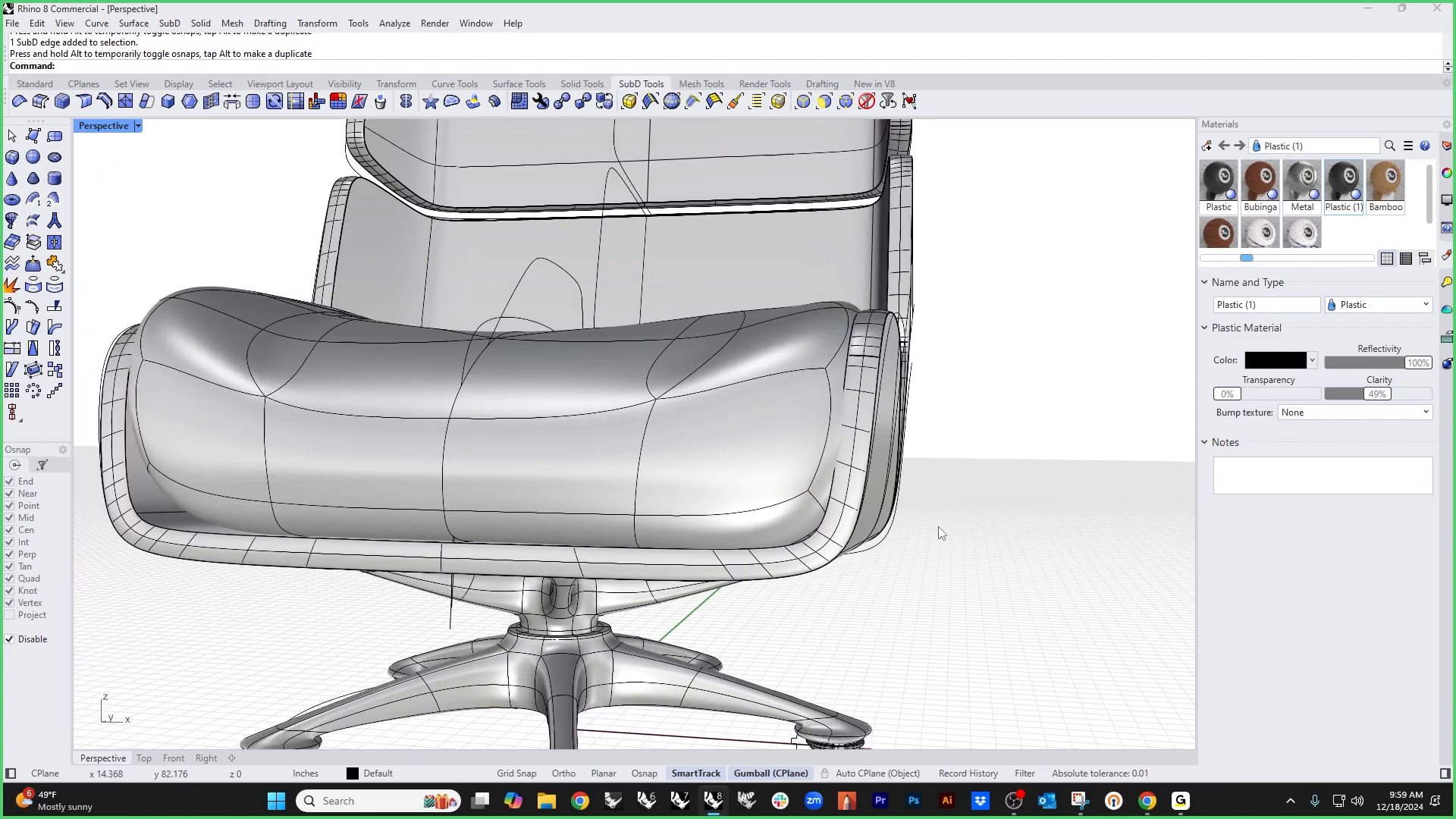
pyautogui.moveTo(939, 533); pyautogui.dragTo(994, 552, button='right')
pyautogui.scroll(7, 502, 528)
pyautogui.keyDown('ctrl'); pyautogui.keyDown('shift'); pyautogui.click(446, 485); pyautogui.keyUp('shift'); pyautogui.keyUp('ctrl')
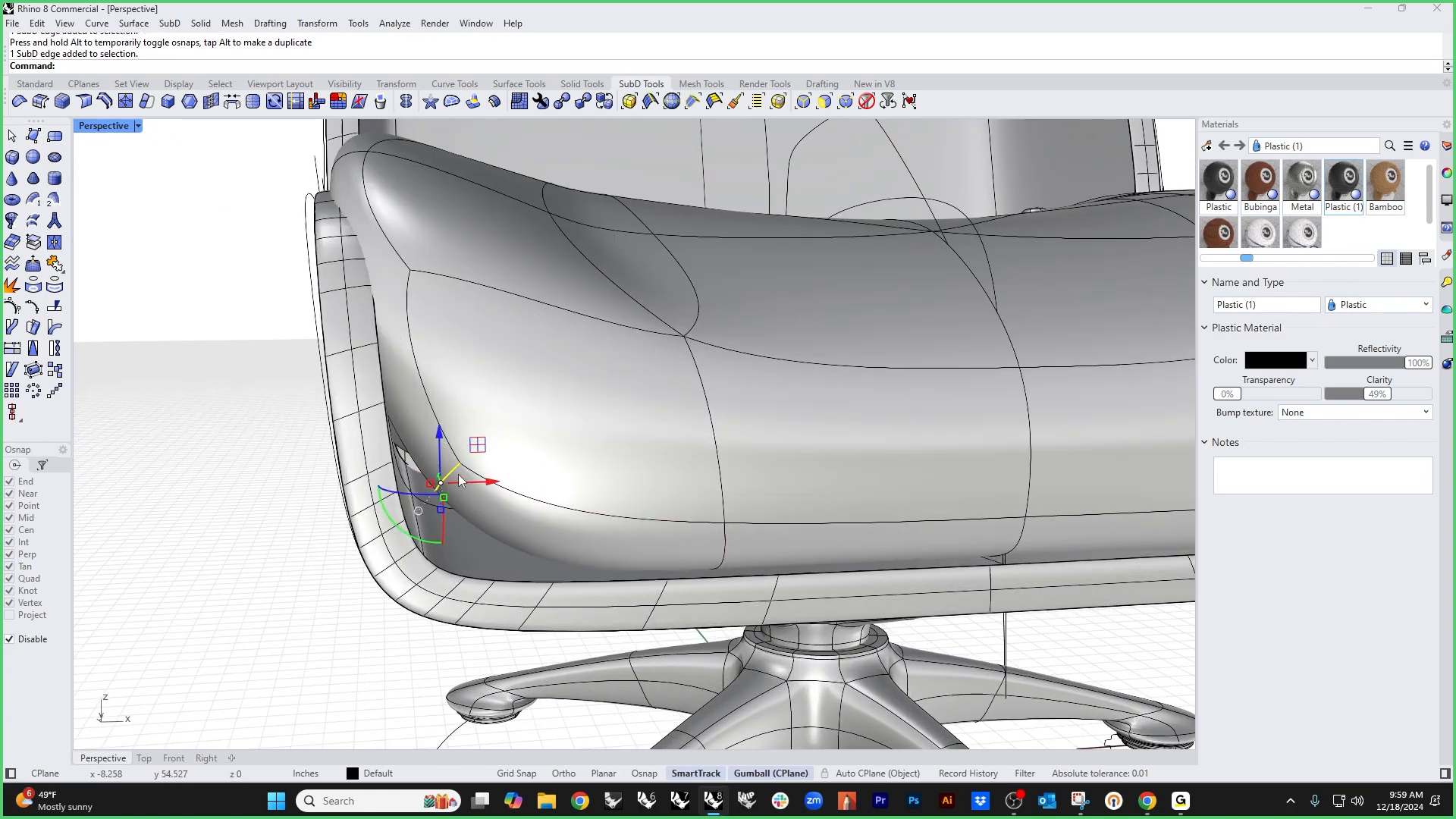
pyautogui.moveTo(479, 445); pyautogui.dragTo(433, 496)
# Step: Move the vertex near the cushion's left front corner inward and the left side face outward along the shell
pyautogui.moveTo(315, 455); pyautogui.dragTo(377, 545, button='right')
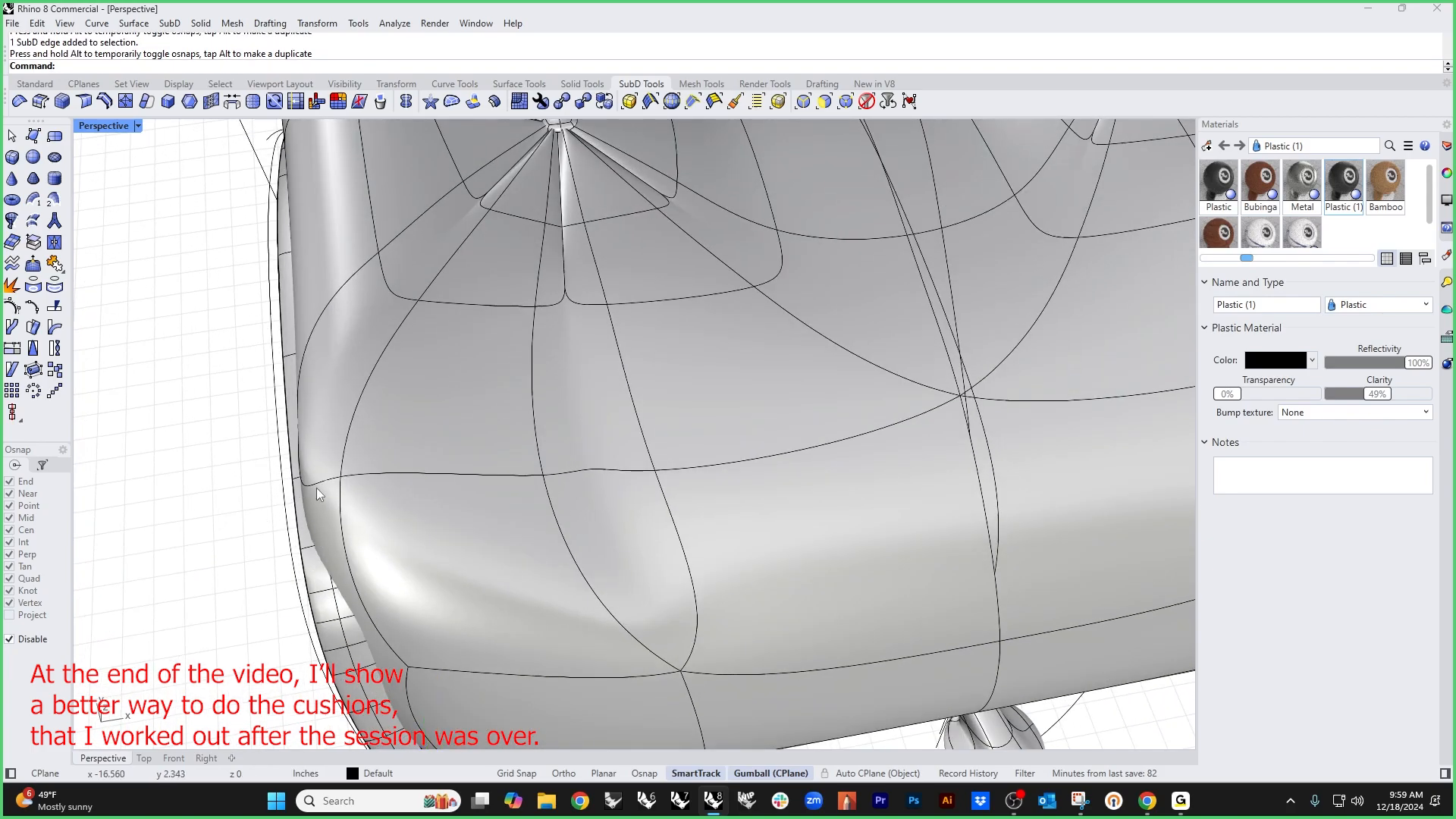
pyautogui.moveTo(366, 472); pyautogui.dragTo(422, 464)
pyautogui.scroll(-4, 337, 297)
pyautogui.keyDown('shift'); pyautogui.moveTo(336, 297); pyautogui.dragTo(376, 447, button='right'); pyautogui.keyUp('shift')
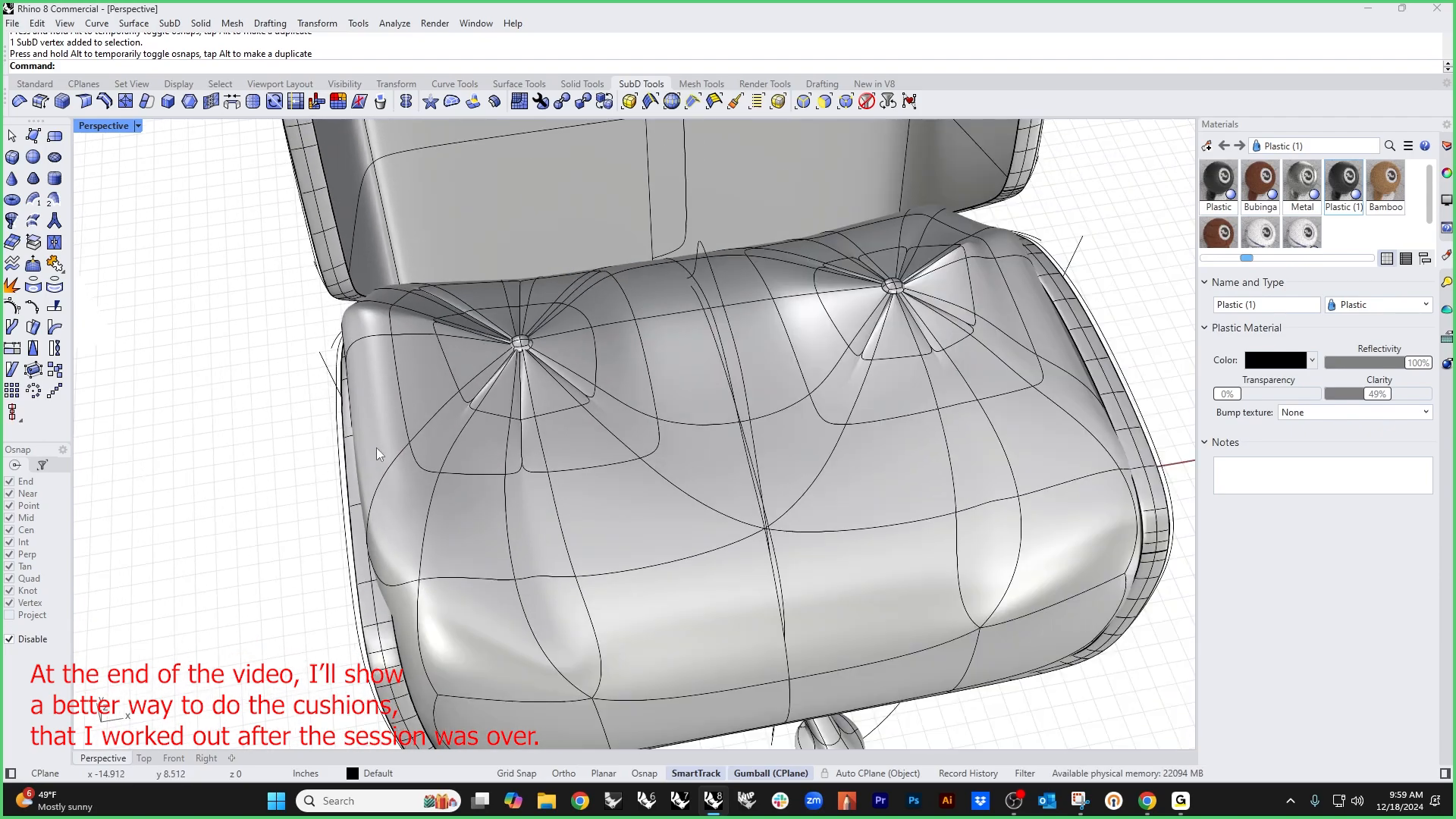
pyautogui.keyDown('ctrl'); pyautogui.keyDown('shift'); pyautogui.click(379, 390); pyautogui.keyUp('shift'); pyautogui.keyUp('ctrl')
pyautogui.moveTo(416, 398); pyautogui.dragTo(384, 403)
pyautogui.click(260, 416)
# Step: Nudge the vertex between the left button's folds and the cushion's left side
pyautogui.moveTo(260, 416); pyautogui.dragTo(380, 416, button='right')
pyautogui.scroll(5, 342, 444)
pyautogui.keyDown('ctrl'); pyautogui.keyDown('shift'); pyautogui.click(370, 416); pyautogui.keyUp('shift'); pyautogui.keyUp('ctrl')
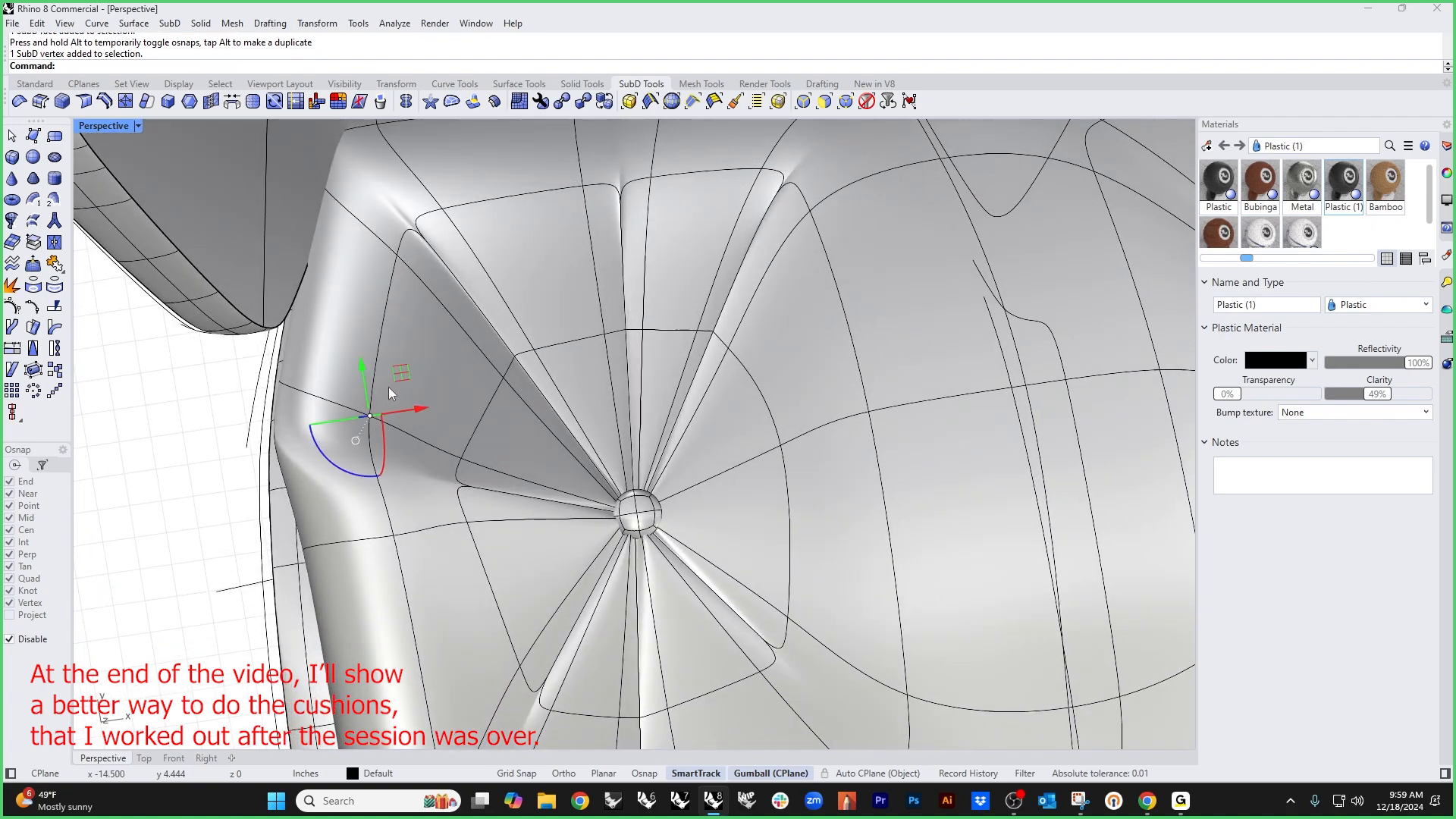
pyautogui.moveTo(388, 387)
pyautogui.mouseDown()
pyautogui.moveTo(428, 355)
pyautogui.moveTo(396, 379)
pyautogui.mouseUp()
pyautogui.click(344, 455)
# Step: Move the left side faces beside the button inward and shift the neighbouring side vertex forward
pyautogui.keyDown('ctrl'); pyautogui.keyDown('shift'); pyautogui.click(340, 451); pyautogui.keyUp('shift'); pyautogui.keyUp('ctrl')
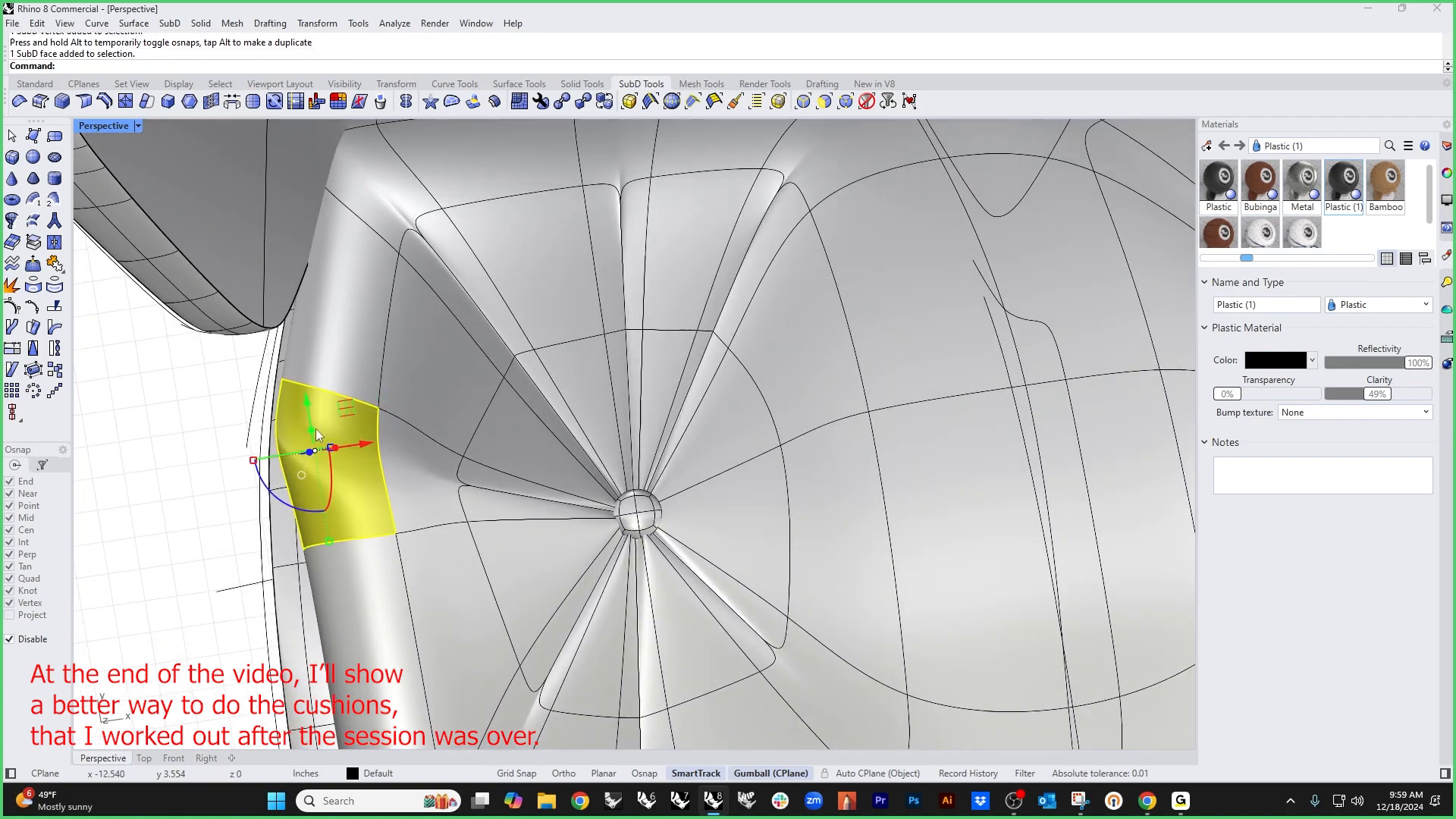
pyautogui.keyDown('ctrl'); pyautogui.keyDown('shift'); pyautogui.click(345, 372); pyautogui.keyUp('shift'); pyautogui.keyUp('ctrl')
pyautogui.moveTo(378, 295); pyautogui.dragTo(409, 283)
pyautogui.click(165, 469)
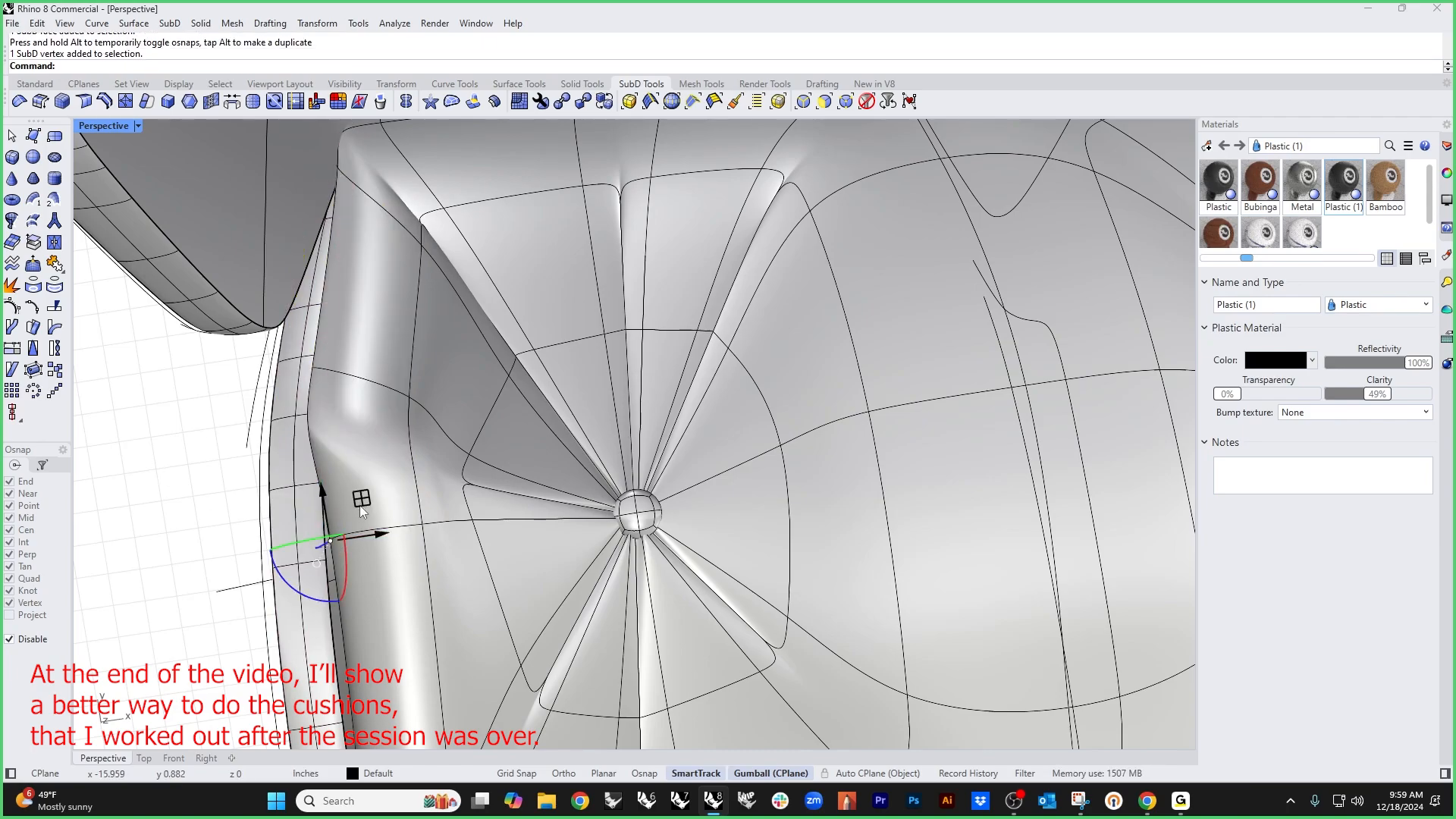
pyautogui.moveTo(361, 506); pyautogui.dragTo(355, 540)
# Step: Delete the seat cushion and its two buttons, keeping the chair's shells and base
pyautogui.scroll(-6, 234, 511)
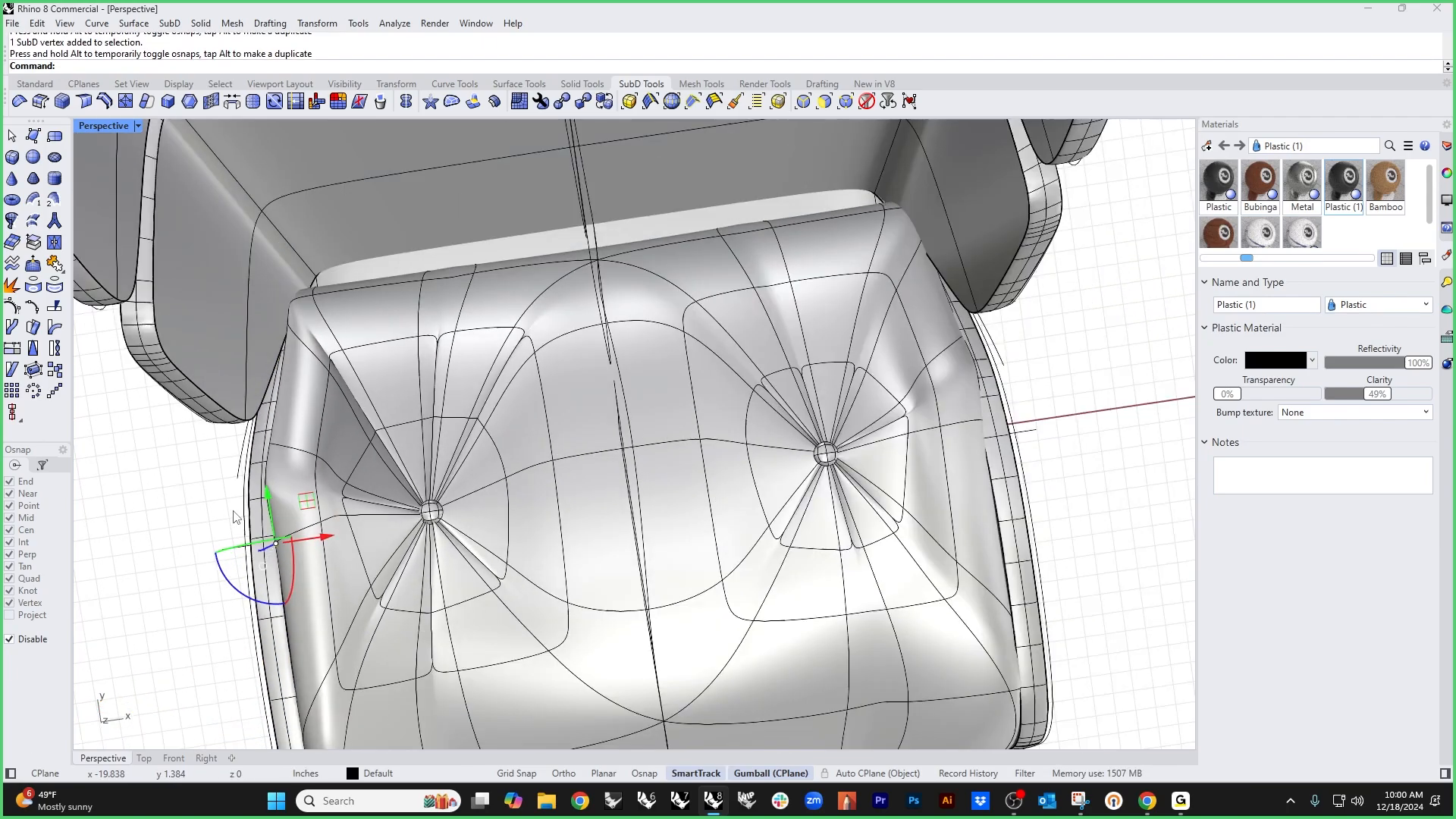
pyautogui.scroll(-3, 233, 517)
pyautogui.moveTo(234, 517); pyautogui.dragTo(496, 580, button='right')
pyautogui.moveTo(622, 600); pyautogui.dragTo(504, 537, button='right')
pyautogui.click(504, 537)
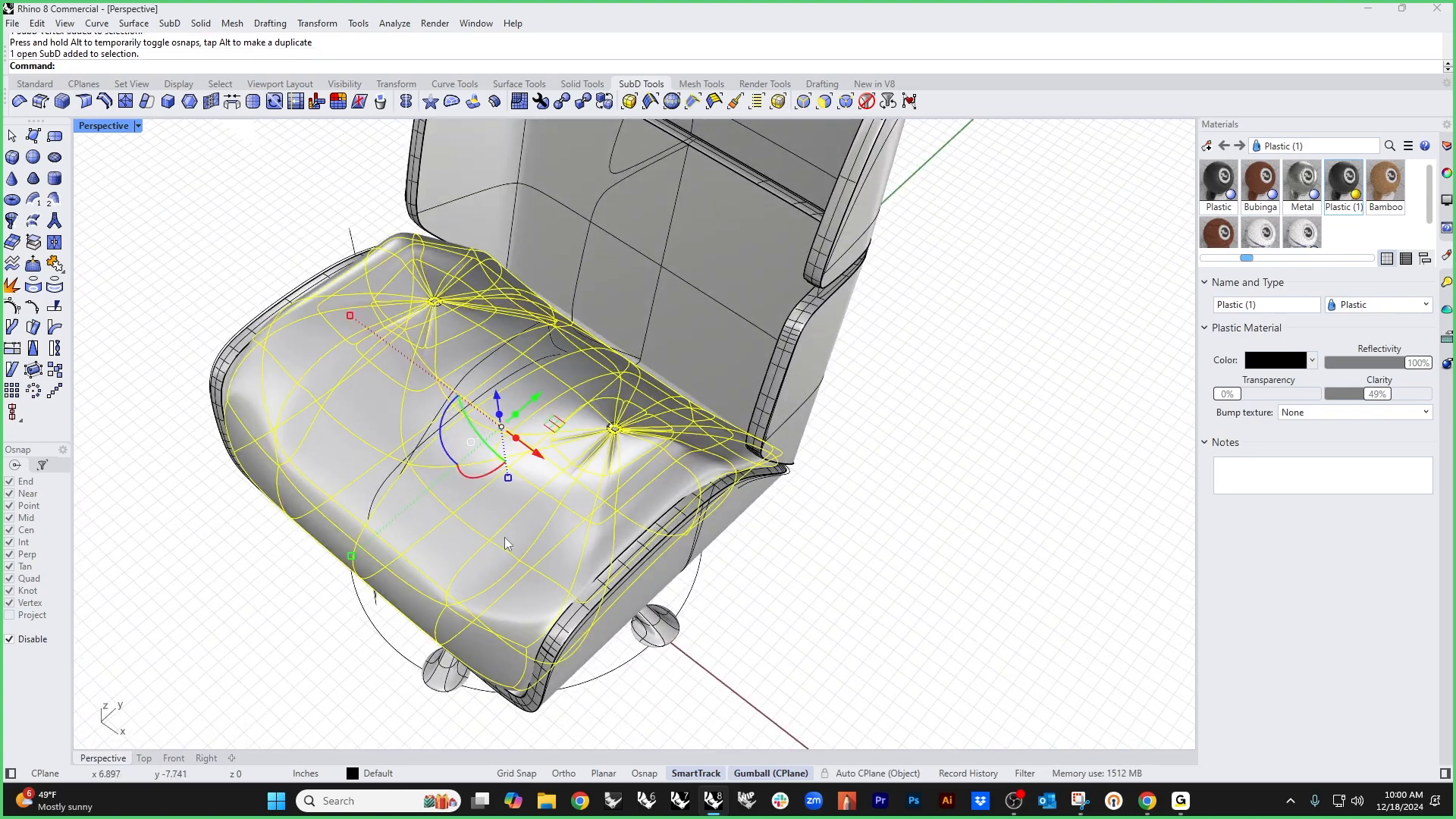
pyautogui.press('Delete')
pyautogui.moveTo(253, 216); pyautogui.dragTo(711, 504)
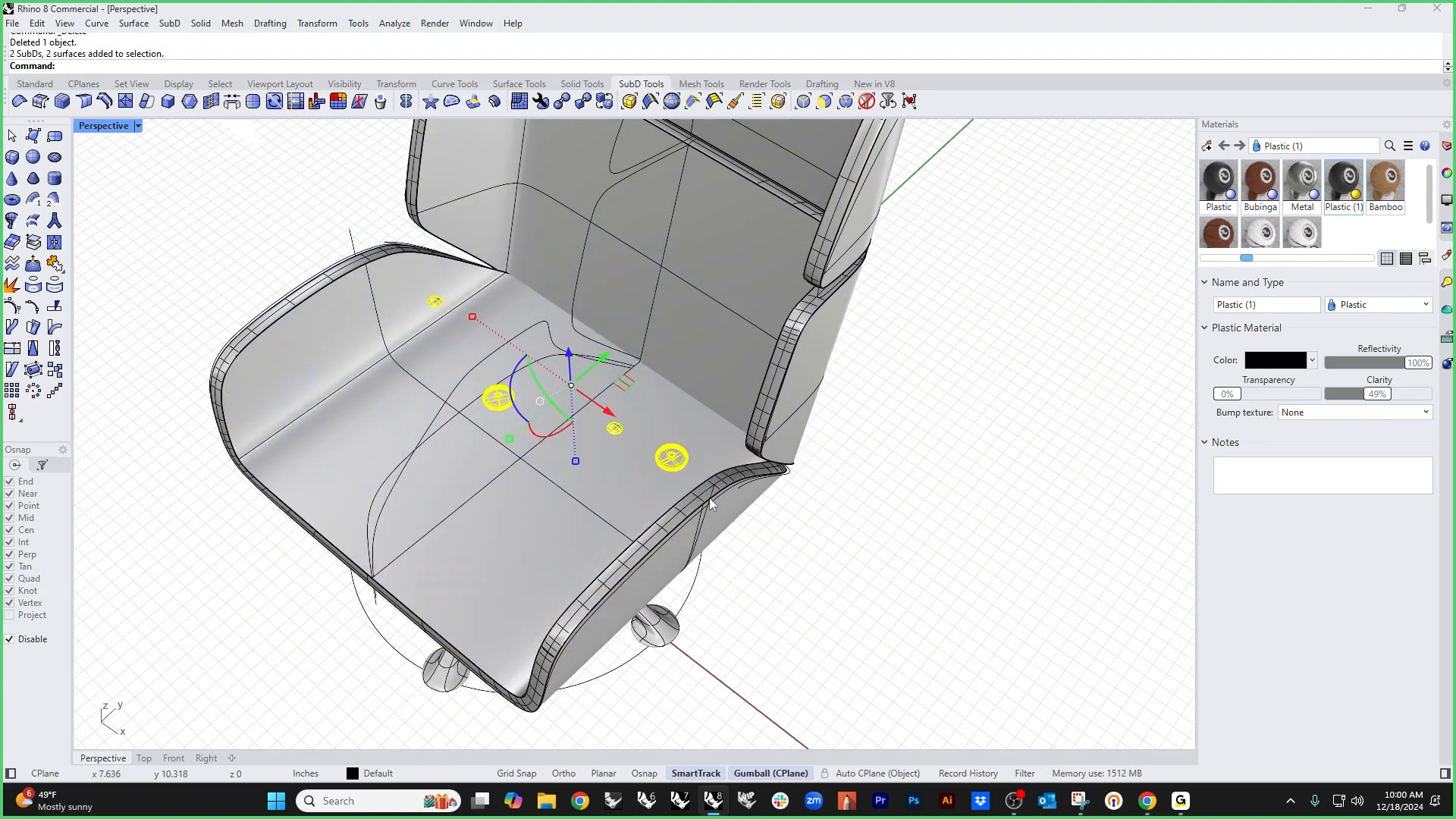
pyautogui.click(263, 282)
pyautogui.moveTo(264, 282); pyautogui.dragTo(216, 254, button='right')
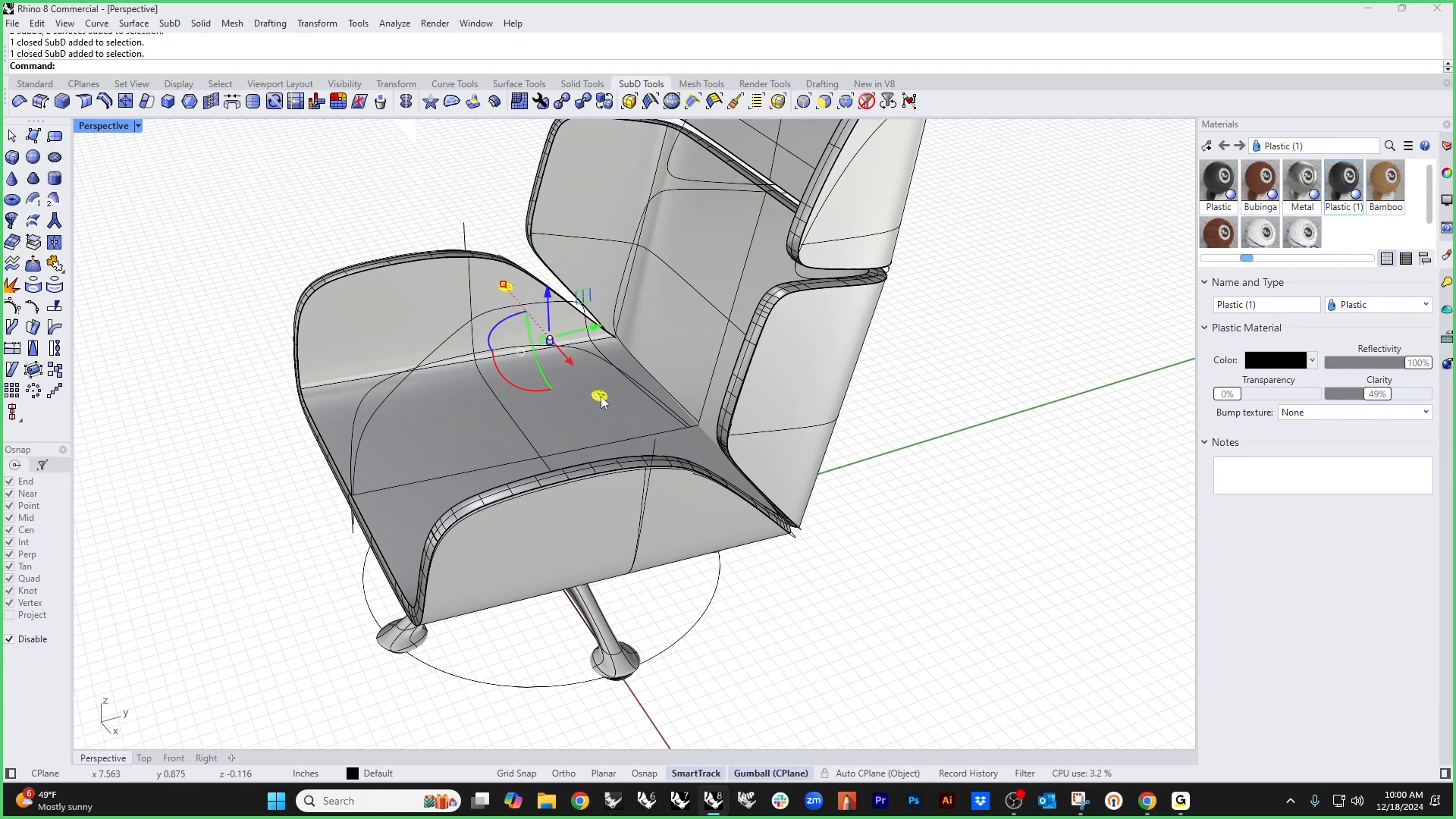
pyautogui.press('Delete')
# Step: Create a 2×2×2 SubD box centred at 0, its base about 25 × 24 inches to fit between the shell's armrests
pyautogui.moveTo(601, 396); pyautogui.dragTo(574, 440, button='right')
pyautogui.write('Top')
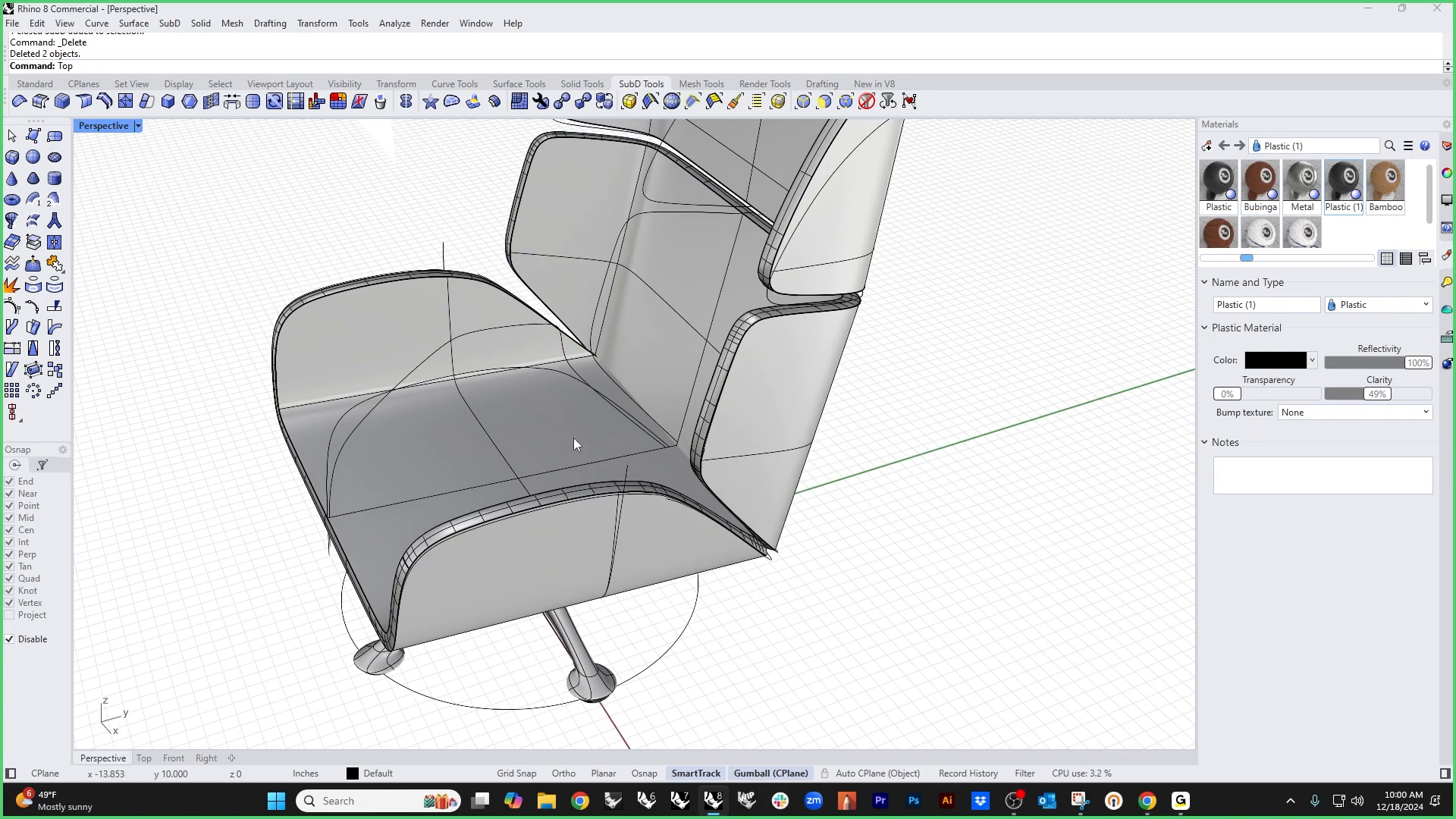
pyautogui.press('Return')
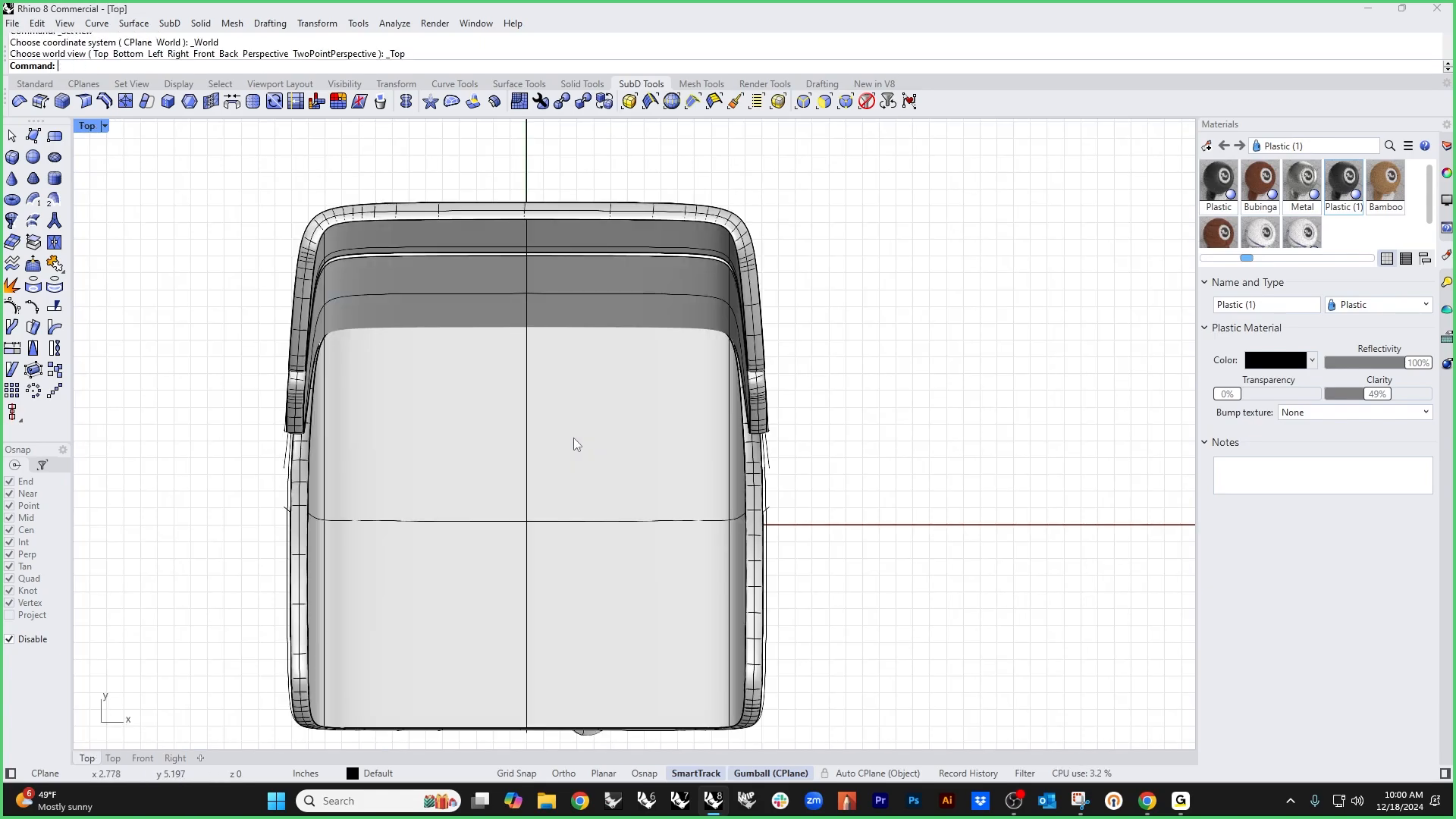
pyautogui.click(12, 157)
pyautogui.click(216, 66)
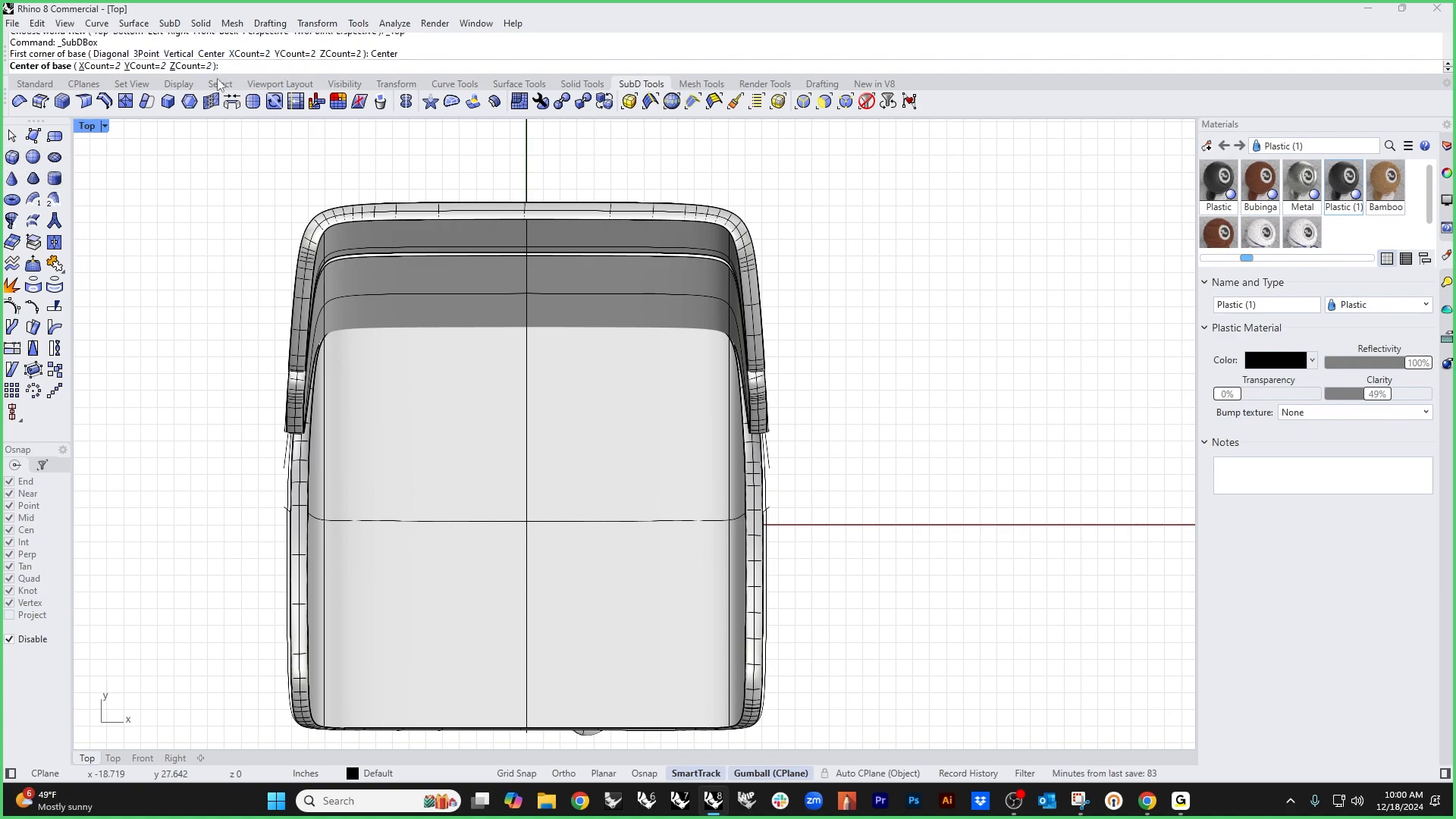
pyautogui.write('0')
pyautogui.press('Return')
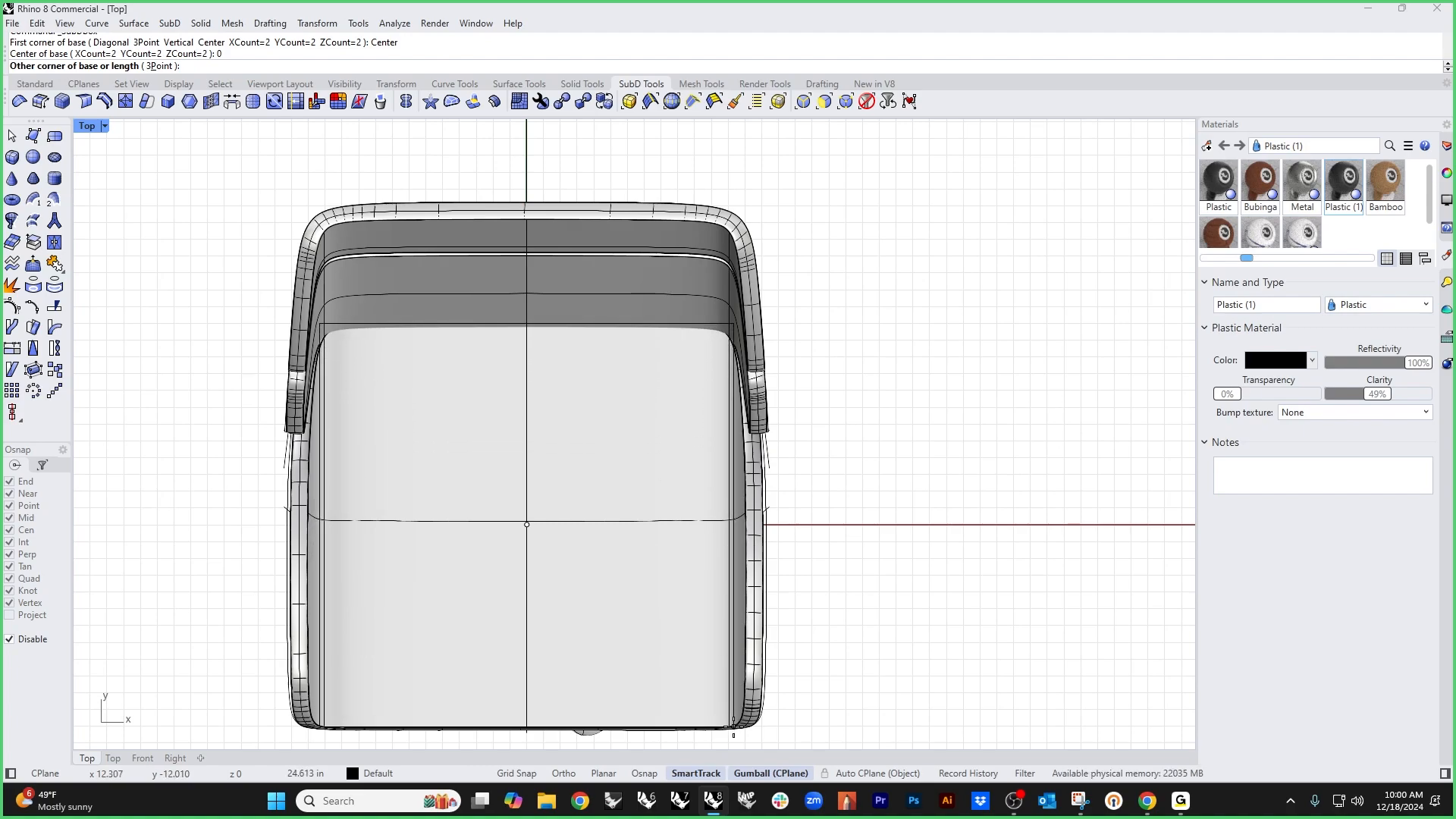
pyautogui.click(737, 728)
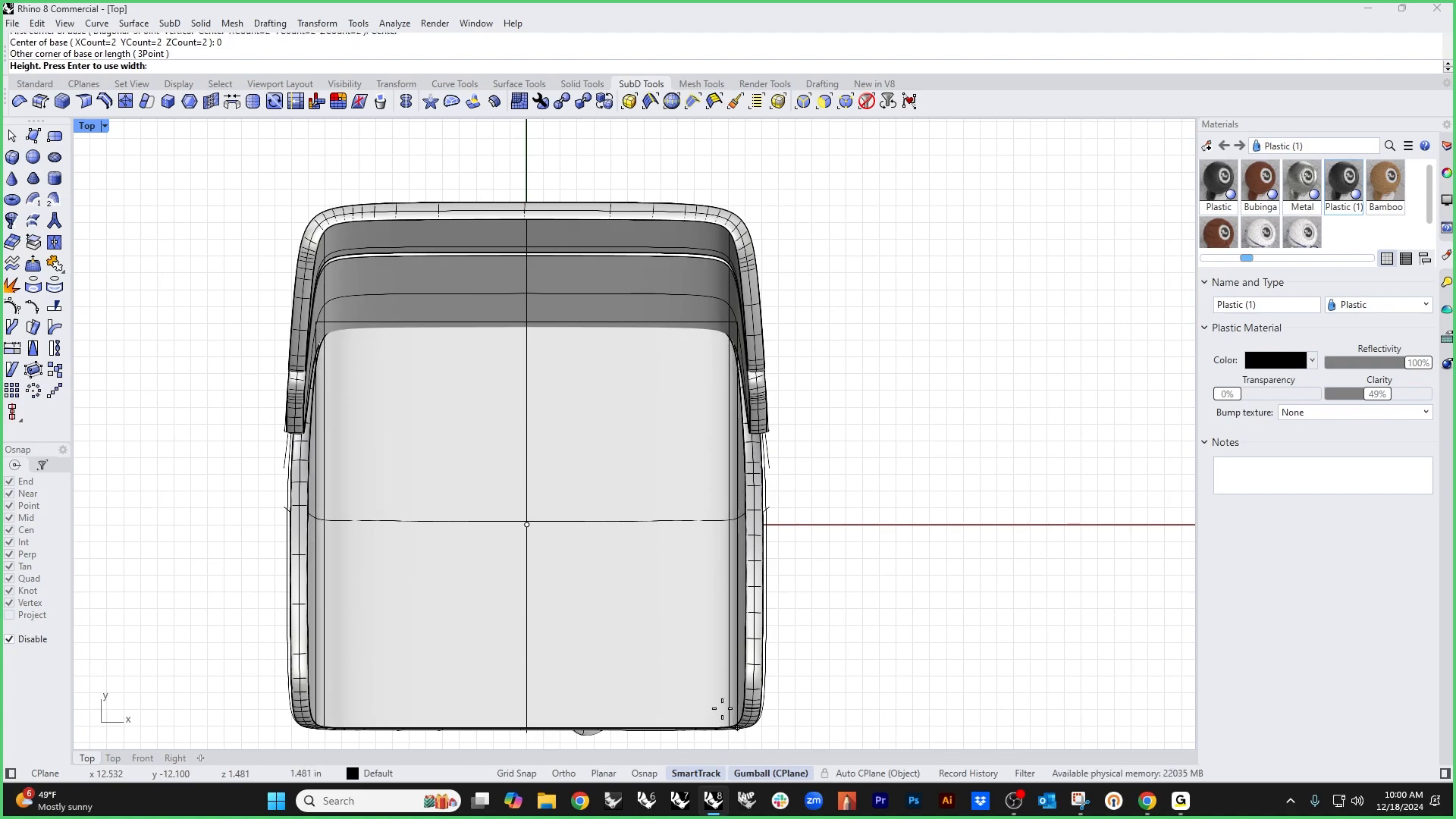
pyautogui.press('Return')
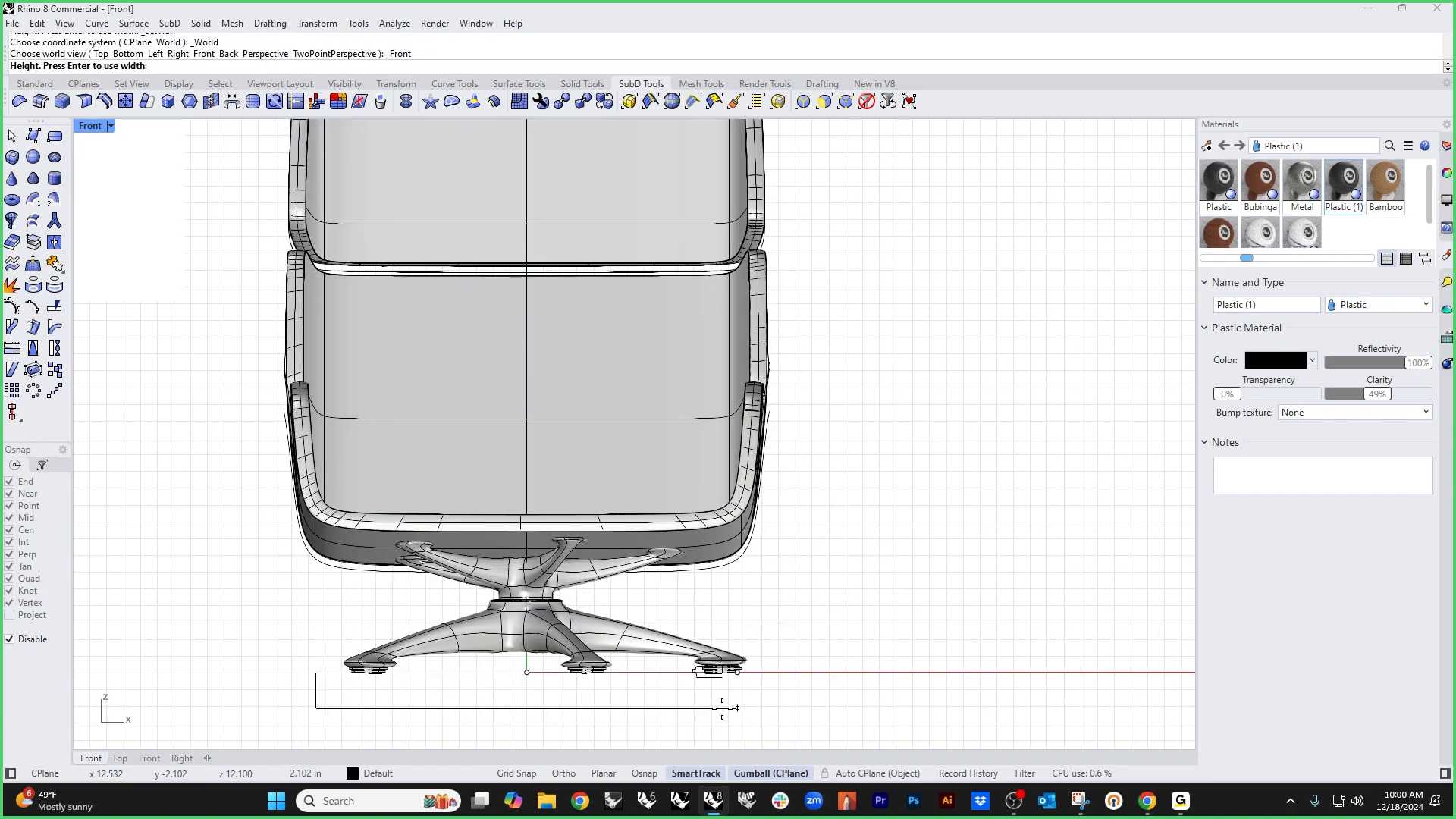
pyautogui.click(735, 589)
# Step: Move the new SubD box up until it rests on the seat inside the chair's shell
pyautogui.moveTo(538, 573); pyautogui.dragTo(586, 434)
pyautogui.moveTo(586, 429); pyautogui.dragTo(573, 484, button='right')
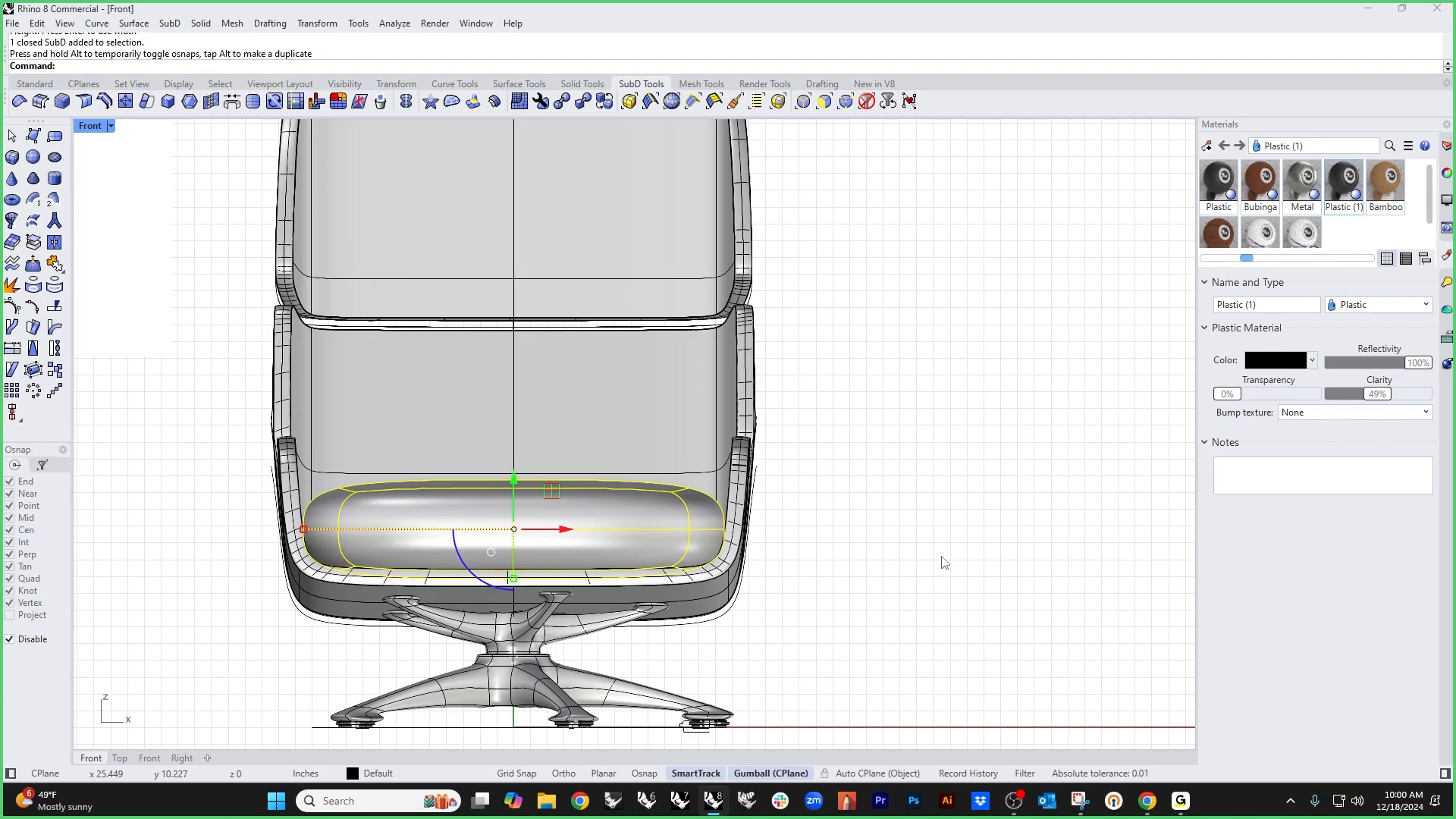
pyautogui.hotkey('ctrl', 'F4')
pyautogui.moveTo(802, 589); pyautogui.dragTo(904, 573, button='right')
pyautogui.click(904, 573)
# Step: Show the SubDs in flat mode, then widen the box's two upper side edges towards the shell and raise them
pyautogui.scroll(6, 637, 478)
pyautogui.moveTo(637, 483); pyautogui.dragTo(430, 413, button='right')
pyautogui.press('Tab')
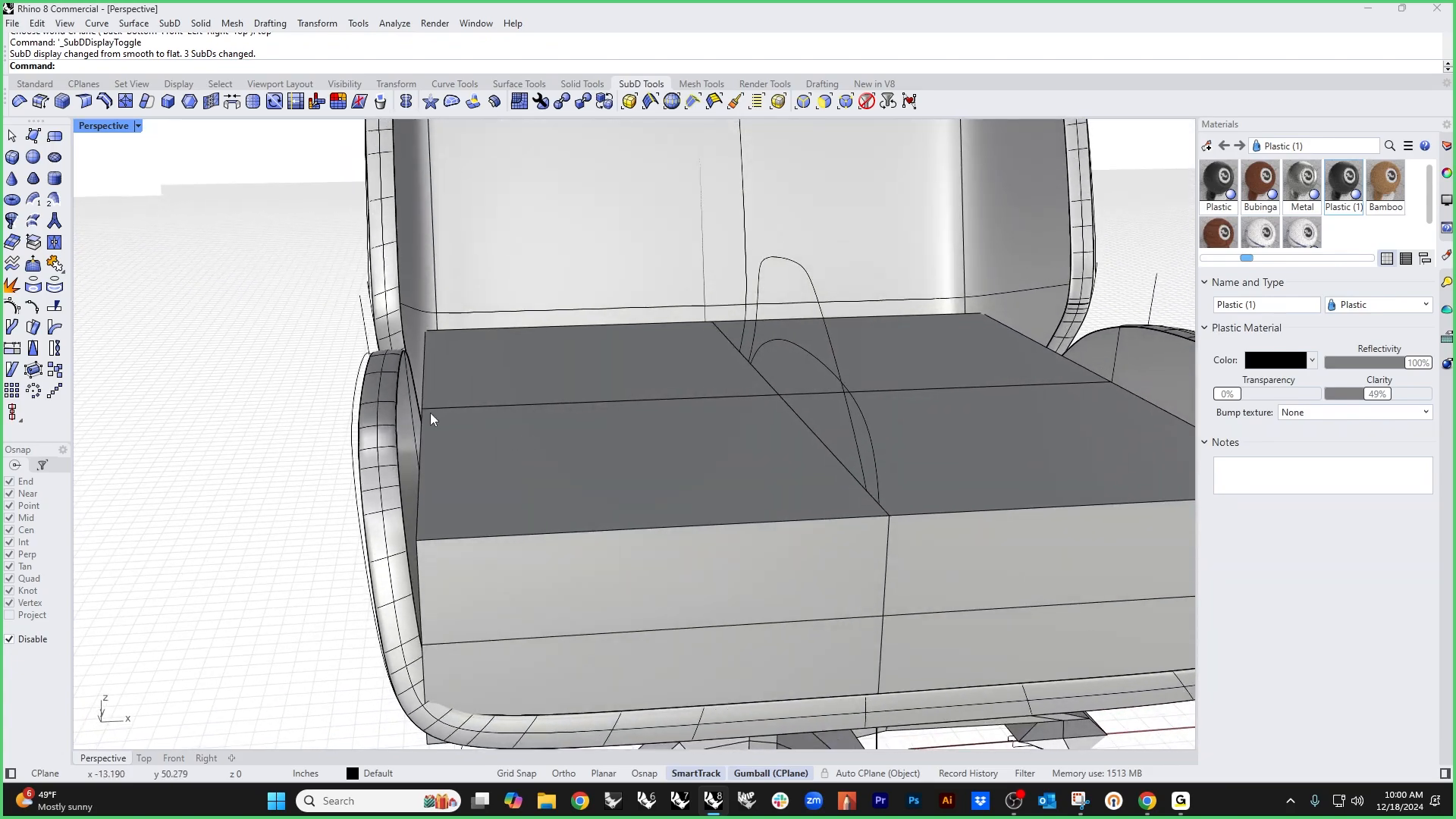
pyautogui.keyDown('ctrl'); pyautogui.keyDown('shift'); pyautogui.doubleClick(424, 433); pyautogui.keyUp('shift'); pyautogui.keyUp('ctrl')
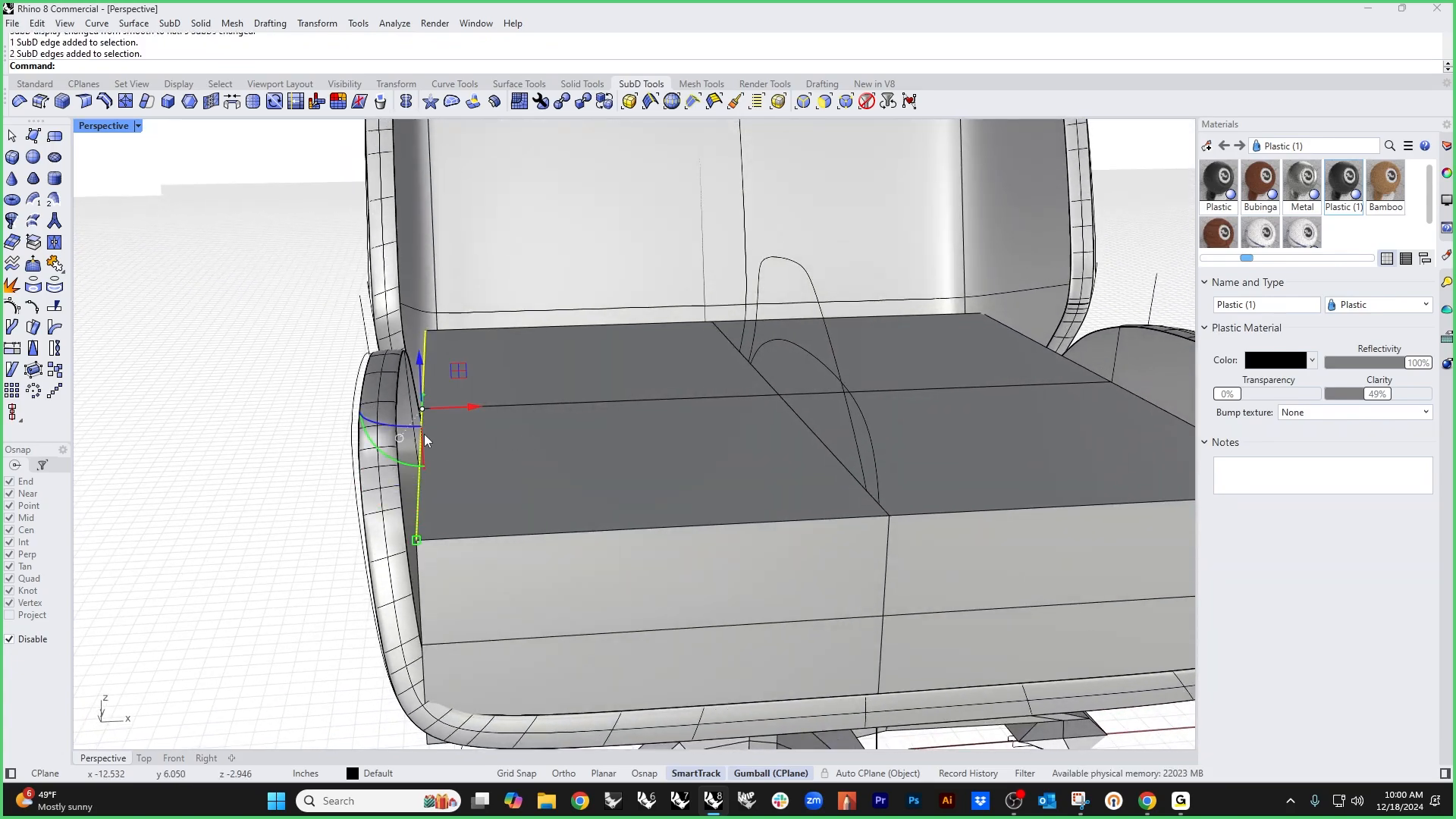
pyautogui.keyDown('ctrl'); pyautogui.keyDown('shift'); pyautogui.doubleClick(1163, 417); pyautogui.keyUp('shift'); pyautogui.keyUp('ctrl')
pyautogui.moveTo(725, 427); pyautogui.dragTo(659, 411, button='right')
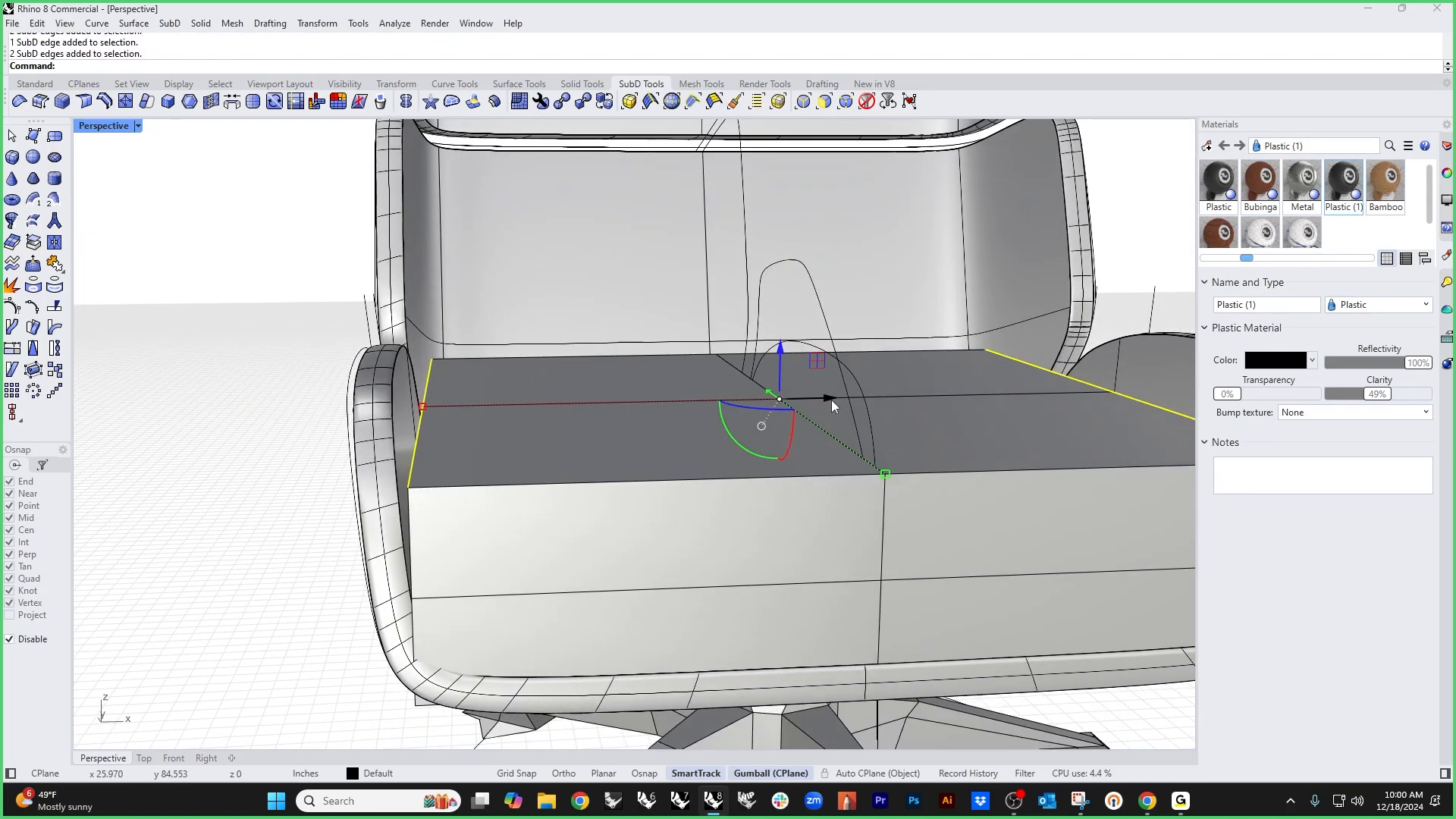
pyautogui.moveTo(422, 409); pyautogui.dragTo(413, 407)
pyautogui.moveTo(779, 354); pyautogui.dragTo(407, 336)
pyautogui.scroll(-5, 424, 418)
pyautogui.click(339, 592)
# Step: Scale the box's two lower side edges inward and adjust their height to follow the shell's curved bottom
pyautogui.moveTo(340, 605); pyautogui.dragTo(427, 493, button='right')
pyautogui.scroll(5, 444, 462)
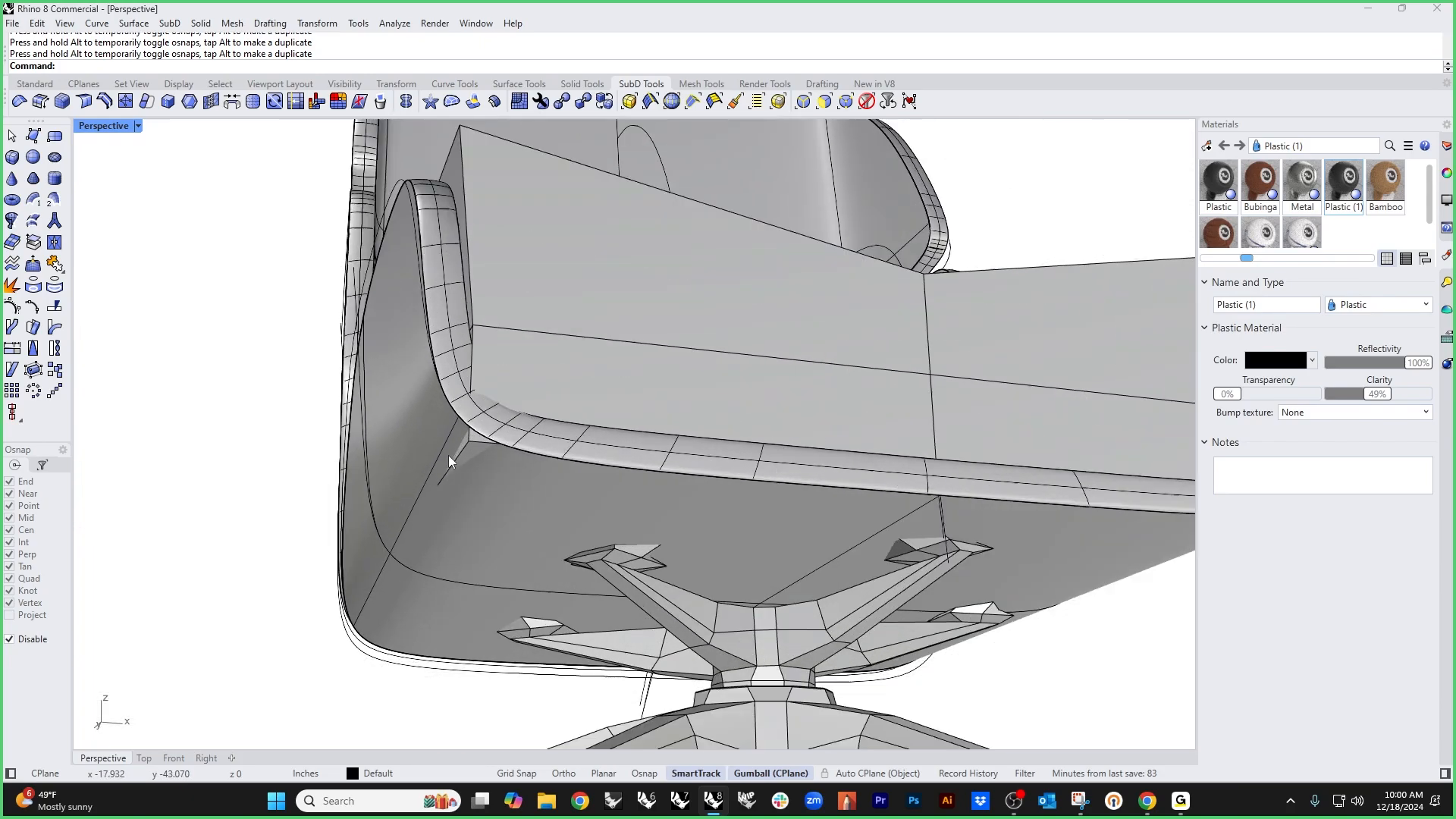
pyautogui.keyDown('ctrl'); pyautogui.keyDown('shift'); pyautogui.doubleClick(460, 453); pyautogui.keyUp('shift'); pyautogui.keyUp('ctrl')
pyautogui.scroll(4, 781, 463)
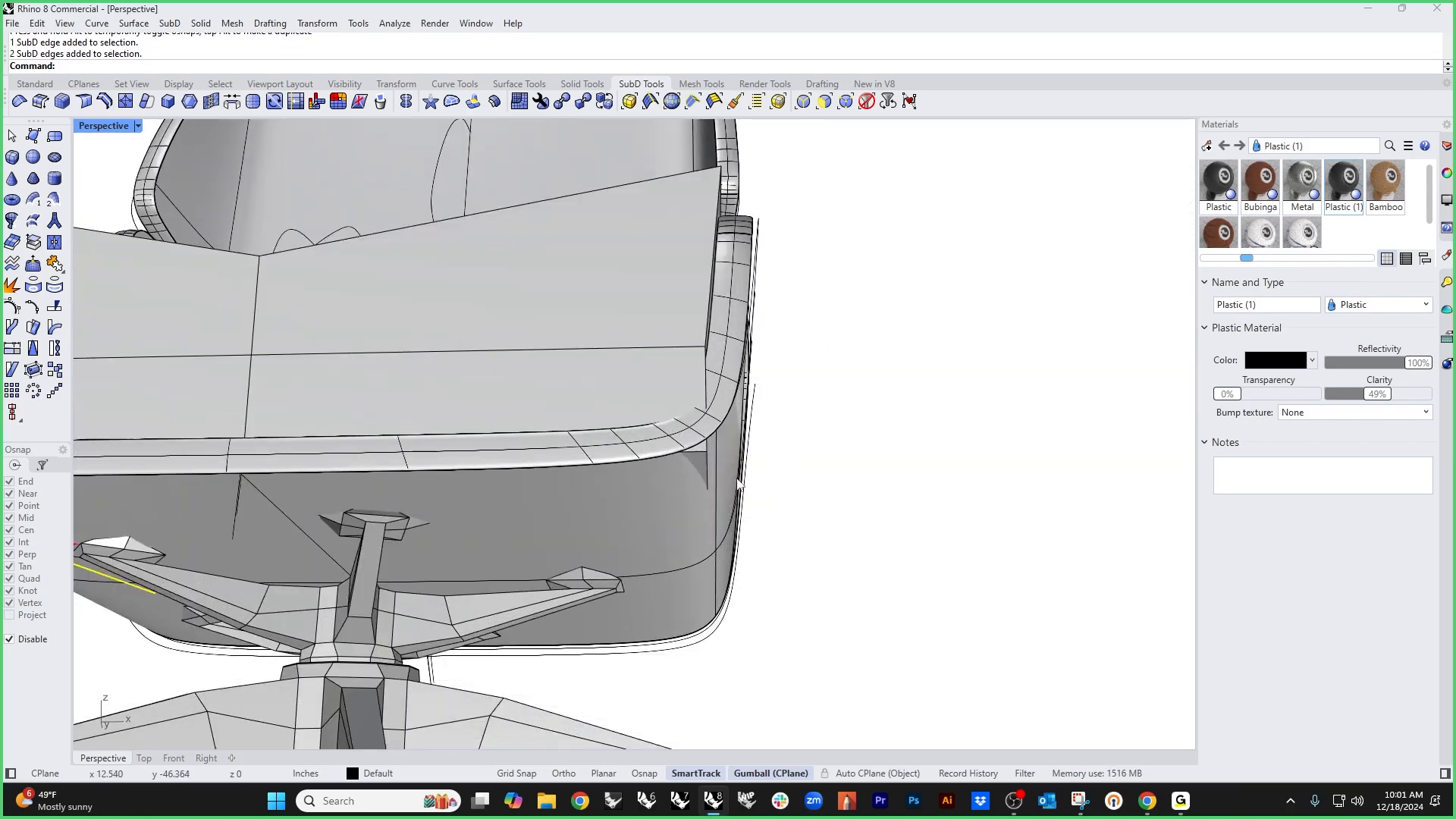
pyautogui.keyDown('ctrl'); pyautogui.keyDown('shift'); pyautogui.click(706, 471); pyautogui.keyUp('shift'); pyautogui.keyUp('ctrl')
pyautogui.keyDown('ctrl'); pyautogui.keyDown('shift'); pyautogui.doubleClick(706, 472); pyautogui.keyUp('shift'); pyautogui.keyUp('ctrl')
pyautogui.scroll(-7, 707, 472)
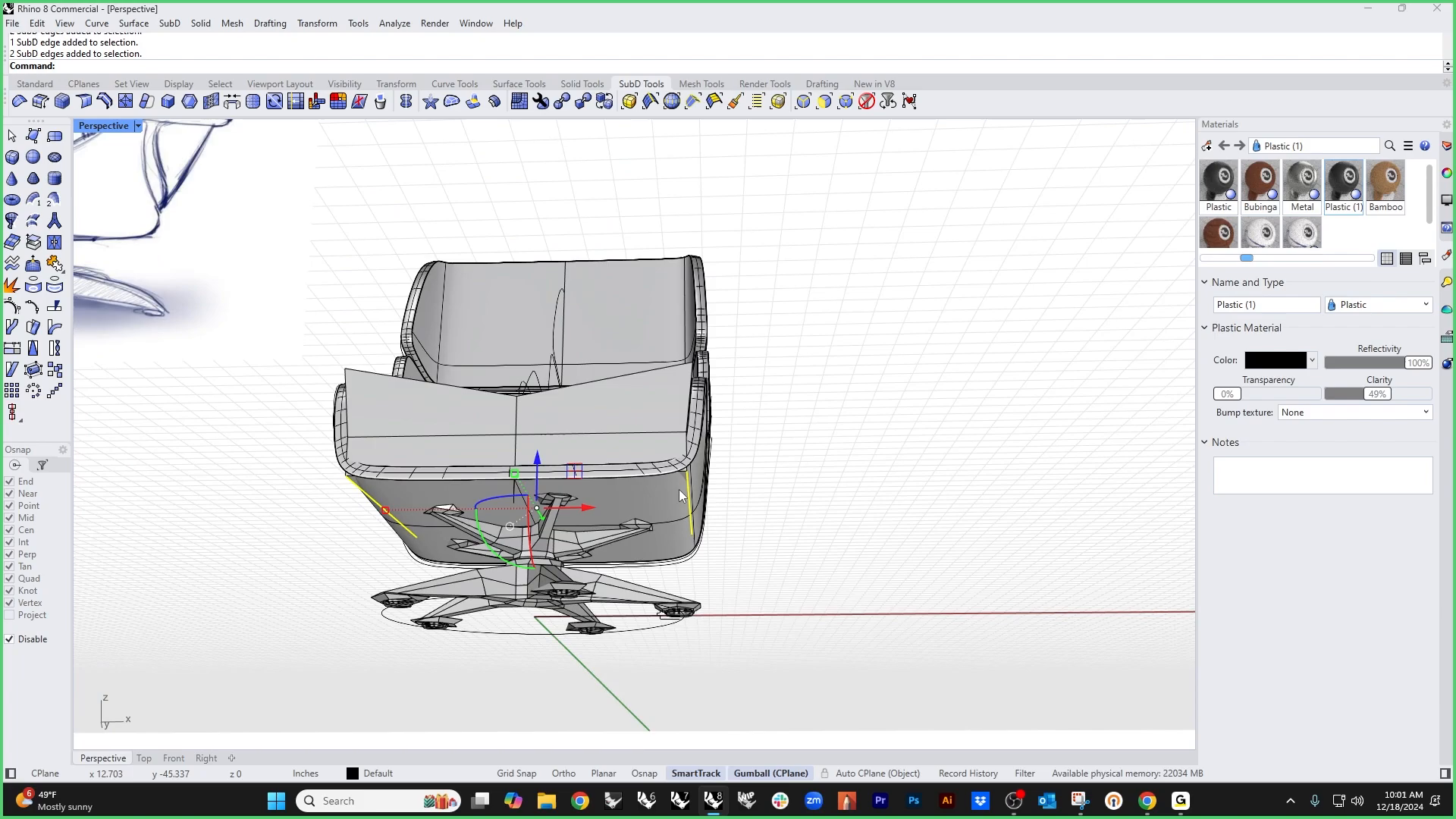
pyautogui.moveTo(707, 472); pyautogui.dragTo(699, 578, button='right')
pyautogui.moveTo(388, 508); pyautogui.dragTo(389, 496)
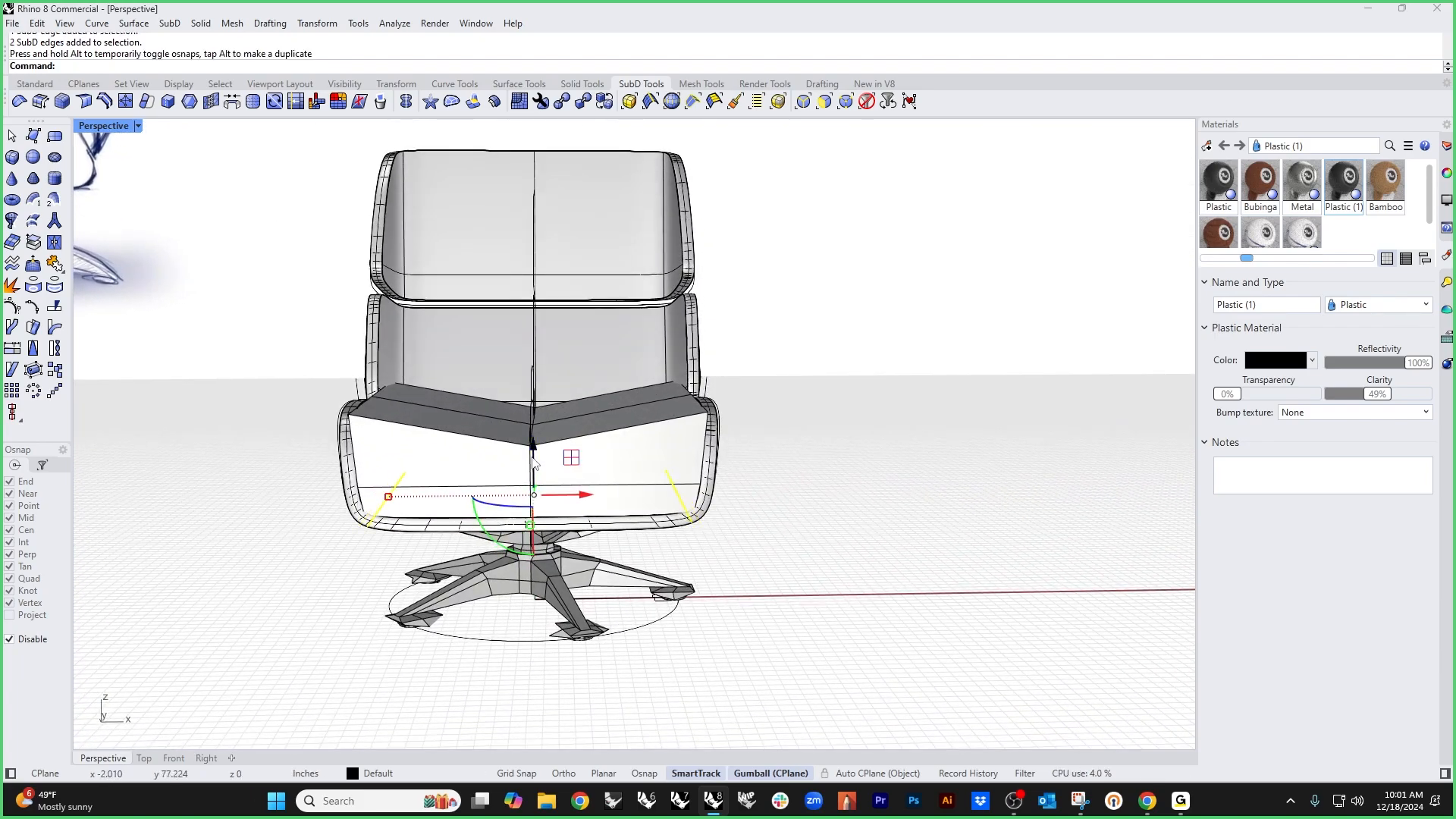
pyautogui.moveTo(533, 461); pyautogui.dragTo(535, 488)
pyautogui.click(866, 669)
# Step: Lower the box's front-to-back centre edge loop slightly and return the SubDs to smooth display
pyautogui.scroll(3, 535, 448)
pyautogui.doubleClick(528, 494)
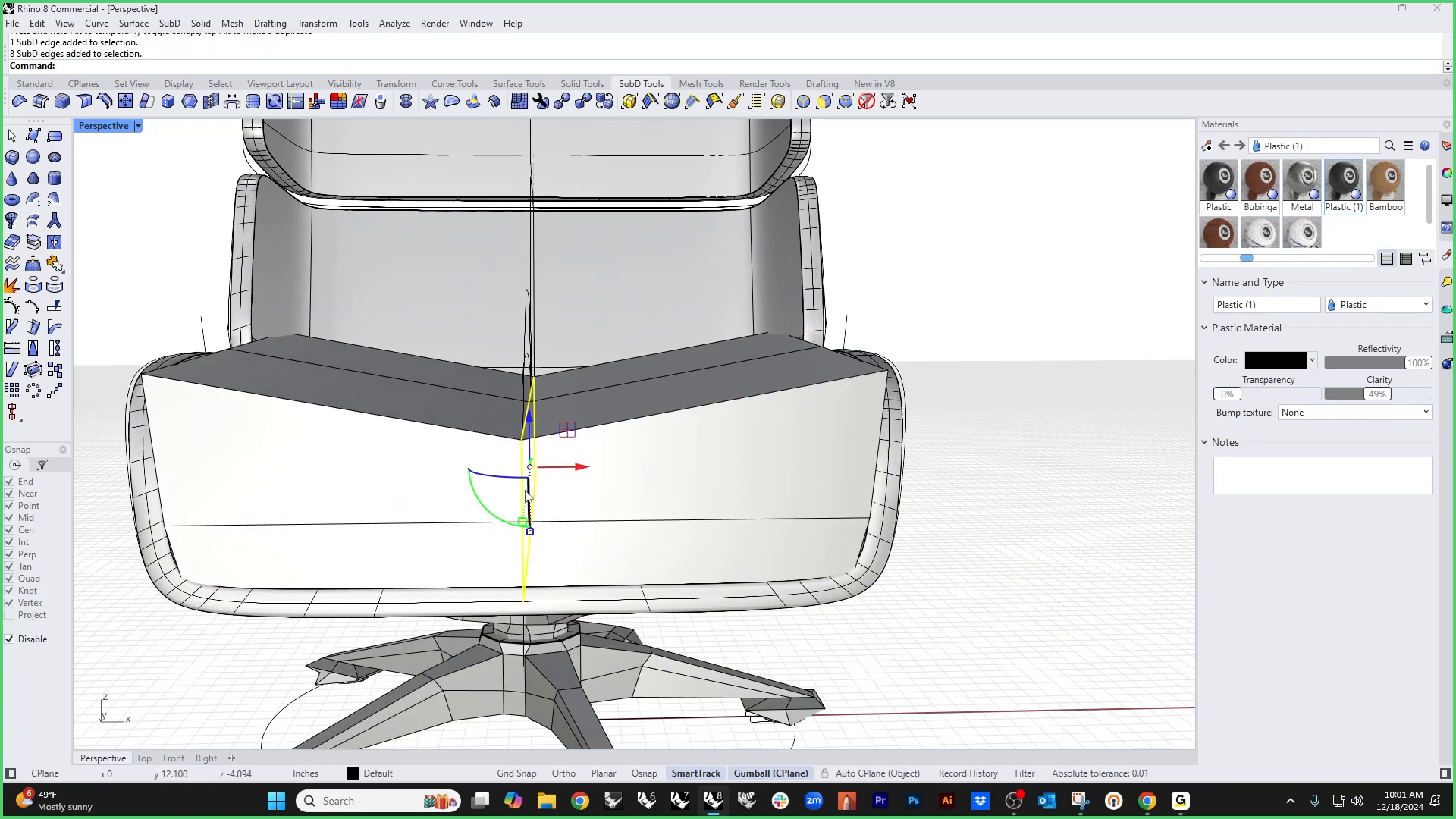
pyautogui.moveTo(533, 460); pyautogui.dragTo(598, 518, button='right')
pyautogui.moveTo(558, 438)
pyautogui.mouseDown()
pyautogui.moveTo(558, 409)
pyautogui.moveTo(557, 455)
pyautogui.mouseUp()
pyautogui.click(900, 578)
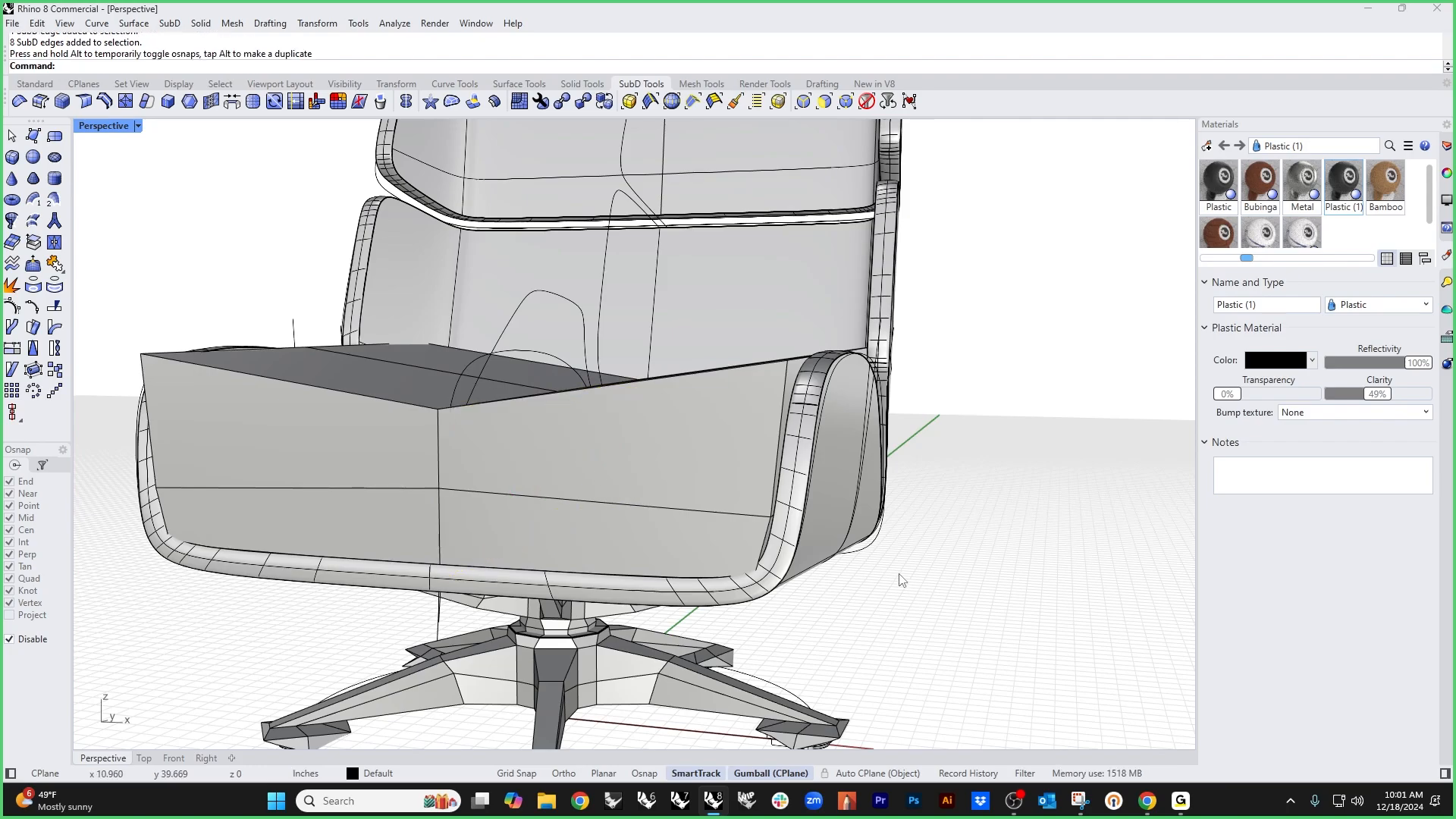
pyautogui.scroll(-4, 872, 546)
pyautogui.moveTo(823, 512); pyautogui.dragTo(620, 561, button='right')
pyautogui.press('Tab')
pyautogui.scroll(4, 706, 540)
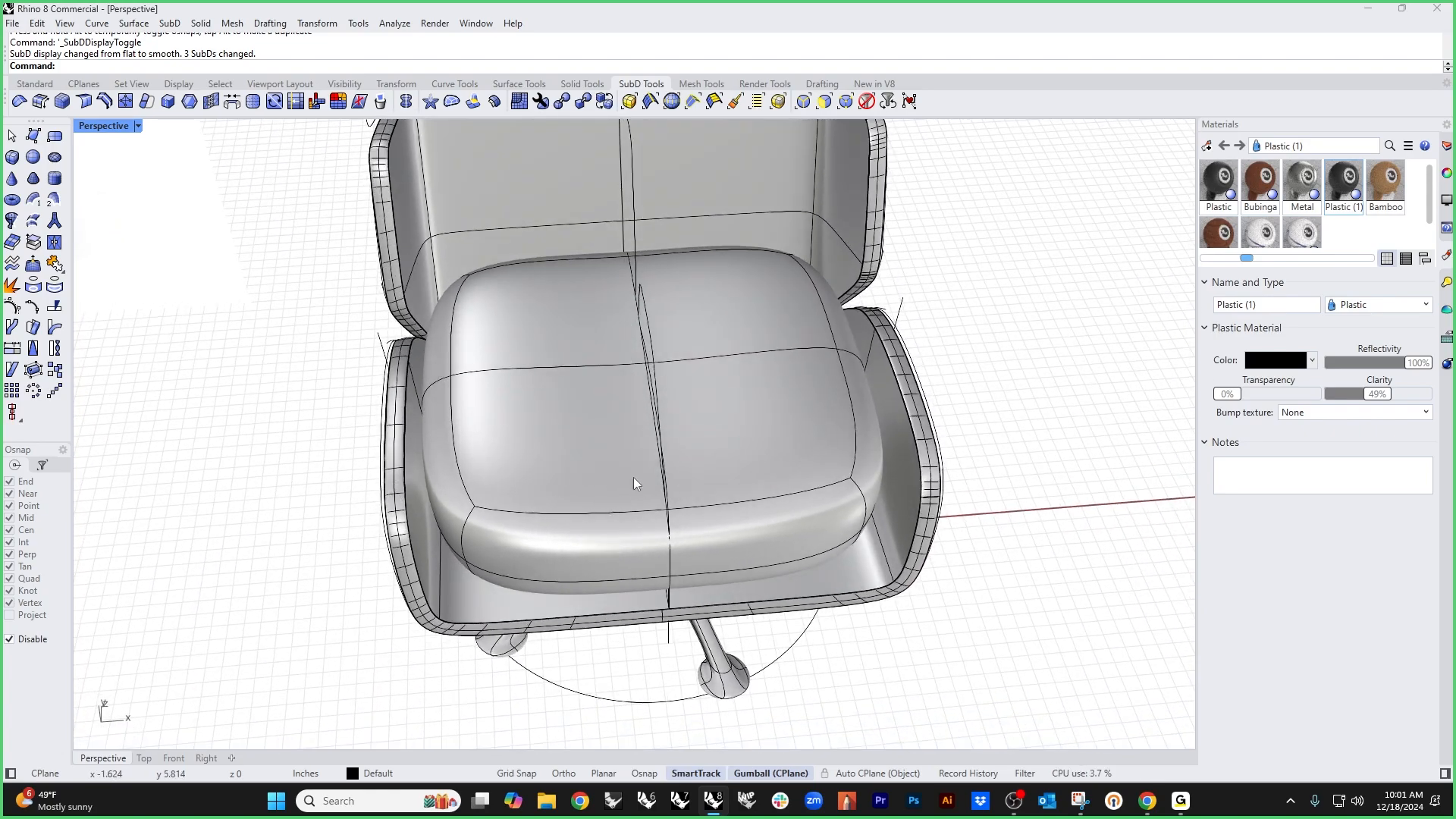
# Step: Insert an edge loop near the cushion's left side, offset from the centre loop with BothSides=No
pyautogui.scroll(4, 666, 488)
pyautogui.moveTo(734, 484); pyautogui.dragTo(648, 481, button='right')
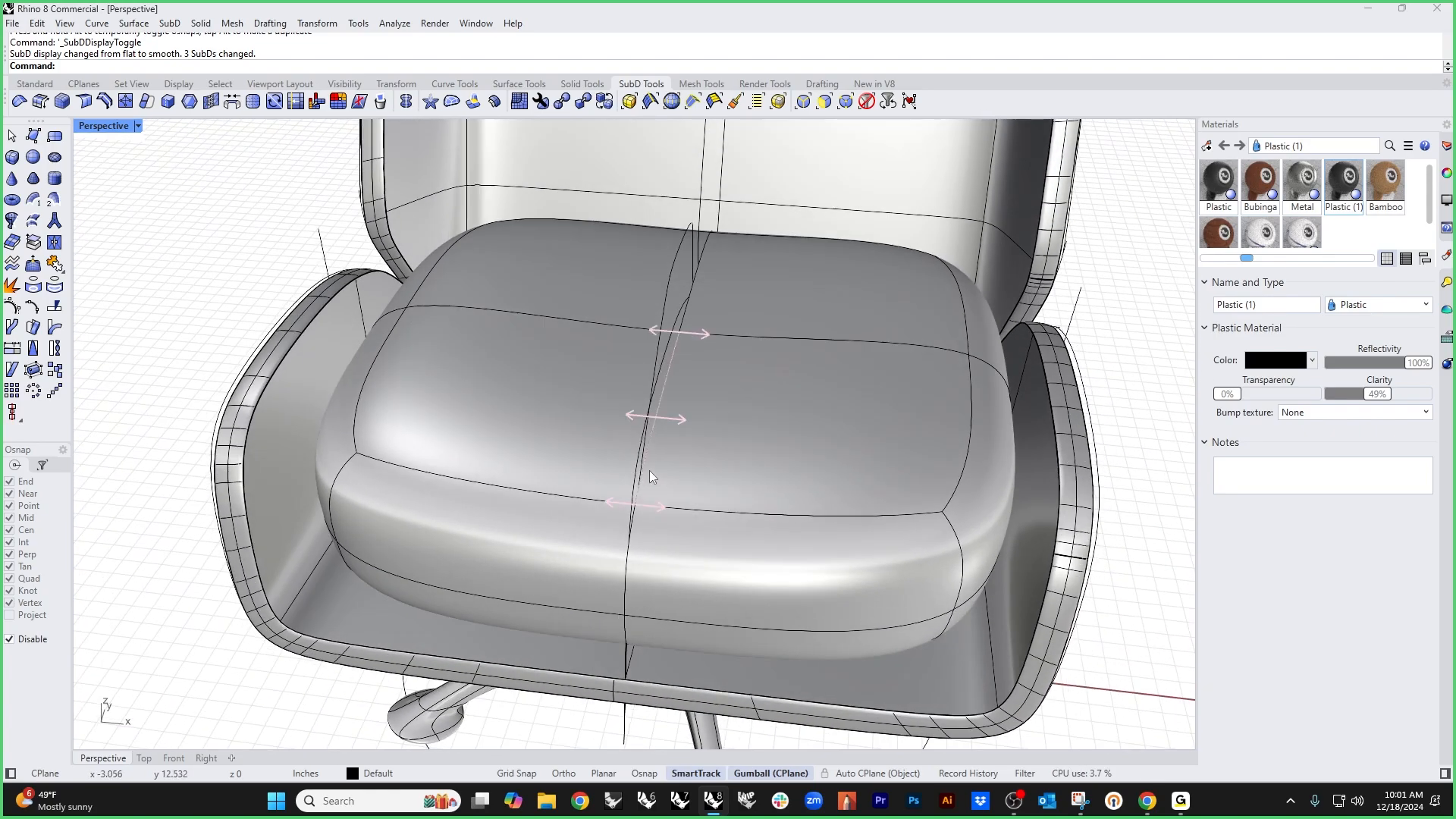
pyautogui.keyDown('ctrl'); pyautogui.keyDown('shift'); pyautogui.doubleClick(648, 470); pyautogui.keyUp('shift'); pyautogui.keyUp('ctrl')
pyautogui.keyDown('ctrl'); pyautogui.keyDown('shift'); pyautogui.doubleClick(652, 454); pyautogui.keyUp('shift'); pyautogui.keyUp('ctrl')
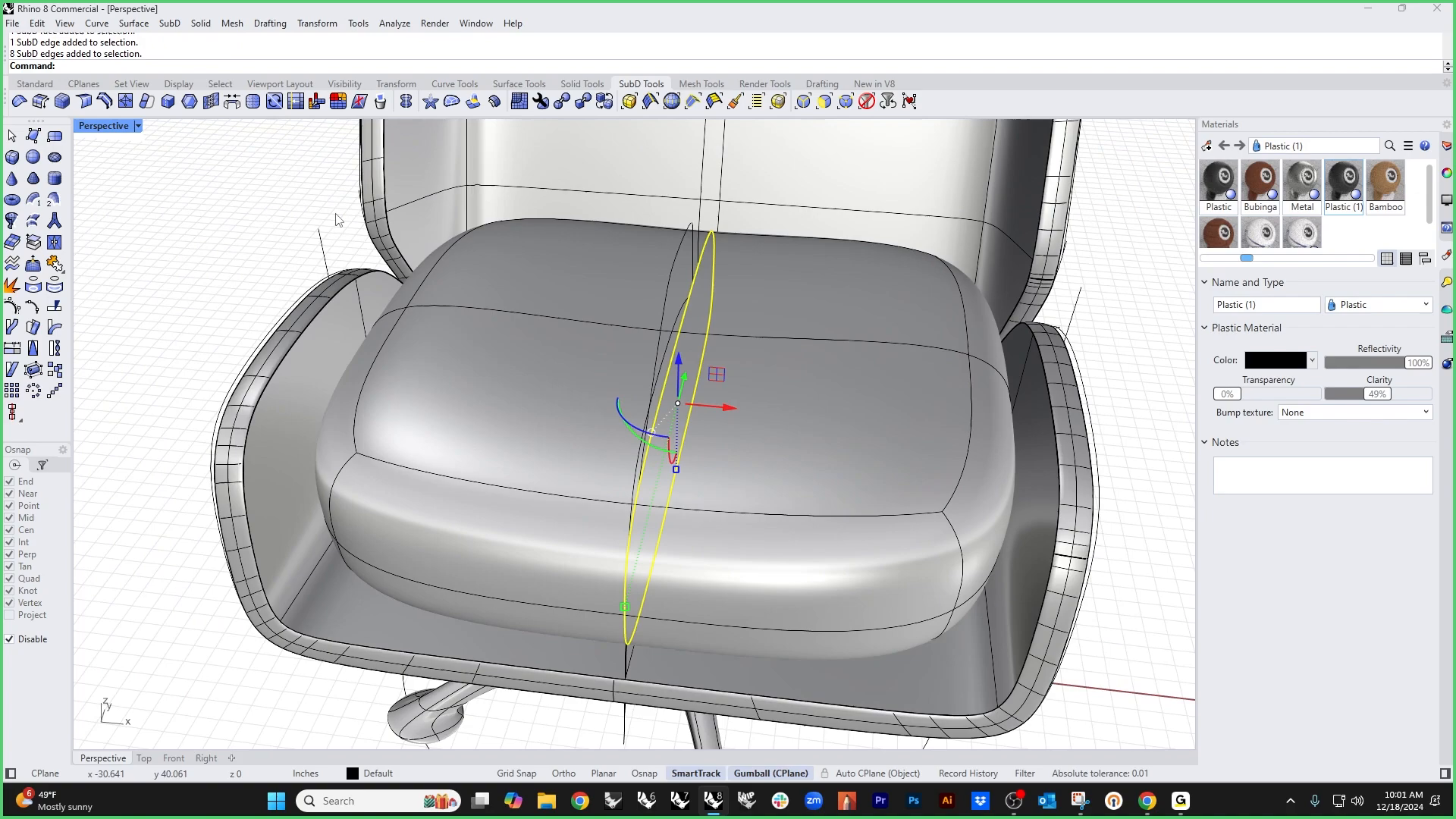
pyautogui.click(101, 97)
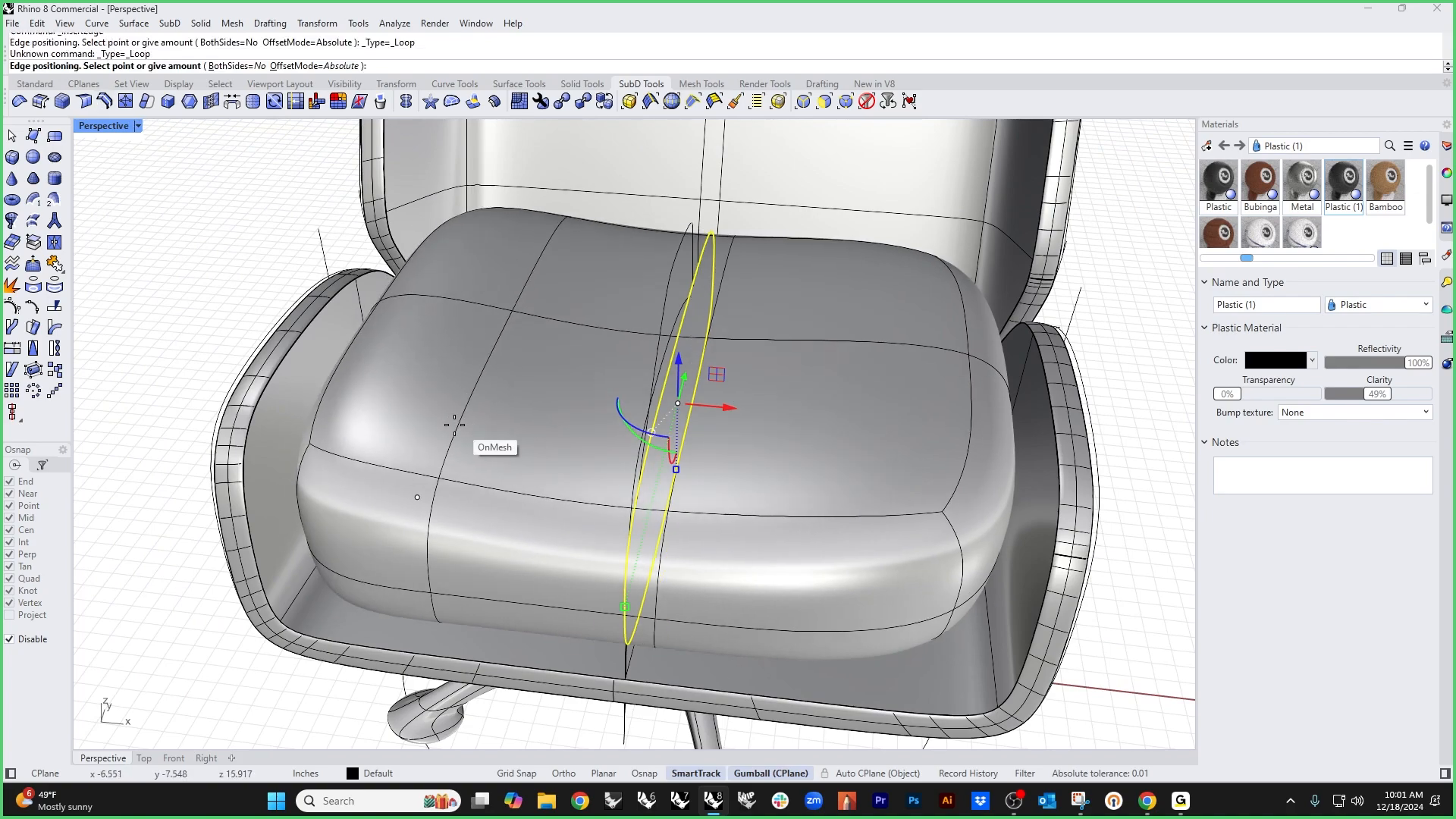
pyautogui.click(365, 420)
pyautogui.keyDown('ctrl'); pyautogui.keyDown('shift'); pyautogui.doubleClick(371, 421); pyautogui.keyUp('shift'); pyautogui.keyUp('ctrl')
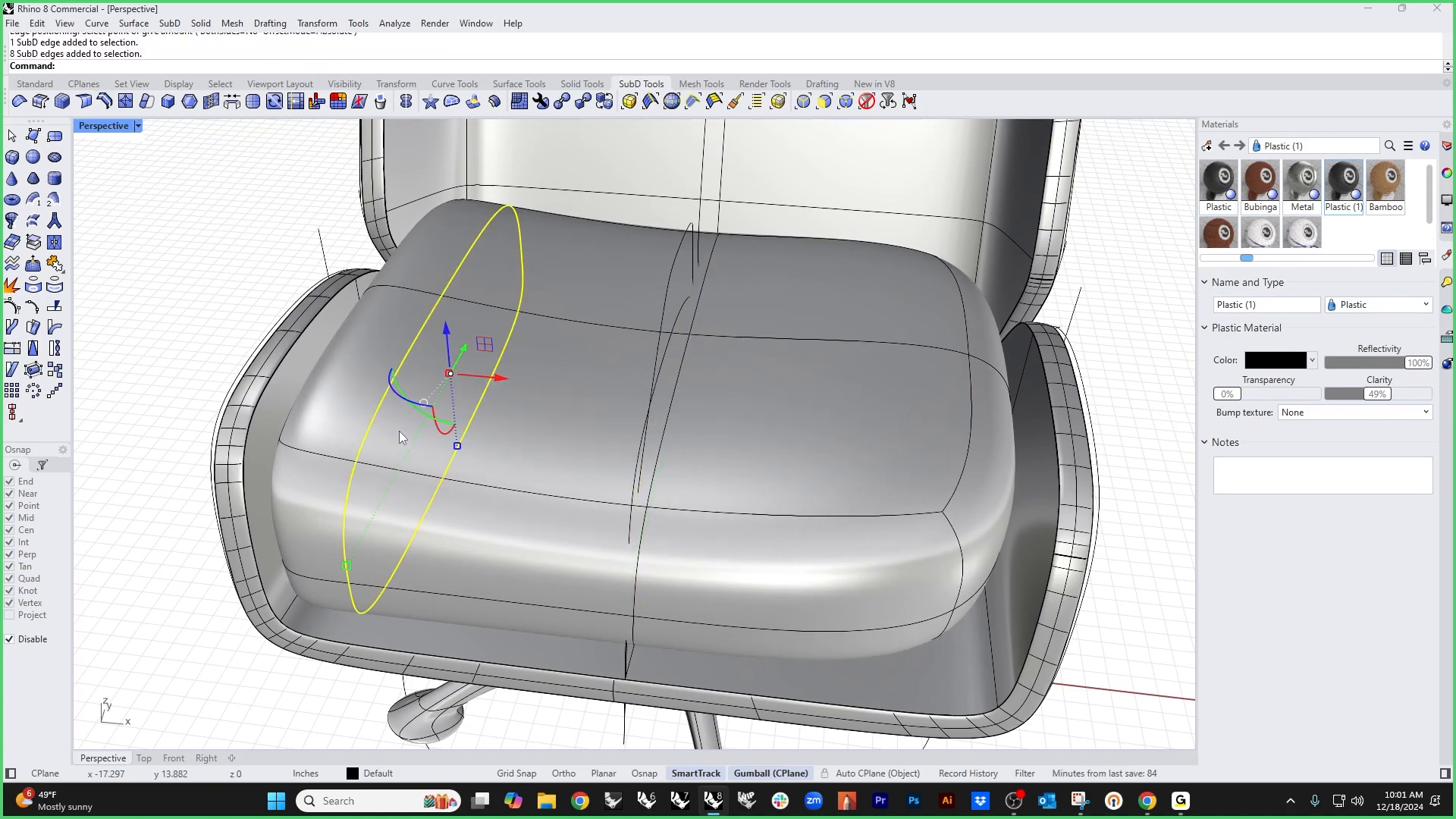
# Step: Insert a matching edge loop near the cushion's right side, offset from the centre loop
pyautogui.rightClick(401, 434)
pyautogui.click(703, 489)
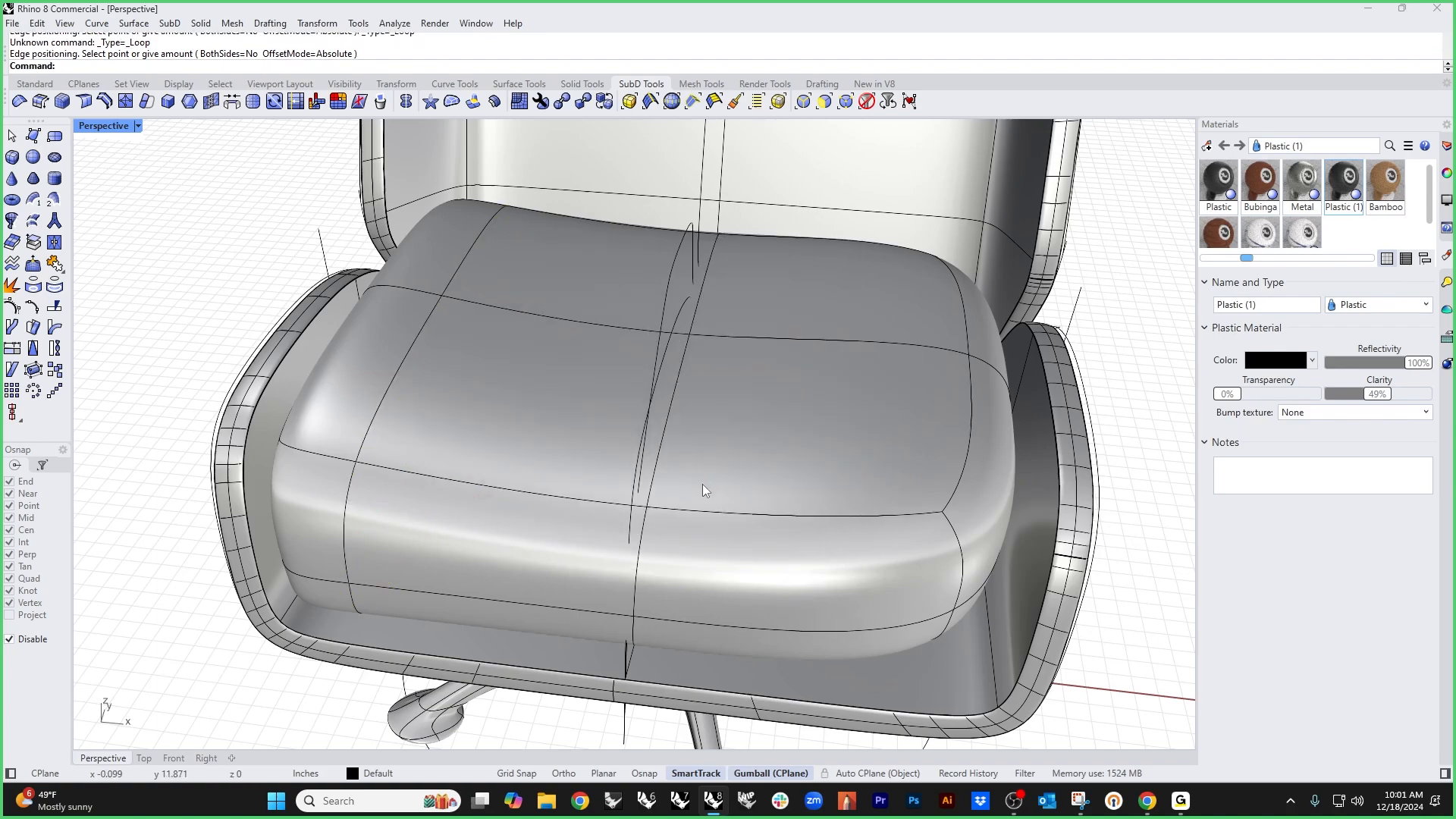
pyautogui.keyDown('ctrl'); pyautogui.keyDown('shift'); pyautogui.doubleClick(653, 479); pyautogui.keyUp('shift'); pyautogui.keyUp('ctrl')
pyautogui.rightClick(653, 481)
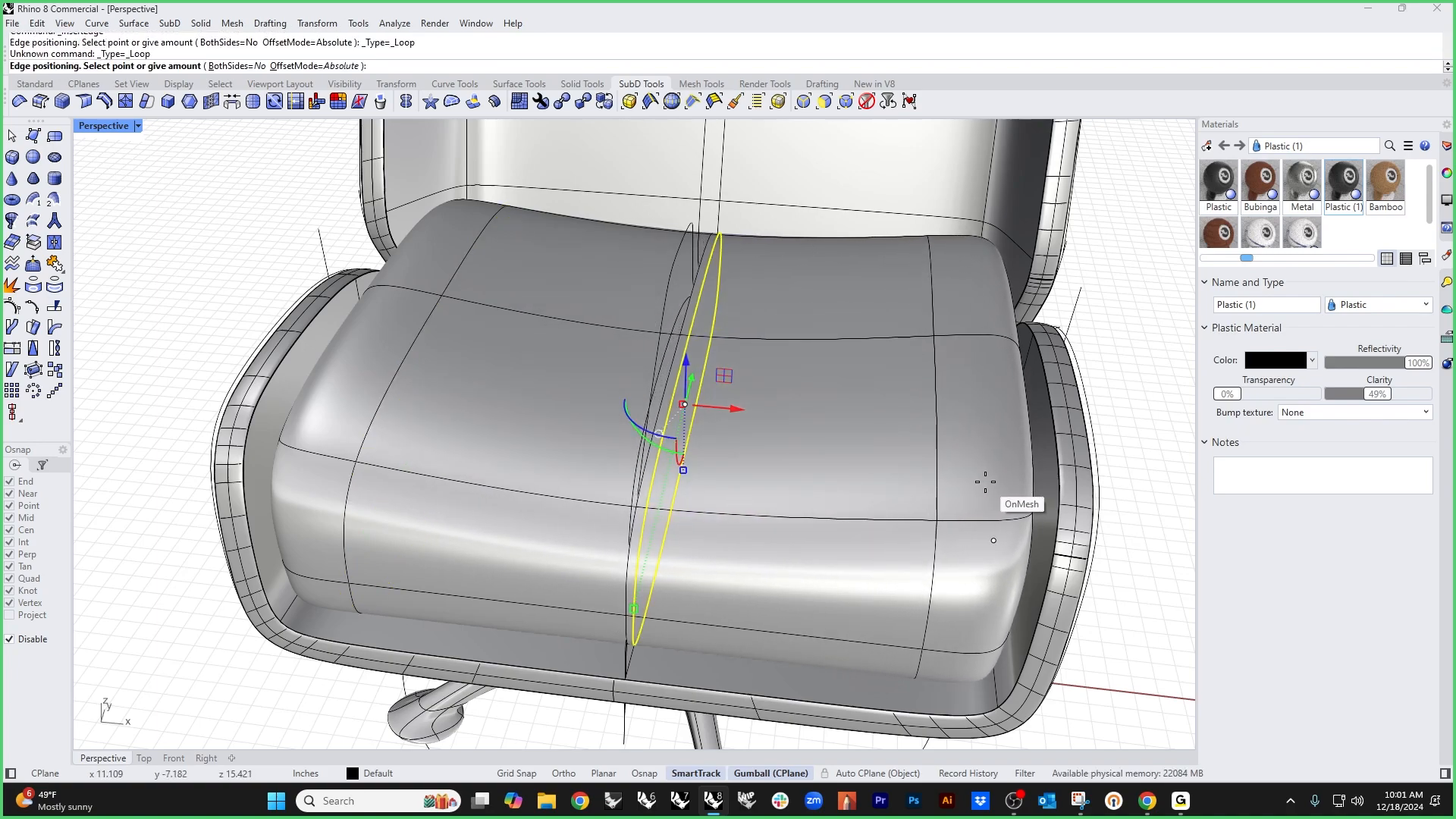
pyautogui.click(985, 482)
pyautogui.moveTo(985, 481); pyautogui.dragTo(636, 656, button='right')
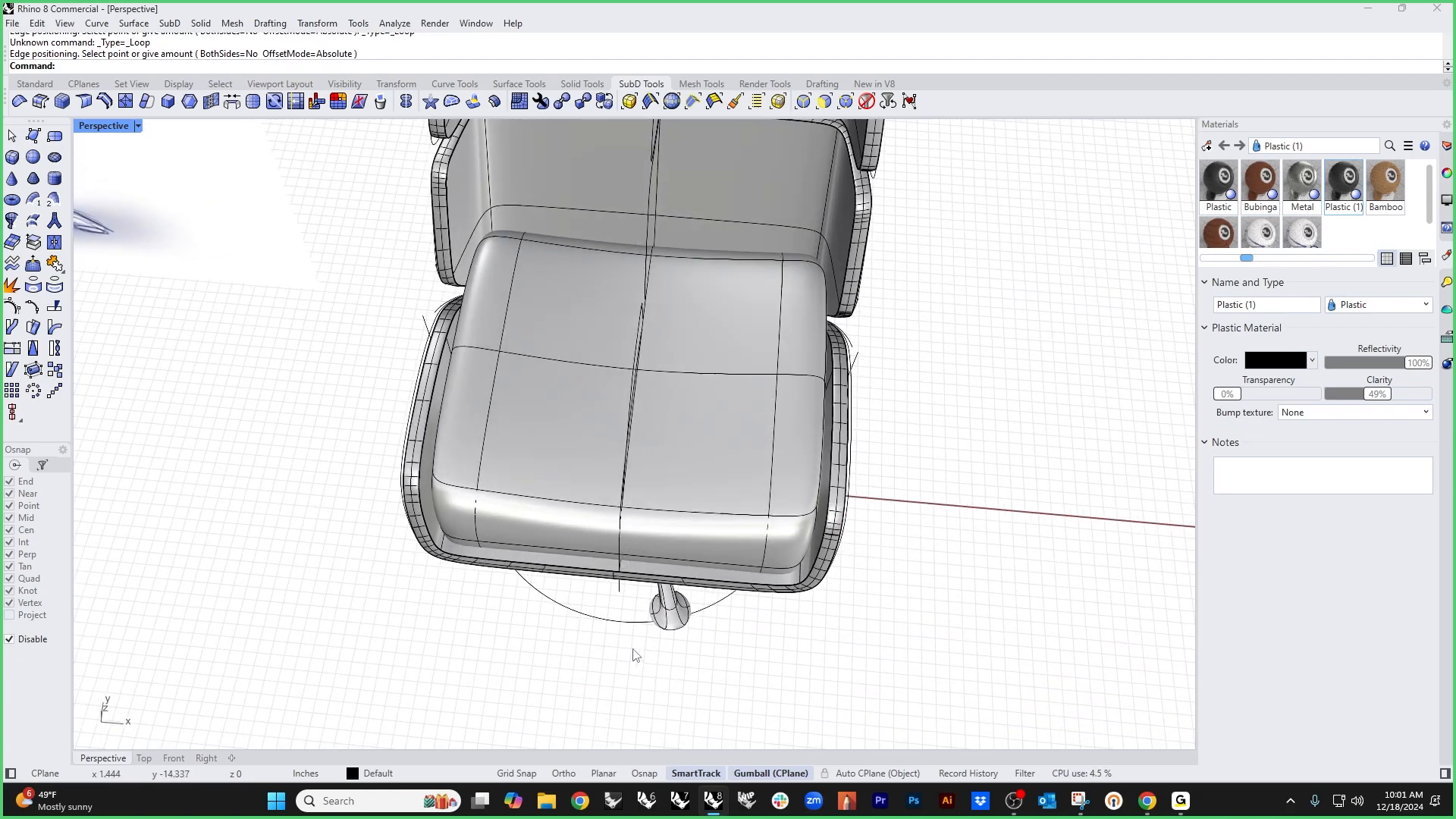
# Step: Pull the cushion's upper middle front faces forward towards the shell's front rim
pyautogui.scroll(4, 599, 657)
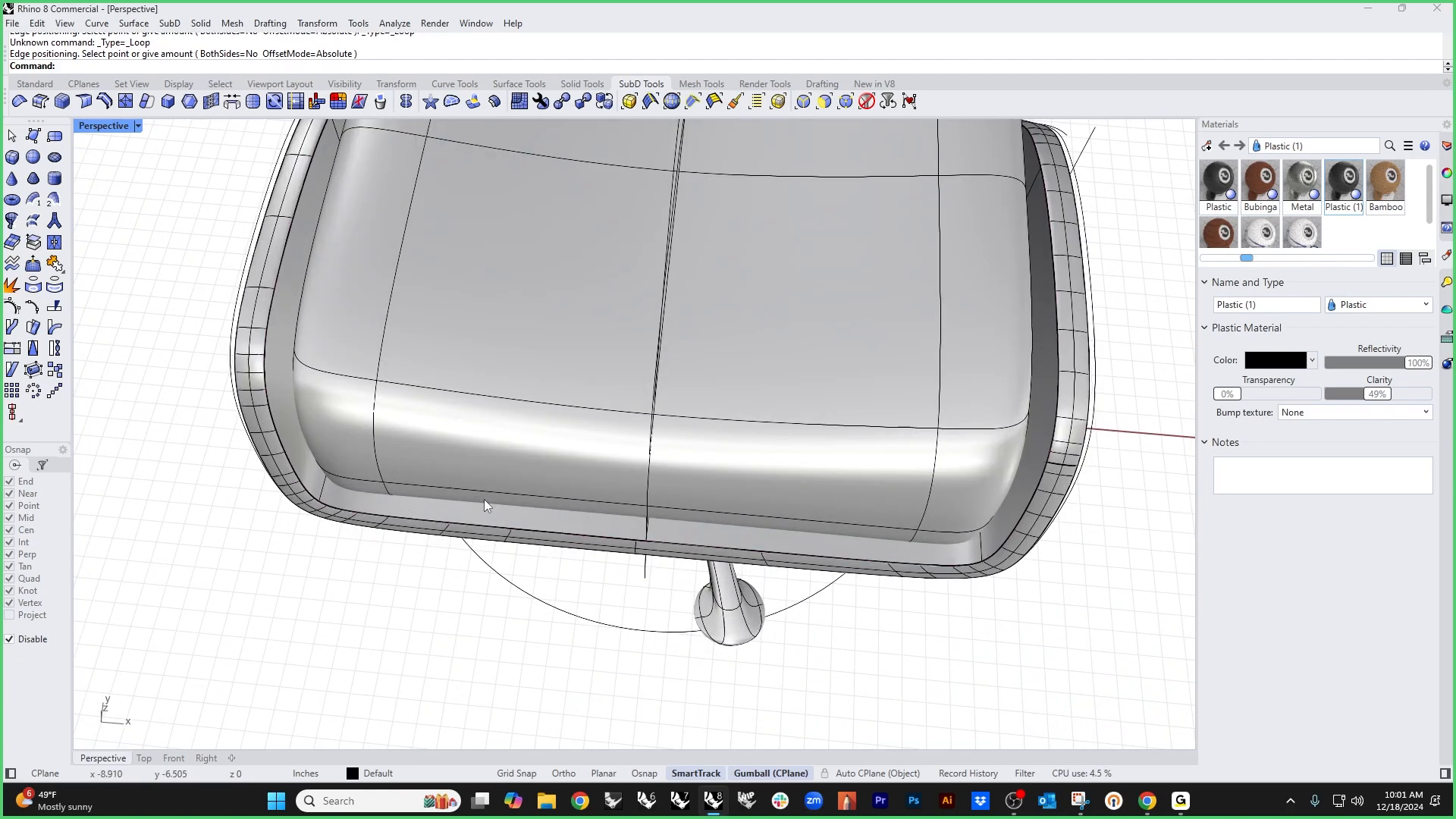
pyautogui.keyDown('ctrl'); pyautogui.keyDown('shift'); pyautogui.click(591, 463); pyautogui.keyUp('shift'); pyautogui.keyUp('ctrl')
pyautogui.keyDown('ctrl'); pyautogui.keyDown('shift'); pyautogui.click(712, 479); pyautogui.keyUp('shift'); pyautogui.keyUp('ctrl')
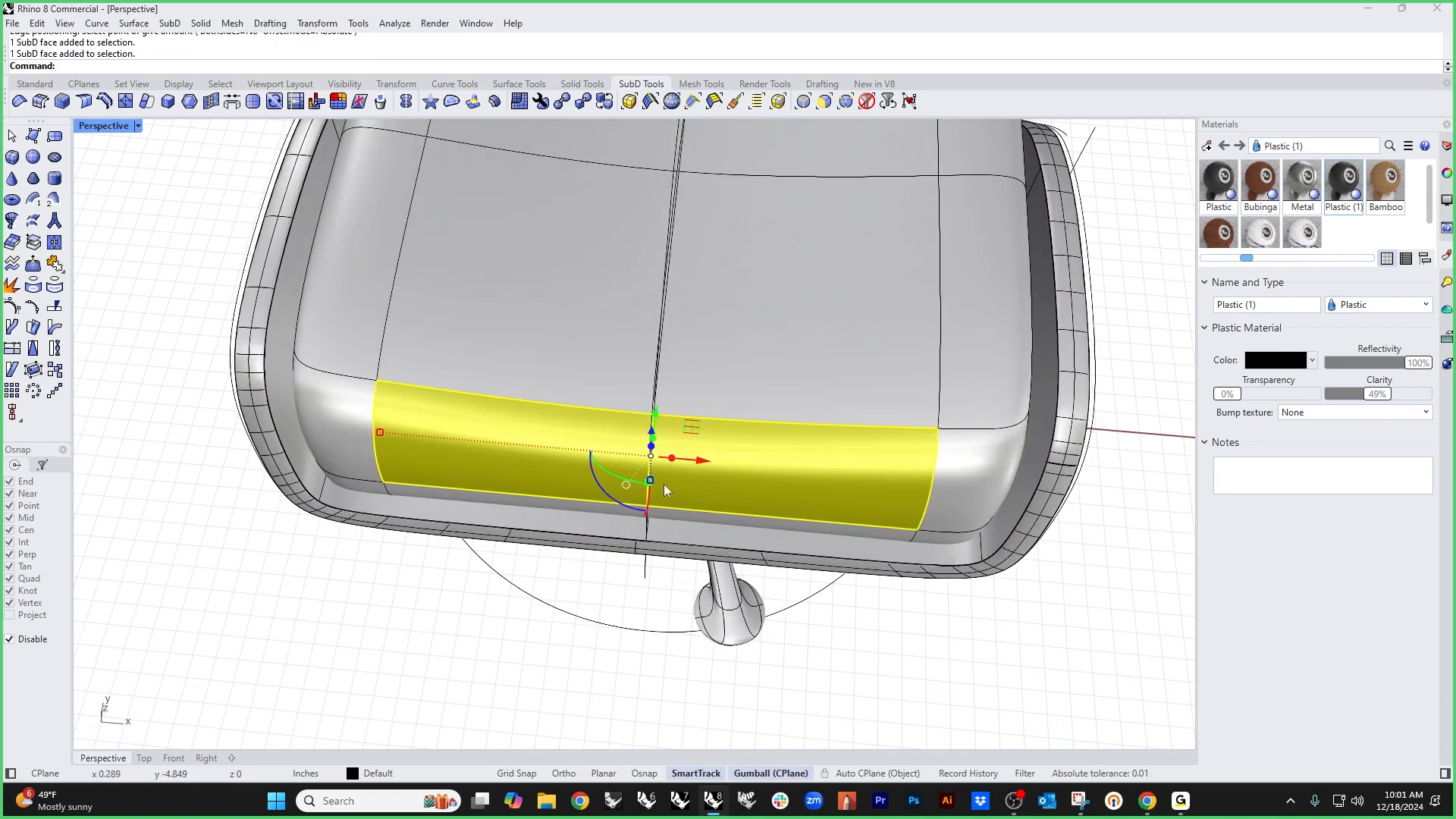
pyautogui.moveTo(675, 427); pyautogui.dragTo(647, 429, button='right')
pyautogui.moveTo(660, 420); pyautogui.dragTo(595, 493)
pyautogui.click(446, 563)
# Step: Pull the cushion's lower front edges forward along the shell's front rim
pyautogui.moveTo(412, 548); pyautogui.dragTo(476, 419, button='right')
pyautogui.moveTo(682, 552); pyautogui.dragTo(587, 534, button='right')
pyautogui.scroll(3, 668, 534)
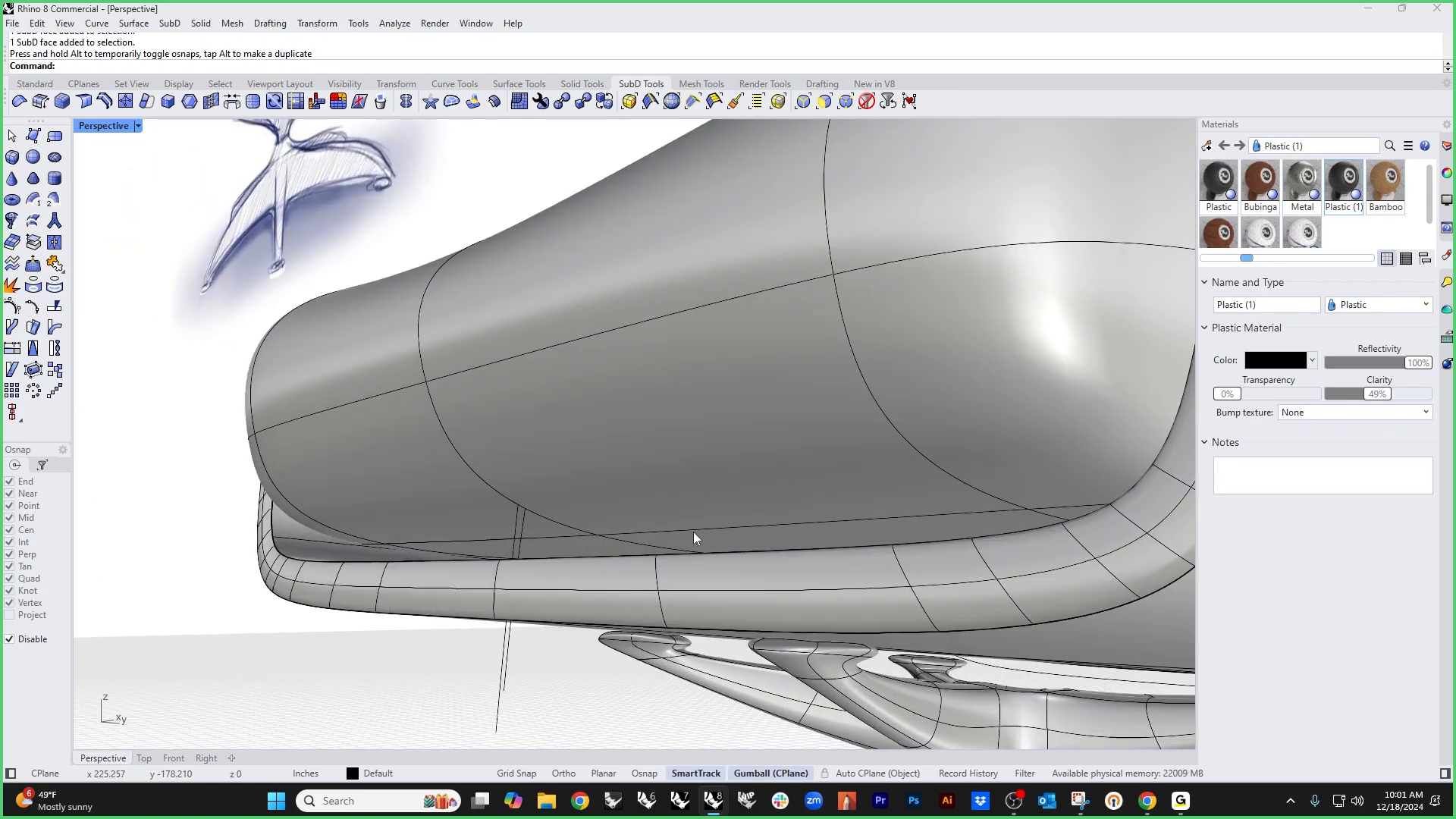
pyautogui.doubleClick(694, 530)
pyautogui.moveTo(631, 530); pyautogui.dragTo(545, 598)
pyautogui.click(219, 595)
# Step: Isolate the seat cushion, hiding the rest of the chair
pyautogui.scroll(-8, 183, 501)
pyautogui.moveTo(183, 500); pyautogui.dragTo(464, 686, button='right')
pyautogui.moveTo(886, 376); pyautogui.dragTo(787, 409, button='right')
pyautogui.click(819, 422)
pyautogui.write('ii')
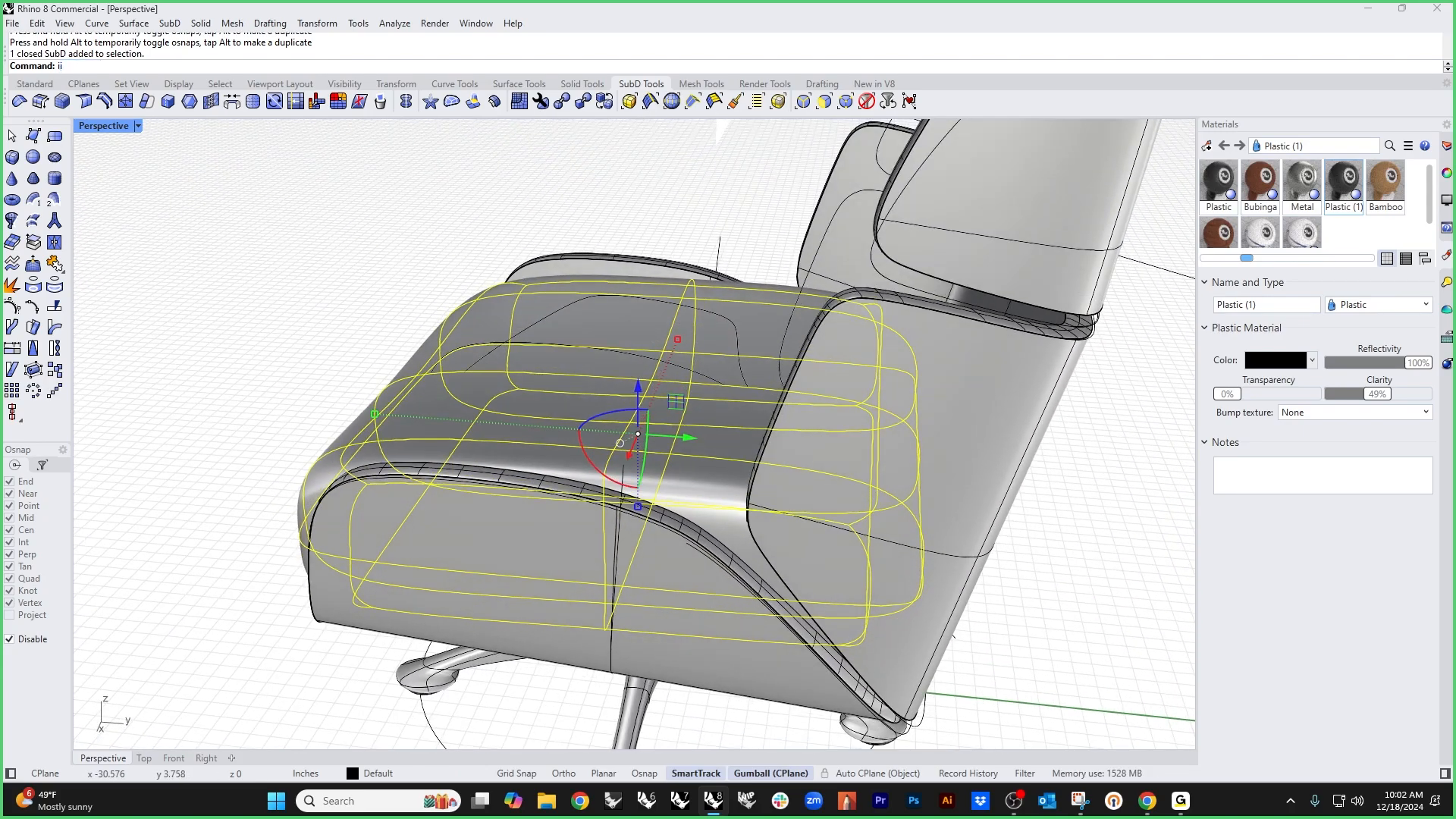
pyautogui.press('Return')
pyautogui.moveTo(1118, 529); pyautogui.dragTo(1028, 635, button='right')
pyautogui.click(1029, 635)
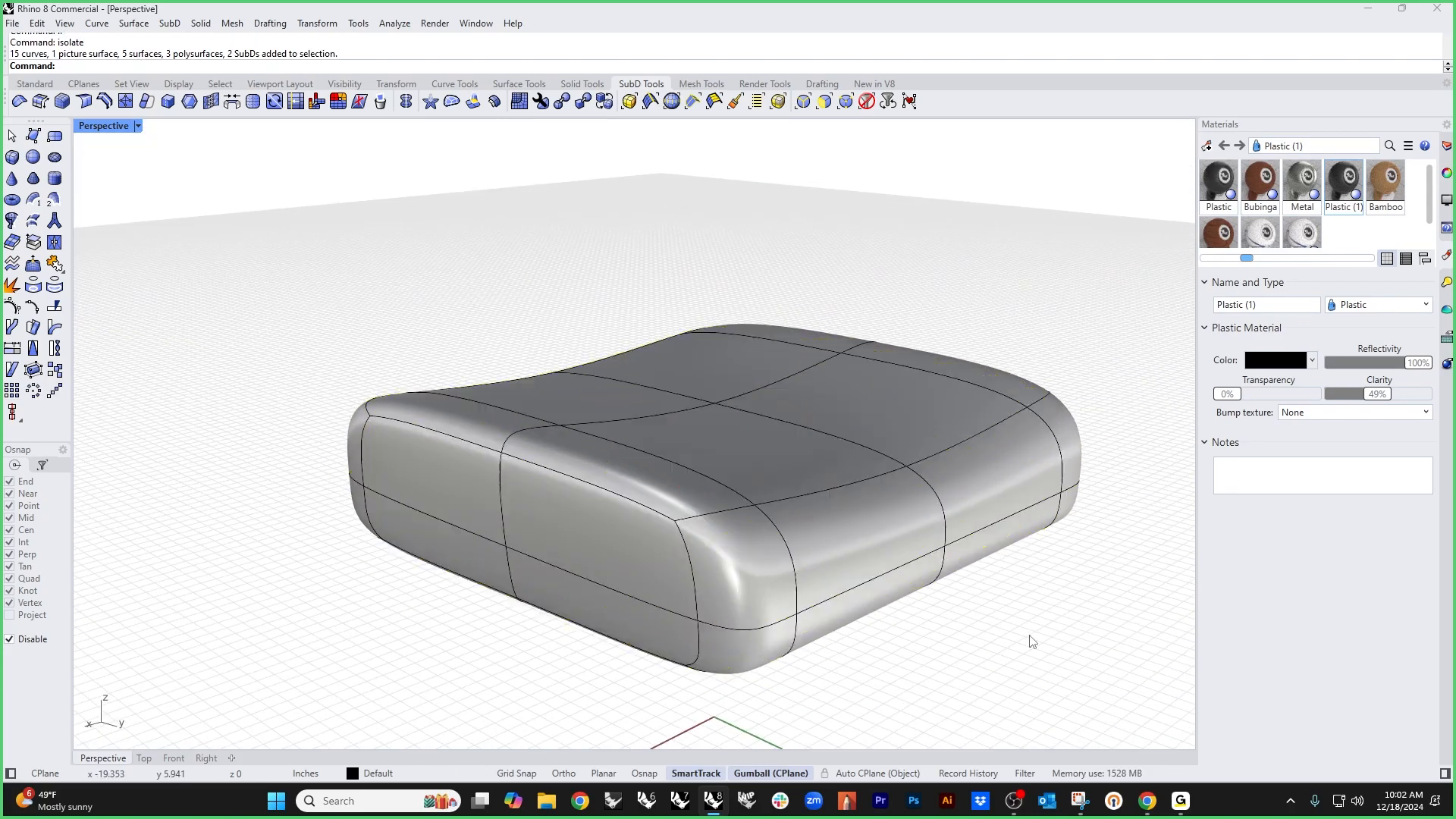
# Step: Select the upper and lower rows of faces across the cushion's back, including both rear corners
pyautogui.keyDown('ctrl'); pyautogui.keyDown('shift'); pyautogui.click(839, 570); pyautogui.keyUp('shift'); pyautogui.keyUp('ctrl')
pyautogui.click(859, 676)
pyautogui.keyDown('ctrl'); pyautogui.keyDown('shift'); pyautogui.click(746, 586); pyautogui.keyUp('shift'); pyautogui.keyUp('ctrl')
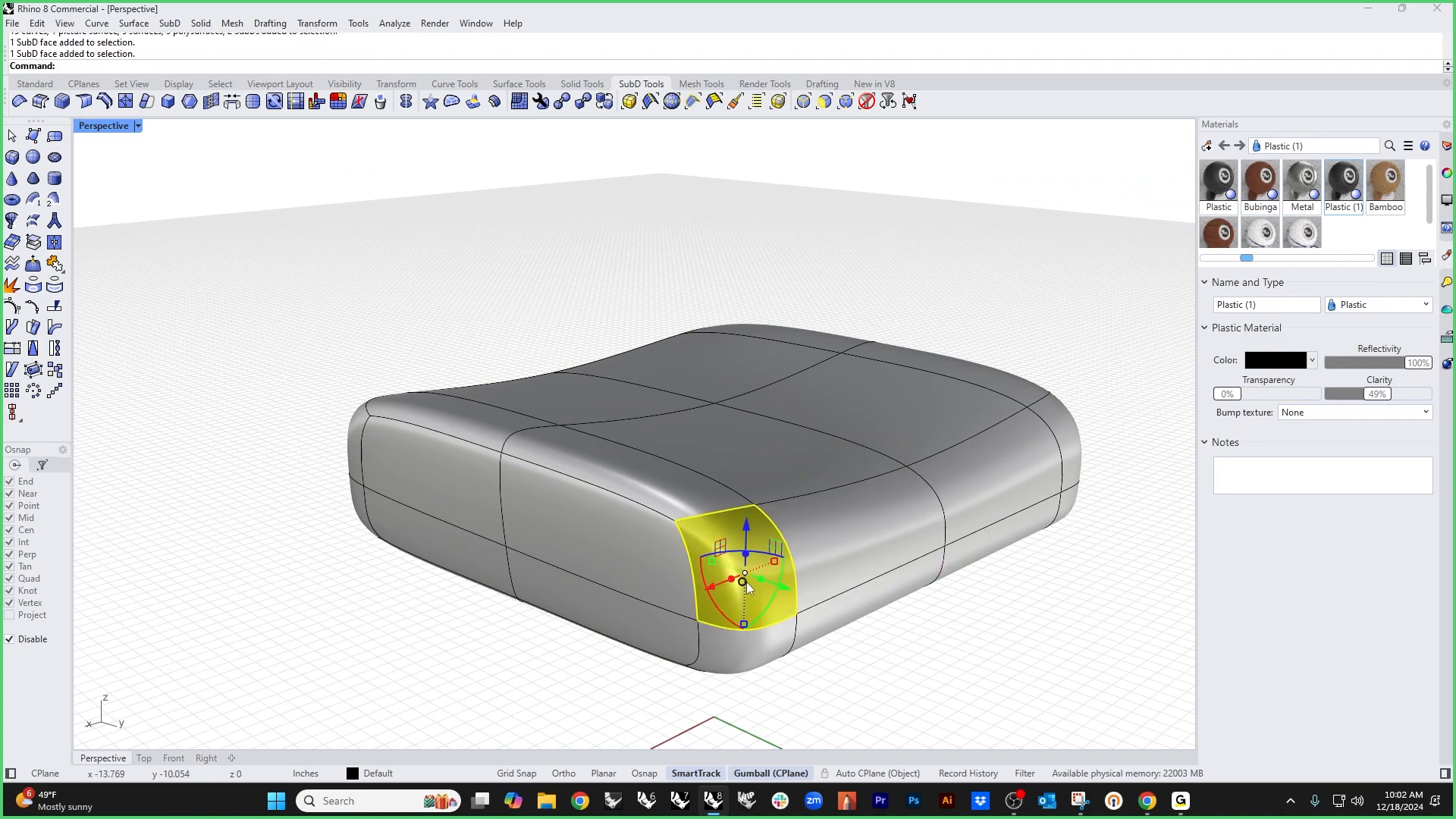
pyautogui.scroll(5, 1096, 462)
pyautogui.keyDown('ctrl'); pyautogui.keyDown('shift'); pyautogui.click(1048, 445); pyautogui.keyUp('shift'); pyautogui.keyUp('ctrl')
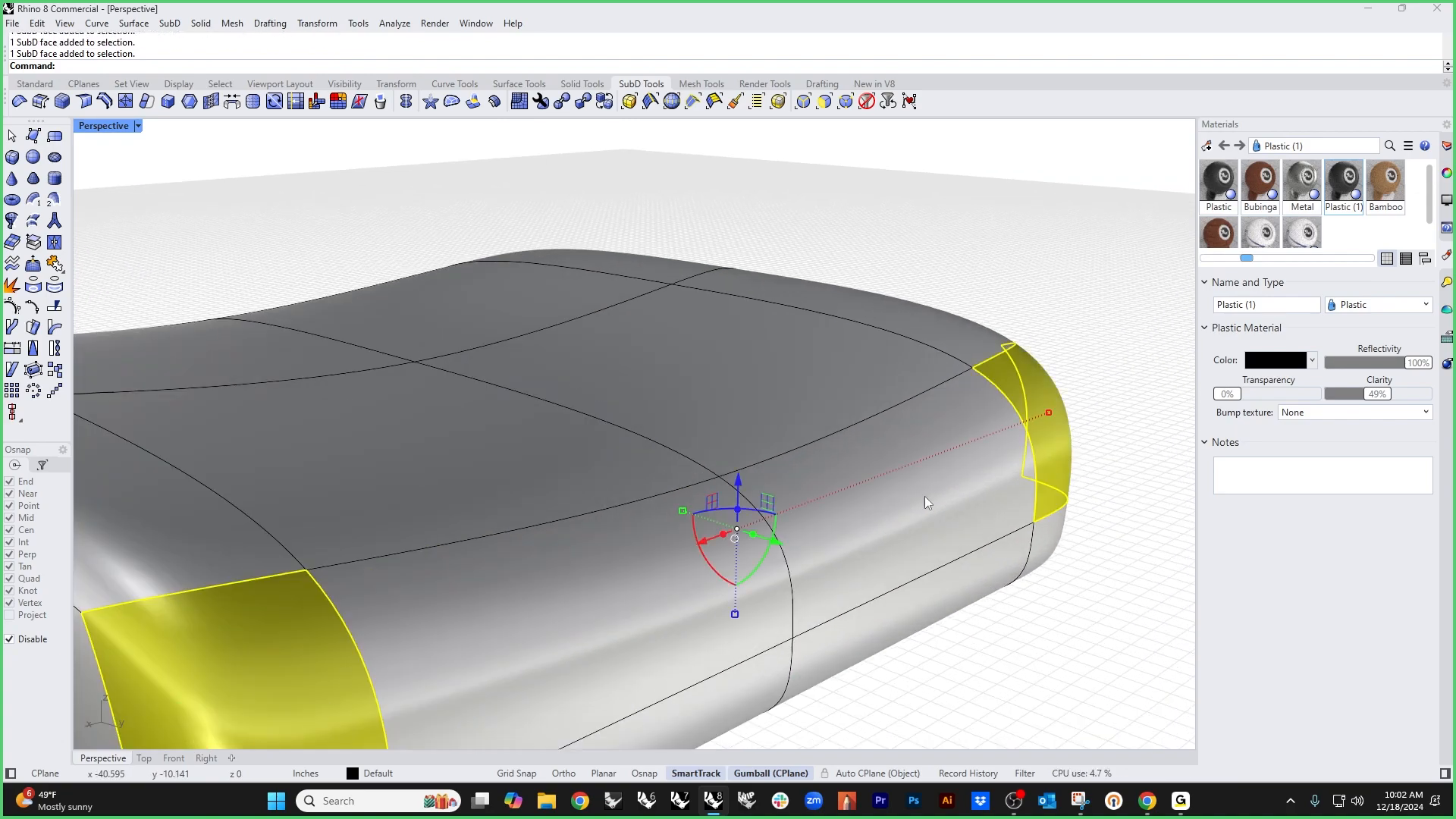
pyautogui.keyDown('ctrl'); pyautogui.keyDown('shift'); pyautogui.doubleClick(906, 516); pyautogui.keyUp('shift'); pyautogui.keyUp('ctrl')
pyautogui.moveTo(849, 570); pyautogui.dragTo(784, 537, button='right')
pyautogui.scroll(-3, 784, 537)
pyautogui.keyDown('ctrl'); pyautogui.keyDown('shift'); pyautogui.click(525, 578); pyautogui.keyUp('shift'); pyautogui.keyUp('ctrl')
pyautogui.moveTo(530, 580); pyautogui.dragTo(793, 631, button='right')
pyautogui.keyDown('ctrl'); pyautogui.keyDown('shift'); pyautogui.click(1006, 580); pyautogui.keyUp('shift'); pyautogui.keyUp('ctrl')
pyautogui.keyDown('ctrl'); pyautogui.keyDown('shift'); pyautogui.doubleClick(883, 589); pyautogui.keyUp('shift'); pyautogui.keyUp('ctrl')
pyautogui.moveTo(876, 586); pyautogui.dragTo(851, 617, button='right')
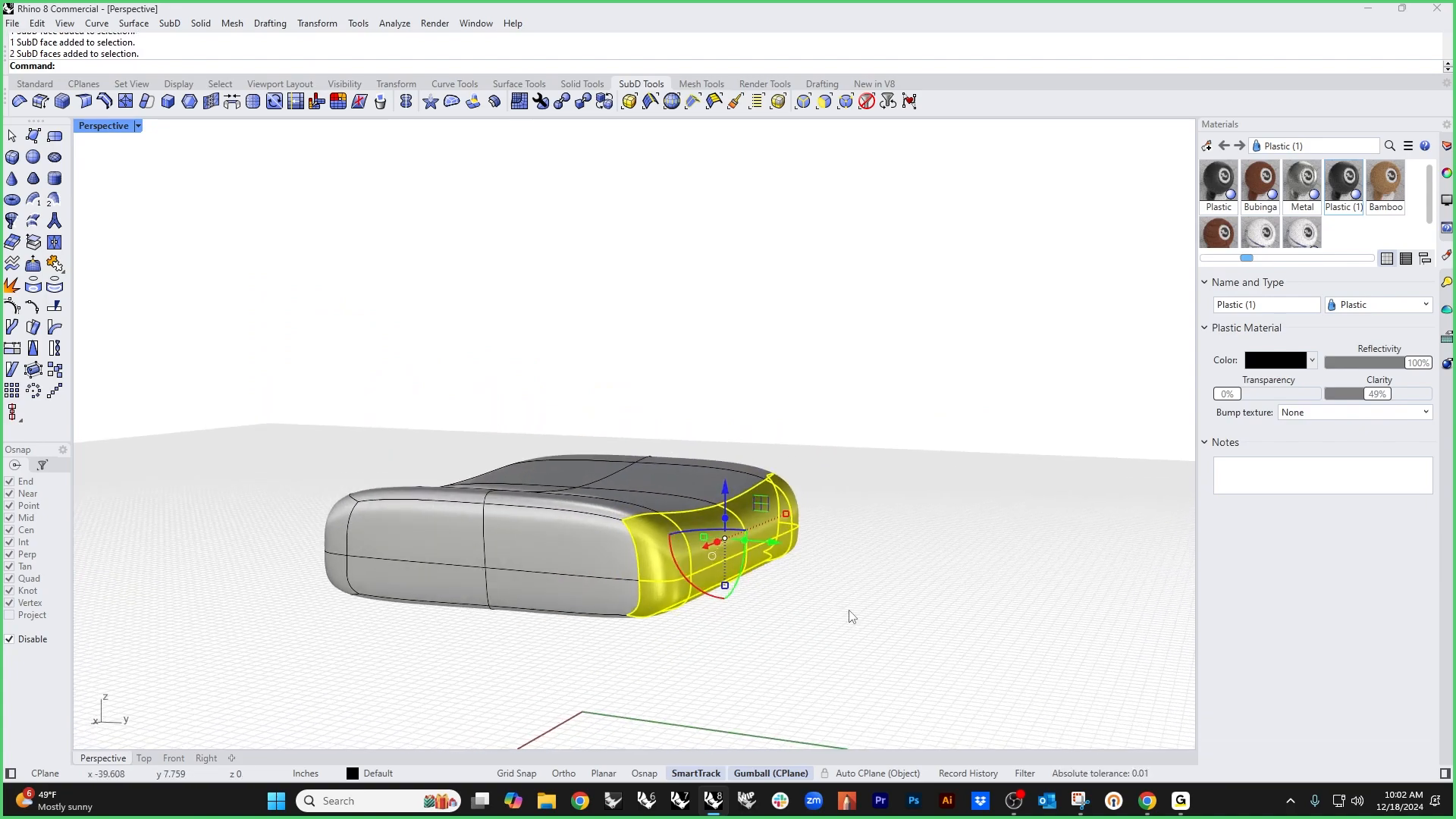
# Step: Try scaling the selected back faces vertically about their centre and undo the scaling
pyautogui.scroll(5, 677, 596)
pyautogui.moveTo(690, 582)
pyautogui.mouseDown()
pyautogui.moveTo(687, 569)
pyautogui.moveTo(686, 588)
pyautogui.mouseUp()
pyautogui.hotkey('ctrl', 'z')
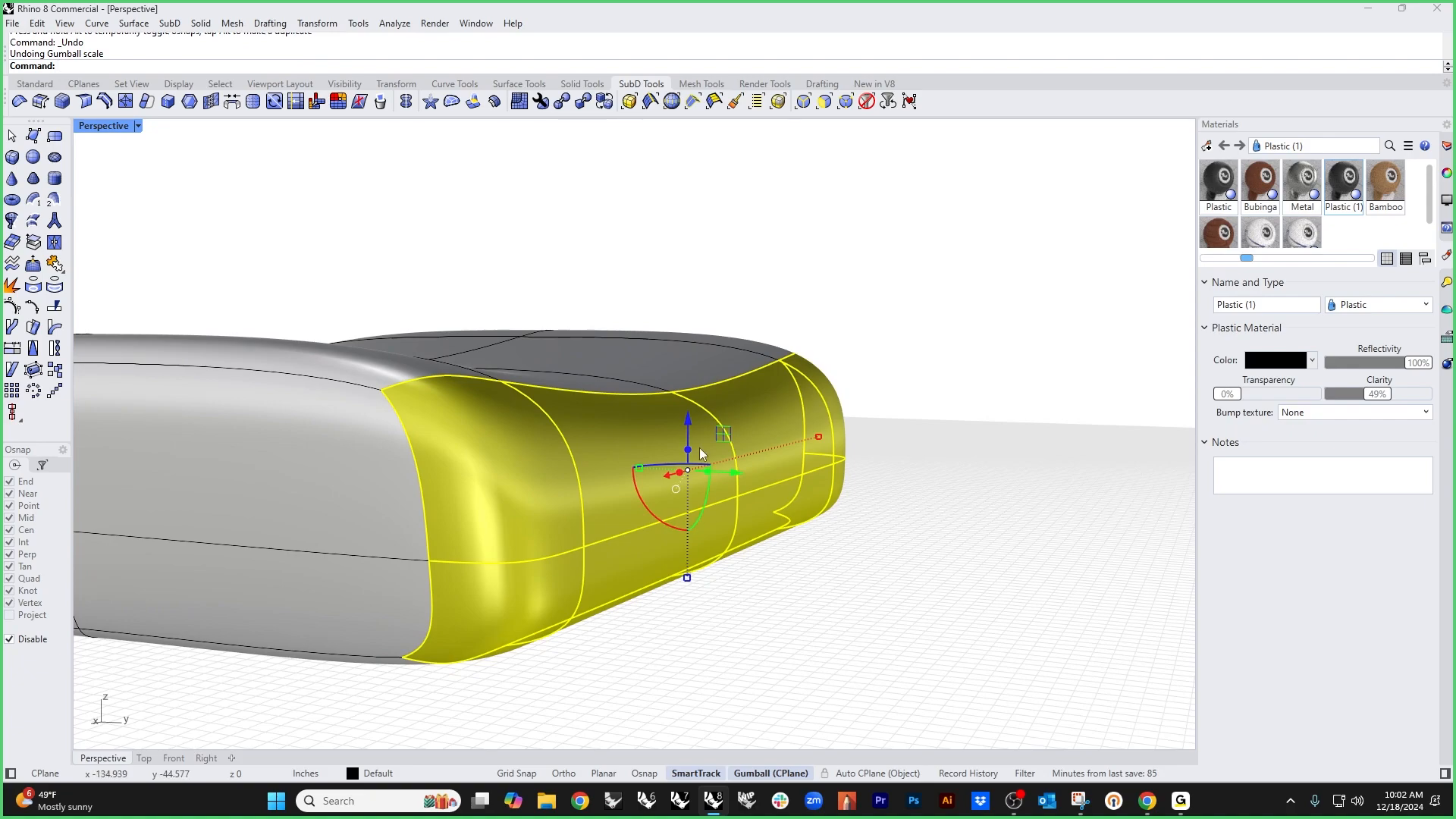
# Step: Relocate the gumball to the bottom of the back faces and scale them down vertically to thin the cushion's rear
pyautogui.click(687, 577)
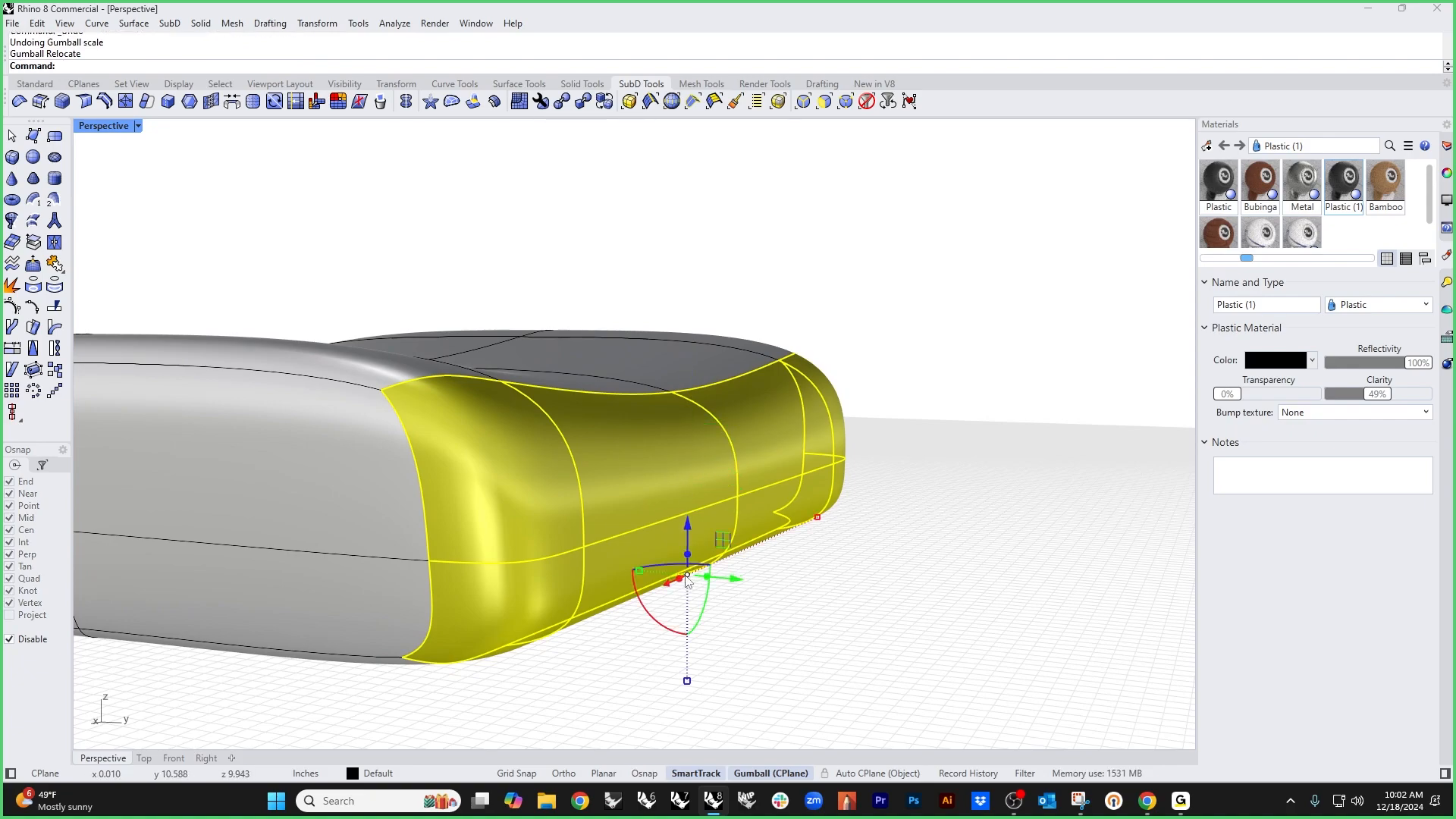
pyautogui.moveTo(686, 676); pyautogui.dragTo(687, 633)
pyautogui.click(768, 605)
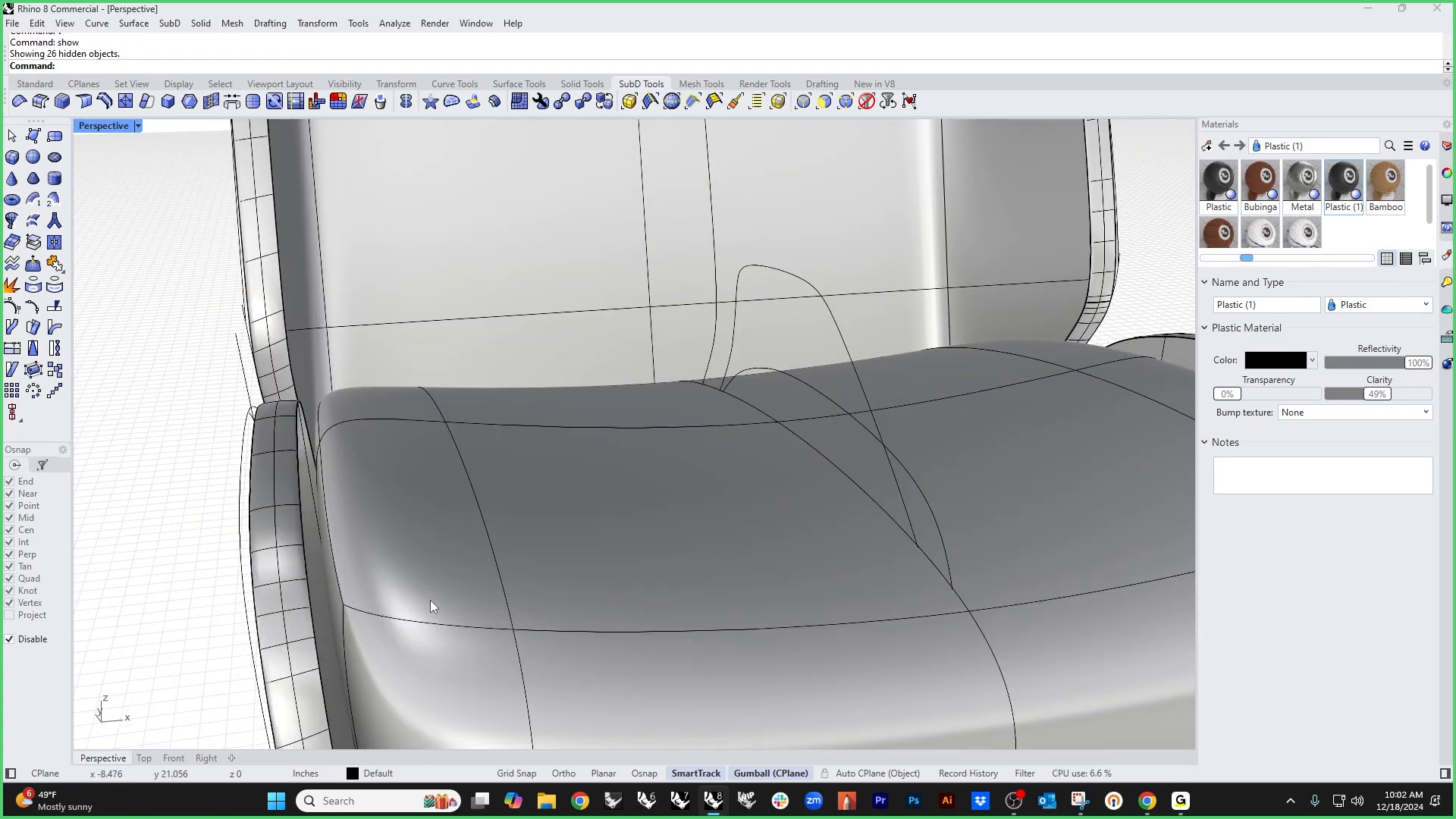
# Step: Select the seat cushion and stretch it slightly sideways to fit the shell's side walls
pyautogui.scroll(-5, 430, 599)
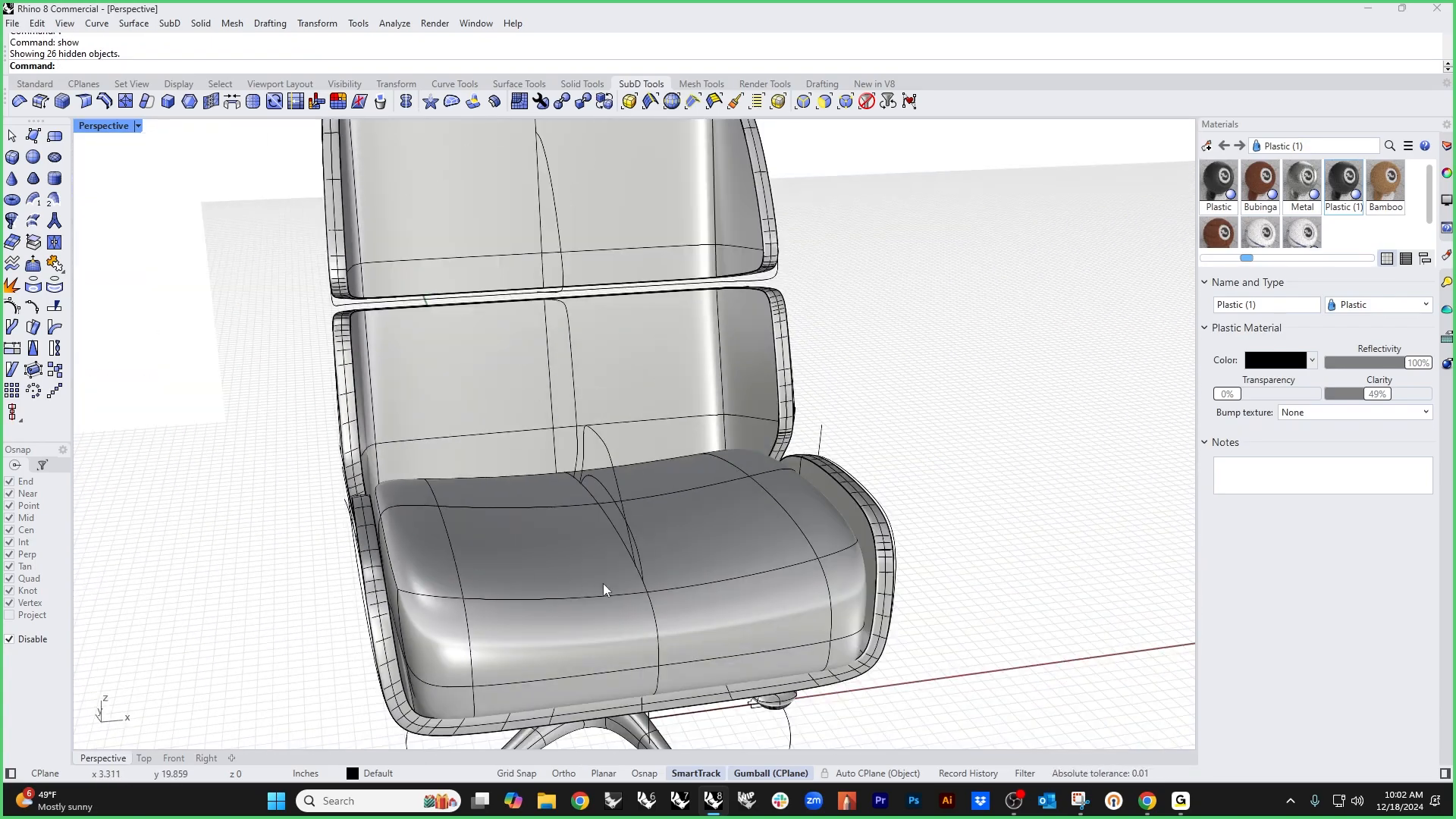
pyautogui.click(619, 587)
pyautogui.moveTo(362, 553); pyautogui.dragTo(350, 554)
pyautogui.click(930, 504)
# Step: Switch to flat SubD display and delete the top face beside the centre line near the cushion's rear
pyautogui.moveTo(930, 503); pyautogui.dragTo(681, 571, button='right')
pyautogui.keyDown('ctrl'); pyautogui.keyDown('shift'); pyautogui.click(611, 452); pyautogui.keyUp('shift'); pyautogui.keyUp('ctrl')
pyautogui.moveTo(678, 499); pyautogui.dragTo(680, 520, button='right')
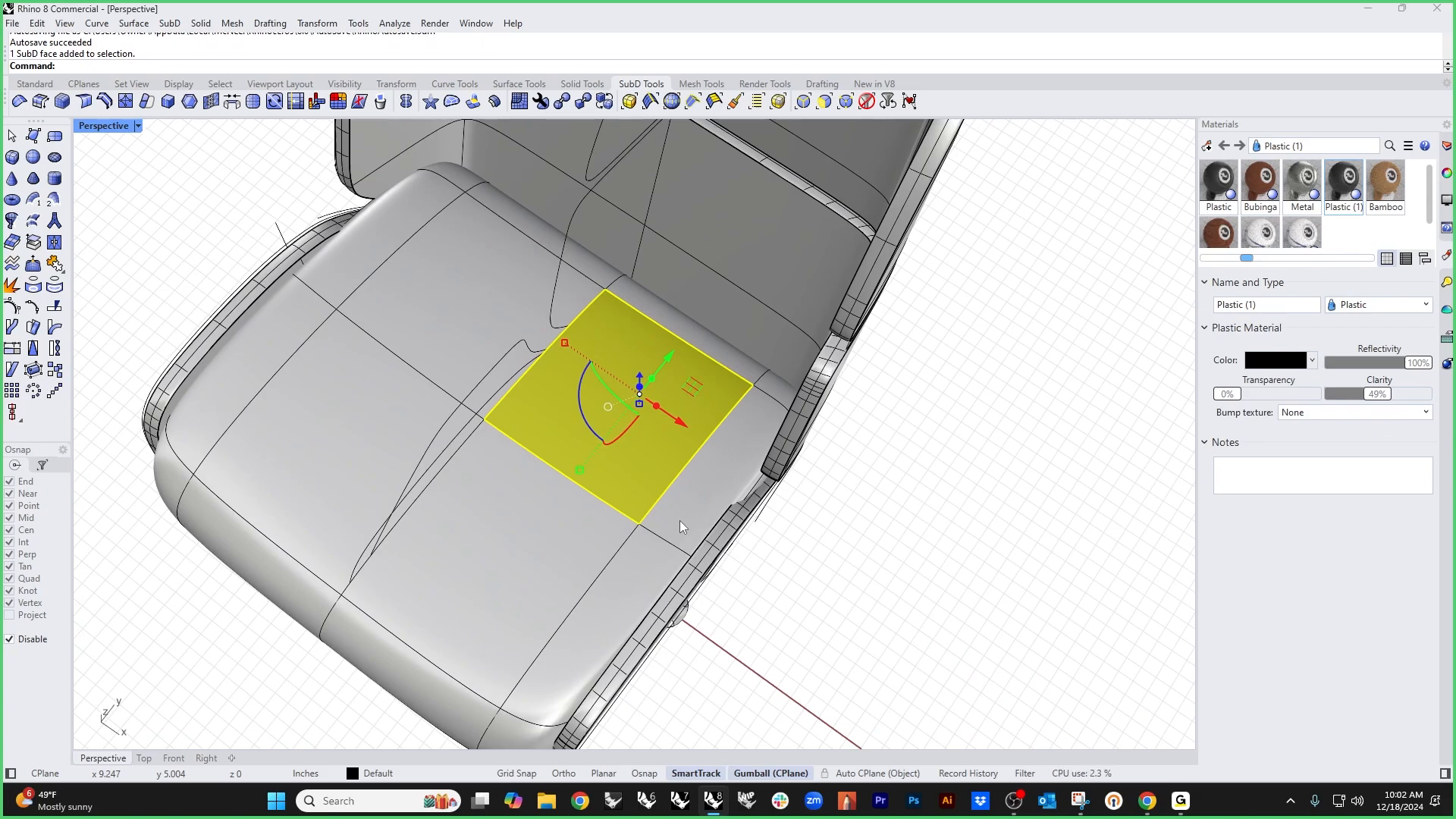
pyautogui.press('Tab')
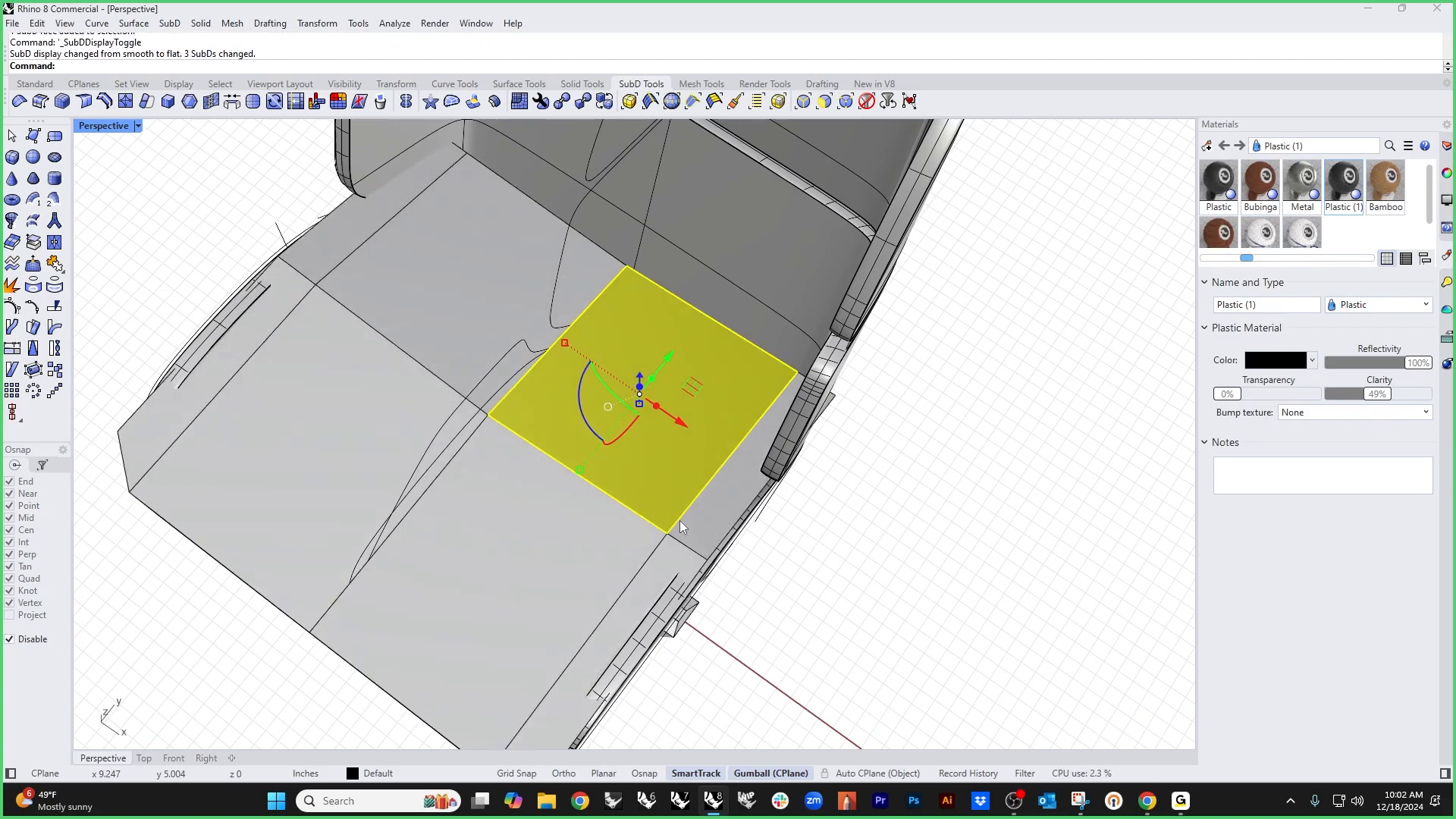
pyautogui.press('Delete')
# Step: Select the opening's edge loop, extrude it inward in two concentric rings leaving a tiny centre hole, and restore smooth display
pyautogui.scroll(3, 689, 502)
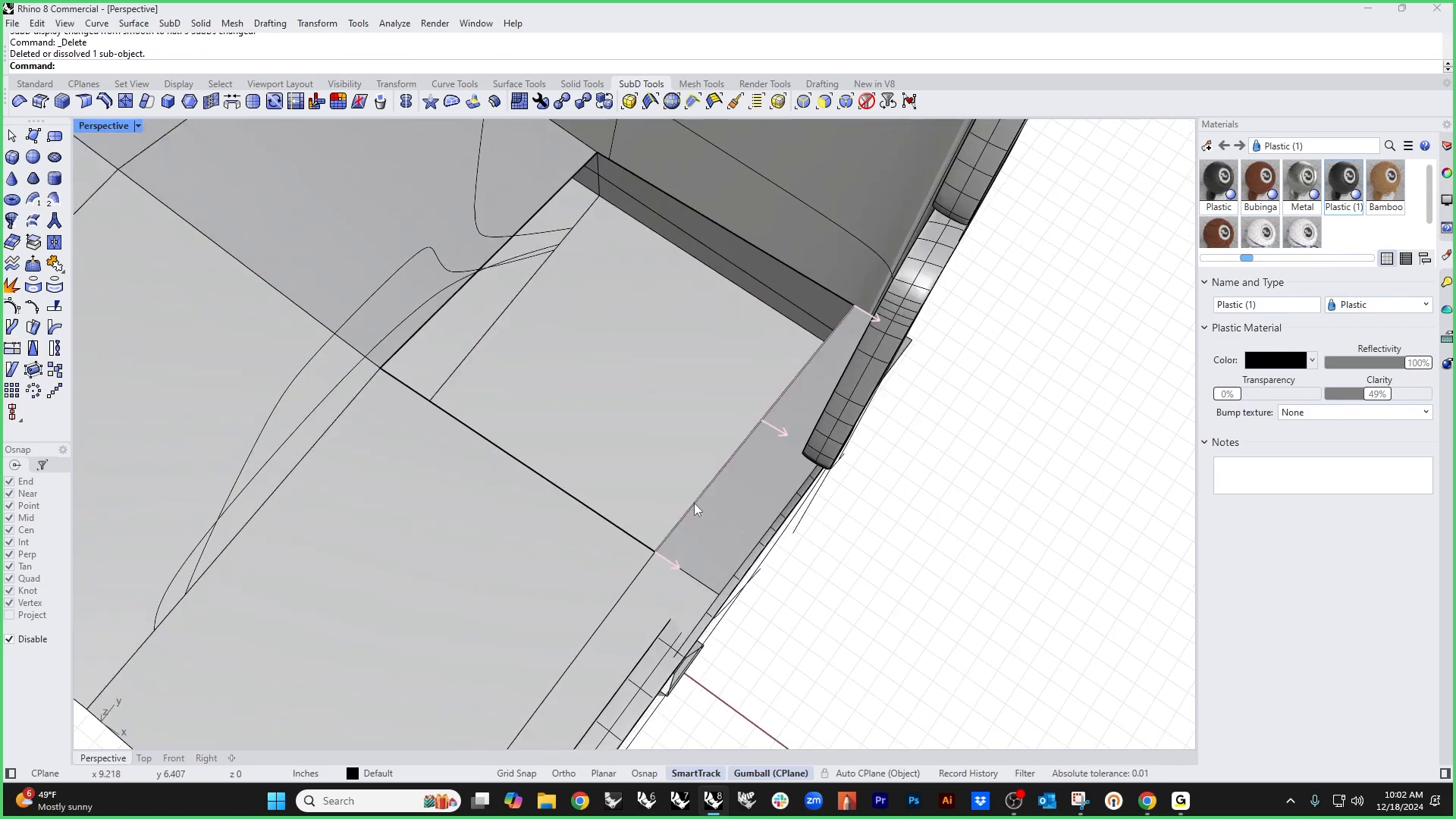
pyautogui.keyDown('ctrl'); pyautogui.keyDown('shift'); pyautogui.doubleClick(693, 502); pyautogui.keyUp('shift'); pyautogui.keyUp('ctrl')
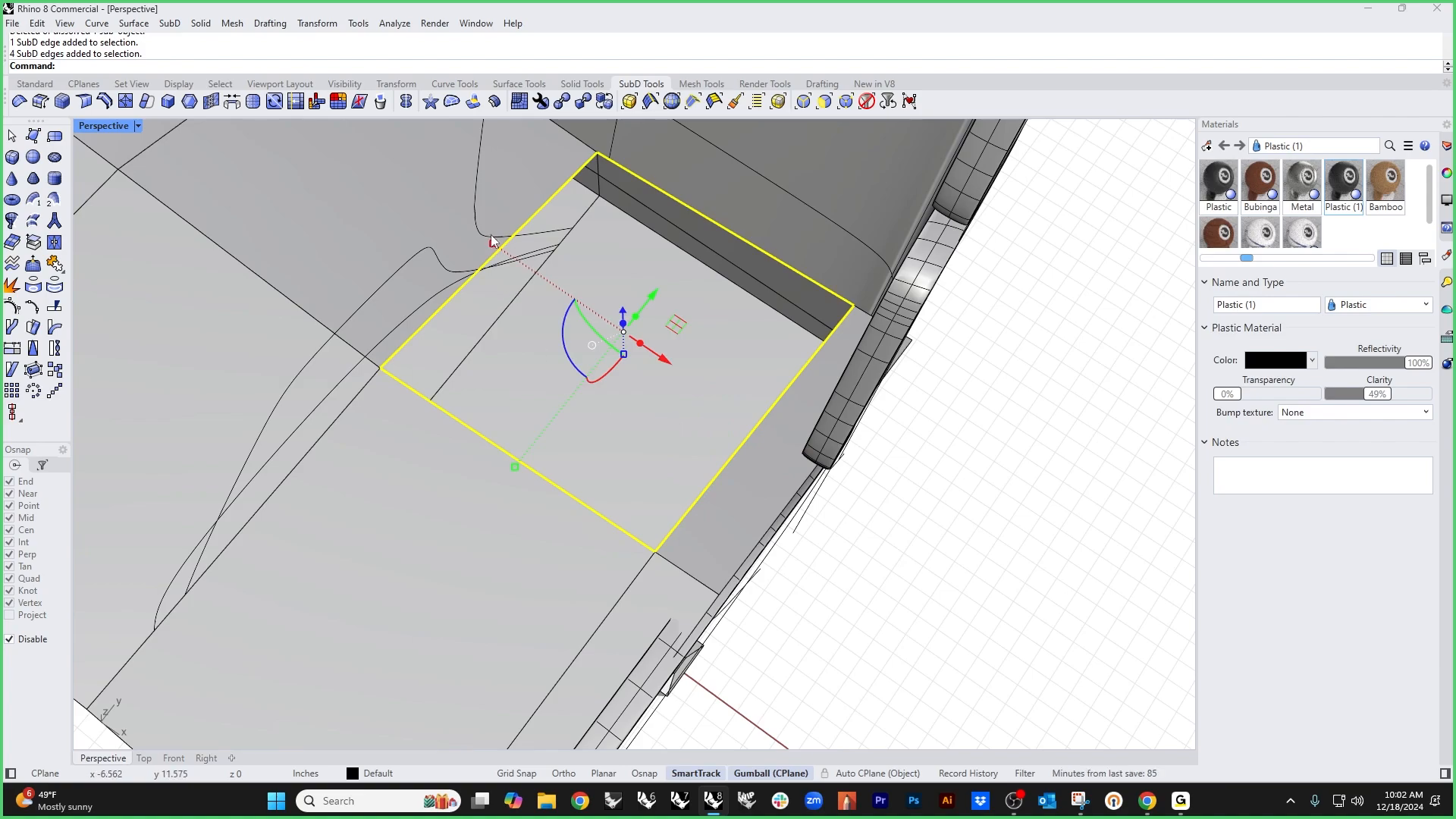
pyautogui.keyDown('ctrl'); pyautogui.moveTo(493, 244); pyautogui.dragTo(621, 332); pyautogui.keyUp('ctrl')
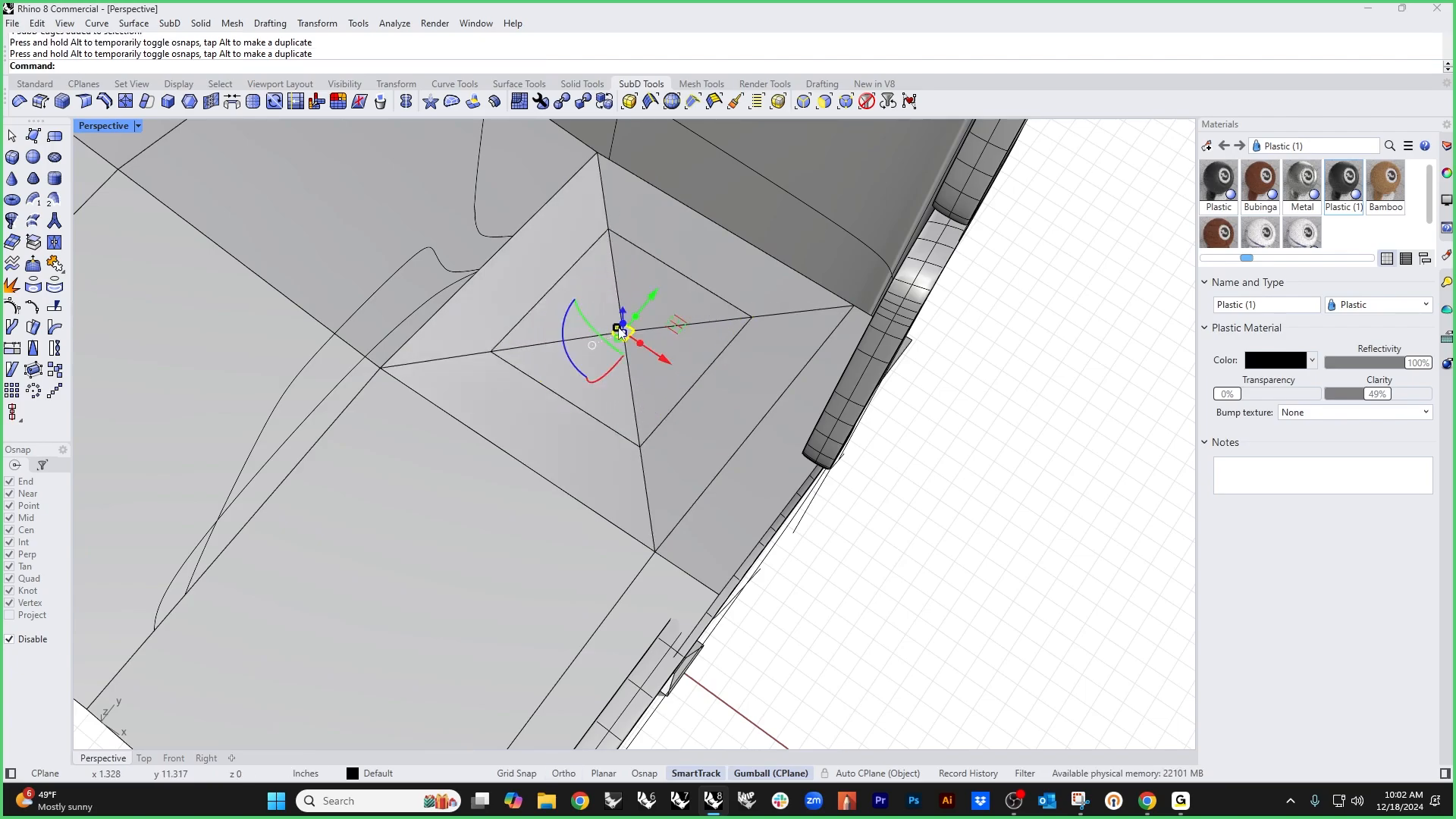
pyautogui.moveTo(787, 580); pyautogui.dragTo(754, 514, button='right')
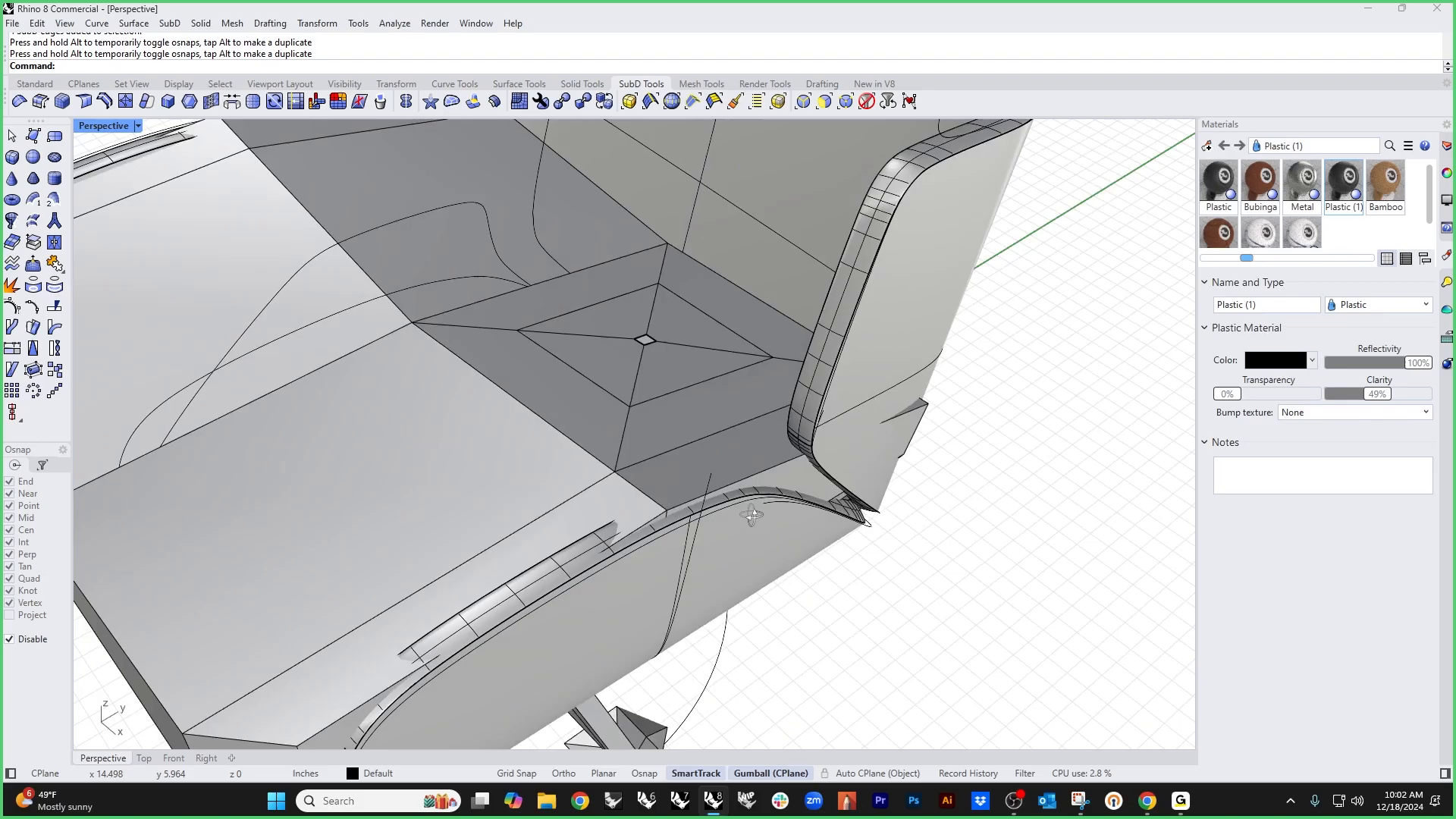
pyautogui.press('Tab')
# Step: Select the middle ring of edges around the centre hole and move it down to sink the tuft
pyautogui.moveTo(691, 474); pyautogui.dragTo(634, 377, button='right')
pyautogui.doubleClick(589, 390)
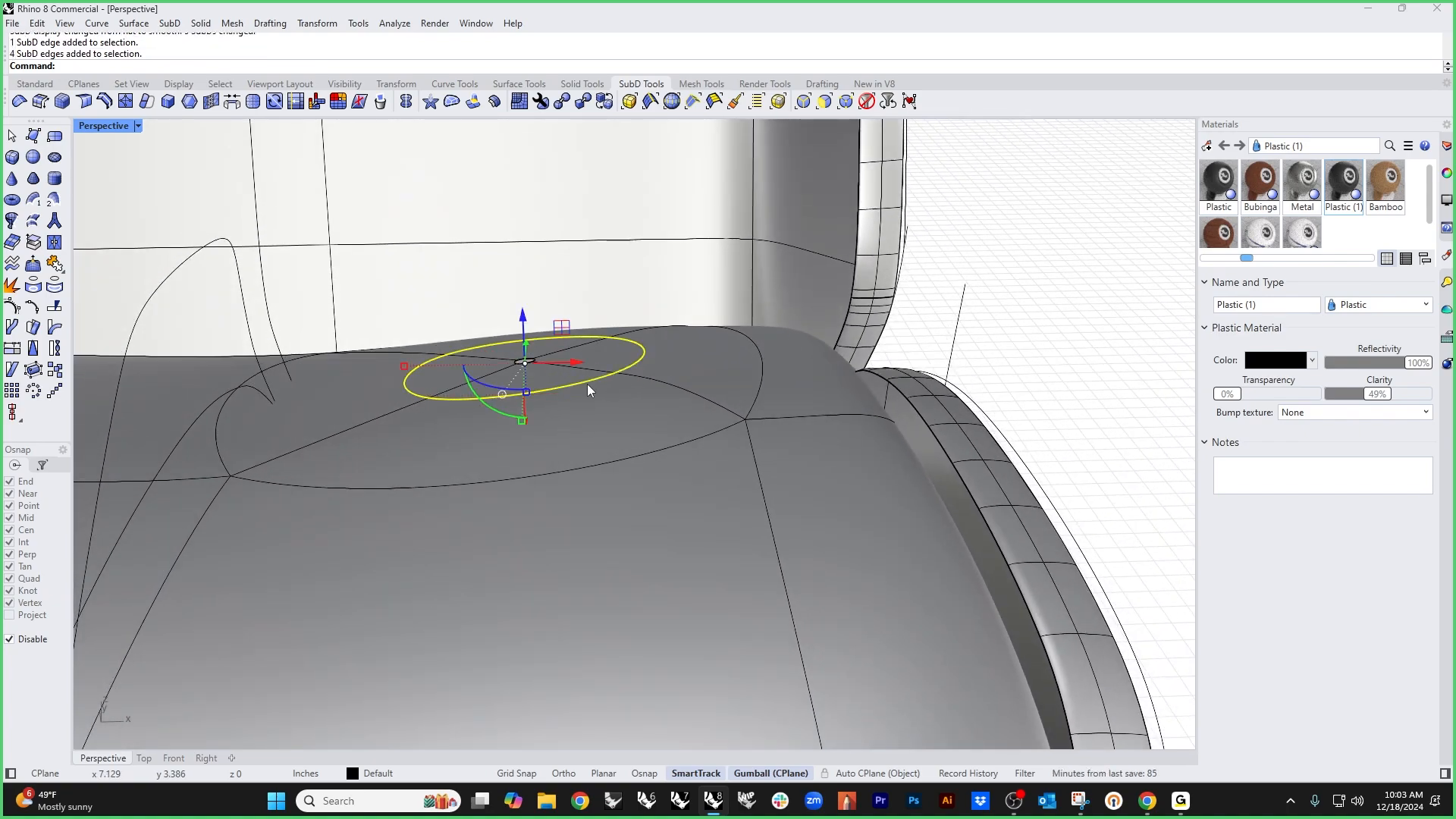
pyautogui.moveTo(522, 421); pyautogui.dragTo(523, 426)
pyautogui.moveTo(523, 323); pyautogui.dragTo(526, 385)
pyautogui.press('Escape')
# Step: Select the tiny innermost edge loop and move it farther down to deepen the tuft's centre
pyautogui.scroll(3, 545, 370)
pyautogui.doubleClick(503, 362)
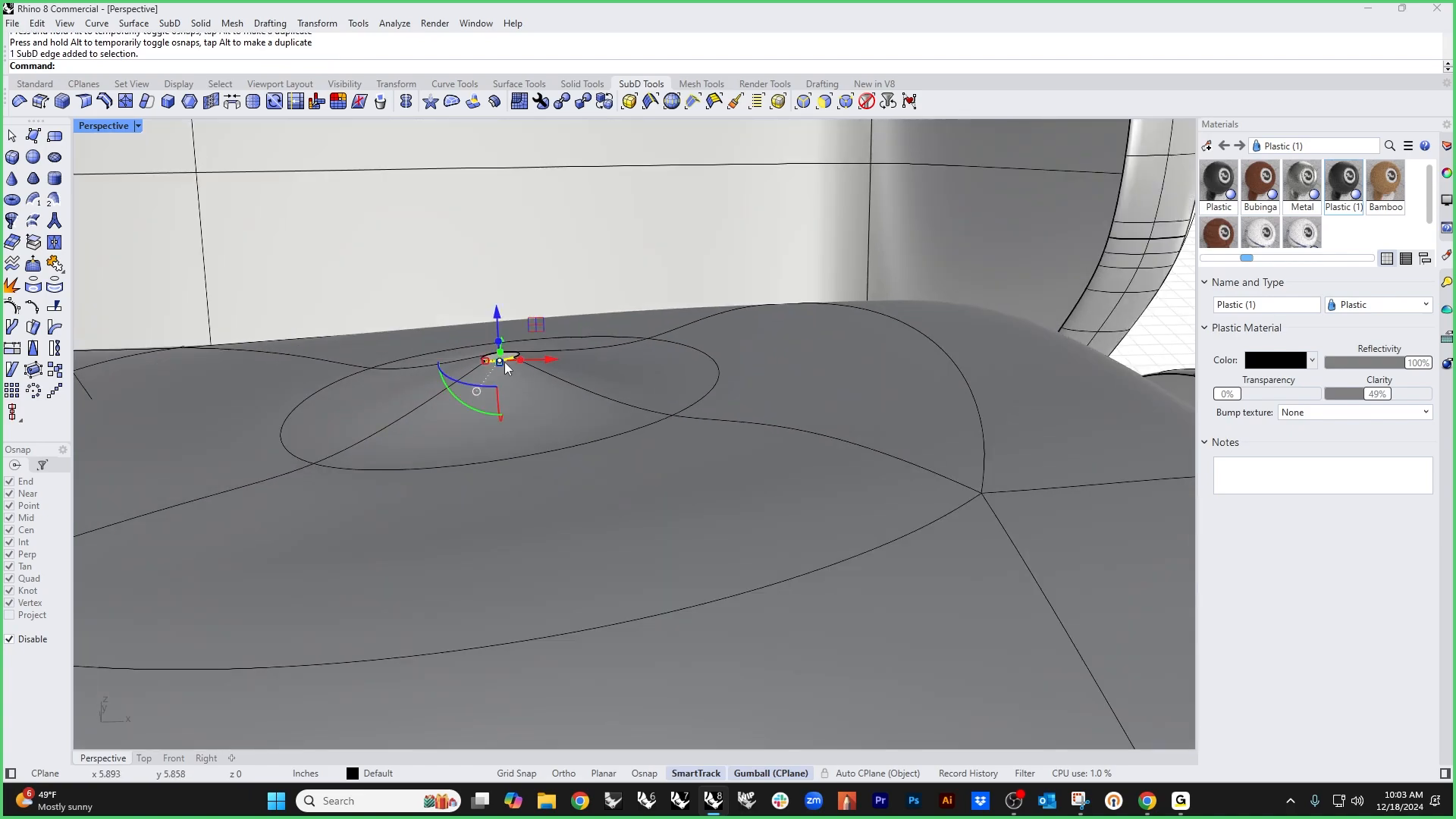
pyautogui.moveTo(500, 323); pyautogui.dragTo(509, 443)
pyautogui.scroll(-8, 517, 422)
pyautogui.moveTo(625, 413); pyautogui.dragTo(829, 548, button='right')
pyautogui.click(807, 492)
# Step: Select the four diagonal edge runs radiating from the tuft's centre and bevel them narrowly with 2 segments in flat display
pyautogui.scroll(4, 570, 449)
pyautogui.doubleClick(592, 453)
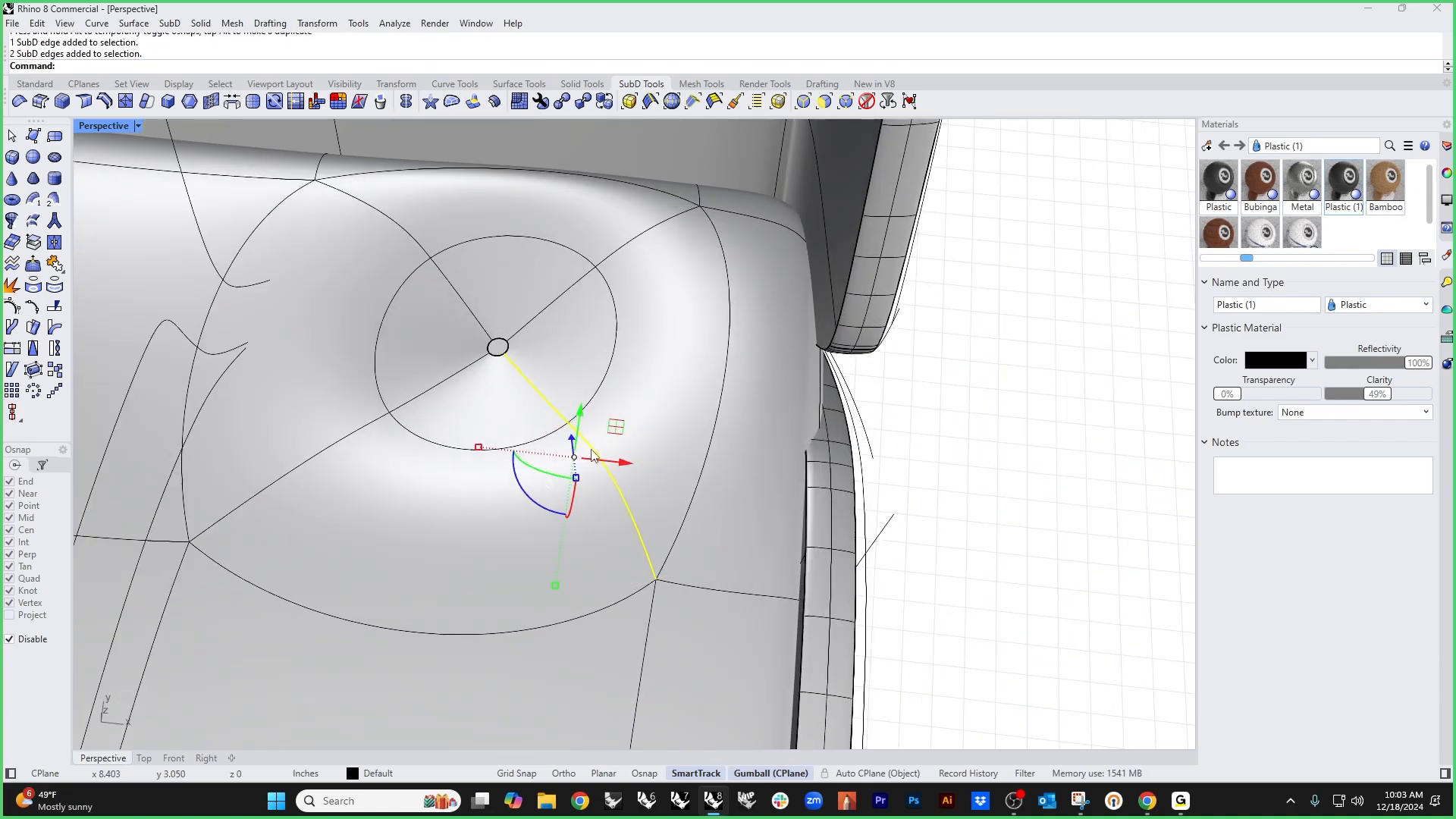
pyautogui.keyDown('shift'); pyautogui.click(376, 428); pyautogui.keyUp('shift')
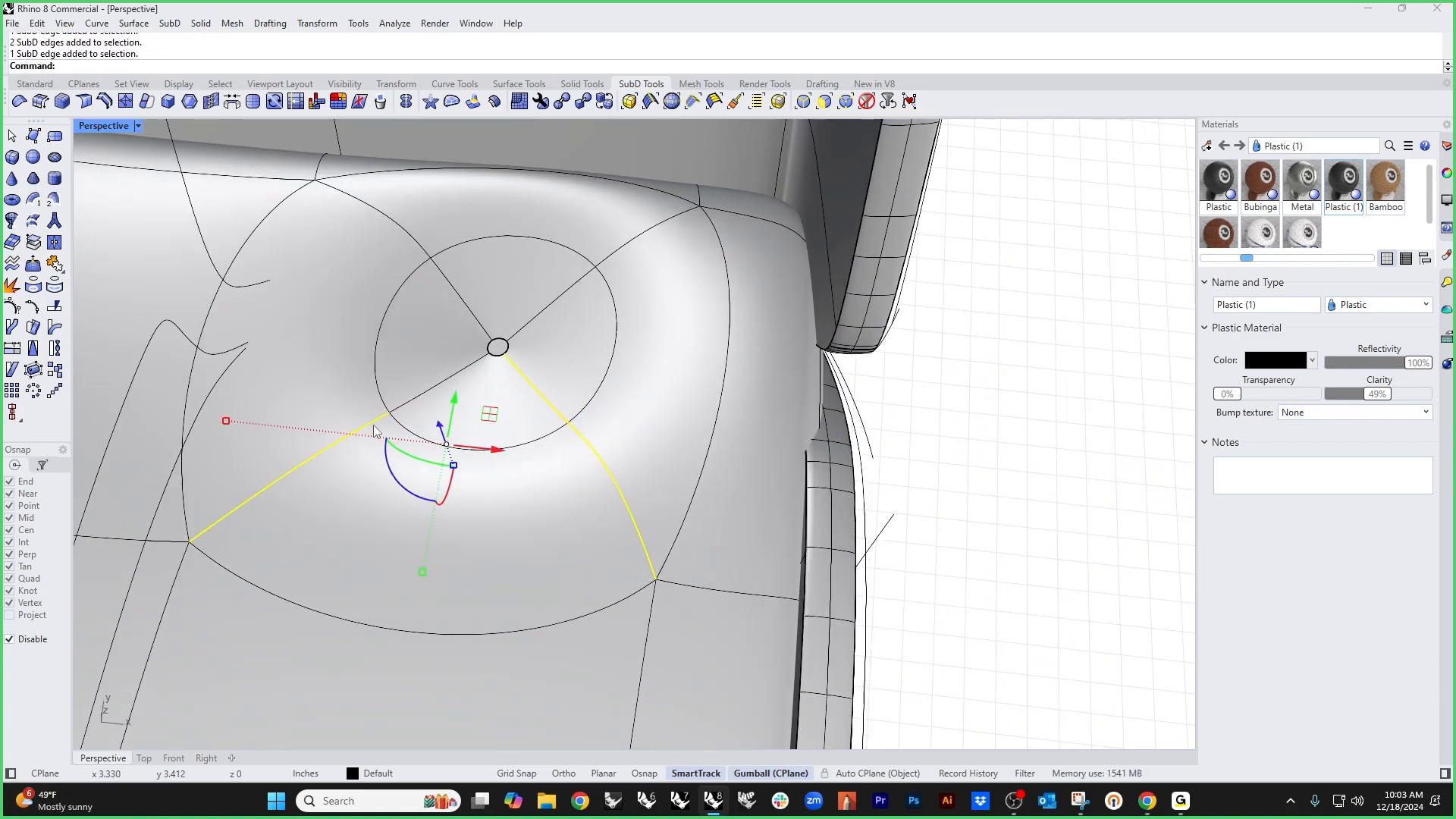
pyautogui.keyDown('shift'); pyautogui.doubleClick(425, 245); pyautogui.keyUp('shift')
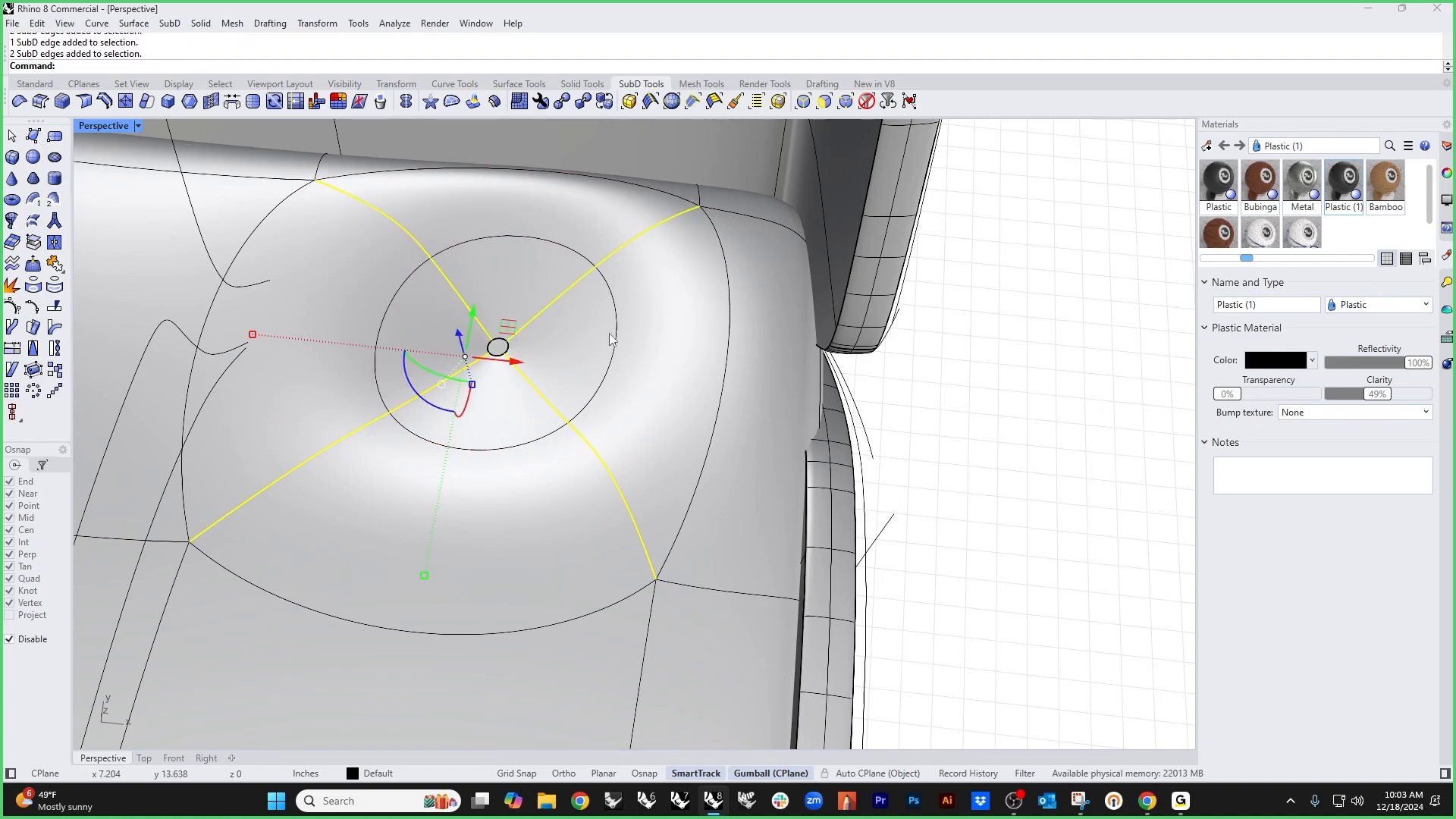
pyautogui.press('Tab')
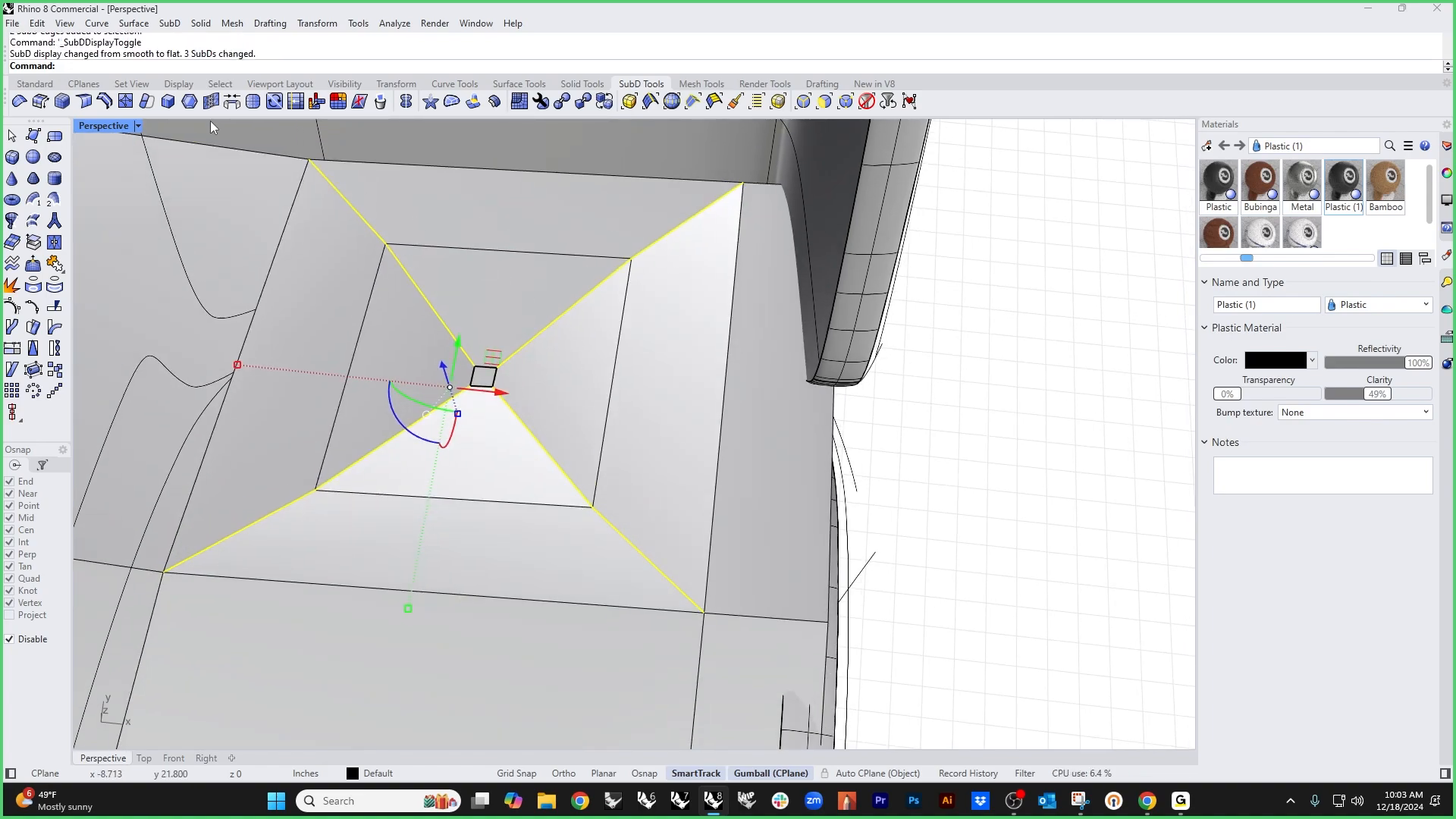
pyautogui.click(62, 101)
pyautogui.scroll(2, 497, 405)
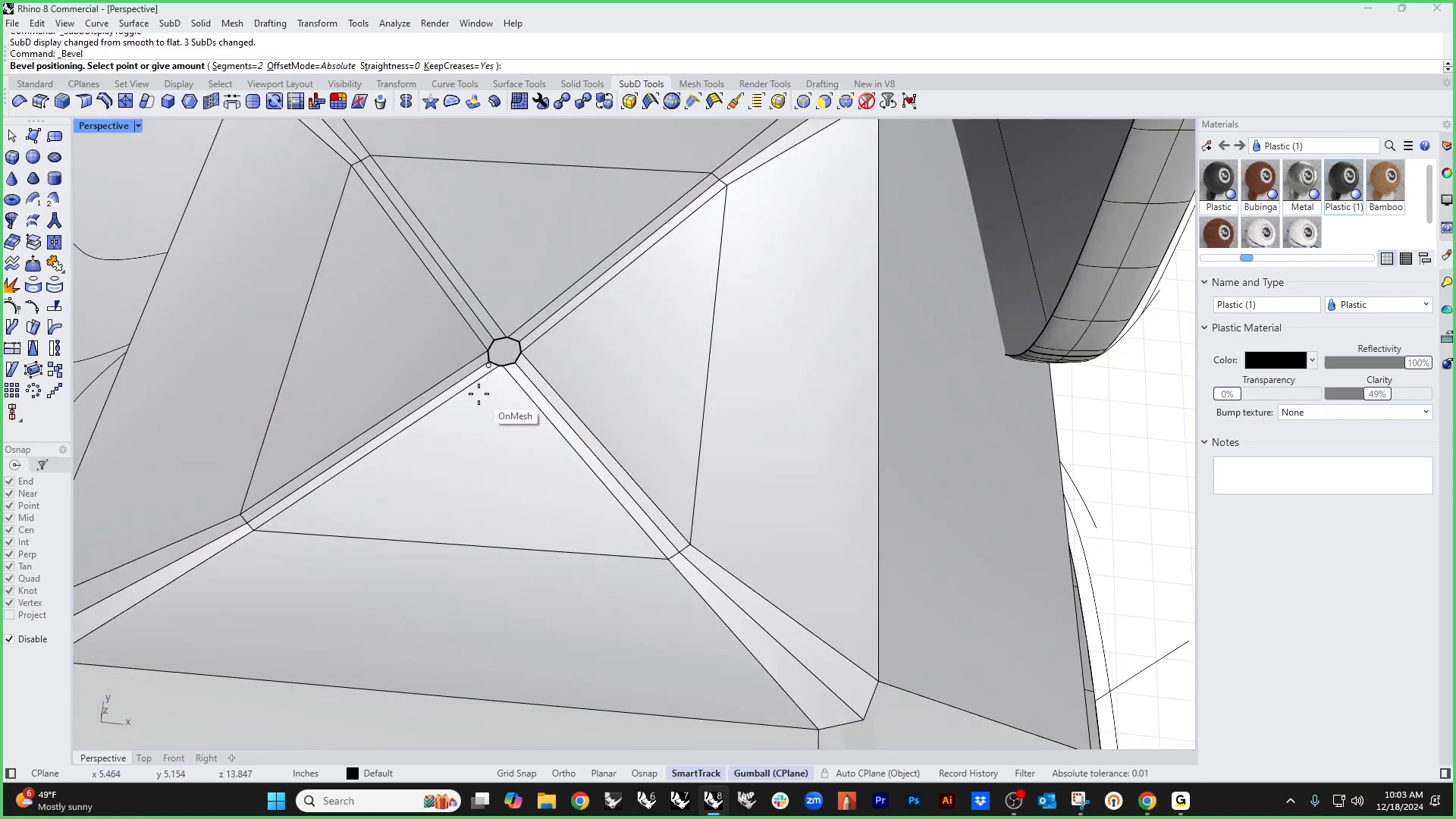
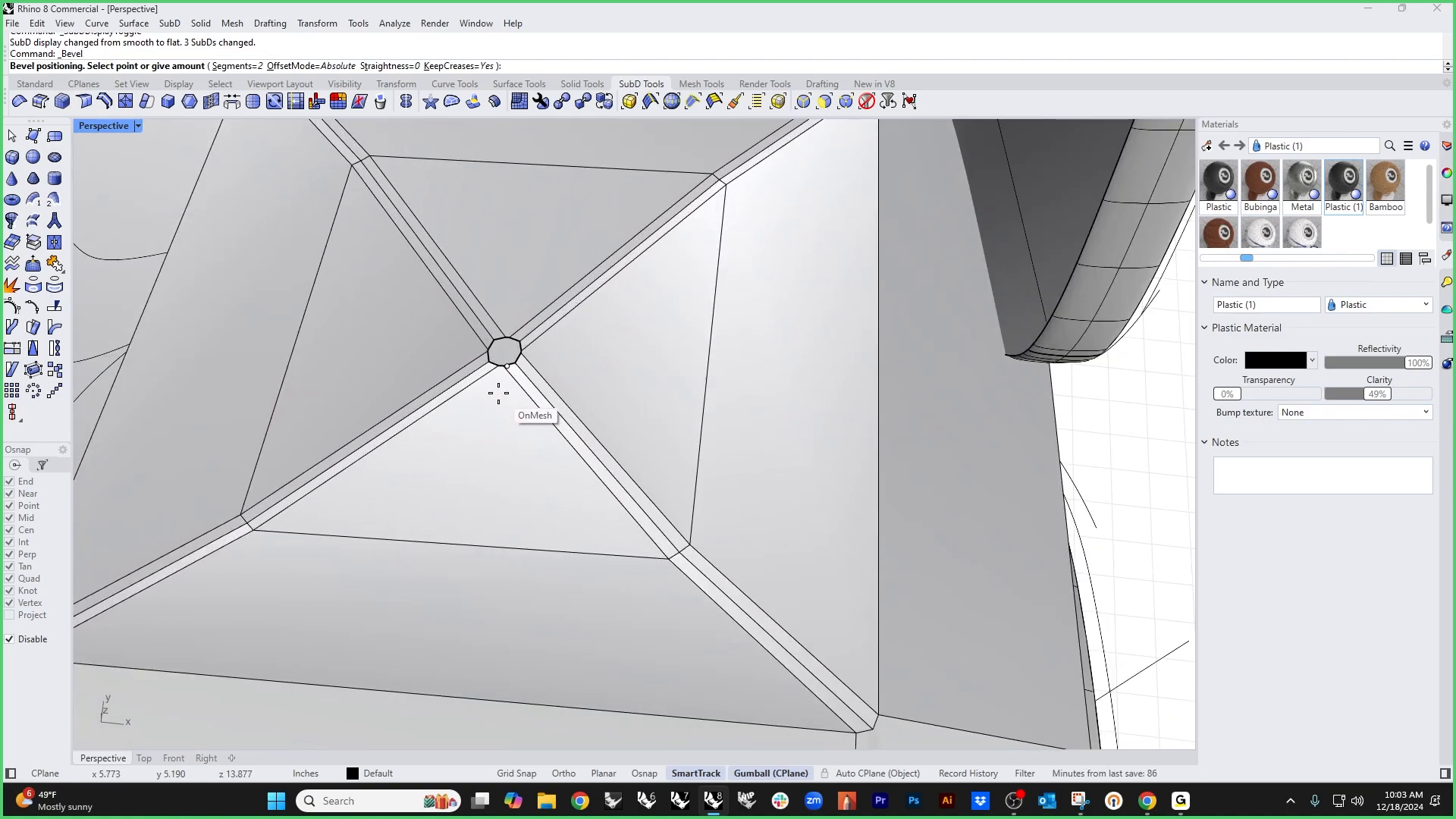
pyautogui.click(503, 393)
pyautogui.scroll(2, 523, 376)
pyautogui.click(531, 370)
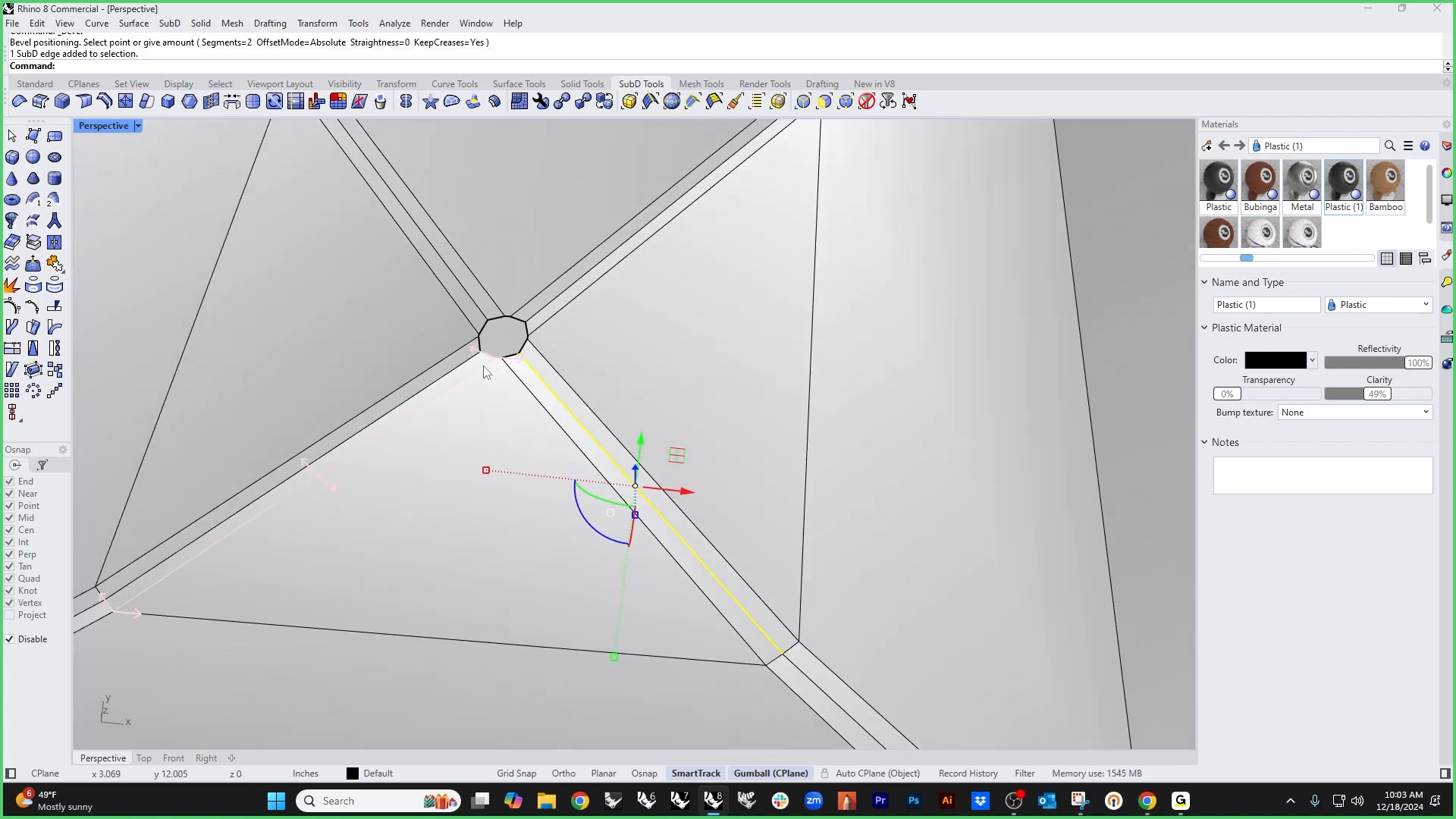
pyautogui.press('Escape')
# Step: Select the middle vertex of each beveled strip around the centre hole and move them down to form creases
pyautogui.scroll(1, 524, 368)
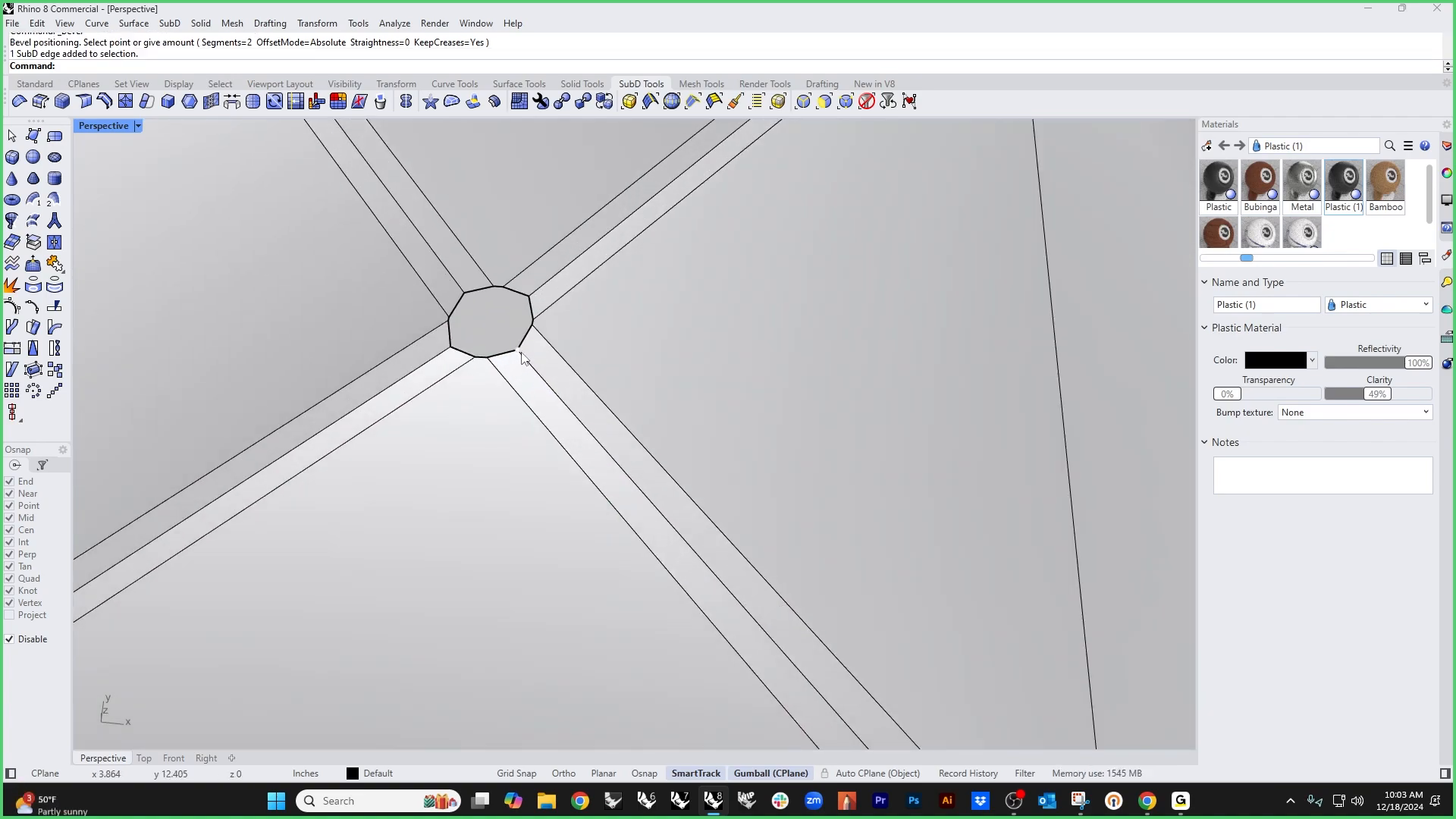
pyautogui.click(518, 350)
pyautogui.keyDown('shift'); pyautogui.click(450, 345); pyautogui.keyUp('shift')
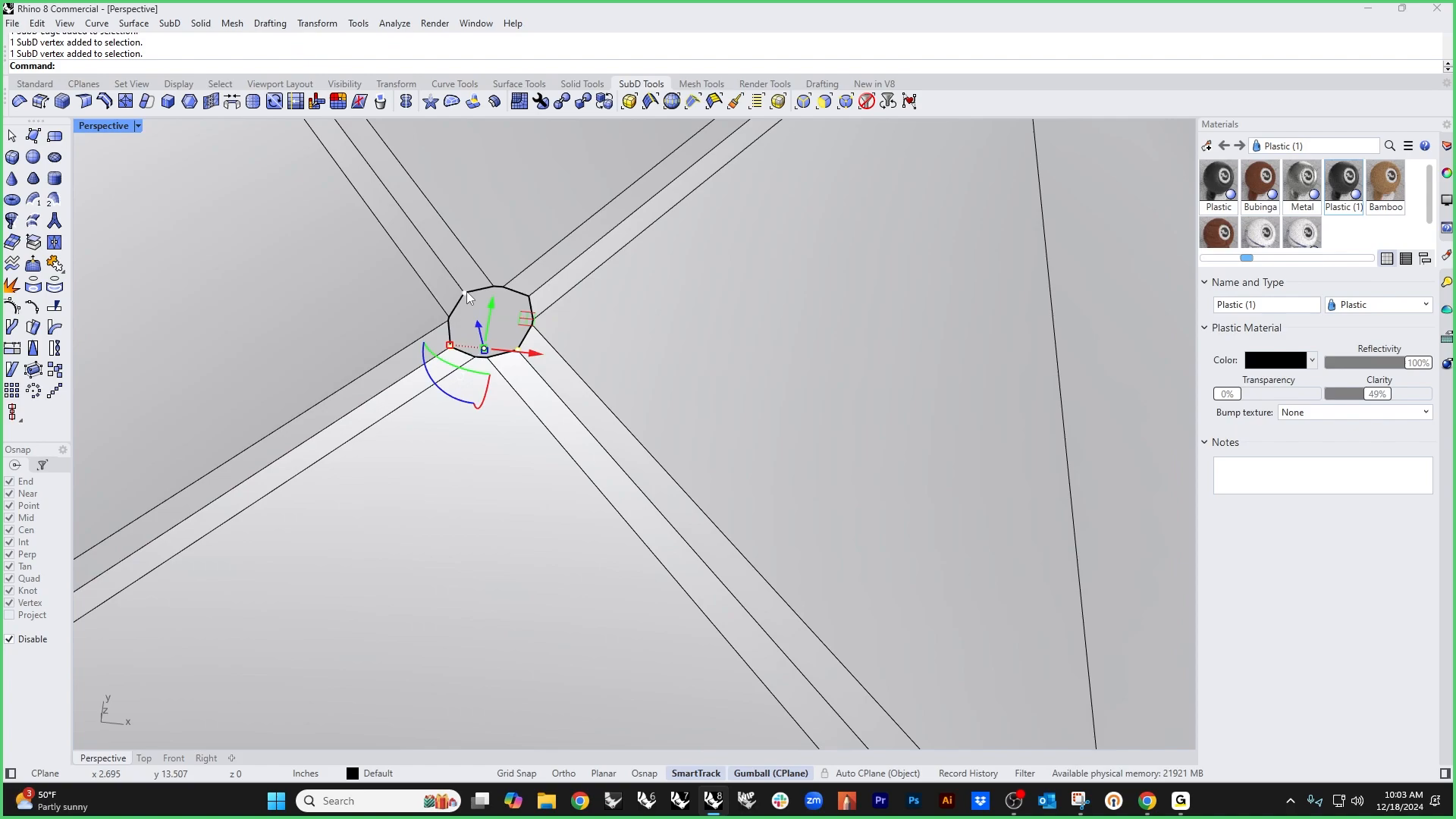
pyautogui.moveTo(529, 299); pyautogui.dragTo(617, 361, button='right')
pyautogui.scroll(-5, 618, 352)
pyautogui.moveTo(602, 422); pyautogui.dragTo(622, 383, button='right')
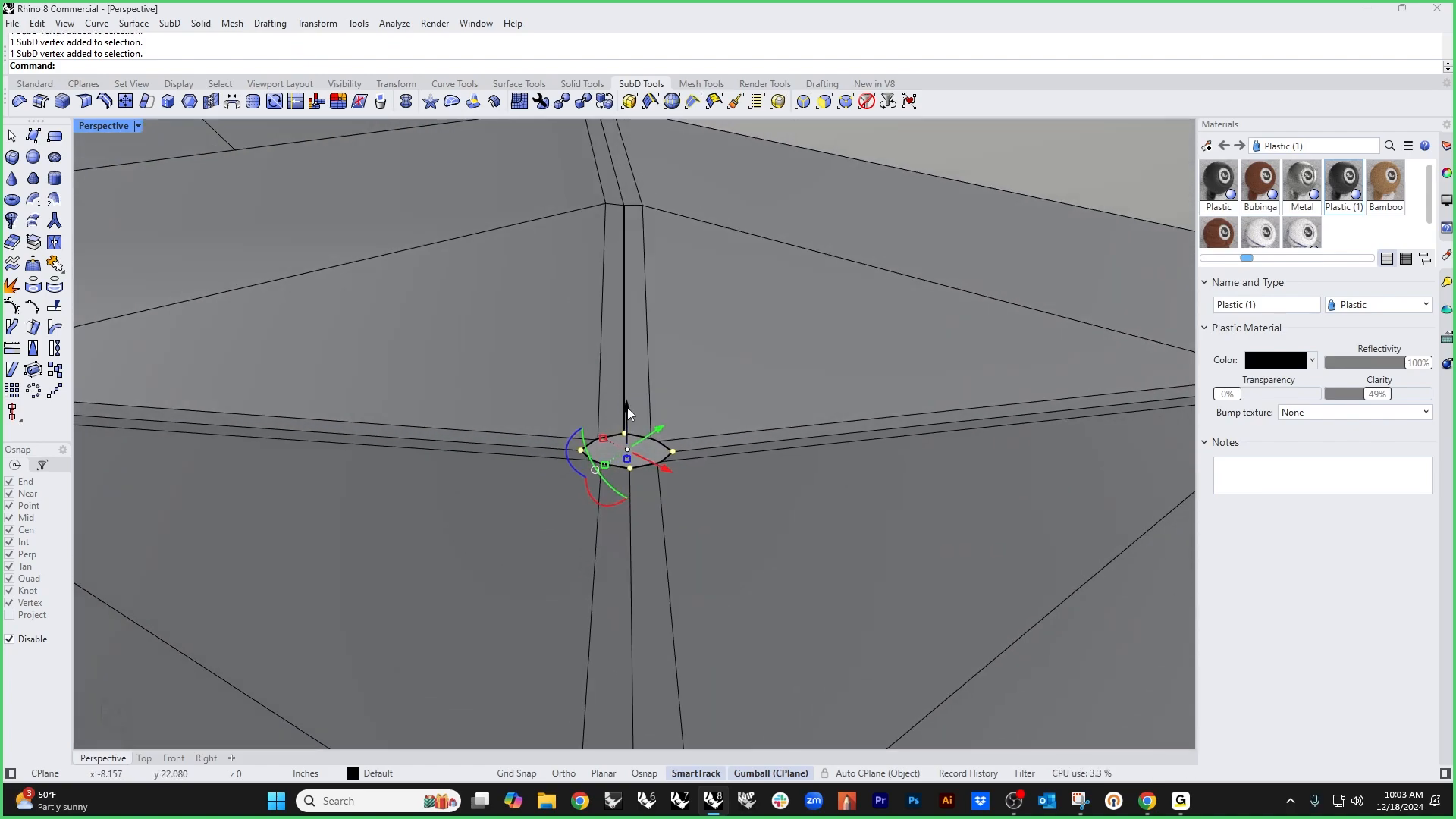
pyautogui.moveTo(627, 413); pyautogui.dragTo(629, 461)
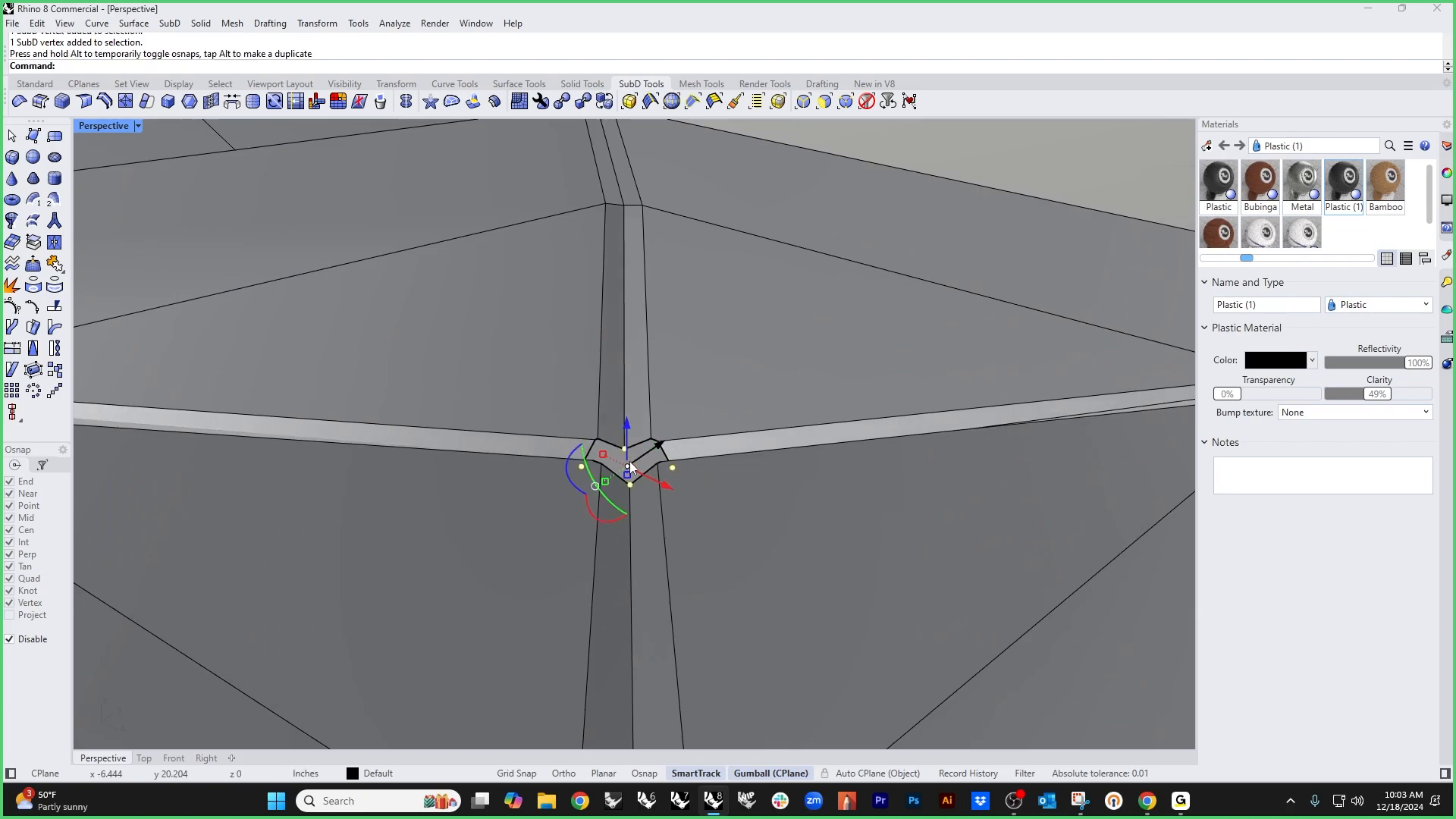
pyautogui.moveTo(629, 461); pyautogui.dragTo(685, 449, button='right')
pyautogui.press('Escape')
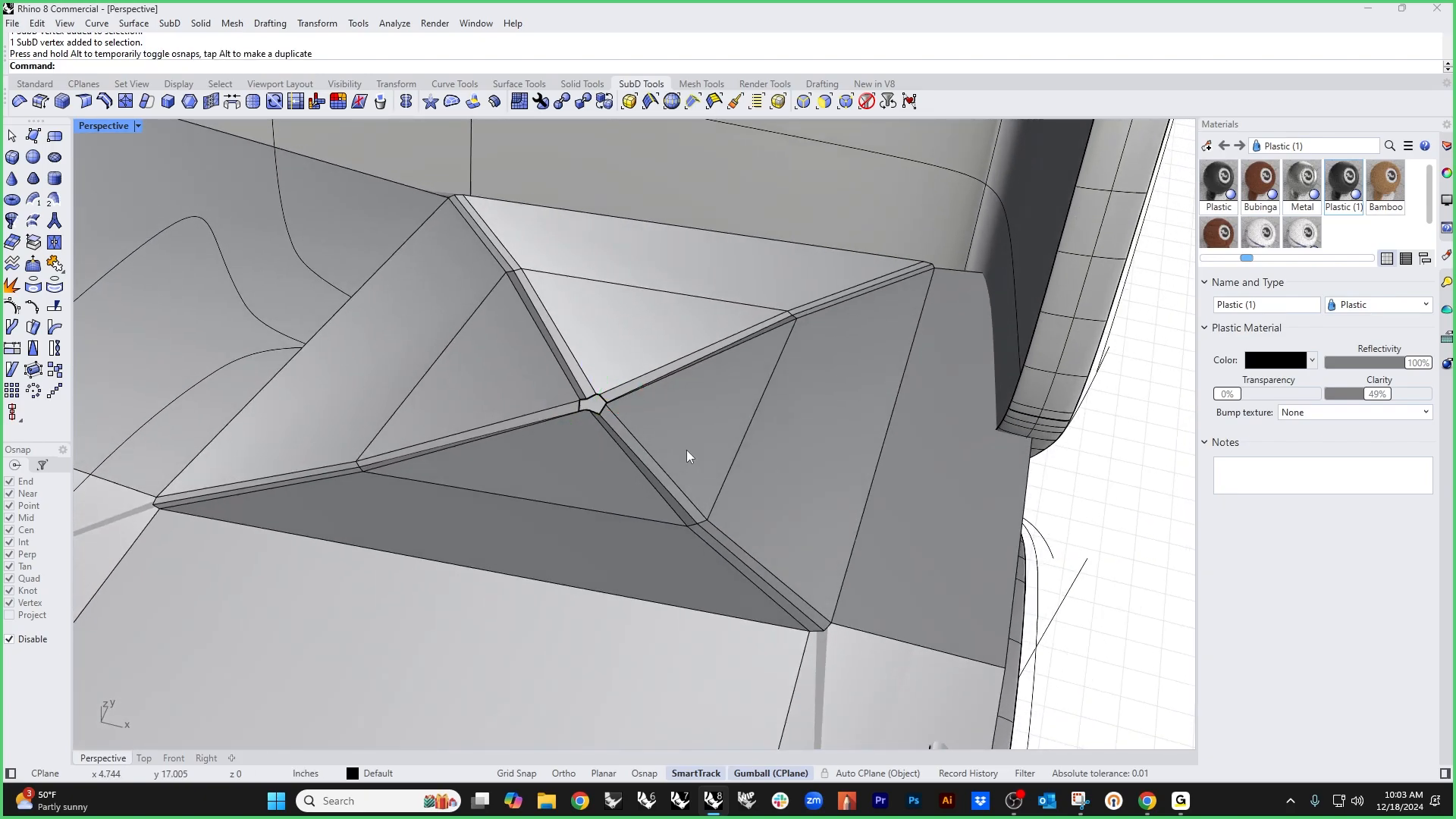
# Step: Return to smooth display and dissolve the middle edges in the outer part of the four beveled strips to fade the creases
pyautogui.press('Tab')
pyautogui.moveTo(907, 495); pyautogui.dragTo(927, 596, button='right')
pyautogui.scroll(6, 698, 473)
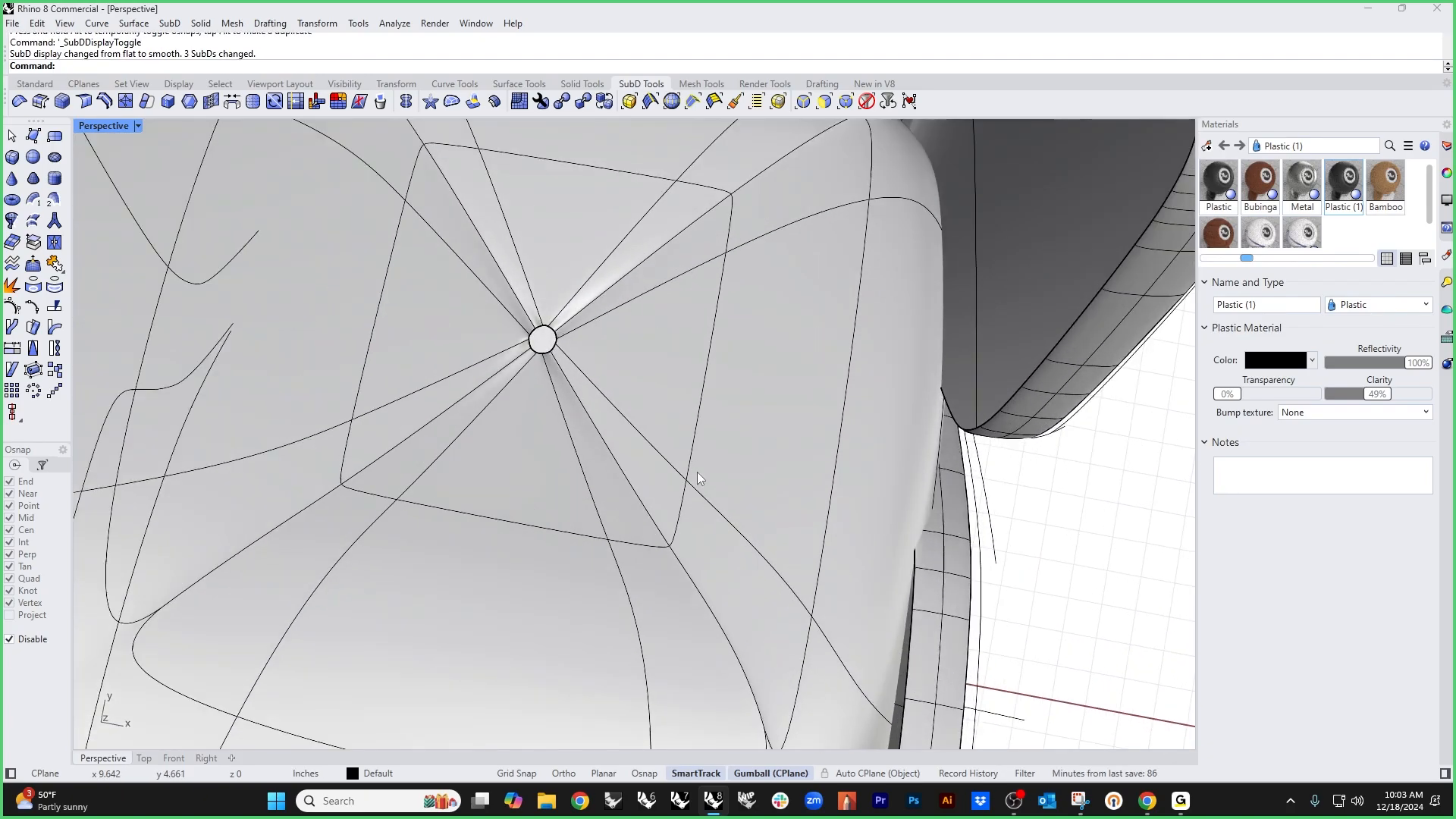
pyautogui.moveTo(698, 474); pyautogui.dragTo(657, 388, button='right')
pyautogui.scroll(-6, 674, 447)
pyautogui.scroll(5, 675, 520)
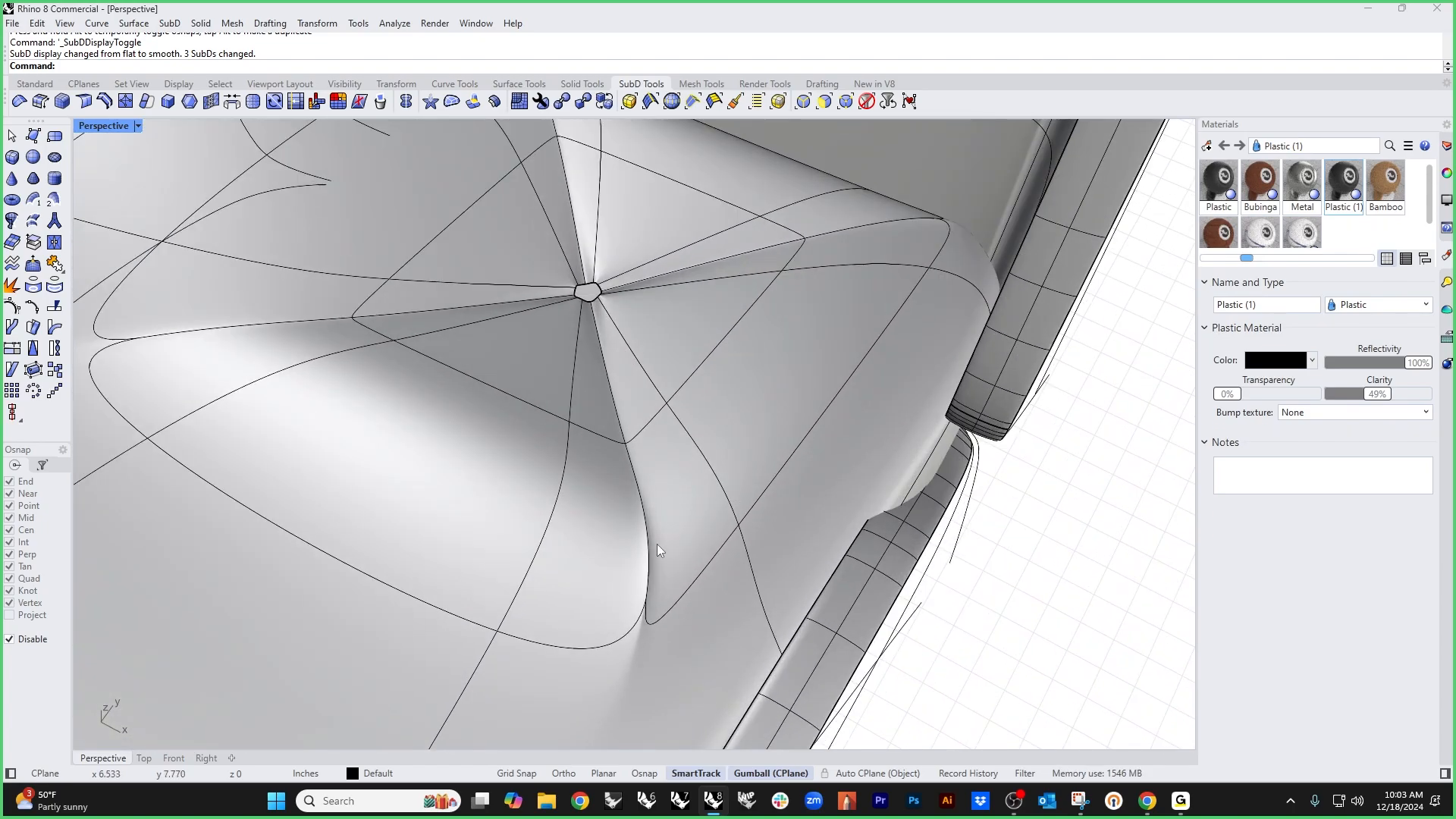
pyautogui.keyDown('ctrl'); pyautogui.keyDown('shift'); pyautogui.click(652, 548); pyautogui.keyUp('shift'); pyautogui.keyUp('ctrl')
pyautogui.press('Delete')
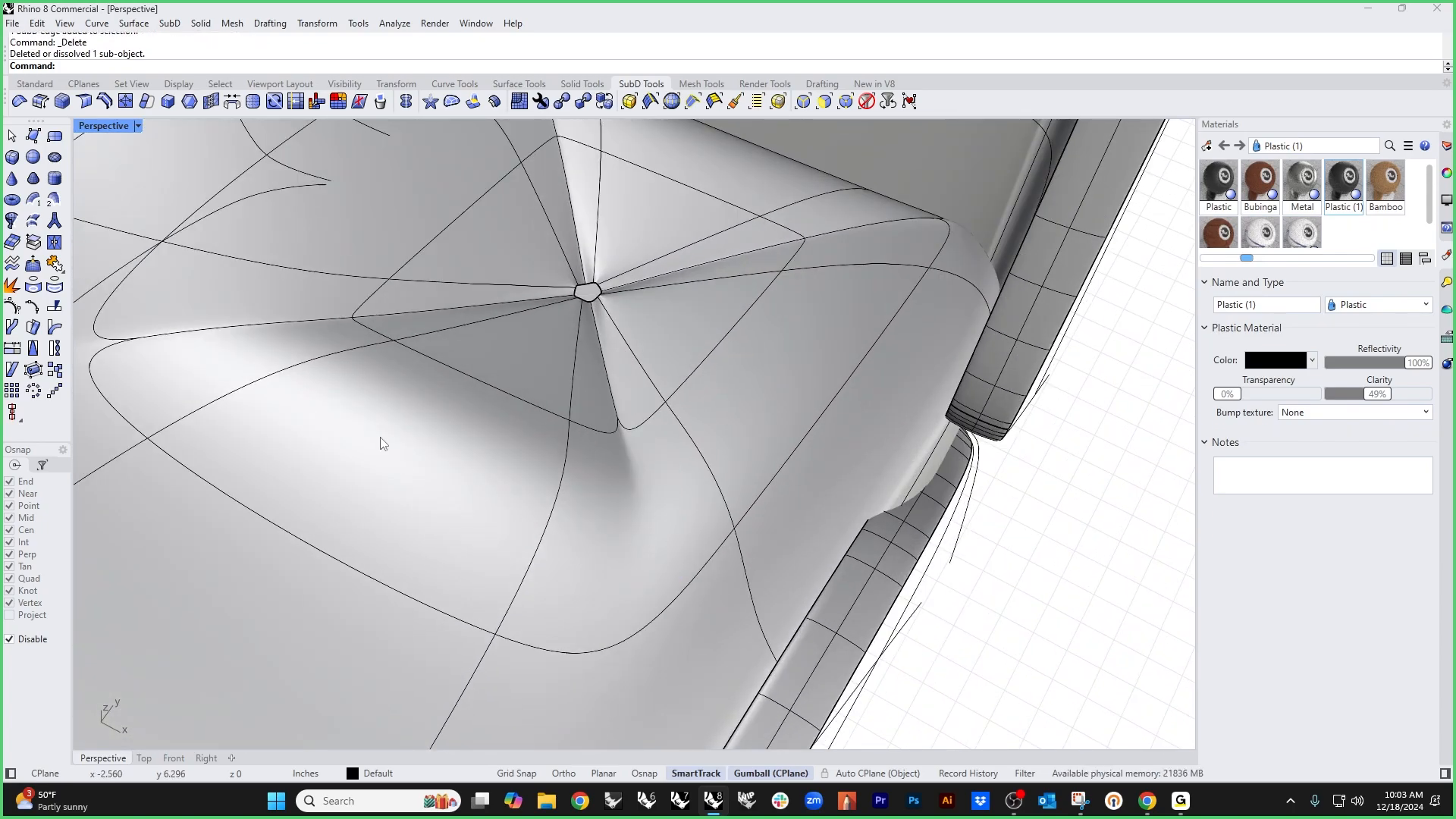
pyautogui.keyDown('ctrl'); pyautogui.keyDown('shift'); pyautogui.click(173, 338); pyautogui.keyUp('shift'); pyautogui.keyUp('ctrl')
pyautogui.press('Delete')
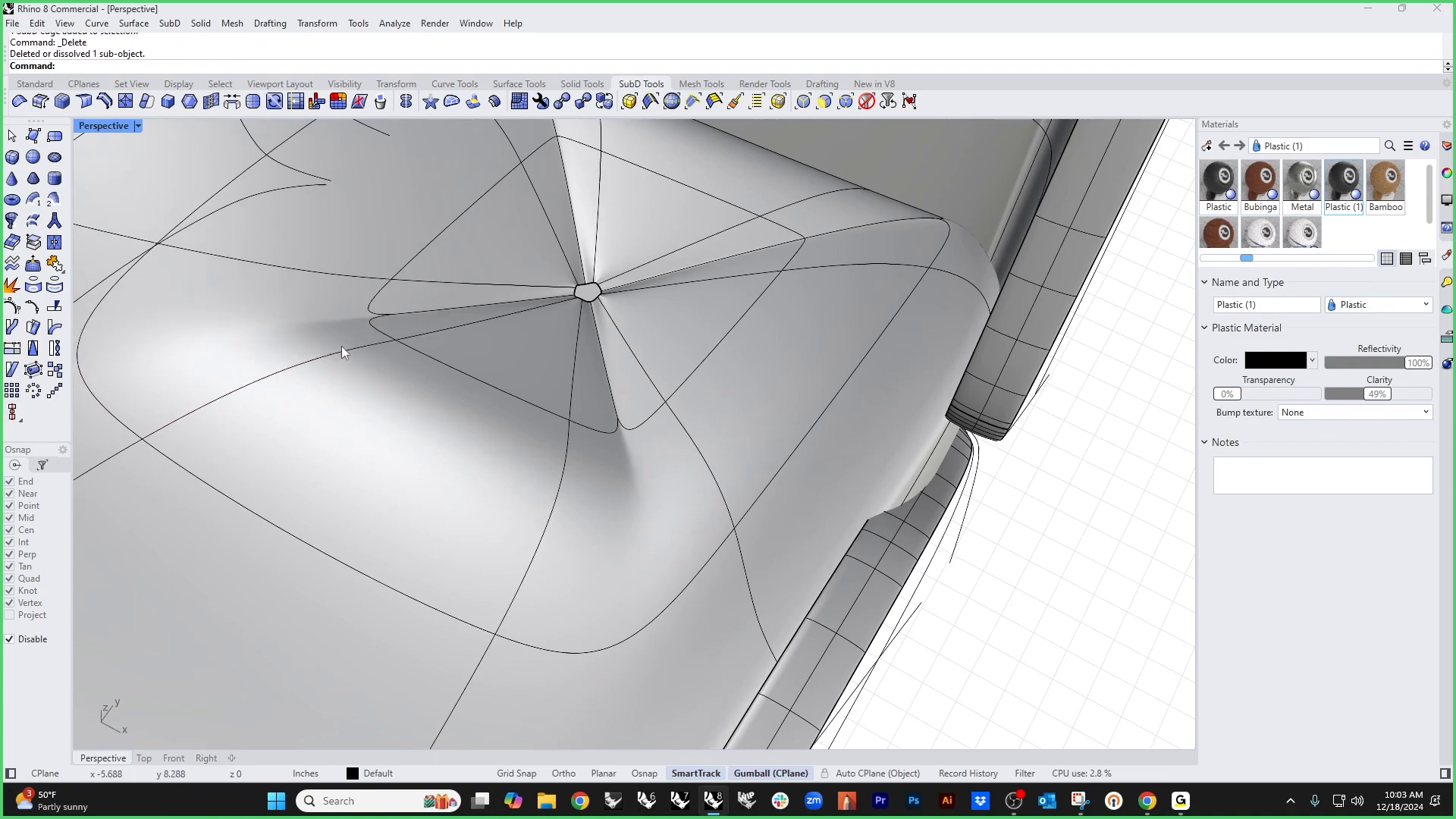
pyautogui.moveTo(341, 346); pyautogui.dragTo(493, 266, button='right')
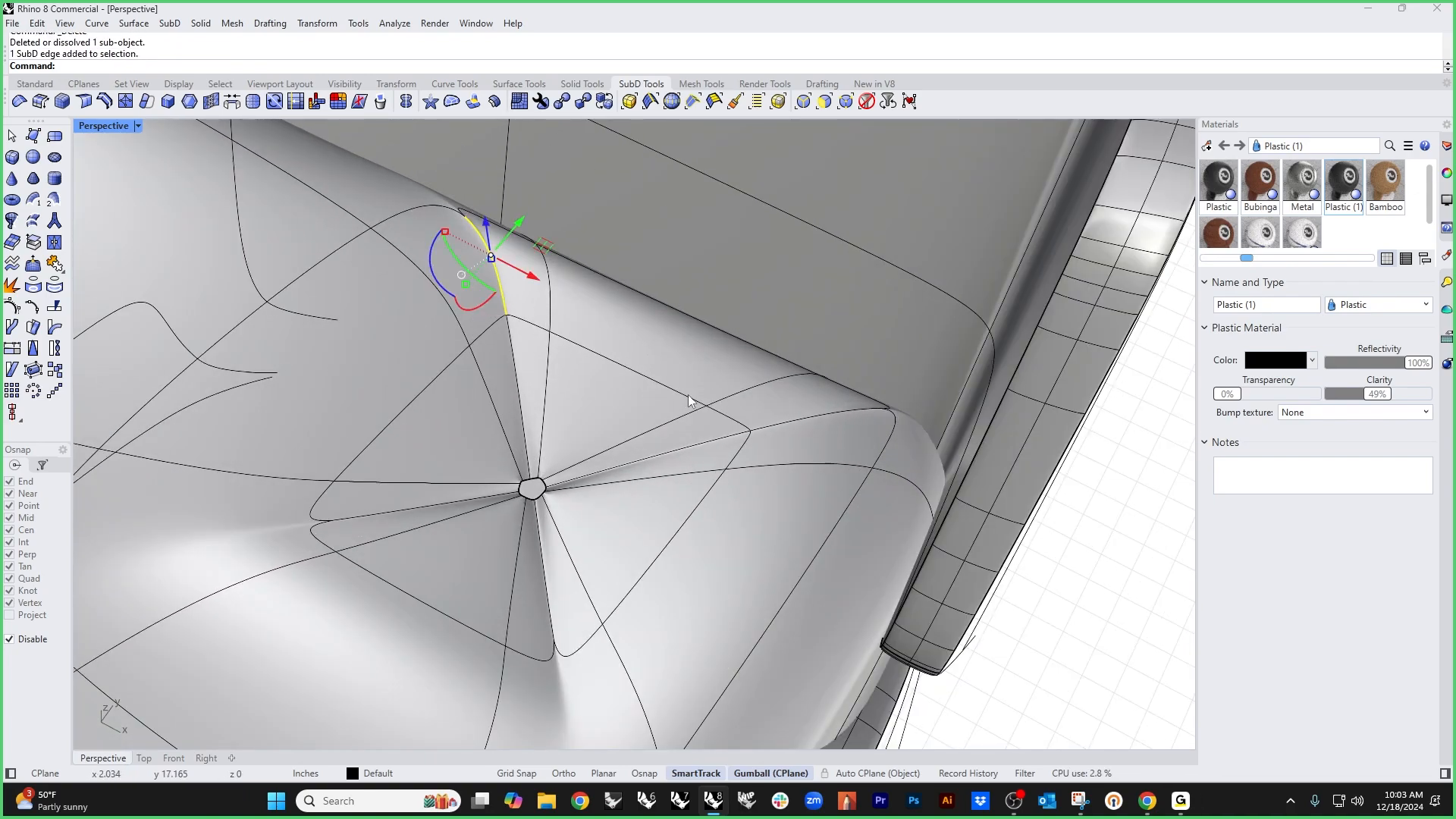
pyautogui.keyDown('ctrl'); pyautogui.keyDown('shift'); pyautogui.click(785, 423); pyautogui.keyUp('shift'); pyautogui.keyUp('ctrl')
pyautogui.press('Delete')
pyautogui.moveTo(778, 425); pyautogui.dragTo(703, 435, button='right')
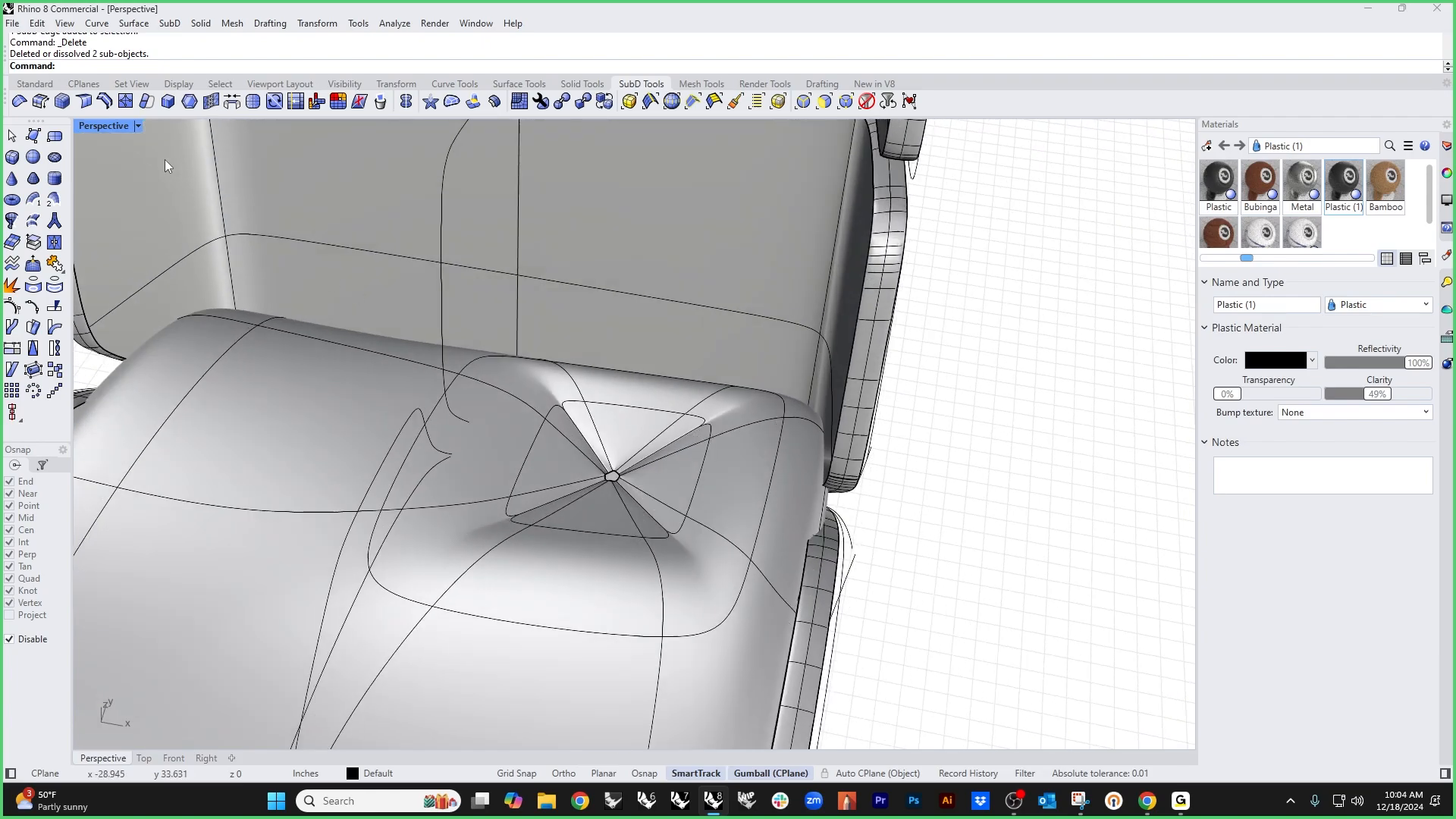
# Step: Set the viewport to Rendered, apply the black Plastic (1) material to the seat cushion and inspect the tuft's creases
pyautogui.click(104, 125)
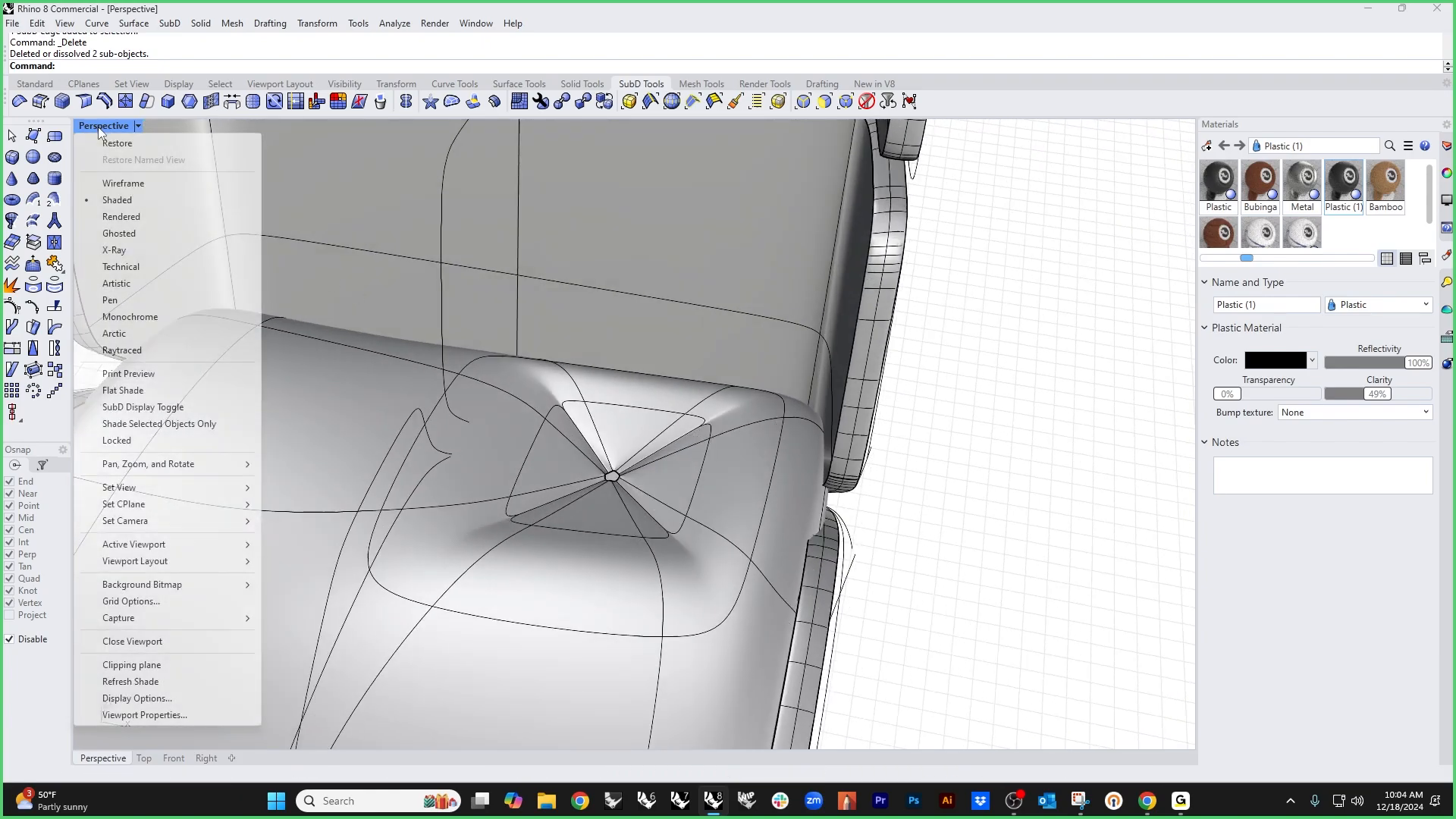
pyautogui.click(133, 216)
pyautogui.scroll(-5, 558, 383)
pyautogui.moveTo(558, 382); pyautogui.dragTo(558, 351, button='right')
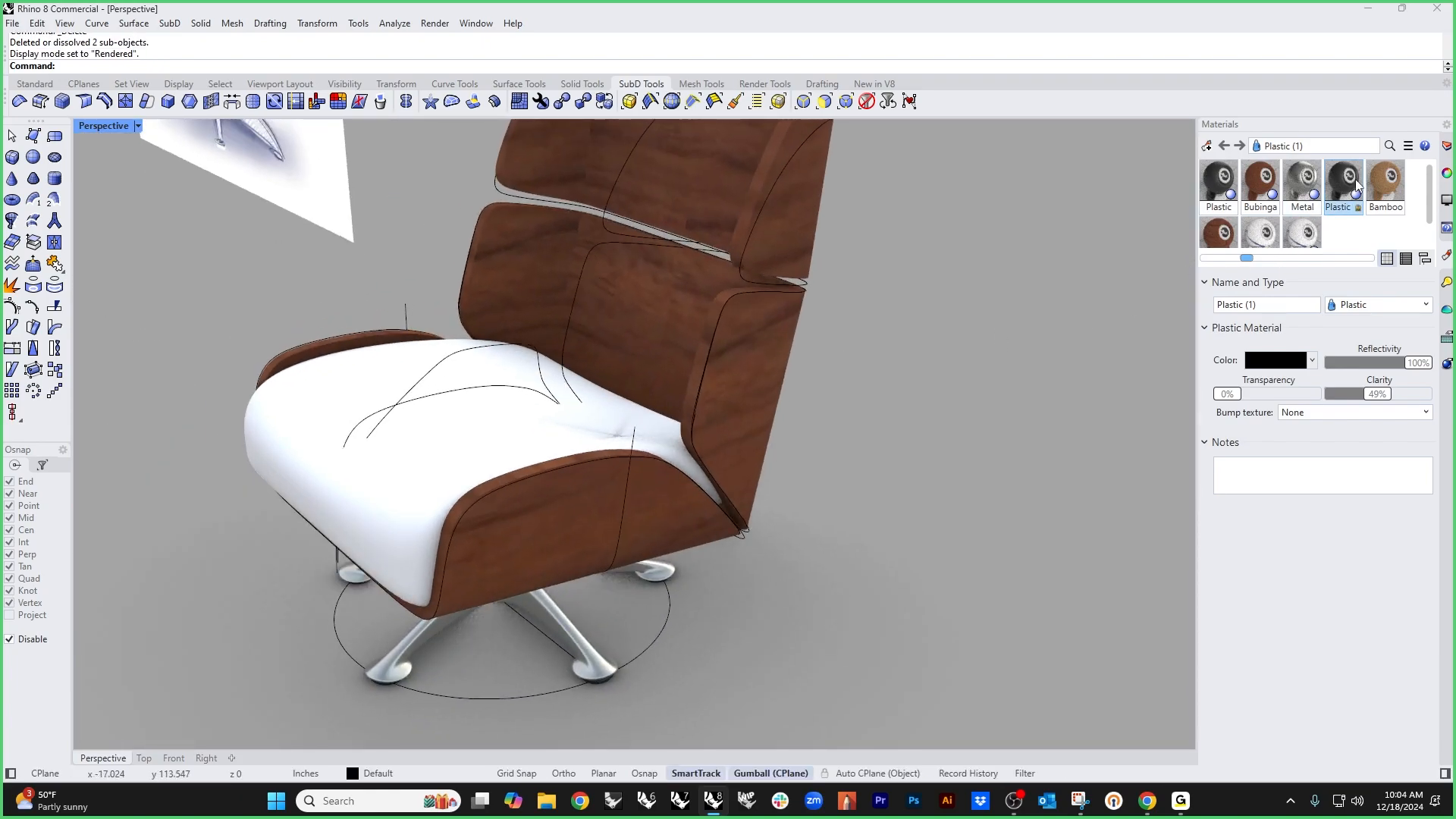
pyautogui.moveTo(1357, 186); pyautogui.dragTo(508, 429)
pyautogui.scroll(3, 808, 562)
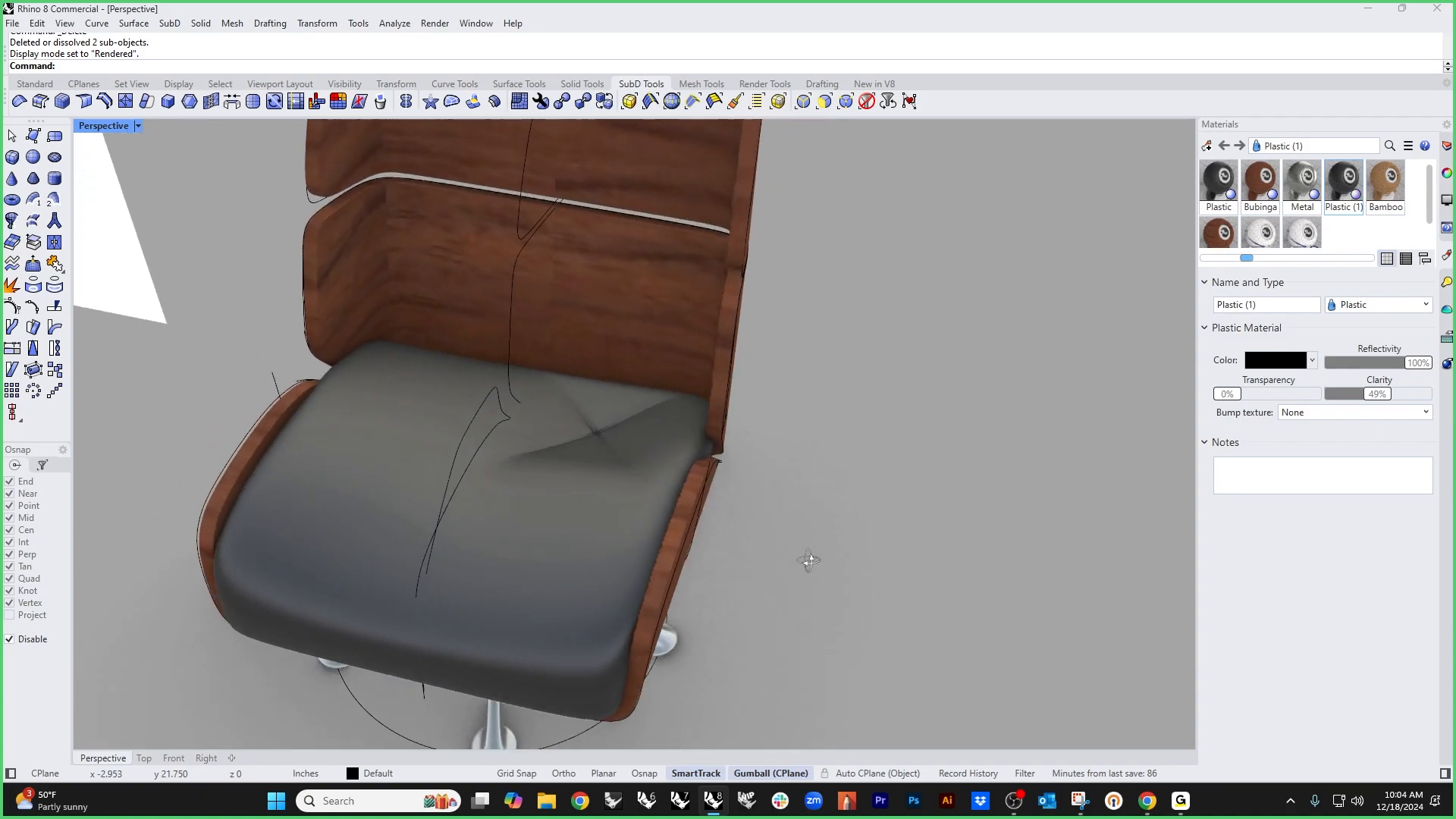
pyautogui.moveTo(808, 561); pyautogui.dragTo(683, 515, button='right')
pyautogui.scroll(4, 595, 455)
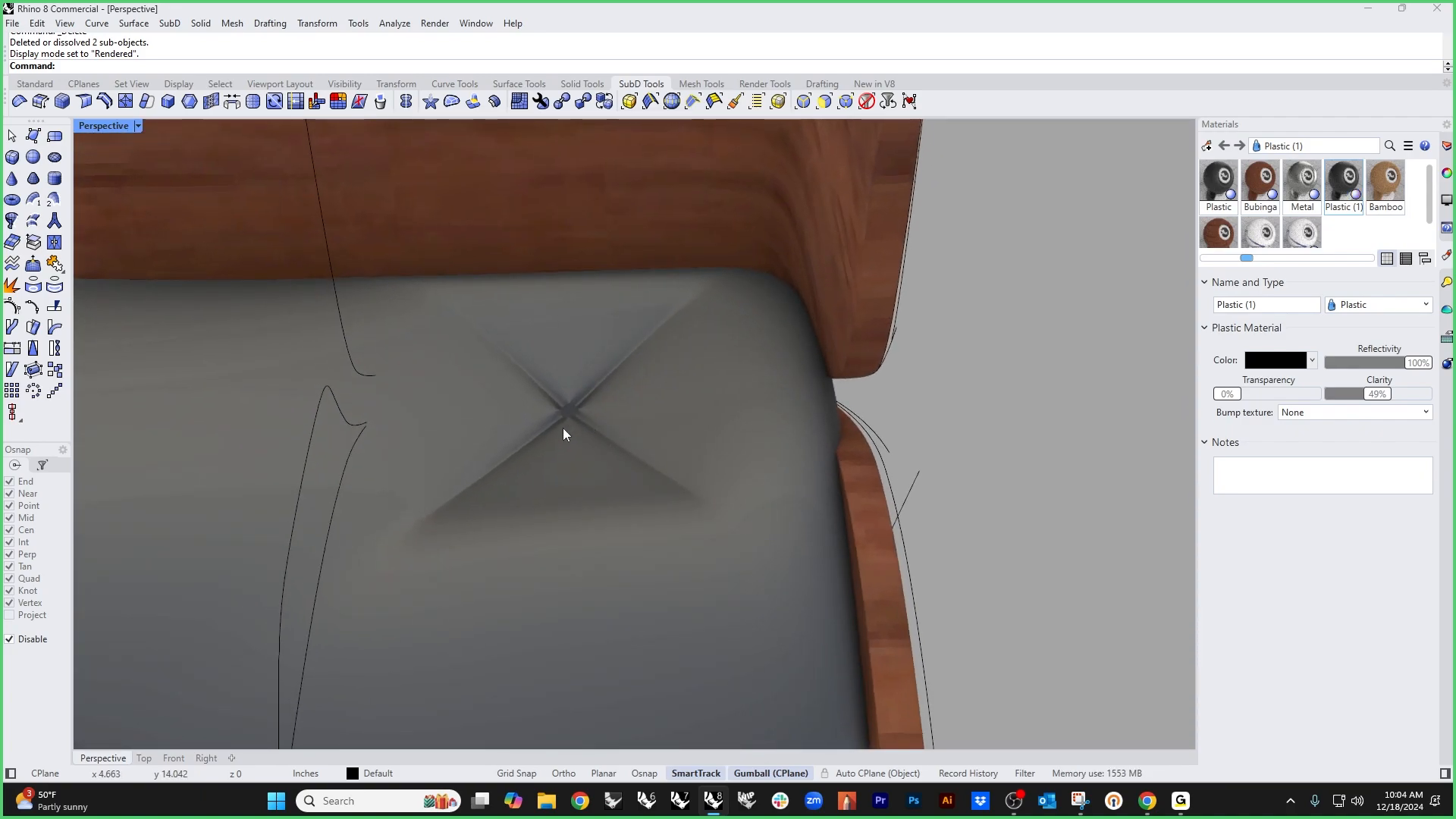
# Step: Switch the cushion to flat SubD display and the viewport to Shaded around the tuft's centre
pyautogui.press('Tab')
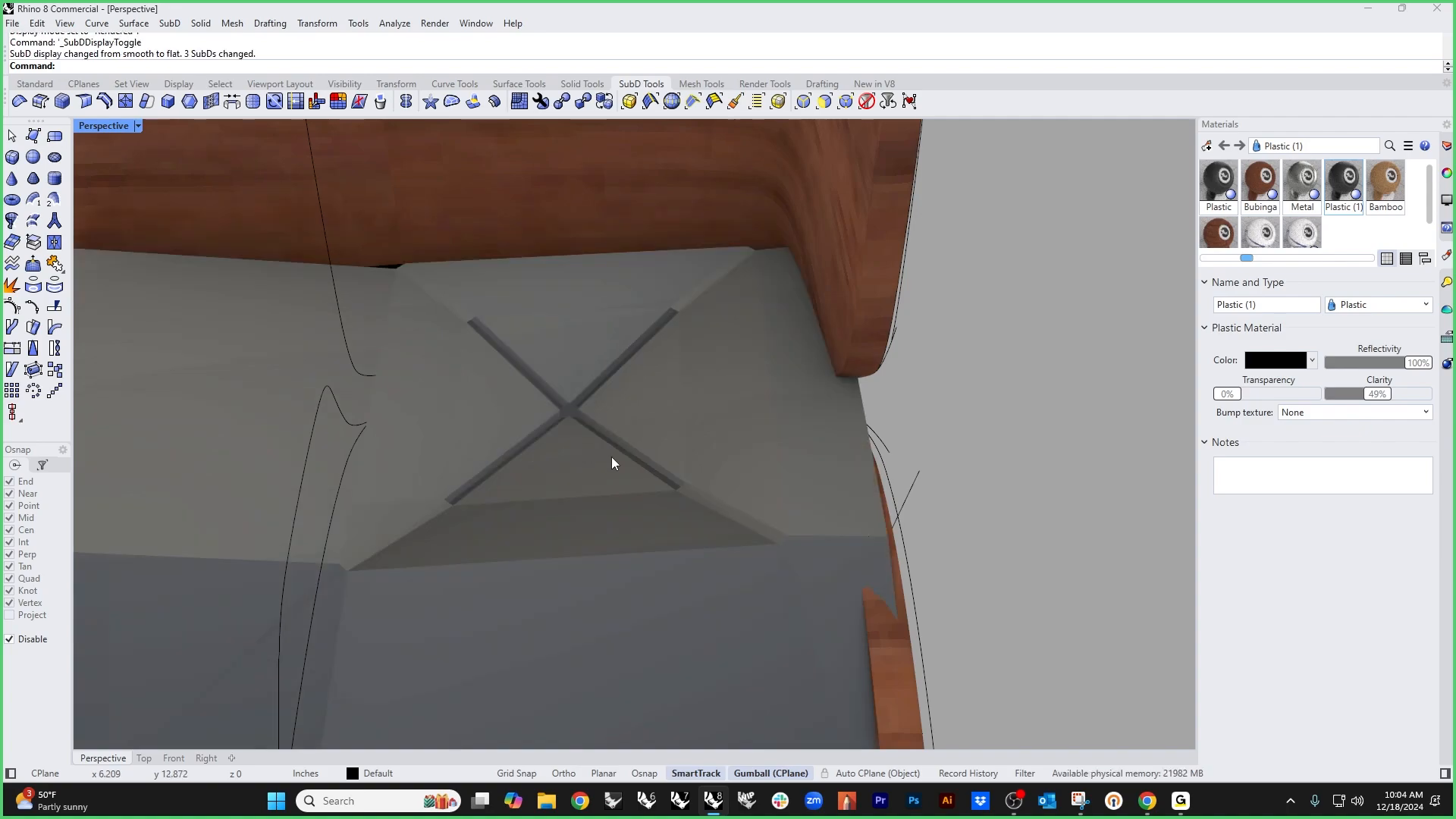
pyautogui.moveTo(612, 457); pyautogui.dragTo(539, 467, button='right')
pyautogui.click(99, 127)
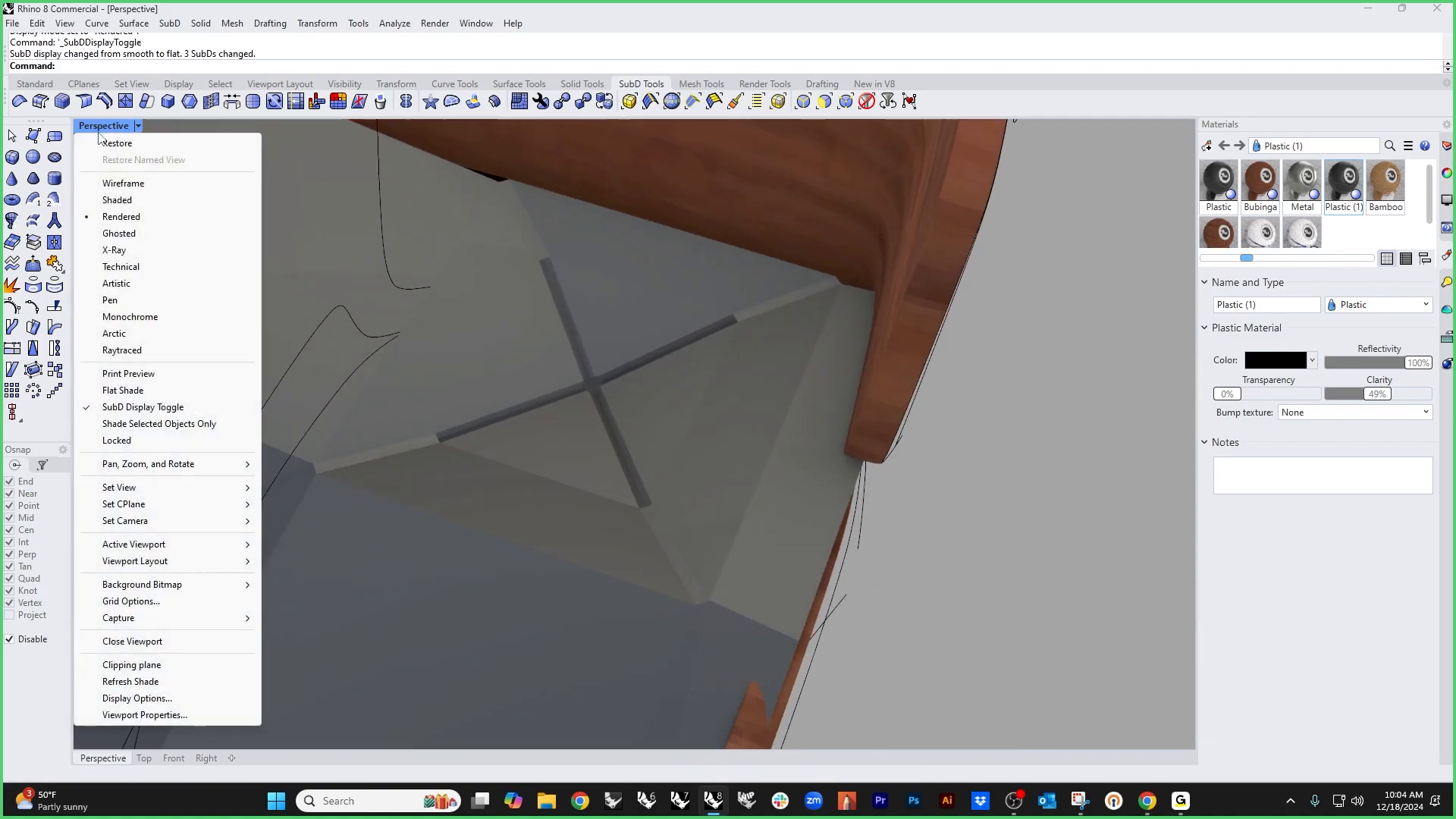
pyautogui.click(117, 200)
pyautogui.scroll(3, 625, 385)
pyautogui.moveTo(625, 385); pyautogui.dragTo(667, 384, button='right')
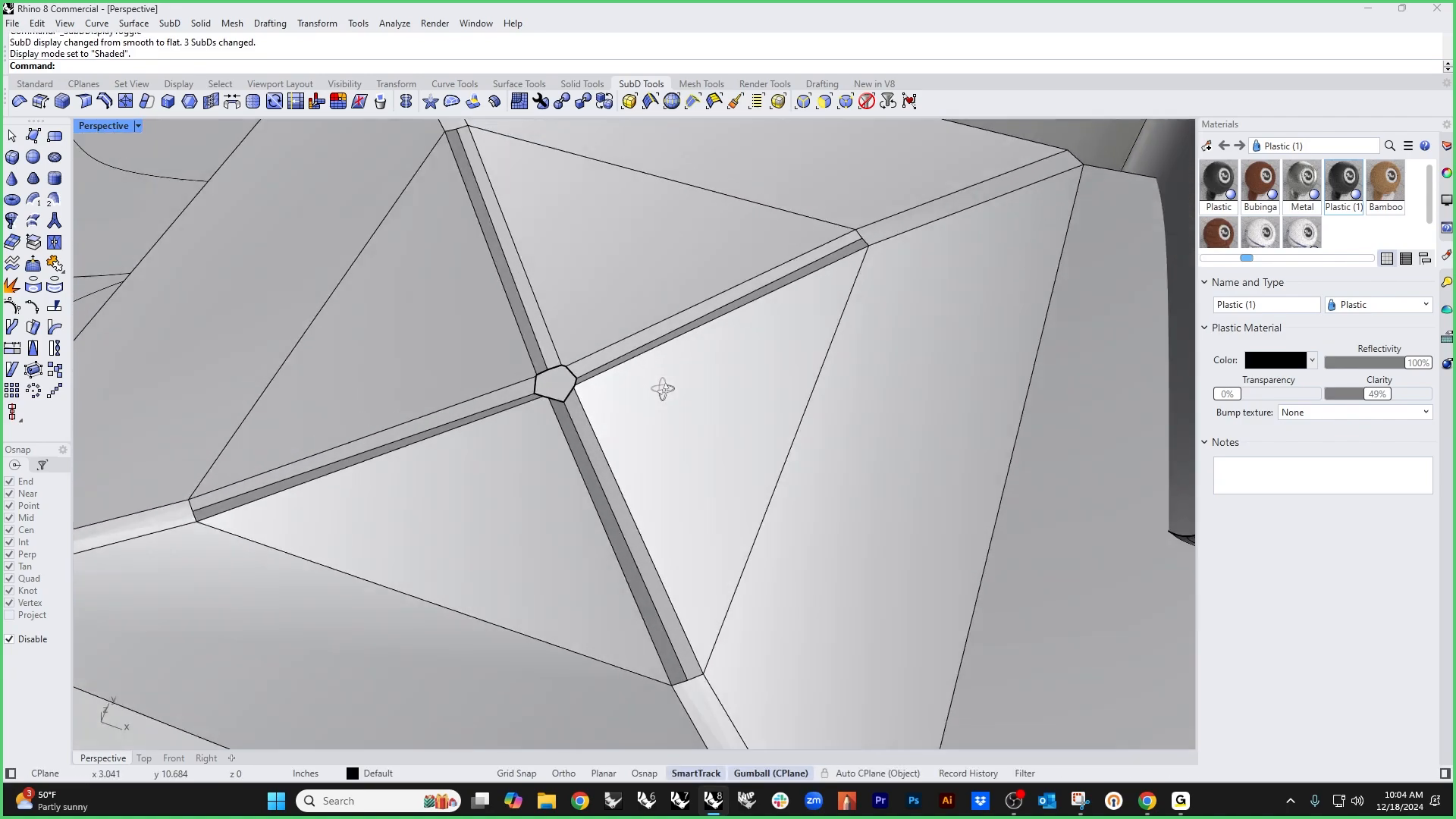
# Step: Insert an edge across the tuft's panel nearest the armrest, from the centre hole's rim to the middle of the inner ring edge
pyautogui.click(106, 101)
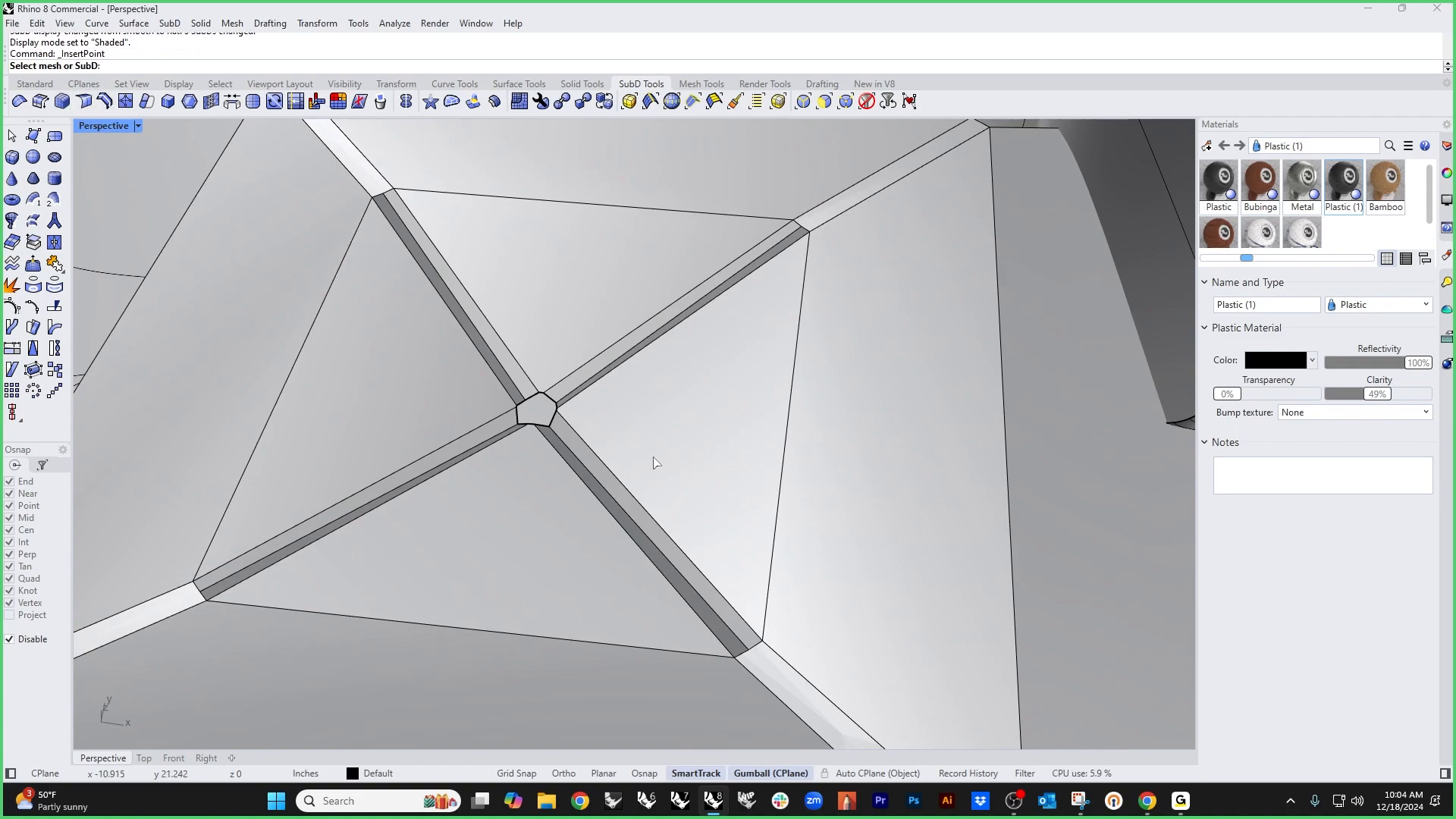
pyautogui.scroll(5, 599, 426)
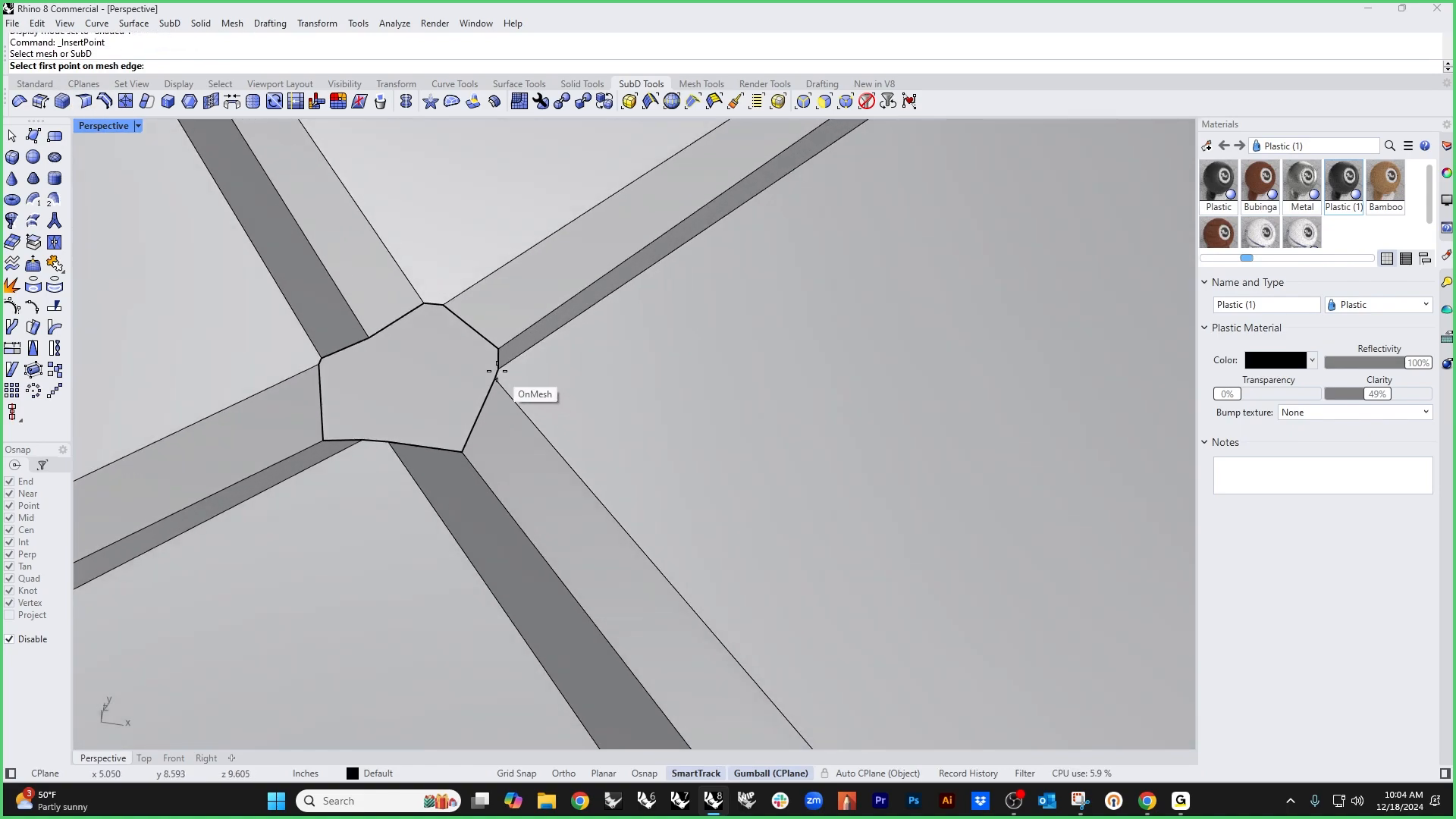
pyautogui.scroll(2, 496, 377)
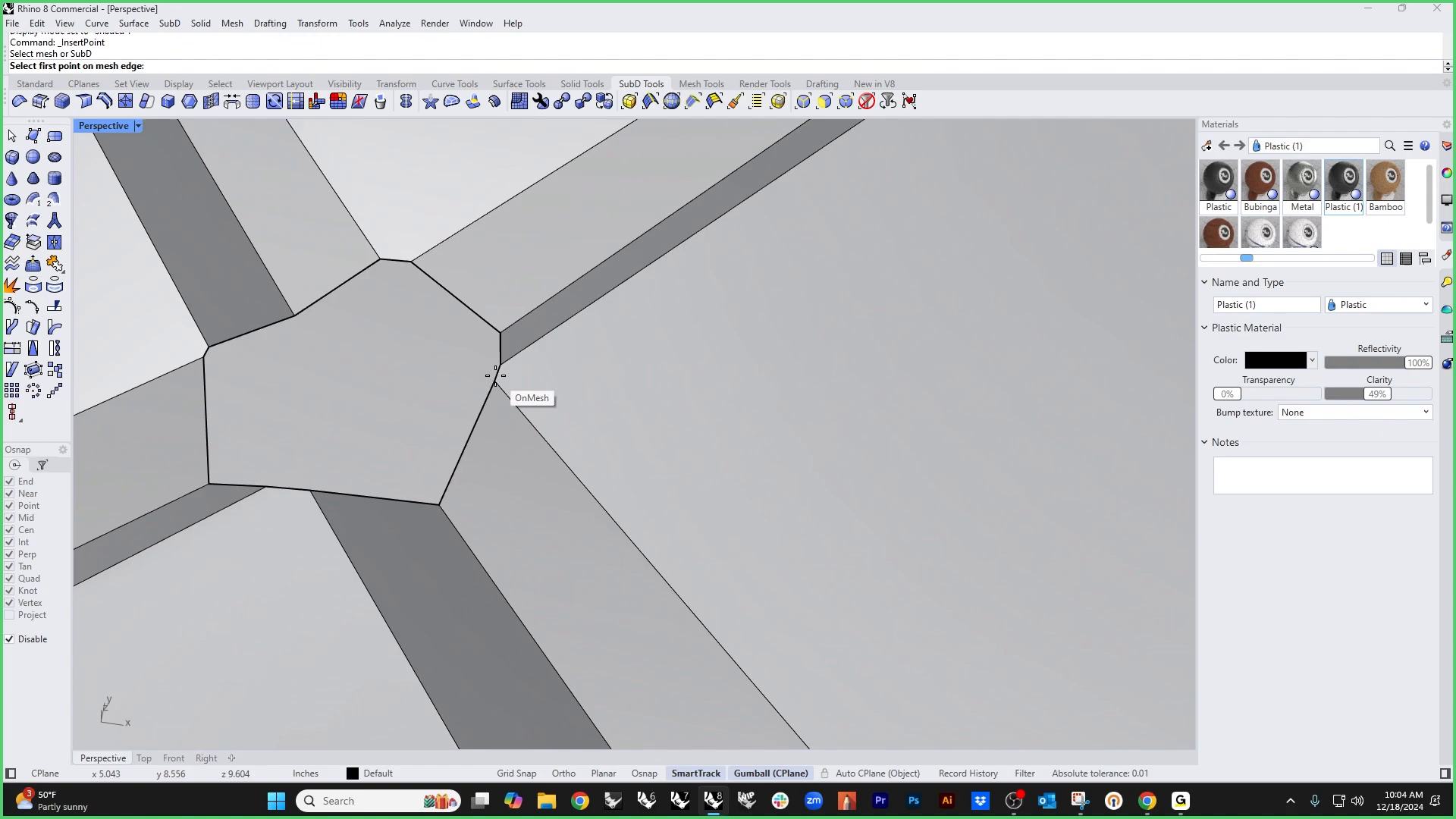
pyautogui.click(498, 374)
pyautogui.scroll(-5, 505, 375)
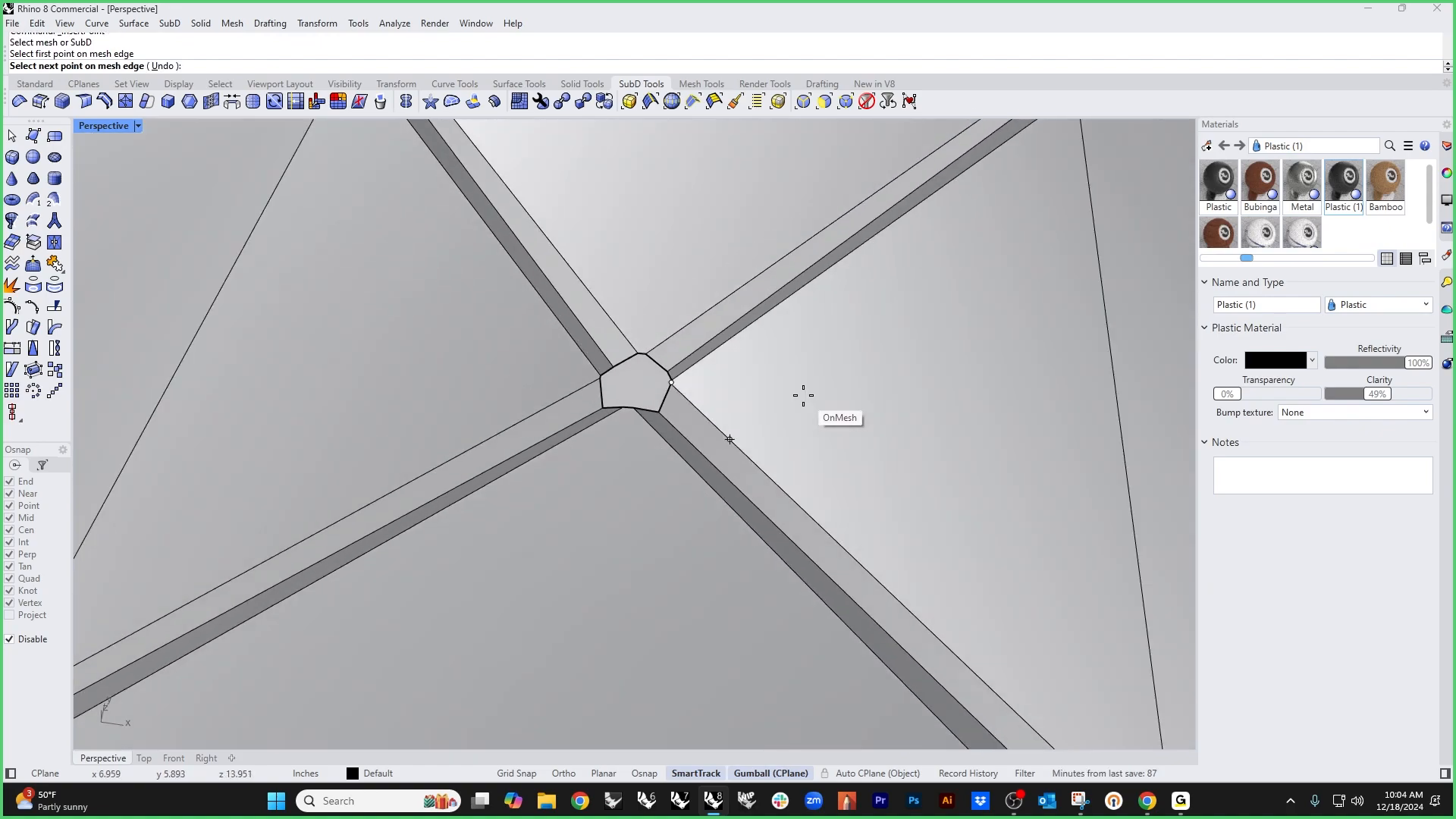
pyautogui.click(1113, 391)
pyautogui.press('Return')
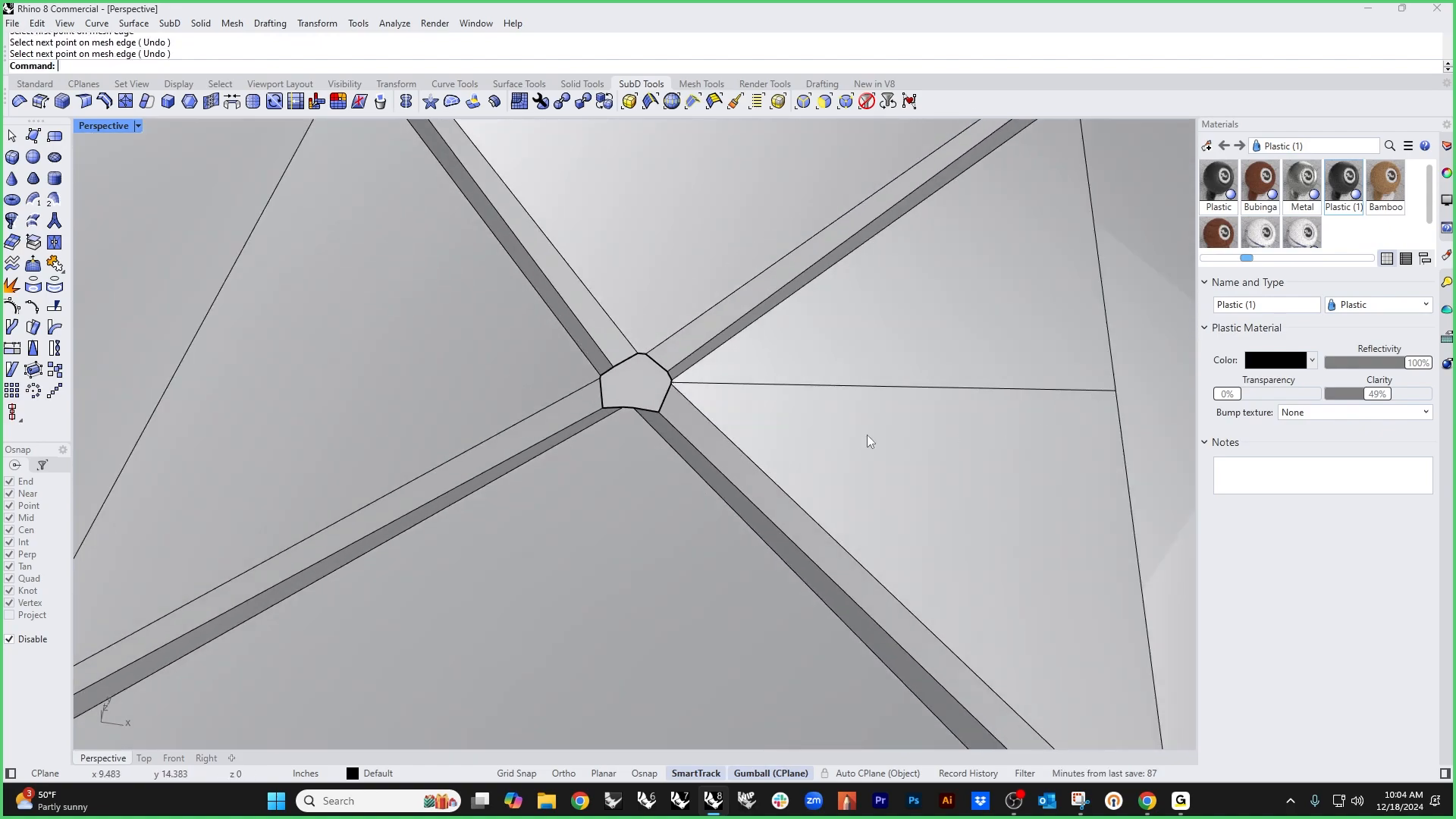
# Step: Insert an edge across the tuft's front panel, from the centre hole's rim to the middle of the inner ring edge
pyautogui.scroll(-3, 867, 435)
pyautogui.scroll(3, 747, 432)
pyautogui.press('Return')
pyautogui.scroll(3, 693, 391)
pyautogui.click(691, 392)
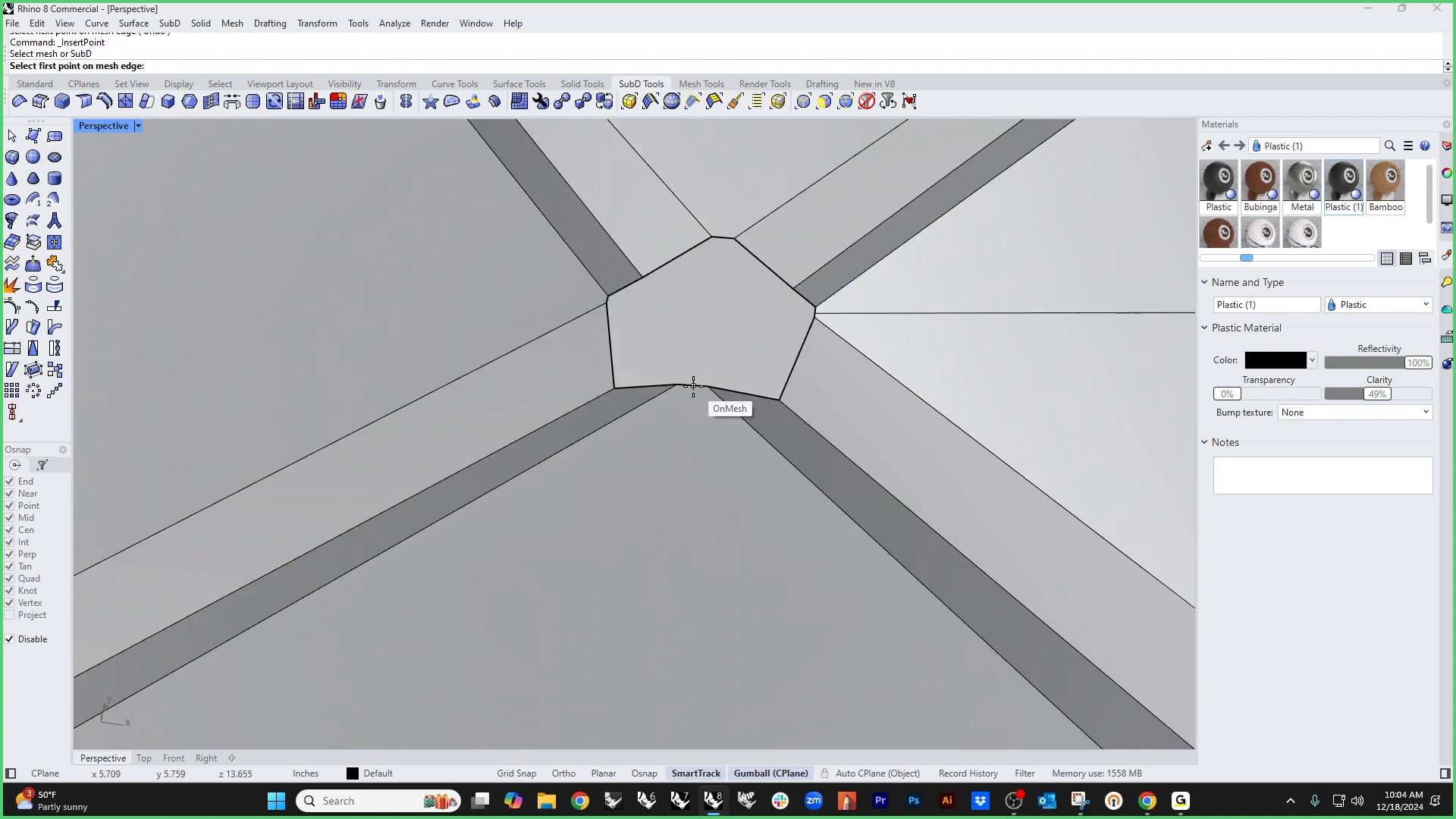
pyautogui.click(690, 387)
pyautogui.scroll(-5, 690, 389)
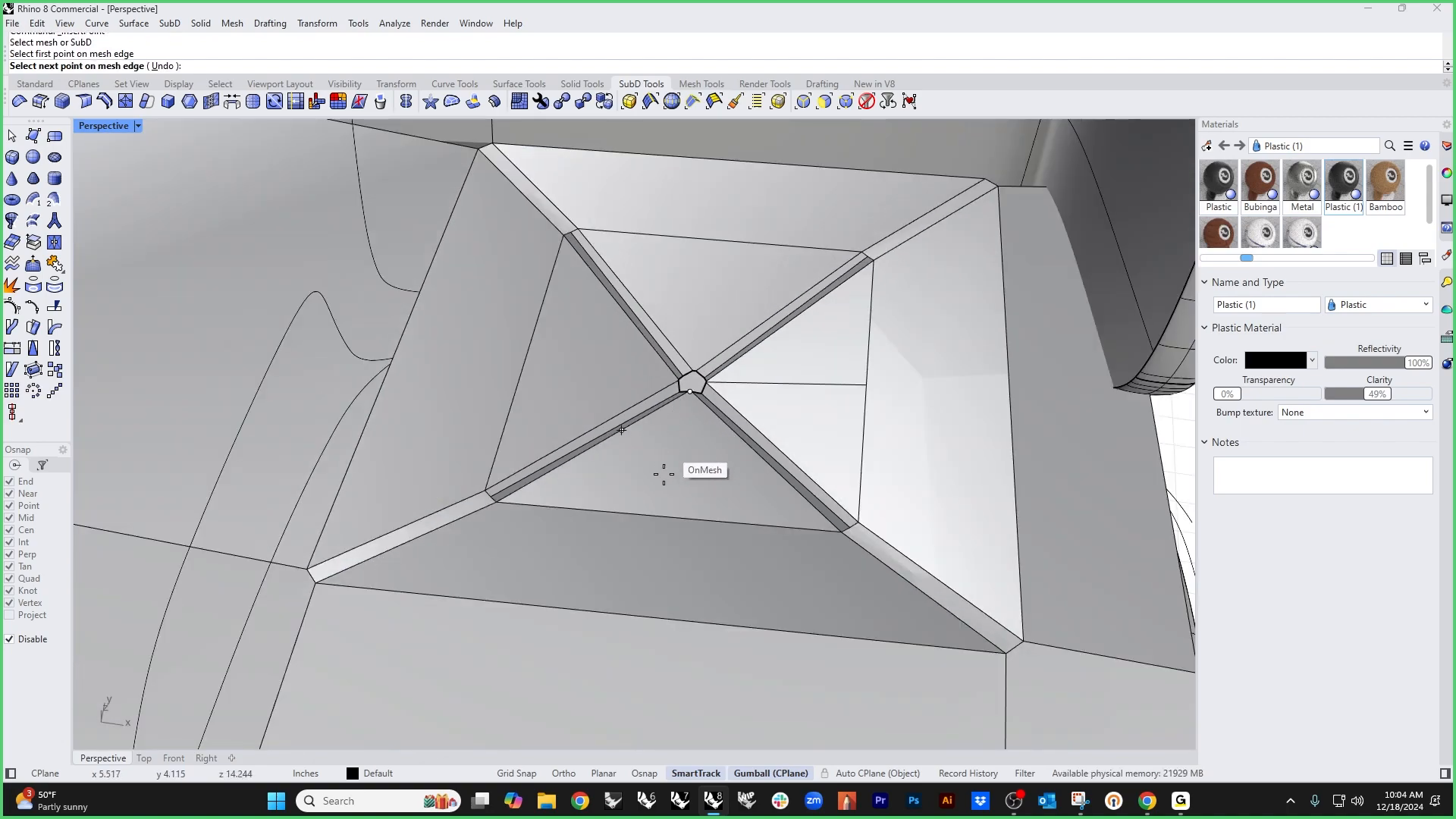
pyautogui.click(674, 513)
# Step: Insert an edge across the tuft panel facing the cushion's middle, from the centre hole's rim to the inner ring edge
pyautogui.scroll(8, 682, 326)
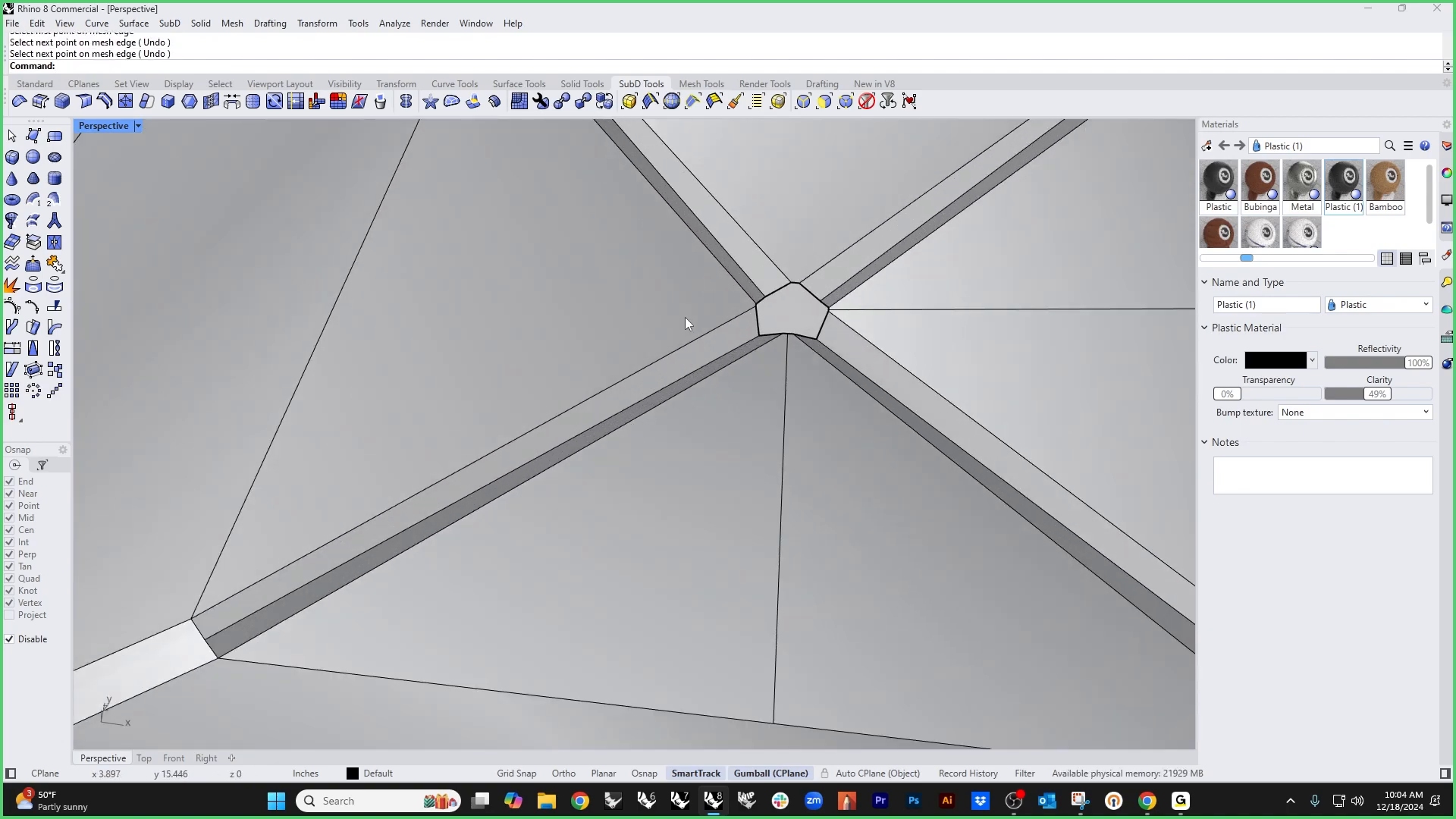
pyautogui.press('Return')
pyautogui.click(728, 323)
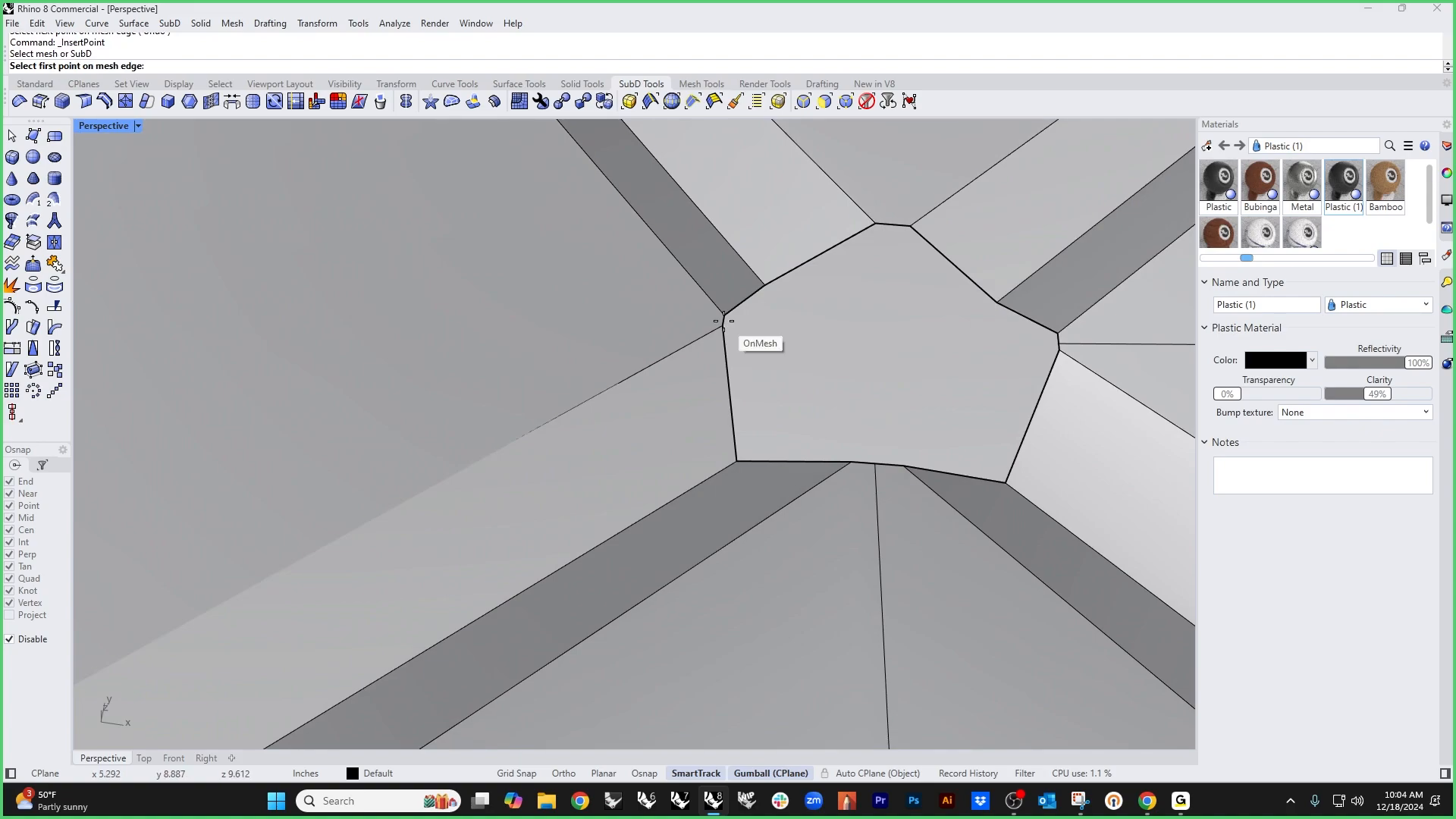
pyautogui.click(716, 327)
pyautogui.scroll(-5, 716, 327)
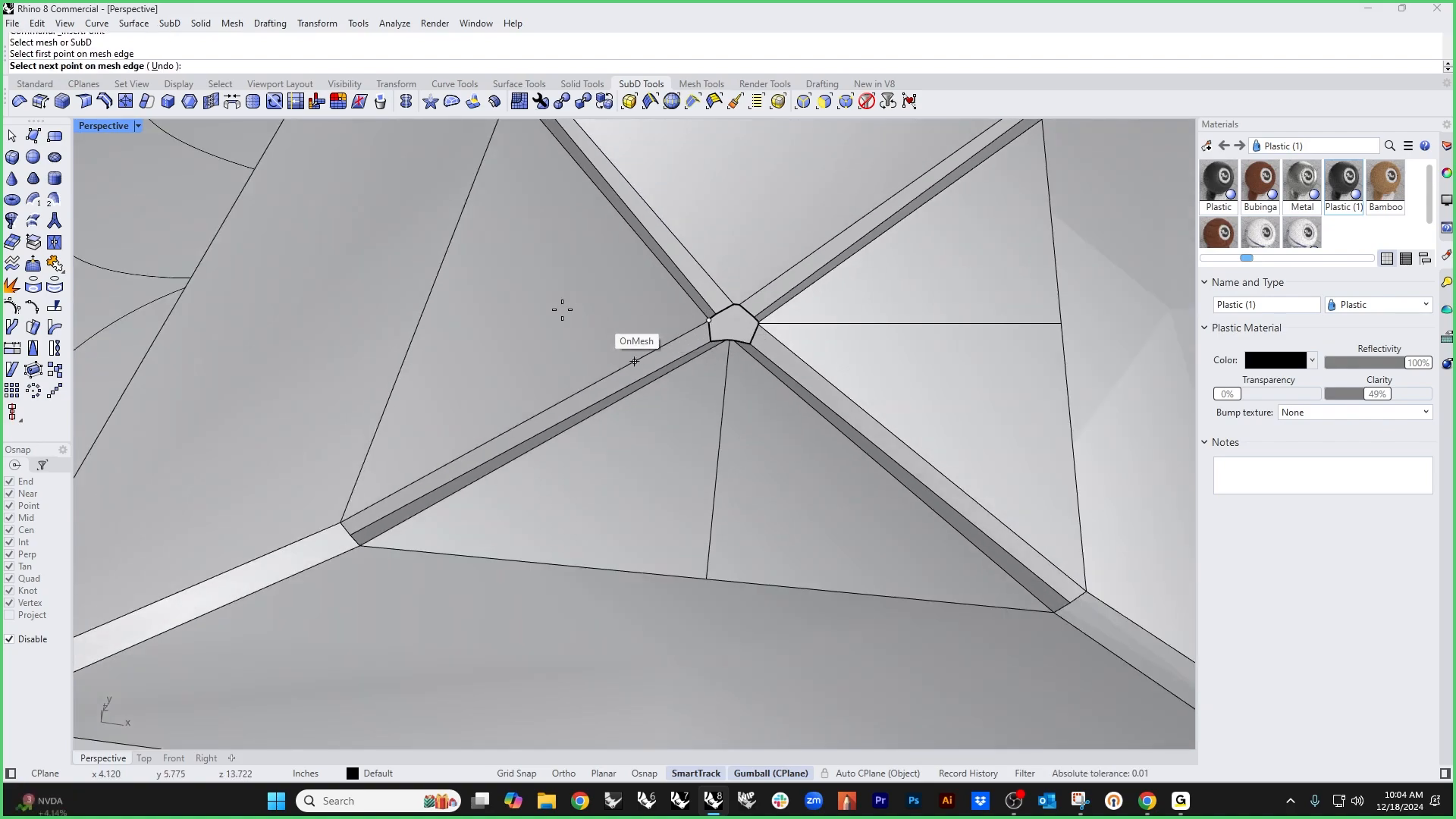
pyautogui.click(435, 283)
# Step: Insert an edge across the tuft's rear panel, from the centre hole's rim to the middle of the inner ring edge
pyautogui.scroll(8, 612, 521)
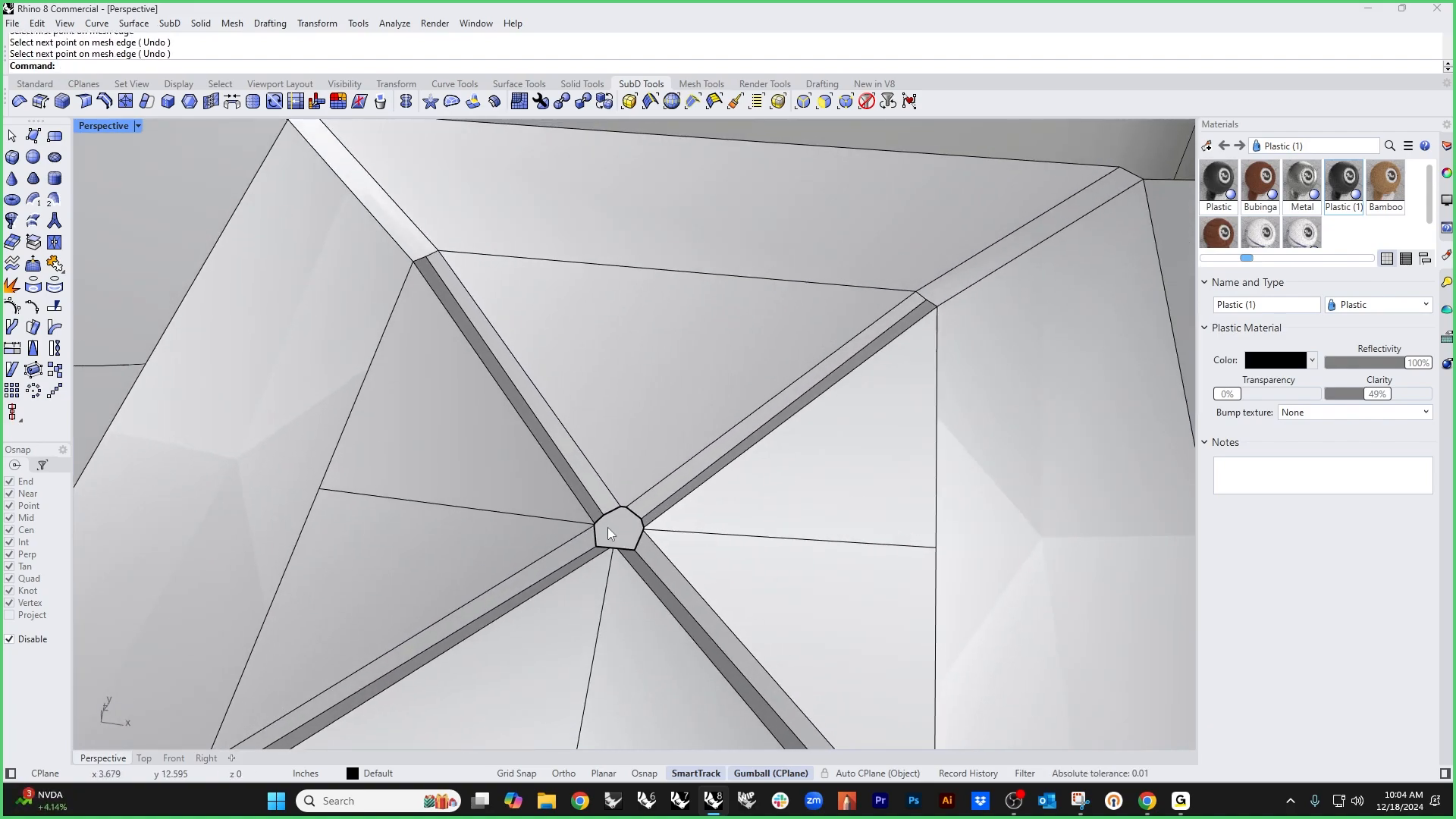
pyautogui.press('Return')
pyautogui.click(608, 515)
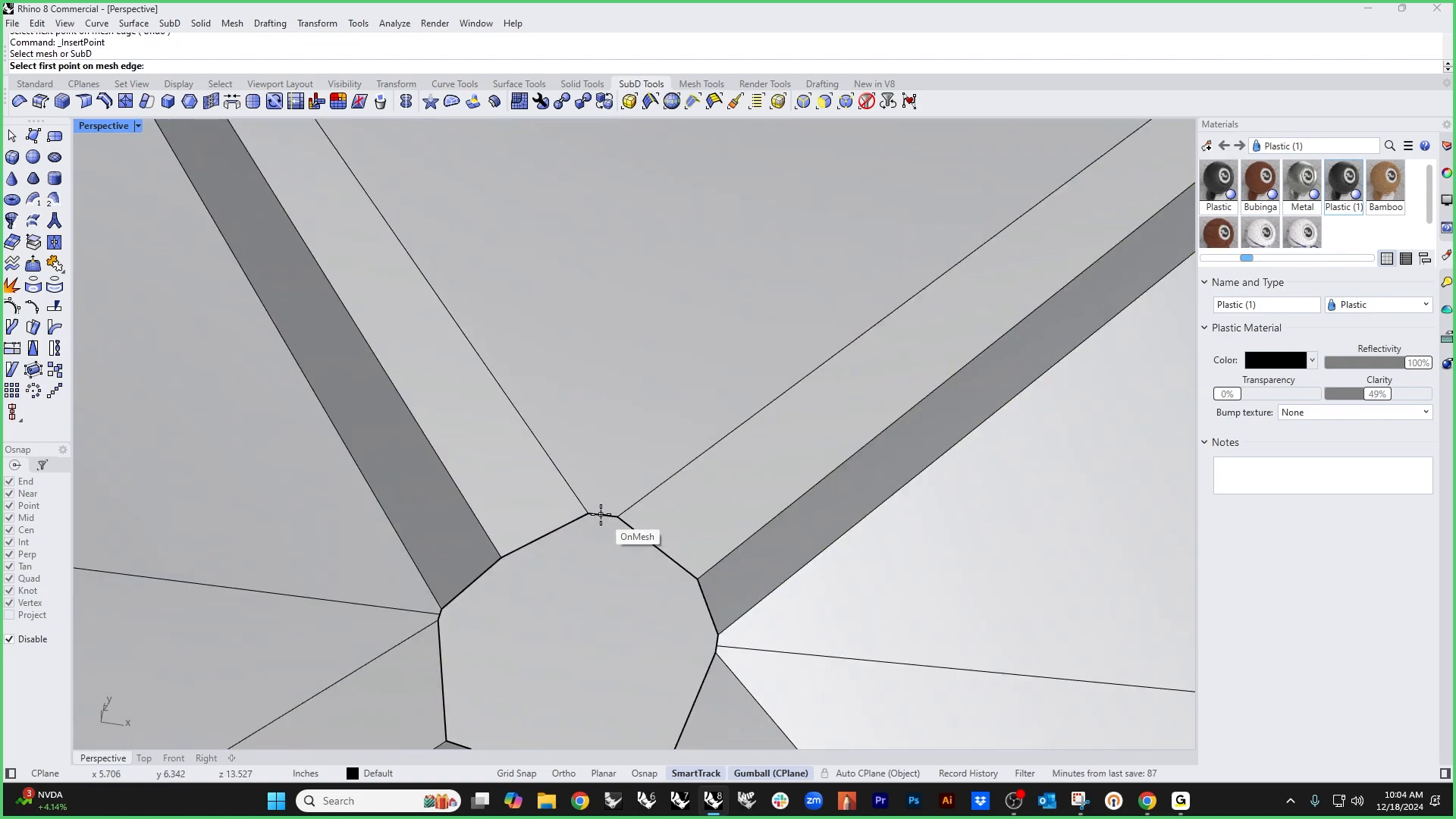
pyautogui.click(600, 515)
pyautogui.scroll(-5, 603, 509)
pyautogui.click(624, 334)
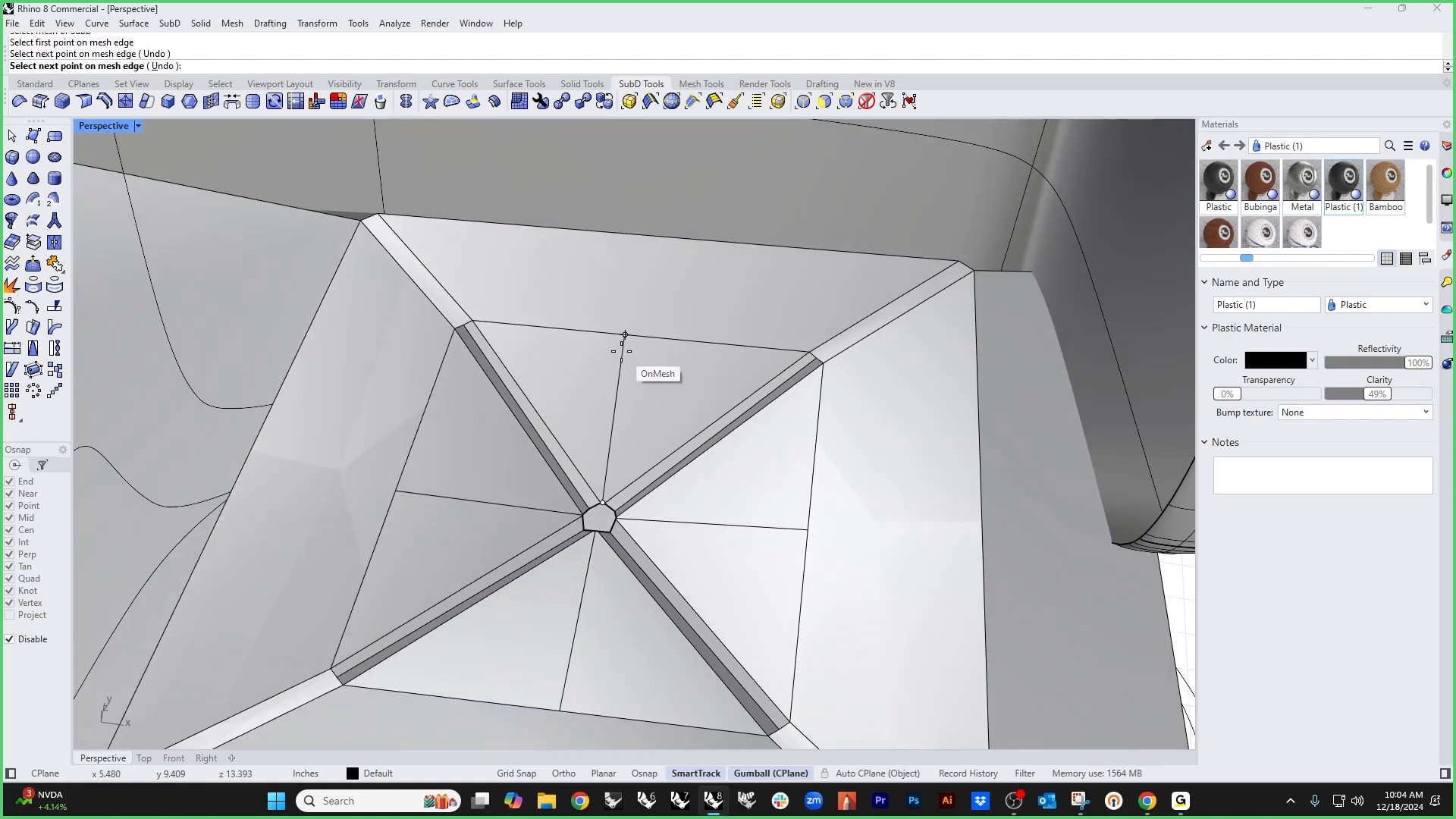
# Step: Select the four inserted edges between the diagonal creases and bevel them very narrowly with 2 segments
pyautogui.keyDown('ctrl'); pyautogui.keyDown('shift'); pyautogui.click(679, 521); pyautogui.keyUp('shift'); pyautogui.keyUp('ctrl')
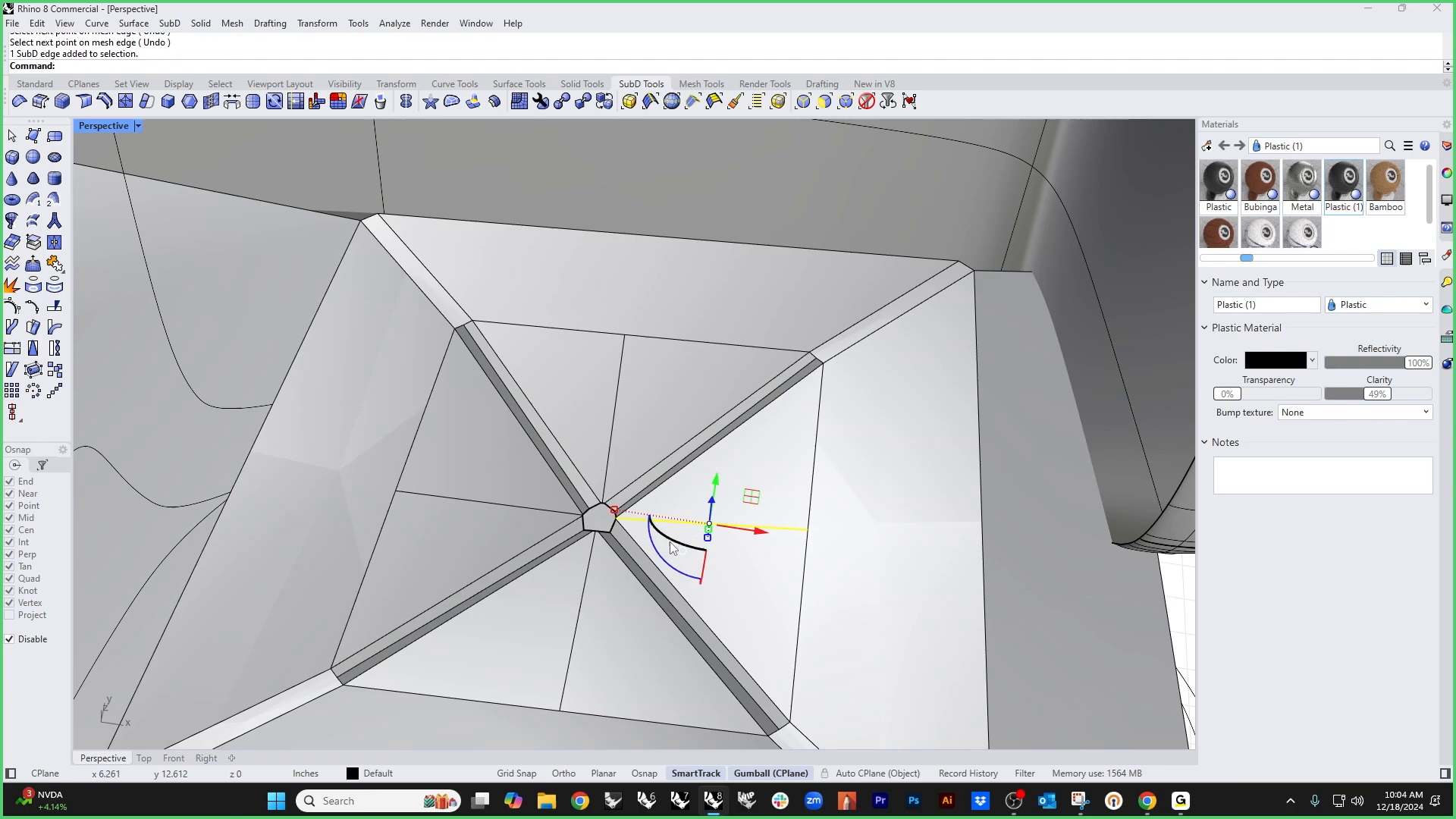
pyautogui.keyDown('ctrl'); pyautogui.keyDown('shift'); pyautogui.click(585, 604); pyautogui.keyUp('shift'); pyautogui.keyUp('ctrl')
pyautogui.keyDown('ctrl'); pyautogui.keyDown('shift'); pyautogui.click(502, 504); pyautogui.keyUp('shift'); pyautogui.keyUp('ctrl')
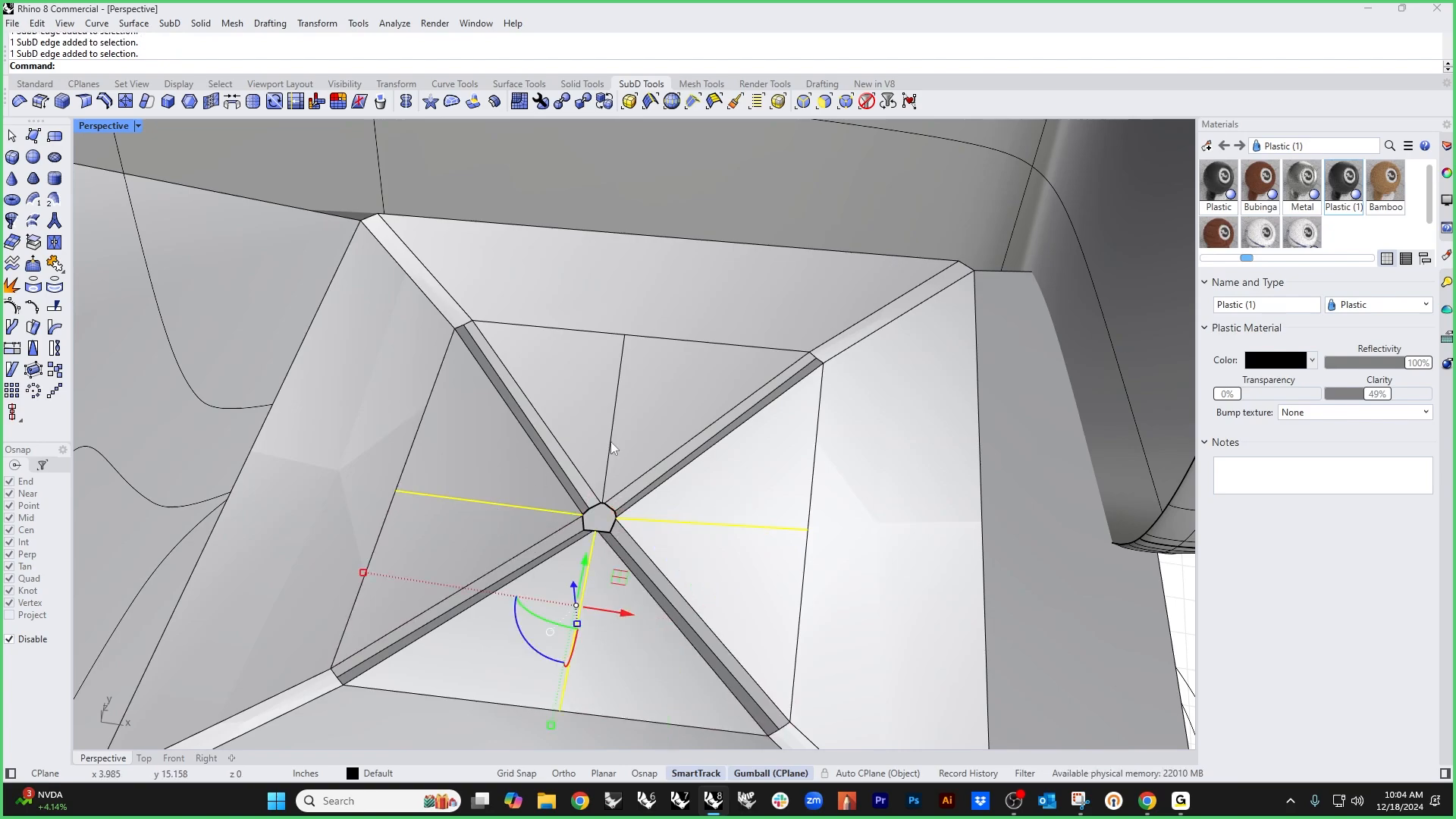
pyautogui.keyDown('ctrl'); pyautogui.keyDown('shift'); pyautogui.click(611, 439); pyautogui.keyUp('shift'); pyautogui.keyUp('ctrl')
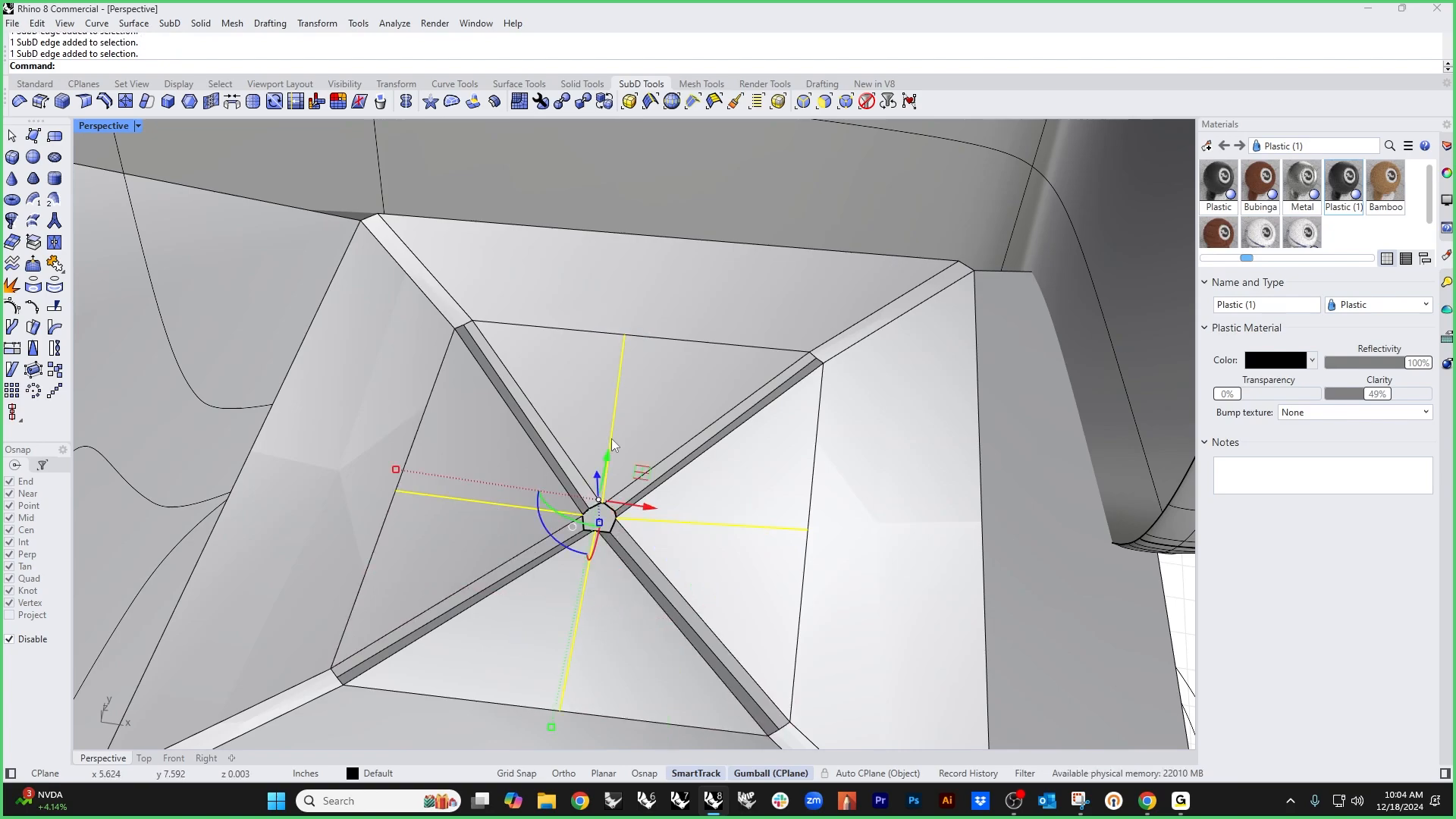
pyautogui.click(62, 100)
pyautogui.scroll(9, 599, 515)
pyautogui.scroll(5, 667, 502)
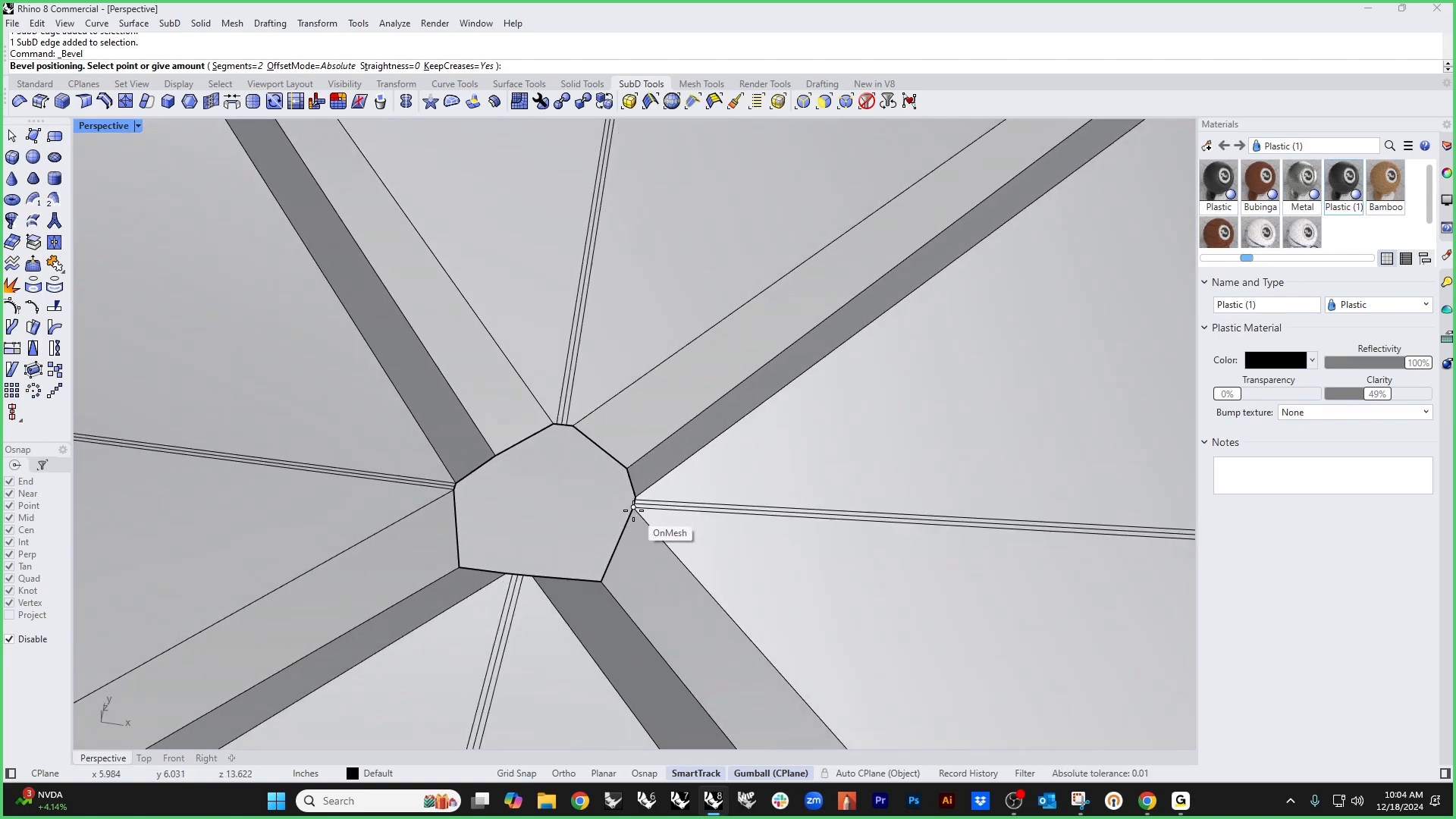
pyautogui.click(634, 508)
# Step: Select the middle vertex of each of the four narrow strips at the centre hole and move them slightly down
pyautogui.scroll(5, 637, 506)
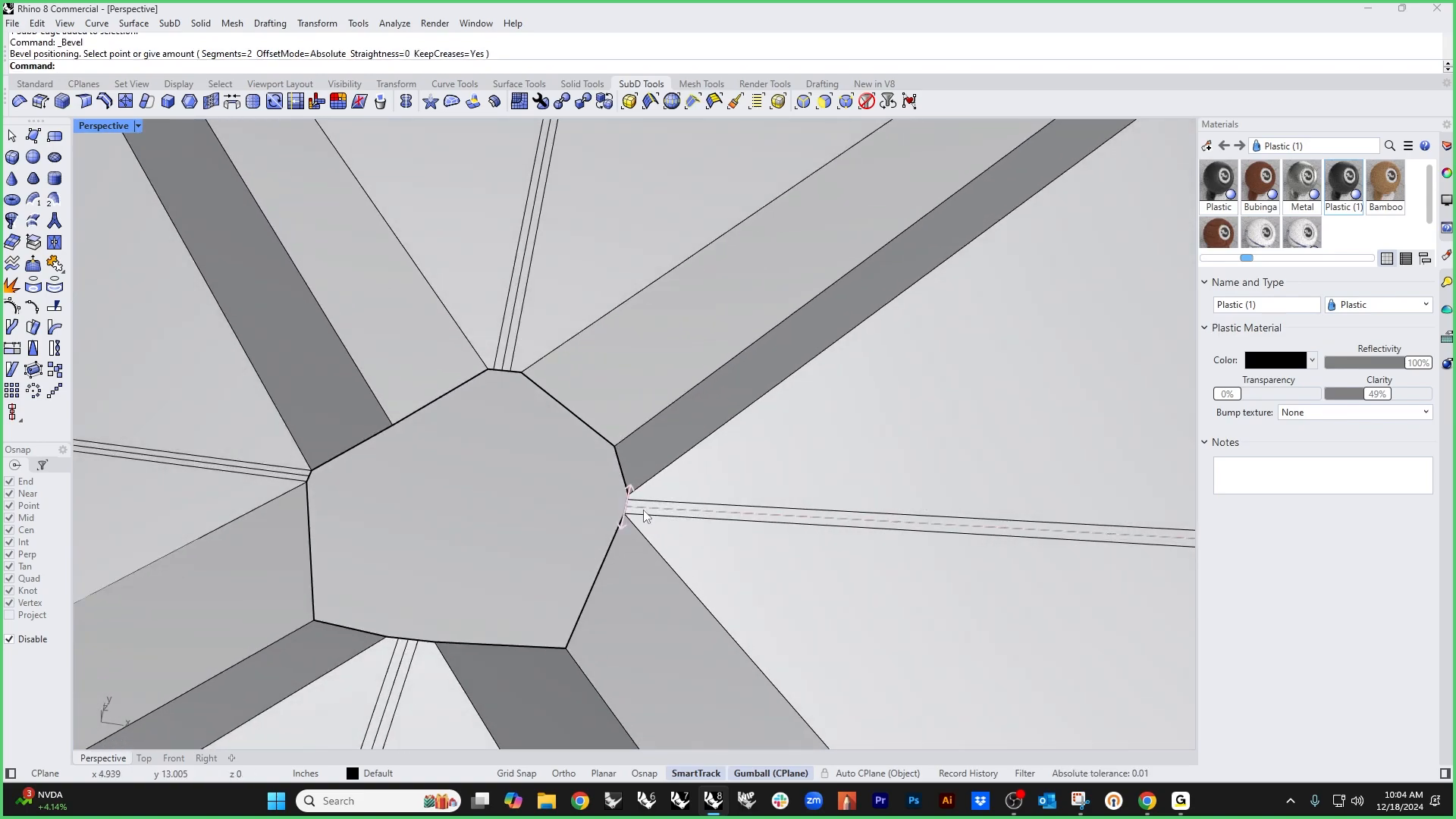
pyautogui.click(594, 495)
pyautogui.scroll(1, 627, 507)
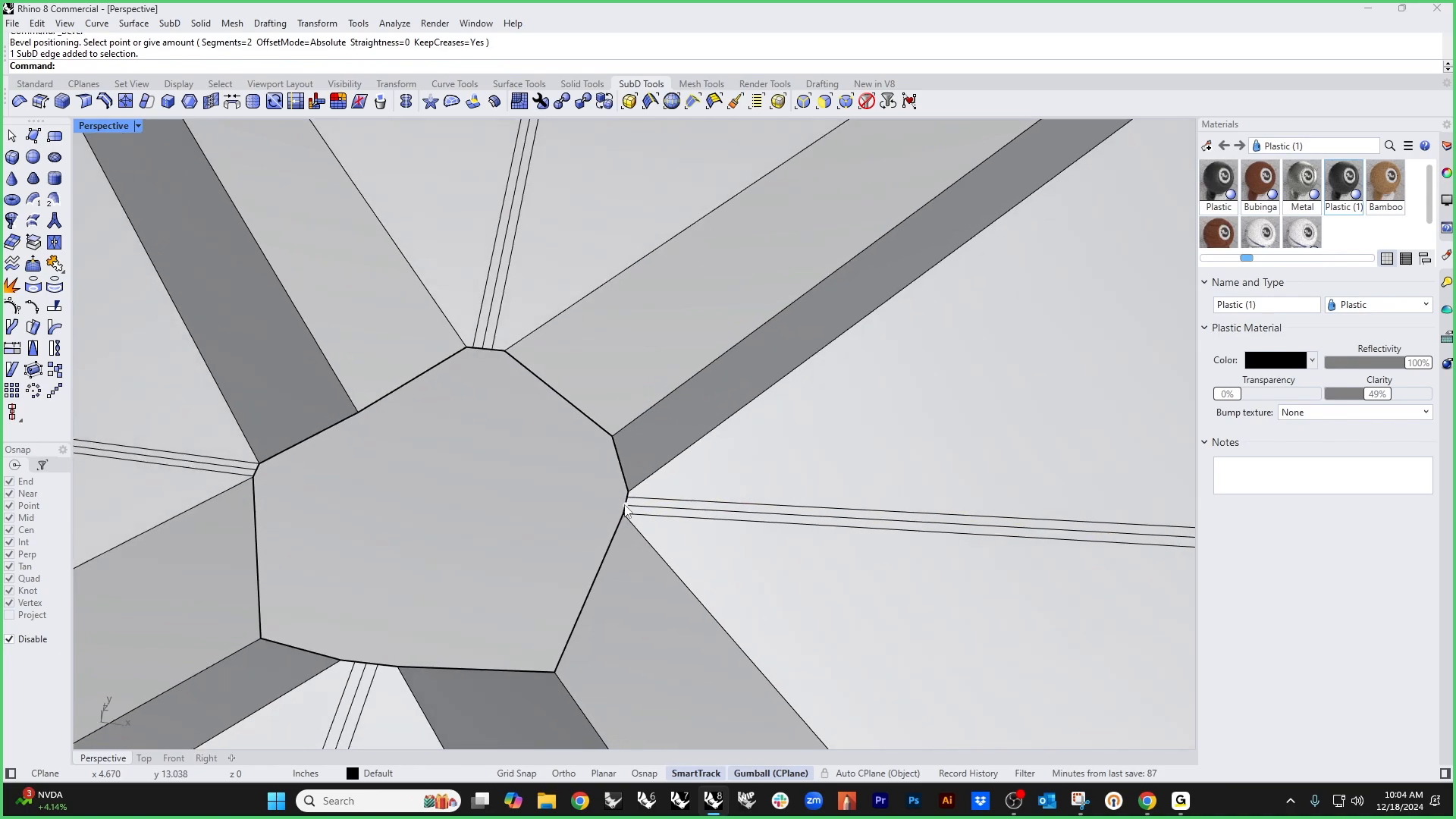
pyautogui.keyDown('ctrl'); pyautogui.keyDown('shift'); pyautogui.click(626, 506); pyautogui.keyUp('shift'); pyautogui.keyUp('ctrl')
pyautogui.keyDown('ctrl'); pyautogui.keyDown('shift'); pyautogui.click(484, 349); pyautogui.keyUp('shift'); pyautogui.keyUp('ctrl')
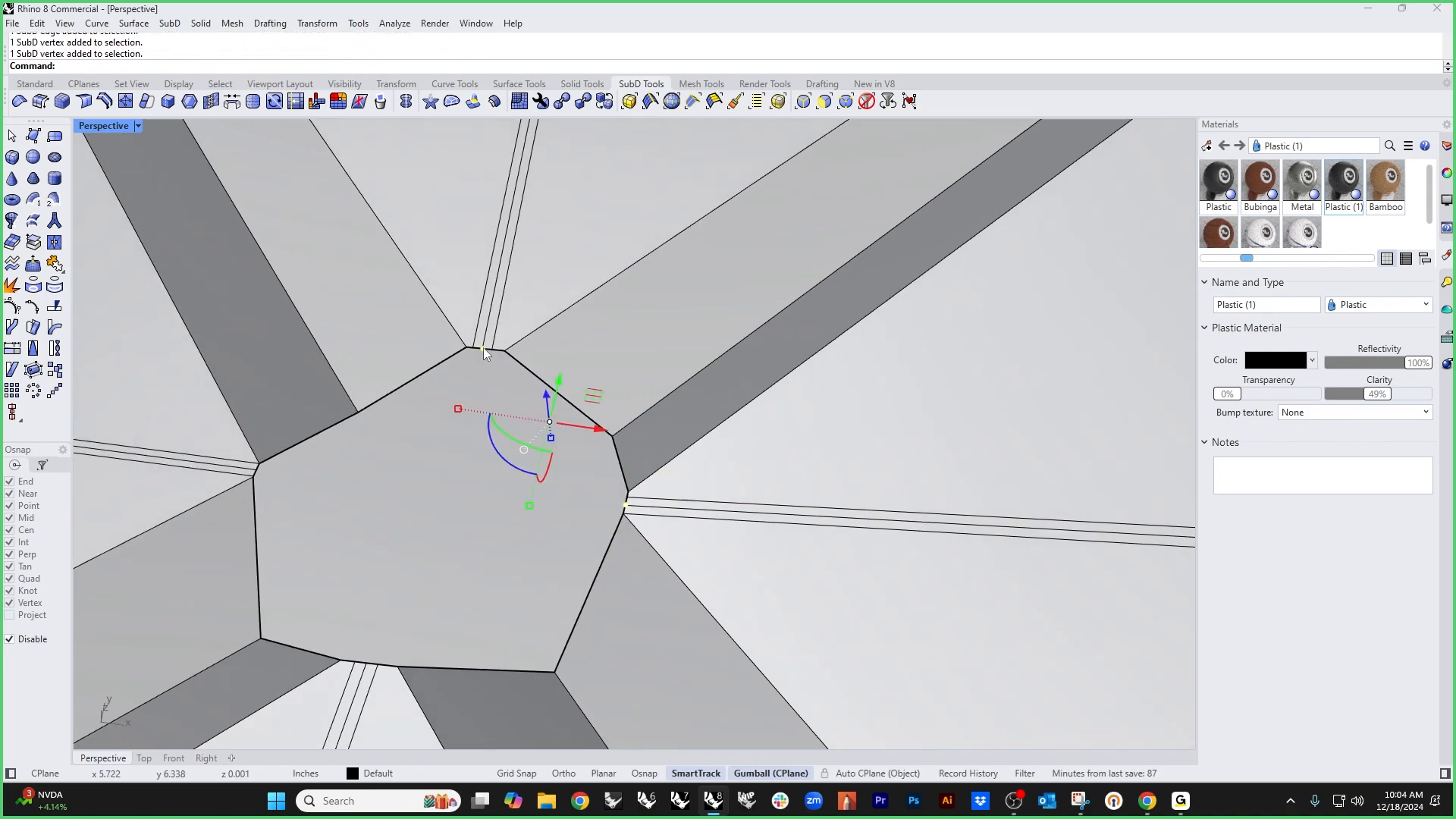
pyautogui.keyDown('ctrl'); pyautogui.keyDown('shift'); pyautogui.click(258, 472); pyautogui.keyUp('shift'); pyautogui.keyUp('ctrl')
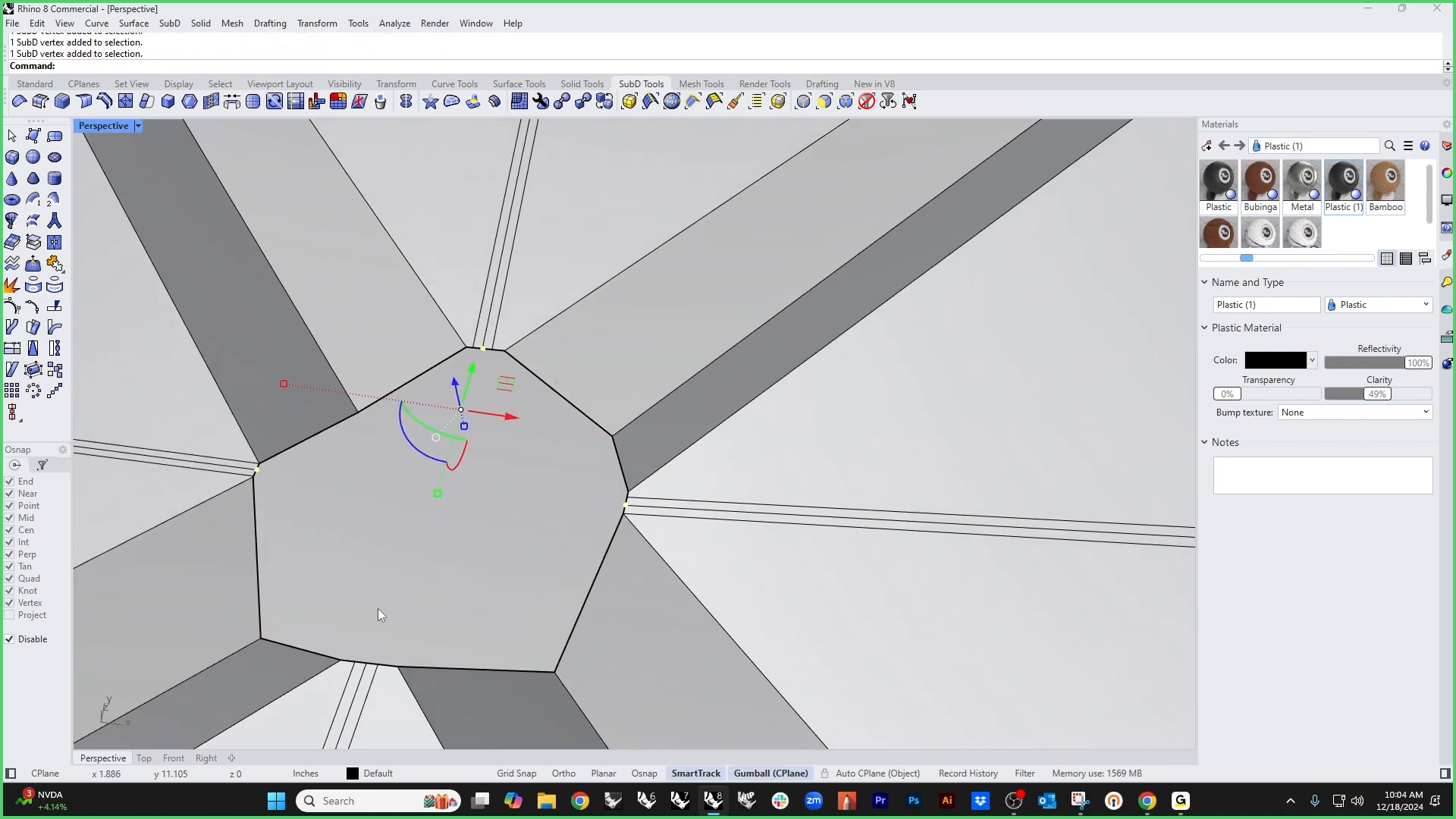
pyautogui.keyDown('ctrl'); pyautogui.keyDown('shift'); pyautogui.click(367, 664); pyautogui.keyUp('shift'); pyautogui.keyUp('ctrl')
pyautogui.scroll(-3, 466, 526)
pyautogui.moveTo(466, 526); pyautogui.dragTo(584, 416, button='right')
pyautogui.moveTo(552, 469); pyautogui.dragTo(556, 478)
pyautogui.moveTo(556, 479); pyautogui.dragTo(618, 479, button='right')
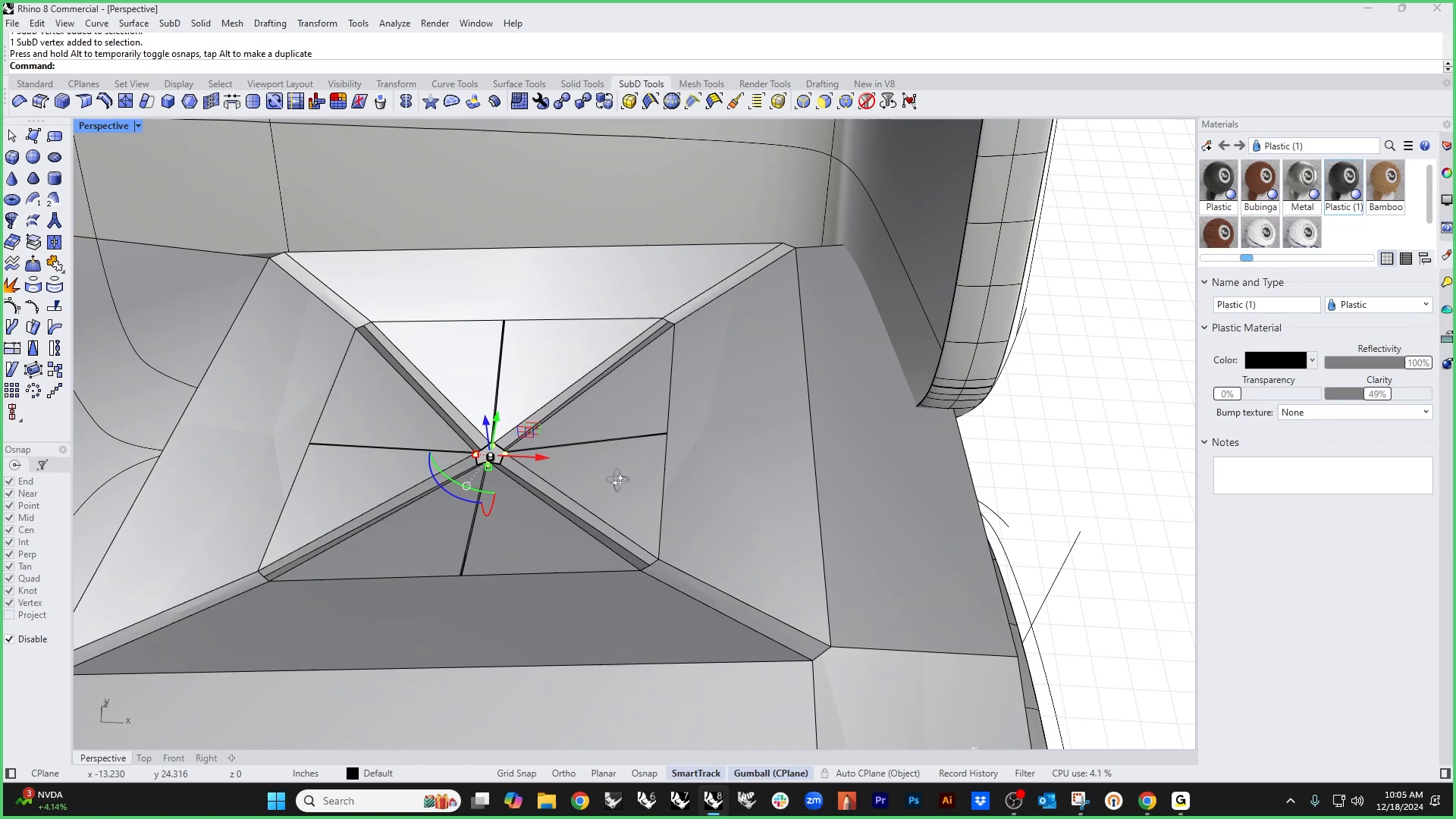
# Step: Return to smooth display, set the viewport to Rendered and inspect the tuft's added creases on the whole chair
pyautogui.press('Tab')
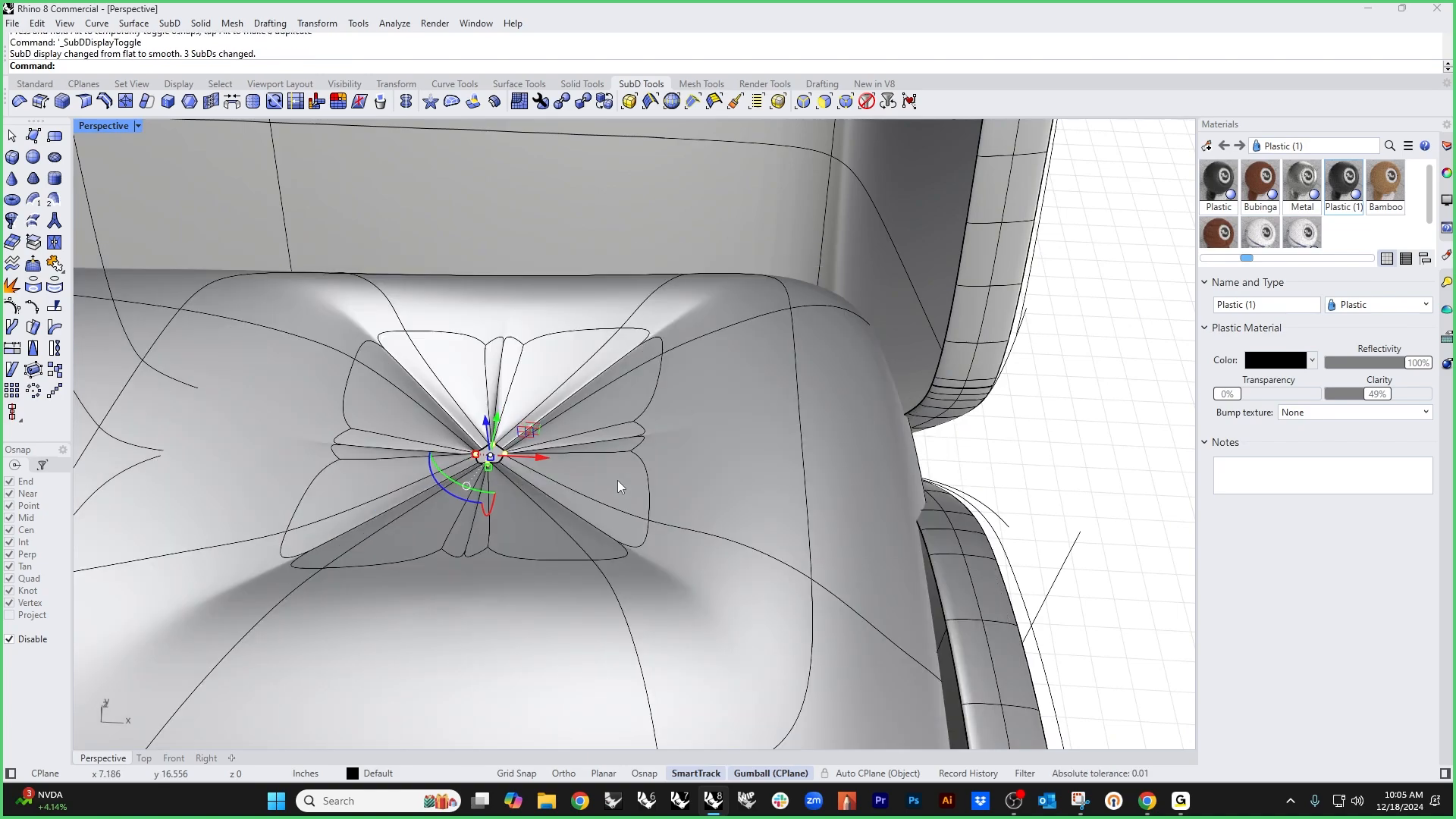
pyautogui.click(1078, 542)
pyautogui.moveTo(1078, 543); pyautogui.dragTo(669, 428, button='right')
pyautogui.rightClick(116, 129)
pyautogui.click(129, 215)
pyautogui.scroll(-8, 517, 394)
pyautogui.scroll(-12, 649, 361)
pyautogui.click(669, 428)
pyautogui.scroll(7, 606, 445)
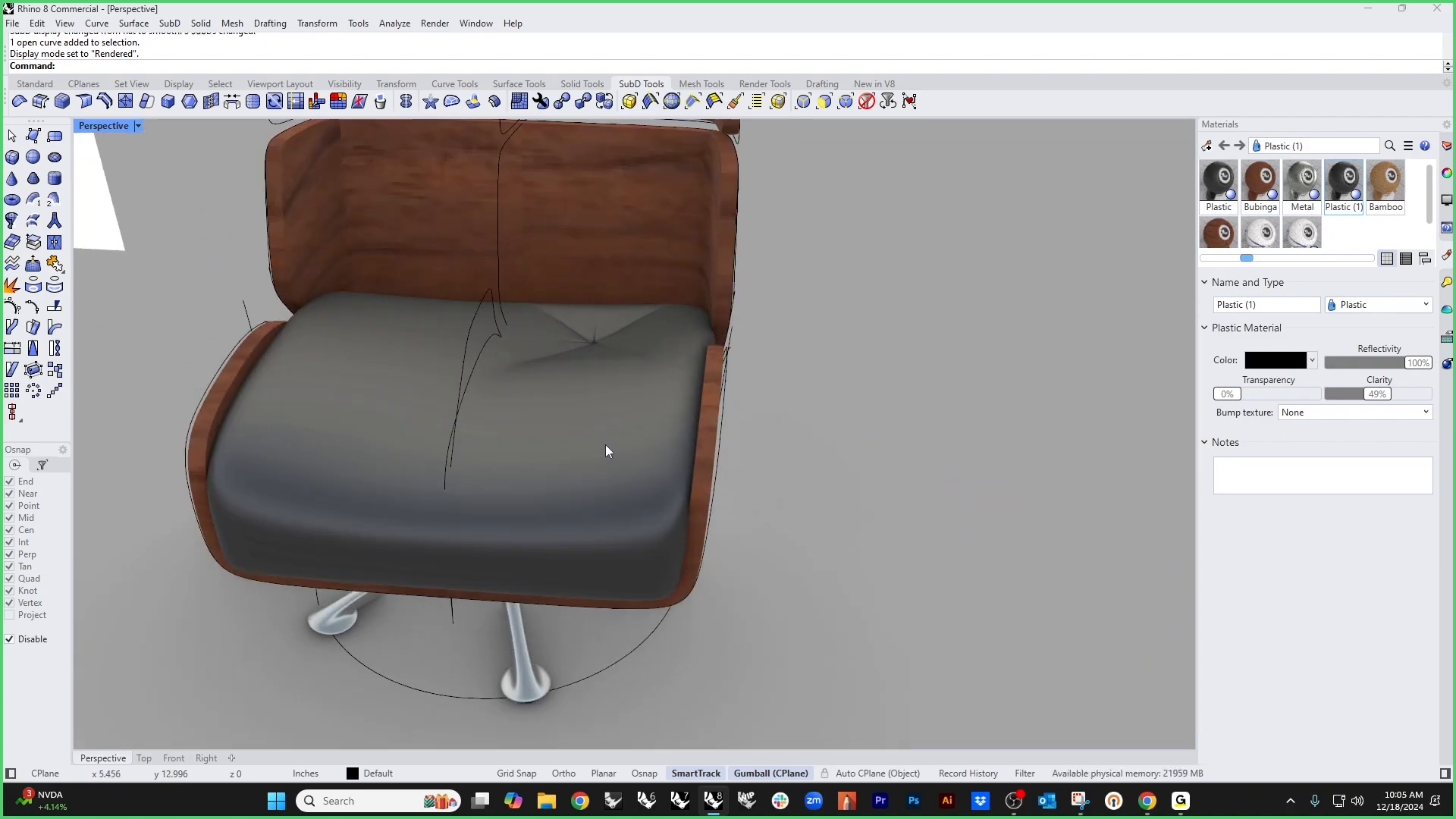
# Step: Isolate the seat cushion and show it in flat SubD display with the viewport set to Shaded
pyautogui.click(605, 445)
pyautogui.hotkey('ctrl', 'shift', 'h')
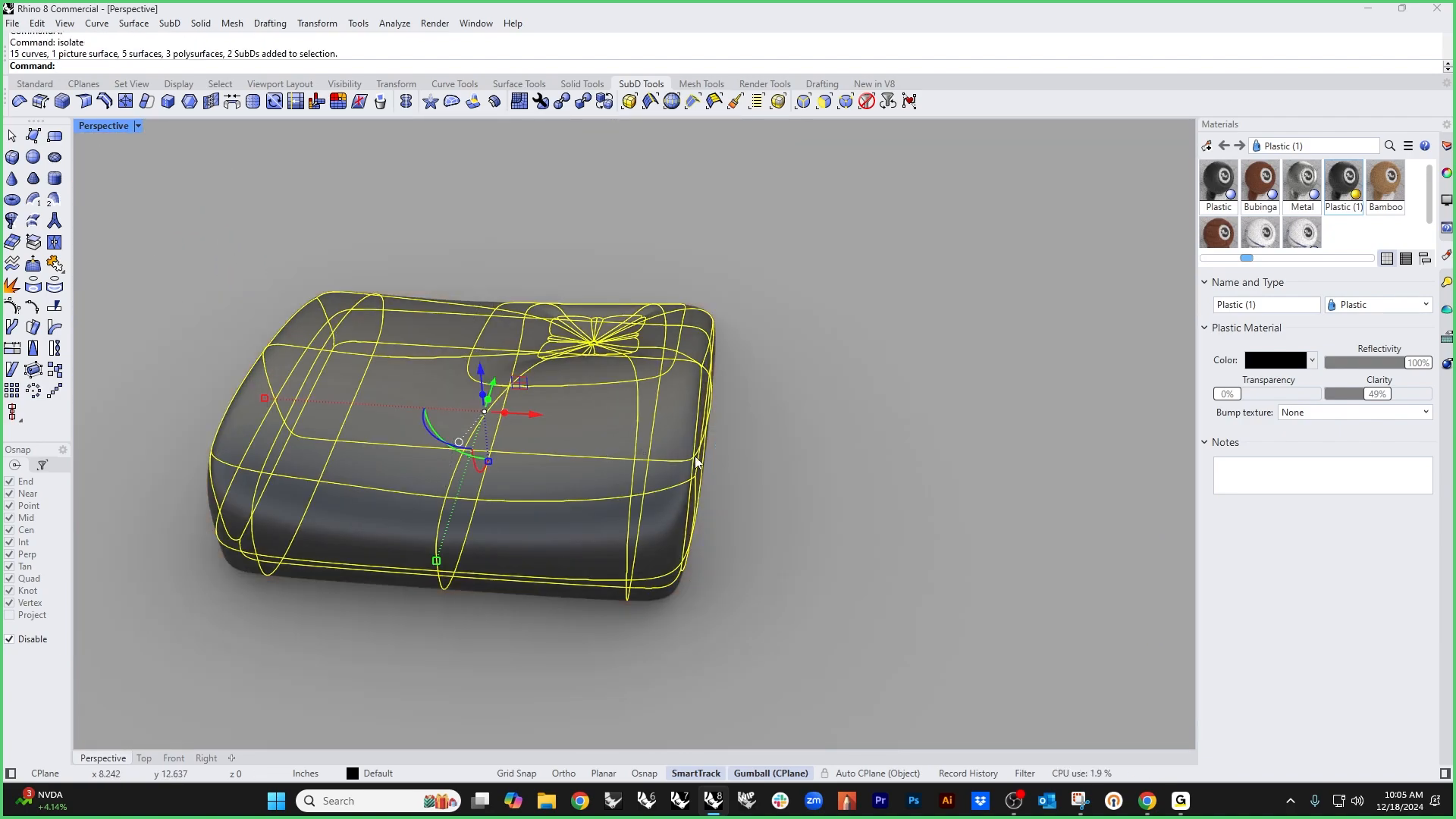
pyautogui.click(779, 486)
pyautogui.press('Tab')
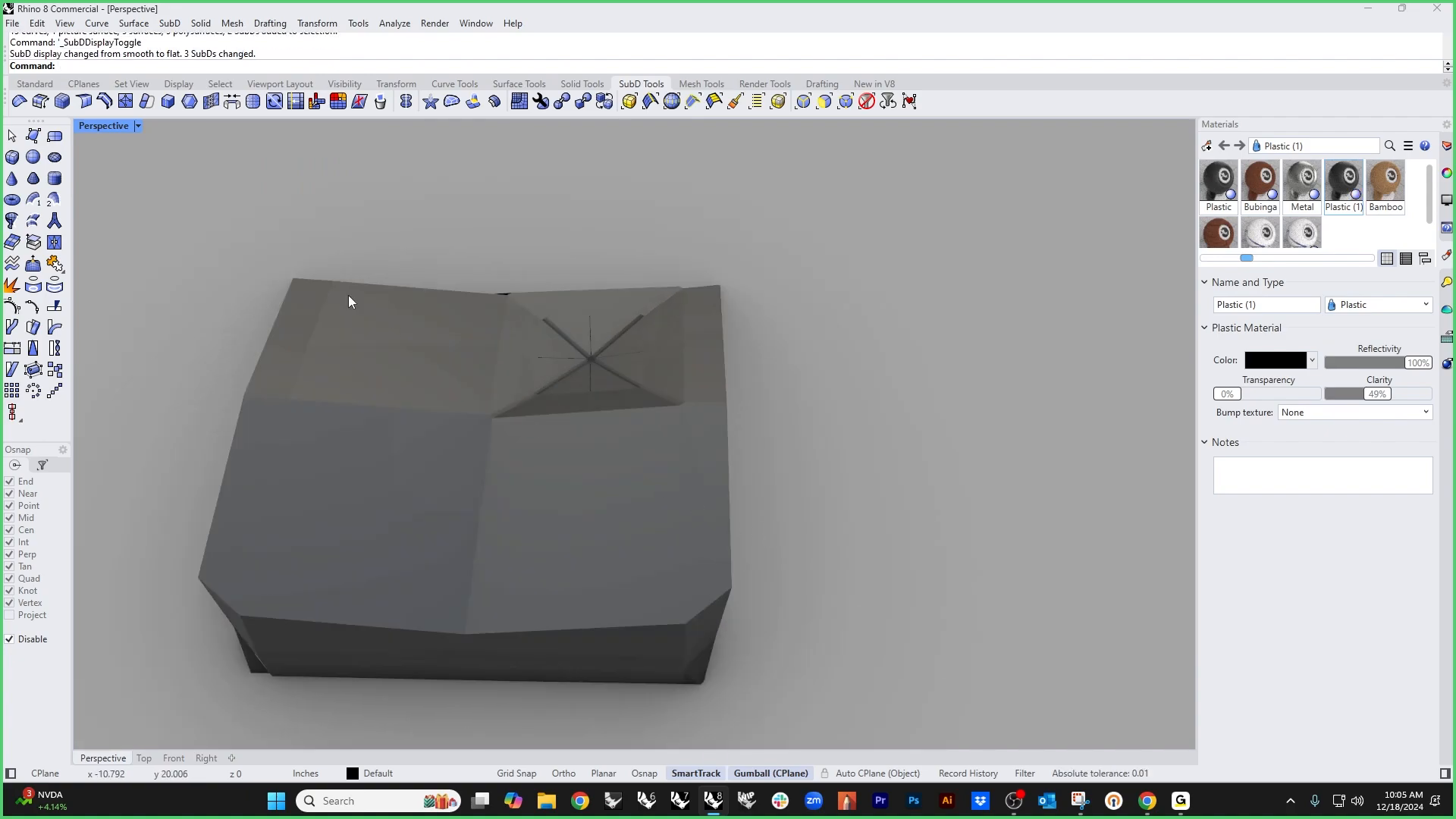
pyautogui.click(104, 126)
pyautogui.click(113, 199)
pyautogui.scroll(-3, 540, 435)
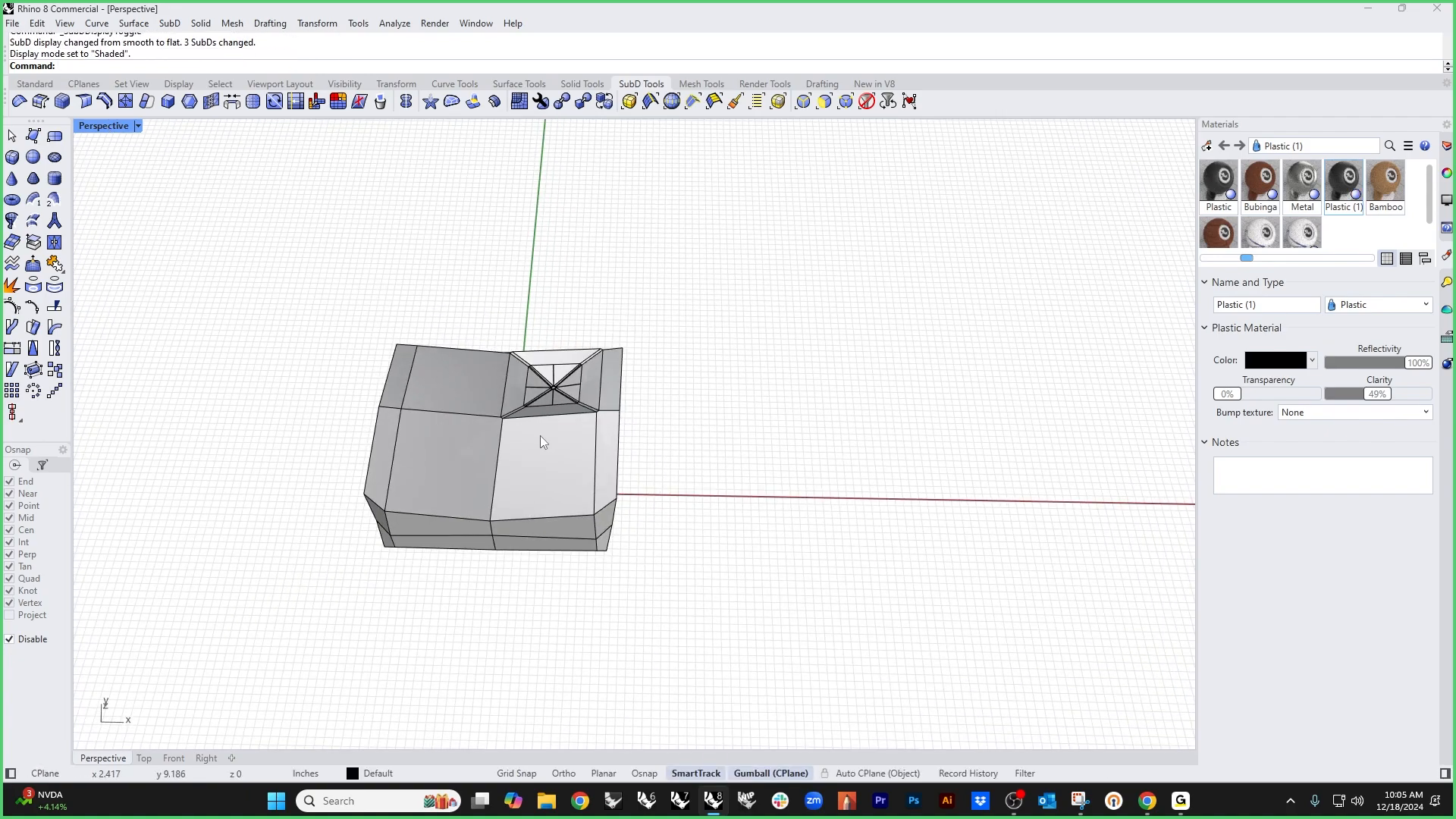
# Step: Select the edge loop between the cushion's two halves to check its path, and clear the selection
pyautogui.scroll(2, 494, 423)
pyautogui.moveTo(539, 435)
pyautogui.mouseDown(button='right')
pyautogui.moveTo(495, 423)
pyautogui.moveTo(546, 416)
pyautogui.moveTo(539, 484)
pyautogui.mouseUp(button='right')
pyautogui.scroll(3, 514, 380)
pyautogui.scroll(-3, 516, 378)
pyautogui.click(511, 488)
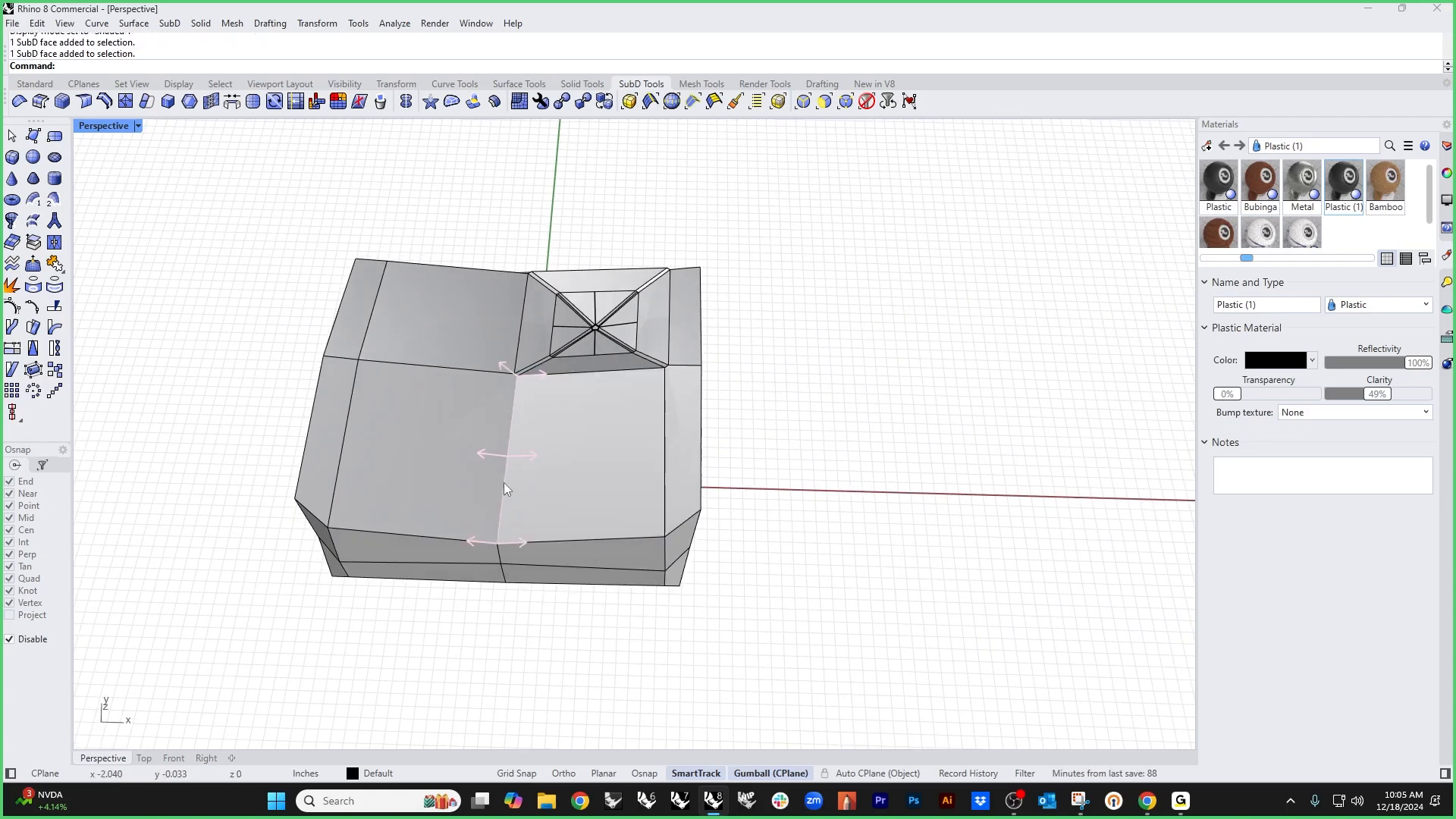
pyautogui.doubleClick(505, 486)
pyautogui.moveTo(527, 455); pyautogui.dragTo(538, 480, button='right')
pyautogui.click(781, 351)
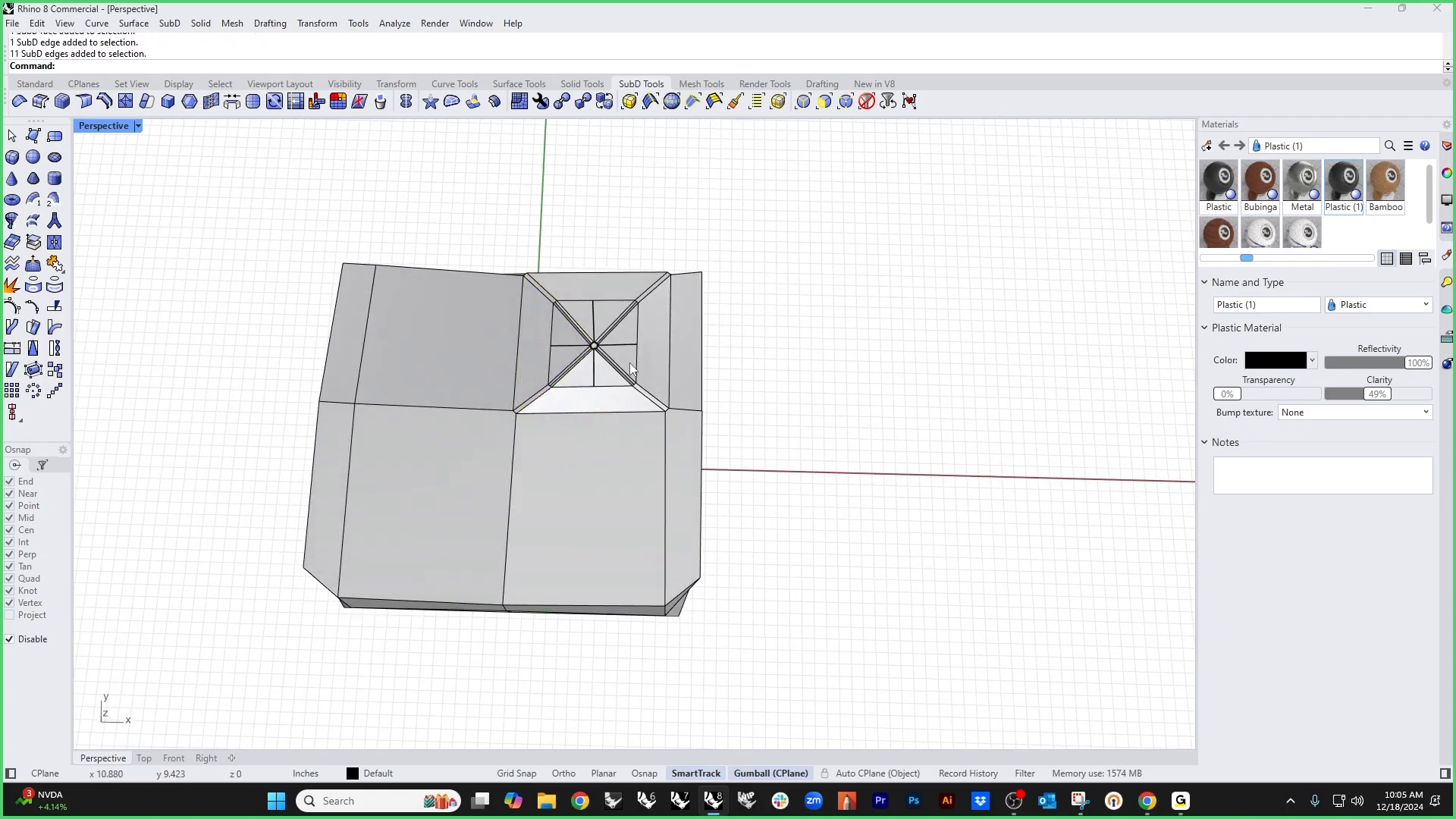
# Step: View the cushion from behind and select the middle edge loop to examine its route around the tuft's corners
pyautogui.scroll(6, 555, 357)
pyautogui.moveTo(562, 387); pyautogui.dragTo(716, 471, button='right')
pyautogui.scroll(-6, 614, 437)
pyautogui.scroll(6, 604, 448)
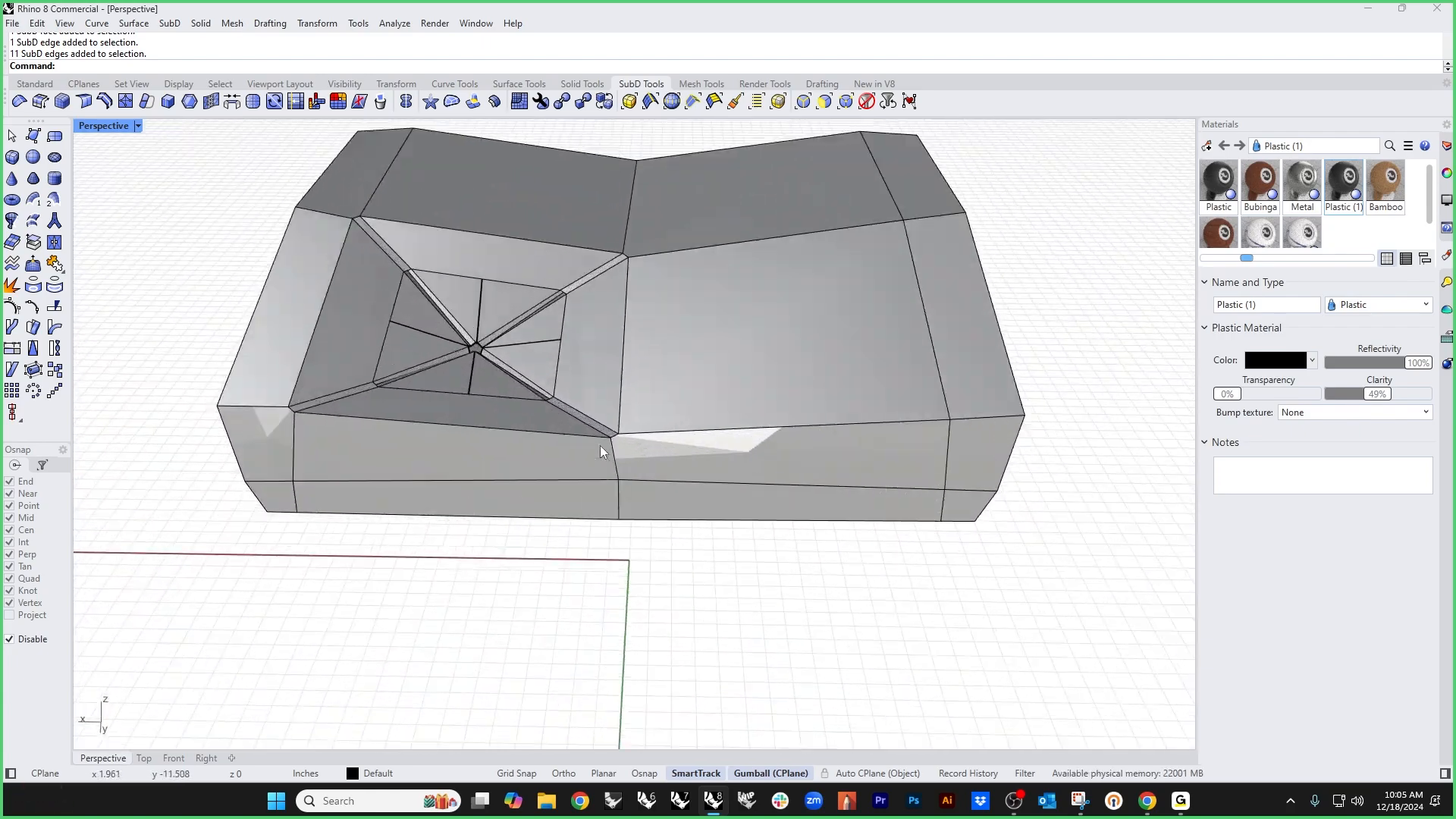
pyautogui.scroll(-2, 629, 509)
pyautogui.doubleClick(610, 511)
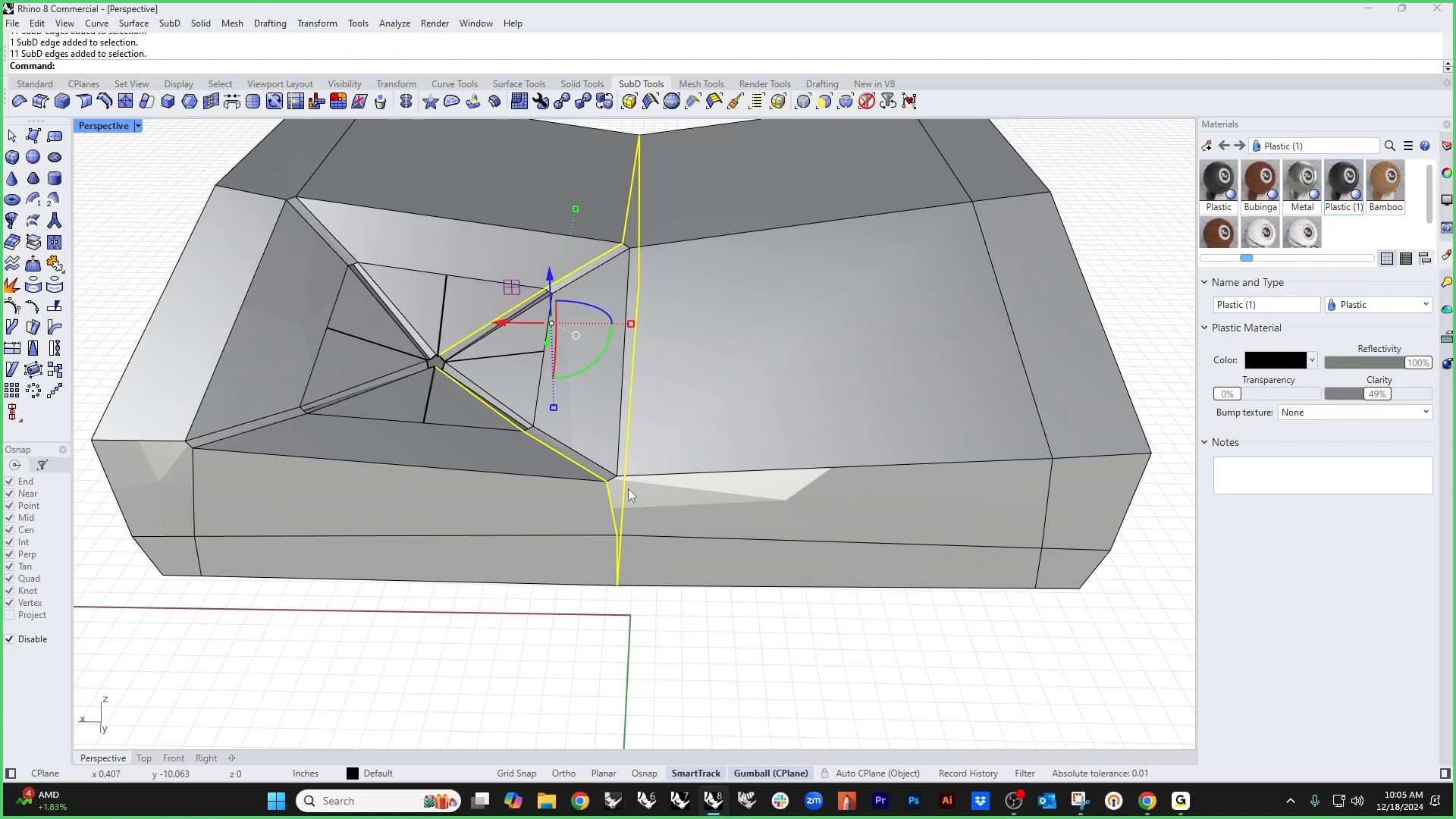
pyautogui.scroll(4, 634, 517)
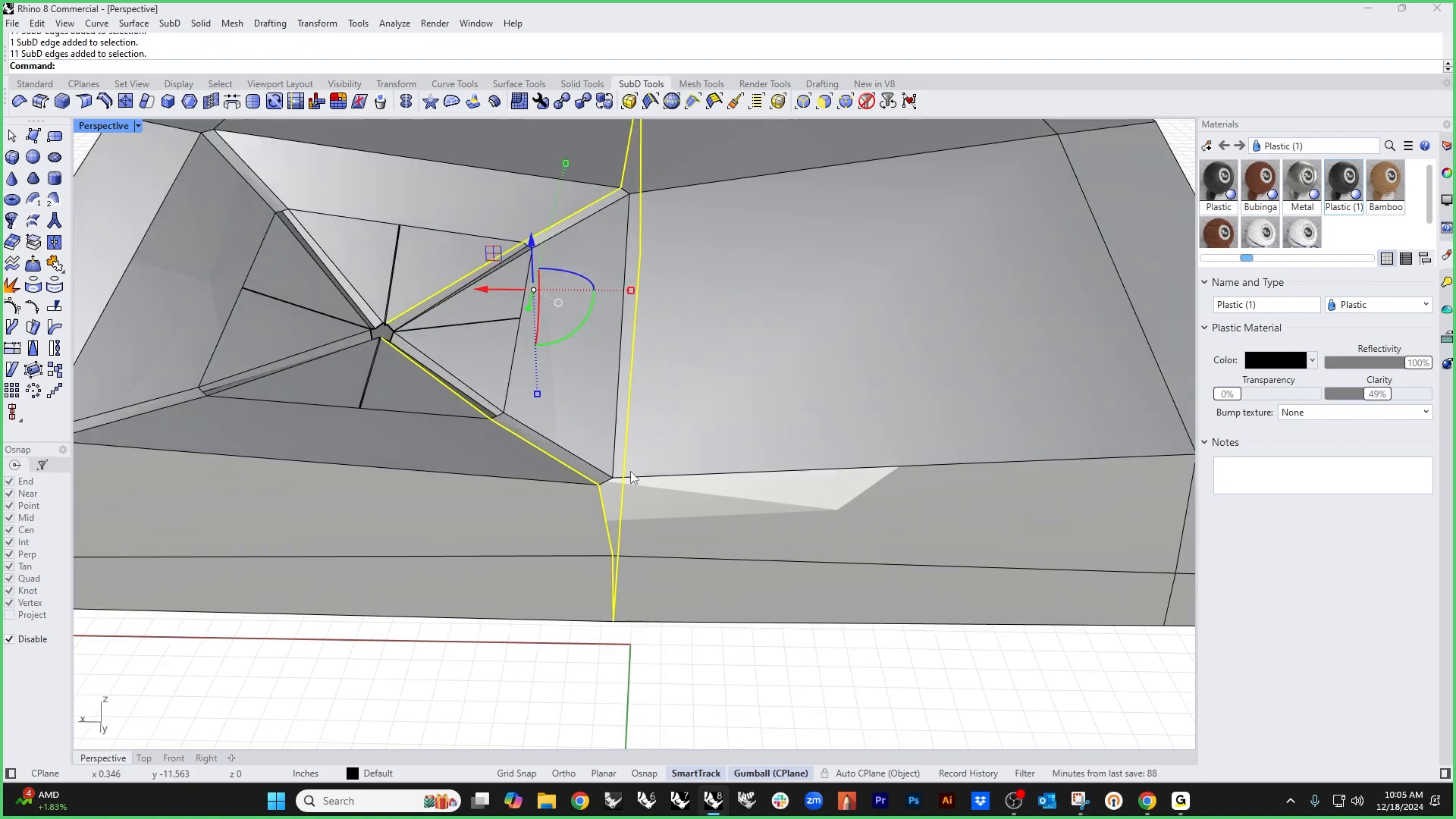
# Step: Clear the loop selection and delete the short vertical edge below the tuft's inner corner on the cushion's rear face
pyautogui.scroll(-2, 634, 508)
pyautogui.moveTo(655, 526); pyautogui.dragTo(636, 561, button='right')
pyautogui.scroll(-3, 634, 559)
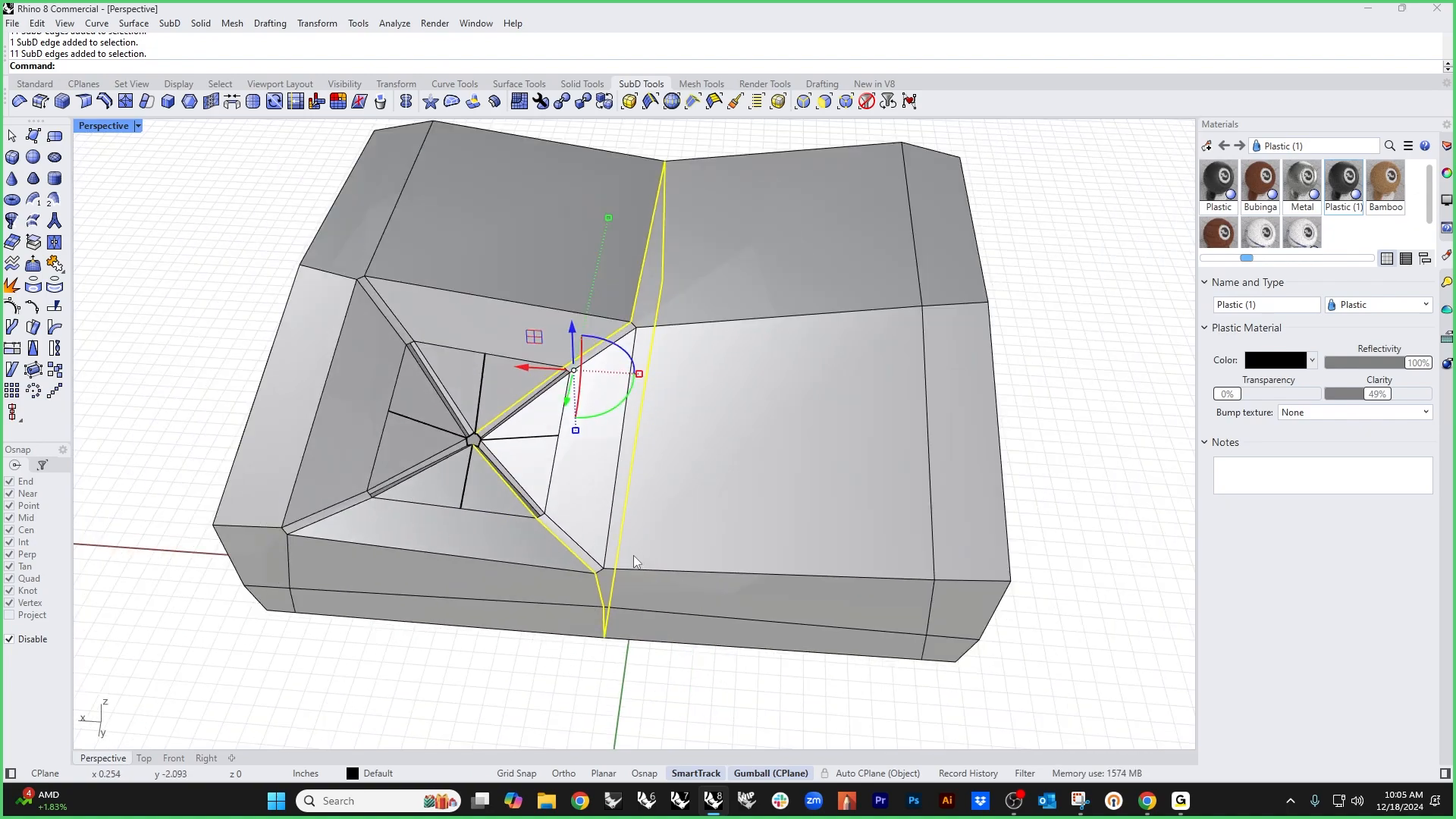
pyautogui.scroll(6, 603, 590)
pyautogui.press('Escape')
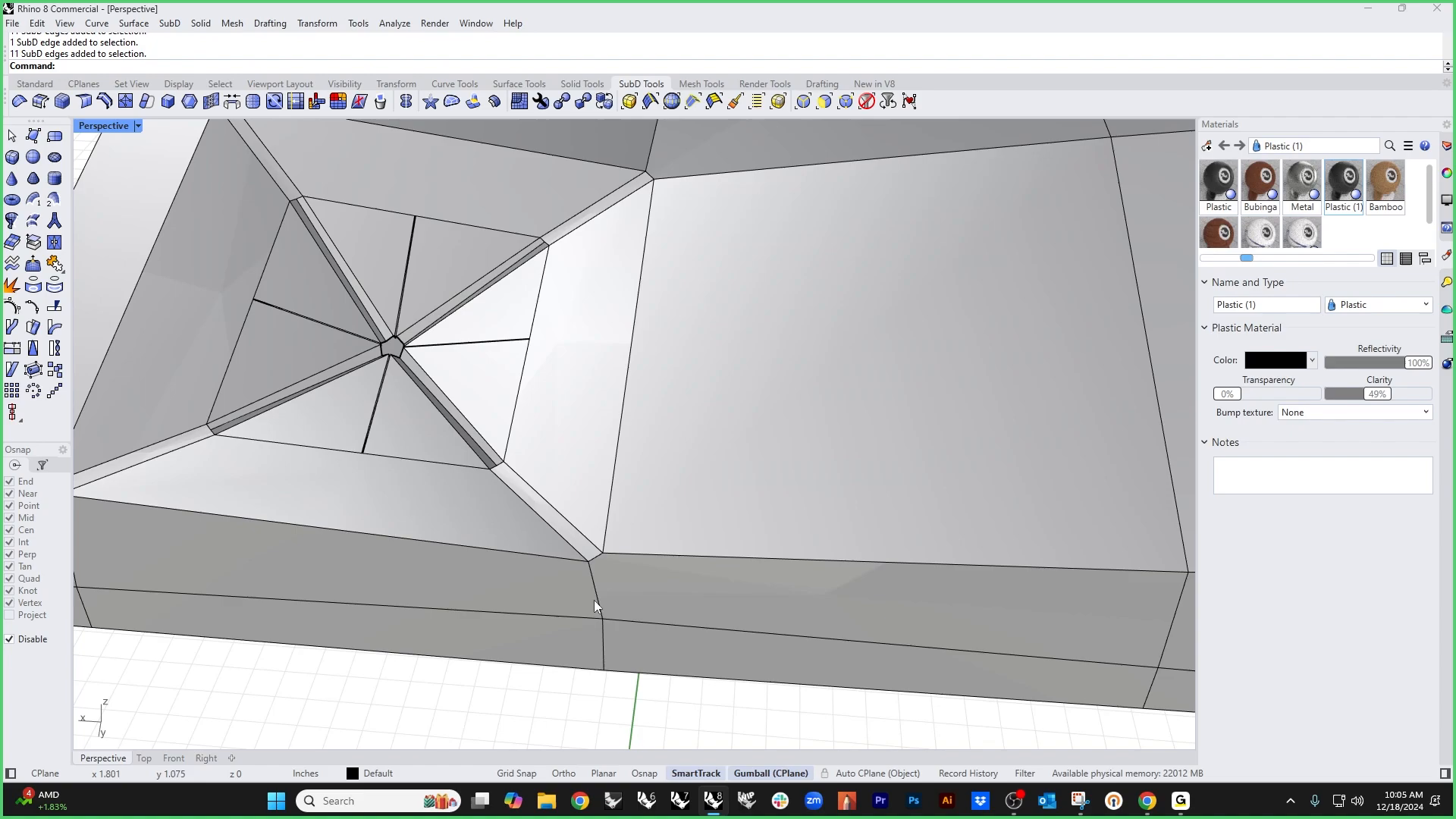
pyautogui.click(593, 590)
pyautogui.press('Delete')
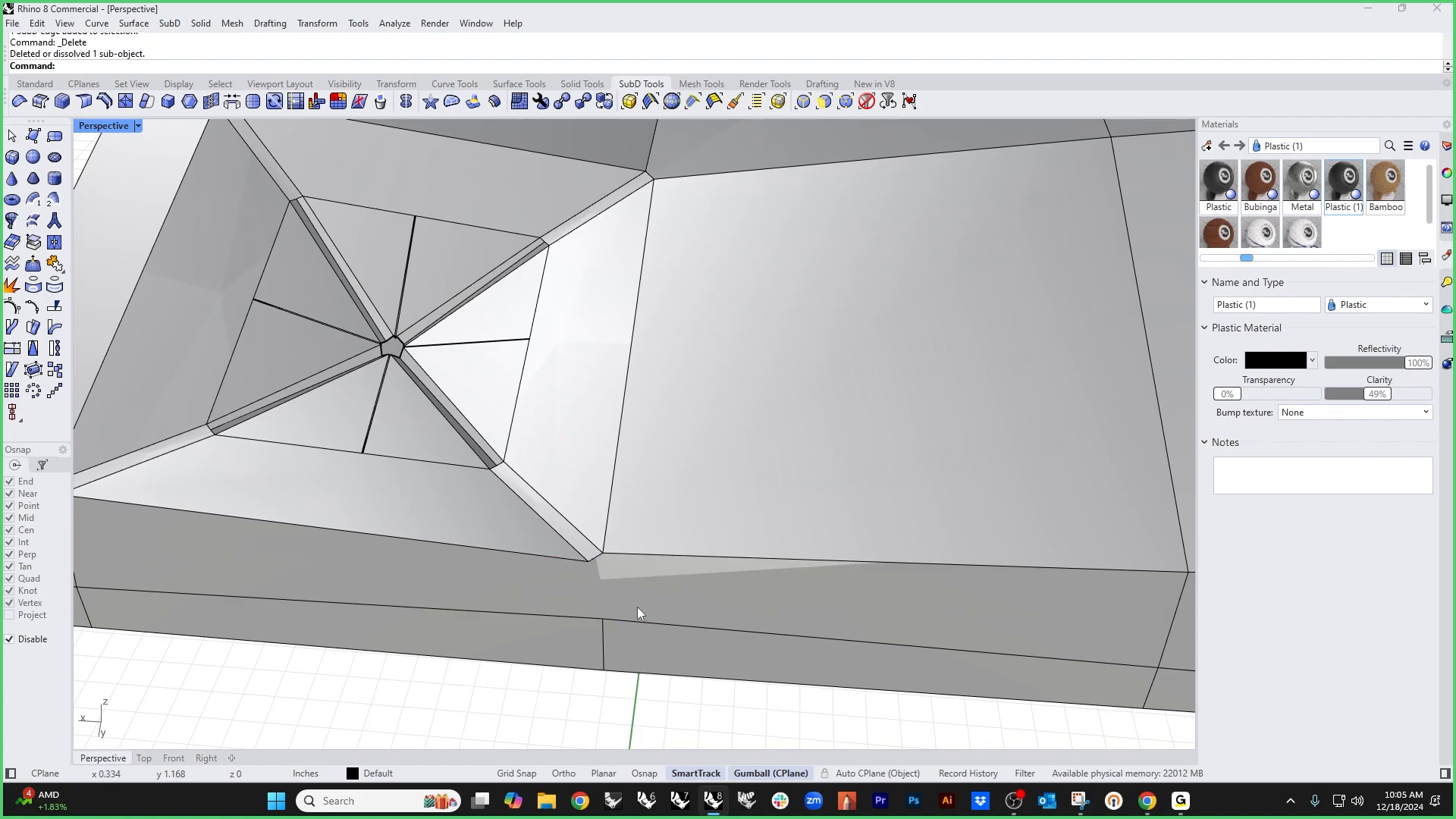
# Step: Delete the middle edge on the cushion's top that runs from the tuft's inner corner to the front
pyautogui.scroll(-5, 639, 575)
pyautogui.scroll(3, 613, 385)
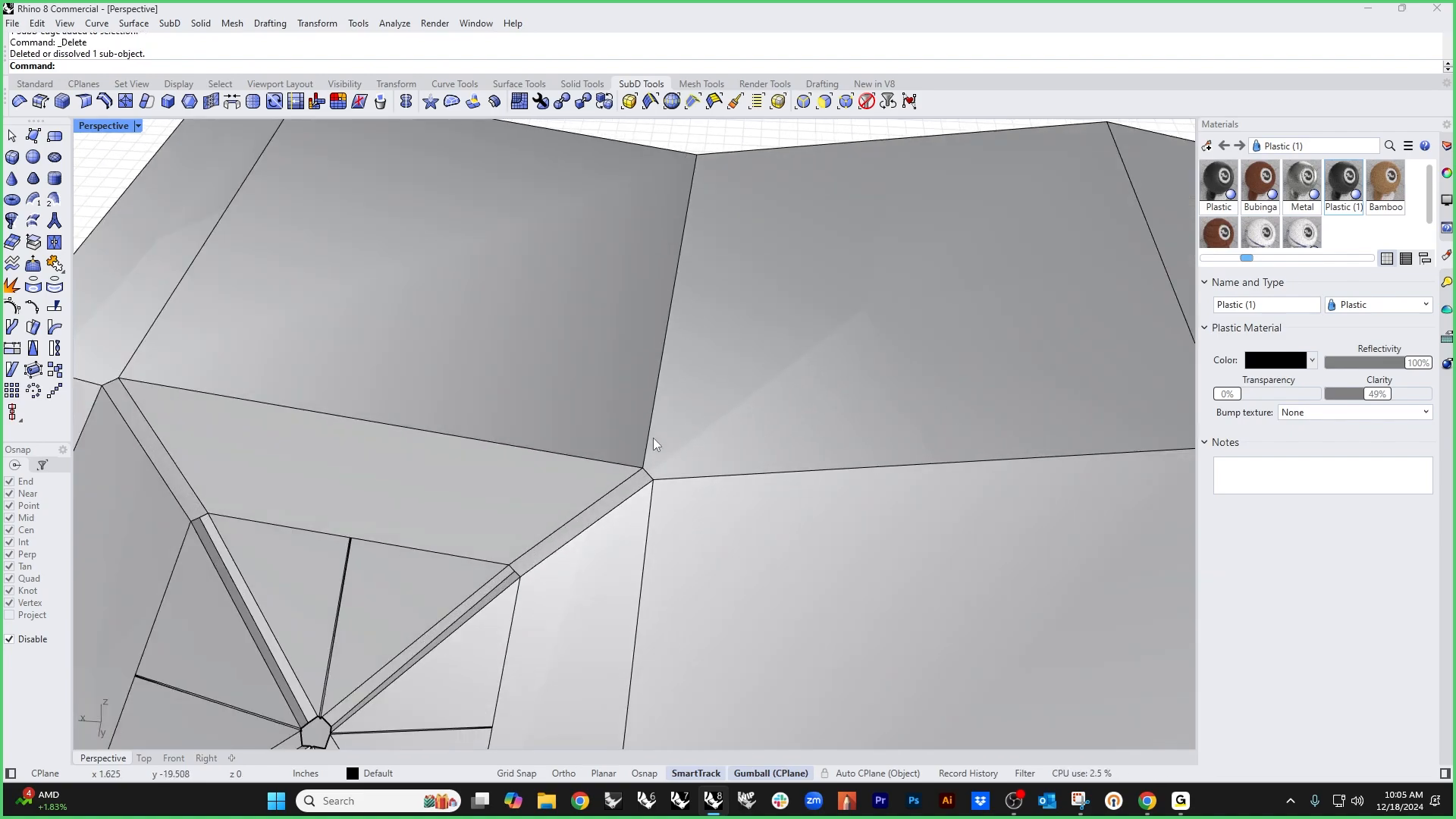
pyautogui.scroll(2, 645, 447)
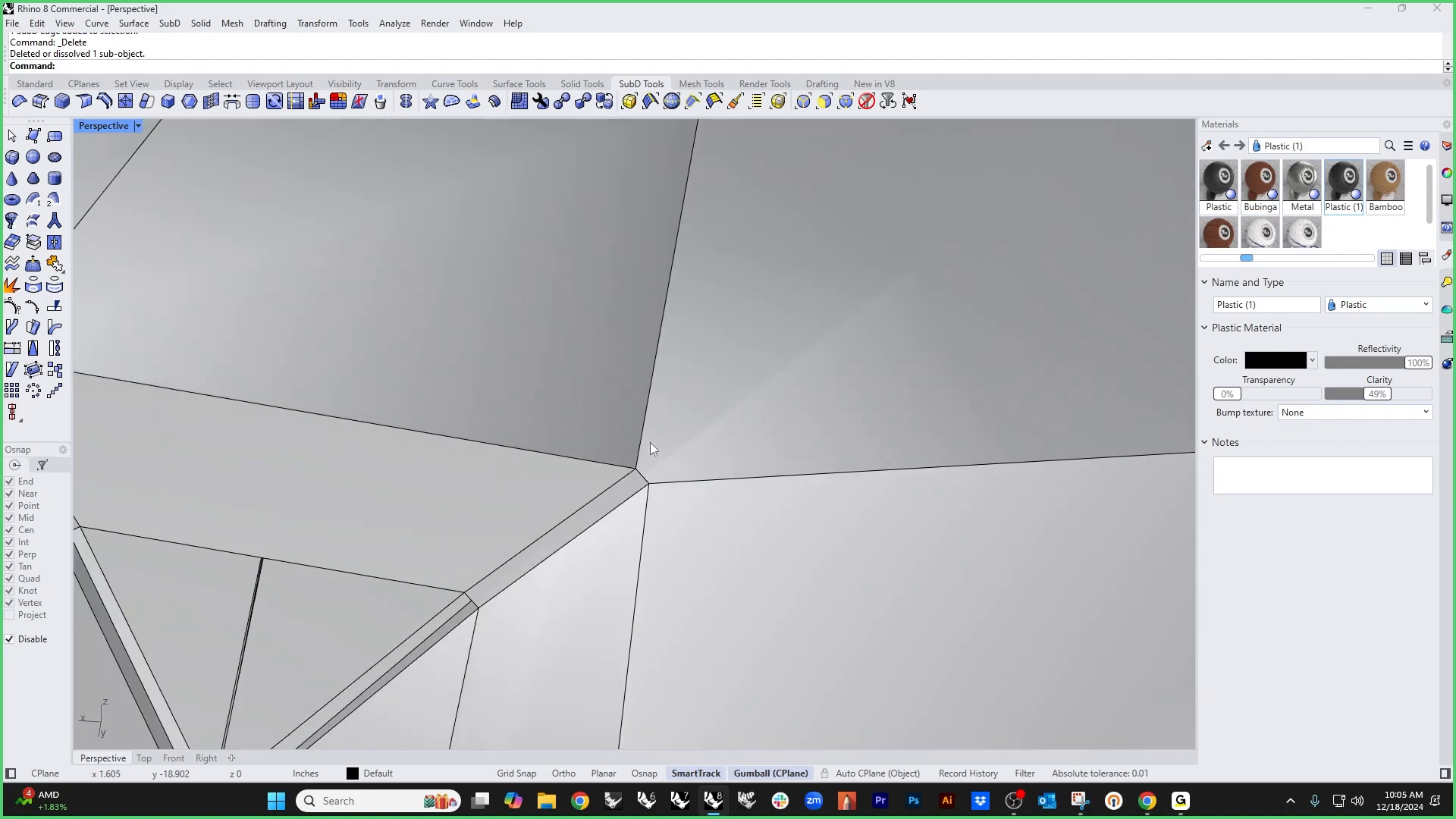
pyautogui.click(643, 429)
pyautogui.press('Escape')
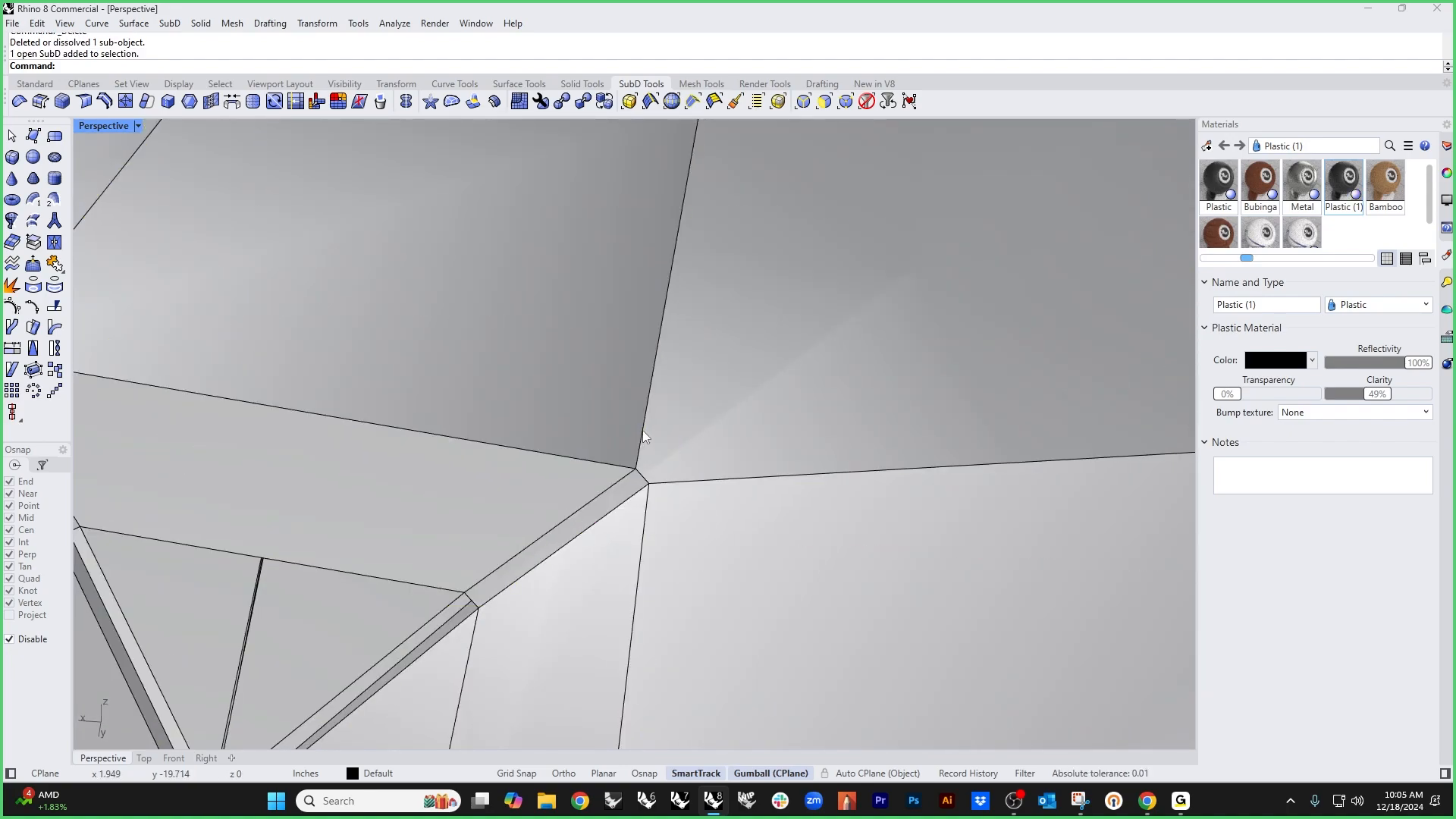
pyautogui.keyDown('ctrl'); pyautogui.keyDown('shift'); pyautogui.doubleClick(643, 430); pyautogui.keyUp('shift'); pyautogui.keyUp('ctrl')
pyautogui.press('Escape')
pyautogui.keyDown('ctrl'); pyautogui.keyDown('shift'); pyautogui.click(644, 430); pyautogui.keyUp('shift'); pyautogui.keyUp('ctrl')
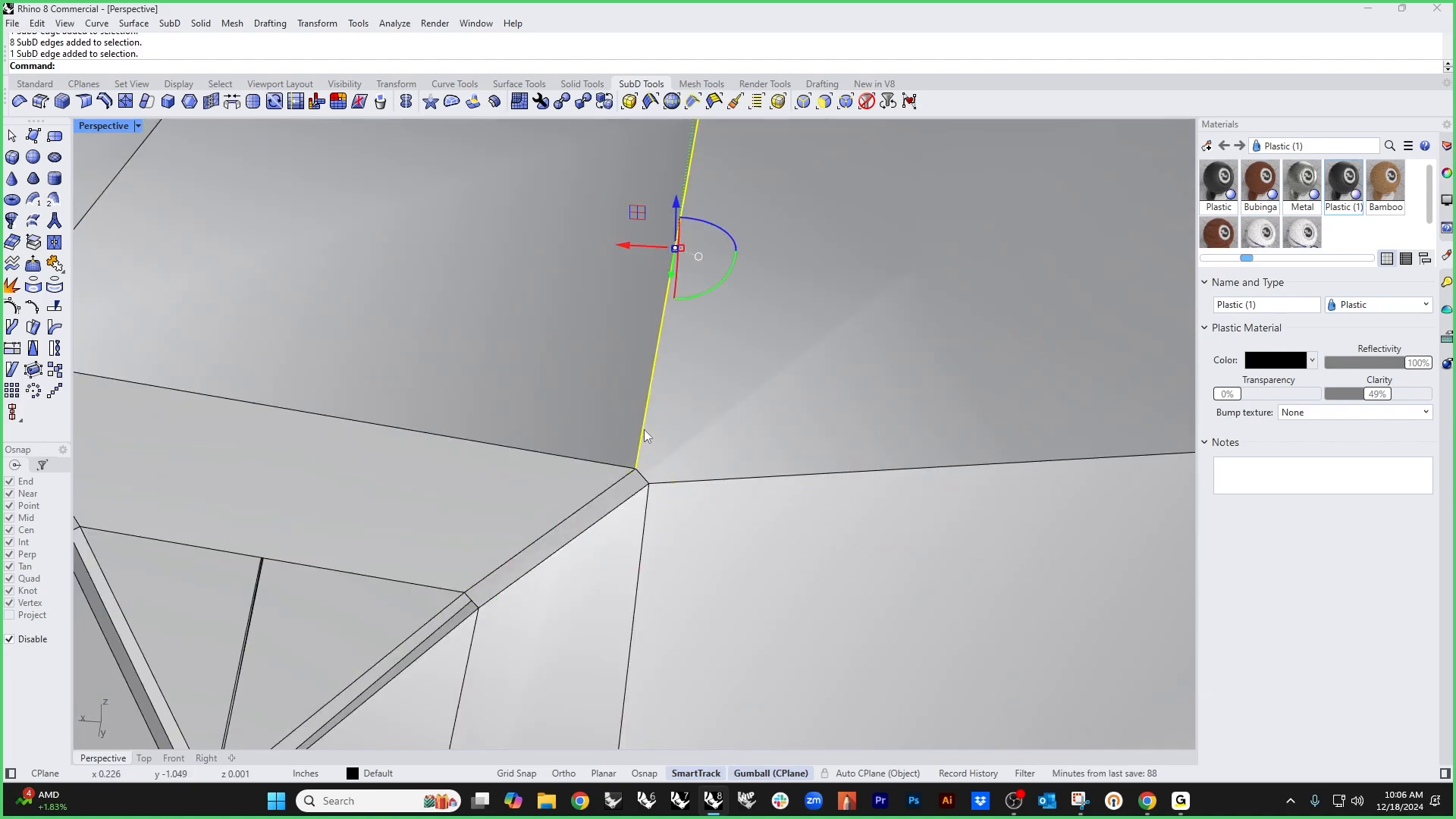
pyautogui.press('Delete')
pyautogui.scroll(-5, 644, 429)
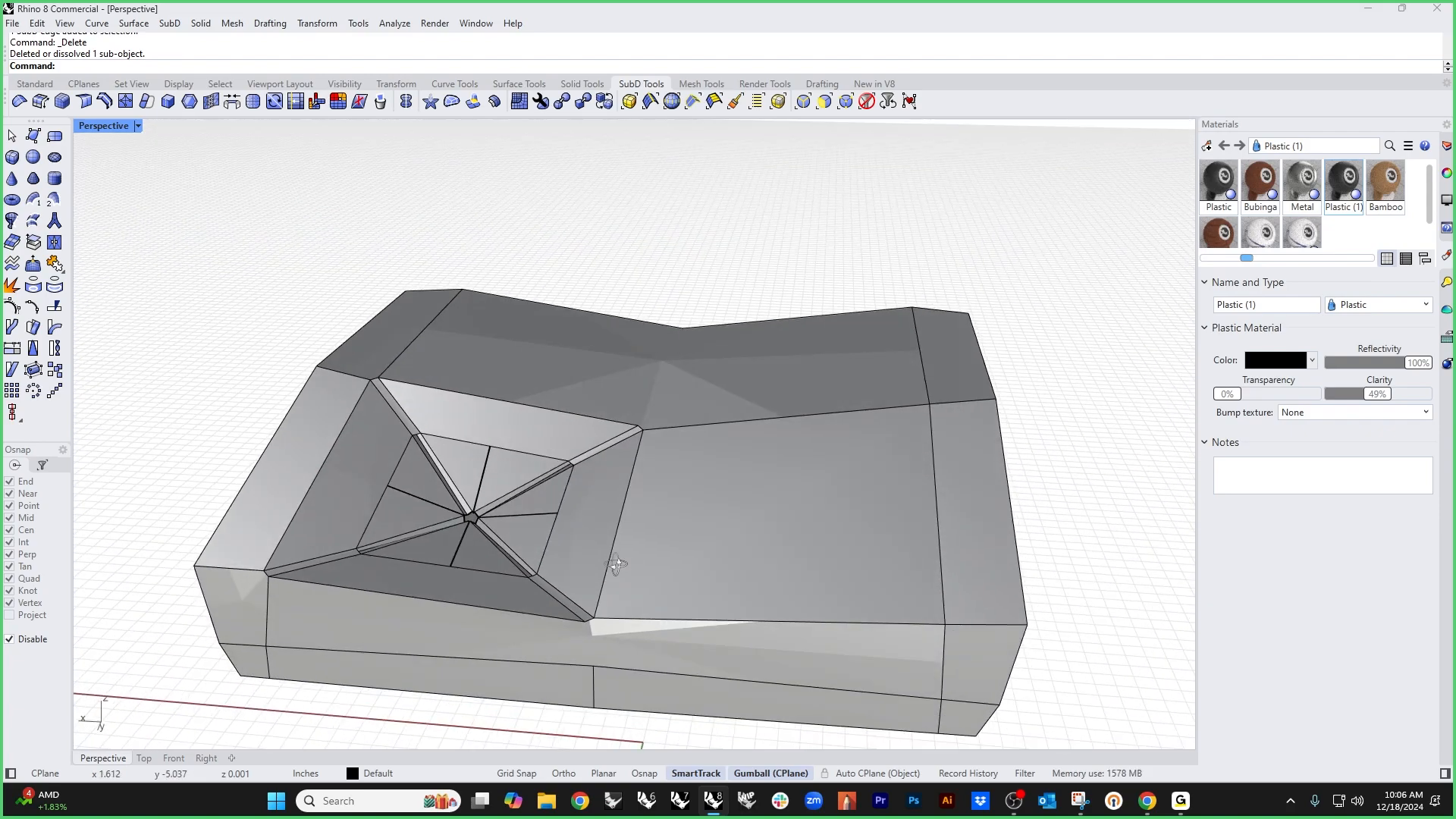
pyautogui.moveTo(616, 564); pyautogui.dragTo(616, 562, button='right')
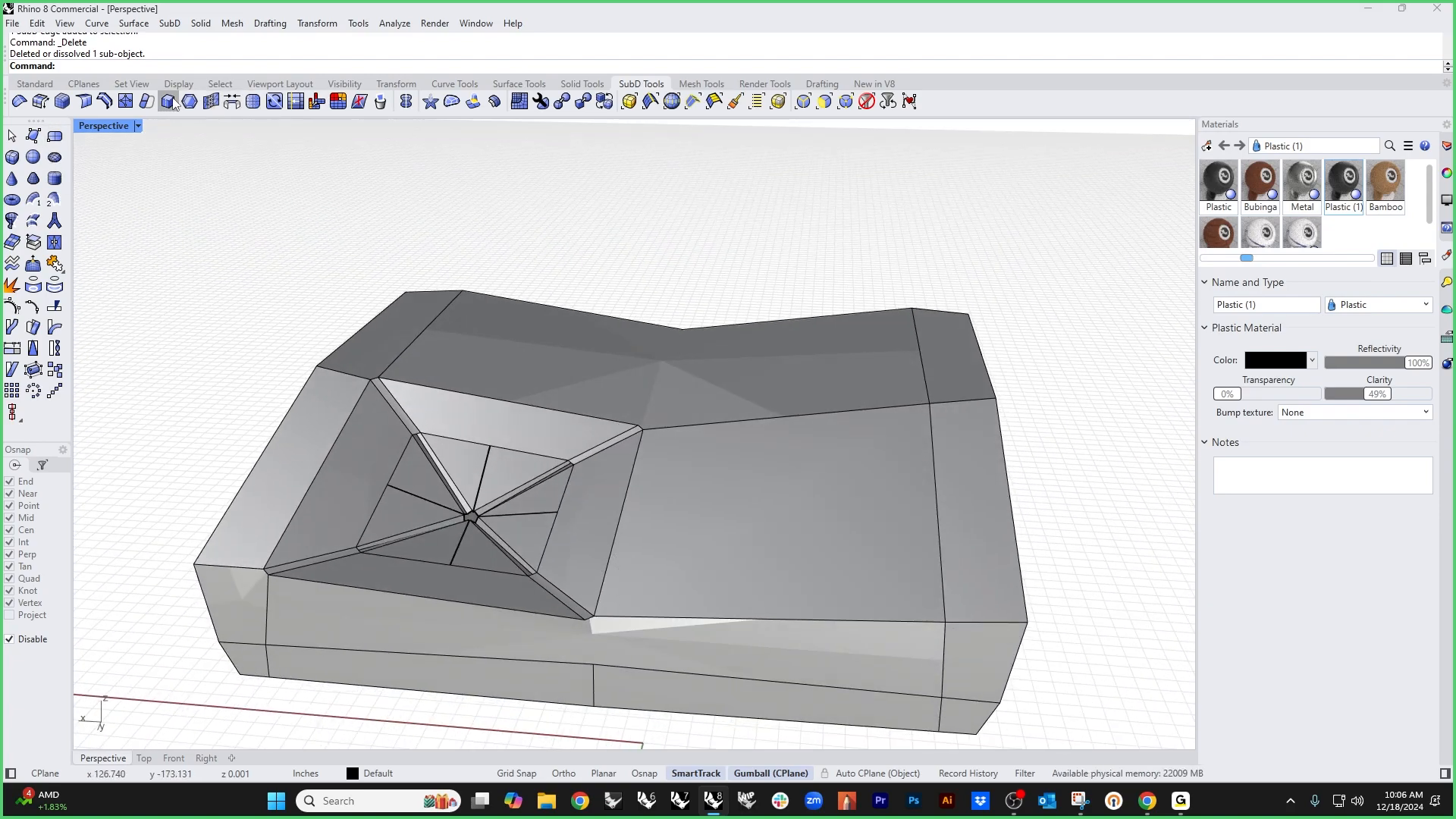
# Step: Insert a middle edge line from the rear face's centre vertex, past the tuft's two inner corners, to the front edge's centre vertex
pyautogui.click(125, 101)
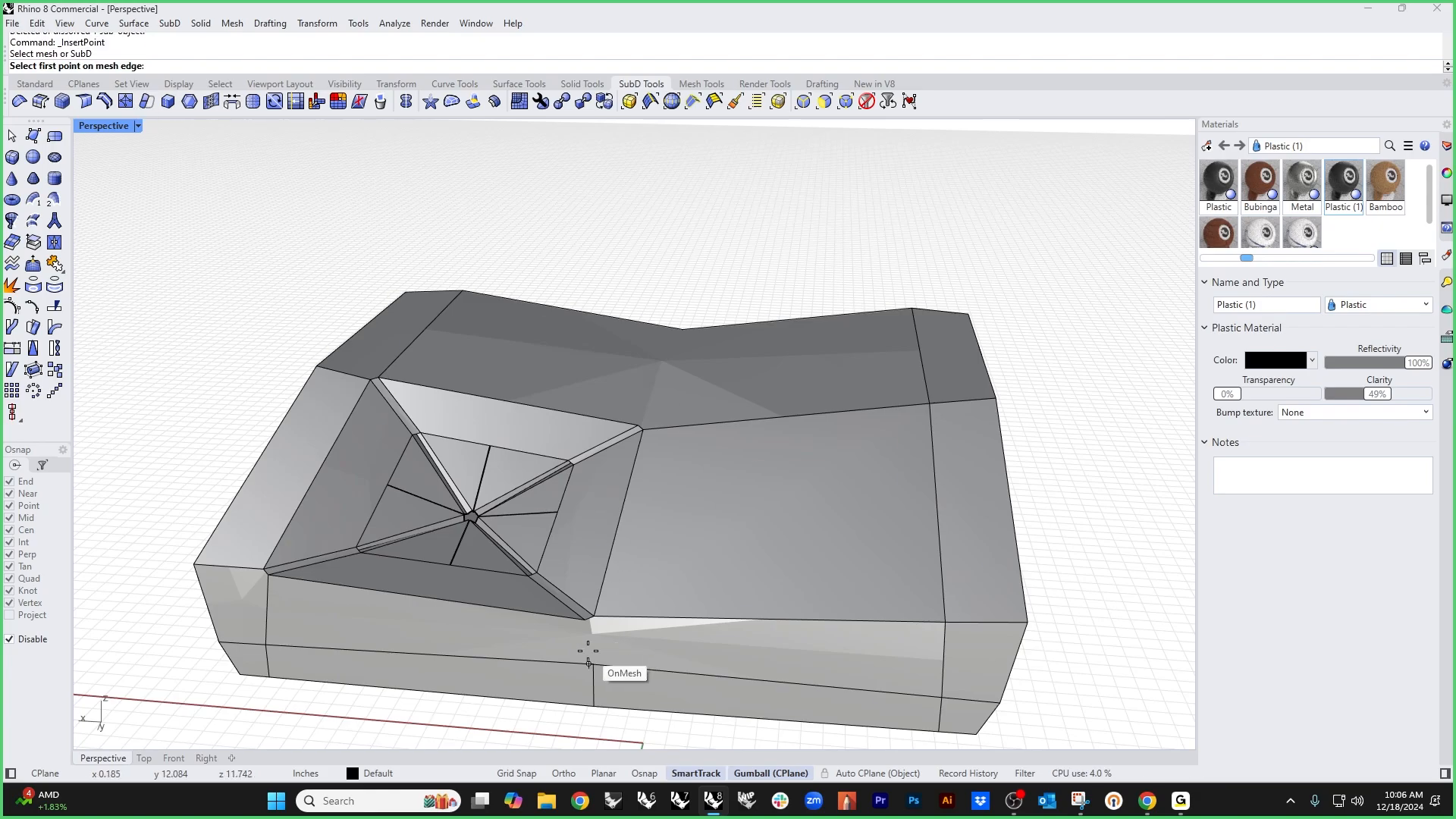
pyautogui.scroll(3, 595, 666)
pyautogui.click(599, 674)
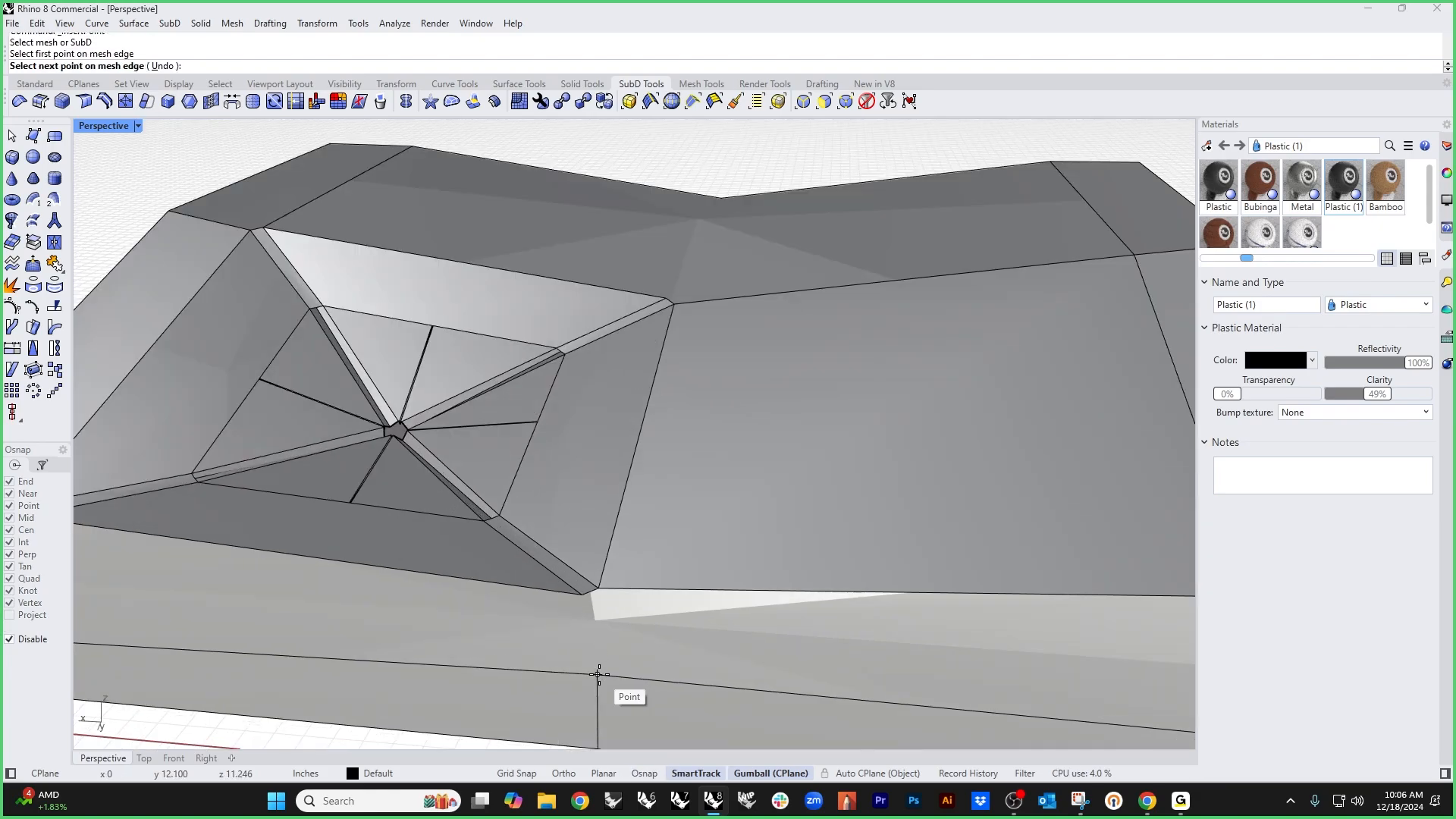
pyautogui.click(606, 587)
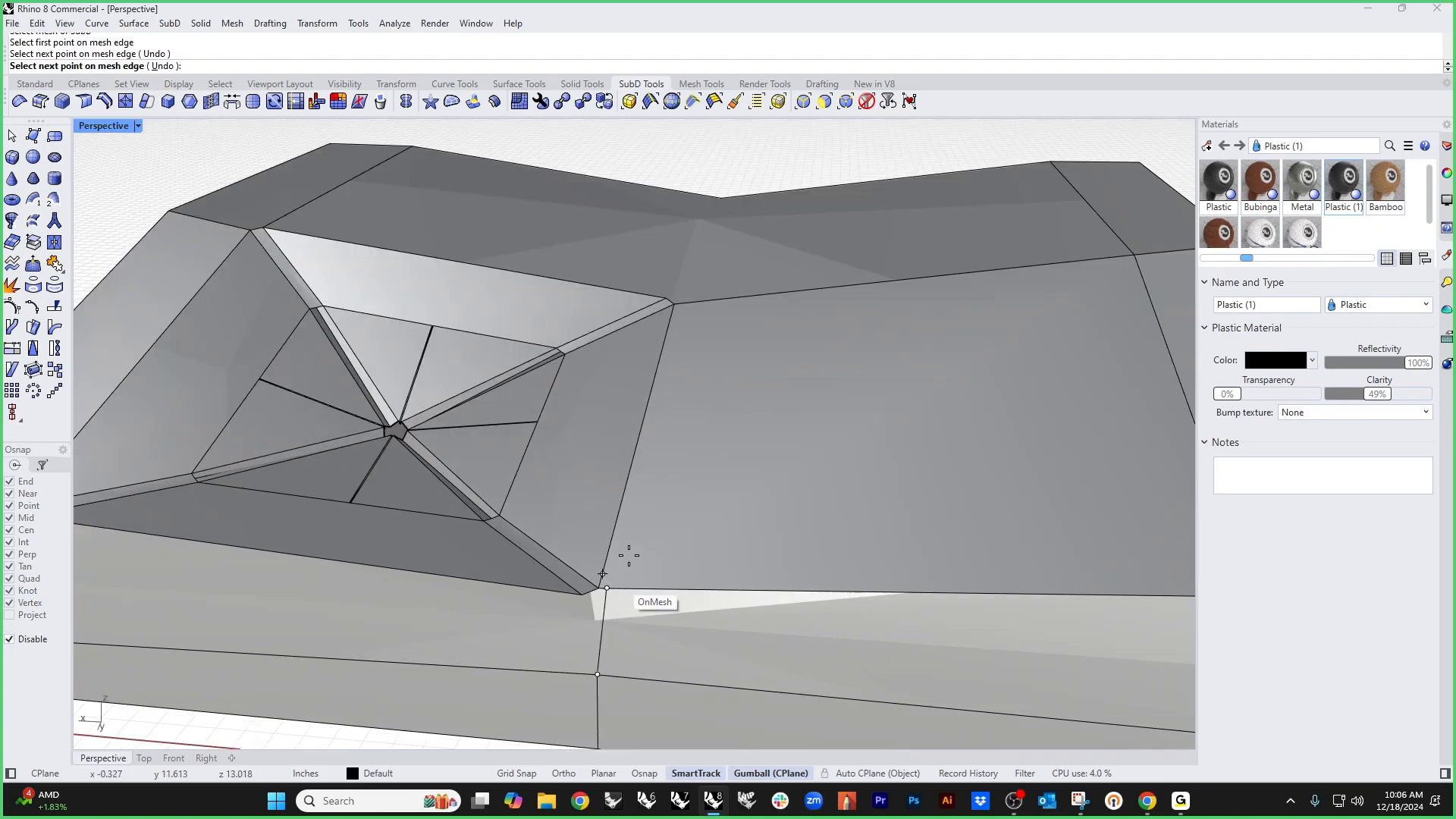
pyautogui.click(677, 304)
pyautogui.moveTo(708, 276); pyautogui.dragTo(569, 437, button='right')
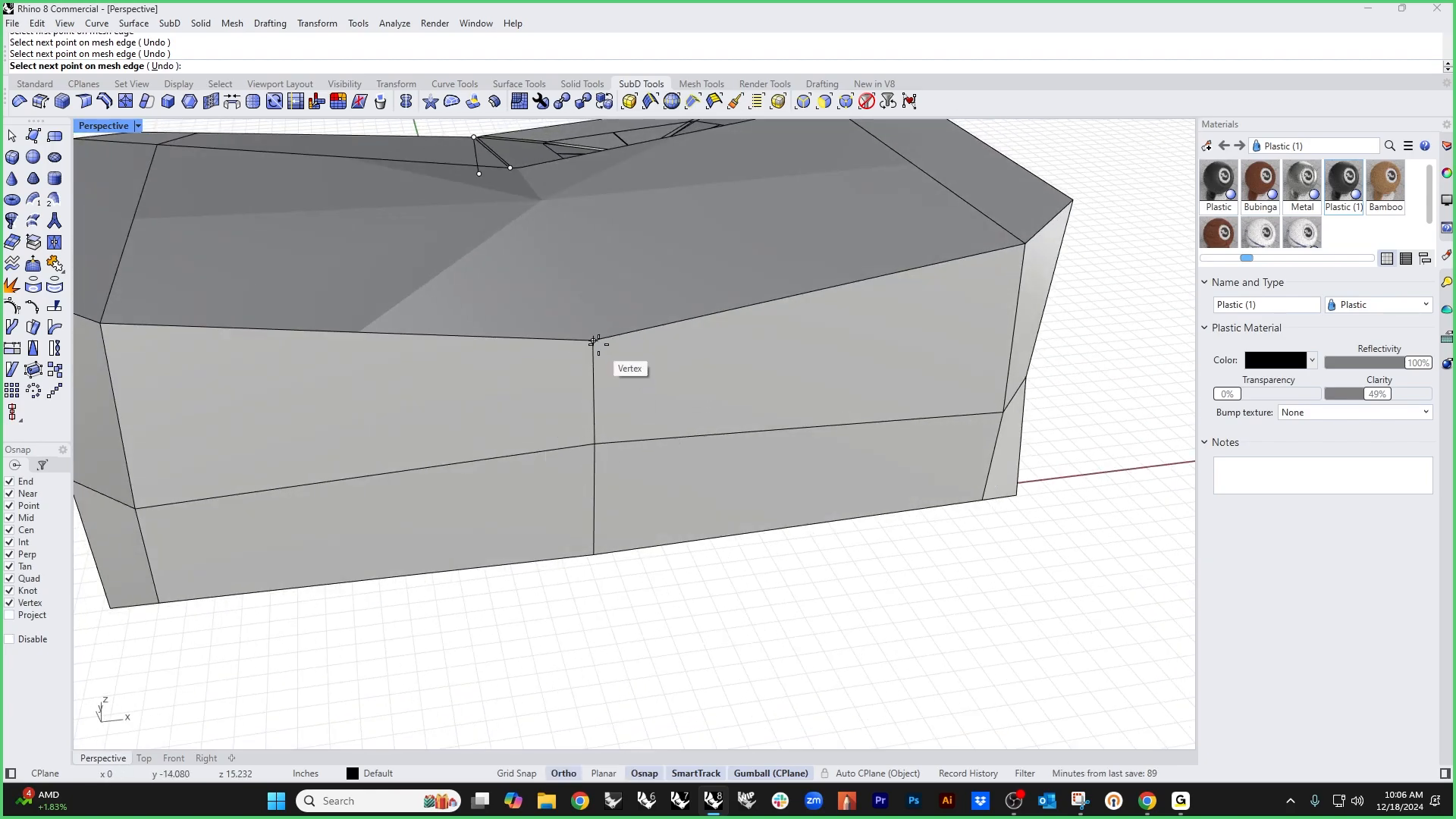
pyautogui.keyDown('alt'); pyautogui.click(594, 342); pyautogui.keyUp('alt')
pyautogui.rightClick(599, 358)
pyautogui.scroll(-2, 599, 363)
pyautogui.scroll(-2, 599, 362)
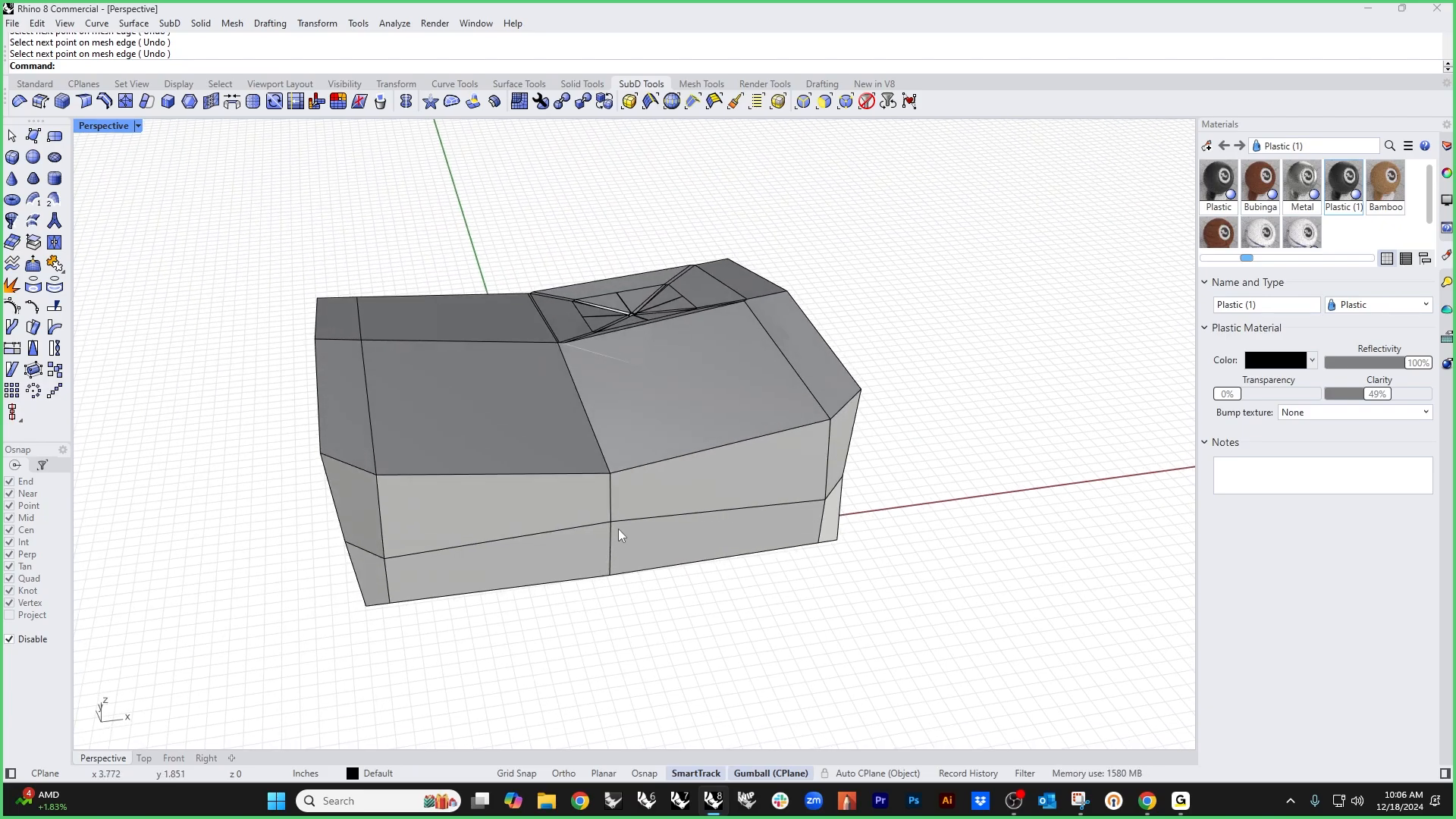
# Step: Select the new middle edge loop to check its path, clear it, and inspect the cushion in smooth SubD display
pyautogui.doubleClick(611, 495)
pyautogui.moveTo(563, 497); pyautogui.dragTo(918, 564, button='right')
pyautogui.press('Escape')
pyautogui.press('Tab')
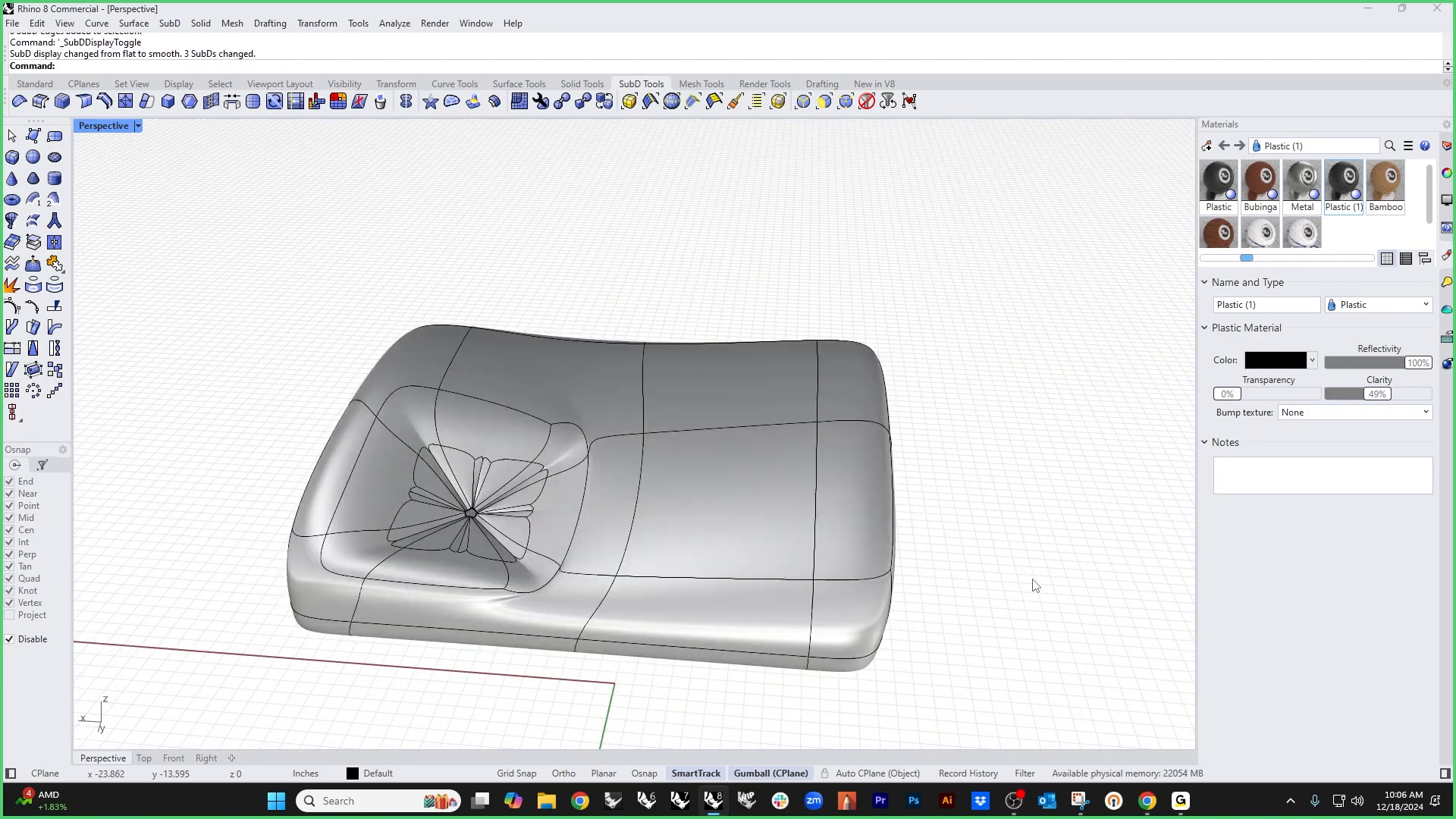
pyautogui.moveTo(721, 534); pyautogui.dragTo(543, 401, button='right')
pyautogui.scroll(6, 543, 400)
pyautogui.scroll(-4, 502, 410)
pyautogui.scroll(-5, 528, 410)
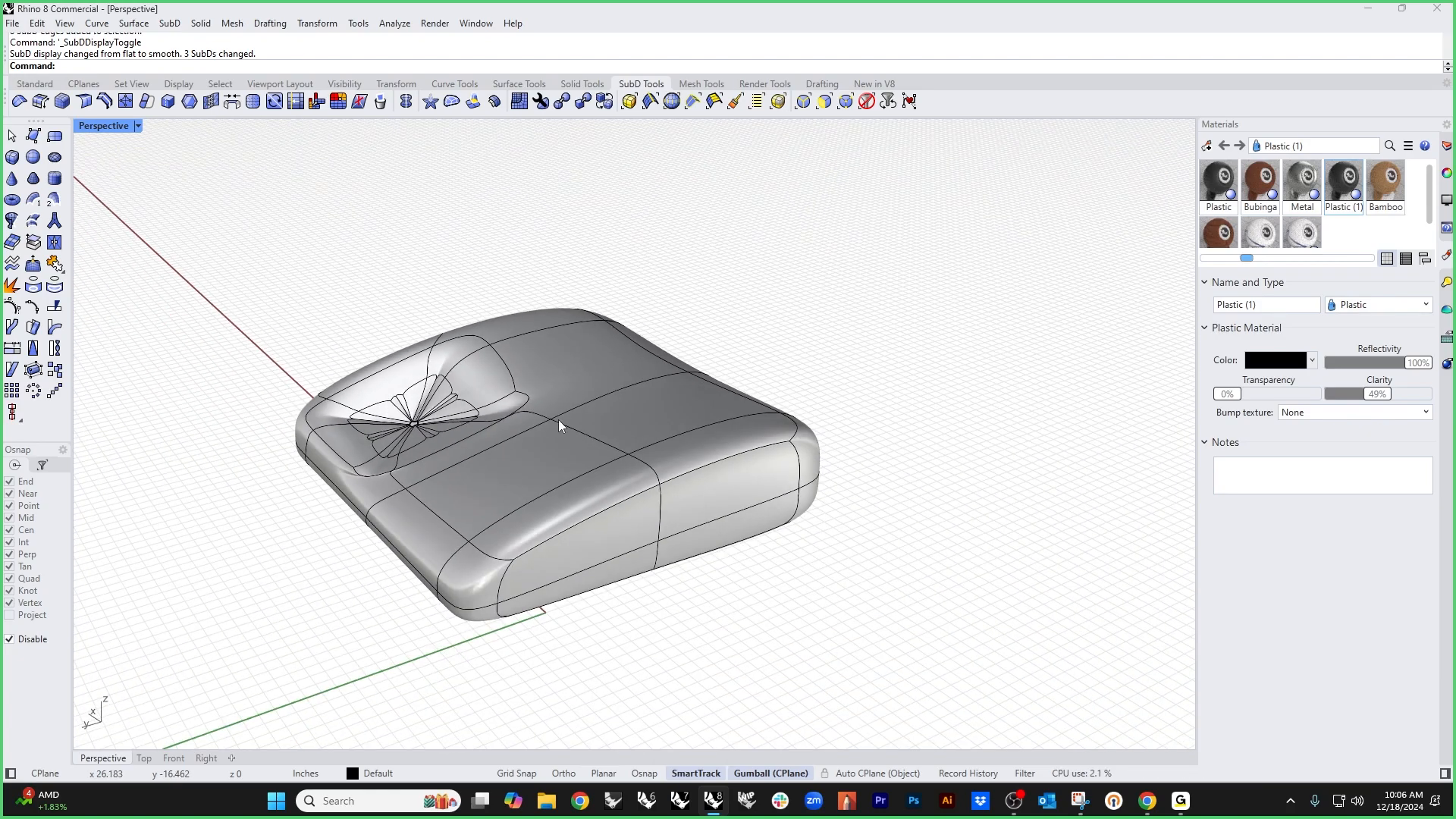
# Step: Return to flat display and apply Reflect symmetry along the cushion's middle edge, keeping the tufted half as the primary side
pyautogui.press('Tab')
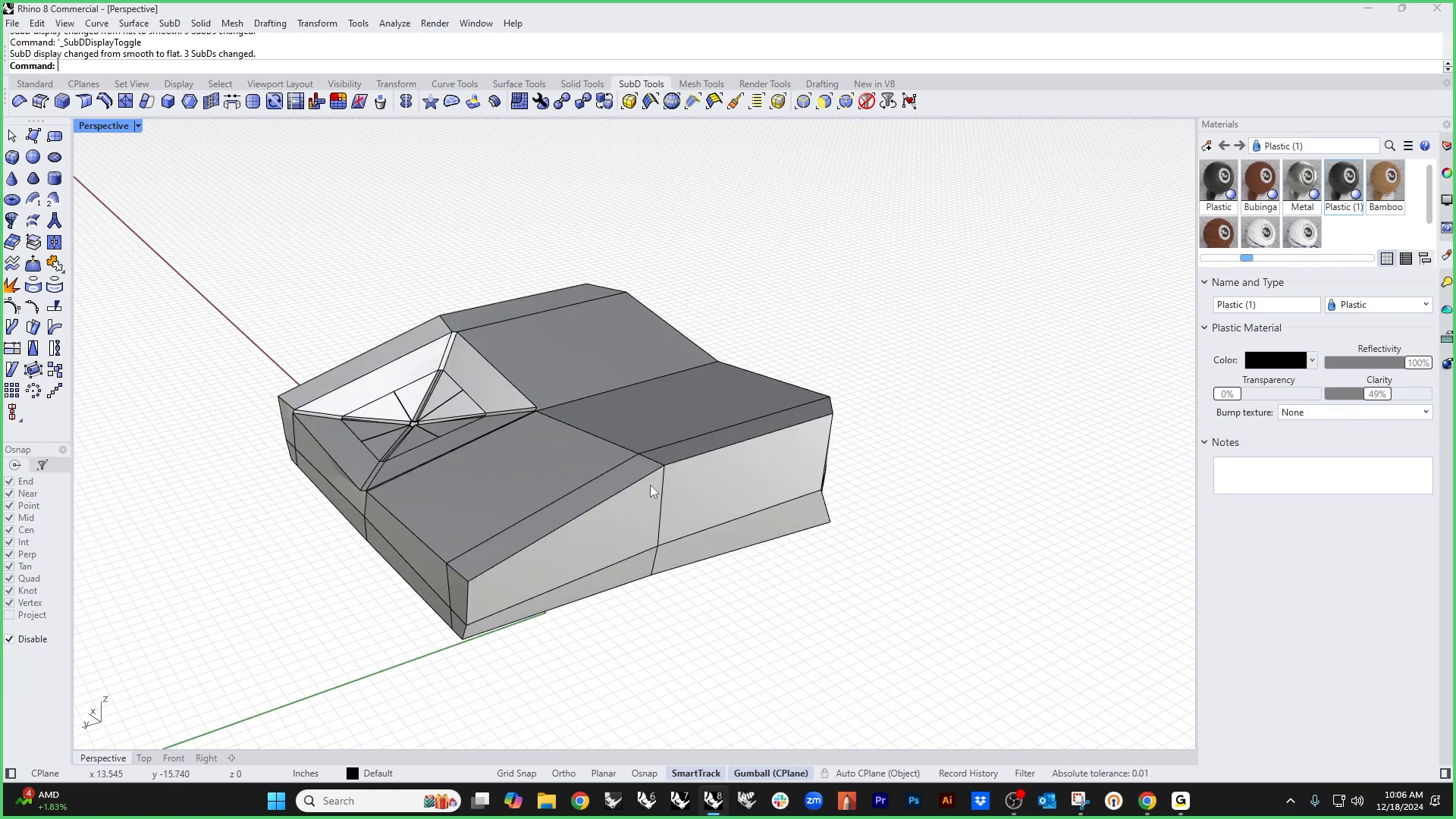
pyautogui.moveTo(649, 484); pyautogui.dragTo(282, 155, button='right')
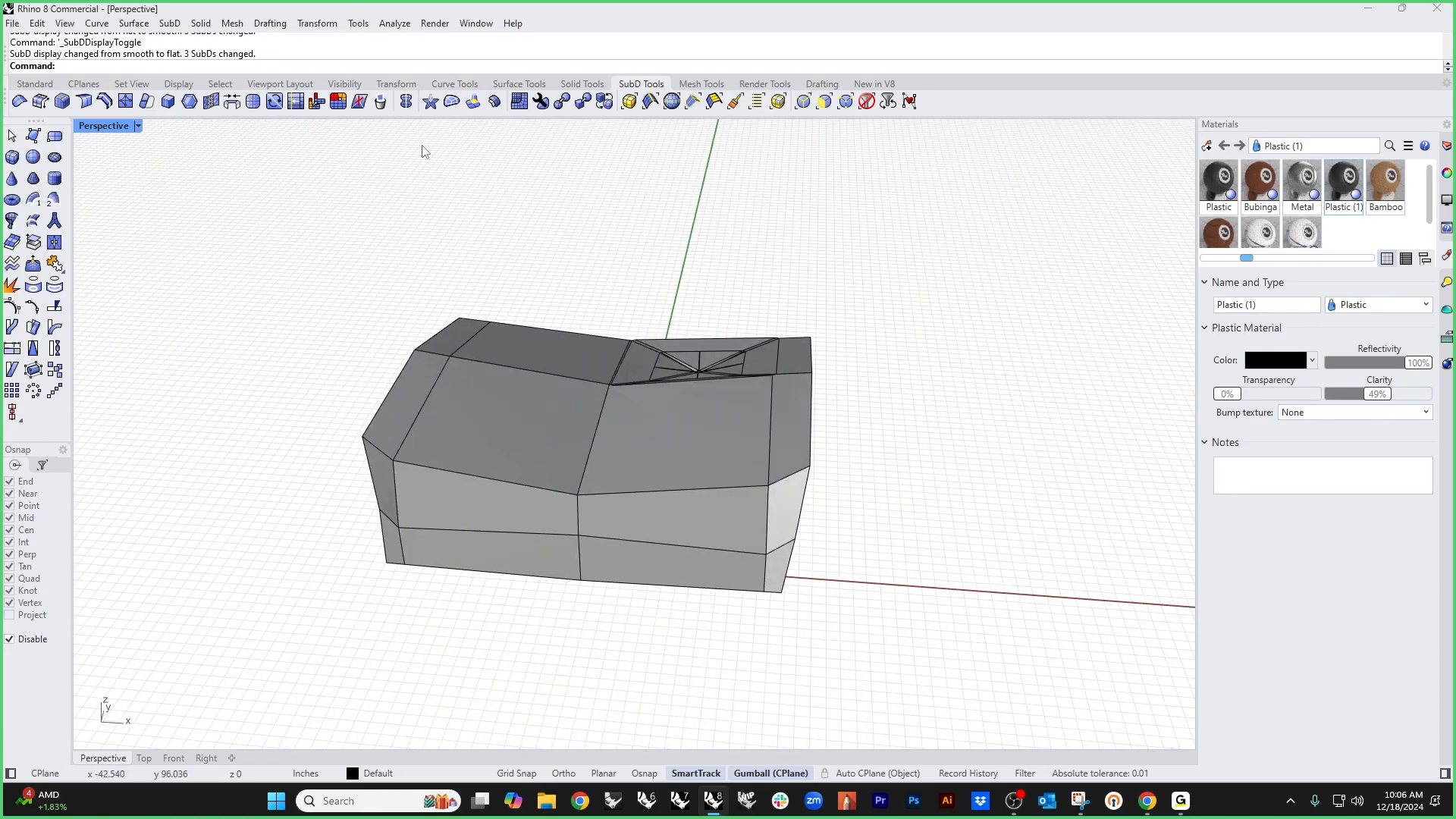
pyautogui.click(406, 103)
pyautogui.moveTo(458, 224); pyautogui.dragTo(510, 390, button='right')
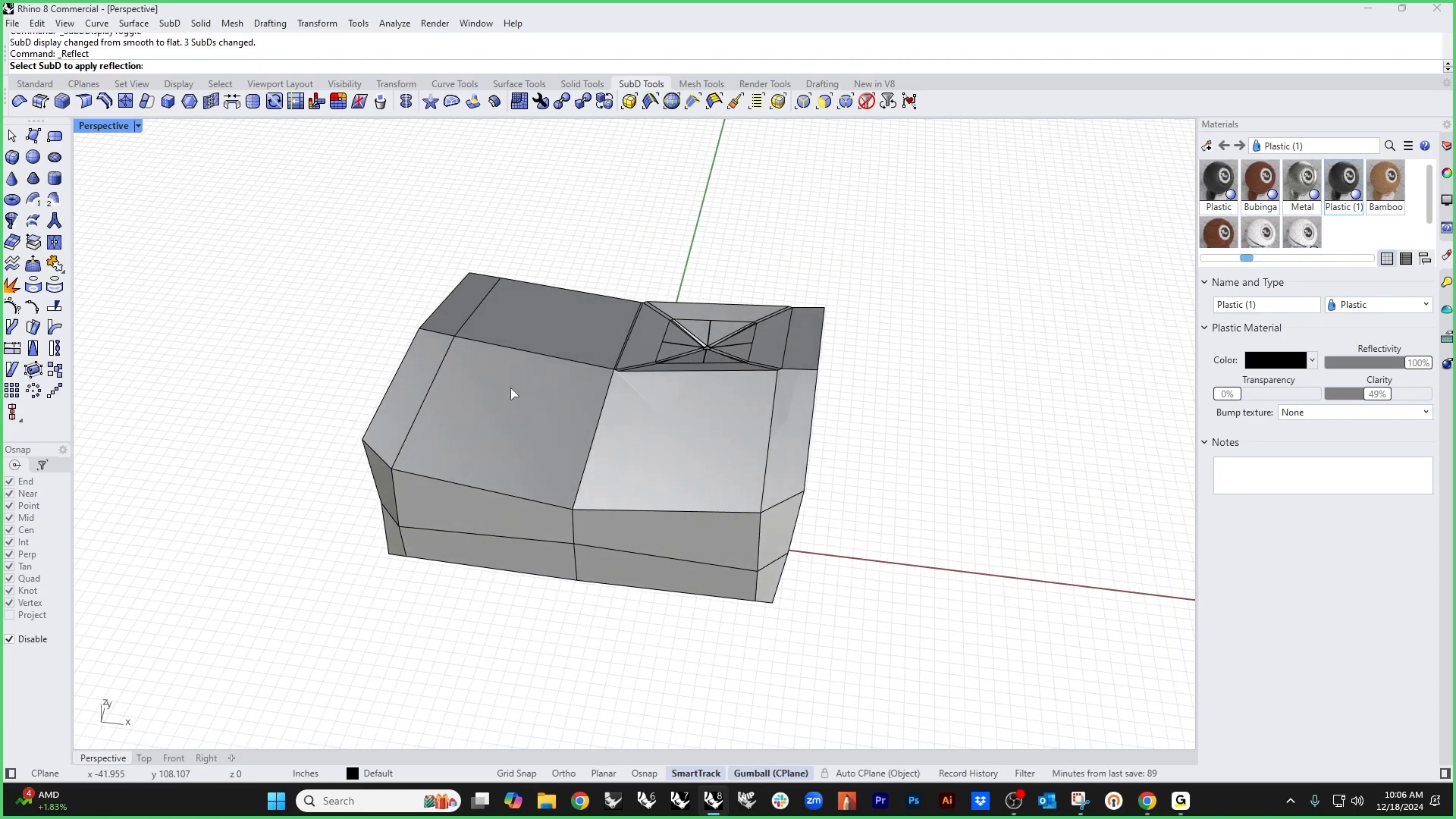
pyautogui.click(597, 476)
pyautogui.click(574, 508)
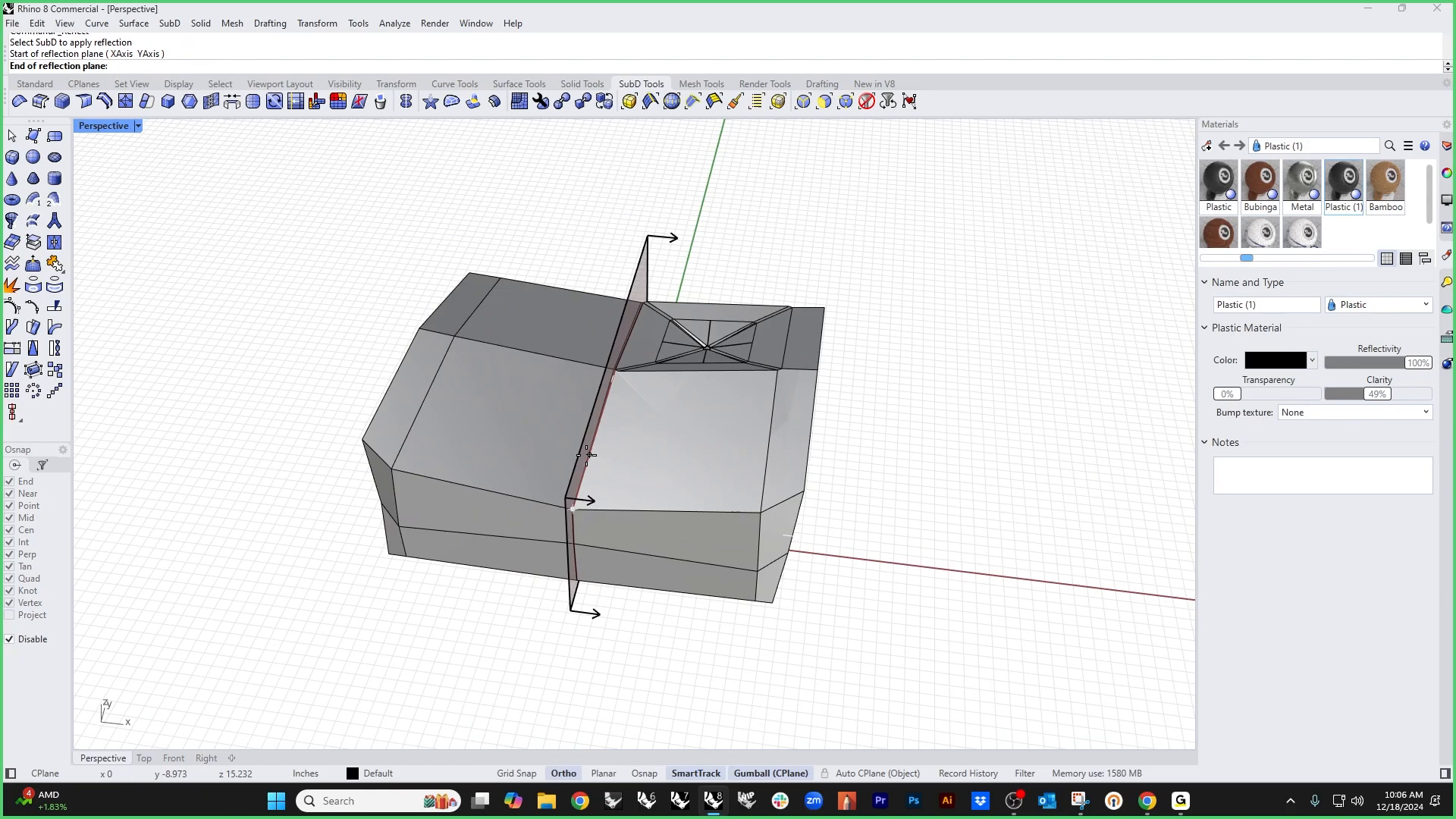
pyautogui.click(589, 461)
pyautogui.rightClick(670, 446)
# Step: Examine the symmetry seam between the two tufts in flat display and in smooth display
pyautogui.moveTo(670, 446); pyautogui.dragTo(329, 380, button='right')
pyautogui.moveTo(890, 547); pyautogui.dragTo(872, 588, button='right')
pyautogui.scroll(8, 871, 588)
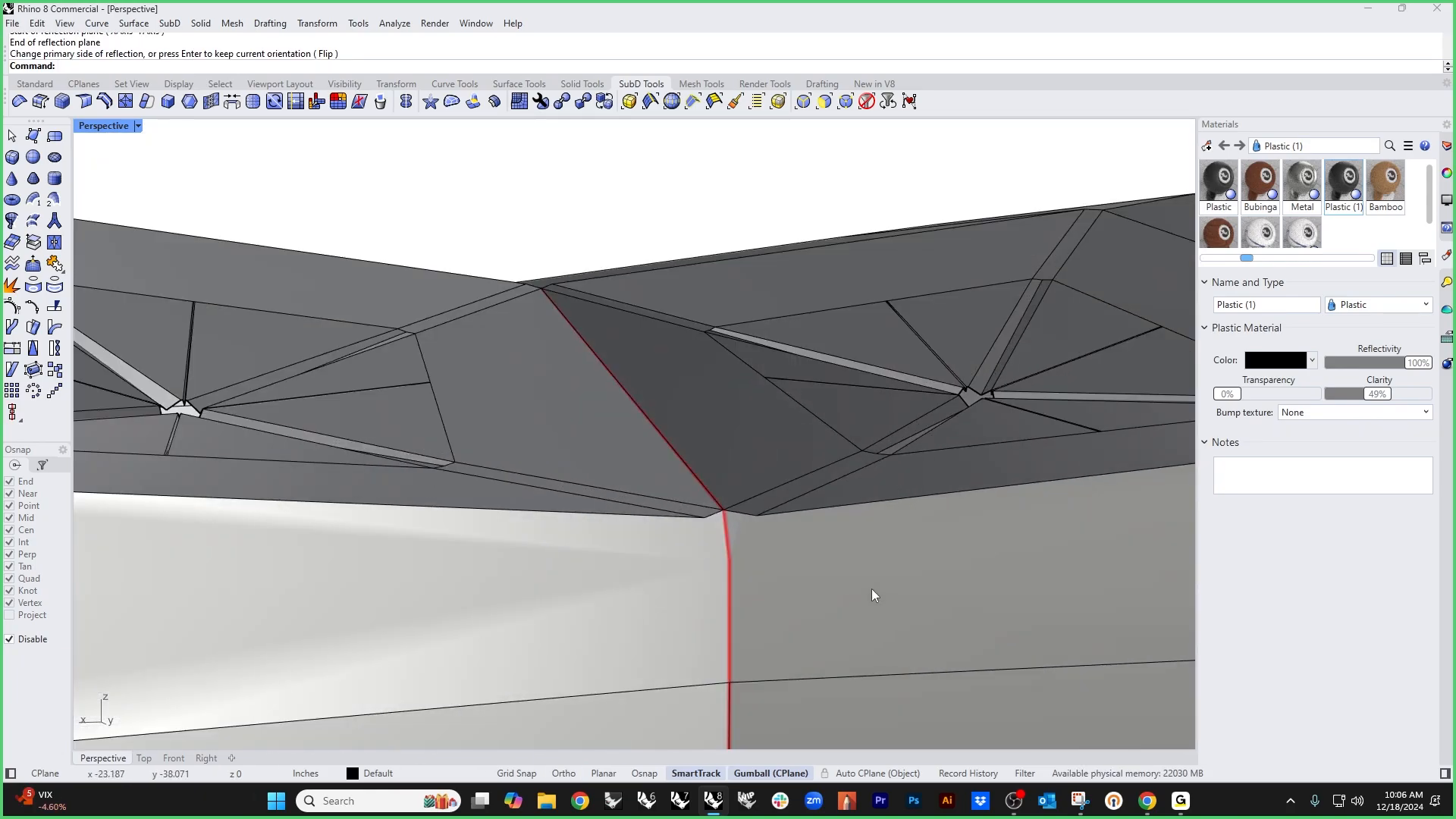
pyautogui.scroll(-8, 751, 525)
pyautogui.moveTo(751, 525); pyautogui.dragTo(585, 486, button='right')
pyautogui.press('Tab')
pyautogui.scroll(5, 625, 409)
pyautogui.moveTo(625, 409)
pyautogui.mouseDown(button='right')
pyautogui.moveTo(617, 481)
pyautogui.moveTo(613, 434)
pyautogui.mouseUp(button='right')
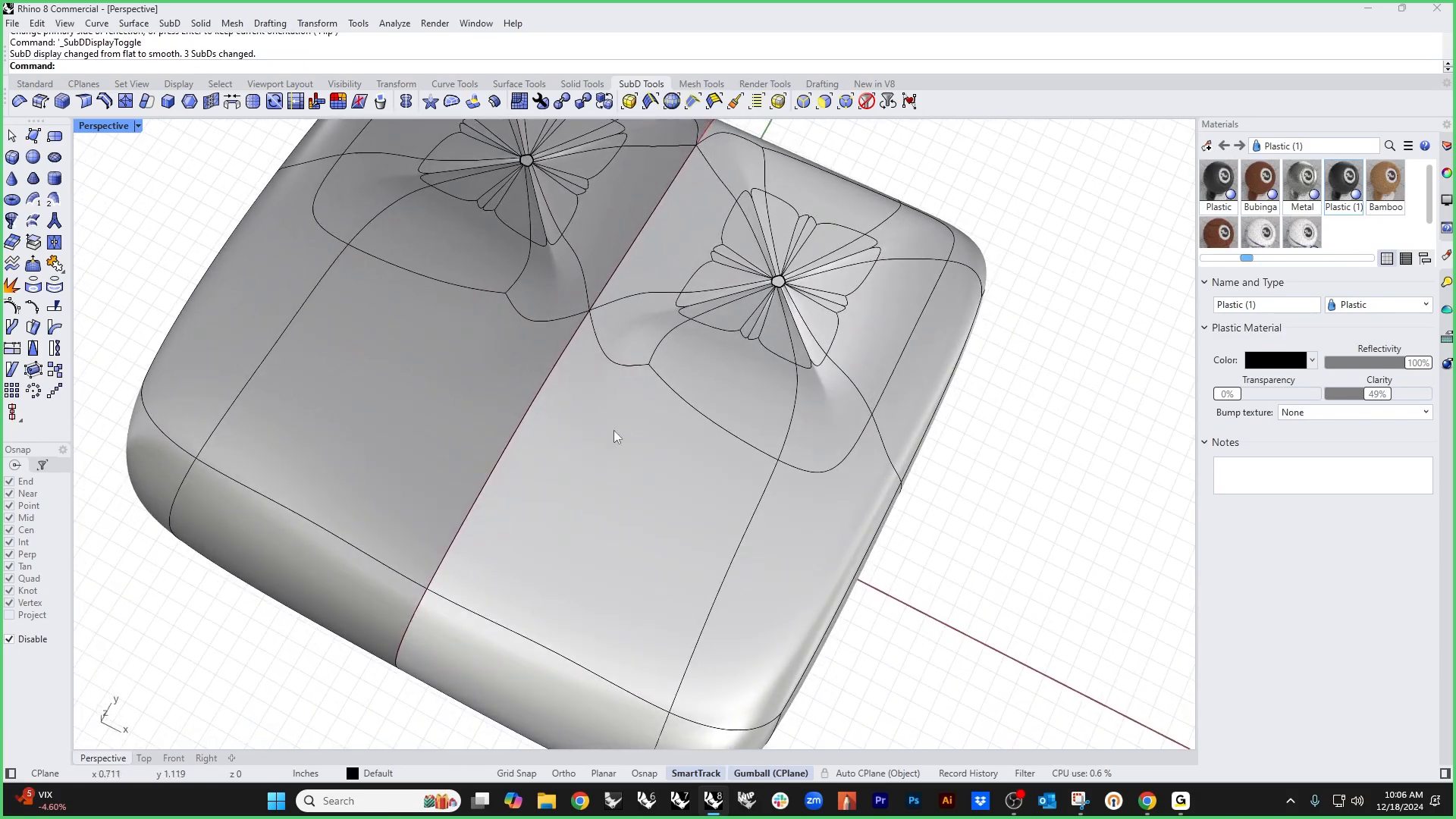
# Step: Inspect the two-tuft cushion with the viewport in Rendered mode, and return the viewport to Shaded
pyautogui.moveTo(701, 436); pyautogui.dragTo(613, 398, button='right')
pyautogui.click(114, 126)
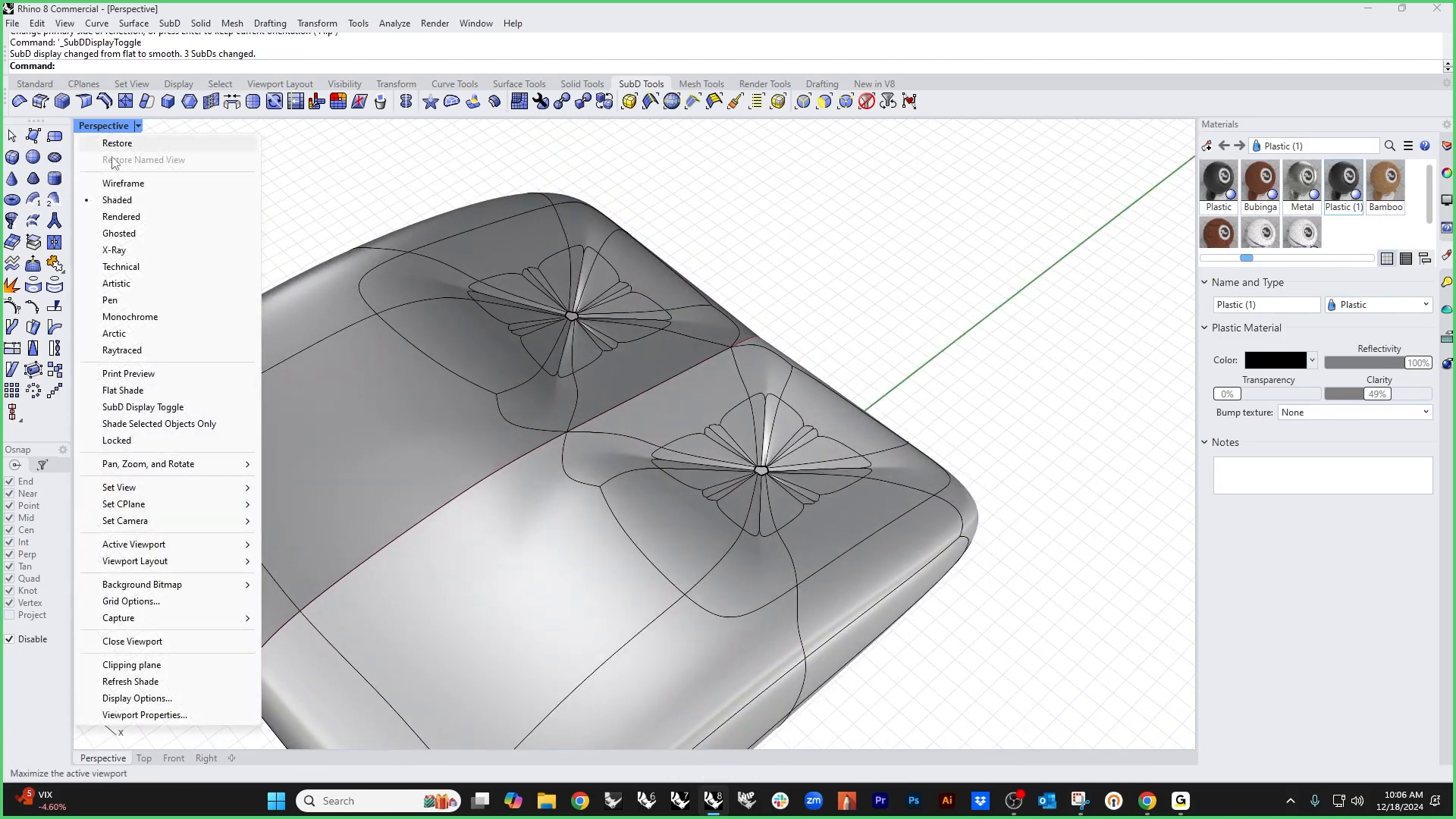
pyautogui.click(152, 218)
pyautogui.moveTo(554, 384); pyautogui.dragTo(570, 415, button='right')
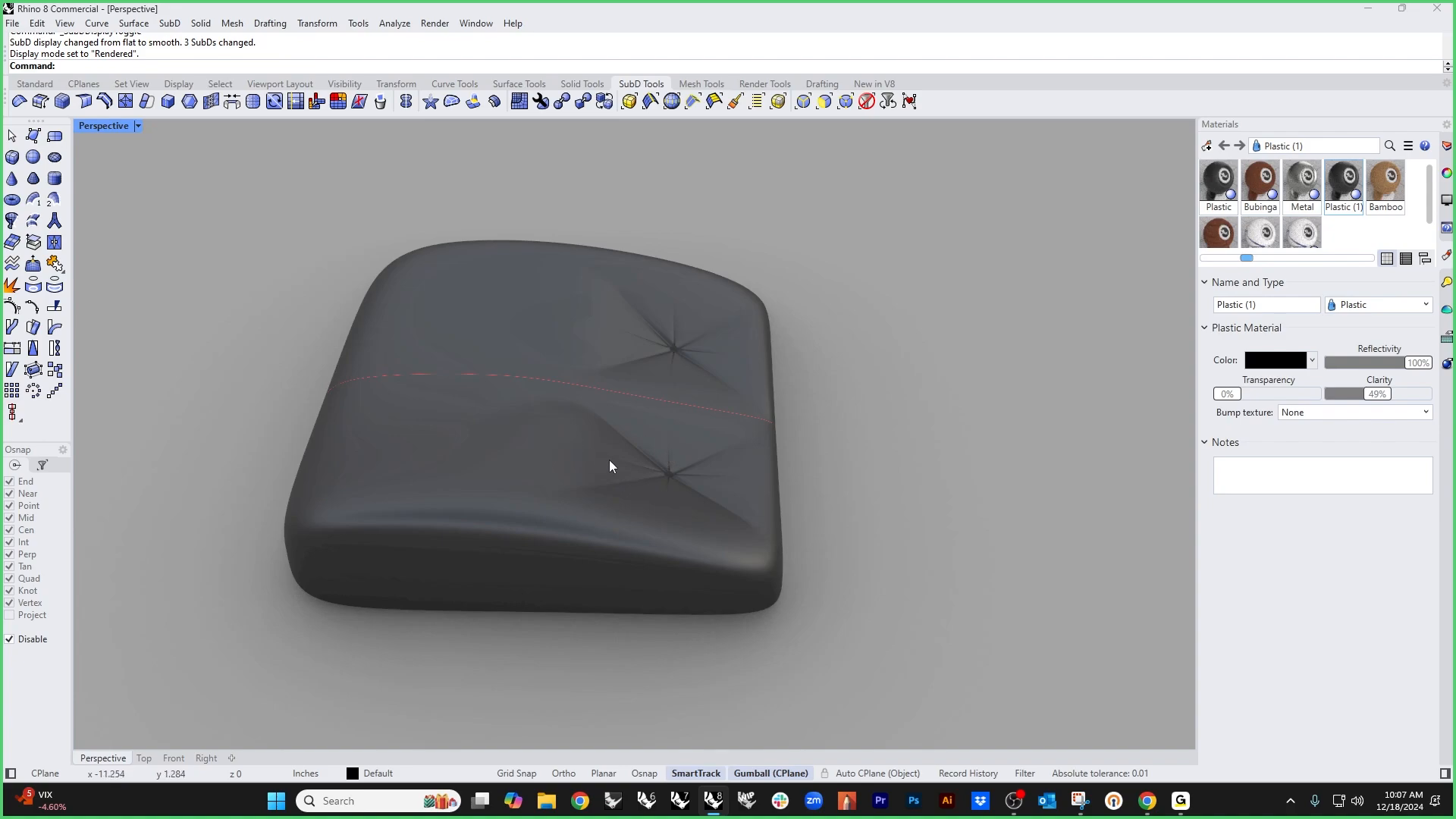
pyautogui.click(83, 126)
pyautogui.click(137, 200)
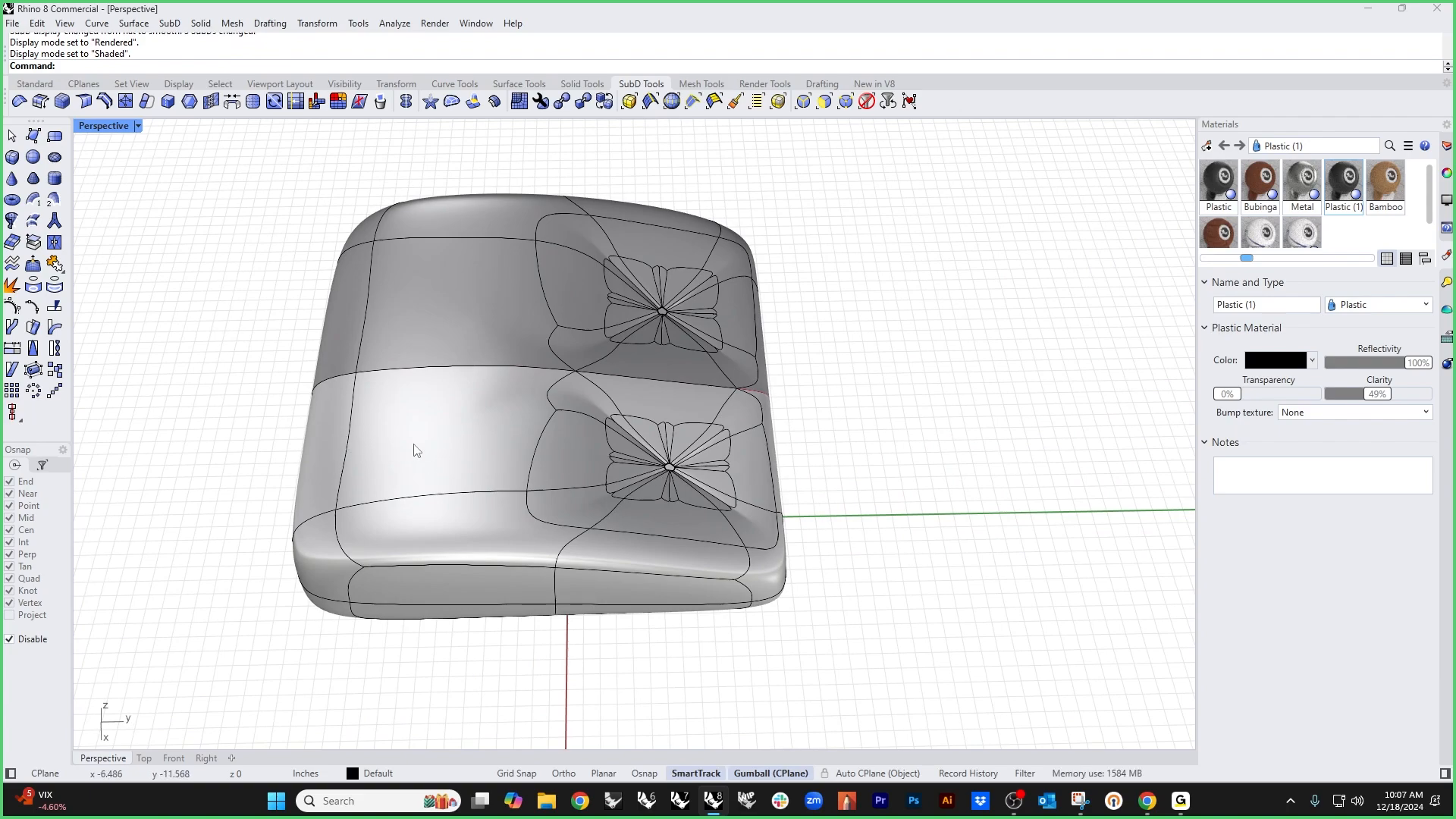
# Step: Examine the edges around both tufts in flat SubD display, and switch the cushion back to smooth display
pyautogui.press('Tab')
pyautogui.moveTo(659, 508); pyautogui.dragTo(566, 501, button='right')
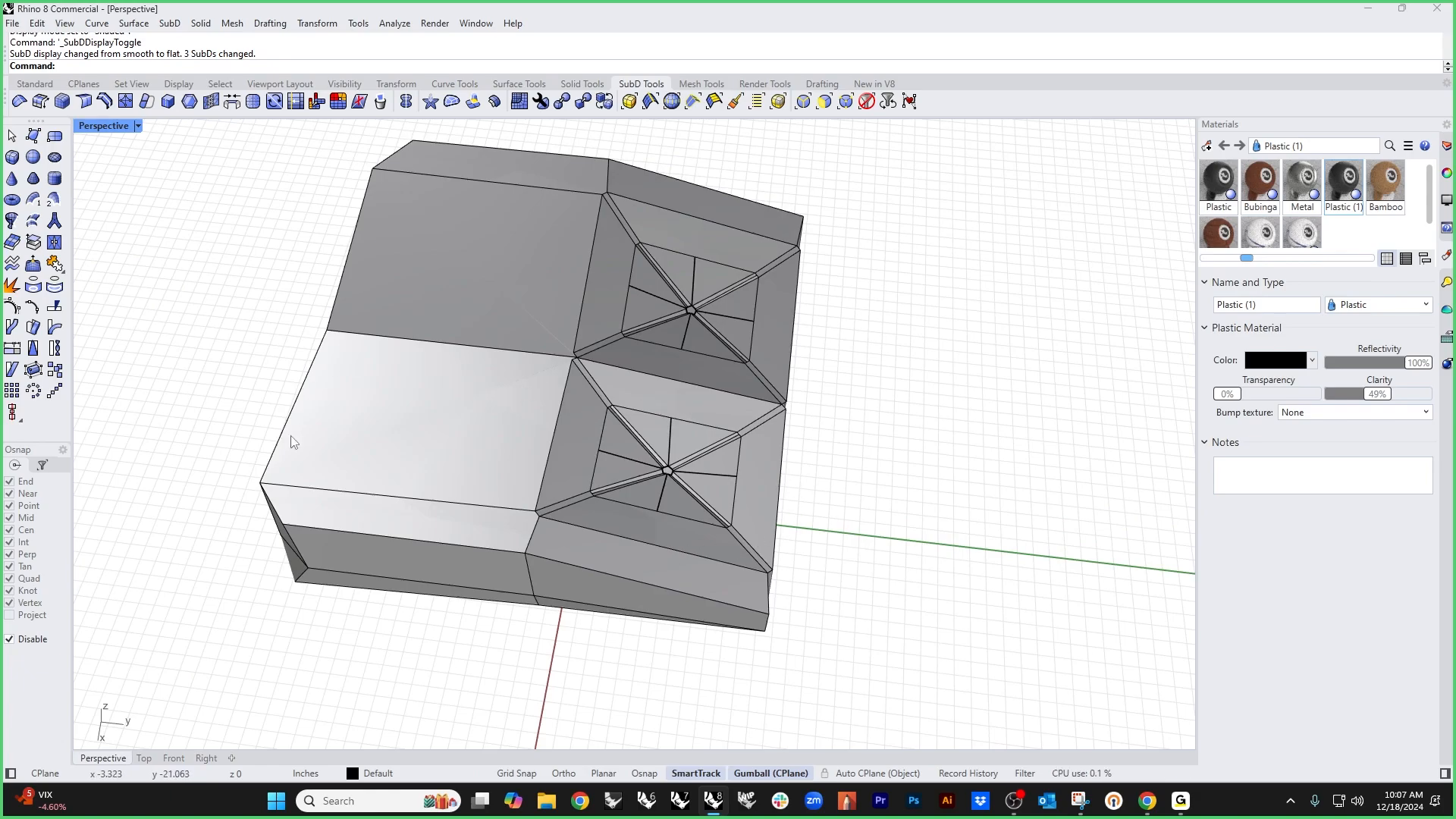
pyautogui.scroll(4, 698, 526)
pyautogui.moveTo(698, 526); pyautogui.dragTo(634, 453, button='right')
pyautogui.scroll(-4, 634, 453)
pyautogui.moveTo(513, 366); pyautogui.dragTo(654, 437, button='right')
pyautogui.scroll(5, 690, 407)
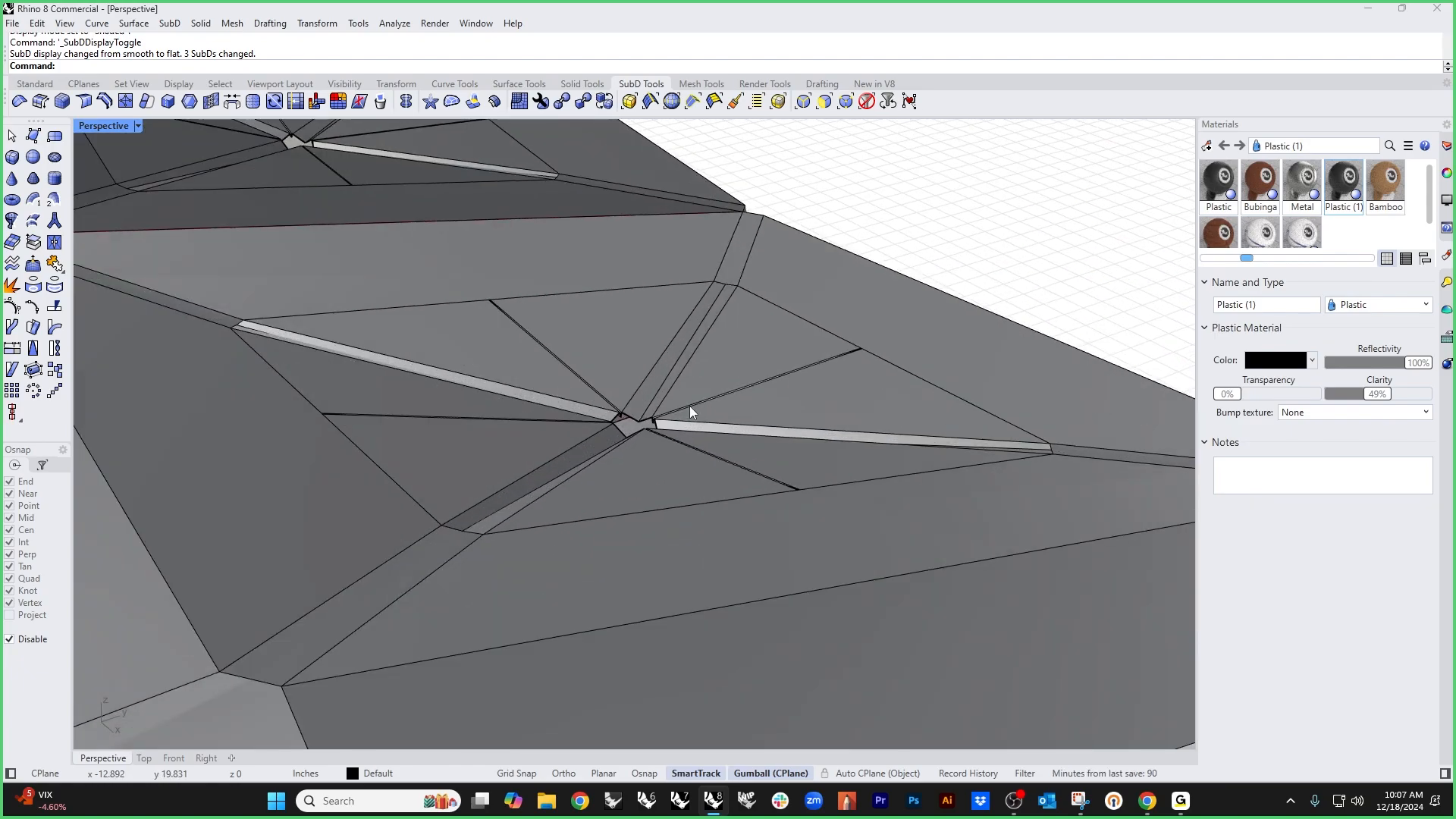
pyautogui.scroll(-5, 690, 406)
pyautogui.press('Tab')
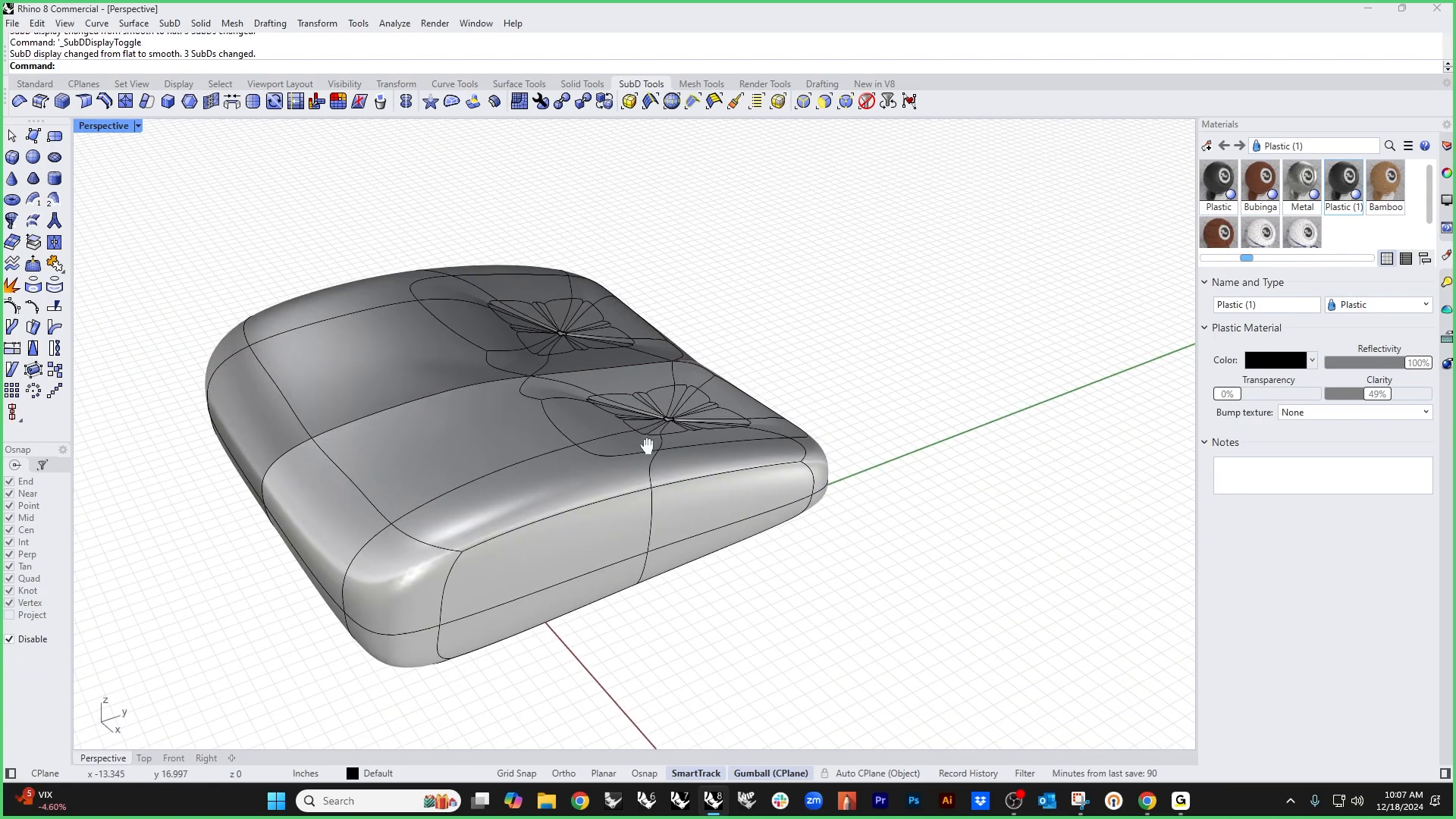
pyautogui.moveTo(650, 439); pyautogui.dragTo(530, 462, button='right')
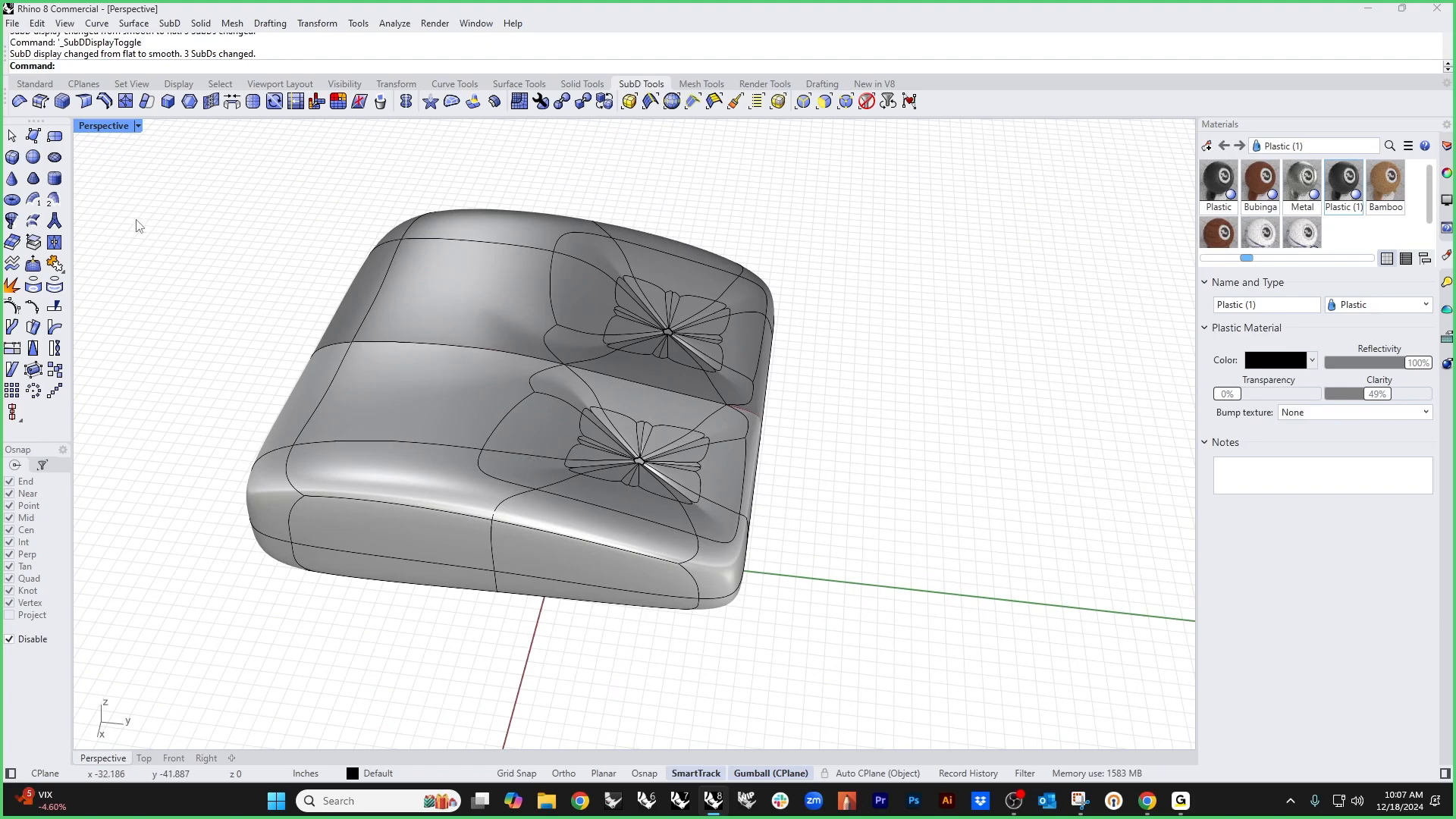
# Step: Start a SubD sphere at the opening in the tuft's centre
pyautogui.click(33, 157)
pyautogui.scroll(6, 667, 481)
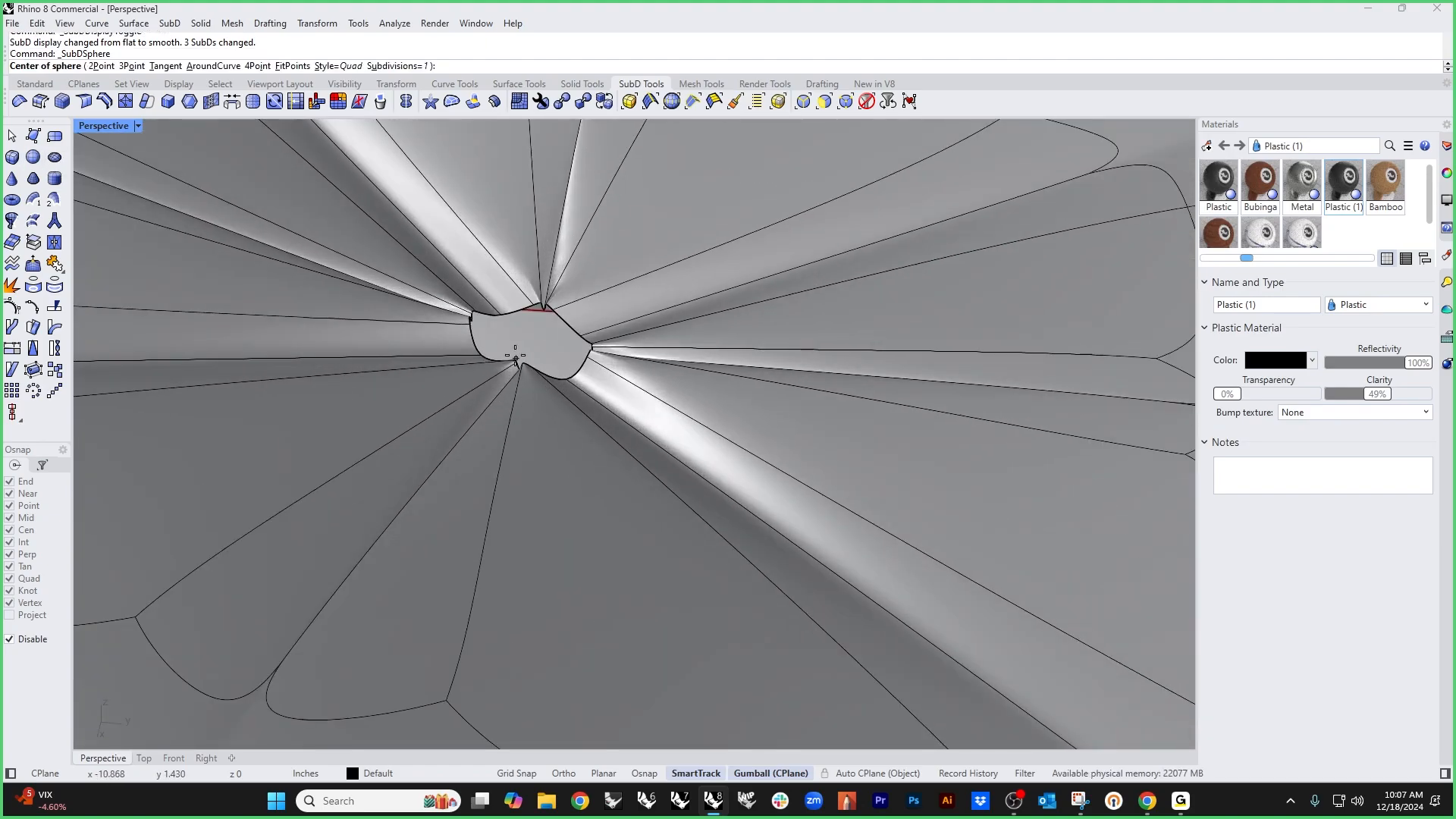
# Step: Create a SubD sphere at the opening in the cushion tuft's centre and position it as a button covering the hole
pyautogui.click(502, 315)
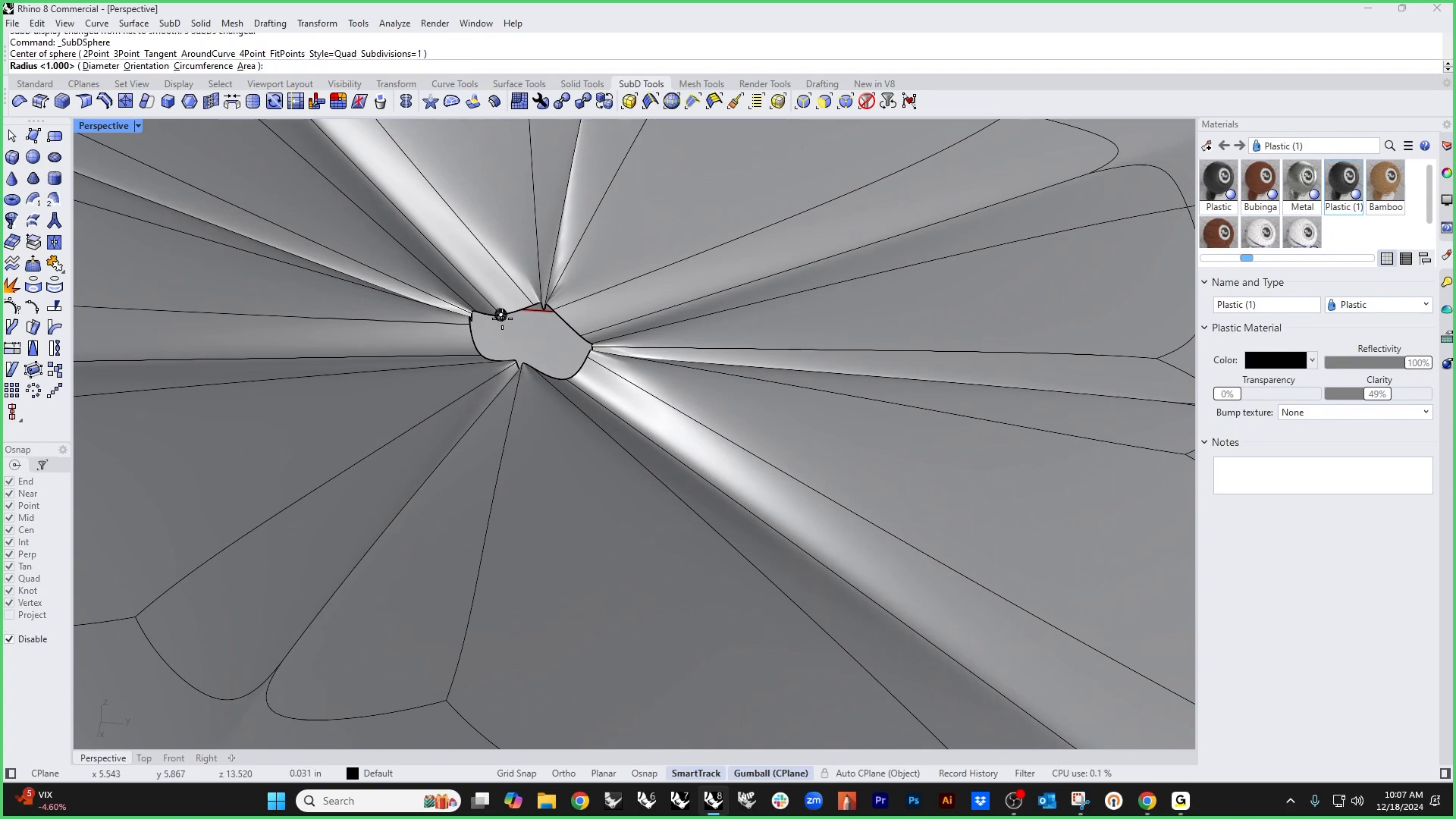
pyautogui.click(530, 334)
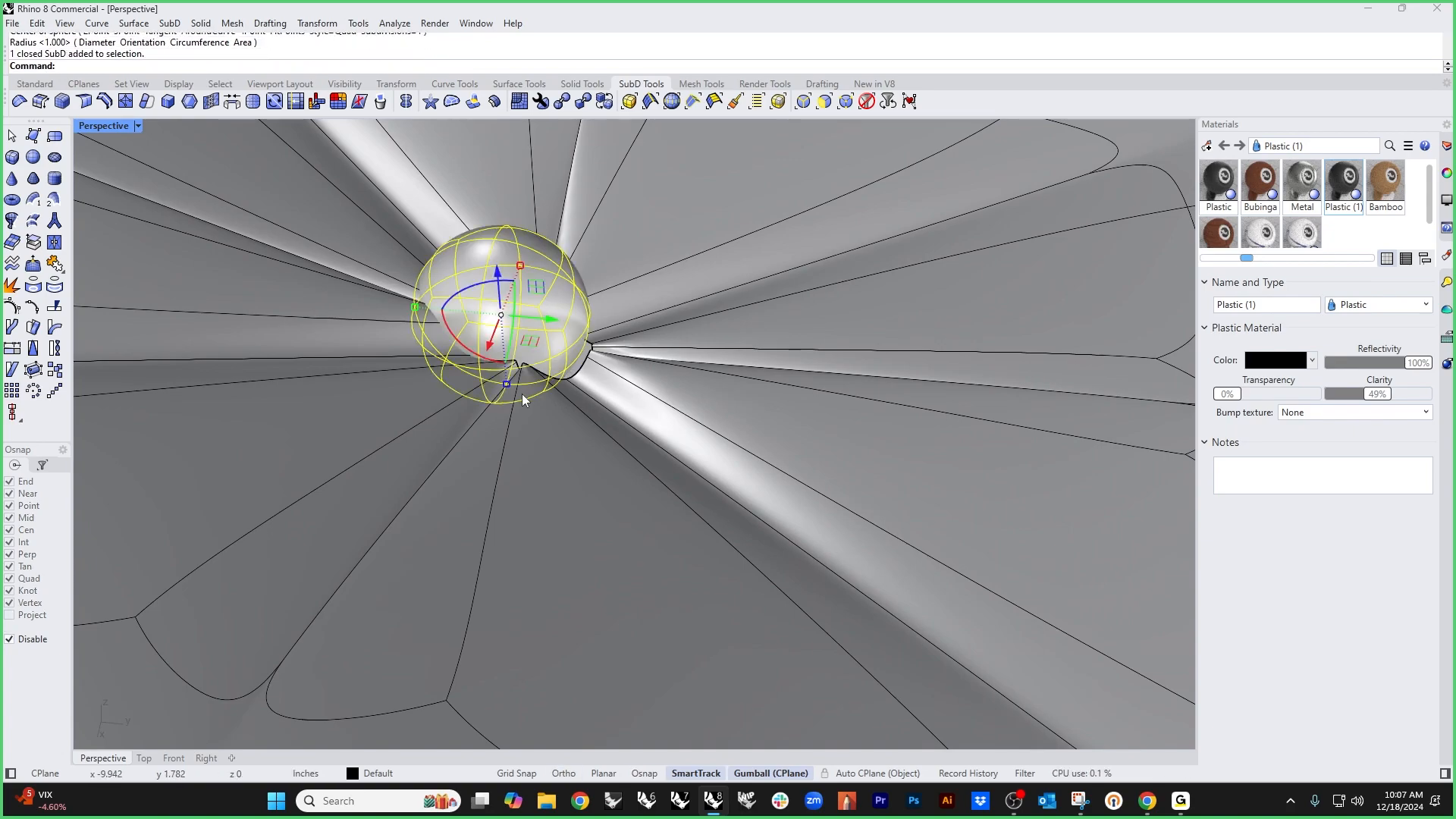
pyautogui.moveTo(504, 387); pyautogui.dragTo(594, 323)
pyautogui.moveTo(541, 368)
pyautogui.mouseDown()
pyautogui.moveTo(506, 349)
pyautogui.moveTo(535, 363)
pyautogui.mouseUp()
pyautogui.moveTo(560, 387); pyautogui.dragTo(485, 458, button='right')
pyautogui.moveTo(632, 279); pyautogui.dragTo(594, 279)
pyautogui.moveTo(631, 393); pyautogui.dragTo(638, 398, button='right')
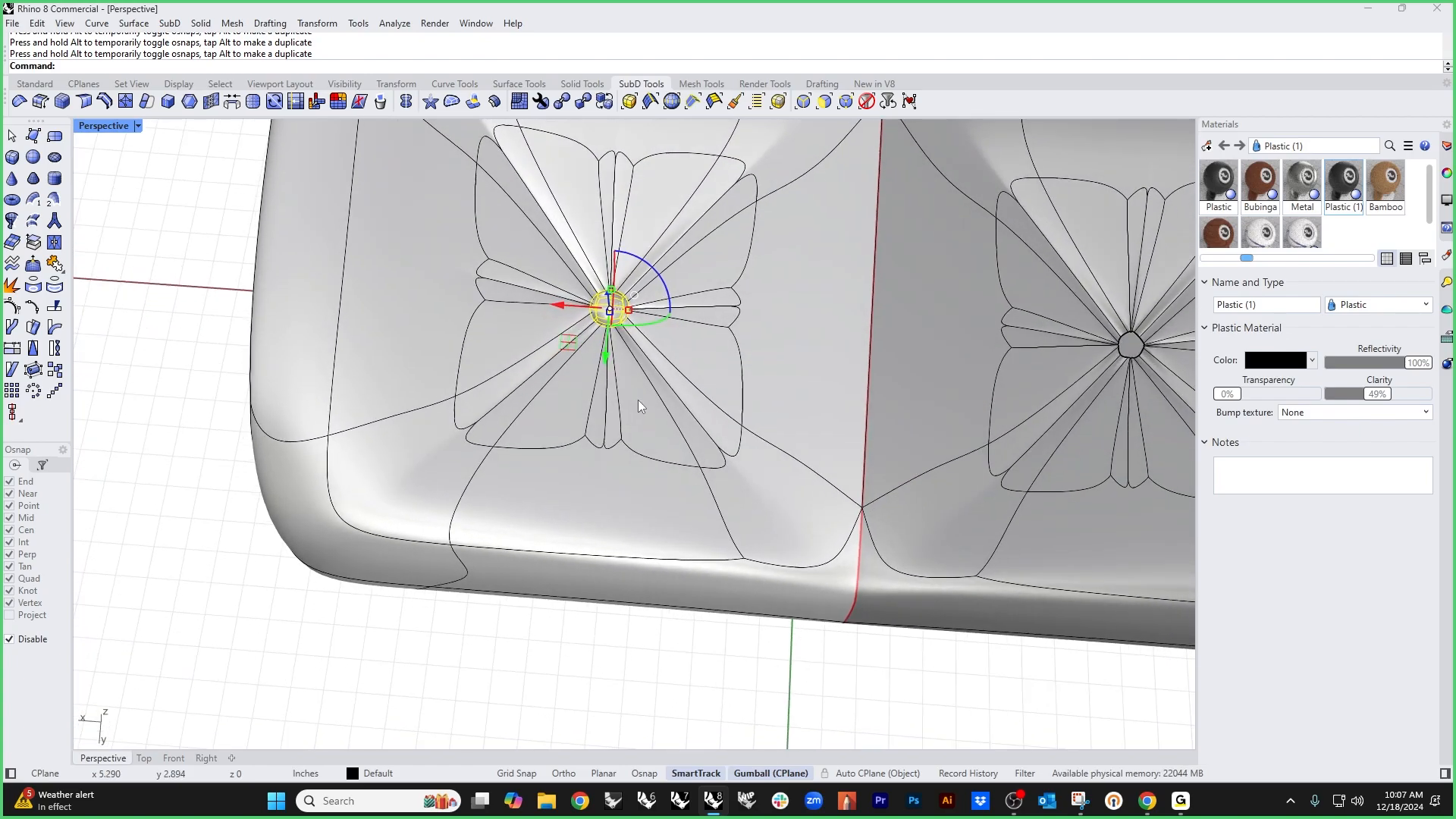
# Step: Mirror a copy of the button across the cushion's centre line through the origin onto the other tuft
pyautogui.write('mi')
pyautogui.press('Return')
pyautogui.write('0')
pyautogui.press('Return')
pyautogui.scroll(-10, 639, 400)
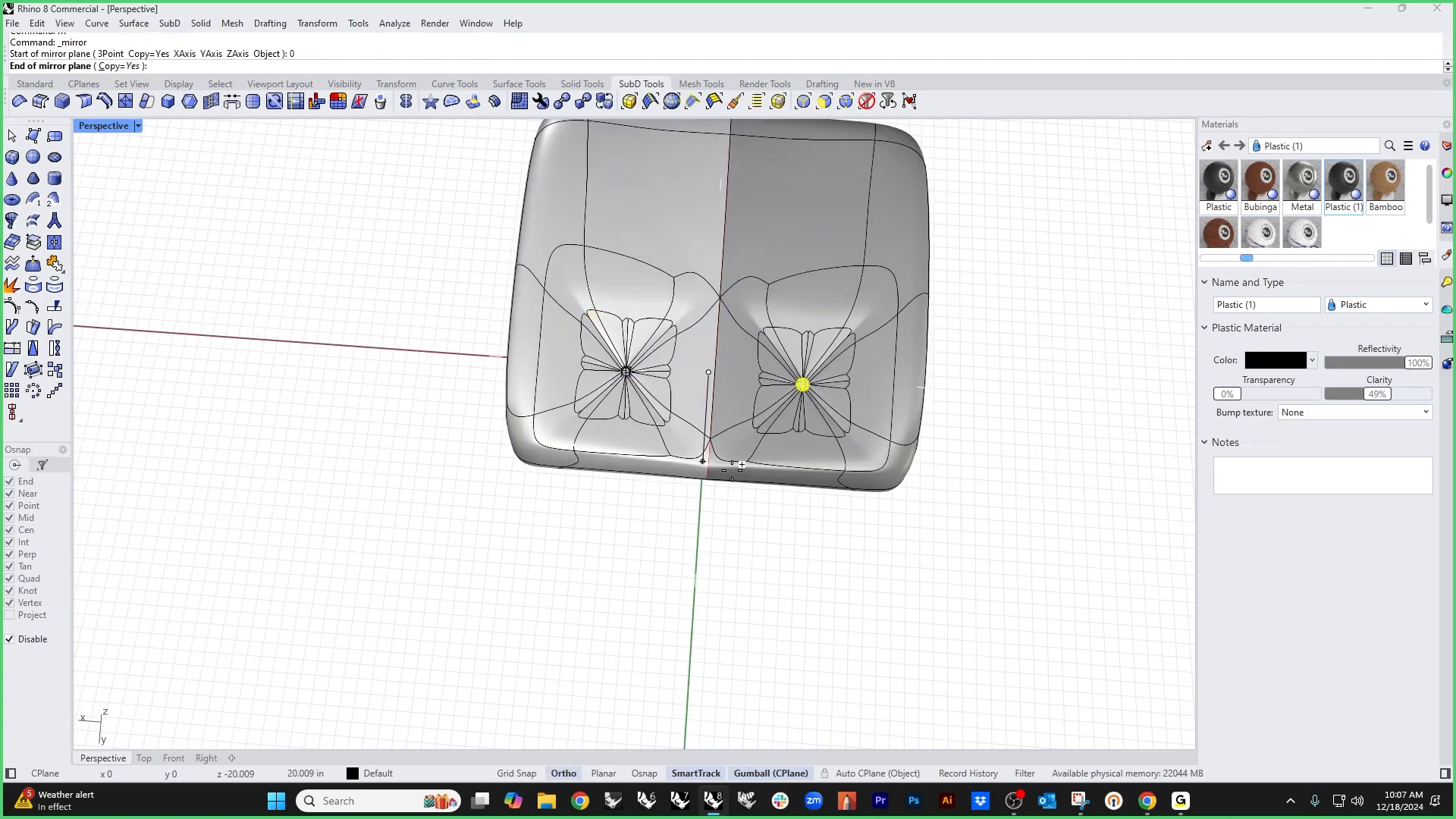
pyautogui.keyDown('shift'); pyautogui.click(731, 564); pyautogui.keyUp('shift')
pyautogui.moveTo(733, 569)
pyautogui.mouseDown(button='right')
pyautogui.moveTo(878, 494)
pyautogui.moveTo(770, 546)
pyautogui.moveTo(753, 572)
pyautogui.moveTo(890, 569)
pyautogui.moveTo(838, 588)
pyautogui.moveTo(832, 520)
pyautogui.moveTo(809, 542)
pyautogui.moveTo(733, 540)
pyautogui.mouseUp(button='right')
# Step: Show all hidden chair parts again
pyautogui.write('show')
pyautogui.press('Return')
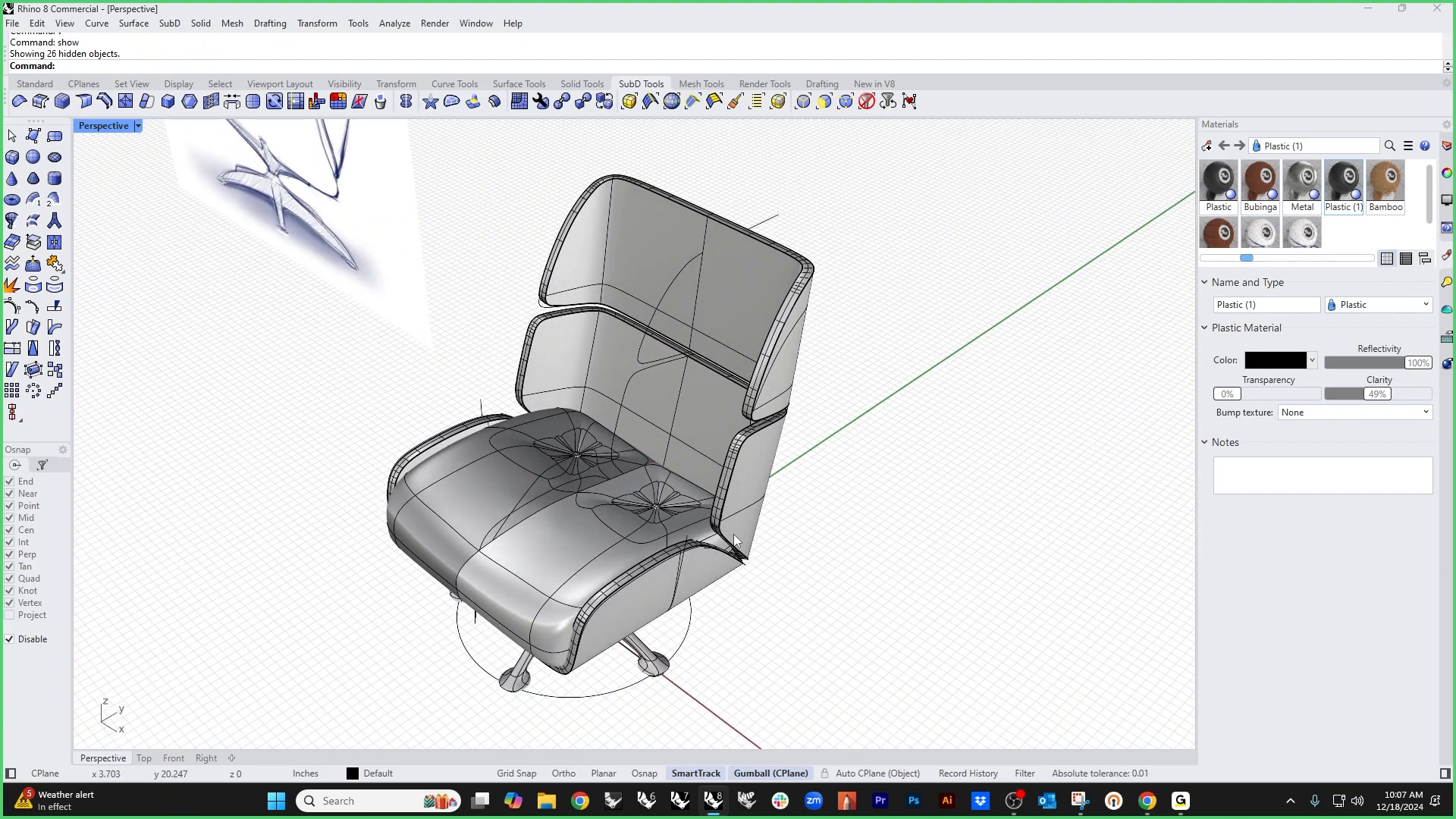
pyautogui.scroll(-4, 581, 562)
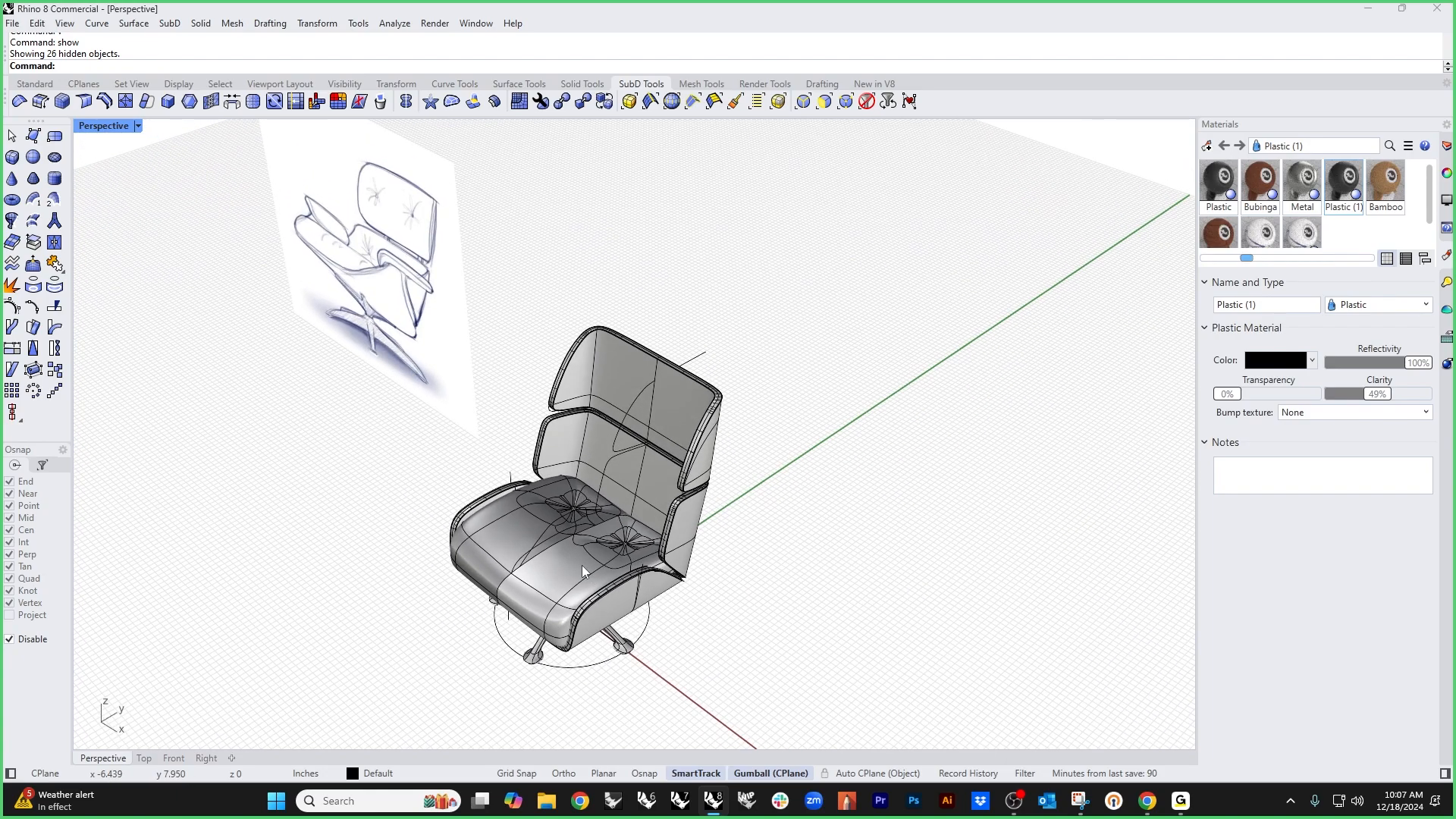
pyautogui.scroll(6, 622, 554)
# Step: Copy the seat cushion together with its two buttons and stand the copy upright at the chair's backrest
pyautogui.click(620, 553)
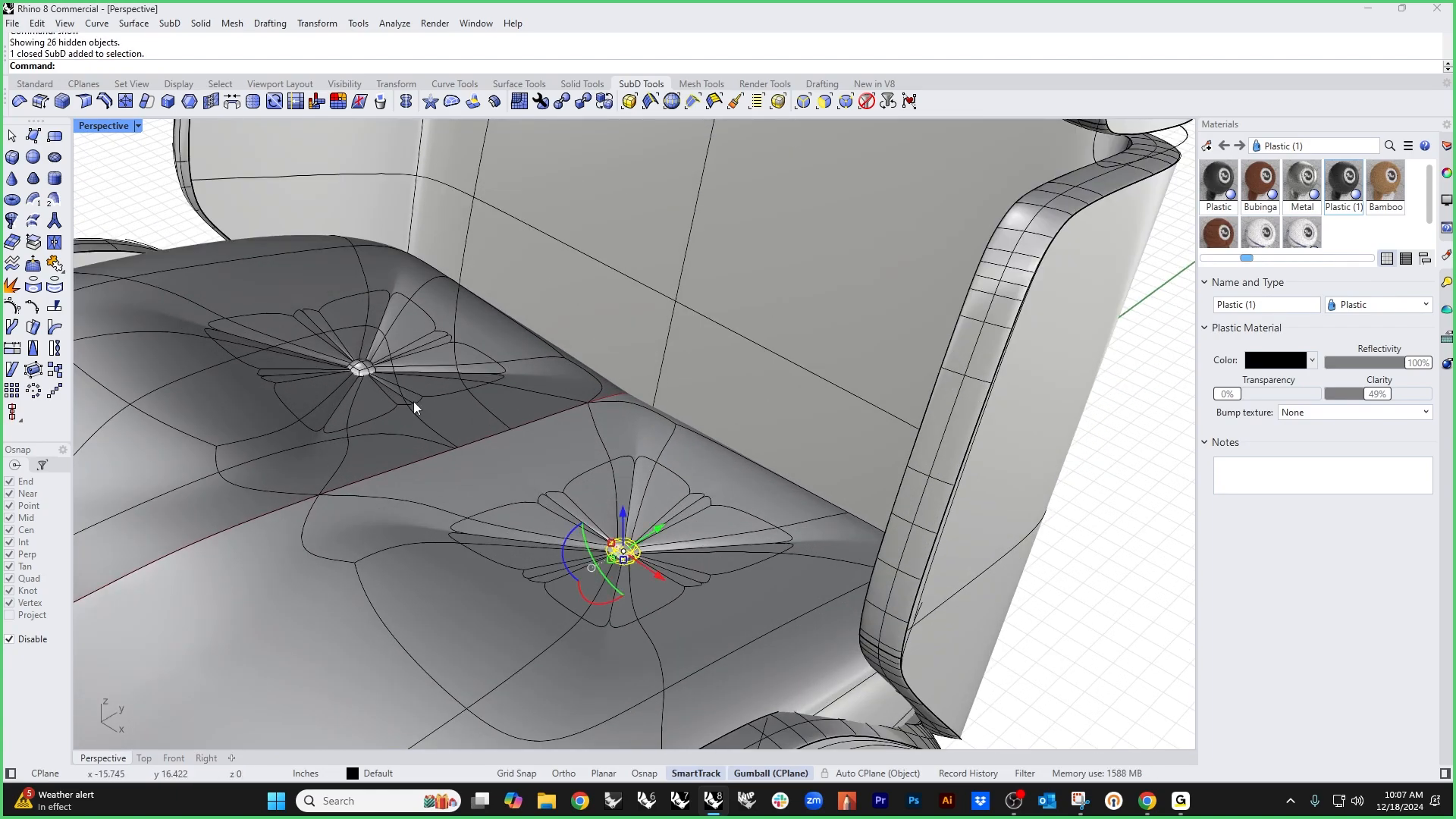
pyautogui.keyDown('shift'); pyautogui.click(372, 370); pyautogui.keyUp('shift')
pyautogui.keyDown('shift'); pyautogui.click(413, 480); pyautogui.keyUp('shift')
pyautogui.scroll(-5, 530, 481)
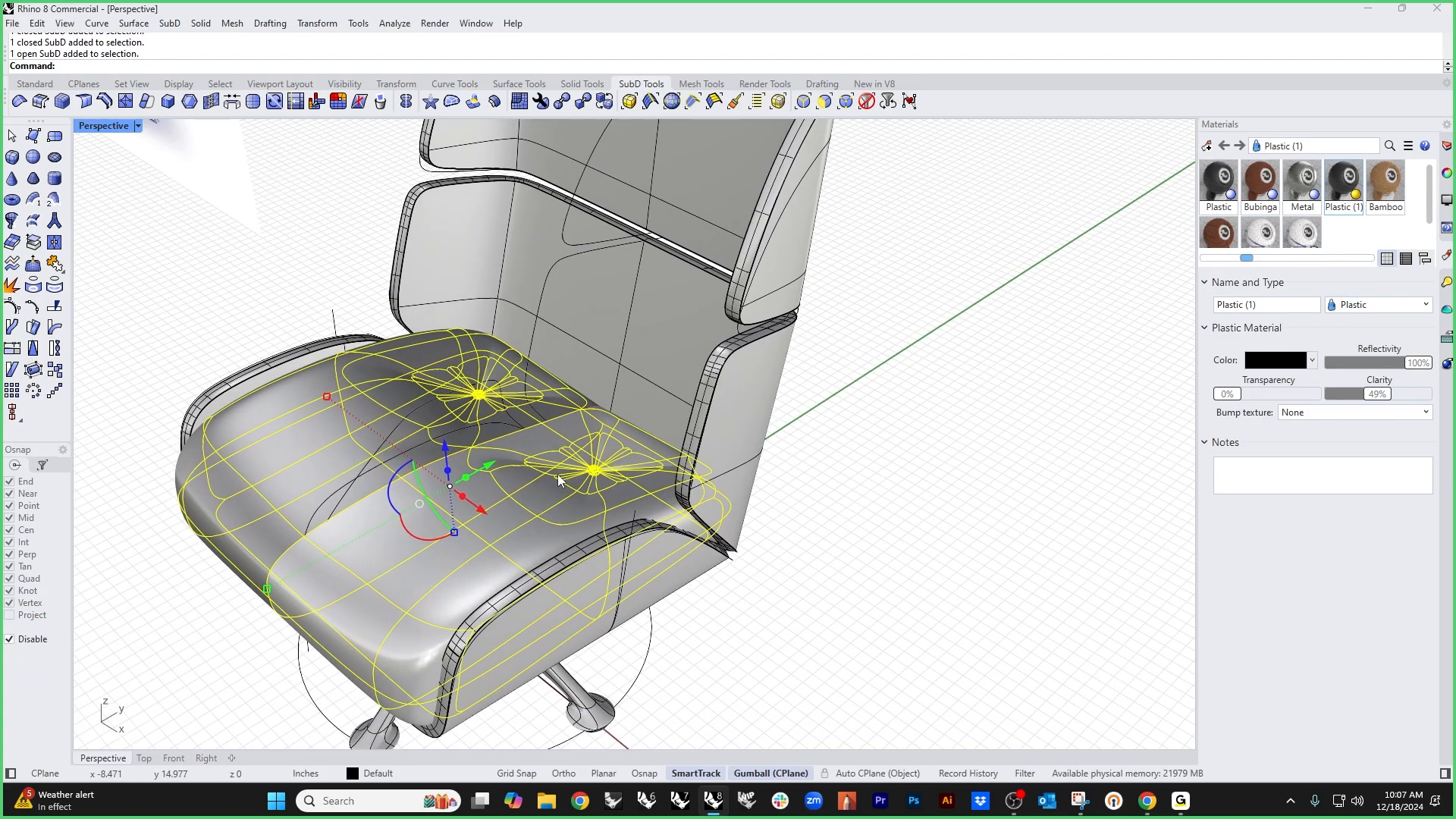
pyautogui.moveTo(581, 501); pyautogui.dragTo(462, 436, button='right')
pyautogui.moveTo(471, 402); pyautogui.dragTo(833, 320)
pyautogui.keyDown('shift'); pyautogui.moveTo(803, 421); pyautogui.dragTo(760, 512, button='right'); pyautogui.keyUp('shift')
# Step: Isolate the upright cushion, its buttons and the lower backrest shell in the right view, with the SubD display set to flat
pyautogui.hotkey('ctrl', 'F2')
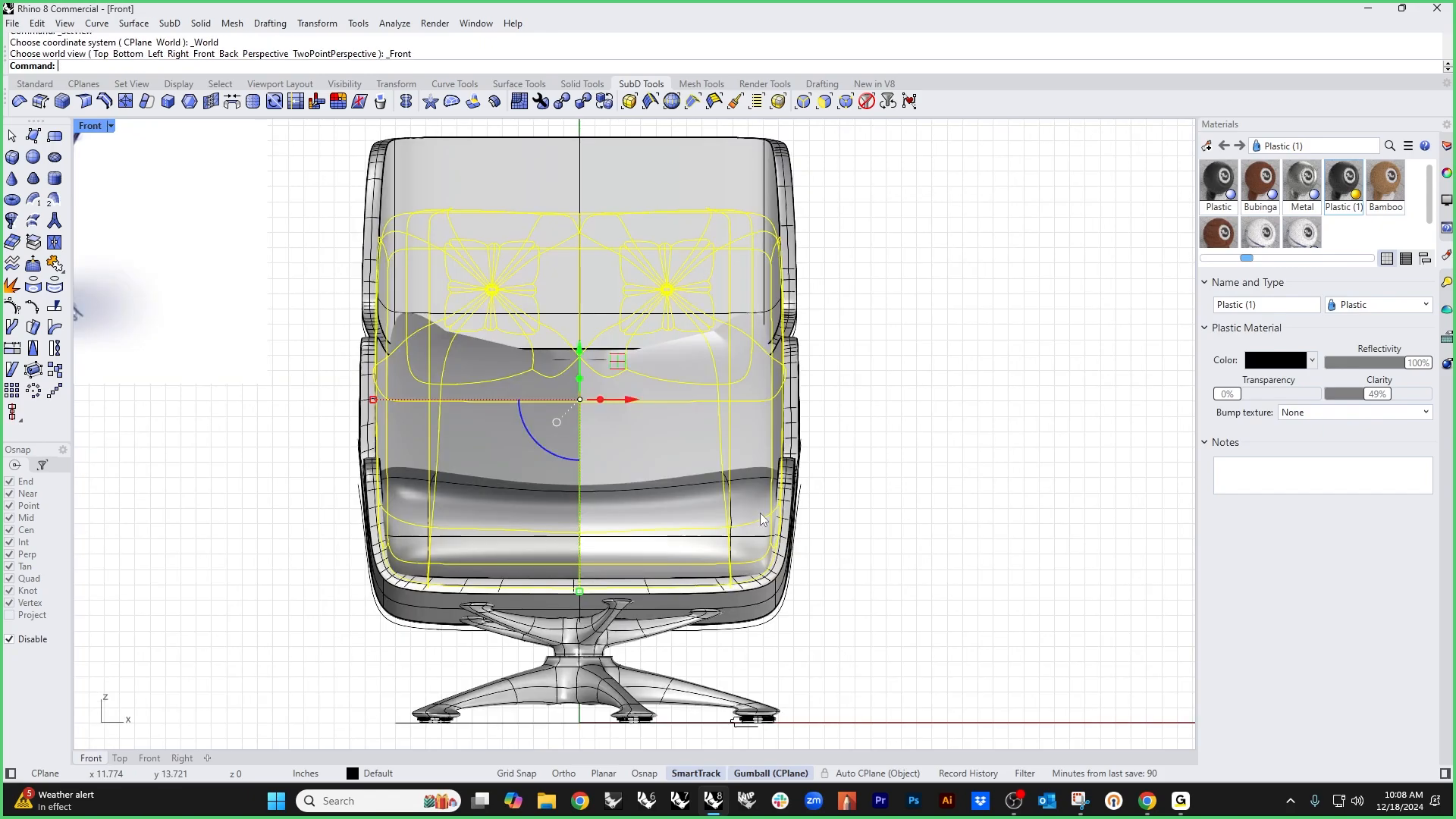
pyautogui.hotkey('ctrl', 'F3')
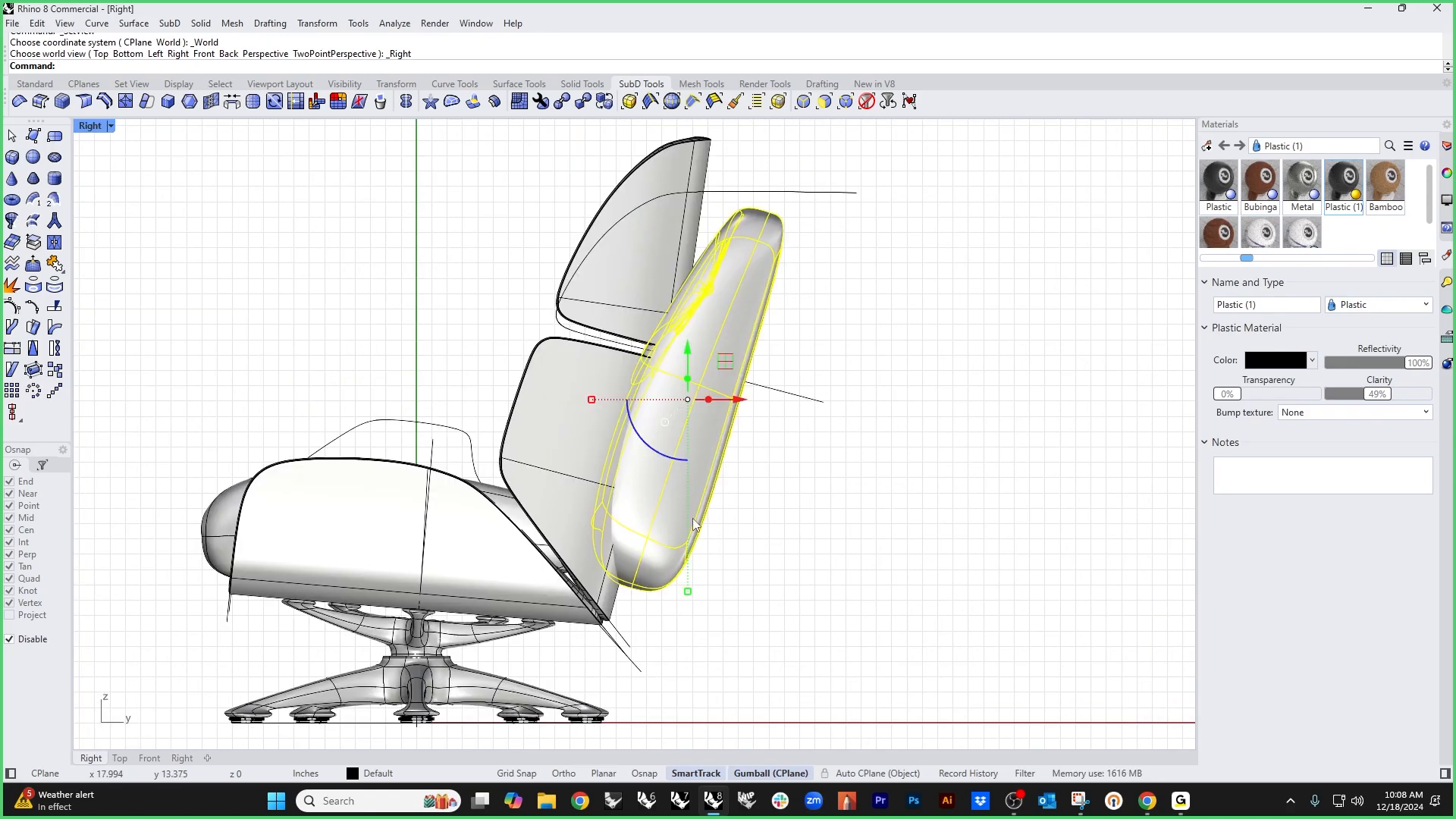
pyautogui.keyDown('shift'); pyautogui.click(543, 393); pyautogui.keyUp('shift')
pyautogui.write('isolate')
pyautogui.press('Return')
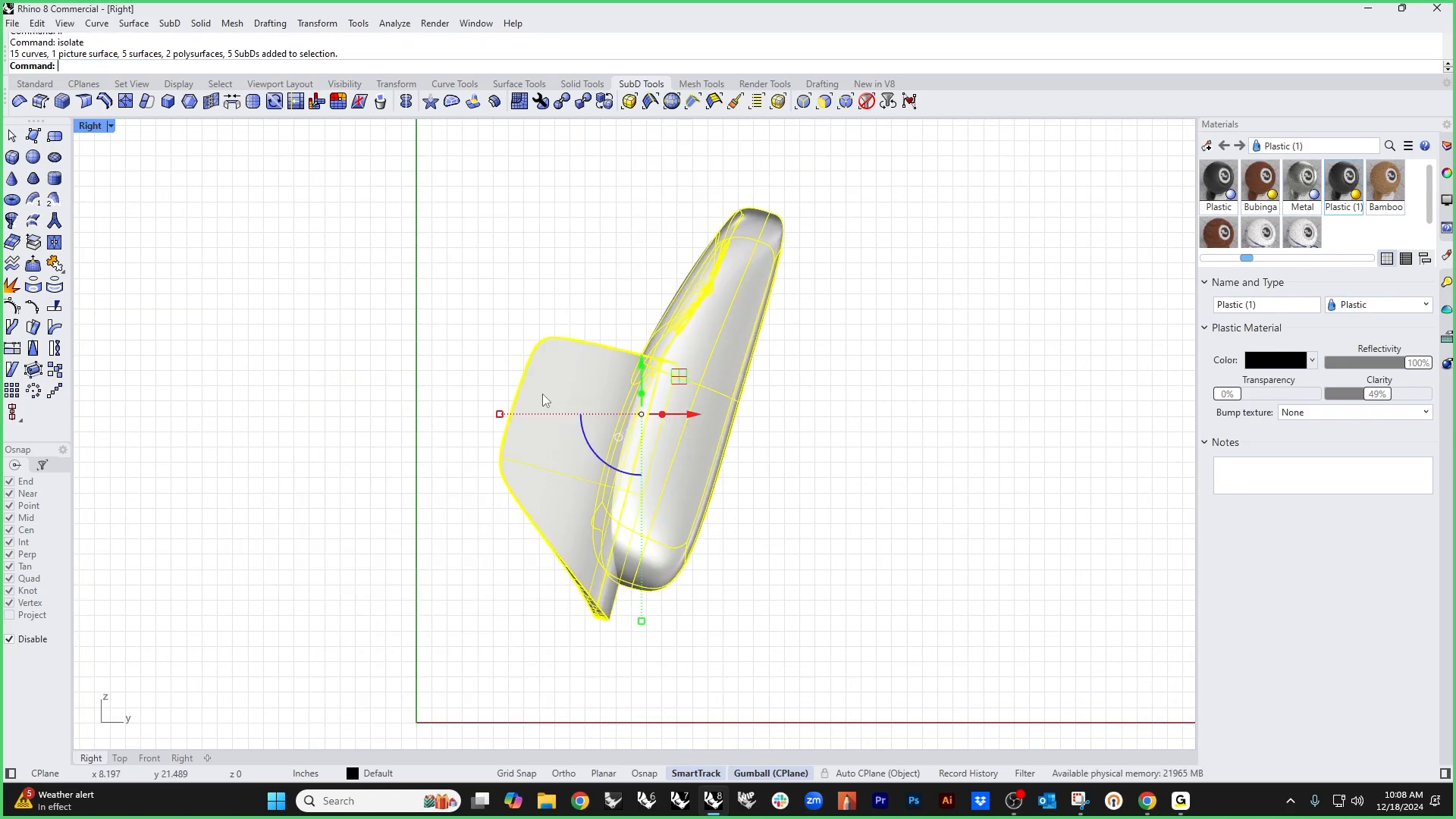
pyautogui.press('Tab')
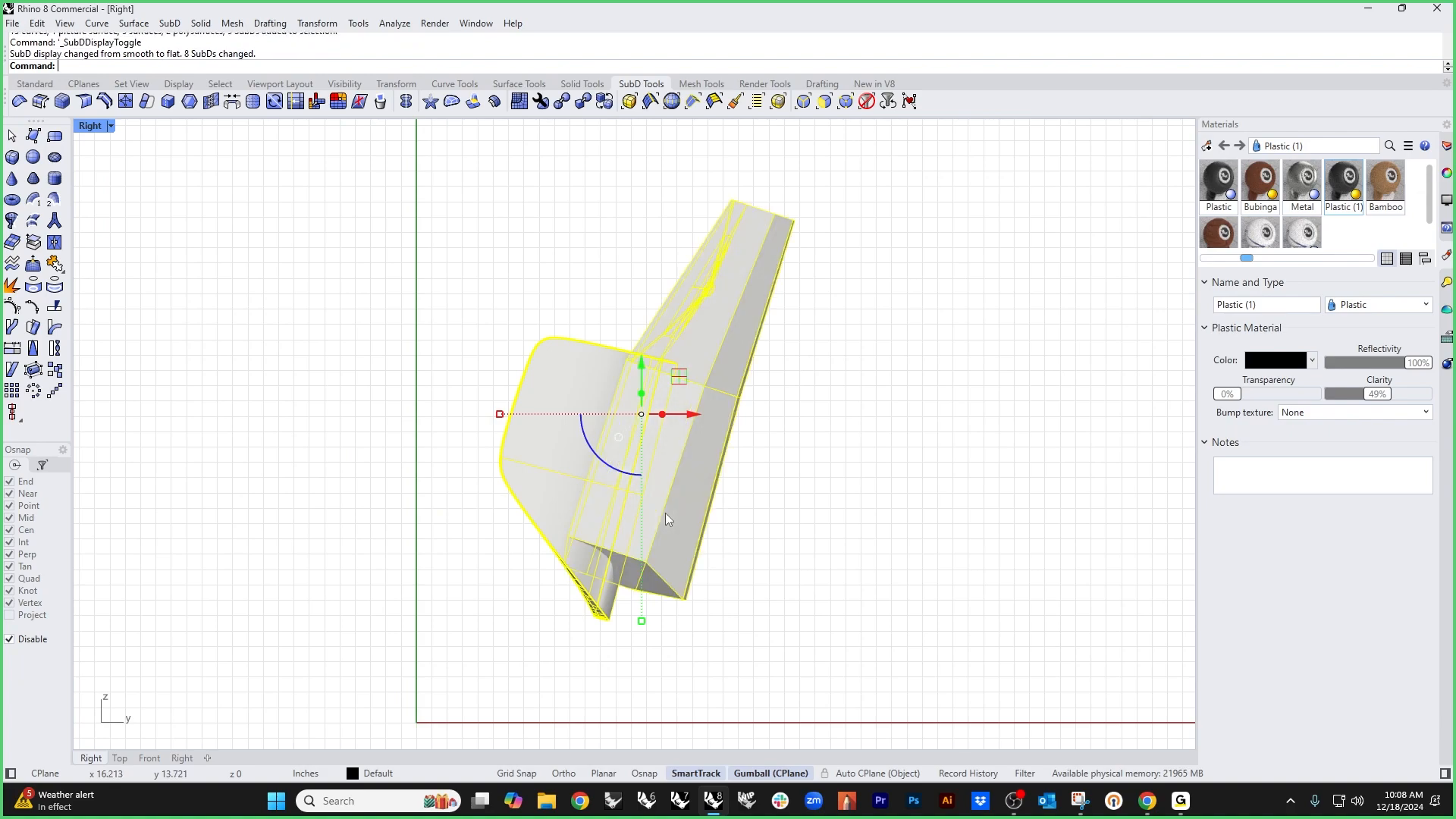
pyautogui.click(519, 274)
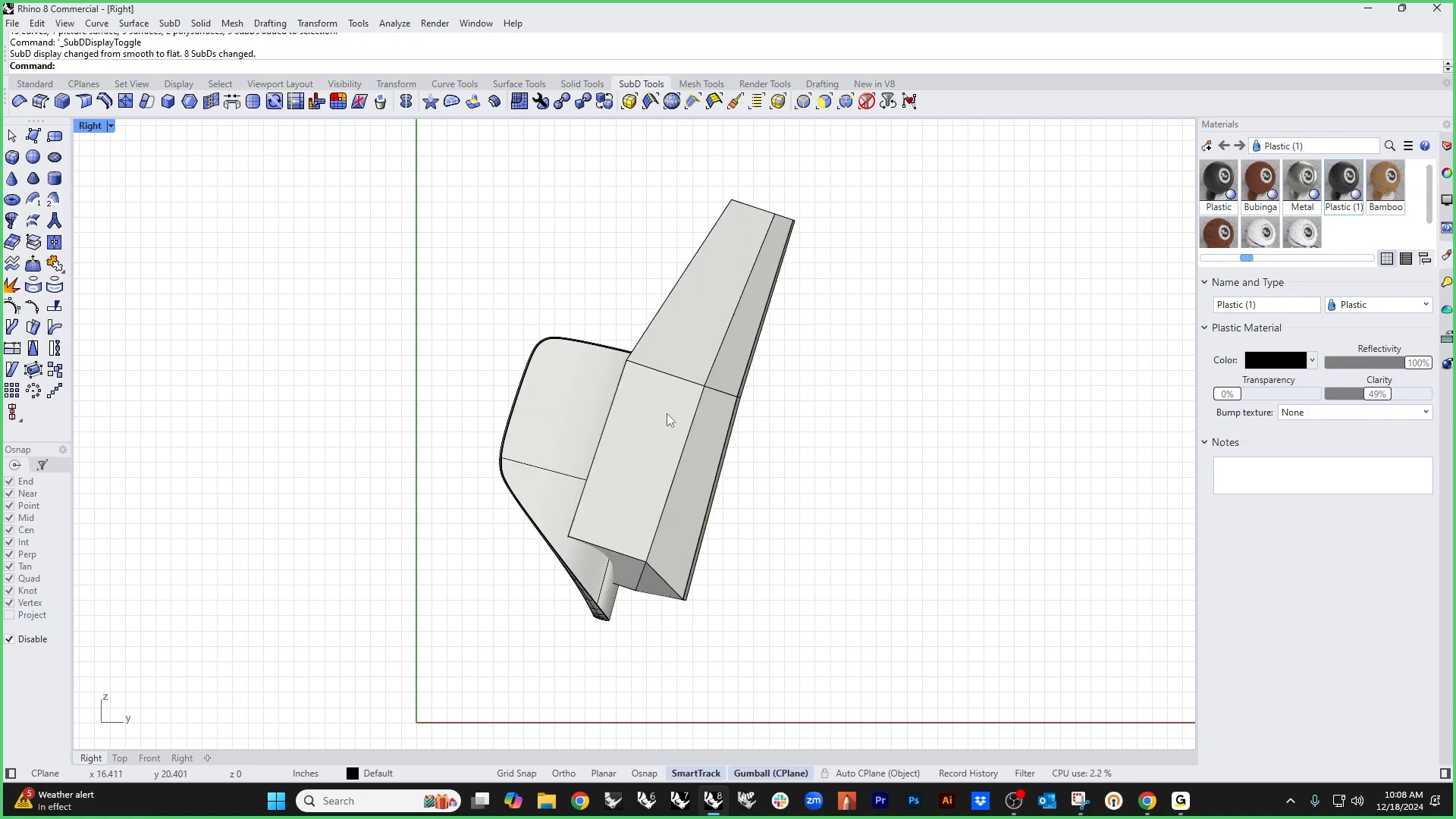
# Step: Move the upright cushion and its buttons forward into the lower backrest shell
pyautogui.moveTo(520, 158); pyautogui.dragTo(923, 643)
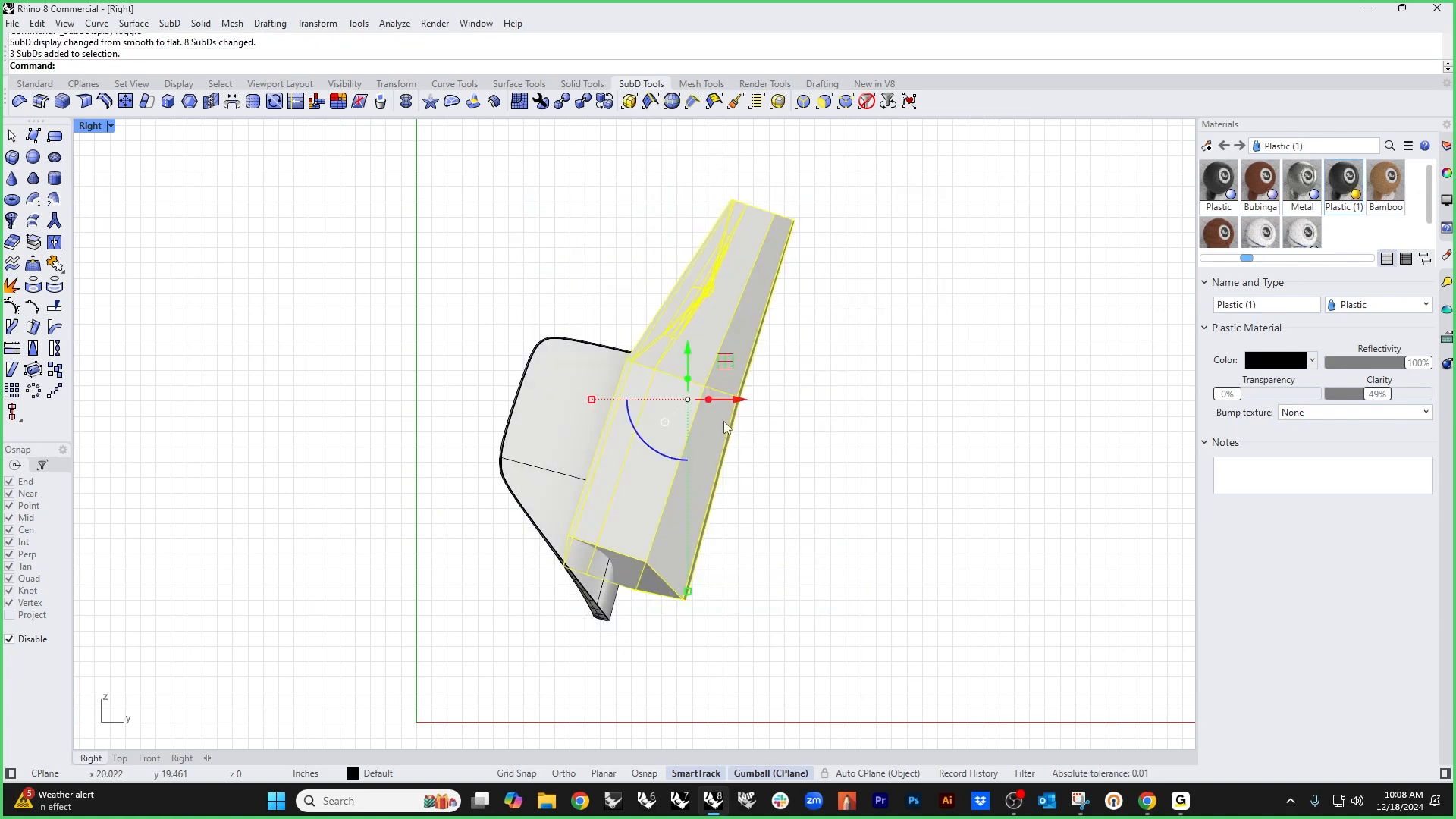
pyautogui.moveTo(687, 400); pyautogui.dragTo(608, 413)
pyautogui.click(812, 546)
# Step: Move the cushion's lower control vertices so its bottom end follows the shell's slanted lower edge
pyautogui.scroll(6, 476, 577)
pyautogui.moveTo(455, 614); pyautogui.dragTo(550, 401)
pyautogui.scroll(-5, 408, 470)
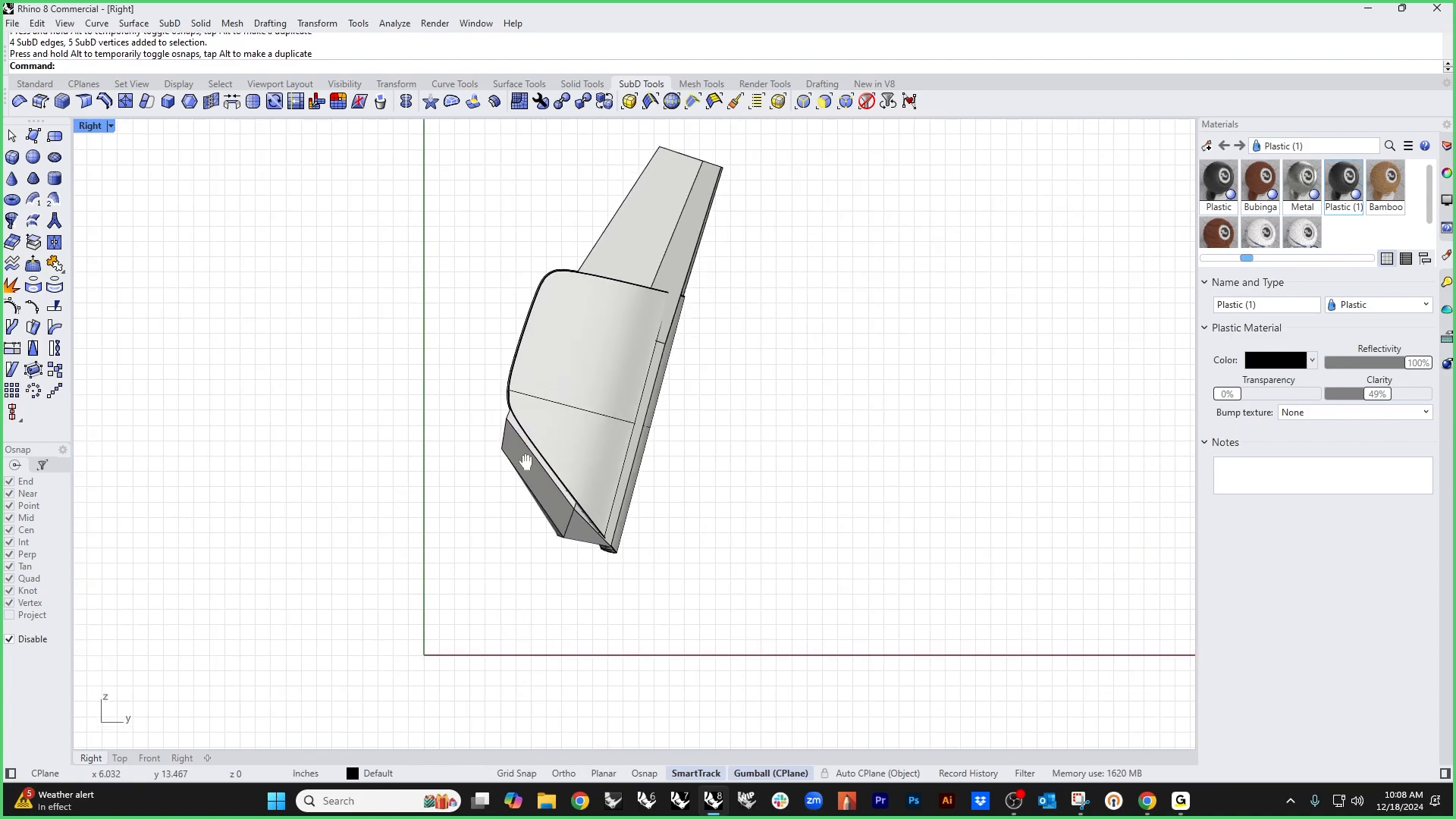
# Step: Switch to wireframe display and move the cushion's upper part with its tufts and buttons down along the shell's tilt
pyautogui.scroll(5, 670, 351)
pyautogui.moveTo(494, 201); pyautogui.dragTo(761, 366)
pyautogui.click(796, 362)
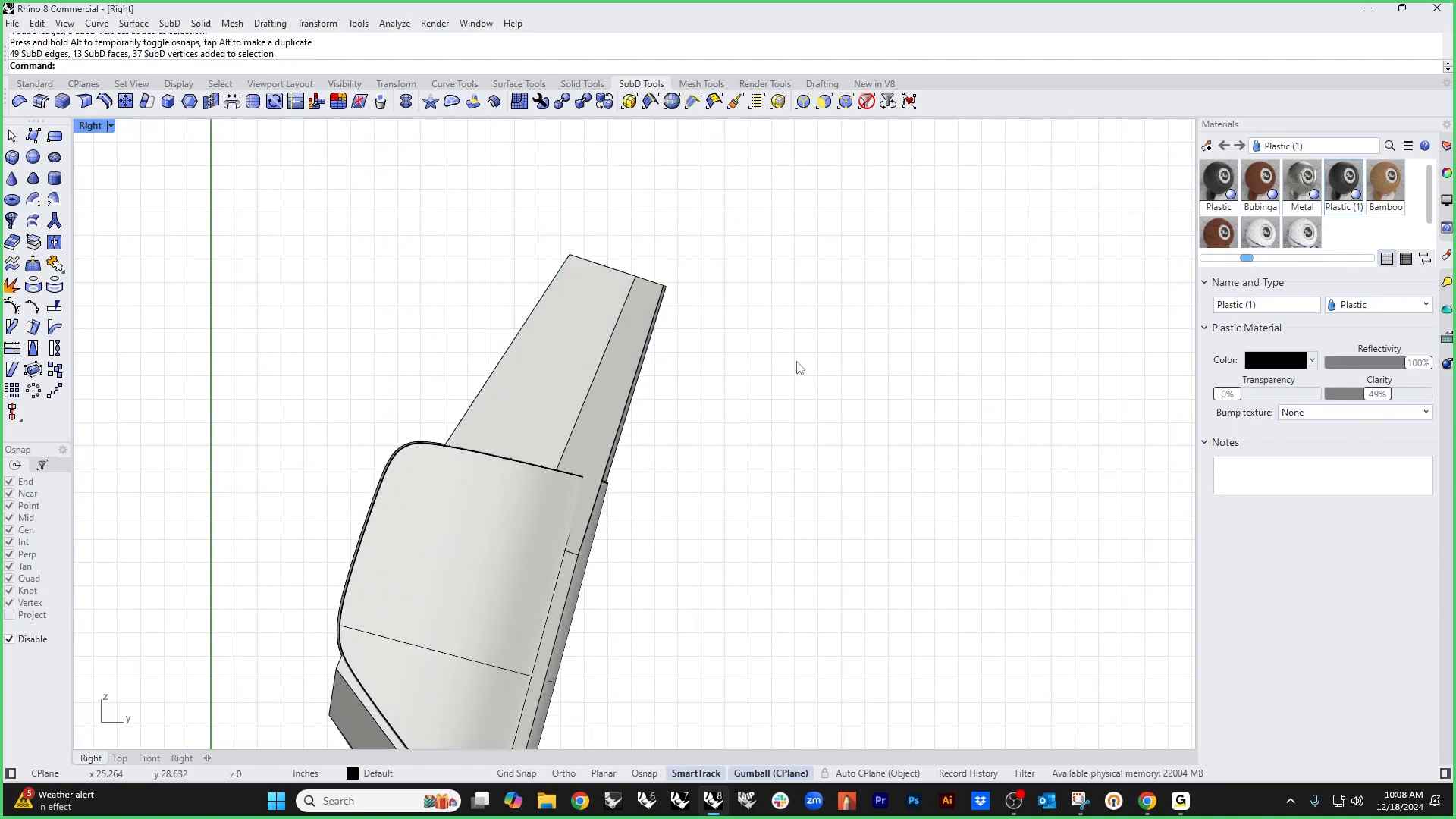
pyautogui.middleClick(438, 301)
pyautogui.click(373, 242)
pyautogui.scroll(-2, 386, 303)
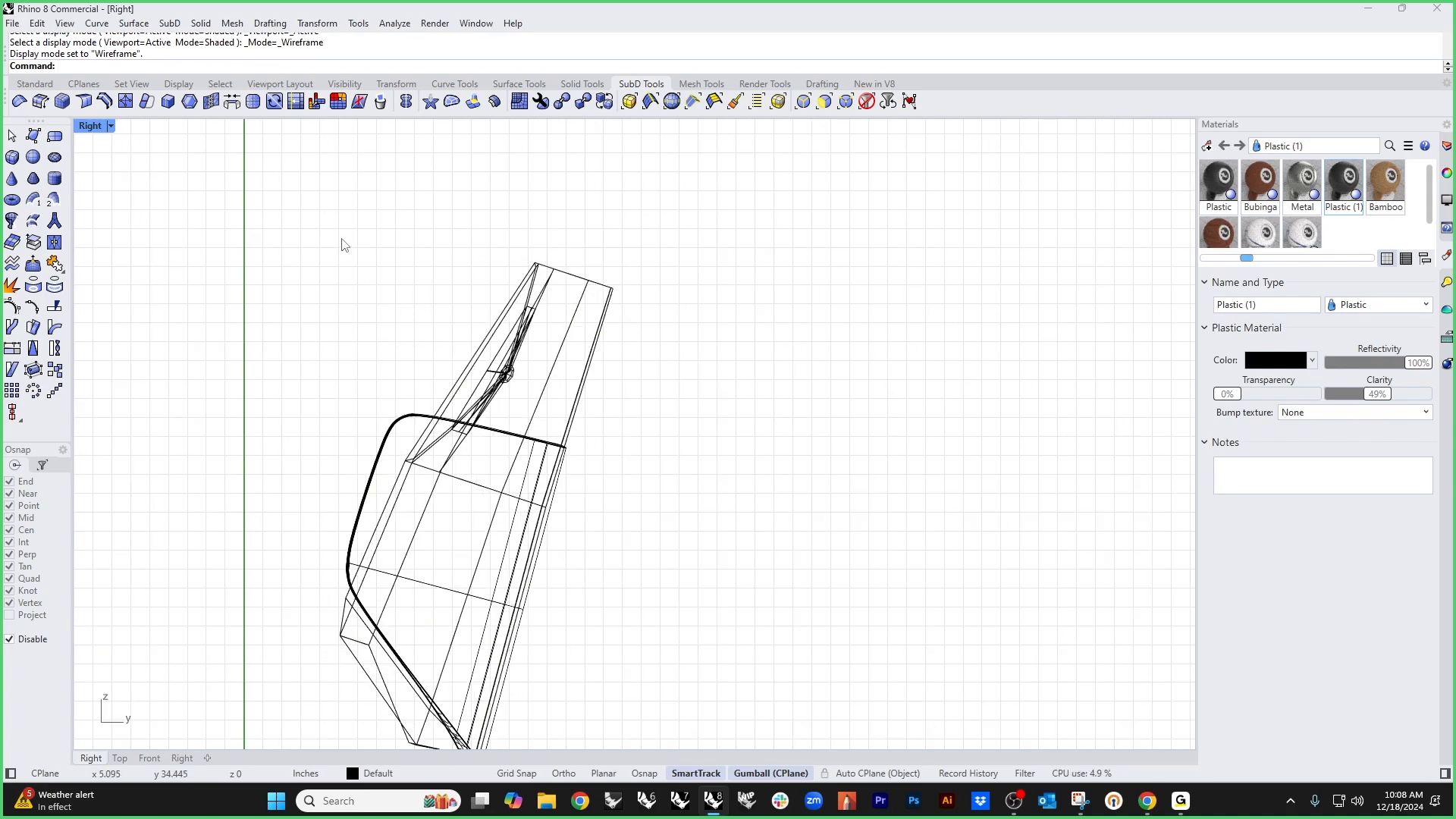
pyautogui.moveTo(364, 236); pyautogui.dragTo(796, 539)
pyautogui.moveTo(552, 353); pyautogui.dragTo(474, 483)
pyautogui.click(732, 591)
pyautogui.scroll(6, 472, 590)
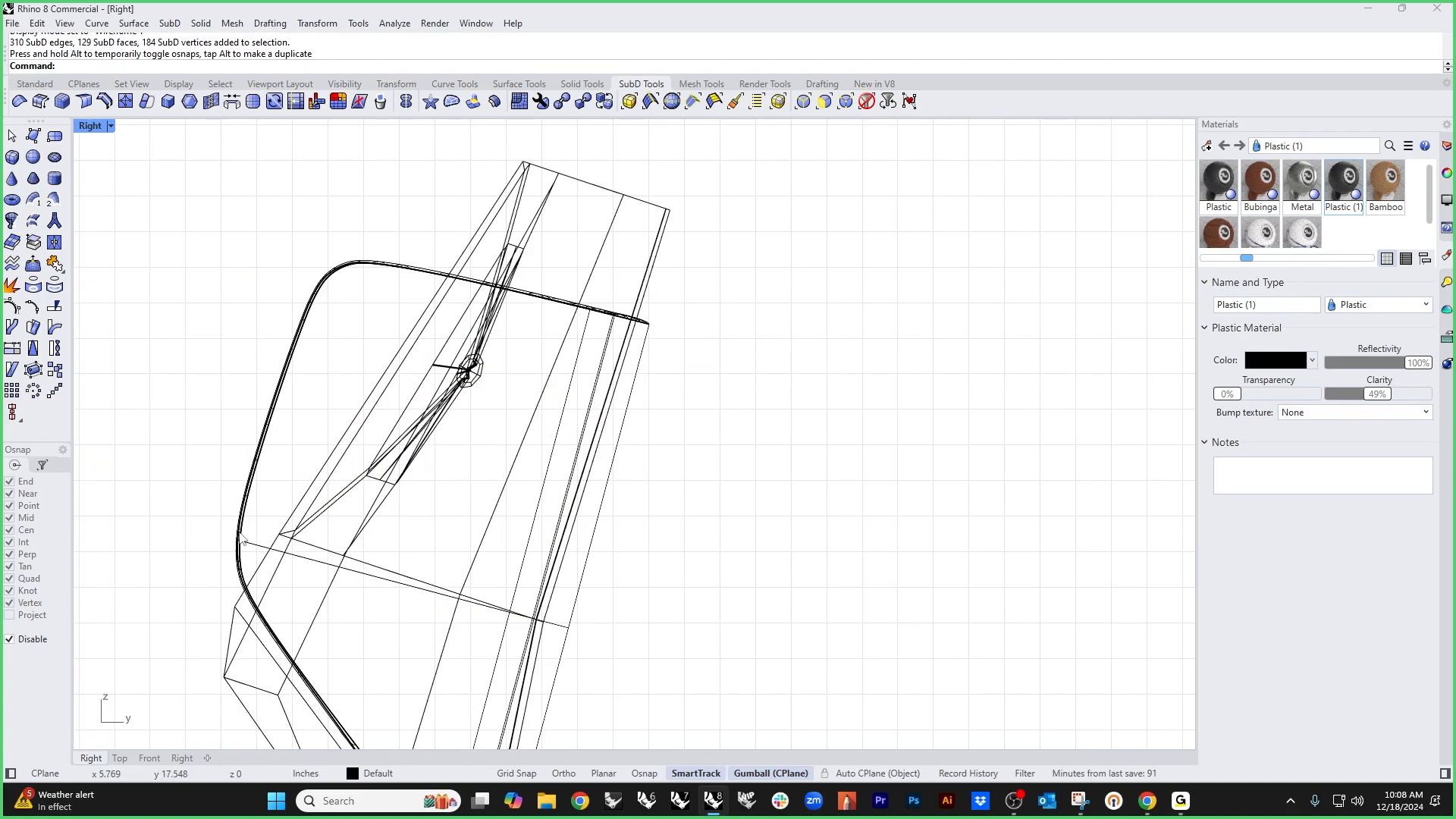
pyautogui.doubleClick(393, 570)
pyautogui.scroll(-5, 425, 557)
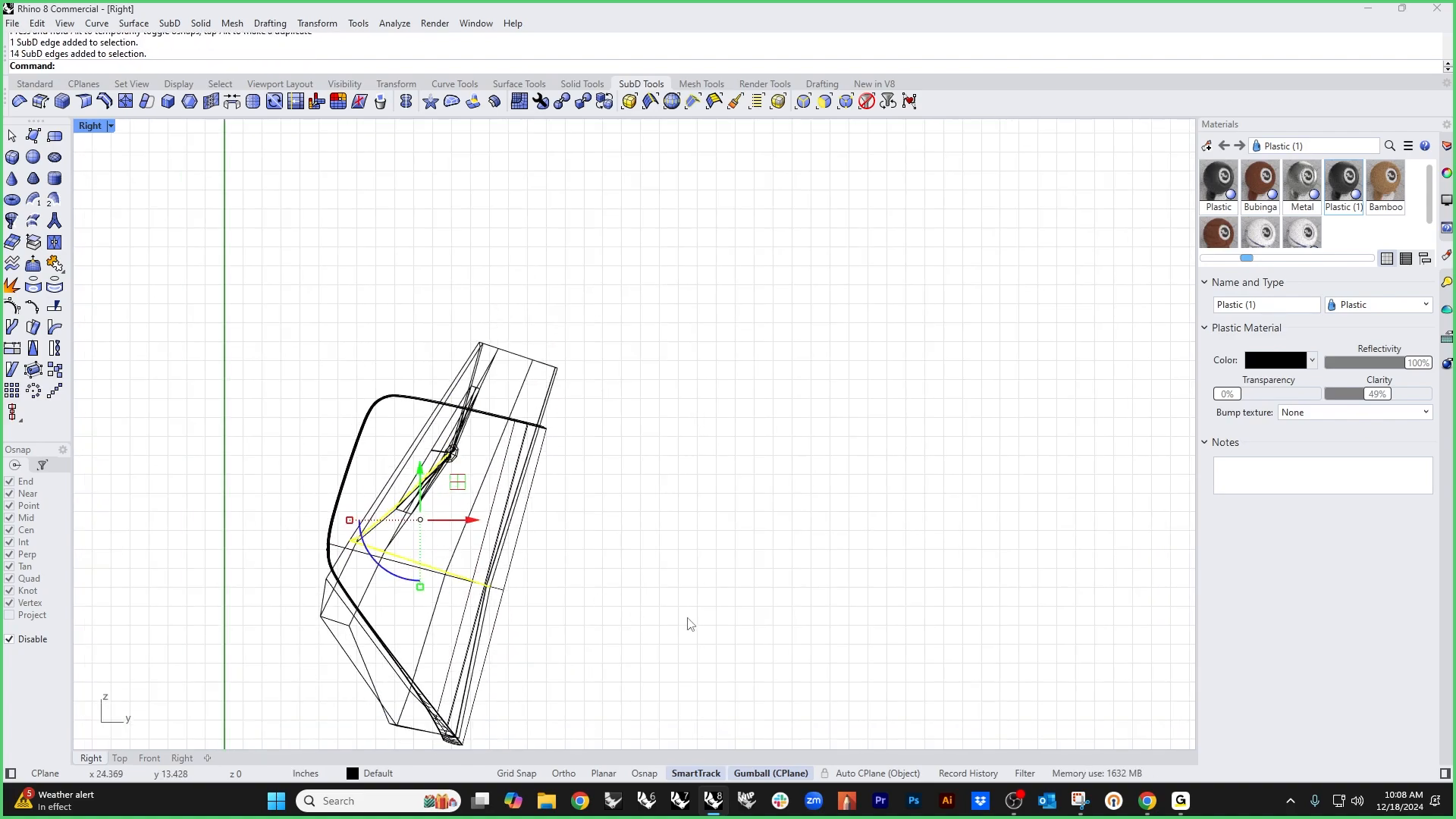
pyautogui.scroll(5, 339, 554)
pyautogui.moveTo(266, 504); pyautogui.dragTo(455, 584)
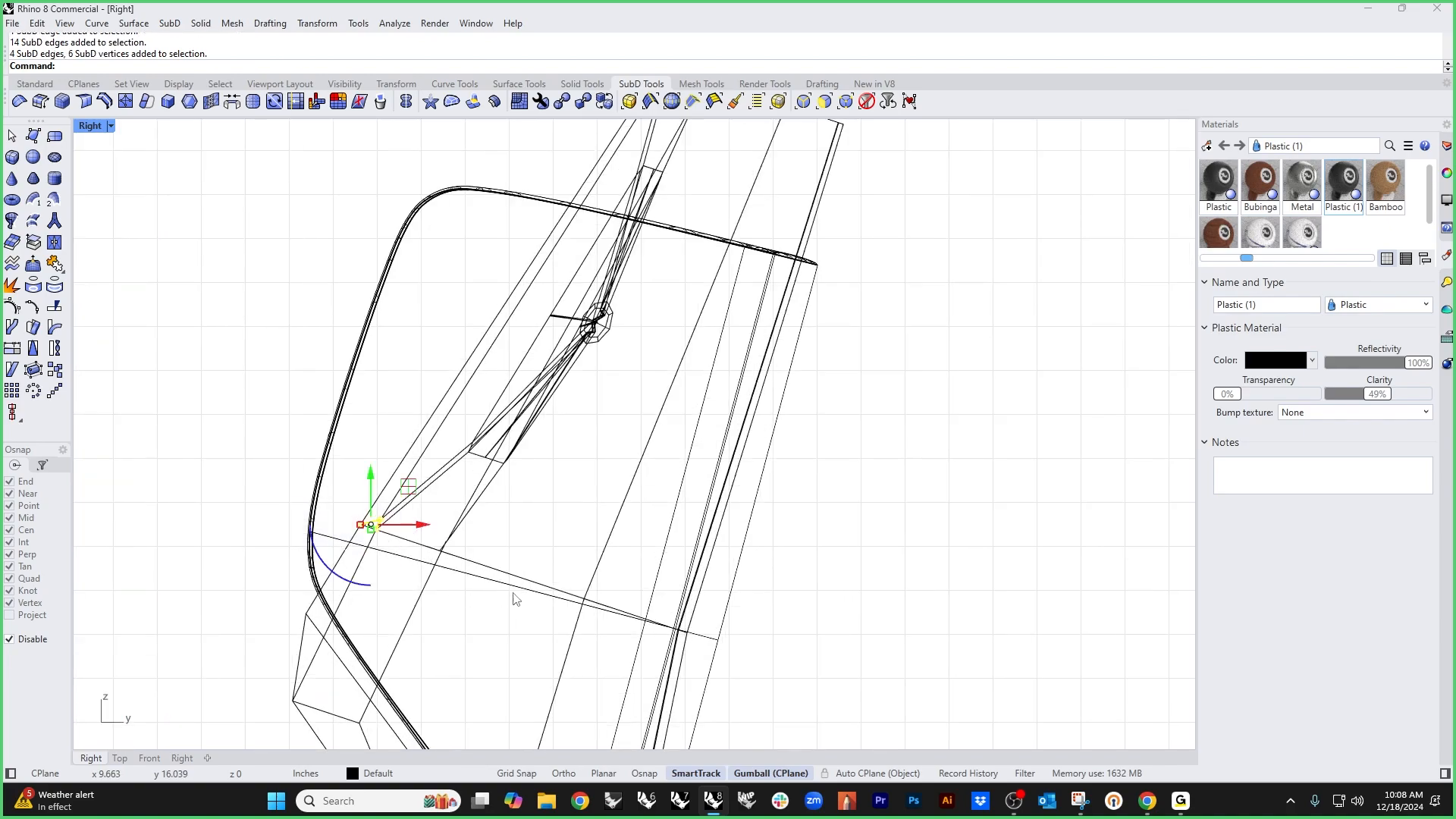
pyautogui.scroll(-3, 786, 604)
pyautogui.click(797, 572)
pyautogui.moveTo(626, 248)
pyautogui.mouseDown()
pyautogui.moveTo(807, 315)
pyautogui.moveTo(876, 379)
pyautogui.moveTo(791, 269)
pyautogui.moveTo(631, 253)
pyautogui.mouseUp()
pyautogui.moveTo(456, 254)
pyautogui.mouseDown()
pyautogui.moveTo(873, 539)
pyautogui.moveTo(458, 286)
pyautogui.mouseUp()
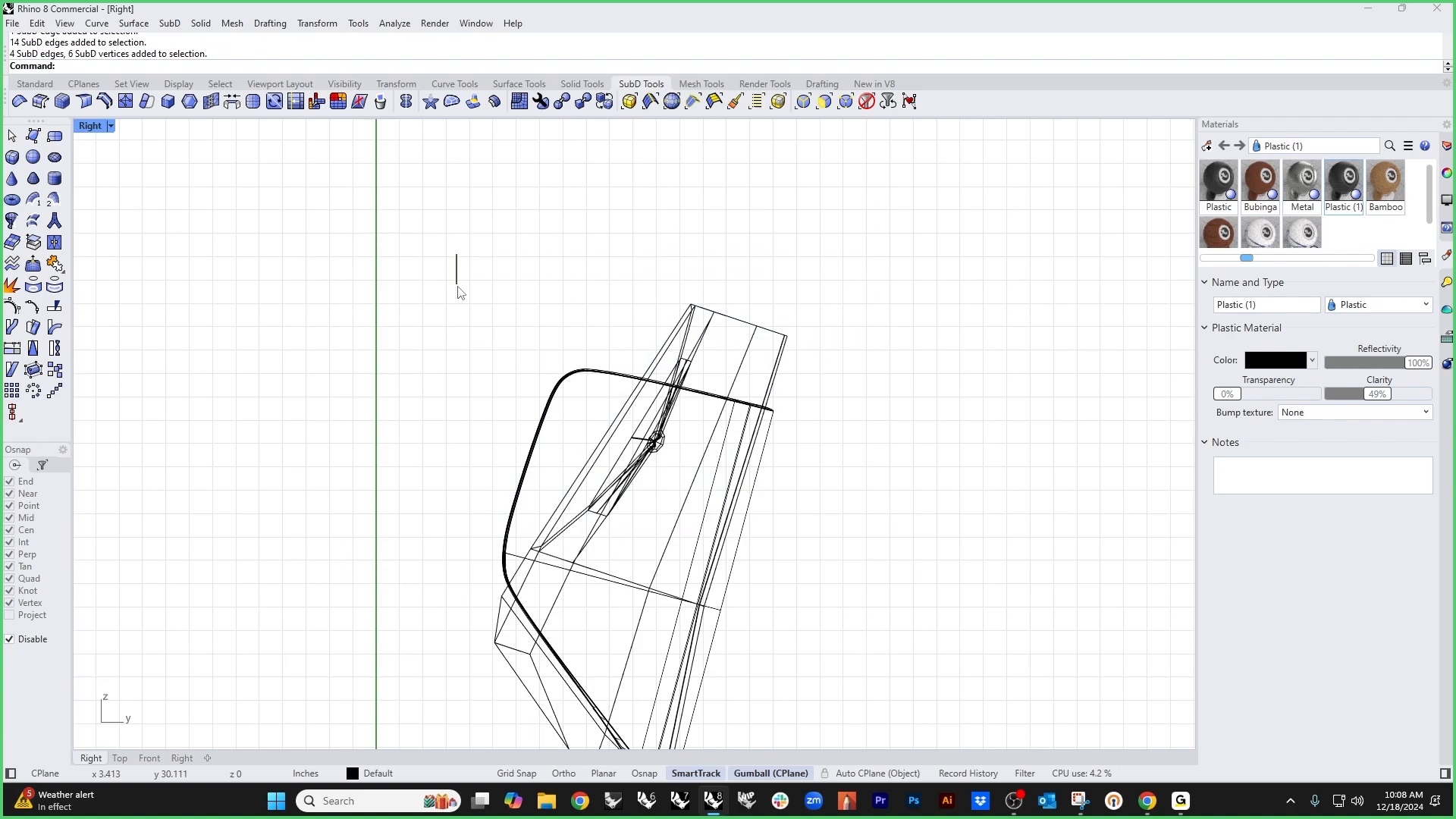
pyautogui.moveTo(453, 422)
pyautogui.mouseDown()
pyautogui.moveTo(529, 537)
pyautogui.moveTo(461, 467)
pyautogui.mouseUp()
pyautogui.moveTo(745, 634); pyautogui.dragTo(718, 474, button='right')
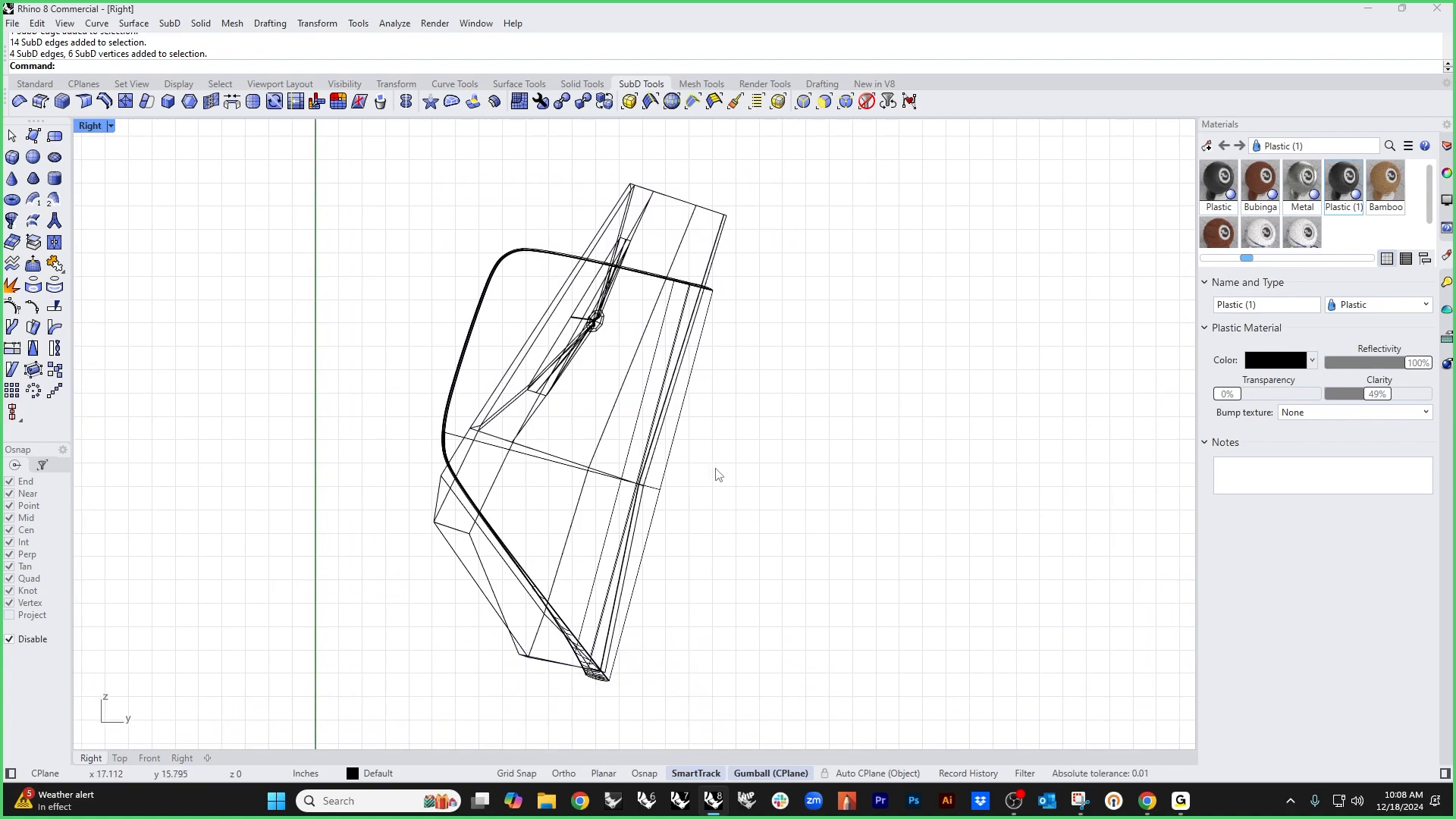
# Step: Relocate the gumball to the rear of the cushion's middle vertex row and scale the row forward to the shell's front edge
pyautogui.moveTo(752, 543); pyautogui.dragTo(795, 433, button='right')
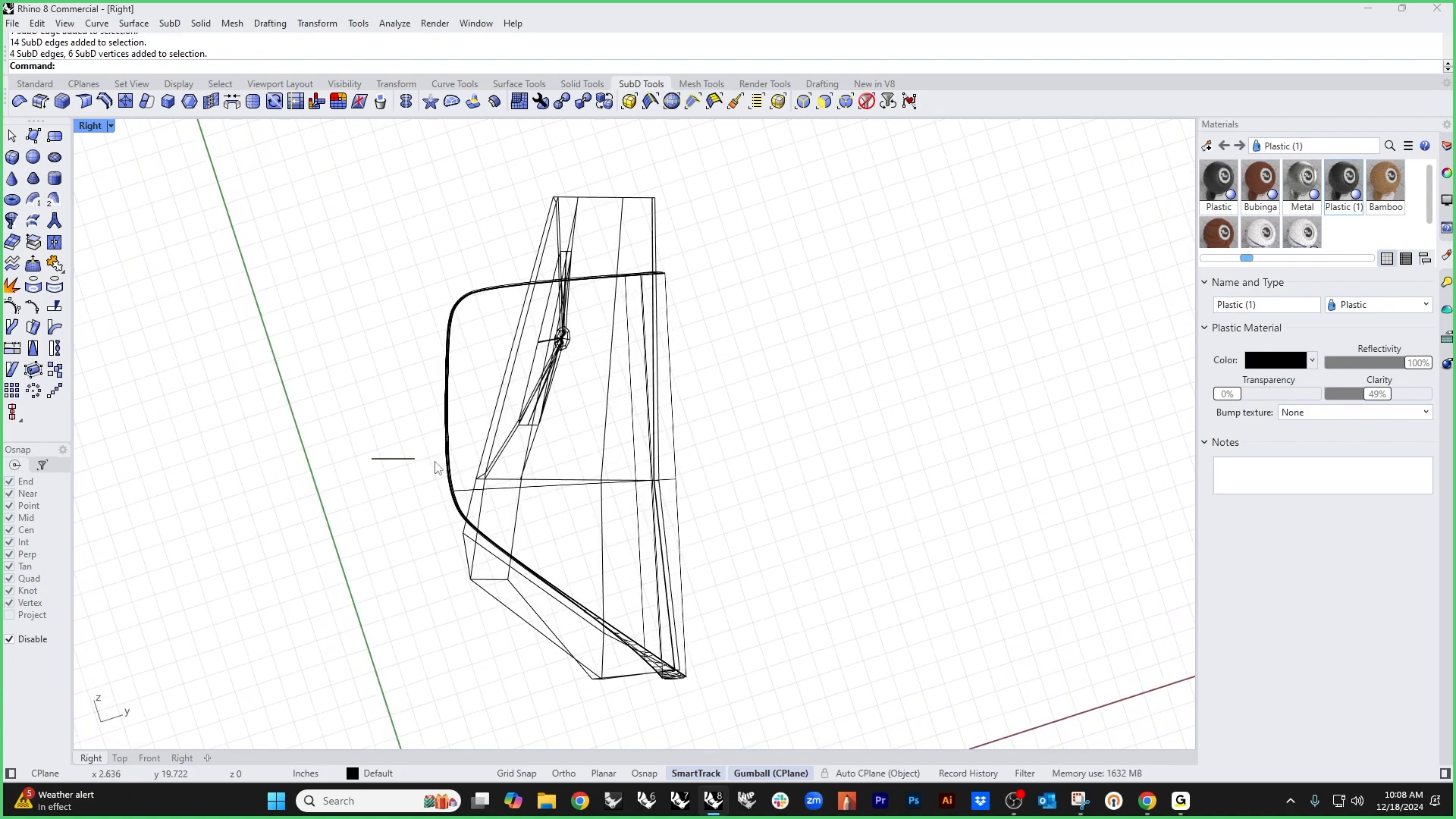
pyautogui.moveTo(436, 467); pyautogui.dragTo(745, 503)
pyautogui.moveTo(377, 472); pyautogui.dragTo(795, 503)
pyautogui.scroll(3, 596, 476)
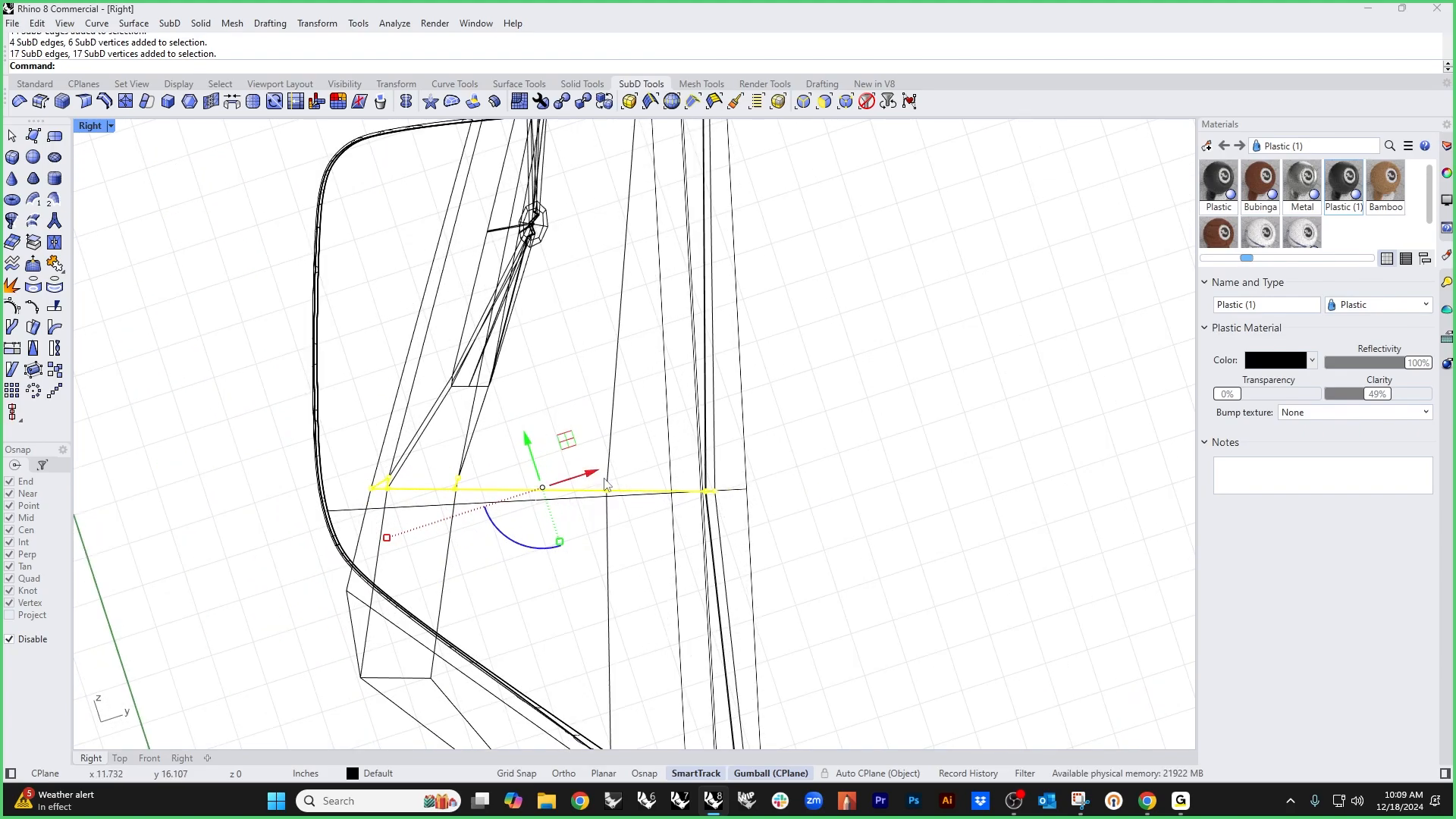
pyautogui.scroll(-2, 606, 484)
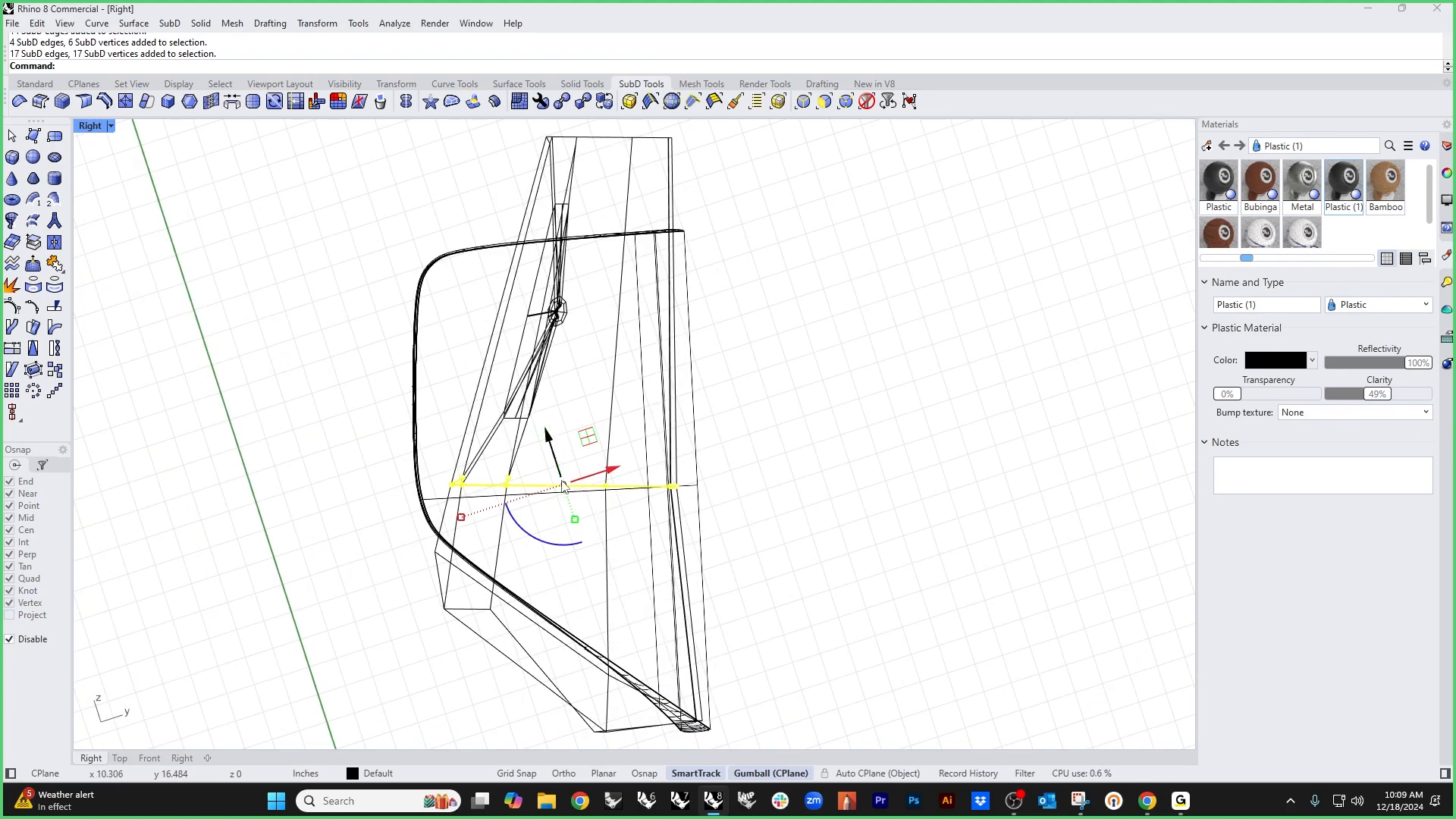
pyautogui.keyDown('ctrl'); pyautogui.moveTo(602, 483); pyautogui.dragTo(681, 491); pyautogui.keyUp('ctrl')
pyautogui.keyDown('ctrl'); pyautogui.moveTo(650, 542); pyautogui.dragTo(458, 493); pyautogui.keyUp('ctrl')
pyautogui.moveTo(635, 488)
pyautogui.mouseDown()
pyautogui.moveTo(611, 489)
pyautogui.moveTo(628, 495)
pyautogui.mouseUp()
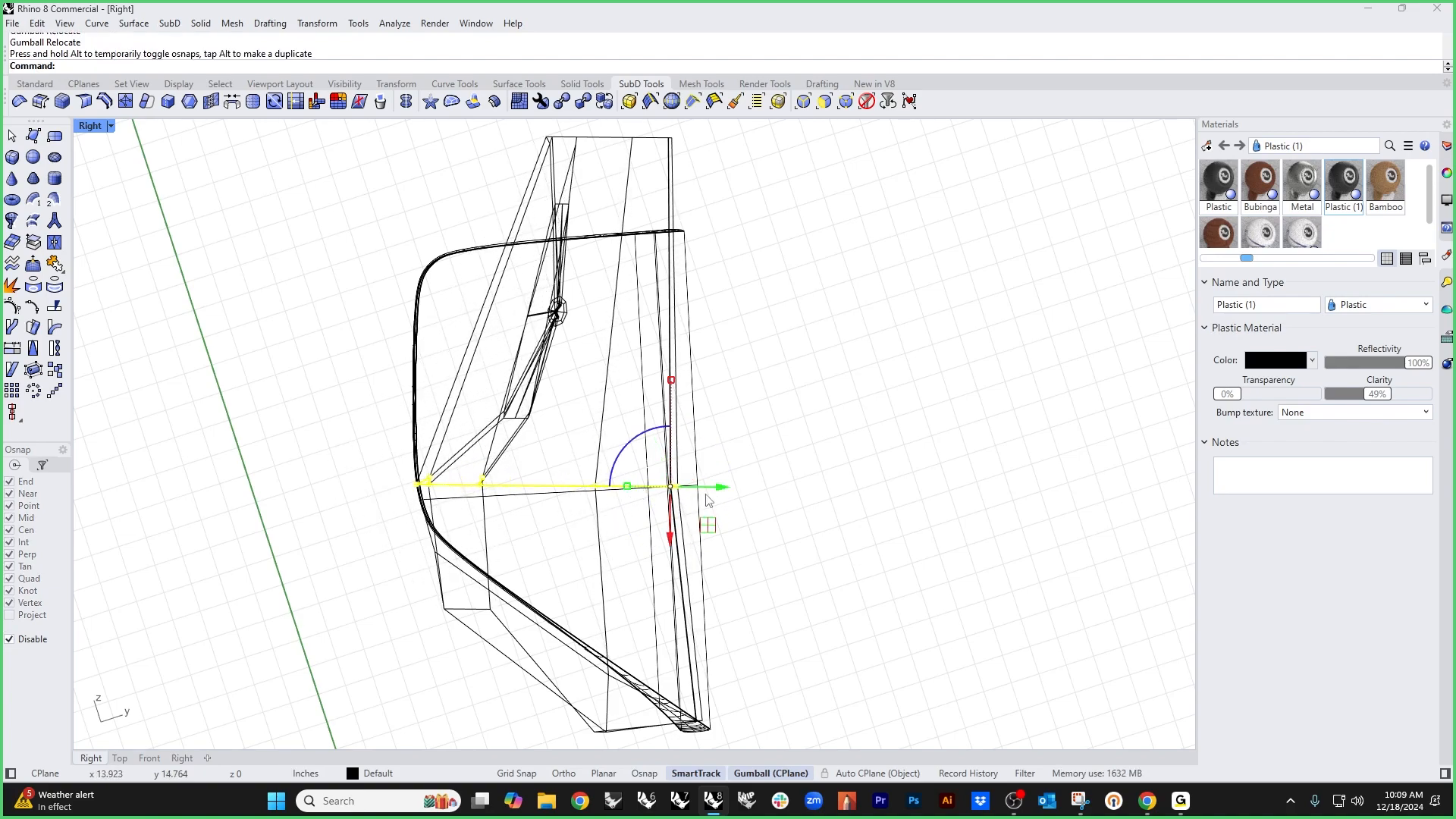
pyautogui.click(779, 469)
# Step: Return to the perspective view with the construction plane set to World Top and the display mode set to Shaded
pyautogui.scroll(-4, 781, 466)
pyautogui.moveTo(781, 467); pyautogui.dragTo(657, 518, button='right')
pyautogui.press('Return')
pyautogui.middleClick(569, 453)
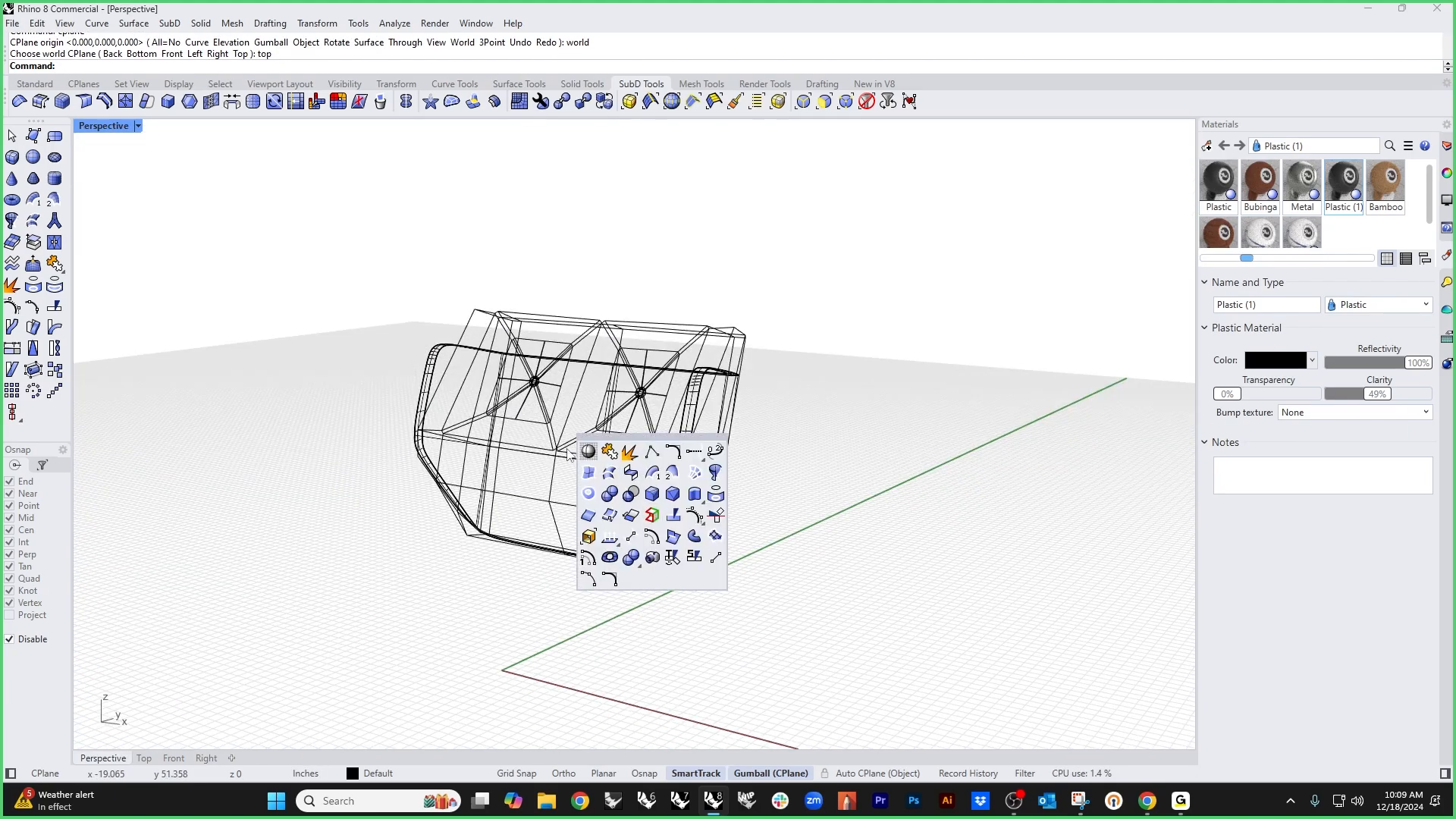
pyautogui.click(589, 452)
pyautogui.moveTo(600, 357)
pyautogui.mouseDown(button='right')
pyautogui.moveTo(630, 470)
pyautogui.moveTo(679, 553)
pyautogui.moveTo(861, 465)
pyautogui.mouseUp(button='right')
pyautogui.scroll(3, 834, 477)
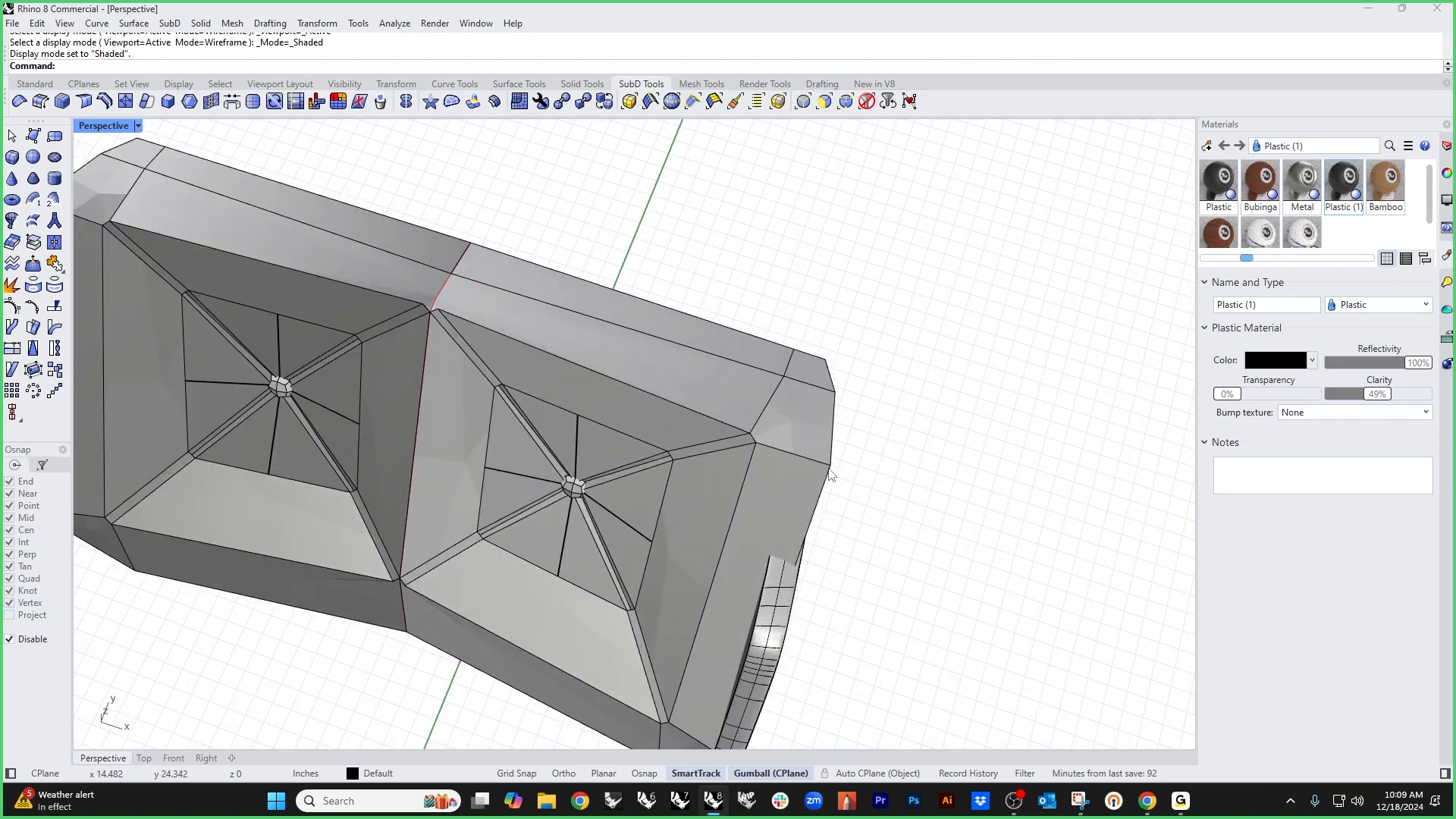
# Step: Scale the cushion slightly narrower across its width to fit between the sides of the backrest shell
pyautogui.click(829, 465)
pyautogui.moveTo(829, 465); pyautogui.dragTo(792, 455, button='right')
pyautogui.keyDown('ctrl'); pyautogui.keyDown('shift'); pyautogui.click(326, 229); pyautogui.keyUp('shift'); pyautogui.keyUp('ctrl')
pyautogui.scroll(3, 791, 455)
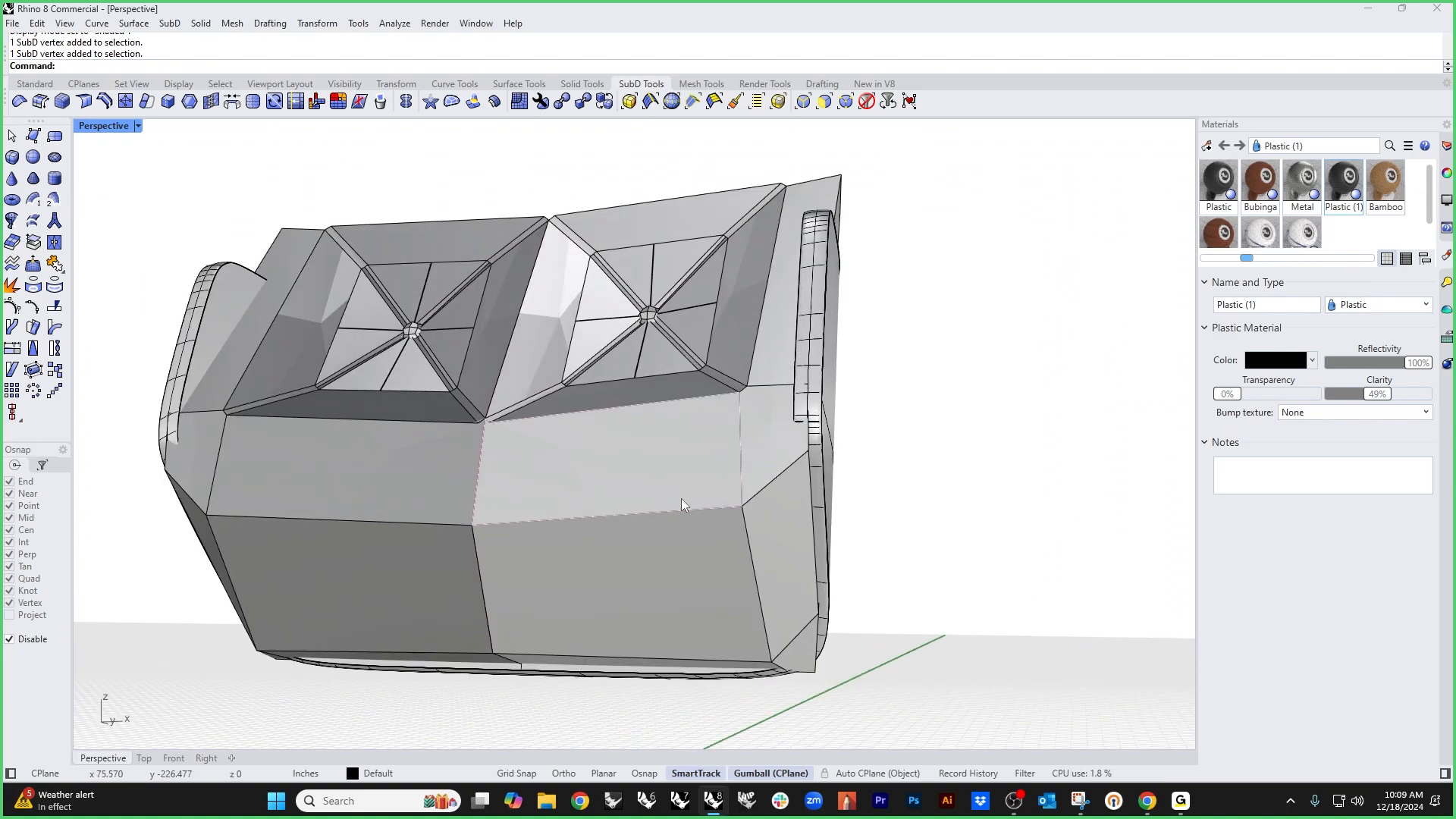
pyautogui.click(585, 513)
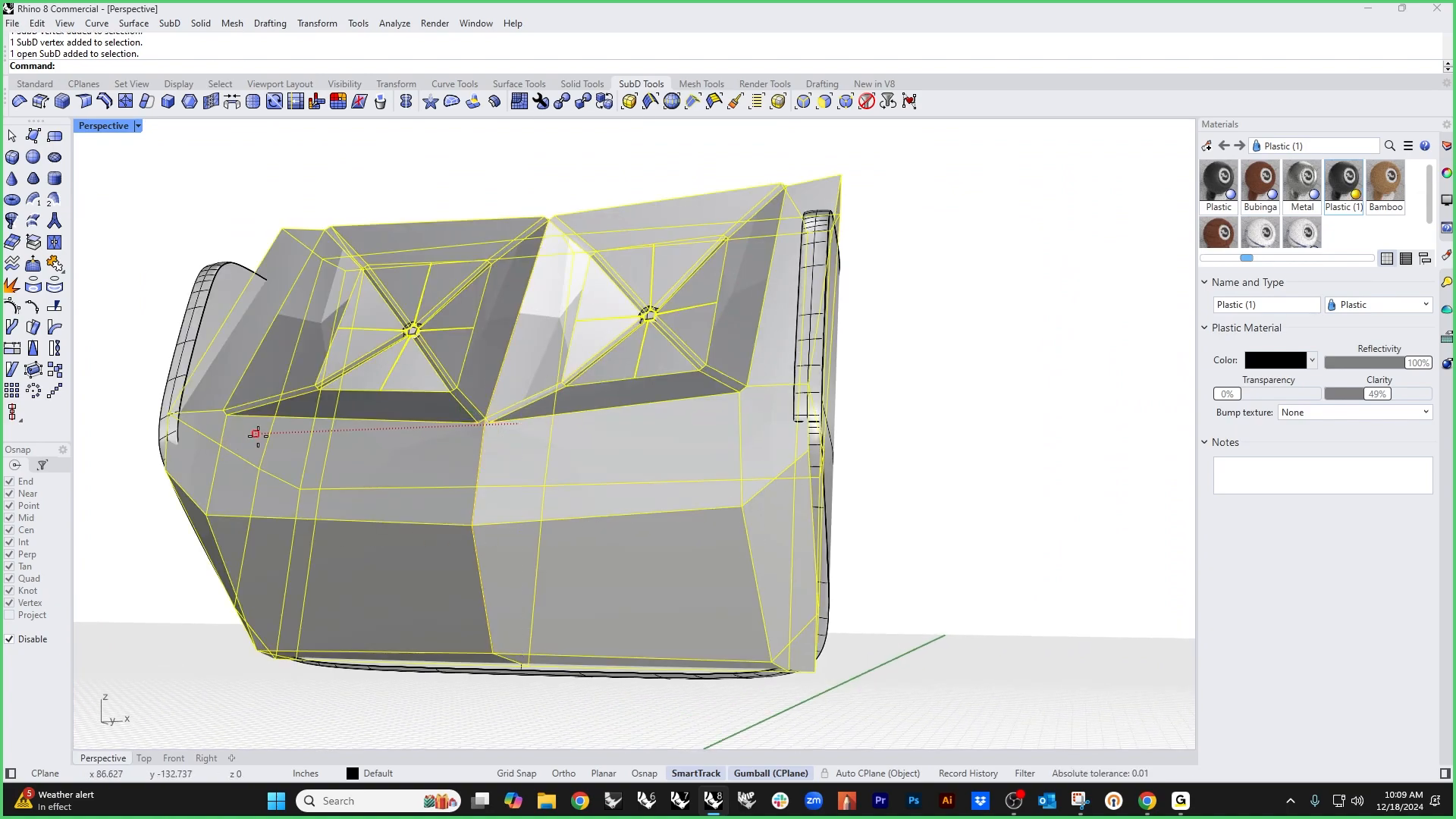
pyautogui.moveTo(258, 434); pyautogui.dragTo(265, 435)
pyautogui.click(160, 348)
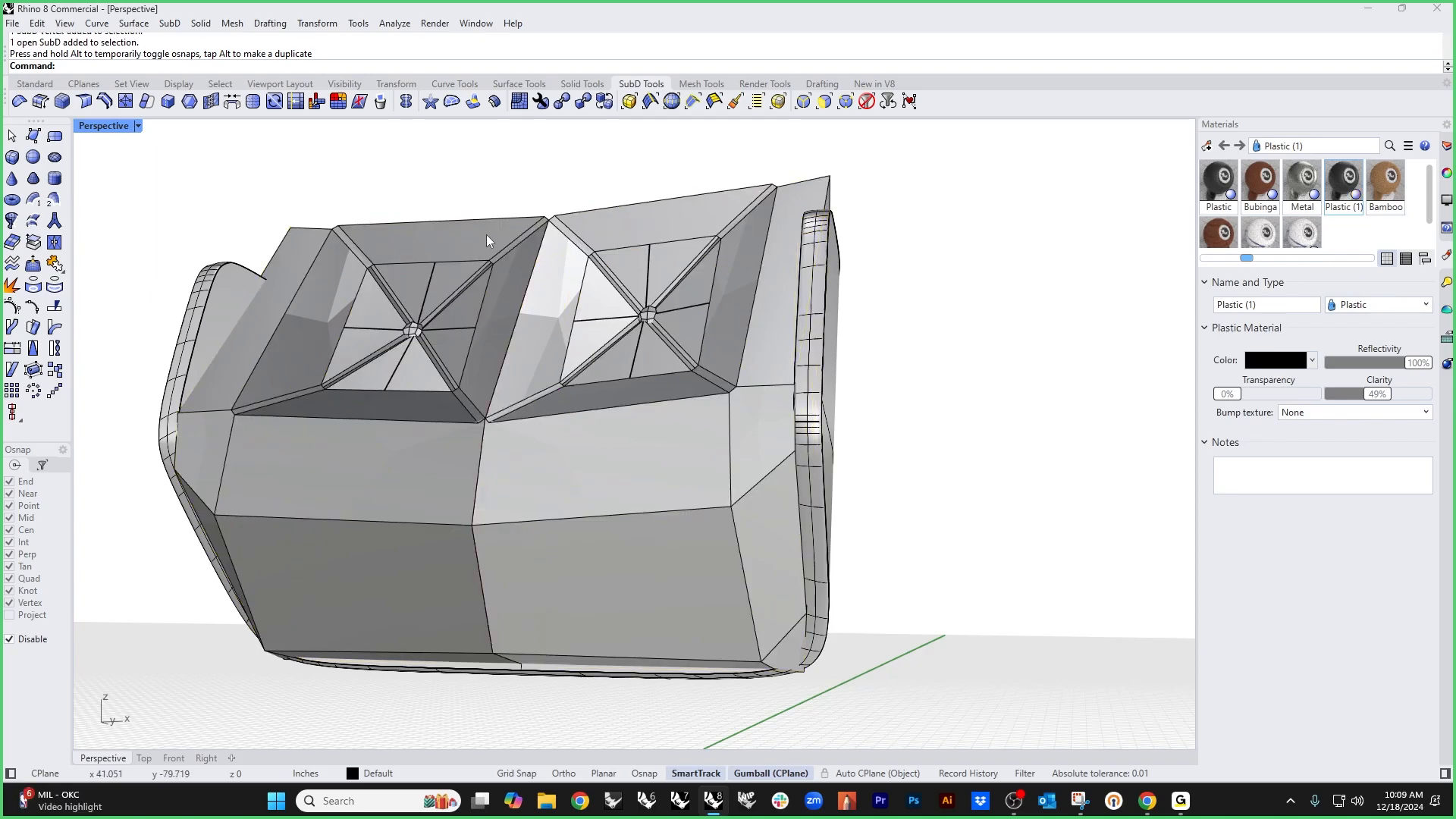
# Step: Show the cushion in a wireframe side view and move its upper part with the tufts down along the tilt to the shell's upper edge
pyautogui.moveTo(487, 242); pyautogui.dragTo(614, 445, button='right')
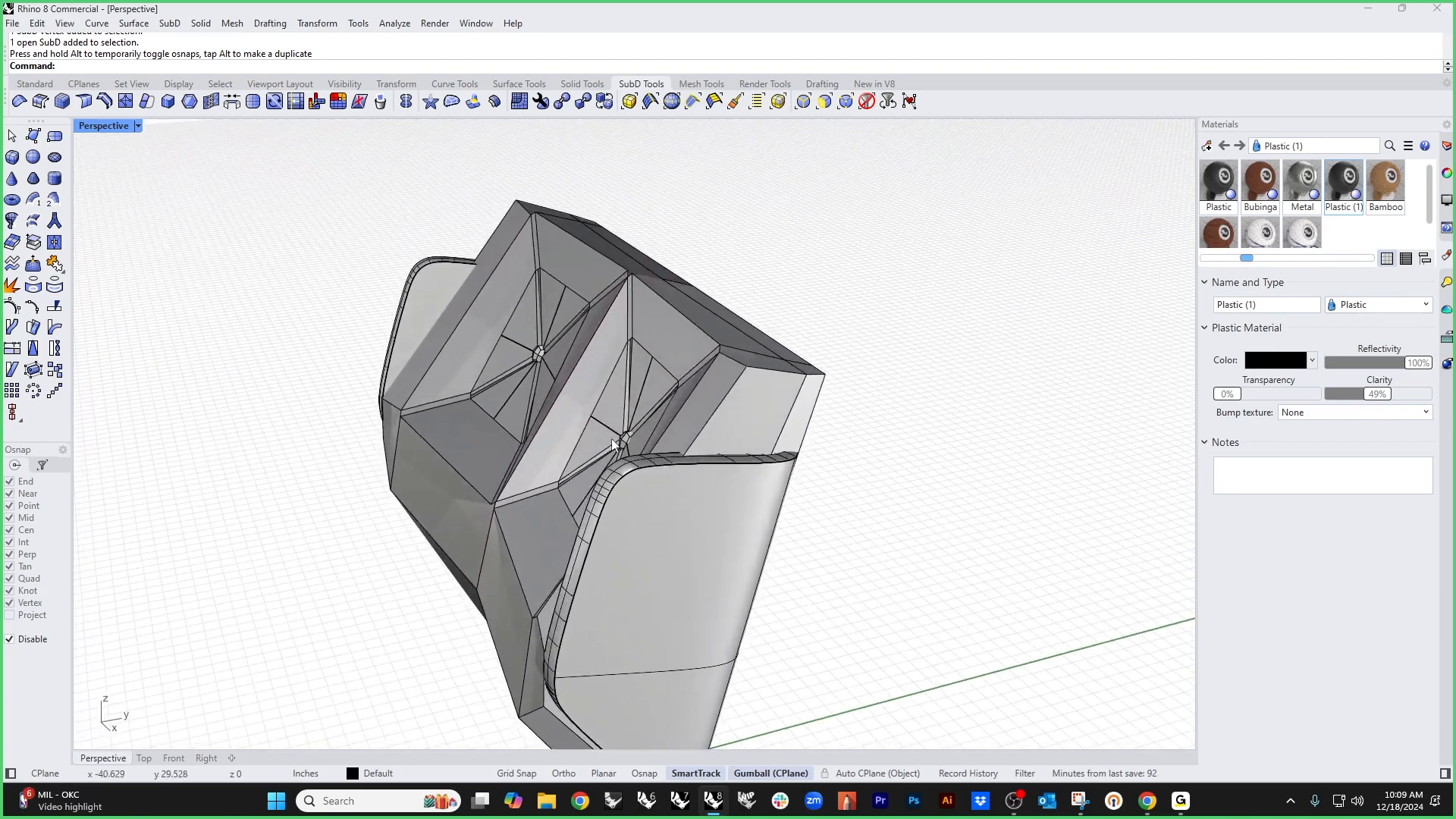
pyautogui.moveTo(581, 338); pyautogui.dragTo(554, 310, button='right')
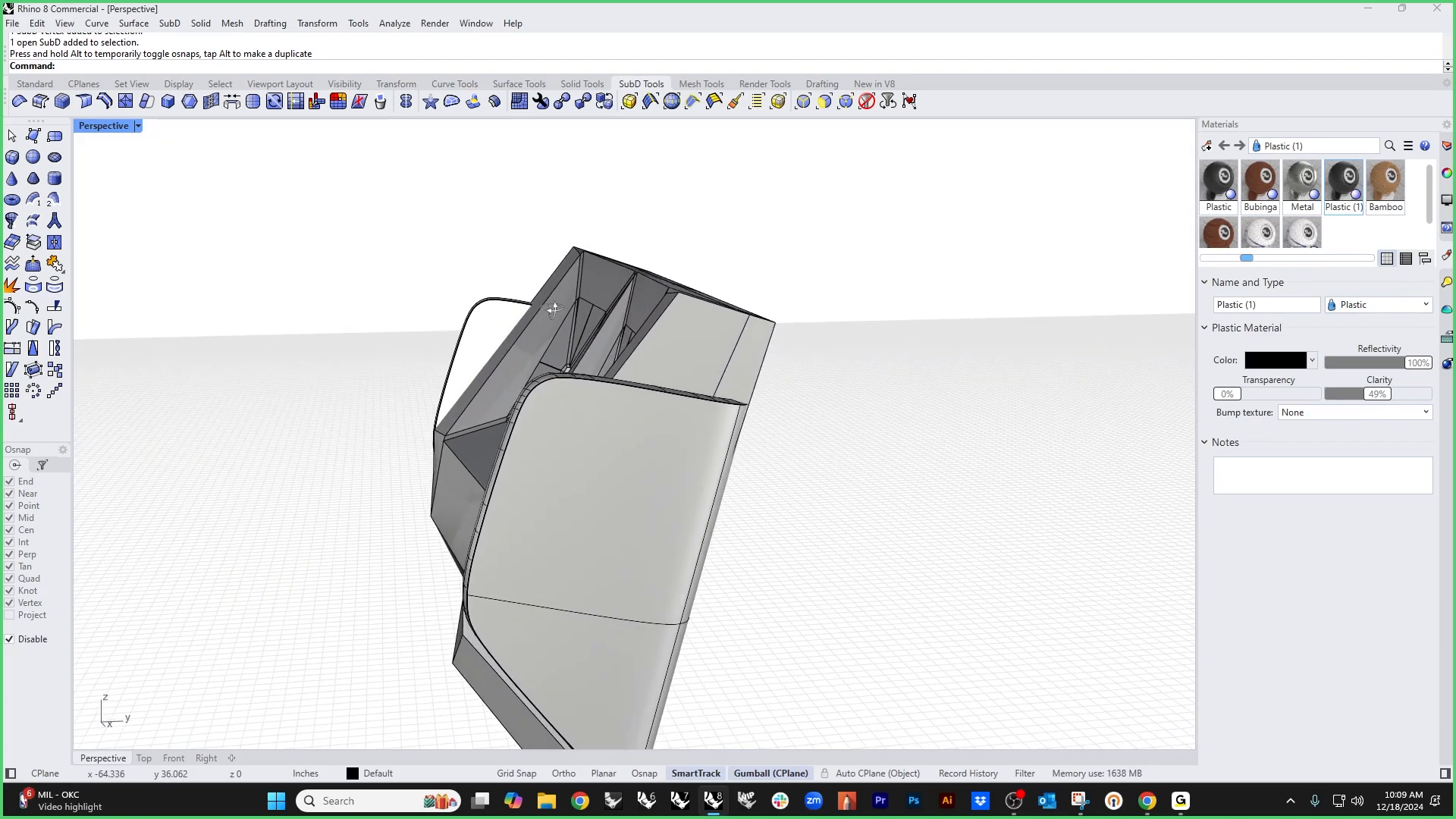
pyautogui.hotkey('ctrl', 'F2')
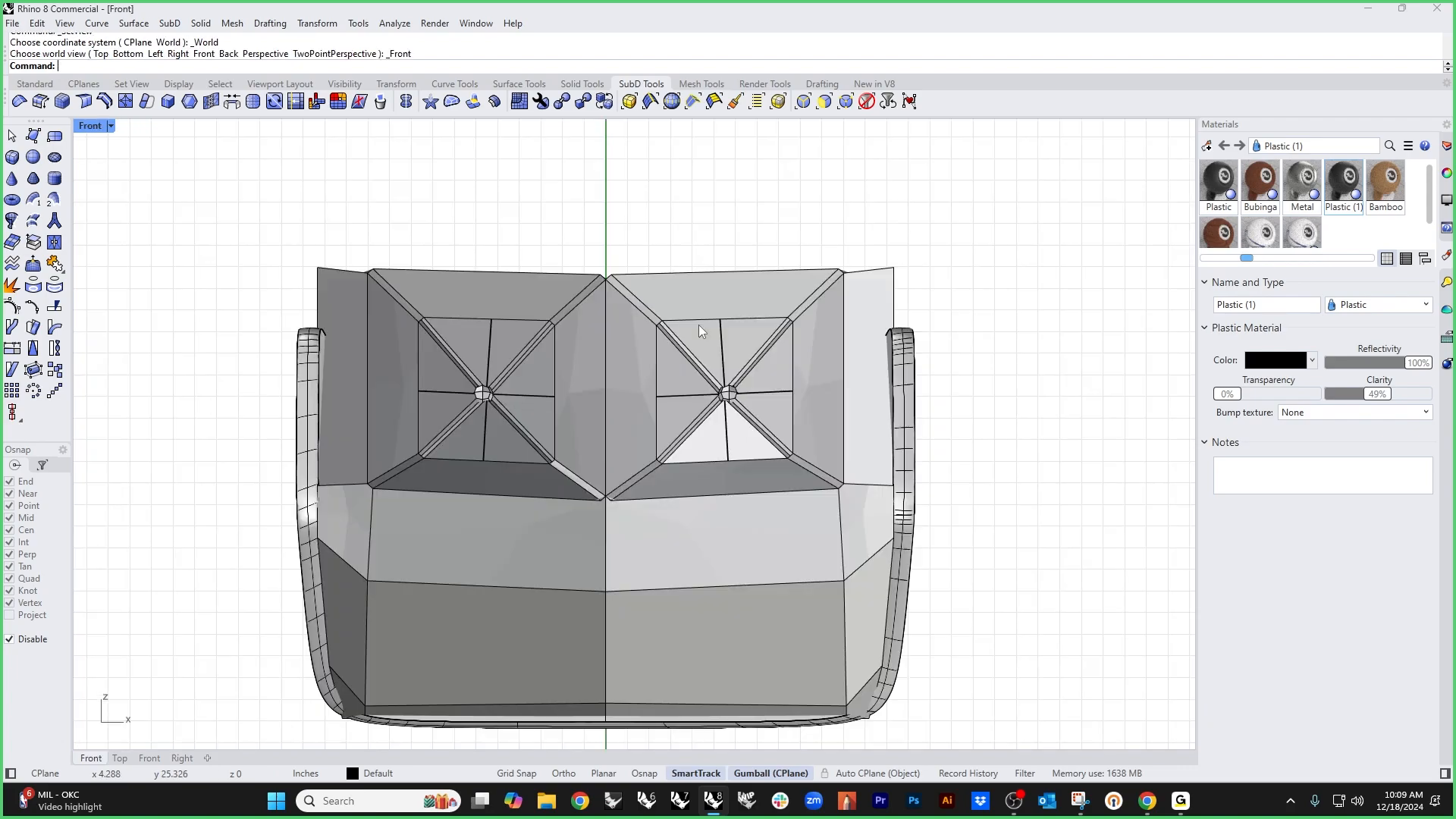
pyautogui.hotkey('ctrl', 'F3')
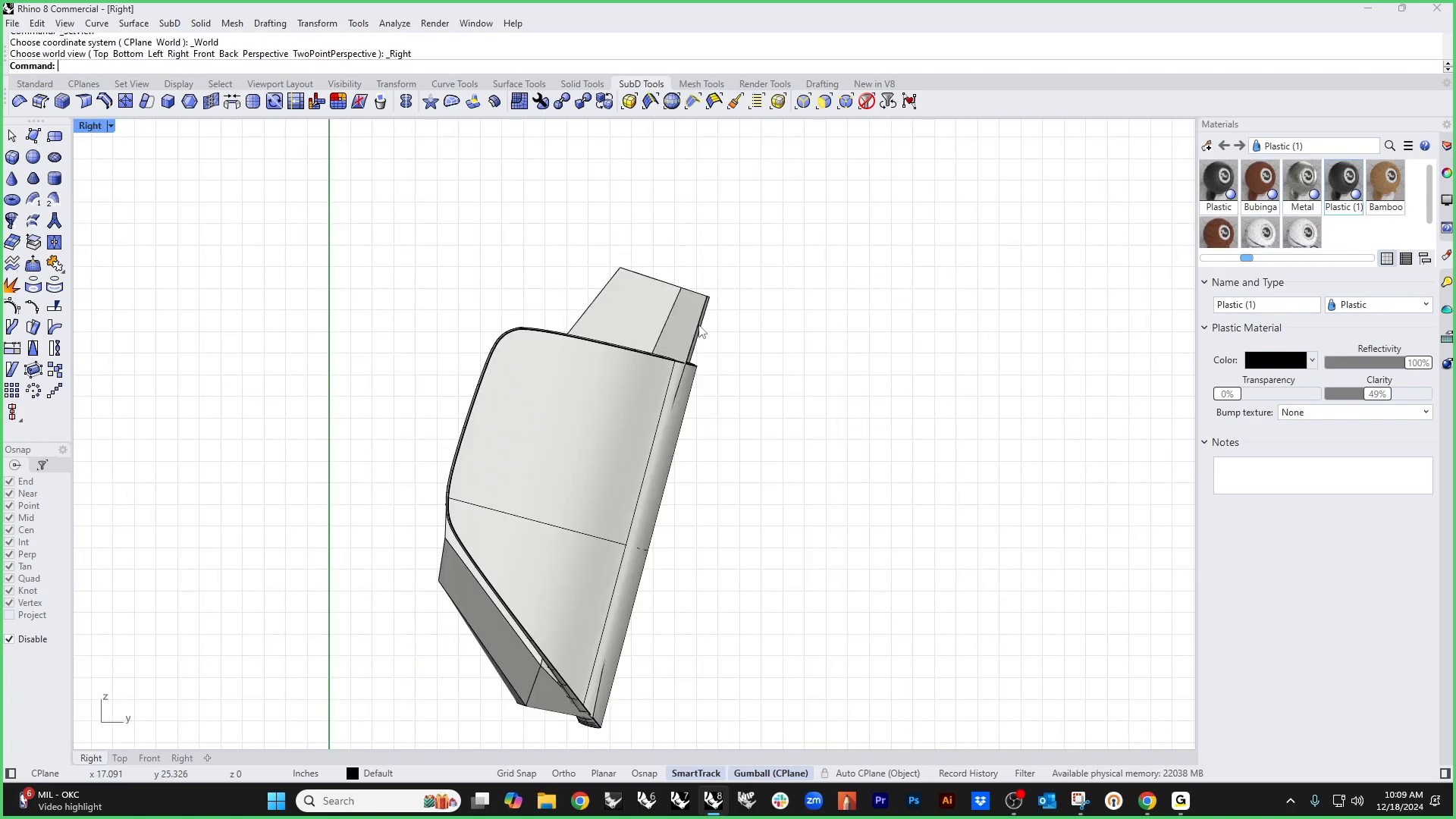
pyautogui.middleClick(533, 270)
pyautogui.click(491, 235)
pyautogui.moveTo(500, 219); pyautogui.dragTo(769, 481)
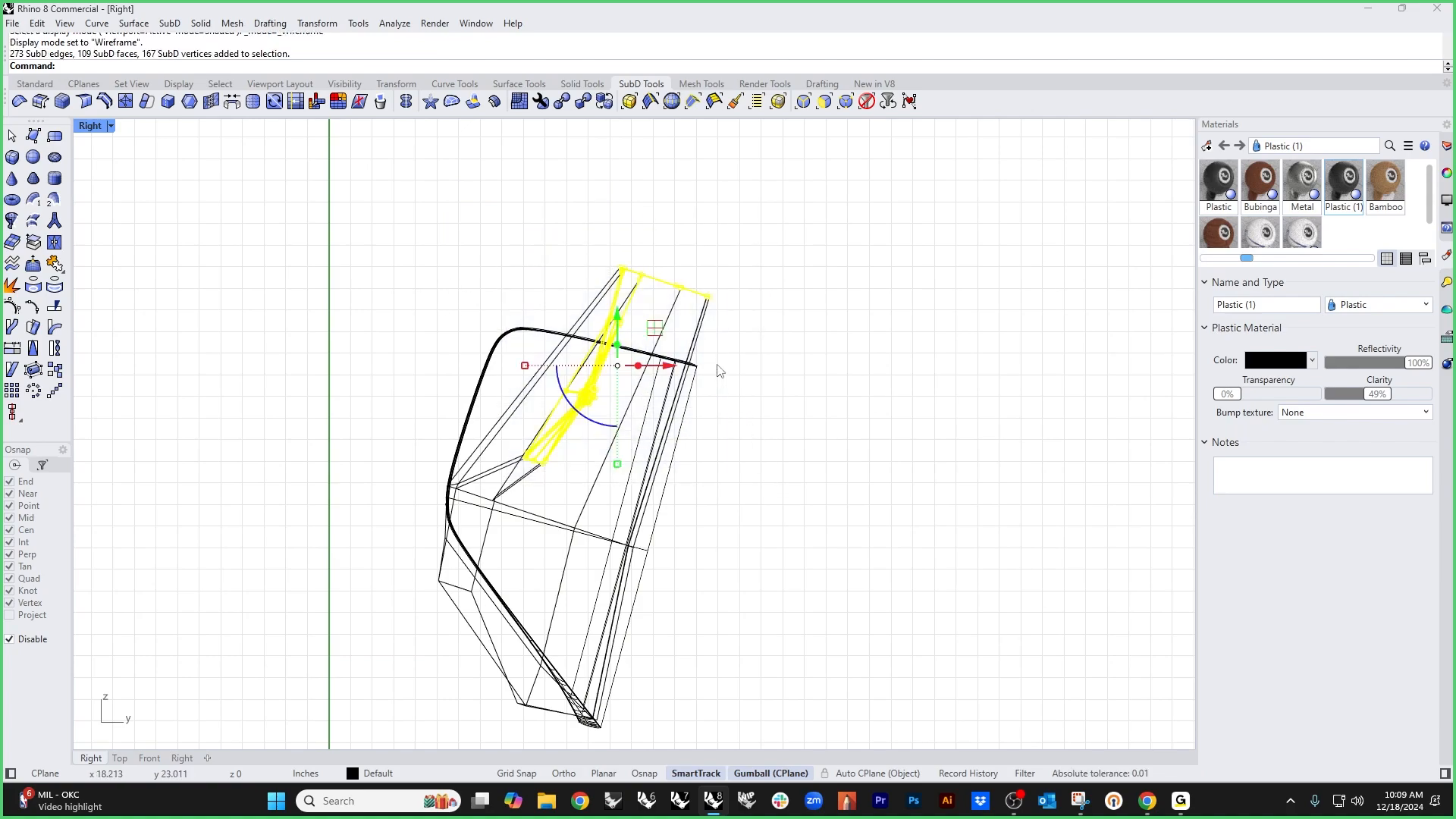
pyautogui.moveTo(674, 332); pyautogui.dragTo(614, 437)
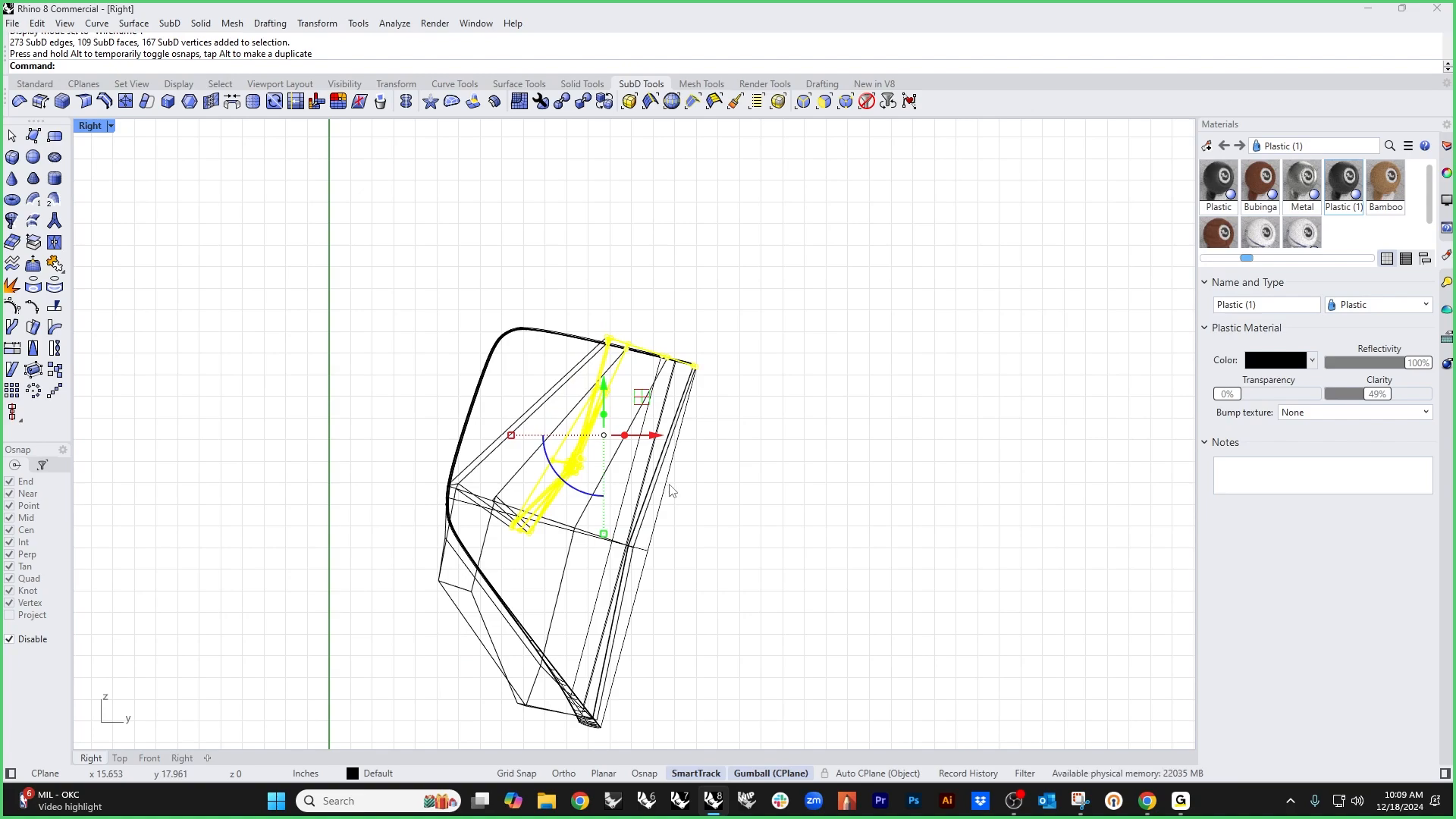
pyautogui.press('Escape')
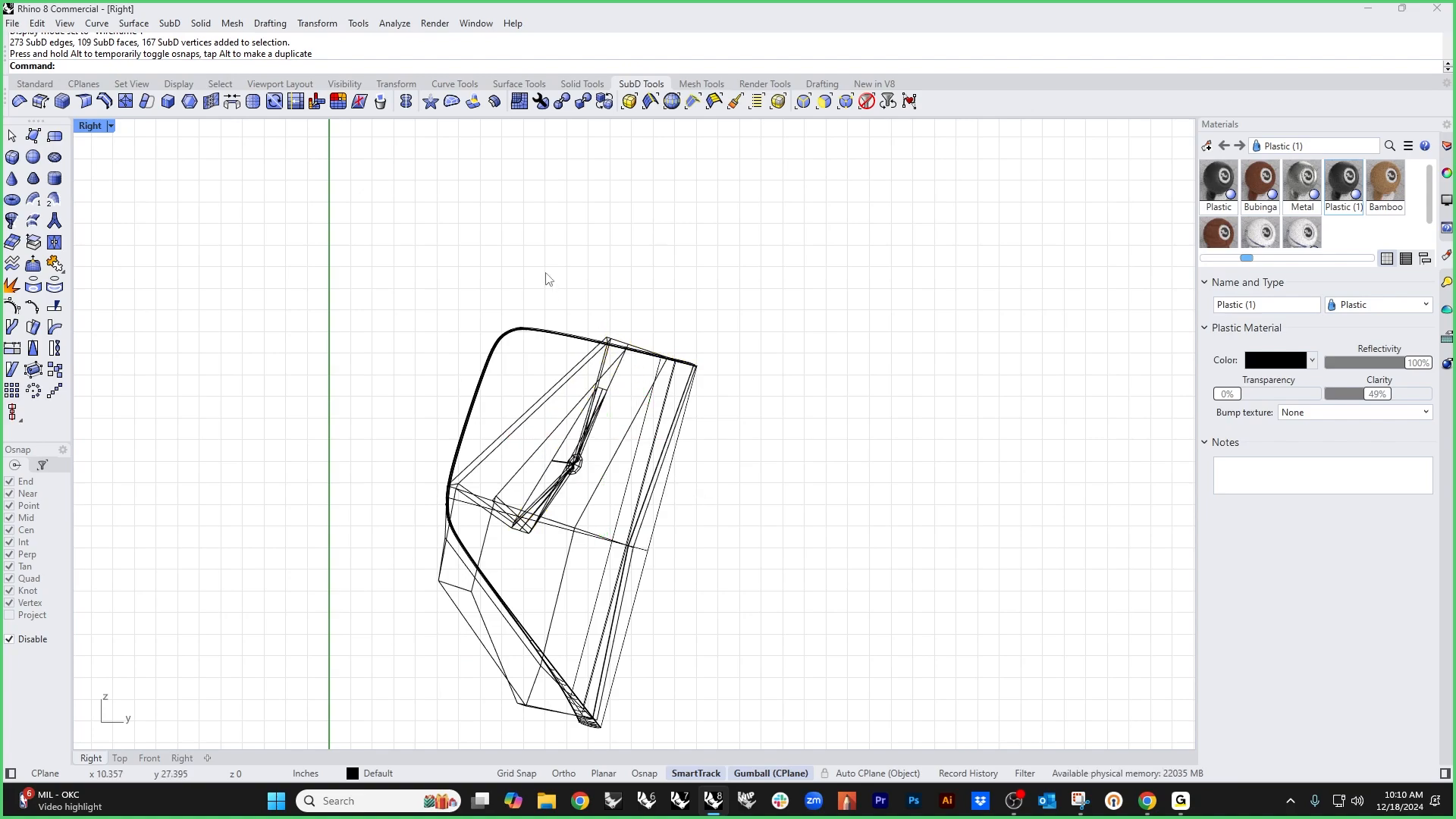
# Step: Relocate the gumball to the shell's upper rear corner and scale the cushion's uppermost vertices forward from there
pyautogui.moveTo(536, 266); pyautogui.dragTo(802, 411)
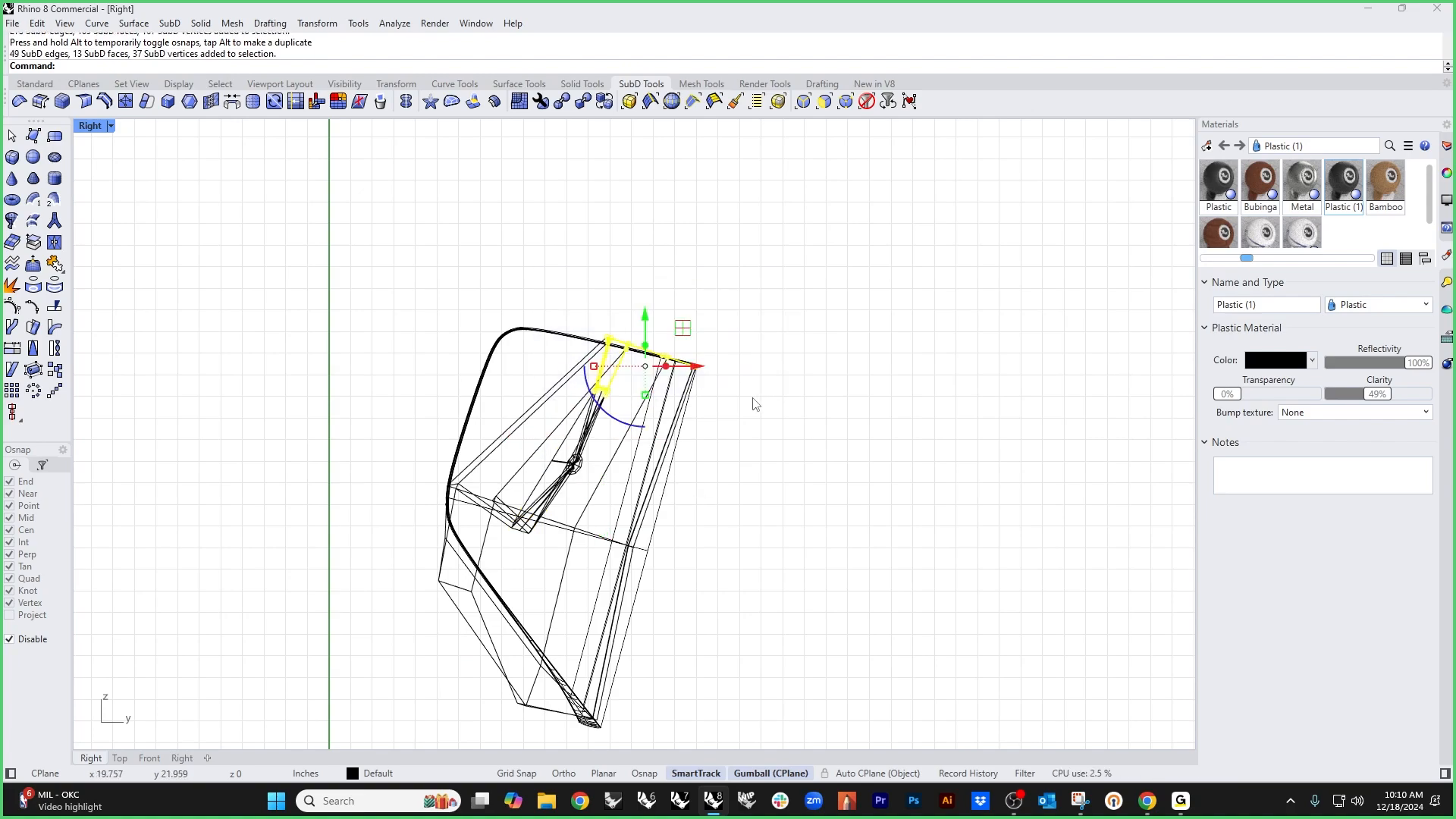
pyautogui.keyDown('ctrl'); pyautogui.moveTo(646, 366); pyautogui.dragTo(695, 369); pyautogui.keyUp('ctrl')
pyautogui.moveTo(654, 412); pyautogui.dragTo(652, 355)
pyautogui.click(842, 470)
pyautogui.scroll(4, 643, 500)
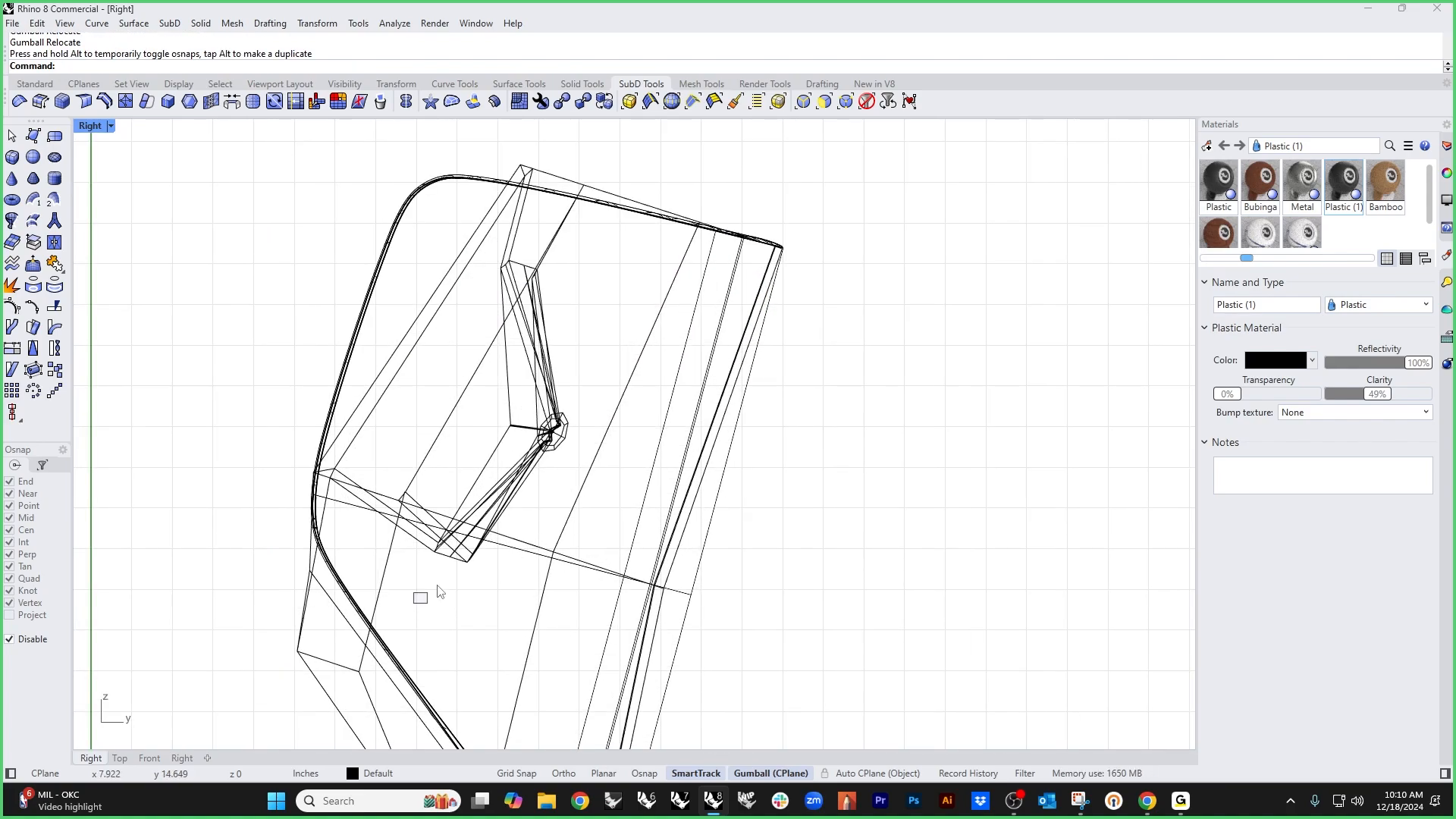
# Step: Move the vertices at the tufts' lower corners forward and up, close to the shell's front edge
pyautogui.moveTo(413, 603); pyautogui.dragTo(515, 502)
pyautogui.moveTo(453, 552); pyautogui.dragTo(383, 459)
pyautogui.click(512, 497)
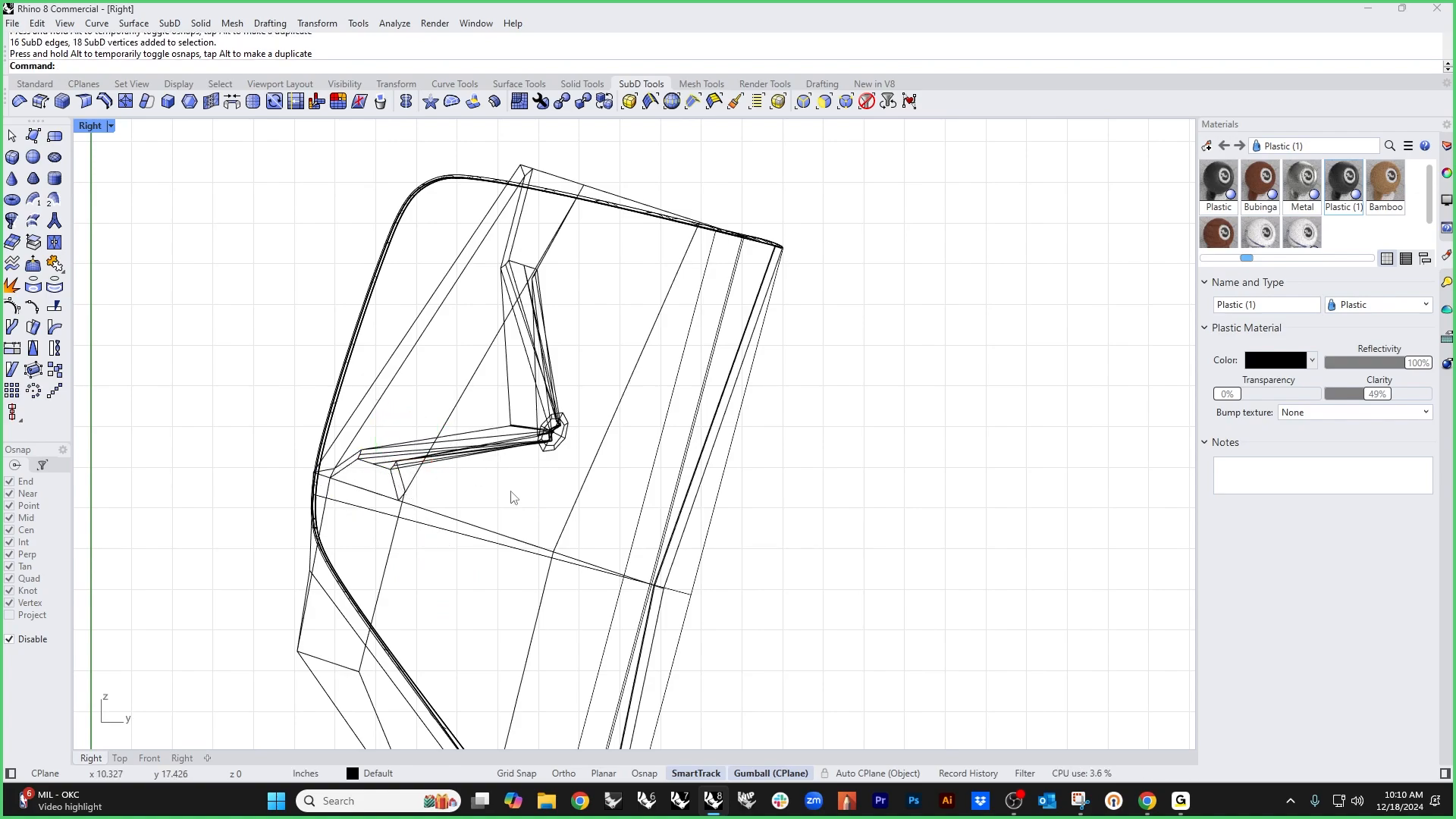
# Step: Move the tuft centres with their buttons forward and up, and slightly adjust the vertices at the tufts' upper corners
pyautogui.moveTo(489, 494); pyautogui.dragTo(635, 367)
pyautogui.moveTo(539, 431); pyautogui.dragTo(450, 383)
pyautogui.click(530, 311)
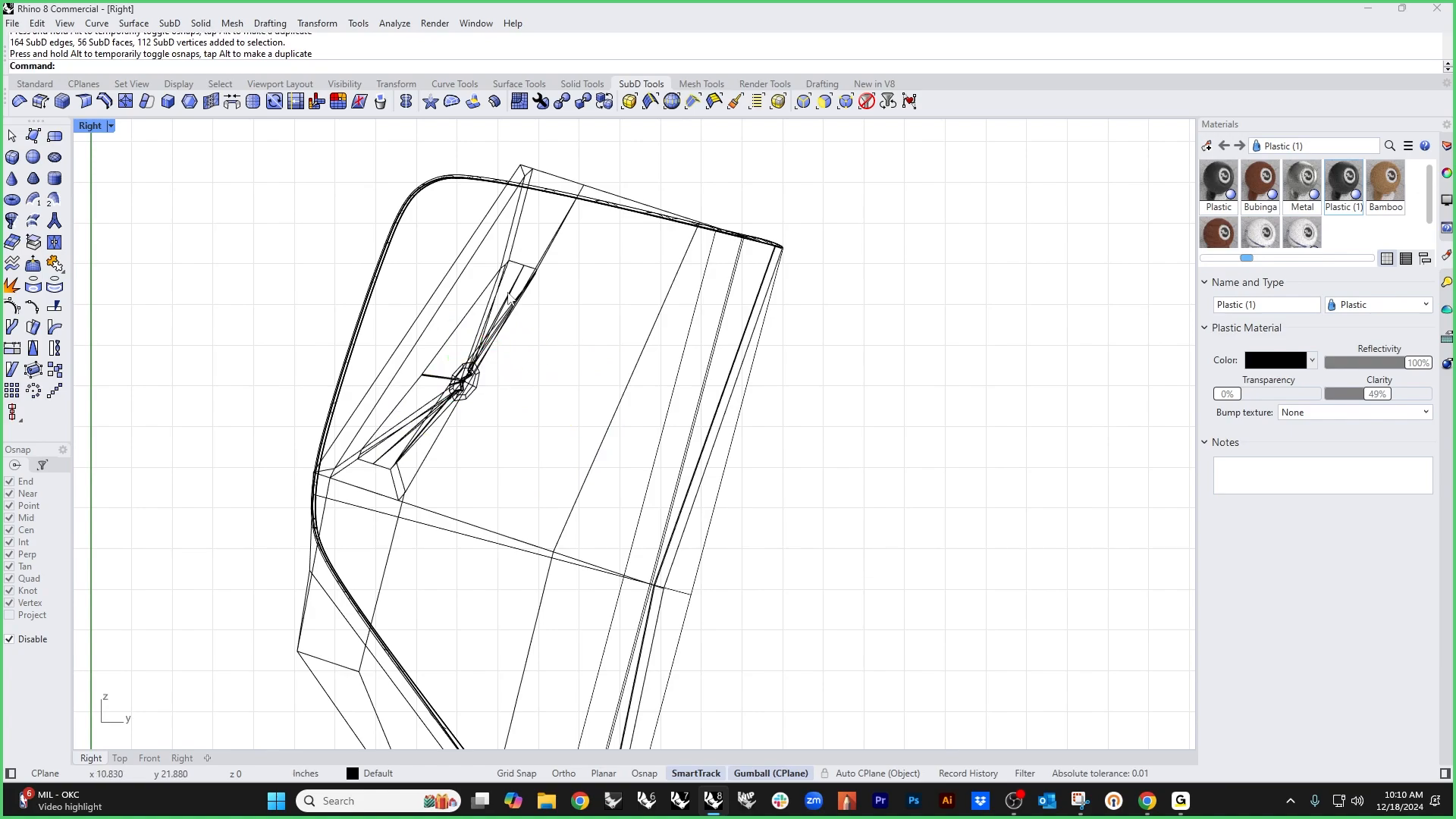
pyautogui.moveTo(385, 241); pyautogui.dragTo(667, 328)
pyautogui.moveTo(510, 260)
pyautogui.mouseDown()
pyautogui.moveTo(514, 246)
pyautogui.moveTo(519, 267)
pyautogui.mouseUp()
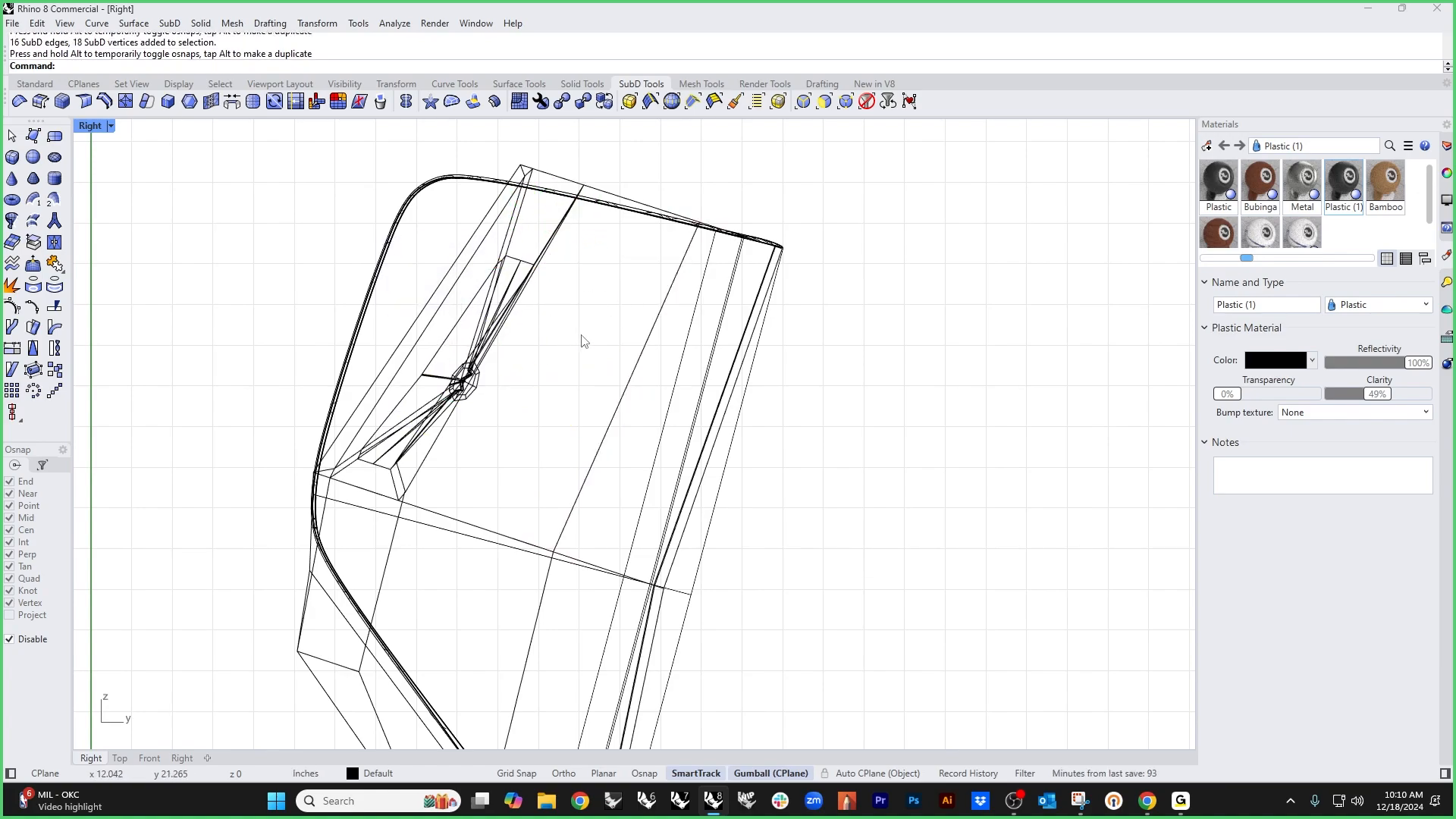
# Step: Return to the perspective view in Shaded display mode and switch the SubD display to smooth
pyautogui.press('F4')
pyautogui.scroll(2, 531, 339)
pyautogui.middleClick(520, 354)
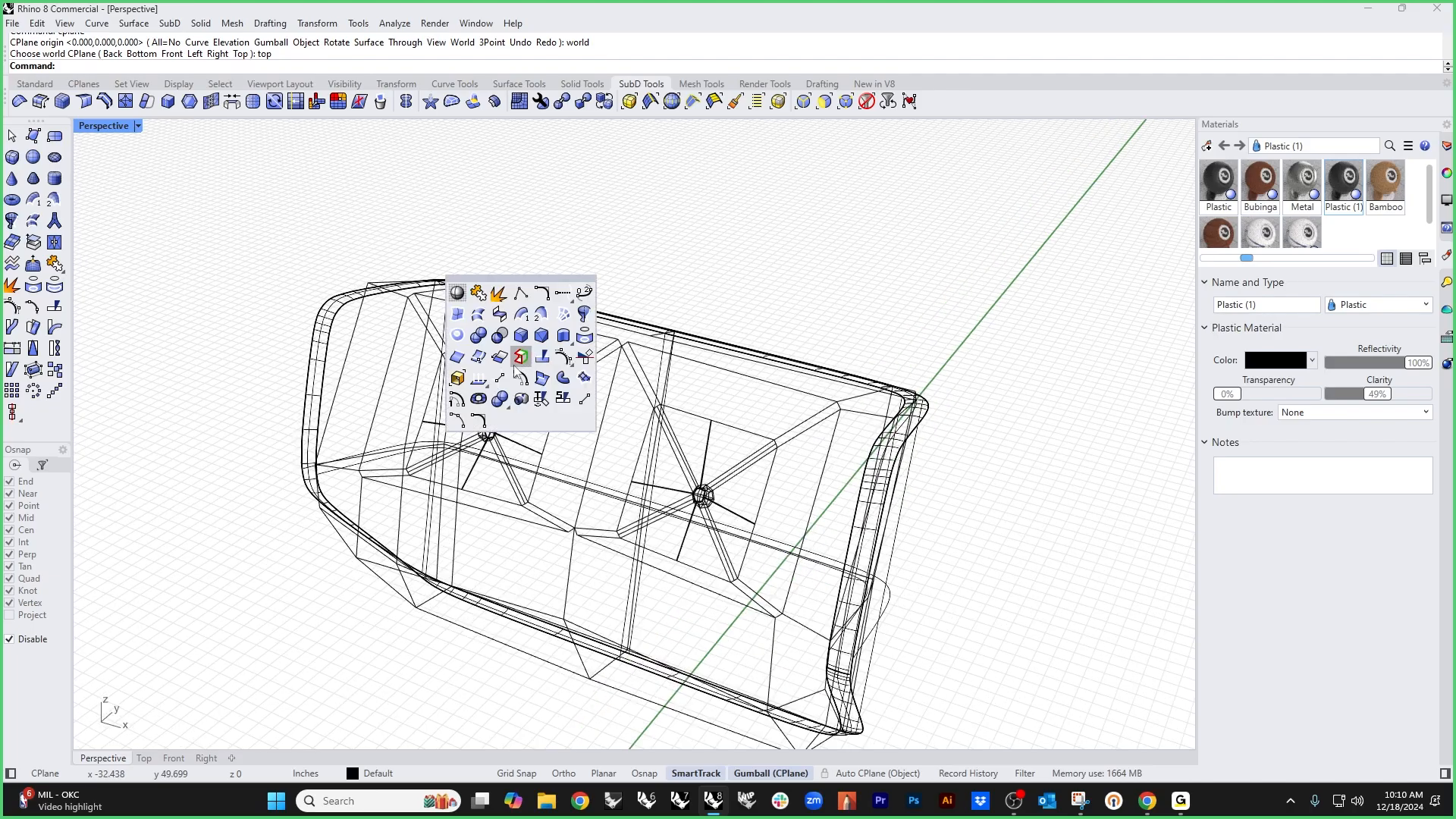
pyautogui.click(458, 294)
pyautogui.moveTo(578, 429); pyautogui.dragTo(526, 435, button='right')
pyautogui.press('Tab')
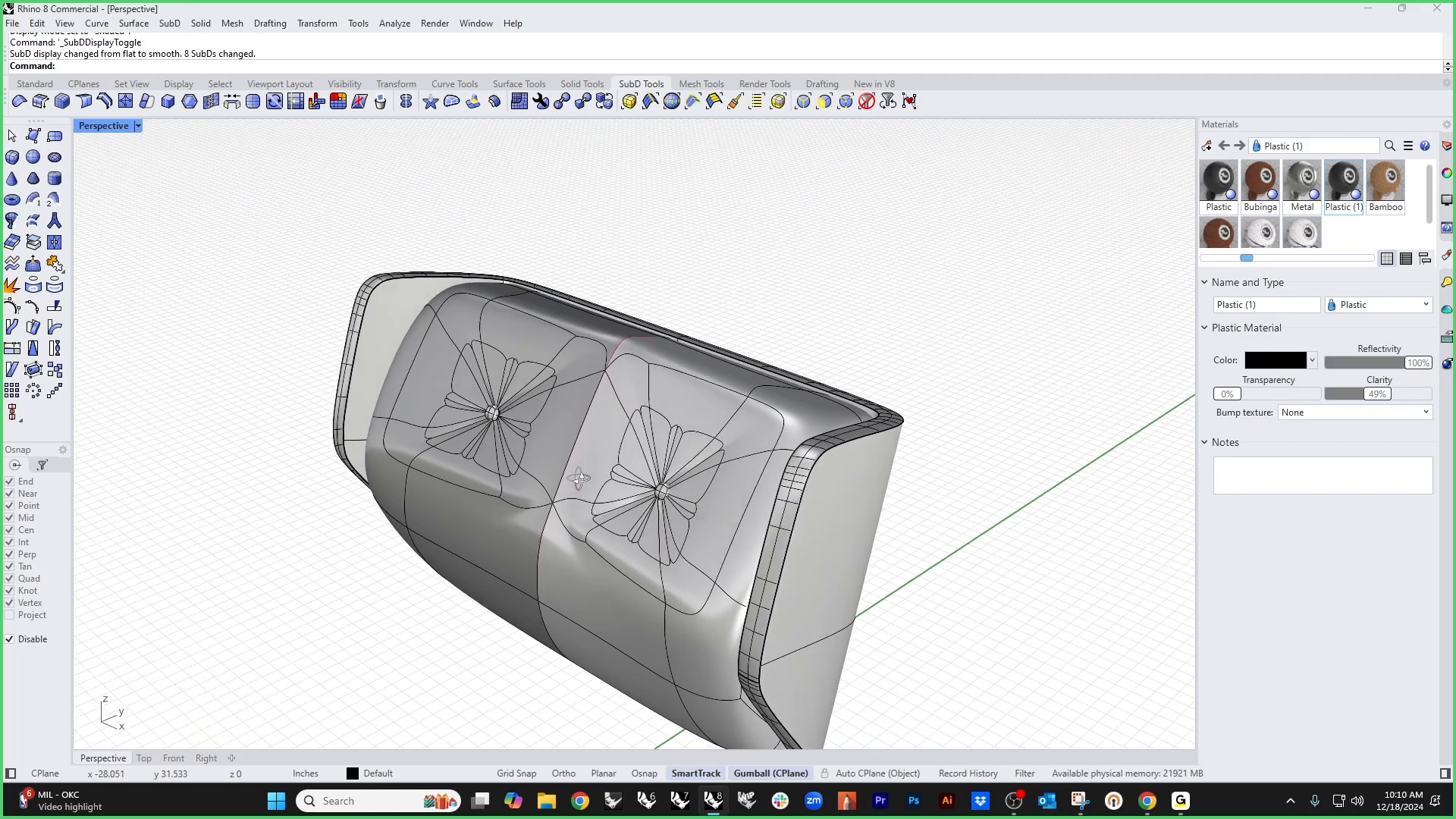
# Step: Remove the SubD symmetry from the backrest cushion
pyautogui.moveTo(577, 477); pyautogui.dragTo(623, 426, button='right')
pyautogui.scroll(5, 634, 426)
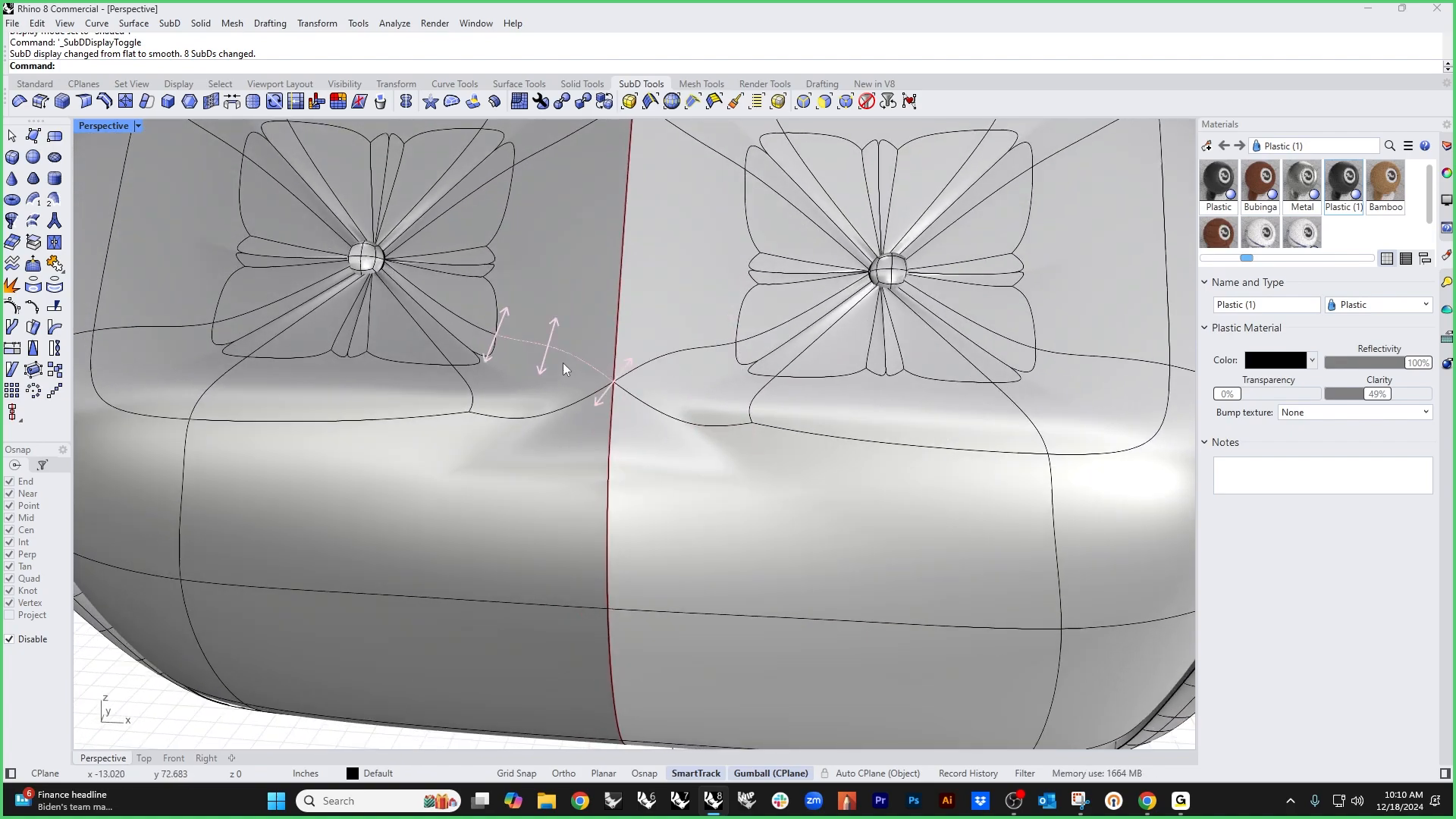
pyautogui.click(407, 102)
pyautogui.click(581, 392)
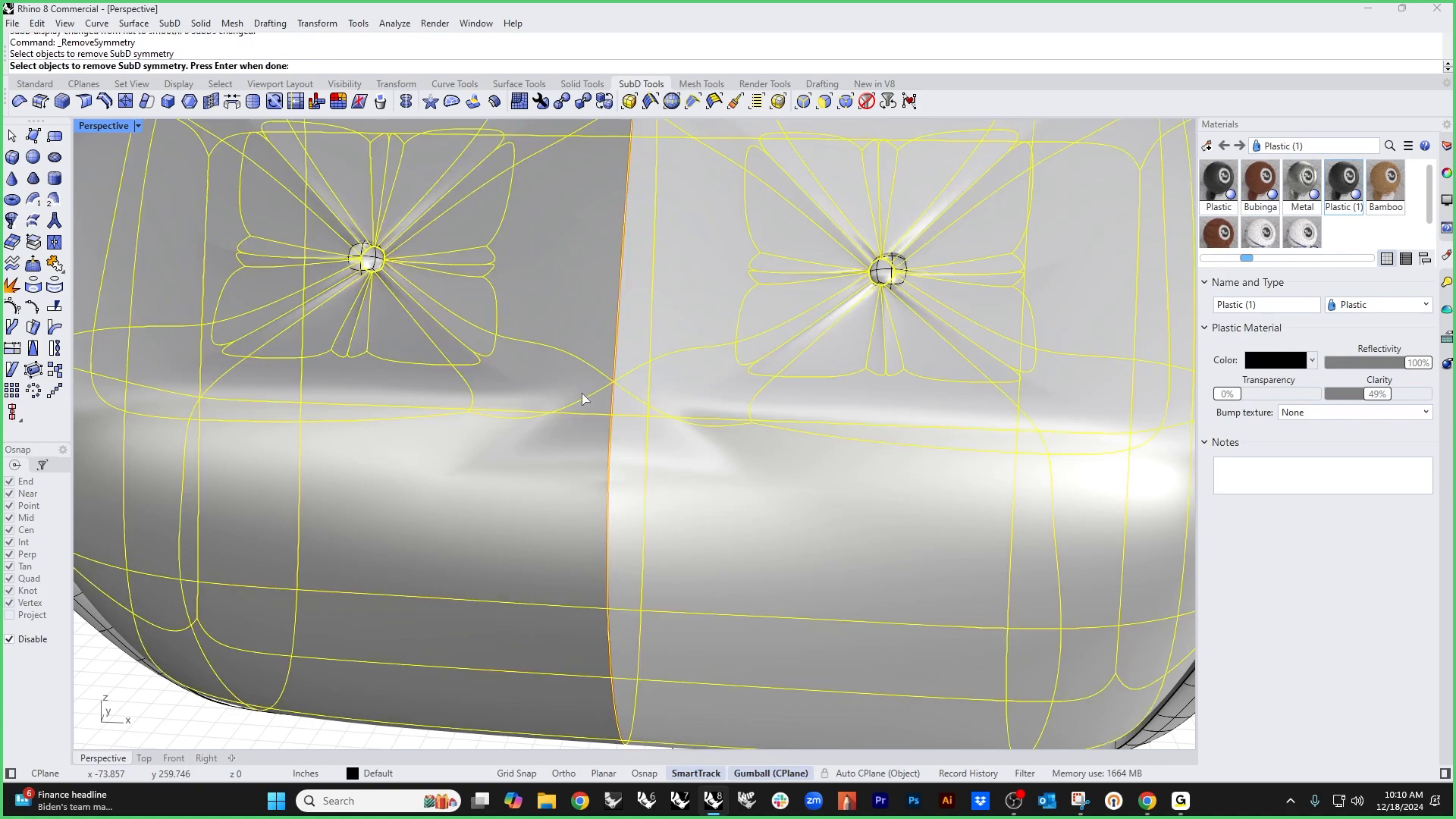
pyautogui.press('Return')
# Step: Delete the diagonal edges joining the tufts' inner corners to the centre seam, first the lower pair and then the upper pair
pyautogui.keyDown('ctrl'); pyautogui.keyDown('shift'); pyautogui.click(649, 363); pyautogui.keyUp('shift'); pyautogui.keyUp('ctrl')
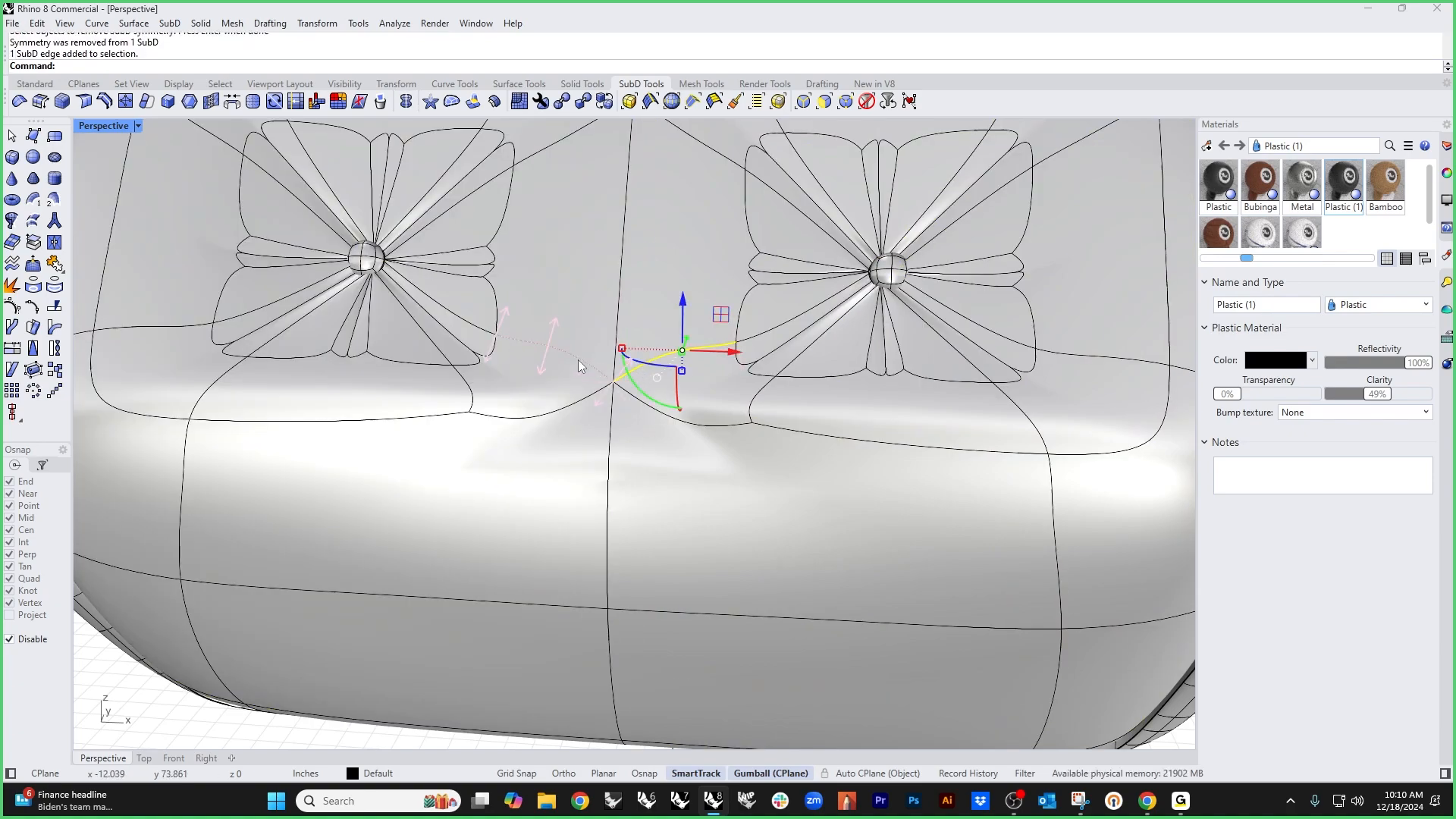
pyautogui.keyDown('ctrl'); pyautogui.keyDown('shift'); pyautogui.click(578, 359); pyautogui.keyUp('shift'); pyautogui.keyUp('ctrl')
pyautogui.press('Delete')
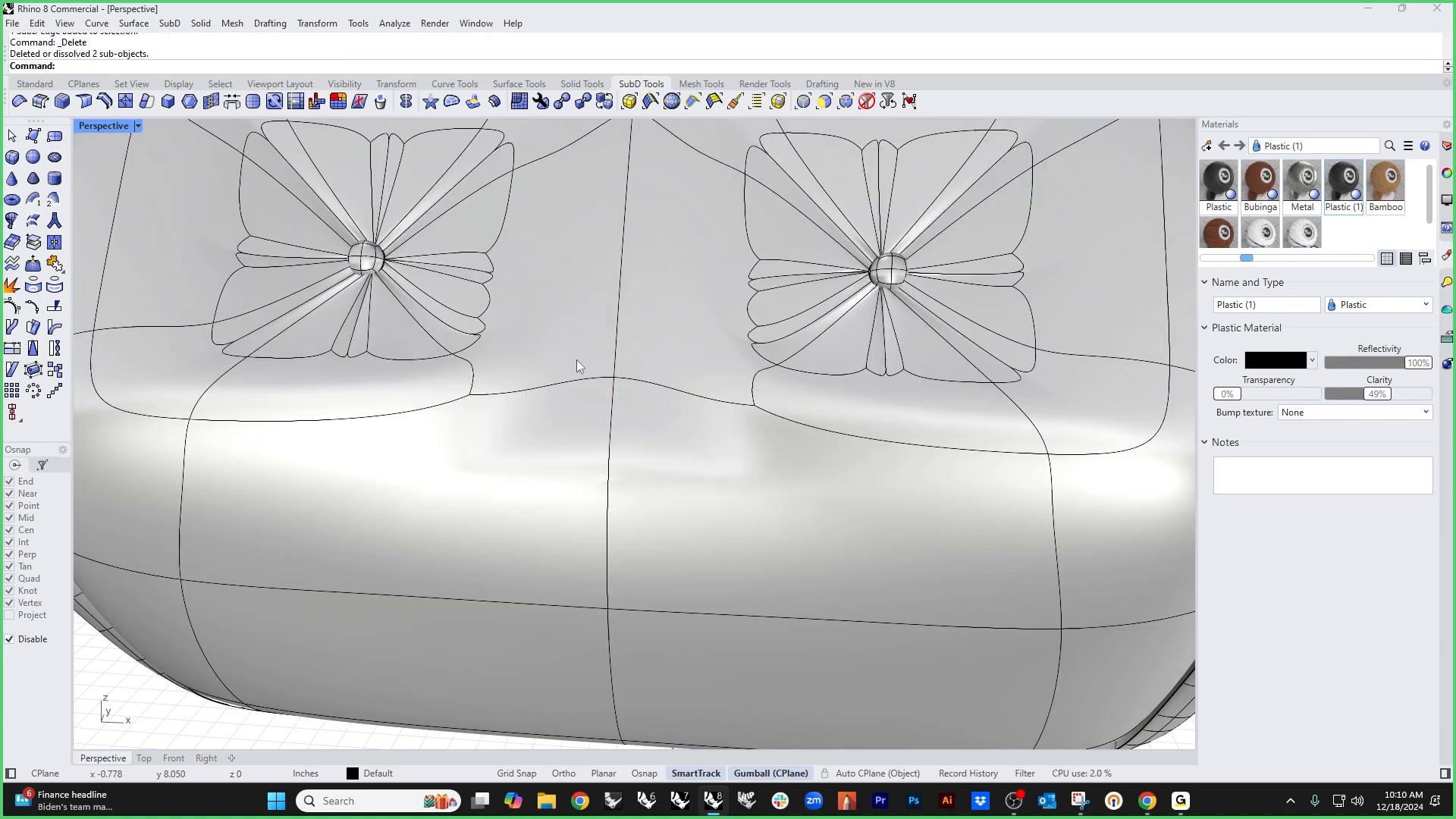
pyautogui.moveTo(603, 399); pyautogui.dragTo(611, 519, button='right')
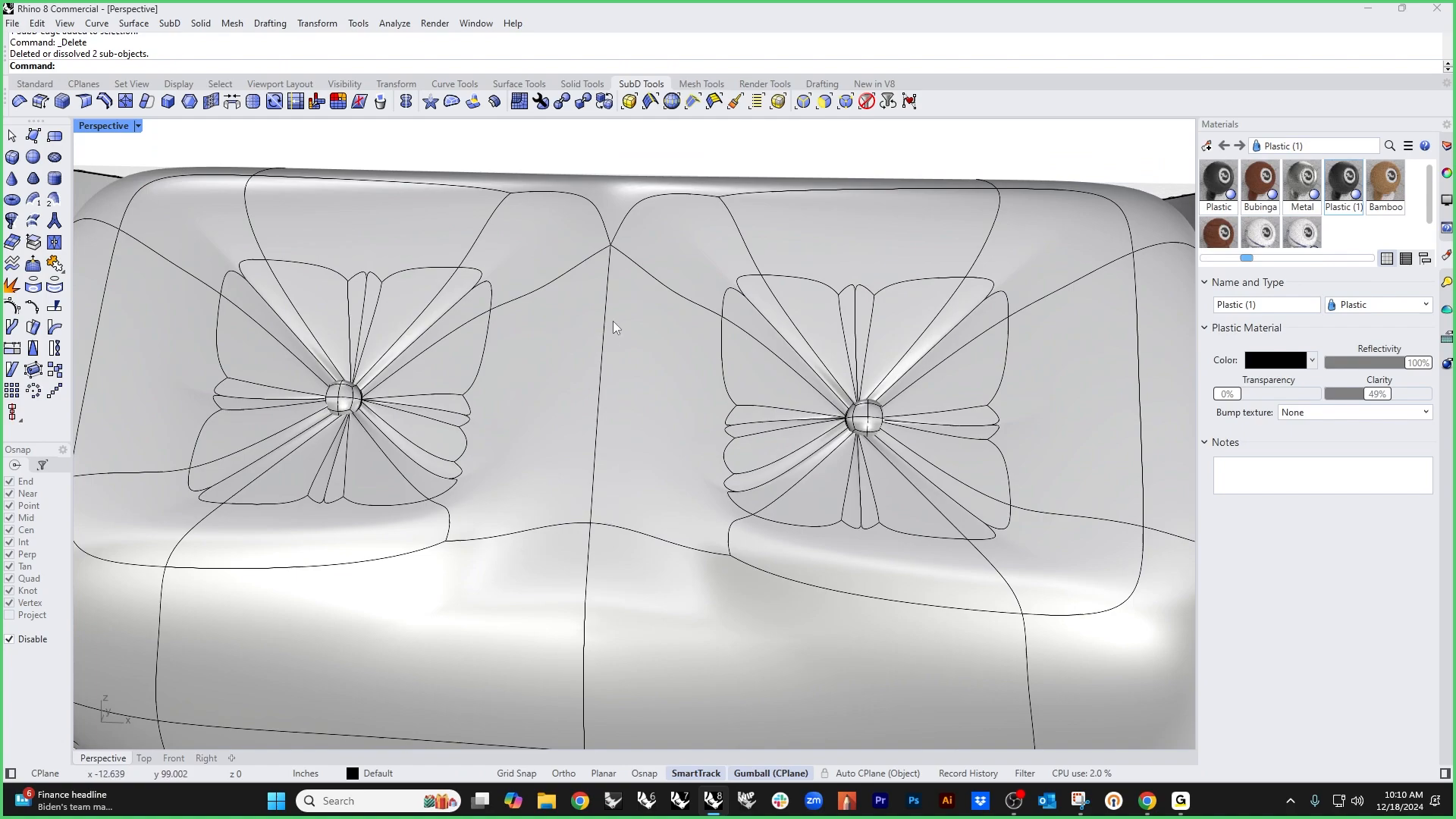
pyautogui.moveTo(613, 321); pyautogui.dragTo(640, 354, button='right')
pyautogui.keyDown('ctrl'); pyautogui.keyDown('shift'); pyautogui.click(634, 364); pyautogui.keyUp('shift'); pyautogui.keyUp('ctrl')
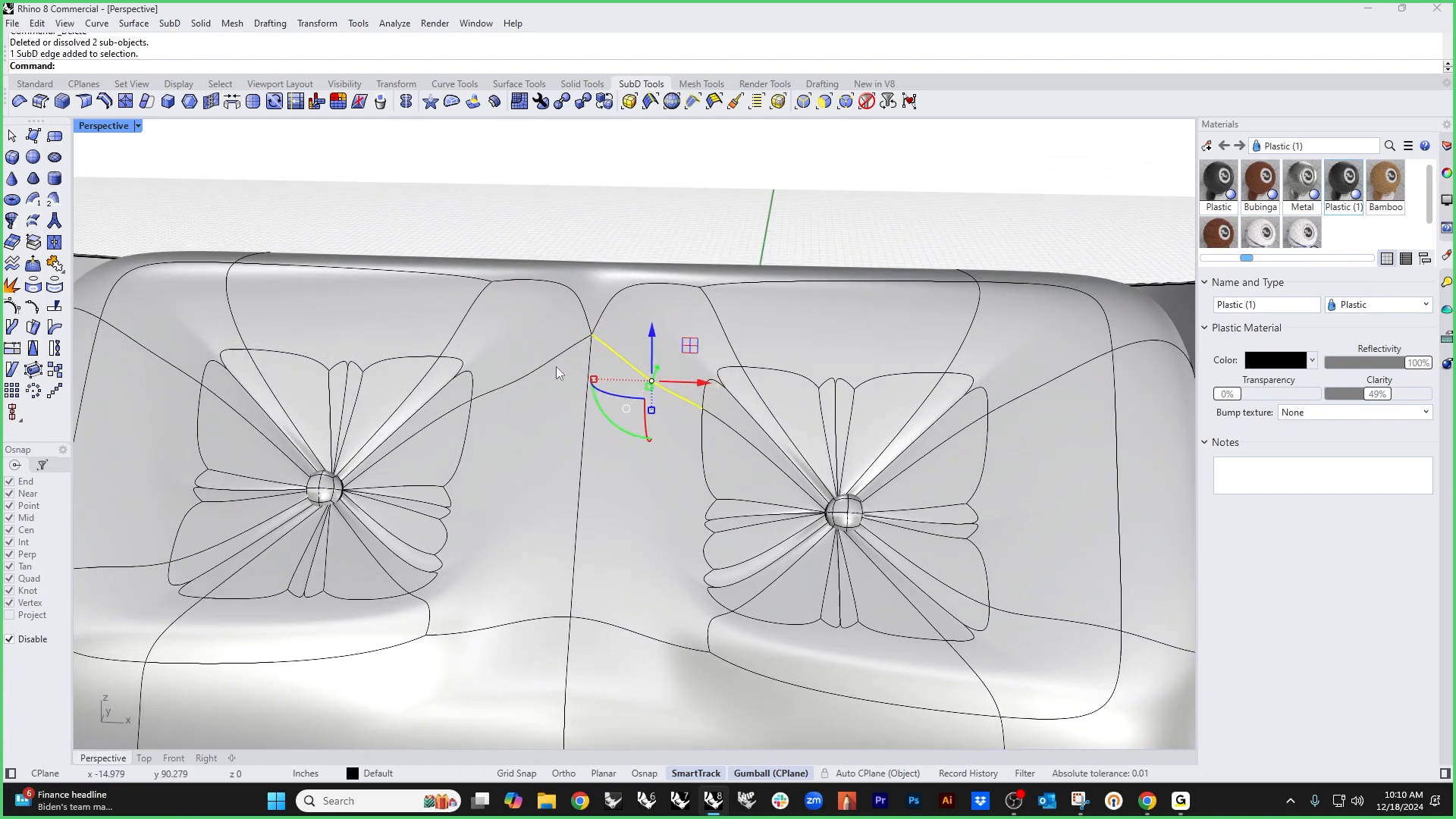
pyautogui.press('Delete')
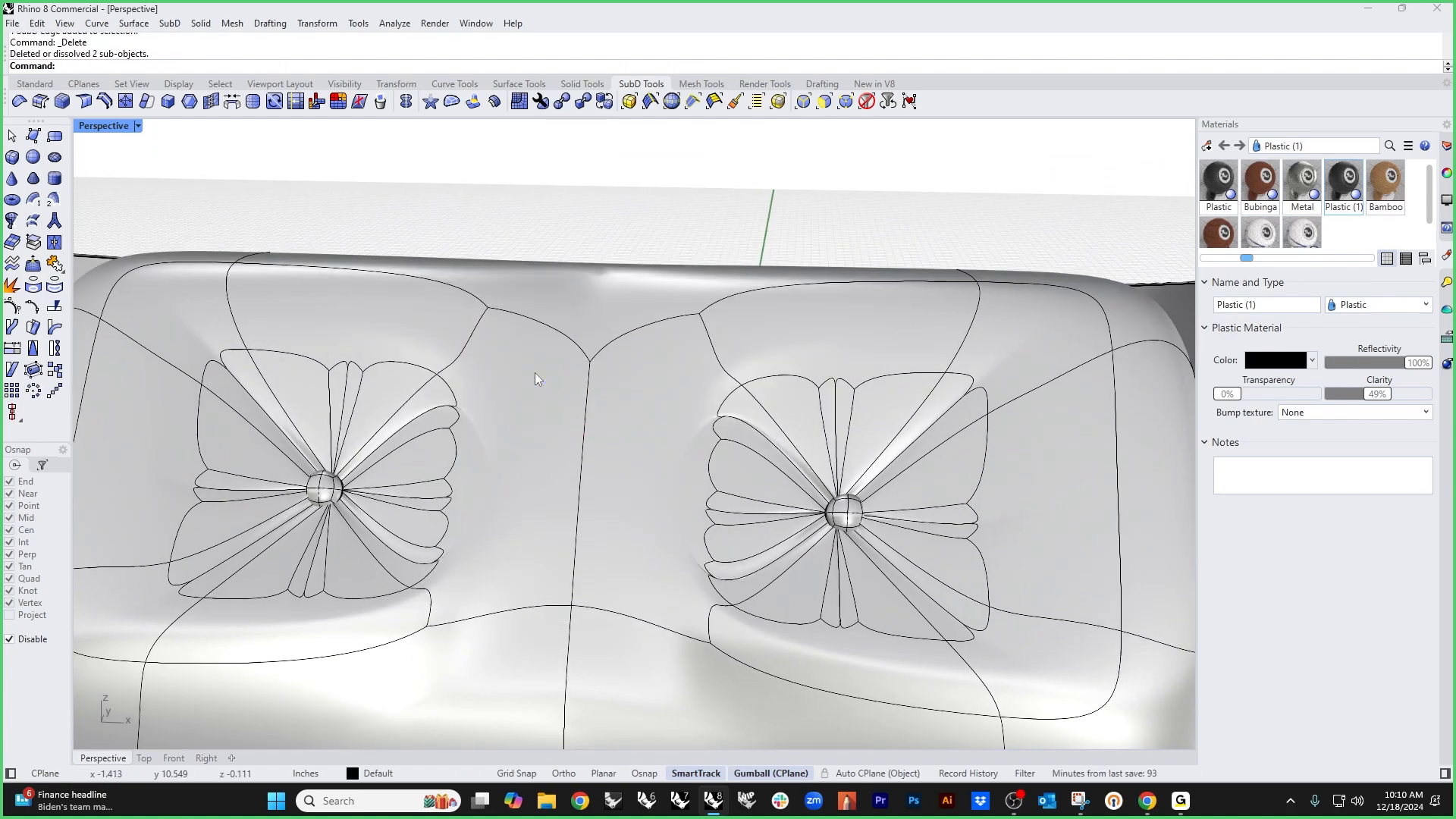
# Step: Use Insert Point in wireframe display to add an edge across the centre seam between the upper inner corners of the two tufts
pyautogui.click(126, 101)
pyautogui.click(611, 413)
pyautogui.scroll(5, 698, 394)
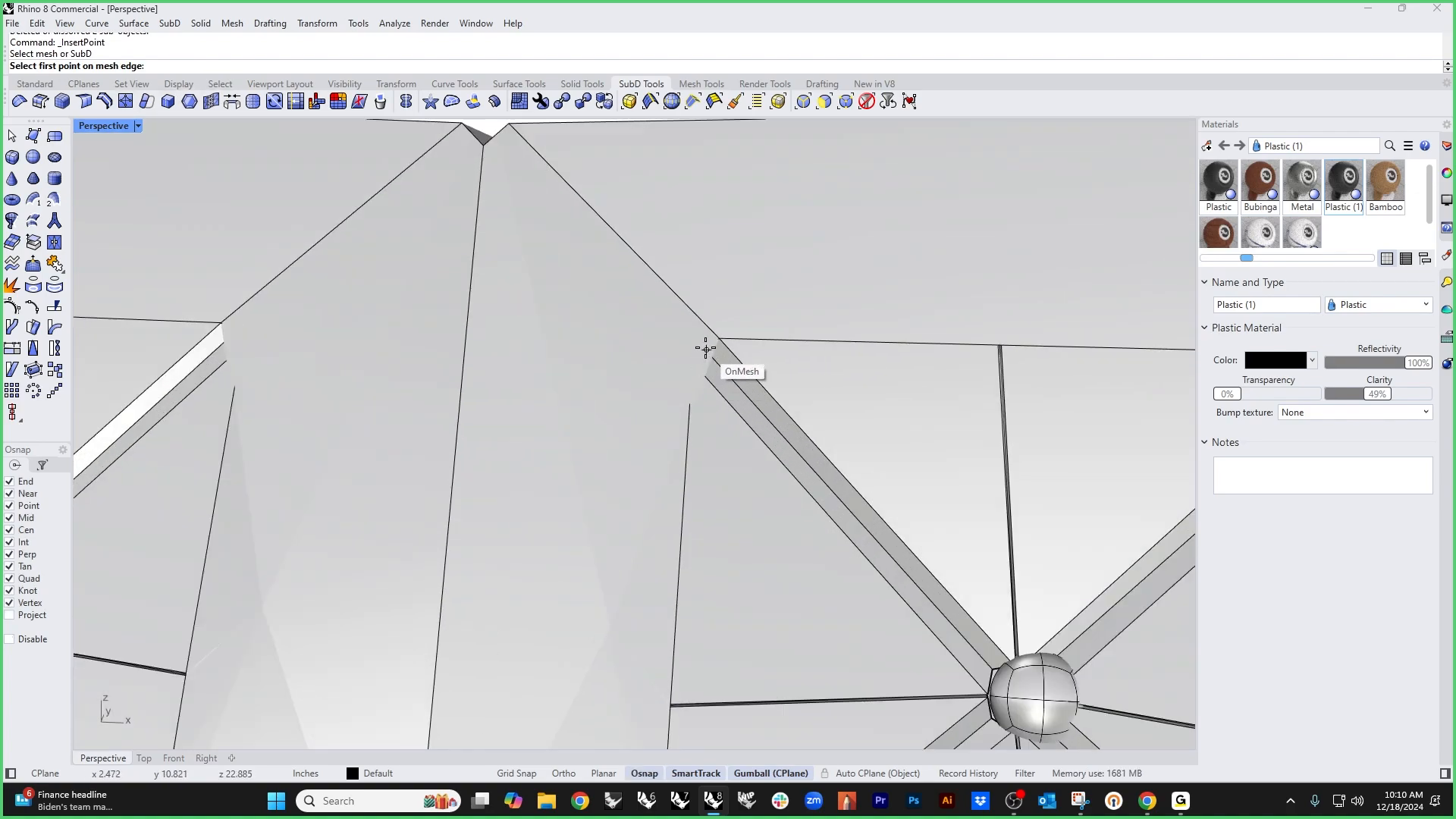
pyautogui.press('alt')
pyautogui.middleClick(682, 364)
pyautogui.click(617, 303)
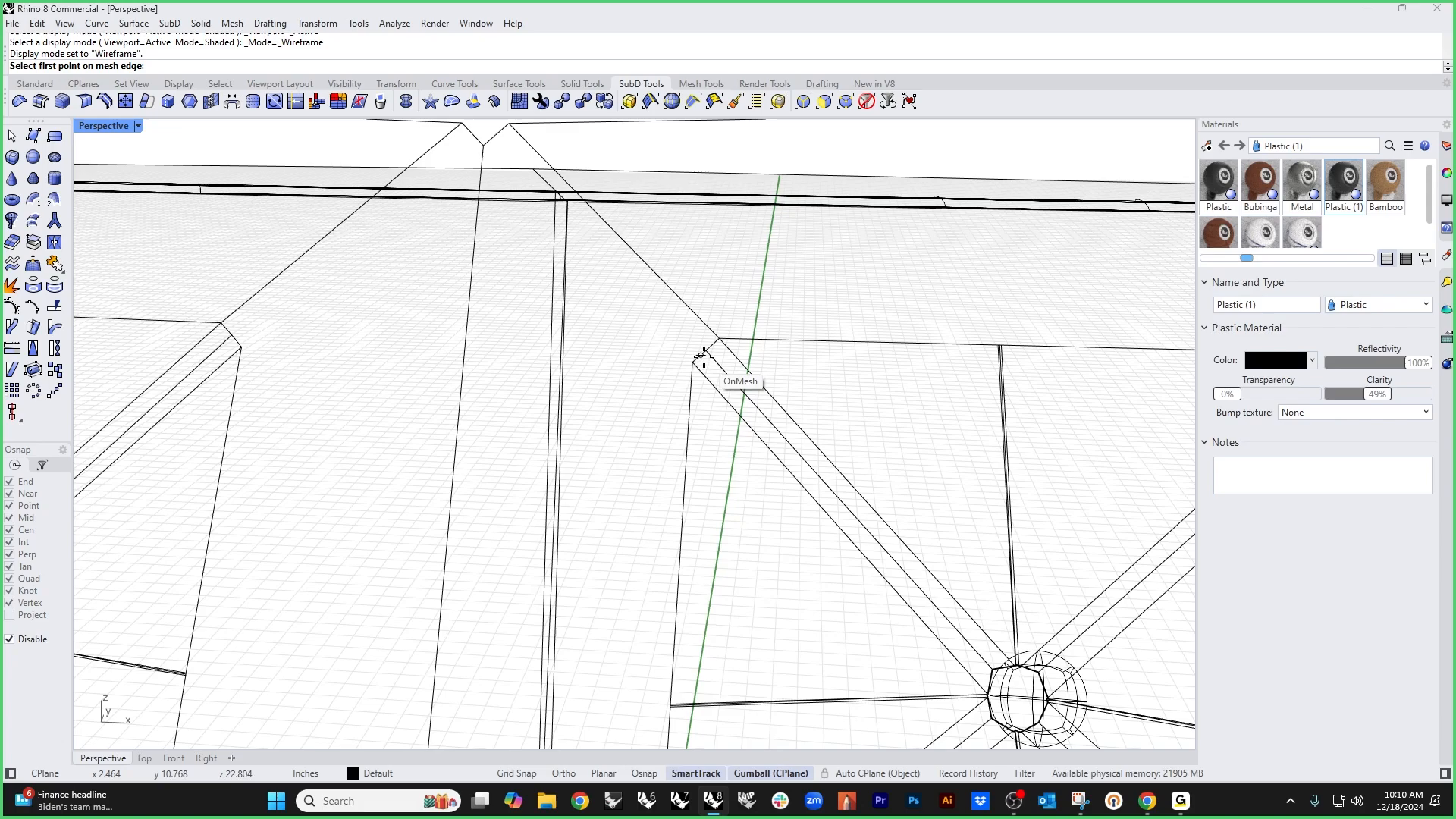
pyautogui.click(705, 352)
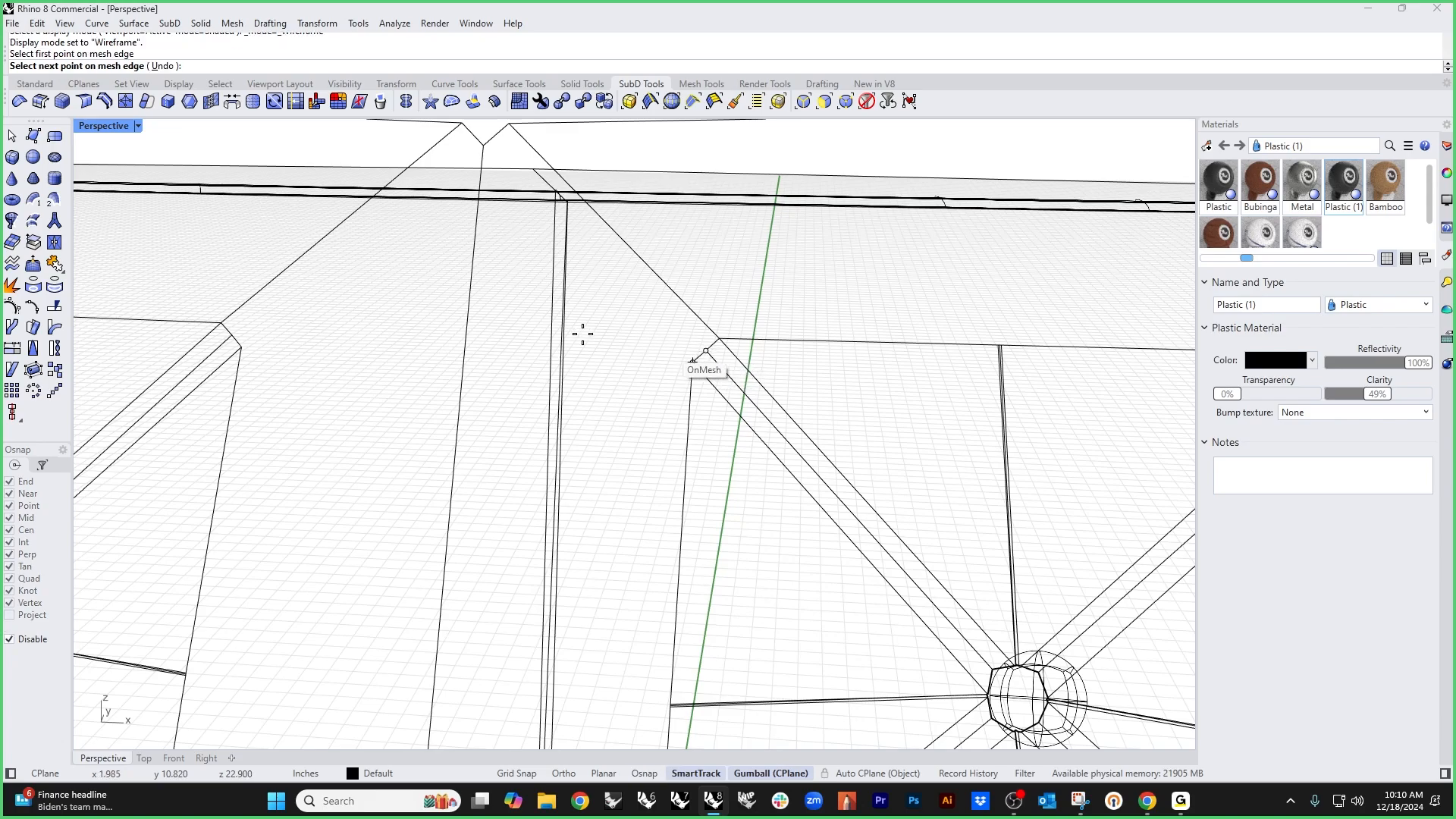
pyautogui.click(232, 335)
pyautogui.press('Return')
pyautogui.scroll(5, 366, 477)
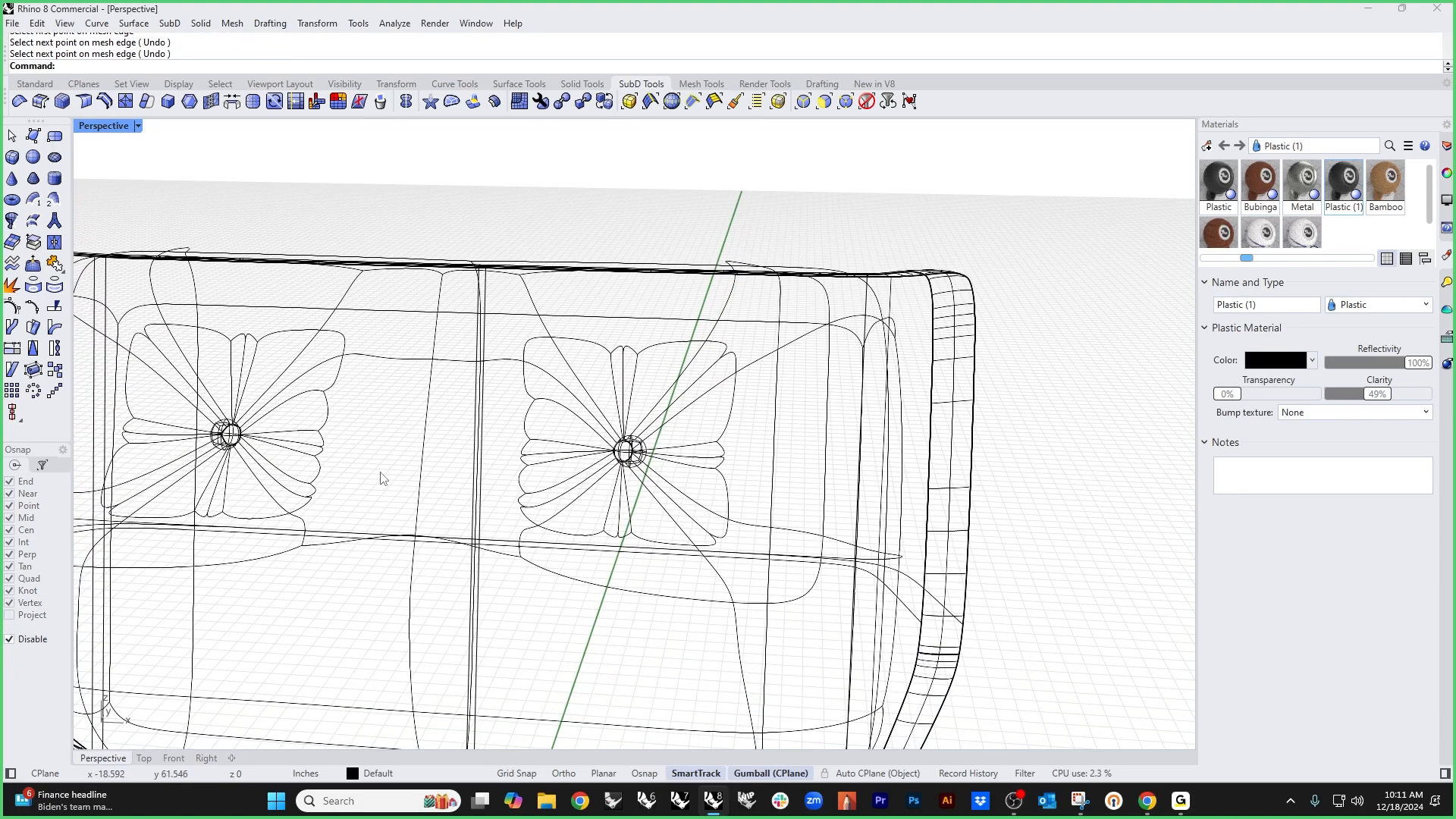
# Step: Insert another edge across the centre seam between the lower inner corners of the two tufts
pyautogui.press('Return')
pyautogui.click(299, 512)
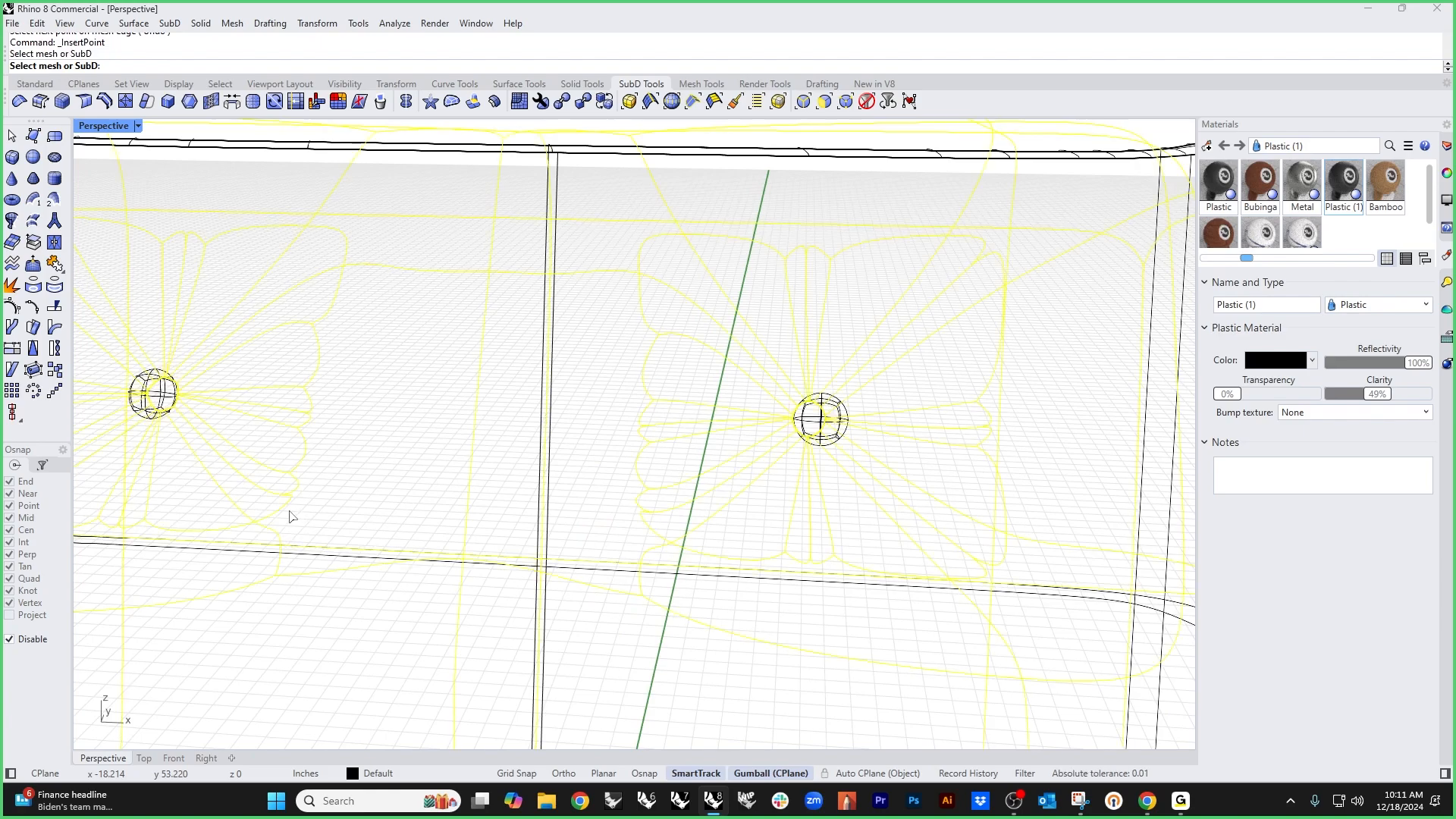
pyautogui.press('alt')
pyautogui.click(316, 547)
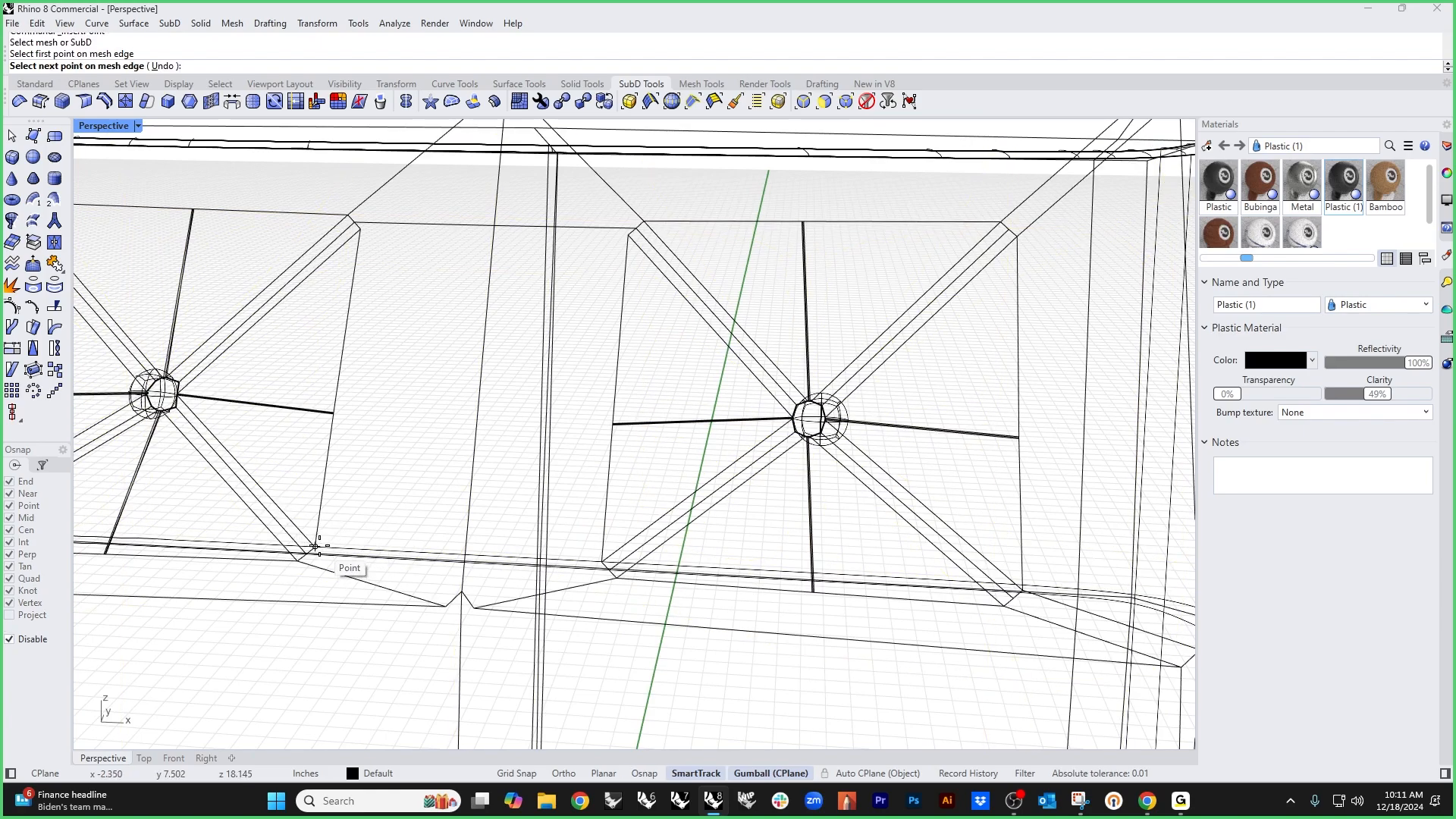
pyautogui.click(601, 562)
pyautogui.press('Return')
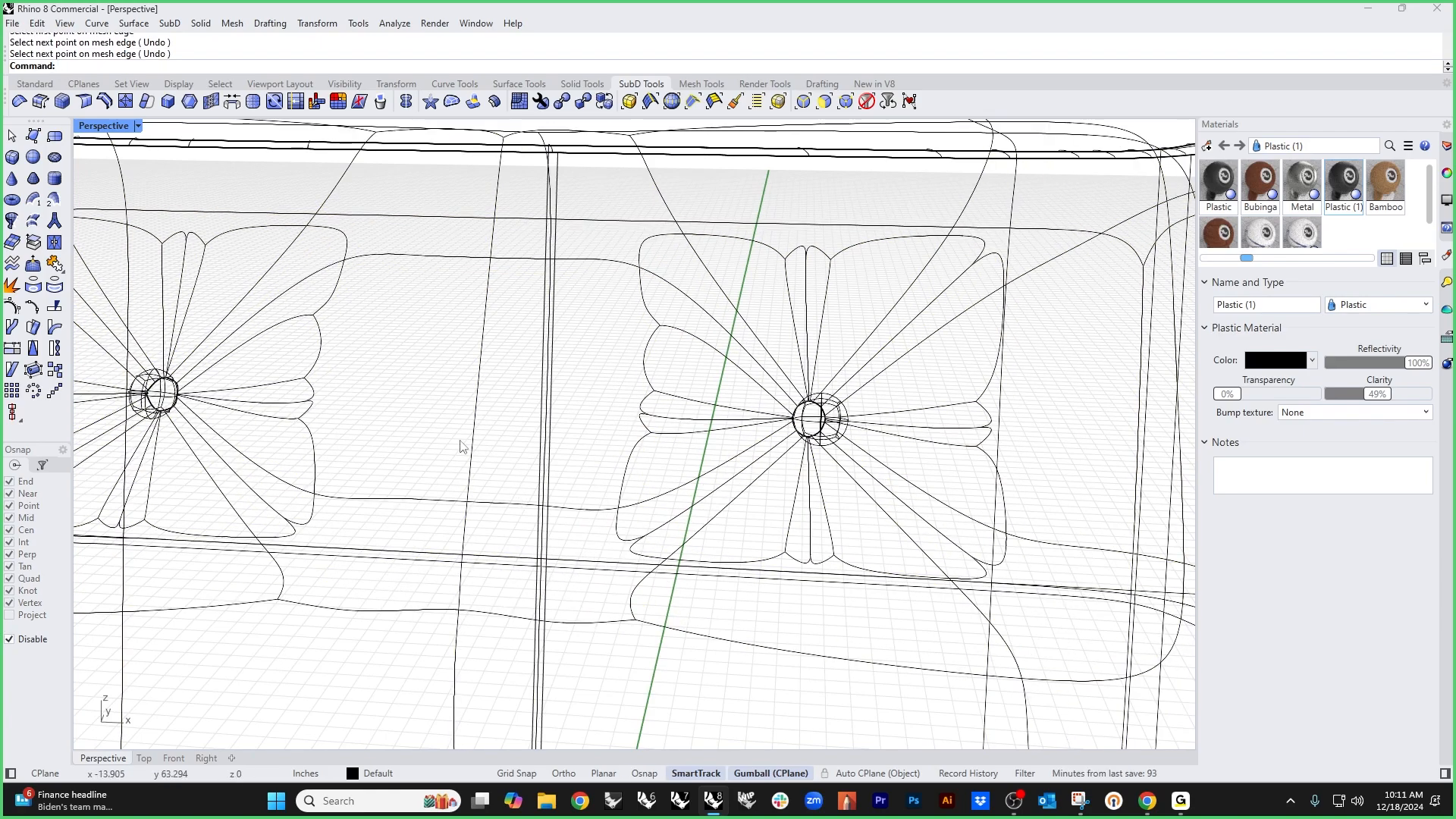
# Step: Set the display mode to Shaded and delete the two edges on either side of the centre seam just below the tufts
pyautogui.click(110, 126)
pyautogui.click(152, 201)
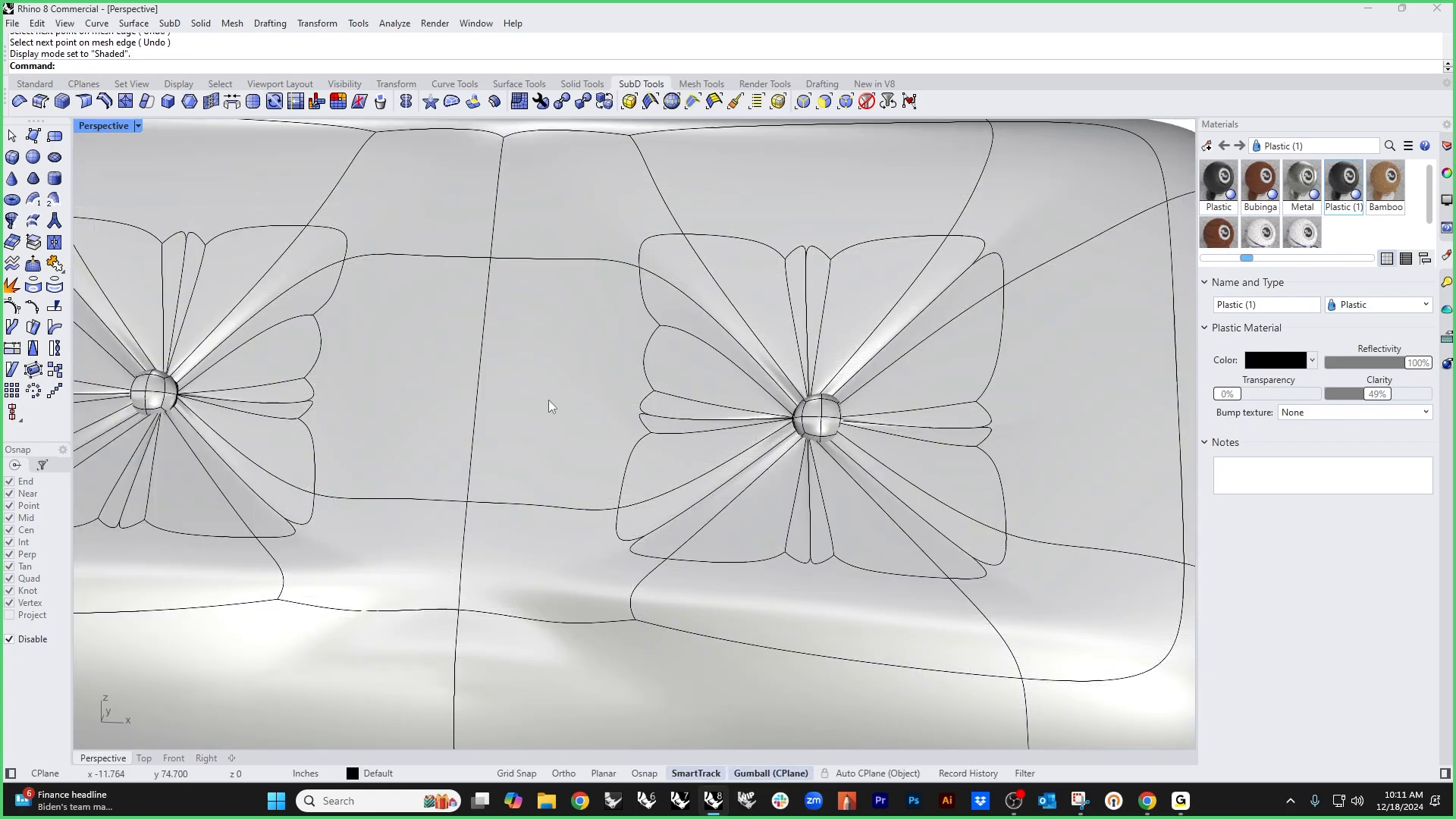
pyautogui.scroll(-5, 599, 491)
pyautogui.moveTo(599, 492); pyautogui.dragTo(502, 458, button='right')
pyautogui.scroll(8, 511, 492)
pyautogui.keyDown('ctrl'); pyautogui.keyDown('shift'); pyautogui.click(502, 449); pyautogui.keyUp('shift'); pyautogui.keyUp('ctrl')
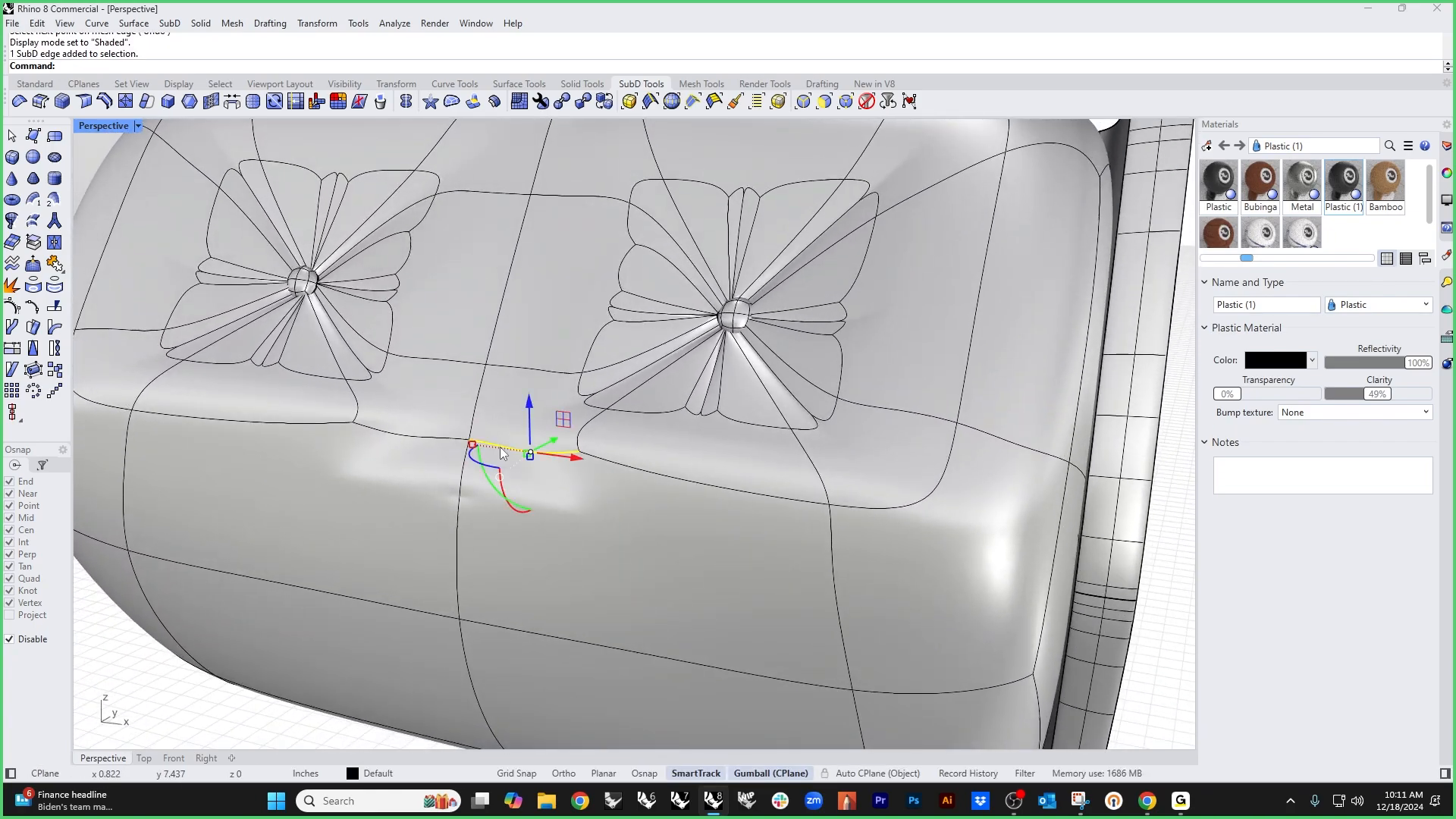
pyautogui.keyDown('ctrl'); pyautogui.keyDown('shift'); pyautogui.click(429, 433); pyautogui.keyUp('shift'); pyautogui.keyUp('ctrl')
pyautogui.press('Delete')
# Step: Show all the hidden chair parts around the backrest cushion and select the seat cushion
pyautogui.scroll(-6, 440, 455)
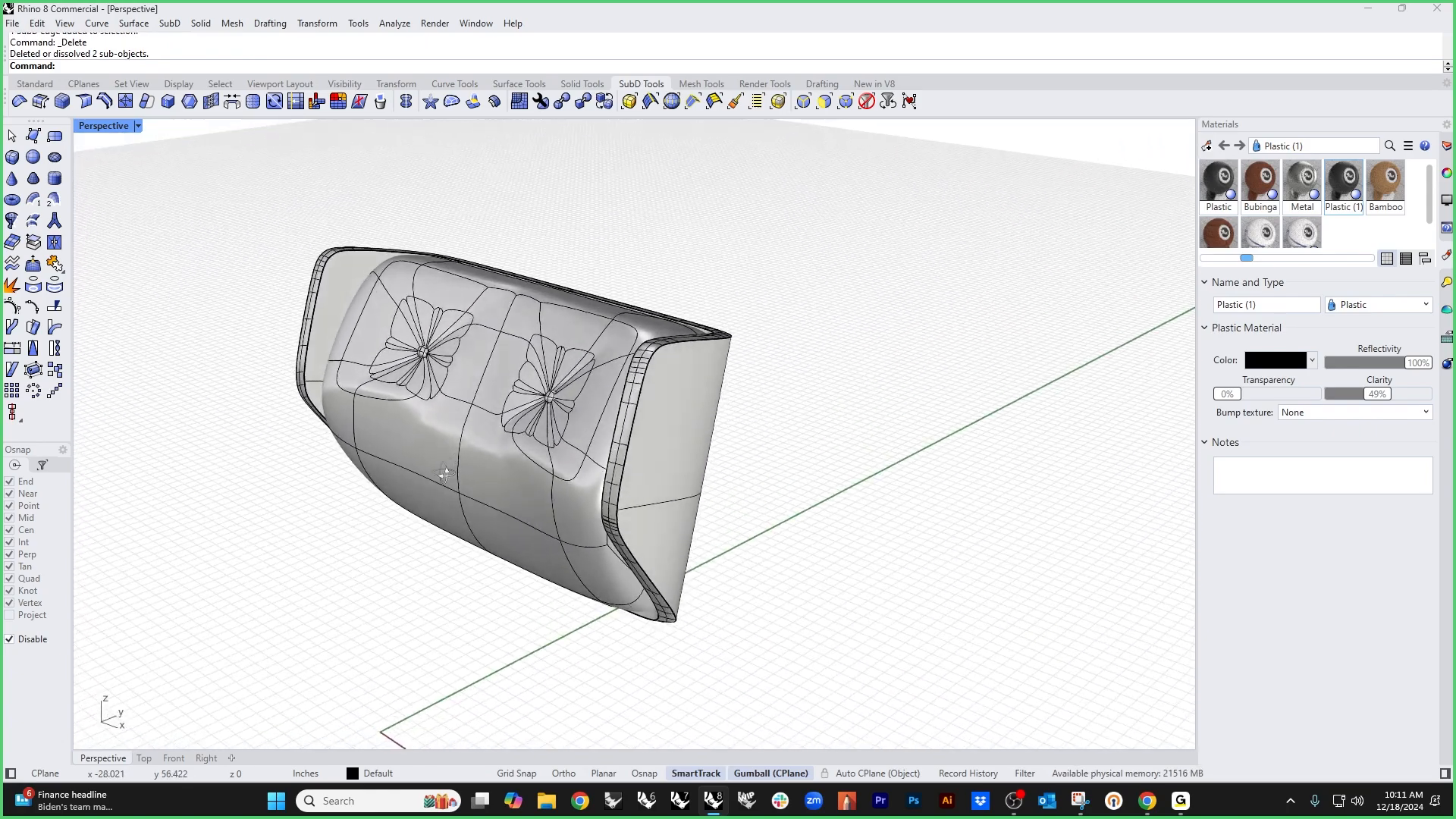
pyautogui.moveTo(445, 473); pyautogui.dragTo(454, 468, button='right')
pyautogui.click(137, 126)
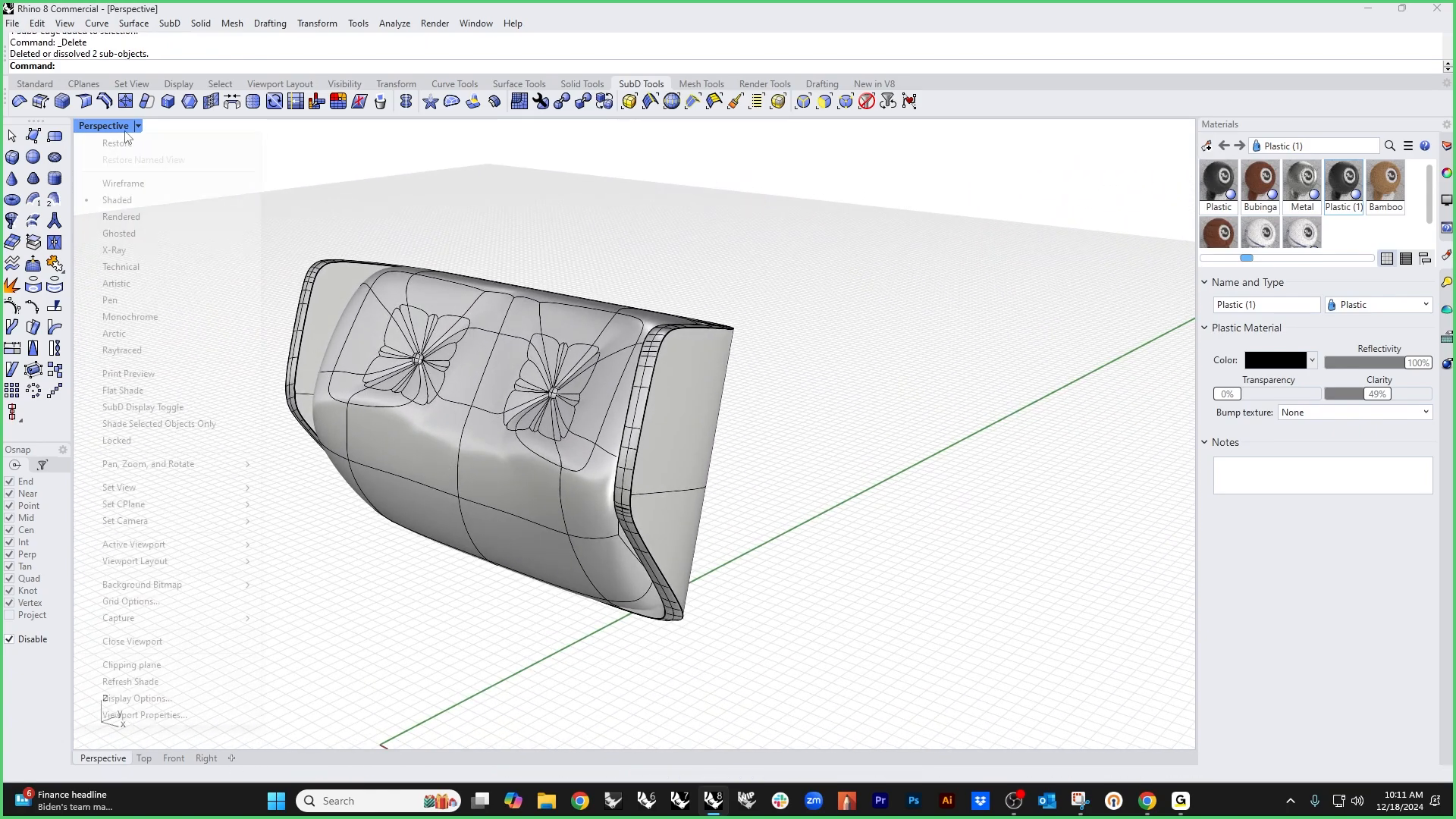
pyautogui.moveTo(208, 492)
pyautogui.click(467, 654)
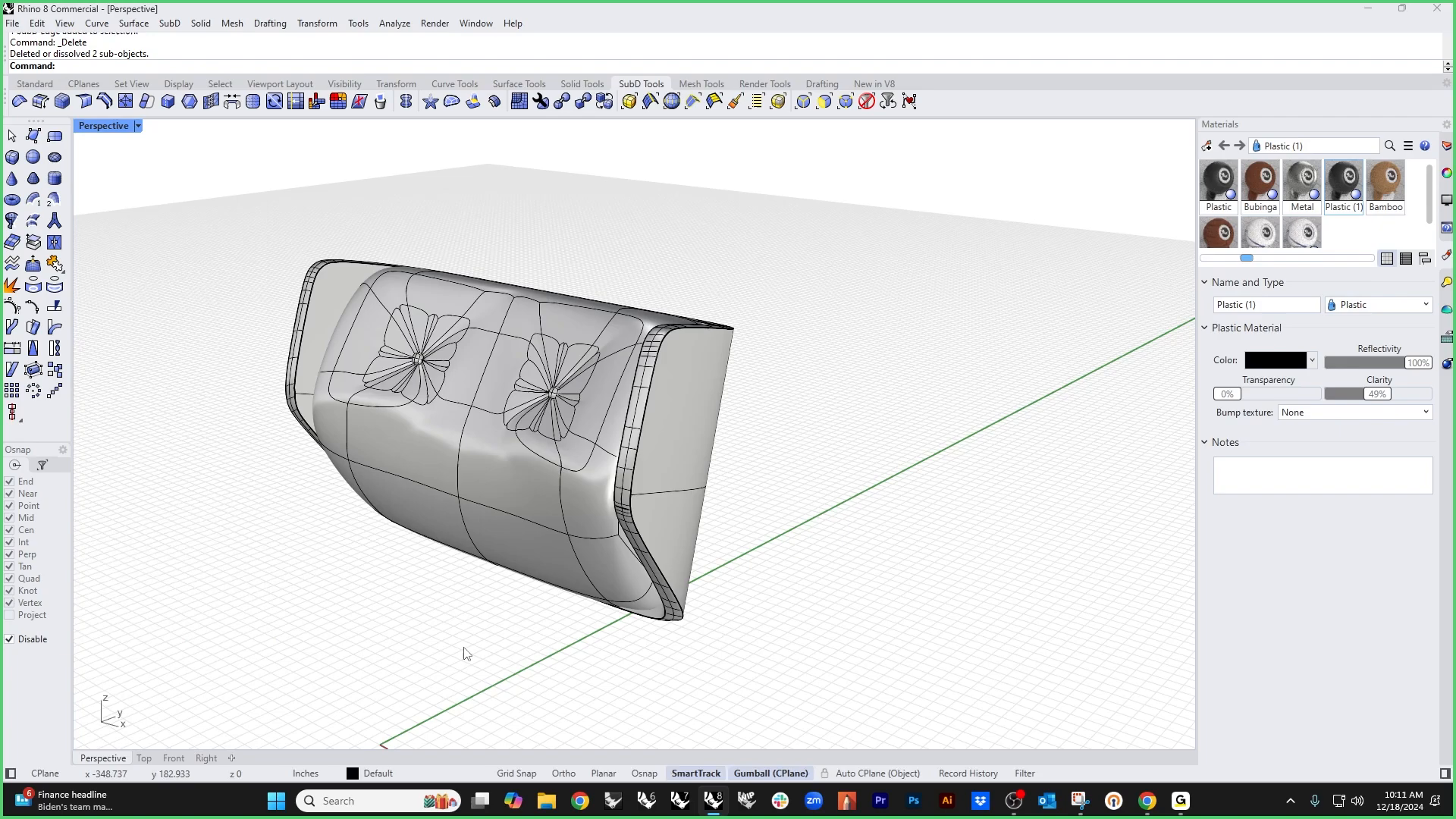
pyautogui.hotkey('ctrl', 'alt', 'h')
pyautogui.moveTo(475, 635); pyautogui.dragTo(603, 510, button='right')
pyautogui.scroll(3, 608, 522)
pyautogui.scroll(-5, 603, 510)
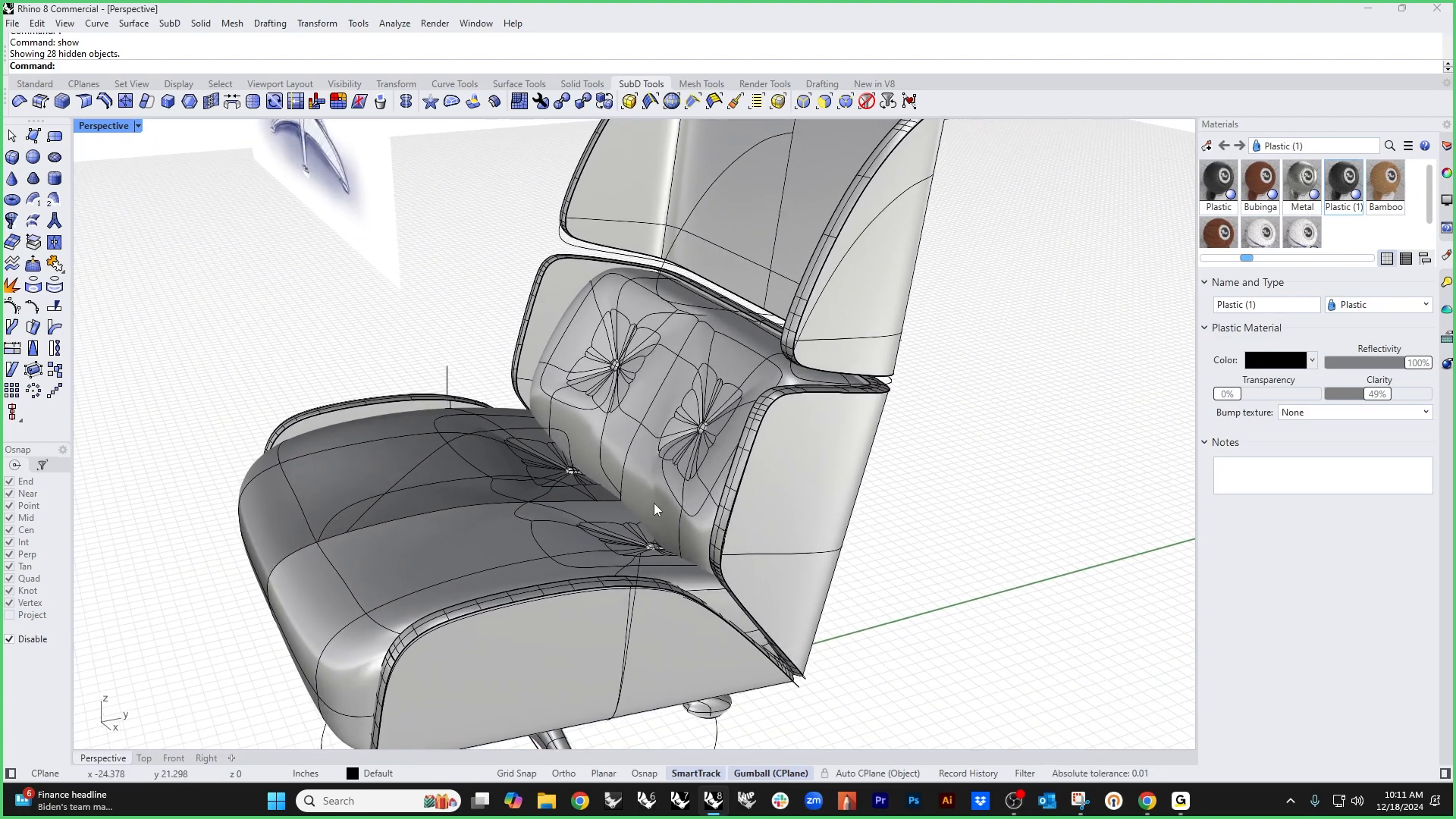
pyautogui.click(520, 554)
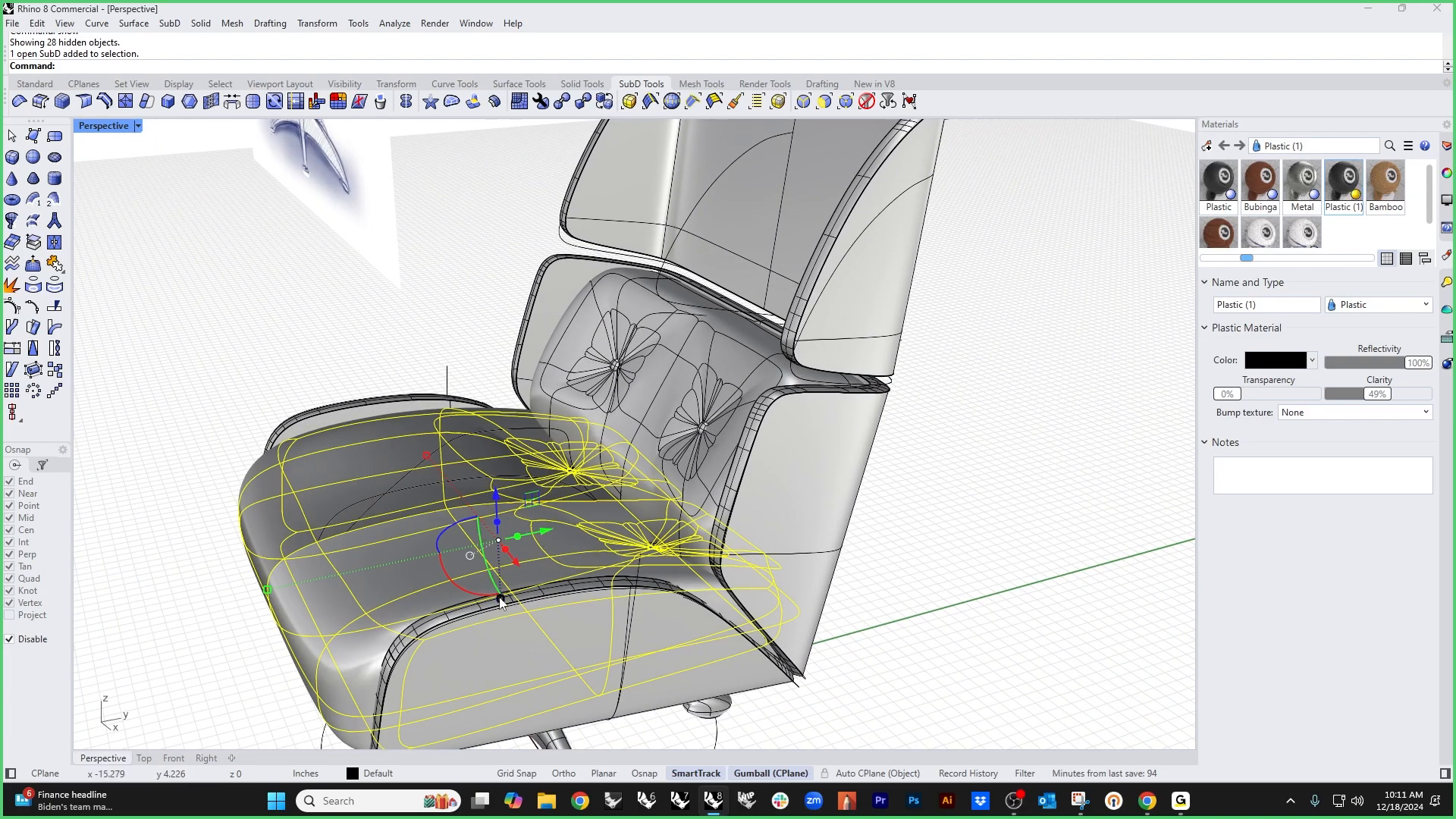
# Step: Use Scale1D to shorten the seat cushion front to back from a base point near its front edge
pyautogui.write('S1')
pyautogui.press('Return')
pyautogui.keyDown('alt'); pyautogui.click(285, 558); pyautogui.keyUp('alt')
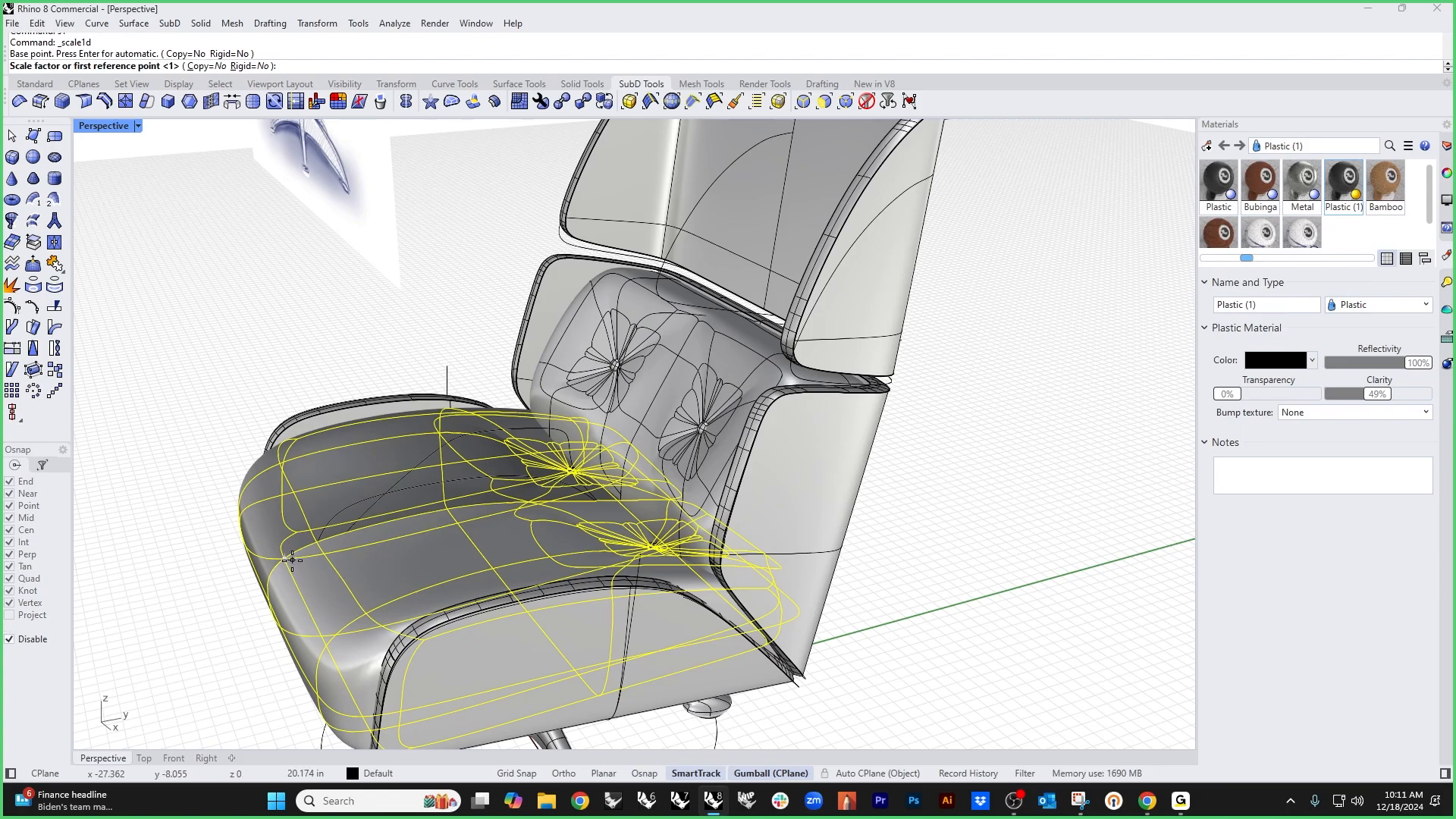
pyautogui.click(642, 526)
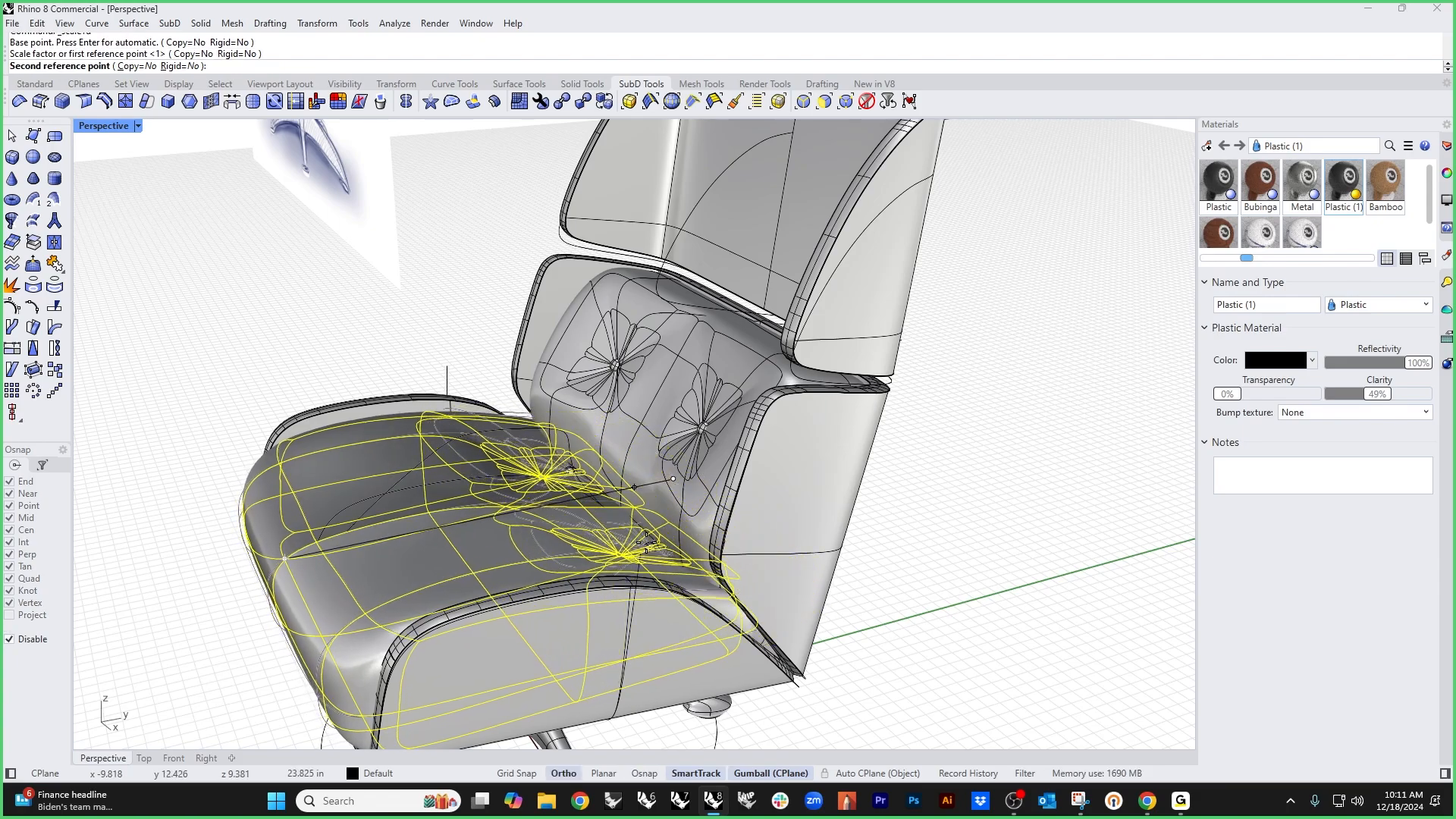
pyautogui.keyDown('shift'); pyautogui.click(642, 544); pyautogui.keyUp('shift')
pyautogui.click(974, 591)
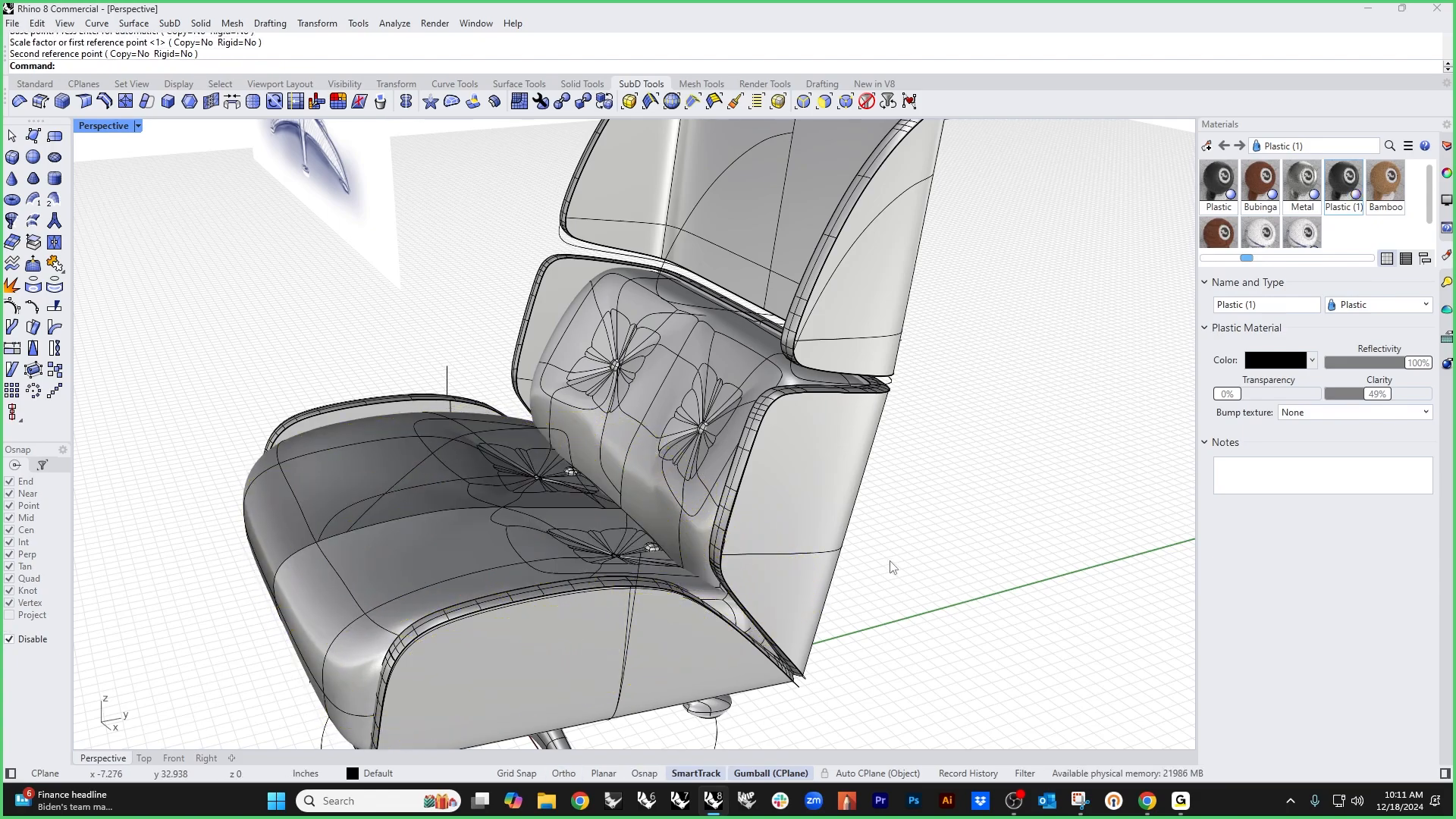
# Step: Select the two seat tuft buttons and move them forward onto the centres of the seat cushion's tufts
pyautogui.scroll(6, 539, 506)
pyautogui.click(535, 460)
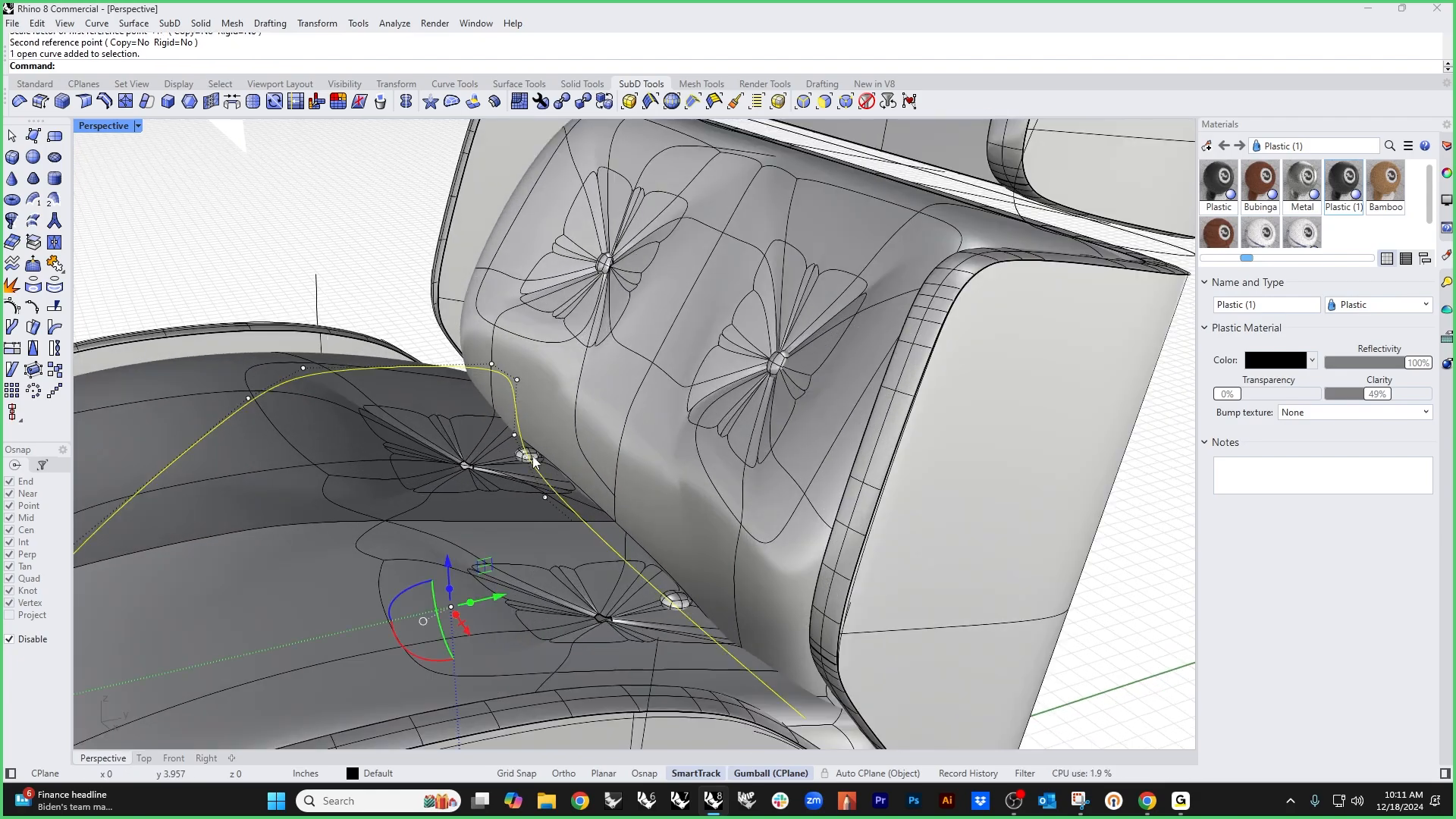
pyautogui.click(686, 601)
pyautogui.keyDown('shift'); pyautogui.click(520, 455); pyautogui.keyUp('shift')
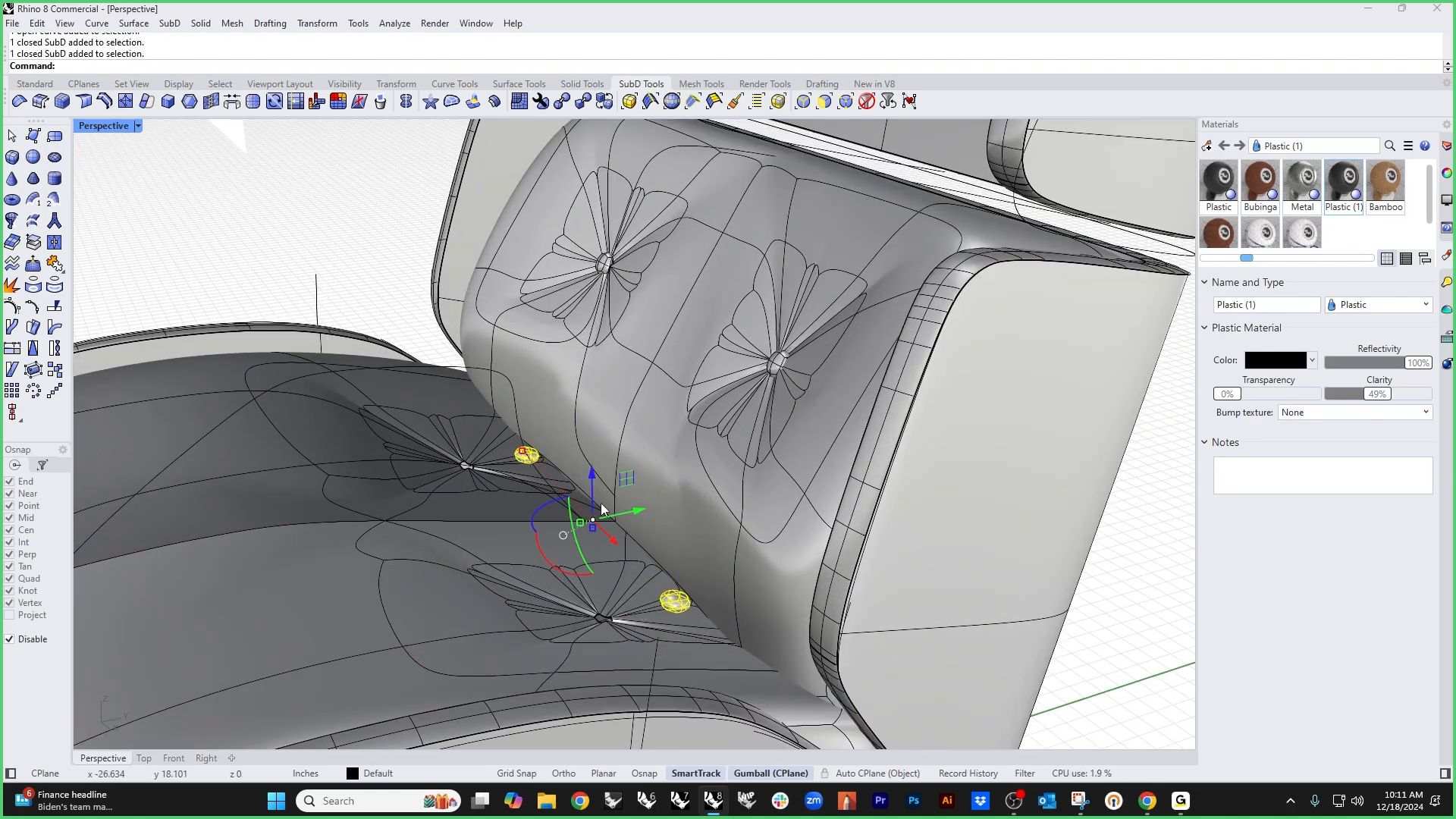
pyautogui.moveTo(588, 515); pyautogui.dragTo(526, 538)
pyautogui.click(1112, 666)
# Step: Use CageEdit on the lower backrest shell in the Right view, with a bounding-box cage in world coordinates, 4 points per direction, and global region
pyautogui.scroll(-5, 989, 584)
pyautogui.moveTo(947, 564); pyautogui.dragTo(761, 553, button='right')
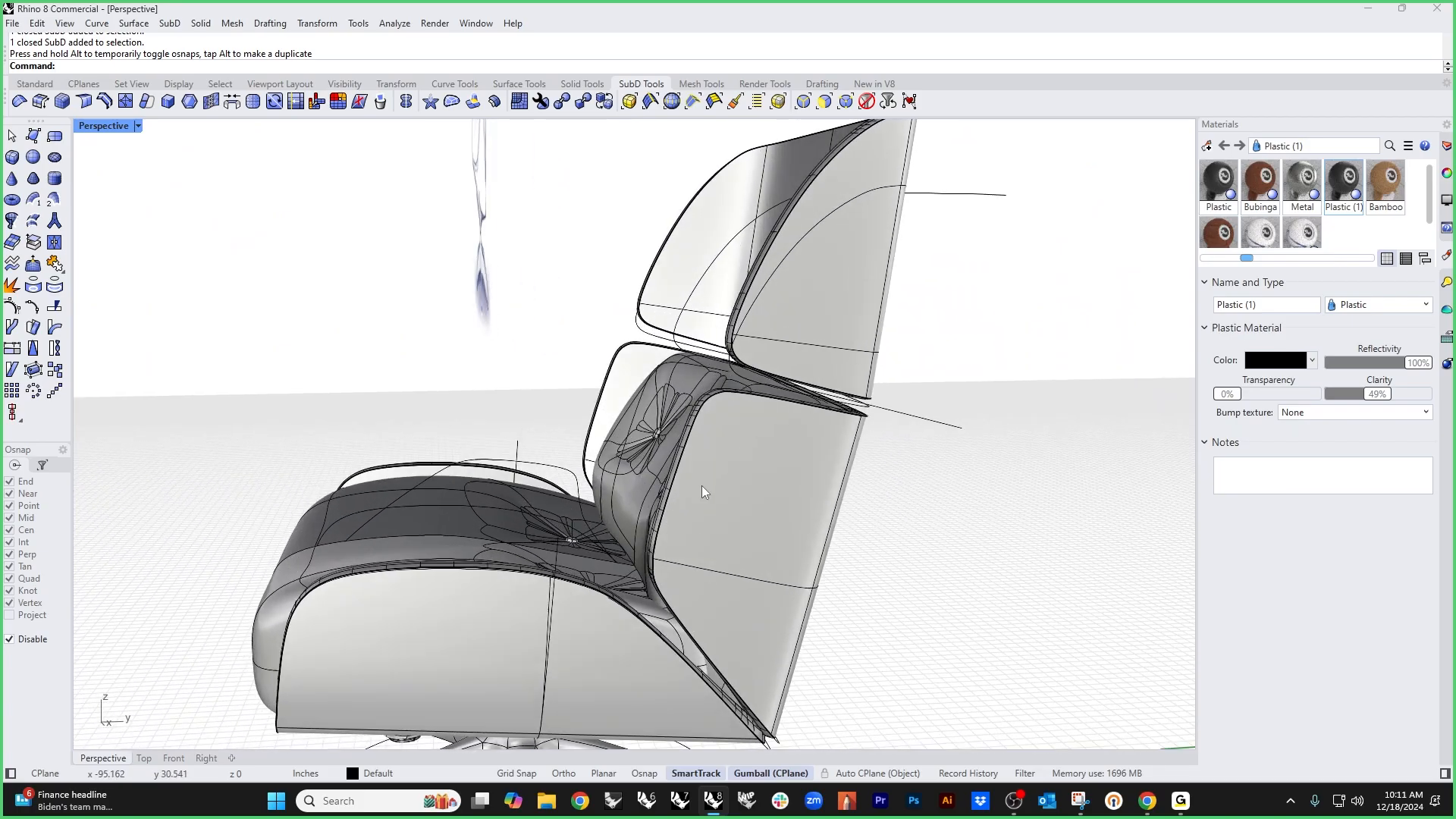
pyautogui.moveTo(702, 485); pyautogui.dragTo(721, 539, button='right')
pyautogui.click(720, 539)
pyautogui.hotkey('ctrl', 'F2')
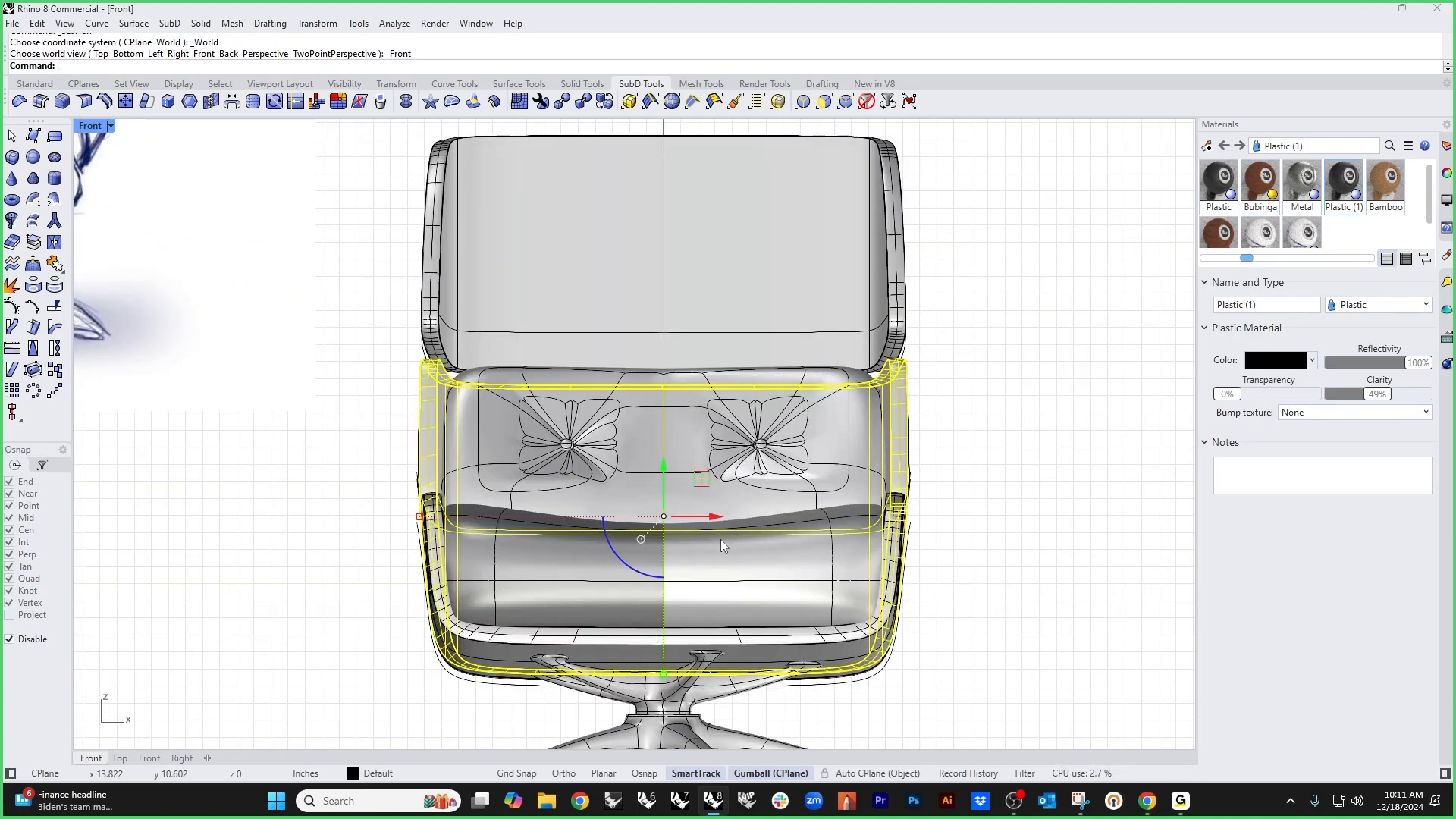
pyautogui.hotkey('ctrl', 'F3')
pyautogui.scroll(2, 640, 522)
pyautogui.middleClick(640, 522)
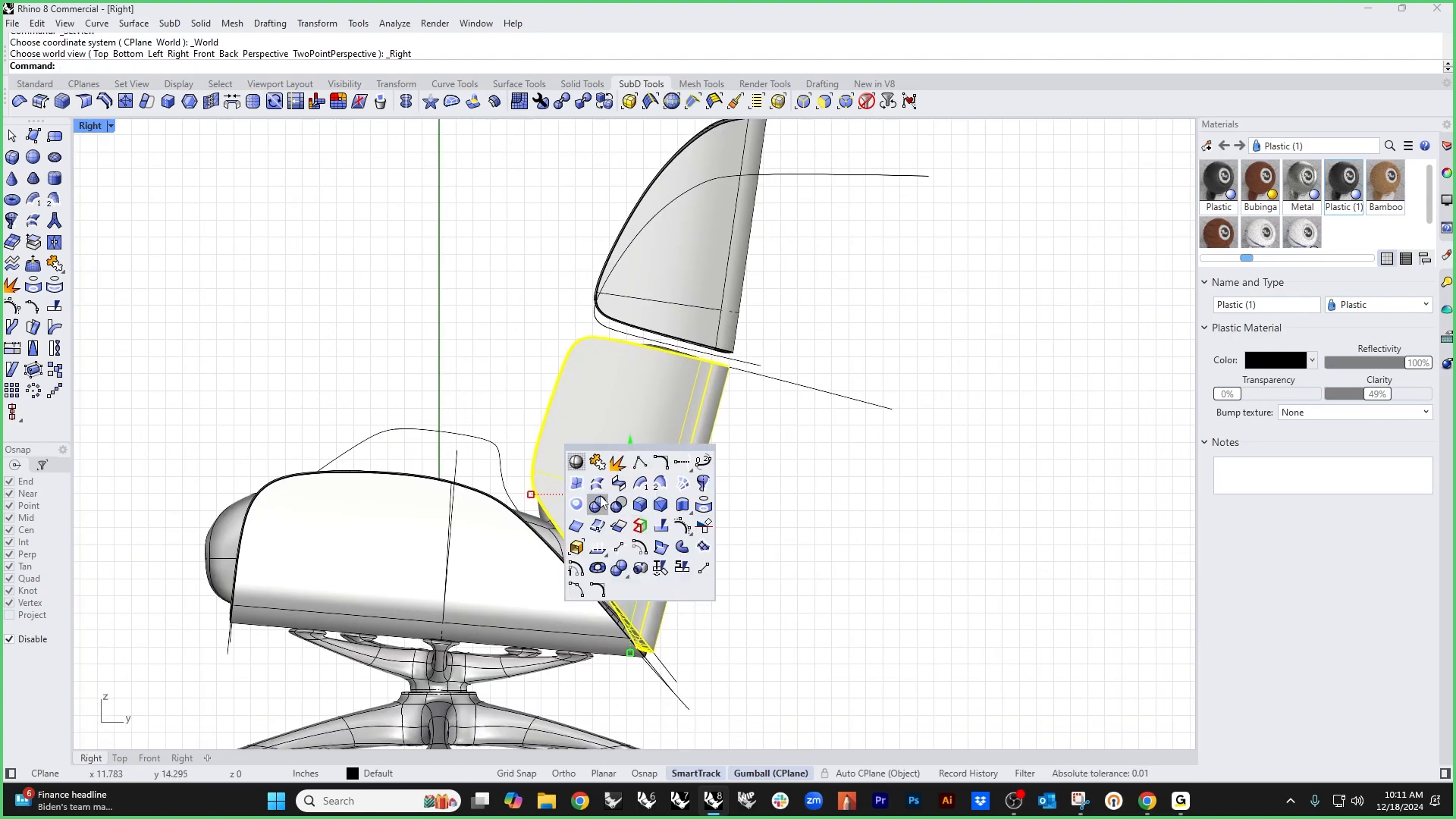
pyautogui.moveTo(422, 351); pyautogui.dragTo(436, 394, button='right')
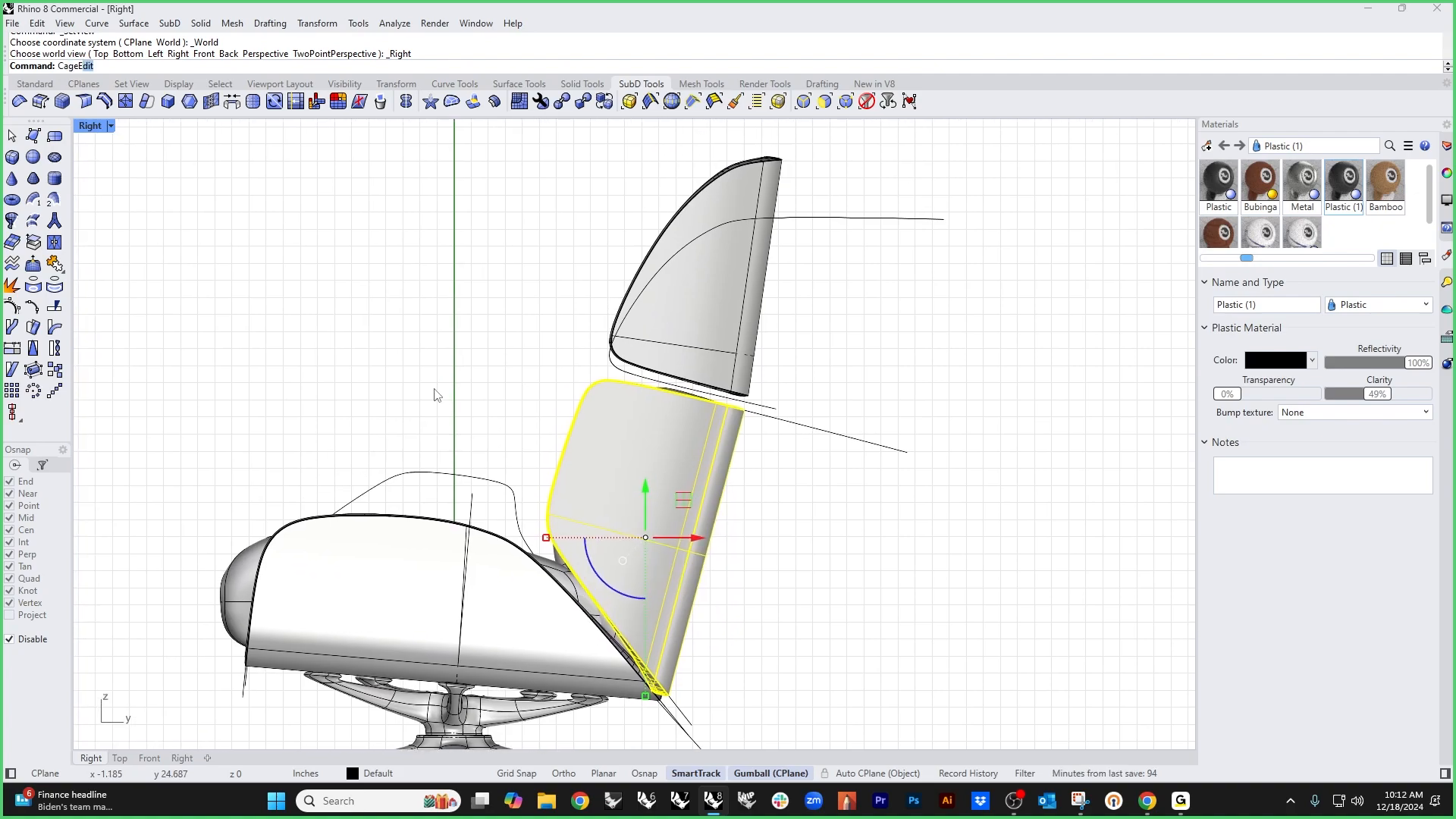
pyautogui.press('Return')
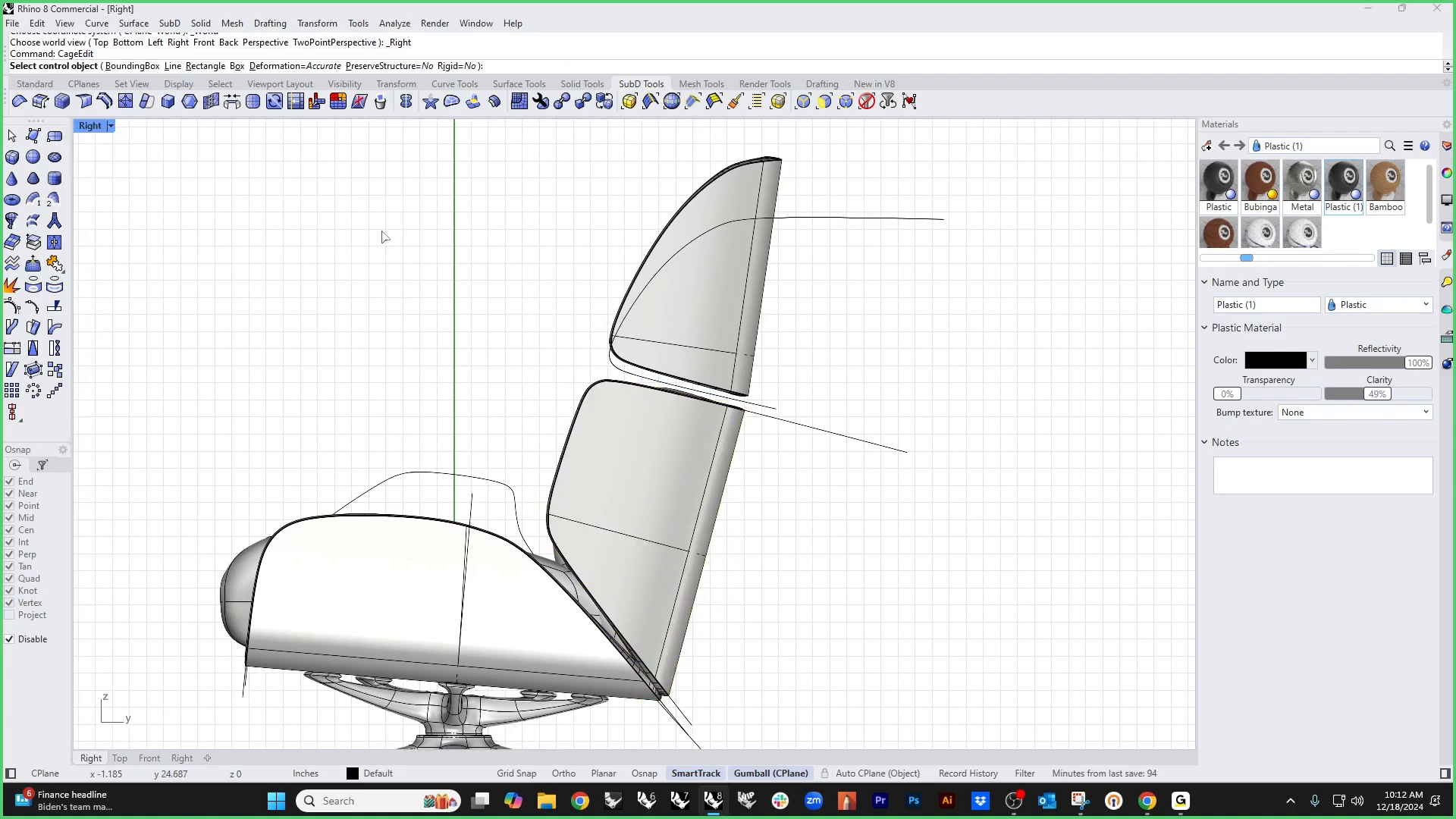
pyautogui.write('b')
pyautogui.press('Return')
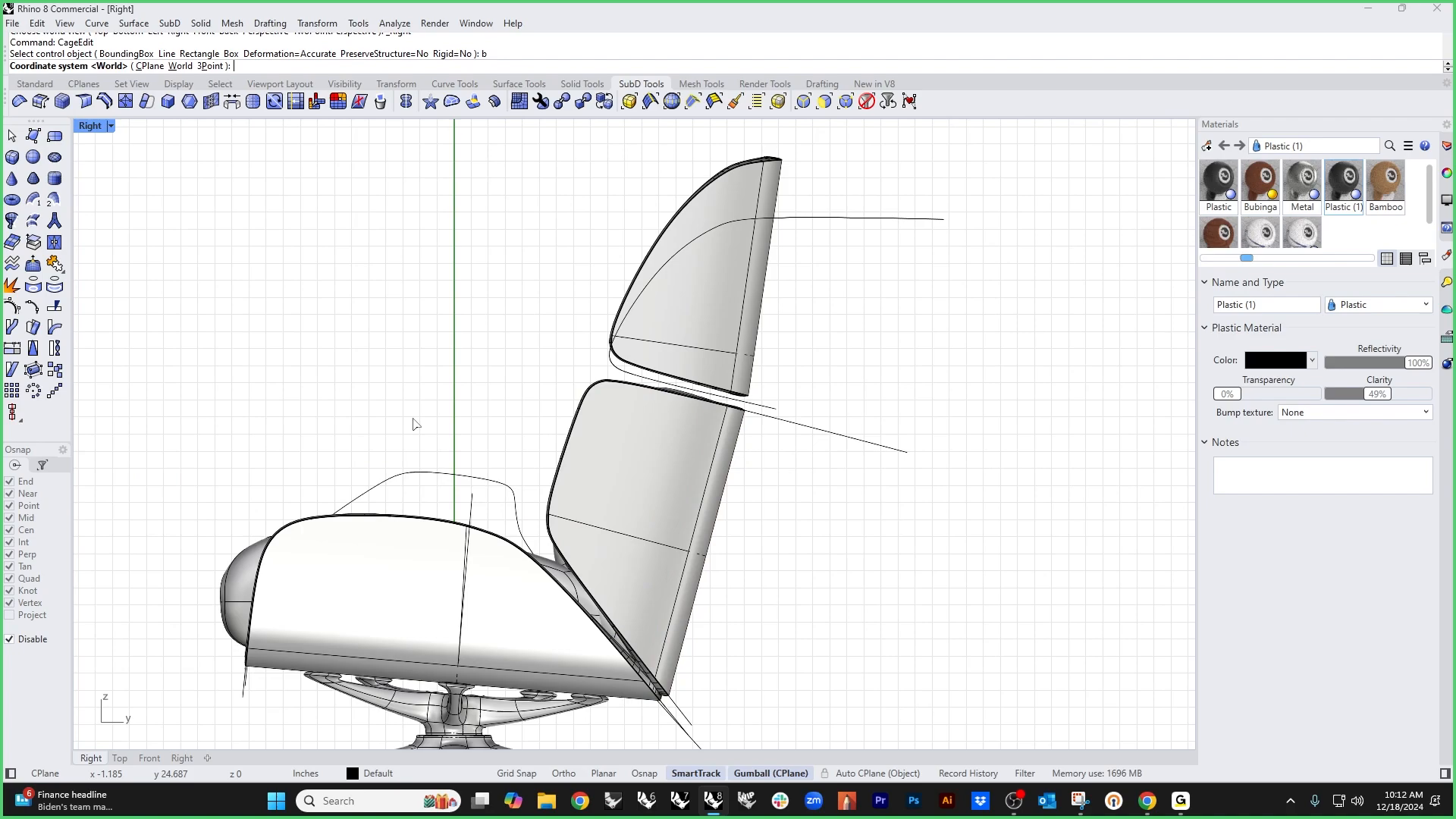
pyautogui.click(180, 67)
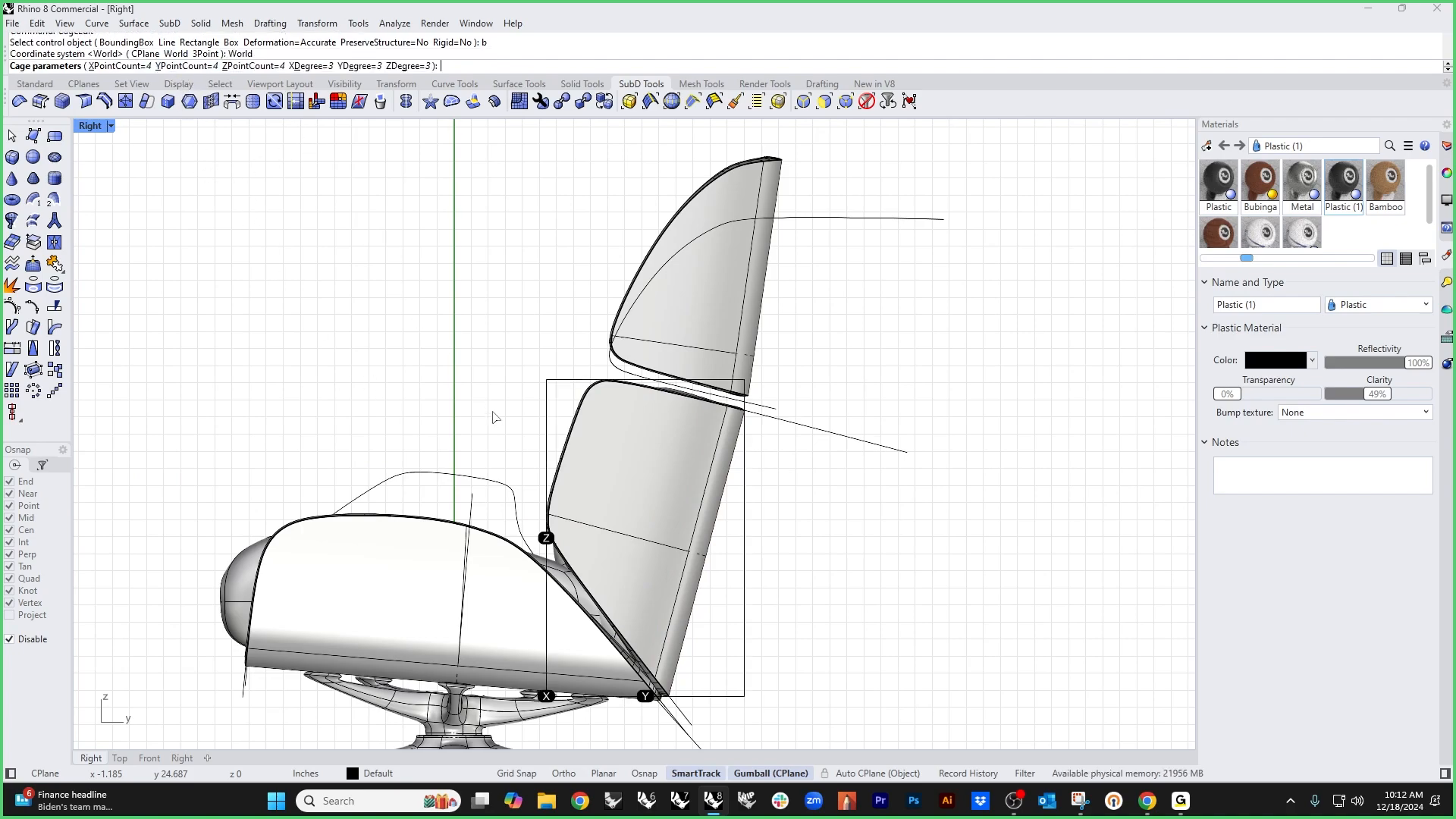
pyautogui.press('Return')
pyautogui.press('Return')
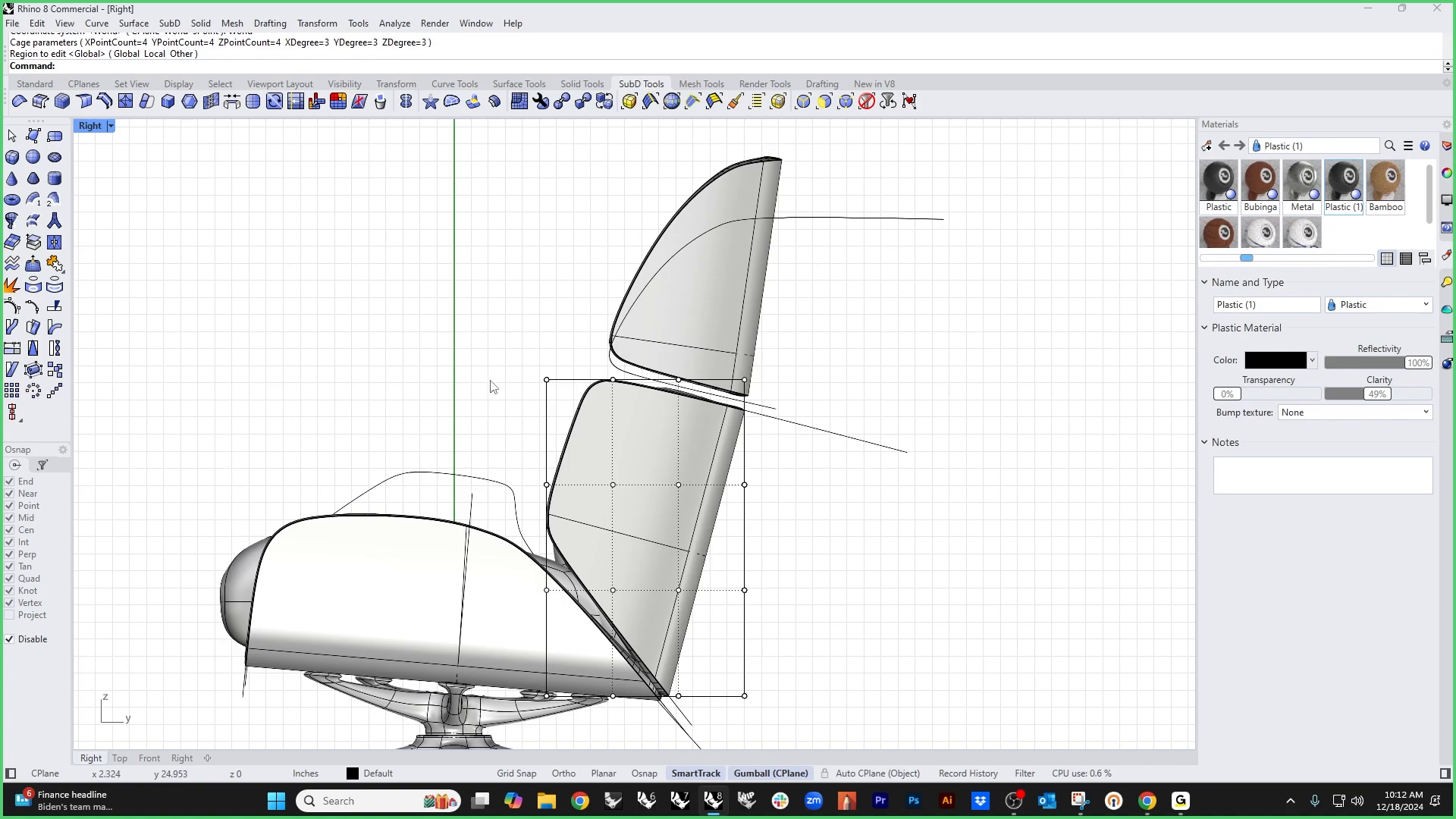
# Step: Slim the upper part of the lower backrest shell by scaling the top row of cage points toward its rear corner
pyautogui.moveTo(474, 348); pyautogui.dragTo(814, 389)
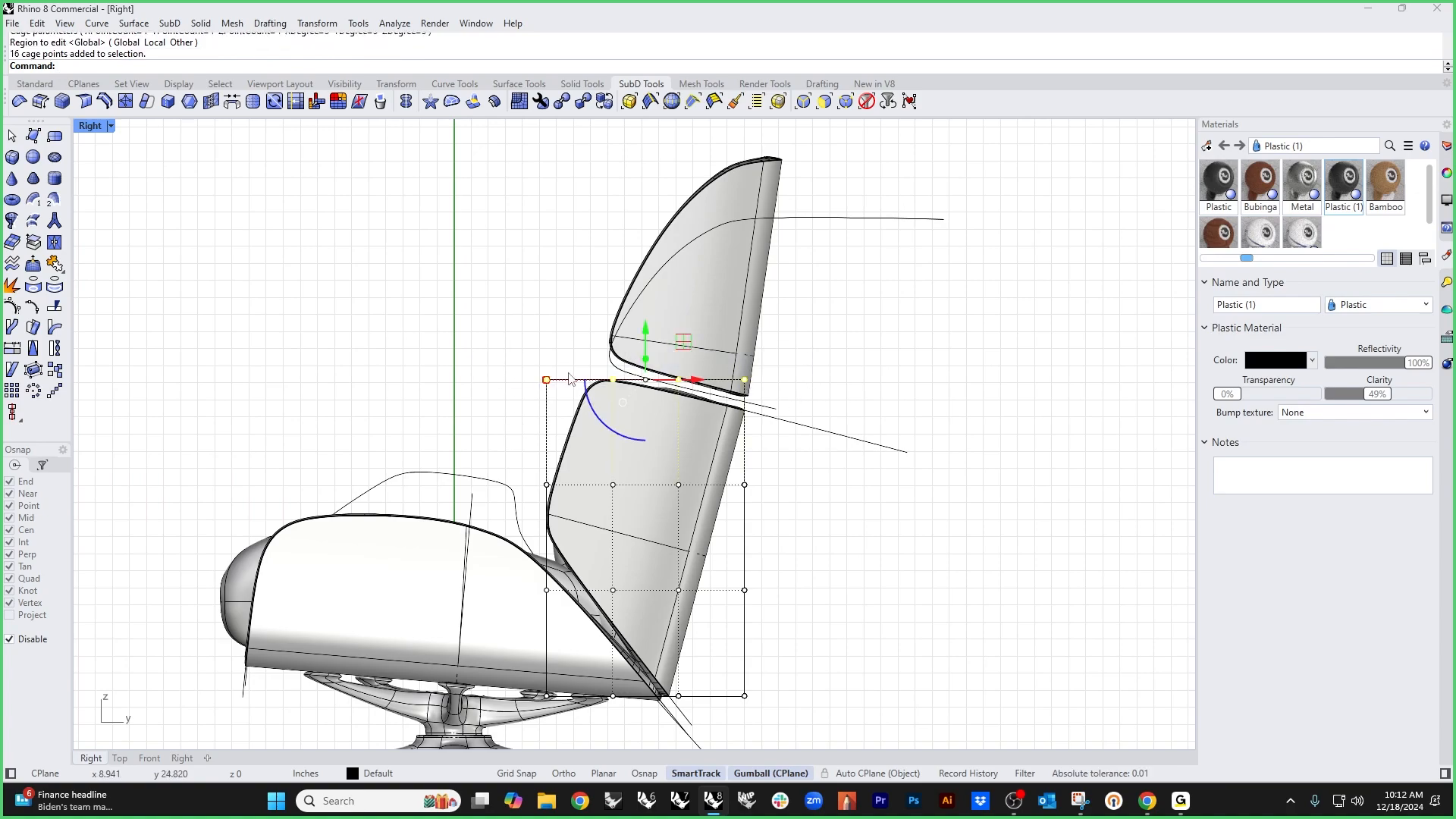
pyautogui.moveTo(546, 381); pyautogui.dragTo(566, 379)
pyautogui.hotkey('ctrl', 'z')
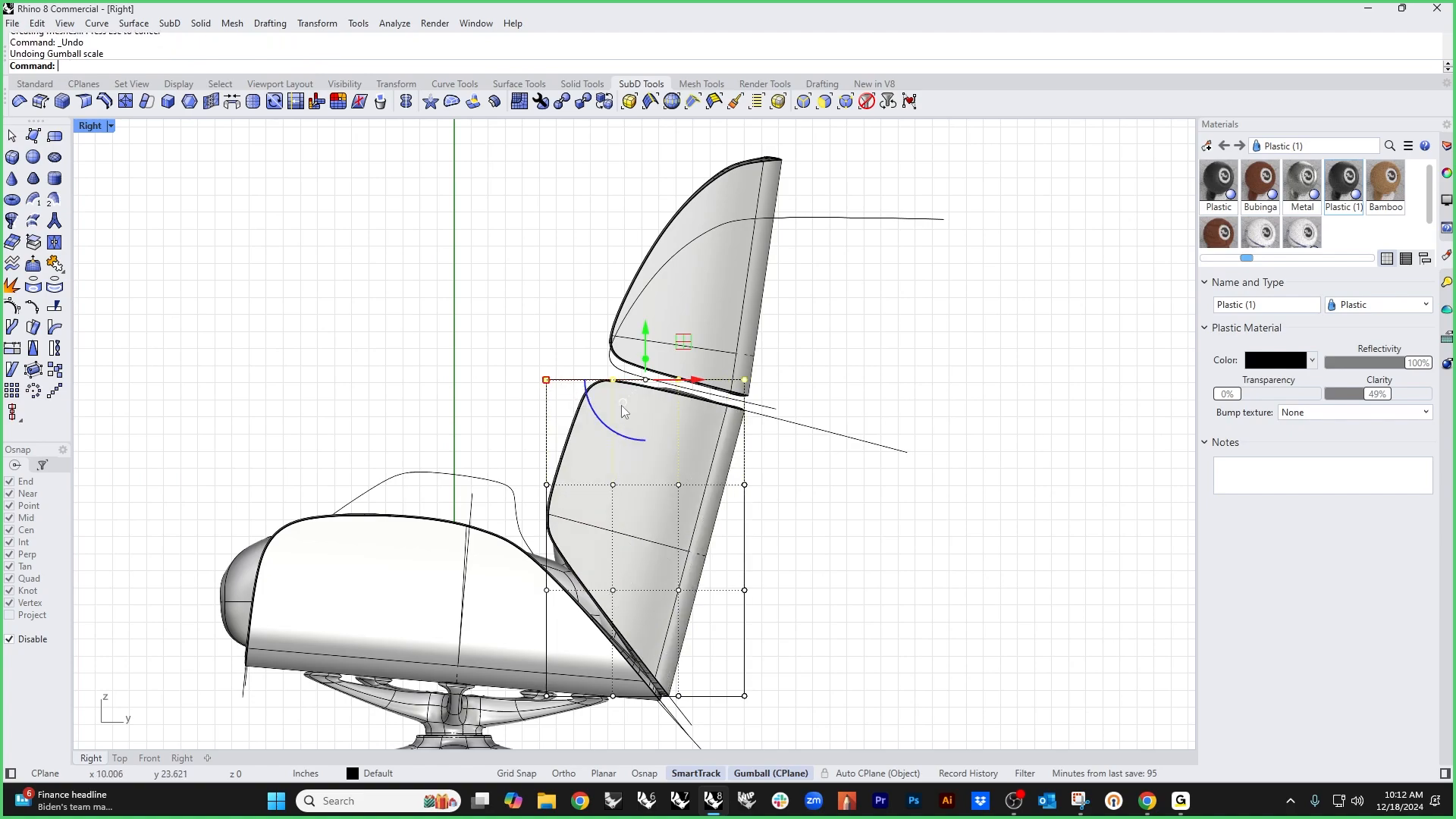
pyautogui.keyDown('ctrl'); pyautogui.moveTo(646, 382); pyautogui.dragTo(743, 386); pyautogui.keyUp('ctrl')
pyautogui.moveTo(645, 380); pyautogui.dragTo(680, 382)
pyautogui.click(833, 485)
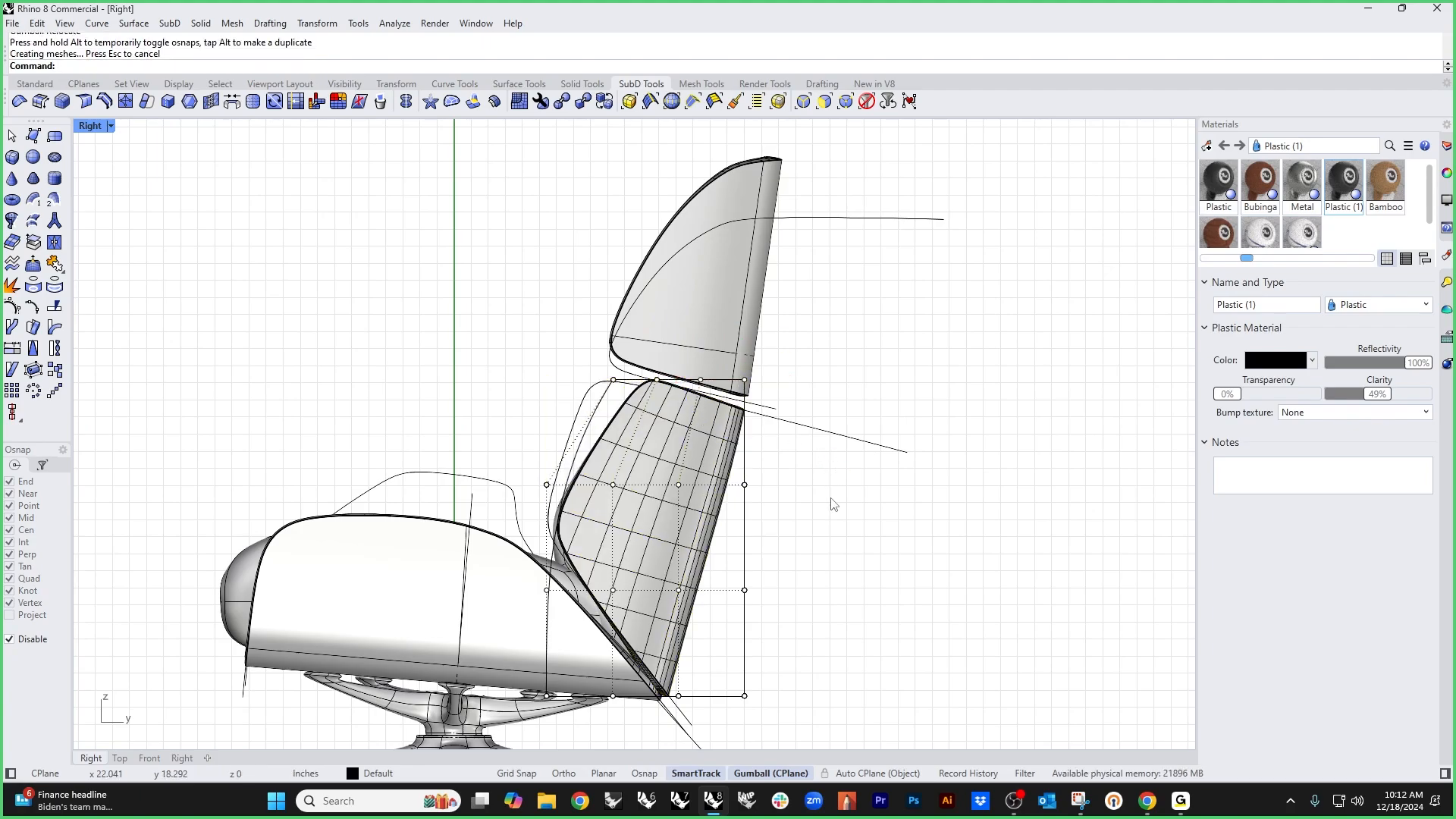
# Step: Return to the Perspective view and delete the control cage around the lower backrest shell
pyautogui.hotkey('ctrl', 'F4')
pyautogui.moveTo(831, 498); pyautogui.dragTo(760, 490, button='right')
pyautogui.scroll(4, 745, 454)
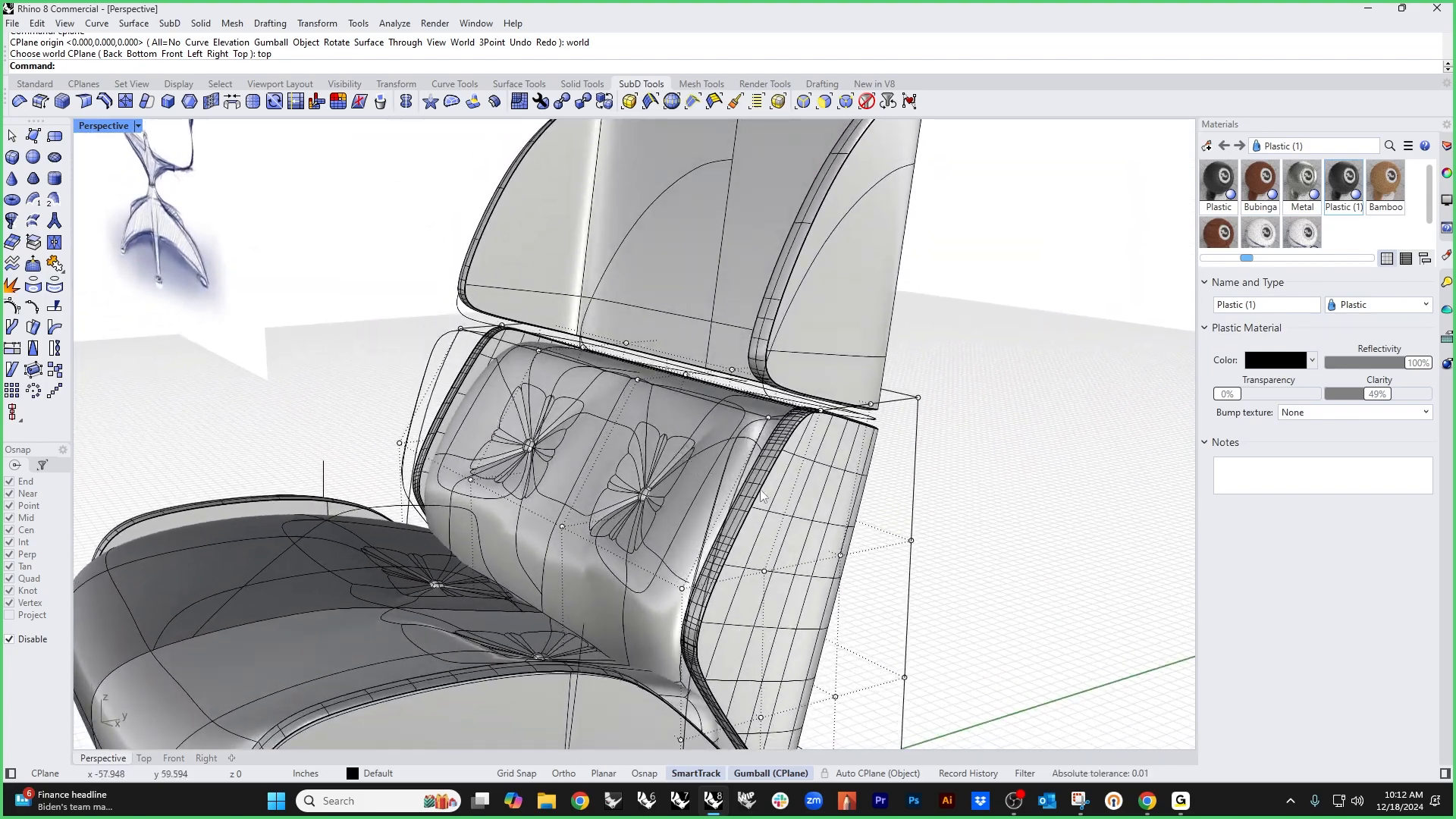
pyautogui.click(913, 510)
pyautogui.press('Return')
pyautogui.press('Delete')
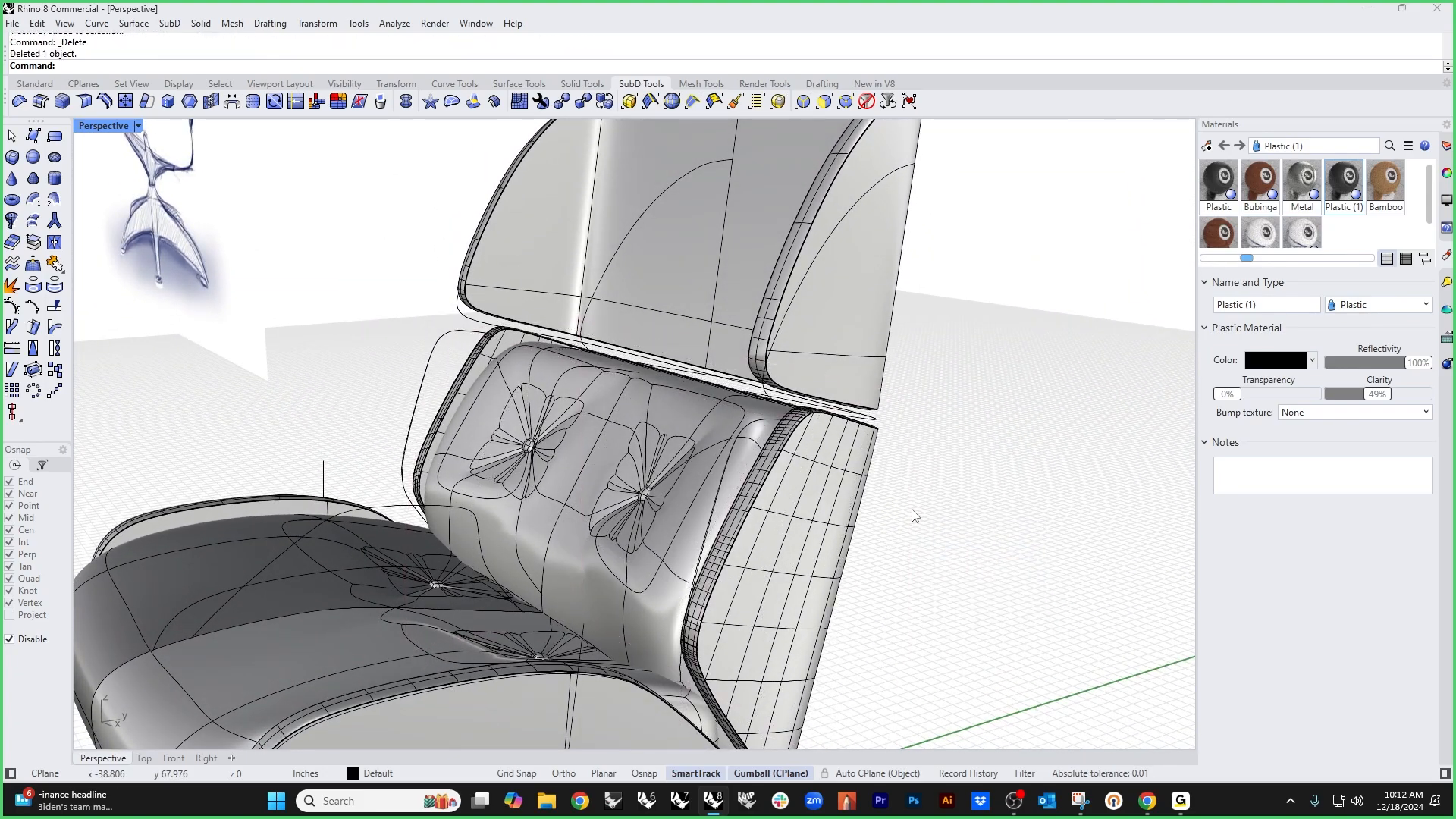
# Step: Select the backrest cushion with its two tuft buttons and move them slightly up and forward within the lower shell
pyautogui.moveTo(914, 516); pyautogui.dragTo(696, 456, button='right')
pyautogui.click(639, 491)
pyautogui.keyDown('shift'); pyautogui.click(526, 424); pyautogui.keyUp('shift')
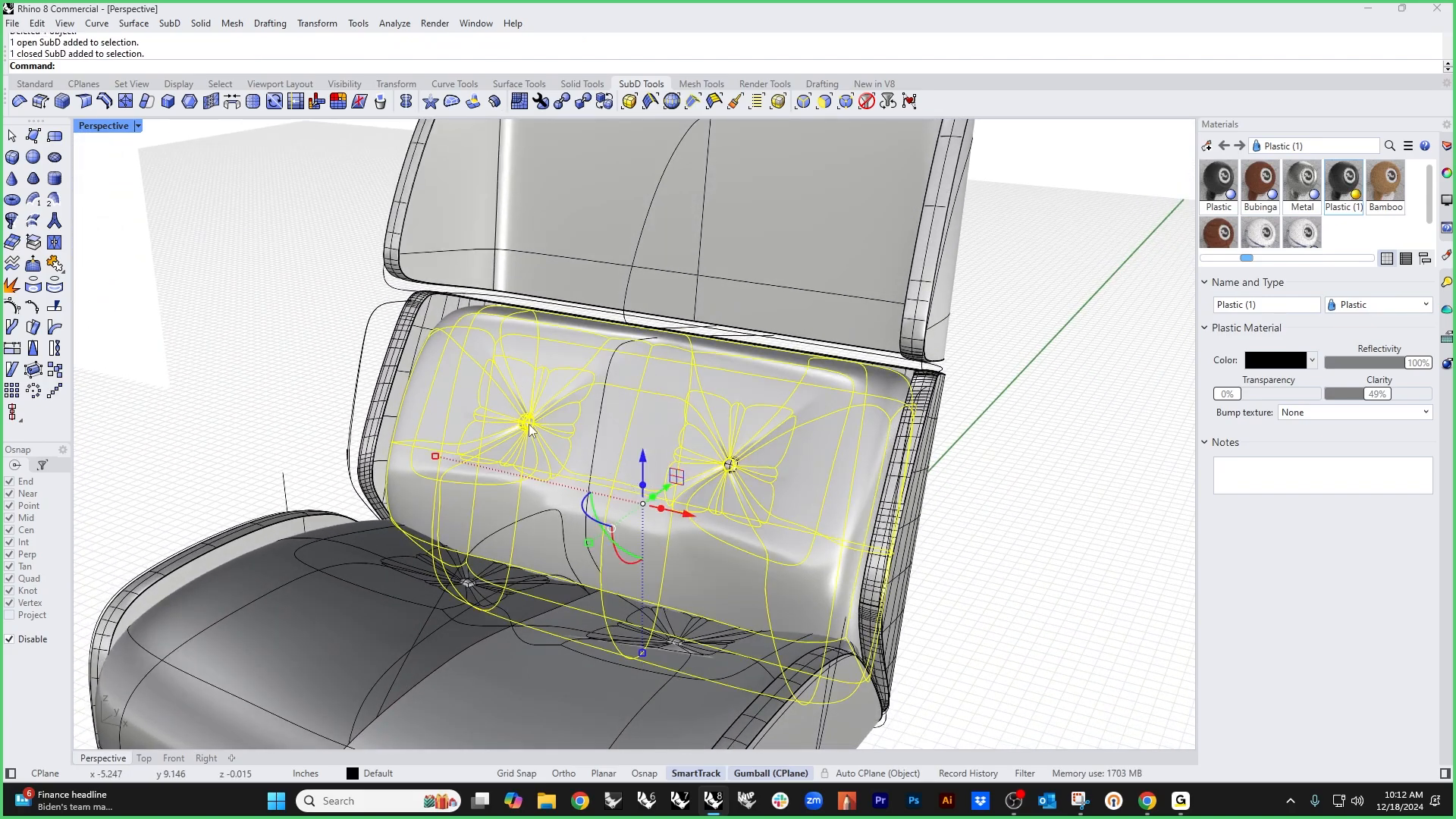
pyautogui.moveTo(753, 506); pyautogui.dragTo(681, 493, button='right')
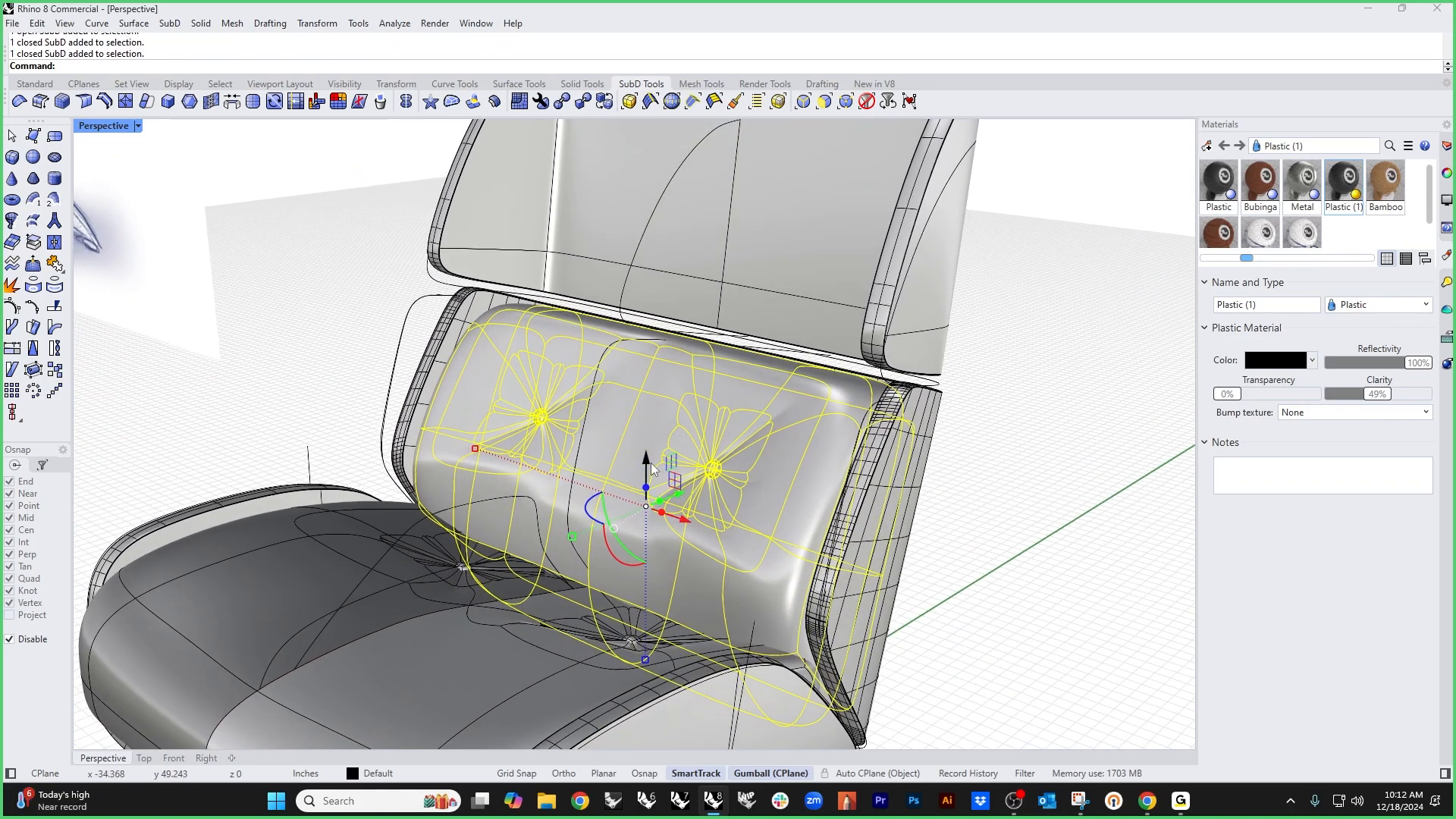
pyautogui.moveTo(651, 462); pyautogui.dragTo(636, 494)
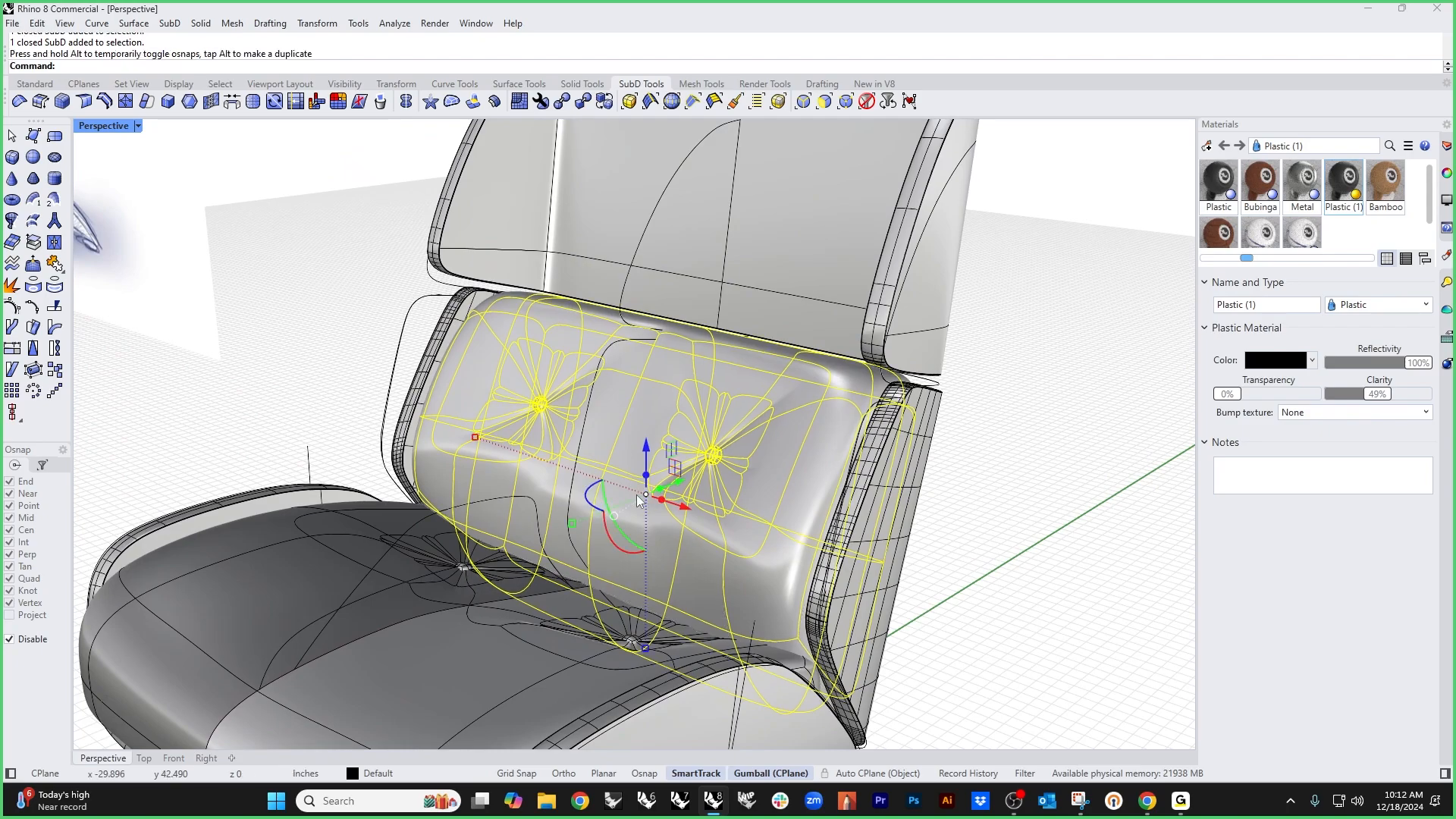
pyautogui.moveTo(482, 449); pyautogui.dragTo(440, 446, button='right')
pyautogui.moveTo(689, 489); pyautogui.dragTo(647, 501)
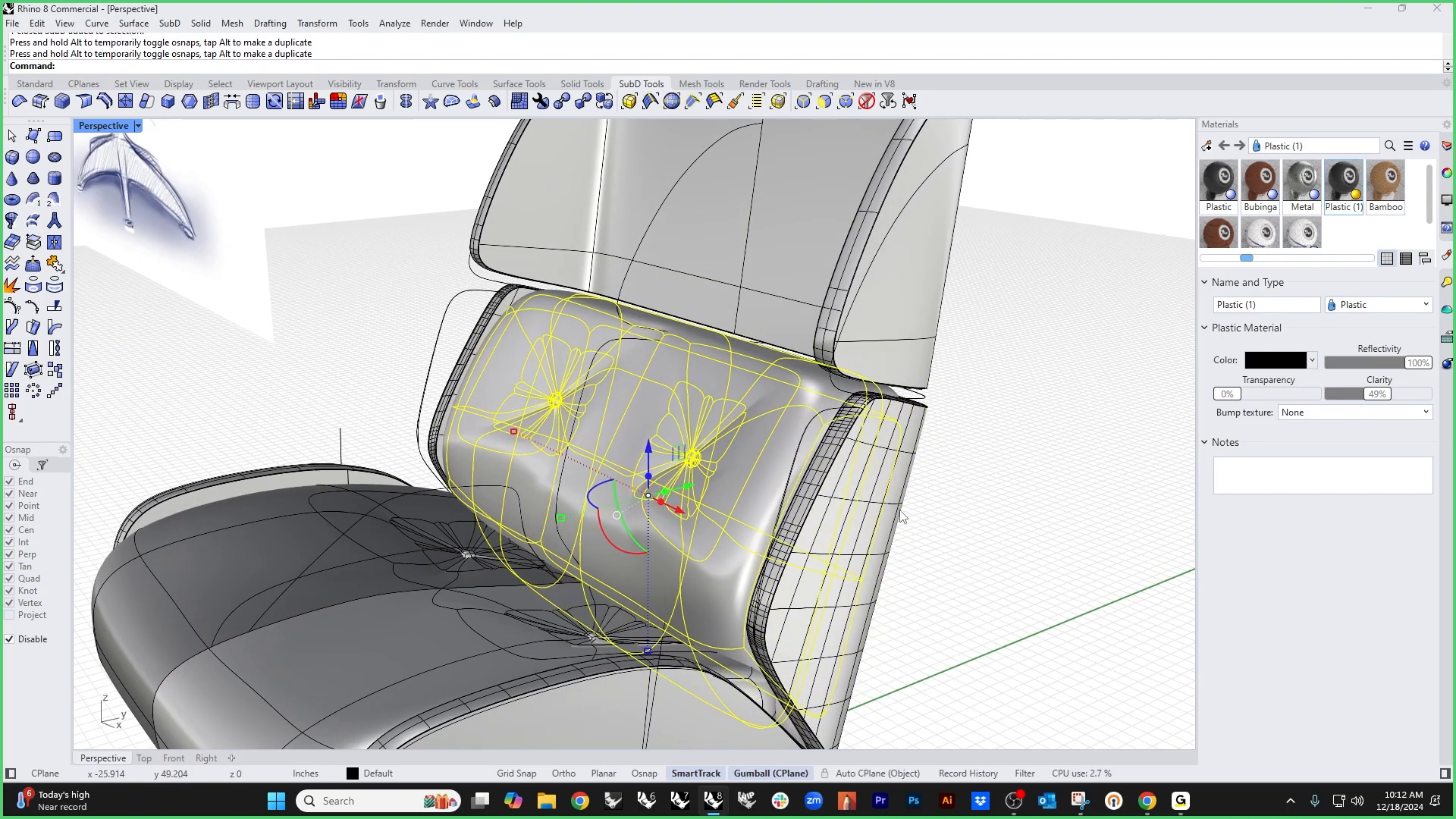
pyautogui.click(1066, 521)
# Step: Tilt the upper backrest shell slightly backward about its lower rear corner in the Right view, and return to the Perspective view
pyautogui.scroll(-4, 861, 480)
pyautogui.moveTo(861, 481); pyautogui.dragTo(799, 517, button='right')
pyautogui.click(751, 405)
pyautogui.hotkey('ctrl', 'F2')
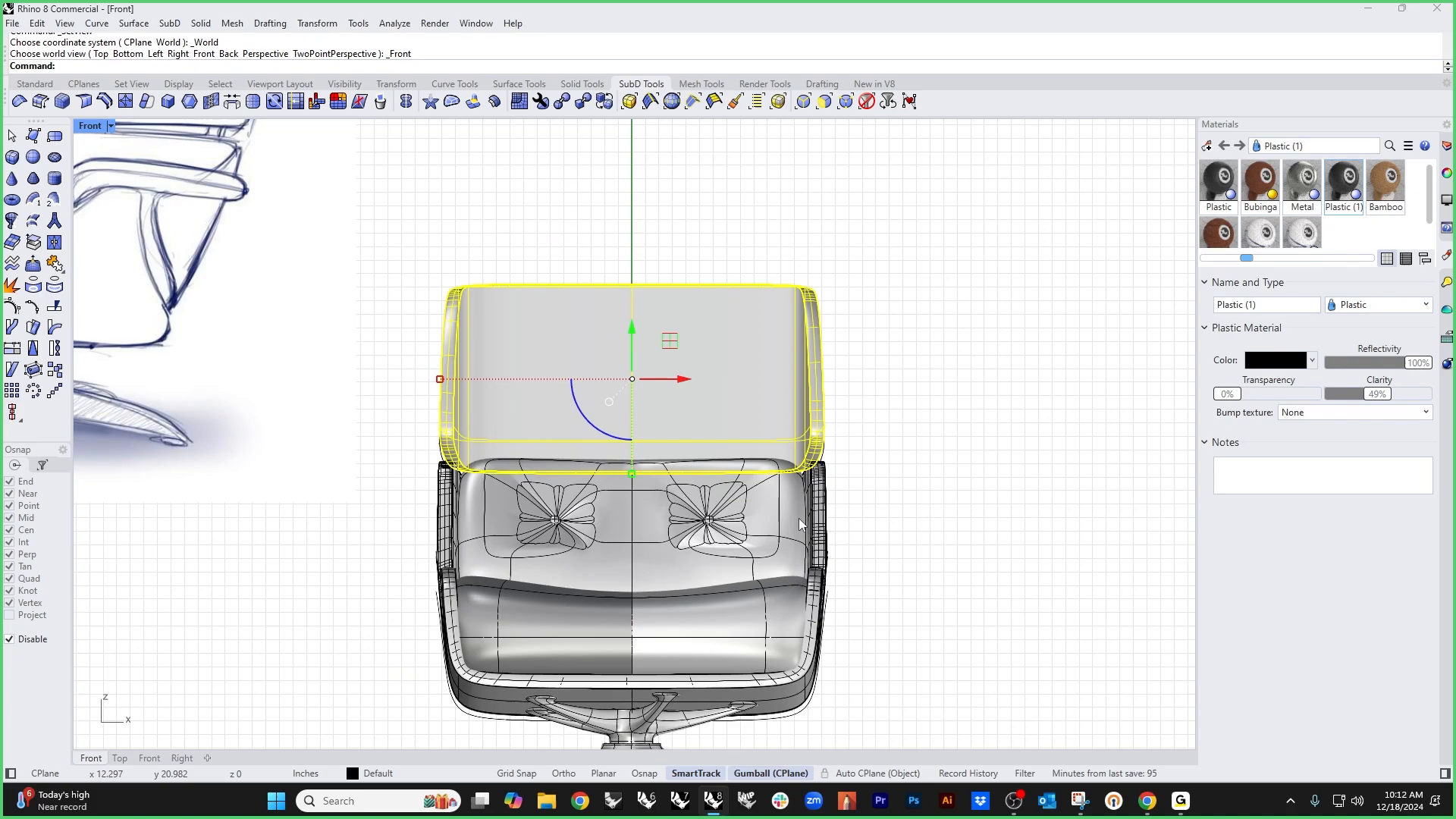
pyautogui.hotkey('ctrl', 'F3')
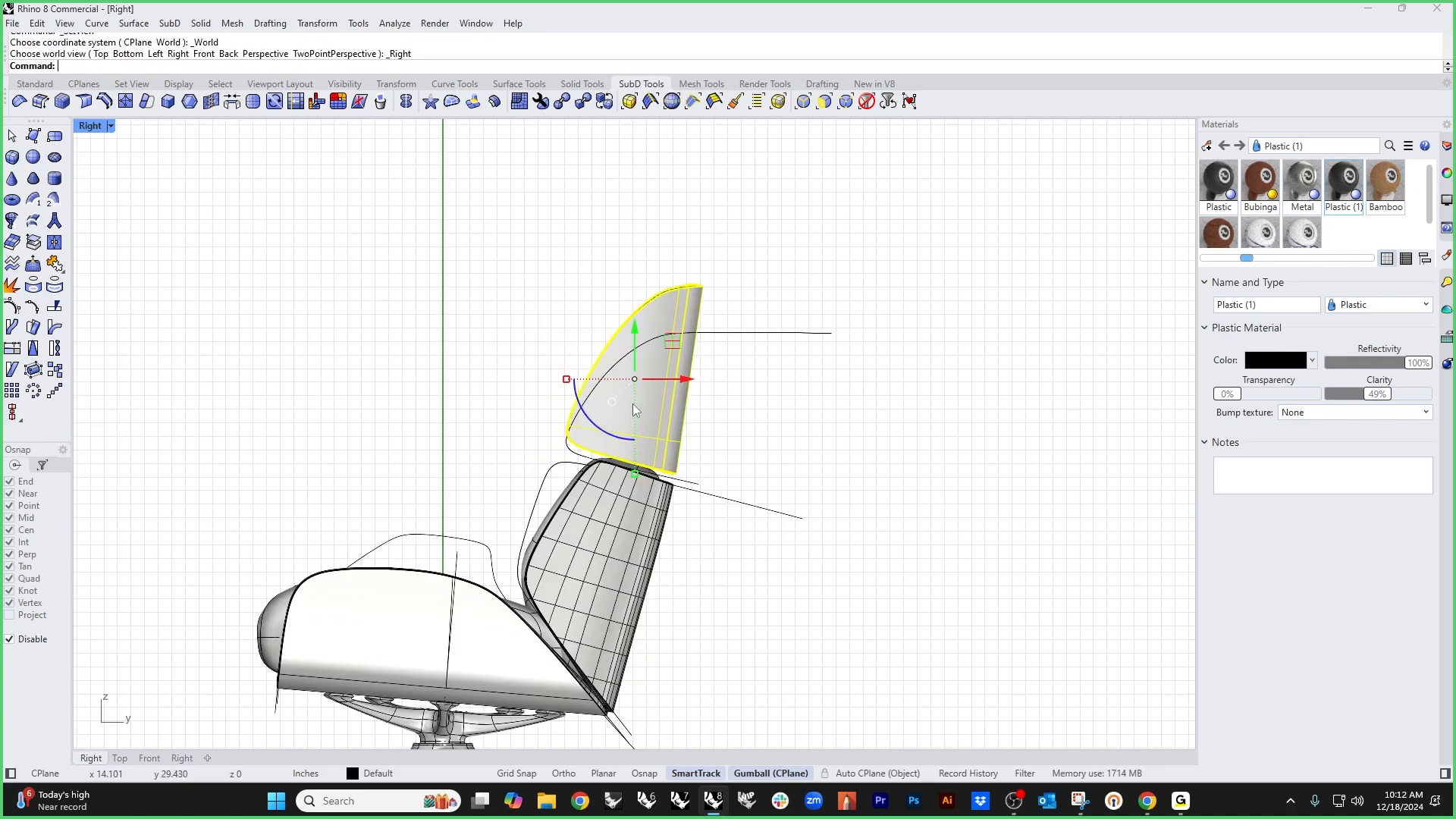
pyautogui.keyDown('ctrl'); pyautogui.moveTo(634, 380); pyautogui.dragTo(676, 473); pyautogui.keyUp('ctrl')
pyautogui.keyDown('ctrl'); pyautogui.moveTo(649, 522); pyautogui.dragTo(614, 457); pyautogui.keyUp('ctrl')
pyautogui.click(768, 482)
pyautogui.moveTo(768, 483); pyautogui.dragTo(667, 584, button='right')
pyautogui.hotkey('ctrl', 'F4')
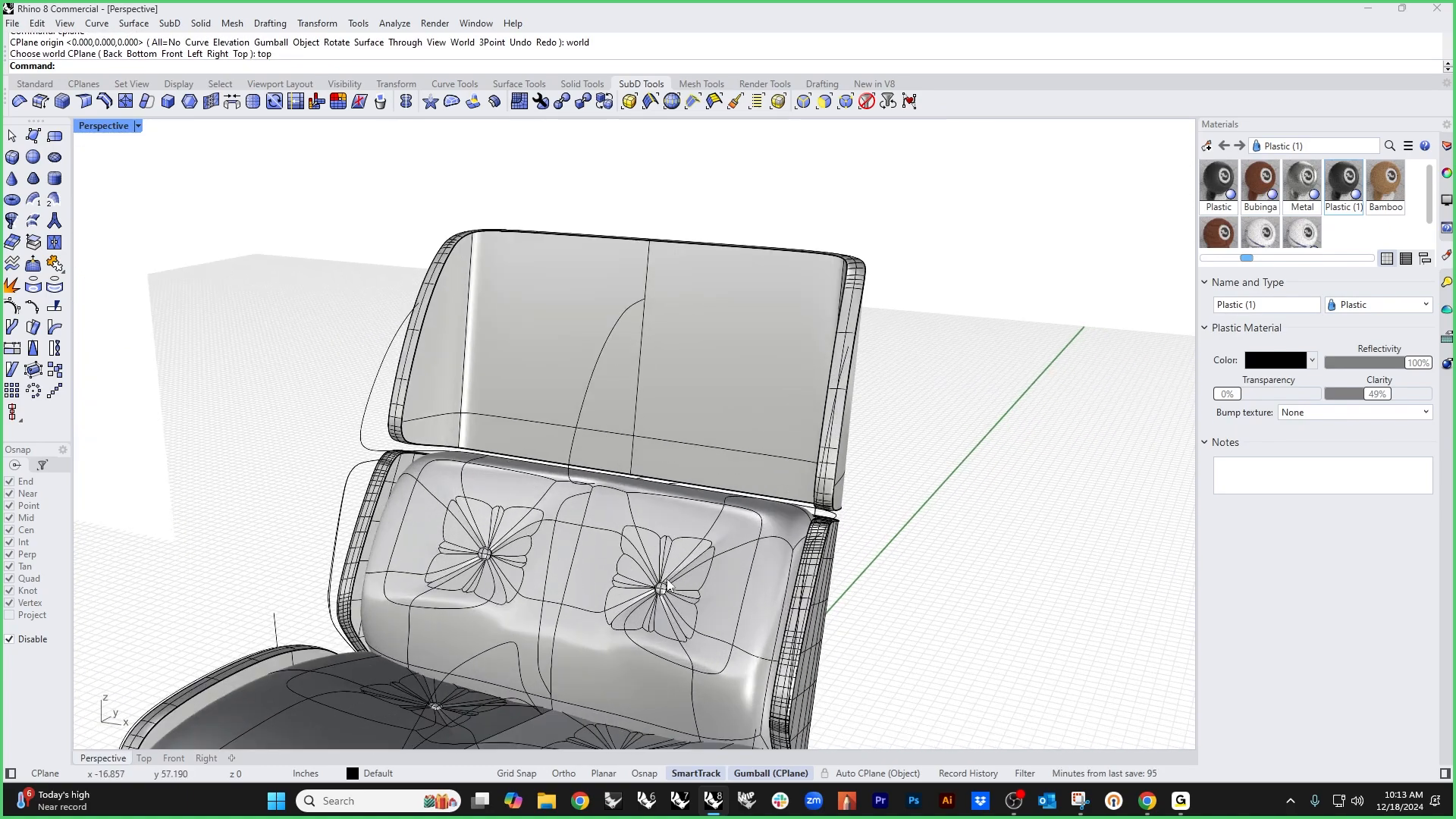
# Step: Duplicate the backrest cushion and its two tuft buttons up into the upper backrest shell
pyautogui.click(661, 591)
pyautogui.keyDown('shift'); pyautogui.click(483, 555); pyautogui.keyUp('shift')
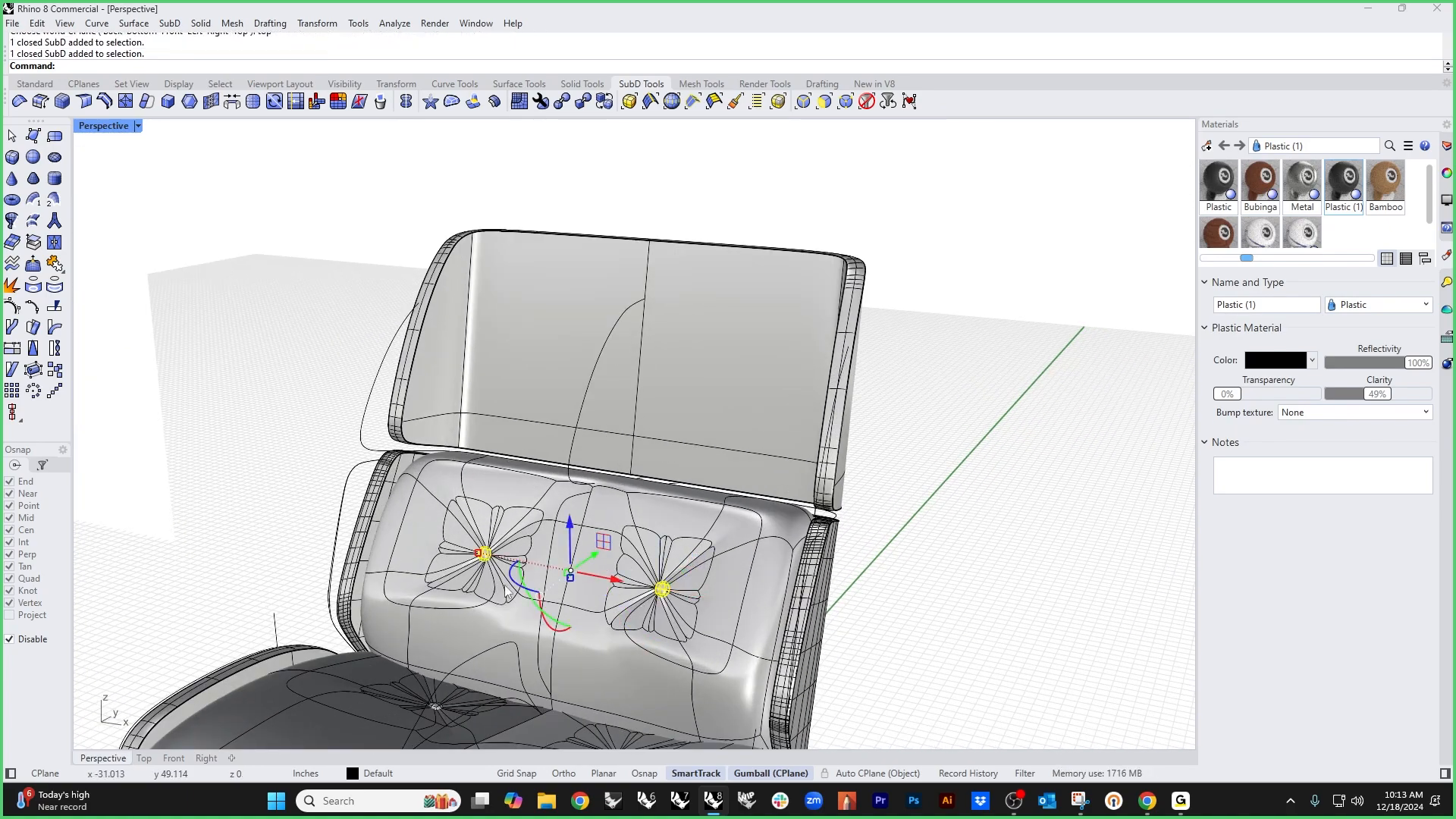
pyautogui.keyDown('shift'); pyautogui.click(516, 617); pyautogui.keyUp('shift')
pyautogui.moveTo(516, 617)
pyautogui.mouseDown(button='right')
pyautogui.moveTo(578, 567)
pyautogui.moveTo(584, 597)
pyautogui.mouseUp(button='right')
pyautogui.moveTo(595, 576); pyautogui.dragTo(656, 391)
pyautogui.click(785, 471)
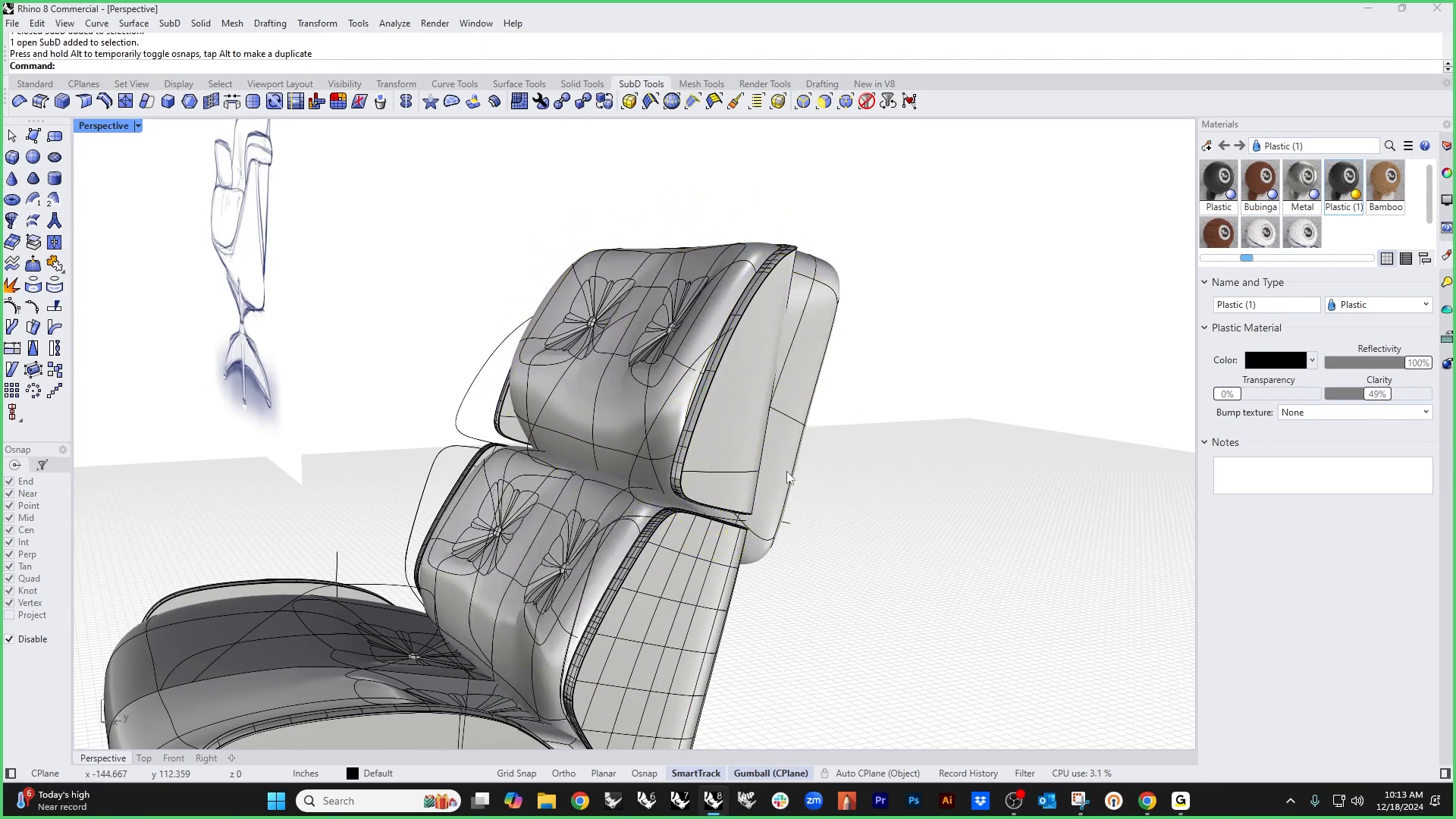
# Step: Switch the SubD display to flat and isolate the upper shell with its cushion and two tuft buttons
pyautogui.moveTo(787, 473)
pyautogui.mouseDown(button='right')
pyautogui.moveTo(829, 491)
pyautogui.moveTo(778, 493)
pyautogui.mouseUp(button='right')
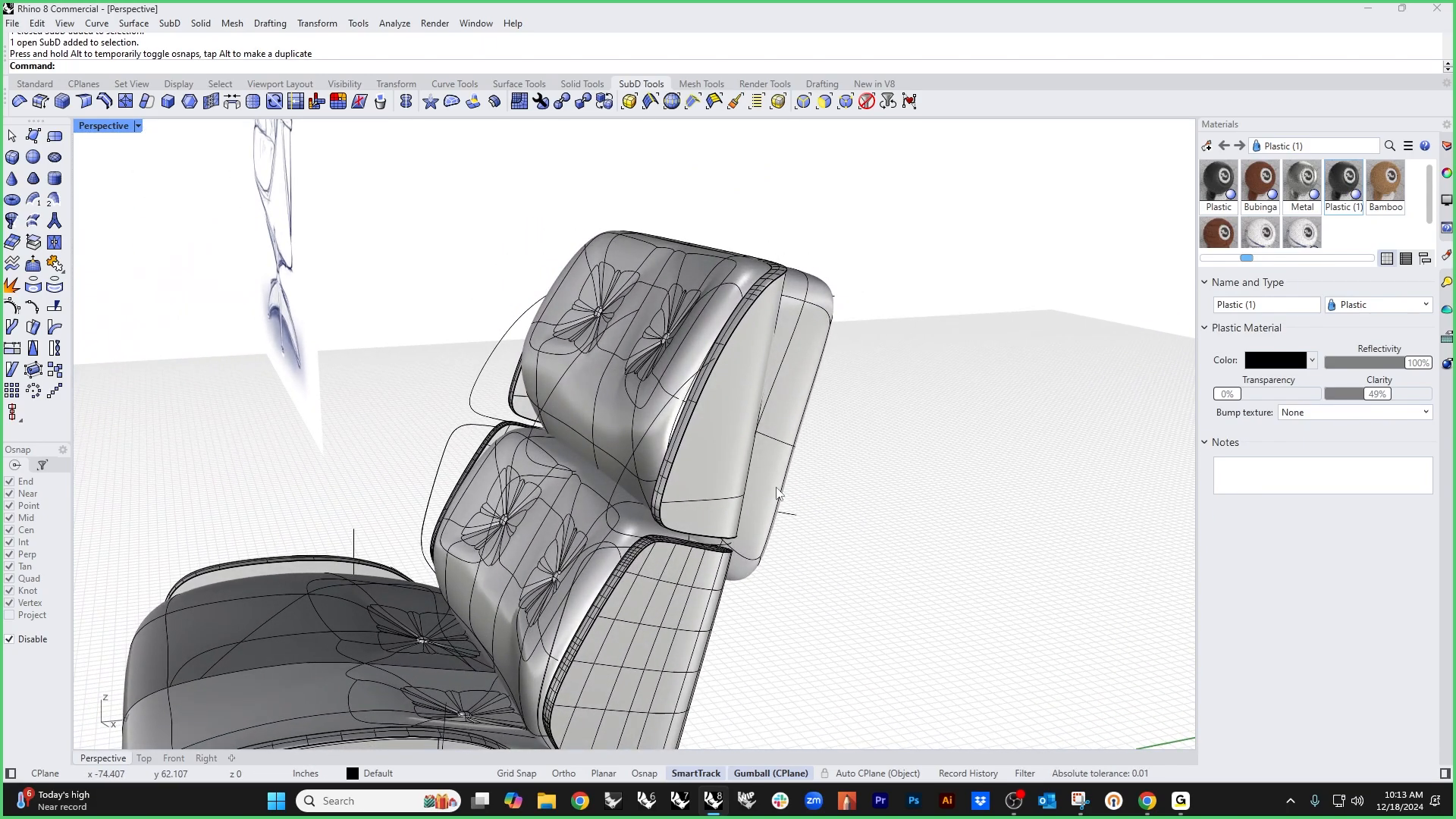
pyautogui.press('Tab')
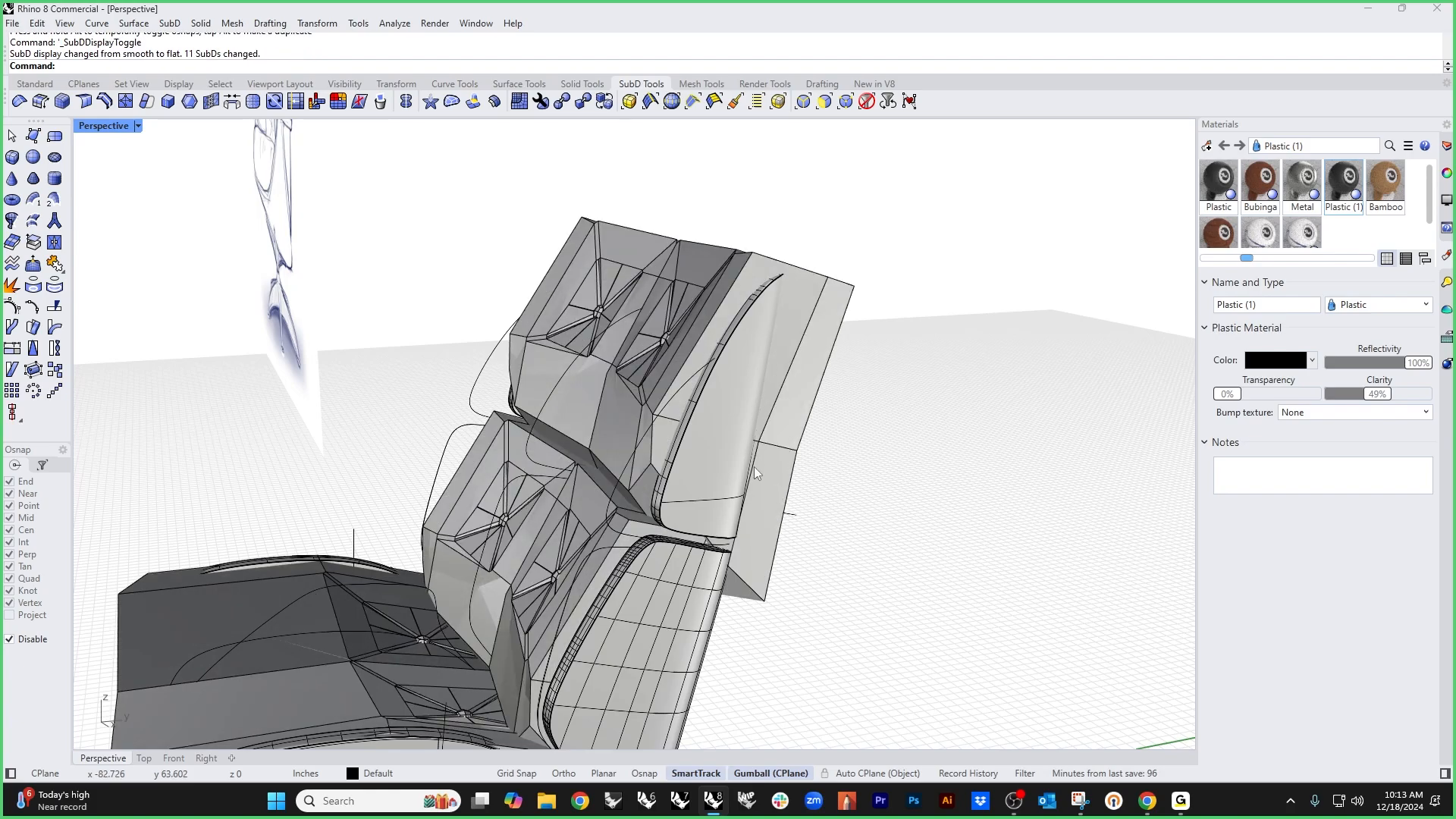
pyautogui.click(702, 434)
pyautogui.keyDown('shift'); pyautogui.click(652, 349); pyautogui.keyUp('shift')
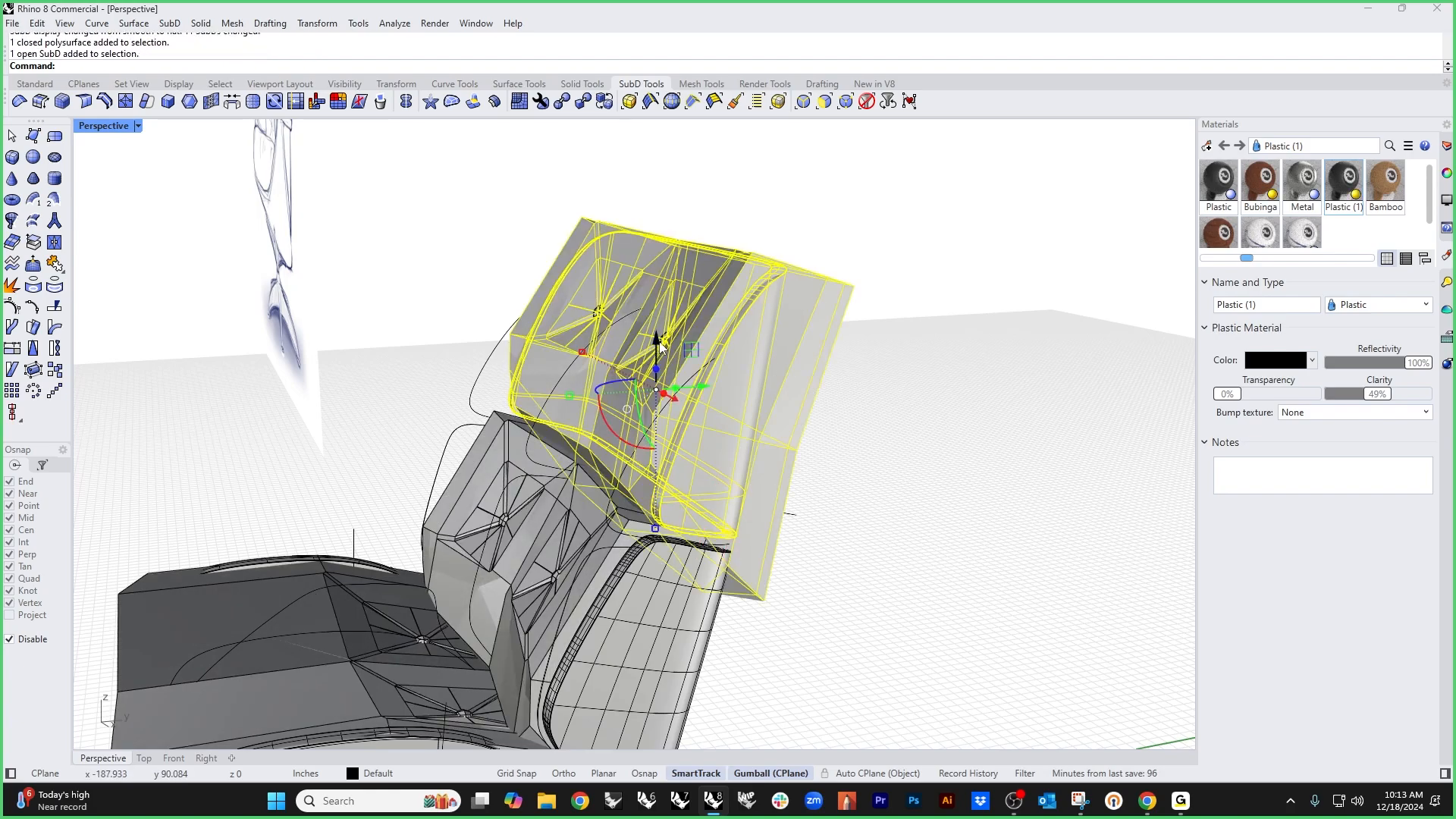
pyautogui.keyDown('shift'); pyautogui.moveTo(471, 227); pyautogui.dragTo(795, 379); pyautogui.keyUp('shift')
pyautogui.write('Isolate')
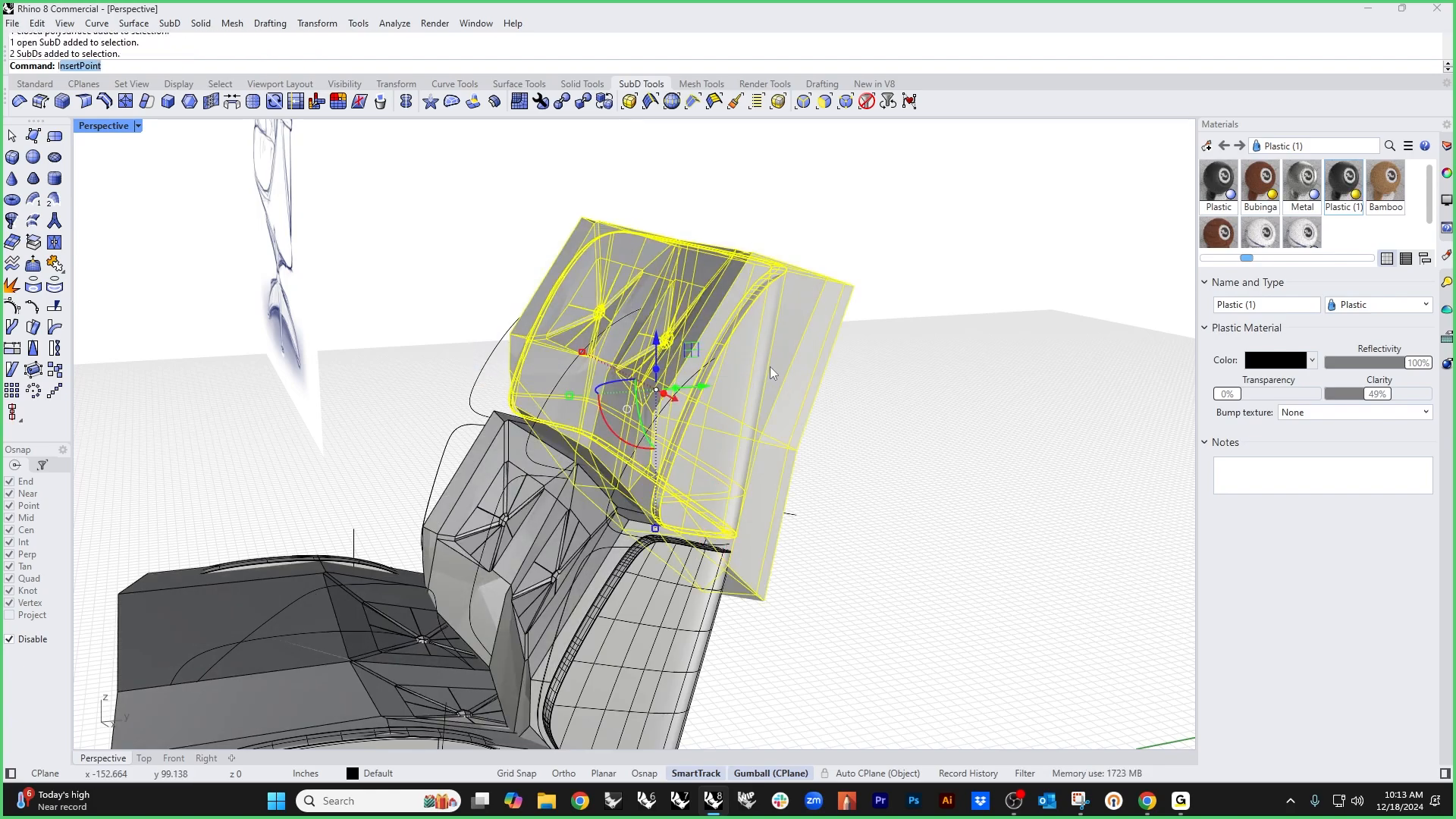
pyautogui.press('Return')
# Step: In the wireframe Right view, move the upper cushion's top rear vertices forward toward the rear edge of the shell
pyautogui.hotkey('ctrl', 'F2')
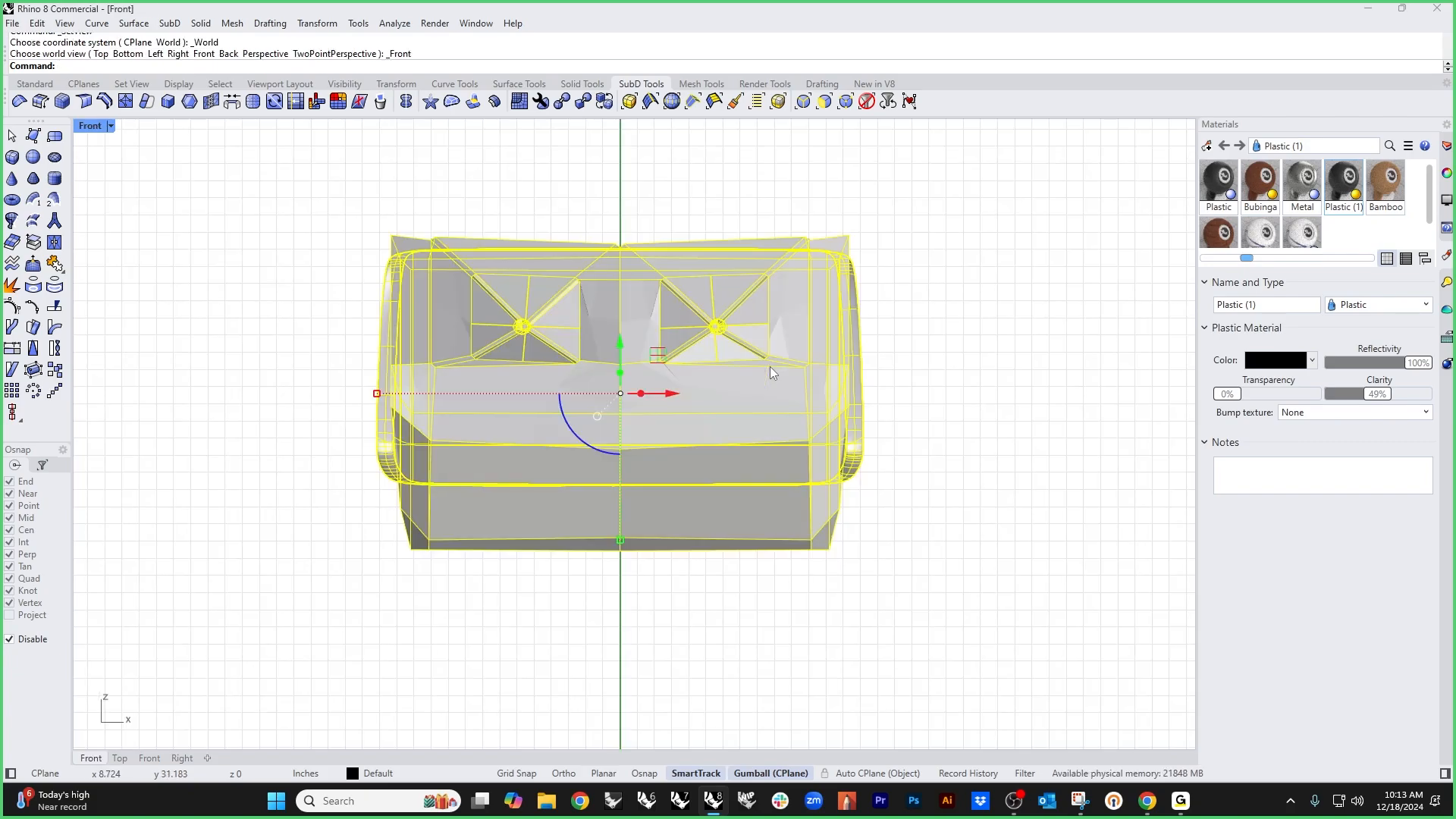
pyautogui.hotkey('ctrl', 'F3')
pyautogui.click(753, 460)
pyautogui.moveTo(780, 370); pyautogui.dragTo(707, 431, button='right')
pyautogui.scroll(4, 705, 431)
pyautogui.middleClick(682, 430)
pyautogui.click(613, 365)
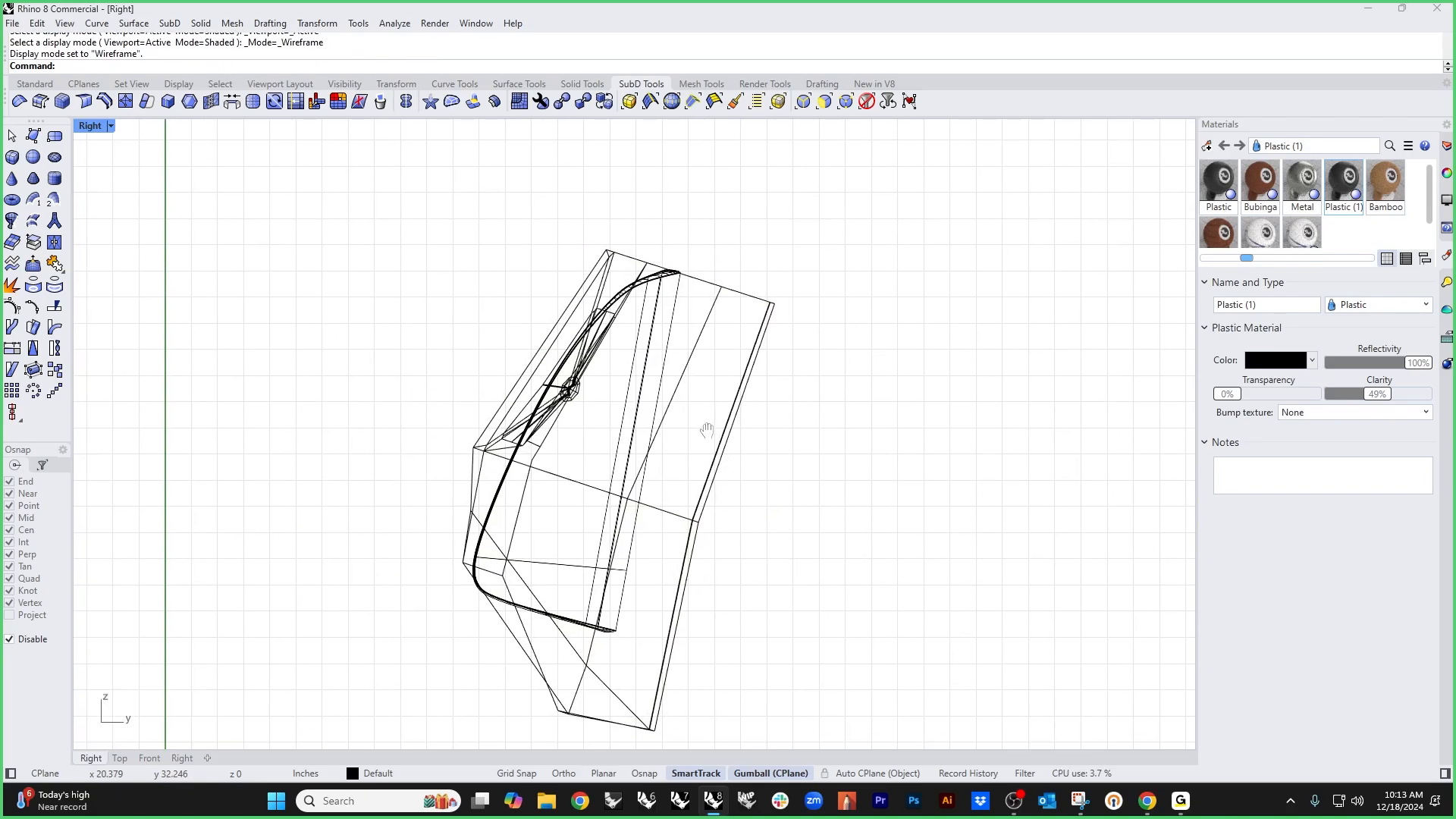
pyautogui.moveTo(712, 259); pyautogui.dragTo(809, 363)
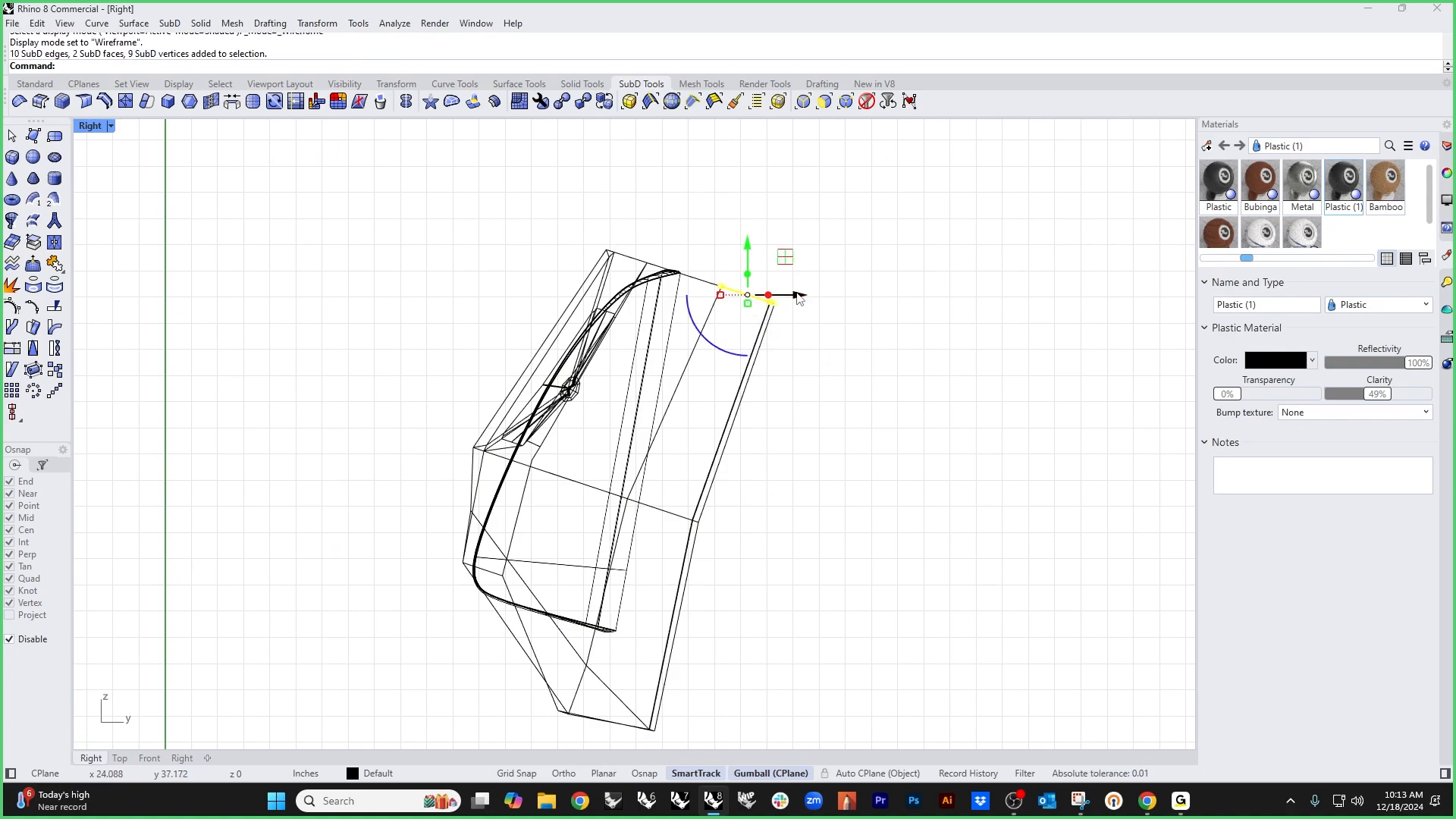
pyautogui.moveTo(800, 298); pyautogui.dragTo(680, 271)
pyautogui.click(772, 350)
pyautogui.moveTo(773, 351); pyautogui.dragTo(743, 366, button='right')
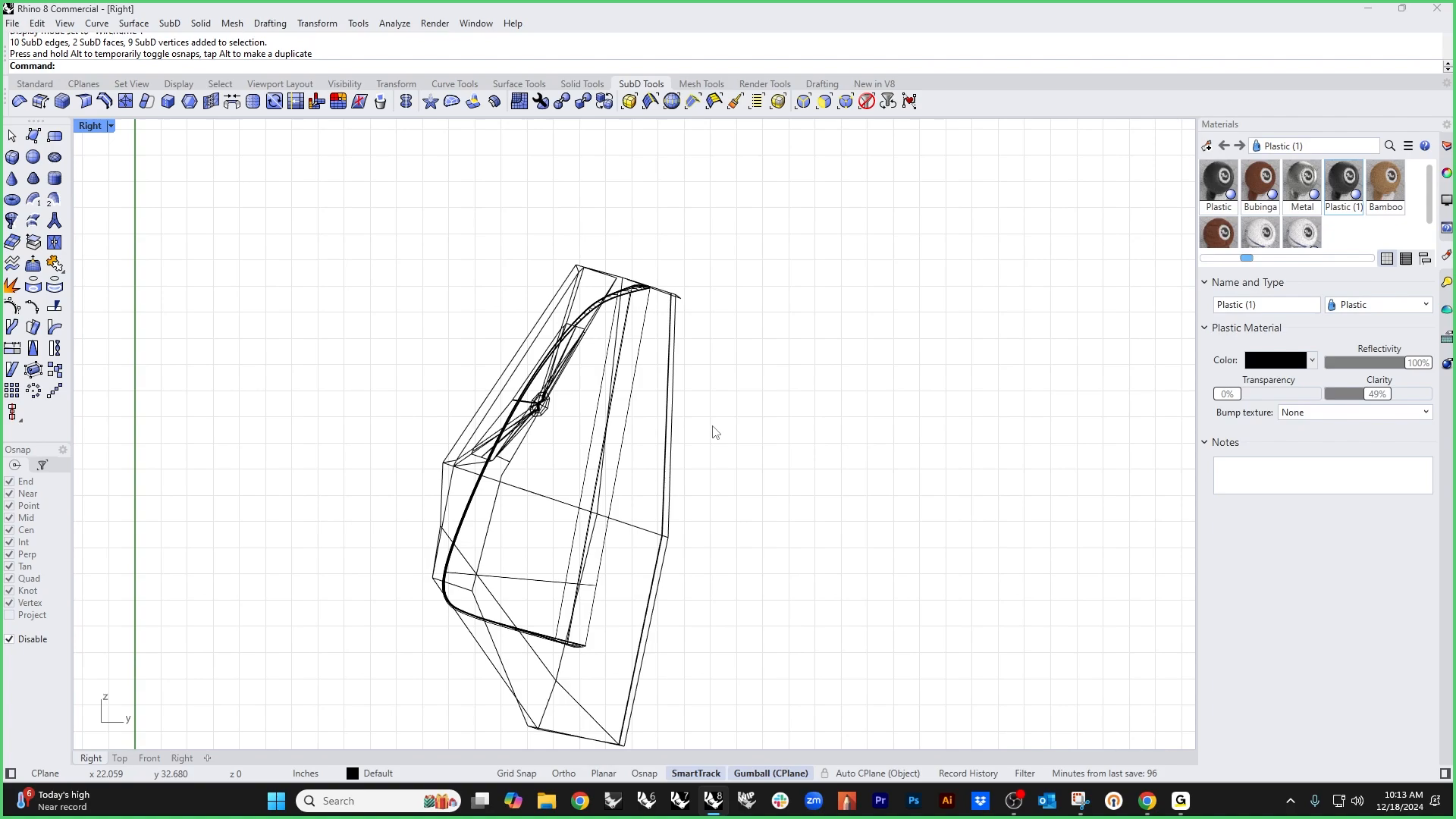
# Step: Delete the copied cushion and its two tuft buttons from the upper backrest shell
pyautogui.click(689, 520)
pyautogui.press('Delete')
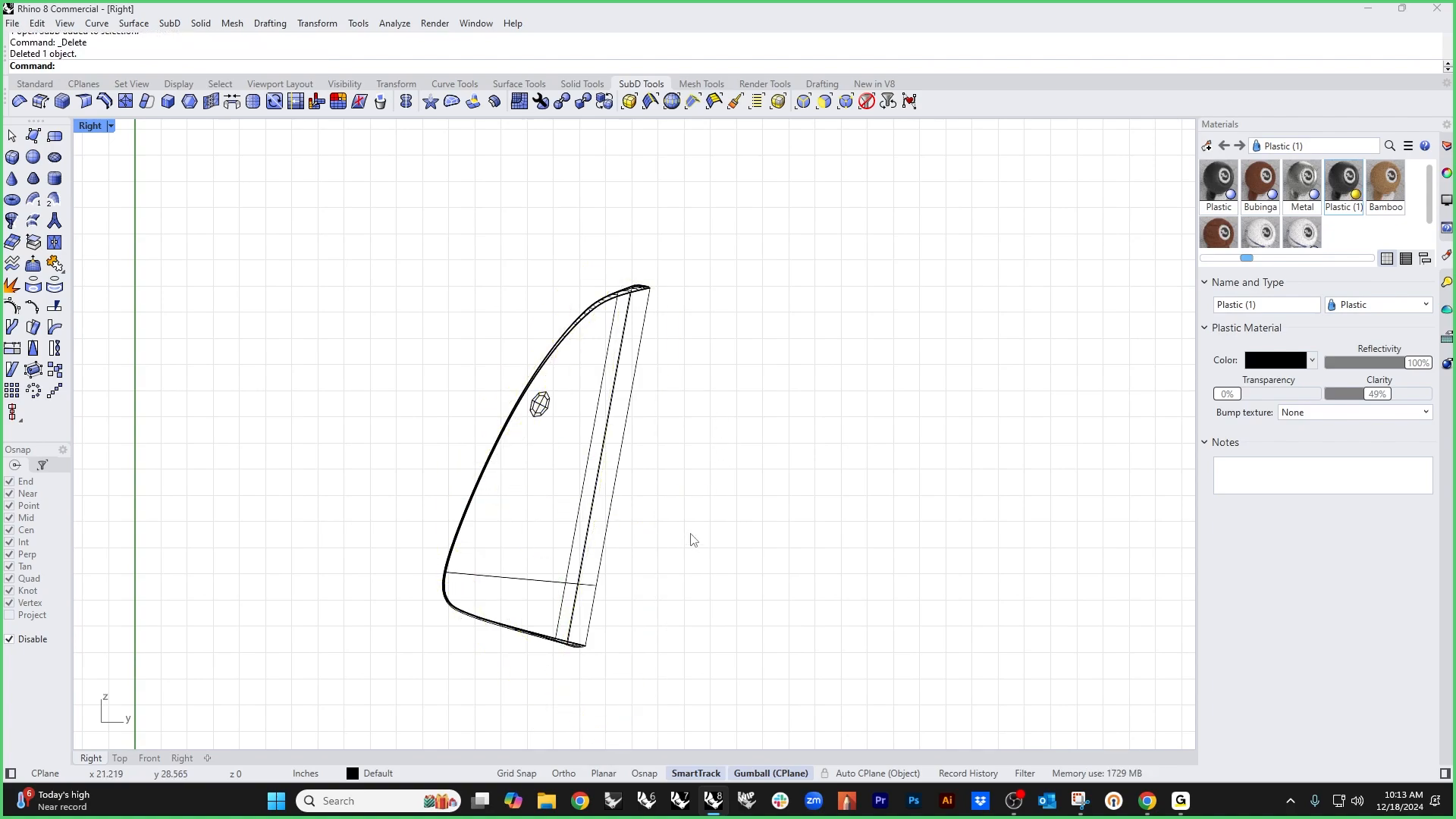
pyautogui.moveTo(471, 320); pyautogui.dragTo(732, 496)
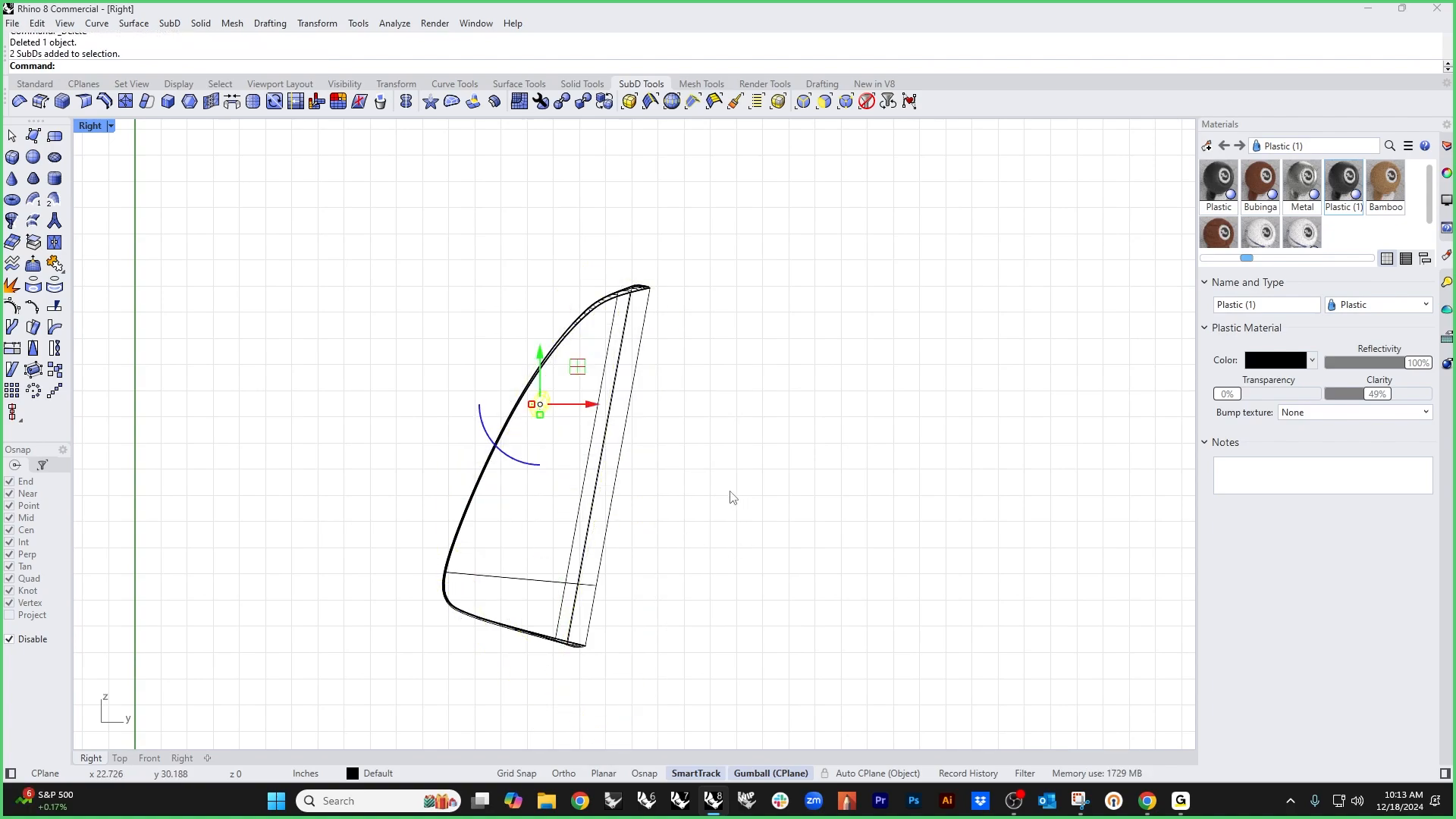
pyautogui.press('Delete')
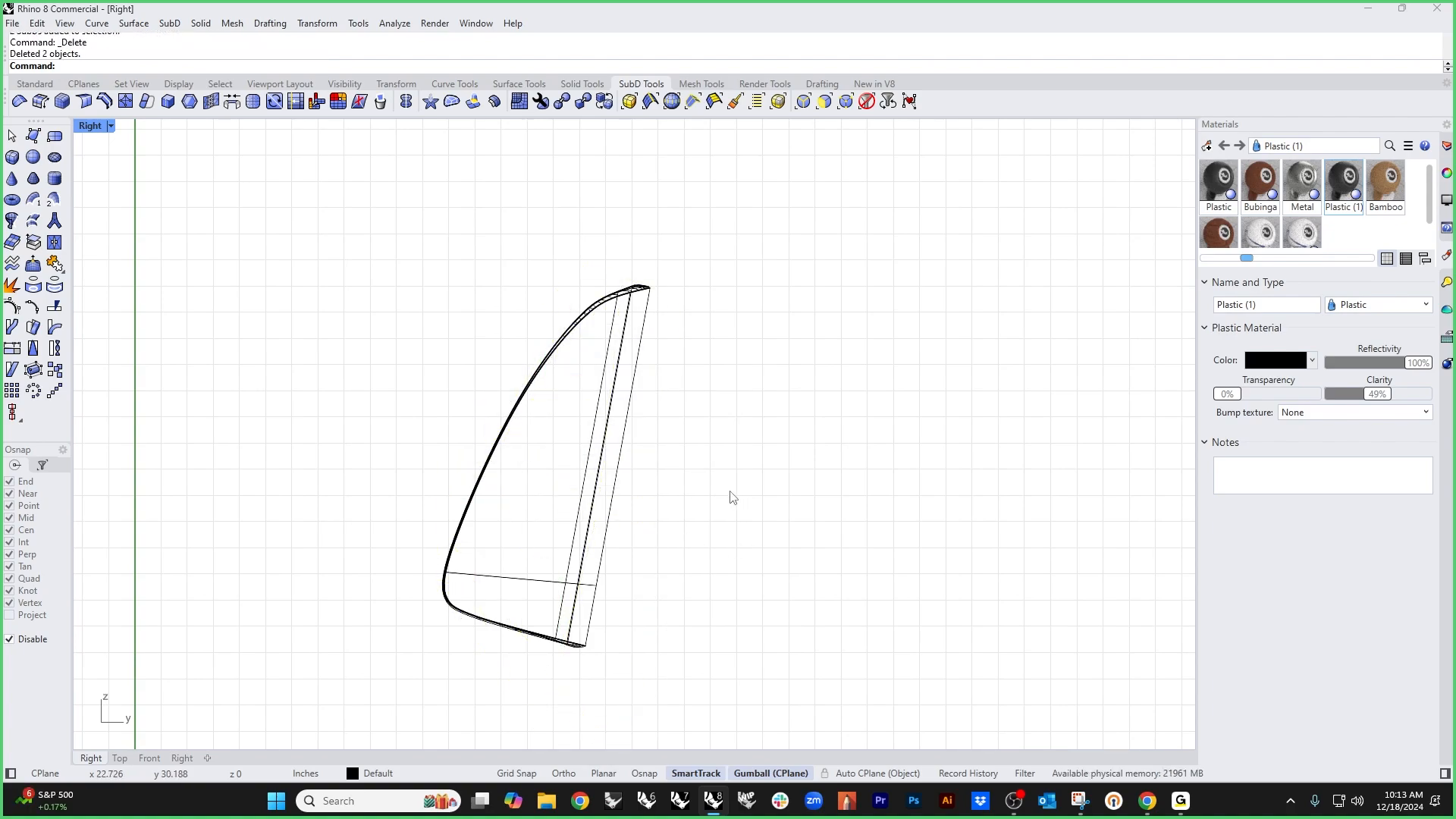
# Step: Create a three-point SubD box with 2 faces per direction around the upper shell's profile, aligned with its sloping lower edge
pyautogui.click(12, 157)
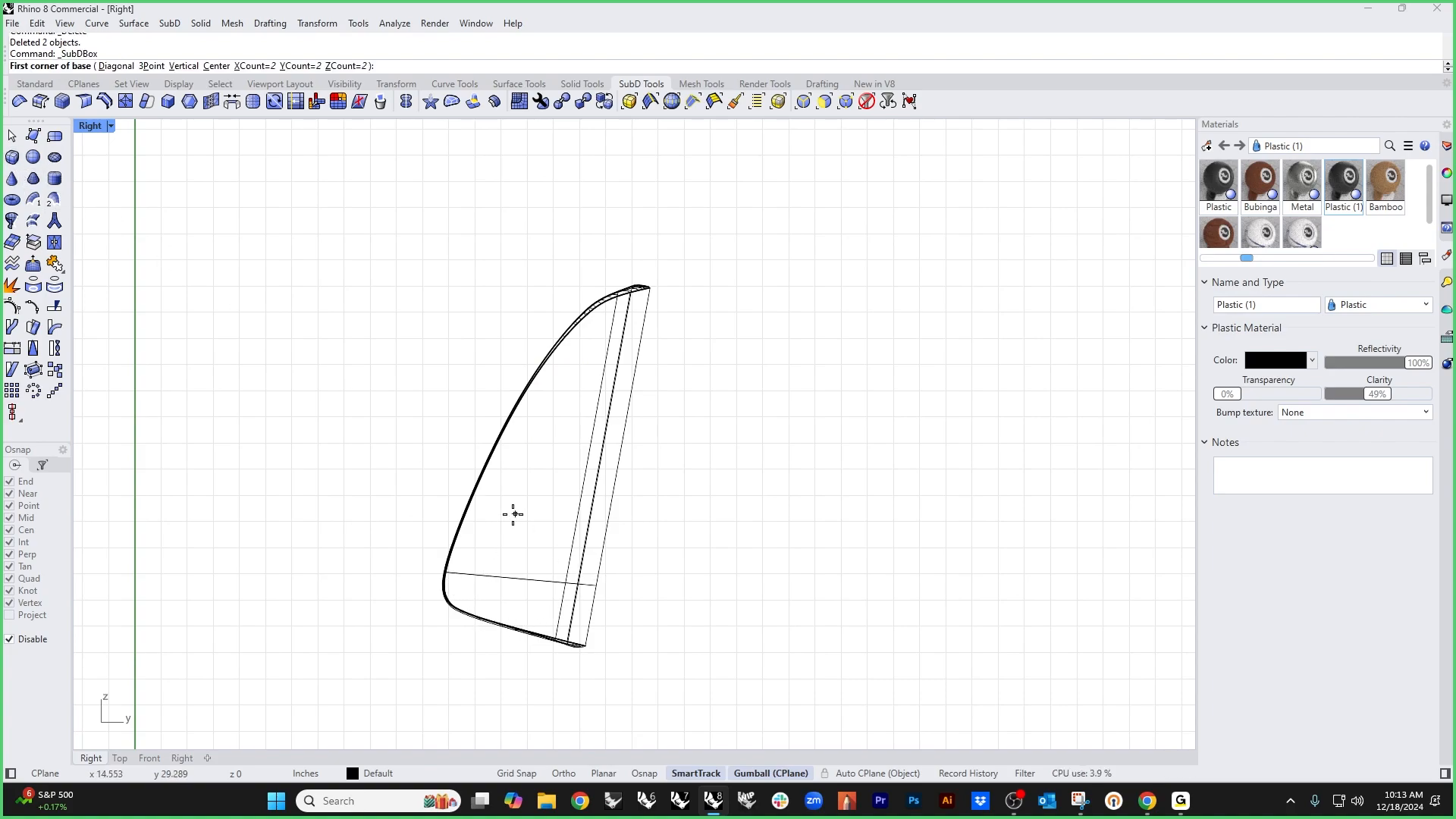
pyautogui.click(150, 67)
pyautogui.click(585, 644)
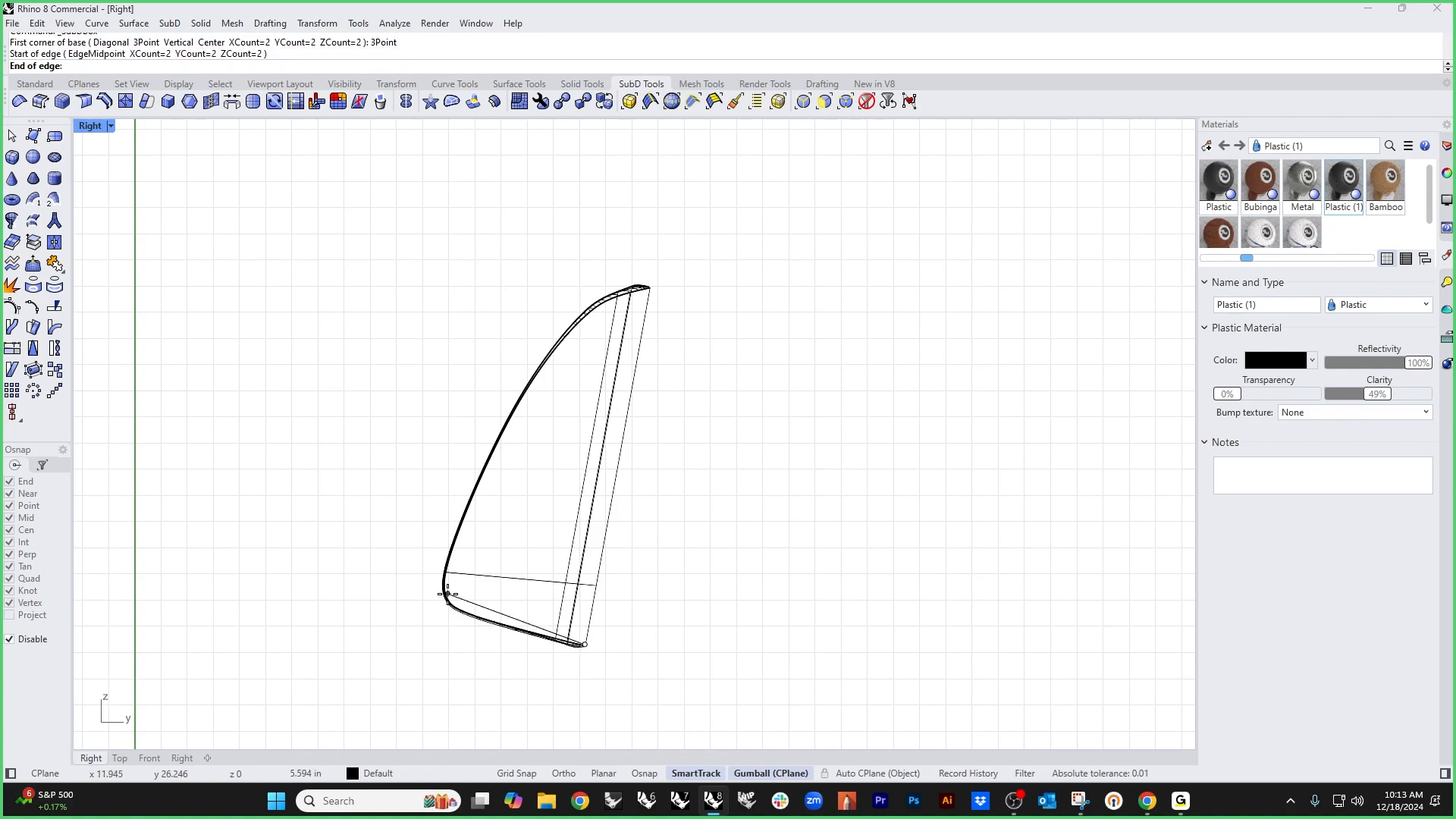
pyautogui.click(430, 599)
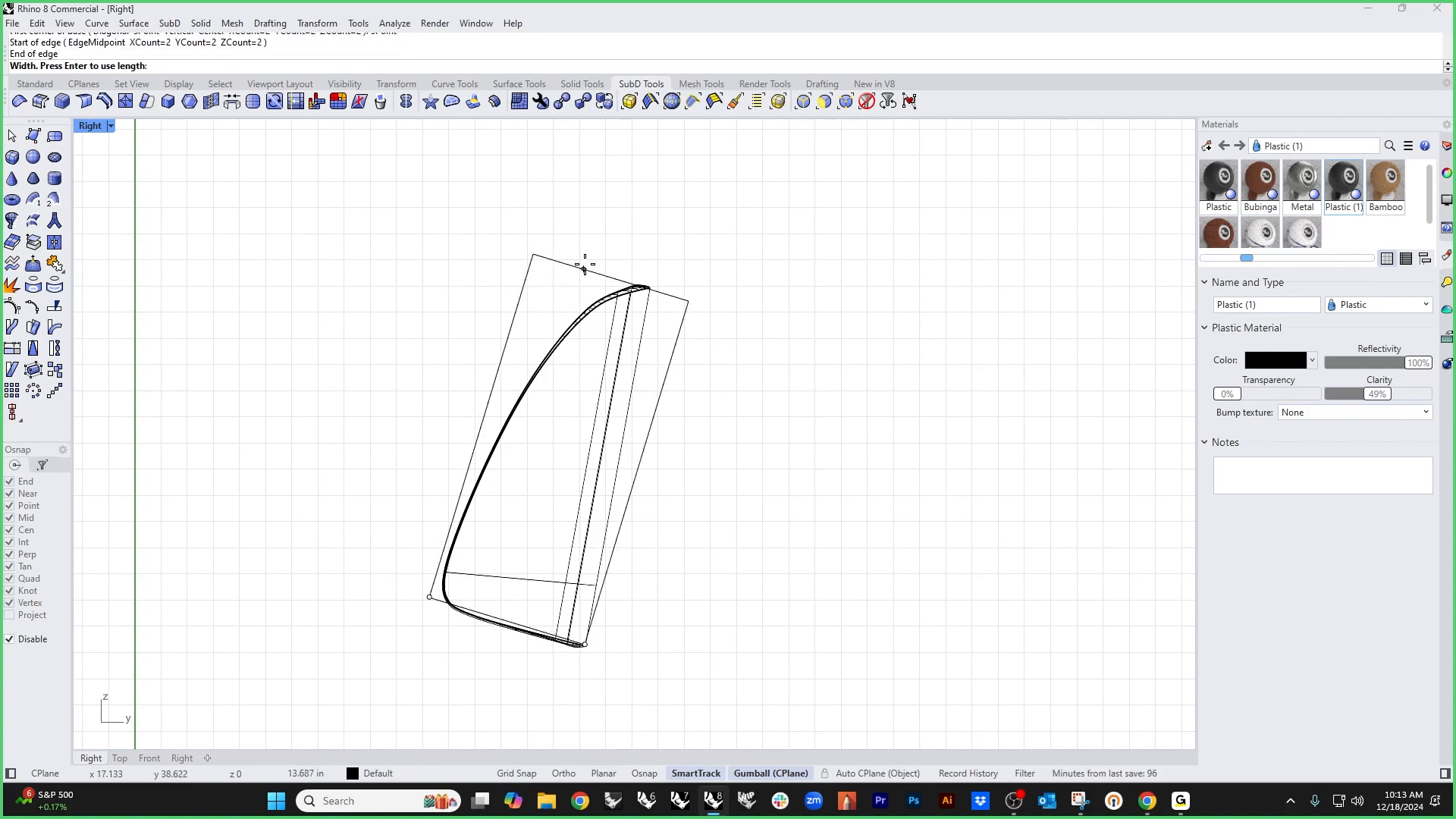
pyautogui.click(596, 249)
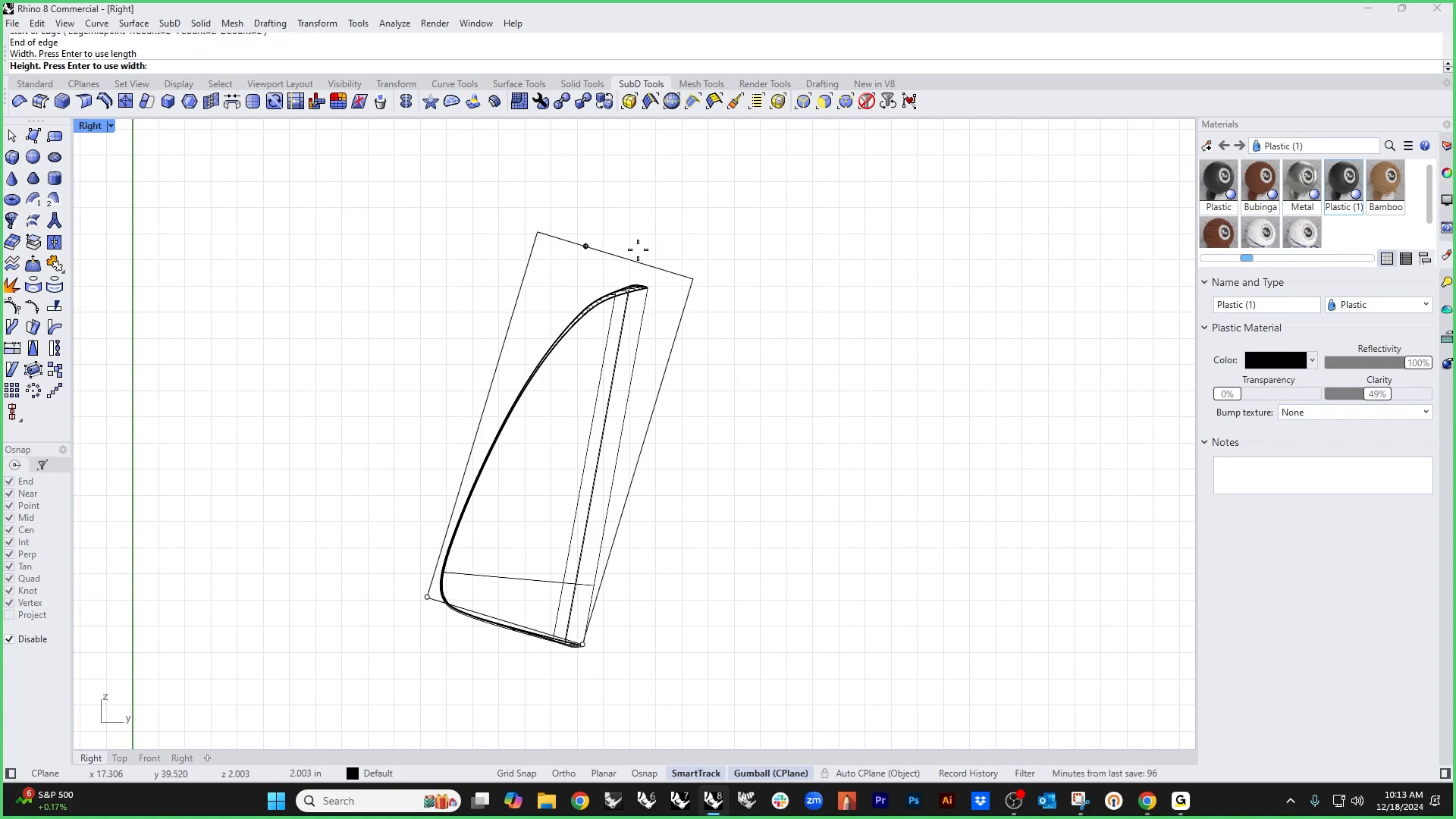
pyautogui.press('Return')
# Step: Shift the box's top and middle rows of vertices so its rear side follows the shell's slanted rear edge
pyautogui.moveTo(484, 198); pyautogui.dragTo(747, 309)
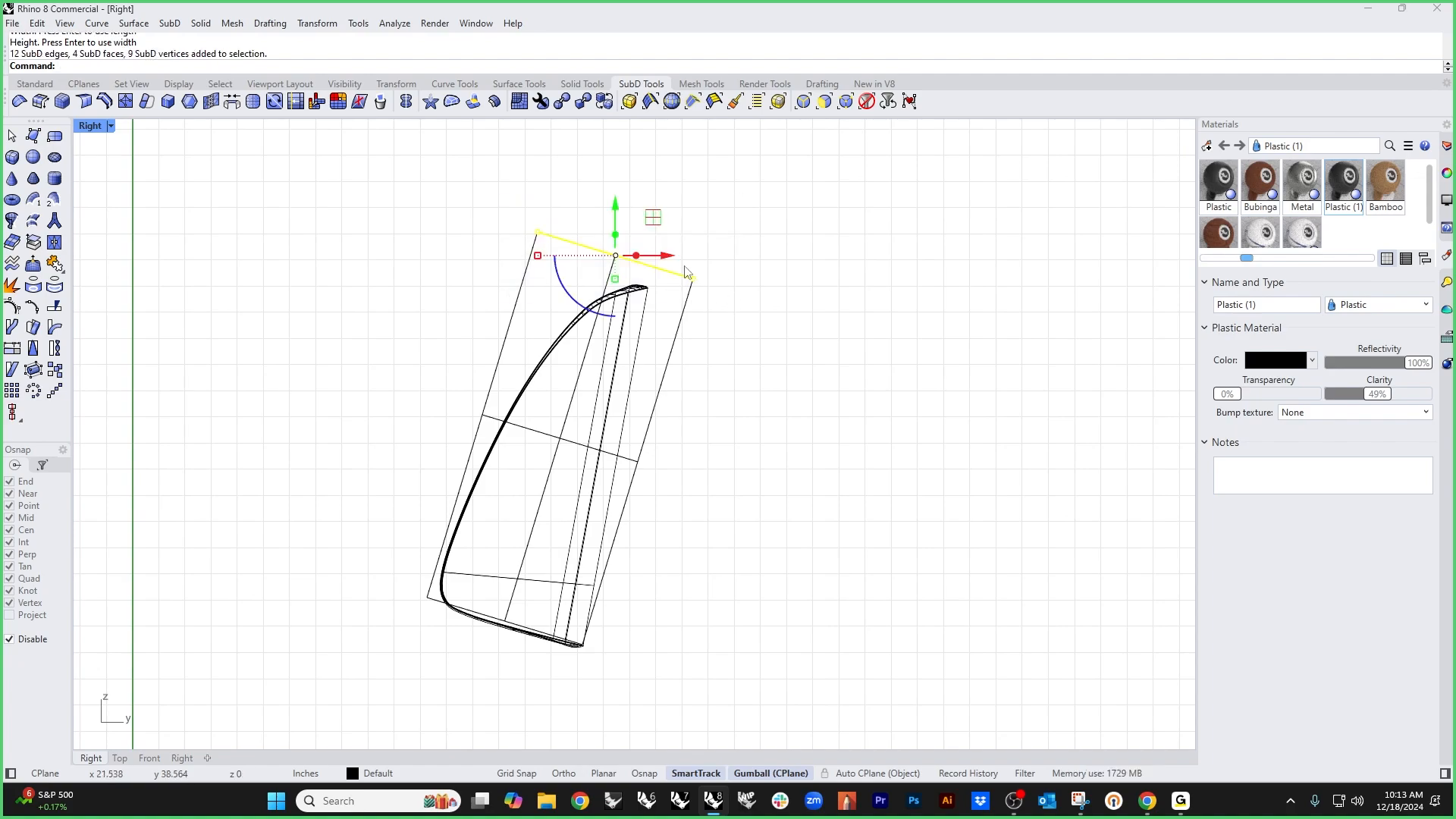
pyautogui.moveTo(641, 265); pyautogui.dragTo(571, 263)
pyautogui.click(735, 457)
pyautogui.moveTo(394, 390); pyautogui.dragTo(923, 579)
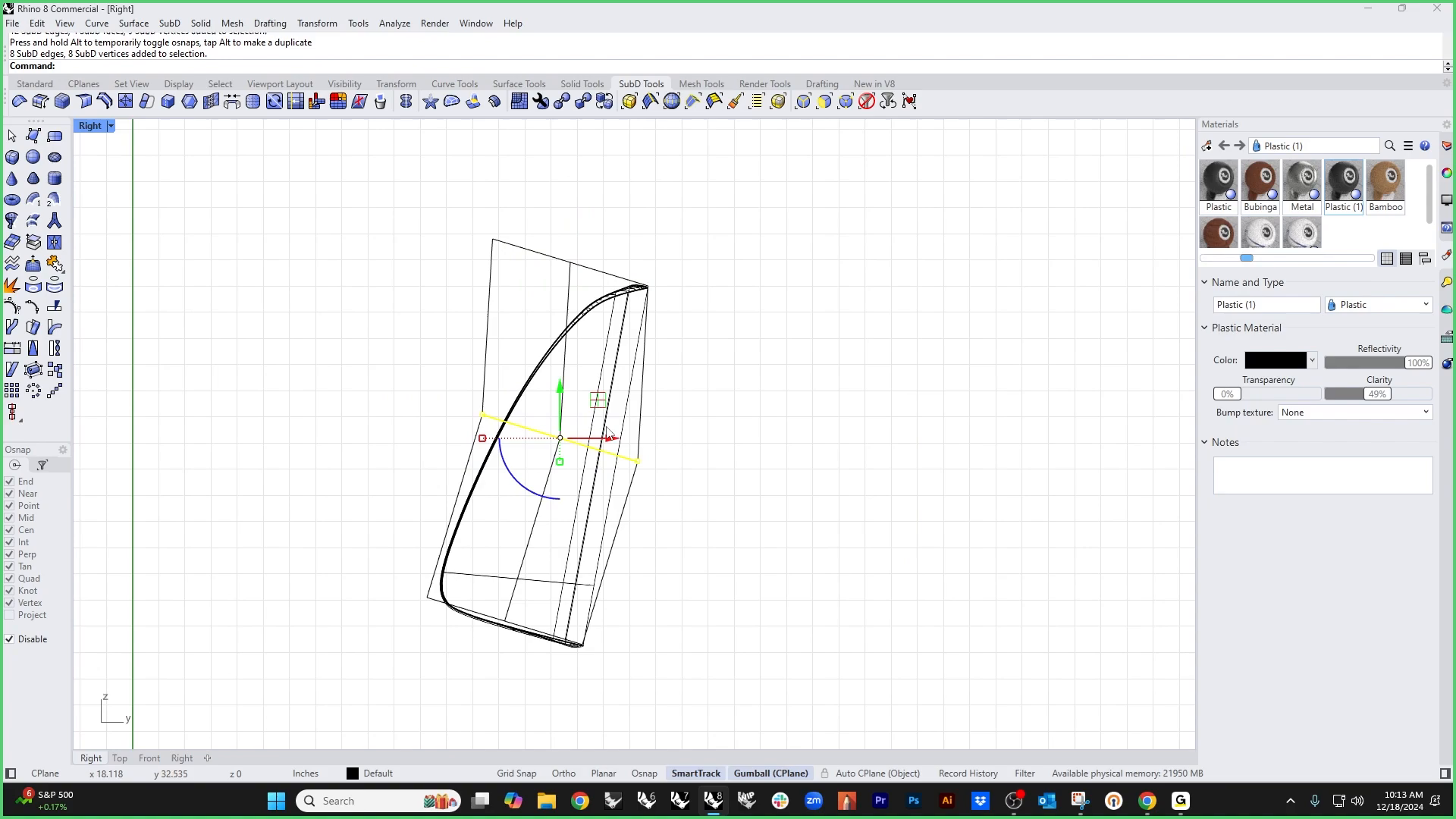
pyautogui.moveTo(560, 439); pyautogui.dragTo(533, 460)
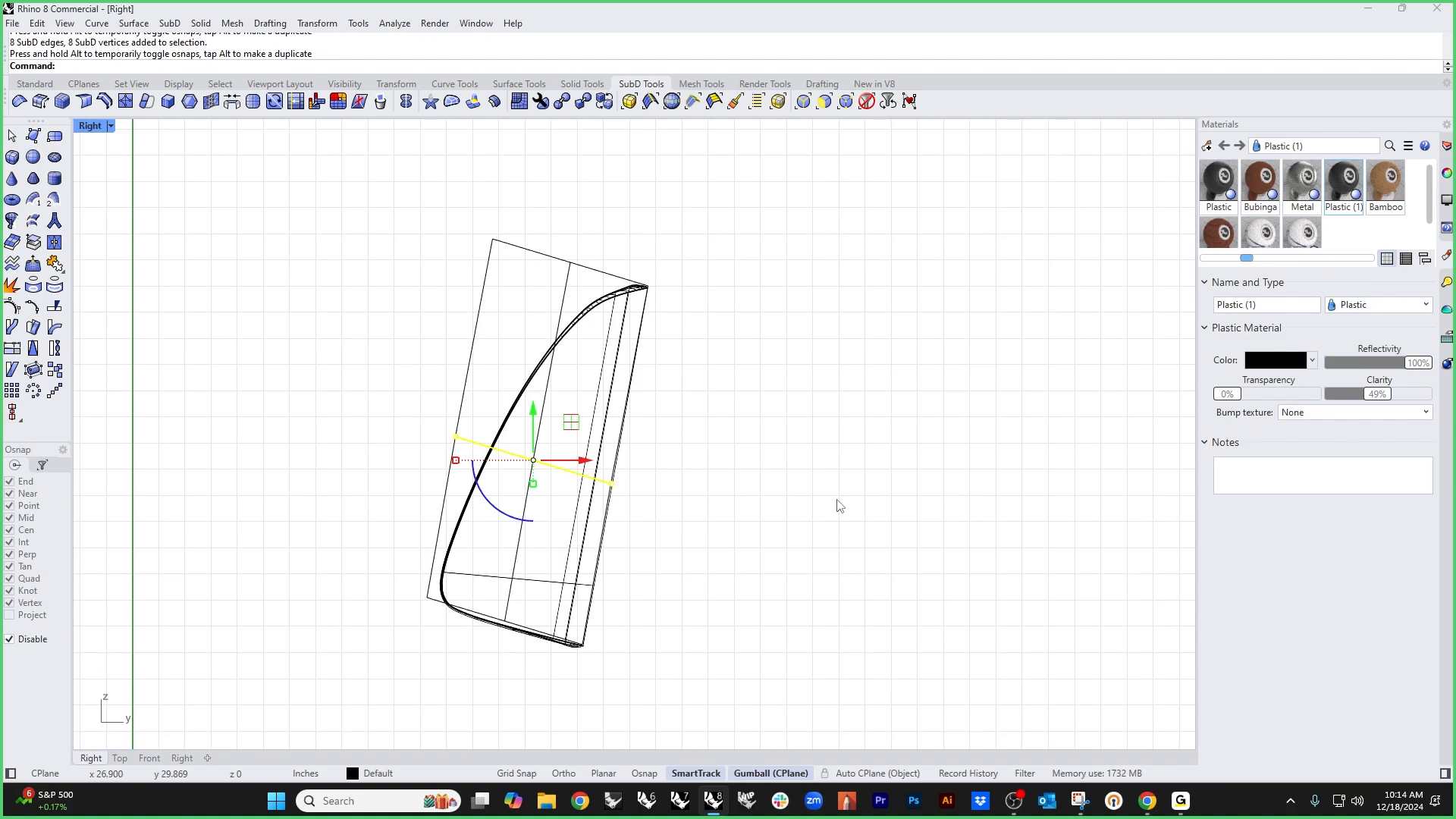
# Step: Move the box's top front, top middle and middle front vertices onto the shell's curved front profile
pyautogui.click(785, 499)
pyautogui.moveTo(453, 212); pyautogui.dragTo(530, 288)
pyautogui.moveTo(493, 239); pyautogui.dragTo(493, 362)
pyautogui.moveTo(522, 217); pyautogui.dragTo(581, 315)
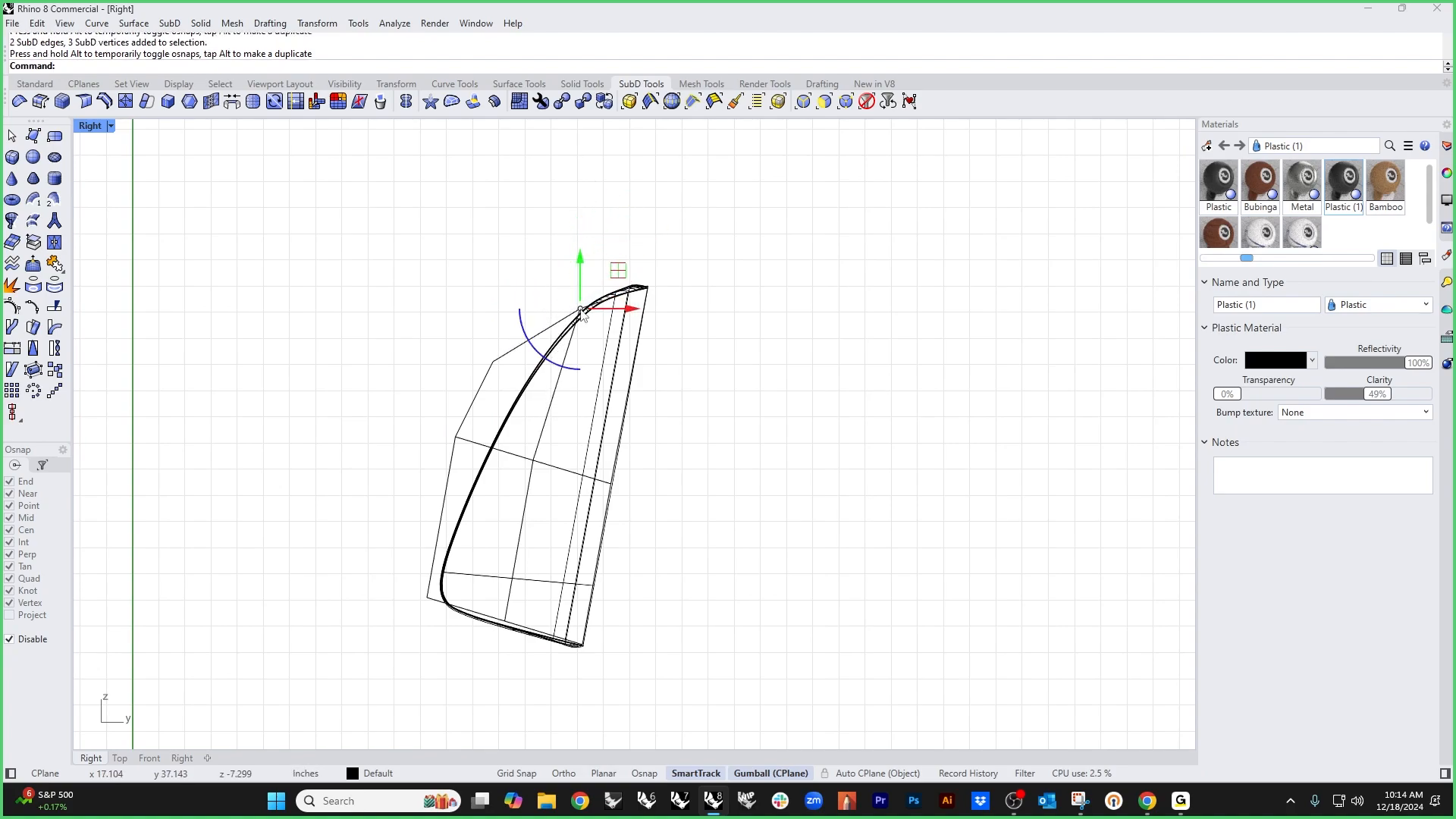
pyautogui.click(442, 299)
pyautogui.moveTo(458, 315); pyautogui.dragTo(526, 391)
pyautogui.moveTo(493, 362); pyautogui.dragTo(548, 341)
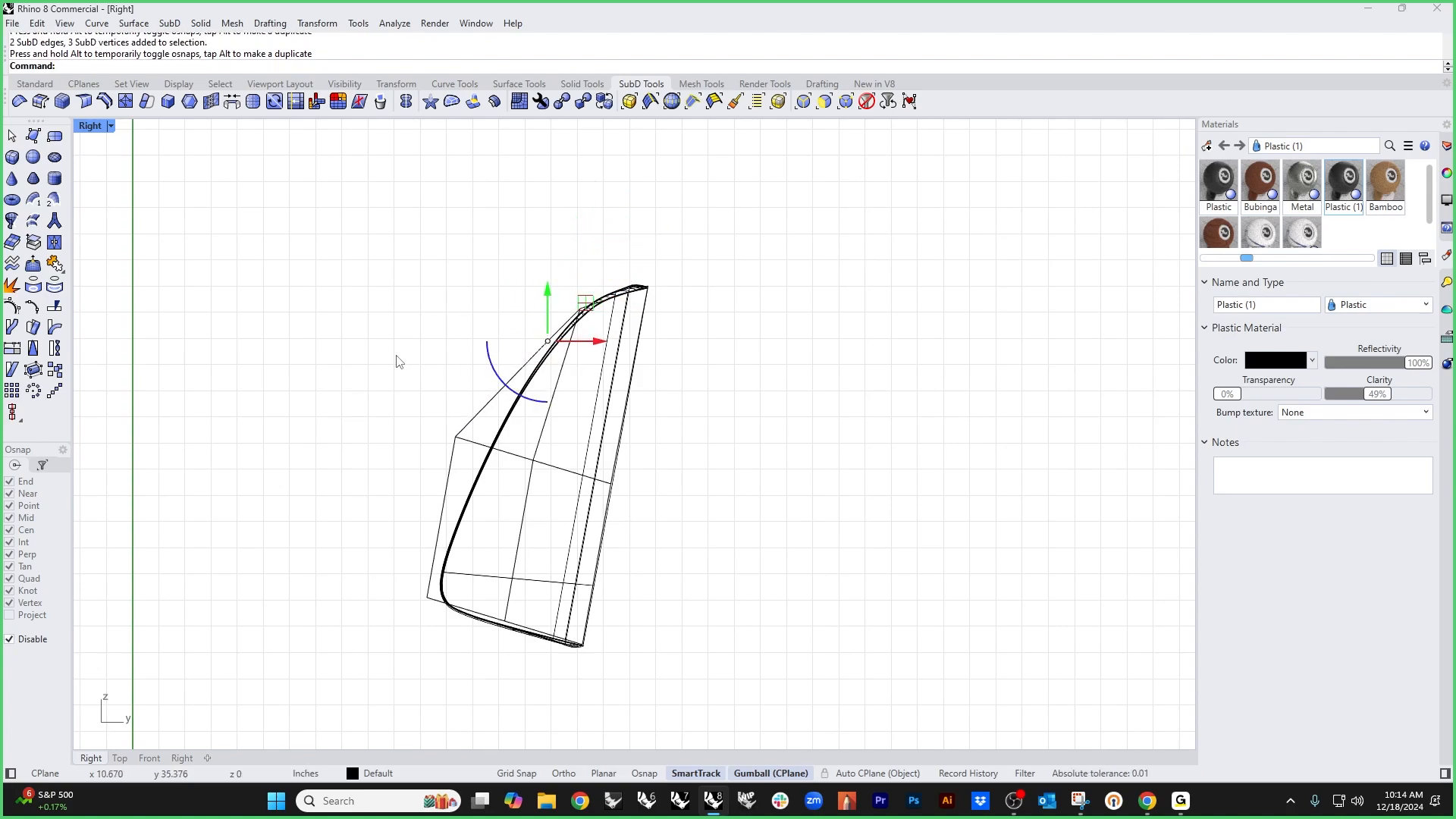
pyautogui.moveTo(403, 376); pyautogui.dragTo(489, 452)
pyautogui.moveTo(390, 546); pyautogui.dragTo(443, 629)
pyautogui.click(352, 518)
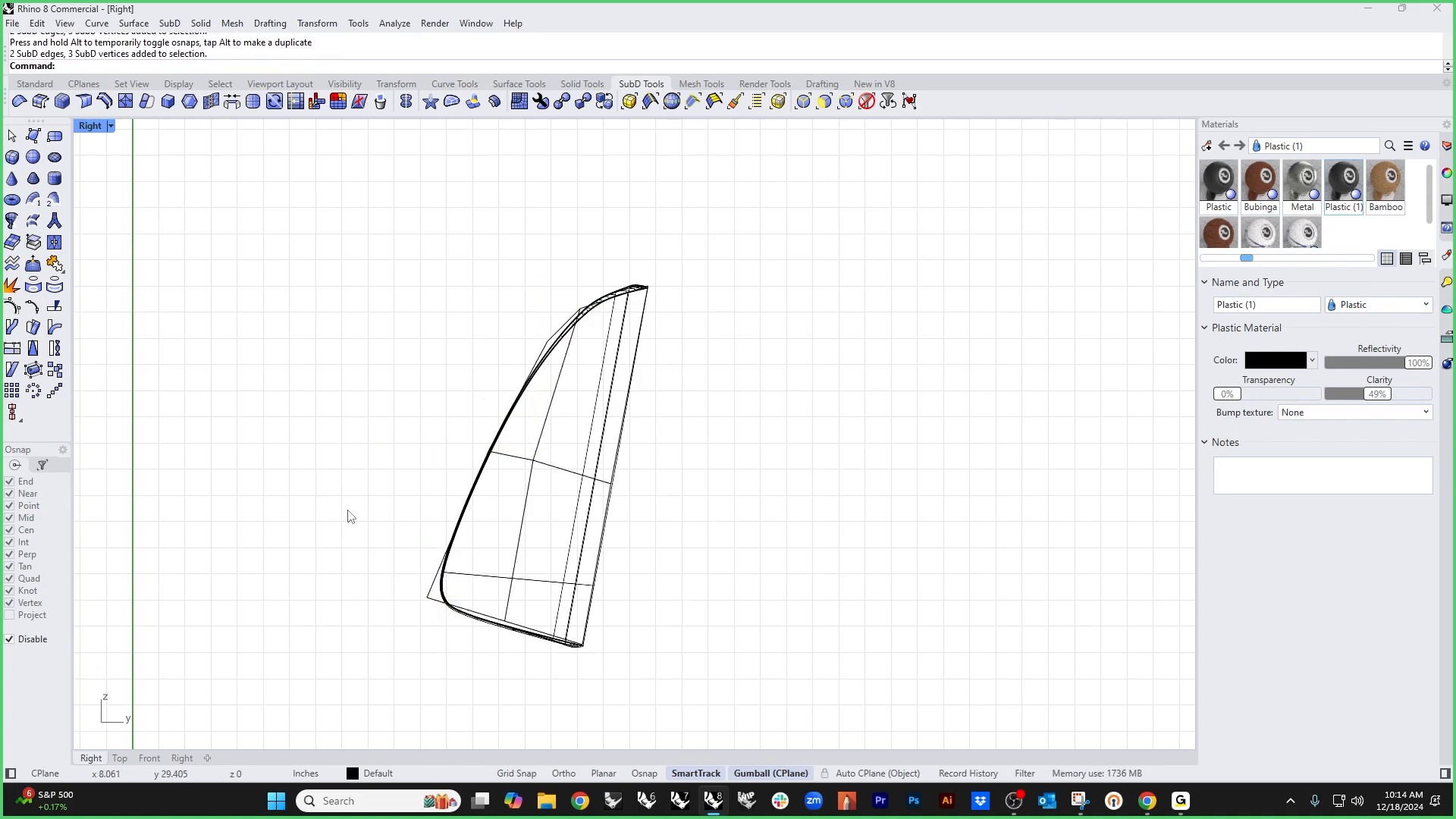
# Step: Switch the SubD display to smooth and show the shell and new cushion shaded in the Perspective view
pyautogui.press('Tab')
pyautogui.hotkey('ctrl', 'F4')
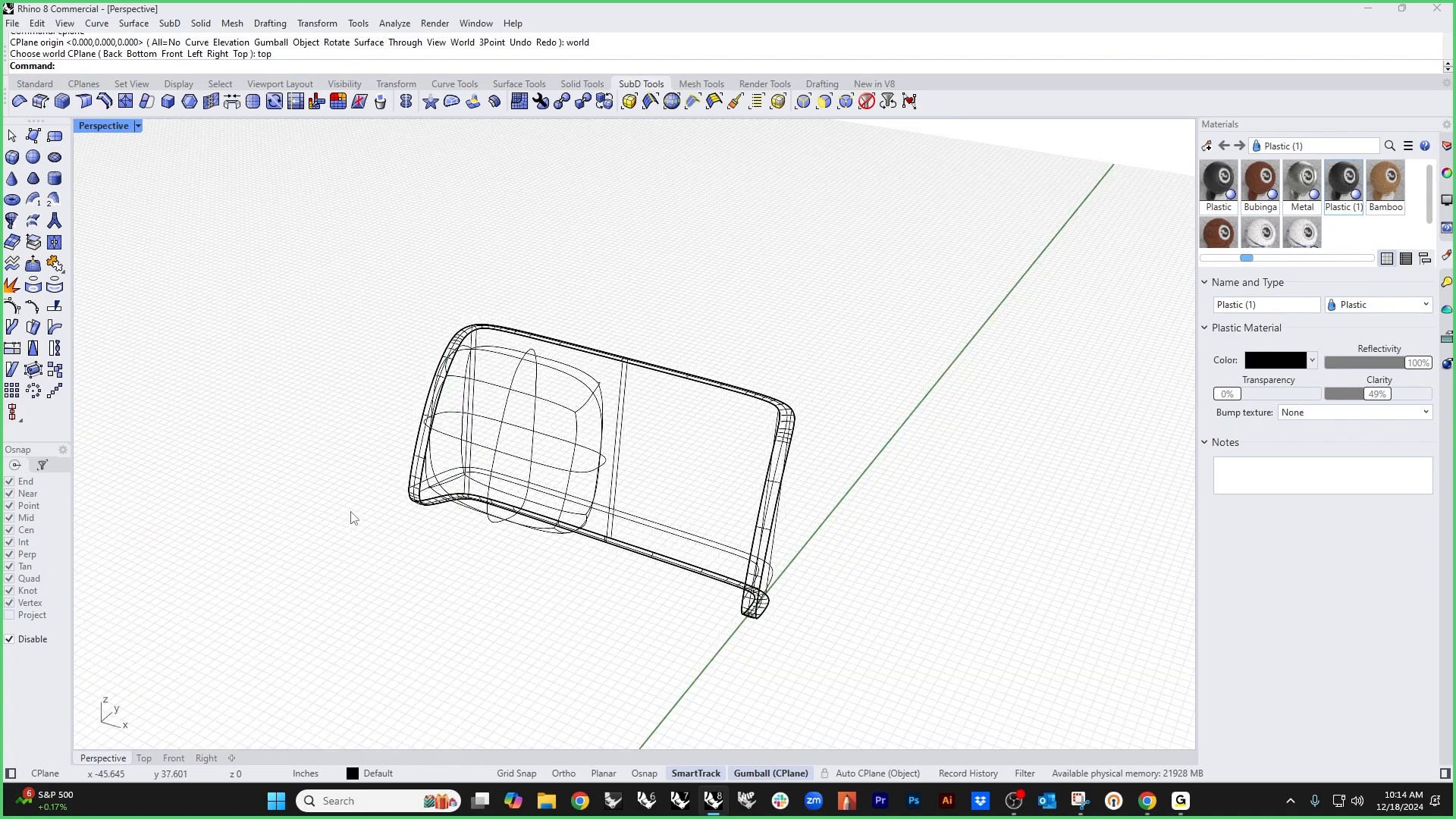
pyautogui.middleClick(360, 514)
pyautogui.click(299, 447)
pyautogui.scroll(3, 588, 552)
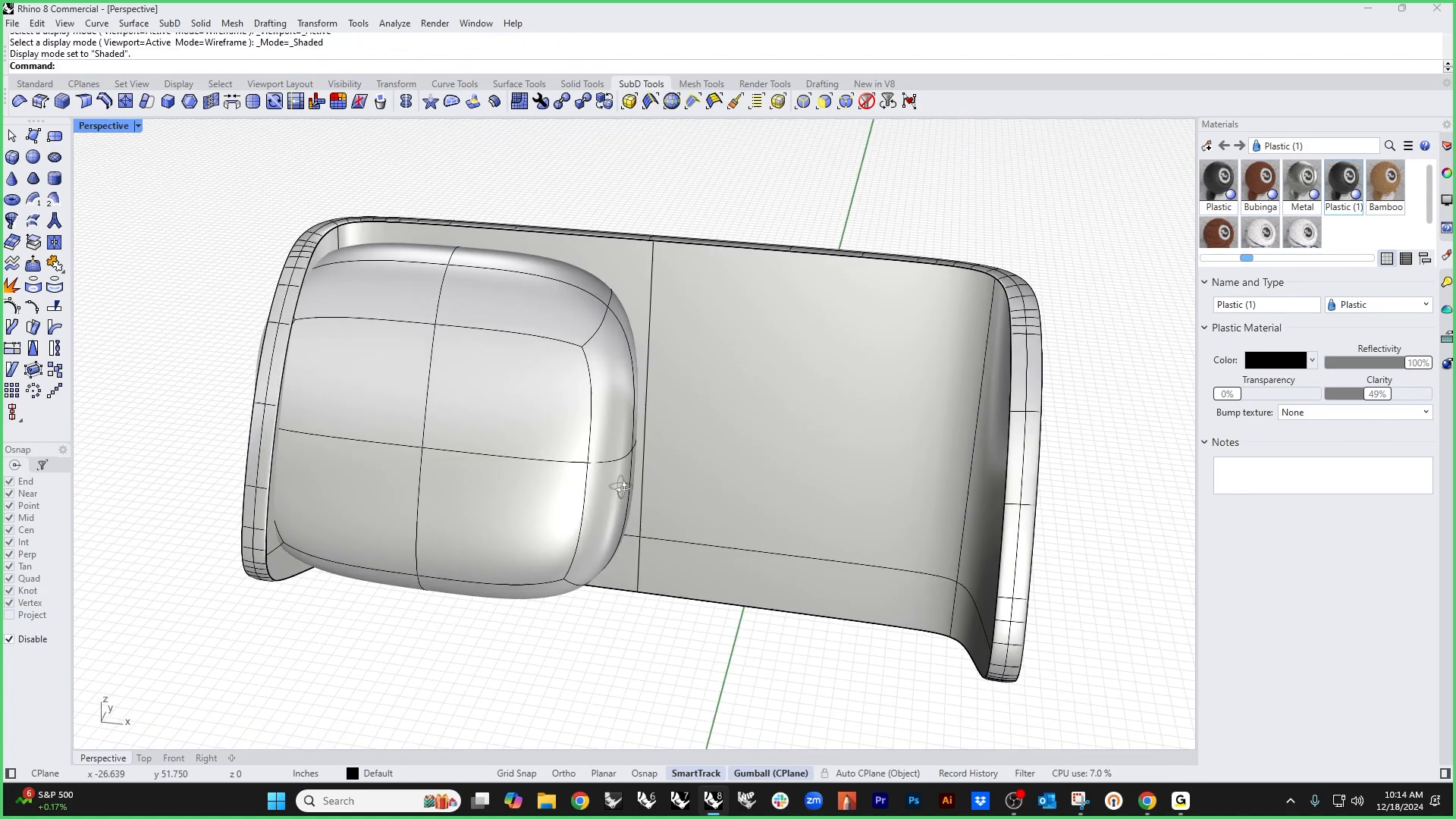
# Step: Widen and reposition the new cushion so it fills the upper shell between both side walls
pyautogui.click(521, 483)
pyautogui.scroll(-2, 521, 484)
pyautogui.moveTo(521, 452); pyautogui.dragTo(603, 555)
pyautogui.moveTo(473, 449); pyautogui.dragTo(361, 451)
pyautogui.press('Escape')
pyautogui.moveTo(582, 577); pyautogui.dragTo(515, 618, button='right')
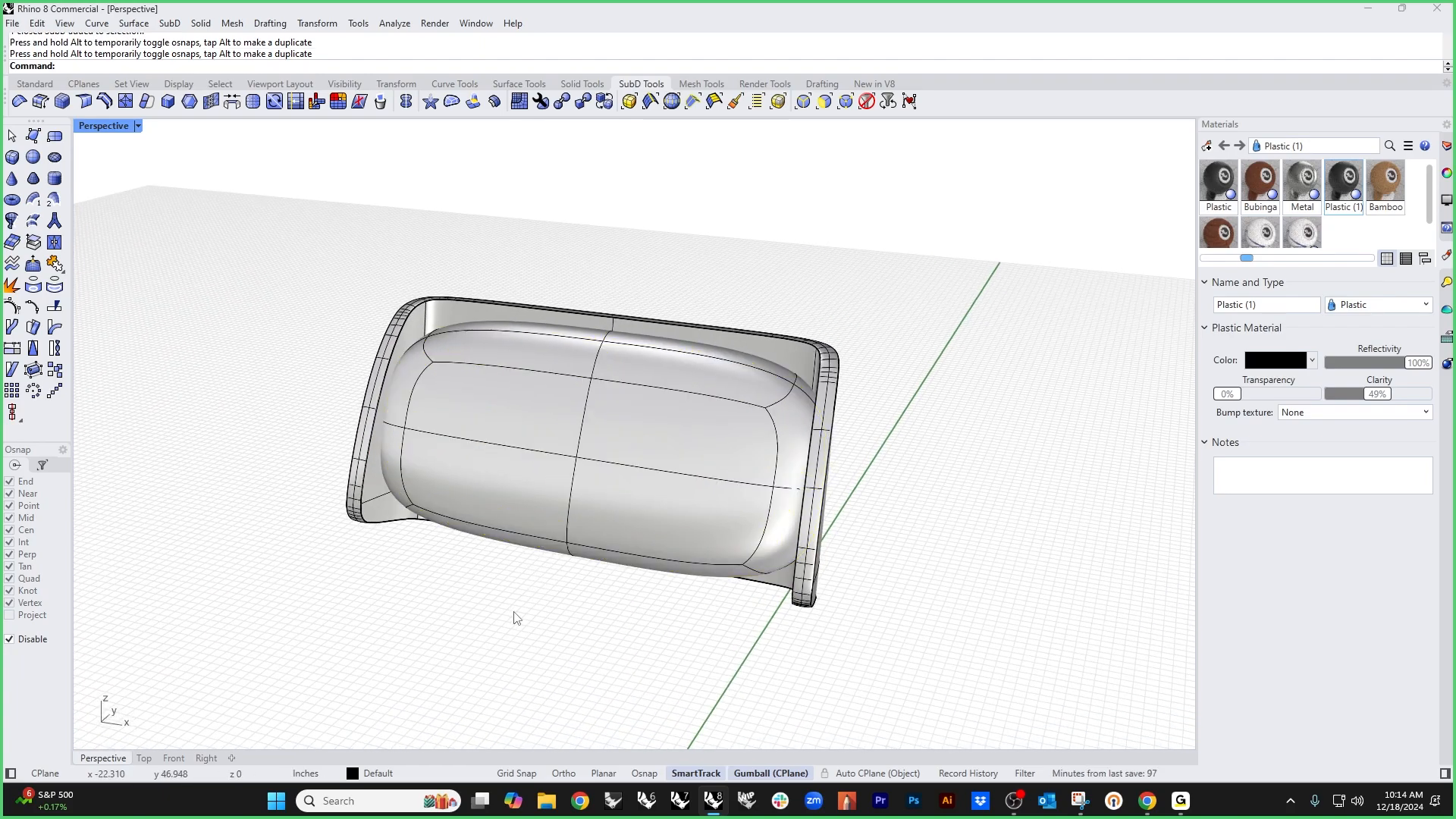
# Step: Insert two horizontal edge loops in the upper cushion, one above and one below its middle loop
pyautogui.doubleClick(660, 478)
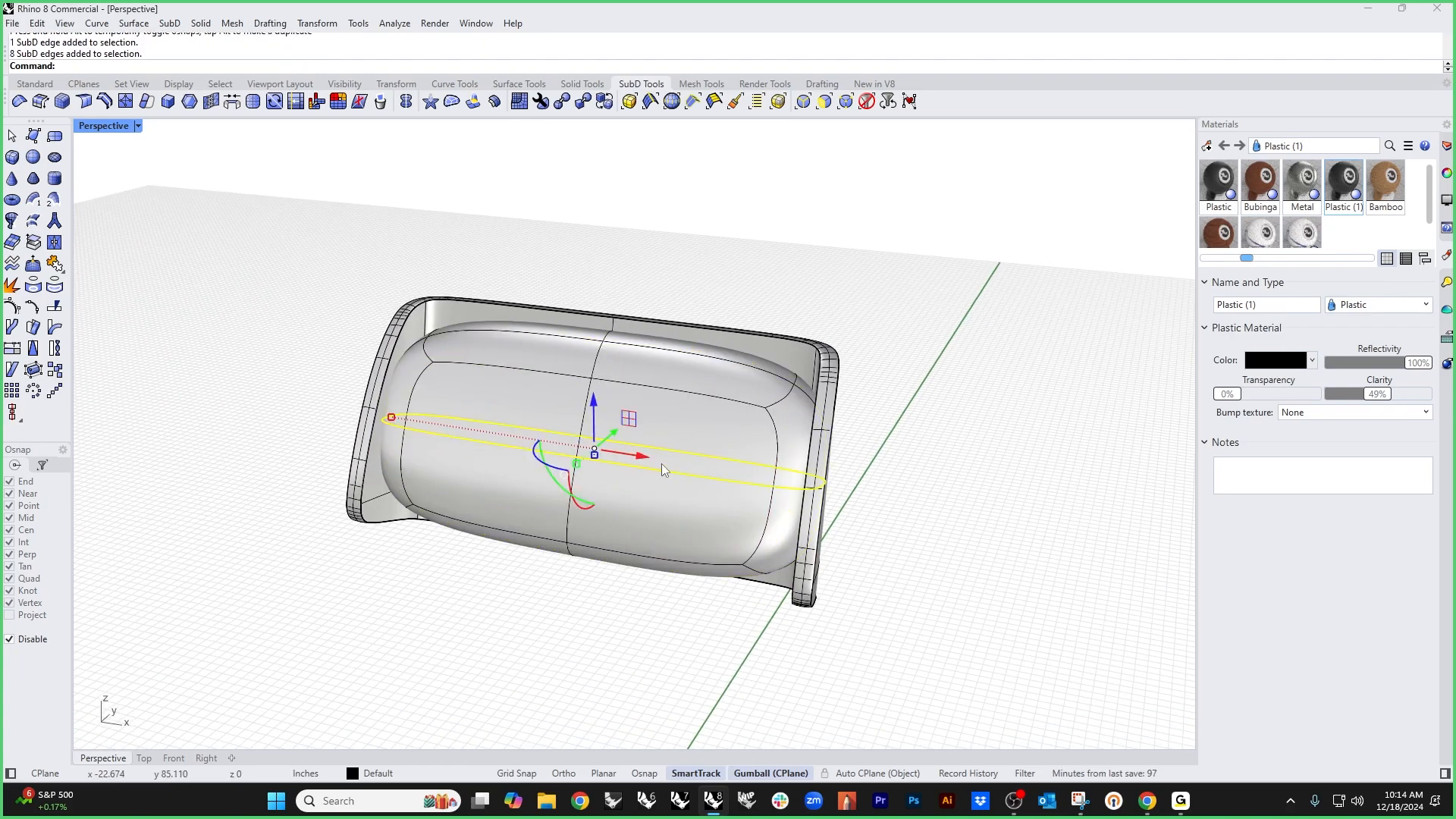
pyautogui.moveTo(705, 529); pyautogui.dragTo(662, 504, button='right')
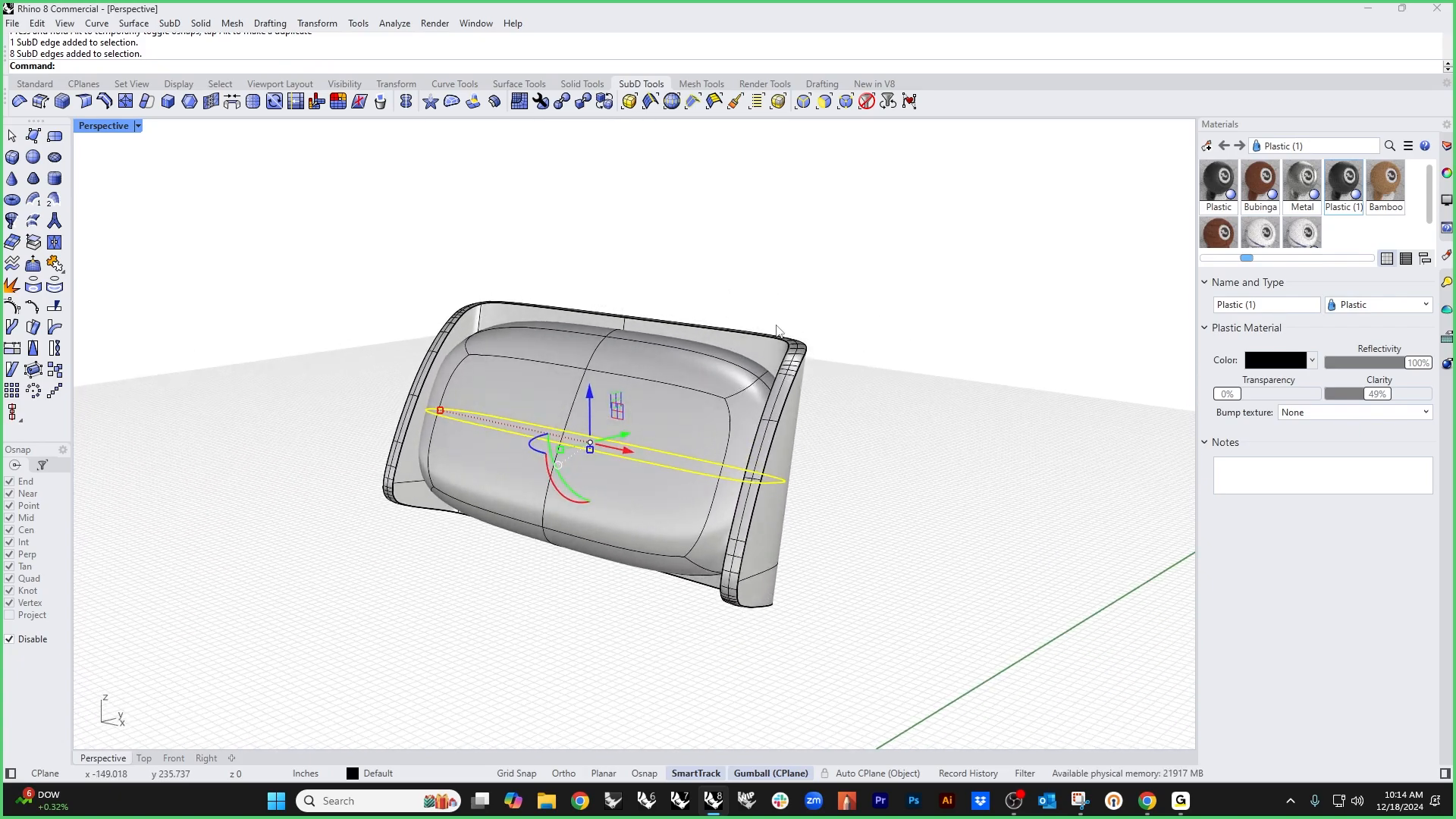
pyautogui.click(124, 104)
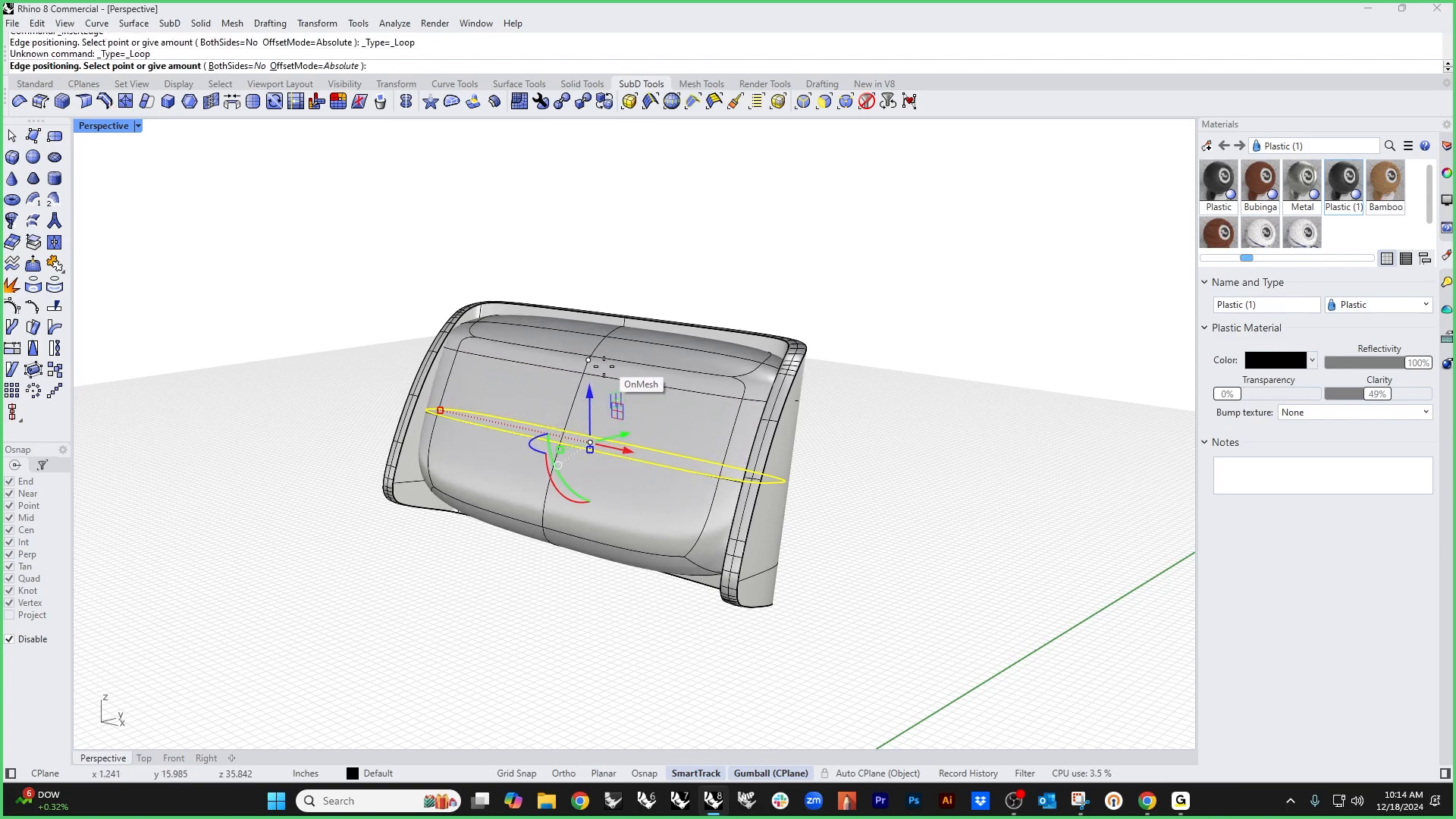
pyautogui.click(572, 454)
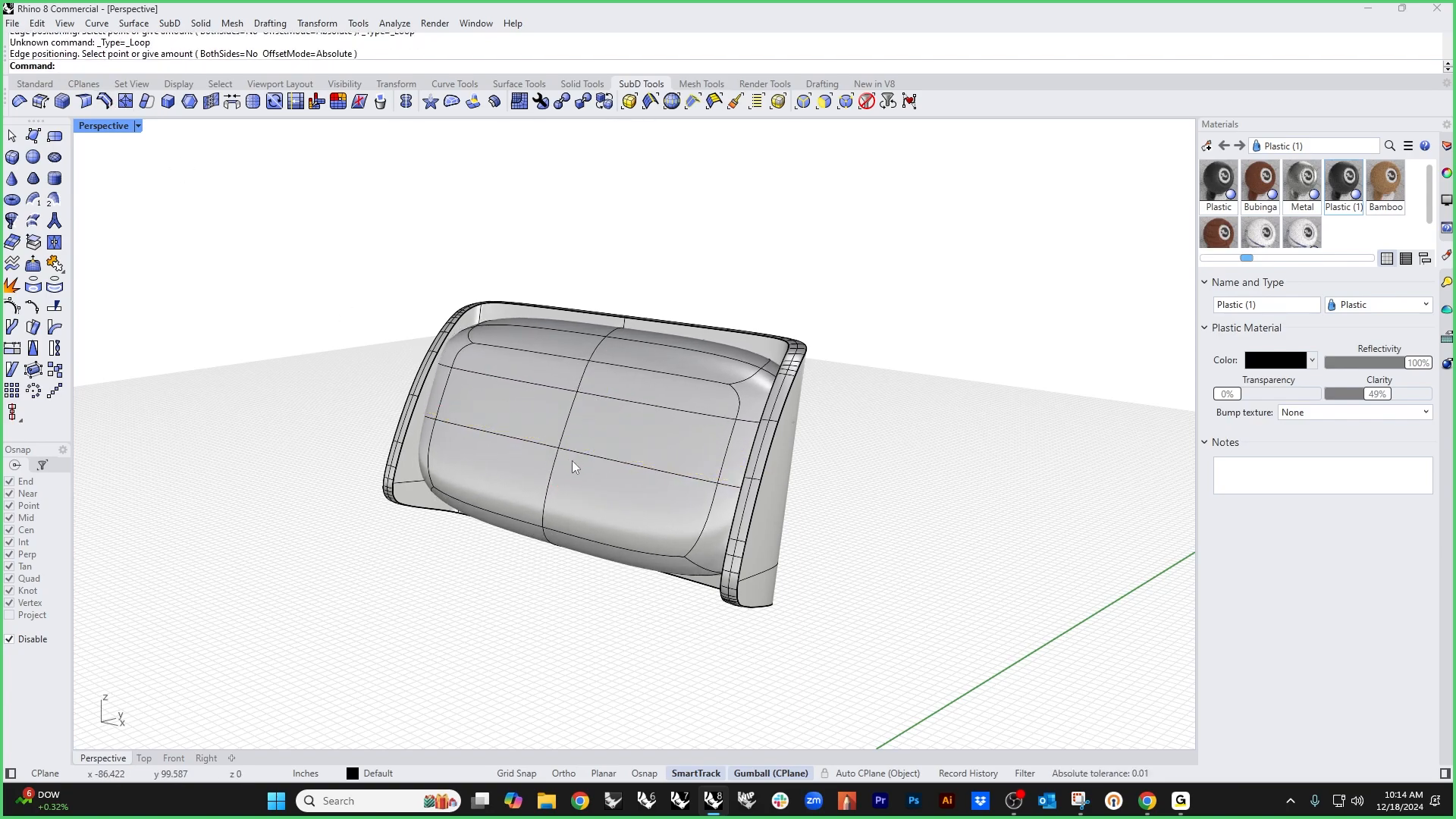
pyautogui.press('Return')
pyautogui.click(595, 454)
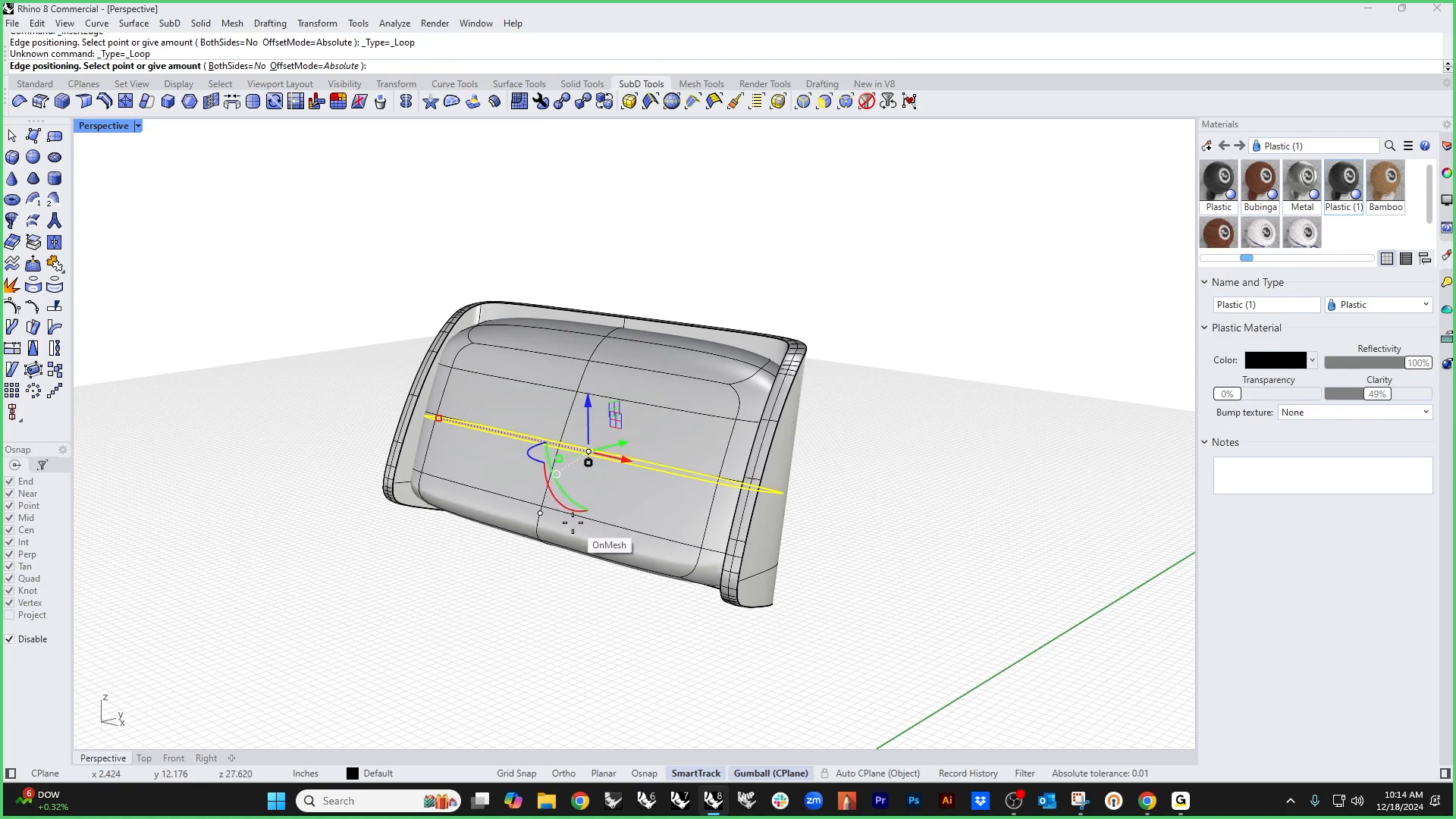
pyautogui.press('Escape')
pyautogui.moveTo(511, 597); pyautogui.dragTo(596, 588, button='right')
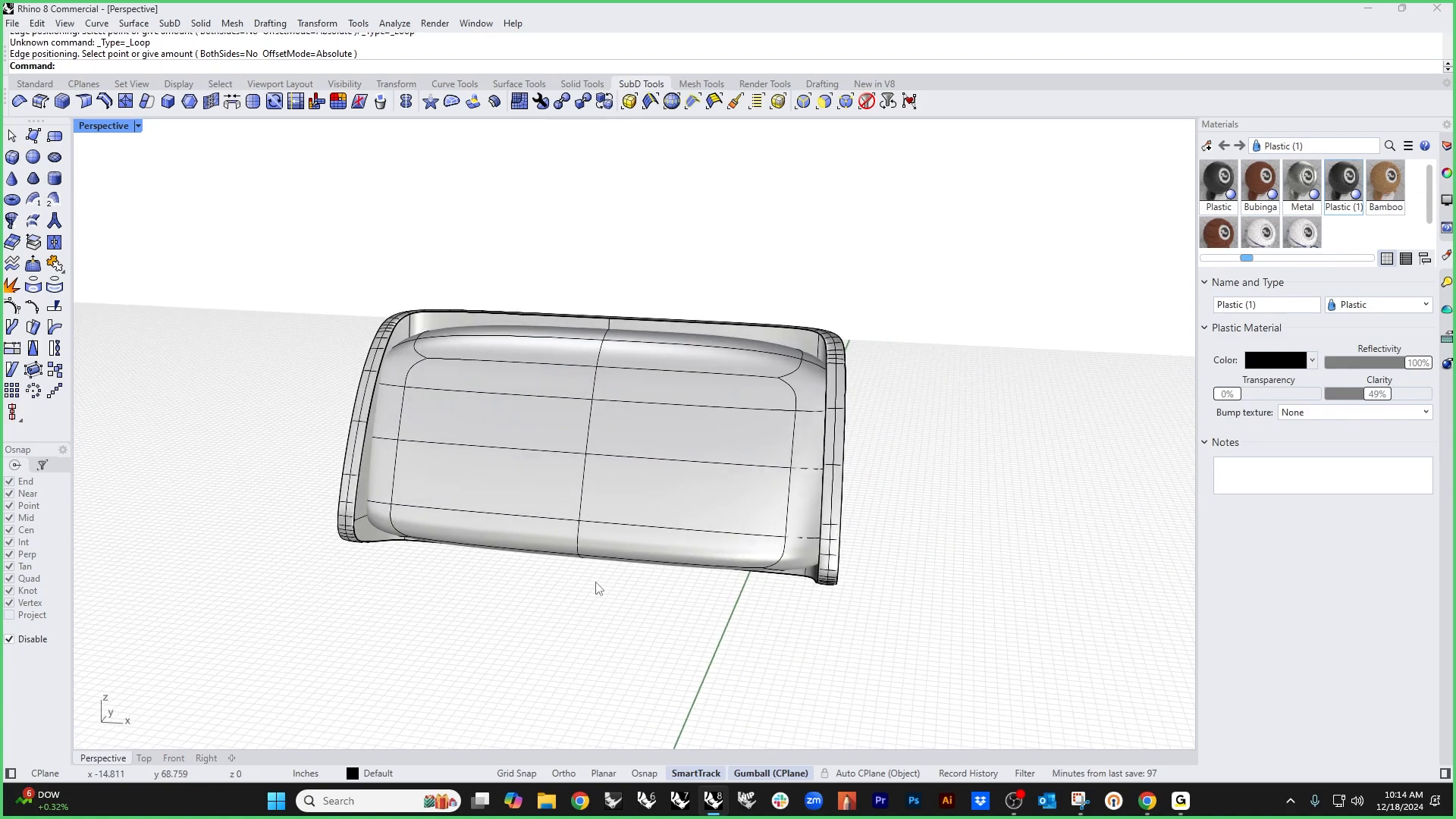
# Step: Insert two vertical edge loops in the upper cushion, one on each side of its central loop
pyautogui.press('Return')
pyautogui.click(592, 485)
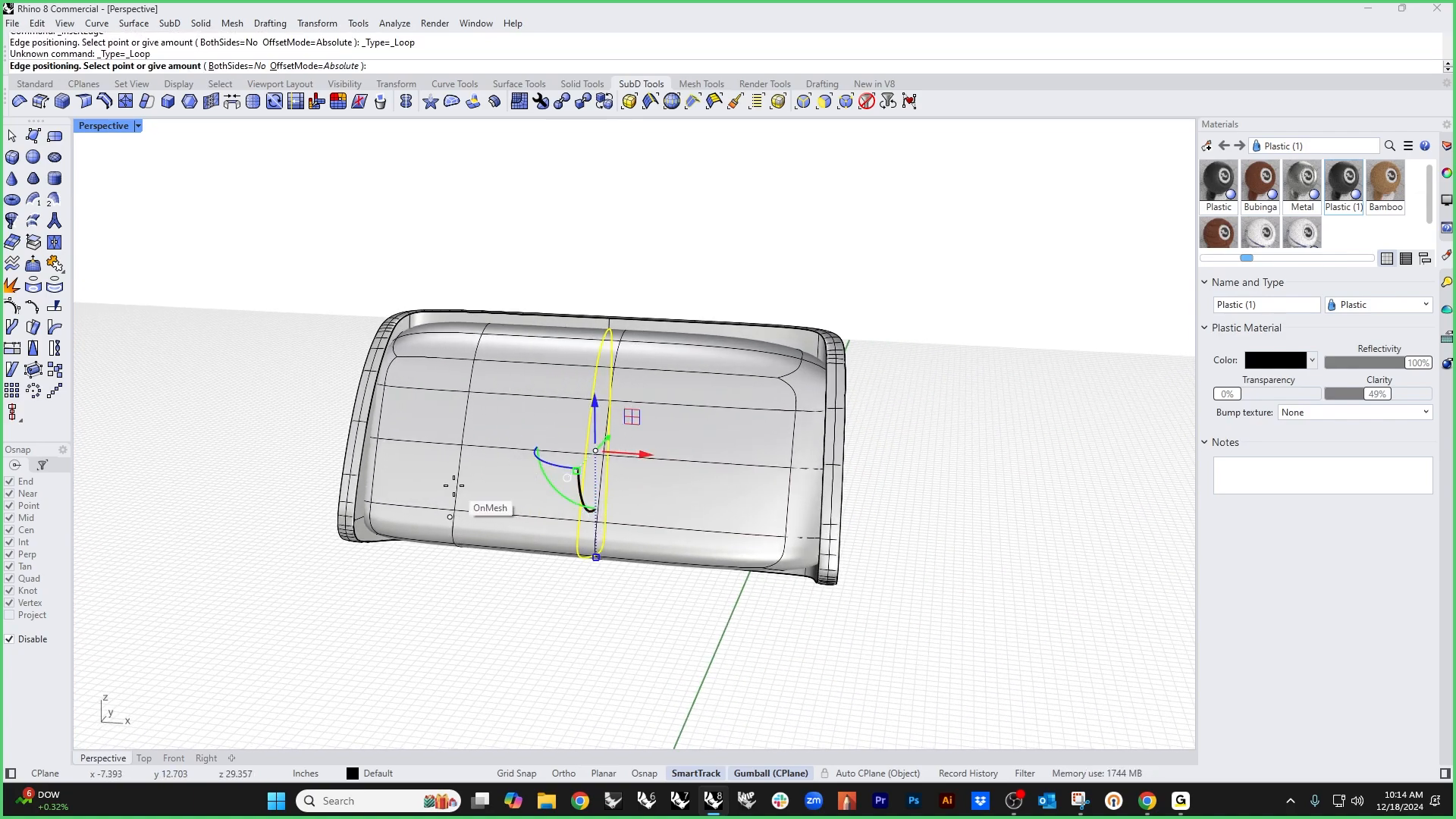
pyautogui.click(454, 486)
pyautogui.press('Return')
pyautogui.click(605, 513)
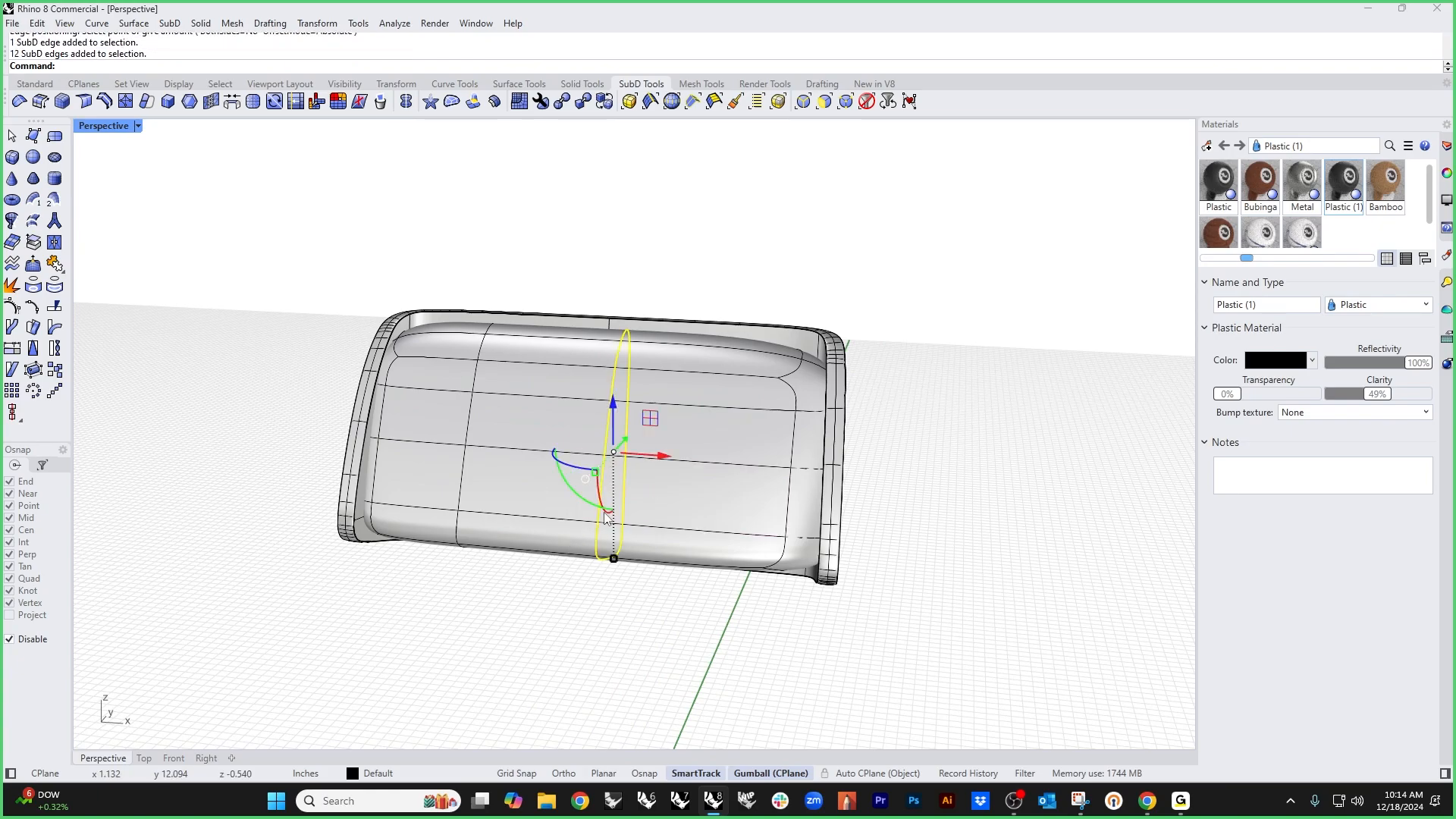
pyautogui.click(728, 522)
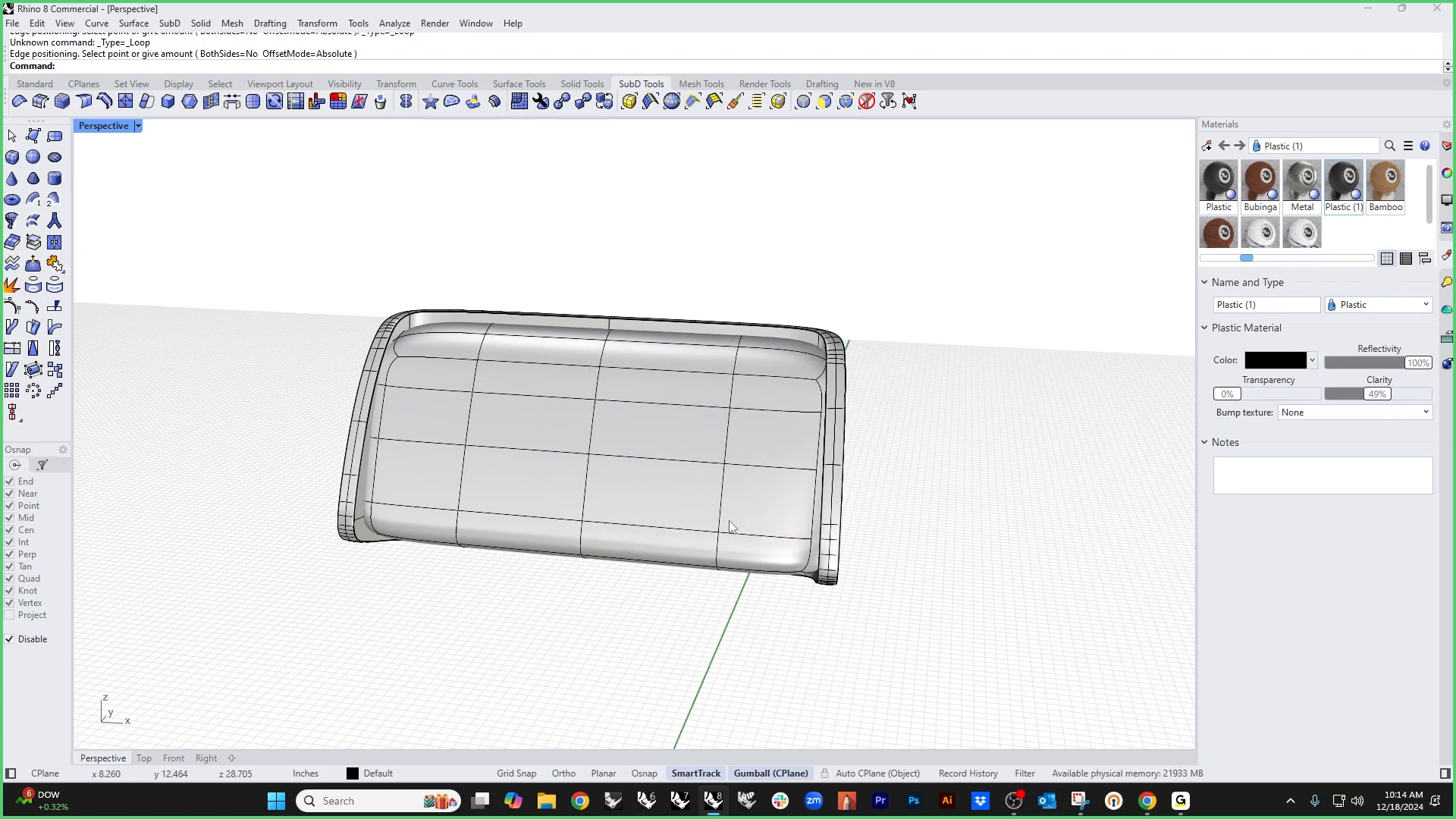
# Step: With the SubD display flat, scale the cushion's middle horizontal edge loop slightly forward in one direction from its rear corner
pyautogui.moveTo(739, 576); pyautogui.dragTo(687, 529, button='right')
pyautogui.press('Tab')
pyautogui.scroll(2, 658, 474)
pyautogui.doubleClick(673, 466)
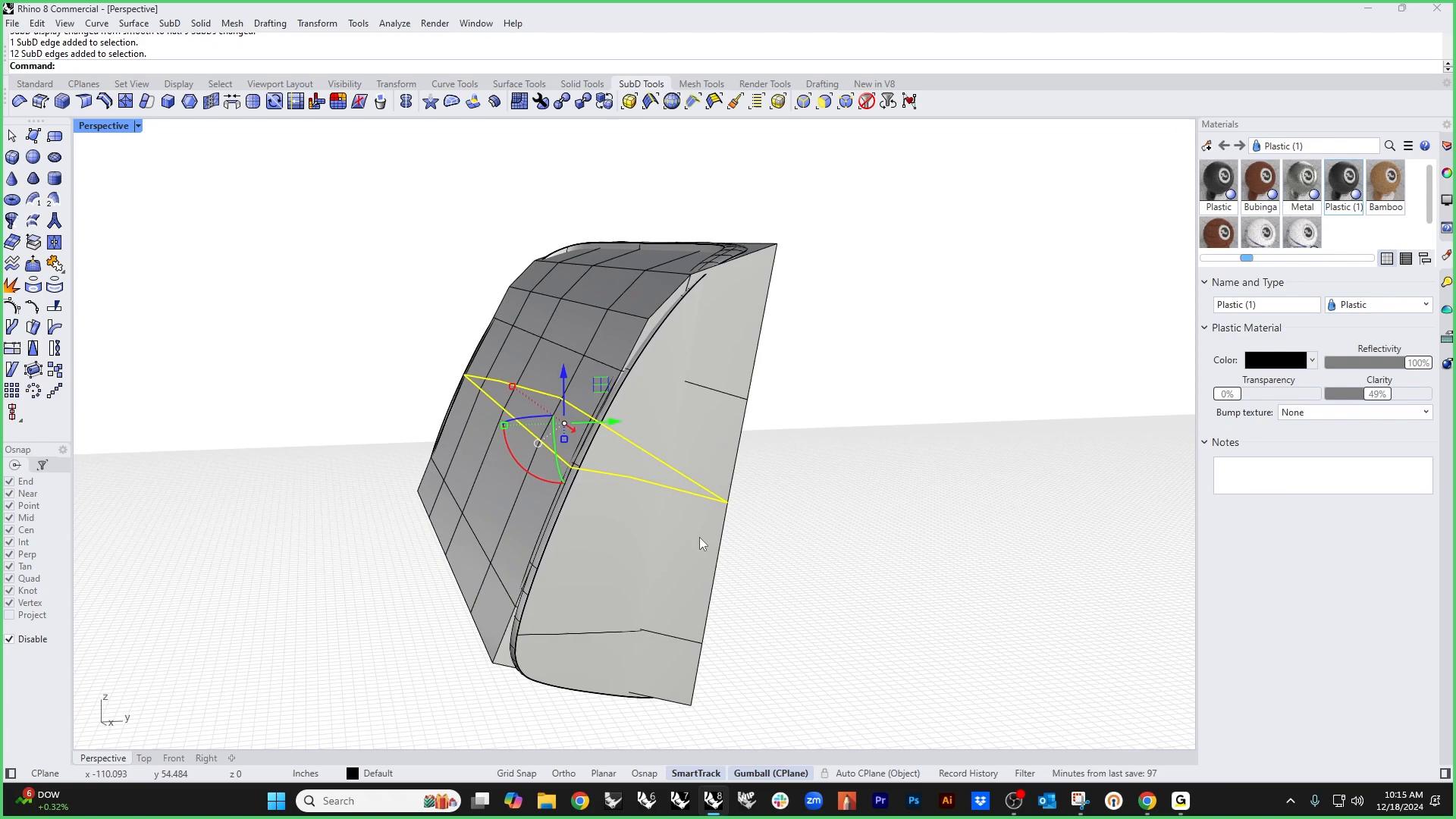
pyautogui.write('S1')
pyautogui.press('Return')
pyautogui.keyDown('alt'); pyautogui.click(726, 501); pyautogui.keyUp('alt')
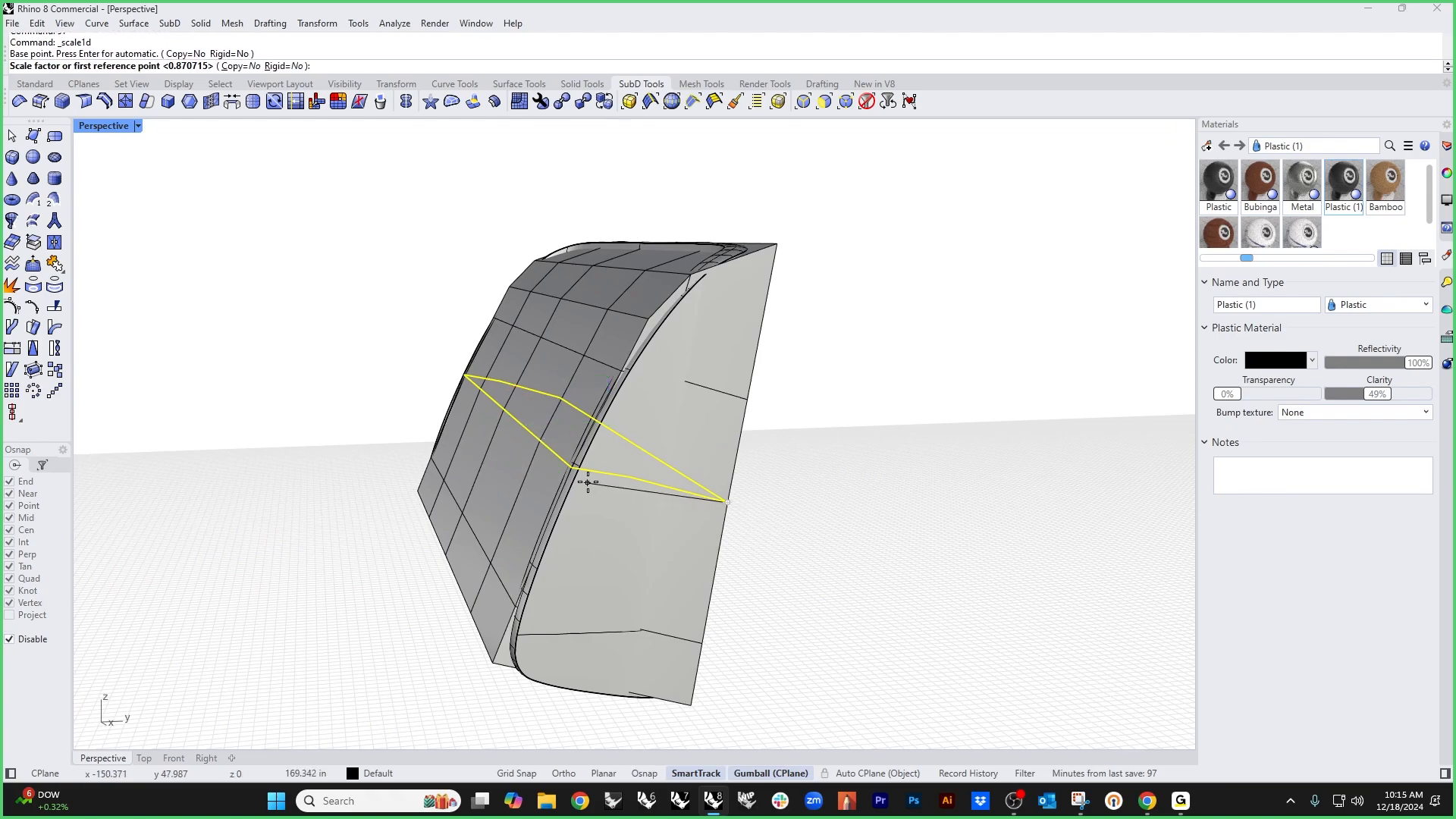
pyautogui.click(576, 468)
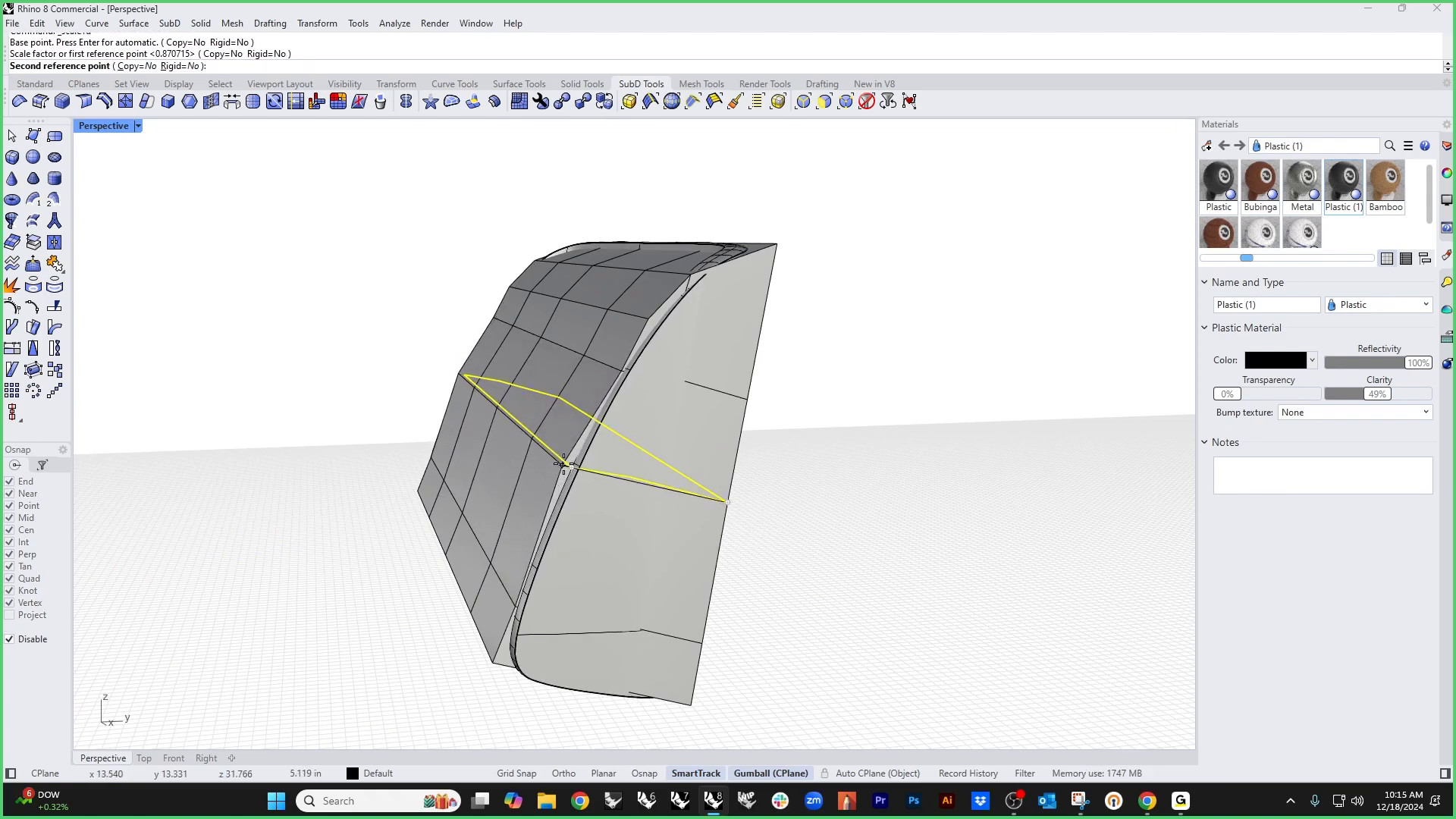
pyautogui.click(565, 464)
pyautogui.click(762, 599)
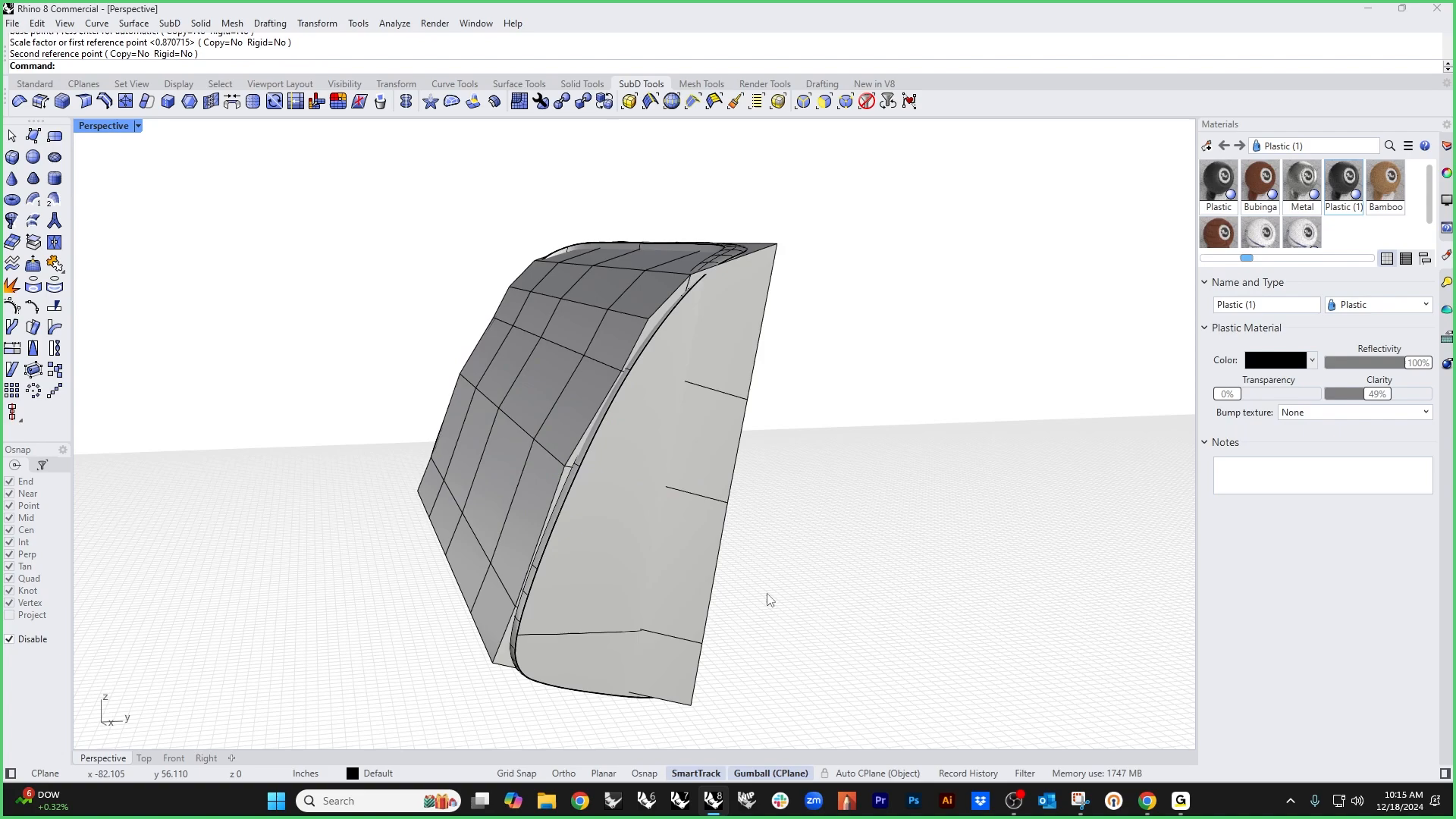
# Step: Scale the cushion's lower horizontal edge loop slightly forward in one direction from its rear corner
pyautogui.doubleClick(506, 591)
pyautogui.press('Return')
pyautogui.keyDown('alt'); pyautogui.click(702, 643); pyautogui.keyUp('alt')
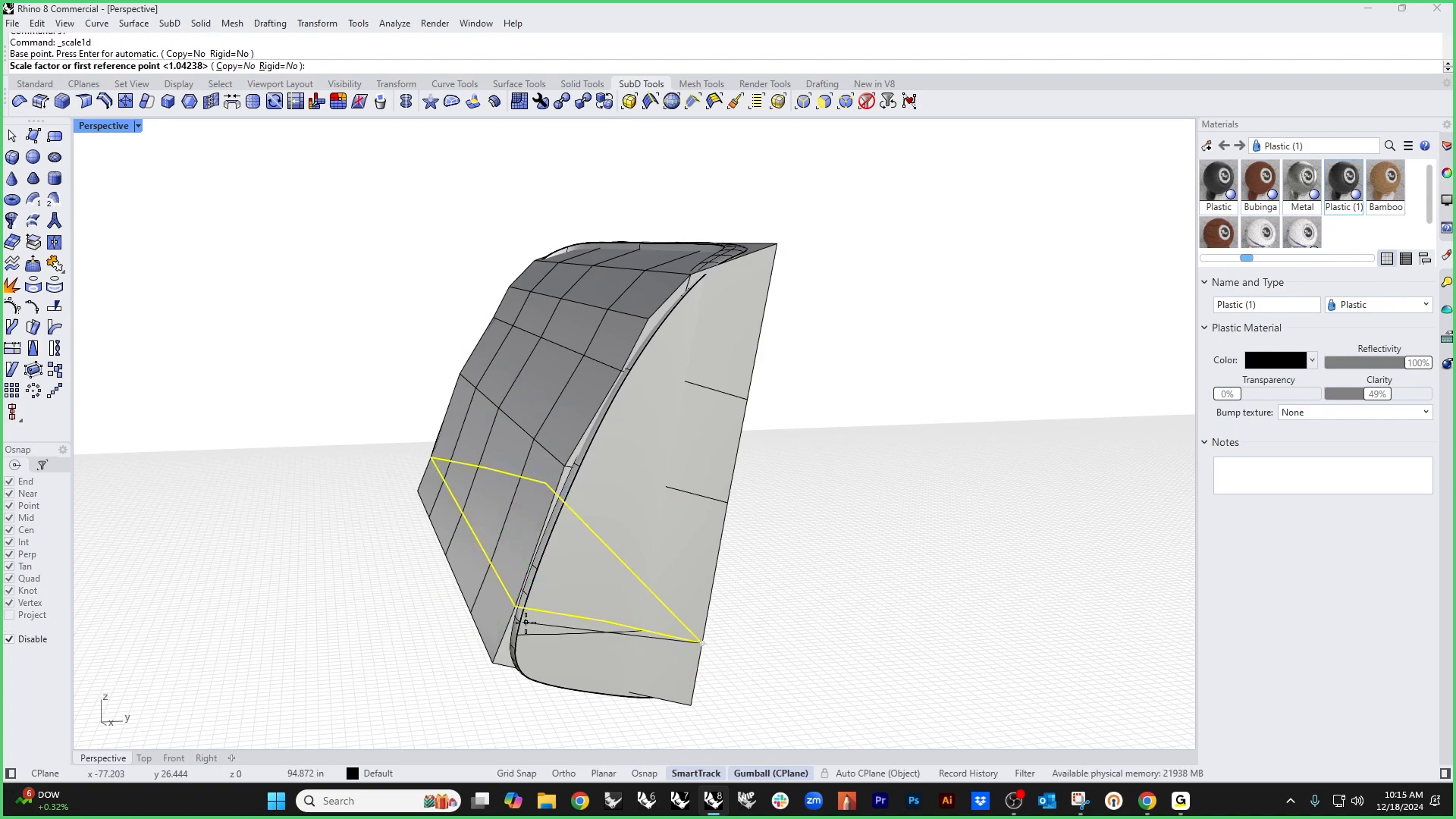
pyautogui.keyDown('alt'); pyautogui.click(515, 607); pyautogui.keyUp('alt')
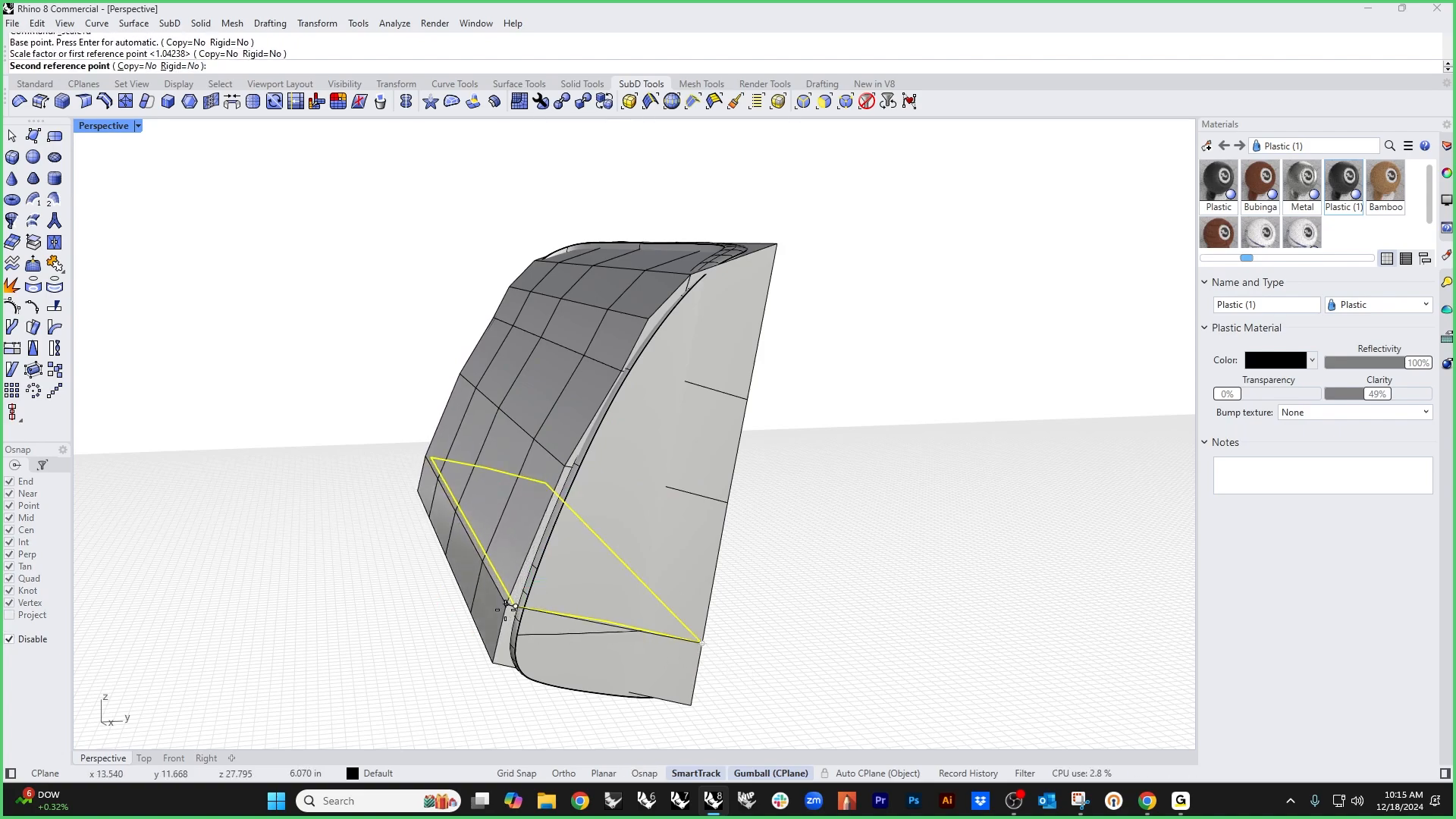
pyautogui.click(508, 607)
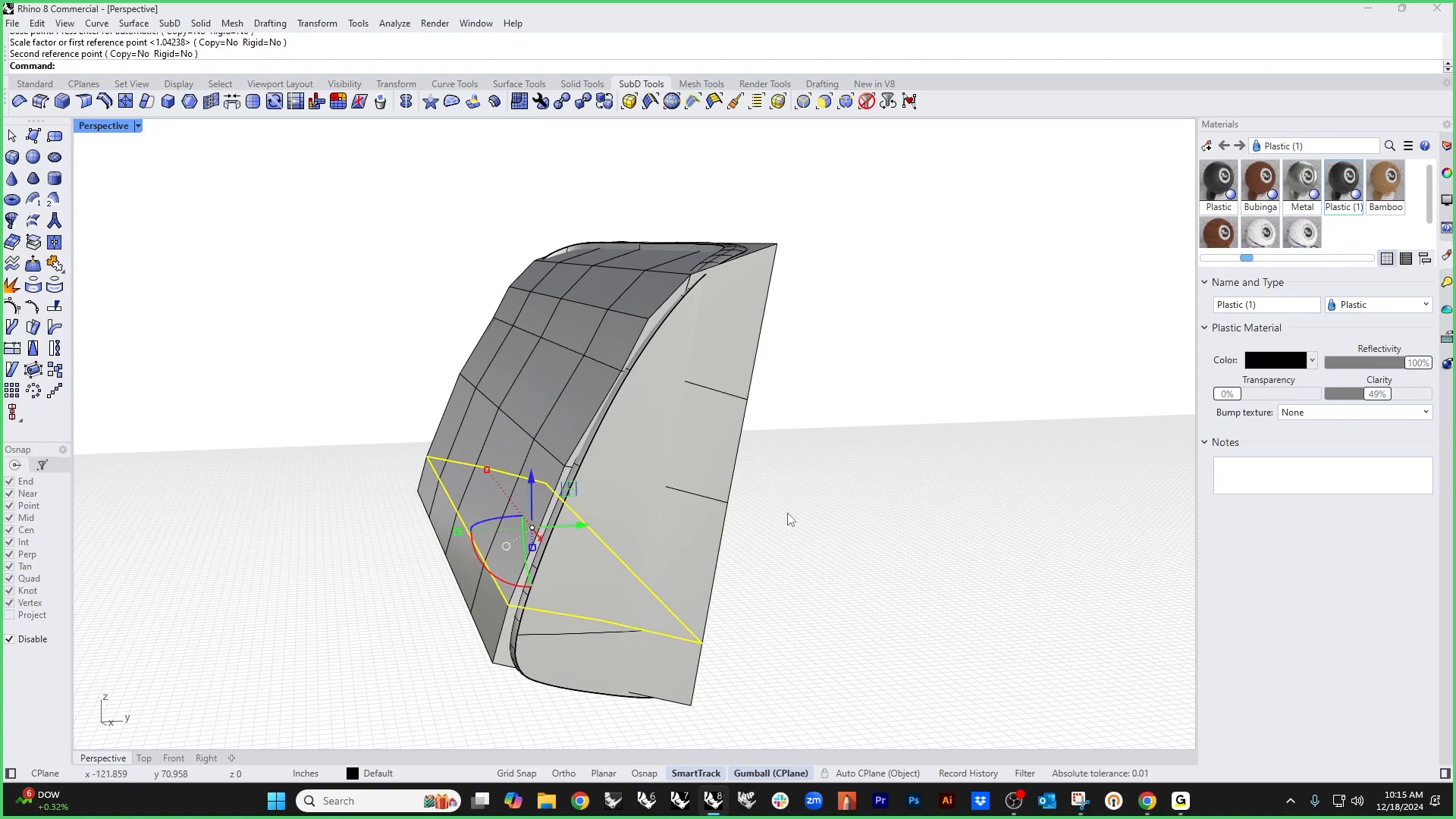
# Step: Scale the cushion's upper horizontal edge loop slightly forward in one direction from its rear corner
pyautogui.keyDown('shift'); pyautogui.moveTo(787, 512); pyautogui.dragTo(769, 560, button='right'); pyautogui.keyUp('shift')
pyautogui.click(769, 560)
pyautogui.doubleClick(581, 420)
pyautogui.write('s1')
pyautogui.press('Return')
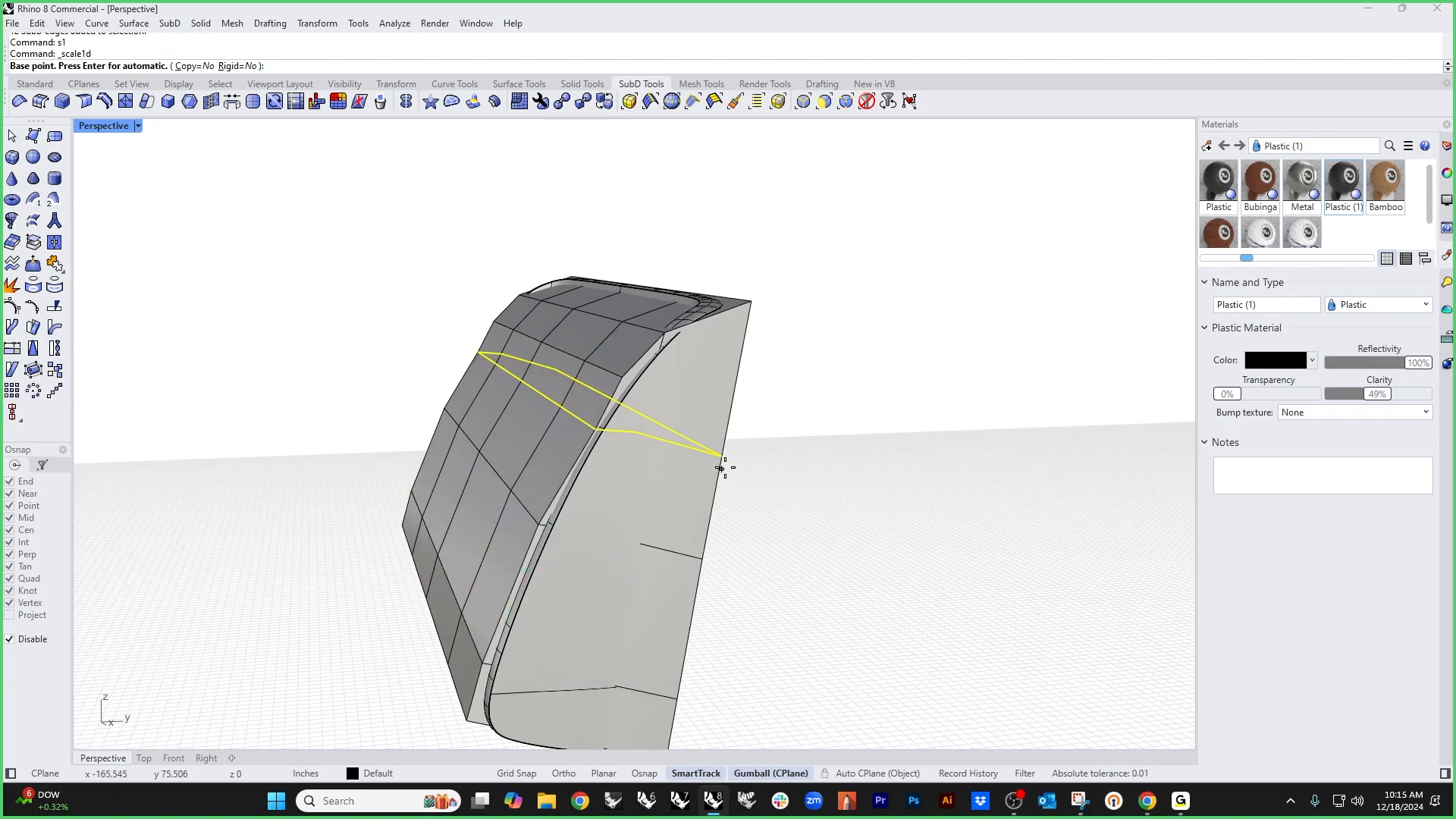
pyautogui.keyDown('alt'); pyautogui.click(723, 464); pyautogui.keyUp('alt')
pyautogui.keyDown('alt'); pyautogui.click(593, 430); pyautogui.keyUp('alt')
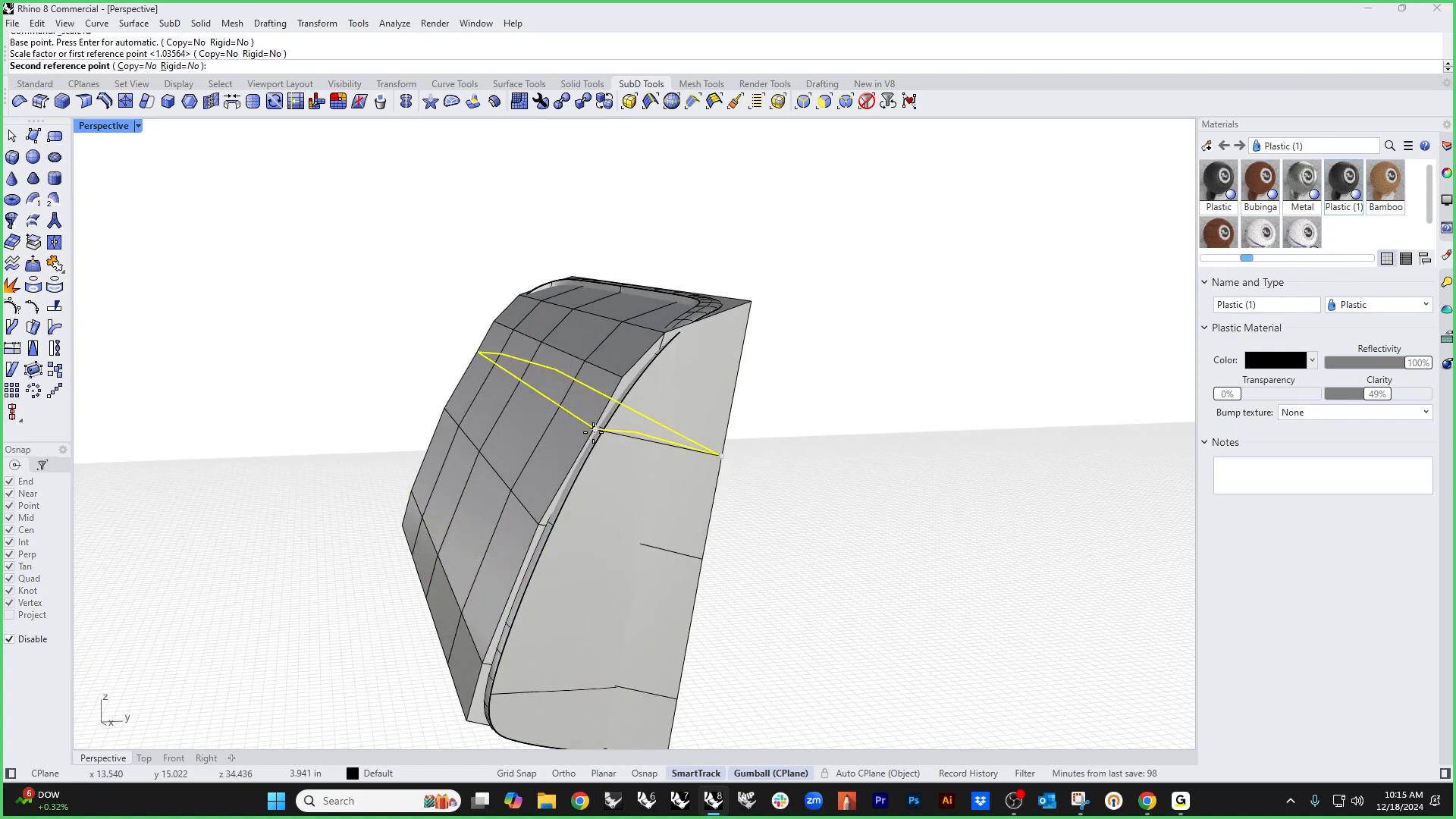
pyautogui.click(586, 429)
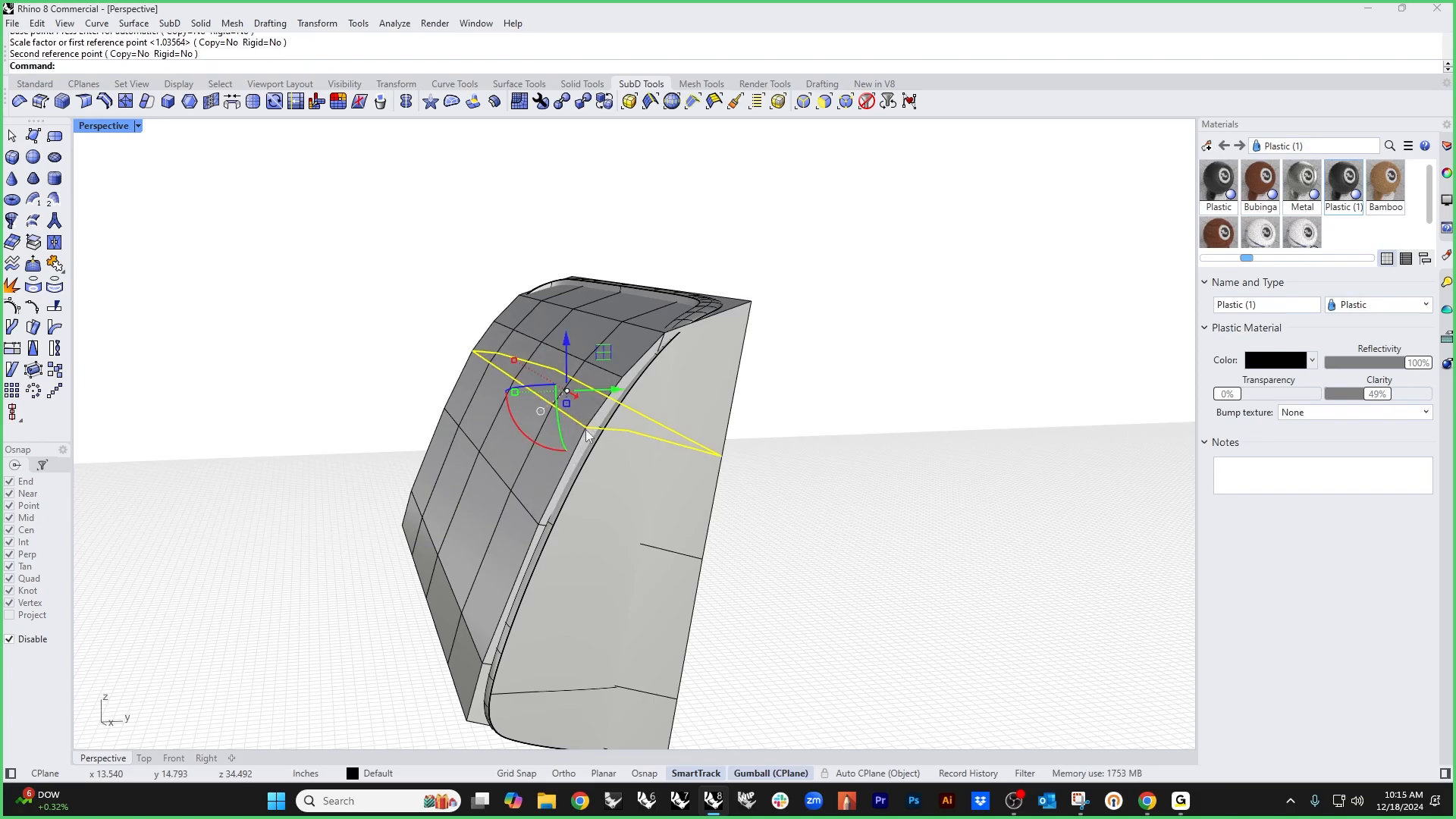
# Step: Return the SubDs to smooth display and nudge the vertical edges at the upper cushion's rear side corner slightly
pyautogui.press('Escape')
pyautogui.moveTo(758, 446); pyautogui.dragTo(533, 608, button='right')
pyautogui.press('Tab')
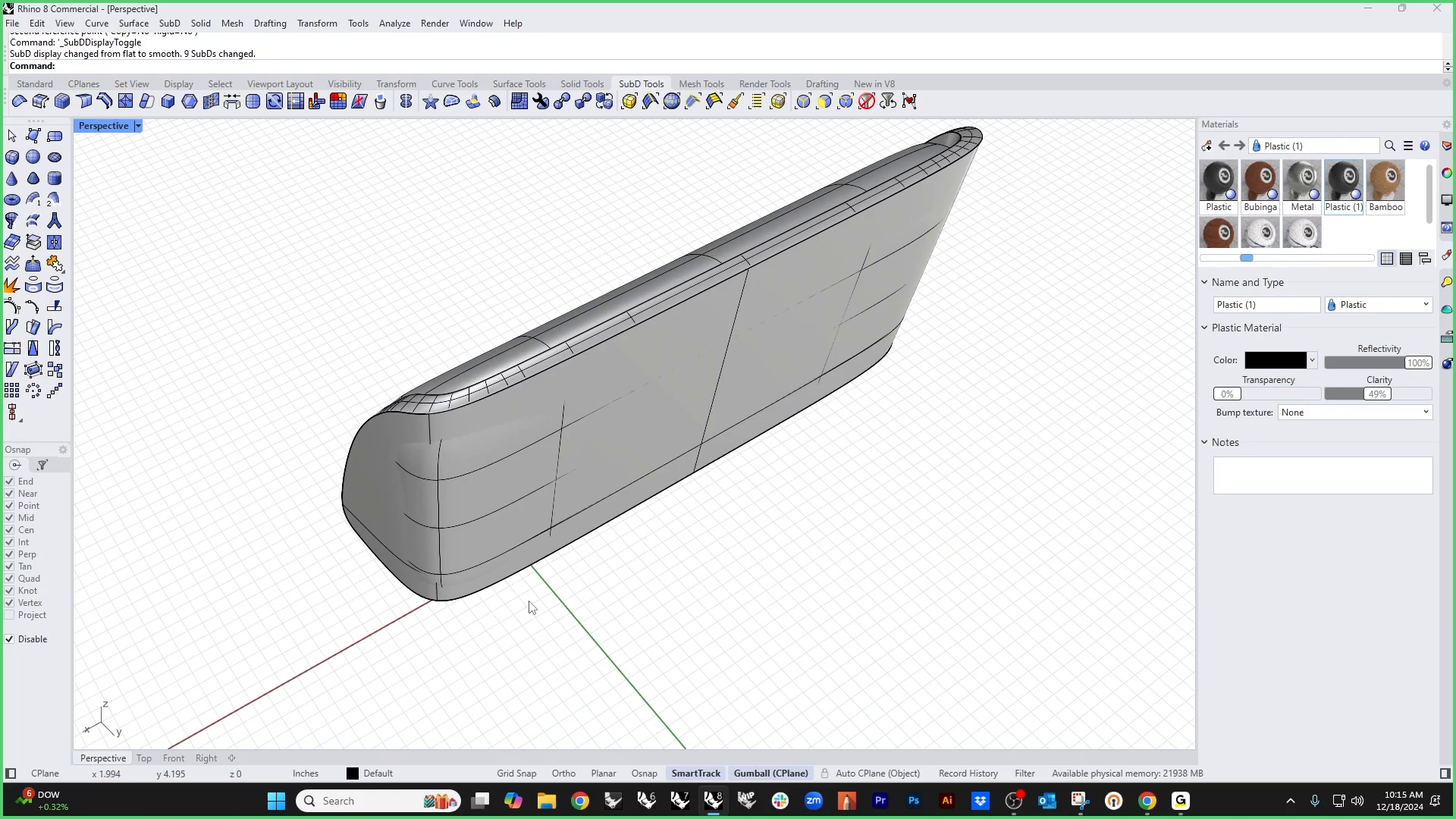
pyautogui.doubleClick(437, 512)
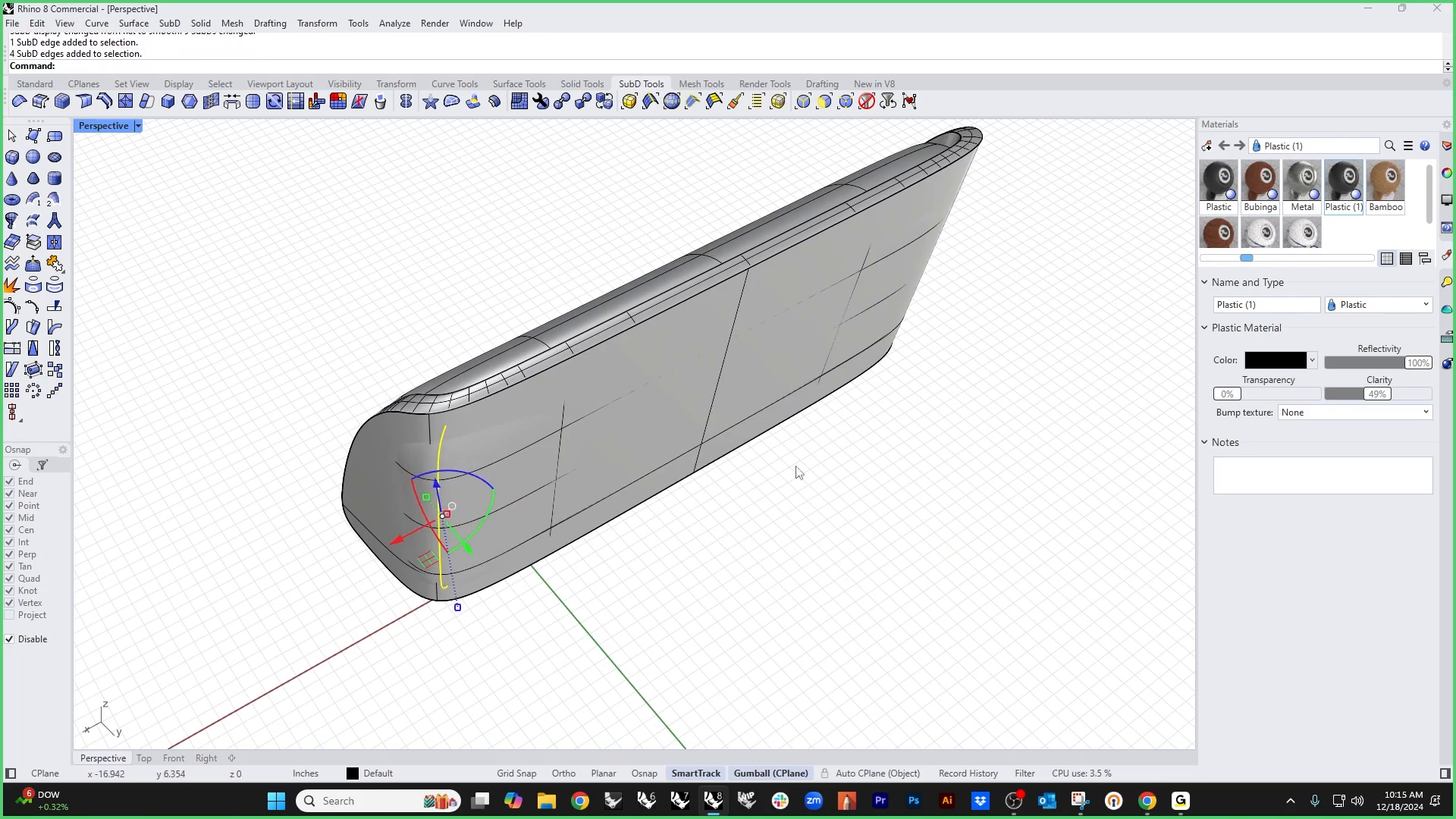
pyautogui.moveTo(596, 574); pyautogui.dragTo(458, 623, button='right')
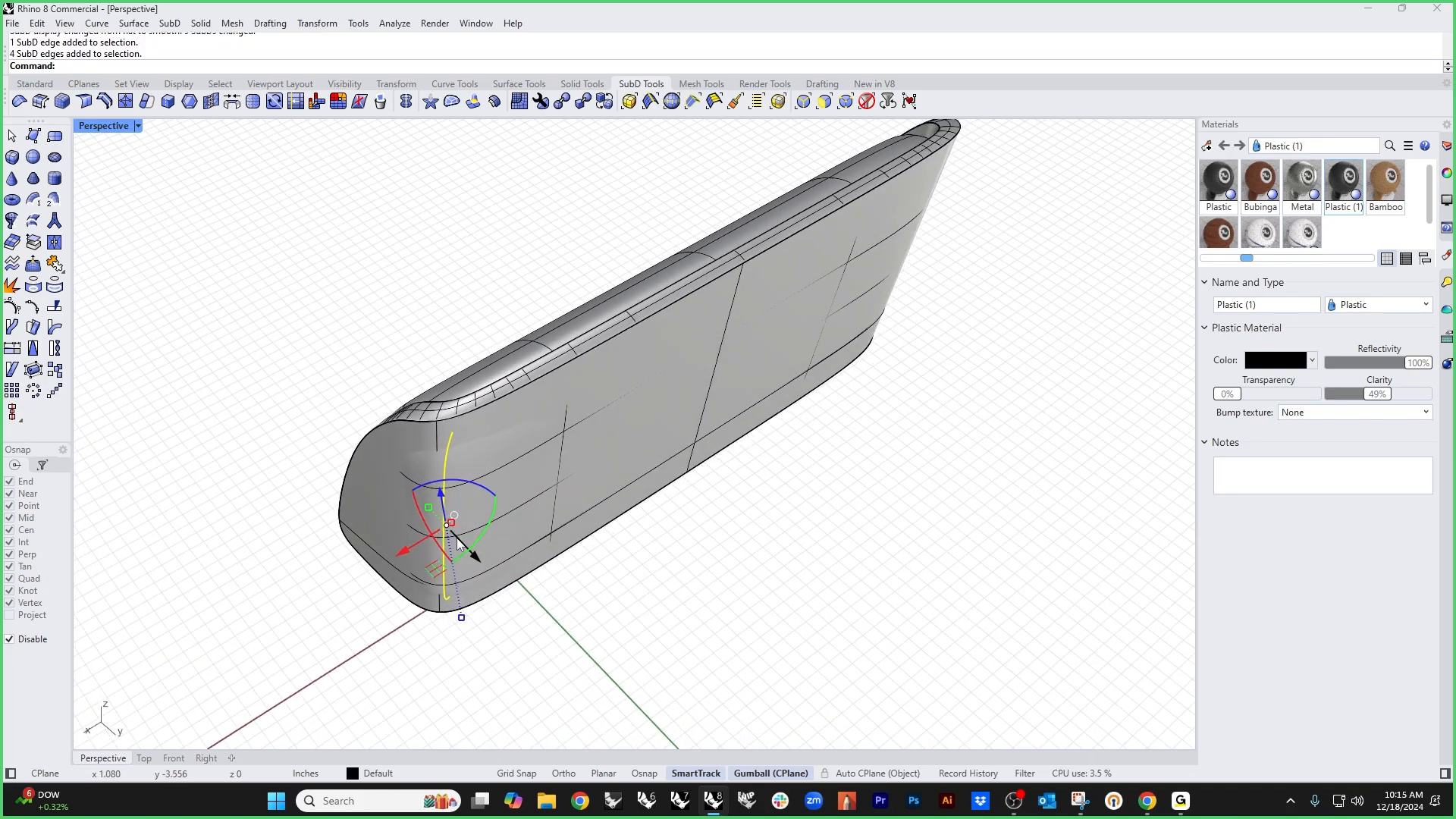
pyautogui.moveTo(1011, 332); pyautogui.dragTo(380, 570, button='right')
pyautogui.moveTo(352, 548); pyautogui.dragTo(361, 545)
pyautogui.click(627, 653)
# Step: Try to move the whole upper cushion slightly forward out of the shell
pyautogui.moveTo(627, 653); pyautogui.dragTo(658, 574, button='right')
pyautogui.click(582, 474)
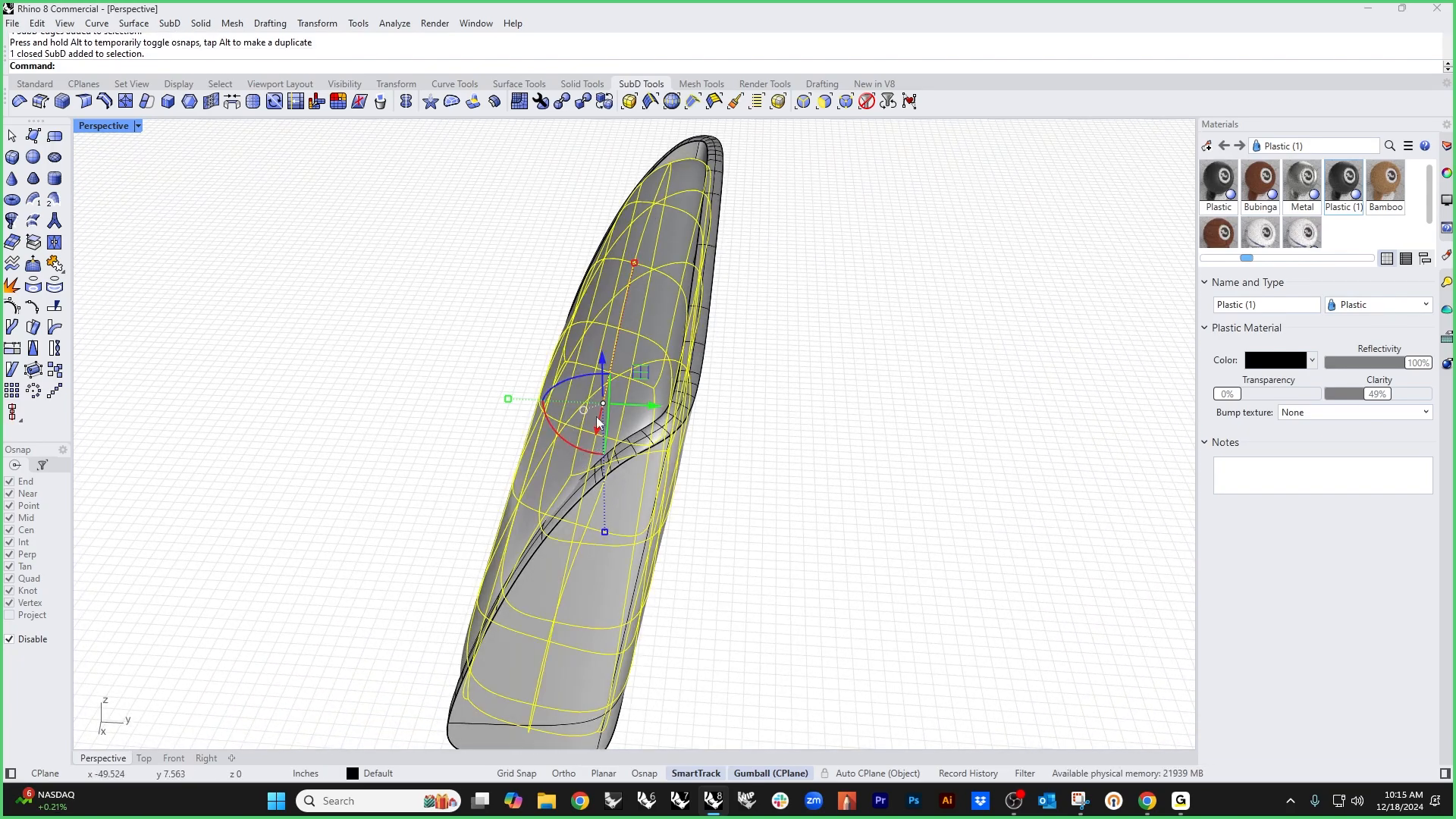
pyautogui.moveTo(656, 409)
pyautogui.mouseDown()
pyautogui.moveTo(669, 411)
pyautogui.moveTo(648, 409)
pyautogui.mouseUp()
pyautogui.click(796, 538)
pyautogui.moveTo(797, 538); pyautogui.dragTo(664, 600, button='right')
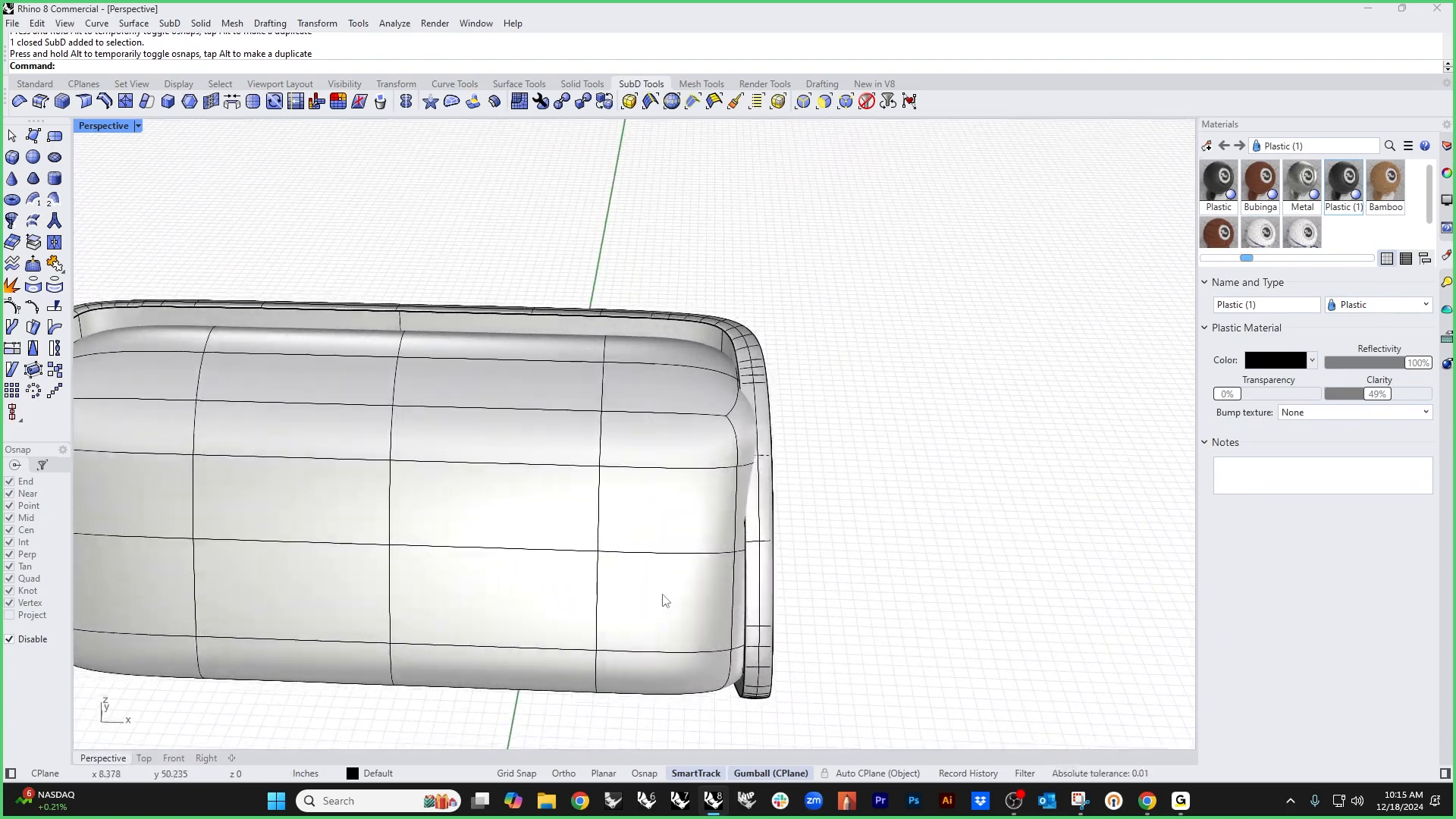
pyautogui.scroll(-5, 669, 600)
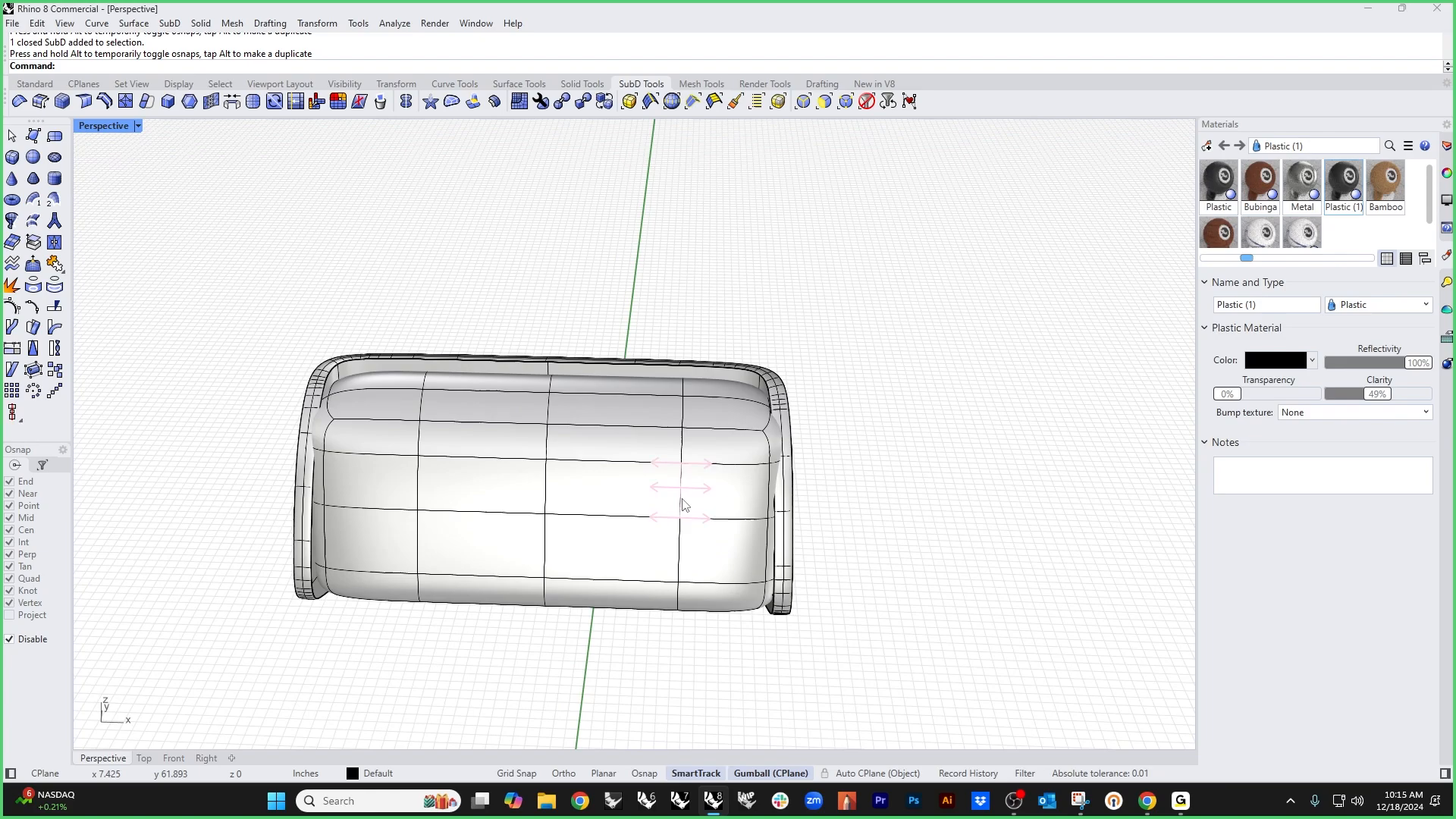
pyautogui.keyDown('ctrl'); pyautogui.keyDown('shift'); pyautogui.doubleClick(681, 505); pyautogui.keyUp('shift'); pyautogui.keyUp('ctrl')
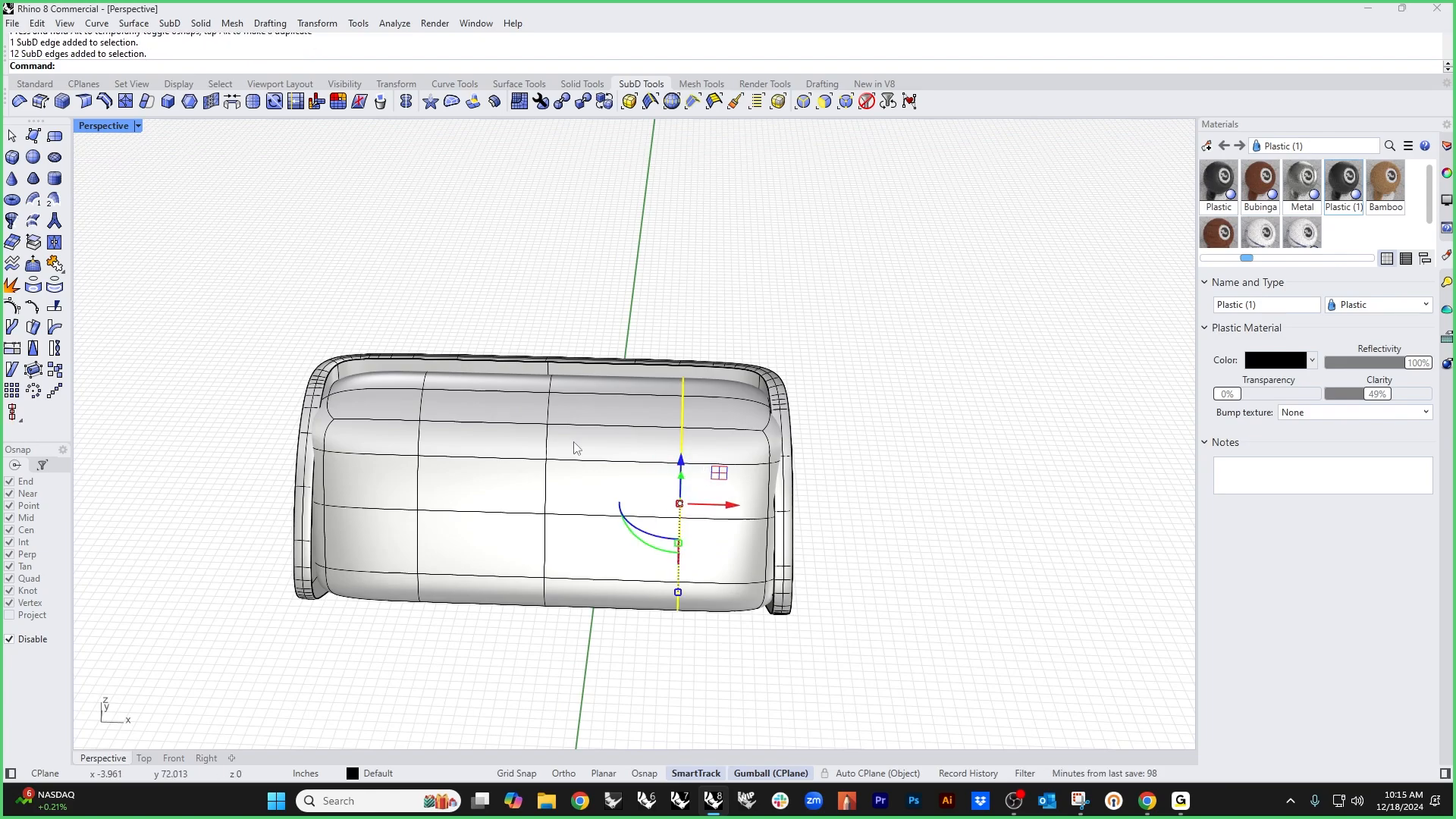
pyautogui.press('Escape')
pyautogui.moveTo(785, 571); pyautogui.dragTo(778, 525, button='right')
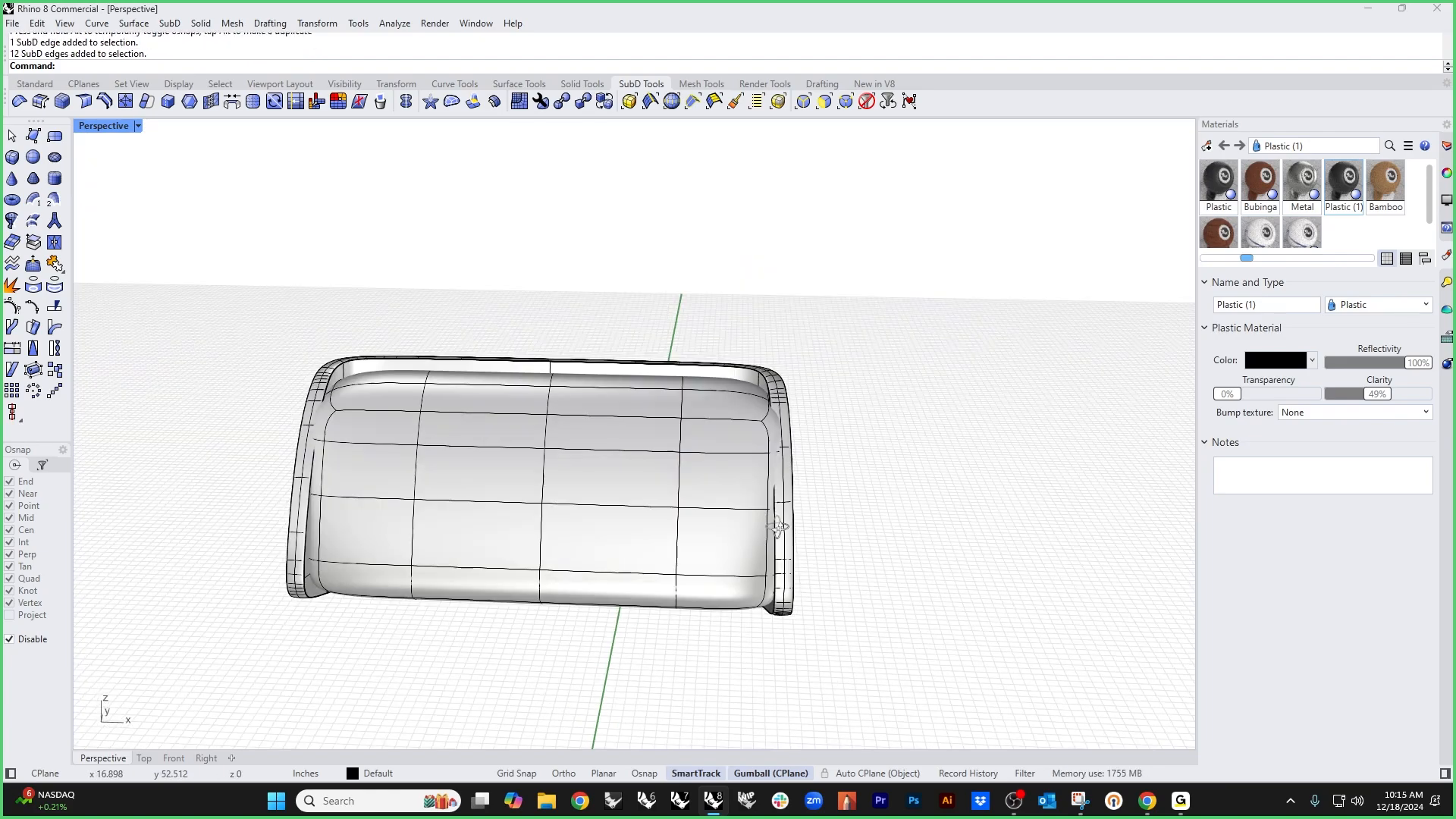
pyautogui.keyDown('ctrl'); pyautogui.keyDown('shift'); pyautogui.click(635, 487); pyautogui.keyUp('shift'); pyautogui.keyUp('ctrl')
pyautogui.keyDown('ctrl'); pyautogui.keyDown('shift'); pyautogui.click(718, 484); pyautogui.keyUp('shift'); pyautogui.keyUp('ctrl')
pyautogui.keyDown('ctrl'); pyautogui.keyDown('shift'); pyautogui.click(719, 541); pyautogui.keyUp('shift'); pyautogui.keyUp('ctrl')
pyautogui.keyDown('ctrl'); pyautogui.keyDown('shift'); pyautogui.click(608, 534); pyautogui.keyUp('shift'); pyautogui.keyUp('ctrl')
pyautogui.click(869, 512)
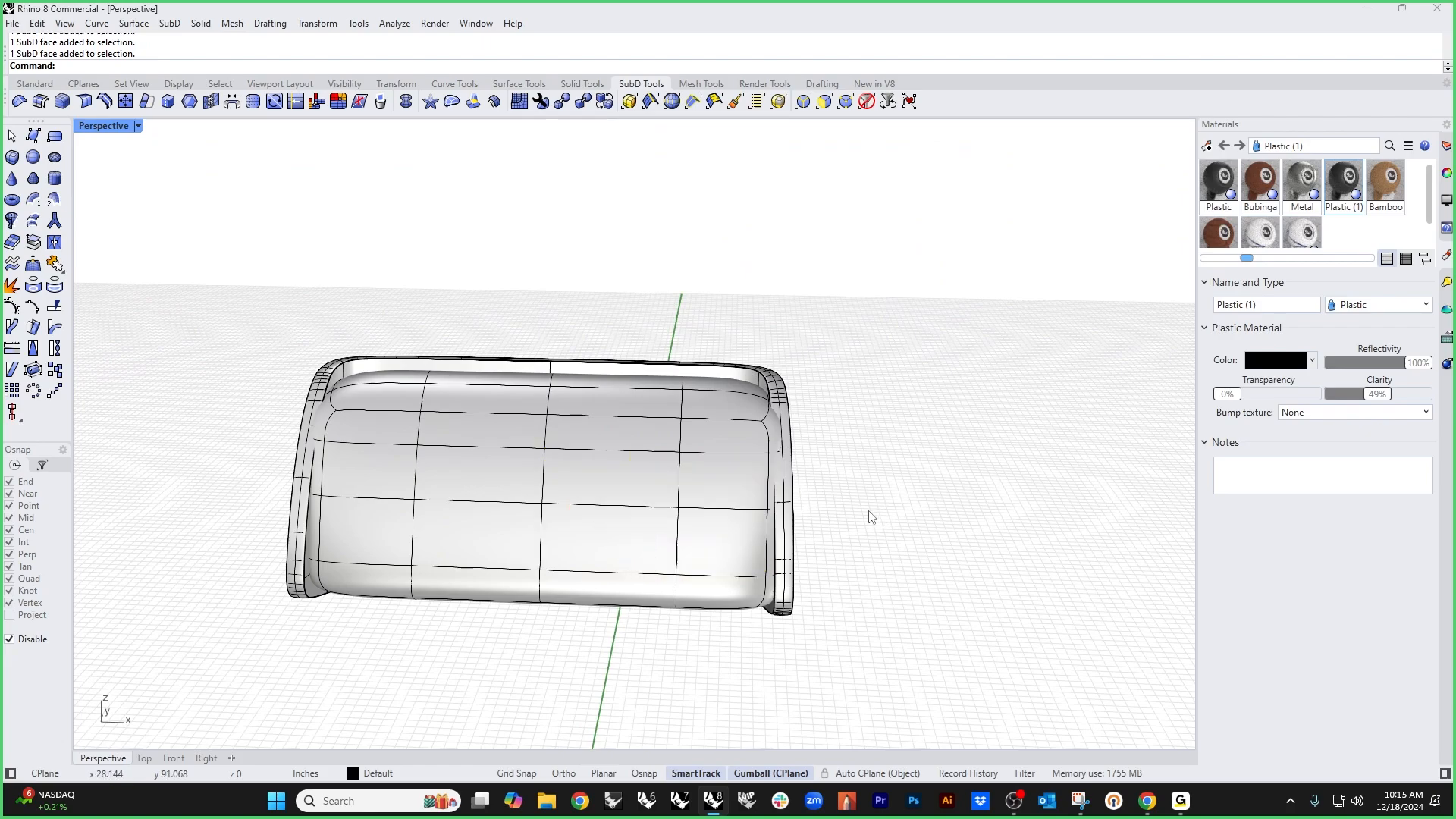
pyautogui.keyDown('ctrl'); pyautogui.keyDown('shift'); pyautogui.click(720, 453); pyautogui.keyUp('shift'); pyautogui.keyUp('ctrl')
pyautogui.keyDown('ctrl'); pyautogui.keyDown('shift'); pyautogui.click(620, 435); pyautogui.keyUp('shift'); pyautogui.keyUp('ctrl')
pyautogui.press('Escape')
pyautogui.scroll(3, 720, 469)
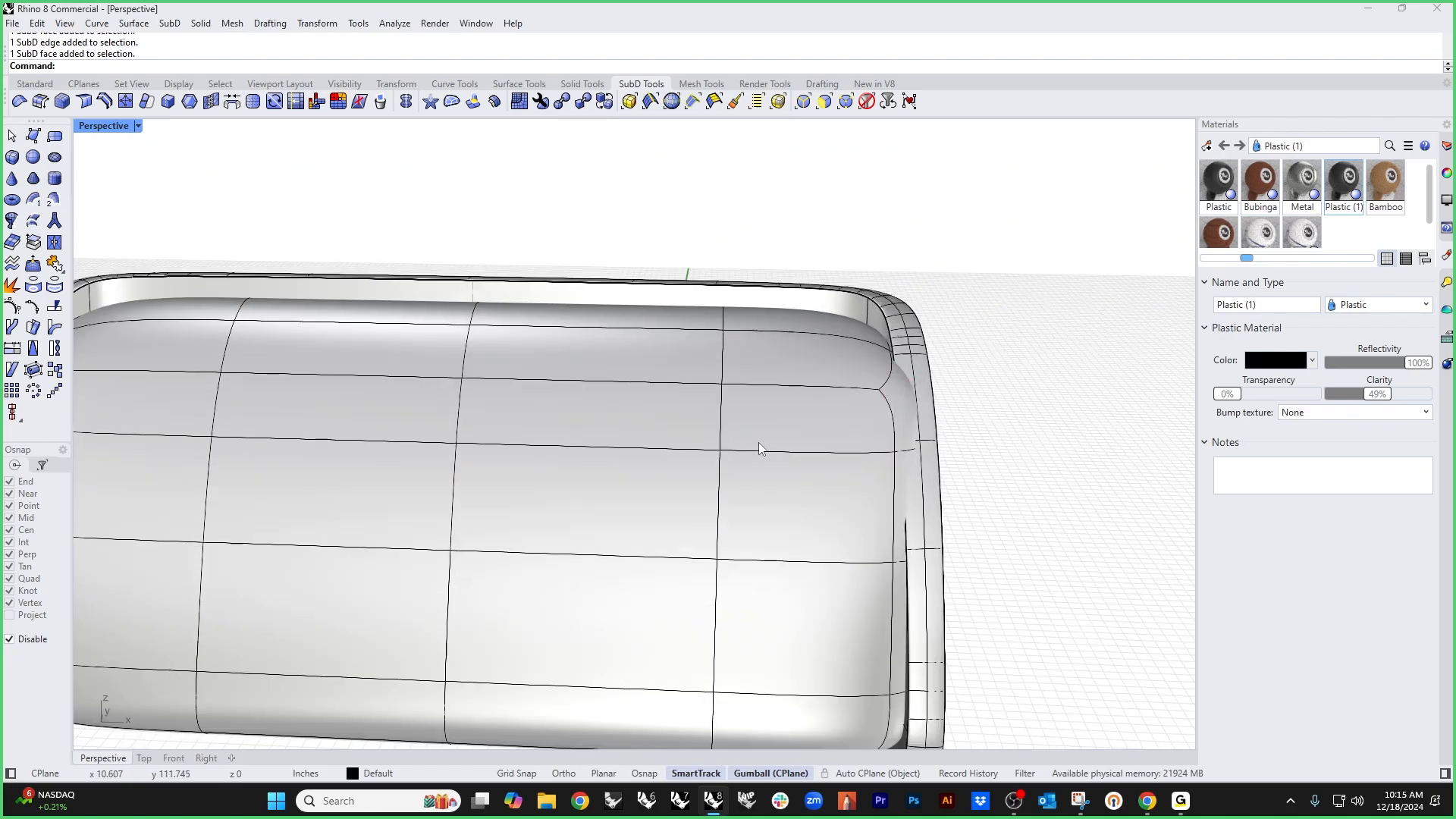
pyautogui.keyDown('ctrl'); pyautogui.keyDown('shift'); pyautogui.click(781, 440); pyautogui.keyUp('shift'); pyautogui.keyUp('ctrl')
pyautogui.press('Escape')
# Step: Try to slide the outer vertical edge loop on the cushion's +X side toward its central loop
pyautogui.keyDown('ctrl'); pyautogui.keyDown('shift'); pyautogui.doubleClick(720, 485); pyautogui.keyUp('shift'); pyautogui.keyUp('ctrl')
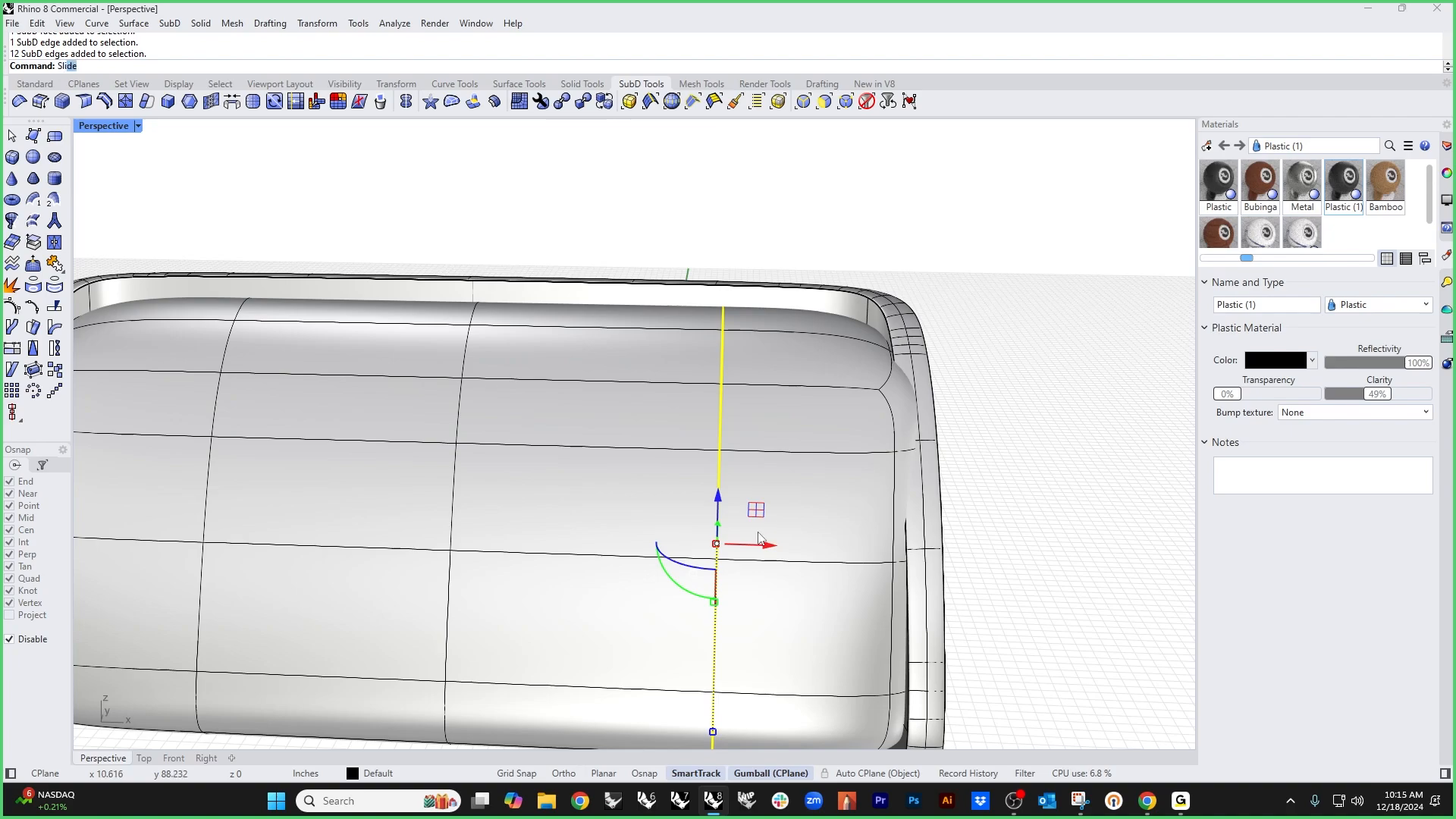
pyautogui.write('Sl')
pyautogui.press('Return')
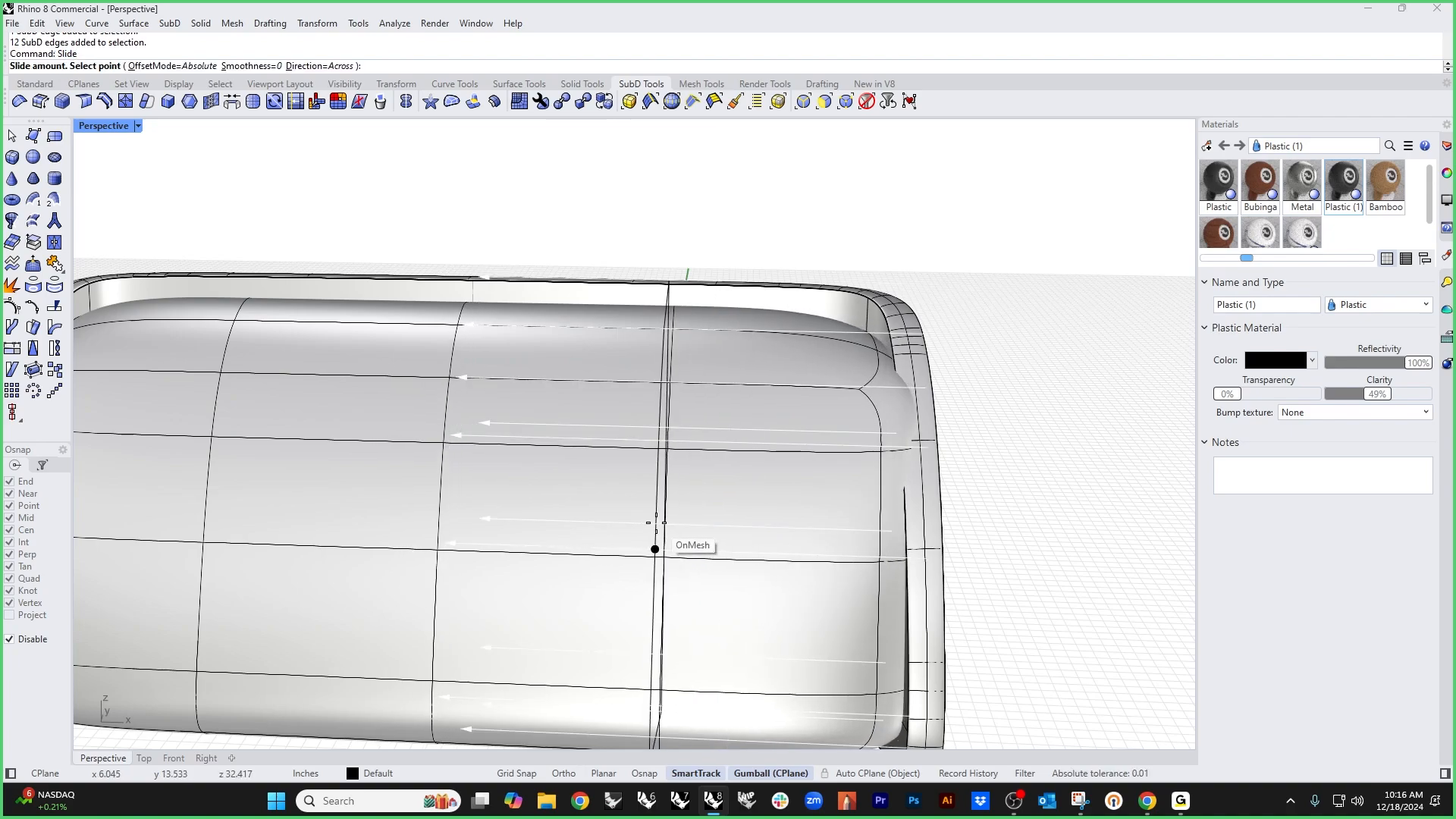
pyautogui.click(651, 526)
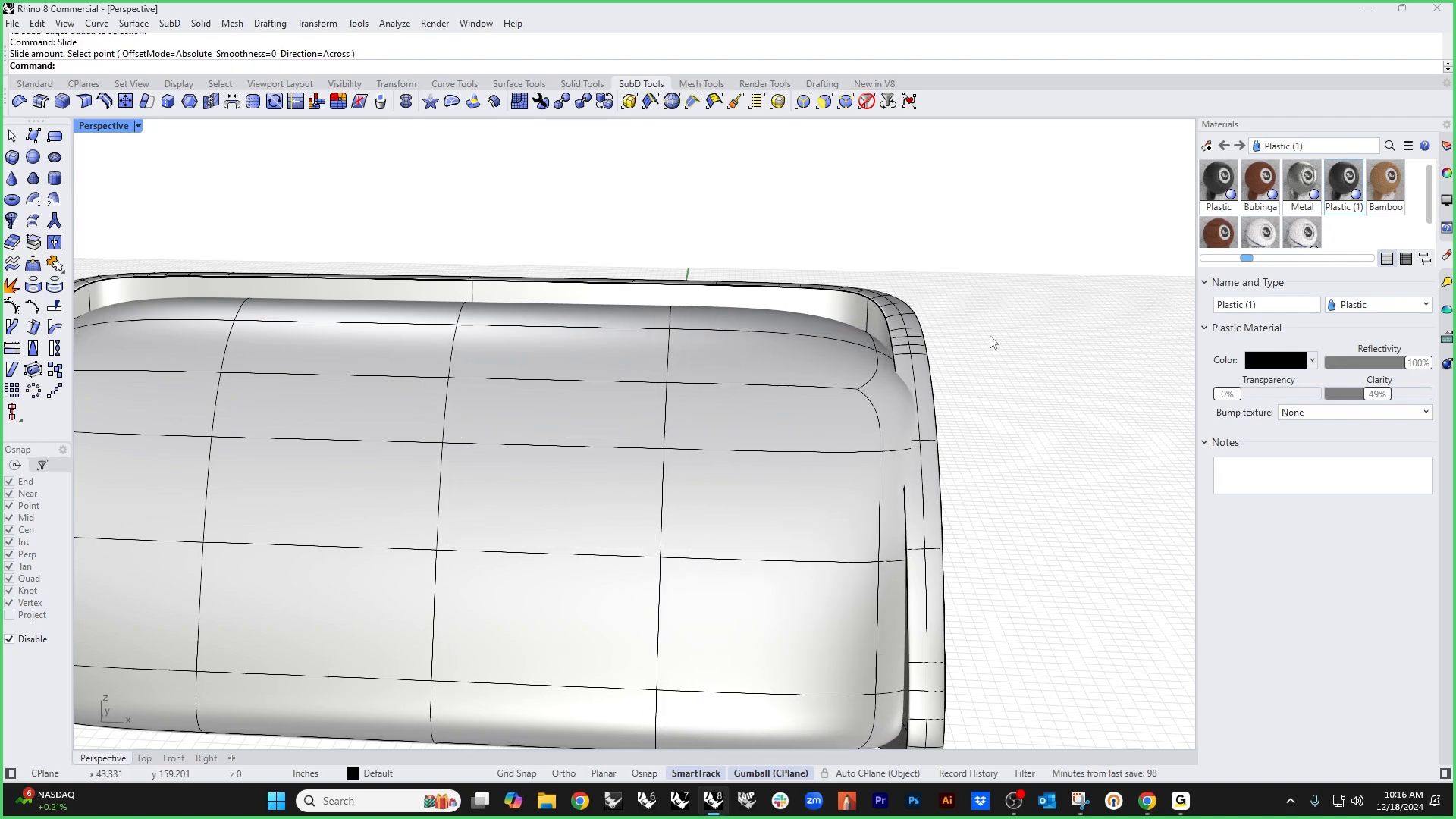
# Step: Try to raise the edges at the cushion's upper corner and shift them inward slightly
pyautogui.scroll(2, 881, 349)
pyautogui.click(873, 354)
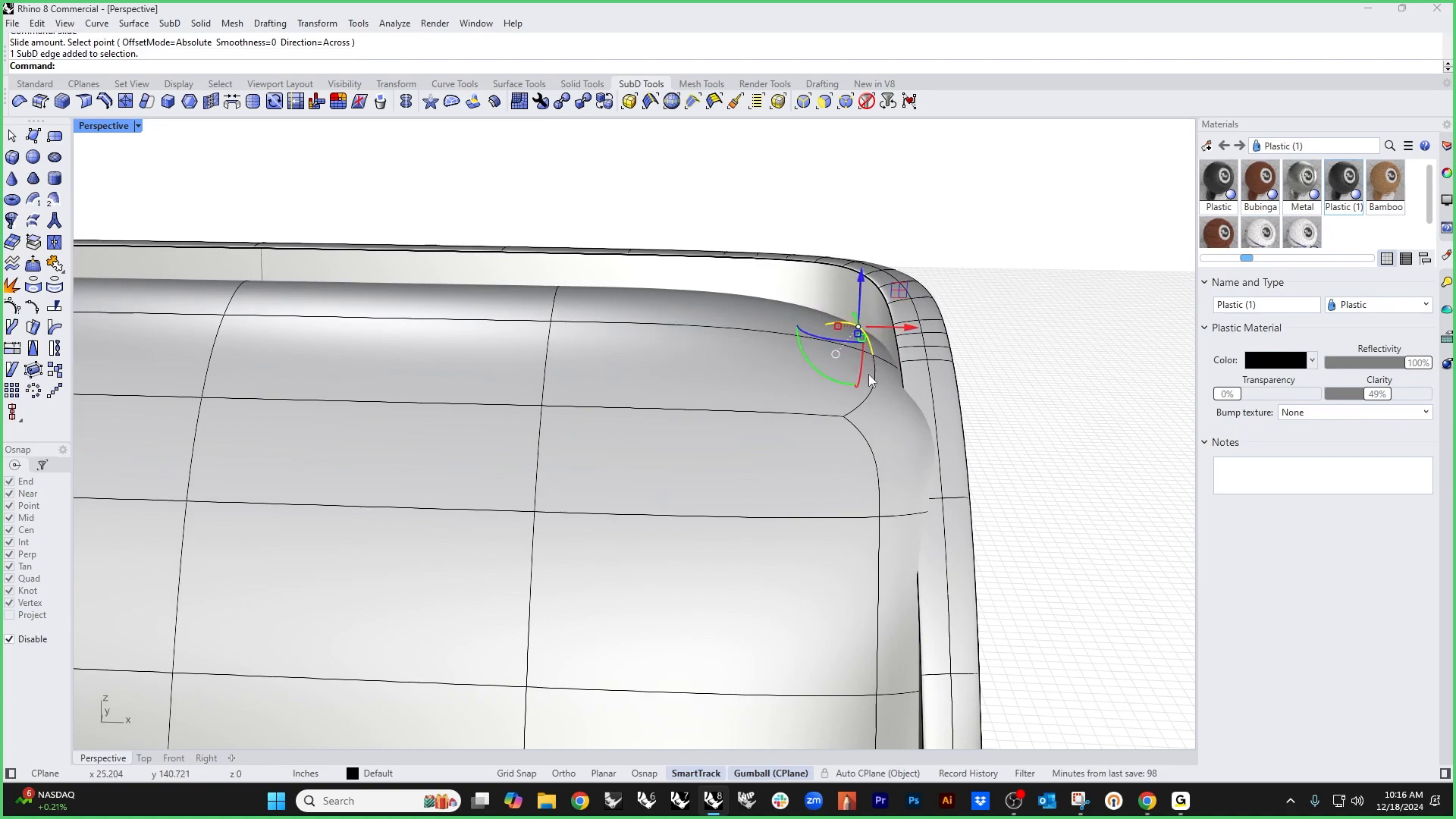
pyautogui.click(876, 354)
pyautogui.moveTo(849, 317)
pyautogui.mouseDown()
pyautogui.moveTo(852, 271)
pyautogui.moveTo(851, 291)
pyautogui.mouseUp()
pyautogui.moveTo(896, 340); pyautogui.dragTo(887, 340)
# Step: Undo the corner edge edits, the edge loop slide and the cushion's forward move
pyautogui.hotkey('ctrl', 'z')
pyautogui.scroll(-5, 991, 394)
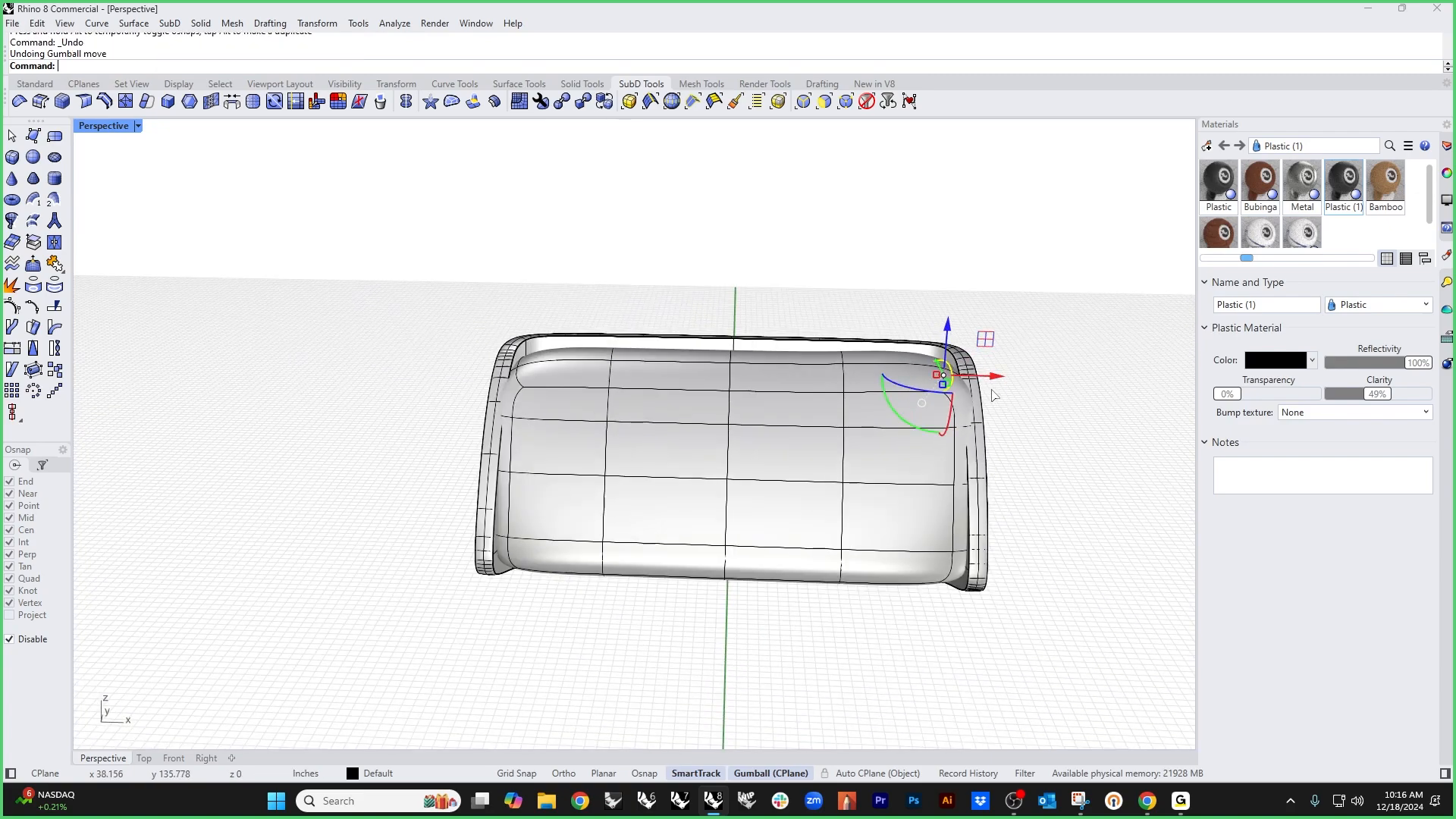
pyautogui.hotkey('ctrl', 'z')
pyautogui.scroll(5, 1030, 423)
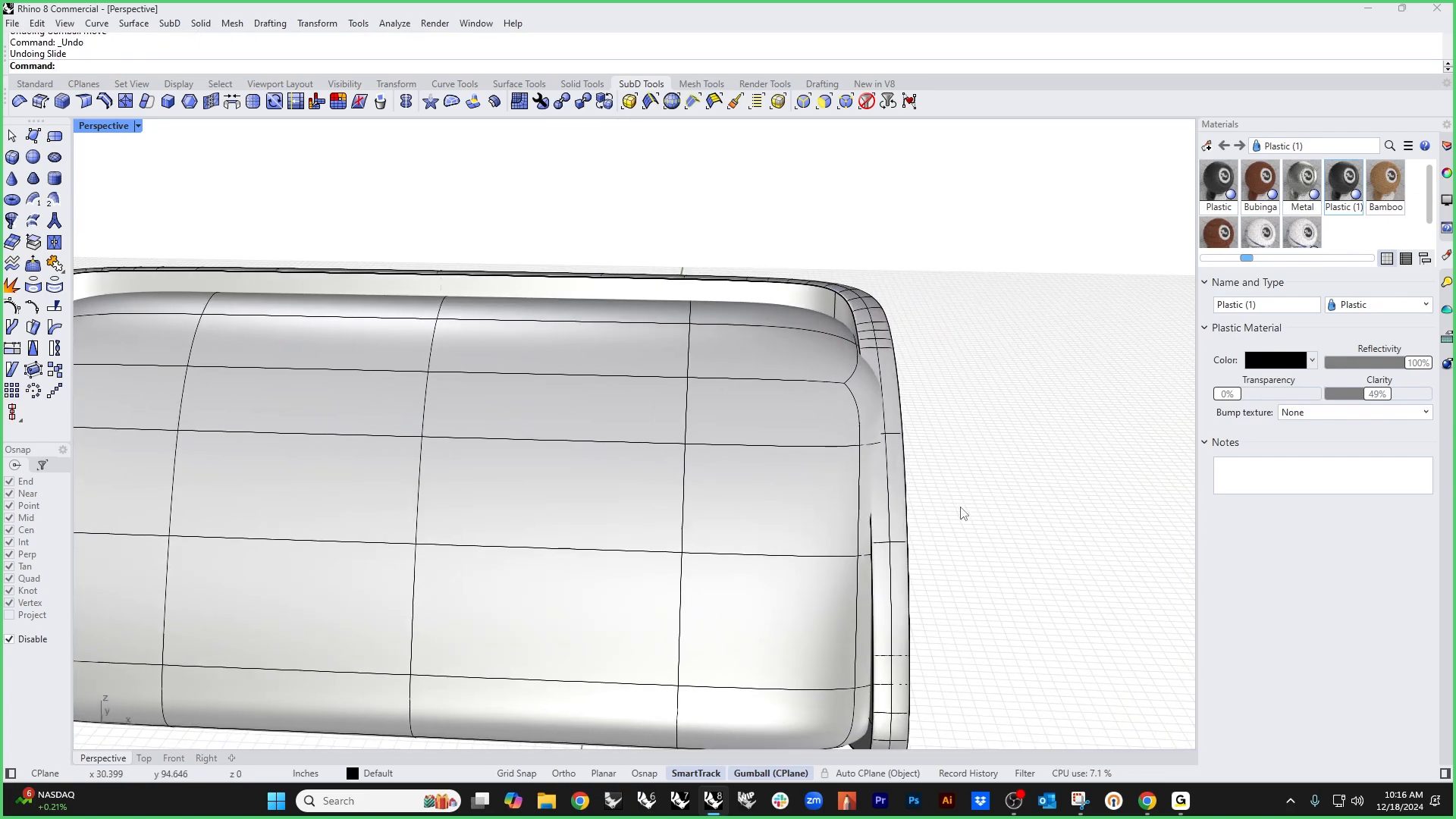
pyautogui.hotkey('ctrl', 'z')
pyautogui.click(941, 493)
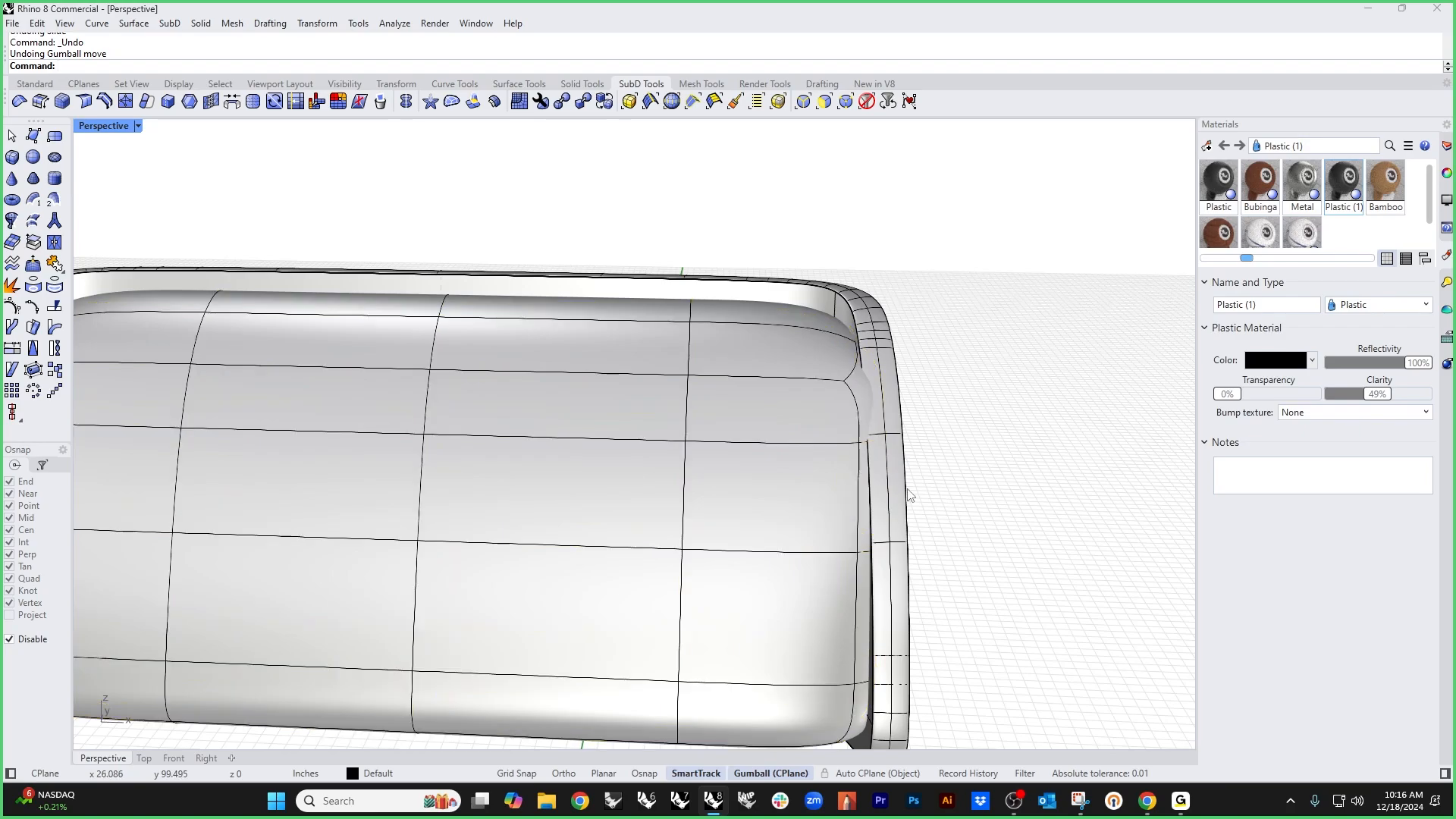
# Step: Scale the whole upper cushion slightly deeper in the front-to-back direction only
pyautogui.scroll(-5, 908, 490)
pyautogui.moveTo(919, 493); pyautogui.dragTo(627, 552, button='right')
pyautogui.click(635, 552)
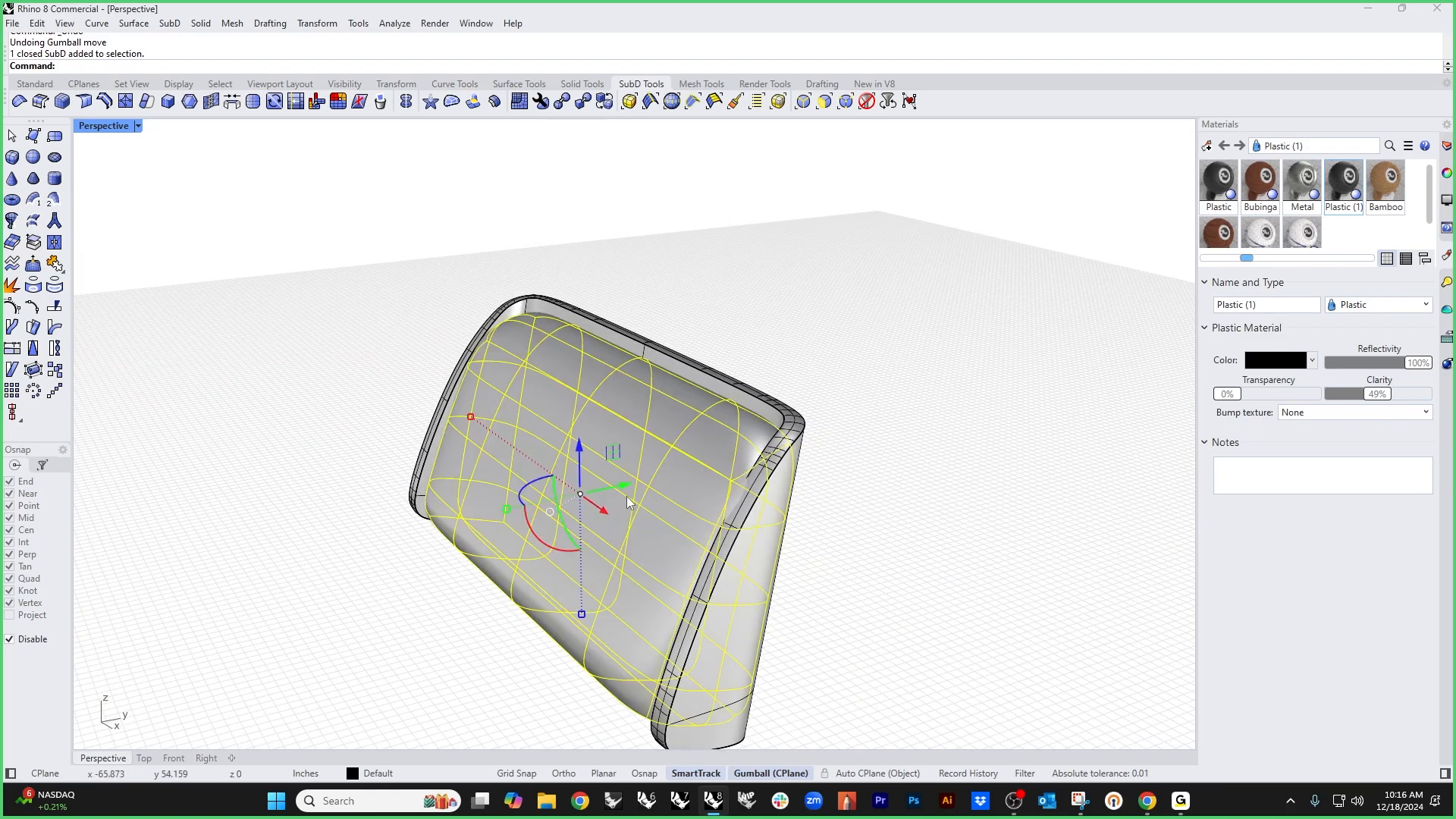
pyautogui.moveTo(506, 509); pyautogui.dragTo(498, 511)
pyautogui.click(912, 529)
pyautogui.scroll(5, 731, 522)
# Step: Pull the face at the cushion's upper side corner slightly outward toward the shell rim
pyautogui.moveTo(731, 522); pyautogui.dragTo(816, 523, button='right')
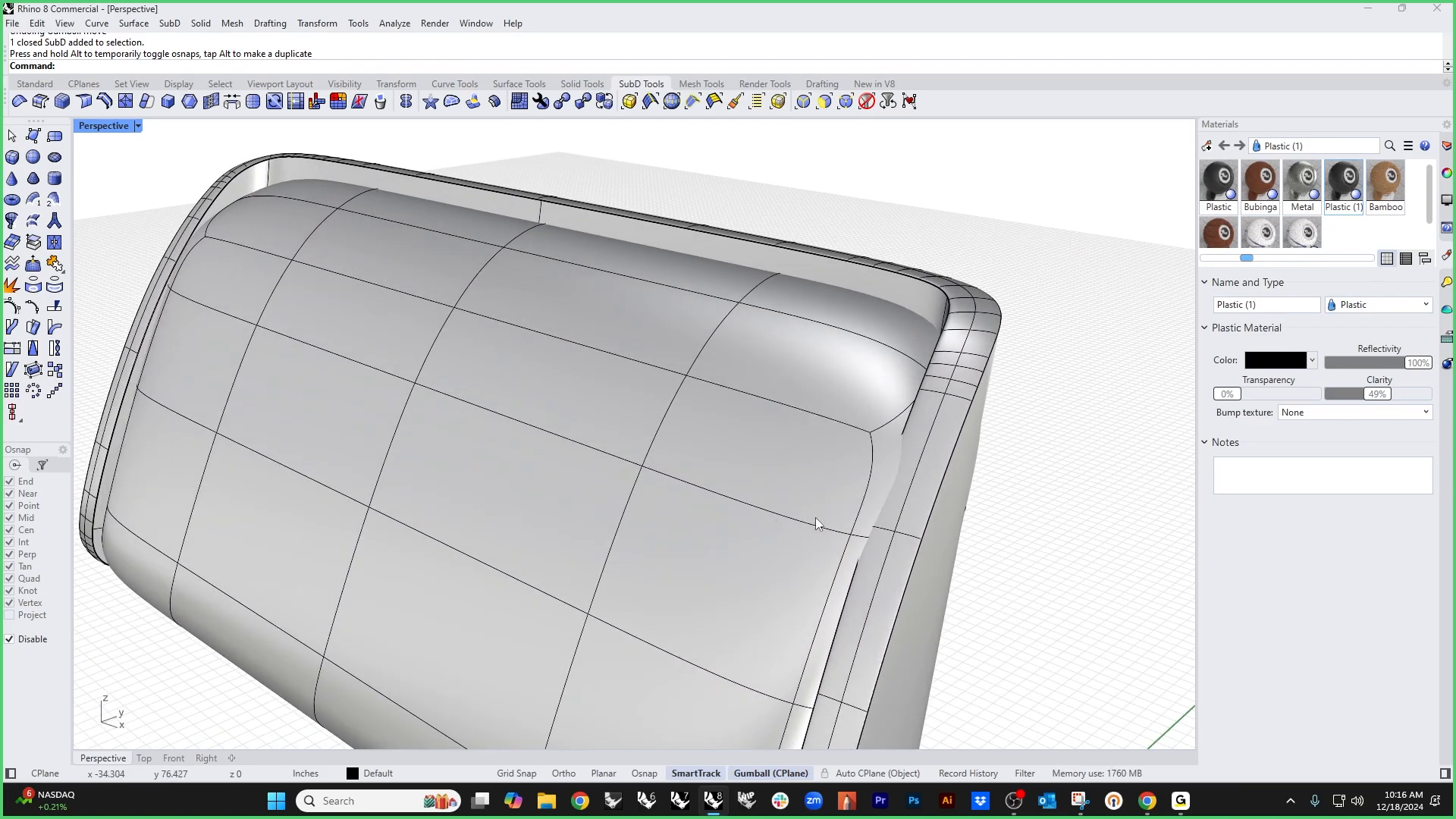
pyautogui.keyDown('ctrl'); pyautogui.keyDown('shift'); pyautogui.click(882, 475); pyautogui.keyUp('shift'); pyautogui.keyUp('ctrl')
pyautogui.moveTo(884, 475); pyautogui.dragTo(910, 472)
pyautogui.click(1051, 544)
pyautogui.scroll(-4, 858, 487)
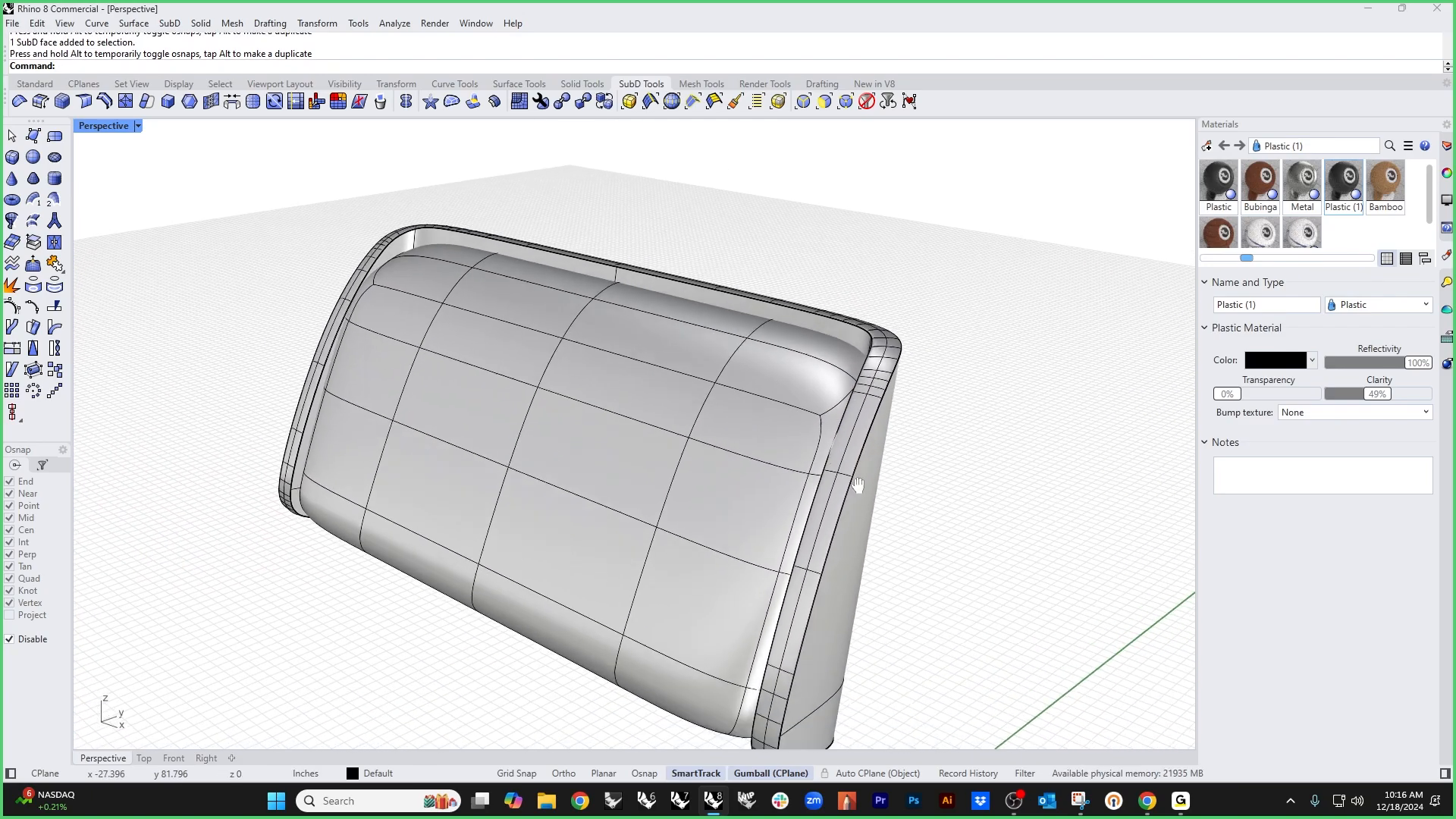
pyautogui.scroll(2, 705, 467)
pyautogui.scroll(5, 705, 468)
pyautogui.keyDown('ctrl'); pyautogui.keyDown('shift'); pyautogui.click(817, 328); pyautogui.keyUp('shift'); pyautogui.keyUp('ctrl')
pyautogui.keyDown('ctrl'); pyautogui.keyDown('shift'); pyautogui.click(607, 318); pyautogui.keyUp('shift'); pyautogui.keyUp('ctrl')
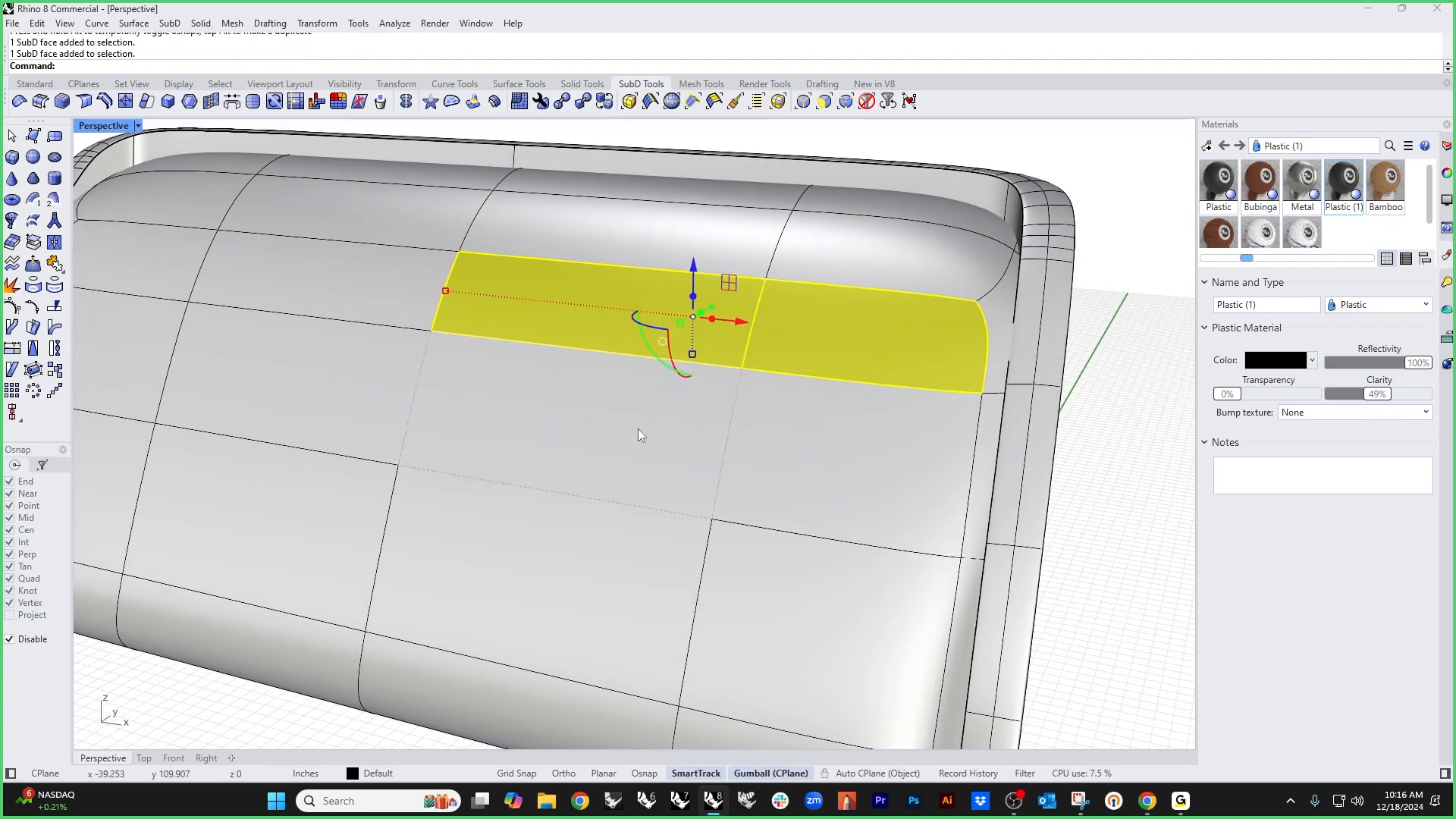
pyautogui.keyDown('ctrl'); pyautogui.keyDown('shift'); pyautogui.click(638, 429); pyautogui.keyUp('shift'); pyautogui.keyUp('ctrl')
pyautogui.keyDown('ctrl'); pyautogui.keyDown('shift'); pyautogui.click(793, 454); pyautogui.keyUp('shift'); pyautogui.keyUp('ctrl')
pyautogui.scroll(-5, 794, 454)
pyautogui.moveTo(793, 454)
pyautogui.mouseDown(button='right')
pyautogui.moveTo(769, 435)
pyautogui.moveTo(768, 449)
pyautogui.mouseUp(button='right')
pyautogui.click(973, 467)
pyautogui.moveTo(972, 466); pyautogui.dragTo(959, 493, button='right')
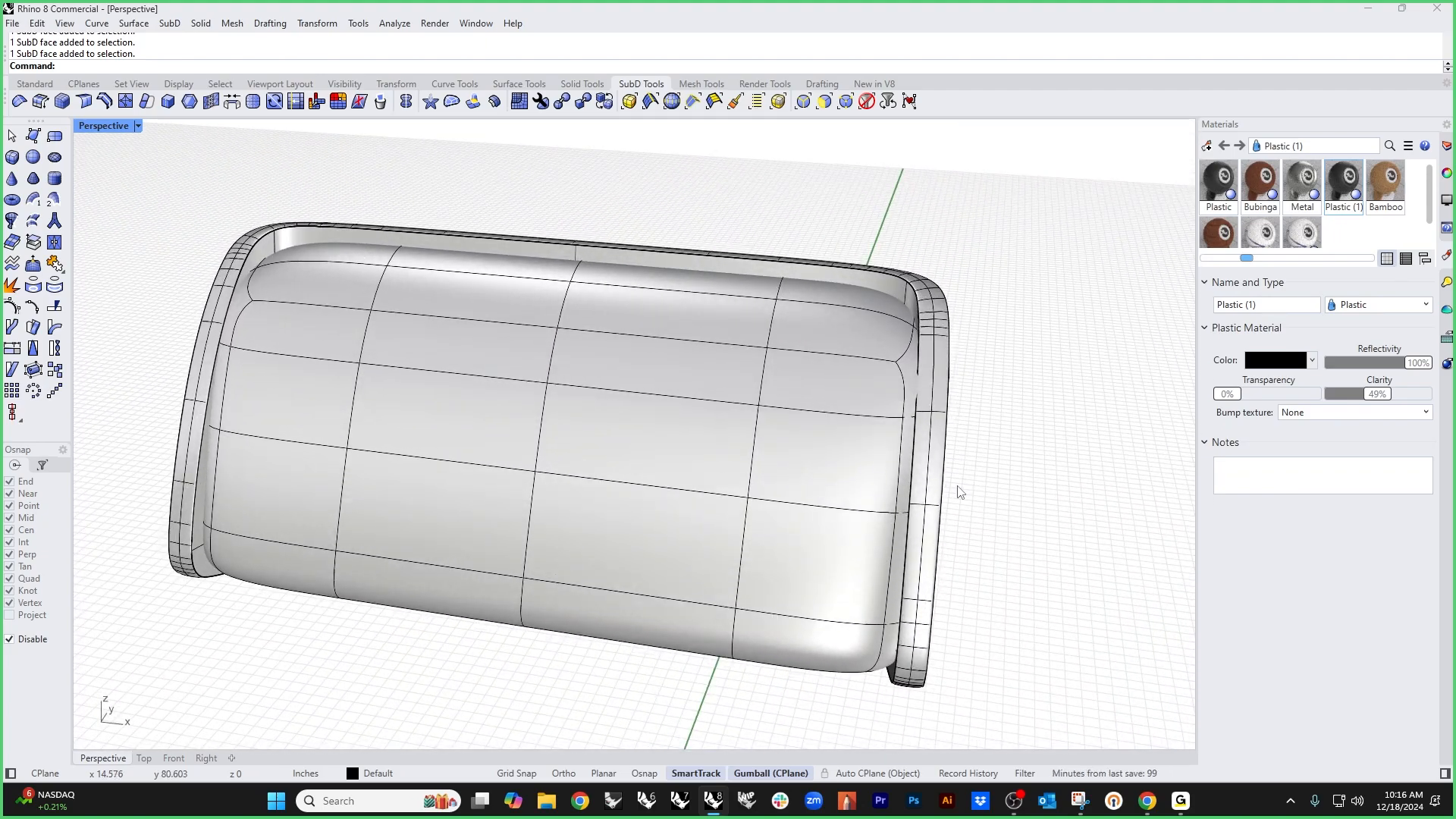
# Step: Delete the two-by-two block of front faces on the +X half of the upper cushion, just below its top roll
pyautogui.keyDown('ctrl'); pyautogui.keyDown('shift'); pyautogui.click(809, 480); pyautogui.keyUp('shift'); pyautogui.keyUp('ctrl')
pyautogui.keyDown('ctrl'); pyautogui.keyDown('shift'); pyautogui.click(845, 390); pyautogui.keyUp('shift'); pyautogui.keyUp('ctrl')
pyautogui.keyDown('ctrl'); pyautogui.keyDown('shift'); pyautogui.click(672, 385); pyautogui.keyUp('shift'); pyautogui.keyUp('ctrl')
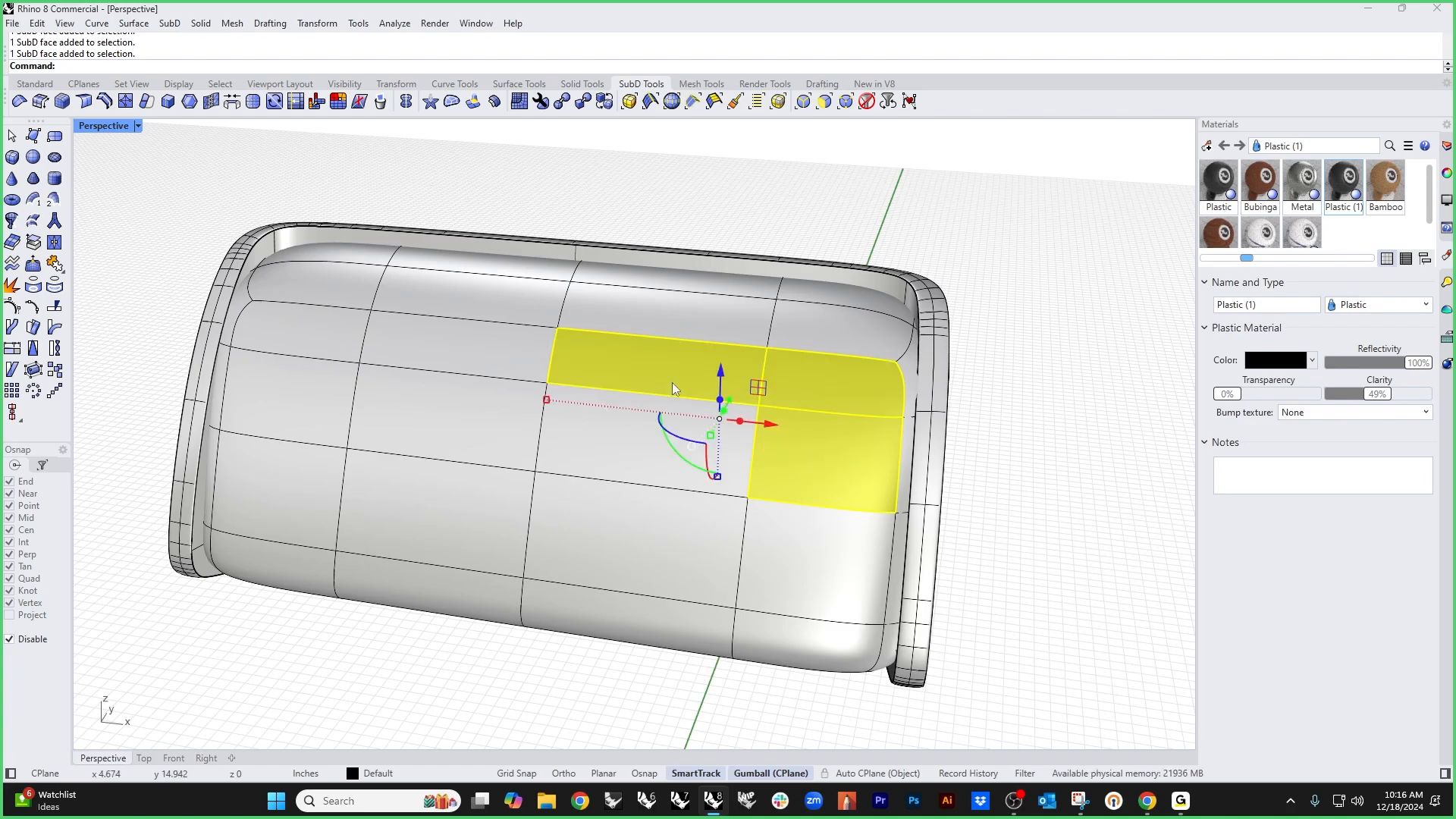
pyautogui.keyDown('ctrl'); pyautogui.keyDown('shift'); pyautogui.click(666, 458); pyautogui.keyUp('shift'); pyautogui.keyUp('ctrl')
pyautogui.press('Delete')
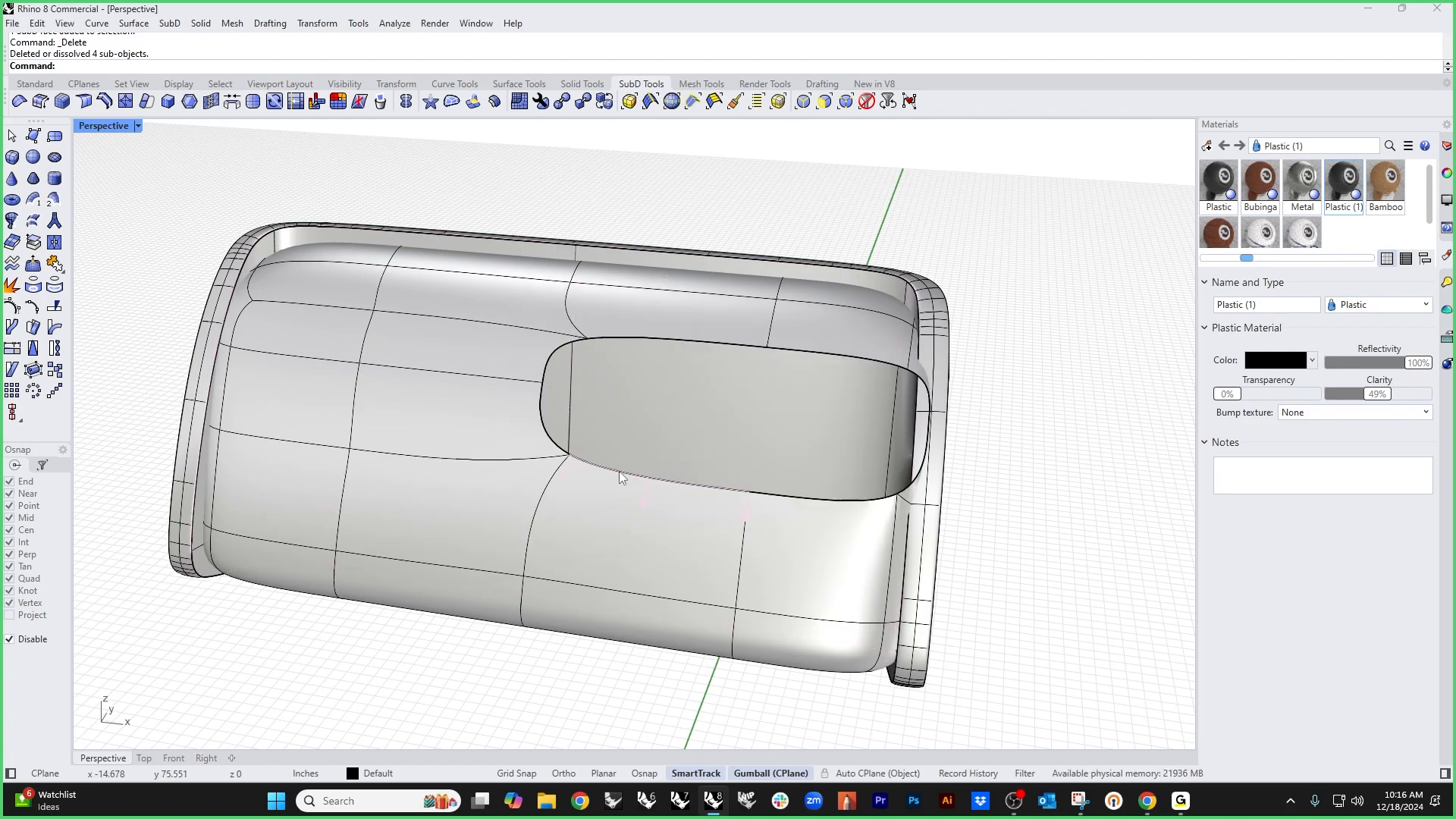
# Step: In flat SubD display, extrude the opening's edge loop inward twice by scaling, leaving only a tiny central hole
pyautogui.keyDown('ctrl'); pyautogui.keyDown('shift'); pyautogui.doubleClick(618, 473); pyautogui.keyUp('shift'); pyautogui.keyUp('ctrl')
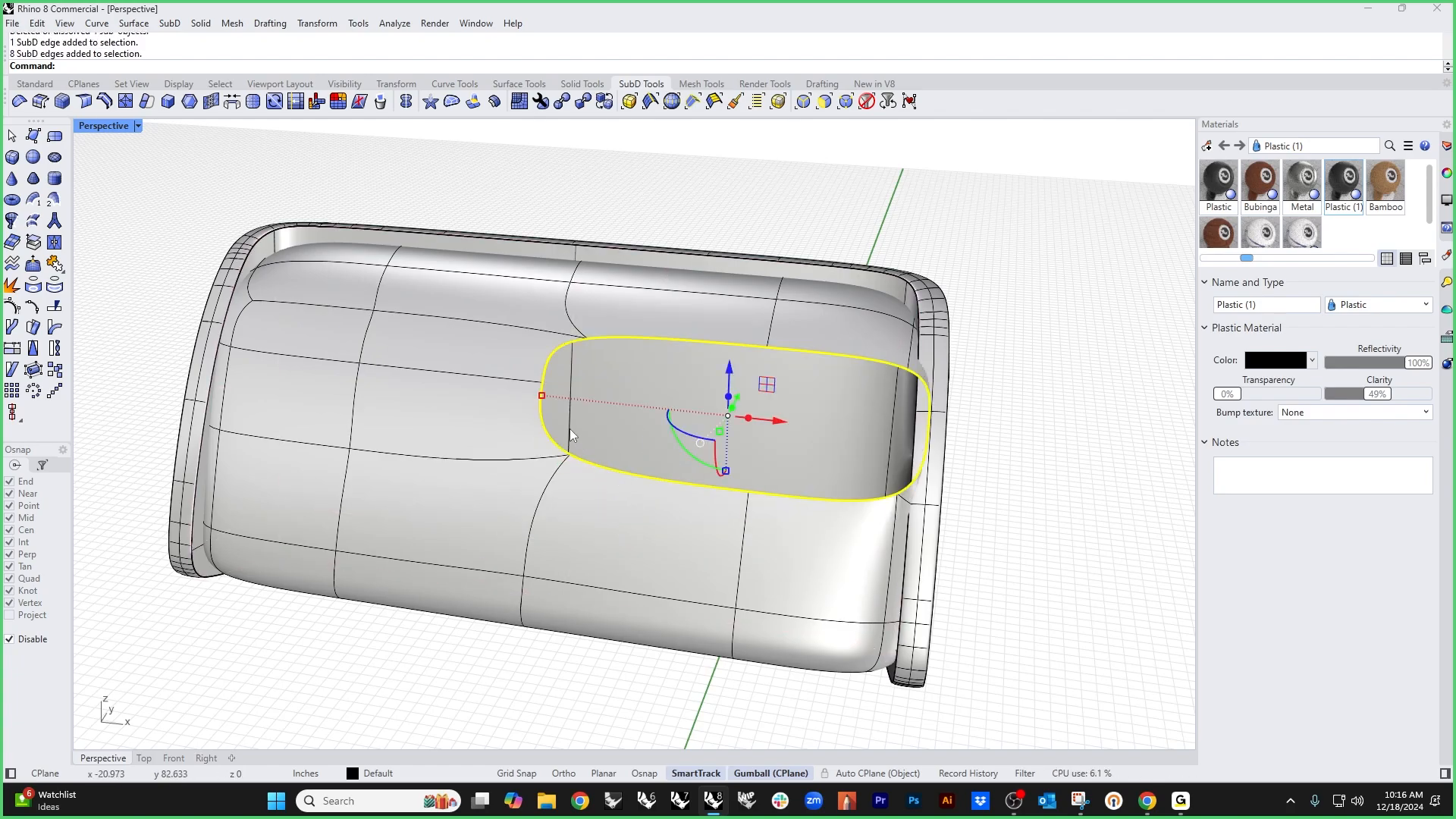
pyautogui.press('Tab')
pyautogui.keyDown('ctrl'); pyautogui.keyDown('shift'); pyautogui.moveTo(543, 397); pyautogui.dragTo(694, 413); pyautogui.keyUp('shift'); pyautogui.keyUp('ctrl')
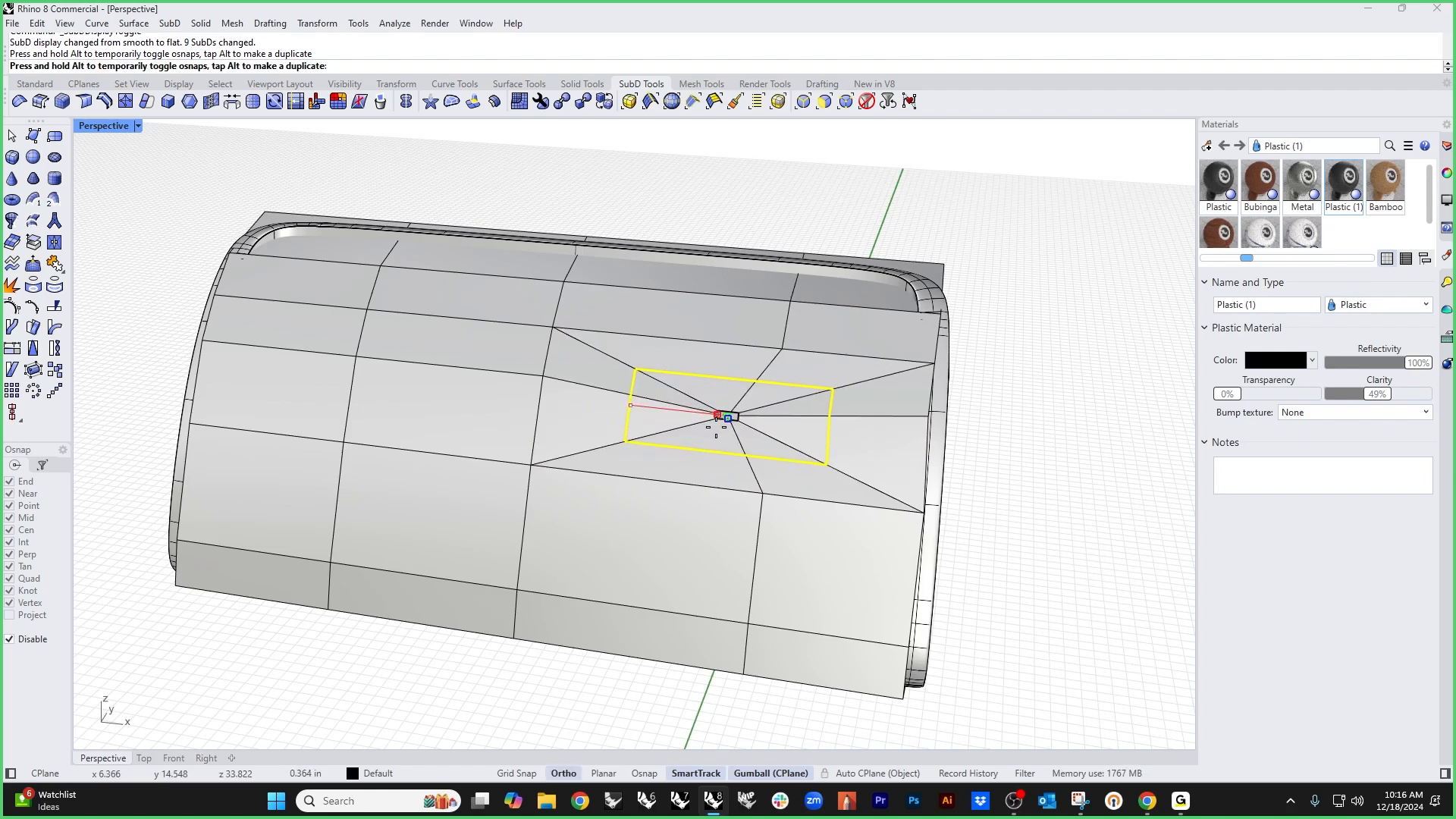
pyautogui.keyDown('ctrl'); pyautogui.keyDown('shift'); pyautogui.moveTo(716, 427); pyautogui.dragTo(716, 427); pyautogui.keyUp('shift'); pyautogui.keyUp('ctrl')
pyautogui.click(944, 456)
pyautogui.scroll(5, 783, 457)
pyautogui.click(1110, 483)
pyautogui.moveTo(1110, 483); pyautogui.dragTo(1047, 526, button='right')
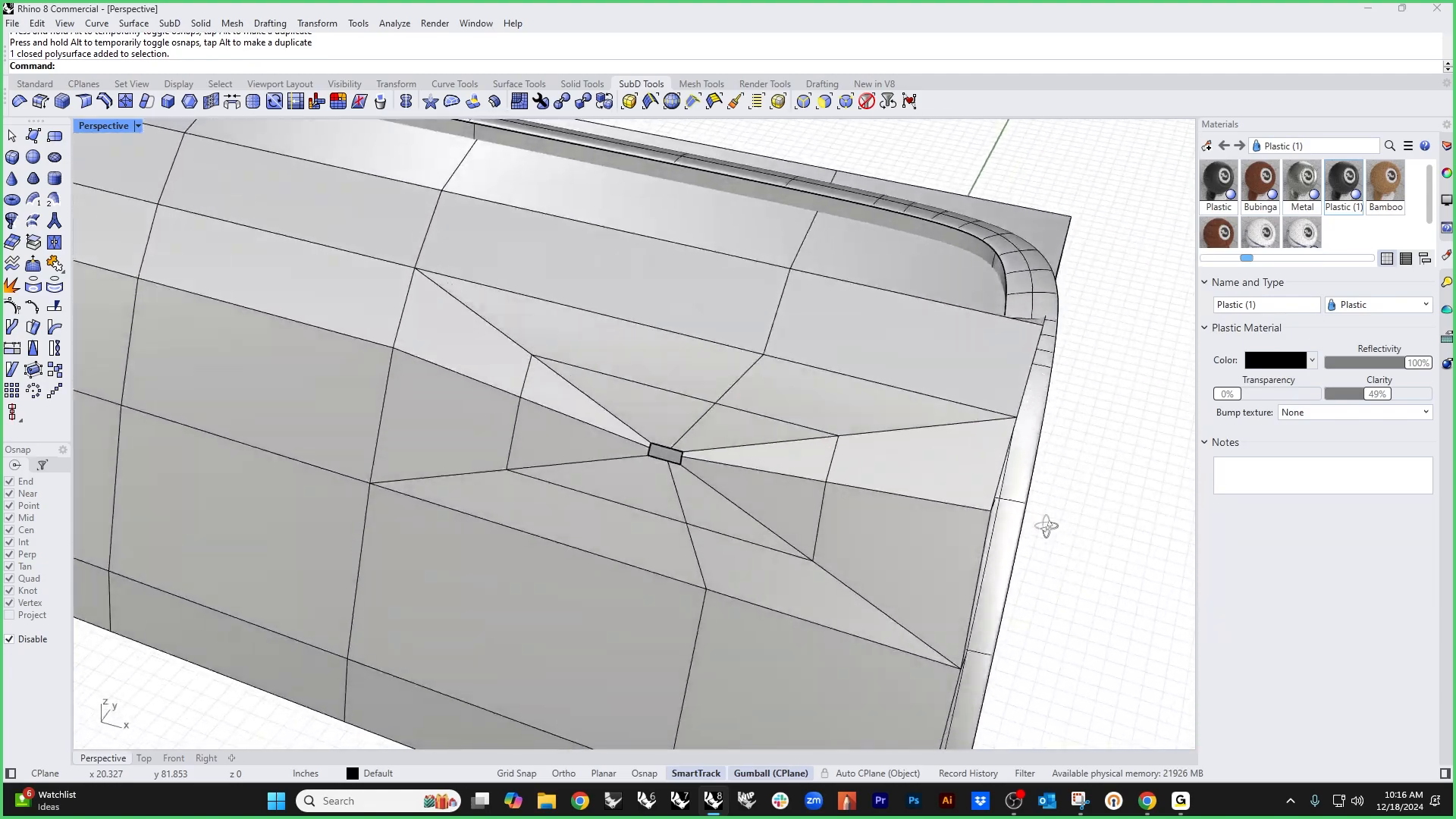
# Step: Return to smooth display and push the tiny hole's edge loop back into the cushion to form a tufted dimple
pyautogui.press('Tab')
pyautogui.moveTo(836, 534); pyautogui.dragTo(766, 512, button='right')
pyautogui.scroll(3, 552, 434)
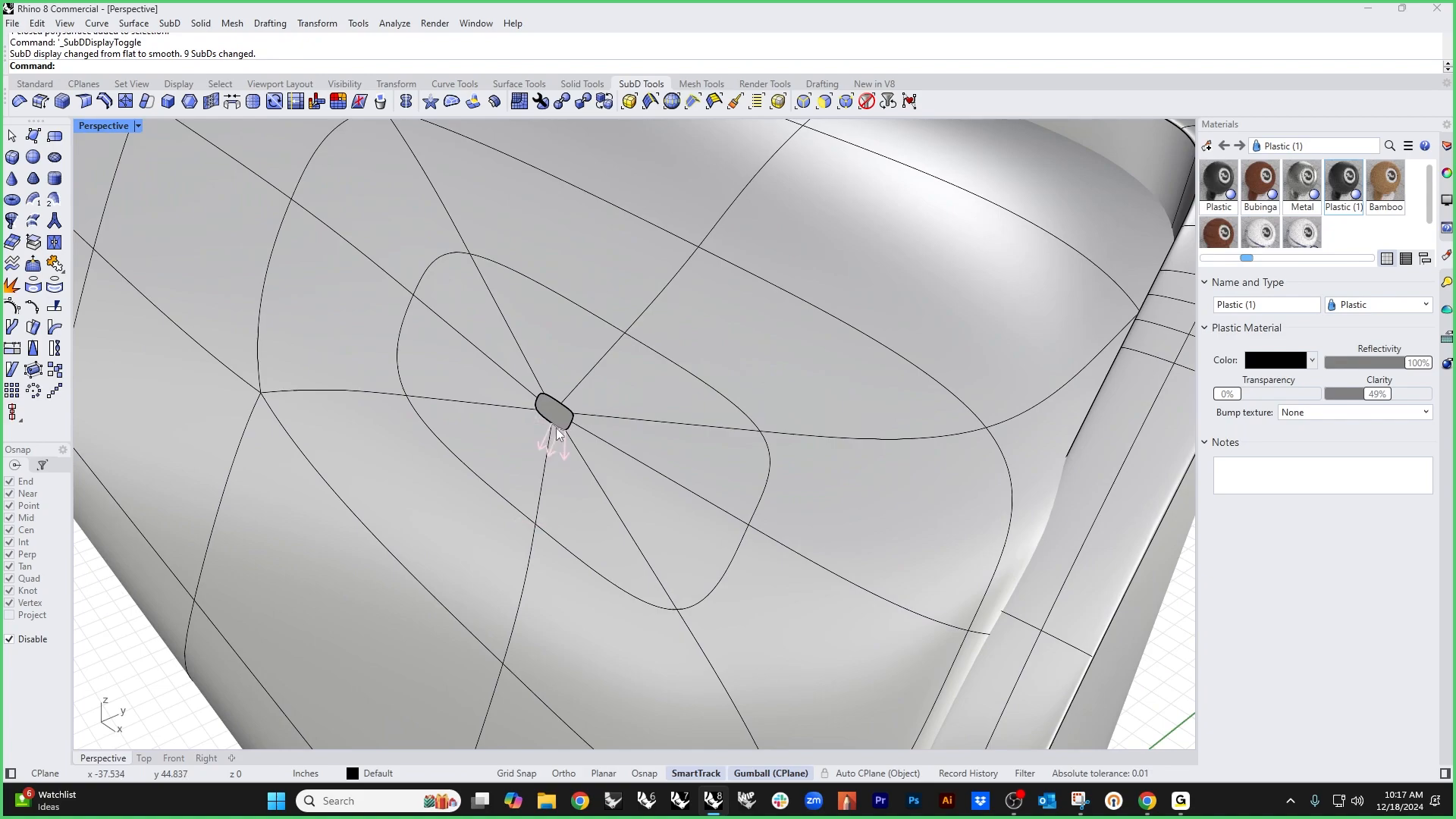
pyautogui.scroll(6, 556, 427)
pyautogui.doubleClick(565, 426)
pyautogui.scroll(-5, 564, 426)
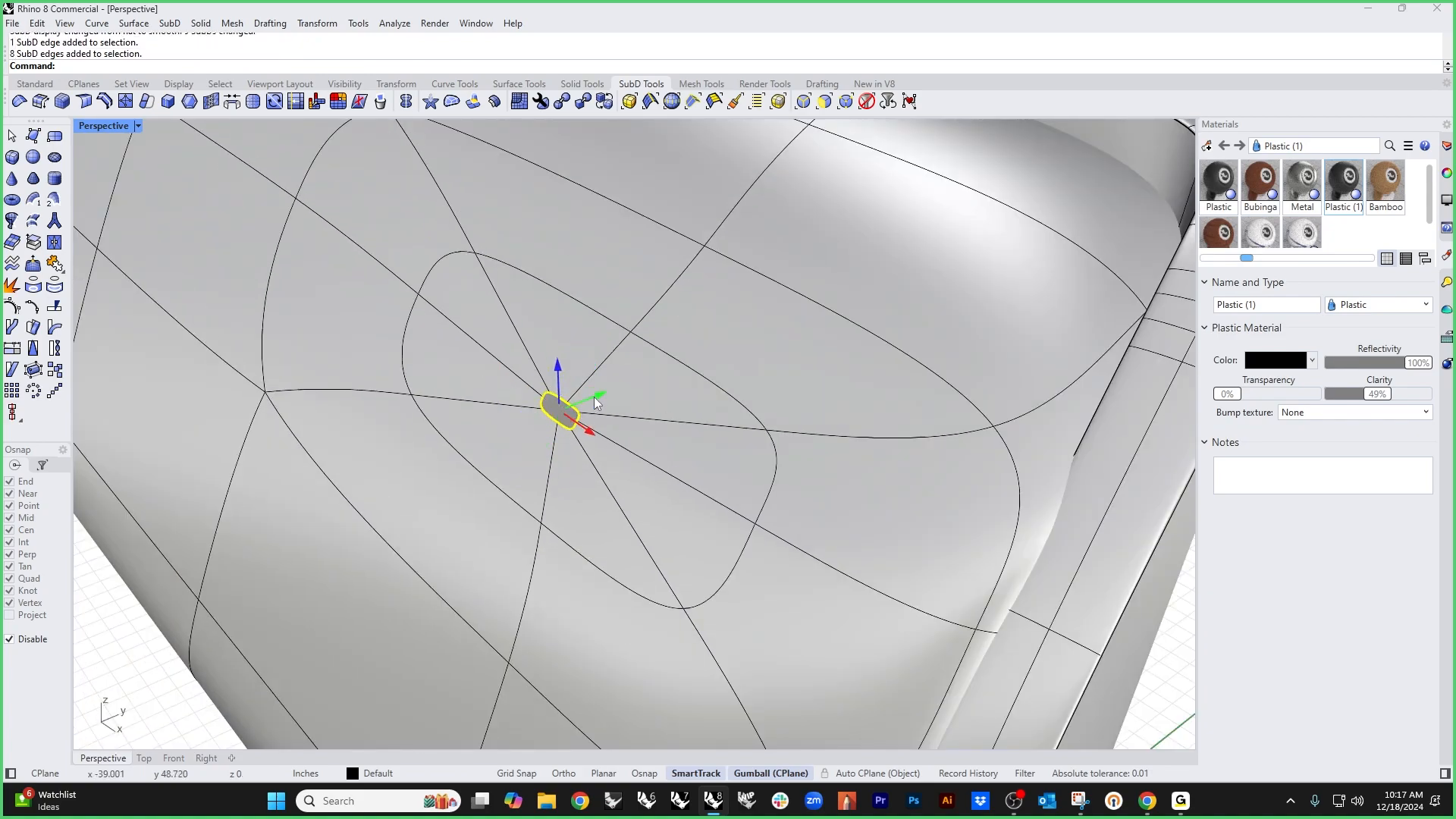
pyautogui.moveTo(594, 397); pyautogui.dragTo(618, 406)
pyautogui.scroll(-3, 622, 408)
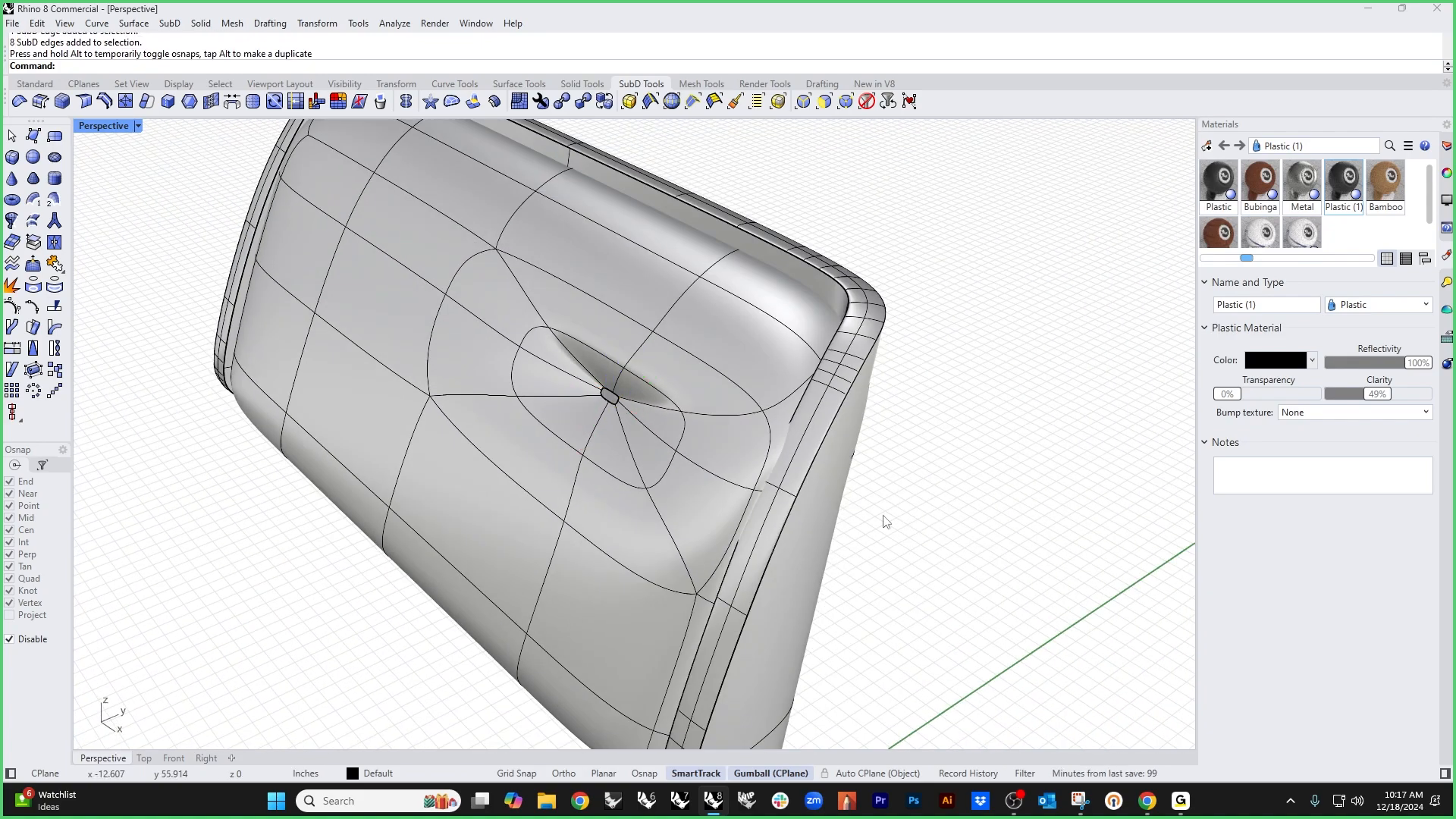
pyautogui.moveTo(886, 522); pyautogui.dragTo(722, 448, button='right')
pyautogui.scroll(5, 724, 376)
pyautogui.click(733, 330)
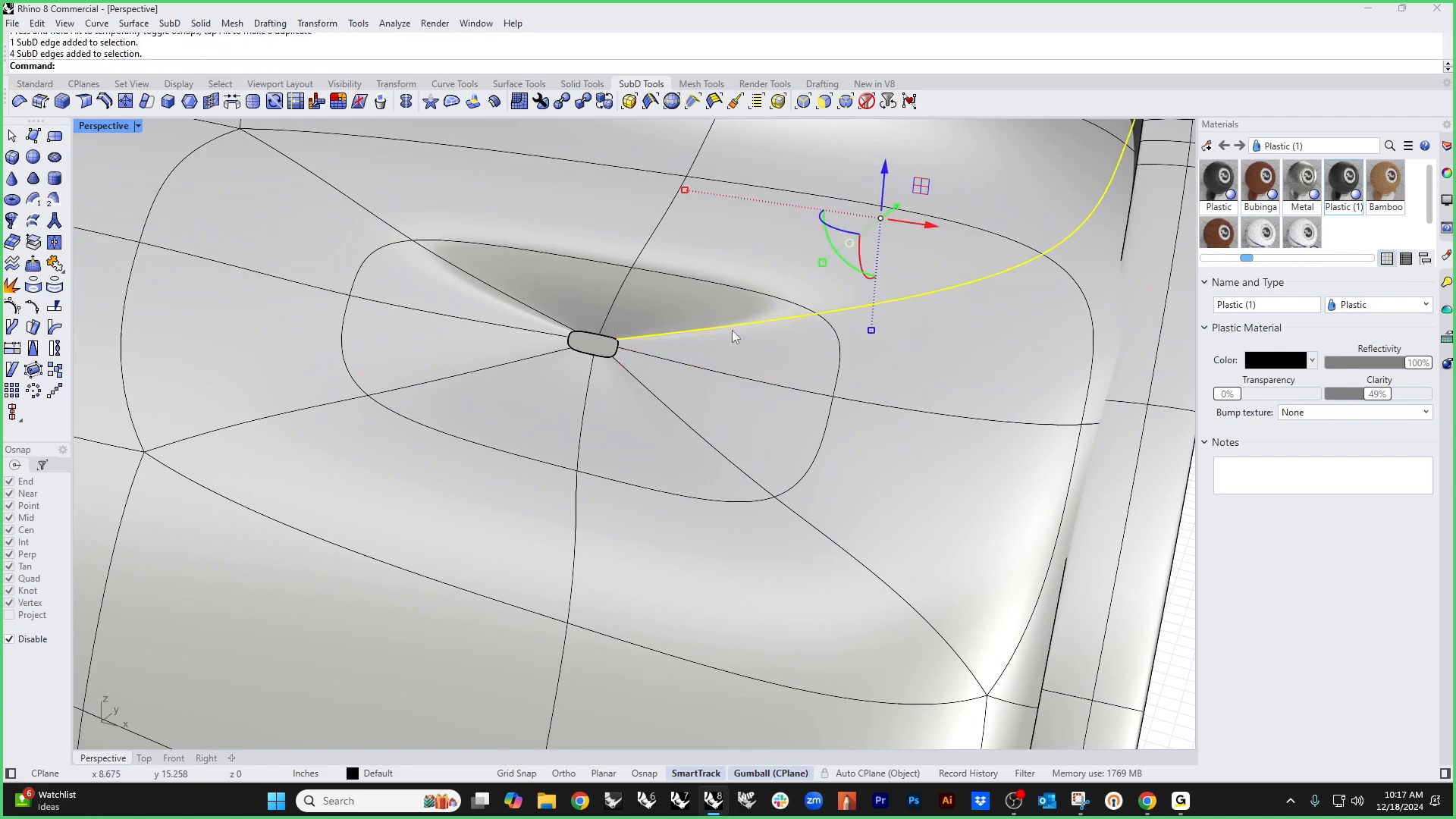
pyautogui.keyDown('shift'); pyautogui.doubleClick(744, 376); pyautogui.keyUp('shift')
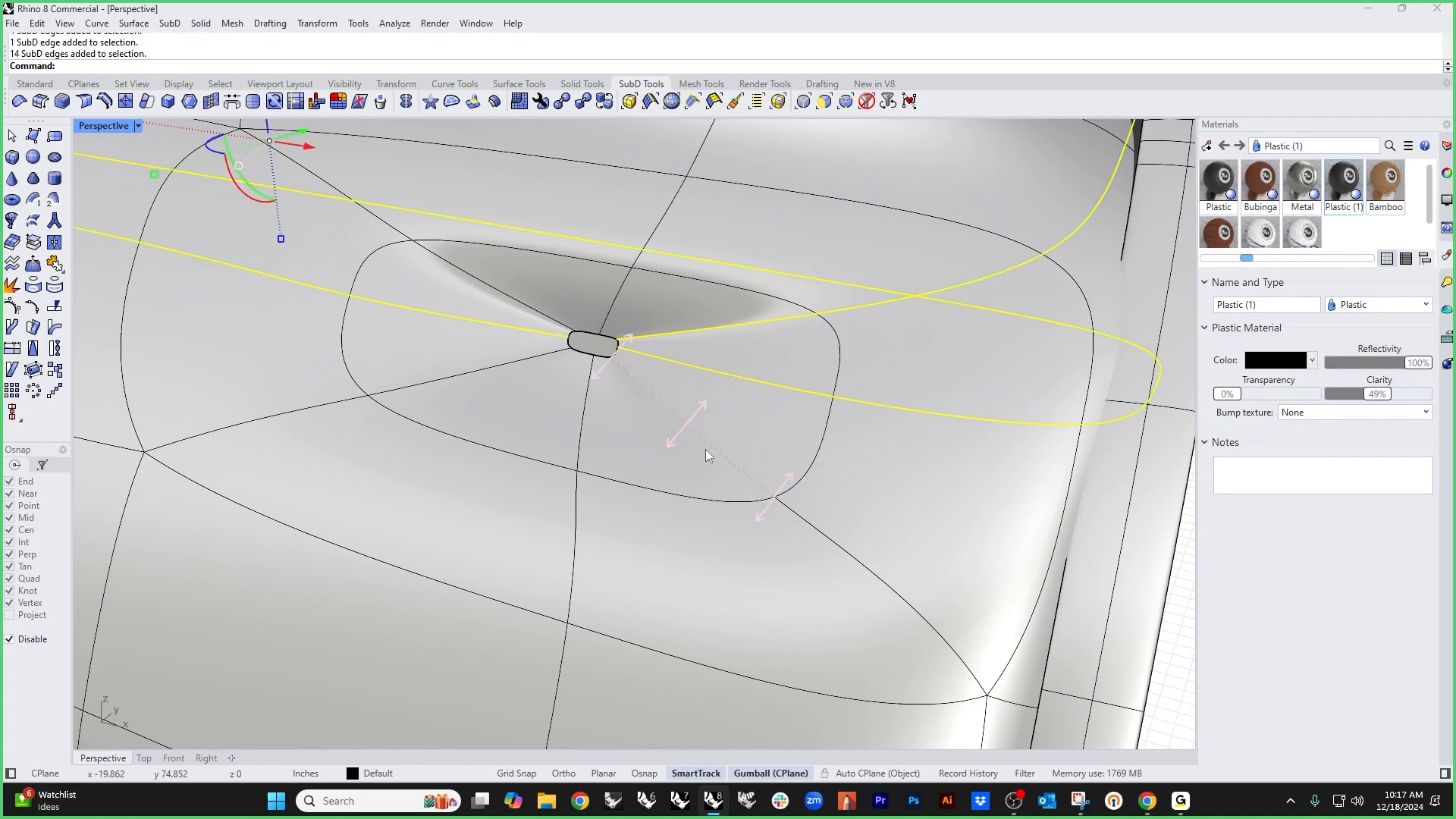
# Step: In flat SubD display, bevel the eight edges radiating from the dimple hole by a small amount with two segments
pyautogui.click(737, 375)
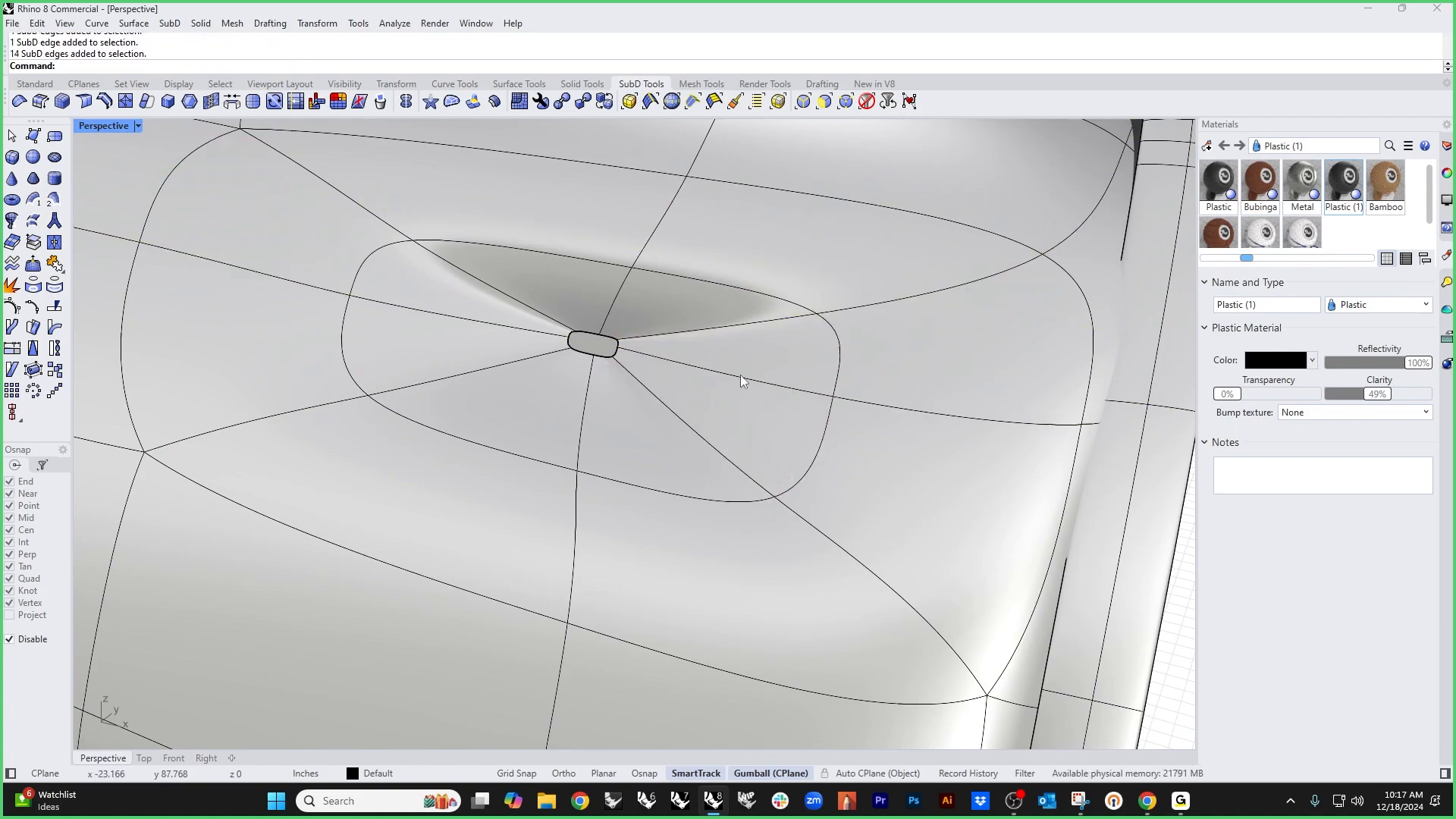
pyautogui.keyDown('shift'); pyautogui.click(777, 319); pyautogui.keyUp('shift')
pyautogui.keyDown('shift'); pyautogui.click(509, 294); pyautogui.keyUp('shift')
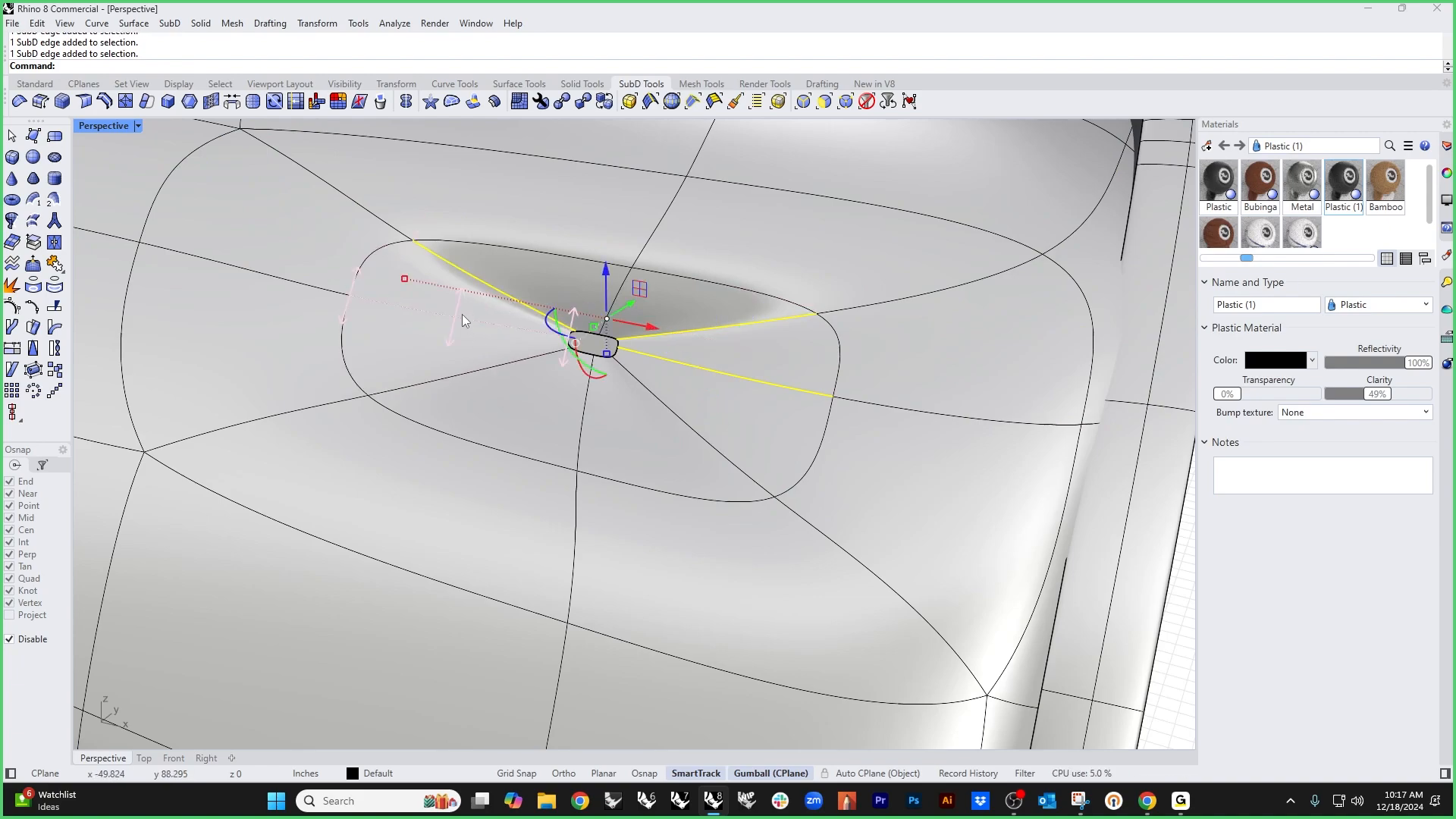
pyautogui.keyDown('shift'); pyautogui.click(461, 313); pyautogui.keyUp('shift')
pyautogui.keyDown('shift'); pyautogui.click(460, 373); pyautogui.keyUp('shift')
pyautogui.keyDown('shift'); pyautogui.click(581, 448); pyautogui.keyUp('shift')
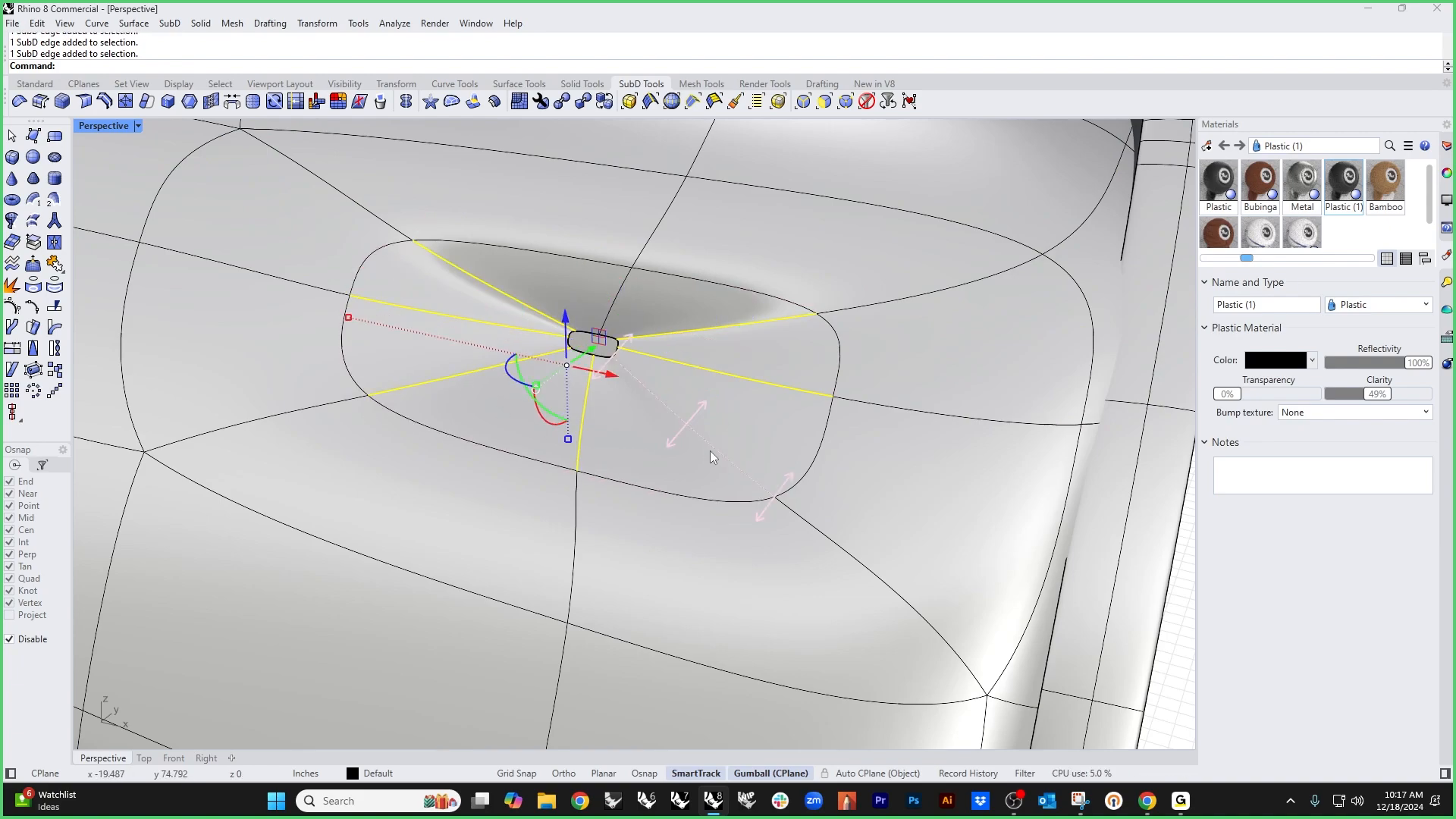
pyautogui.keyDown('shift'); pyautogui.click(710, 450); pyautogui.keyUp('shift')
pyautogui.scroll(-5, 705, 448)
pyautogui.scroll(3, 682, 466)
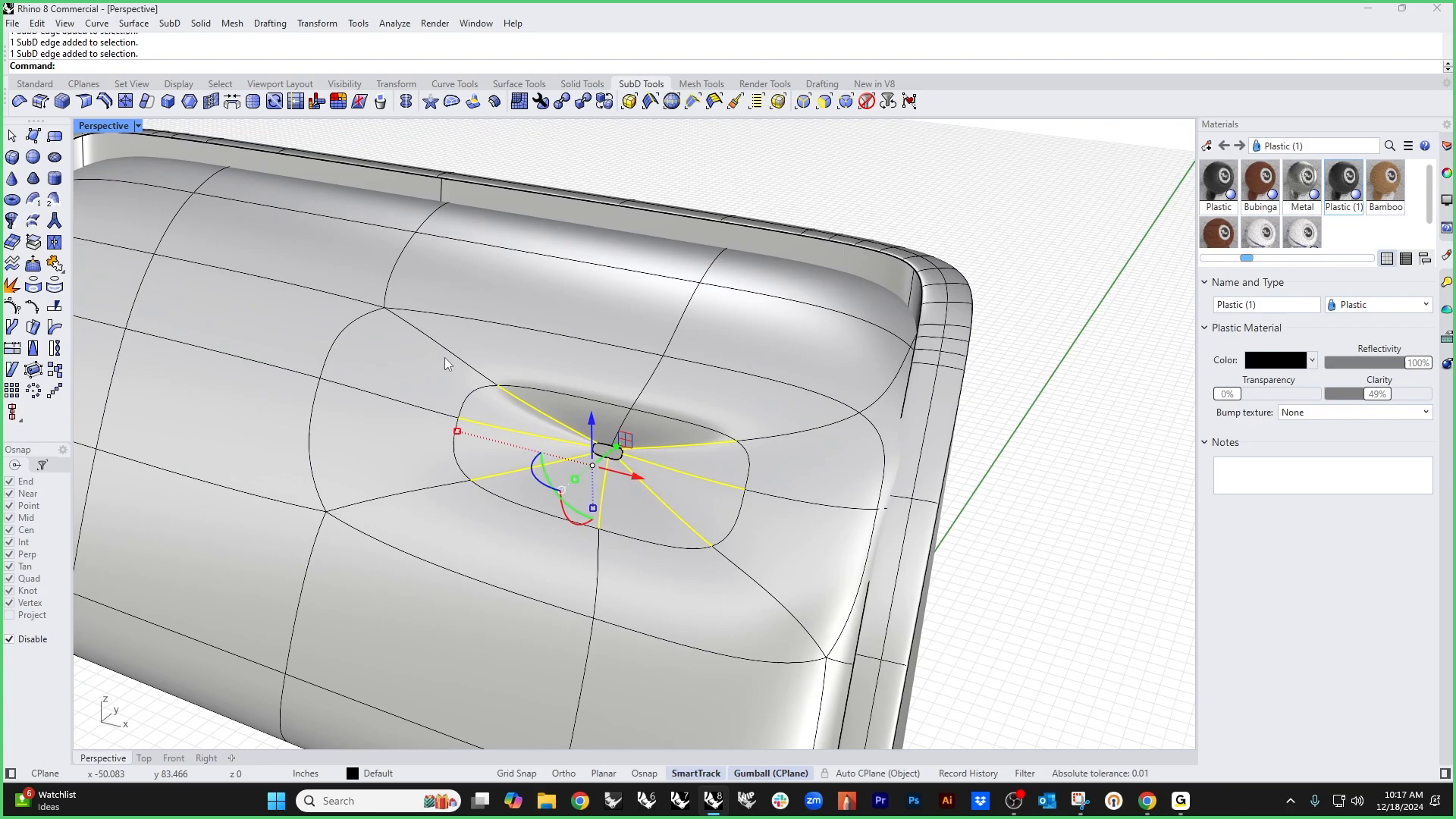
pyautogui.press('Tab')
pyautogui.scroll(4, 479, 373)
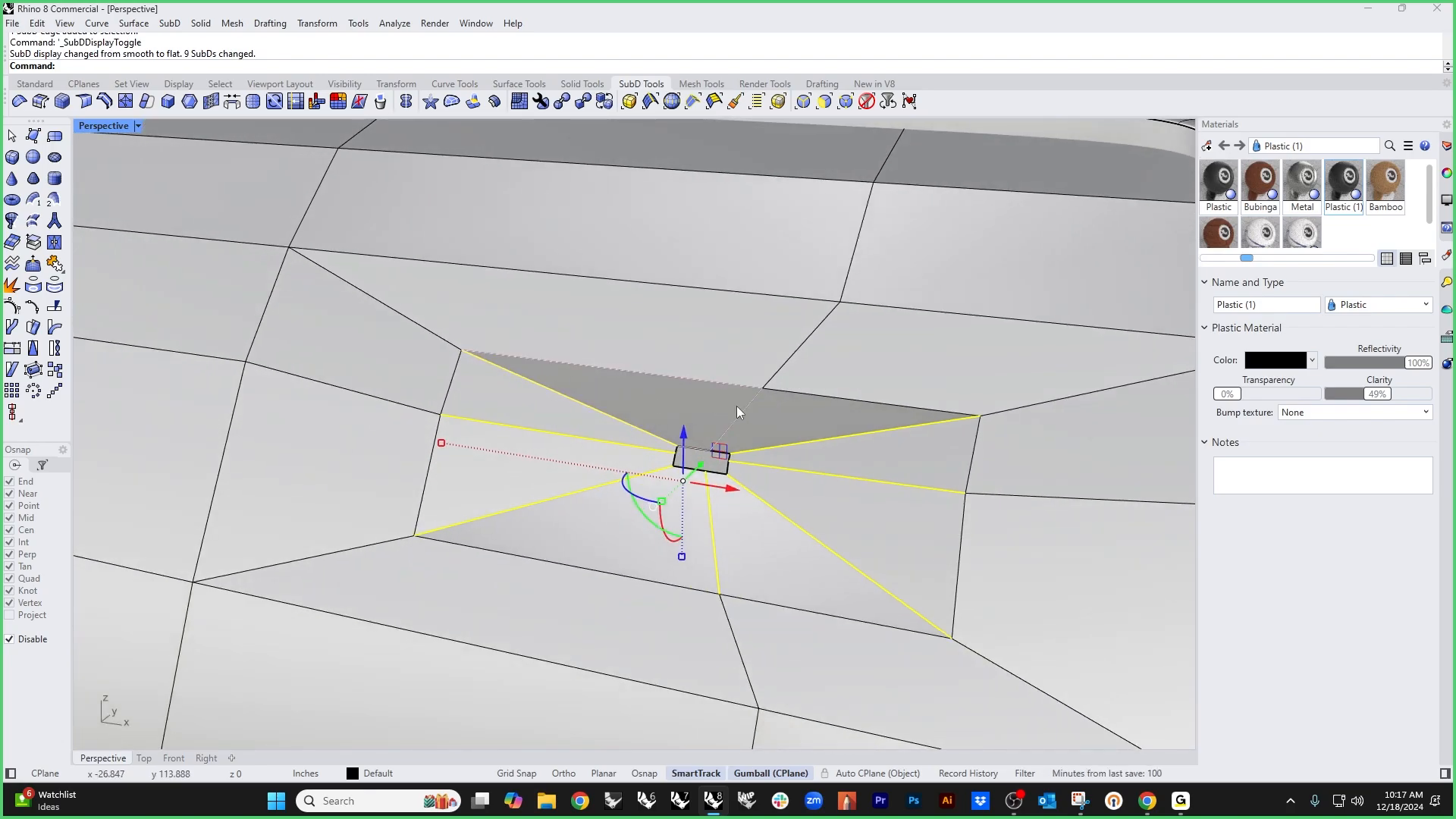
pyautogui.keyDown('shift'); pyautogui.click(741, 415); pyautogui.keyUp('shift')
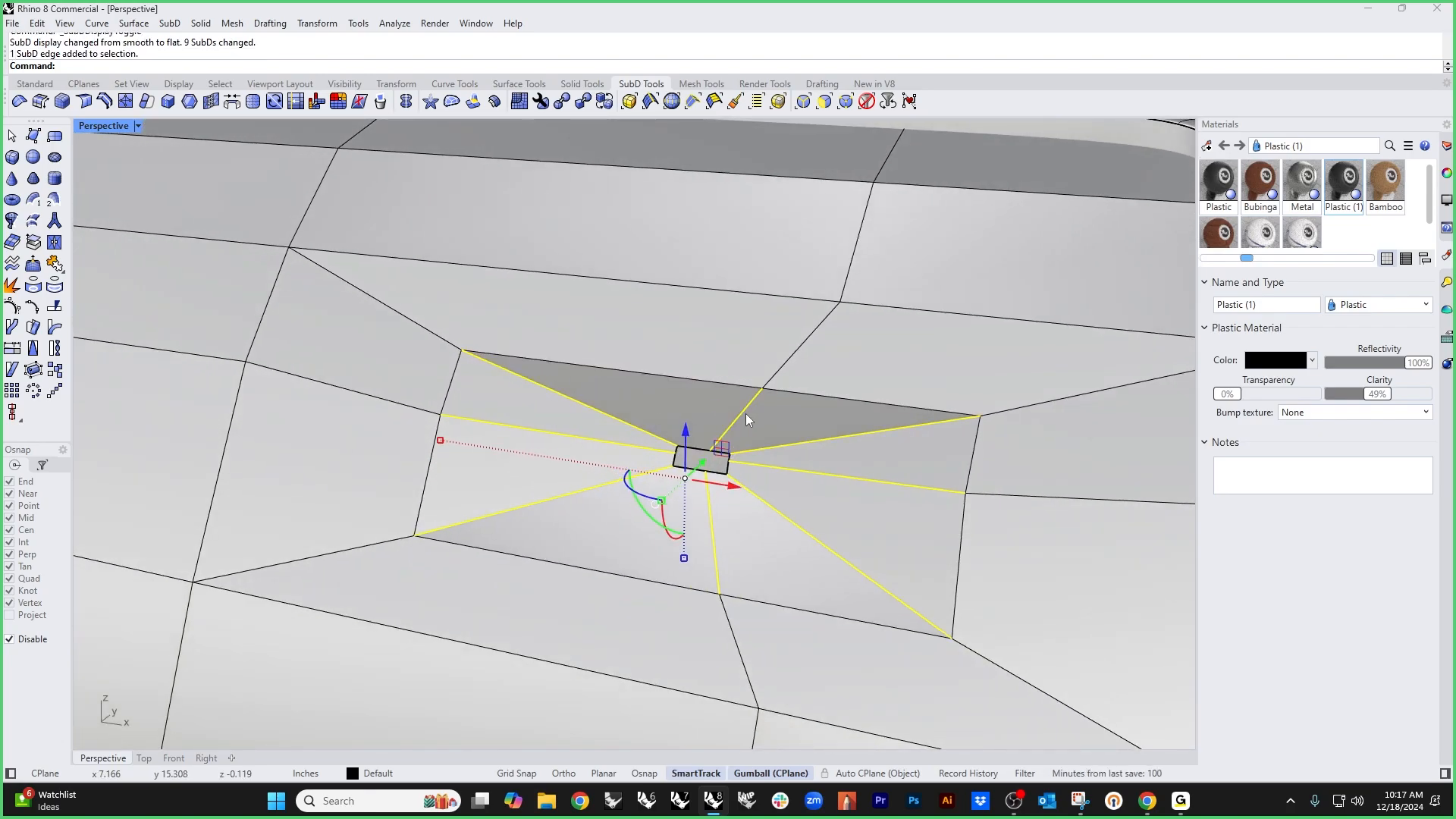
pyautogui.click(63, 101)
pyautogui.scroll(2, 676, 390)
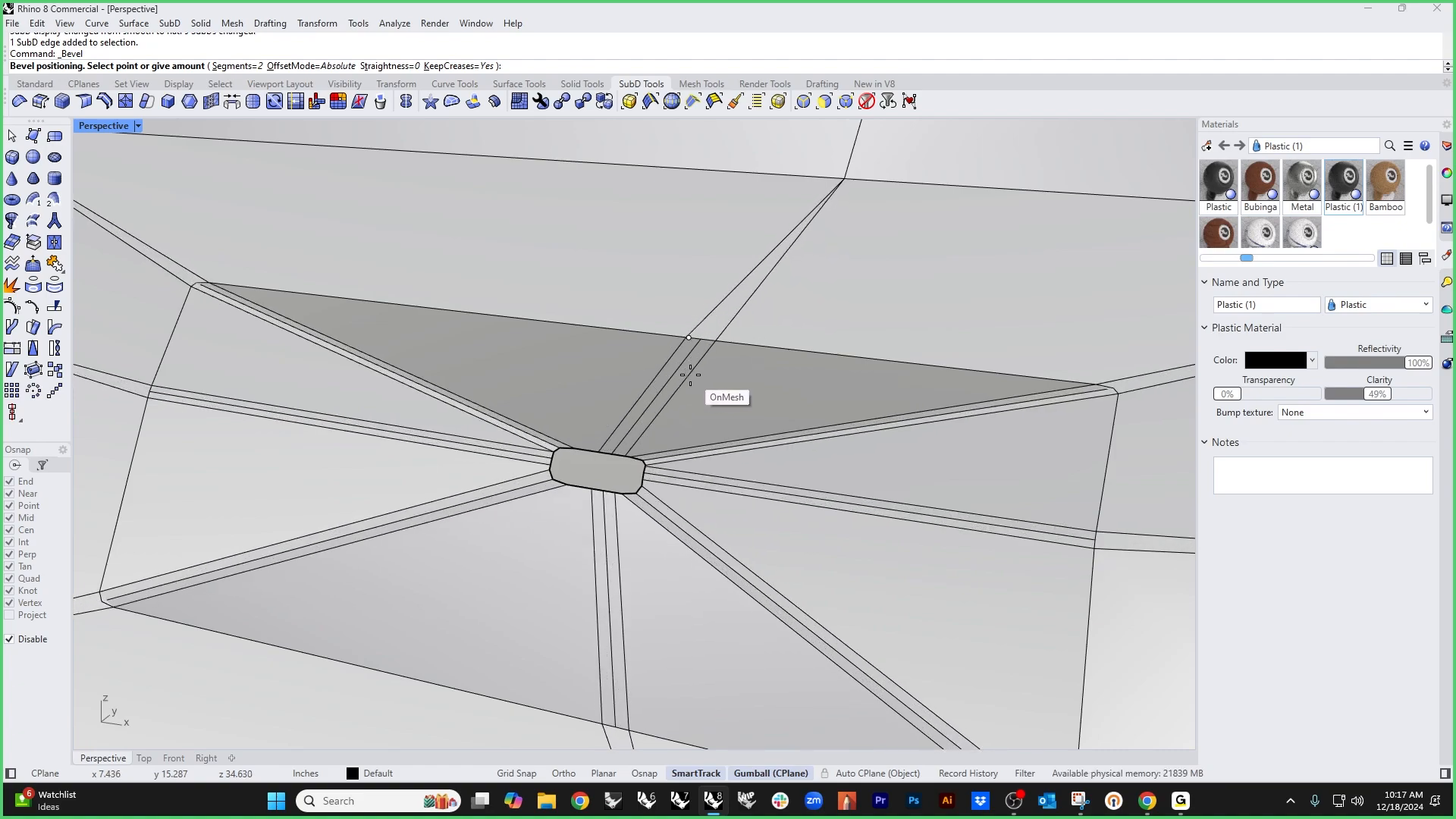
pyautogui.click(688, 376)
# Step: Push the middle vertex of each bevel on the hole's rim deeper into the cushion along Y and return to smooth display
pyautogui.scroll(4, 648, 407)
pyautogui.keyDown('ctrl'); pyautogui.keyDown('shift'); pyautogui.click(653, 460); pyautogui.keyUp('shift'); pyautogui.keyUp('ctrl')
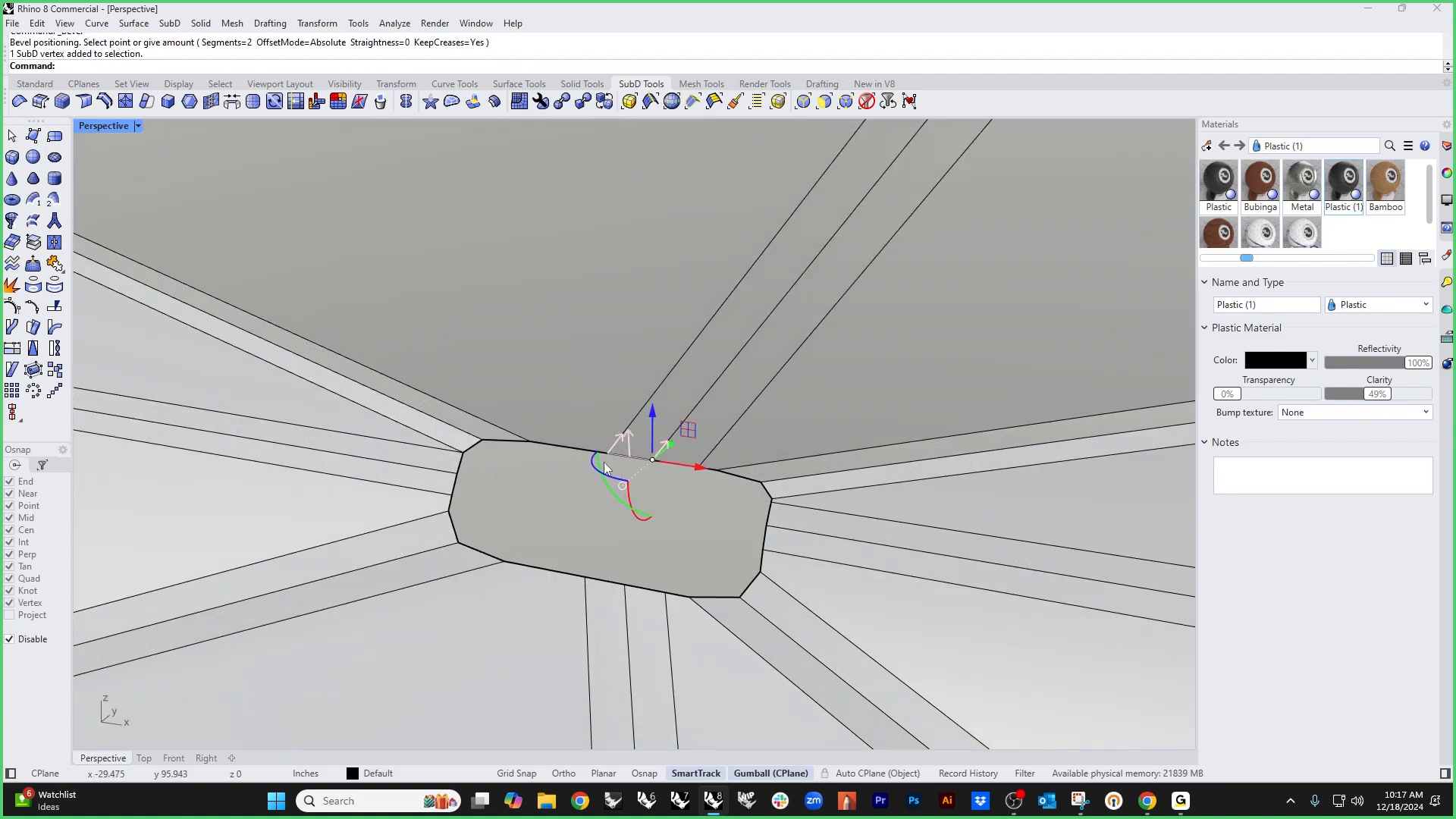
pyautogui.keyDown('ctrl'); pyautogui.keyDown('shift'); pyautogui.click(483, 439); pyautogui.keyUp('shift'); pyautogui.keyUp('ctrl')
pyautogui.keyDown('ctrl'); pyautogui.keyDown('shift'); pyautogui.click(457, 473); pyautogui.keyUp('shift'); pyautogui.keyUp('ctrl')
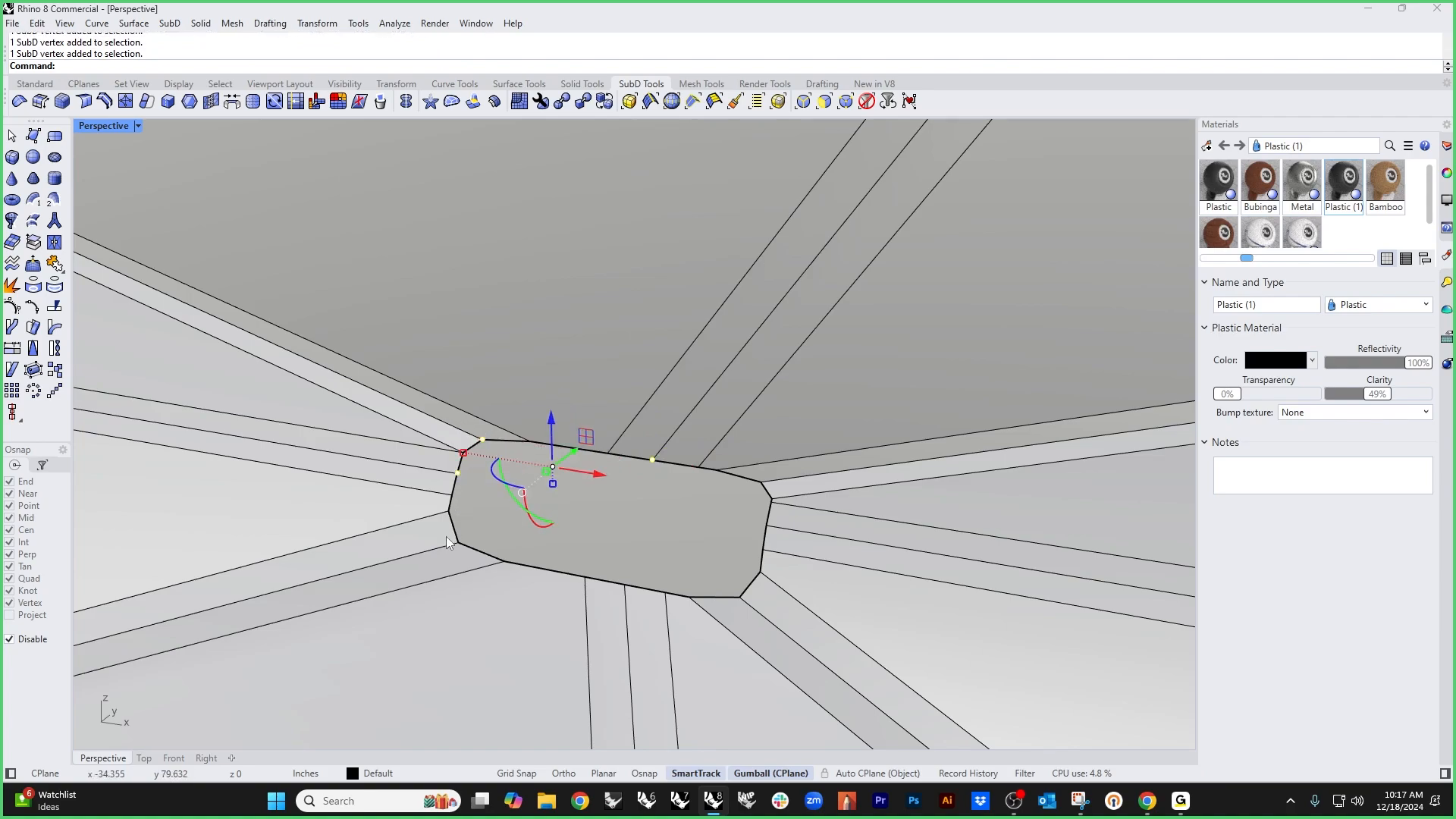
pyautogui.keyDown('ctrl'); pyautogui.keyDown('shift'); pyautogui.click(458, 542); pyautogui.keyUp('shift'); pyautogui.keyUp('ctrl')
pyautogui.keyDown('ctrl'); pyautogui.keyDown('shift'); pyautogui.click(625, 585); pyautogui.keyUp('shift'); pyautogui.keyUp('ctrl')
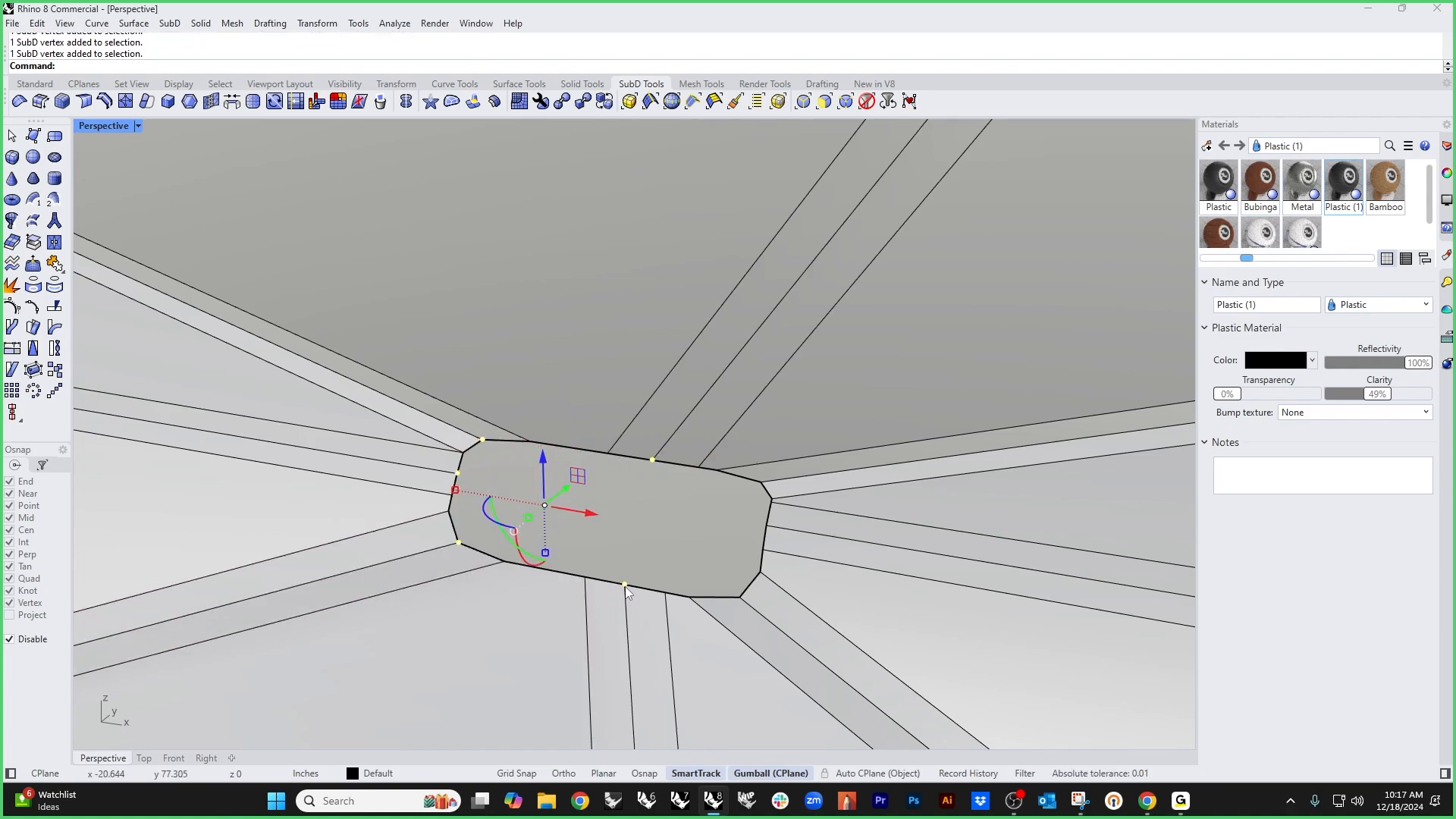
pyautogui.keyDown('ctrl'); pyautogui.keyDown('shift'); pyautogui.click(739, 598); pyautogui.keyUp('shift'); pyautogui.keyUp('ctrl')
pyautogui.keyDown('ctrl'); pyautogui.keyDown('shift'); pyautogui.click(770, 529); pyautogui.keyUp('shift'); pyautogui.keyUp('ctrl')
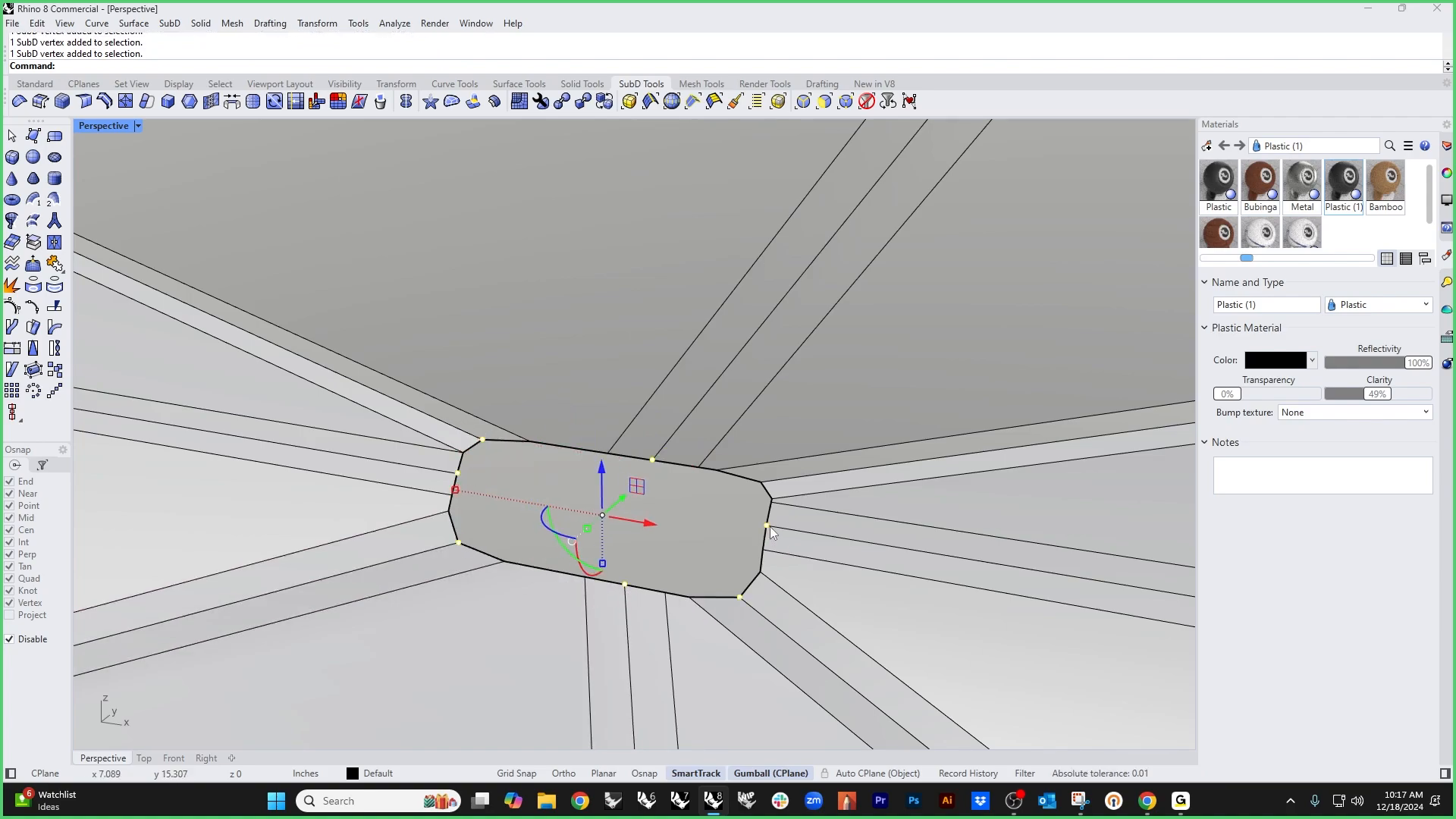
pyautogui.keyDown('ctrl'); pyautogui.keyDown('shift'); pyautogui.click(763, 481); pyautogui.keyUp('shift'); pyautogui.keyUp('ctrl')
pyautogui.scroll(-10, 763, 481)
pyautogui.moveTo(763, 480); pyautogui.dragTo(677, 552, button='right')
pyautogui.scroll(5, 516, 420)
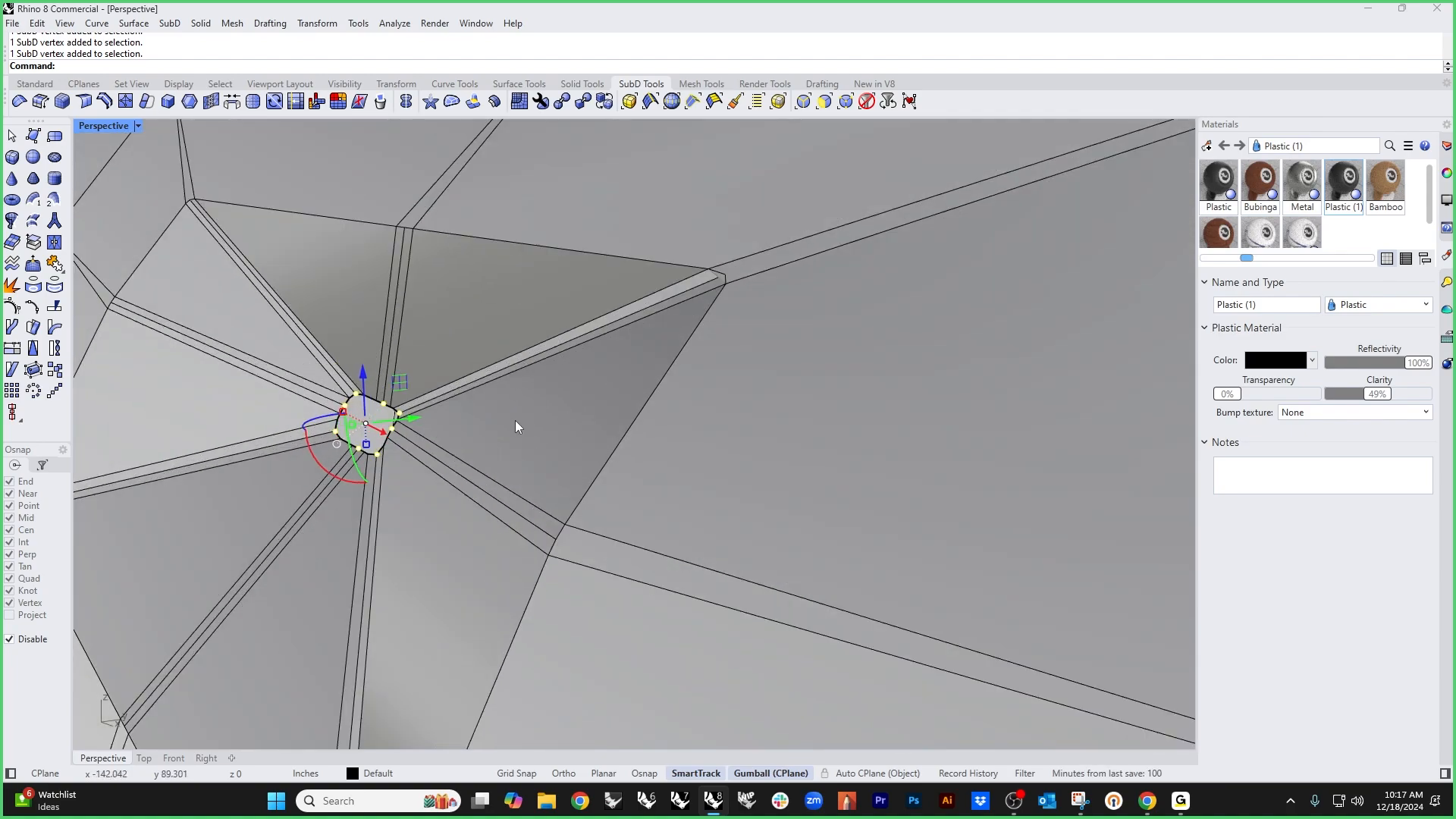
pyautogui.moveTo(415, 417)
pyautogui.mouseDown()
pyautogui.moveTo(486, 410)
pyautogui.moveTo(442, 415)
pyautogui.mouseUp()
pyautogui.scroll(-8, 429, 454)
pyautogui.moveTo(429, 453); pyautogui.dragTo(521, 469, button='right')
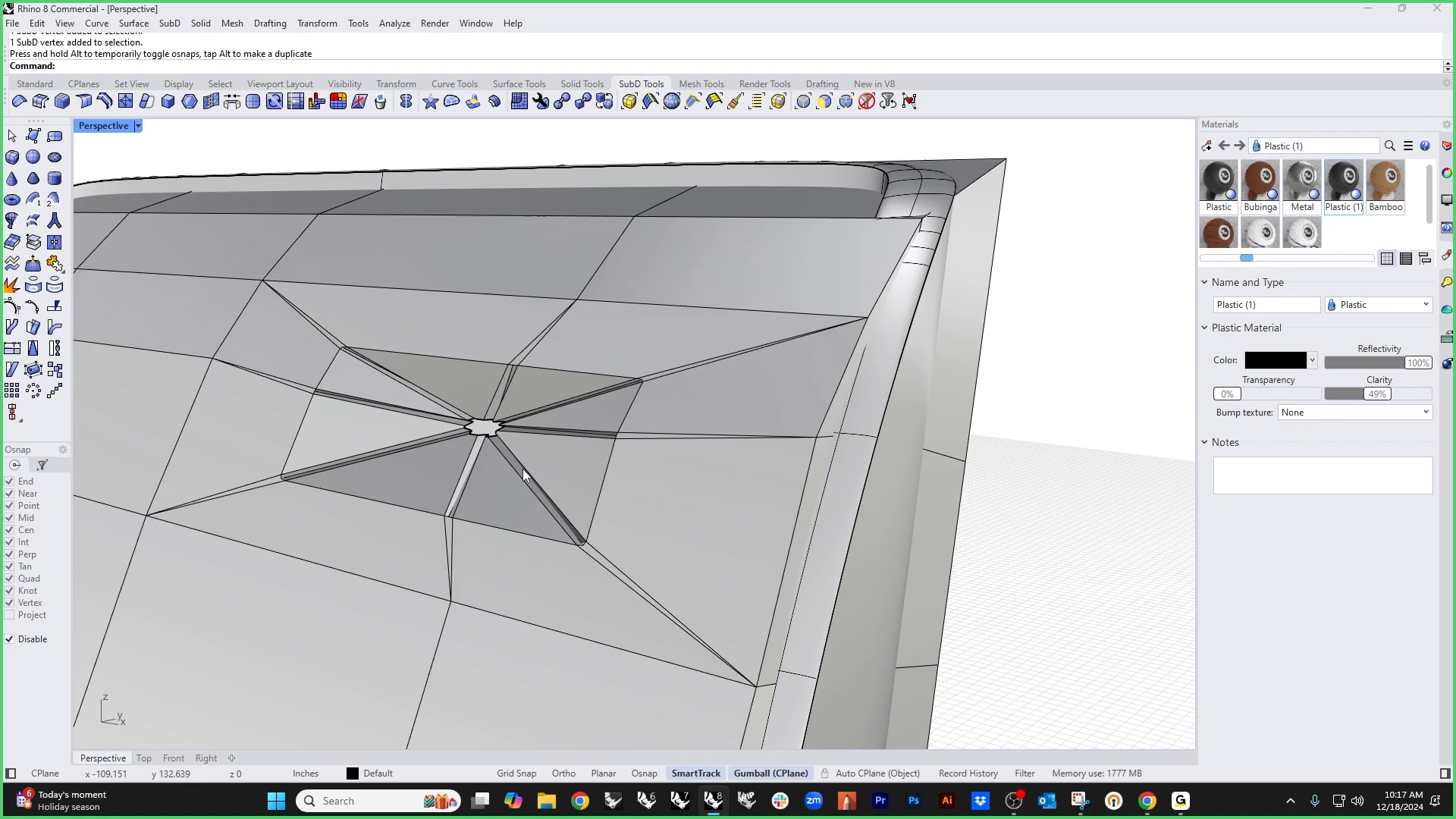
pyautogui.press('Tab')
# Step: Examine the tufted folds around the dimple from several angles in Rendered display mode and return to Shaded
pyautogui.click(118, 129)
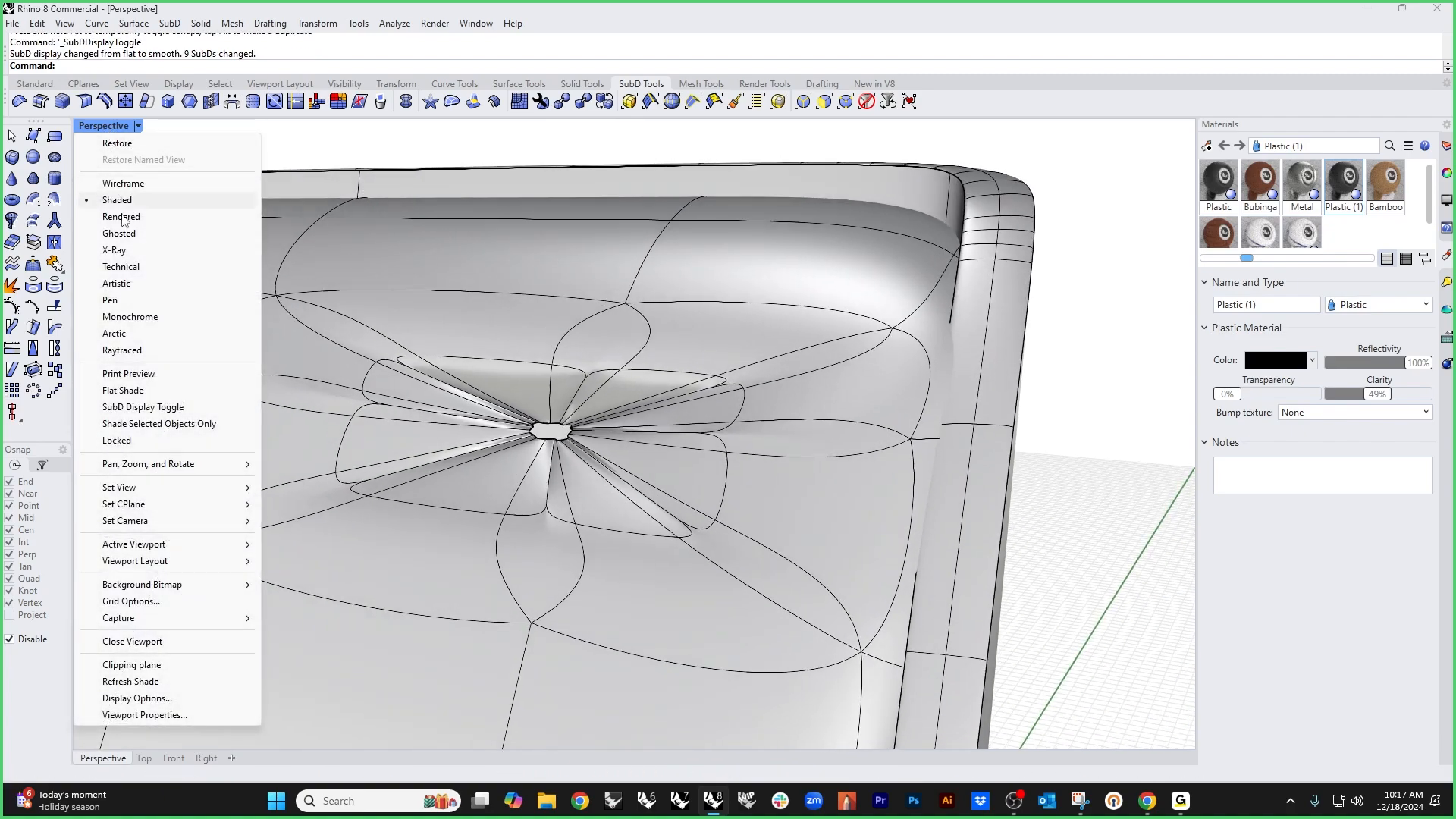
pyautogui.click(163, 216)
pyautogui.moveTo(527, 391); pyautogui.dragTo(470, 462, button='right')
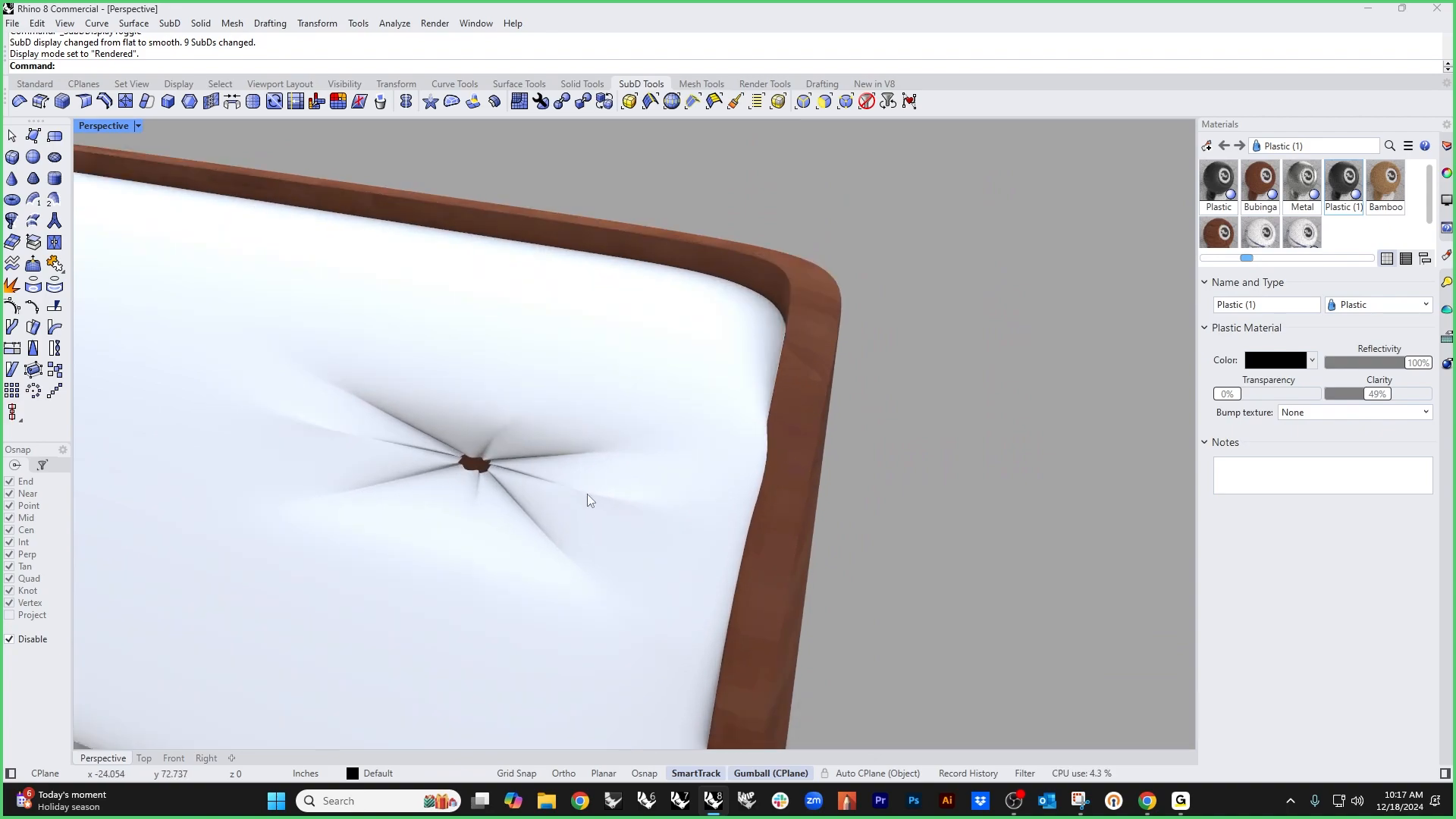
pyautogui.moveTo(587, 494); pyautogui.dragTo(553, 427, button='right')
pyautogui.moveTo(485, 455)
pyautogui.mouseDown(button='right')
pyautogui.moveTo(494, 465)
pyautogui.moveTo(465, 490)
pyautogui.moveTo(596, 480)
pyautogui.moveTo(591, 439)
pyautogui.moveTo(688, 415)
pyautogui.moveTo(778, 476)
pyautogui.moveTo(740, 448)
pyautogui.mouseUp(button='right')
pyautogui.scroll(5, 596, 470)
pyautogui.rightClick(111, 128)
pyautogui.click(125, 200)
# Step: Delete one of the bevel edges in the fold running from the dimple toward the cushion's +X side
pyautogui.scroll(-6, 568, 397)
pyautogui.scroll(3, 690, 414)
pyautogui.scroll(4, 690, 411)
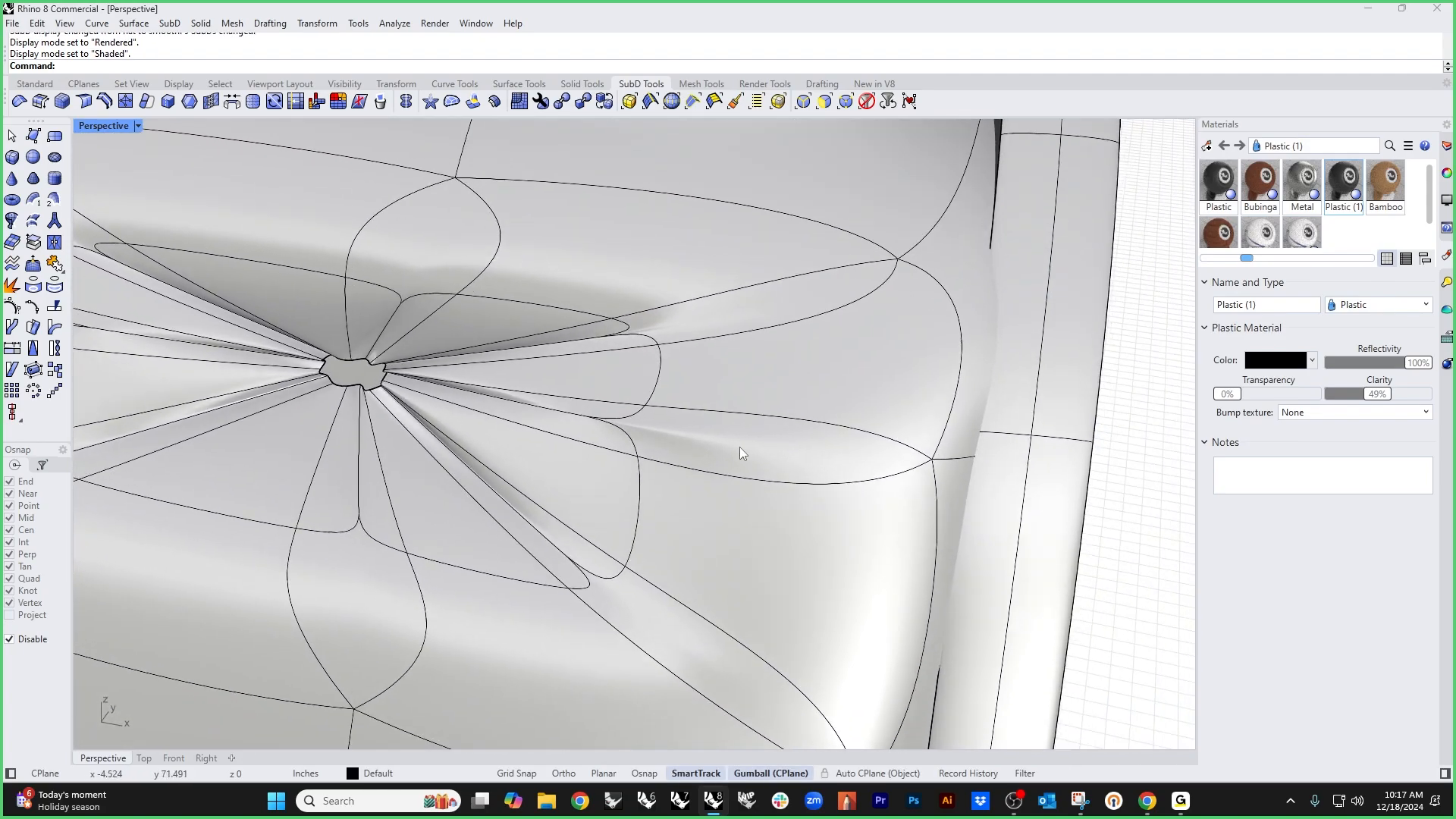
pyautogui.keyDown('ctrl'); pyautogui.keyDown('shift'); pyautogui.click(819, 420); pyautogui.keyUp('shift'); pyautogui.keyUp('ctrl')
pyautogui.press('Delete')
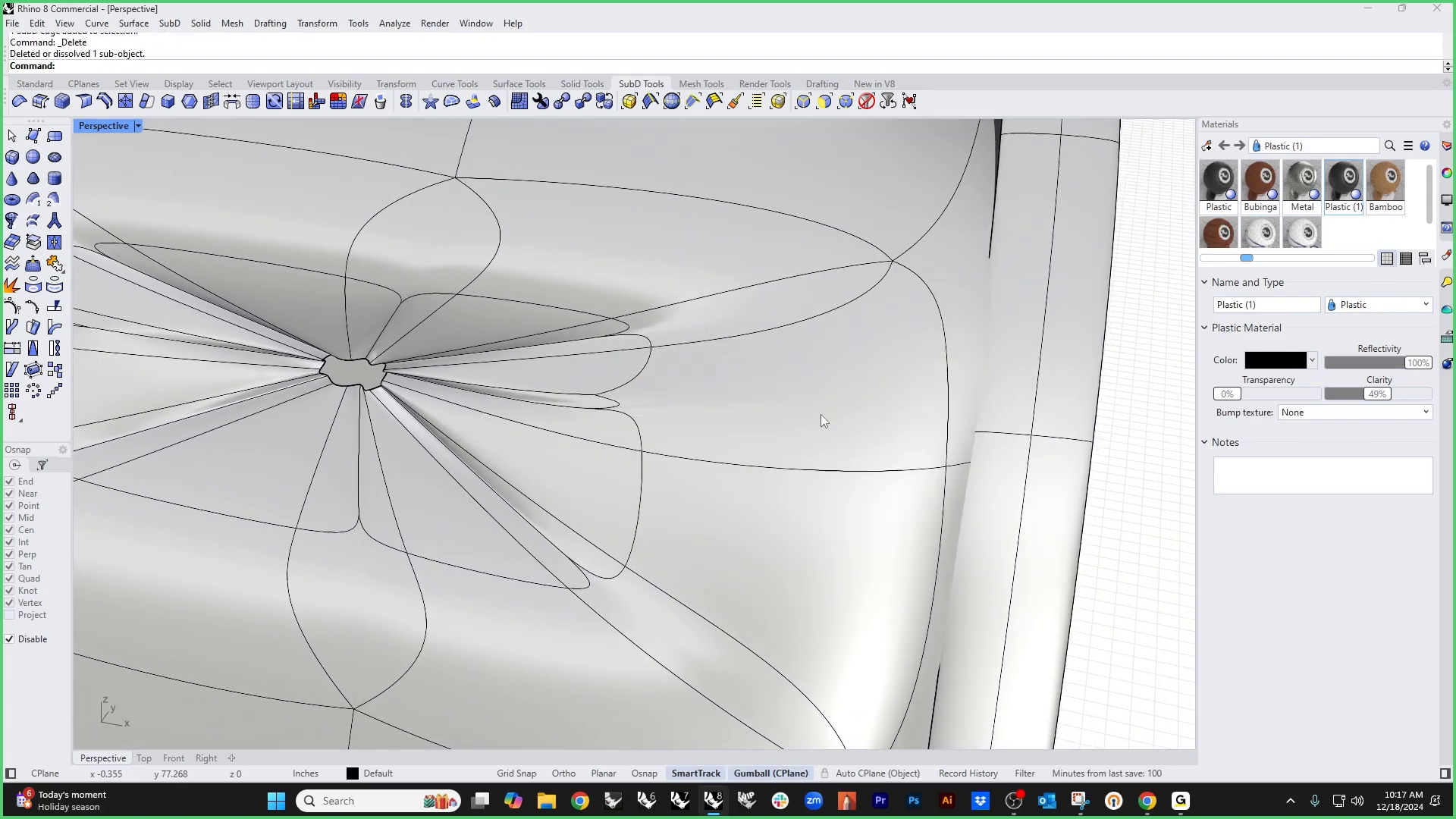
pyautogui.scroll(-3, 726, 308)
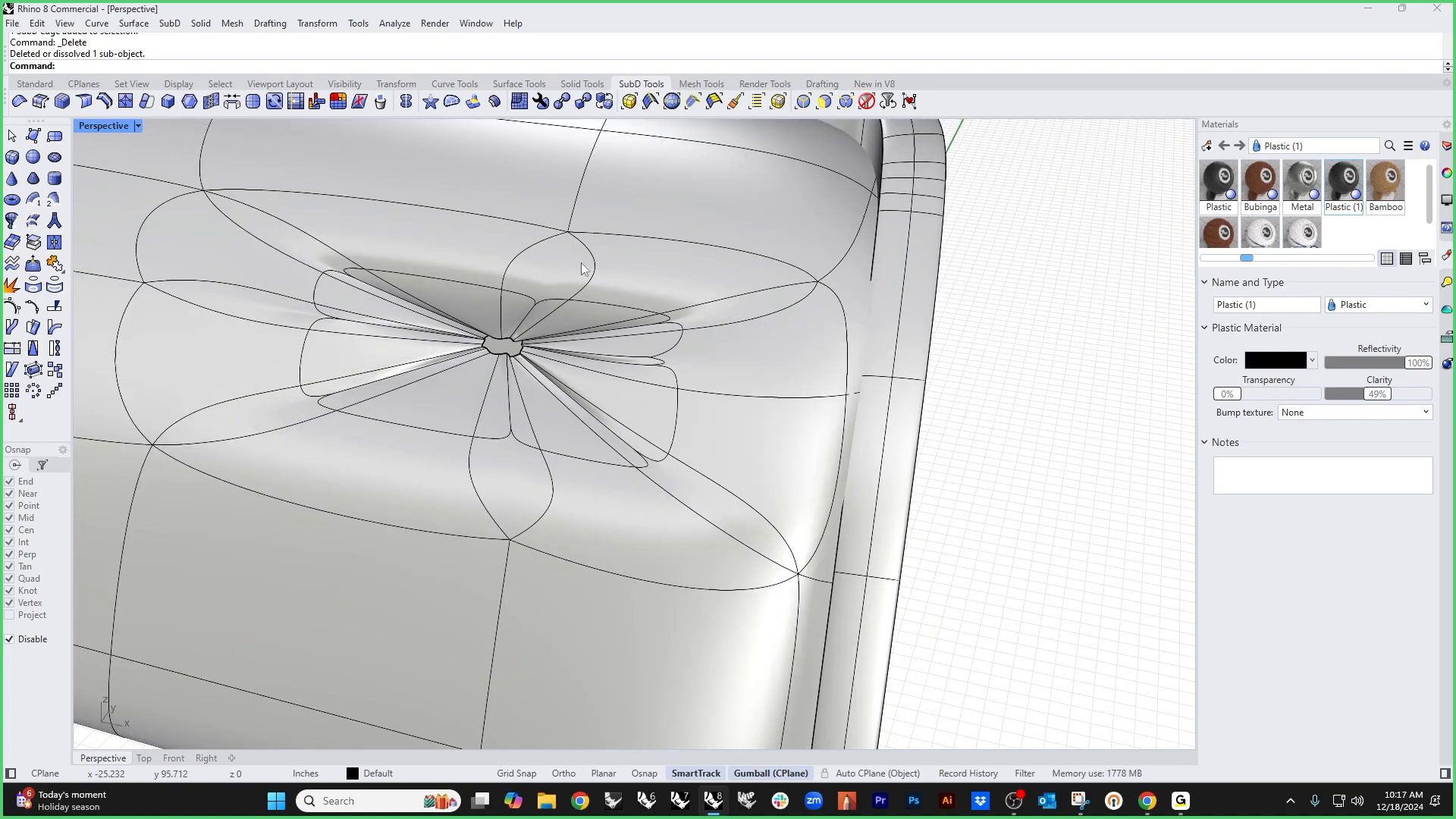
pyautogui.keyDown('shift'); pyautogui.moveTo(563, 318); pyautogui.dragTo(694, 325, button='right'); pyautogui.keyUp('shift')
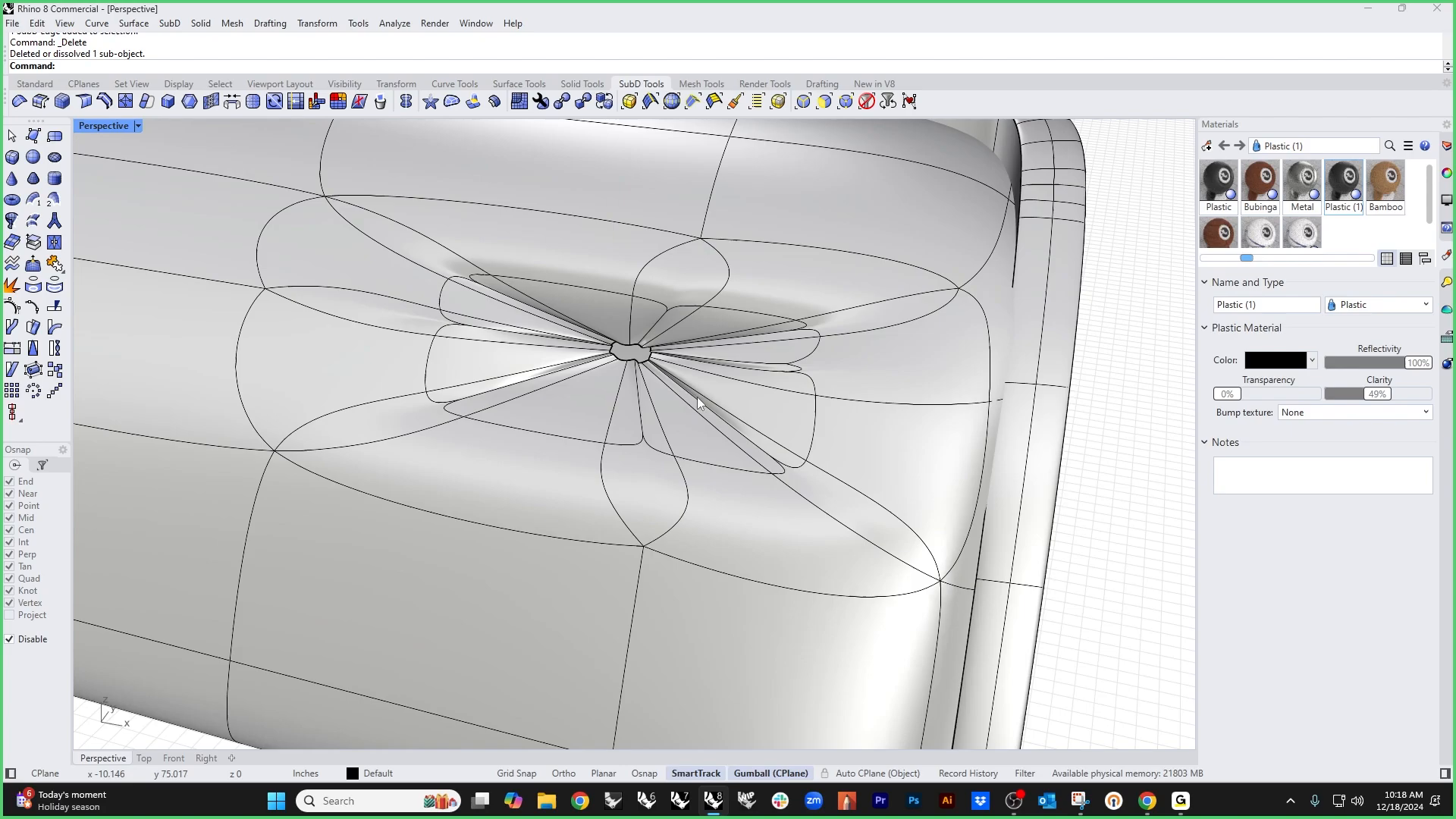
pyautogui.moveTo(694, 395); pyautogui.dragTo(589, 389, button='right')
pyautogui.scroll(-5, 590, 389)
pyautogui.scroll(7, 526, 312)
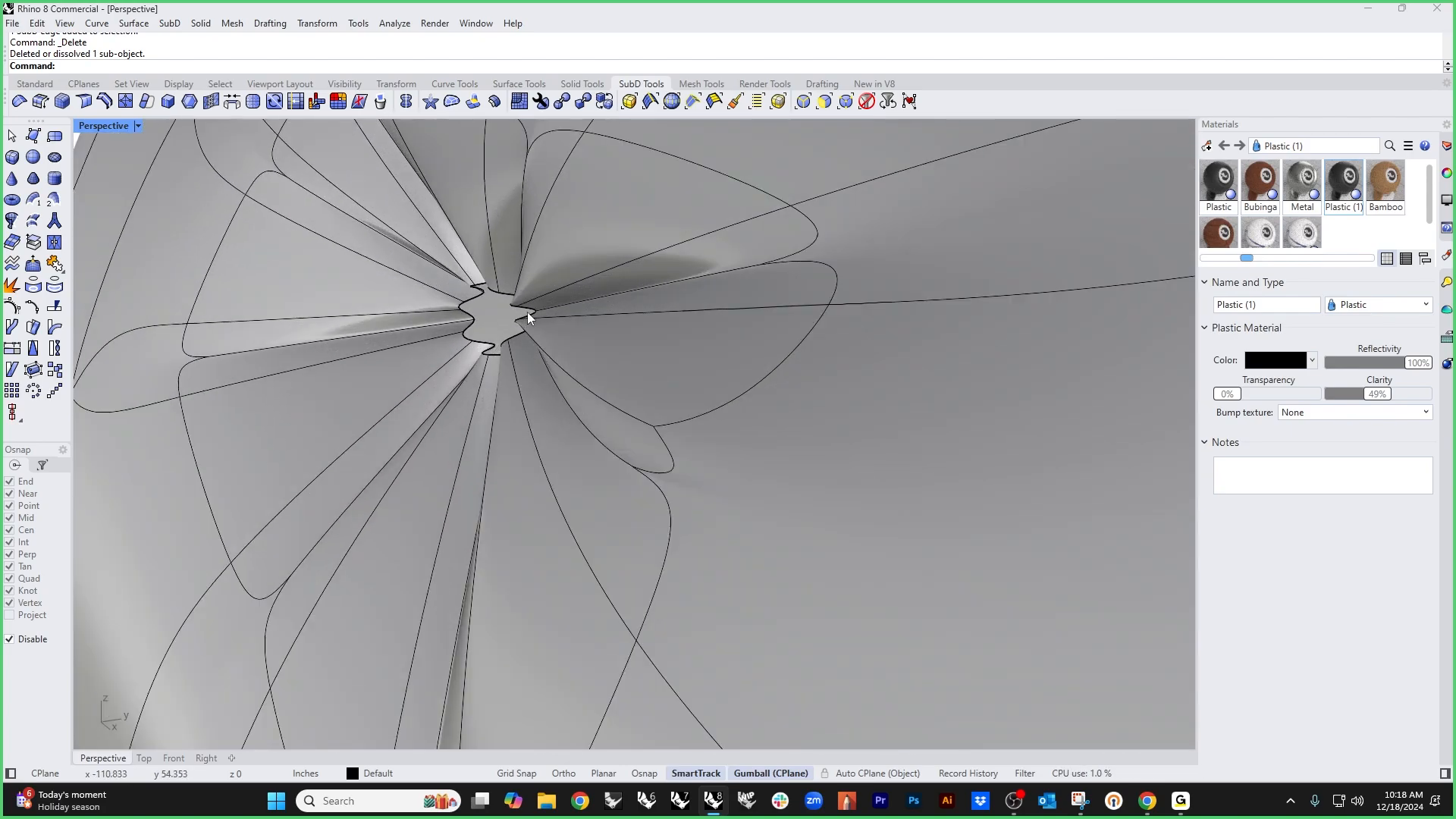
pyautogui.scroll(4, 497, 345)
pyautogui.doubleClick(457, 350)
pyautogui.scroll(-6, 461, 345)
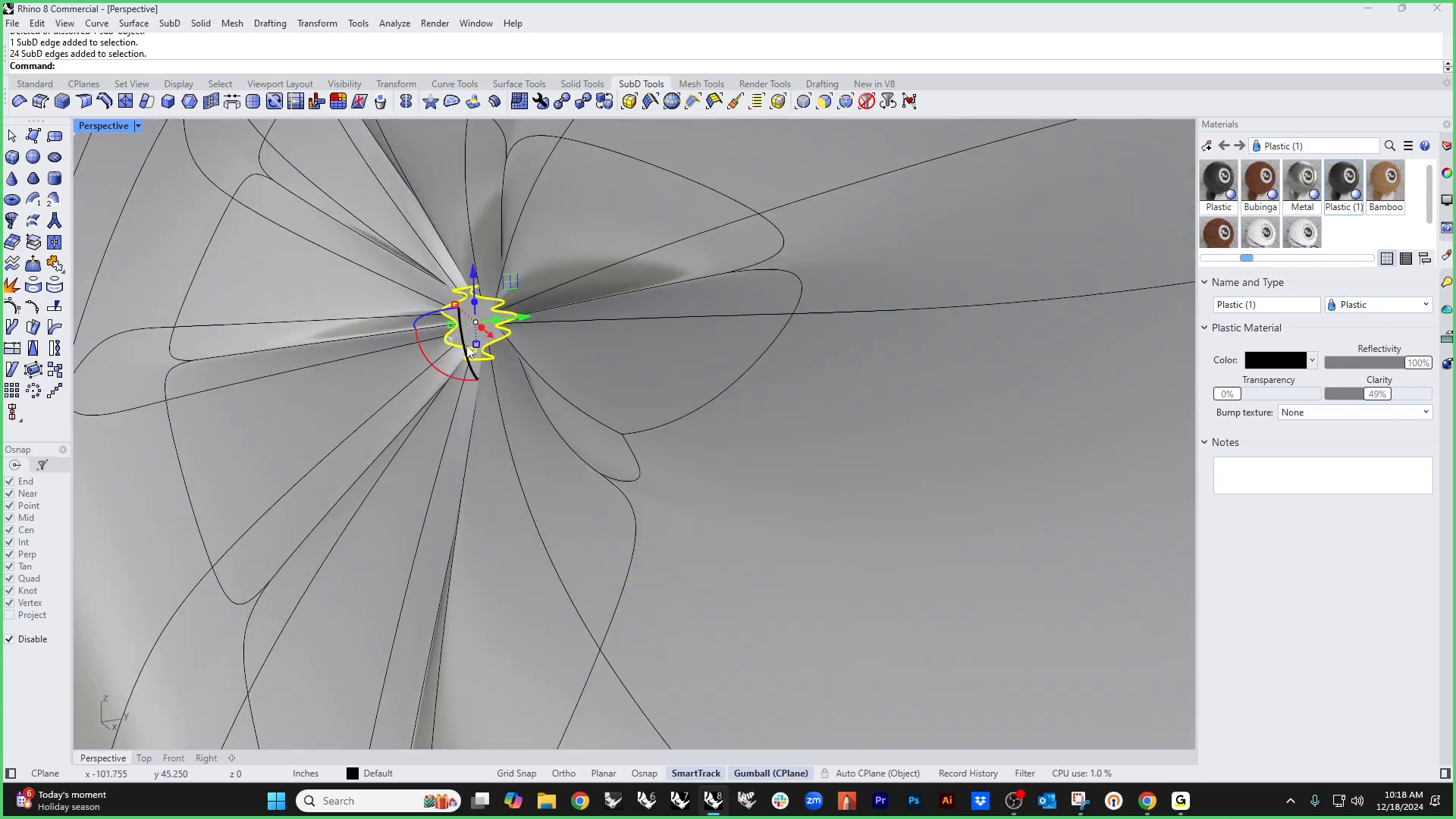
pyautogui.press('Escape')
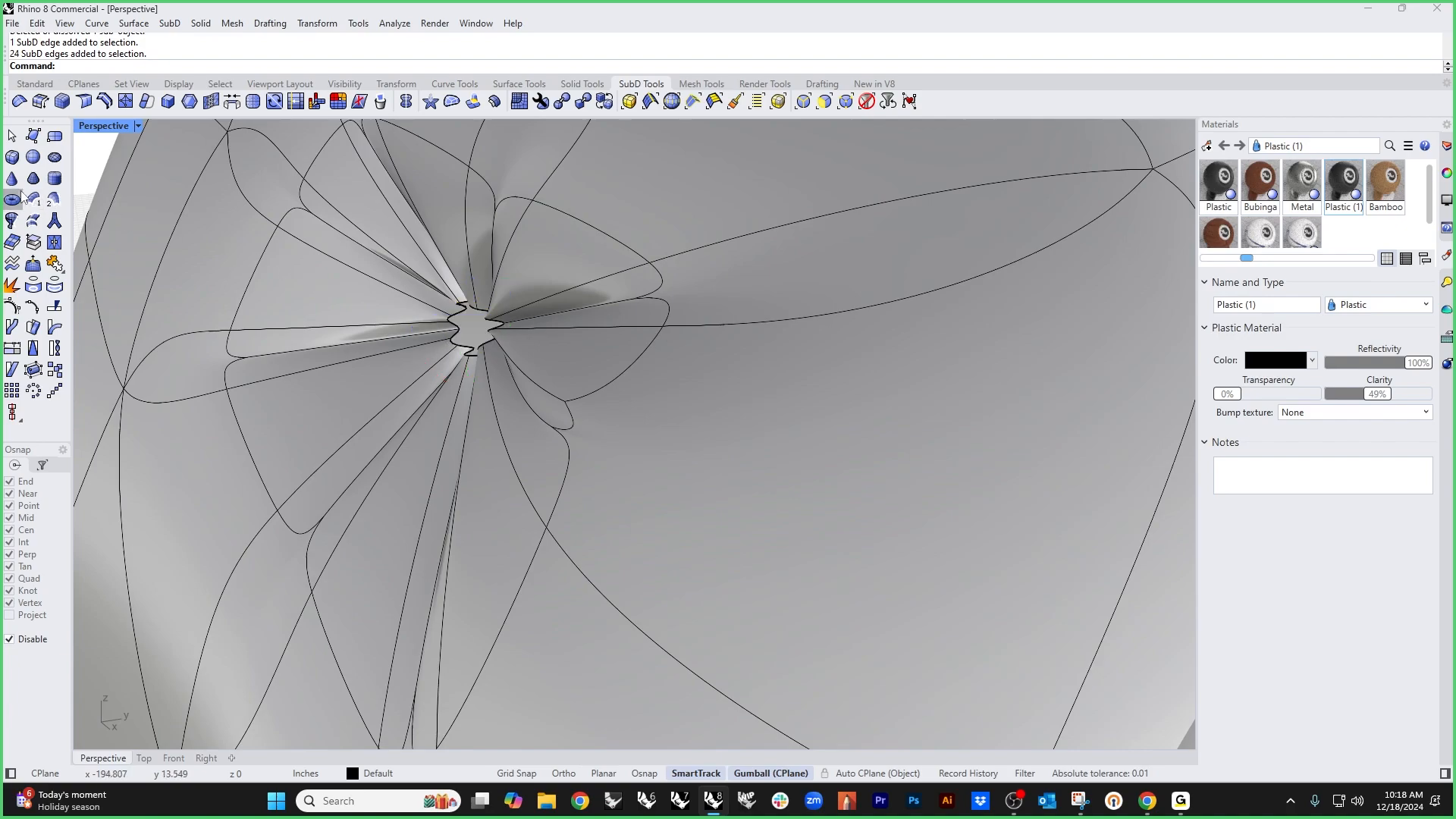
# Step: Place a small SubD sphere at the dimple hole as a button, nudge it along X and scale it up slightly and uniformly
pyautogui.click(33, 156)
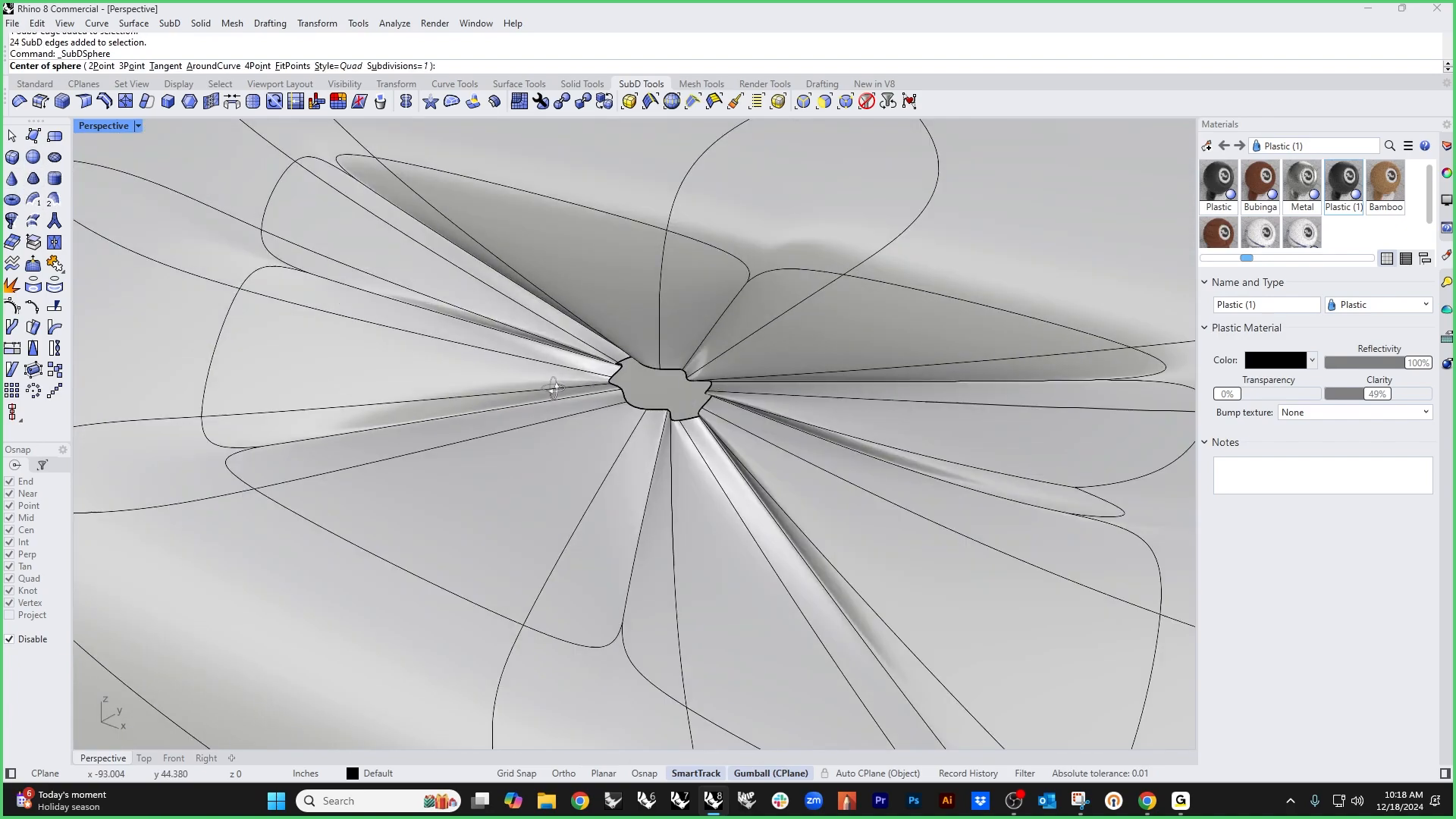
pyautogui.click(661, 400)
pyautogui.click(686, 425)
pyautogui.moveTo(686, 425); pyautogui.dragTo(749, 395, button='right')
pyautogui.click(543, 362)
pyautogui.moveTo(844, 384)
pyautogui.mouseDown()
pyautogui.moveTo(865, 384)
pyautogui.moveTo(848, 384)
pyautogui.mouseUp()
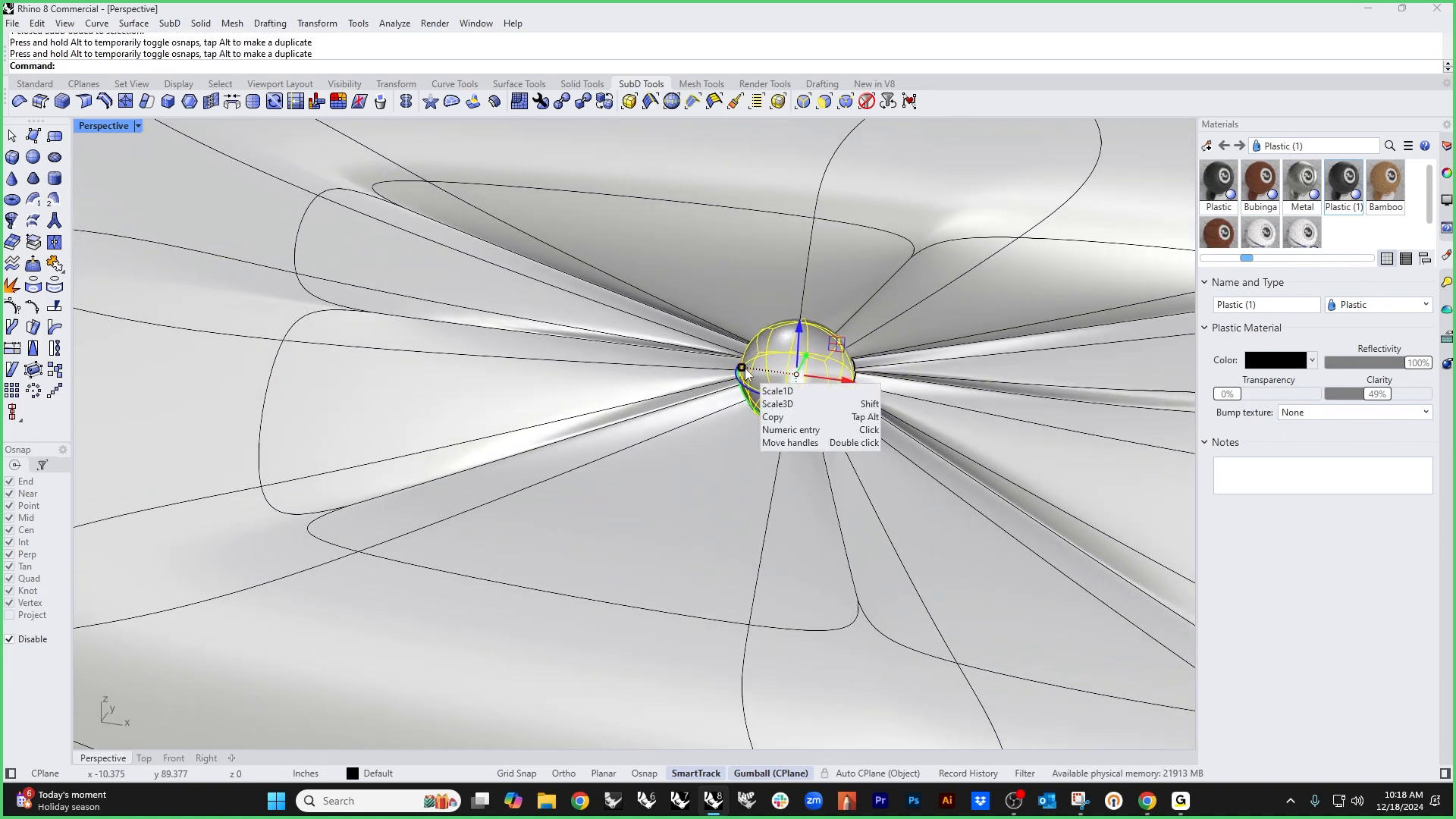
pyautogui.keyDown('shift'); pyautogui.moveTo(743, 370); pyautogui.dragTo(734, 367); pyautogui.keyUp('shift')
# Step: Flatten the button sphere along Y and rotate it slightly about X to follow the cushion's front face
pyautogui.moveTo(858, 438); pyautogui.dragTo(694, 426, button='right')
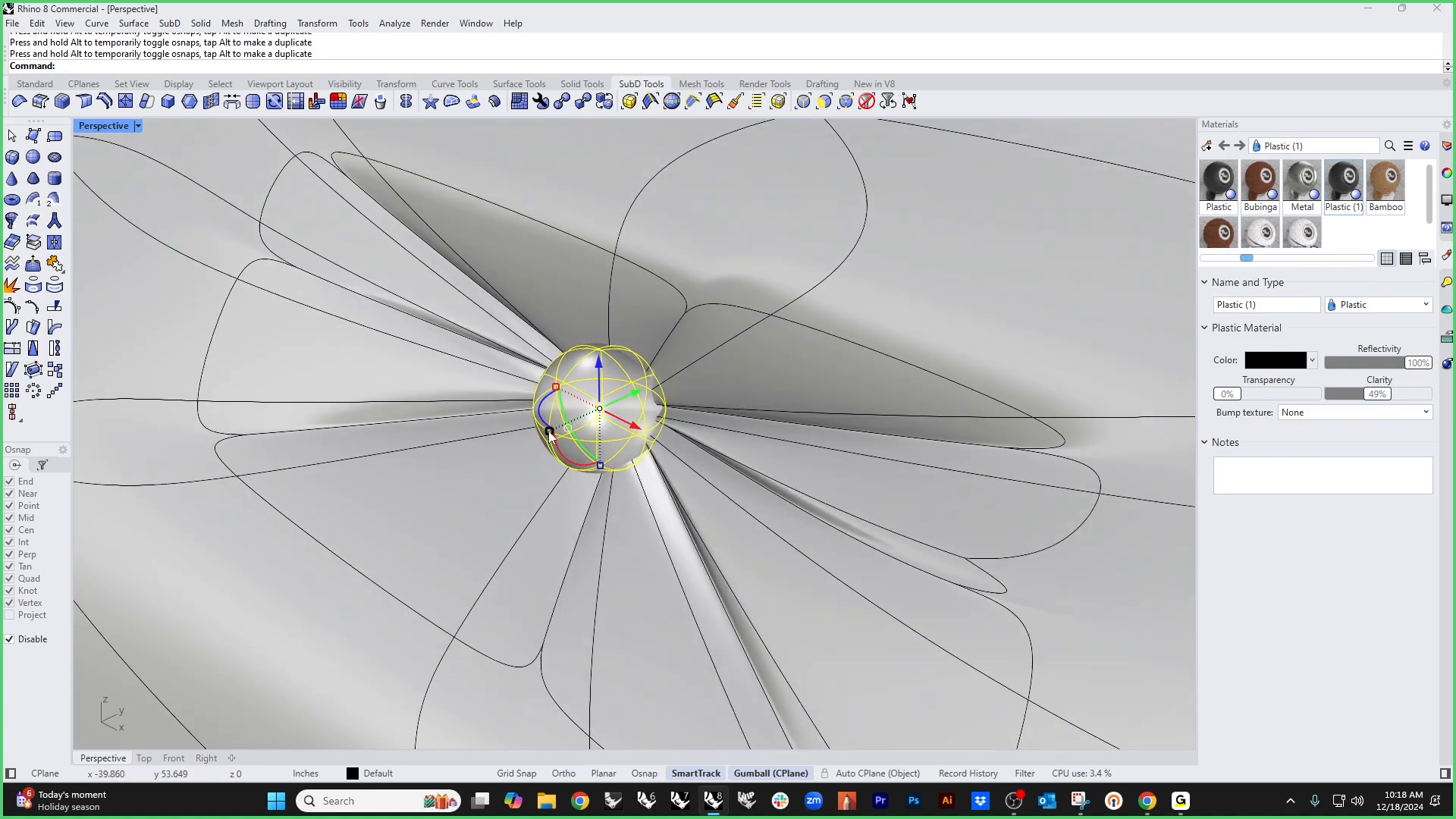
pyautogui.moveTo(548, 431); pyautogui.dragTo(571, 421)
pyautogui.moveTo(596, 440); pyautogui.dragTo(513, 439, button='right')
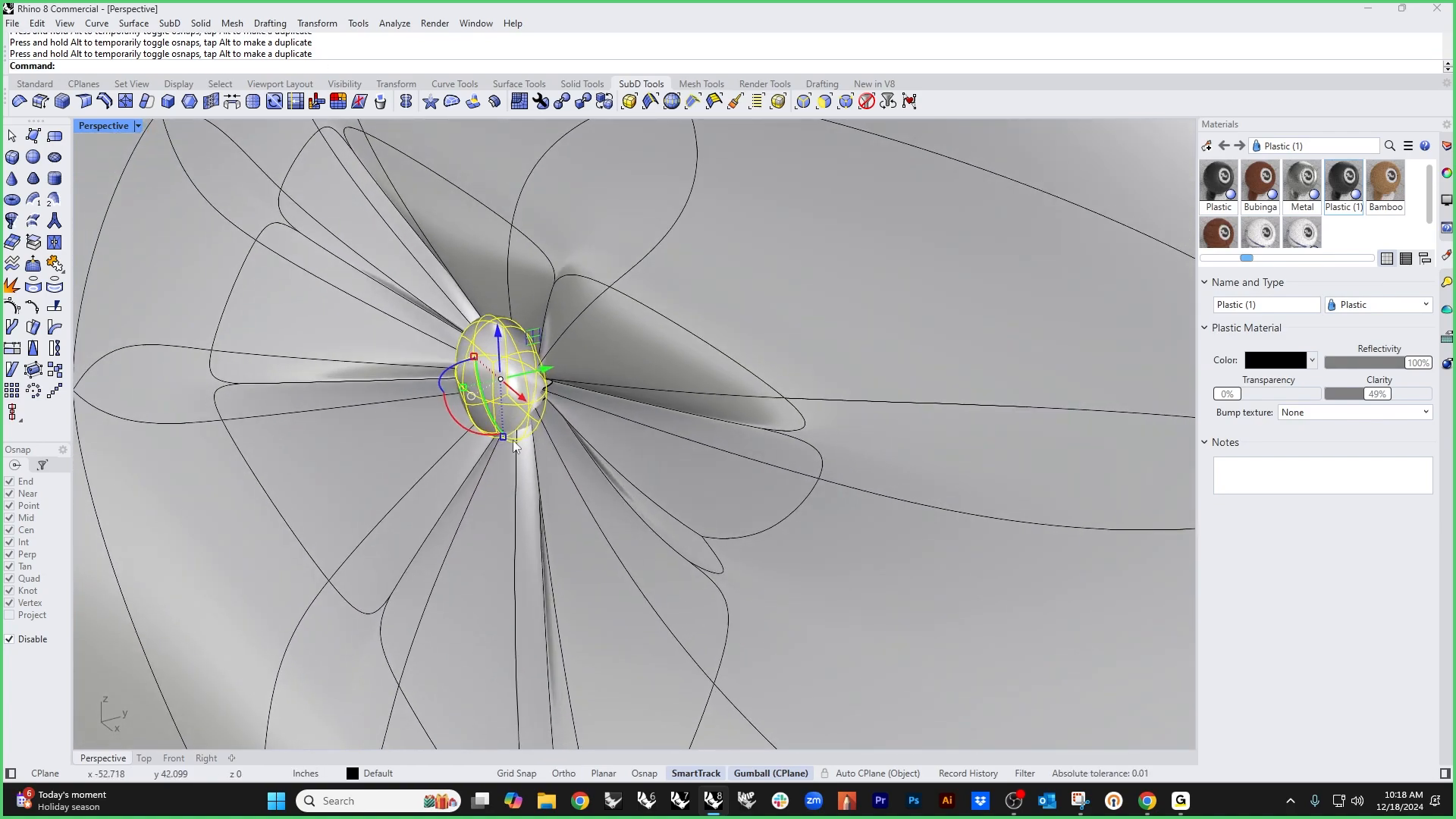
pyautogui.moveTo(470, 432)
pyautogui.mouseDown()
pyautogui.moveTo(449, 403)
pyautogui.moveTo(459, 422)
pyautogui.mouseUp()
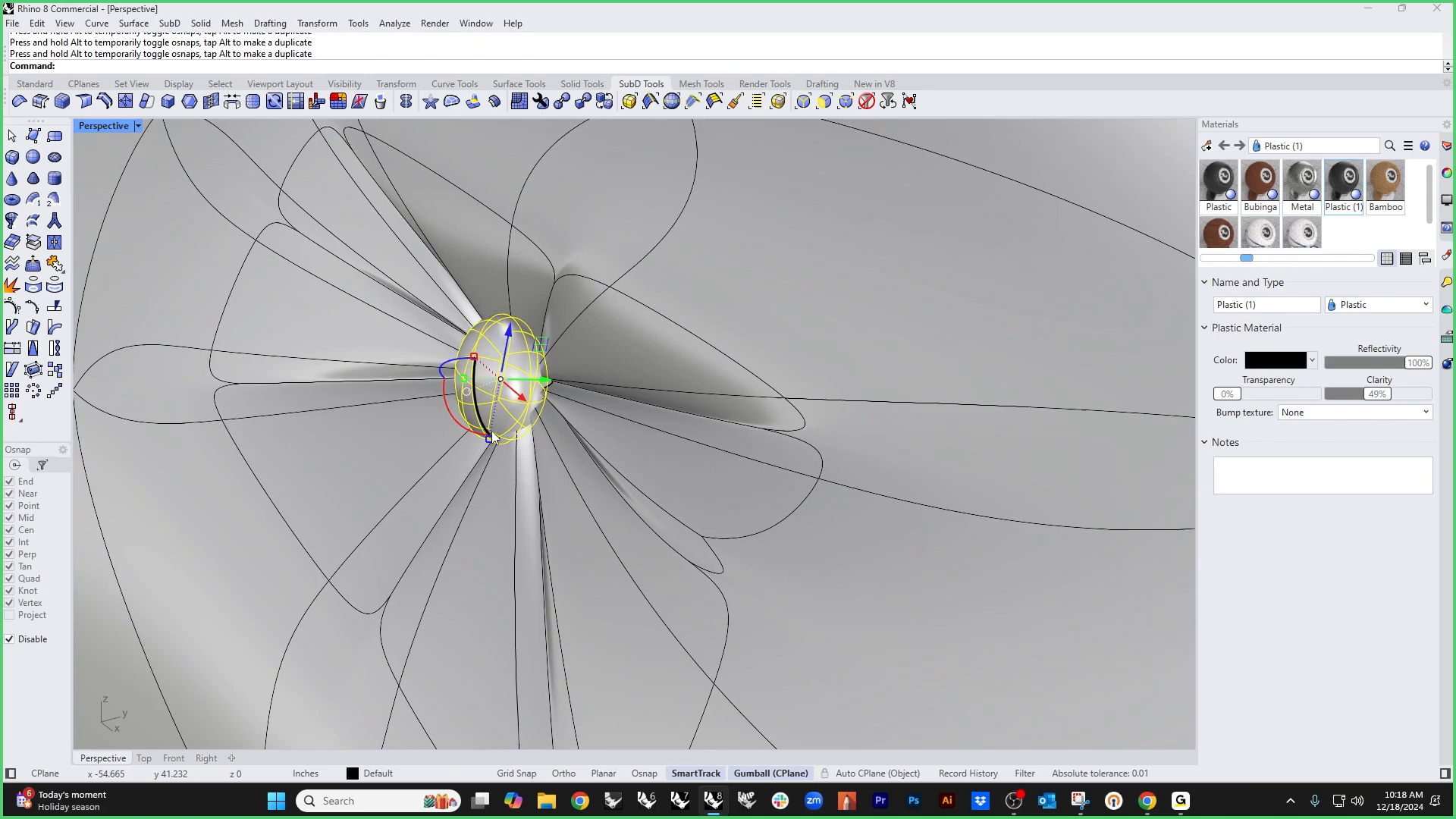
pyautogui.press('Escape')
pyautogui.scroll(-8, 576, 417)
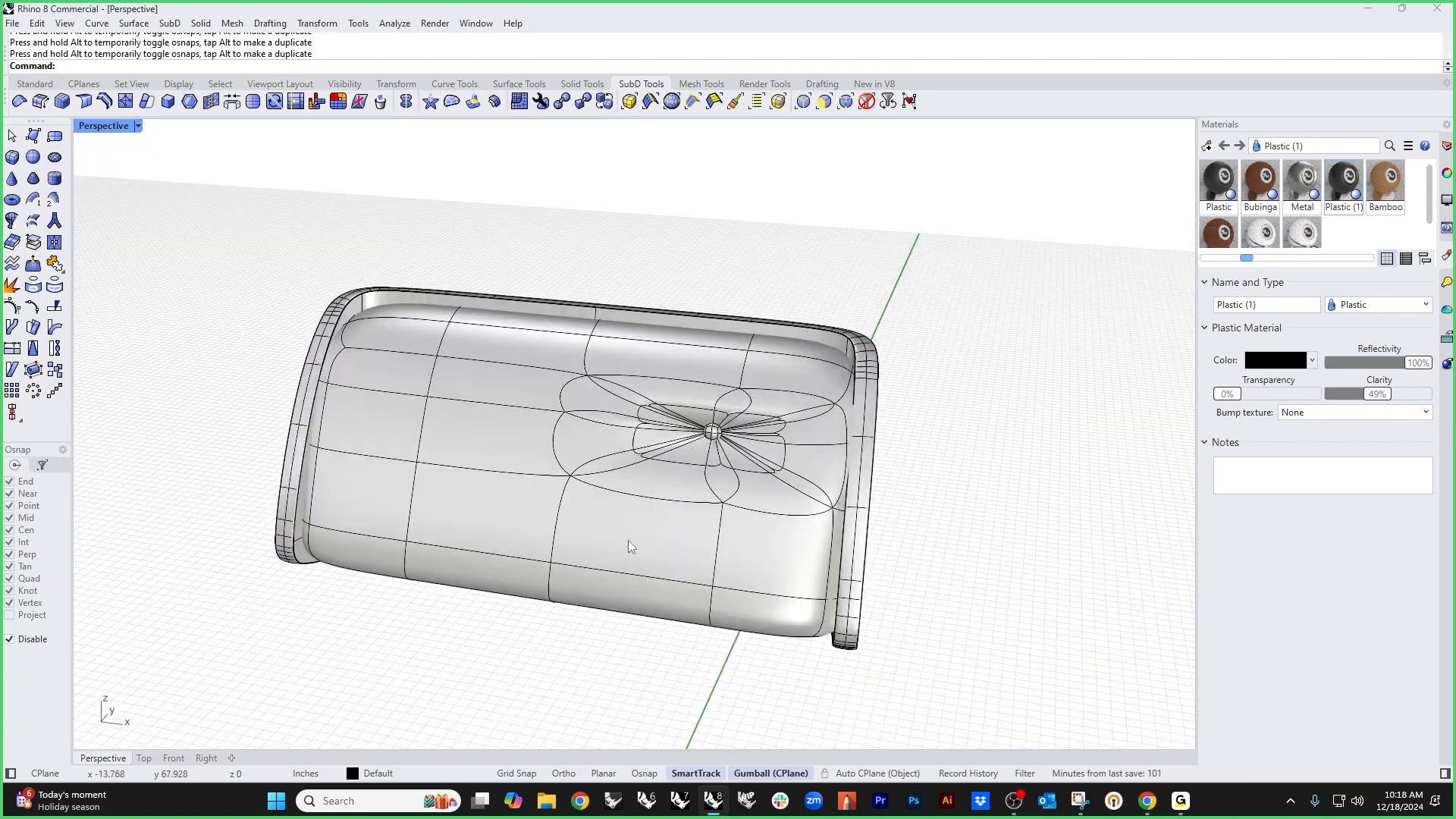
pyautogui.click(629, 543)
pyautogui.press('i')
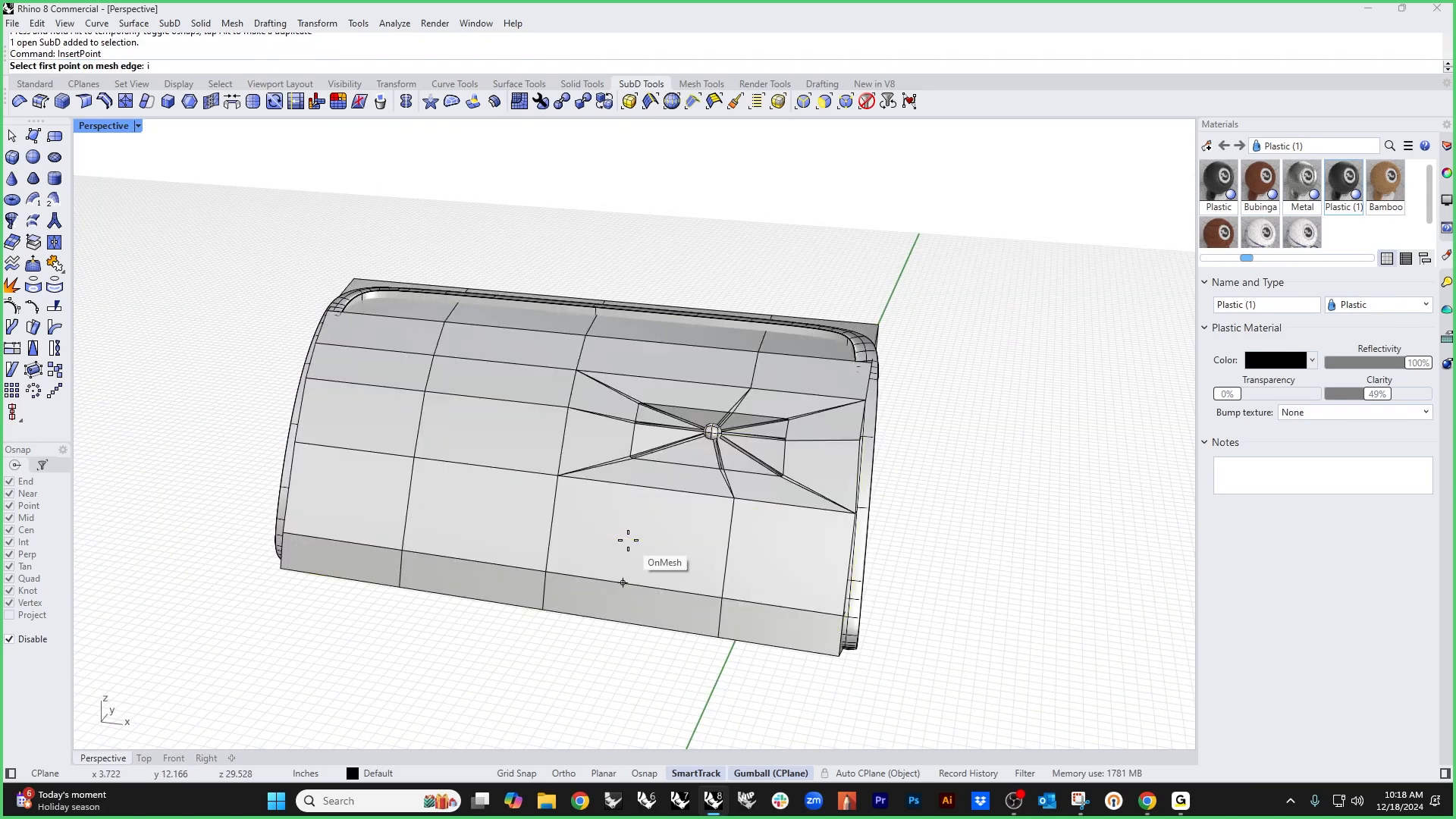
pyautogui.moveTo(612, 545); pyautogui.dragTo(583, 569, button='right')
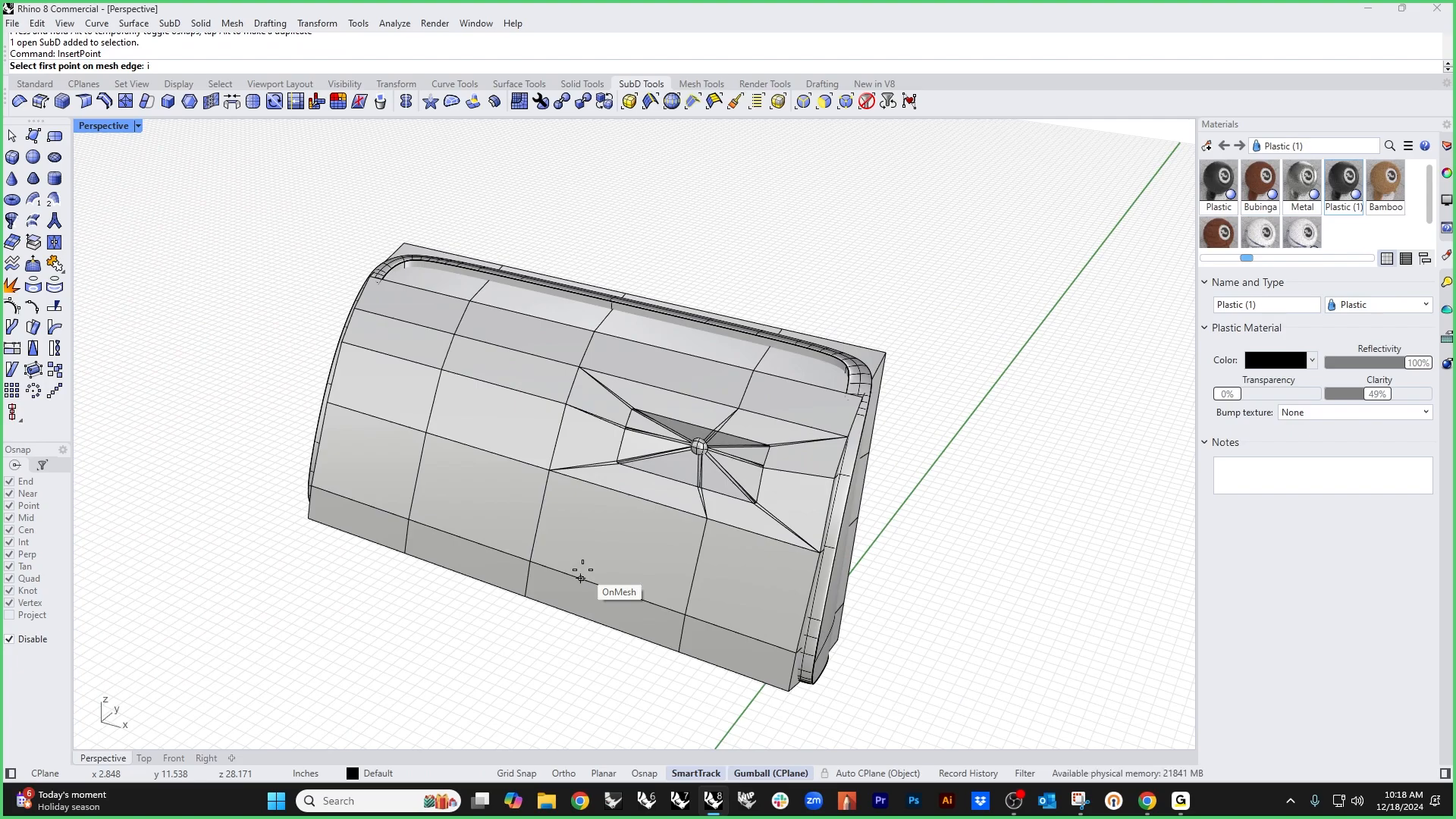
pyautogui.press('Escape')
# Step: Switch to flat SubD display and isolate the upper cushion
pyautogui.click(611, 570)
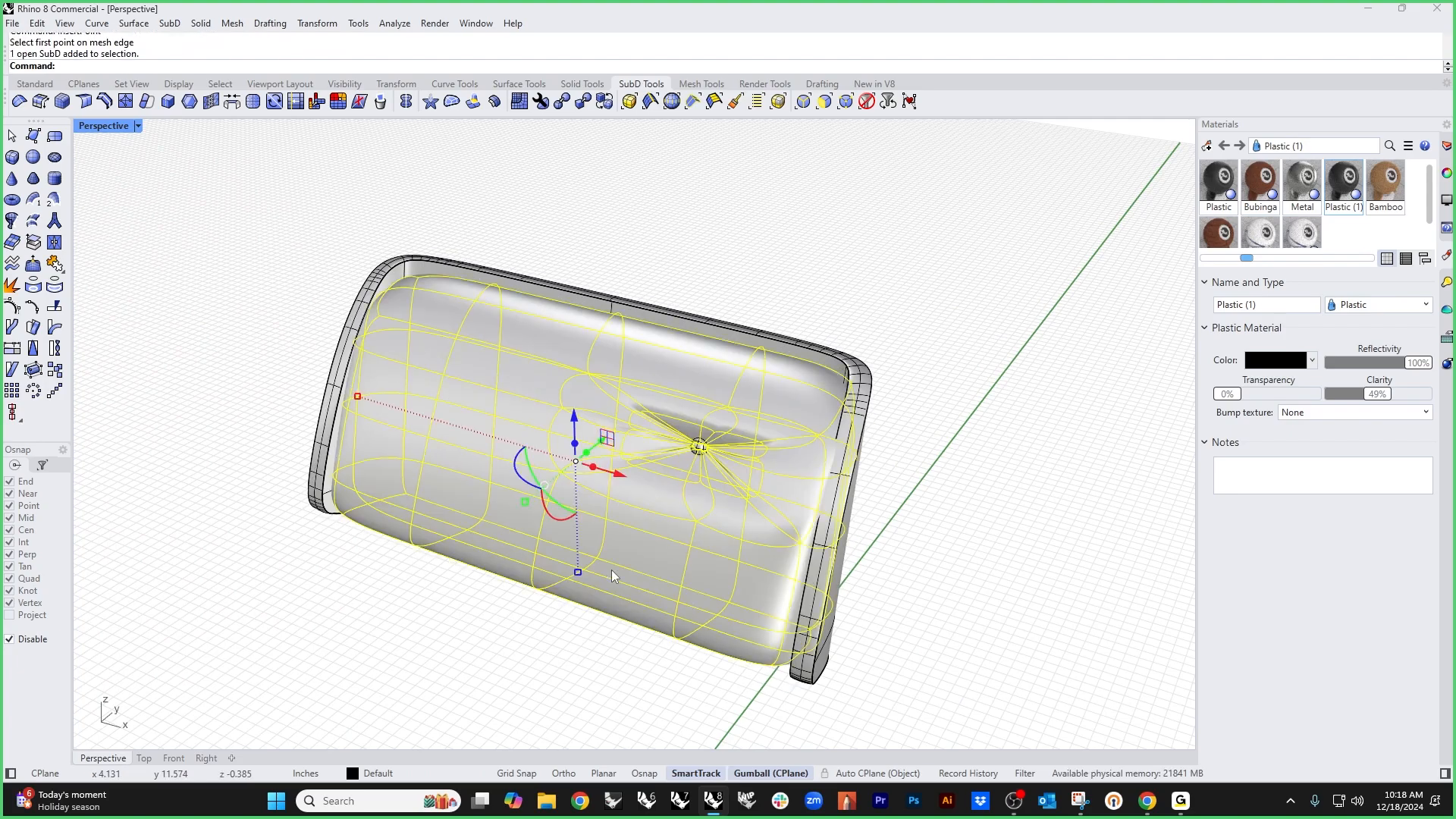
pyautogui.press('Tab')
pyautogui.write('ii')
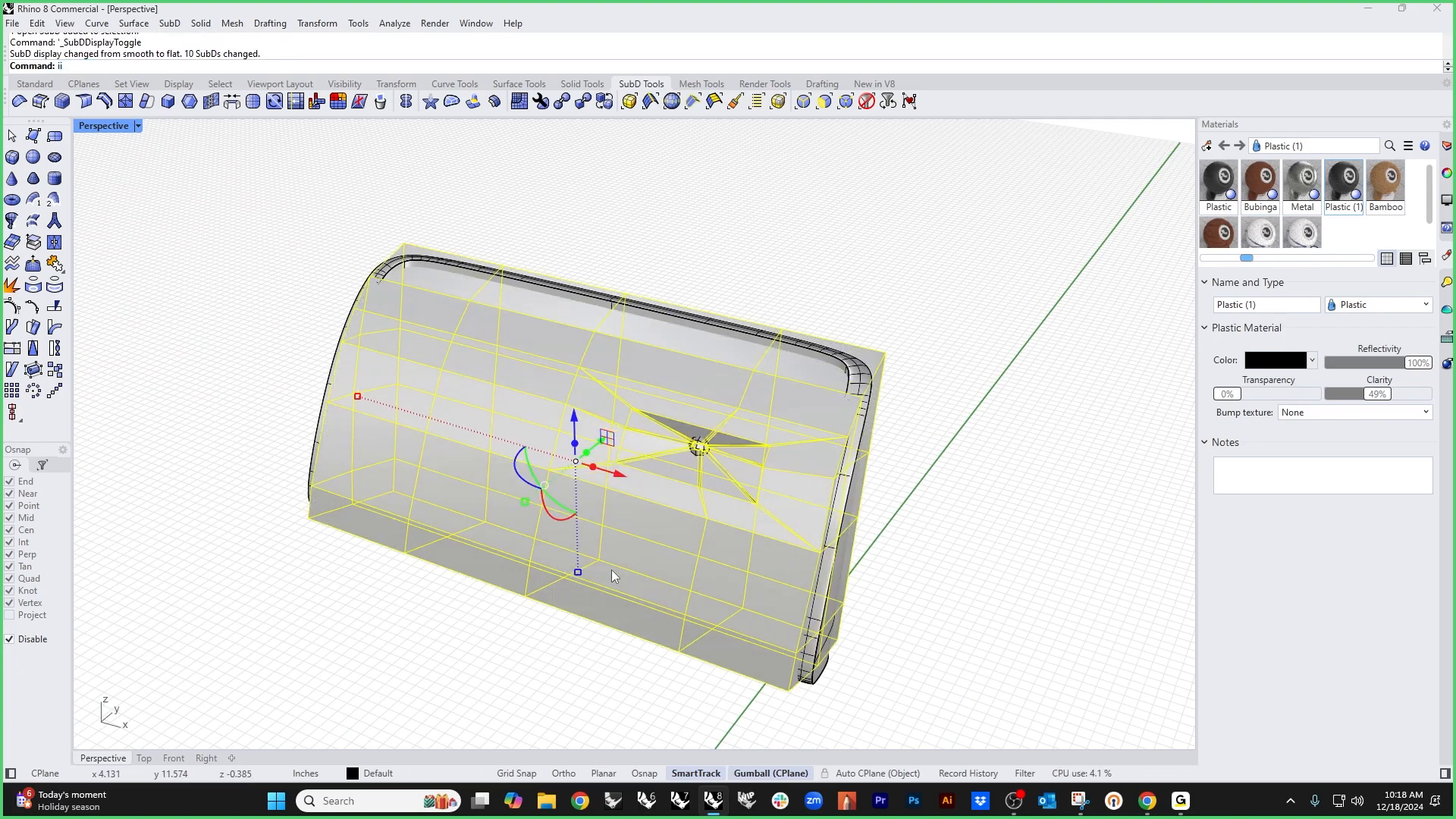
pyautogui.press('Return')
# Step: Try deleting the plain -X half of the upper backrest cushion, and undo the deletion
pyautogui.moveTo(611, 571); pyautogui.dragTo(662, 581, button='right')
pyautogui.press('Escape')
pyautogui.moveTo(464, 249); pyautogui.dragTo(250, 682)
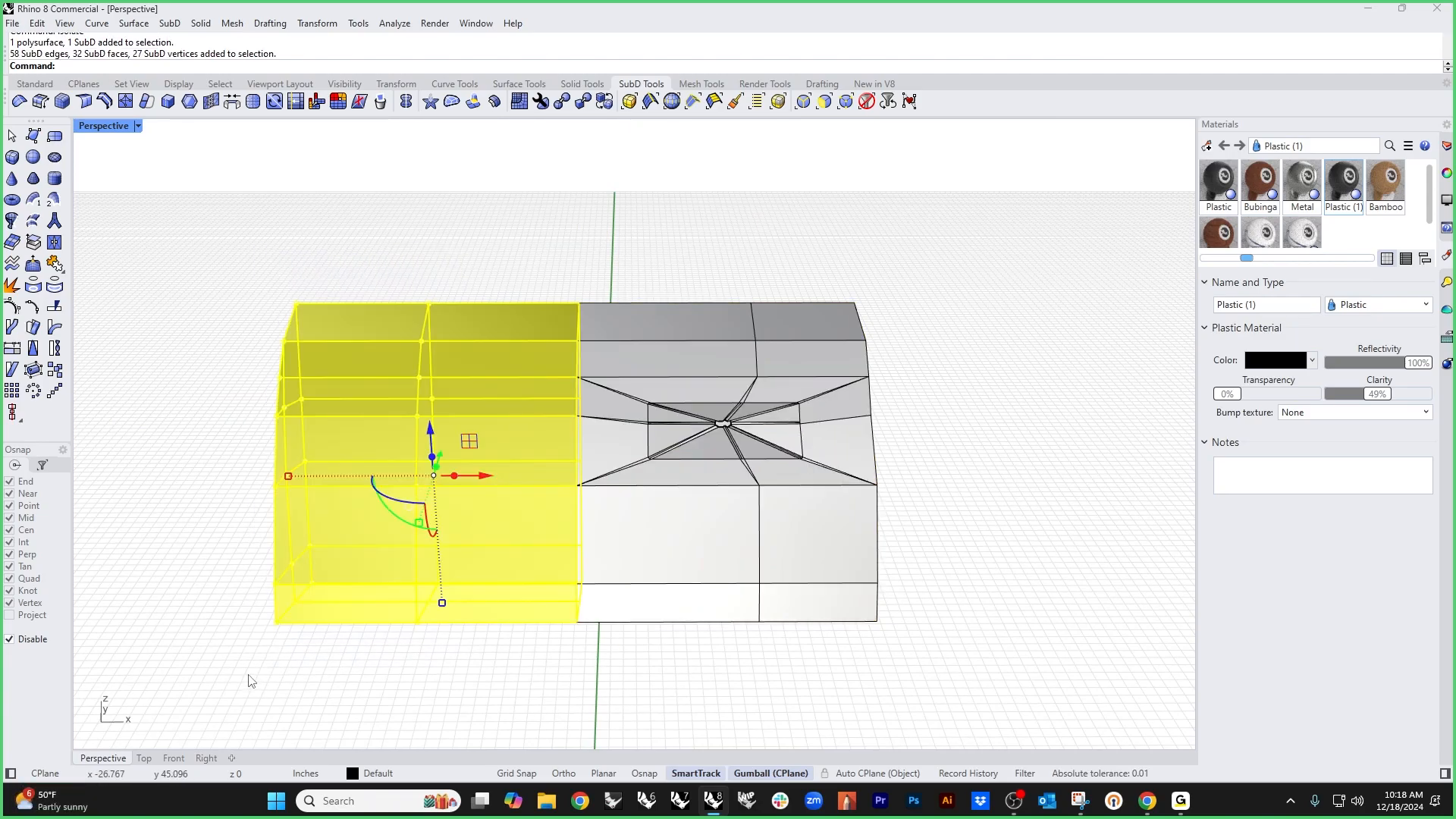
pyautogui.press('Delete')
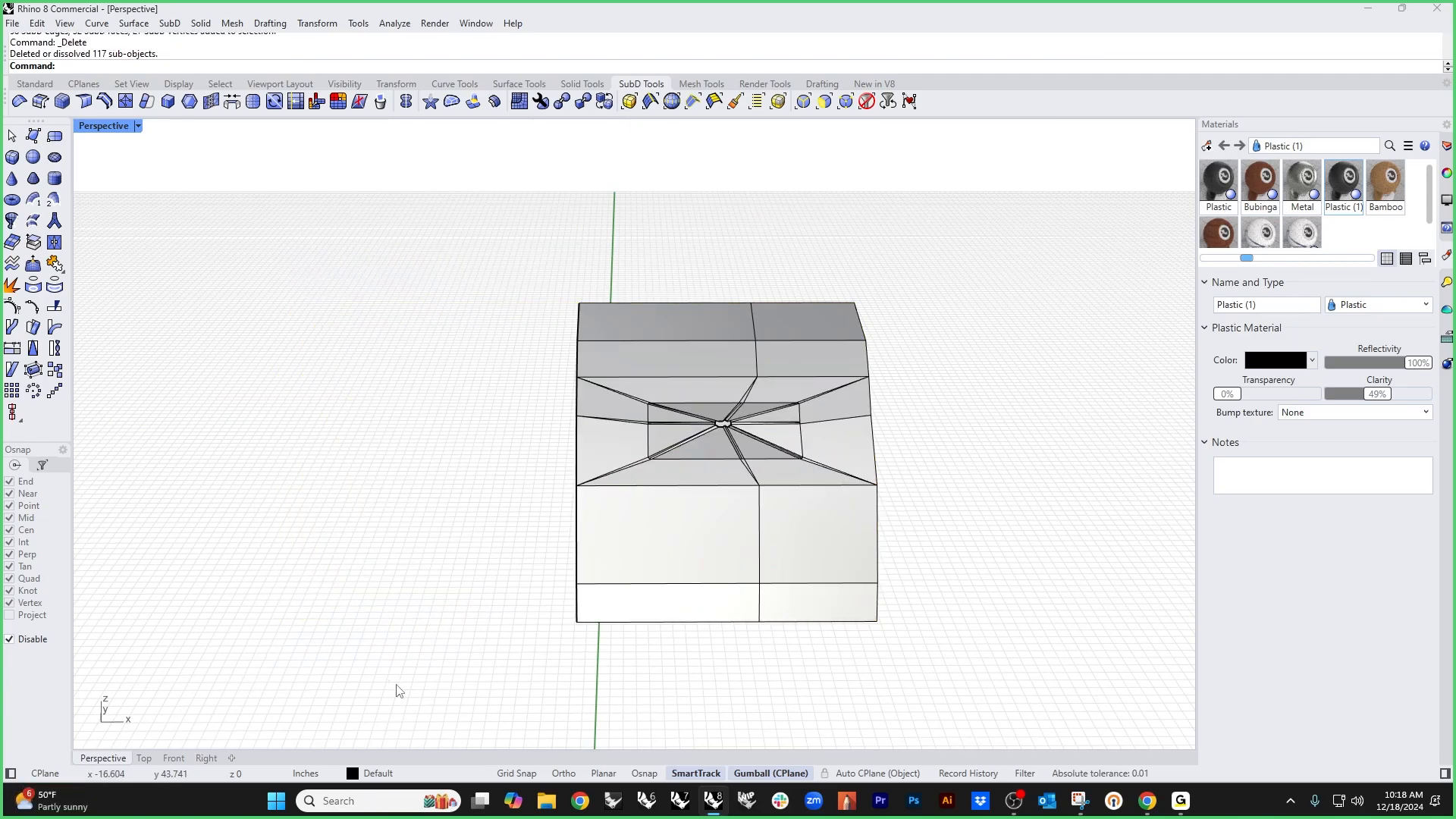
pyautogui.moveTo(396, 690); pyautogui.dragTo(418, 692, button='right')
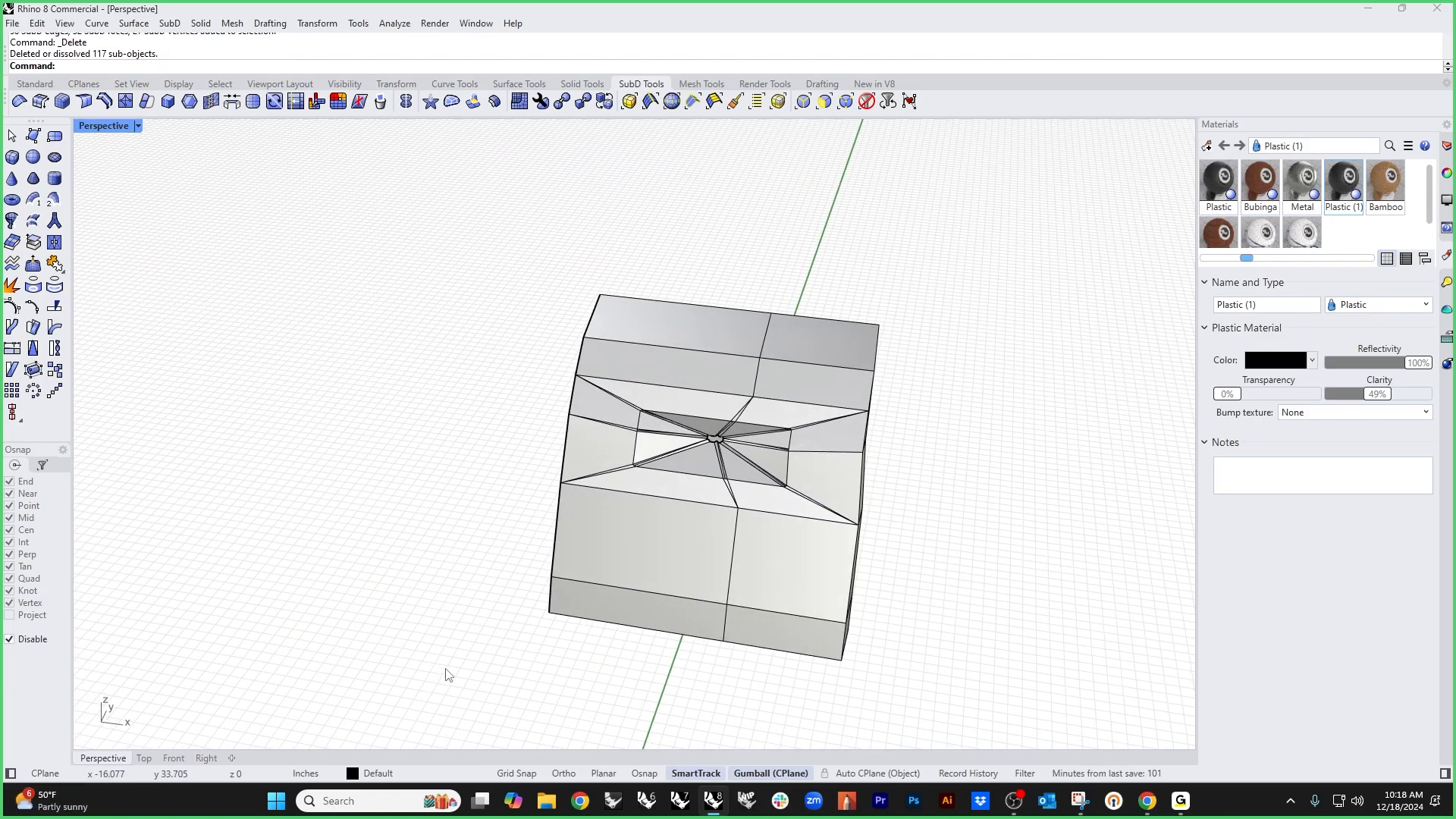
pyautogui.hotkey('ctrl', 'z')
pyautogui.press('Escape')
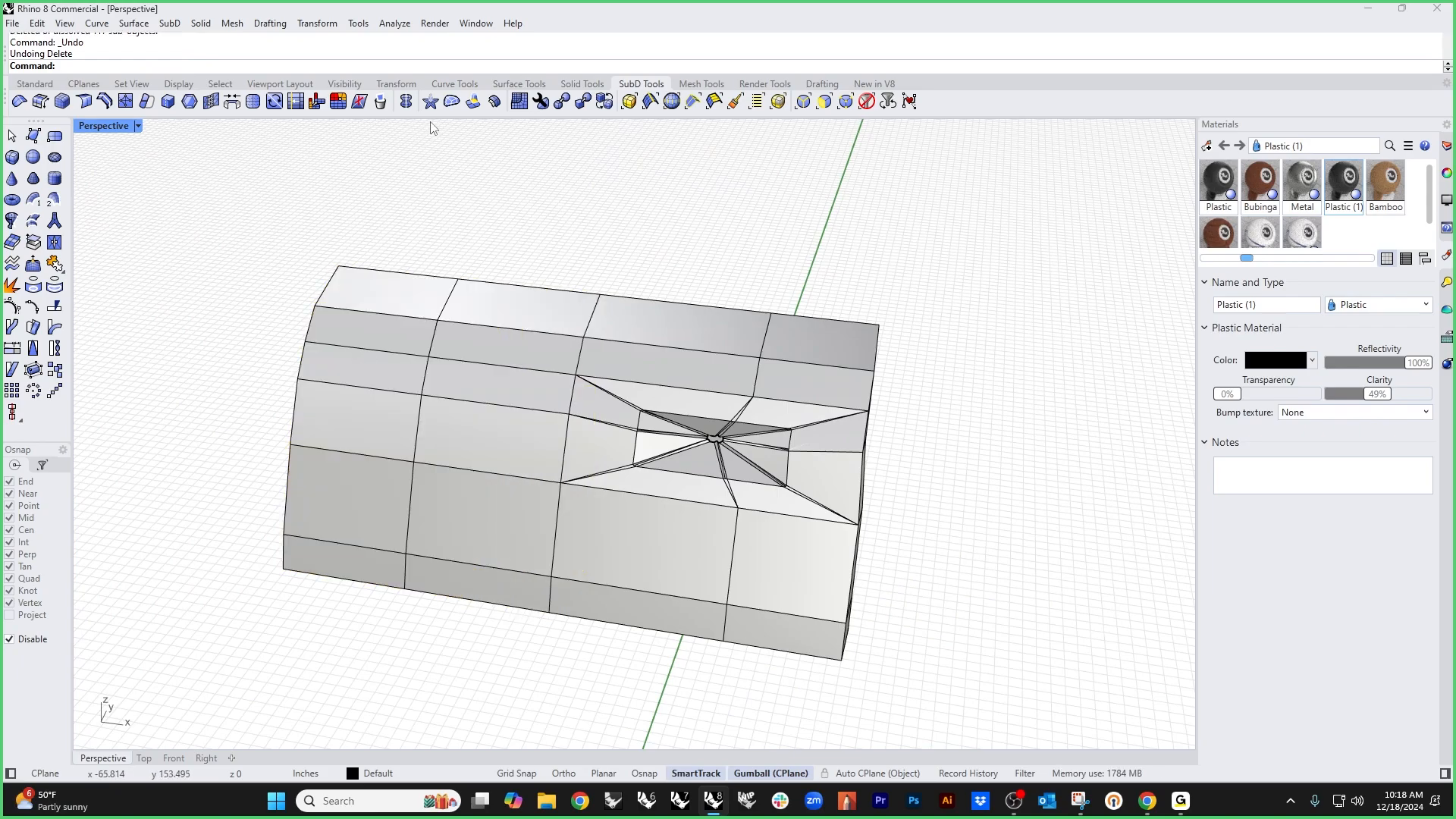
# Step: Reflect the upper cushion's tufted +X half onto the -X side, starting the reflection plane at the top centre vertex and running it along Y
pyautogui.click(406, 101)
pyautogui.moveTo(705, 318); pyautogui.dragTo(587, 360, button='right')
pyautogui.click(607, 367)
pyautogui.press('alt')
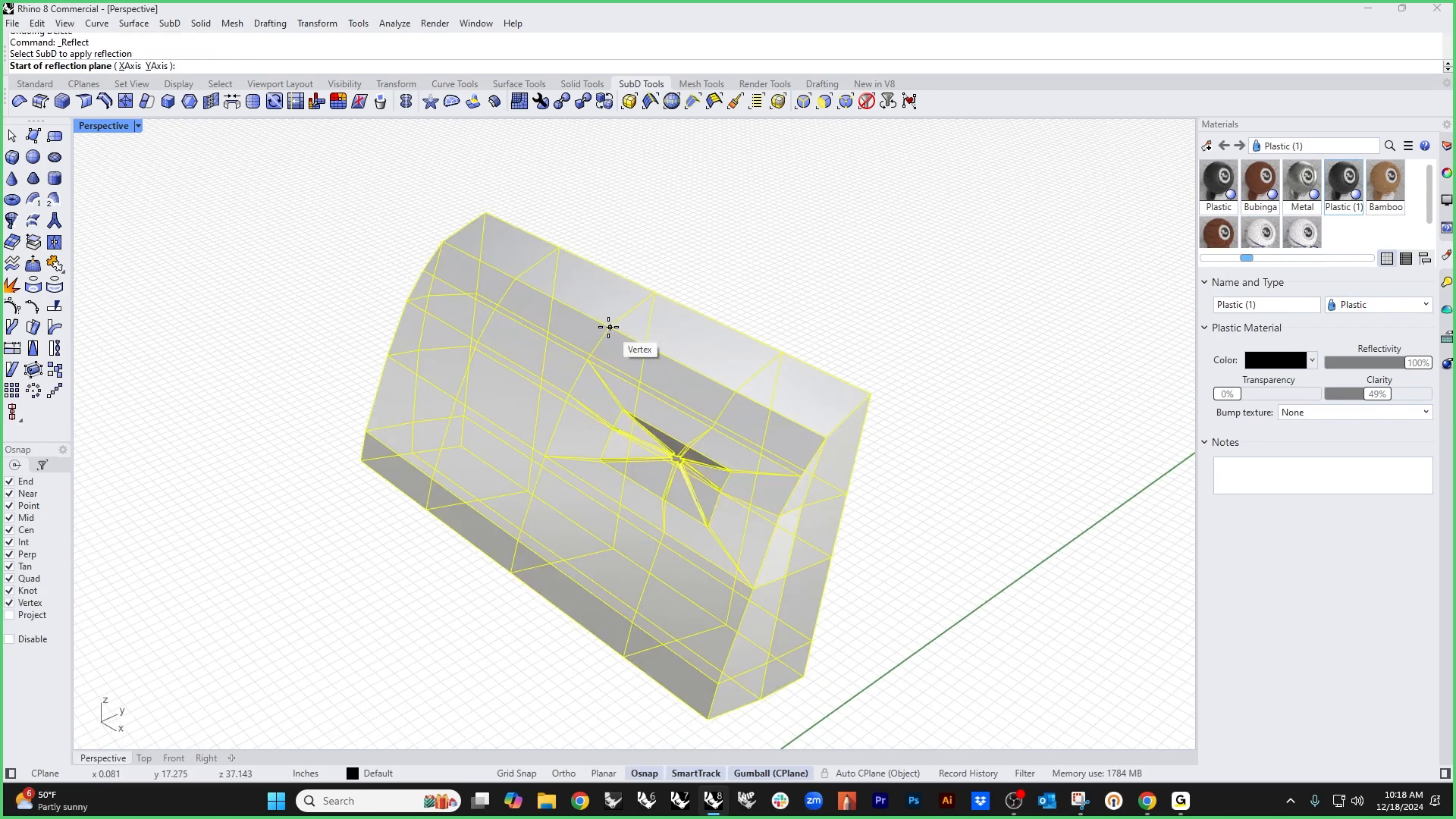
pyautogui.click(608, 327)
pyautogui.click(719, 333)
pyautogui.press('Return')
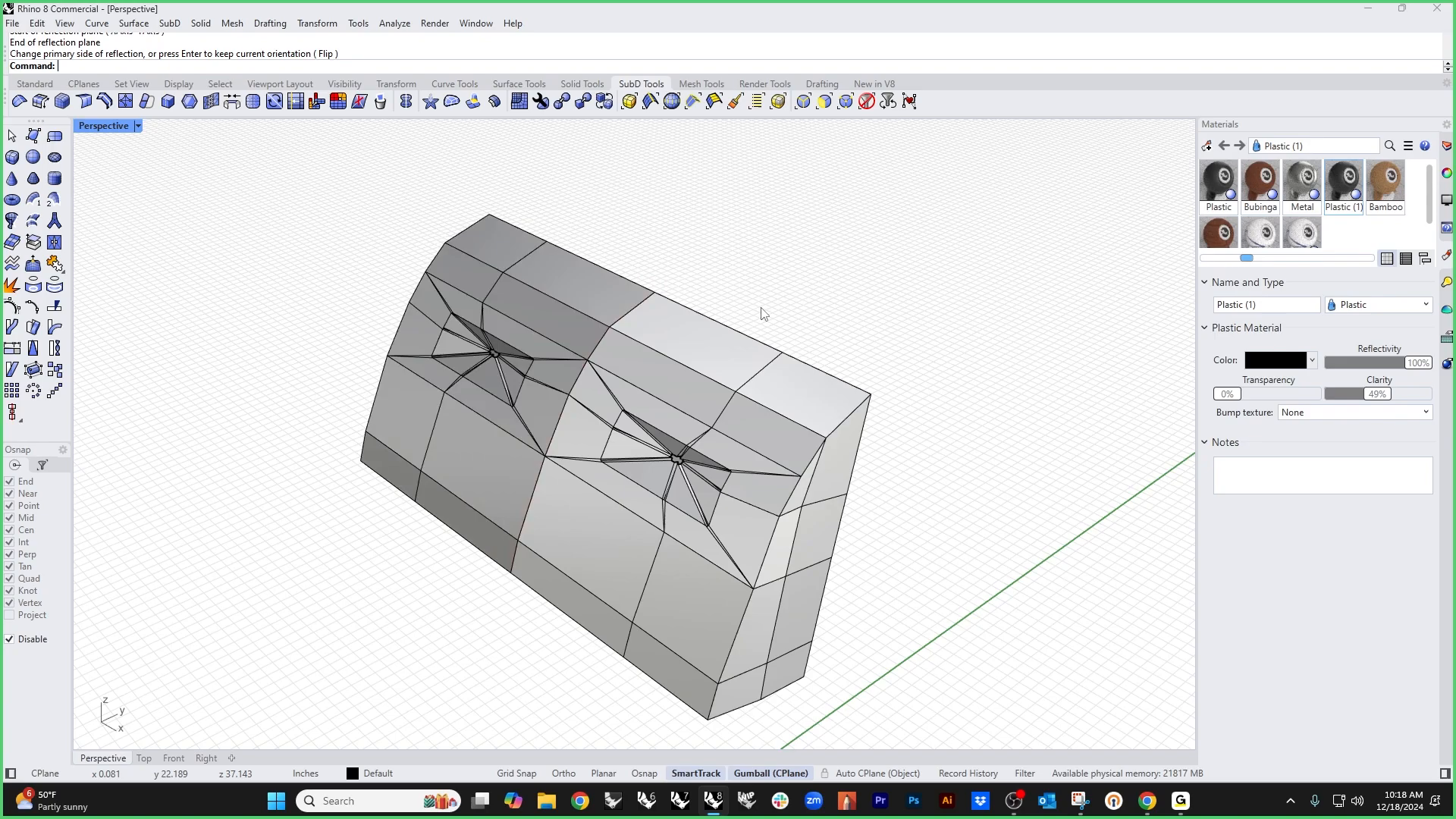
pyautogui.moveTo(764, 315); pyautogui.dragTo(585, 453, button='right')
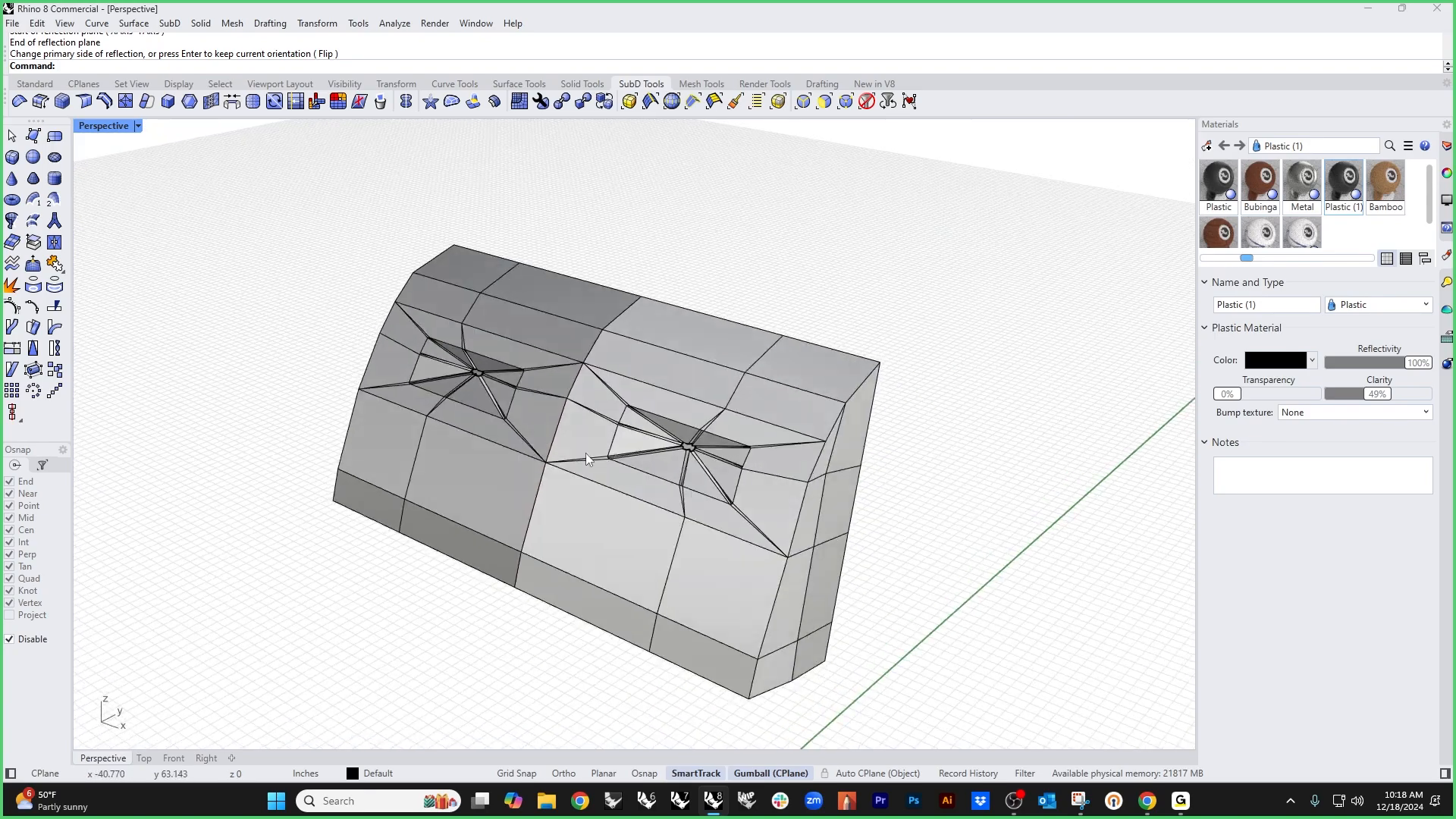
# Step: Preview the reflected cushion in Rendered mode with smooth SubD display, and return to Shaded mode
pyautogui.click(114, 125)
pyautogui.click(114, 215)
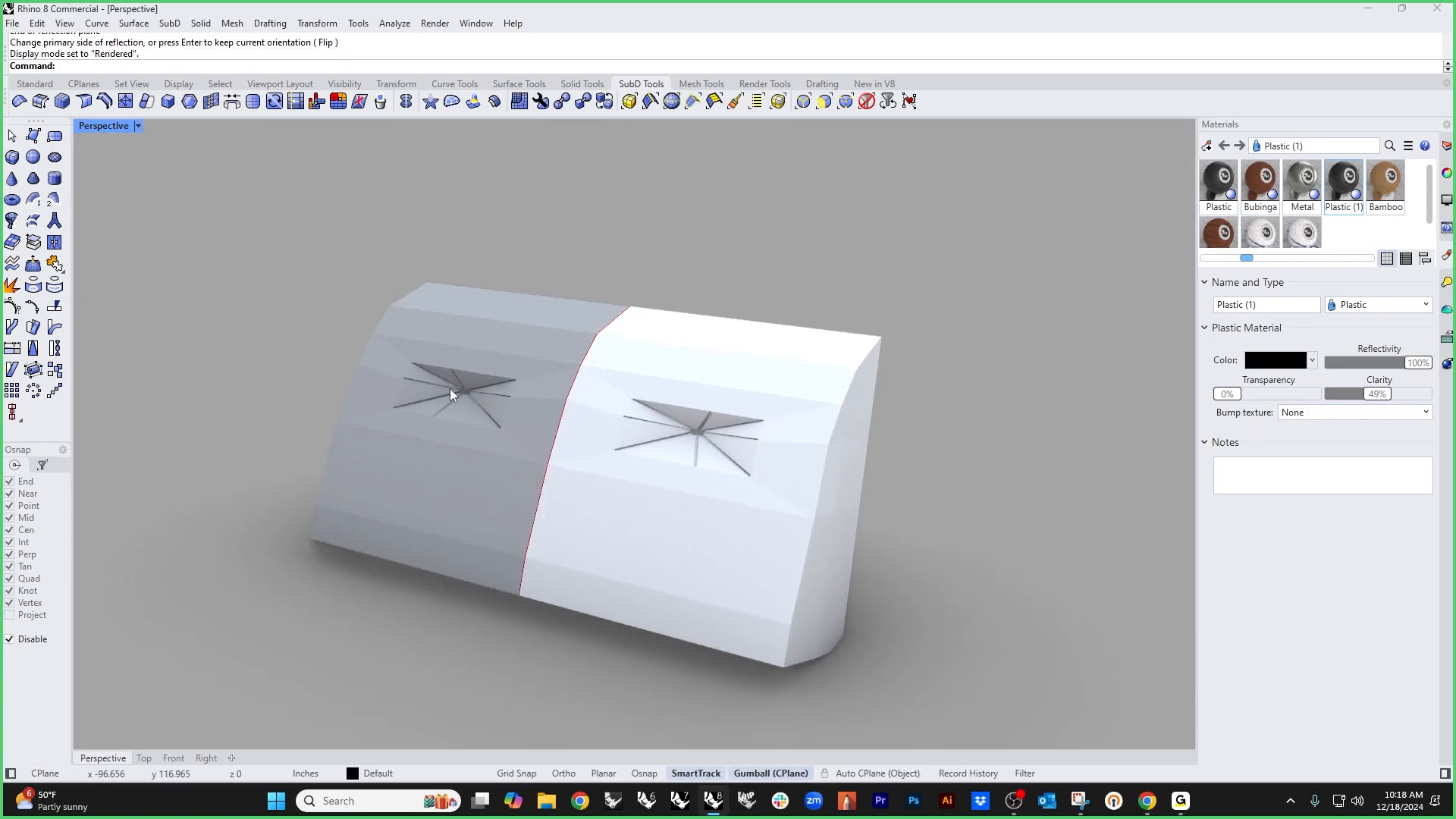
pyautogui.press('Tab')
pyautogui.click(104, 126)
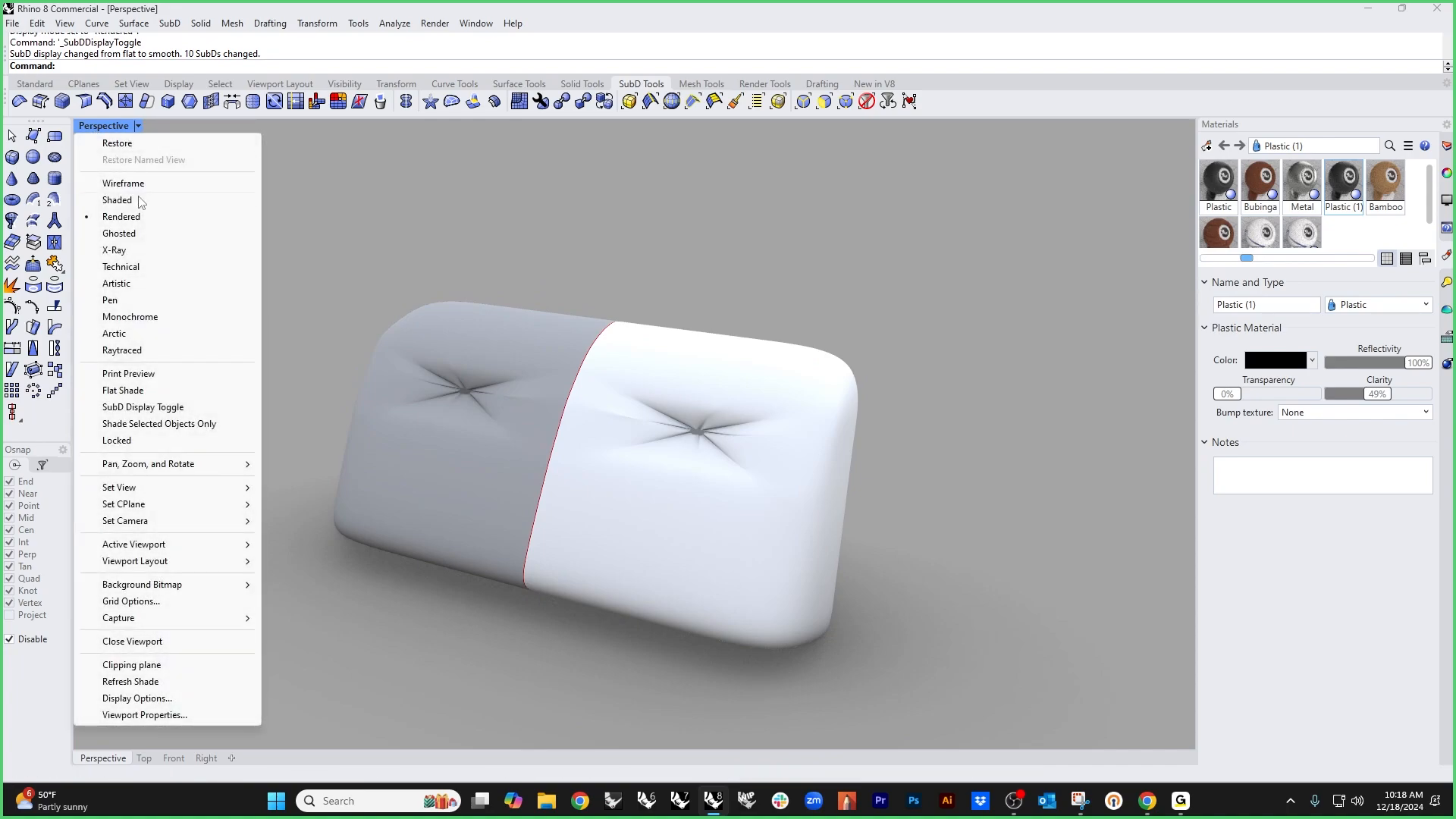
pyautogui.click(113, 198)
# Step: Assign the Plastic (1) material to the upper cushion
pyautogui.scroll(1, 555, 504)
pyautogui.click(550, 549)
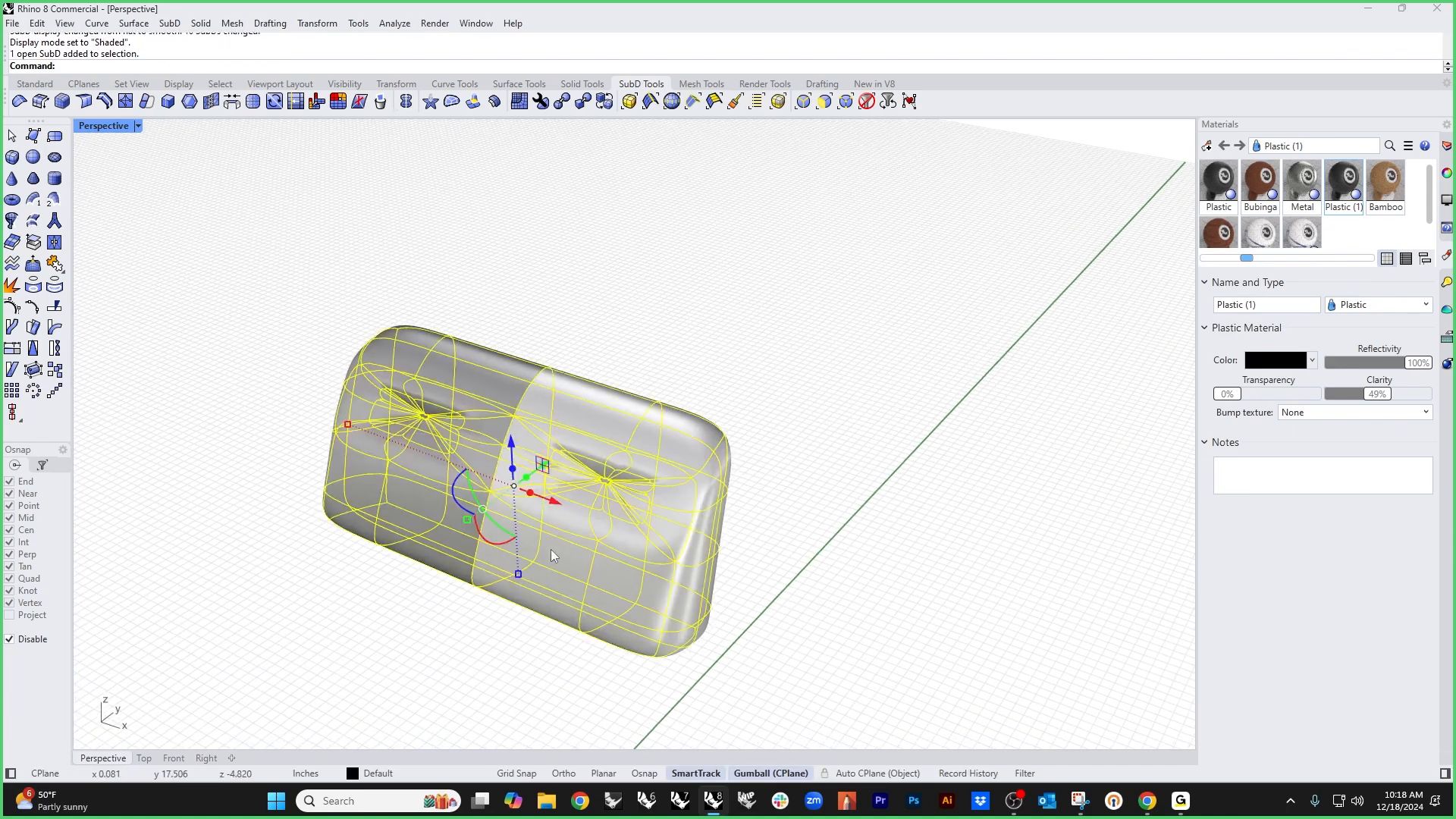
pyautogui.scroll(3, 601, 505)
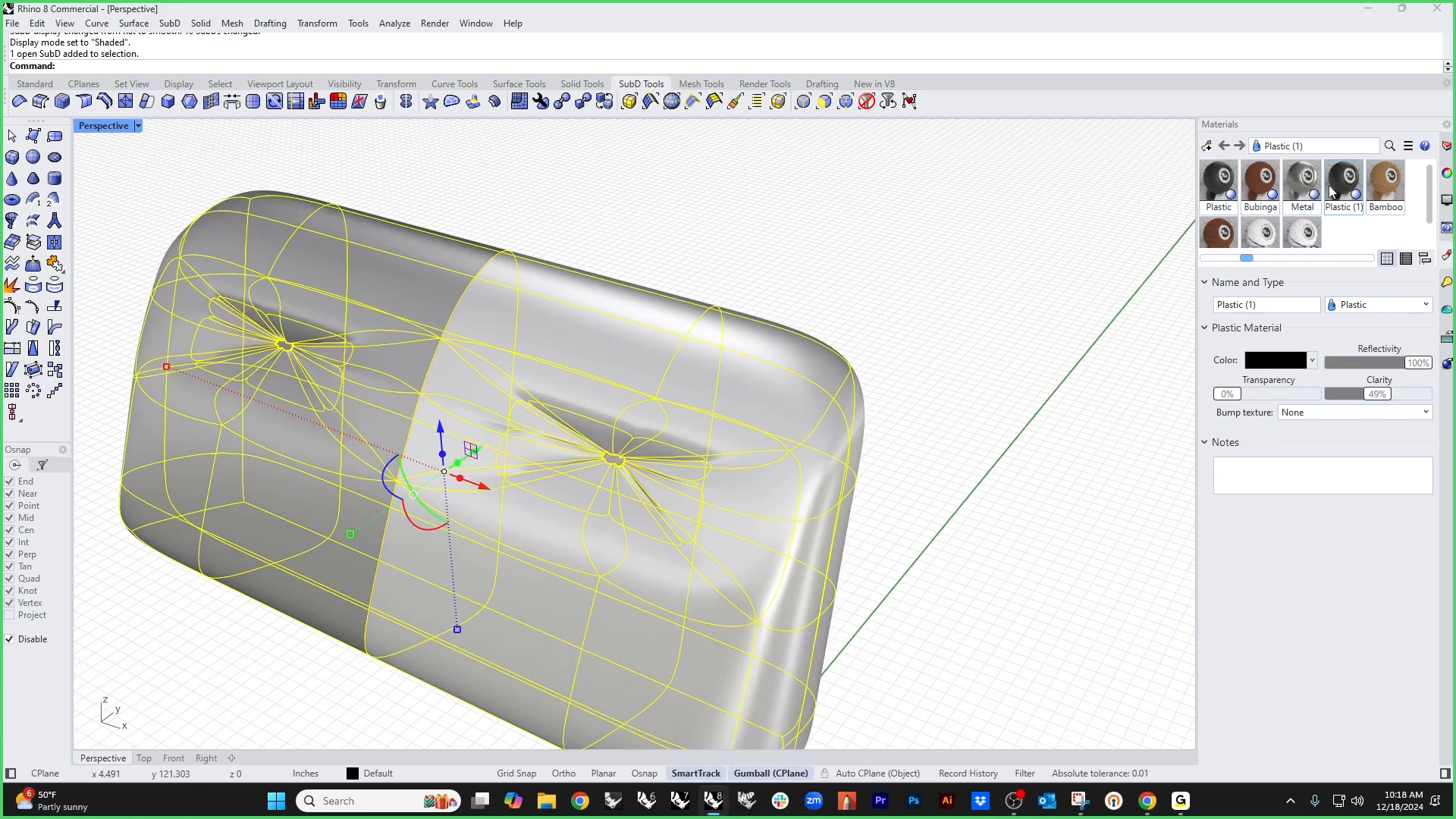
pyautogui.moveTo(1344, 192); pyautogui.dragTo(693, 446)
pyautogui.click(894, 303)
# Step: Switch to Rendered display and show all hidden objects of the chair
pyautogui.scroll(-4, 837, 380)
pyautogui.moveTo(815, 402); pyautogui.dragTo(770, 326, button='right')
pyautogui.click(84, 123)
pyautogui.click(154, 221)
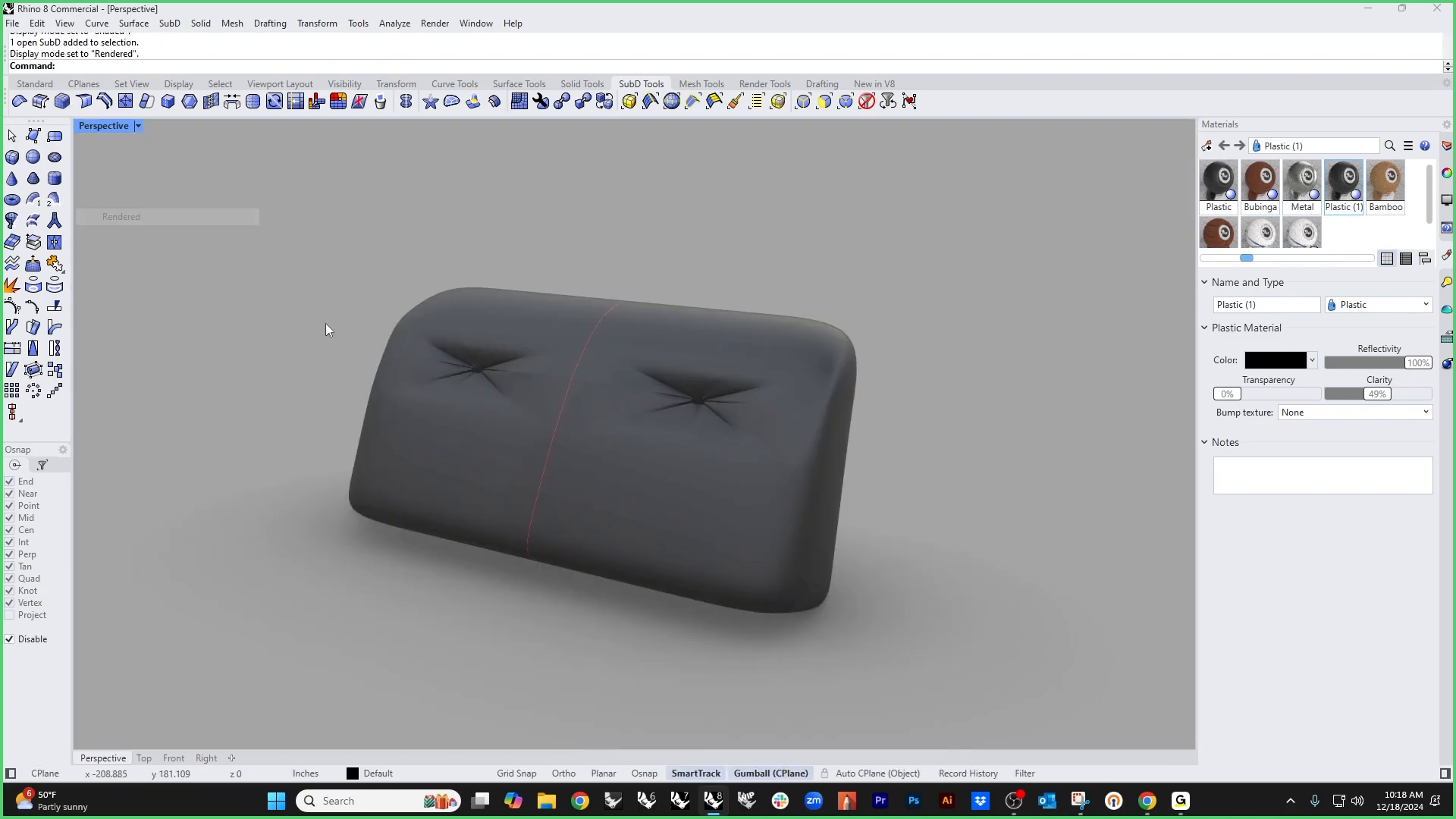
pyautogui.scroll(-2, 322, 349)
pyautogui.write('show')
pyautogui.press('Return')
# Step: Mirror a copy of the upper cushion's button to the -X dimple across a plane through the origin (0)
pyautogui.moveTo(425, 402)
pyautogui.mouseDown(button='right')
pyautogui.moveTo(520, 430)
pyautogui.moveTo(567, 427)
pyautogui.mouseUp(button='right')
pyautogui.scroll(5, 619, 299)
pyautogui.click(703, 403)
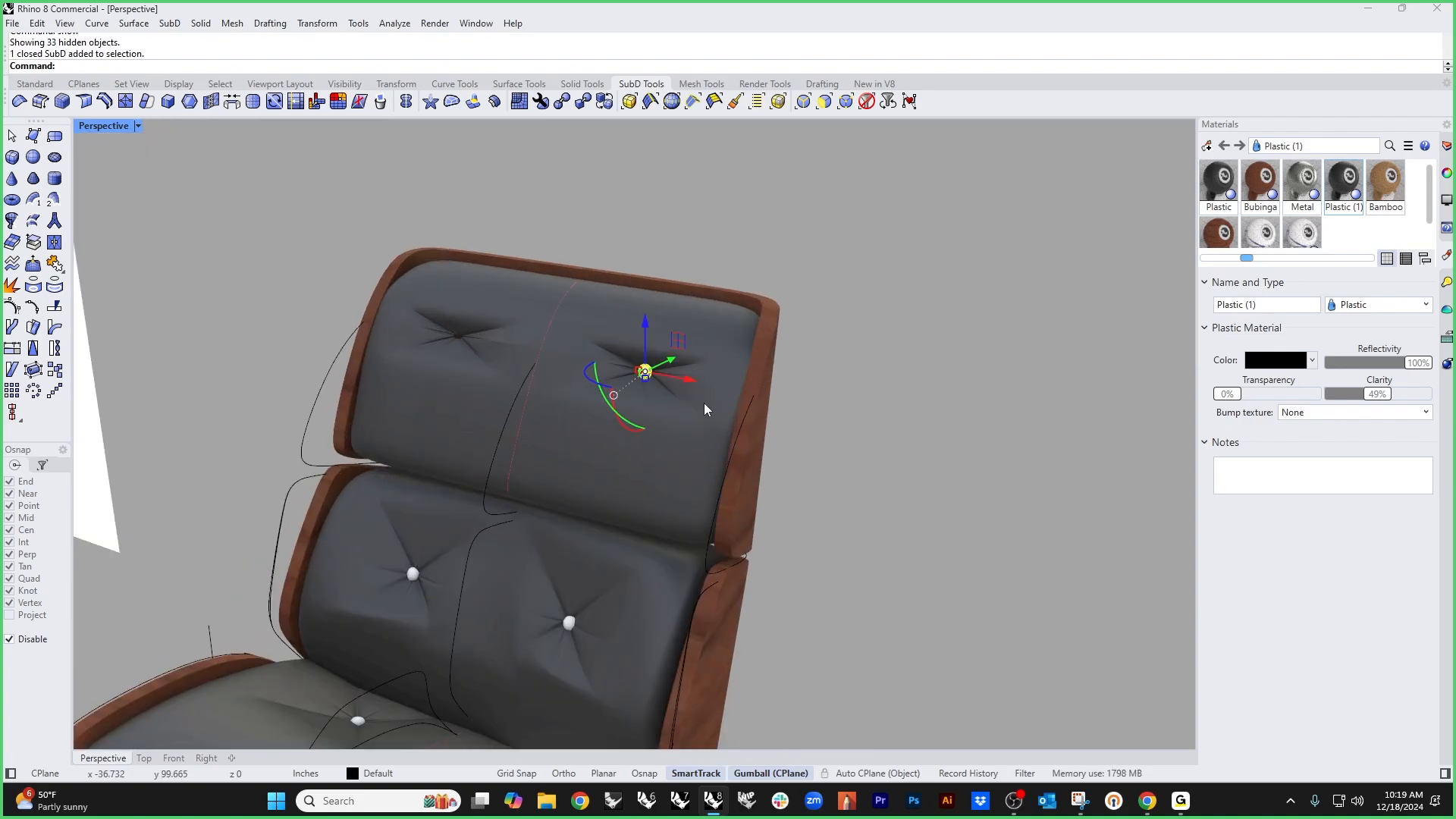
pyautogui.write('mi')
pyautogui.press('Return')
pyautogui.write('0')
pyautogui.press('Return')
pyautogui.keyDown('shift'); pyautogui.click(704, 403); pyautogui.keyUp('shift')
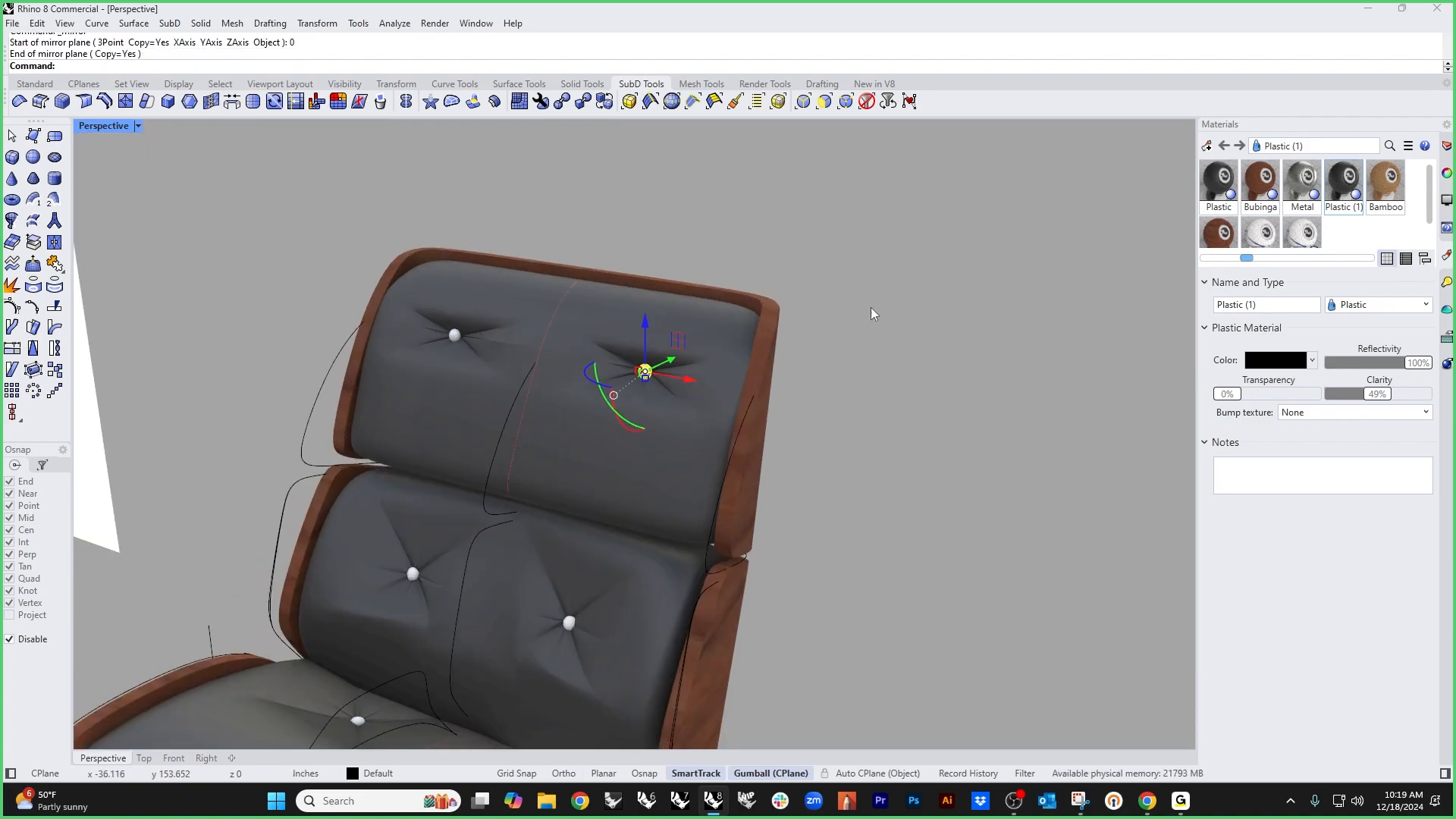
pyautogui.click(871, 307)
# Step: Assign the Plastic (1) material to all the cushion buttons
pyautogui.scroll(-5, 871, 307)
pyautogui.moveTo(853, 317); pyautogui.dragTo(604, 276, button='right')
pyautogui.moveTo(578, 225); pyautogui.dragTo(787, 541)
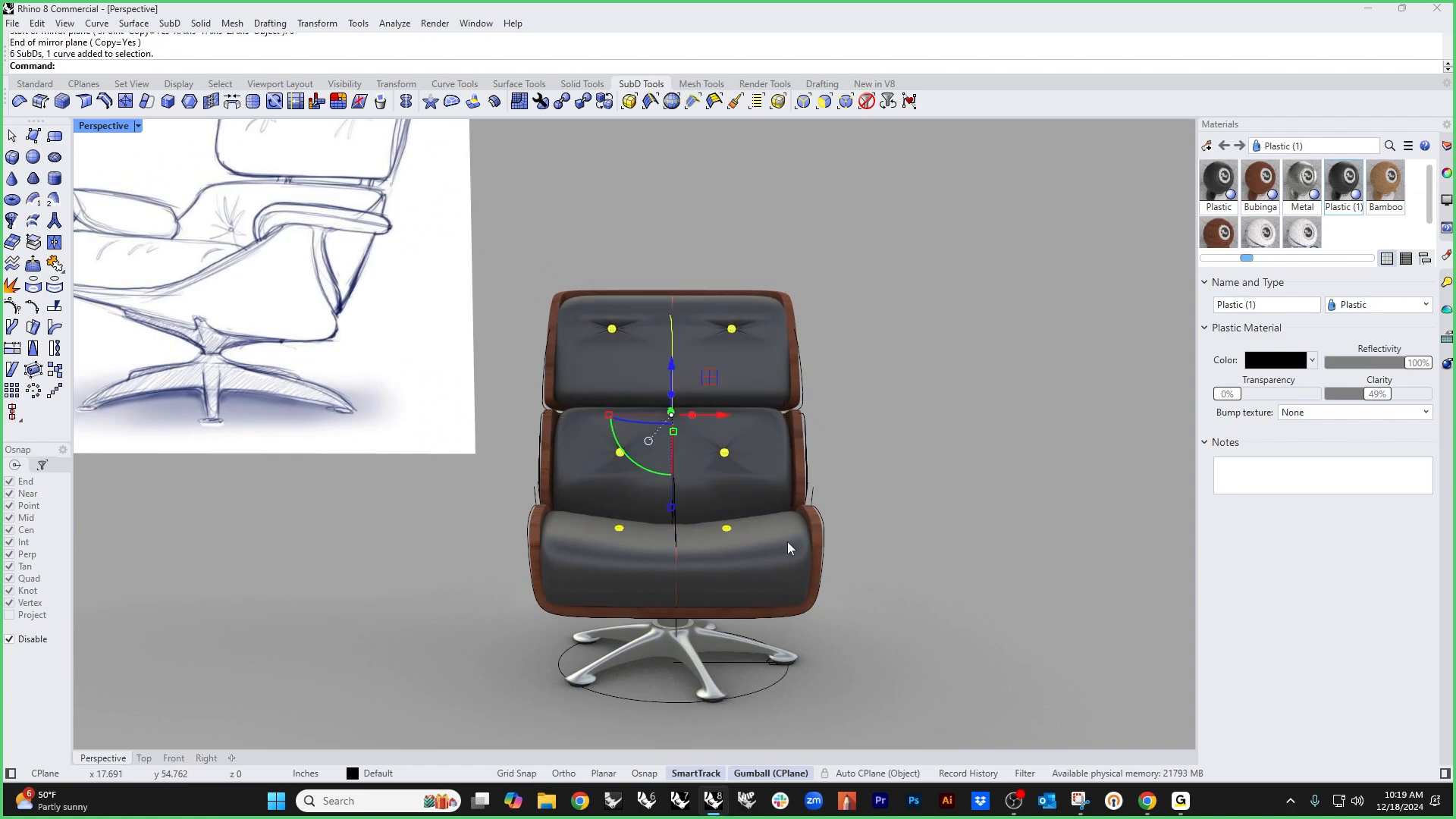
pyautogui.rightClick(1346, 182)
pyautogui.click(1202, 185)
pyautogui.click(937, 385)
# Step: Select all the construction curves around the chair and hide them
pyautogui.moveTo(938, 387)
pyautogui.mouseDown(button='right')
pyautogui.moveTo(760, 460)
pyautogui.moveTo(790, 467)
pyautogui.mouseUp(button='right')
pyautogui.write('h')
pyautogui.press('Return')
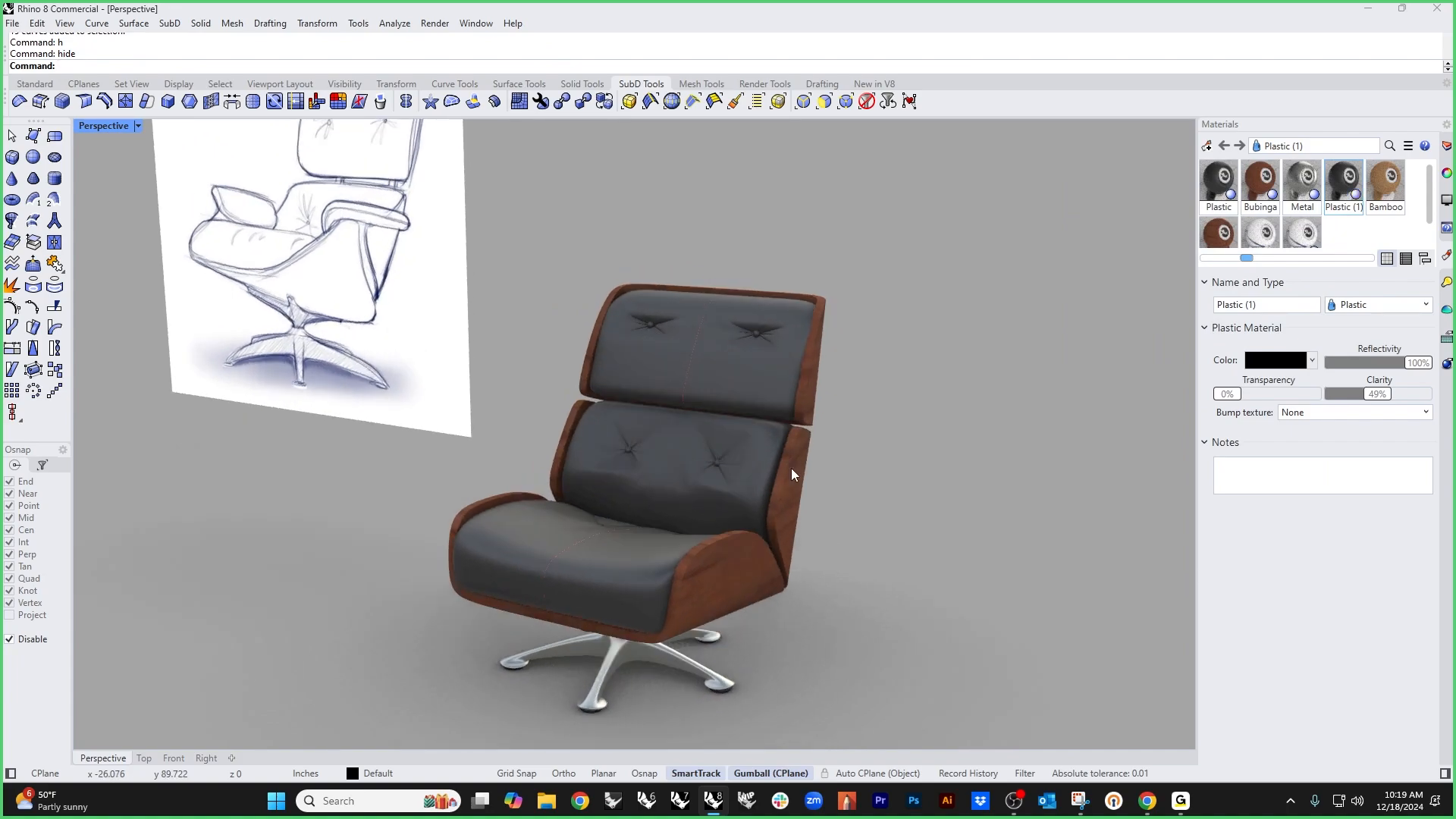
# Step: Remove the SubD symmetry from the upper backrest cushion and the seat cushion
pyautogui.click(411, 103)
pyautogui.click(734, 386)
pyautogui.click(622, 556)
pyautogui.rightClick(622, 557)
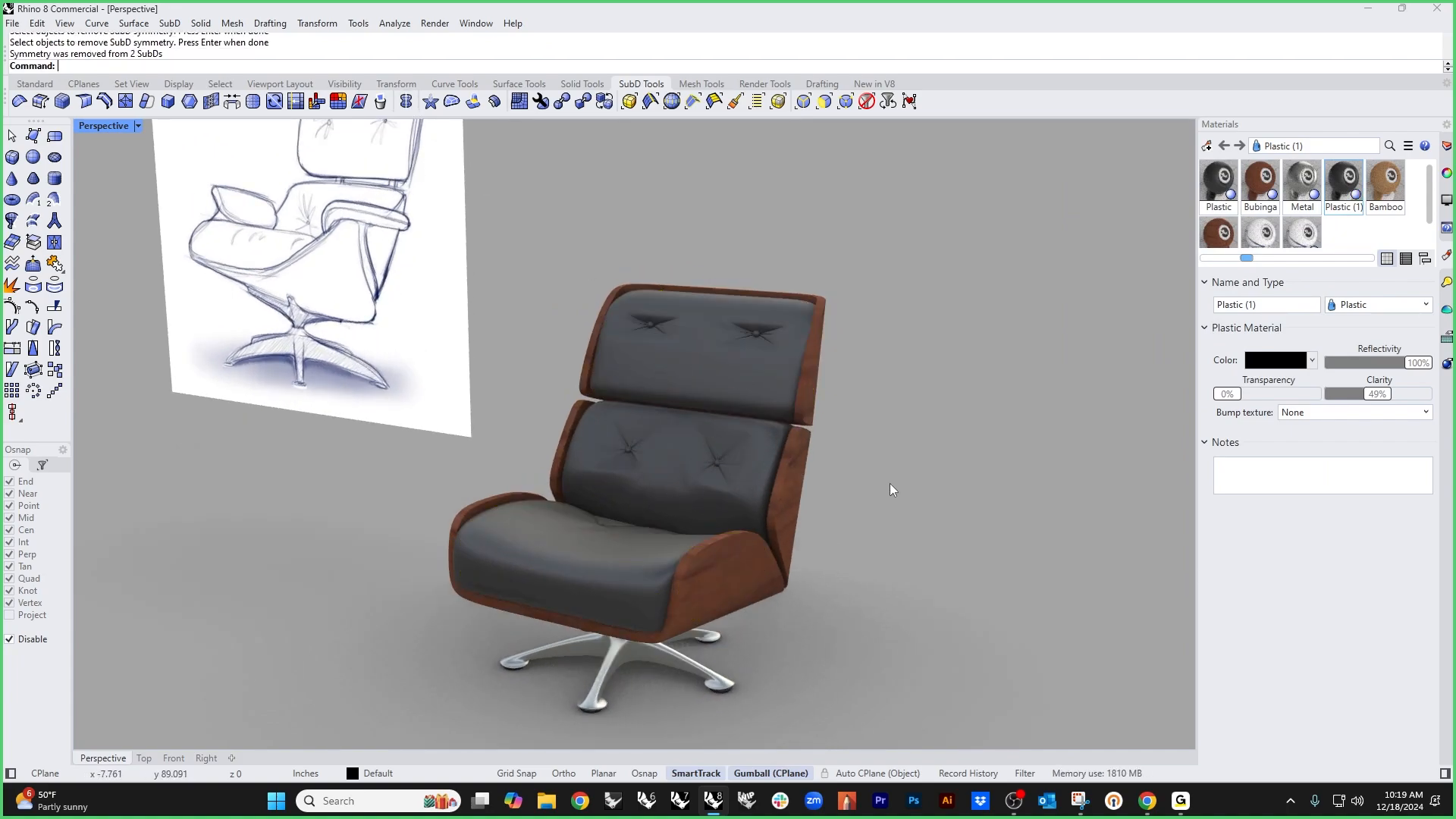
# Step: Isolate the seat cushion and show it with flat SubD display in Shaded mode
pyautogui.moveTo(822, 555); pyautogui.dragTo(688, 597, button='right')
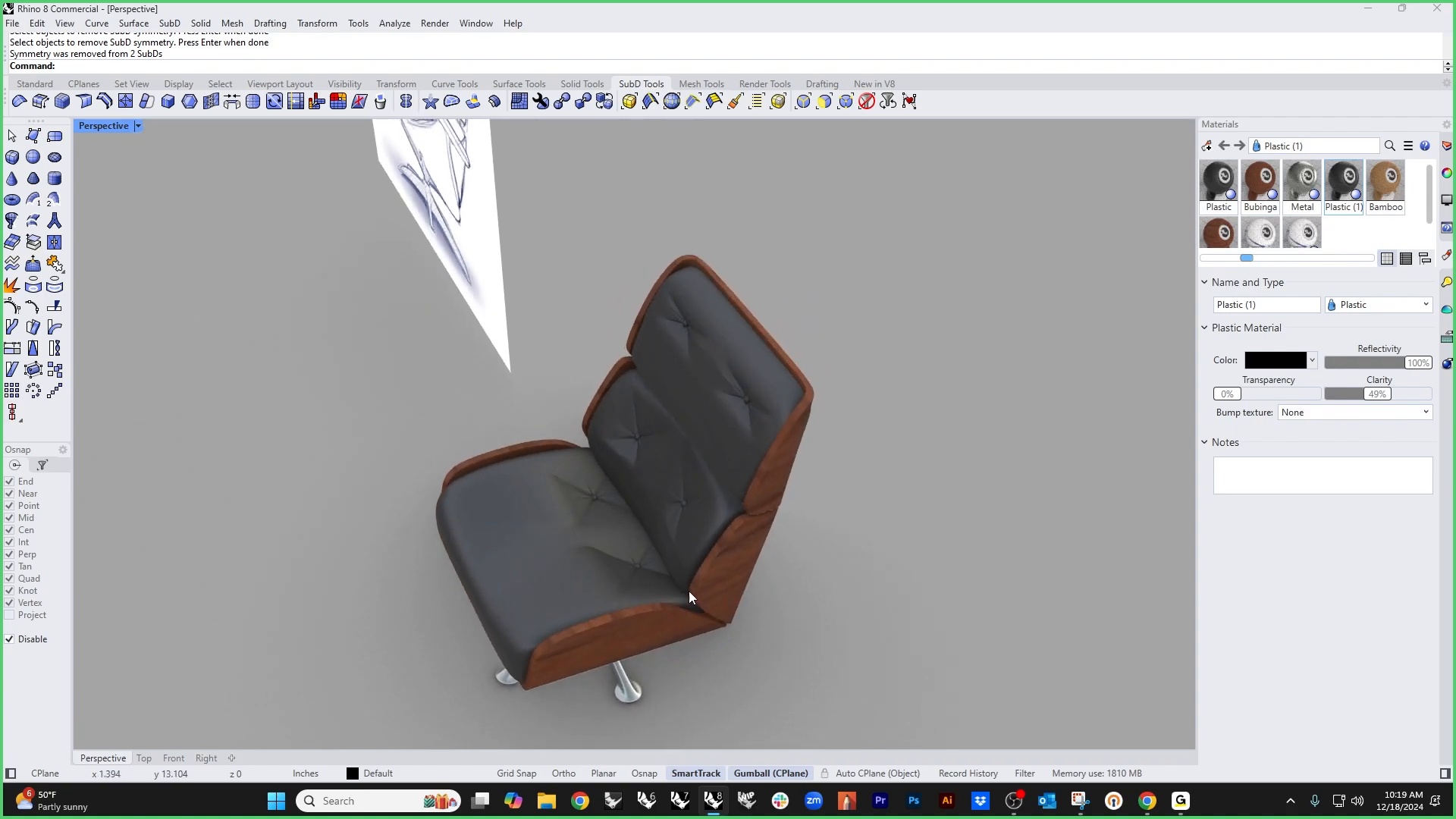
pyautogui.scroll(3, 607, 562)
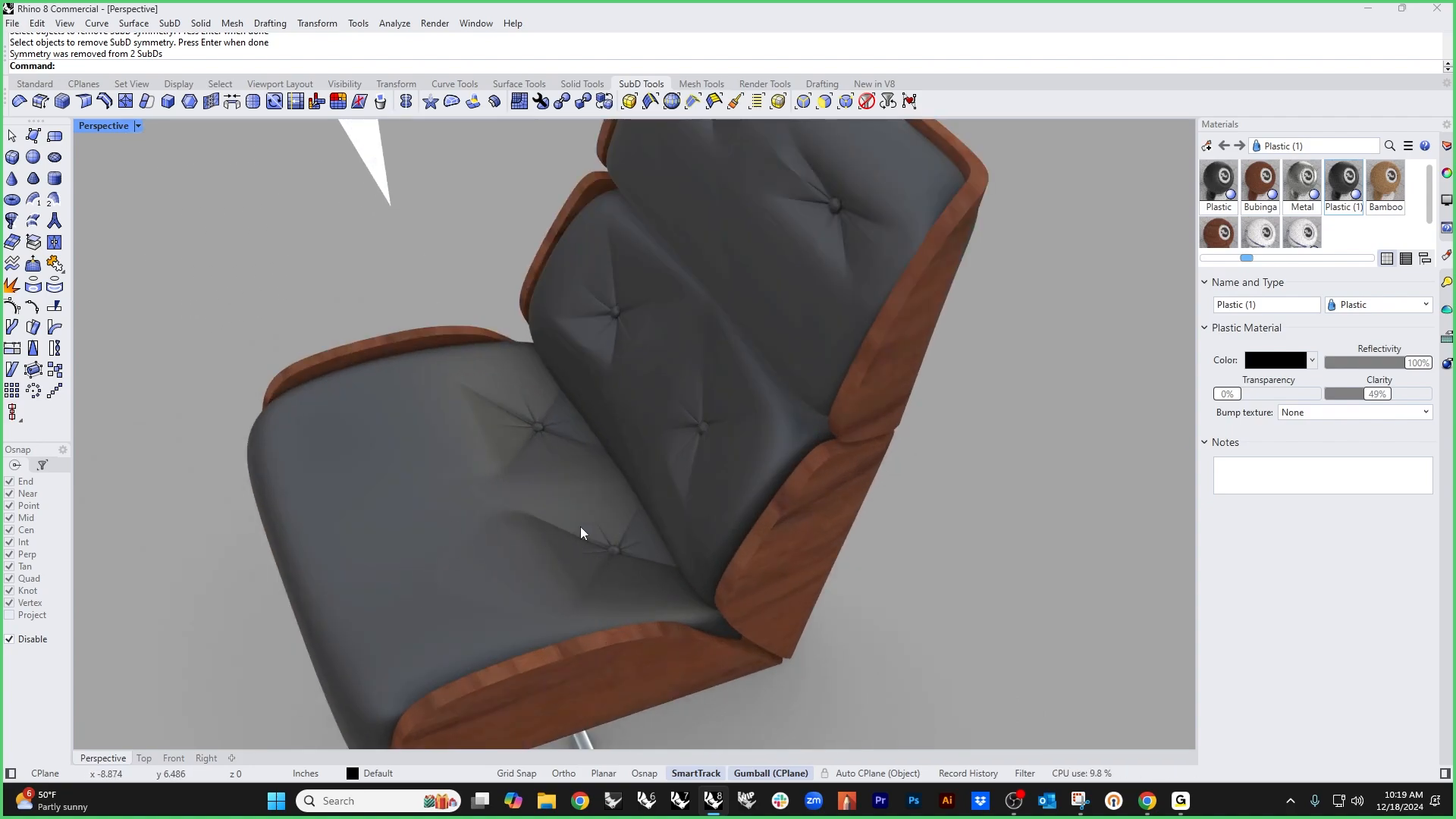
pyautogui.scroll(-3, 459, 561)
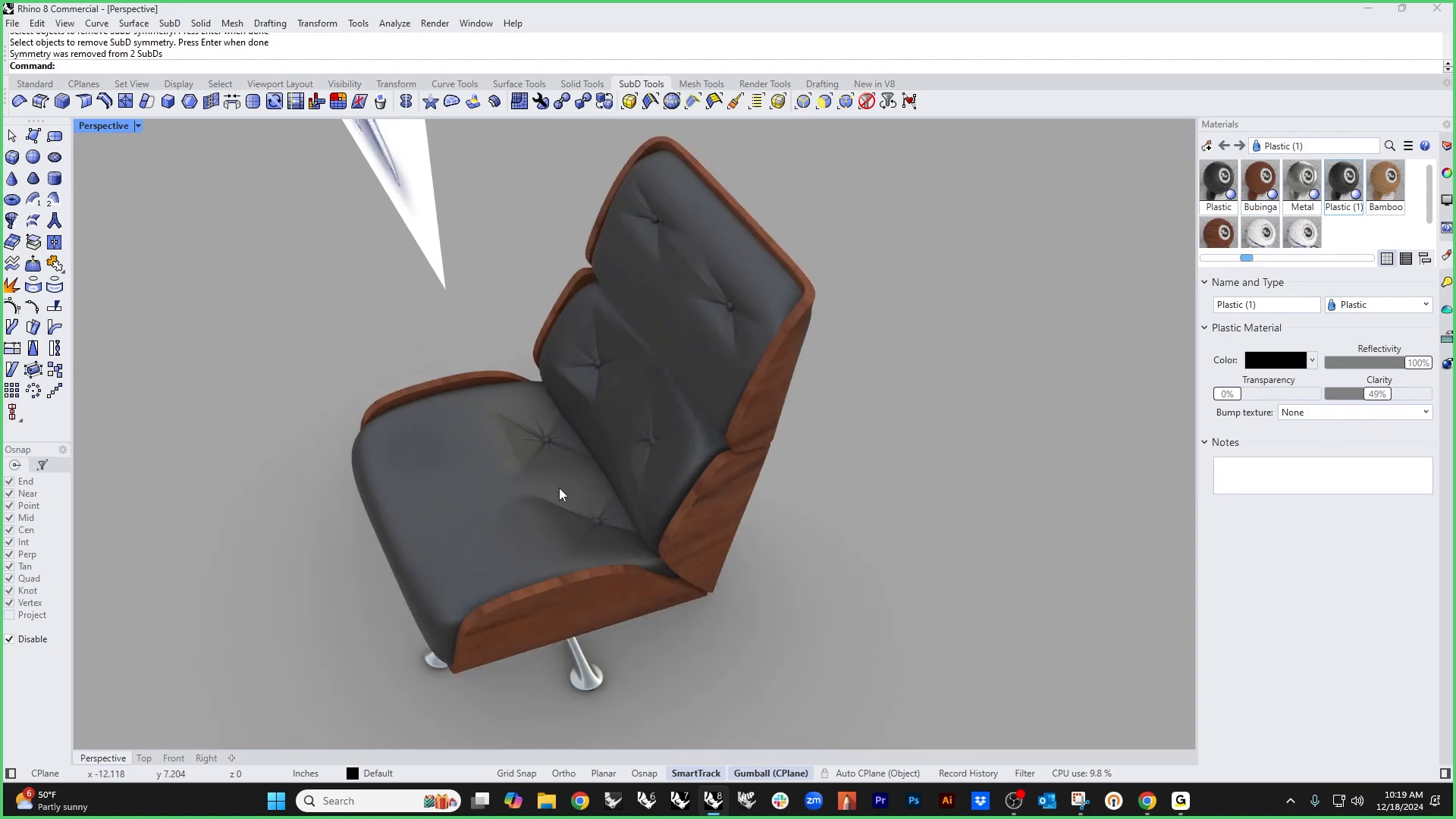
pyautogui.click(518, 539)
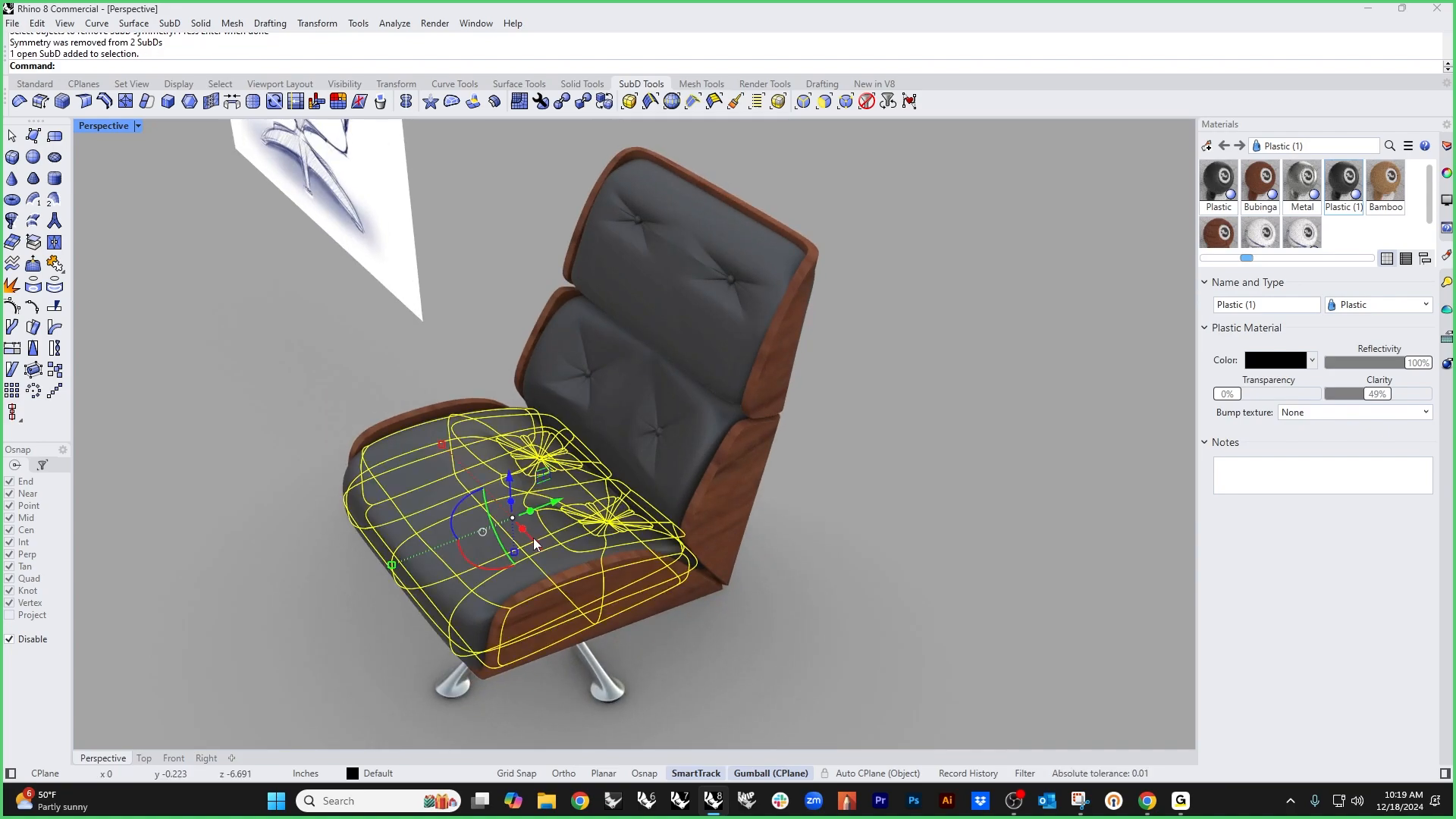
pyautogui.write('ii')
pyautogui.press('Return')
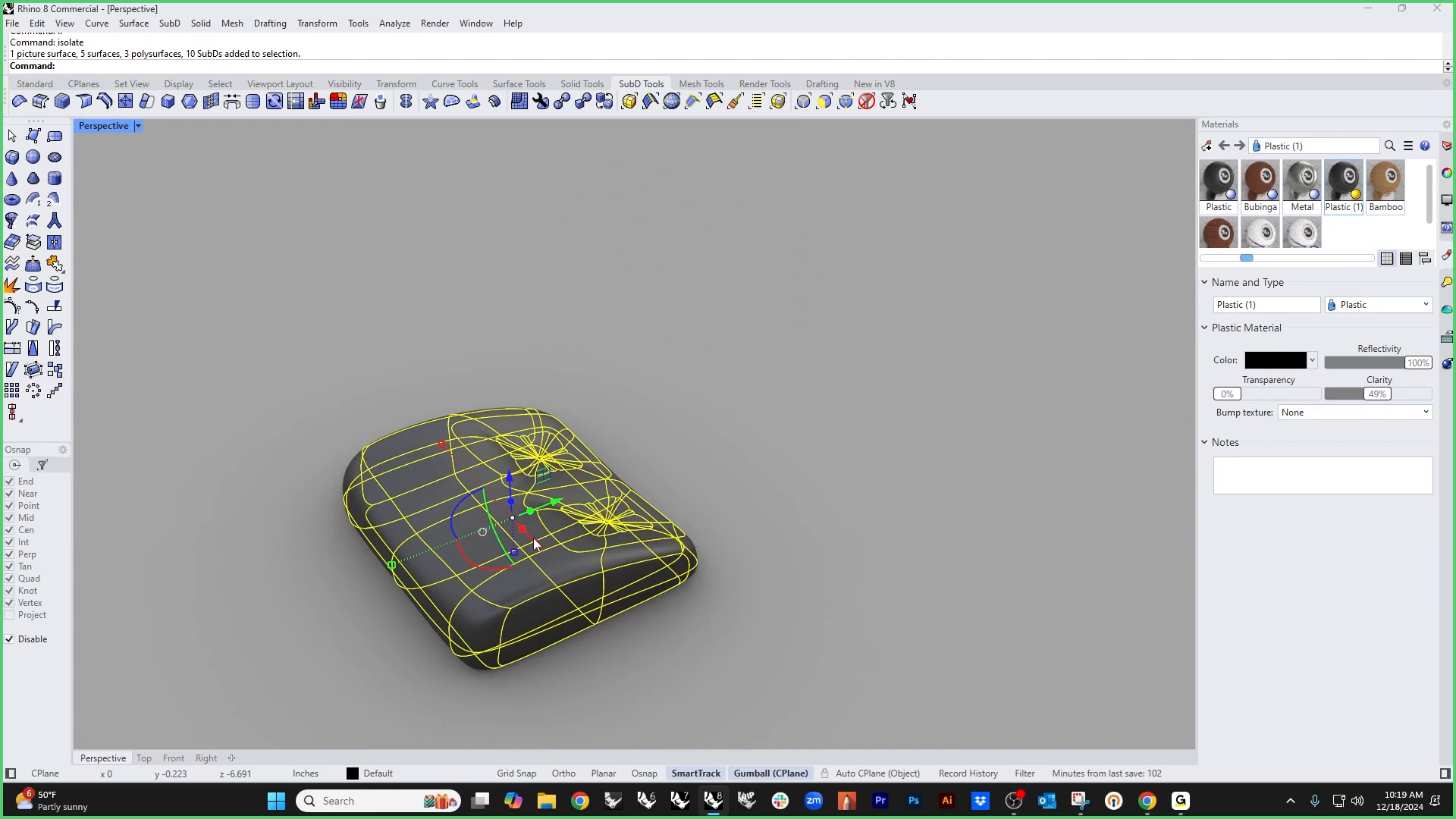
pyautogui.press('Tab')
pyautogui.press('Escape')
pyautogui.scroll(5, 640, 489)
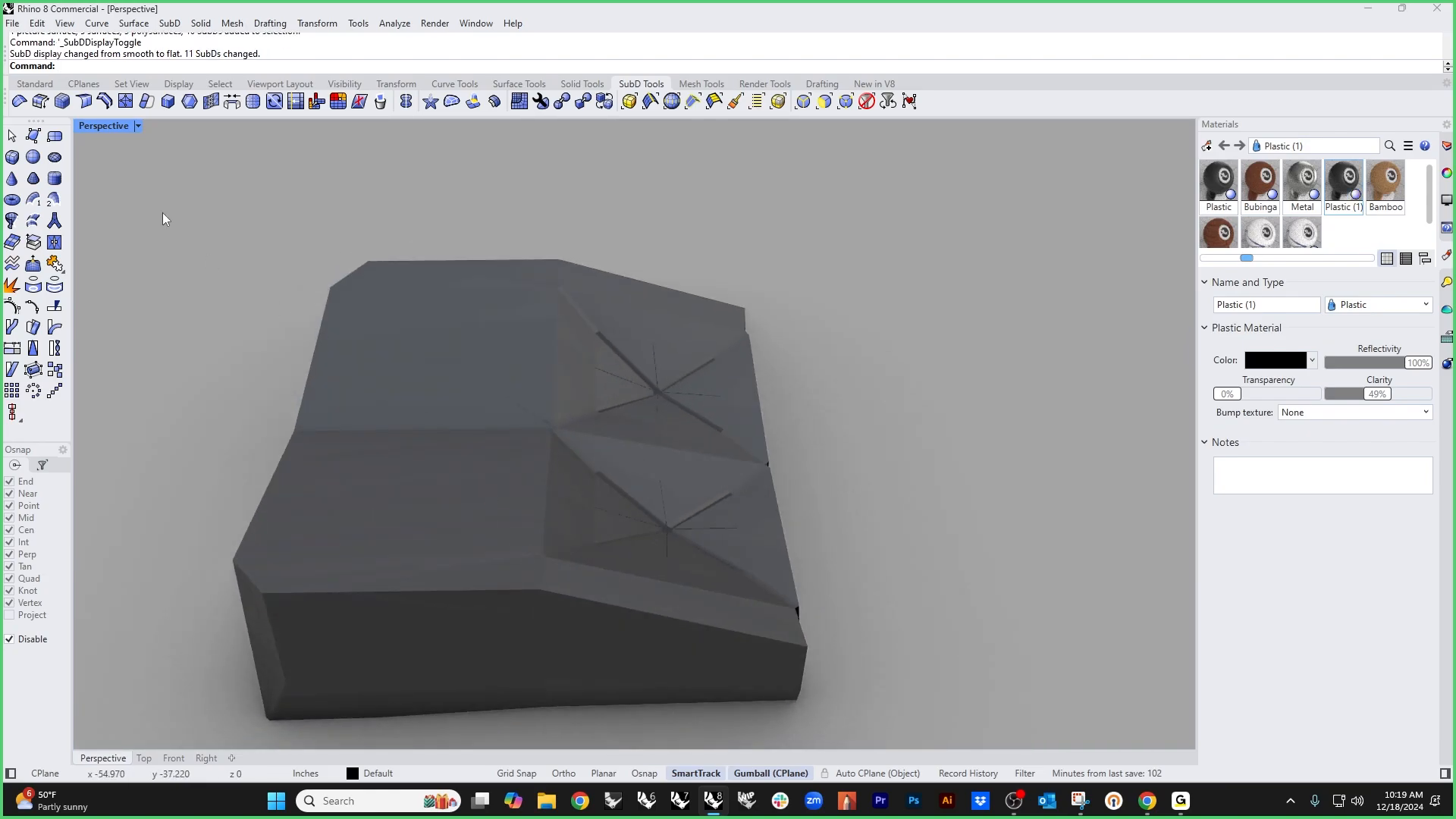
pyautogui.click(138, 126)
pyautogui.click(114, 184)
pyautogui.moveTo(422, 364); pyautogui.dragTo(448, 465, button='right')
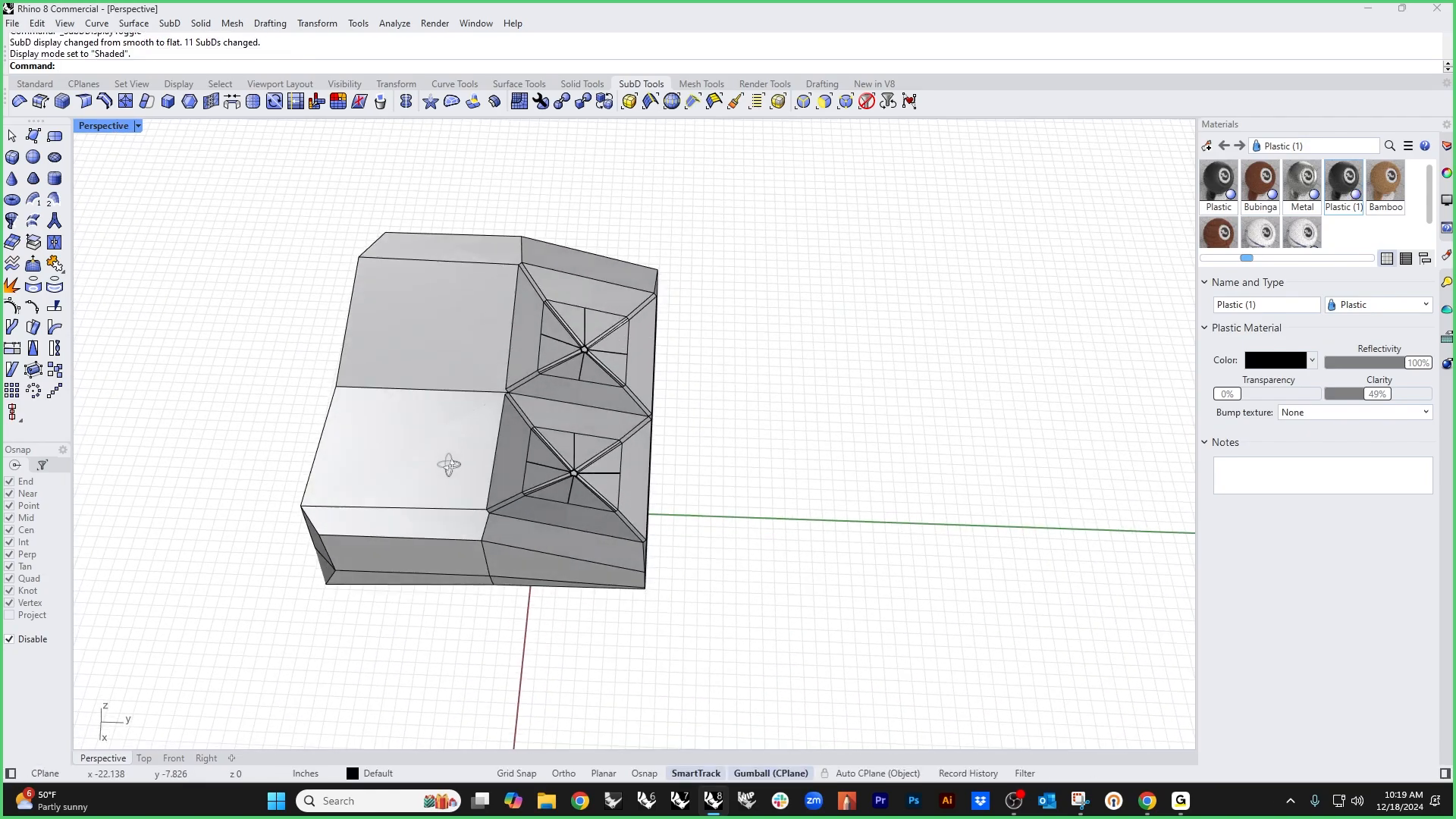
# Step: Delete the large plain top face on the seat cushion's +X side, in front of the tuft
pyautogui.scroll(4, 474, 470)
pyautogui.moveTo(666, 586)
pyautogui.mouseDown(button='right')
pyautogui.moveTo(553, 559)
pyautogui.moveTo(677, 590)
pyautogui.mouseUp(button='right')
pyautogui.keyDown('ctrl'); pyautogui.keyDown('shift'); pyautogui.click(701, 362); pyautogui.keyUp('shift'); pyautogui.keyUp('ctrl')
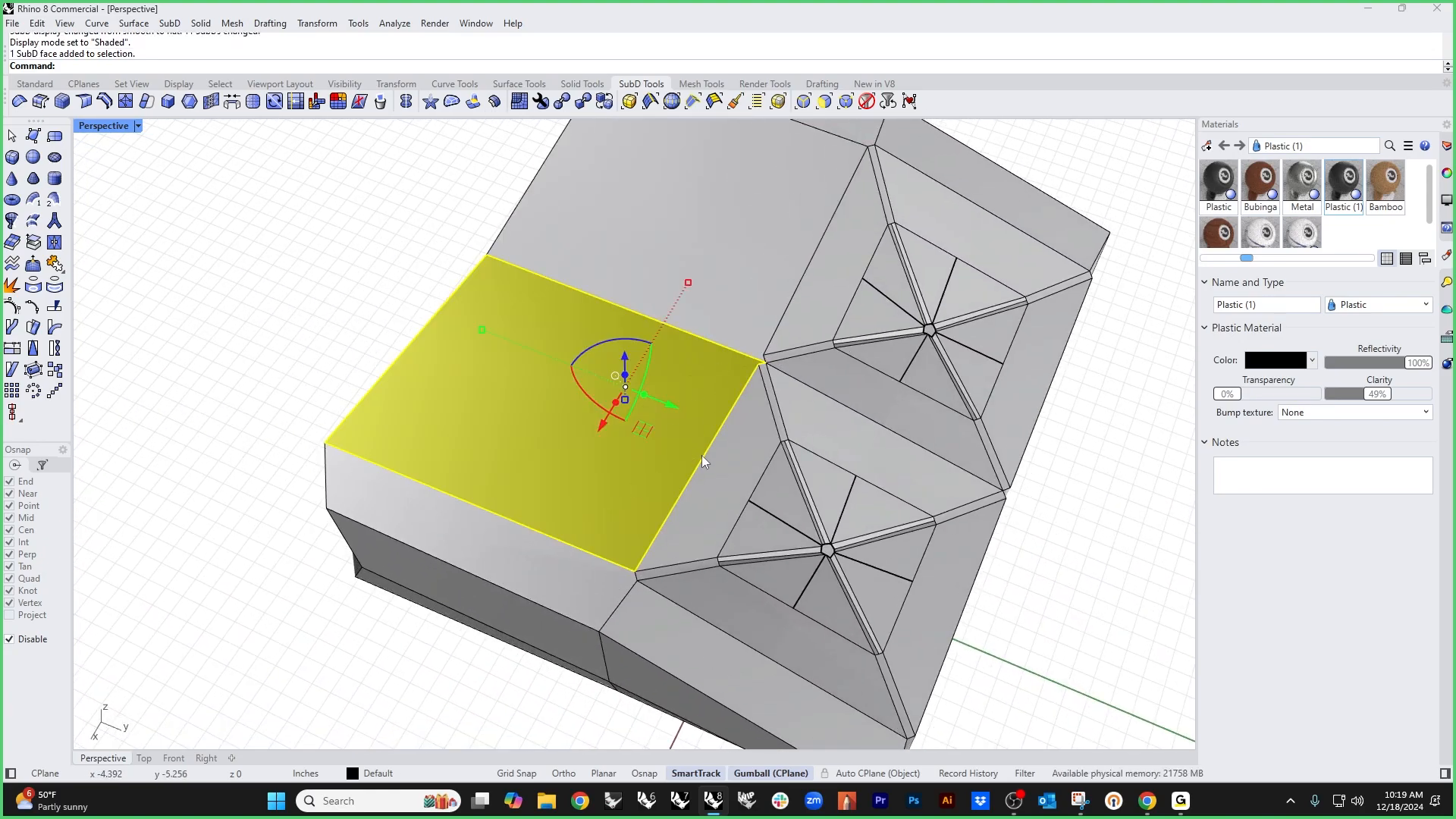
pyautogui.press('Delete')
pyautogui.hotkey('ctrl', 'z')
pyautogui.press('Delete')
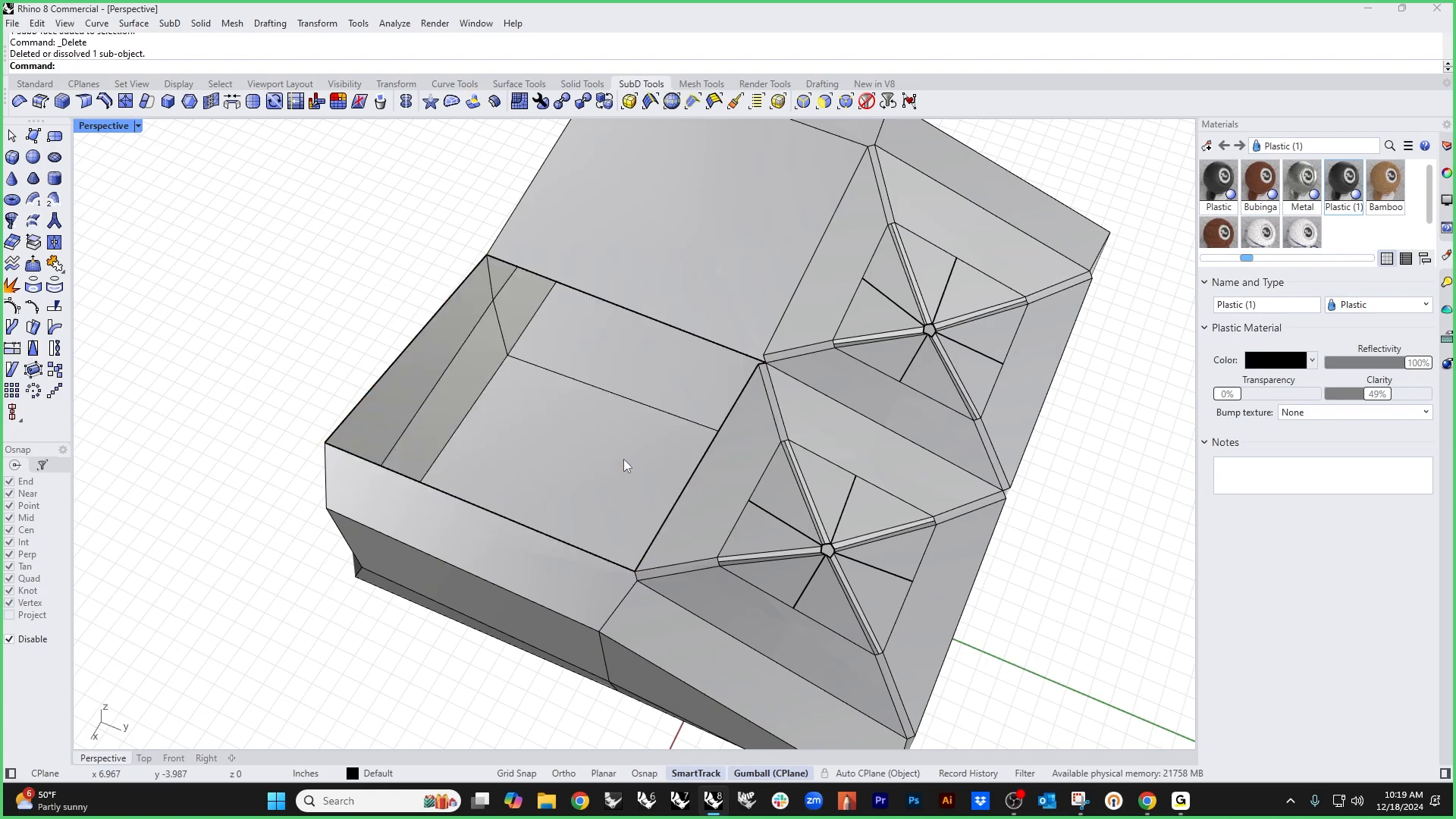
# Step: Extract the outer ring of faces, including the fold ends at its corners, around the seat cushion's +X dimple
pyautogui.moveTo(624, 458); pyautogui.dragTo(649, 535, button='right')
pyautogui.scroll(5, 649, 535)
pyautogui.keyDown('ctrl'); pyautogui.keyDown('shift'); pyautogui.click(615, 505); pyautogui.keyUp('shift'); pyautogui.keyUp('ctrl')
pyautogui.scroll(3, 531, 534)
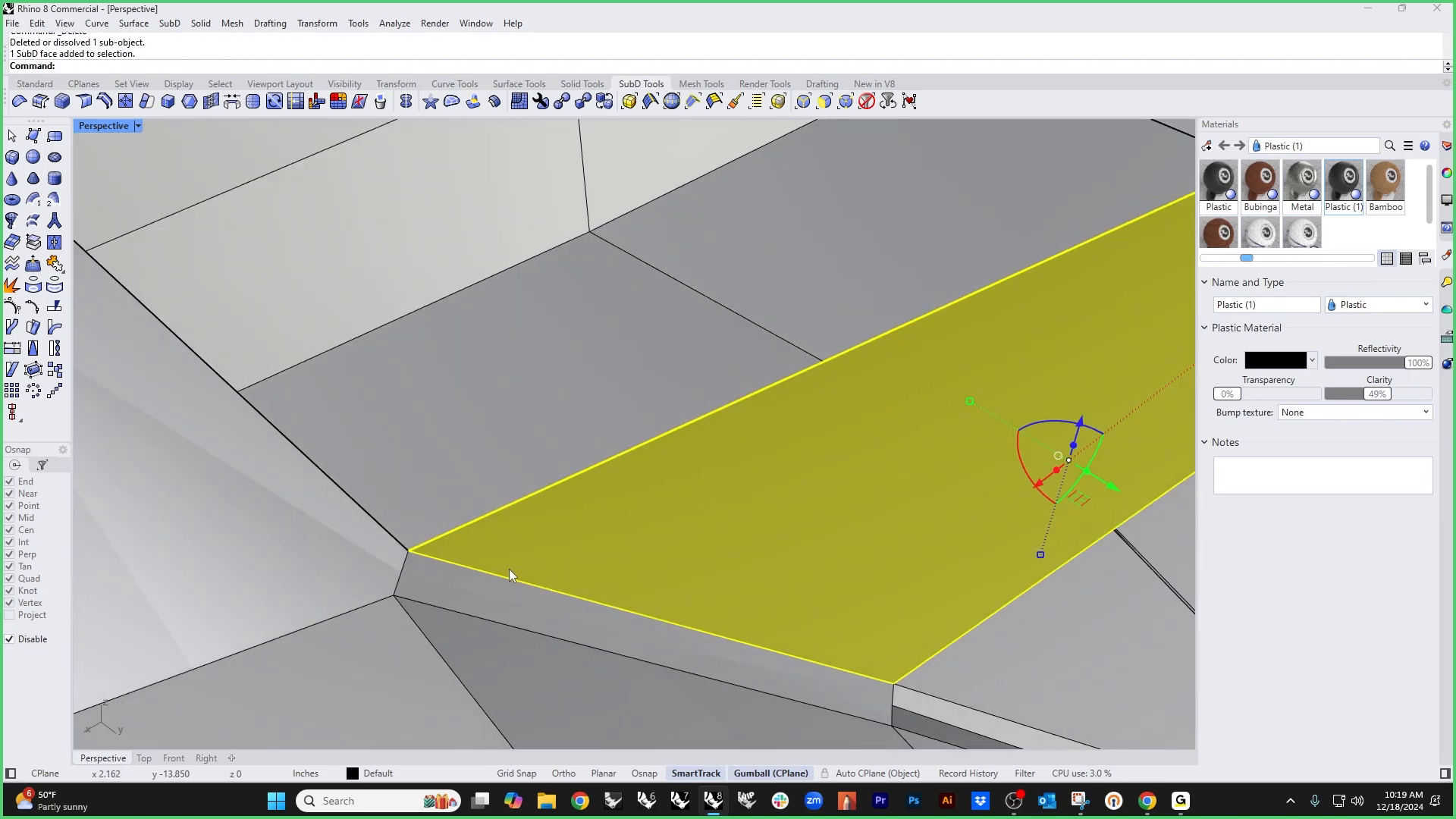
pyautogui.keyDown('ctrl'); pyautogui.keyDown('shift'); pyautogui.click(478, 594); pyautogui.keyUp('shift'); pyautogui.keyUp('ctrl')
pyautogui.moveTo(478, 594); pyautogui.dragTo(400, 336, button='right')
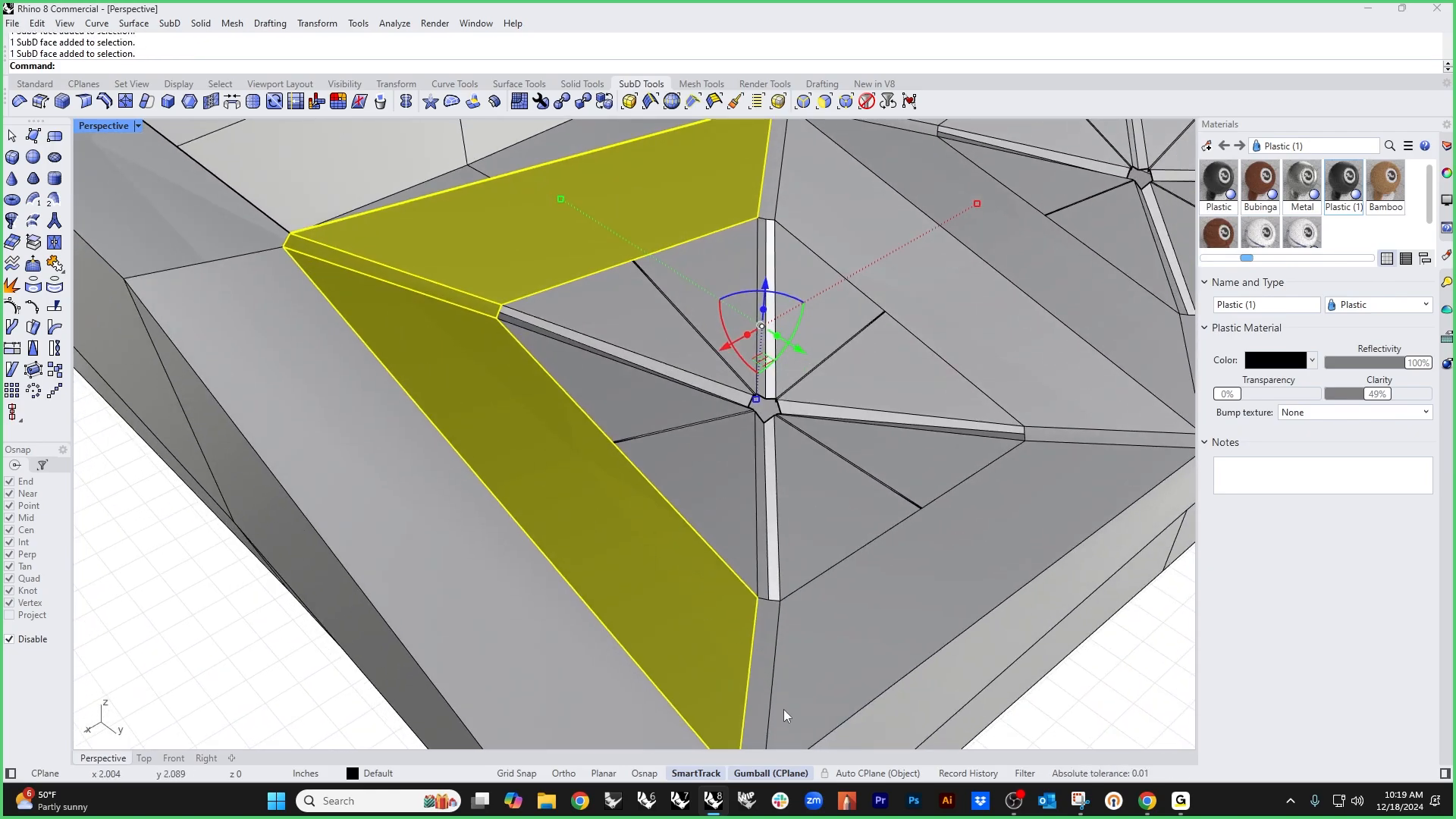
pyautogui.keyDown('ctrl'); pyautogui.keyDown('shift'); pyautogui.click(761, 667); pyautogui.keyUp('shift'); pyautogui.keyUp('ctrl')
pyautogui.keyDown('ctrl'); pyautogui.keyDown('shift'); pyautogui.click(819, 621); pyautogui.keyUp('shift'); pyautogui.keyUp('ctrl')
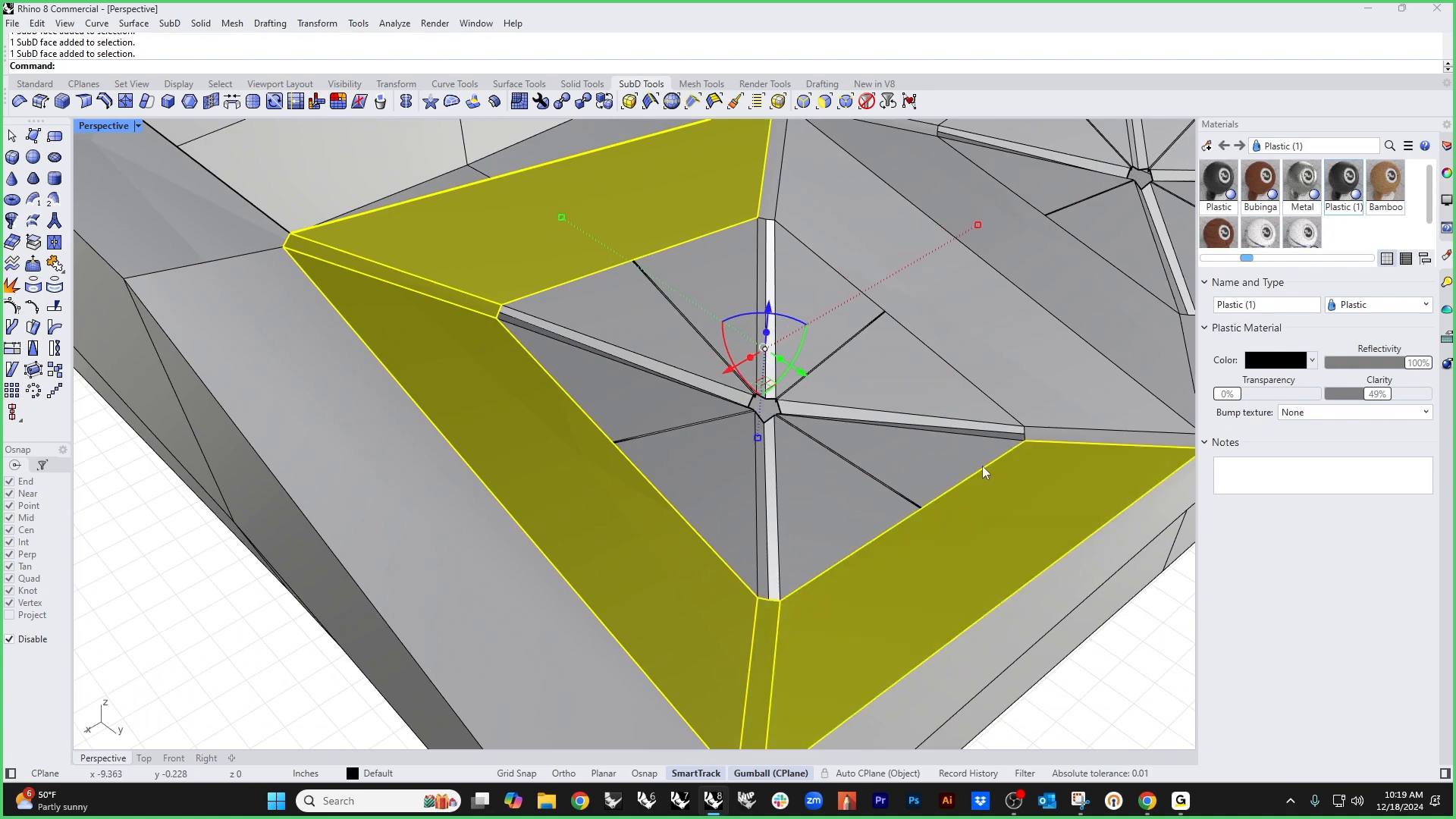
pyautogui.scroll(3, 1108, 445)
pyautogui.keyDown('ctrl'); pyautogui.keyDown('shift'); pyautogui.click(1103, 440); pyautogui.keyUp('shift'); pyautogui.keyUp('ctrl')
pyautogui.keyDown('ctrl'); pyautogui.keyDown('shift'); pyautogui.click(968, 375); pyautogui.keyUp('shift'); pyautogui.keyUp('ctrl')
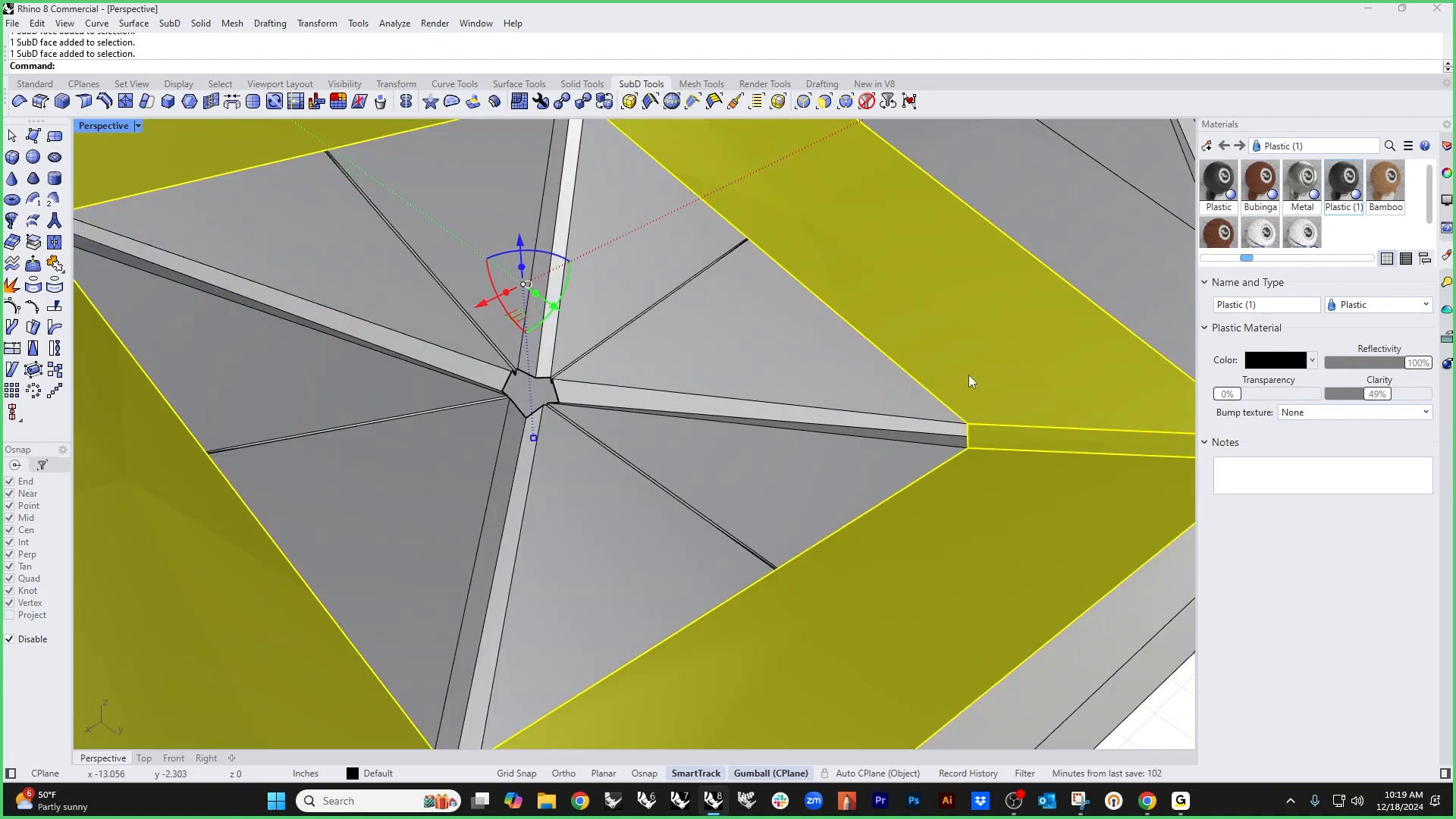
pyautogui.scroll(-5, 933, 401)
pyautogui.moveTo(891, 436); pyautogui.dragTo(739, 544, button='right')
pyautogui.keyDown('ctrl'); pyautogui.keyDown('shift'); pyautogui.click(737, 544); pyautogui.keyUp('shift'); pyautogui.keyUp('ctrl')
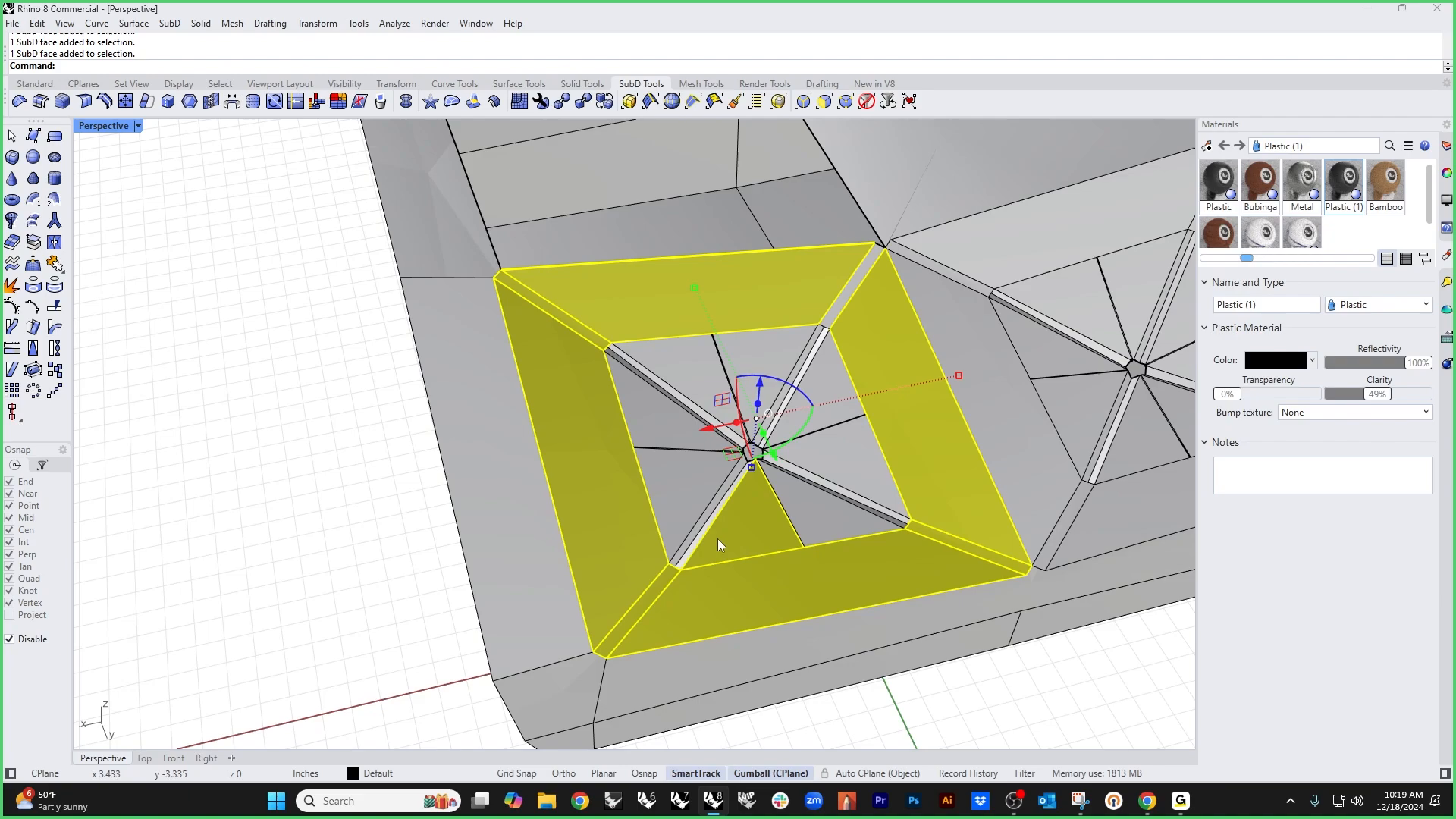
pyautogui.scroll(-2, 697, 538)
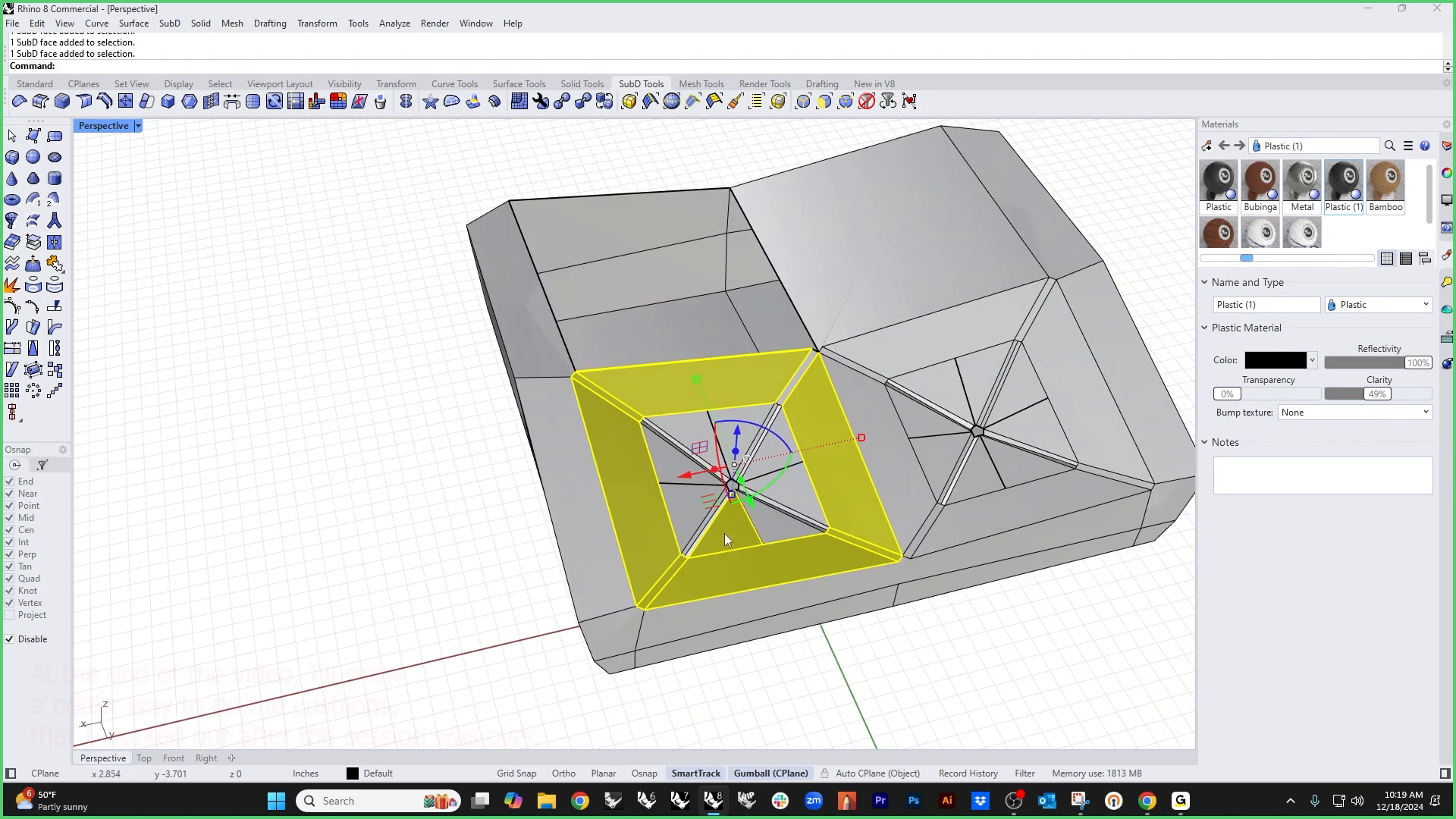
pyautogui.keyDown('ctrl'); pyautogui.click(725, 536); pyautogui.keyUp('ctrl')
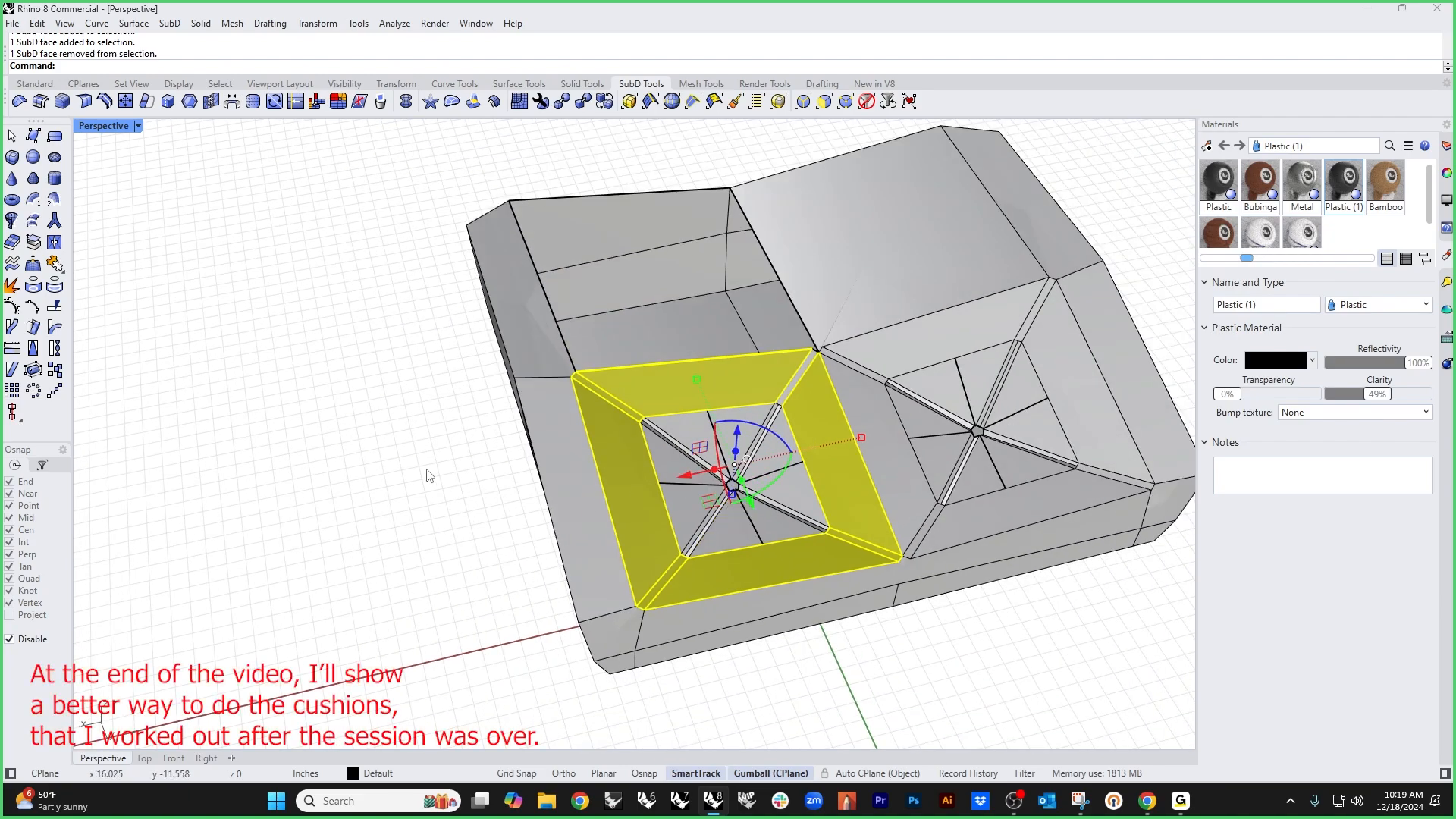
pyautogui.rightClick(11, 289)
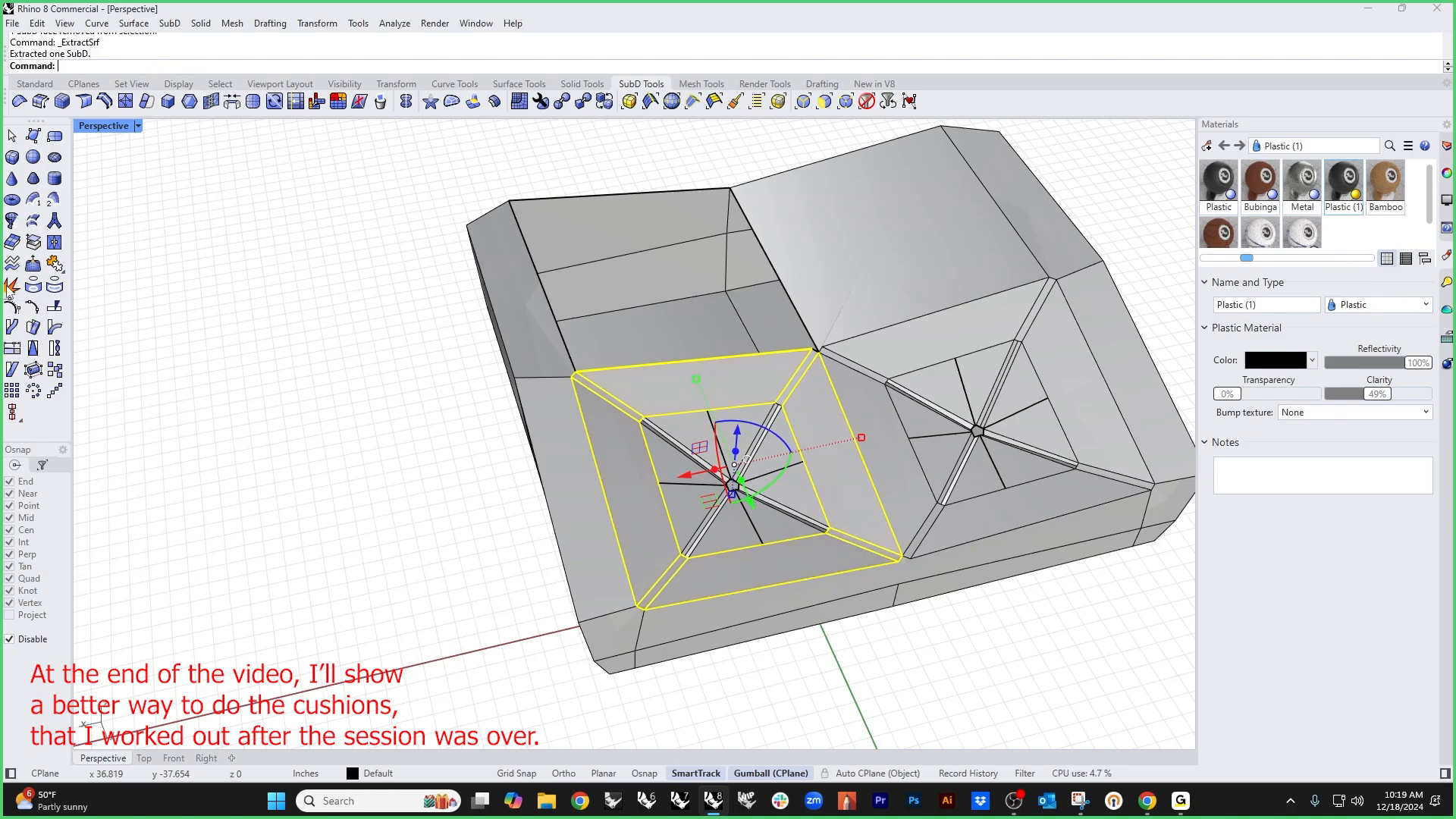
# Step: Hide the extracted ring of faces around the seat cushion's +X dimple
pyautogui.click(495, 534)
pyautogui.click(720, 527)
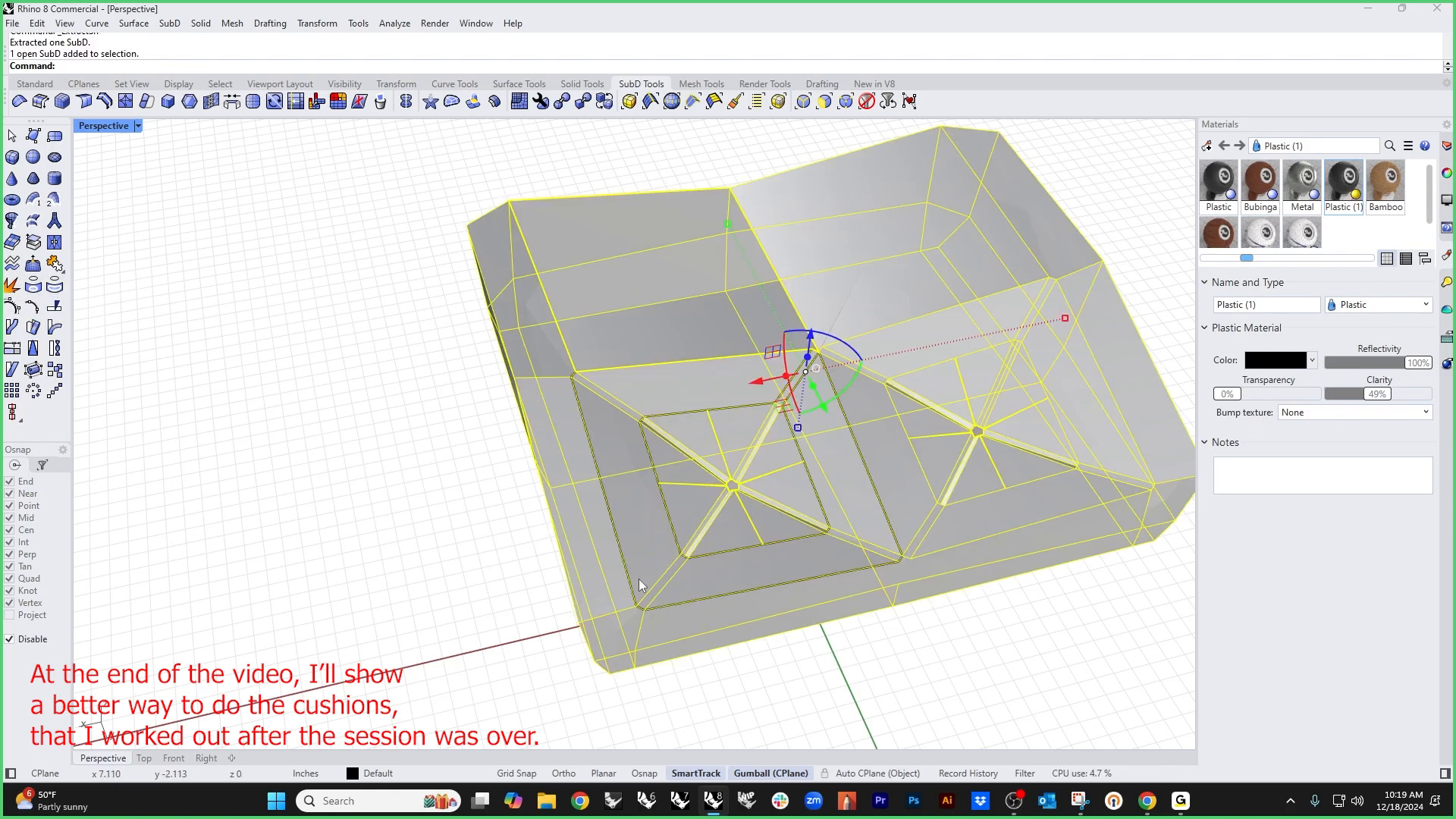
pyautogui.click(511, 579)
pyautogui.click(649, 563)
pyautogui.click(440, 542)
pyautogui.write('h')
pyautogui.press('Return')
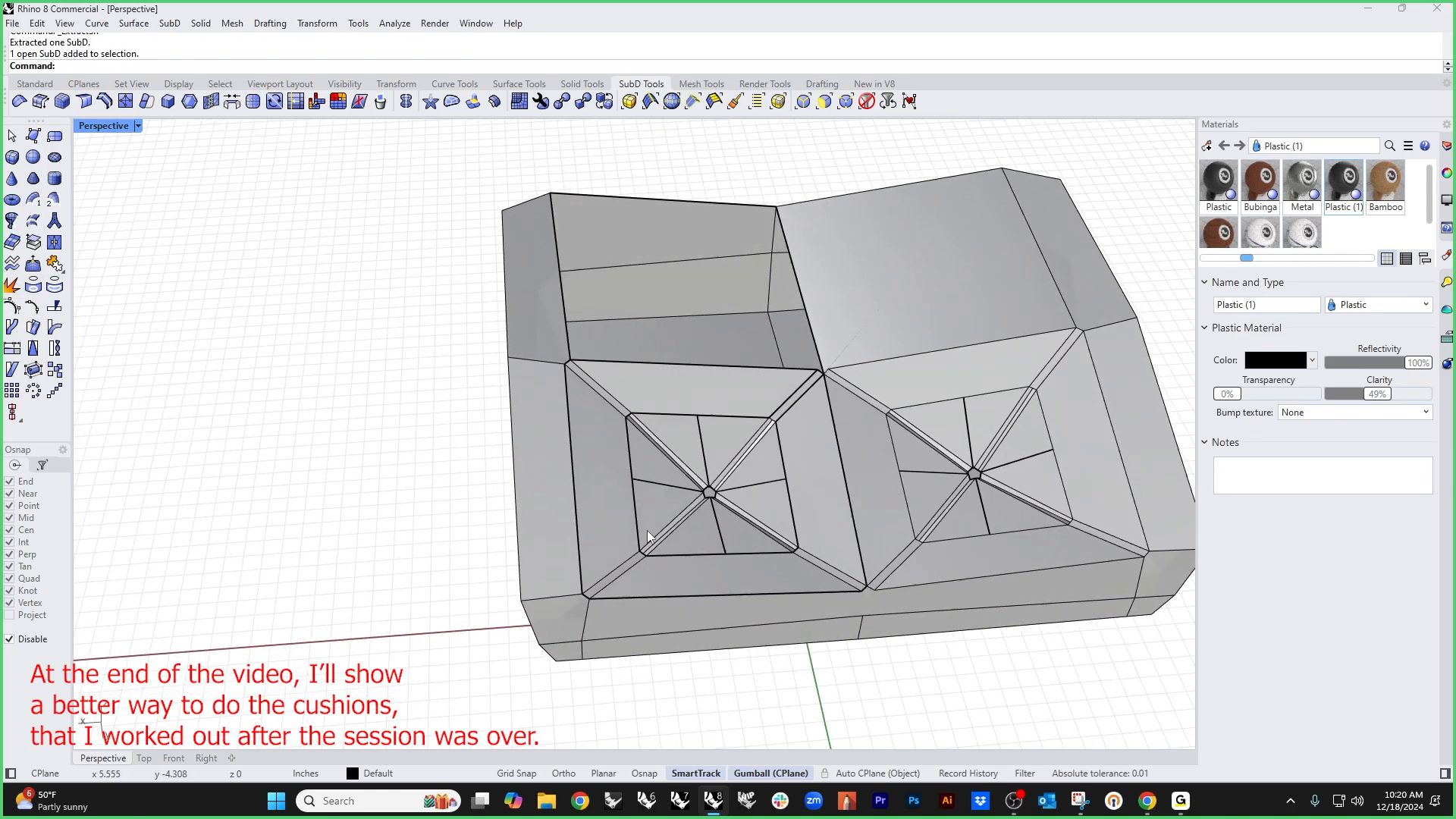
pyautogui.click(608, 558)
pyautogui.press('Escape')
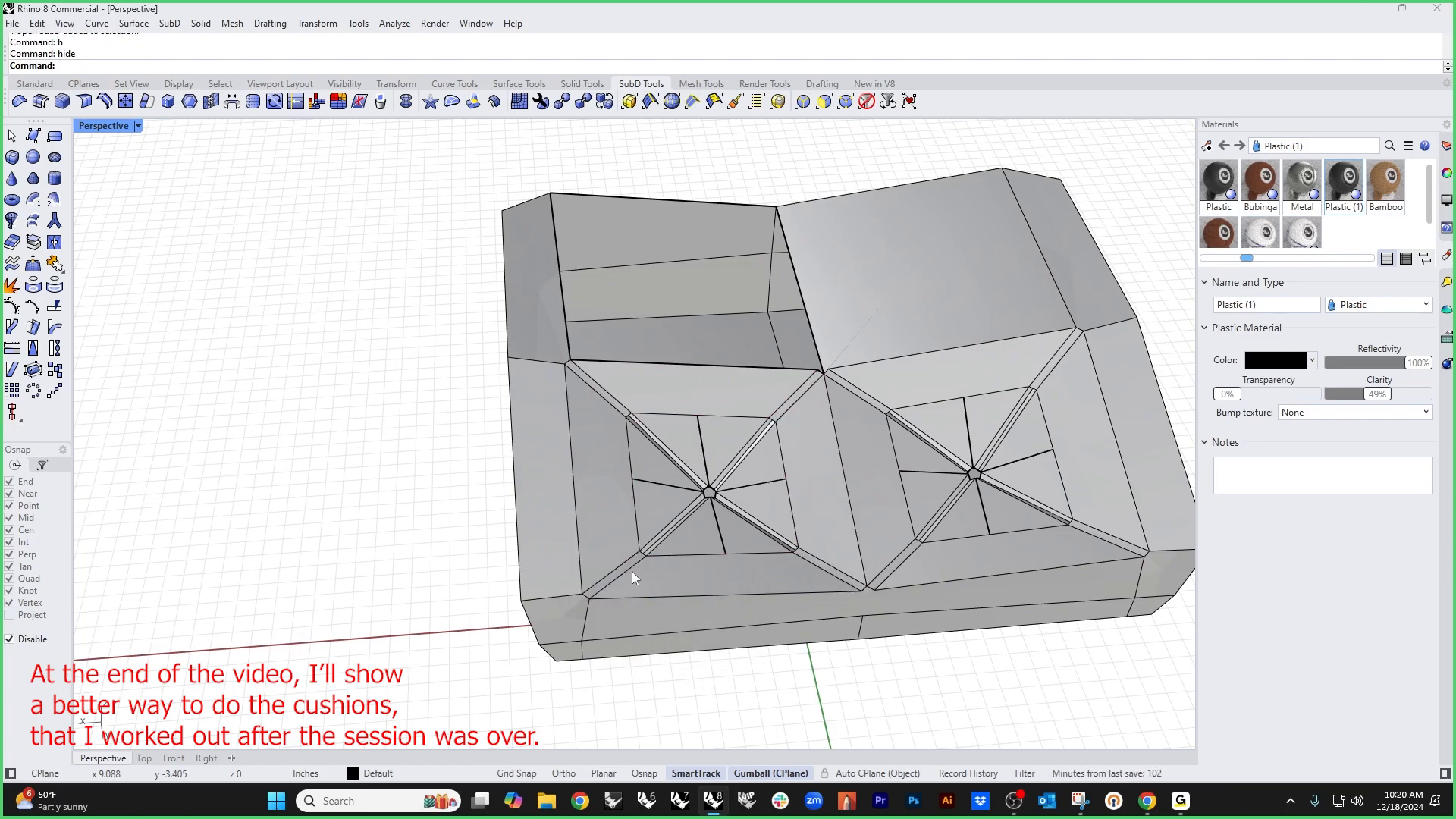
# Step: Undo the hide and the preceding extraction of the dimple's outer ring of faces
pyautogui.moveTo(630, 571); pyautogui.dragTo(600, 505, button='right')
pyautogui.click(601, 505)
pyautogui.hotkey('ctrl', 'z')
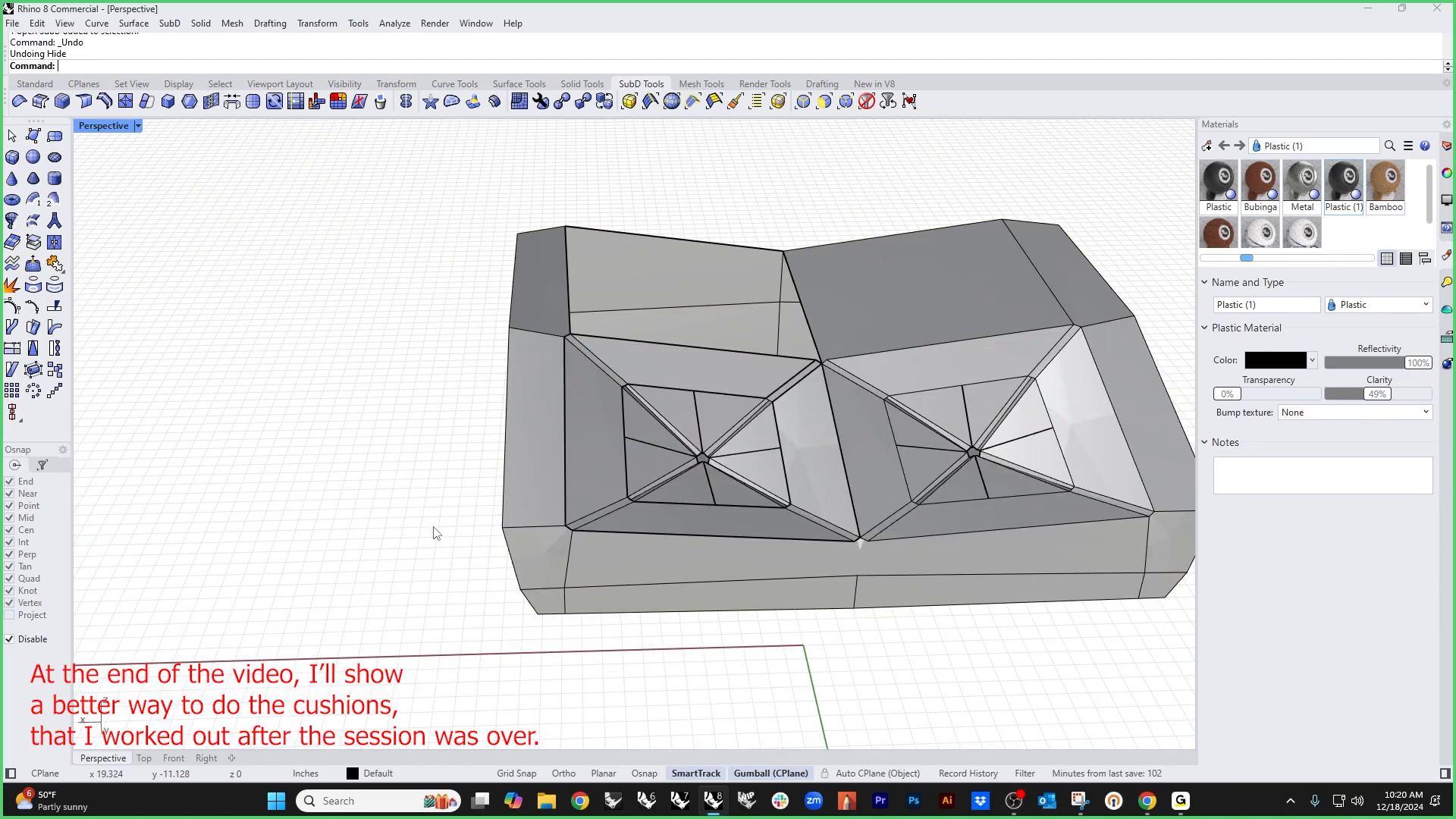
pyautogui.moveTo(410, 549); pyautogui.dragTo(425, 512, button='right')
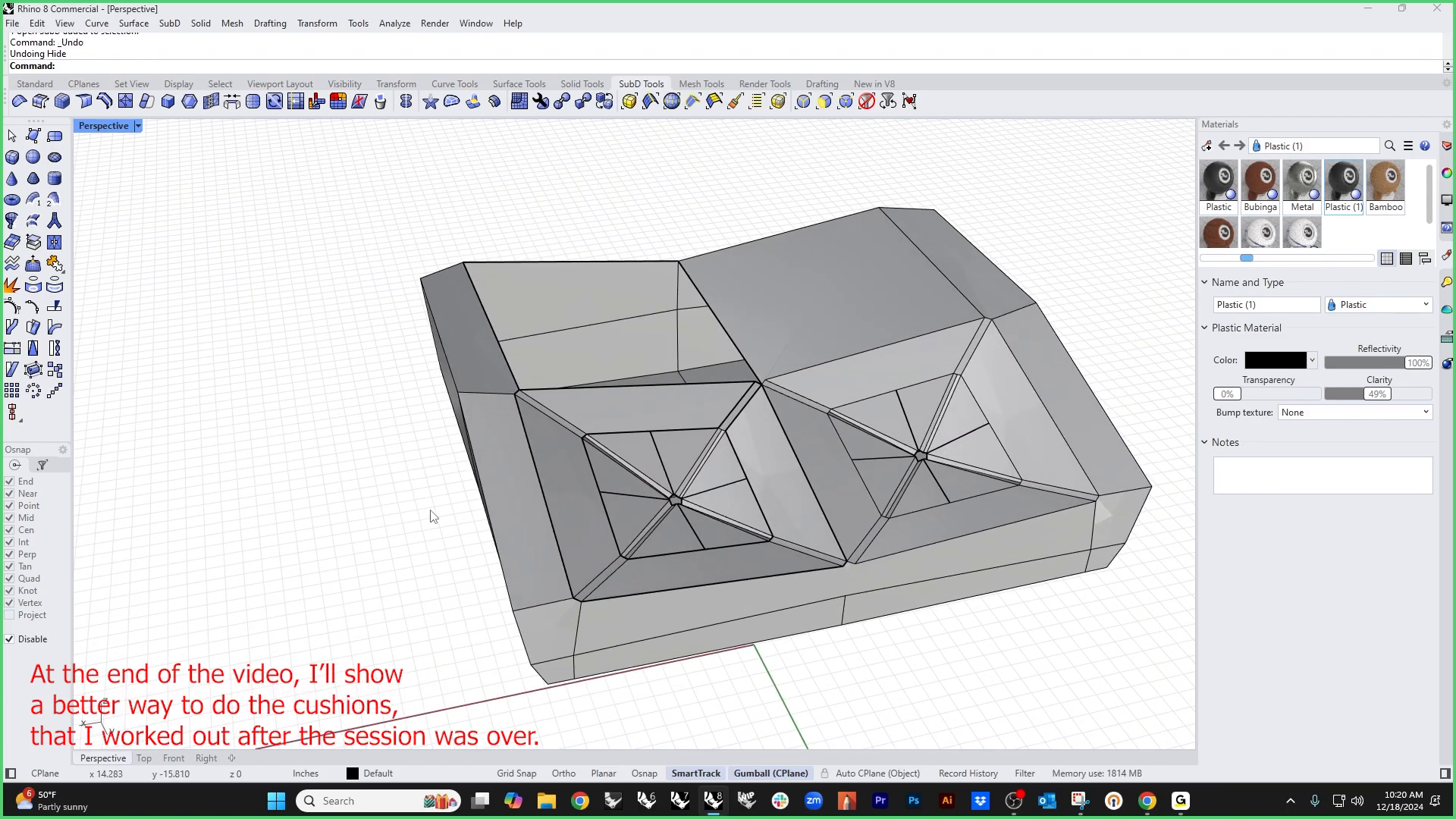
pyautogui.hotkey('ctrl', 'z')
# Step: Extract the outer ring of faces and corner fold ends around the seat cushion's +X dimple with Copy=No
pyautogui.middleClick(418, 500)
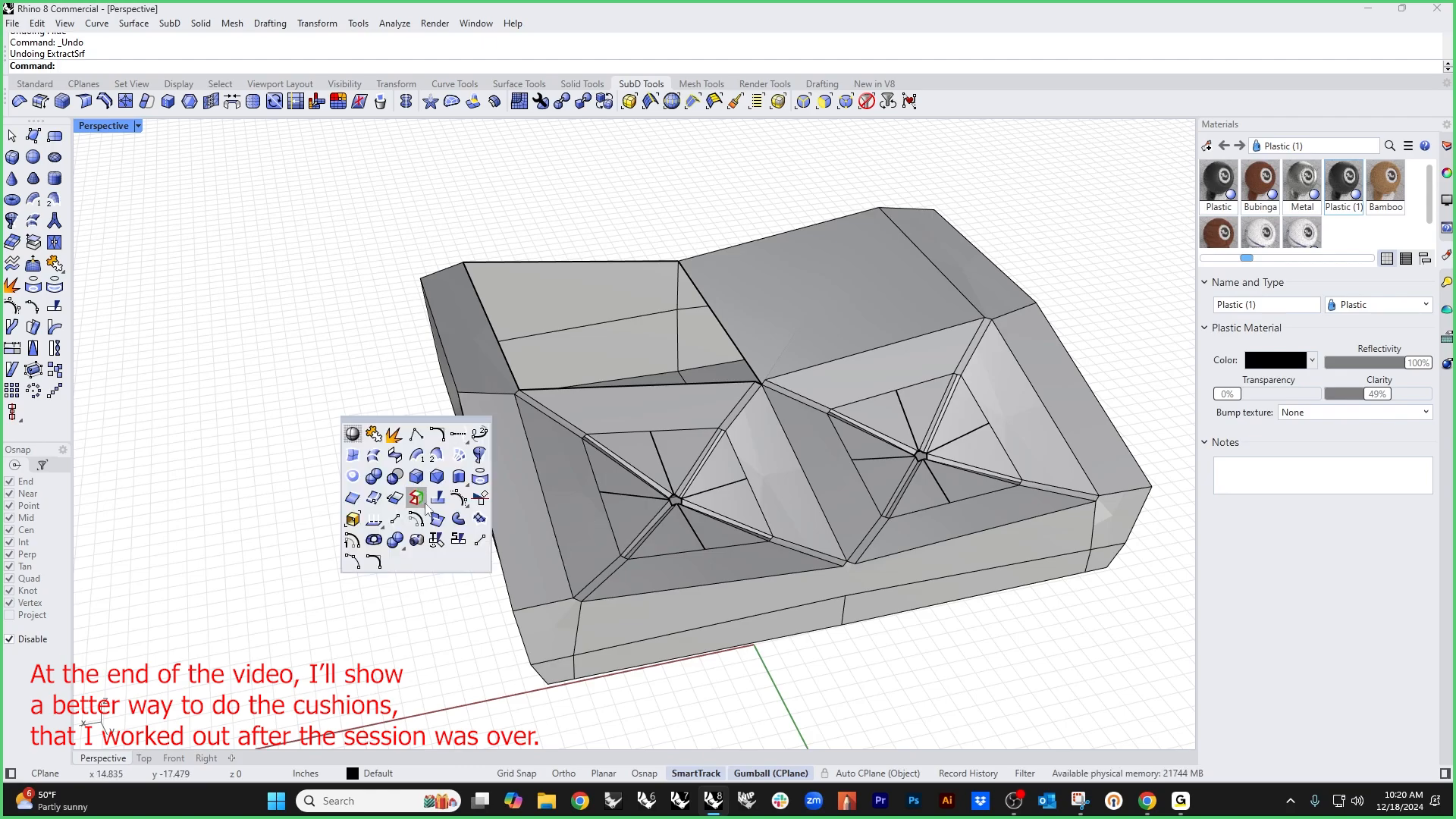
pyautogui.click(394, 435)
pyautogui.click(226, 66)
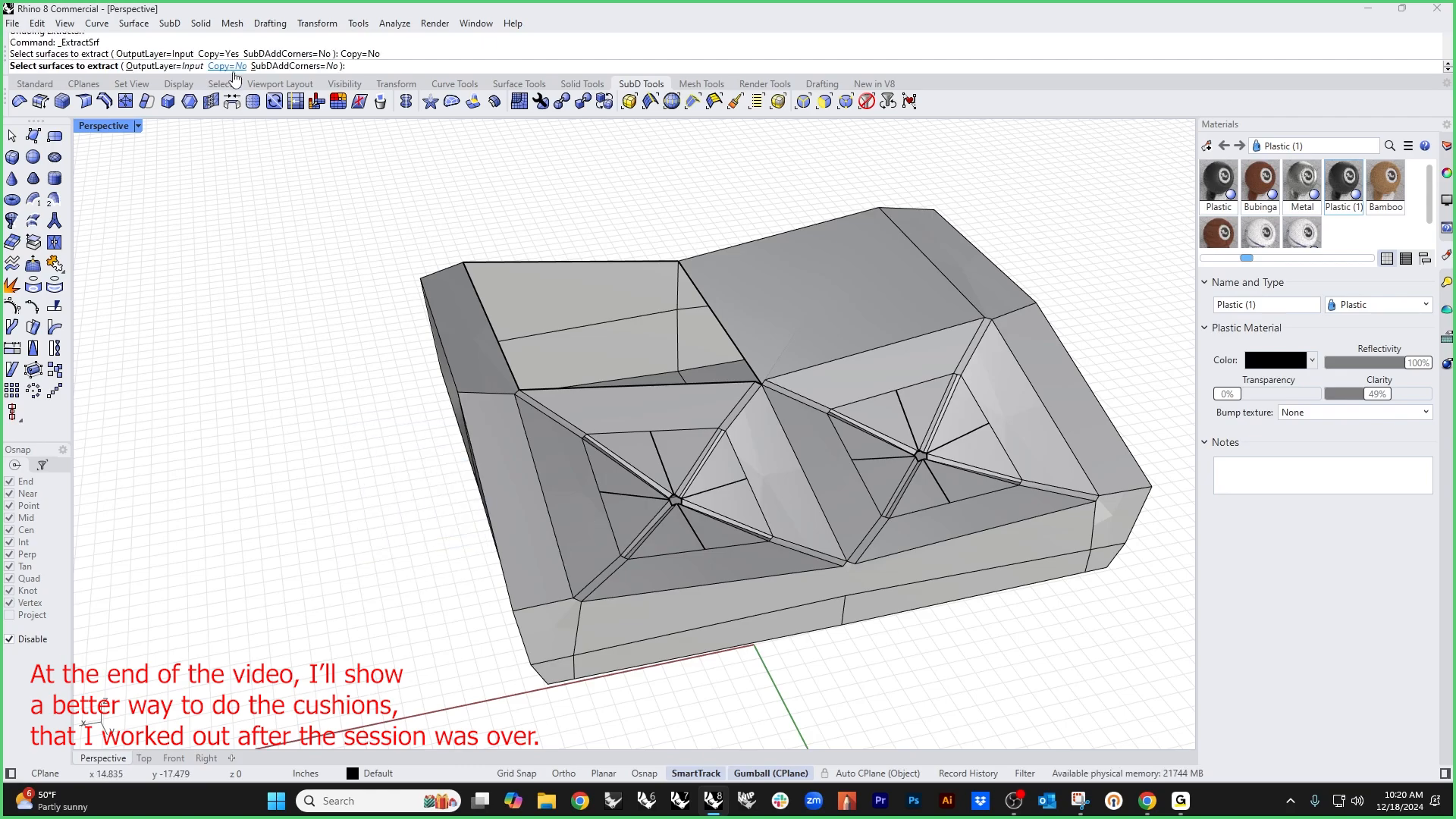
pyautogui.click(599, 419)
pyautogui.scroll(5, 585, 416)
pyautogui.click(485, 402)
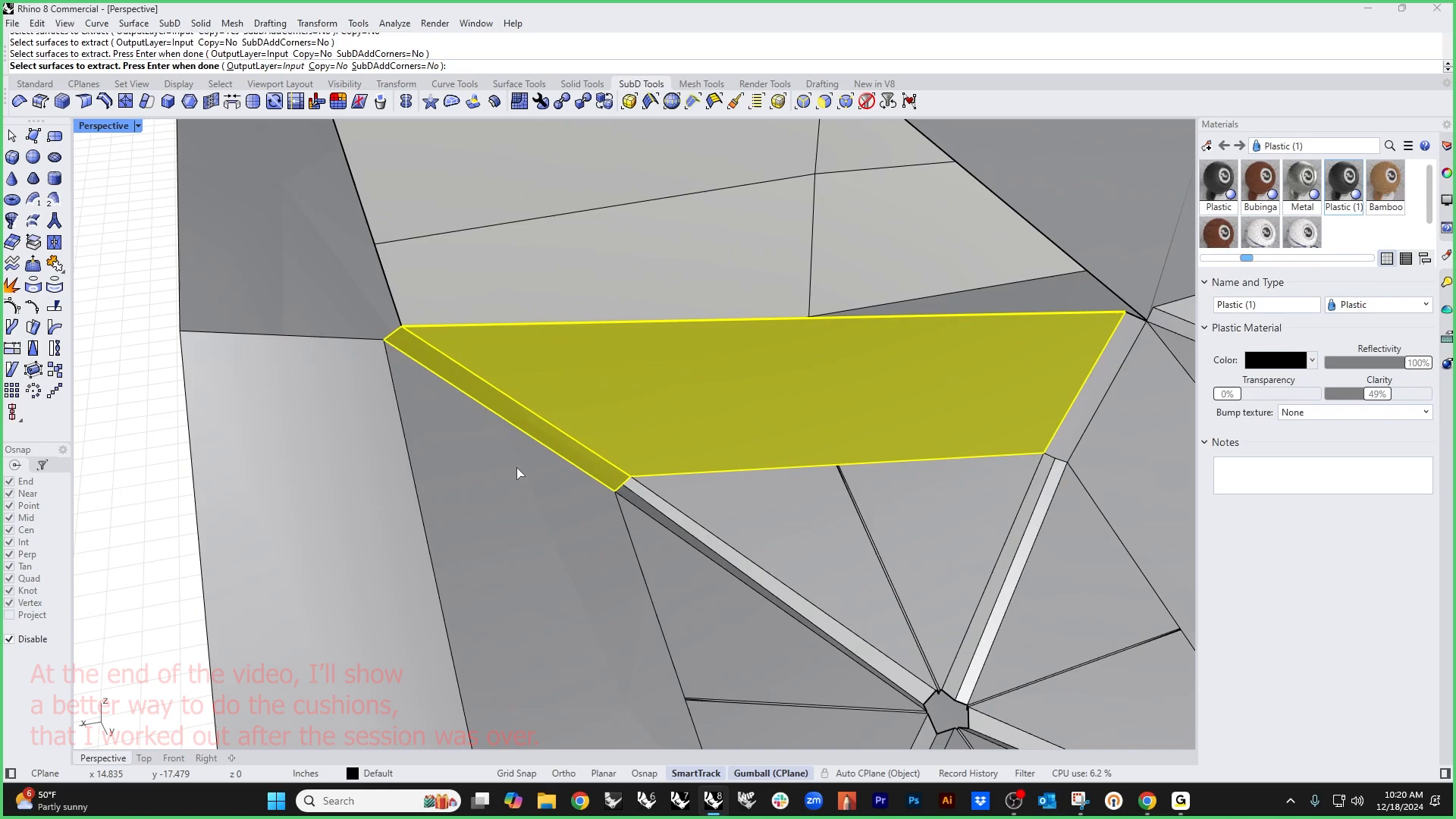
pyautogui.click(514, 476)
pyautogui.scroll(-5, 611, 650)
pyautogui.scroll(5, 570, 649)
pyautogui.click(571, 649)
pyautogui.click(666, 591)
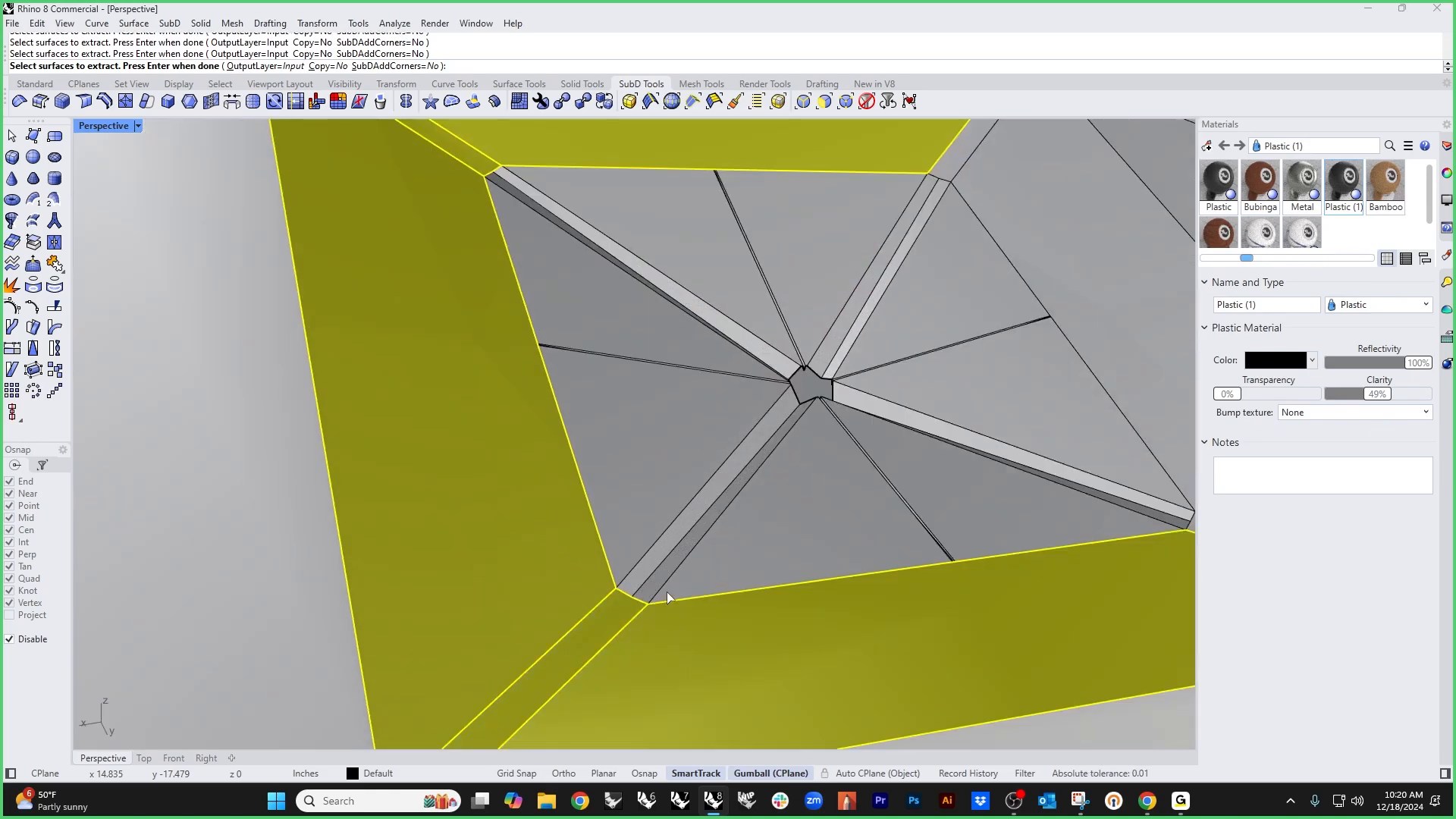
pyautogui.scroll(-3, 871, 593)
pyautogui.scroll(5, 870, 593)
pyautogui.click(824, 588)
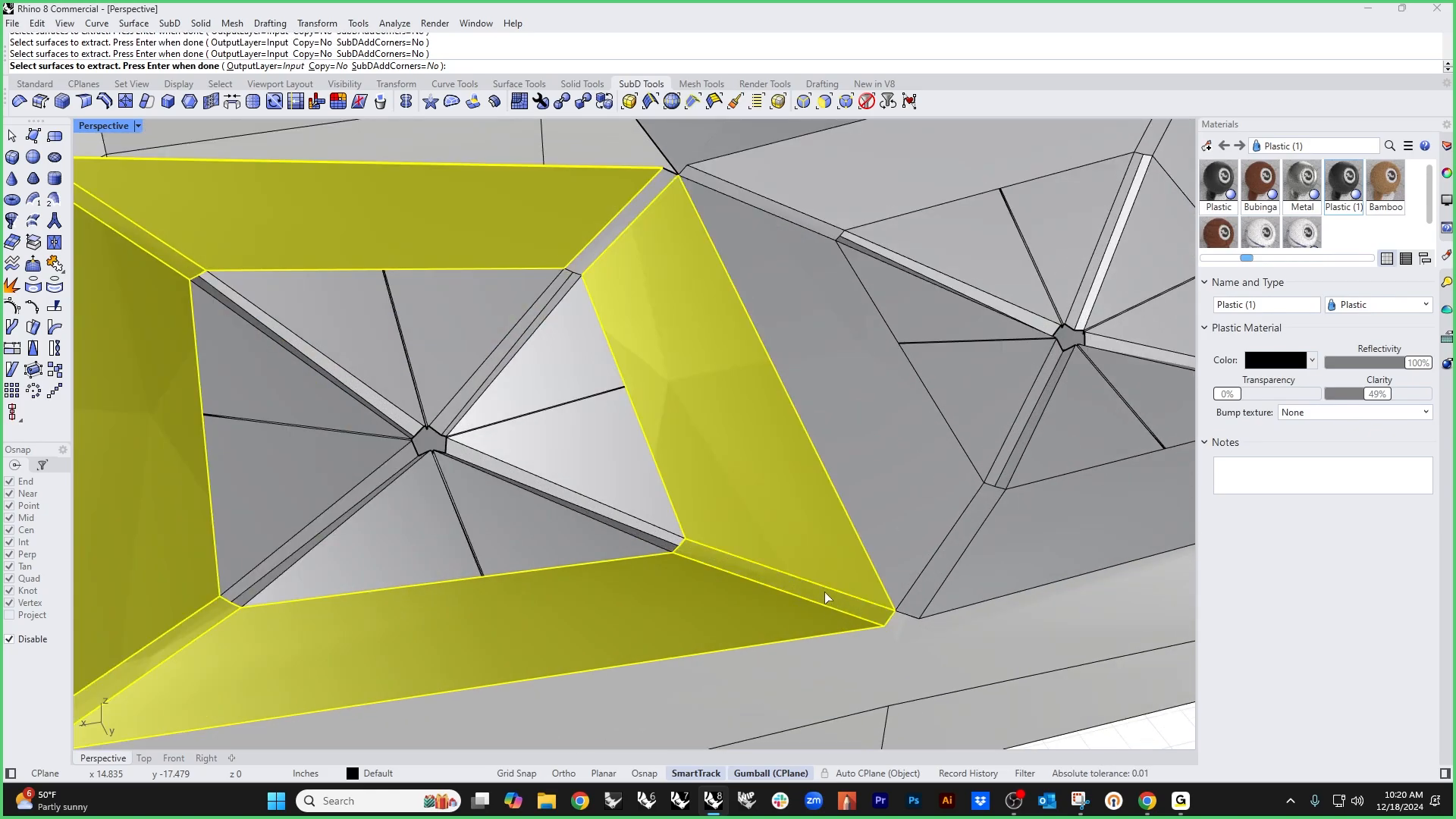
pyautogui.scroll(-5, 825, 591)
pyautogui.scroll(5, 682, 301)
pyautogui.click(681, 299)
pyautogui.scroll(-5, 681, 299)
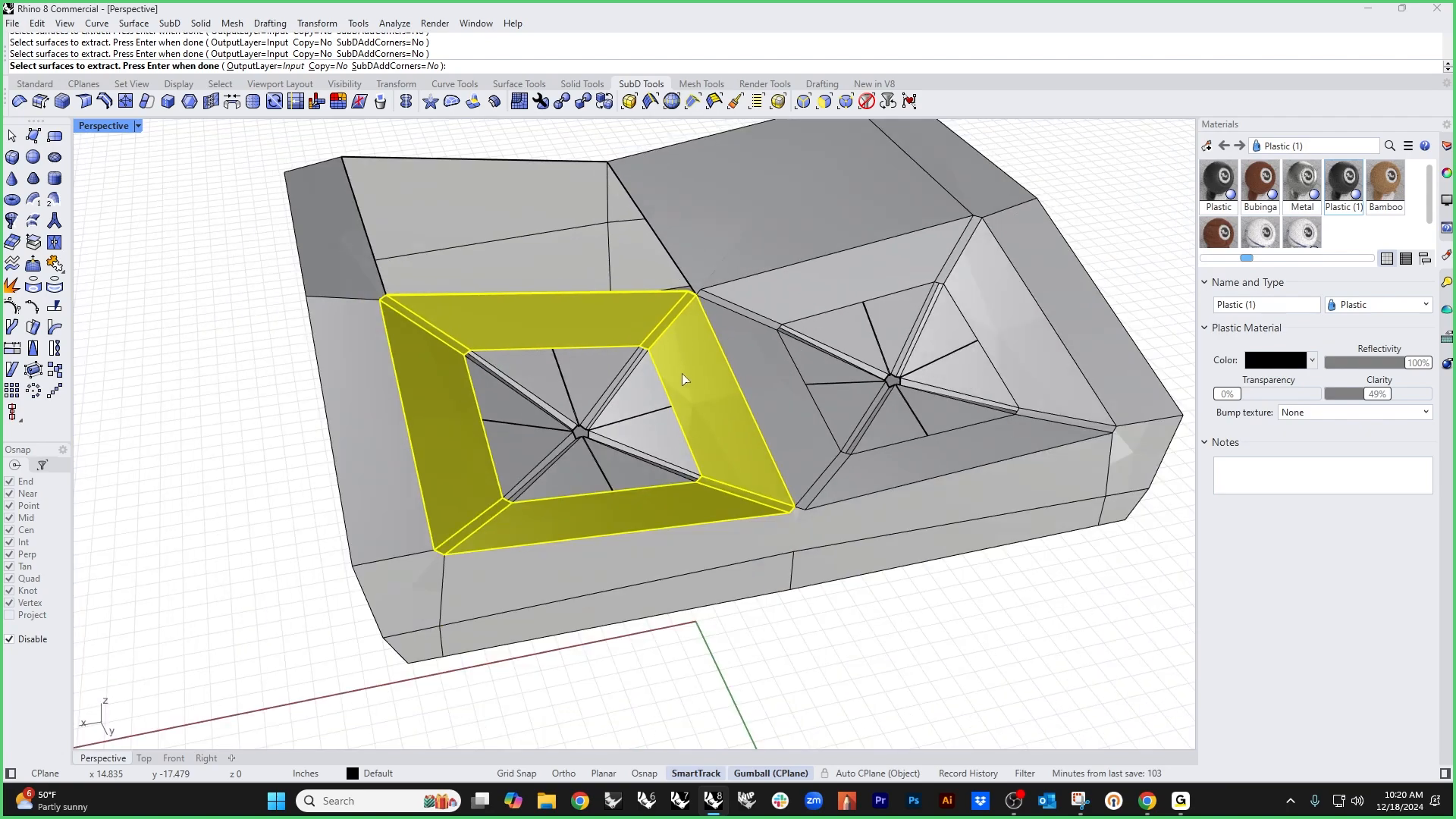
pyautogui.press('Return')
# Step: Join the extracted ring with the inner dimple faces into one SubD panel, using Smooth joined edges
pyautogui.click(657, 450)
pyautogui.keyDown('shift'); pyautogui.click(708, 458); pyautogui.keyUp('shift')
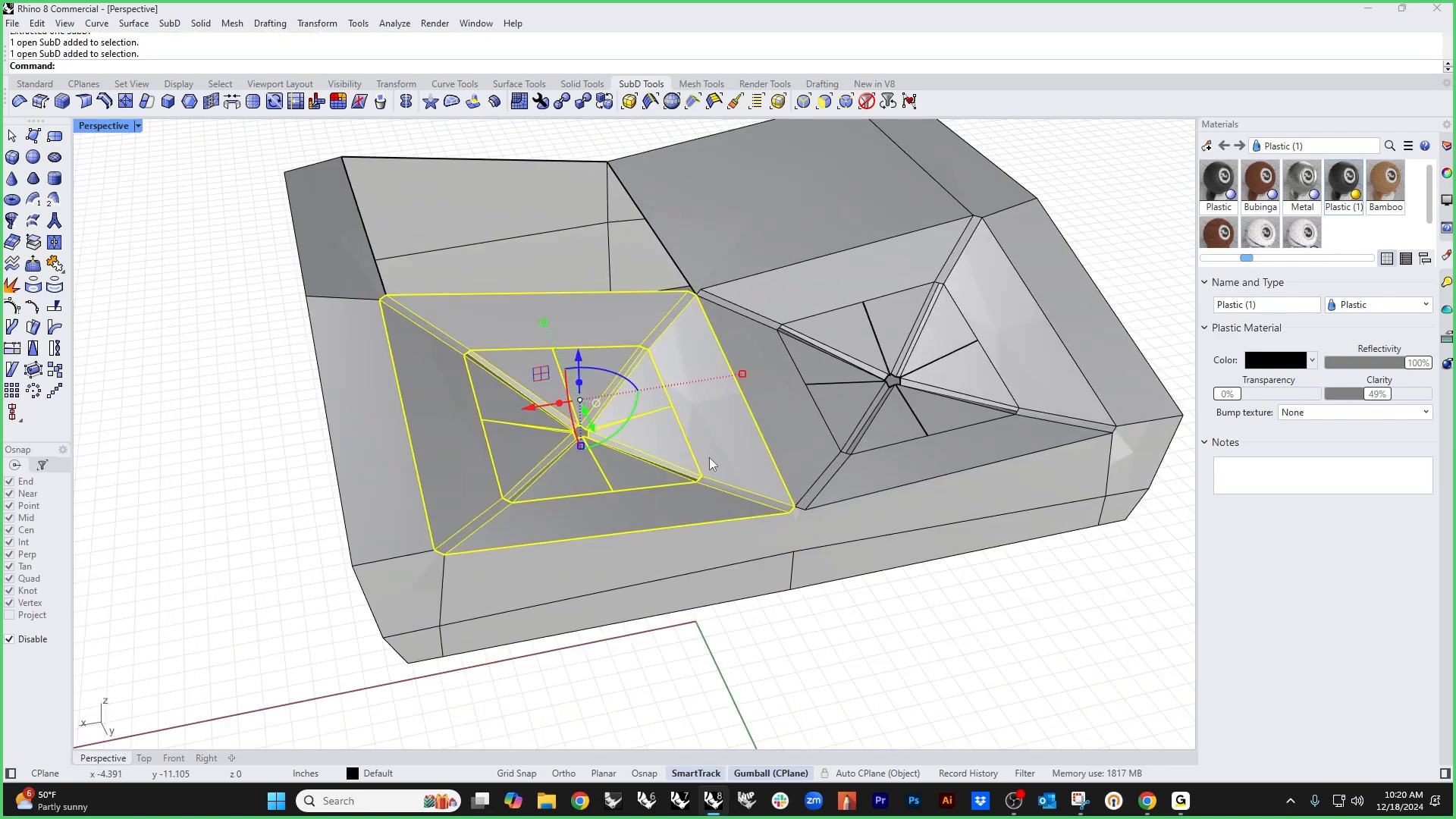
pyautogui.write('join')
pyautogui.press('Return')
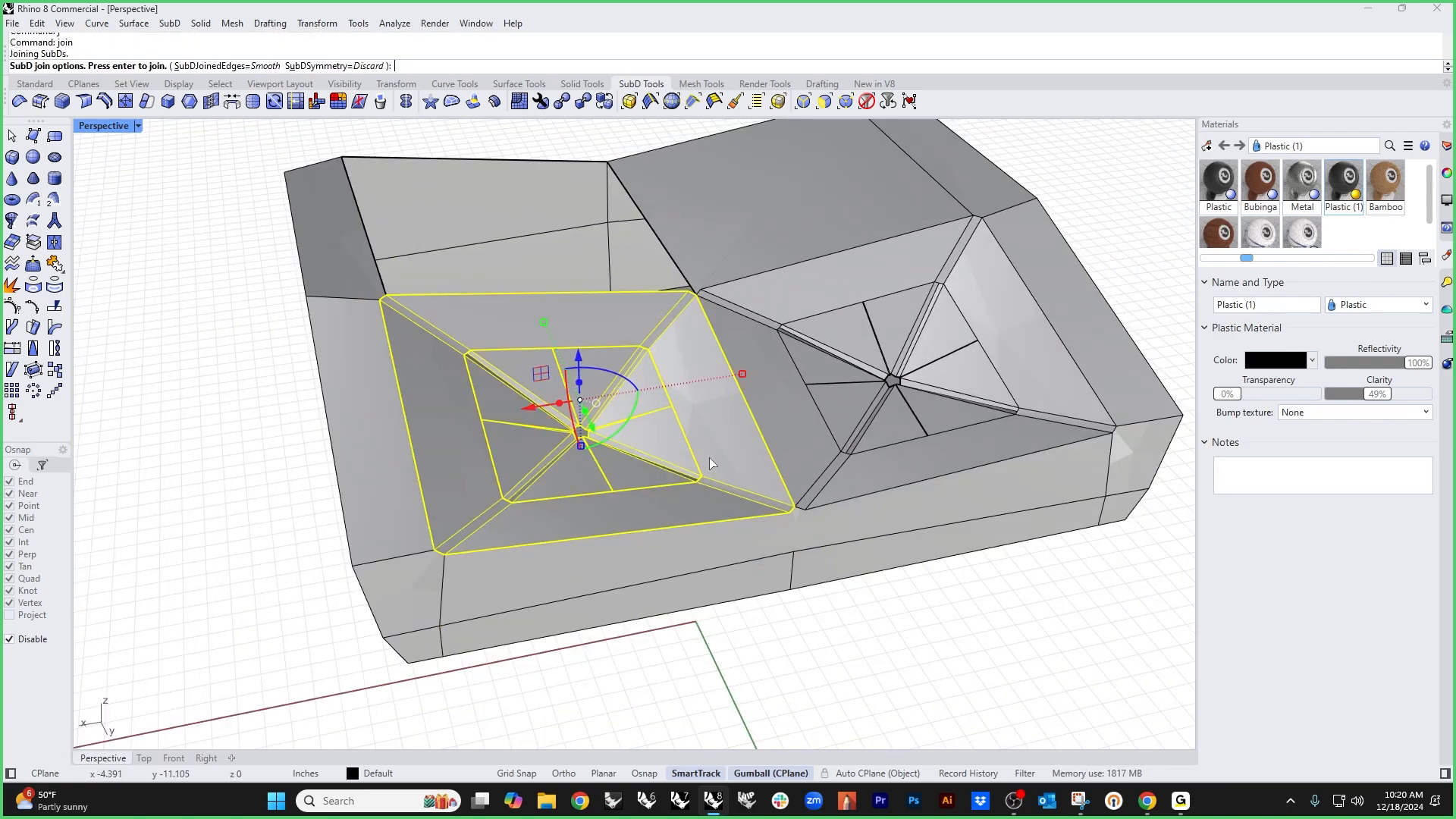
pyautogui.press('Return')
# Step: Duplicate the dimple panel over the open area in front of it and relocate the copy's gumball to its near corner
pyautogui.moveTo(708, 457); pyautogui.dragTo(781, 402, button='right')
pyautogui.moveTo(781, 402); pyautogui.dragTo(390, 278)
pyautogui.scroll(5, 551, 425)
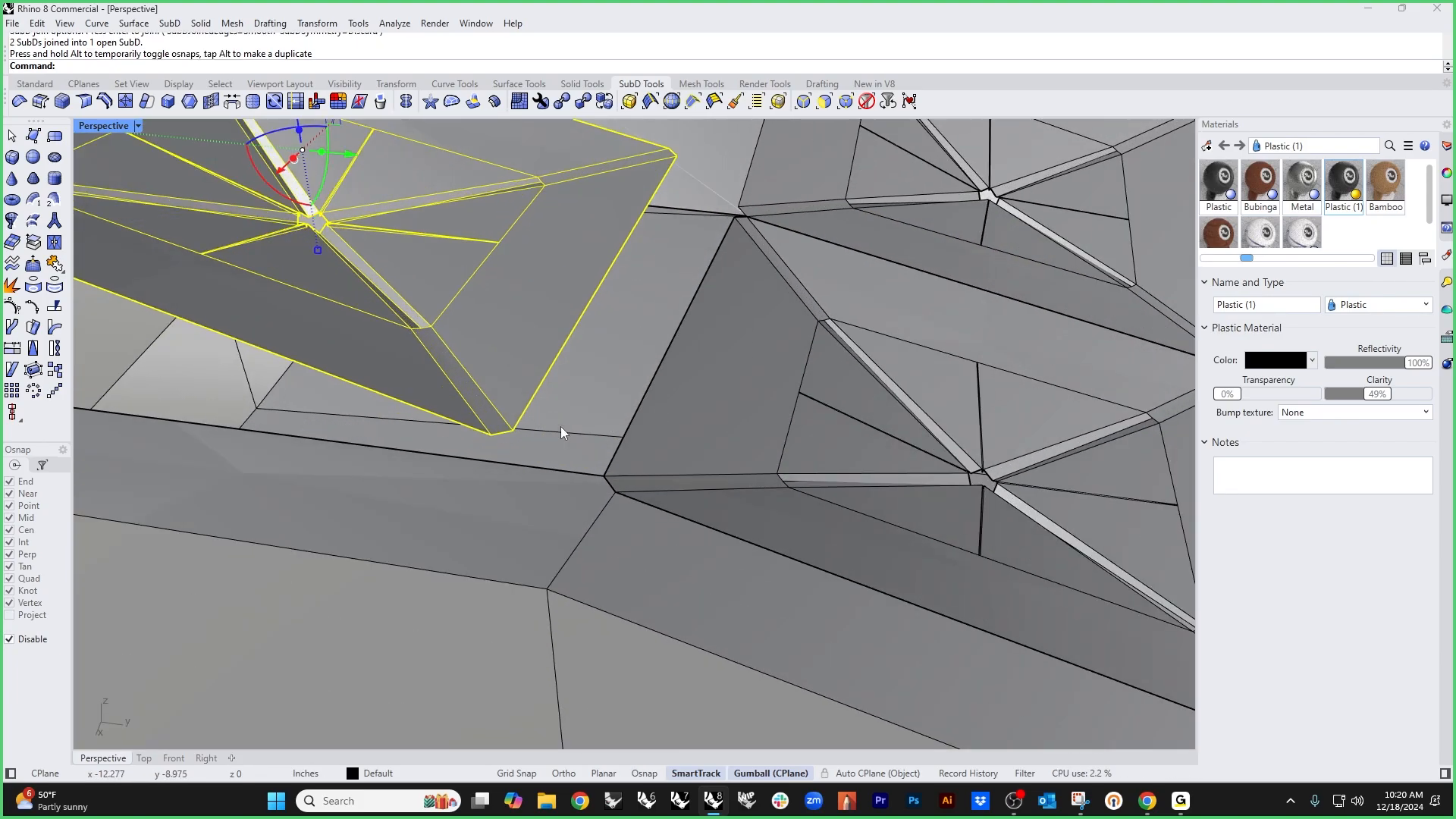
pyautogui.keyDown('shift'); pyautogui.moveTo(381, 188); pyautogui.dragTo(419, 292, button='right'); pyautogui.keyUp('shift')
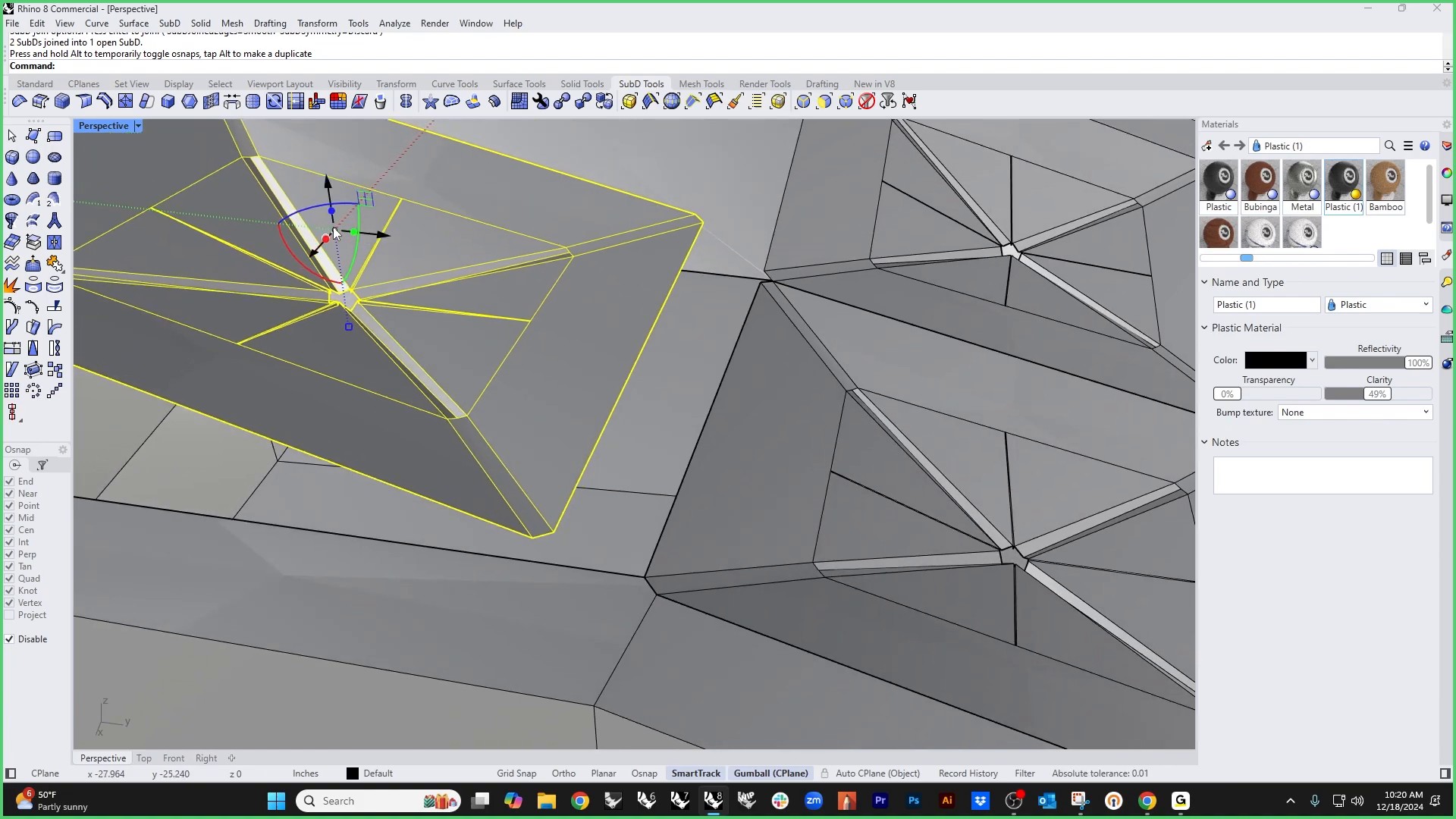
pyautogui.keyDown('ctrl'); pyautogui.moveTo(334, 226); pyautogui.dragTo(553, 531); pyautogui.keyUp('ctrl')
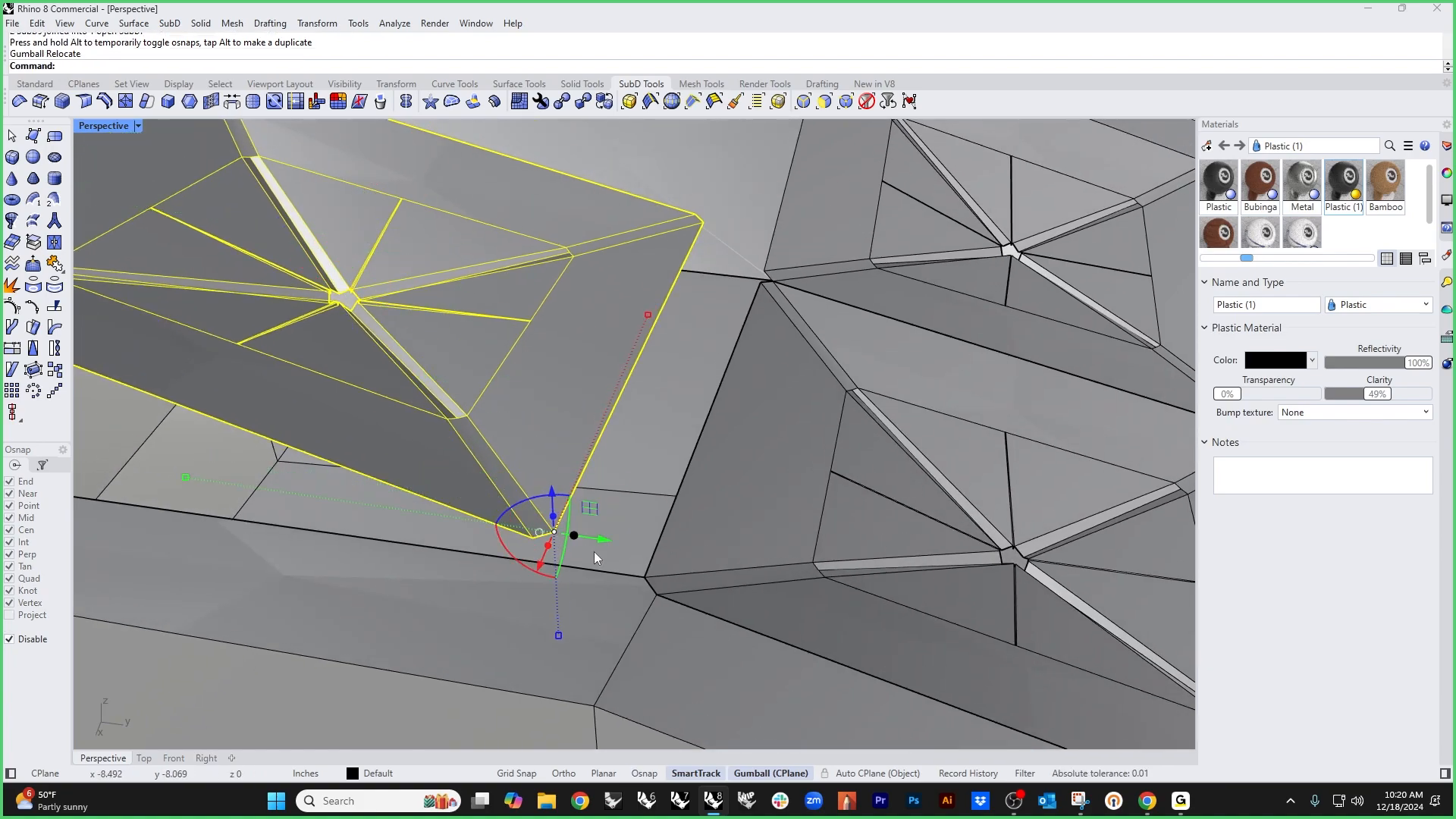
pyautogui.moveTo(633, 573); pyautogui.dragTo(599, 580, button='right')
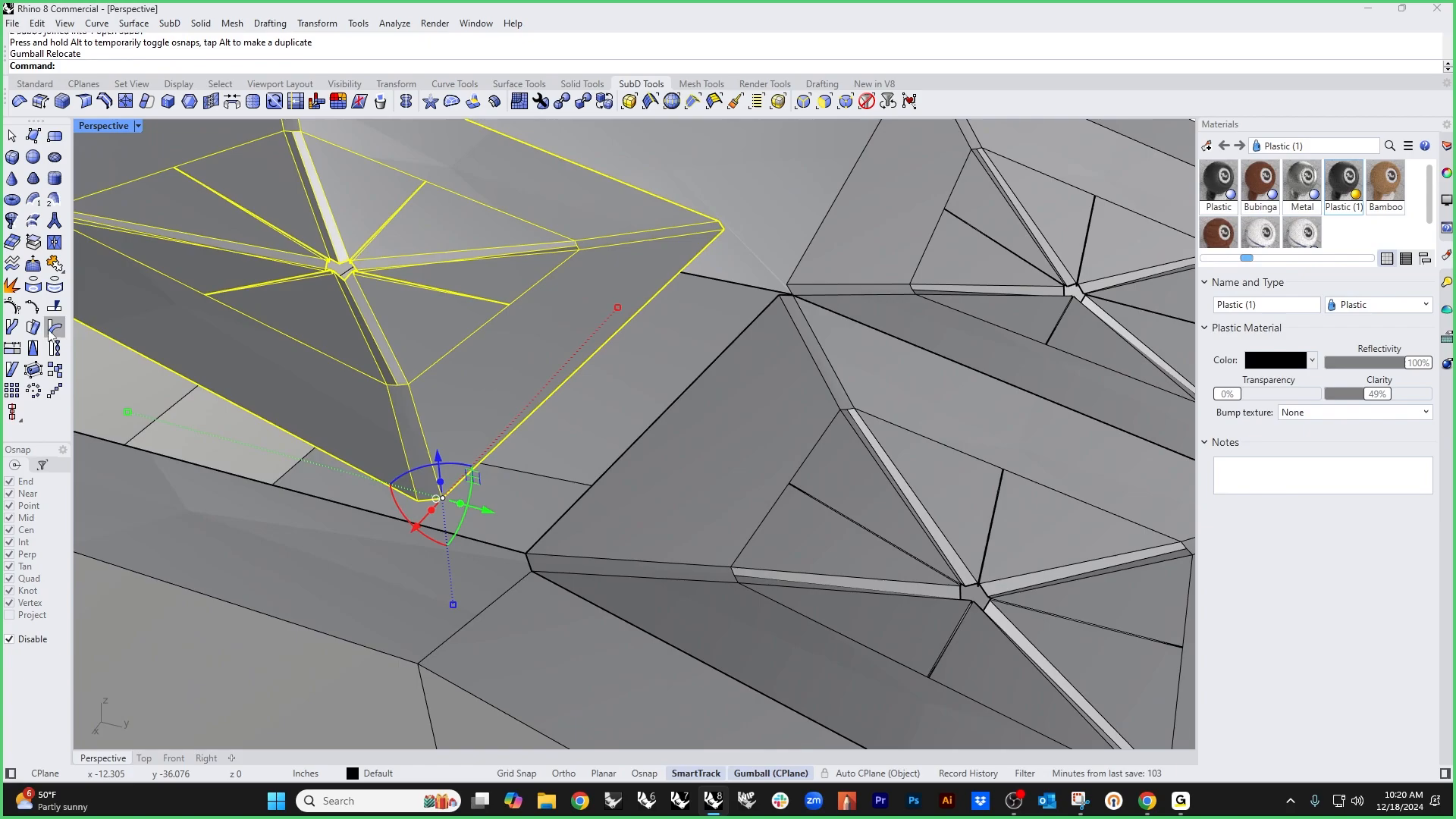
# Step: Move the copied panel by its outer corner vertex onto the original dimple panel's adjoining corner vertex
pyautogui.click(35, 85)
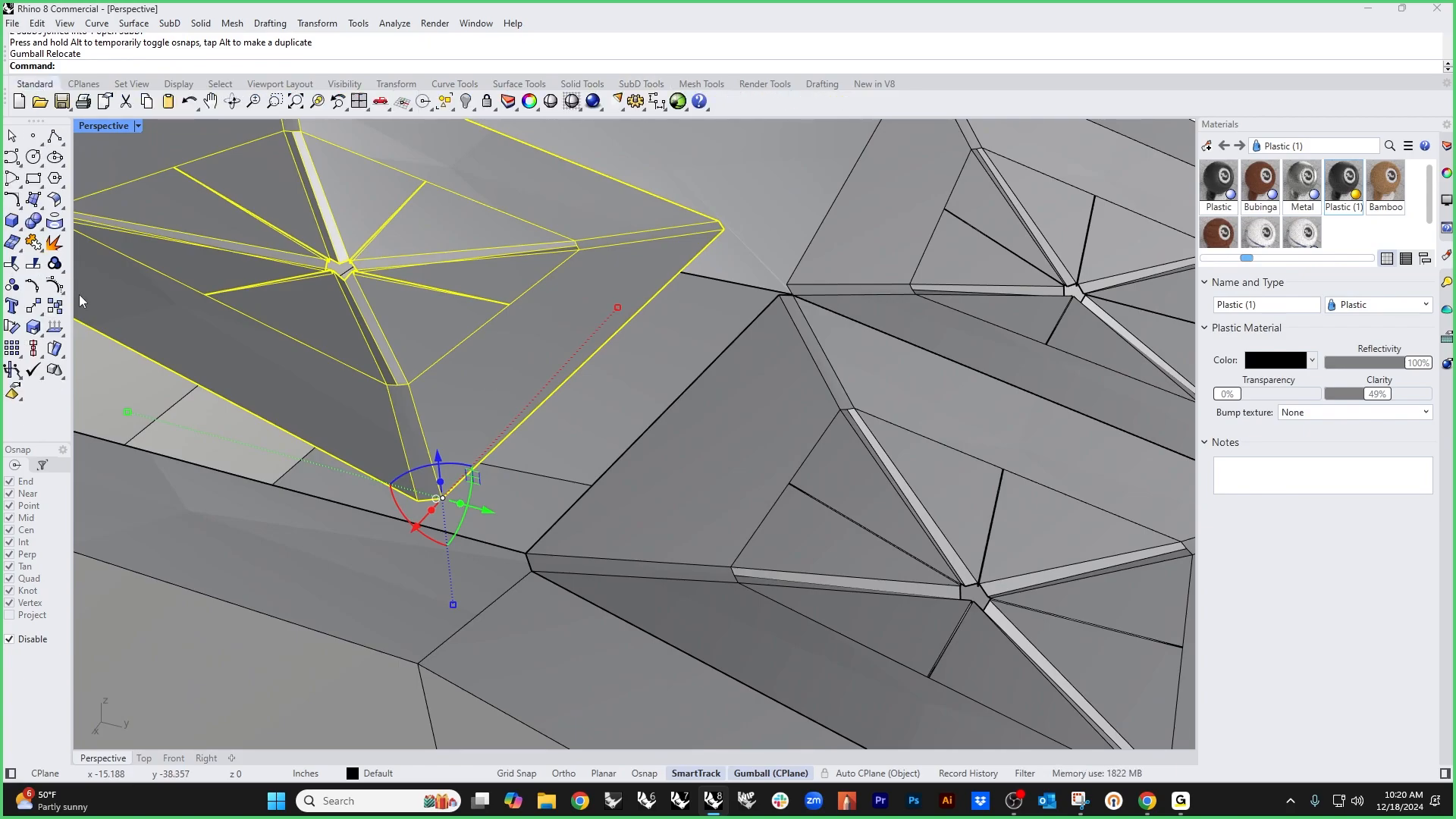
pyautogui.click(33, 305)
pyautogui.keyDown('alt'); pyautogui.click(442, 498); pyautogui.keyUp('alt')
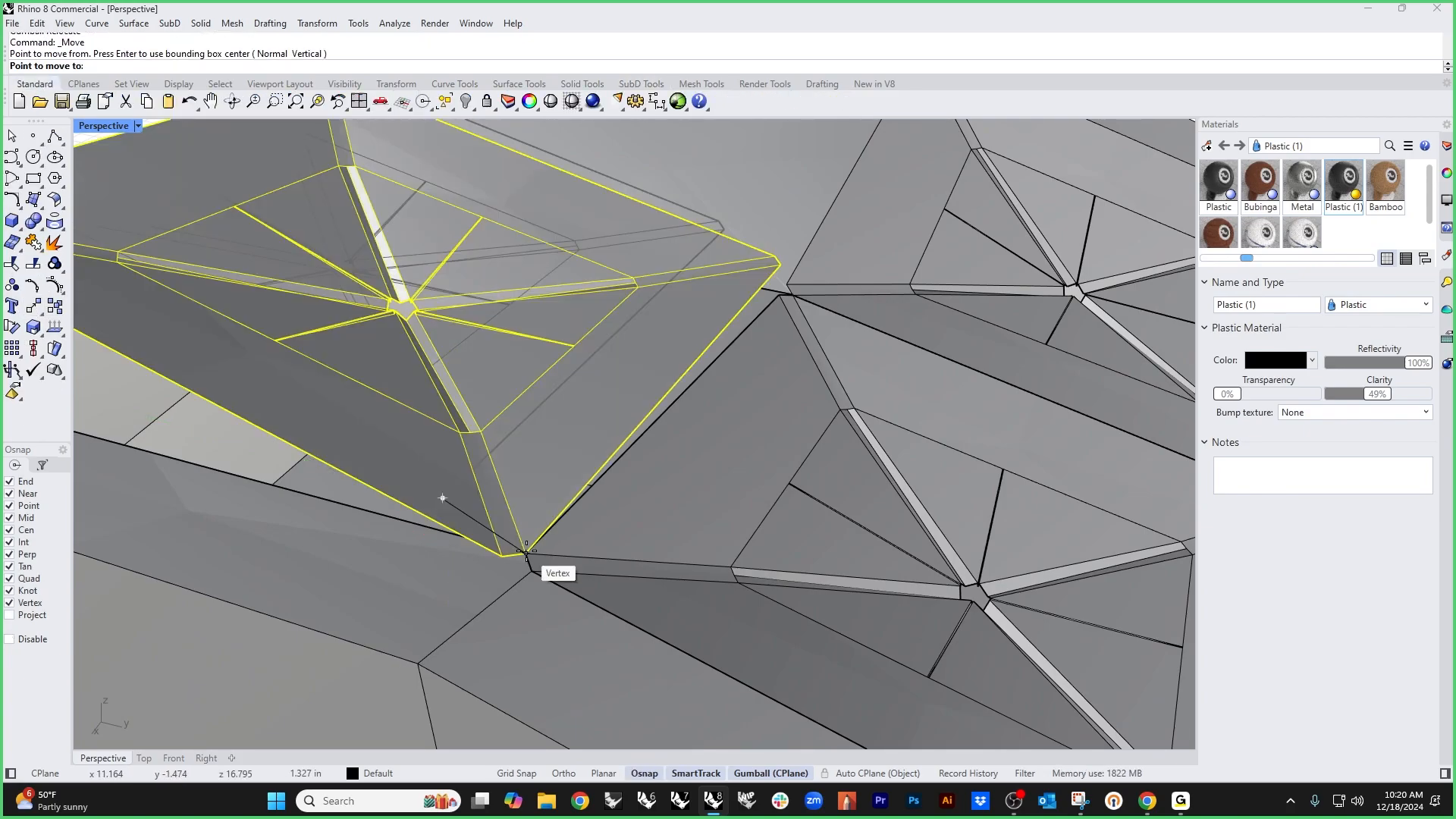
pyautogui.click(526, 551)
pyautogui.moveTo(526, 551); pyautogui.dragTo(728, 522, button='right')
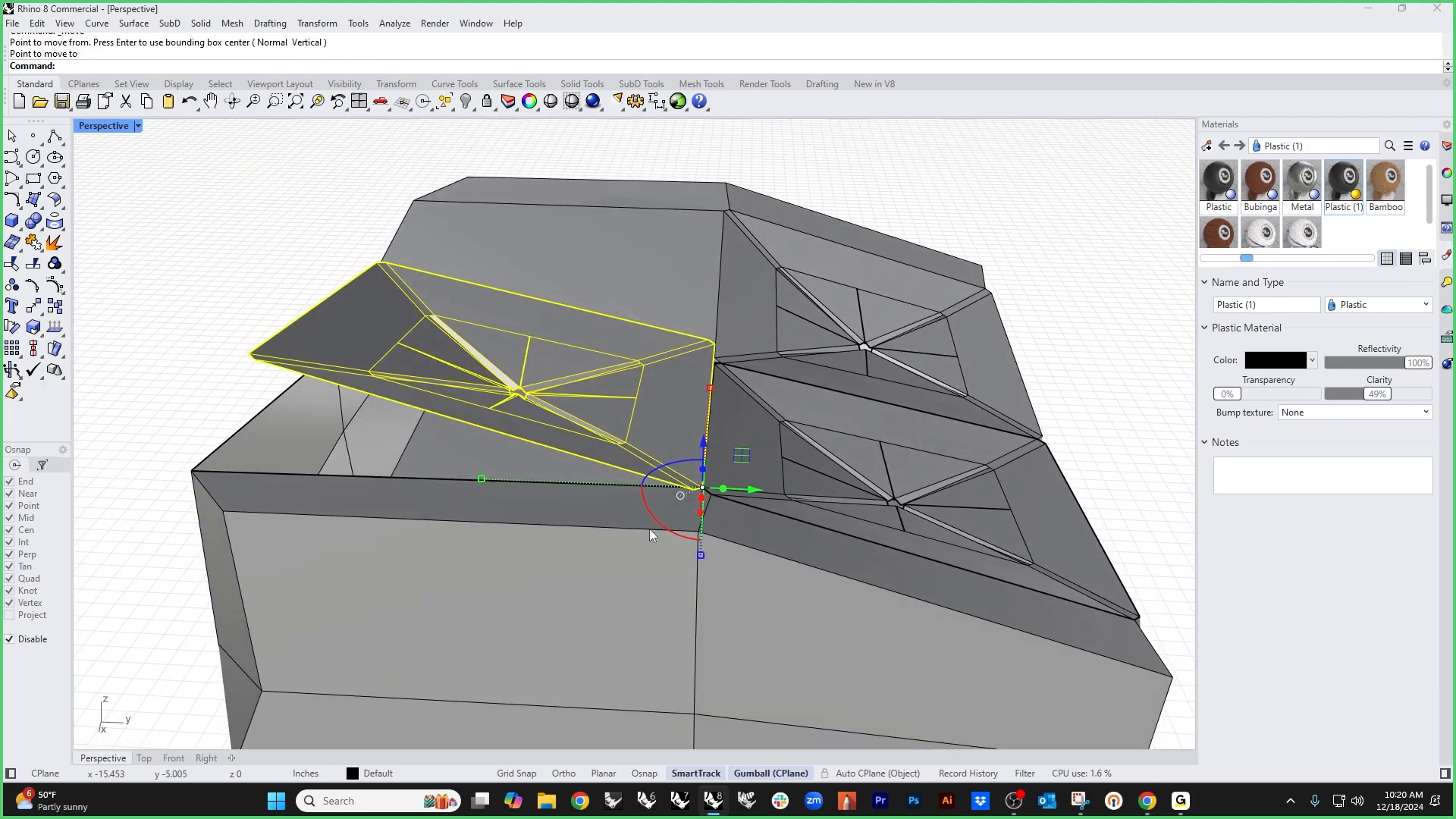
pyautogui.moveTo(775, 531); pyautogui.dragTo(602, 562, button='right')
pyautogui.scroll(5, 583, 562)
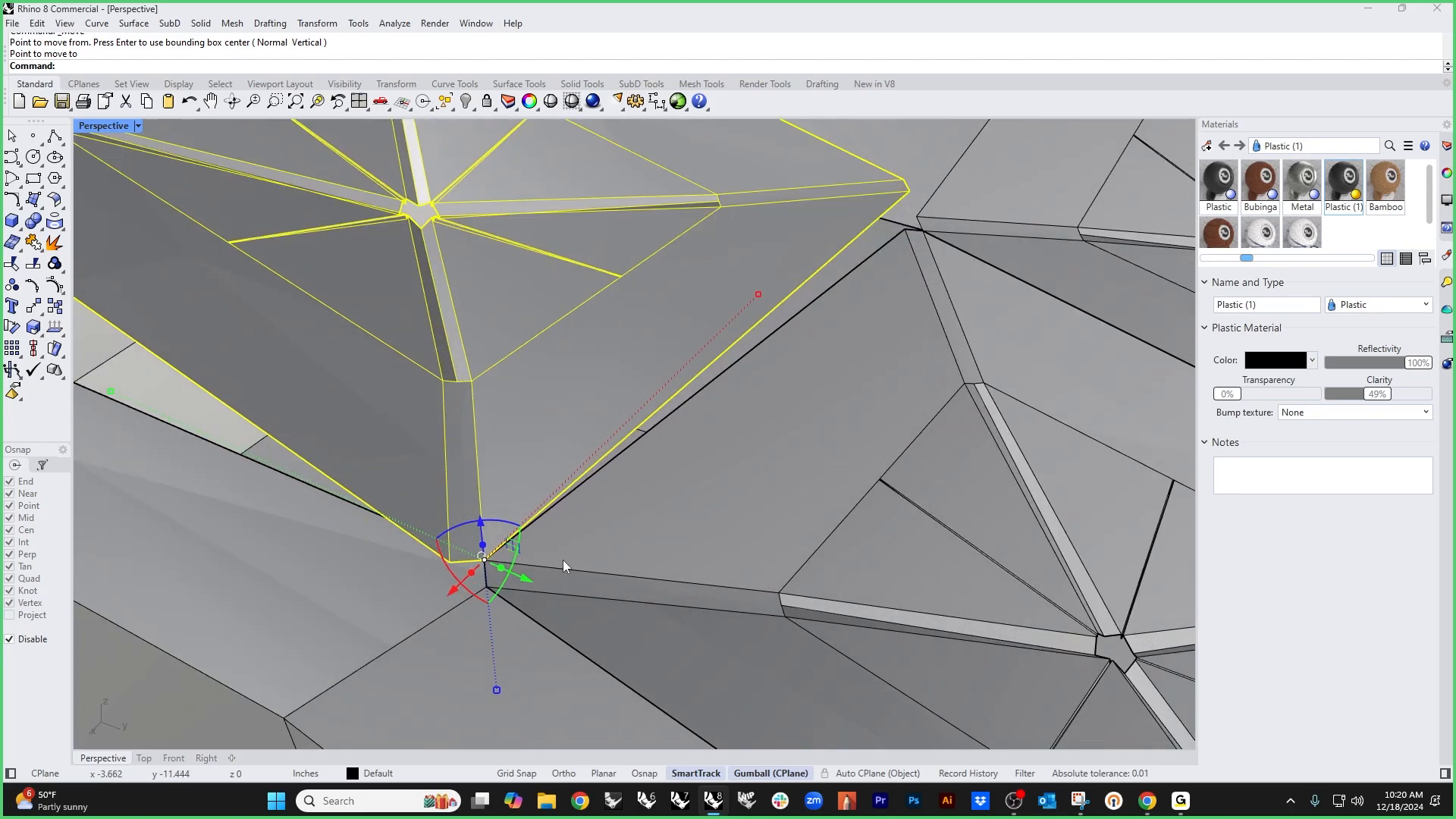
pyautogui.scroll(-5, 560, 553)
# Step: Isolate the copied and original dimple panels from the rest of the seat cushion
pyautogui.click(227, 629)
pyautogui.scroll(5, 485, 561)
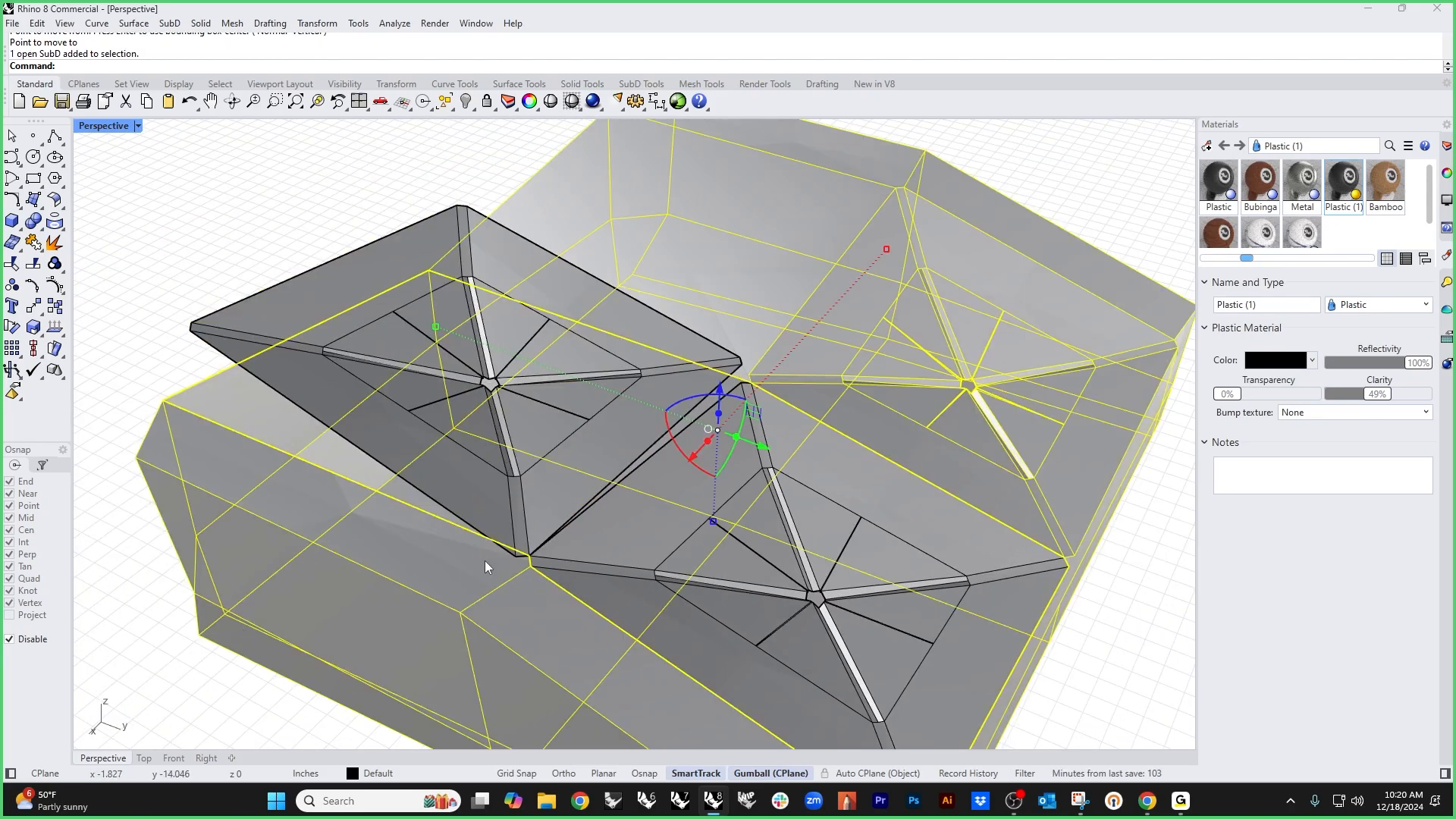
pyautogui.scroll(-5, 496, 553)
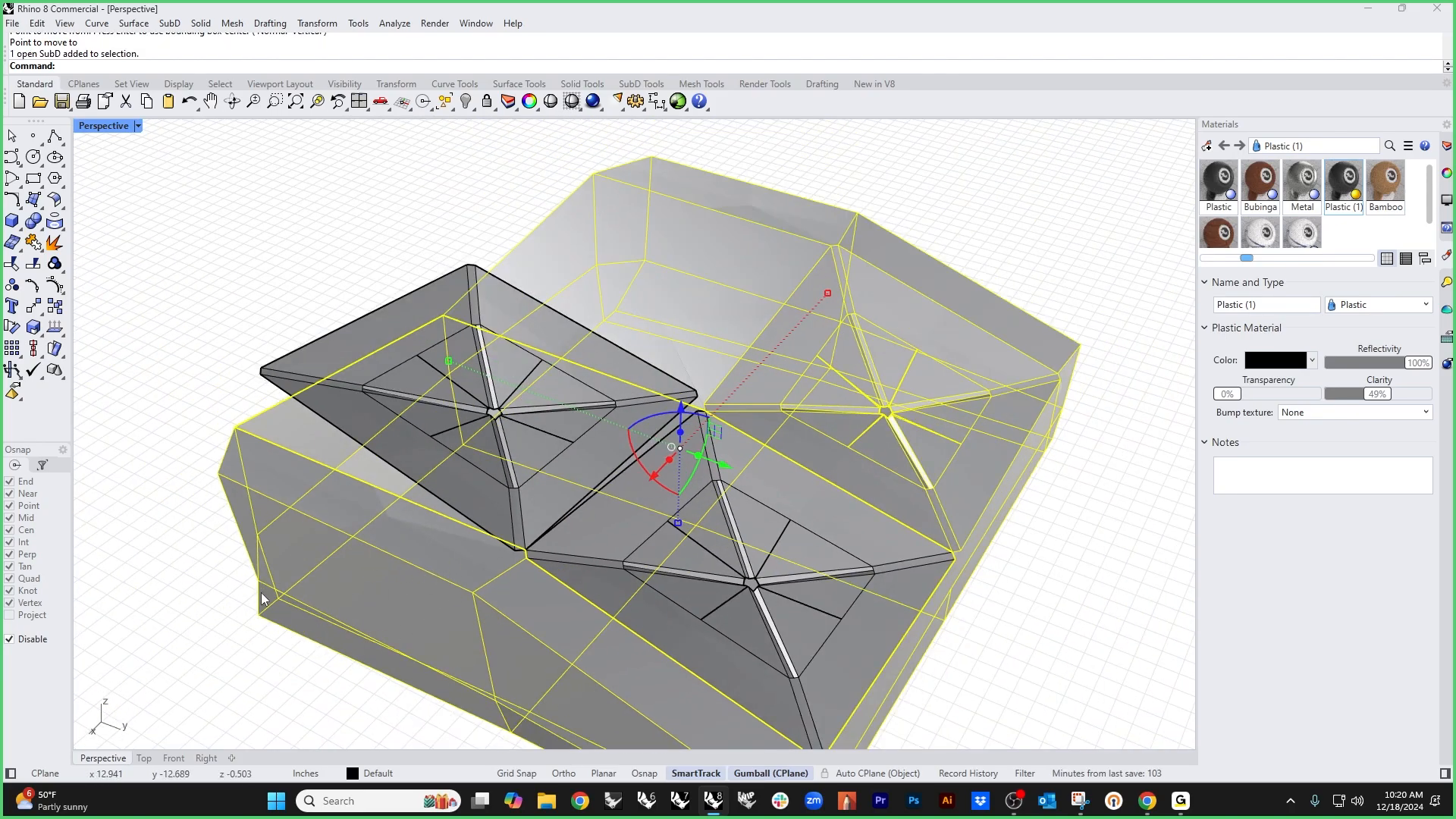
pyautogui.click(224, 616)
pyautogui.scroll(5, 531, 561)
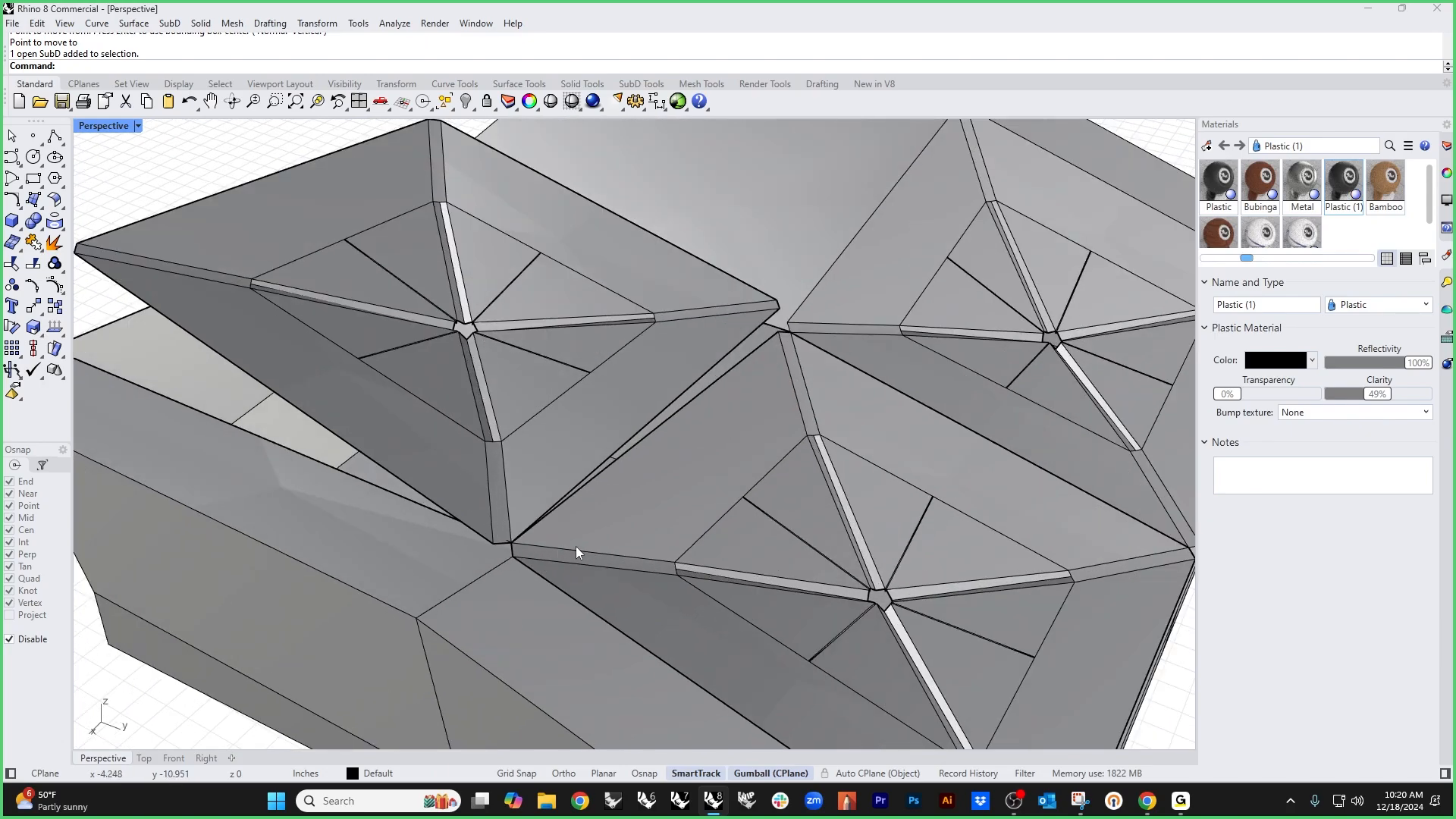
pyautogui.click(571, 517)
pyautogui.keyDown('shift'); pyautogui.click(552, 501); pyautogui.keyUp('shift')
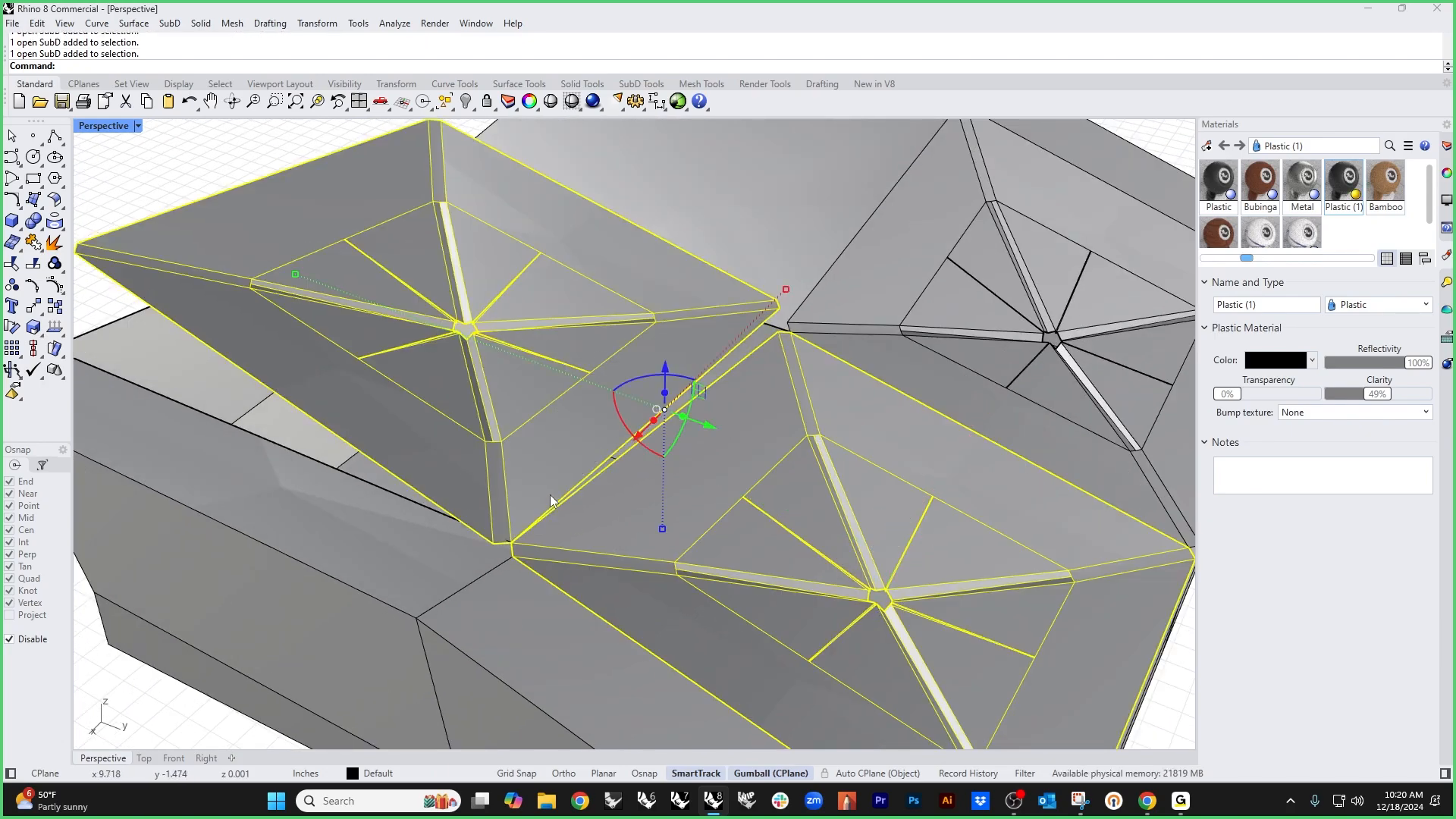
pyautogui.write('isolate')
pyautogui.press('Return')
# Step: Lower the copied panel's short corner edge near the cushion's centre line to meet the original panel's corner
pyautogui.moveTo(669, 502); pyautogui.dragTo(523, 493, button='right')
pyautogui.click(960, 505)
pyautogui.moveTo(960, 505); pyautogui.dragTo(827, 335, button='right')
pyautogui.scroll(5, 747, 535)
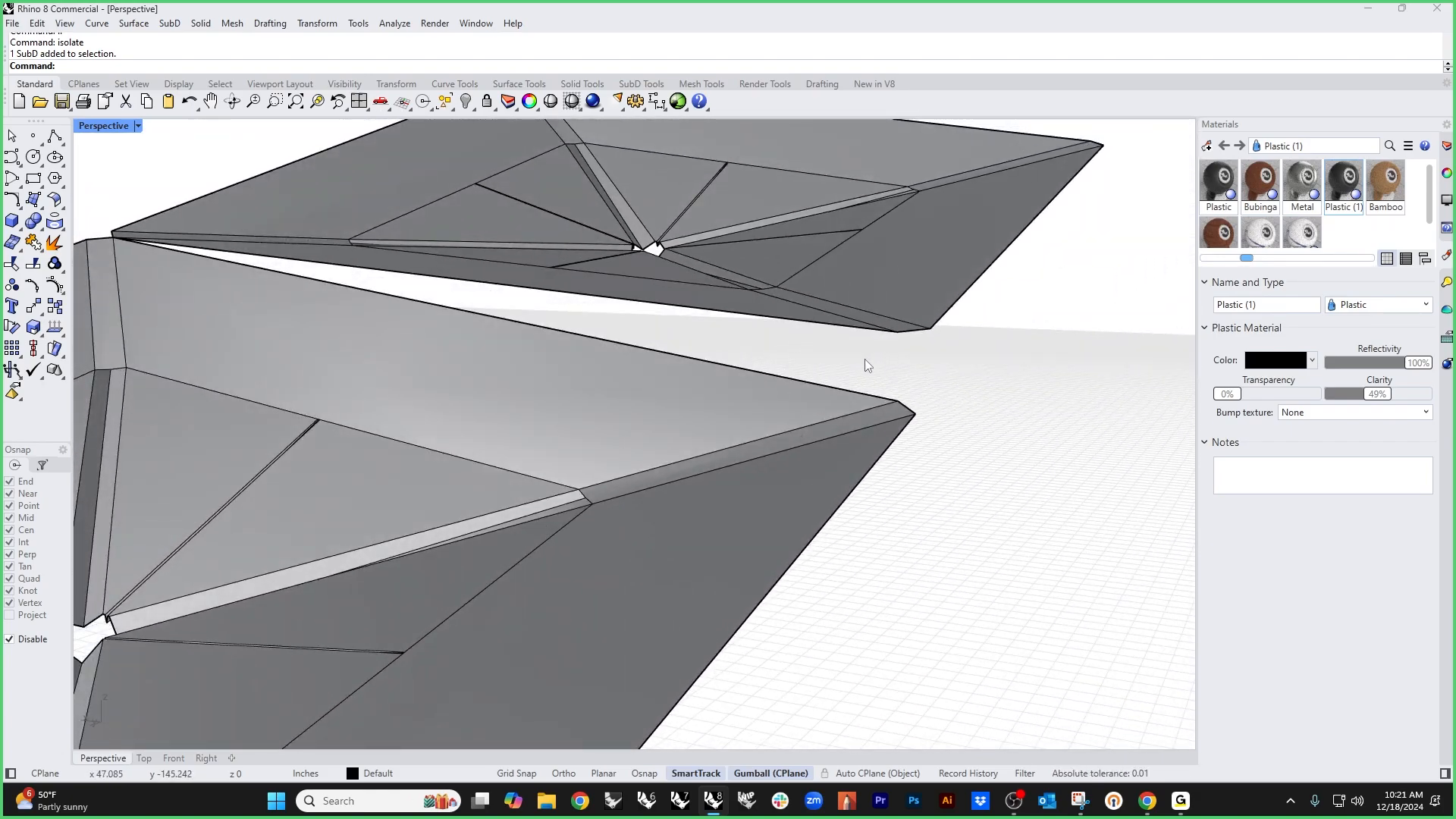
pyautogui.keyDown('ctrl'); pyautogui.keyDown('shift'); pyautogui.moveTo(869, 365); pyautogui.dragTo(983, 319); pyautogui.keyUp('shift'); pyautogui.keyUp('ctrl')
pyautogui.moveTo(919, 285); pyautogui.dragTo(898, 400)
# Step: Stitch the two panels' meeting vertices at the outer corner, using the Average location
pyautogui.moveTo(894, 411); pyautogui.dragTo(635, 536, button='right')
pyautogui.scroll(5, 465, 491)
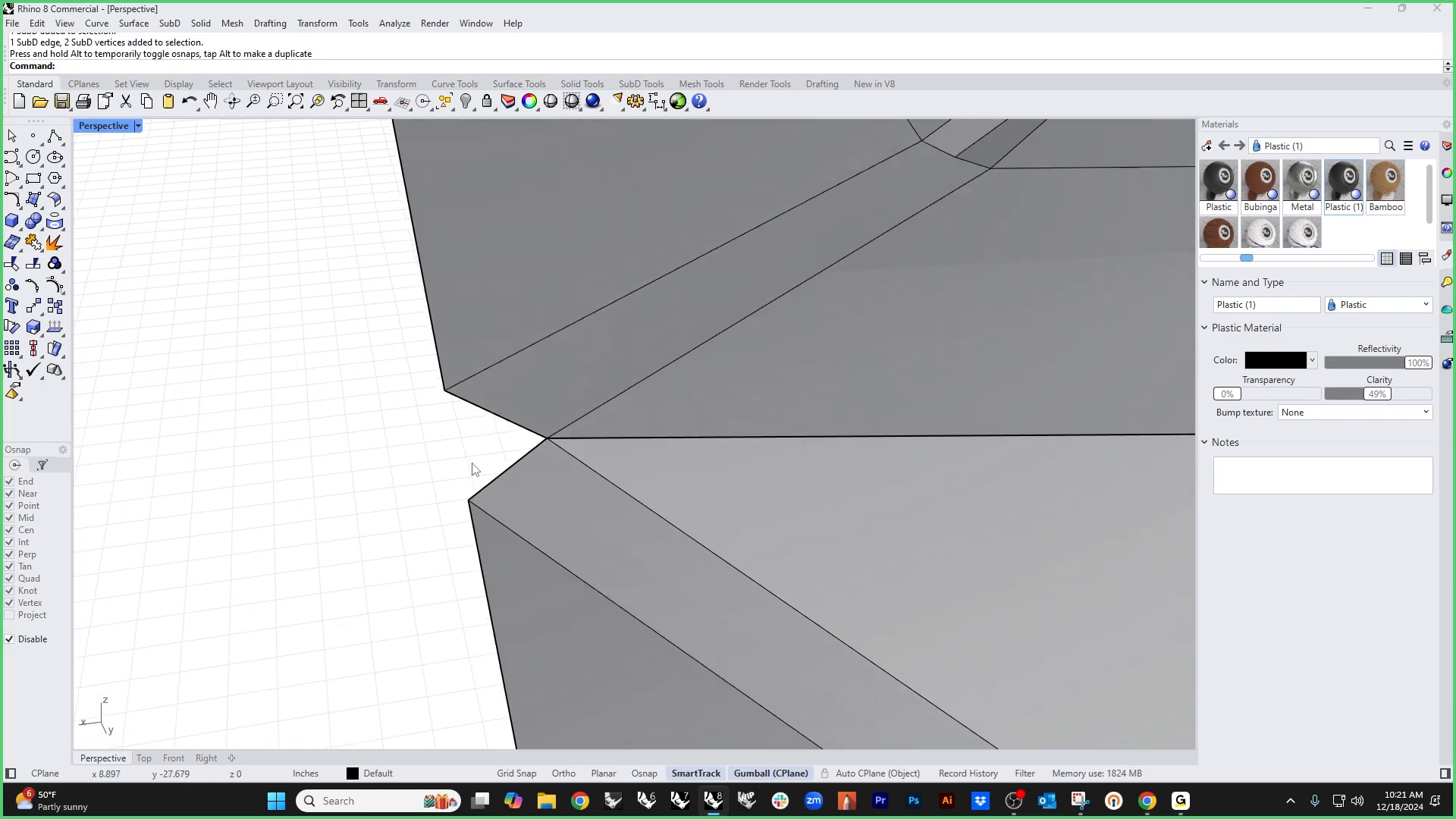
pyautogui.moveTo(516, 458); pyautogui.dragTo(732, 355)
pyautogui.write('stitch')
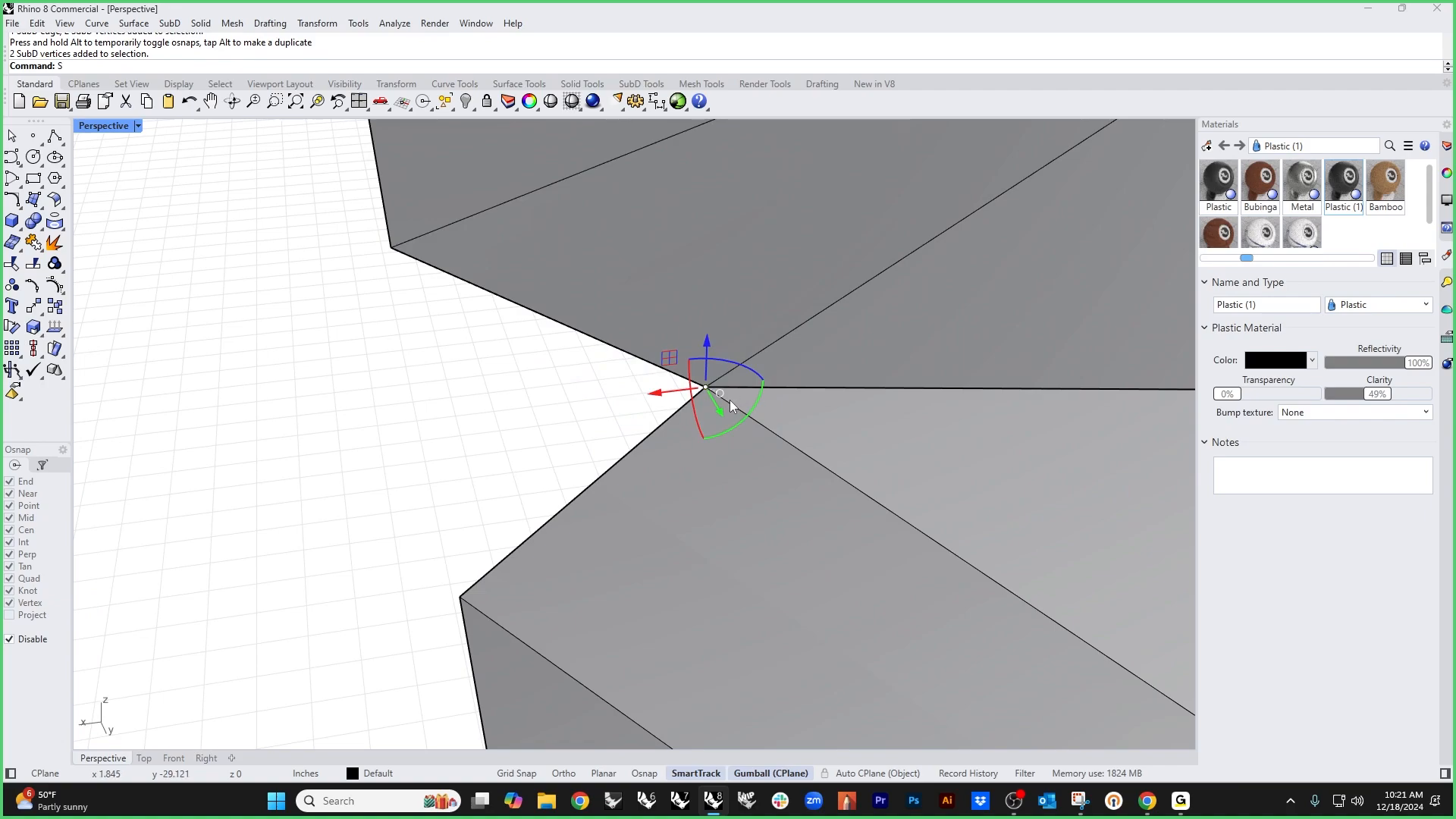
pyautogui.press('Return')
pyautogui.press('Return')
pyautogui.click(478, 425)
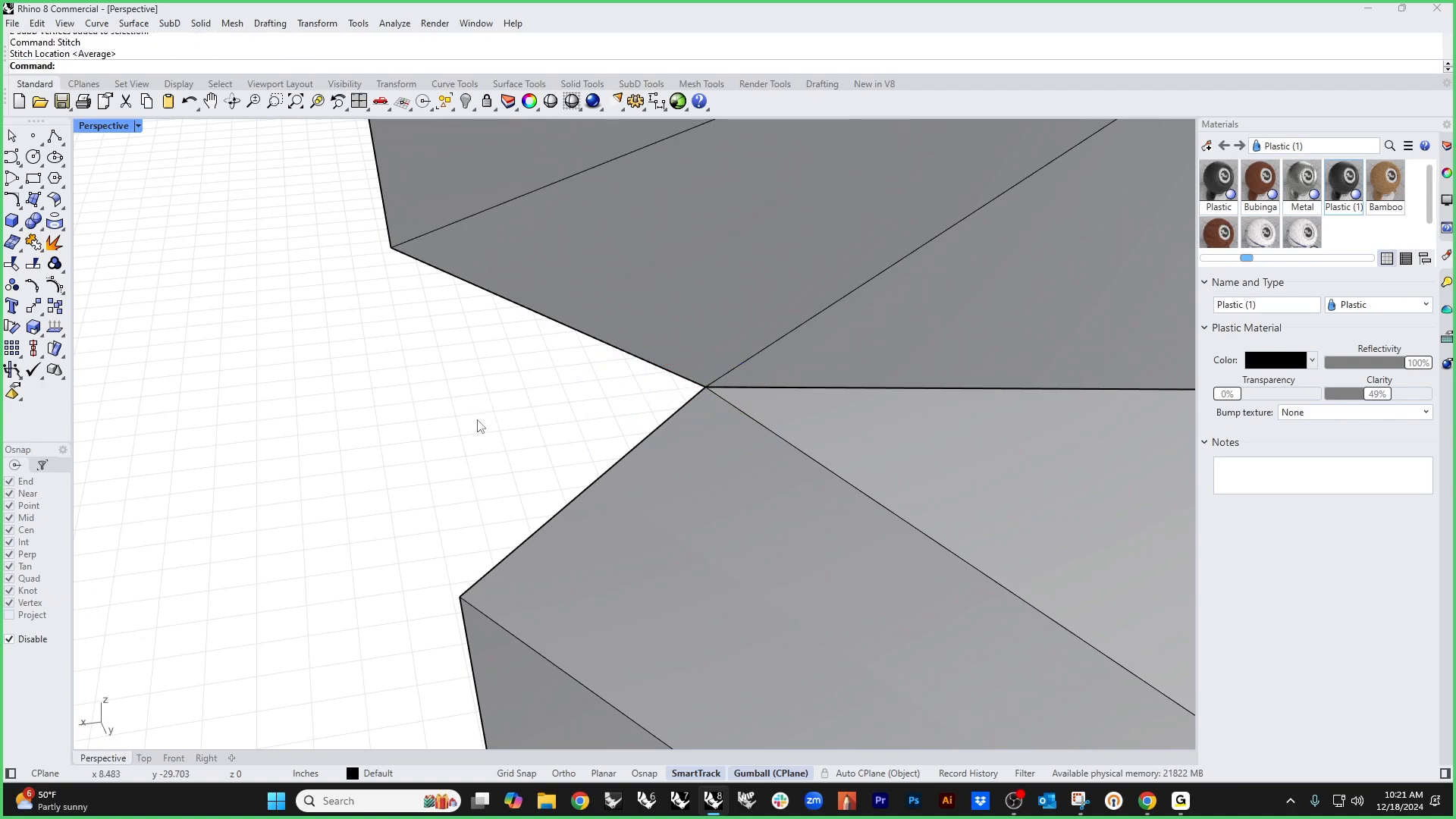
# Step: Stitch the two panels' vertices at the inner corner using the Average location, with the display in wireframe
pyautogui.scroll(-8, 478, 424)
pyautogui.moveTo(1122, 438); pyautogui.dragTo(640, 531, button='right')
pyautogui.scroll(8, 639, 533)
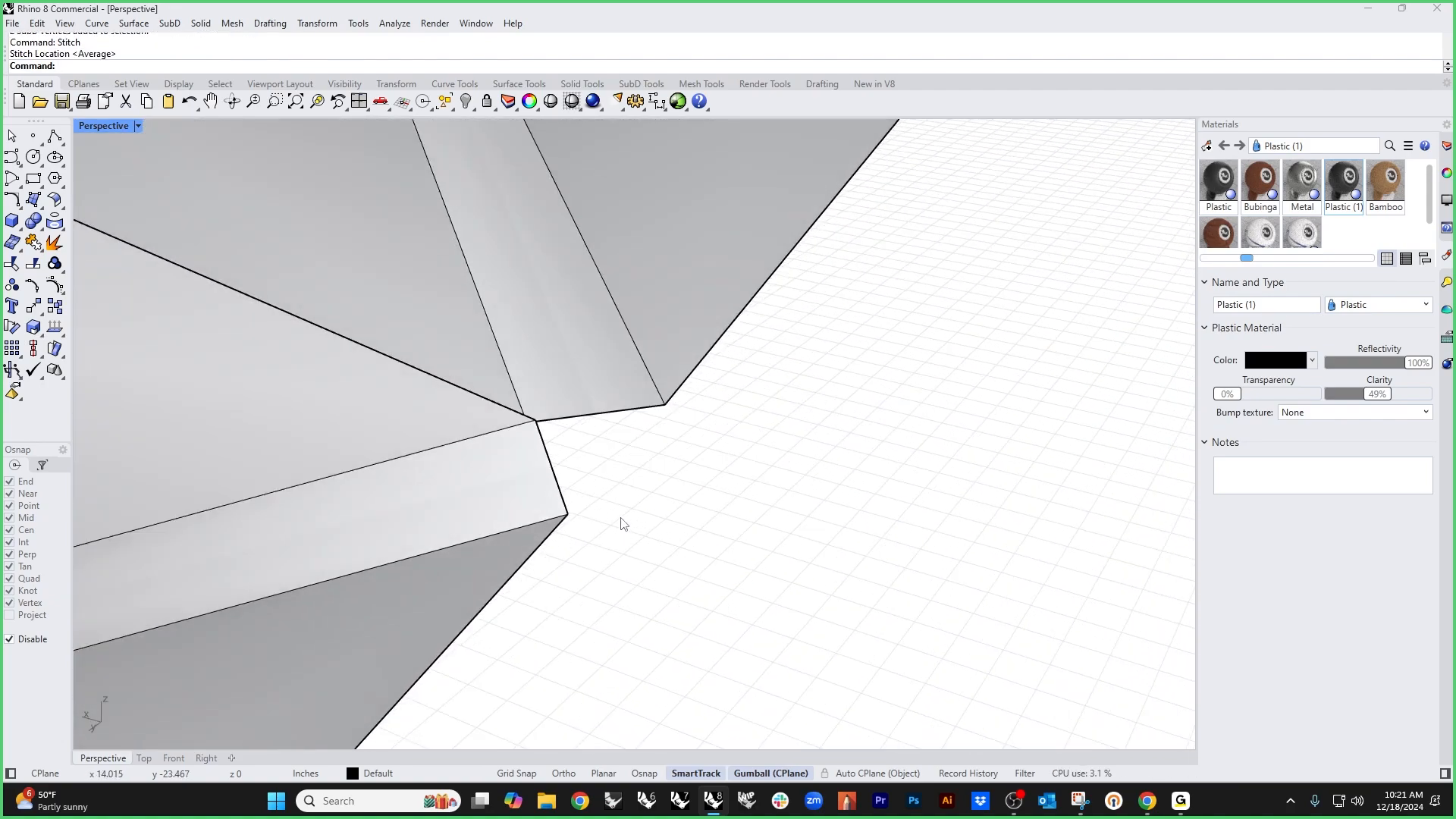
pyautogui.middleClick(620, 518)
pyautogui.click(549, 457)
pyautogui.moveTo(478, 475); pyautogui.dragTo(590, 379)
pyautogui.write('titch')
pyautogui.press('Return')
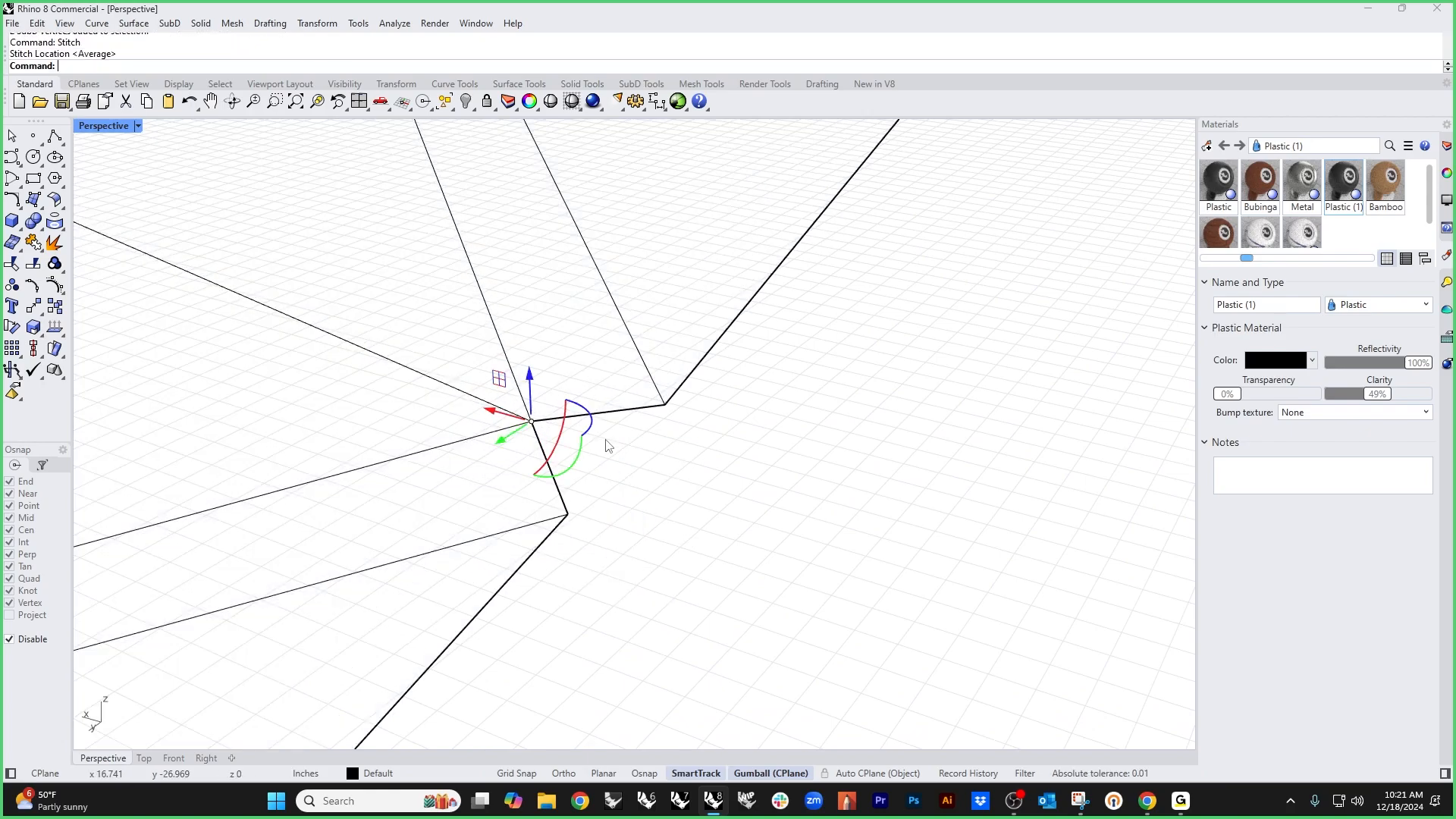
pyautogui.press('Return')
# Step: In the right view, rotate the copied dimple panel downward about its lower corner where it meets the original panel
pyautogui.scroll(-3, 683, 503)
pyautogui.moveTo(702, 503); pyautogui.dragTo(616, 597, button='right')
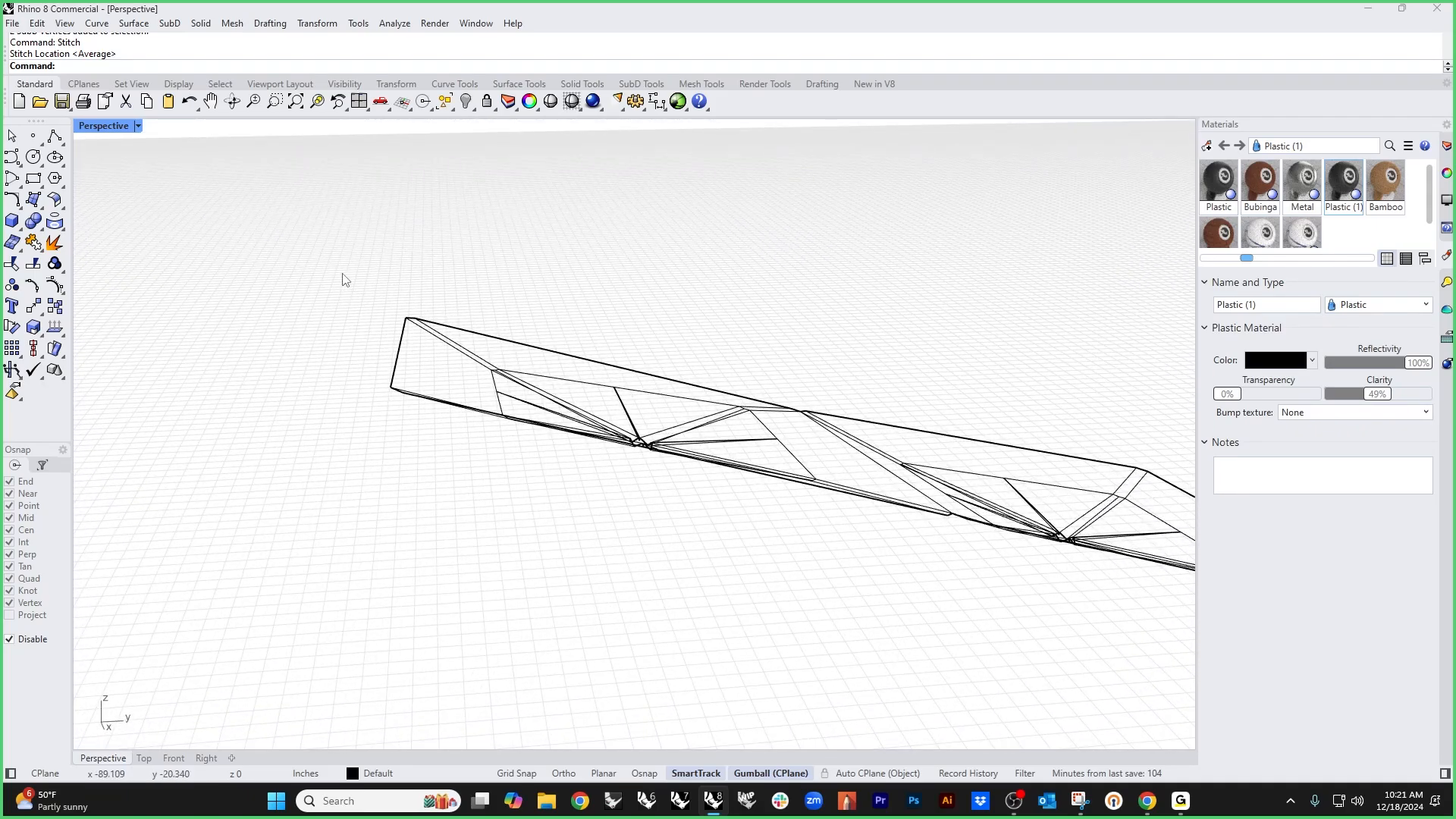
pyautogui.moveTo(352, 272); pyautogui.dragTo(829, 566)
pyautogui.moveTo(829, 566); pyautogui.dragTo(781, 569, button='right')
pyautogui.keyDown('ctrl'); pyautogui.keyDown('shift'); pyautogui.moveTo(719, 529); pyautogui.dragTo(677, 470); pyautogui.keyUp('shift'); pyautogui.keyUp('ctrl')
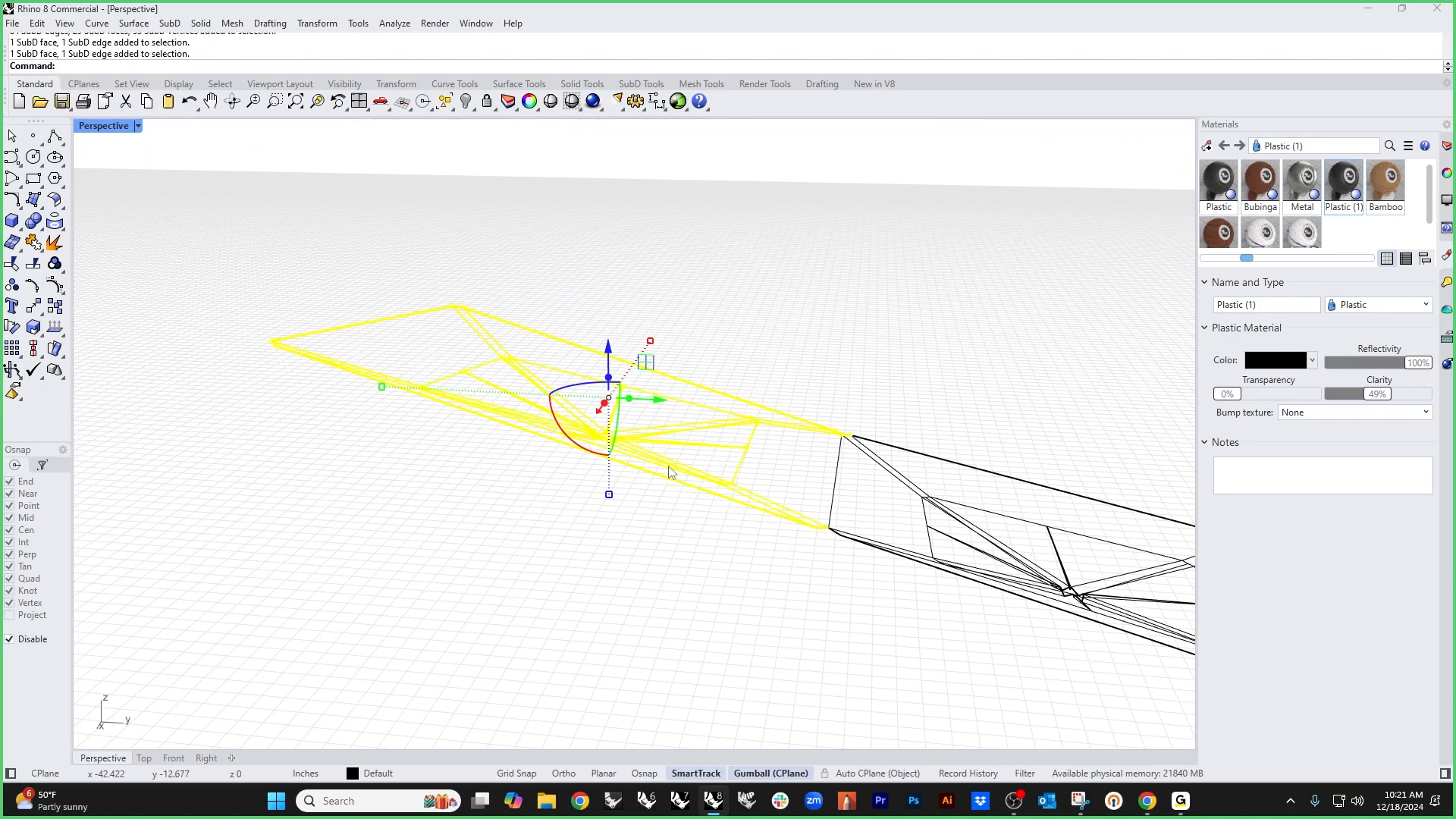
pyautogui.hotkey('ctrl', 'F2')
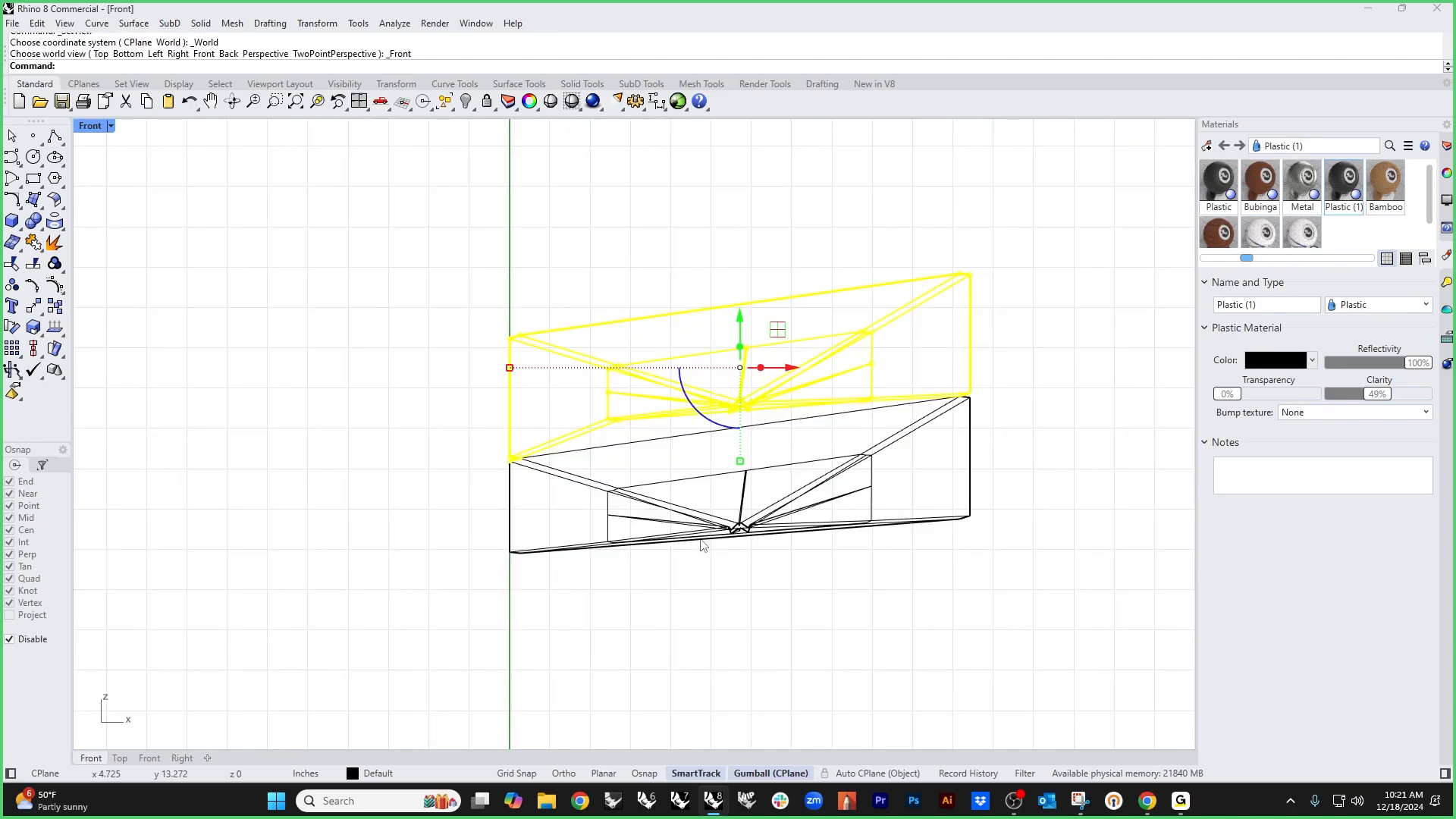
pyautogui.hotkey('ctrl', 'F3')
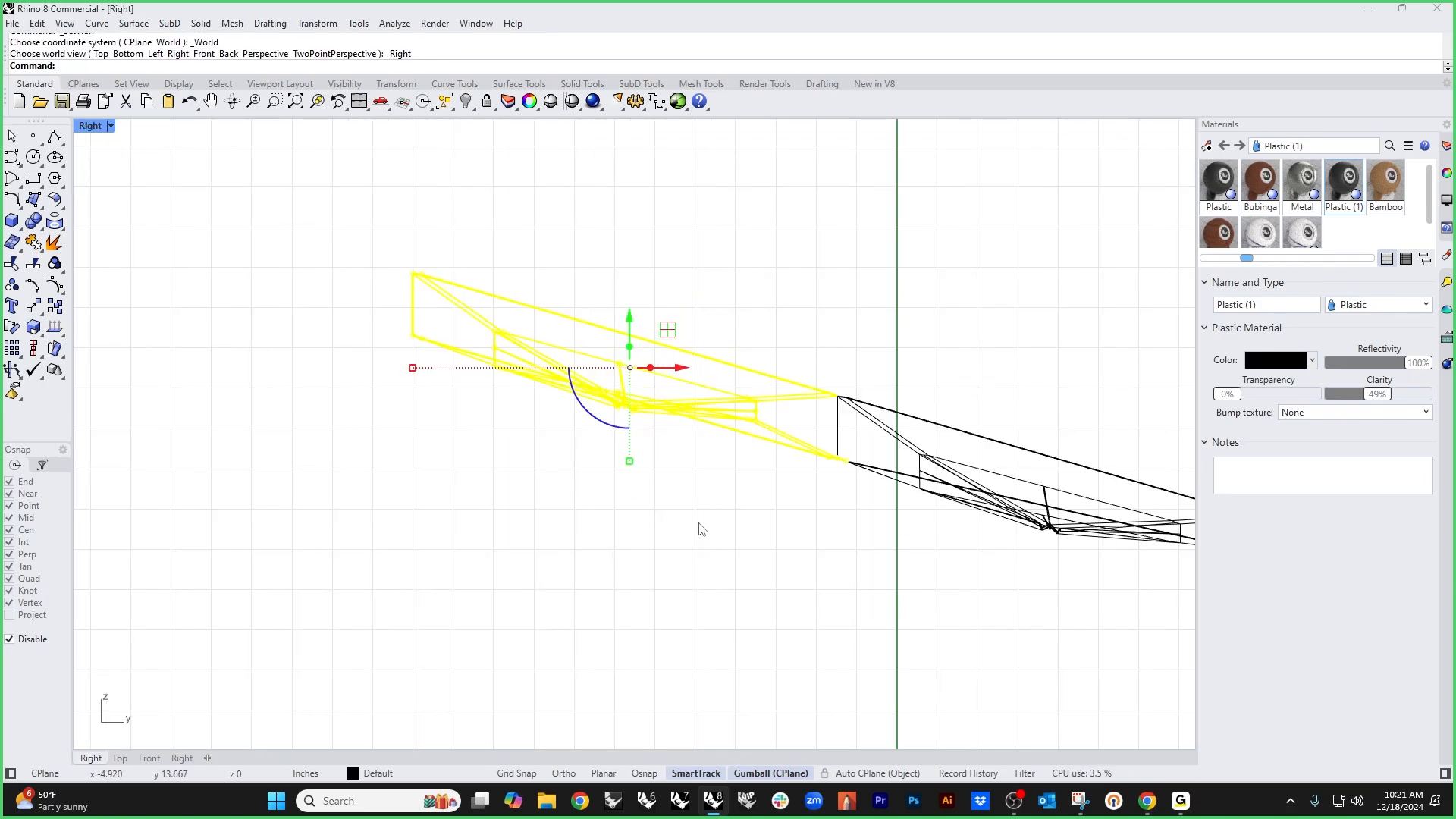
pyautogui.write('r')
pyautogui.press('Return')
pyautogui.keyDown('alt'); pyautogui.click(837, 457); pyautogui.keyUp('alt')
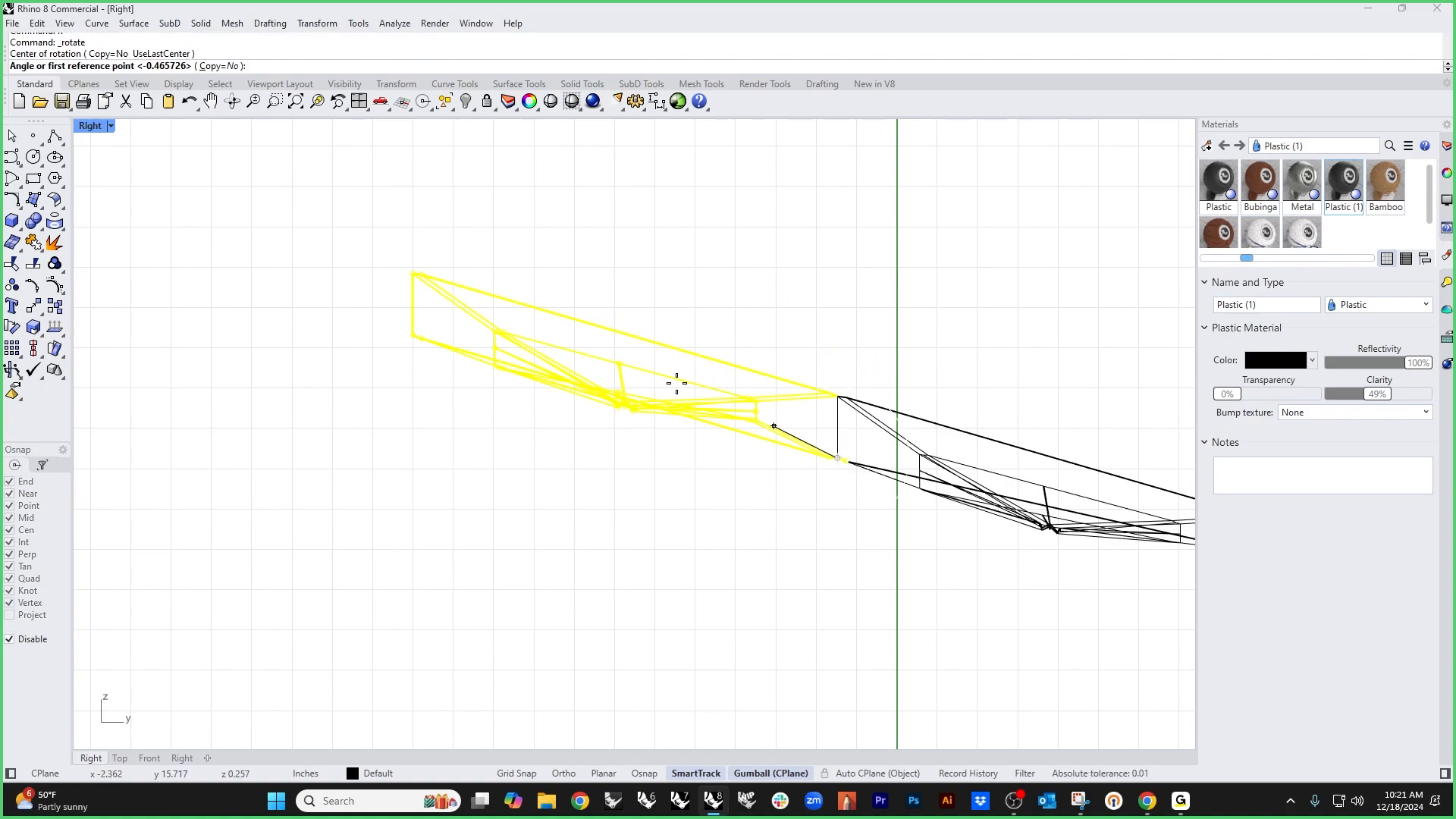
pyautogui.click(396, 316)
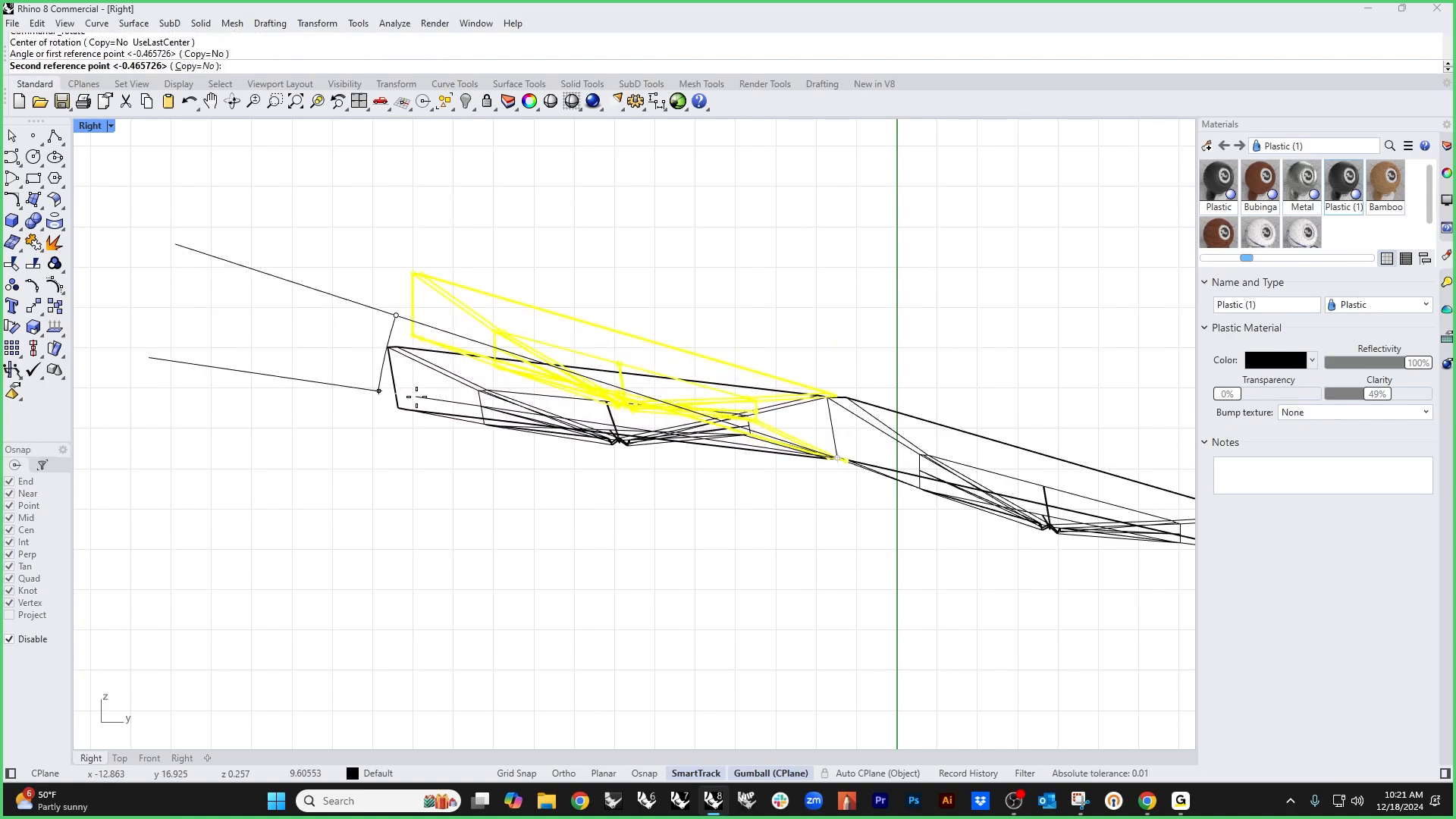
pyautogui.click(580, 571)
pyautogui.hotkey('ctrl', 'F4')
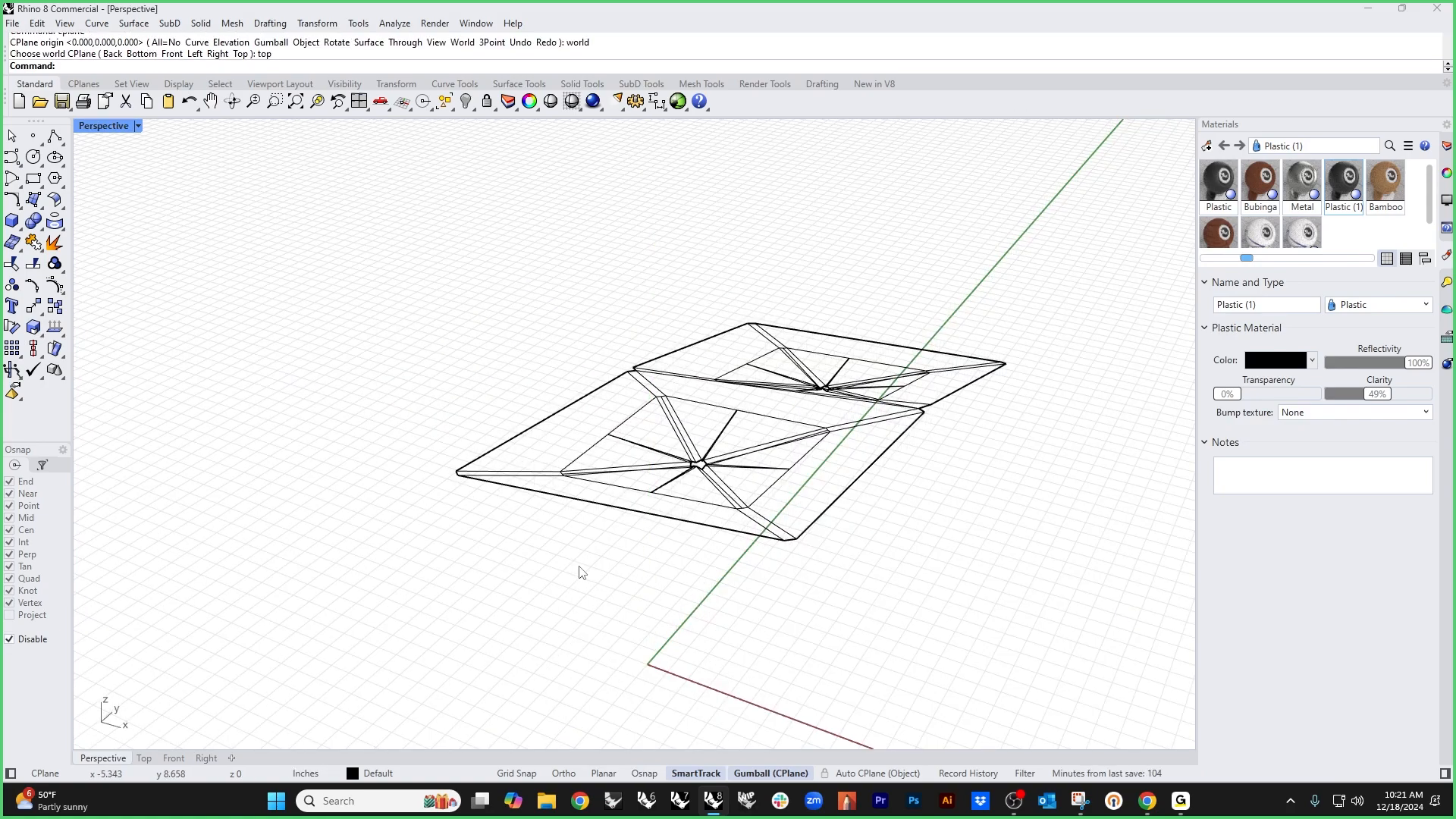
# Step: Unhide all objects, then isolate the seat cushion together with the copied dimple panel
pyautogui.write('show')
pyautogui.press('Return')
pyautogui.moveTo(613, 537); pyautogui.dragTo(474, 533, button='right')
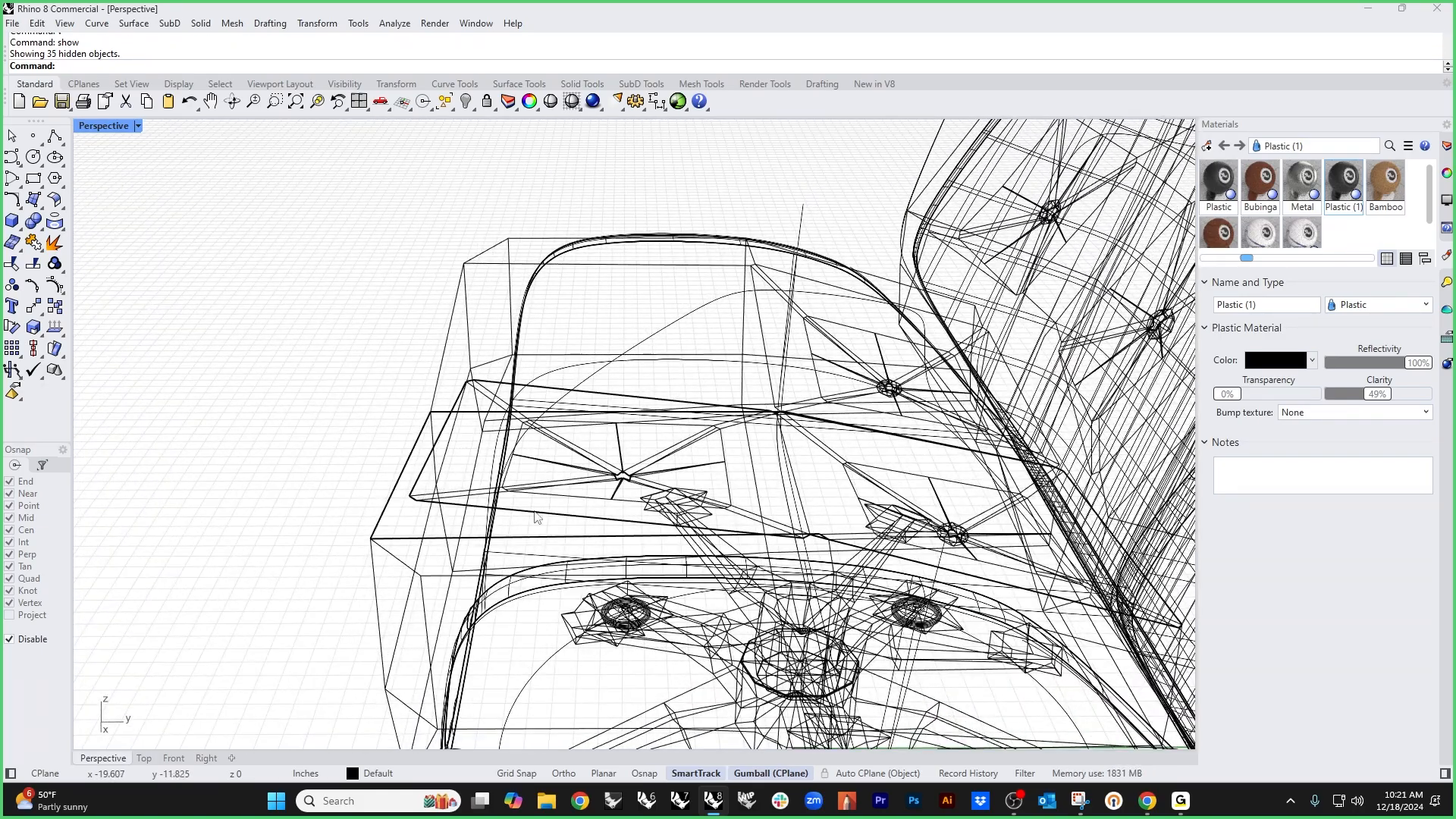
pyautogui.click(538, 519)
pyautogui.keyDown('shift'); pyautogui.click(540, 537); pyautogui.keyUp('shift')
pyautogui.write('isolate')
pyautogui.press('Return')
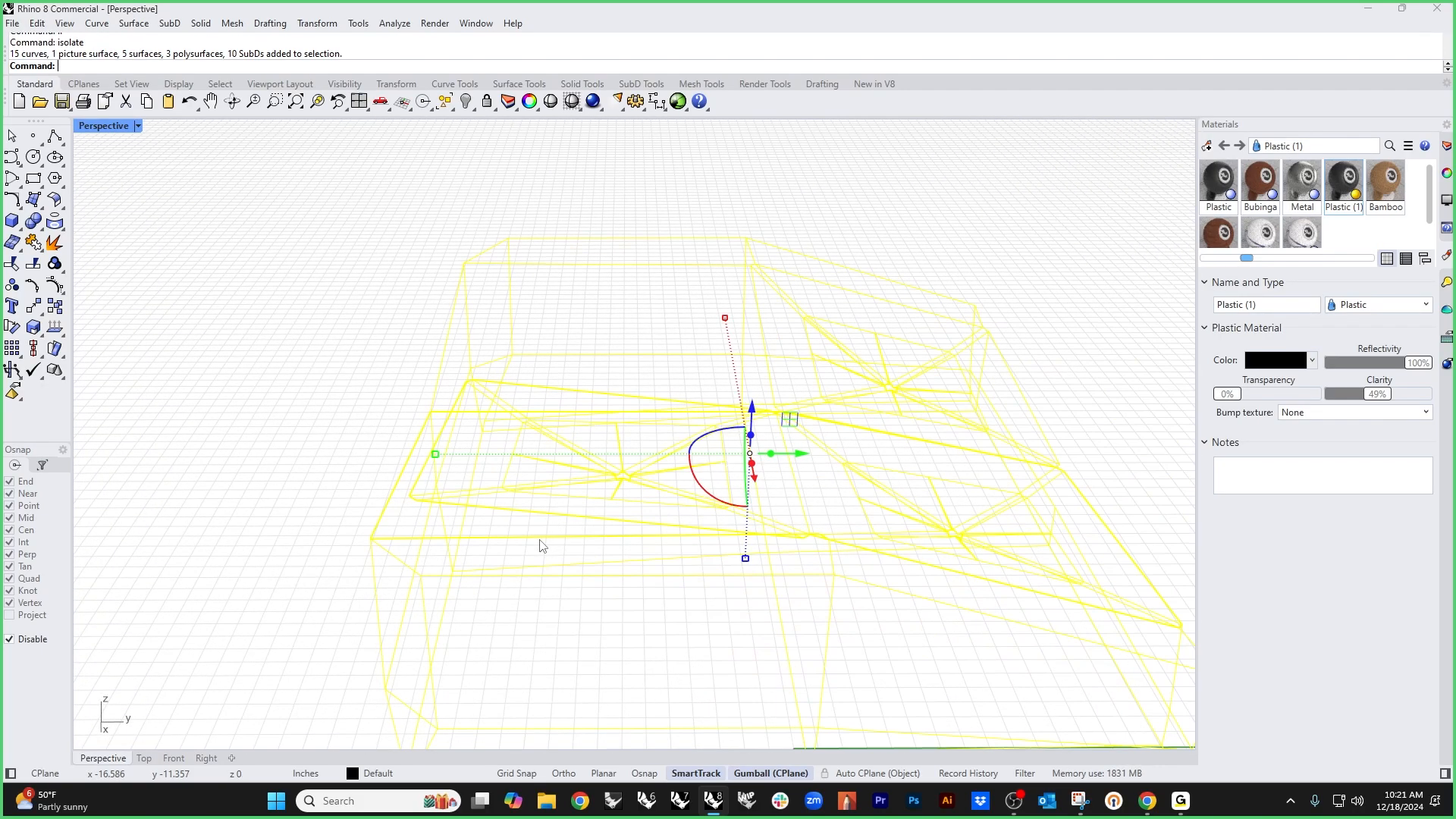
# Step: Switch the viewport to shaded display and delete the old cushion top face beside the junction of the two panels
pyautogui.middleClick(501, 544)
pyautogui.click(504, 511)
pyautogui.moveTo(503, 511)
pyautogui.mouseDown(button='right')
pyautogui.moveTo(365, 538)
pyautogui.moveTo(435, 483)
pyautogui.moveTo(533, 458)
pyautogui.moveTo(552, 477)
pyautogui.mouseUp(button='right')
pyautogui.scroll(7, 344, 515)
pyautogui.keyDown('shift'); pyautogui.moveTo(698, 461); pyautogui.dragTo(540, 461, button='right'); pyautogui.keyUp('shift')
pyautogui.scroll(-8, 540, 461)
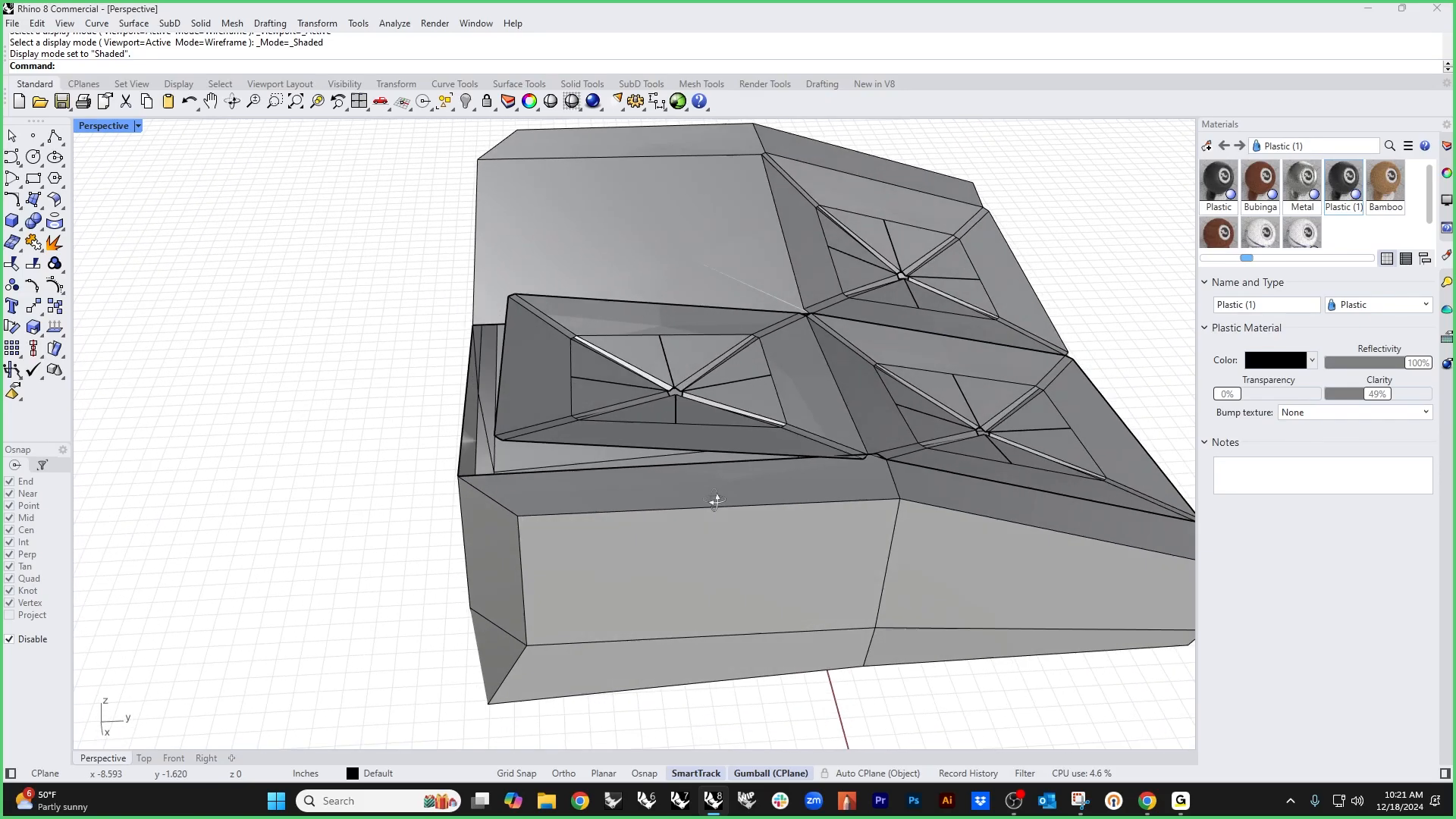
pyautogui.moveTo(712, 497); pyautogui.dragTo(667, 503, button='right')
pyautogui.moveTo(849, 485); pyautogui.dragTo(557, 555, button='right')
pyautogui.scroll(5, 442, 532)
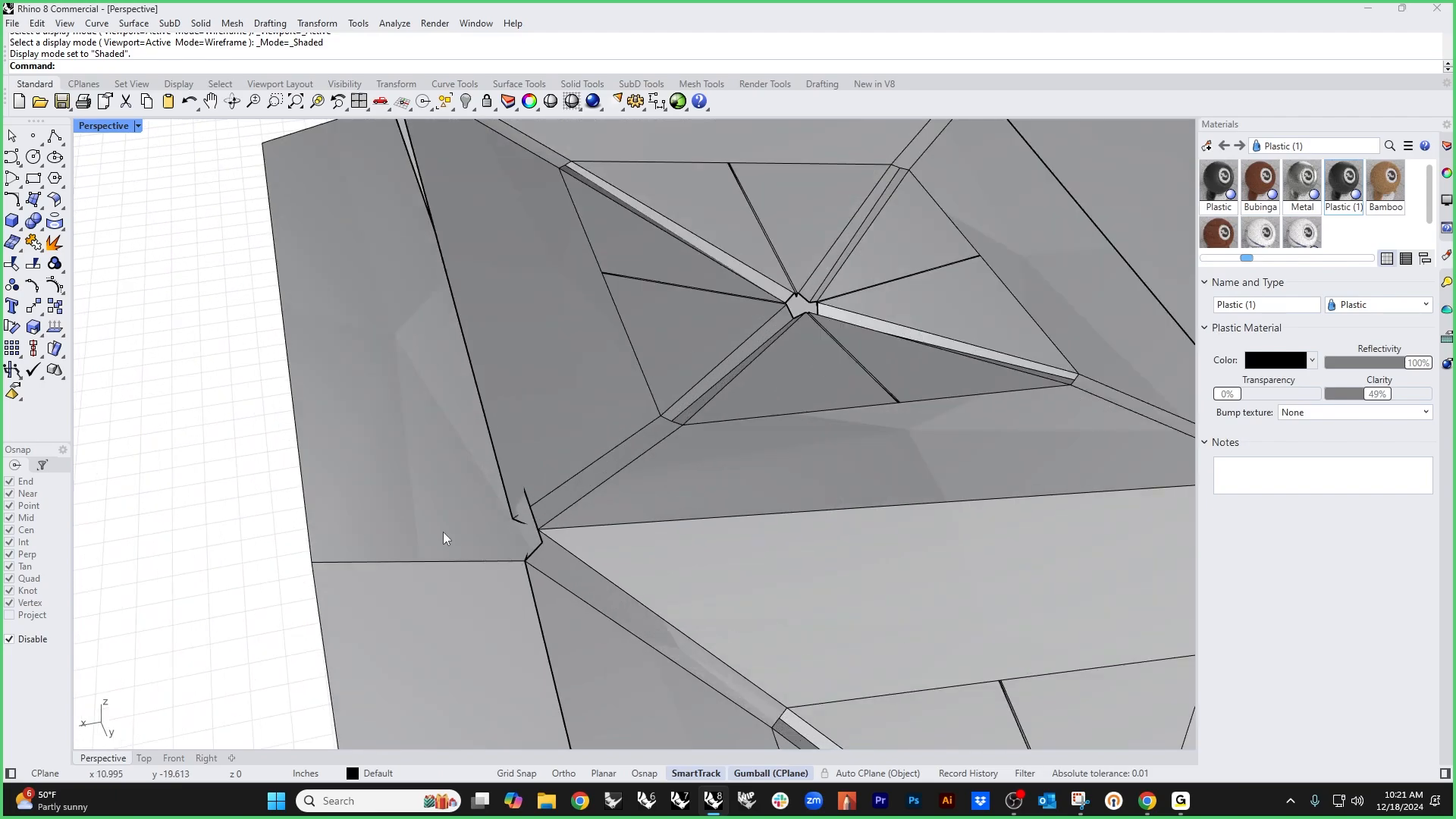
pyautogui.keyDown('ctrl'); pyautogui.keyDown('shift'); pyautogui.click(442, 533); pyautogui.keyUp('shift'); pyautogui.keyUp('ctrl')
pyautogui.press('Delete')
# Step: Stitch the two vertices either side of the notch at the panels' outer corner, using the Average location
pyautogui.moveTo(439, 527); pyautogui.dragTo(522, 476, button='right')
pyautogui.scroll(4, 508, 489)
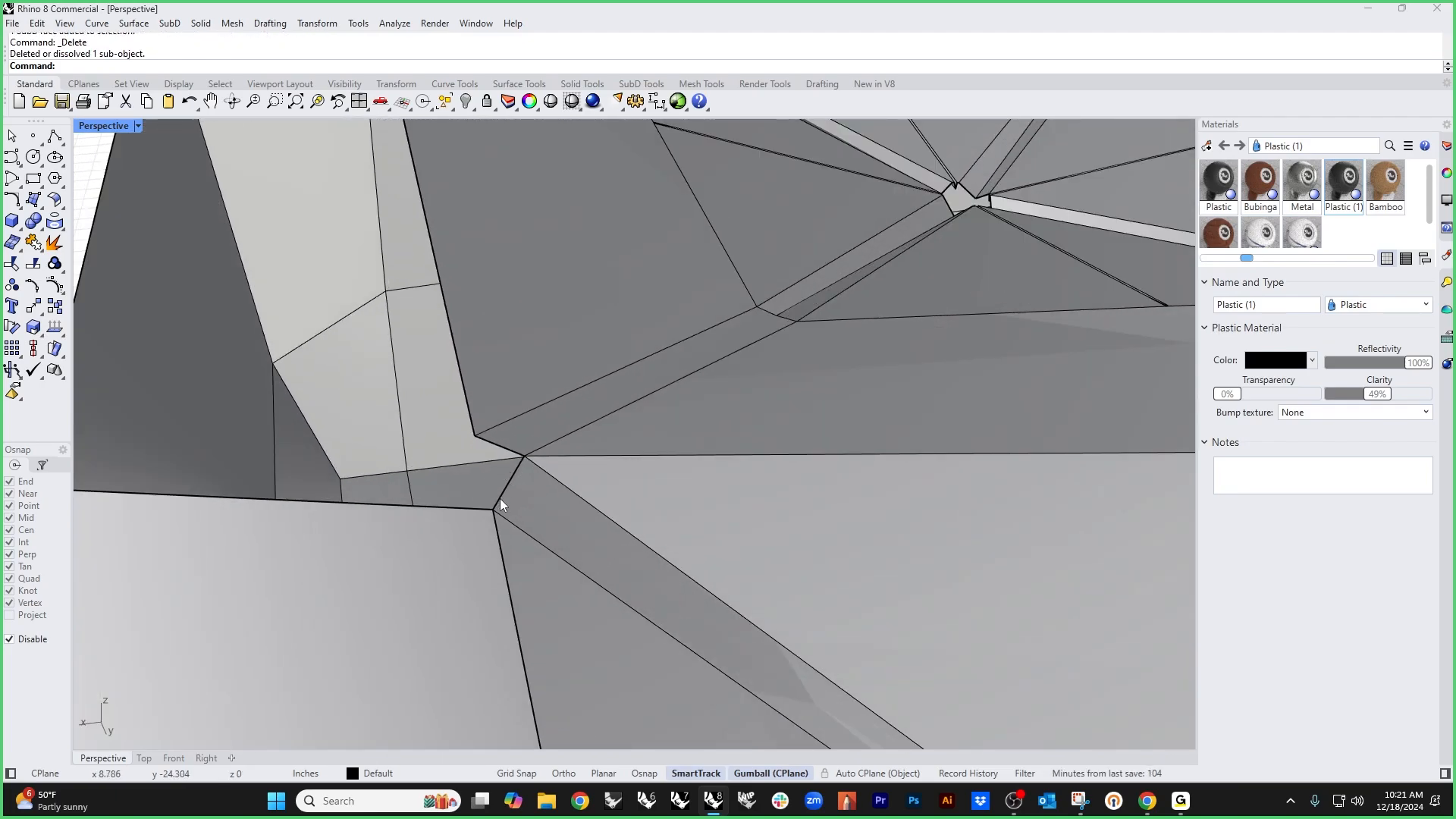
pyautogui.keyDown('ctrl'); pyautogui.keyDown('shift'); pyautogui.click(494, 509); pyautogui.keyUp('shift'); pyautogui.keyUp('ctrl')
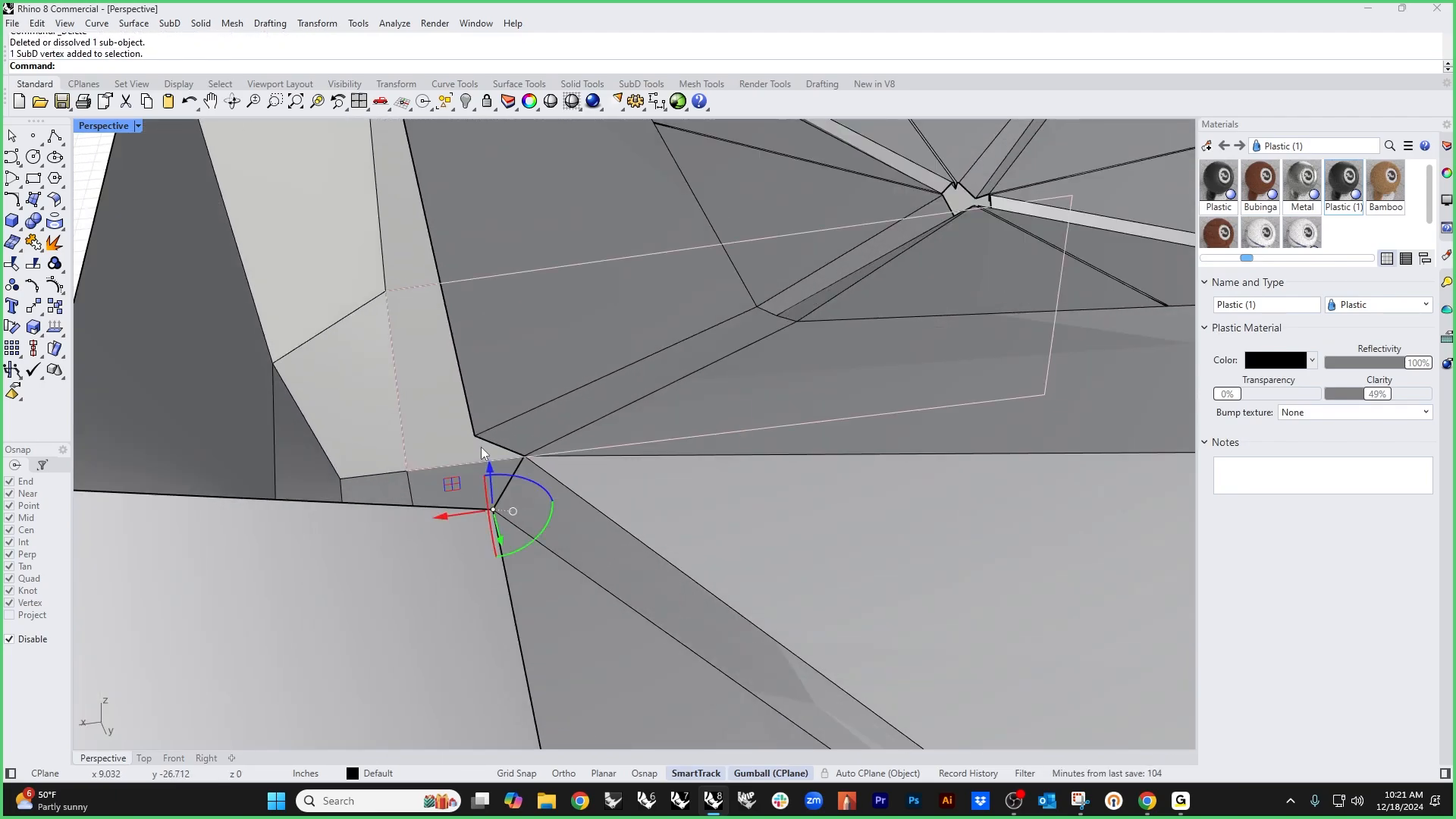
pyautogui.keyDown('ctrl'); pyautogui.keyDown('shift'); pyautogui.click(475, 437); pyautogui.keyUp('shift'); pyautogui.keyUp('ctrl')
pyautogui.write('S')
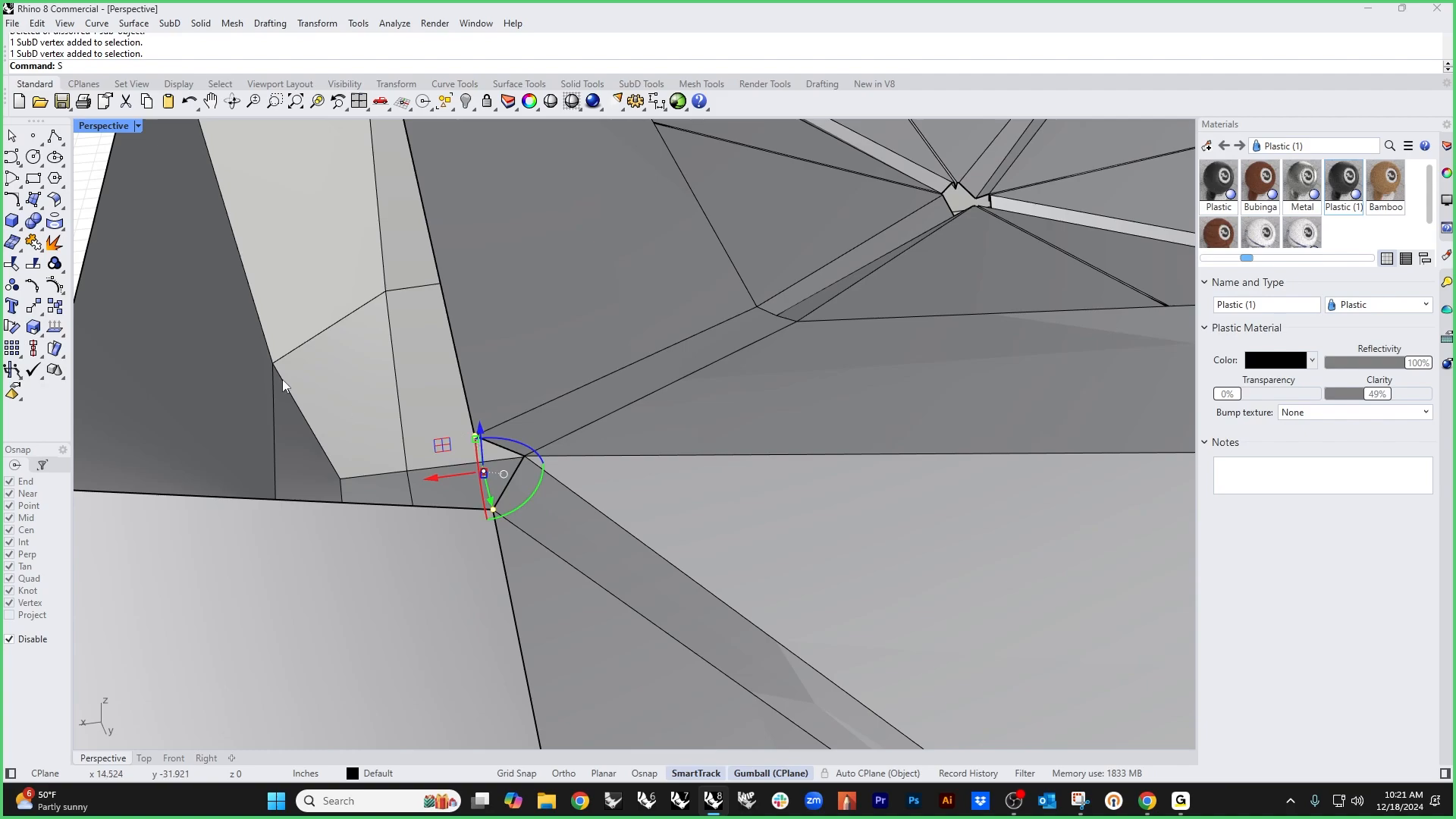
pyautogui.write('titch')
pyautogui.press('Return')
pyautogui.press('Return')
# Step: Stitch the panels' joined outer corner vertex to the neighbouring cushion vertex, using the Average location
pyautogui.moveTo(282, 379); pyautogui.dragTo(402, 575, button='right')
pyautogui.scroll(10, 156, 457)
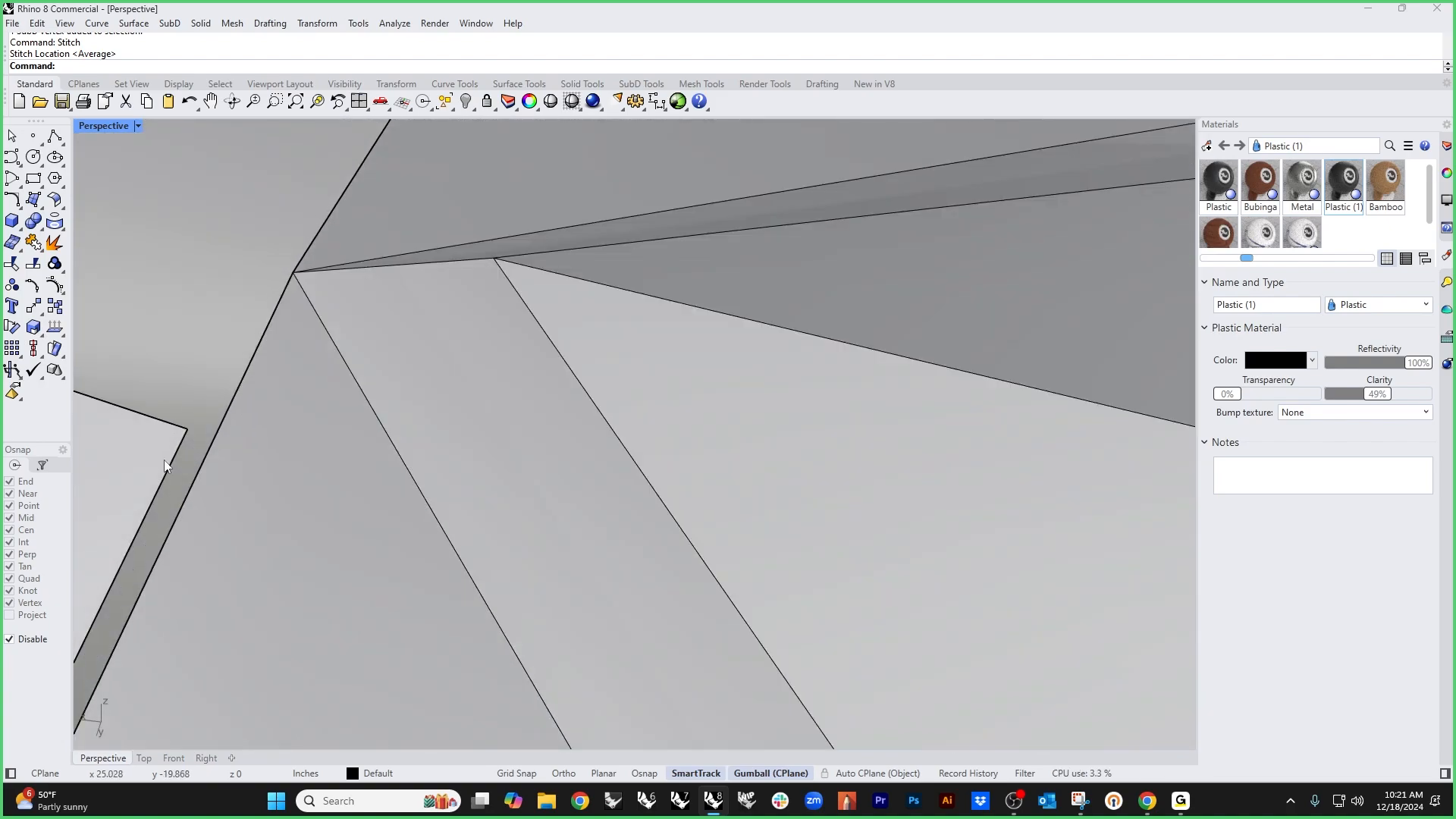
pyautogui.keyDown('ctrl'); pyautogui.keyDown('shift'); pyautogui.click(188, 430); pyautogui.keyUp('shift'); pyautogui.keyUp('ctrl')
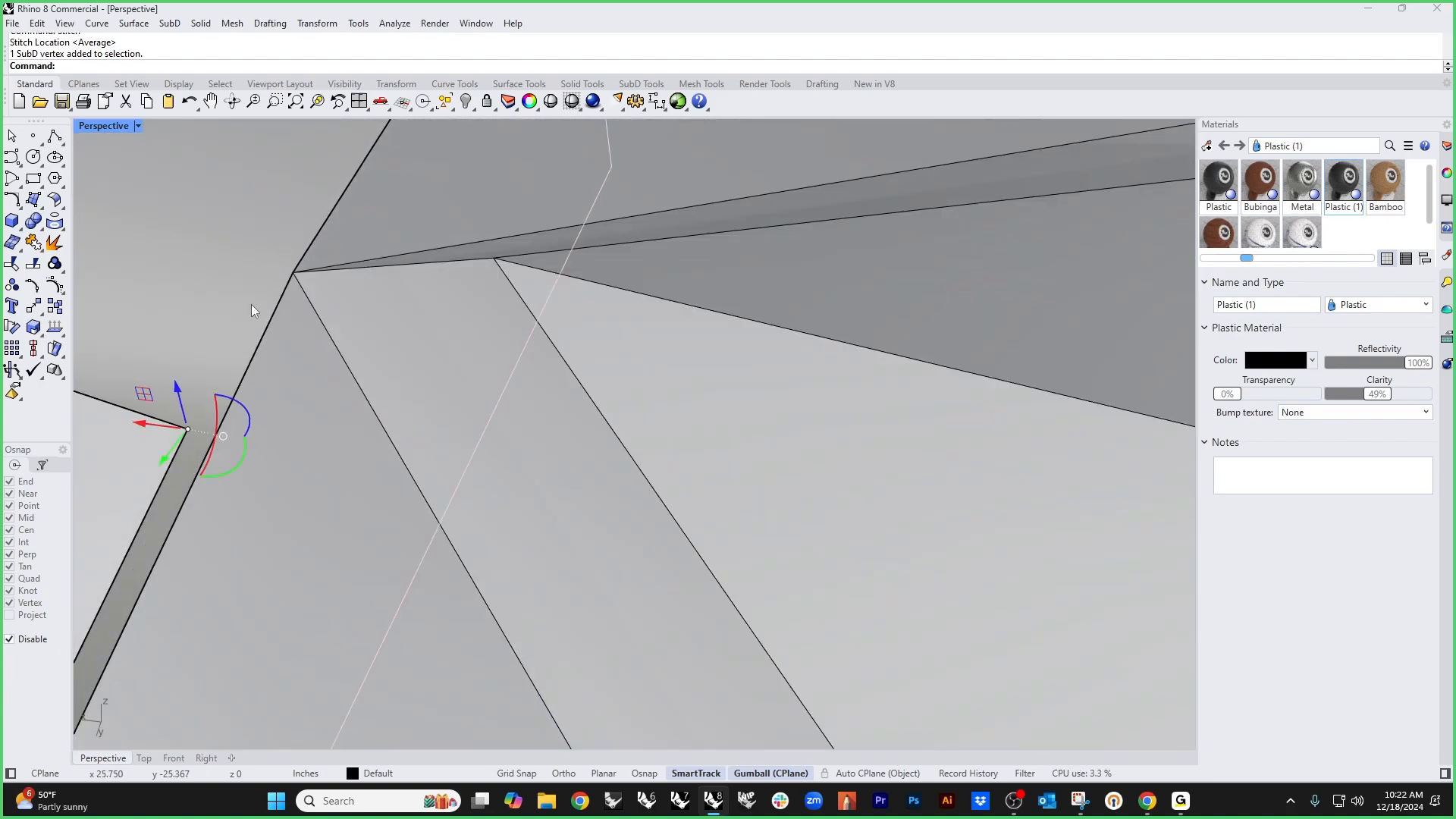
pyautogui.keyDown('ctrl'); pyautogui.keyDown('shift'); pyautogui.click(294, 273); pyautogui.keyUp('shift'); pyautogui.keyUp('ctrl')
pyautogui.rightClick(295, 276)
pyautogui.rightClick(294, 276)
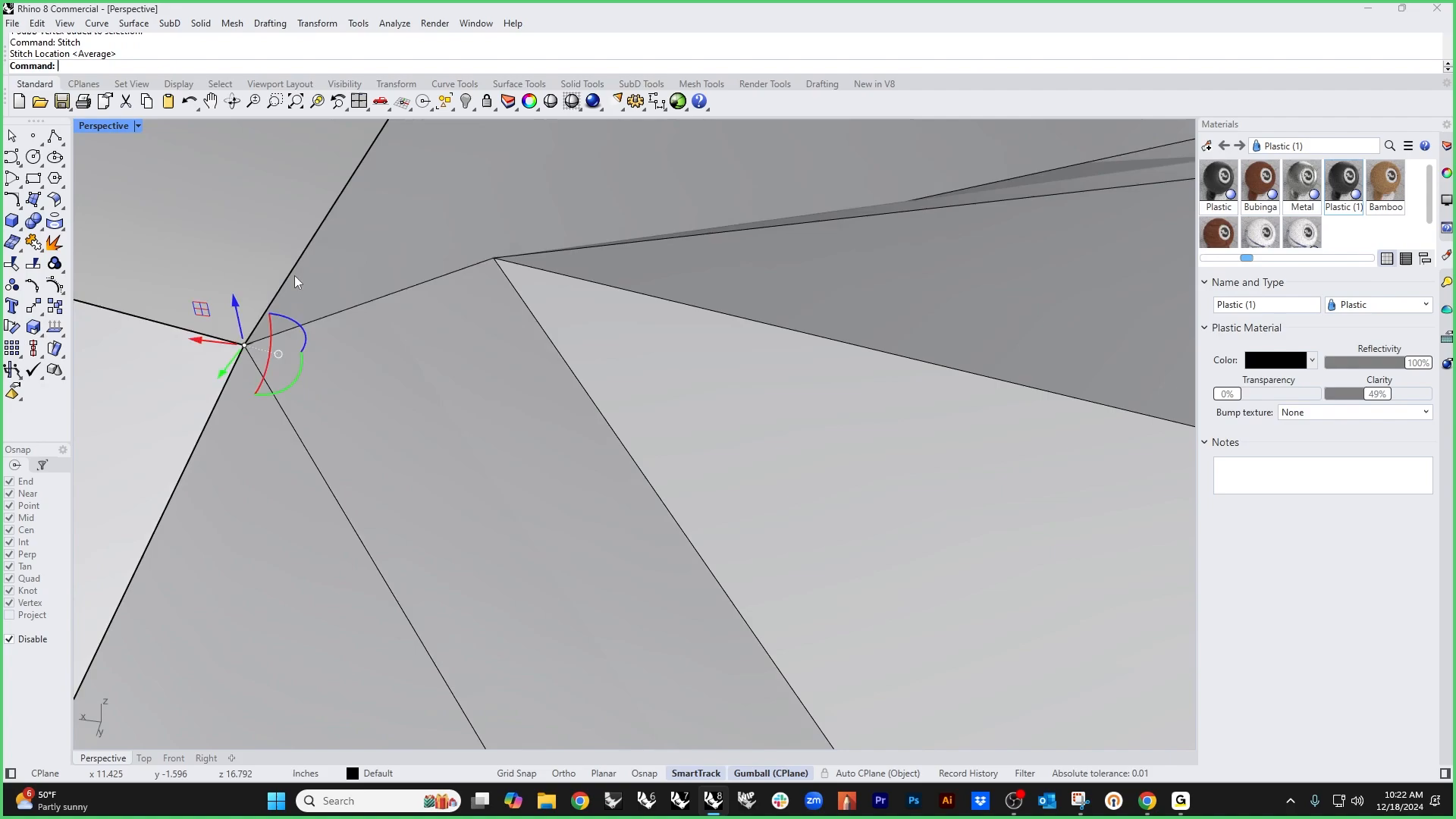
pyautogui.press('Escape')
# Step: Bridge the copied panel's outer side edge to the cushion's upper side edge with 1 segment
pyautogui.scroll(-10, 358, 298)
pyautogui.moveTo(368, 317); pyautogui.dragTo(458, 334, button='right')
pyautogui.moveTo(227, 342); pyautogui.dragTo(635, 589, button='right')
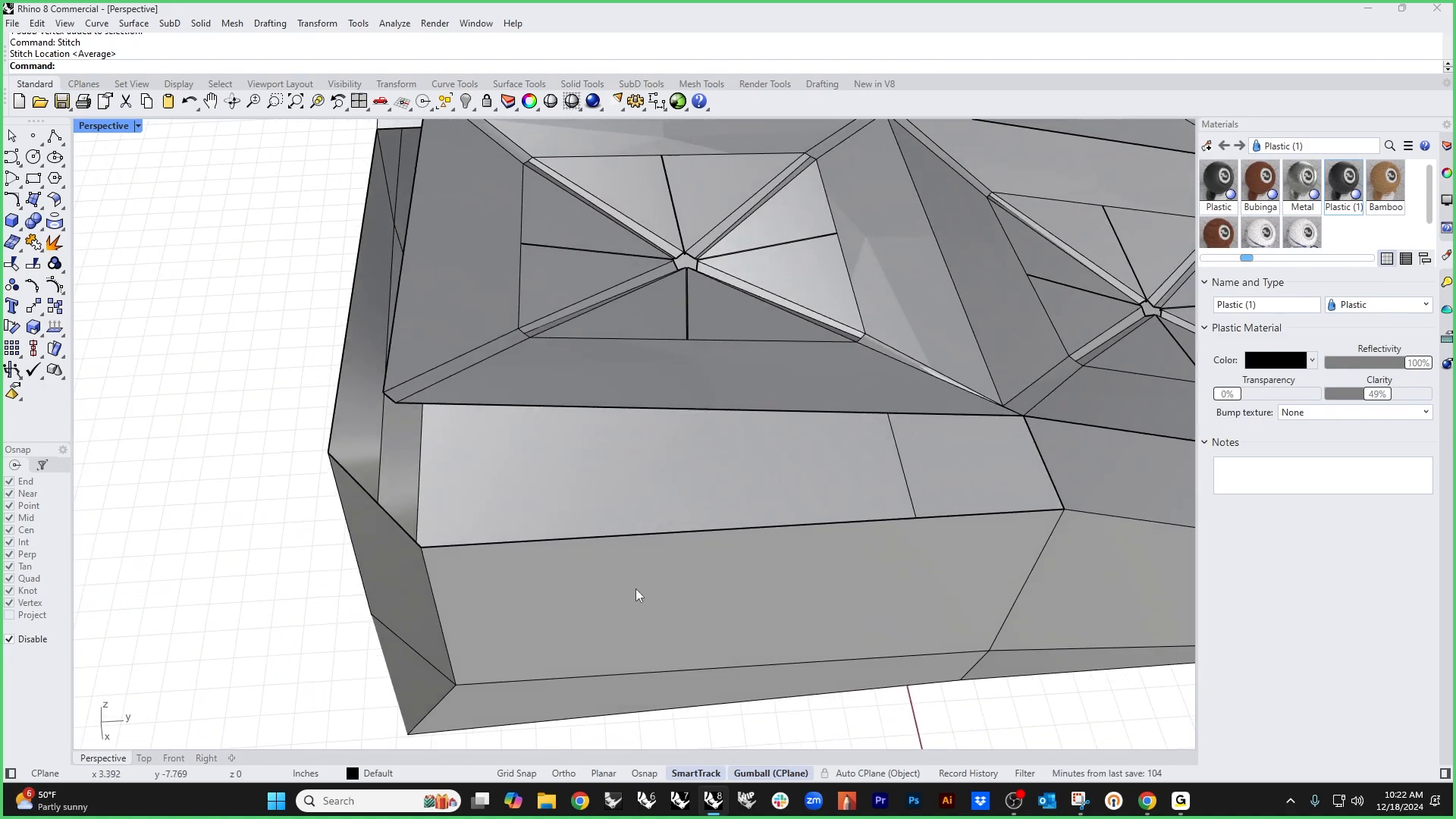
pyautogui.keyDown('ctrl'); pyautogui.keyDown('shift'); pyautogui.click(490, 403); pyautogui.keyUp('shift'); pyautogui.keyUp('ctrl')
pyautogui.keyDown('ctrl'); pyautogui.keyDown('shift'); pyautogui.click(503, 550); pyautogui.keyUp('shift'); pyautogui.keyUp('ctrl')
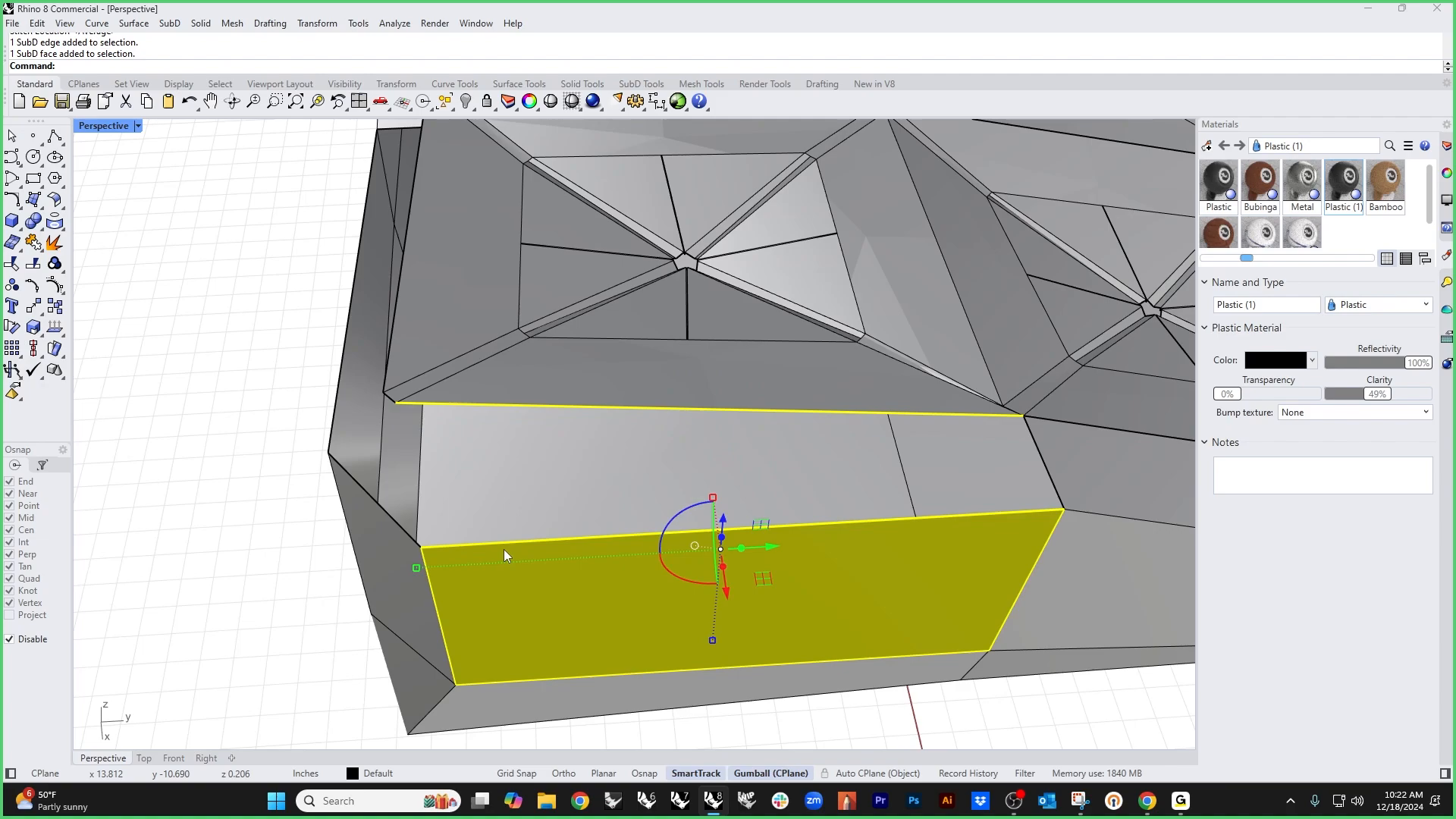
pyautogui.press('Escape')
pyautogui.keyDown('ctrl'); pyautogui.keyDown('shift'); pyautogui.click(511, 403); pyautogui.keyUp('shift'); pyautogui.keyUp('ctrl')
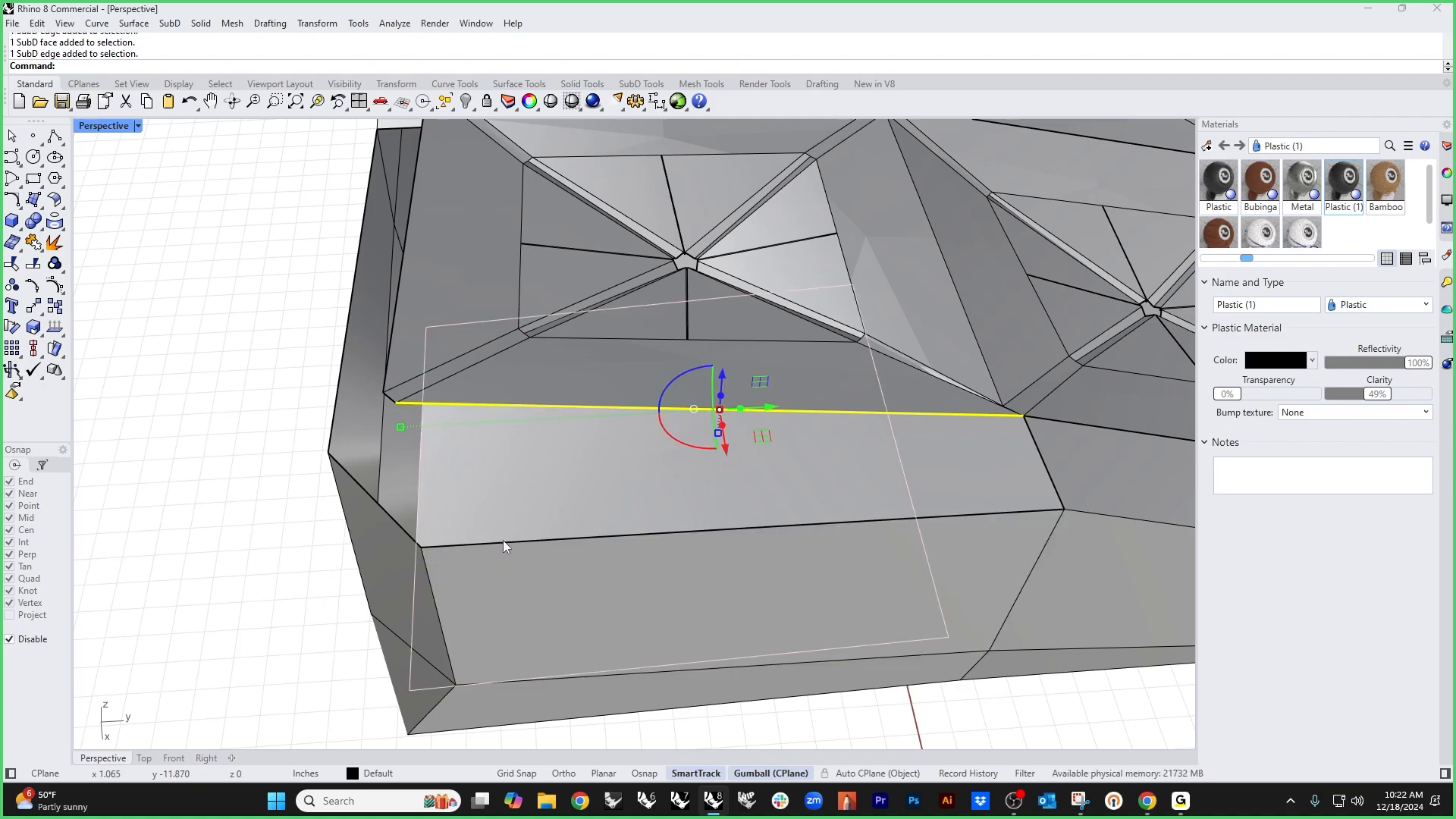
pyautogui.keyDown('ctrl'); pyautogui.keyDown('shift'); pyautogui.click(499, 541); pyautogui.keyUp('shift'); pyautogui.keyUp('ctrl')
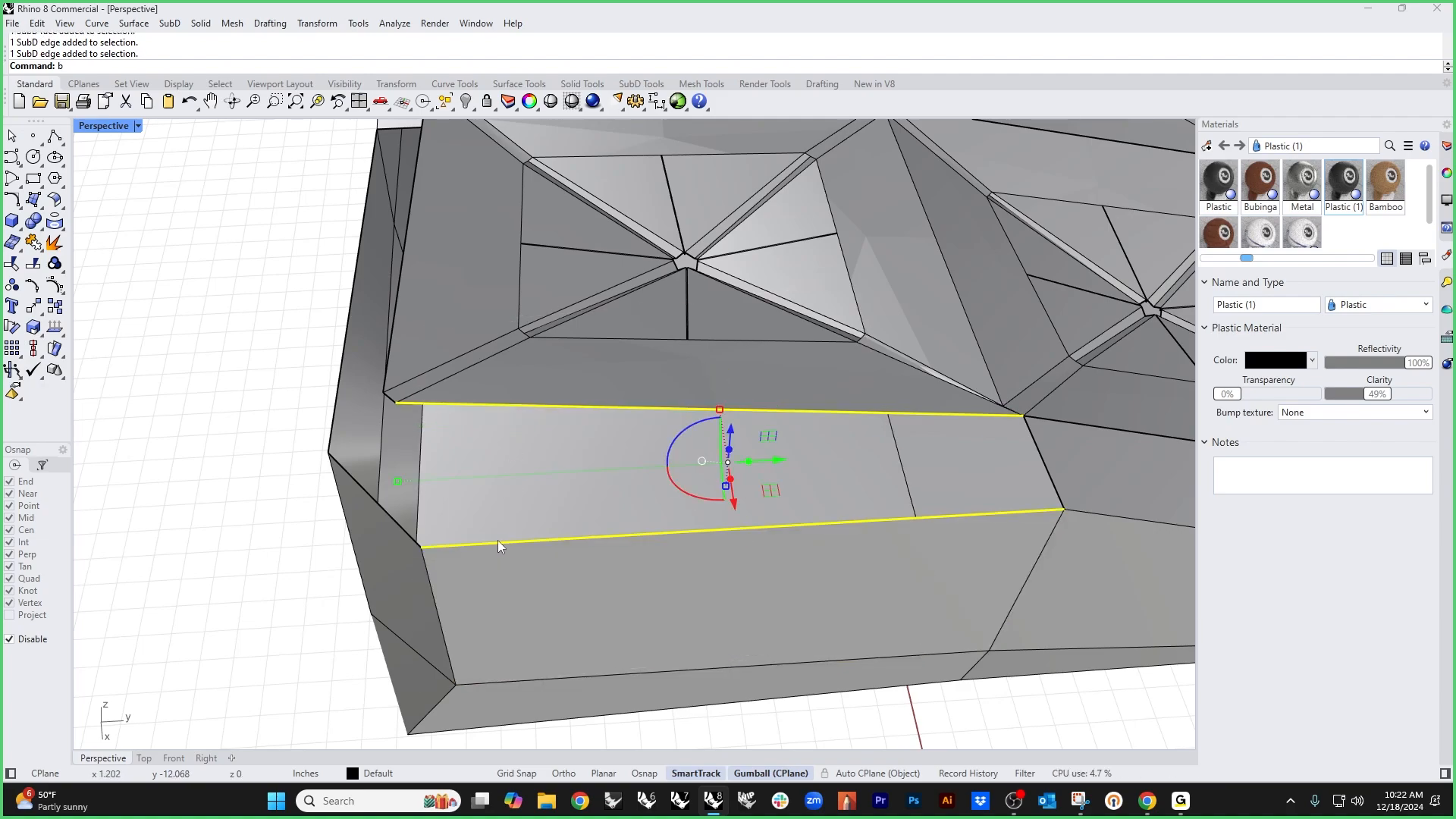
pyautogui.write('Bridge')
pyautogui.press('Return')
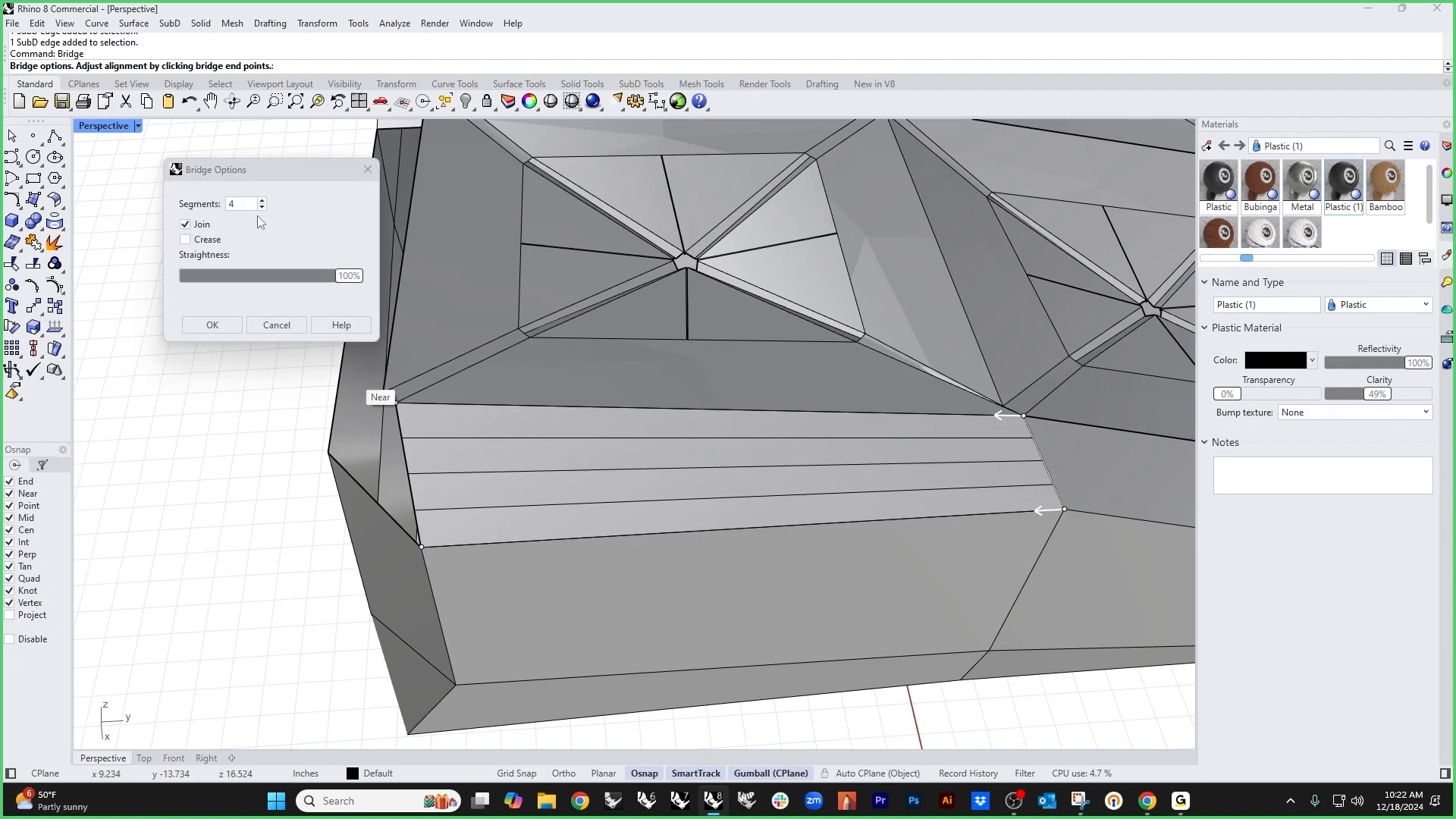
pyautogui.doubleClick(239, 204)
pyautogui.write('1')
pyautogui.click(214, 326)
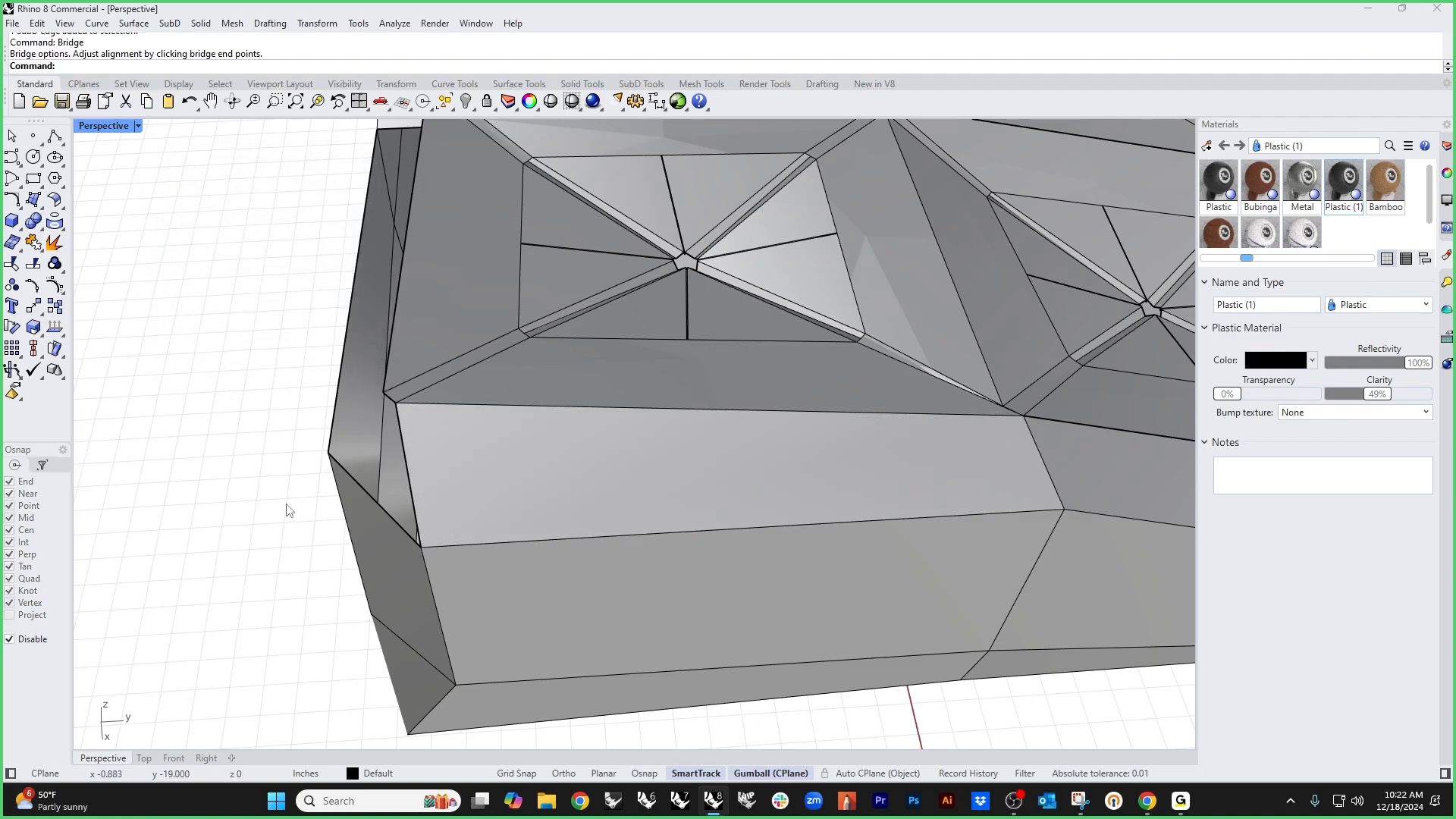
# Step: Bridge the copied panel's front edge to the cushion's upper front edge with a single segment
pyautogui.moveTo(287, 510); pyautogui.dragTo(361, 592, button='right')
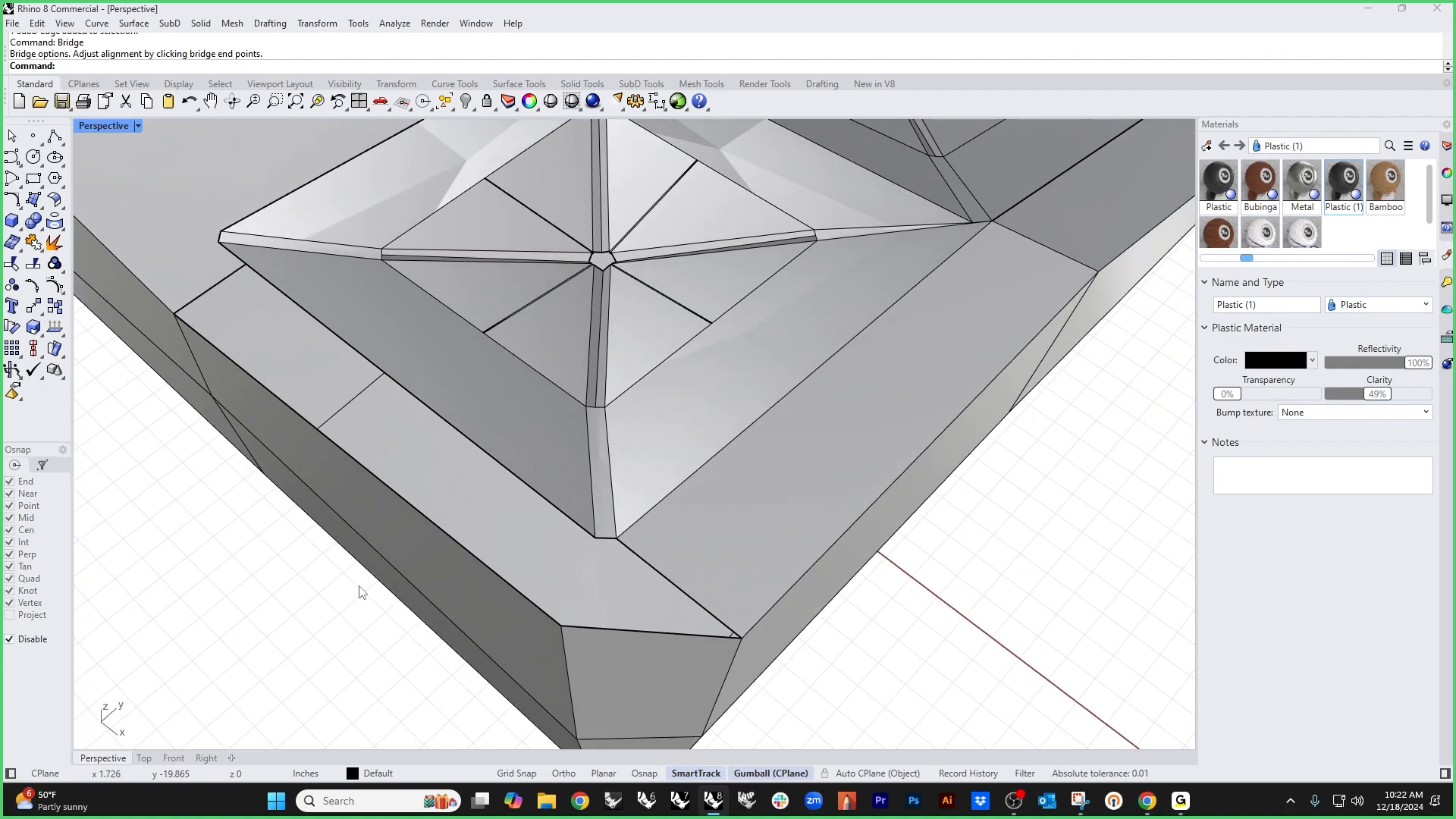
pyautogui.keyDown('ctrl'); pyautogui.keyDown('shift'); pyautogui.click(543, 497); pyautogui.keyUp('shift'); pyautogui.keyUp('ctrl')
pyautogui.keyDown('ctrl'); pyautogui.keyDown('shift'); pyautogui.click(484, 561); pyautogui.keyUp('shift'); pyautogui.keyUp('ctrl')
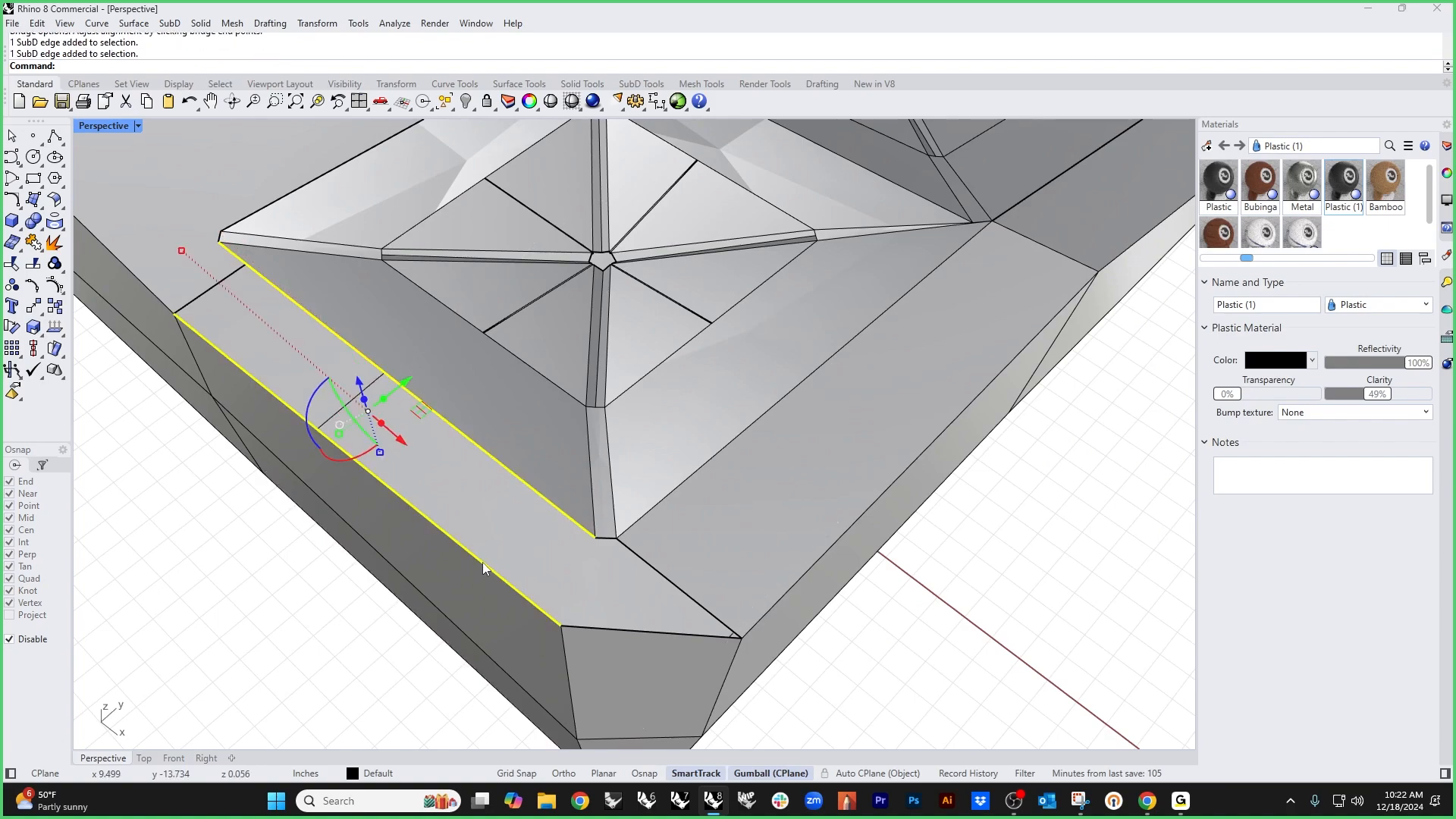
pyautogui.write('bridge')
pyautogui.press('Return')
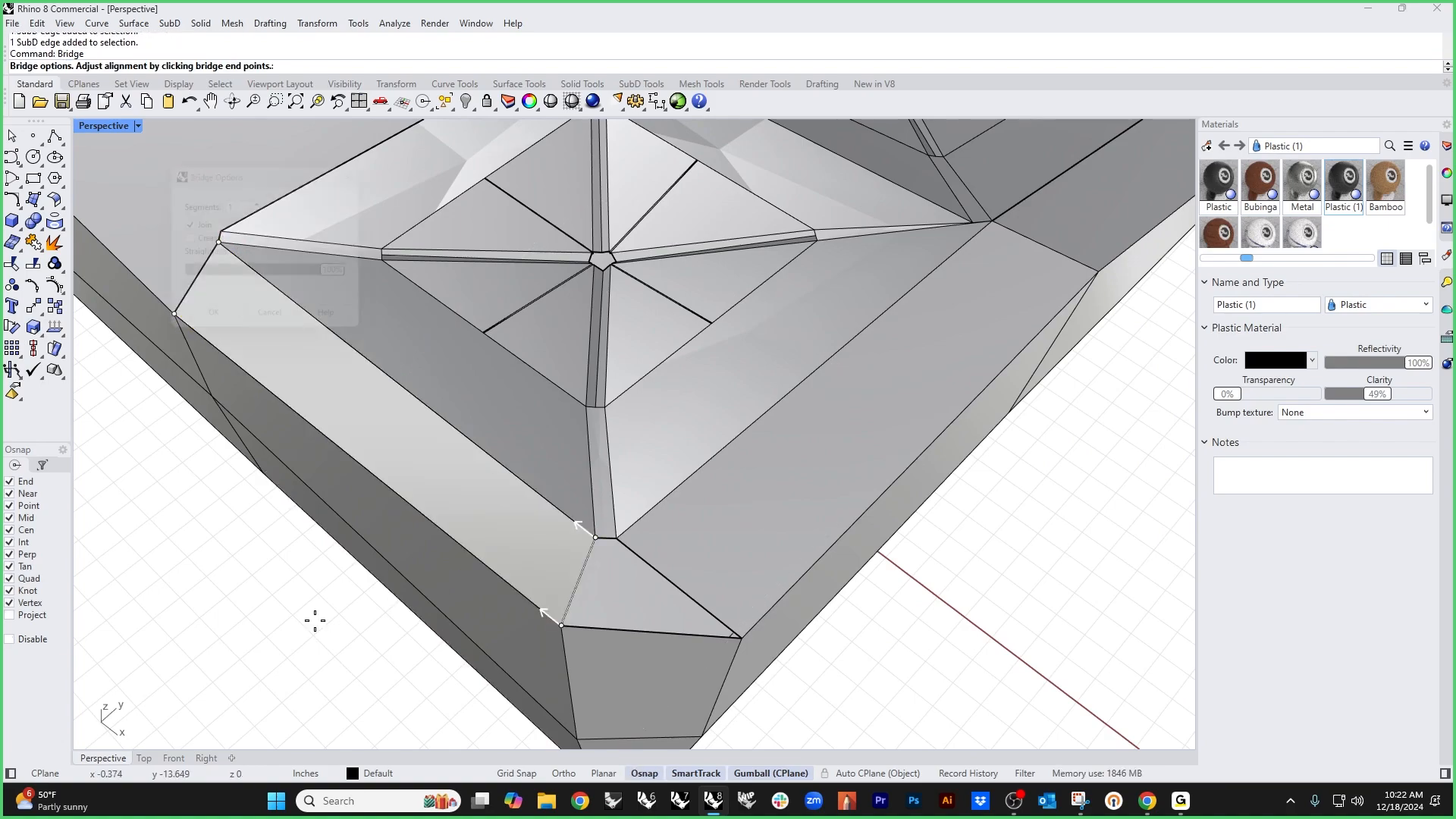
pyautogui.press('Return')
pyautogui.press('Return')
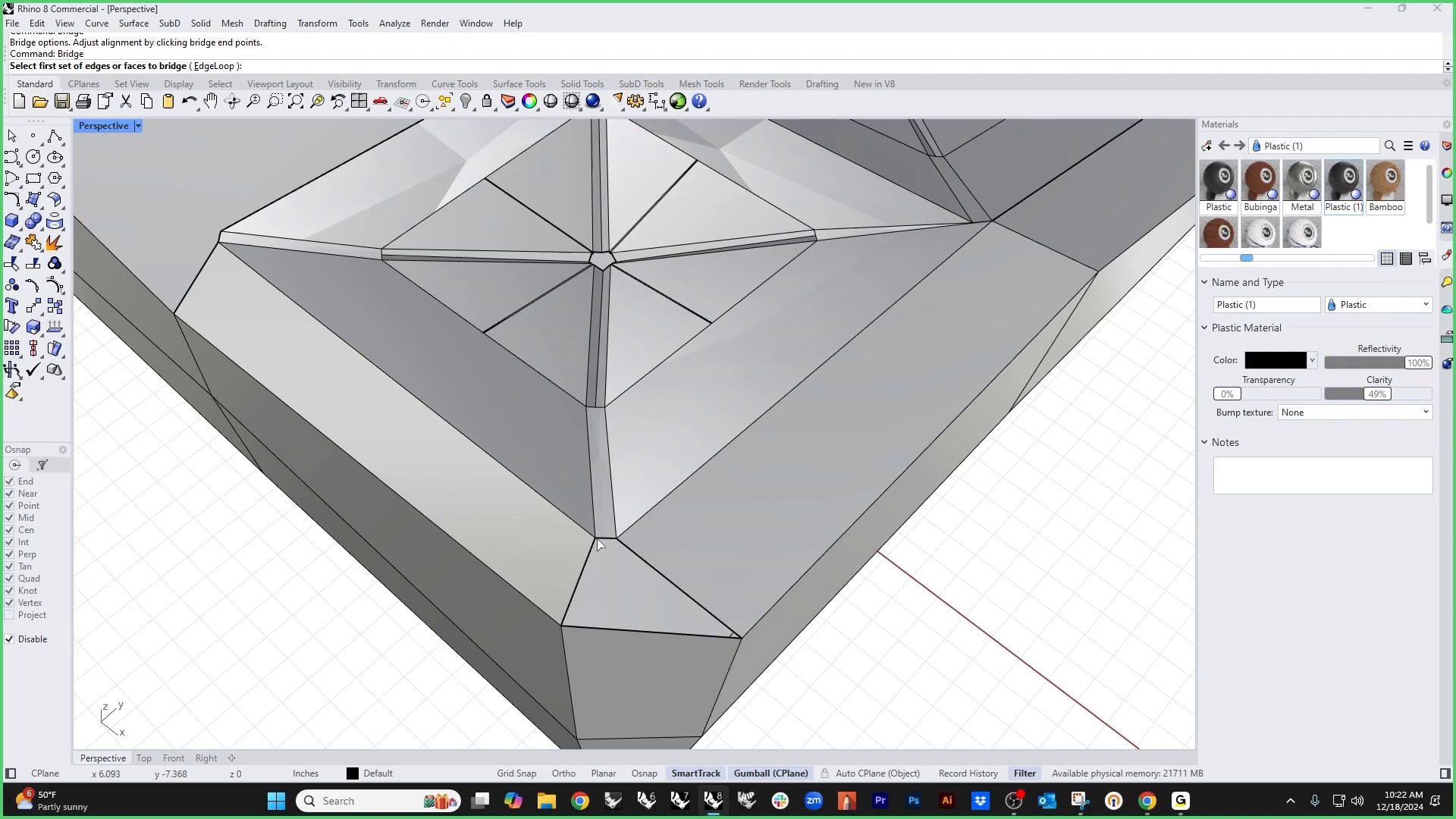
pyautogui.click(603, 541)
pyautogui.click(586, 626)
pyautogui.press('Return')
pyautogui.press('Escape')
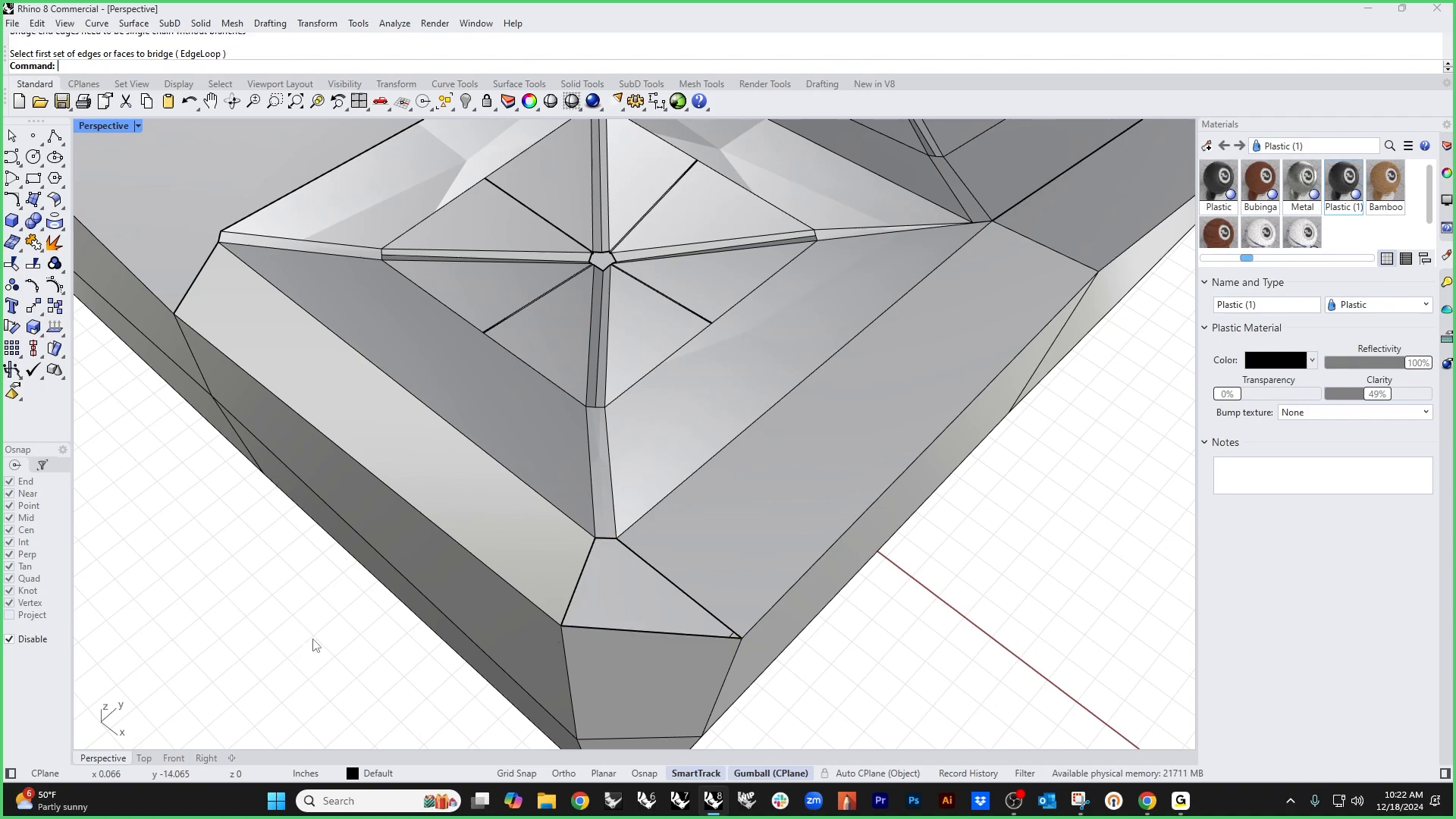
# Step: Close the front corner opening by bridging the panel's short corner edge to the cushion's corner edge with 1 segment
pyautogui.press('Return')
pyautogui.click(608, 539)
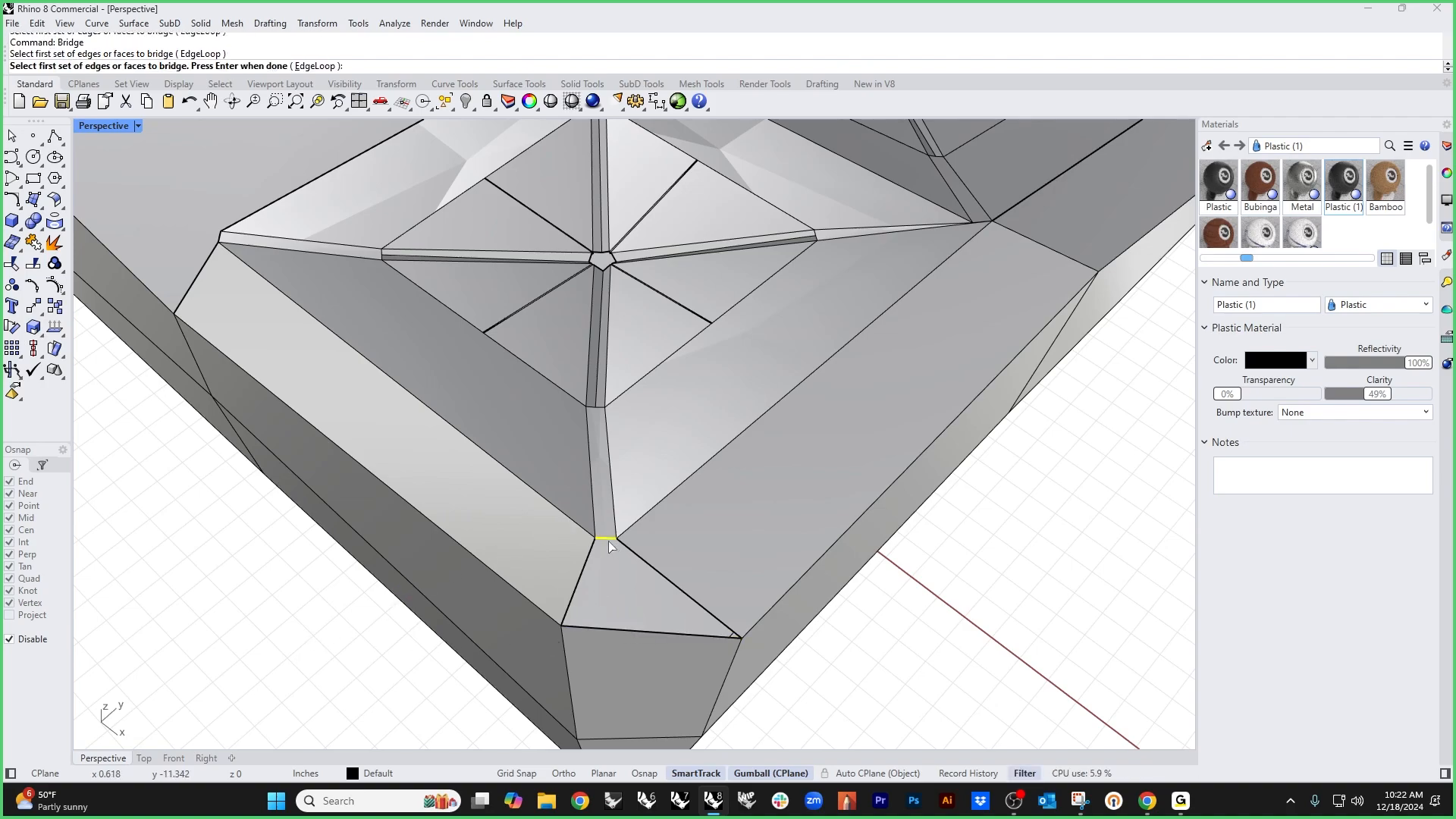
pyautogui.press('Return')
pyautogui.click(585, 630)
pyautogui.press('Return')
pyautogui.press('Return')
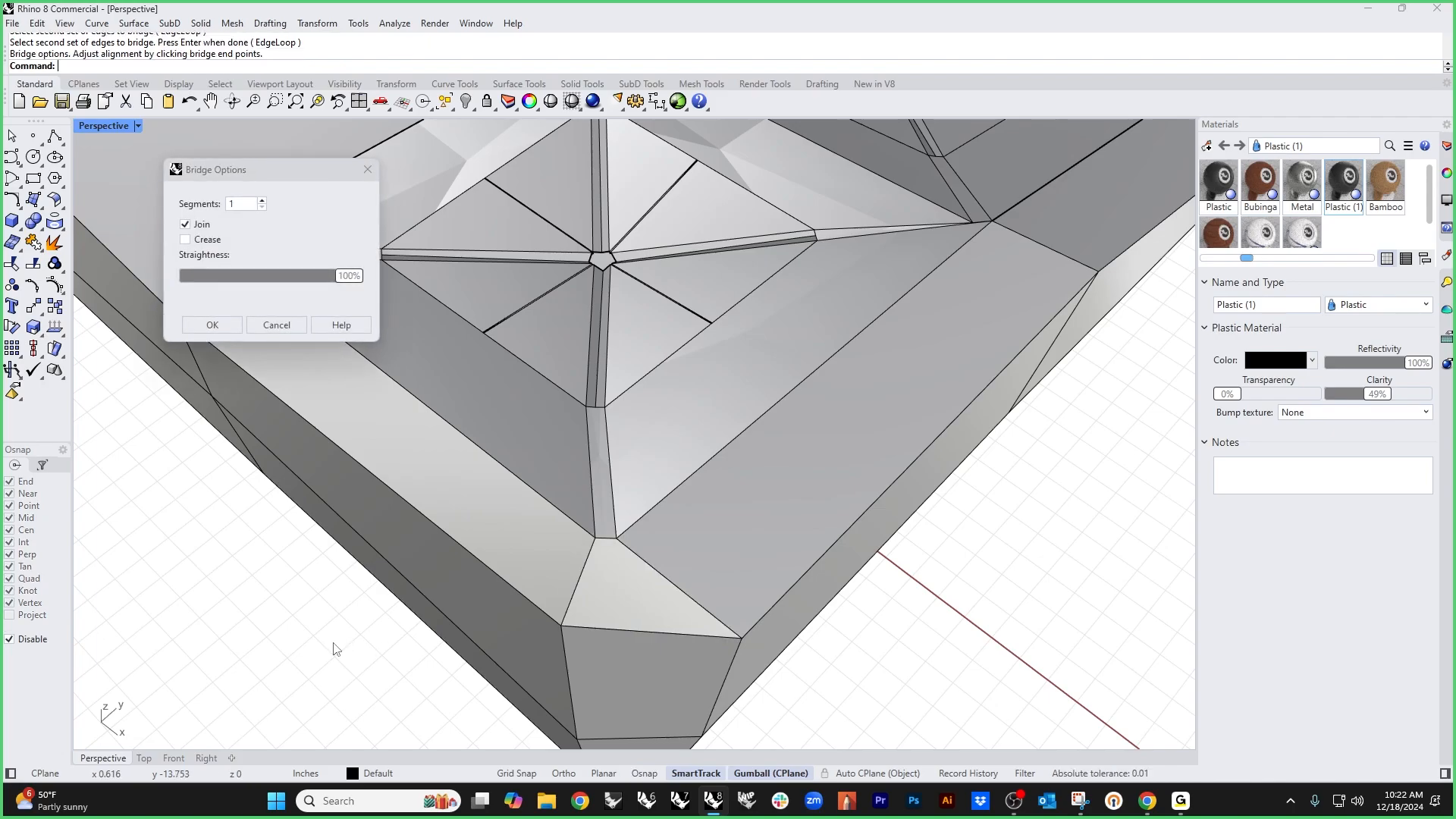
# Step: Delete the half of the seat cushion on the other side of the centre line, including the front face crossing it
pyautogui.scroll(-8, 317, 599)
pyautogui.moveTo(316, 594); pyautogui.dragTo(552, 543, button='right')
pyautogui.moveTo(480, 243); pyautogui.dragTo(217, 692)
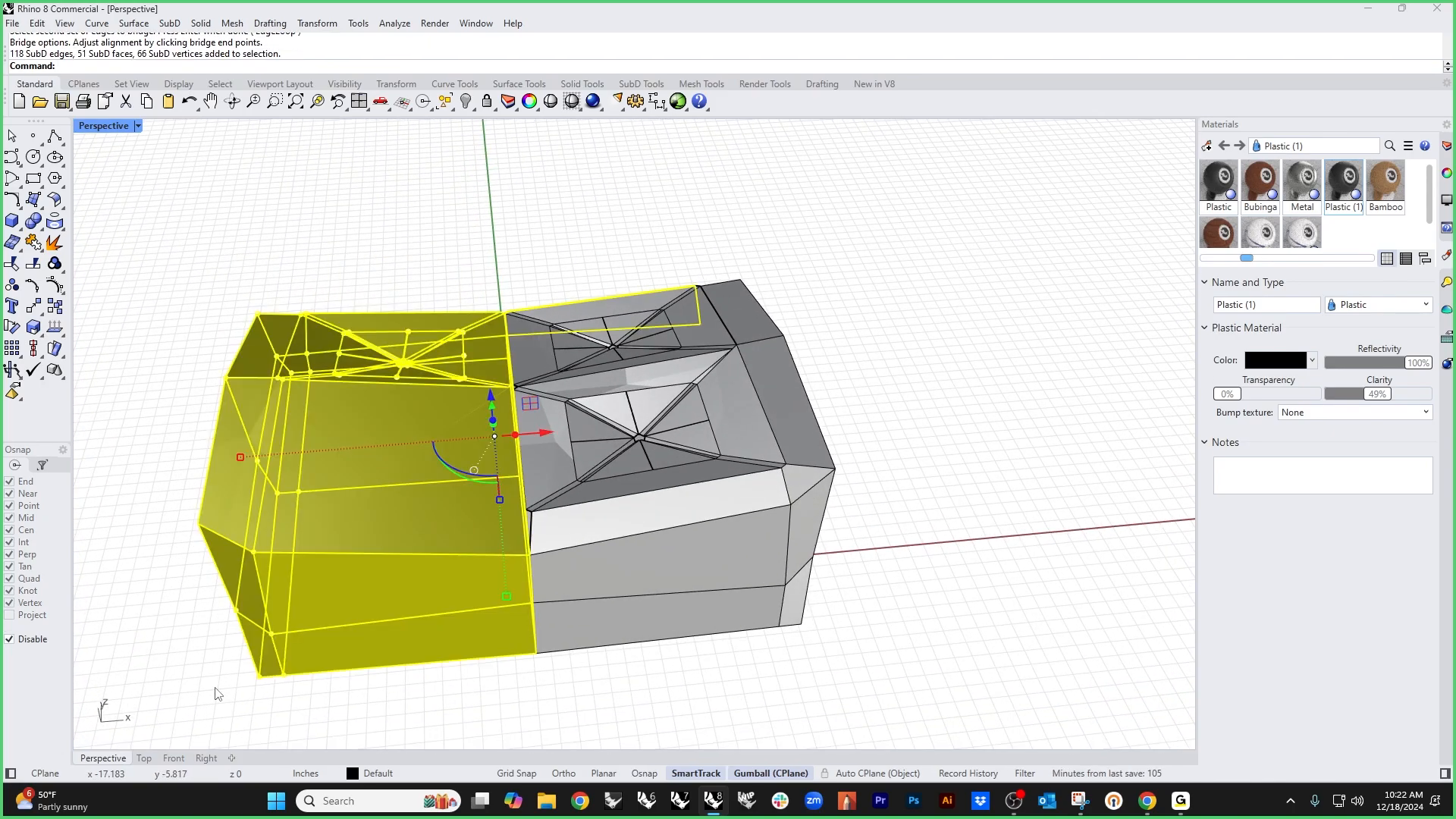
pyautogui.moveTo(852, 444); pyautogui.dragTo(470, 448, button='right')
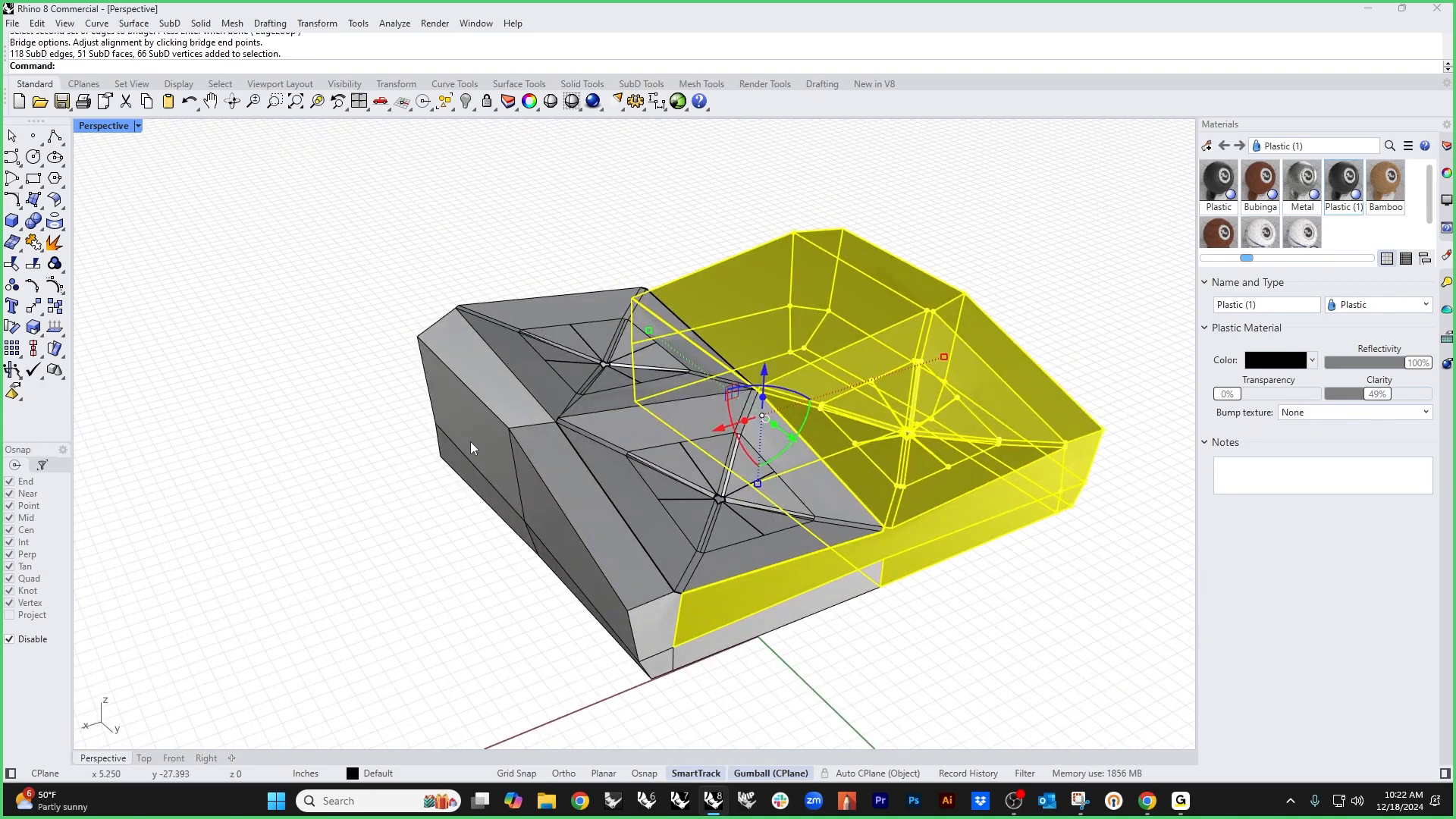
pyautogui.scroll(5, 894, 563)
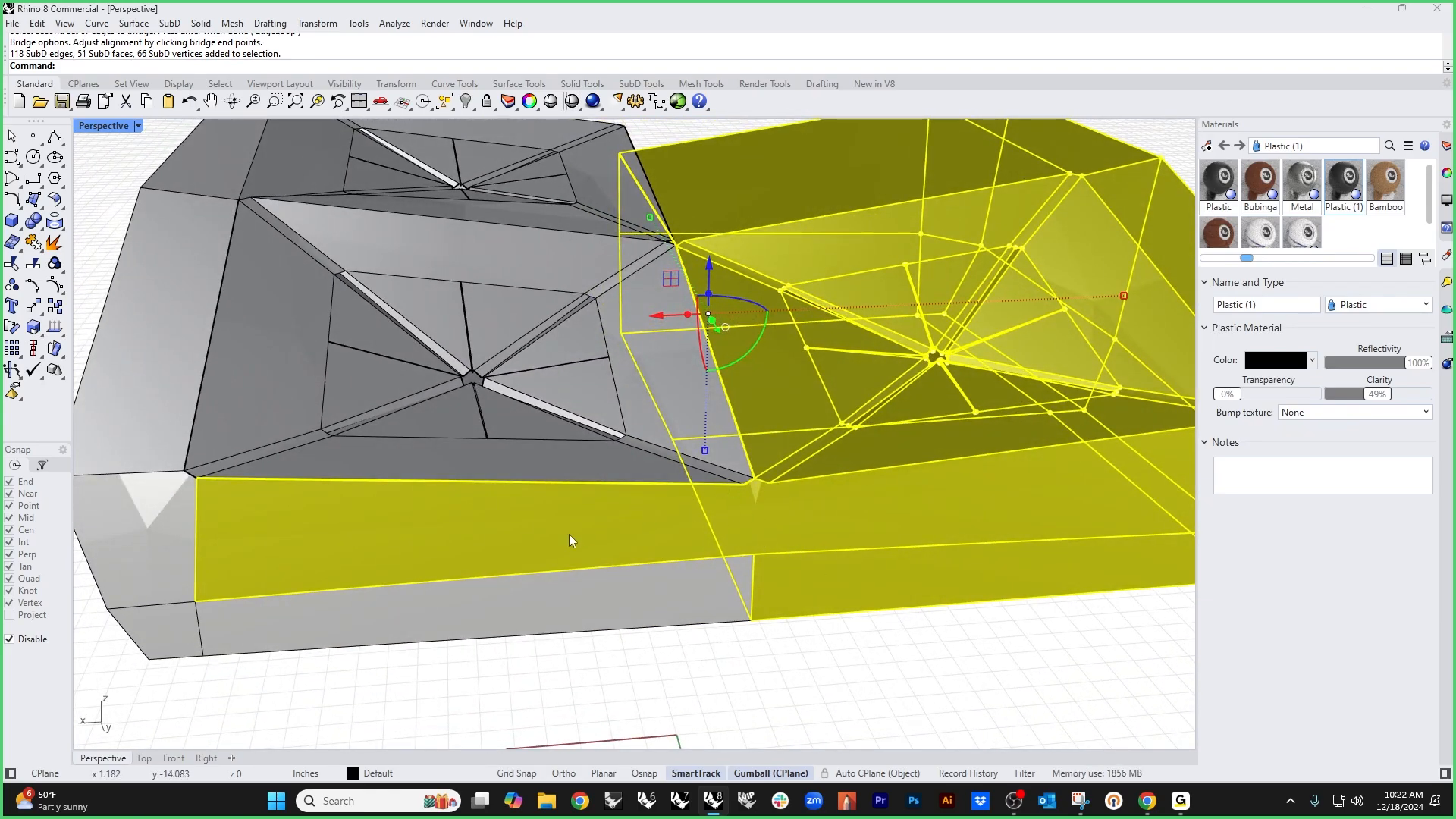
pyautogui.scroll(-4, 570, 539)
pyautogui.press('Delete')
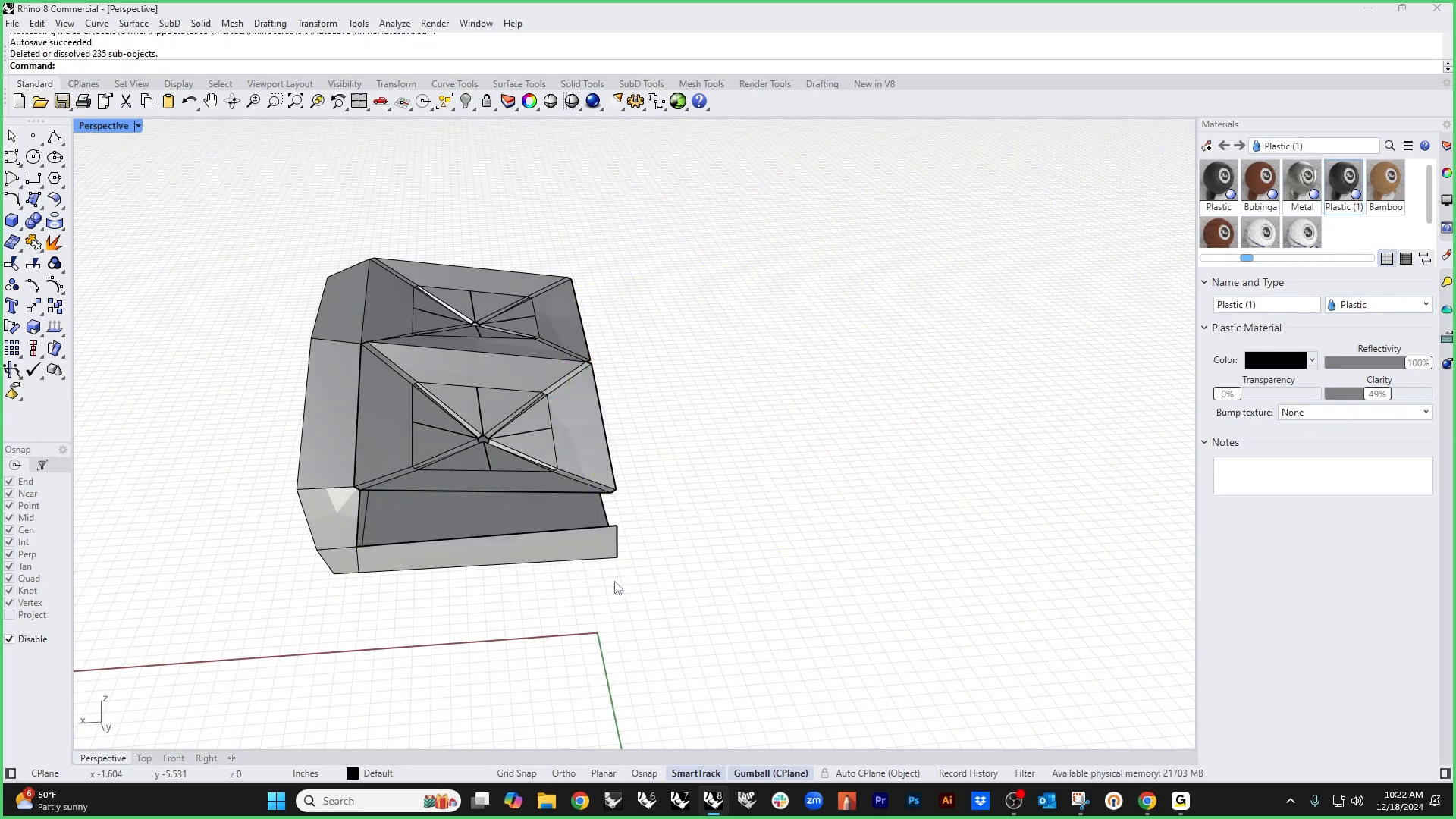
# Step: Mirror the remaining half of the seat cushion across its centre line, keeping the original
pyautogui.click(525, 516)
pyautogui.write('mi')
pyautogui.press('Return')
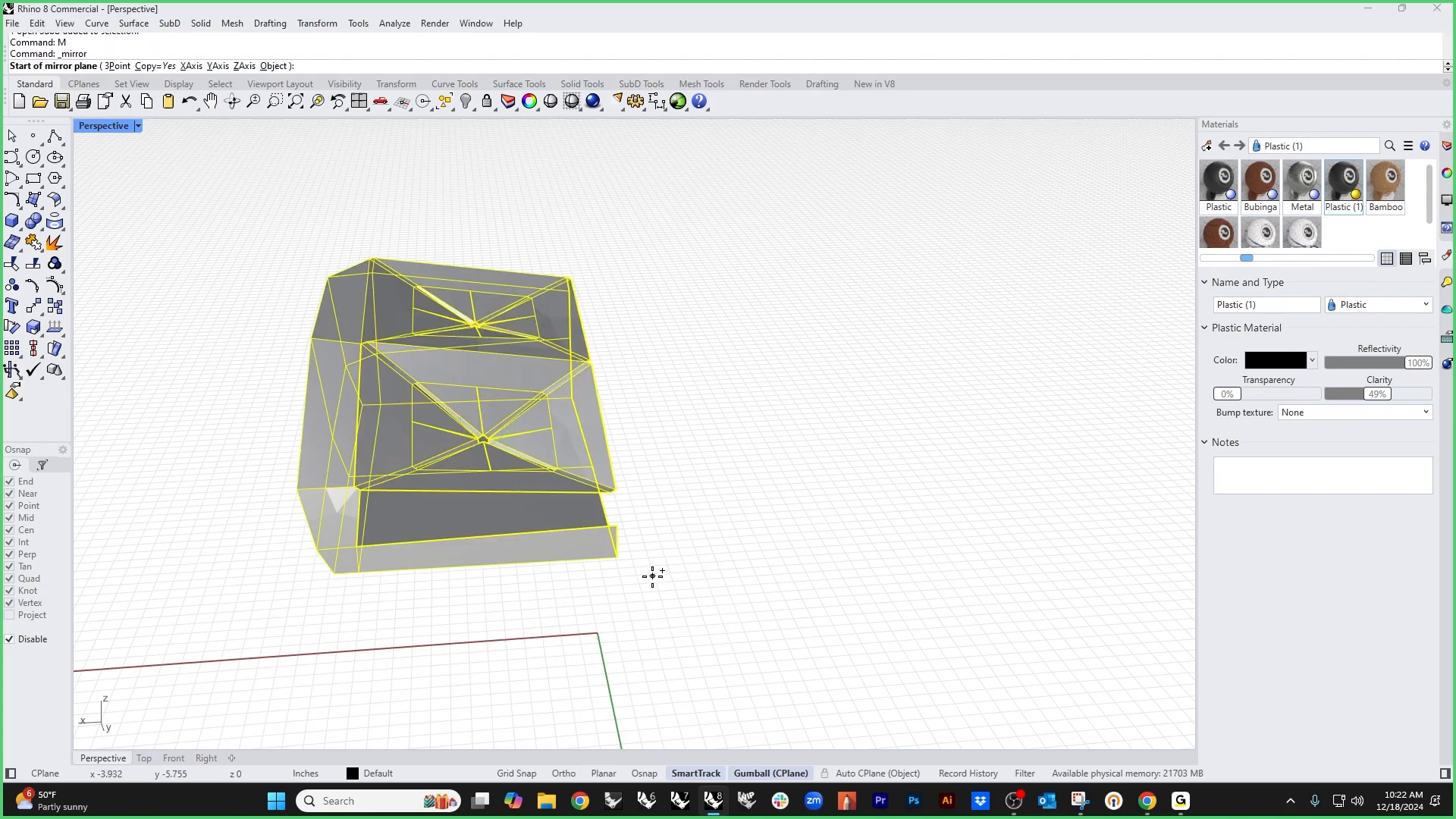
pyautogui.keyDown('alt'); pyautogui.click(618, 559); pyautogui.keyUp('alt')
pyautogui.keyDown('shift'); pyautogui.click(610, 529); pyautogui.keyUp('shift')
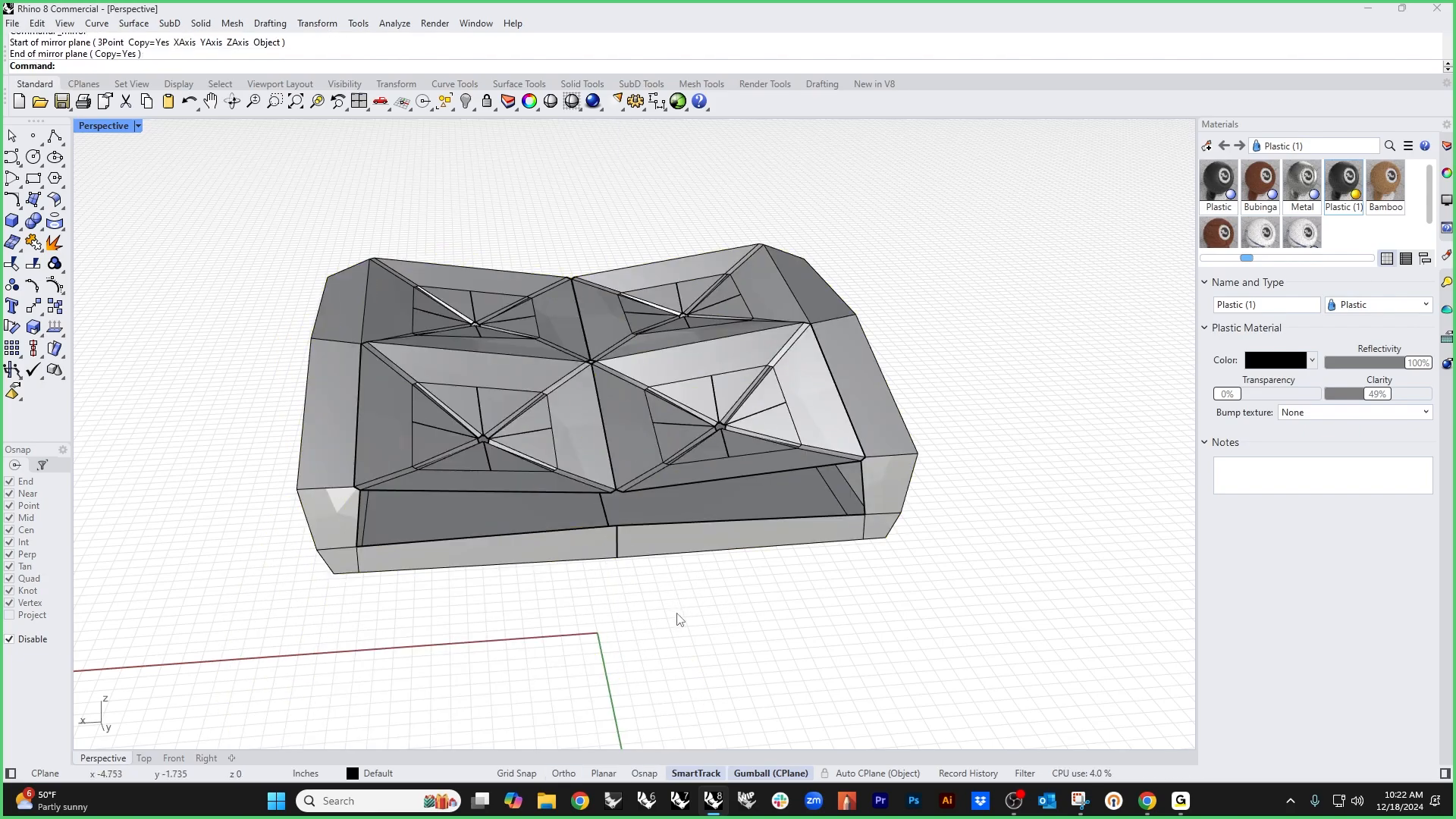
# Step: Join the two mirrored cushion halves into one SubD with smooth joined edges
pyautogui.moveTo(680, 617); pyautogui.dragTo(600, 468)
pyautogui.write('join')
pyautogui.press('Return')
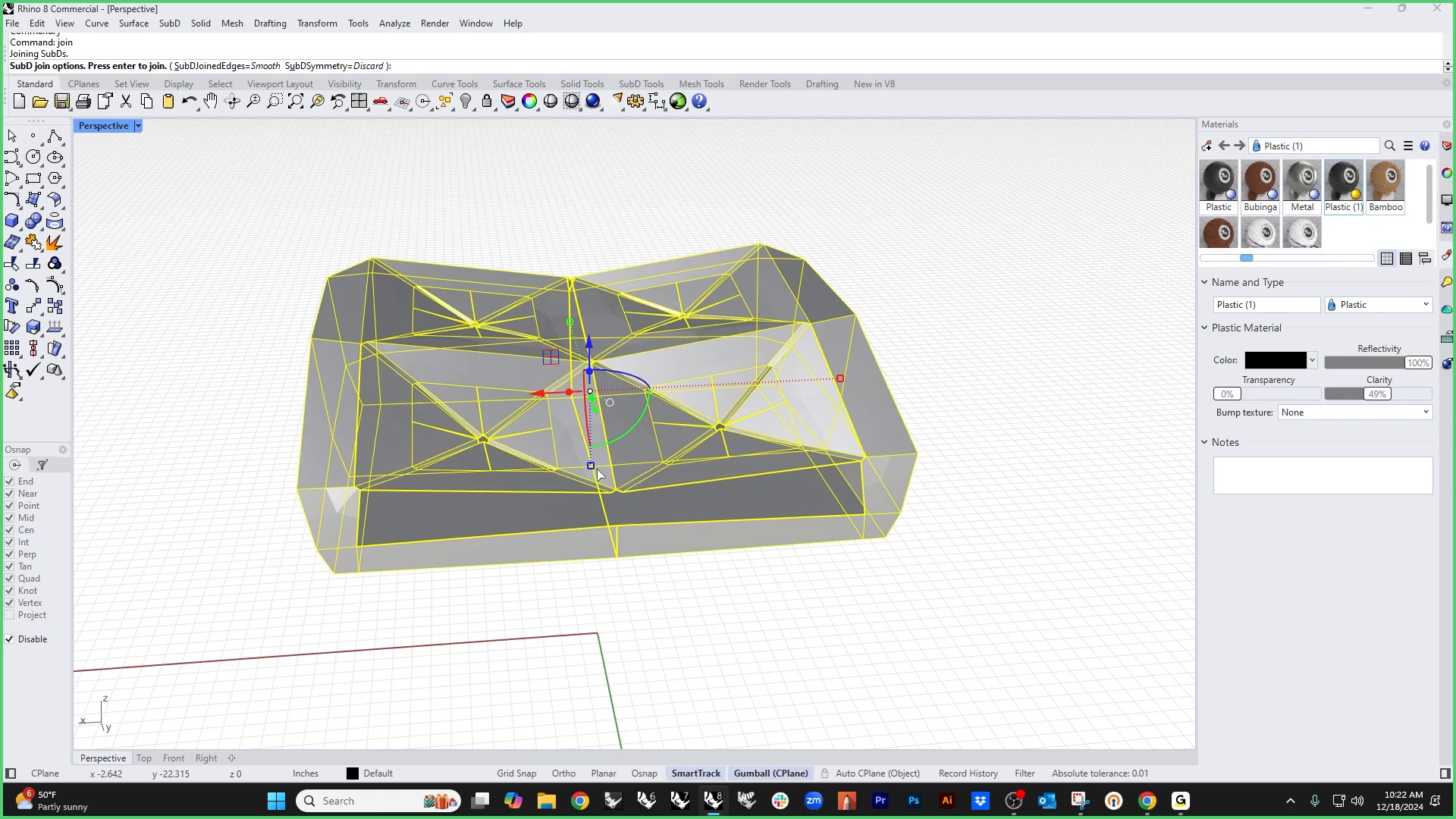
pyautogui.press('Return')
# Step: Bridge the tufted top's front edge to the cushion's lower front edge on the original half with 1 segment
pyautogui.scroll(5, 381, 521)
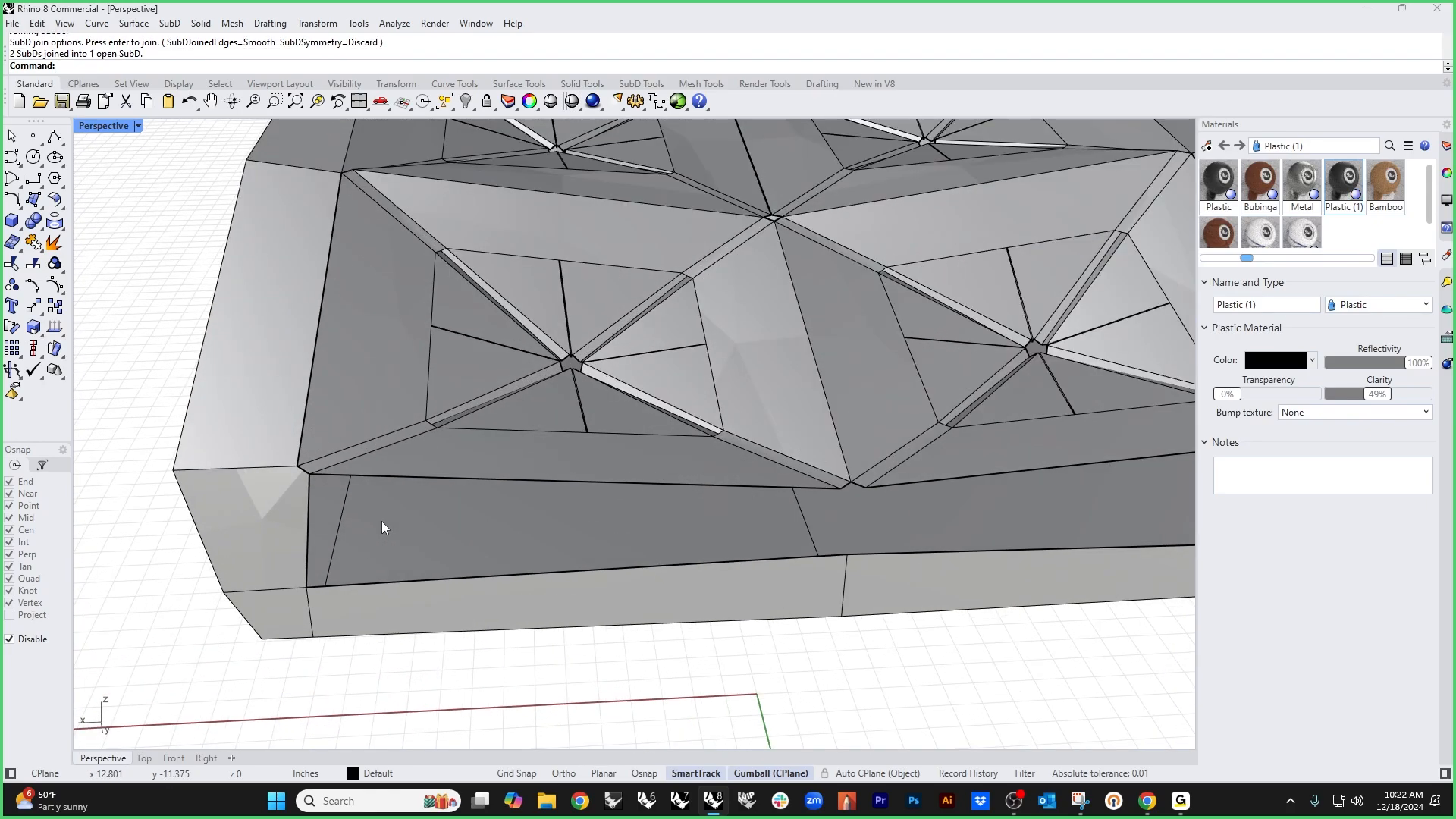
pyautogui.keyDown('ctrl'); pyautogui.keyDown('shift'); pyautogui.click(489, 478); pyautogui.keyUp('shift'); pyautogui.keyUp('ctrl')
pyautogui.keyDown('ctrl'); pyautogui.keyDown('shift'); pyautogui.click(480, 578); pyautogui.keyUp('shift'); pyautogui.keyUp('ctrl')
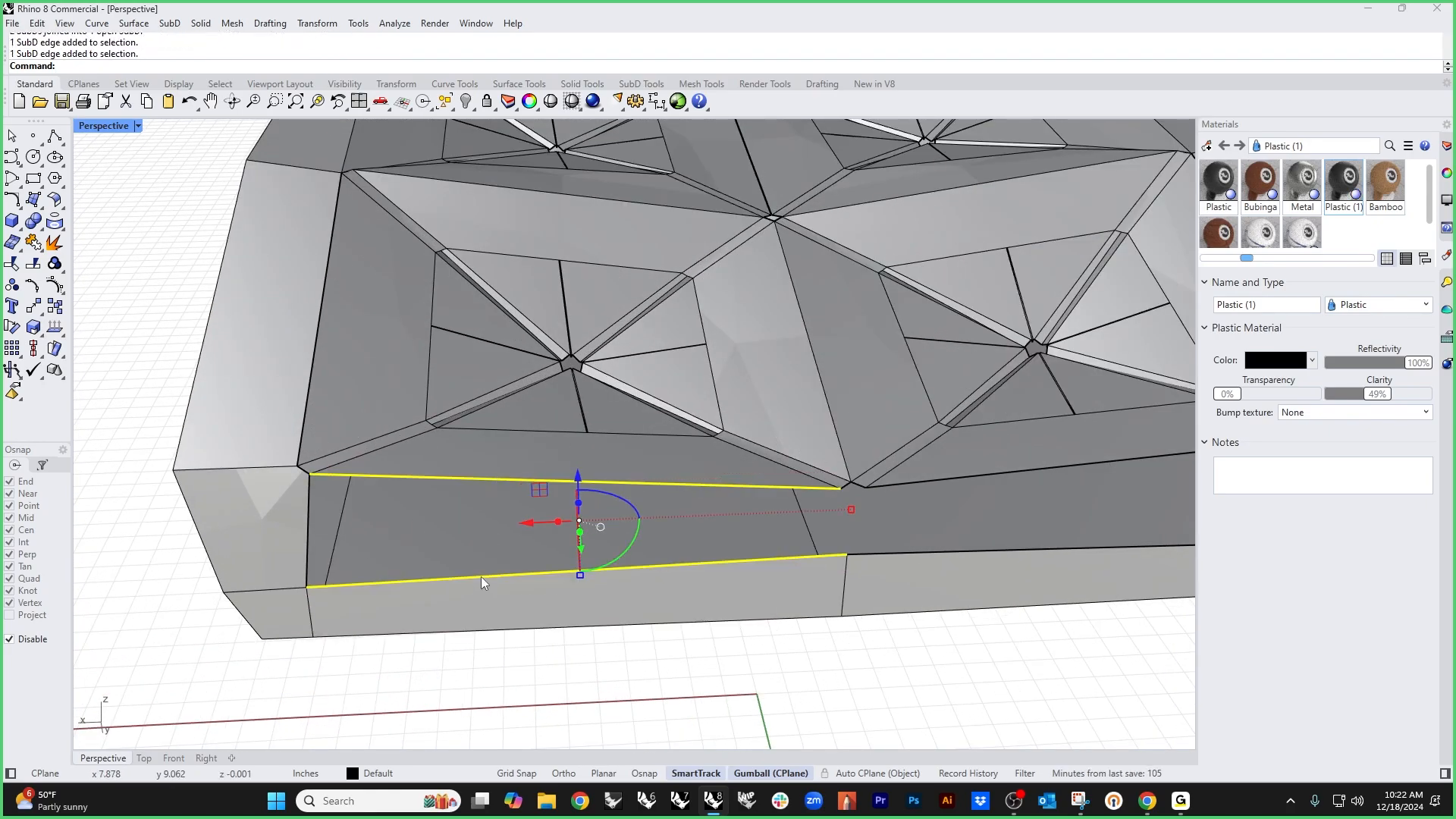
pyautogui.write('bridge')
pyautogui.press('Return')
pyautogui.press('Return')
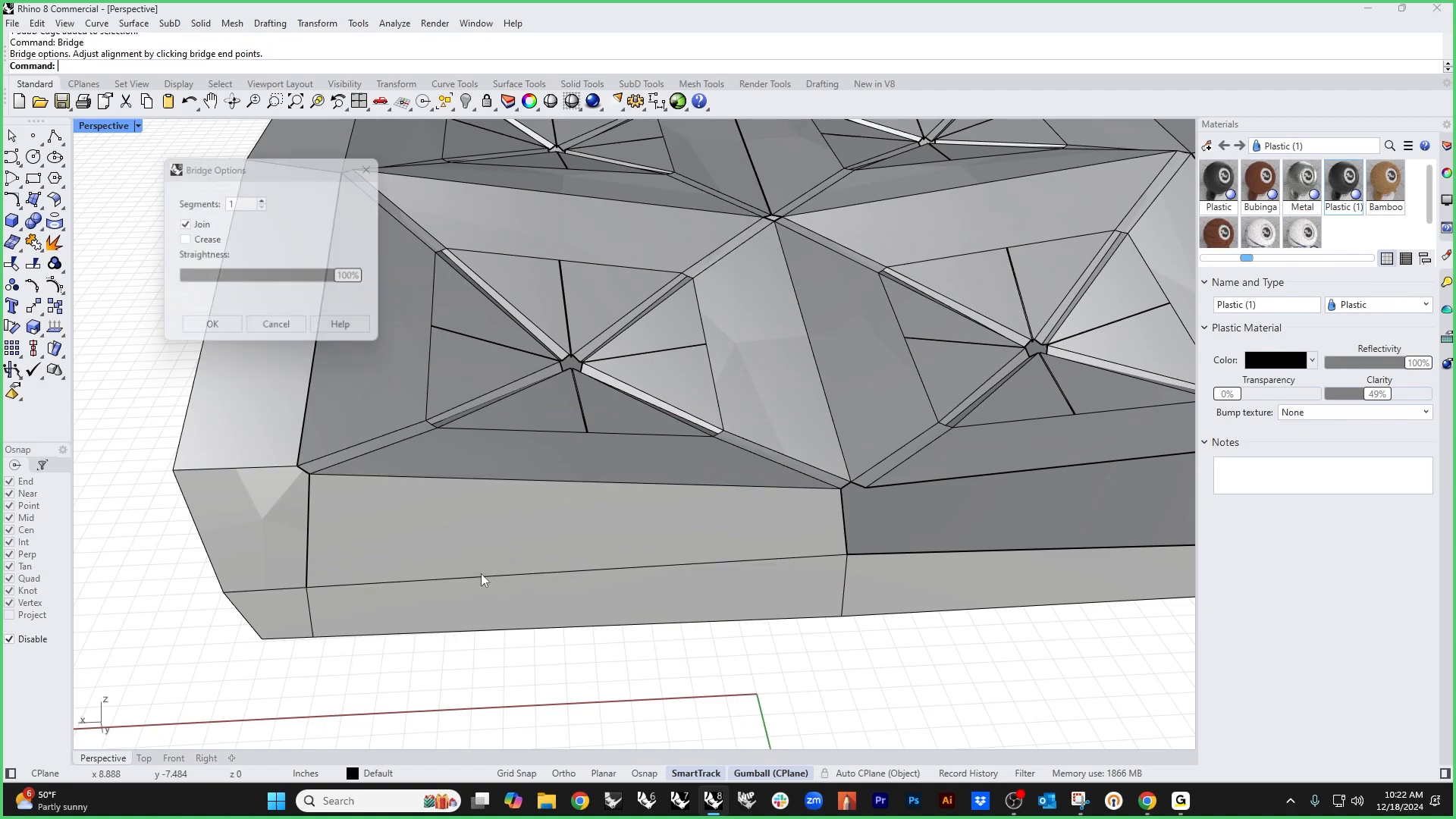
pyautogui.keyDown('shift'); pyautogui.moveTo(888, 656); pyautogui.dragTo(701, 639, button='right'); pyautogui.keyUp('shift')
pyautogui.press('Return')
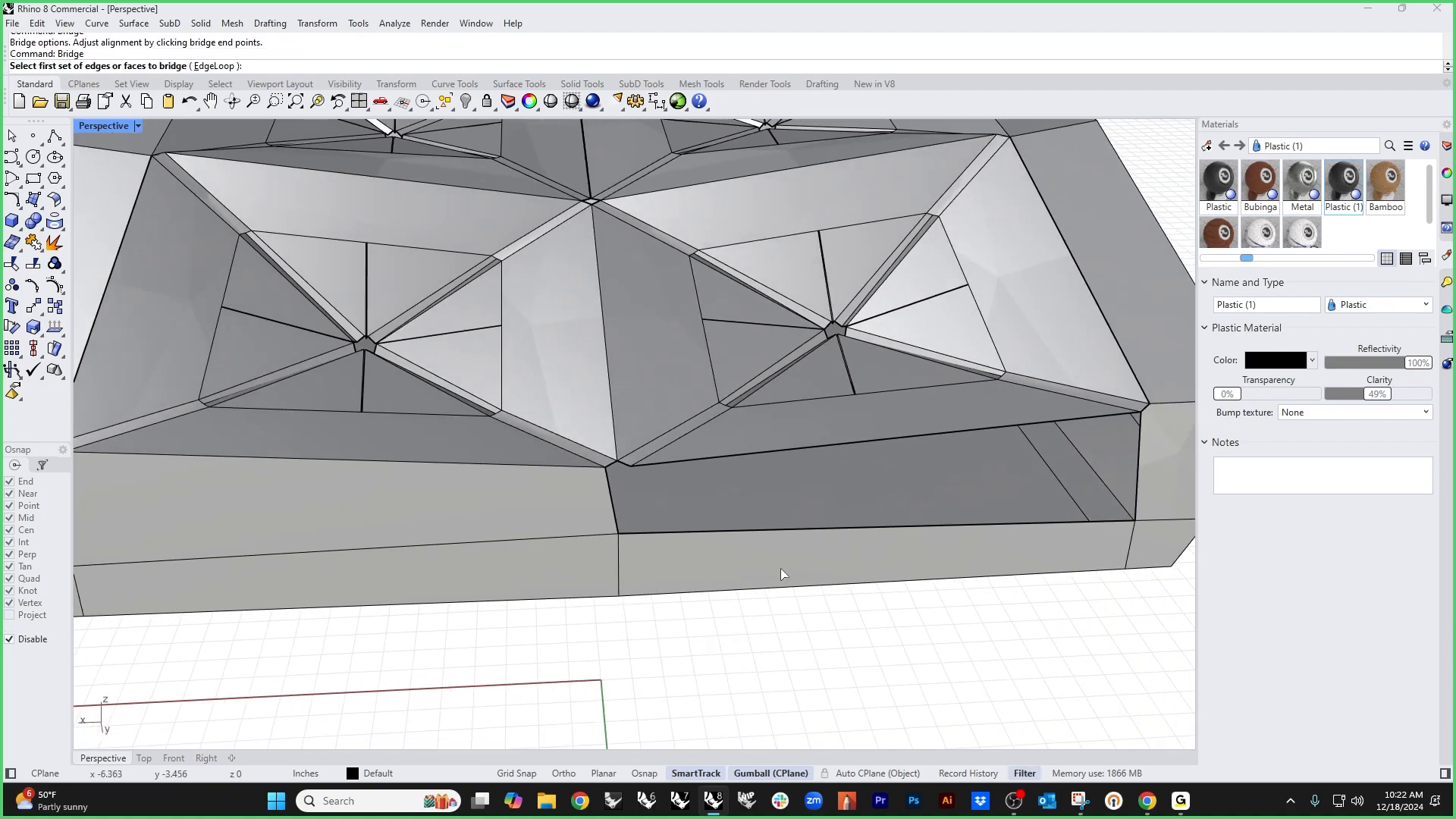
pyautogui.click(779, 452)
pyautogui.click(765, 528)
pyautogui.press('Return')
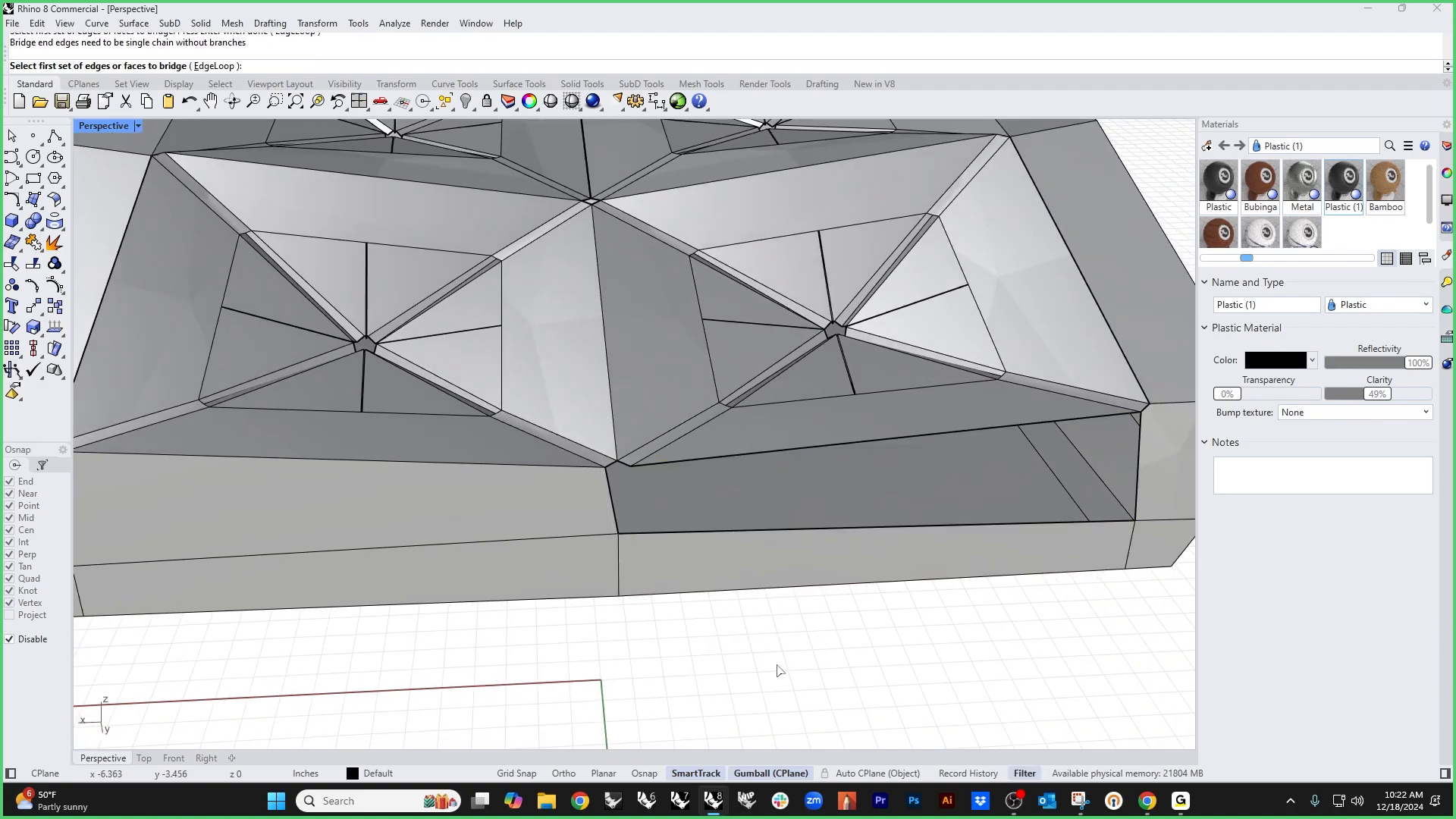
pyautogui.press('Escape')
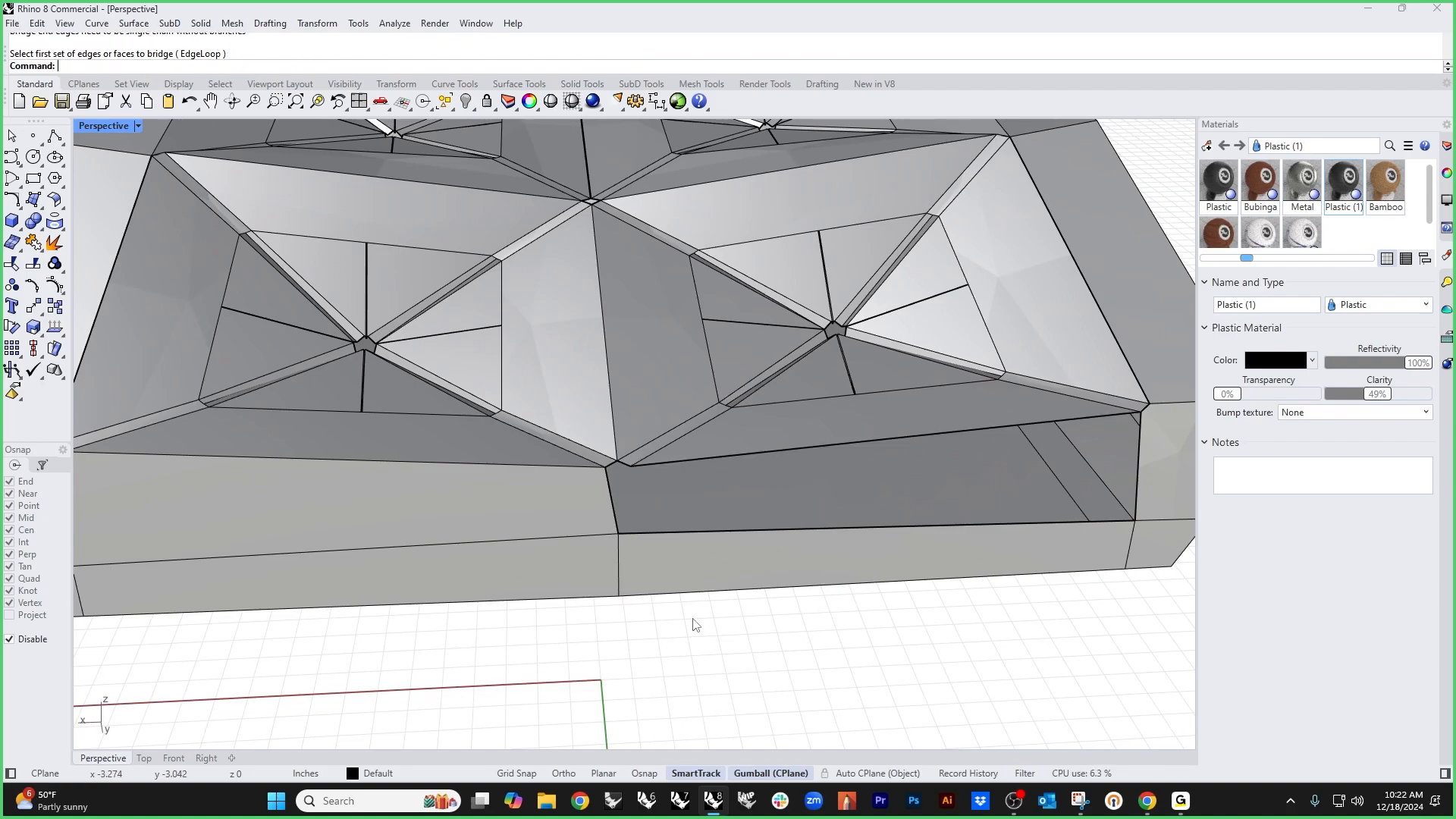
# Step: Bridge the tufted top's front edge to the lower front edge on the mirrored half with 1 segment
pyautogui.press('Return')
pyautogui.click(681, 460)
pyautogui.press('Return')
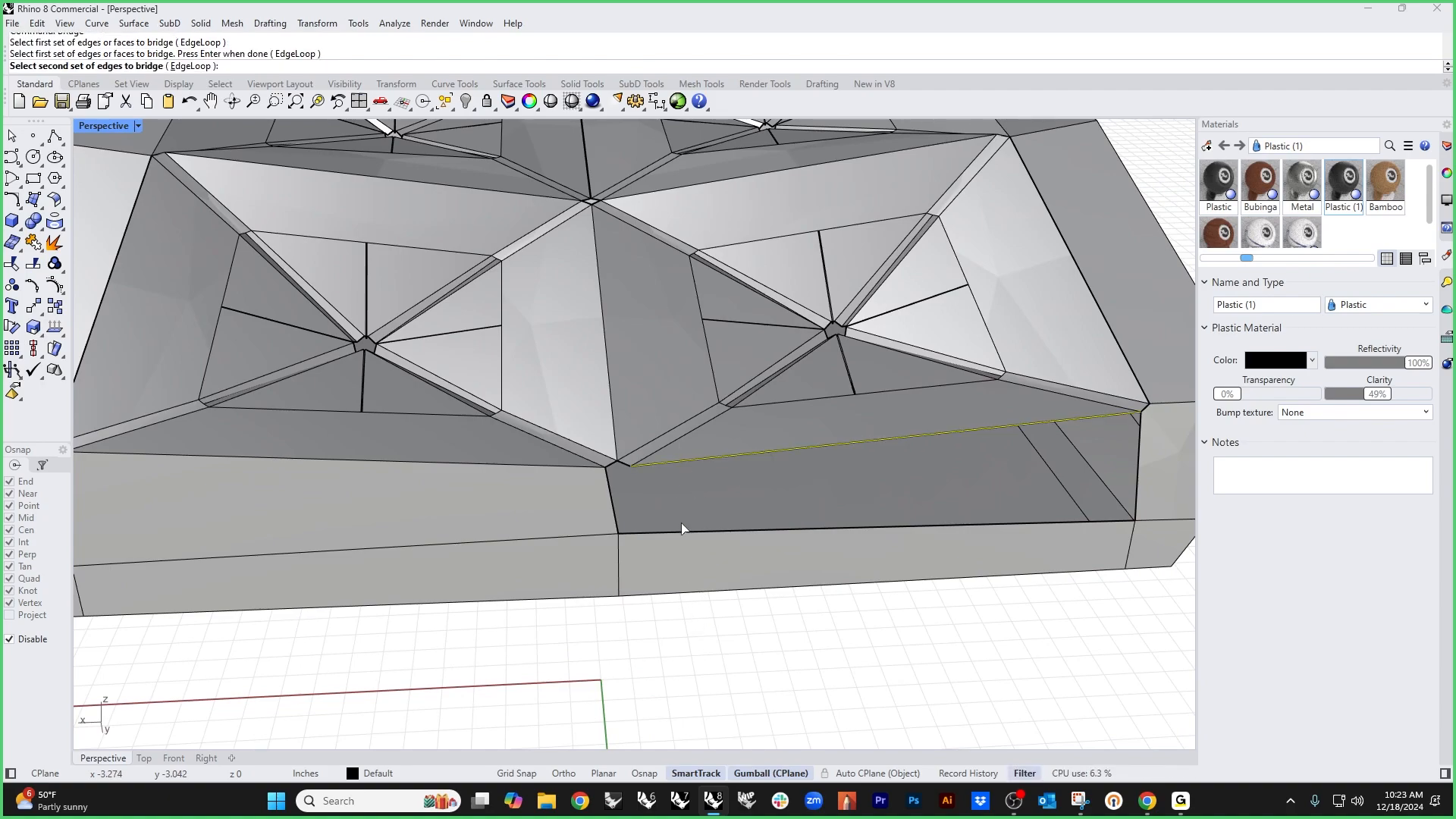
pyautogui.click(679, 531)
pyautogui.press('Return')
pyautogui.press('Return')
pyautogui.scroll(-5, 692, 609)
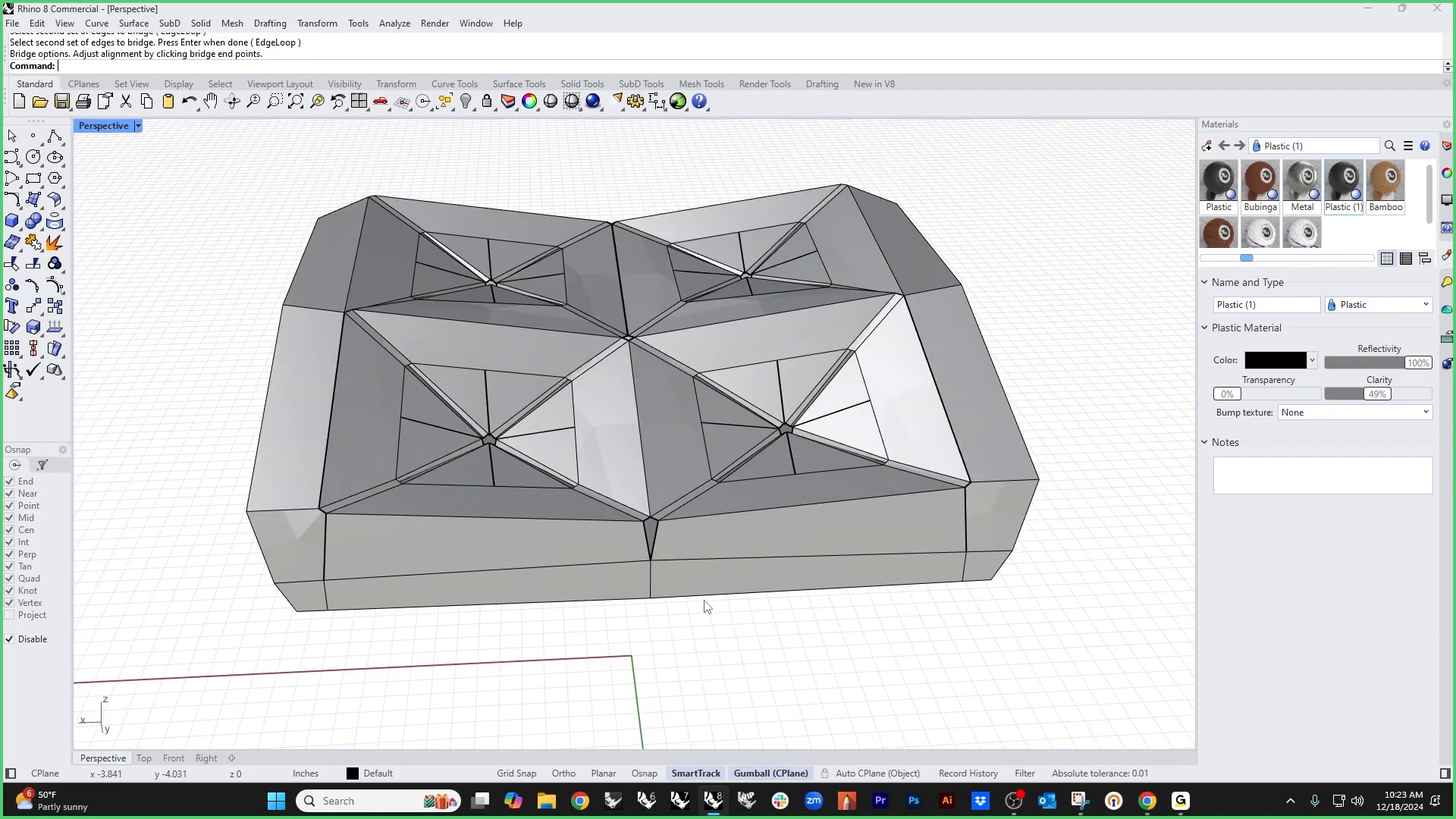
pyautogui.scroll(6, 413, 504)
pyautogui.keyDown('ctrl'); pyautogui.keyDown('shift'); pyautogui.click(420, 494); pyautogui.keyUp('shift'); pyautogui.keyUp('ctrl')
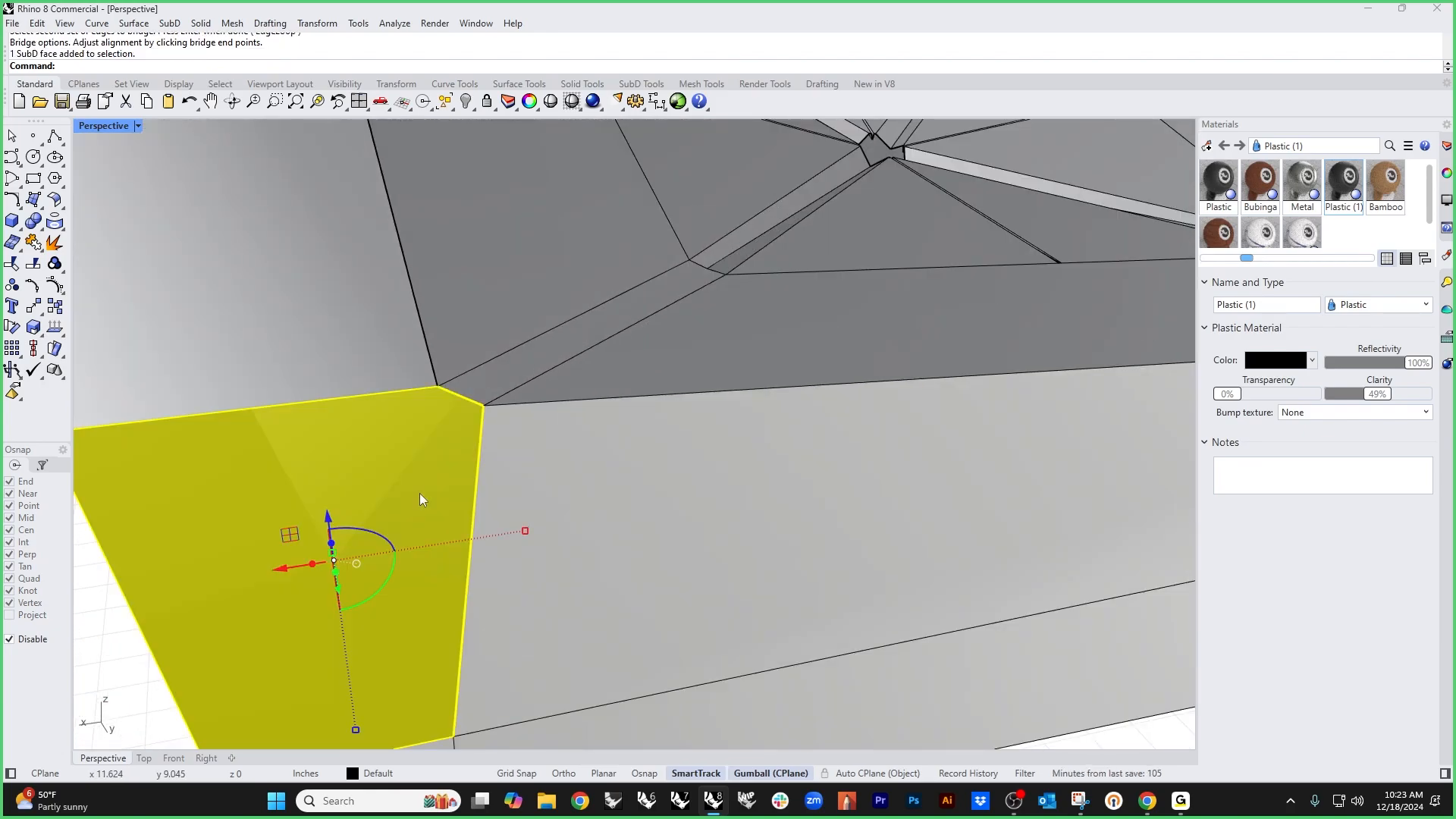
pyautogui.scroll(-4, 420, 497)
pyautogui.press('Escape')
pyautogui.scroll(-5, 455, 538)
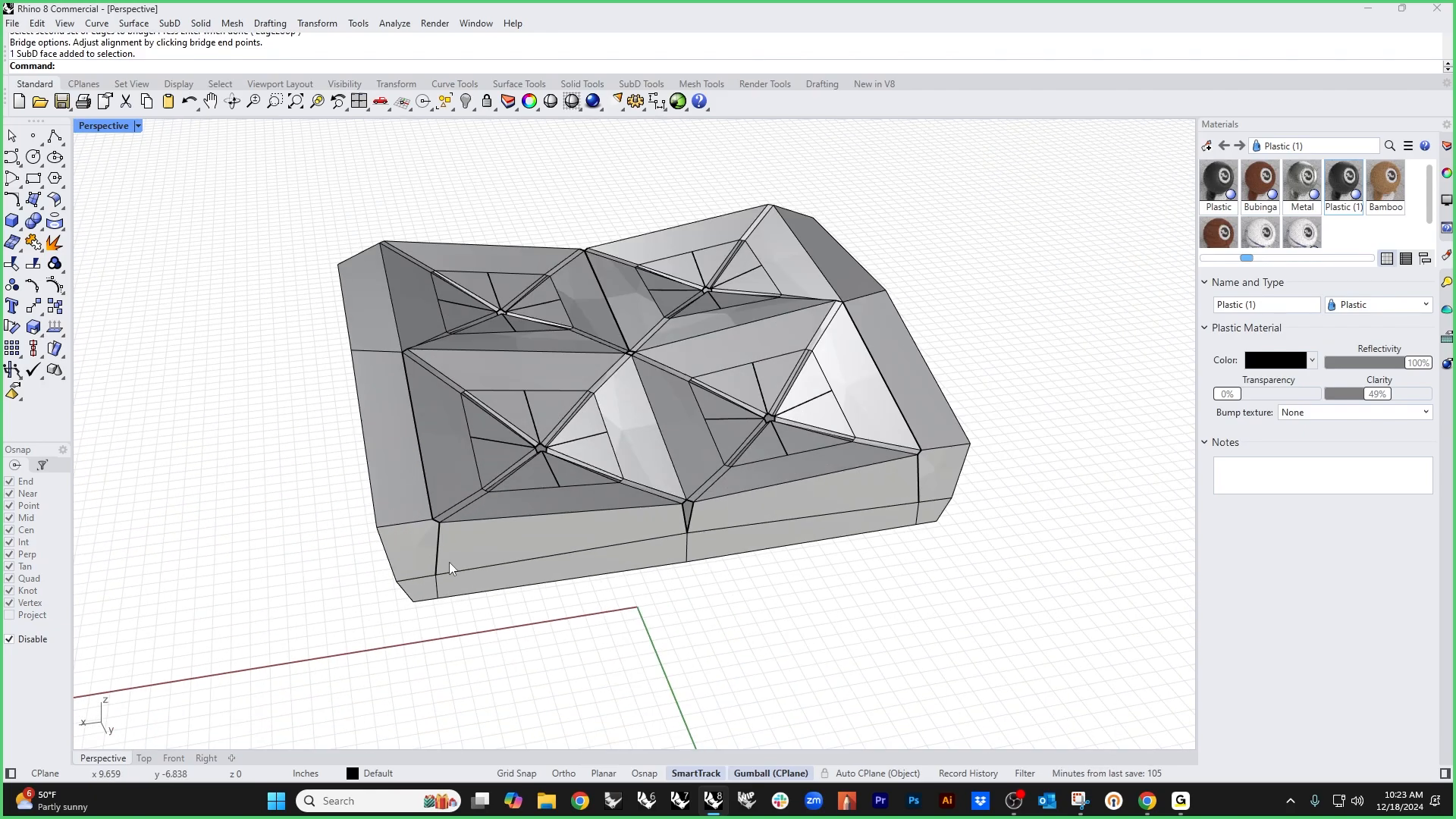
pyautogui.scroll(5, 449, 521)
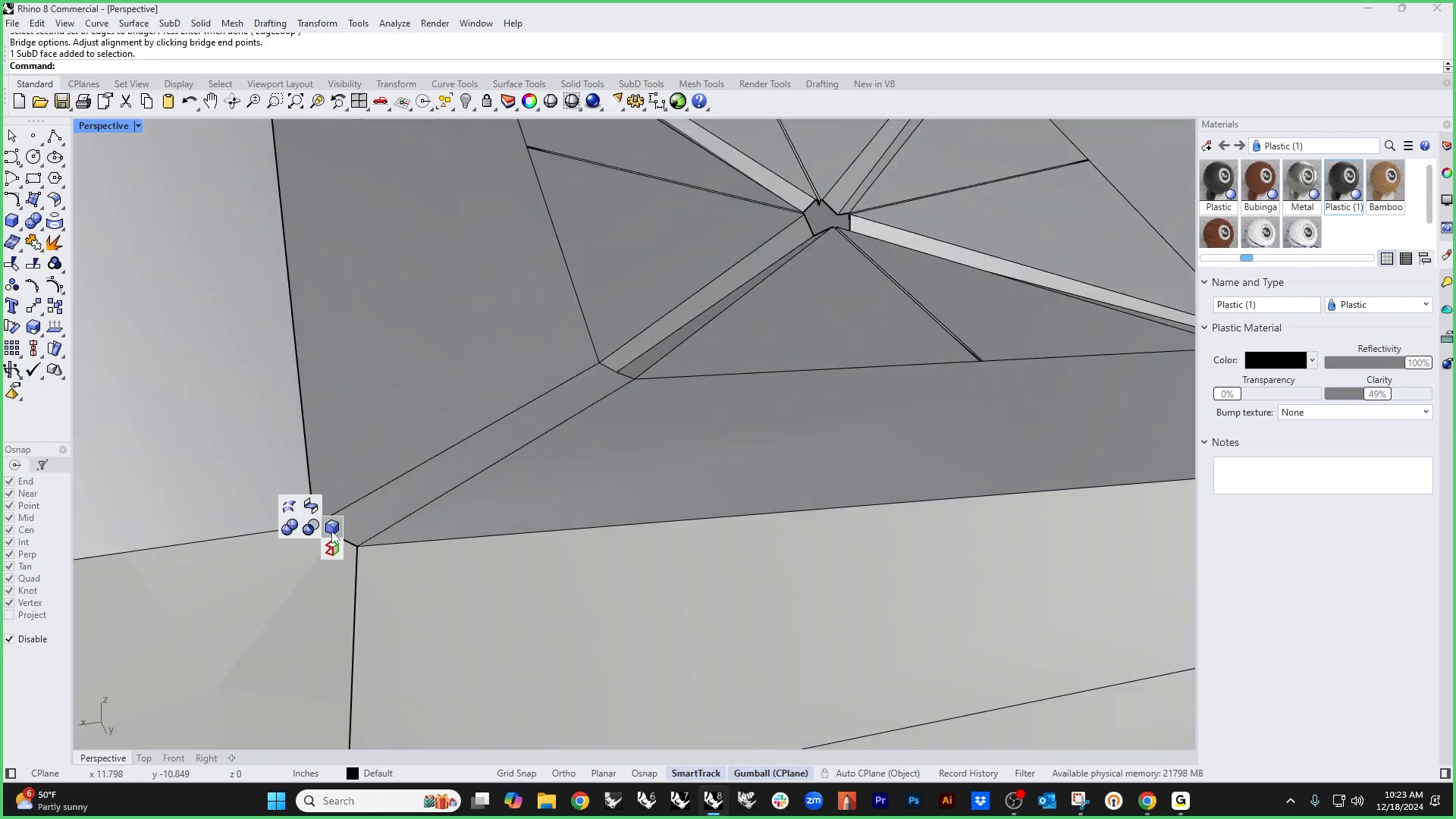
pyautogui.scroll(-8, 334, 520)
# Step: Show the model in Wireframe and stitch the outer pair of overlapping vertices at the original half's upper front corner at their average location
pyautogui.middleClick(247, 515)
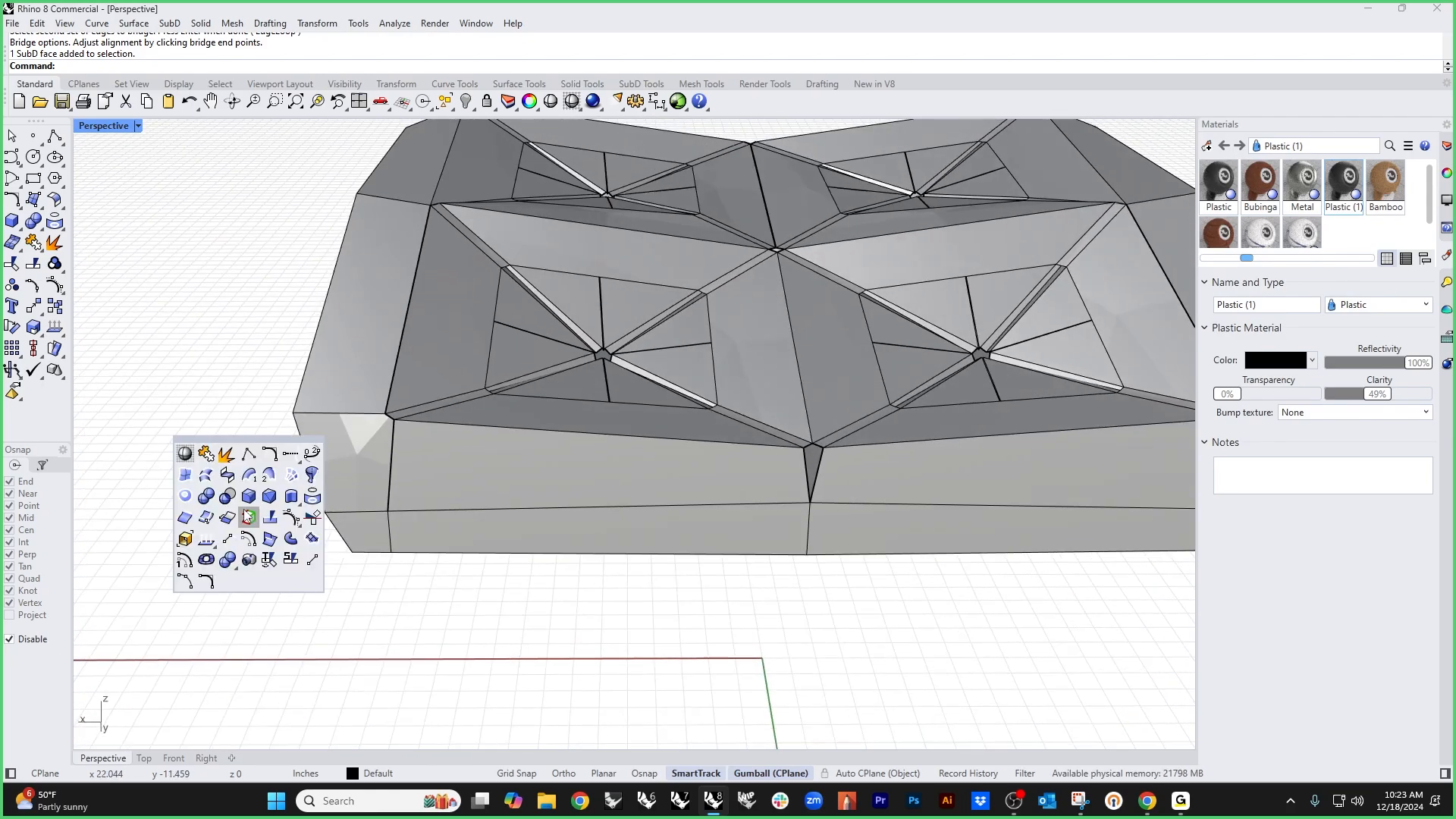
pyautogui.click(184, 453)
pyautogui.scroll(5, 379, 425)
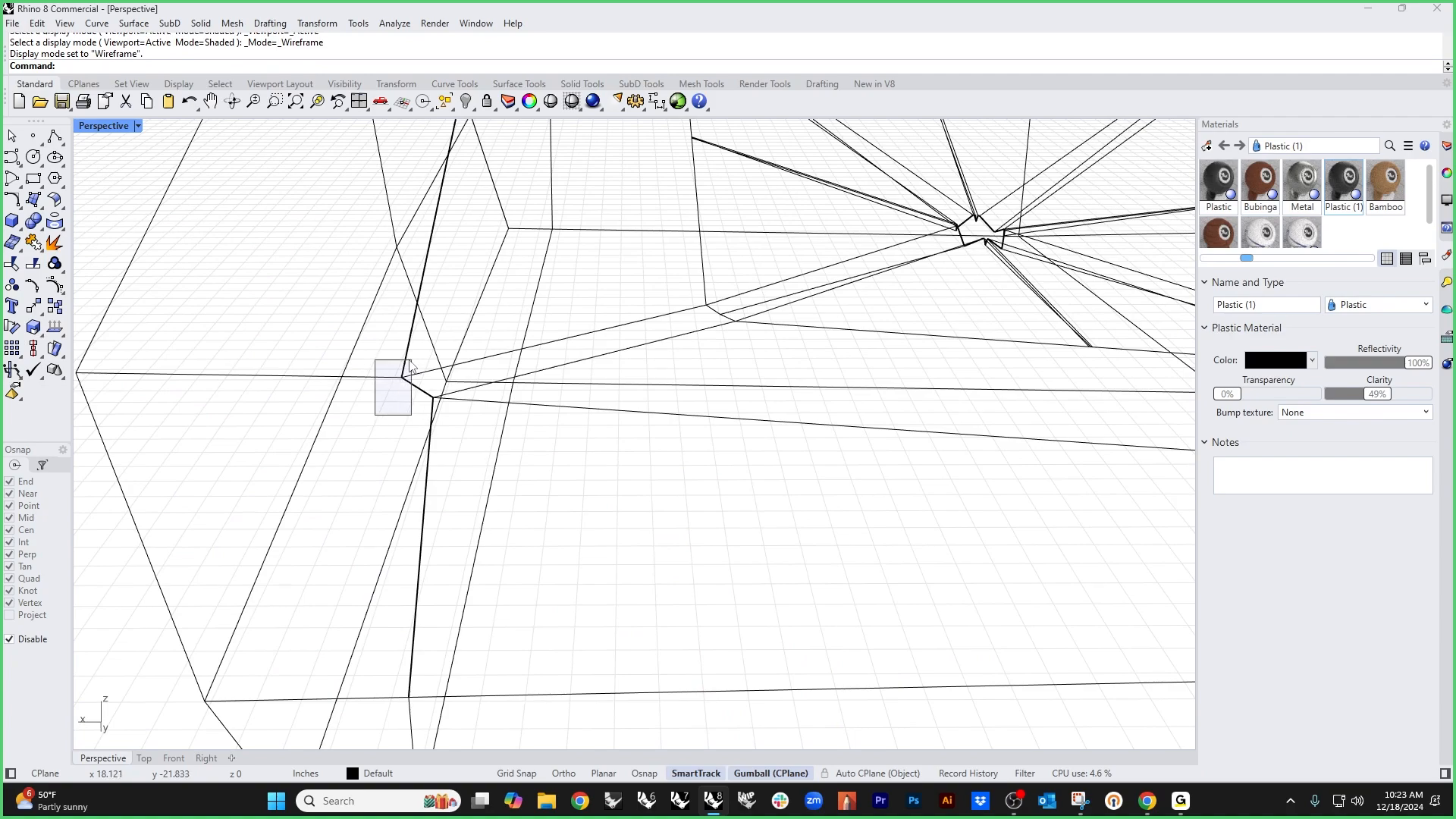
pyautogui.moveTo(409, 360); pyautogui.dragTo(409, 363)
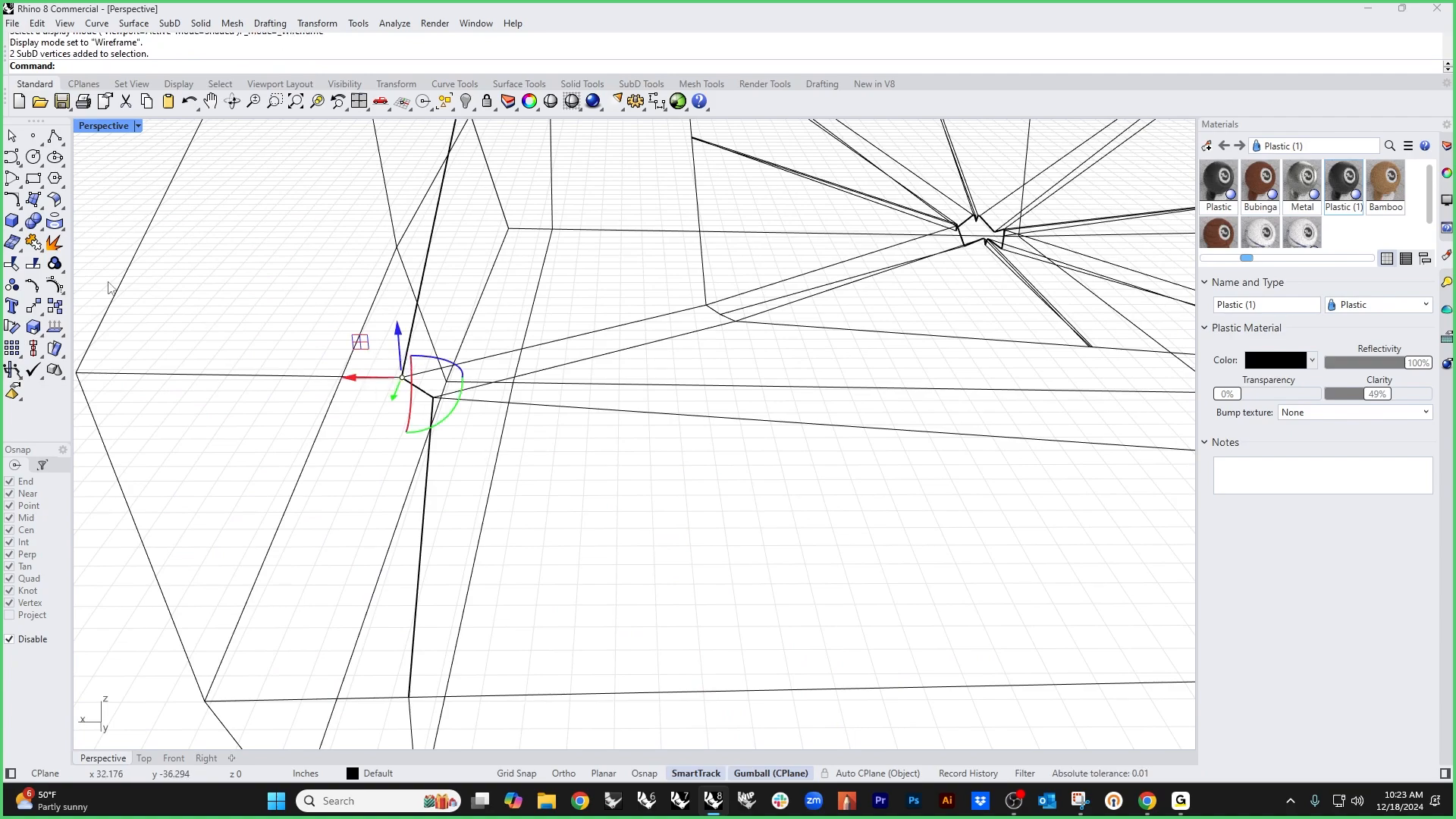
pyautogui.write('Stitch')
pyautogui.press('Return')
pyautogui.press('Return')
pyautogui.press('Escape')
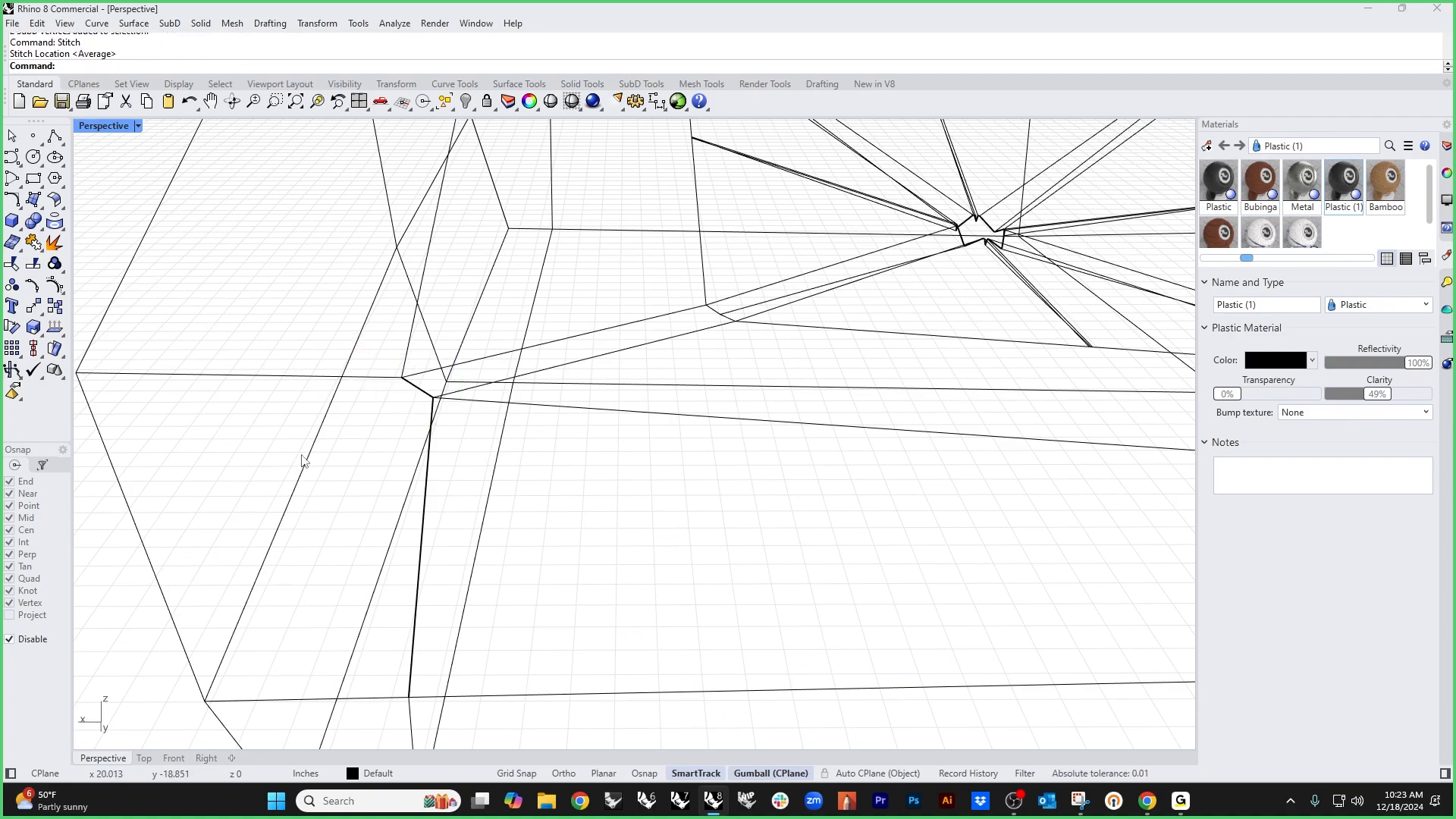
# Step: Stitch the adjacent pair of overlapping vertices, on the front side of the same corner, at their average location
pyautogui.scroll(2, 429, 413)
pyautogui.moveTo(413, 381); pyautogui.dragTo(422, 371)
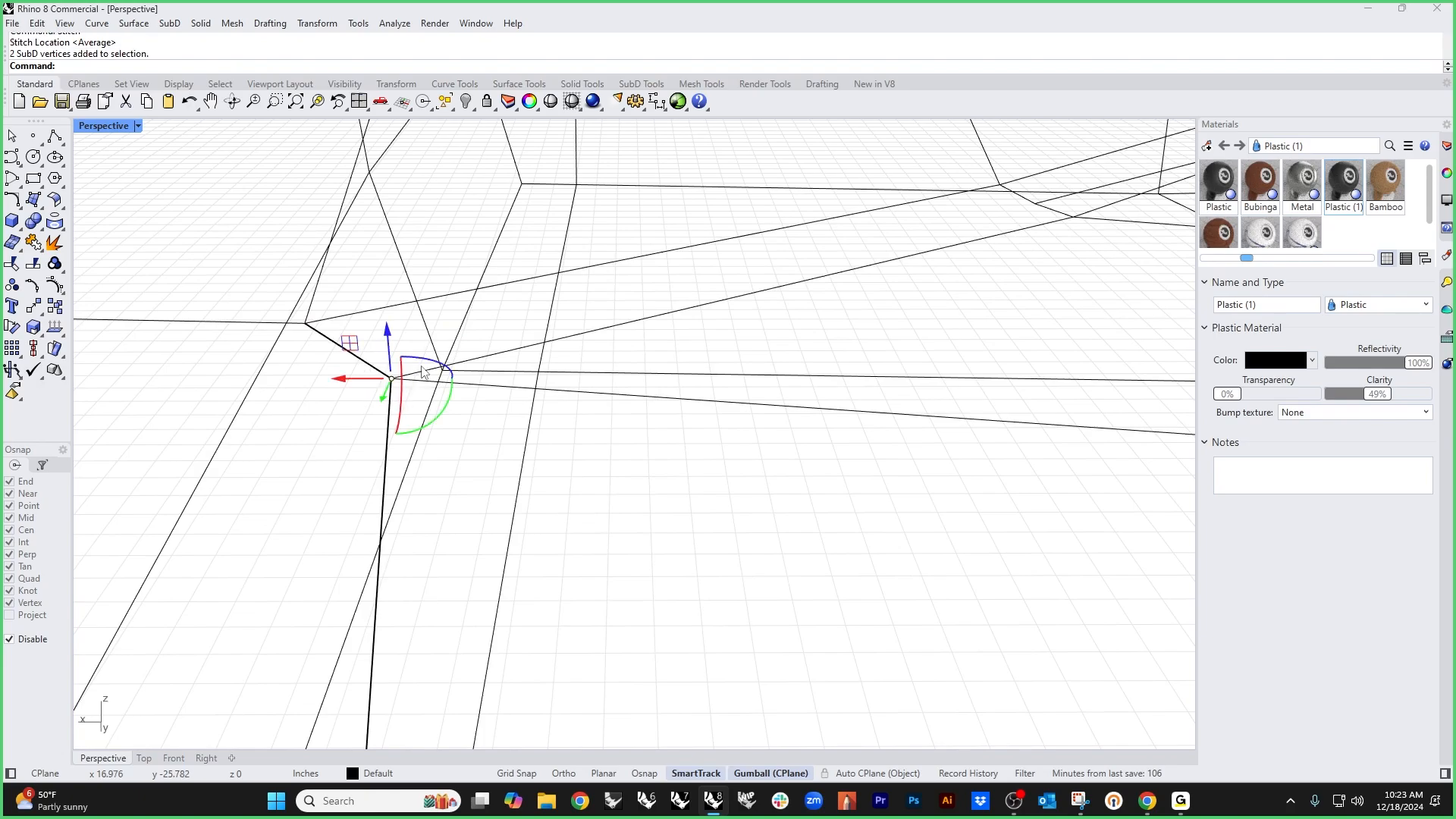
pyautogui.write('Stitch')
pyautogui.press('Return')
pyautogui.press('Return')
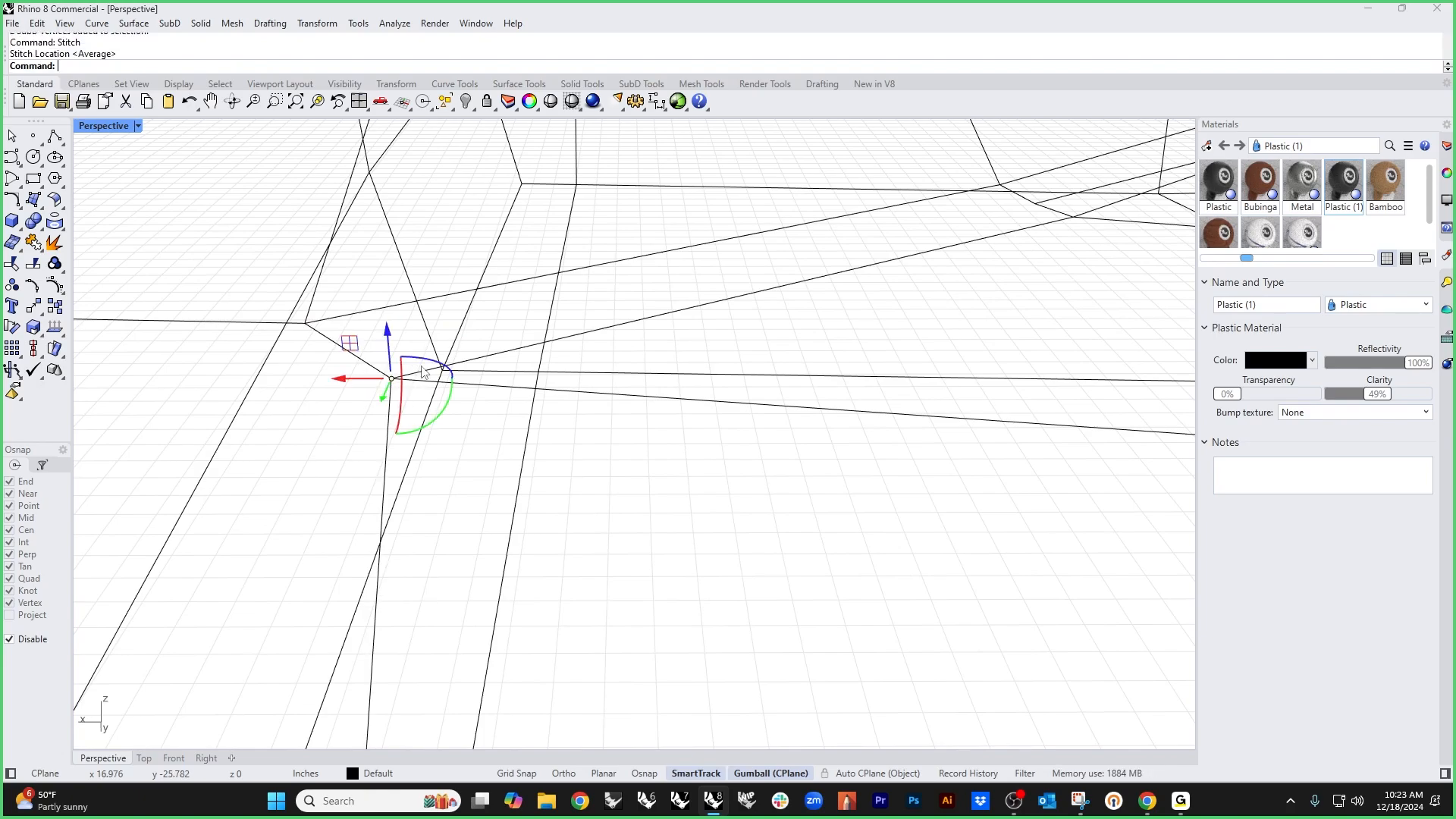
pyautogui.press('Escape')
# Step: Stitch both pairs of overlapping vertices at the mirrored half's upper front corner at their average locations
pyautogui.scroll(-10, 425, 373)
pyautogui.keyDown('shift'); pyautogui.moveTo(581, 459); pyautogui.dragTo(522, 505, button='right'); pyautogui.keyUp('shift')
pyautogui.moveTo(760, 507); pyautogui.dragTo(688, 509, button='right')
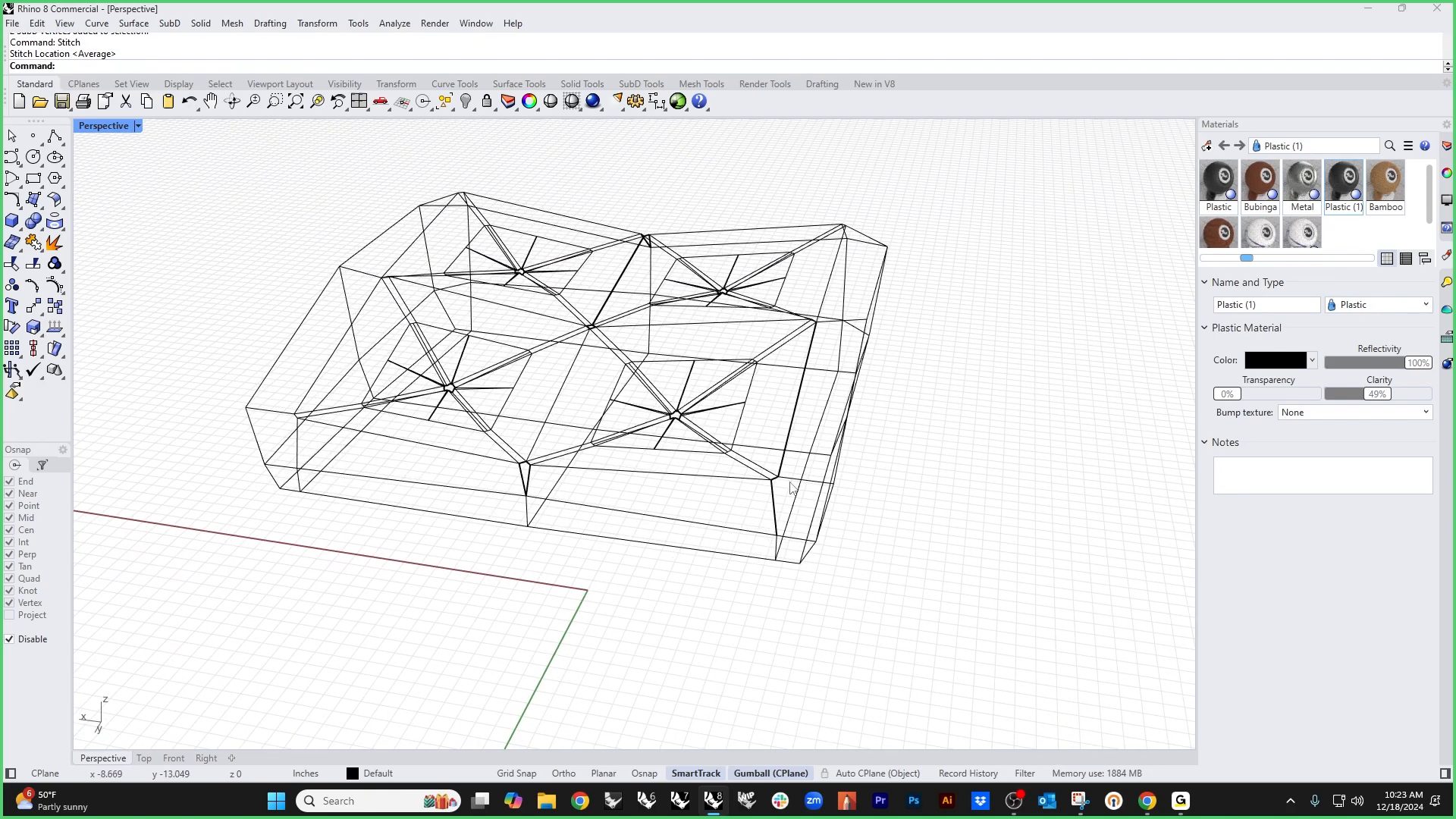
pyautogui.scroll(10, 785, 484)
pyautogui.moveTo(687, 519); pyautogui.dragTo(786, 467)
pyautogui.write('Stitch')
pyautogui.press('Return')
pyautogui.press('Return')
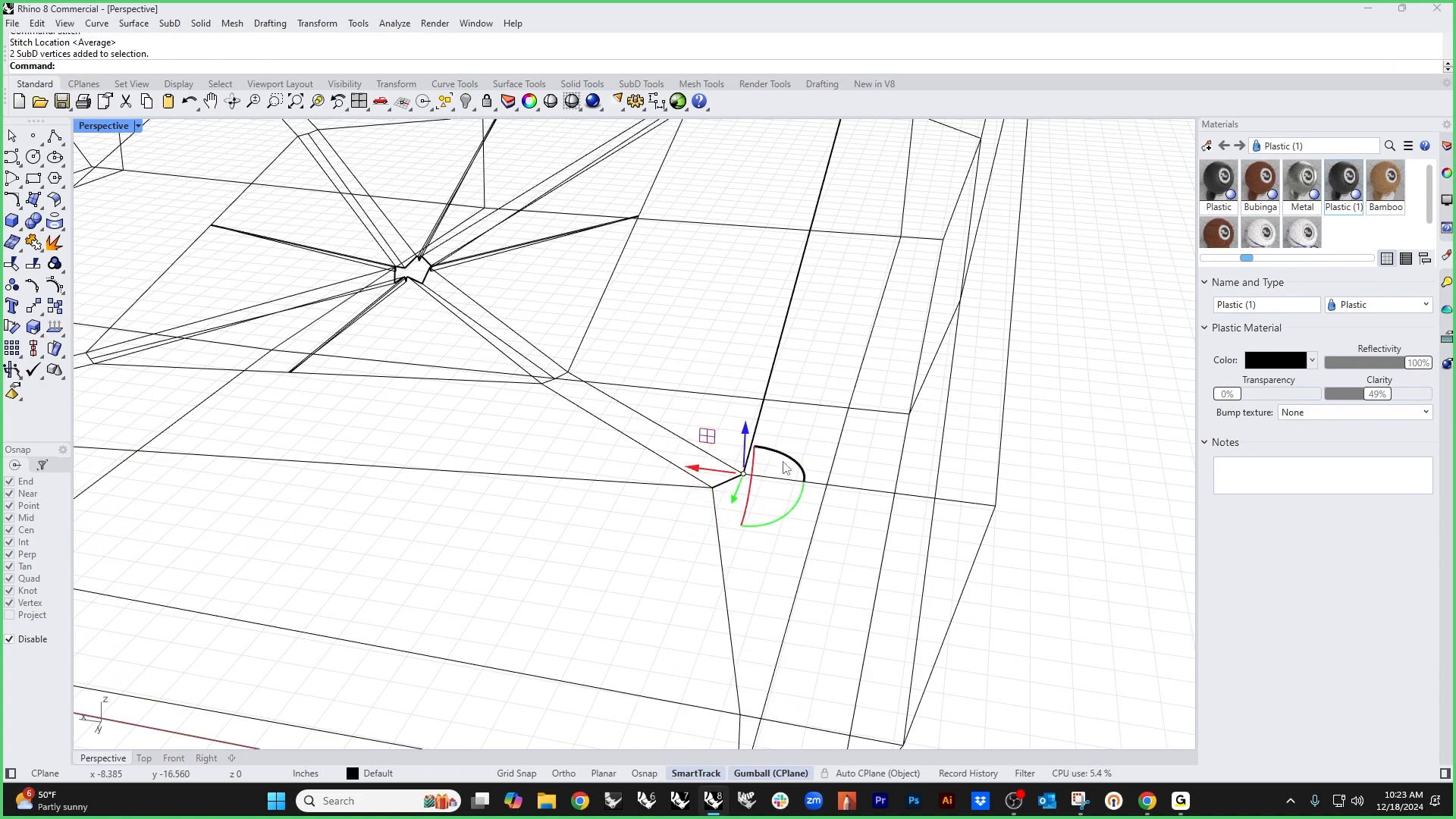
pyautogui.write('S')
pyautogui.press('Return')
pyautogui.press('Return')
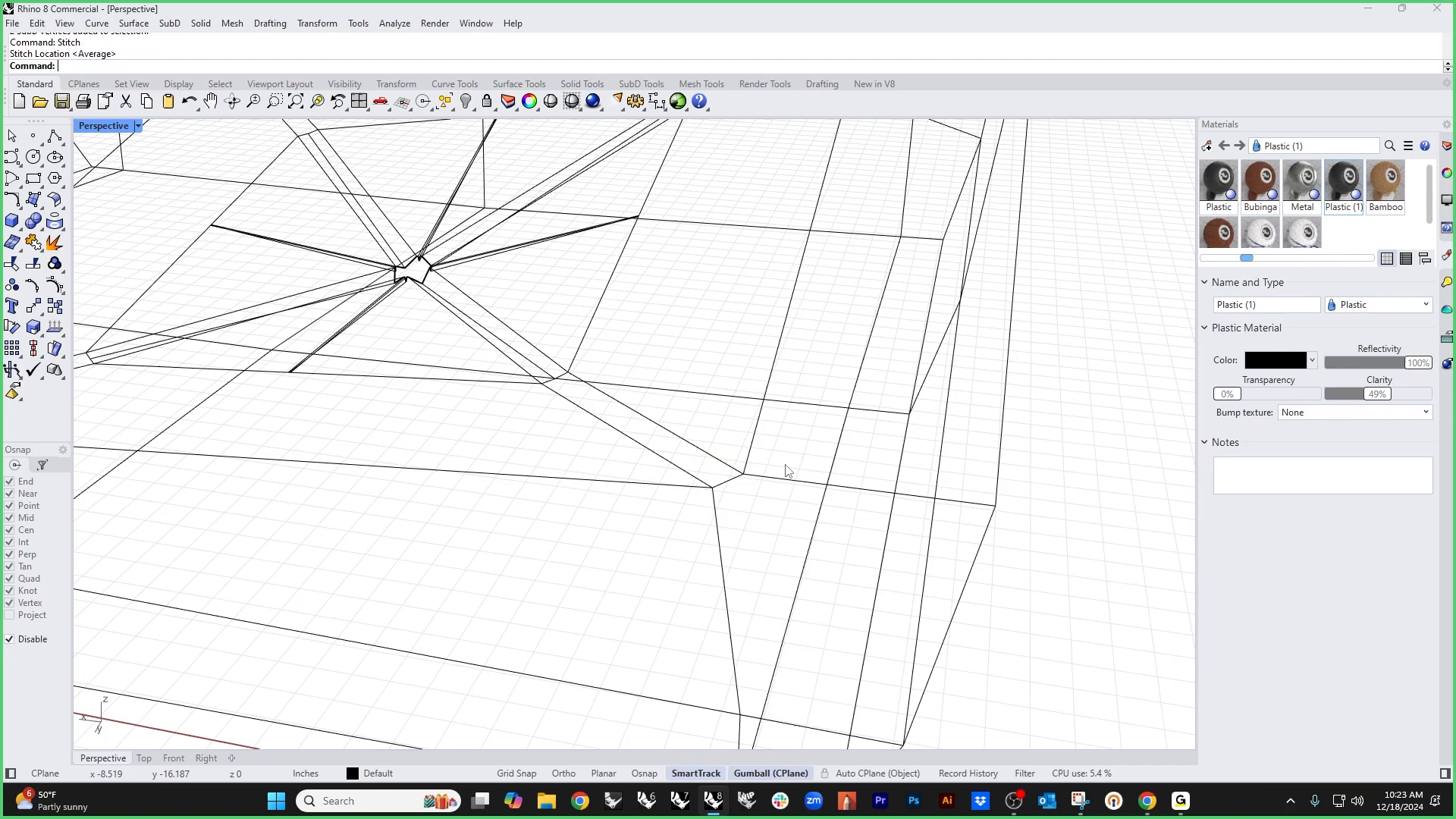
# Step: Close the triangular gap at the front centre by stitching the vertices on its two sides at their average location
pyautogui.scroll(-10, 784, 471)
pyautogui.scroll(10, 595, 480)
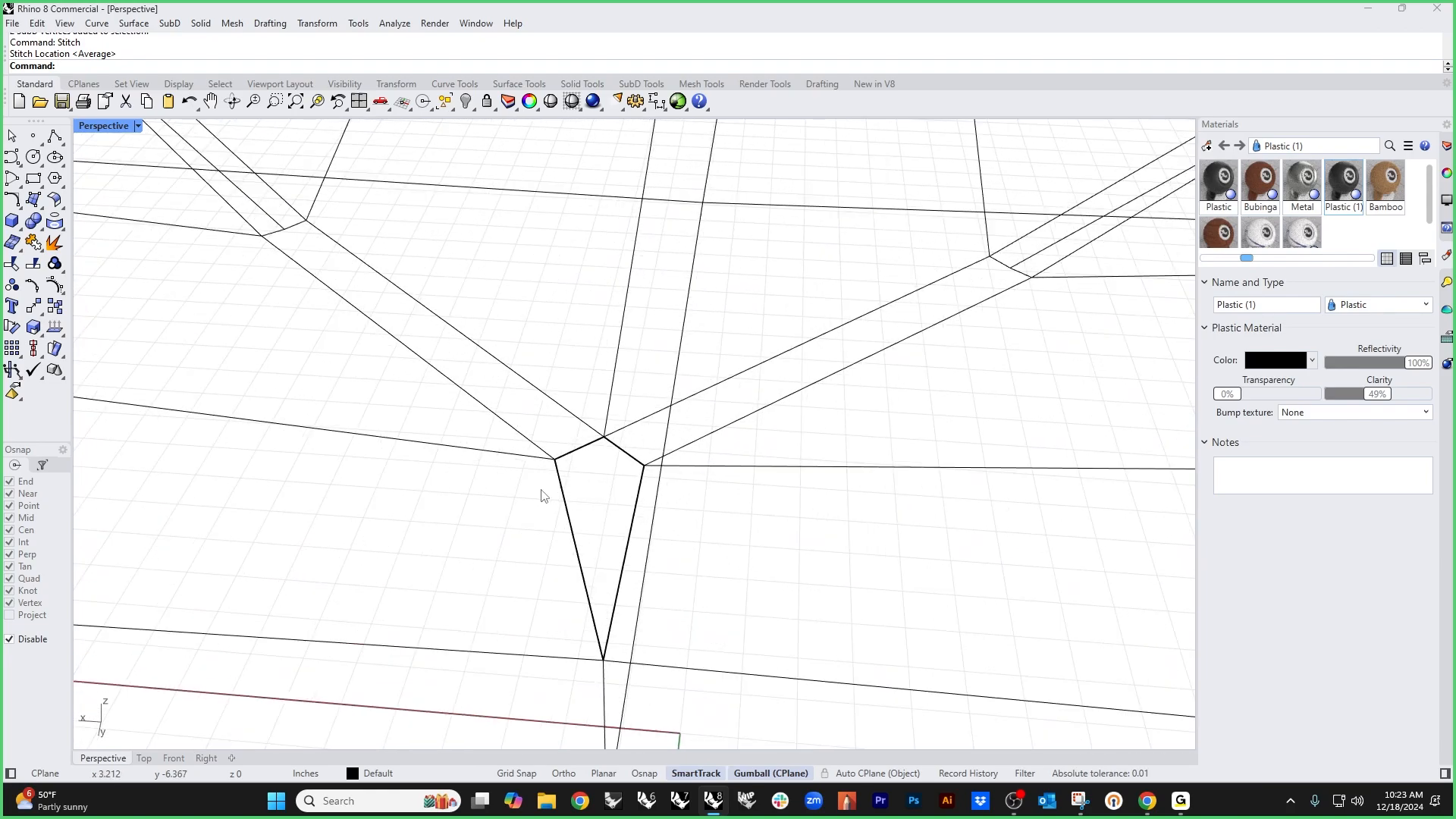
pyautogui.click(569, 460)
pyautogui.keyDown('shift'); pyautogui.click(651, 476); pyautogui.keyUp('shift')
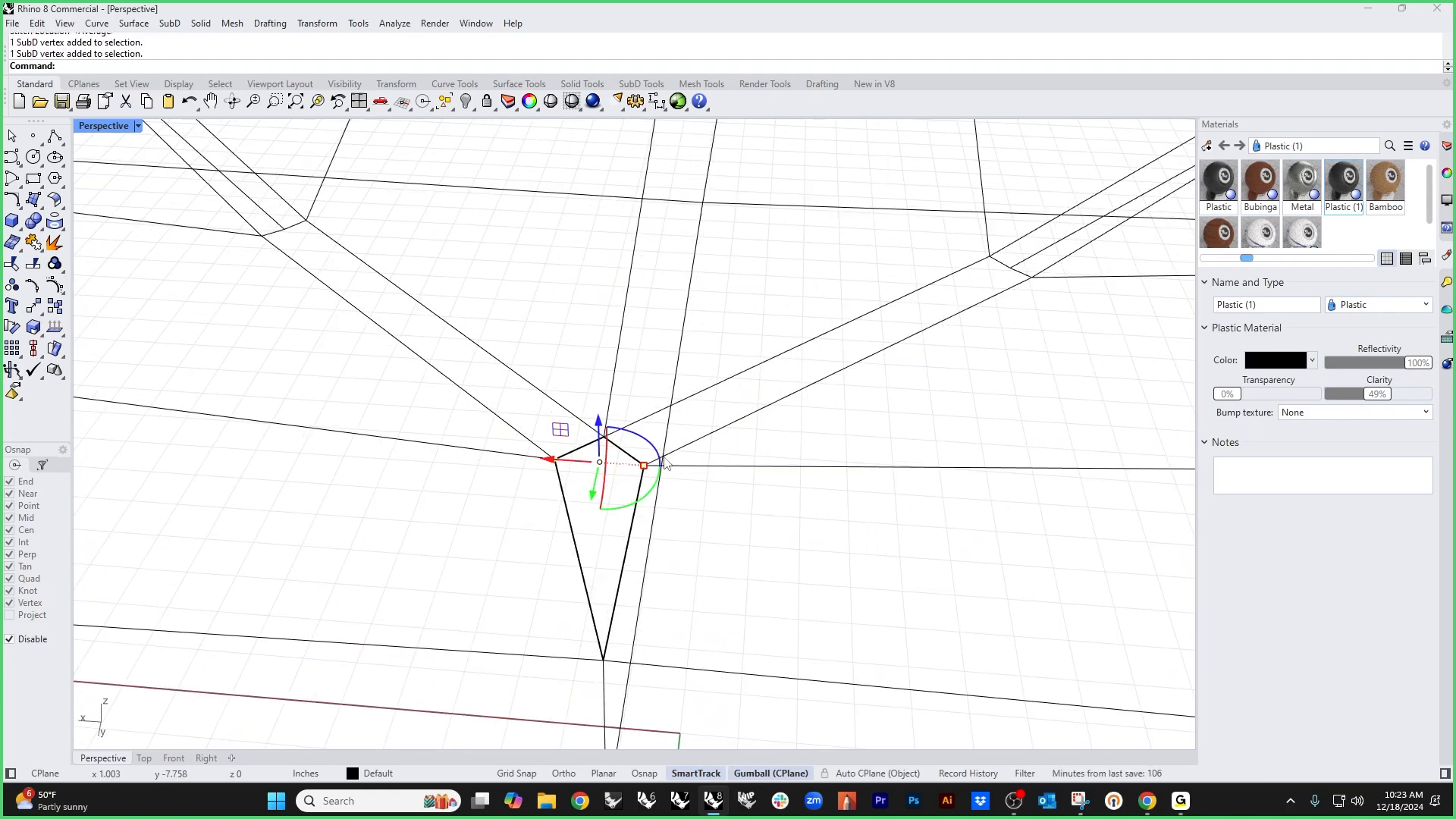
pyautogui.write('S')
pyautogui.press('Return')
pyautogui.press('Return')
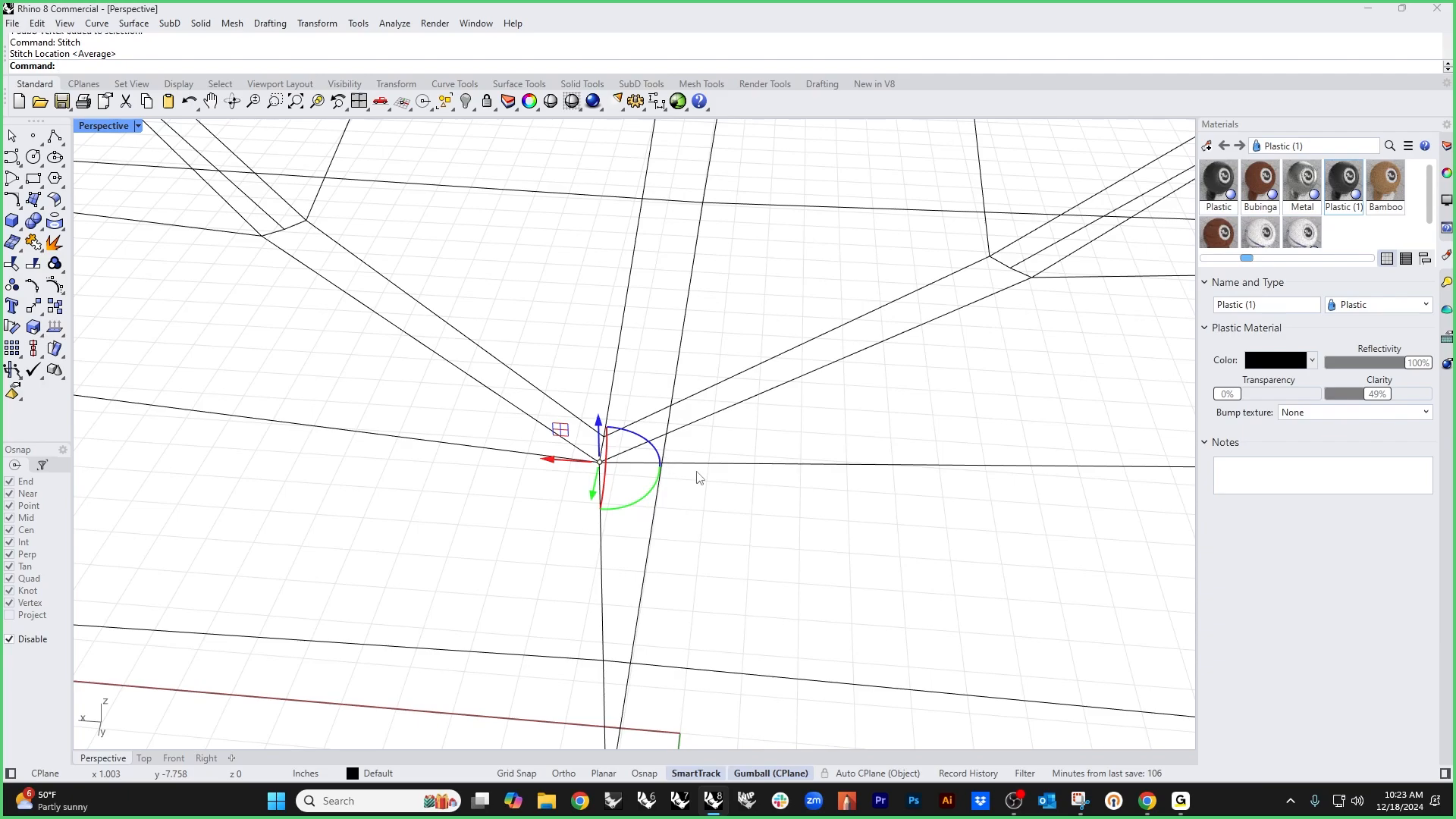
pyautogui.click(697, 474)
# Step: Close the gap at the cushion's rear centre by stitching the vertices on its two sides at their average location
pyautogui.scroll(-10, 747, 517)
pyautogui.moveTo(837, 576); pyautogui.dragTo(557, 484, button='right')
pyautogui.scroll(2, 557, 484)
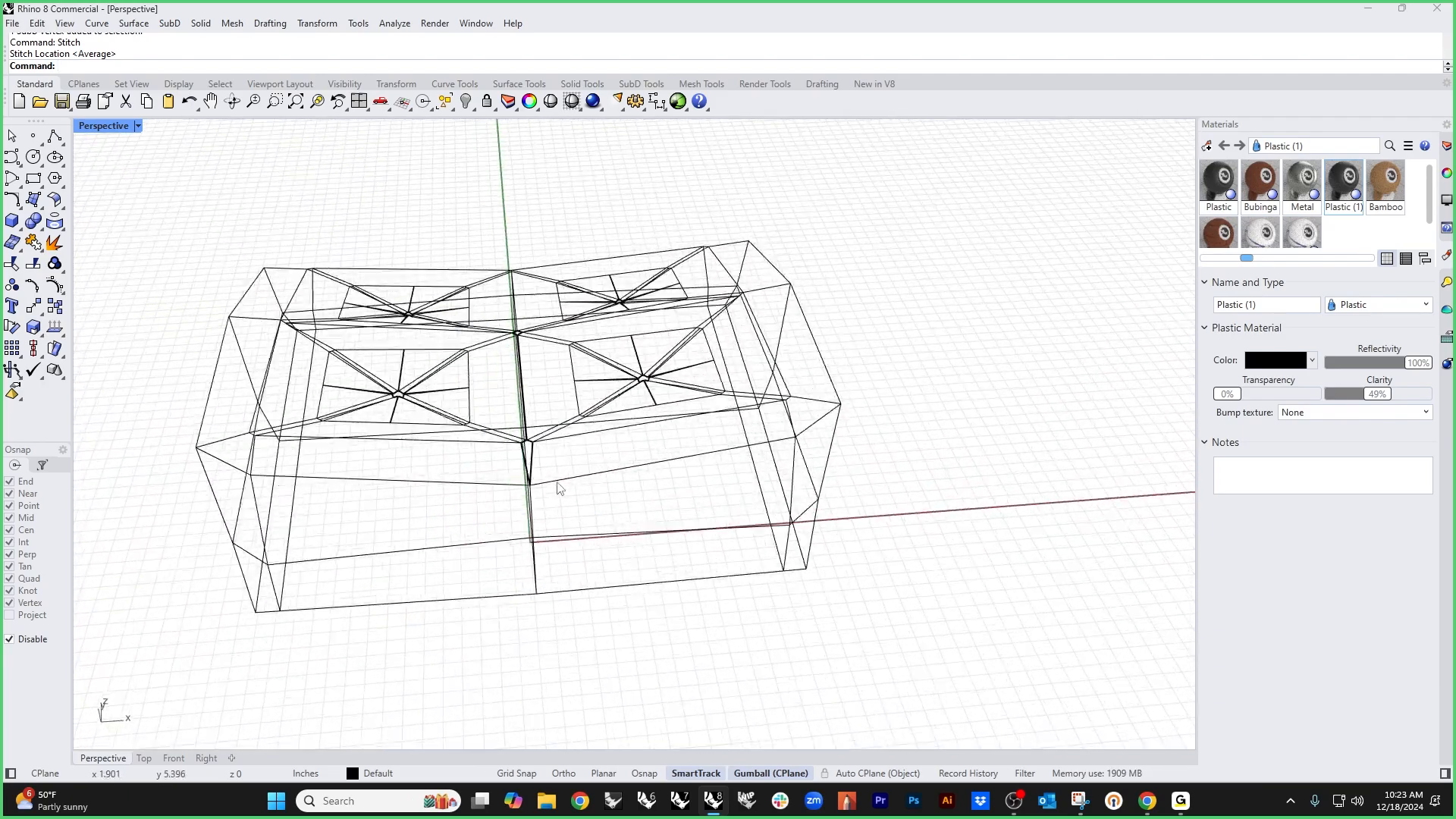
pyautogui.scroll(8, 557, 486)
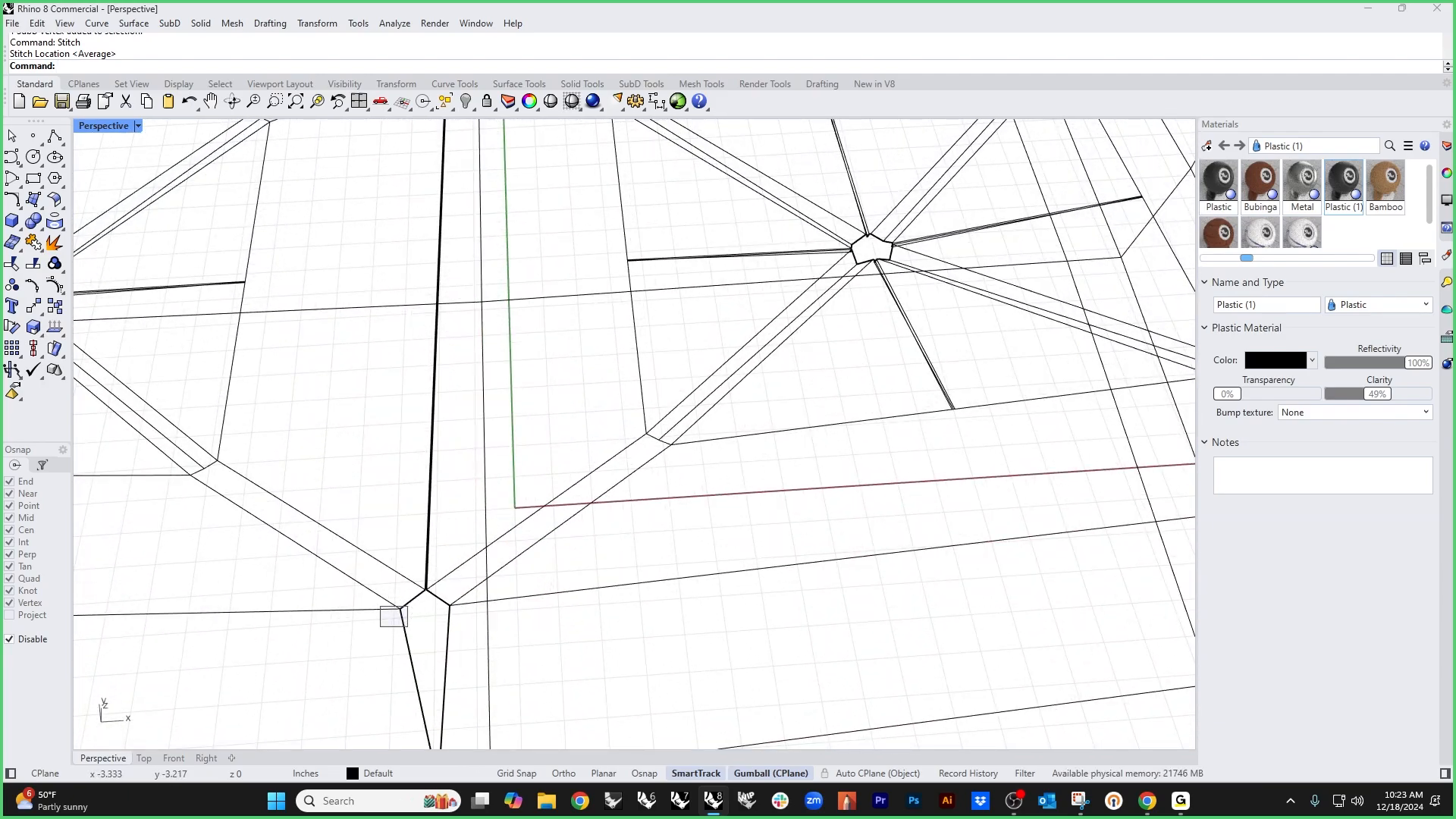
pyautogui.keyDown('ctrl'); pyautogui.keyDown('shift'); pyautogui.moveTo(408, 606); pyautogui.dragTo(494, 573); pyautogui.keyUp('shift'); pyautogui.keyUp('ctrl')
pyautogui.scroll(4, 437, 623)
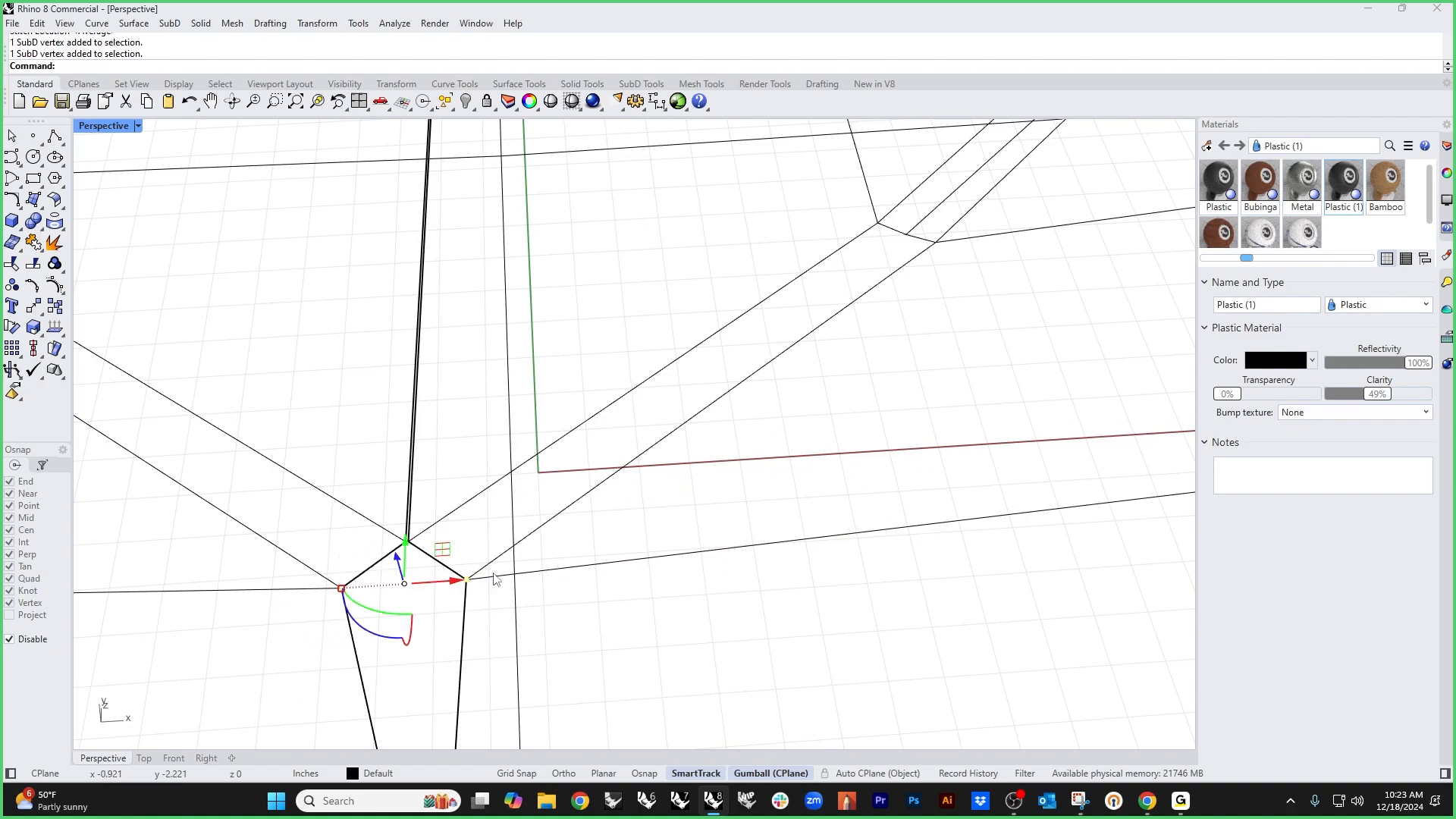
pyautogui.rightClick(493, 577)
pyautogui.rightClick(495, 579)
pyautogui.click(425, 542)
# Step: Stitch the pair of seam vertices just inside the rear centre corner at their average location
pyautogui.scroll(4, 410, 532)
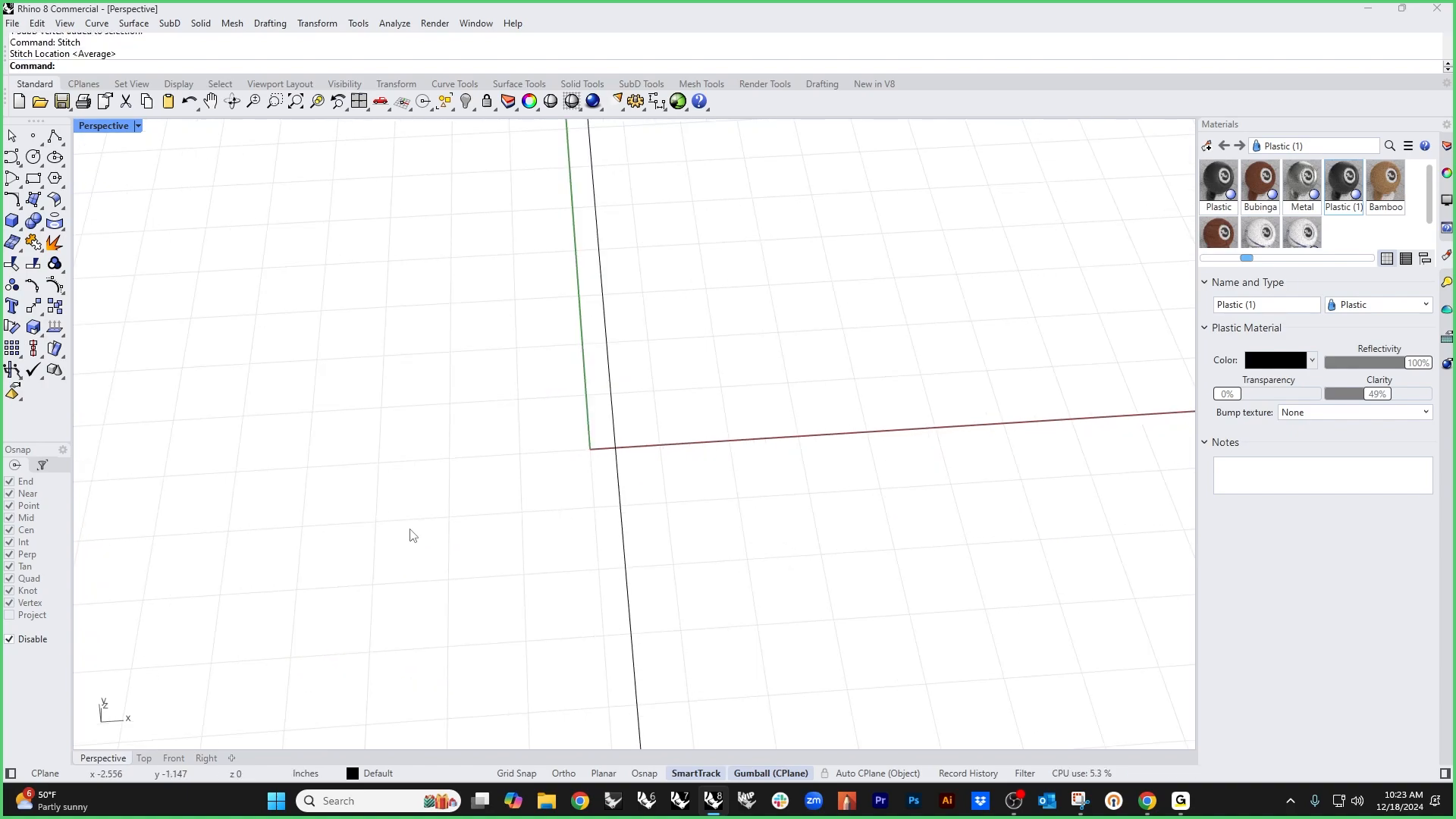
pyautogui.scroll(-4, 410, 536)
pyautogui.keyDown('ctrl'); pyautogui.keyDown('shift'); pyautogui.moveTo(412, 498); pyautogui.dragTo(461, 556); pyautogui.keyUp('shift'); pyautogui.keyUp('ctrl')
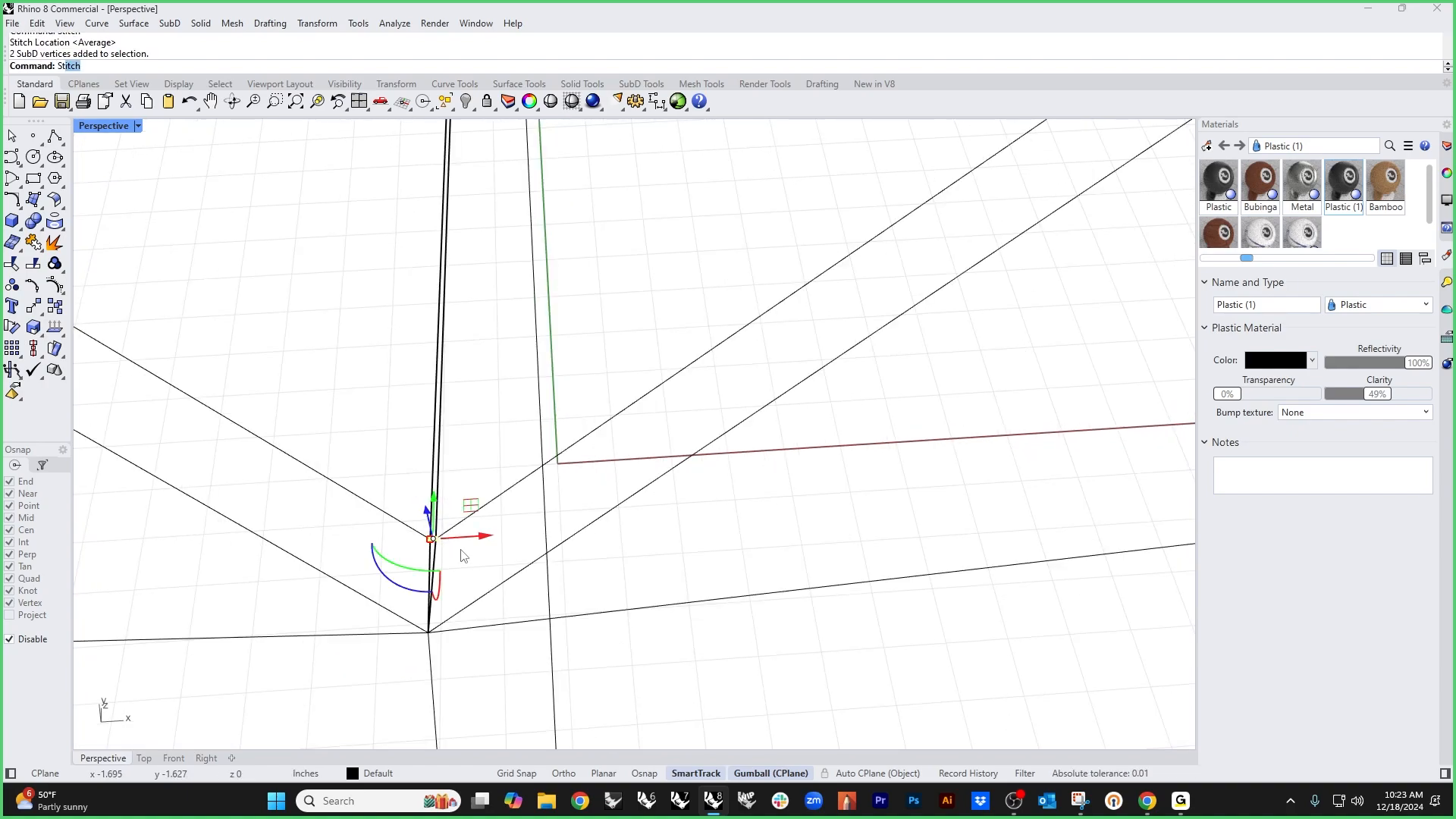
pyautogui.rightClick(460, 551)
pyautogui.rightClick(459, 549)
pyautogui.click(452, 549)
# Step: Stitch the pair of vertices where the rear centre seam meets the middle of the tufted top at their average location
pyautogui.scroll(-6, 477, 493)
pyautogui.keyDown('shift'); pyautogui.moveTo(496, 421); pyautogui.dragTo(512, 506, button='right'); pyautogui.keyUp('shift')
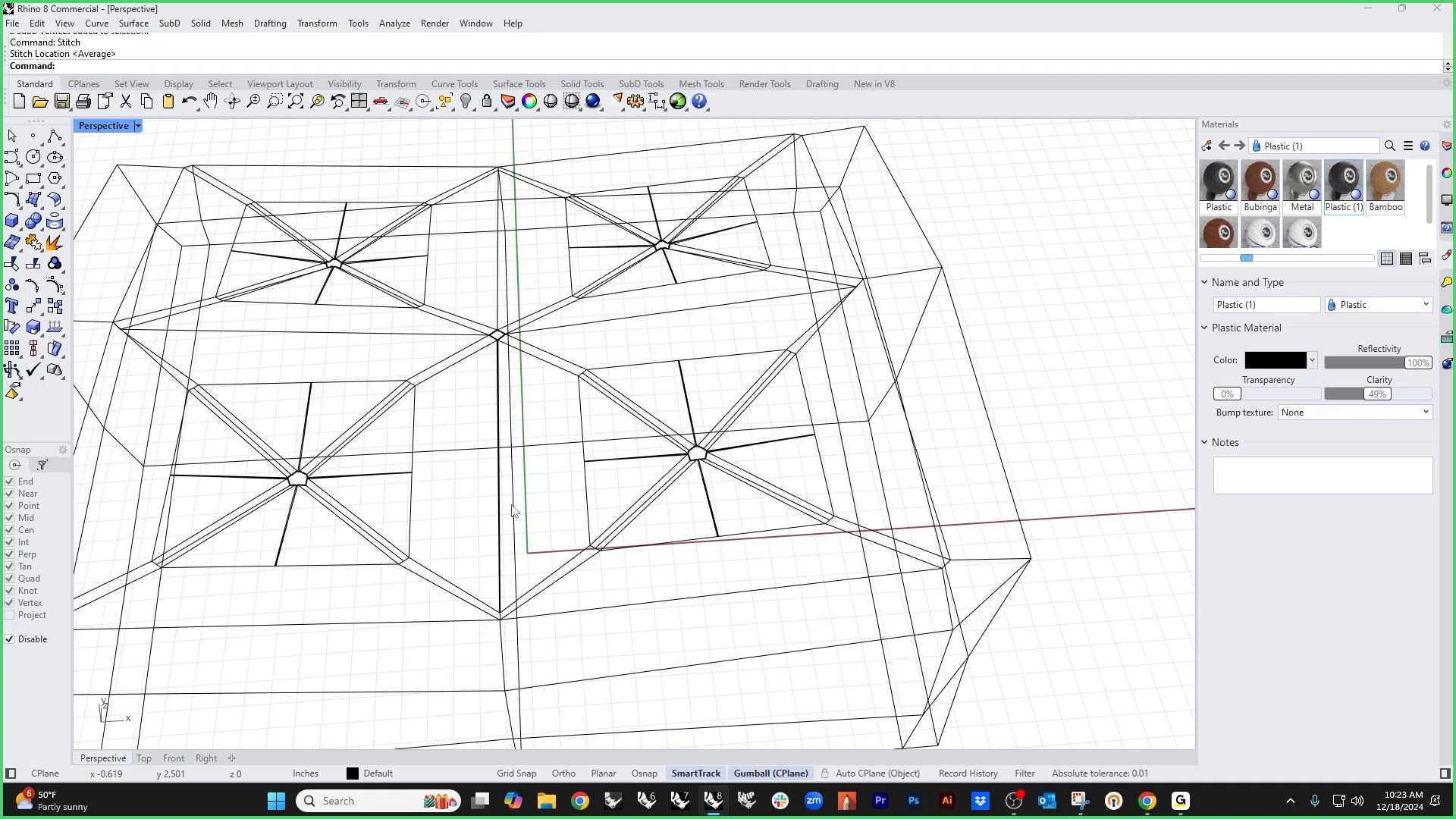
pyautogui.scroll(10, 513, 510)
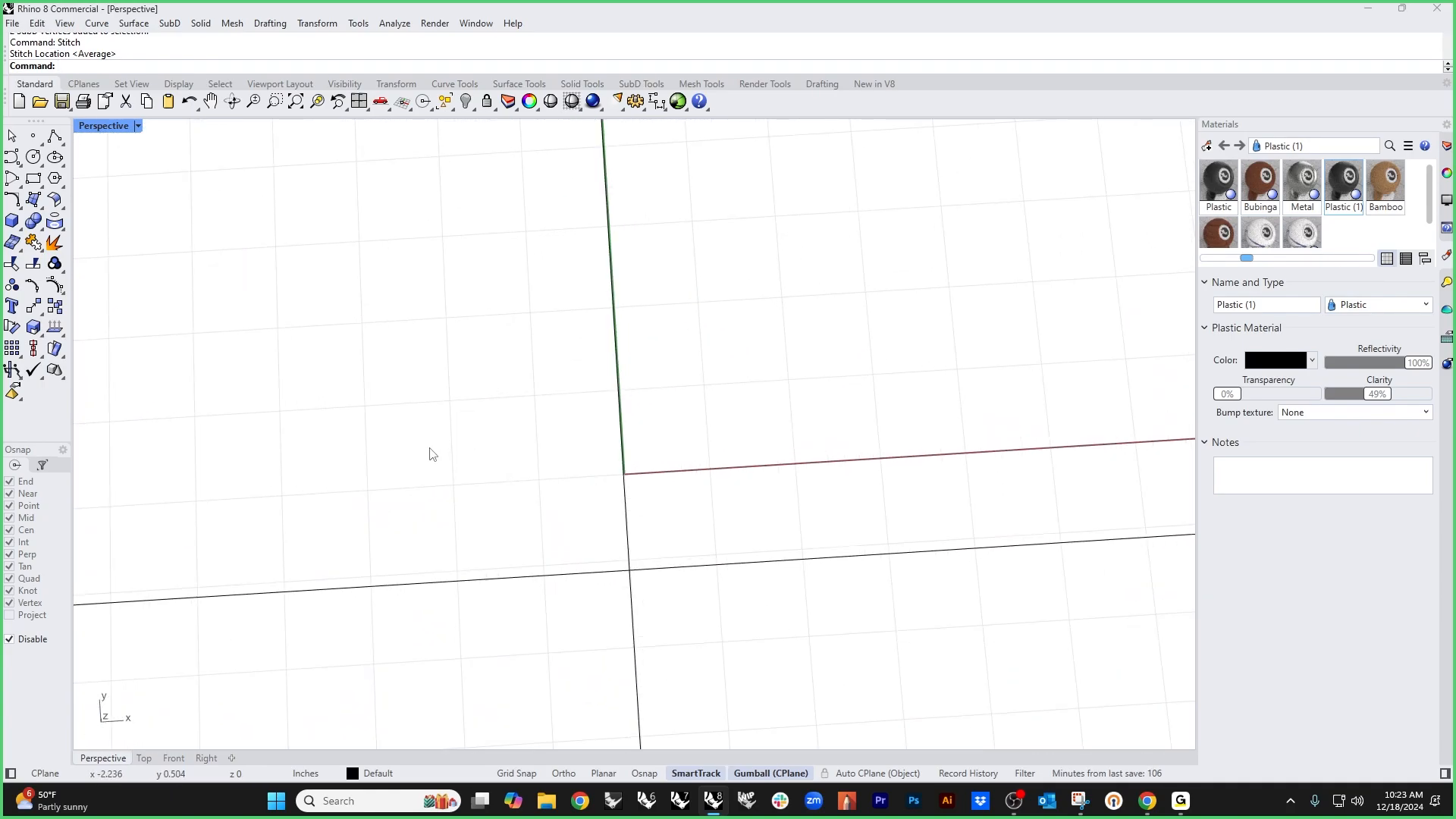
pyautogui.scroll(-4, 430, 454)
pyautogui.keyDown('ctrl'); pyautogui.keyDown('shift'); pyautogui.moveTo(384, 493); pyautogui.dragTo(467, 413); pyautogui.keyUp('shift'); pyautogui.keyUp('ctrl')
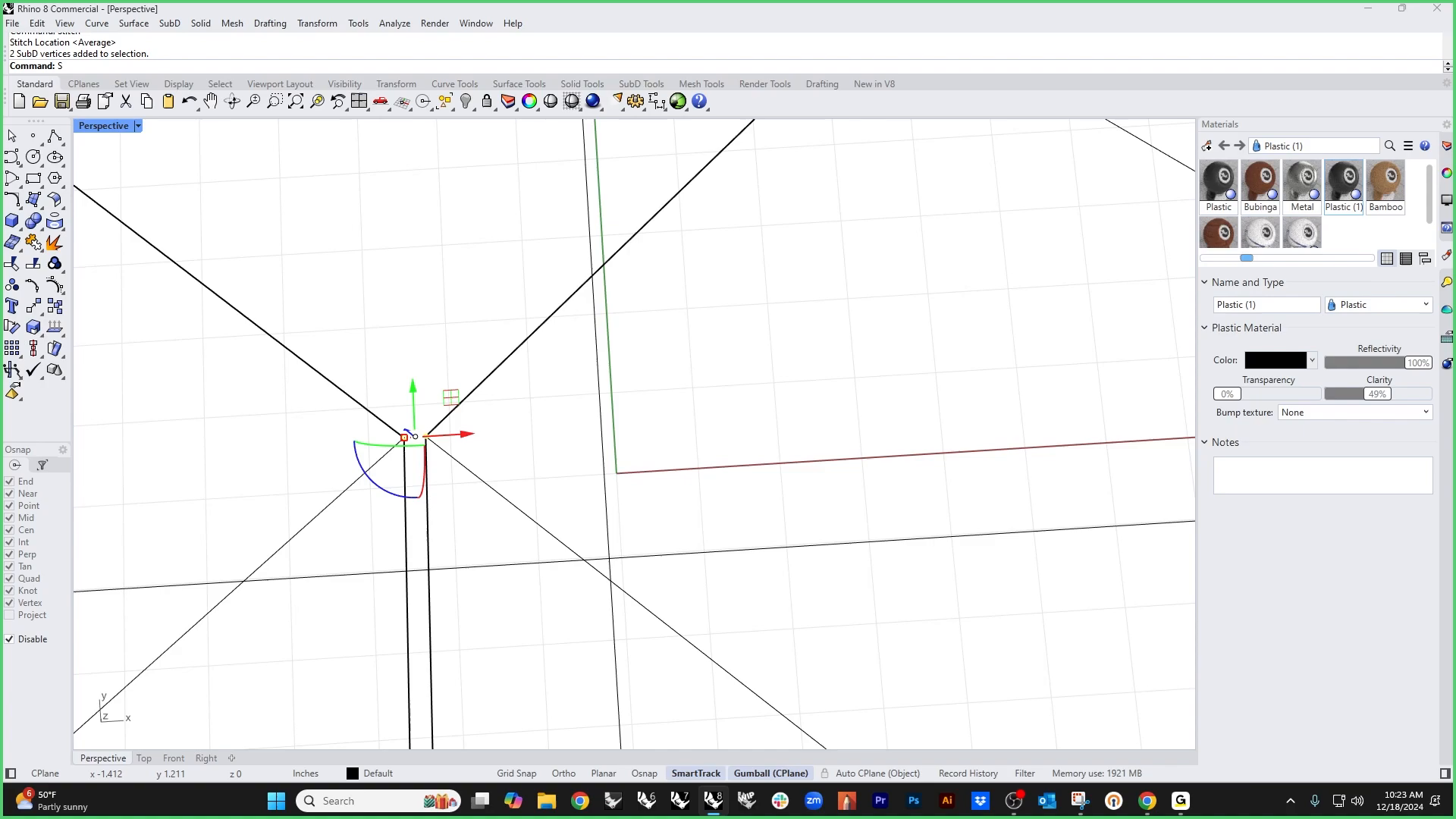
pyautogui.press('Return')
pyautogui.press('Return')
pyautogui.scroll(4, 486, 391)
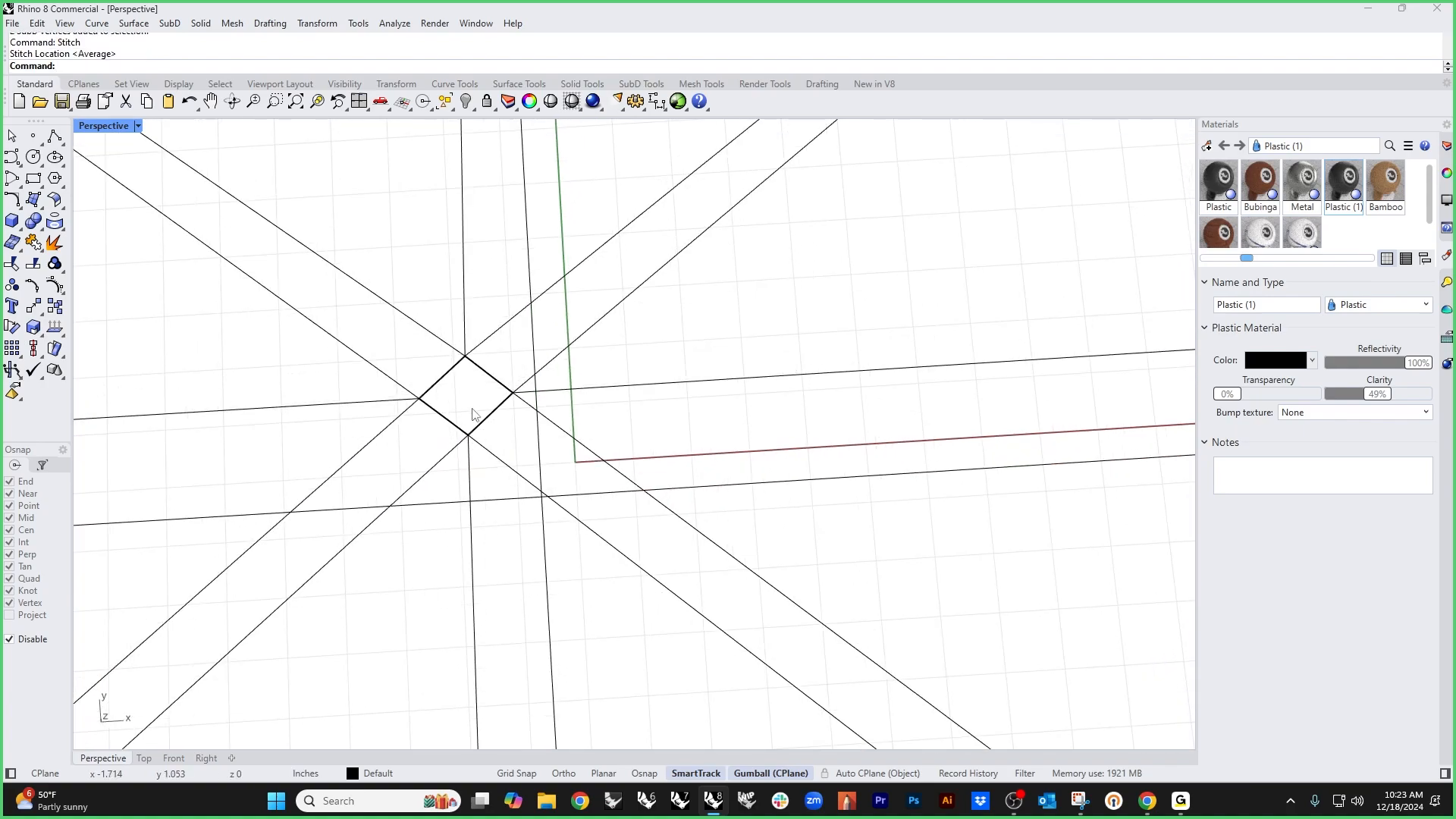
# Step: Close the diamond-shaped hole at the centre of the tufted seat top by stitching its four corner vertices together
pyautogui.scroll(4, 454, 421)
pyautogui.keyDown('ctrl'); pyautogui.keyDown('shift'); pyautogui.moveTo(319, 430); pyautogui.dragTo(372, 369); pyautogui.keyUp('shift'); pyautogui.keyUp('ctrl')
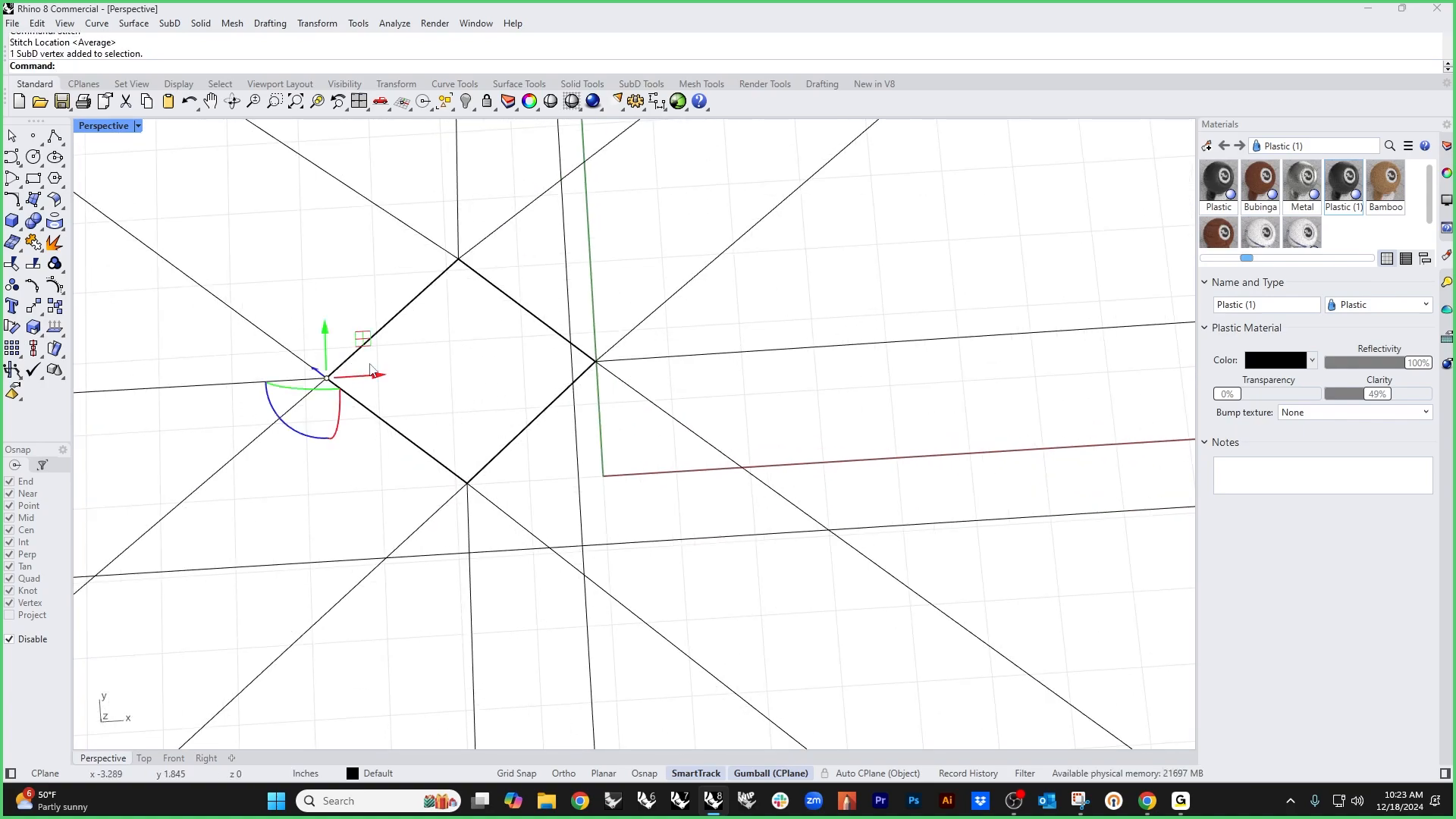
pyautogui.keyDown('ctrl'); pyautogui.keyDown('shift'); pyautogui.moveTo(521, 382); pyautogui.dragTo(631, 350); pyautogui.keyUp('shift'); pyautogui.keyUp('ctrl')
pyautogui.keyDown('ctrl'); pyautogui.keyDown('shift'); pyautogui.moveTo(447, 305); pyautogui.dragTo(486, 253); pyautogui.keyUp('shift'); pyautogui.keyUp('ctrl')
pyautogui.keyDown('ctrl'); pyautogui.keyDown('shift'); pyautogui.moveTo(434, 460); pyautogui.dragTo(492, 510); pyautogui.keyUp('shift'); pyautogui.keyUp('ctrl')
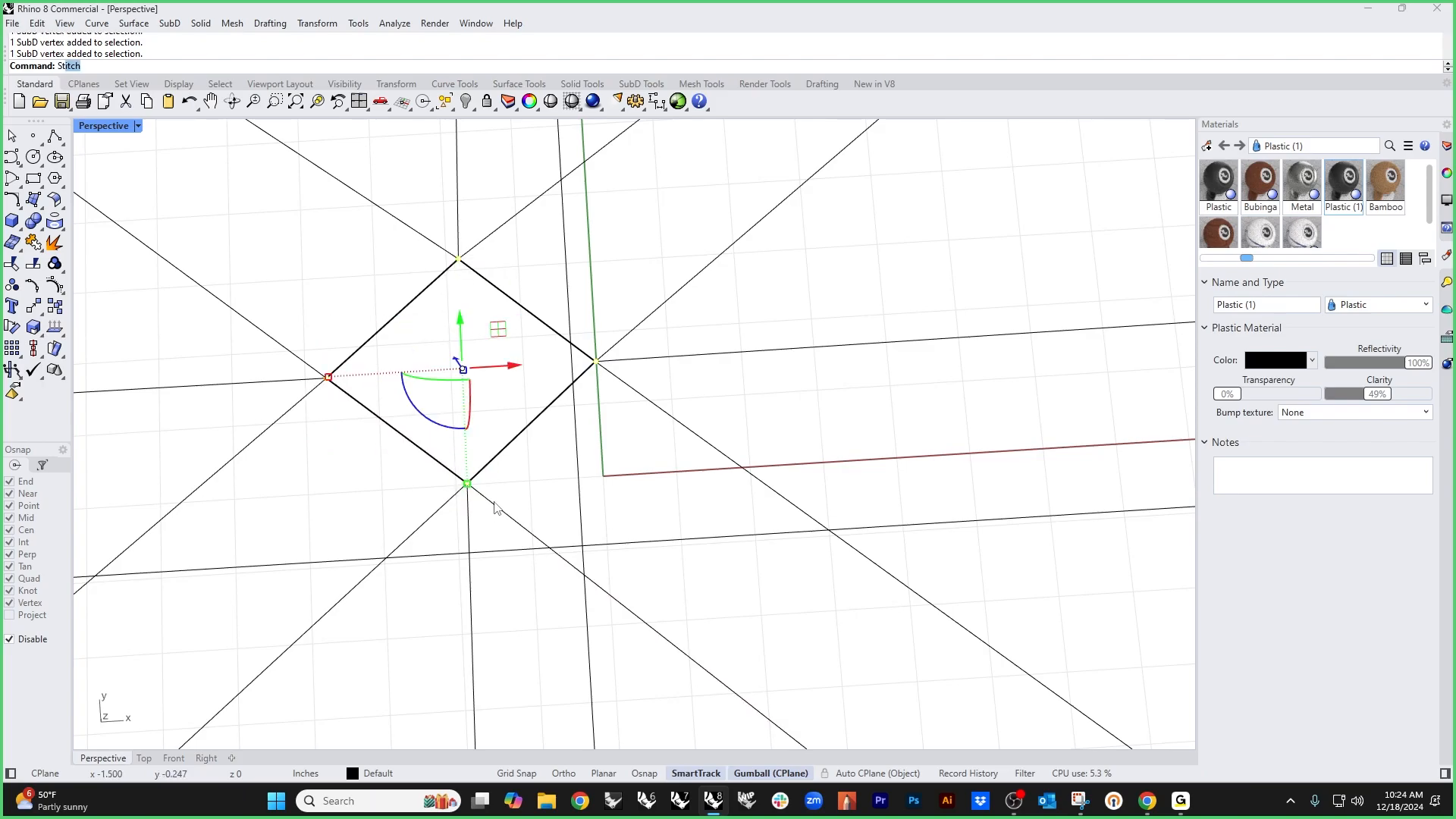
pyautogui.press('Return')
# Step: Set the view to Shaded display and turn on smooth SubD display to inspect the finished seat cushion
pyautogui.scroll(-10, 496, 508)
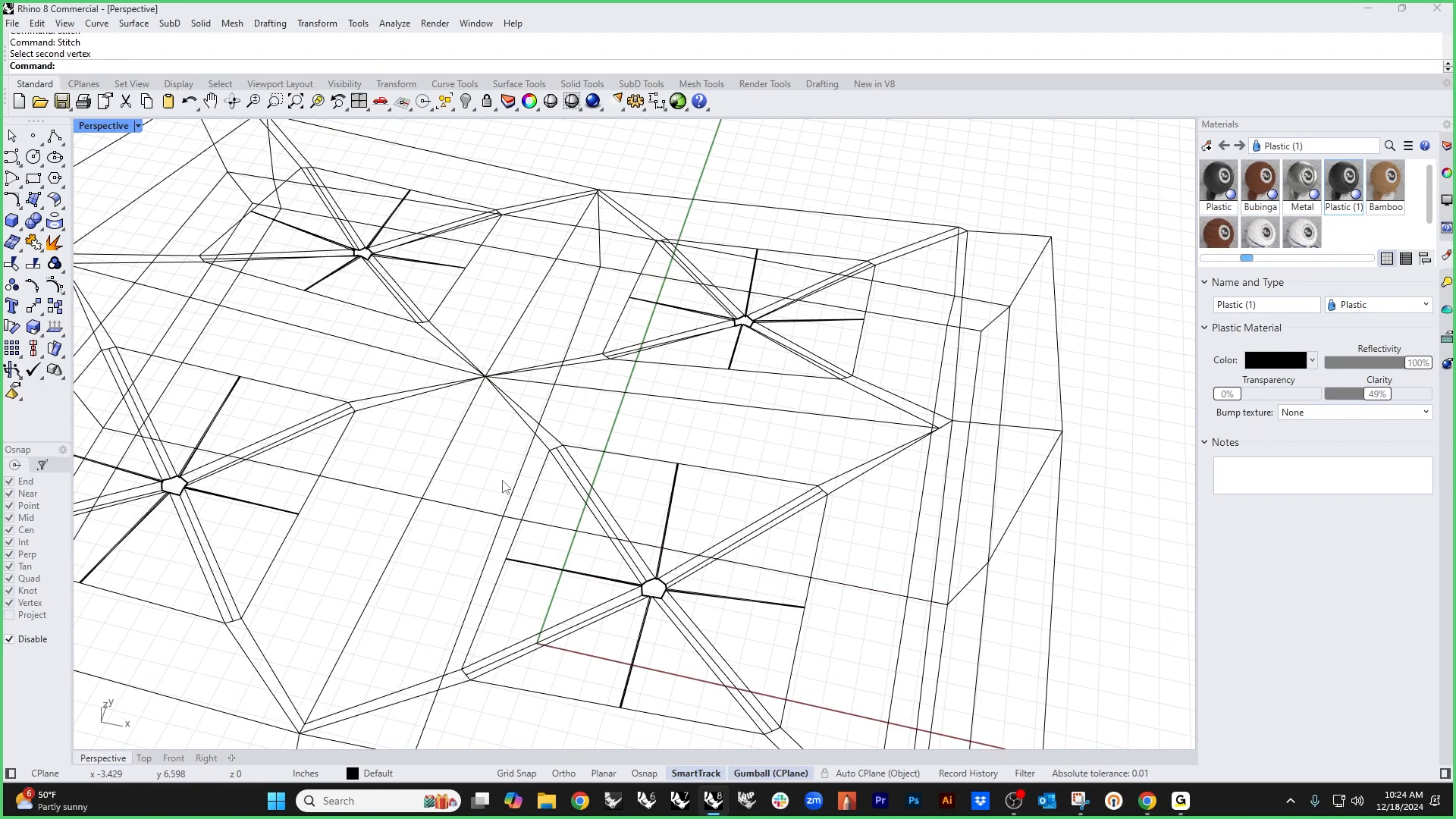
pyautogui.click(99, 128)
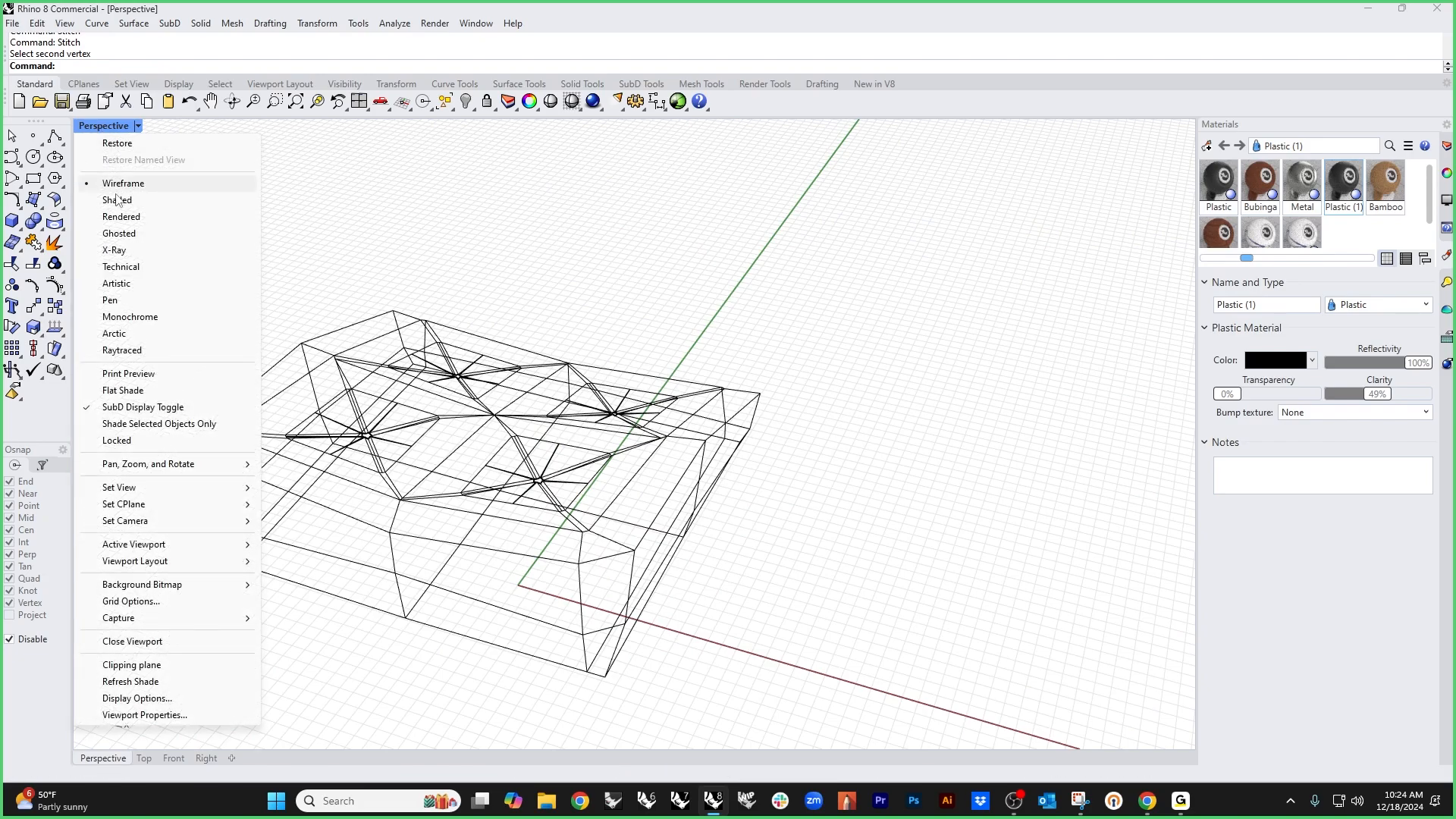
pyautogui.click(133, 196)
pyautogui.press('Tab')
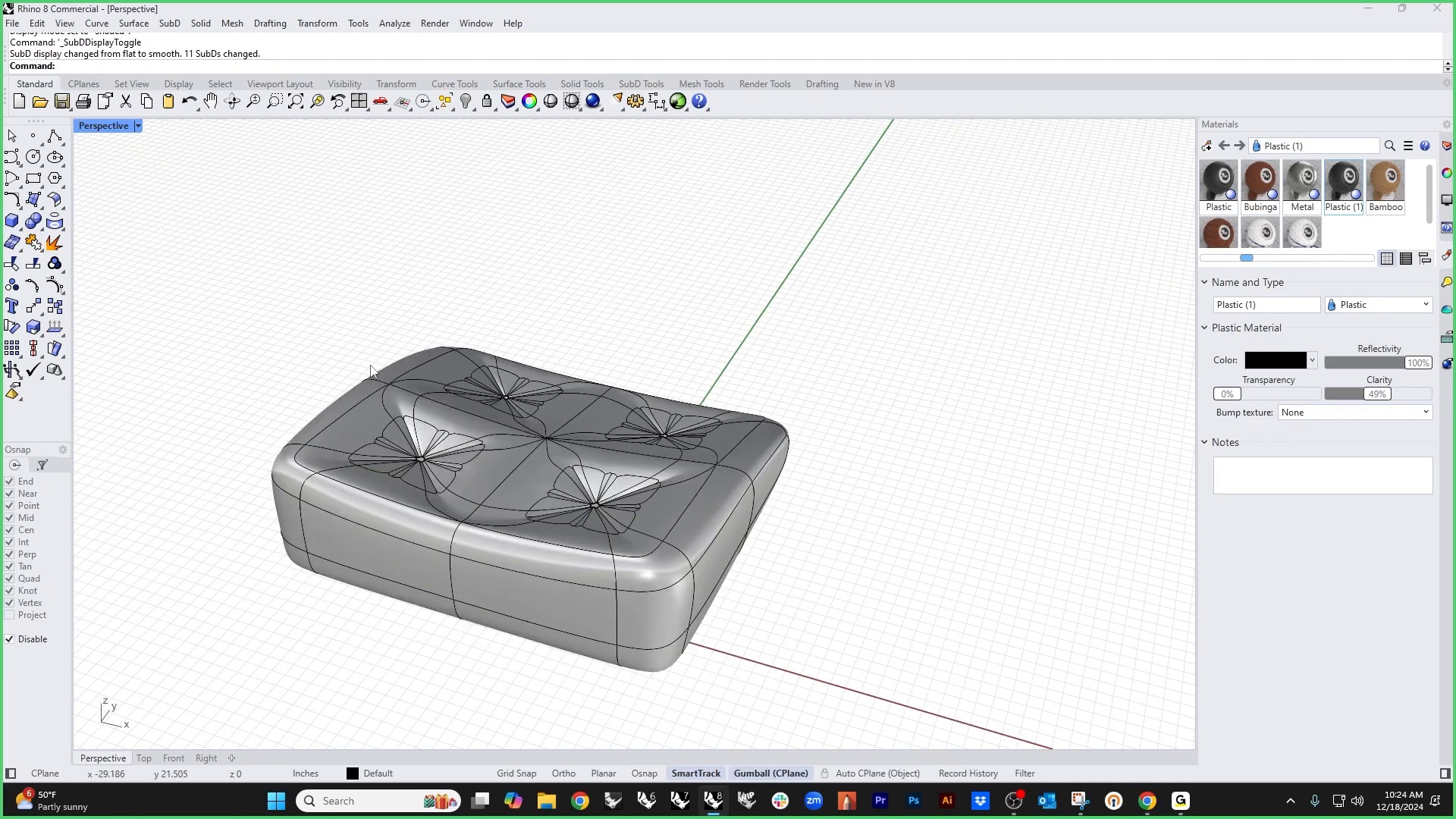
pyautogui.moveTo(543, 447)
pyautogui.mouseDown(button='right')
pyautogui.moveTo(539, 485)
pyautogui.moveTo(484, 410)
pyautogui.moveTo(522, 435)
pyautogui.mouseUp(button='right')
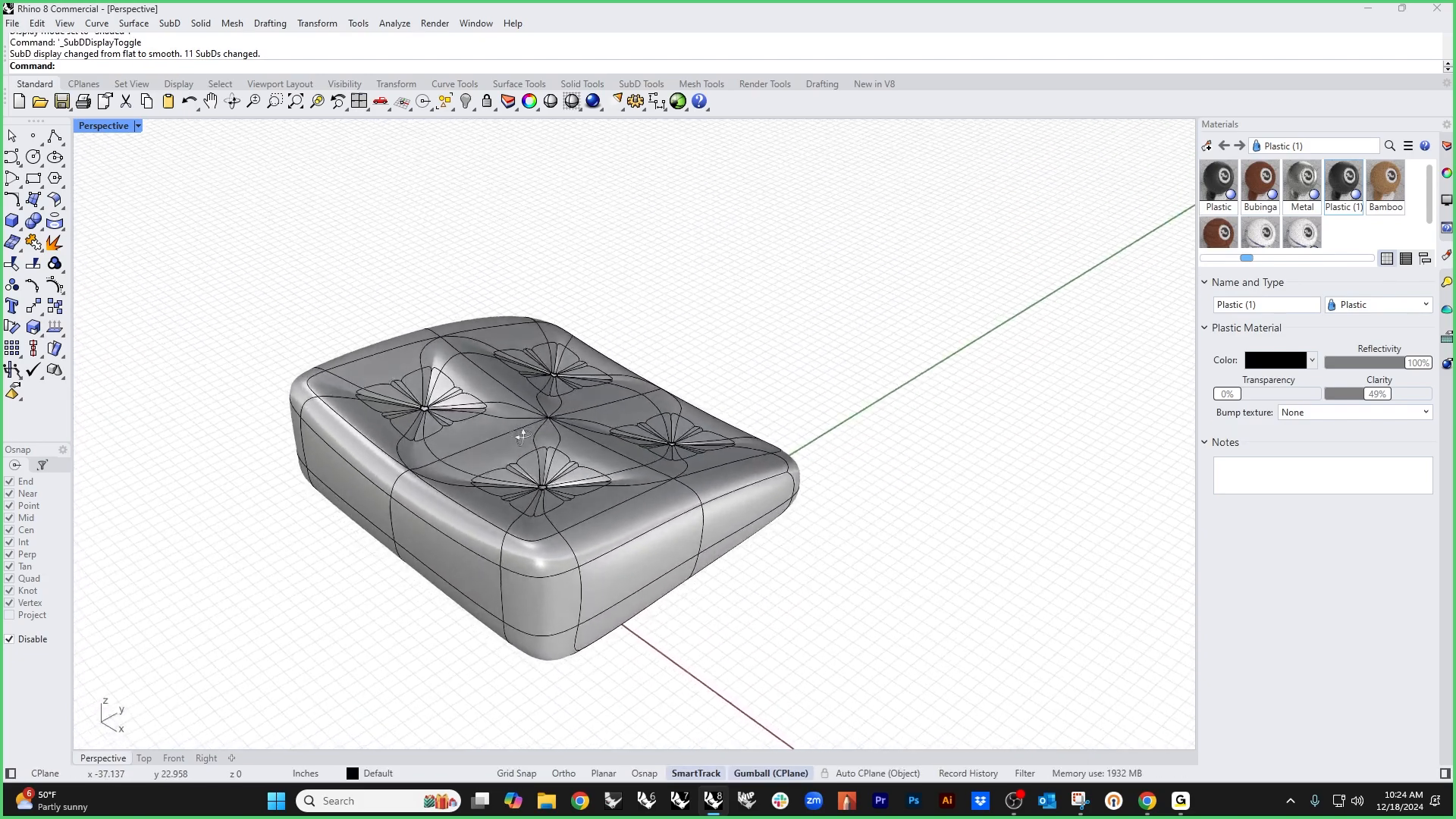
# Step: Show all the hidden chair parts and set the view to Rendered display
pyautogui.write('show')
pyautogui.press('Return')
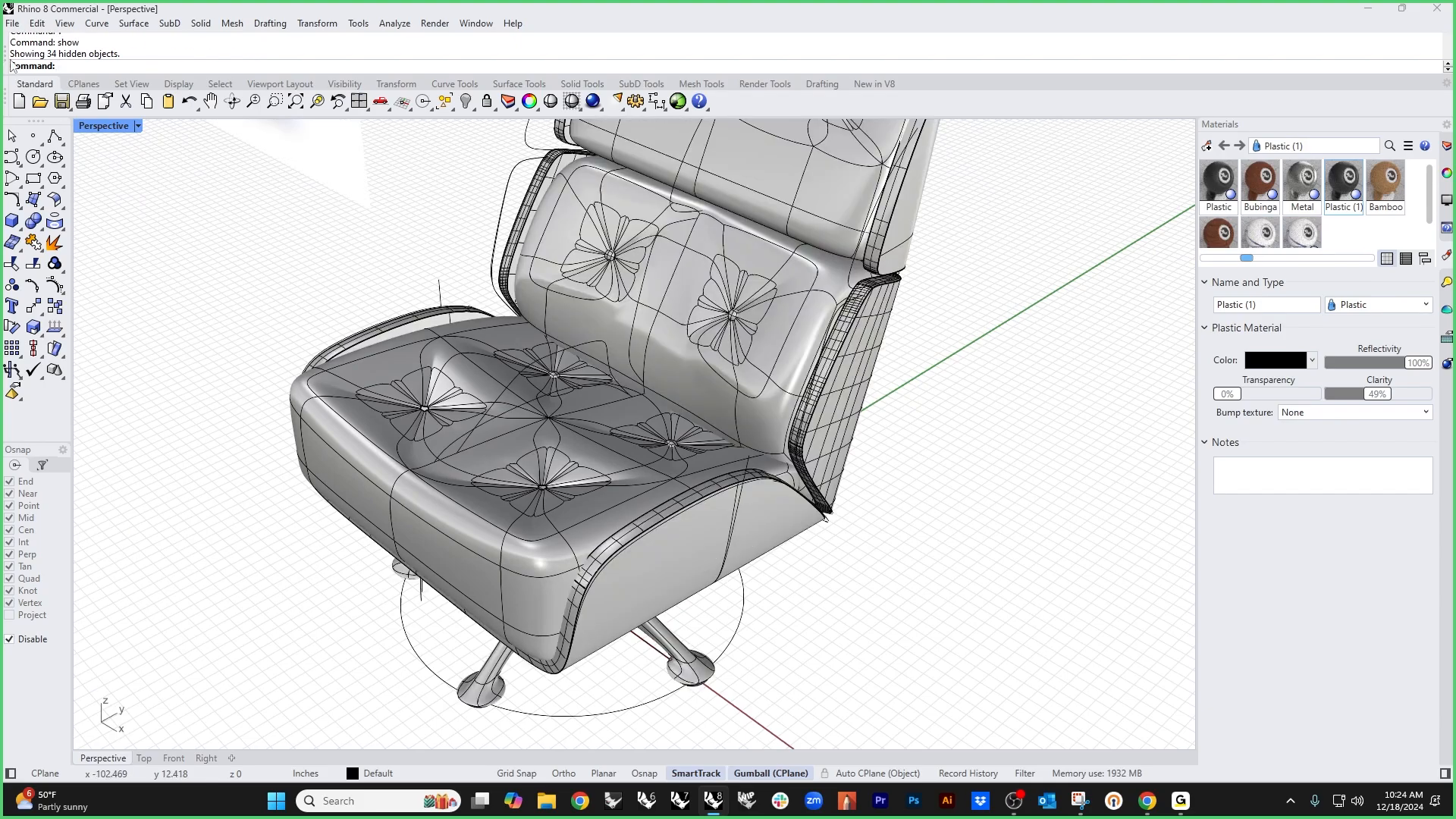
pyautogui.click(104, 125)
pyautogui.click(133, 217)
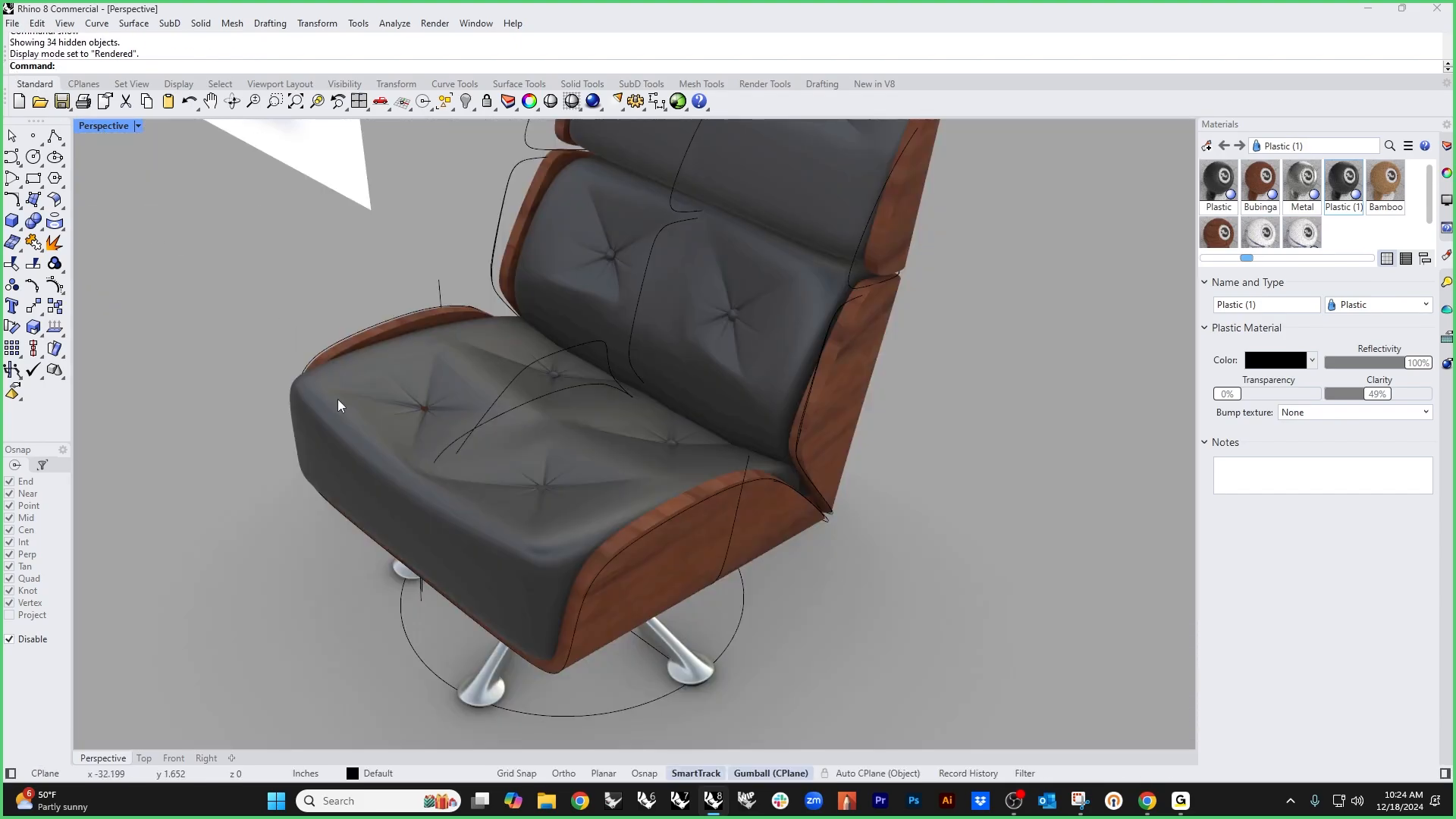
# Step: Select the seat cushion's tuft buttons and raise them so they sit out of the tufted surface
pyautogui.moveTo(338, 399); pyautogui.dragTo(493, 512, button='right')
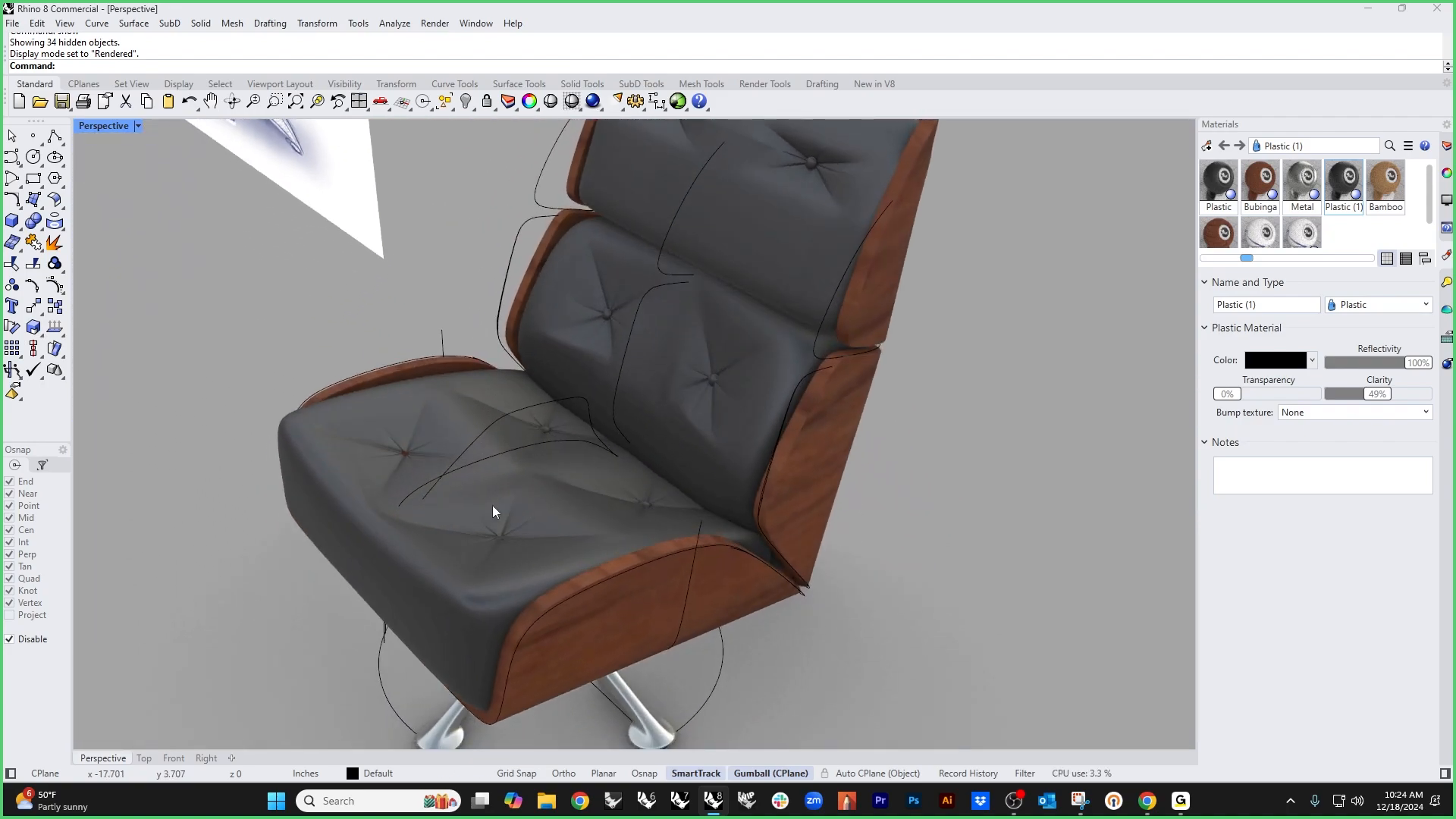
pyautogui.scroll(4, 564, 456)
pyautogui.click(499, 394)
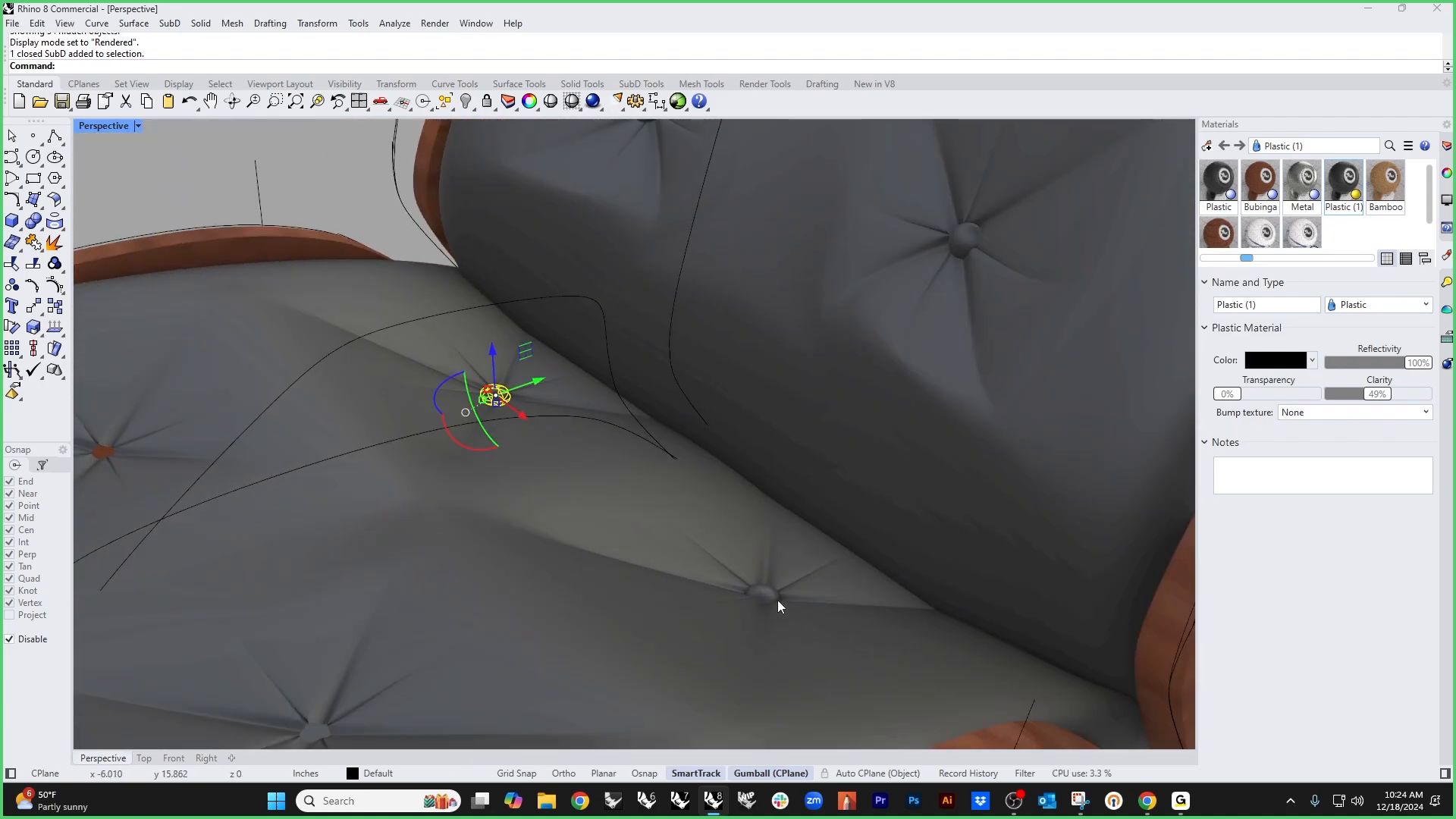
pyautogui.scroll(-5, 776, 599)
pyautogui.moveTo(712, 564); pyautogui.dragTo(667, 471, button='right')
pyautogui.moveTo(697, 405); pyautogui.dragTo(472, 422)
pyautogui.press('alt')
pyautogui.click(251, 480)
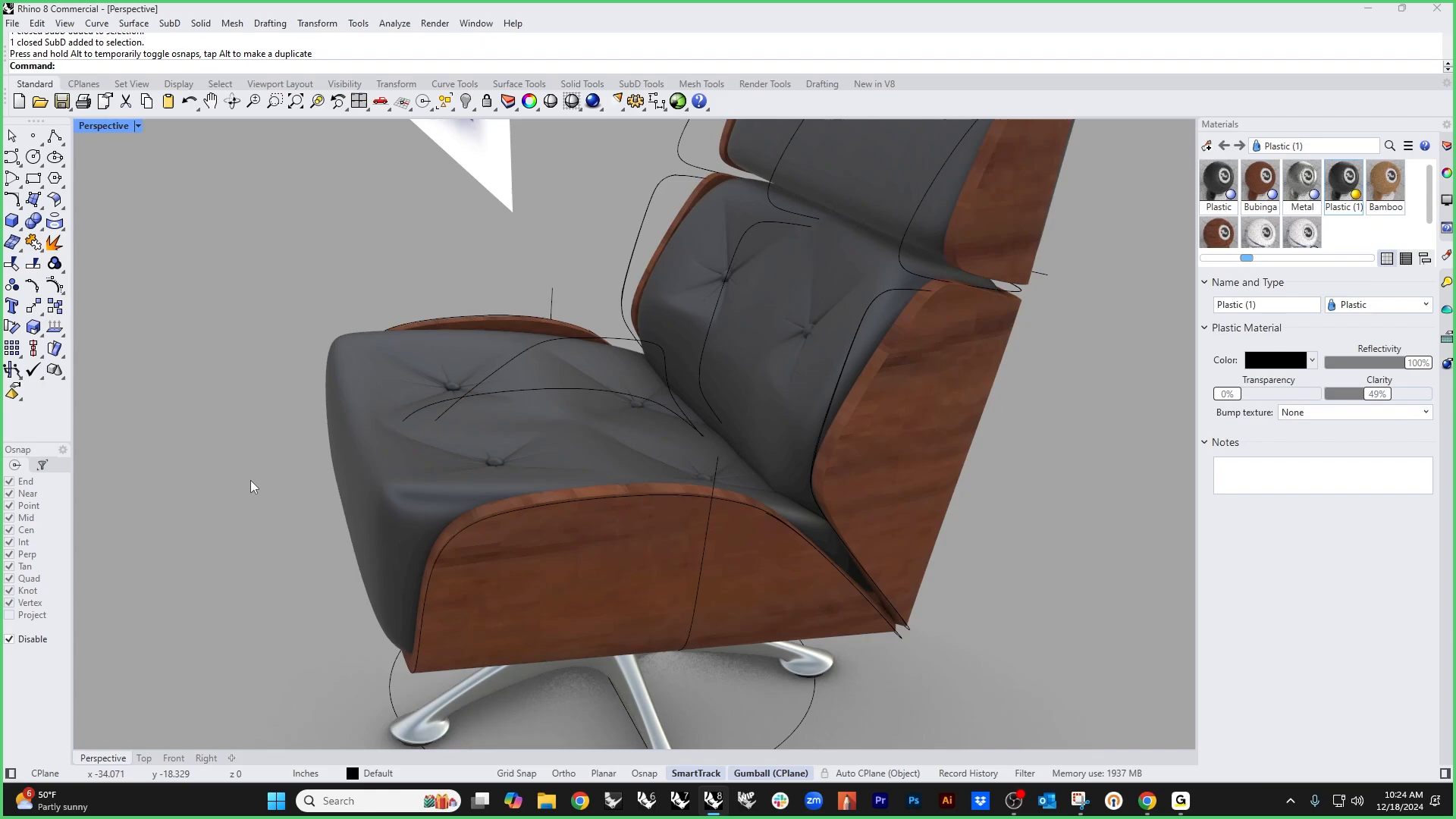
# Step: In Shaded display, select the seat cushion's upper front edge loop and pull it forward and down to round the front
pyautogui.click(85, 129)
pyautogui.click(115, 200)
pyautogui.scroll(5, 383, 441)
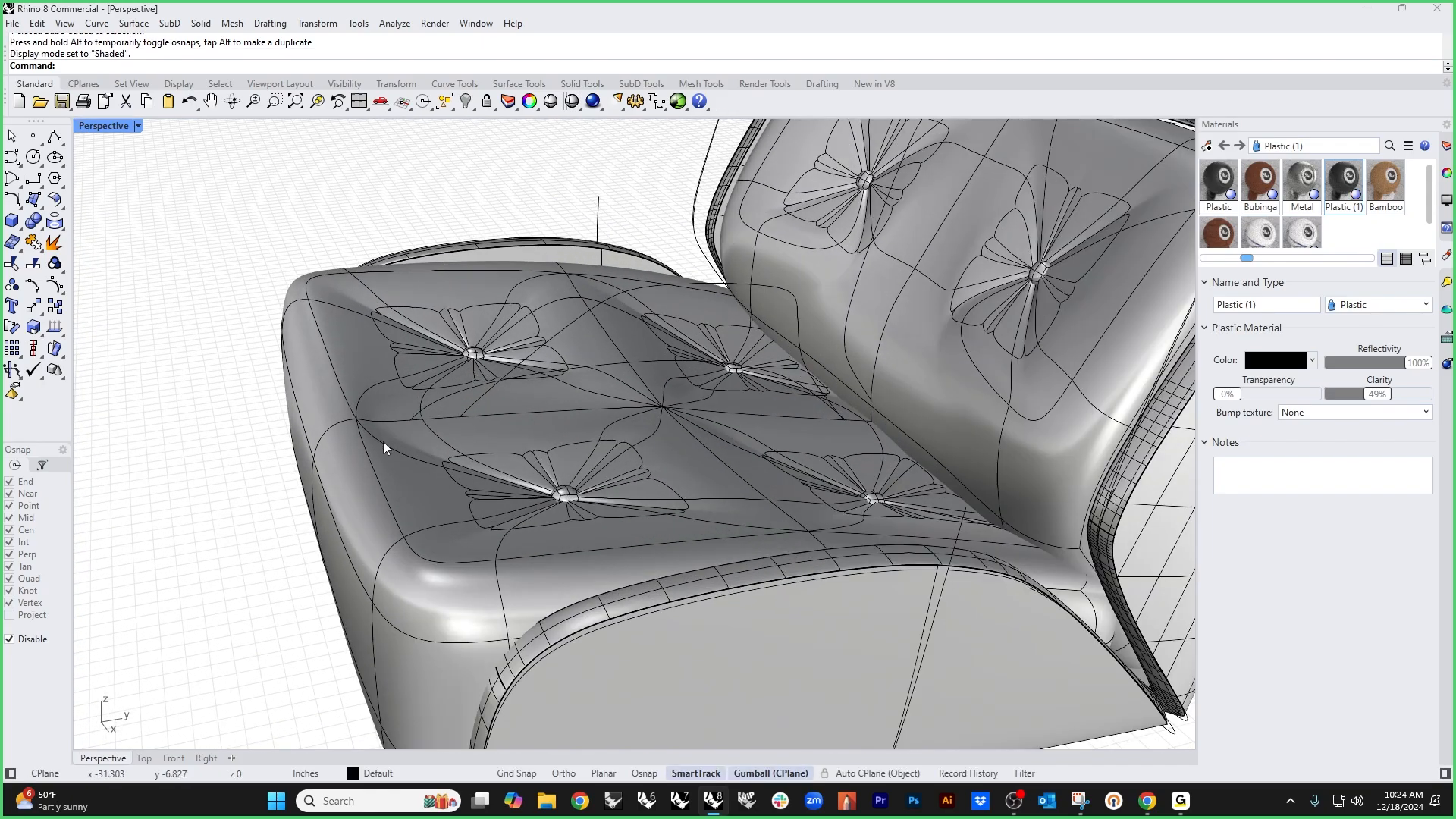
pyautogui.moveTo(358, 531); pyautogui.dragTo(359, 490, button='right')
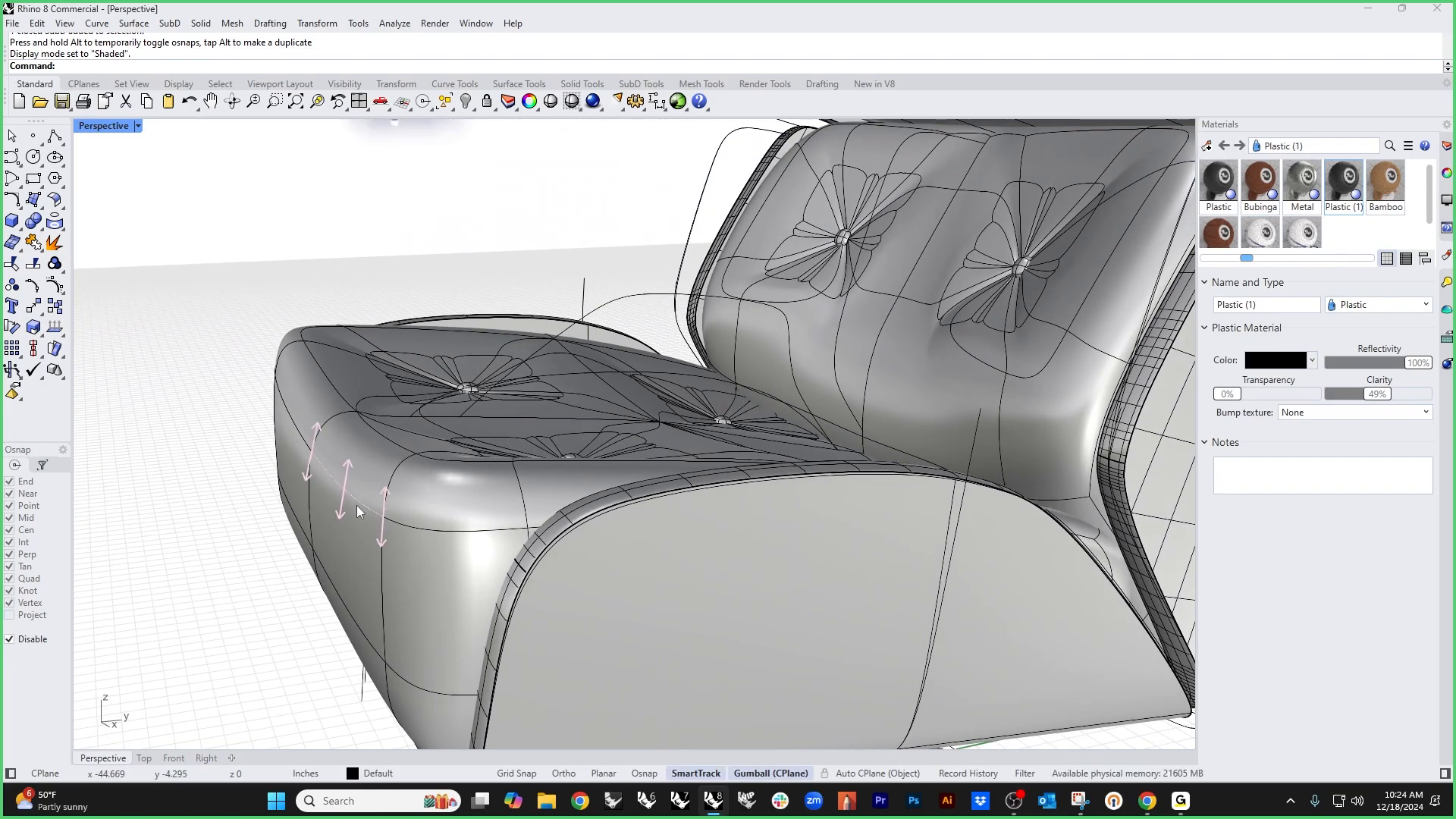
pyautogui.keyDown('ctrl'); pyautogui.keyDown('shift'); pyautogui.doubleClick(356, 503); pyautogui.keyUp('shift'); pyautogui.keyUp('ctrl')
pyautogui.moveTo(599, 379); pyautogui.dragTo(488, 522)
pyautogui.moveTo(316, 504); pyautogui.dragTo(287, 516)
pyautogui.click(122, 332)
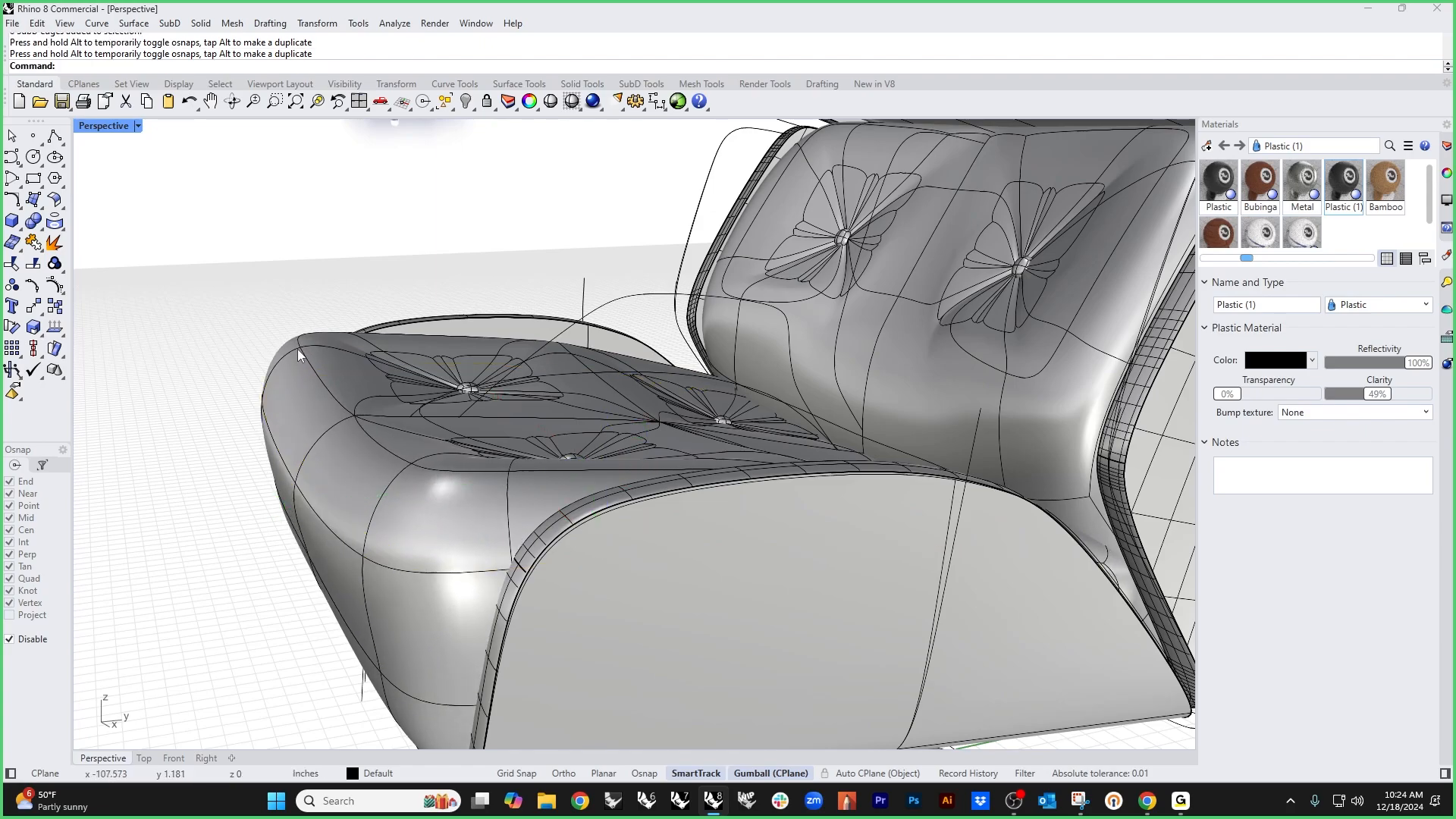
# Step: Set the view back to Rendered display and look over the whole chair beside the reference sketch
pyautogui.scroll(-5, 298, 349)
pyautogui.moveTo(298, 351); pyautogui.dragTo(343, 396, button='right')
pyautogui.rightClick(127, 126)
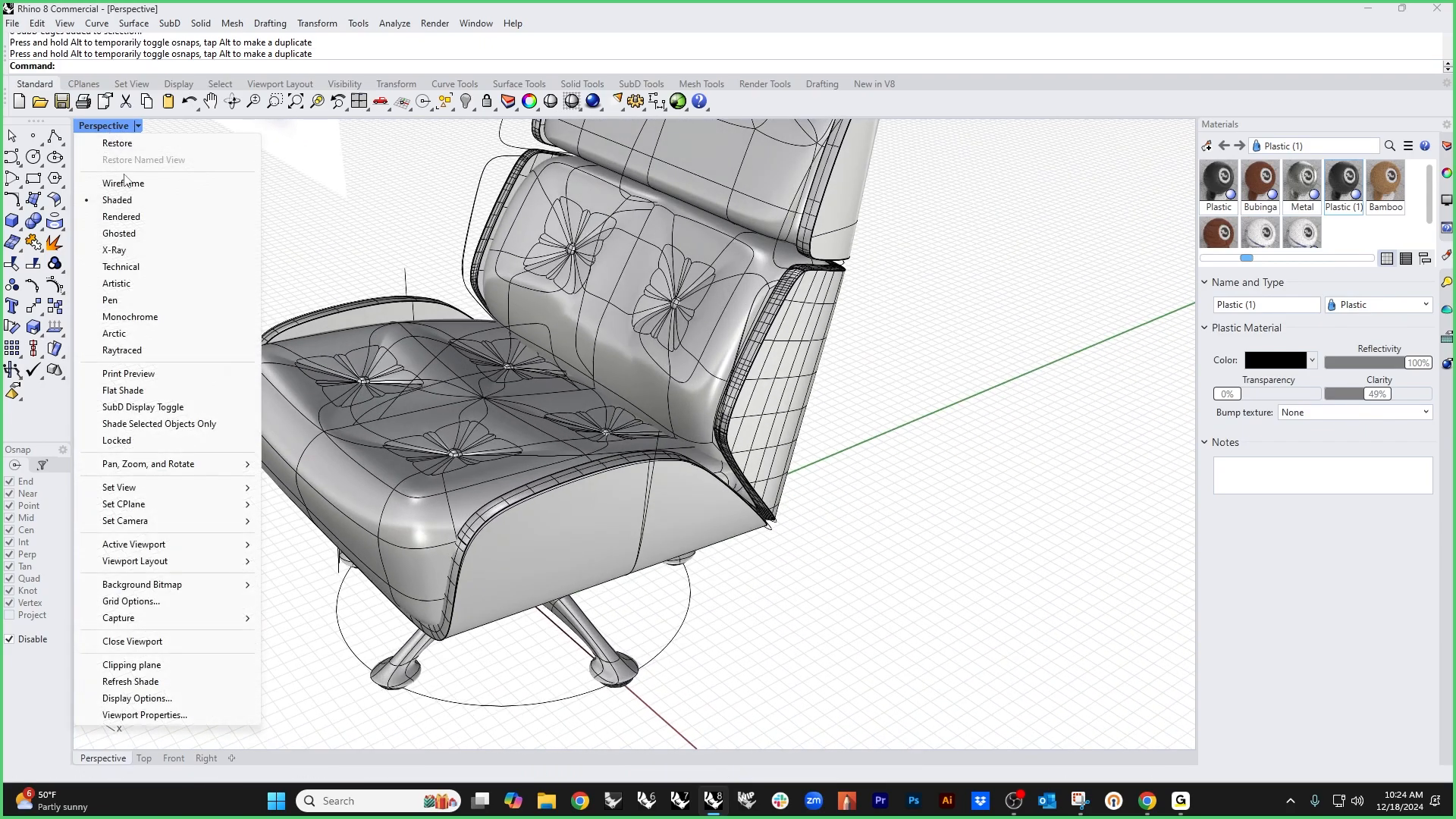
pyautogui.click(122, 218)
pyautogui.keyDown('shift'); pyautogui.moveTo(309, 312); pyautogui.dragTo(426, 425, button='right'); pyautogui.keyUp('shift')
pyautogui.moveTo(426, 425); pyautogui.dragTo(469, 408, button='right')
pyautogui.scroll(-5, 471, 409)
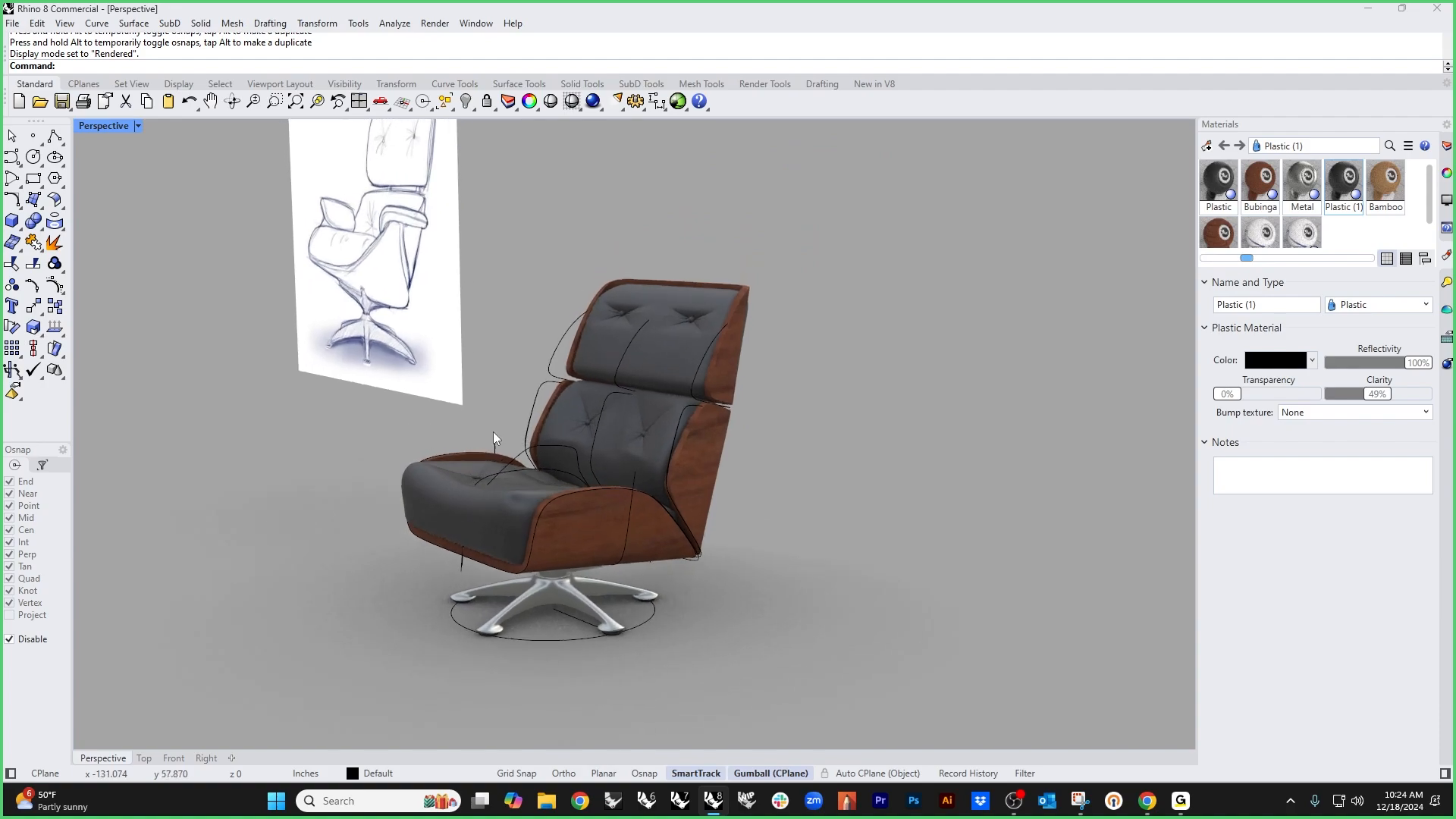
# Step: Select all the construction curves and hide them, leaving the chair and reference sketch in view
pyautogui.write('sc')
pyautogui.press('Return')
pyautogui.write('h')
pyautogui.press('Return')
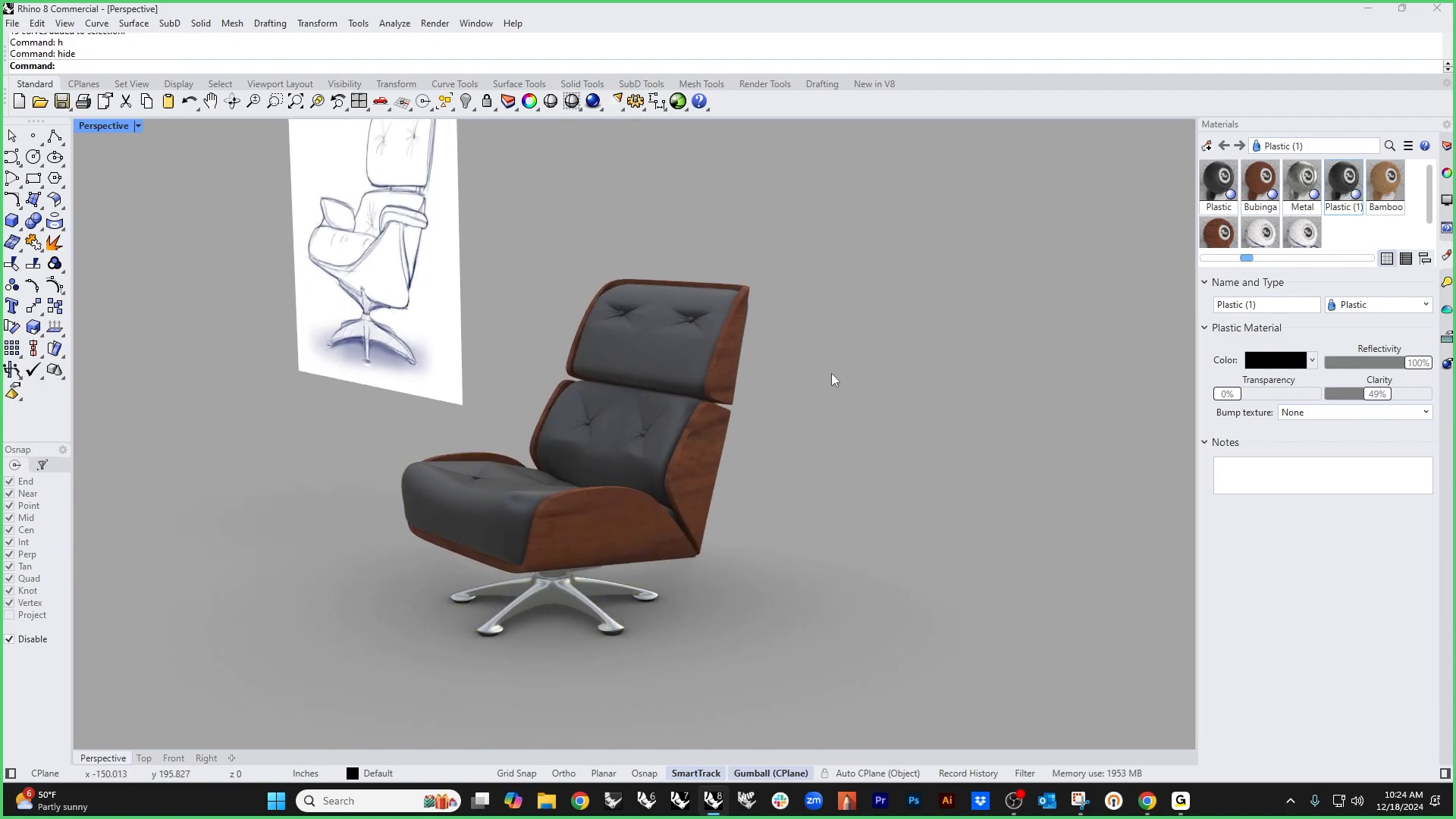
pyautogui.moveTo(957, 341); pyautogui.dragTo(670, 329, button='right')
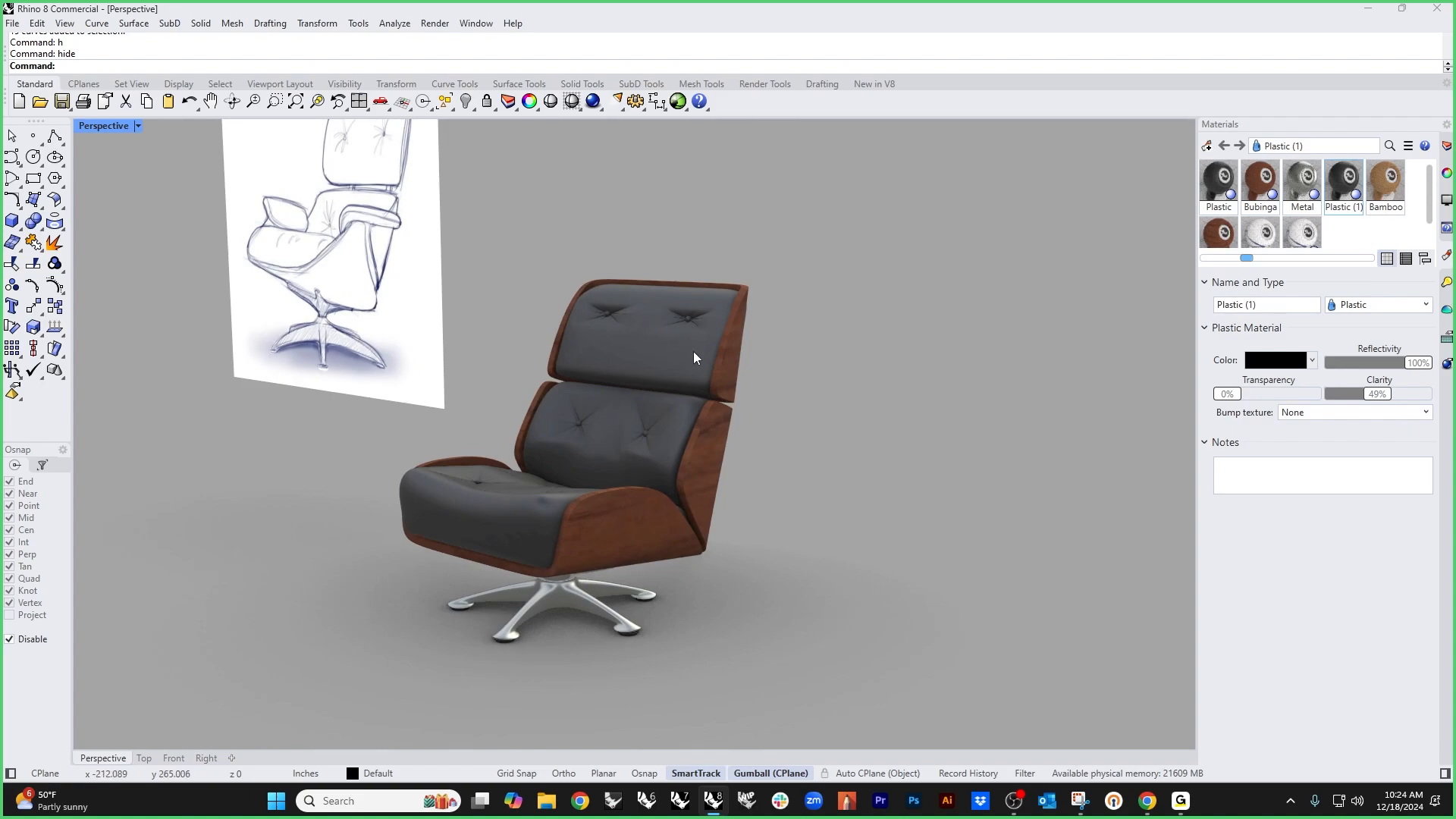
pyautogui.scroll(-3, 686, 343)
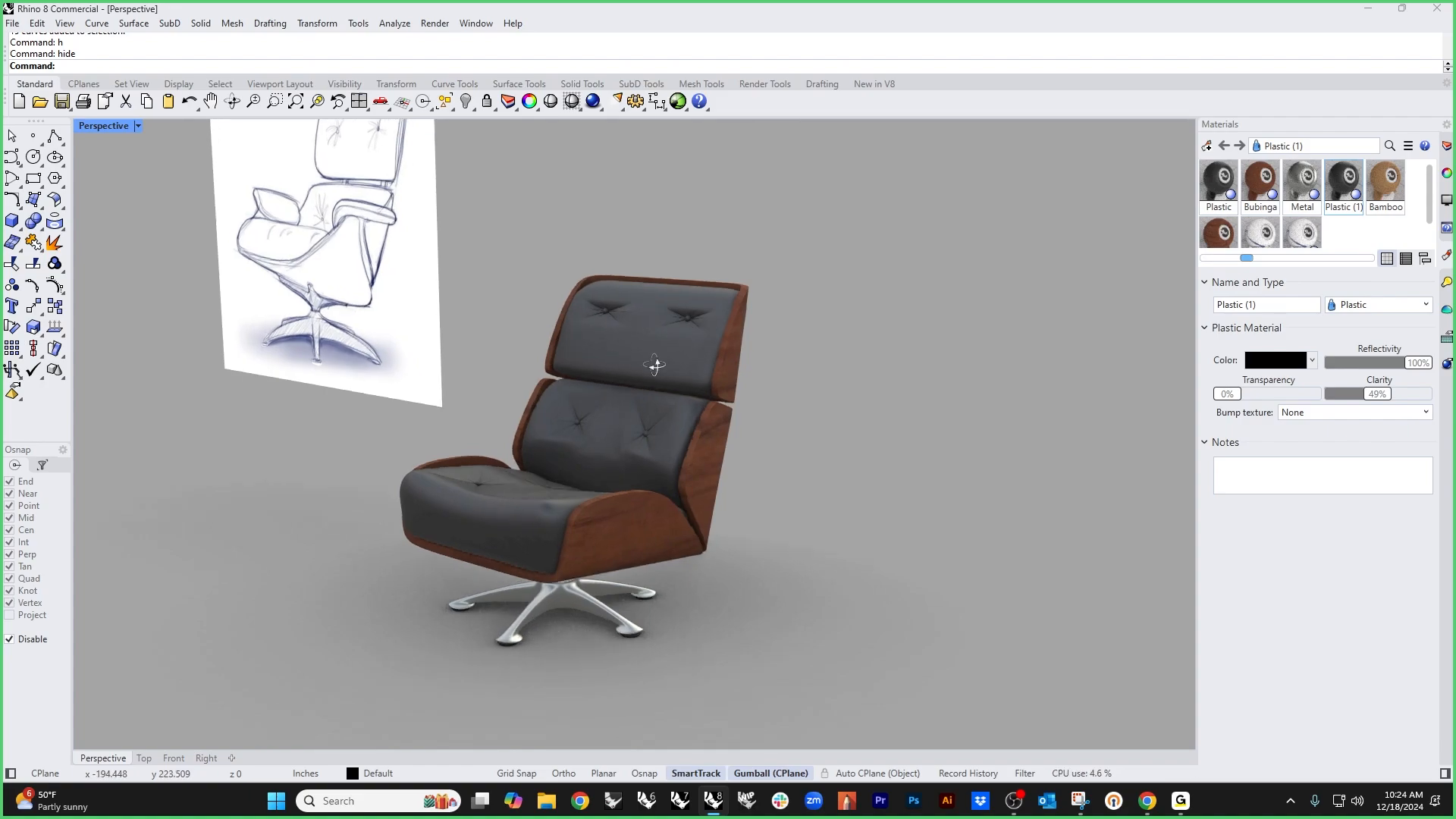
pyautogui.moveTo(653, 350); pyautogui.dragTo(659, 368, button='right')
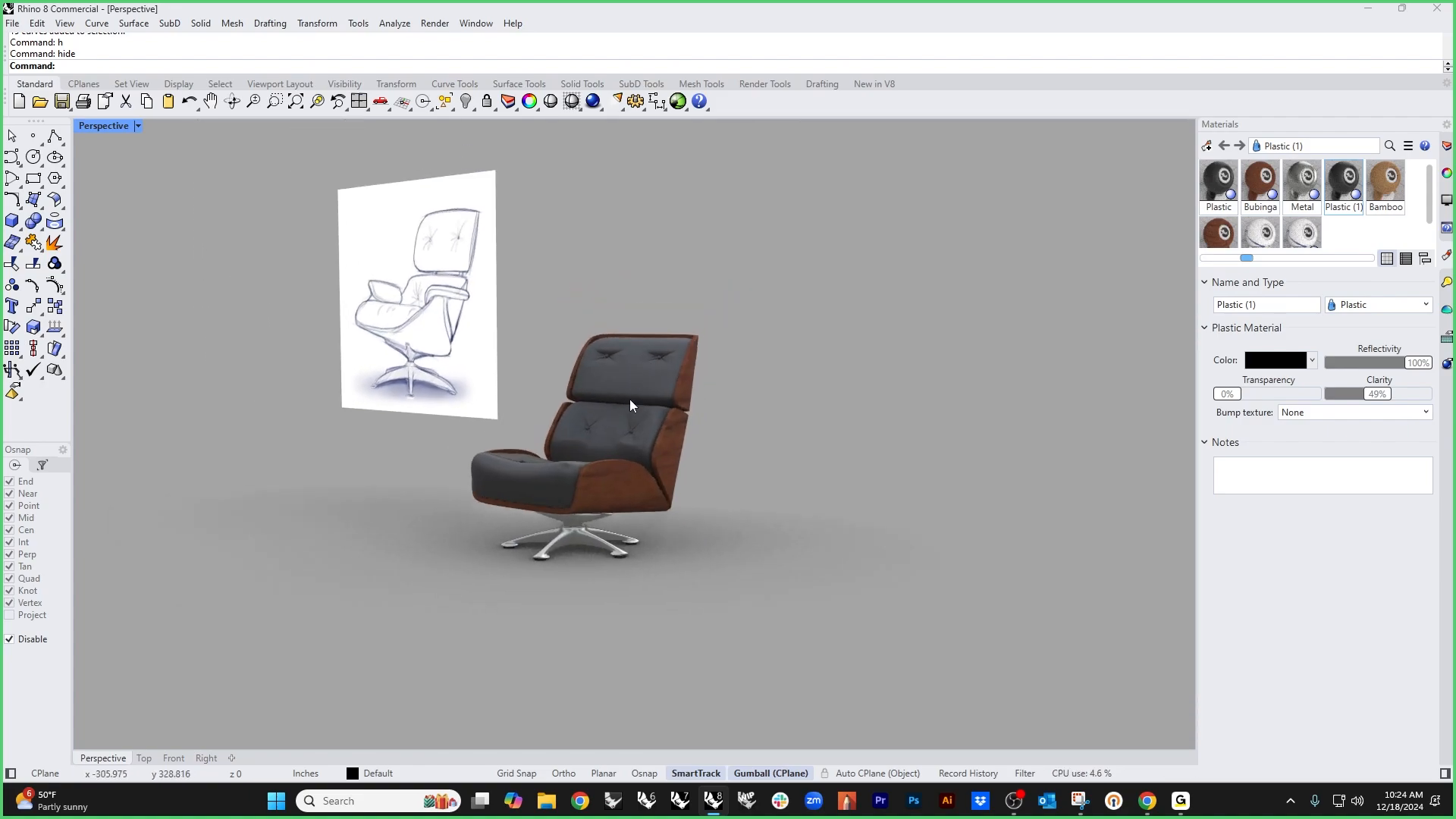
# Step: Change the SubDs to flat display and the view to Shaded to see the headrest cushion's control faces
pyautogui.scroll(5, 663, 367)
pyautogui.click(593, 394)
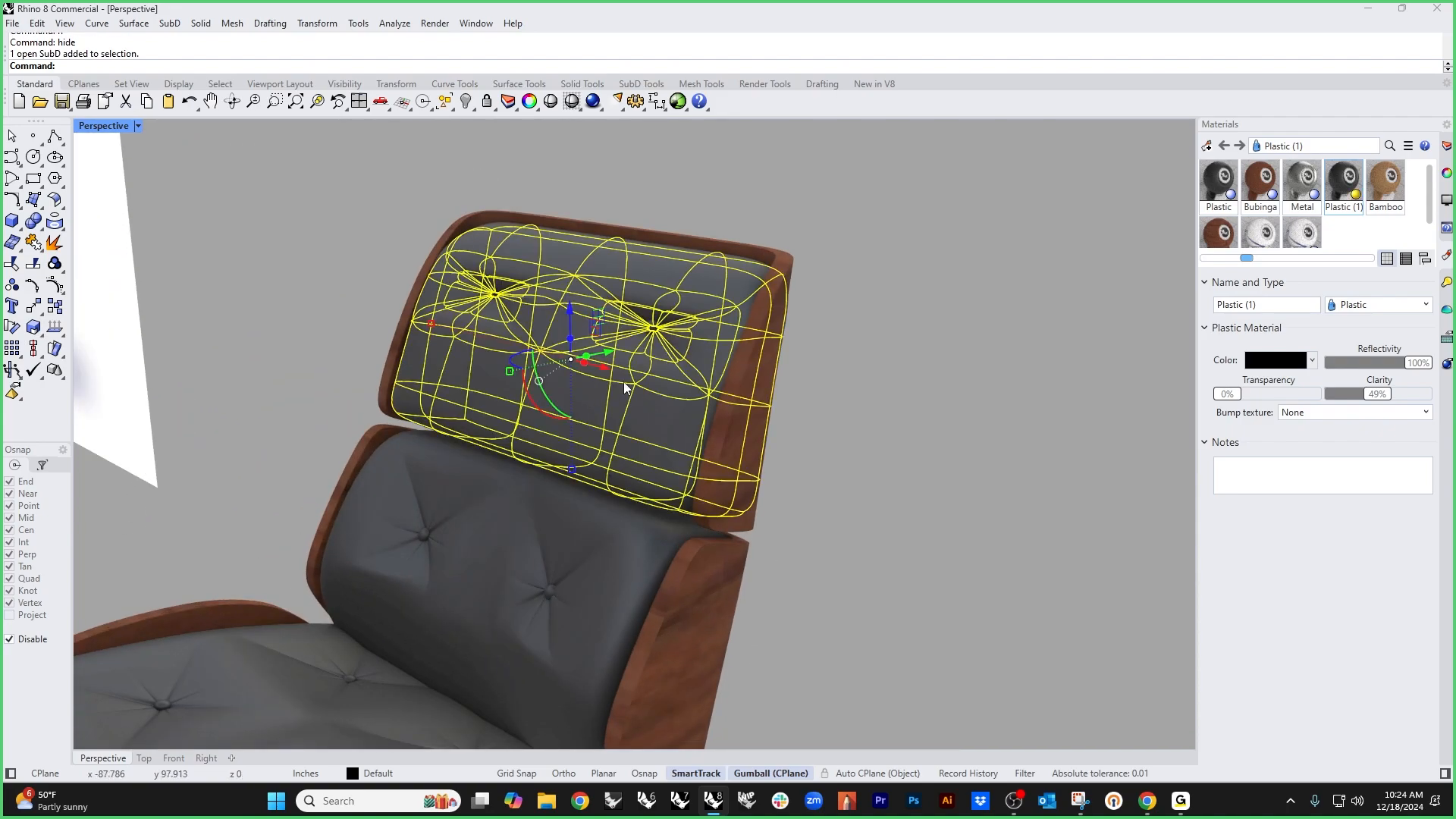
pyautogui.click(811, 240)
pyautogui.click(607, 383)
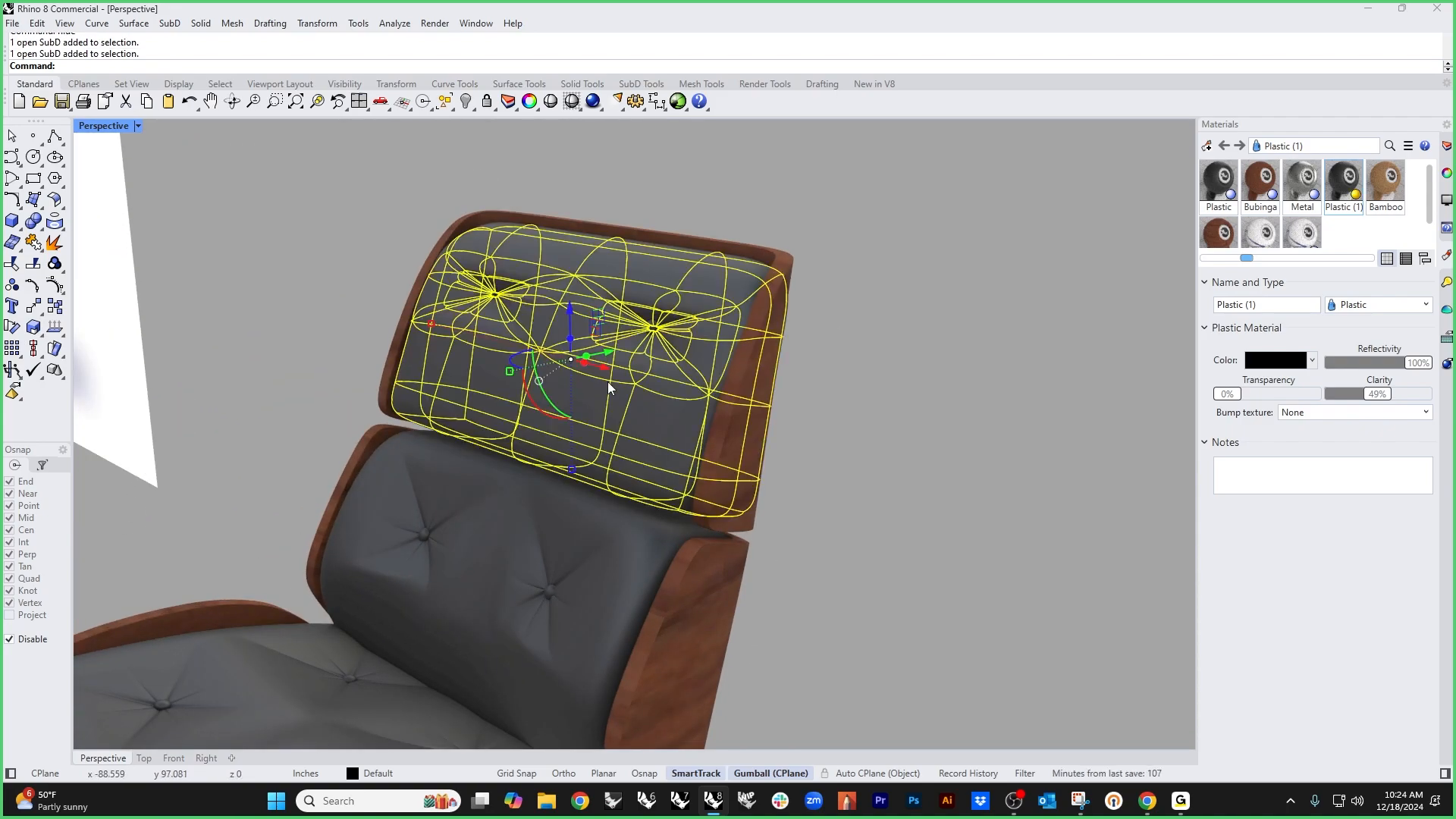
pyautogui.press('Tab')
pyautogui.click(129, 125)
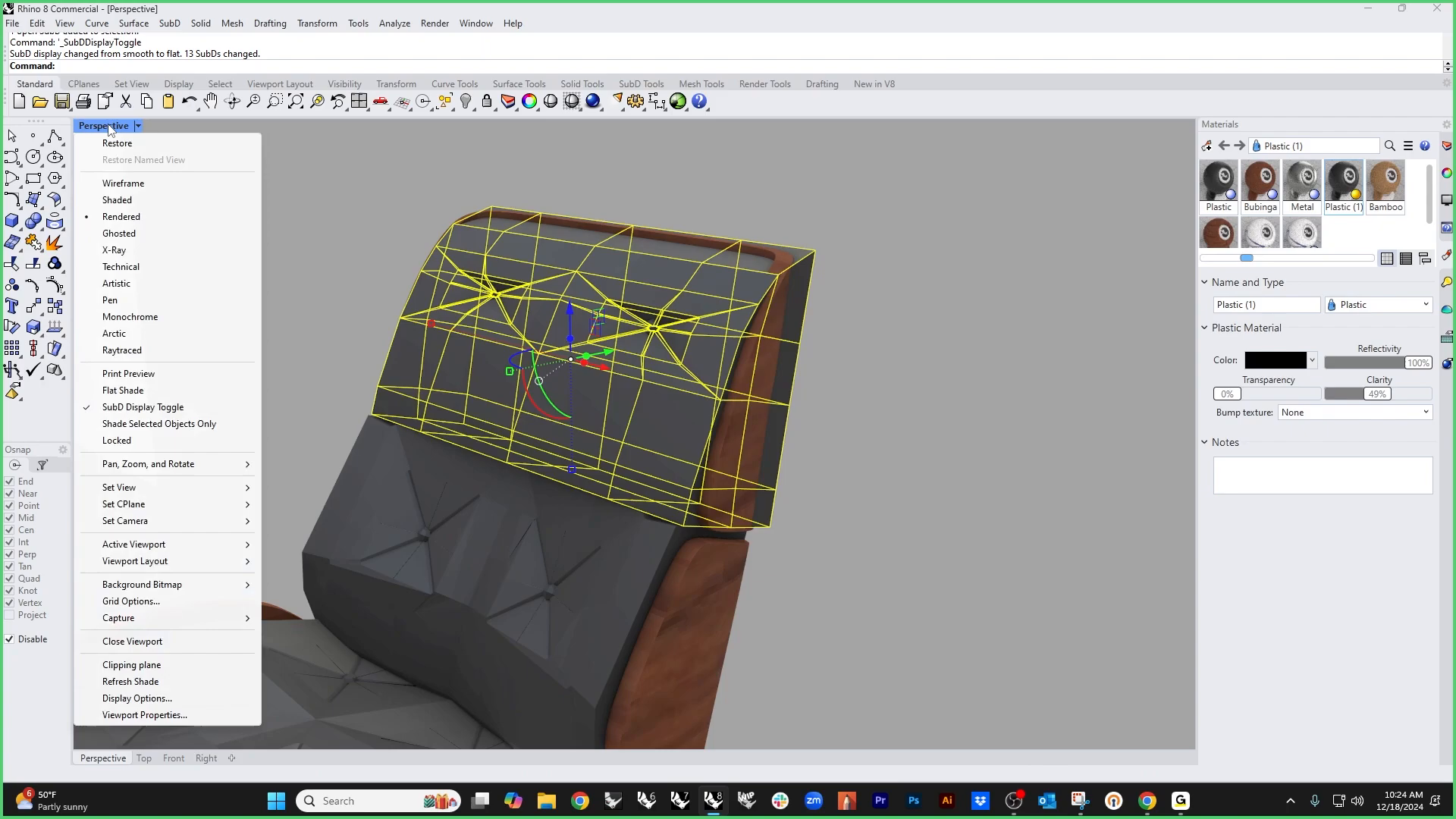
pyautogui.click(136, 183)
pyautogui.keyDown('shift'); pyautogui.moveTo(504, 210); pyautogui.dragTo(479, 274, button='right'); pyautogui.keyUp('shift')
pyautogui.click(338, 273)
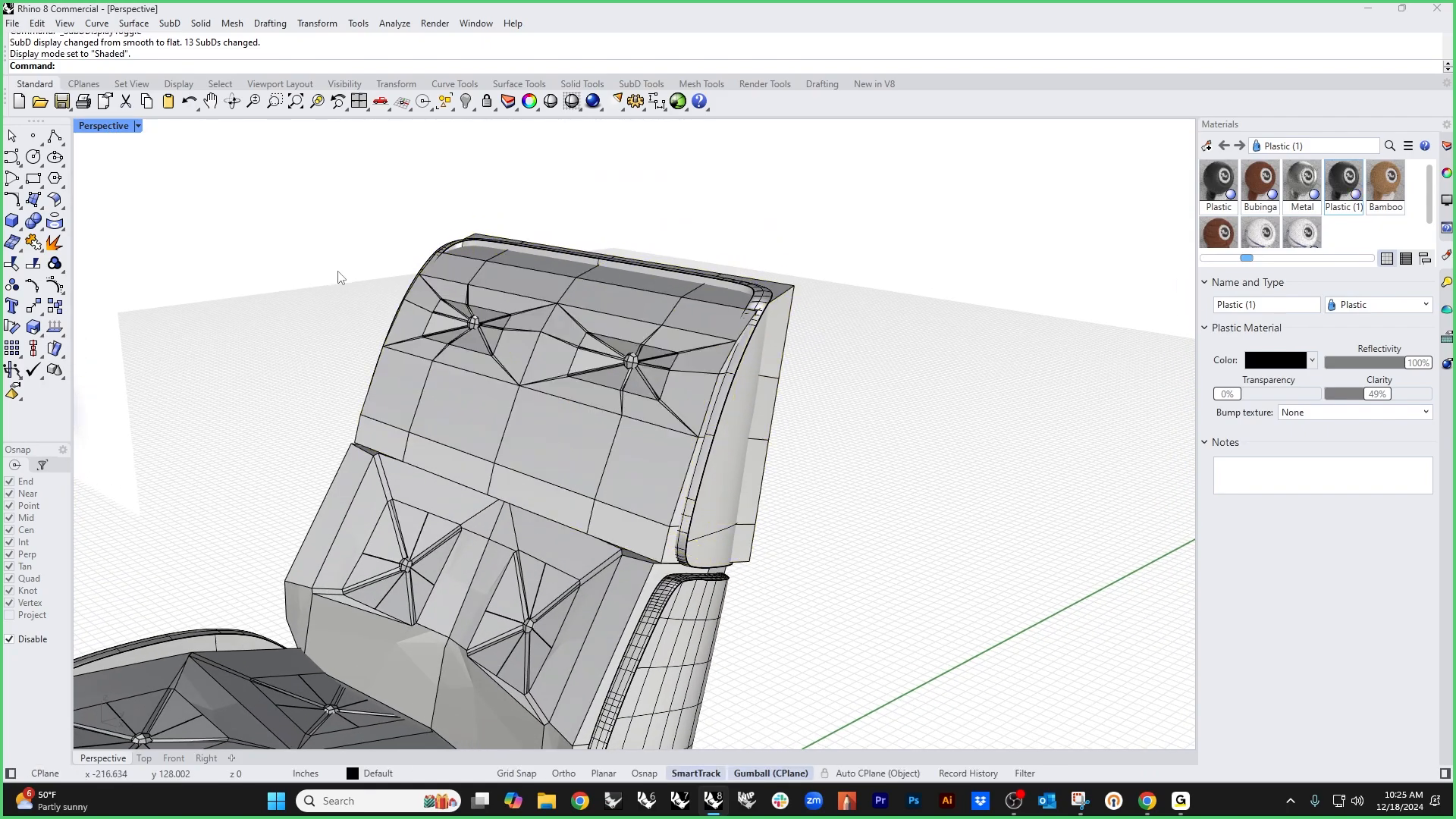
# Step: Isolate the tufted headrest cushion from the rest of the chair
pyautogui.scroll(5, 611, 346)
pyautogui.moveTo(610, 407); pyautogui.dragTo(593, 409, button='right')
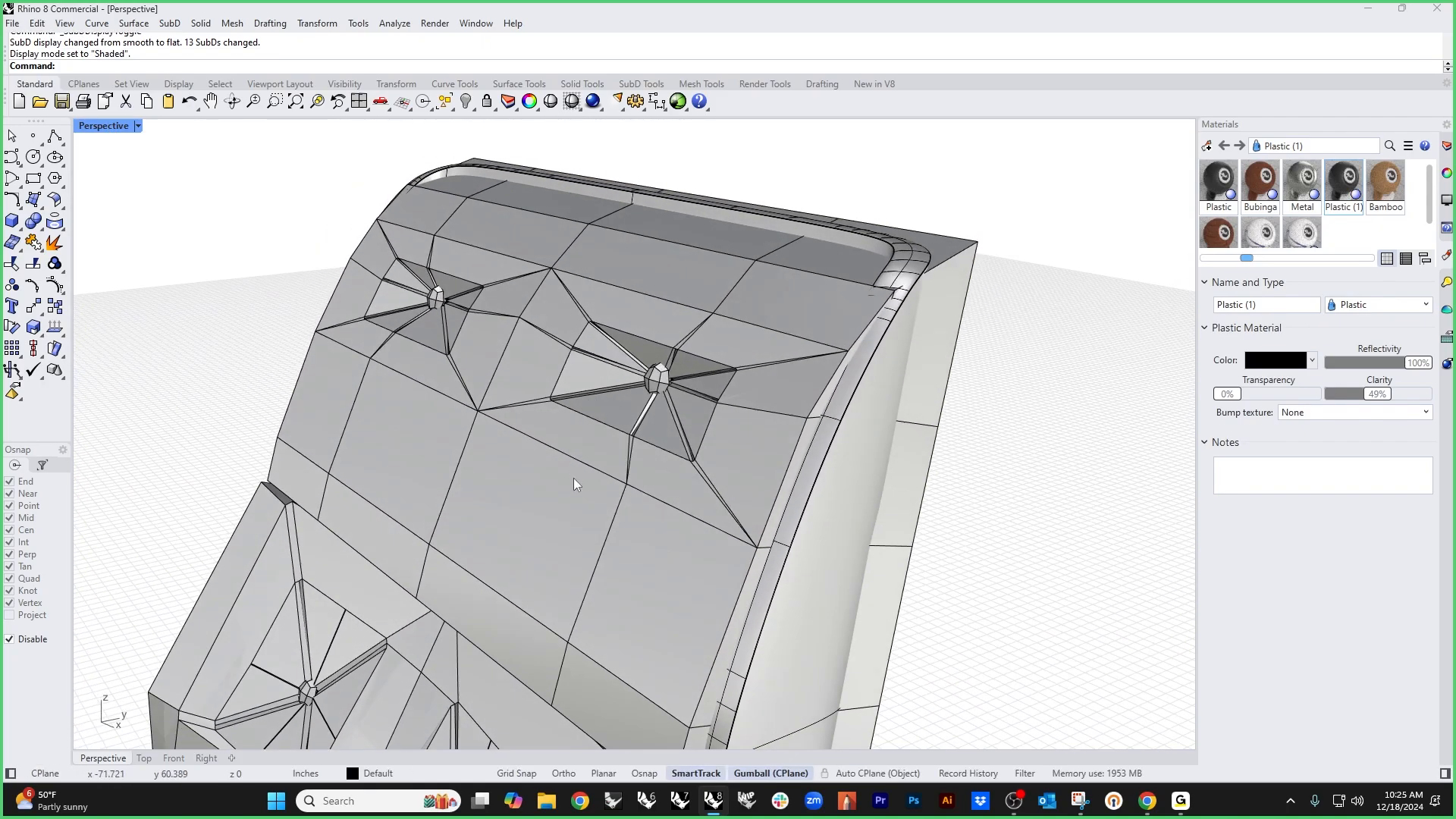
pyautogui.moveTo(481, 515); pyautogui.dragTo(585, 513, button='right')
pyautogui.click(499, 526)
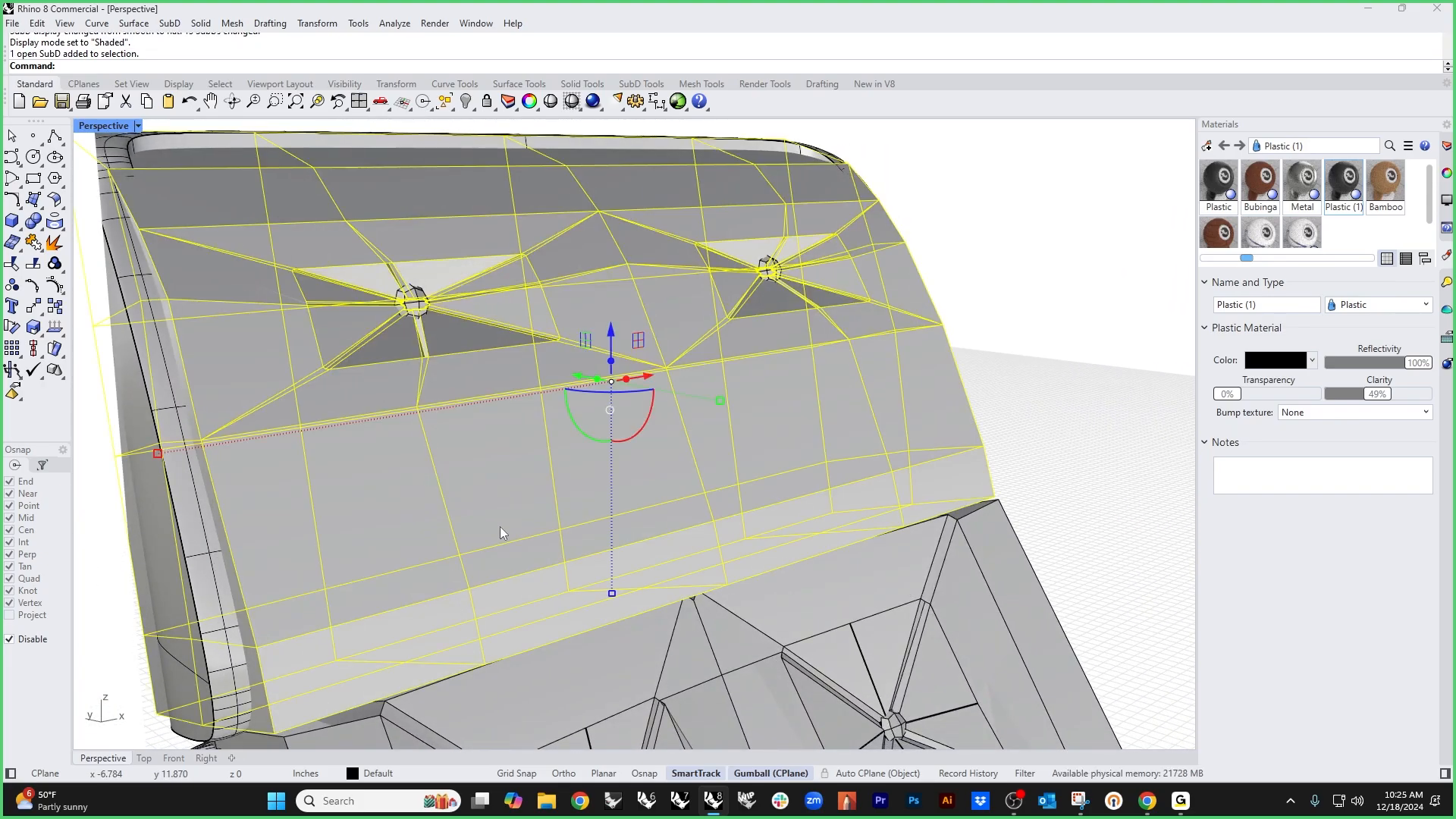
pyautogui.write('isolate')
pyautogui.press('Return')
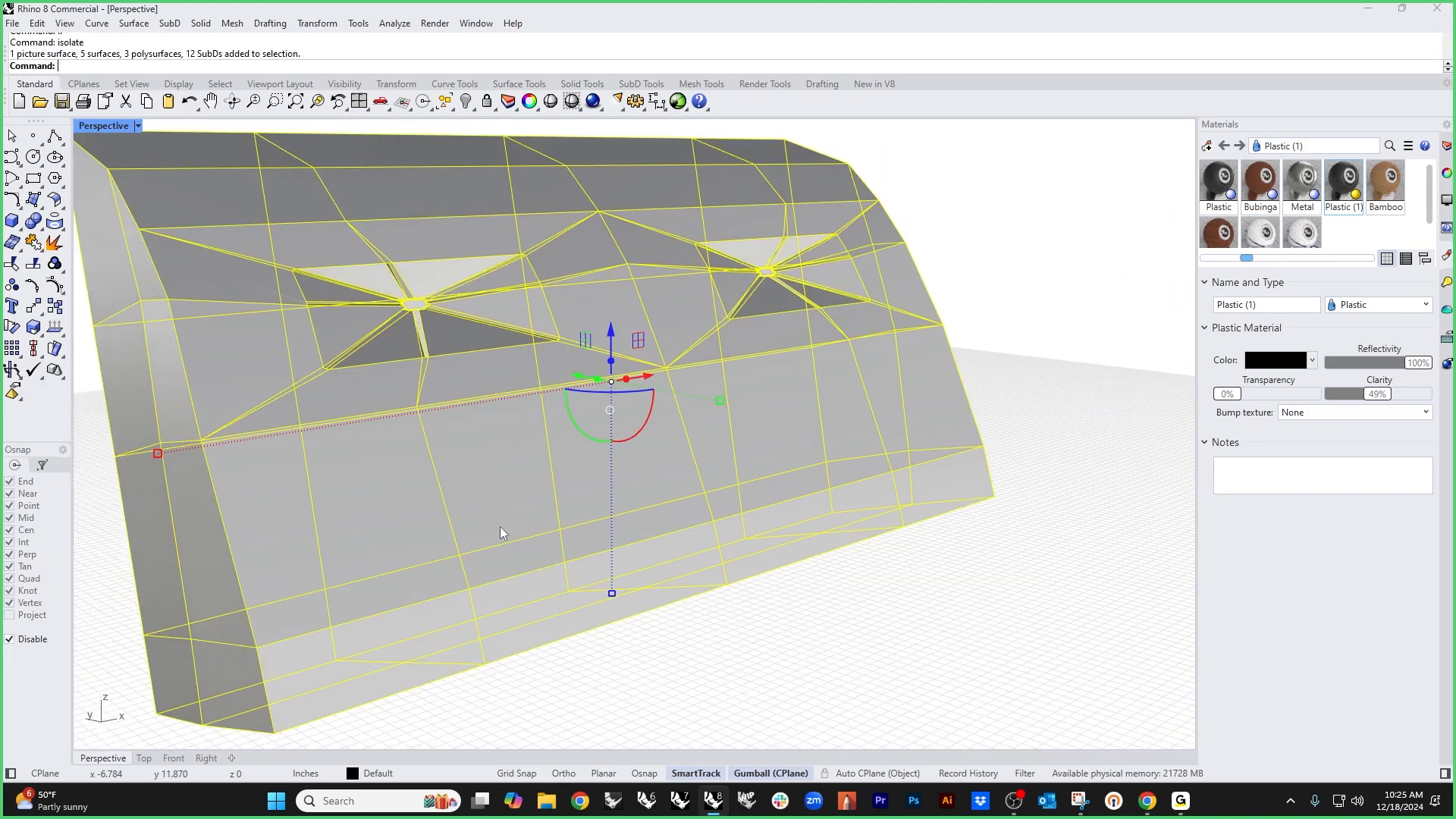
pyautogui.click(904, 622)
# Step: Show the isolated headrest cushion from the Right view in Wireframe display
pyautogui.hotkey('ctrl', 'F3')
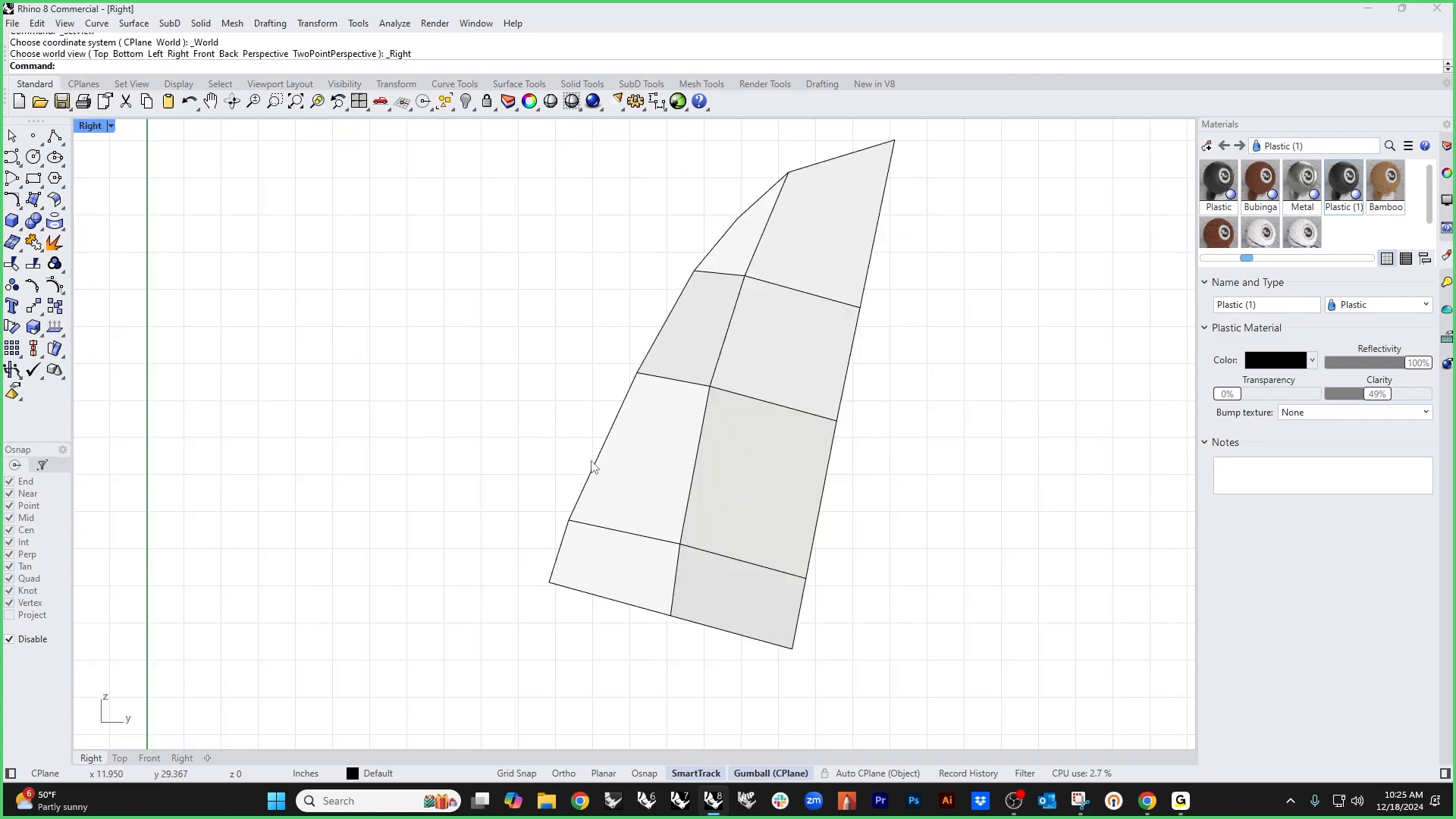
pyautogui.middleClick(518, 391)
pyautogui.click(521, 399)
pyautogui.scroll(2, 637, 244)
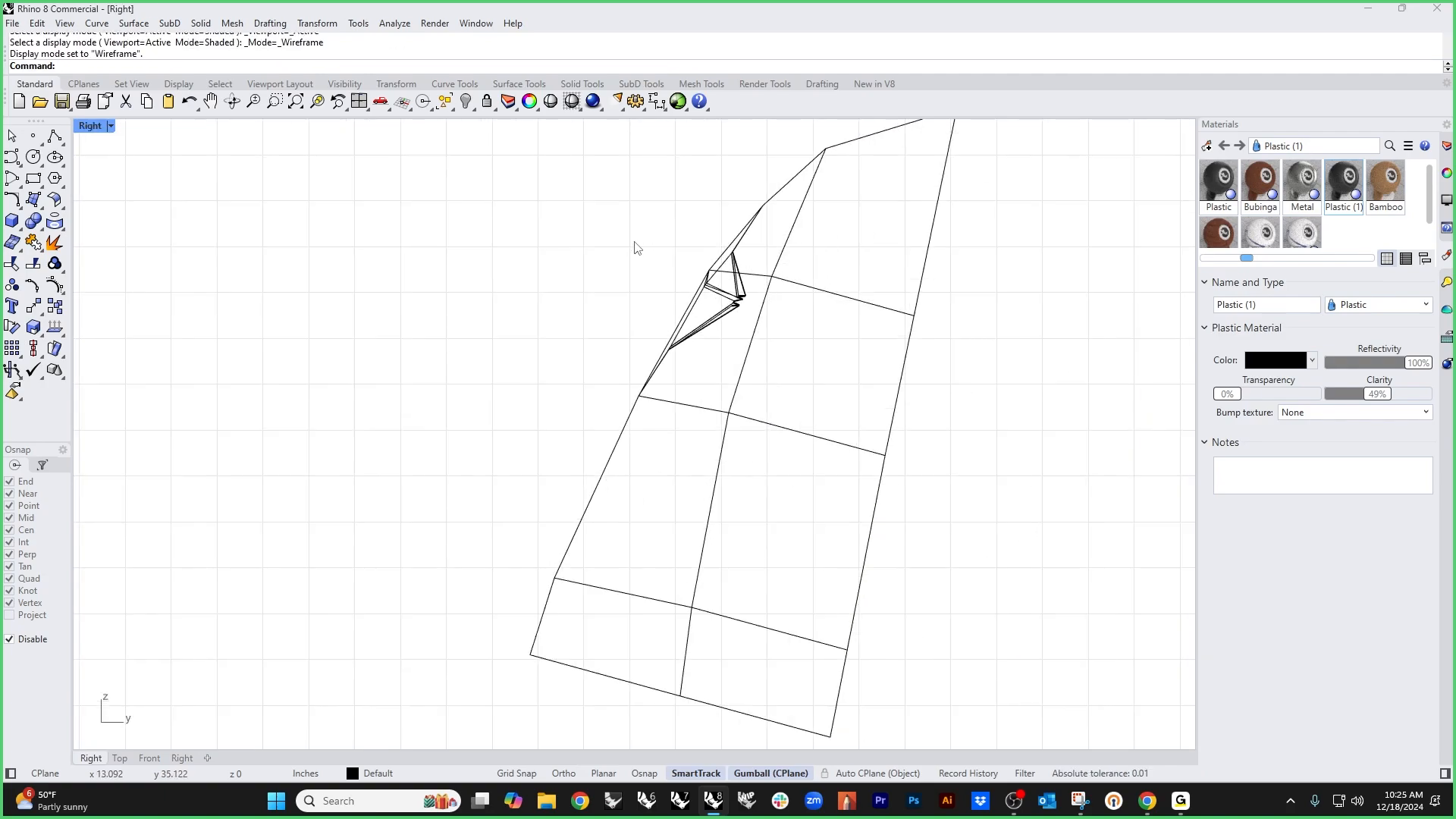
# Step: Select only the tufted band on the headrest cushion's front, excluding the inner vertices, and move it down along the front slope
pyautogui.moveTo(635, 243); pyautogui.dragTo(553, 310, button='right')
pyautogui.moveTo(497, 228); pyautogui.dragTo(696, 492)
pyautogui.keyDown('ctrl'); pyautogui.moveTo(714, 394); pyautogui.dragTo(683, 332); pyautogui.keyUp('ctrl')
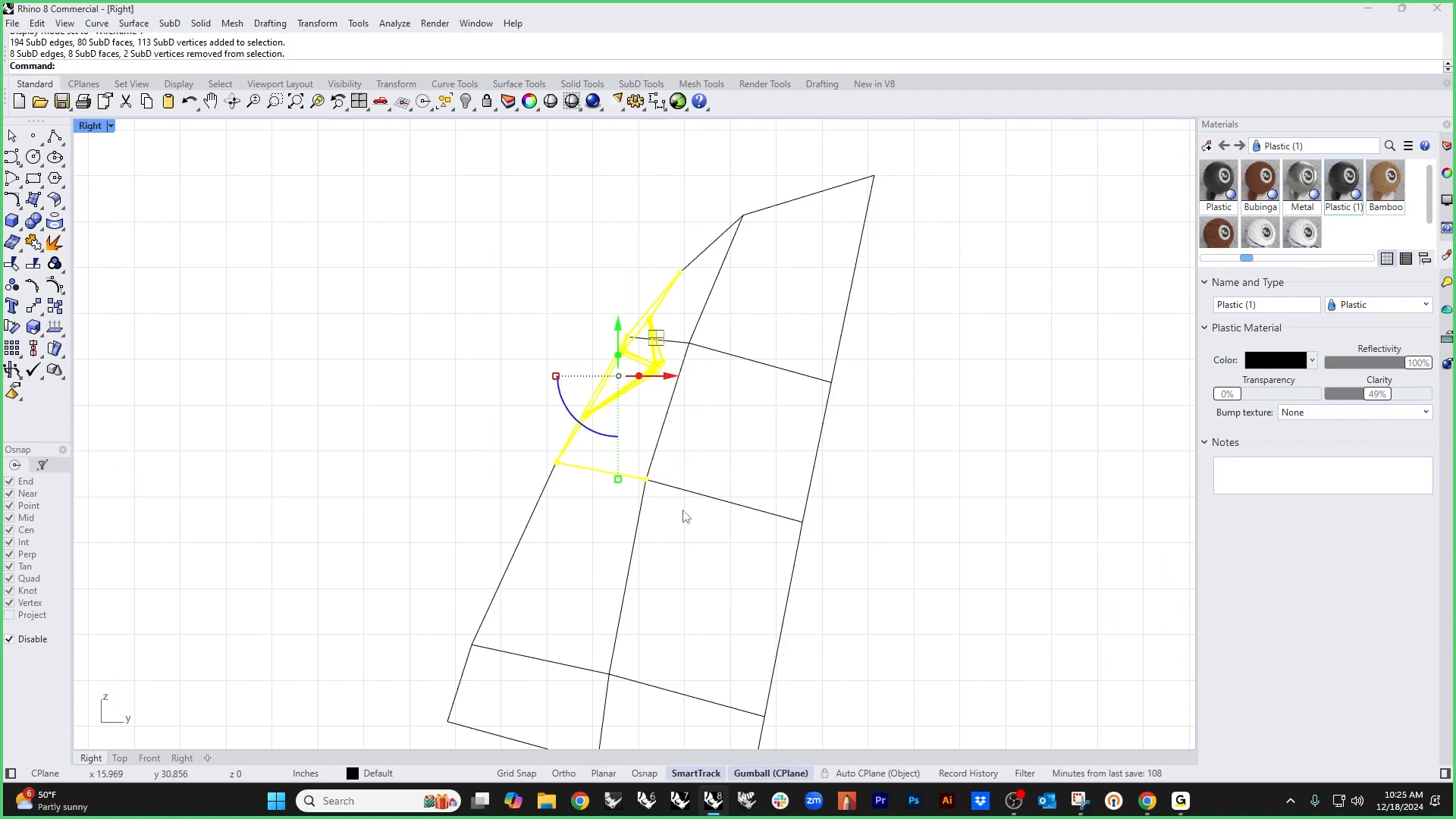
pyautogui.keyDown('ctrl'); pyautogui.moveTo(671, 508); pyautogui.dragTo(627, 449); pyautogui.keyUp('ctrl')
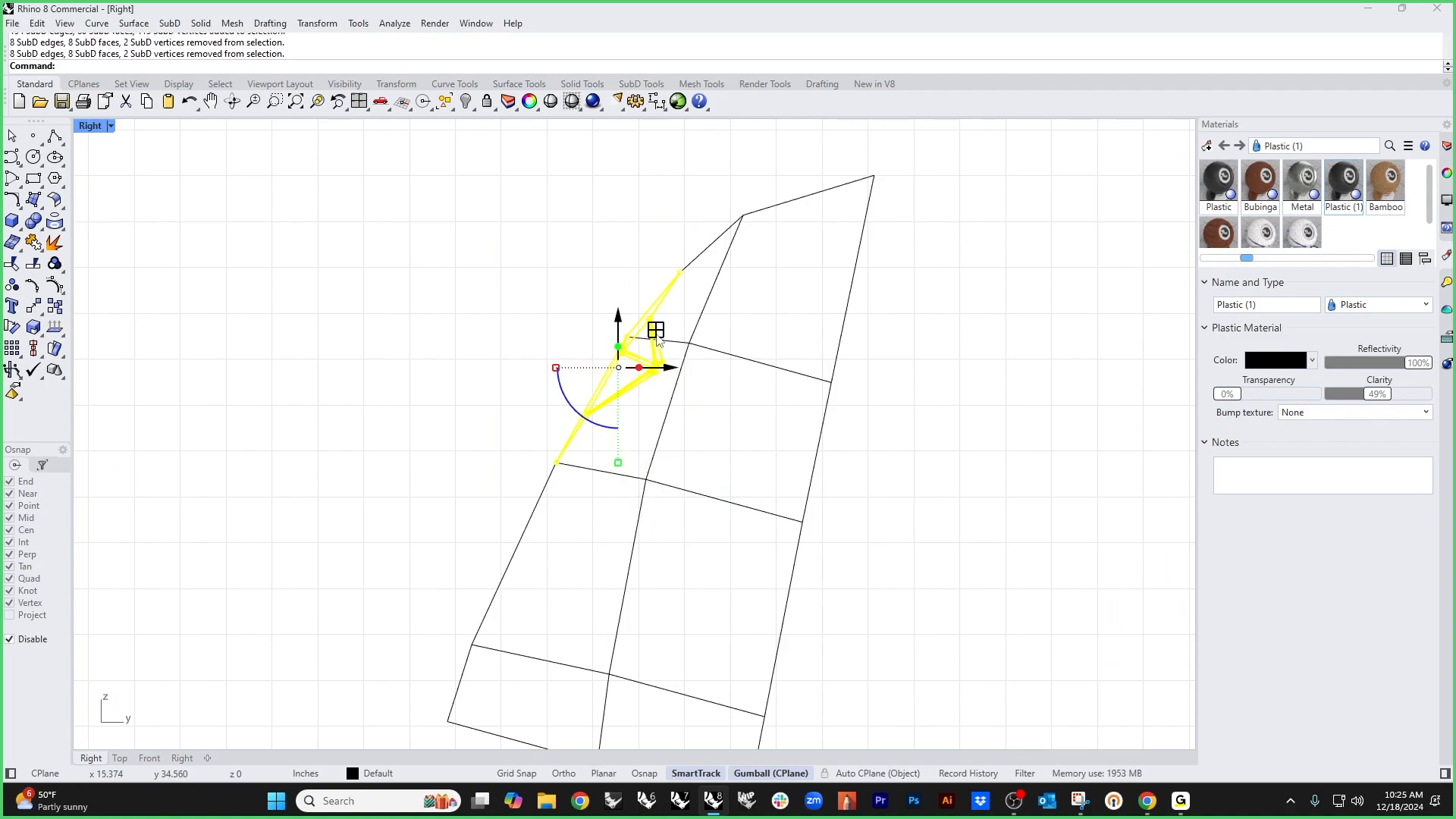
pyautogui.moveTo(618, 368); pyautogui.dragTo(579, 446)
pyautogui.hotkey('ctrl', 'F4')
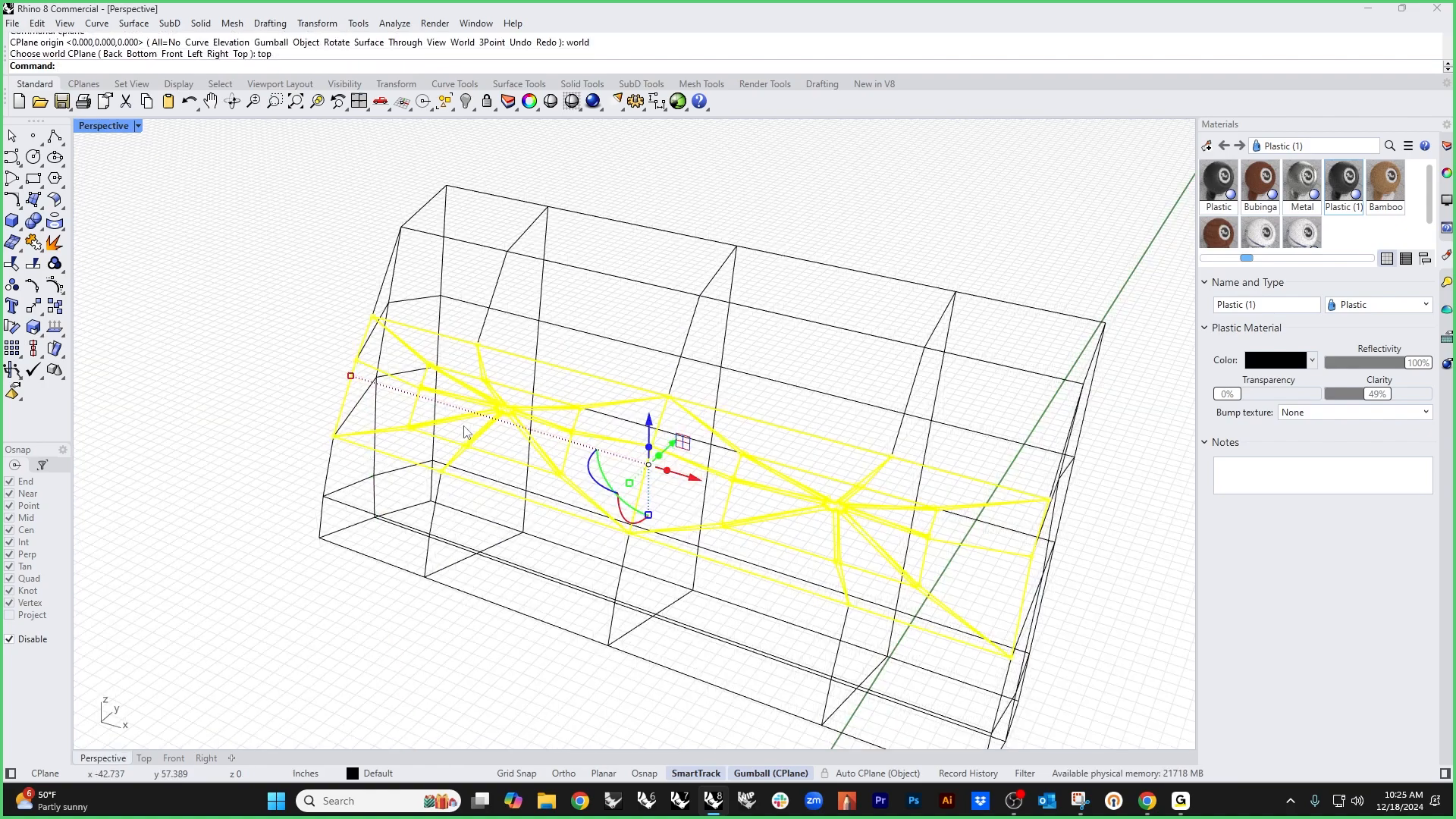
pyautogui.moveTo(540, 433); pyautogui.dragTo(624, 465, button='right')
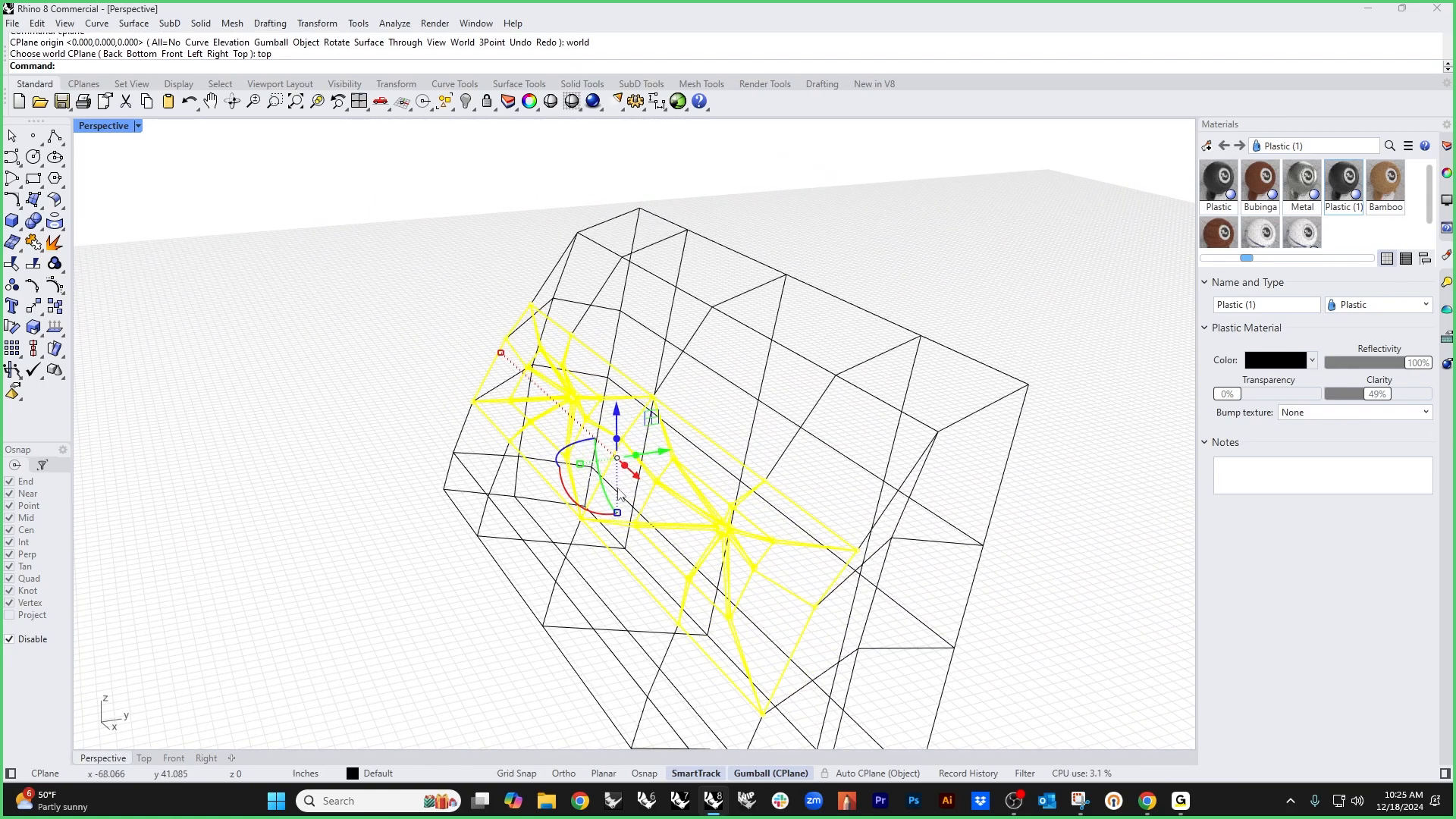
pyautogui.hotkey('ctrl', 'F2')
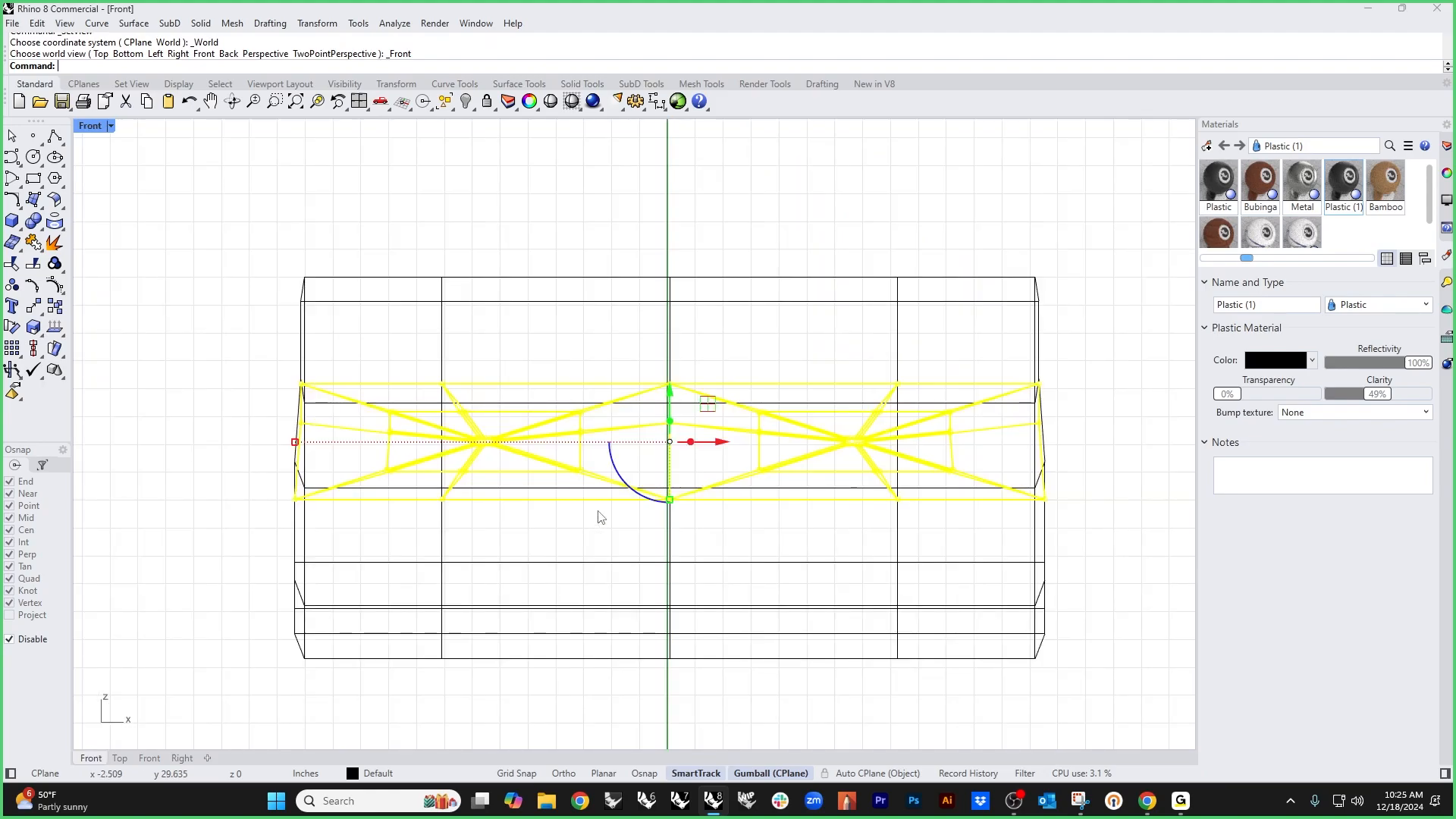
pyautogui.hotkey('ctrl', 'F3')
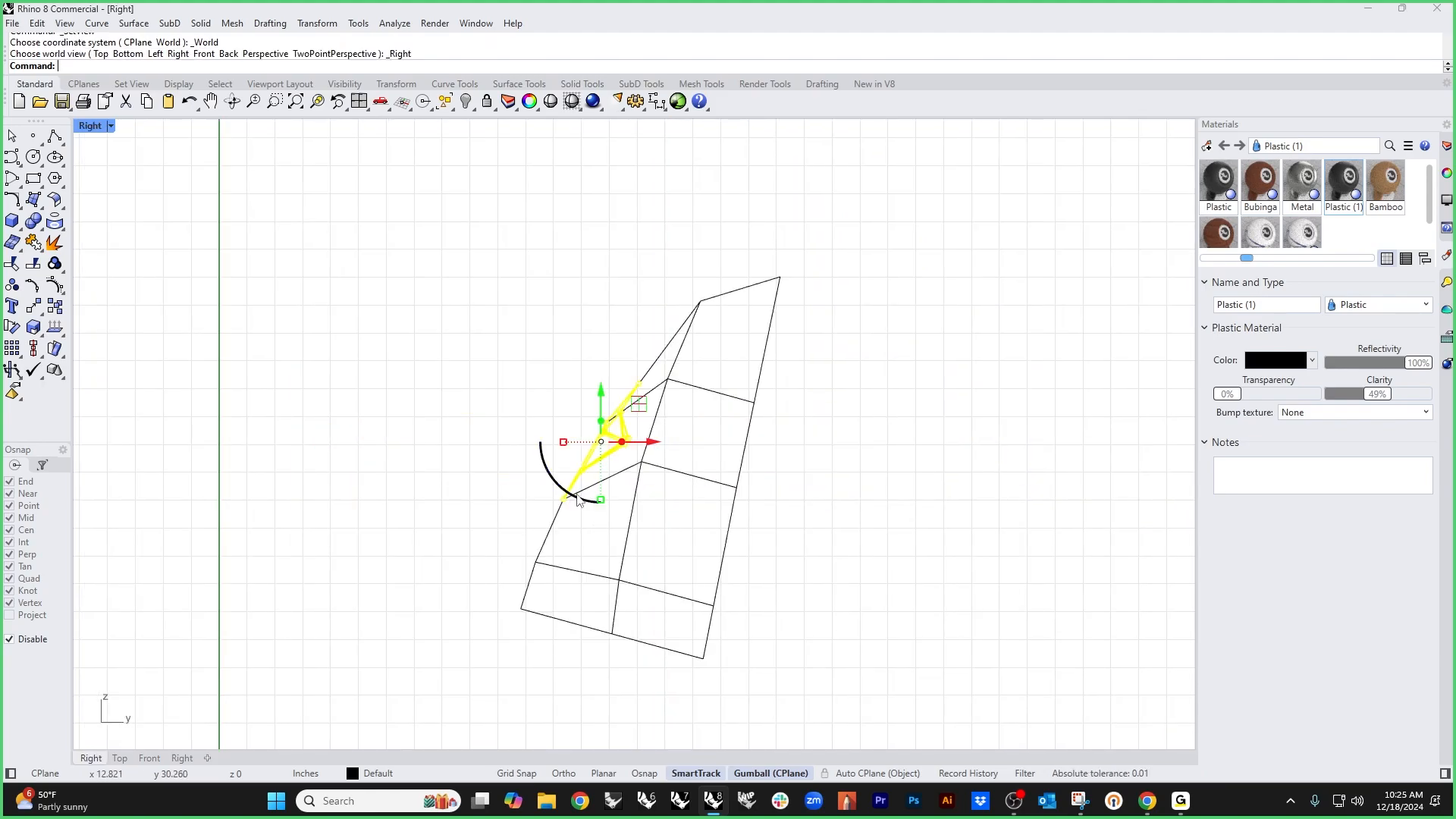
# Step: Rotate the selected tuft geometry in the side view to follow the slanted front profile of the cushion
pyautogui.keyDown('ctrl'); pyautogui.moveTo(577, 499); pyautogui.dragTo(558, 532); pyautogui.keyUp('ctrl')
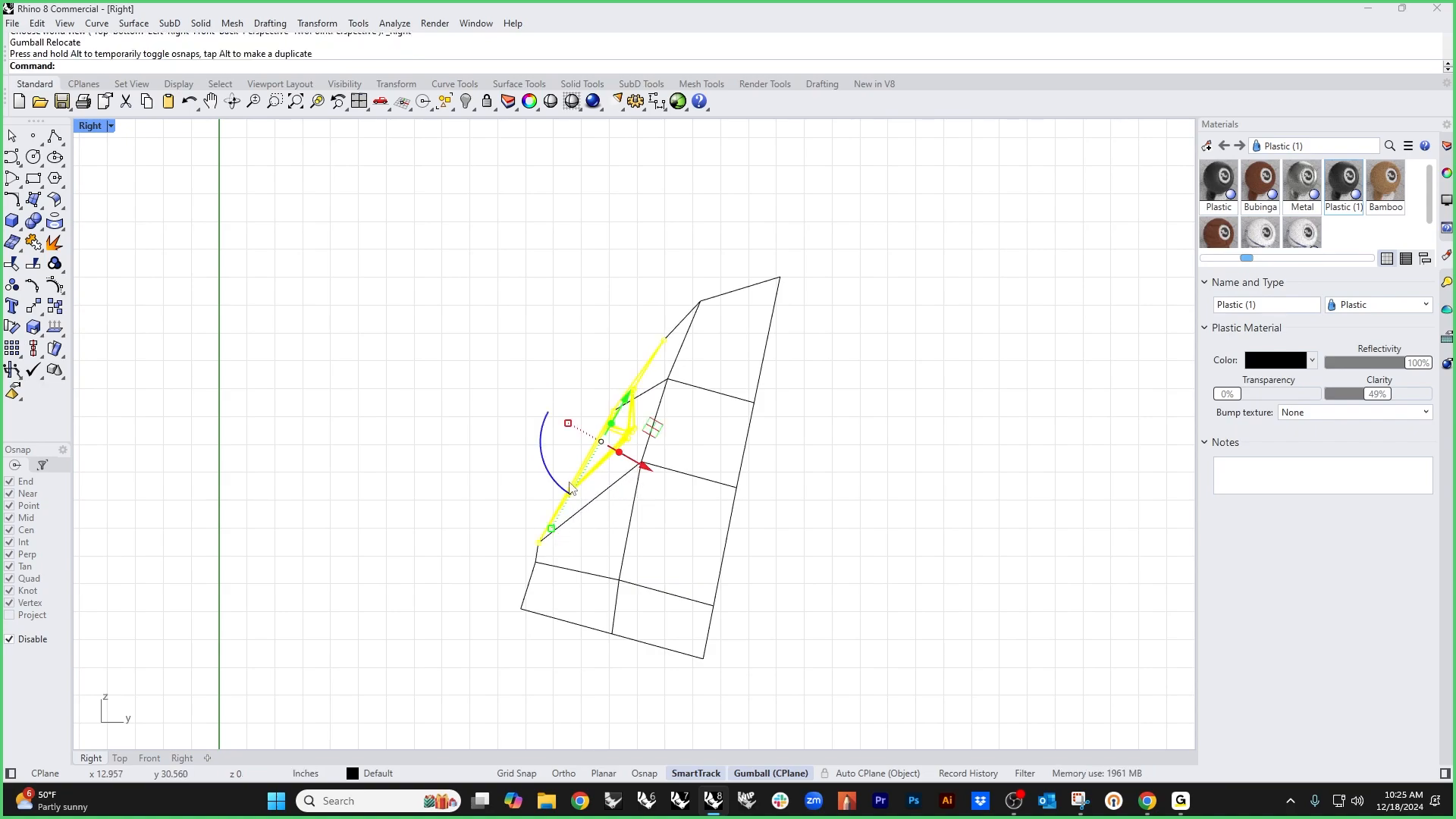
pyautogui.moveTo(543, 476)
pyautogui.mouseDown()
pyautogui.moveTo(535, 451)
pyautogui.moveTo(520, 489)
pyautogui.mouseUp()
pyautogui.click(478, 467)
# Step: Return to the perspective view in Shaded mode with smooth SubDs and show all hidden objects
pyautogui.hotkey('ctrl', 'F4')
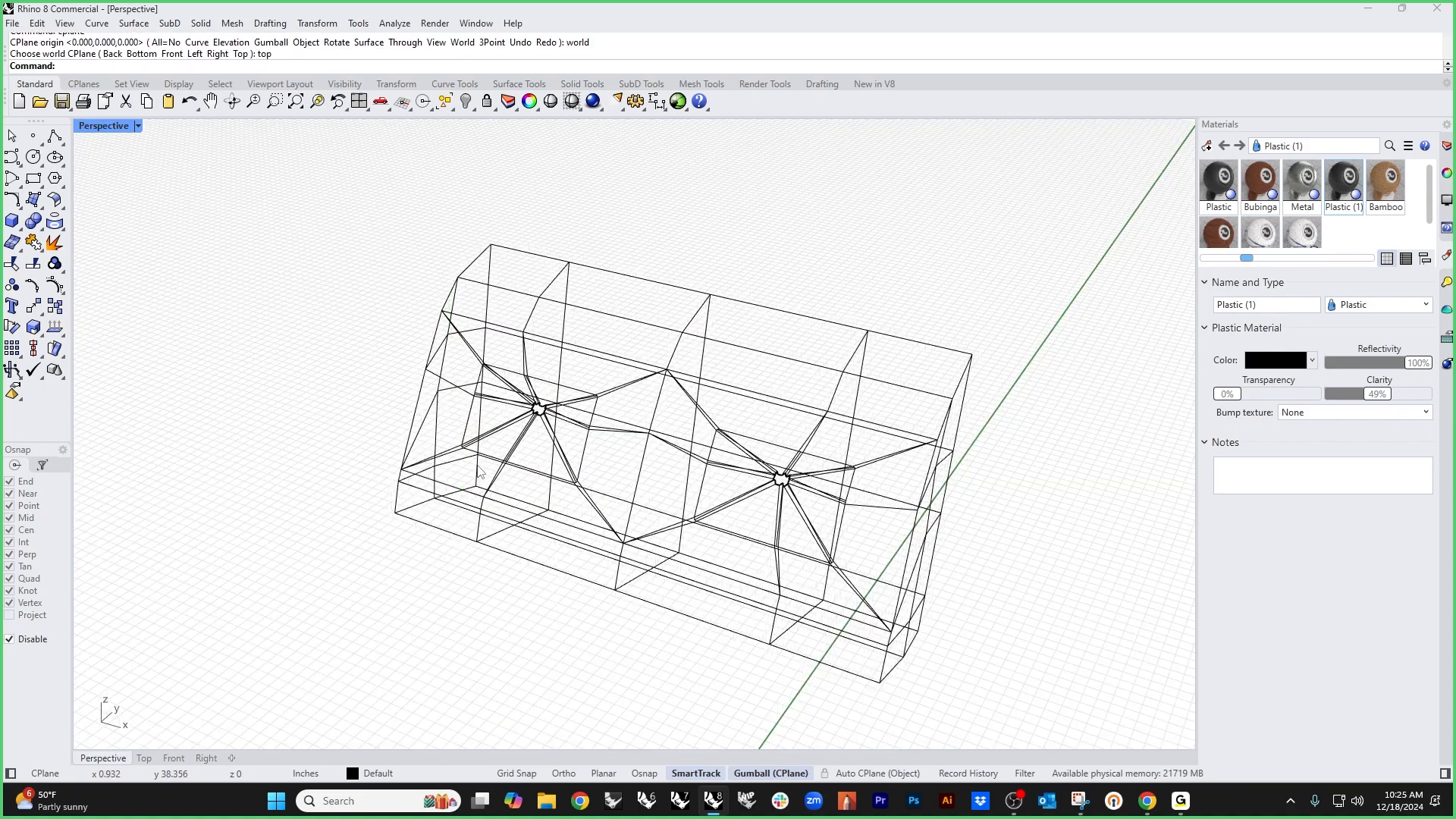
pyautogui.click(104, 125)
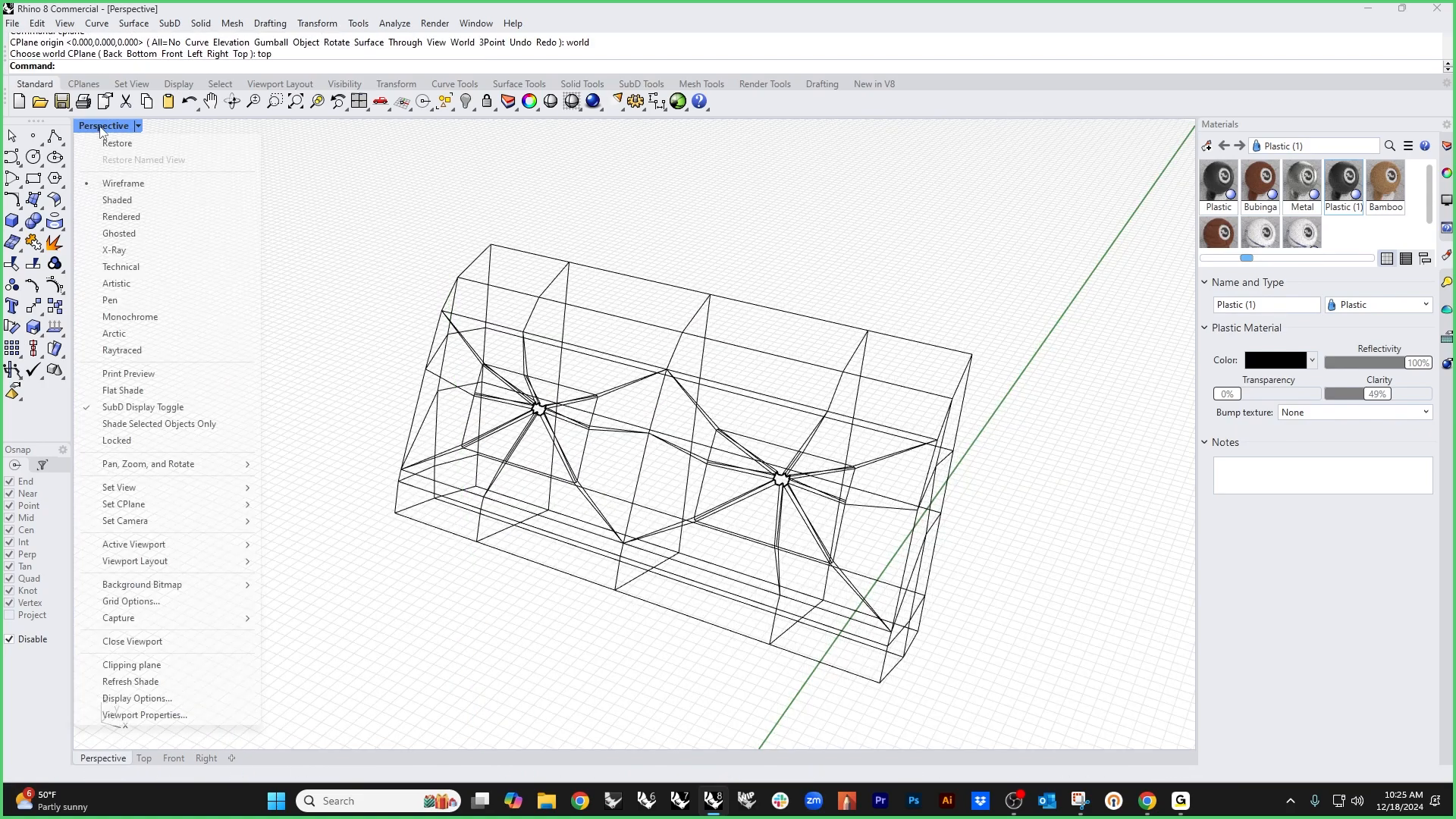
pyautogui.click(121, 200)
pyautogui.moveTo(485, 507)
pyautogui.mouseDown(button='right')
pyautogui.moveTo(452, 494)
pyautogui.moveTo(448, 456)
pyautogui.mouseUp(button='right')
pyautogui.press('Tab')
pyautogui.write('show')
pyautogui.press('Return')
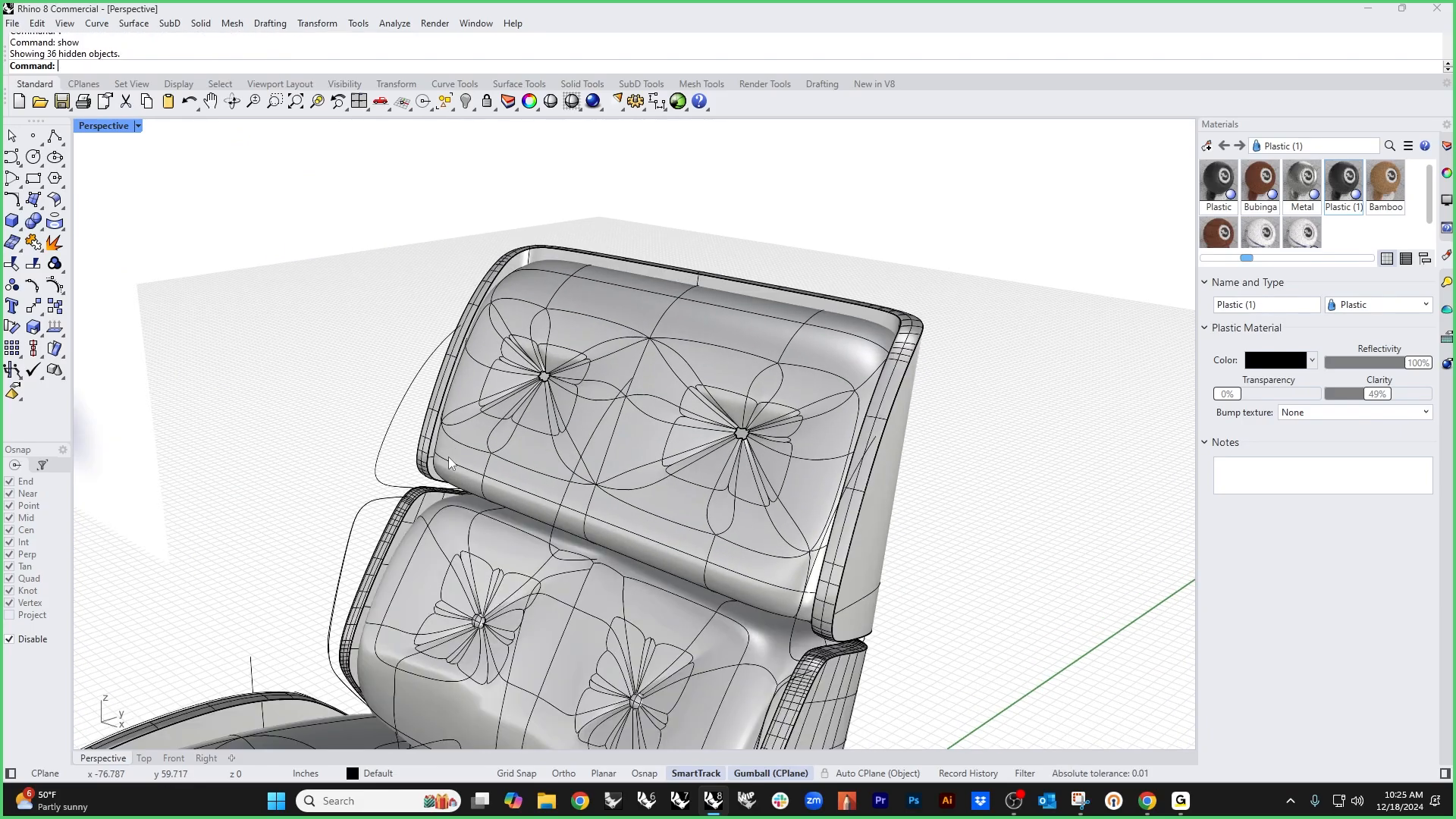
# Step: Set the perspective view to Rendered display and hide all curves in the model
pyautogui.click(104, 125)
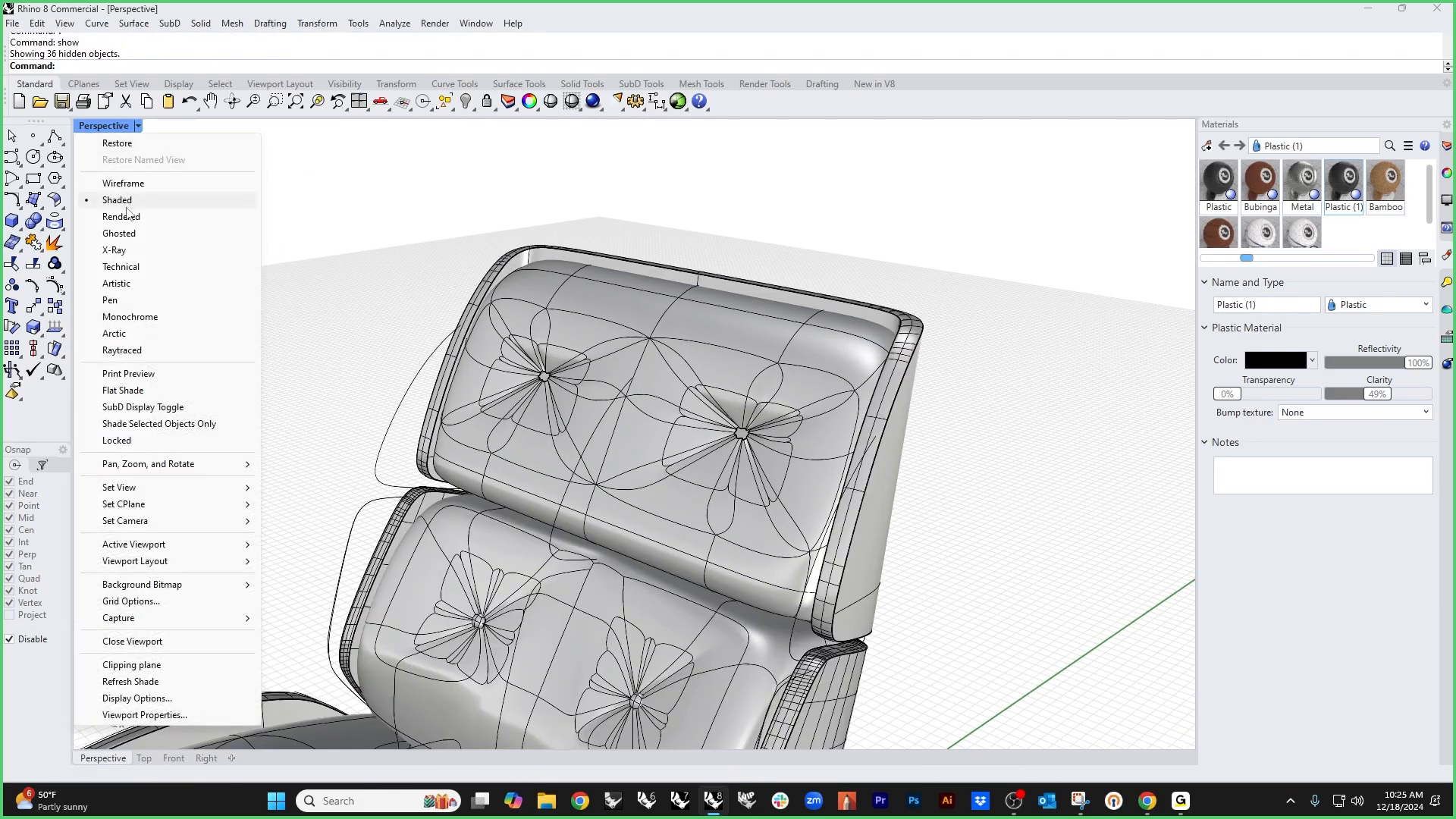
pyautogui.click(121, 217)
pyautogui.moveTo(240, 250)
pyautogui.mouseDown(button='right')
pyautogui.moveTo(693, 456)
pyautogui.moveTo(885, 494)
pyautogui.mouseUp(button='right')
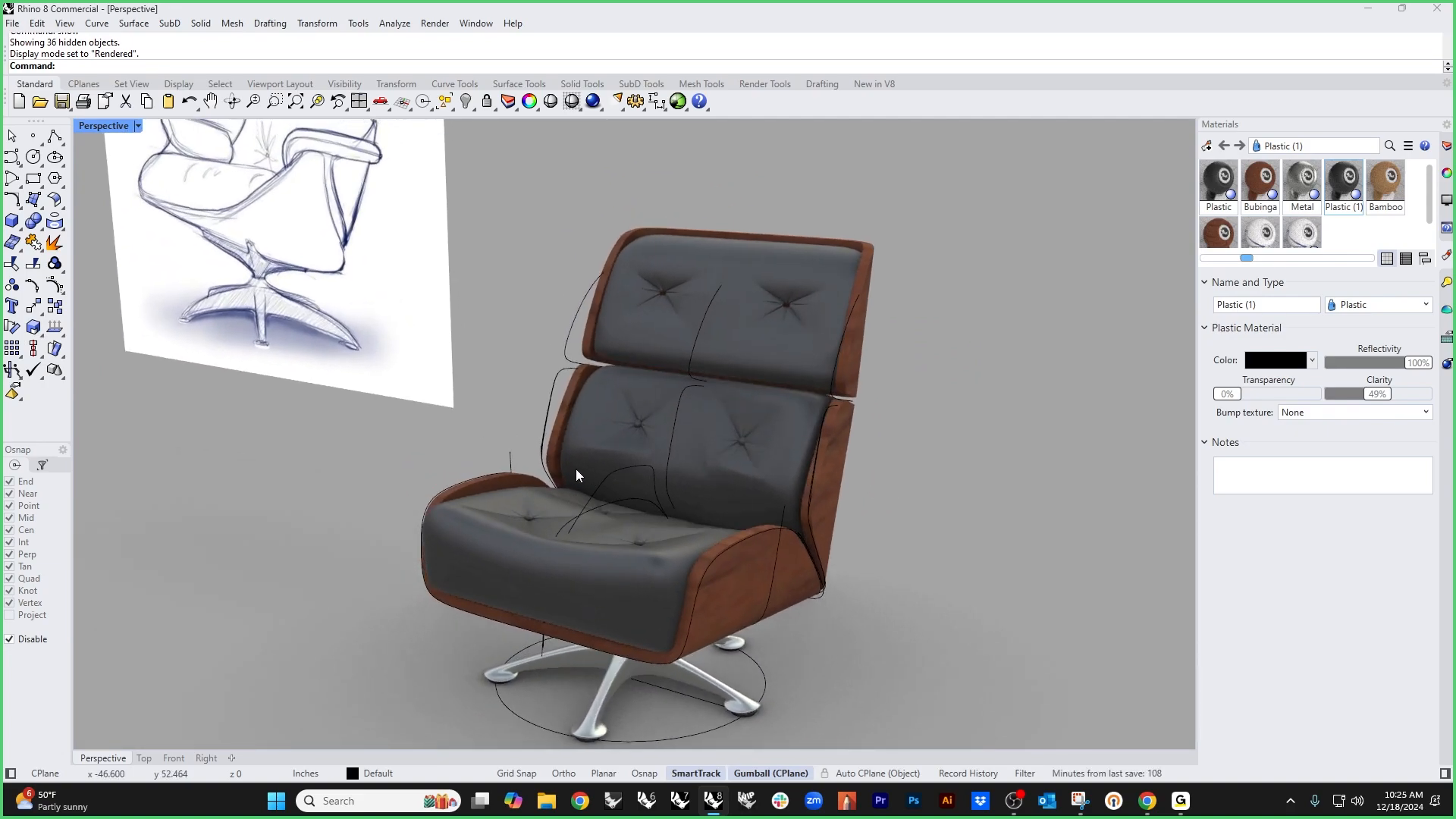
pyautogui.write('selcrv')
pyautogui.press('Return')
pyautogui.write('h')
pyautogui.press('Return')
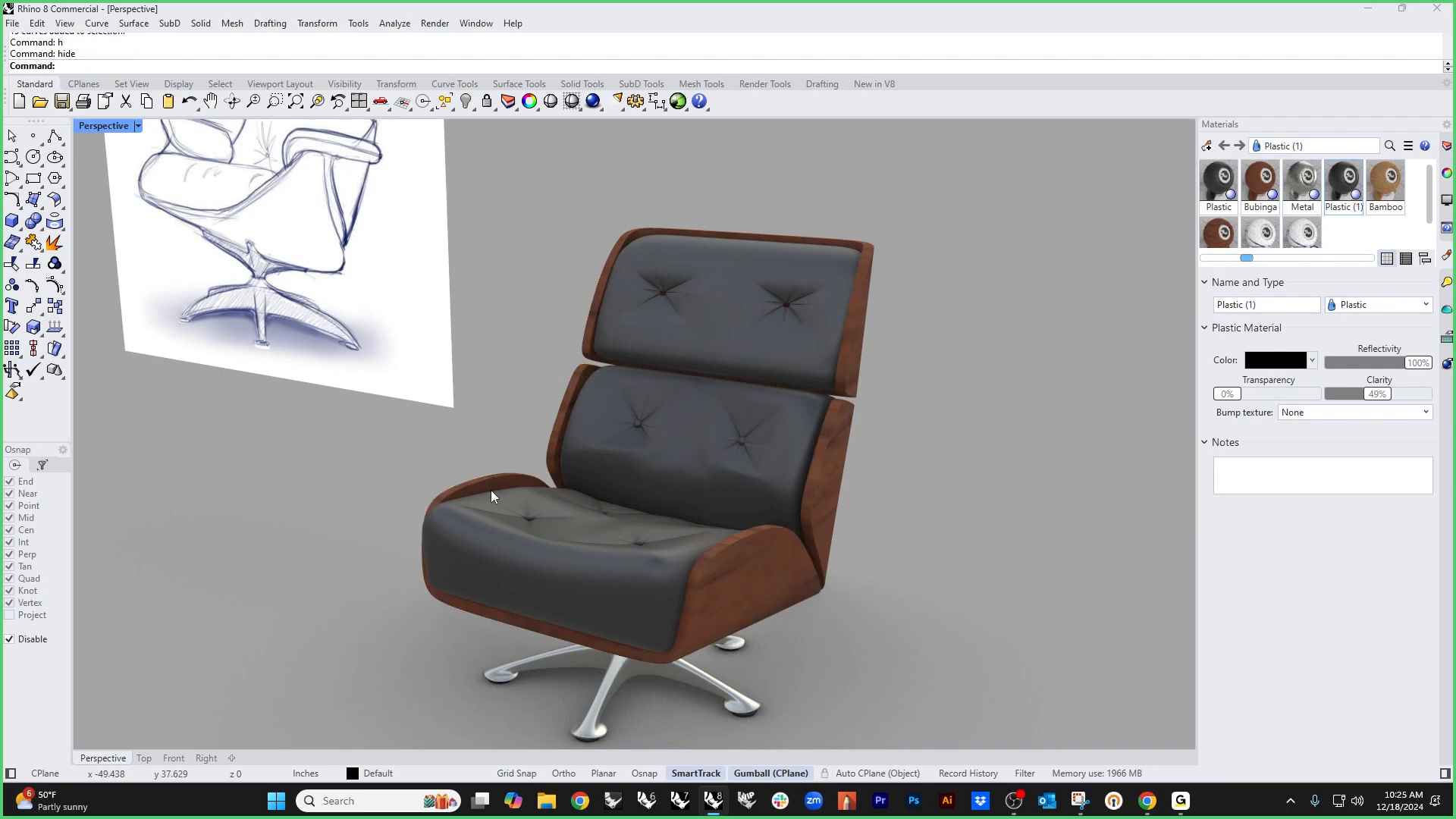
# Step: Isolate the uppermost backrest cushion together with its wooden shell
pyautogui.moveTo(416, 427)
pyautogui.mouseDown(button='right')
pyautogui.moveTo(504, 432)
pyautogui.moveTo(481, 510)
pyautogui.moveTo(460, 507)
pyautogui.mouseUp(button='right')
pyautogui.moveTo(752, 547); pyautogui.dragTo(737, 605, button='right')
pyautogui.scroll(6, 590, 538)
pyautogui.scroll(6, 689, 466)
pyautogui.click(690, 467)
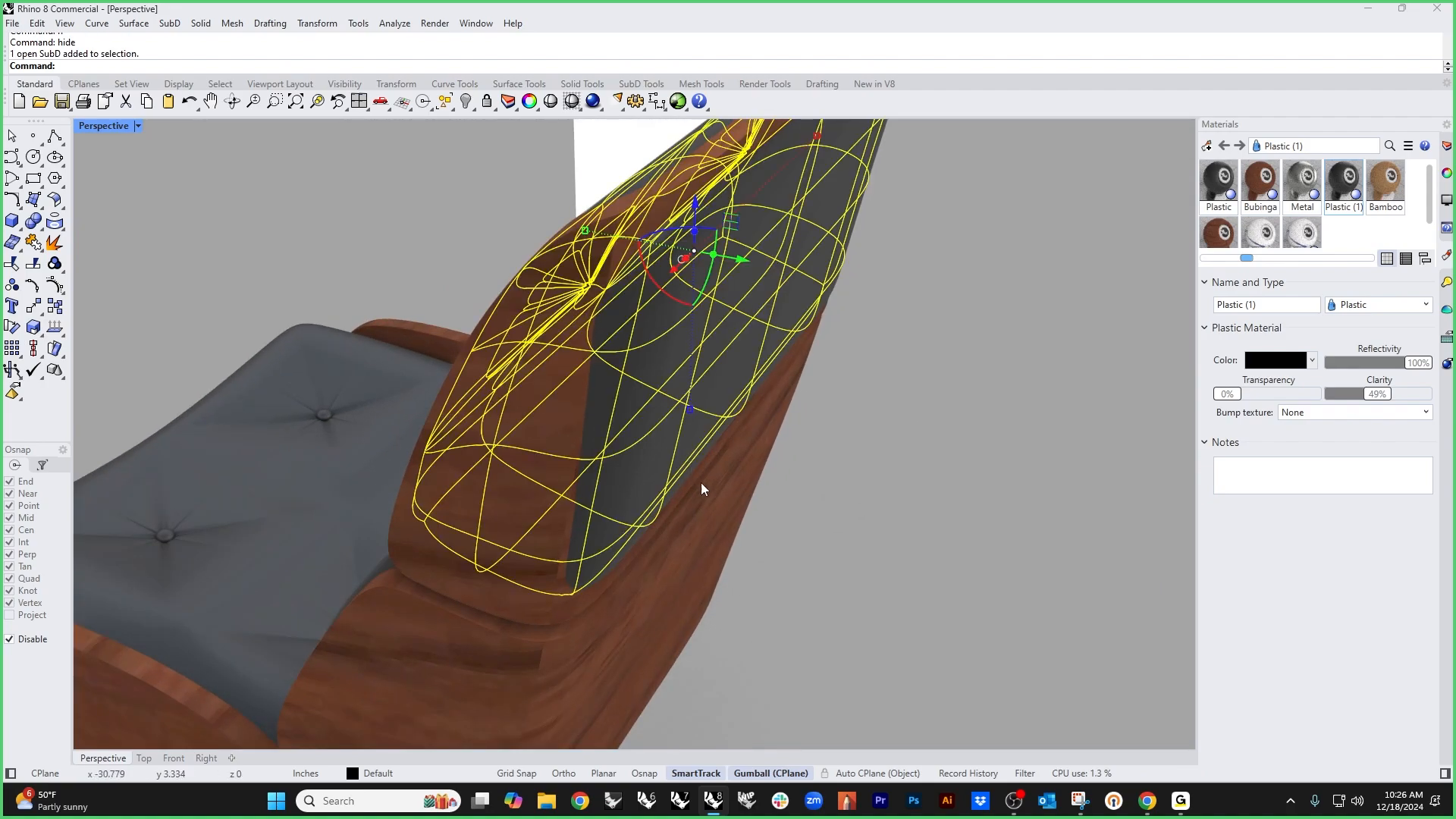
pyautogui.moveTo(700, 482); pyautogui.dragTo(862, 562, button='right')
pyautogui.write('isolate')
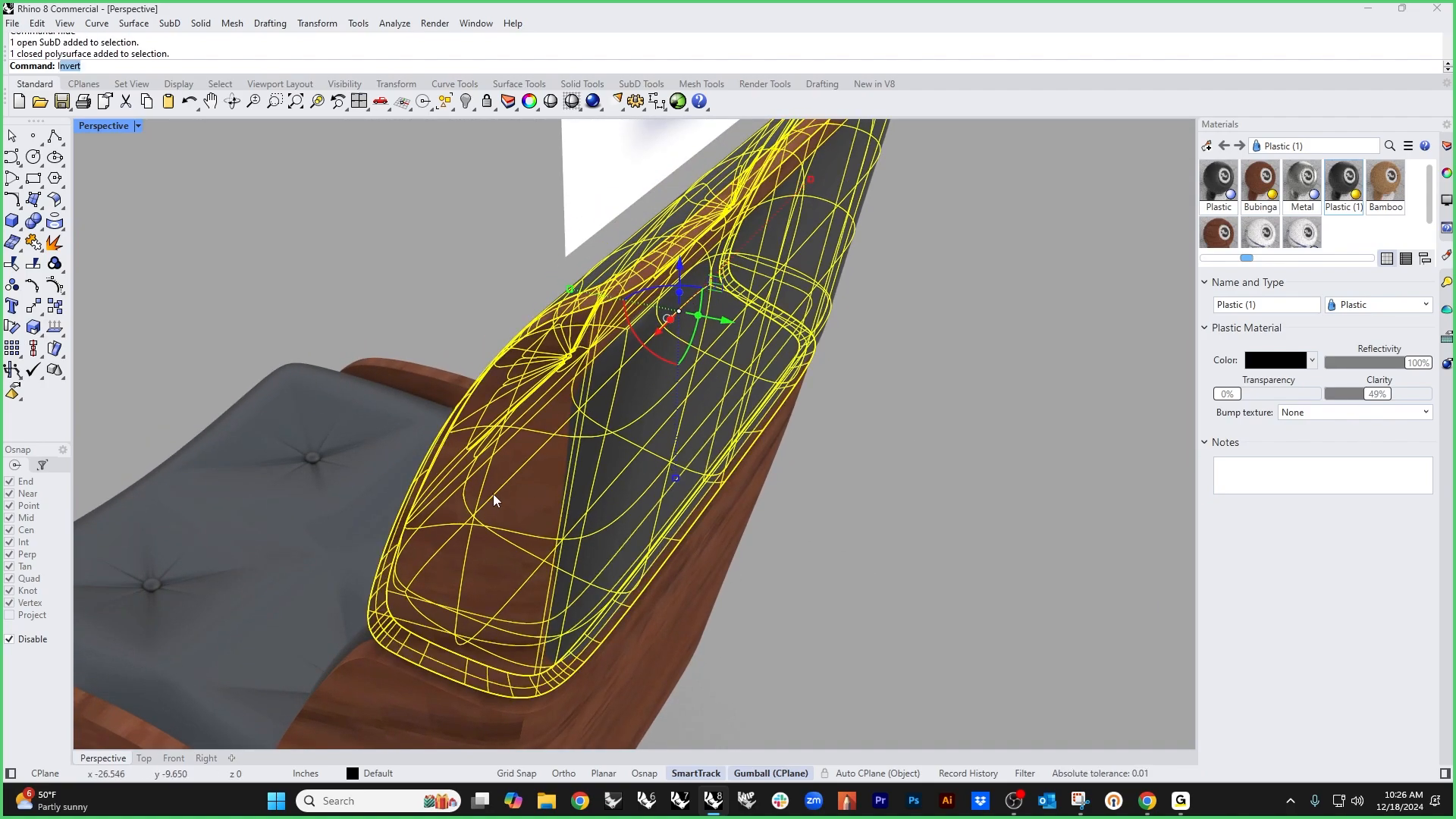
pyautogui.press('Return')
pyautogui.moveTo(769, 663); pyautogui.dragTo(692, 561, button='right')
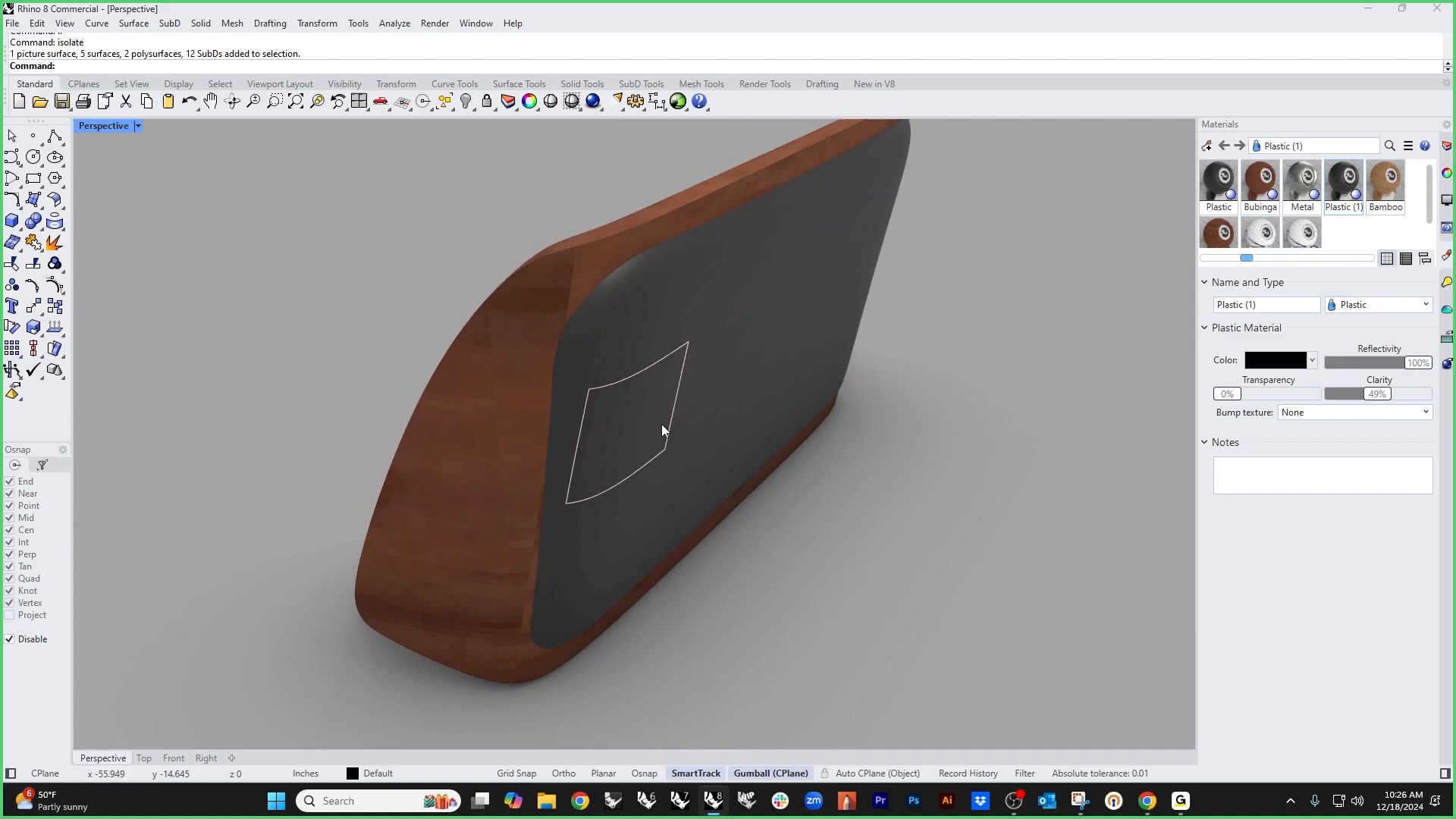
# Step: Set the perspective view to Shaded display with the rear of the isolated cushion in view
pyautogui.click(137, 125)
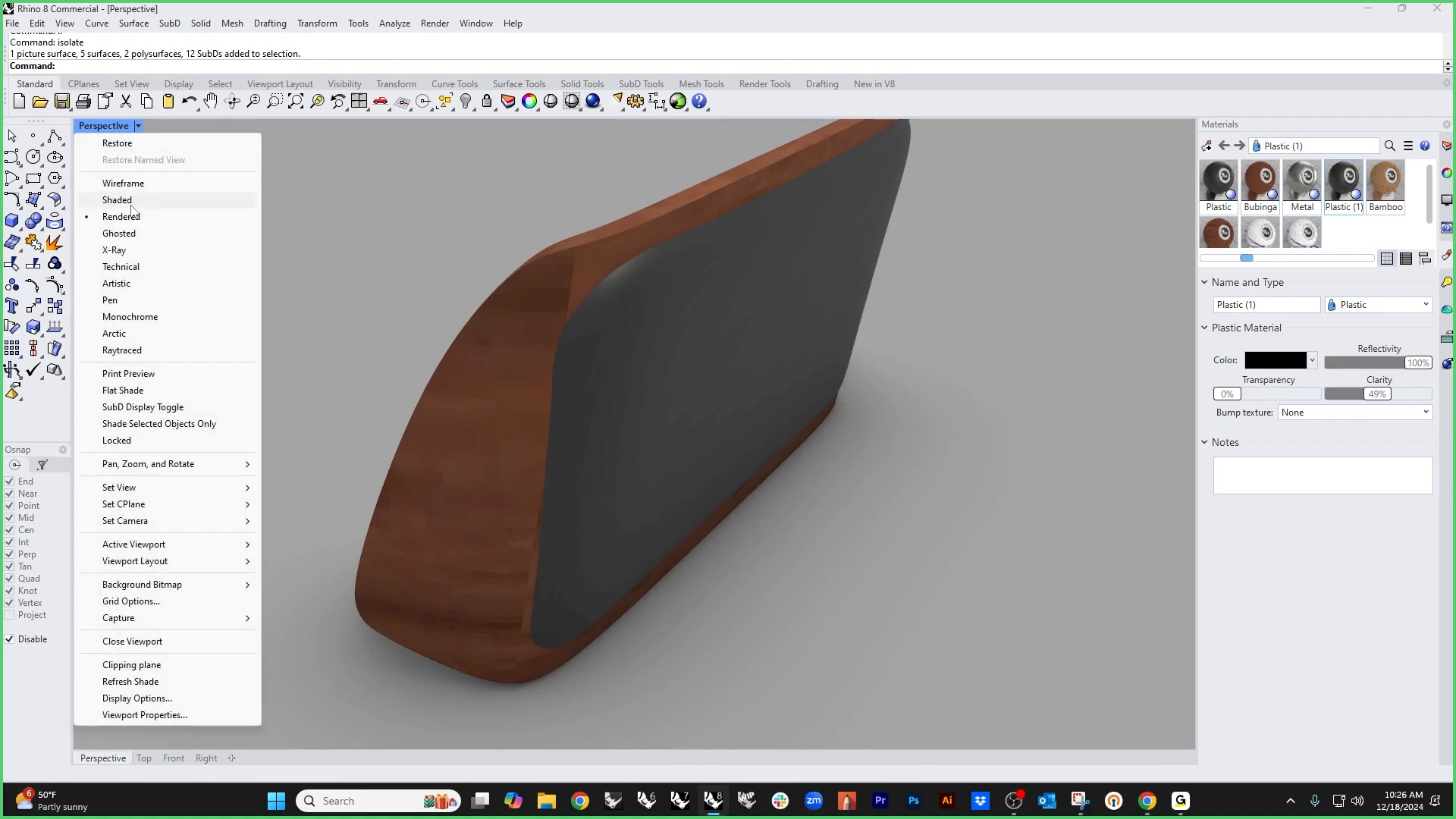
pyautogui.click(130, 203)
pyautogui.moveTo(611, 526); pyautogui.dragTo(493, 393, button='right')
# Step: Select the faces across the back of the upper cushion and move them forward along the Y axis into the wooden shell
pyautogui.keyDown('ctrl'); pyautogui.keyDown('shift'); pyautogui.click(491, 376); pyautogui.keyUp('shift'); pyautogui.keyUp('ctrl')
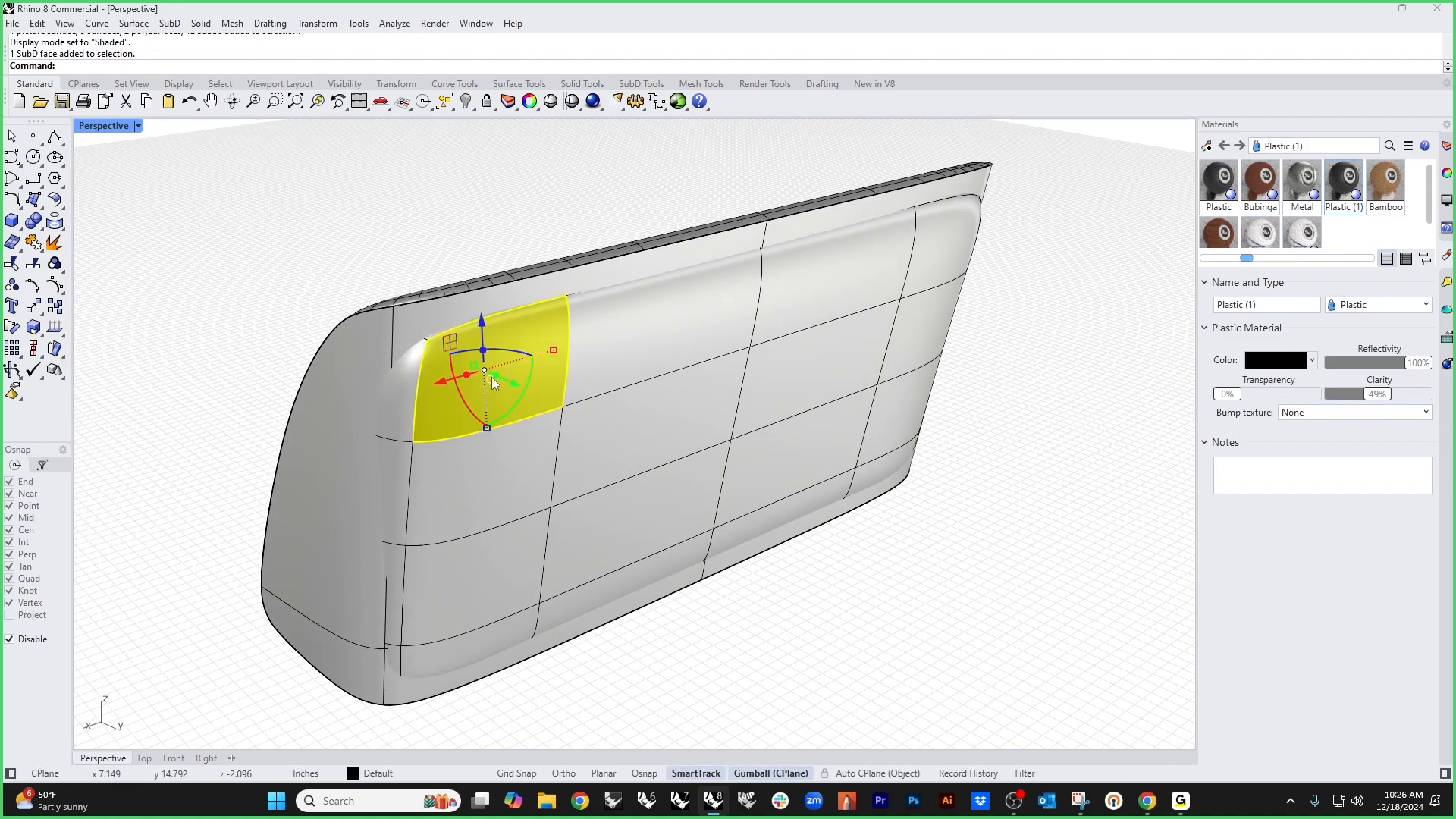
pyautogui.keyDown('ctrl'); pyautogui.keyDown('shift'); pyautogui.click(477, 653); pyautogui.keyUp('shift'); pyautogui.keyUp('ctrl')
pyautogui.keyDown('ctrl'); pyautogui.keyDown('shift'); pyautogui.click(439, 593); pyautogui.keyUp('shift'); pyautogui.keyUp('ctrl')
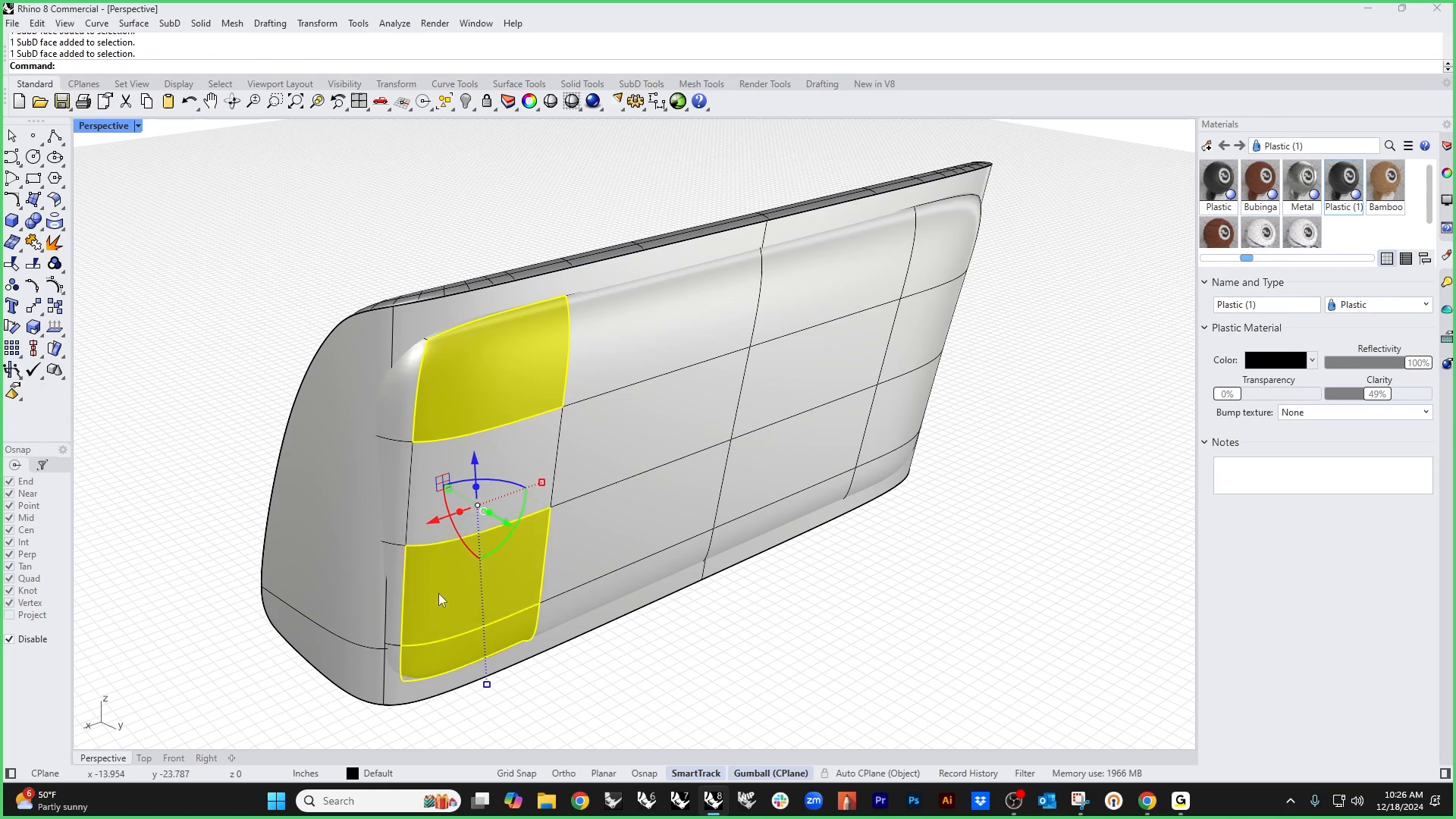
pyautogui.keyDown('ctrl'); pyautogui.keyDown('shift'); pyautogui.click(552, 461); pyautogui.keyUp('shift'); pyautogui.keyUp('ctrl')
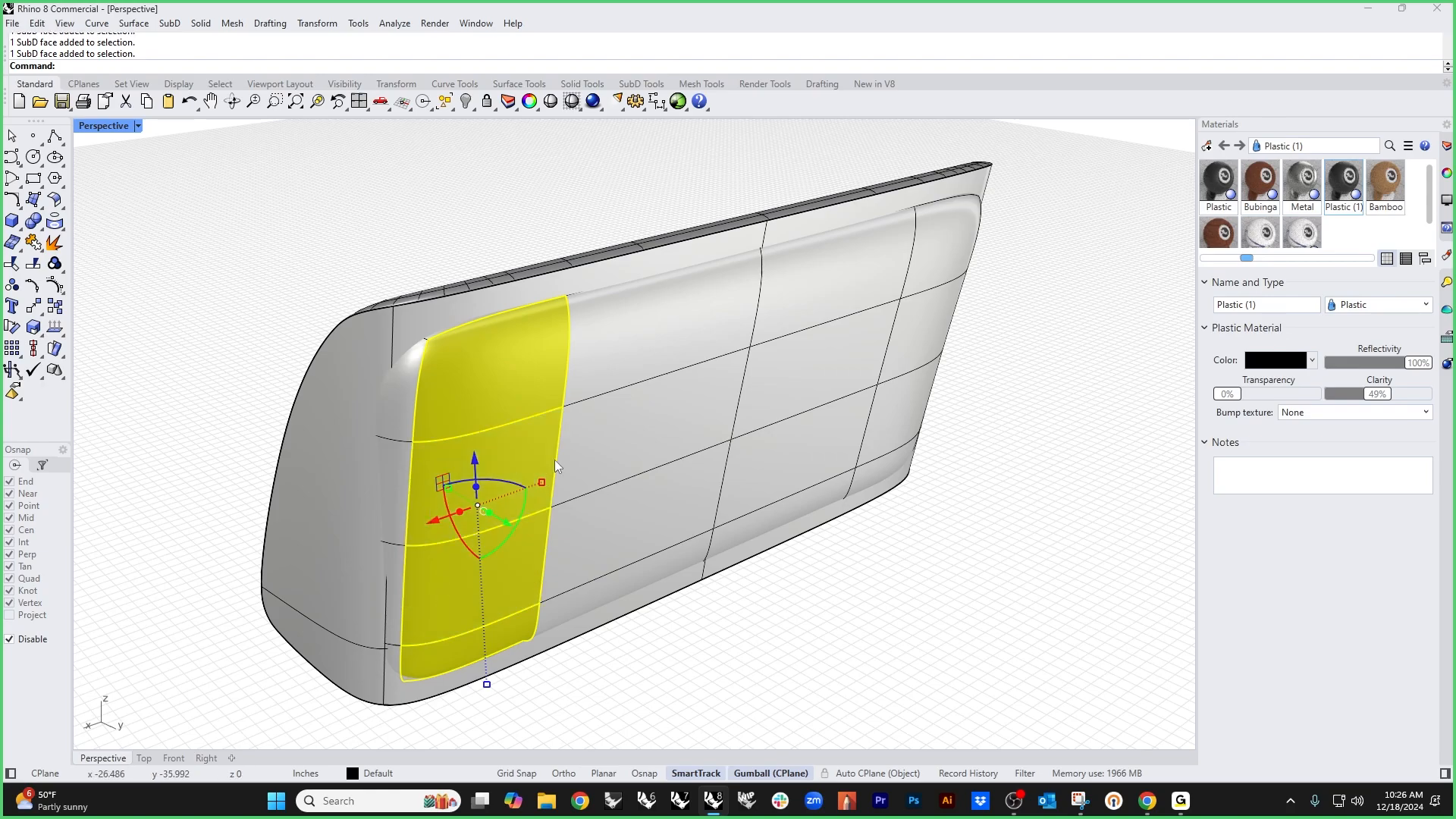
pyautogui.keyDown('ctrl'); pyautogui.keyDown('shift'); pyautogui.click(945, 258); pyautogui.keyUp('shift'); pyautogui.keyUp('ctrl')
pyautogui.keyDown('ctrl'); pyautogui.keyDown('shift'); pyautogui.doubleClick(859, 280); pyautogui.keyUp('shift'); pyautogui.keyUp('ctrl')
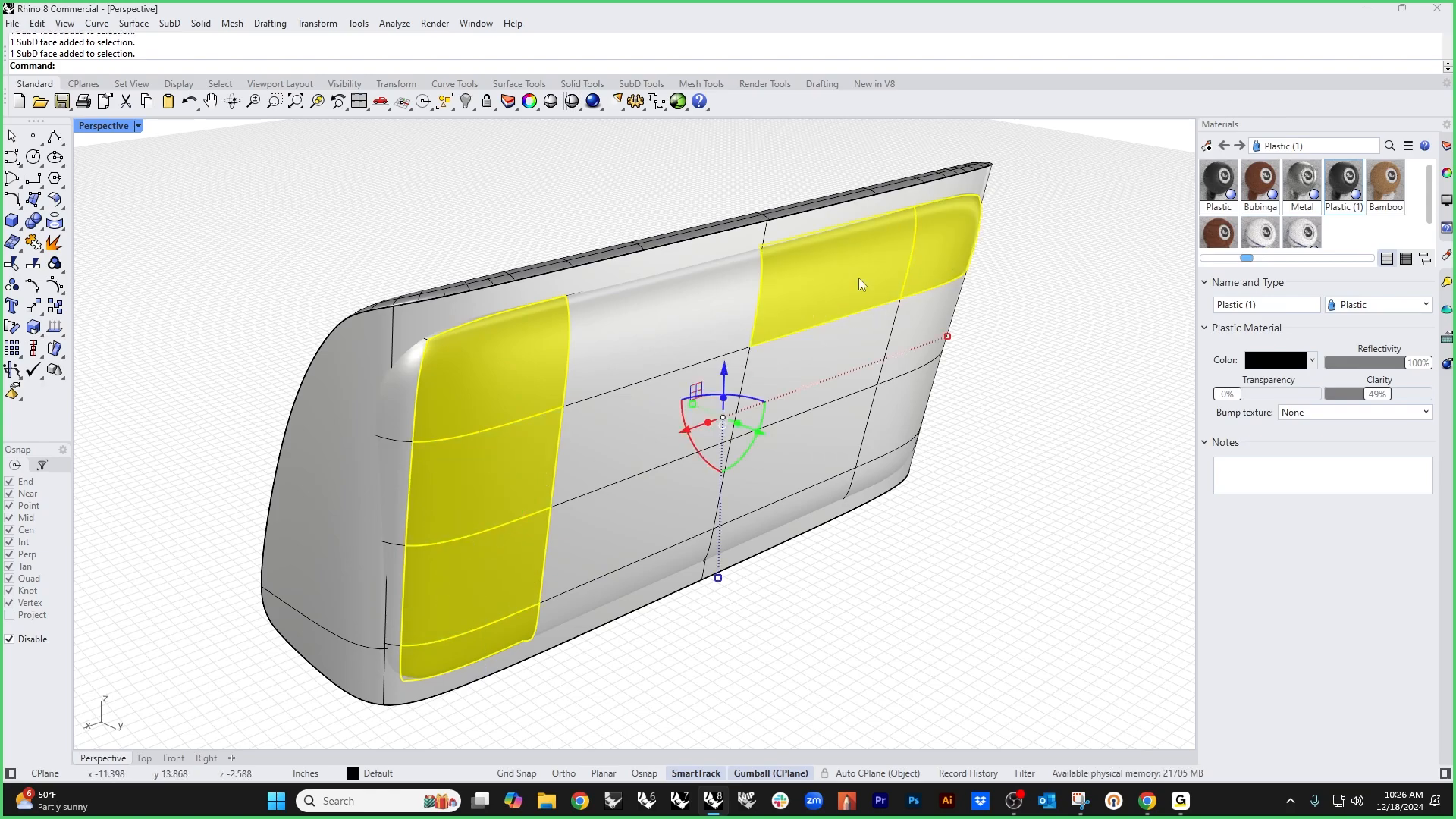
pyautogui.scroll(3, 880, 472)
pyautogui.keyDown('ctrl'); pyautogui.keyDown('shift'); pyautogui.click(881, 475); pyautogui.keyUp('shift'); pyautogui.keyUp('ctrl')
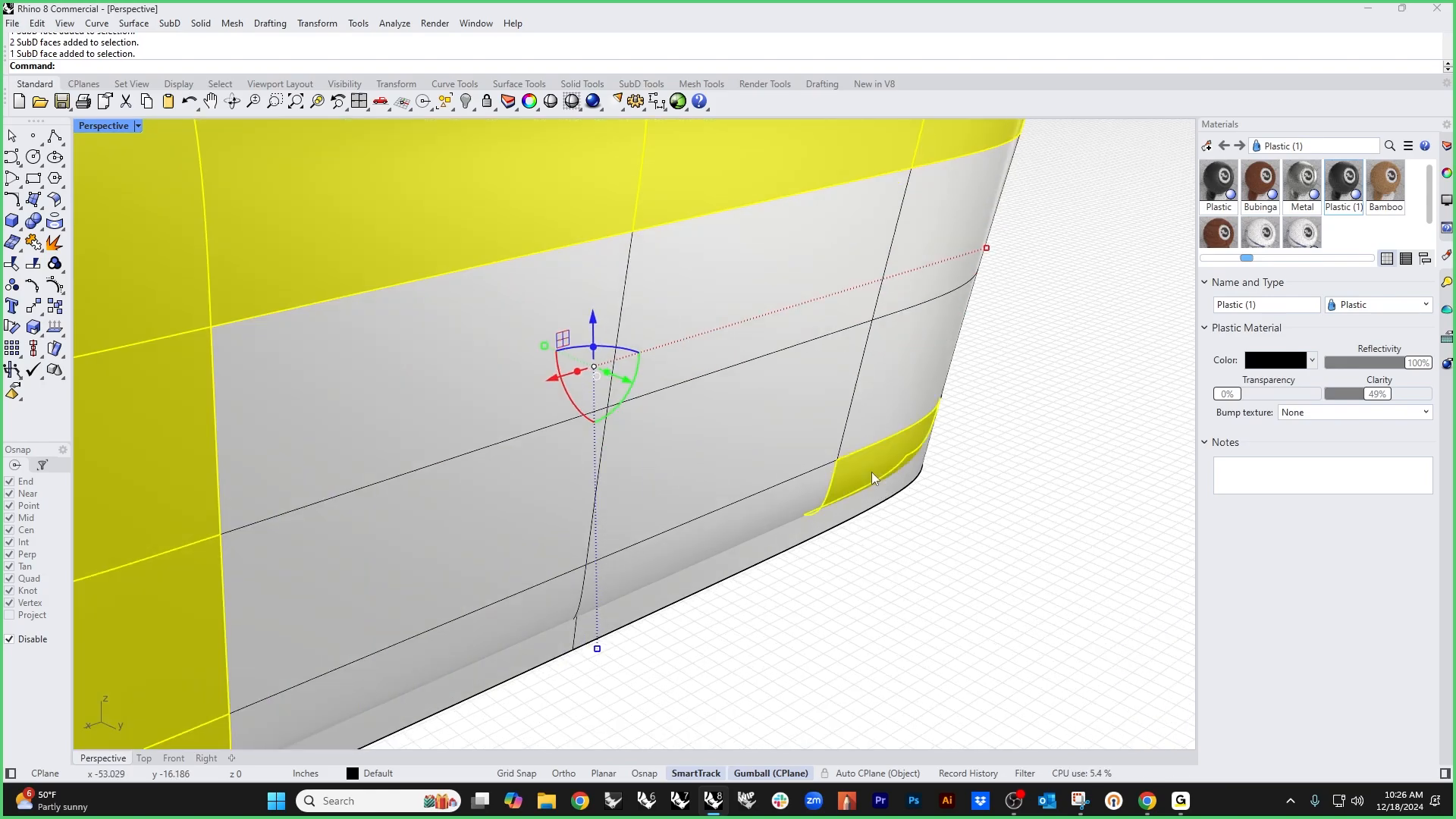
pyautogui.keyDown('ctrl'); pyautogui.keyDown('shift'); pyautogui.click(888, 397); pyautogui.keyUp('shift'); pyautogui.keyUp('ctrl')
pyautogui.keyDown('ctrl'); pyautogui.keyDown('shift'); pyautogui.click(769, 514); pyautogui.keyUp('shift'); pyautogui.keyUp('ctrl')
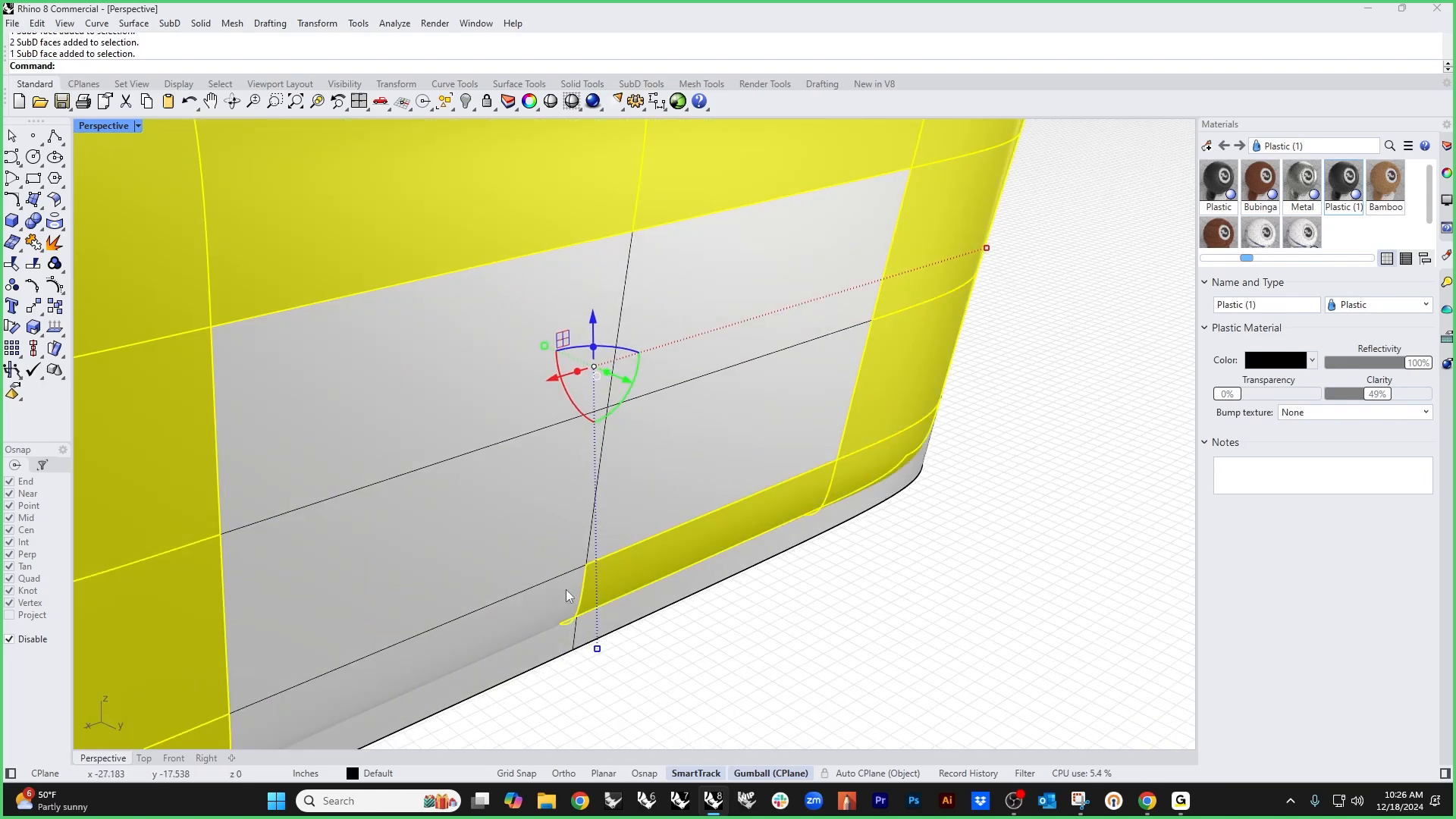
pyautogui.keyDown('ctrl'); pyautogui.keyDown('shift'); pyautogui.click(520, 619); pyautogui.keyUp('shift'); pyautogui.keyUp('ctrl')
pyautogui.keyDown('ctrl'); pyautogui.keyDown('shift'); pyautogui.doubleClick(467, 567); pyautogui.keyUp('shift'); pyautogui.keyUp('ctrl')
pyautogui.keyDown('ctrl'); pyautogui.keyDown('shift'); pyautogui.doubleClick(703, 509); pyautogui.keyUp('shift'); pyautogui.keyUp('ctrl')
pyautogui.keyDown('ctrl'); pyautogui.keyDown('shift'); pyautogui.doubleClick(702, 476); pyautogui.keyUp('shift'); pyautogui.keyUp('ctrl')
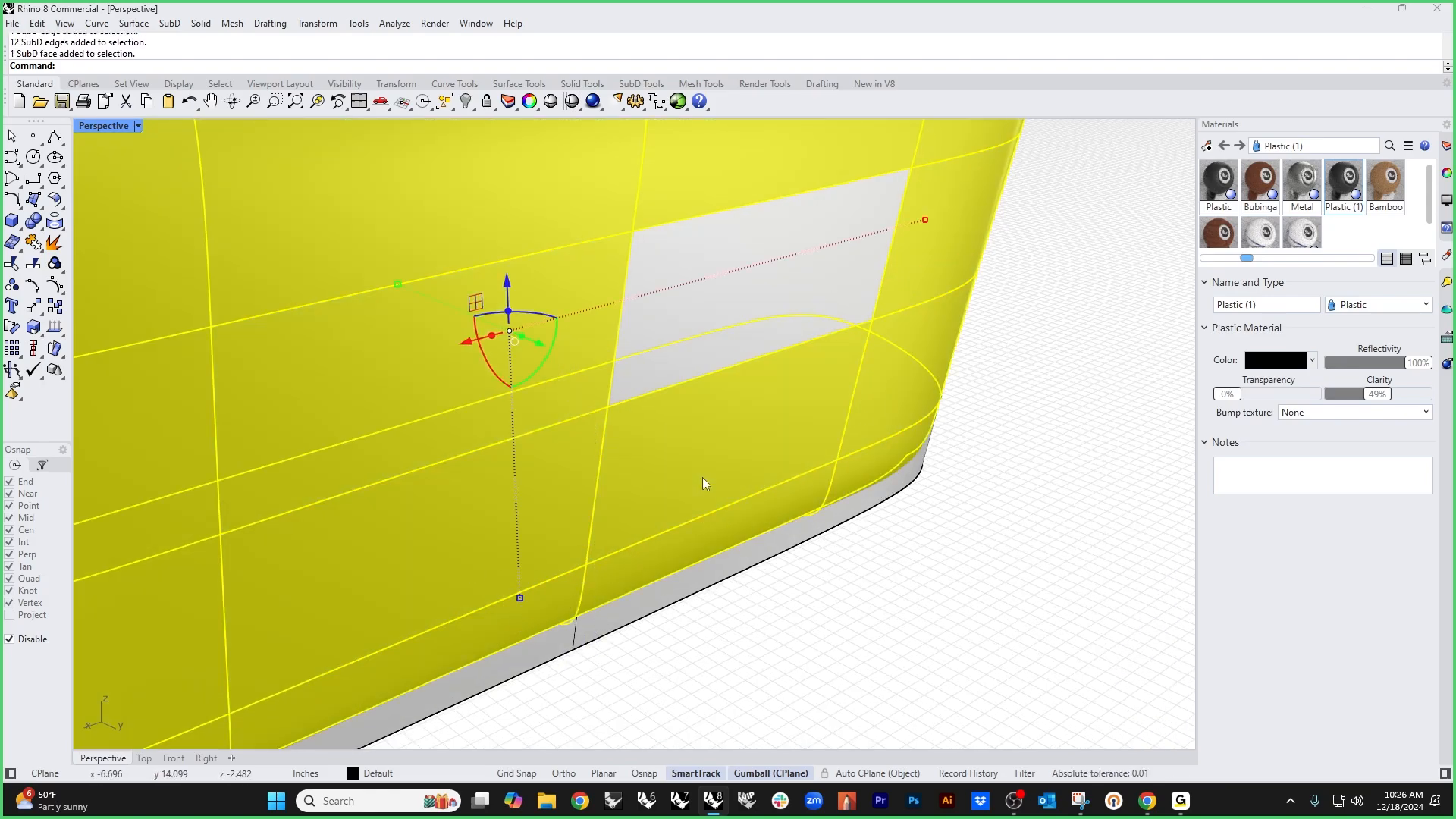
pyautogui.scroll(-4, 706, 480)
pyautogui.scroll(-5, 705, 480)
pyautogui.moveTo(766, 559); pyautogui.dragTo(627, 595, button='right')
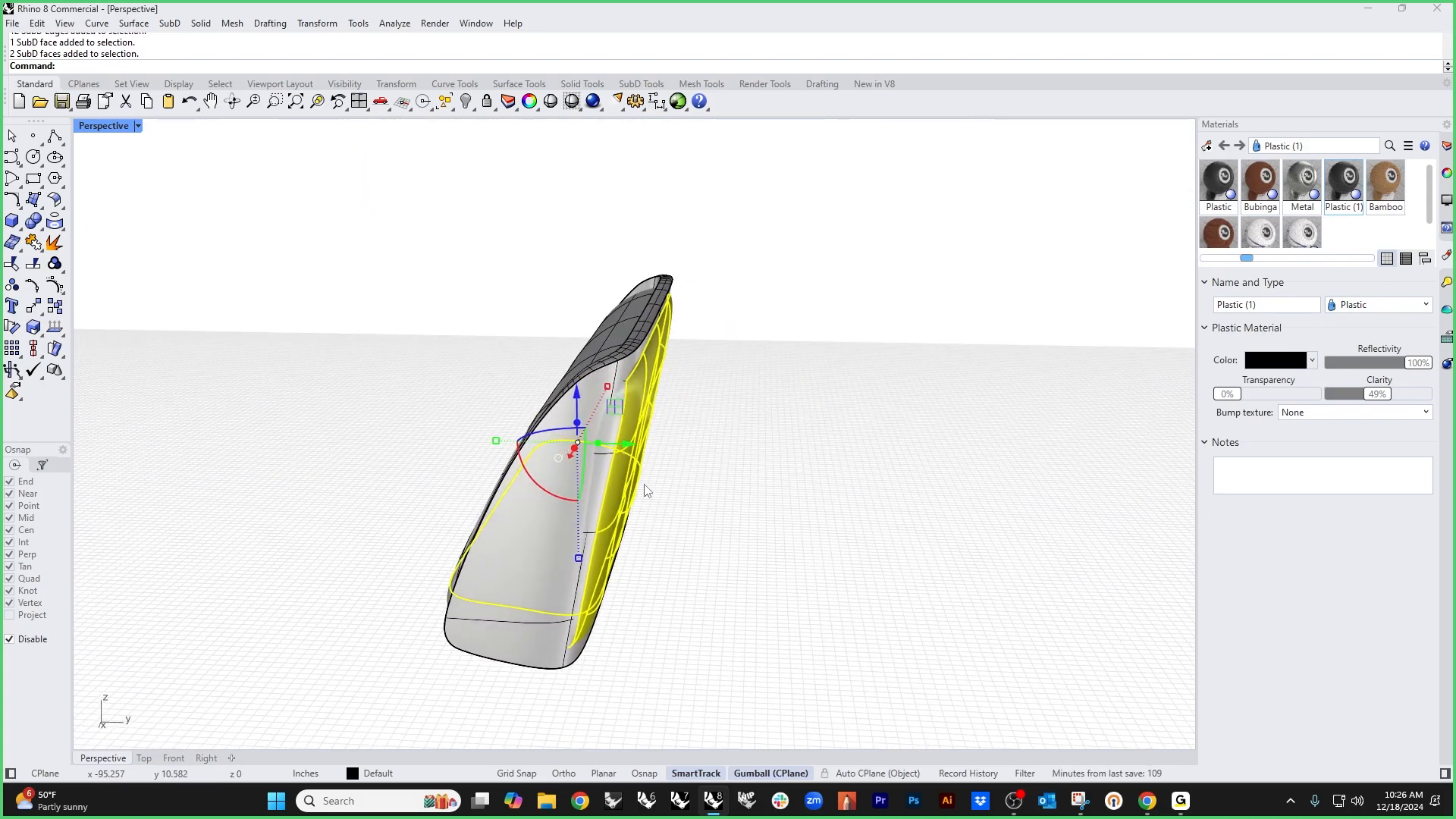
pyautogui.moveTo(630, 445); pyautogui.dragTo(568, 457)
pyautogui.click(679, 645)
# Step: Scale the cushion's lower horizontal edge loop in one direction, using its rear vertex as base, to pull its front inward
pyautogui.moveTo(488, 645); pyautogui.dragTo(558, 620, button='right')
pyautogui.scroll(3, 592, 617)
pyautogui.keyDown('ctrl'); pyautogui.keyDown('shift'); pyautogui.click(607, 600); pyautogui.keyUp('shift'); pyautogui.keyUp('ctrl')
pyautogui.keyDown('ctrl'); pyautogui.keyDown('shift'); pyautogui.doubleClick(608, 600); pyautogui.keyUp('shift'); pyautogui.keyUp('ctrl')
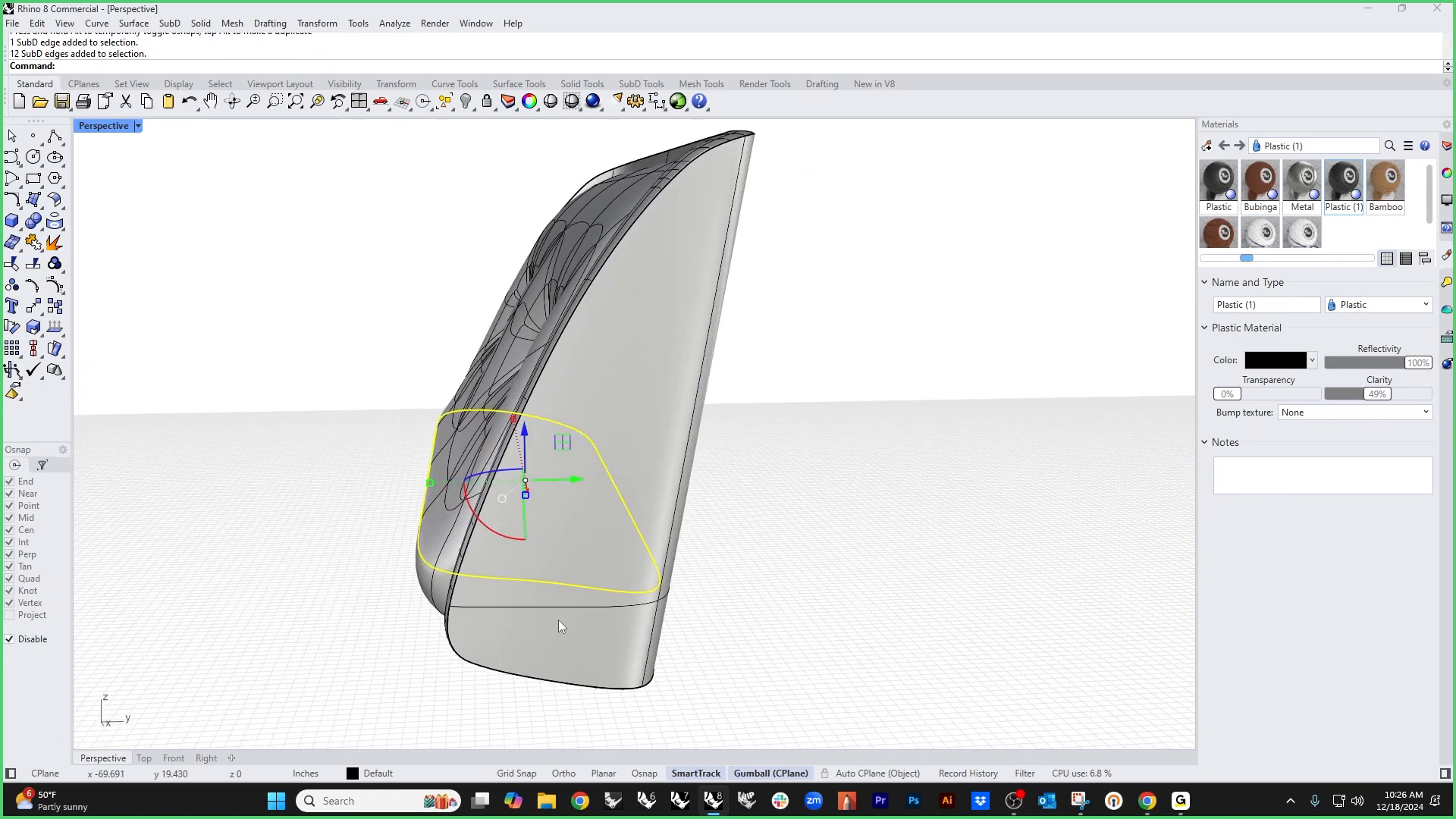
pyautogui.write('s1')
pyautogui.press('Return')
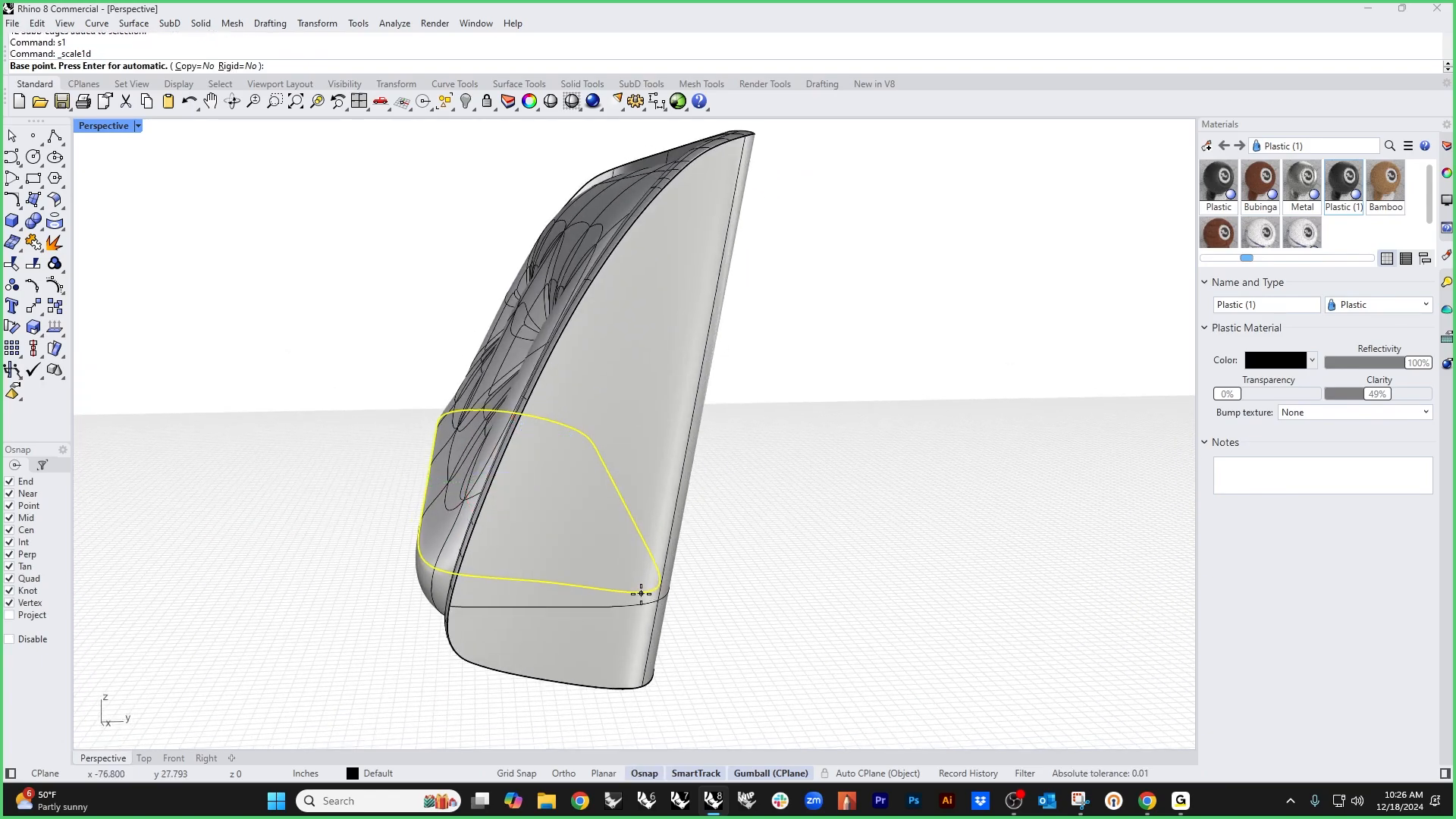
pyautogui.press('Tab')
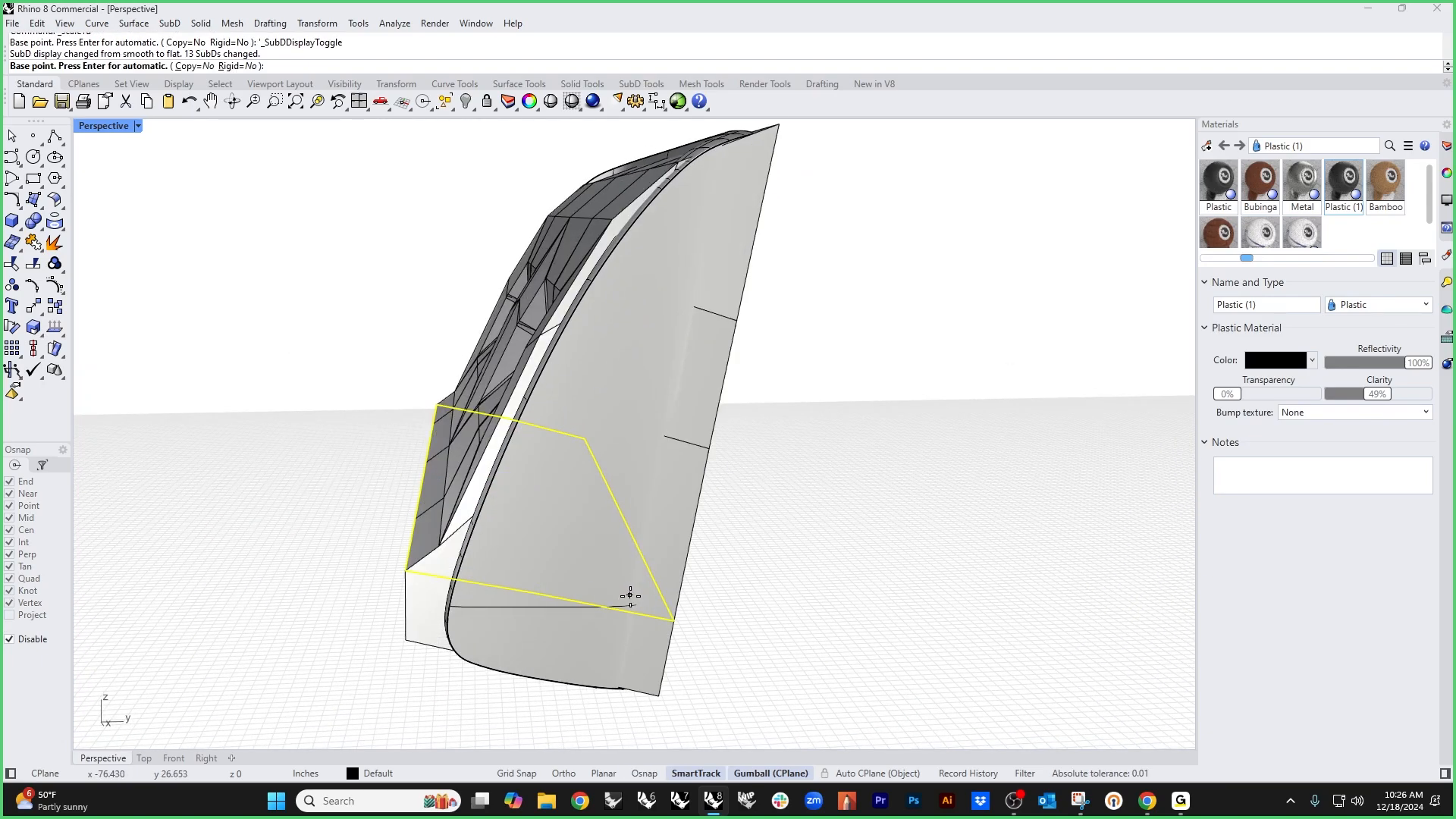
pyautogui.click(673, 620)
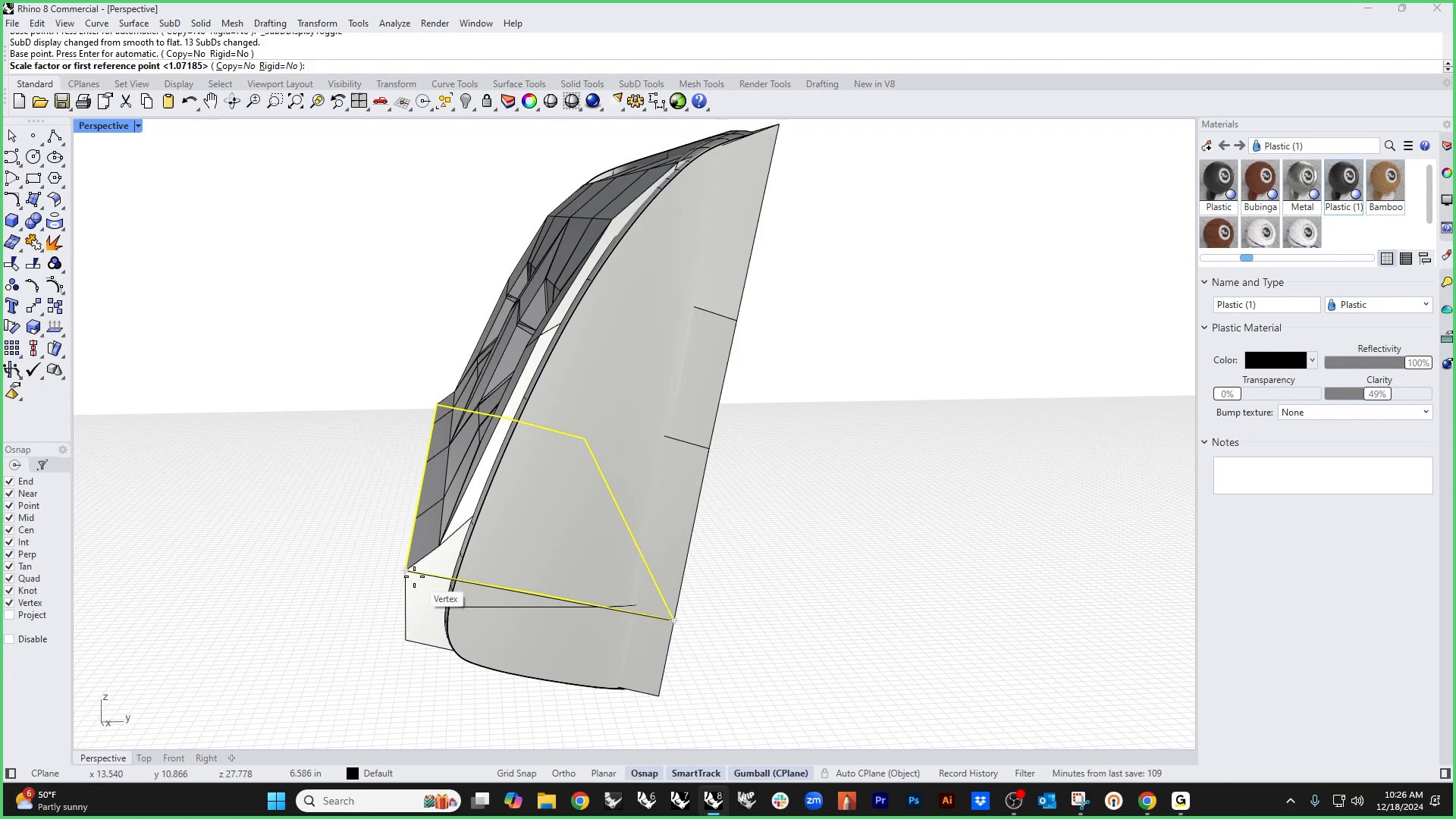
pyautogui.click(423, 574)
pyautogui.click(427, 575)
pyautogui.click(262, 573)
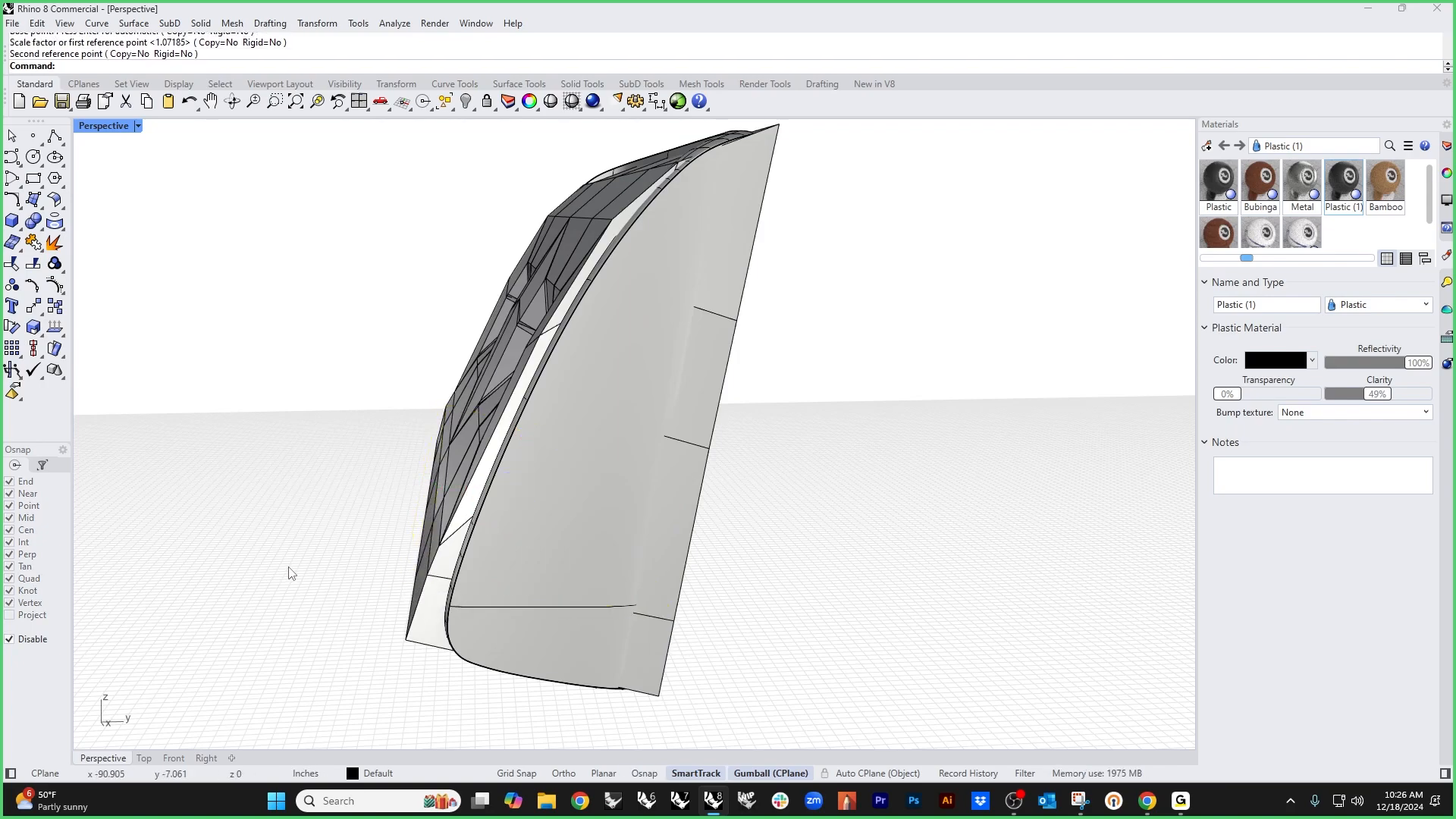
# Step: Show all hidden chair parts and return the SubDs to smooth display
pyautogui.write('show')
pyautogui.press('Return')
pyautogui.press('Tab')
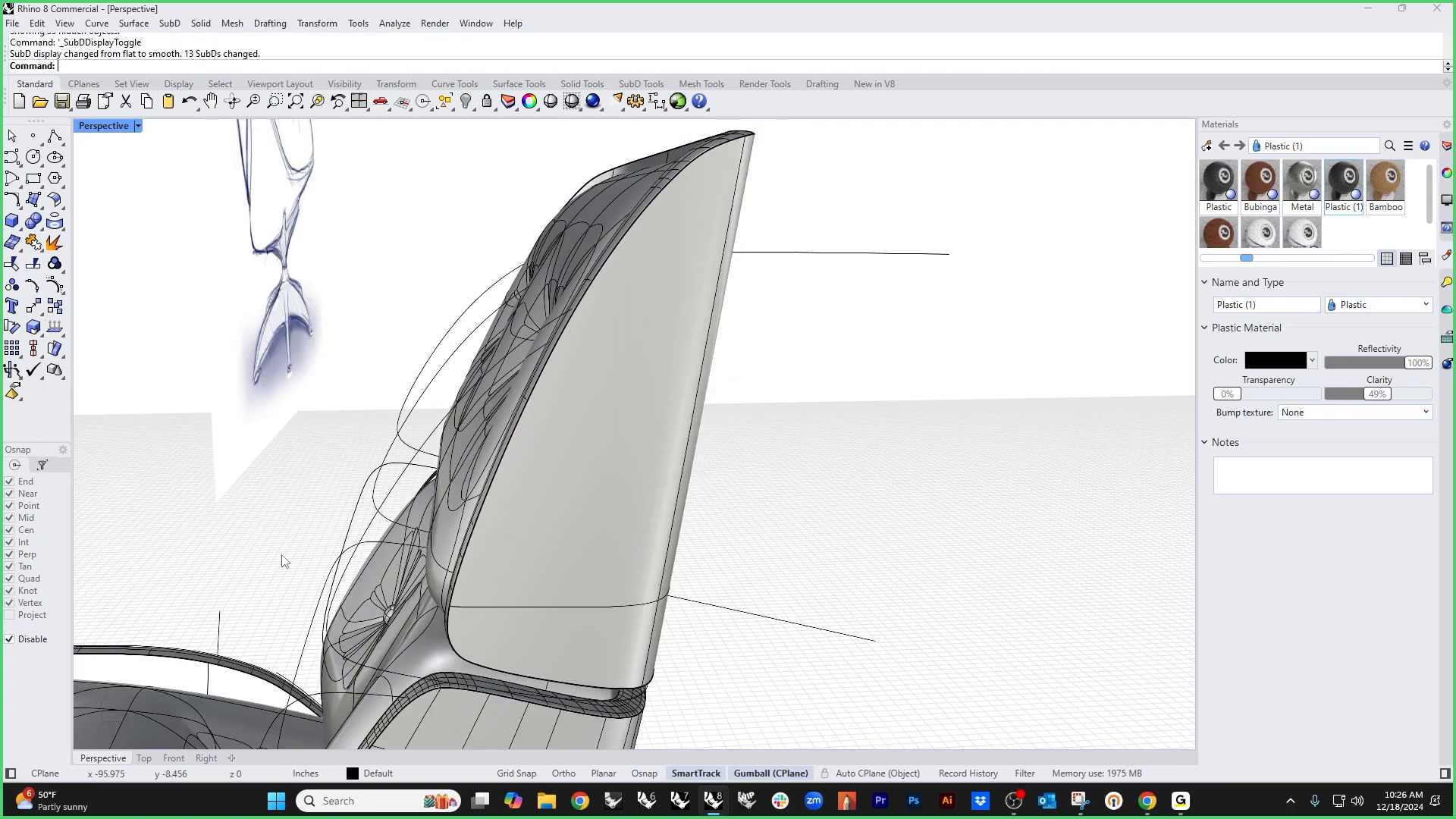
pyautogui.moveTo(621, 530); pyautogui.dragTo(534, 531, button='right')
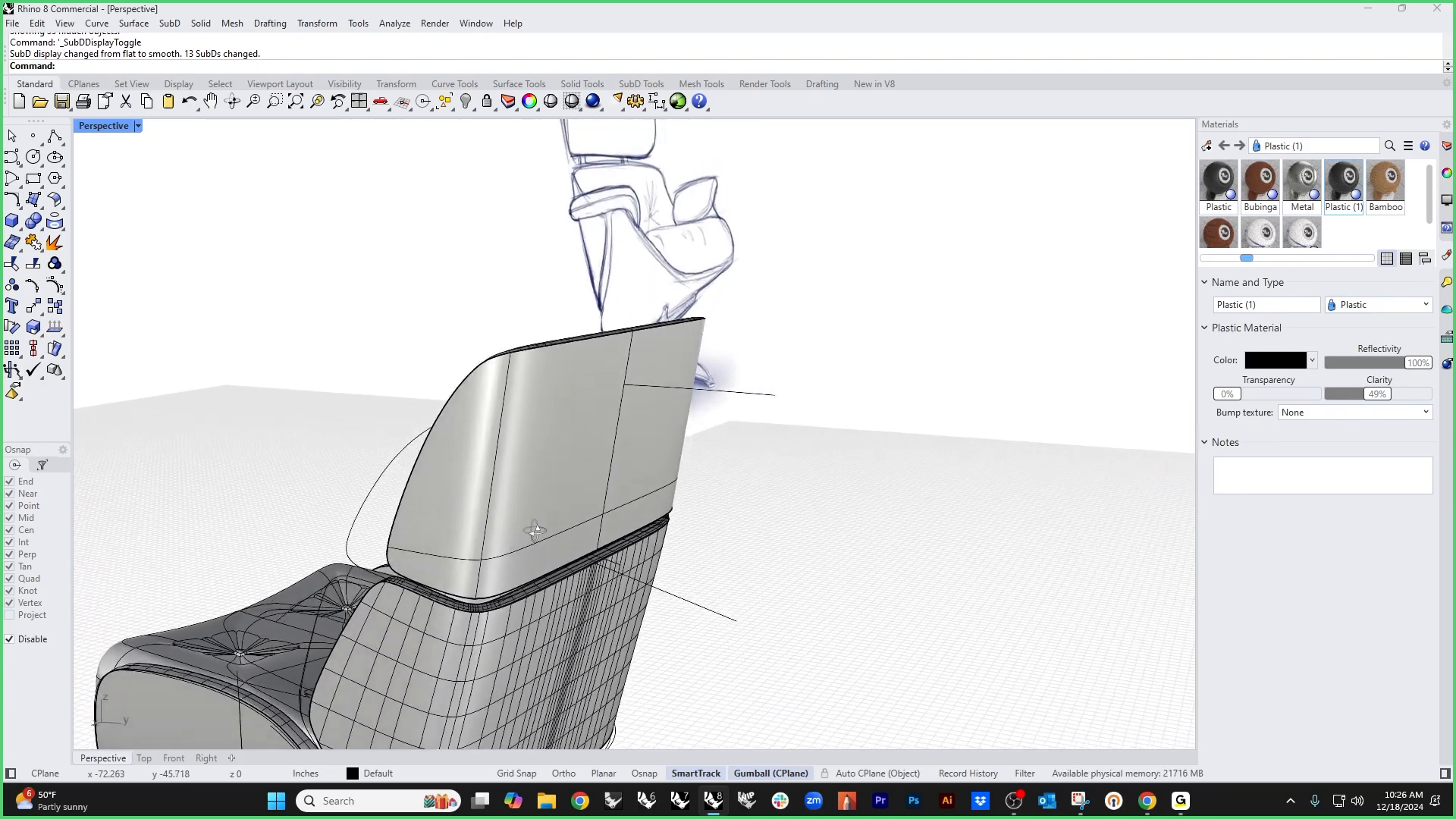
# Step: Switch the view to Rendered display and hide all curves around the chair
pyautogui.click(107, 130)
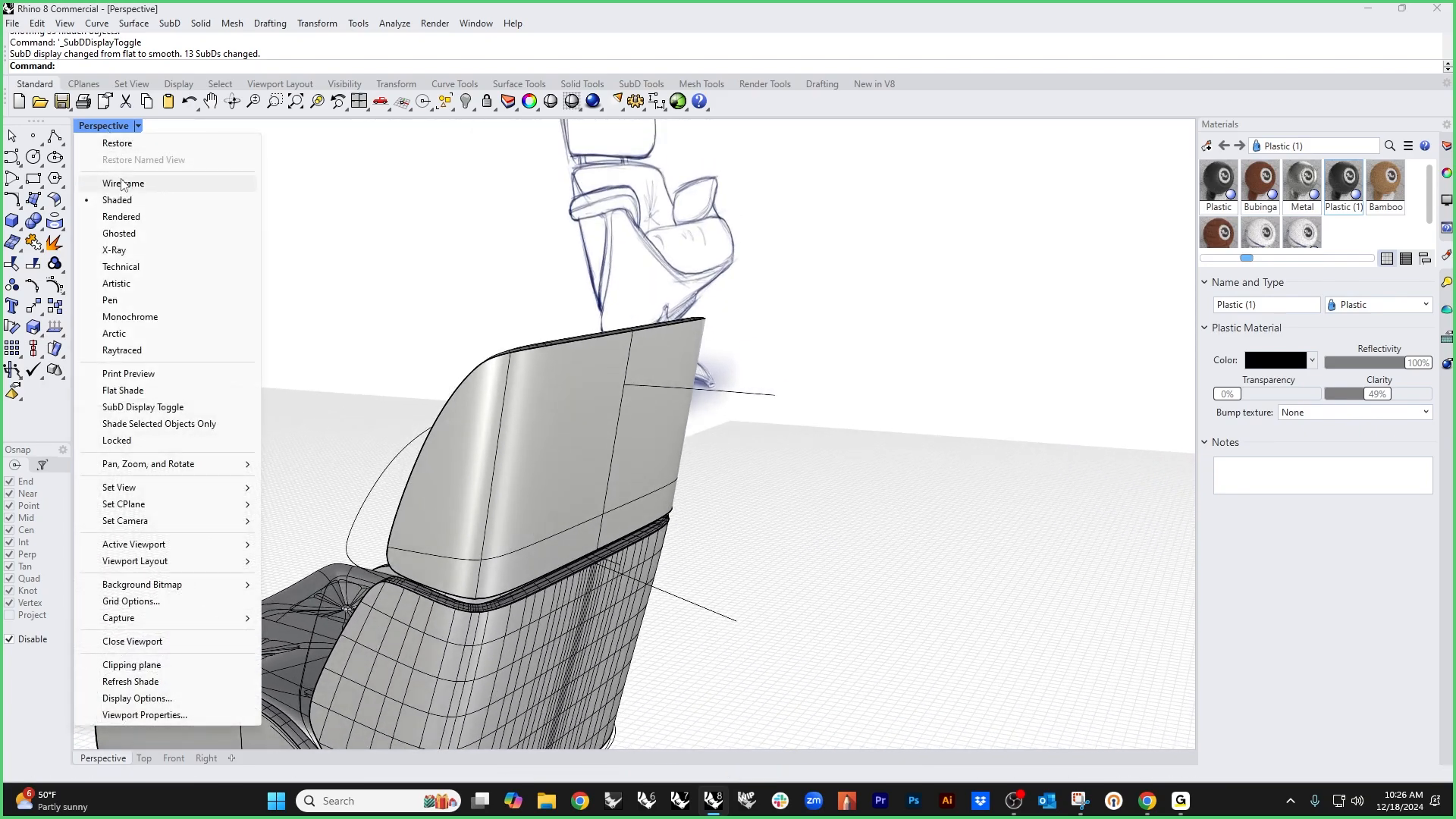
pyautogui.click(121, 215)
pyautogui.moveTo(251, 424); pyautogui.dragTo(774, 457, button='right')
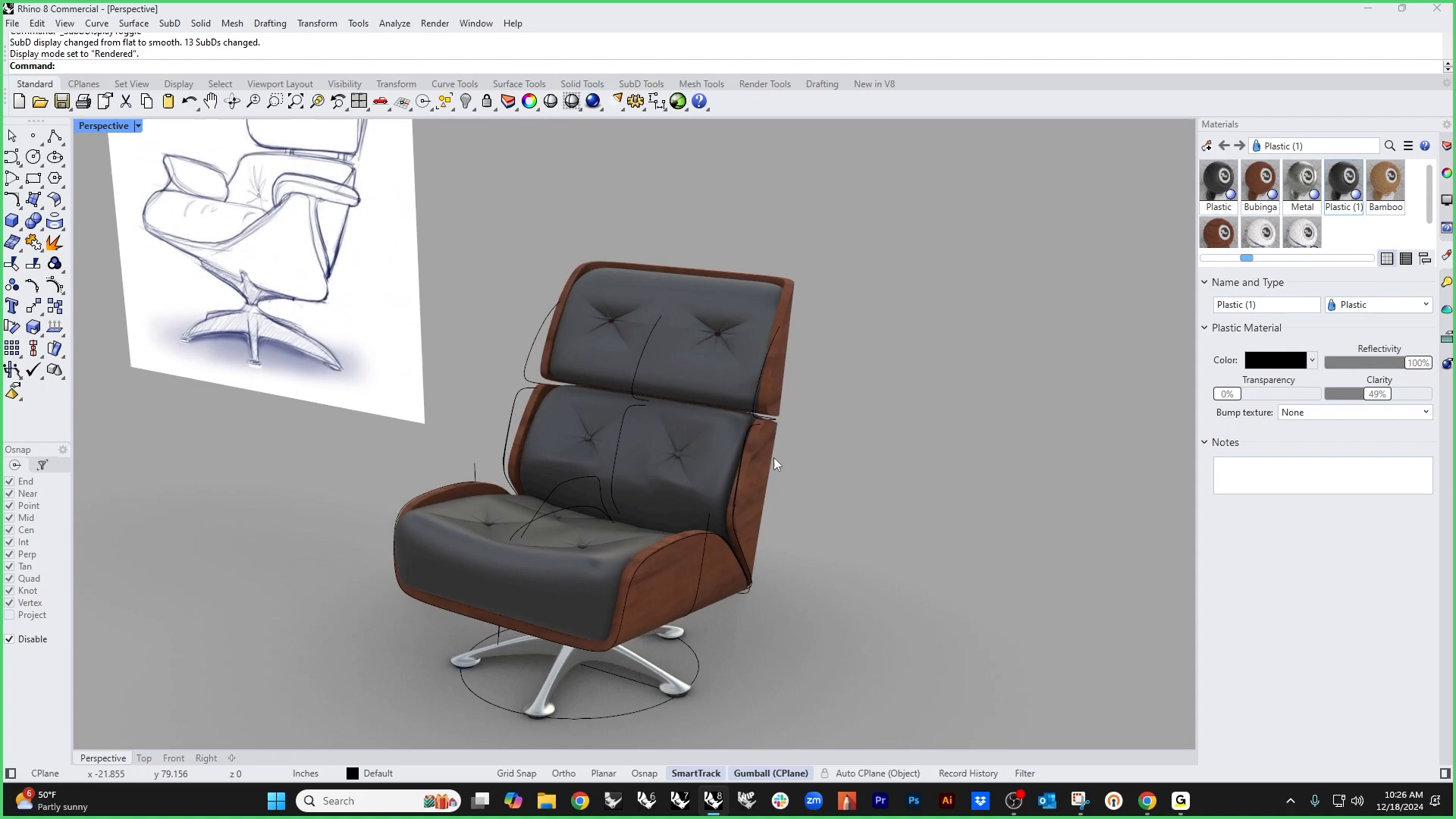
pyautogui.write('cc')
pyautogui.press('Return')
pyautogui.write('h')
pyautogui.press('Return')
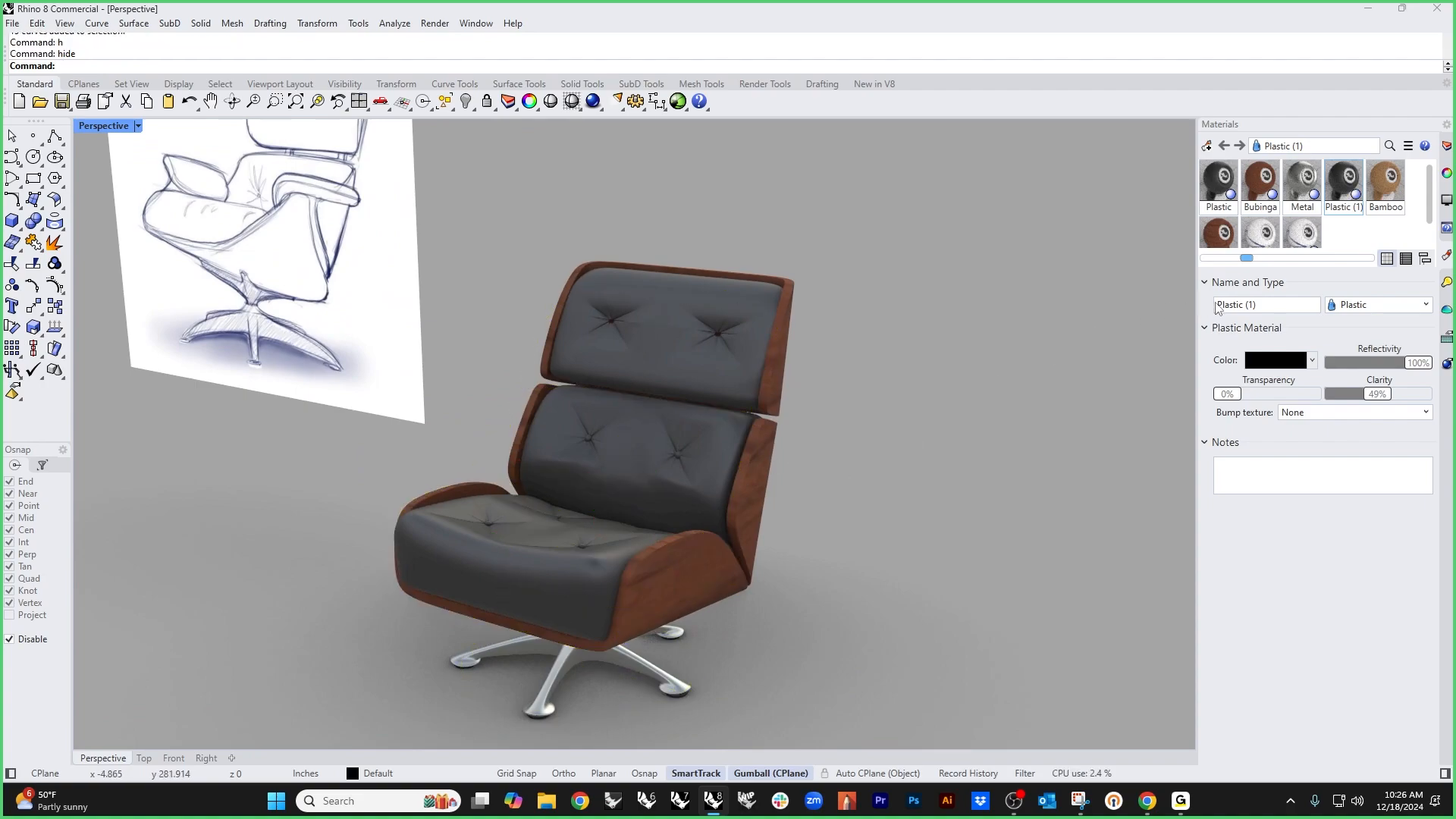
# Step: Turn off the image layer and bring the gap between the two backrest shells into view from behind
pyautogui.click(1446, 173)
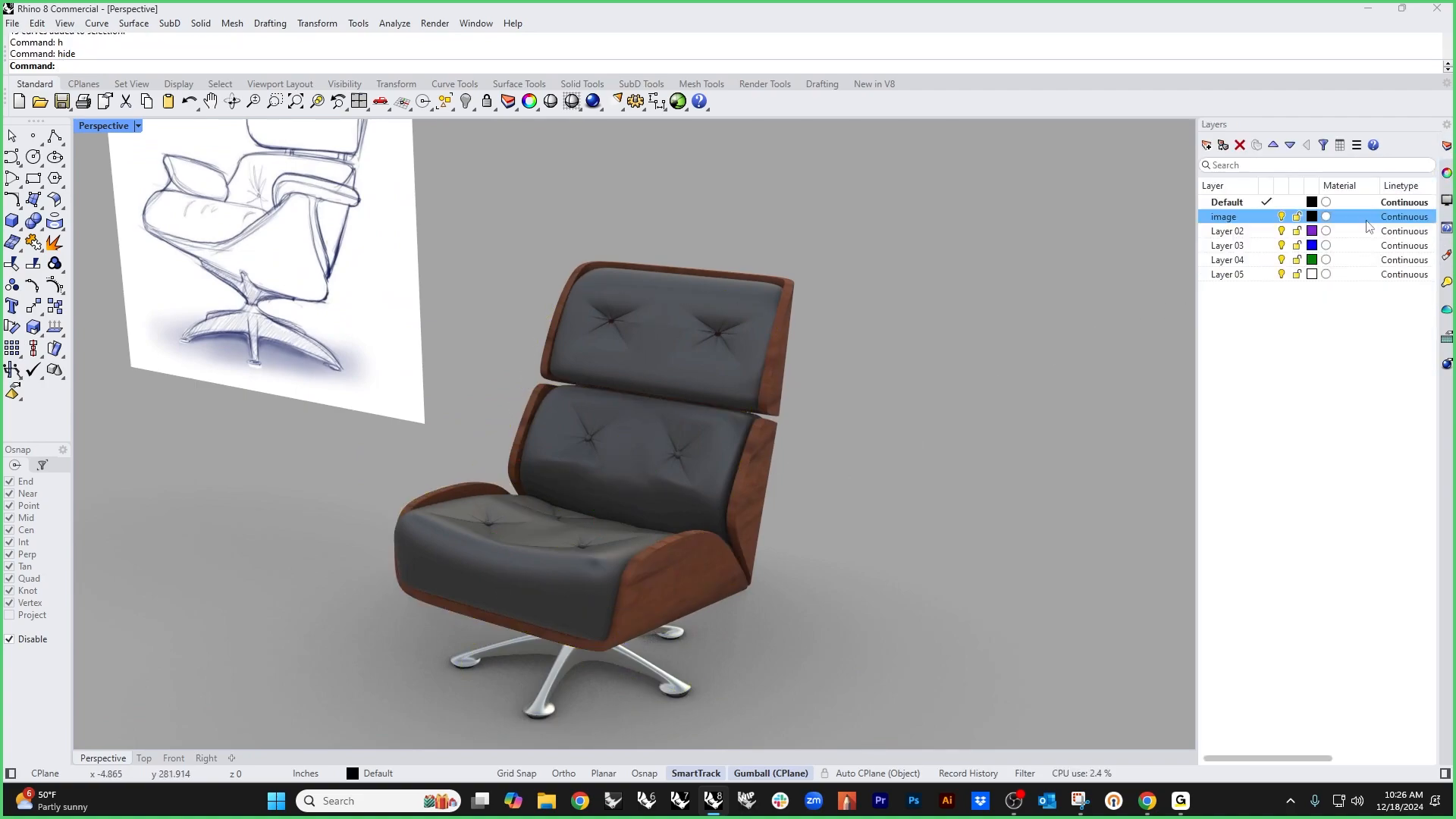
pyautogui.click(1281, 217)
pyautogui.moveTo(933, 484); pyautogui.dragTo(699, 530, button='right')
pyautogui.moveTo(800, 542); pyautogui.dragTo(509, 510, button='right')
pyautogui.scroll(6, 512, 496)
pyautogui.keyDown('shift'); pyautogui.moveTo(535, 356); pyautogui.dragTo(566, 540, button='right'); pyautogui.keyUp('shift')
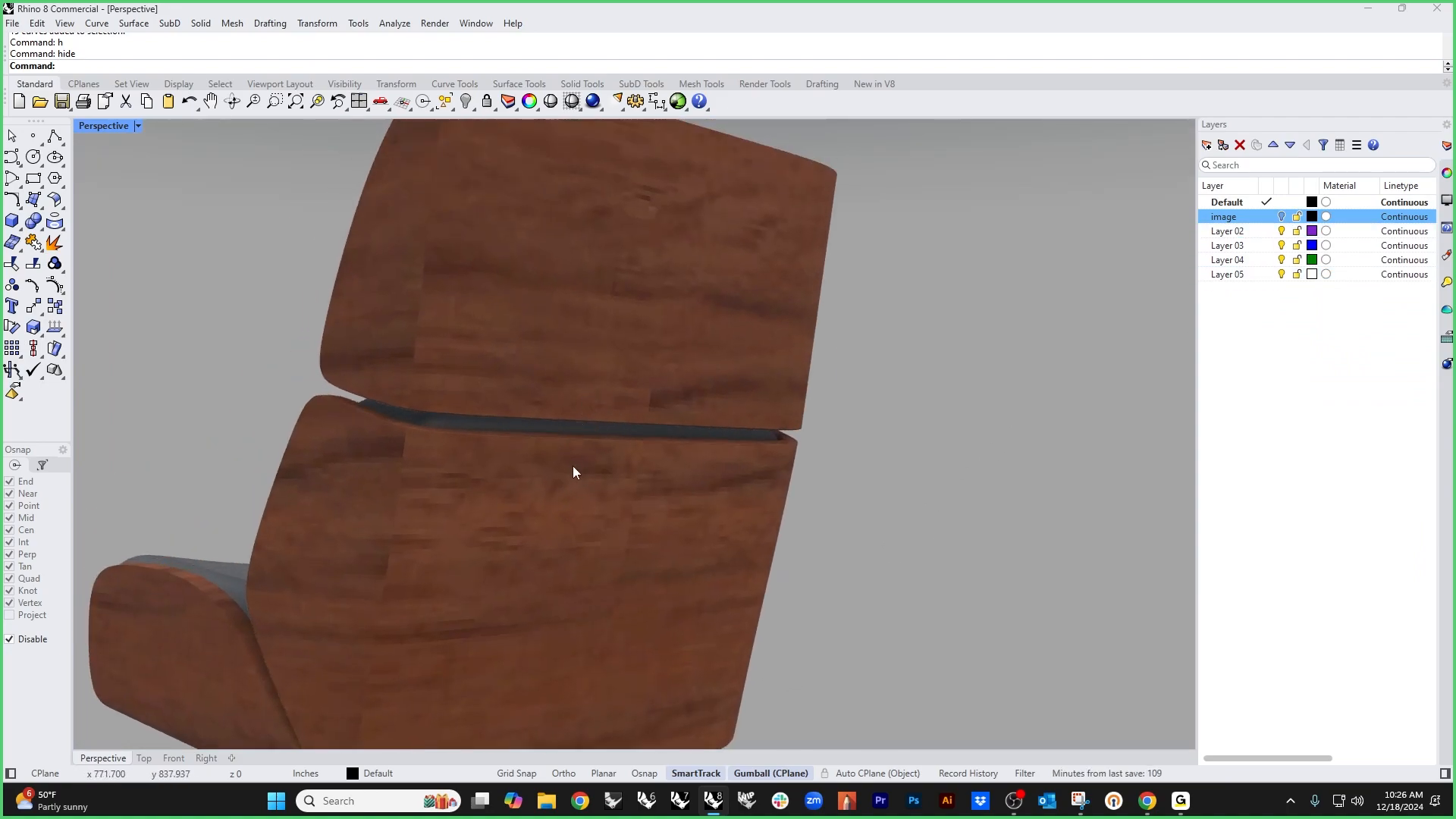
# Step: In the Right view, draw a control-point curve from the upper backrest shell's rear edge, across the gap, into the lower shell
pyautogui.write('f')
pyautogui.press('Return')
pyautogui.write('r')
pyautogui.press('Return')
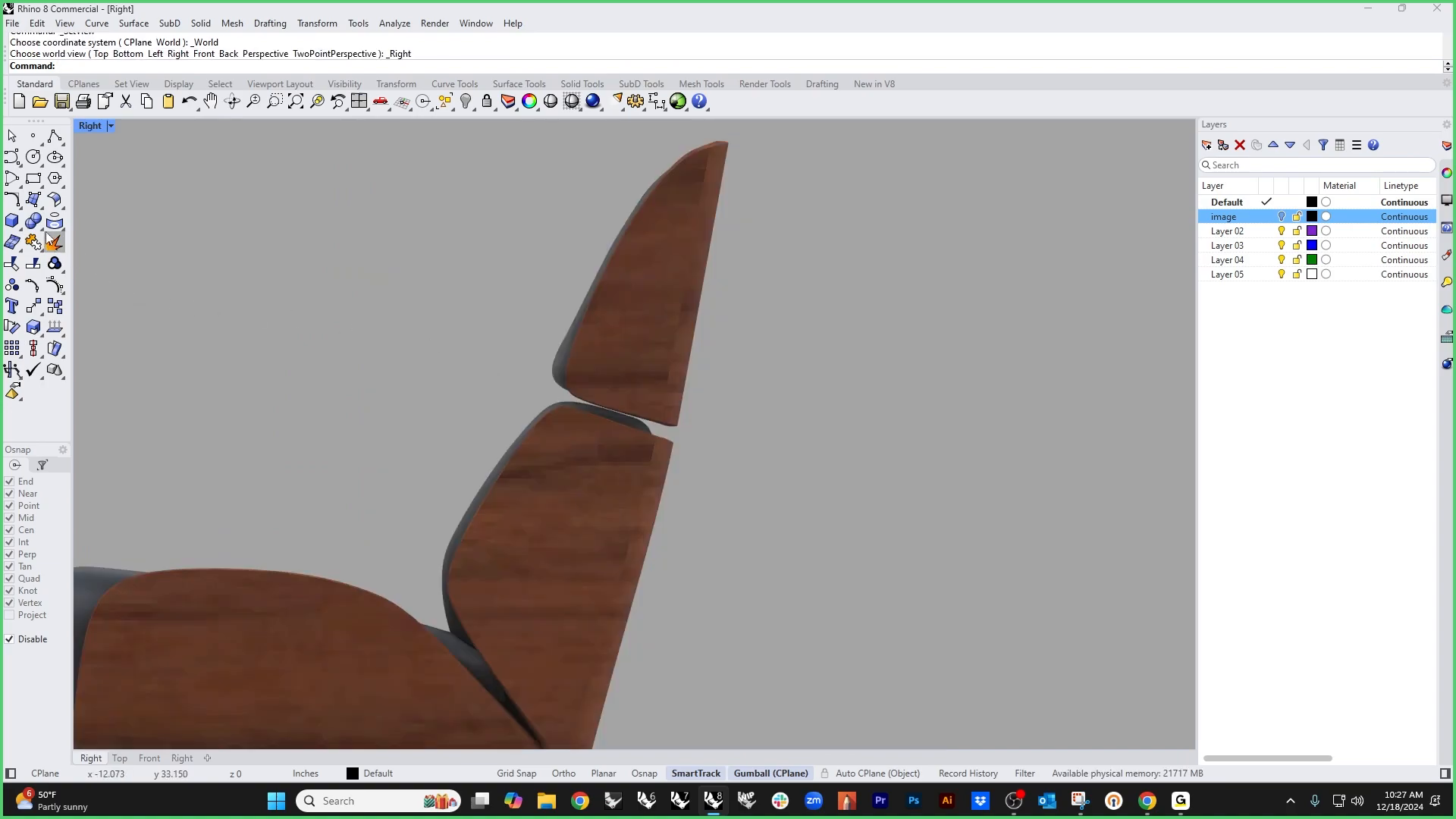
pyautogui.click(11, 156)
pyautogui.click(686, 367)
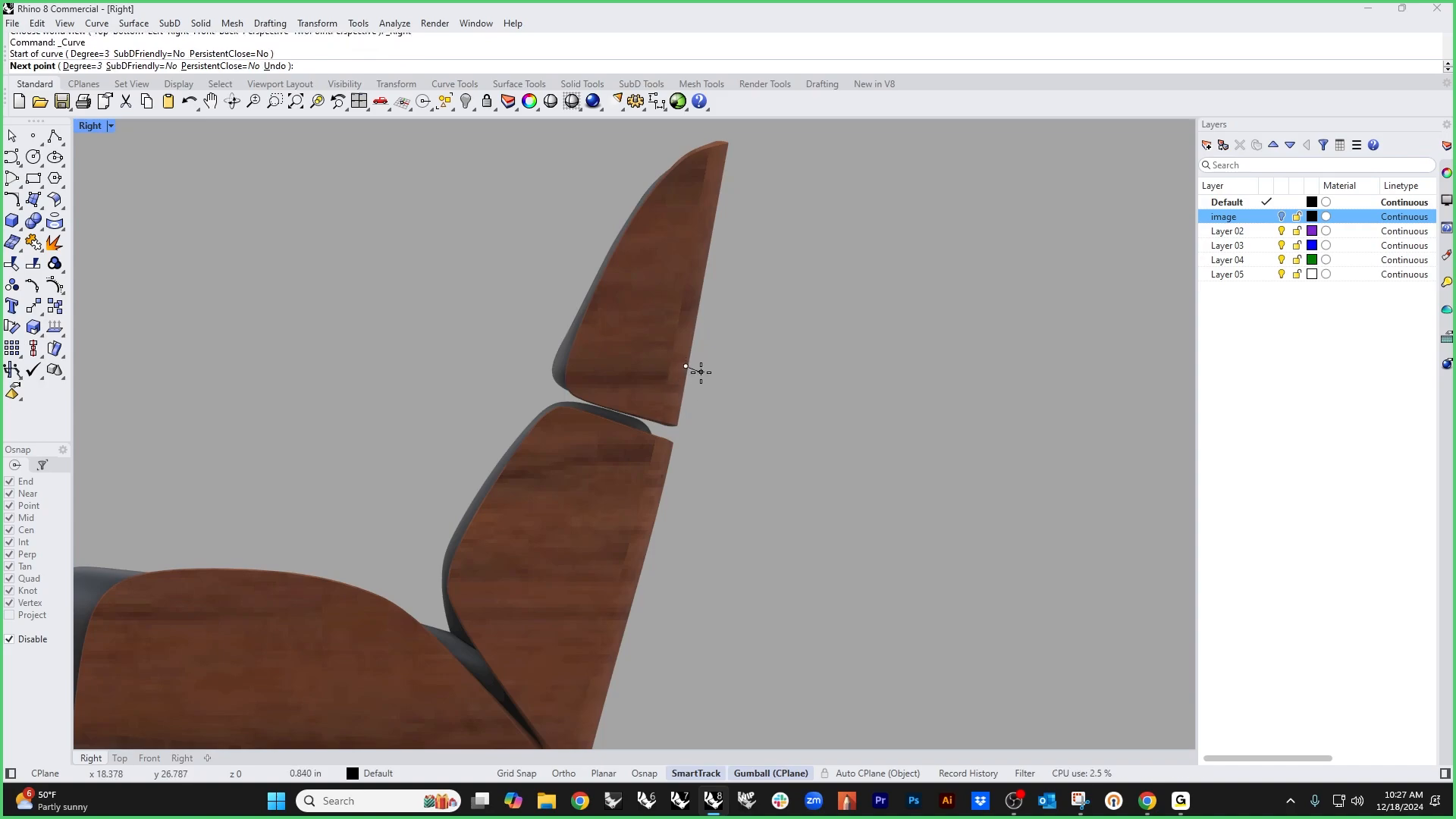
pyautogui.click(702, 374)
pyautogui.click(703, 387)
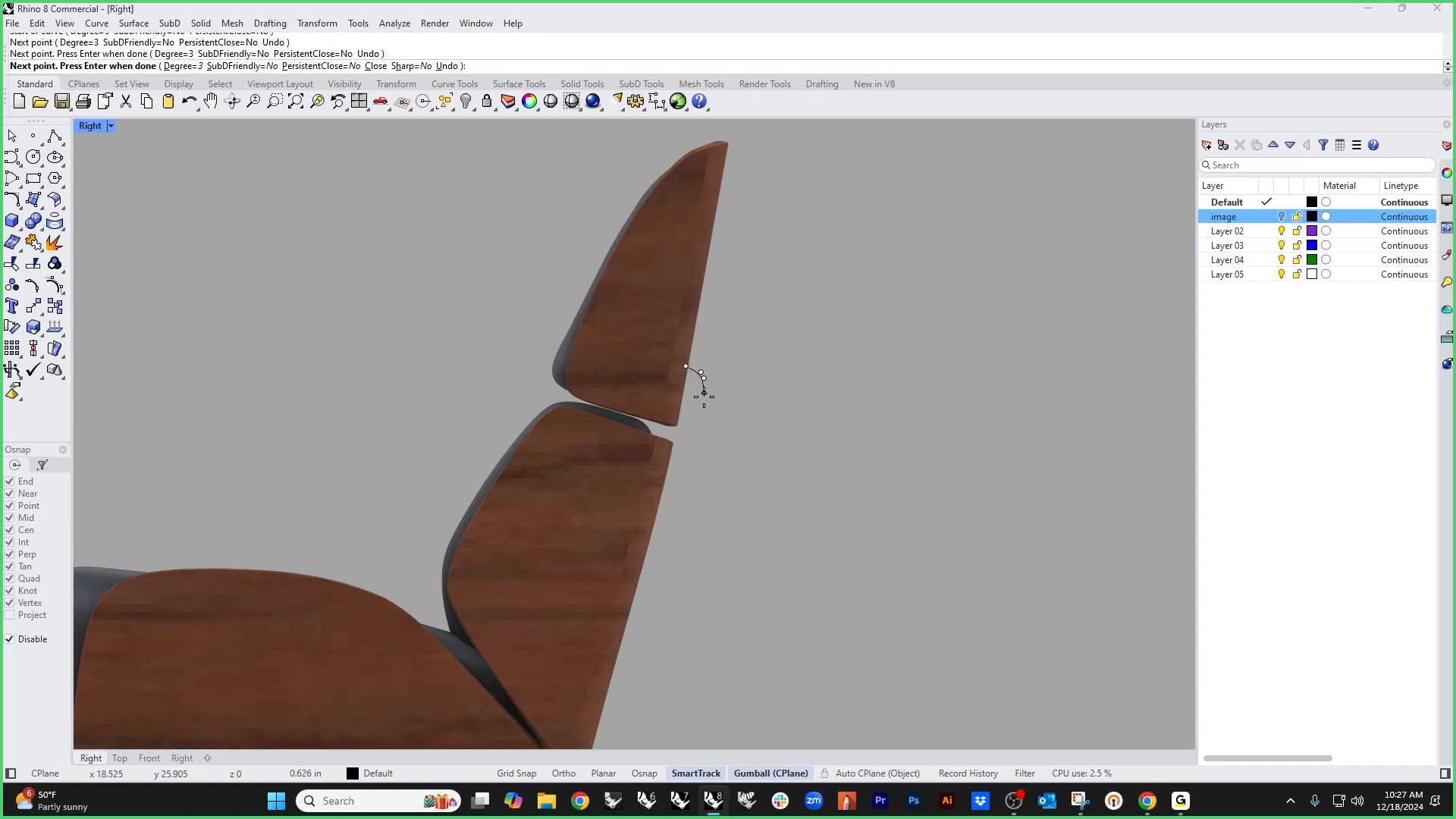
pyautogui.click(690, 463)
pyautogui.click(681, 493)
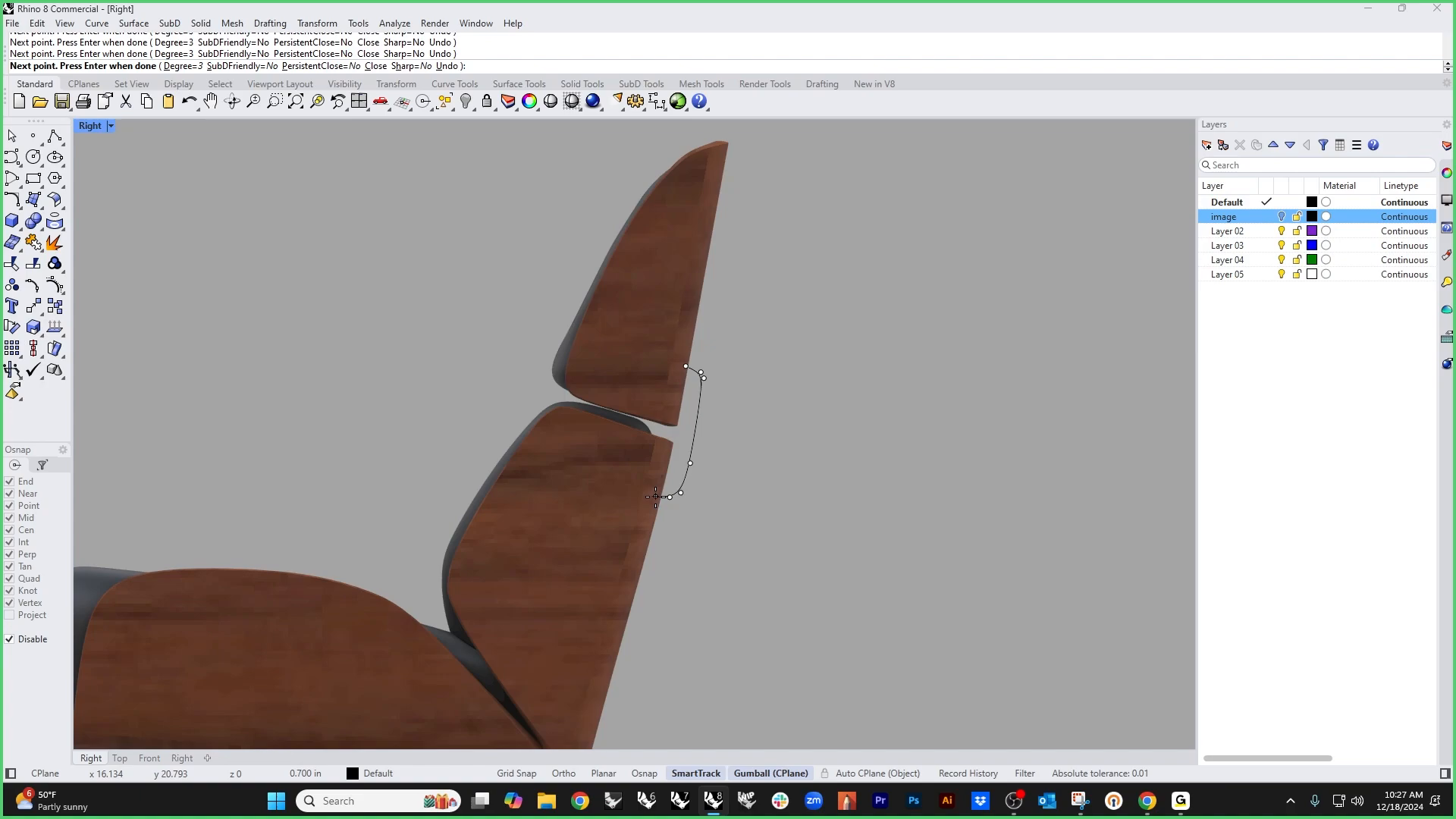
pyautogui.click(652, 497)
pyautogui.press('Return')
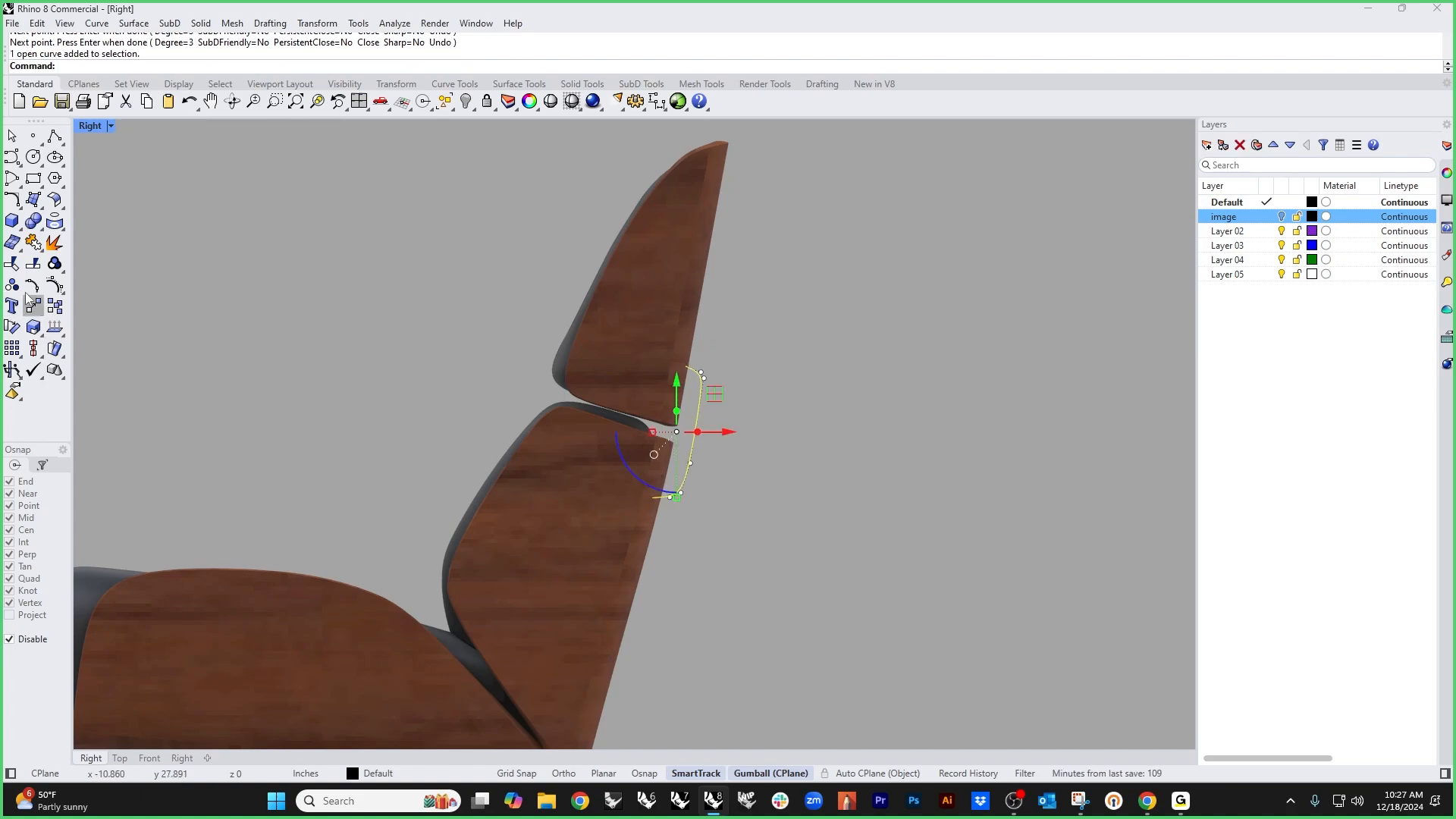
# Step: Create a flat-capped pipe of about 0.453 in radius along the new curve behind the backrest gap
pyautogui.click(12, 221)
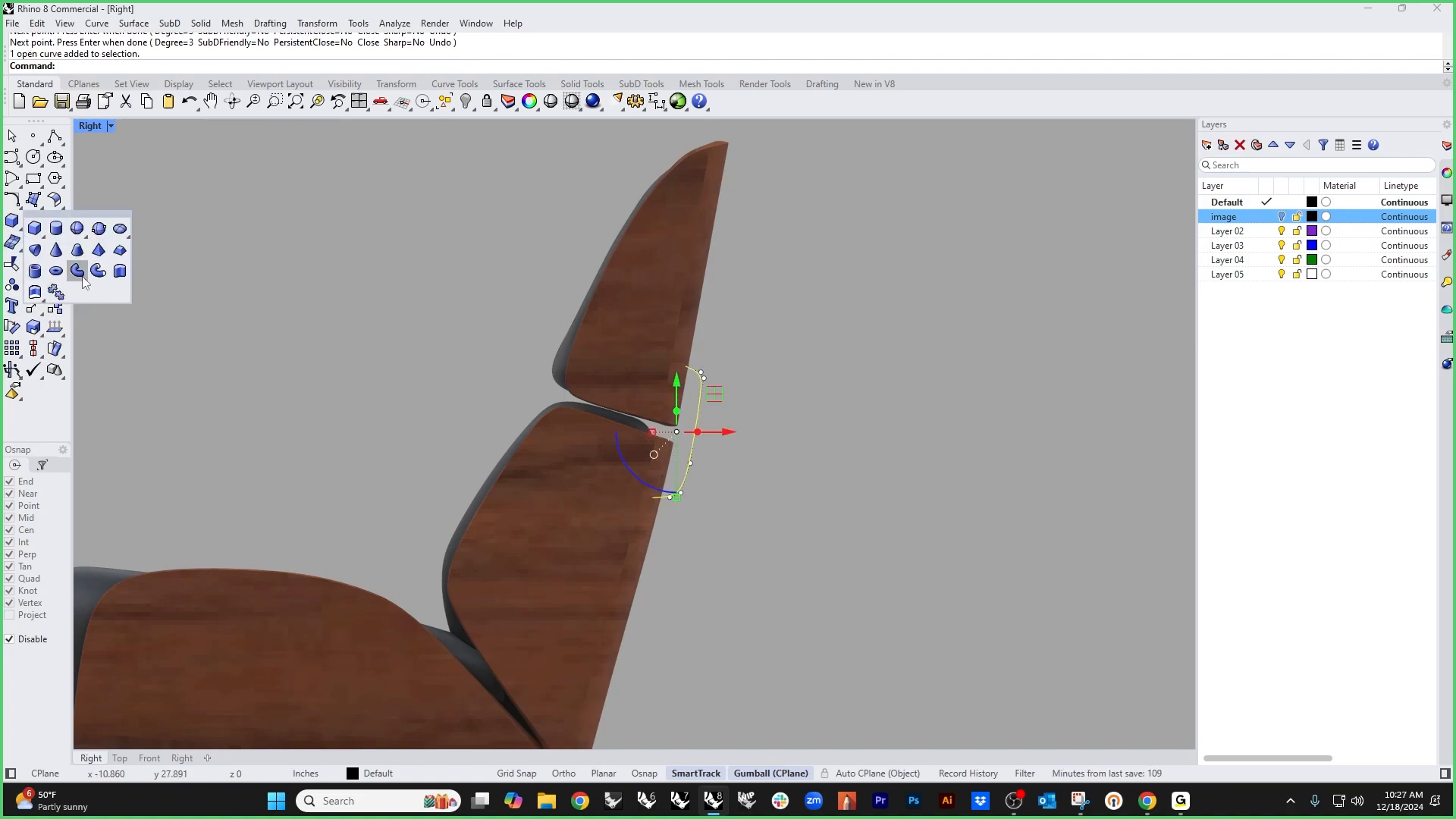
pyautogui.click(78, 271)
pyautogui.scroll(8, 680, 362)
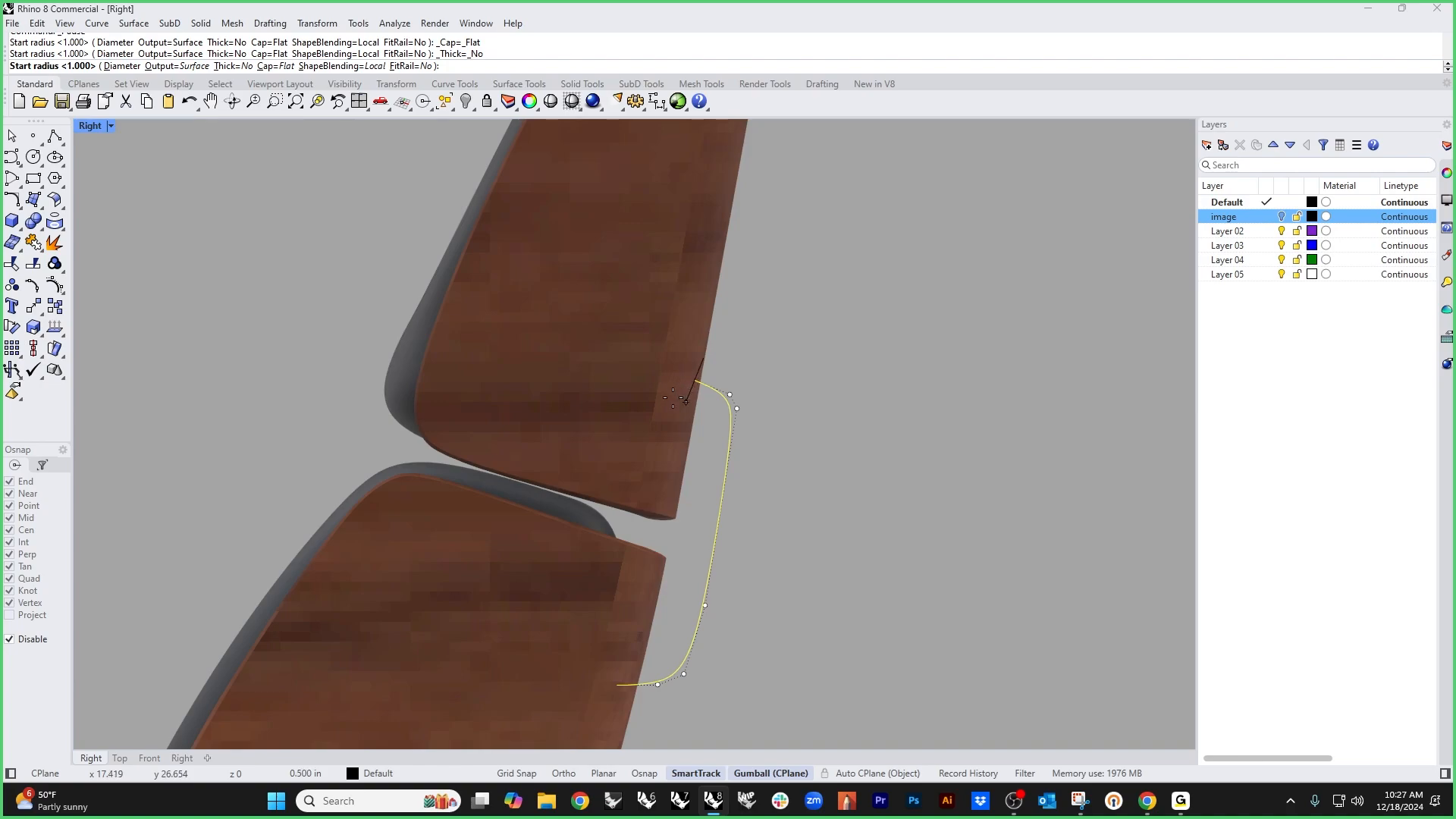
pyautogui.click(675, 395)
pyautogui.press('Return')
pyautogui.press('Return')
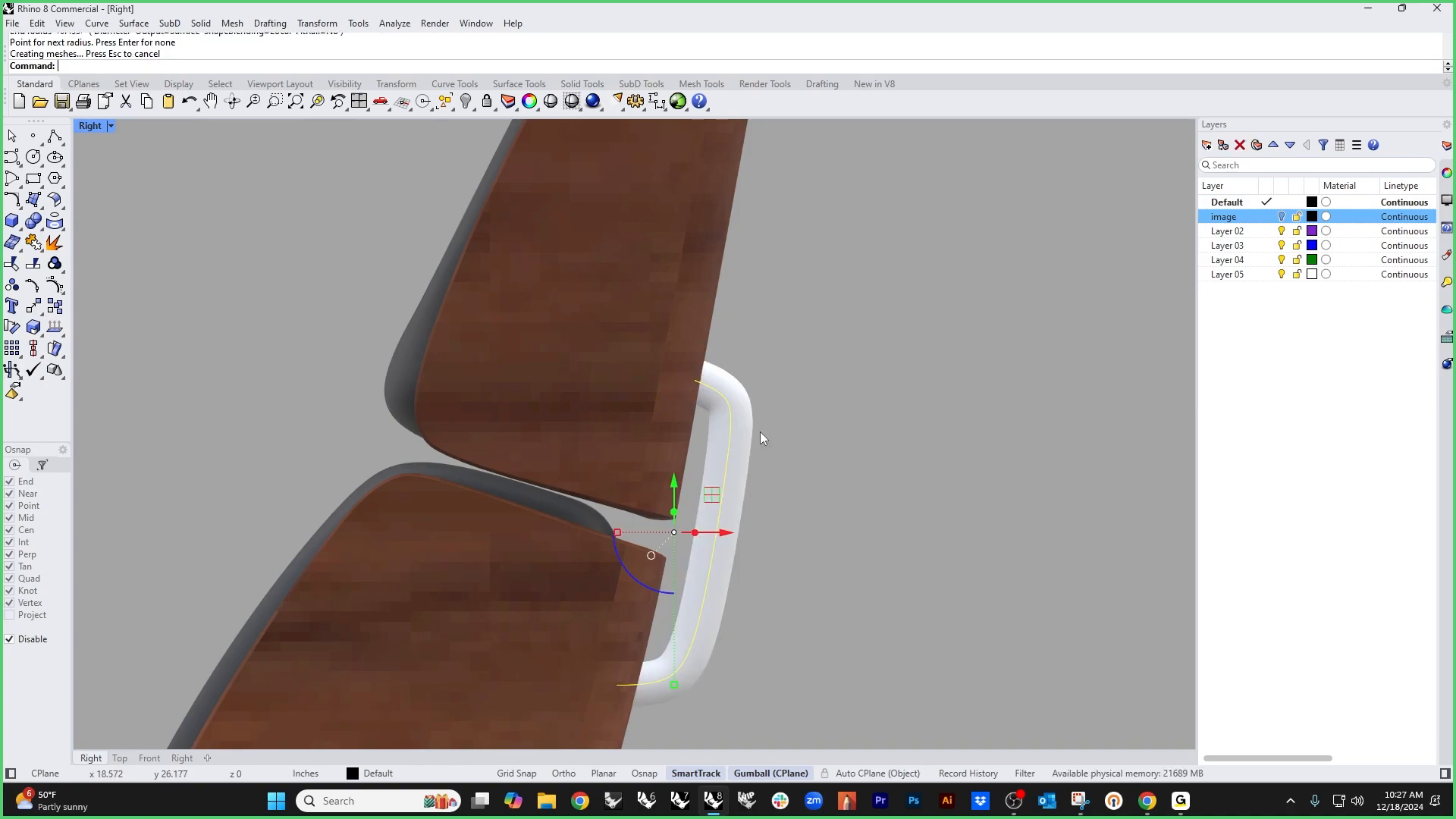
# Step: Return to the Perspective view and select the connector pipe from behind the chair
pyautogui.press('F4')
pyautogui.click(856, 489)
pyautogui.moveTo(857, 489); pyautogui.dragTo(602, 462, button='right')
pyautogui.scroll(4, 684, 457)
pyautogui.click(596, 464)
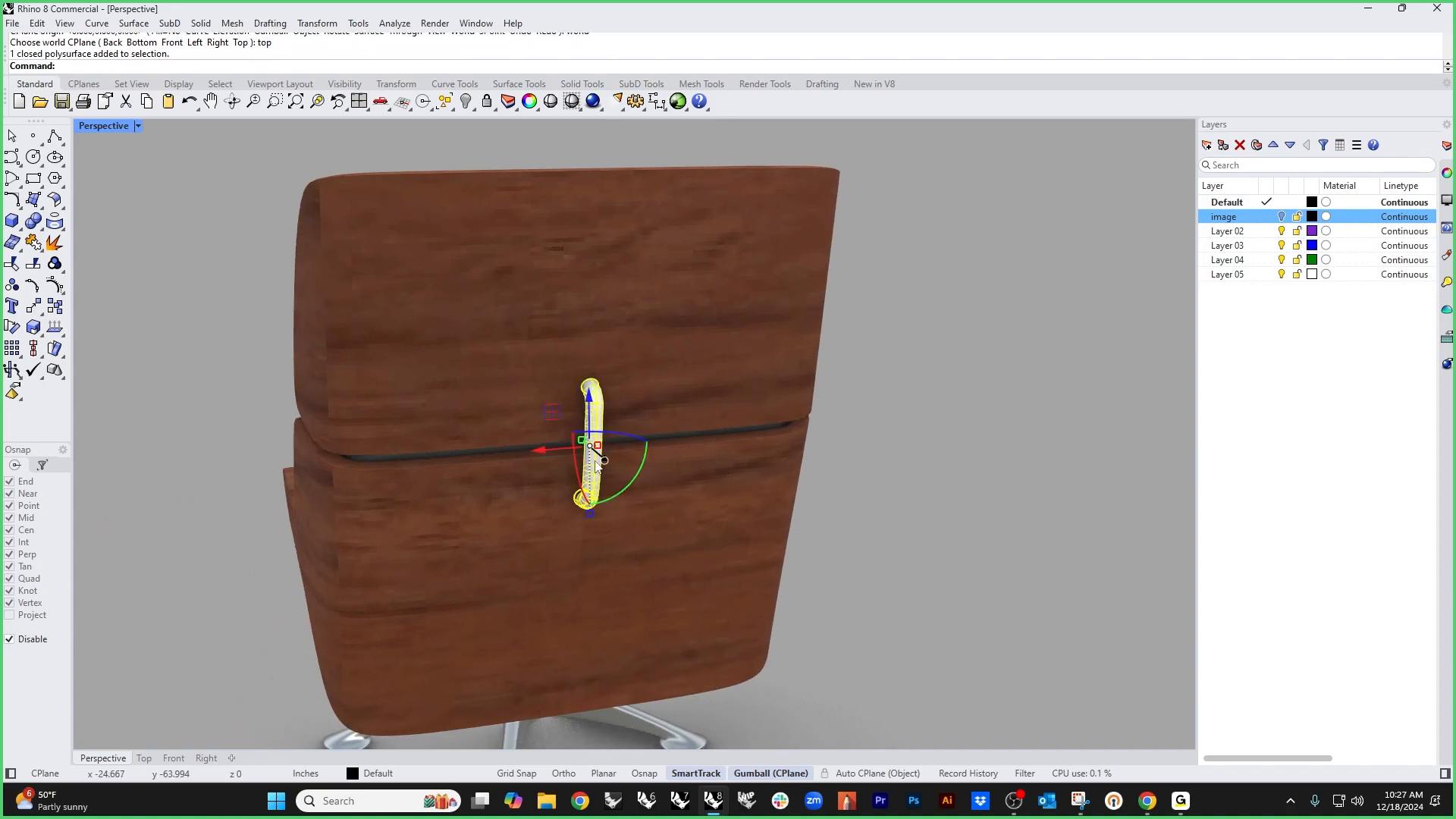
pyautogui.moveTo(541, 450)
pyautogui.mouseDown()
pyautogui.moveTo(409, 453)
pyautogui.moveTo(529, 467)
pyautogui.mouseUp()
pyautogui.hotkey('ctrl', 'z')
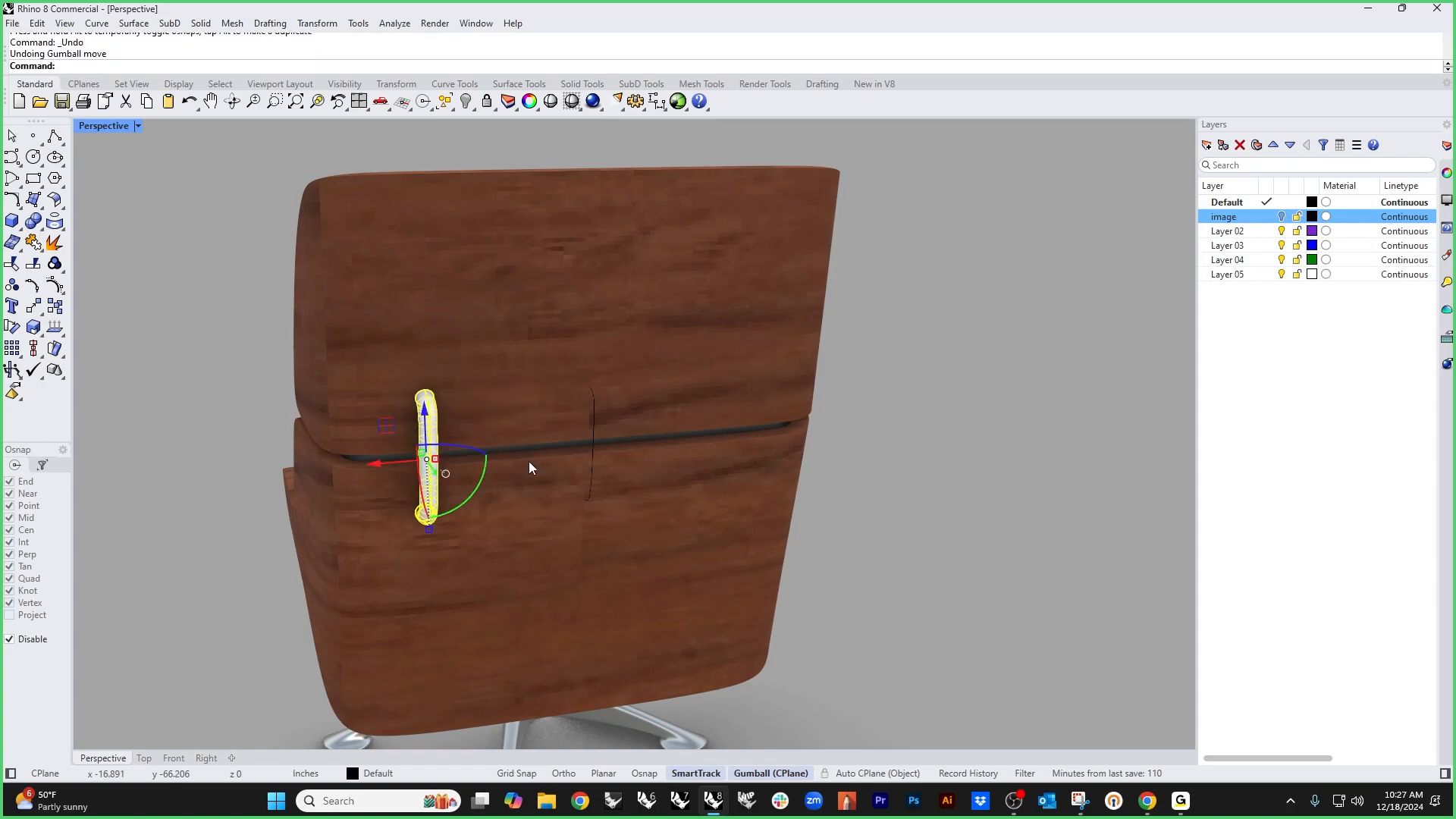
pyautogui.write('Mirror')
pyautogui.press('Return')
pyautogui.write('0')
pyautogui.press('Return')
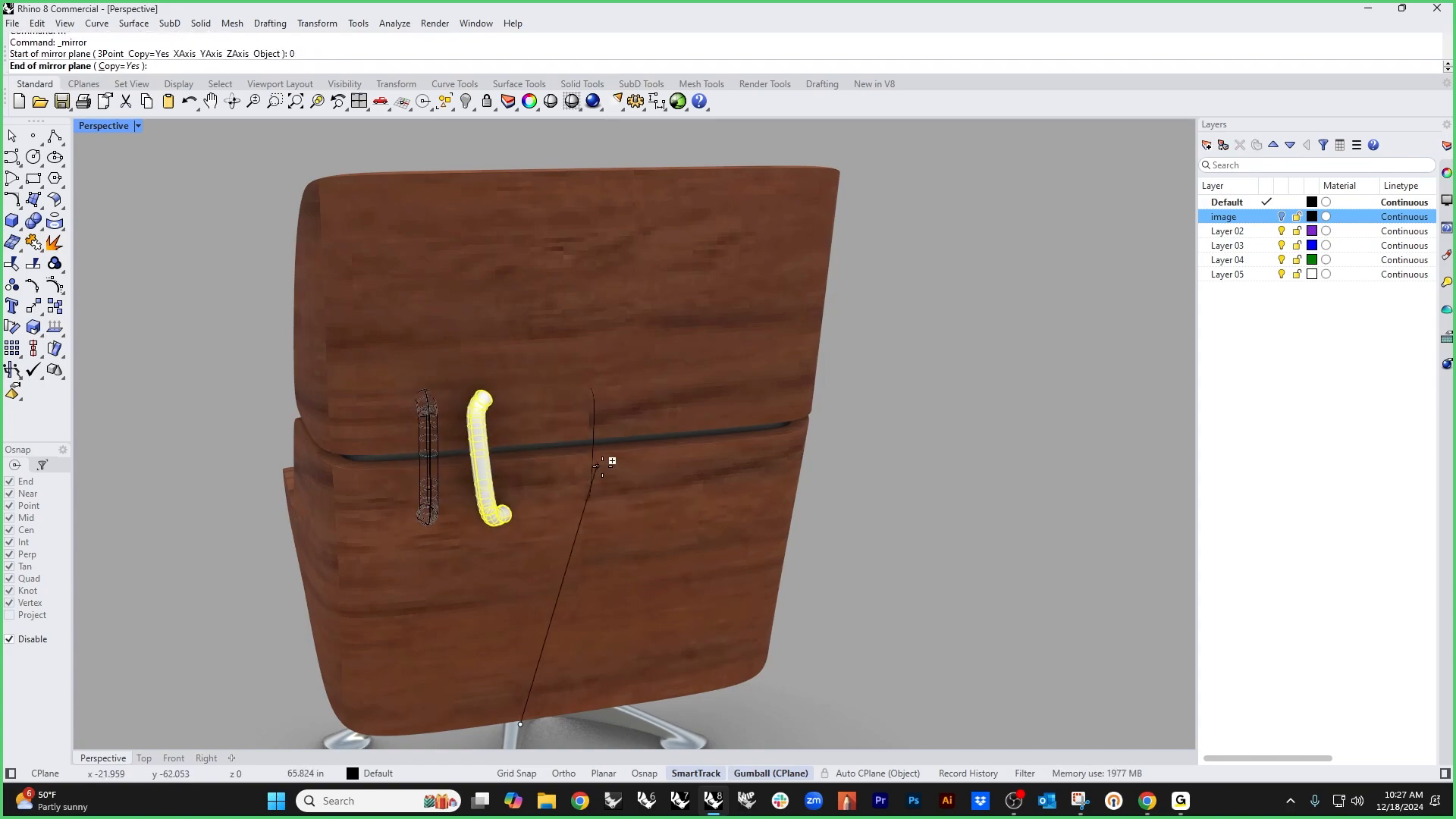
pyautogui.press('Escape')
pyautogui.hotkey('ctrl', 'z')
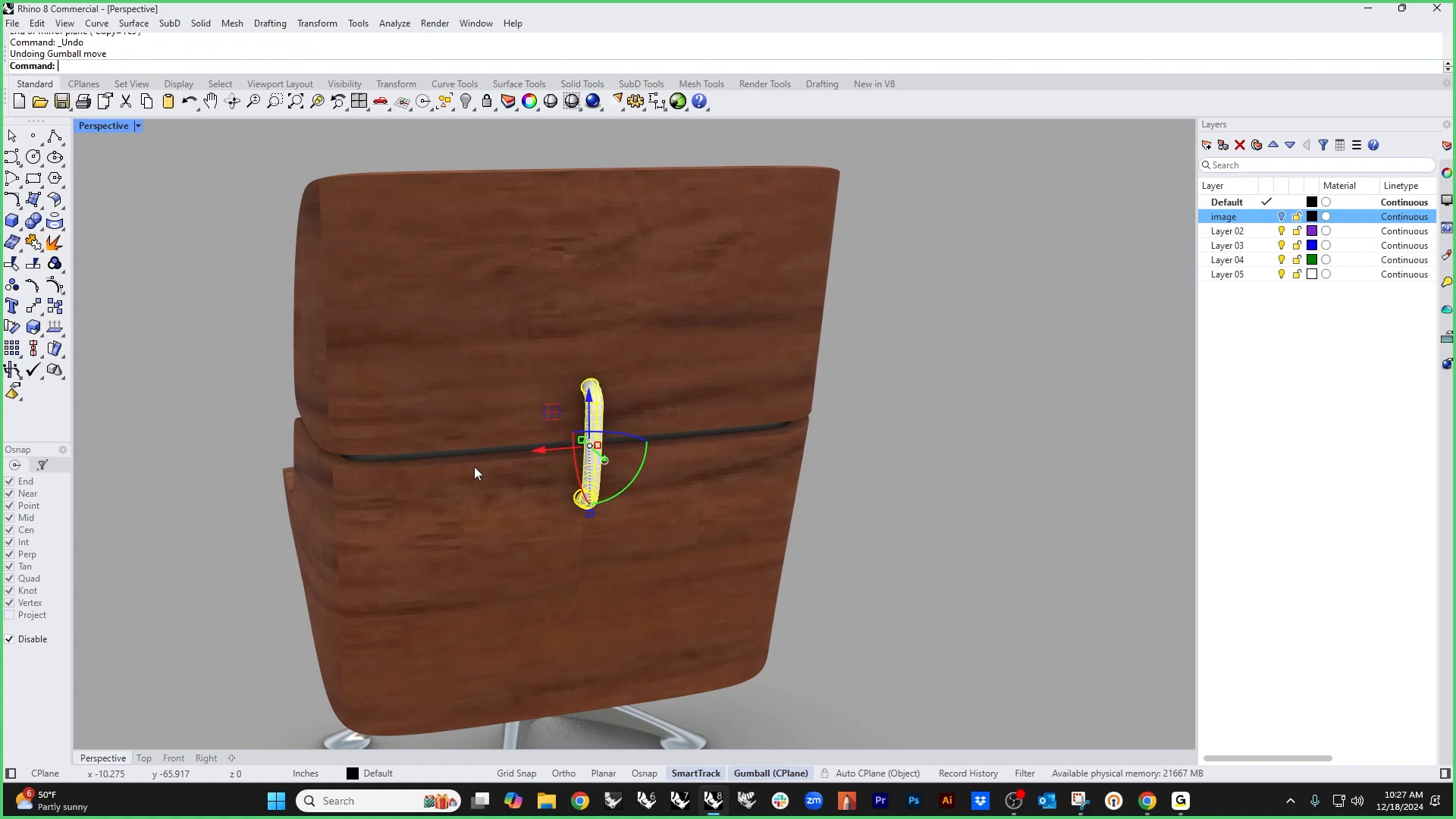
# Step: Move the connector pipe sideways toward one edge of the backrest and mirror a copy across the chair's centre plane, starting at 0
pyautogui.moveTo(543, 452); pyautogui.dragTo(379, 464)
pyautogui.press('Return')
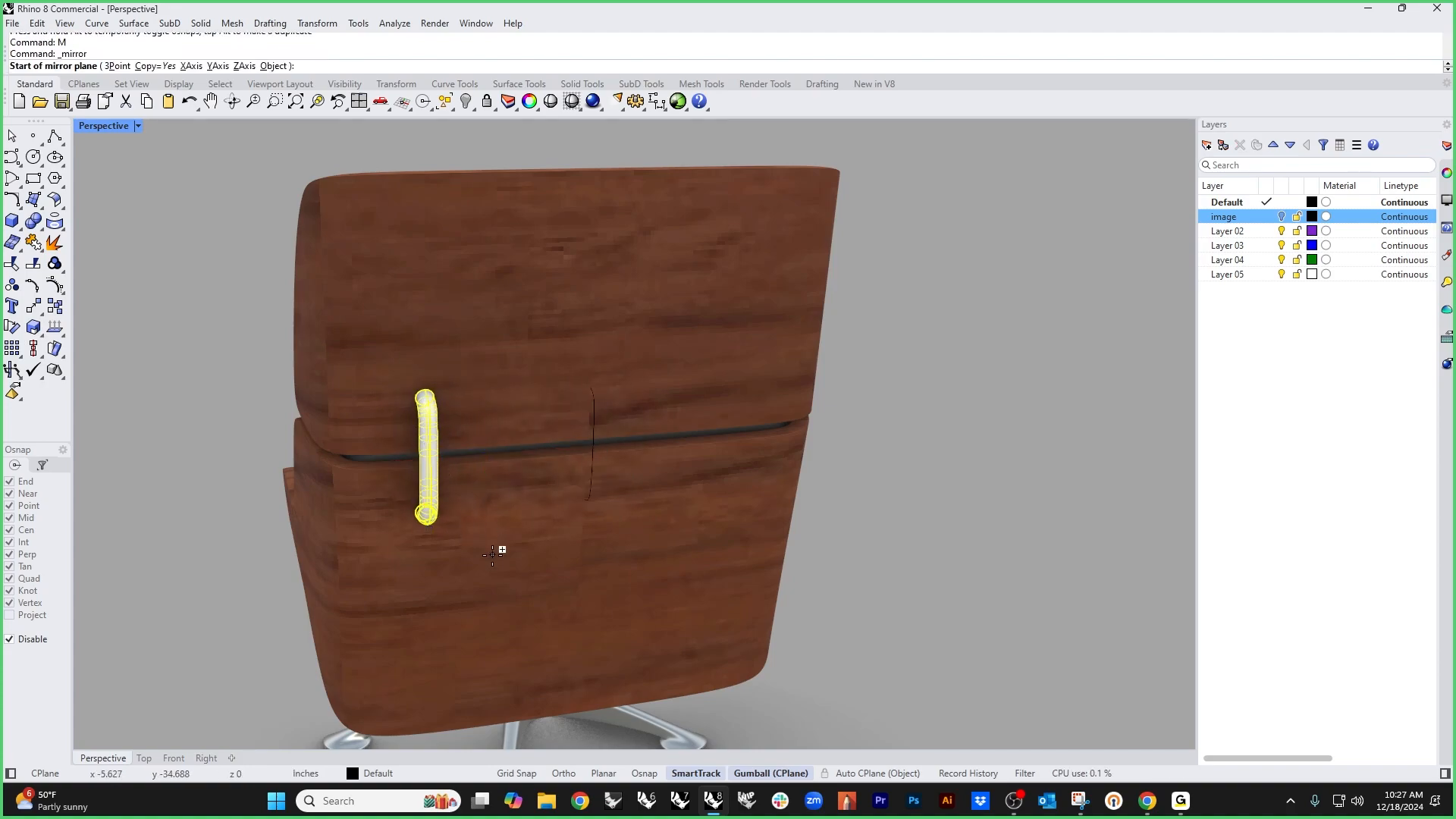
pyautogui.write('0')
pyautogui.press('Return')
pyautogui.keyDown('shift'); pyautogui.click(495, 555); pyautogui.keyUp('shift')
pyautogui.press('Escape')
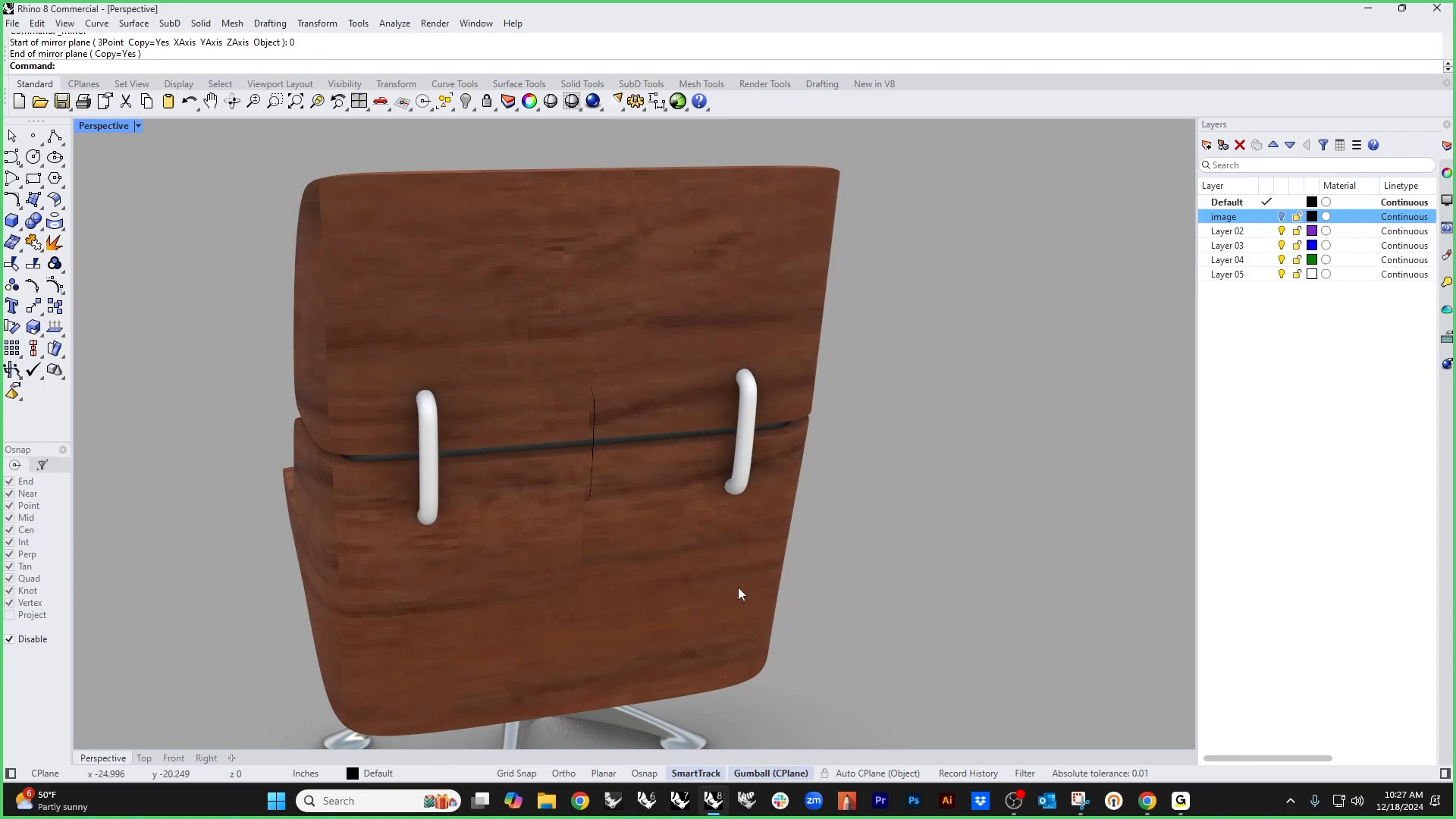
# Step: Assign the Metal material to both backrest connector pipes
pyautogui.moveTo(739, 587); pyautogui.dragTo(837, 555, button='right')
pyautogui.scroll(-6, 785, 506)
pyautogui.moveTo(784, 505); pyautogui.dragTo(776, 543, button='right')
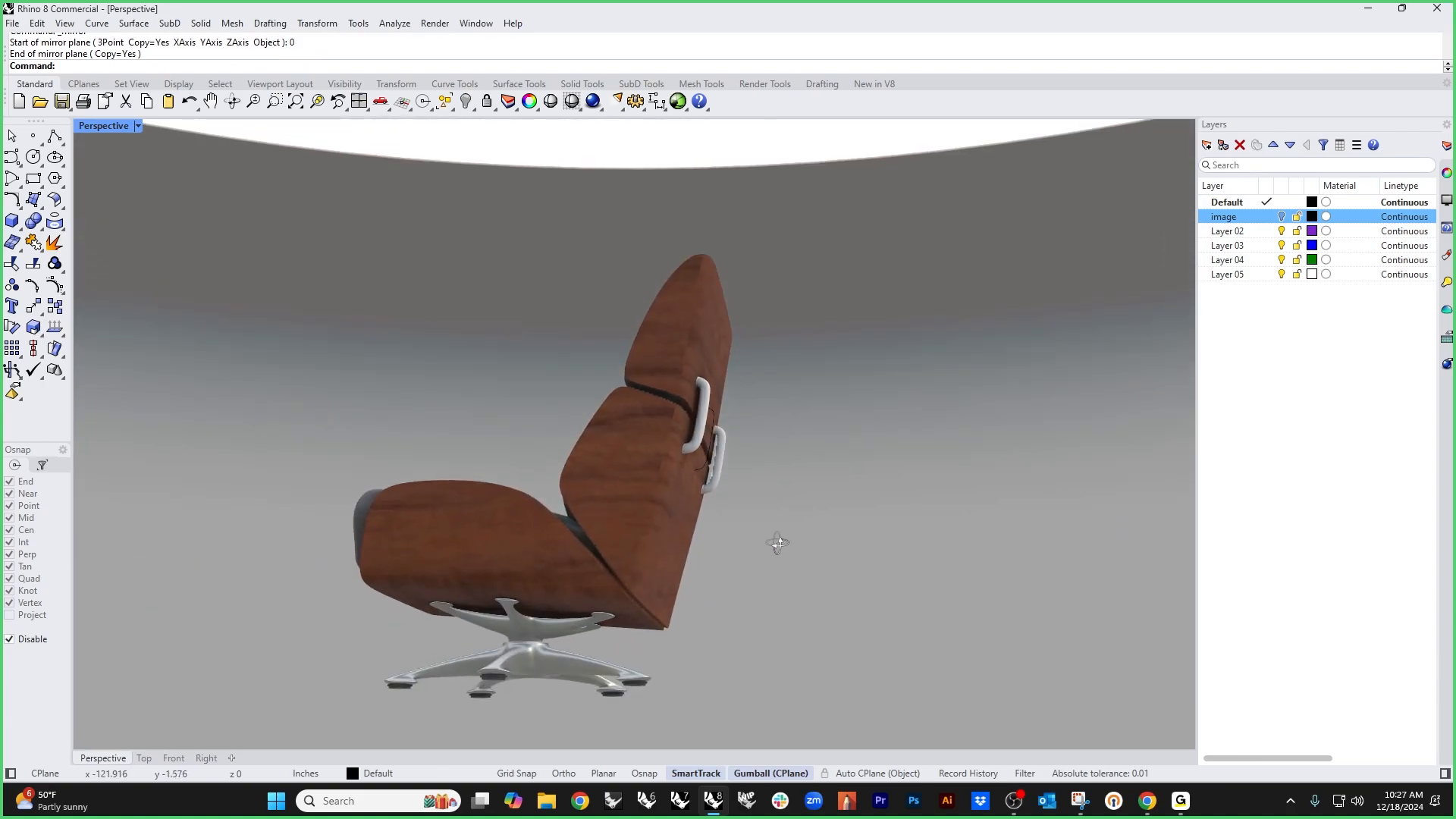
pyautogui.scroll(6, 707, 424)
pyautogui.click(680, 498)
pyautogui.keyDown('shift'); pyautogui.click(734, 474); pyautogui.keyUp('shift')
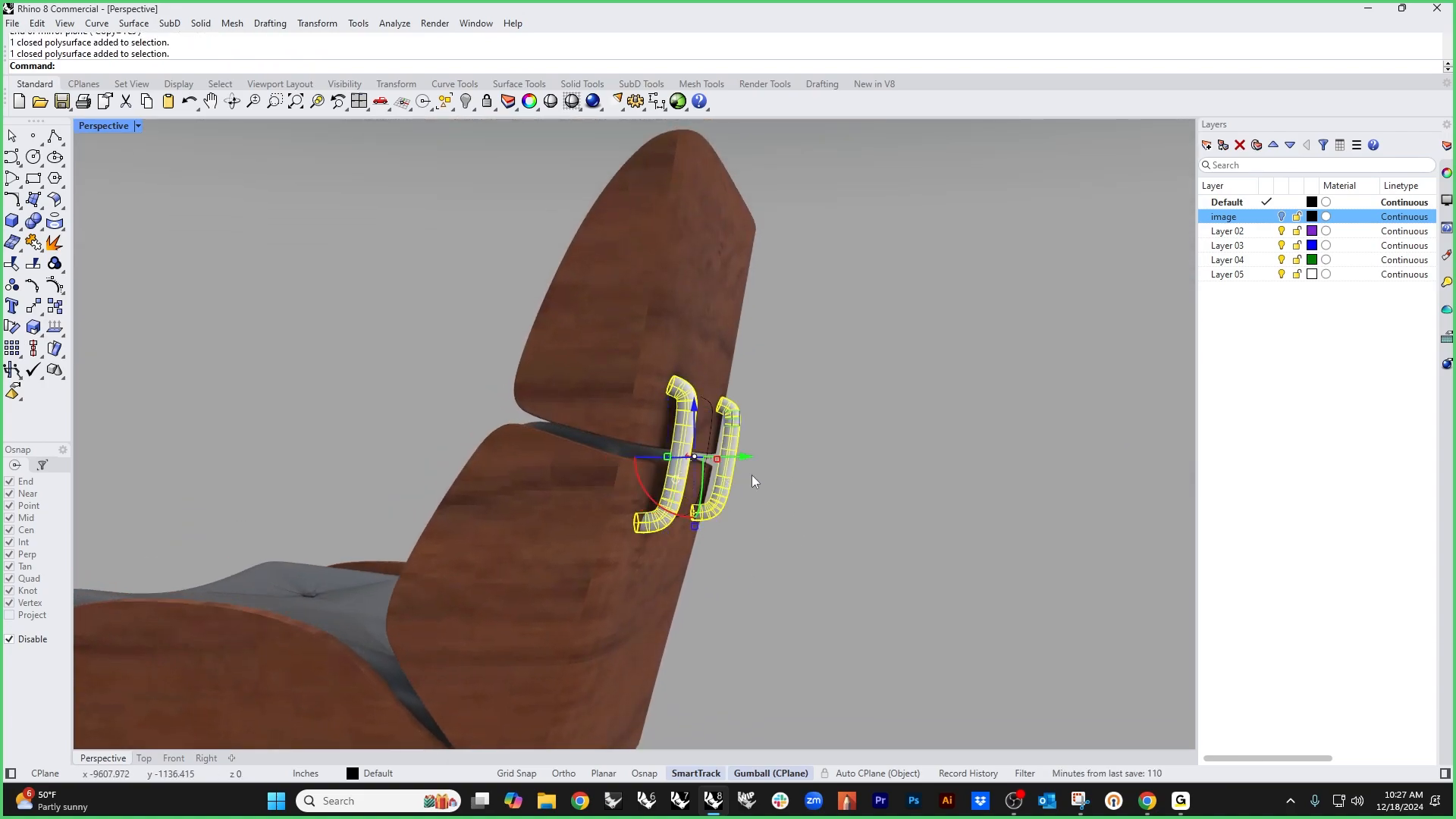
pyautogui.click(1448, 258)
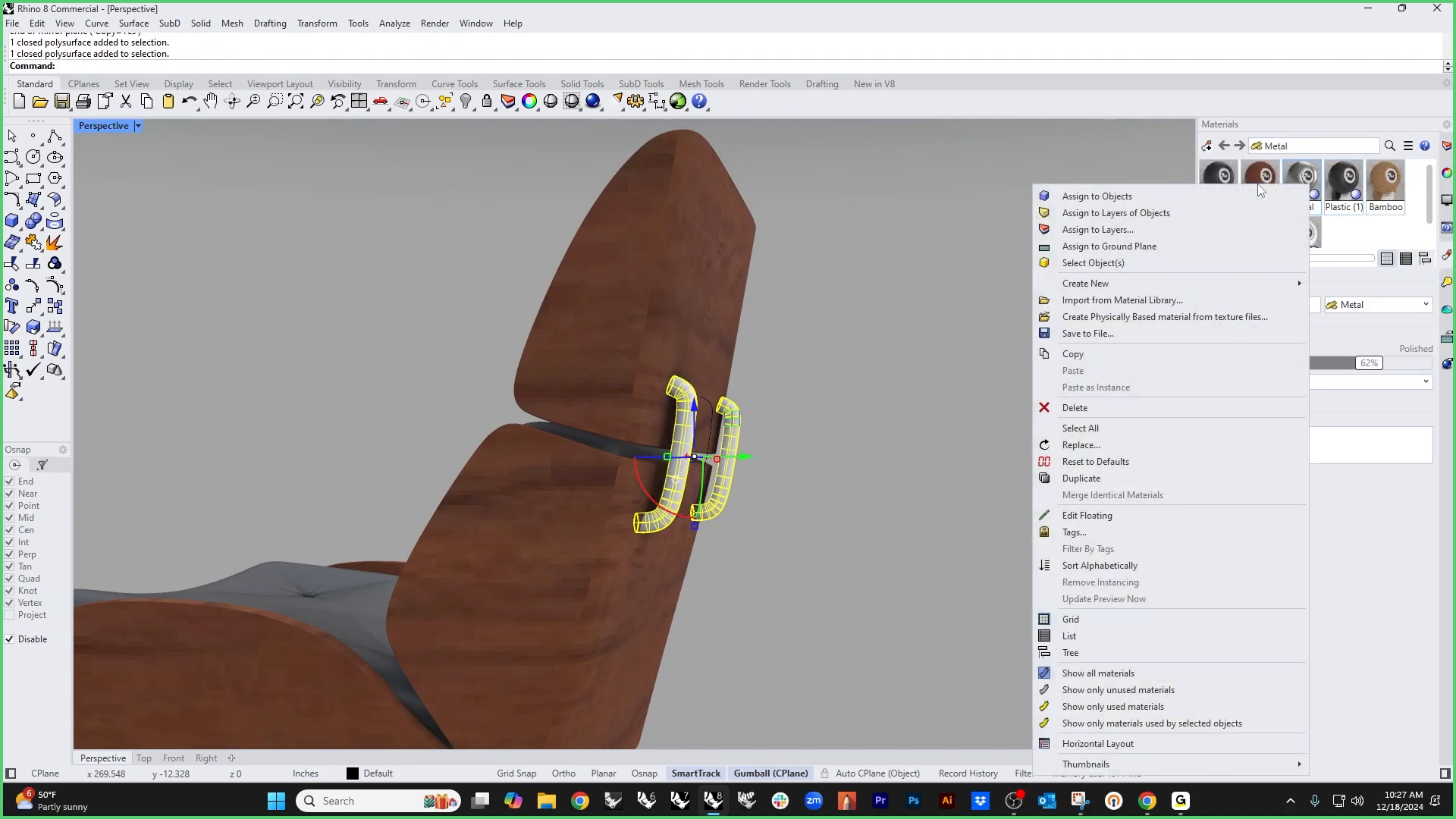
pyautogui.click(1129, 195)
pyautogui.scroll(-5, 877, 389)
pyautogui.moveTo(754, 438); pyautogui.dragTo(741, 474, button='right')
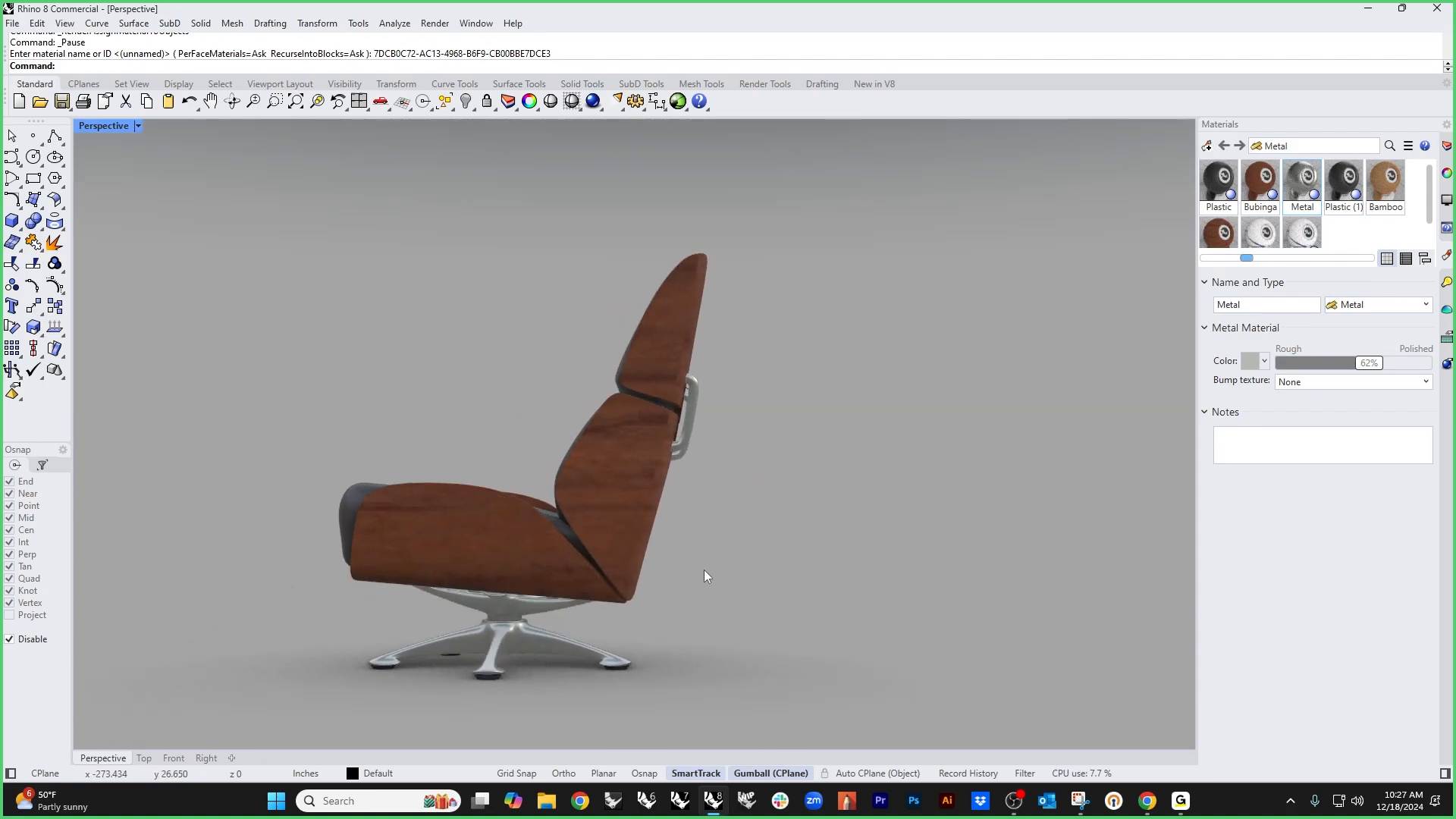
# Step: In the Right view, draw a control-point curve from the lower backrest's rear around its bottom corner to the seat shell's underside
pyautogui.moveTo(704, 571); pyautogui.dragTo(684, 566, button='right')
pyautogui.hotkey('ctrl', 'F2')
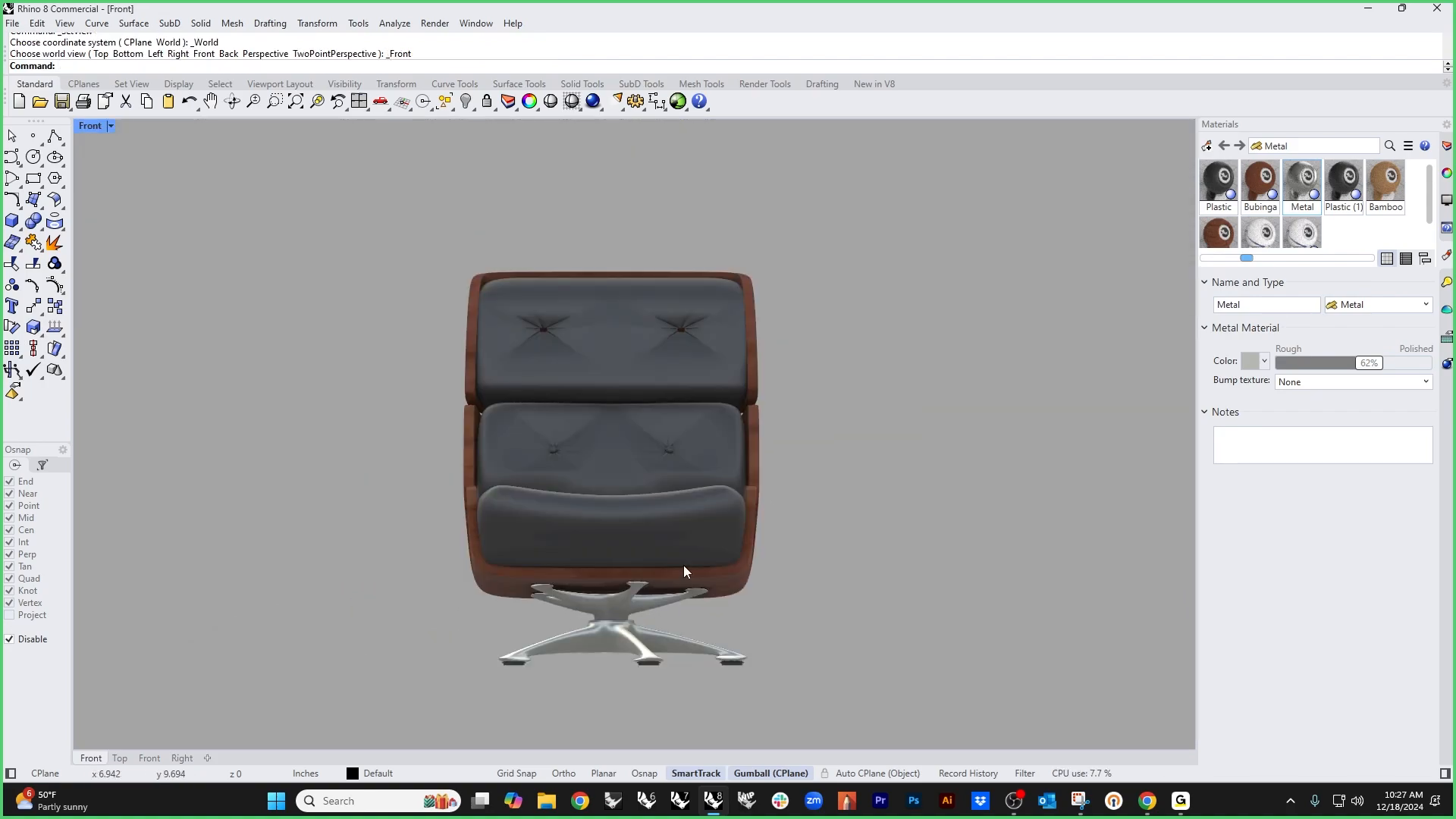
pyautogui.hotkey('ctrl', 'F3')
pyautogui.scroll(10, 584, 597)
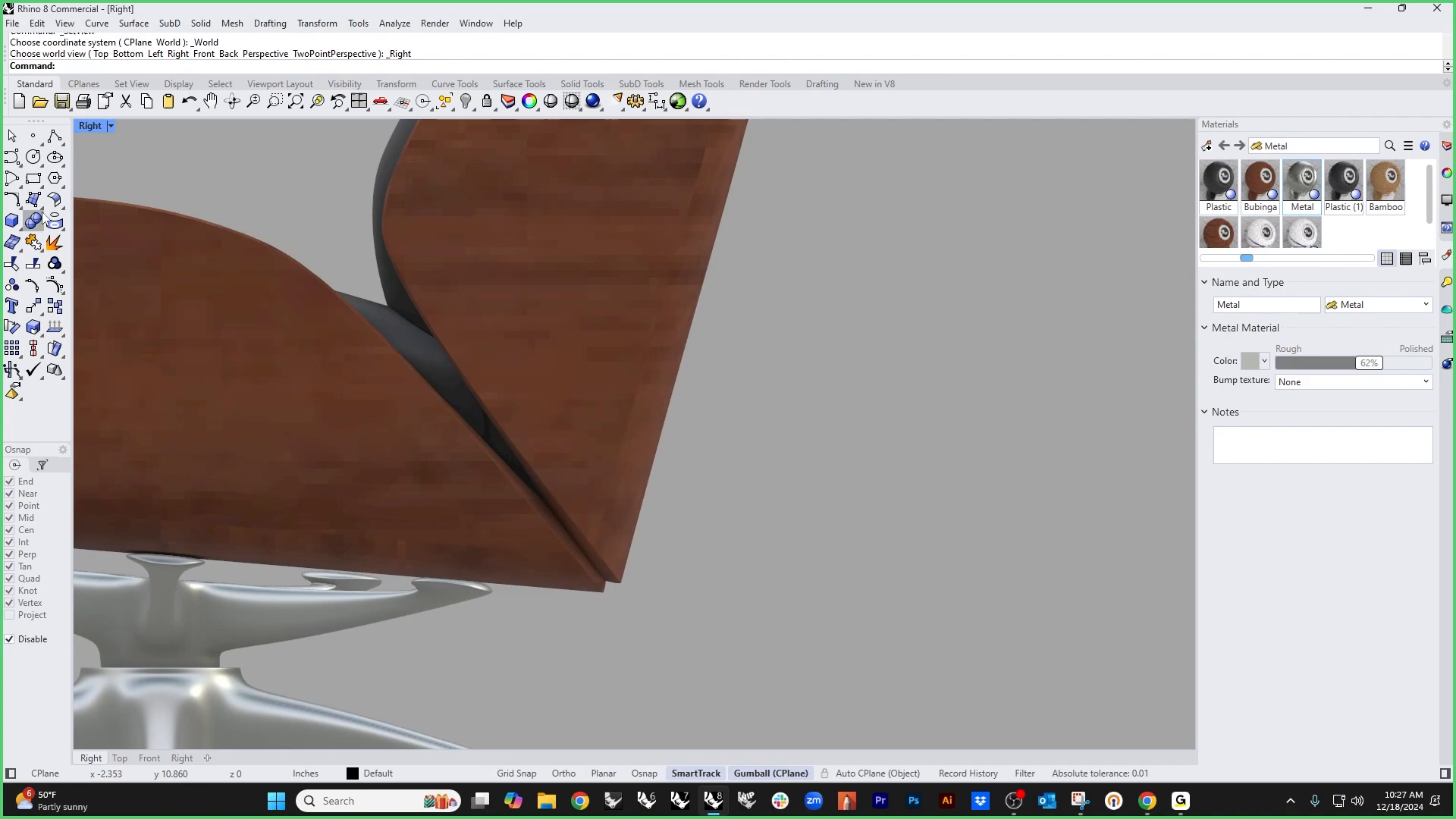
pyautogui.click(11, 157)
pyautogui.click(632, 442)
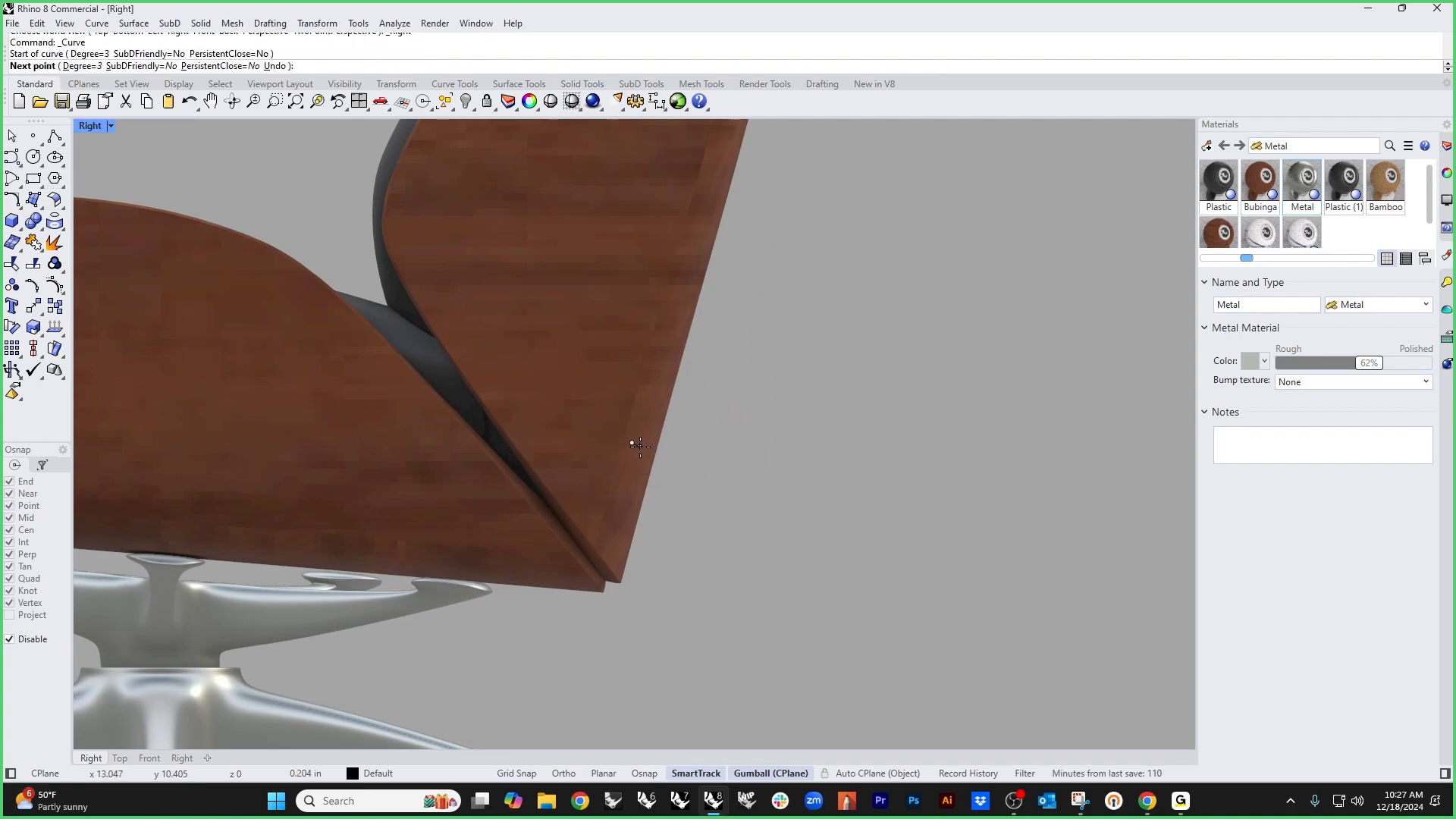
pyautogui.click(670, 457)
pyautogui.click(682, 467)
pyautogui.click(680, 483)
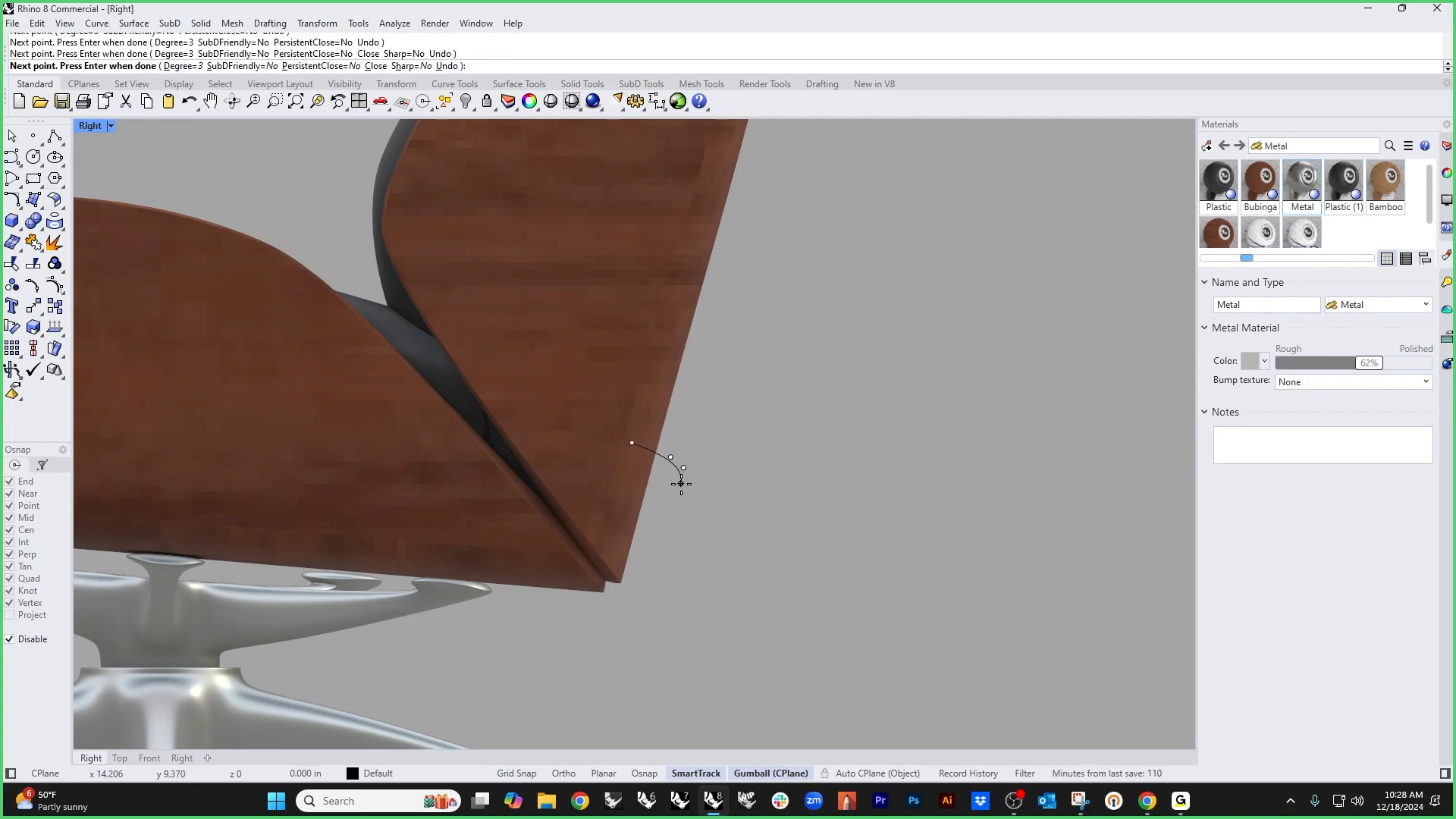
pyautogui.click(650, 627)
pyautogui.click(642, 645)
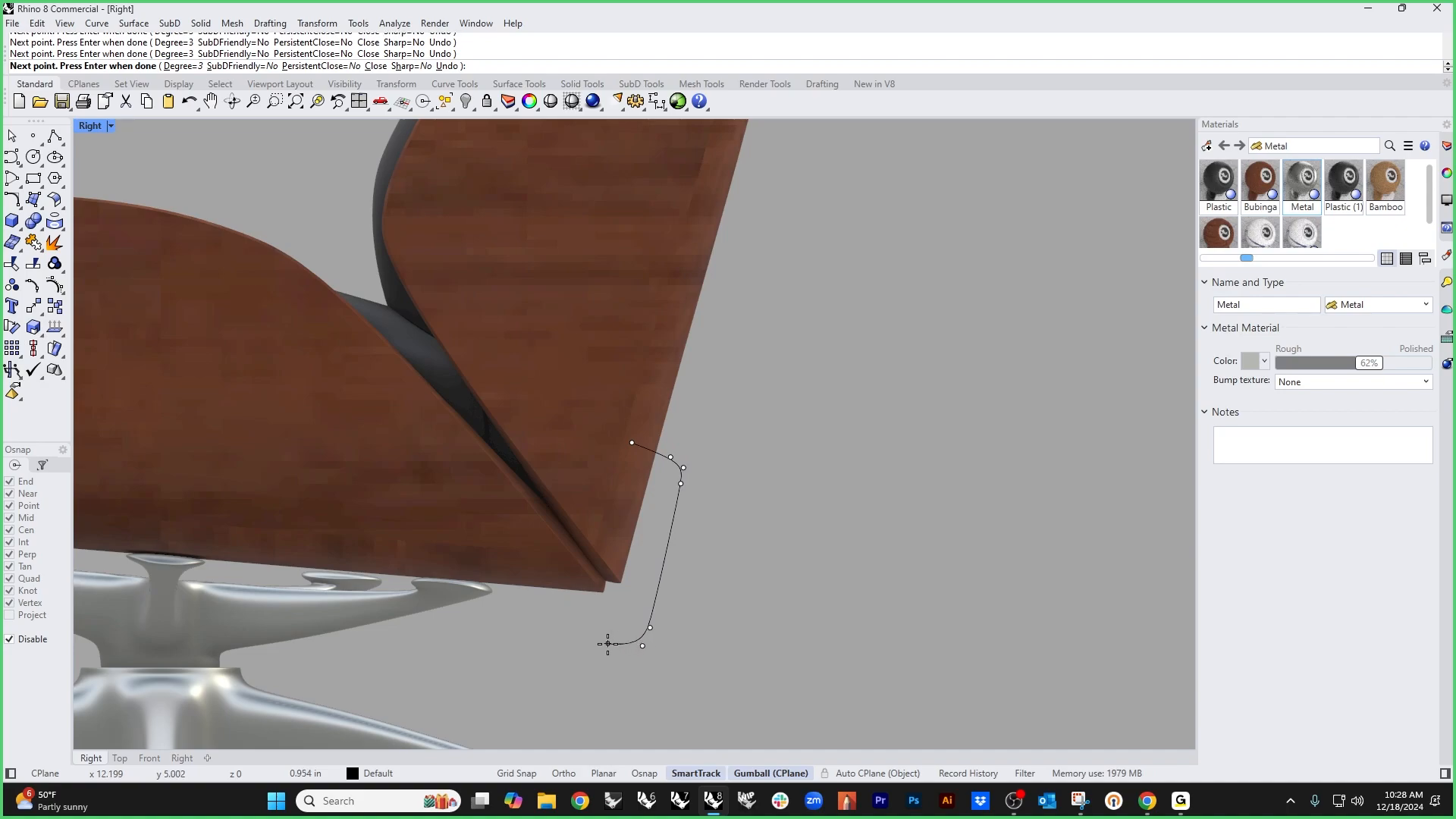
pyautogui.click(608, 642)
pyautogui.click(513, 631)
pyautogui.click(499, 625)
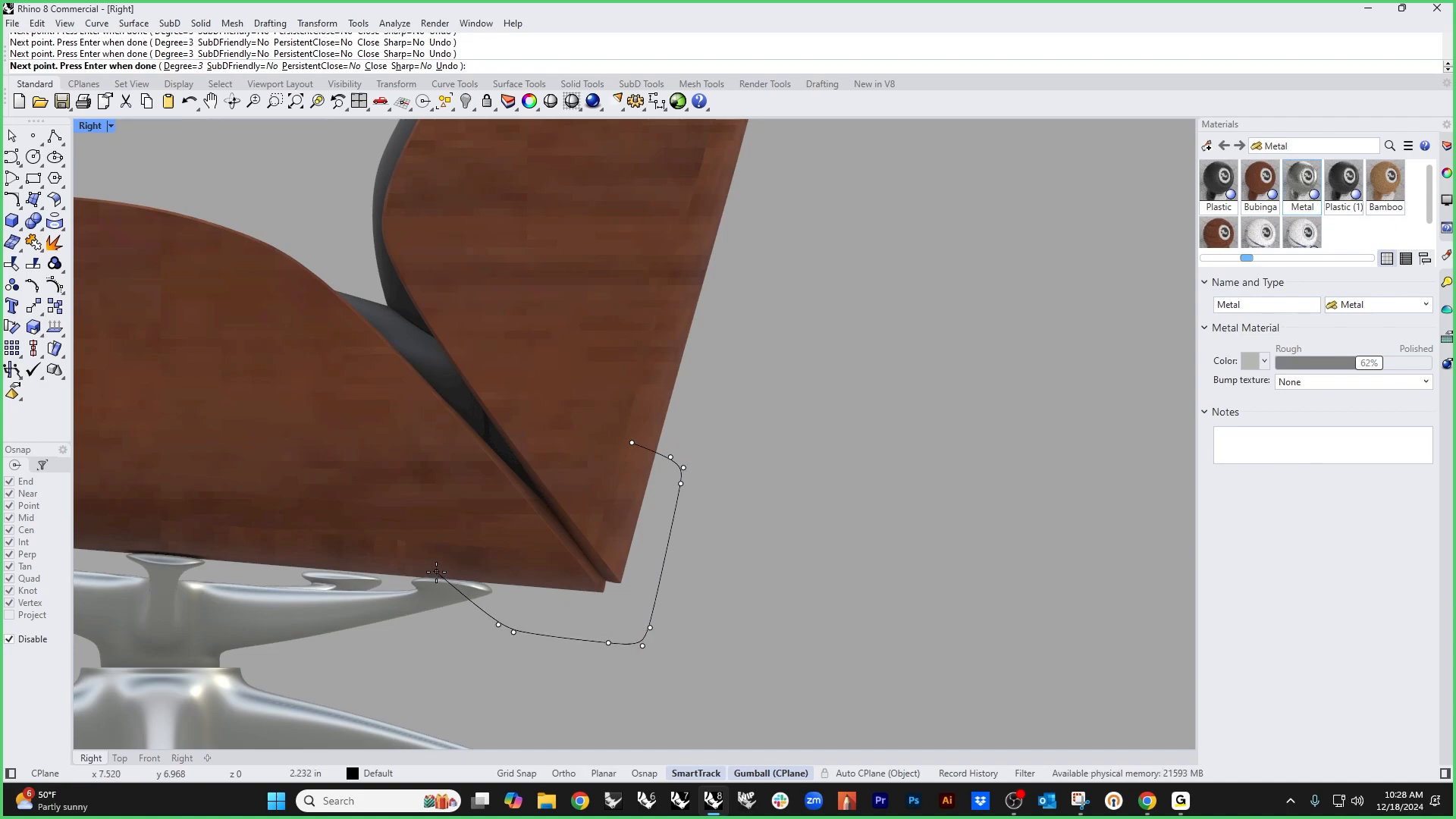
pyautogui.click(429, 561)
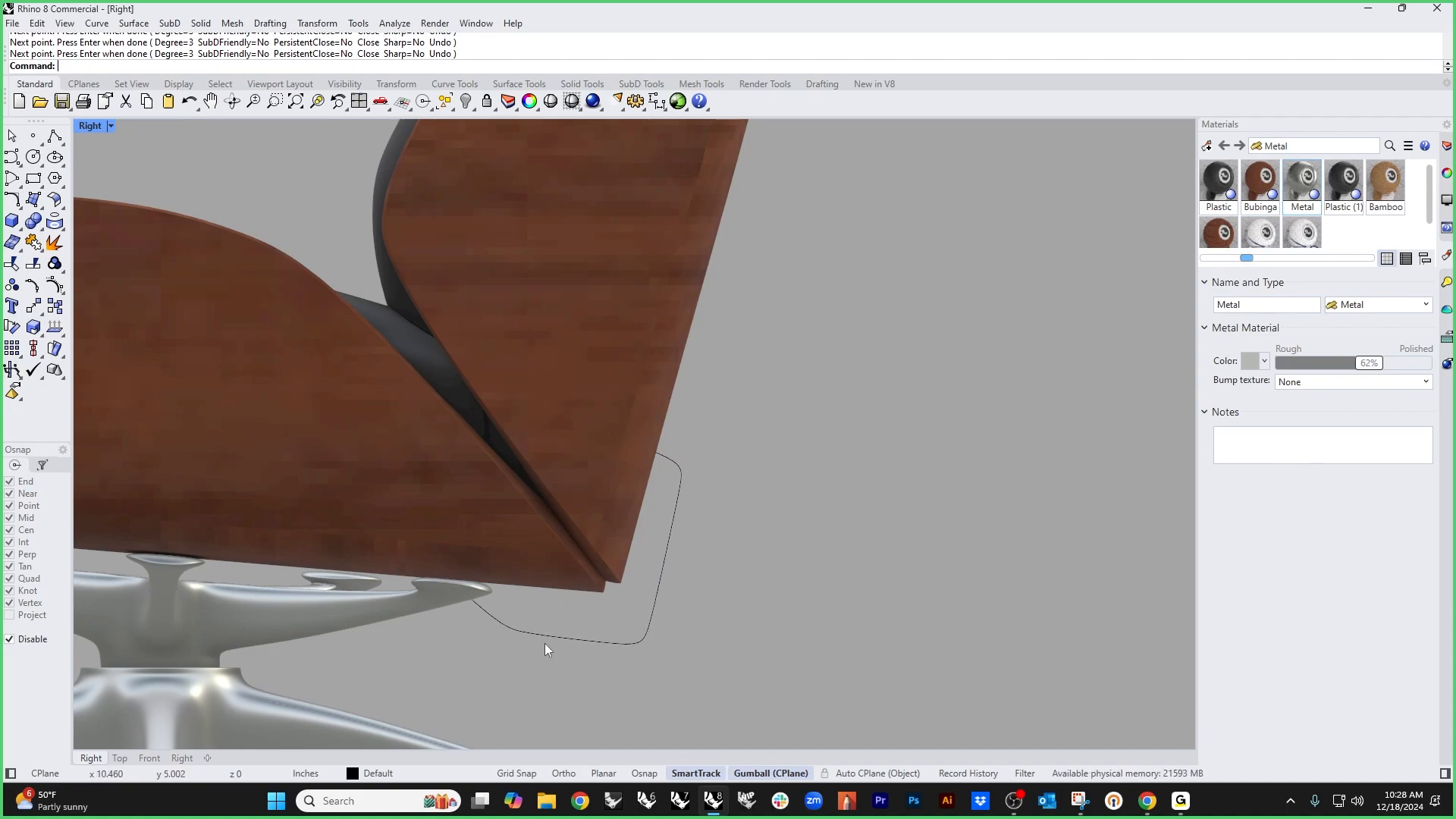
pyautogui.press('Return')
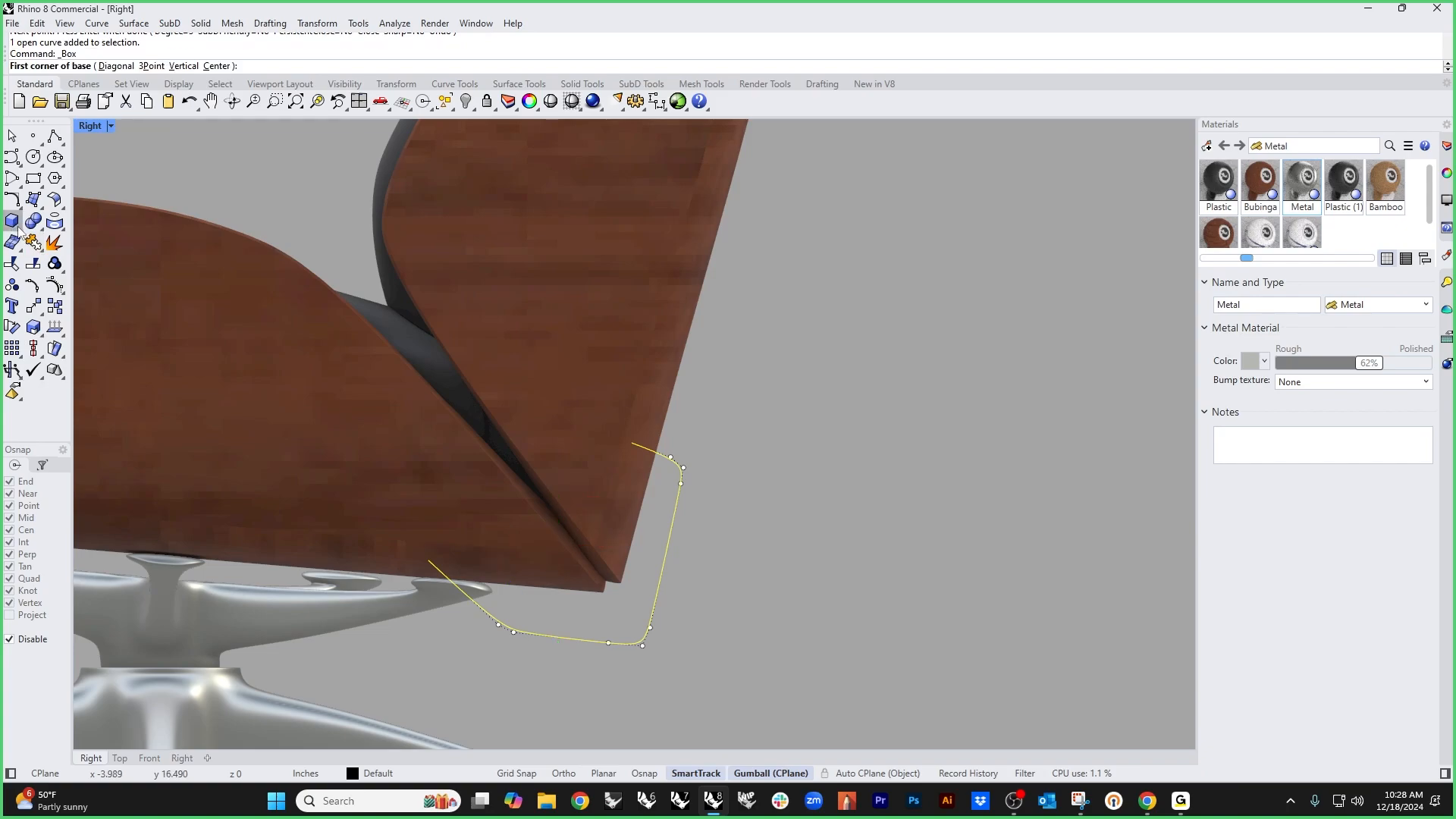
# Step: Create a flat-capped pipe with a uniform radius along the curve joining the backrest to the seat
pyautogui.click(16, 228)
pyautogui.click(76, 273)
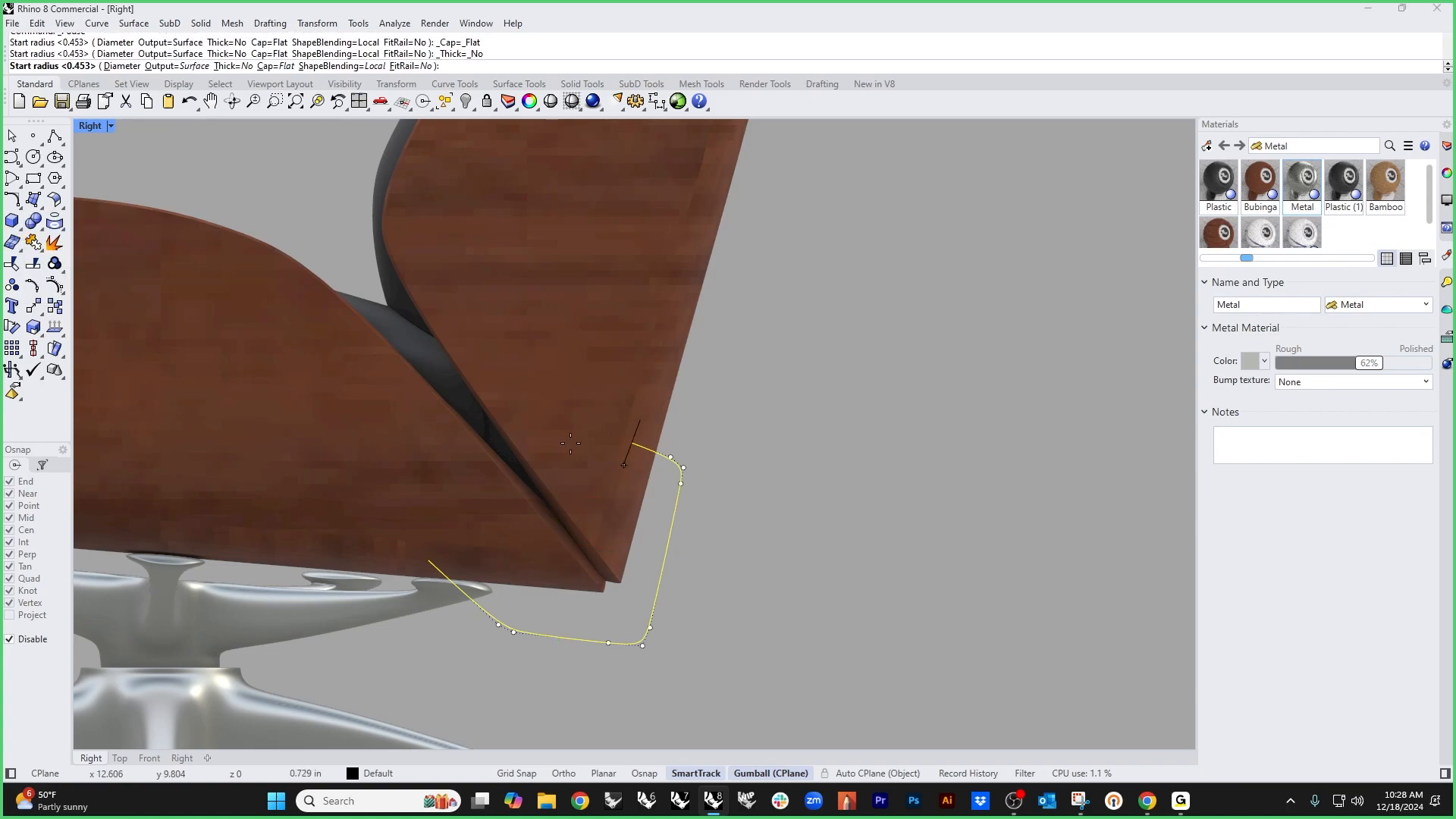
pyautogui.click(605, 458)
pyautogui.press('Return')
pyautogui.press('Return')
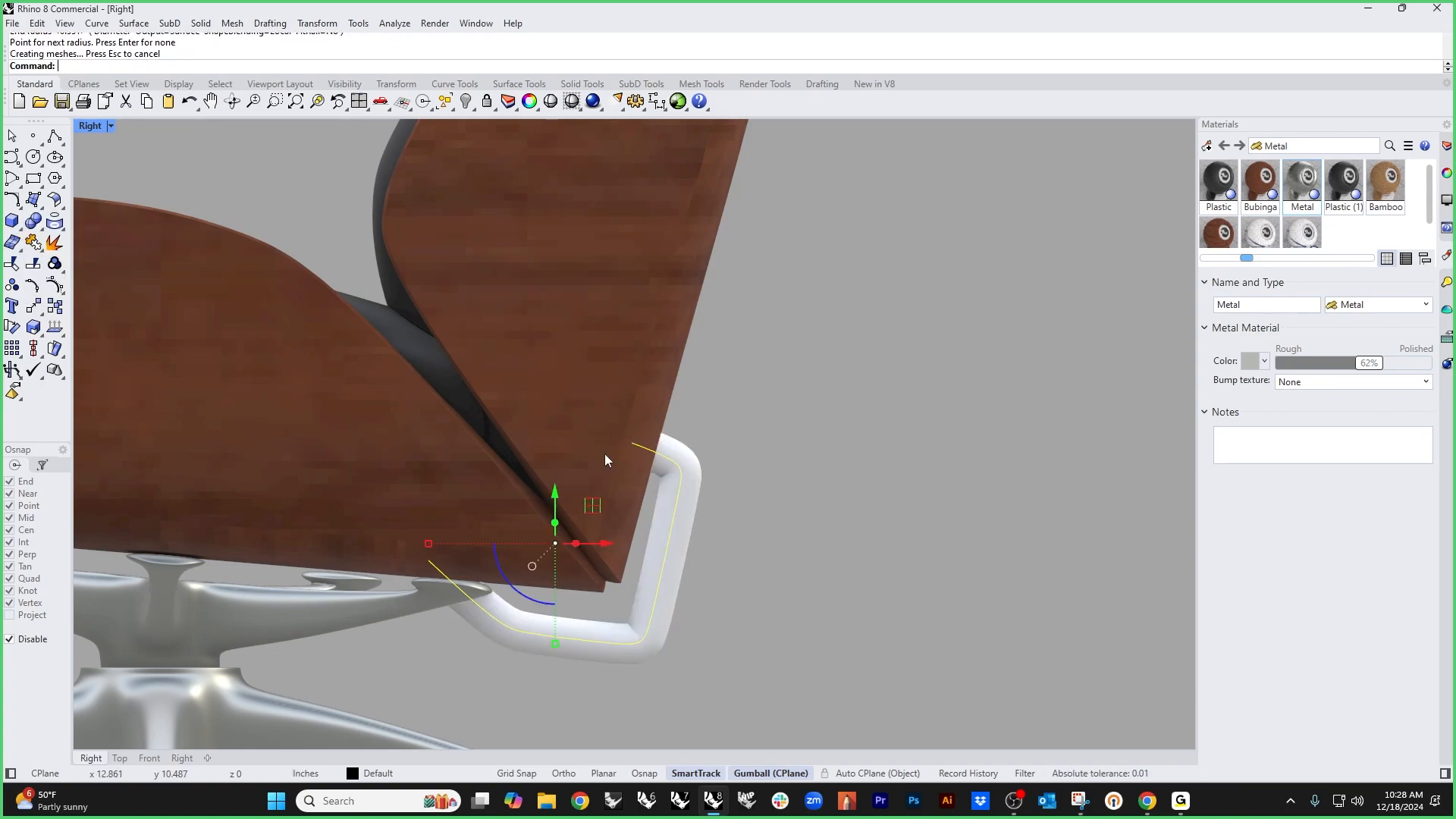
# Step: Assign the Metal material to the lower connector pipe between backrest and seat
pyautogui.click(697, 590)
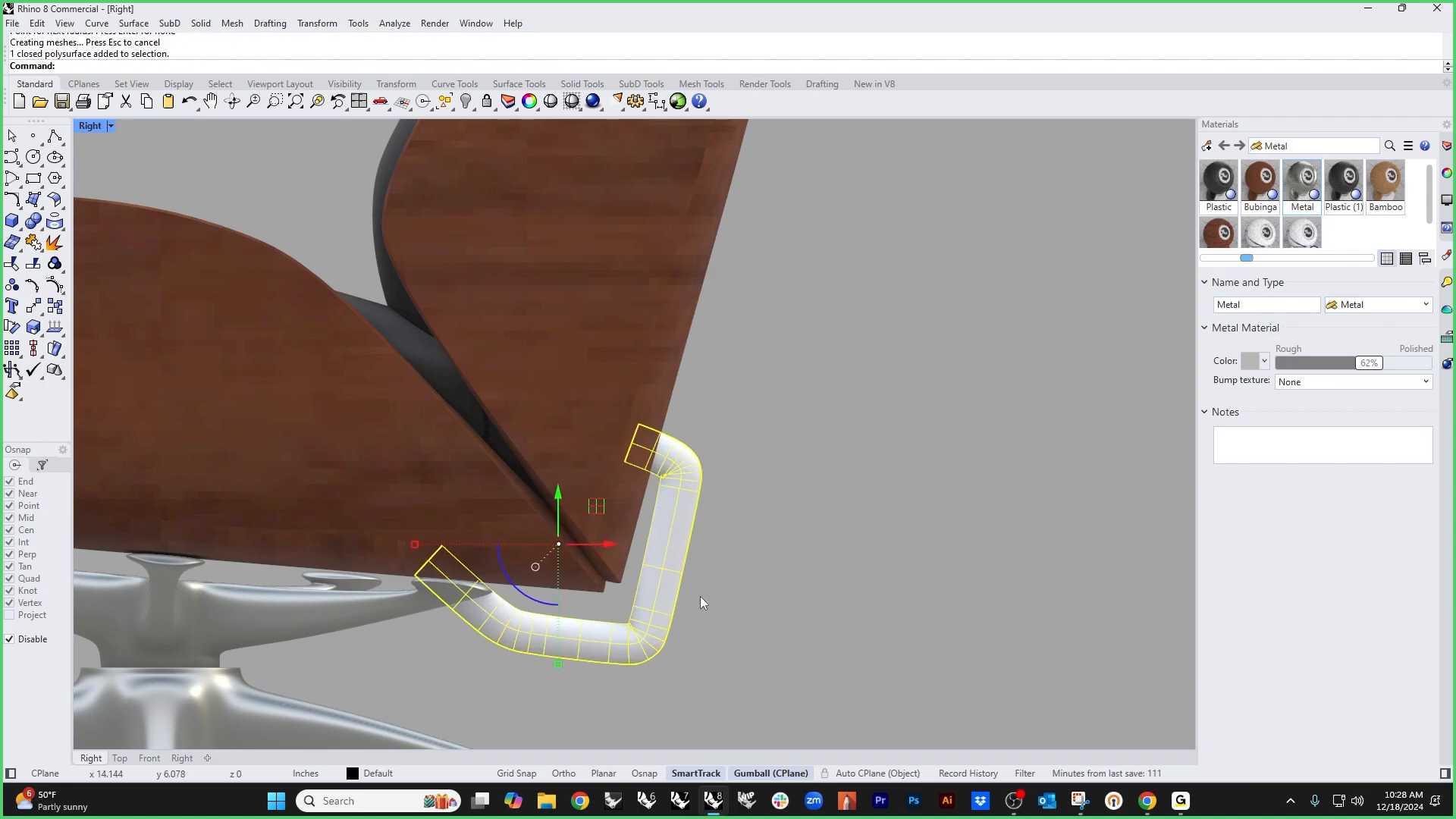
pyautogui.rightClick(1301, 183)
pyautogui.click(1190, 191)
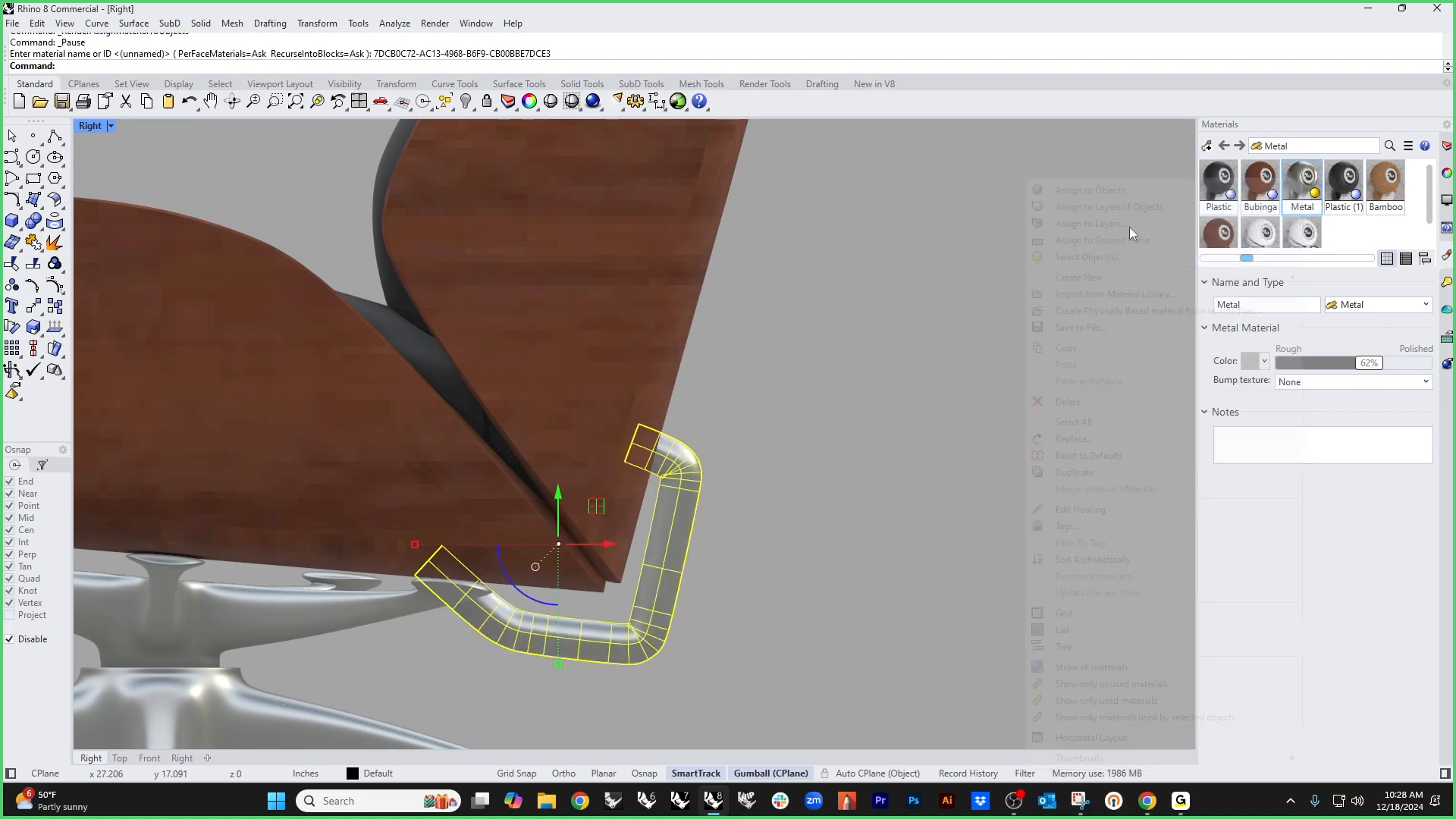
pyautogui.click(853, 404)
# Step: In the Perspective view, move the lower connector pipe sideways and mirror a copy across the chair's centre plane, starting at 0
pyautogui.hotkey('ctrl', 'F4')
pyautogui.moveTo(853, 401); pyautogui.dragTo(649, 414, button='right')
pyautogui.scroll(7, 625, 415)
pyautogui.click(709, 506)
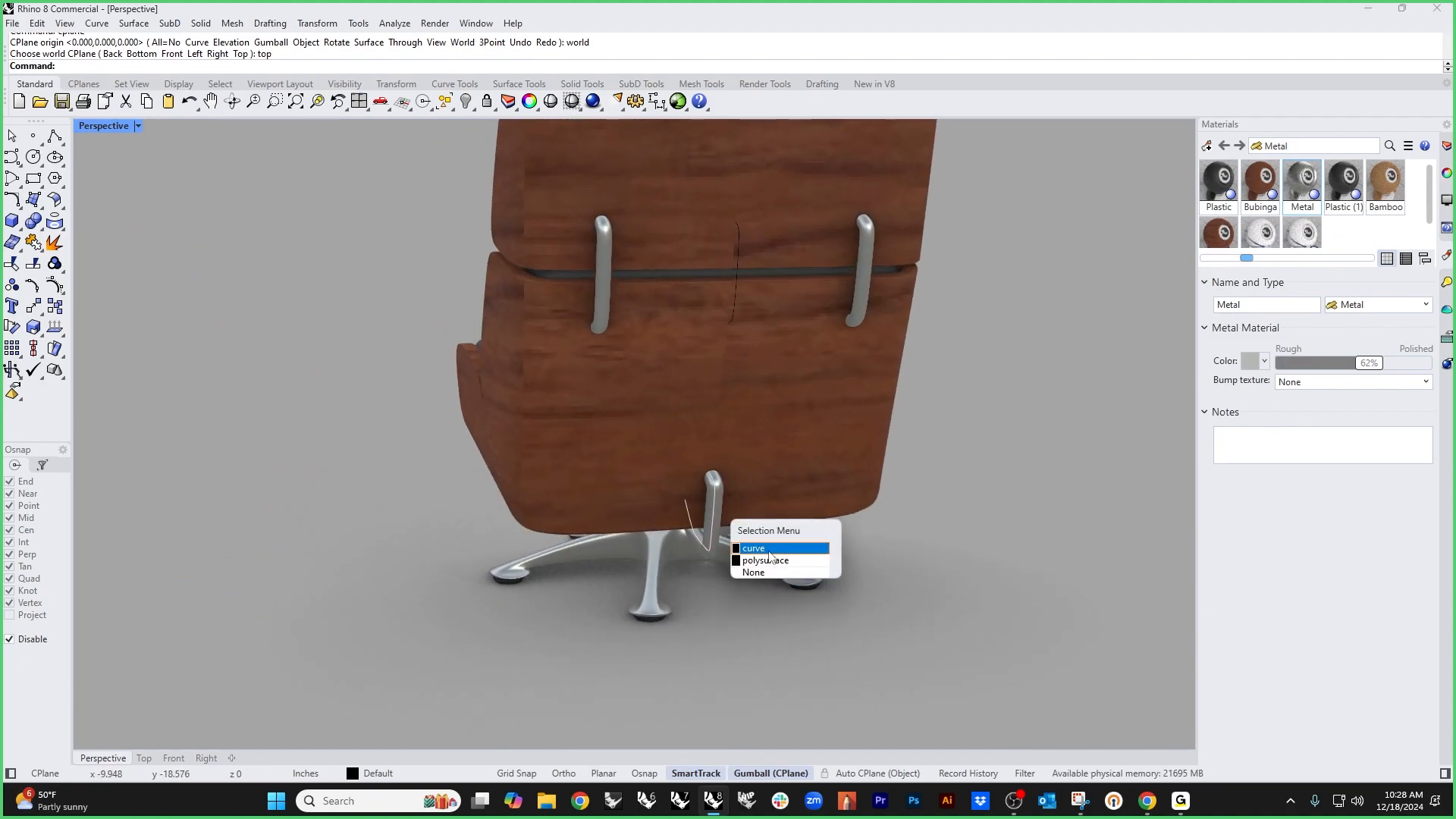
pyautogui.click(758, 547)
pyautogui.moveTo(666, 510); pyautogui.dragTo(637, 548)
pyautogui.write('mi')
pyautogui.press('Return')
pyautogui.write('0')
pyautogui.press('Return')
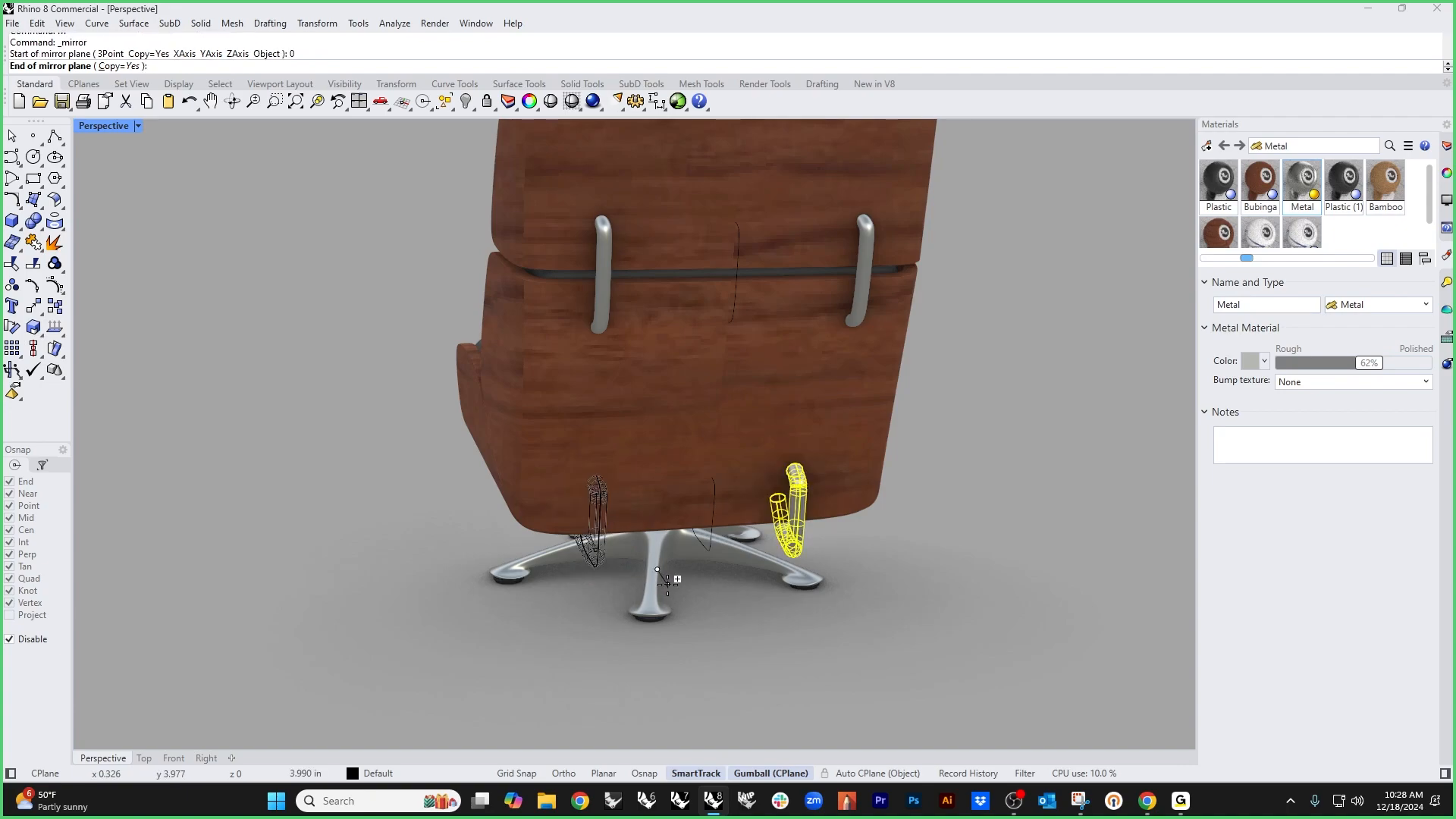
pyautogui.keyDown('shift'); pyautogui.click(687, 584); pyautogui.keyUp('shift')
# Step: Select the whole metal base with its feet and move it slightly toward the front of the seat
pyautogui.moveTo(776, 671); pyautogui.dragTo(757, 581, button='right')
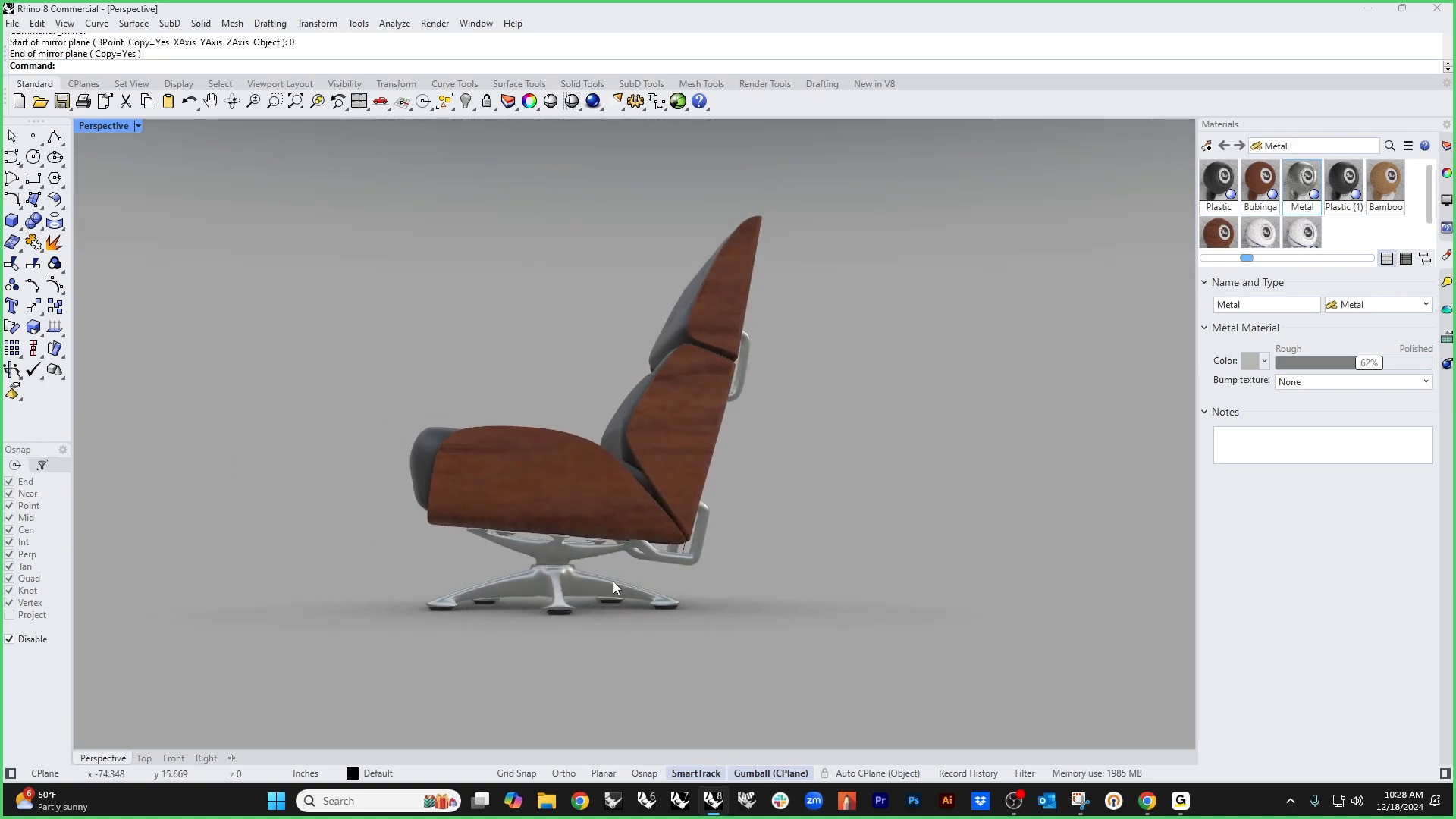
pyautogui.click(582, 551)
pyautogui.keyDown('shift'); pyautogui.click(570, 586); pyautogui.keyUp('shift')
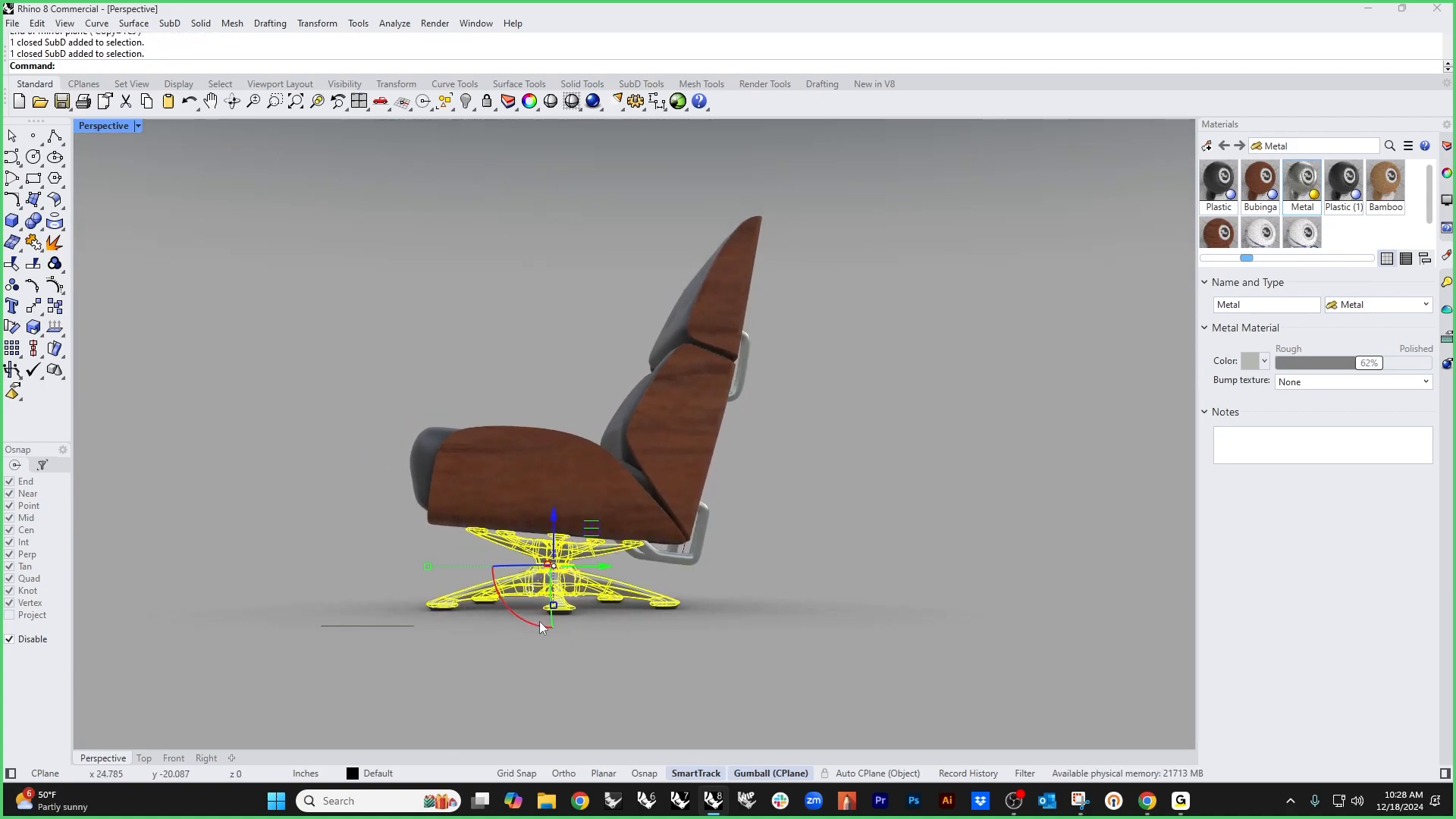
pyautogui.keyDown('shift'); pyautogui.moveTo(320, 628); pyautogui.dragTo(746, 580); pyautogui.keyUp('shift')
pyautogui.moveTo(620, 567); pyautogui.dragTo(583, 576)
pyautogui.click(776, 584)
pyautogui.moveTo(755, 558); pyautogui.dragTo(866, 551, button='right')
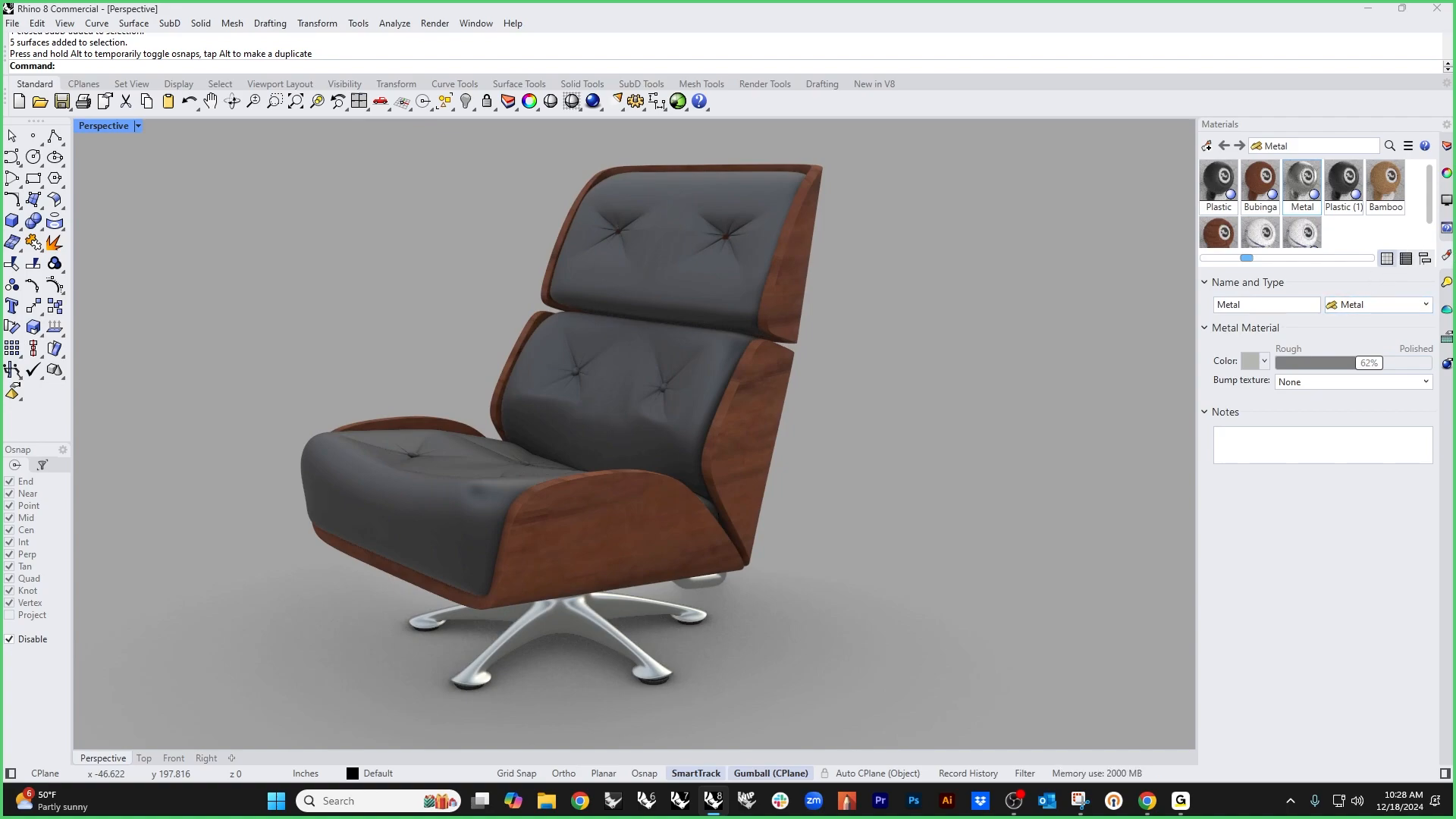
# Step: Set the Perspective viewport's camera lens length to 35 mm and frame the whole chair again
pyautogui.click(1446, 200)
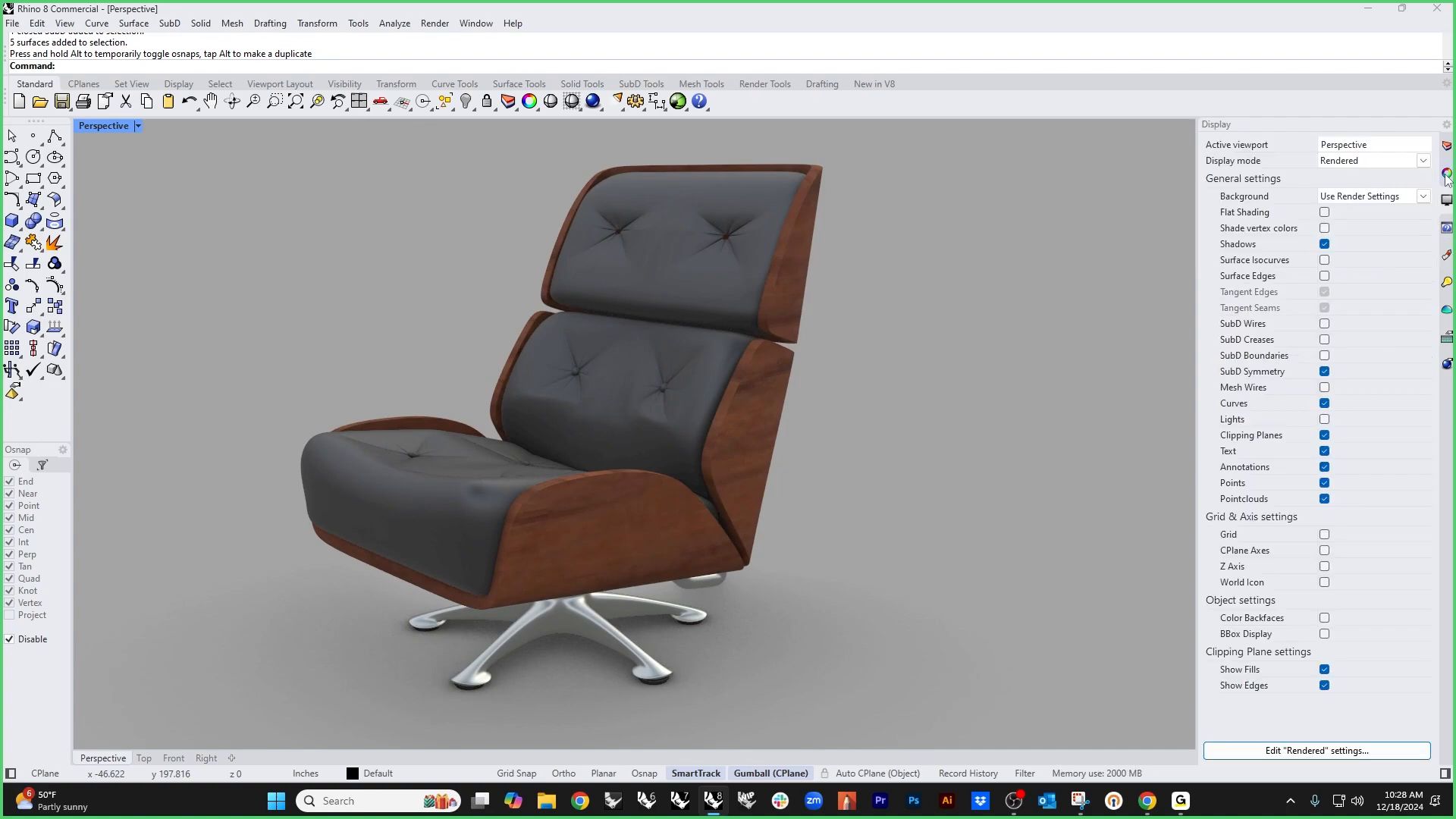
pyautogui.doubleClick(1366, 306)
pyautogui.write('35')
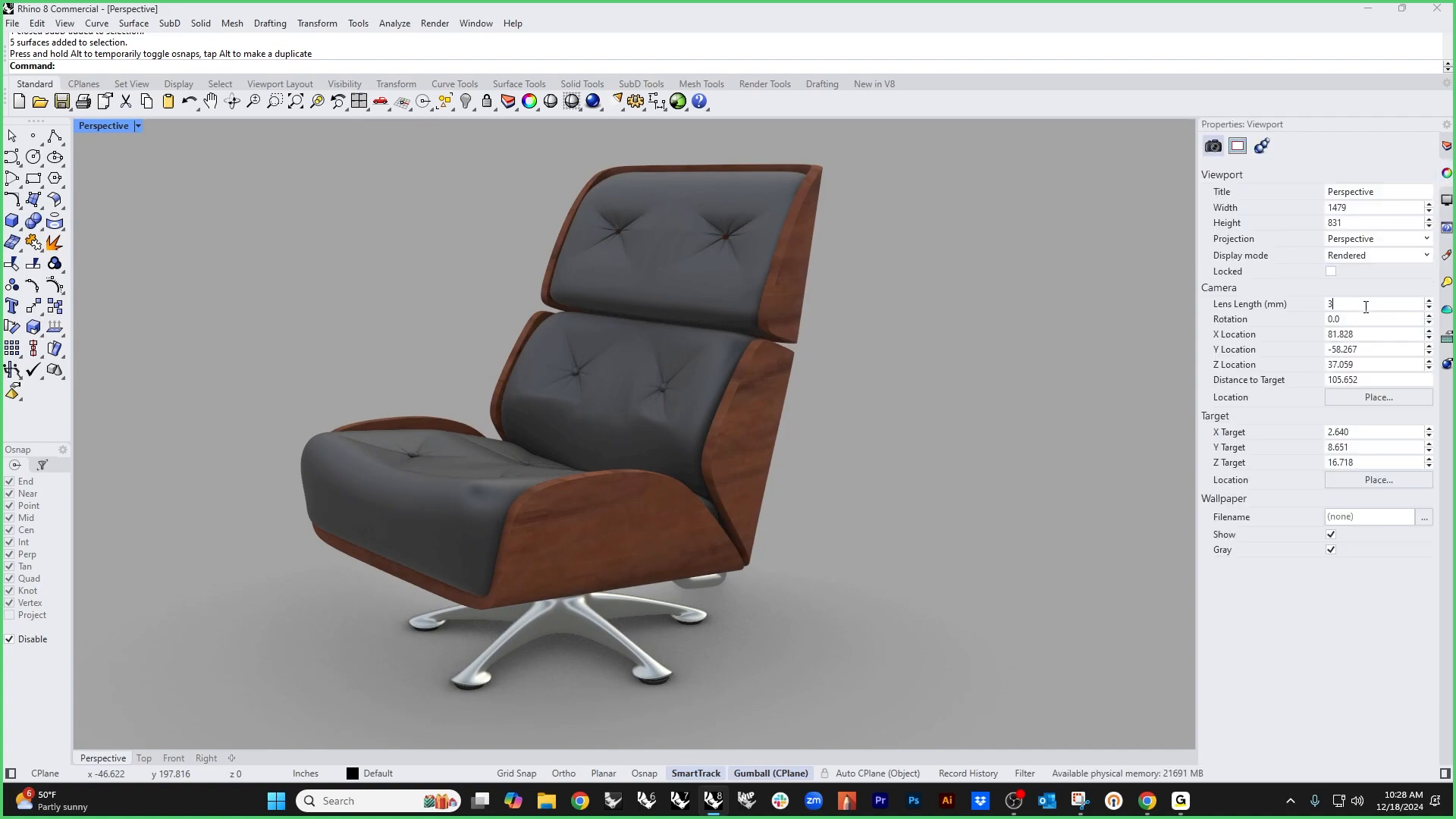
pyautogui.press('Return')
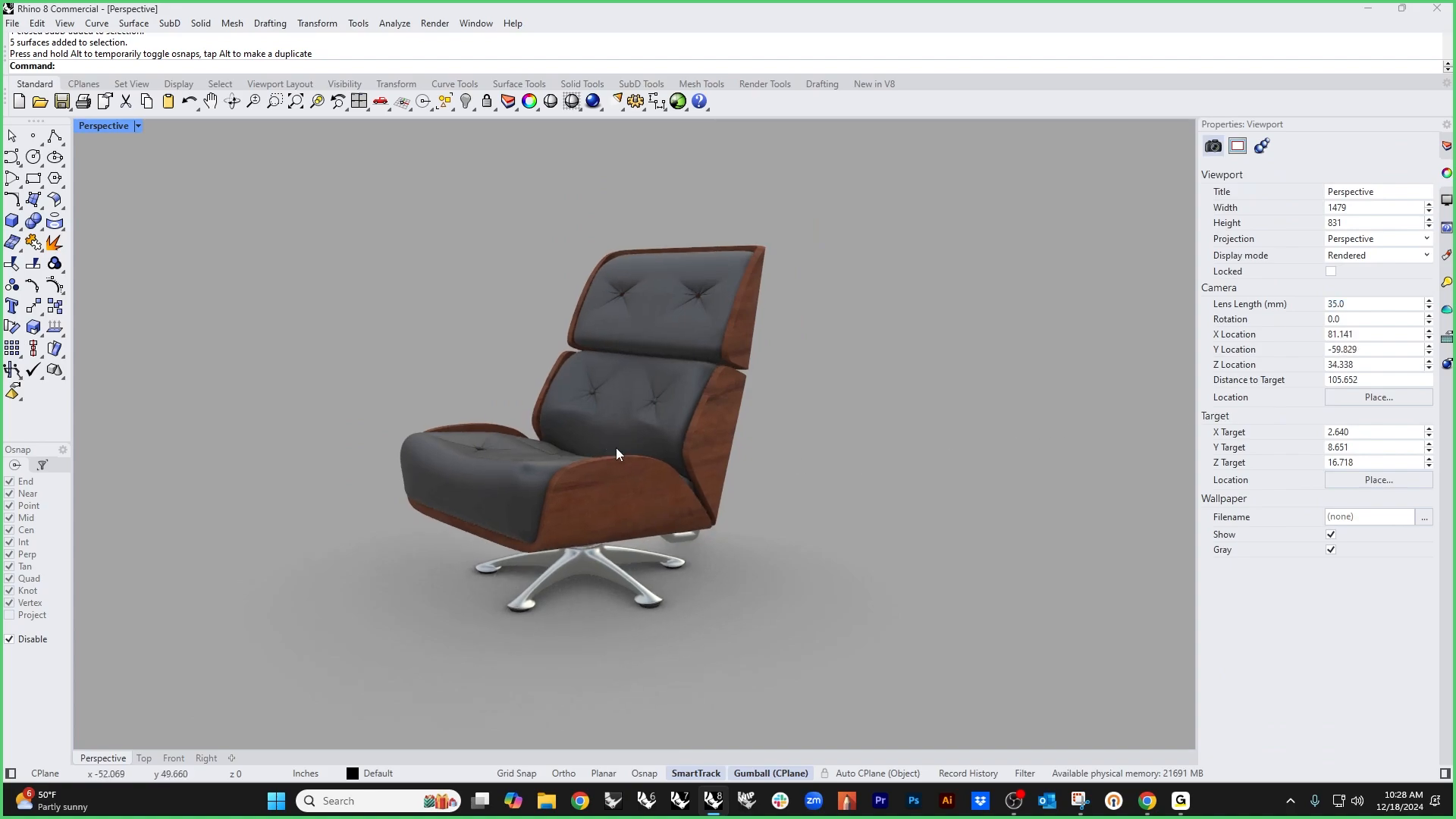
pyautogui.scroll(3, 616, 447)
pyautogui.scroll(2, 656, 429)
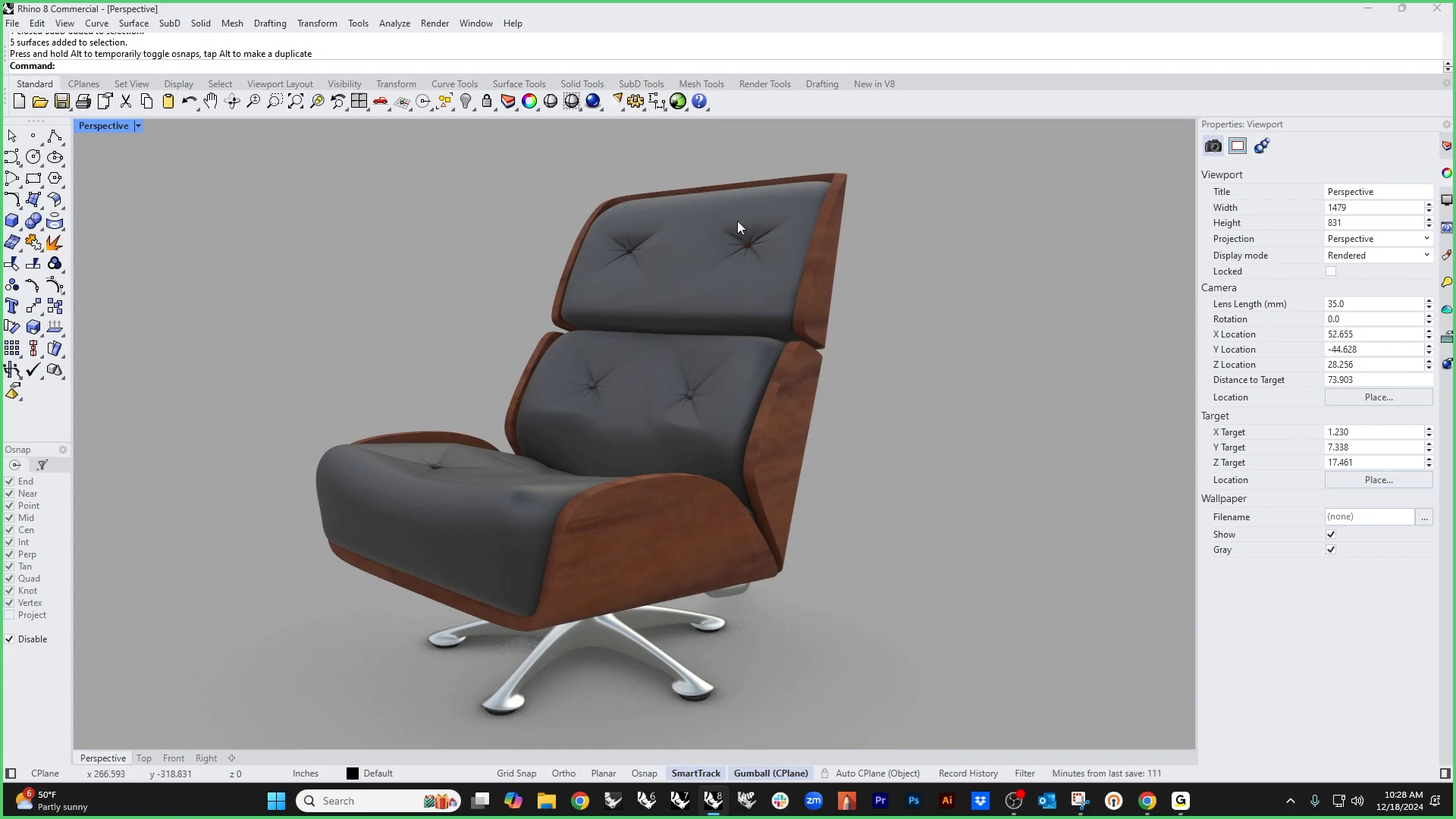
# Step: Select the two buttons on the upper backrest cushion and move them slightly to adjust how they sit in the tufts
pyautogui.click(701, 220)
pyautogui.moveTo(784, 259); pyautogui.dragTo(760, 273, button='right')
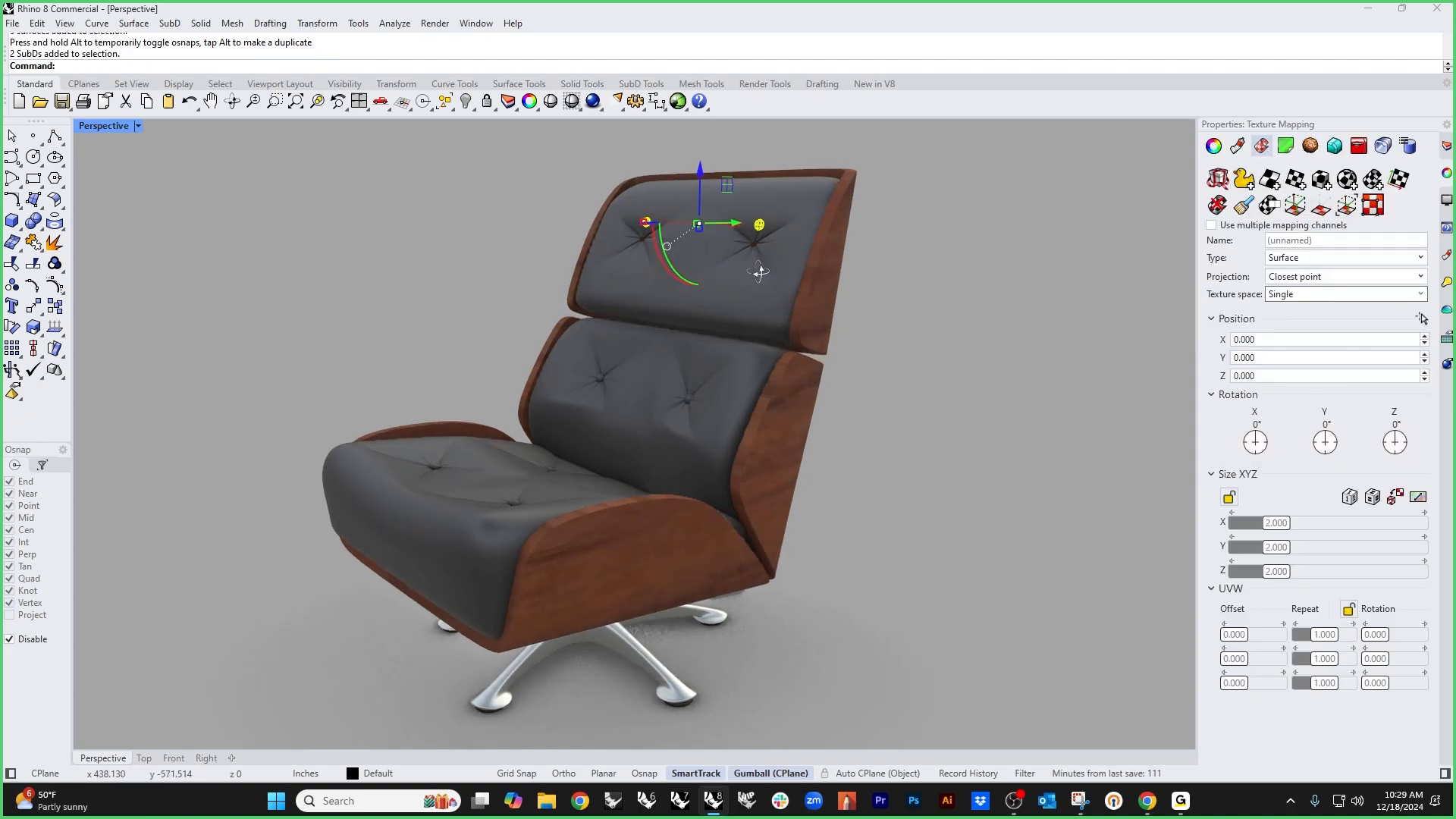
pyautogui.scroll(5, 697, 219)
pyautogui.moveTo(728, 204); pyautogui.dragTo(692, 274)
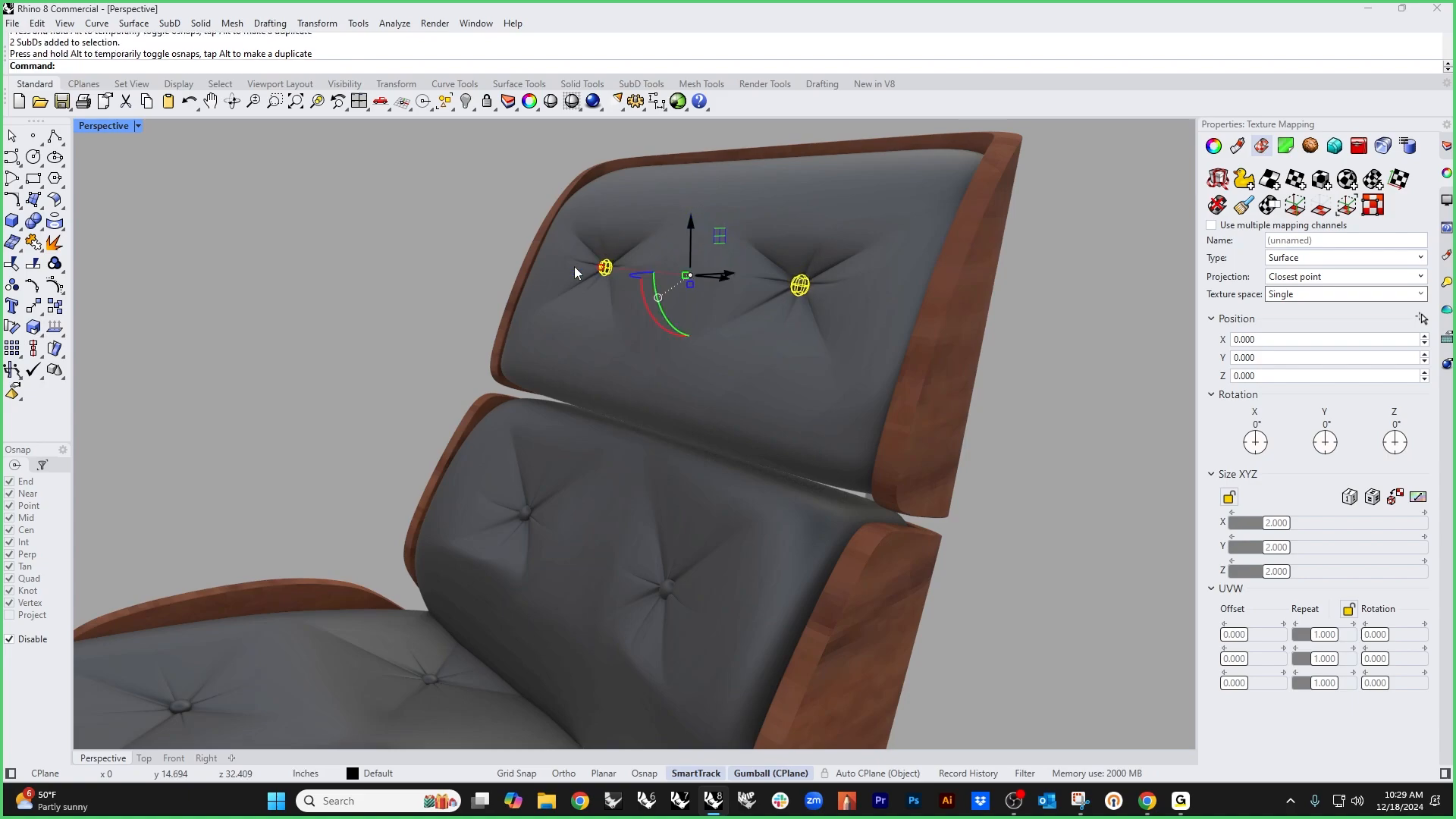
pyautogui.click(447, 262)
pyautogui.scroll(-5, 455, 264)
pyautogui.moveTo(652, 469); pyautogui.dragTo(900, 462, button='right')
pyautogui.scroll(2, 824, 443)
pyautogui.scroll(3, 880, 466)
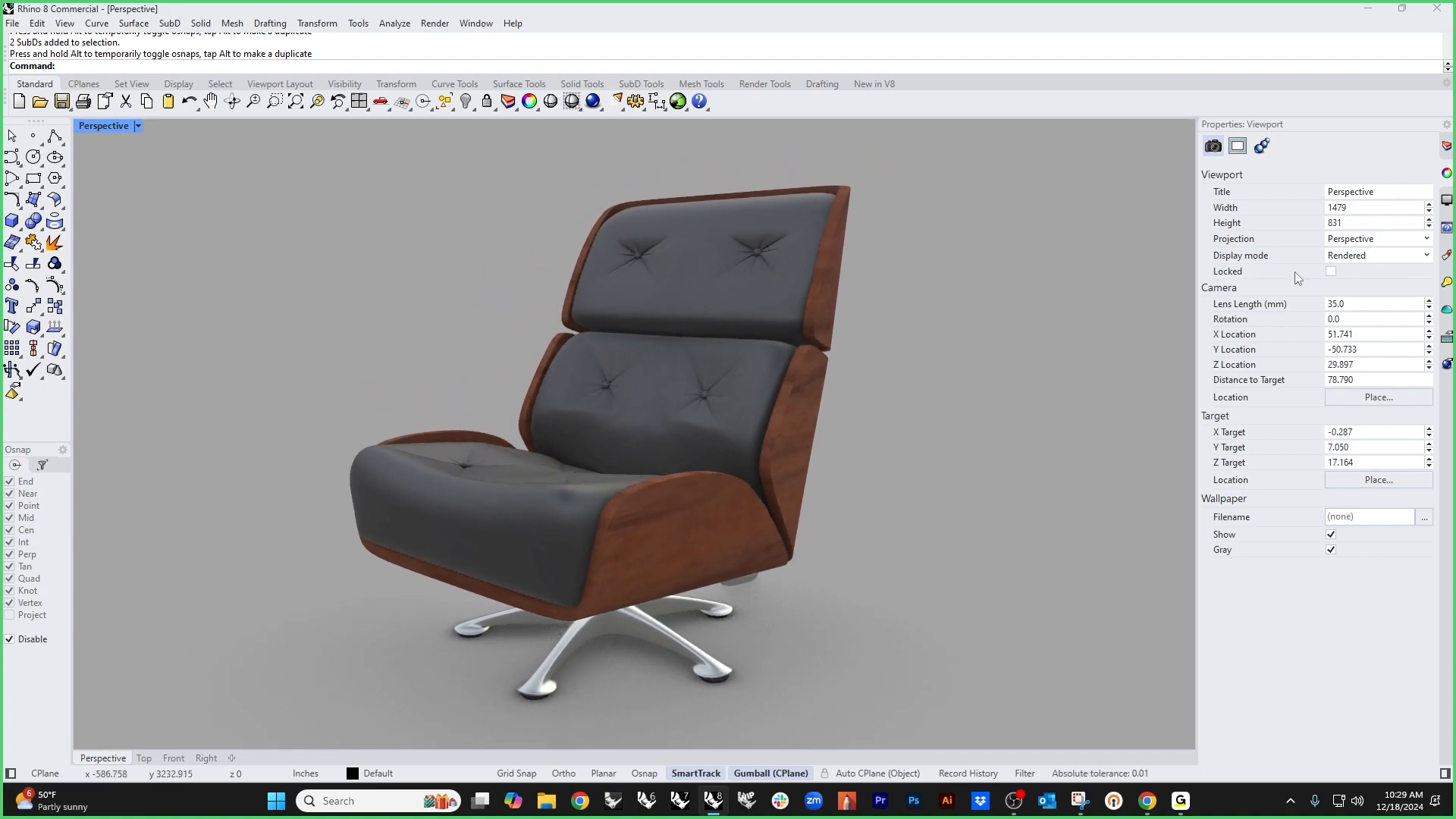
# Step: Try the Studio environment for all environment channels, and apply the Rhino8 Automotive Studio environment to all channels instead
pyautogui.click(1445, 311)
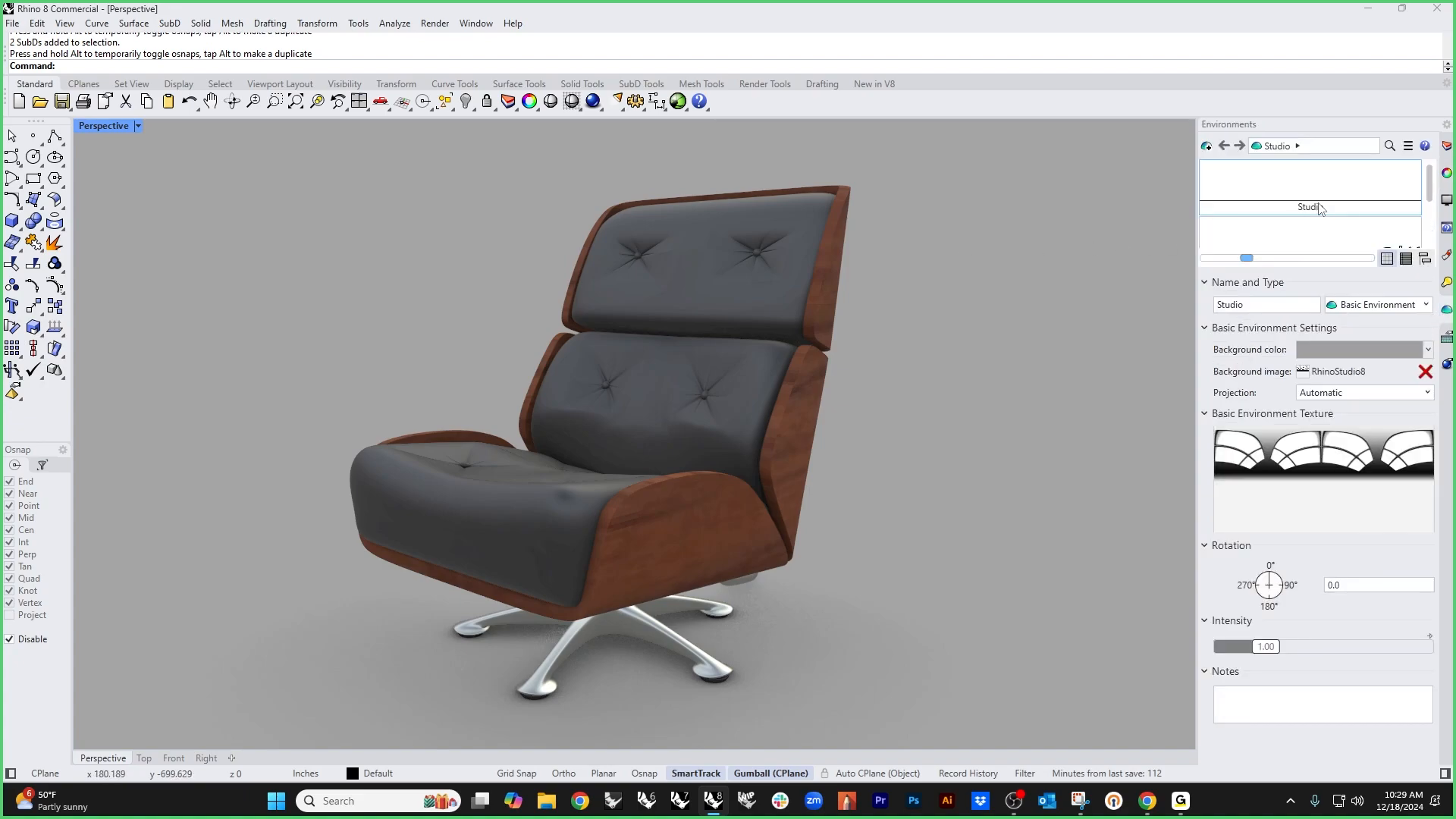
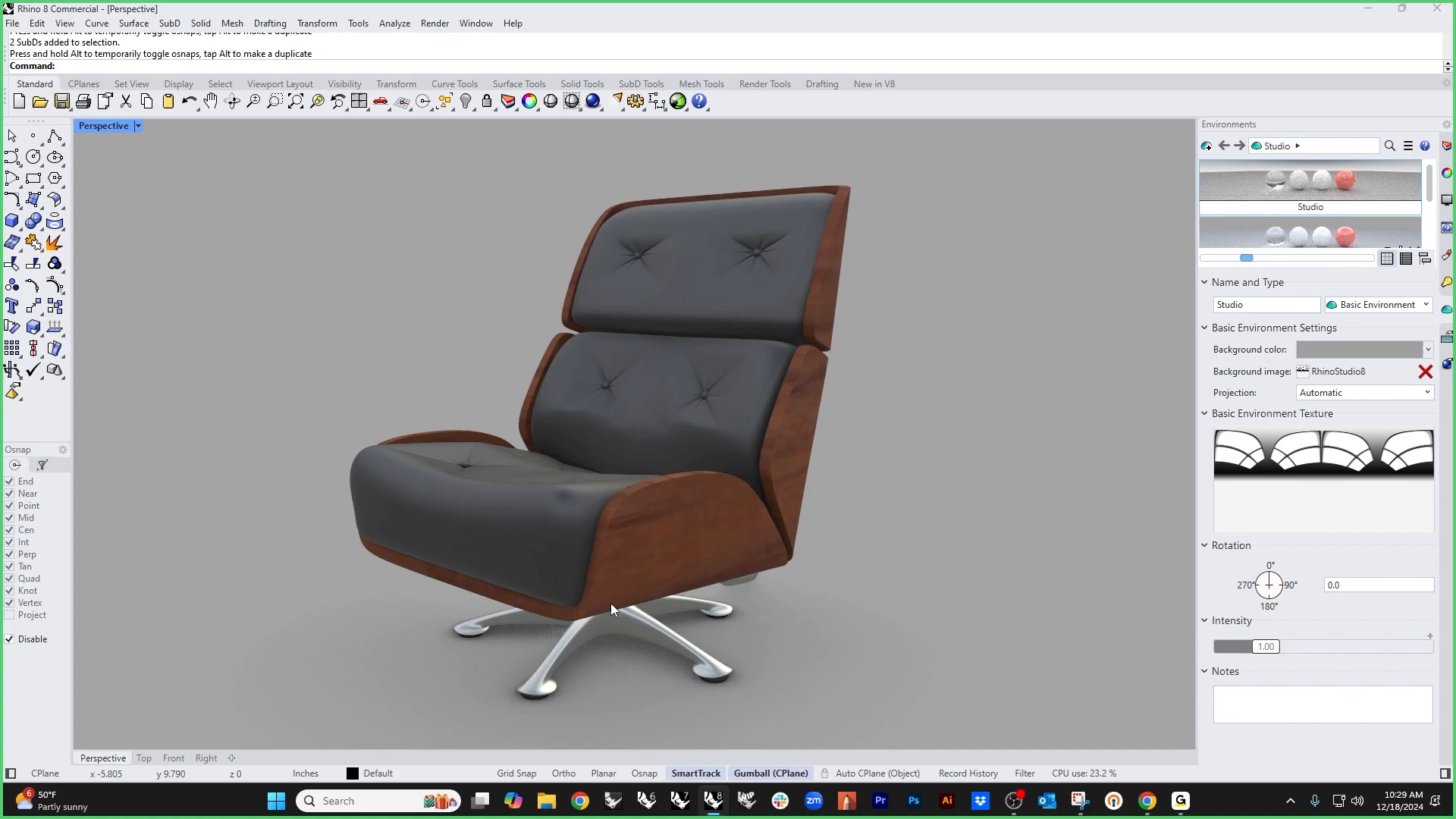
pyautogui.rightClick(1330, 196)
pyautogui.click(1116, 257)
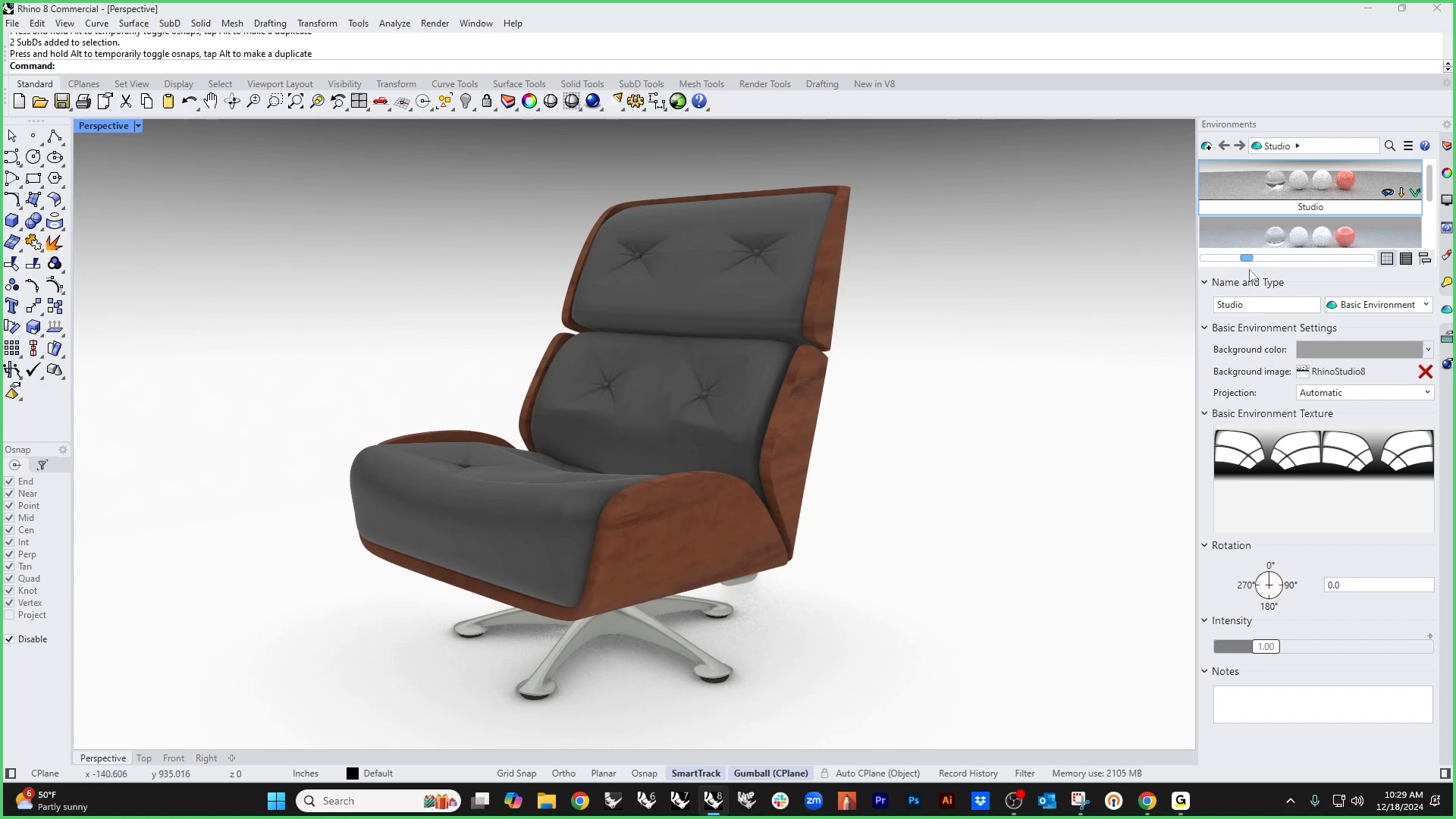
pyautogui.rightClick(1240, 235)
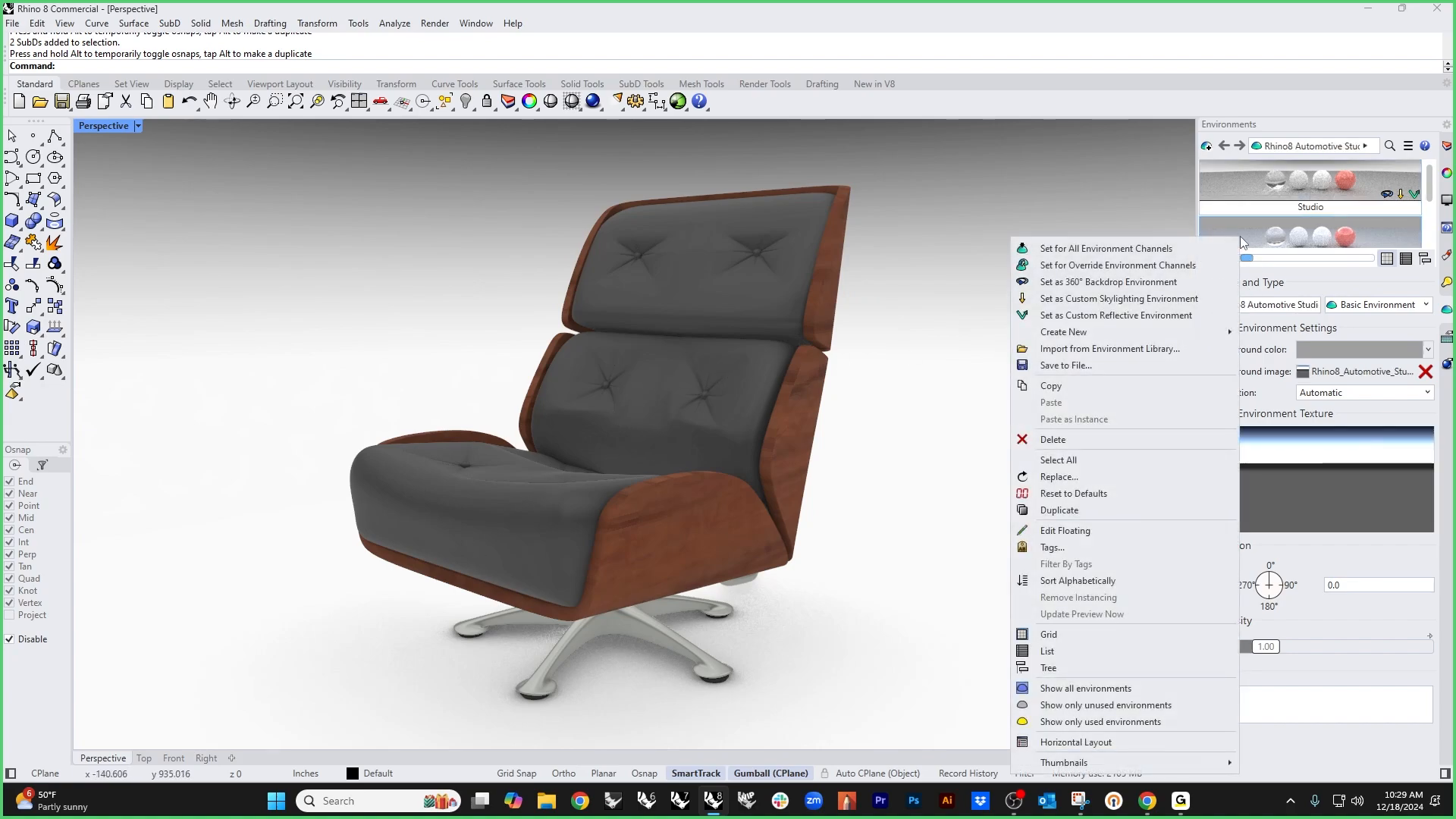
pyautogui.click(1183, 242)
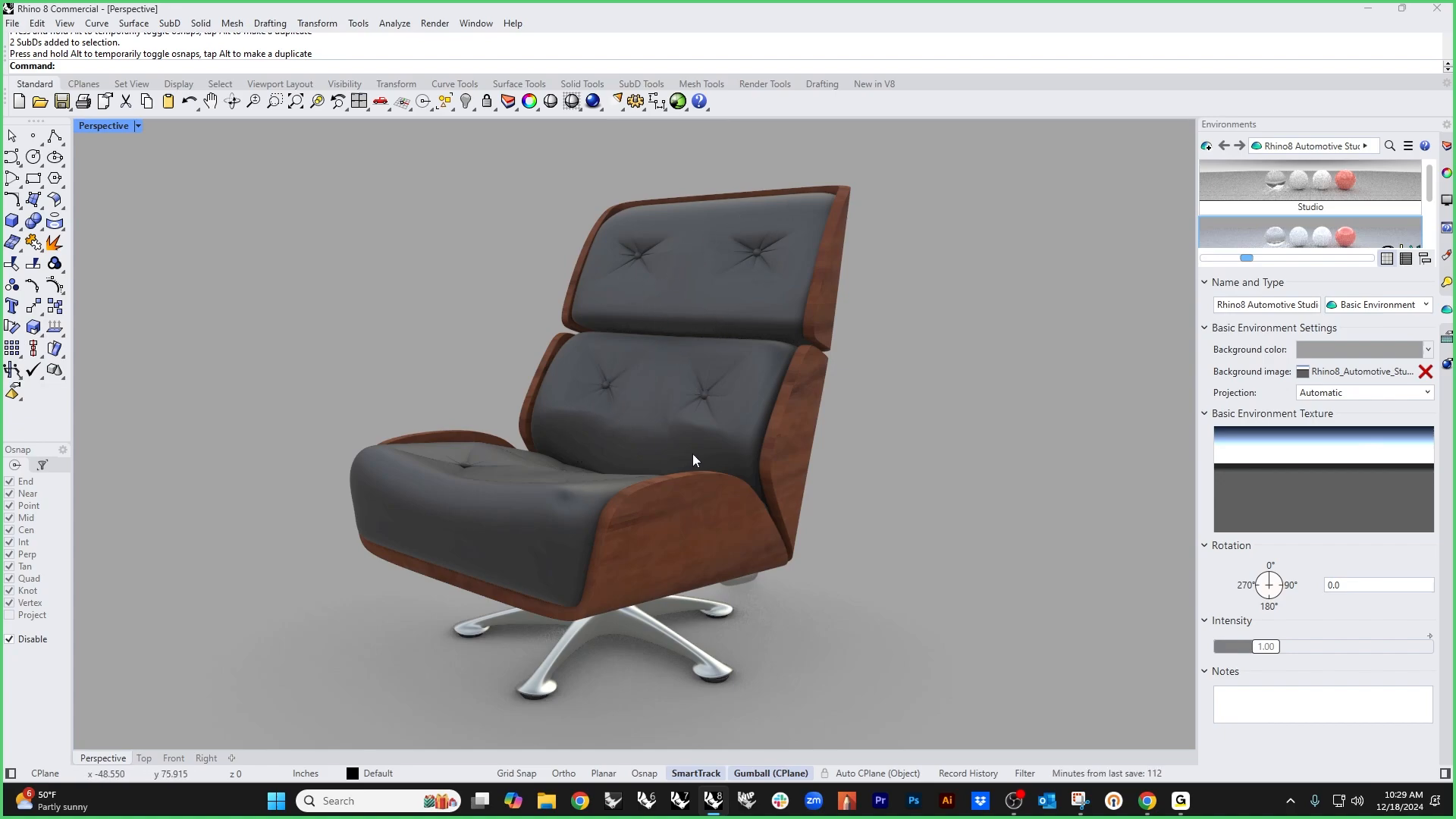
# Step: Set the Perspective viewport to Raytraced display and examine the cushions, wood shells and metal base from several angles
pyautogui.moveTo(804, 511); pyautogui.dragTo(884, 497, button='right')
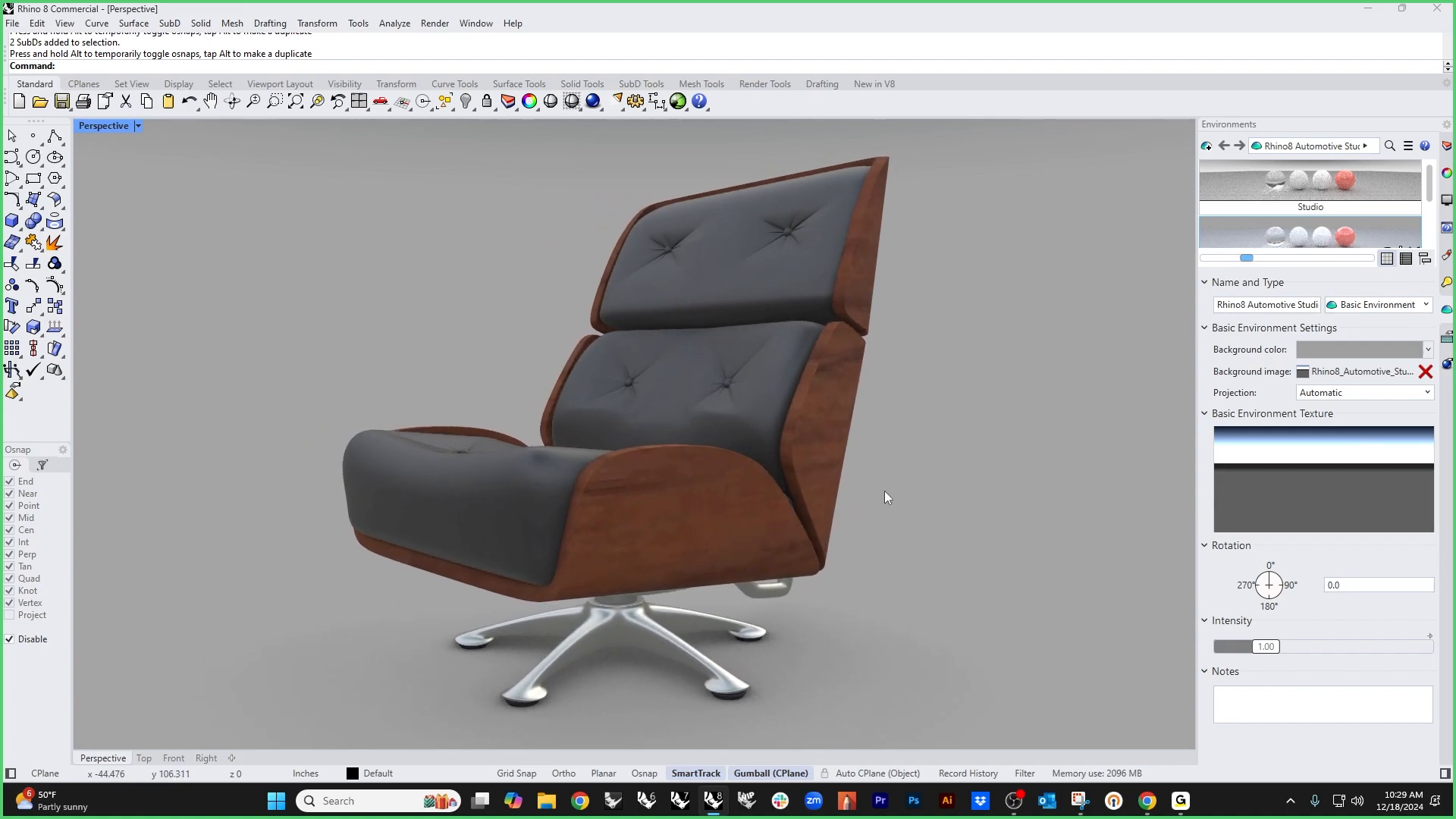
pyautogui.click(83, 126)
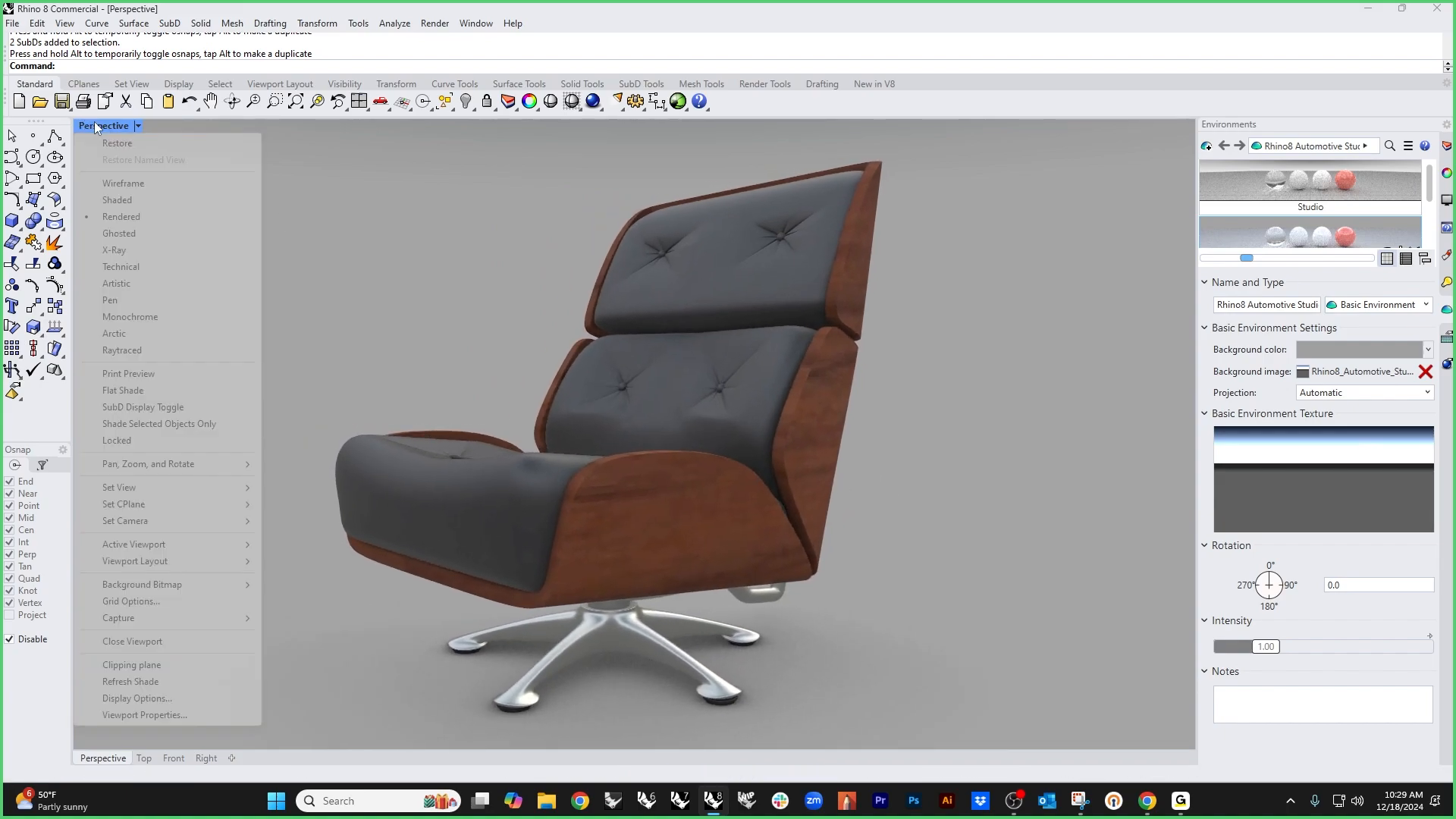
pyautogui.click(142, 355)
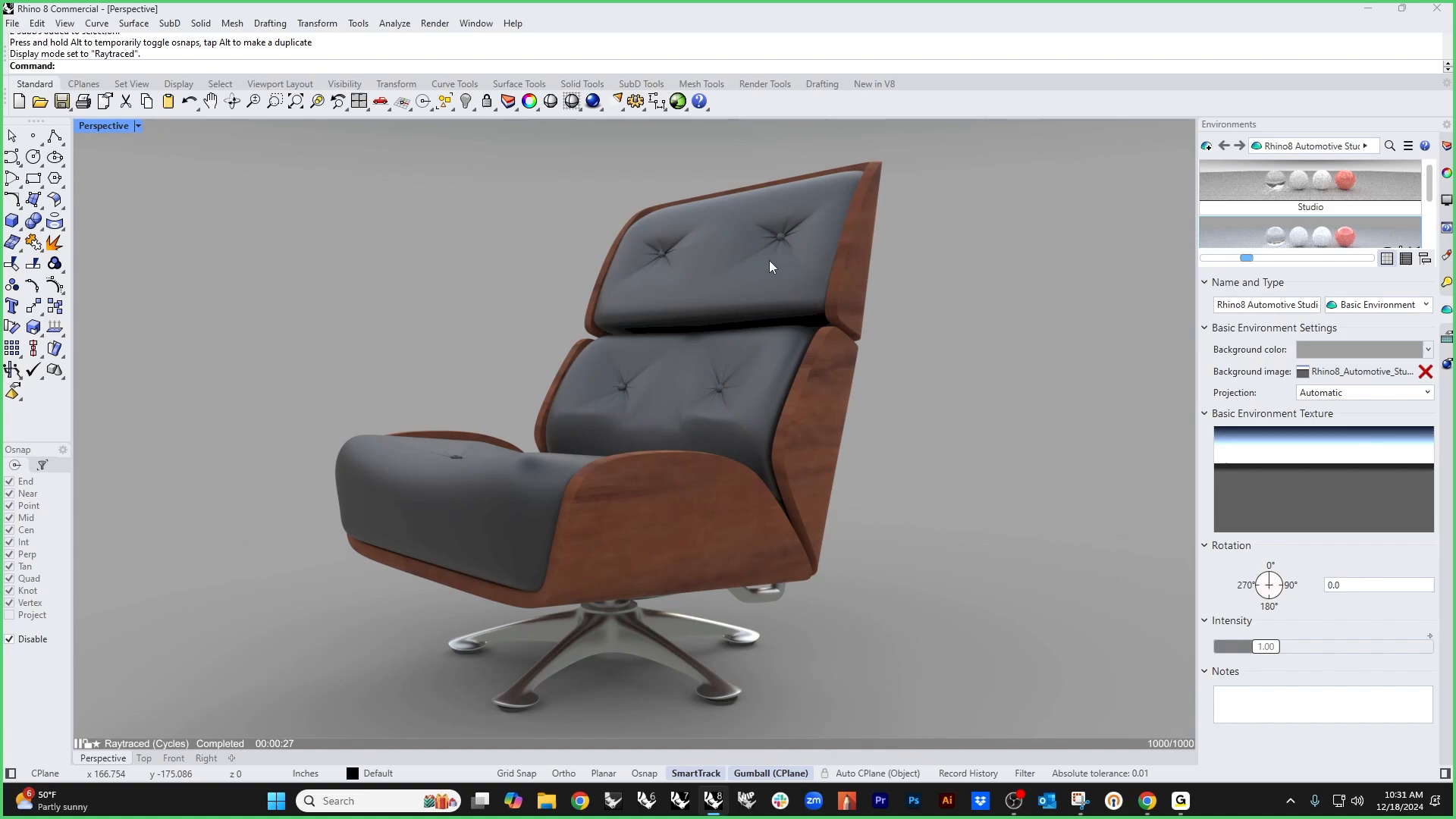
pyautogui.click(730, 252)
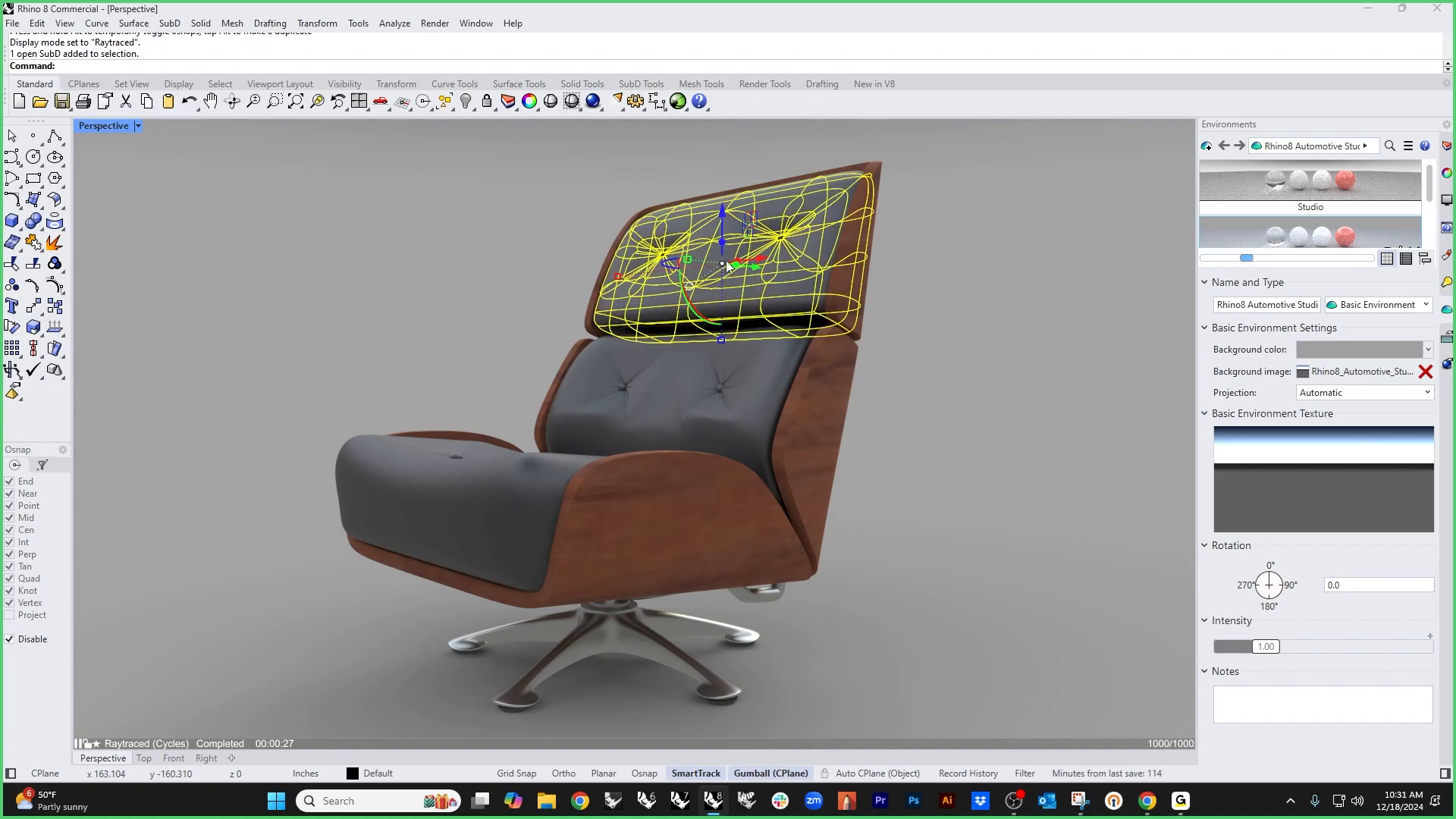
pyautogui.click(518, 226)
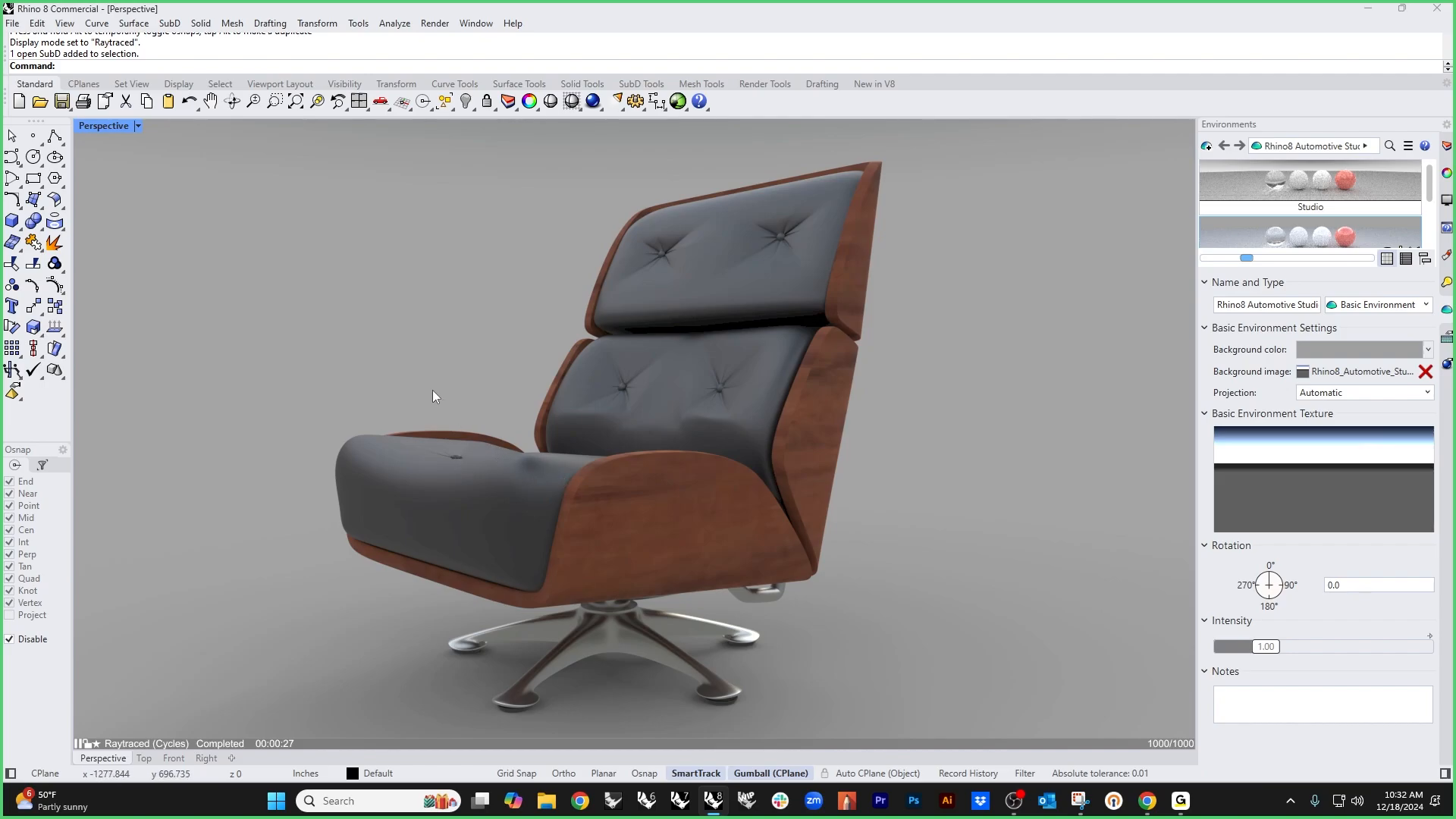
pyautogui.moveTo(426, 400); pyautogui.dragTo(438, 457, button='right')
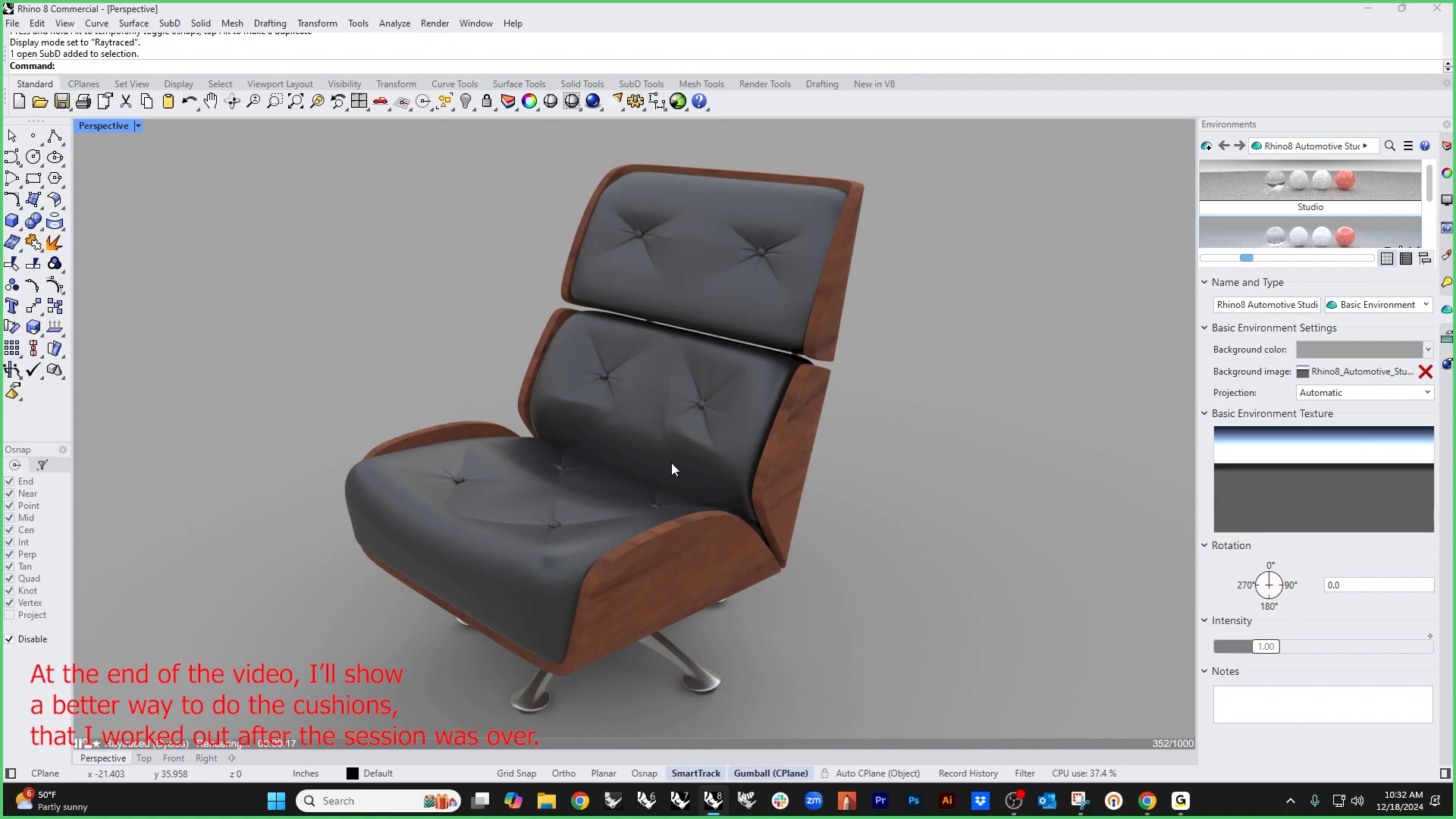
pyautogui.moveTo(688, 475); pyautogui.dragTo(743, 488, button='right')
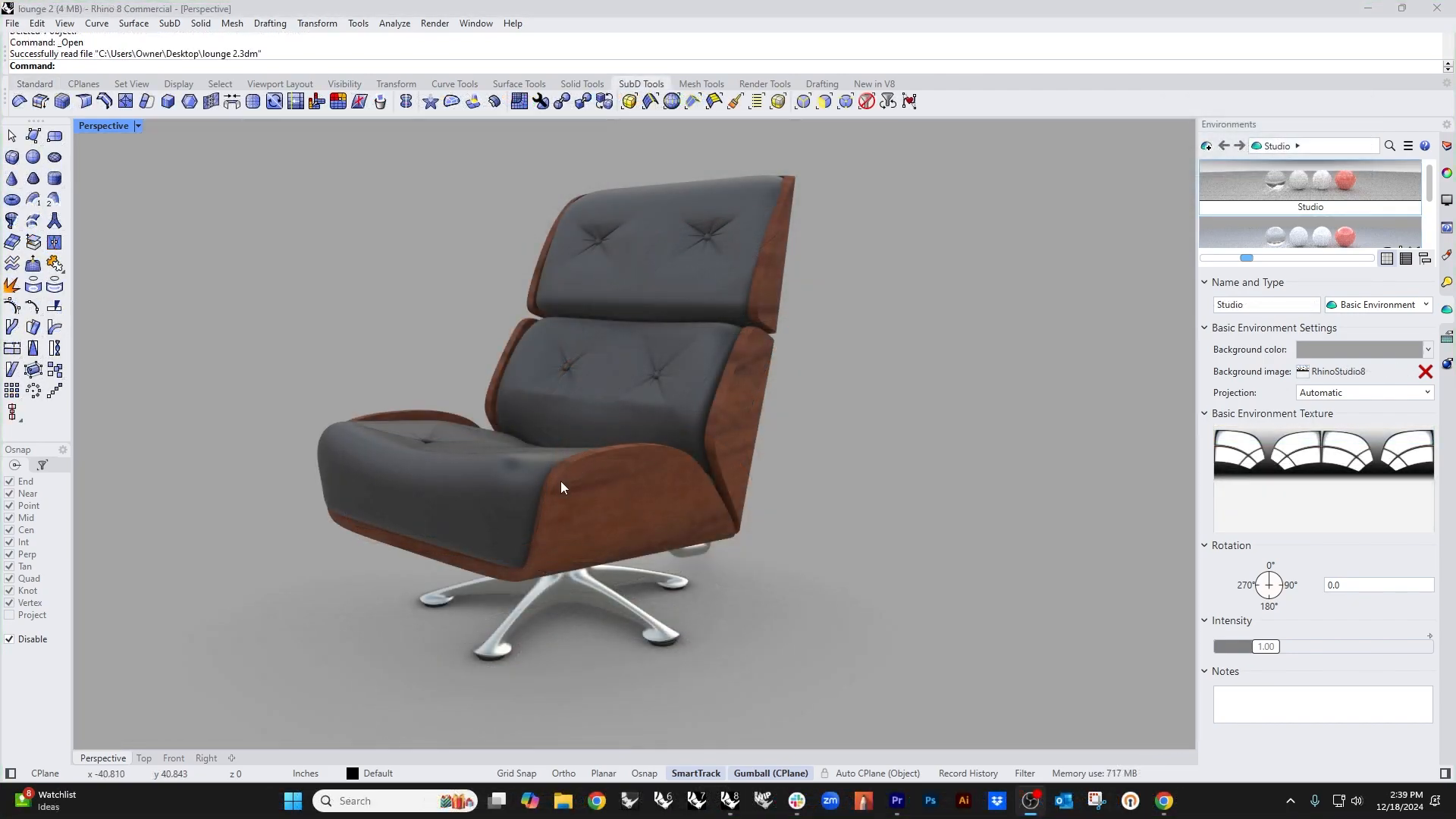
# Step: In the lounge 2 file, delete the tufted seat cushion, leaving its four buttons and the wooden seat shell in place
pyautogui.moveTo(561, 482); pyautogui.dragTo(580, 516, button='right')
pyautogui.scroll(3, 580, 516)
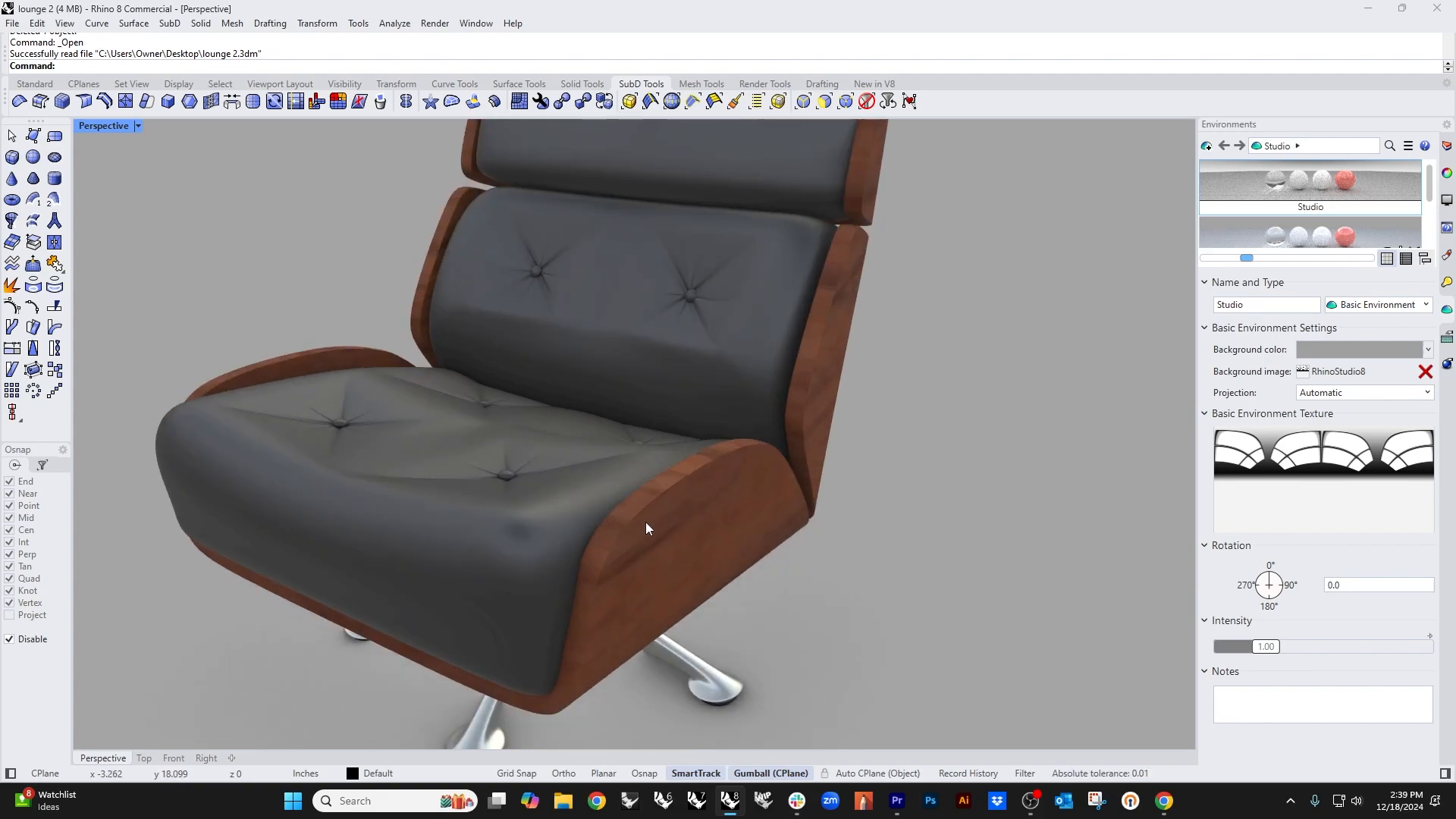
pyautogui.moveTo(535, 503); pyautogui.dragTo(449, 482, button='right')
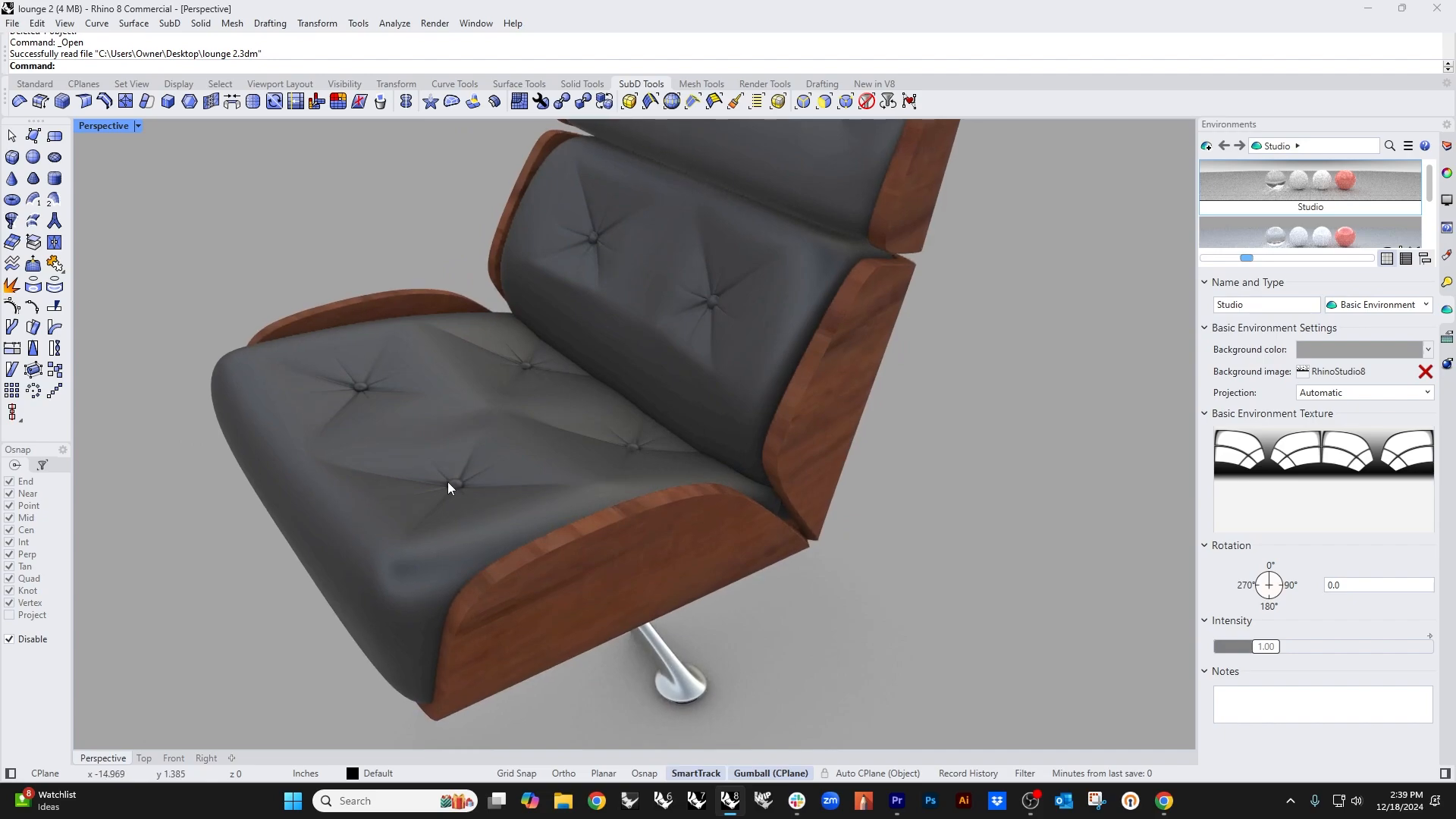
pyautogui.click(457, 482)
pyautogui.keyDown('shift'); pyautogui.click(359, 386); pyautogui.keyUp('shift')
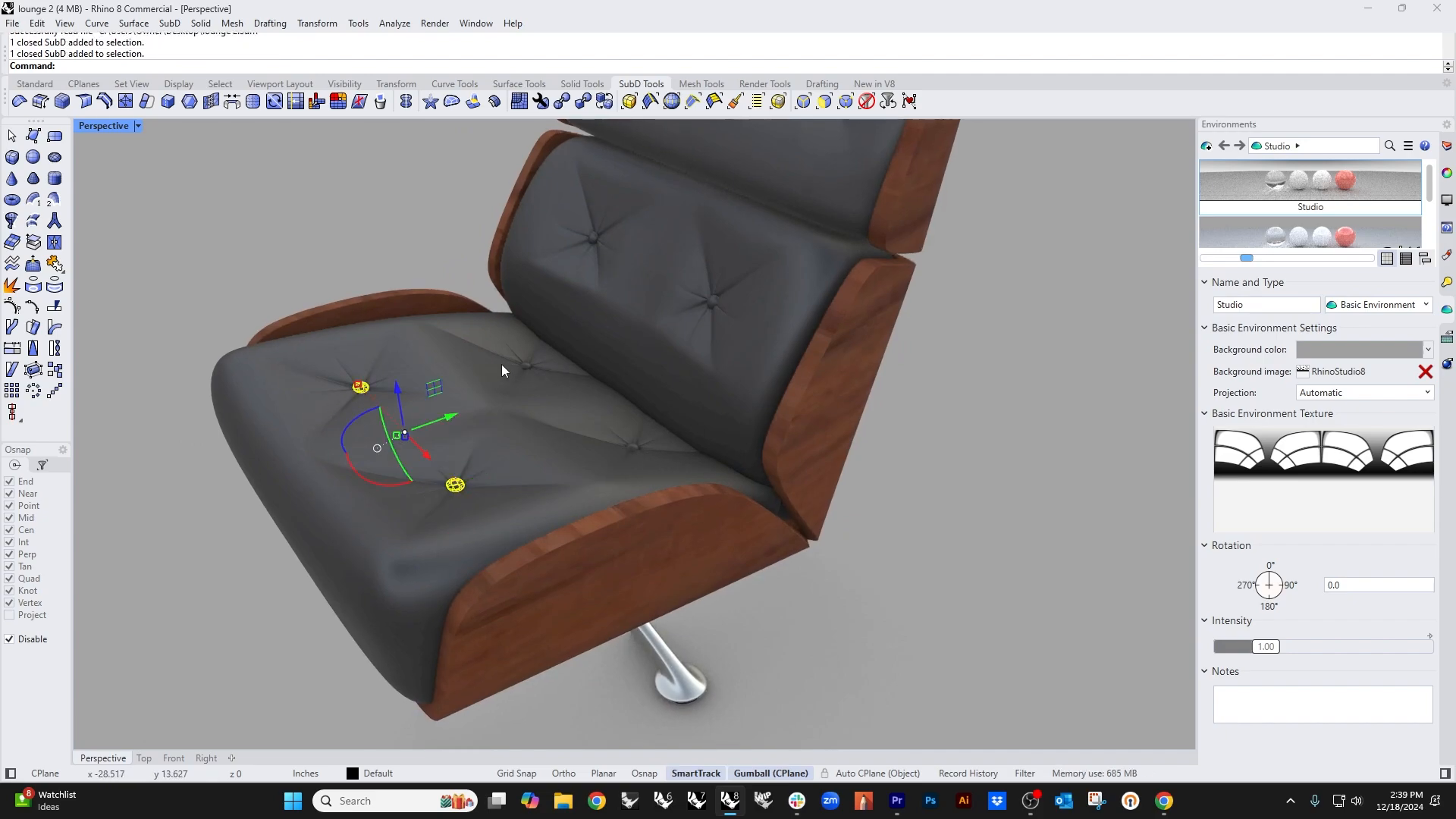
pyautogui.keyDown('shift'); pyautogui.click(524, 365); pyautogui.keyUp('shift')
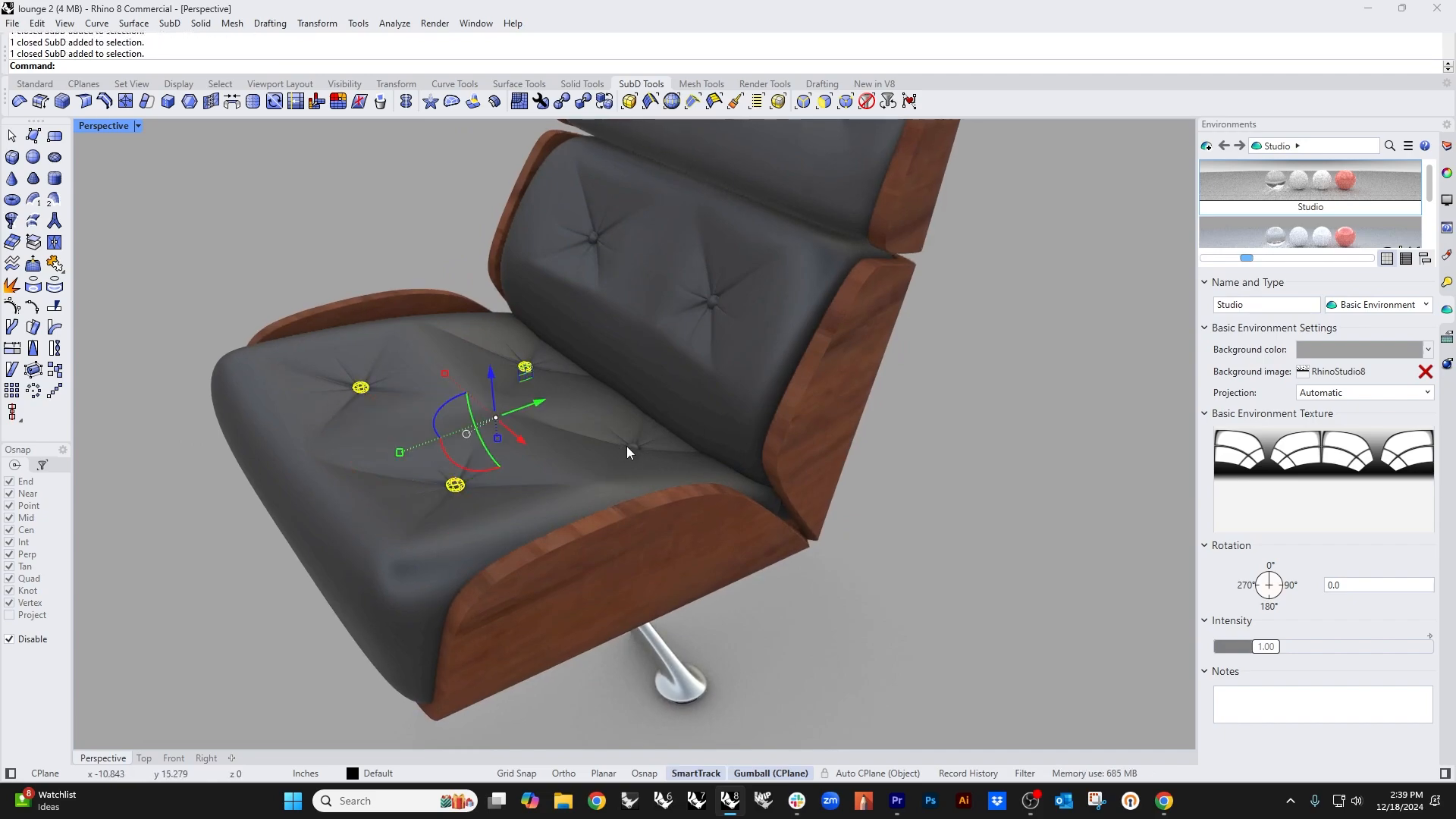
pyautogui.keyDown('shift'); pyautogui.click(557, 484); pyautogui.keyUp('shift')
pyautogui.press('Delete')
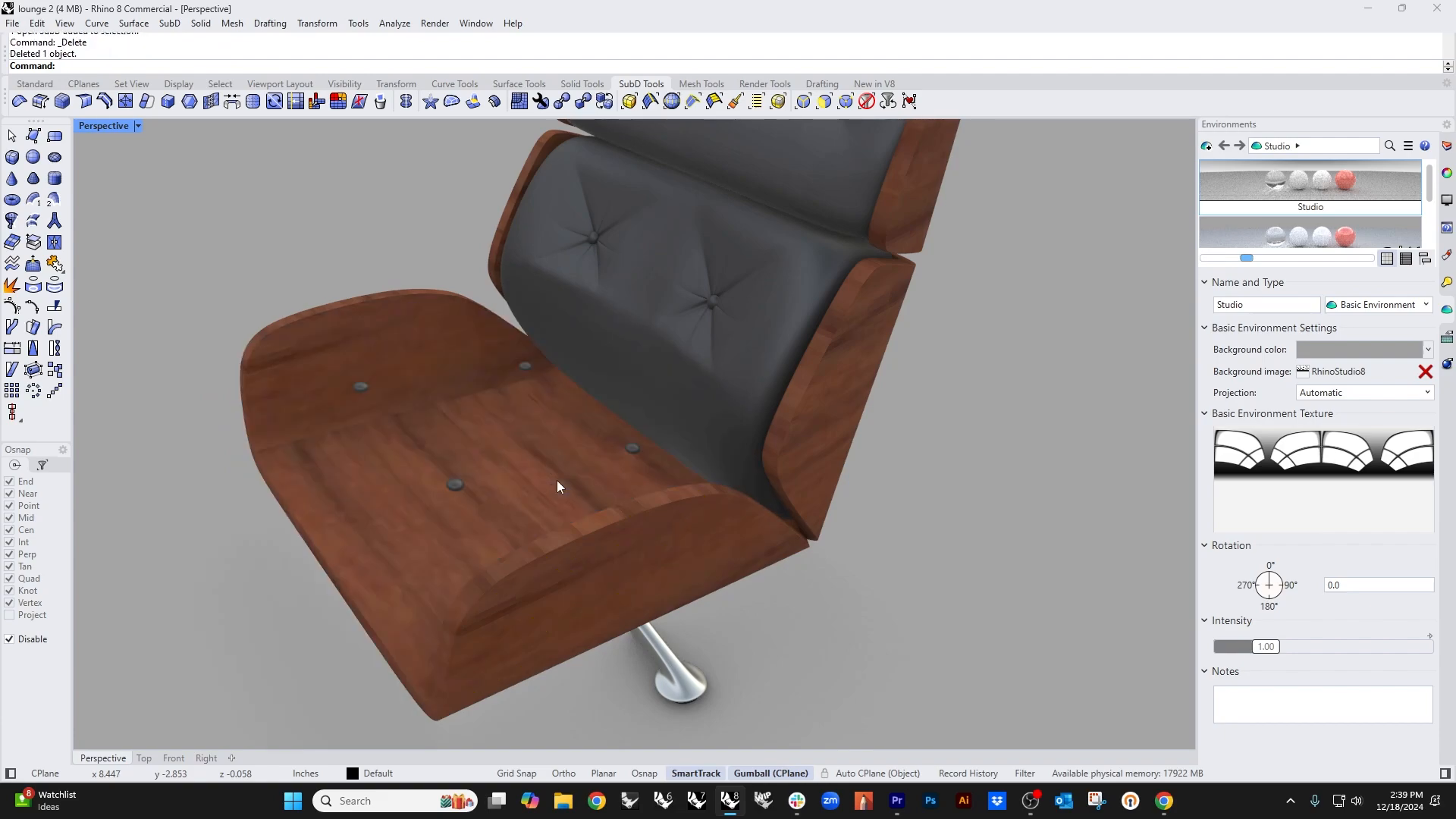
# Step: Isolate the wooden seat shell together with the four seat cushion buttons
pyautogui.click(554, 535)
pyautogui.keyDown('shift'); pyautogui.click(456, 485); pyautogui.keyUp('shift')
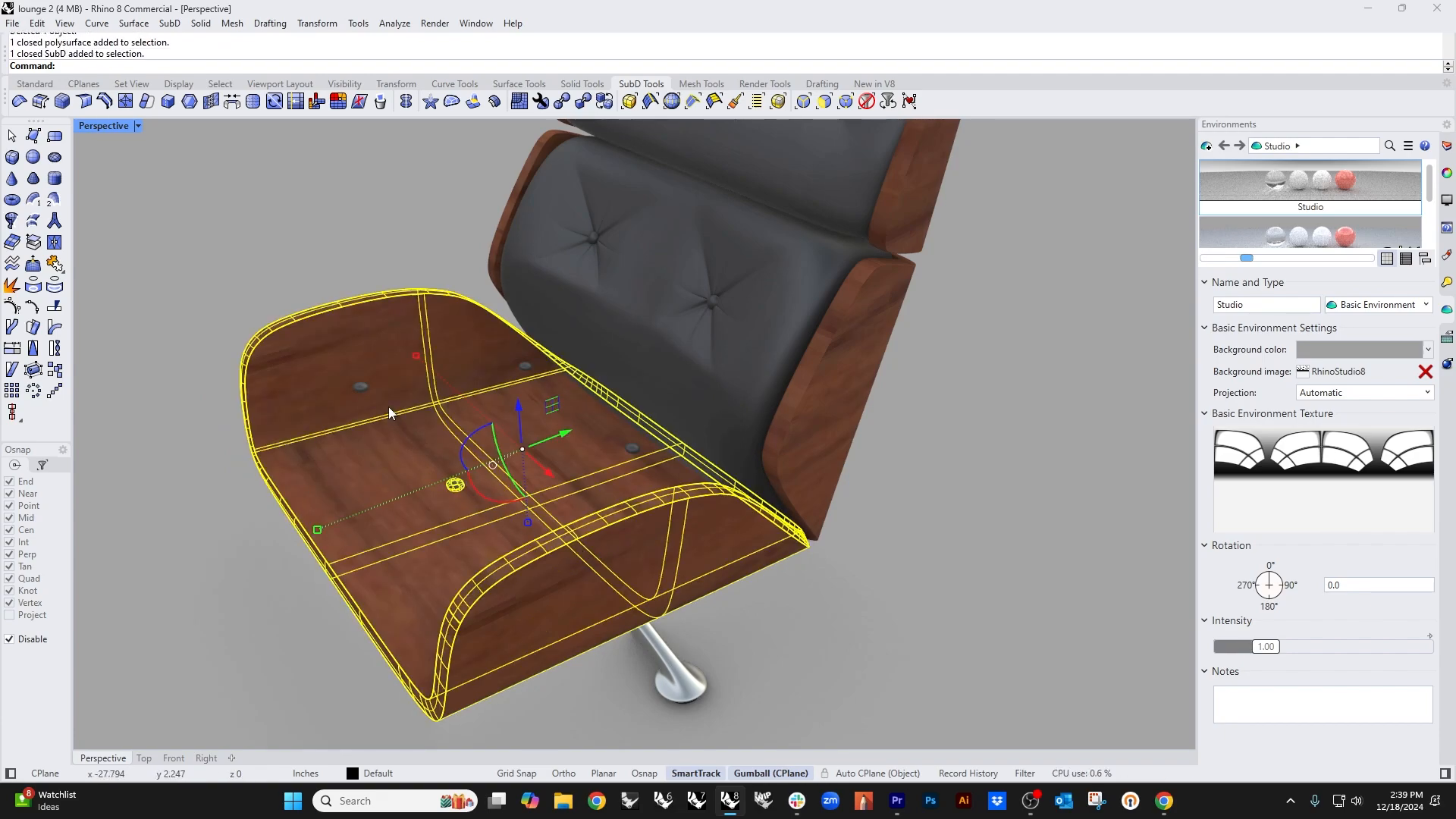
pyautogui.keyDown('shift'); pyautogui.click(362, 387); pyautogui.keyUp('shift')
pyautogui.keyDown('shift'); pyautogui.click(525, 366); pyautogui.keyUp('shift')
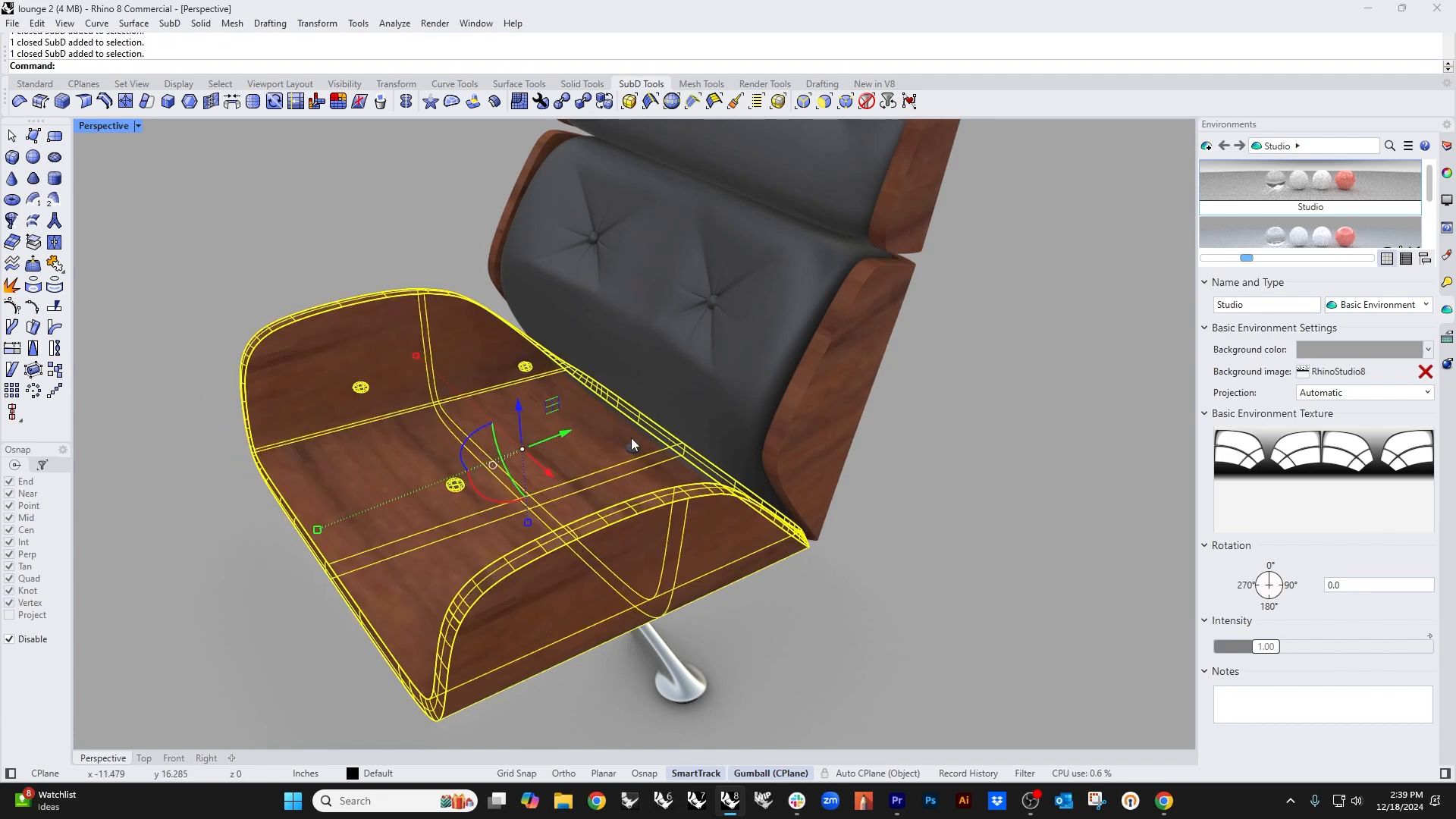
pyautogui.press('Return')
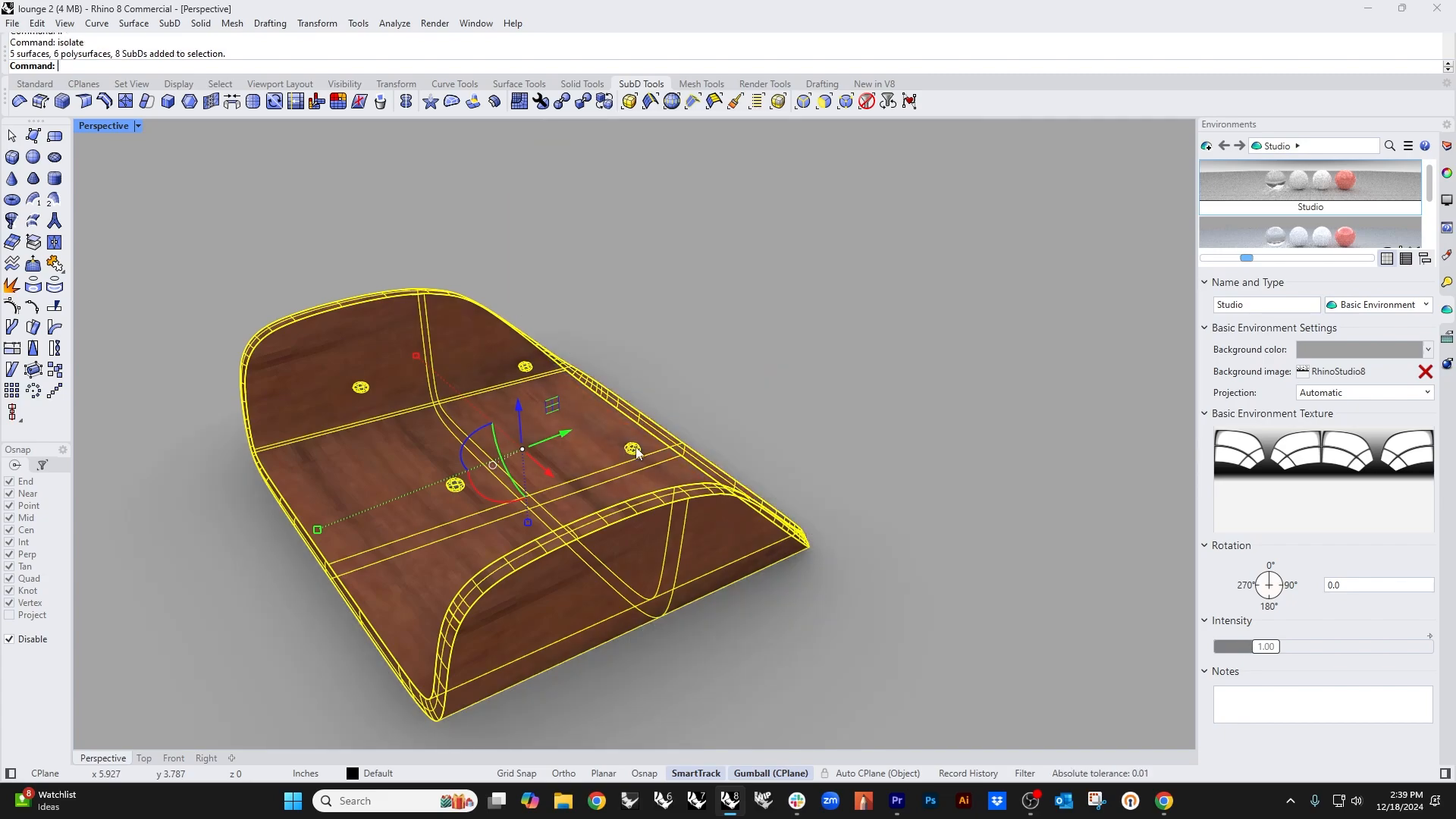
pyautogui.click(729, 418)
pyautogui.keyDown('shift'); pyautogui.moveTo(729, 418); pyautogui.dragTo(858, 415, button='right'); pyautogui.keyUp('shift')
# Step: Set the viewport to Shaded display and examine the isolated seat shell and buttons from the Front view
pyautogui.click(106, 127)
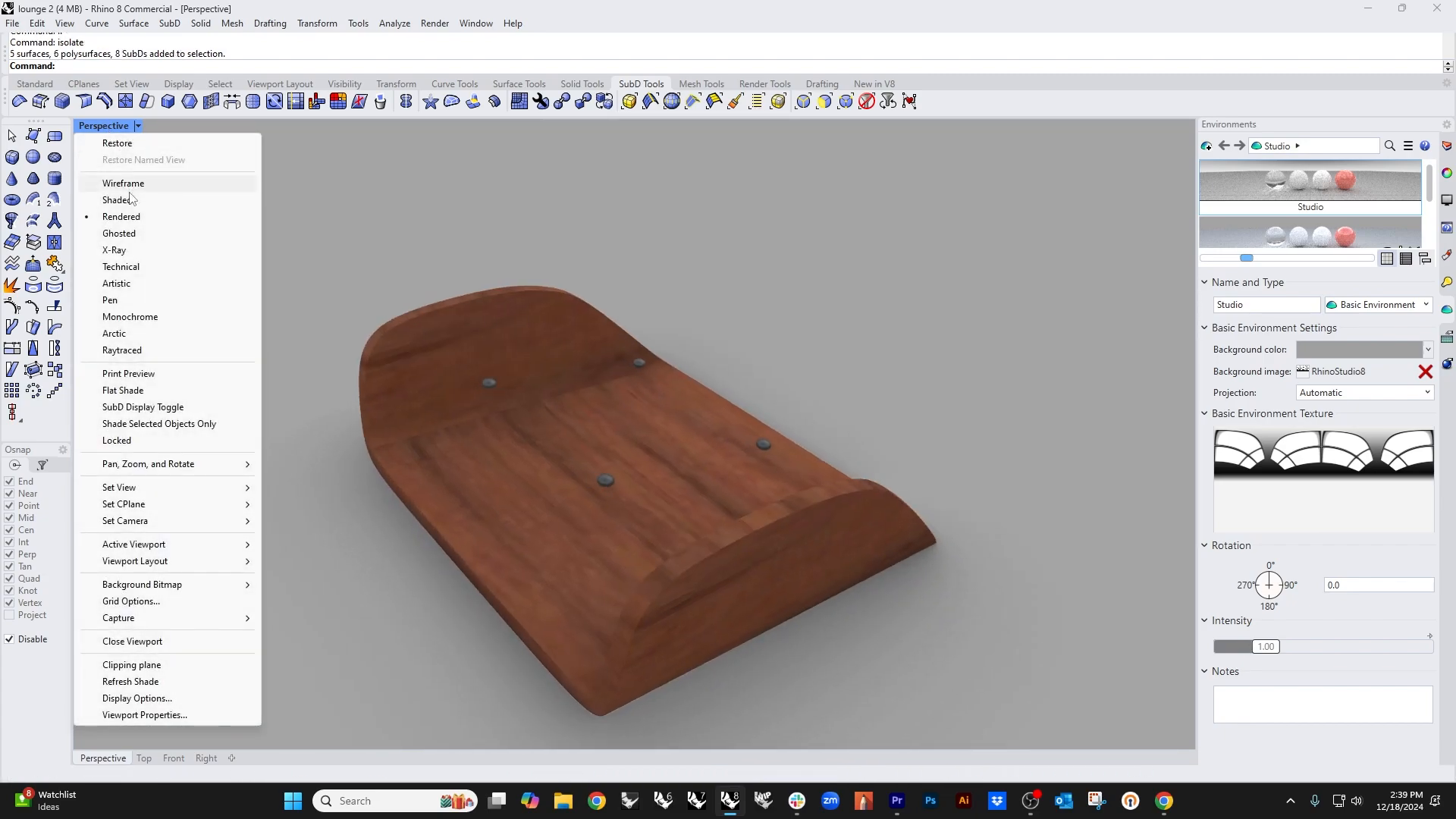
pyautogui.click(114, 199)
pyautogui.moveTo(614, 517); pyautogui.dragTo(612, 486, button='right')
pyautogui.keyDown('shift'); pyautogui.moveTo(612, 486); pyautogui.dragTo(520, 502, button='right'); pyautogui.keyUp('shift')
pyautogui.write('f')
pyautogui.press('Return')
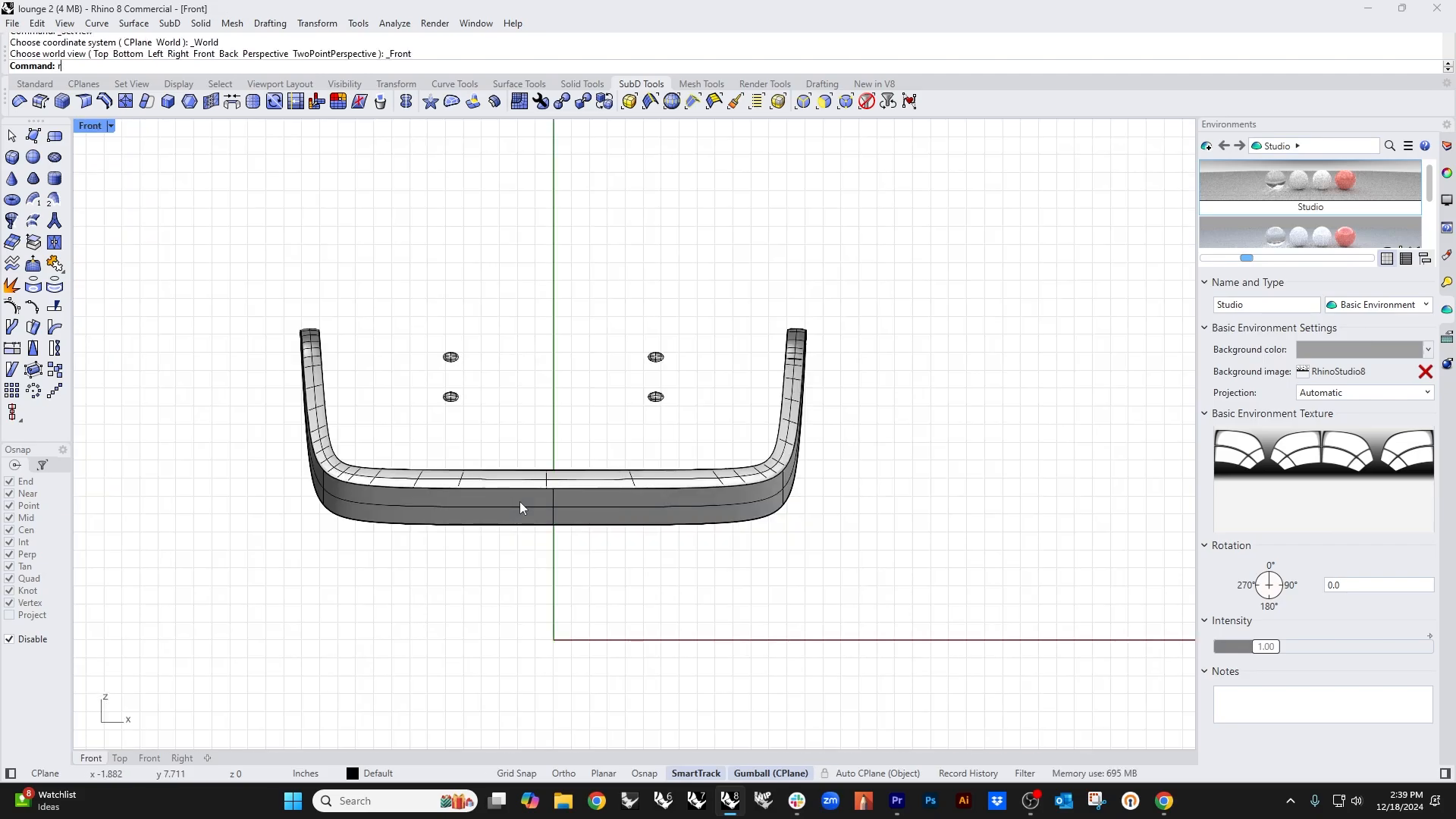
# Step: Show the seat shell and buttons in the Right view with Wireframe display as a reference for the cushion profile
pyautogui.write('r')
pyautogui.press('Return')
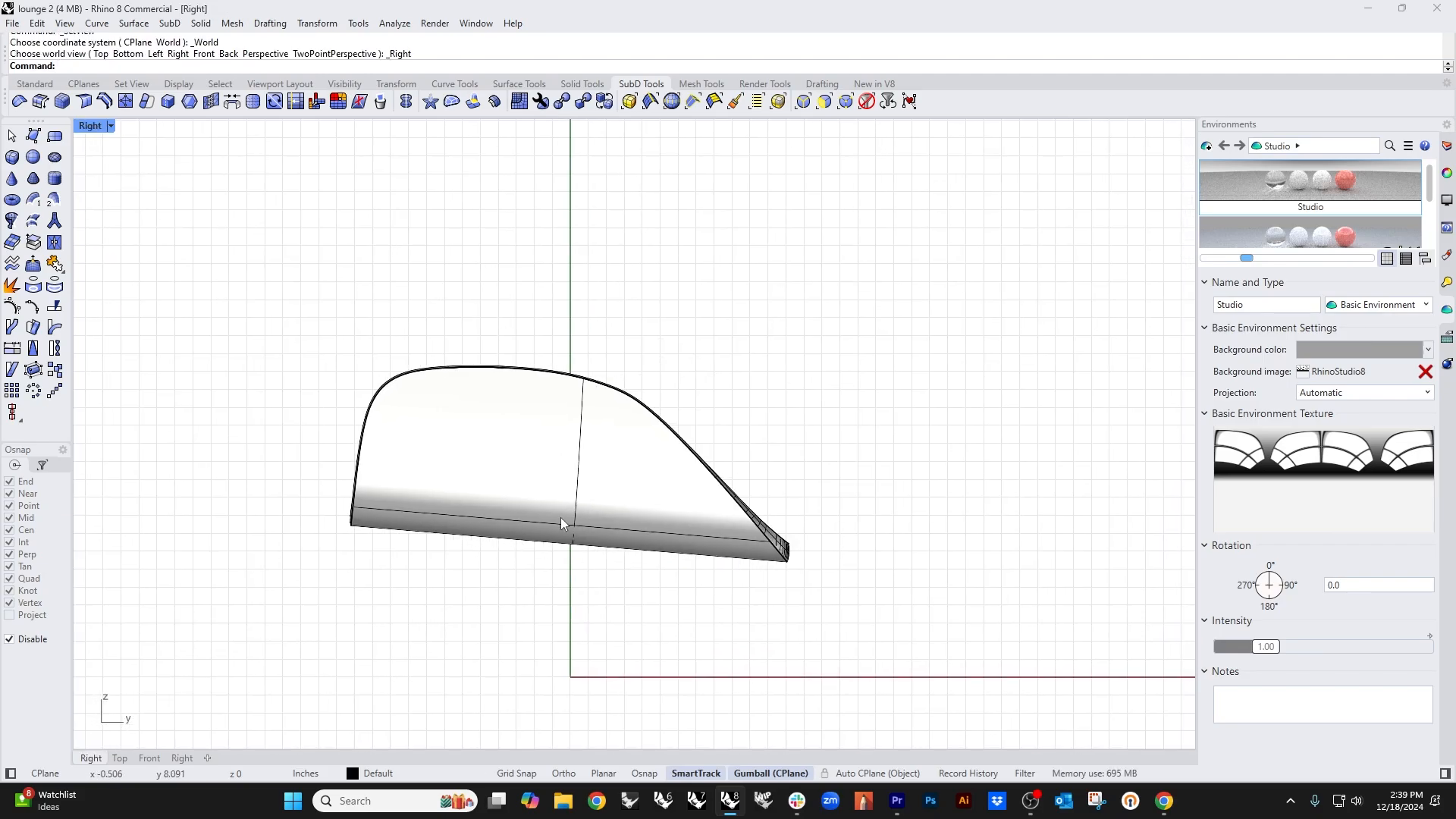
pyautogui.scroll(2, 501, 466)
pyautogui.middleClick(370, 345)
pyautogui.click(410, 432)
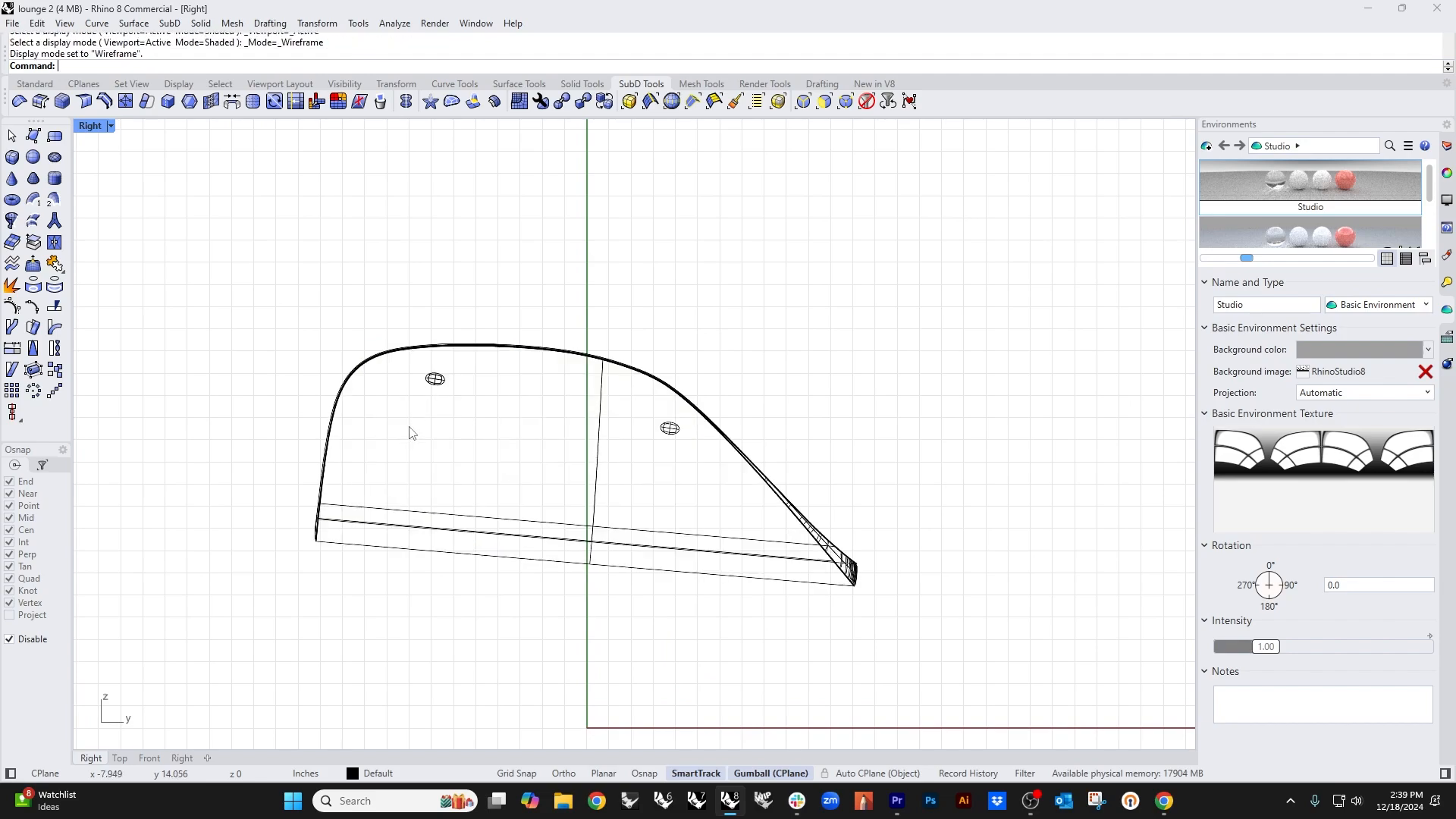
pyautogui.moveTo(410, 432); pyautogui.dragTo(320, 408, button='right')
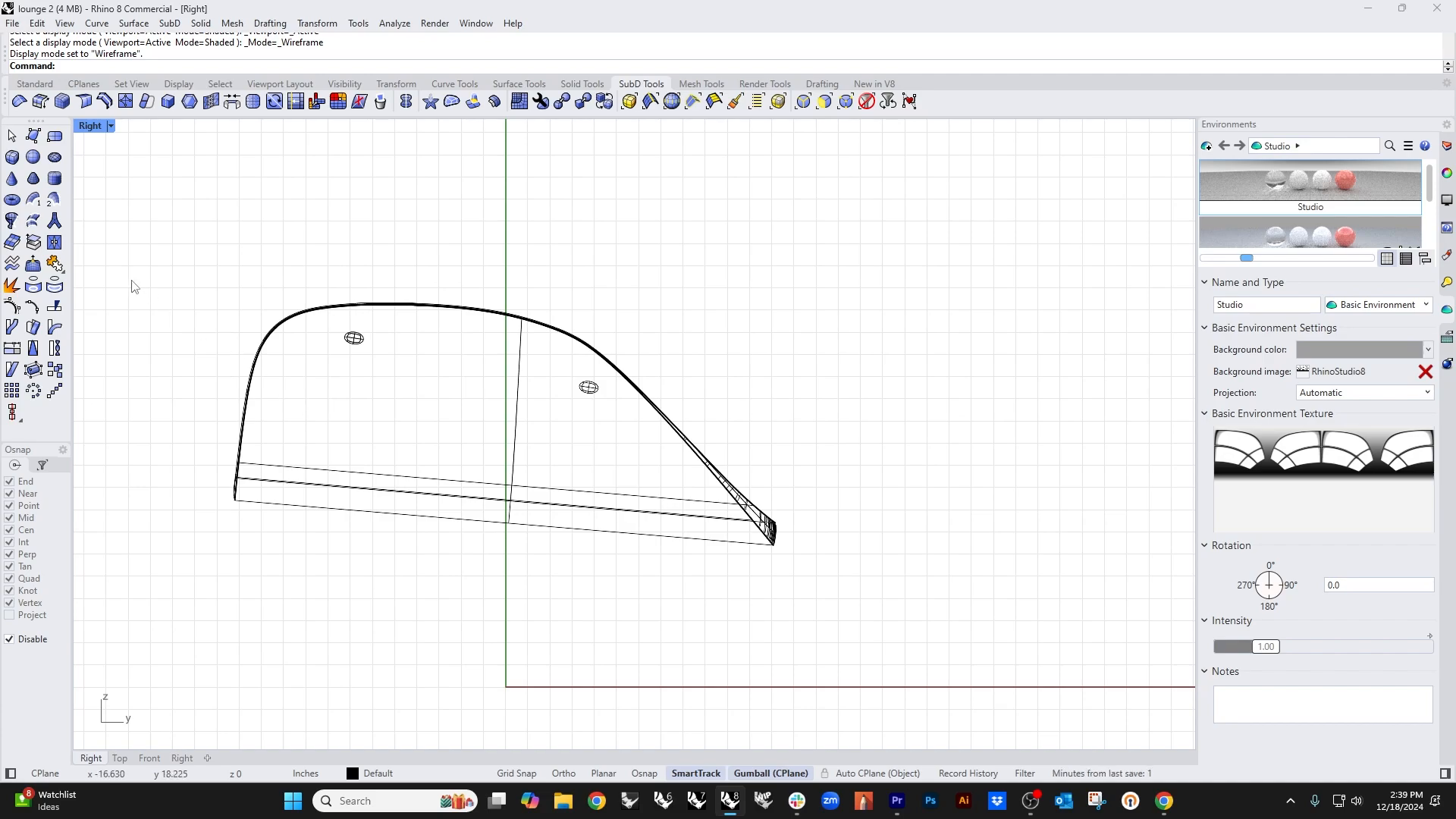
pyautogui.moveTo(260, 308); pyautogui.dragTo(347, 361, button='right')
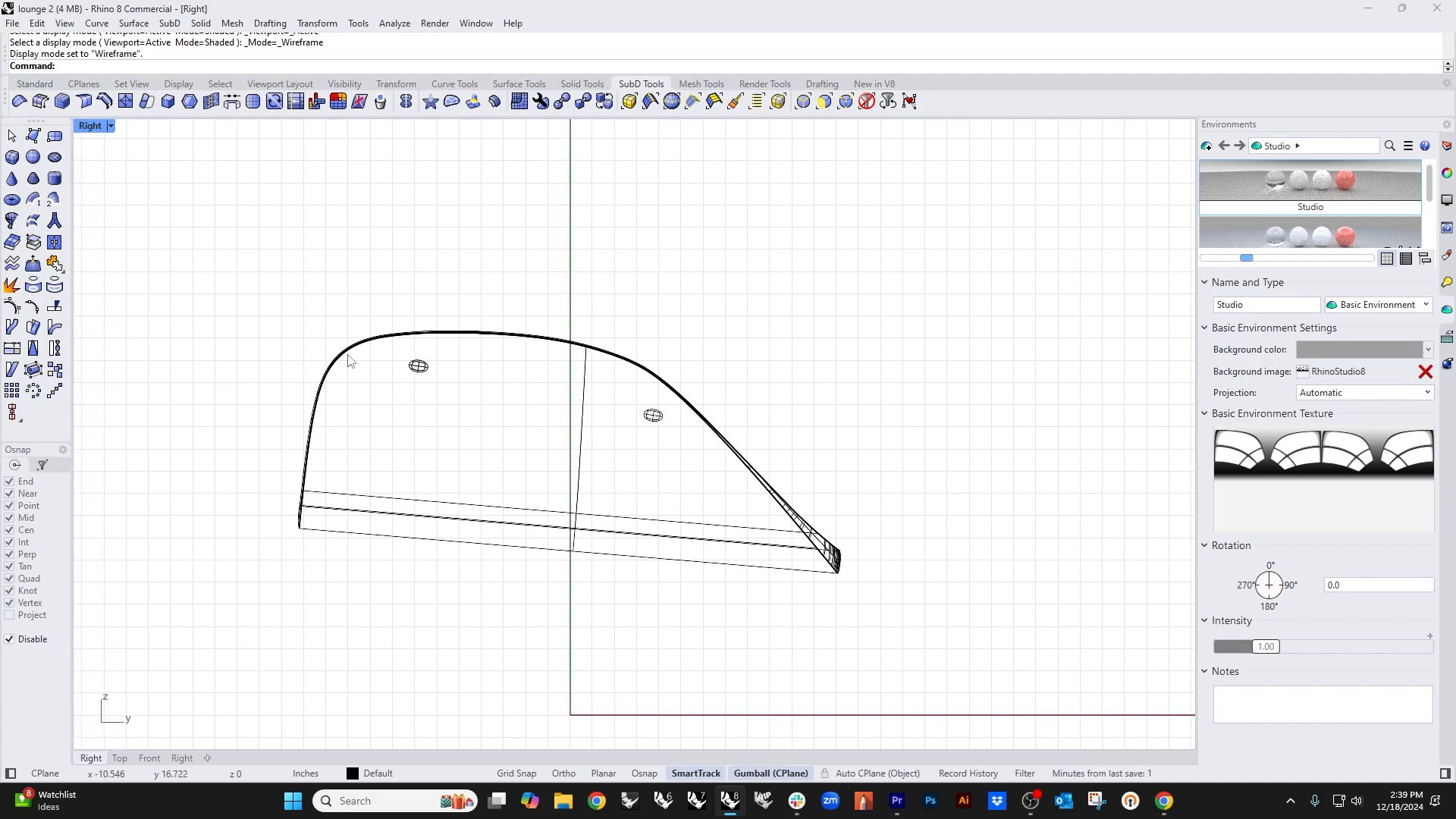
# Step: Draw a degree 3 control point curve tracing the seat shell's side profile from below the front edge to past the rear tip
pyautogui.click(34, 84)
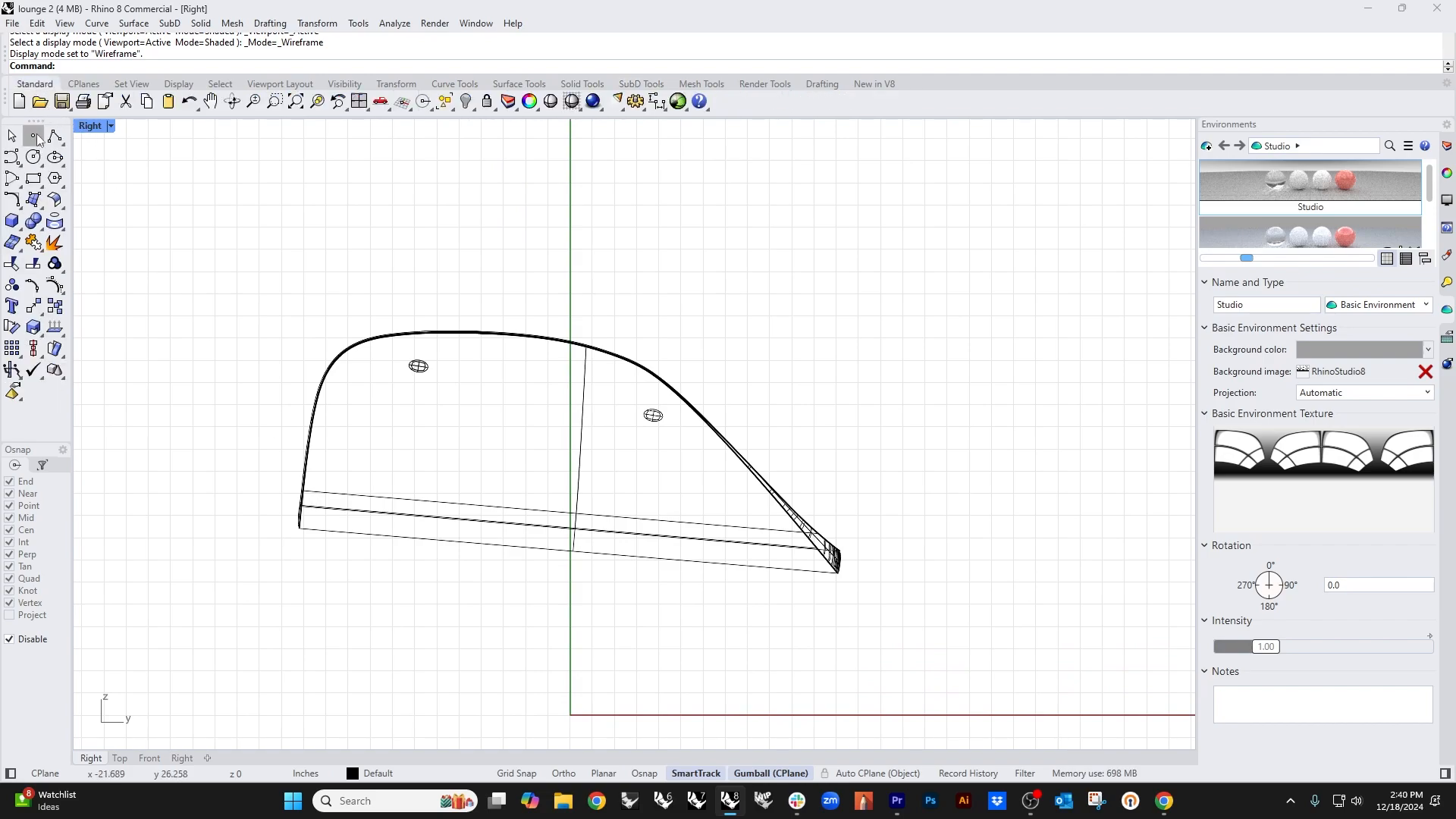
pyautogui.click(12, 157)
pyautogui.click(301, 547)
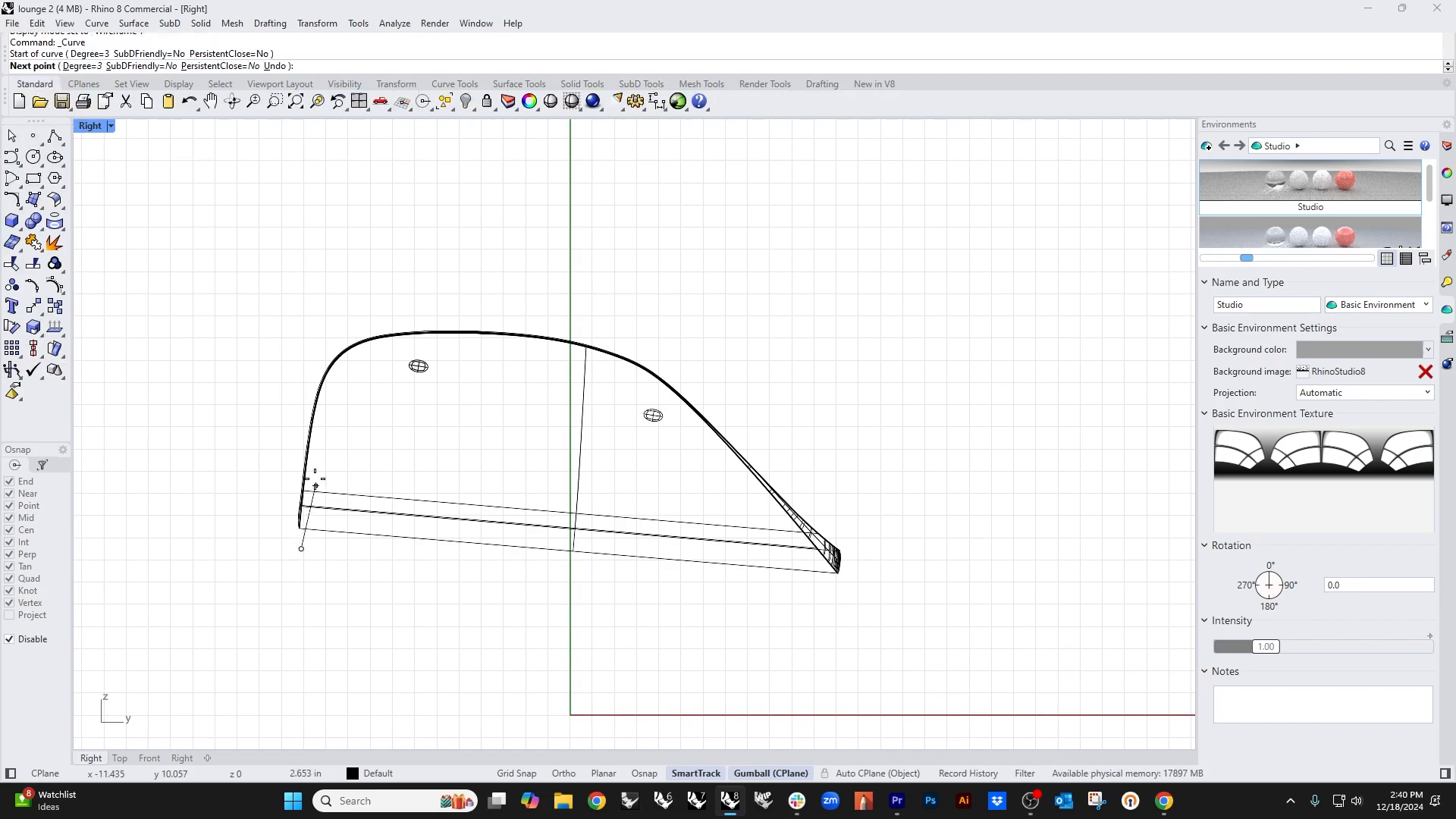
pyautogui.click(311, 459)
pyautogui.click(327, 377)
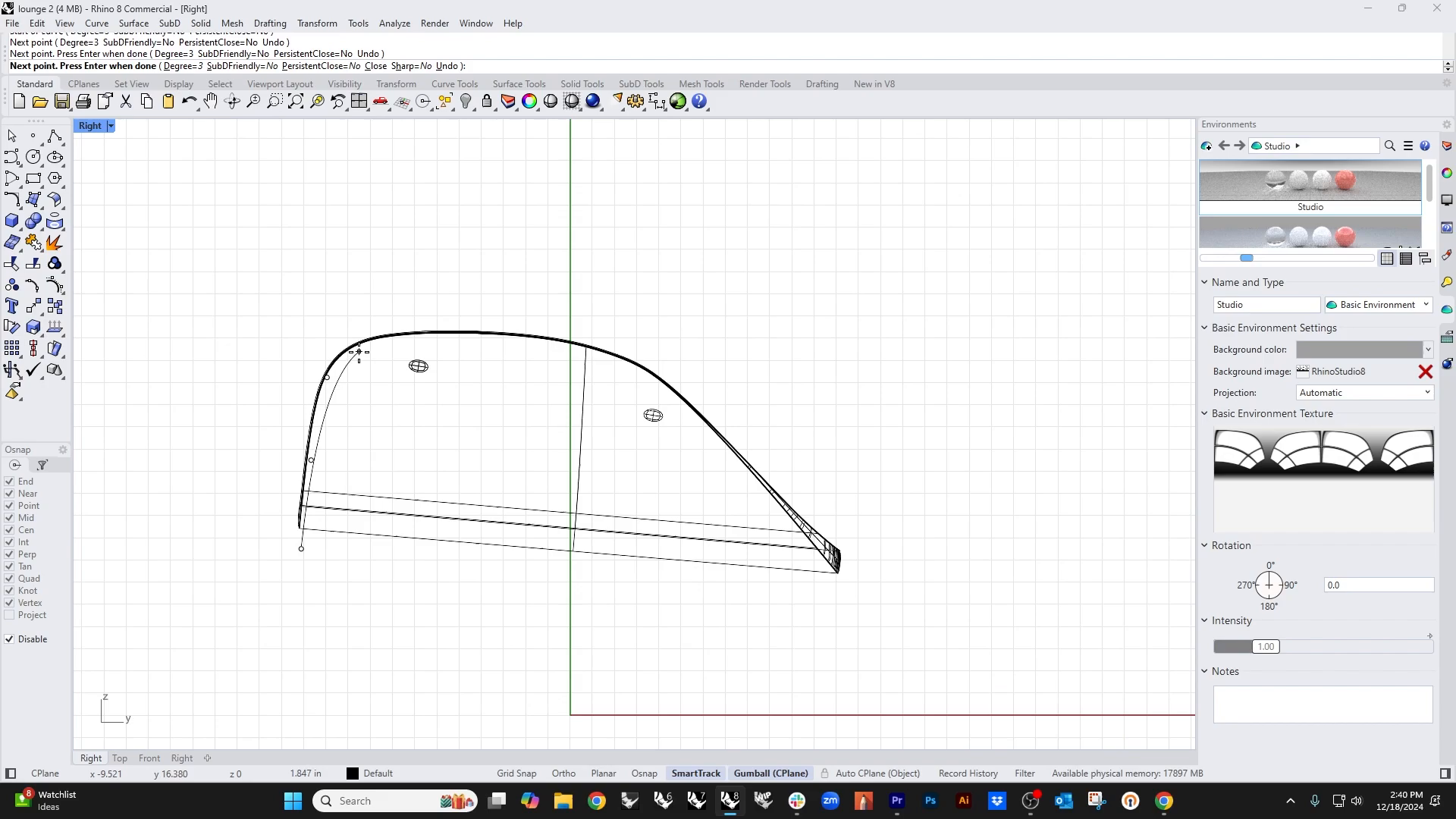
pyautogui.click(351, 349)
pyautogui.click(425, 336)
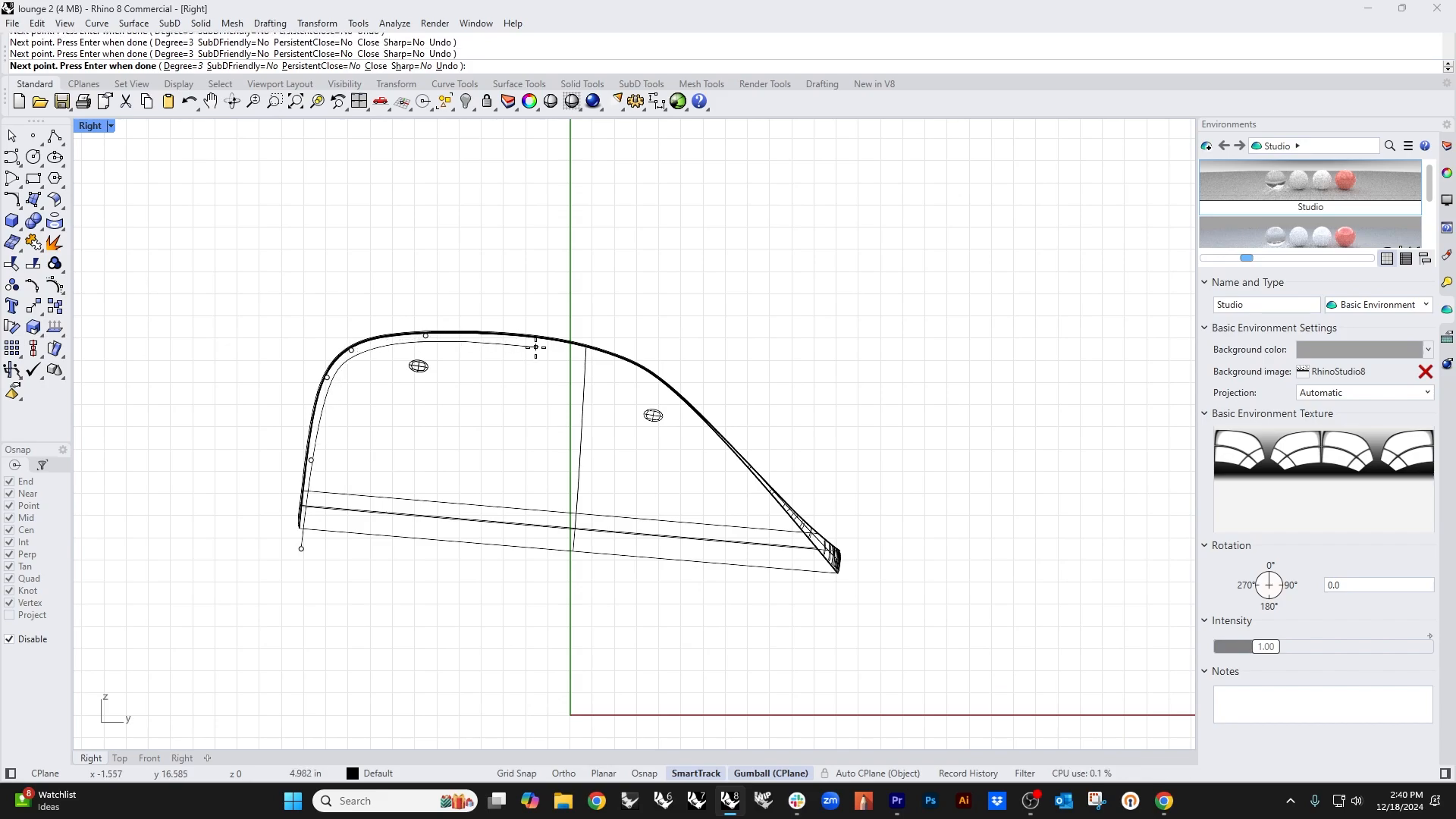
pyautogui.click(550, 343)
pyautogui.click(627, 364)
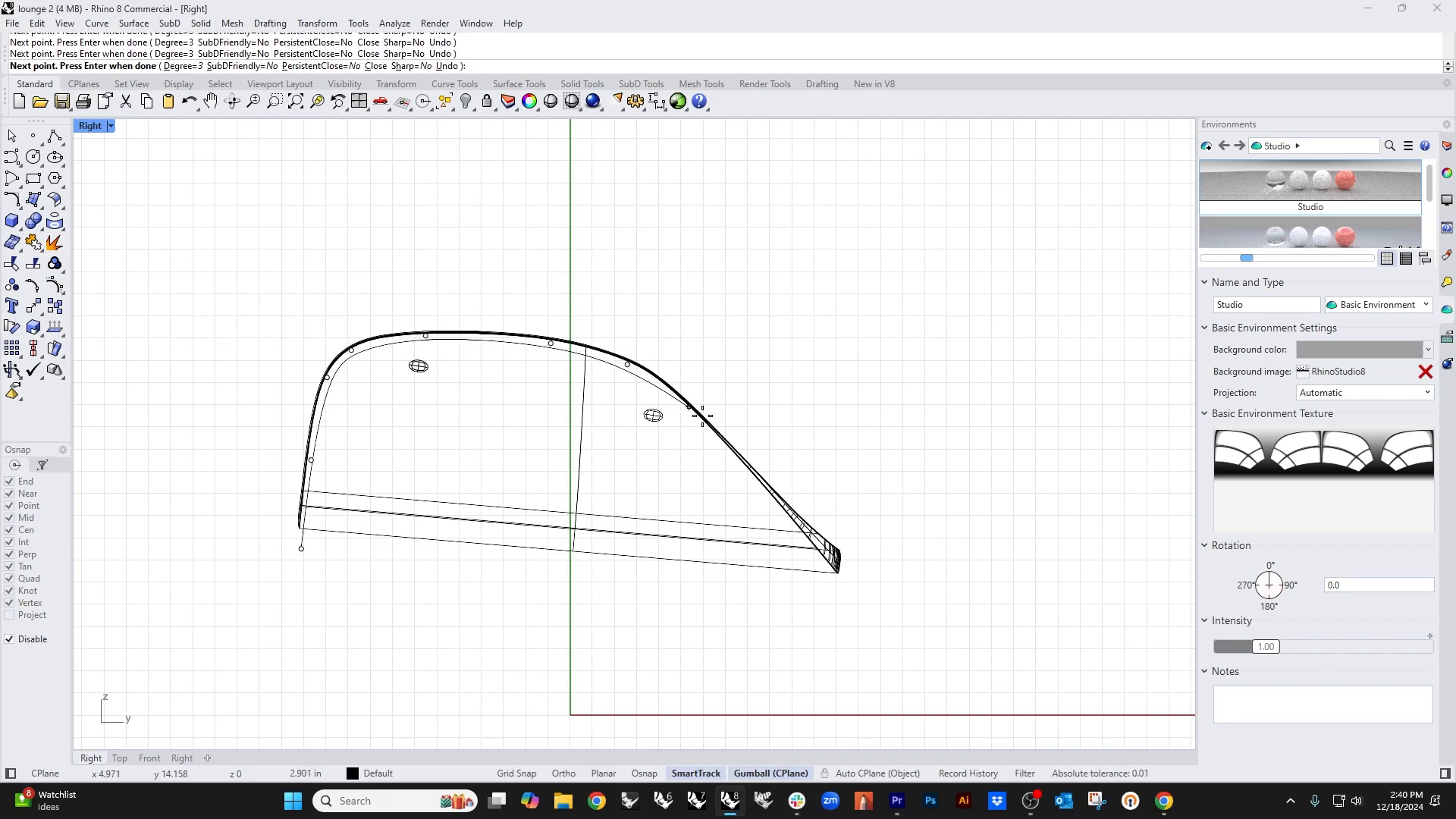
pyautogui.click(695, 417)
pyautogui.click(809, 558)
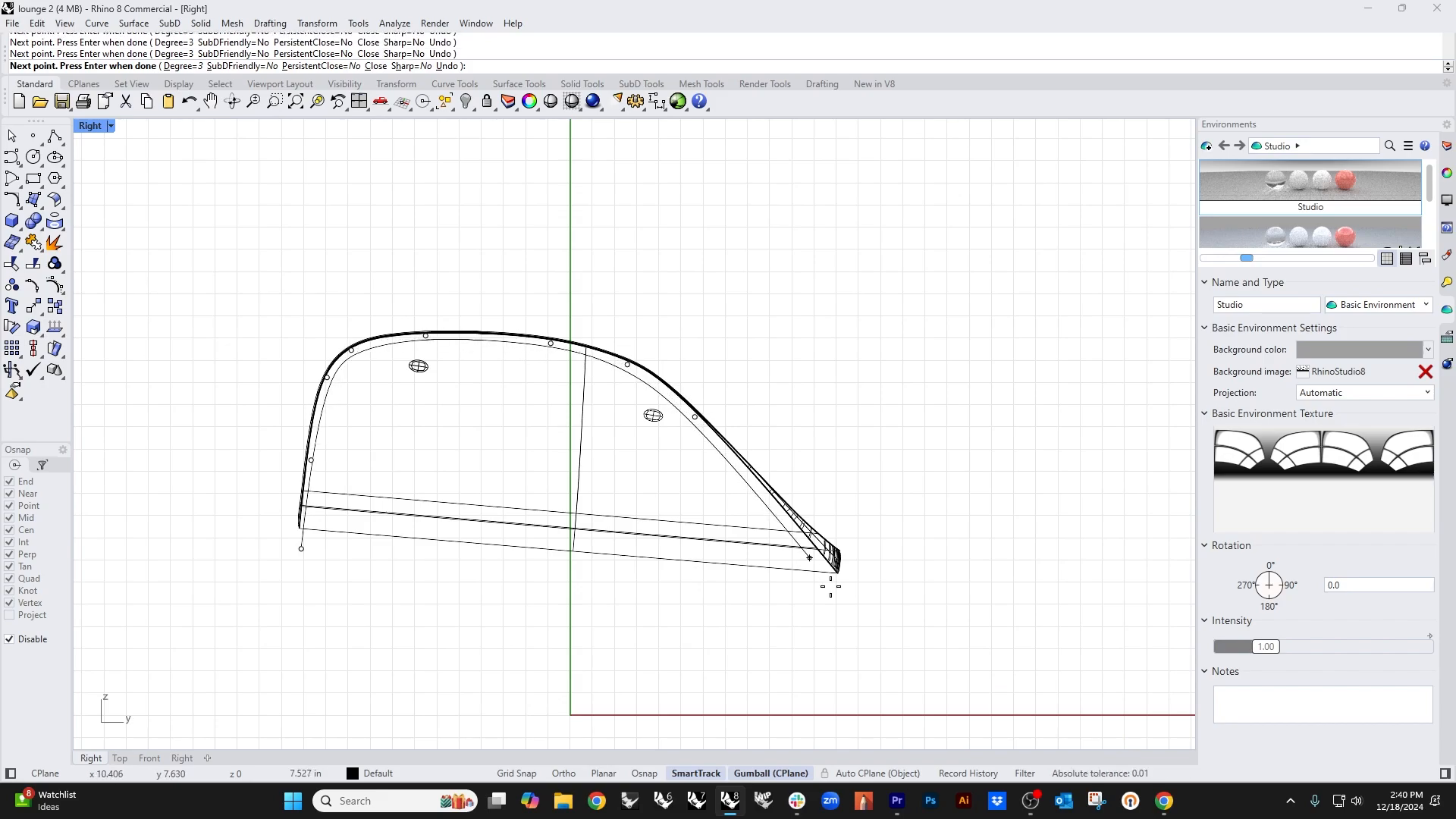
pyautogui.click(887, 635)
pyautogui.press('Return')
pyautogui.click(880, 626)
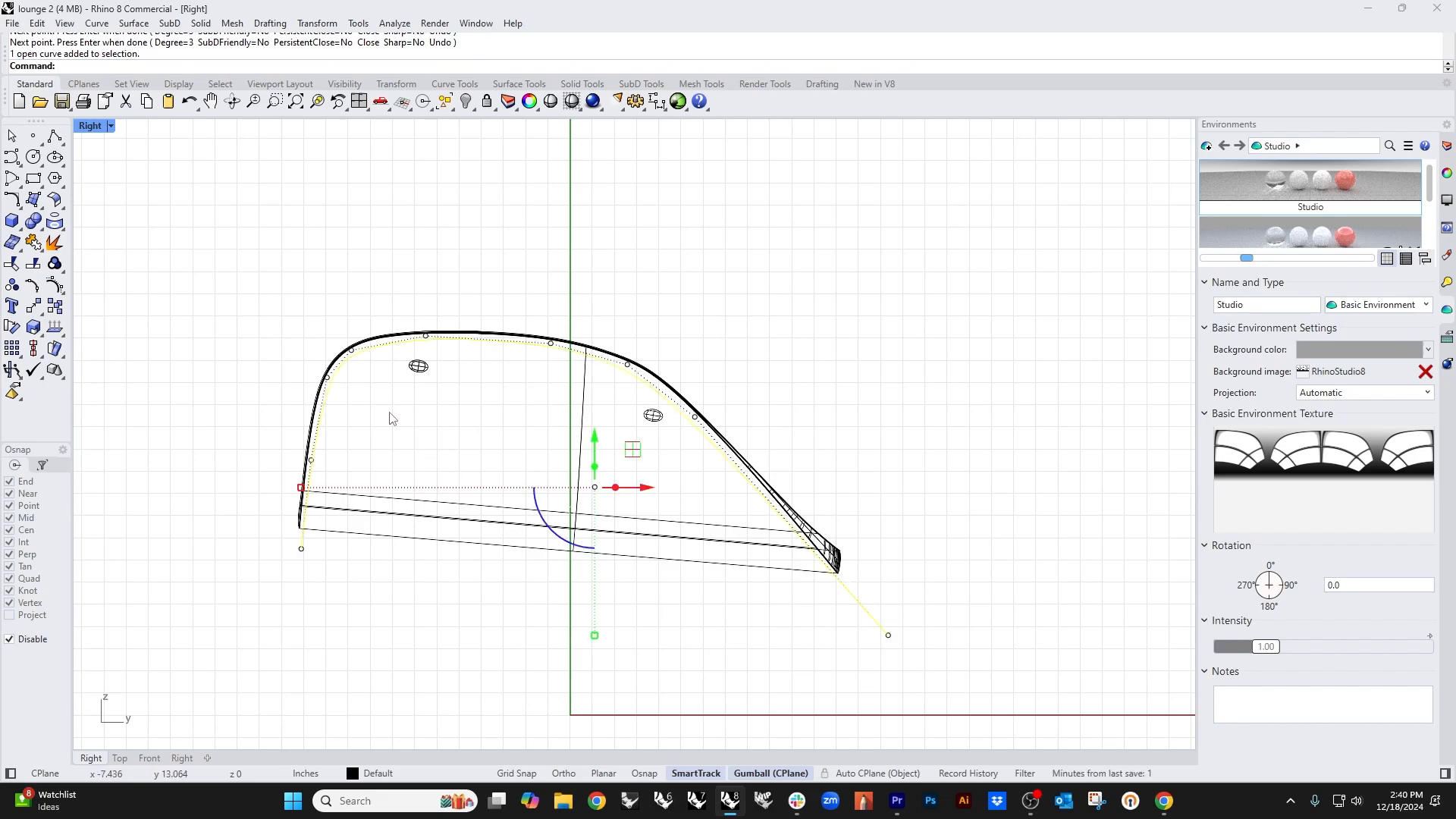
# Step: Raise the two control points above the front button so the profile curve follows the shell's upper edge
pyautogui.scroll(10, 345, 366)
pyautogui.moveTo(324, 234); pyautogui.dragTo(765, 378)
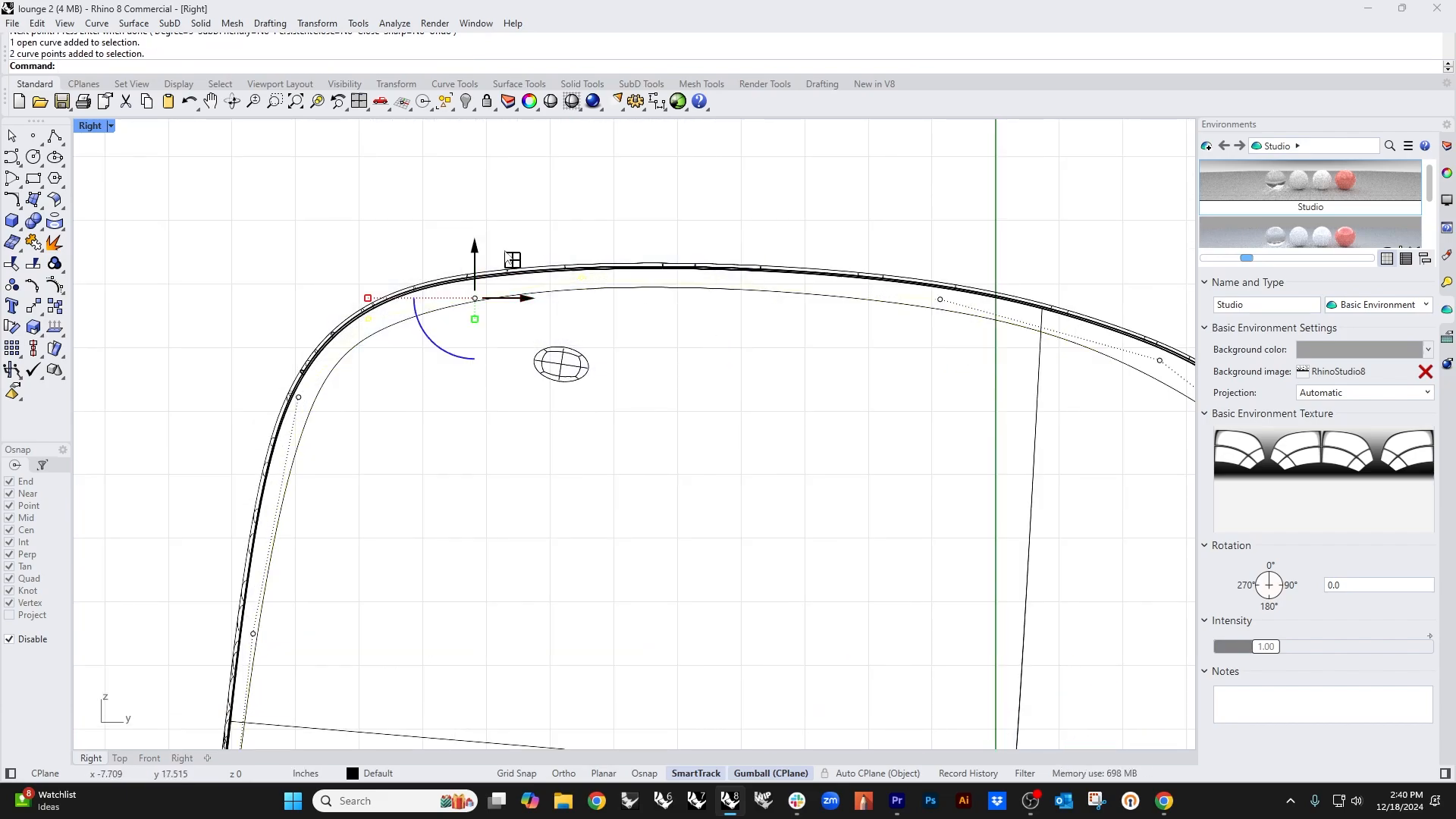
pyautogui.moveTo(476, 244); pyautogui.dragTo(482, 280)
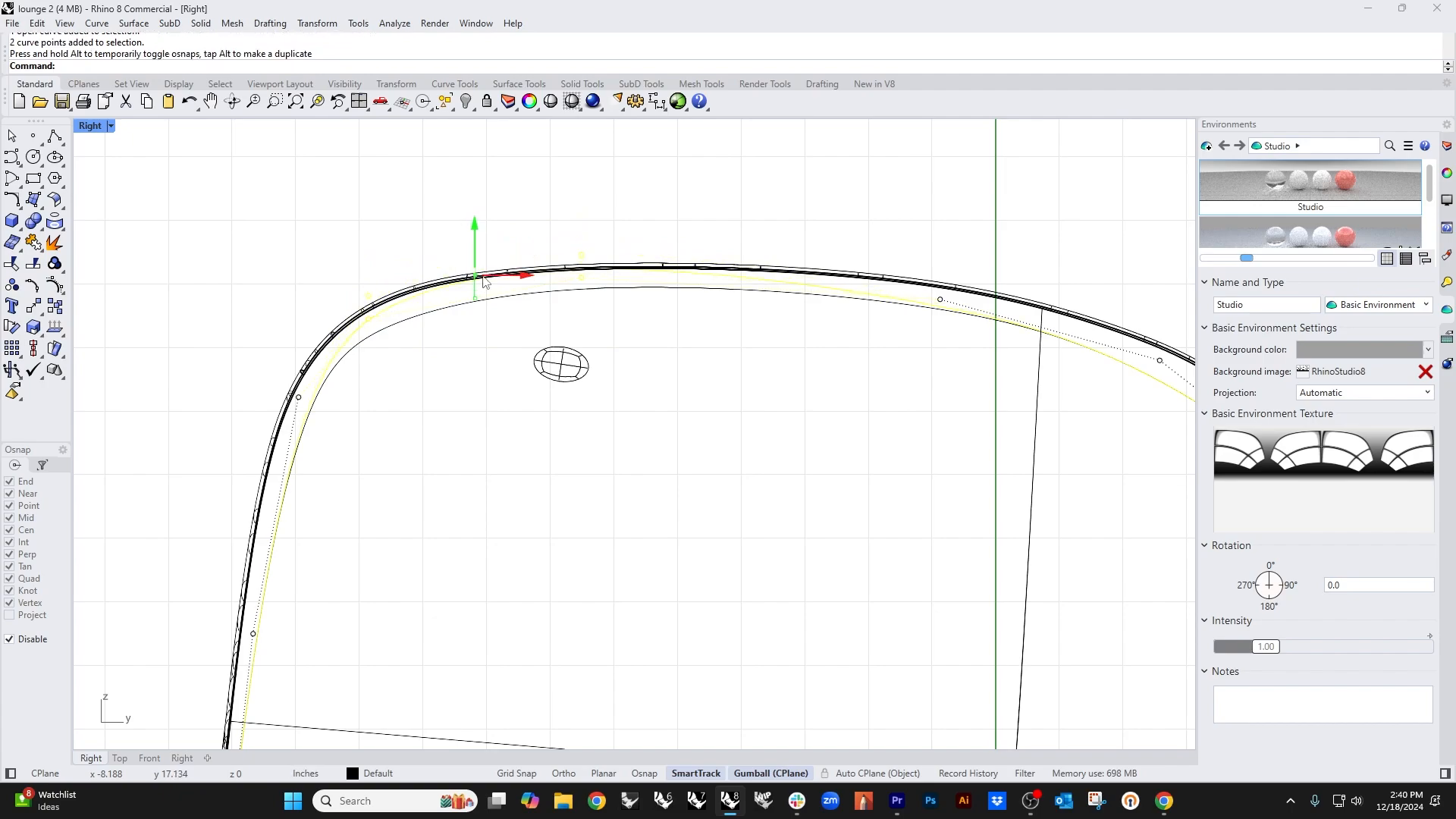
pyautogui.click(278, 286)
# Step: Adjust the profile curve's front corner and lower front control points to follow the shell's front edge
pyautogui.click(300, 434)
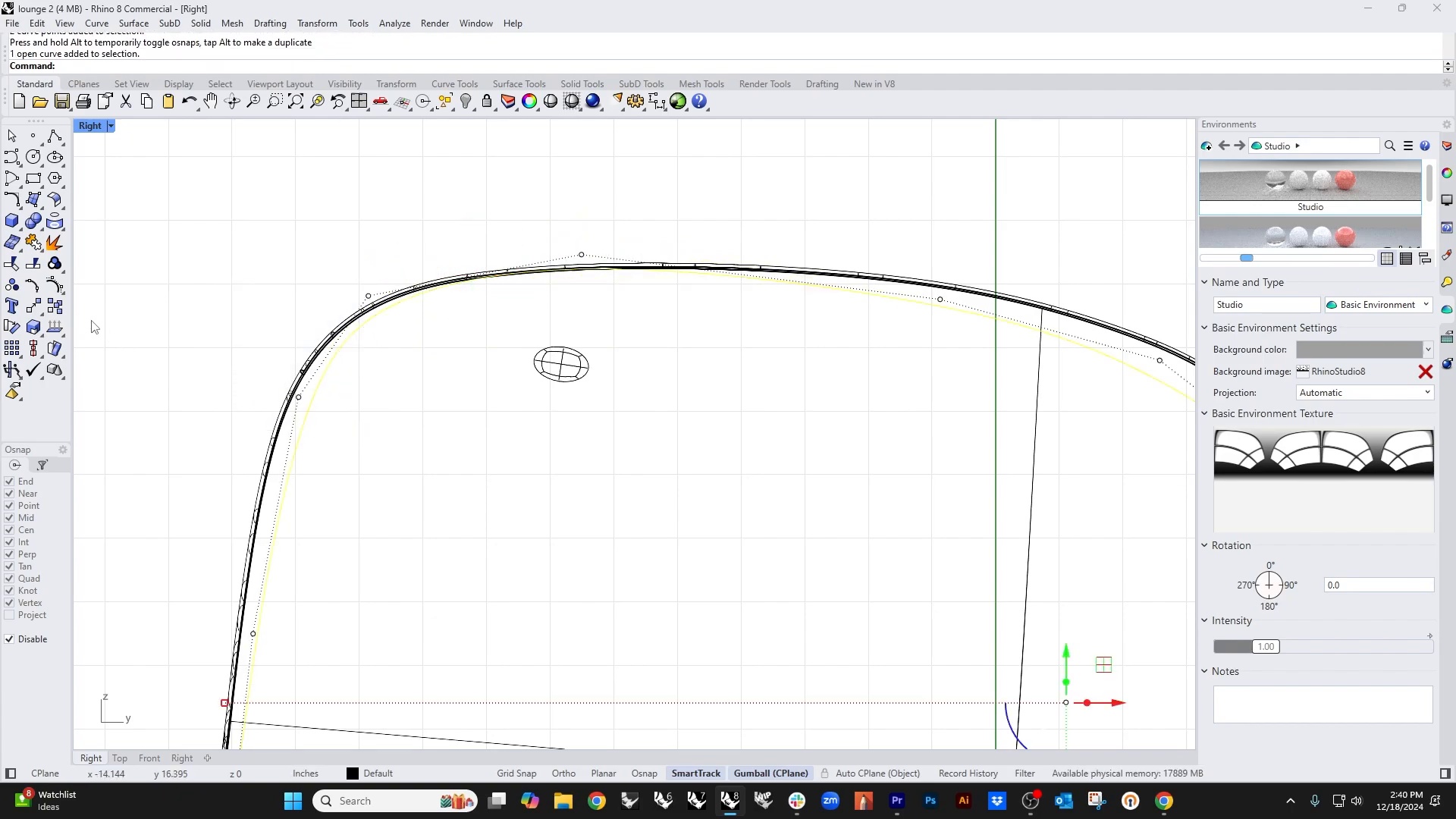
pyautogui.click(12, 285)
pyautogui.click(298, 397)
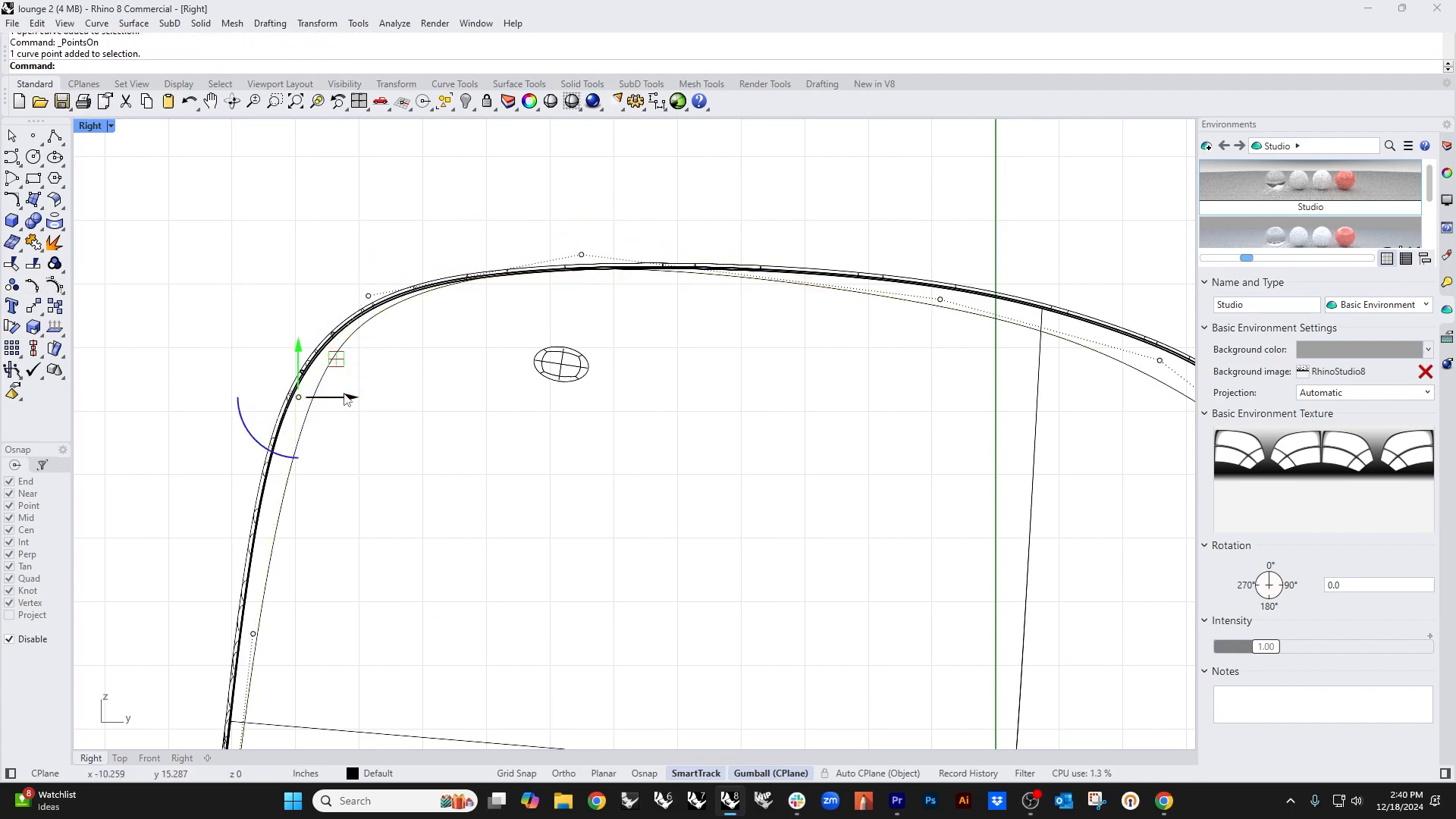
pyautogui.moveTo(298, 397); pyautogui.dragTo(348, 461)
pyautogui.click(203, 447)
pyautogui.scroll(-6, 402, 265)
pyautogui.click(392, 592)
pyautogui.moveTo(262, 574); pyautogui.dragTo(303, 599)
pyautogui.click(595, 580)
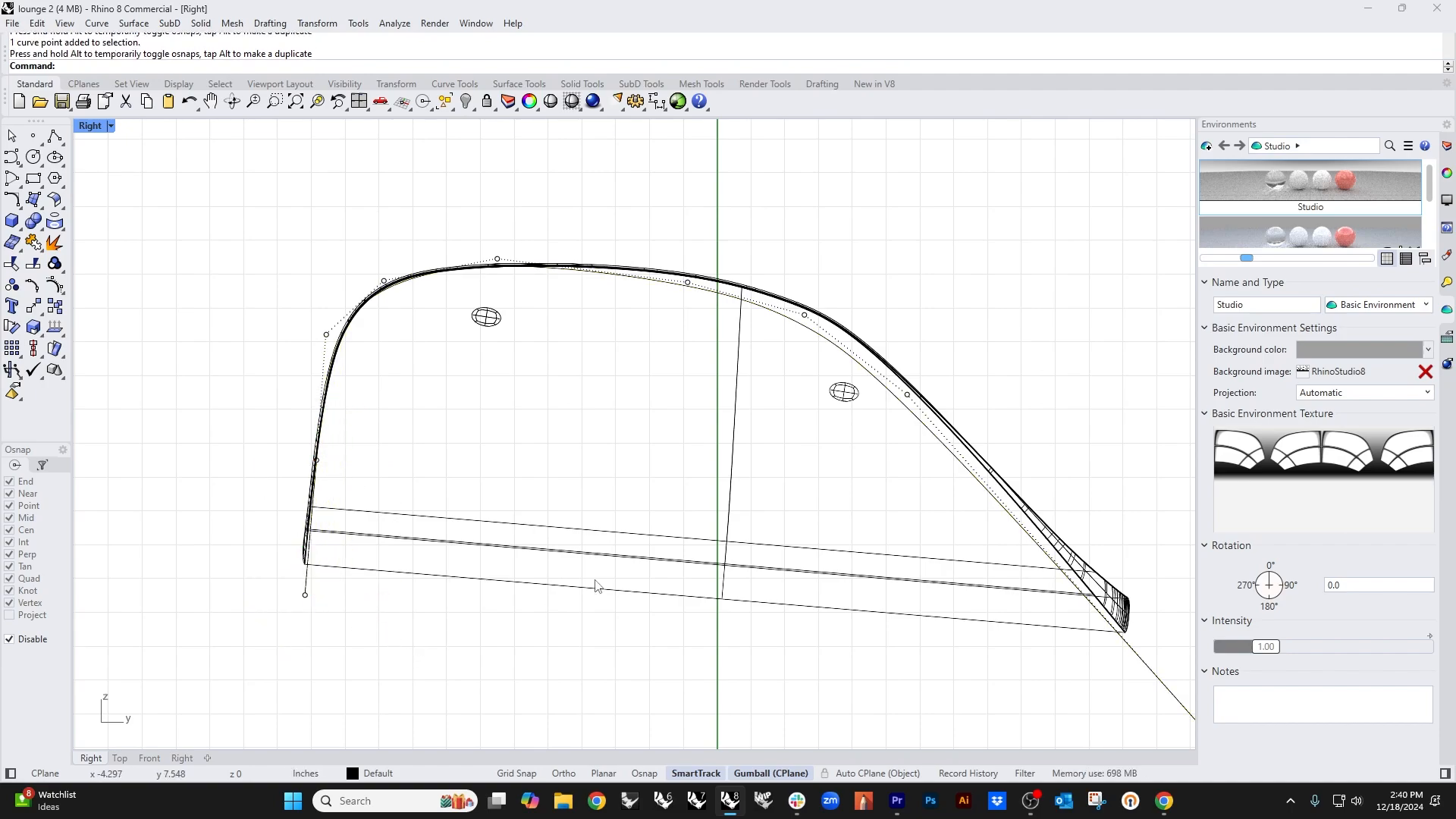
# Step: Move the control points on the rear slope outward to fit the profile curve to the shell, leaving out the buttons
pyautogui.moveTo(633, 191); pyautogui.dragTo(964, 434)
pyautogui.click(826, 263)
pyautogui.keyDown('ctrl'); pyautogui.click(837, 392); pyautogui.keyUp('ctrl')
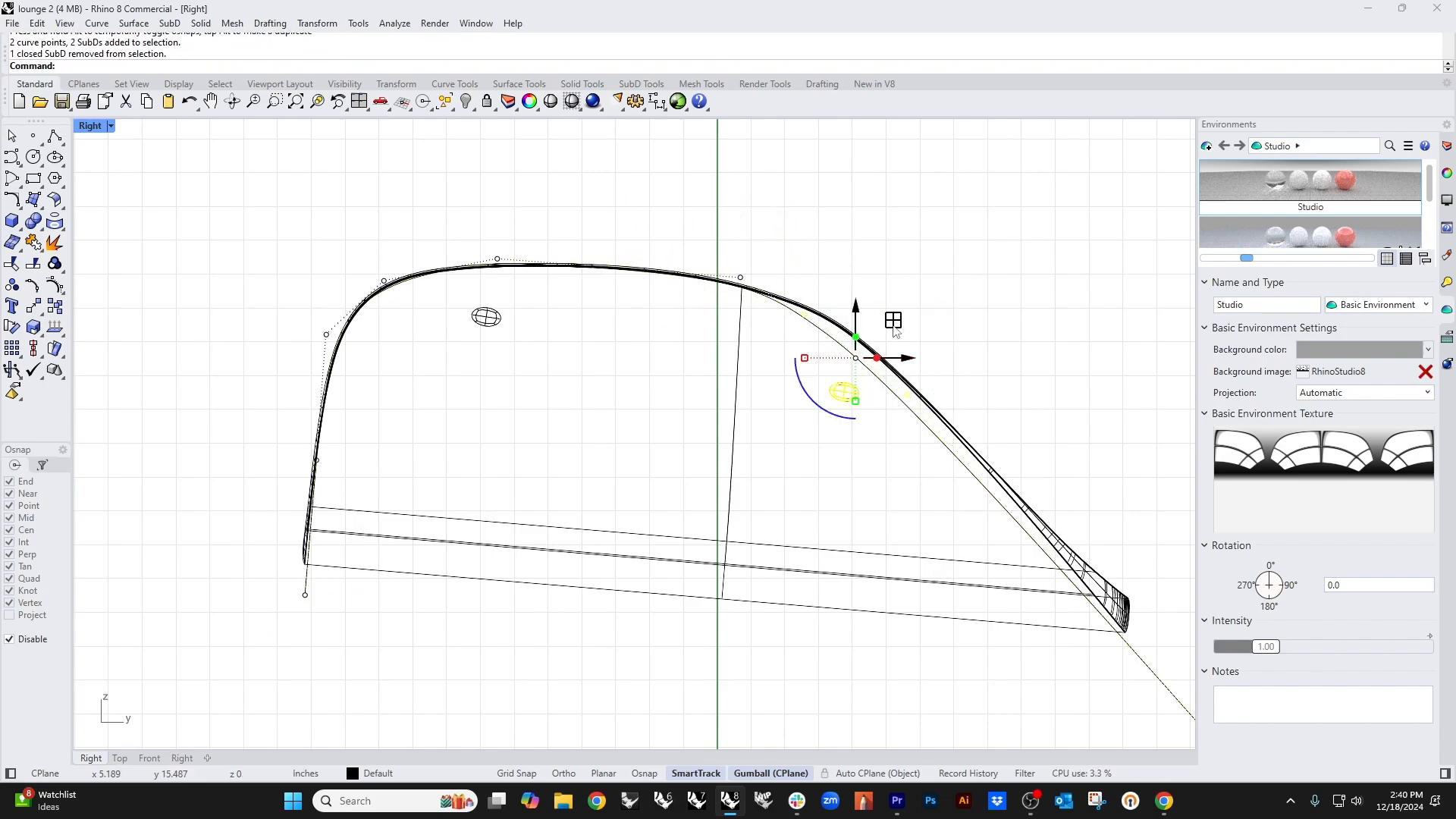
pyautogui.keyDown('ctrl'); pyautogui.click(843, 390); pyautogui.keyUp('ctrl')
pyautogui.moveTo(855, 355); pyautogui.dragTo(891, 360)
pyautogui.click(1016, 417)
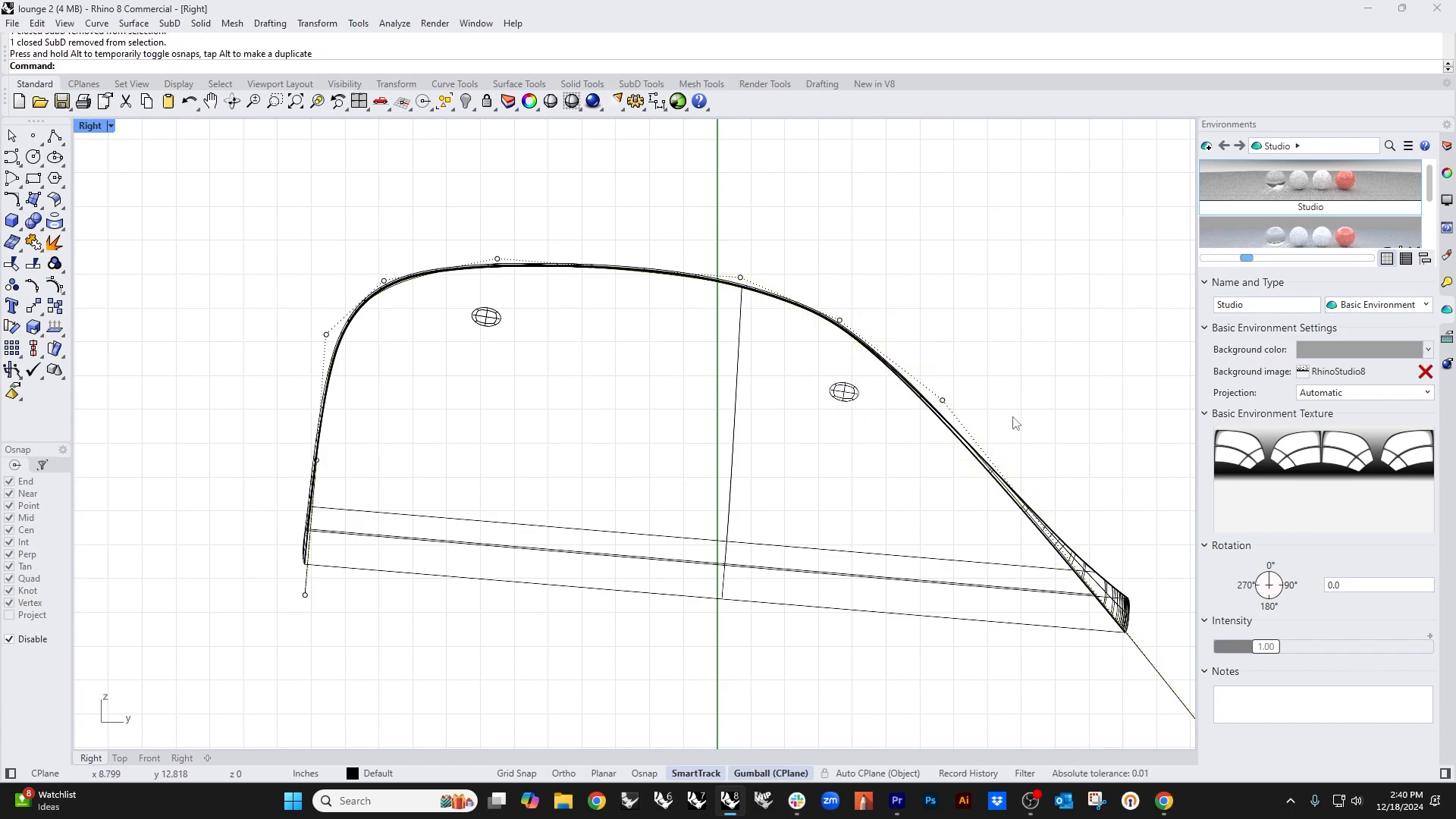
# Step: In the Perspective view, extrude the profile curve to both sides across the full width of the seat shell
pyautogui.scroll(-3, 948, 485)
pyautogui.hotkey('ctrl', 'F4')
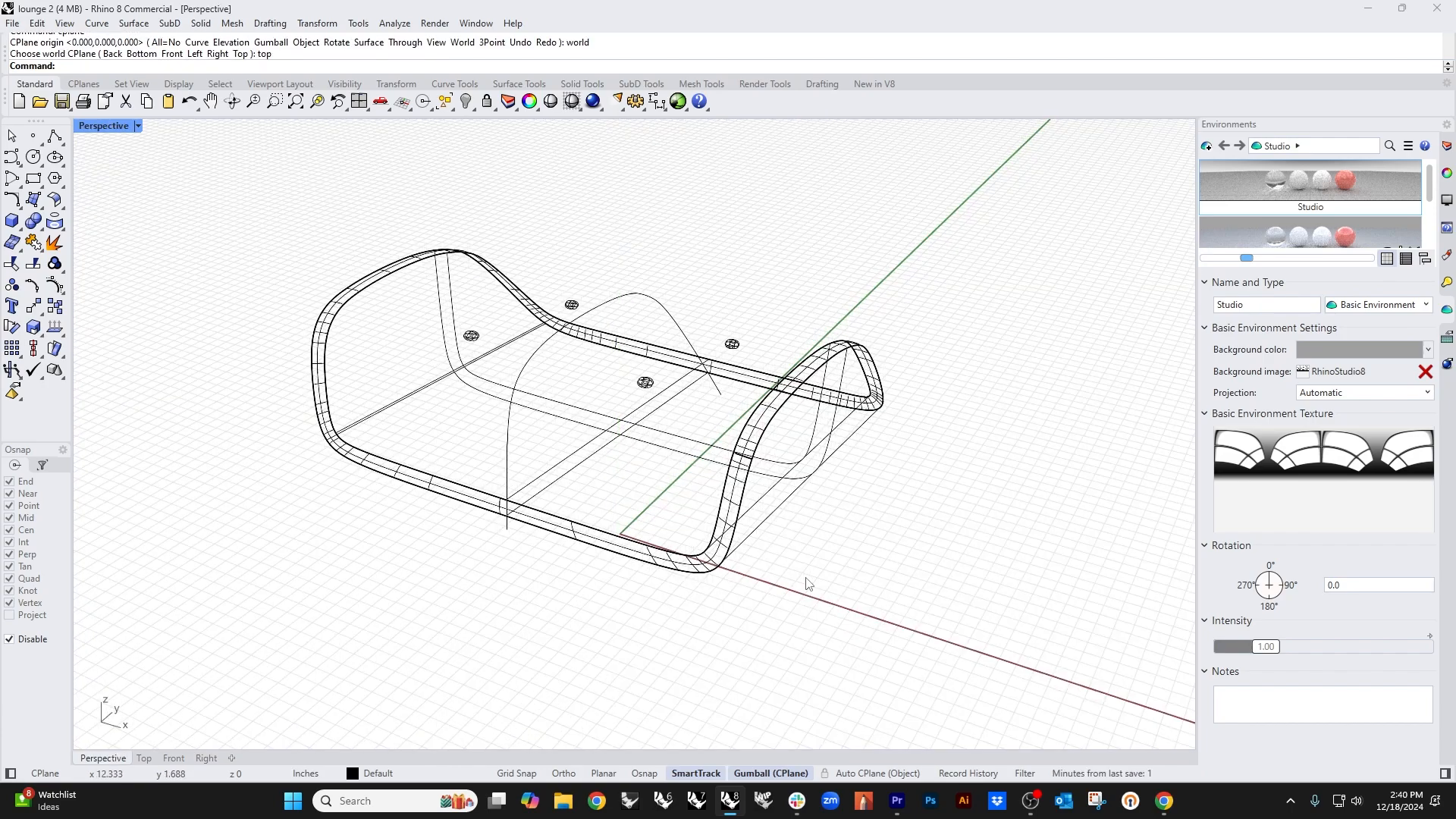
pyautogui.click(509, 463)
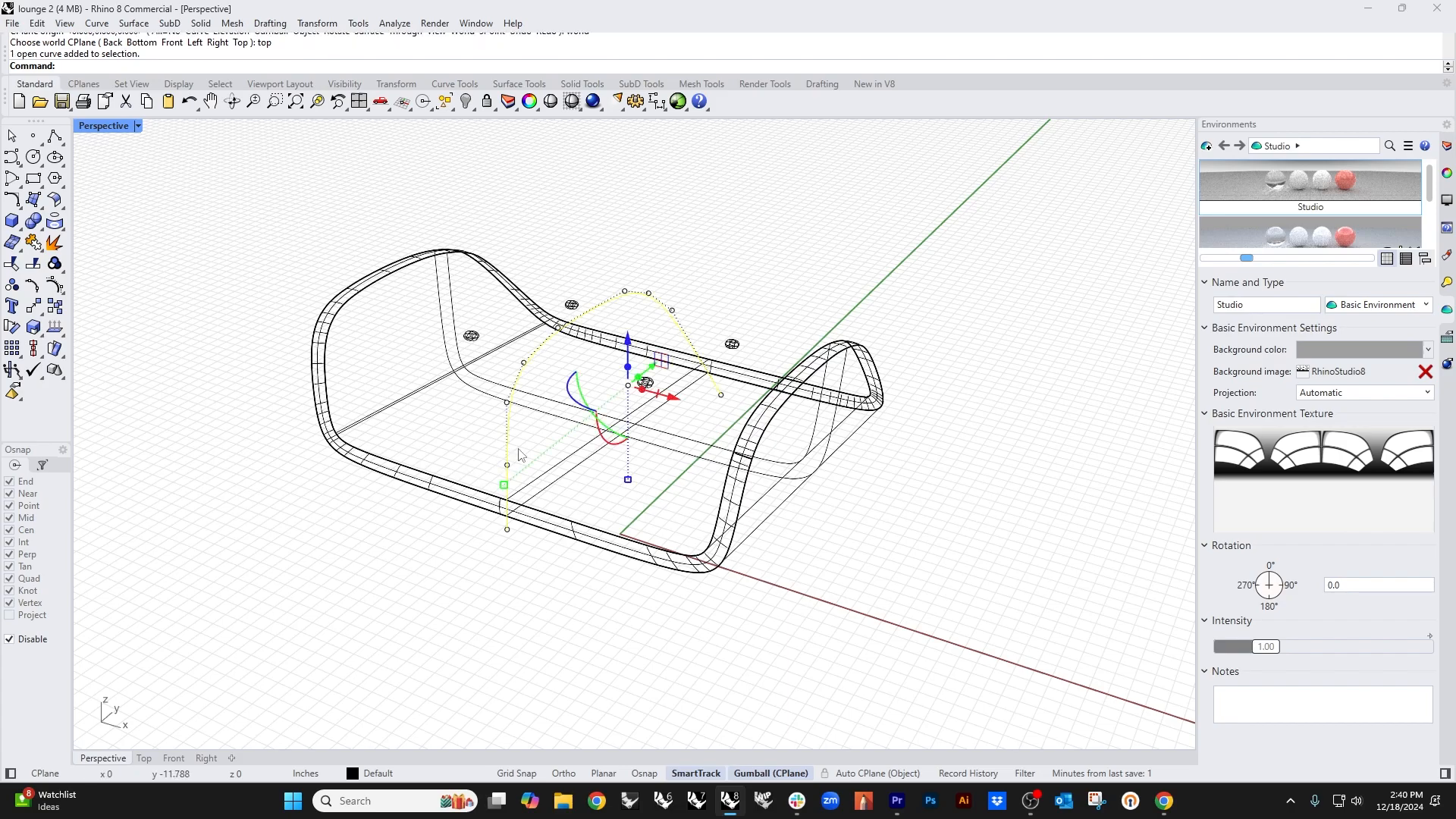
pyautogui.moveTo(643, 400)
pyautogui.keyDown('shift'); pyautogui.mouseDown()
pyautogui.moveTo(692, 415)
pyautogui.moveTo(811, 500)
pyautogui.mouseUp(); pyautogui.keyUp('shift')
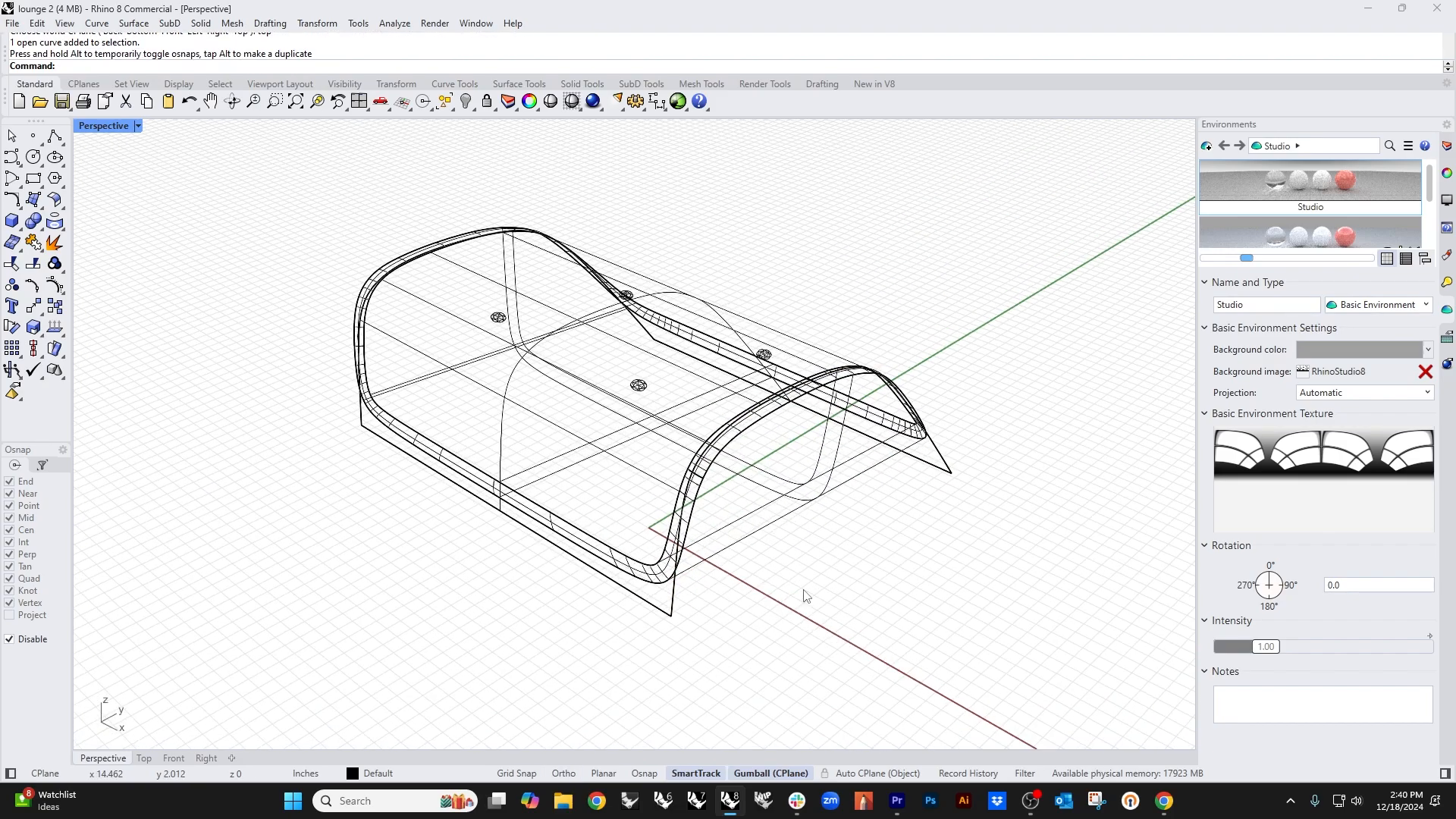
# Step: Set the Perspective view to Shaded display to show the extruded surface over the seat shell
pyautogui.middleClick(729, 513)
pyautogui.click(743, 535)
pyautogui.moveTo(746, 538); pyautogui.dragTo(569, 519, button='right')
pyautogui.click(720, 505)
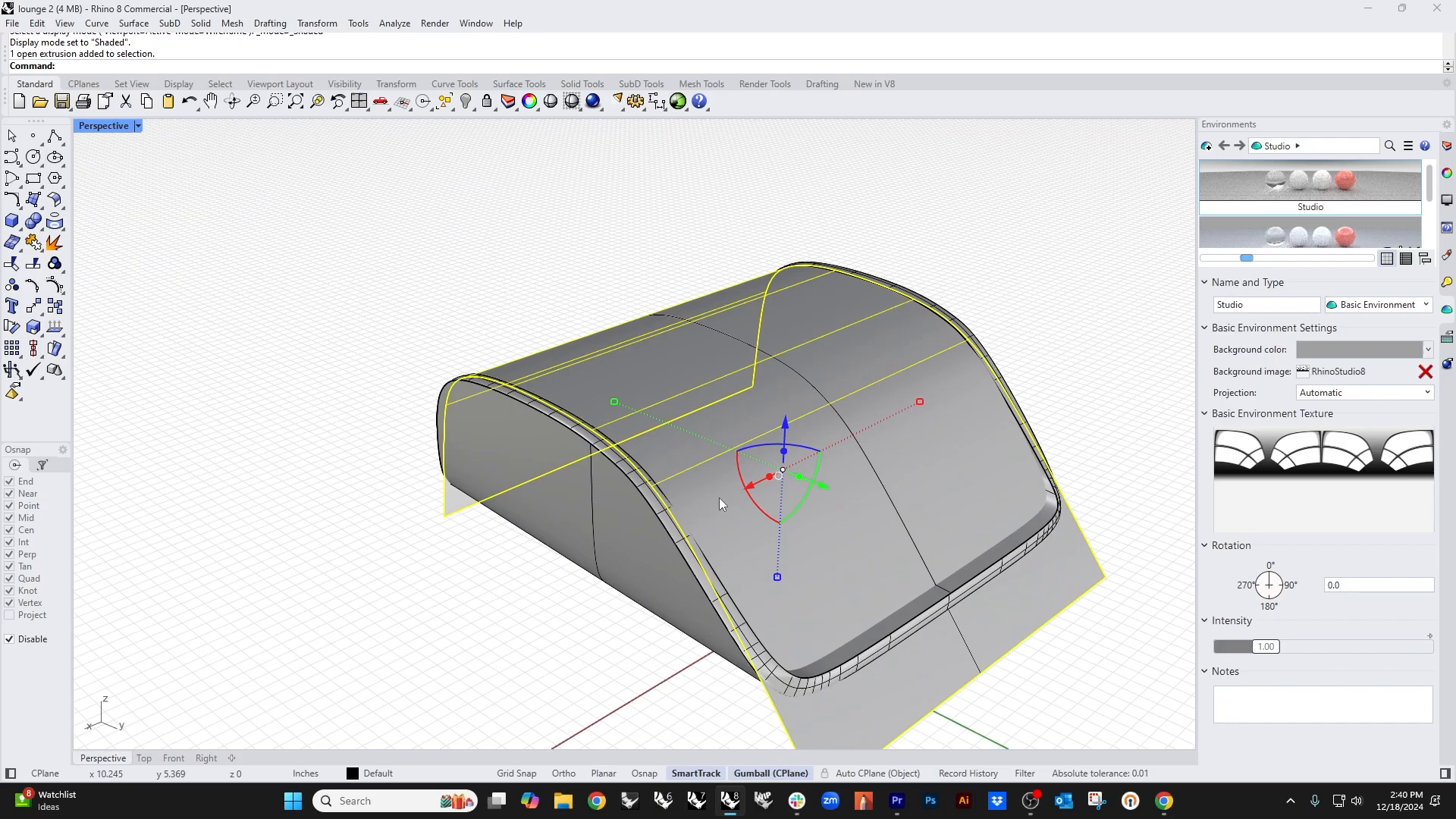
pyautogui.write('ii')
pyautogui.press('Return')
pyautogui.keyDown('shift'); pyautogui.moveTo(717, 516); pyautogui.dragTo(613, 491, button='right'); pyautogui.keyUp('shift')
pyautogui.click(424, 565)
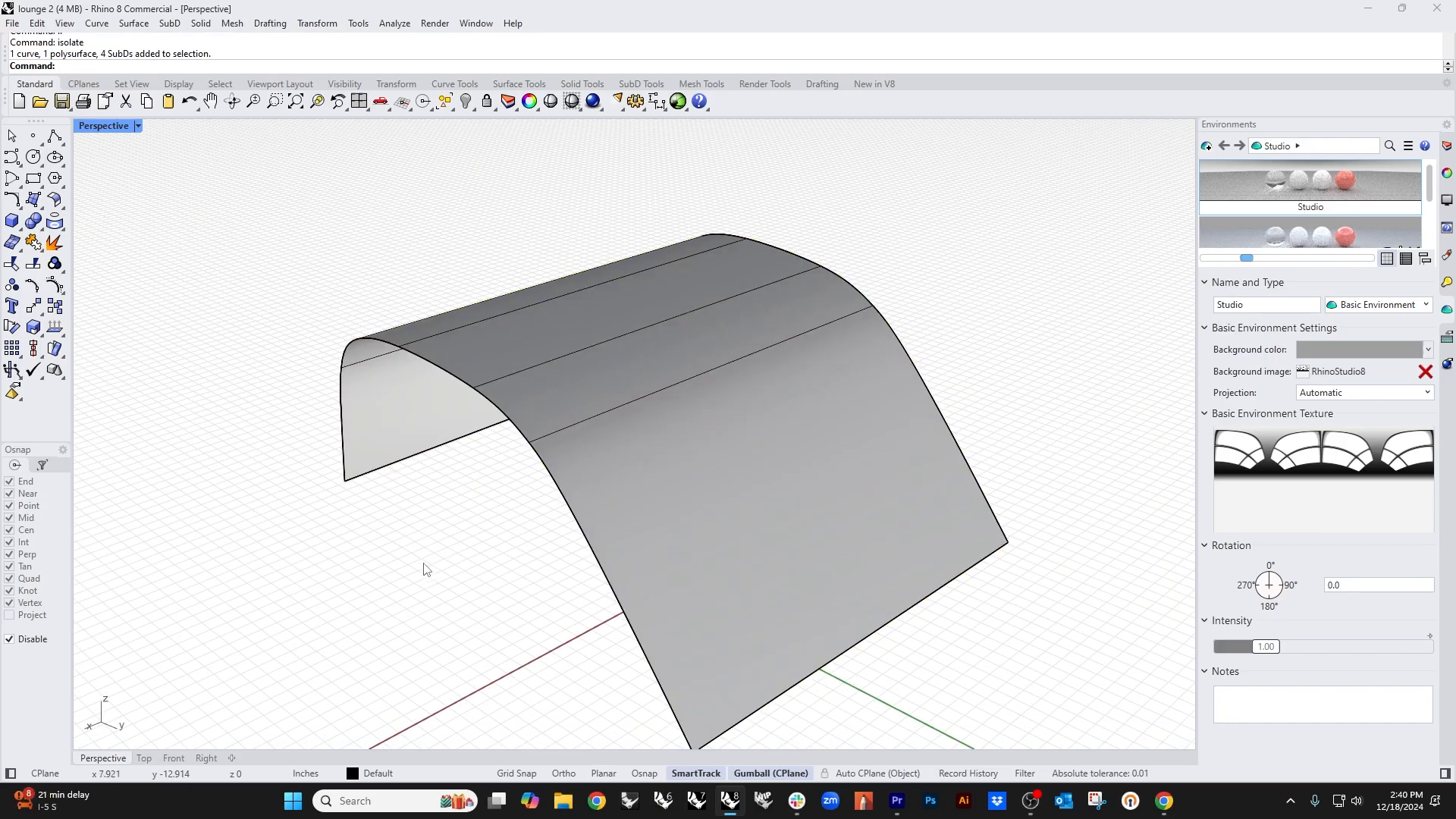
pyautogui.moveTo(424, 569); pyautogui.dragTo(500, 578, button='right')
pyautogui.write('s')
pyautogui.press('Return')
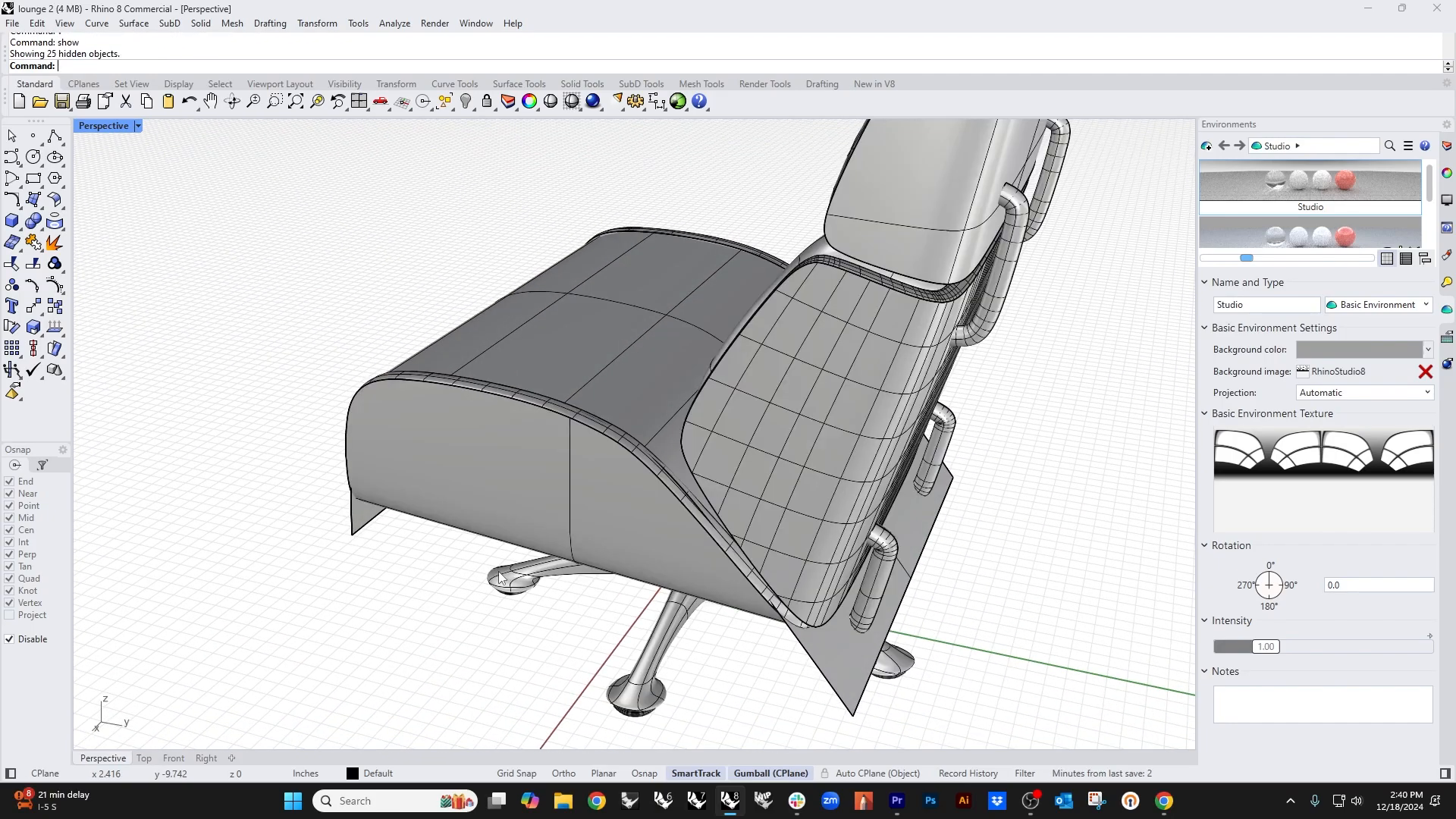
# Step: Isolate the wooden seat shell together with the extruded cushion surface
pyautogui.click(553, 487)
pyautogui.keyDown('shift'); pyautogui.click(837, 650); pyautogui.keyUp('shift')
pyautogui.write('ii')
pyautogui.press('Return')
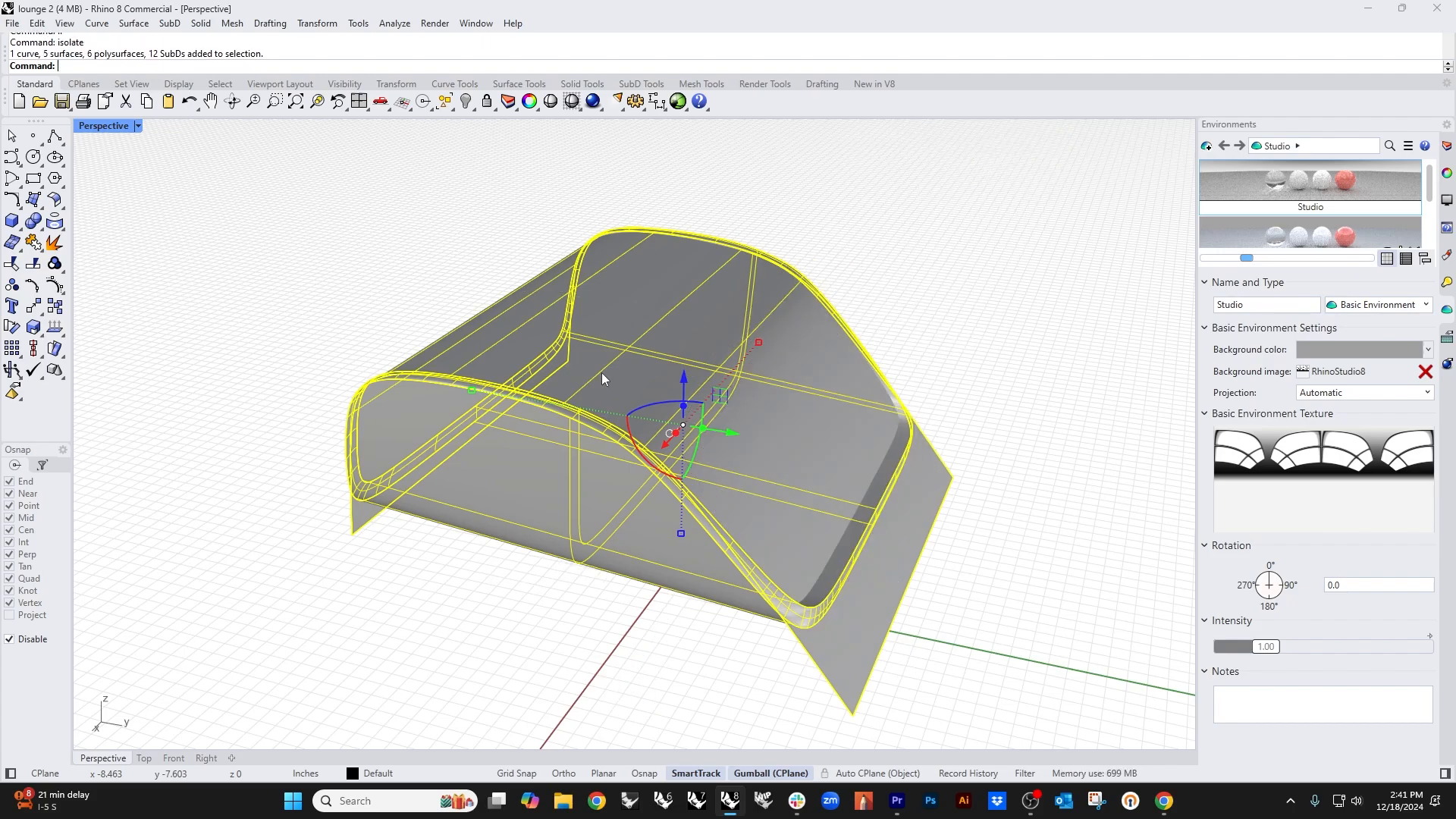
pyautogui.keyDown('shift'); pyautogui.moveTo(743, 595); pyautogui.dragTo(653, 559, button='right'); pyautogui.keyUp('shift')
pyautogui.middleClick(653, 559)
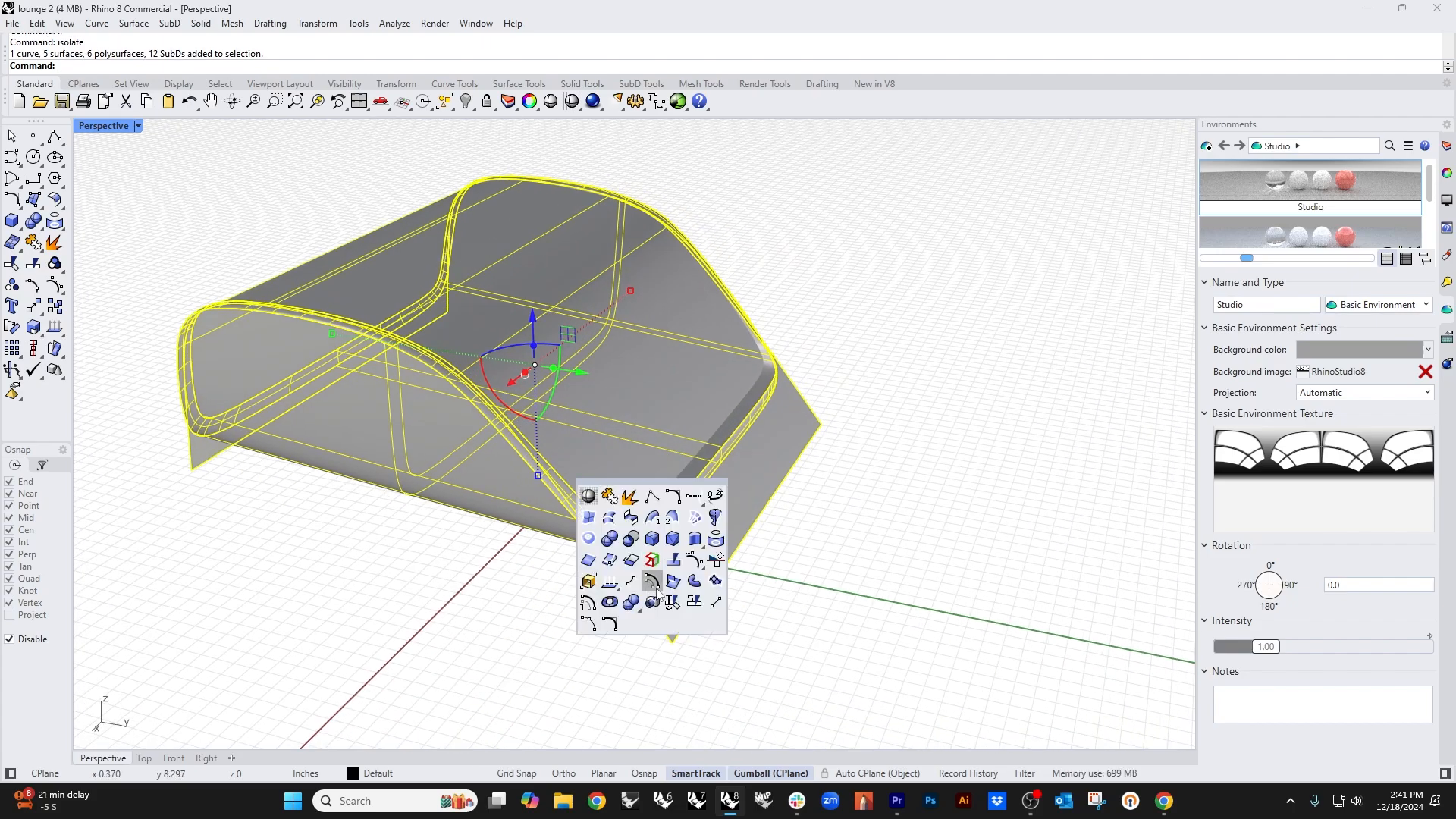
pyautogui.rightClick(653, 560)
pyautogui.press('Escape')
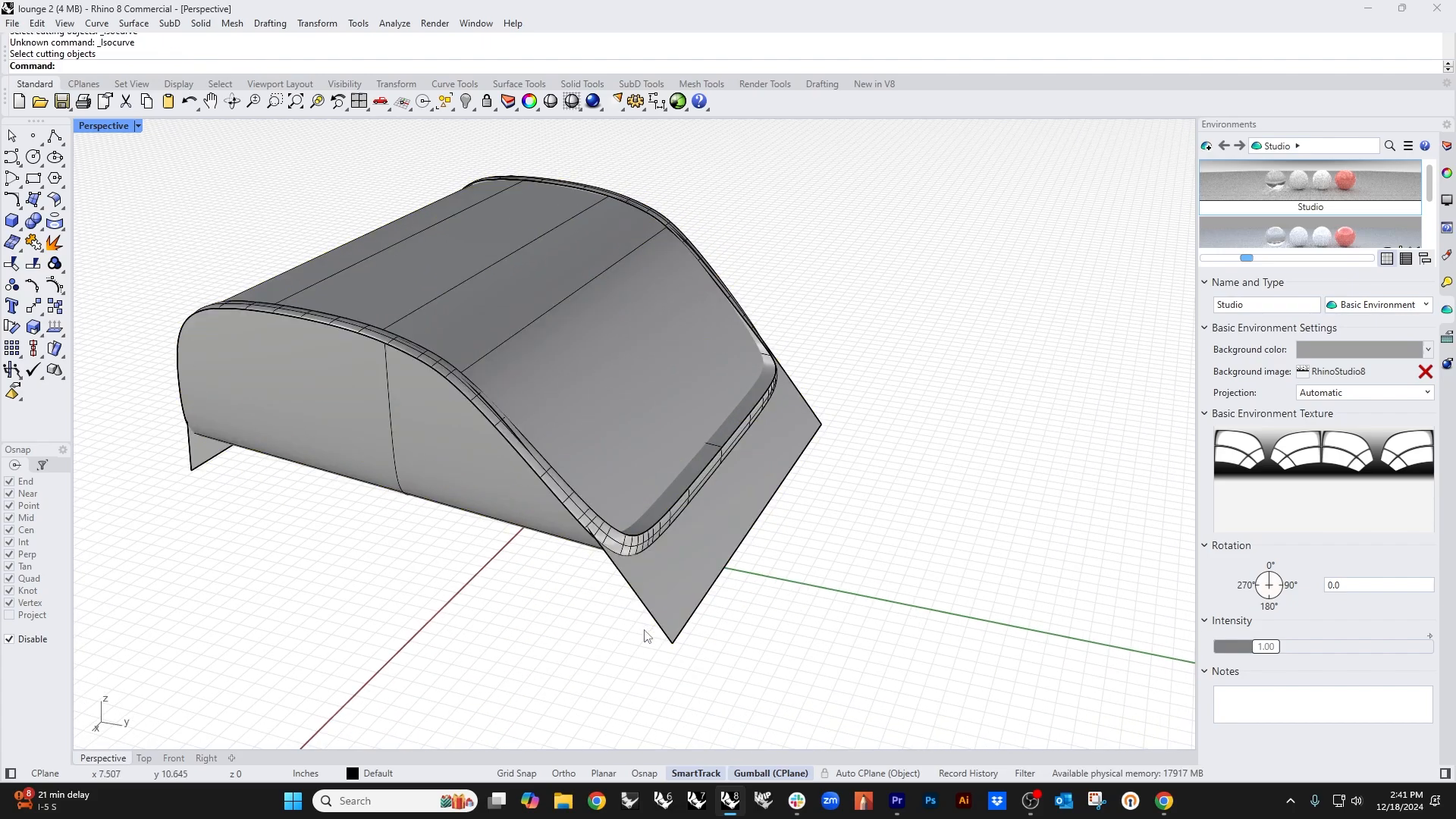
# Step: Split the extruded surface with a V-direction isocurve along the shell's rear edge and delete the overhanging strip
pyautogui.middleClick(643, 646)
pyautogui.rightClick(683, 663)
pyautogui.click(683, 609)
pyautogui.rightClick(680, 595)
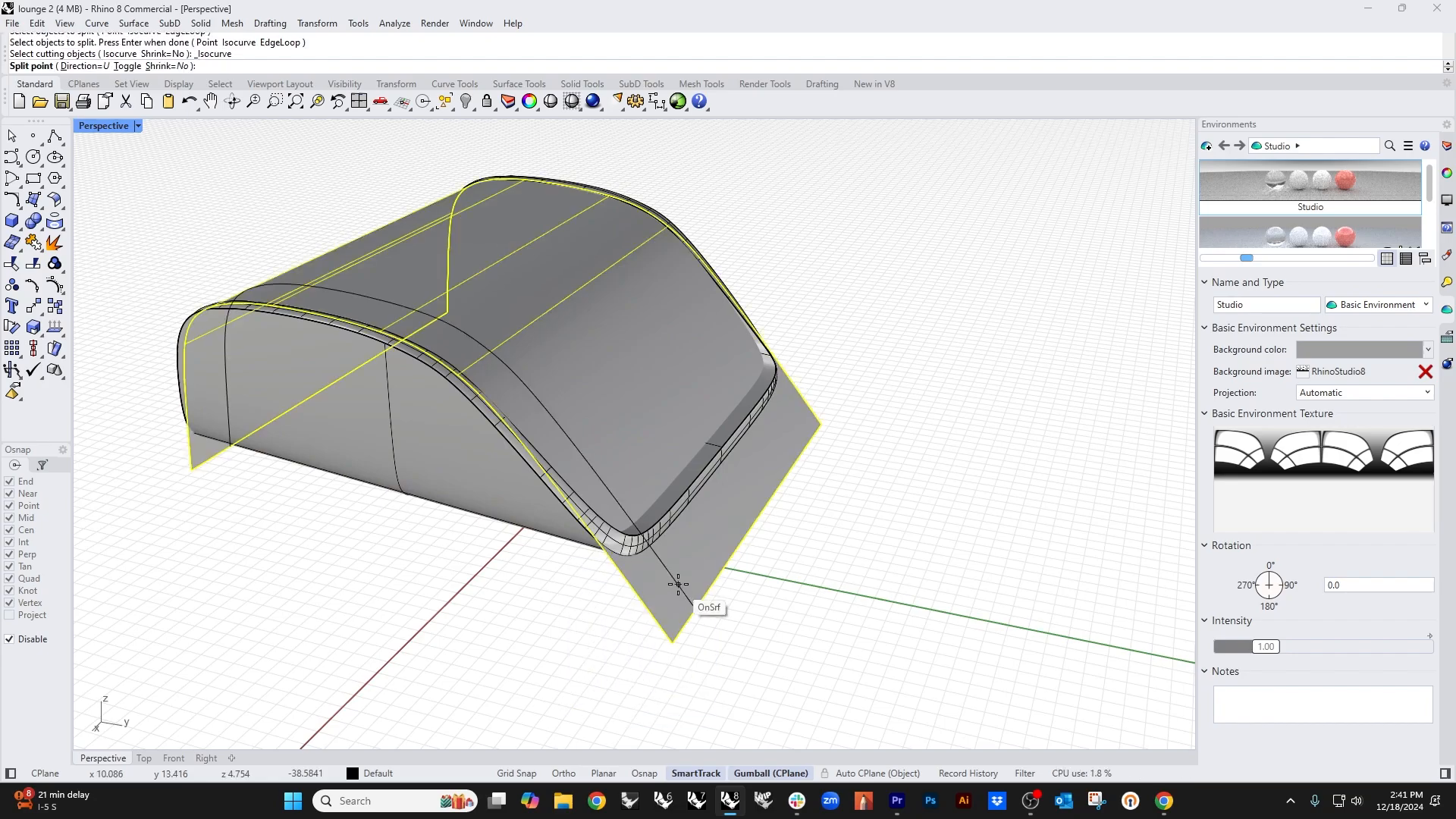
pyautogui.write('t')
pyautogui.press('Return')
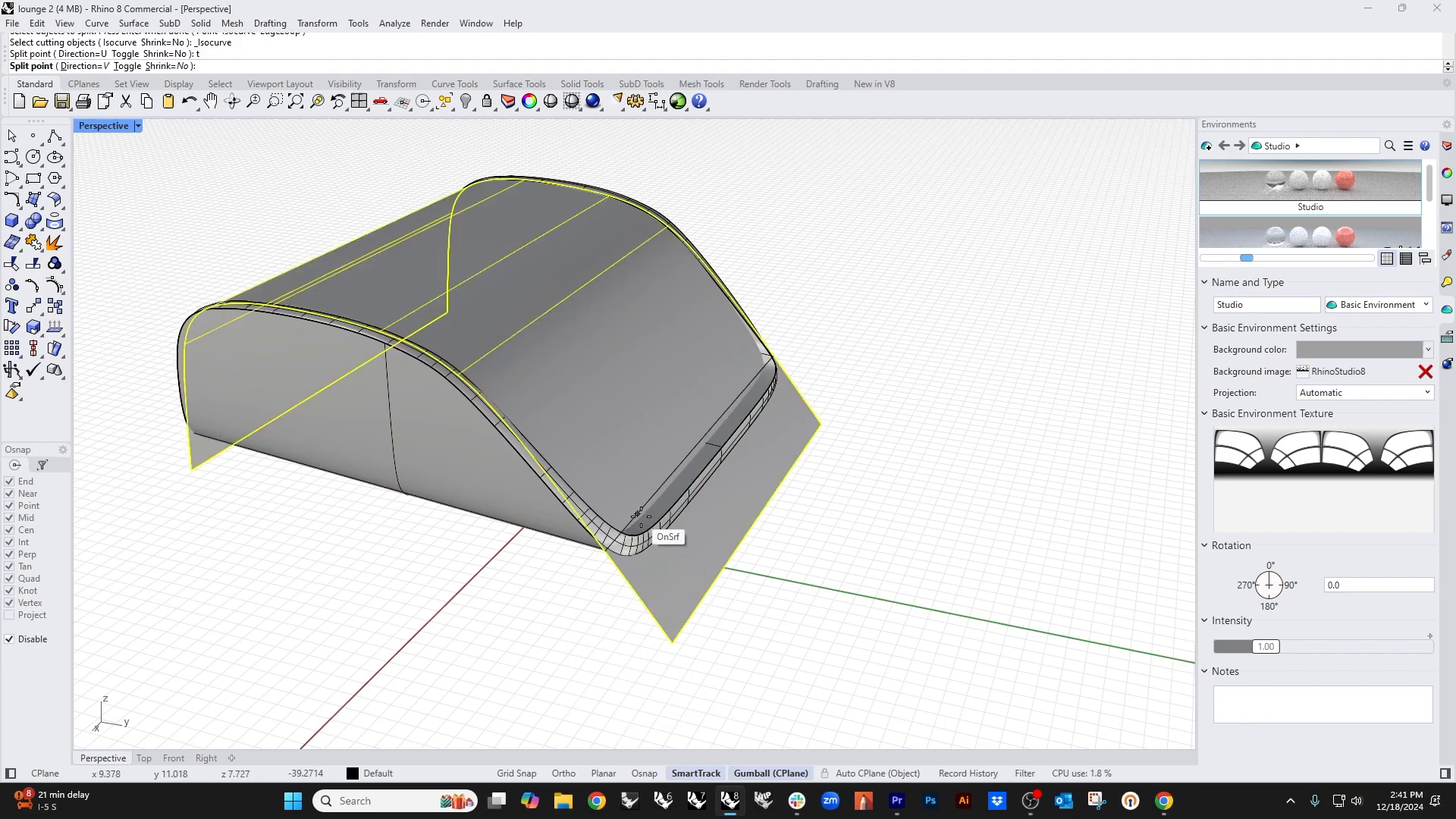
pyautogui.click(642, 517)
pyautogui.press('Return')
pyautogui.click(671, 585)
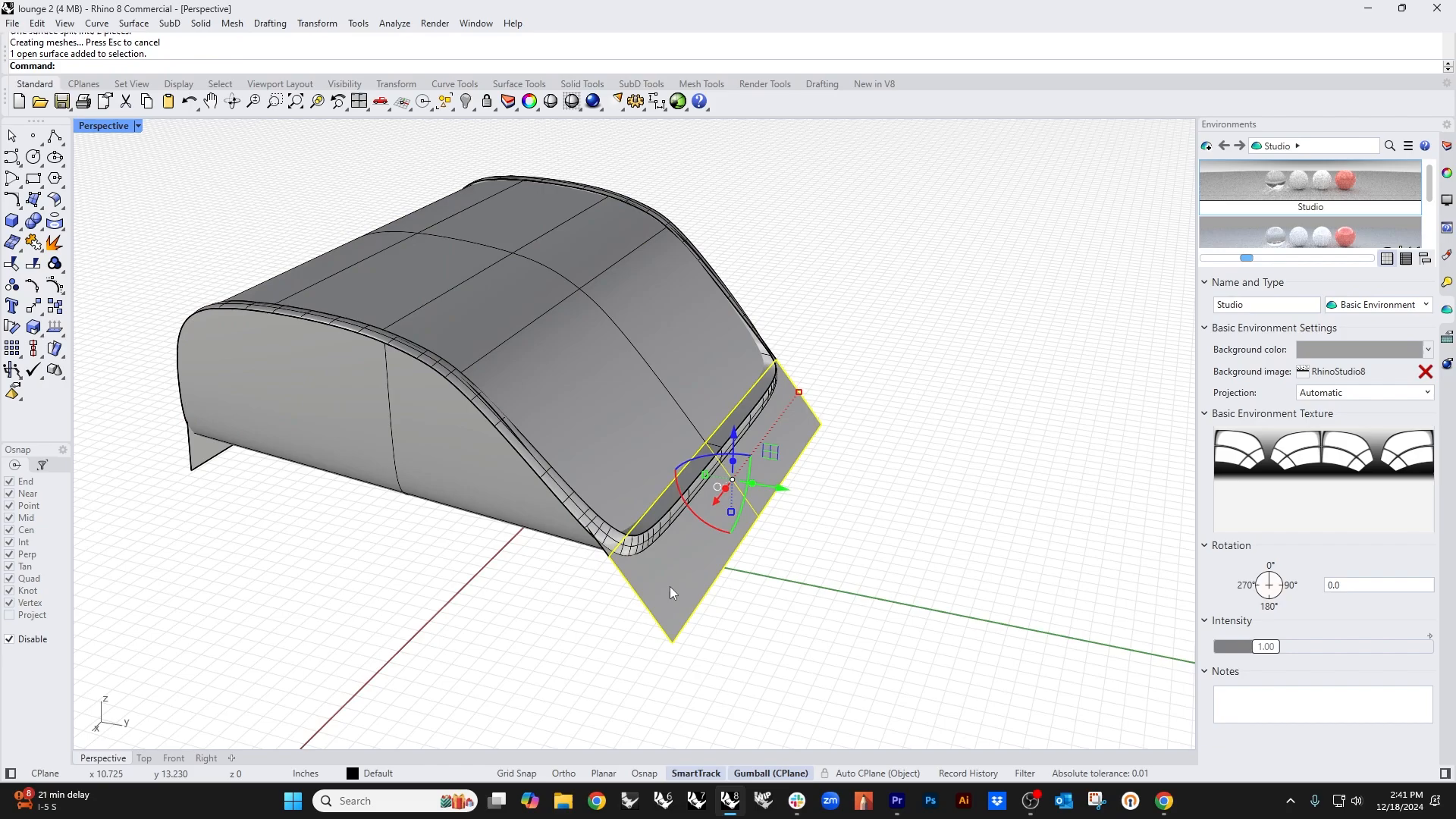
pyautogui.press('Delete')
# Step: Split the extruded surface with an isocurve along the shell's lower front edge and delete the strip below it
pyautogui.moveTo(398, 563); pyautogui.dragTo(606, 626, button='right')
pyautogui.middleClick(607, 627)
pyautogui.rightClick(647, 645)
pyautogui.click(644, 627)
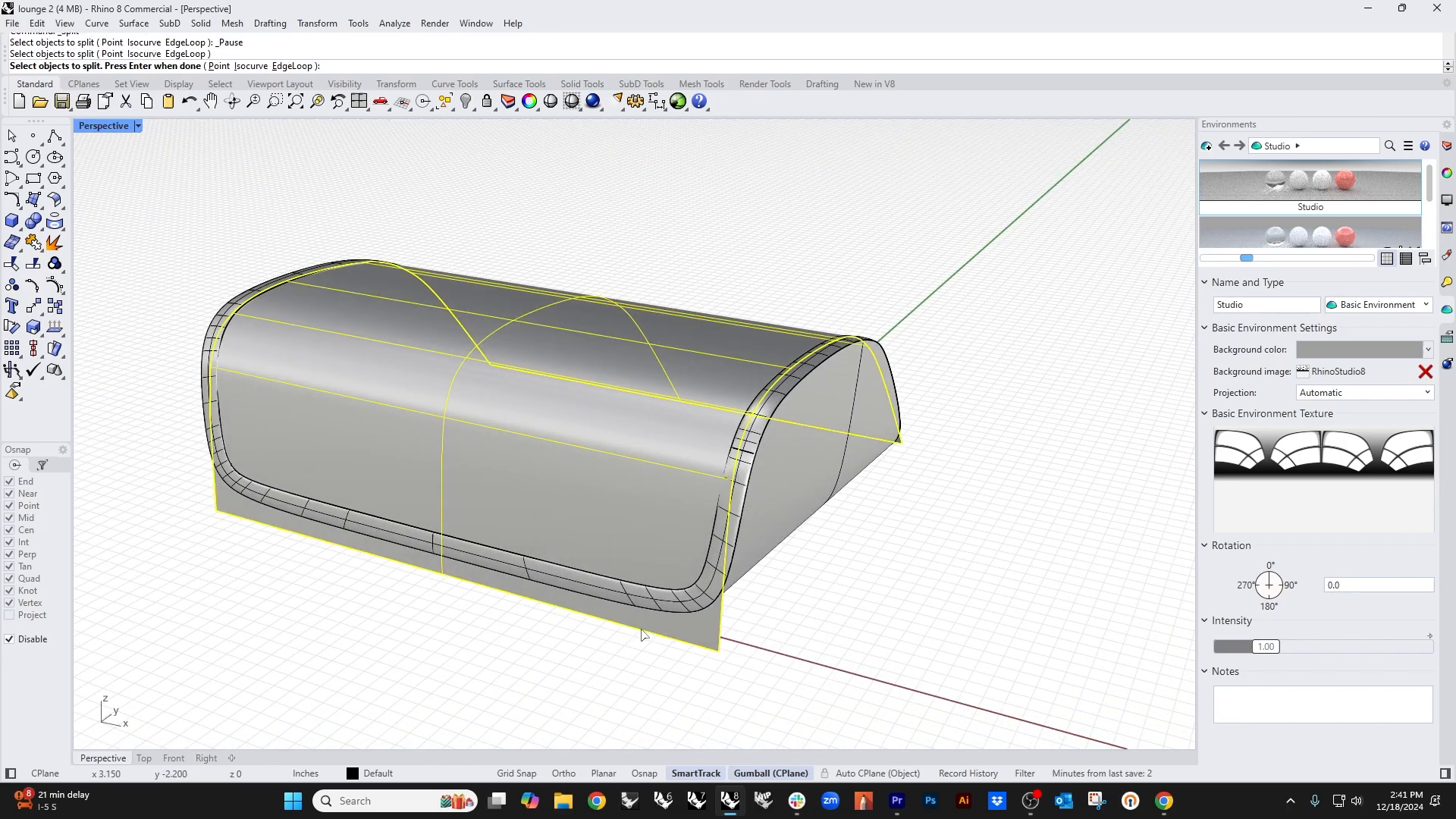
pyautogui.rightClick(643, 629)
pyautogui.click(669, 612)
pyautogui.rightClick(667, 634)
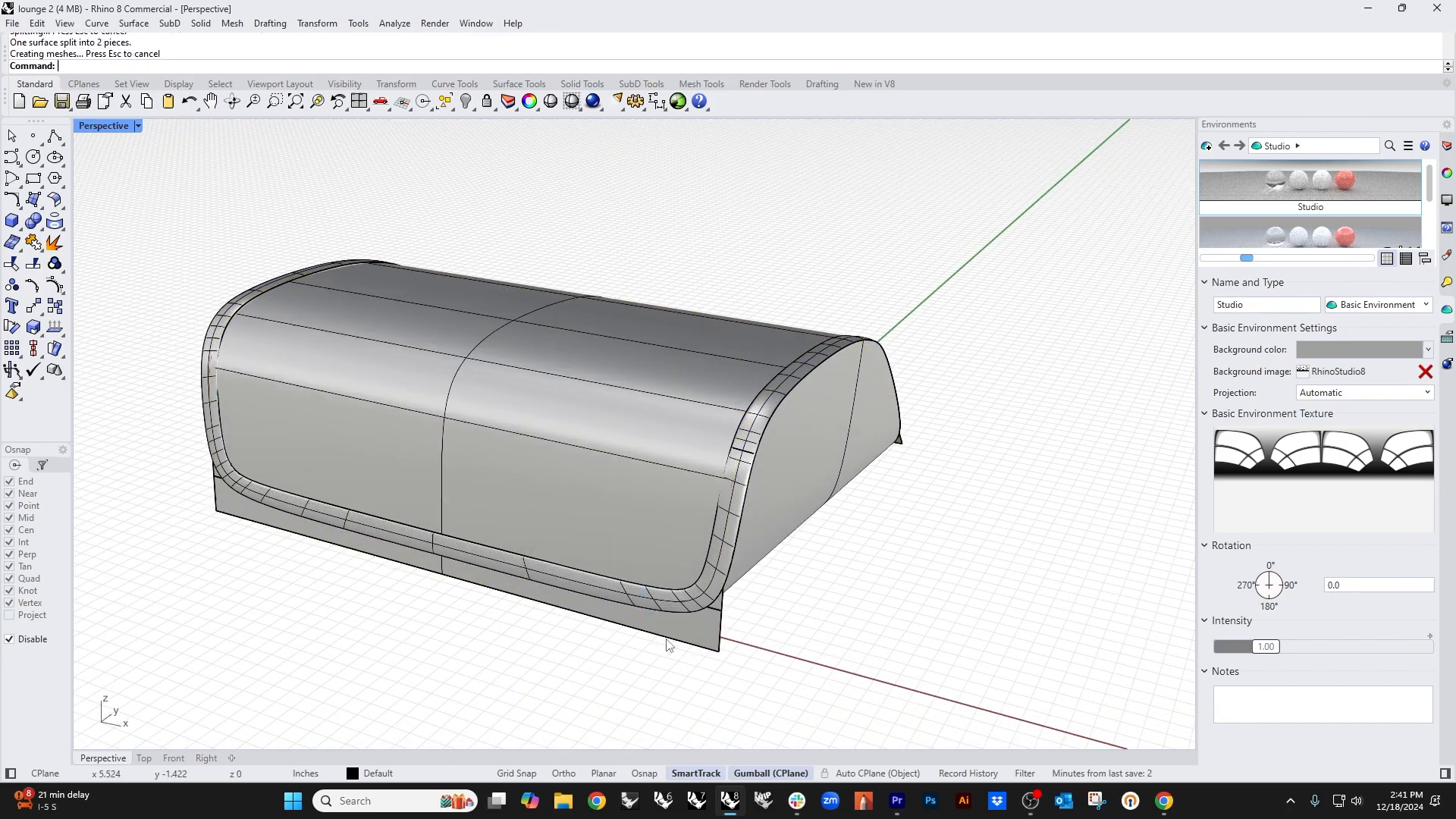
pyautogui.click(665, 636)
pyautogui.press('Delete')
pyautogui.moveTo(665, 634); pyautogui.dragTo(570, 641, button='right')
# Step: Shrink the trimmed cushion surface with ShrinkTrimmedSrf
pyautogui.click(459, 517)
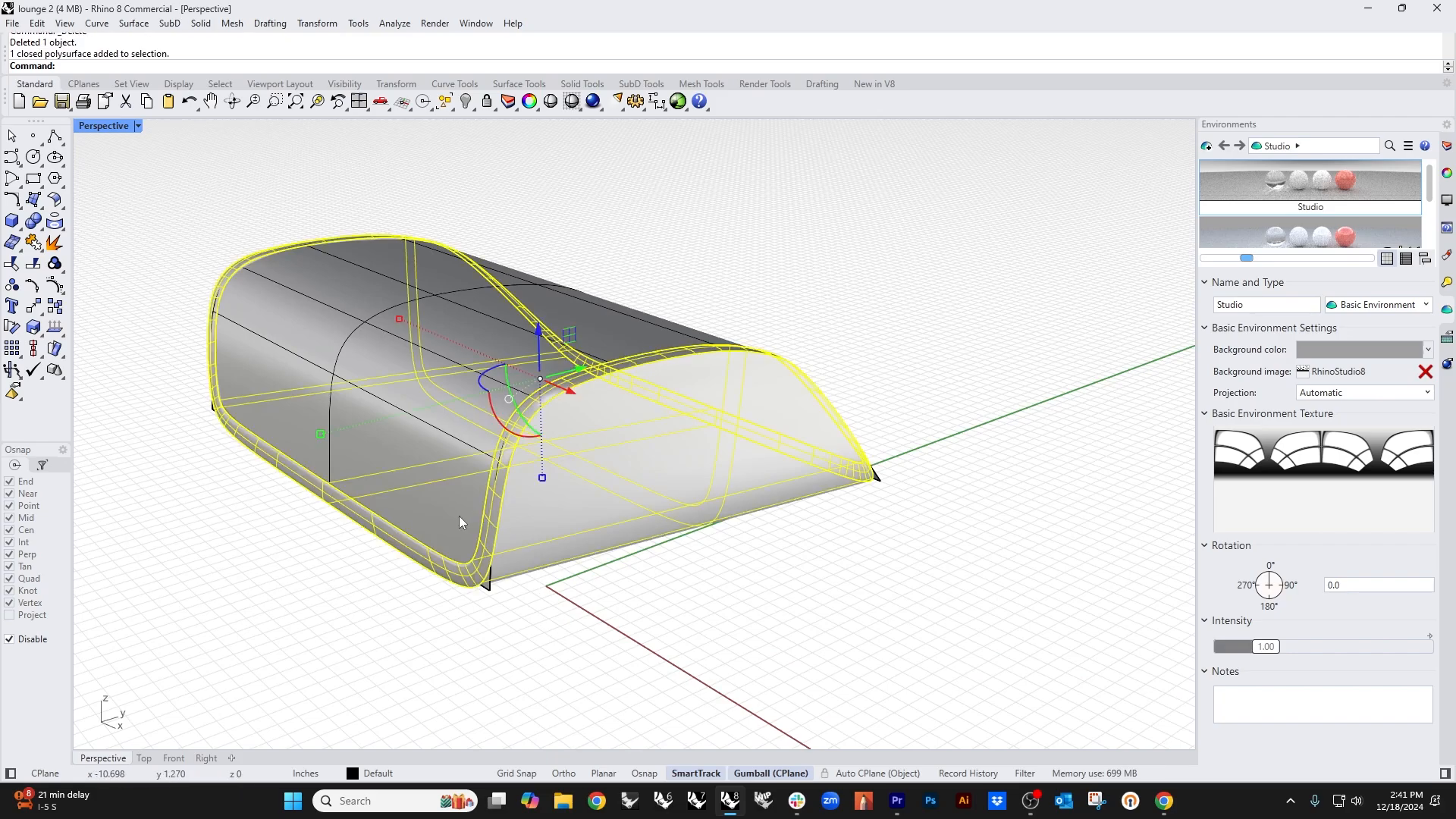
pyautogui.click(443, 511)
pyautogui.write('ShrinkTrimmedSrf')
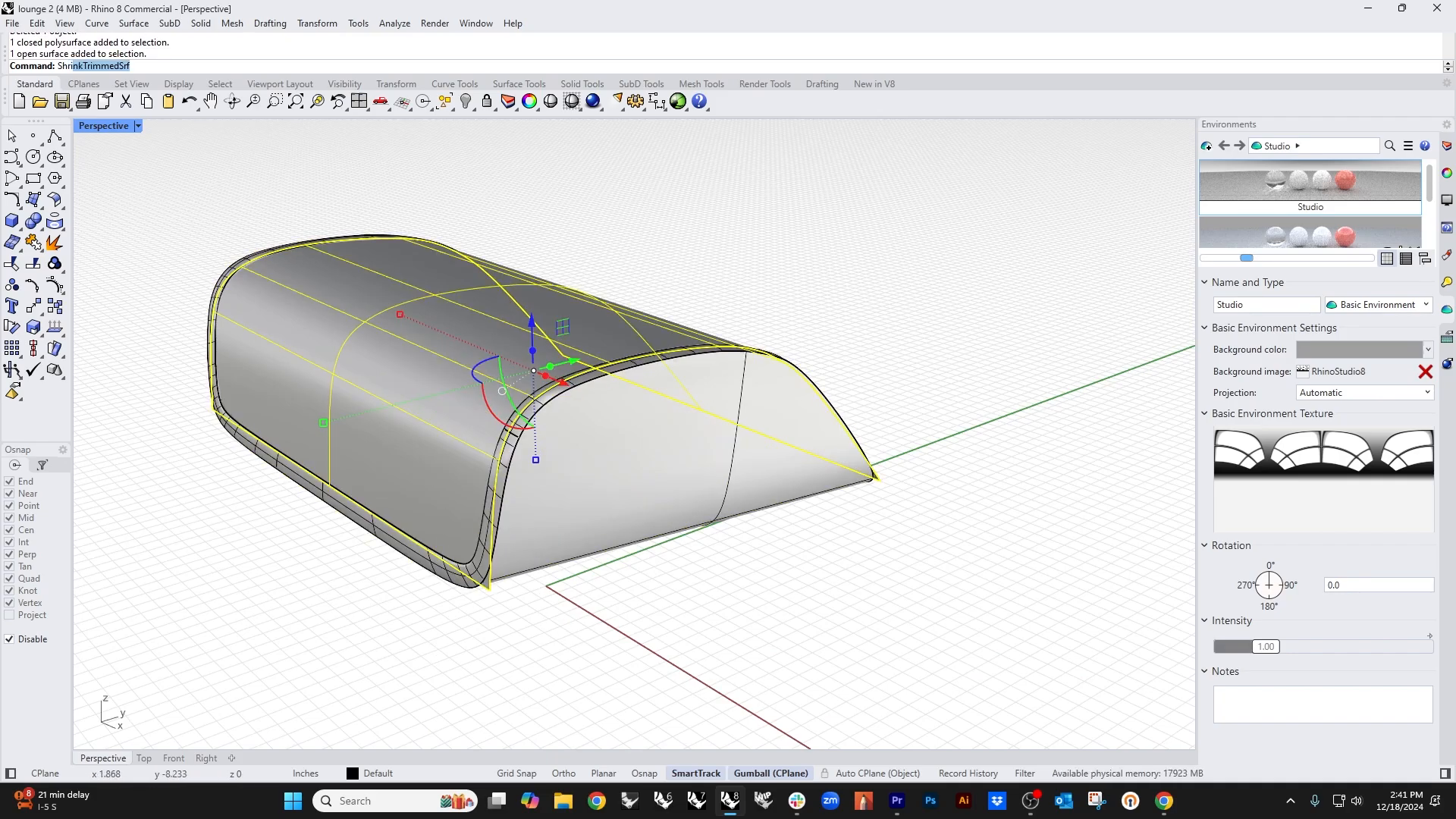
pyautogui.press('Return')
# Step: Turn on the control points of the cushion surface
pyautogui.moveTo(465, 666); pyautogui.dragTo(640, 670, button='right')
pyautogui.click(585, 535)
pyautogui.middleClick(585, 535)
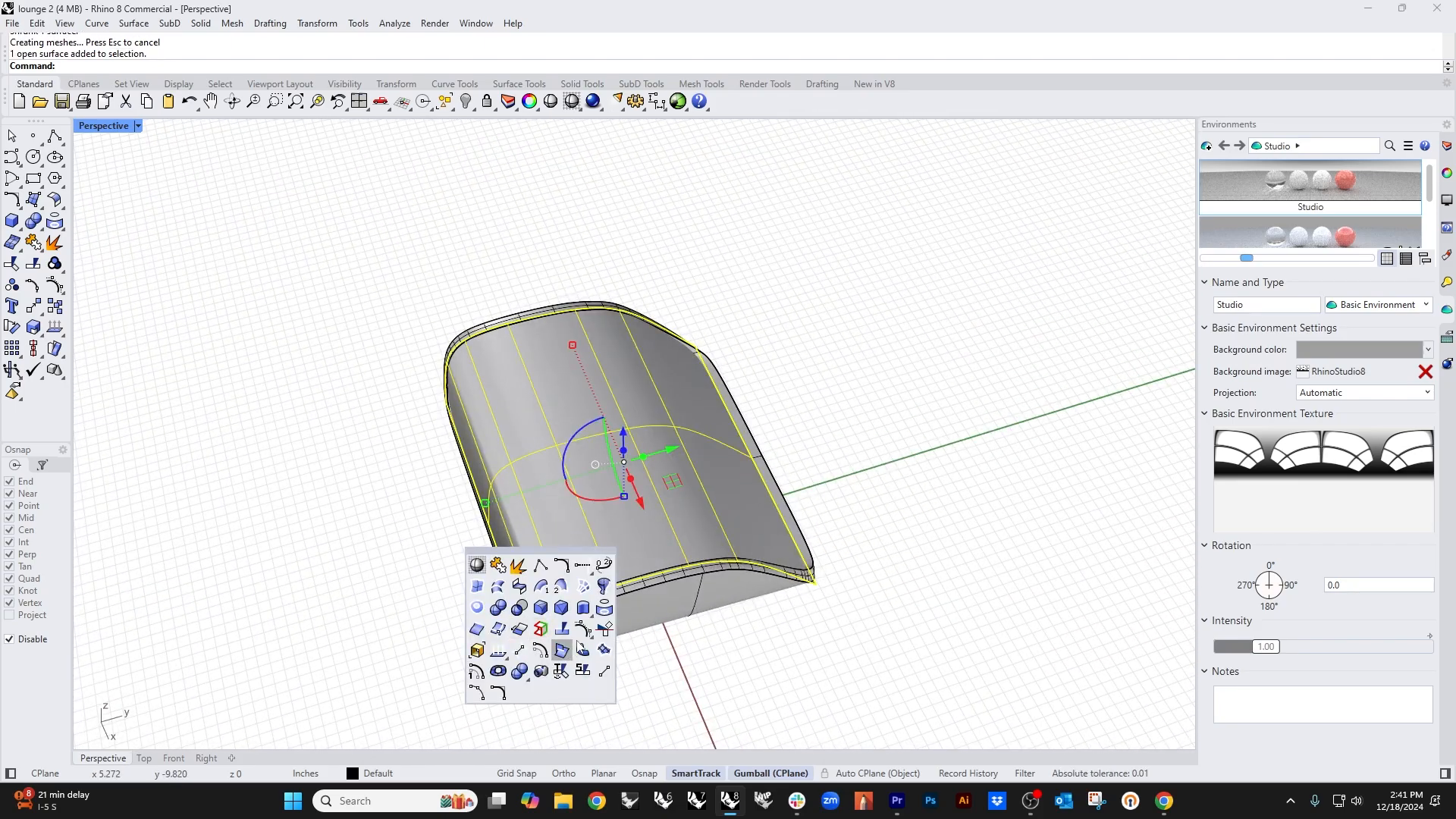
pyautogui.click(590, 625)
pyautogui.moveTo(590, 625)
pyautogui.mouseDown(button='right')
pyautogui.moveTo(580, 603)
pyautogui.moveTo(593, 596)
pyautogui.mouseUp(button='right')
# Step: Change the cushion surface's degree to 3 in both the U and V directions
pyautogui.click(593, 596)
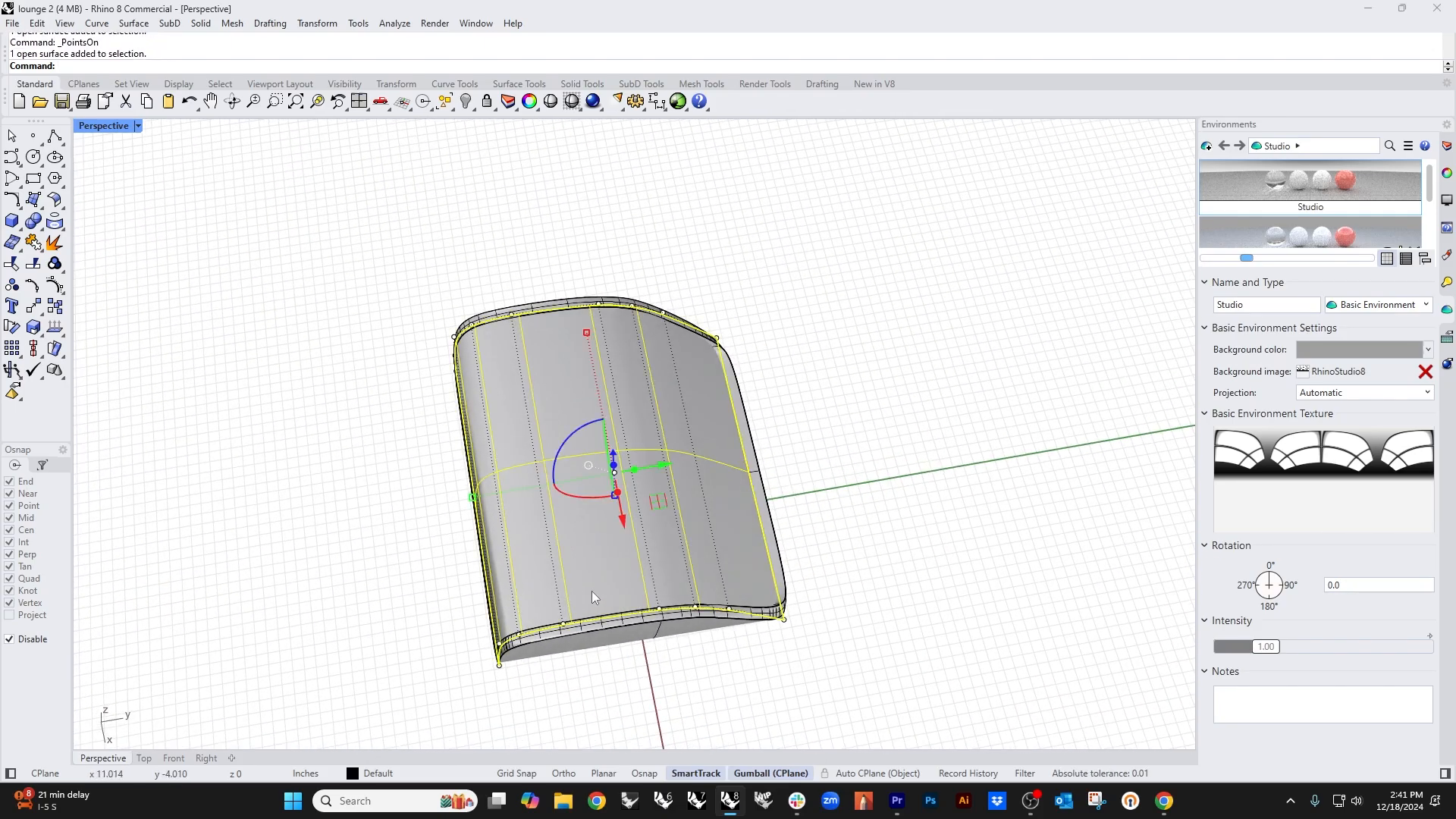
pyautogui.write('changedegree')
pyautogui.press('Return')
pyautogui.write('3')
pyautogui.press('Return')
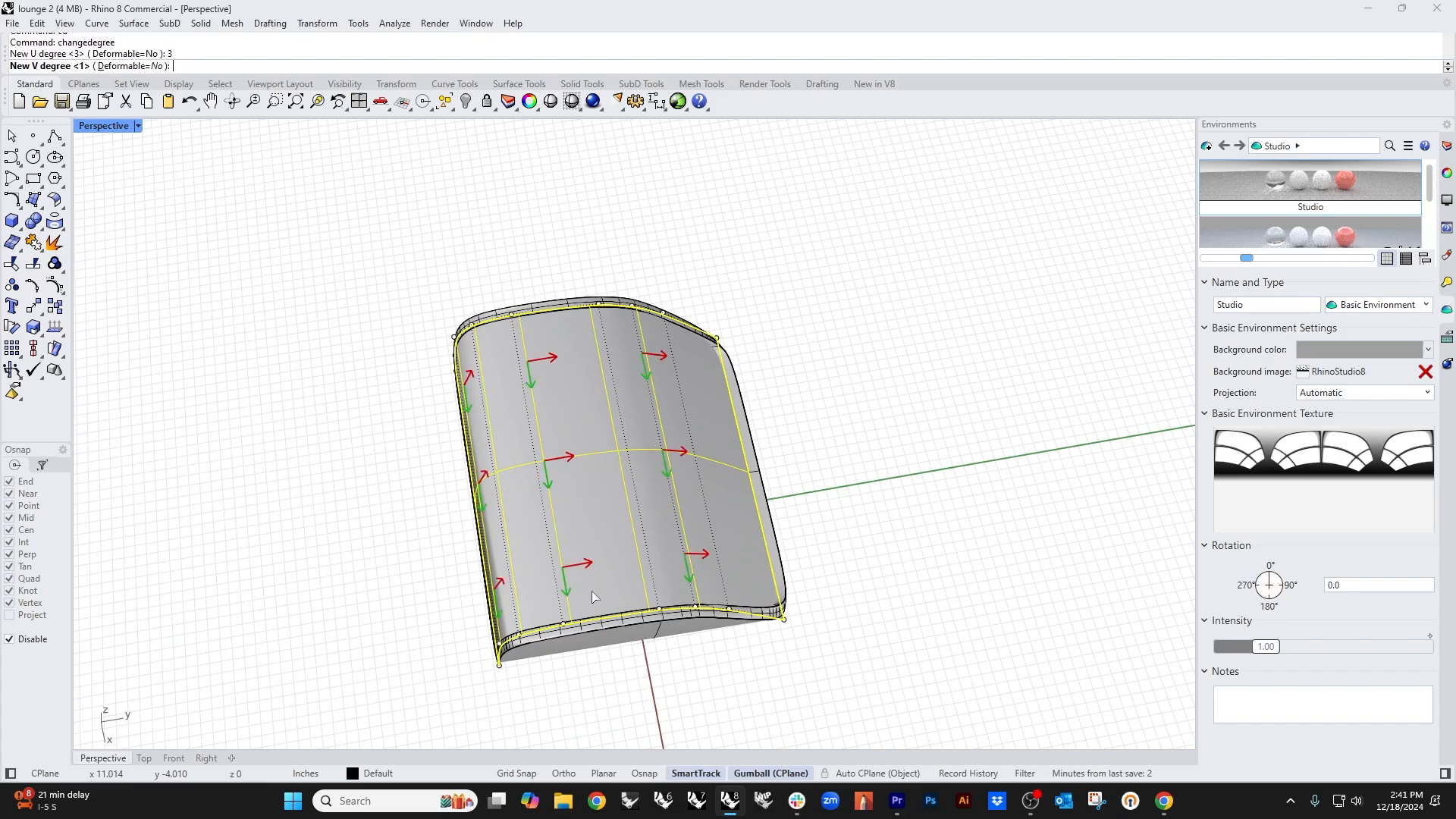
pyautogui.write('3')
pyautogui.press('Return')
# Step: In the Top view, move the middle control points near the front slightly forward to bow the cushion surface's front edge
pyautogui.moveTo(591, 590); pyautogui.dragTo(513, 531, button='right')
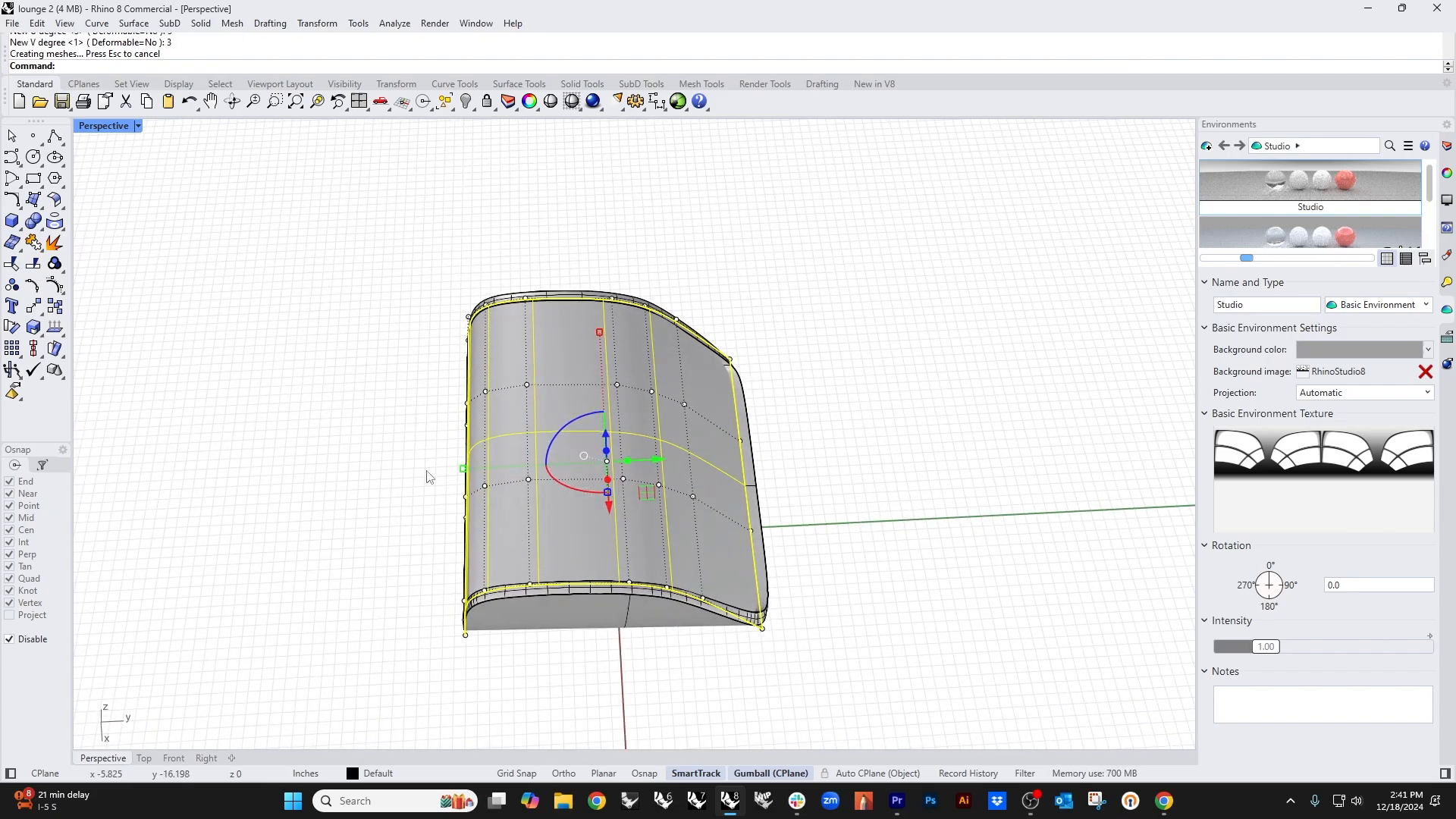
pyautogui.click(426, 472)
pyautogui.hotkey('ctrl', 'F1')
pyautogui.scroll(3, 455, 635)
pyautogui.moveTo(404, 636); pyautogui.dragTo(665, 438)
pyautogui.moveTo(531, 525); pyautogui.dragTo(533, 538)
pyautogui.click(579, 710)
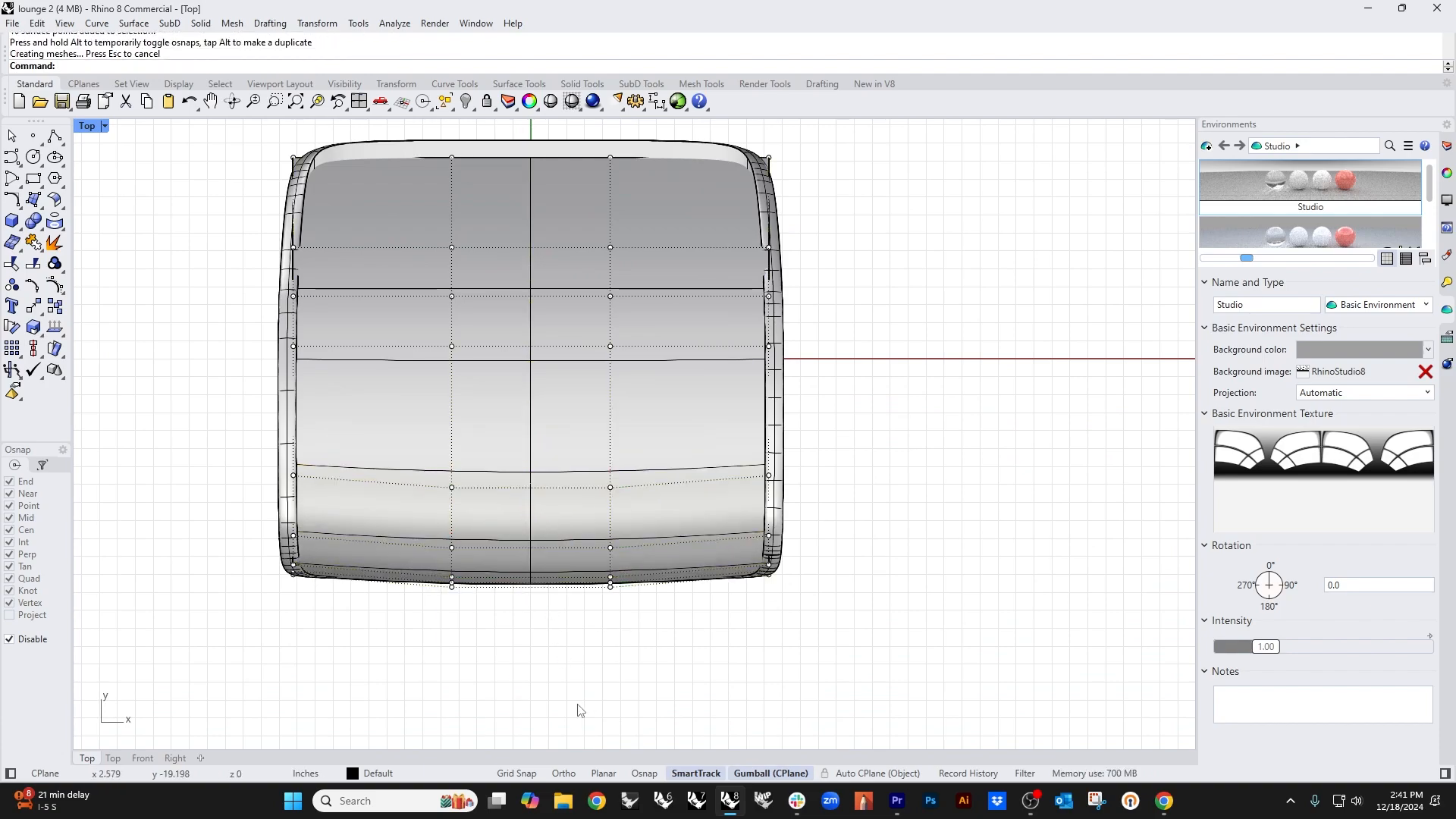
# Step: Lower the middle control points across the rear half of the cushion surface to give it a shallow dip
pyautogui.moveTo(650, 581); pyautogui.dragTo(628, 608, button='right')
pyautogui.hotkey('ctrl', 'F4')
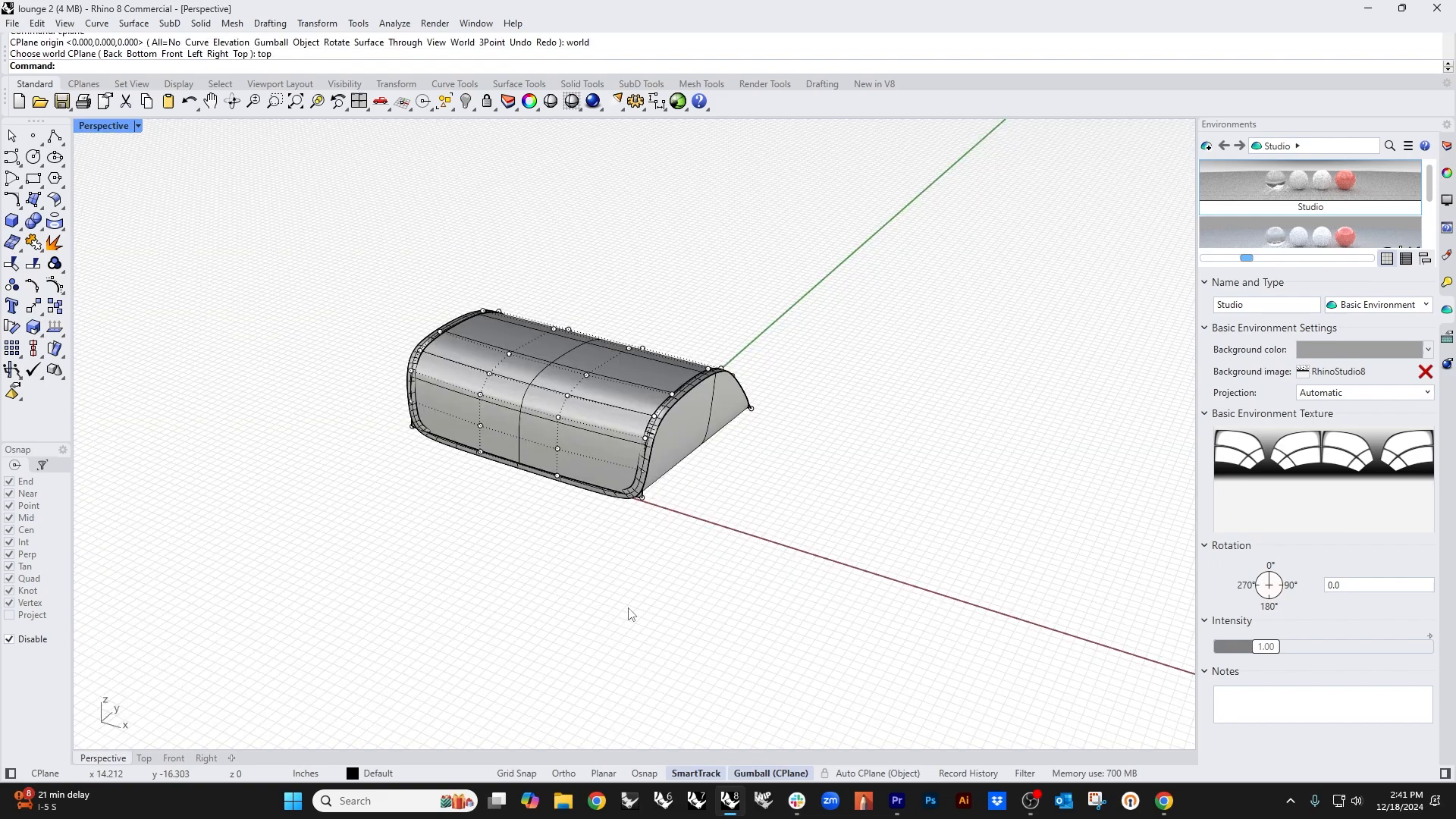
pyautogui.moveTo(538, 420); pyautogui.dragTo(436, 432, button='right')
pyautogui.scroll(5, 693, 385)
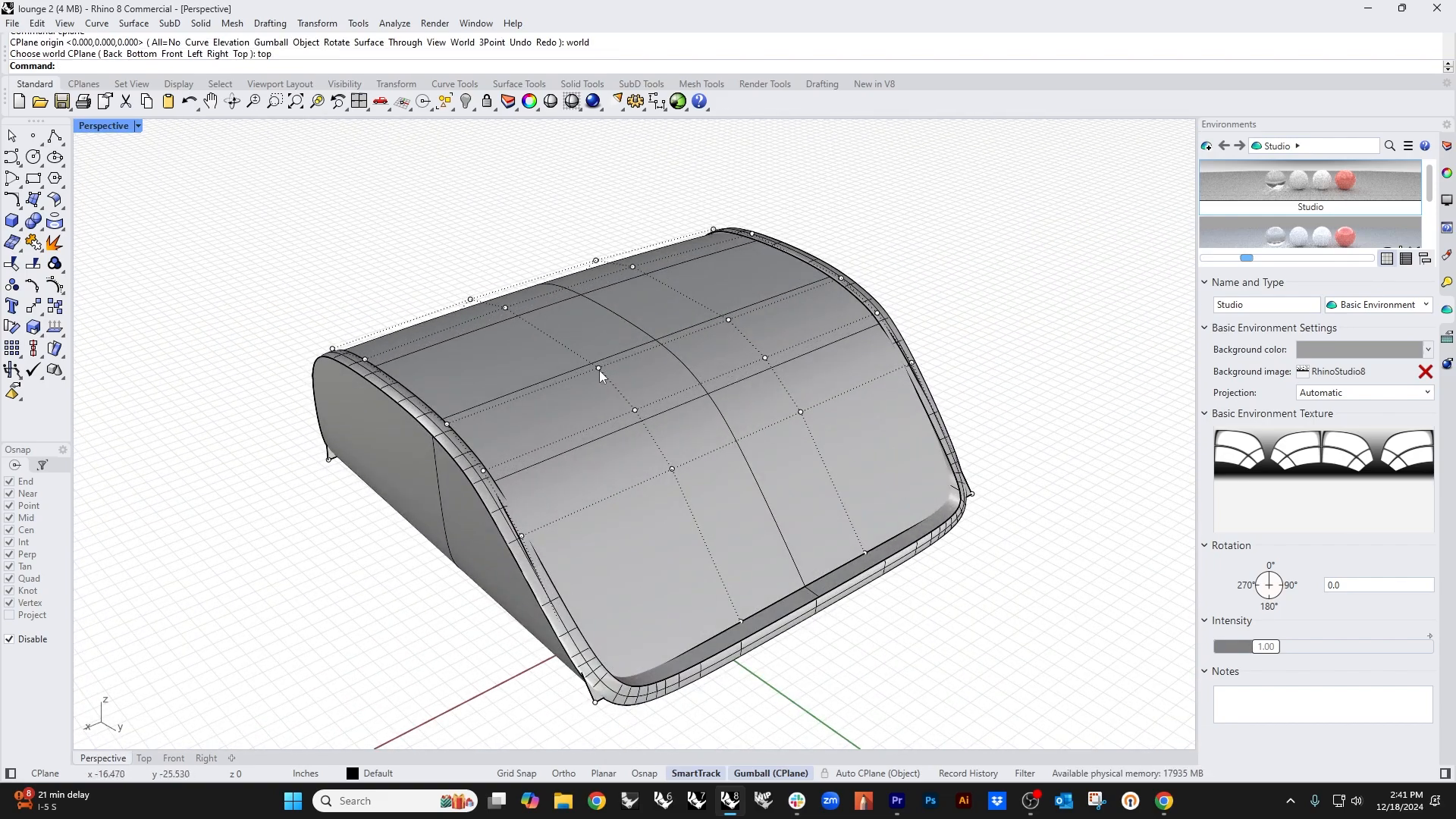
pyautogui.hotkey('ctrl', 'F1')
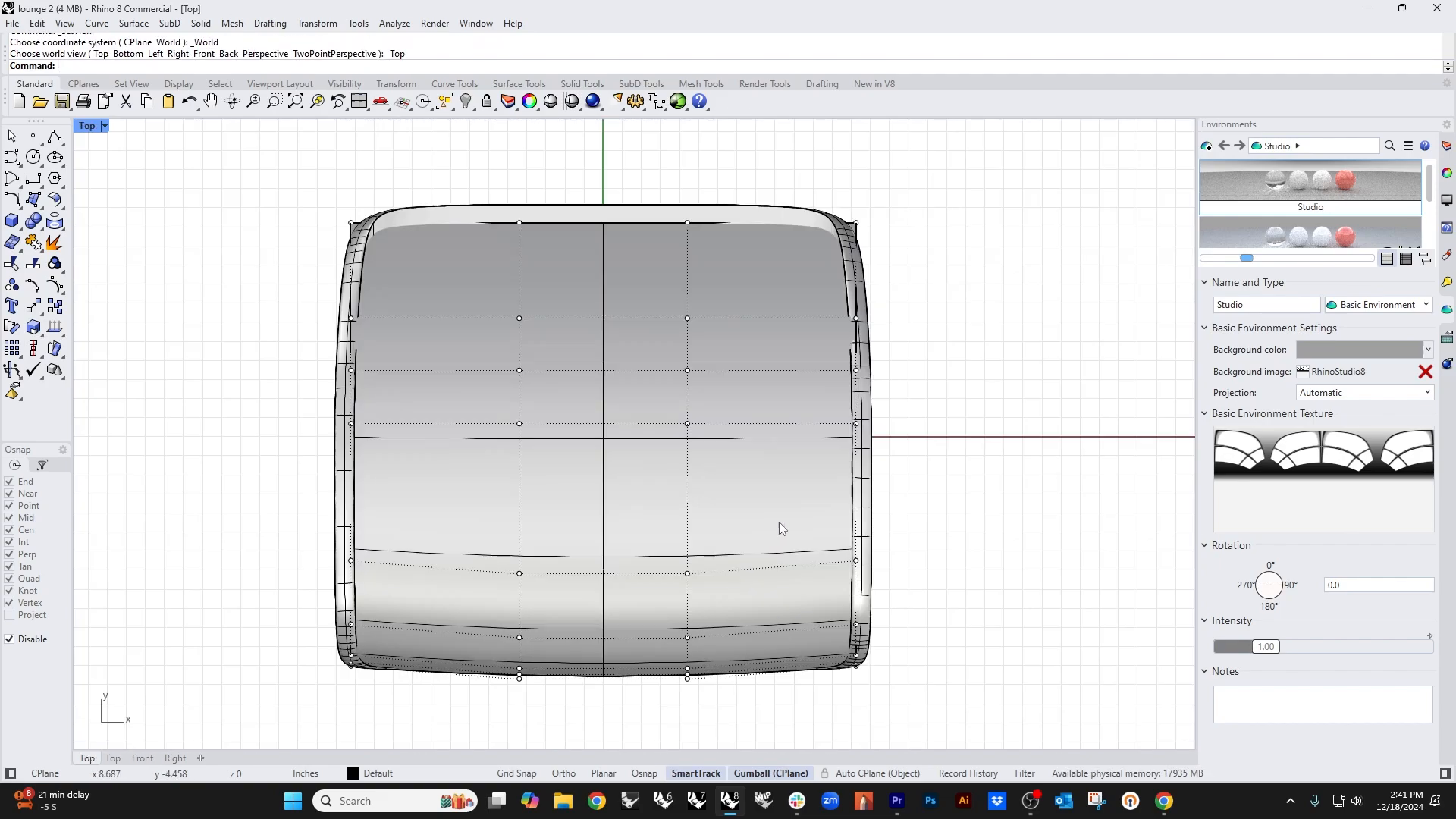
pyautogui.moveTo(489, 159); pyautogui.dragTo(727, 457)
pyautogui.hotkey('ctrl', 'F4')
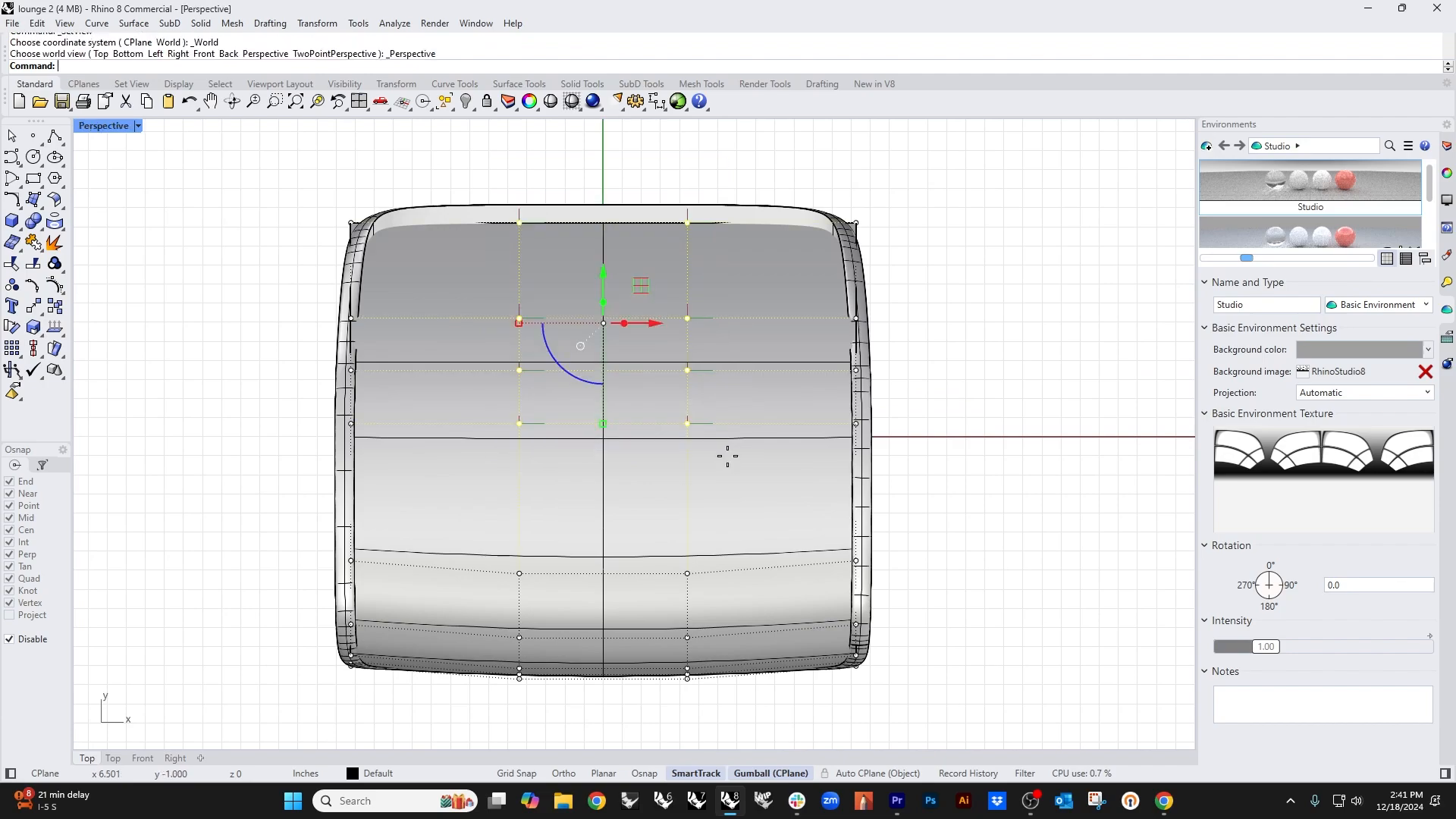
pyautogui.scroll(4, 714, 415)
pyautogui.moveTo(731, 391); pyautogui.dragTo(714, 448)
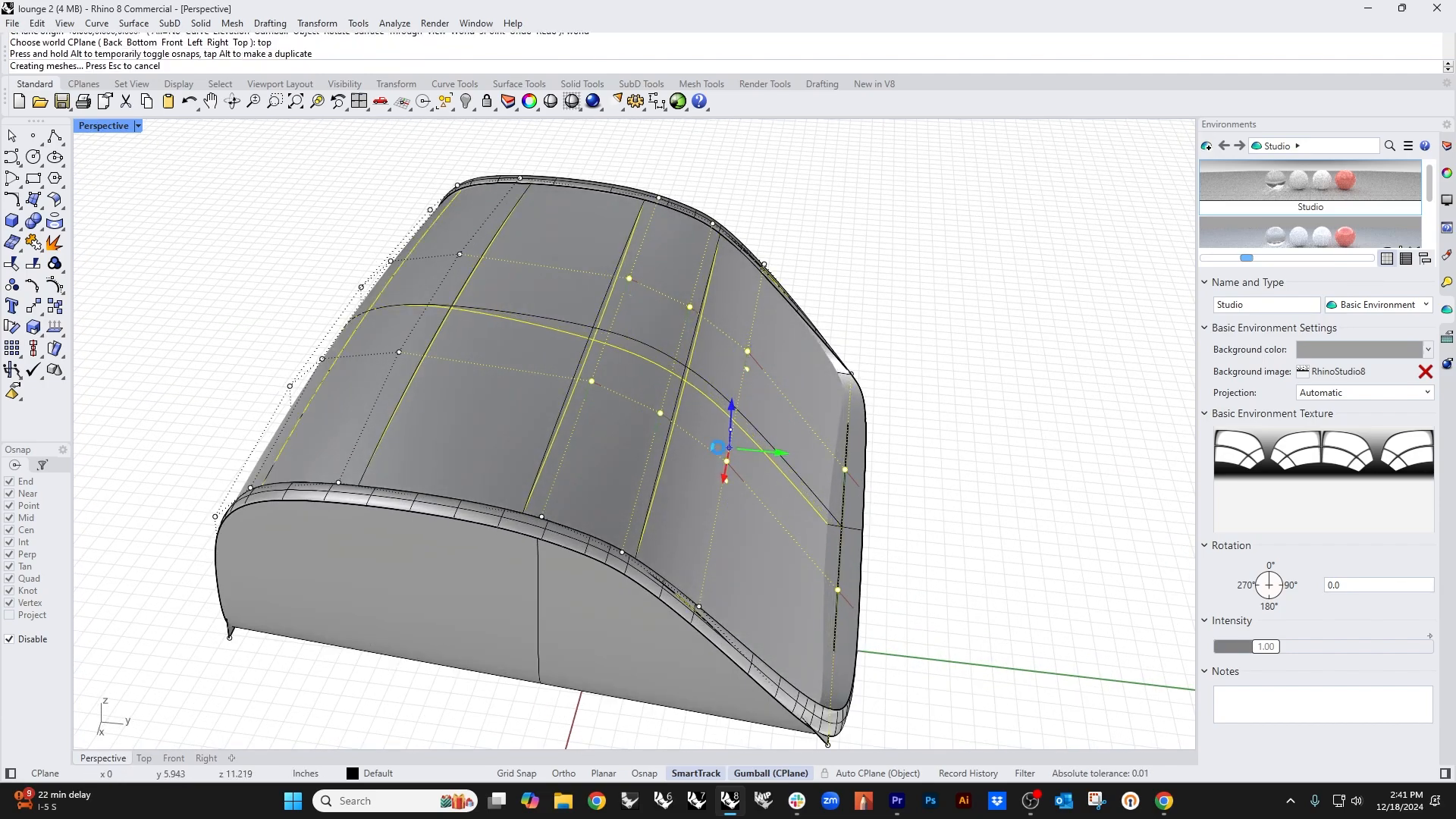
pyautogui.click(912, 553)
pyautogui.moveTo(913, 553); pyautogui.dragTo(814, 485, button='right')
pyautogui.scroll(5, 621, 417)
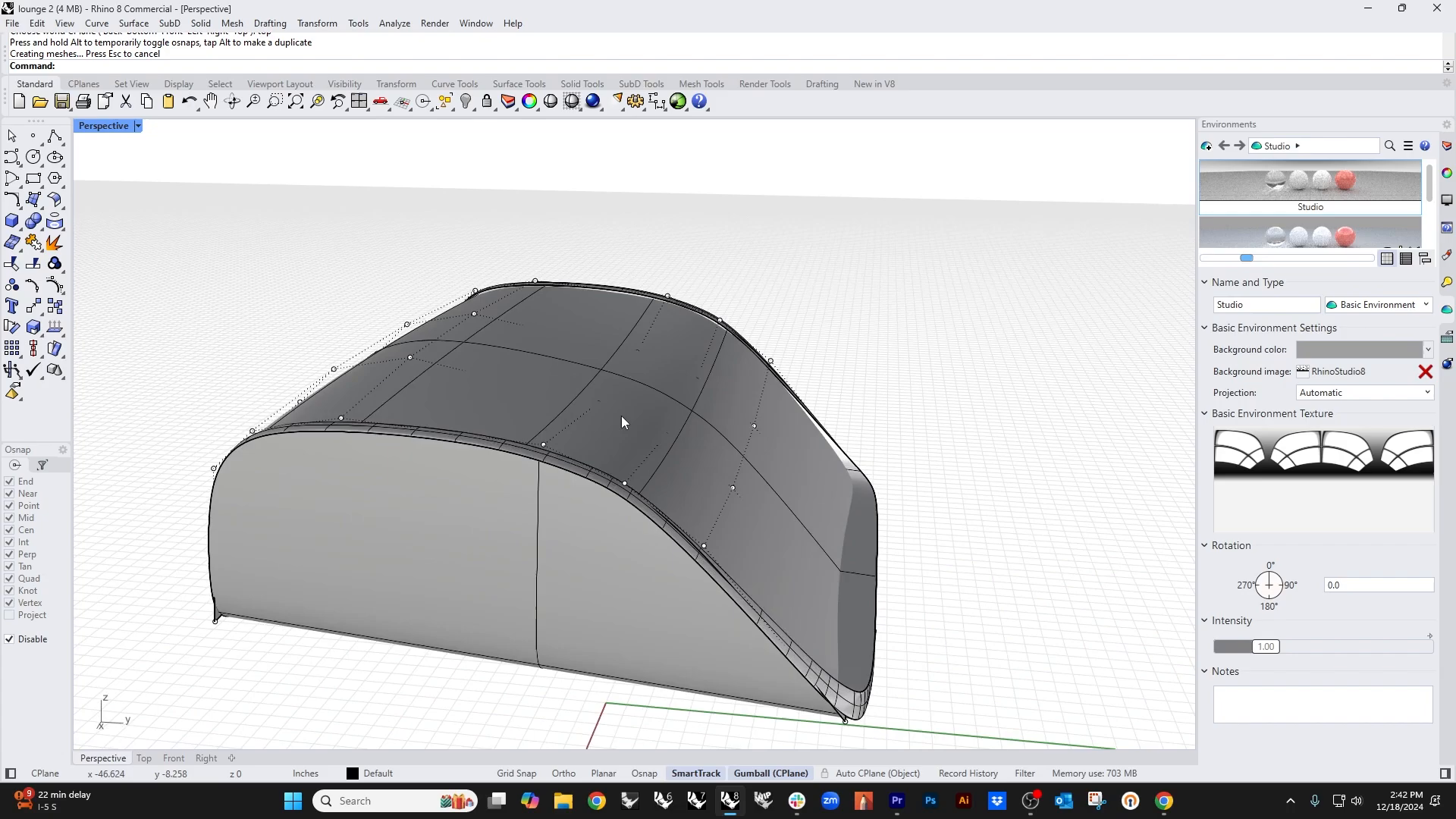
# Step: Move the two middle control points on the sloped rear part of the cushion surface slightly along positive Y
pyautogui.moveTo(590, 403); pyautogui.dragTo(724, 498, button='right')
pyautogui.scroll(-5, 692, 430)
pyautogui.scroll(4, 693, 467)
pyautogui.click(695, 461)
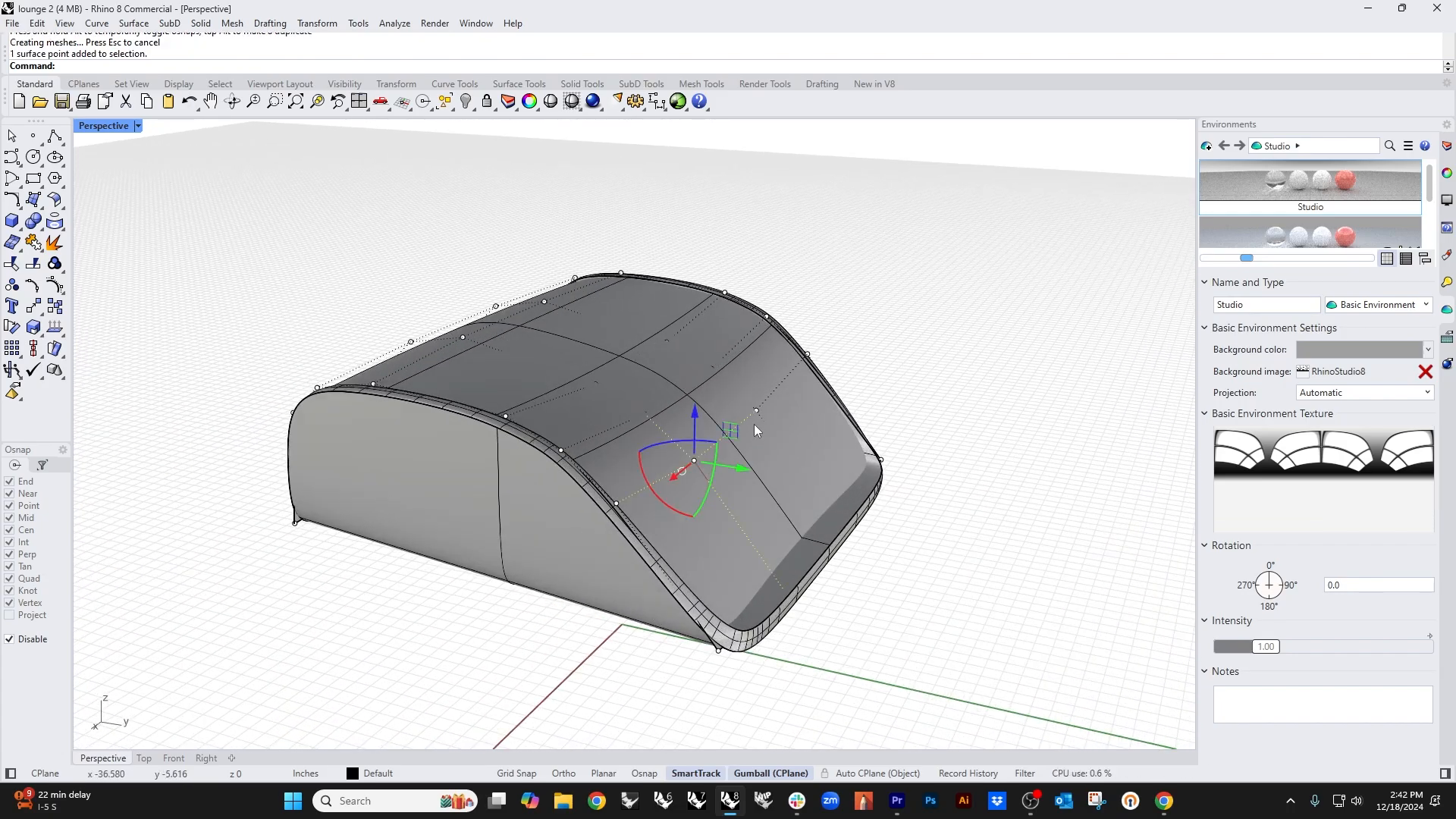
pyautogui.keyDown('shift'); pyautogui.click(757, 413); pyautogui.keyUp('shift')
pyautogui.moveTo(775, 451)
pyautogui.mouseDown()
pyautogui.moveTo(839, 465)
pyautogui.moveTo(794, 448)
pyautogui.mouseUp()
pyautogui.click(1005, 489)
pyautogui.moveTo(903, 517); pyautogui.dragTo(888, 592, button='right')
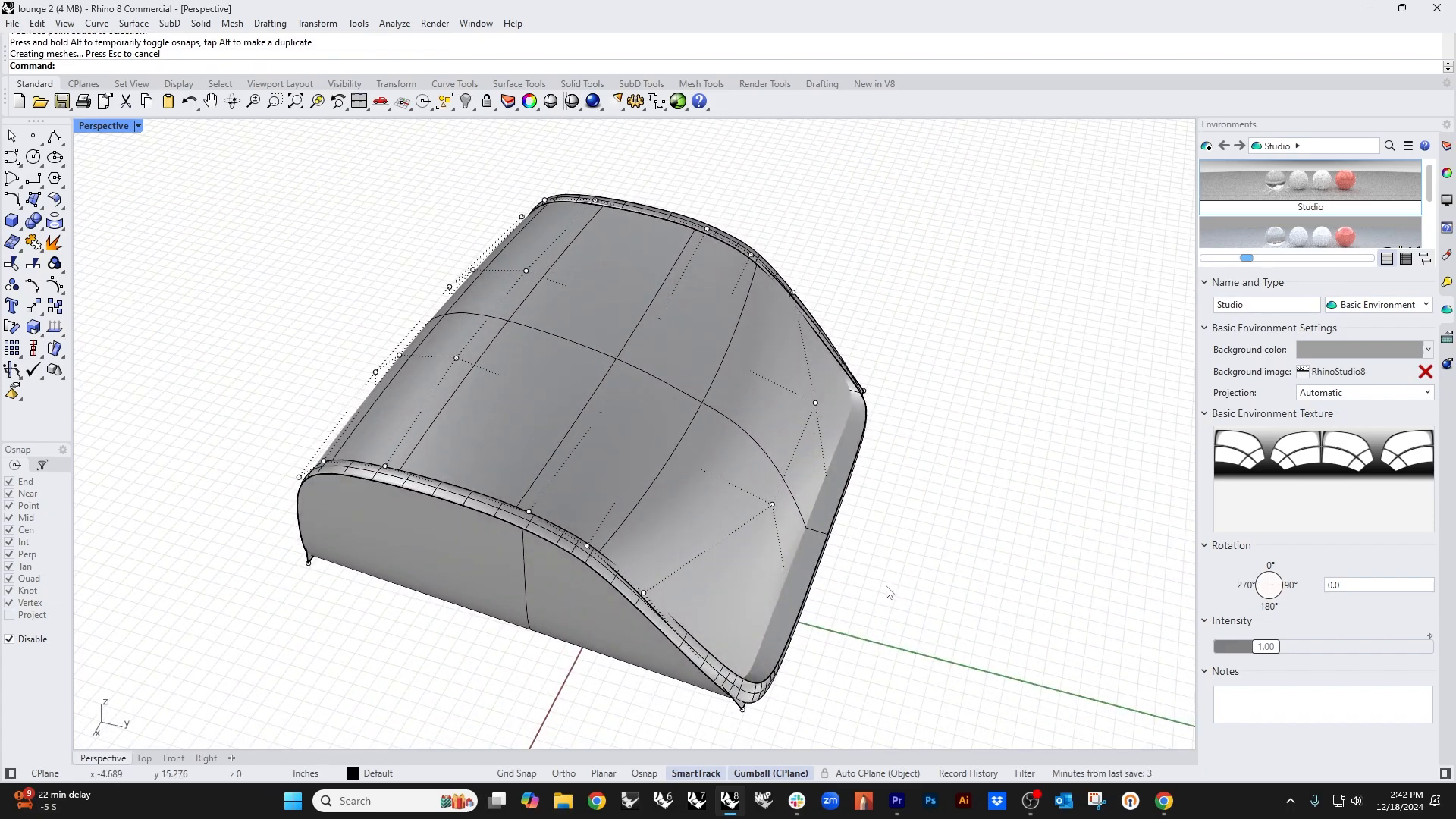
# Step: Turn off the control points and isolate the cushion surface
pyautogui.press('Escape')
pyautogui.click(706, 567)
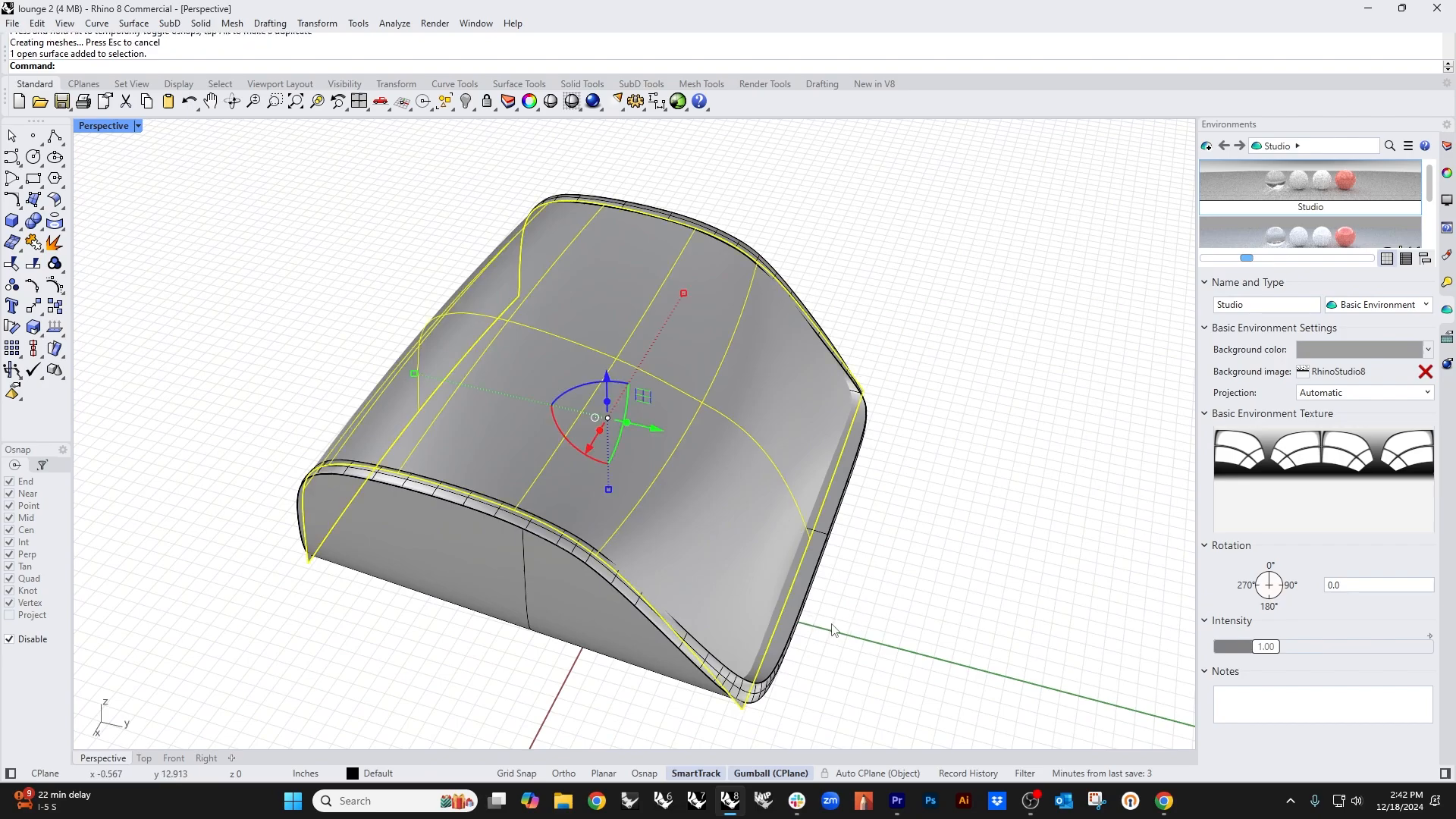
pyautogui.write('ii')
pyautogui.press('Return')
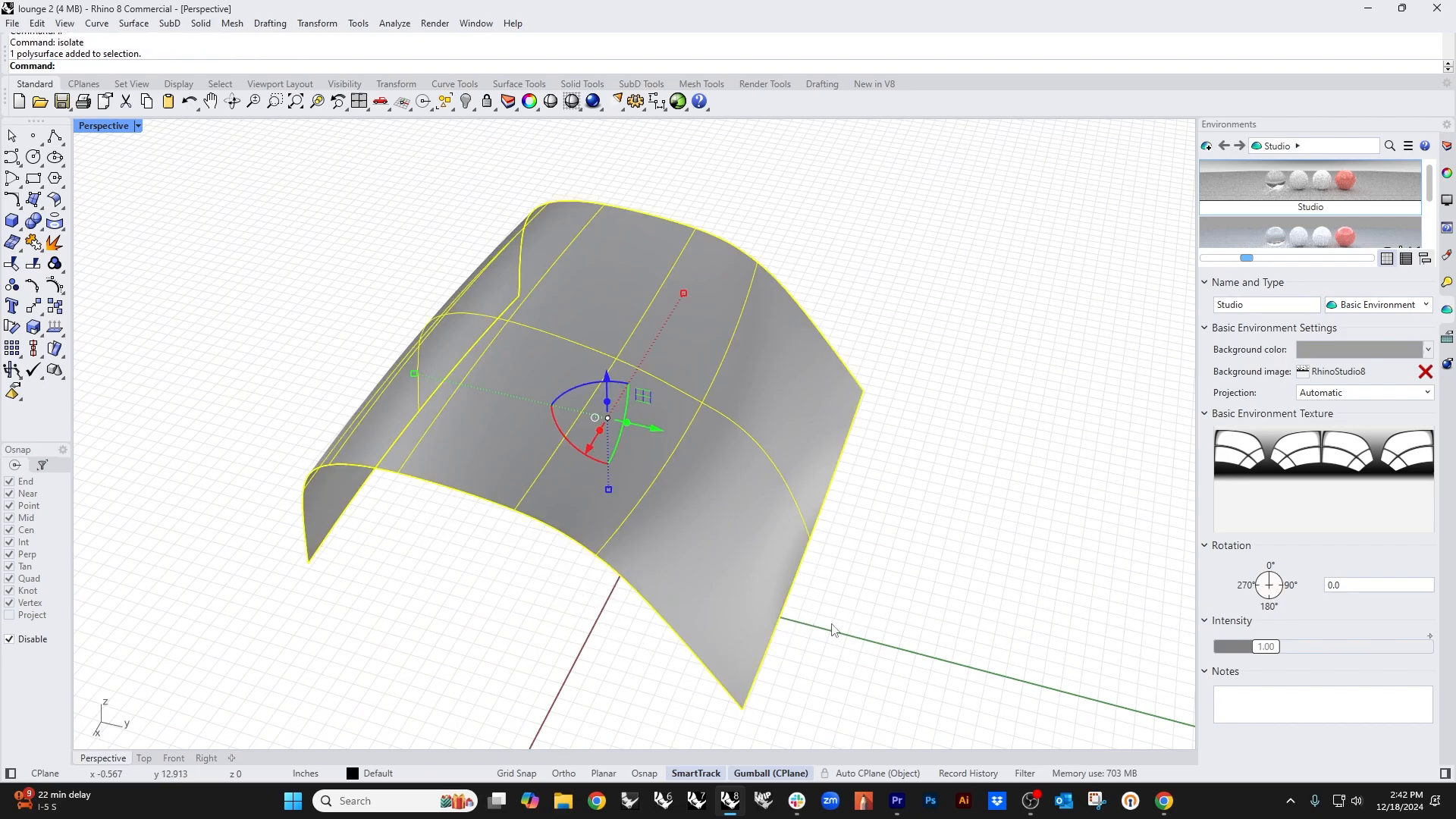
# Step: Show the isolated cushion surface in the Top view with the Wireframe display mode
pyautogui.write('top')
pyautogui.press('Return')
pyautogui.click(979, 619)
pyautogui.moveTo(953, 602); pyautogui.dragTo(893, 601, button='right')
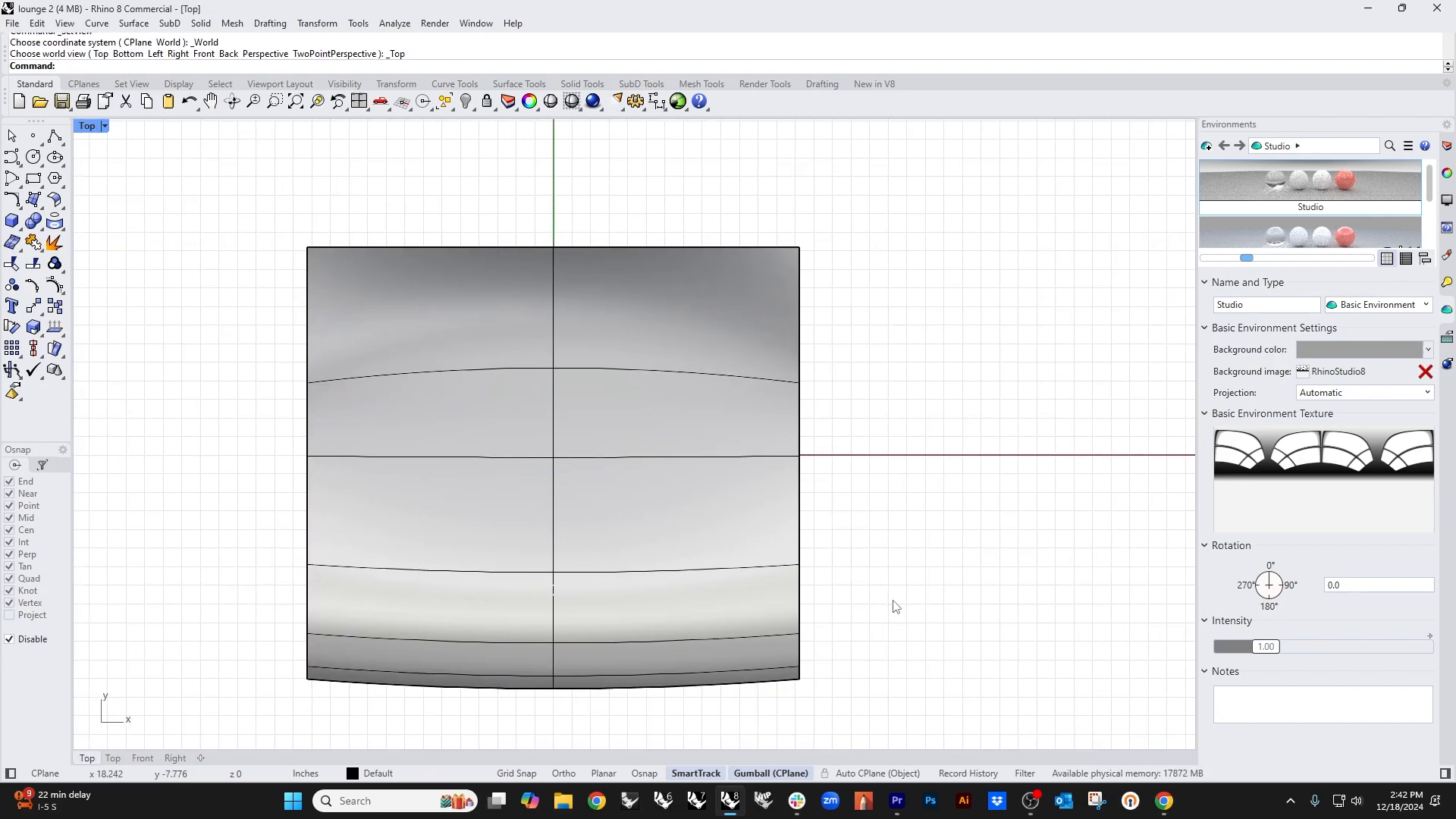
pyautogui.click(104, 127)
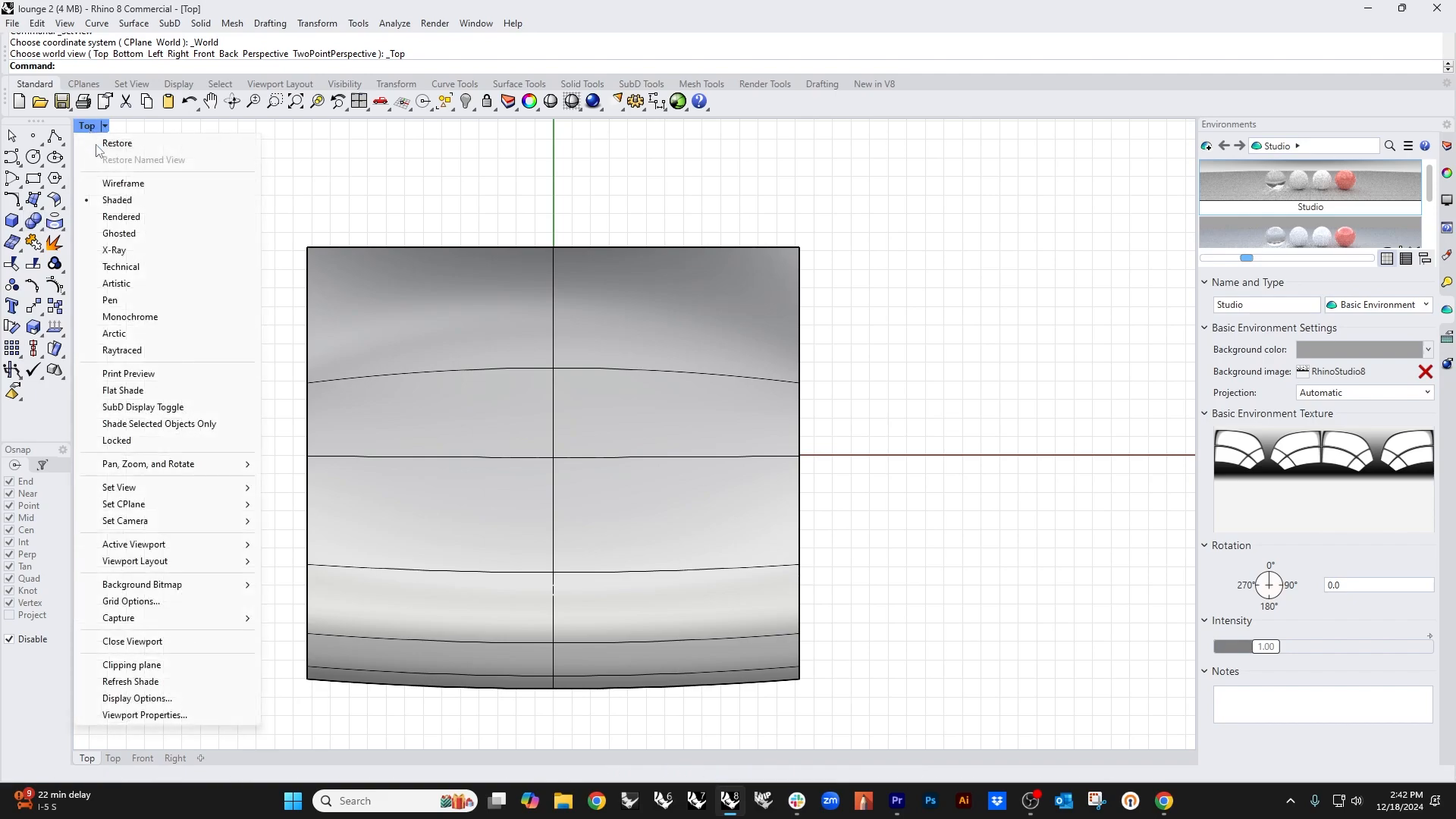
pyautogui.click(120, 184)
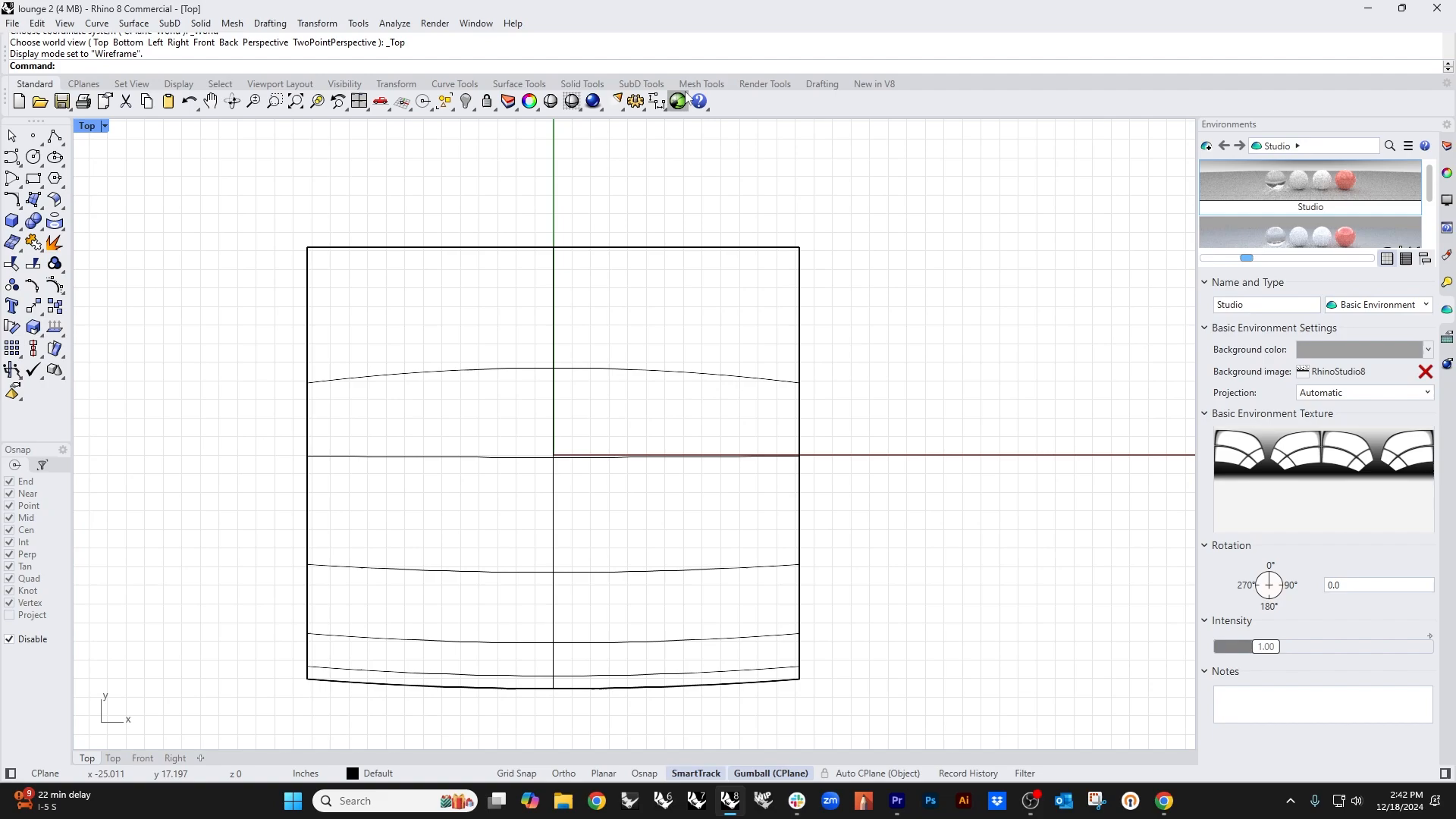
# Step: Create a SubD plane with X and Y counts of 1 over the cushion's positive-X half and display it flat
pyautogui.click(642, 84)
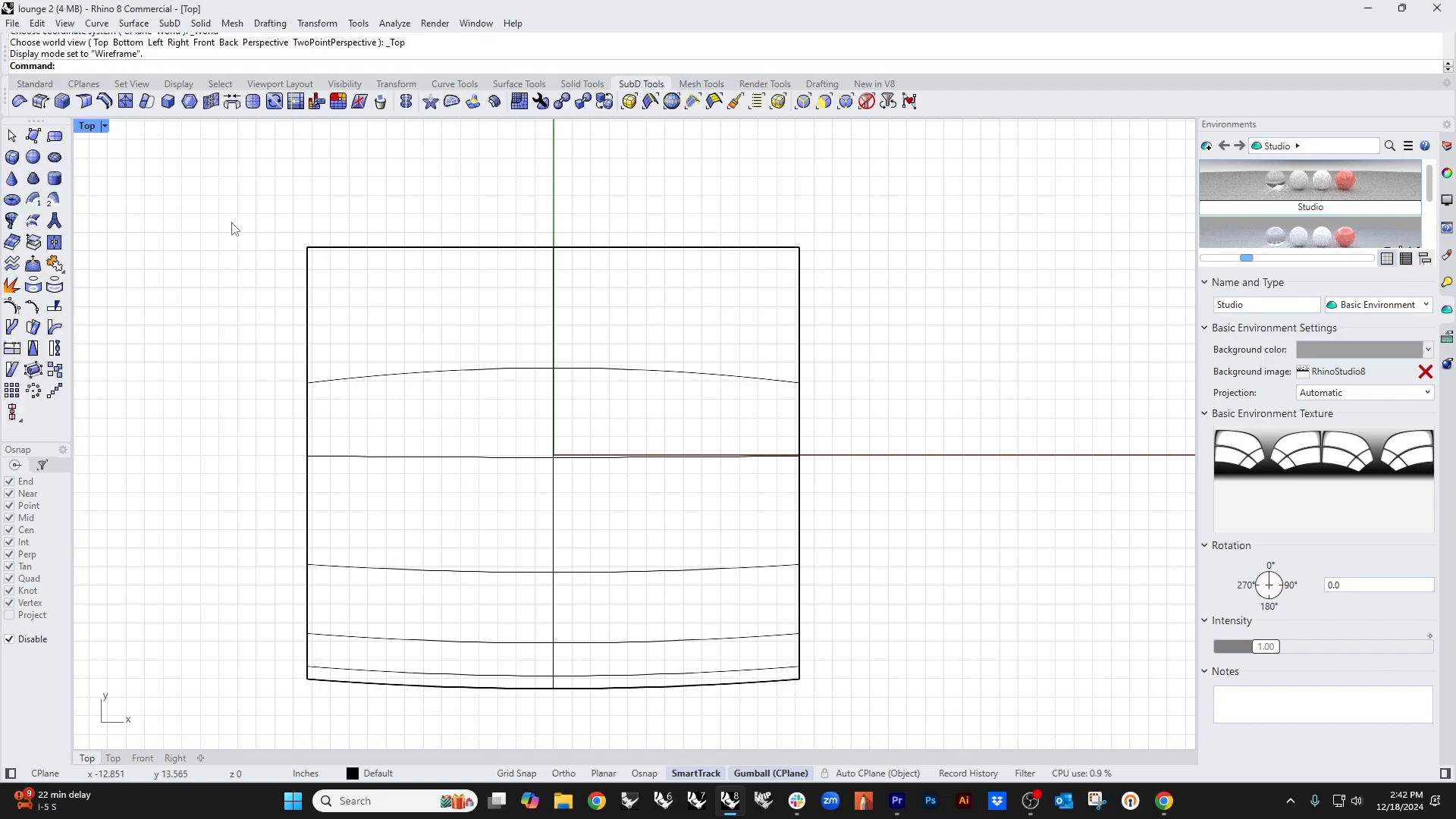
pyautogui.click(54, 135)
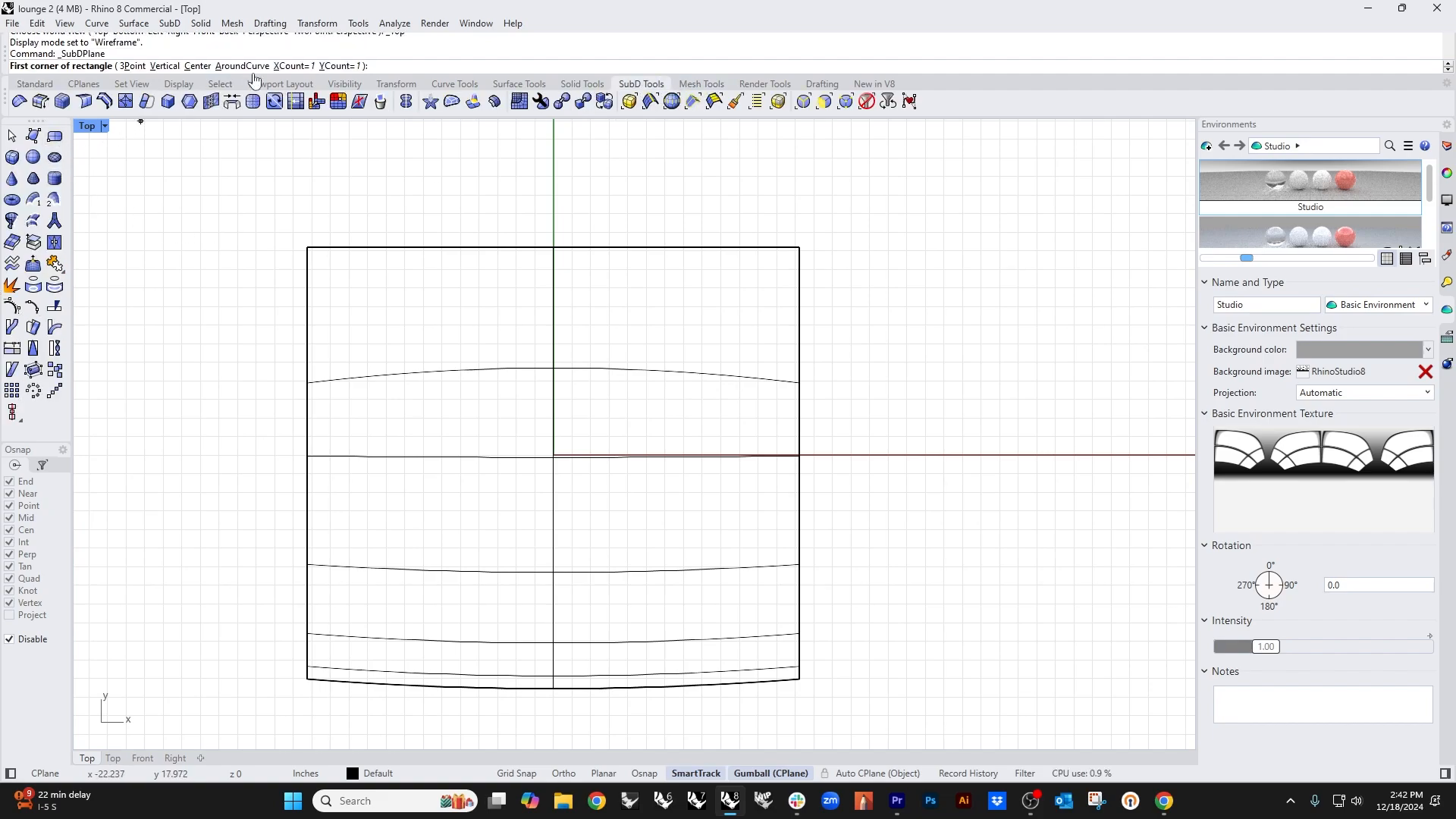
pyautogui.click(558, 255)
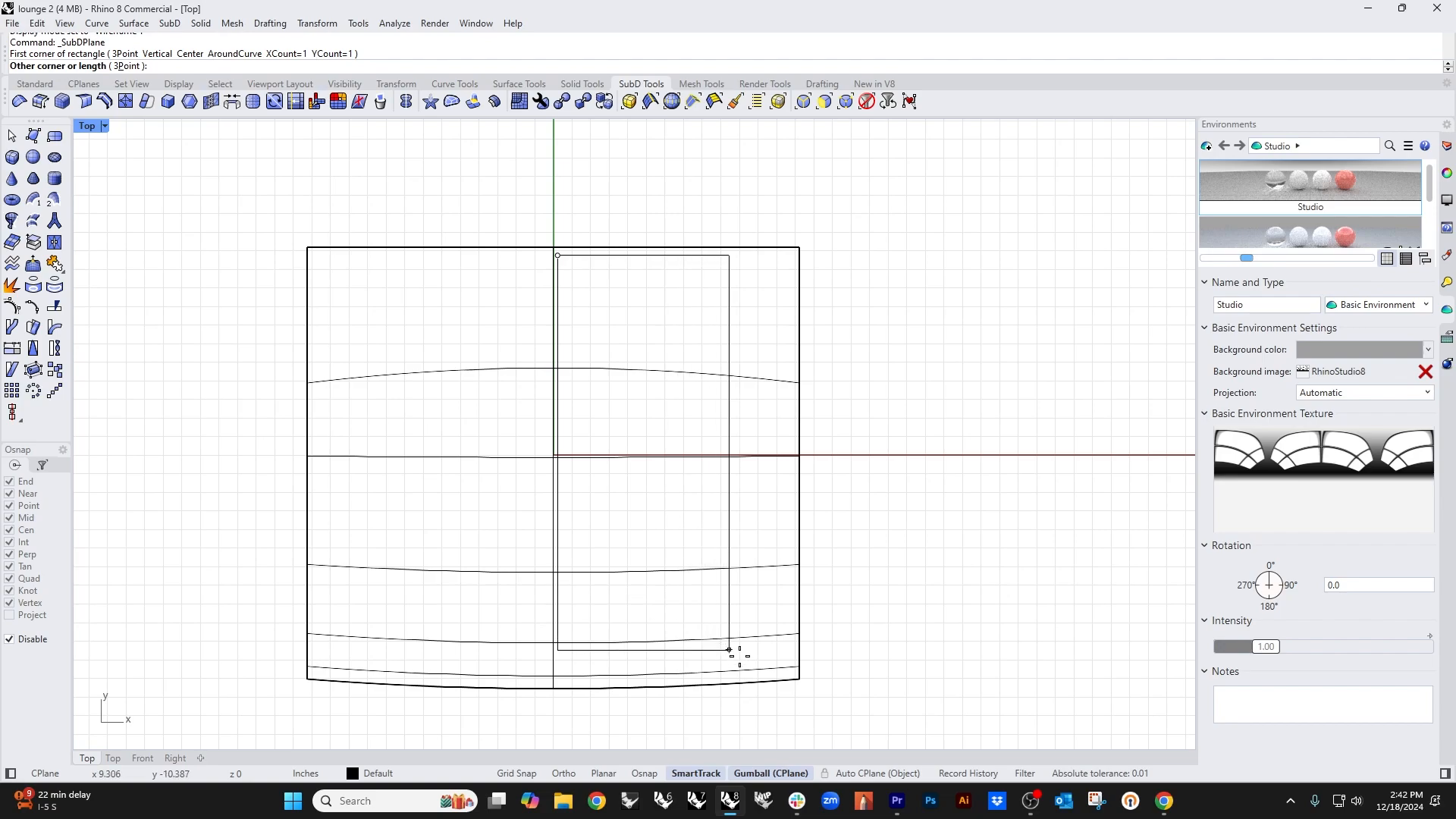
pyautogui.click(794, 658)
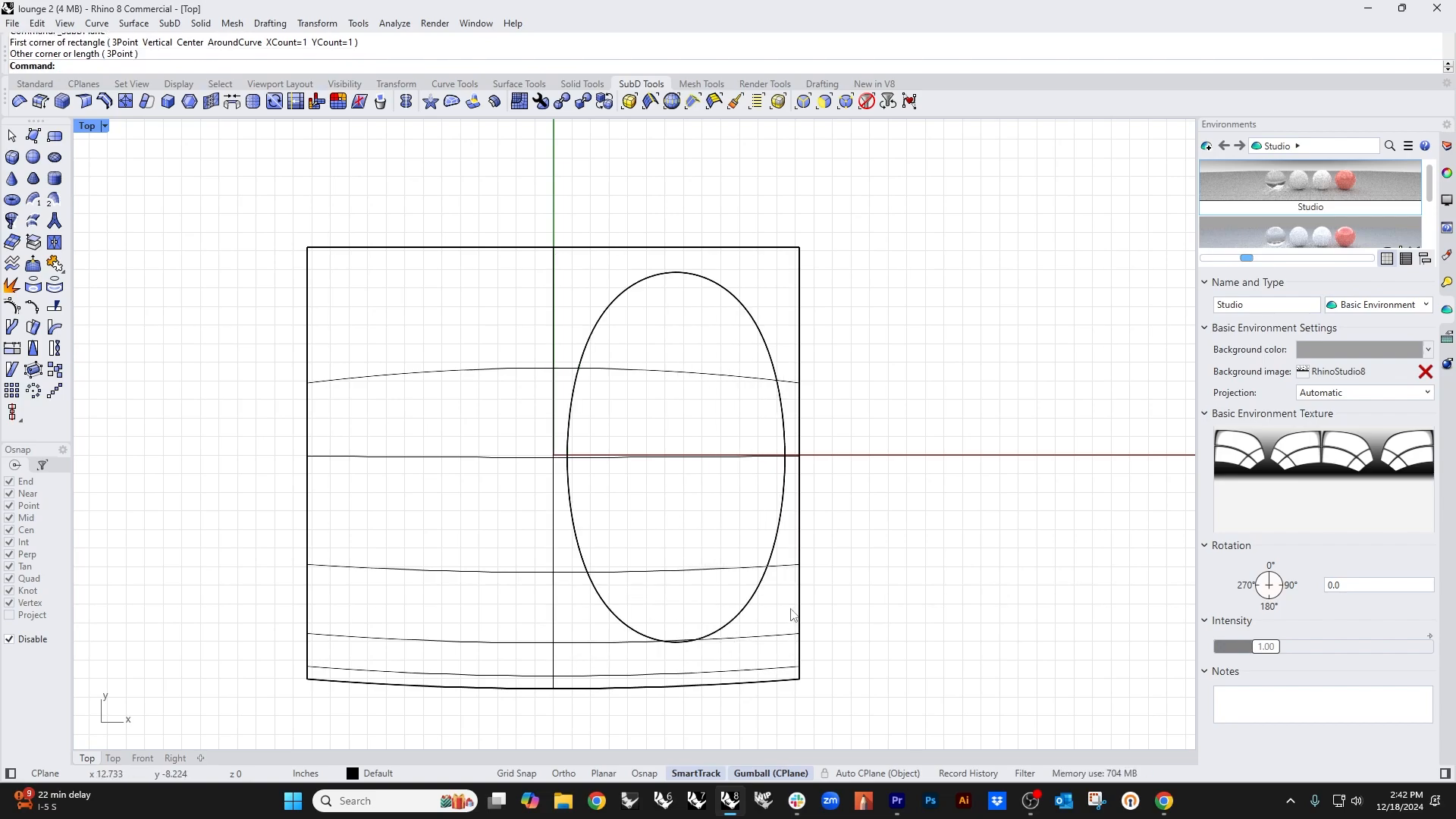
pyautogui.press('Tab')
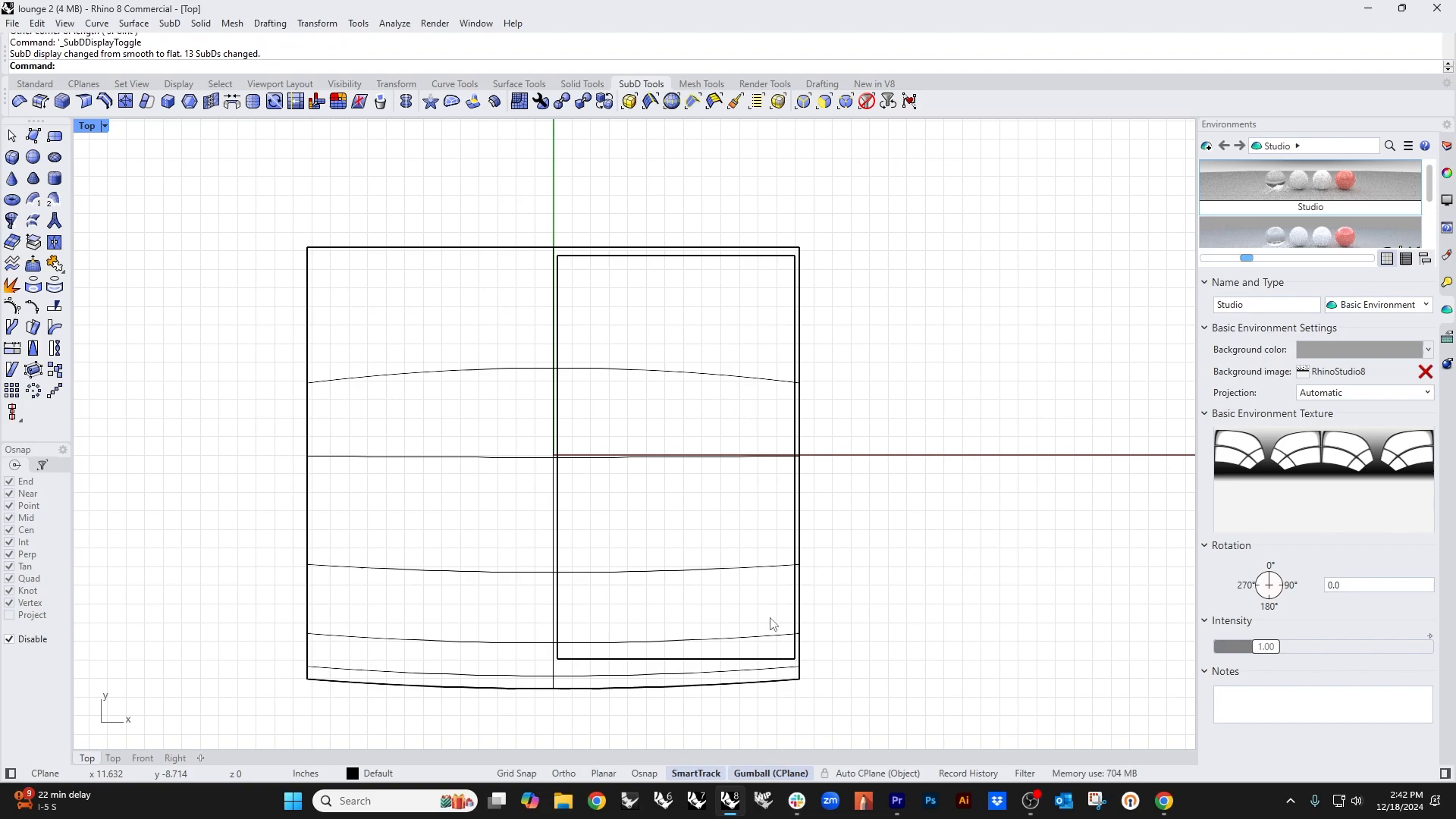
# Step: Shorten the SubD plane by moving its rear edge forward, and shift the whole plane back toward the middle of the cushion's length
pyautogui.keyDown('ctrl'); pyautogui.keyDown('shift'); pyautogui.click(630, 256); pyautogui.keyUp('shift'); pyautogui.keyUp('ctrl')
pyautogui.moveTo(682, 257); pyautogui.dragTo(675, 375)
pyautogui.click(703, 494)
pyautogui.click(600, 379)
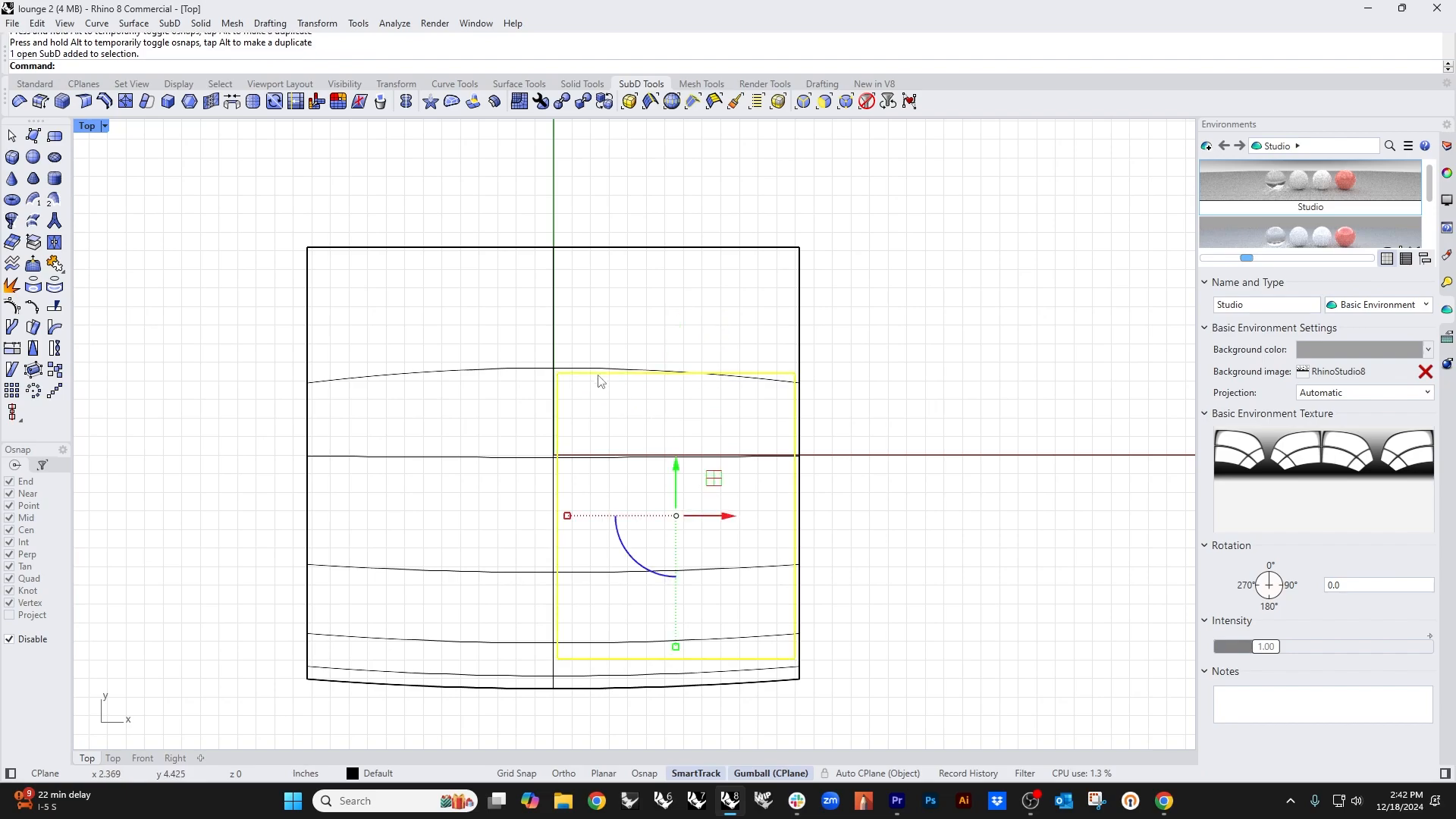
pyautogui.moveTo(674, 494); pyautogui.dragTo(664, 466)
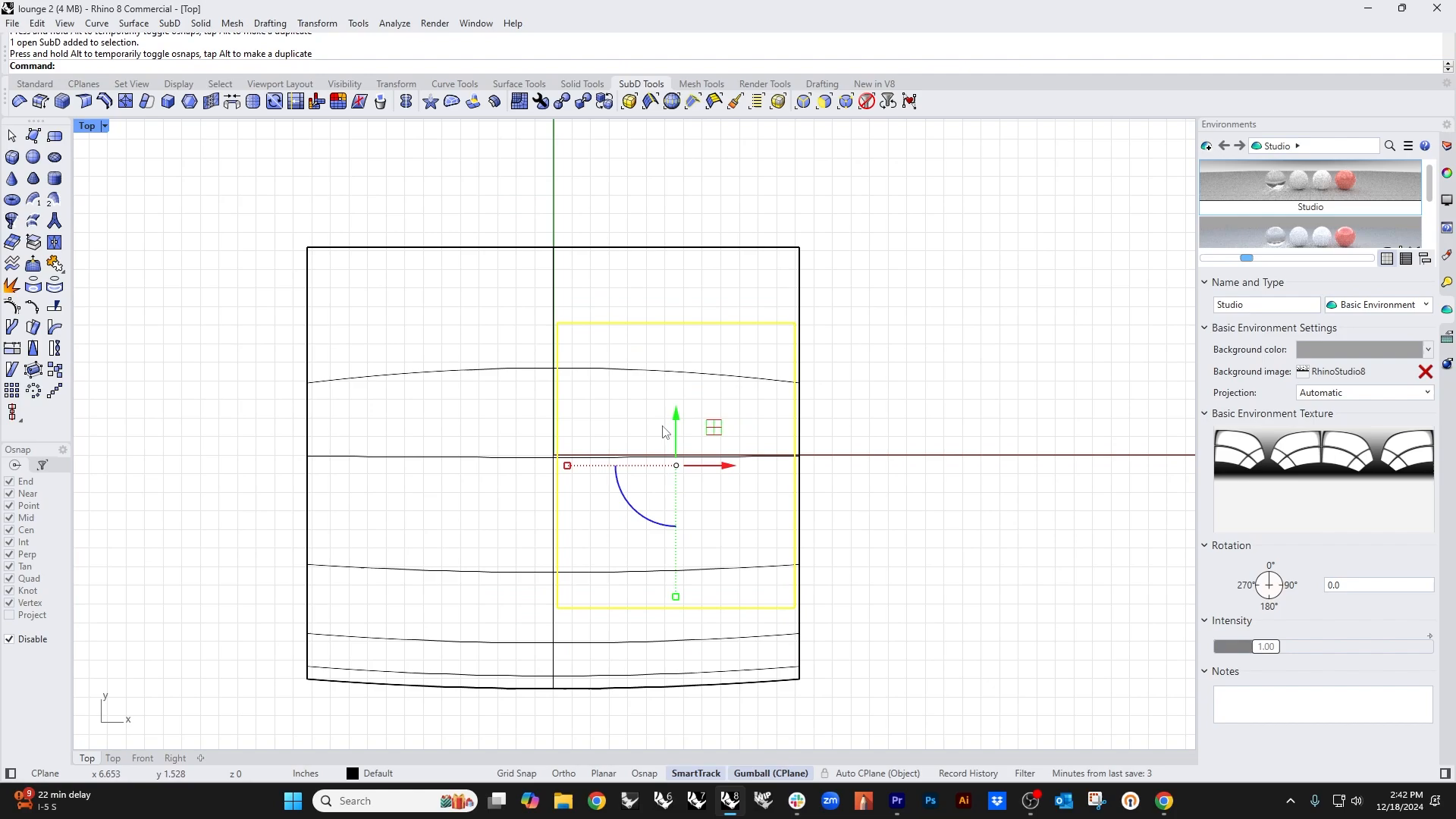
# Step: Inset the SubD plane's face by a distance of 2.189 in the Perspective view
pyautogui.hotkey('ctrl', 'F4')
pyautogui.click(881, 536)
pyautogui.moveTo(881, 536); pyautogui.dragTo(689, 637, button='right')
pyautogui.scroll(4, 689, 637)
pyautogui.keyDown('shift'); pyautogui.moveTo(688, 637); pyautogui.dragTo(627, 621, button='right'); pyautogui.keyUp('shift')
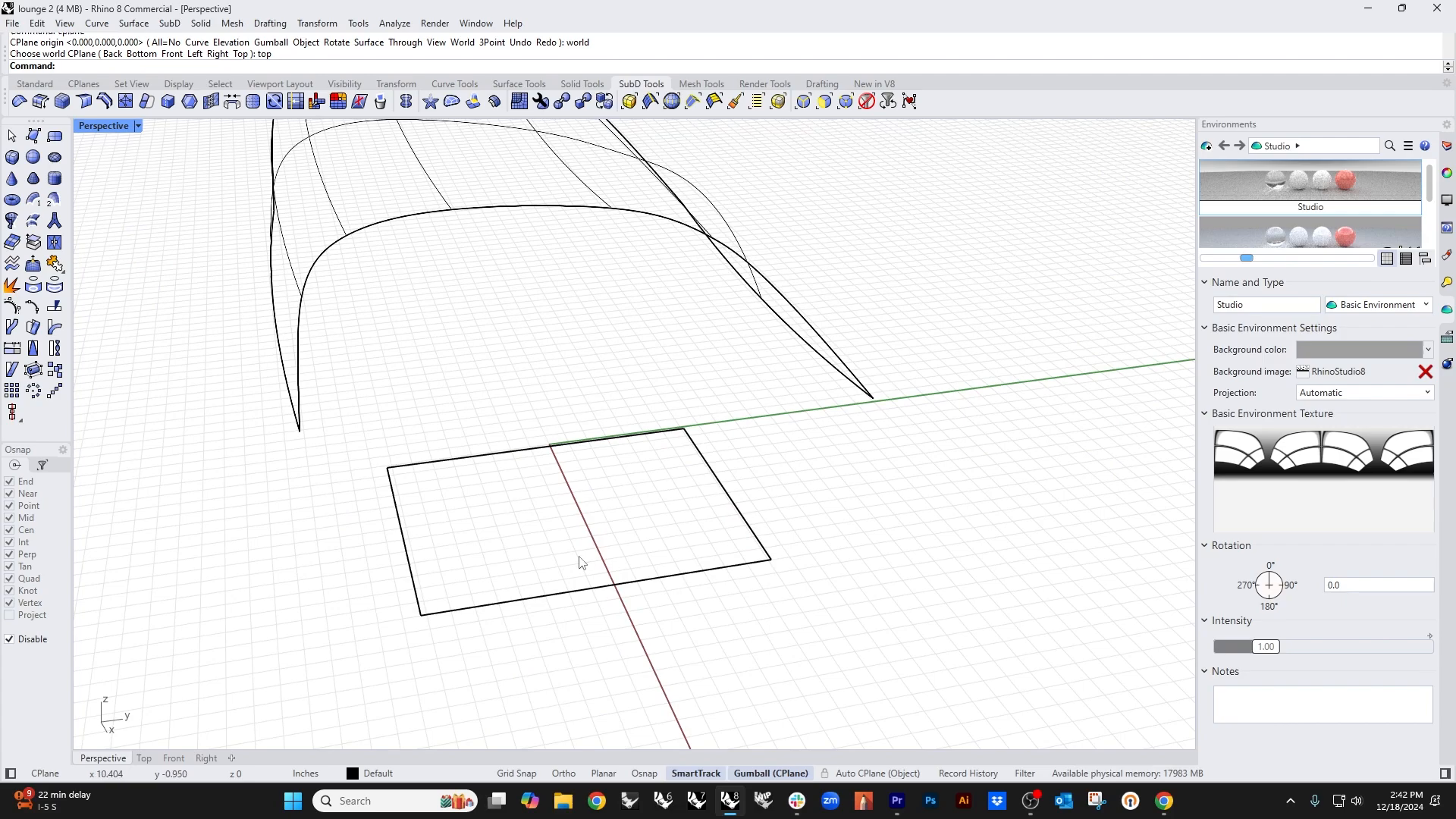
pyautogui.click(540, 582)
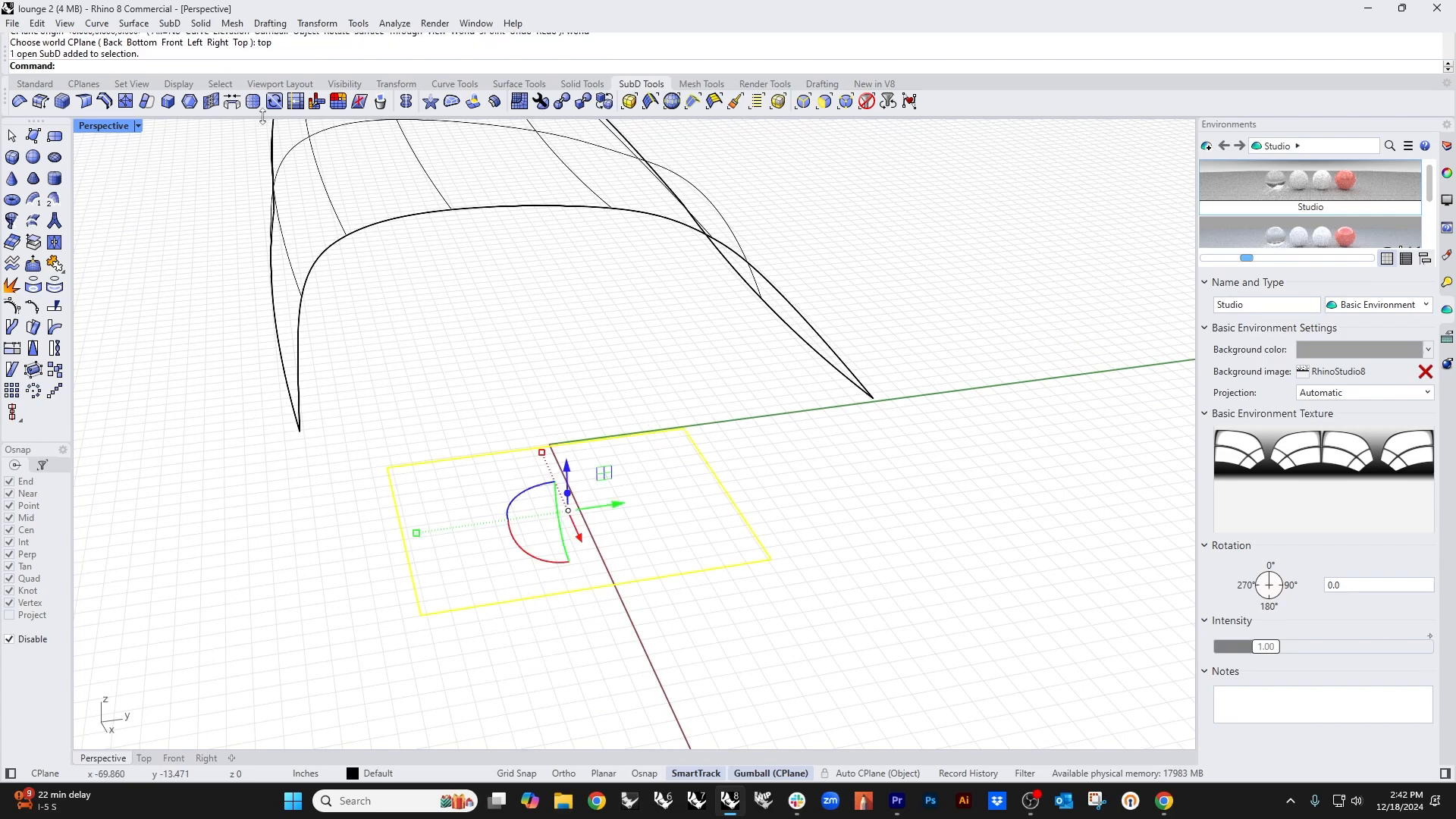
pyautogui.click(190, 101)
pyautogui.moveTo(424, 455); pyautogui.dragTo(402, 427, button='right')
pyautogui.click(426, 450)
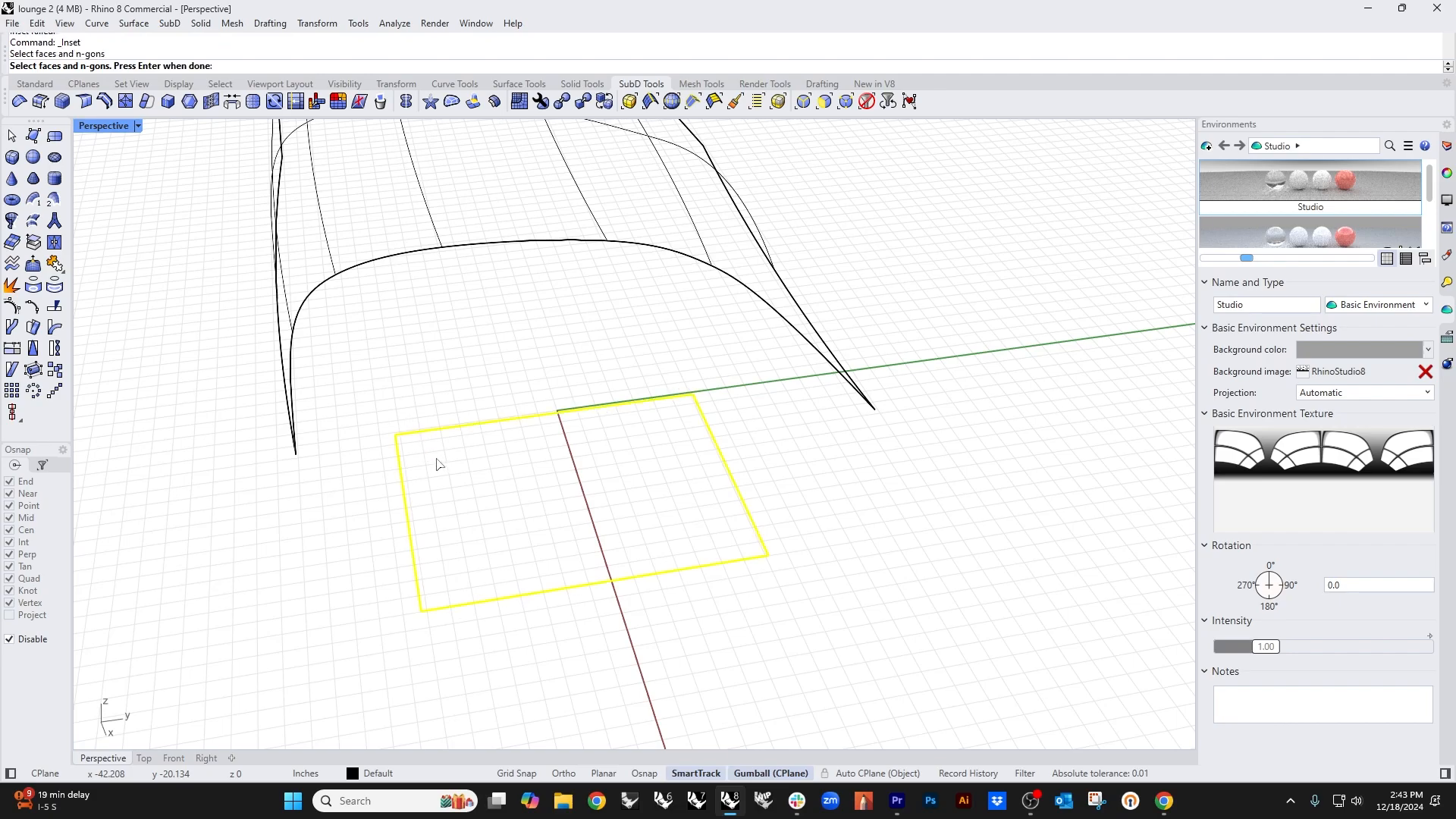
pyautogui.press('Return')
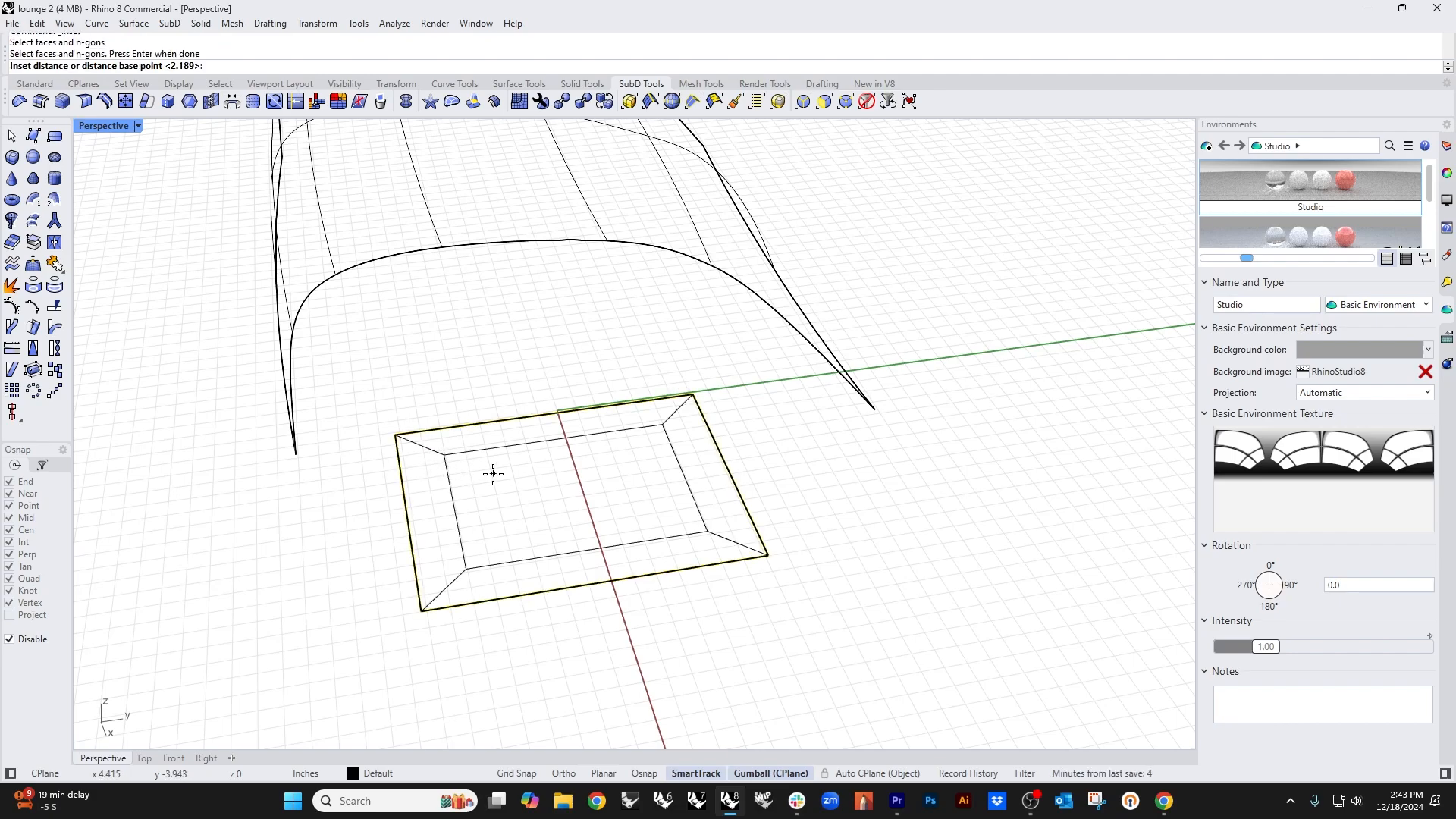
pyautogui.press('Return')
# Step: Scale the four inner edges of the inset down to a tiny face at the centre of the SubD plane
pyautogui.moveTo(562, 492); pyautogui.dragTo(524, 531, button='right')
pyautogui.click(515, 605)
pyautogui.moveTo(527, 587); pyautogui.dragTo(584, 560, button='right')
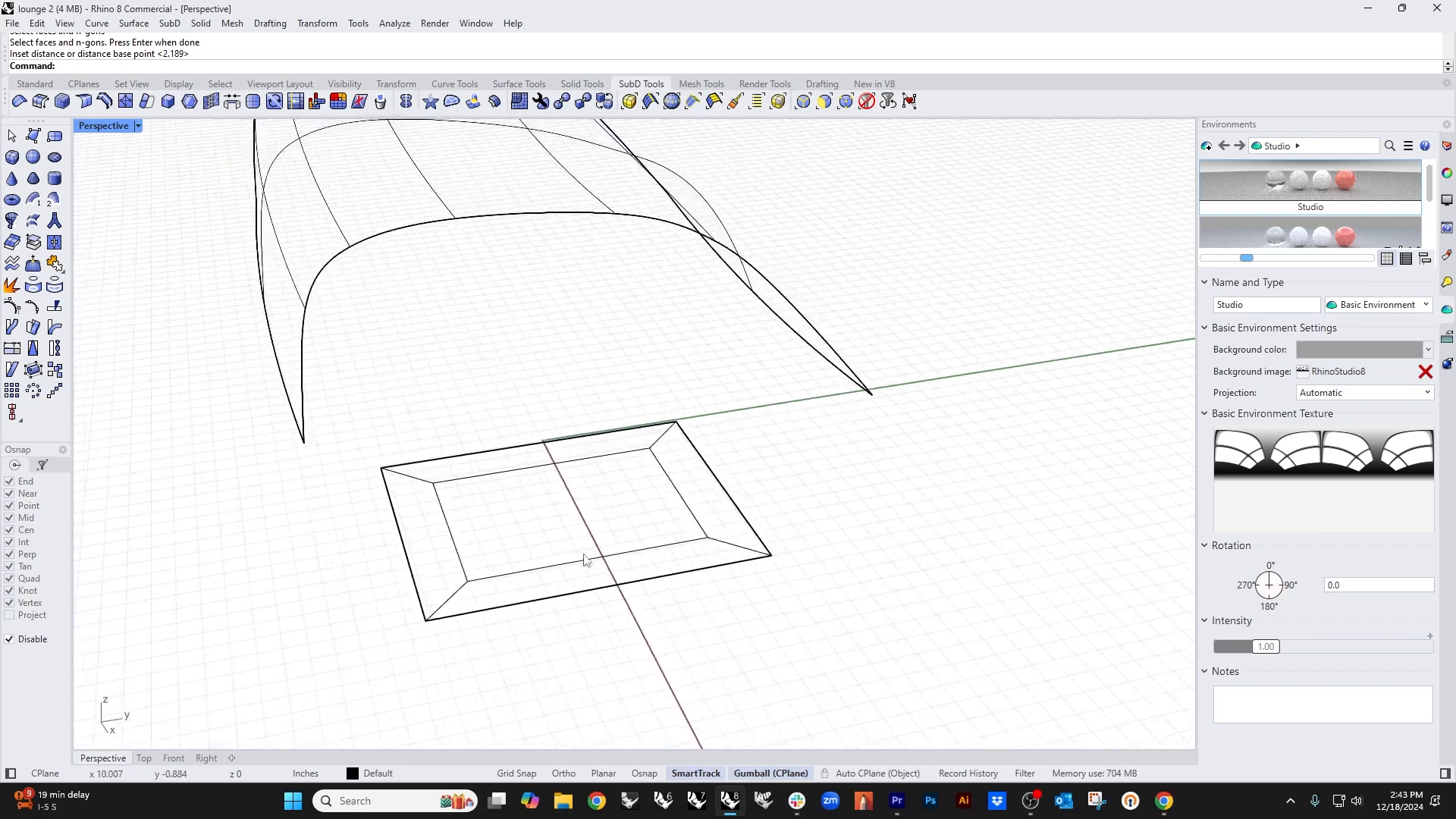
pyautogui.click(529, 571)
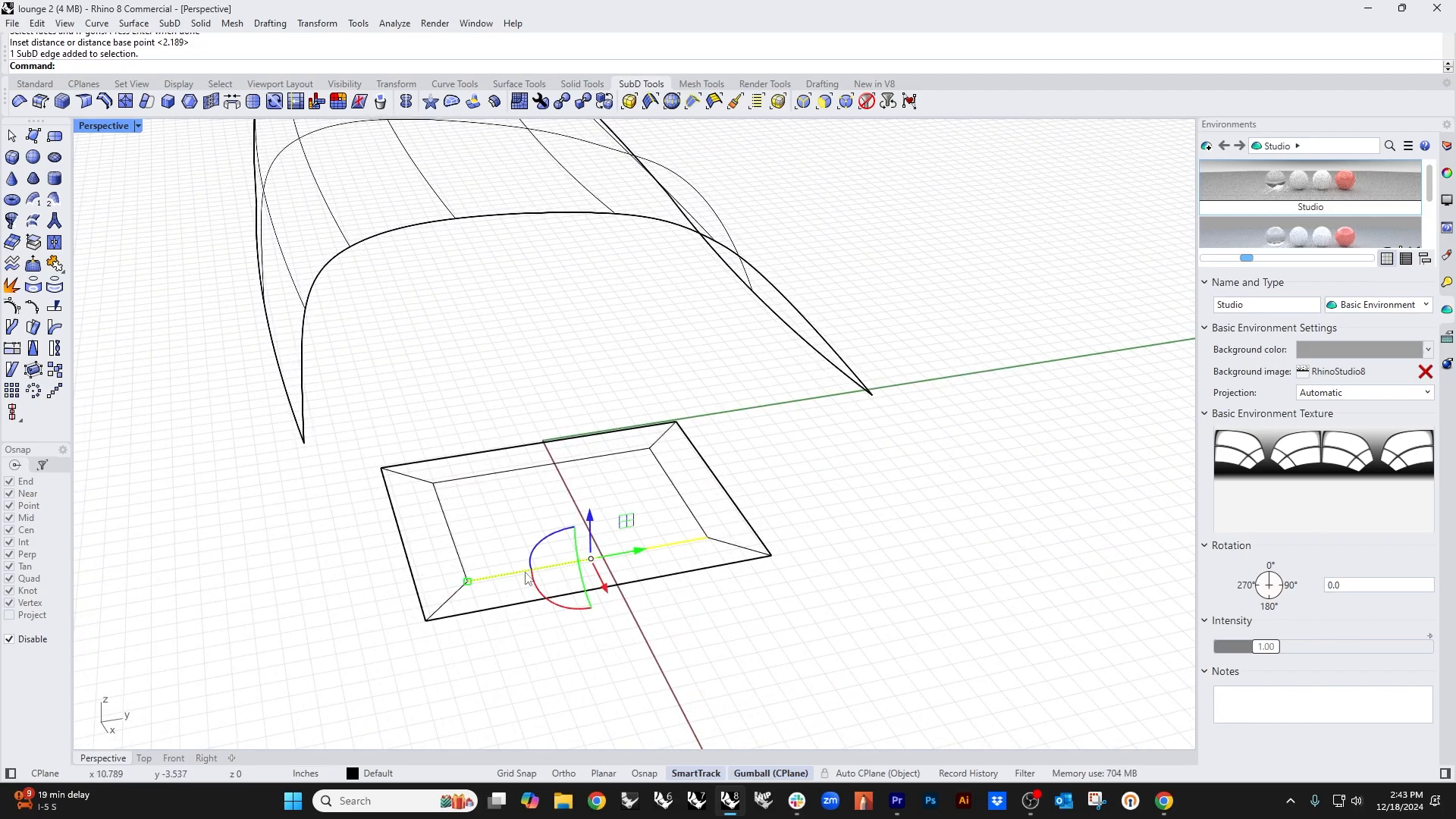
pyautogui.keyDown('shift'); pyautogui.click(465, 565); pyautogui.keyUp('shift')
pyautogui.keyDown('shift'); pyautogui.click(671, 489); pyautogui.keyUp('shift')
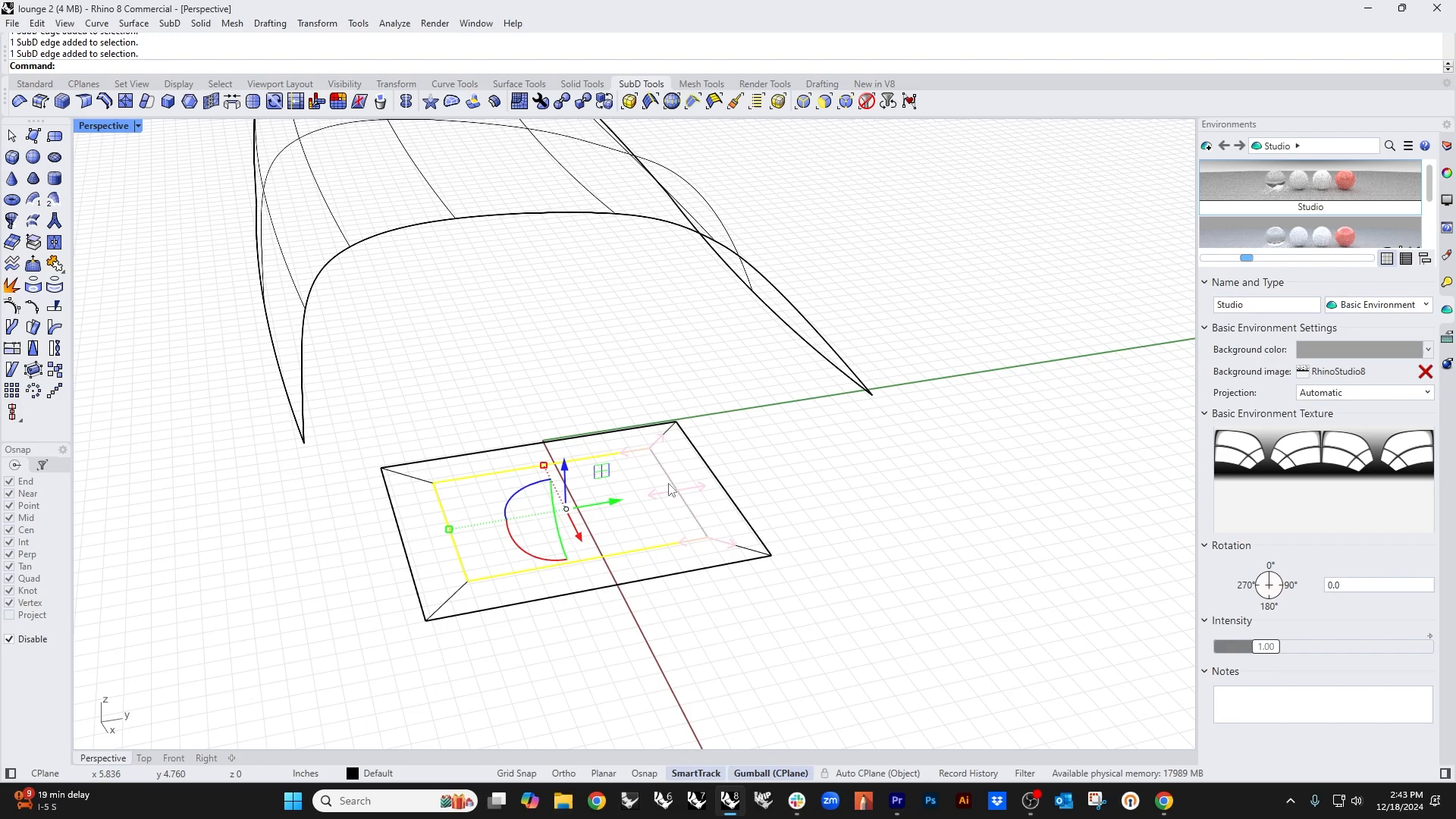
pyautogui.keyDown('shift'); pyautogui.moveTo(449, 531); pyautogui.dragTo(559, 523); pyautogui.keyUp('shift')
pyautogui.click(640, 637)
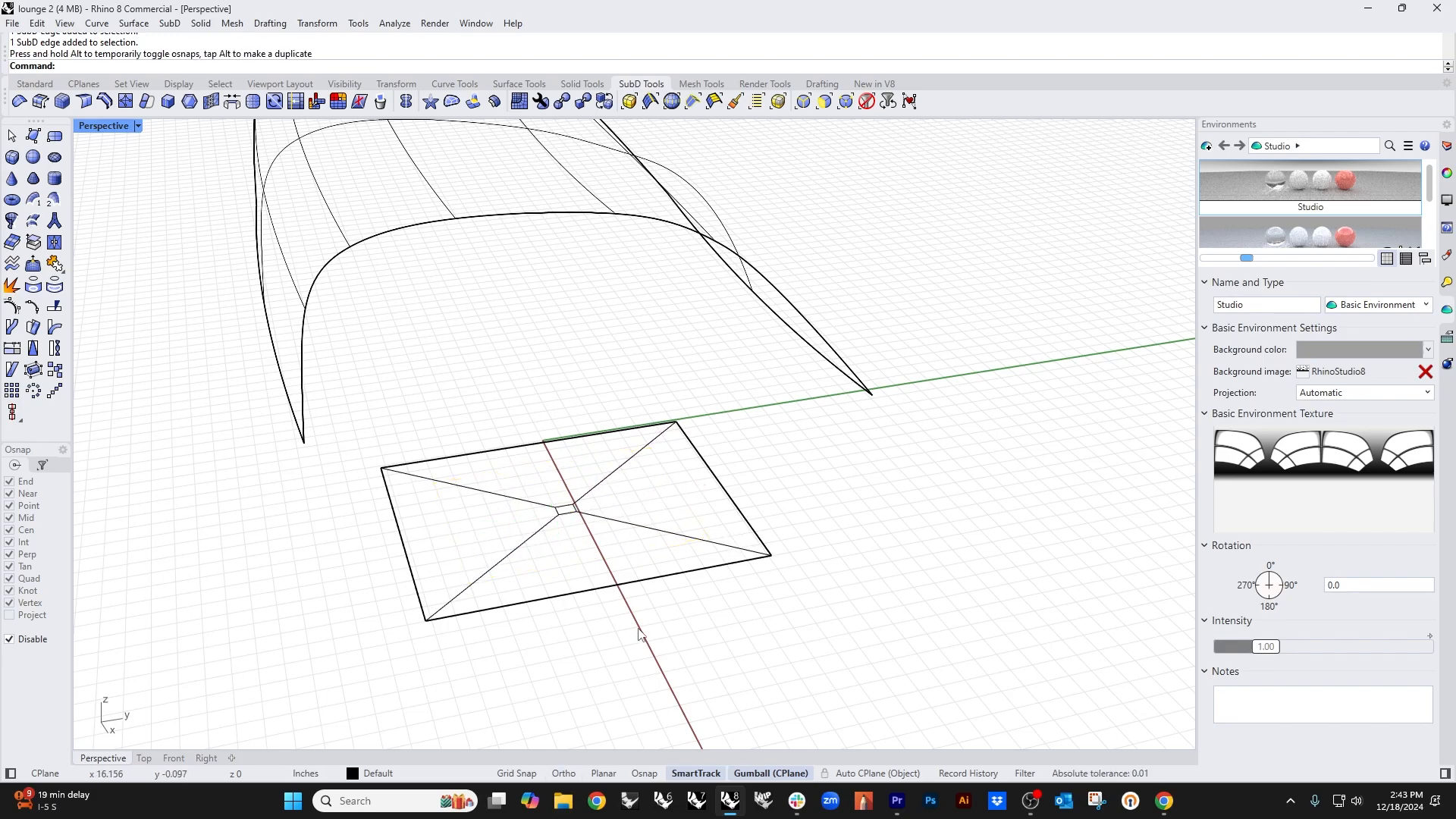
# Step: Subdivide the whole SubD plane once
pyautogui.moveTo(640, 637); pyautogui.dragTo(615, 609, button='right')
pyautogui.click(553, 586)
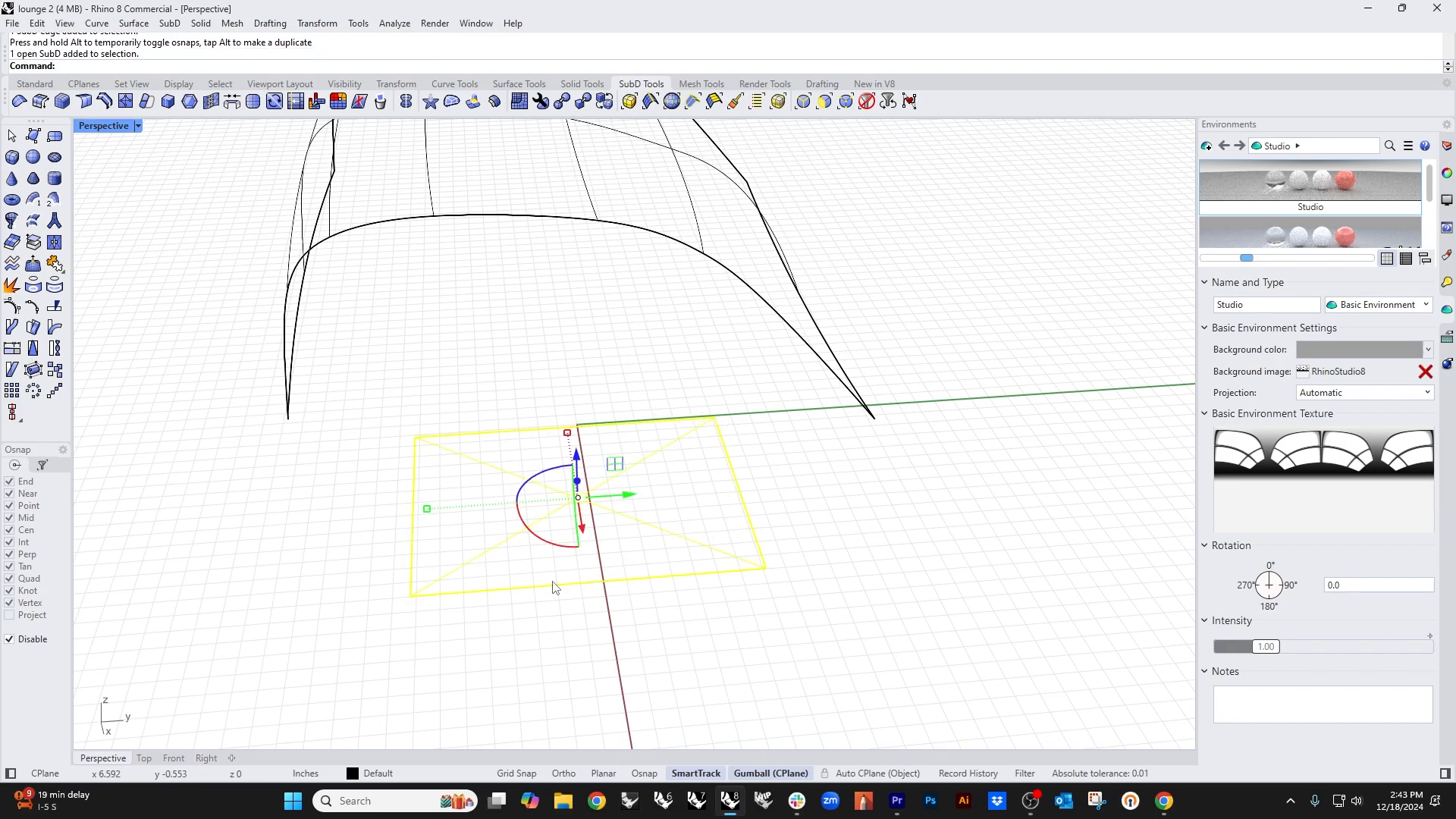
pyautogui.click(253, 103)
pyautogui.click(636, 605)
pyautogui.moveTo(636, 605)
pyautogui.mouseDown(button='right')
pyautogui.moveTo(646, 617)
pyautogui.moveTo(637, 586)
pyautogui.mouseUp(button='right')
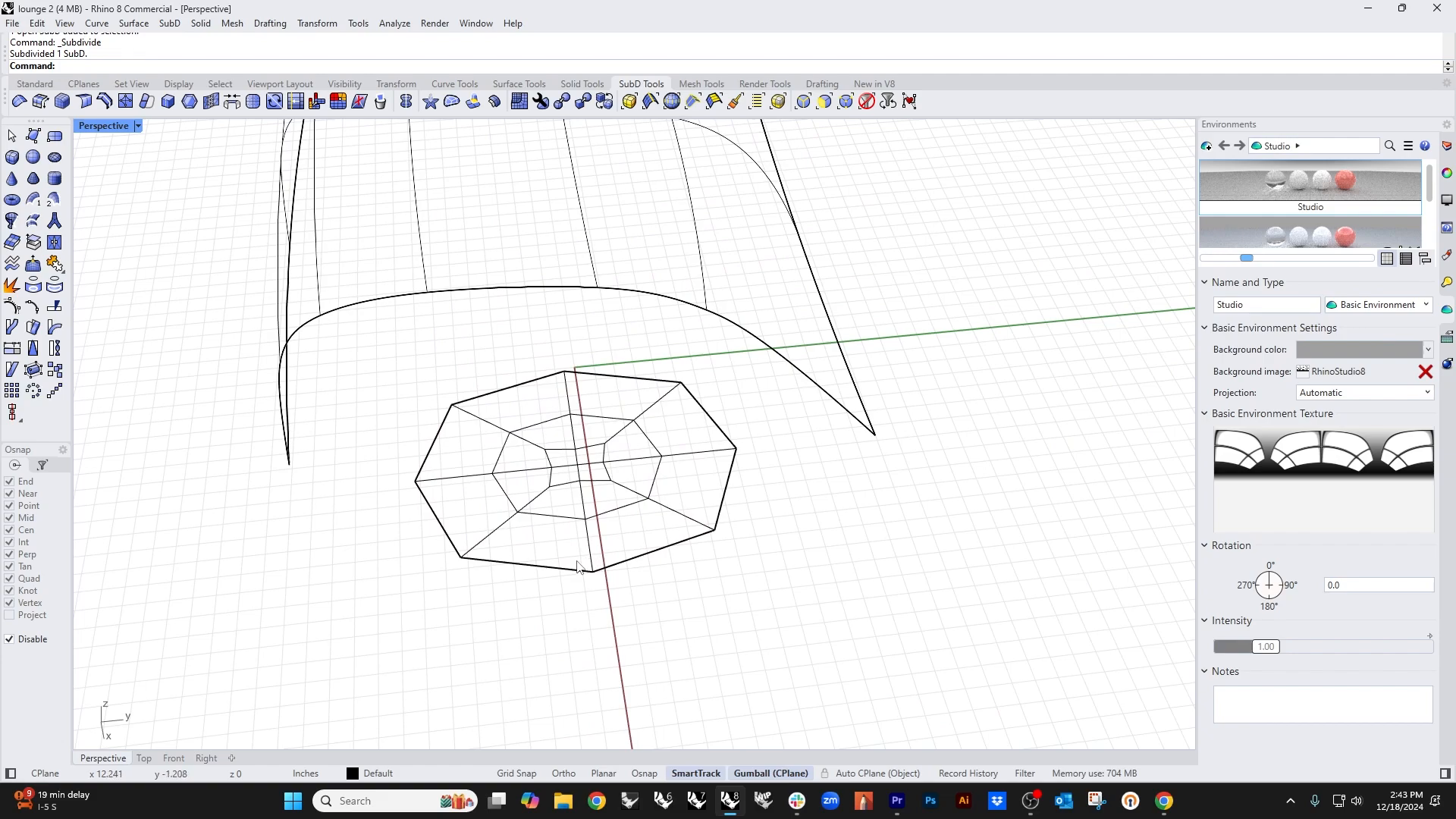
# Step: Hide the cushion surface in the Top view, leaving only the subdivided SubD
pyautogui.write('Top')
pyautogui.press('Return')
pyautogui.click(648, 705)
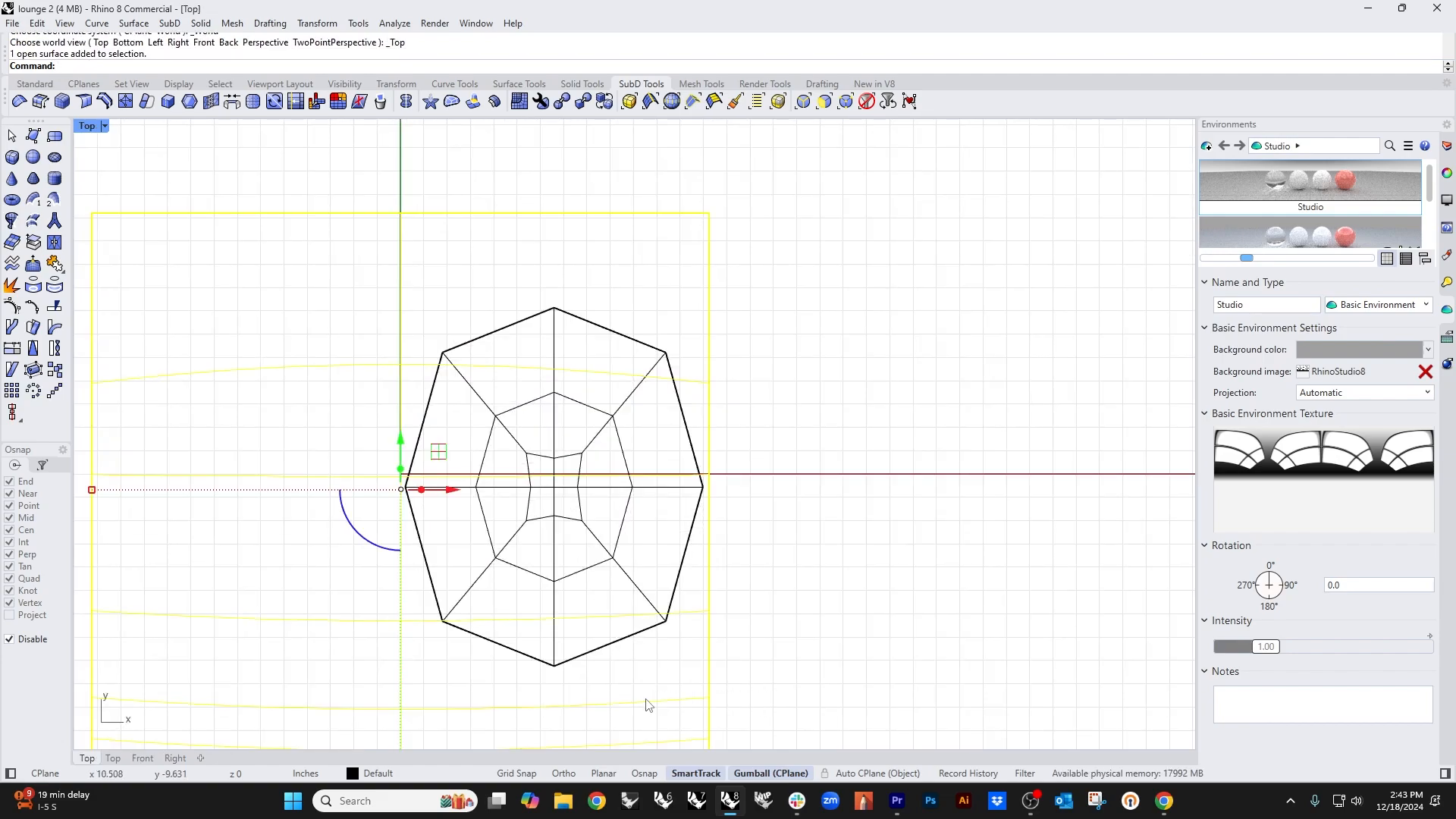
pyautogui.write('h')
pyautogui.press('Return')
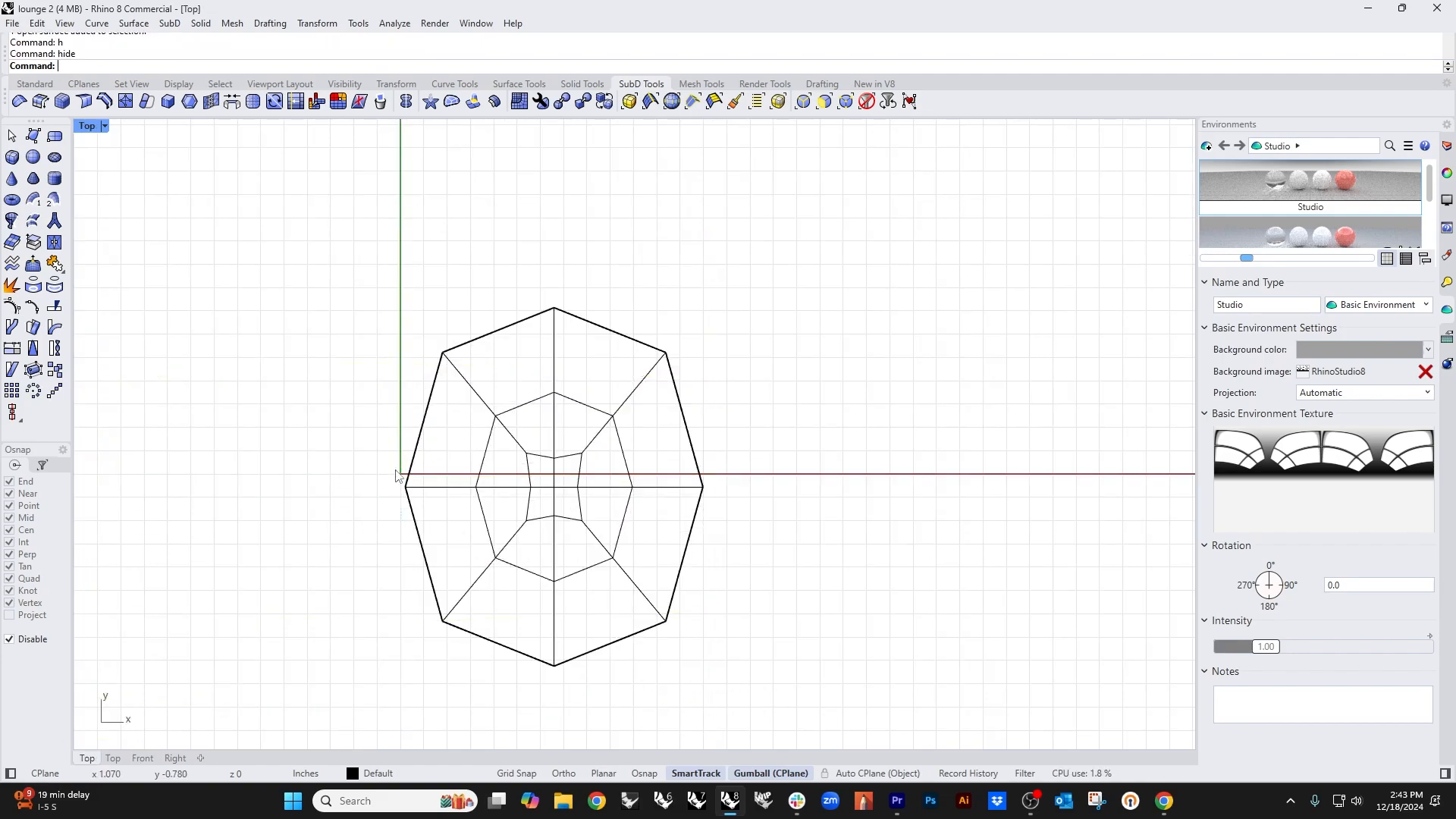
# Step: Flatten the SubD's outer edges nearest the Y axis into a straight line and move them onto the axis
pyautogui.moveTo(273, 299); pyautogui.dragTo(461, 643)
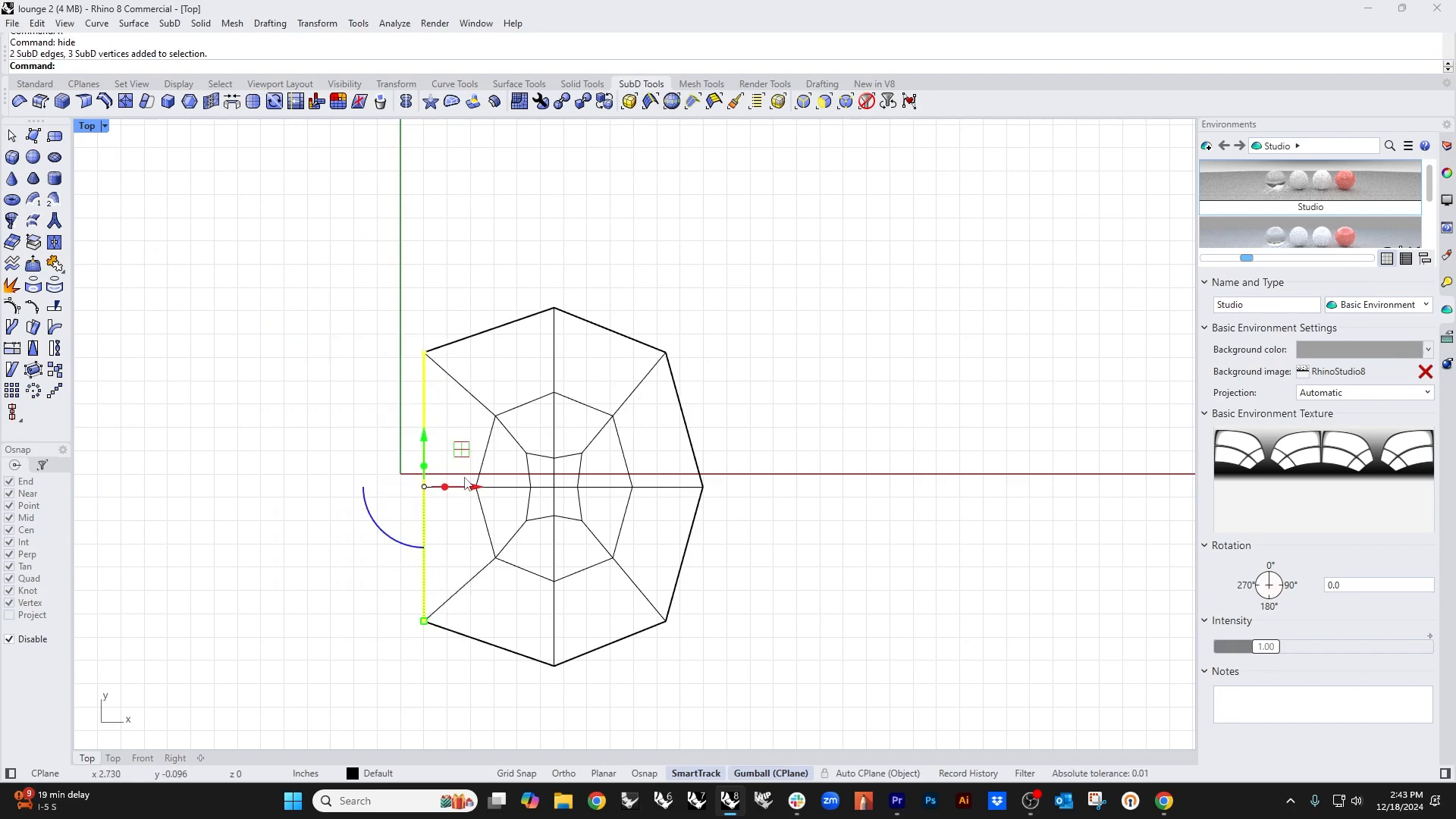
pyautogui.moveTo(467, 483); pyautogui.dragTo(403, 477)
pyautogui.click(293, 510)
# Step: Flatten the SubD's outer edges farthest from the Y axis with an X scale of 0 and move them slightly outward
pyautogui.moveTo(643, 316); pyautogui.dragTo(744, 644)
pyautogui.click(667, 489)
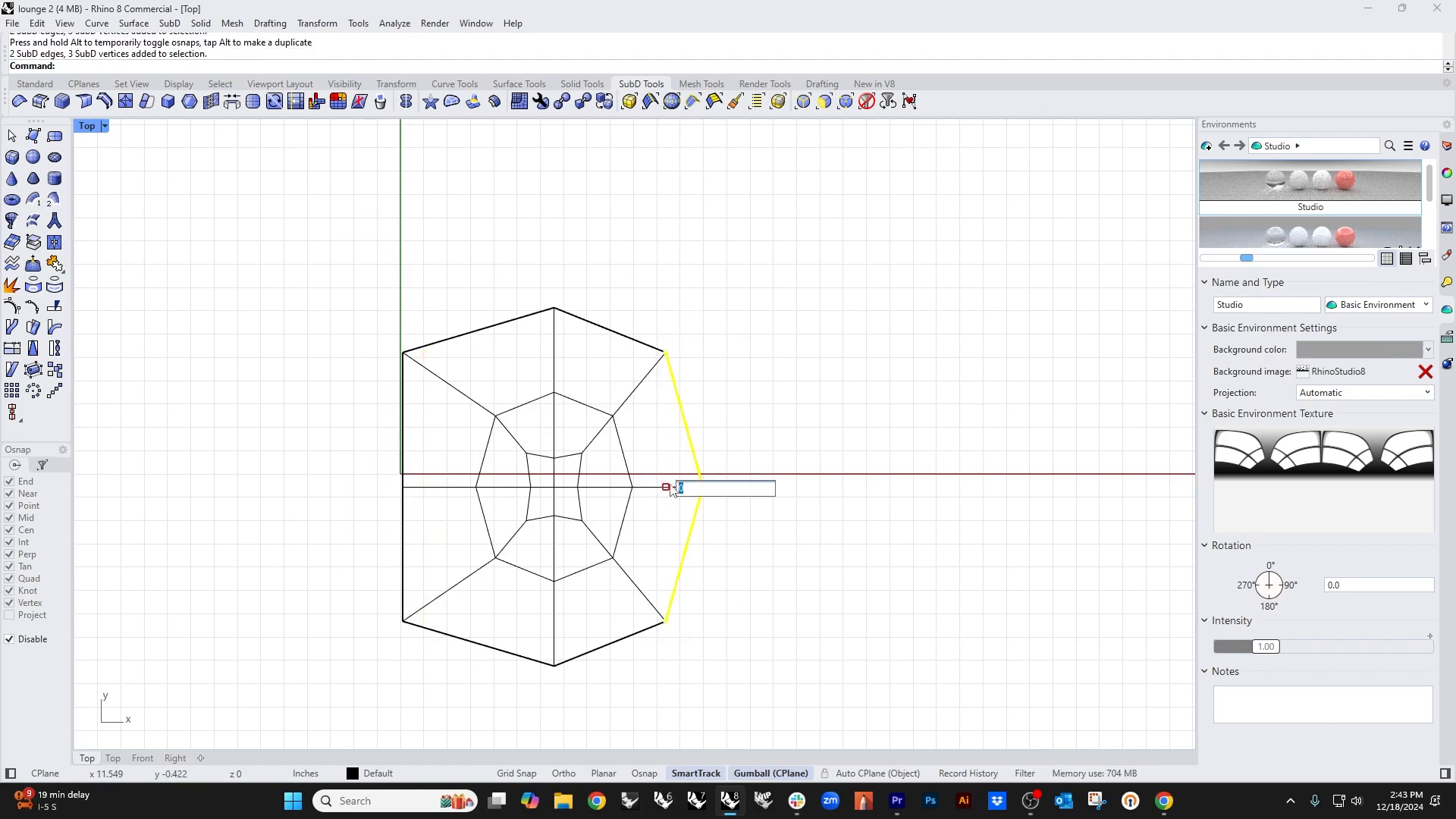
pyautogui.write('0')
pyautogui.press('Return')
pyautogui.moveTo(732, 489); pyautogui.dragTo(747, 489)
# Step: Flatten the SubD's rear outer edges into a straight line by scaling their vertices to 0 in Y
pyautogui.click(449, 264)
pyautogui.moveTo(533, 310); pyautogui.dragTo(775, 379)
pyautogui.click(552, 353)
pyautogui.press('Return')
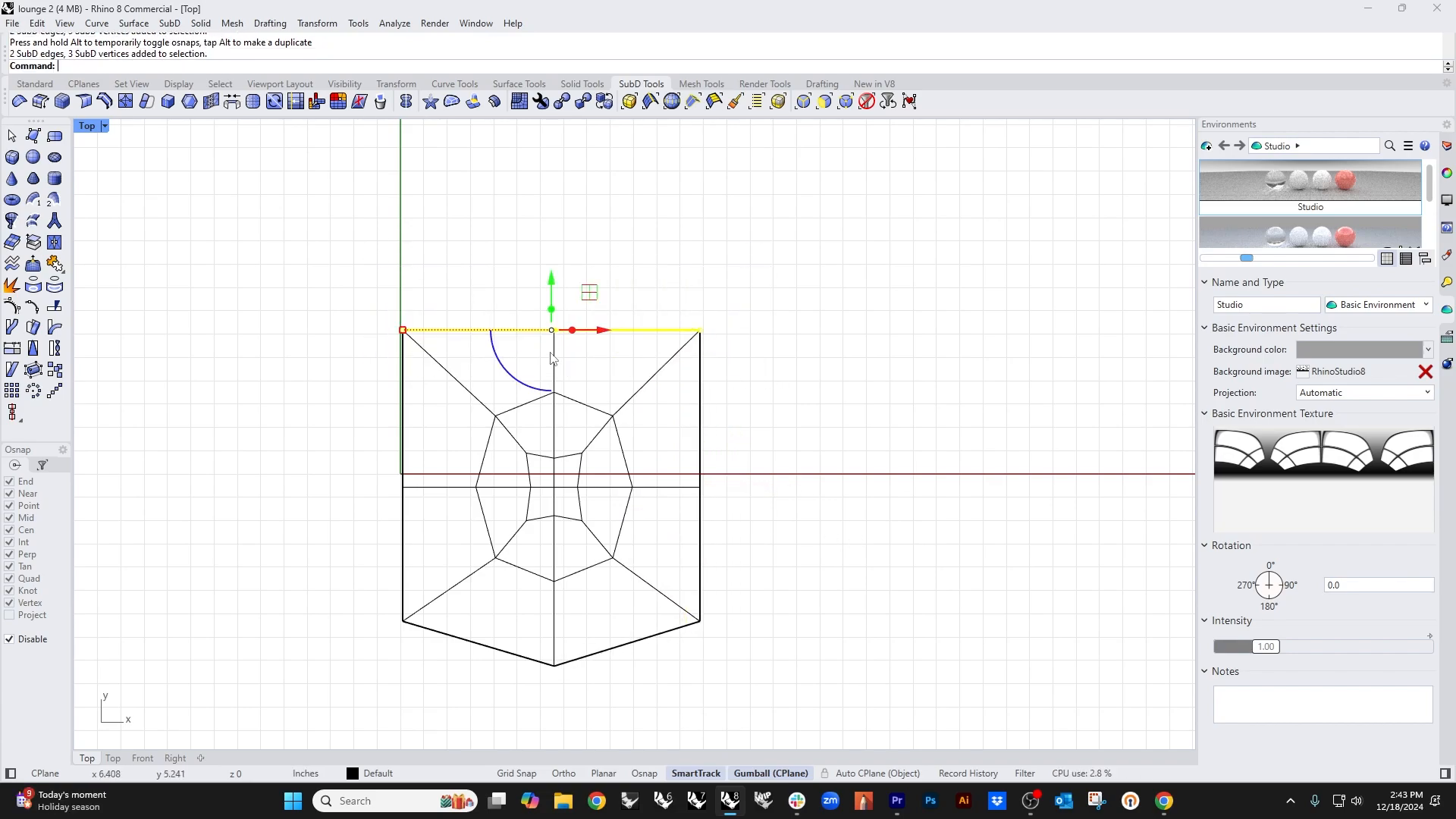
# Step: Move the SubD's rear outer edges farther out along Y and flatten its front outer edges into a straight line
pyautogui.moveTo(552, 285)
pyautogui.mouseDown()
pyautogui.moveTo(551, 242)
pyautogui.moveTo(551, 254)
pyautogui.mouseUp()
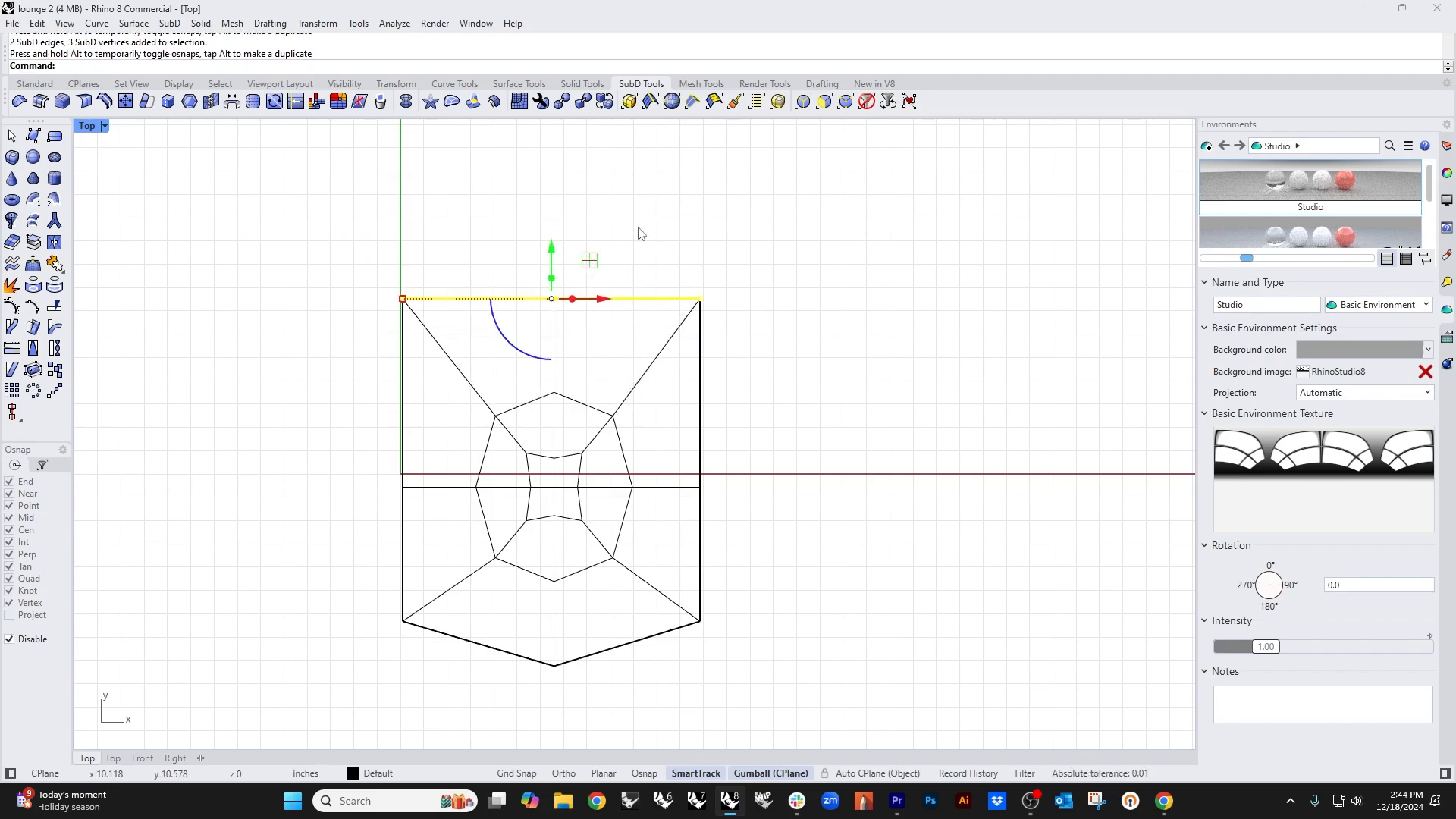
pyautogui.click(638, 229)
pyautogui.moveTo(332, 611); pyautogui.dragTo(802, 721)
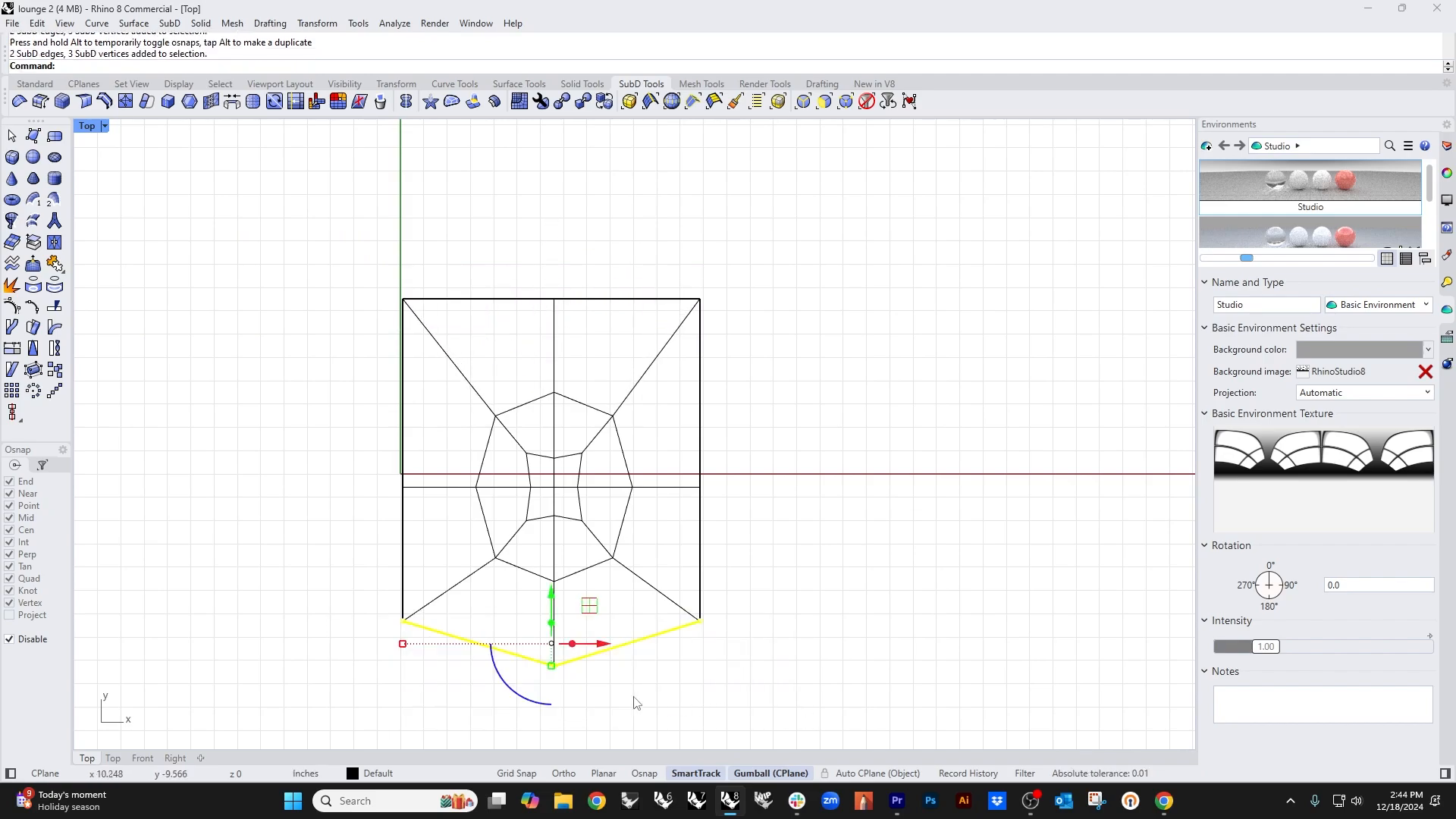
pyautogui.click(553, 667)
pyautogui.press('Return')
pyautogui.click(848, 705)
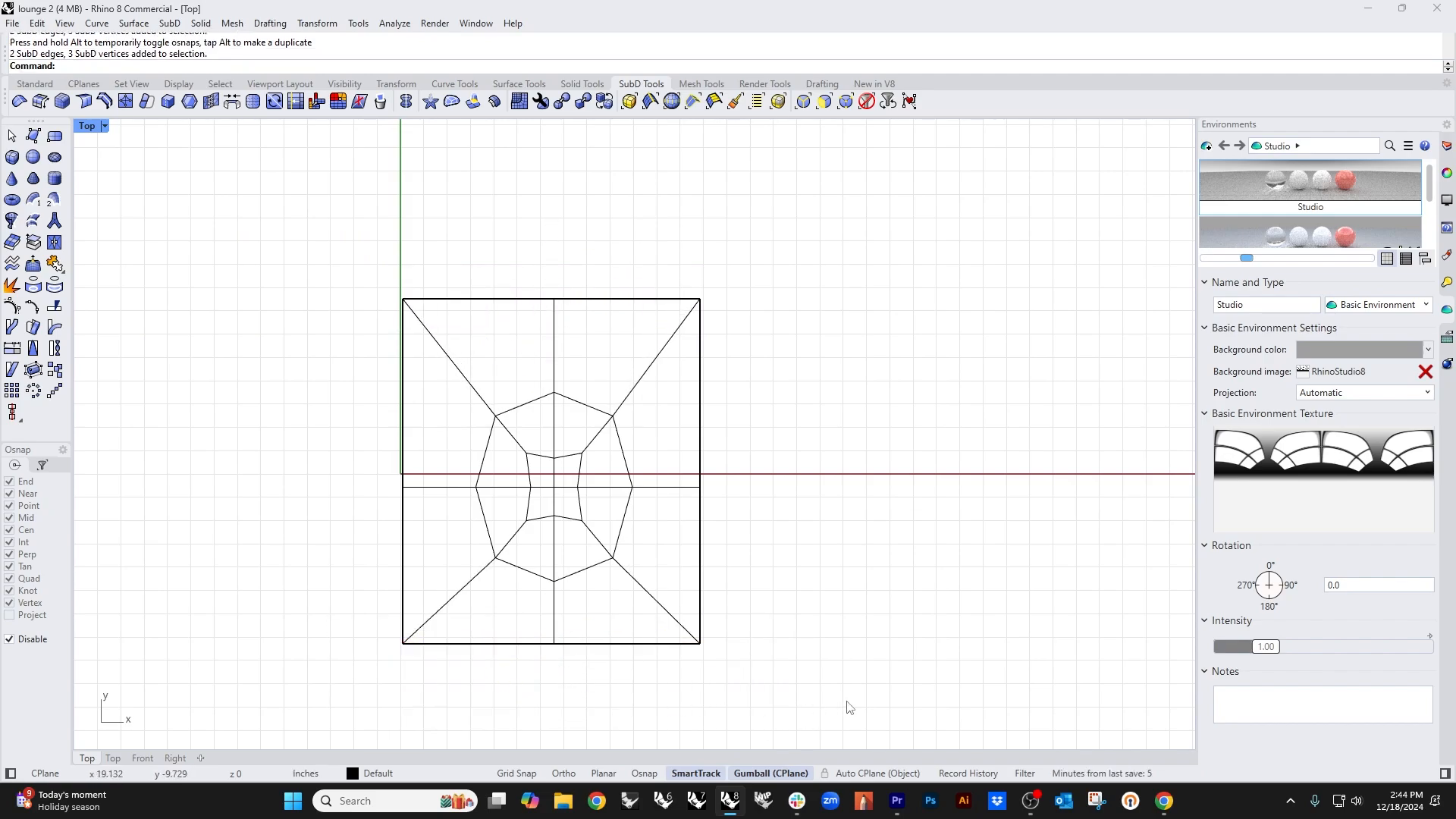
# Step: Scale the inner ring's side midpoints outward in X and its front and rear midpoints outward in Y to form an octagon
pyautogui.scroll(4, 550, 478)
pyautogui.moveTo(485, 497); pyautogui.dragTo(689, 540)
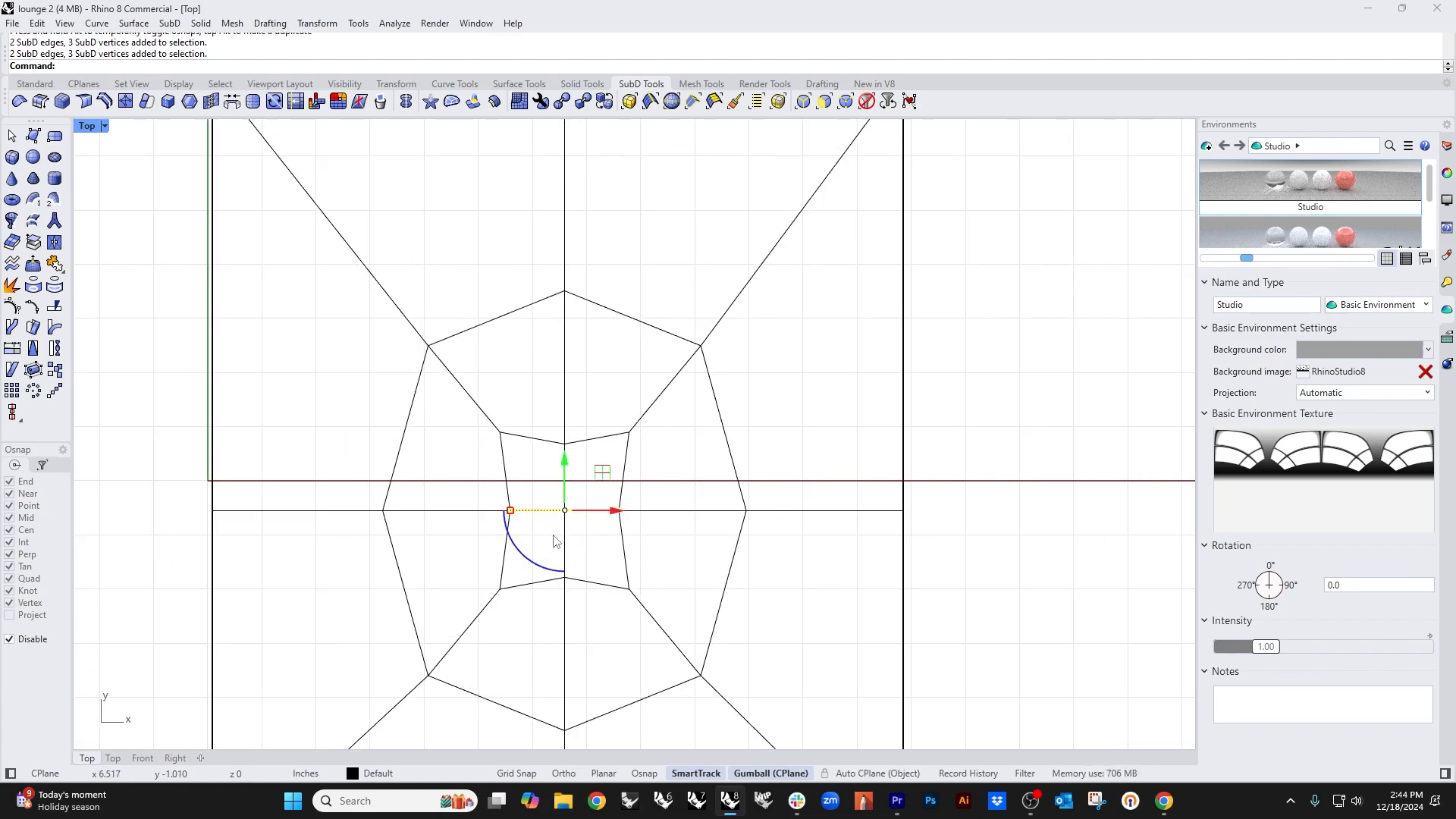
pyautogui.moveTo(512, 513); pyautogui.dragTo(476, 510)
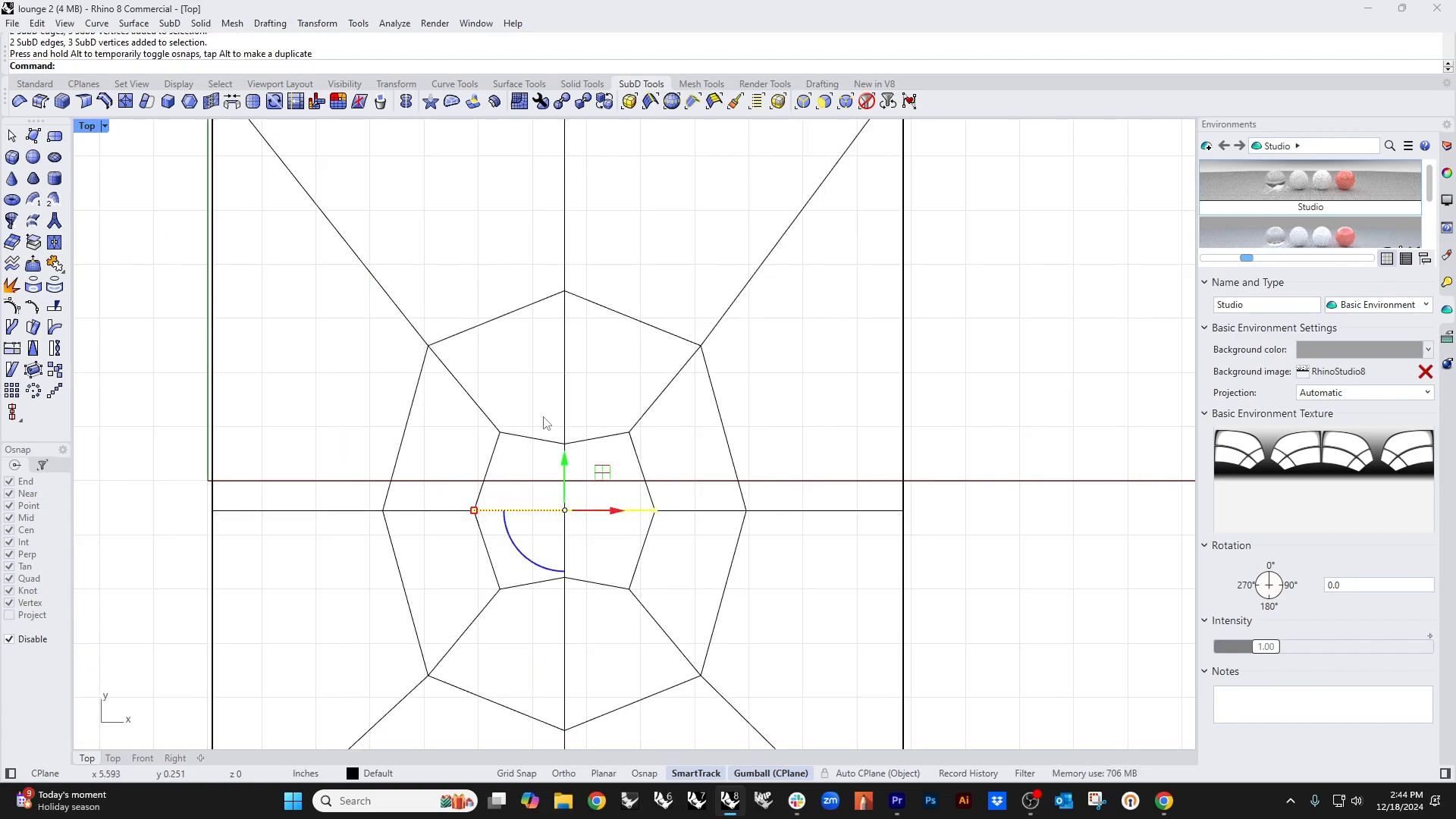
pyautogui.click(549, 393)
pyautogui.moveTo(549, 393); pyautogui.dragTo(621, 625)
pyautogui.moveTo(564, 579); pyautogui.dragTo(559, 613)
pyautogui.click(598, 641)
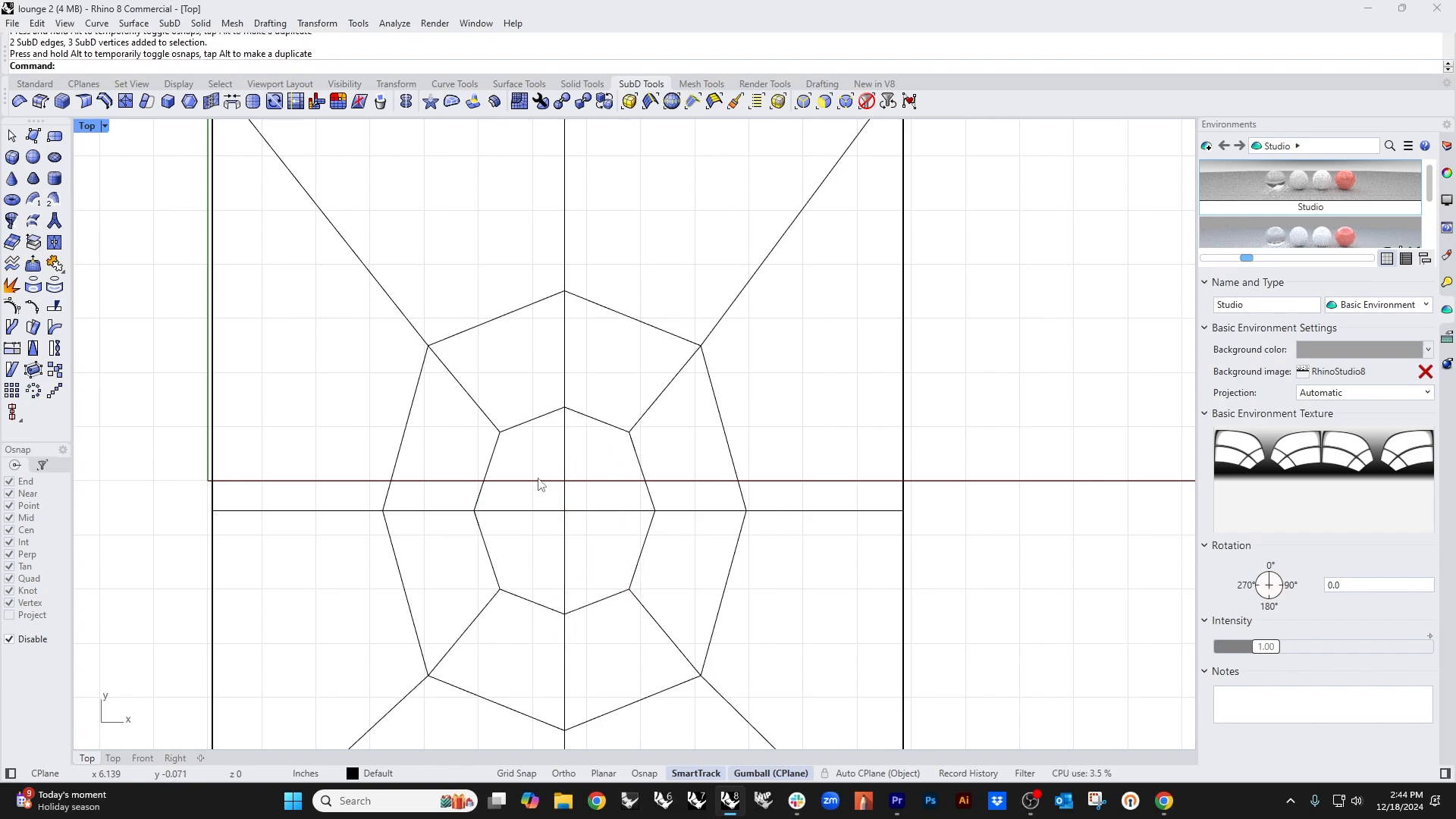
# Step: Scale the inner octagon uniformly down to a tiny ring around the pattern's center
pyautogui.moveTo(465, 360); pyautogui.dragTo(666, 626)
pyautogui.keyDown('shift'); pyautogui.moveTo(474, 511); pyautogui.dragTo(557, 510); pyautogui.keyUp('shift')
pyautogui.press('Escape')
pyautogui.moveTo(604, 659); pyautogui.dragTo(589, 586, button='right')
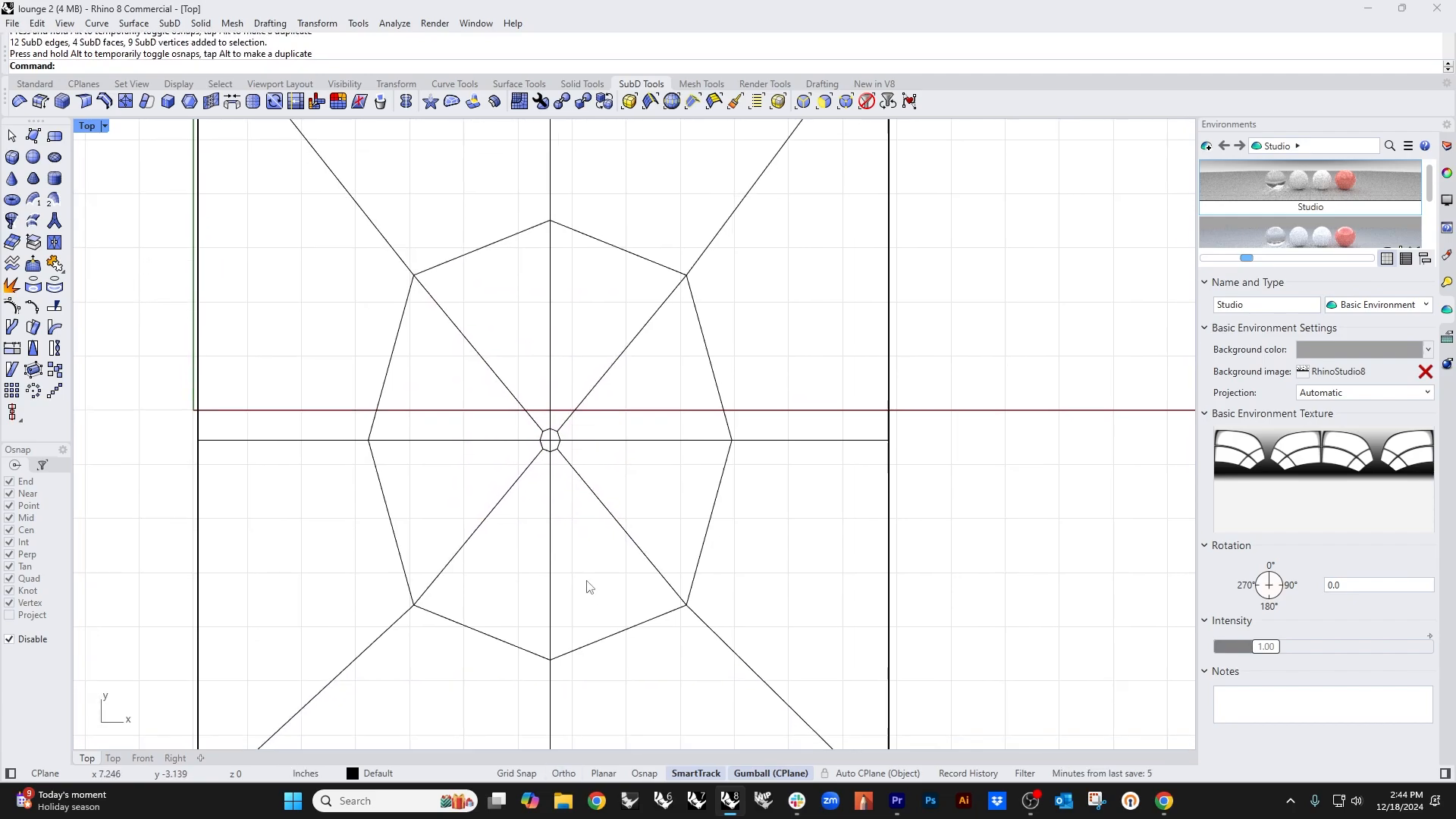
# Step: Bevel the eight radial edges between the center ring and the outer octagon with 2 segments and a narrow width
pyautogui.keyDown('ctrl'); pyautogui.keyDown('shift'); pyautogui.click(549, 576); pyautogui.keyUp('shift'); pyautogui.keyUp('ctrl')
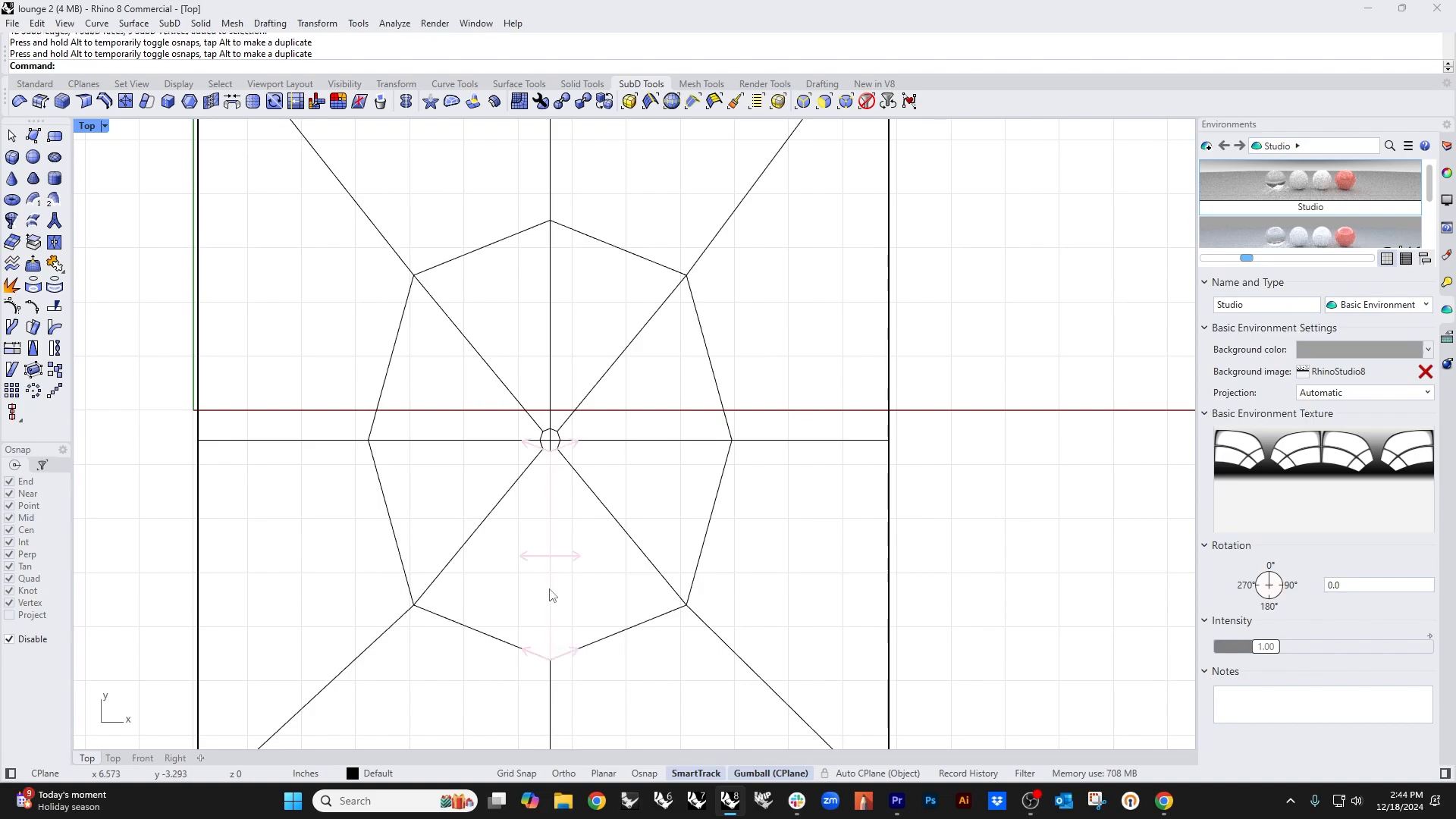
pyautogui.keyDown('ctrl'); pyautogui.keyDown('shift'); pyautogui.click(636, 544); pyautogui.keyUp('shift'); pyautogui.keyUp('ctrl')
pyautogui.keyDown('ctrl'); pyautogui.keyDown('shift'); pyautogui.click(657, 443); pyautogui.keyUp('shift'); pyautogui.keyUp('ctrl')
pyautogui.keyDown('ctrl'); pyautogui.keyDown('shift'); pyautogui.click(631, 343); pyautogui.keyUp('shift'); pyautogui.keyUp('ctrl')
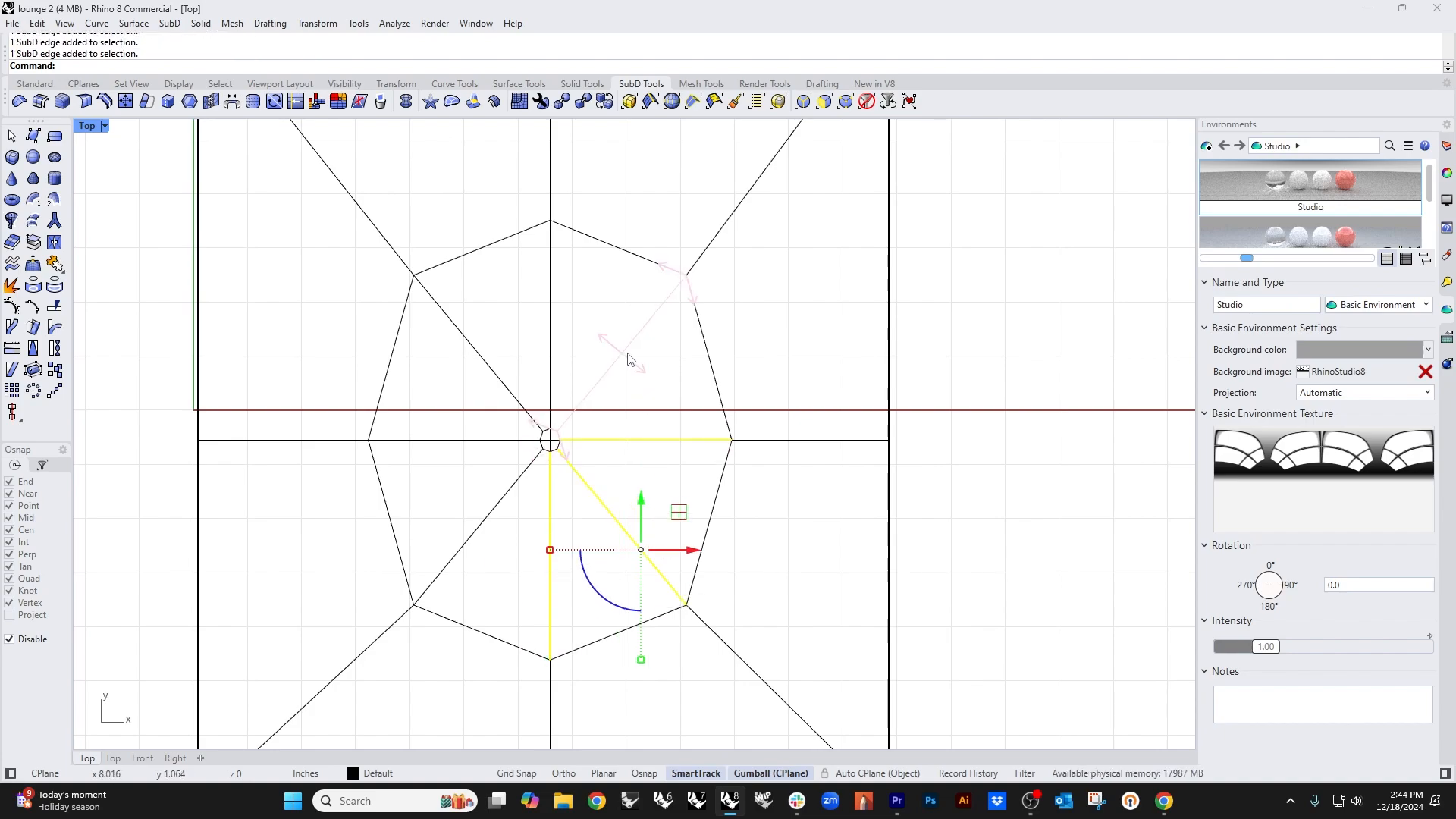
pyautogui.keyDown('ctrl'); pyautogui.keyDown('shift'); pyautogui.click(550, 326); pyautogui.keyUp('shift'); pyautogui.keyUp('ctrl')
pyautogui.keyDown('ctrl'); pyautogui.keyDown('shift'); pyautogui.click(489, 367); pyautogui.keyUp('shift'); pyautogui.keyUp('ctrl')
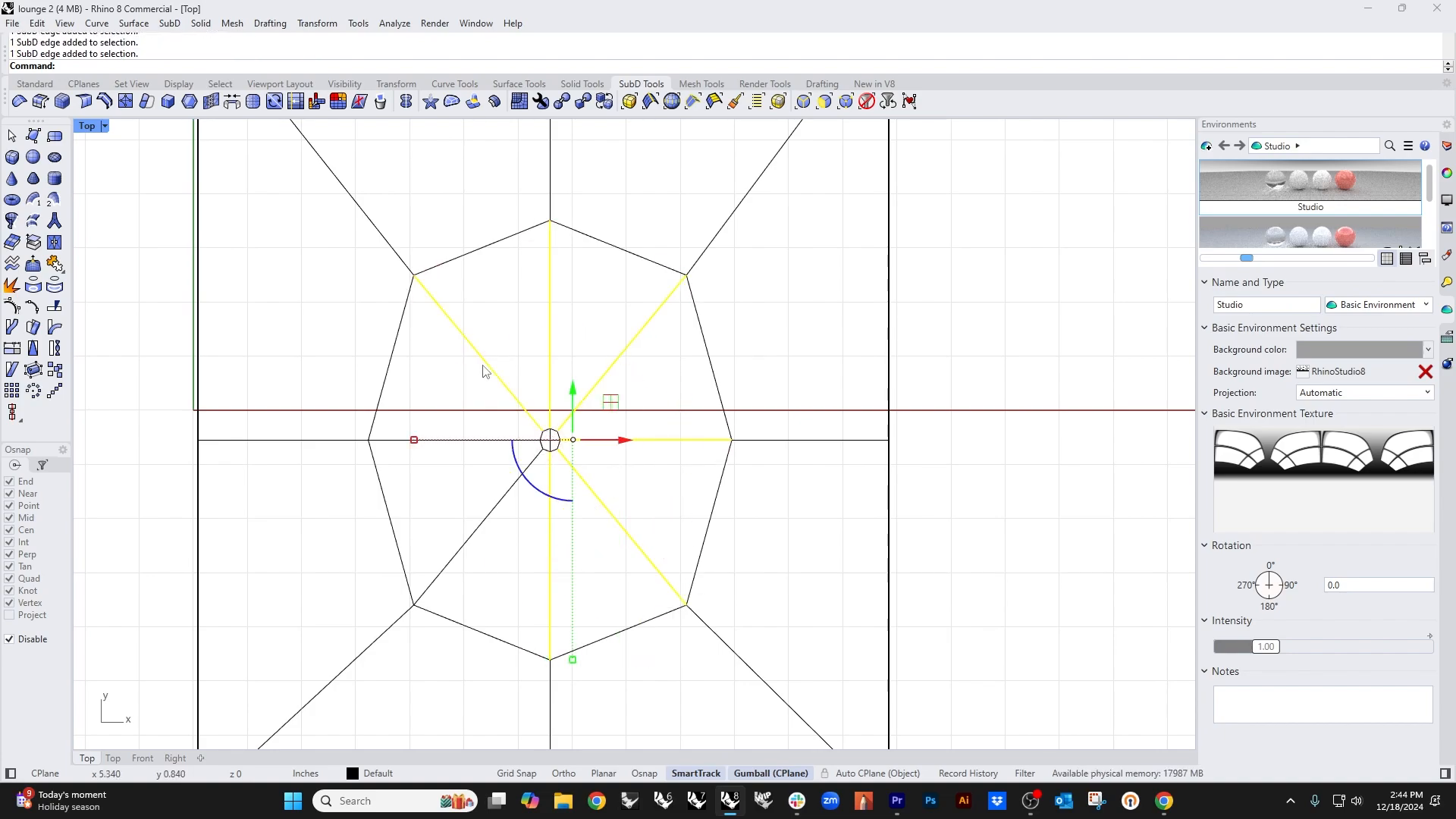
pyautogui.keyDown('ctrl'); pyautogui.keyDown('shift'); pyautogui.click(436, 441); pyautogui.keyUp('shift'); pyautogui.keyUp('ctrl')
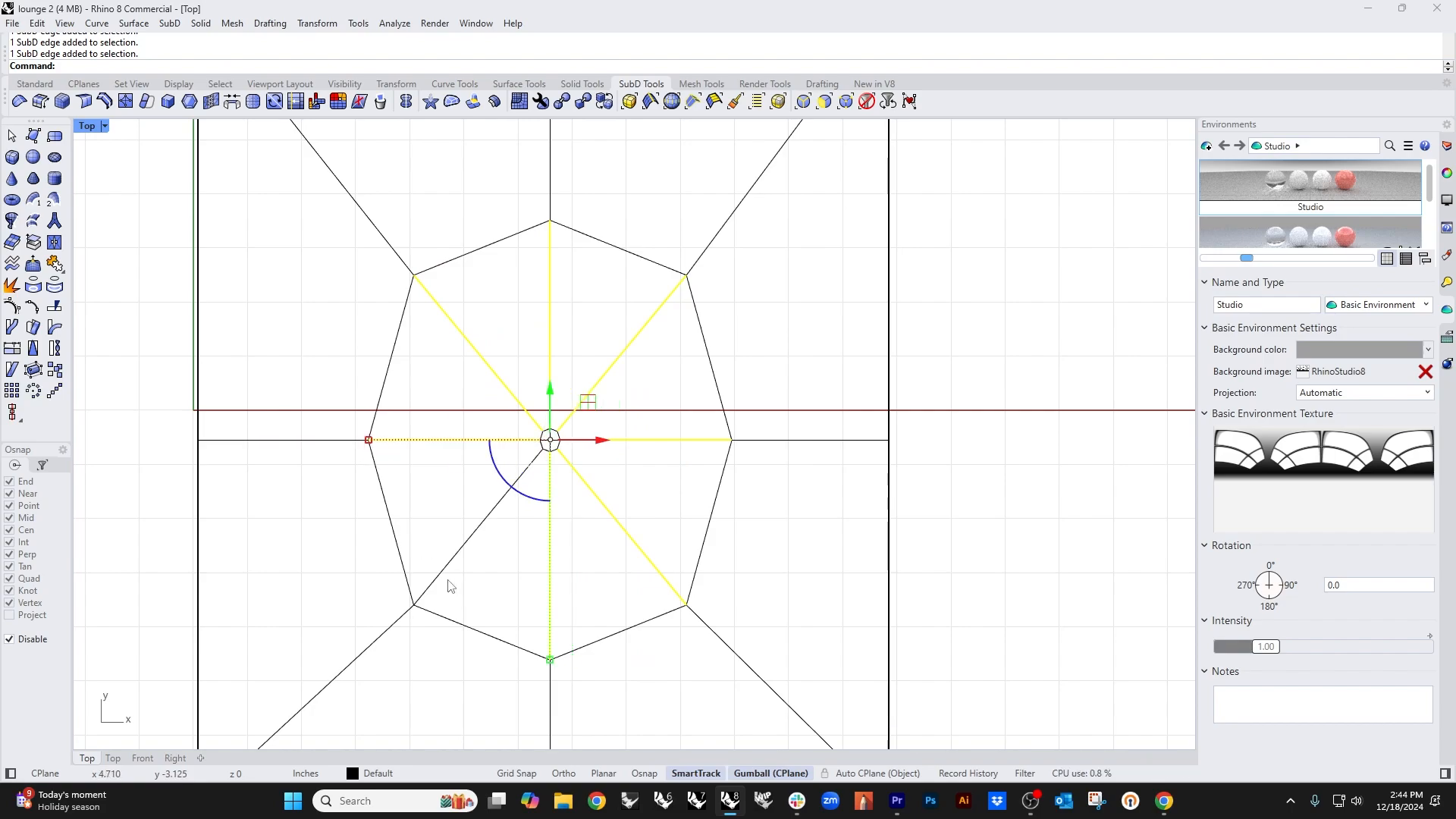
pyautogui.click(79, 110)
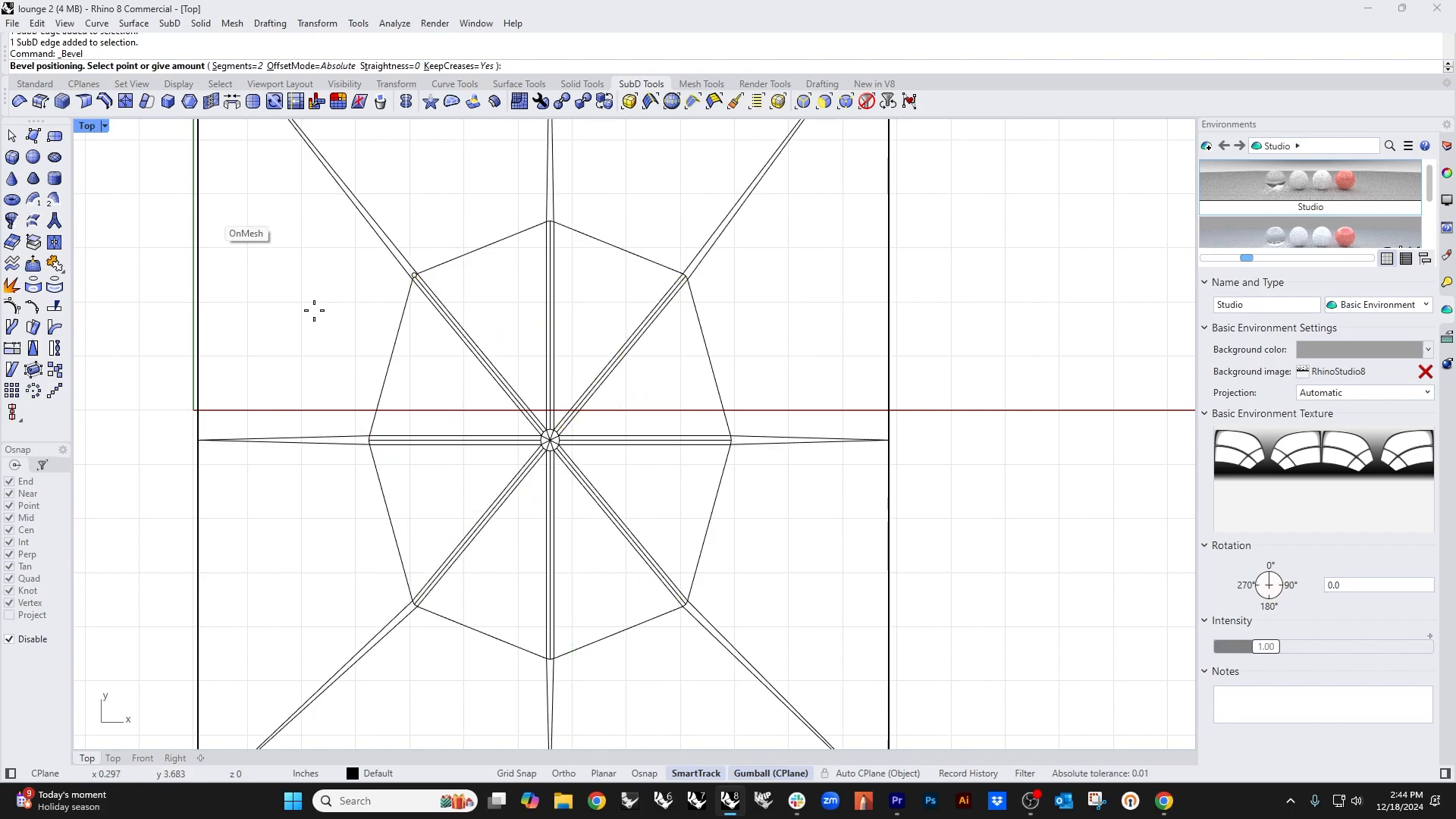
pyautogui.scroll(4, 530, 448)
pyautogui.scroll(5, 618, 438)
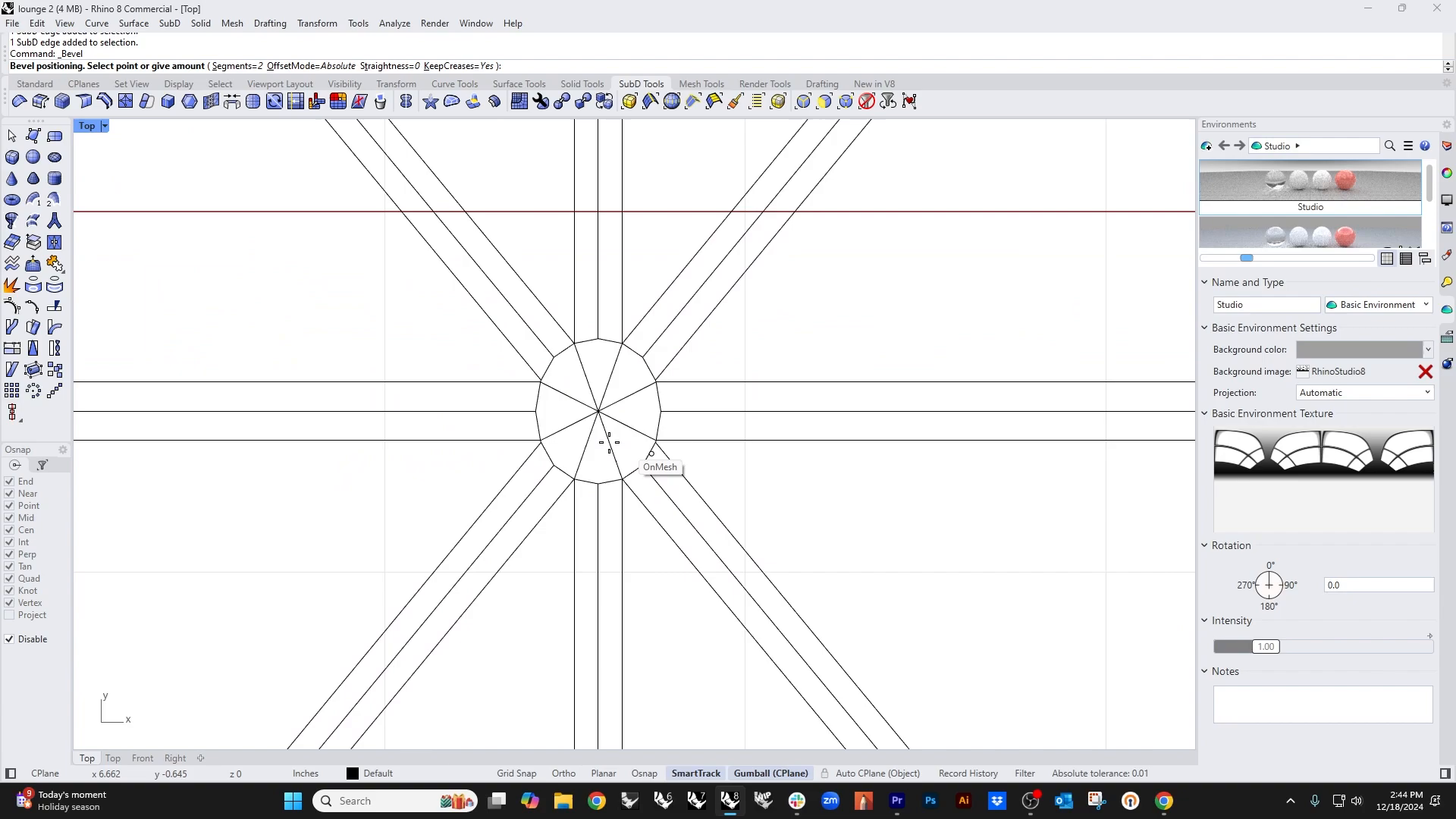
pyautogui.click(545, 431)
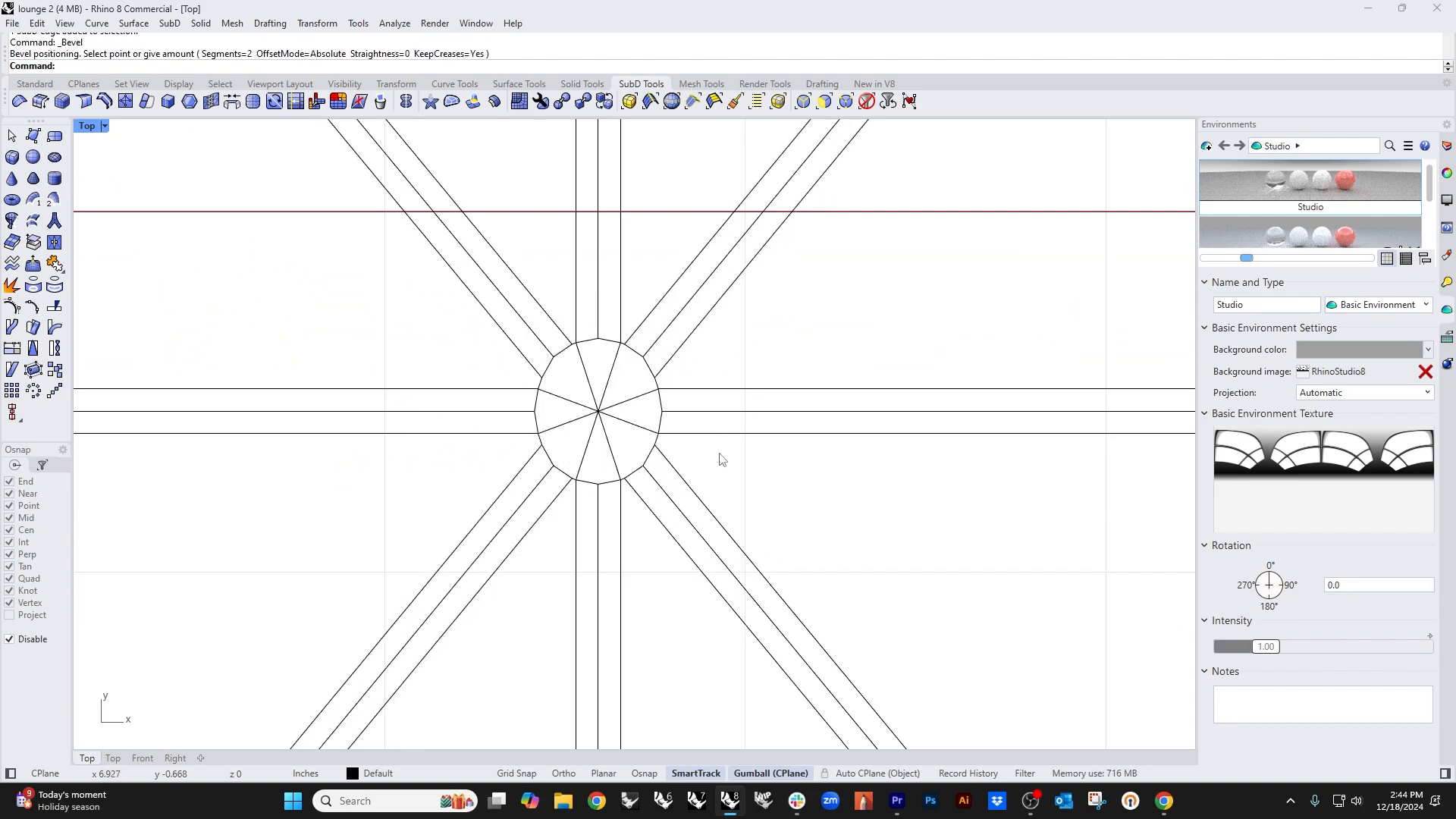
# Step: Insert an edge across the central ring along X, passing through its center point
pyautogui.scroll(3, 653, 412)
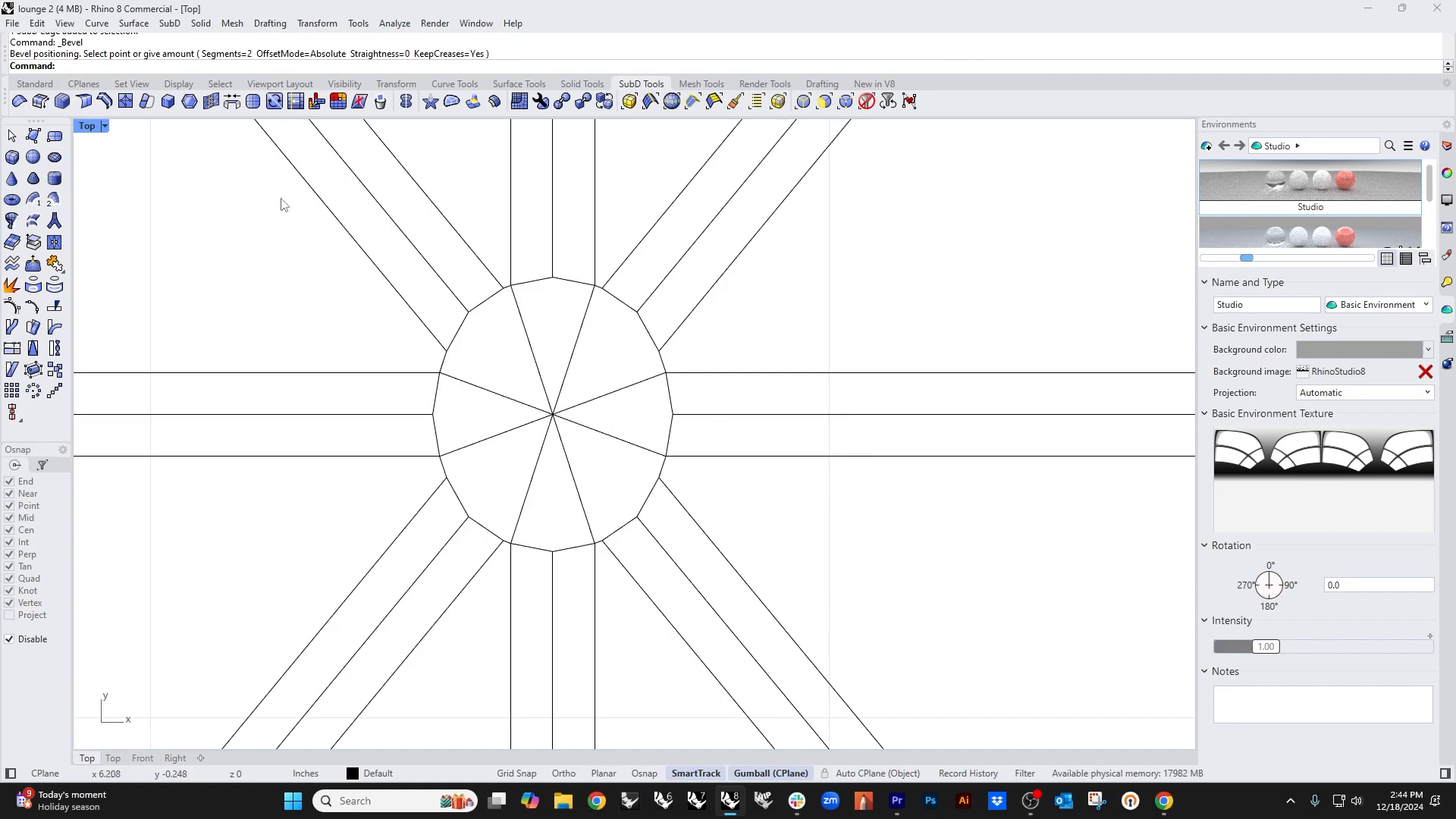
pyautogui.click(130, 104)
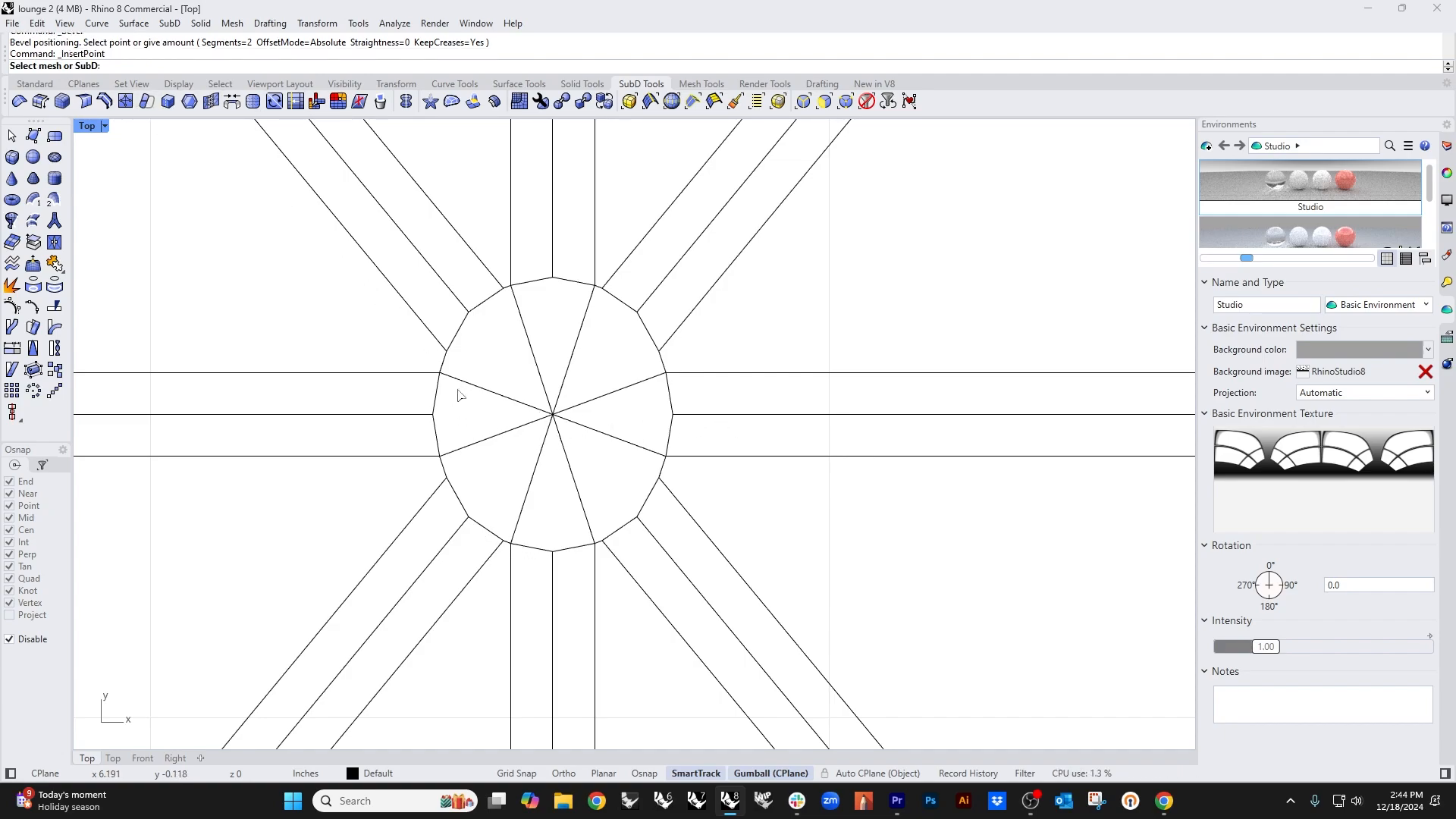
pyautogui.click(447, 424)
pyautogui.click(433, 414)
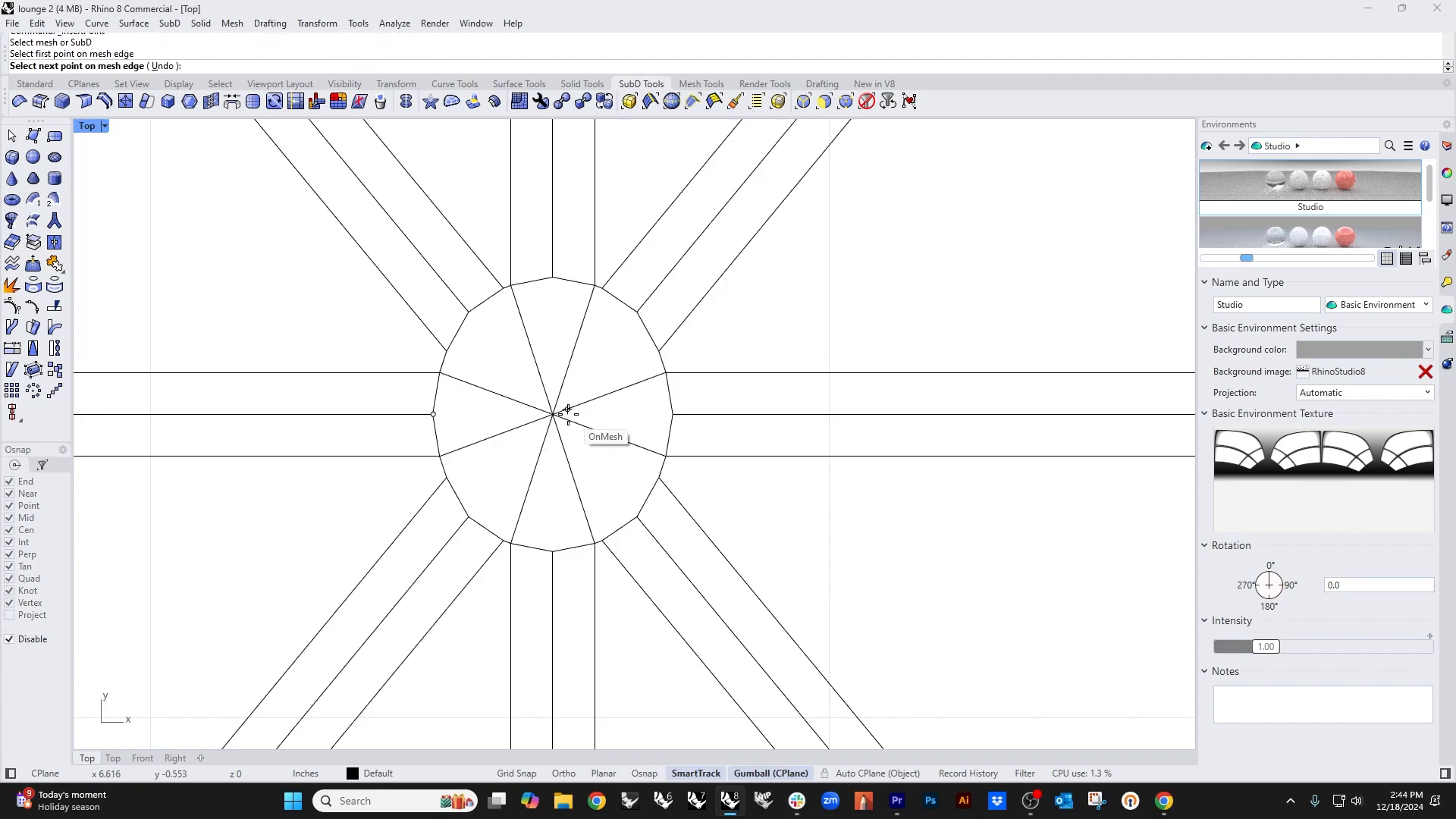
pyautogui.click(553, 414)
pyautogui.rightClick(670, 415)
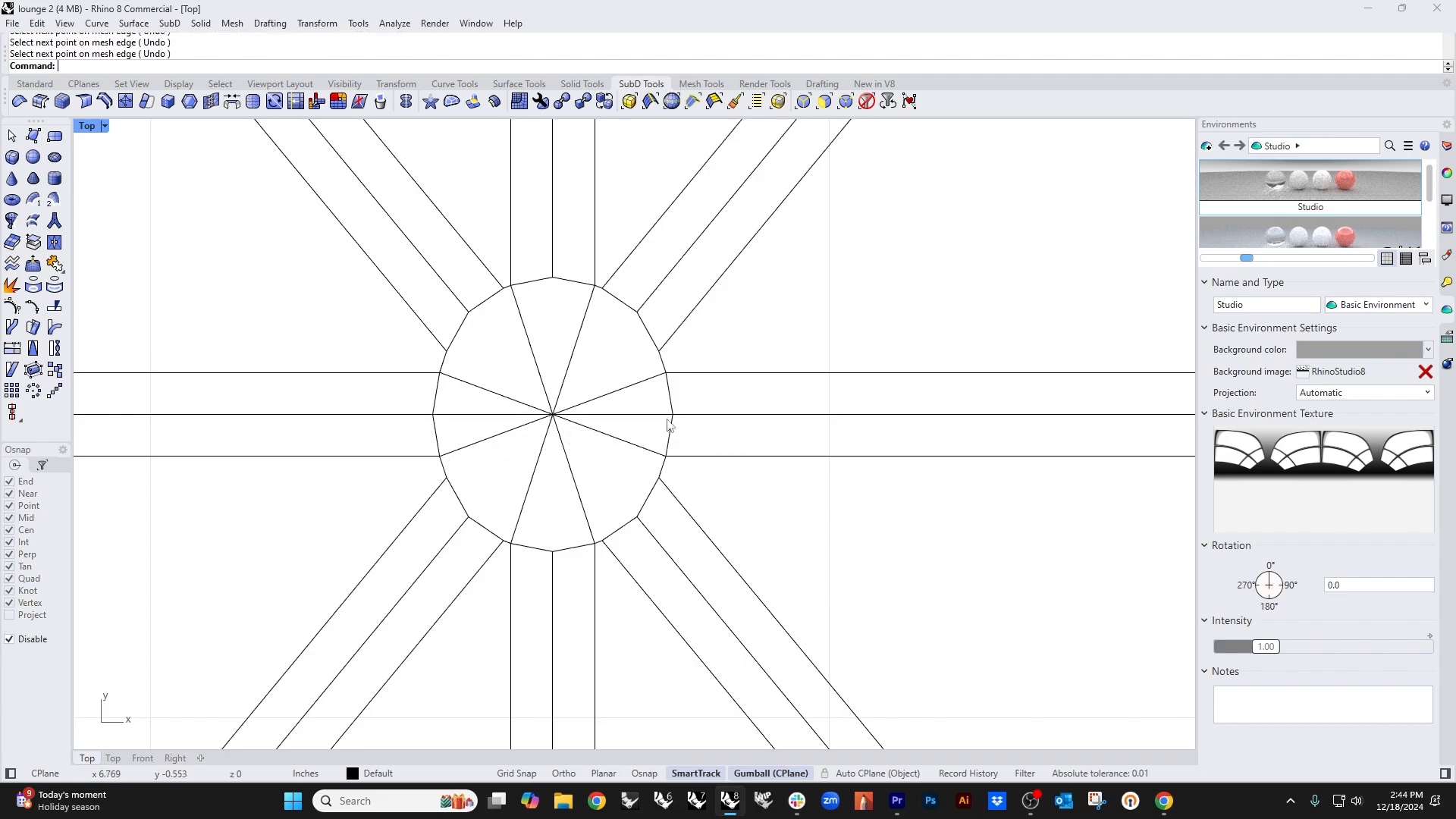
# Step: Insert an edge across the central ring along Y, from its rear vertex through the center to the front vertex
pyautogui.rightClick(564, 309)
pyautogui.click(566, 282)
pyautogui.click(553, 278)
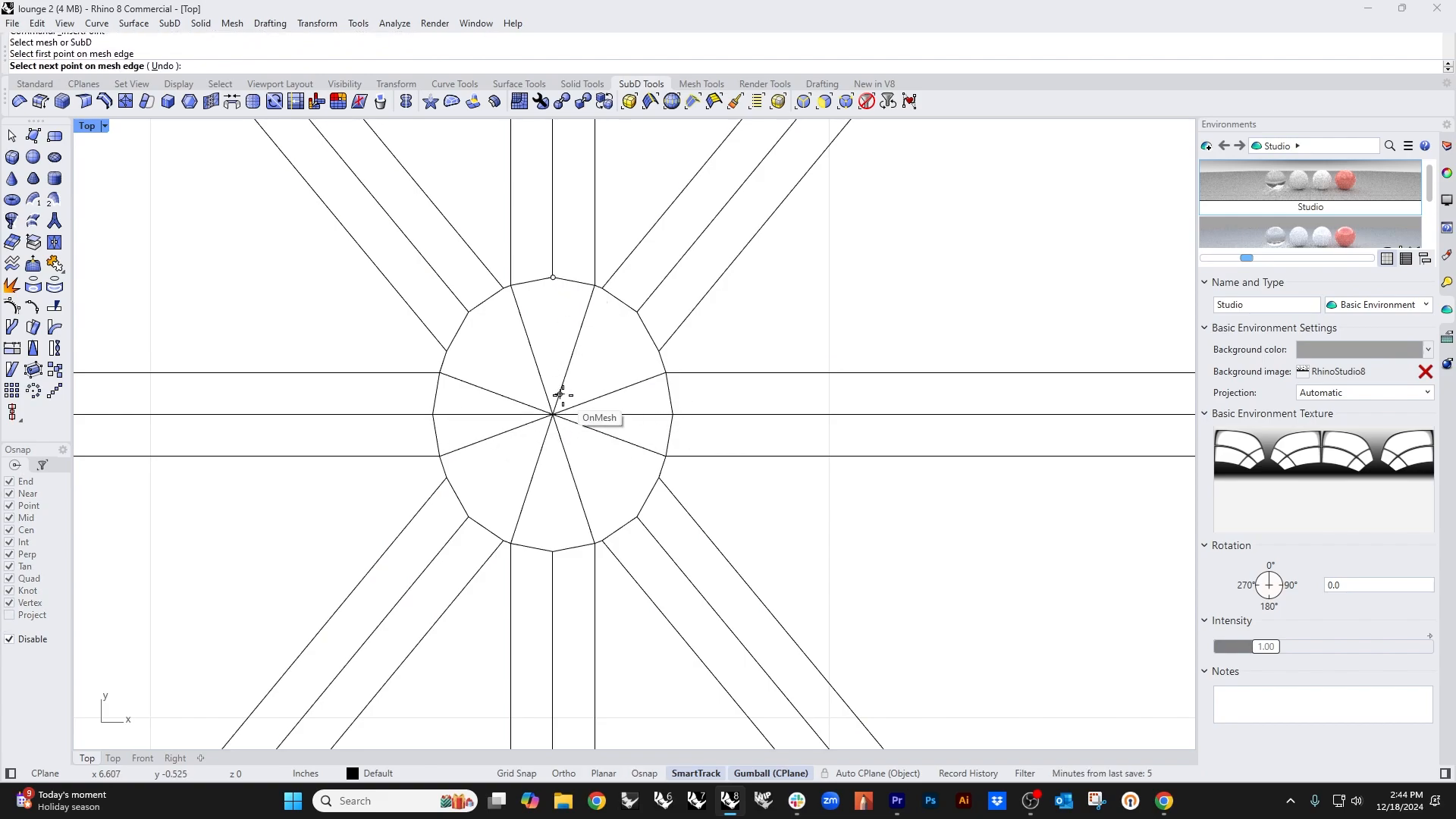
pyautogui.click(553, 414)
pyautogui.click(549, 550)
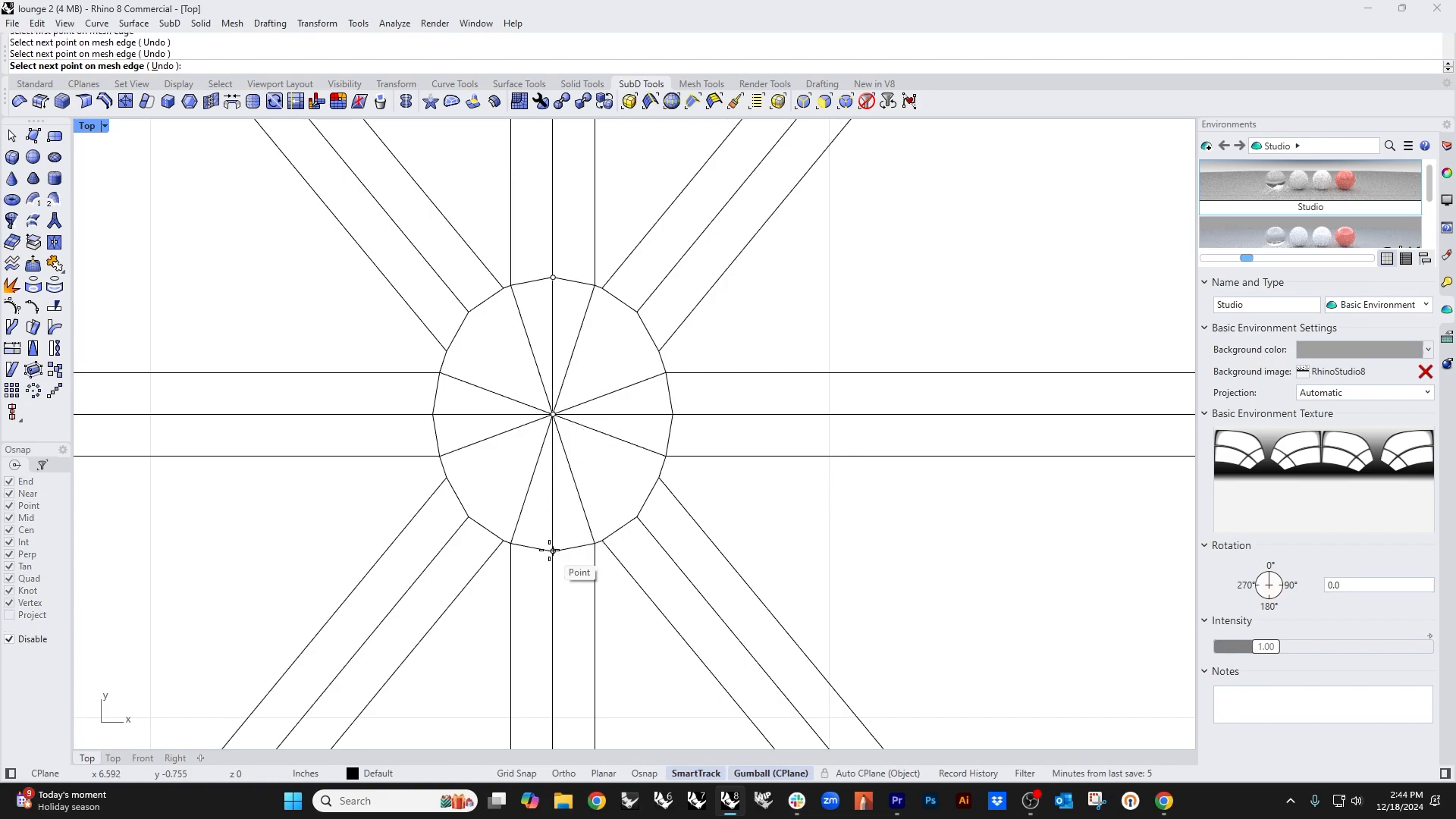
pyautogui.rightClick(552, 551)
# Step: Insert a diagonal edge across the central ring from its rear vertex nearest the Y axis through the center to the opposite vertex
pyautogui.rightClick(533, 482)
pyautogui.click(485, 313)
pyautogui.press('alt')
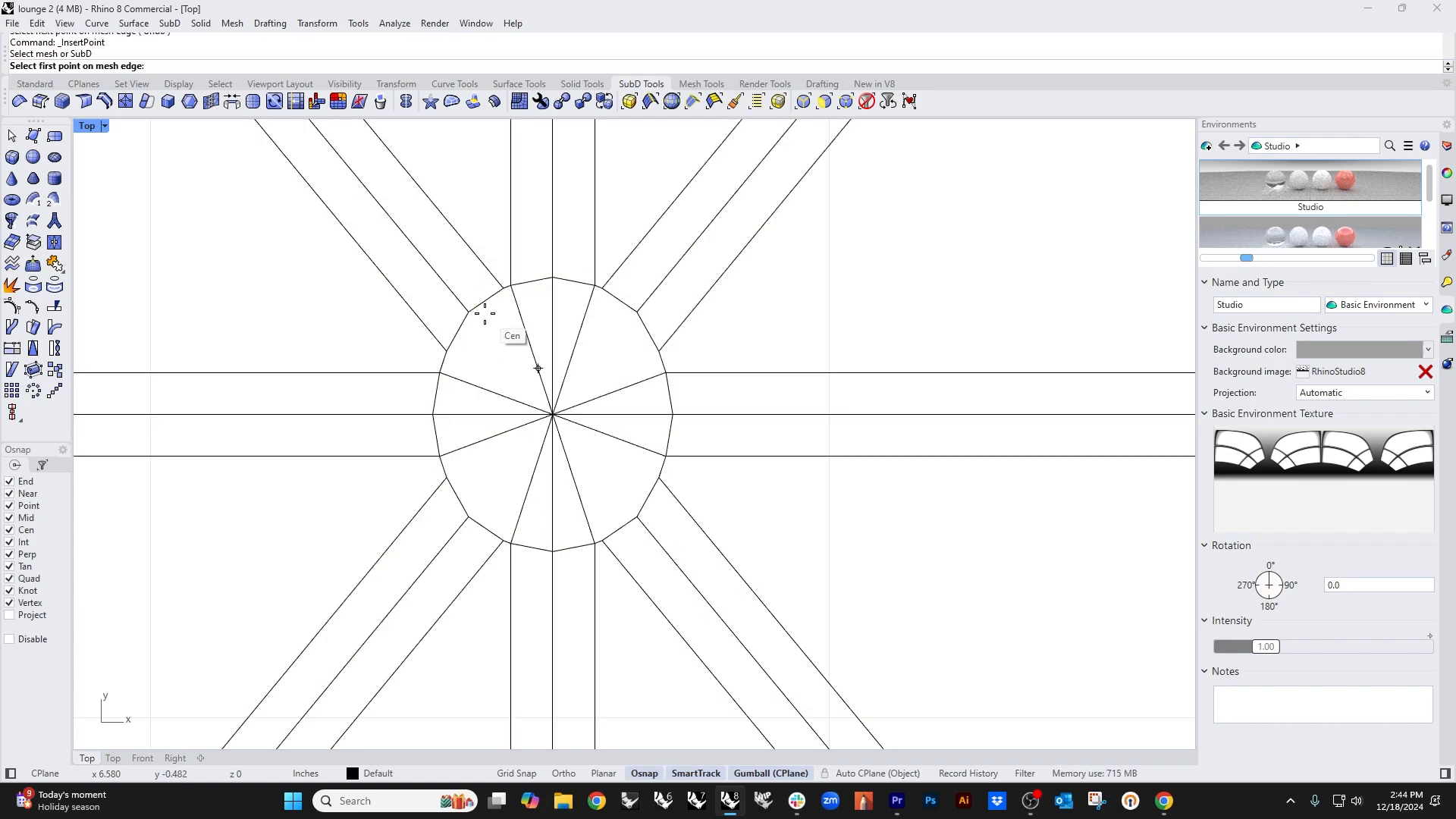
pyautogui.click(470, 312)
pyautogui.click(553, 414)
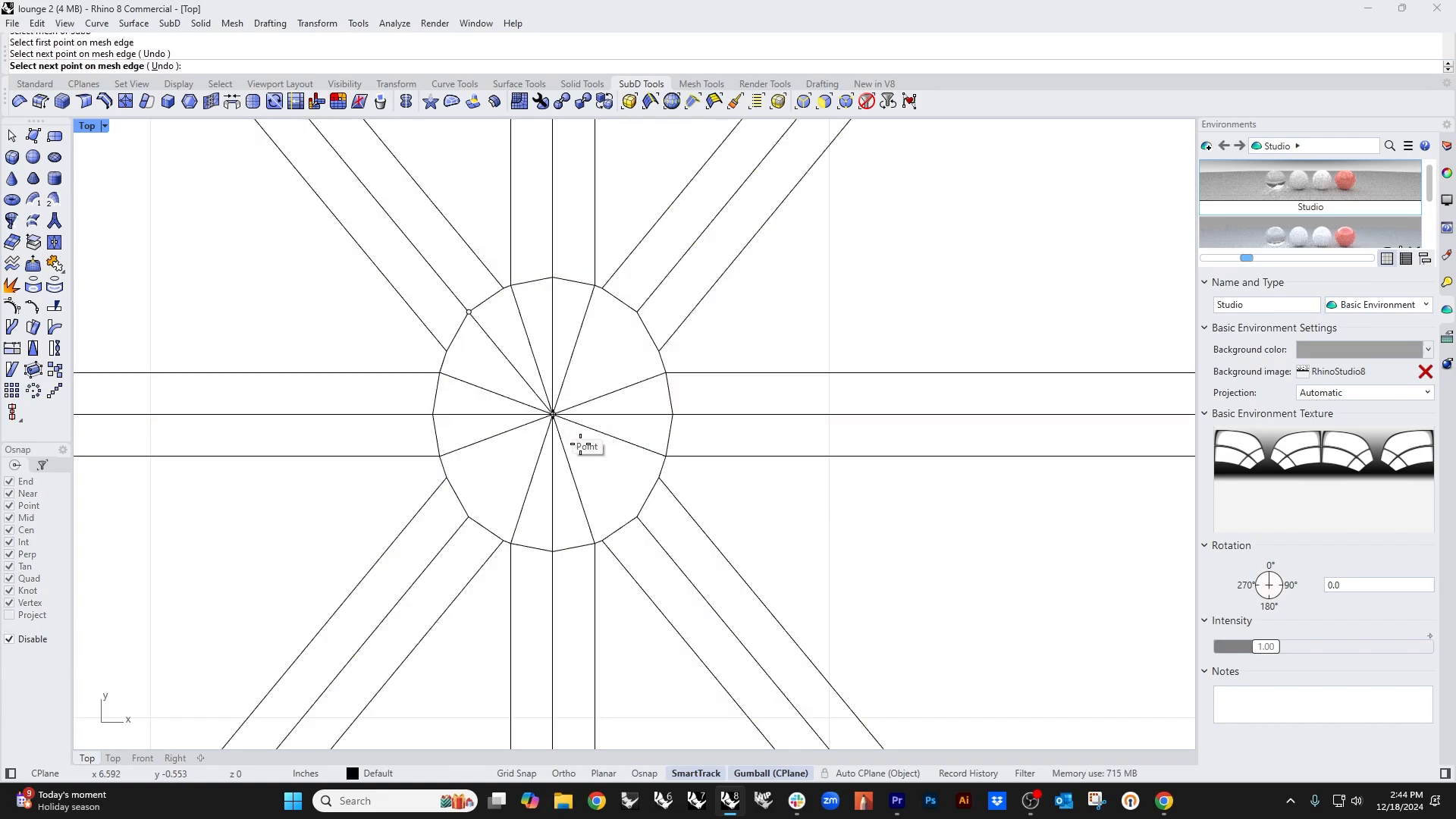
pyautogui.press('alt')
pyautogui.rightClick(638, 518)
# Step: Insert the other diagonal edge across the central ring, starting at its front vertex nearest the Y axis
pyautogui.rightClick(600, 487)
pyautogui.click(494, 534)
pyautogui.press('alt')
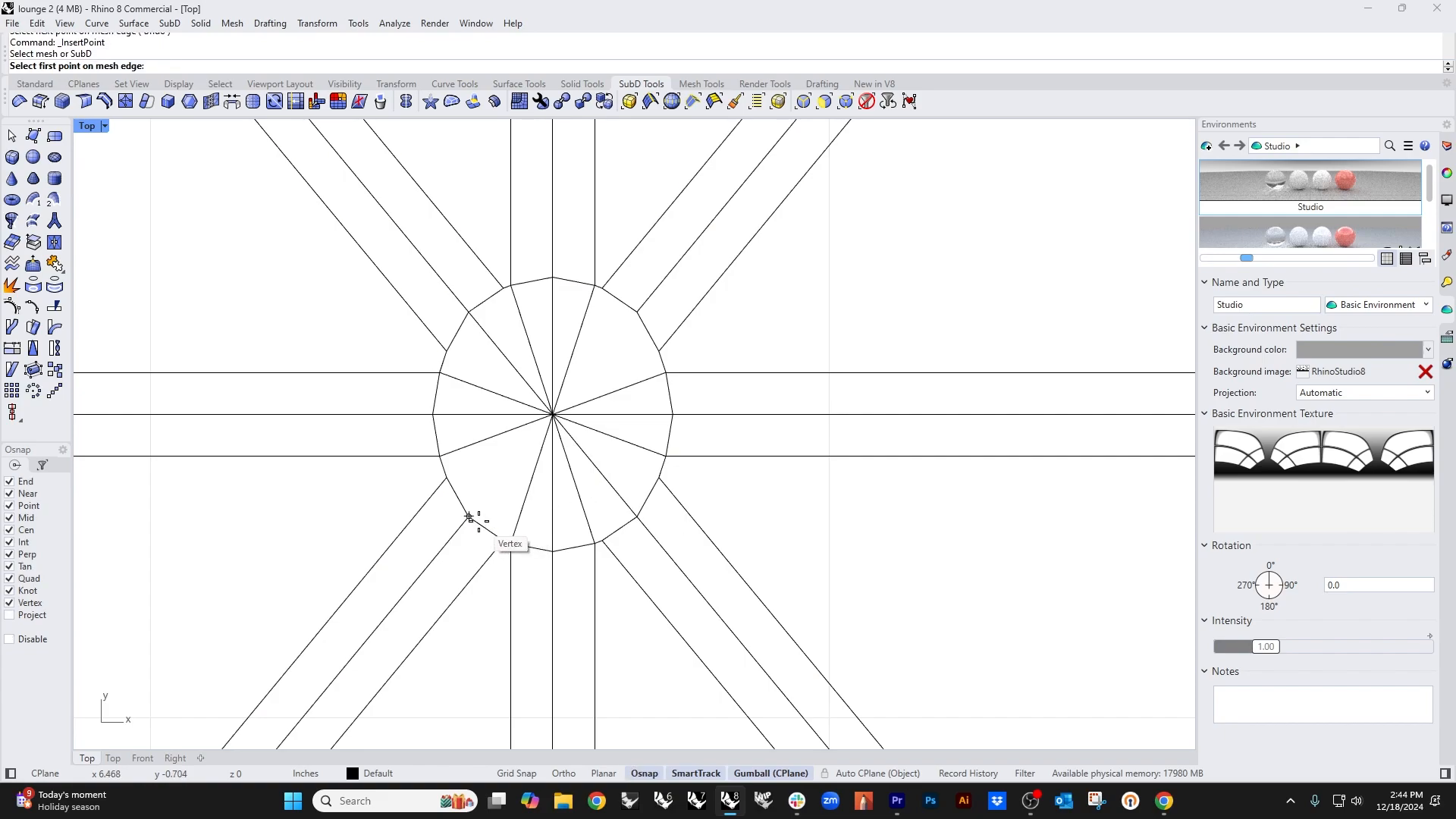
pyautogui.click(470, 516)
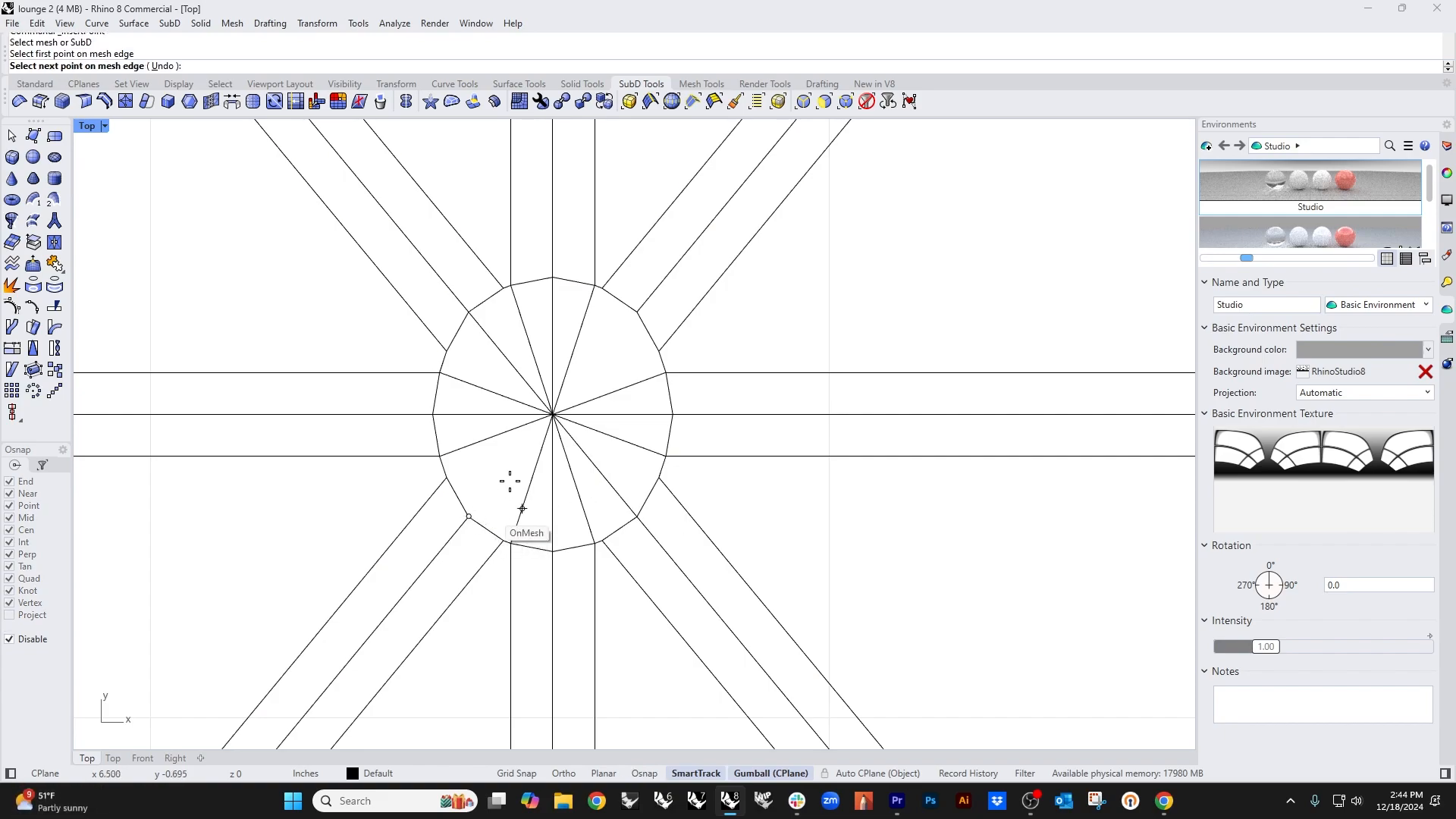
pyautogui.keyDown('alt'); pyautogui.click(636, 311); pyautogui.keyUp('alt')
pyautogui.rightClick(638, 333)
# Step: Select the middle edges of all eight beveled spokes through the center and move them slightly down in Z in the Perspective view
pyautogui.scroll(-15, 673, 467)
pyautogui.moveTo(841, 577); pyautogui.dragTo(696, 514, button='right')
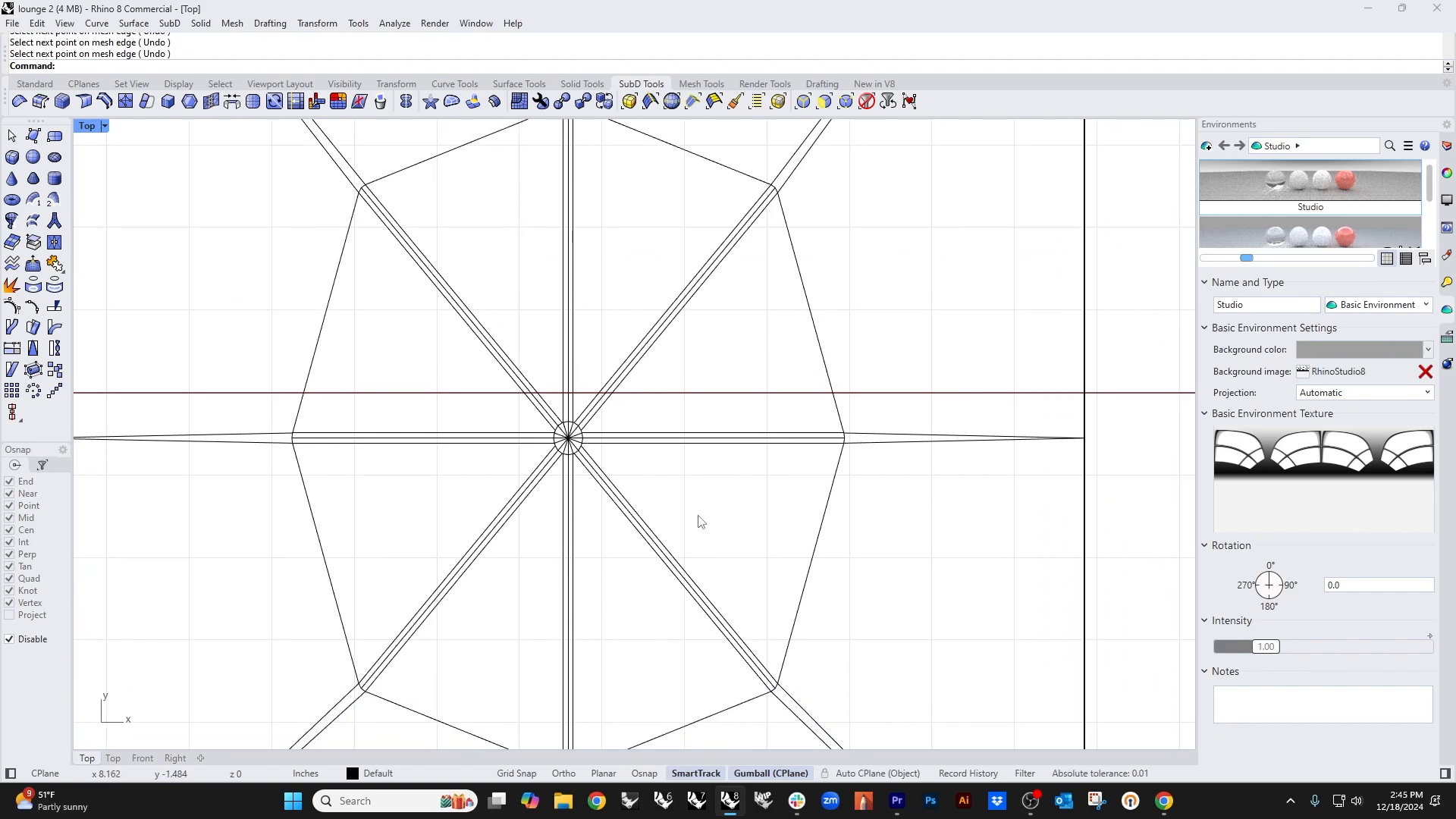
pyautogui.scroll(2, 489, 436)
pyautogui.click(549, 444)
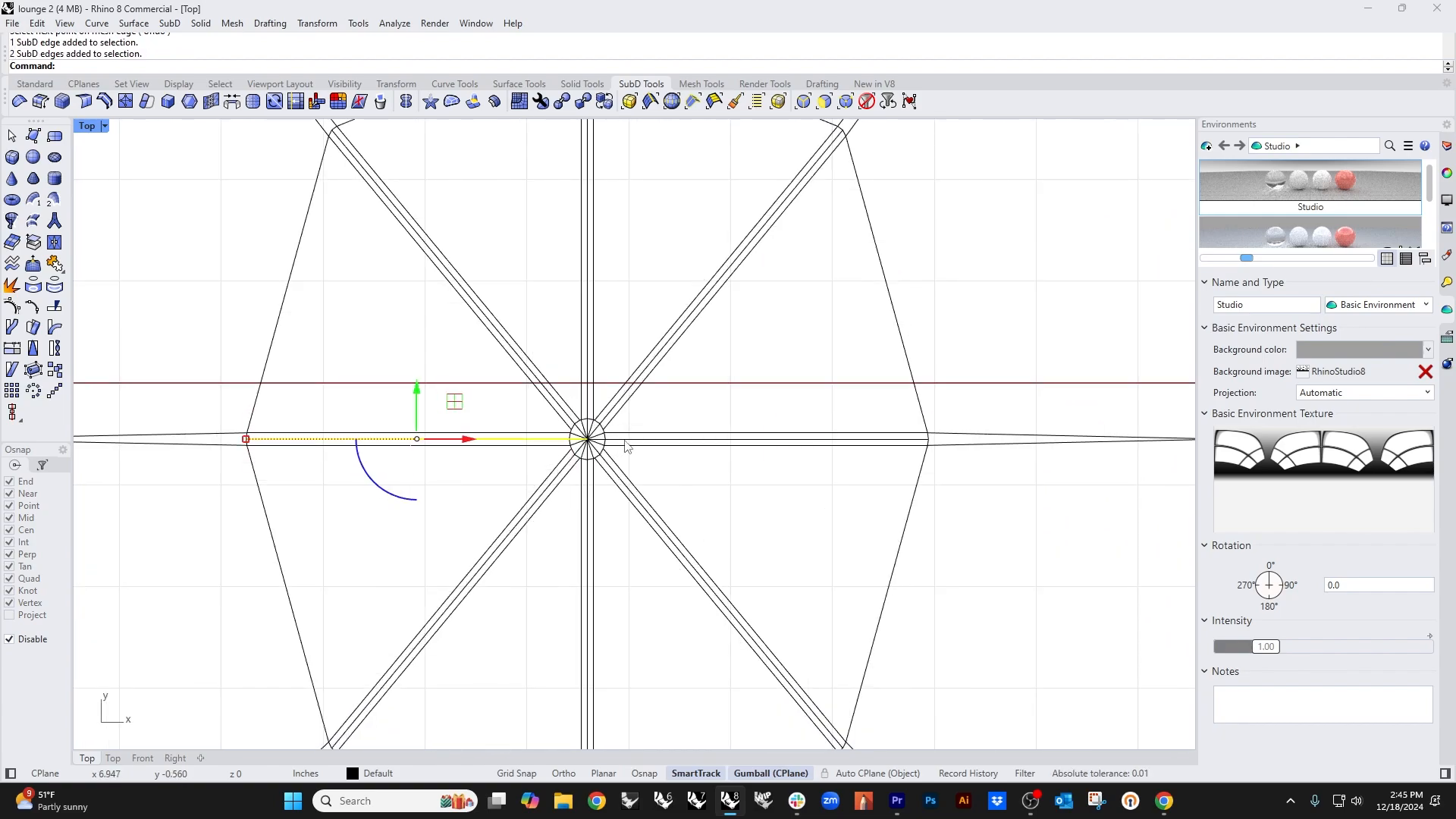
pyautogui.doubleClick(628, 444)
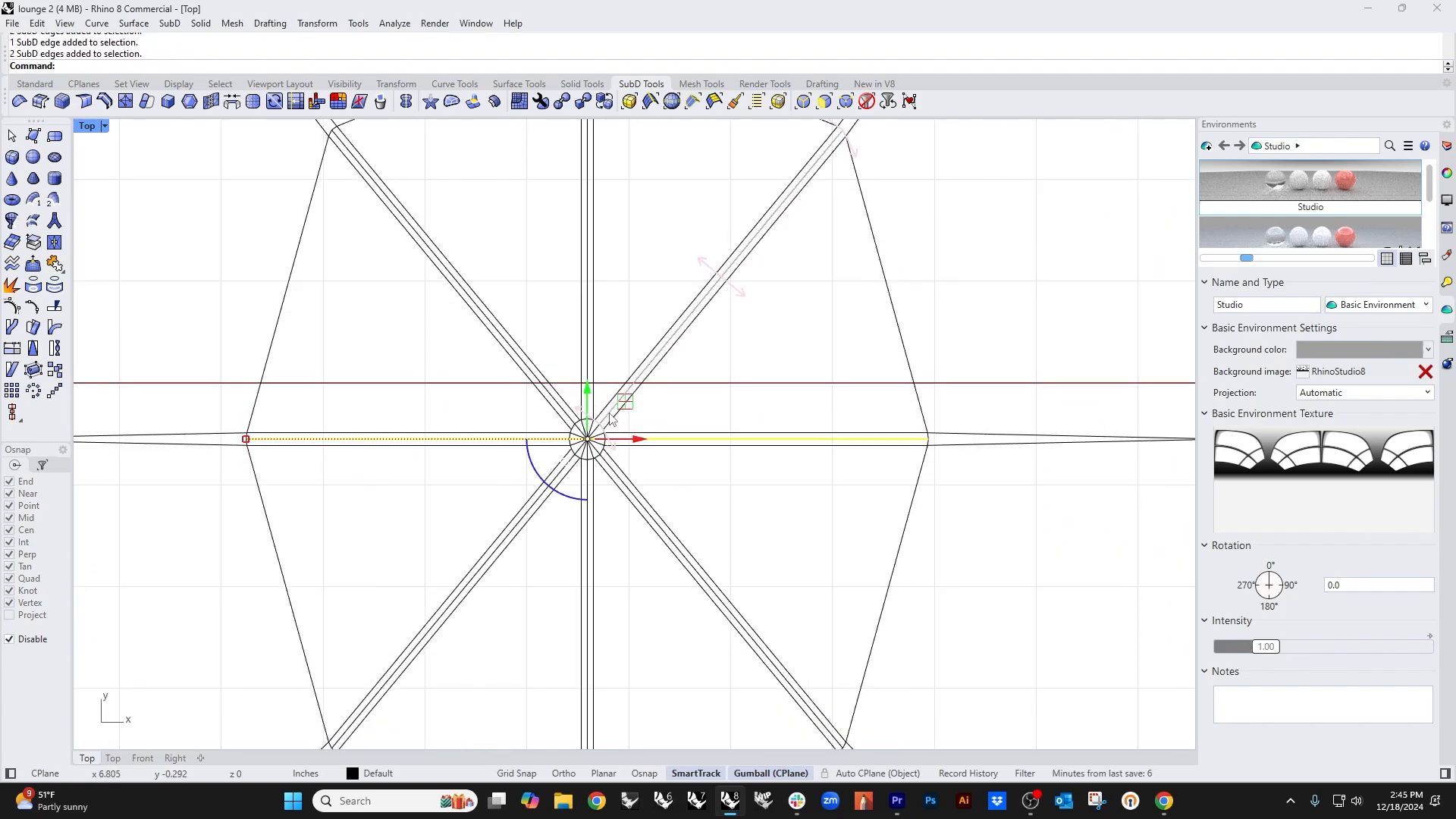
pyautogui.click(611, 418)
pyautogui.click(591, 409)
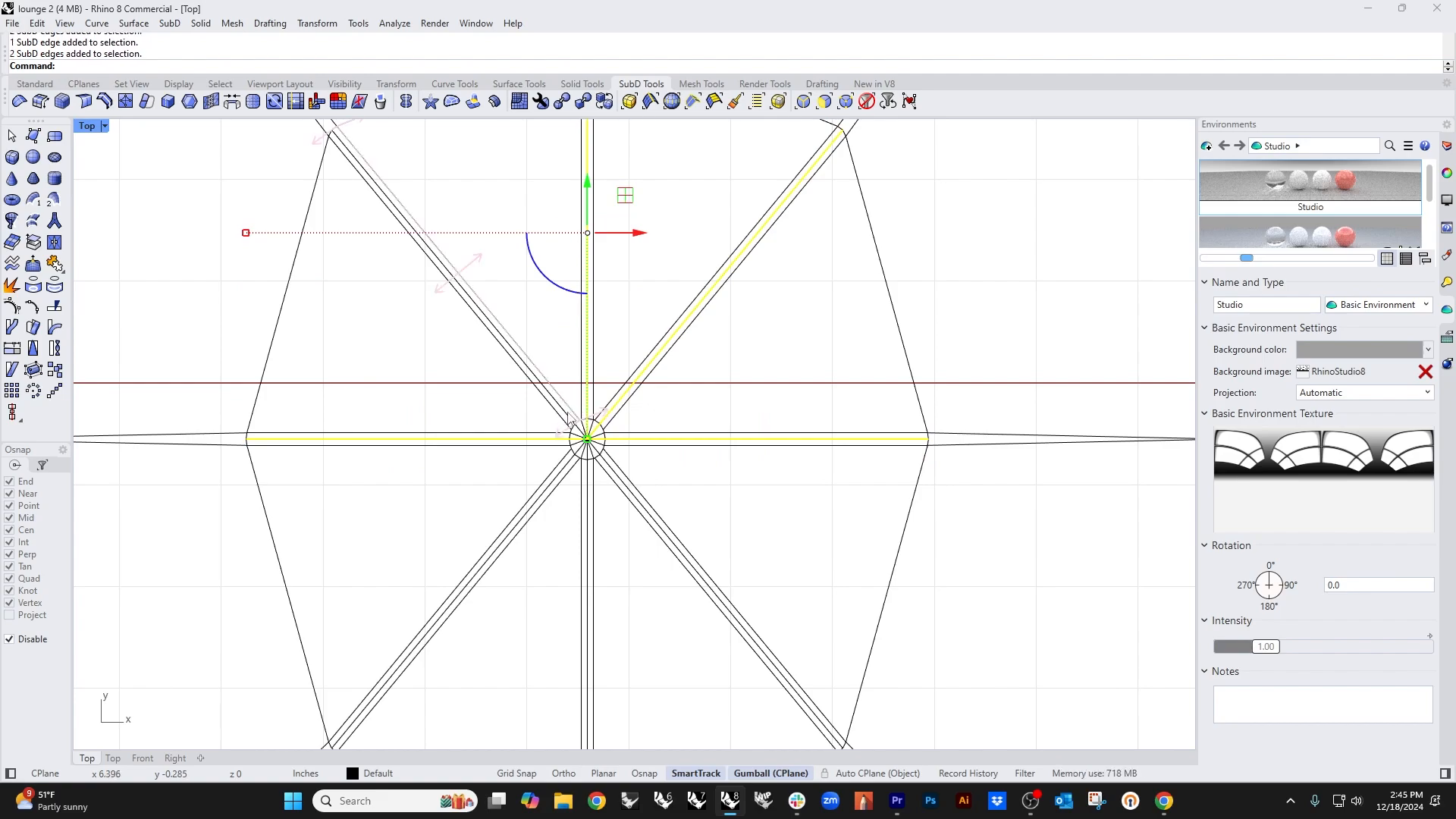
pyautogui.click(569, 414)
pyautogui.click(614, 476)
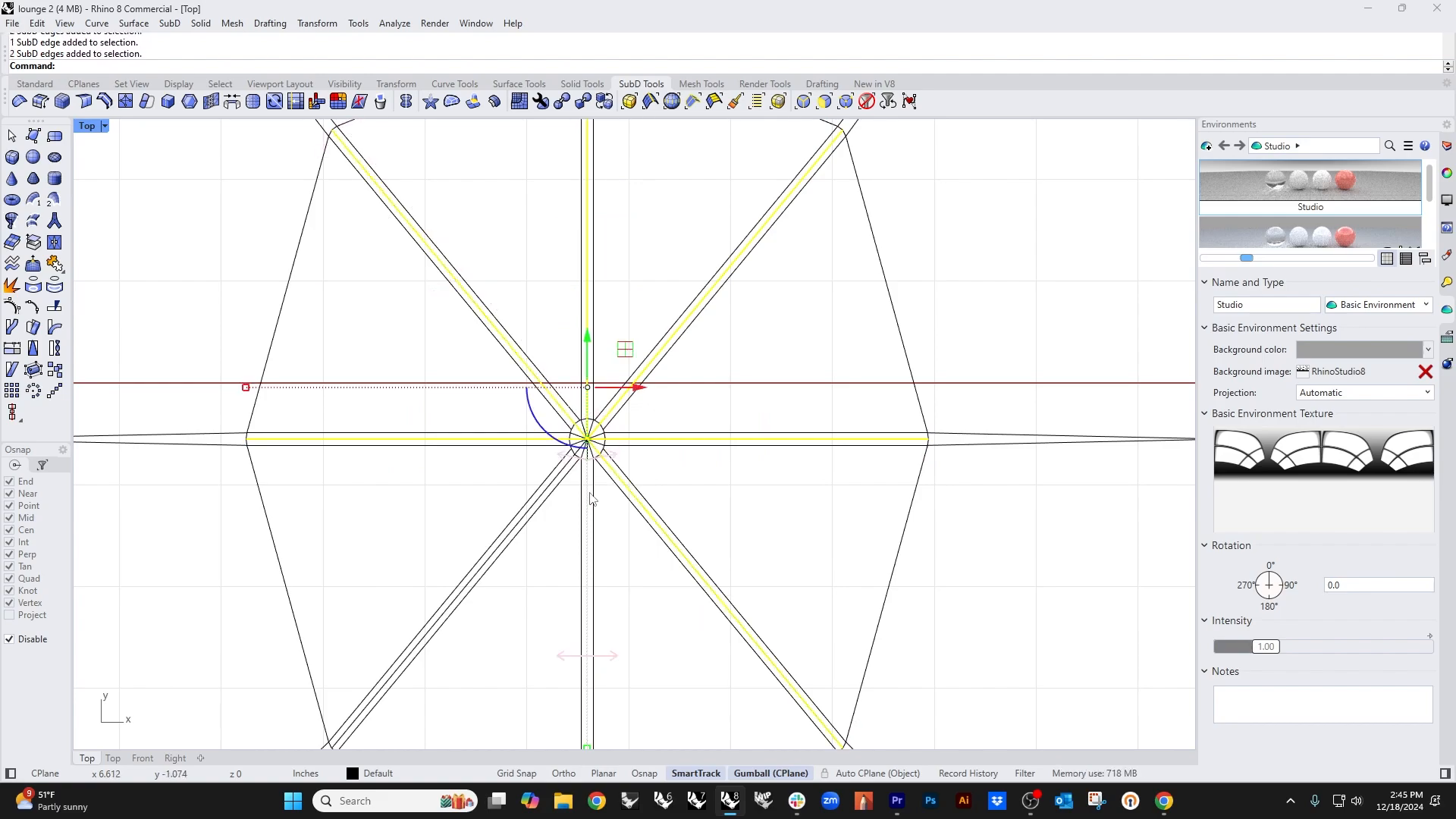
pyautogui.click(589, 496)
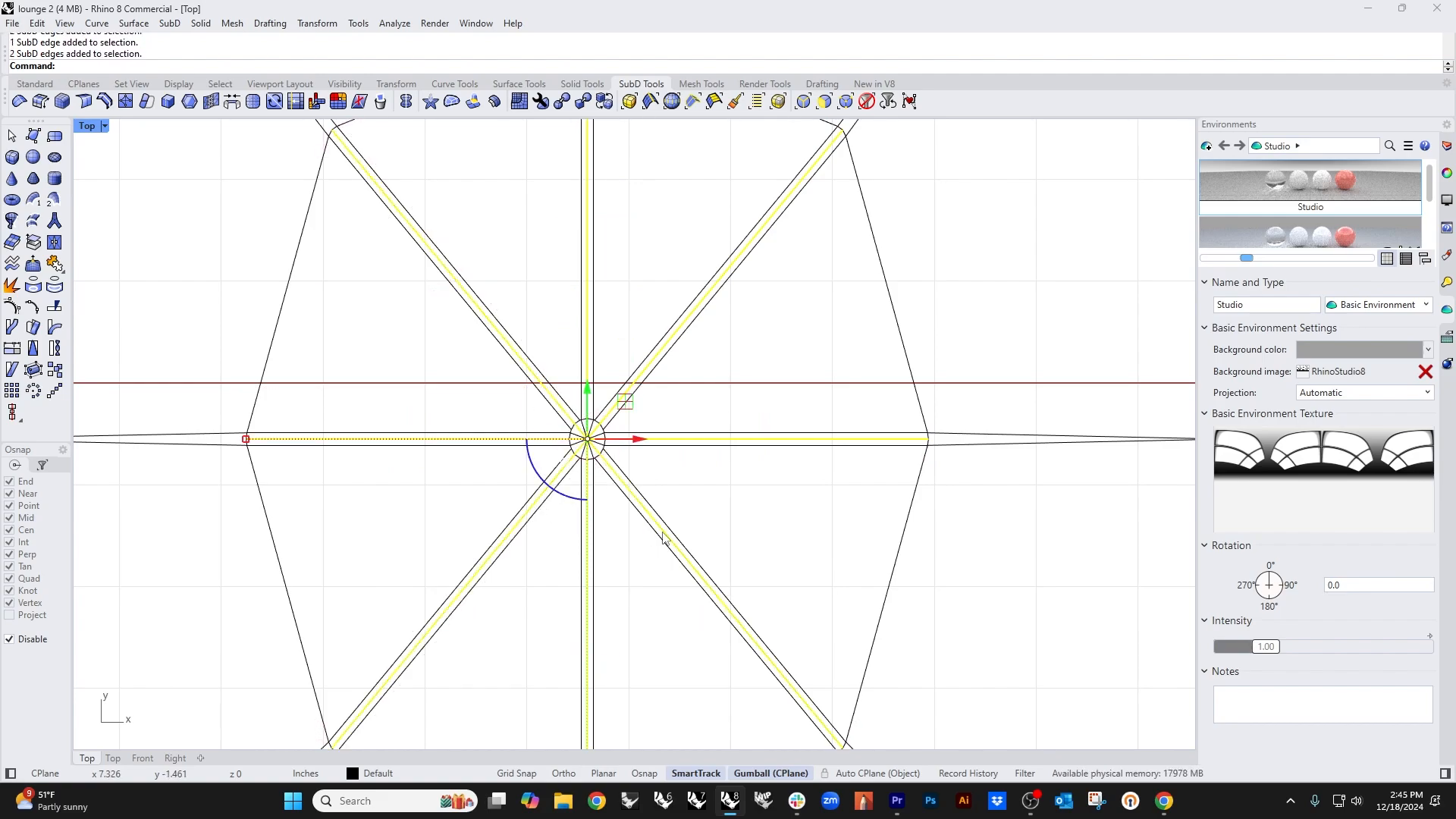
pyautogui.hotkey('ctrl', 'F4')
pyautogui.scroll(7, 657, 501)
pyautogui.moveTo(656, 523)
pyautogui.mouseDown(button='right')
pyautogui.moveTo(634, 582)
pyautogui.moveTo(644, 541)
pyautogui.mouseUp(button='right')
pyautogui.scroll(4, 644, 539)
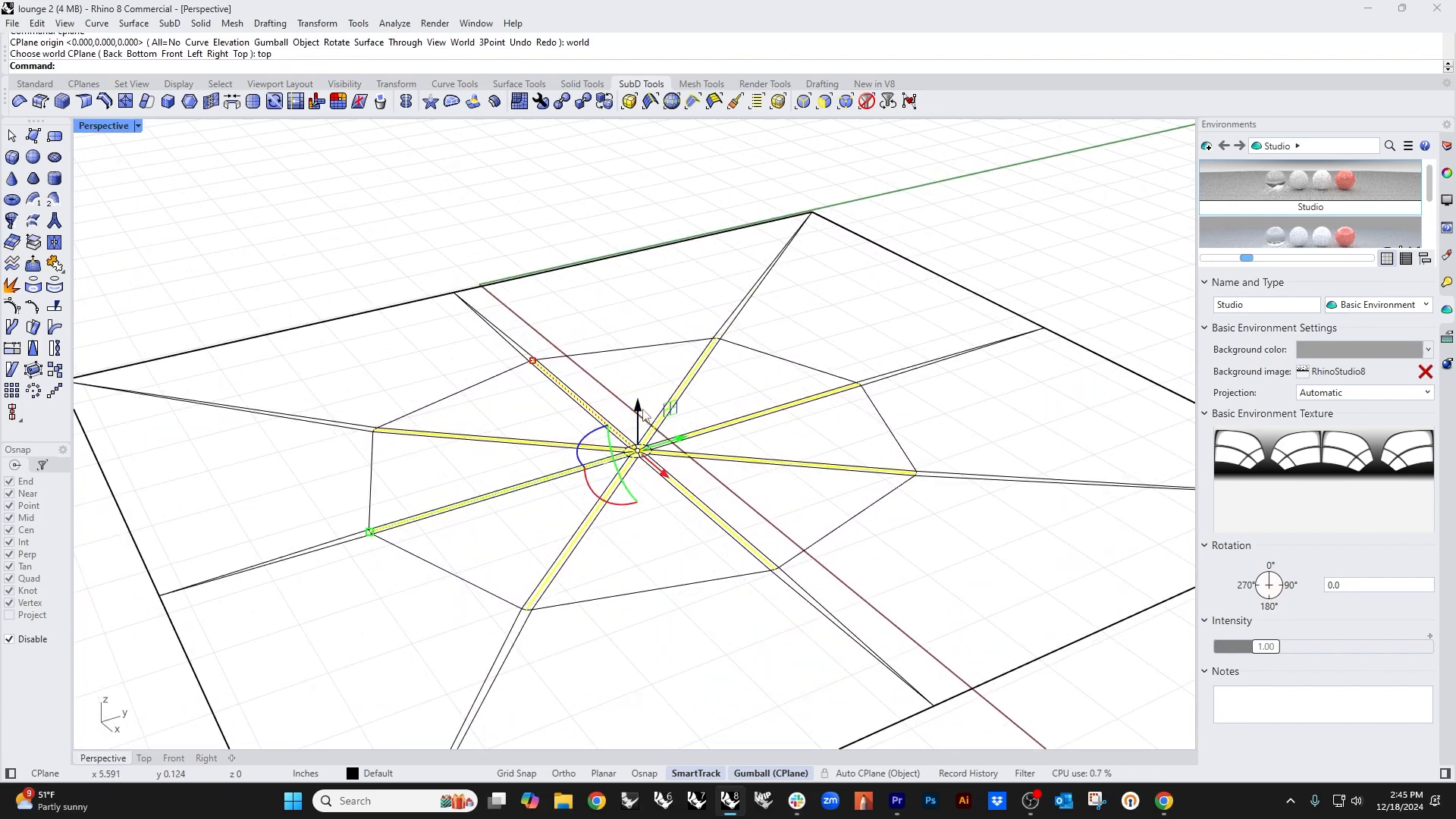
pyautogui.moveTo(643, 413); pyautogui.dragTo(643, 462)
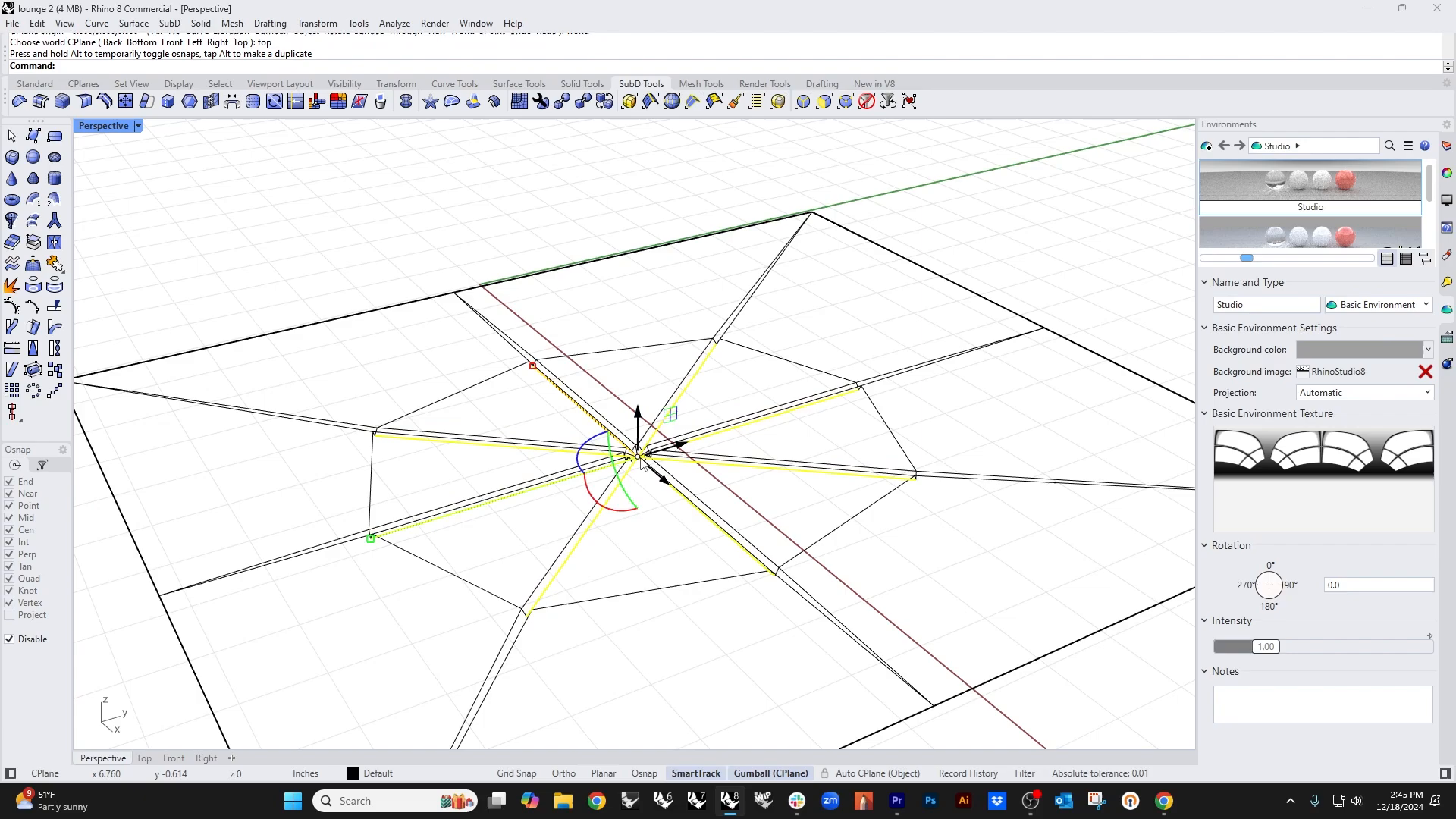
pyautogui.click(237, 258)
# Step: Set the Perspective view to Shaded and switch the SubD to smooth display to inspect the tufted grooves
pyautogui.click(110, 127)
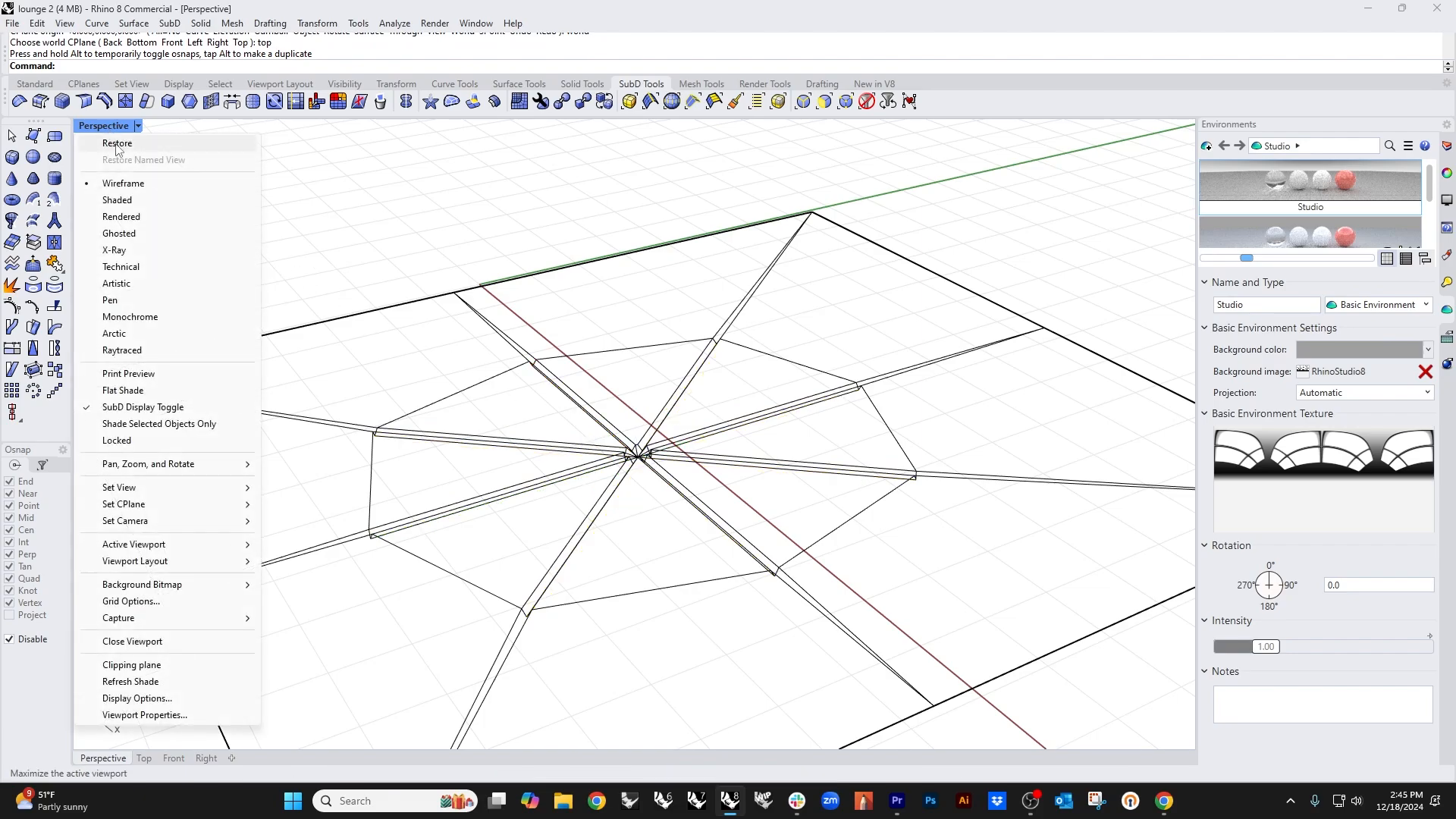
pyautogui.click(125, 199)
pyautogui.moveTo(546, 416); pyautogui.dragTo(552, 437, button='right')
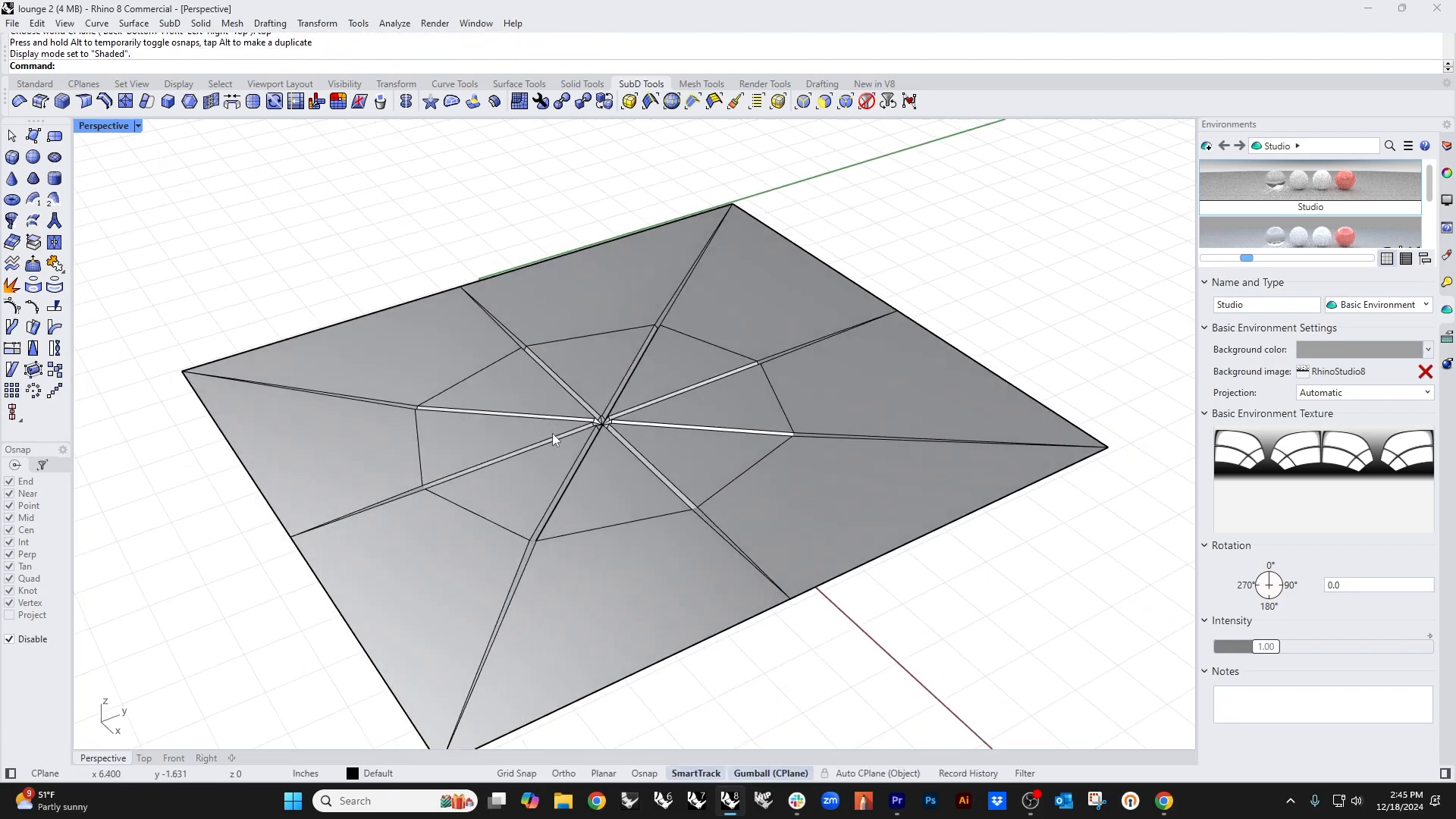
pyautogui.press('Tab')
pyautogui.scroll(5, 631, 475)
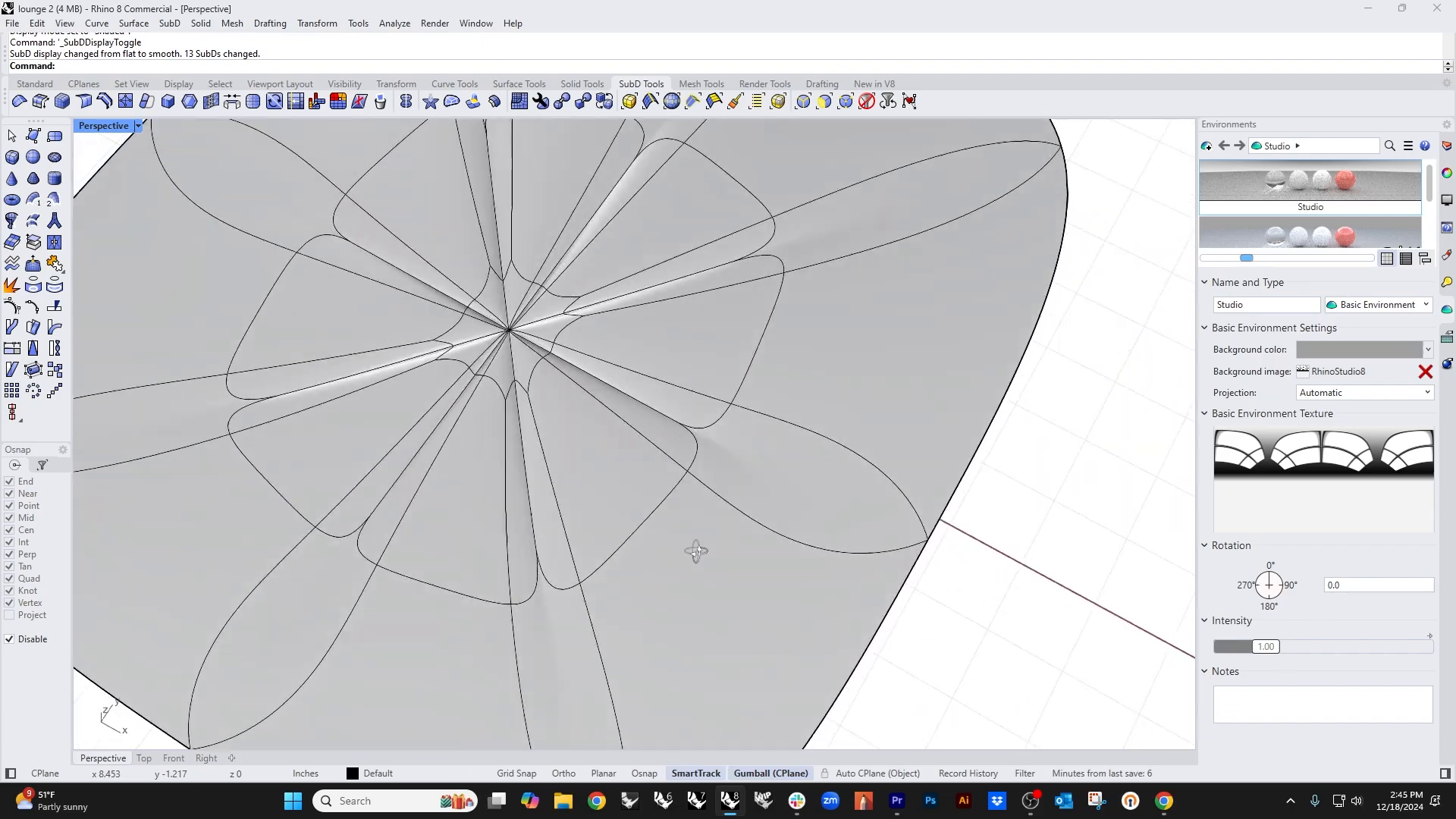
# Step: Undo the last groove edge move and switch the SubD back to flat display
pyautogui.moveTo(696, 551); pyautogui.dragTo(646, 494, button='right')
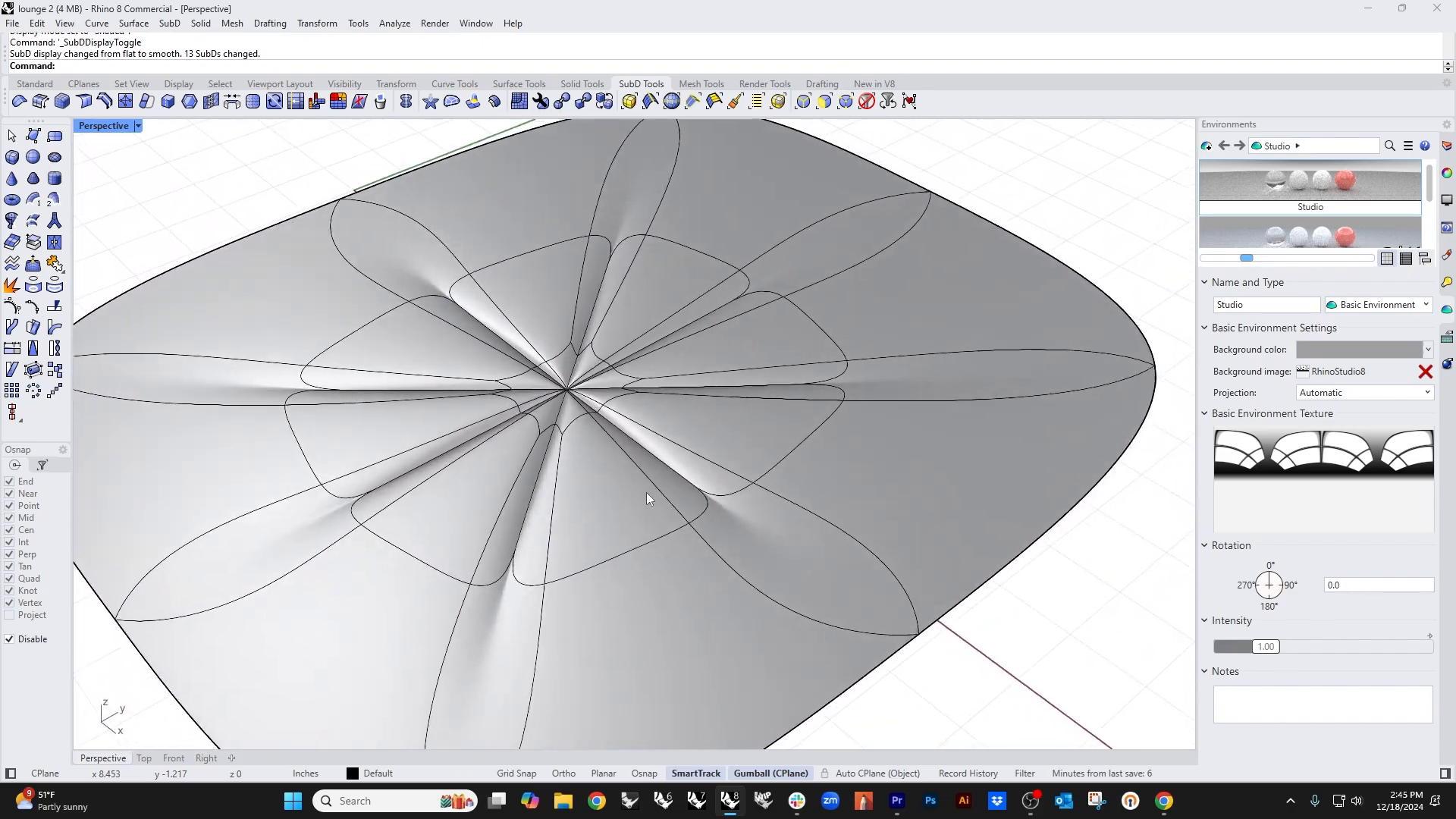
pyautogui.hotkey('ctrl', 'z')
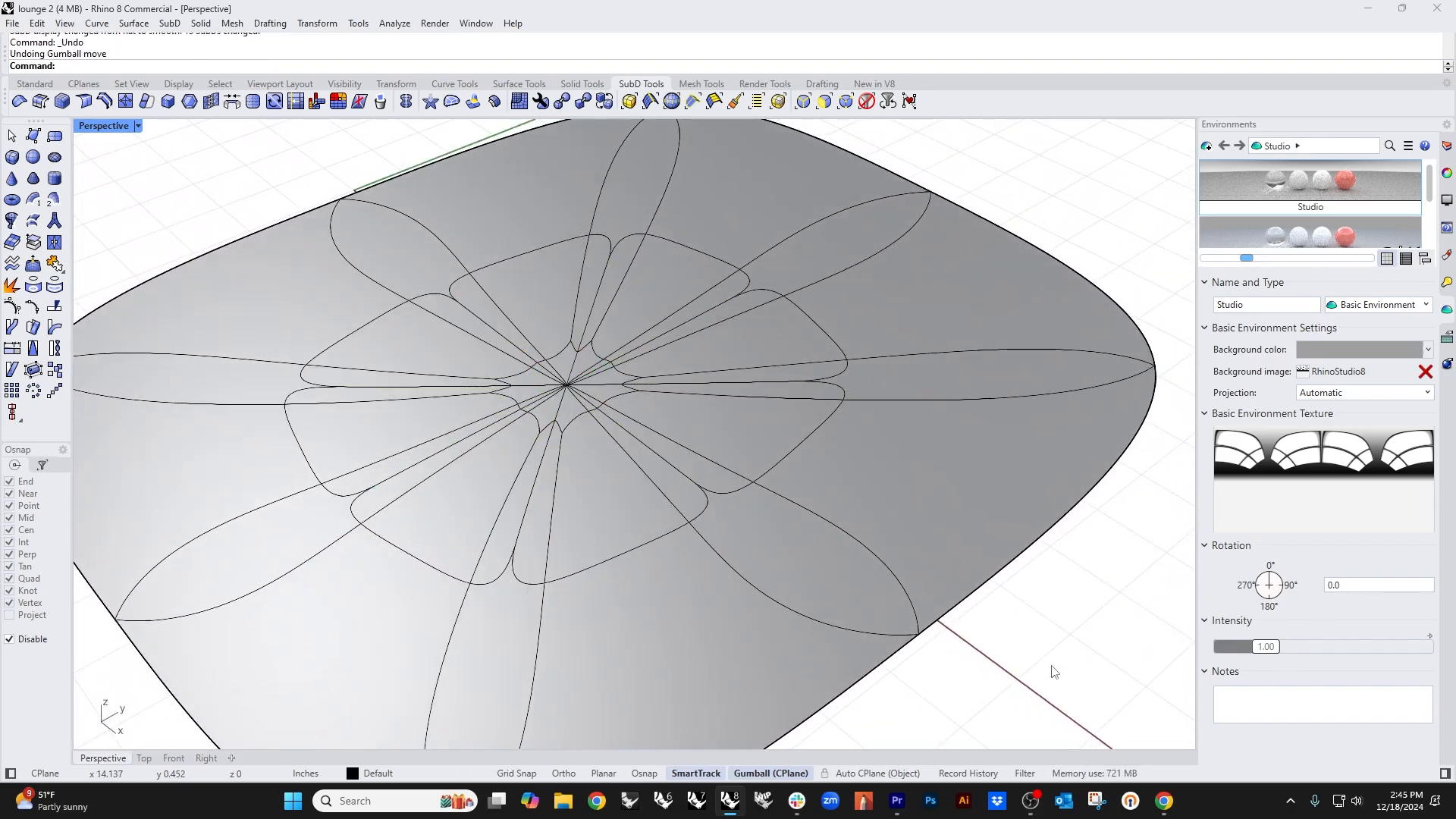
pyautogui.scroll(-3, 679, 554)
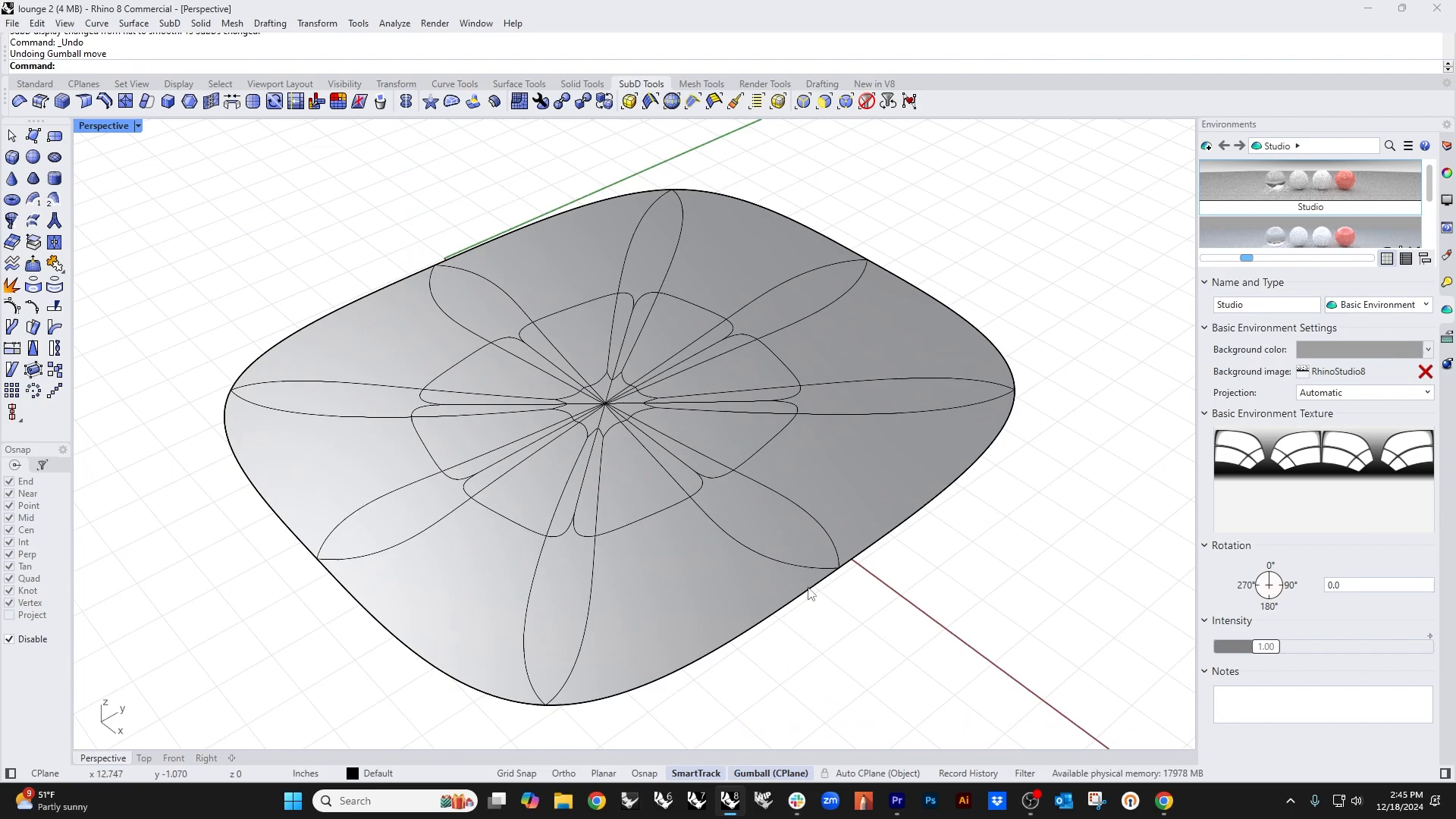
pyautogui.press('Tab')
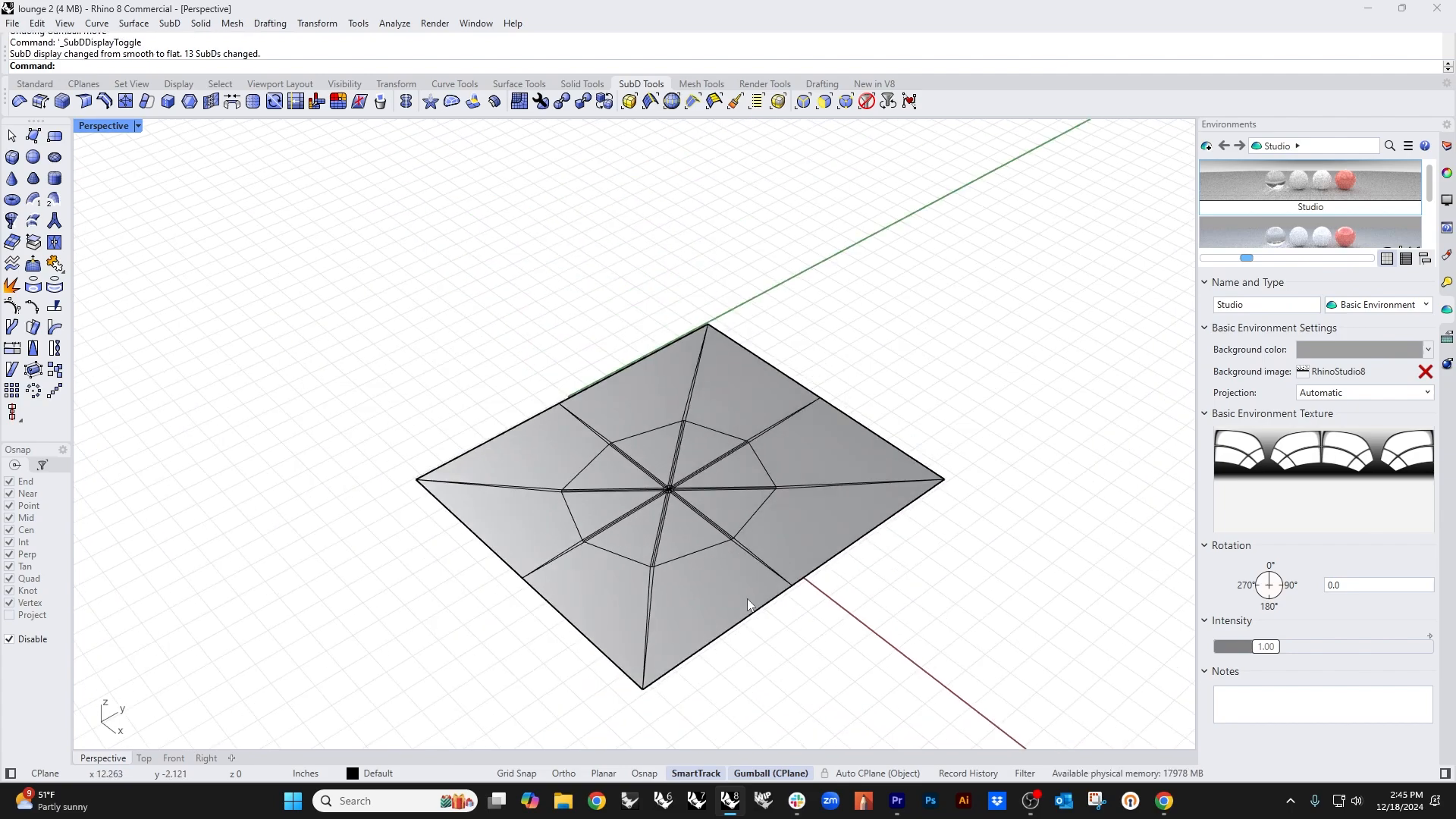
# Step: Show the hidden objects and isolate the curved seat surface together with the flat tufted panel
pyautogui.hotkey('ctrl', 'alt', 'h')
pyautogui.click(449, 279)
pyautogui.keyDown('shift'); pyautogui.click(701, 601); pyautogui.keyUp('shift')
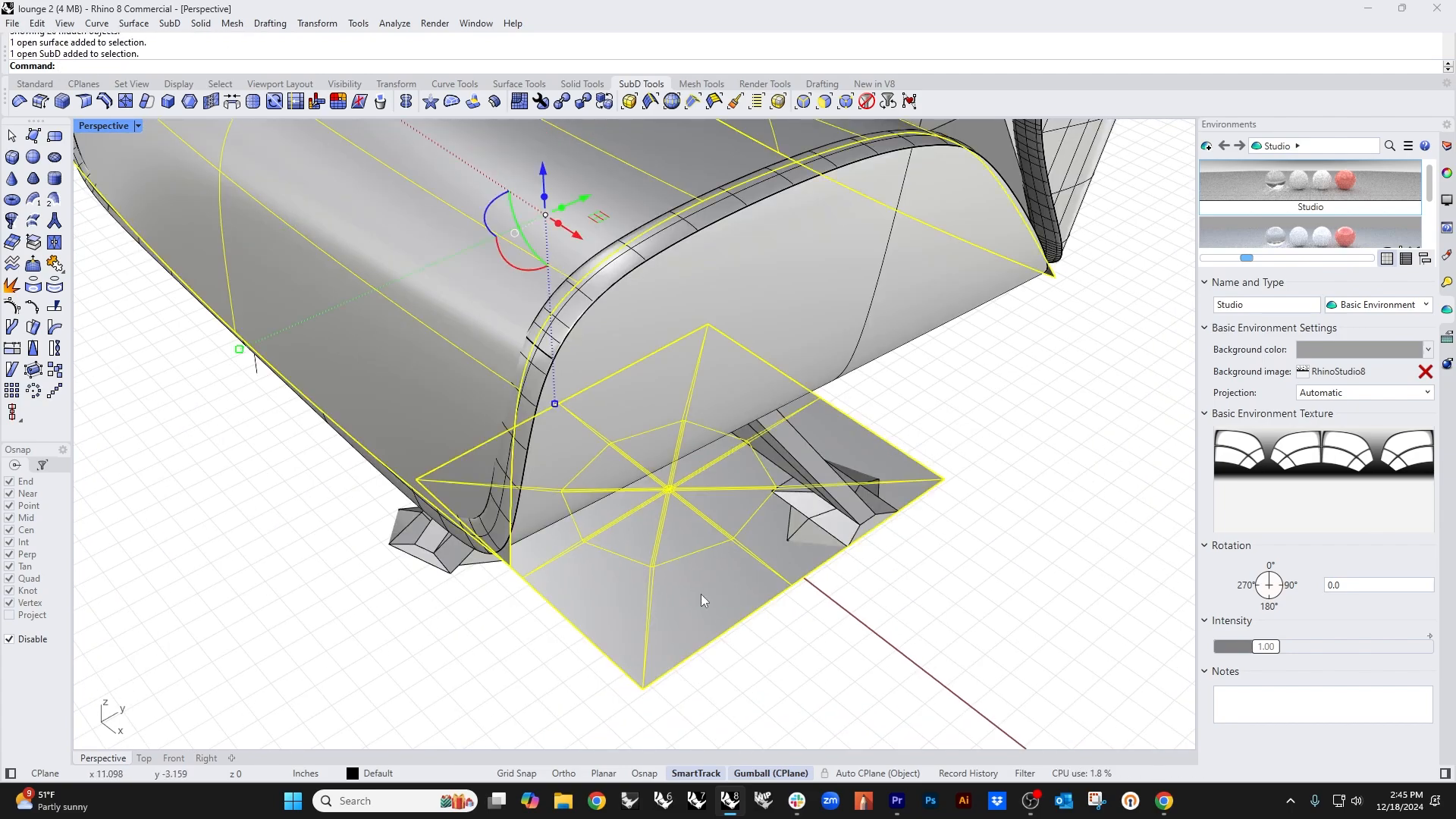
pyautogui.hotkey('ctrl', 'shift', 'h')
pyautogui.scroll(-5, 774, 659)
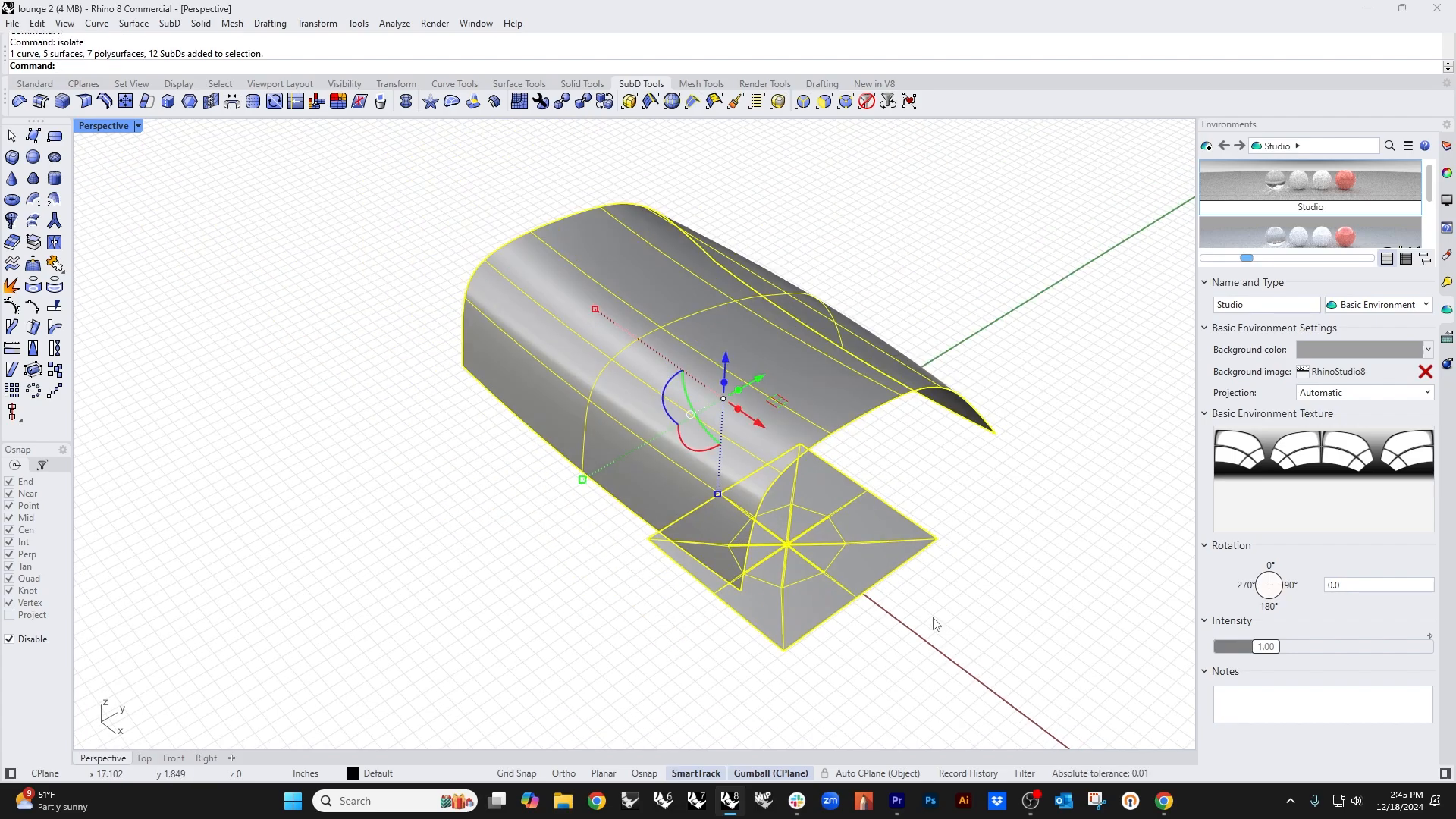
pyautogui.moveTo(706, 663); pyautogui.dragTo(623, 580, button='right')
pyautogui.click(668, 688)
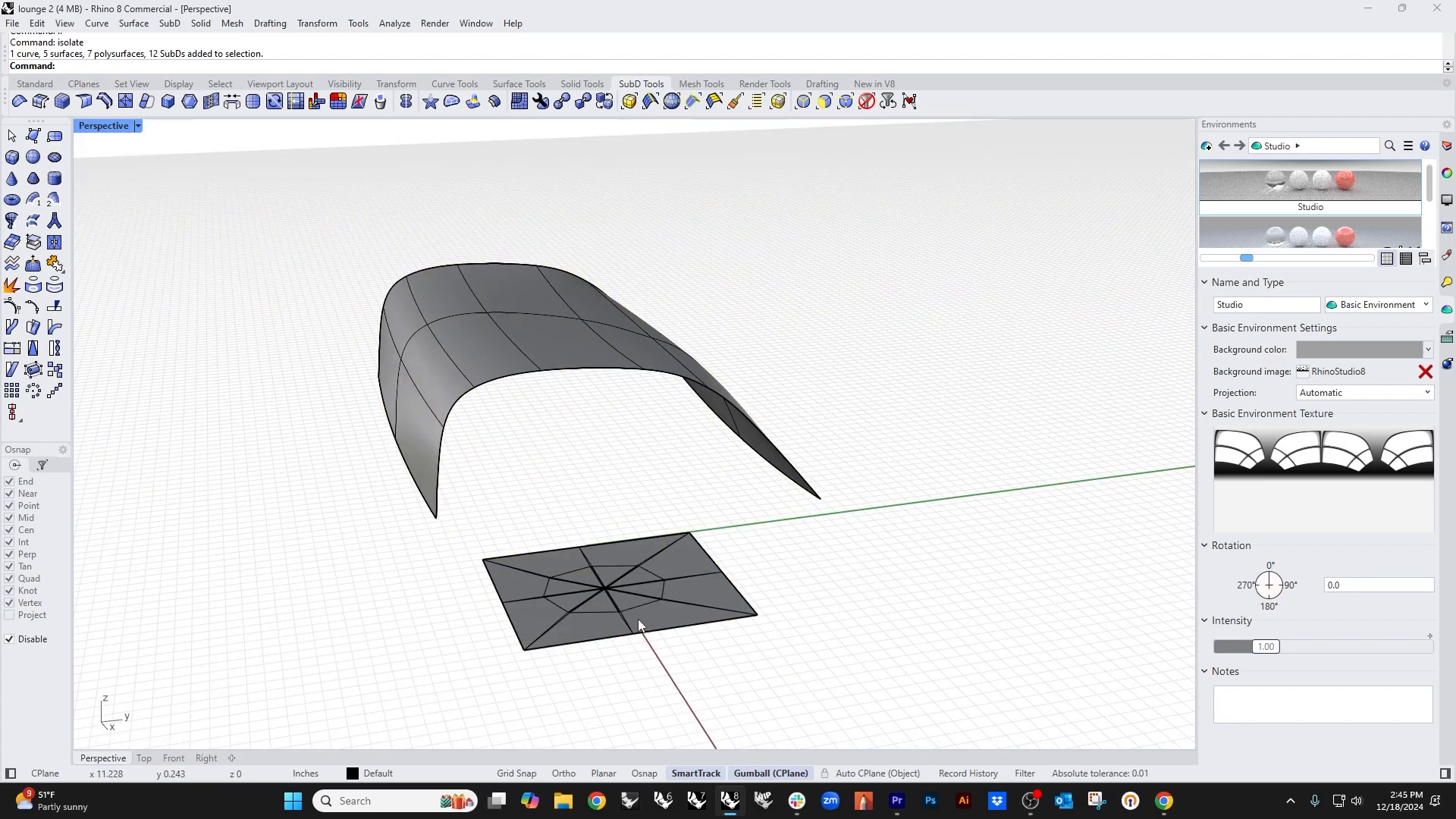
# Step: Move the flat tufted panel up in Z until it sits above the curved seat surface
pyautogui.click(639, 619)
pyautogui.moveTo(604, 540); pyautogui.dragTo(604, 229)
pyautogui.moveTo(779, 309)
pyautogui.mouseDown(button='right')
pyautogui.moveTo(796, 465)
pyautogui.moveTo(786, 446)
pyautogui.mouseUp(button='right')
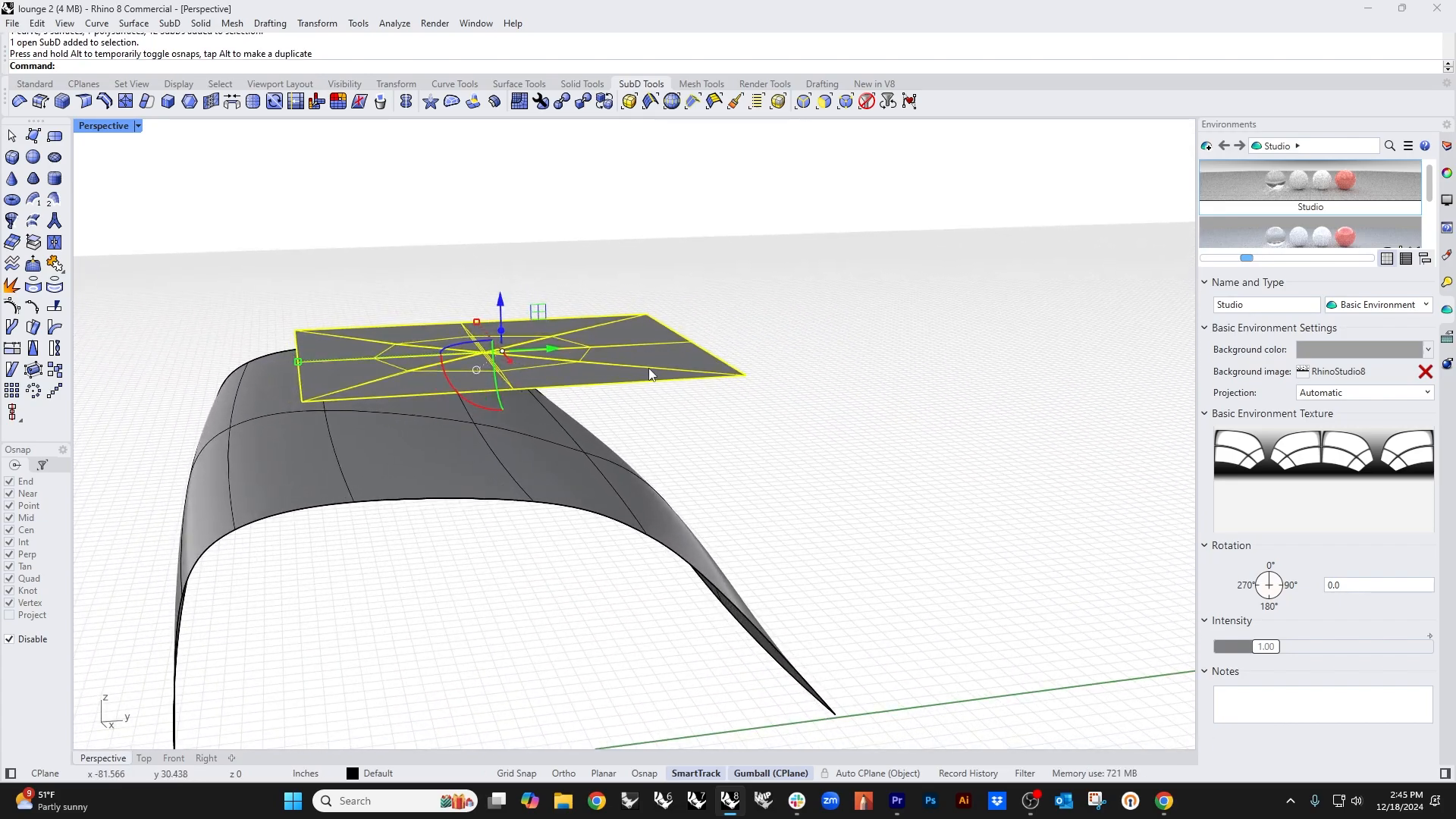
pyautogui.click(769, 503)
pyautogui.keyDown('shift'); pyautogui.moveTo(573, 483); pyautogui.dragTo(722, 484, button='right'); pyautogui.keyUp('shift')
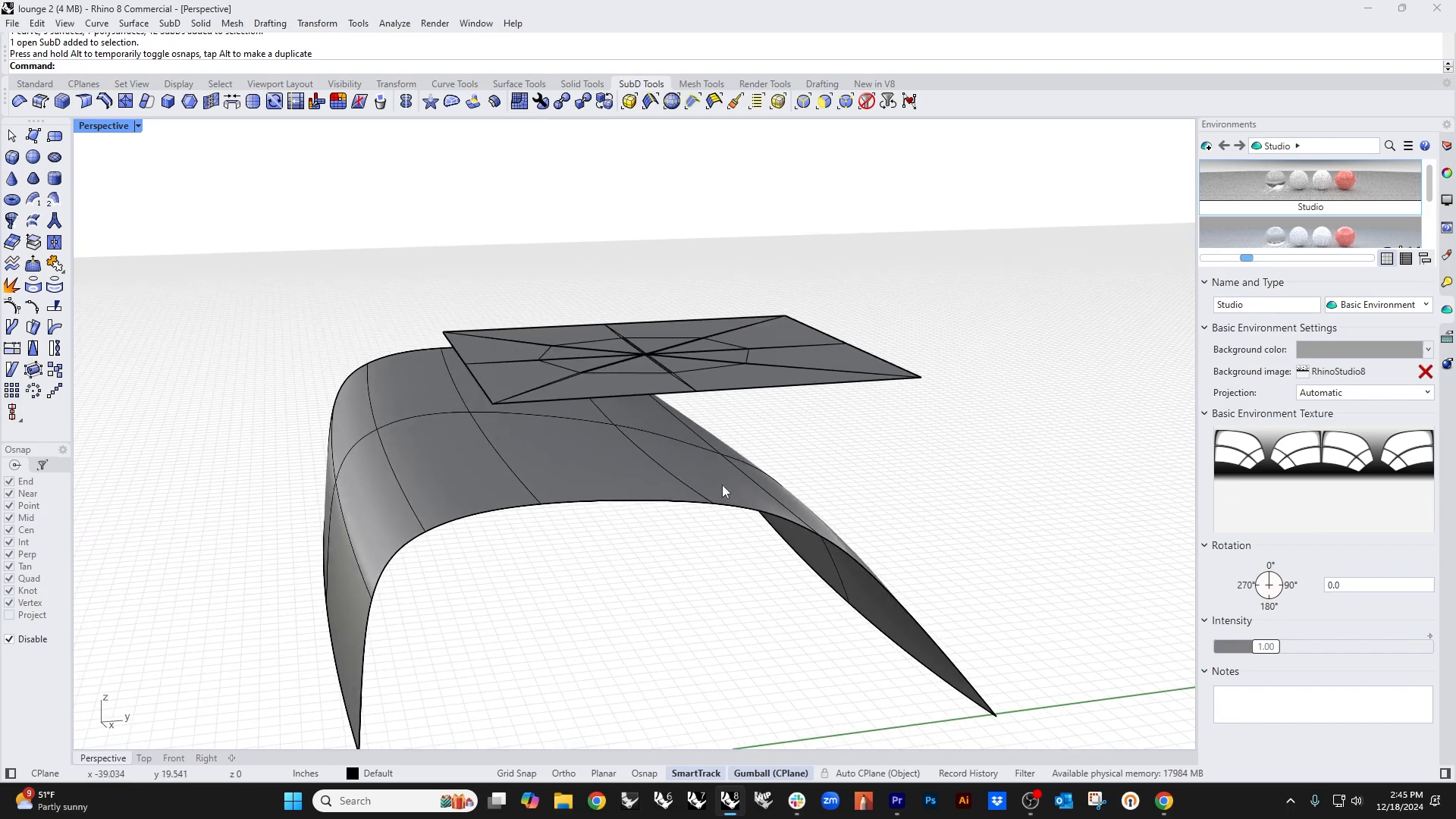
# Step: Turn on the control points of the flat tufted panel
pyautogui.click(33, 307)
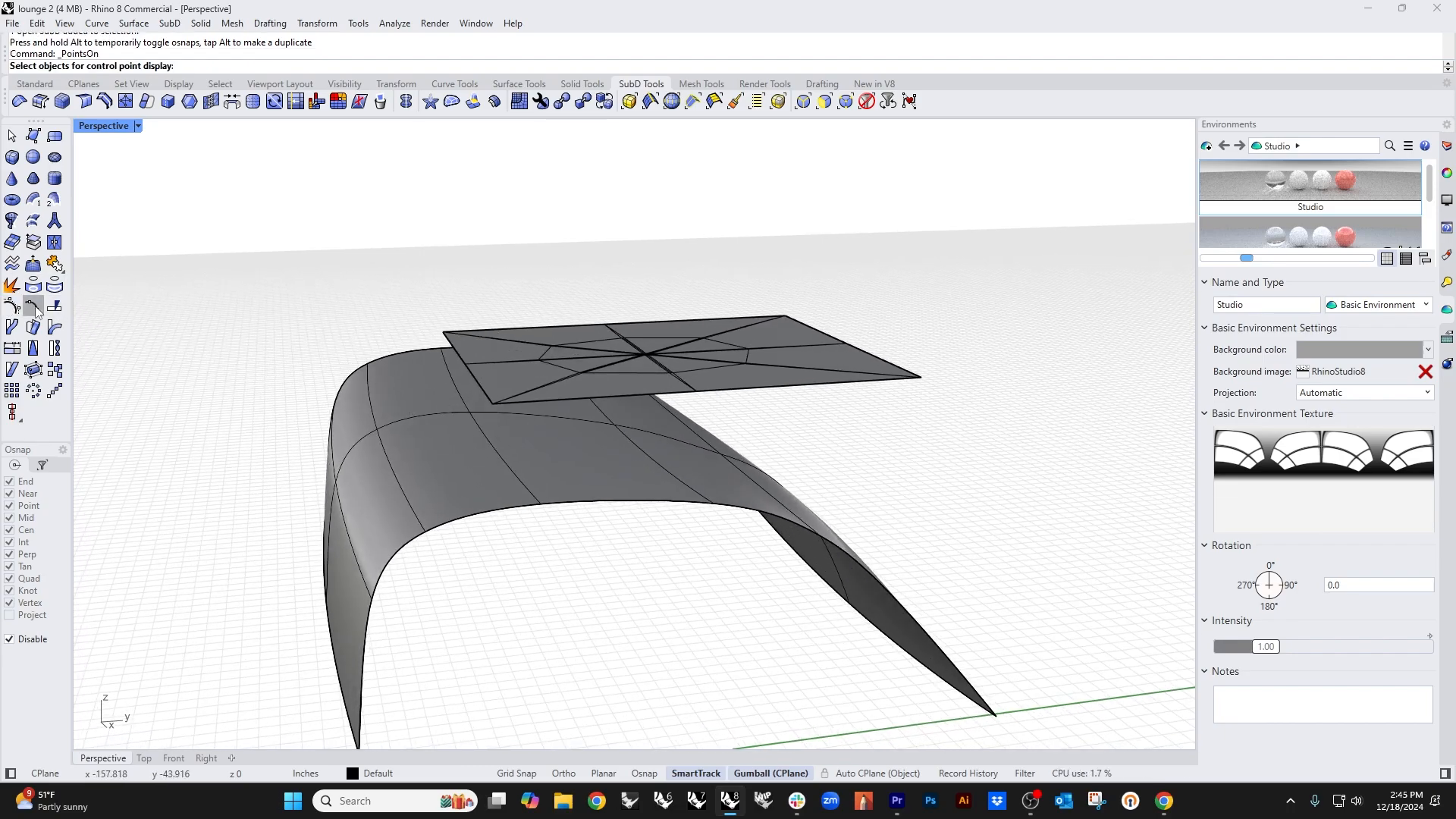
pyautogui.click(593, 382)
pyautogui.press('Return')
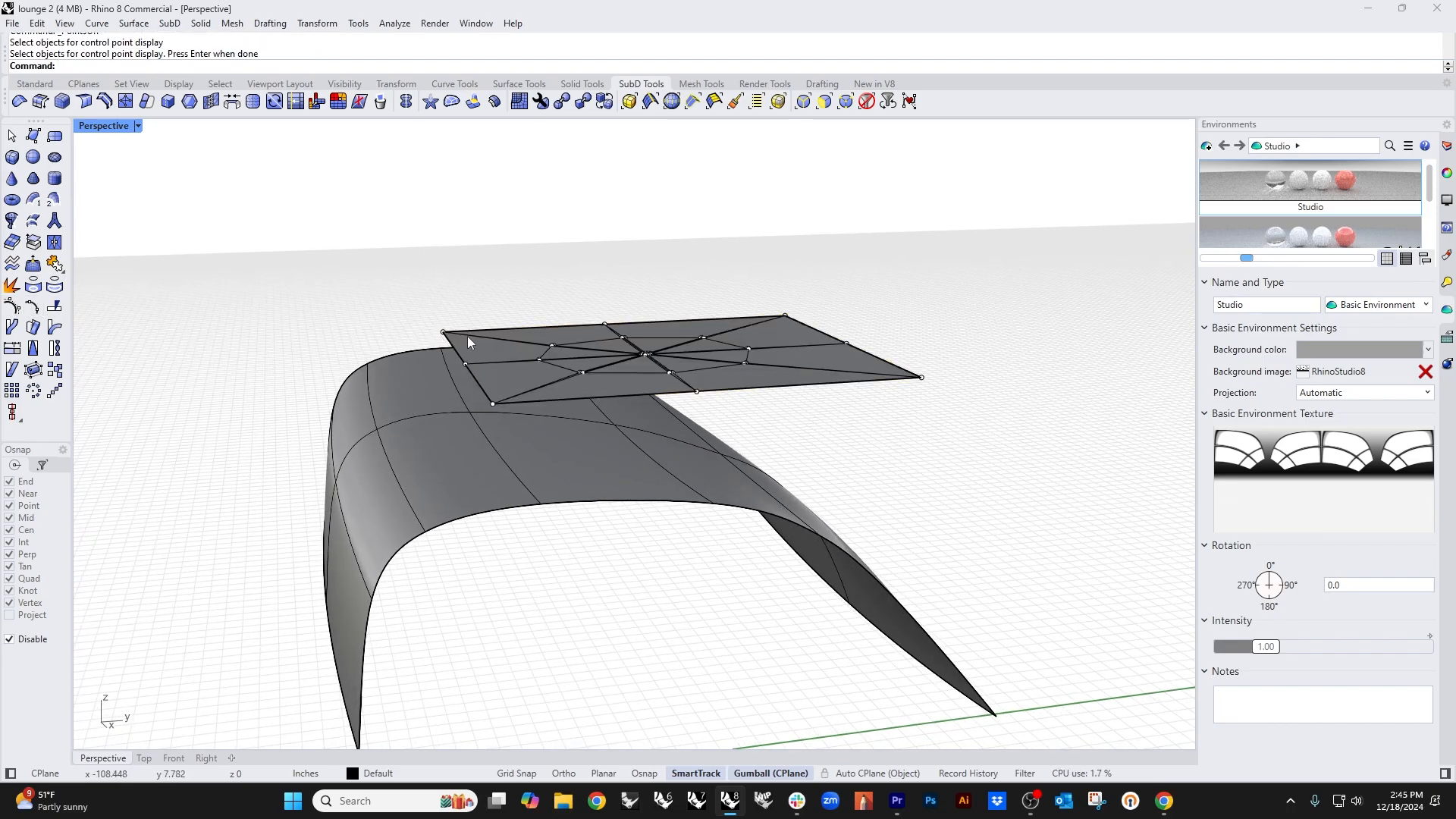
pyautogui.moveTo(468, 337); pyautogui.dragTo(374, 258, button='right')
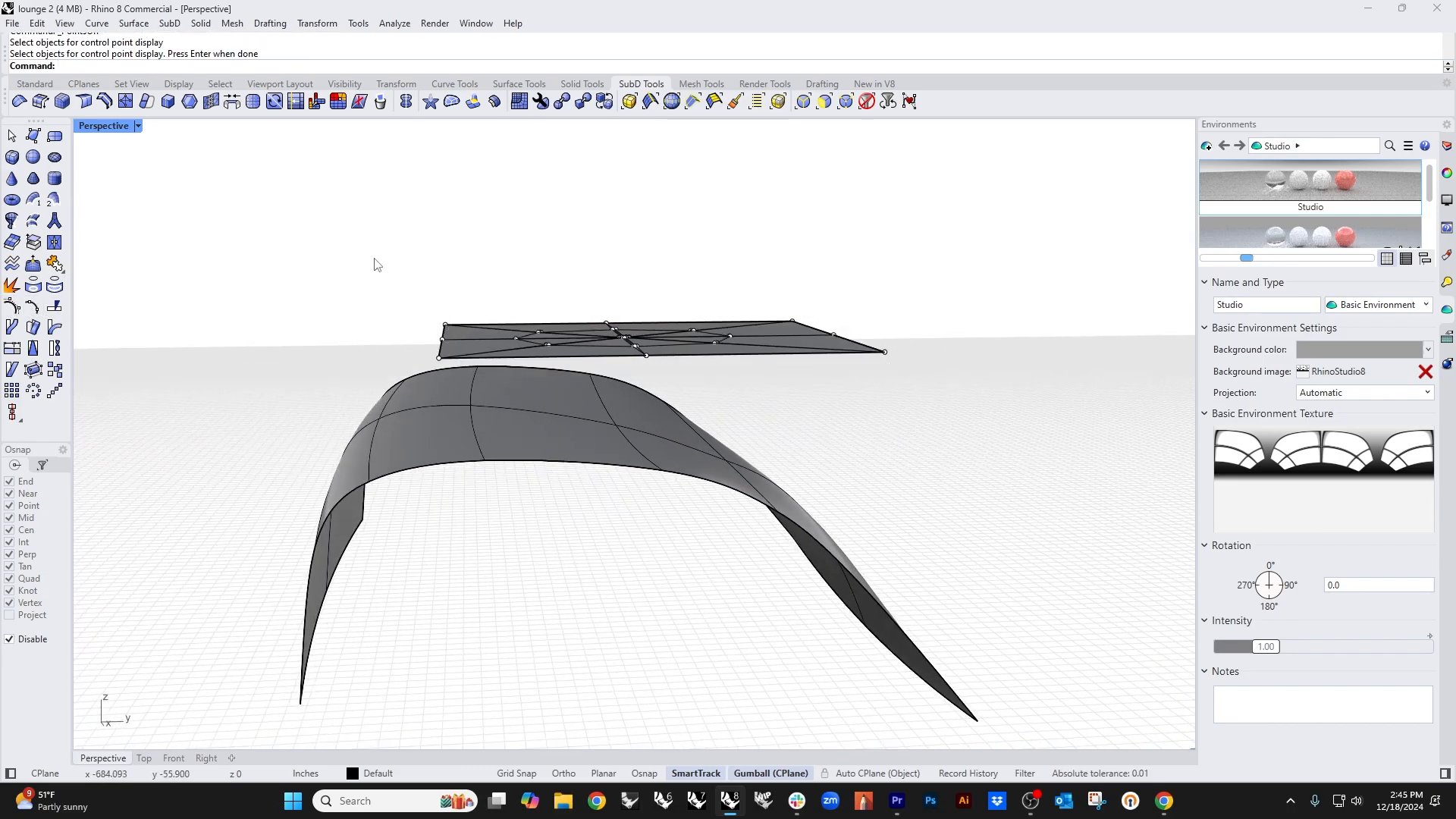
# Step: Project all of the panel's control points onto the curved seat surface along the Top view's CPlane Z direction
pyautogui.click(33, 285)
pyautogui.moveTo(357, 244); pyautogui.dragTo(933, 382)
pyautogui.moveTo(854, 417); pyautogui.dragTo(856, 441, button='right')
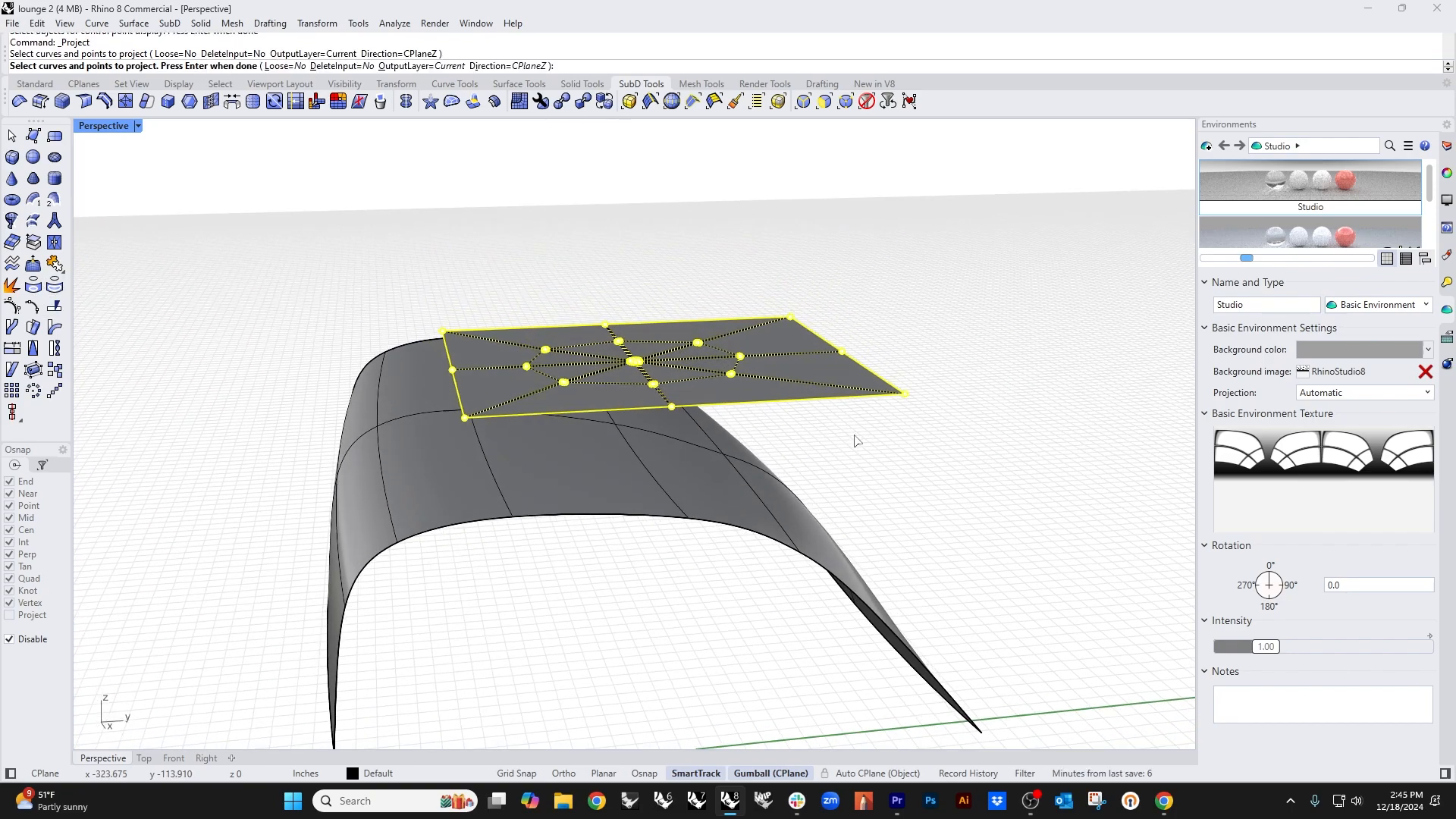
pyautogui.press('Return')
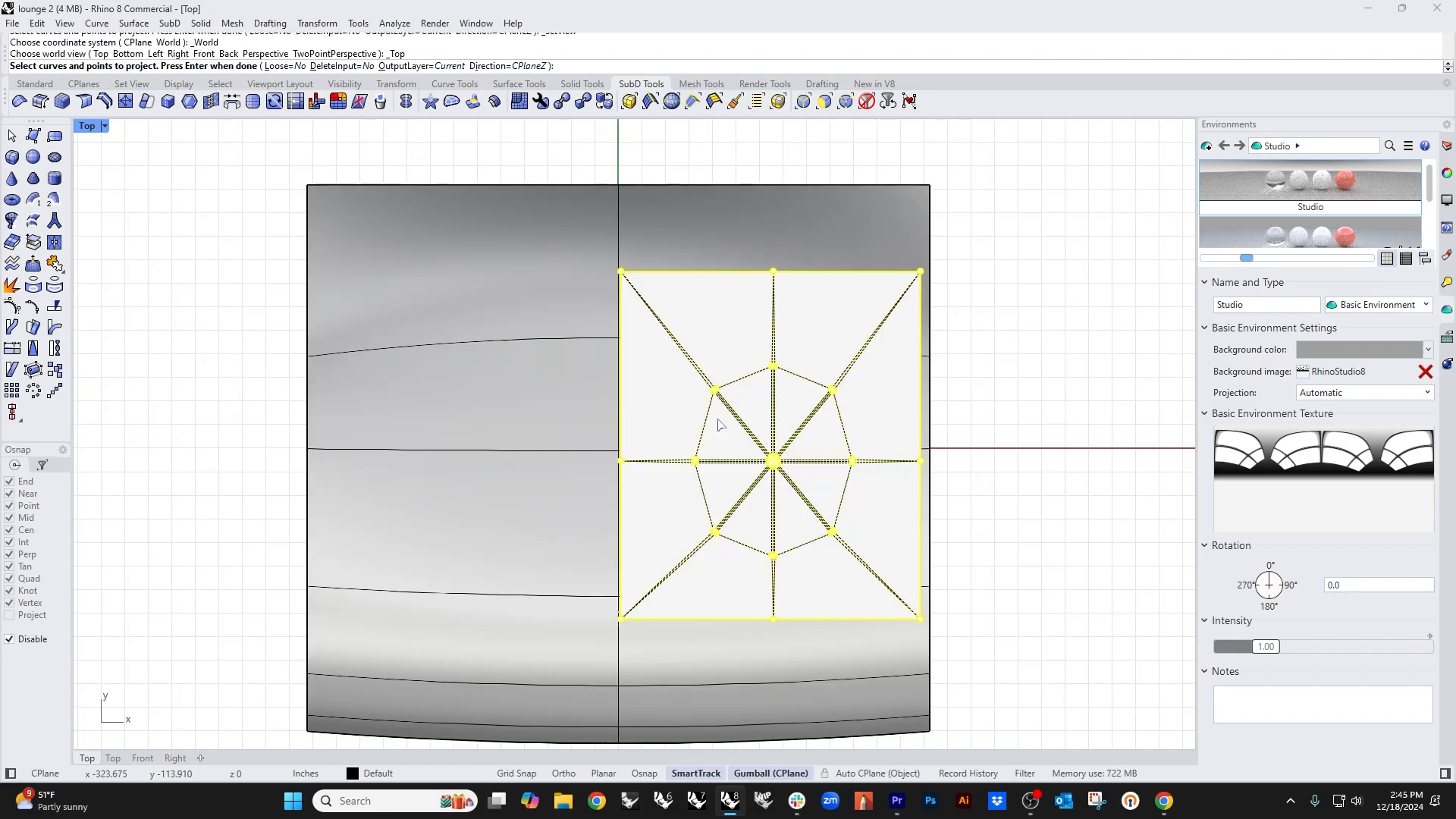
pyautogui.press('Return')
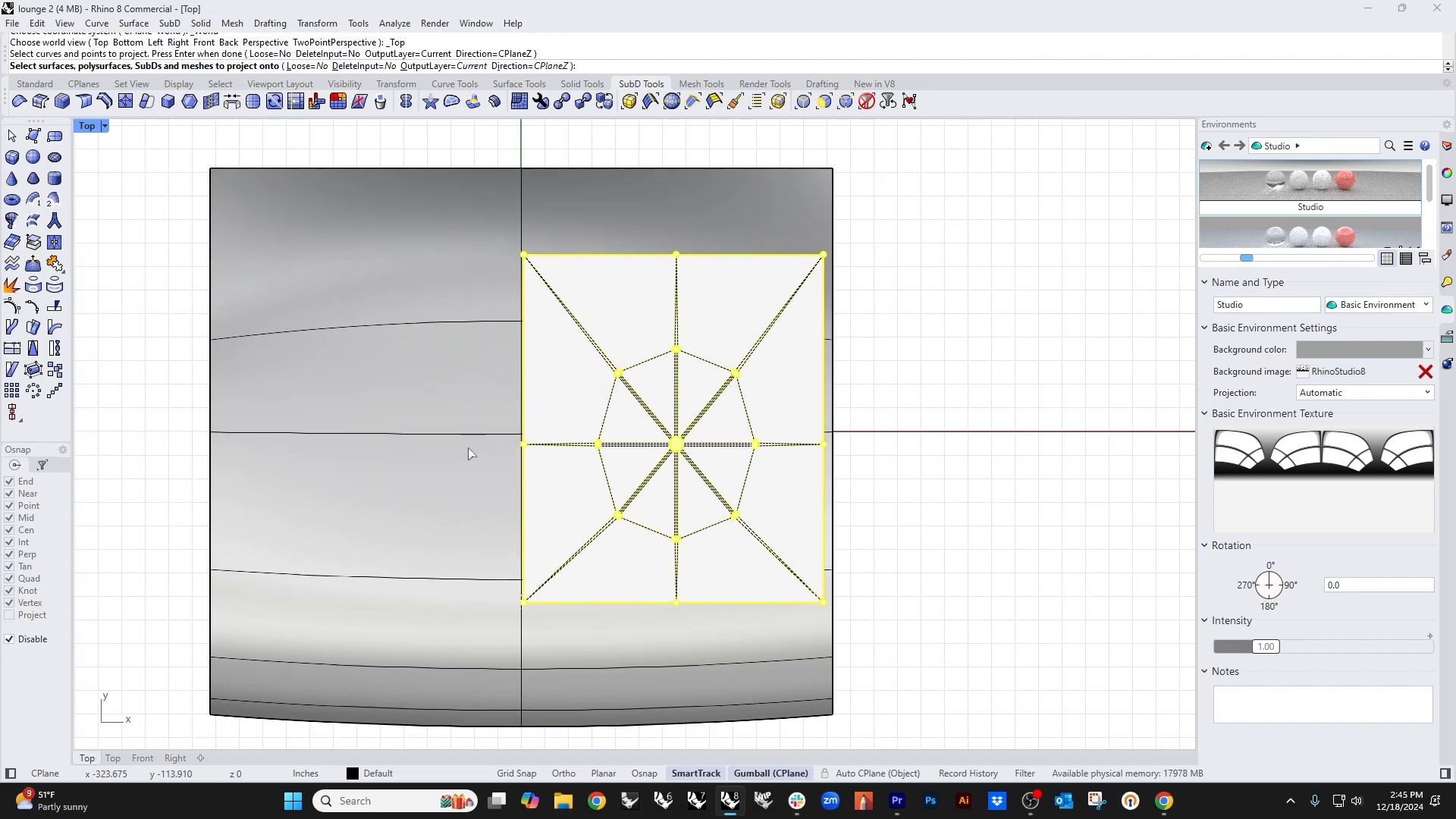
pyautogui.click(465, 467)
pyautogui.press('Return')
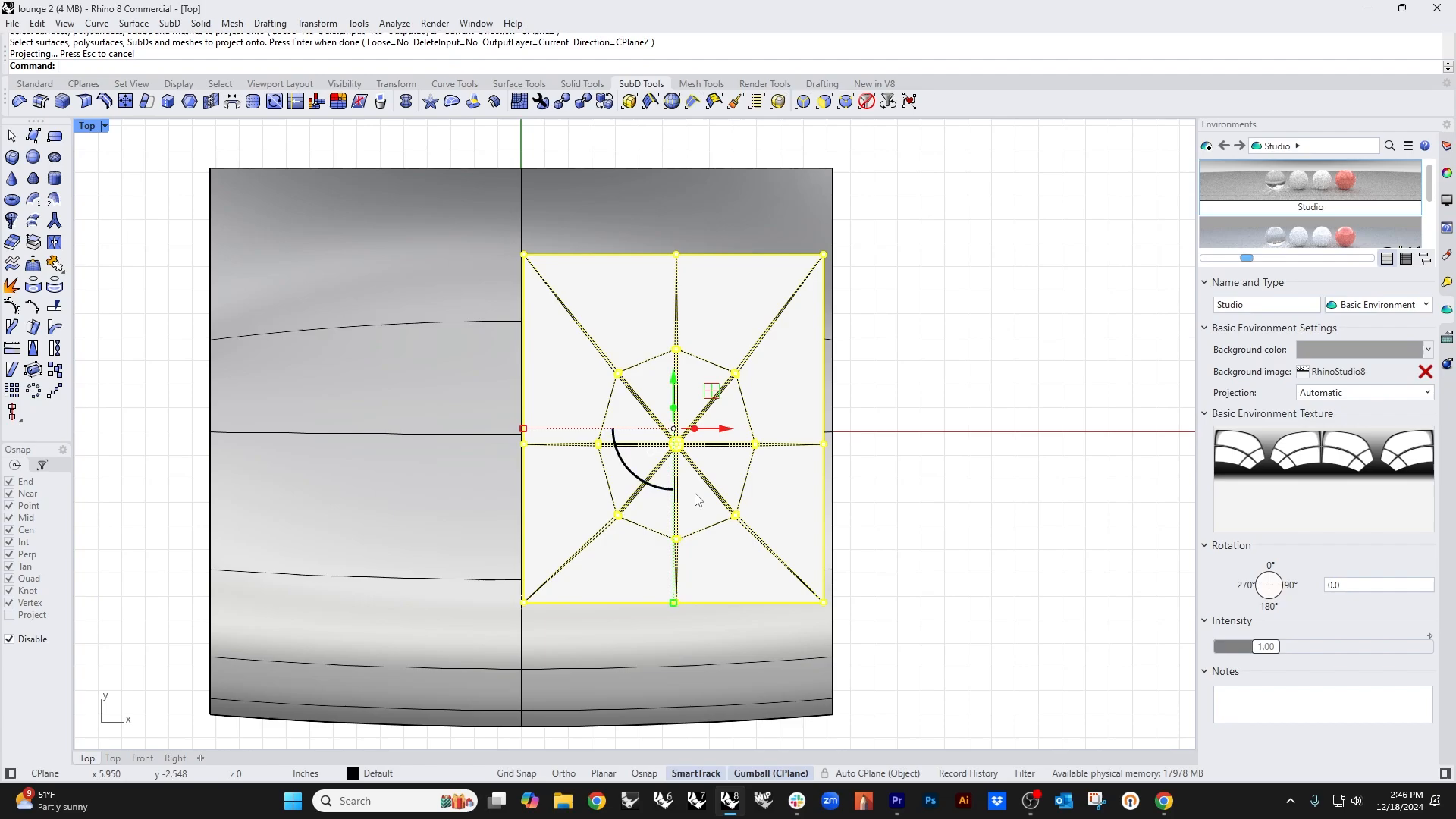
# Step: Return to the Perspective view and hide the curved seat surface
pyautogui.hotkey('ctrl', 'F4')
pyautogui.moveTo(851, 584); pyautogui.dragTo(677, 559, button='right')
pyautogui.press('Escape')
pyautogui.click(804, 584)
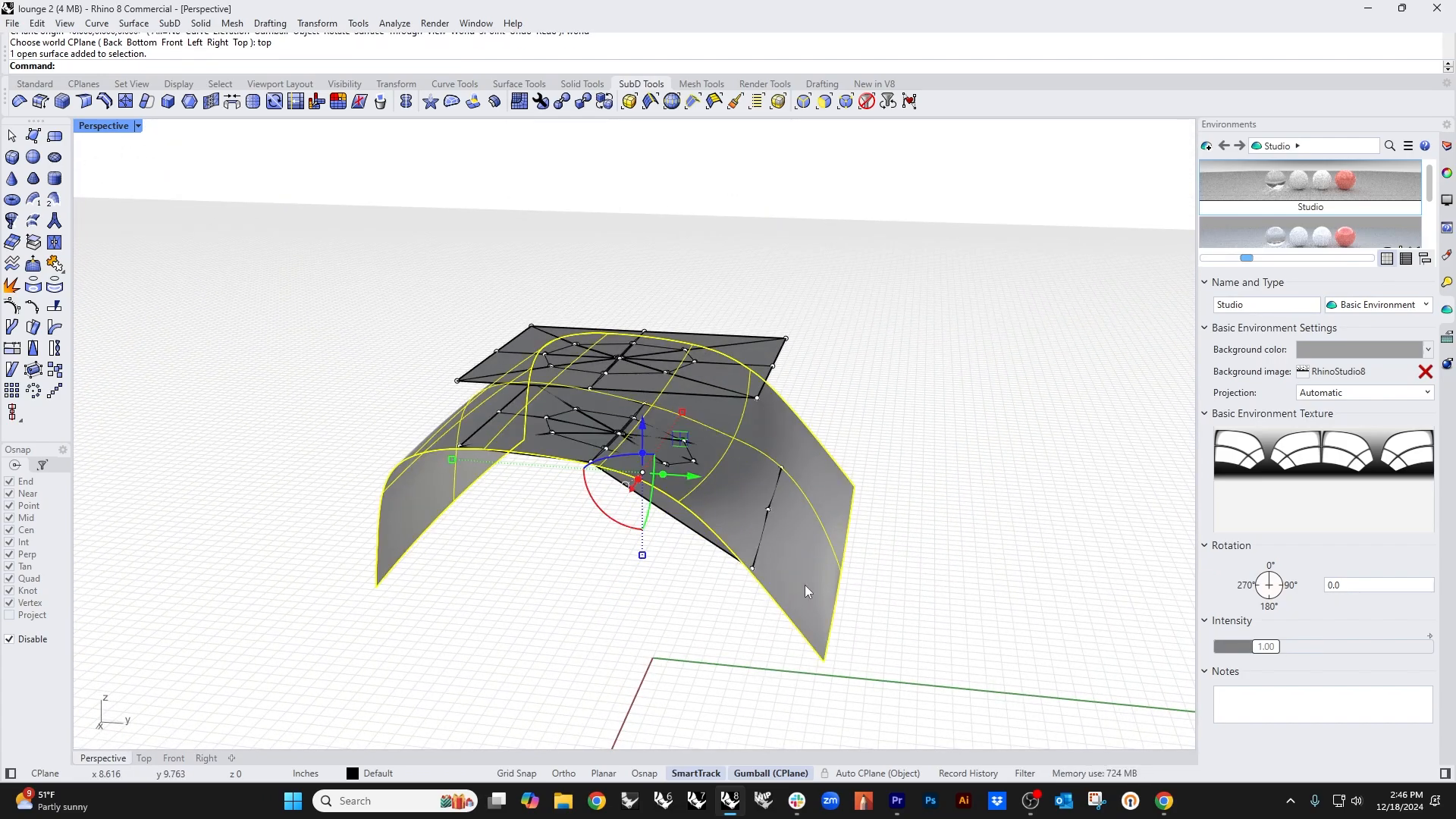
pyautogui.write('h')
pyautogui.press('Return')
pyautogui.moveTo(807, 592); pyautogui.dragTo(701, 614, button='right')
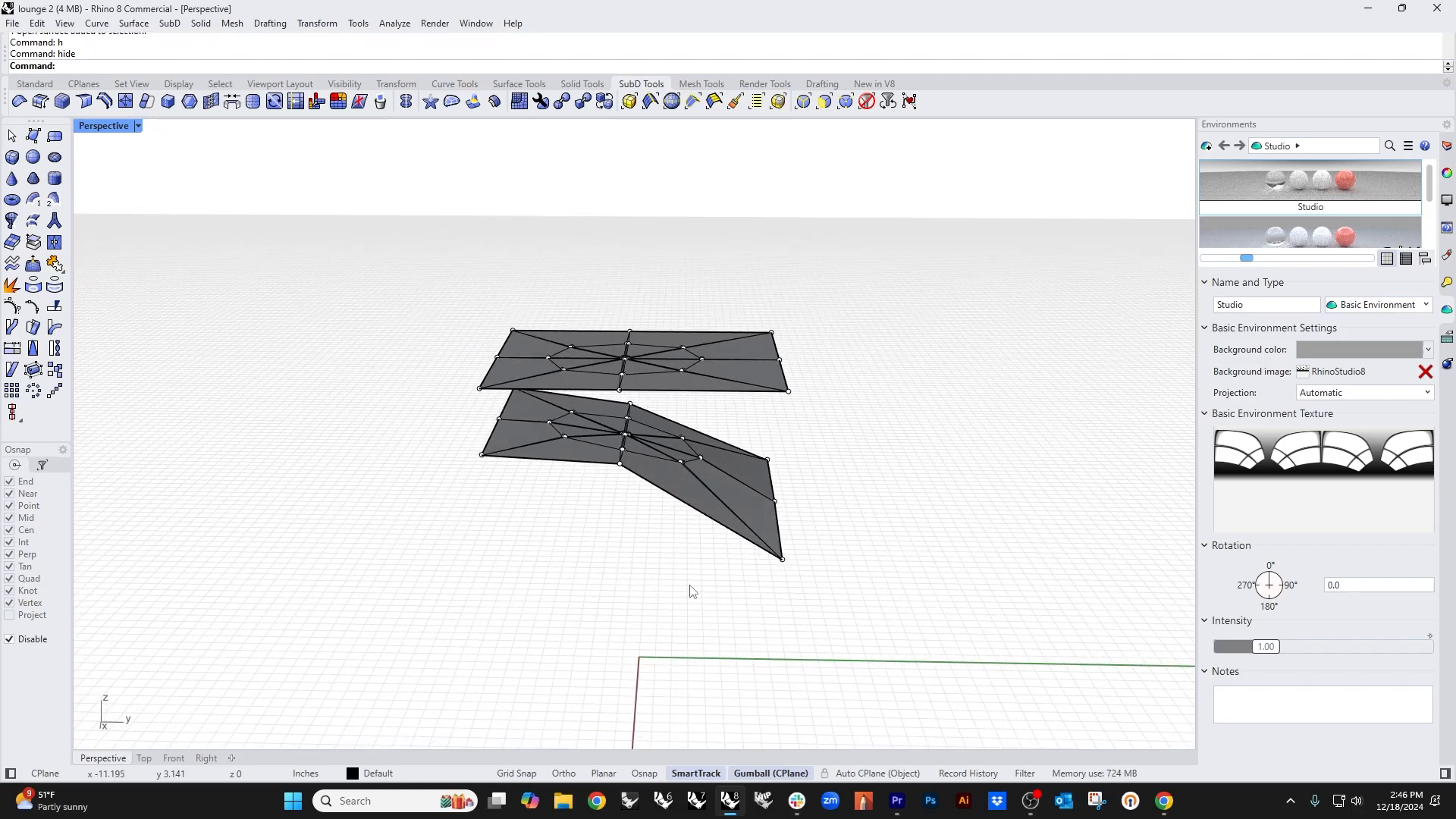
# Step: Preview the projected panel in smooth SubD display and return it to flat display
pyautogui.press('Tab')
pyautogui.moveTo(671, 473); pyautogui.dragTo(625, 556, button='right')
pyautogui.press('Tab')
pyautogui.scroll(-3, 577, 529)
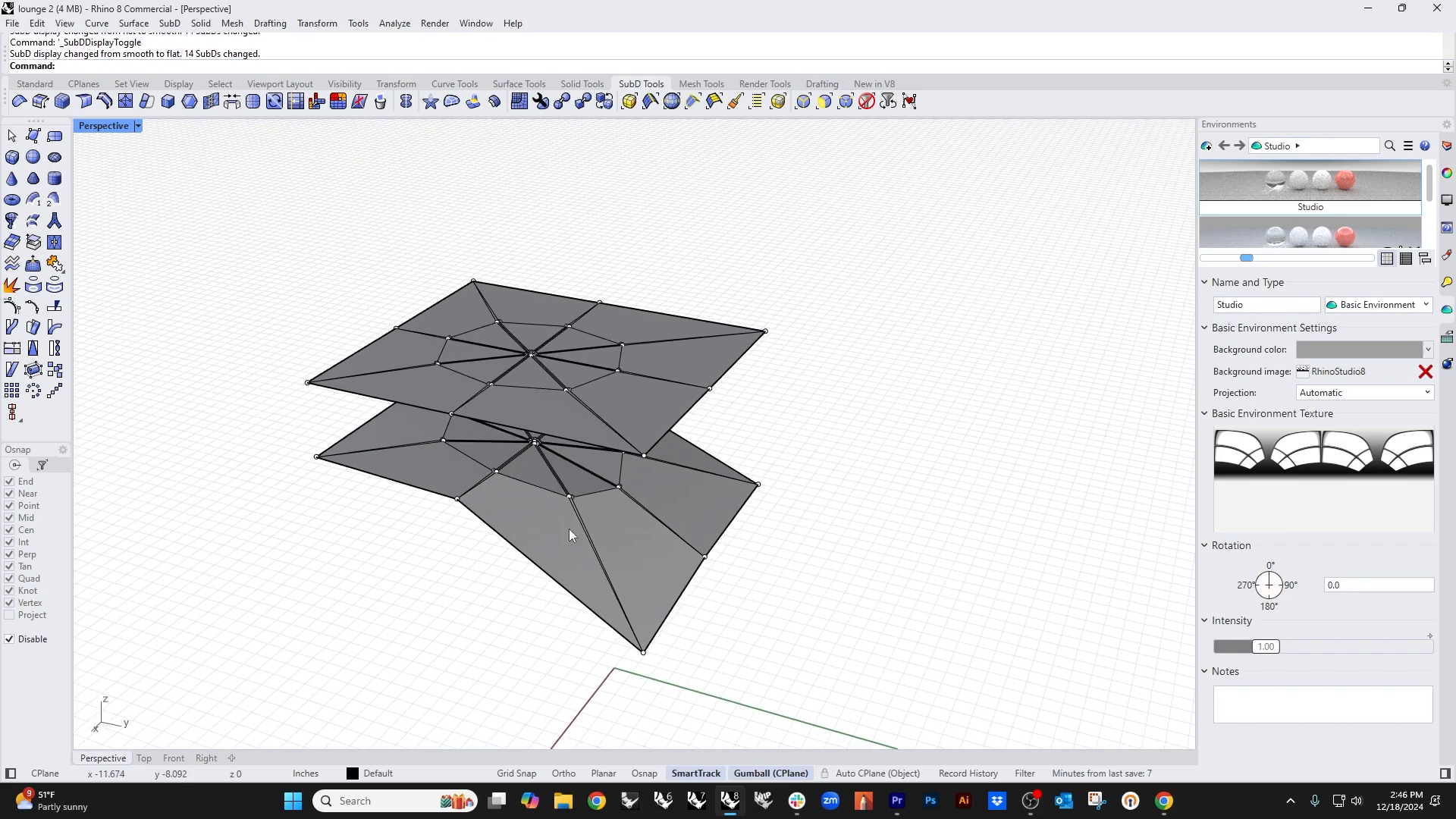
# Step: Hide the original flat panel above the projected one
pyautogui.click(633, 429)
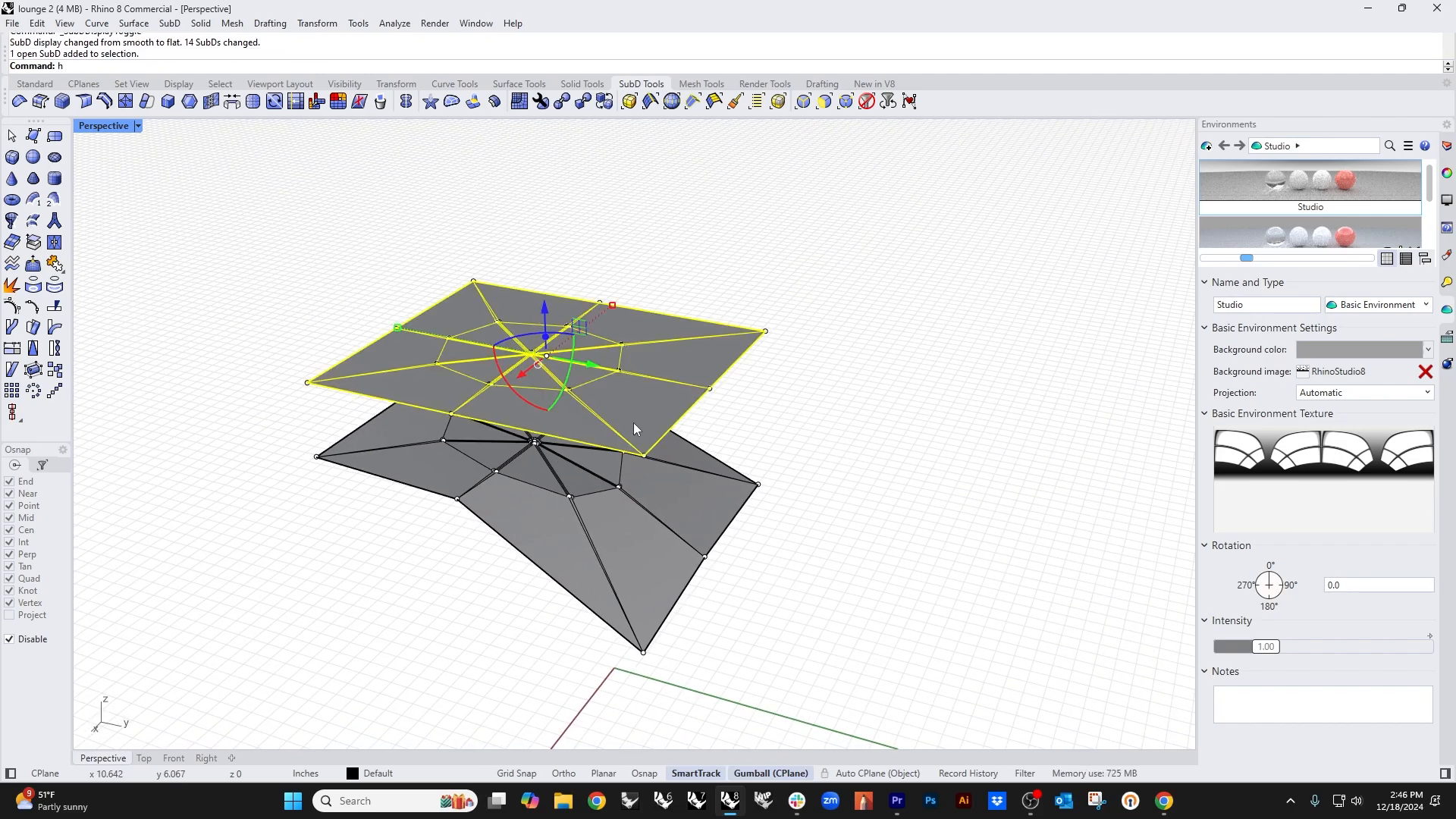
pyautogui.write('h')
pyautogui.press('Return')
pyautogui.moveTo(634, 421); pyautogui.dragTo(693, 471, button='right')
# Step: Mirror a copy of the projected panel across its inner edge, with the mirror plane running along the Y direction
pyautogui.click(693, 470)
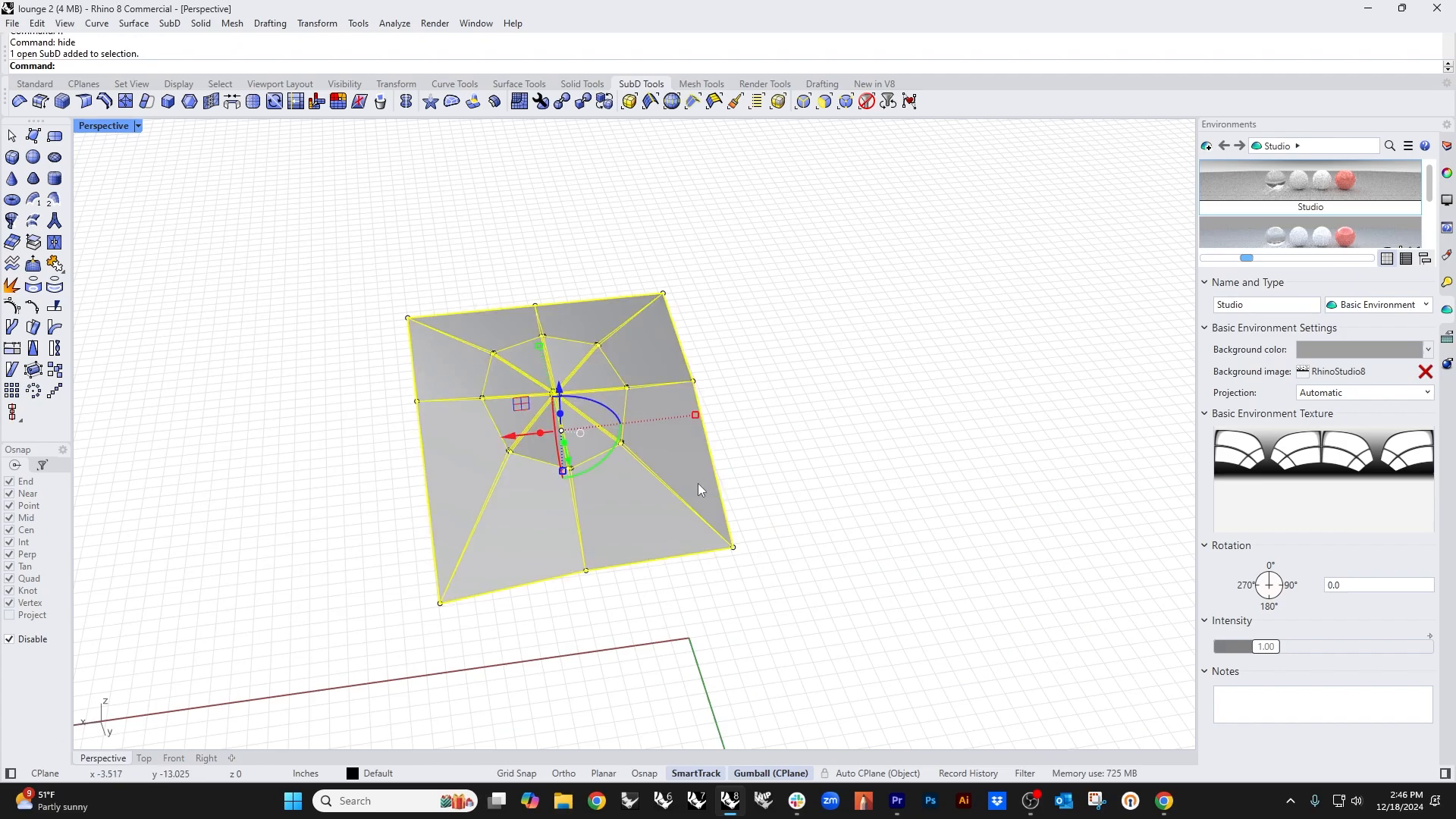
pyautogui.write('M')
pyautogui.press('Return')
pyautogui.keyDown('alt'); pyautogui.click(693, 380); pyautogui.keyUp('alt')
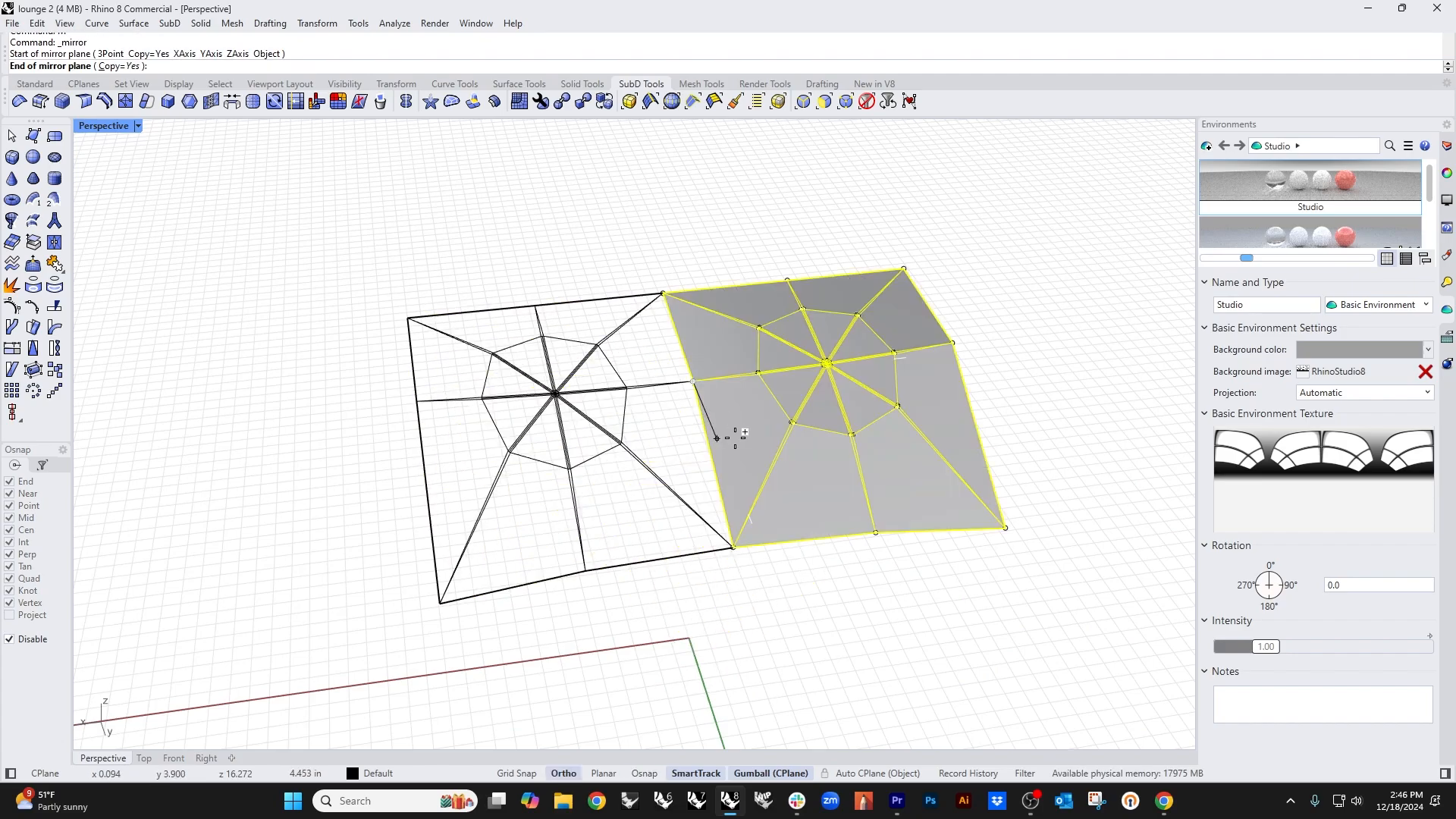
pyautogui.keyDown('shift'); pyautogui.click(729, 437); pyautogui.keyUp('shift')
pyautogui.click(850, 635)
# Step: Join the two panel halves into one SubD with SubDJoinedEdges set to Smooth
pyautogui.moveTo(793, 588); pyautogui.dragTo(726, 505)
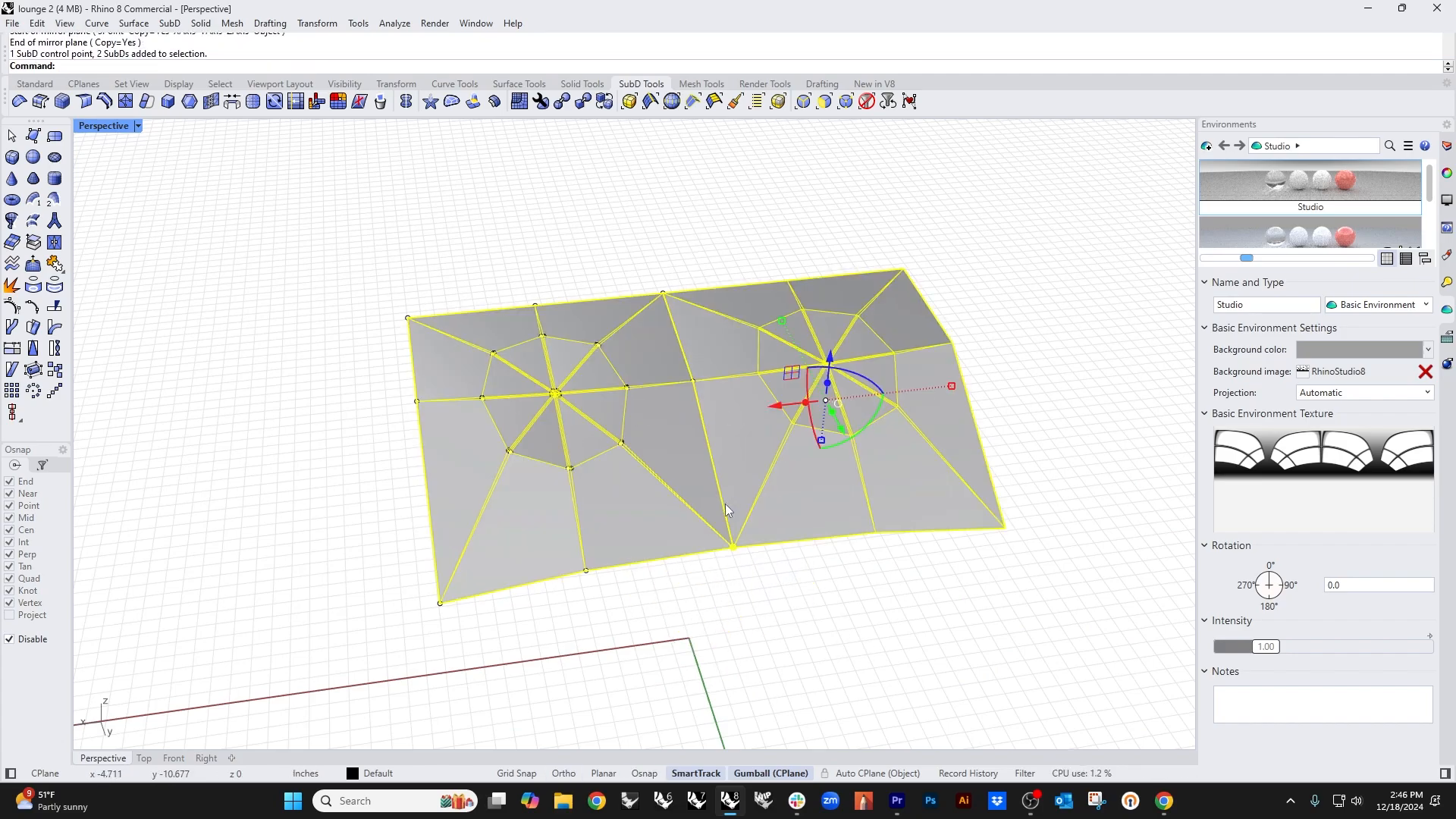
pyautogui.write('join')
pyautogui.press('Return')
pyautogui.press('Return')
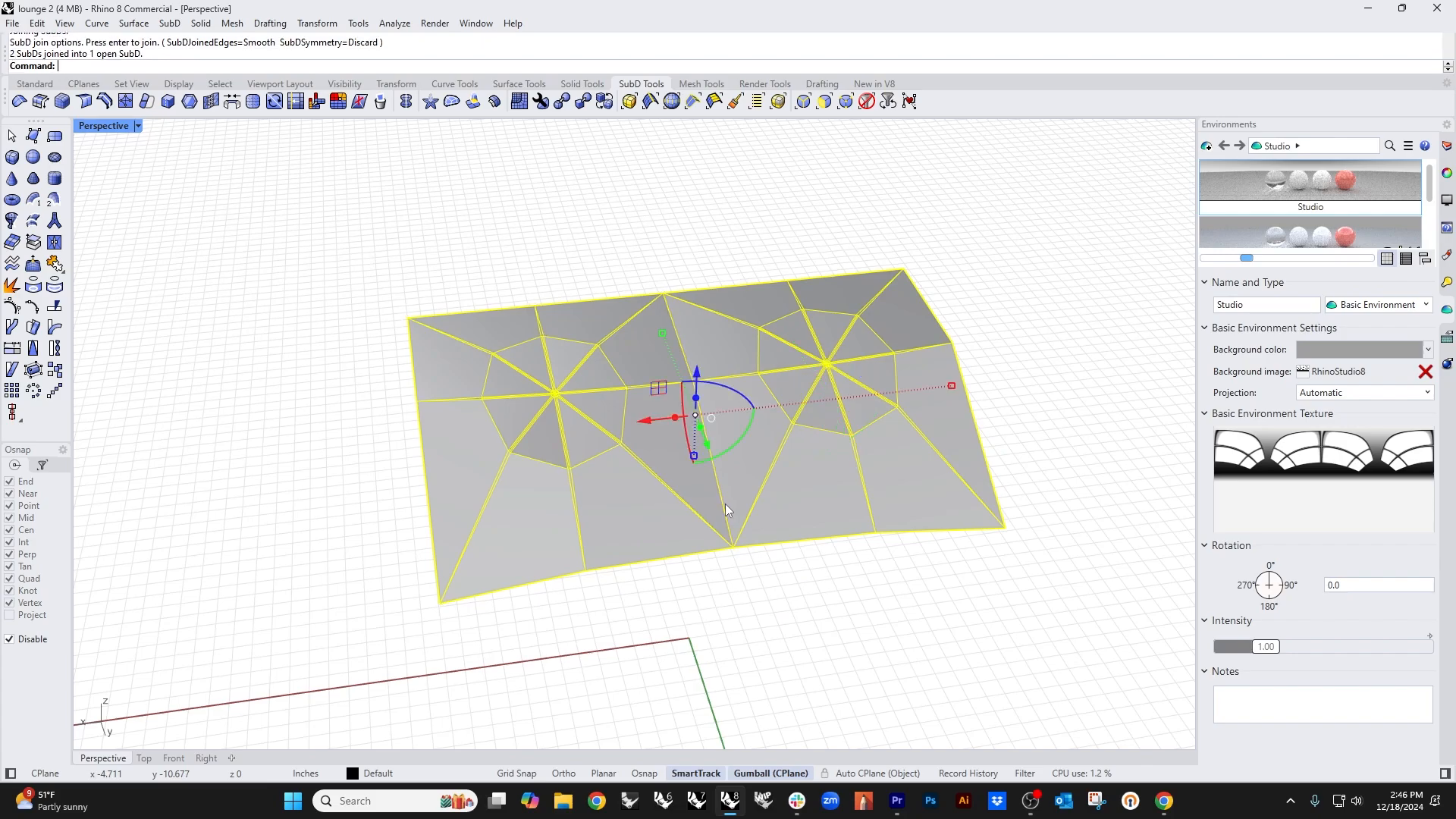
pyautogui.click(801, 601)
# Step: Select the middle edges of all eight groove spokes within the ring of the positive-X half and move them slightly down in Z
pyautogui.moveTo(712, 549); pyautogui.dragTo(819, 514, button='right')
pyautogui.scroll(8, 493, 447)
pyautogui.scroll(6, 493, 453)
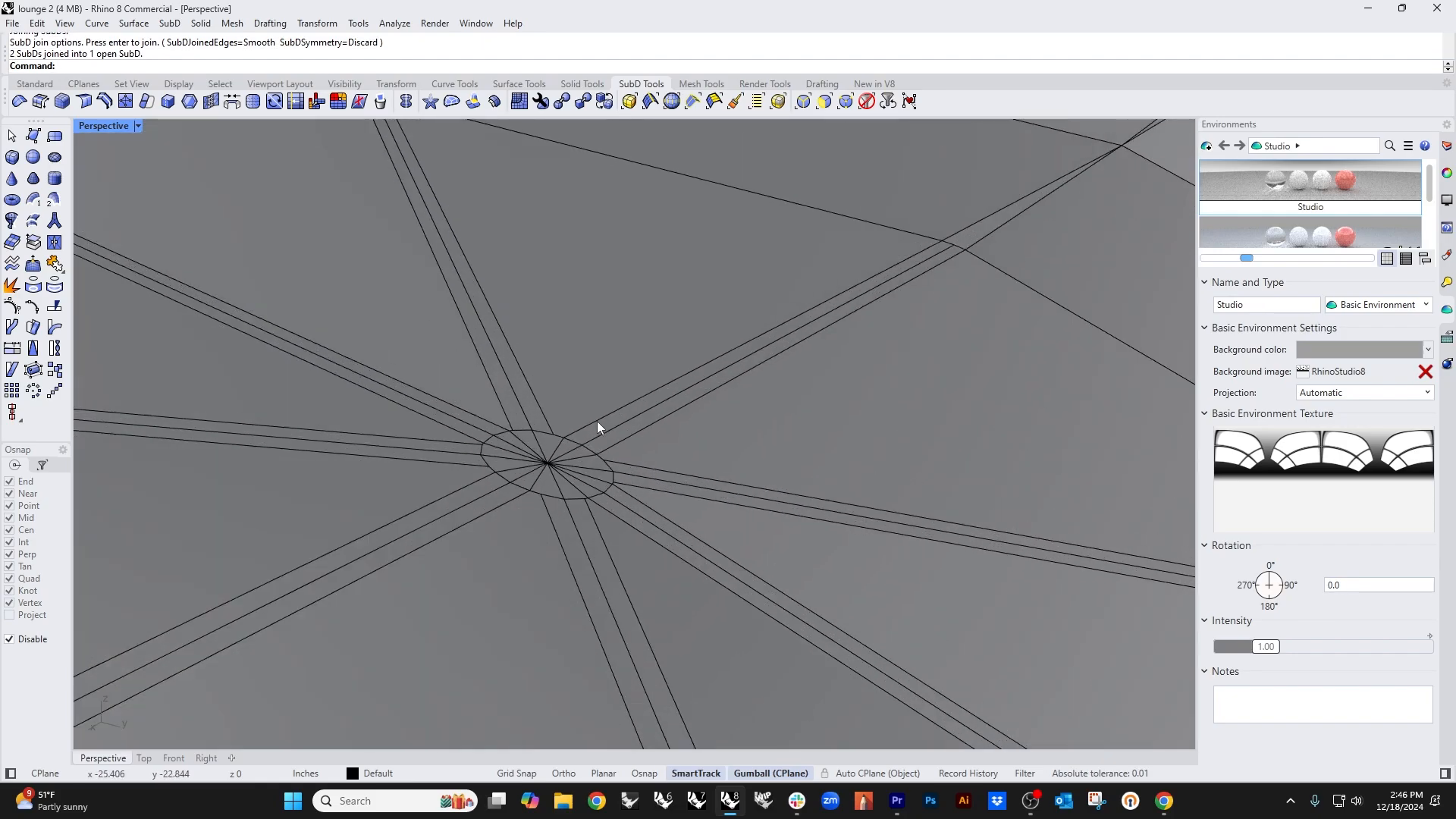
pyautogui.keyDown('ctrl'); pyautogui.keyDown('shift'); pyautogui.doubleClick(537, 456); pyautogui.keyUp('shift'); pyautogui.keyUp('ctrl')
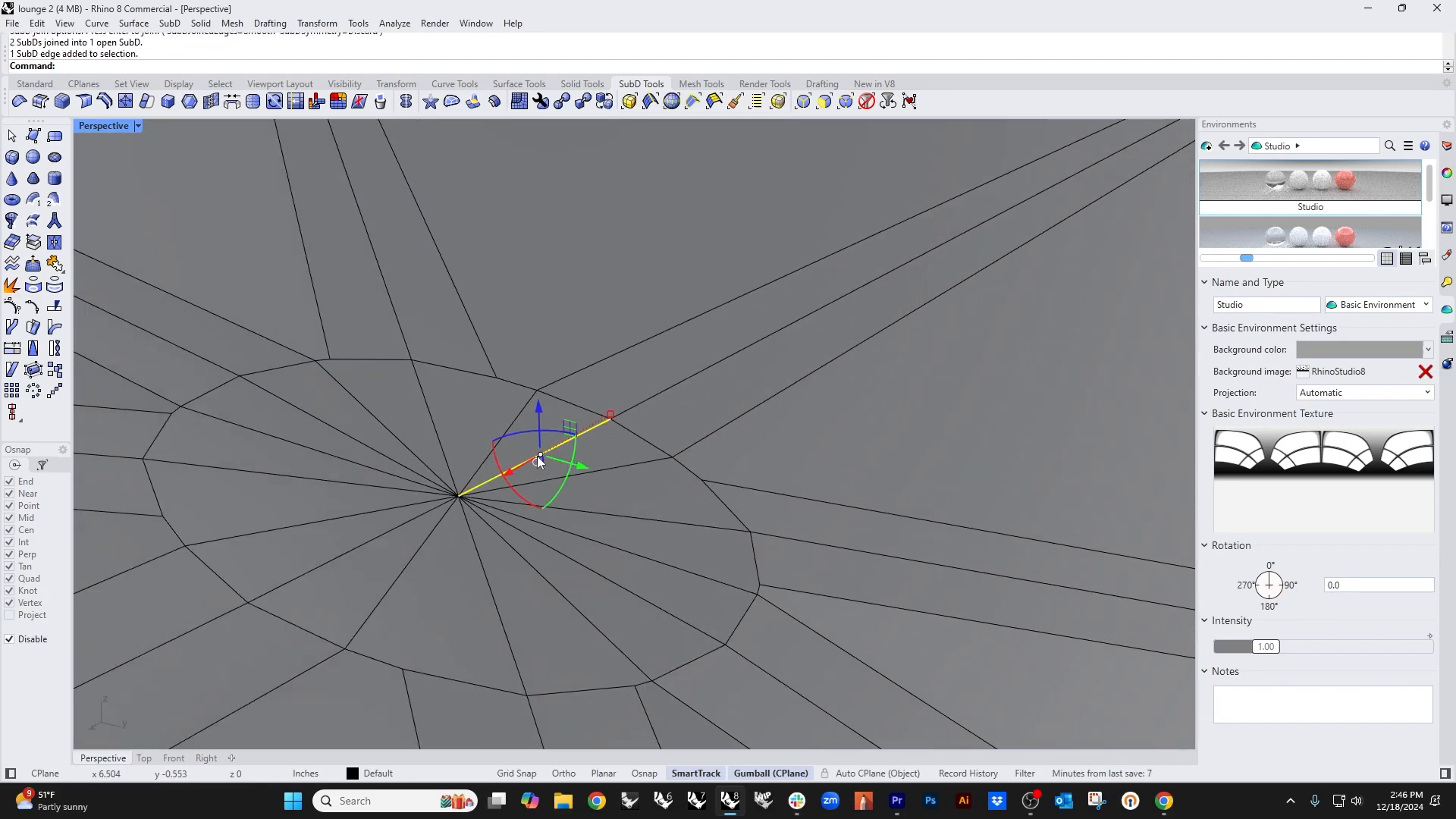
pyautogui.scroll(-12, 537, 457)
pyautogui.scroll(6, 533, 476)
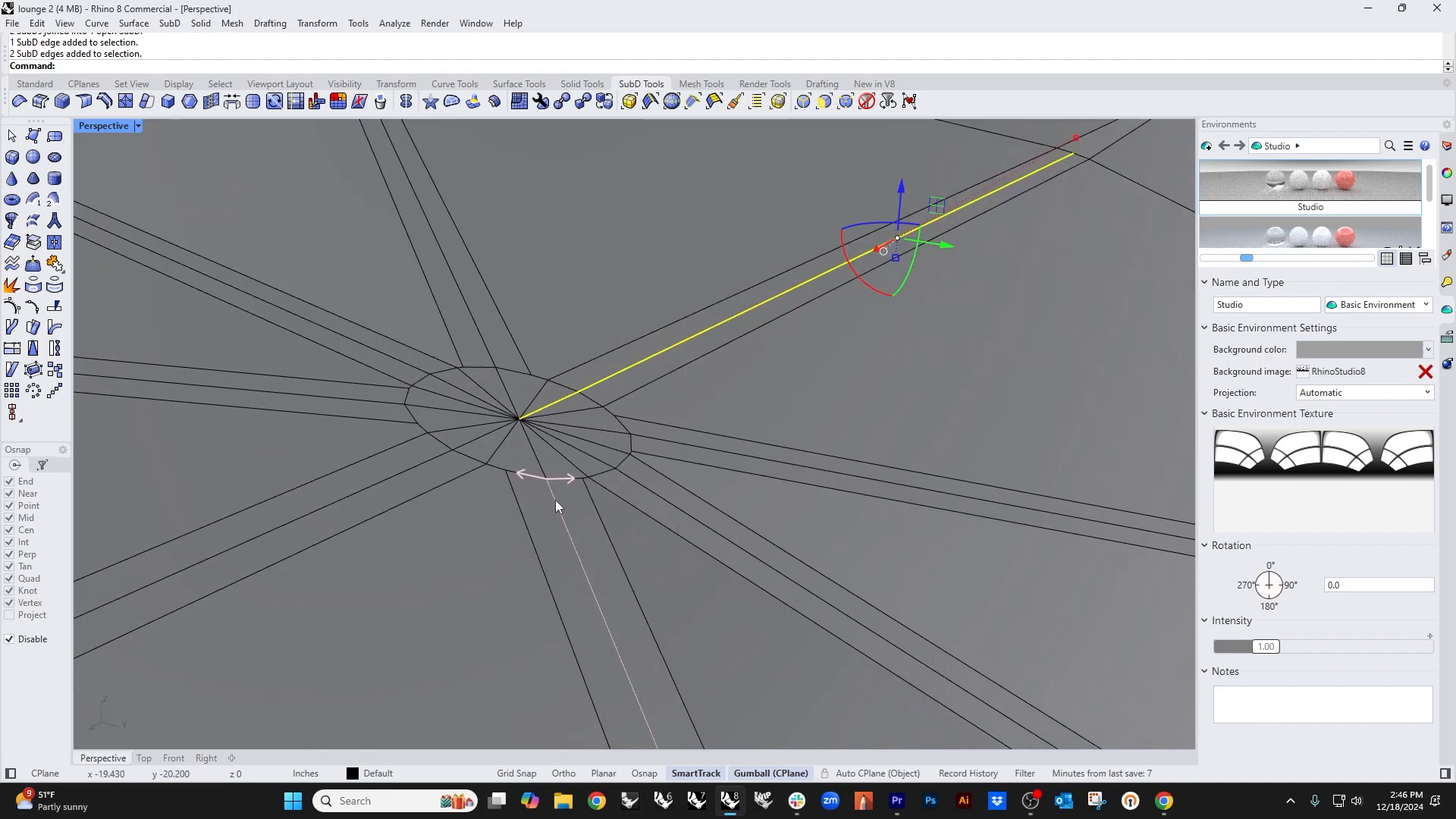
pyautogui.keyDown('ctrl'); pyautogui.keyDown('shift'); pyautogui.doubleClick(554, 499); pyautogui.keyUp('shift'); pyautogui.keyUp('ctrl')
pyautogui.keyDown('ctrl'); pyautogui.keyDown('shift'); pyautogui.doubleClick(643, 493); pyautogui.keyUp('shift'); pyautogui.keyUp('ctrl')
pyautogui.keyDown('ctrl'); pyautogui.keyDown('shift'); pyautogui.doubleClick(665, 445); pyautogui.keyUp('shift'); pyautogui.keyUp('ctrl')
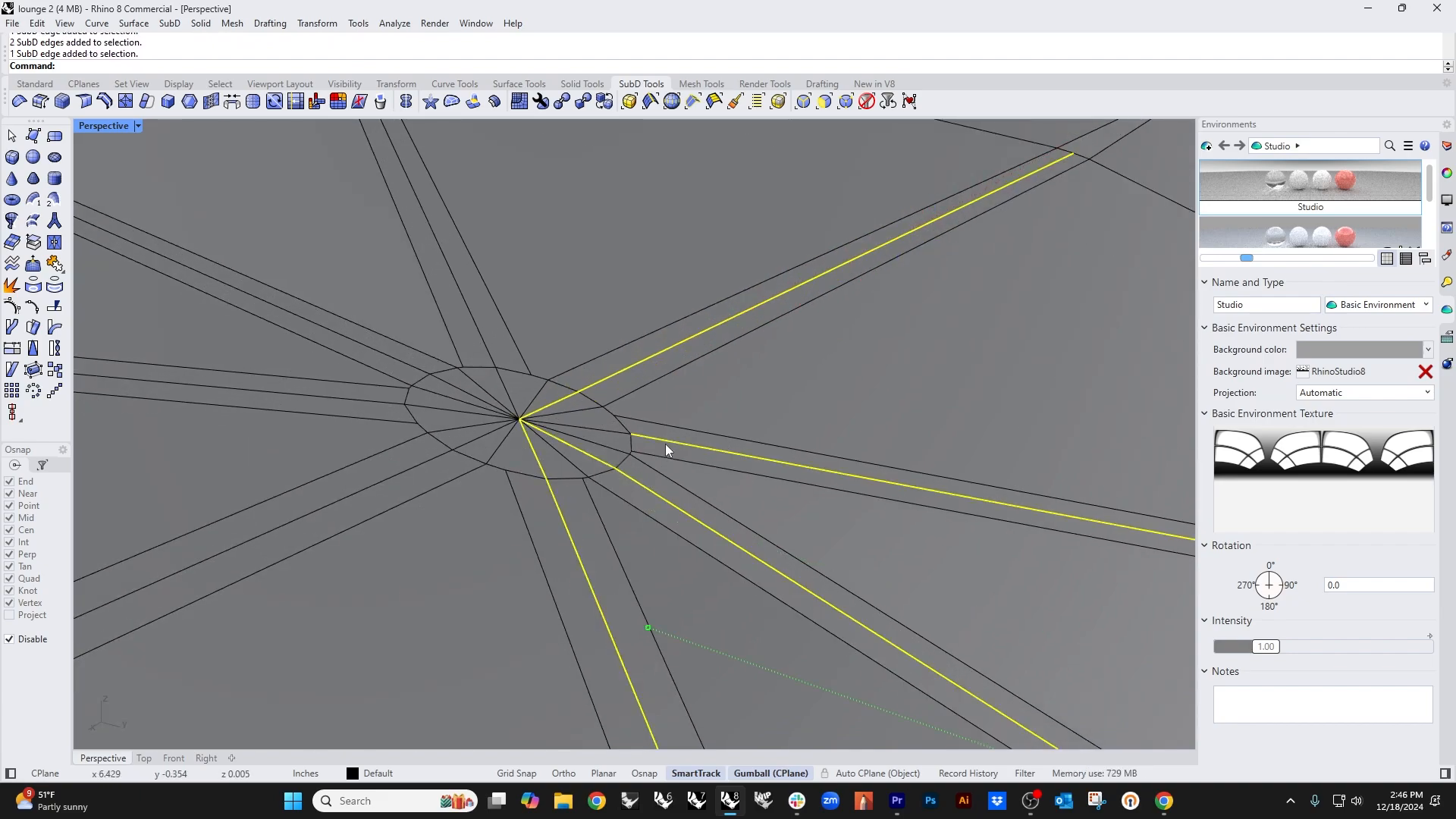
pyautogui.keyDown('ctrl'); pyautogui.keyDown('shift'); pyautogui.doubleClick(493, 351); pyautogui.keyUp('shift'); pyautogui.keyUp('ctrl')
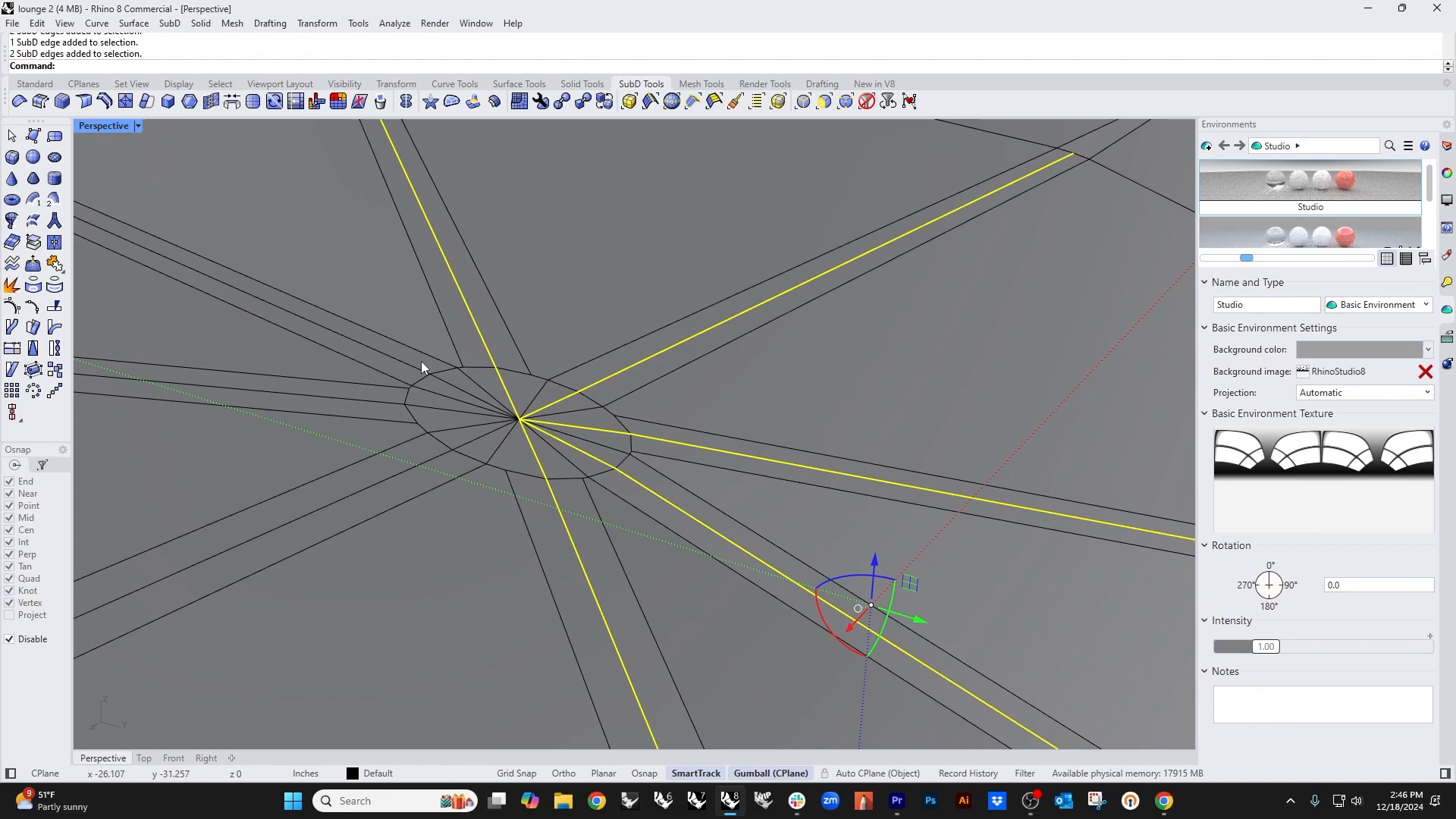
pyautogui.keyDown('ctrl'); pyautogui.keyDown('shift'); pyautogui.doubleClick(402, 364); pyautogui.keyUp('shift'); pyautogui.keyUp('ctrl')
pyautogui.keyDown('ctrl'); pyautogui.keyDown('shift'); pyautogui.doubleClick(367, 400); pyautogui.keyUp('shift'); pyautogui.keyUp('ctrl')
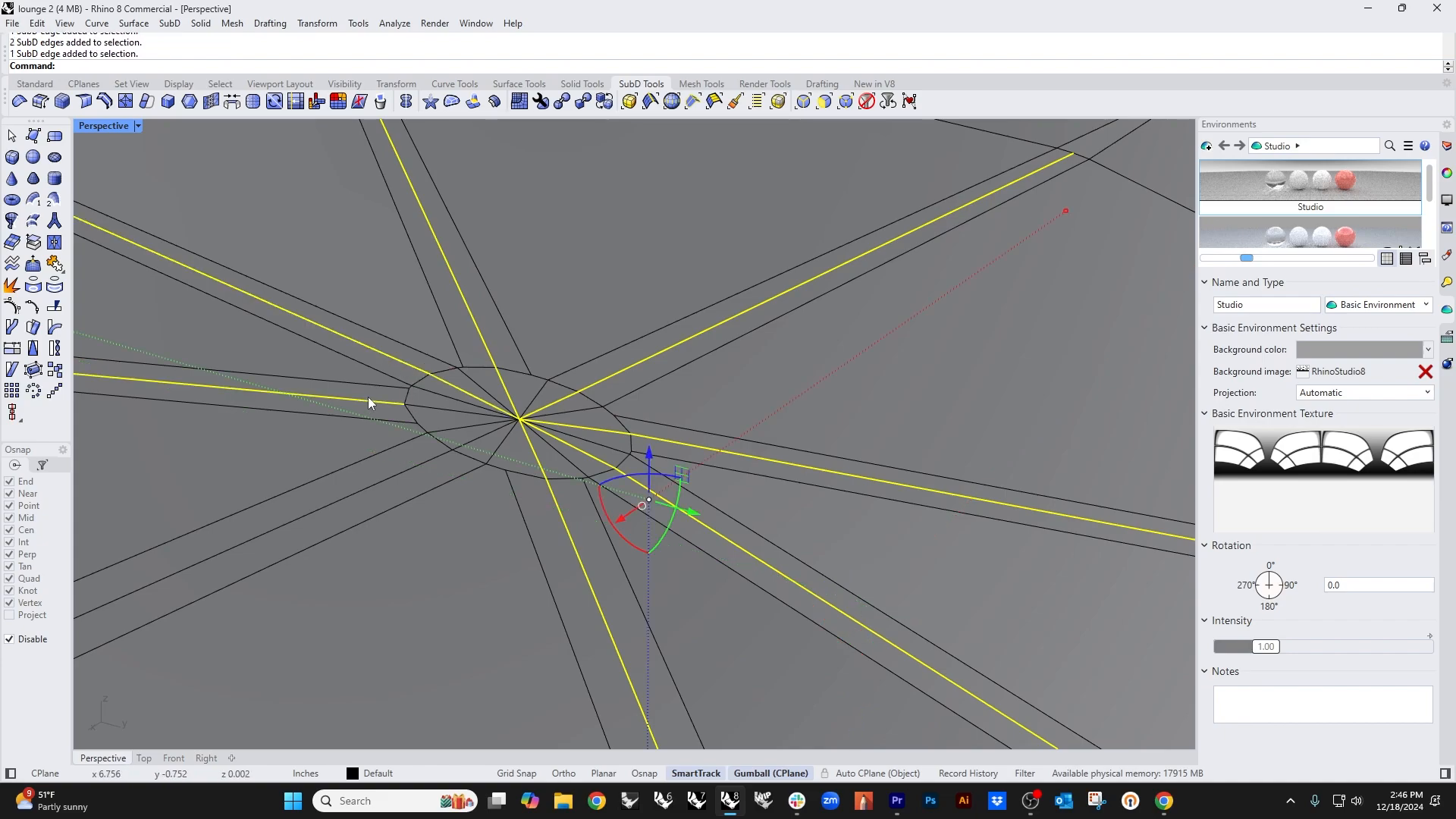
pyautogui.keyDown('ctrl'); pyautogui.keyDown('shift'); pyautogui.doubleClick(395, 474); pyautogui.keyUp('shift'); pyautogui.keyUp('ctrl')
pyautogui.scroll(-6, 504, 455)
pyautogui.moveTo(552, 481); pyautogui.dragTo(529, 470, button='right')
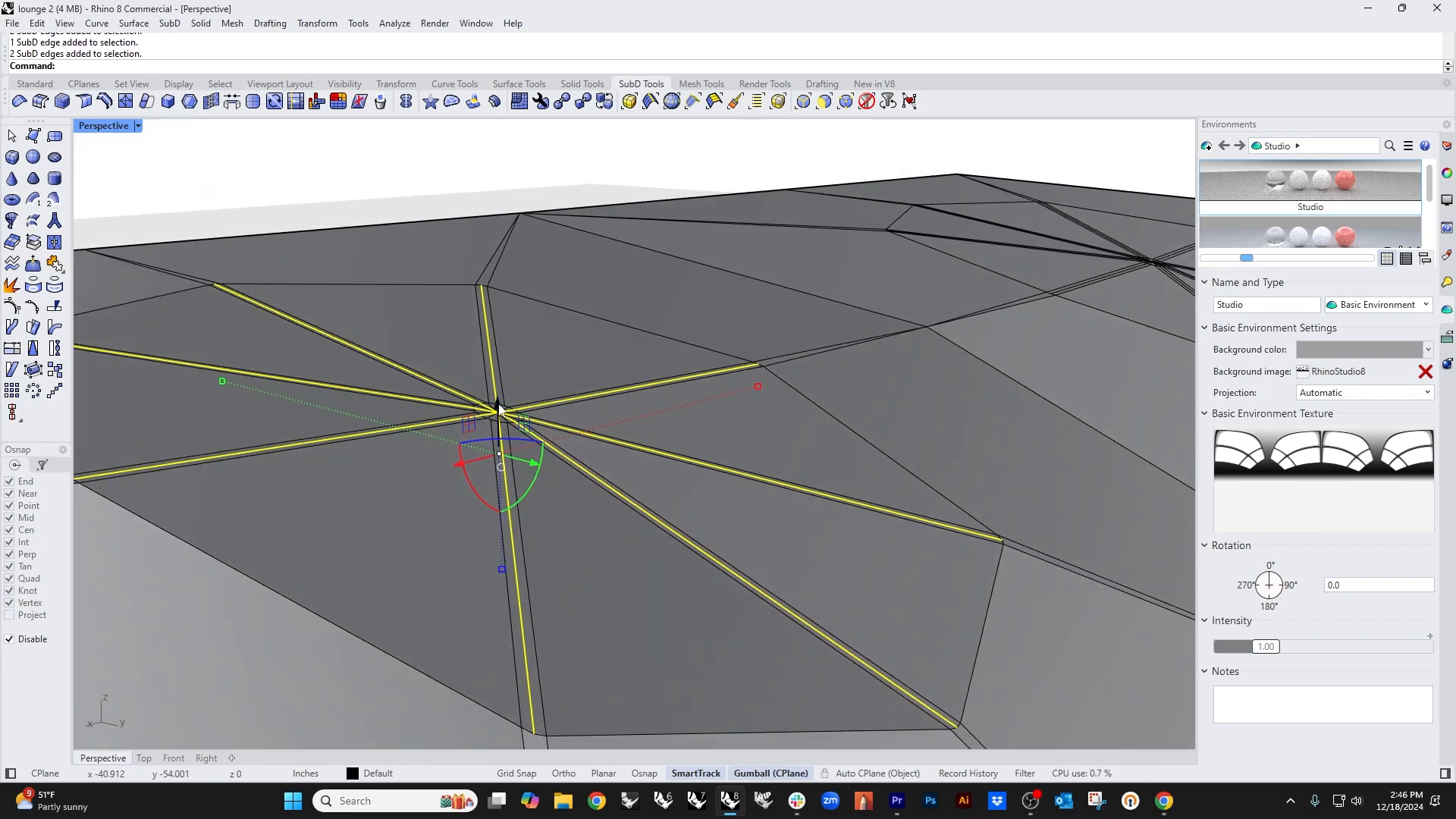
pyautogui.moveTo(498, 409); pyautogui.dragTo(502, 467)
pyautogui.scroll(-5, 502, 466)
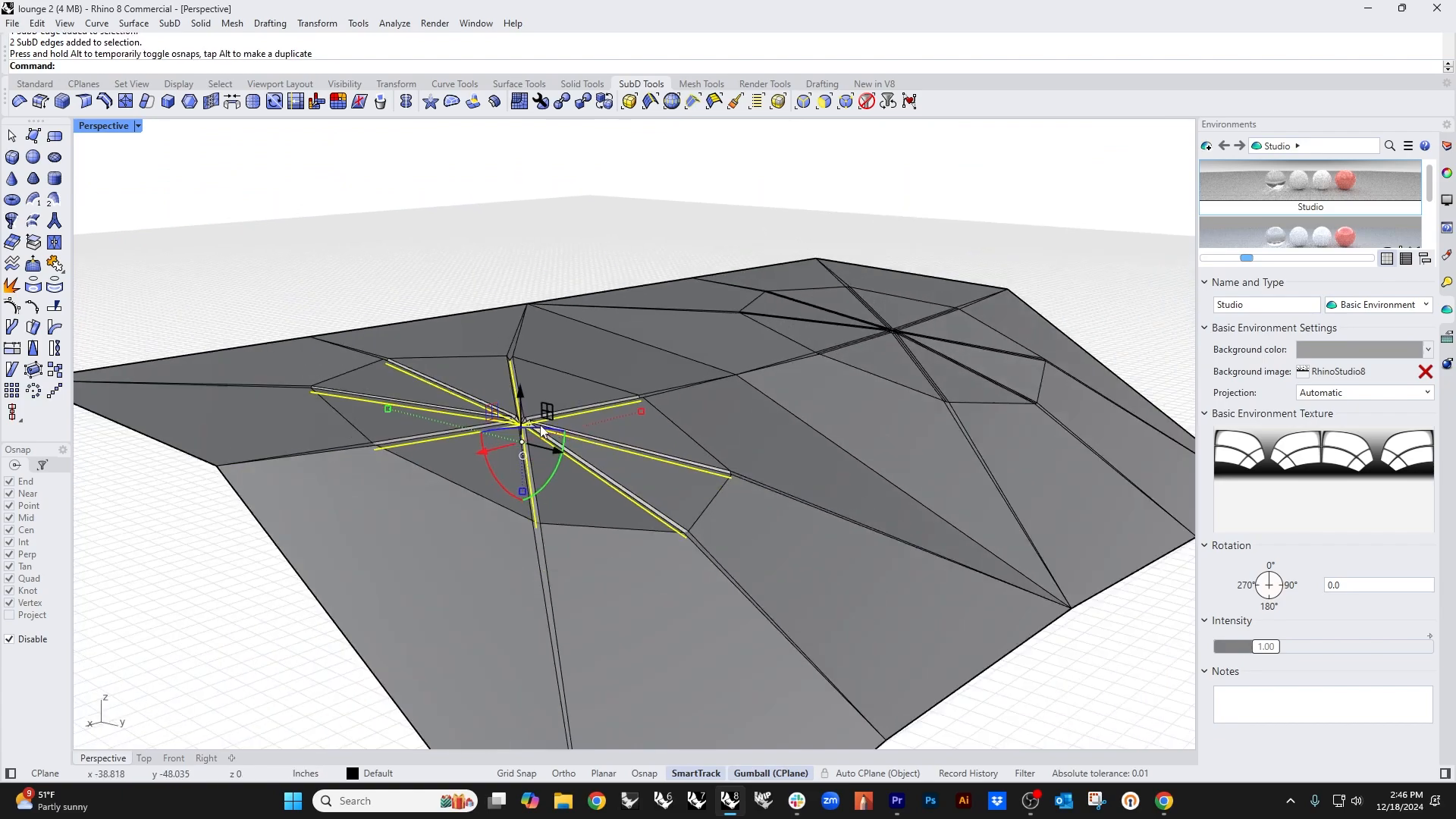
pyautogui.click(392, 244)
# Step: Select the central hub of the positive-X ring in a wireframe top view and move it slightly down in Z in perspective
pyautogui.scroll(4, 530, 413)
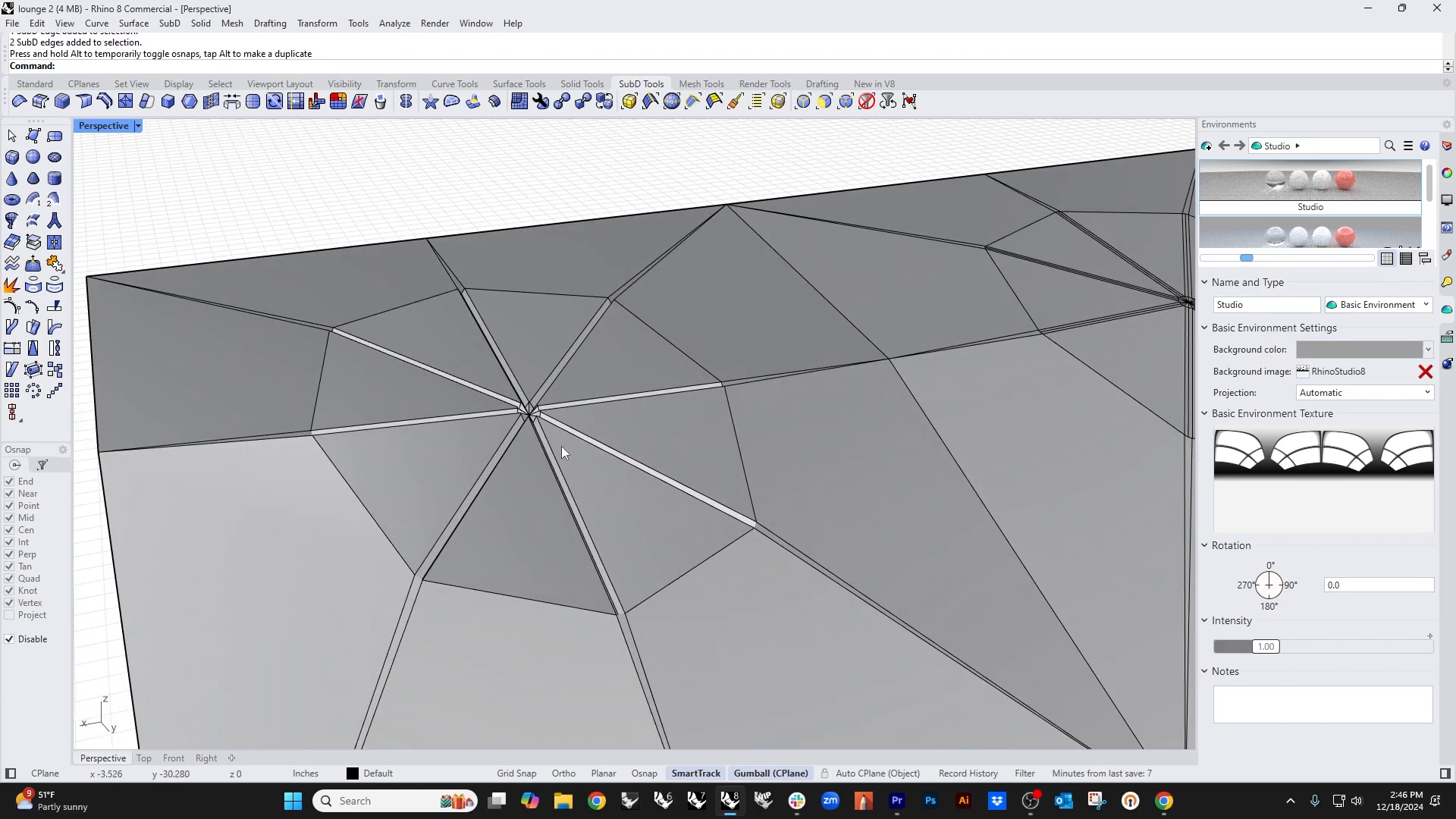
pyautogui.write('top')
pyautogui.press('Return')
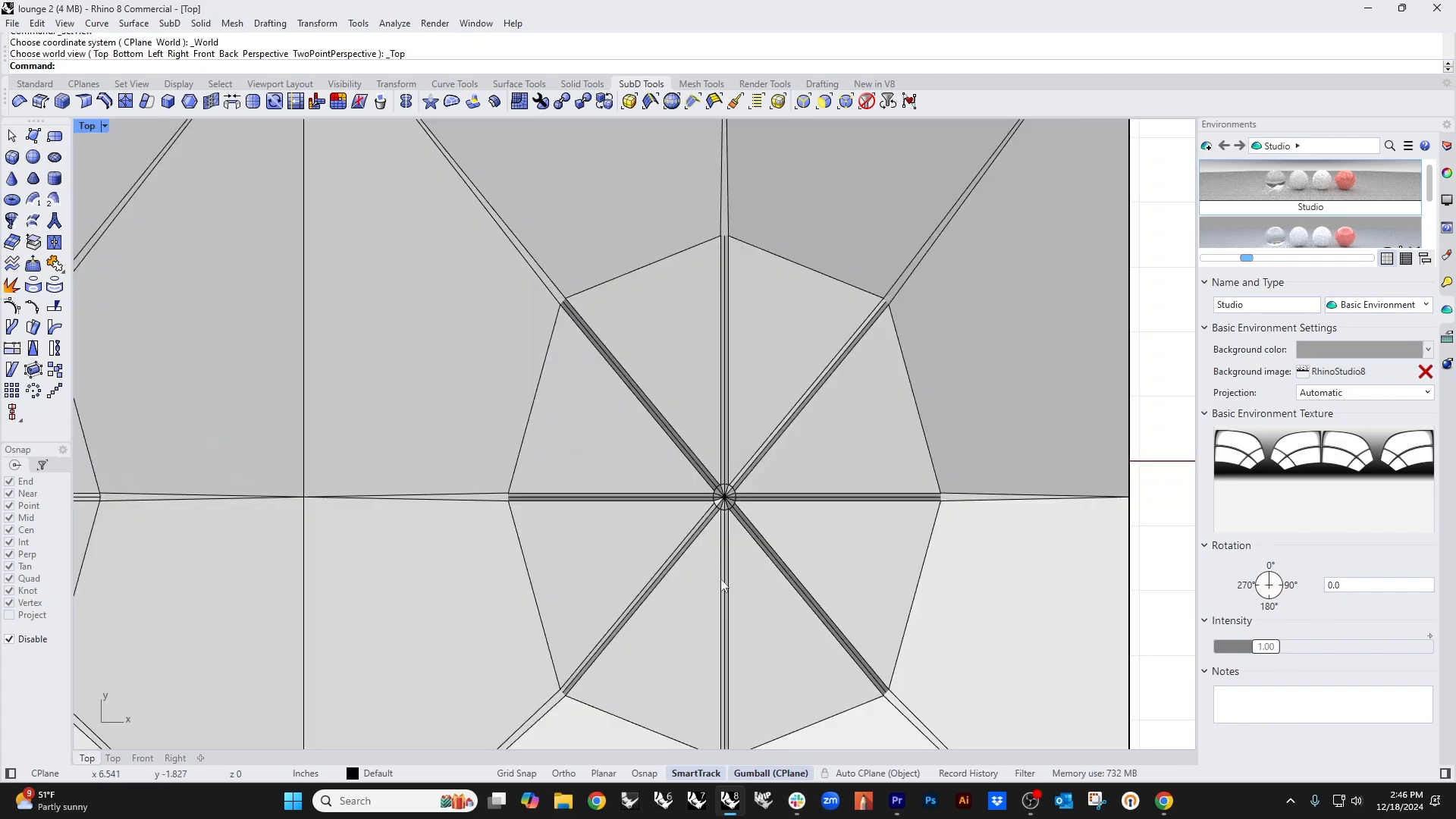
pyautogui.scroll(1, 724, 585)
pyautogui.middleClick(645, 503)
pyautogui.click(658, 518)
pyautogui.scroll(3, 715, 481)
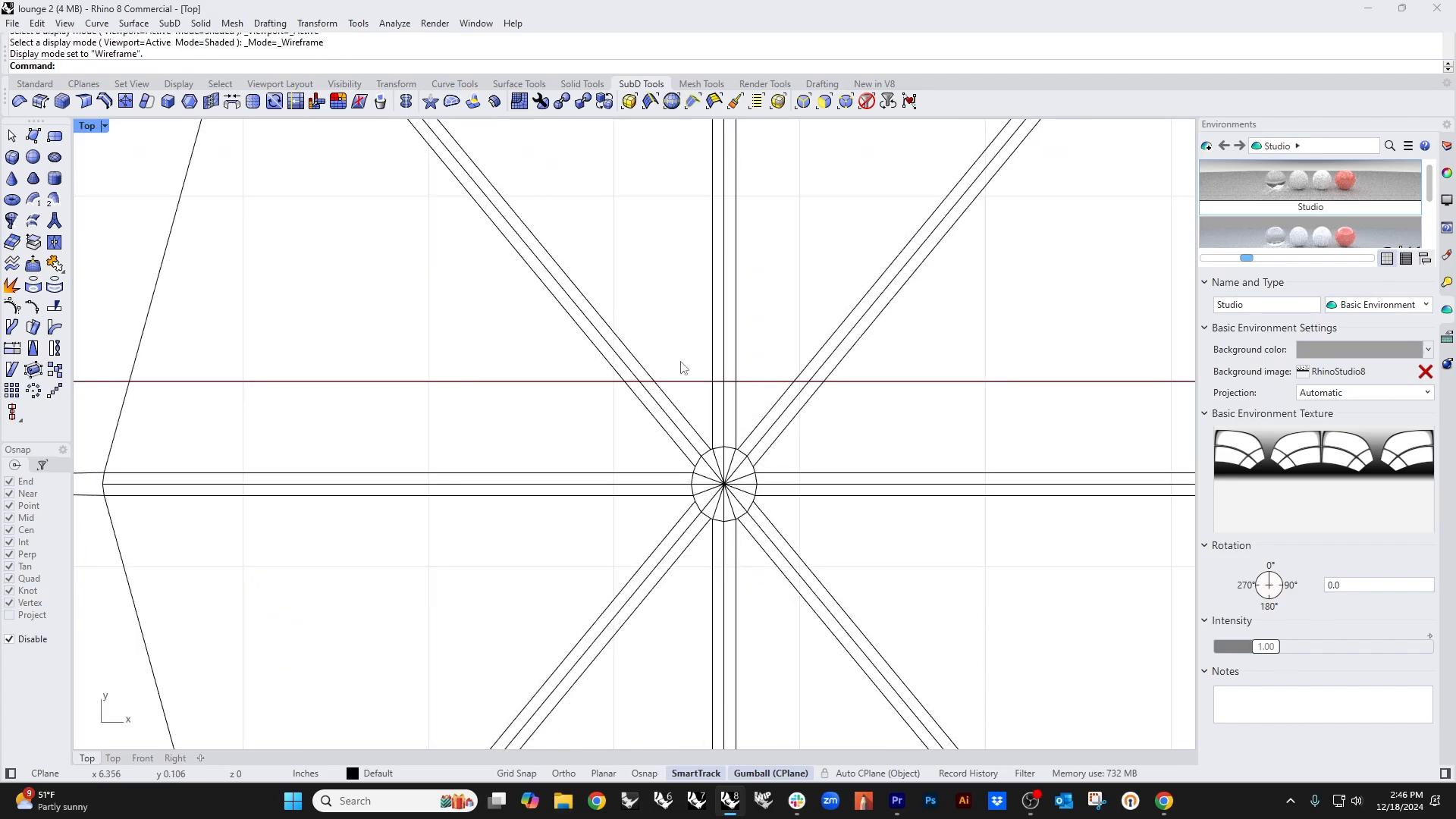
pyautogui.moveTo(664, 346); pyautogui.dragTo(897, 601)
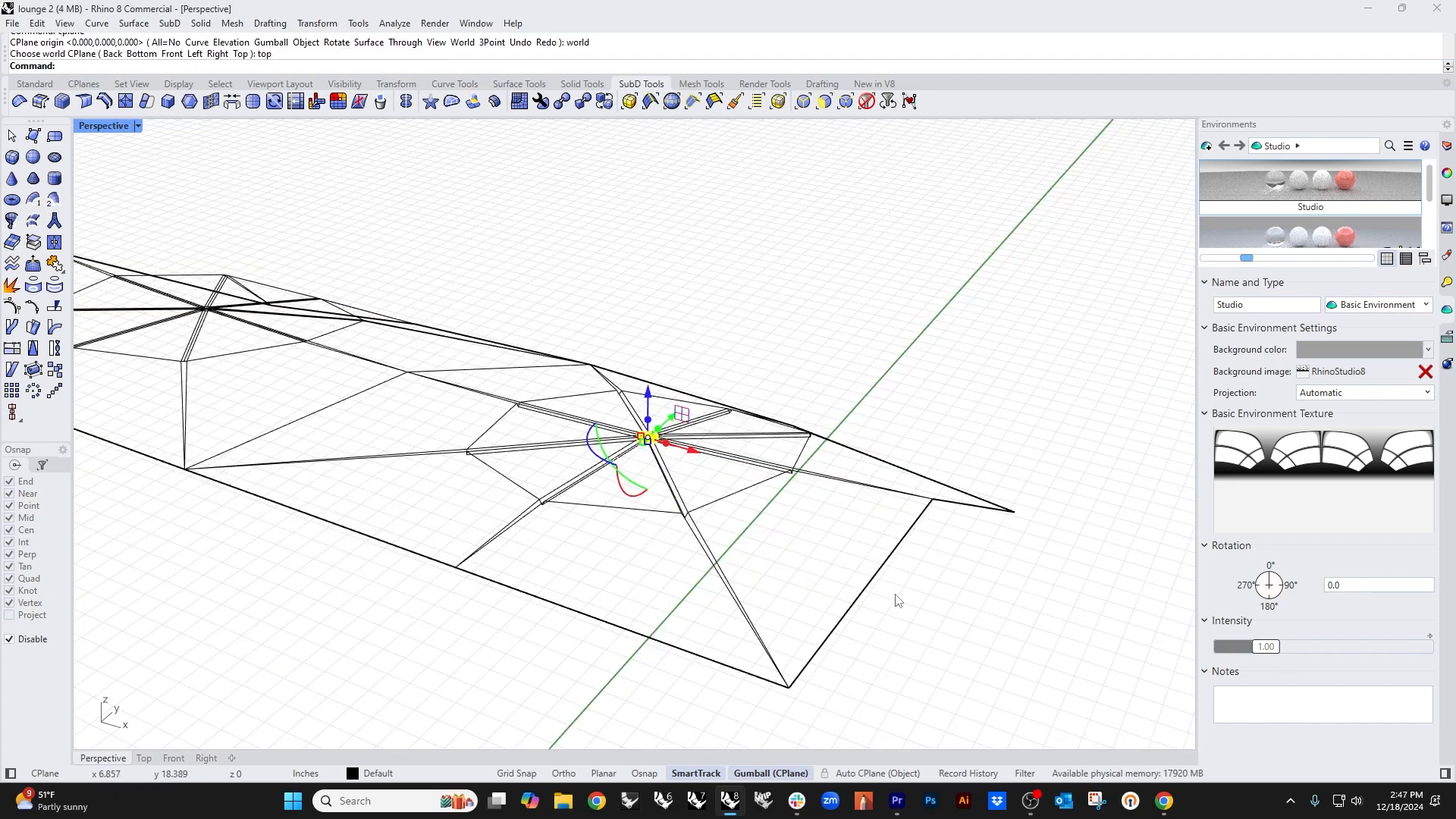
pyautogui.moveTo(897, 598); pyautogui.dragTo(680, 464, button='right')
pyautogui.scroll(4, 671, 474)
pyautogui.moveTo(624, 409); pyautogui.dragTo(620, 440)
pyautogui.click(685, 326)
pyautogui.scroll(-5, 685, 326)
pyautogui.moveTo(685, 325); pyautogui.dragTo(702, 405, button='right')
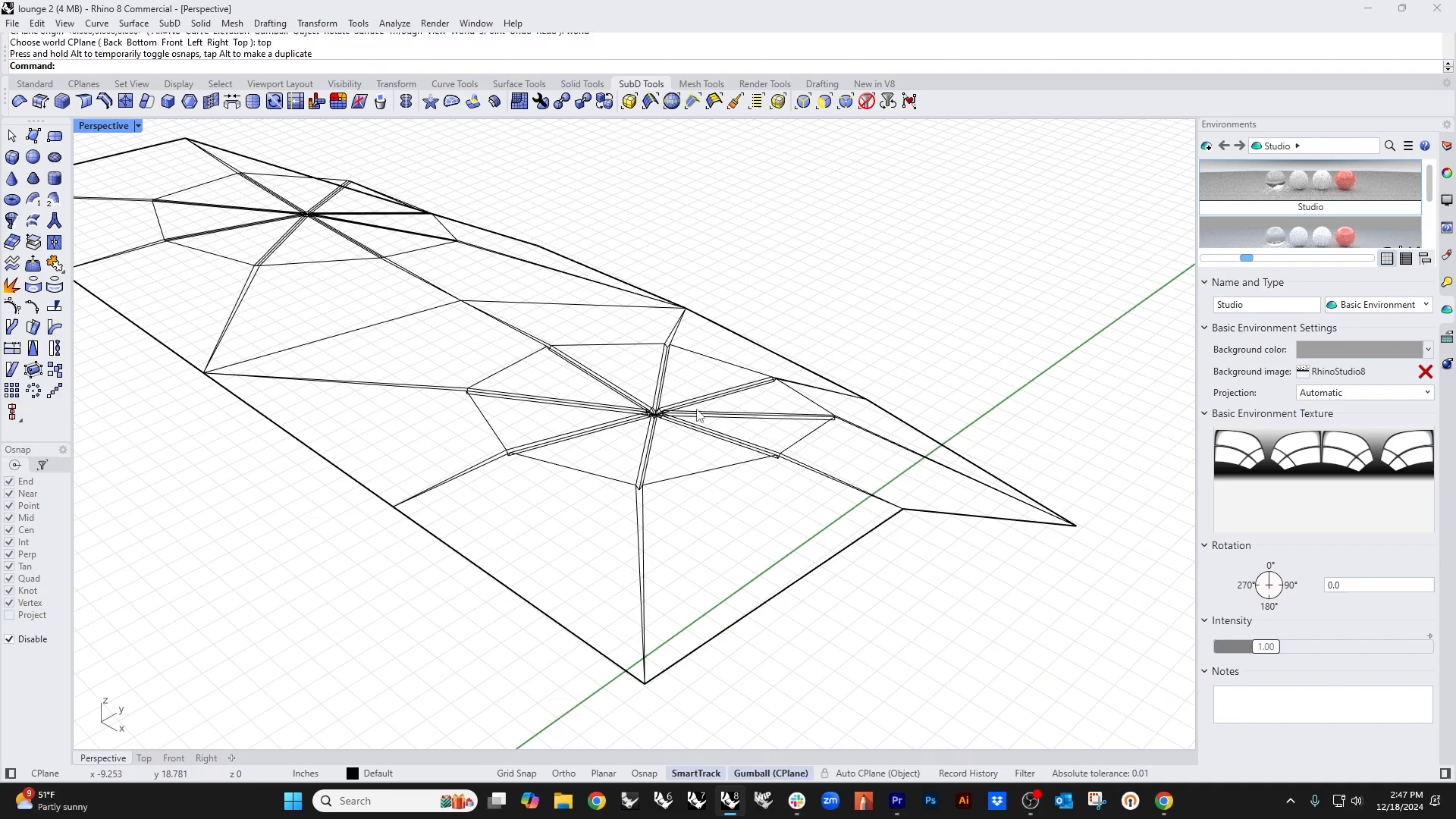
# Step: Show the SubD in its smooth form and set the perspective view to shaded display
pyautogui.press('Tab')
pyautogui.middleClick(698, 416)
pyautogui.click(691, 419)
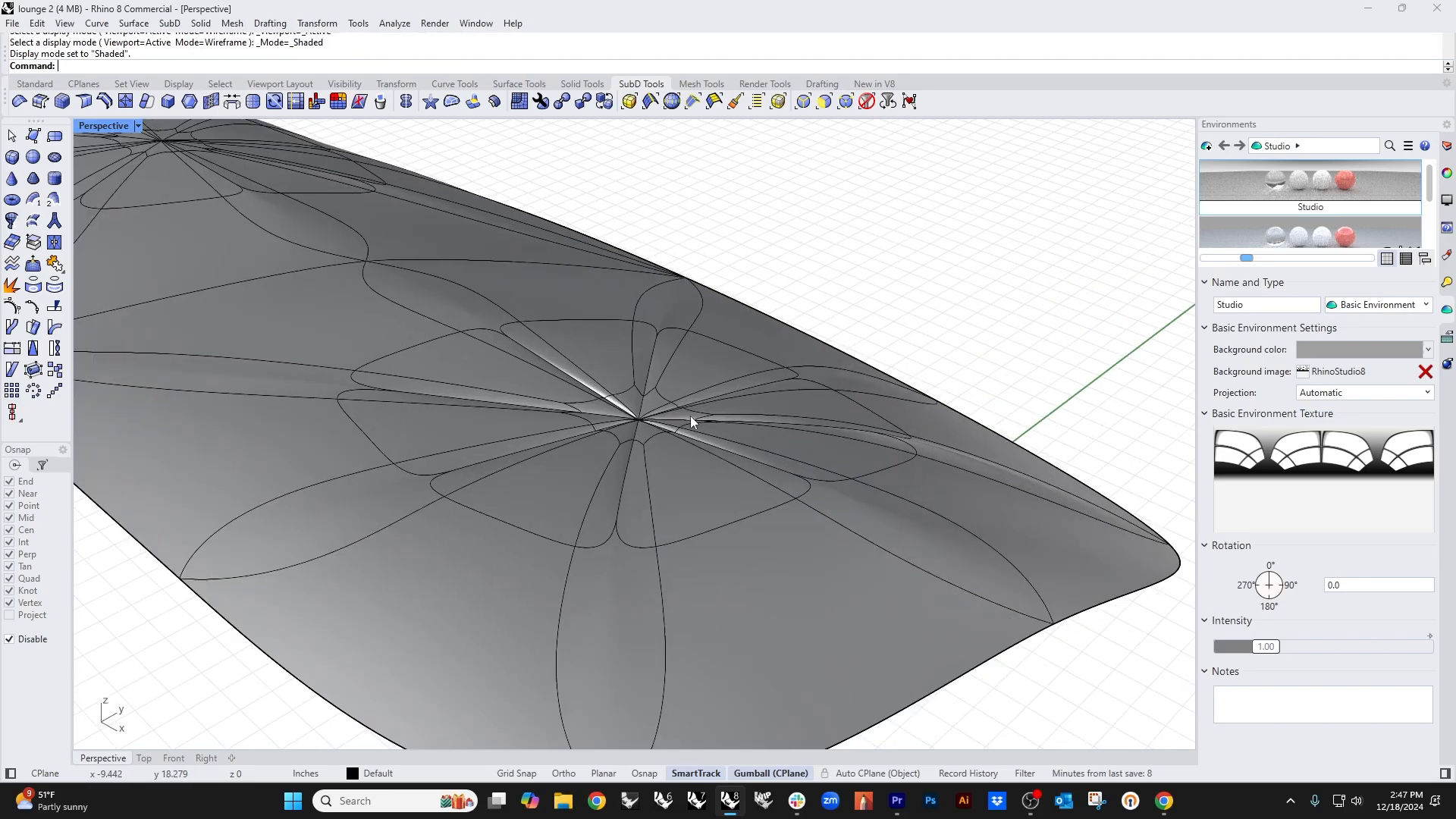
# Step: Try deleting the edges of the groove that links the two rings and undo the deletions
pyautogui.moveTo(690, 415); pyautogui.dragTo(702, 526, button='right')
pyautogui.scroll(3, 587, 414)
pyautogui.click(584, 407)
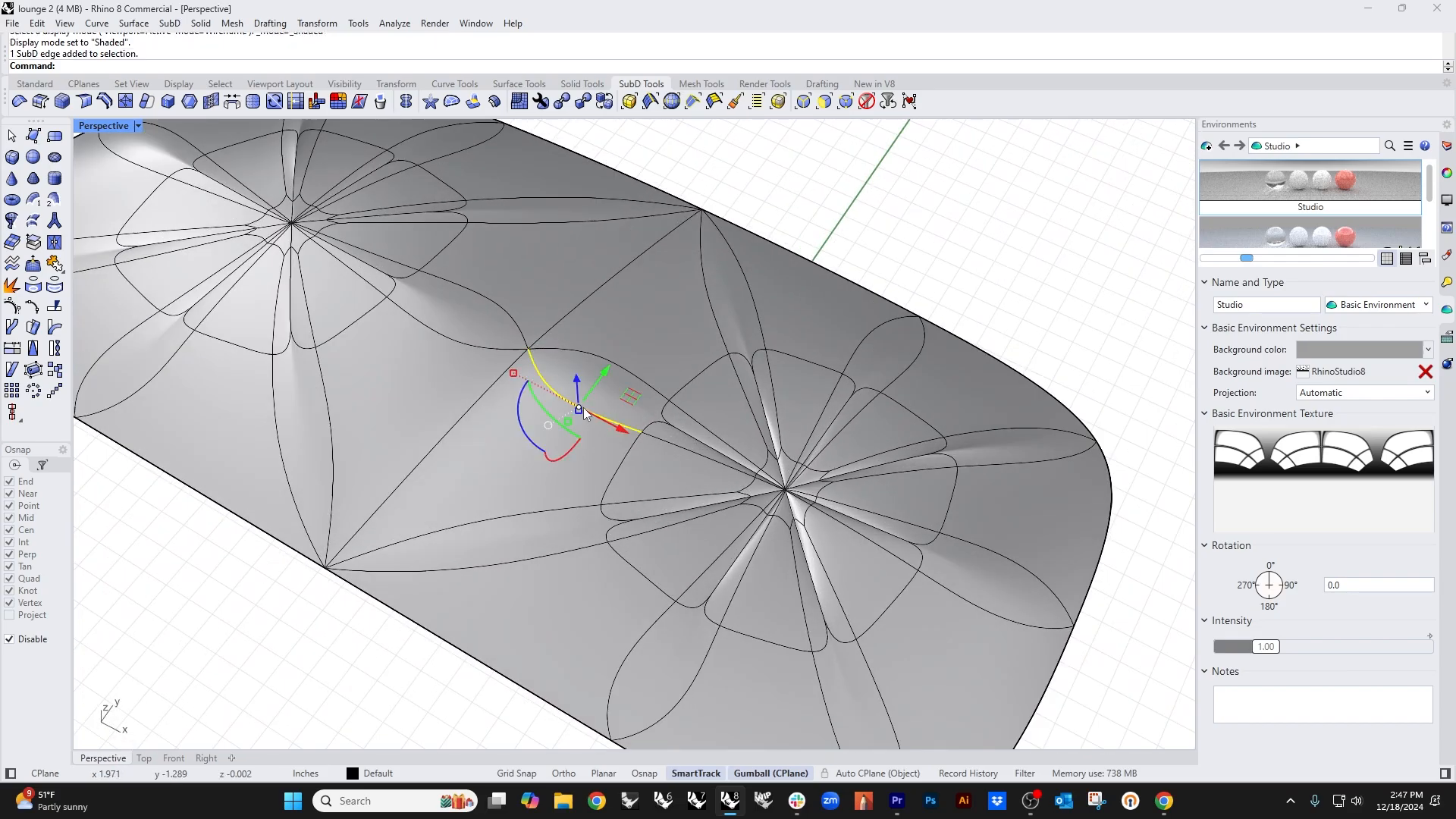
pyautogui.press('Delete')
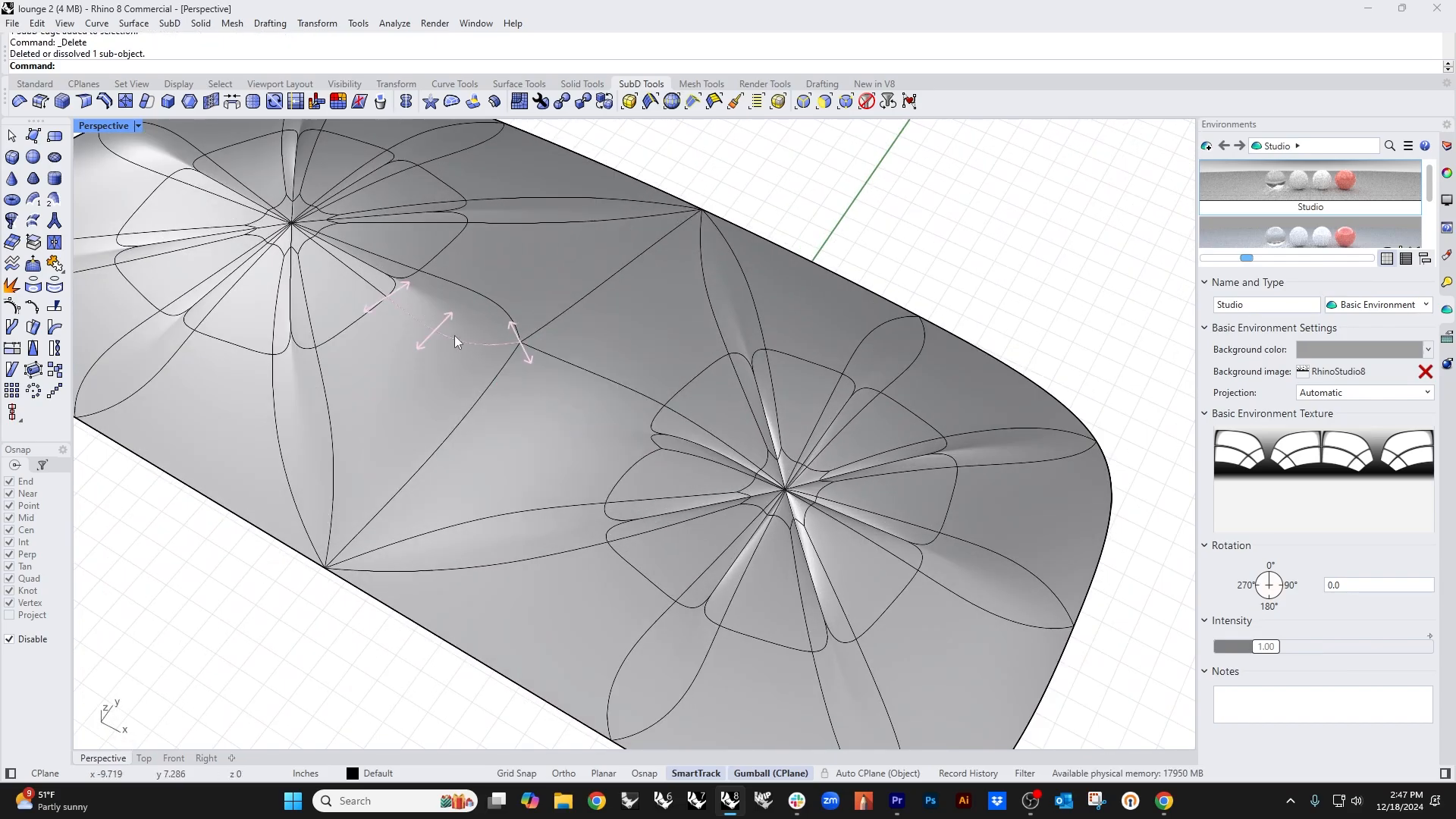
pyautogui.click(453, 338)
pyautogui.press('Delete')
pyautogui.moveTo(481, 370); pyautogui.dragTo(523, 400, button='right')
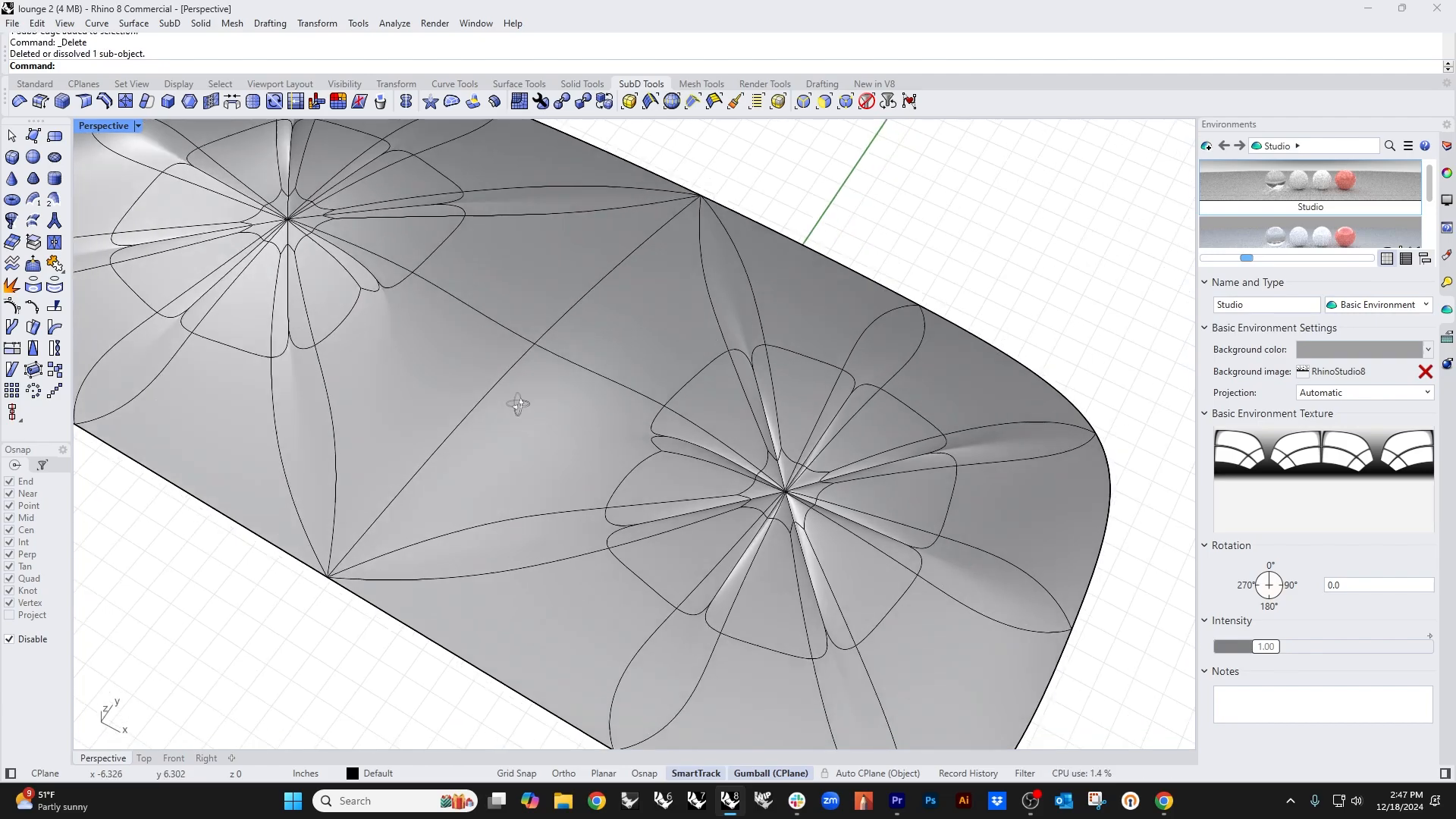
pyautogui.click(466, 332)
pyautogui.press('Delete')
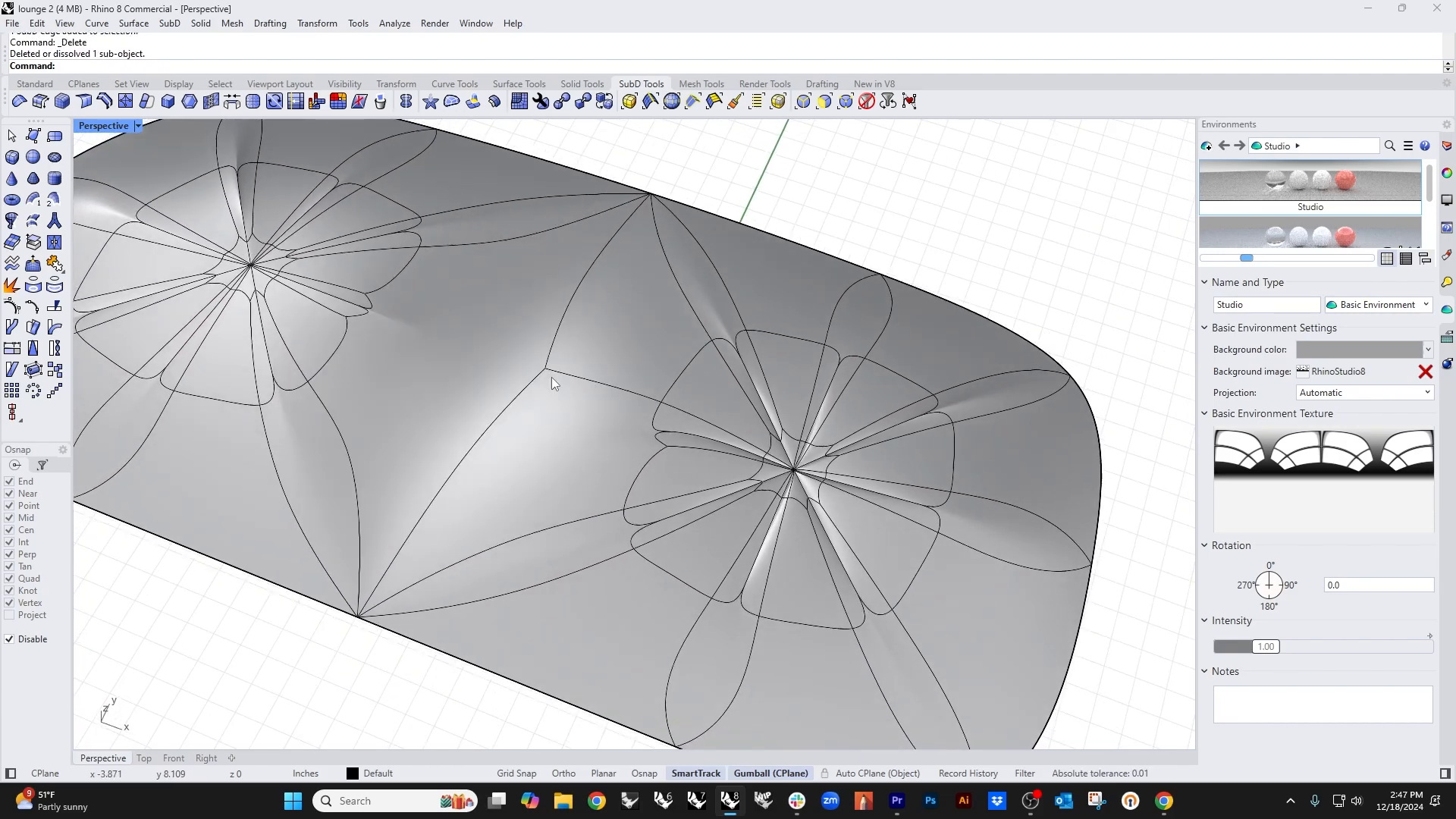
pyautogui.hotkey('ctrl', 'z')
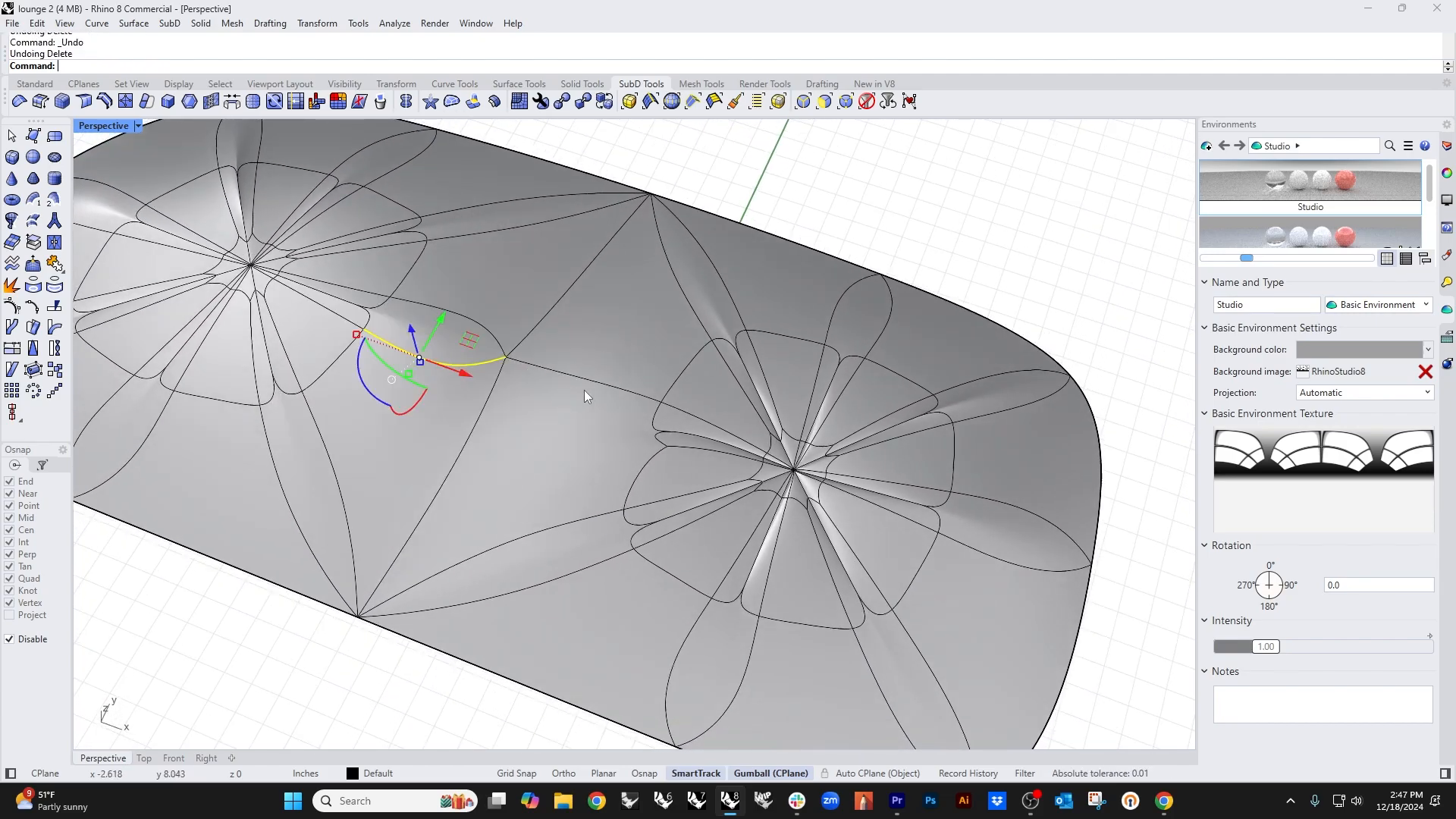
pyautogui.click(880, 215)
pyautogui.hotkey('ctrl', 'z')
pyautogui.click(934, 263)
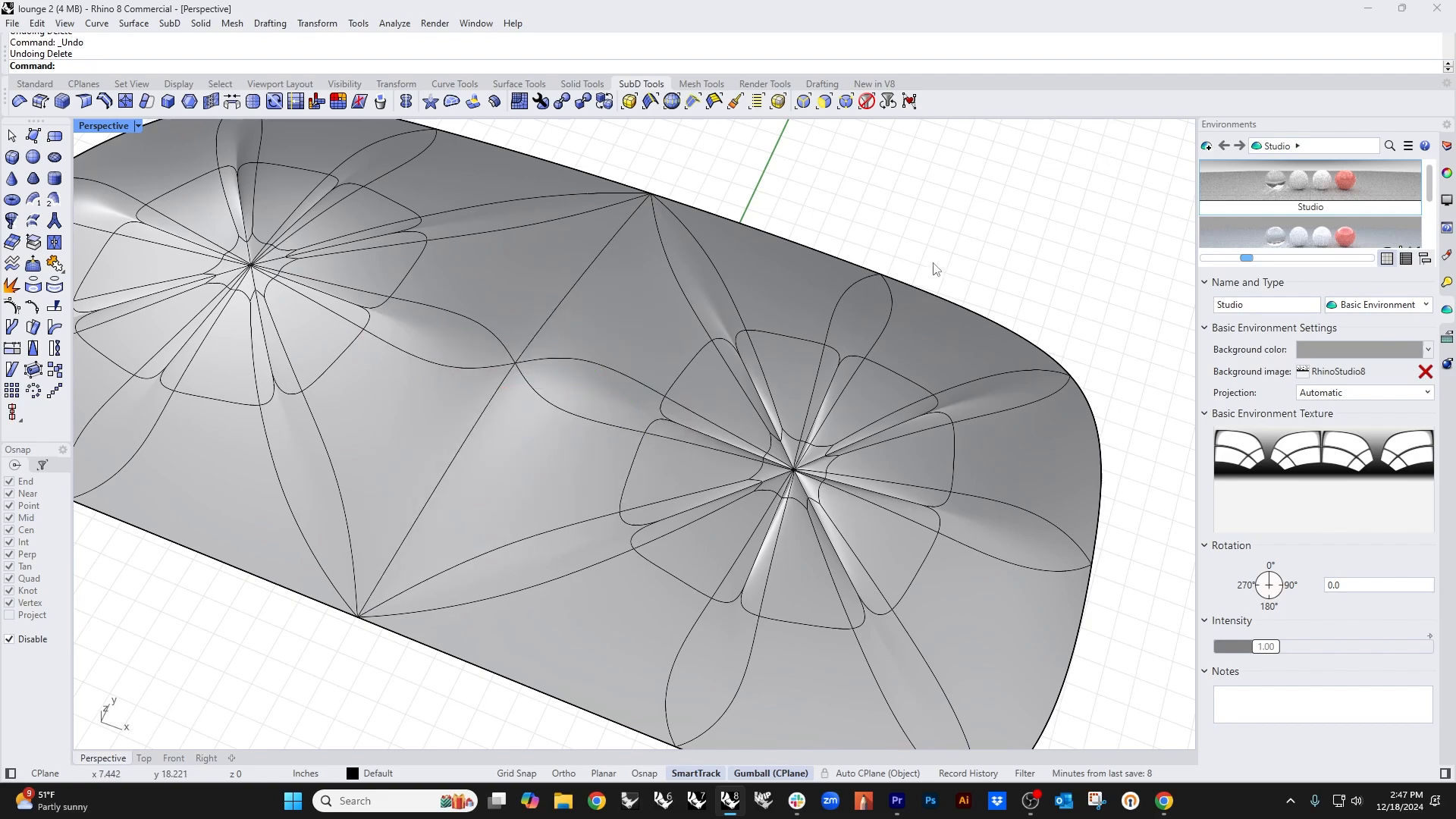
# Step: Delete the negative-Y side edges of the groove linking the two rings, one on each side of the middle seam
pyautogui.keyDown('ctrl'); pyautogui.keyDown('shift'); pyautogui.click(575, 414); pyautogui.keyUp('shift'); pyautogui.keyUp('ctrl')
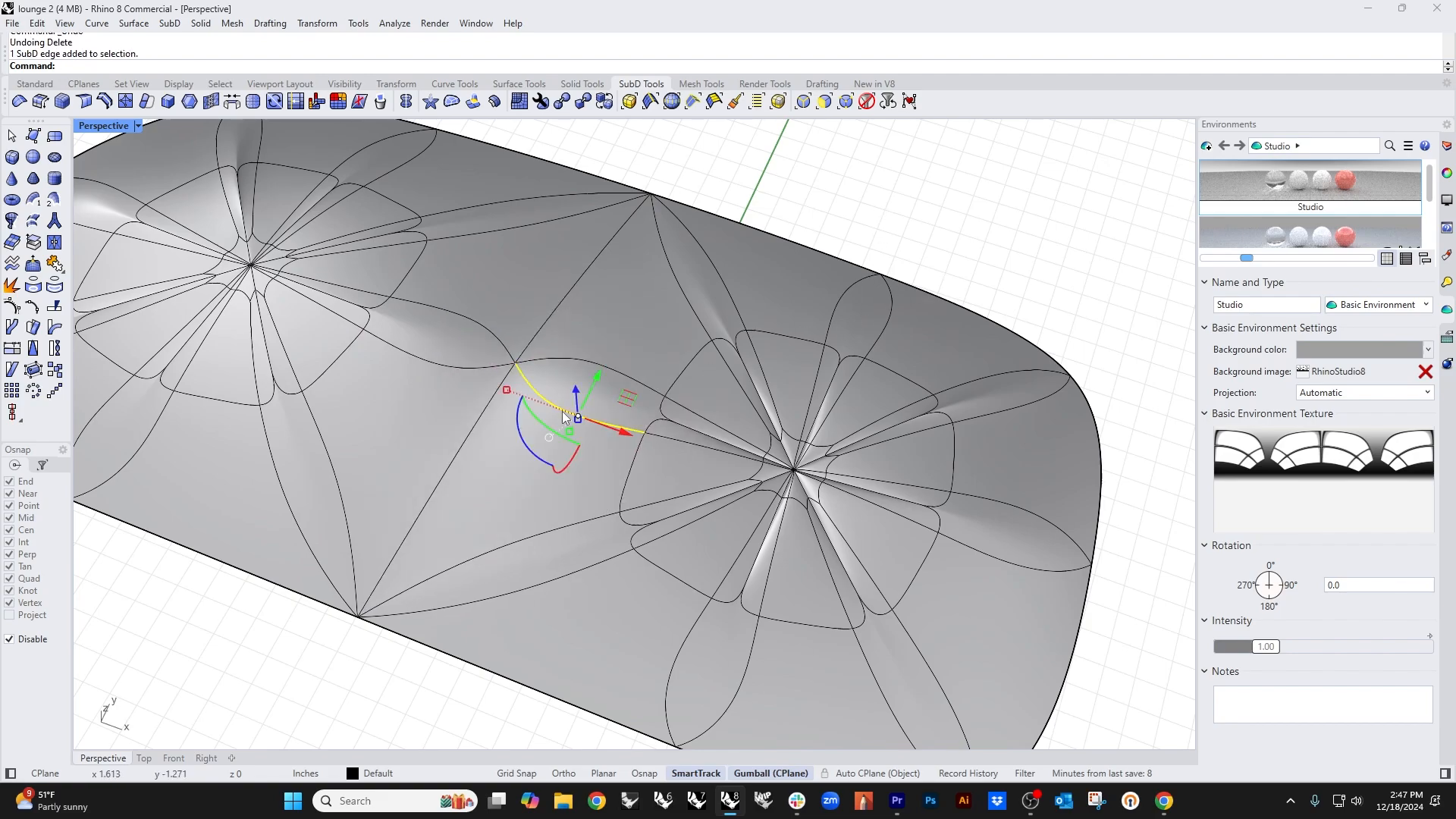
pyautogui.press('Delete')
pyautogui.keyDown('ctrl'); pyautogui.keyDown('shift'); pyautogui.click(469, 367); pyautogui.keyUp('shift'); pyautogui.keyUp('ctrl')
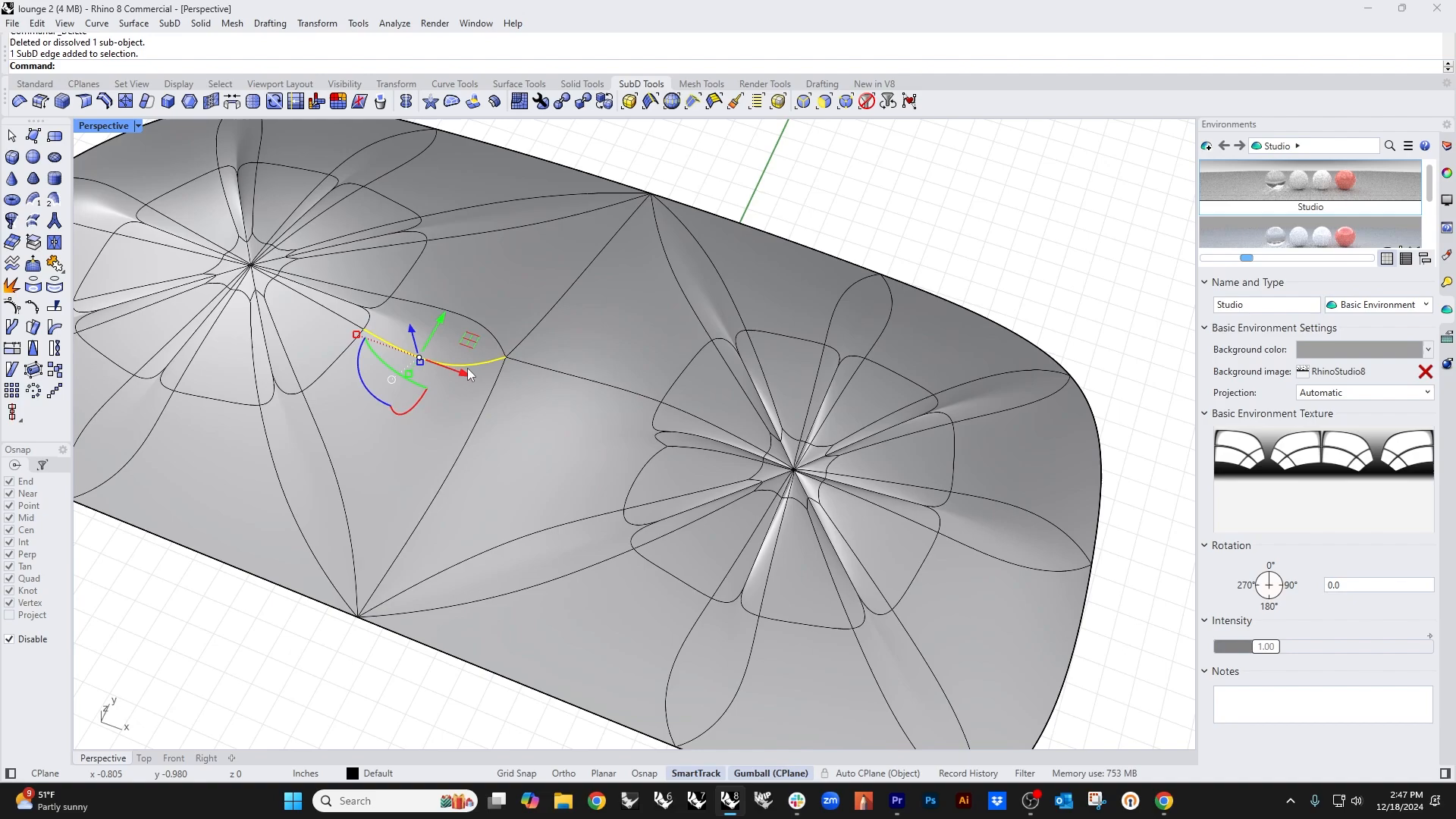
pyautogui.press('Delete')
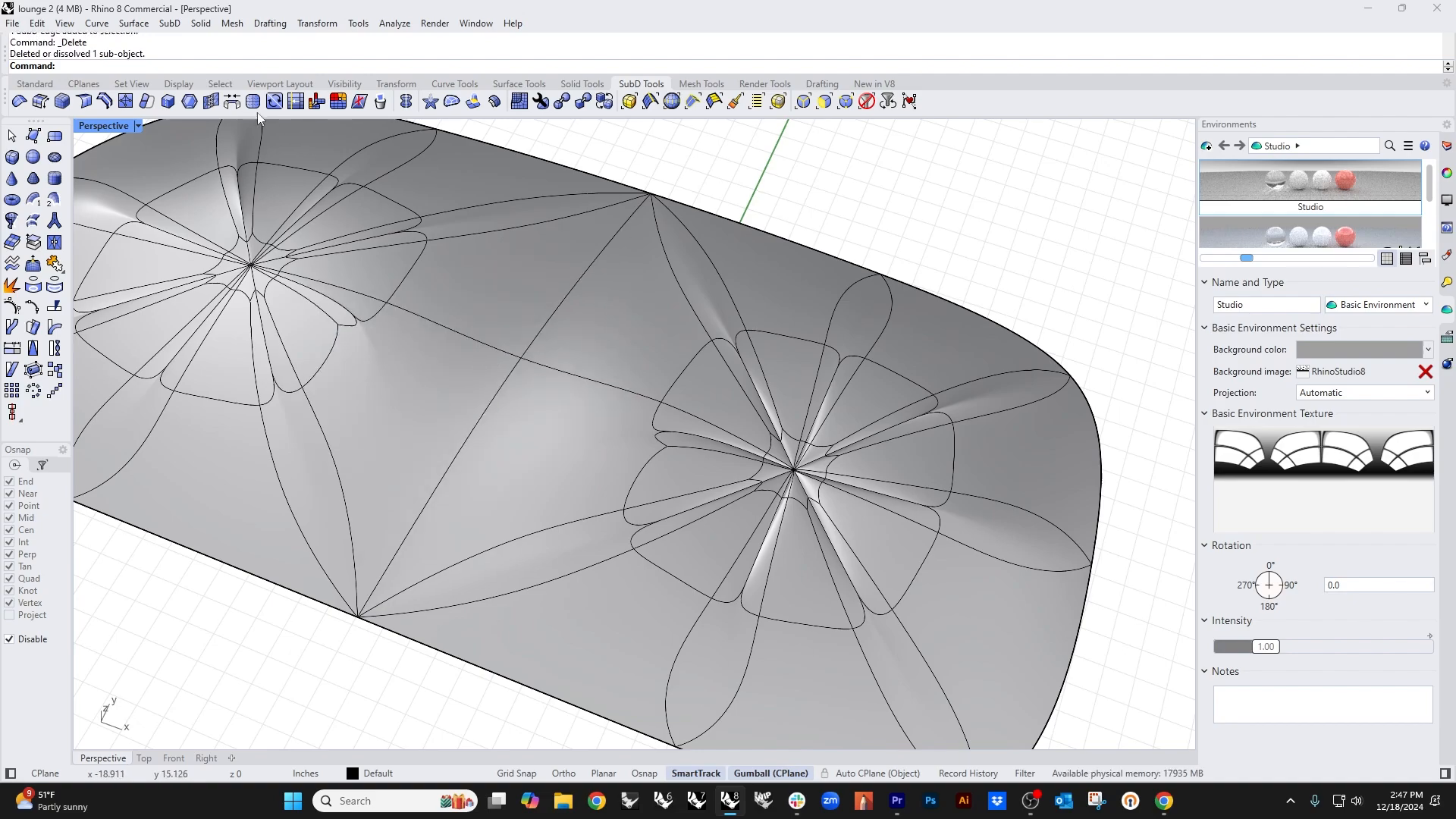
# Step: Use InsertPoint to connect the facing vertices of the two rings through a point on the middle seam just beside the remaining groove edge
pyautogui.click(126, 101)
pyautogui.click(381, 403)
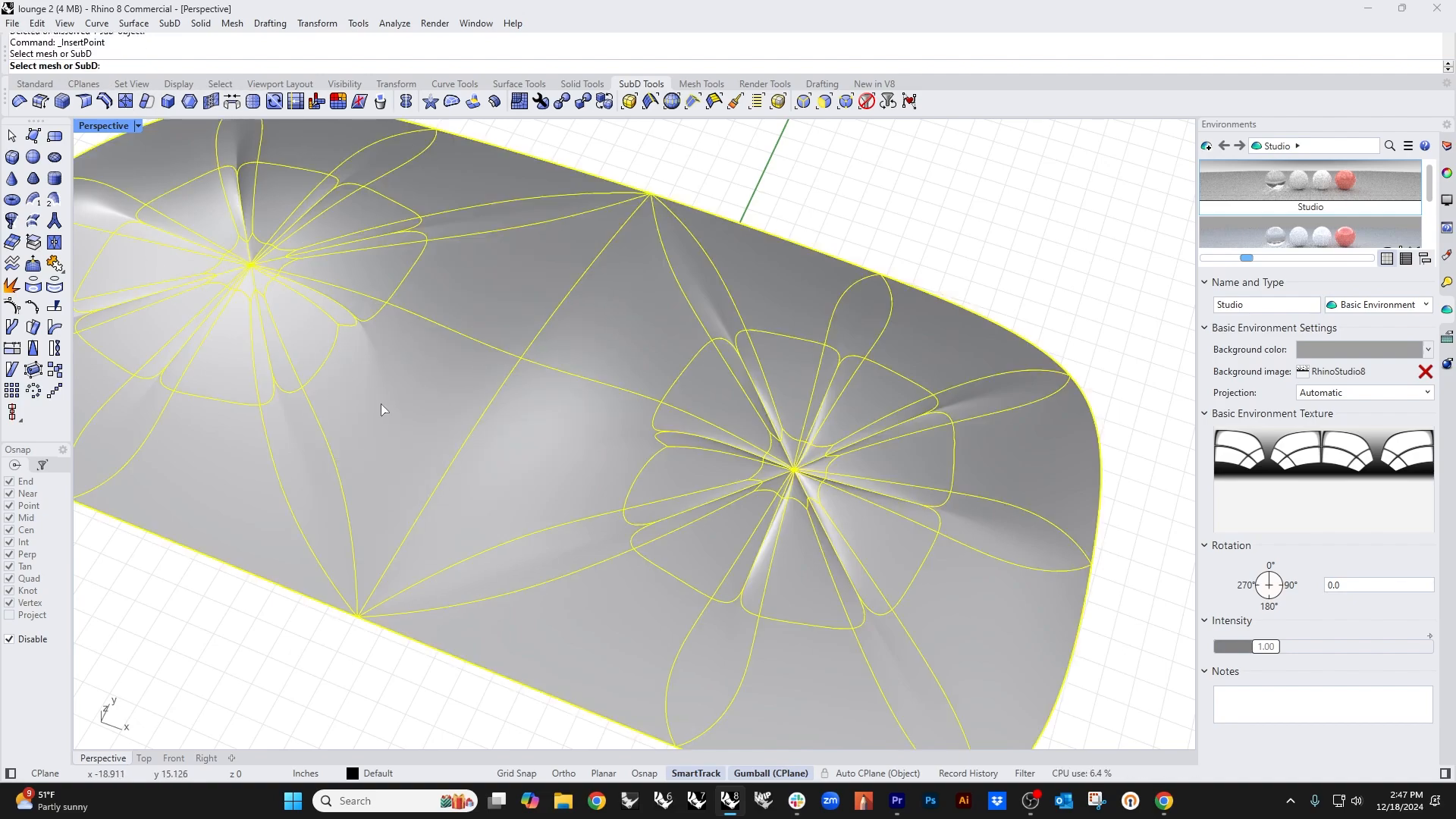
pyautogui.scroll(3, 390, 334)
pyautogui.scroll(2, 402, 303)
pyautogui.press('alt')
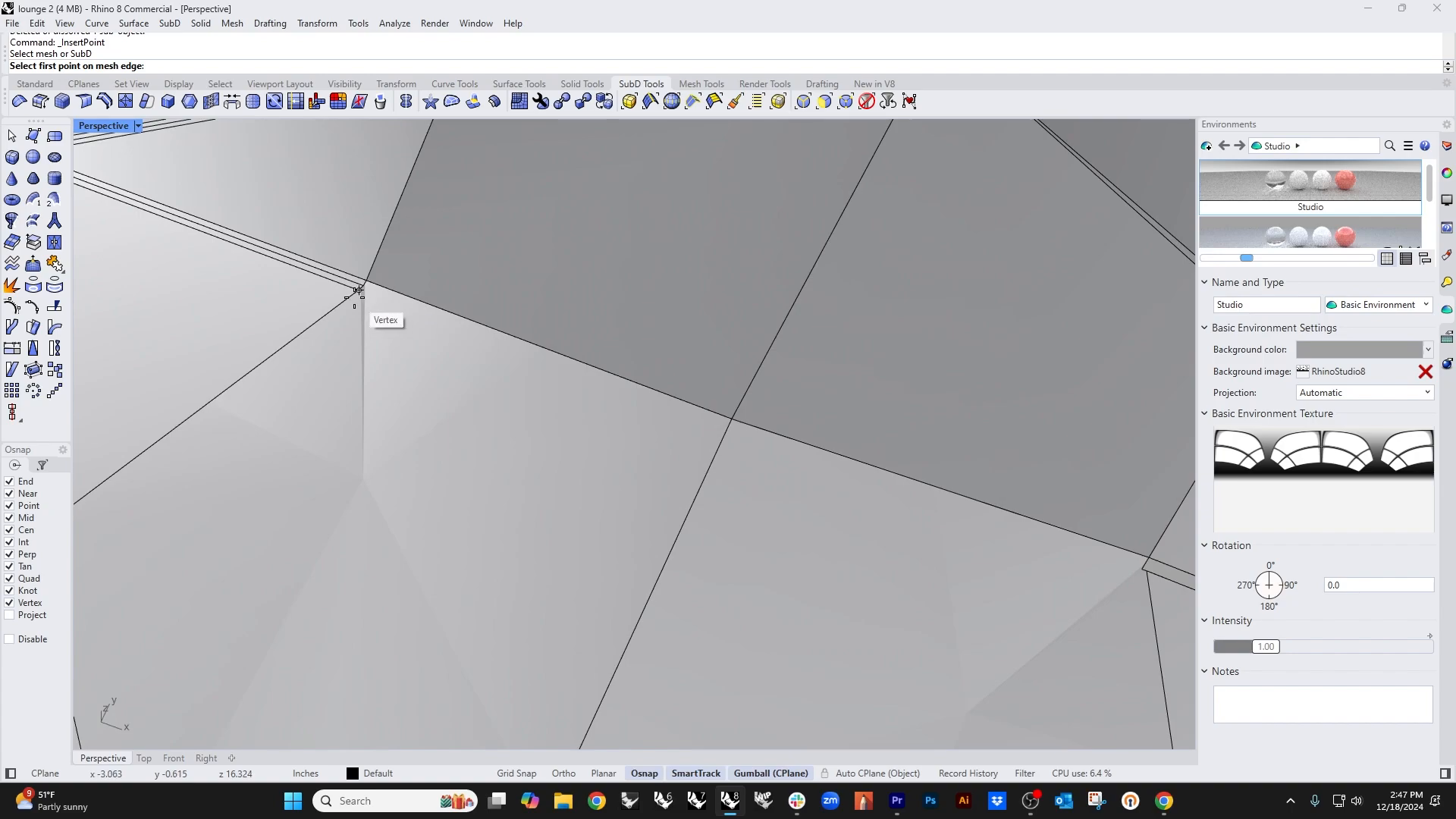
pyautogui.click(356, 291)
pyautogui.scroll(1, 1107, 588)
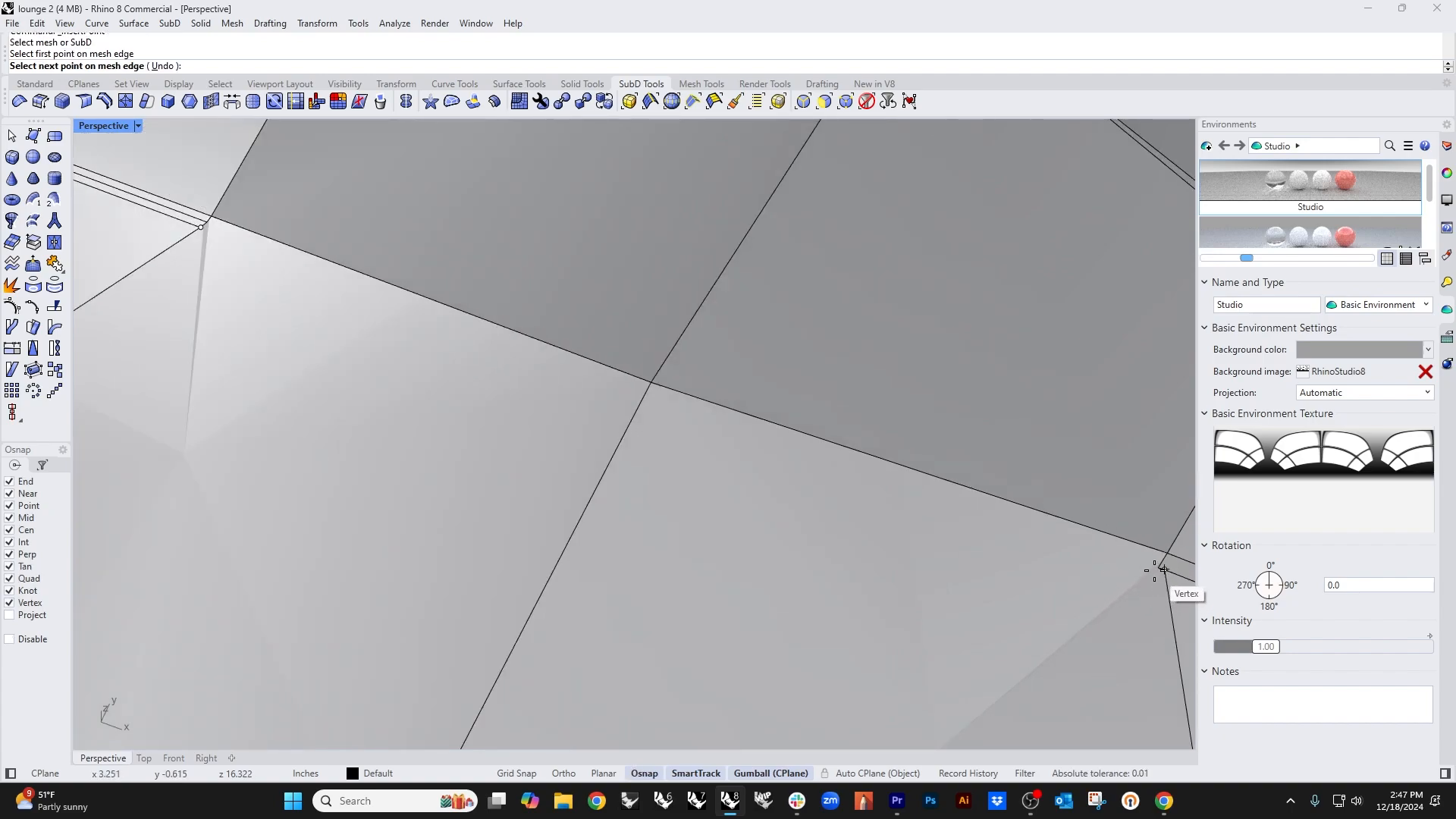
pyautogui.press('alt')
pyautogui.click(643, 396)
pyautogui.press('alt')
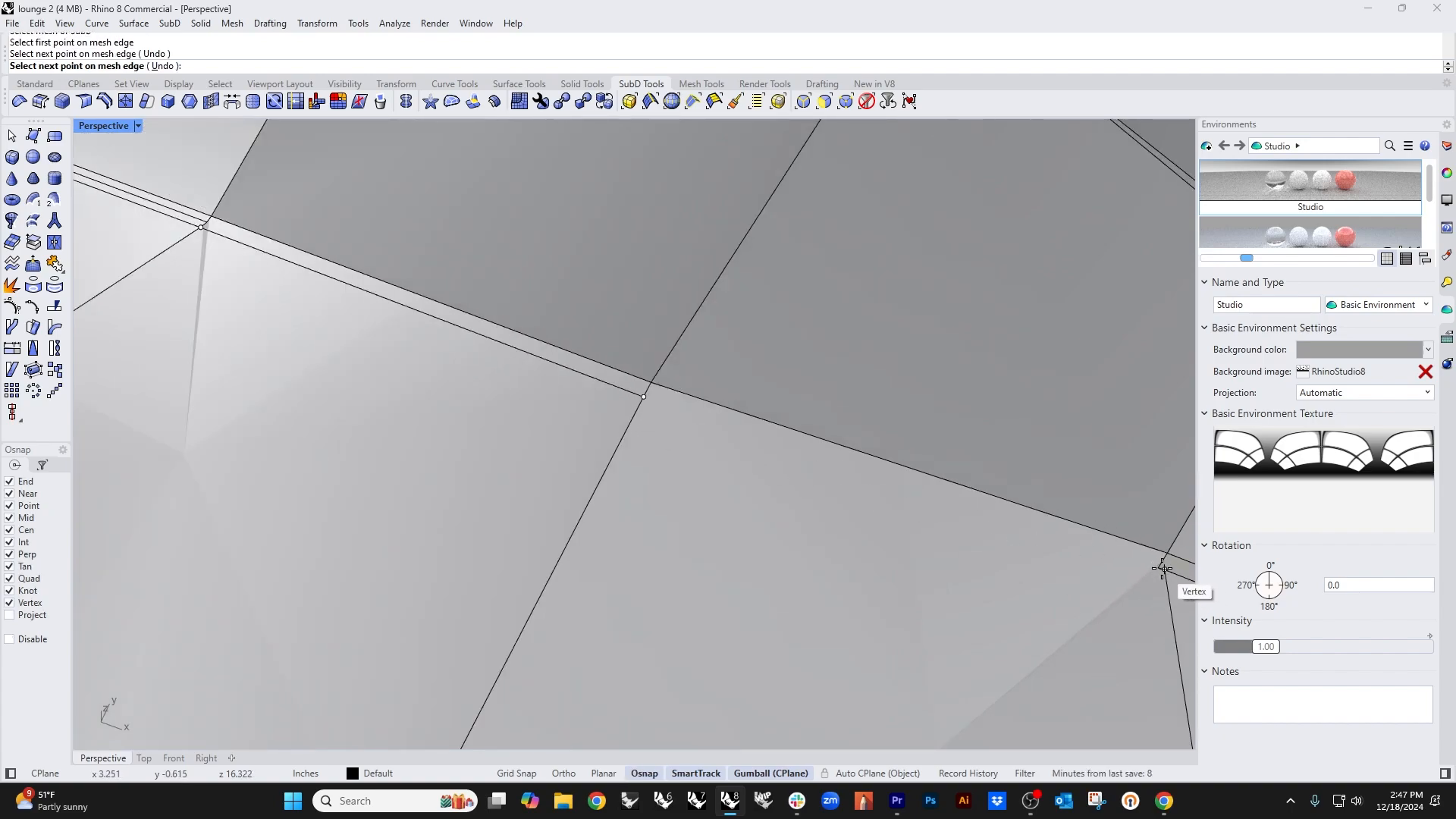
pyautogui.click(1157, 567)
pyautogui.press('alt')
pyautogui.rightClick(1154, 567)
pyautogui.scroll(-15, 687, 492)
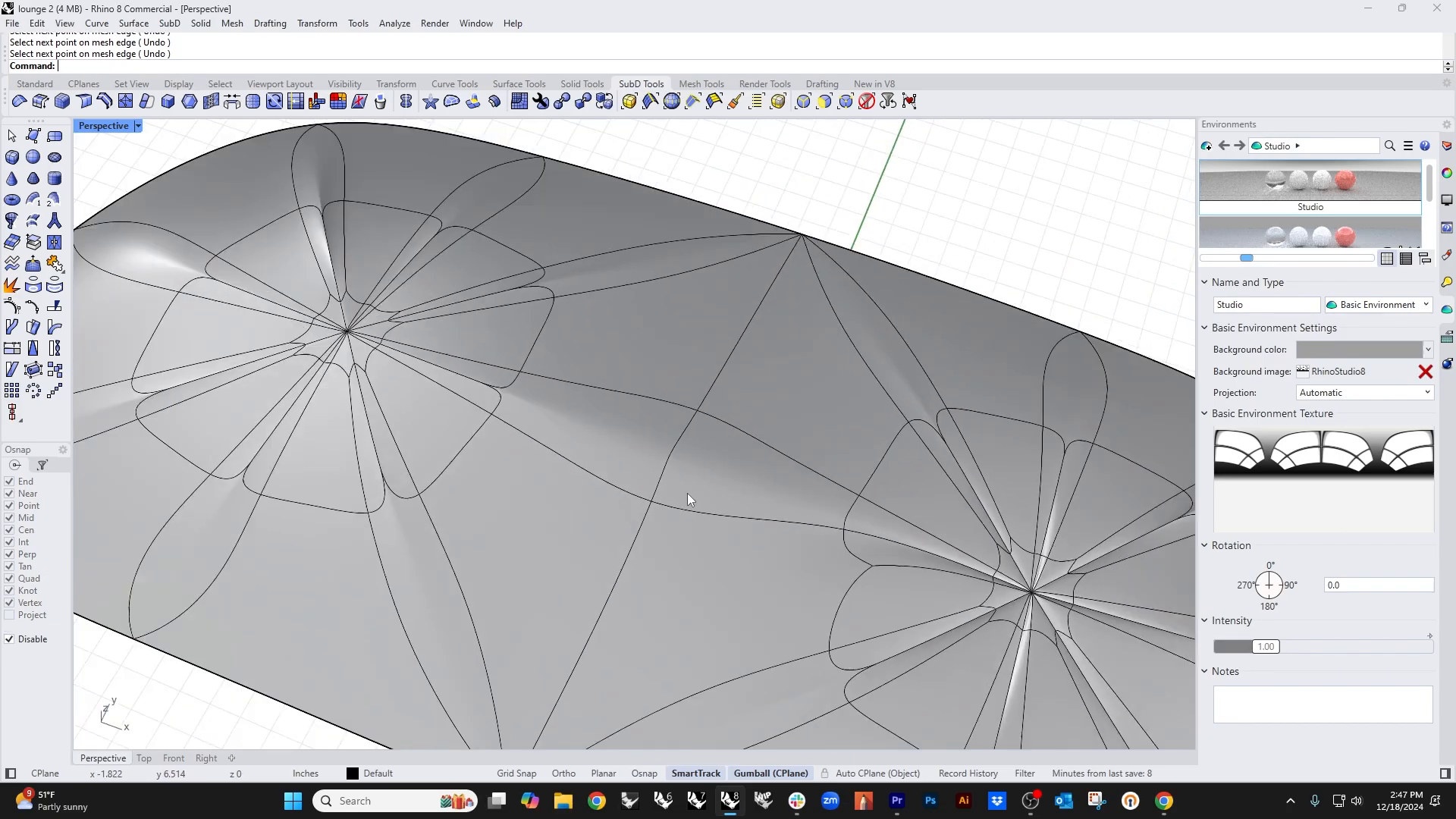
# Step: Try deleting one side edge of the positive-X half's spoke that runs to the panel's long negative-Y border, and undo it
pyautogui.moveTo(687, 525); pyautogui.dragTo(542, 583, button='right')
pyautogui.scroll(-9, 693, 472)
pyautogui.scroll(11, 508, 426)
pyautogui.moveTo(514, 487); pyautogui.dragTo(559, 418, button='right')
pyautogui.moveTo(525, 537); pyautogui.dragTo(530, 585, button='right')
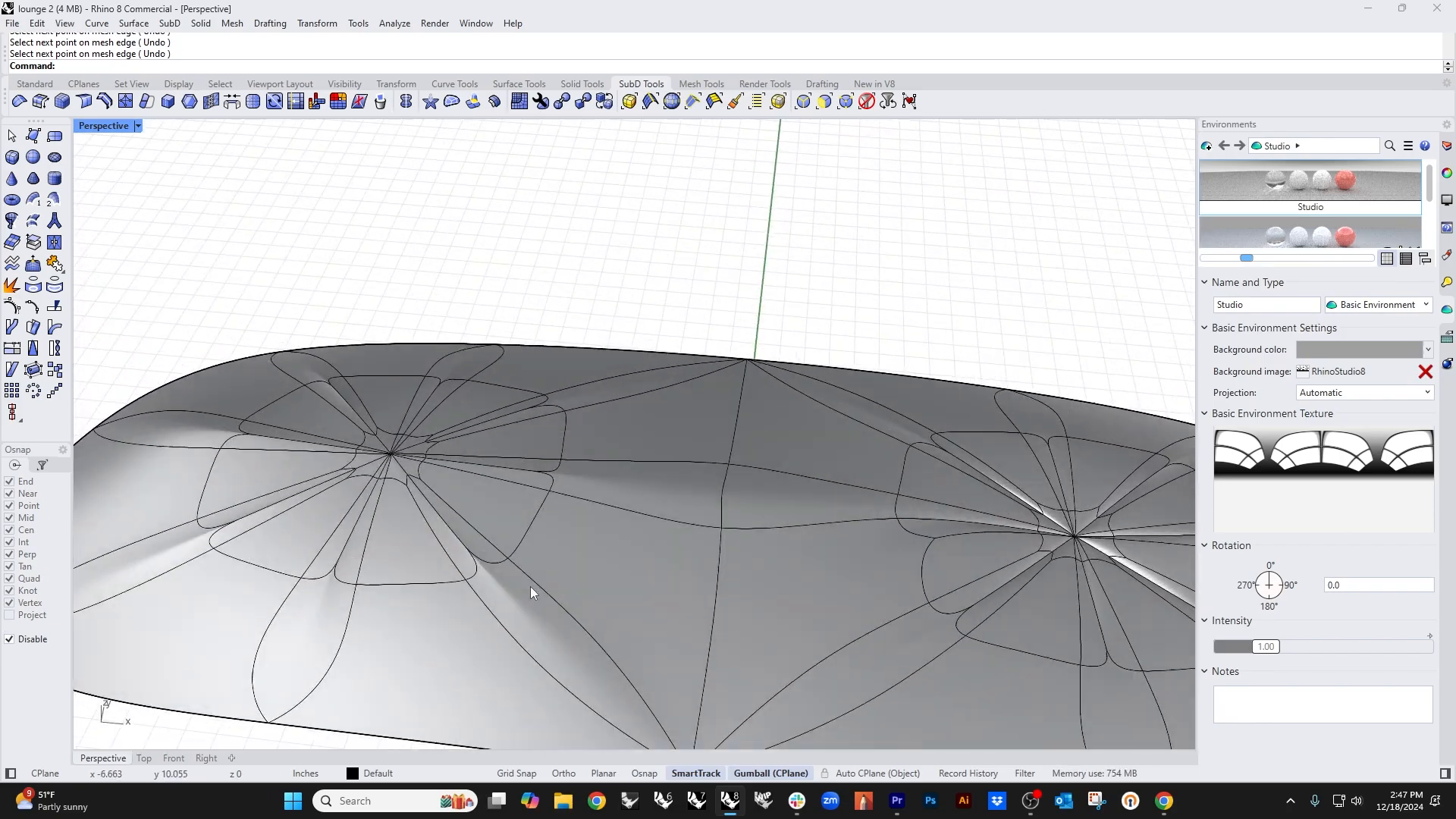
pyautogui.keyDown('shift'); pyautogui.moveTo(774, 619); pyautogui.dragTo(690, 573, button='right'); pyautogui.keyUp('shift')
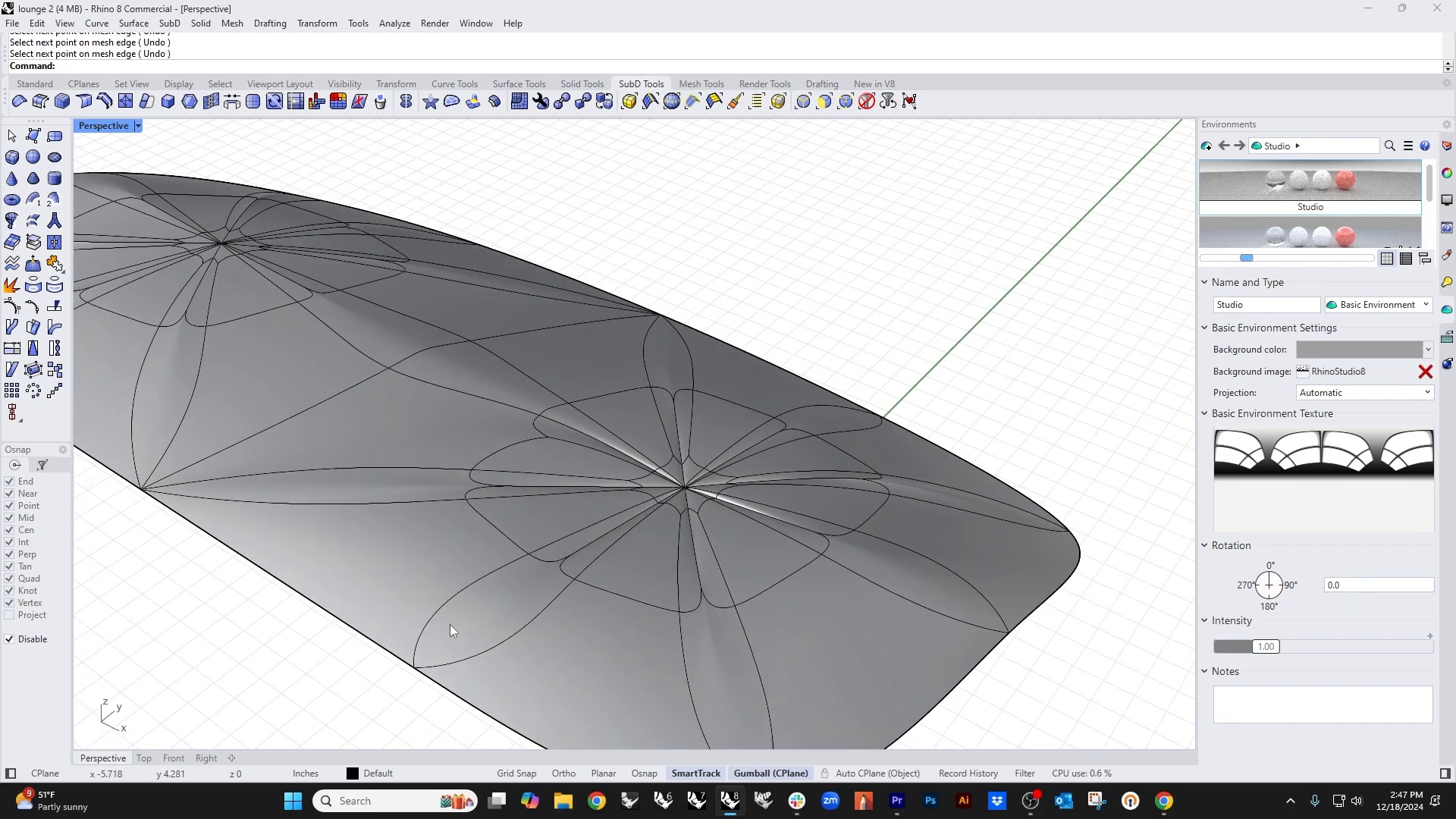
pyautogui.click(423, 620)
pyautogui.press('Delete')
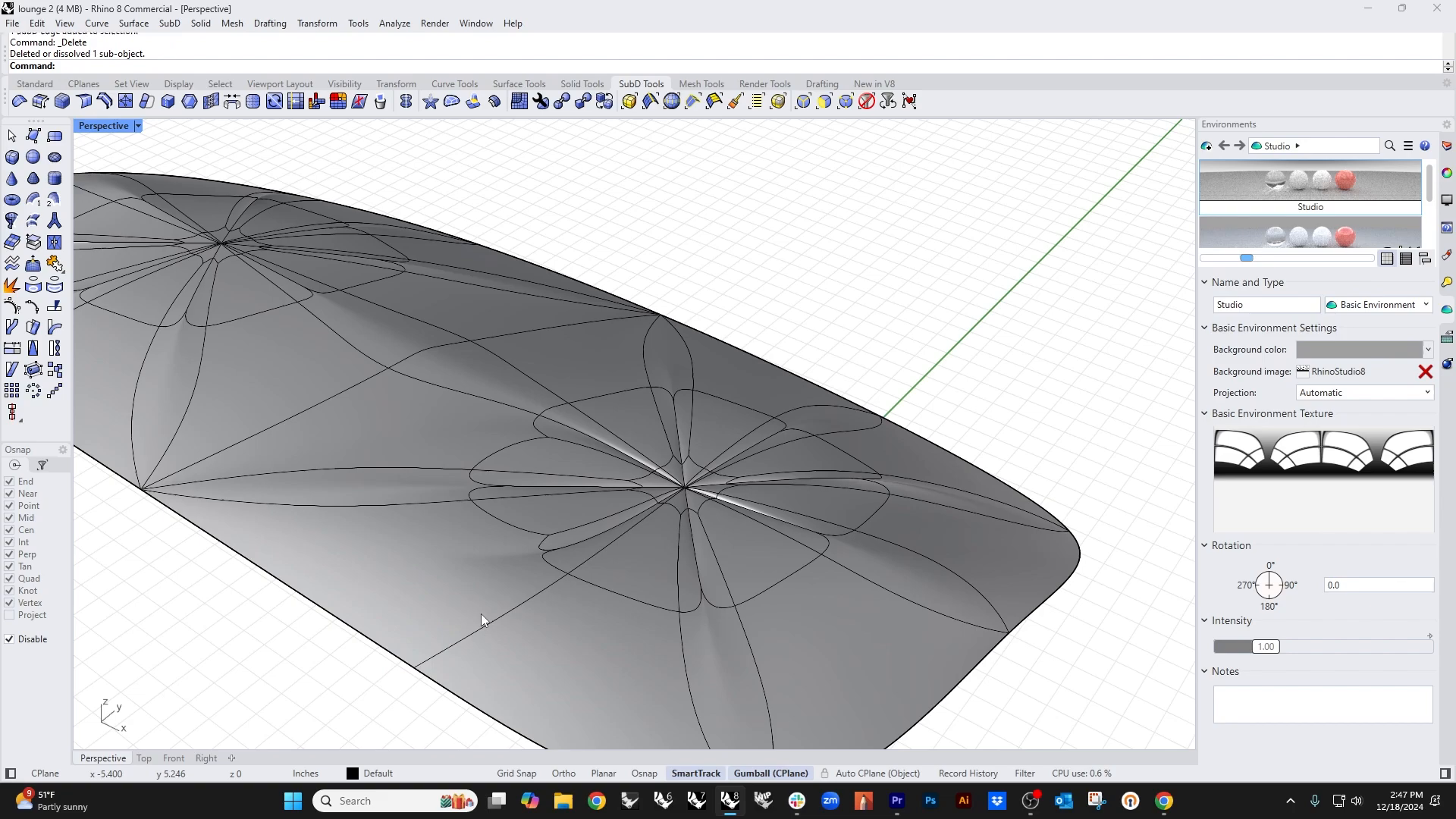
pyautogui.hotkey('ctrl', 'z')
pyautogui.click(497, 648)
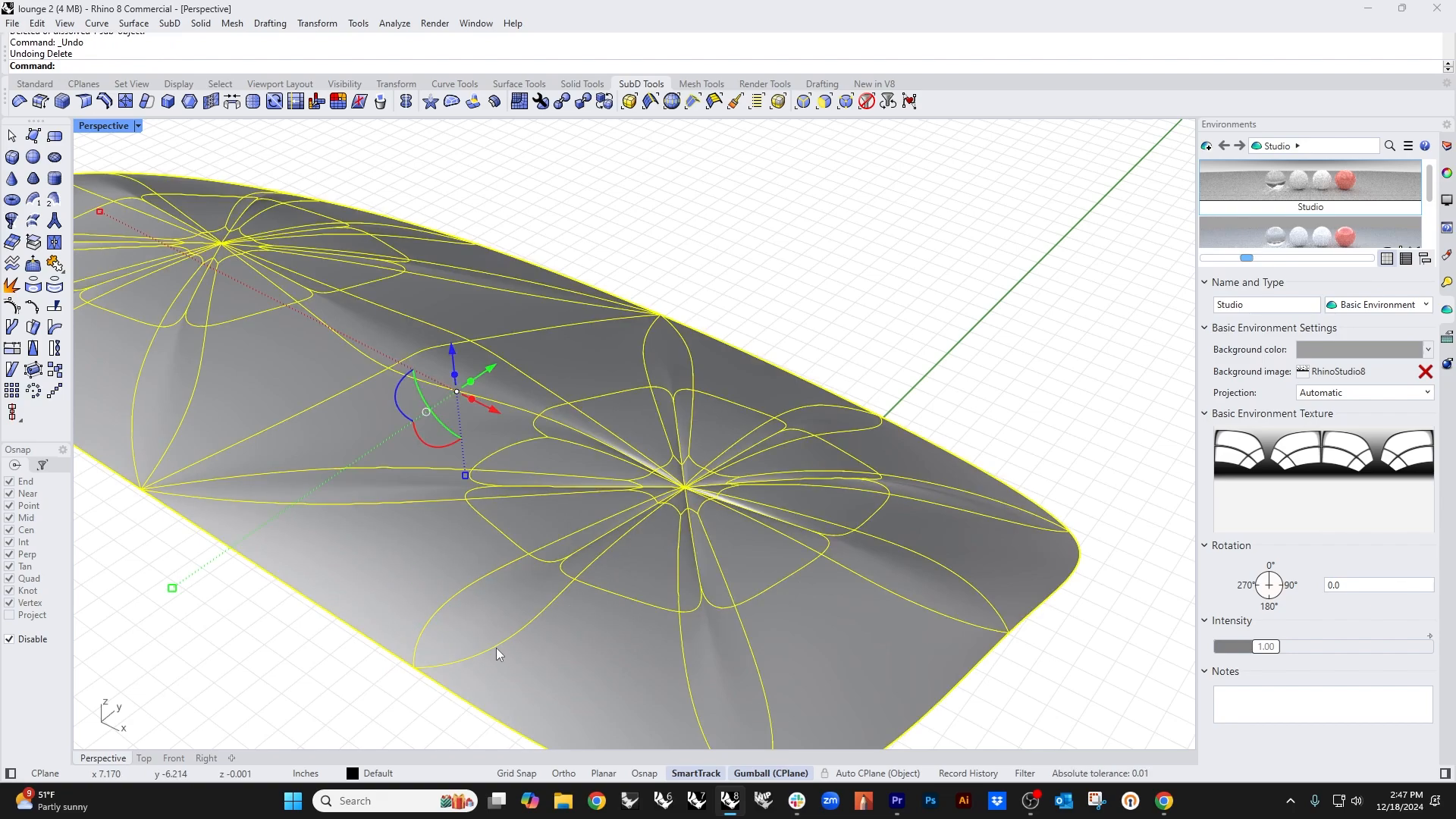
pyautogui.click(311, 679)
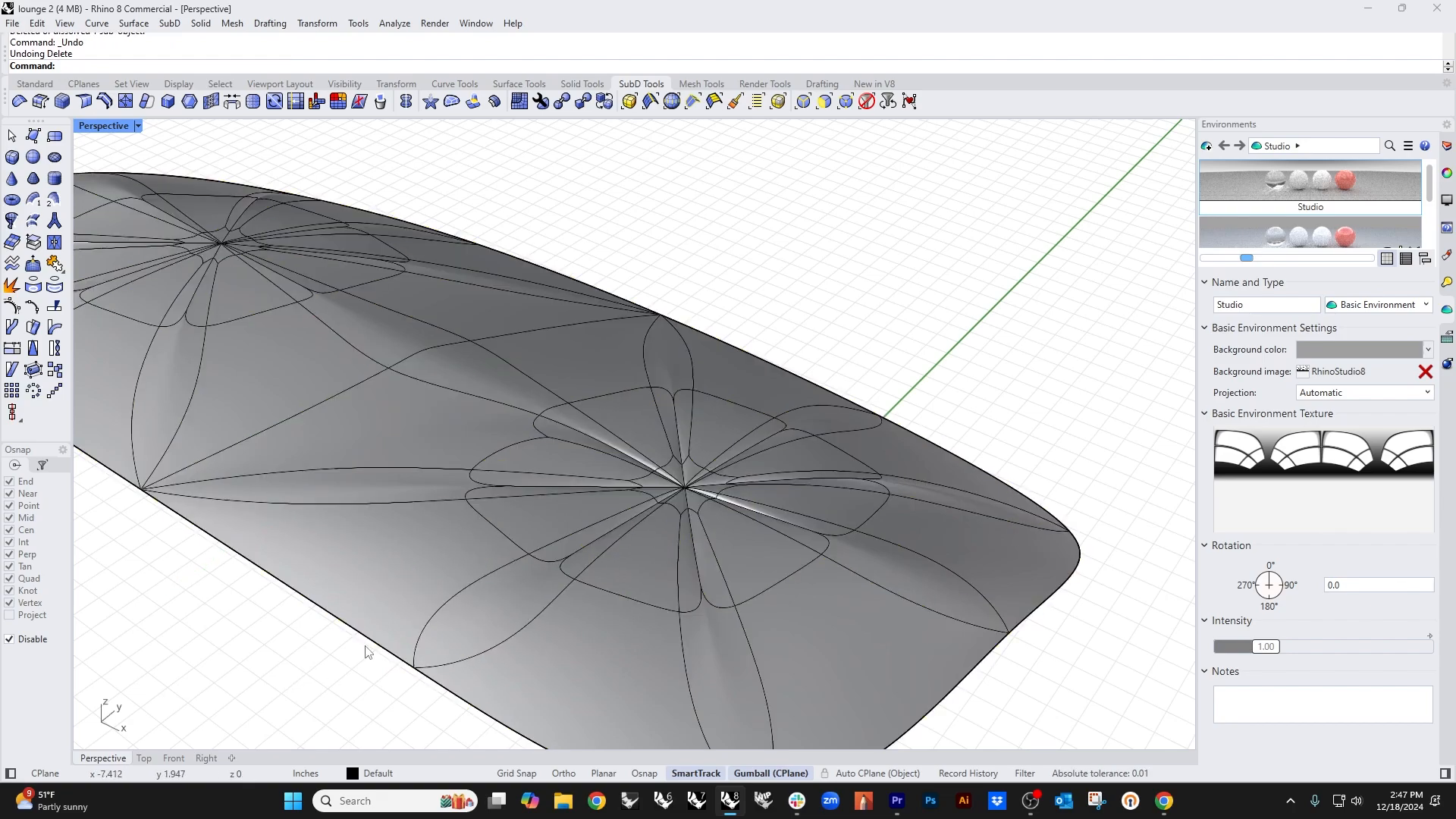
# Step: Try deleting both side edges of that outer spoke and undo the deletions
pyautogui.click(481, 658)
pyautogui.press('Delete')
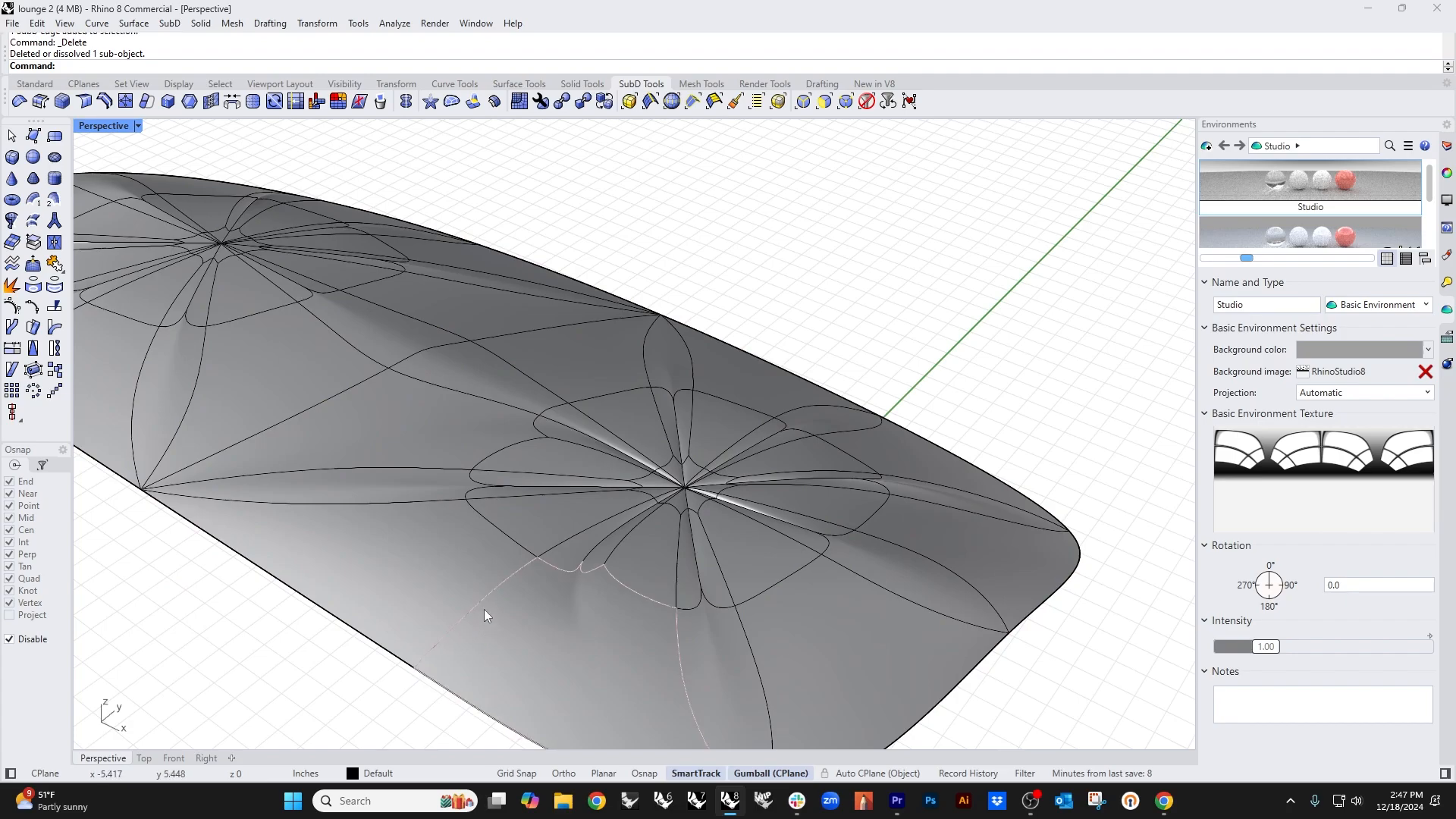
pyautogui.click(484, 605)
pyautogui.press('Delete')
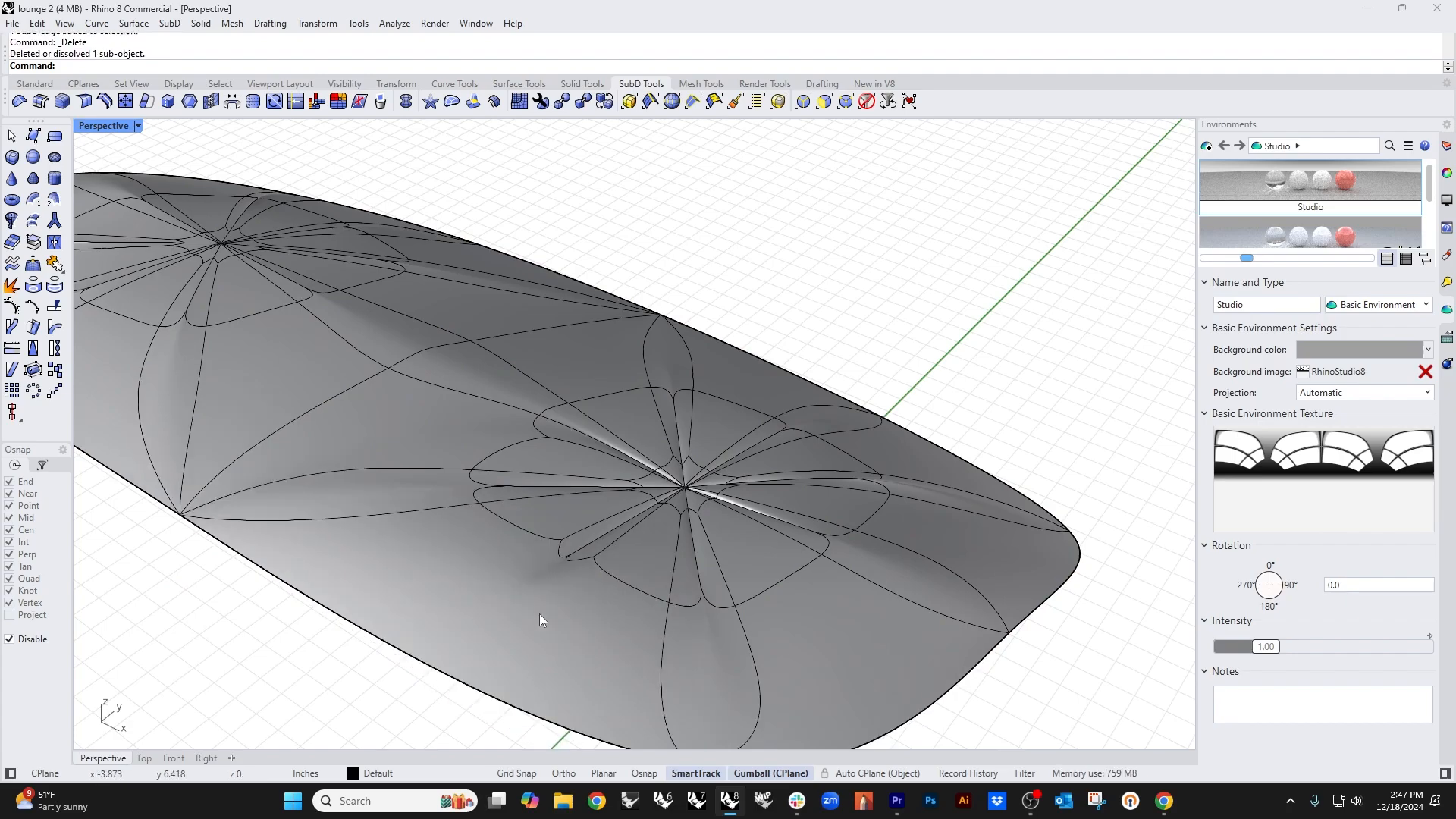
pyautogui.moveTo(539, 614); pyautogui.dragTo(461, 560, button='right')
pyautogui.hotkey('ctrl', 'z')
pyautogui.click(312, 633)
# Step: Select the middle edges of all eight groove spokes within the negative-X half's ring and move them slightly down in Z
pyautogui.scroll(-6, 392, 608)
pyautogui.moveTo(498, 510); pyautogui.dragTo(534, 538, button='right')
pyautogui.scroll(2, 533, 534)
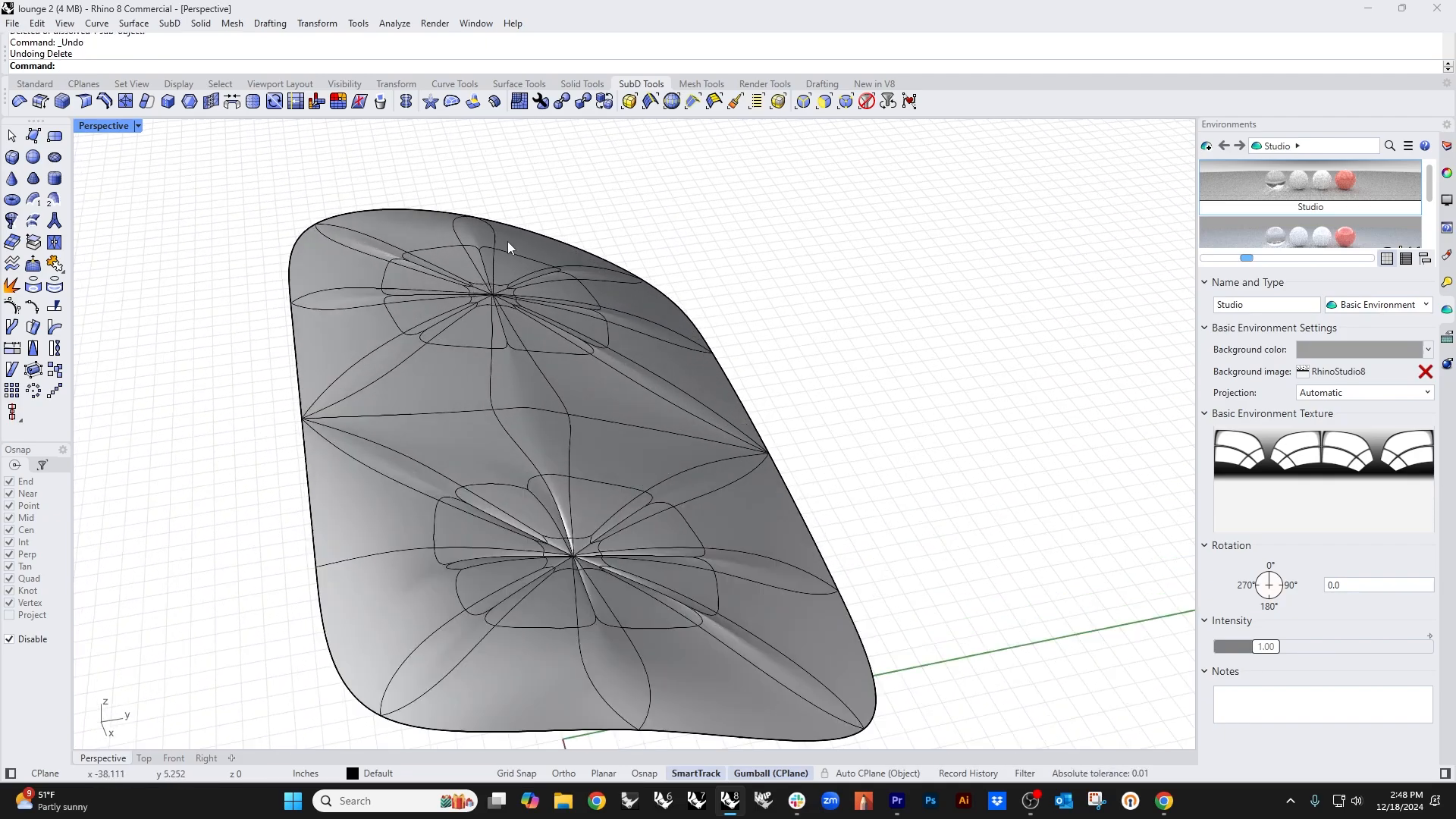
pyautogui.scroll(6, 510, 348)
pyautogui.scroll(3, 567, 388)
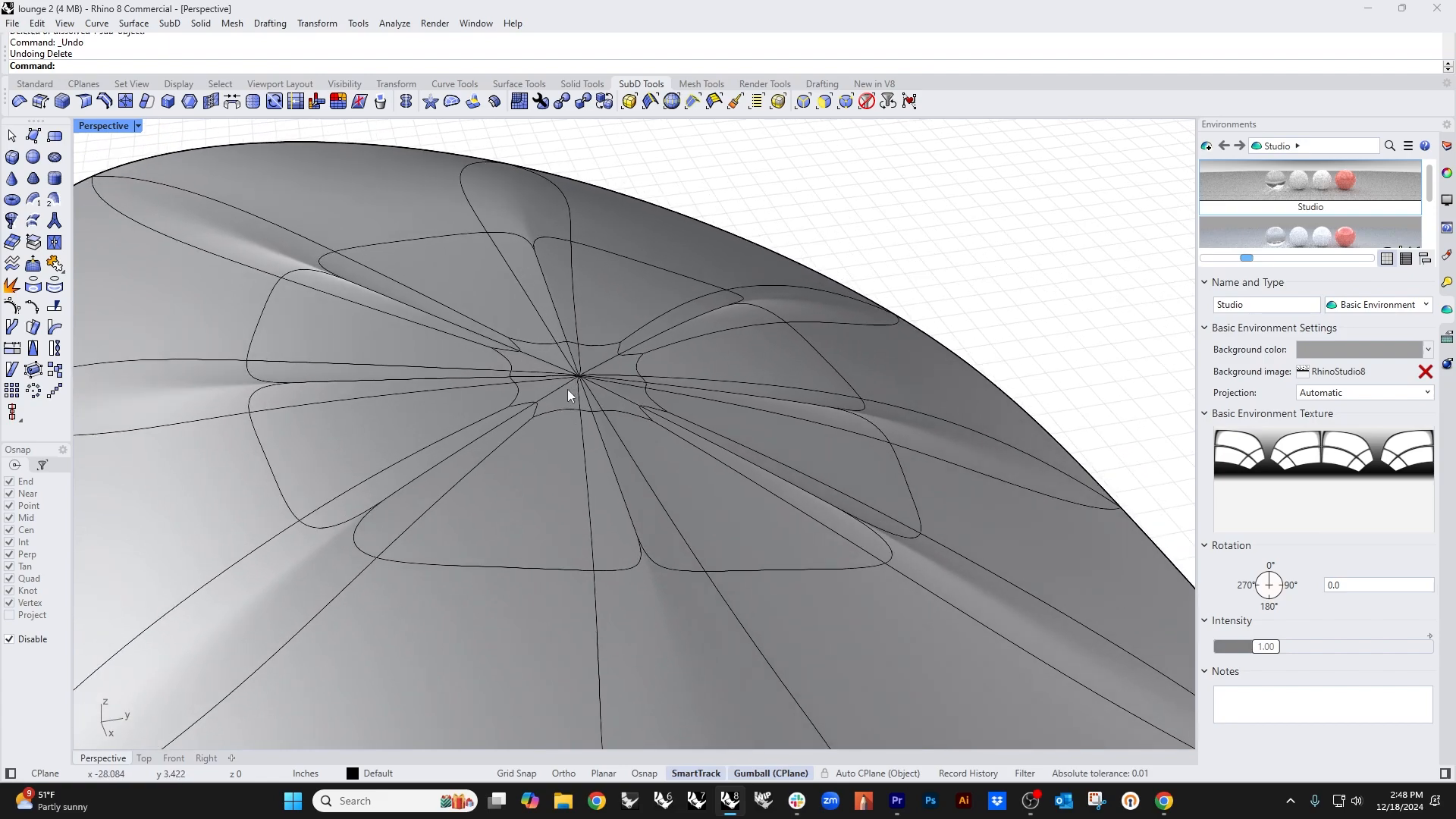
pyautogui.doubleClick(558, 387)
pyautogui.keyDown('shift'); pyautogui.click(615, 356); pyautogui.keyUp('shift')
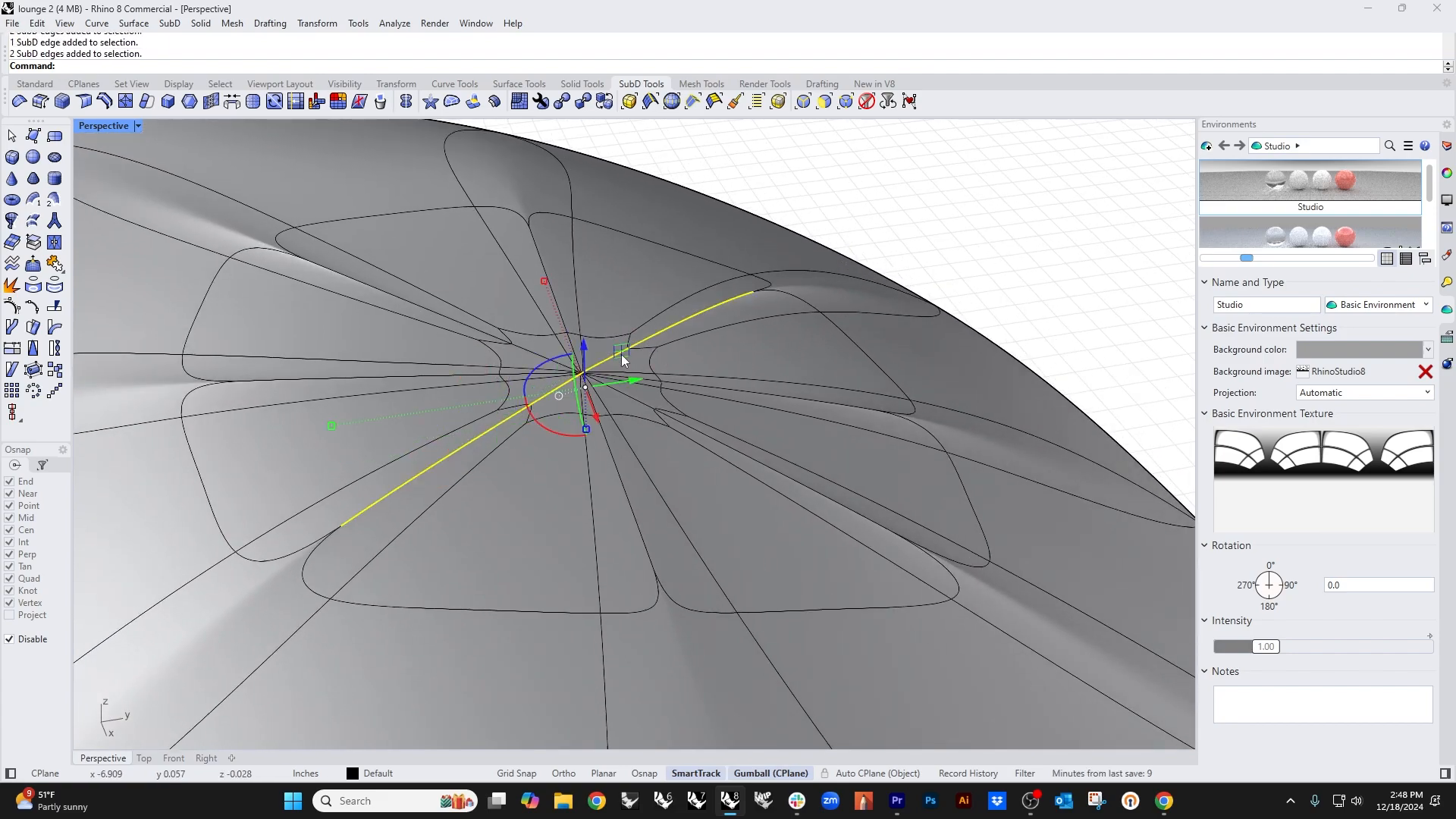
pyautogui.keyDown('shift'); pyautogui.click(547, 274); pyautogui.keyUp('shift')
pyautogui.keyDown('shift'); pyautogui.click(388, 295); pyautogui.keyUp('shift')
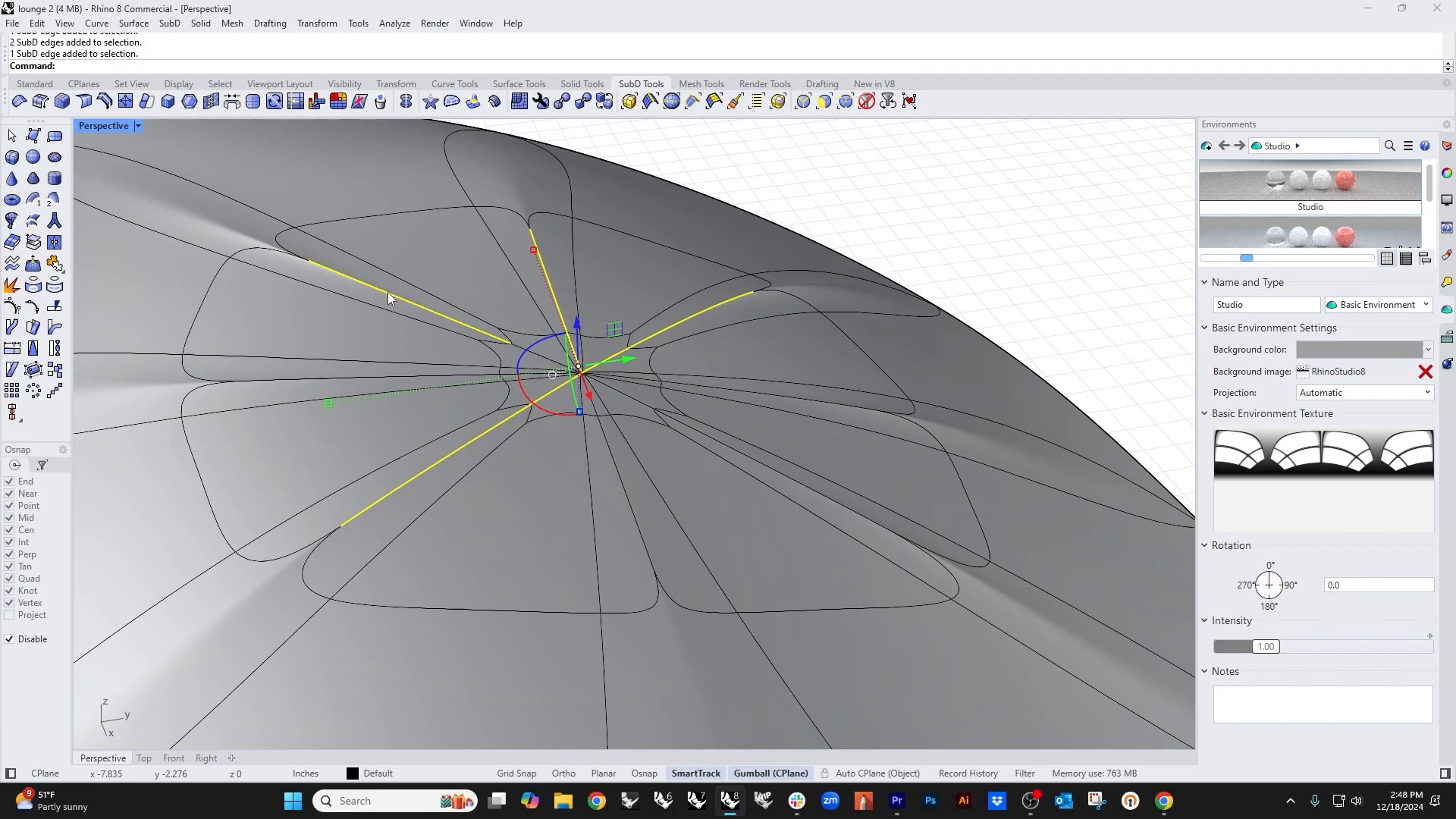
pyautogui.keyDown('shift'); pyautogui.click(344, 379); pyautogui.keyUp('shift')
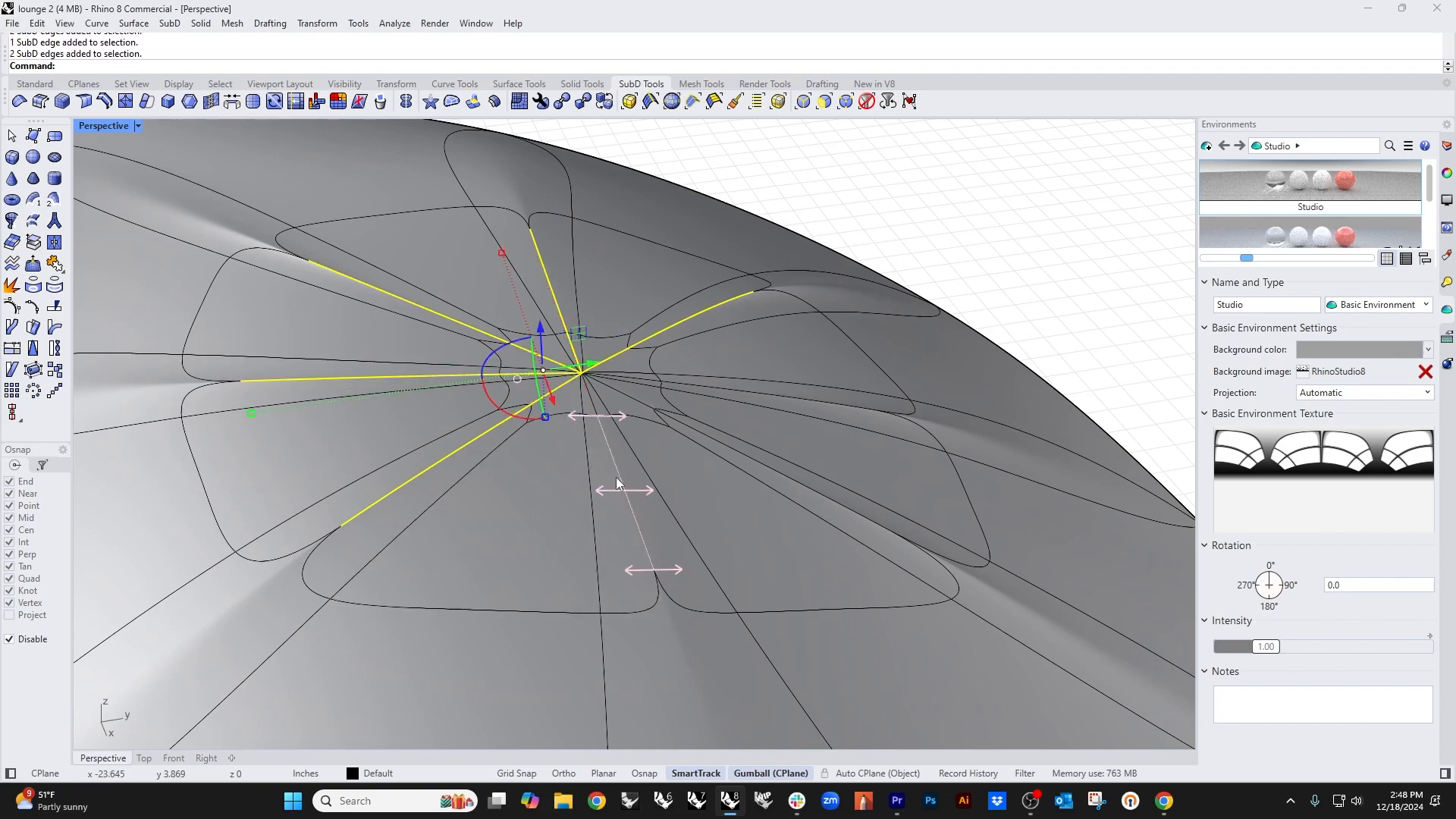
pyautogui.keyDown('shift'); pyautogui.click(628, 501); pyautogui.keyUp('shift')
pyautogui.keyDown('shift'); pyautogui.click(716, 442); pyautogui.keyUp('shift')
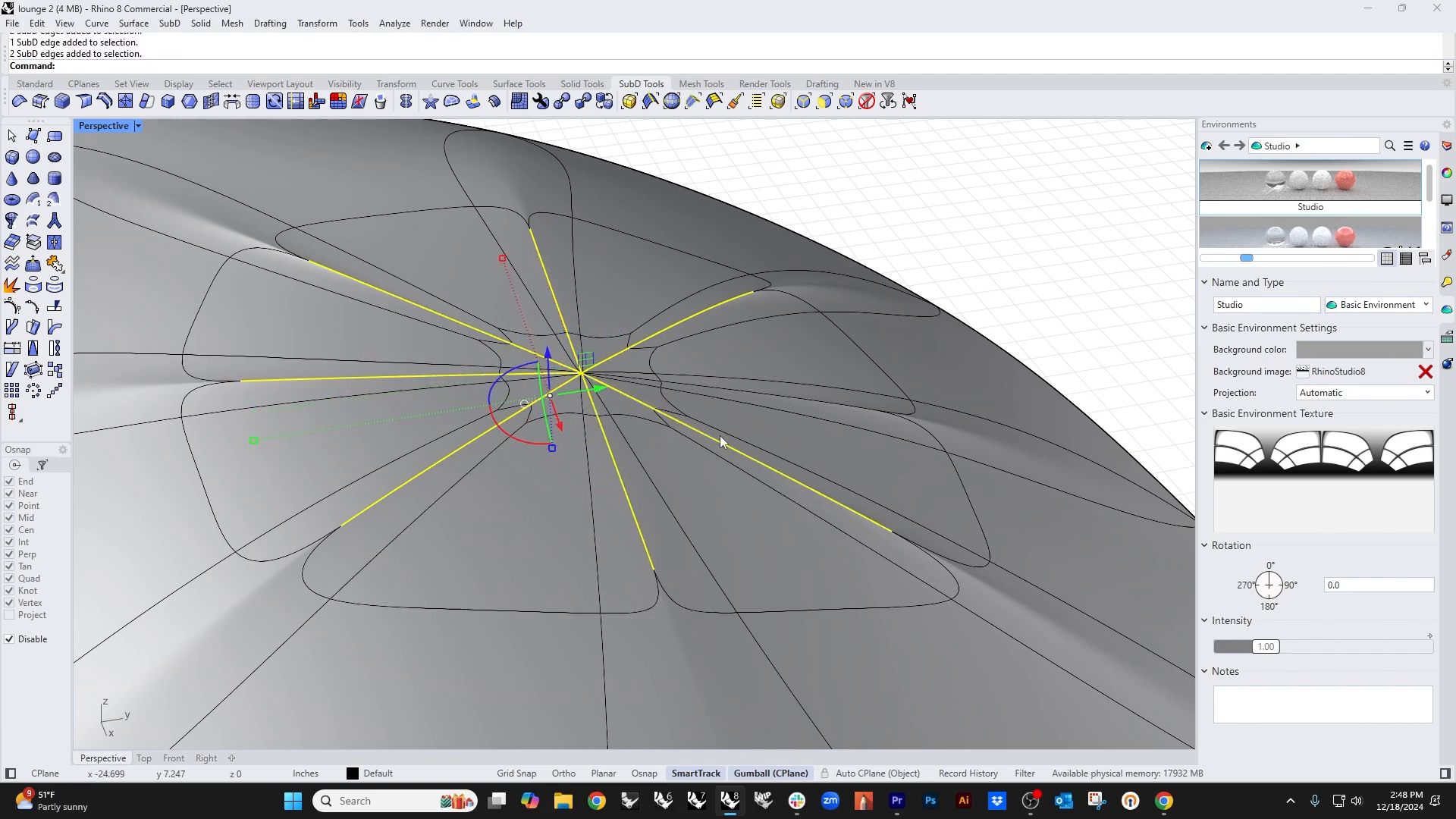
pyautogui.keyDown('shift'); pyautogui.click(749, 391); pyautogui.keyUp('shift')
pyautogui.moveTo(588, 366); pyautogui.dragTo(594, 429)
pyautogui.click(1011, 240)
# Step: Examine the sunken radial grooves on both halves of the seat panel
pyautogui.moveTo(682, 355); pyautogui.dragTo(763, 364, button='right')
pyautogui.scroll(-5, 762, 364)
pyautogui.scroll(-9, 759, 358)
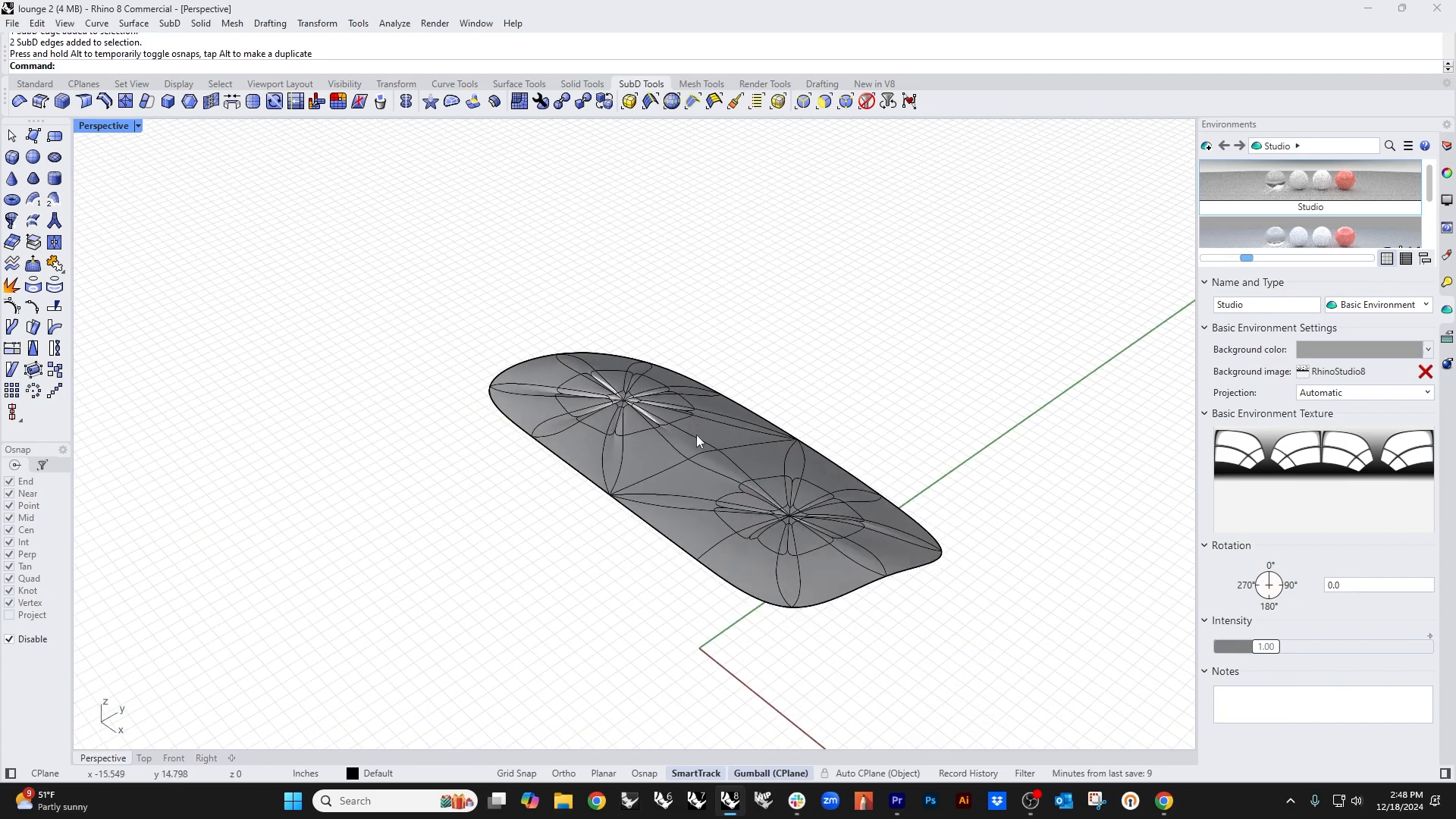
pyautogui.keyDown('shift'); pyautogui.moveTo(696, 435); pyautogui.dragTo(591, 412, button='right'); pyautogui.keyUp('shift')
pyautogui.scroll(17, 687, 482)
pyautogui.scroll(-15, 630, 478)
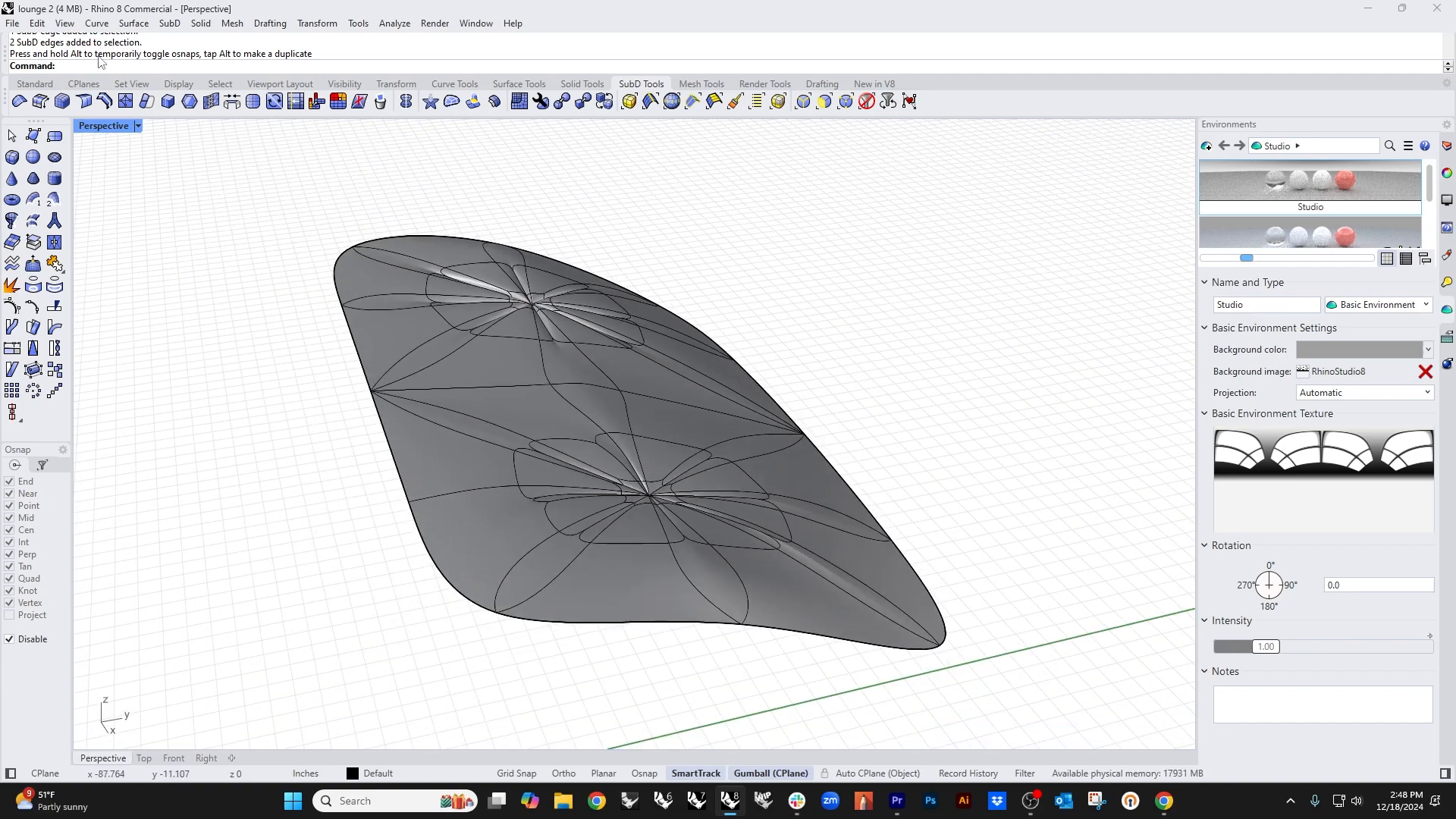
# Step: Inspect the radial grooves on both halves of the seat panel in Rendered display, then return to Shaded
pyautogui.click(105, 126)
pyautogui.click(124, 217)
pyautogui.scroll(5, 387, 357)
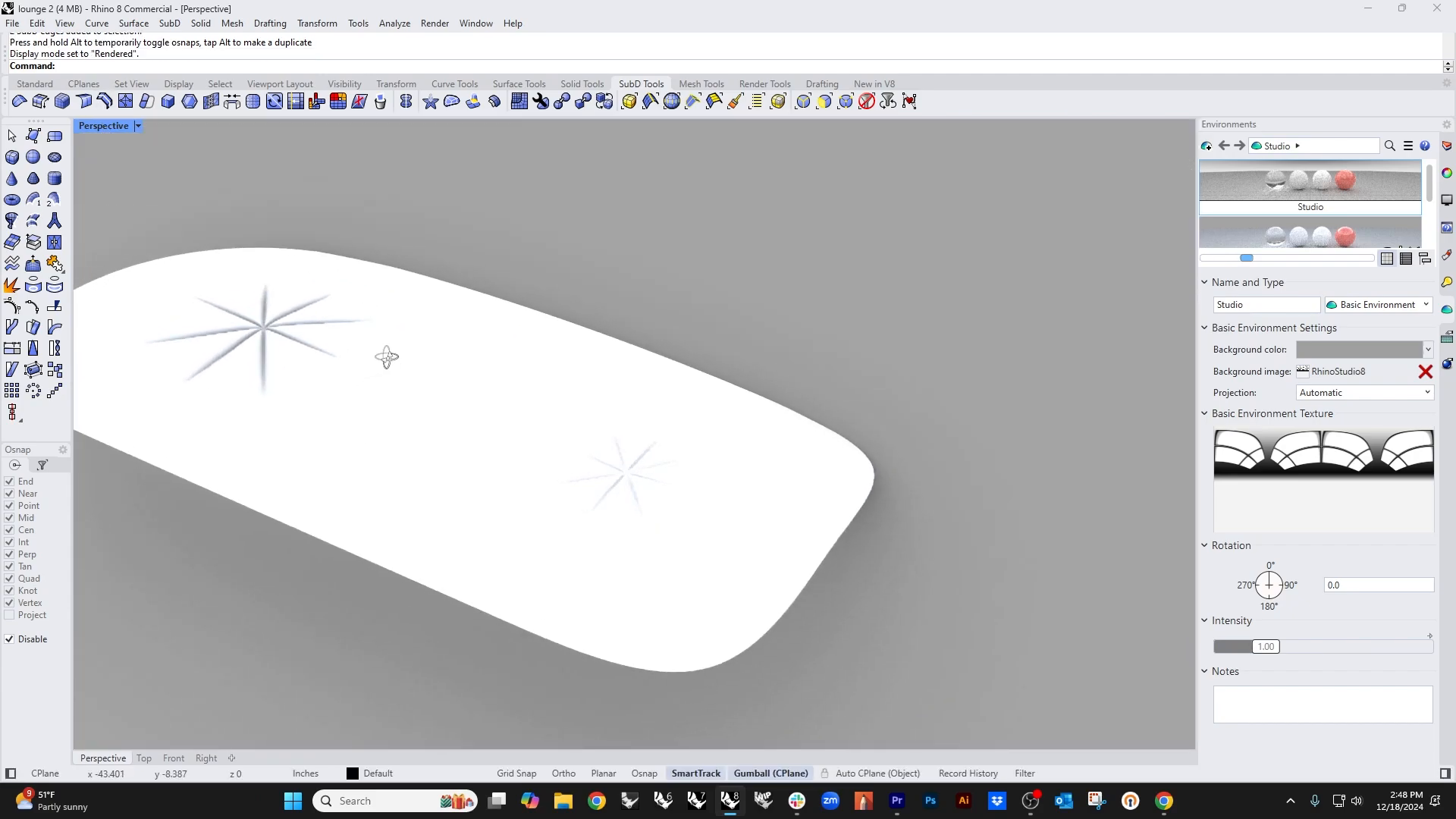
pyautogui.moveTo(387, 357); pyautogui.dragTo(331, 352, button='right')
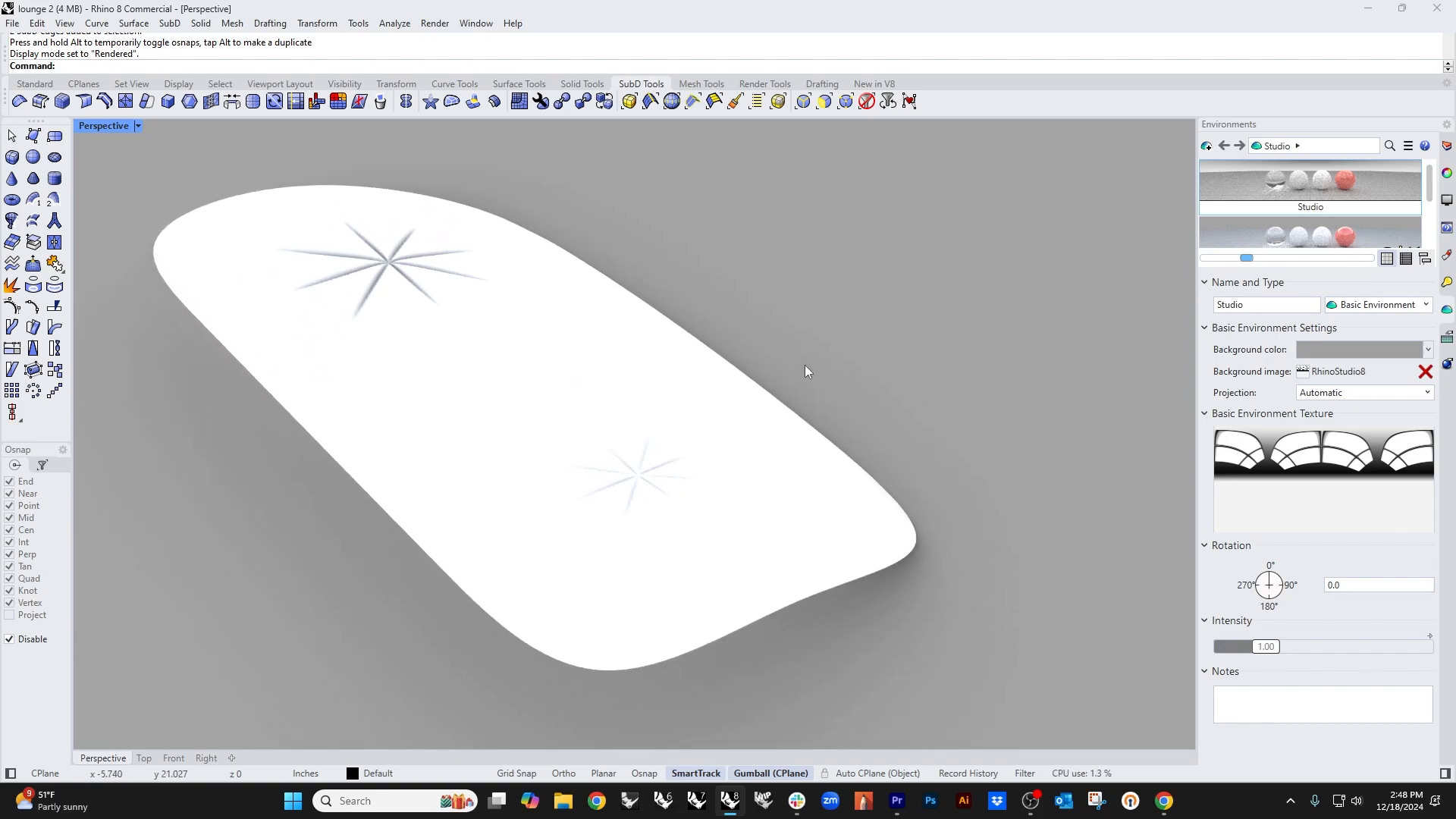
pyautogui.keyDown('shift'); pyautogui.moveTo(417, 273); pyautogui.dragTo(367, 282, button='right'); pyautogui.keyUp('shift')
pyautogui.scroll(-7, 634, 357)
pyautogui.moveTo(634, 357); pyautogui.dragTo(761, 380, button='right')
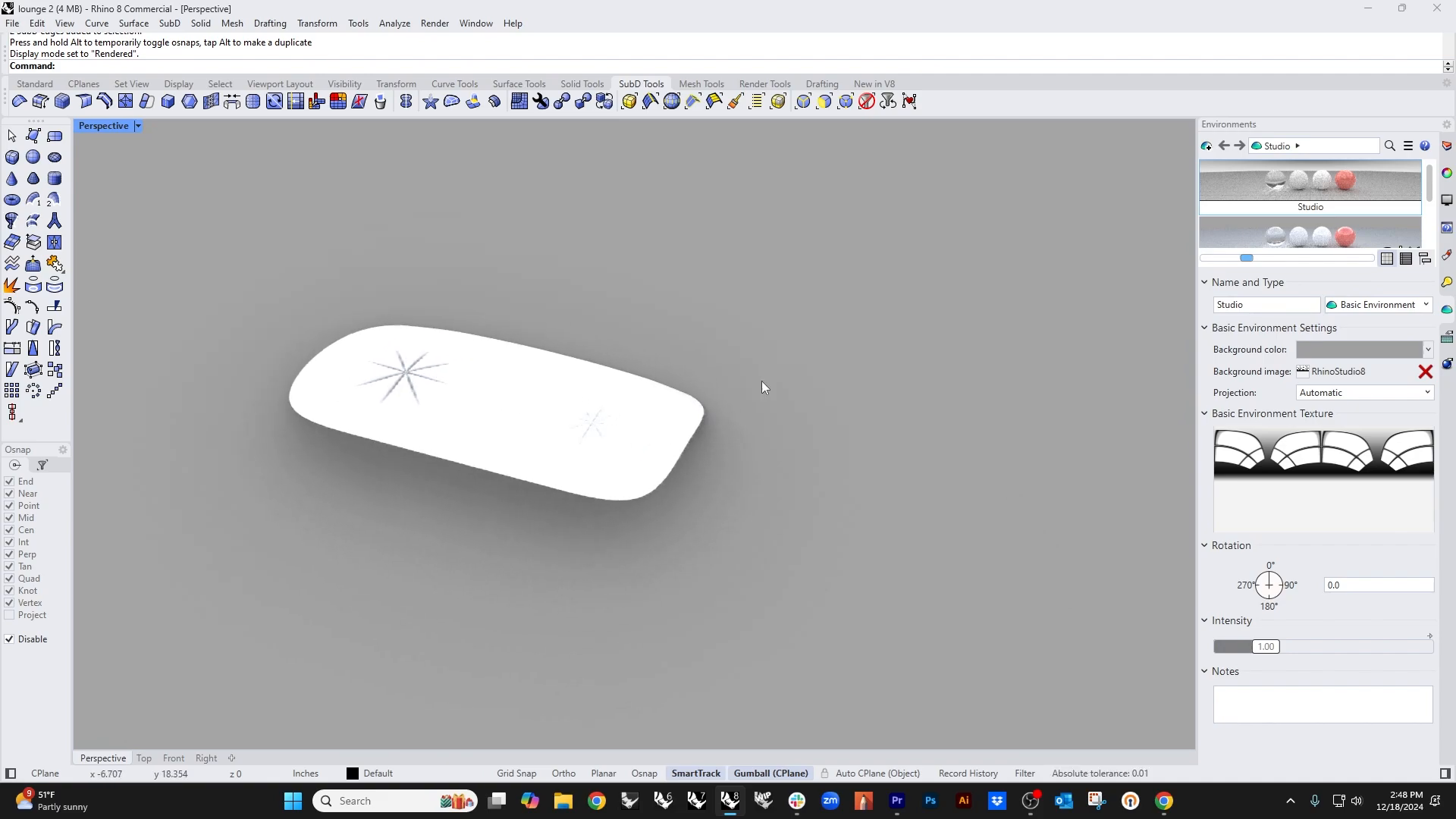
pyautogui.scroll(15, 452, 376)
pyautogui.scroll(-5, 629, 256)
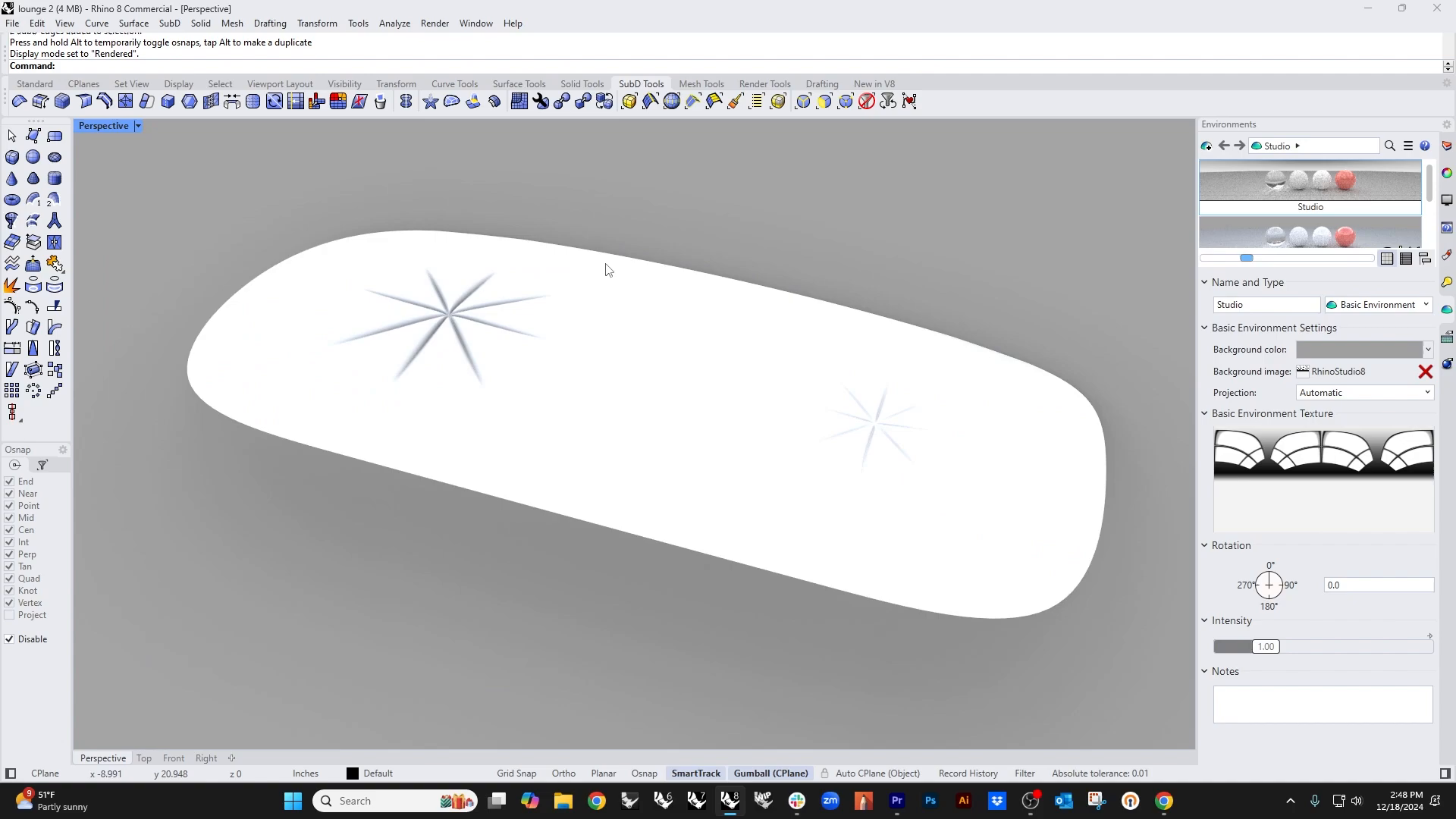
pyautogui.click(105, 128)
pyautogui.click(114, 194)
# Step: In flat wireframe display, select the hub vertices at the centre of the negative-X half's ring and move them slightly down in Z
pyautogui.scroll(10, 405, 311)
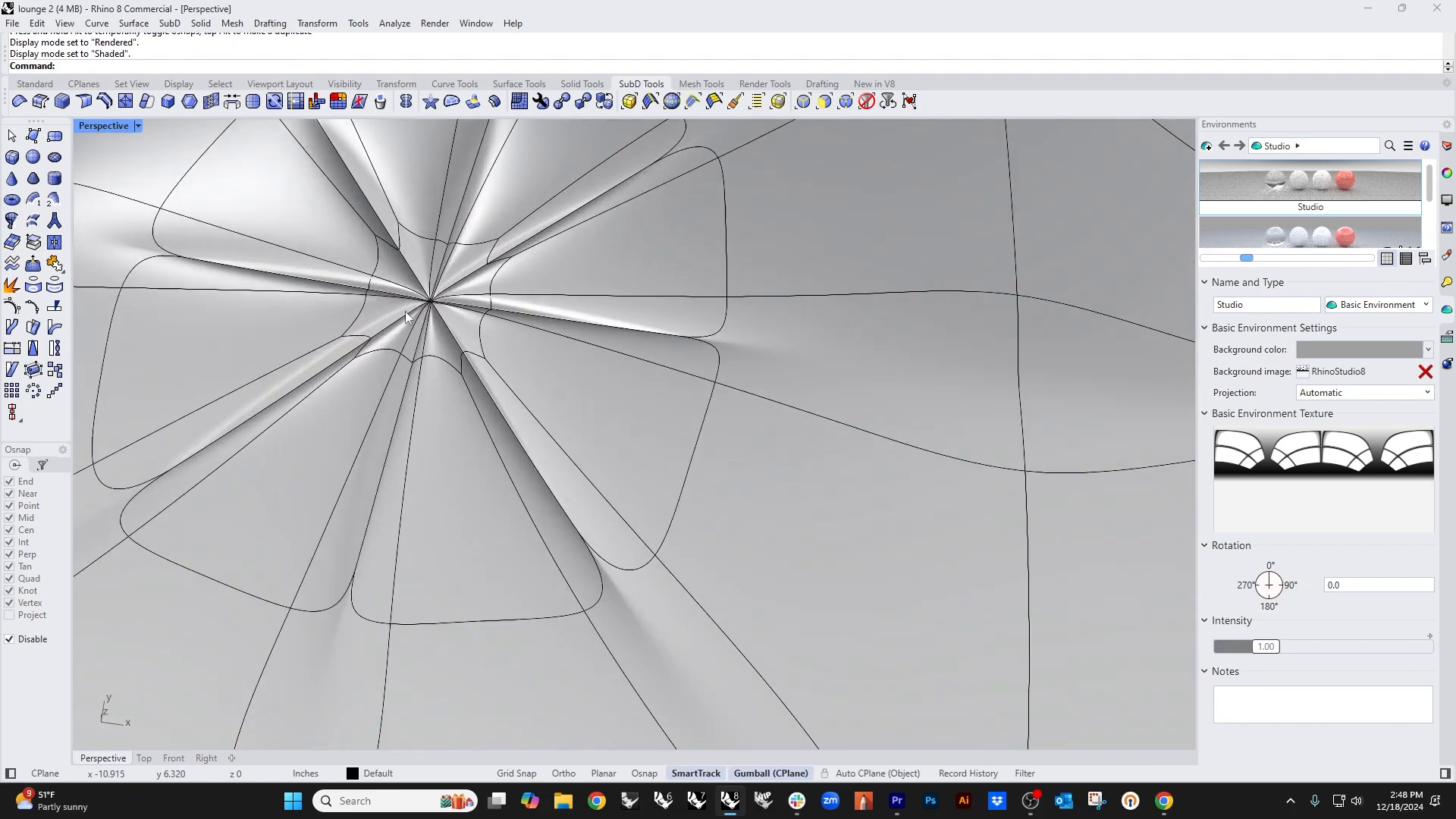
pyautogui.press('Tab')
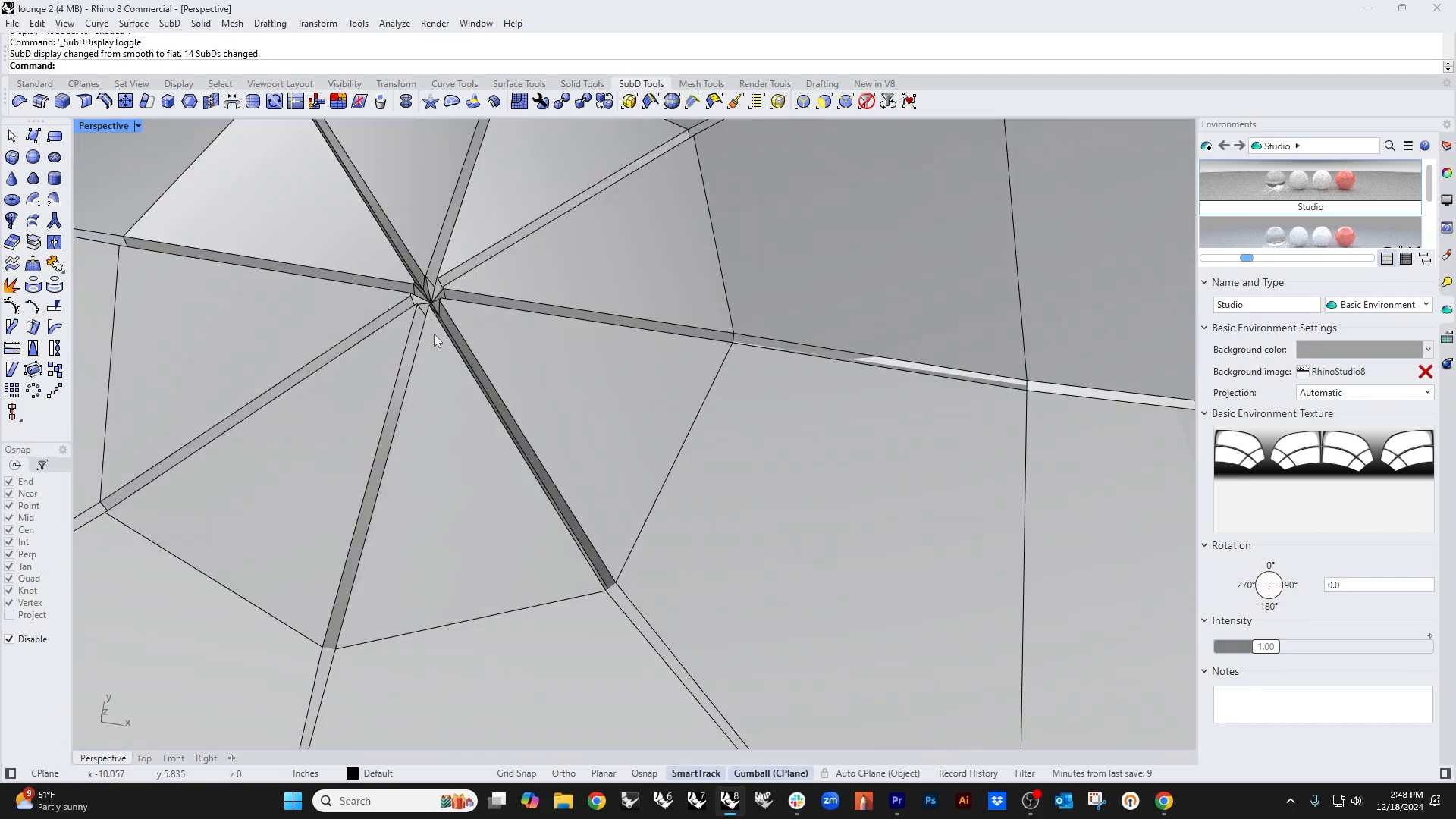
pyautogui.write('top')
pyautogui.press('Return')
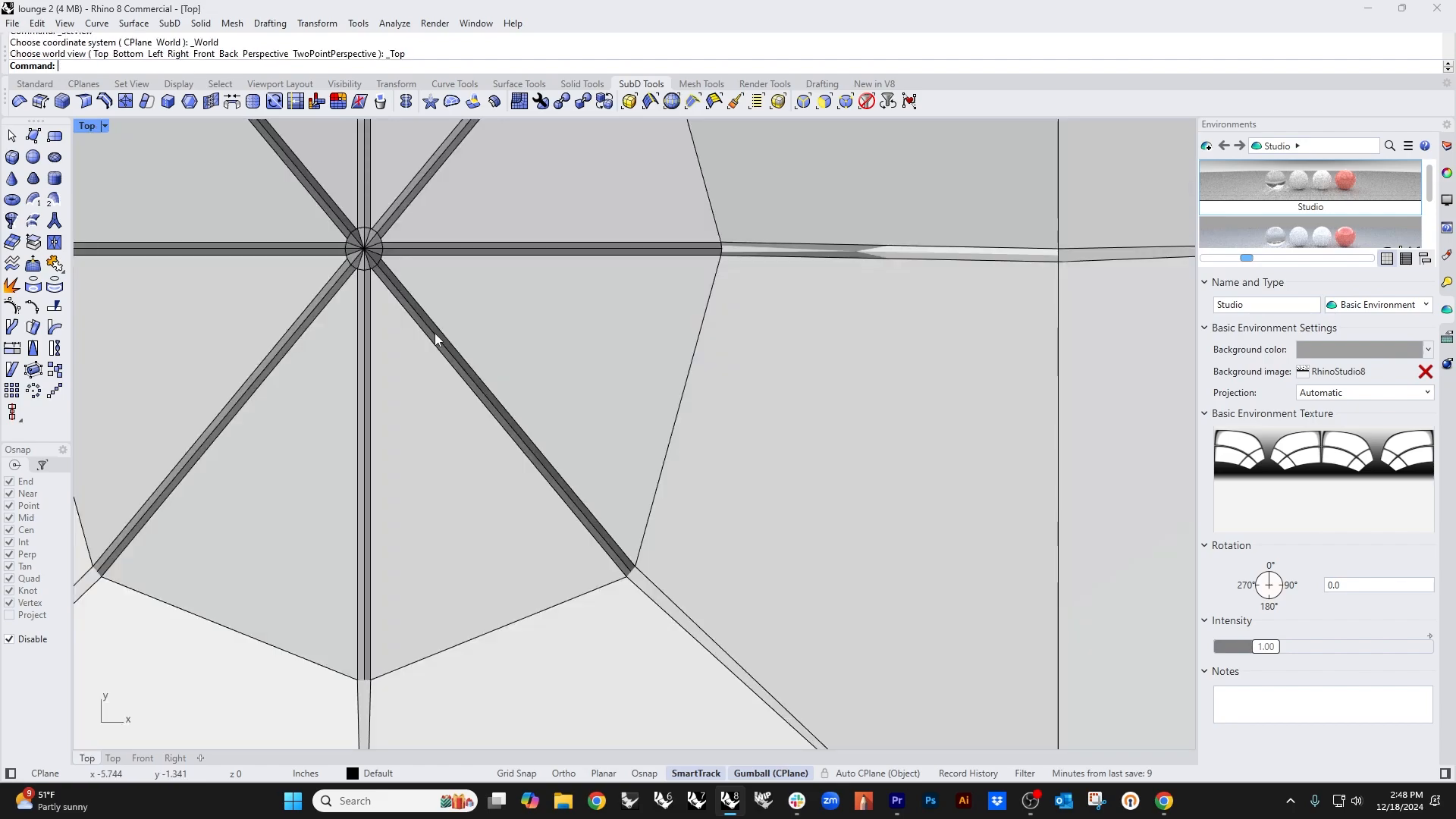
pyautogui.scroll(2, 438, 335)
pyautogui.middleClick(449, 354)
pyautogui.click(385, 296)
pyautogui.scroll(-3, 541, 506)
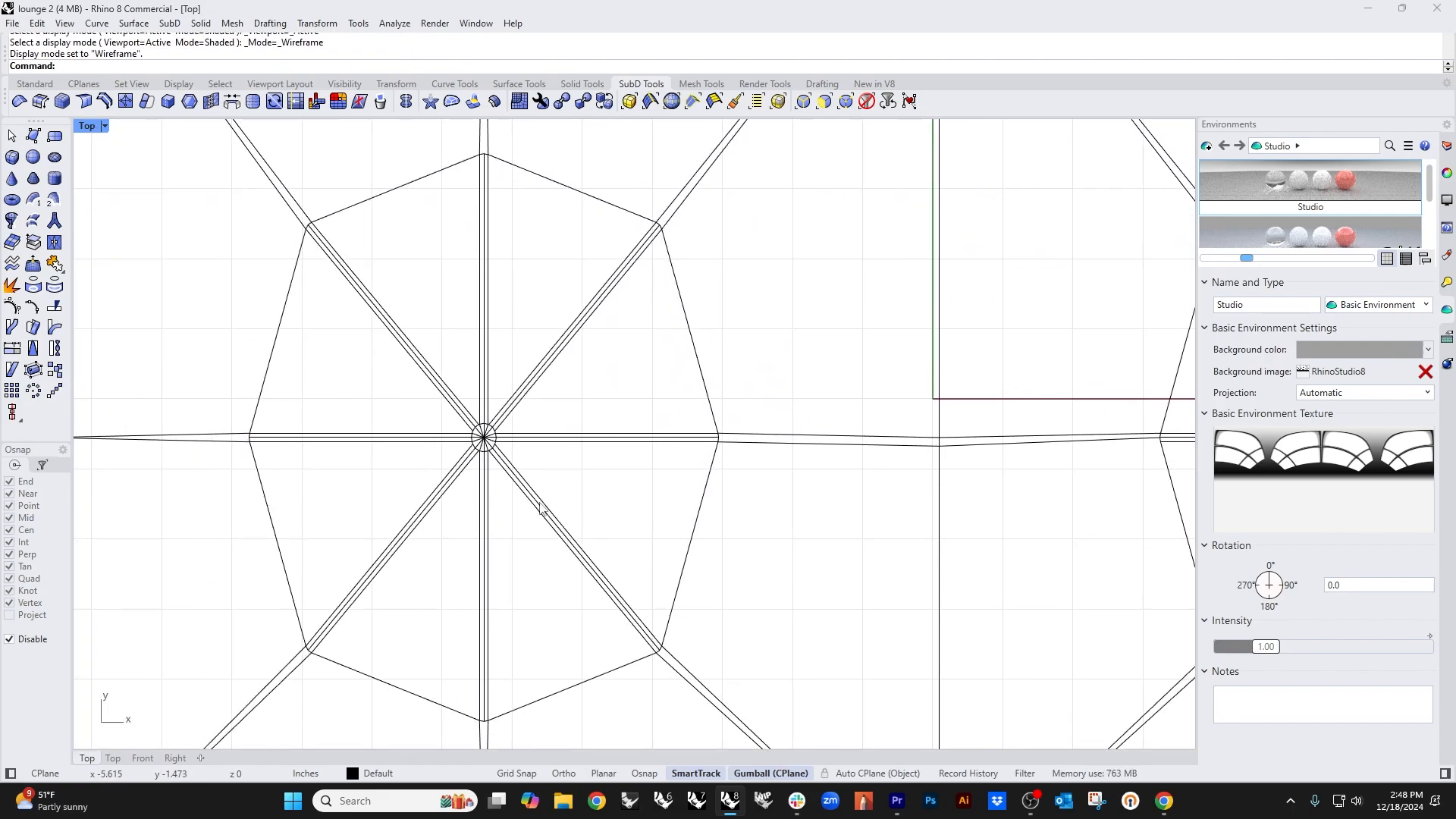
pyautogui.moveTo(436, 323); pyautogui.dragTo(583, 516)
pyautogui.hotkey('ctrl', 'F4')
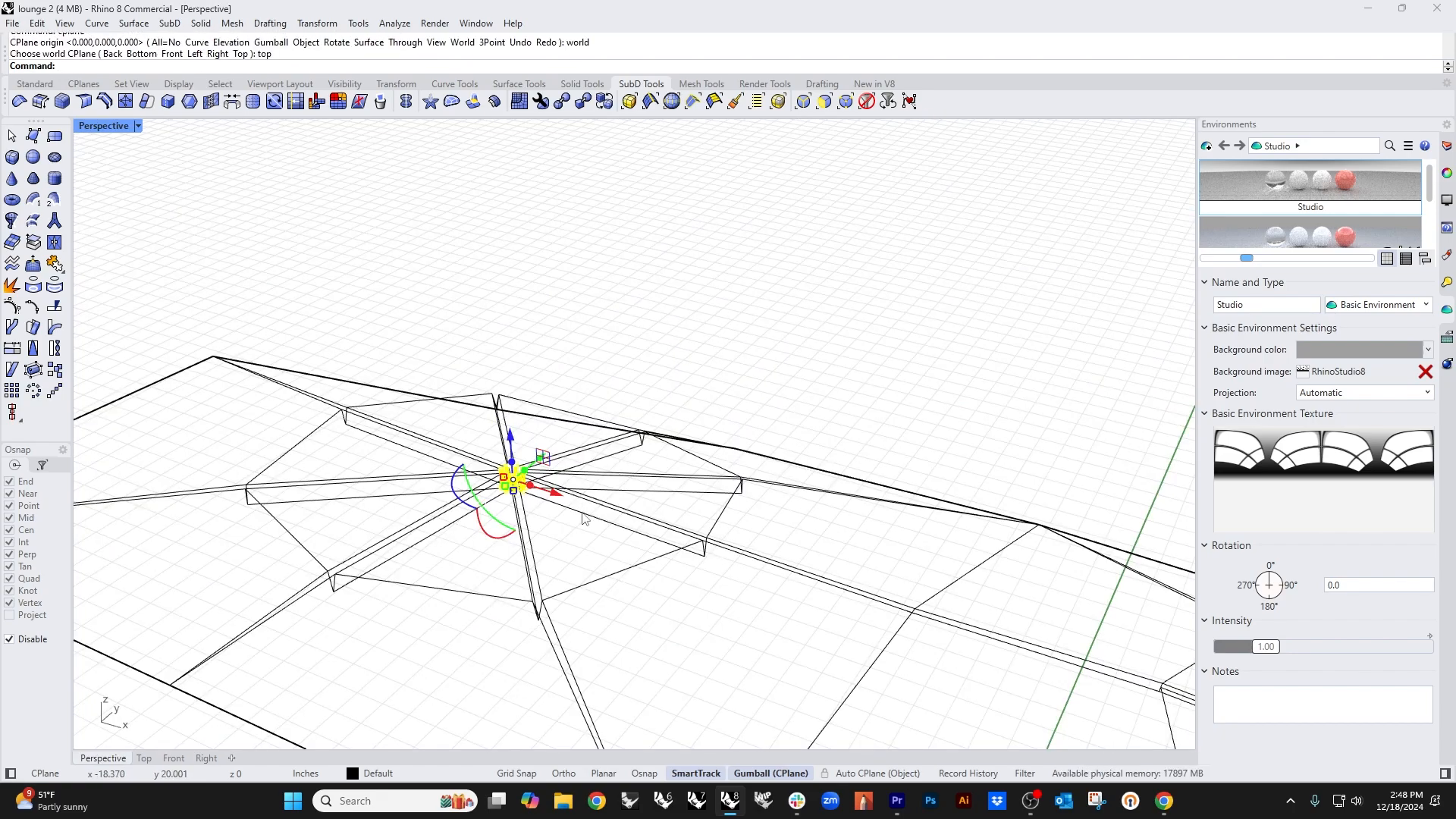
pyautogui.scroll(4, 679, 584)
pyautogui.moveTo(679, 585); pyautogui.dragTo(597, 539, button='right')
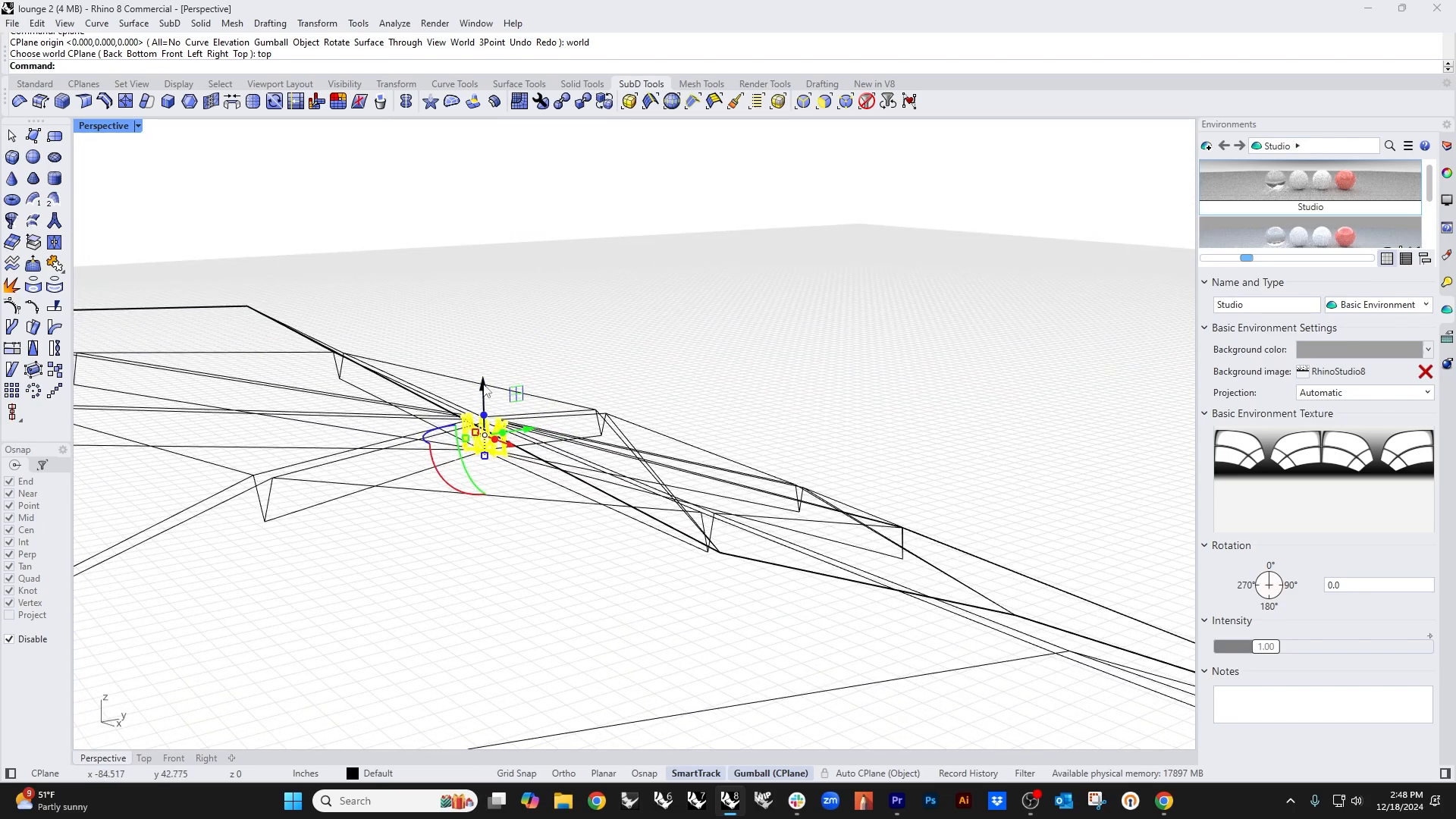
pyautogui.moveTo(483, 385); pyautogui.dragTo(484, 439)
pyautogui.click(635, 349)
# Step: Return the seat panel to smooth, shaded display and examine the lowered groove centre from several angles
pyautogui.scroll(-2, 635, 349)
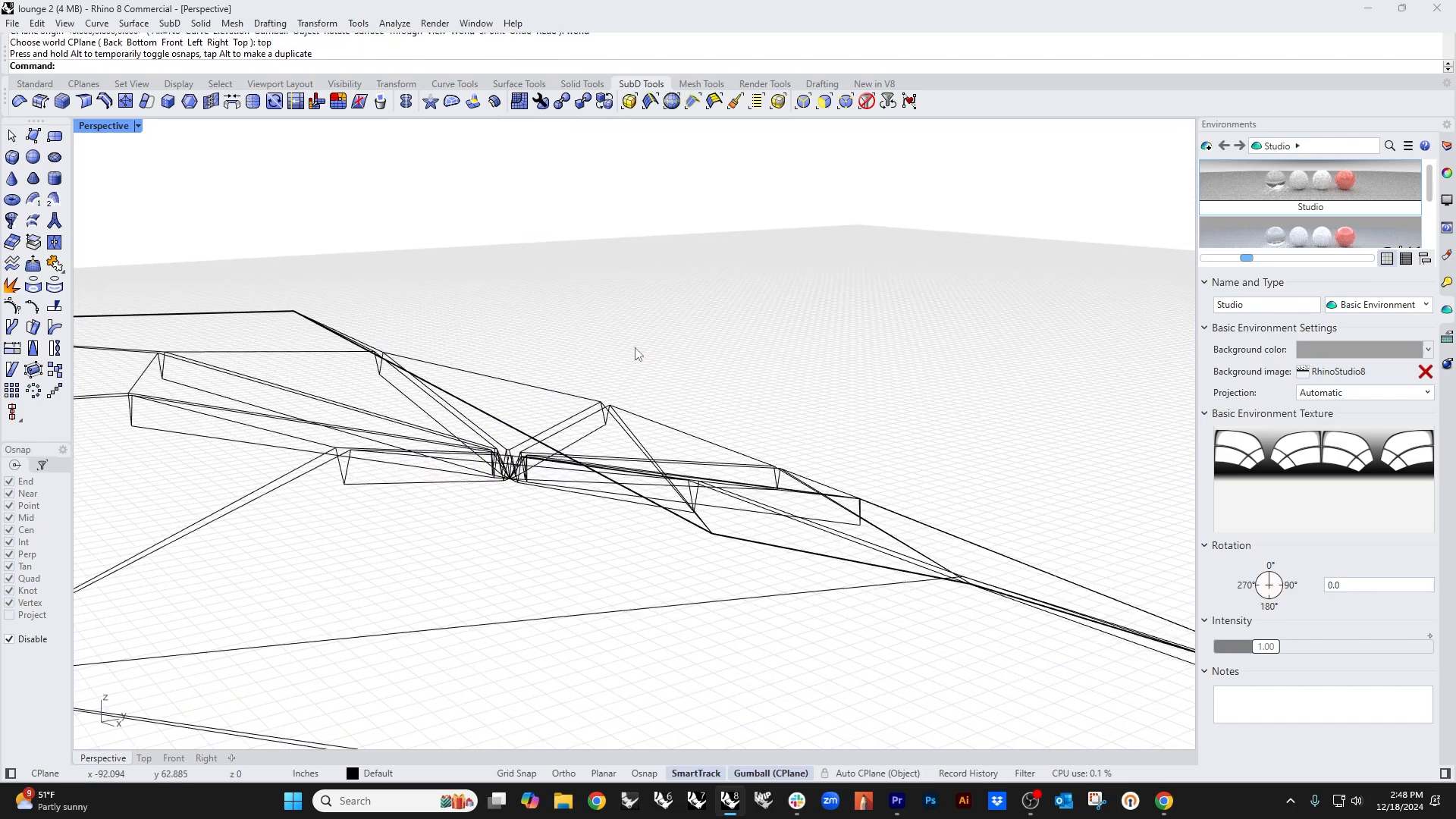
pyautogui.moveTo(635, 353); pyautogui.dragTo(656, 426, button='right')
pyautogui.press('Tab')
pyautogui.middleClick(655, 422)
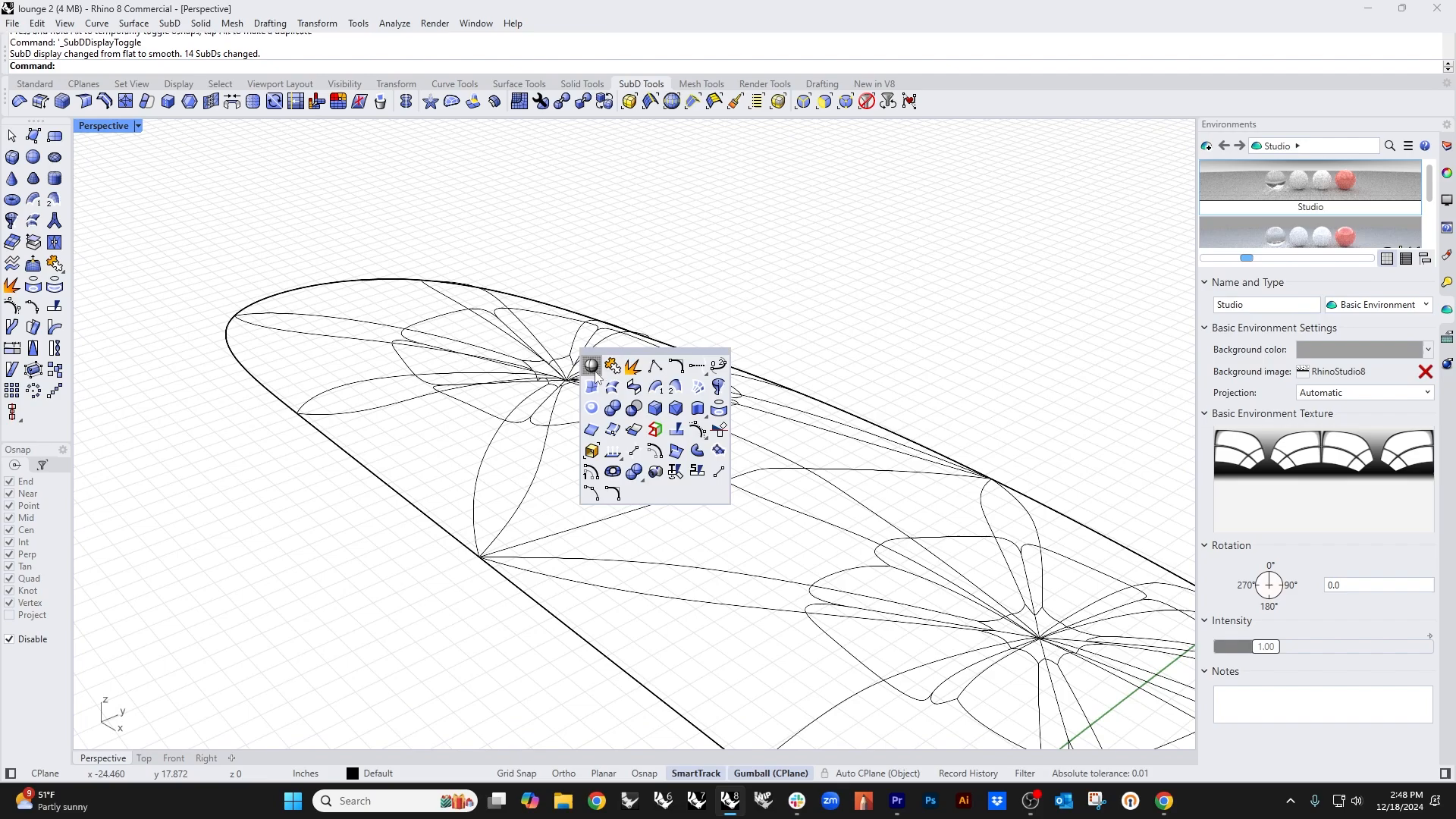
pyautogui.click(595, 365)
pyautogui.scroll(-5, 535, 414)
pyautogui.moveTo(535, 414)
pyautogui.mouseDown(button='right')
pyautogui.moveTo(577, 507)
pyautogui.moveTo(389, 465)
pyautogui.moveTo(373, 422)
pyautogui.mouseUp(button='right')
pyautogui.scroll(10, 528, 509)
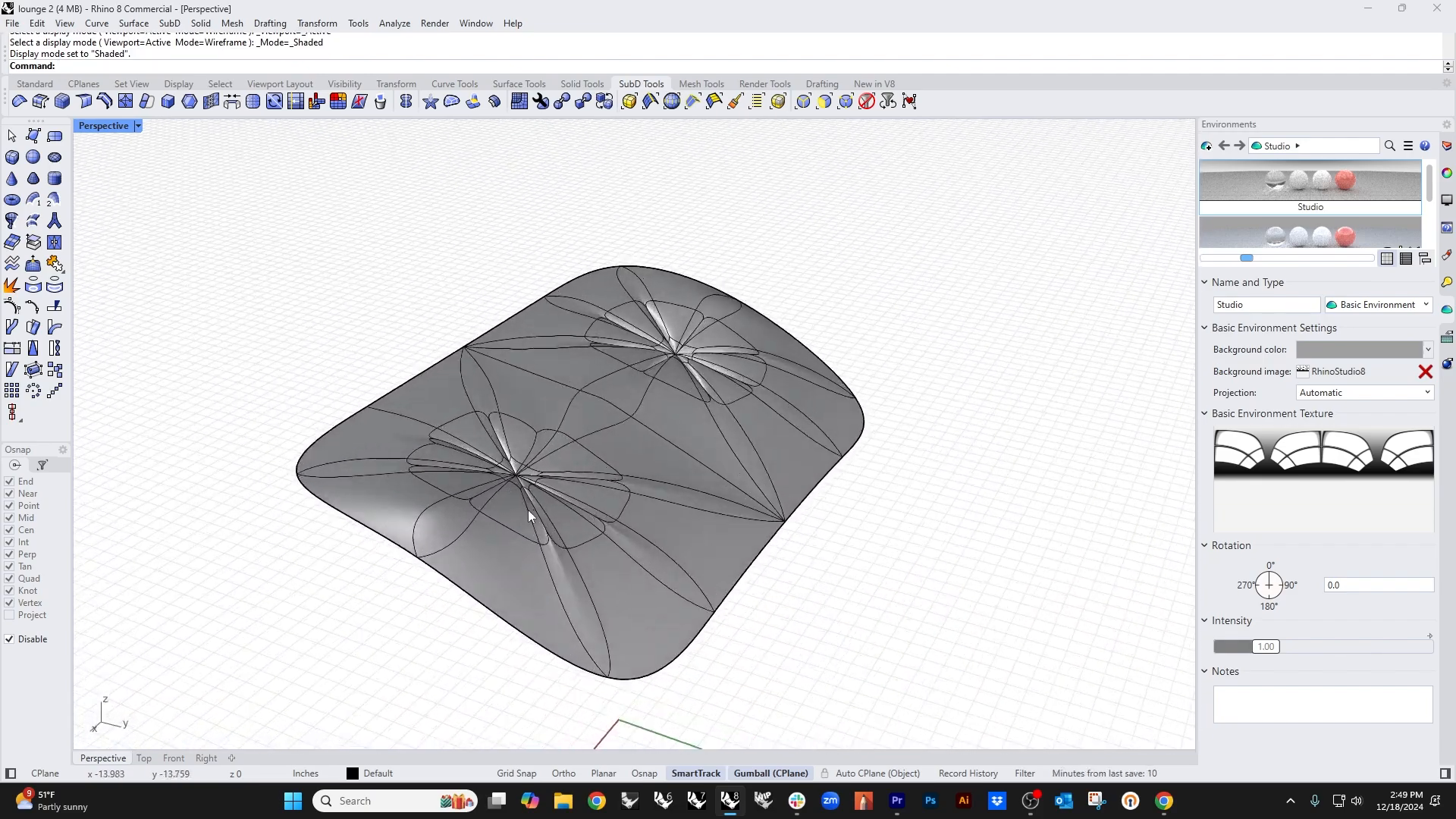
# Step: Select the middle edges of all eight groove spokes within the positive-X half's ring and move them down in Z
pyautogui.scroll(3, 599, 538)
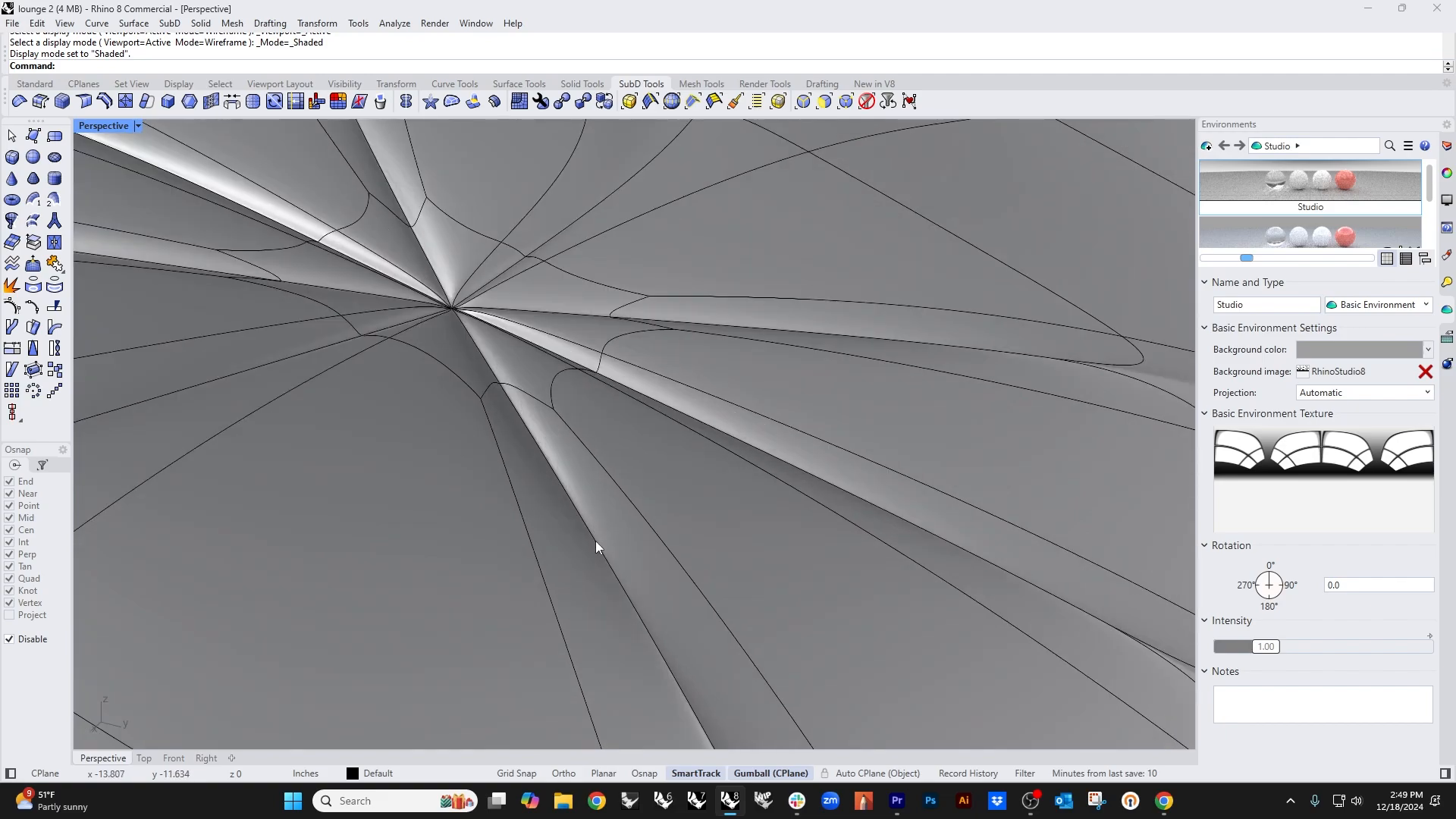
pyautogui.keyDown('ctrl'); pyautogui.keyDown('shift'); pyautogui.click(591, 522); pyautogui.keyUp('shift'); pyautogui.keyUp('ctrl')
pyautogui.keyDown('ctrl'); pyautogui.keyDown('shift'); pyautogui.click(711, 425); pyautogui.keyUp('shift'); pyautogui.keyUp('ctrl')
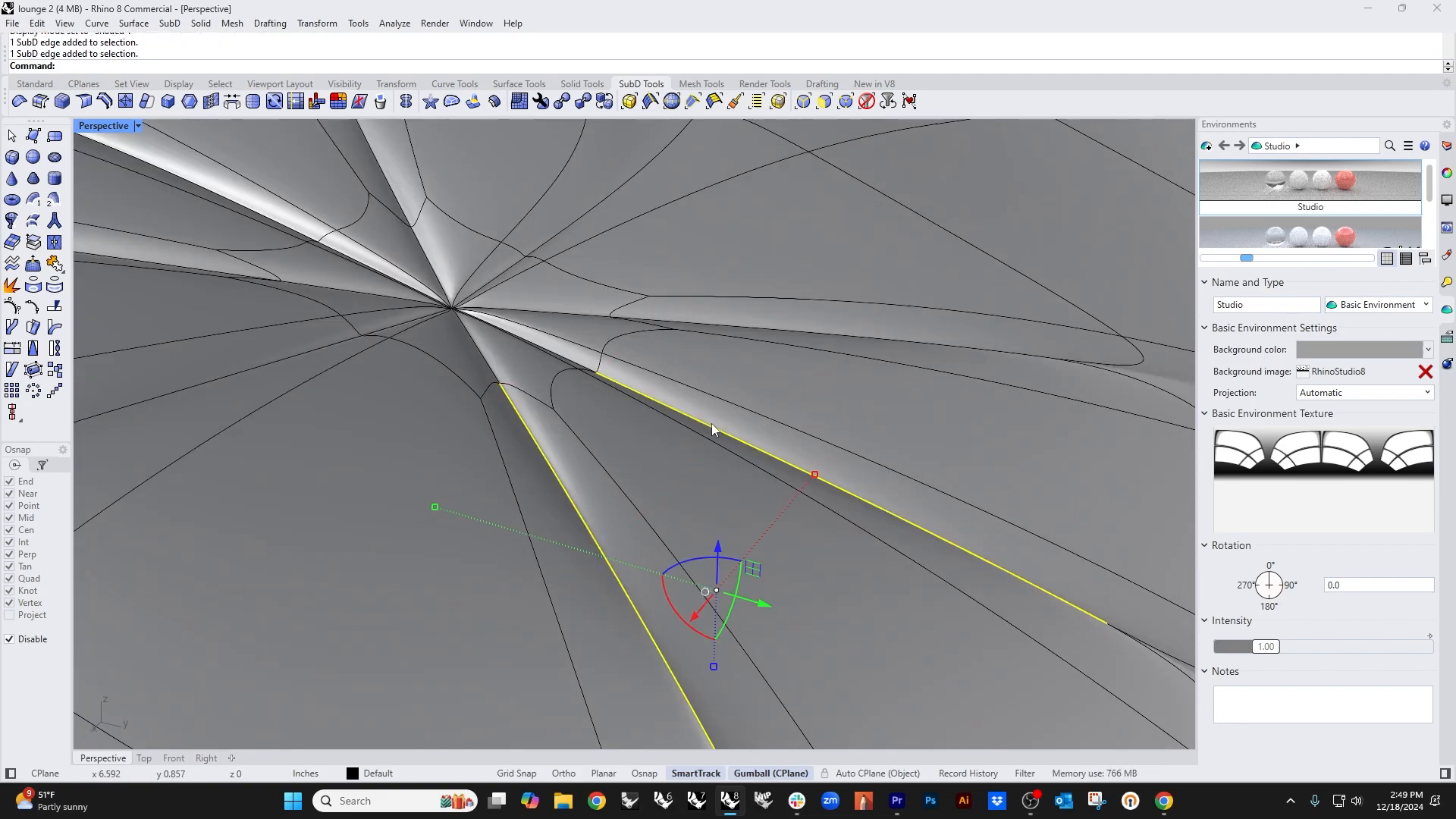
pyautogui.keyDown('ctrl'); pyautogui.keyDown('shift'); pyautogui.click(746, 327); pyautogui.keyUp('shift'); pyautogui.keyUp('ctrl')
pyautogui.keyDown('ctrl'); pyautogui.keyDown('shift'); pyautogui.click(625, 177); pyautogui.keyUp('shift'); pyautogui.keyUp('ctrl')
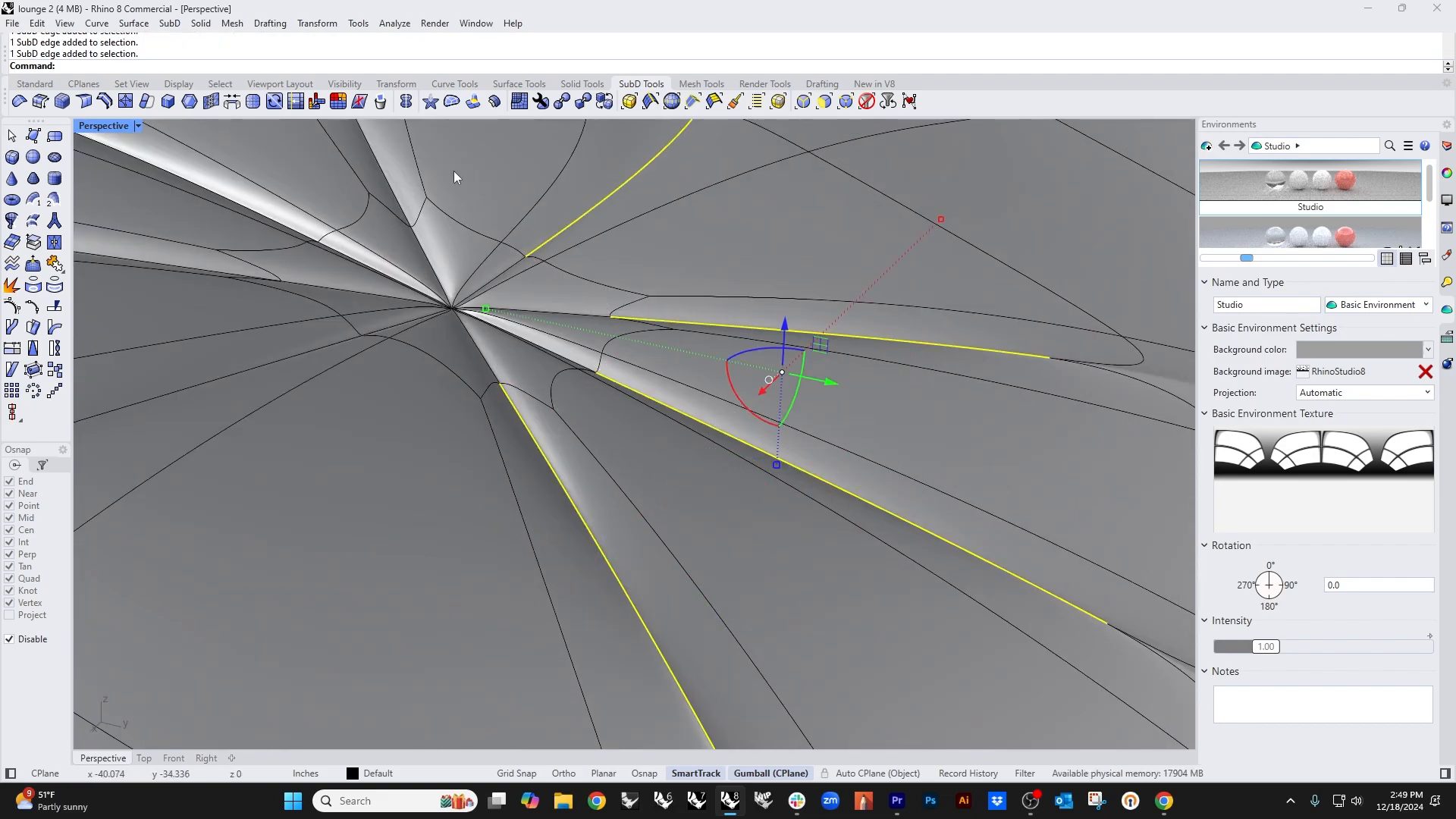
pyautogui.keyDown('ctrl'); pyautogui.keyDown('shift'); pyautogui.click(389, 185); pyautogui.keyUp('shift'); pyautogui.keyUp('ctrl')
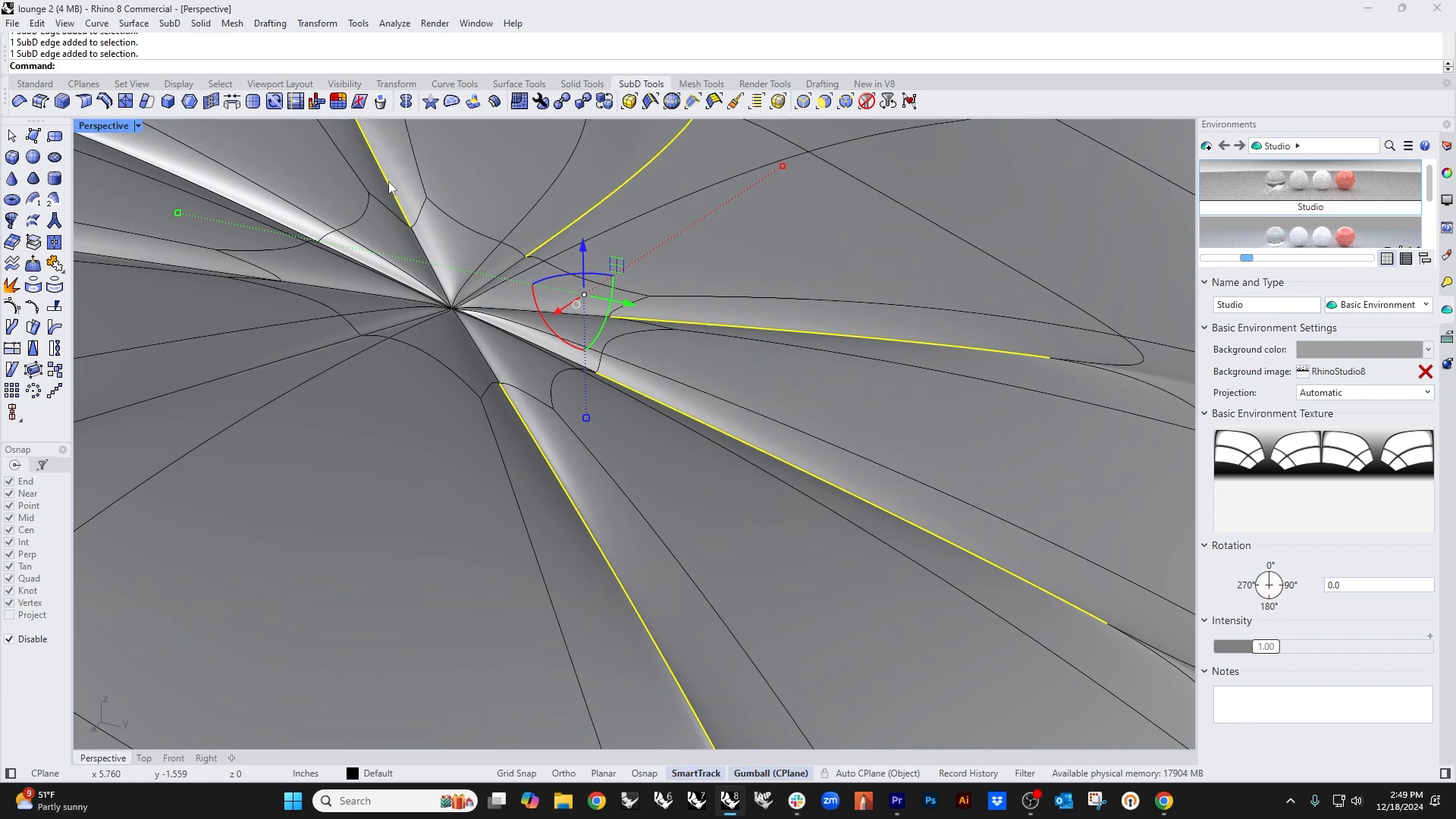
pyautogui.keyDown('ctrl'); pyautogui.keyDown('shift'); pyautogui.click(275, 226); pyautogui.keyUp('shift'); pyautogui.keyUp('ctrl')
pyautogui.keyDown('ctrl'); pyautogui.keyDown('shift'); pyautogui.click(217, 271); pyautogui.keyUp('shift'); pyautogui.keyUp('ctrl')
pyautogui.keyDown('ctrl'); pyautogui.keyDown('shift'); pyautogui.click(275, 363); pyautogui.keyUp('shift'); pyautogui.keyUp('ctrl')
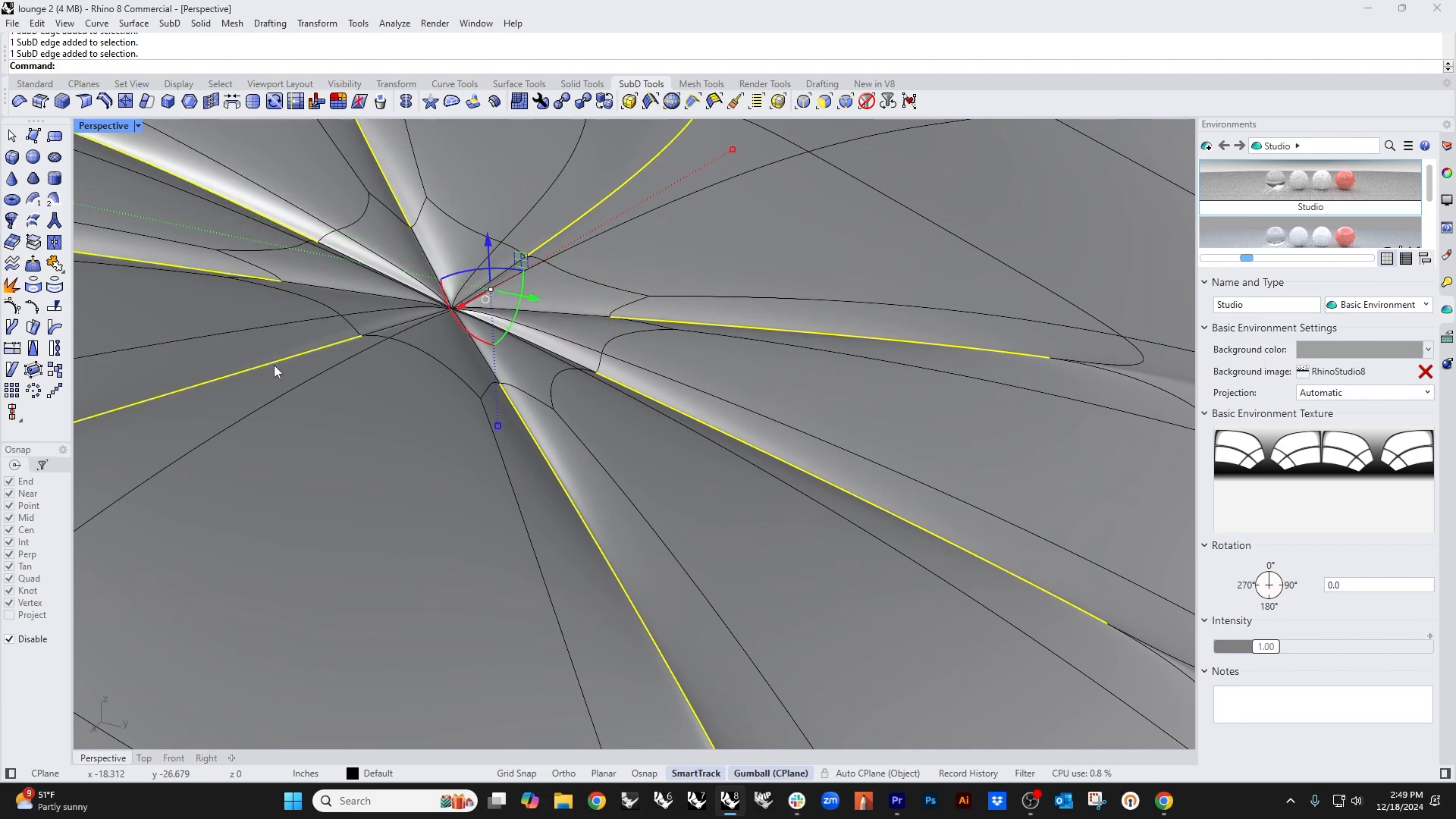
pyautogui.scroll(-6, 357, 402)
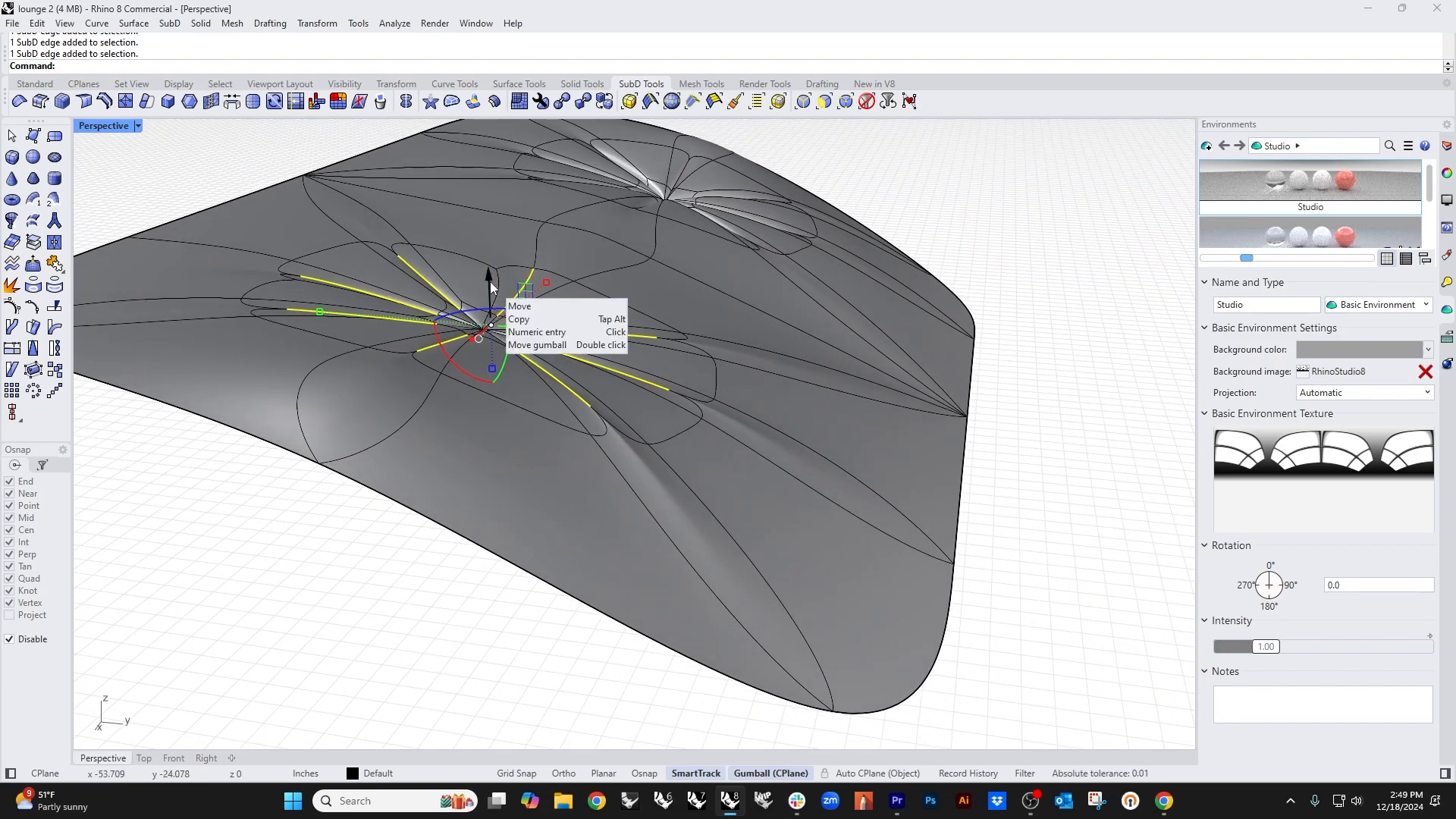
pyautogui.moveTo(492, 302); pyautogui.dragTo(479, 349)
pyautogui.click(339, 567)
# Step: Compare the groove depth of both halves in Rendered display and switch back to Shaded
pyautogui.scroll(-5, 517, 523)
pyautogui.moveTo(519, 524); pyautogui.dragTo(615, 556, button='right')
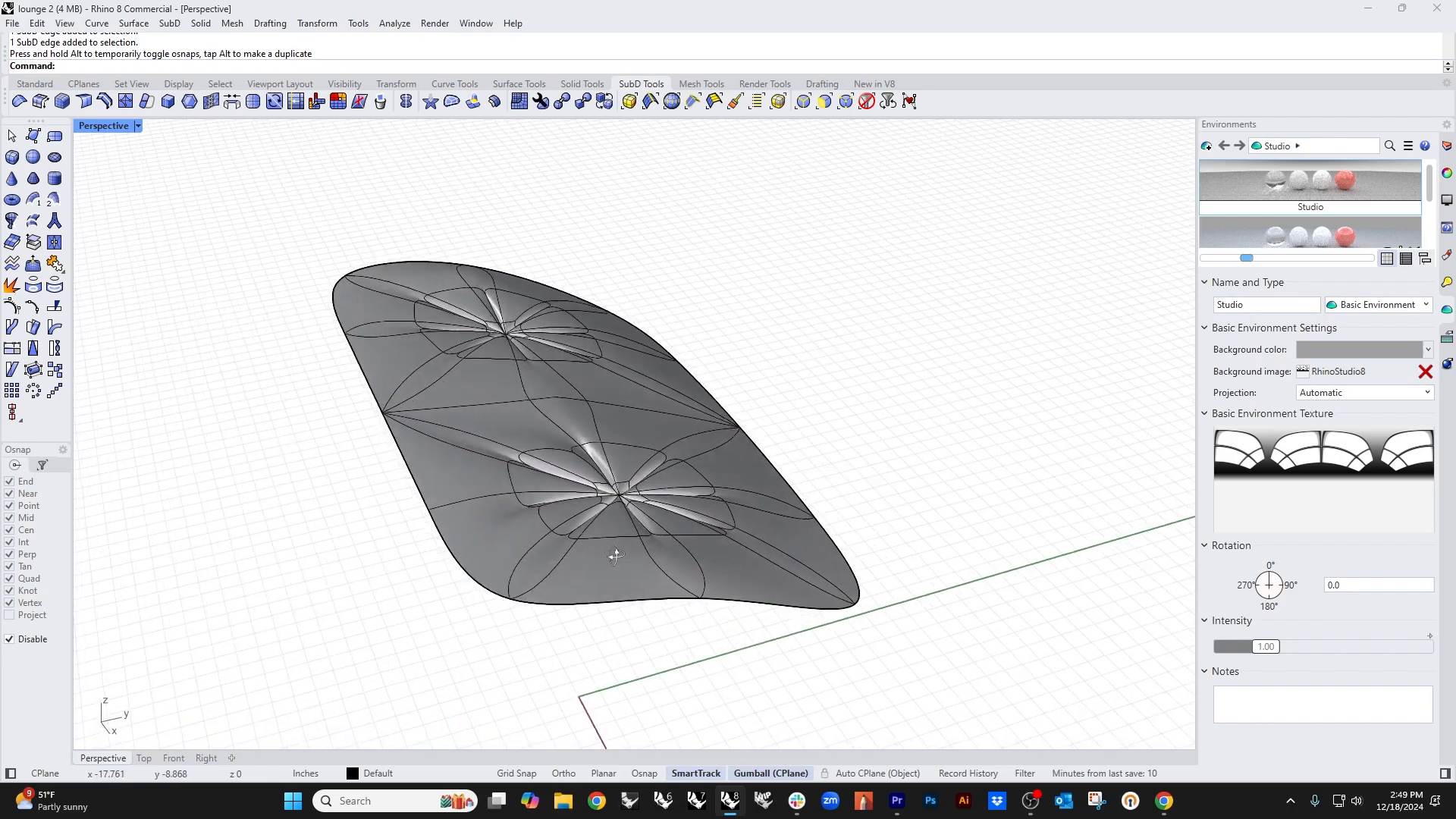
pyautogui.click(103, 126)
pyautogui.click(123, 217)
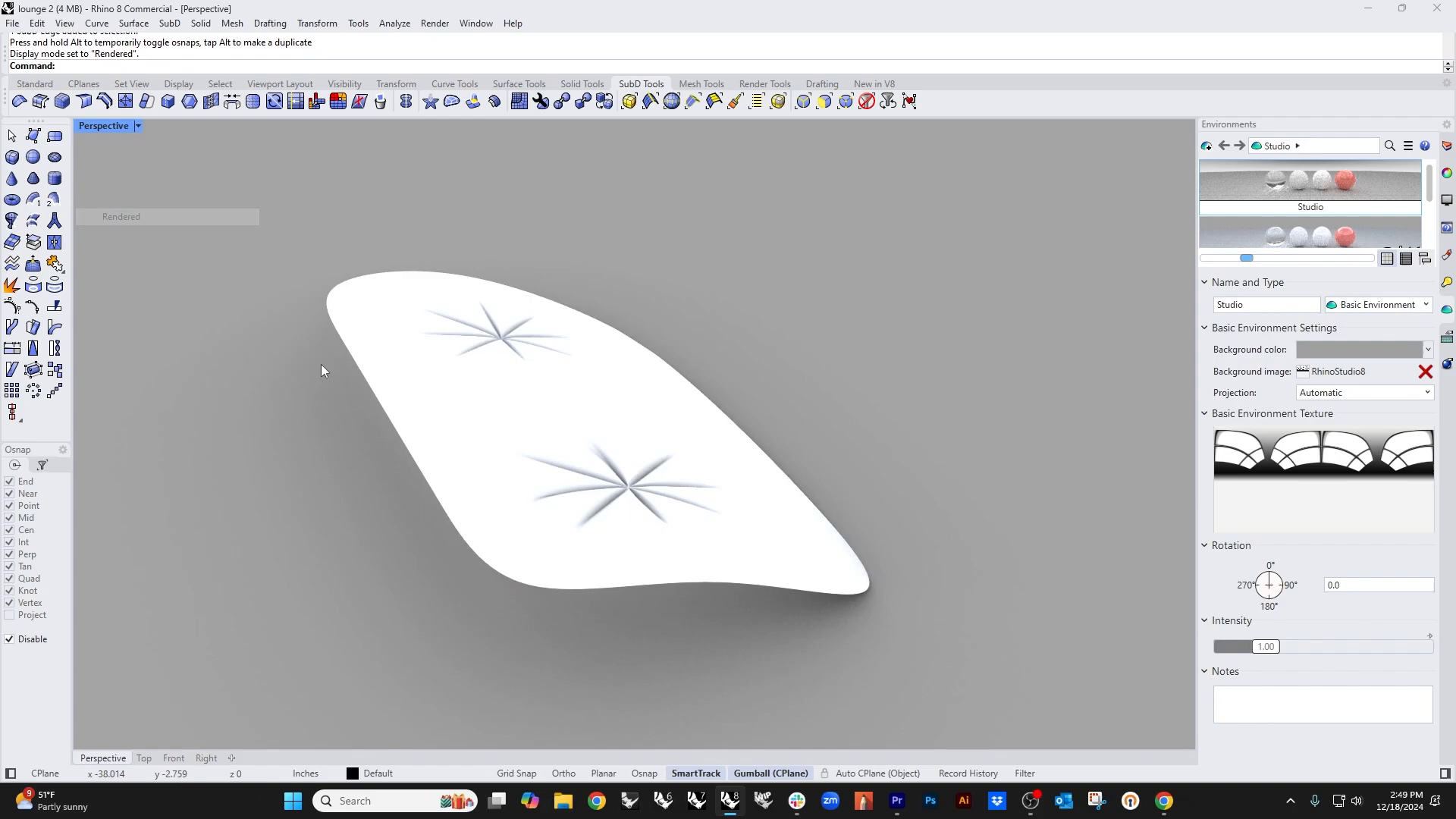
pyautogui.moveTo(321, 366); pyautogui.dragTo(347, 420, button='right')
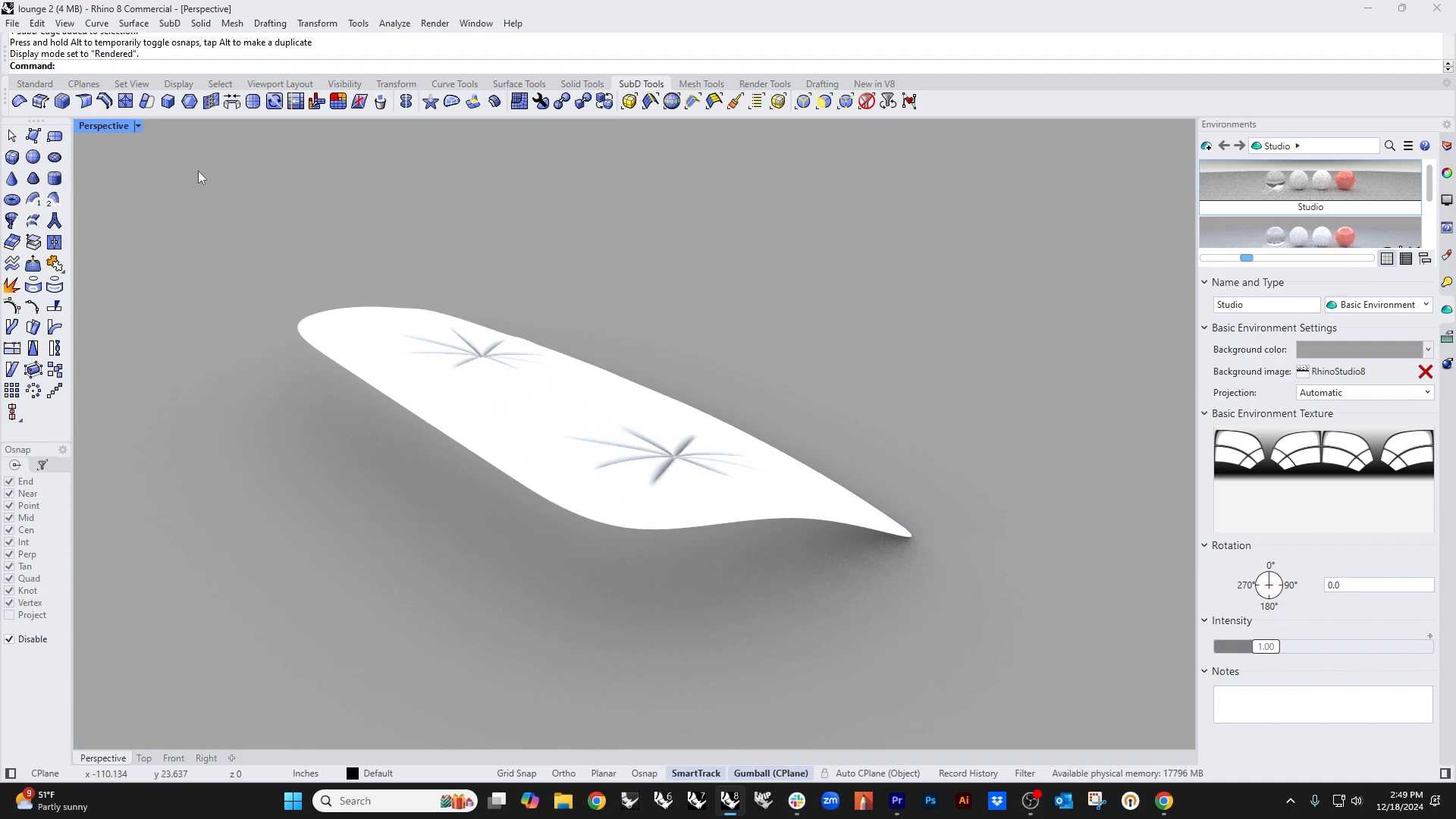
pyautogui.click(102, 126)
pyautogui.click(123, 198)
pyautogui.scroll(-3, 320, 308)
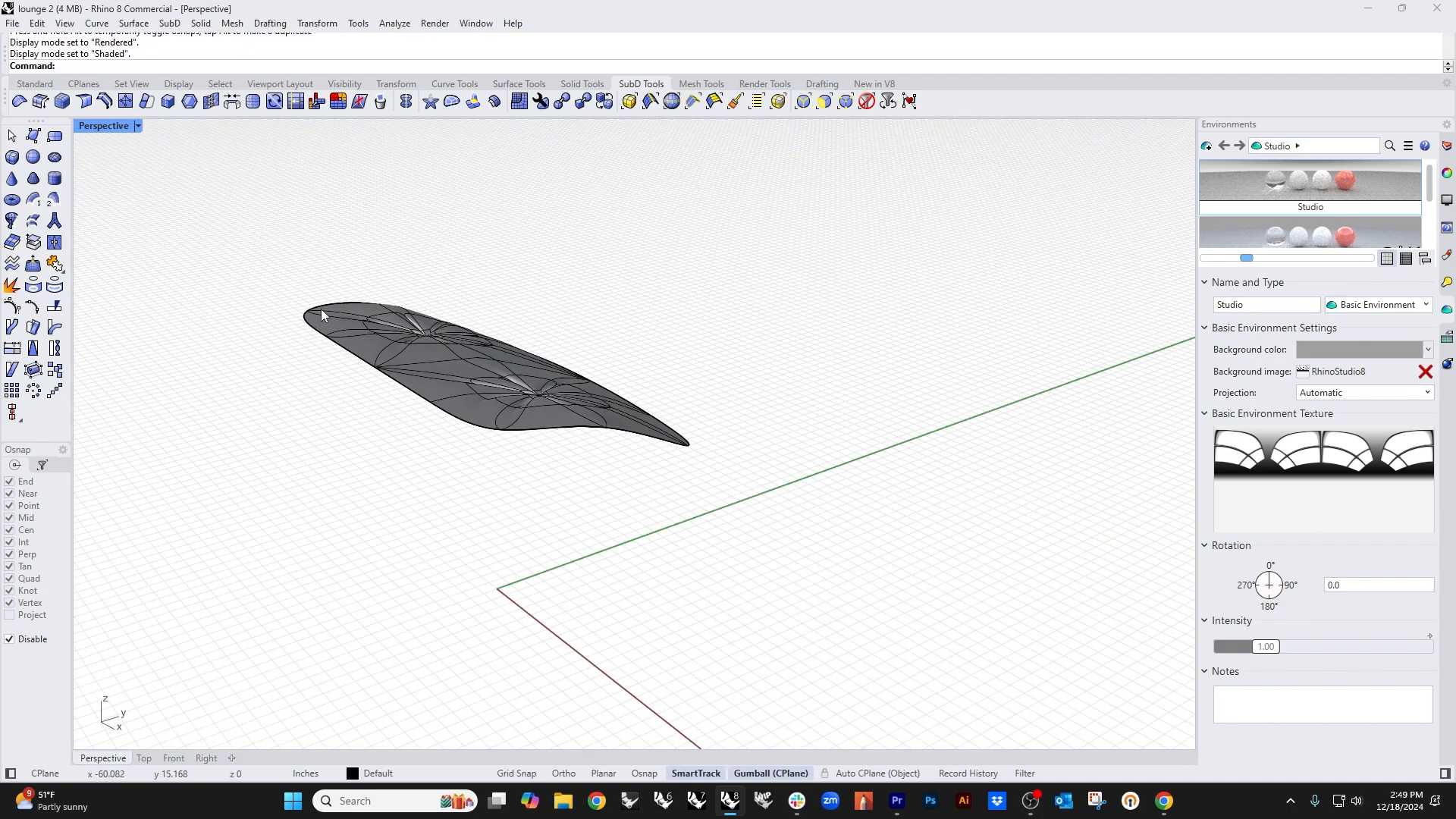
# Step: Show all hidden objects and hide the smooth seat cushion surface
pyautogui.write('show')
pyautogui.press('Return')
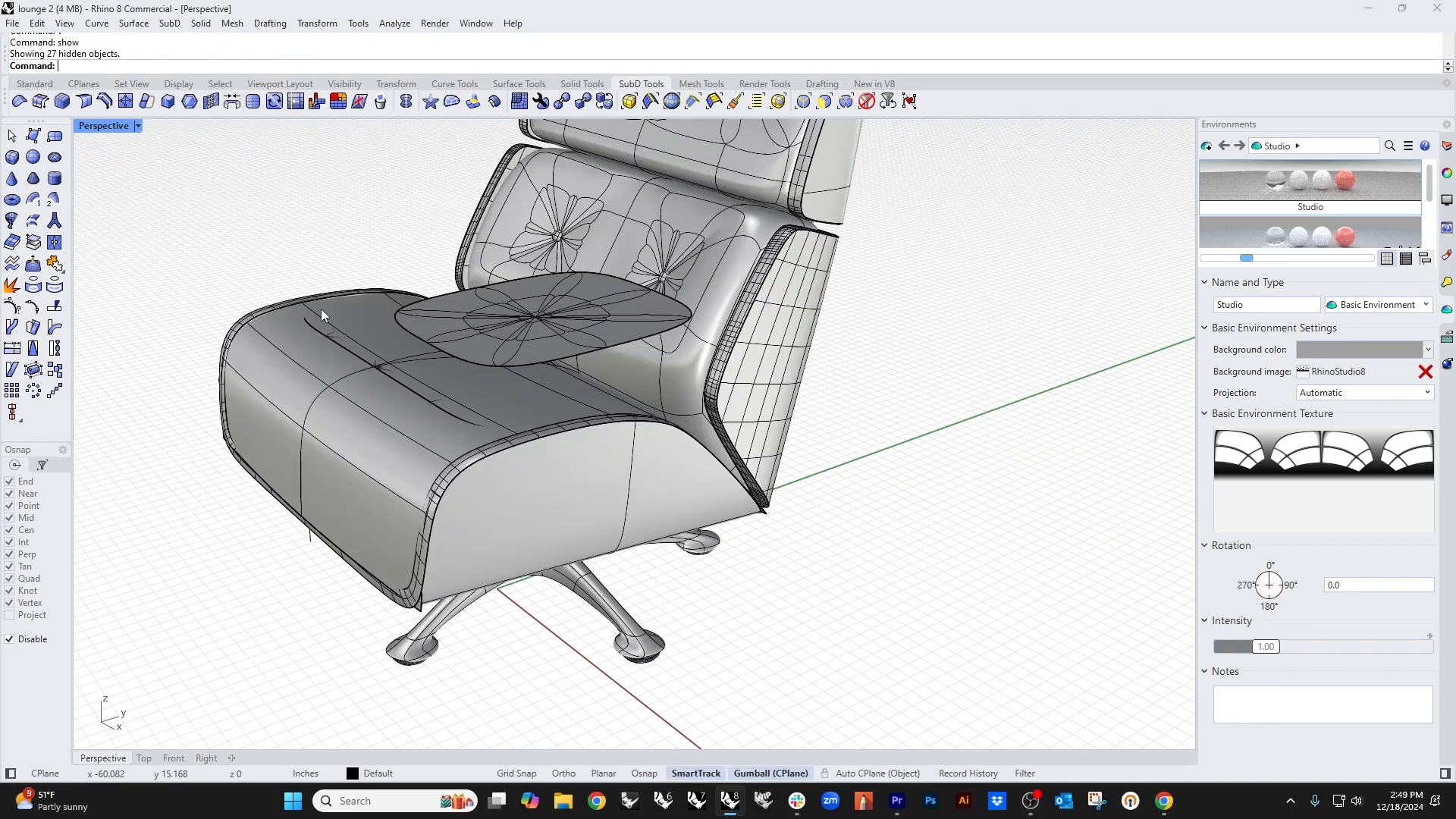
pyautogui.click(458, 417)
pyautogui.hotkey('ctrl', 'h')
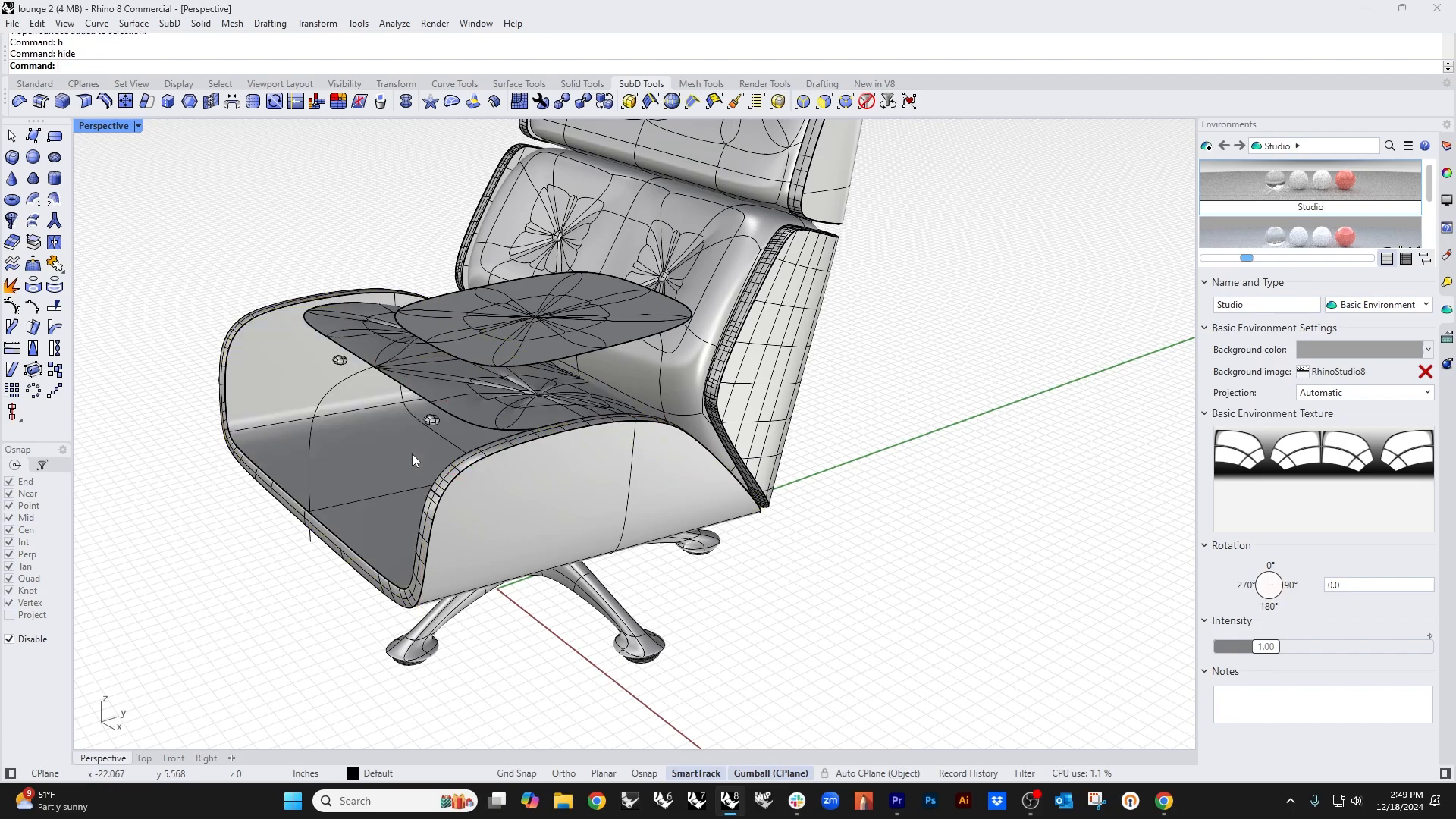
# Step: Isolate the tufted seat panel together with the seat shell
pyautogui.click(559, 405)
pyautogui.keyDown('shift'); pyautogui.click(515, 516); pyautogui.keyUp('shift')
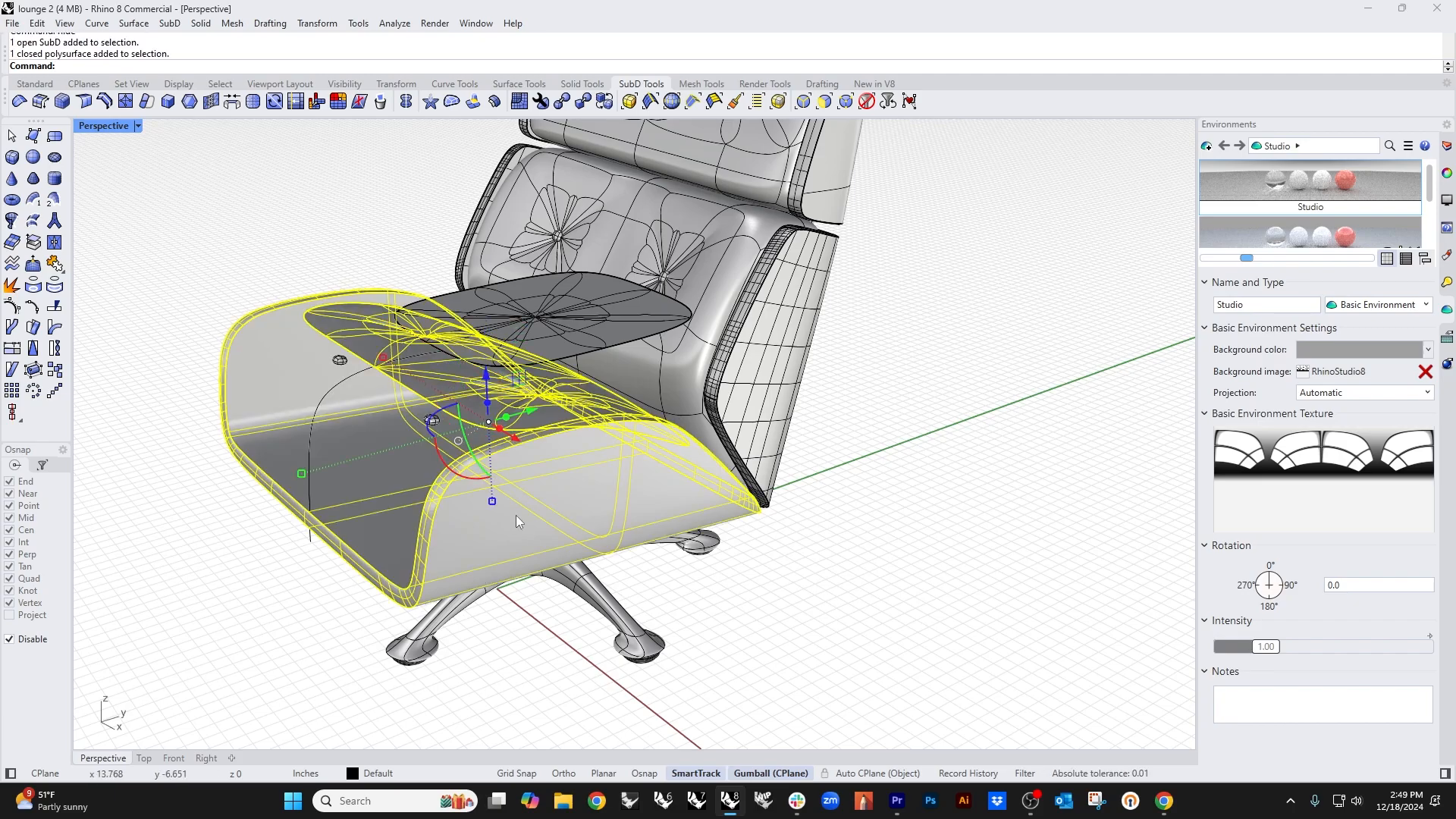
pyautogui.write('ii')
pyautogui.press('Return')
pyautogui.moveTo(534, 518); pyautogui.dragTo(646, 587, button='right')
pyautogui.click(766, 563)
# Step: In the flat top view, move the middle and negative-Y corner vertices of the panel's negative-X side outward in X to the shell
pyautogui.press('Tab')
pyautogui.moveTo(774, 589); pyautogui.dragTo(657, 606, button='right')
pyautogui.write('Top')
pyautogui.press('Return')
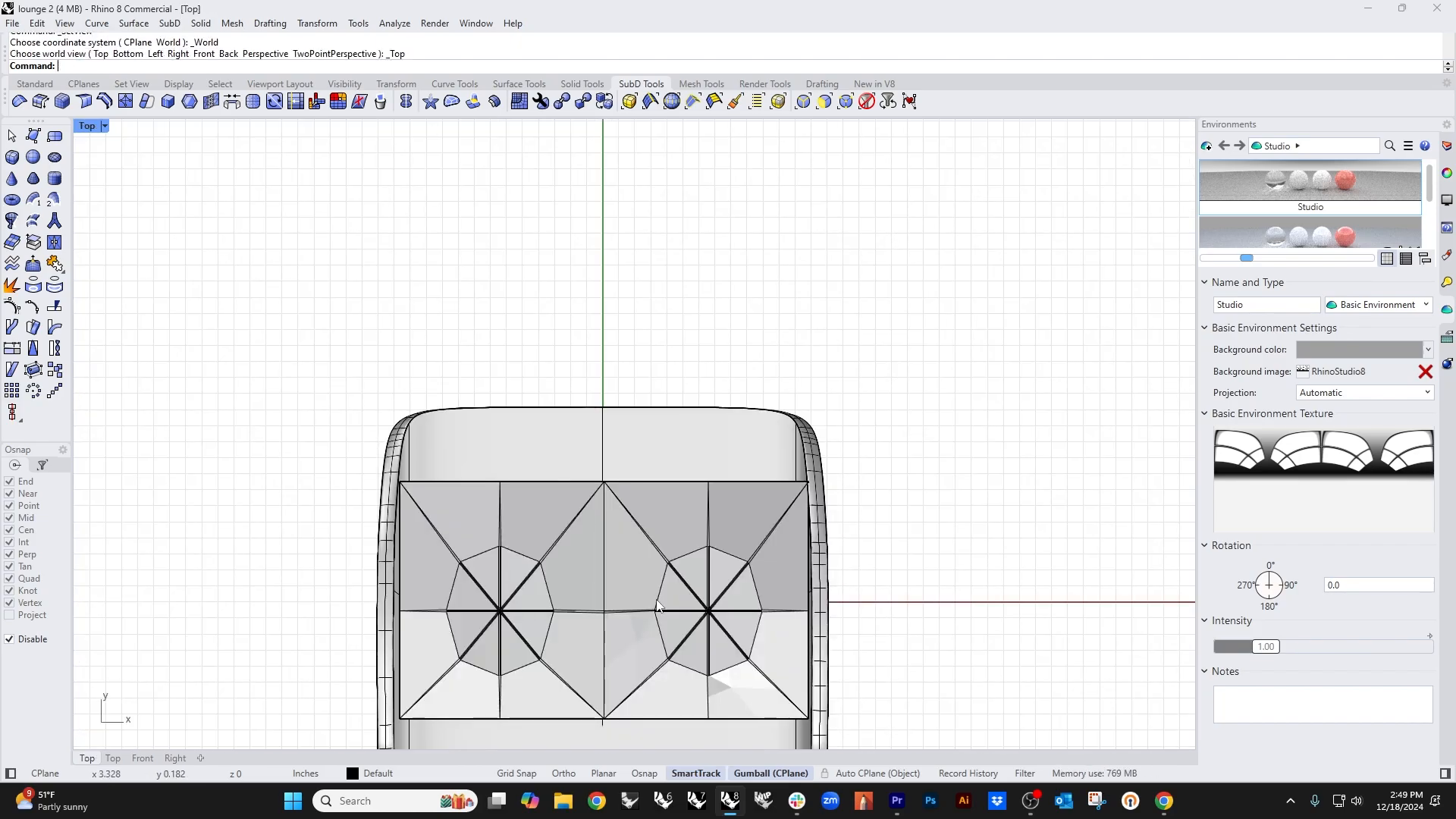
pyautogui.scroll(5, 499, 484)
pyautogui.moveTo(294, 410); pyautogui.dragTo(334, 621)
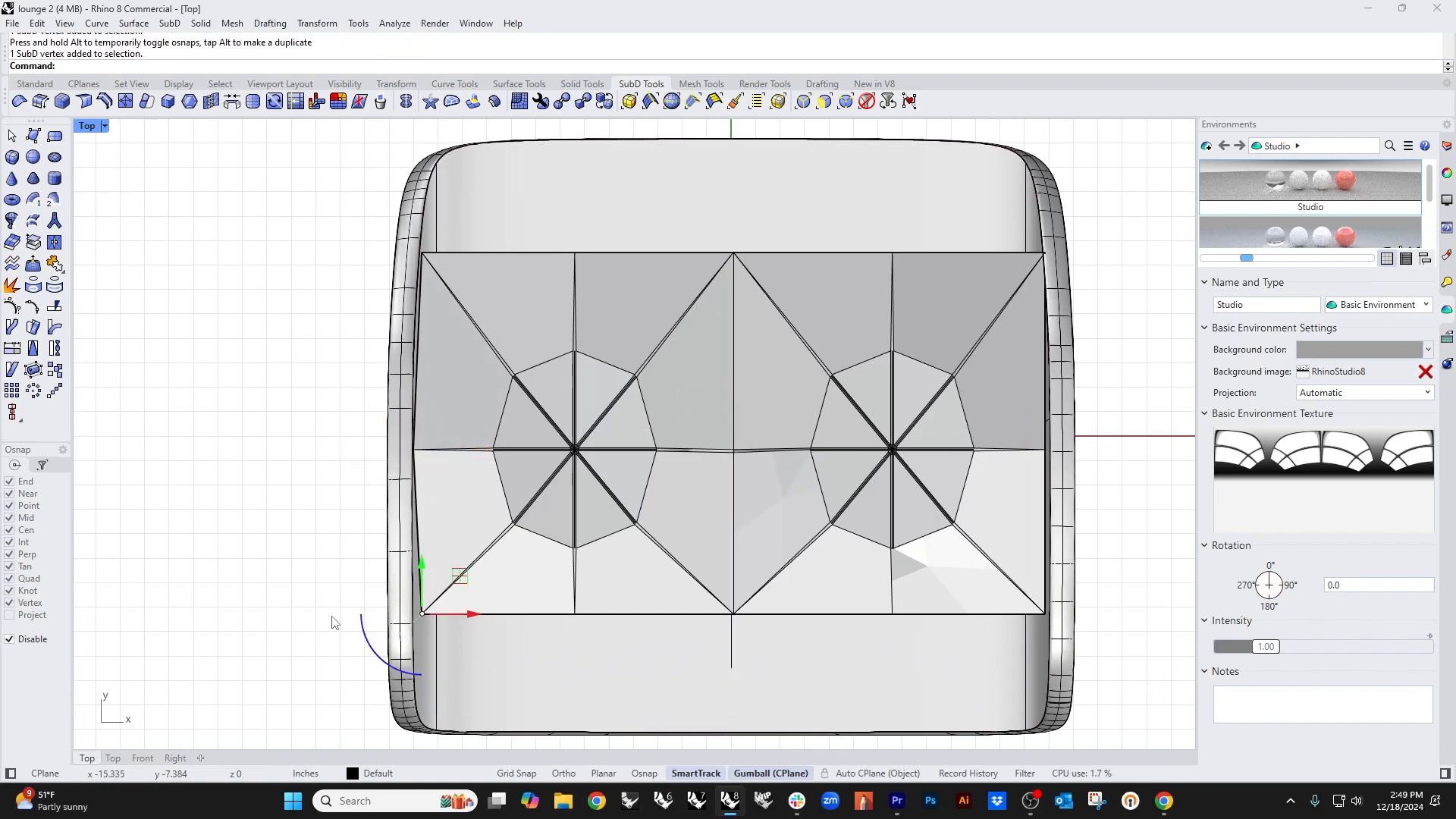
pyautogui.moveTo(476, 616); pyautogui.dragTo(417, 614)
# Step: Move the negative-Y corner and middle vertices of the panel's positive-X side outward in X to the shell's inner edge
pyautogui.moveTo(1031, 585); pyautogui.dragTo(596, 508, button='right')
pyautogui.keyDown('ctrl'); pyautogui.keyDown('shift'); pyautogui.moveTo(556, 693); pyautogui.dragTo(745, 479); pyautogui.keyUp('shift'); pyautogui.keyUp('ctrl')
pyautogui.scroll(2, 601, 567)
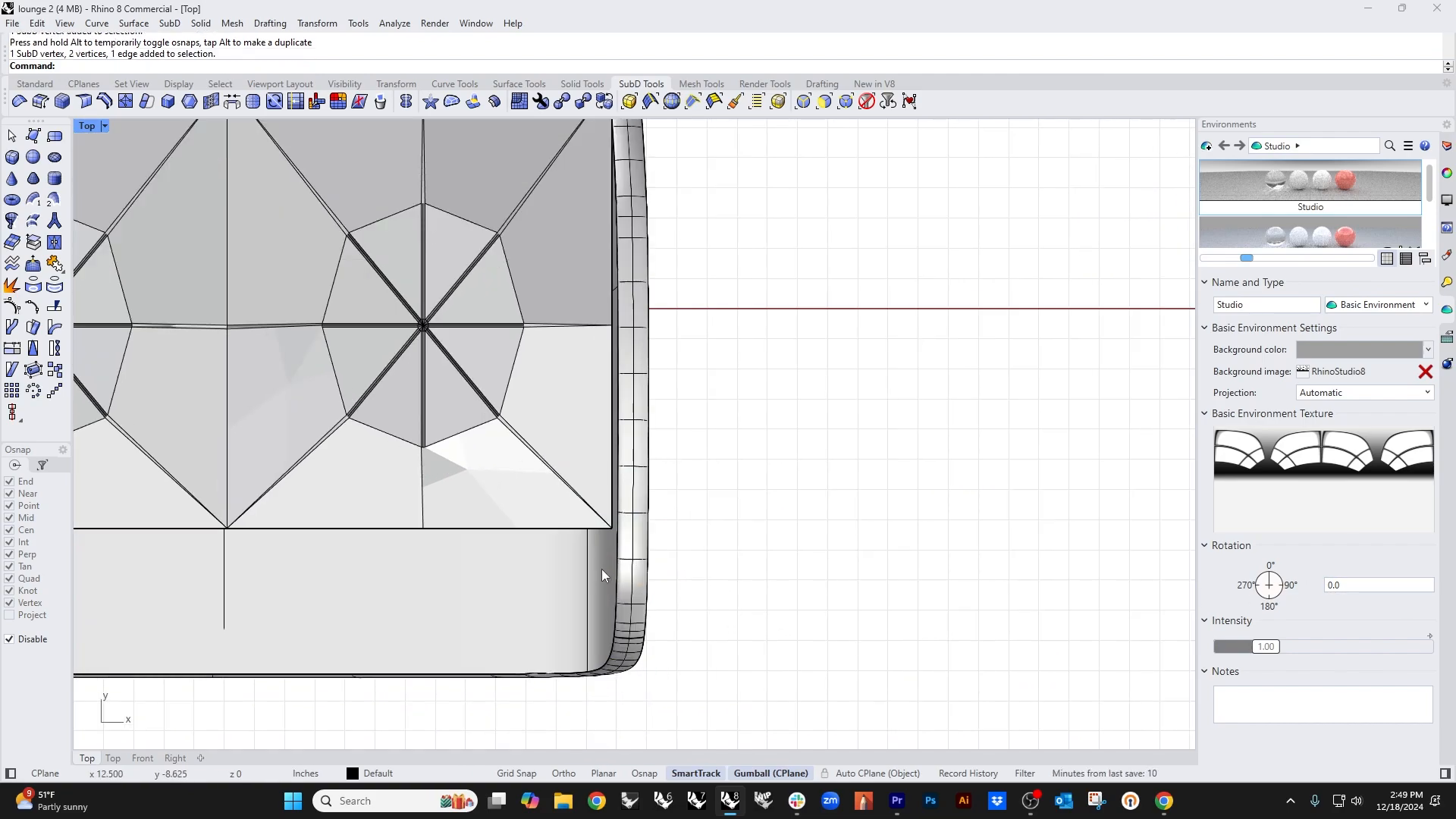
pyautogui.middleClick(602, 568)
pyautogui.click(561, 517)
pyautogui.keyDown('ctrl'); pyautogui.keyDown('shift'); pyautogui.moveTo(563, 567); pyautogui.dragTo(614, 531); pyautogui.keyUp('shift'); pyautogui.keyUp('ctrl')
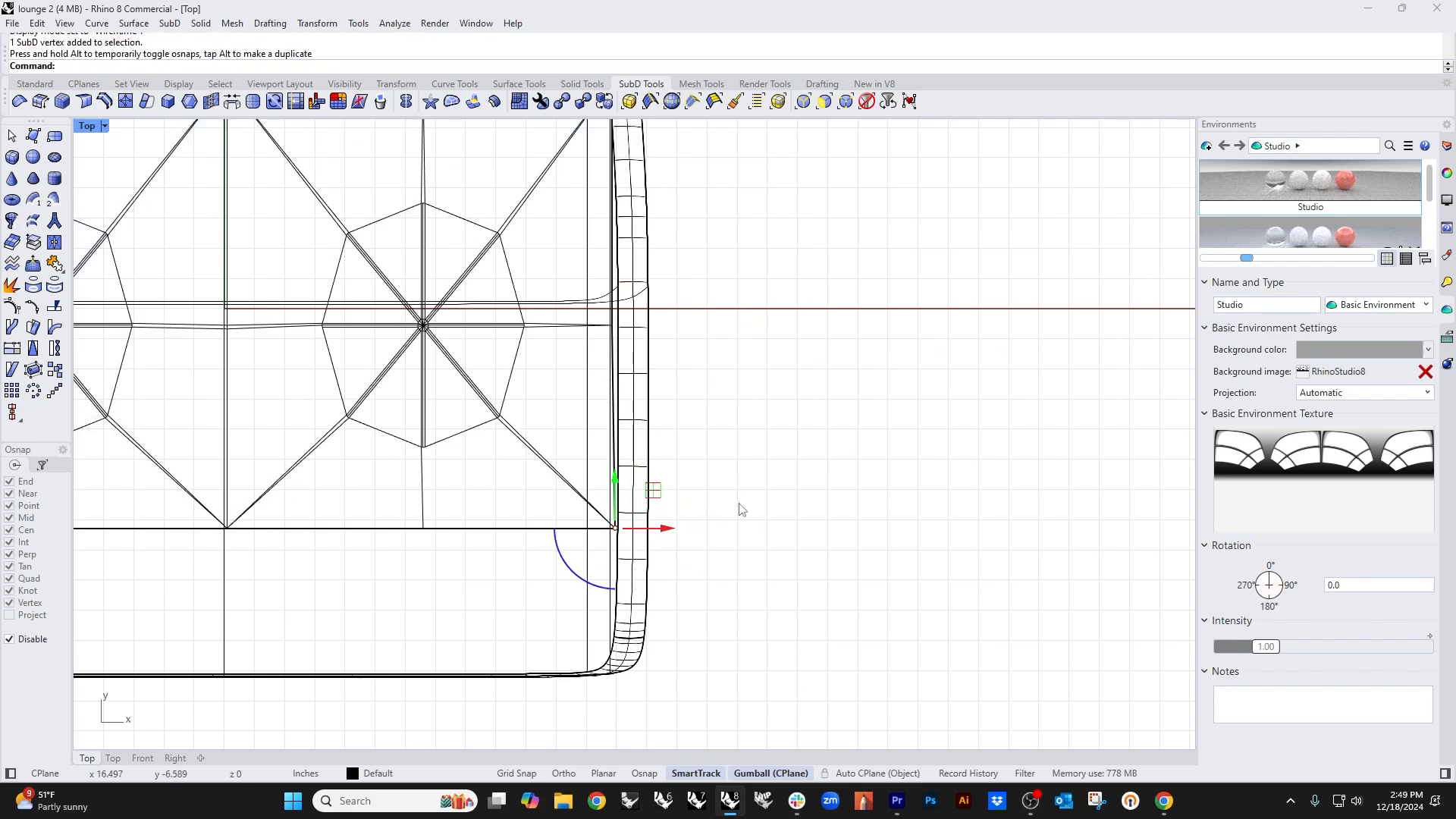
pyautogui.keyDown('ctrl'); pyautogui.keyDown('shift'); pyautogui.moveTo(572, 260); pyautogui.dragTo(680, 377); pyautogui.keyUp('shift'); pyautogui.keyUp('ctrl')
pyautogui.moveTo(666, 326); pyautogui.dragTo(616, 338)
pyautogui.click(700, 340)
# Step: Align the positive-Y corner vertex of the panel's positive-X side with the shell's inner edge
pyautogui.scroll(-6, 712, 331)
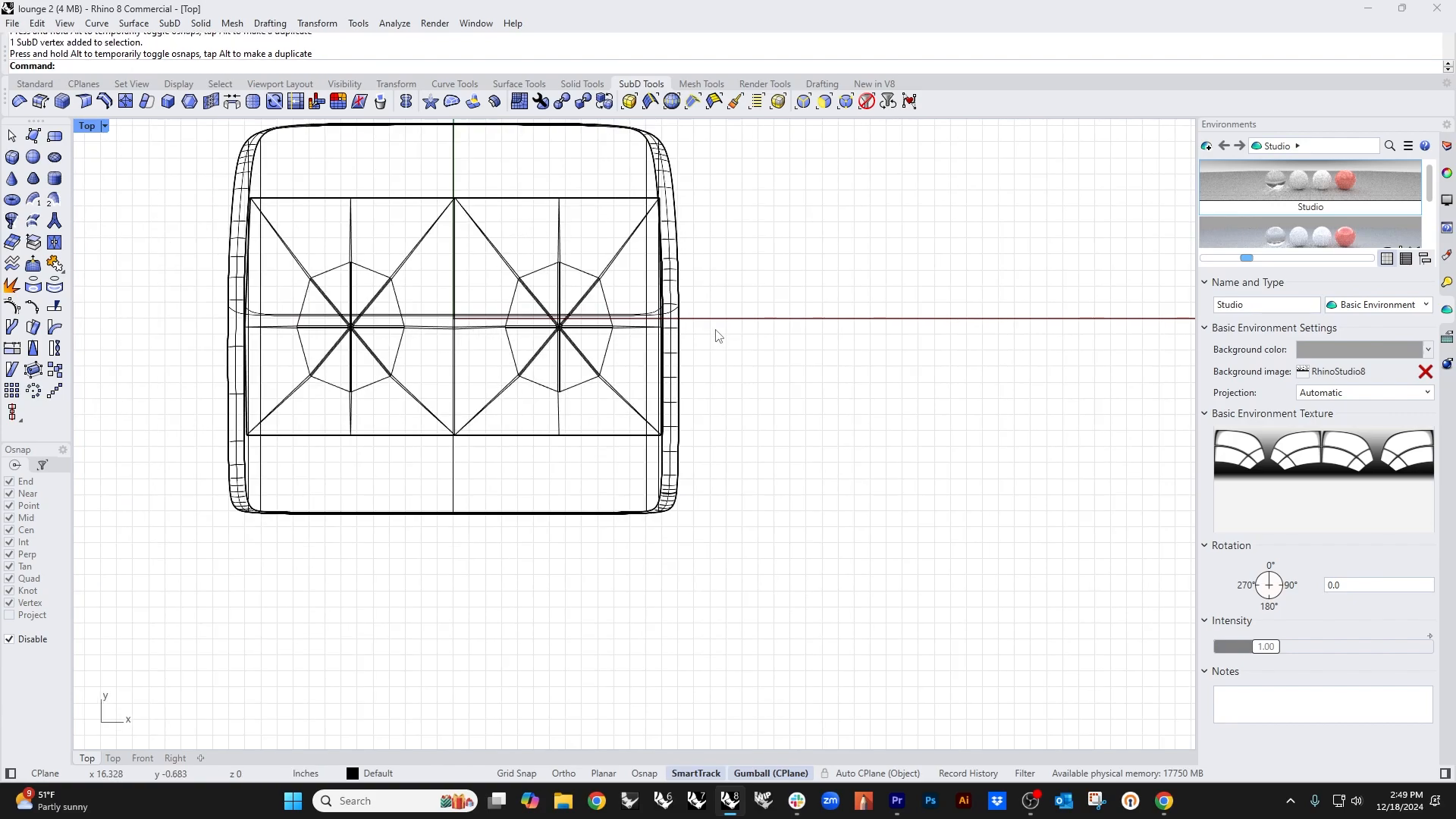
pyautogui.moveTo(715, 330); pyautogui.dragTo(737, 463, button='right')
pyautogui.scroll(8, 735, 351)
pyautogui.keyDown('ctrl'); pyautogui.keyDown('shift'); pyautogui.moveTo(548, 269); pyautogui.dragTo(614, 313); pyautogui.keyUp('shift'); pyautogui.keyUp('ctrl')
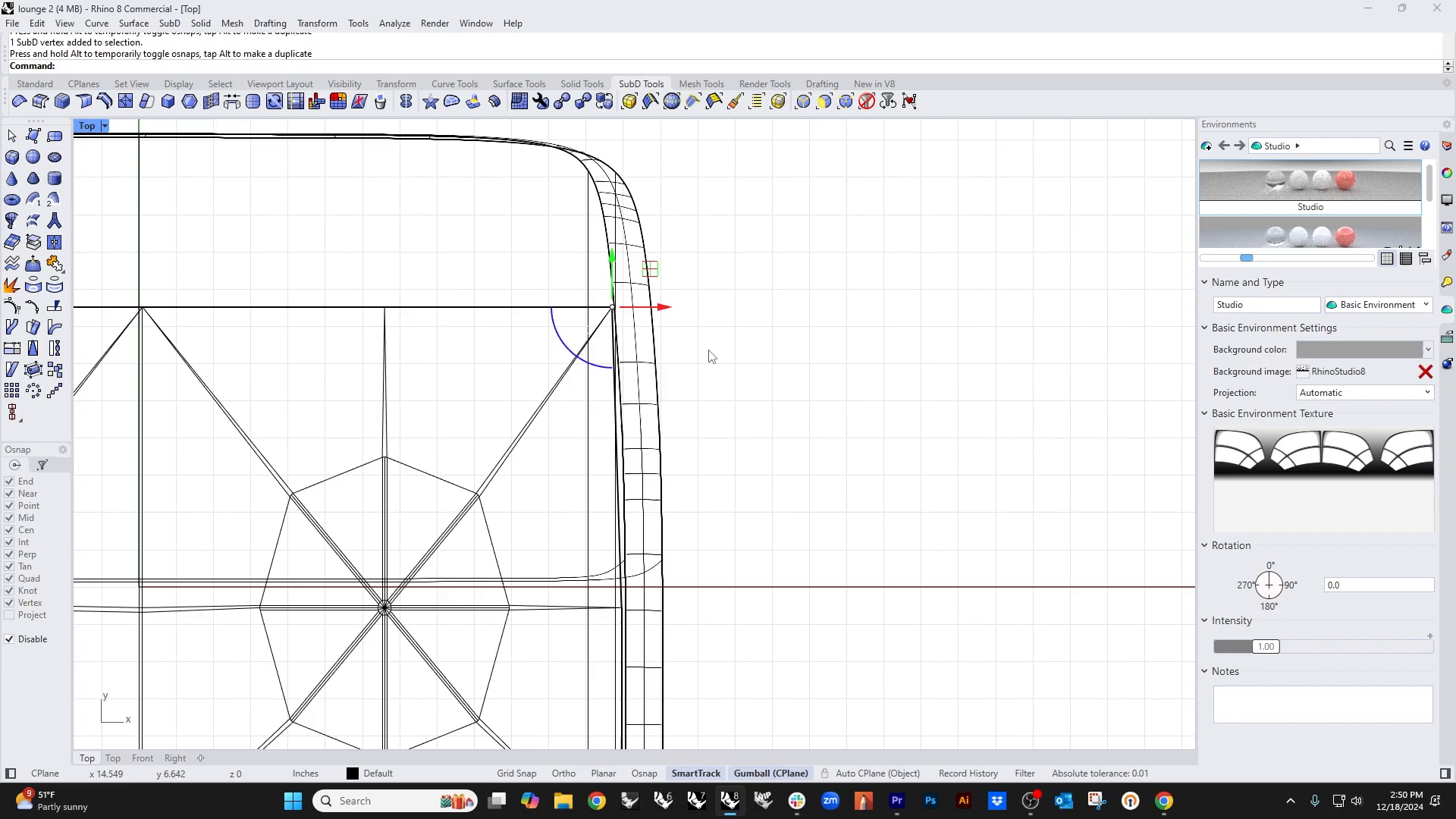
pyautogui.click(711, 352)
# Step: Select the edges of the panel's long negative-Y border and extrude them forward in negative Y past the shell's front
pyautogui.scroll(-6, 770, 421)
pyautogui.moveTo(777, 426); pyautogui.dragTo(576, 470, button='right')
pyautogui.hotkey('ctrl', 'F4')
pyautogui.scroll(5, 460, 480)
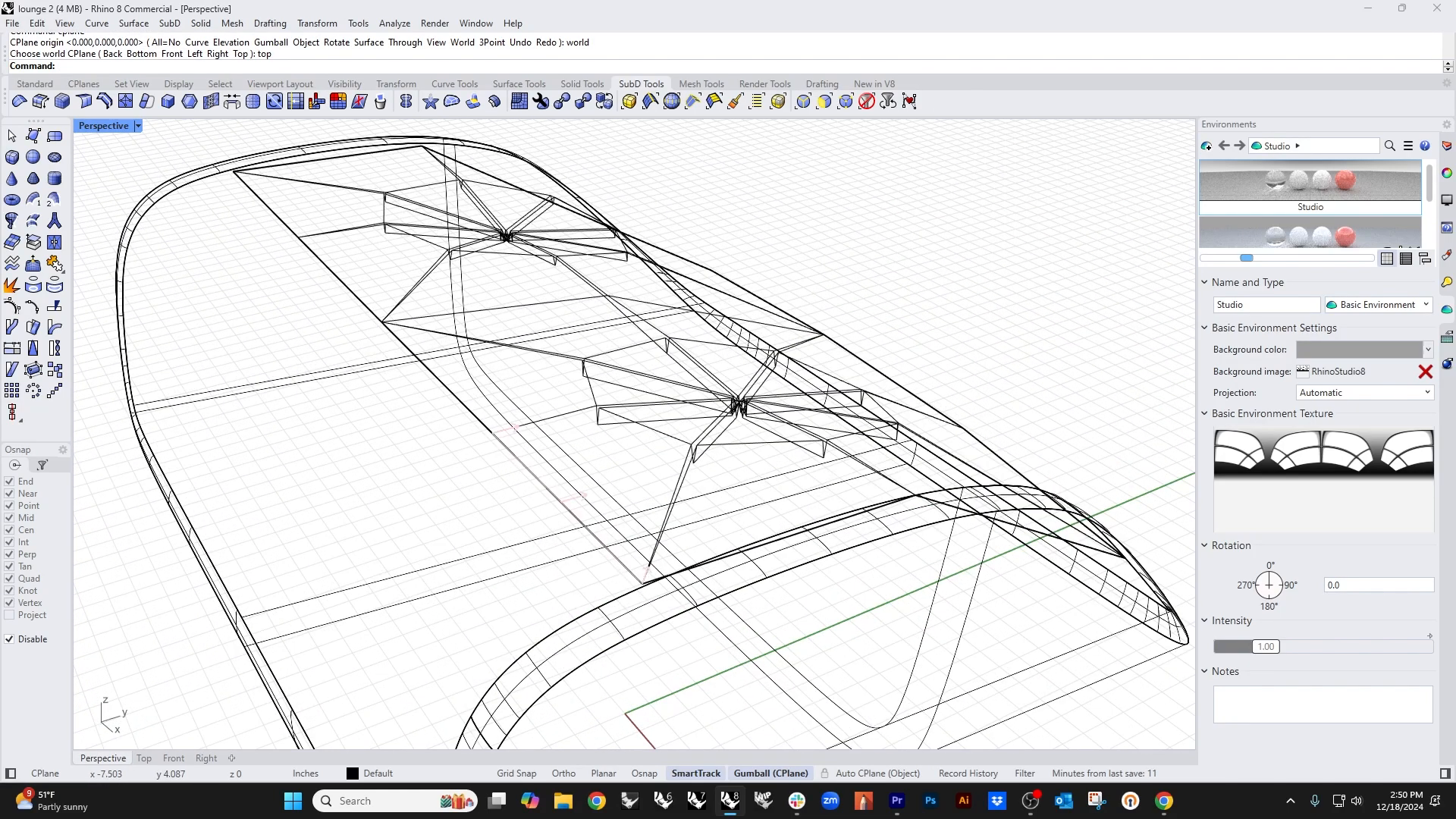
pyautogui.click(568, 508)
pyautogui.keyDown('shift'); pyautogui.click(281, 224); pyautogui.keyUp('shift')
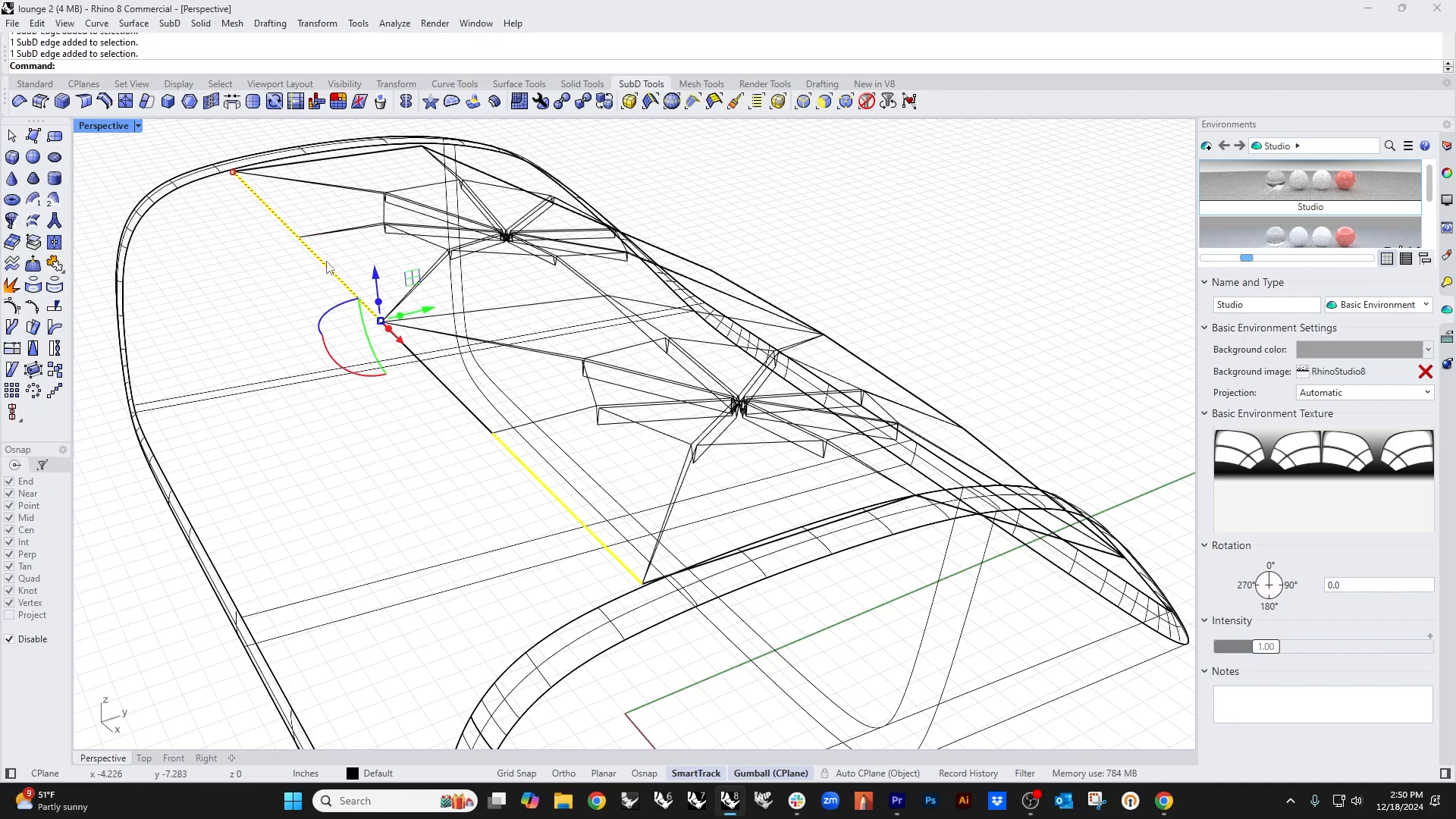
pyautogui.moveTo(460, 465); pyautogui.dragTo(461, 347, button='right')
pyautogui.moveTo(452, 326); pyautogui.dragTo(275, 342)
pyautogui.moveTo(263, 388); pyautogui.dragTo(324, 336, button='right')
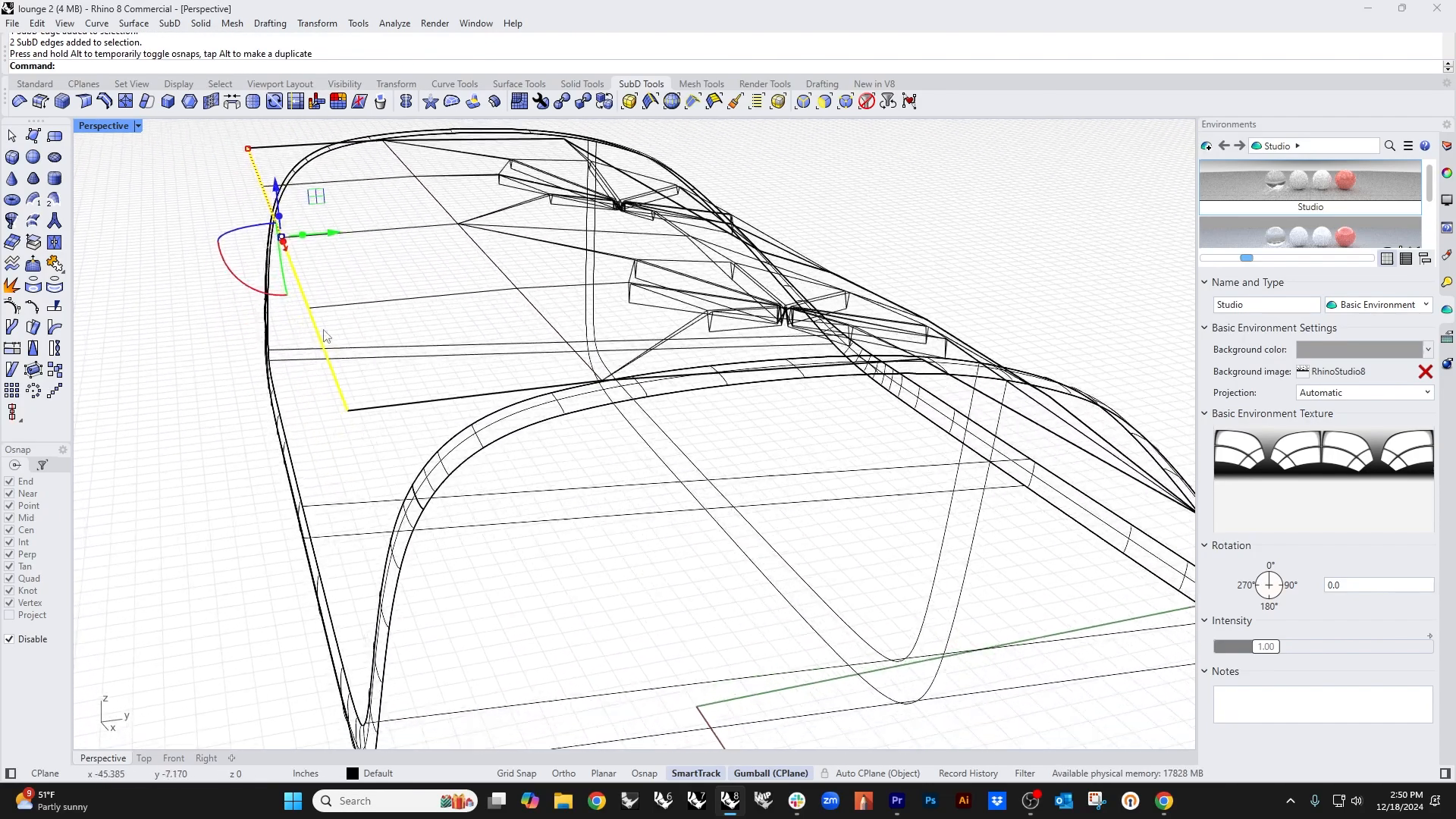
# Step: Extrude the panel's outer negative-Y edges down in Z, and return to smooth, shaded display
pyautogui.moveTo(277, 213); pyautogui.dragTo(271, 477)
pyautogui.click(168, 540)
pyautogui.keyDown('shift'); pyautogui.moveTo(180, 539); pyautogui.dragTo(364, 531, button='right'); pyautogui.keyUp('shift')
pyautogui.press('Tab')
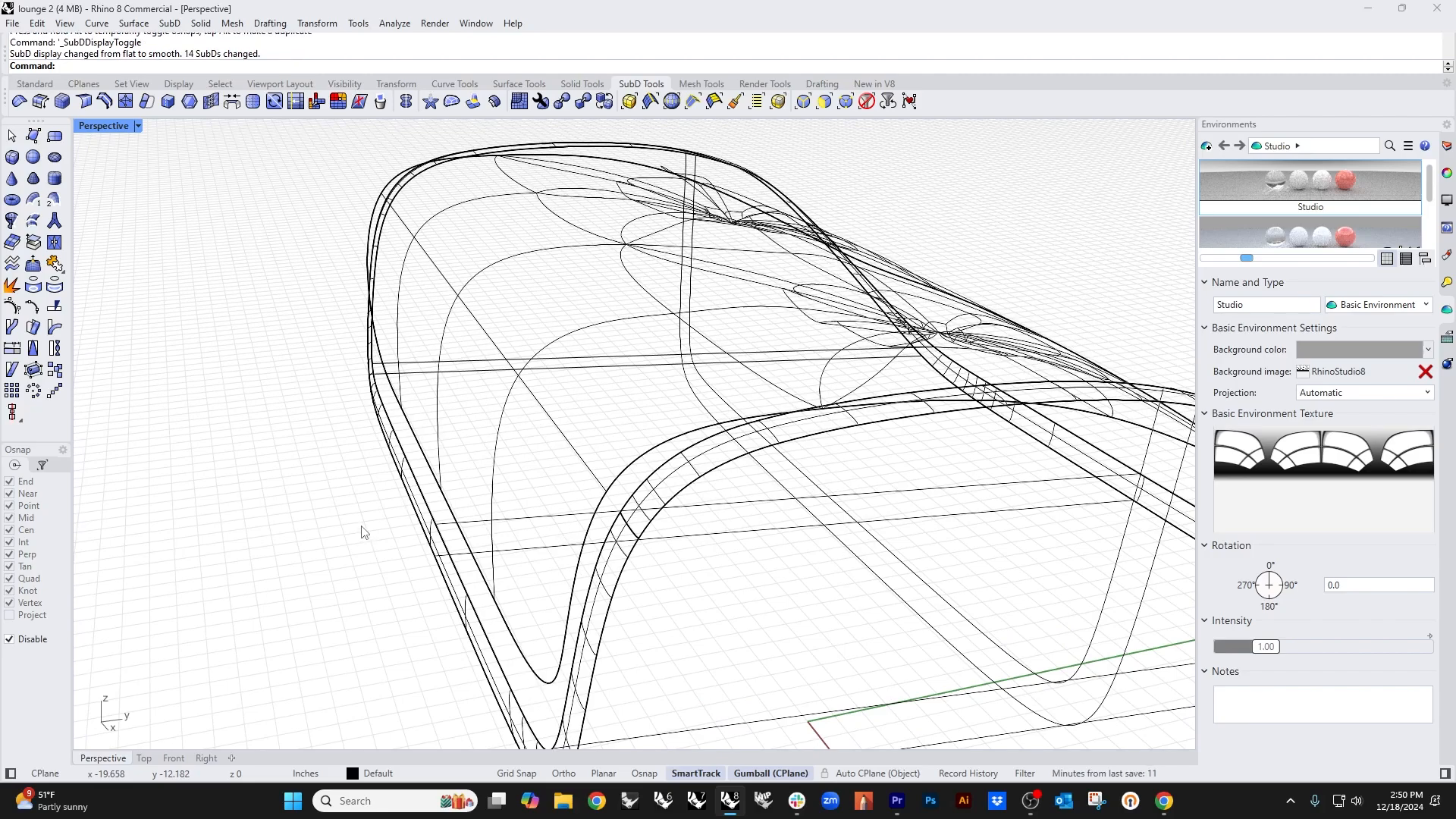
pyautogui.keyDown('shift'); pyautogui.moveTo(413, 575); pyautogui.dragTo(389, 533, button='right'); pyautogui.keyUp('shift')
pyautogui.middleClick(389, 533)
pyautogui.click(358, 481)
pyautogui.scroll(-6, 683, 595)
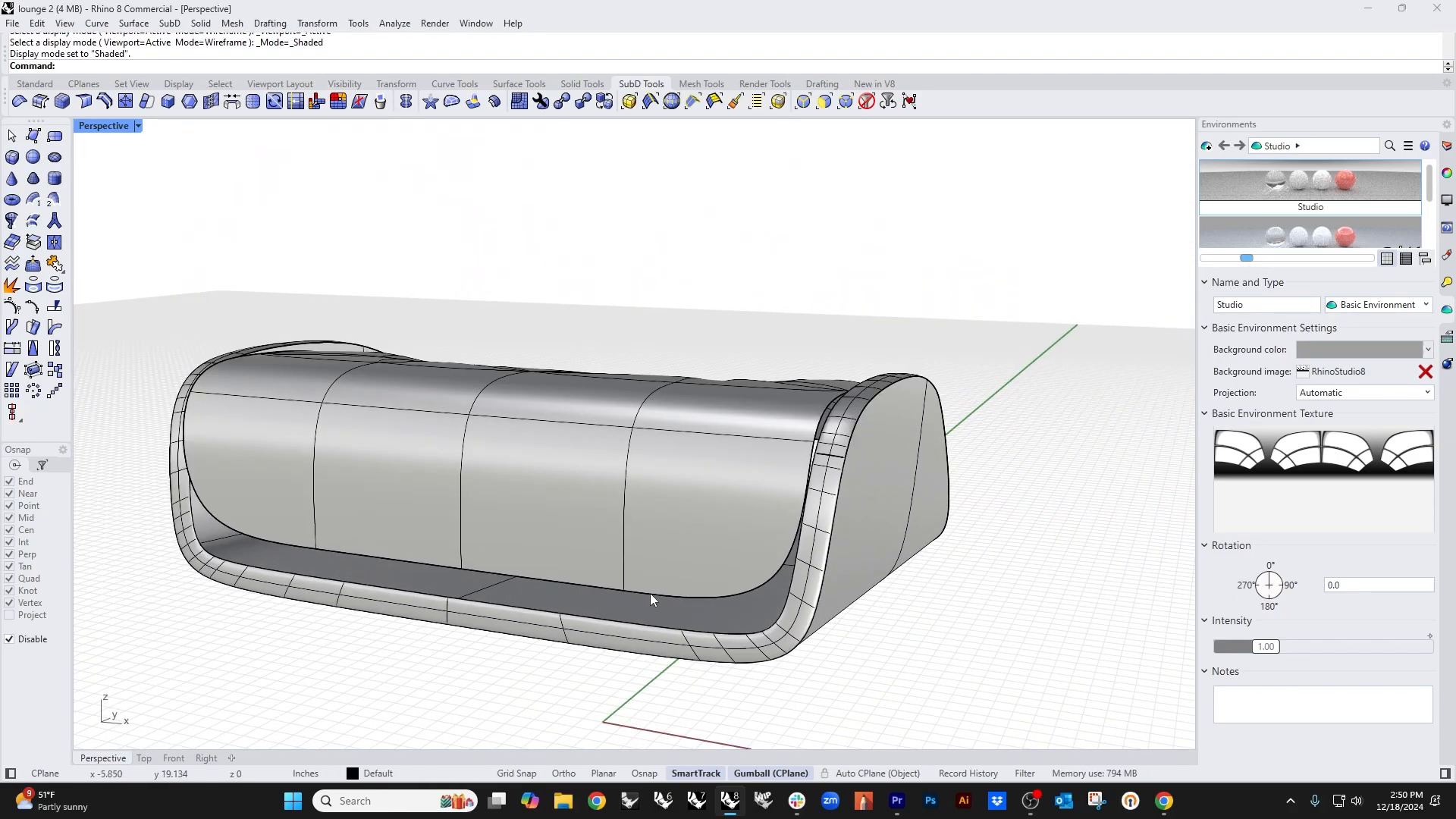
# Step: Select the four bottom edges of the negative-Y face and move them down in Z to the shell's lower rim
pyautogui.keyDown('ctrl'); pyautogui.keyDown('shift'); pyautogui.click(576, 584); pyautogui.keyUp('shift'); pyautogui.keyUp('ctrl')
pyautogui.keyDown('ctrl'); pyautogui.keyDown('shift'); pyautogui.click(436, 568); pyautogui.keyUp('shift'); pyautogui.keyUp('ctrl')
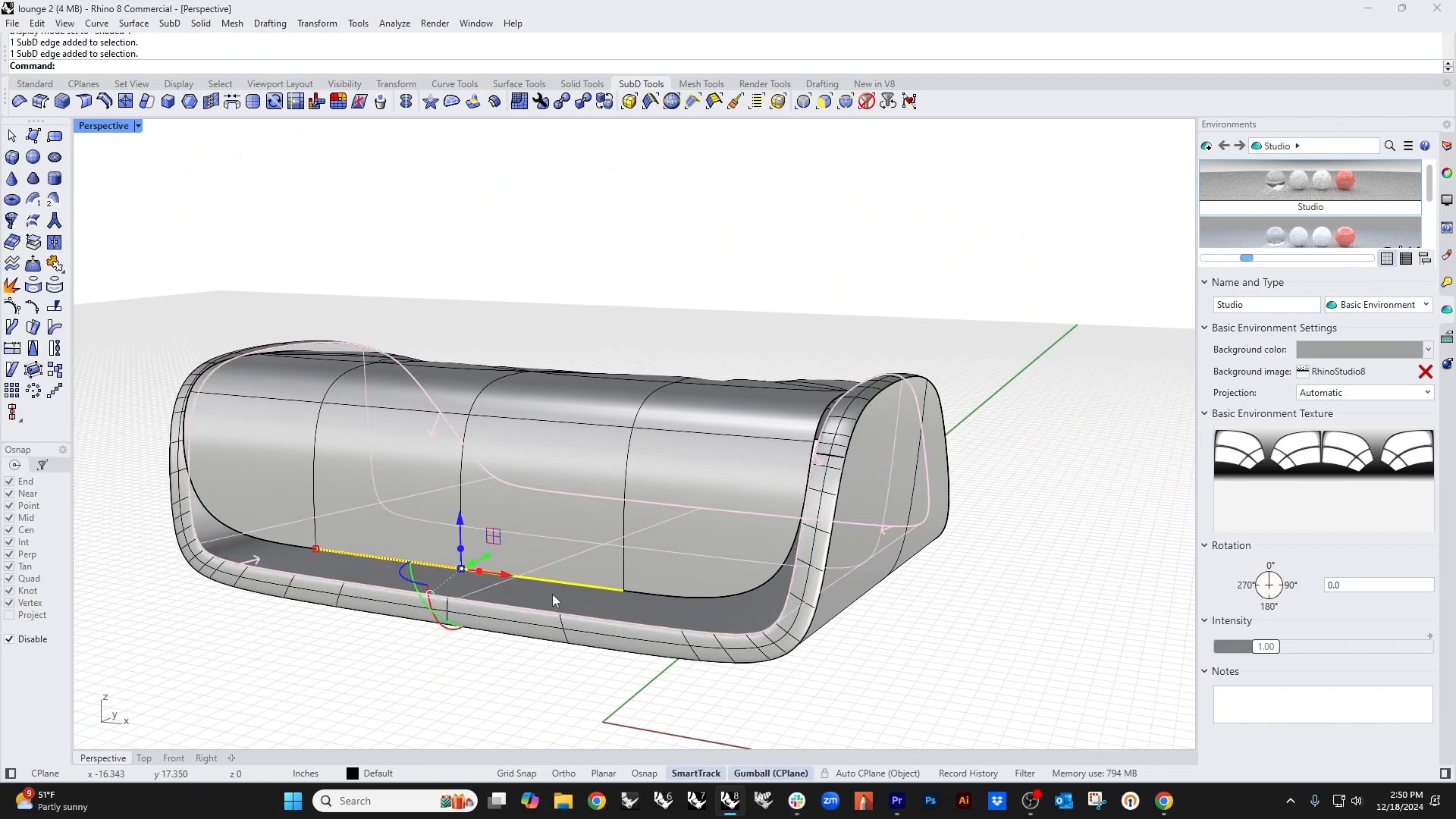
pyautogui.keyDown('ctrl'); pyautogui.keyDown('shift'); pyautogui.click(663, 594); pyautogui.keyUp('shift'); pyautogui.keyUp('ctrl')
pyautogui.keyDown('ctrl'); pyautogui.keyDown('shift'); pyautogui.click(284, 543); pyautogui.keyUp('shift'); pyautogui.keyUp('ctrl')
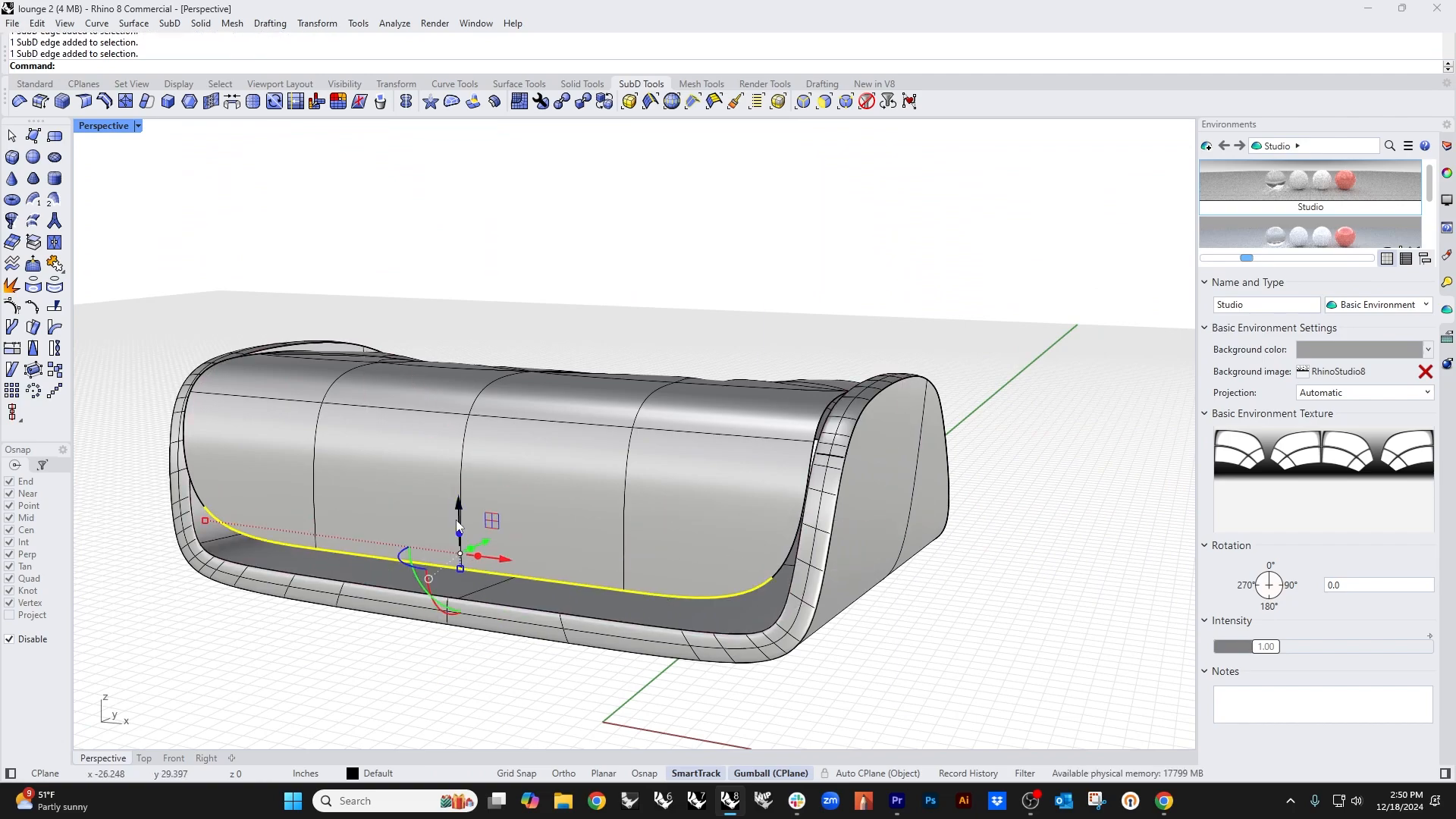
pyautogui.moveTo(459, 518); pyautogui.dragTo(444, 591)
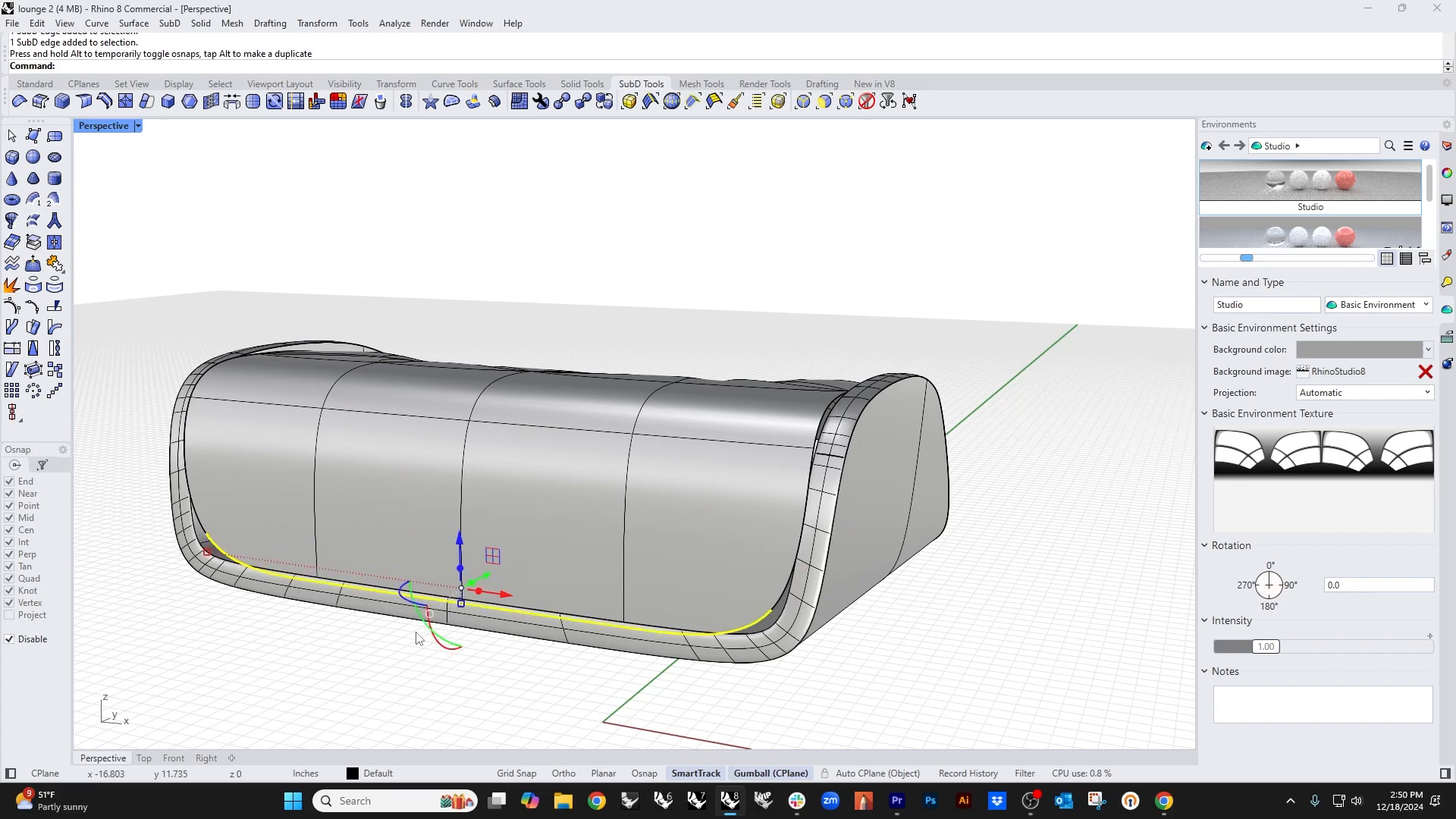
pyautogui.click(387, 663)
# Step: Select the edge loop along the negative-Y bend and shift it slightly inward in Y and down in Z
pyautogui.scroll(-3, 516, 611)
pyautogui.moveTo(517, 580); pyautogui.dragTo(363, 485, button='right')
pyautogui.scroll(4, 382, 517)
pyautogui.keyDown('ctrl'); pyautogui.keyDown('shift'); pyautogui.doubleClick(380, 513); pyautogui.keyUp('shift'); pyautogui.keyUp('ctrl')
pyautogui.moveTo(397, 427); pyautogui.dragTo(412, 428)
pyautogui.moveTo(362, 373); pyautogui.dragTo(363, 396)
pyautogui.moveTo(336, 450); pyautogui.dragTo(335, 449)
pyautogui.click(286, 318)
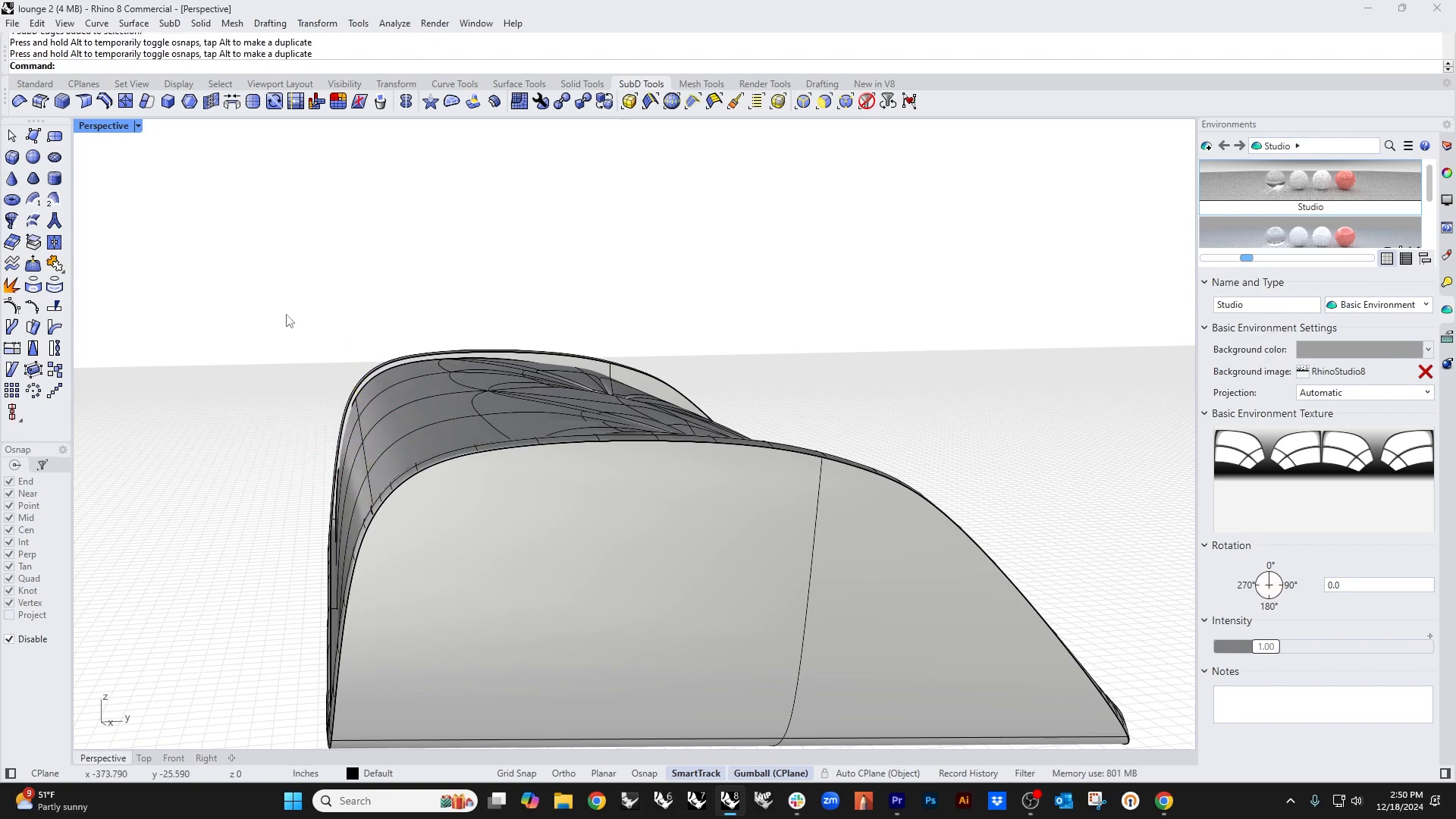
# Step: Select the panel's positive-Y border edges and extrude them outward and down in the YZ plane along the shell's slope, using flat display
pyautogui.moveTo(470, 394); pyautogui.dragTo(753, 594, button='right')
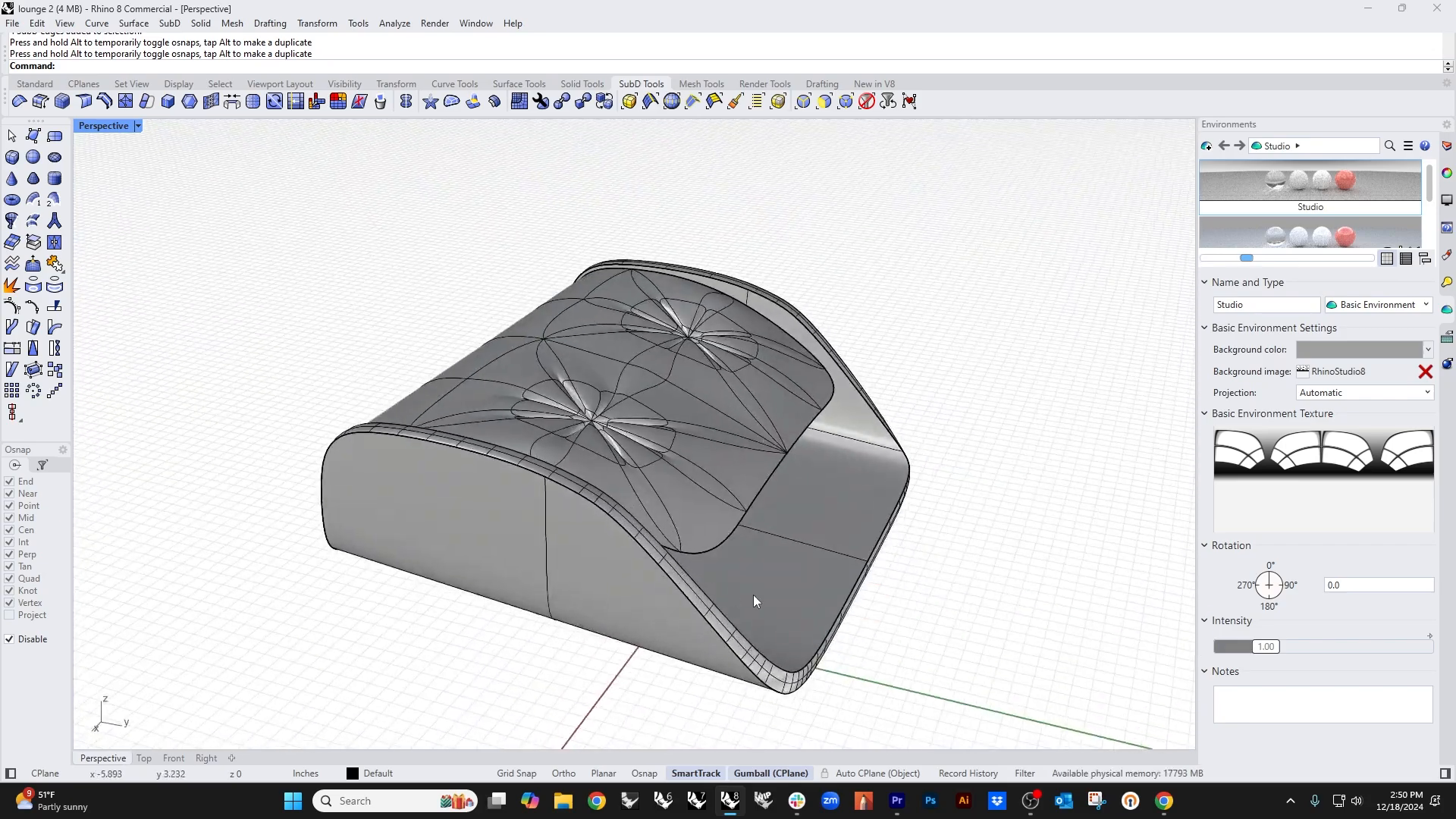
pyautogui.scroll(8, 585, 555)
pyautogui.click(516, 537)
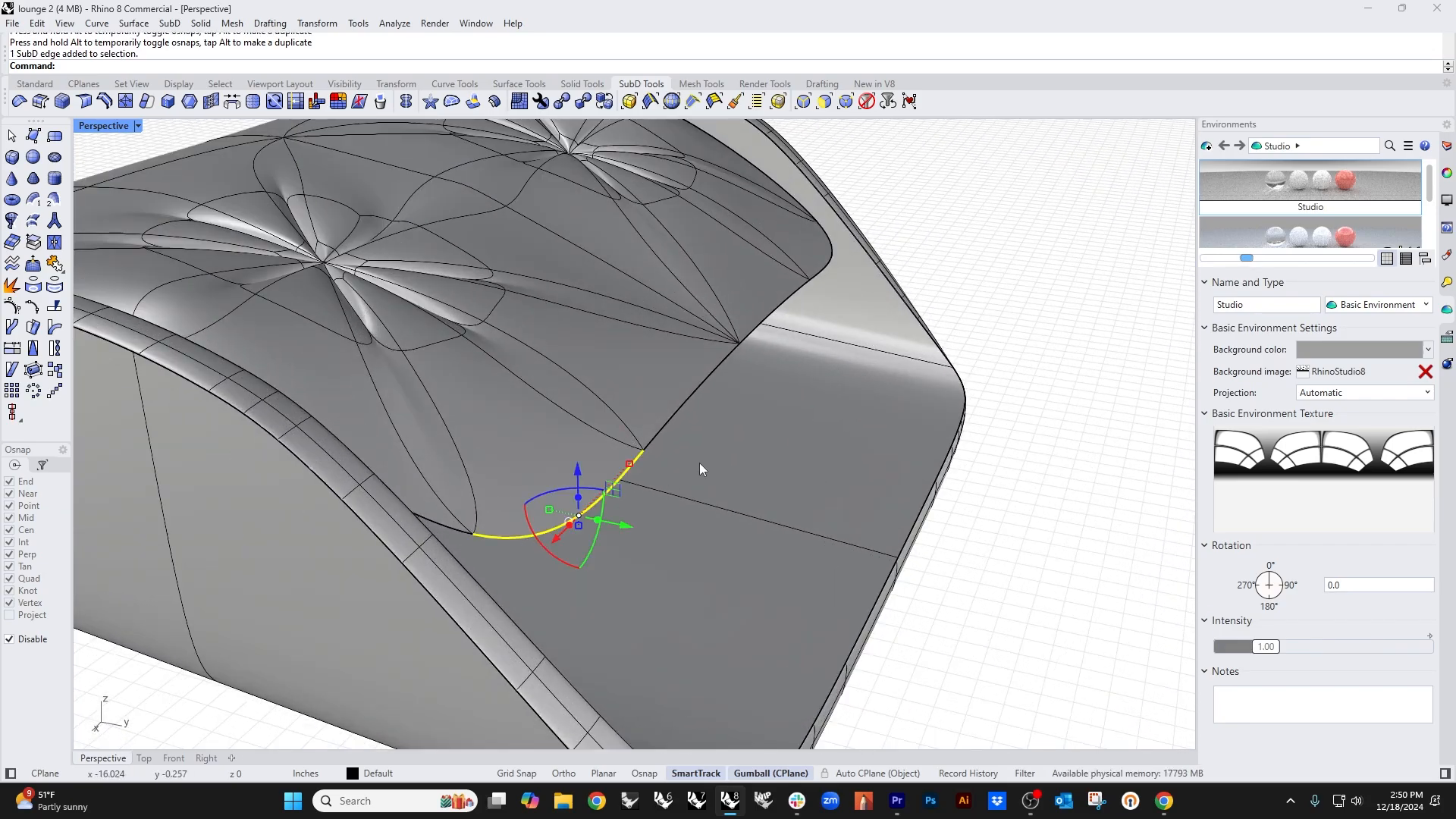
pyautogui.keyDown('shift'); pyautogui.click(822, 266); pyautogui.keyUp('shift')
pyautogui.press('Tab')
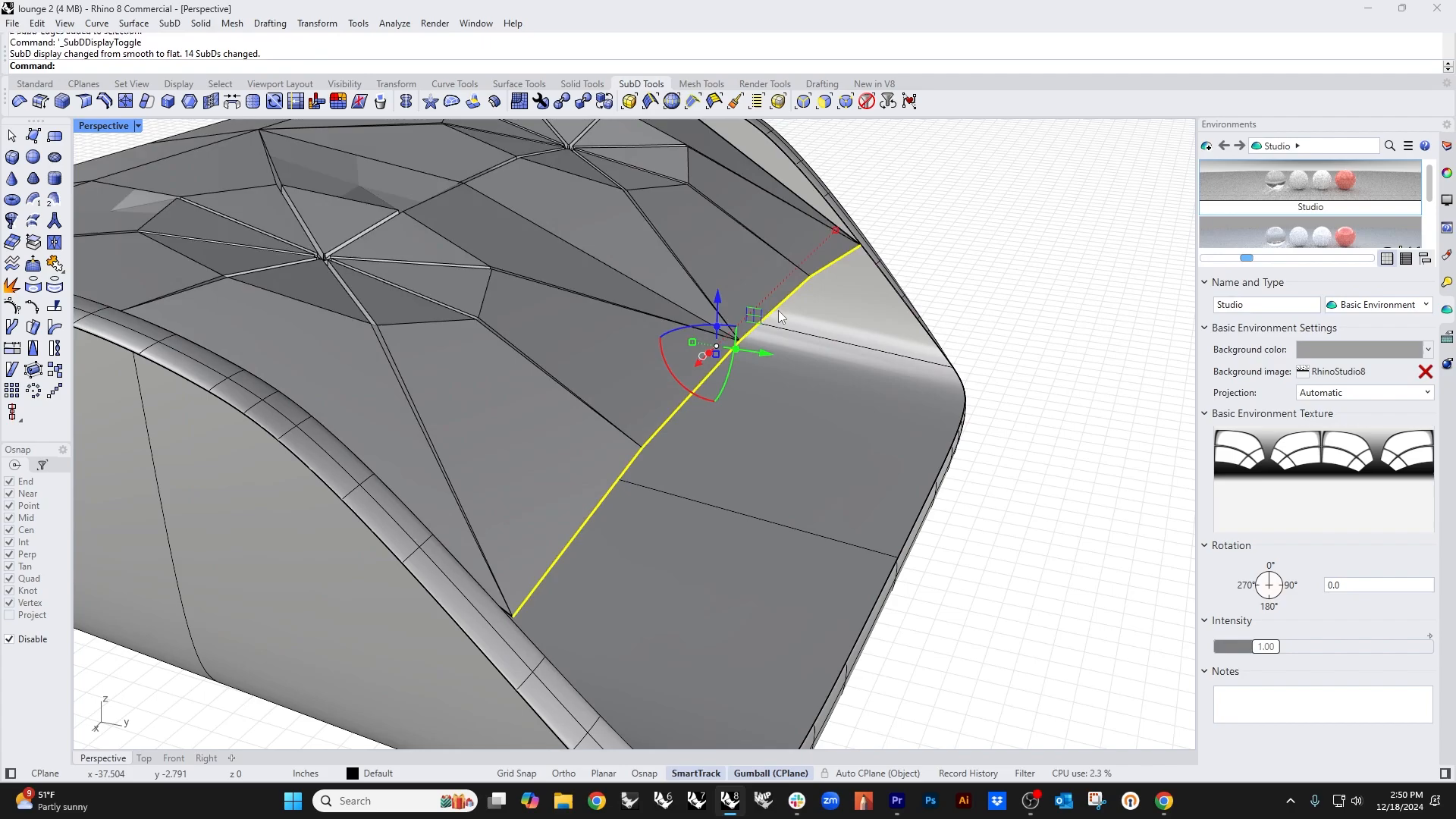
pyautogui.scroll(-3, 789, 294)
pyautogui.moveTo(754, 466); pyautogui.dragTo(772, 435, button='right')
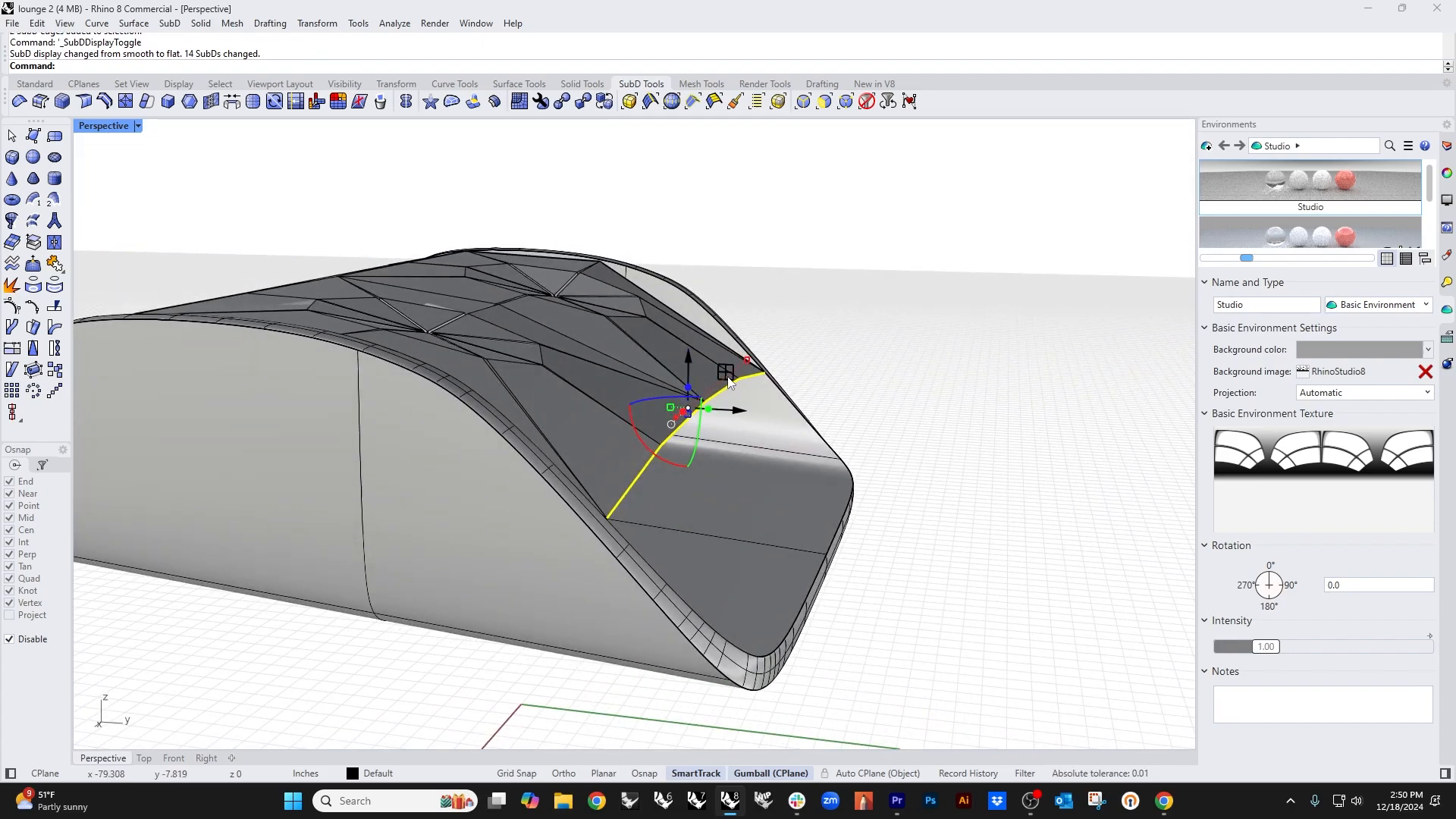
pyautogui.moveTo(722, 392); pyautogui.dragTo(777, 509)
pyautogui.click(781, 514)
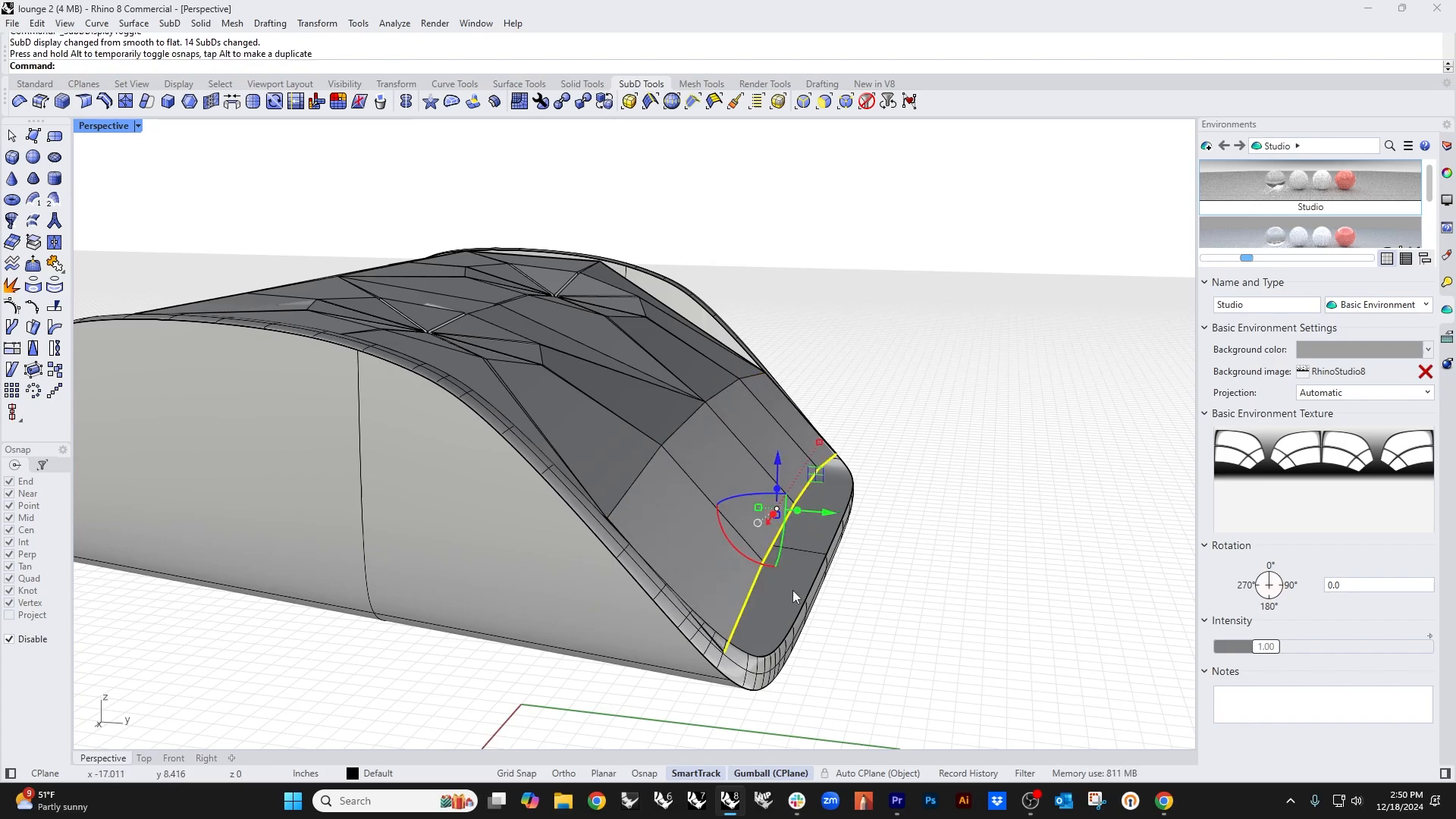
# Step: Scale the extruded positive-Y edges slightly inward in X, and extrude them down in Z to the shell's lower rim
pyautogui.moveTo(794, 590); pyautogui.dragTo(691, 601, button='right')
pyautogui.moveTo(872, 603); pyautogui.dragTo(968, 562, button='right')
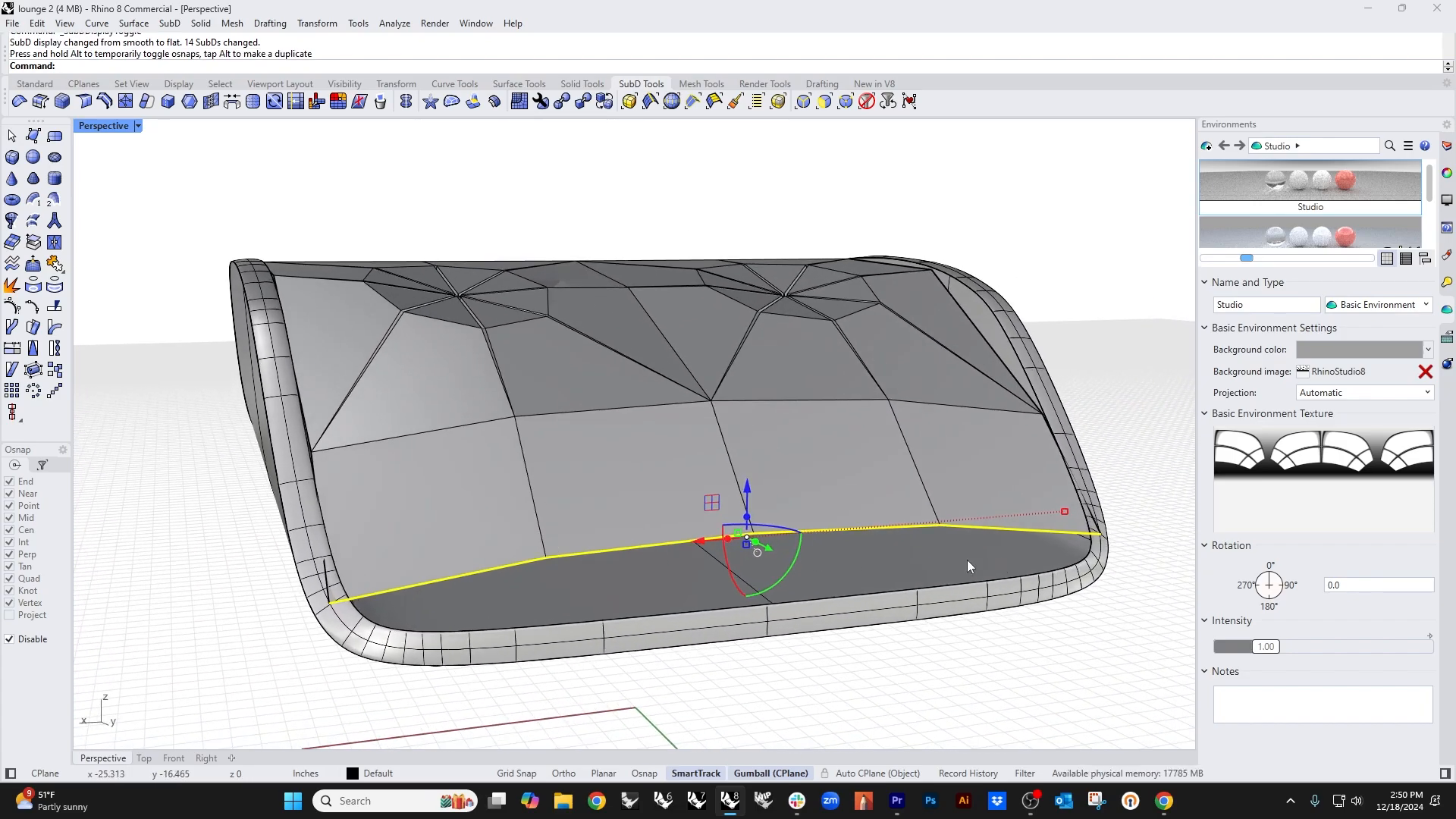
pyautogui.moveTo(1063, 513); pyautogui.dragTo(1049, 514)
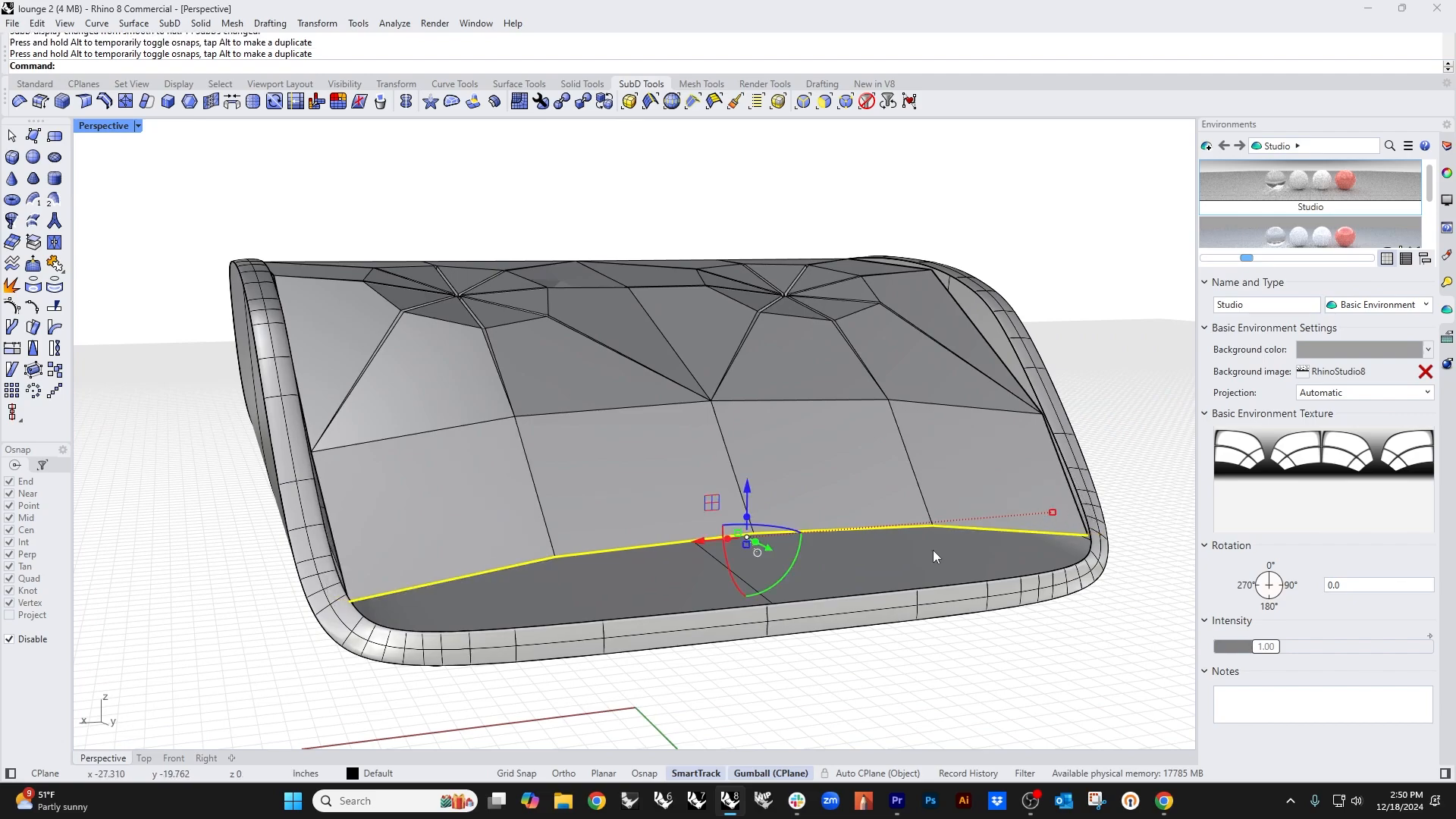
pyautogui.moveTo(932, 554); pyautogui.dragTo(821, 591, button='right')
pyautogui.moveTo(731, 516)
pyautogui.mouseDown()
pyautogui.moveTo(720, 588)
pyautogui.moveTo(739, 611)
pyautogui.moveTo(730, 588)
pyautogui.mouseUp()
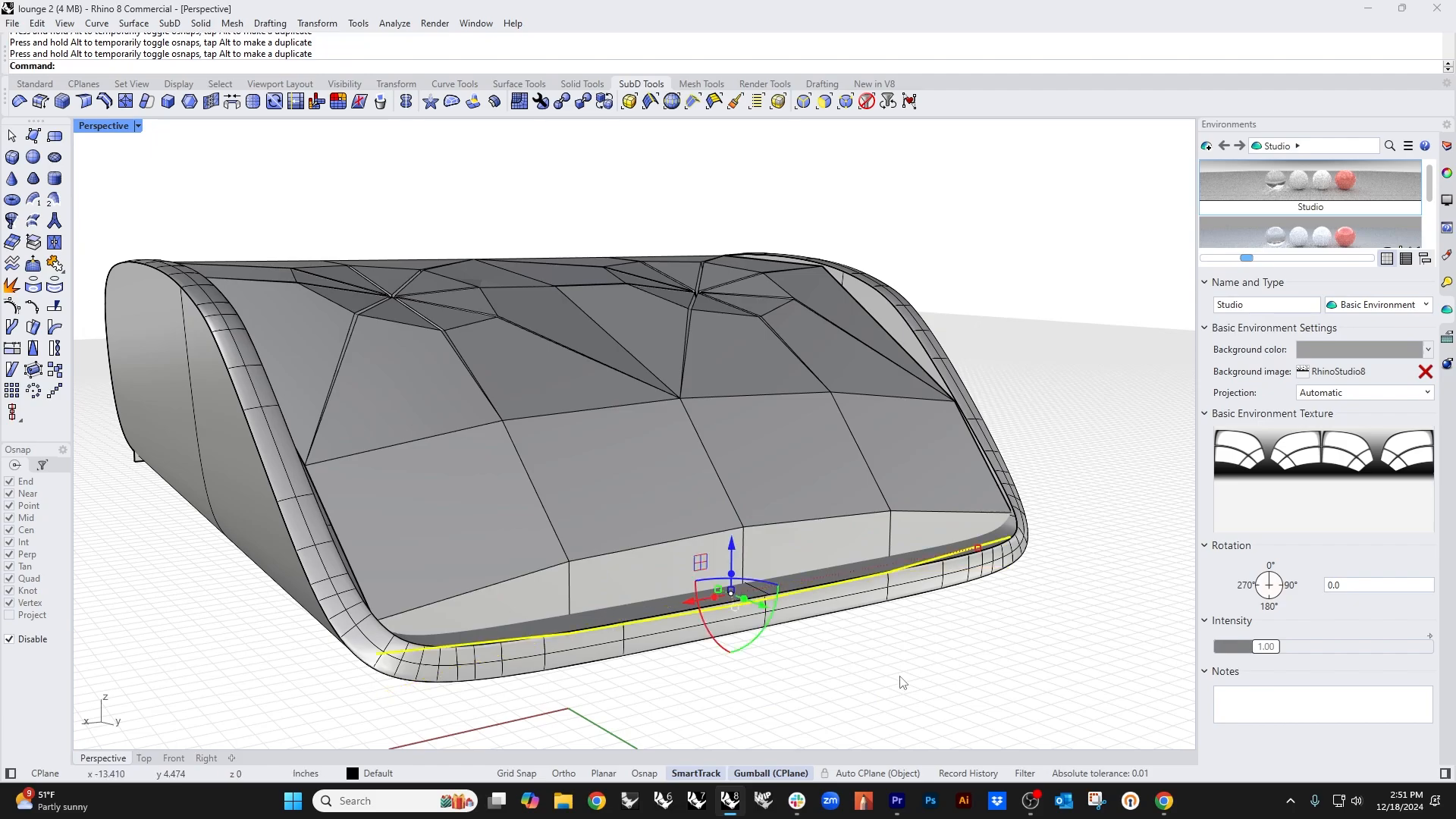
pyautogui.scroll(-3, 724, 568)
# Step: Isolate the tufted cushion panel from the rest of the chair
pyautogui.moveTo(721, 552); pyautogui.dragTo(637, 505, button='right')
pyautogui.click(664, 524)
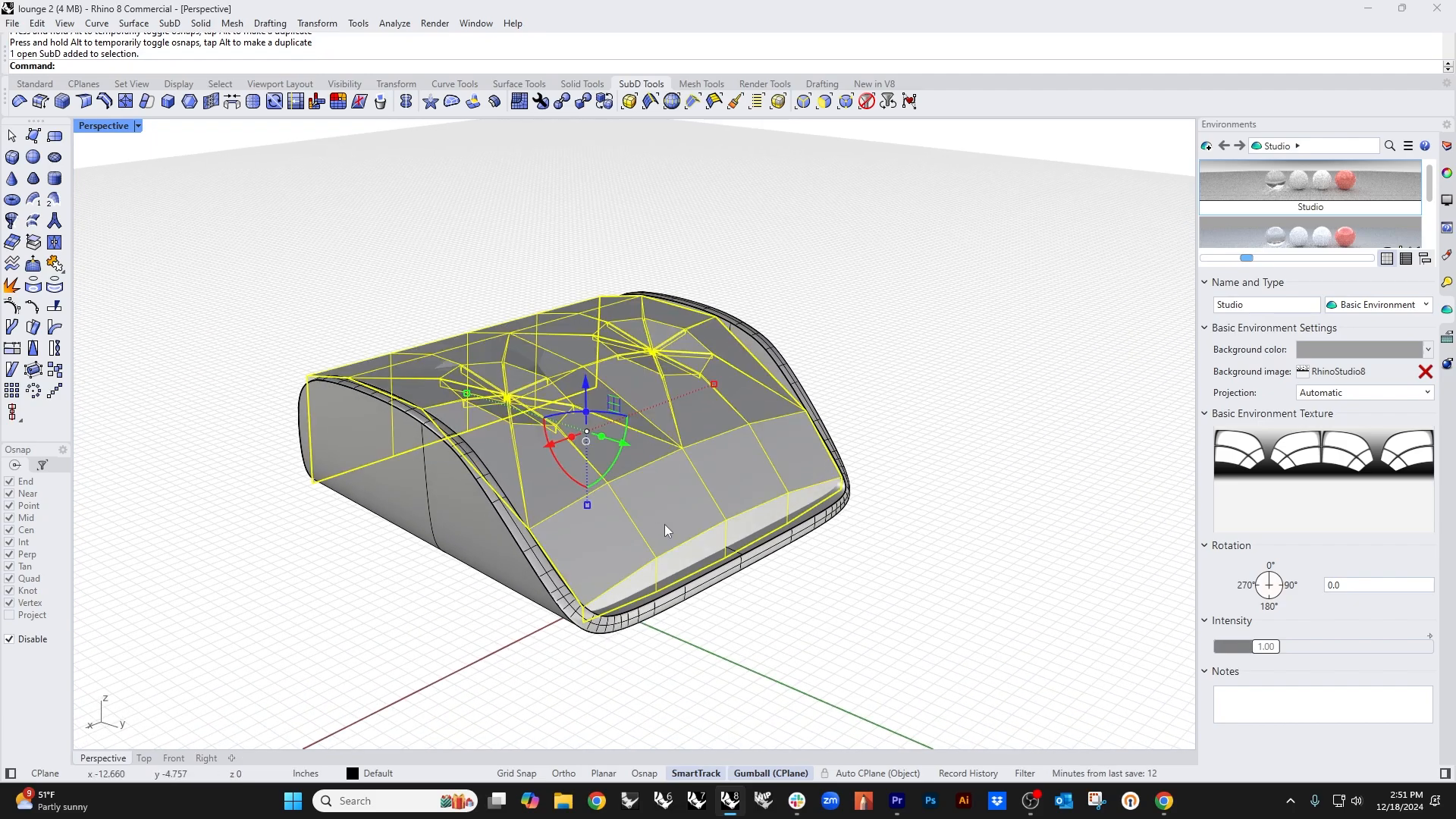
pyautogui.write('ii')
pyautogui.press('Return')
pyautogui.keyDown('shift'); pyautogui.moveTo(520, 572); pyautogui.dragTo(502, 546, button='right'); pyautogui.keyUp('shift')
pyautogui.press('Escape')
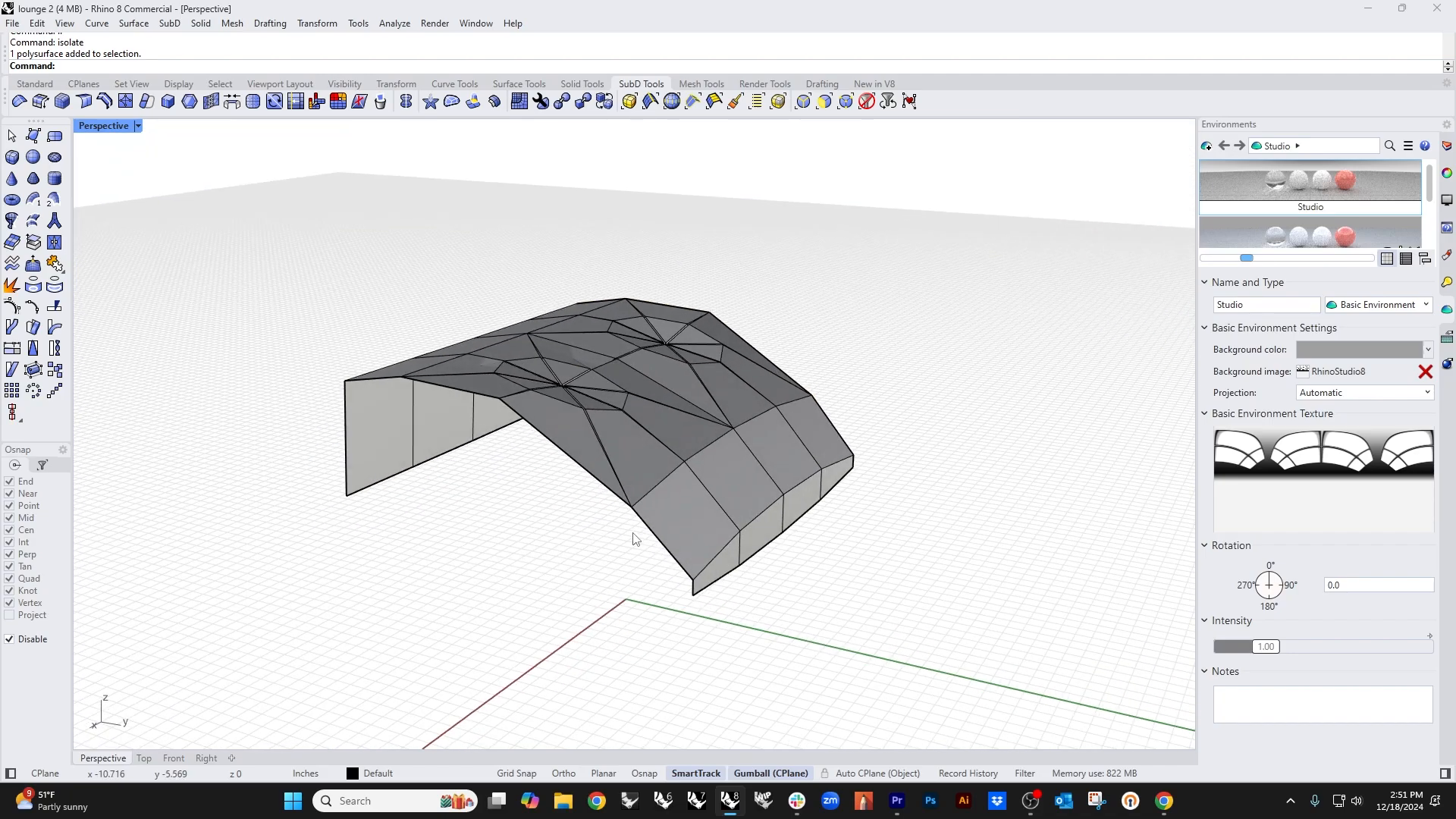
# Step: Select the border edges along the panel's positive-X side and extrude them down in Z as a side wall
pyautogui.keyDown('ctrl'); pyautogui.keyDown('shift'); pyautogui.click(658, 548); pyautogui.keyUp('shift'); pyautogui.keyUp('ctrl')
pyautogui.keyDown('ctrl'); pyautogui.keyDown('shift'); pyautogui.click(548, 446); pyautogui.keyUp('shift'); pyautogui.keyUp('ctrl')
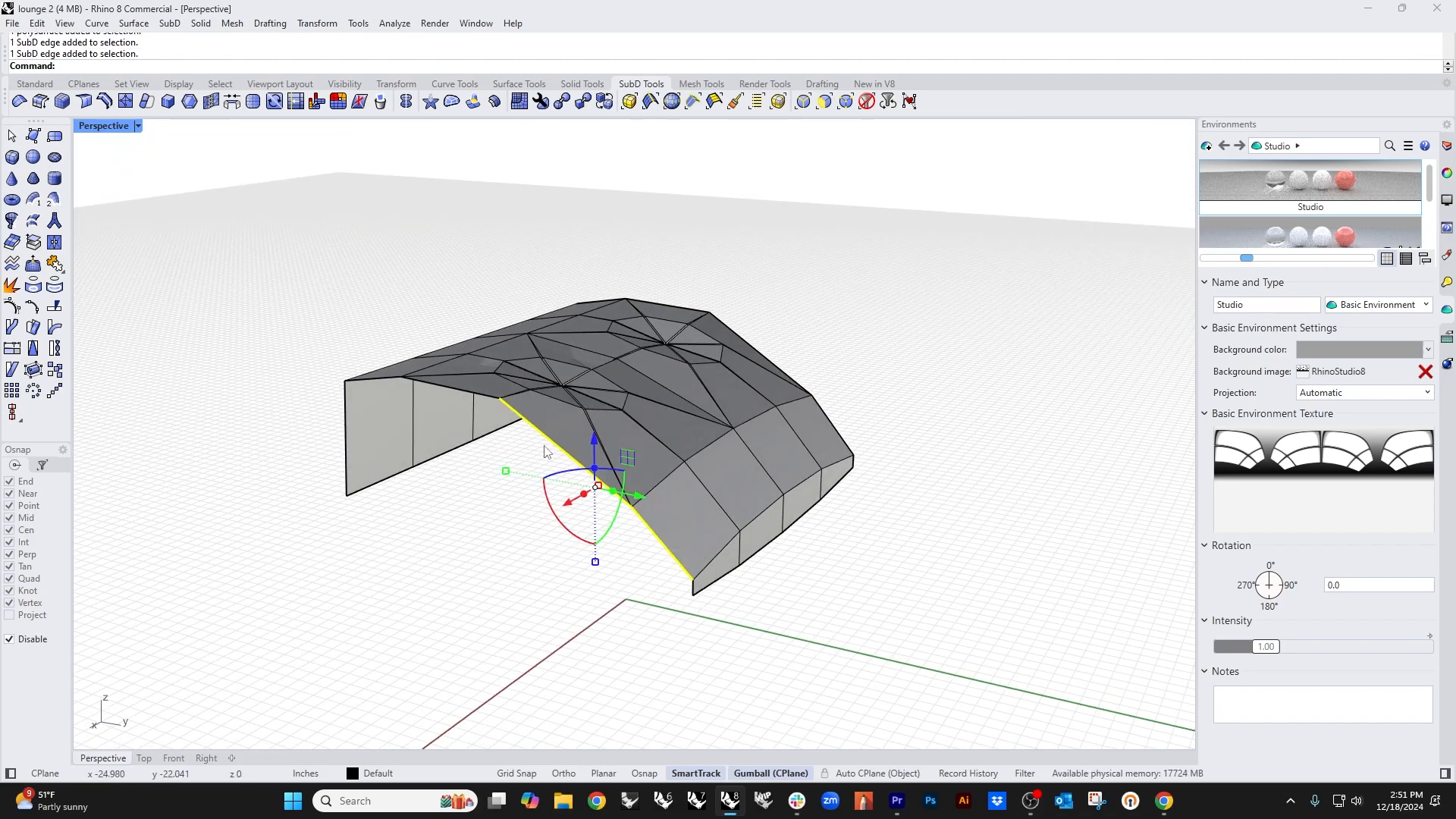
pyautogui.keyDown('ctrl'); pyautogui.keyDown('shift'); pyautogui.click(467, 393); pyautogui.keyUp('shift'); pyautogui.keyUp('ctrl')
pyautogui.keyDown('ctrl'); pyautogui.keyDown('shift'); pyautogui.click(372, 378); pyautogui.keyUp('shift'); pyautogui.keyUp('ctrl')
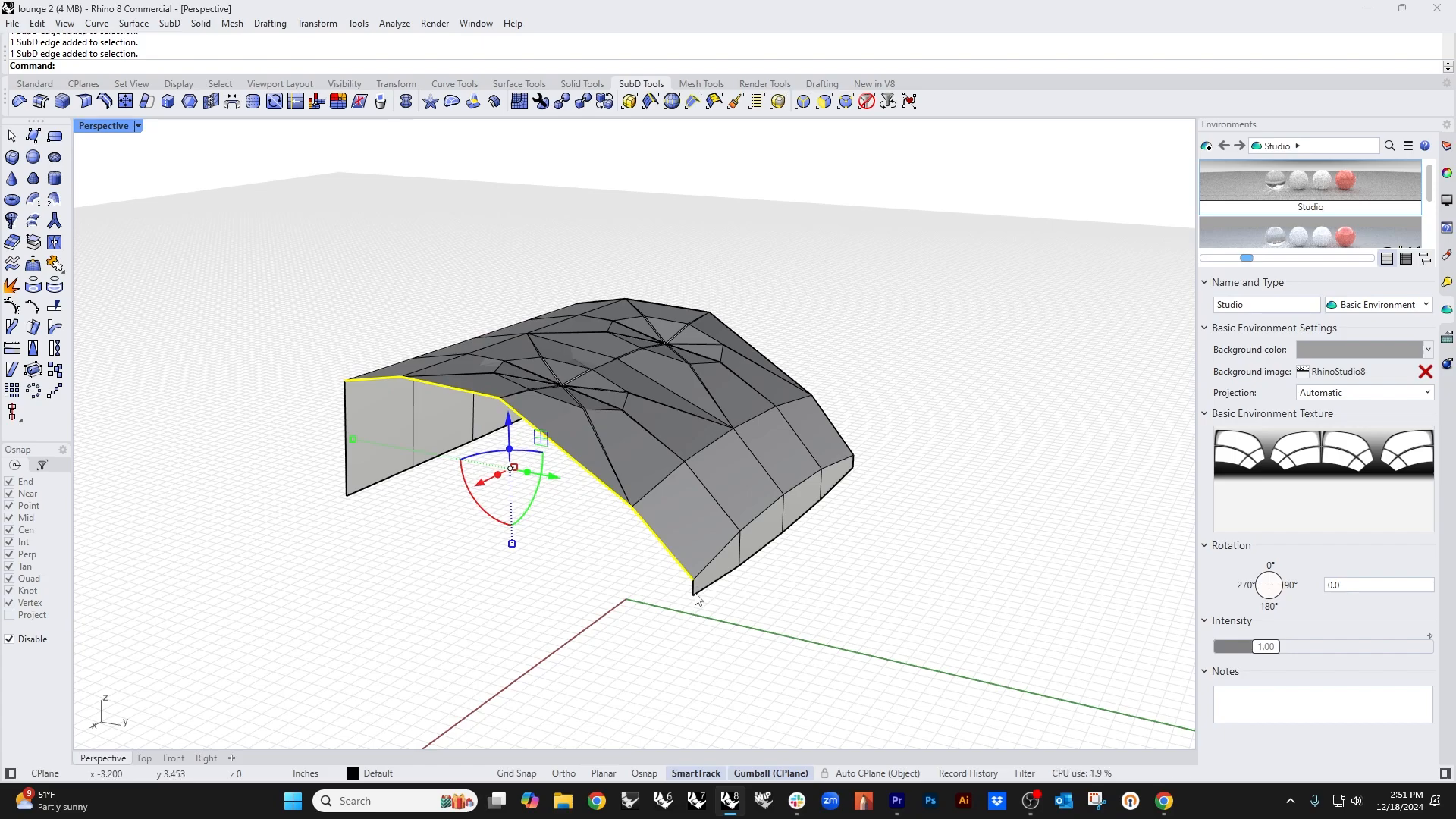
# Step: Relocate the gumball to the wall's negative-Y bottom corner, scale the bottom edges to 0 in Z, and rotate them toward the positive-Y corner
pyautogui.keyDown('ctrl'); pyautogui.moveTo(509, 453); pyautogui.dragTo(353, 483); pyautogui.keyUp('ctrl')
pyautogui.scroll(5, 514, 594)
pyautogui.scroll(-9, 515, 576)
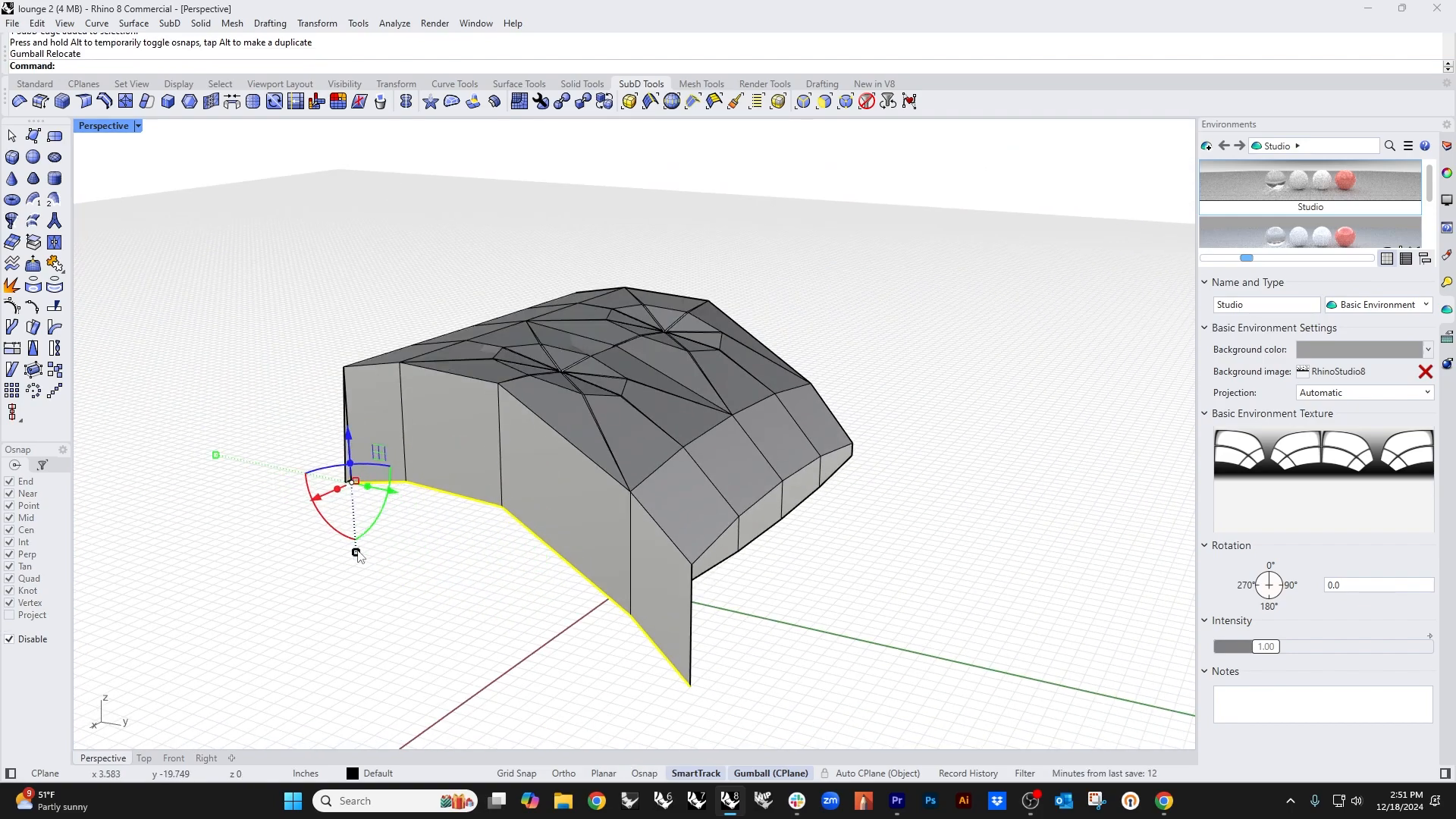
pyautogui.click(357, 553)
pyautogui.write('0')
pyautogui.press('Return')
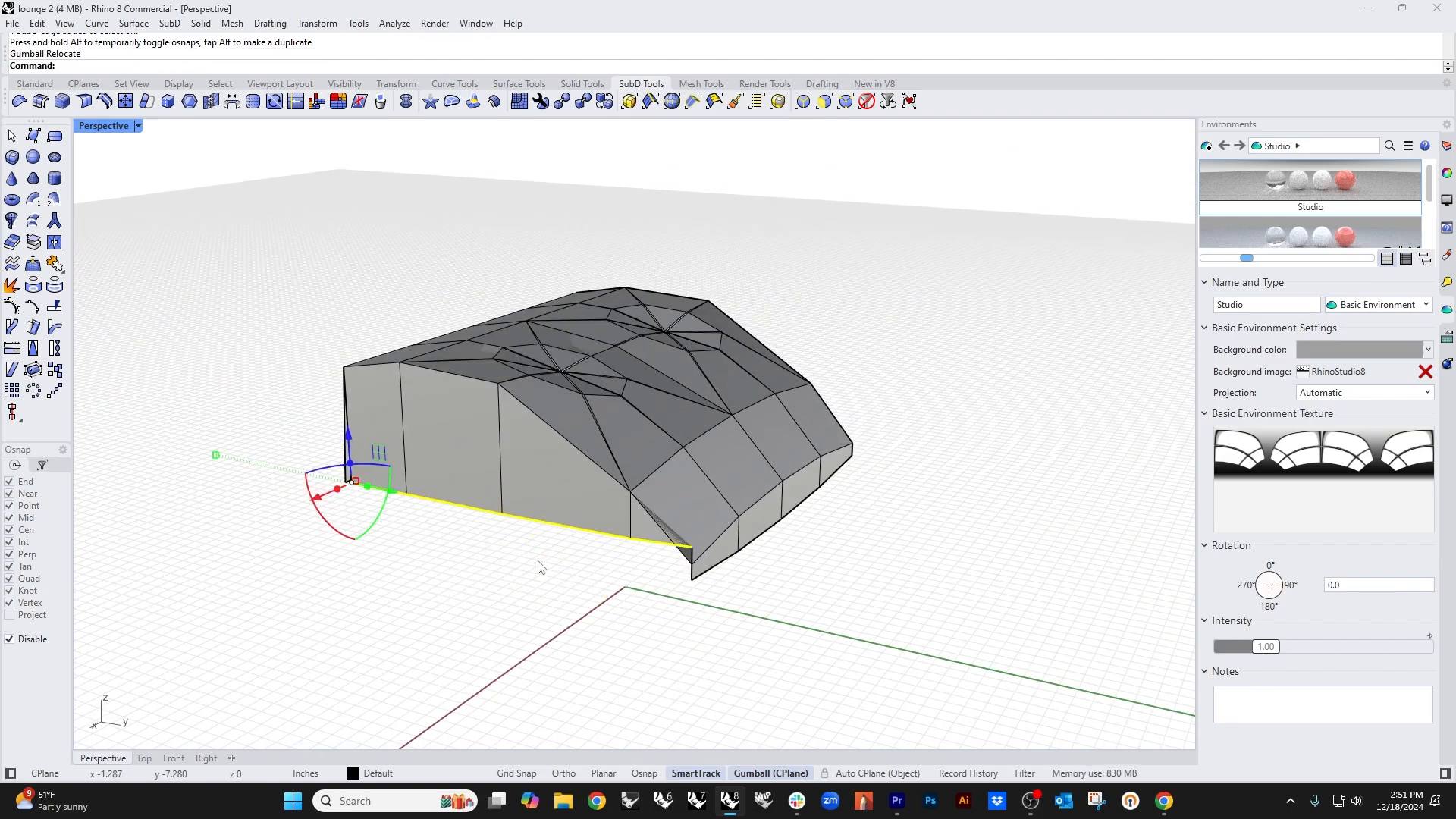
pyautogui.moveTo(355, 537); pyautogui.dragTo(351, 561)
pyautogui.click(674, 682)
# Step: Stitch the two bottom vertices at the panel's positive-X, positive-Y corner at their average location
pyautogui.scroll(9, 696, 570)
pyautogui.moveTo(634, 632); pyautogui.dragTo(727, 582)
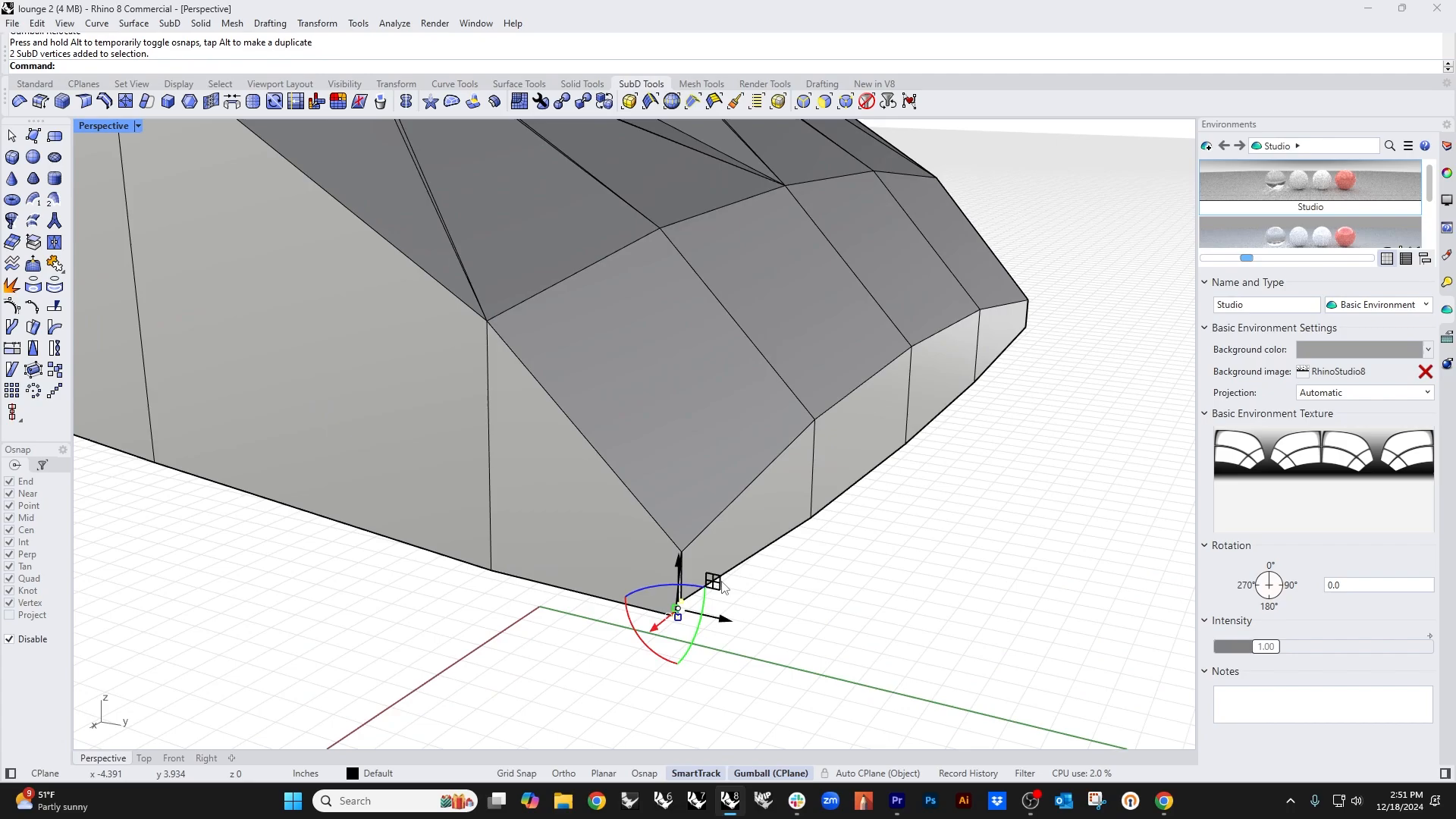
pyautogui.write('Stitch')
pyautogui.press('Return')
pyautogui.press('Return')
pyautogui.scroll(-8, 862, 627)
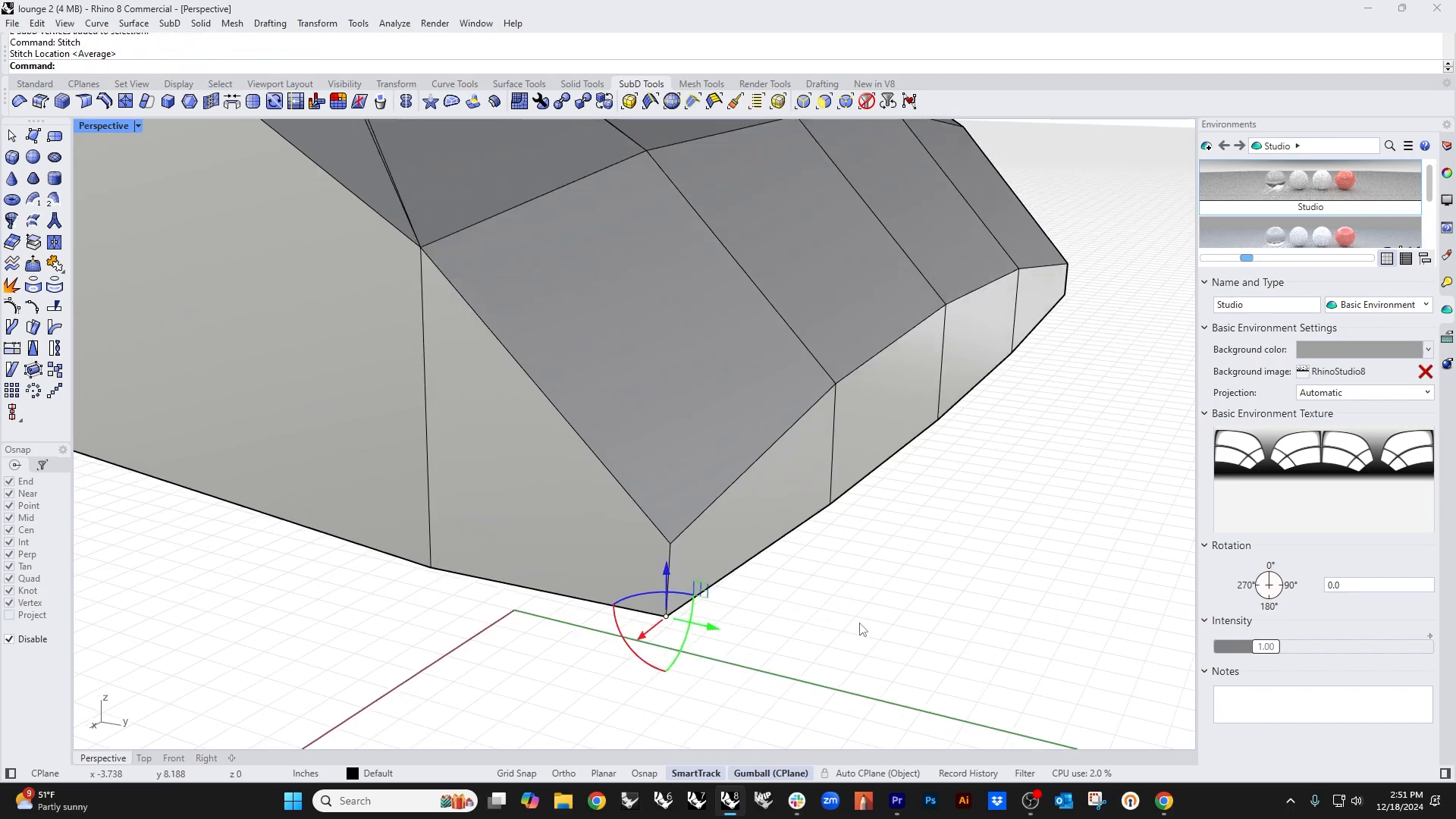
pyautogui.press('Escape')
# Step: Stitch the two bottom vertices at the panel's positive-X, negative-Y corner at their average location
pyautogui.moveTo(862, 627); pyautogui.dragTo(367, 565, button='right')
pyautogui.moveTo(435, 610); pyautogui.dragTo(572, 561)
pyautogui.write('Stitch')
pyautogui.press('Return')
pyautogui.press('Return')
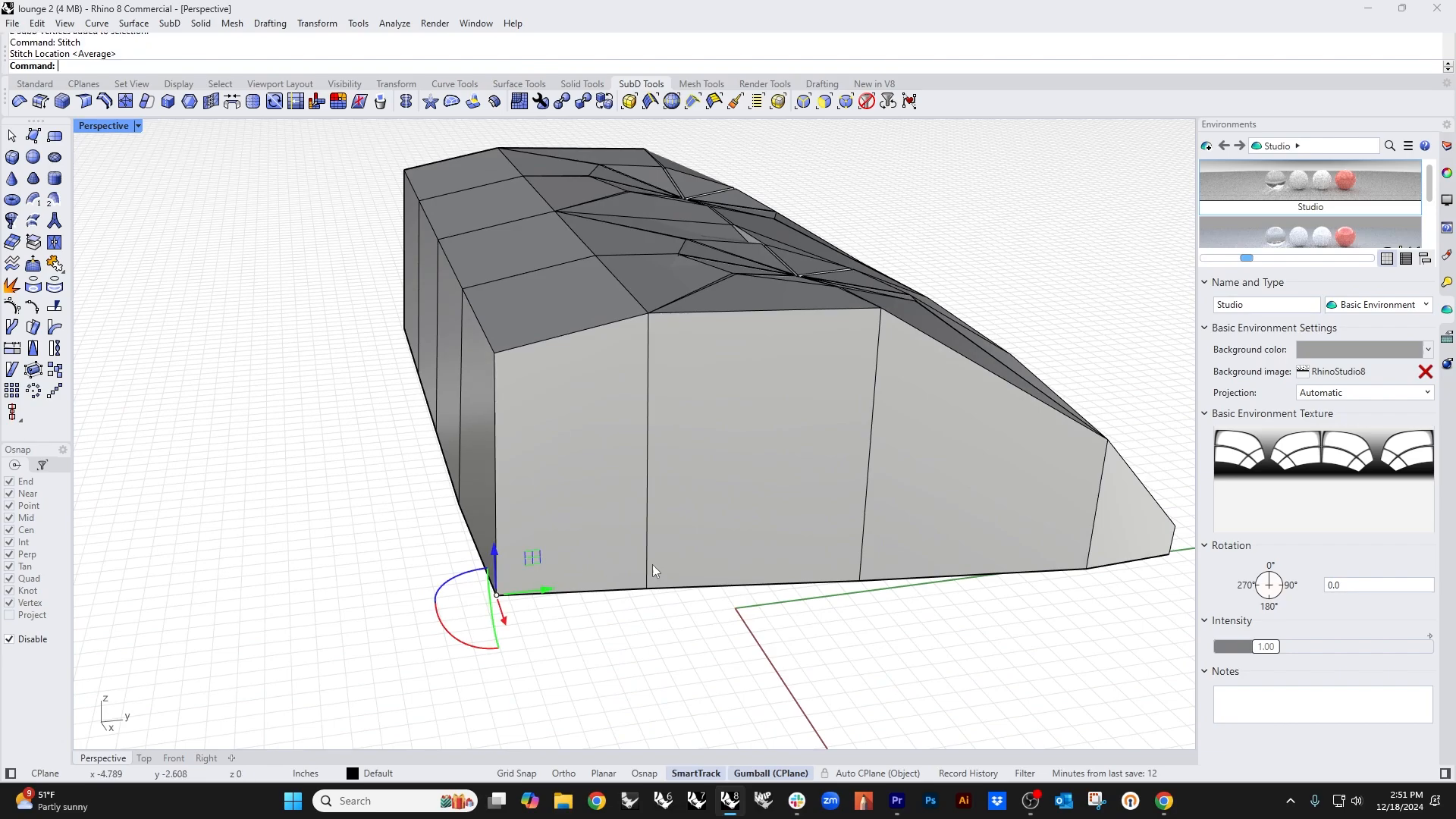
pyautogui.press('Escape')
# Step: Select the border edges along the panel's negative-X side and extrude them down in Z as the opposite side wall
pyautogui.scroll(-5, 640, 536)
pyautogui.moveTo(789, 629); pyautogui.dragTo(926, 337, button='right')
pyautogui.click(572, 527)
pyautogui.keyDown('shift'); pyautogui.click(913, 344); pyautogui.keyUp('shift')
pyautogui.keyDown('shift'); pyautogui.doubleClick(814, 348); pyautogui.keyUp('shift')
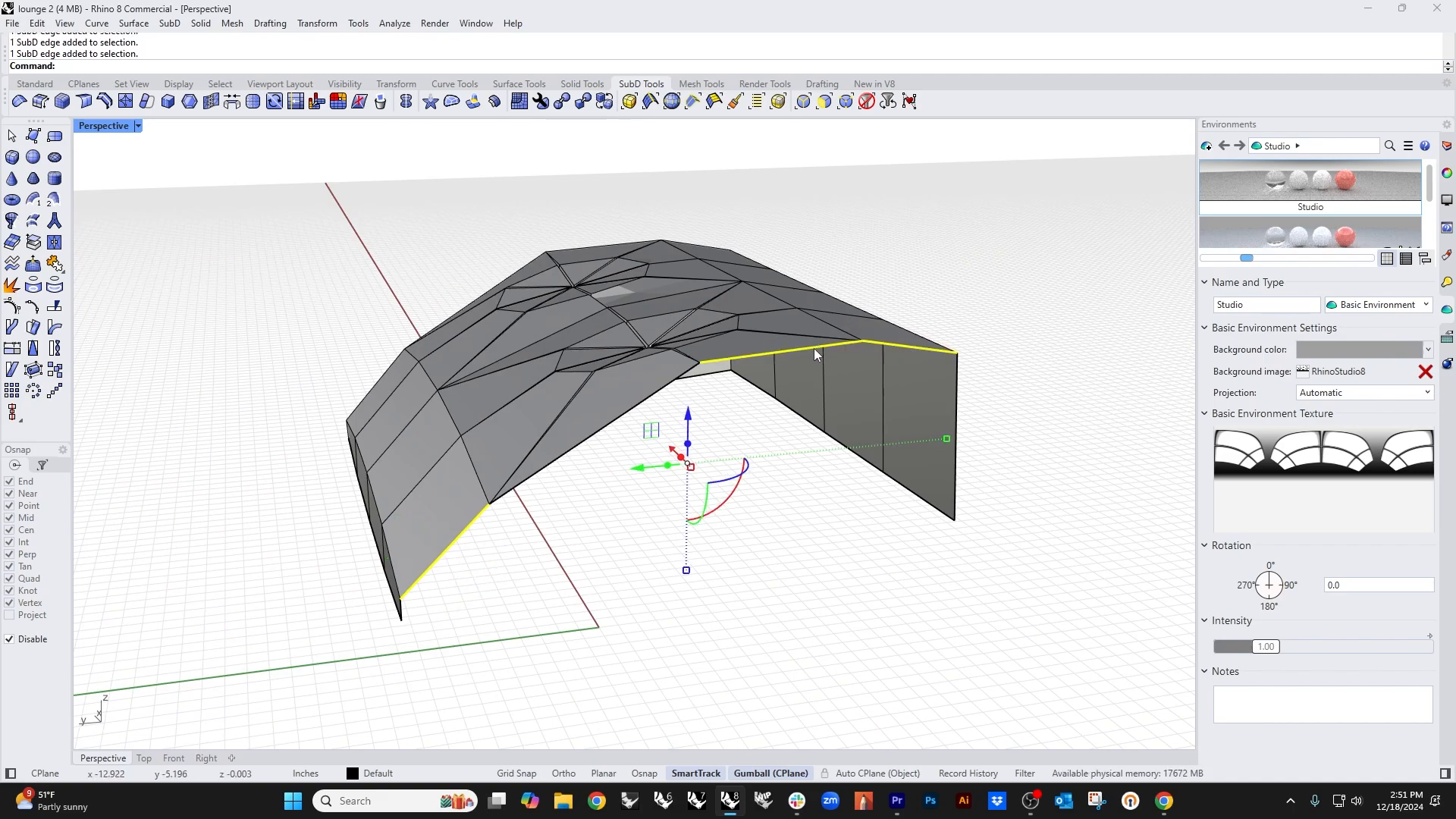
pyautogui.moveTo(688, 444); pyautogui.dragTo(694, 709)
# Step: Stitch the two bottom vertices at the panel's negative-X, negative-Y corner at their average location
pyautogui.moveTo(923, 553); pyautogui.dragTo(989, 518)
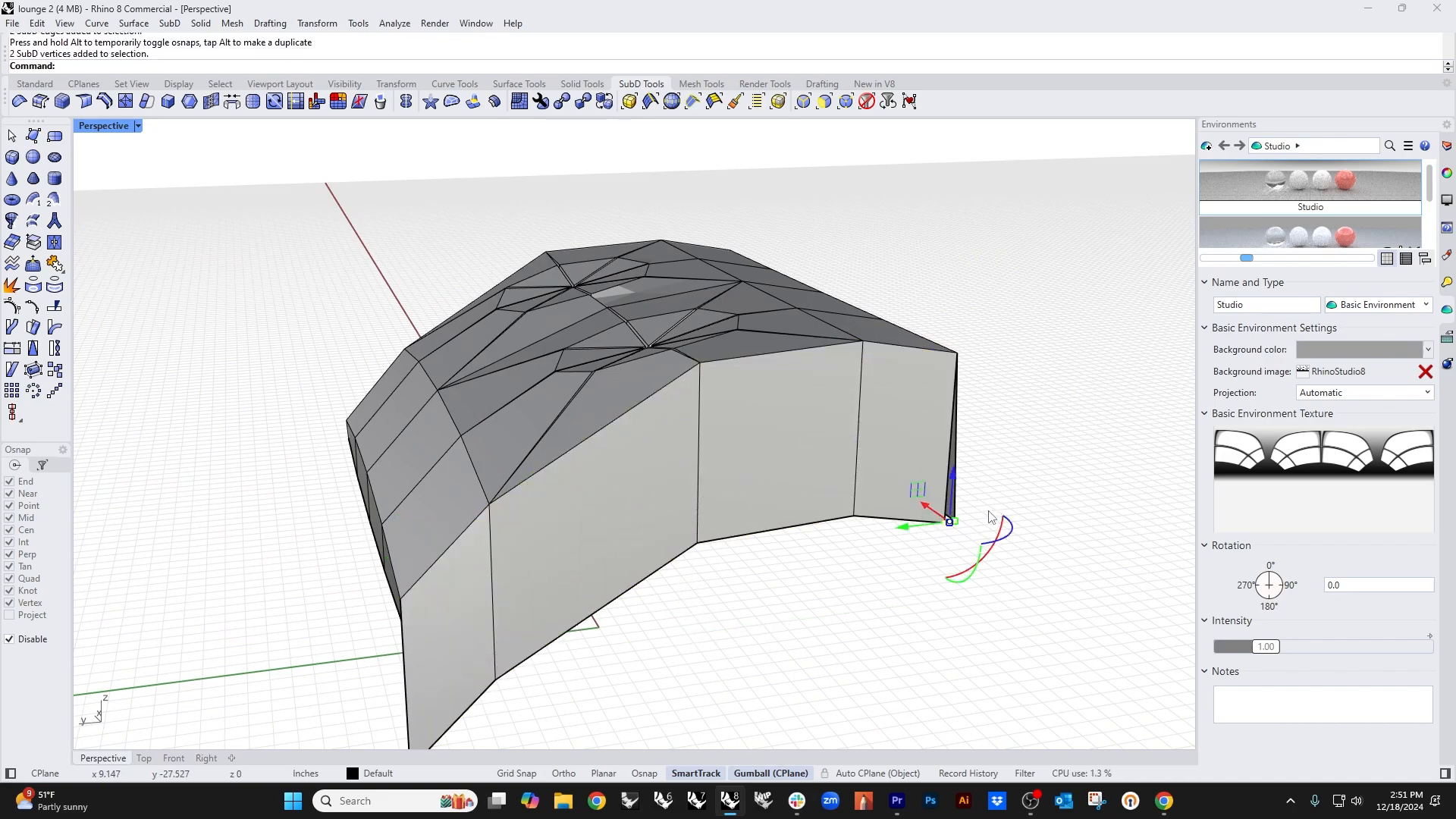
pyautogui.write('S')
pyautogui.press('Return')
pyautogui.press('Return')
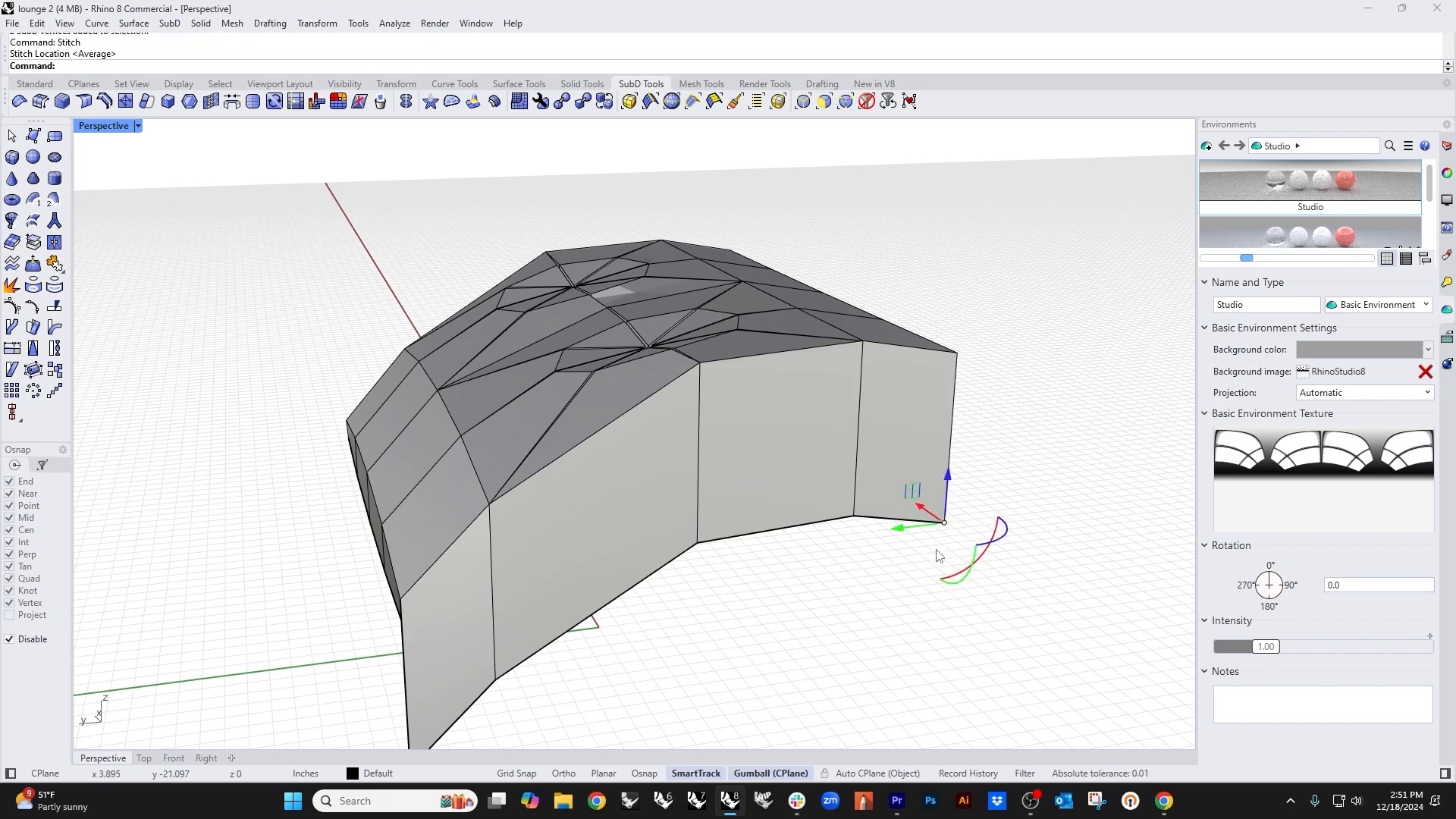
pyautogui.hotkey('ctrl', 'z')
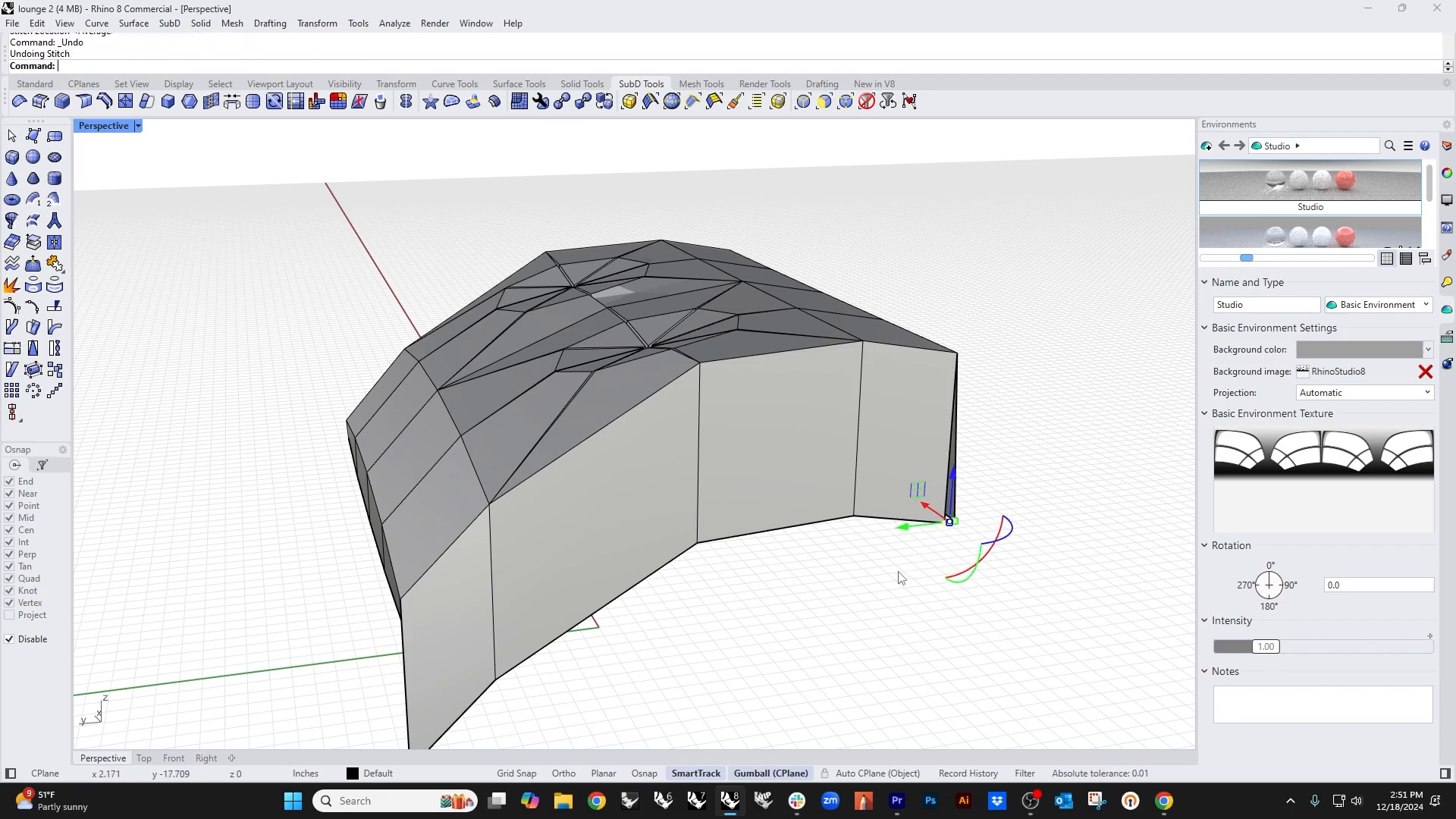
pyautogui.press('Return')
pyautogui.press('Return')
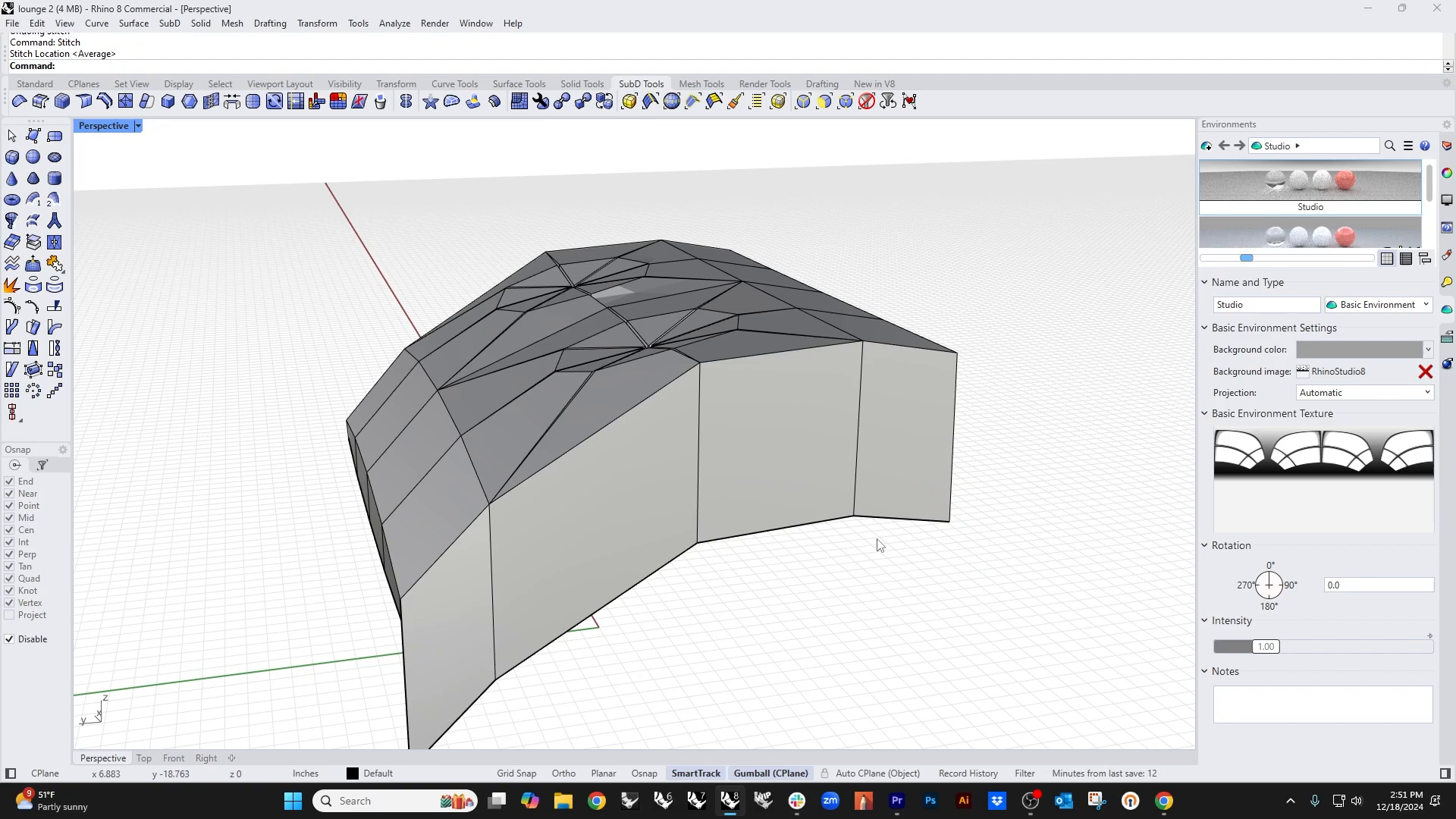
# Step: Flatten the negative-X wall's bottom edges with a Z scale of 0 from the negative-Y corner, and rotate them down to the positive-Y corner
pyautogui.keyDown('ctrl'); pyautogui.keyDown('shift'); pyautogui.click(892, 522); pyautogui.keyUp('shift'); pyautogui.keyUp('ctrl')
pyautogui.keyDown('ctrl'); pyautogui.keyDown('shift'); pyautogui.doubleClick(795, 528); pyautogui.keyUp('shift'); pyautogui.keyUp('ctrl')
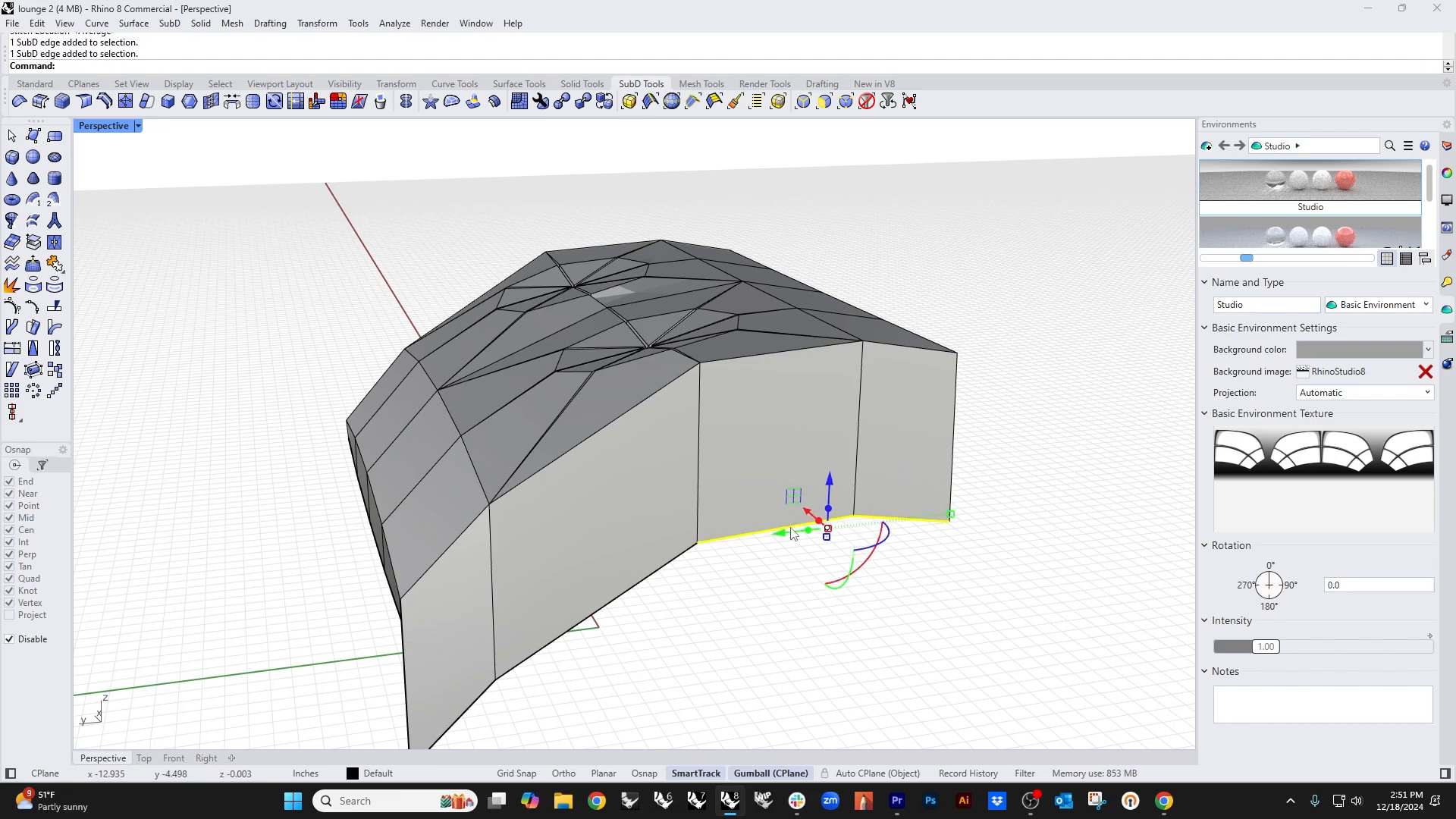
pyautogui.click(800, 579)
pyautogui.keyDown('ctrl'); pyautogui.keyDown('shift'); pyautogui.click(877, 520); pyautogui.keyUp('shift'); pyautogui.keyUp('ctrl')
pyautogui.keyDown('ctrl'); pyautogui.keyDown('shift'); pyautogui.click(493, 686); pyautogui.keyUp('shift'); pyautogui.keyUp('ctrl')
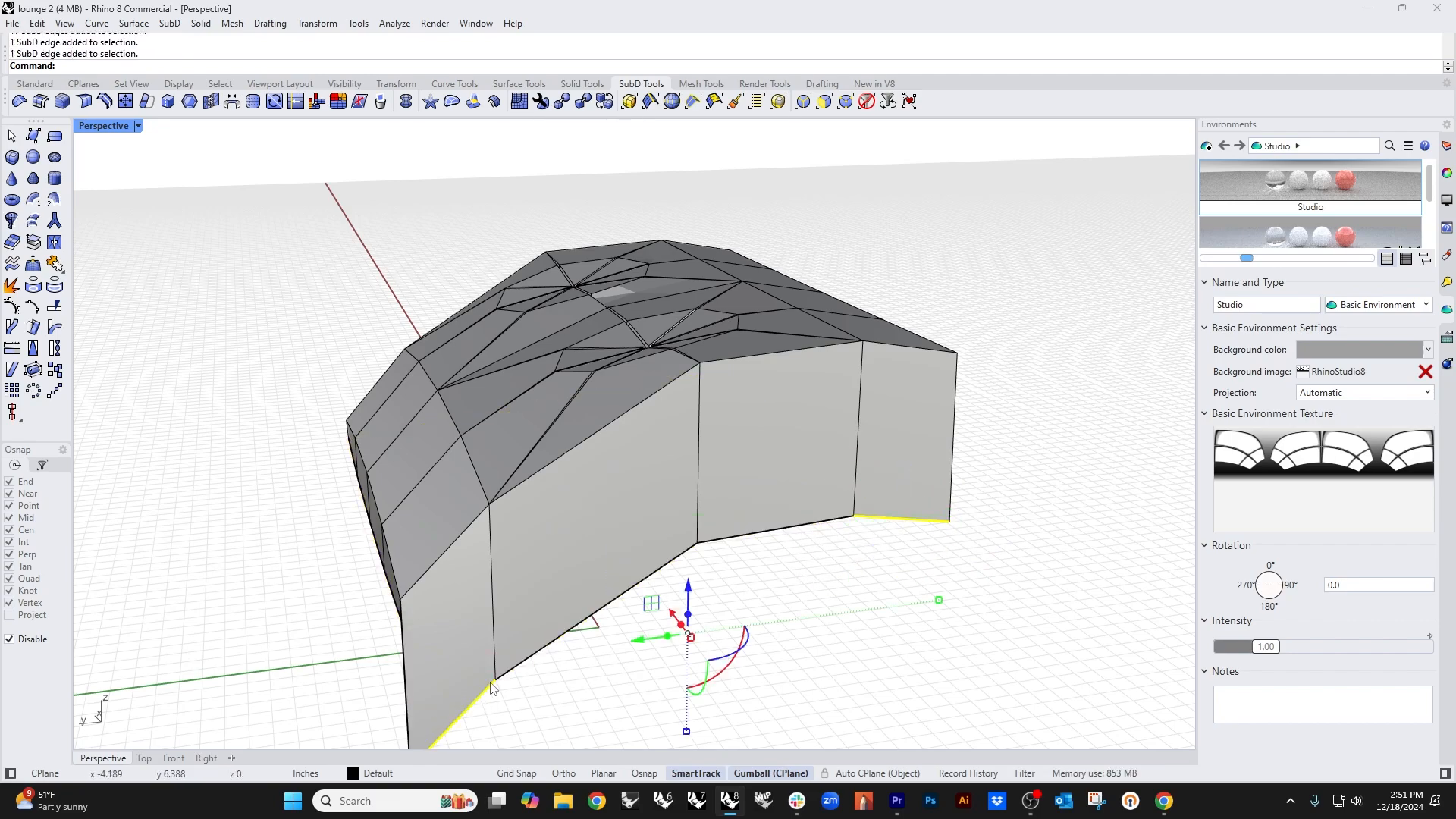
pyautogui.keyDown('ctrl'); pyautogui.keyDown('shift'); pyautogui.doubleClick(520, 673); pyautogui.keyUp('shift'); pyautogui.keyUp('ctrl')
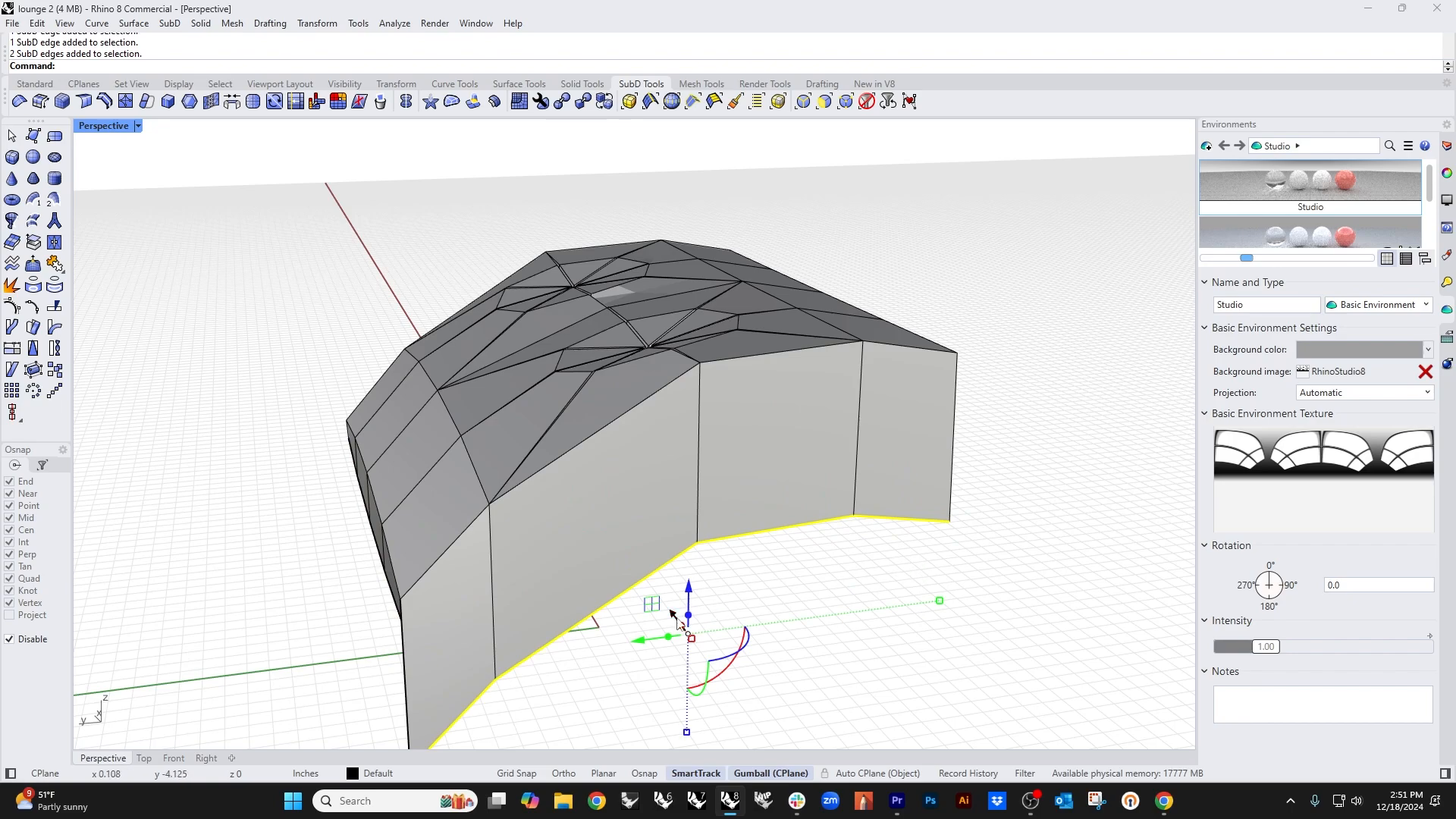
pyautogui.keyDown('ctrl'); pyautogui.moveTo(688, 635); pyautogui.dragTo(951, 523); pyautogui.keyUp('ctrl')
pyautogui.click(943, 622)
pyautogui.write('0')
pyautogui.press('Return')
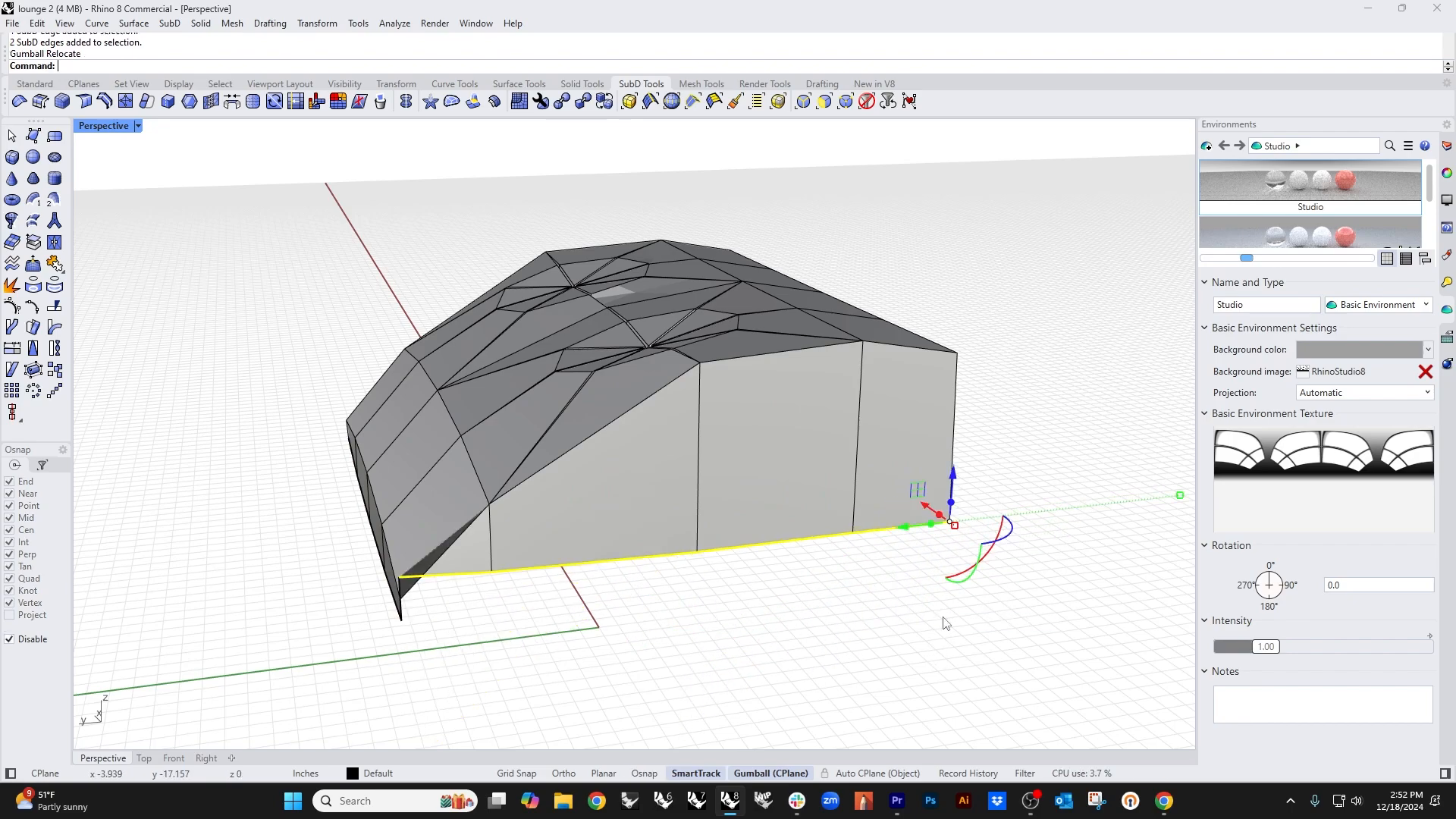
pyautogui.moveTo(992, 562); pyautogui.dragTo(1015, 516)
pyautogui.click(769, 624)
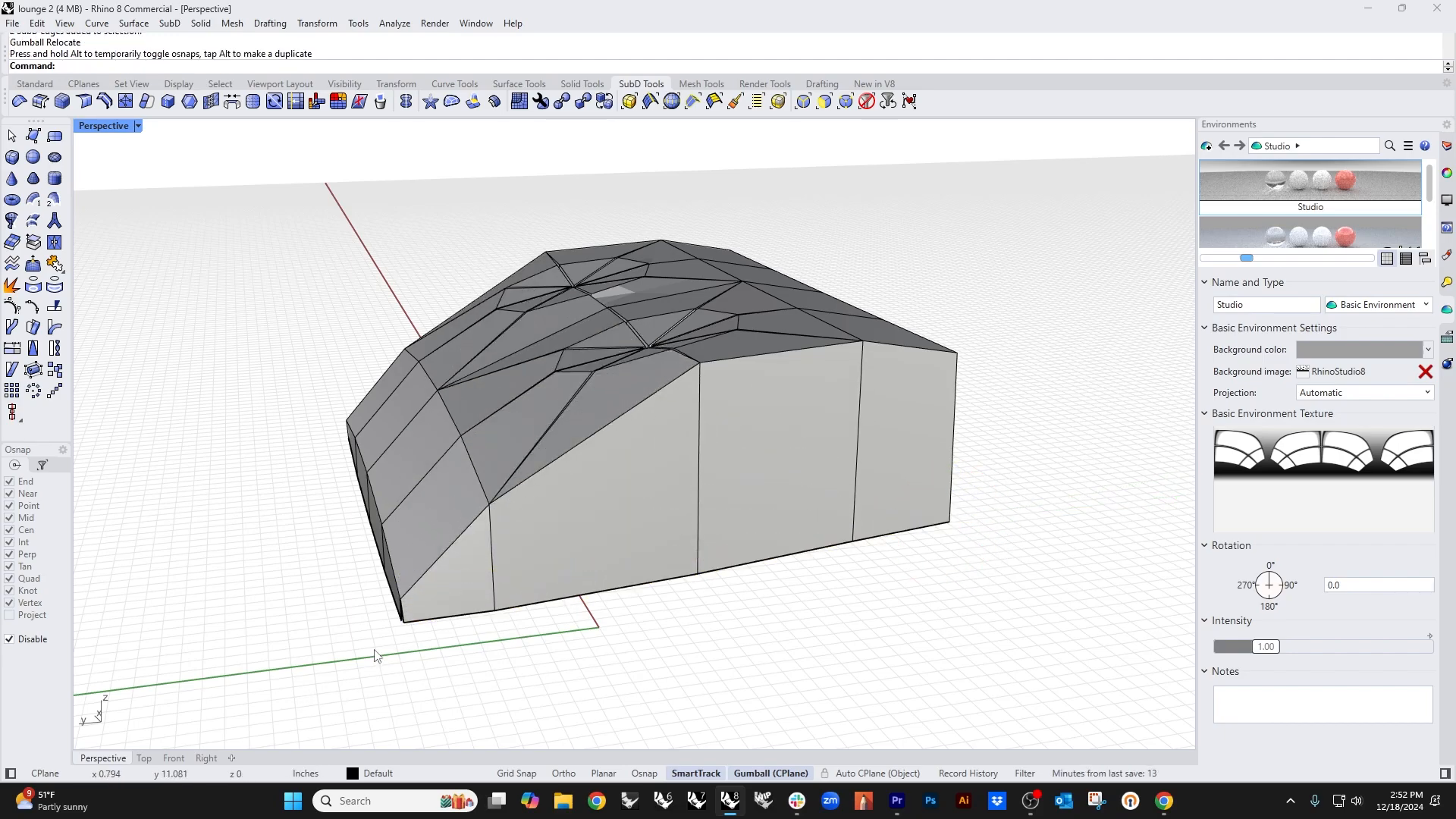
# Step: Stitch the two bottom vertices at the panel's negative-X, positive-Y corner at their average location
pyautogui.scroll(5, 375, 657)
pyautogui.moveTo(419, 618); pyautogui.dragTo(523, 576)
pyautogui.write('Stitch')
pyautogui.press('Return')
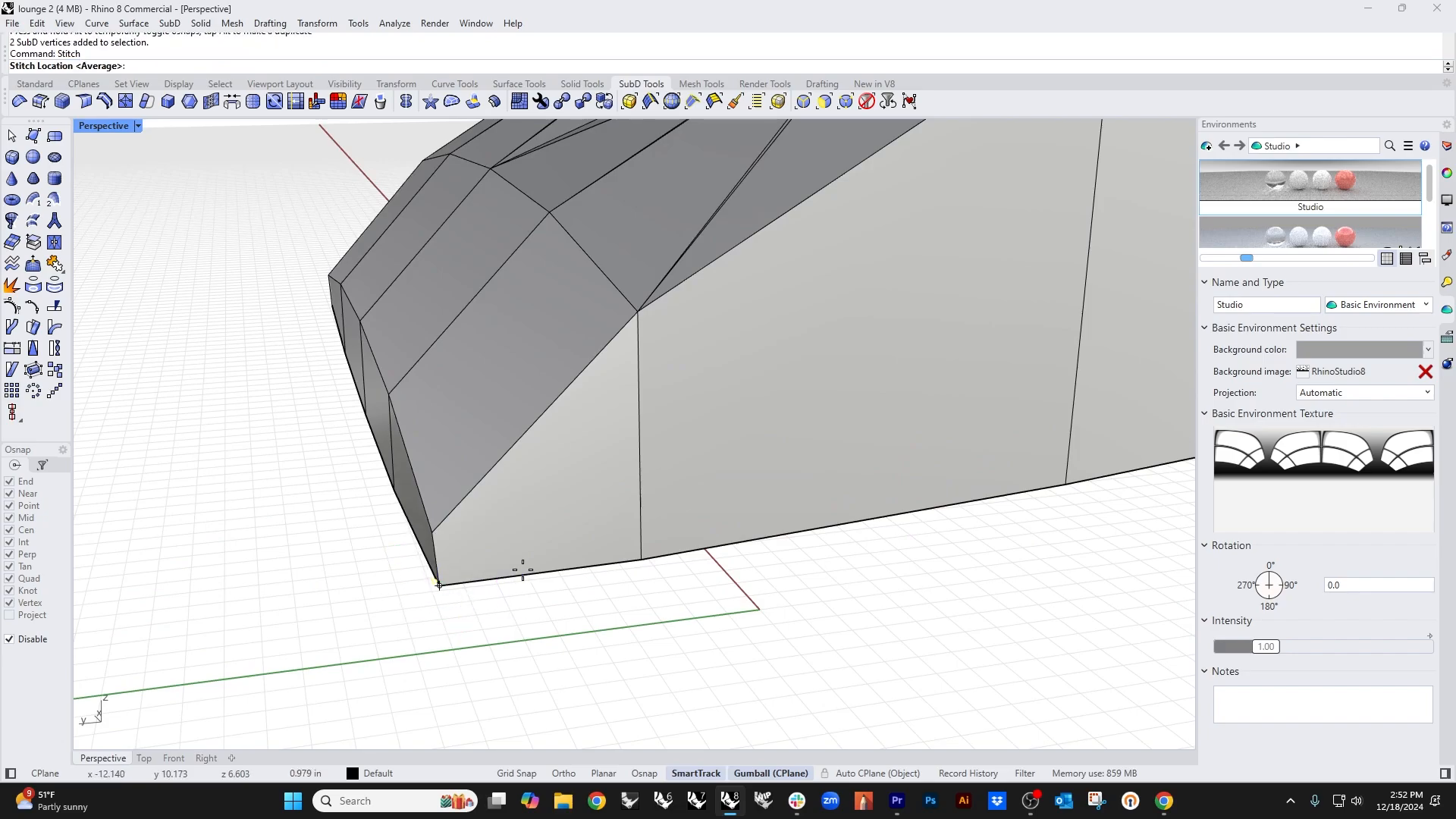
pyautogui.press('Return')
pyautogui.click(569, 633)
# Step: Return the panel to smooth display, show all hidden objects, and select the plain surface covering the seat
pyautogui.scroll(-8, 569, 632)
pyautogui.moveTo(568, 631)
pyautogui.mouseDown(button='right')
pyautogui.moveTo(473, 591)
pyautogui.moveTo(543, 630)
pyautogui.moveTo(551, 620)
pyautogui.mouseUp(button='right')
pyautogui.press('Tab')
pyautogui.write('show')
pyautogui.press('Return')
pyautogui.click(676, 544)
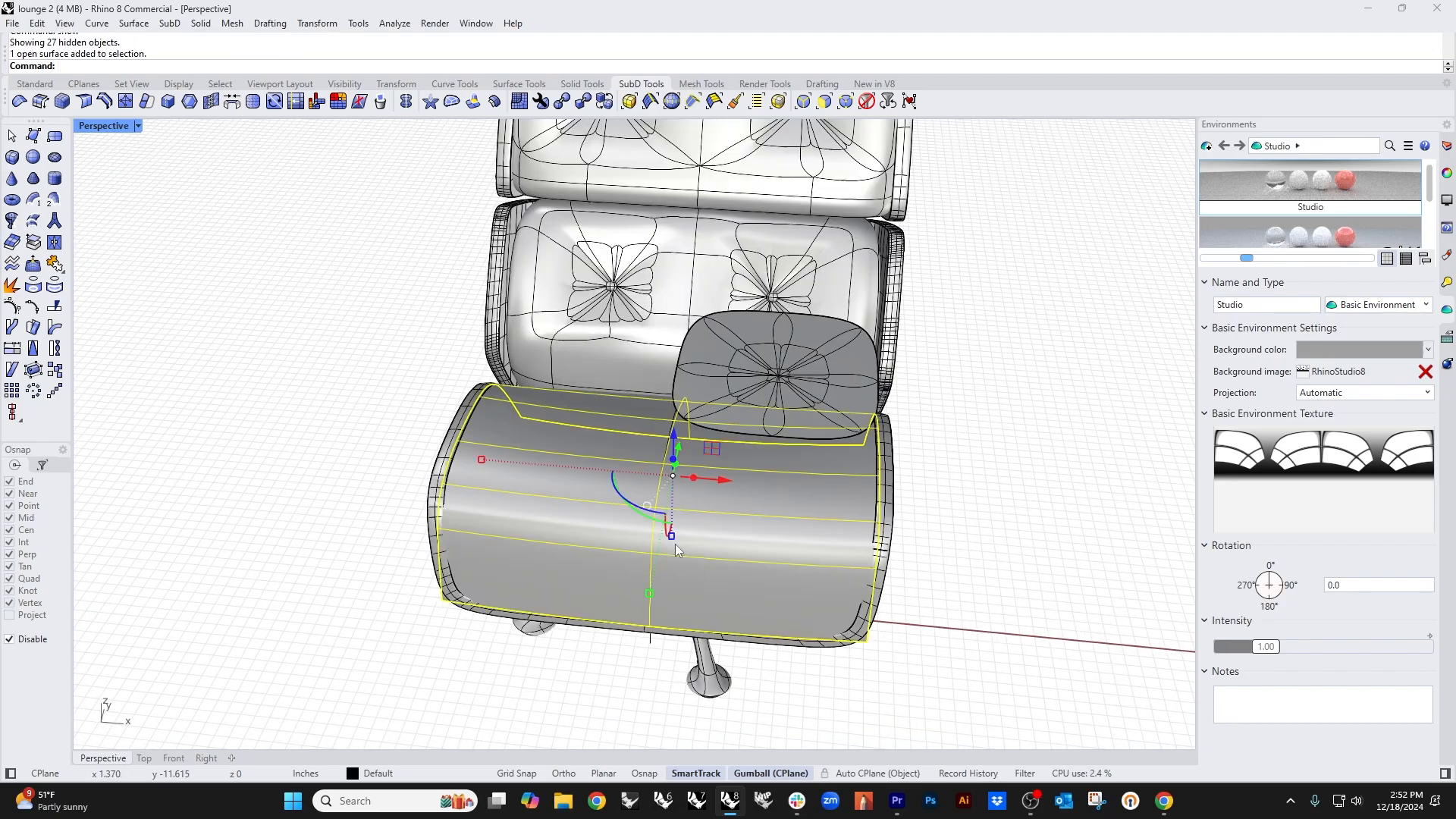
# Step: Delete the plain surface covering the seat and isolate the seat cushion SubD
pyautogui.press('Delete')
pyautogui.moveTo(675, 544); pyautogui.dragTo(725, 524, button='right')
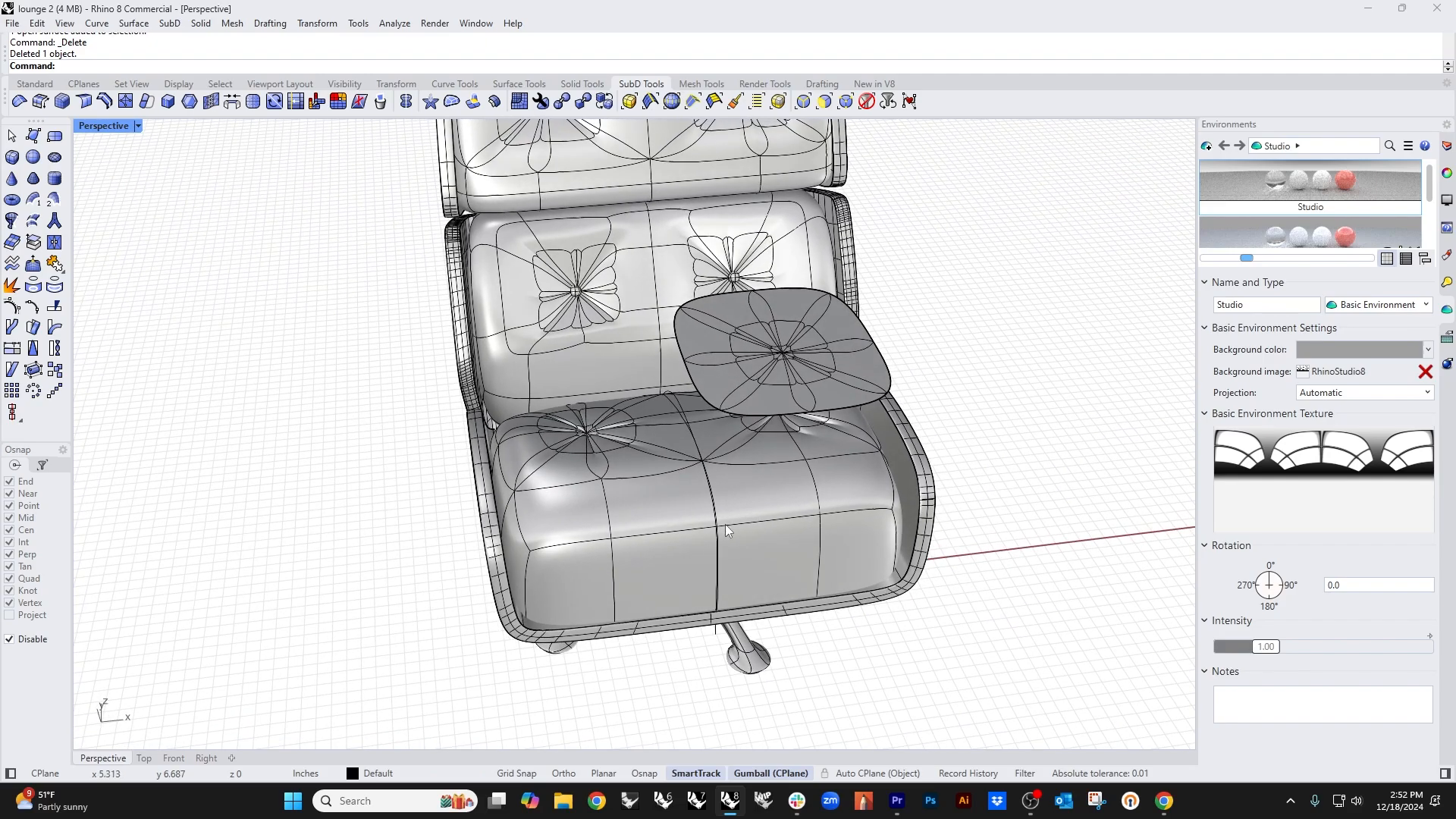
pyautogui.click(625, 582)
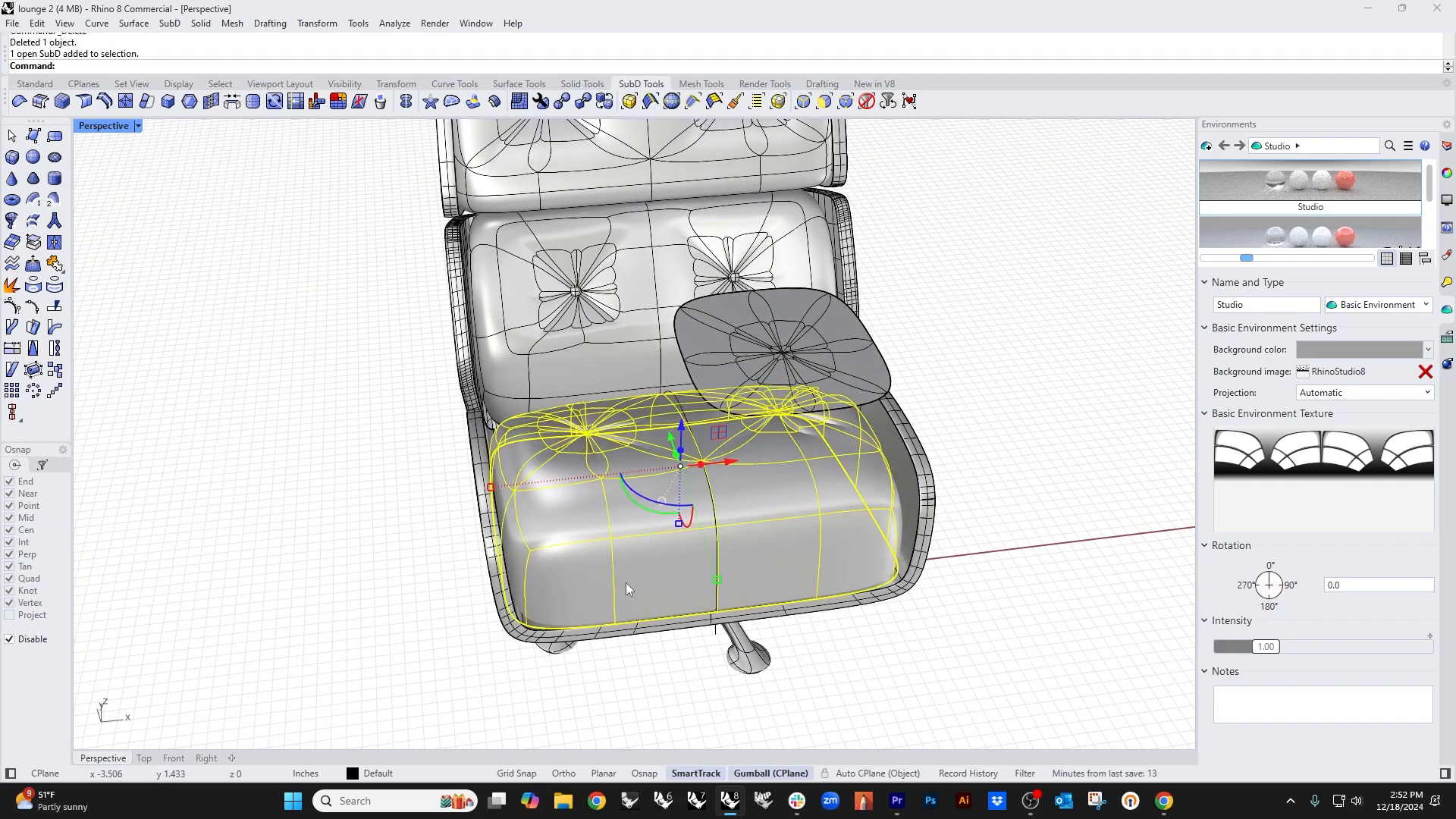
pyautogui.write('isolate')
pyautogui.press('Return')
pyautogui.moveTo(724, 606); pyautogui.dragTo(838, 597, button='right')
pyautogui.press('Escape')
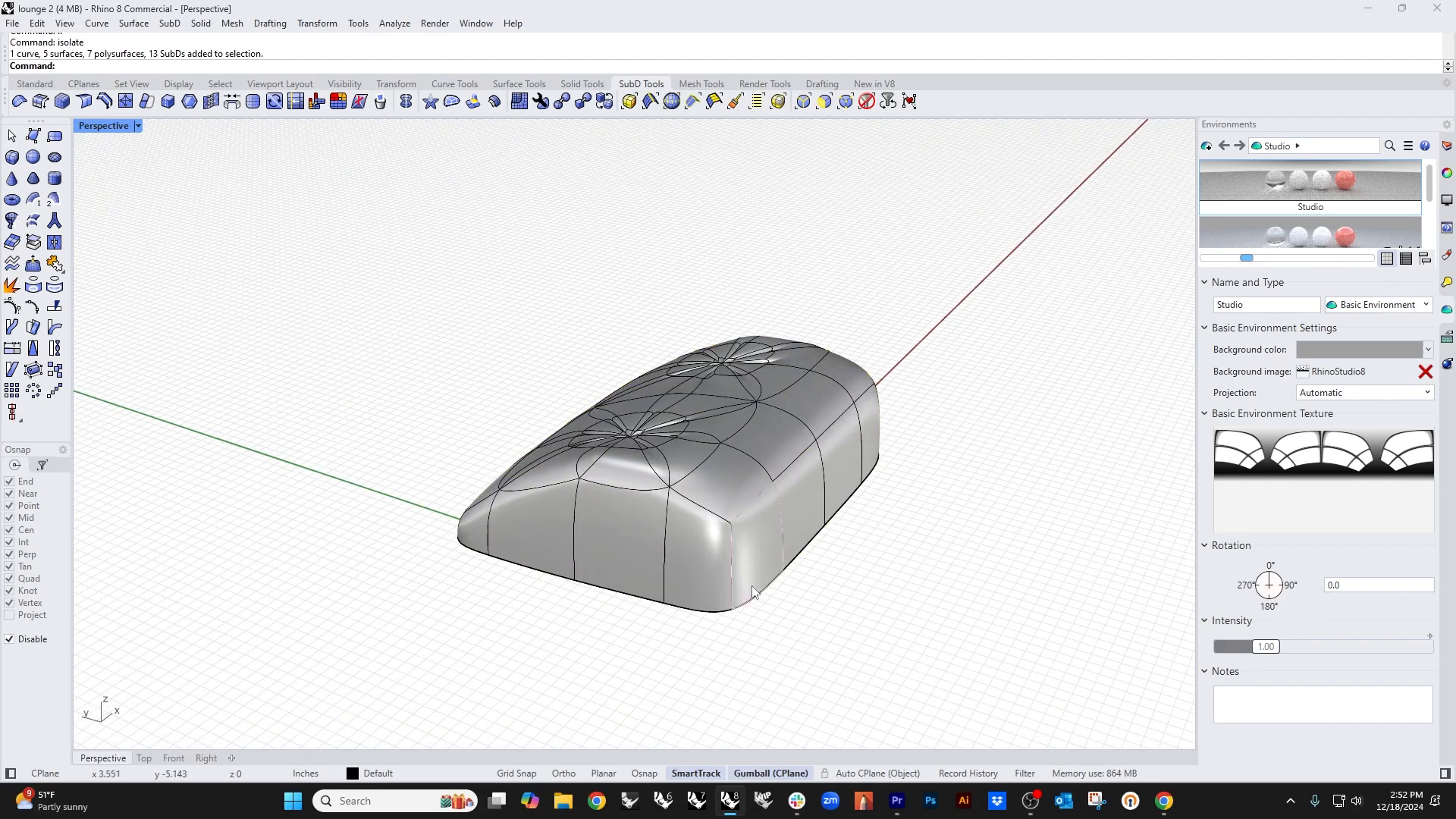
# Step: Insert an edge loop around the cushion's walls, offset upward from its bottom edge loop, and show all hidden objects
pyautogui.doubleClick(758, 600)
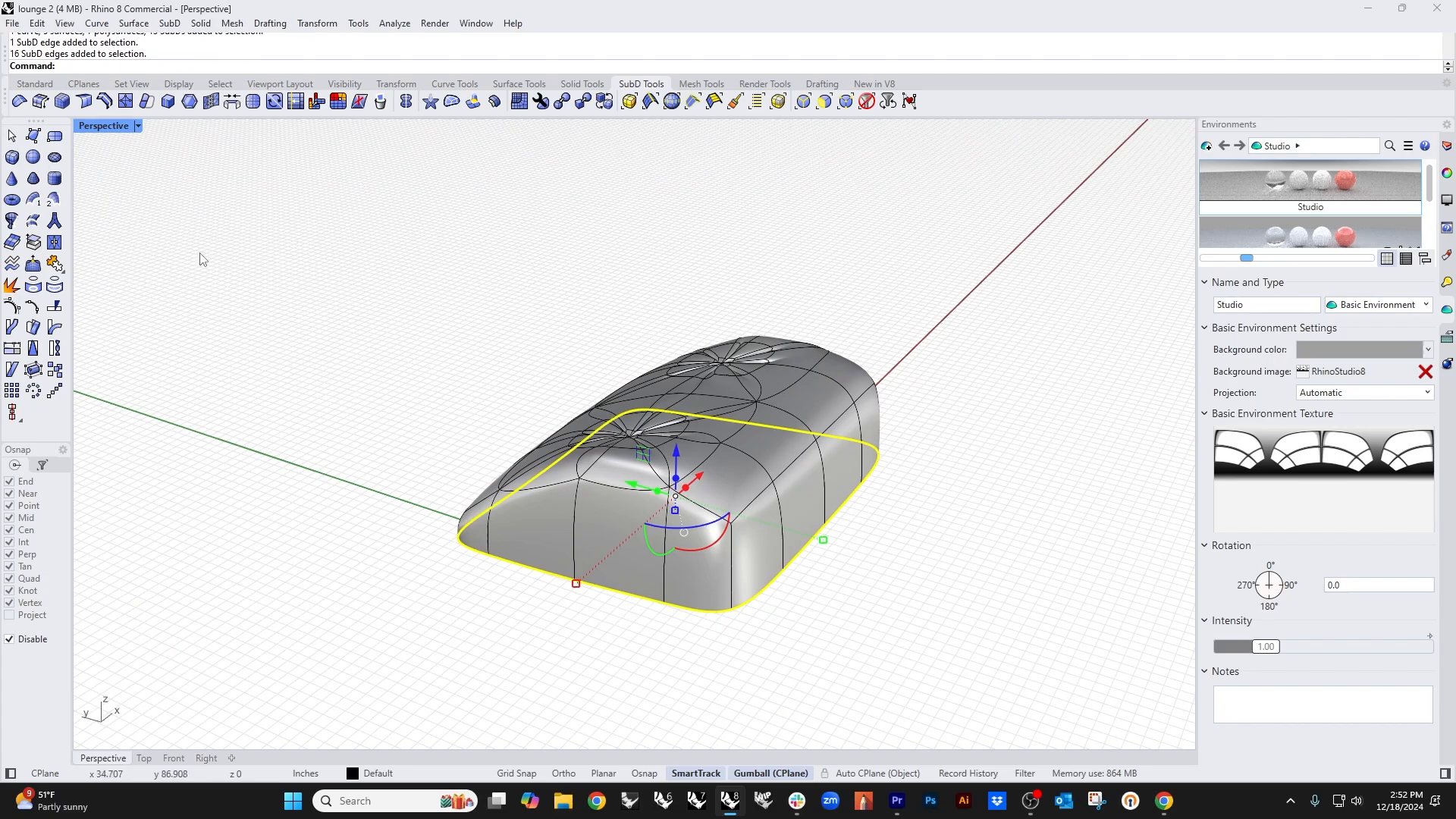
pyautogui.click(105, 102)
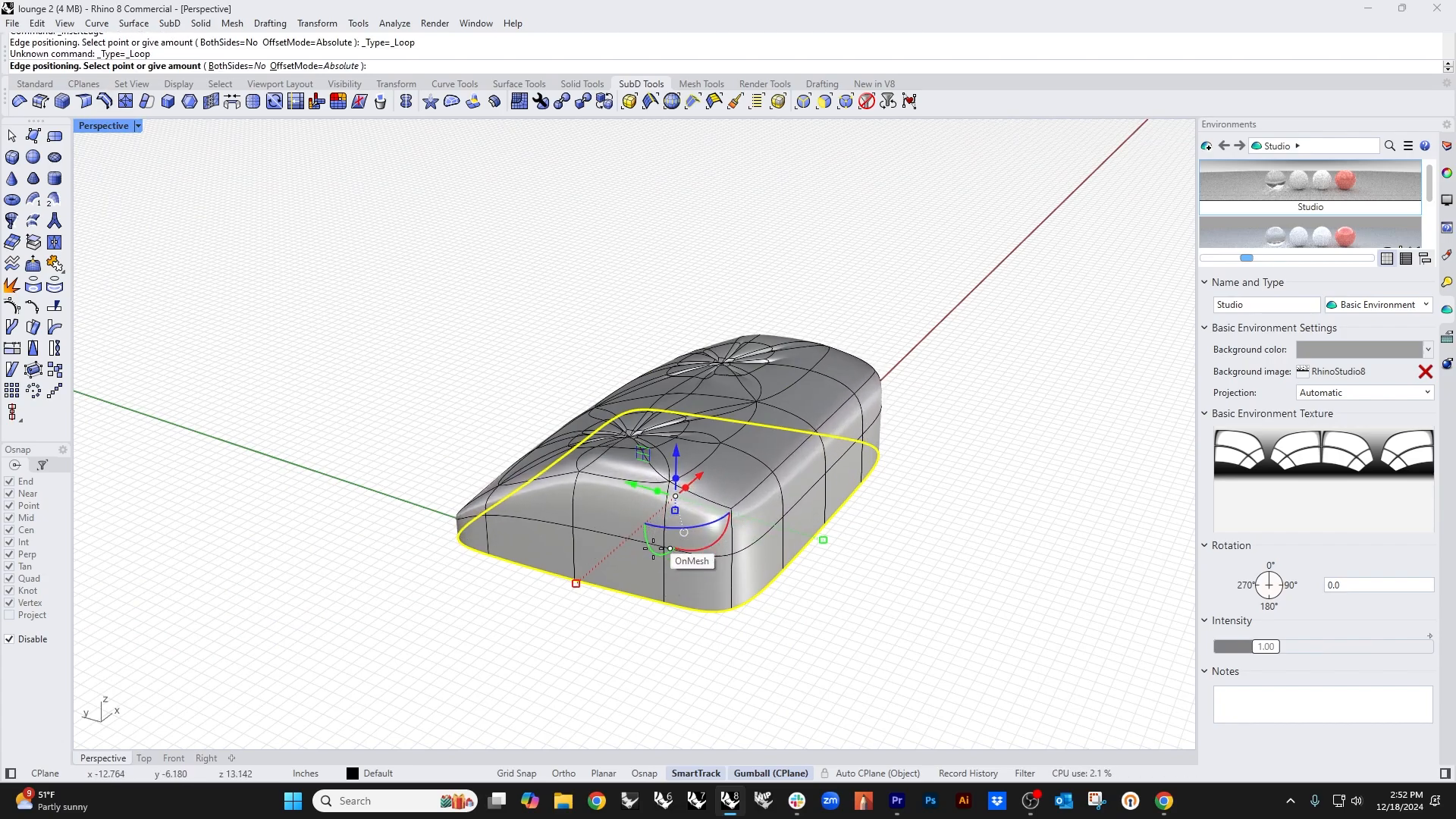
pyautogui.click(670, 521)
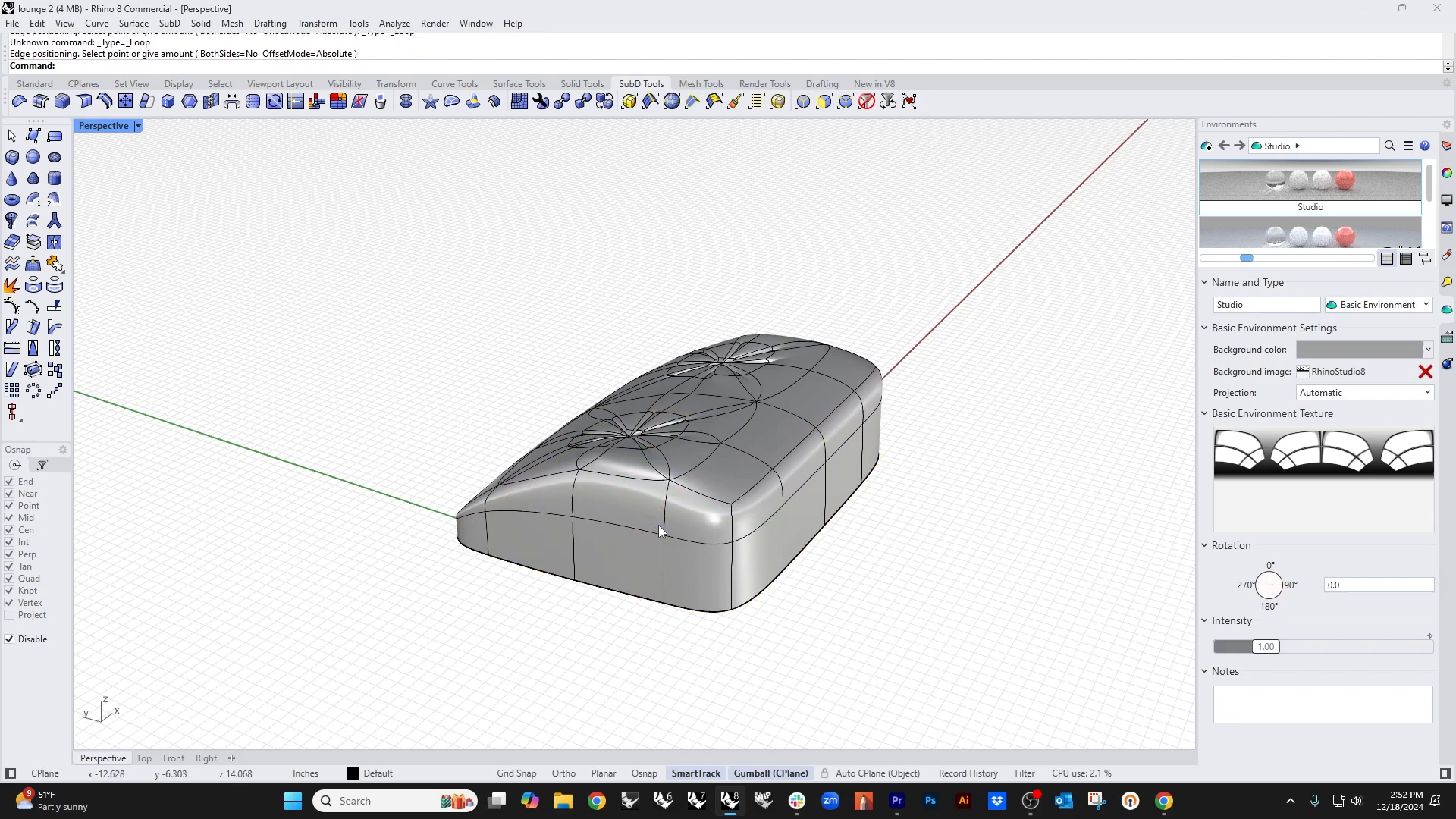
pyautogui.moveTo(658, 524); pyautogui.dragTo(603, 618, button='right')
pyautogui.write('show')
pyautogui.press('Return')
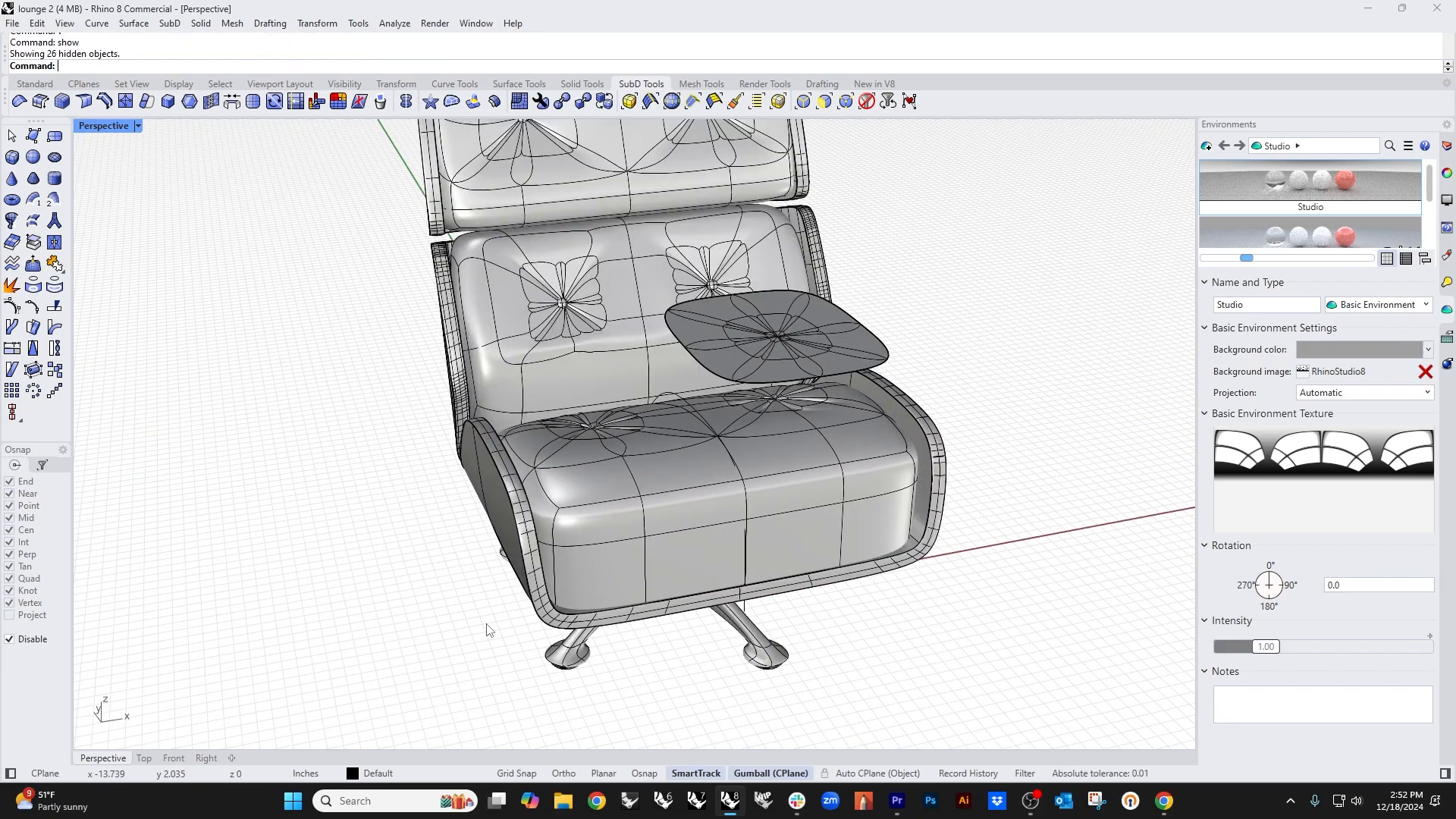
# Step: Scale the edge loop around the middle of the cushion's walls slightly outward along X
pyautogui.scroll(5, 739, 591)
pyautogui.doubleClick(503, 546)
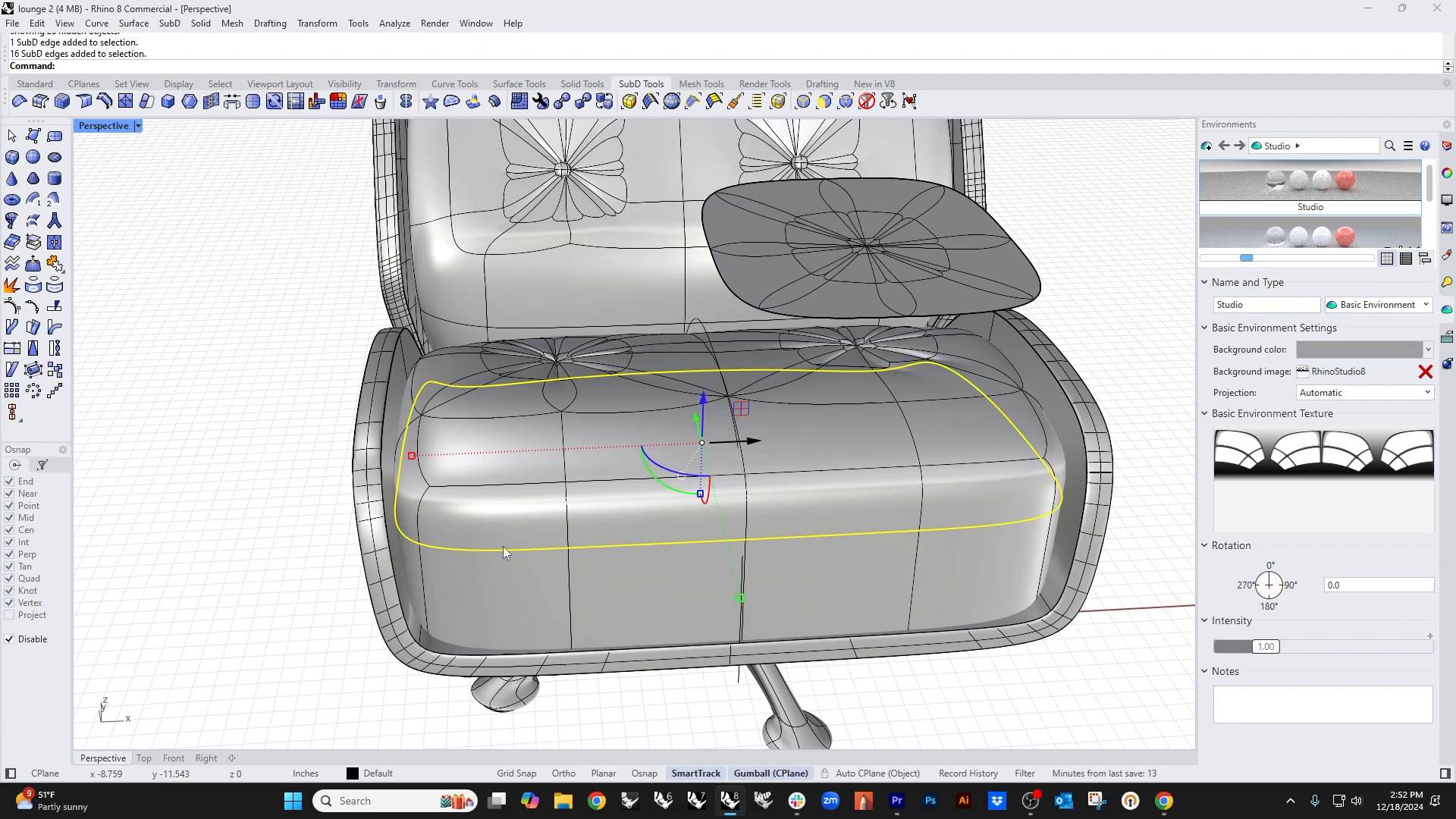
pyautogui.moveTo(701, 443); pyautogui.dragTo(403, 458)
pyautogui.click(238, 497)
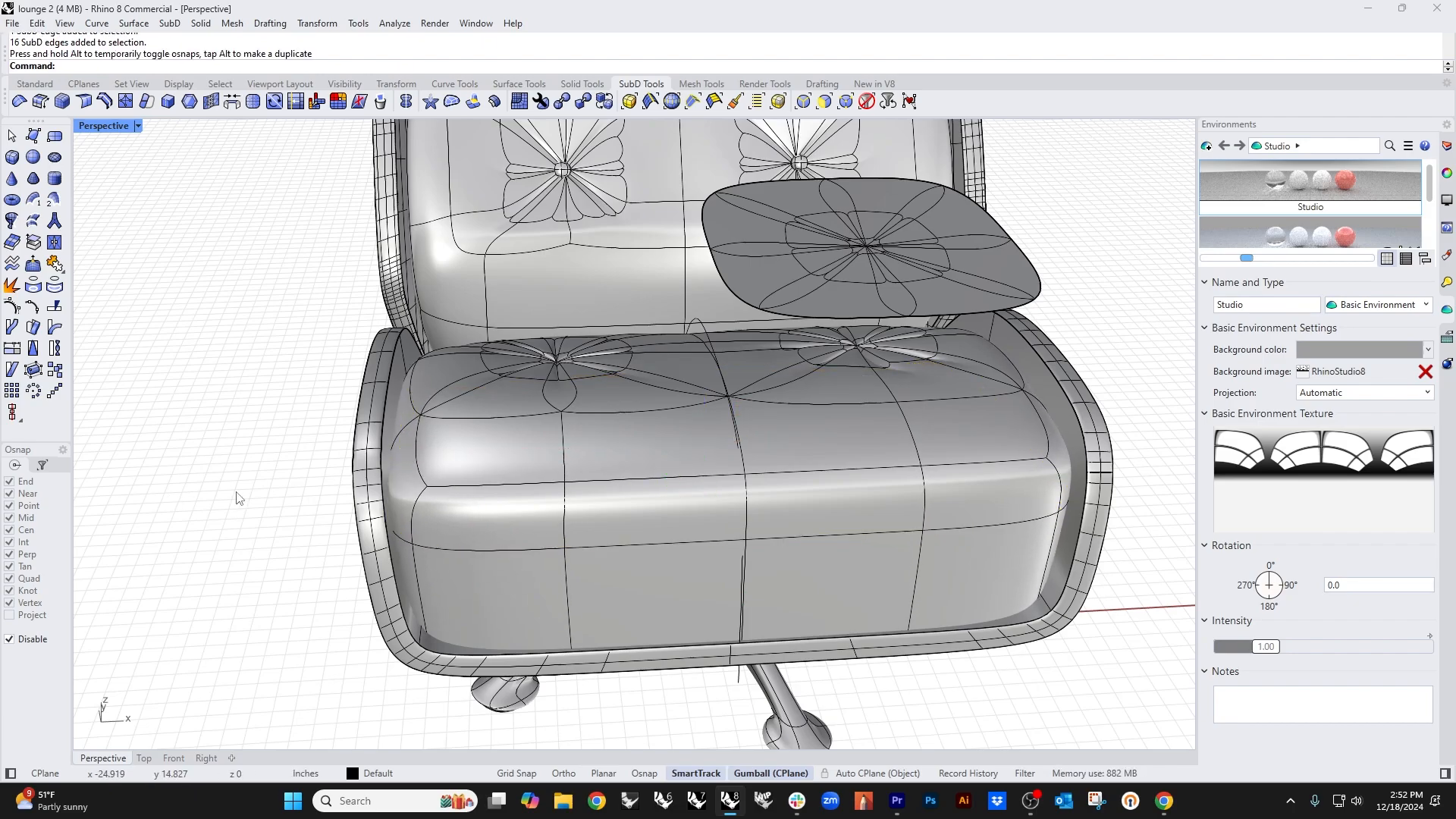
# Step: Move the vertical edges on the negative-X half of the cushion's front wall outward along X, toward the negative-X corner
pyautogui.scroll(-5, 239, 497)
pyautogui.moveTo(379, 510); pyautogui.dragTo(270, 529, button='right')
pyautogui.scroll(5, 484, 448)
pyautogui.moveTo(495, 443); pyautogui.dragTo(532, 538, button='right')
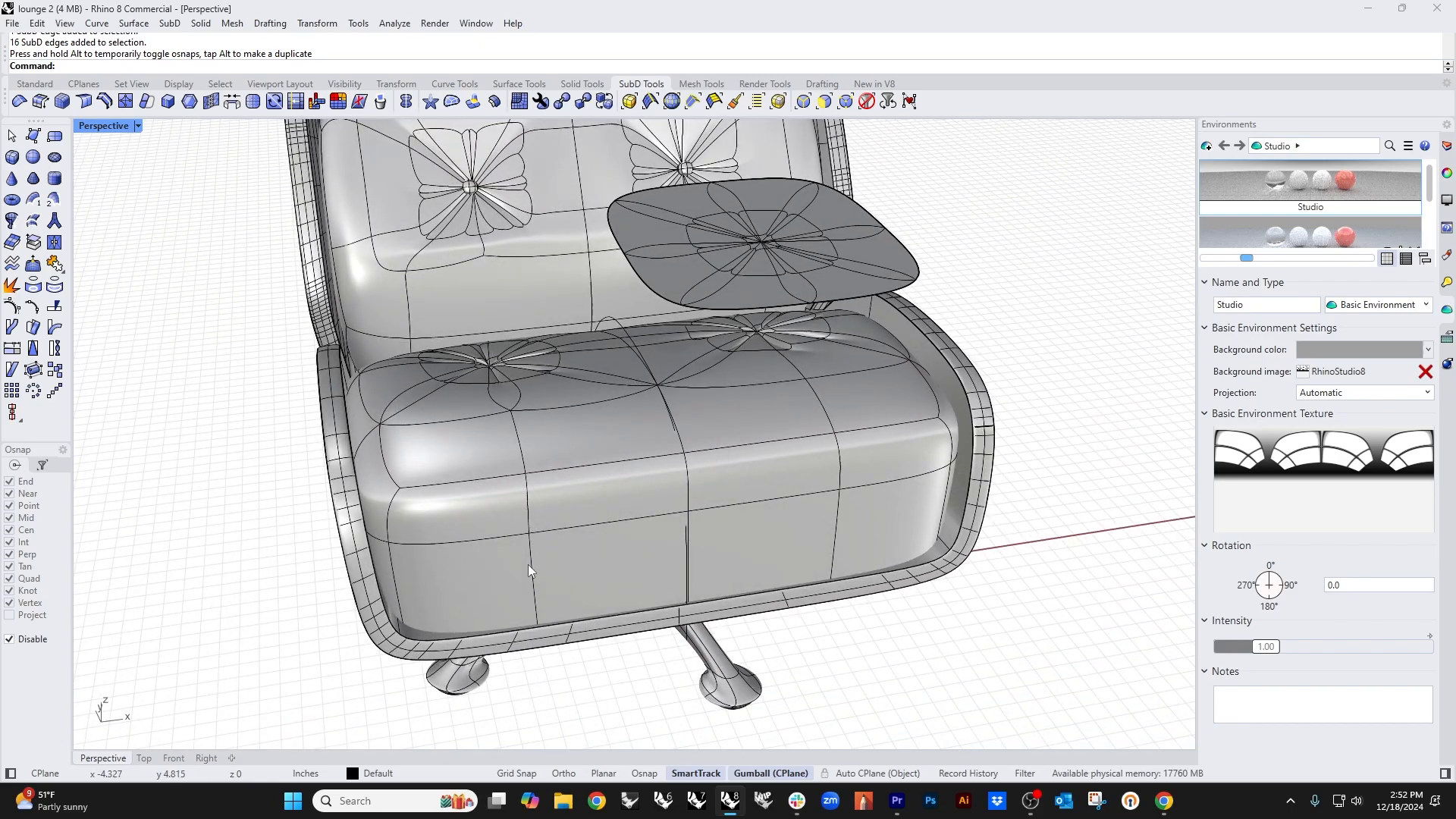
pyautogui.keyDown('ctrl'); pyautogui.keyDown('shift'); pyautogui.doubleClick(531, 567); pyautogui.keyUp('shift'); pyautogui.keyUp('ctrl')
pyautogui.click(533, 670)
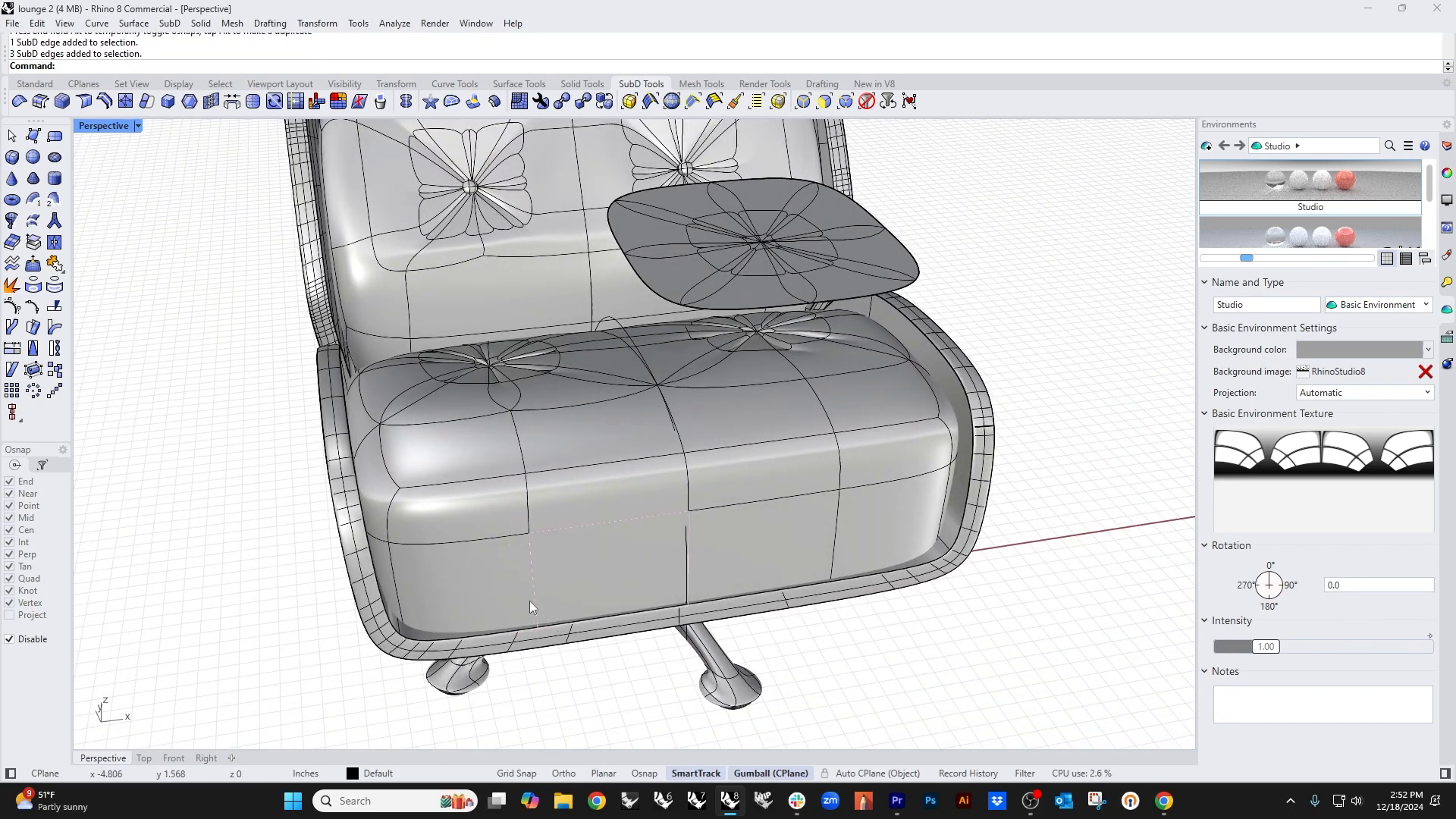
pyautogui.keyDown('ctrl'); pyautogui.keyDown('shift'); pyautogui.click(530, 600); pyautogui.keyUp('shift'); pyautogui.keyUp('ctrl')
pyautogui.keyDown('ctrl'); pyautogui.keyDown('shift'); pyautogui.click(530, 517); pyautogui.keyUp('shift'); pyautogui.keyUp('ctrl')
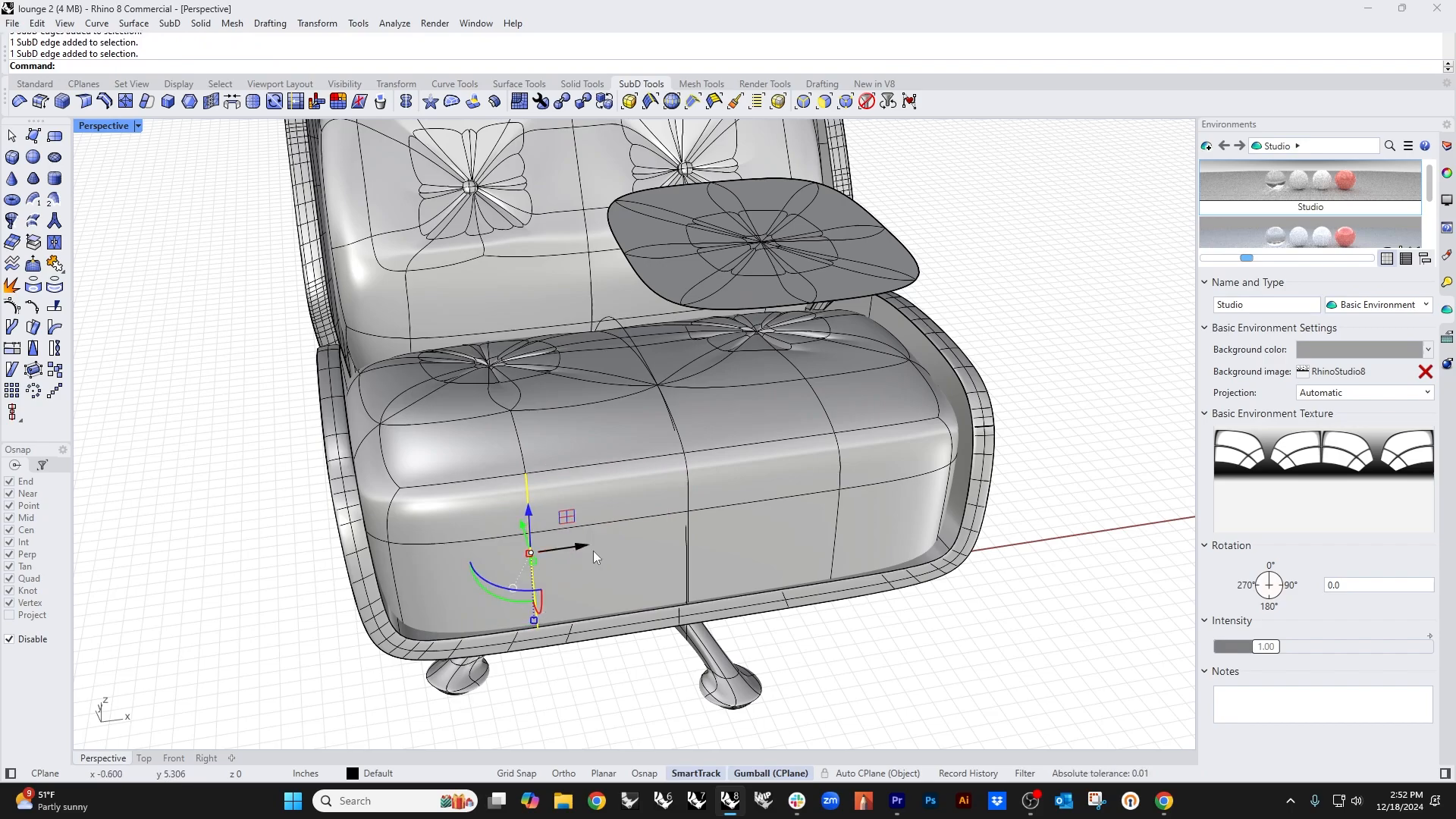
pyautogui.moveTo(574, 547); pyautogui.dragTo(437, 554)
pyautogui.click(925, 666)
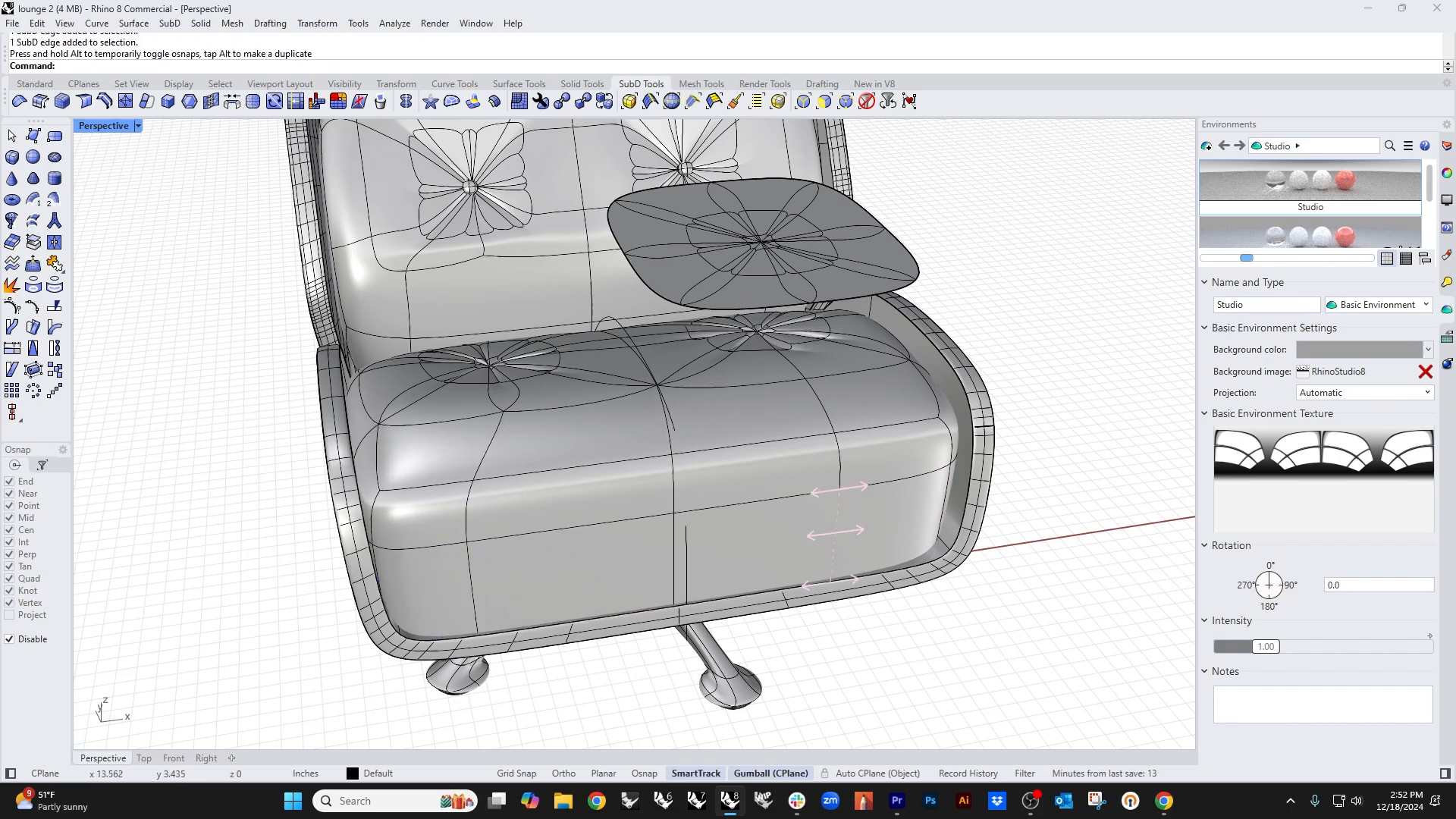
# Step: Move the vertical edges on the positive-X half of the cushion's front wall outward along X, toward the positive-X corner
pyautogui.keyDown('ctrl'); pyautogui.keyDown('shift'); pyautogui.click(836, 529); pyautogui.keyUp('shift'); pyautogui.keyUp('ctrl')
pyautogui.moveTo(884, 506); pyautogui.dragTo(934, 496)
pyautogui.click(1007, 520)
pyautogui.moveTo(1007, 520); pyautogui.dragTo(612, 513, button='right')
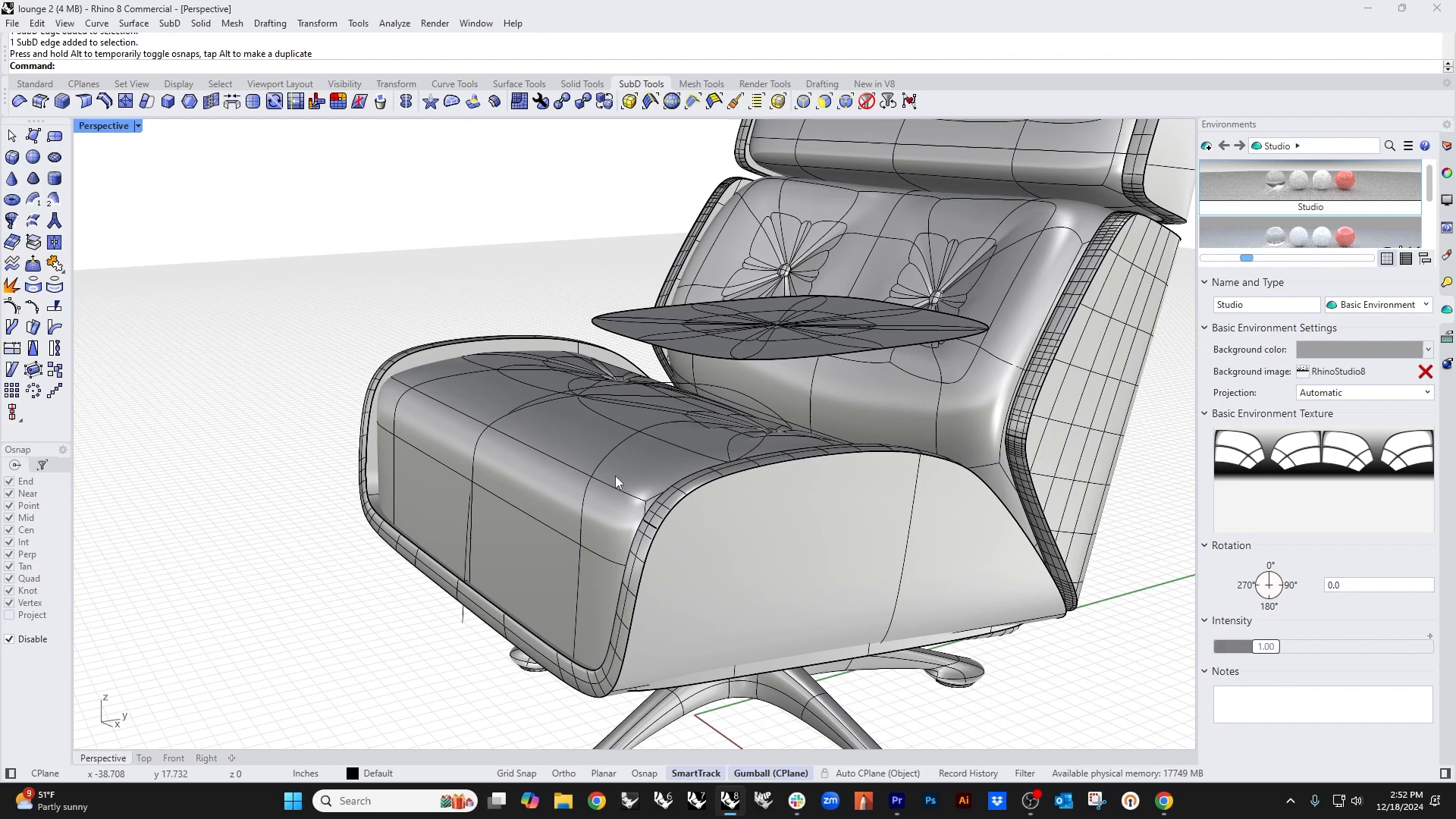
# Step: Raise the whole seat cushion about 0.8 in and scale it slightly wider along X
pyautogui.click(616, 475)
pyautogui.moveTo(689, 440); pyautogui.dragTo(685, 415)
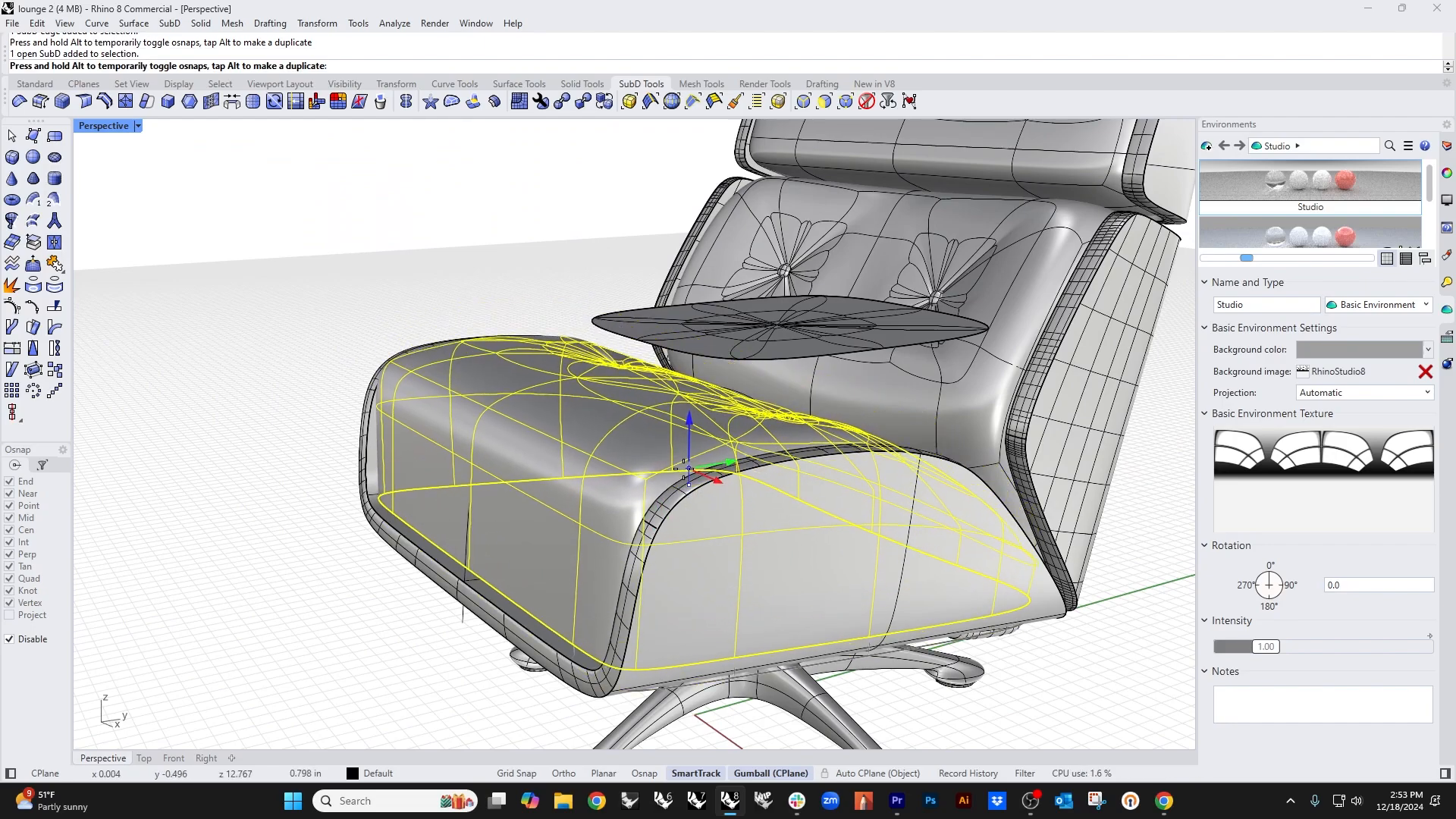
pyautogui.moveTo(593, 520); pyautogui.dragTo(706, 532, button='right')
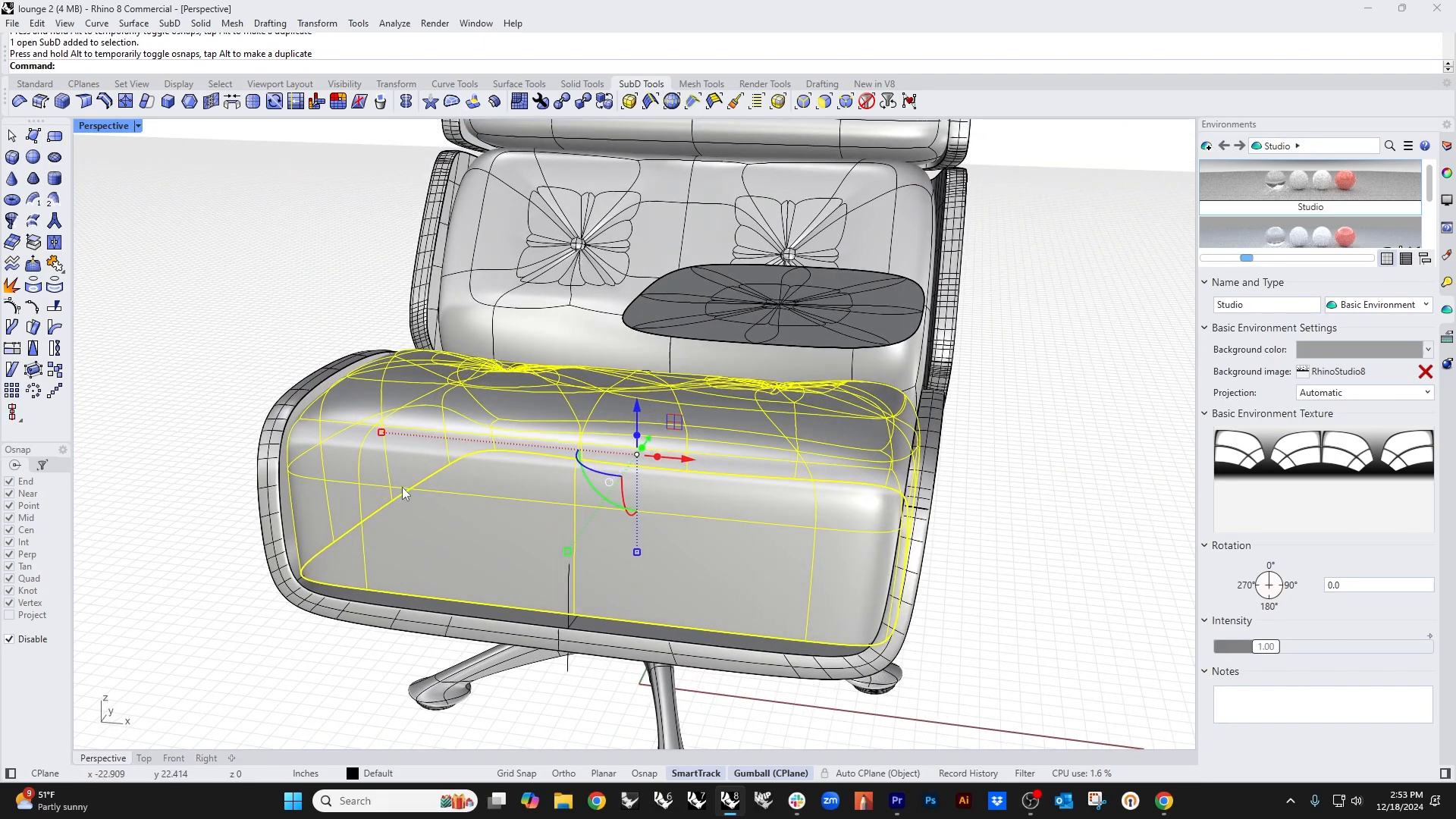
pyautogui.moveTo(384, 439); pyautogui.dragTo(371, 445)
pyautogui.click(233, 645)
# Step: Lower the cushion's bottom edge loop along Z to extend the walls down into the seat shell
pyautogui.keyDown('ctrl'); pyautogui.keyDown('shift'); pyautogui.doubleClick(436, 595); pyautogui.keyUp('shift'); pyautogui.keyUp('ctrl')
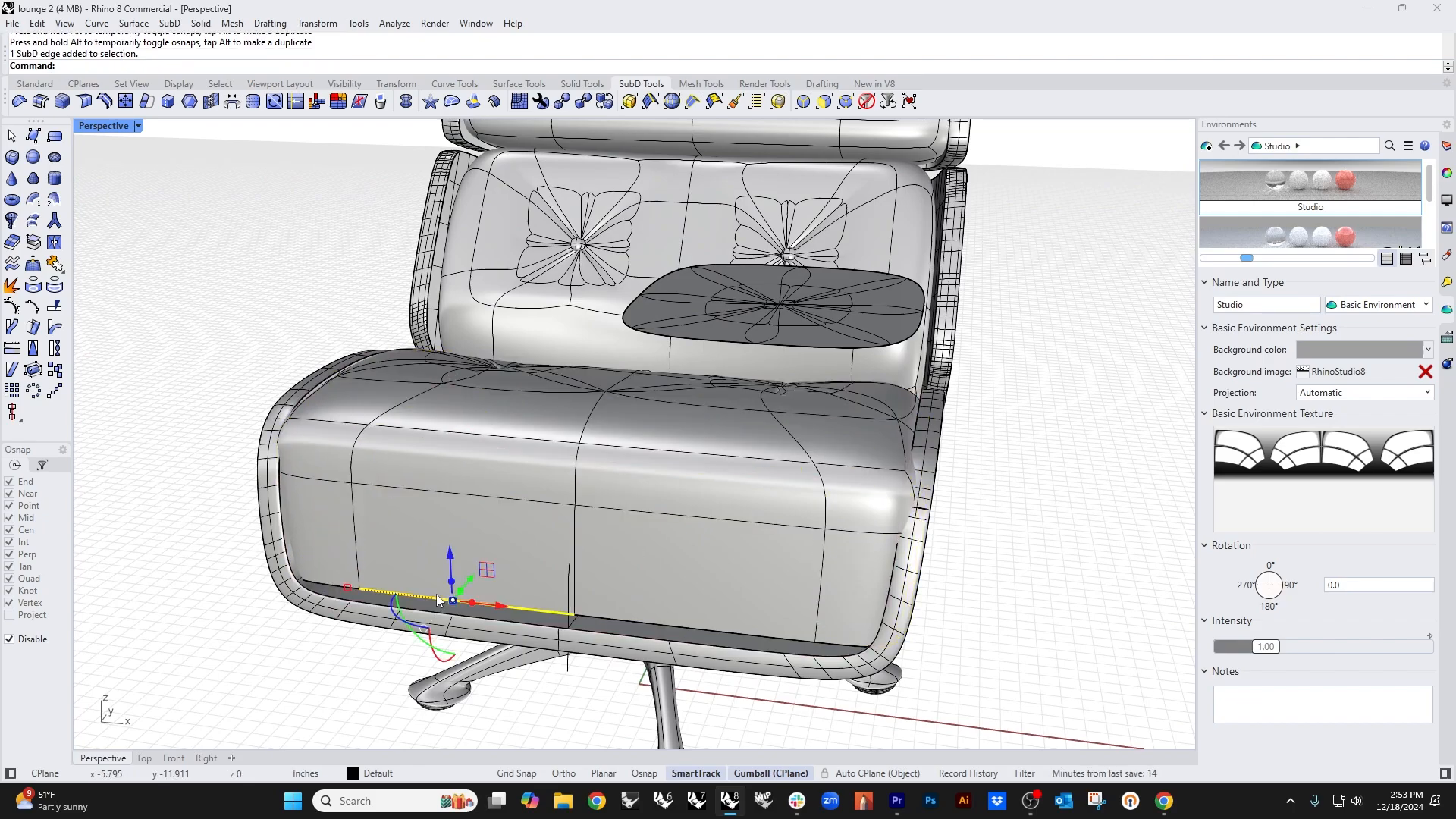
pyautogui.moveTo(638, 486); pyautogui.dragTo(624, 542)
pyautogui.click(270, 647)
pyautogui.moveTo(379, 653); pyautogui.dragTo(285, 613, button='right')
pyautogui.moveTo(759, 701); pyautogui.dragTo(721, 630, button='right')
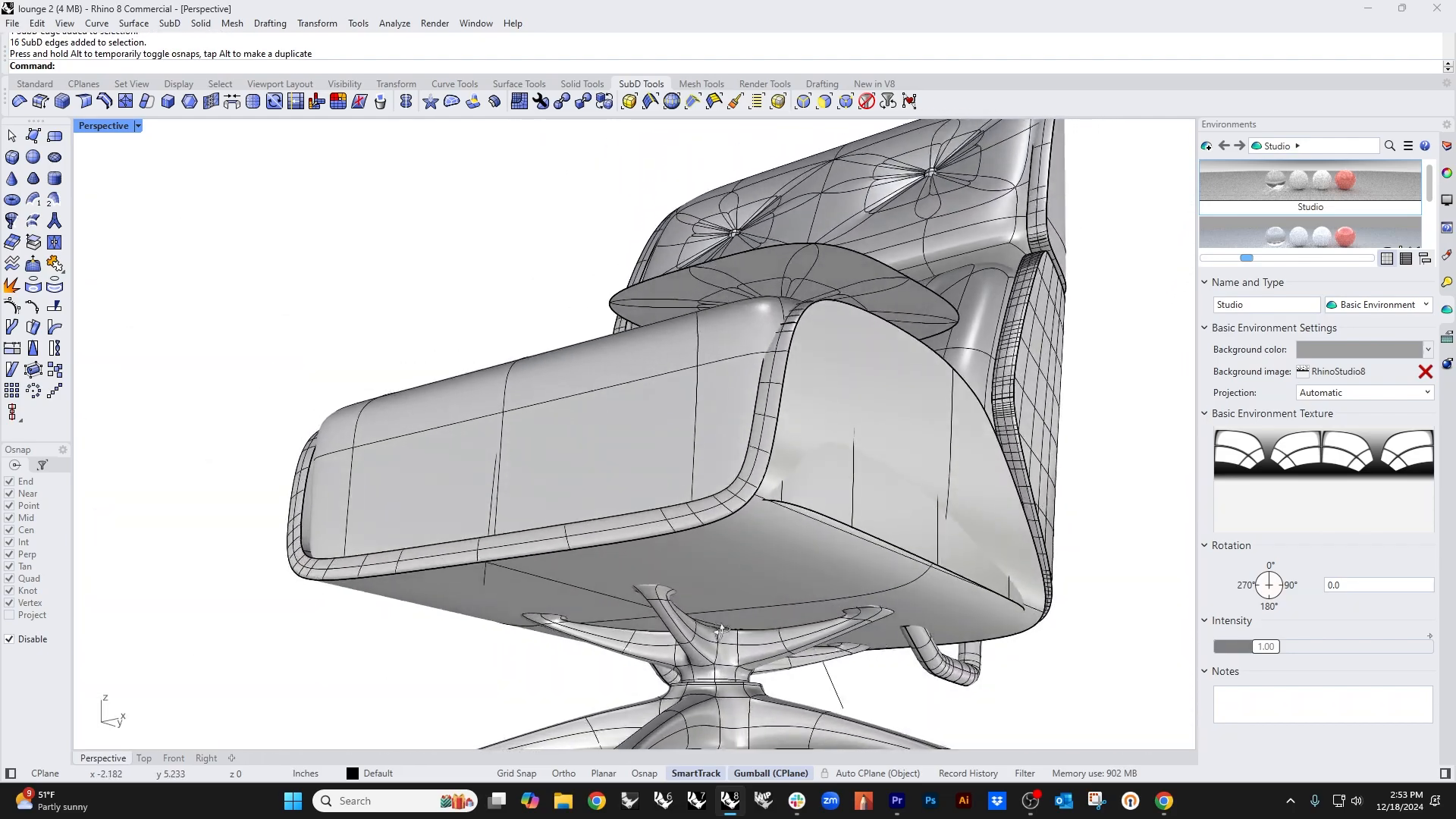
# Step: Scale the cushion's bottom edge loop slightly narrower along X to keep it inside the seat shell
pyautogui.keyDown('ctrl'); pyautogui.keyDown('shift'); pyautogui.doubleClick(837, 520); pyautogui.keyUp('shift'); pyautogui.keyUp('ctrl')
pyautogui.moveTo(557, 610); pyautogui.dragTo(595, 603, button='right')
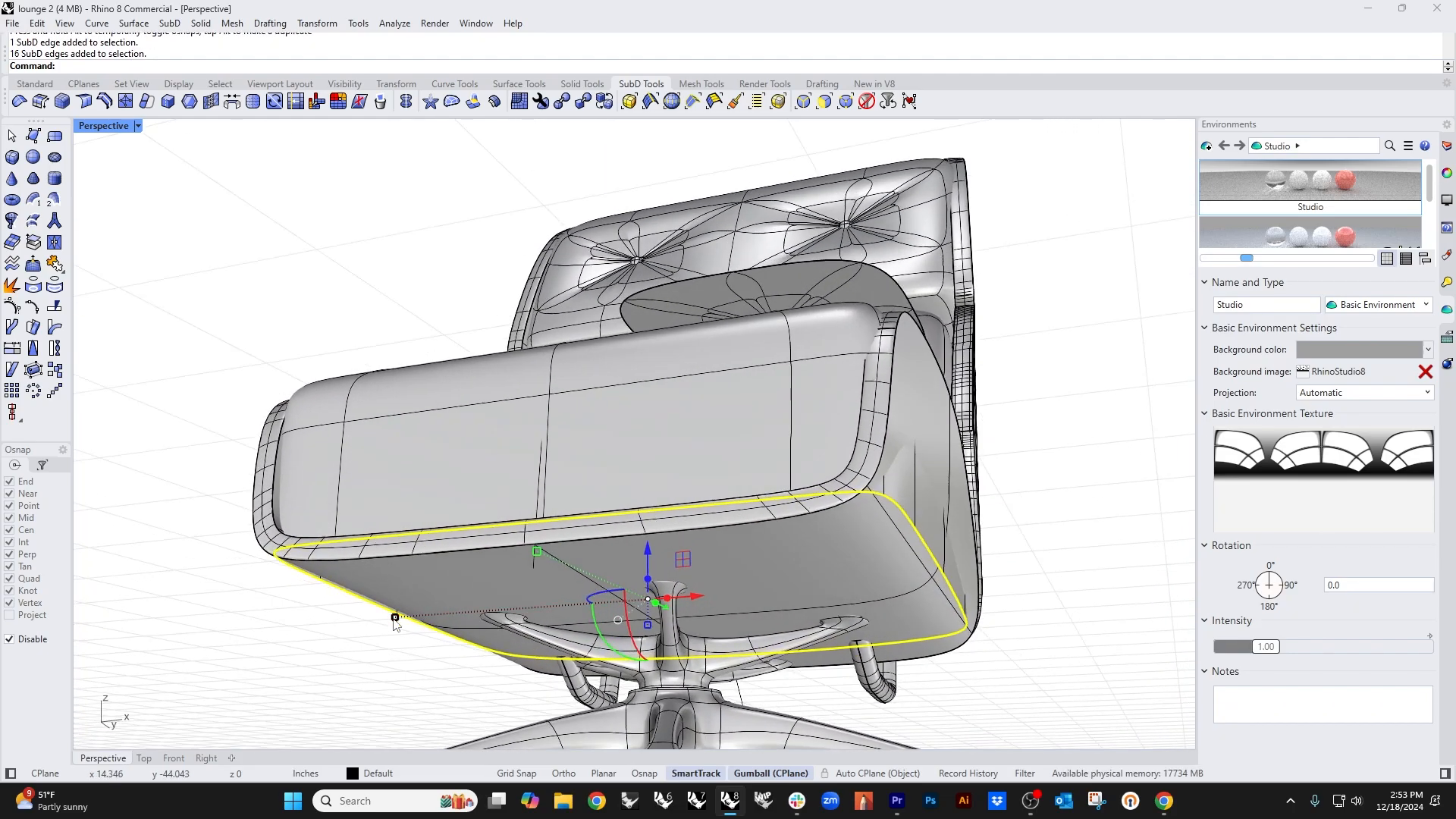
pyautogui.moveTo(394, 618); pyautogui.dragTo(410, 618)
pyautogui.click(276, 653)
# Step: Delete the leftover flat tufted panel floating above the seat
pyautogui.scroll(-5, 432, 528)
pyautogui.moveTo(429, 529); pyautogui.dragTo(485, 548, button='right')
pyautogui.scroll(3, 620, 498)
pyautogui.click(607, 499)
pyautogui.press('Delete')
# Step: Assign the black Plastic (1) material to the seat cushion
pyautogui.click(486, 550)
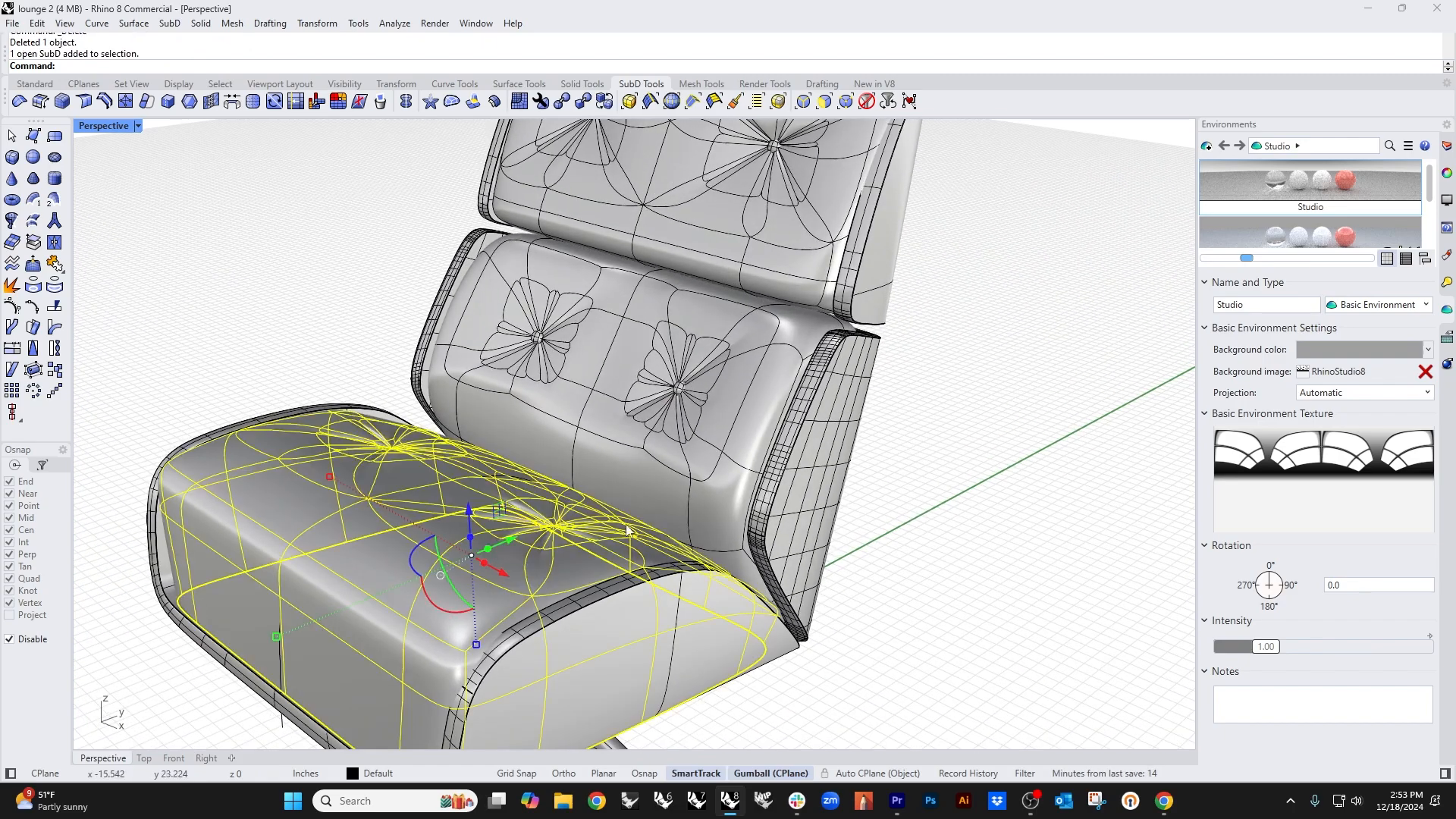
pyautogui.click(1445, 256)
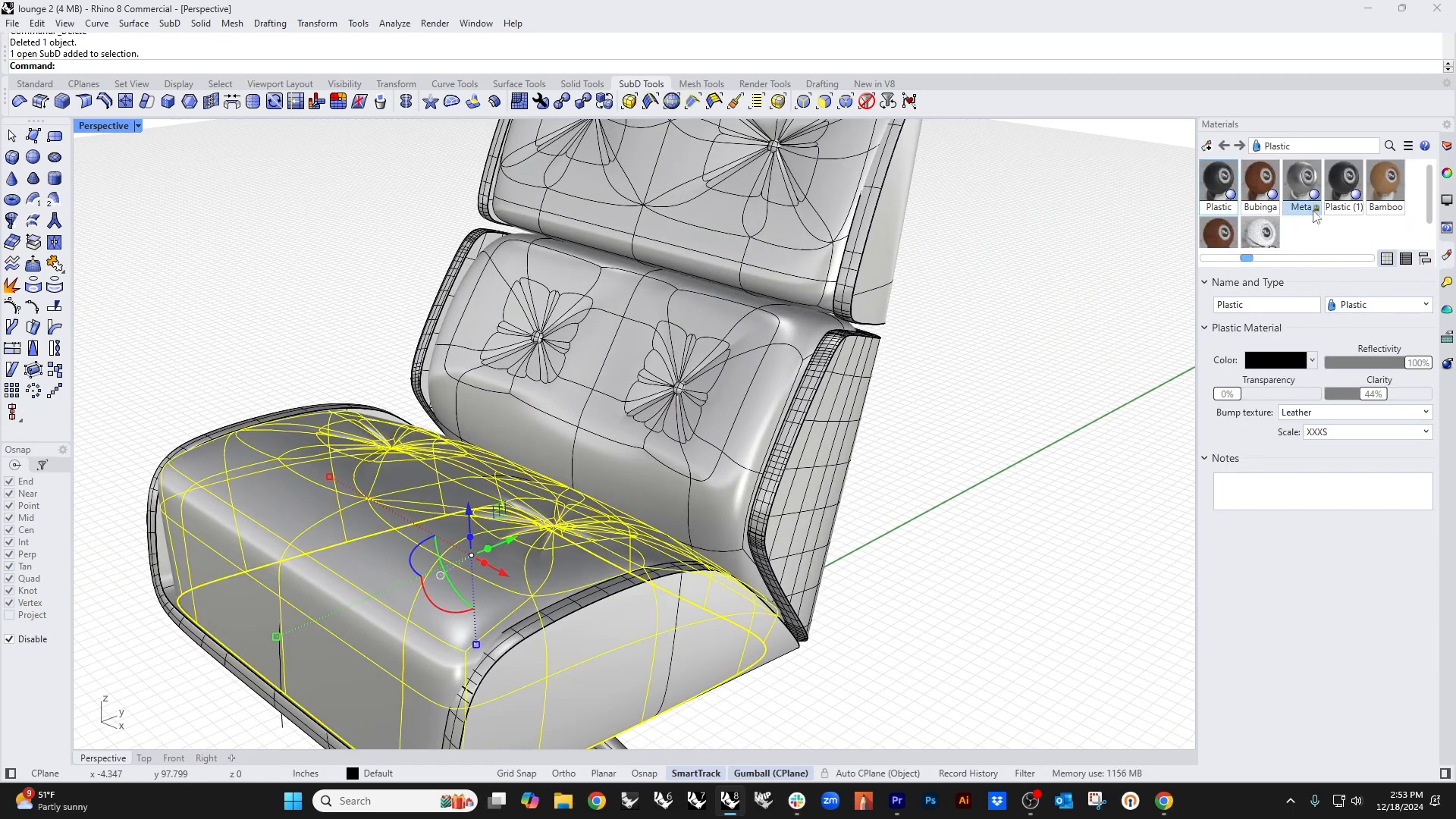
pyautogui.moveTo(1343, 193); pyautogui.dragTo(487, 539)
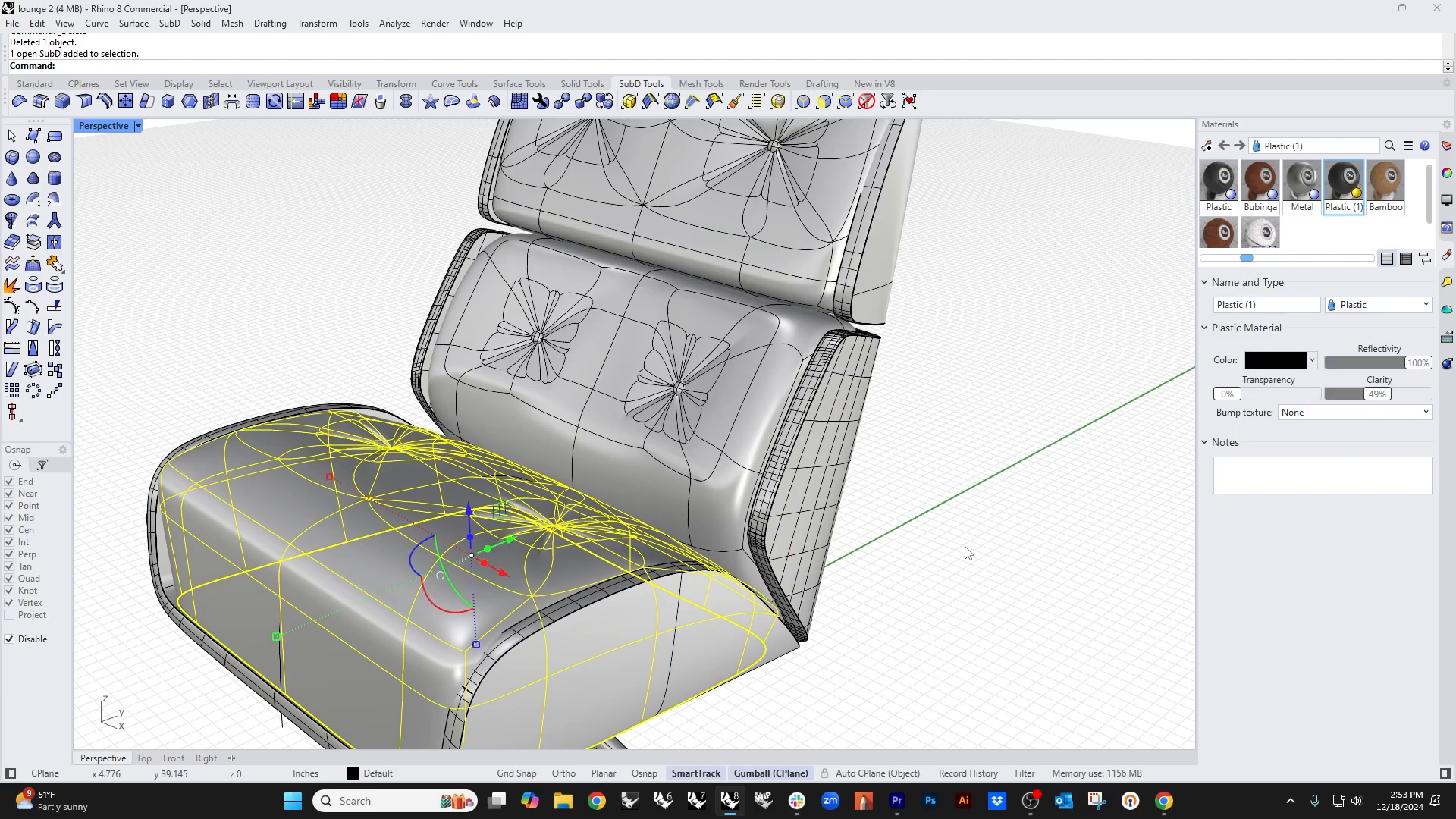
pyautogui.click(966, 551)
# Step: Switch the Perspective viewport to Rendered display and inspect the seat cushion's tufting
pyautogui.click(98, 125)
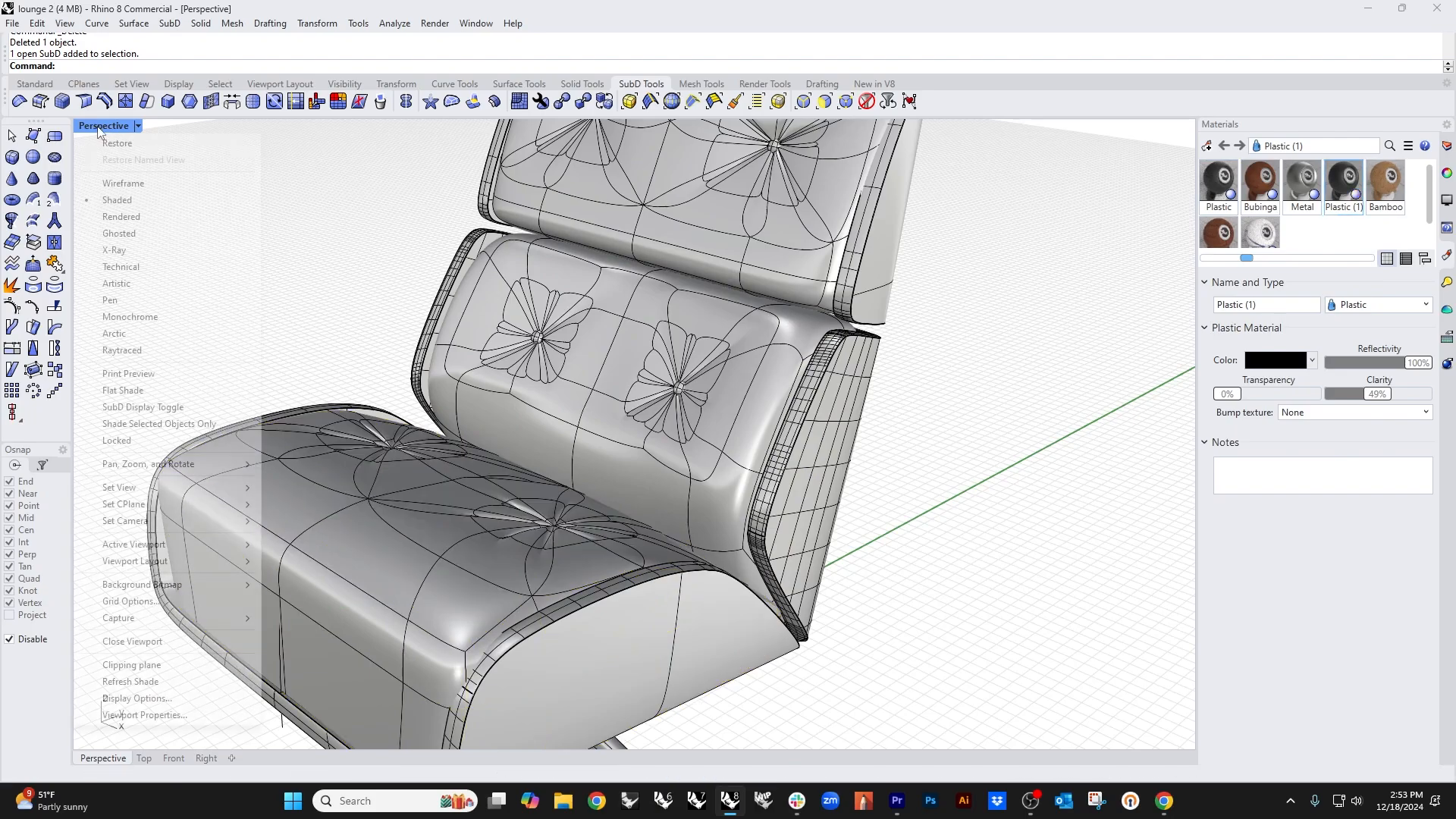
pyautogui.click(121, 217)
pyautogui.scroll(6, 521, 432)
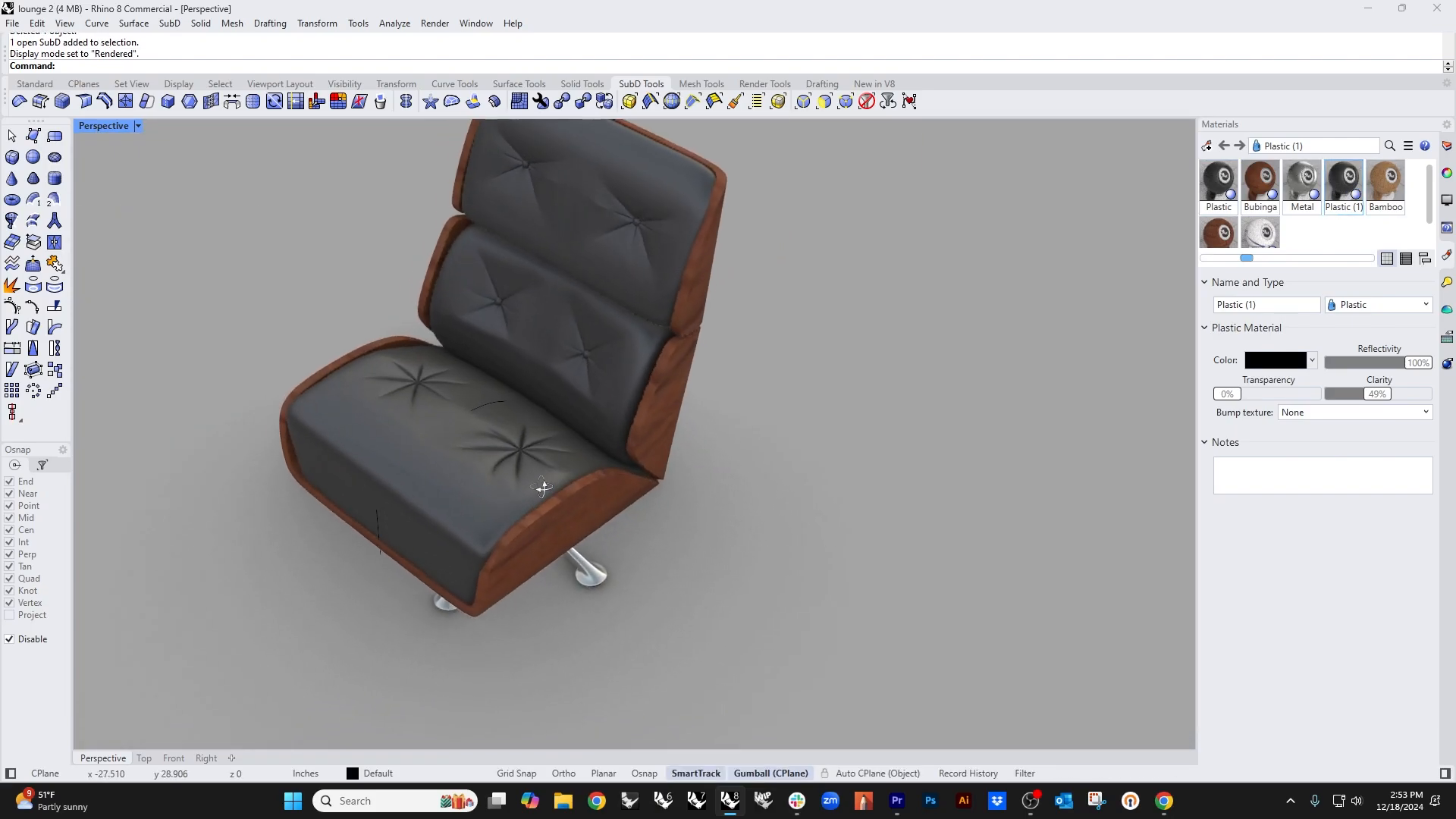
pyautogui.scroll(-5, 549, 475)
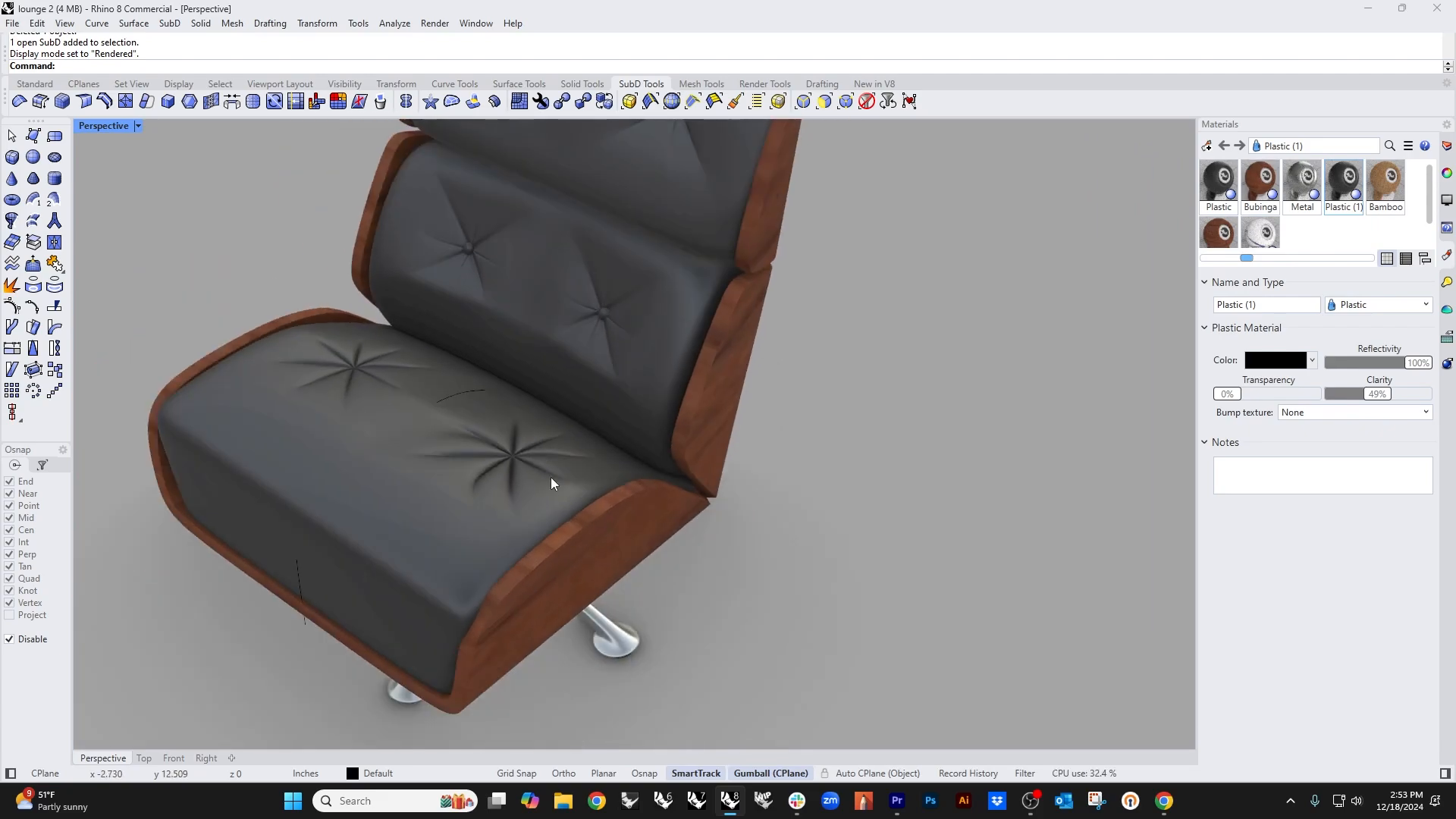
pyautogui.moveTo(552, 480); pyautogui.dragTo(604, 452, button='right')
pyautogui.scroll(-3, 566, 452)
pyautogui.scroll(7, 523, 452)
# Step: Delete the leftover profile curve running across the middle of the seat cushion
pyautogui.click(496, 387)
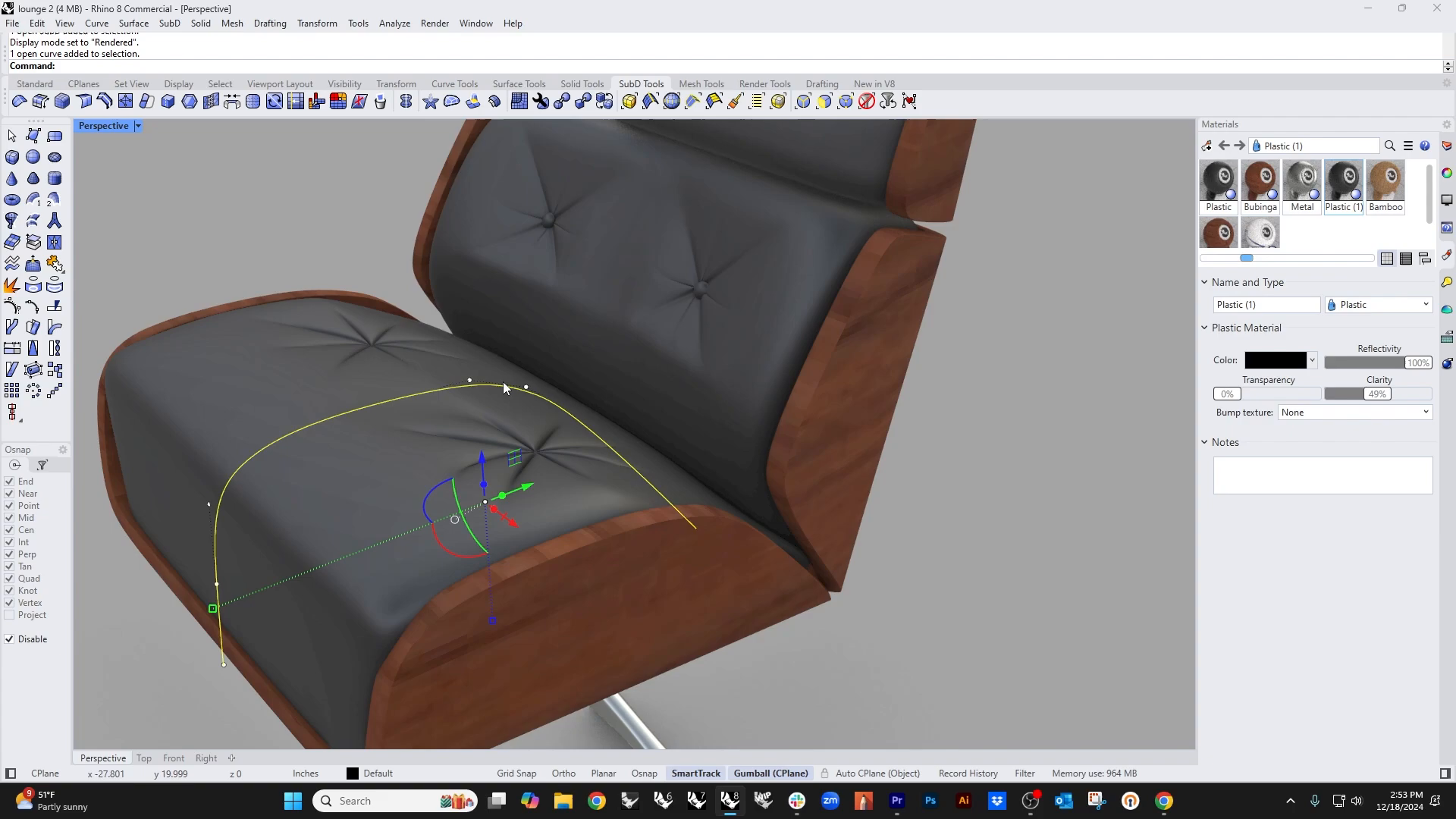
pyautogui.press('Delete')
pyautogui.moveTo(502, 371); pyautogui.dragTo(578, 370, button='right')
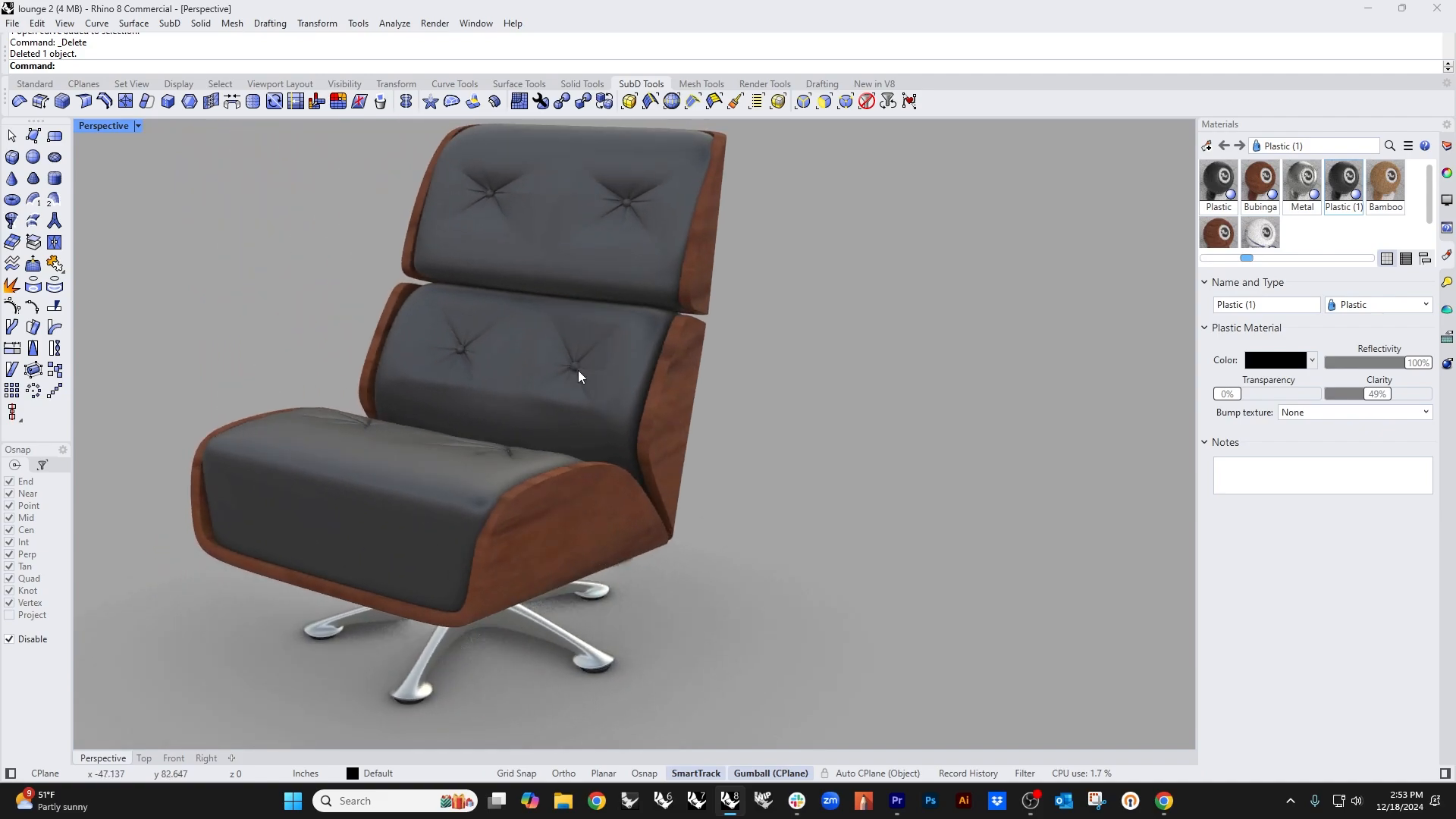